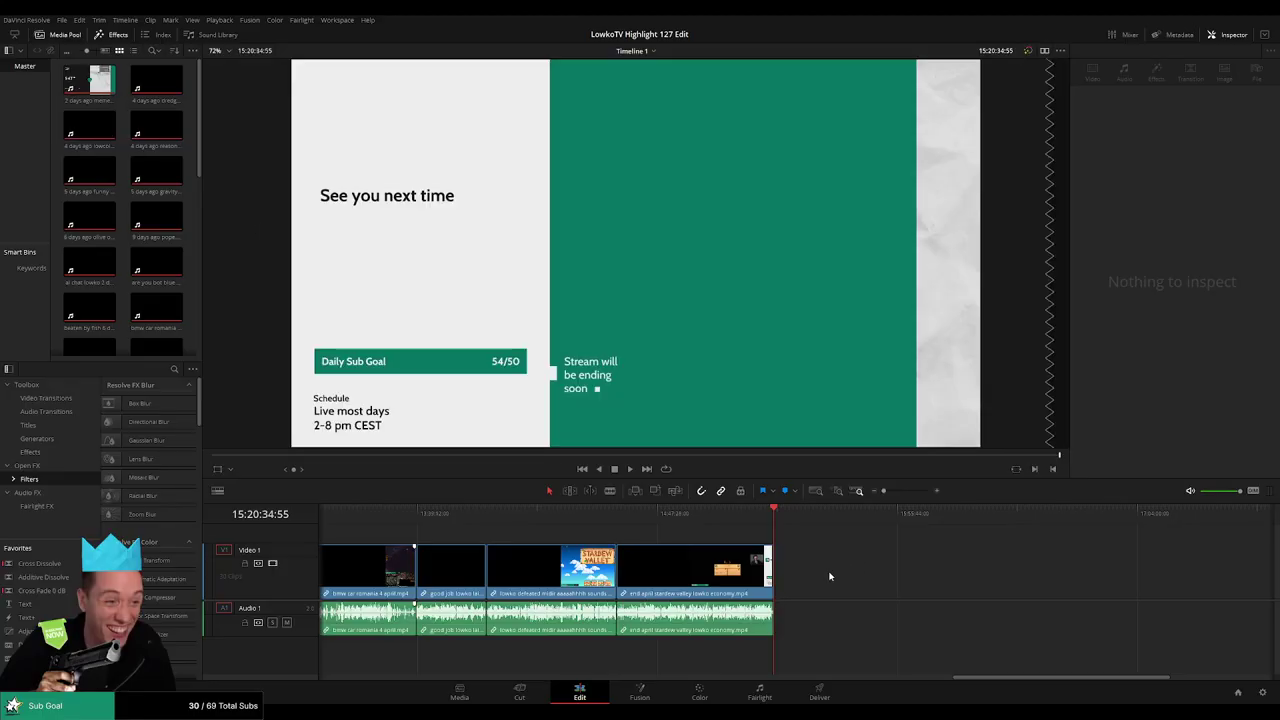
# Return to the start of Timeline 1 and play the opening of the "4 days ago dredge.mp4" clip, skipping its black lead-in
pyautogui.press('q')
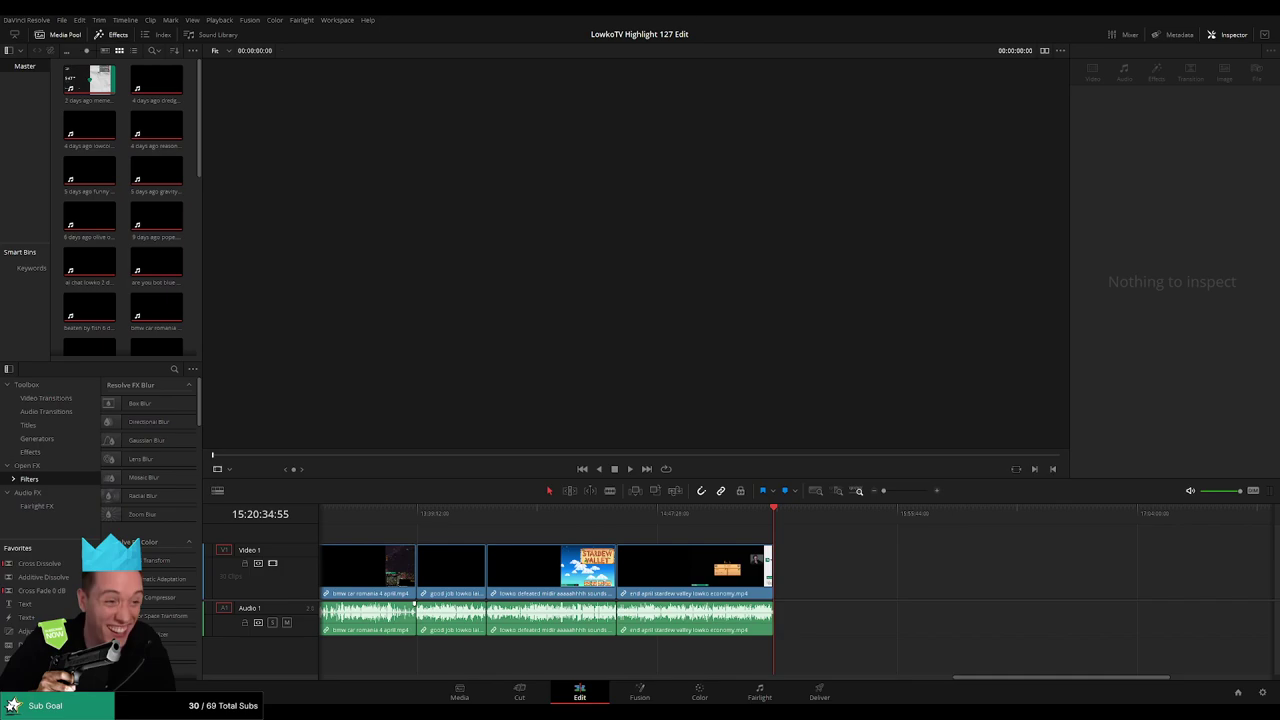
pyautogui.click(817, 546)
pyautogui.moveTo(817, 546); pyautogui.dragTo(864, 542)
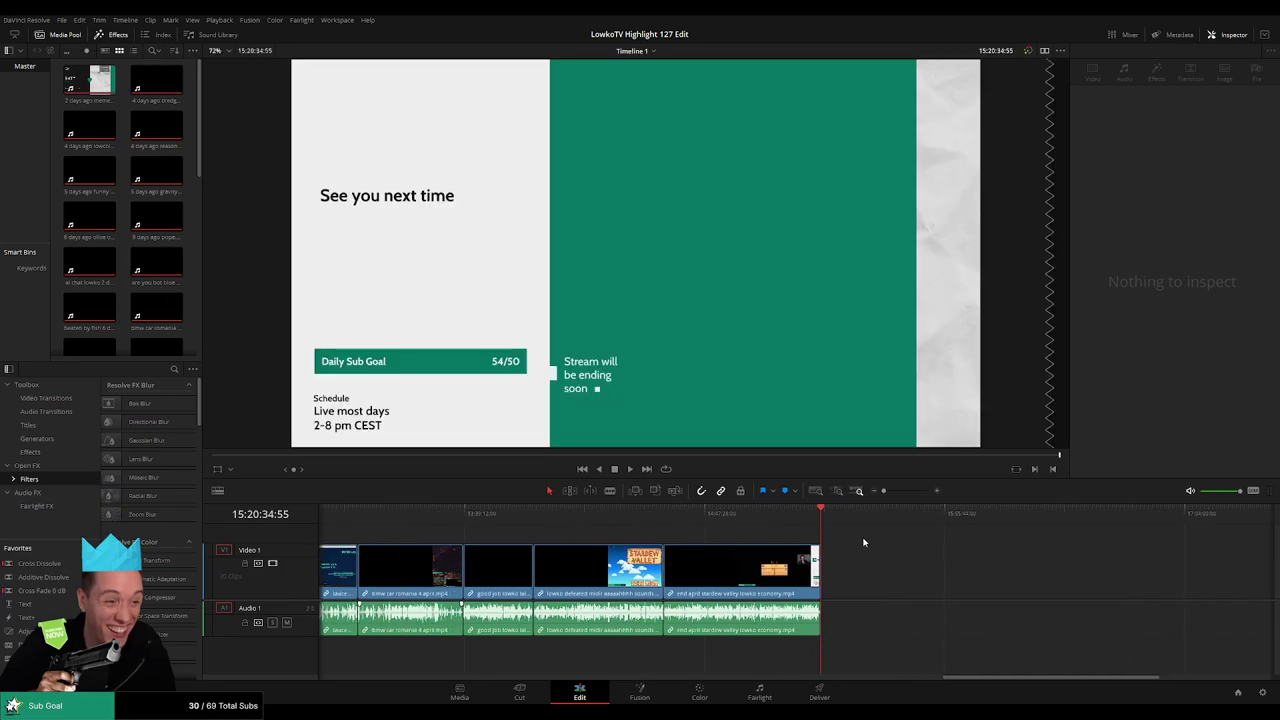
pyautogui.moveTo(1012, 679); pyautogui.dragTo(312, 686)
pyautogui.click(320, 533)
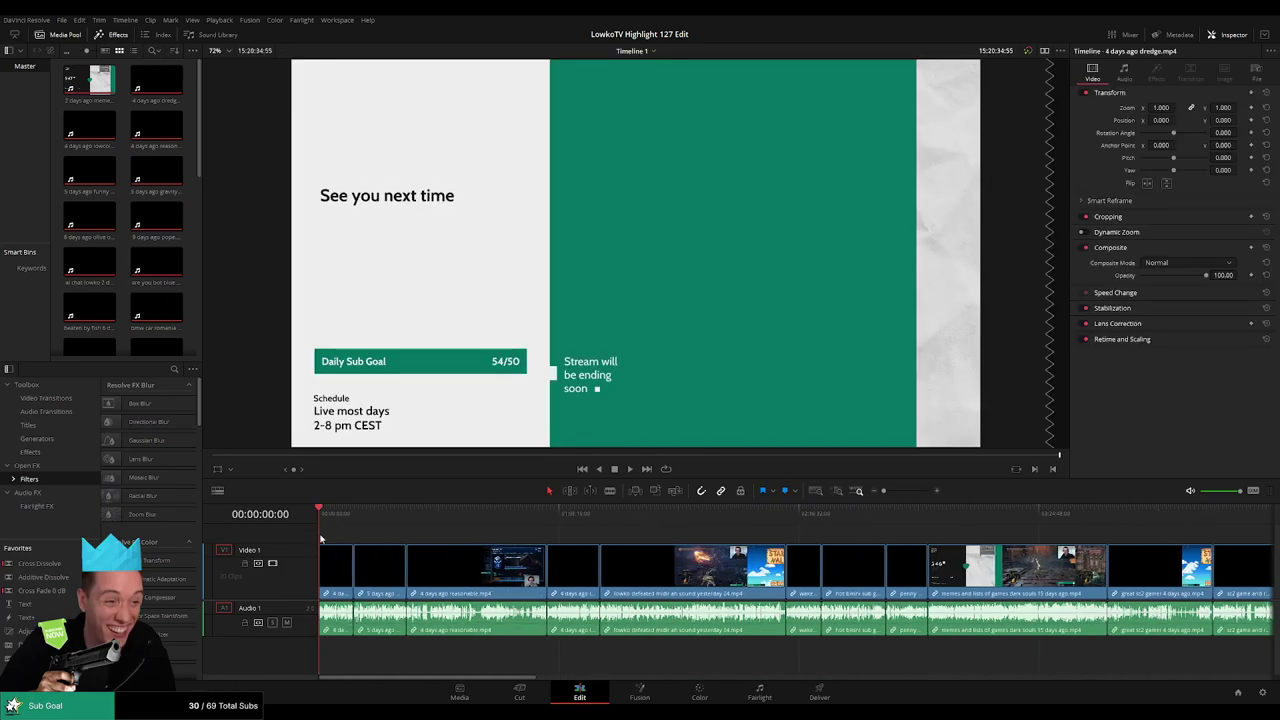
pyautogui.scroll(8, 336, 557)
pyautogui.press('space')
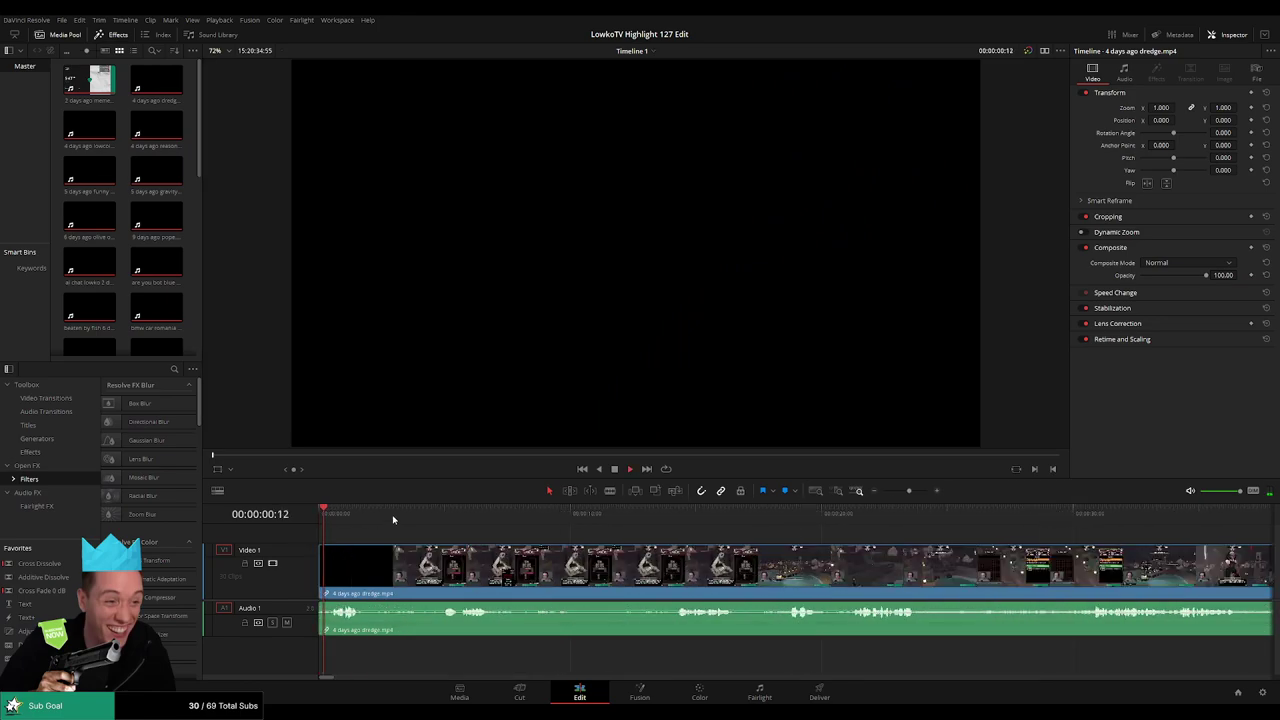
pyautogui.click(405, 520)
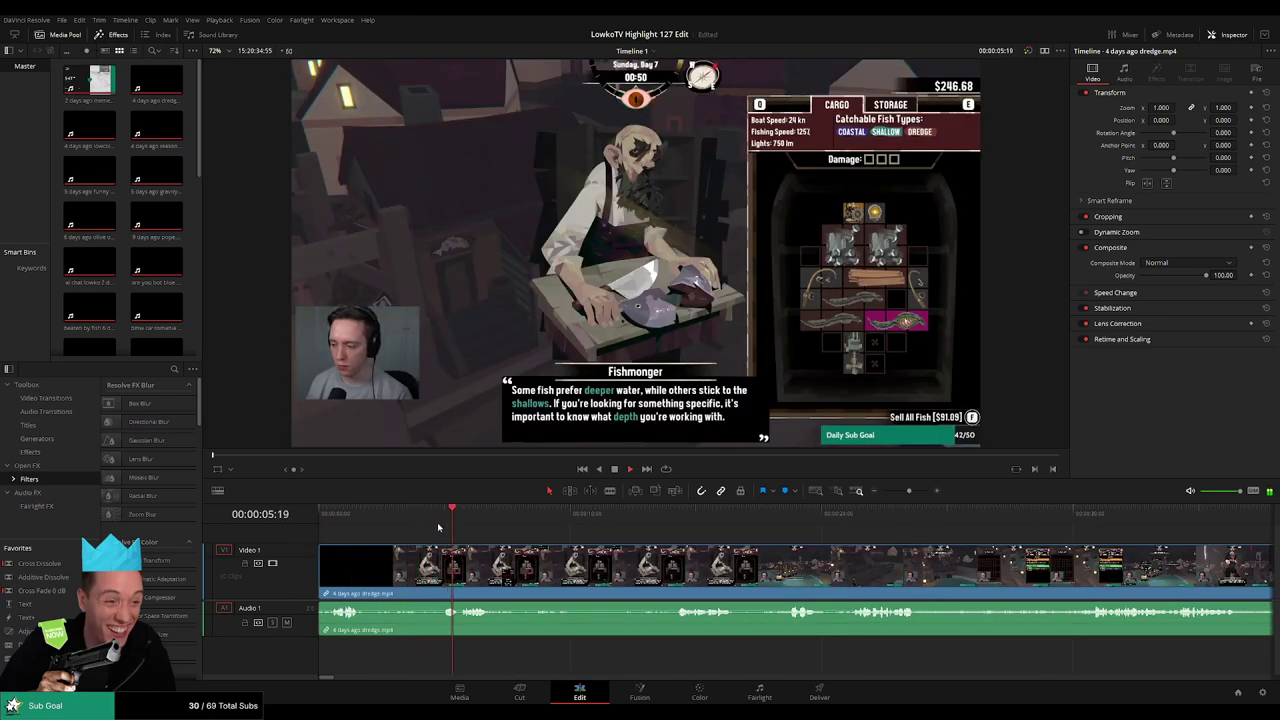
pyautogui.hscroll(1, 460, 547)
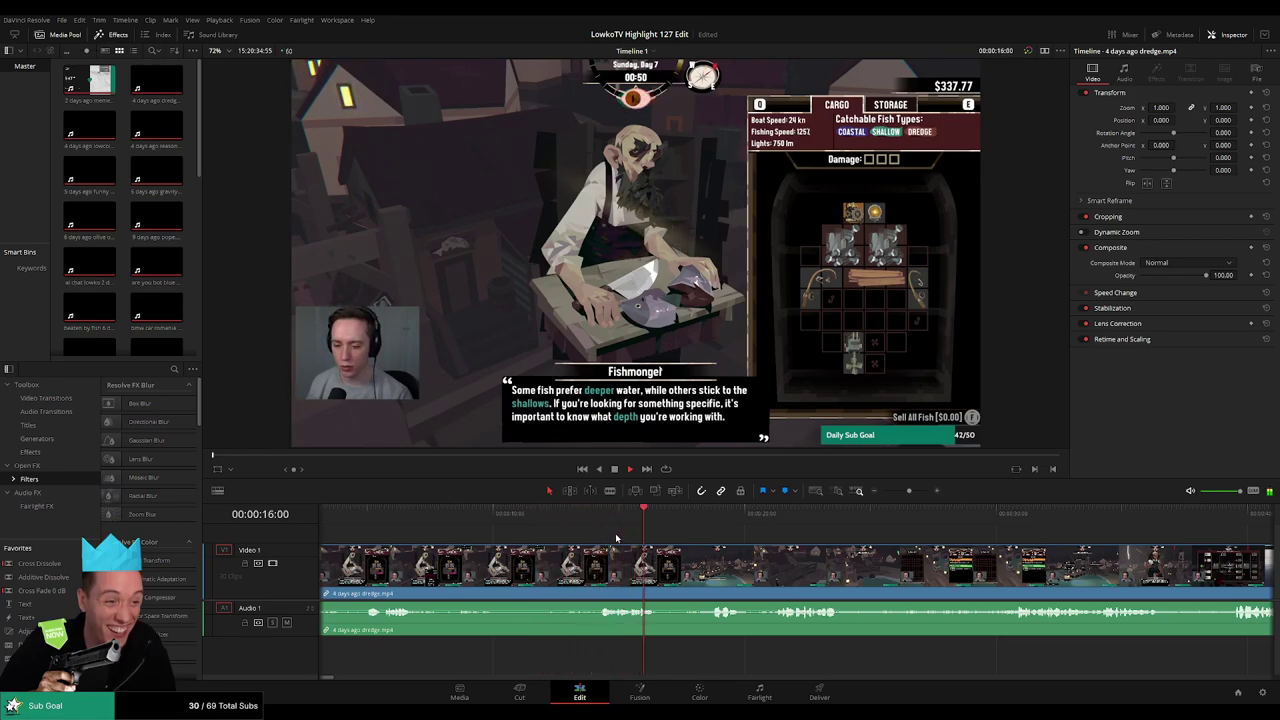
# Reduce the height of the video and audio tracks and enlarge the timeline viewer
pyautogui.moveTo(299, 544); pyautogui.dragTo(300, 622)
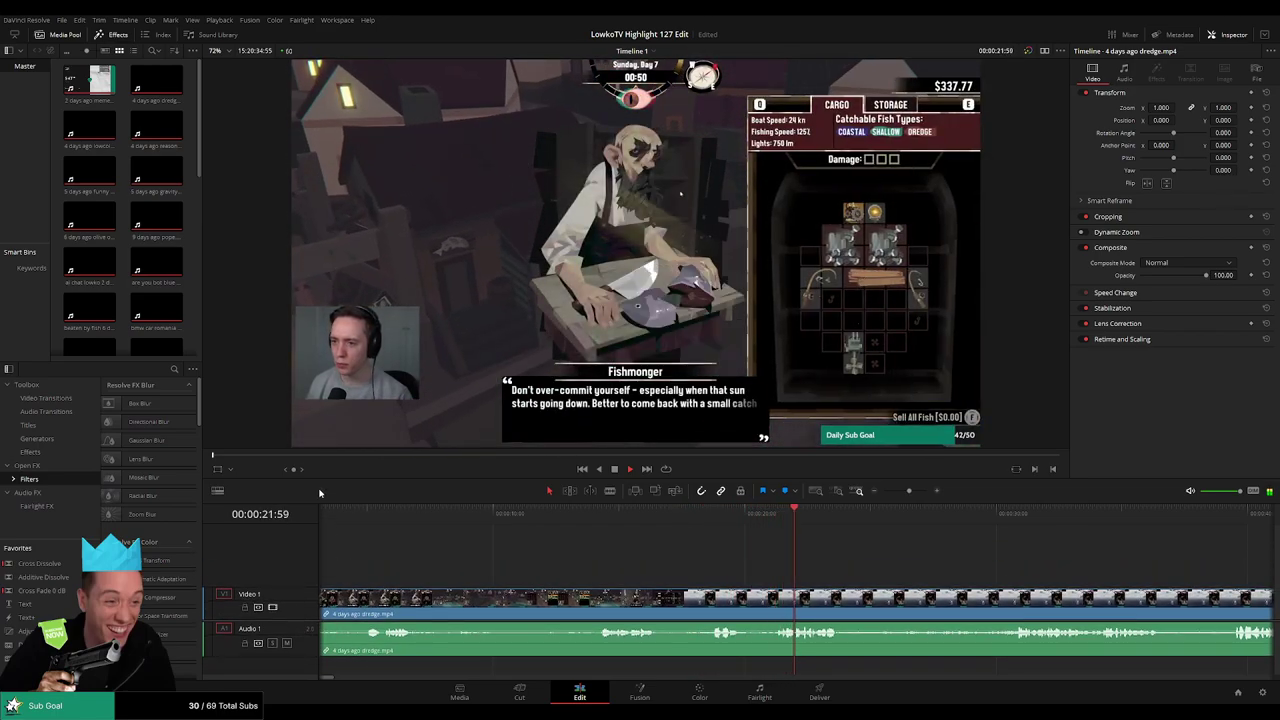
pyautogui.moveTo(321, 478); pyautogui.dragTo(321, 513)
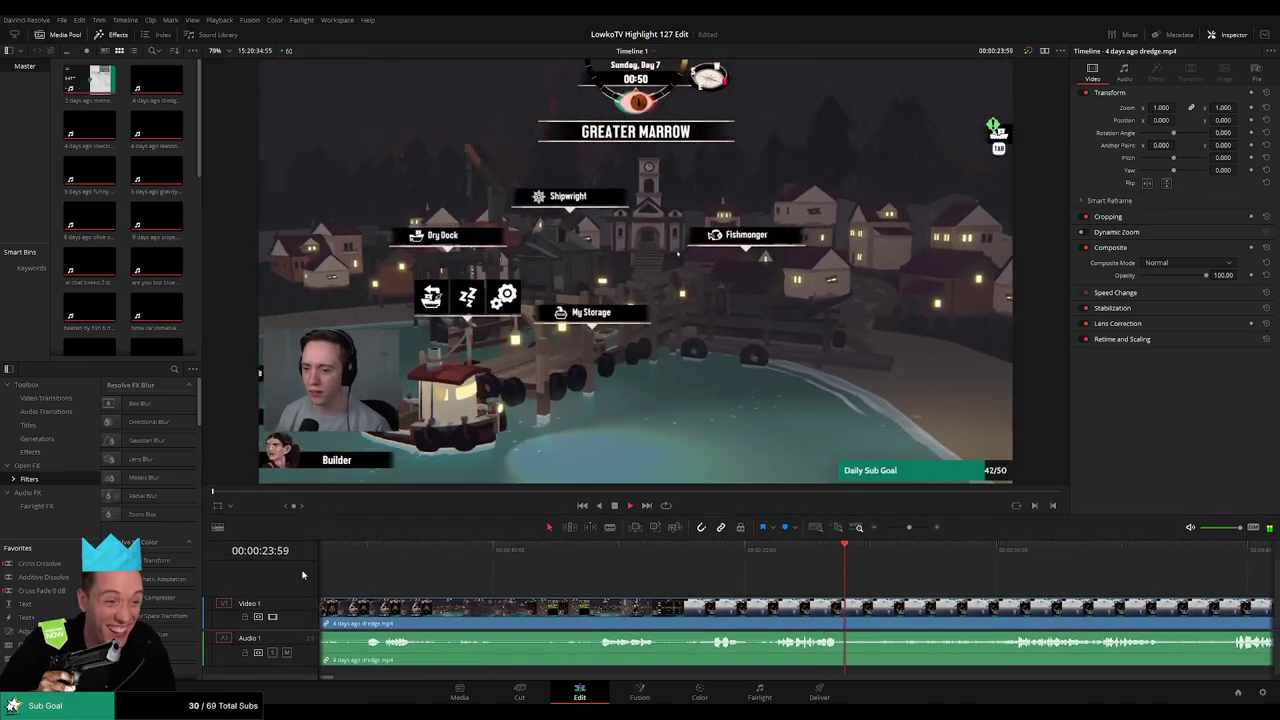
pyautogui.scroll(-1, 314, 613)
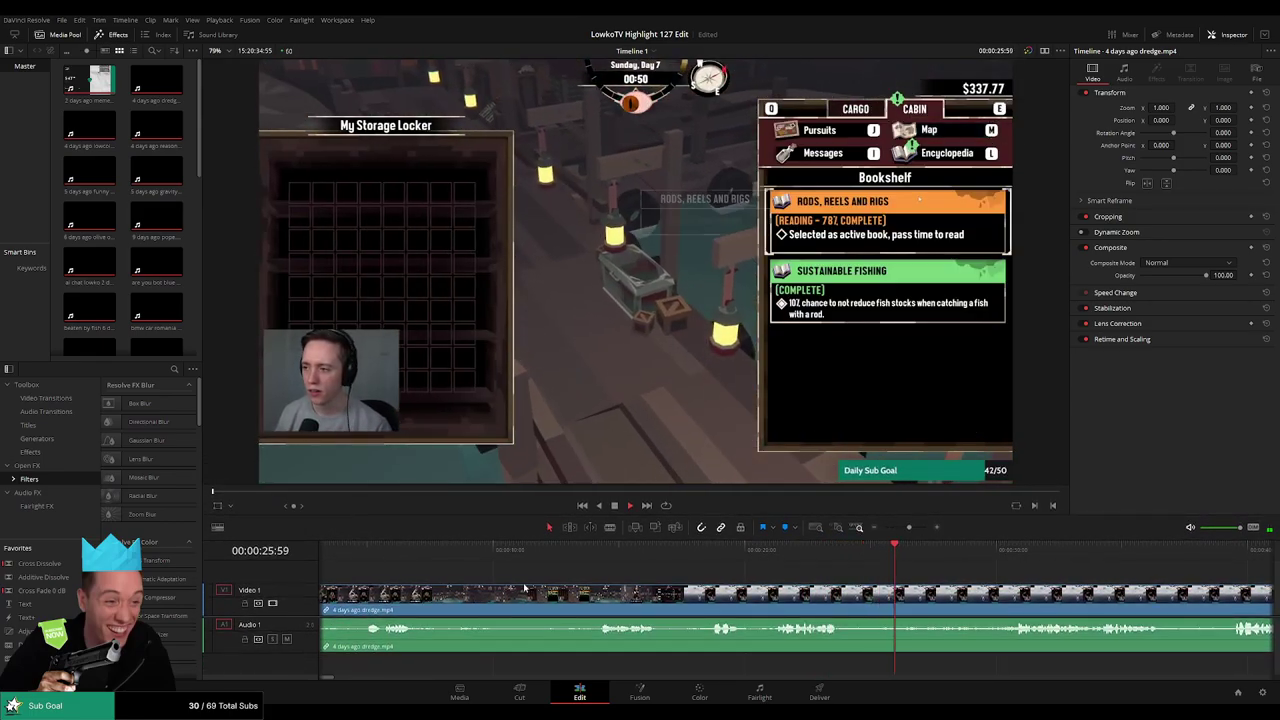
pyautogui.scroll(-1, 310, 606)
# Review the dredge clip from the encyclopedia scene through the Greater Marrow harbour and first sailing scenes, up to about 00:02:16
pyautogui.hscroll(4, 688, 590)
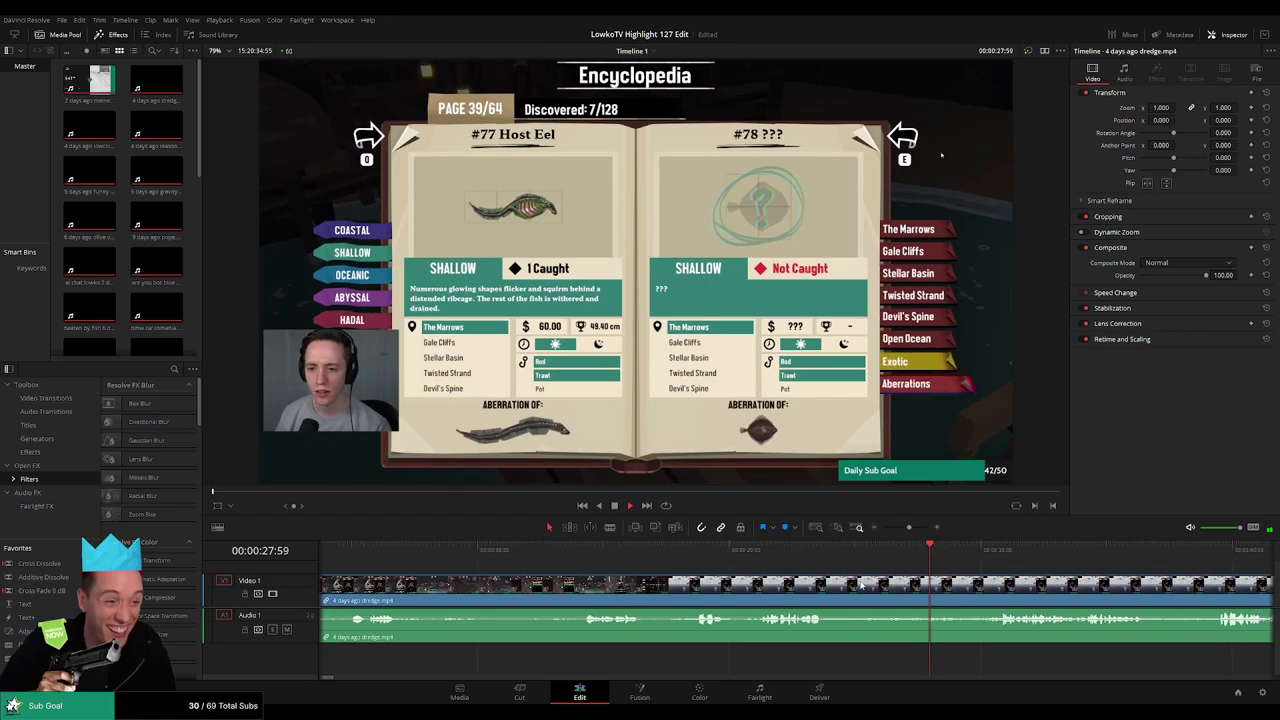
pyautogui.click(690, 550)
pyautogui.hscroll(2, 810, 588)
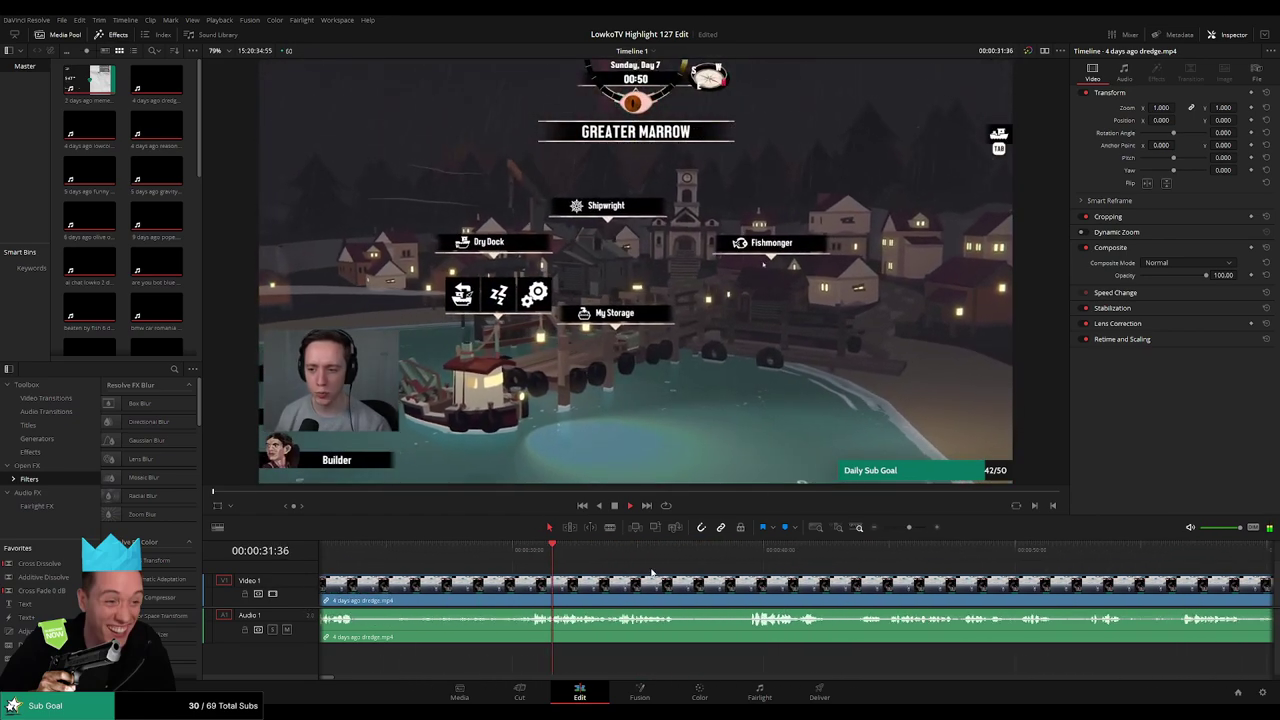
pyautogui.moveTo(908, 528); pyautogui.dragTo(903, 529)
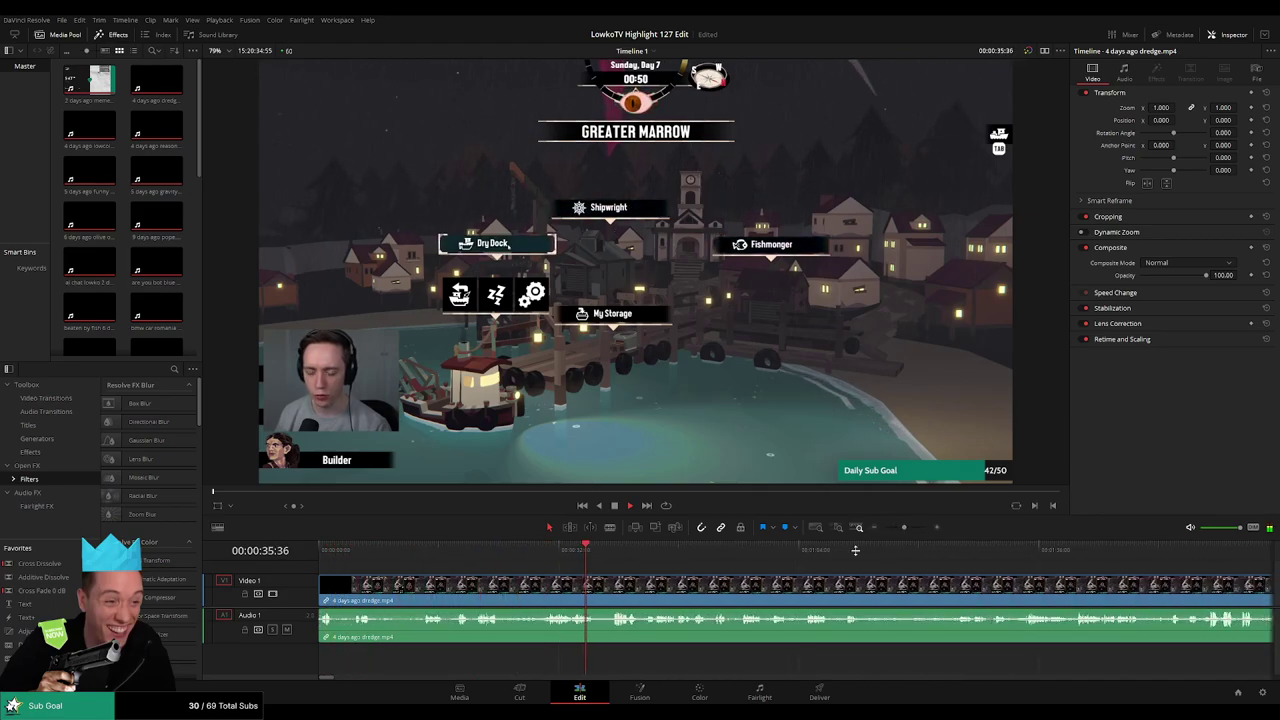
pyautogui.click(615, 551)
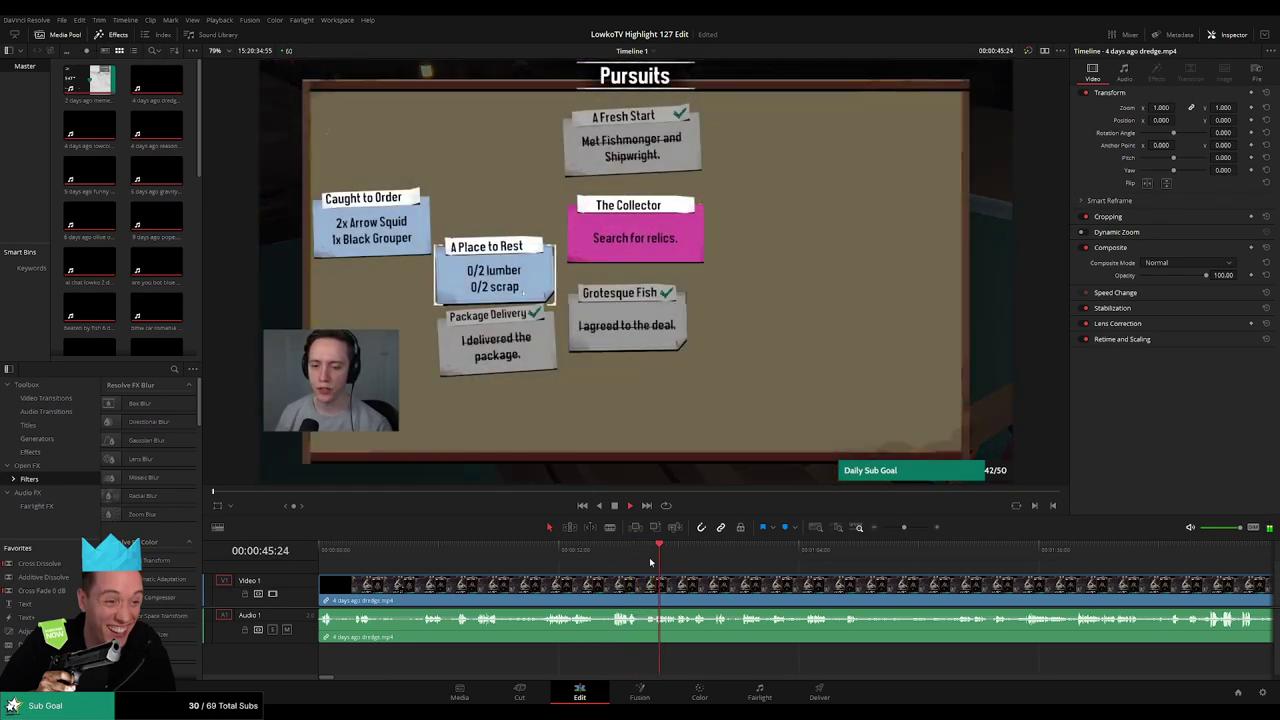
pyautogui.hscroll(1, 691, 572)
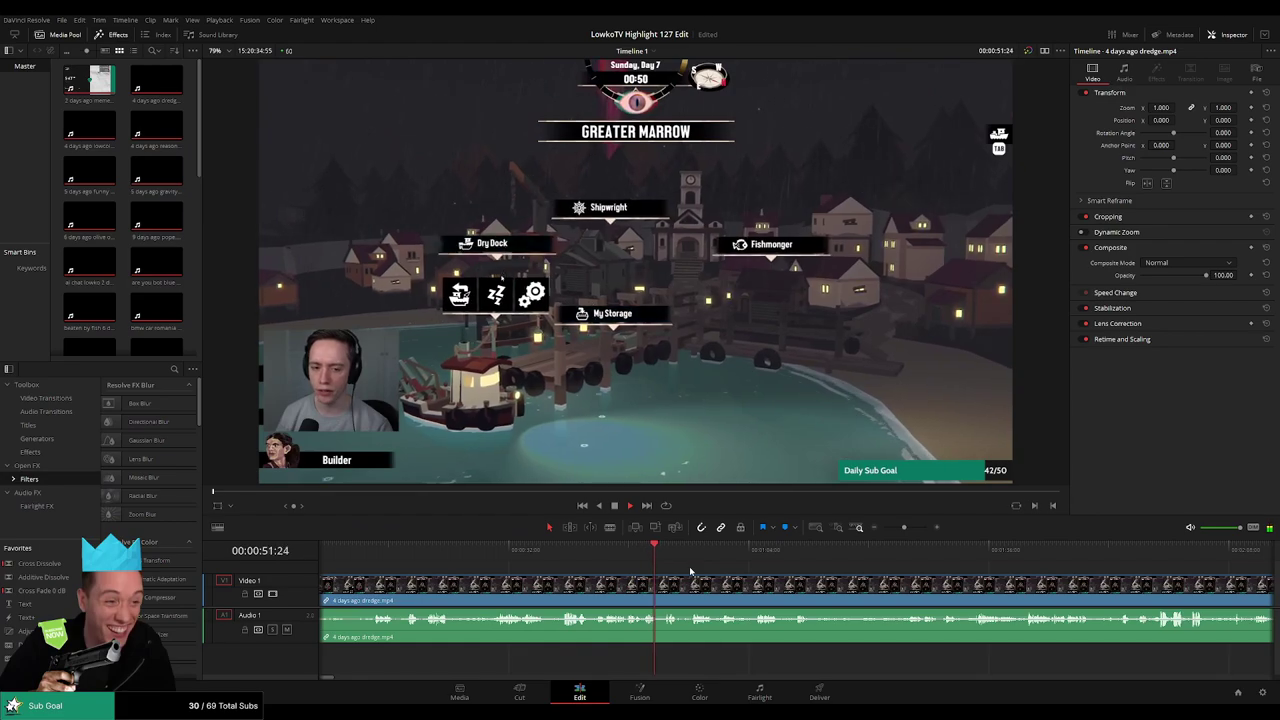
pyautogui.hscroll(1, 613, 571)
pyautogui.hscroll(1, 613, 571)
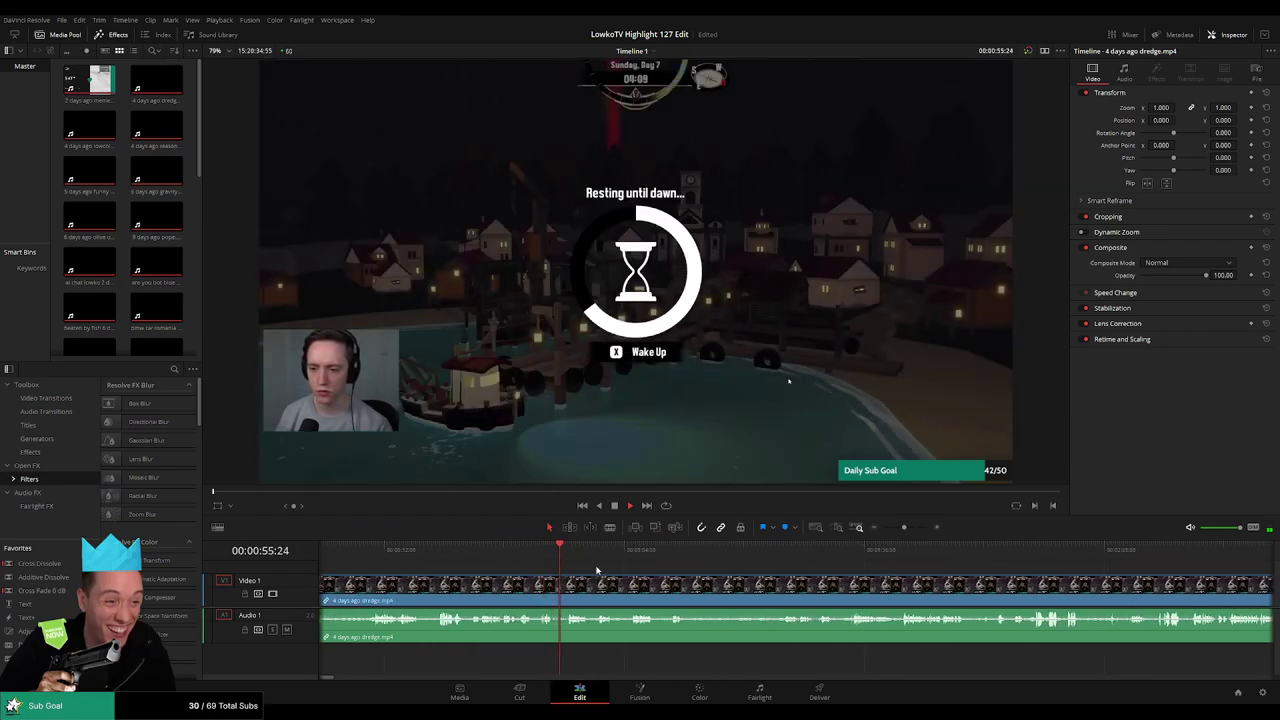
pyautogui.hscroll(1, 570, 570)
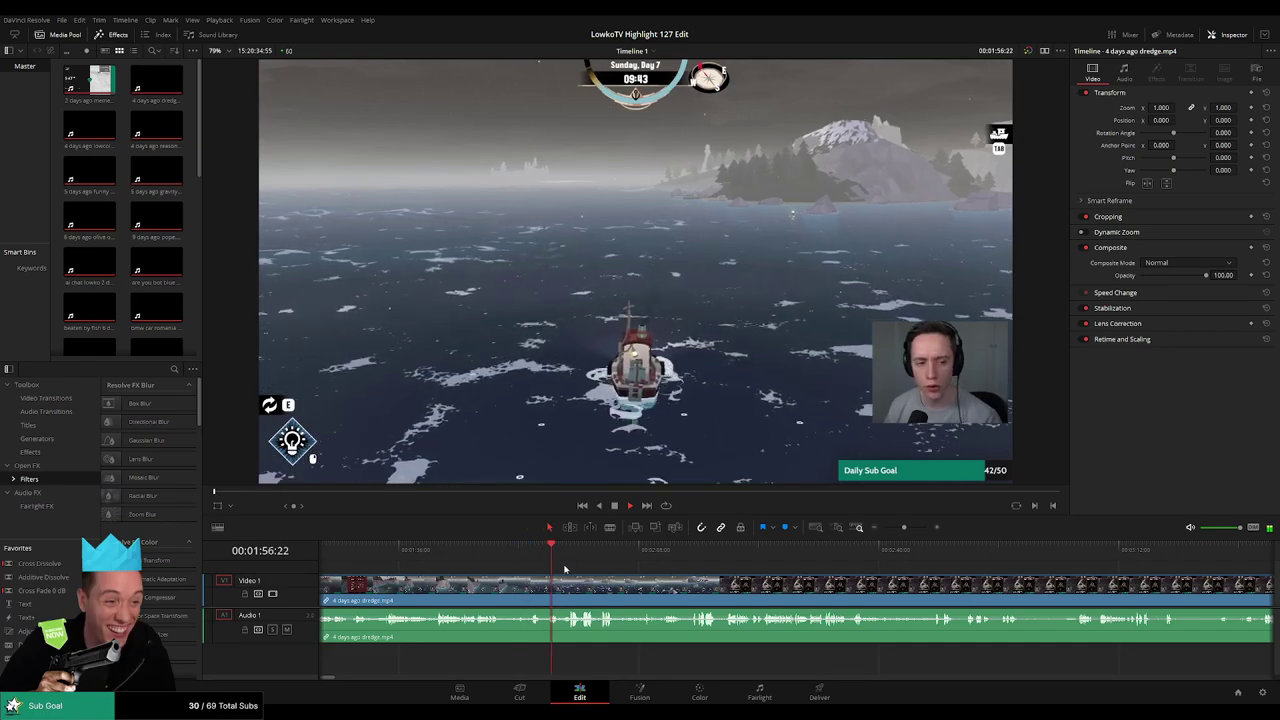
pyautogui.hscroll(3, 540, 568)
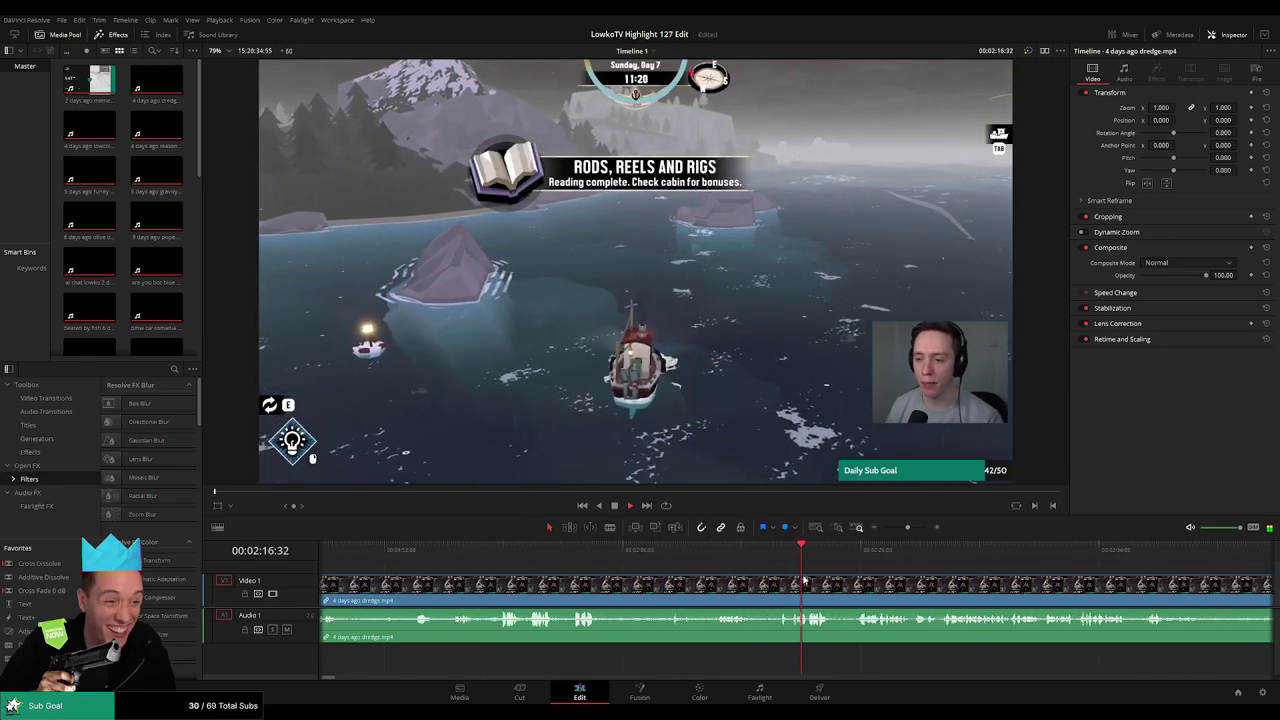
# Check the end of the media pool's clip list and review the dredge clip's salvage scene from about 00:02:25 to 00:02:58
pyautogui.click(593, 553)
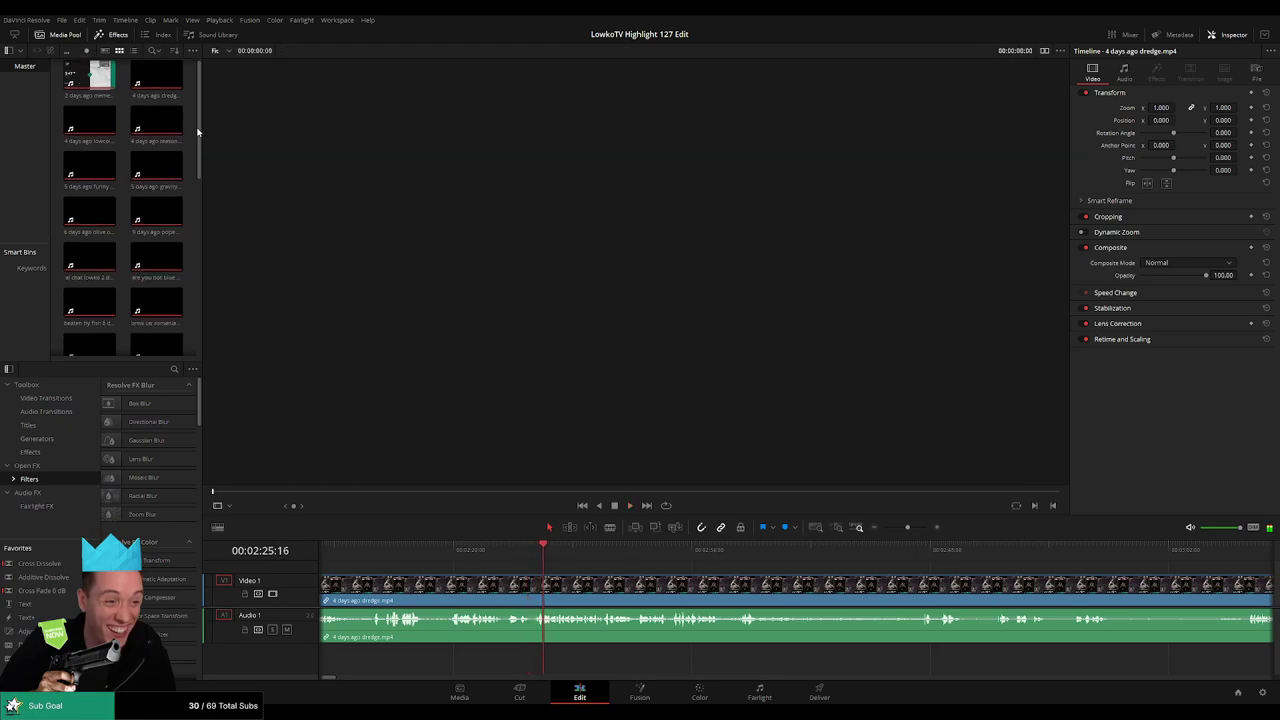
pyautogui.moveTo(198, 131); pyautogui.dragTo(205, 343)
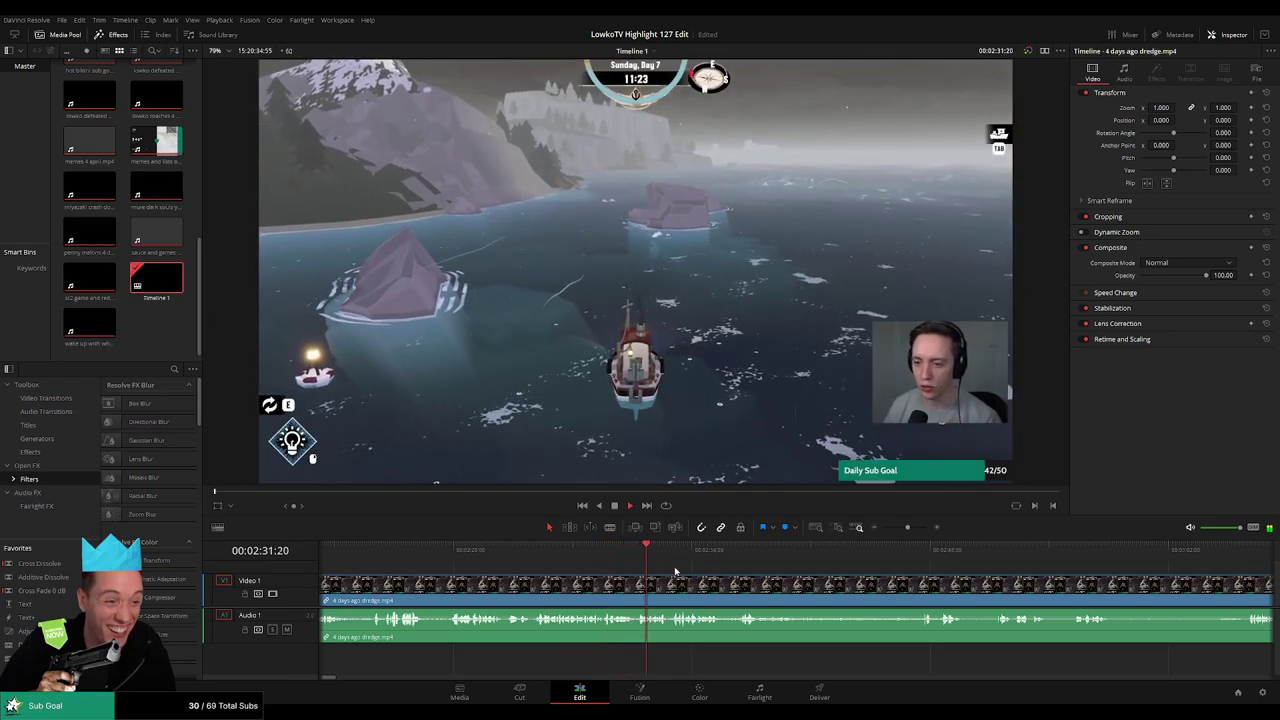
pyautogui.moveTo(743, 571); pyautogui.dragTo(643, 570)
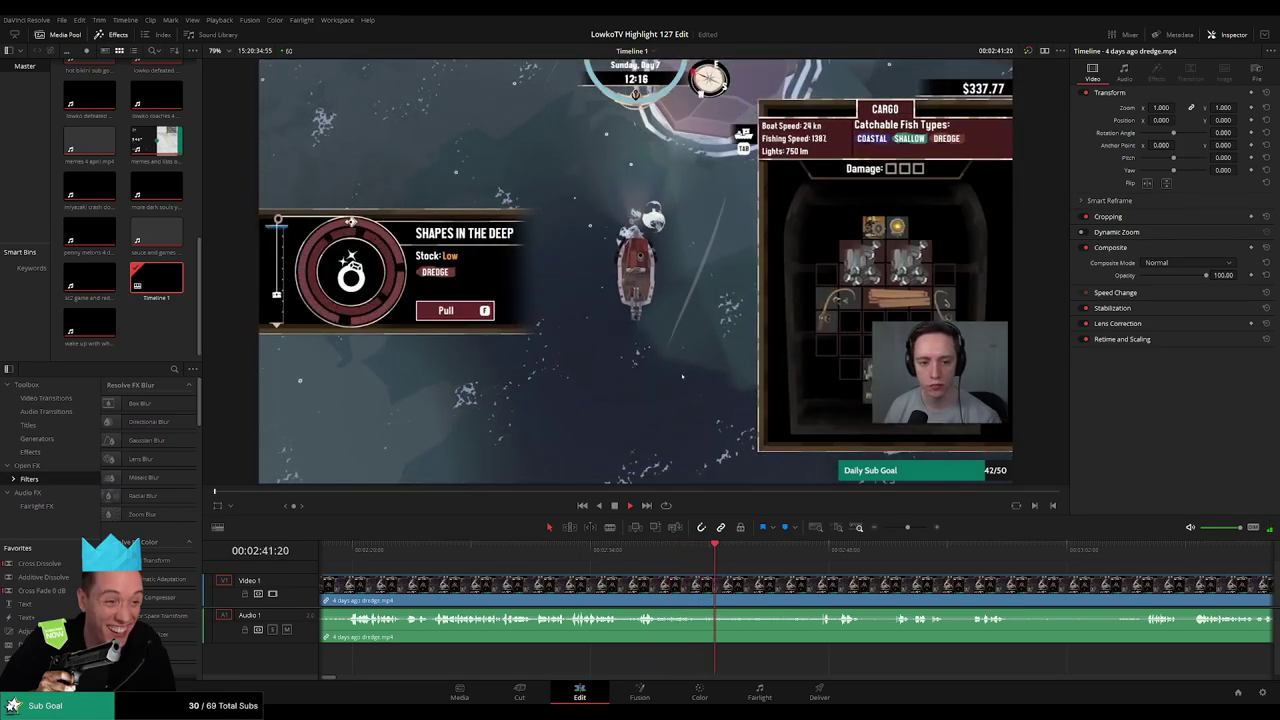
pyautogui.moveTo(805, 570); pyautogui.dragTo(577, 557)
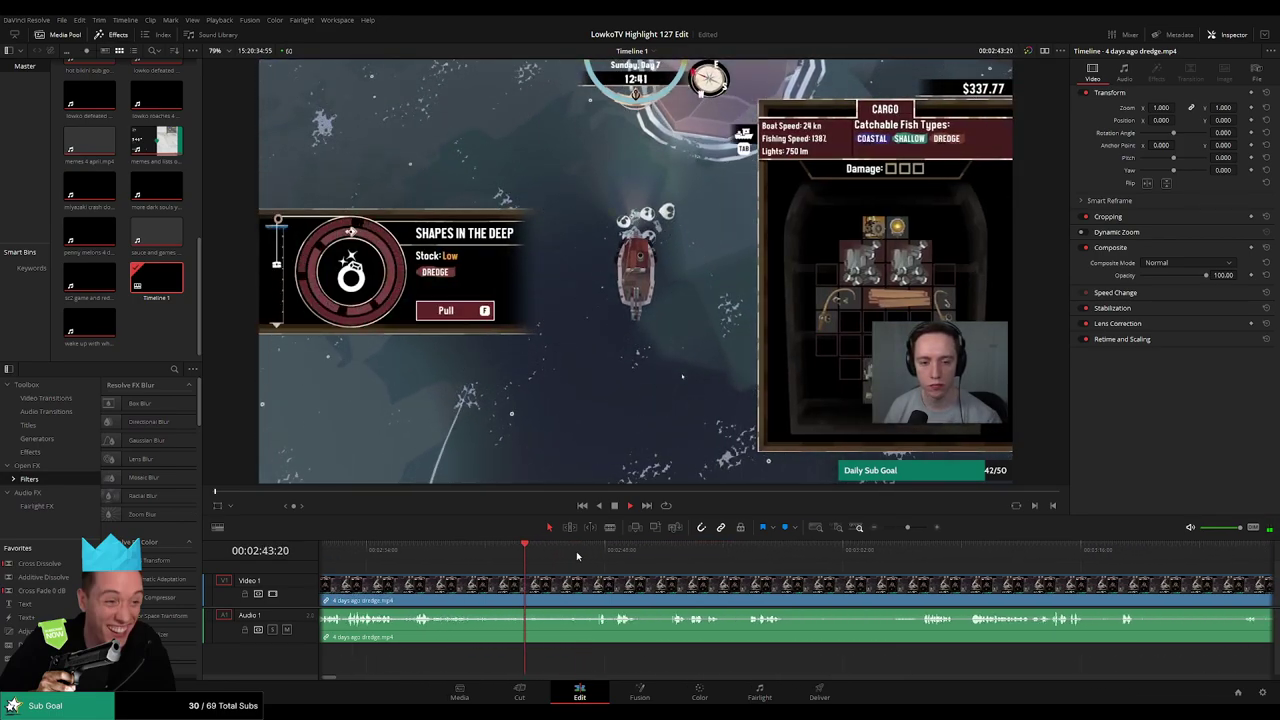
pyautogui.click(589, 552)
pyautogui.moveTo(667, 566); pyautogui.dragTo(537, 561)
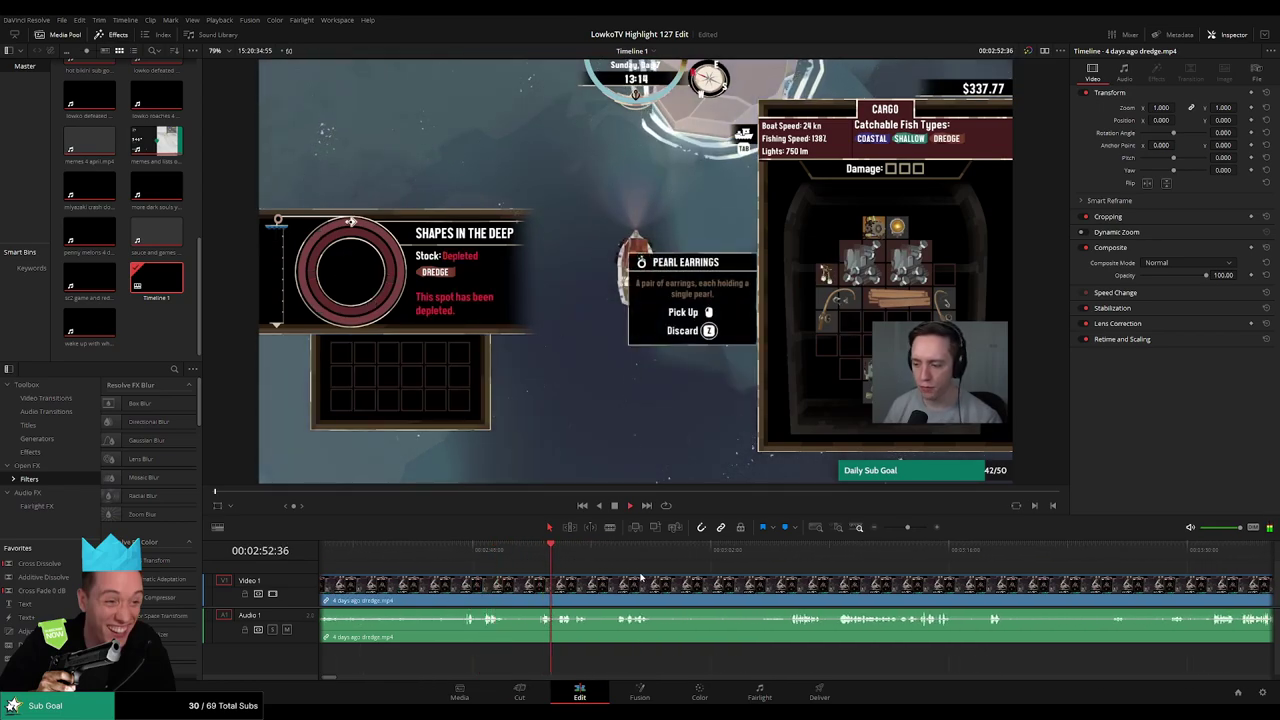
pyautogui.hscroll(2, 492, 568)
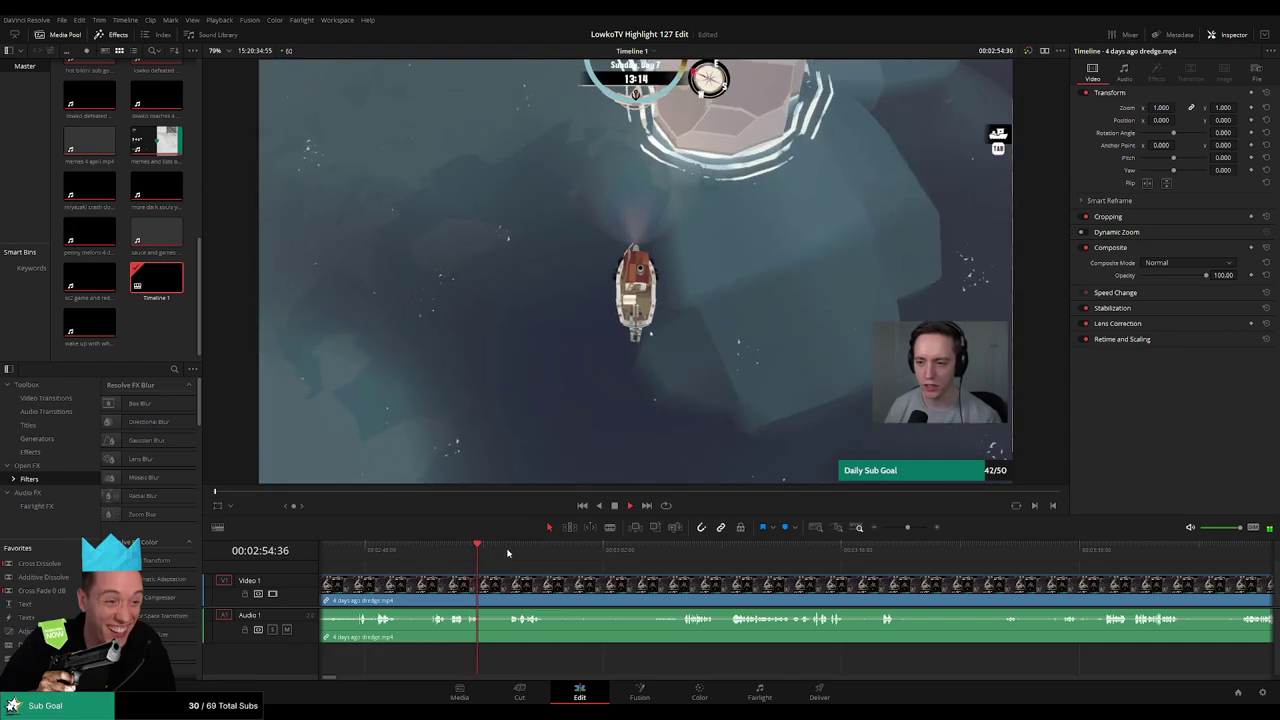
pyautogui.hscroll(1, 573, 570)
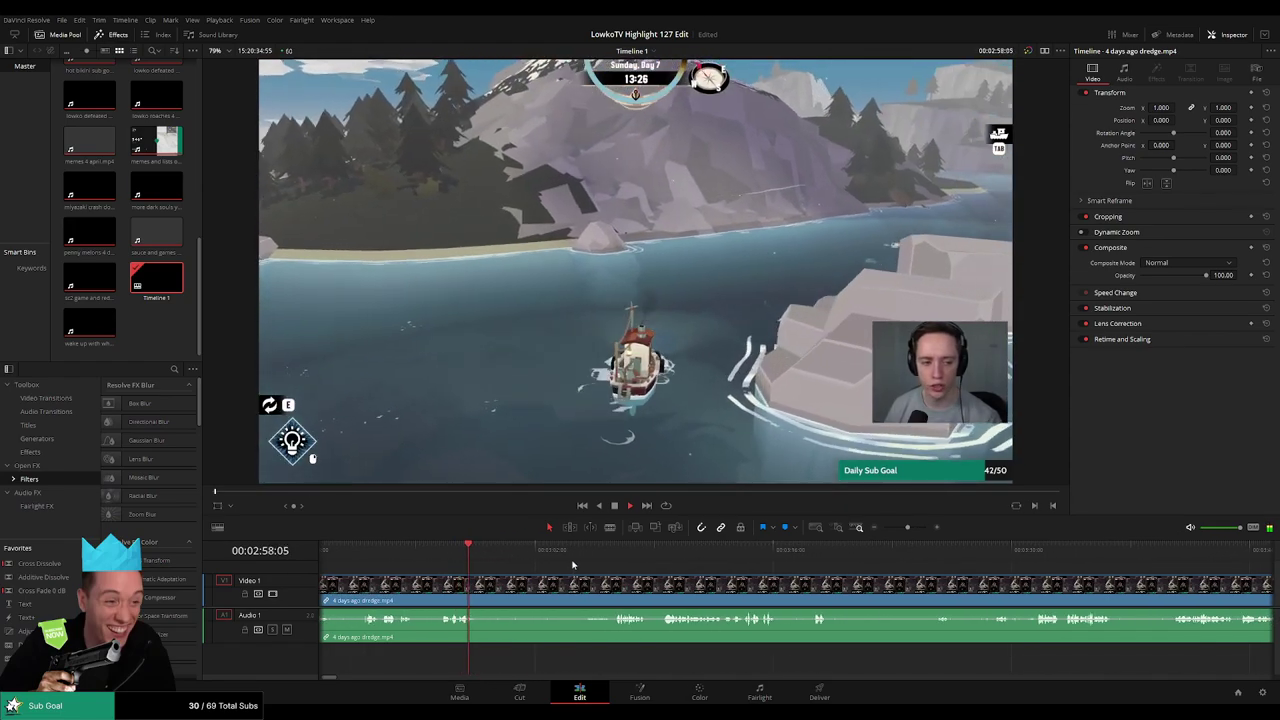
# Skim the dredge clip's open-water sailing footage up to about 00:03:39, skipping ahead past quiet stretches
pyautogui.click(606, 550)
pyautogui.hscroll(2, 712, 582)
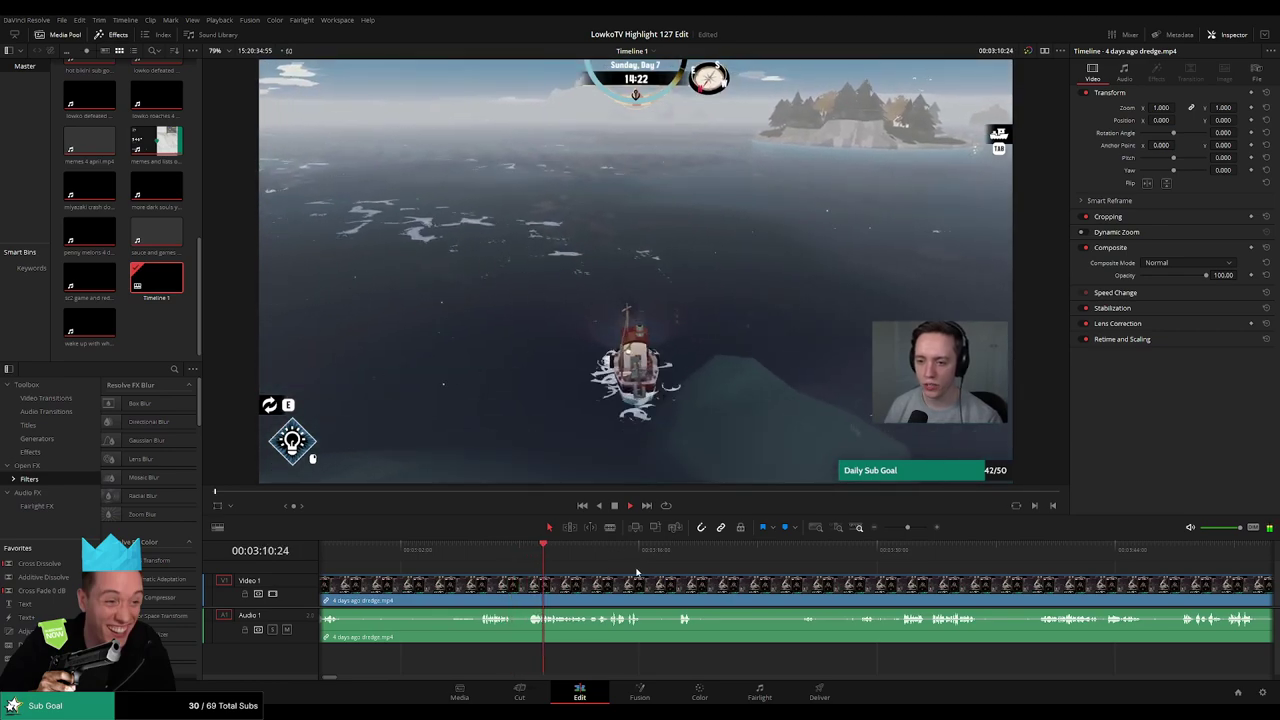
pyautogui.hscroll(1, 592, 570)
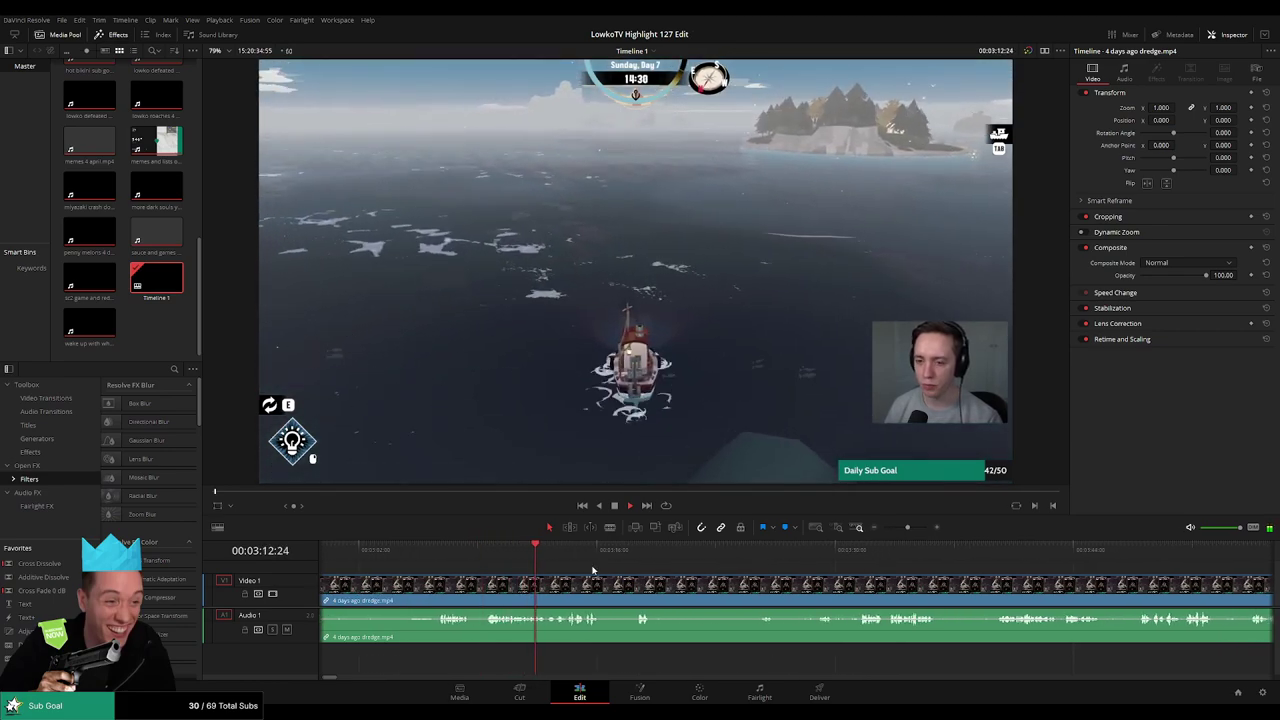
pyautogui.hscroll(2, 590, 570)
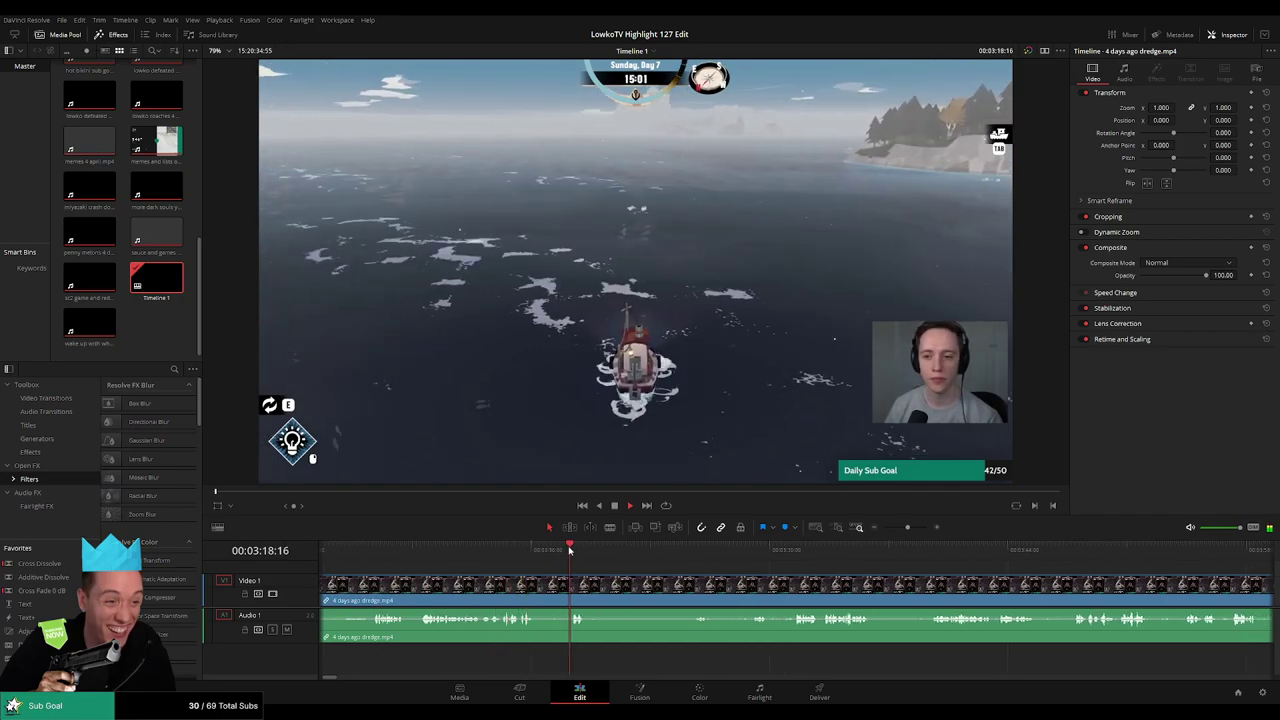
pyautogui.click(749, 556)
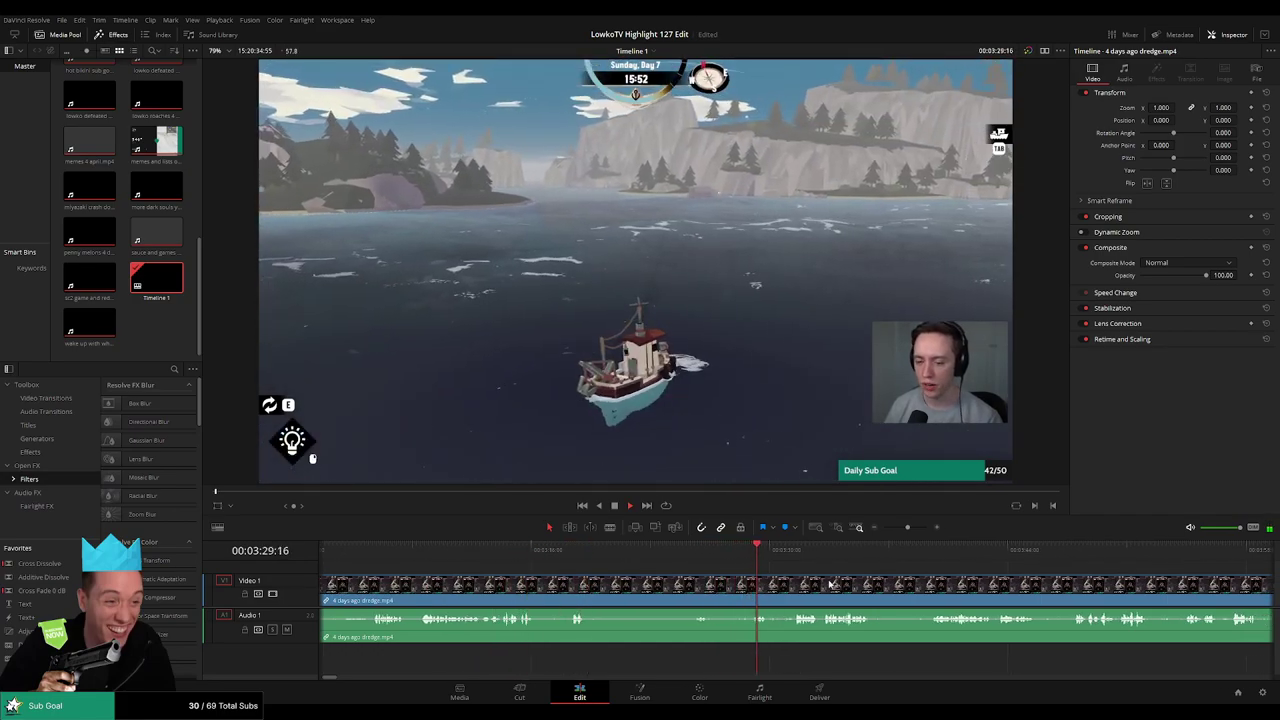
pyautogui.hscroll(4, 590, 568)
pyautogui.hscroll(2, 606, 565)
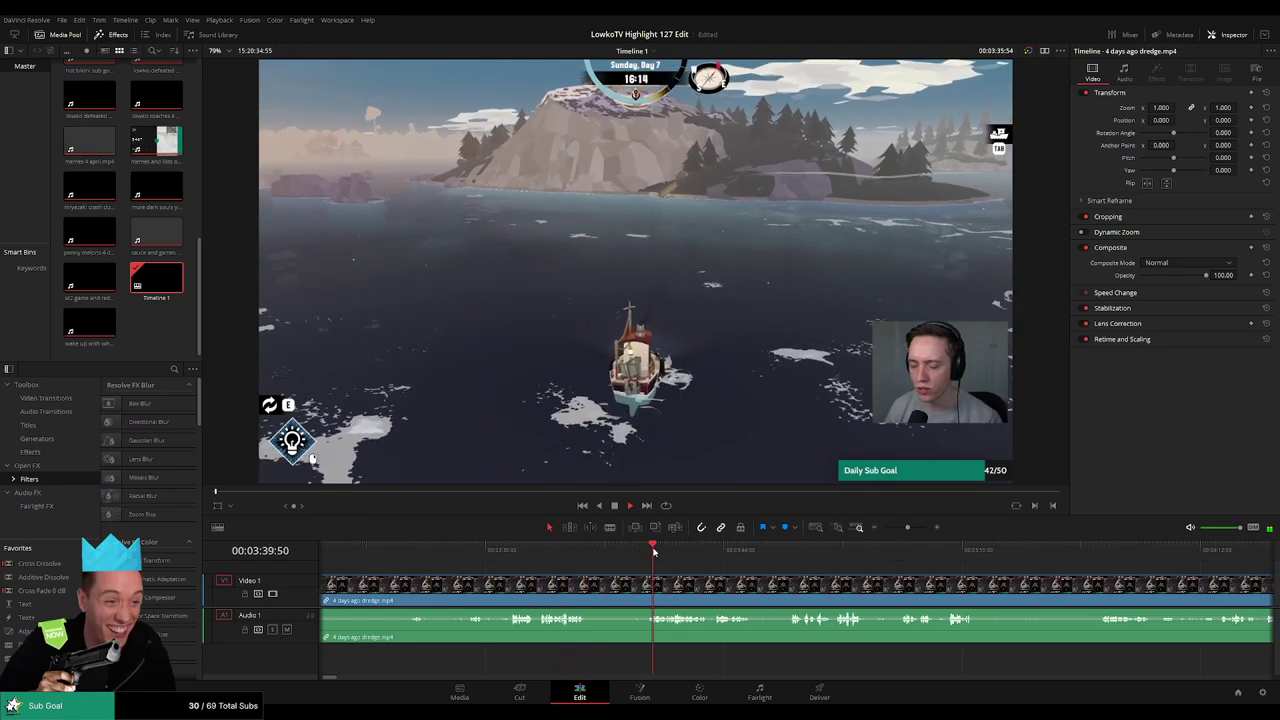
# Review the dredge clip's cargo and map scenes and the sailing that follows, up to about 00:04:09
pyautogui.hscroll(3, 643, 566)
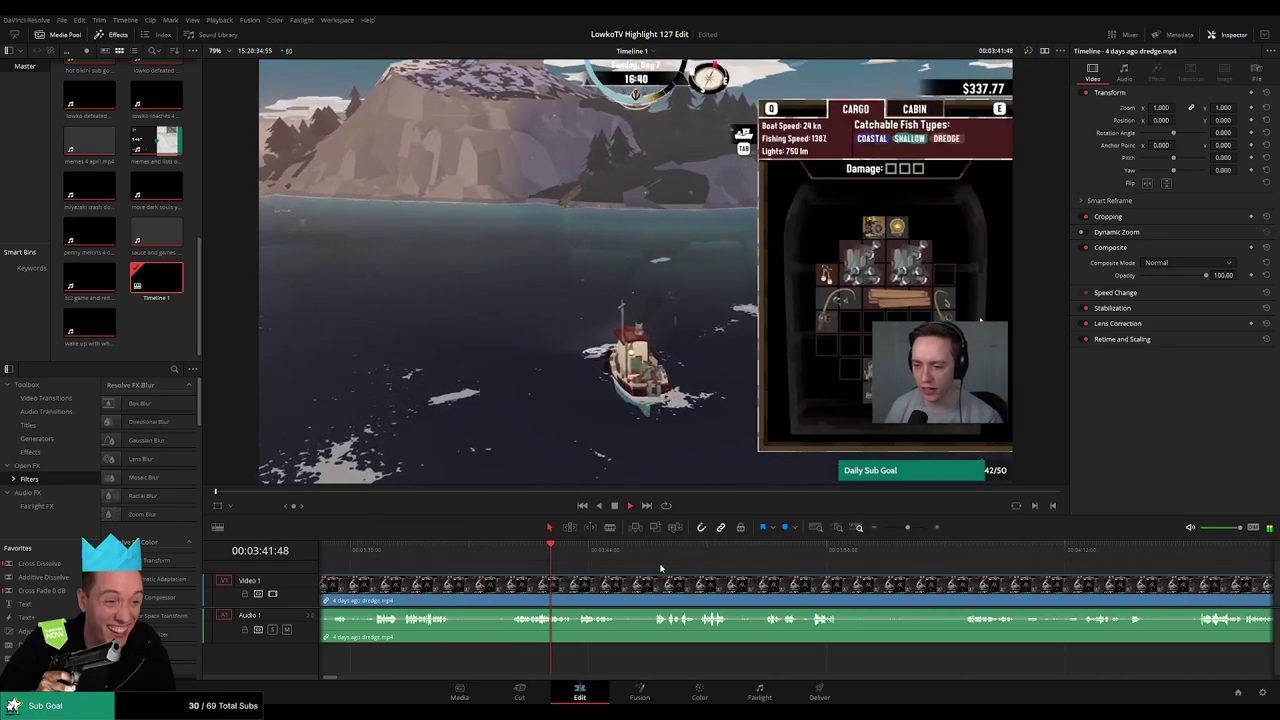
pyautogui.hscroll(2, 600, 566)
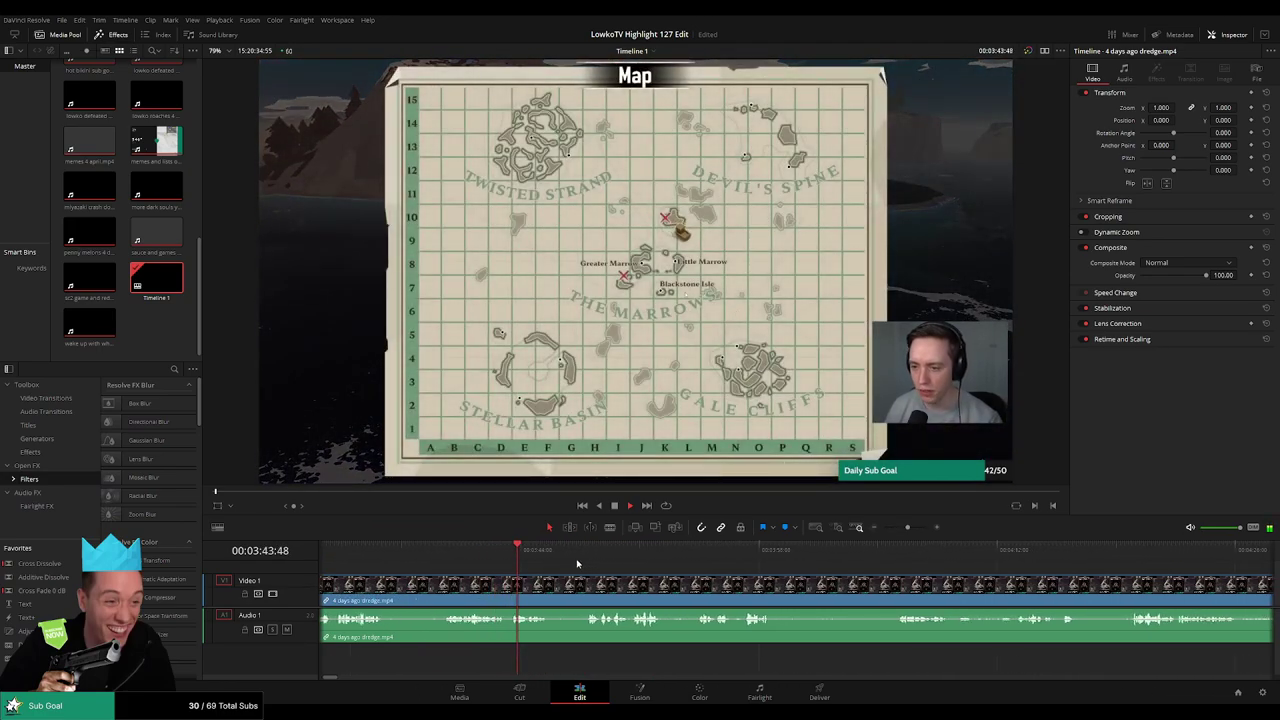
pyautogui.click(587, 551)
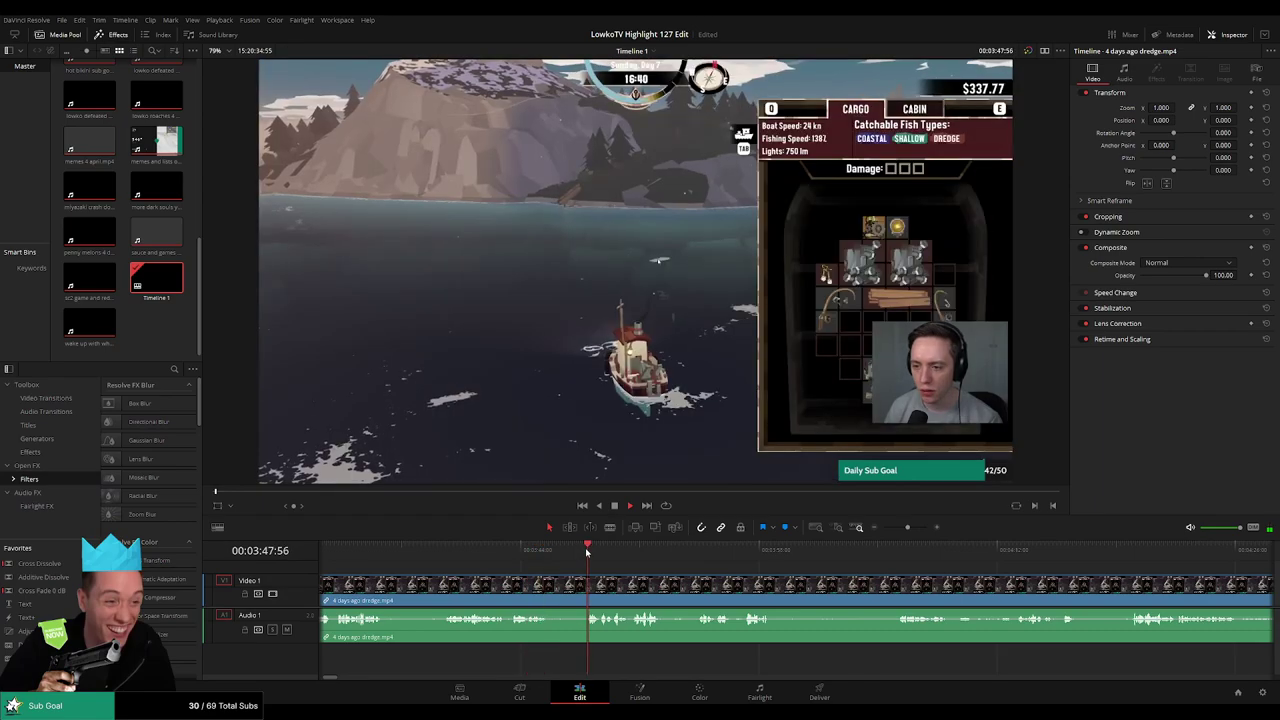
pyautogui.hscroll(3, 740, 578)
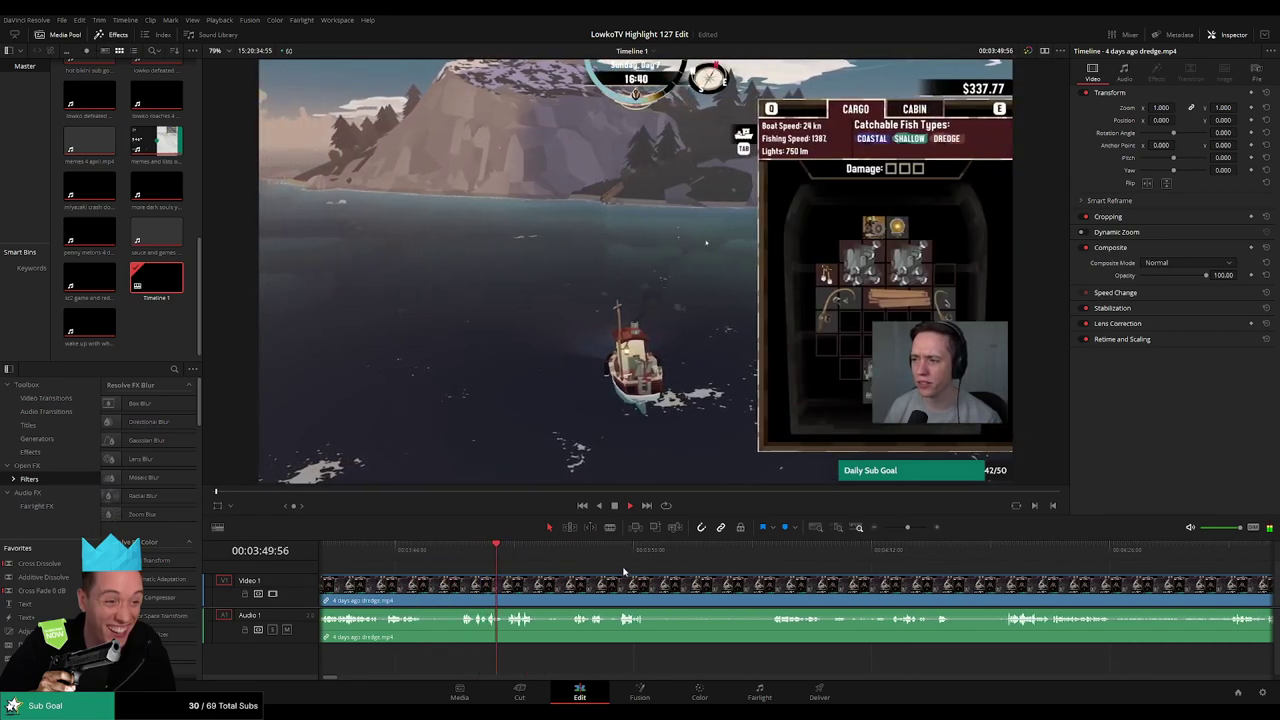
pyautogui.hscroll(1, 575, 568)
pyautogui.hscroll(1, 510, 565)
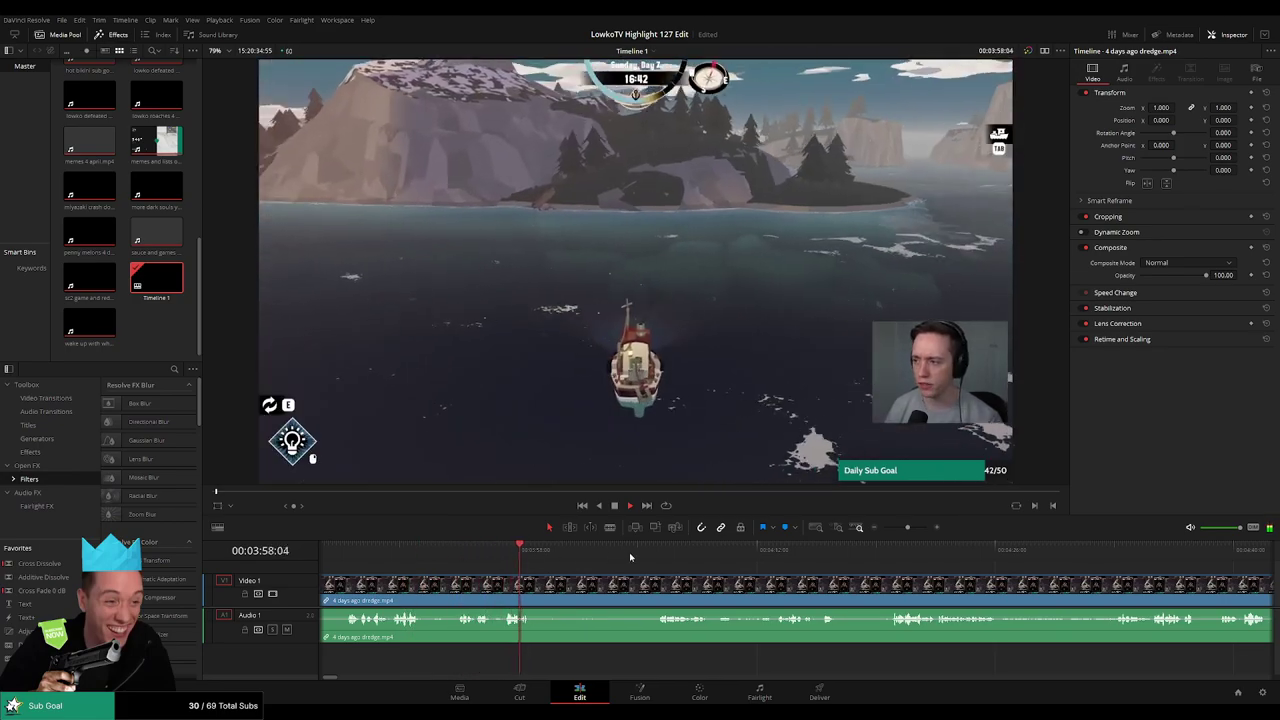
pyautogui.click(653, 552)
pyautogui.hscroll(3, 640, 572)
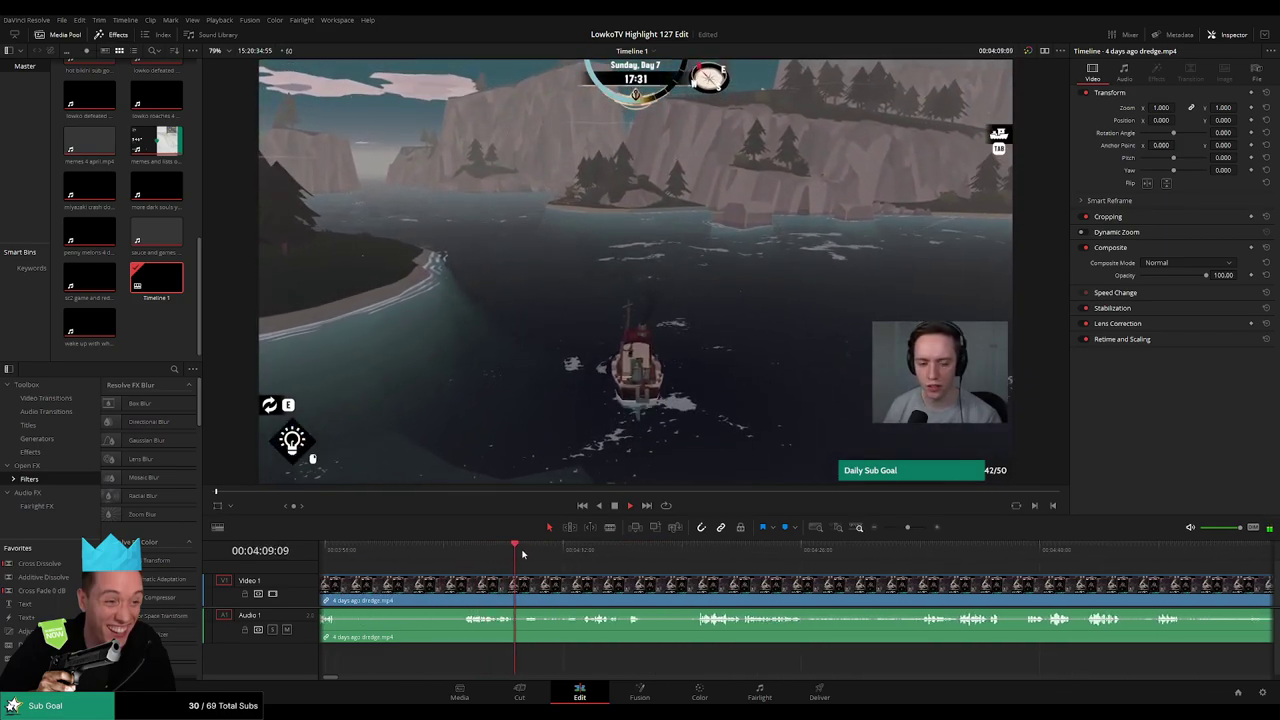
# Review the dredge clip's dusk sailing and the dredging stop that follows, from about 00:04:09 to 00:04:47
pyautogui.click(578, 551)
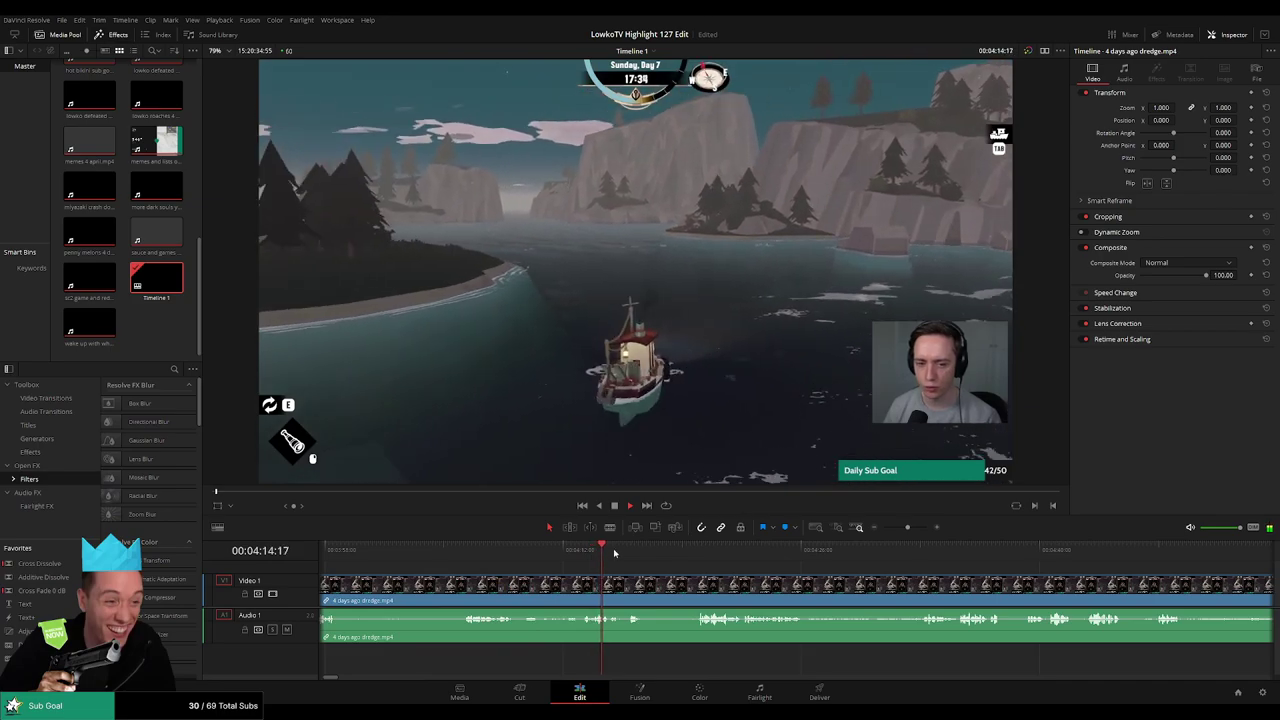
pyautogui.click(684, 551)
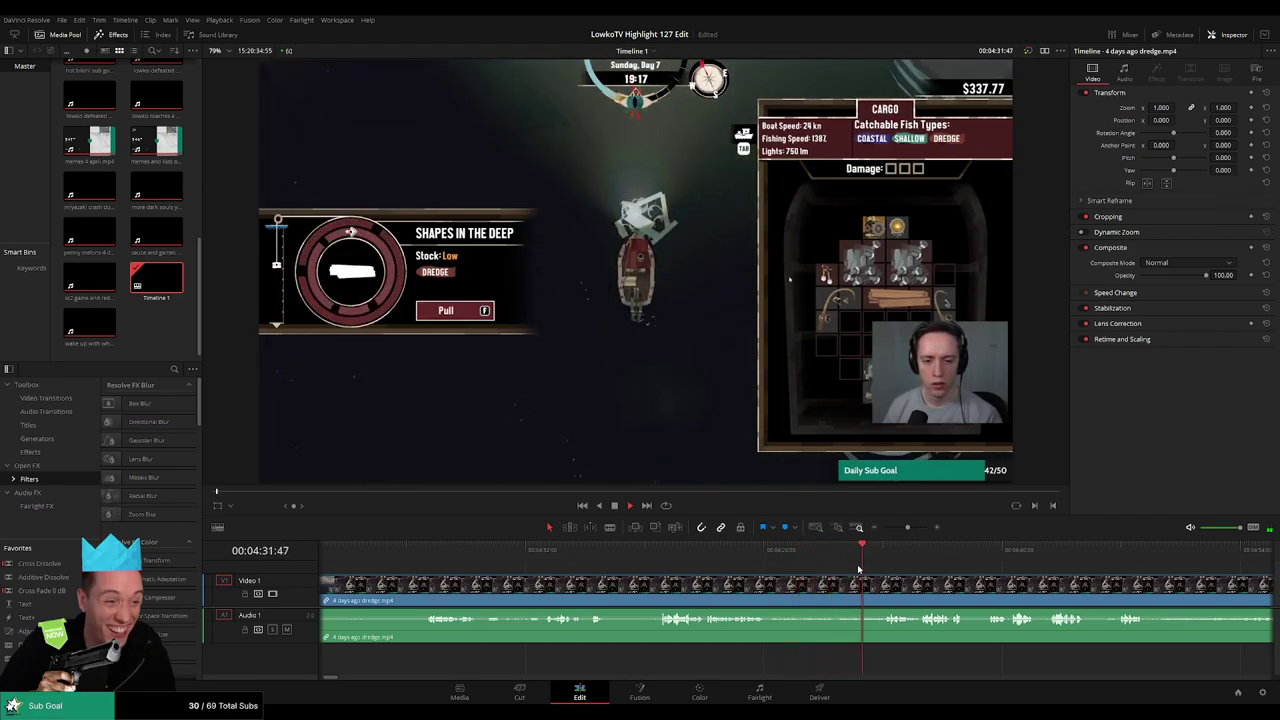
pyautogui.moveTo(916, 572); pyautogui.dragTo(708, 567)
pyautogui.hscroll(3, 561, 555)
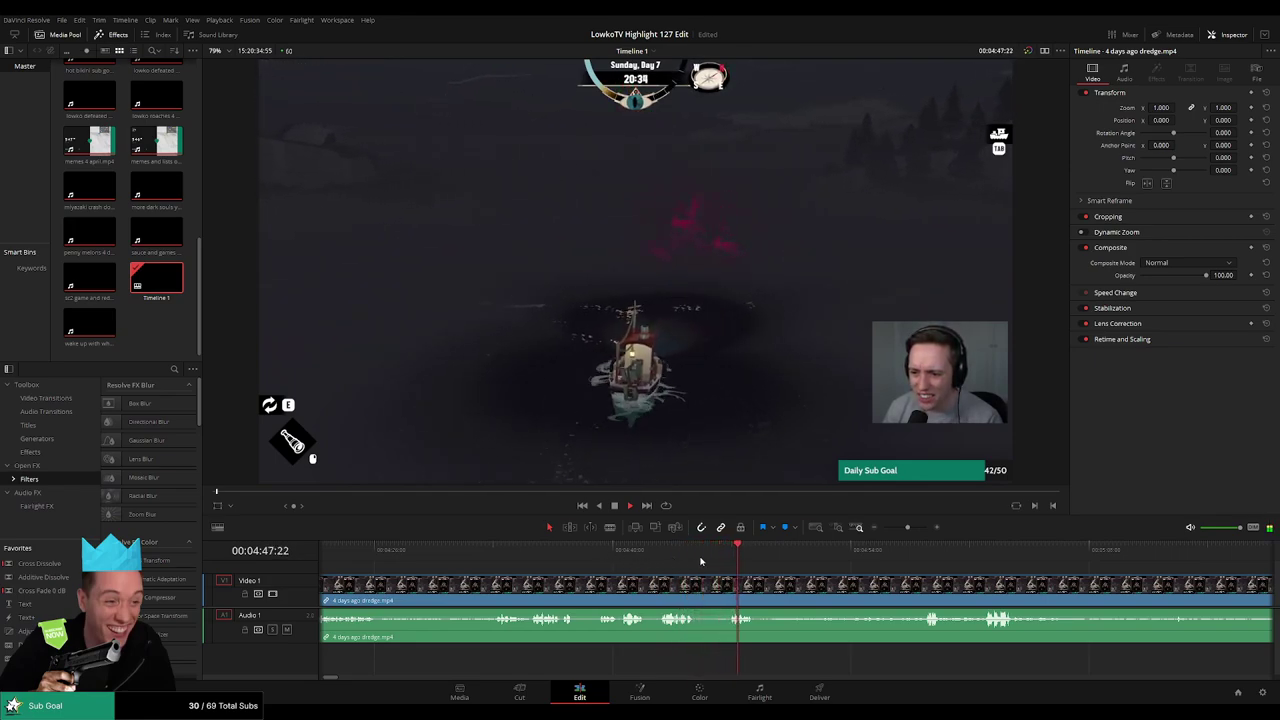
# Review the dredge clip's night sailing with the red apparition around the boat, up to about 00:05:13
pyautogui.moveTo(738, 562); pyautogui.dragTo(599, 561)
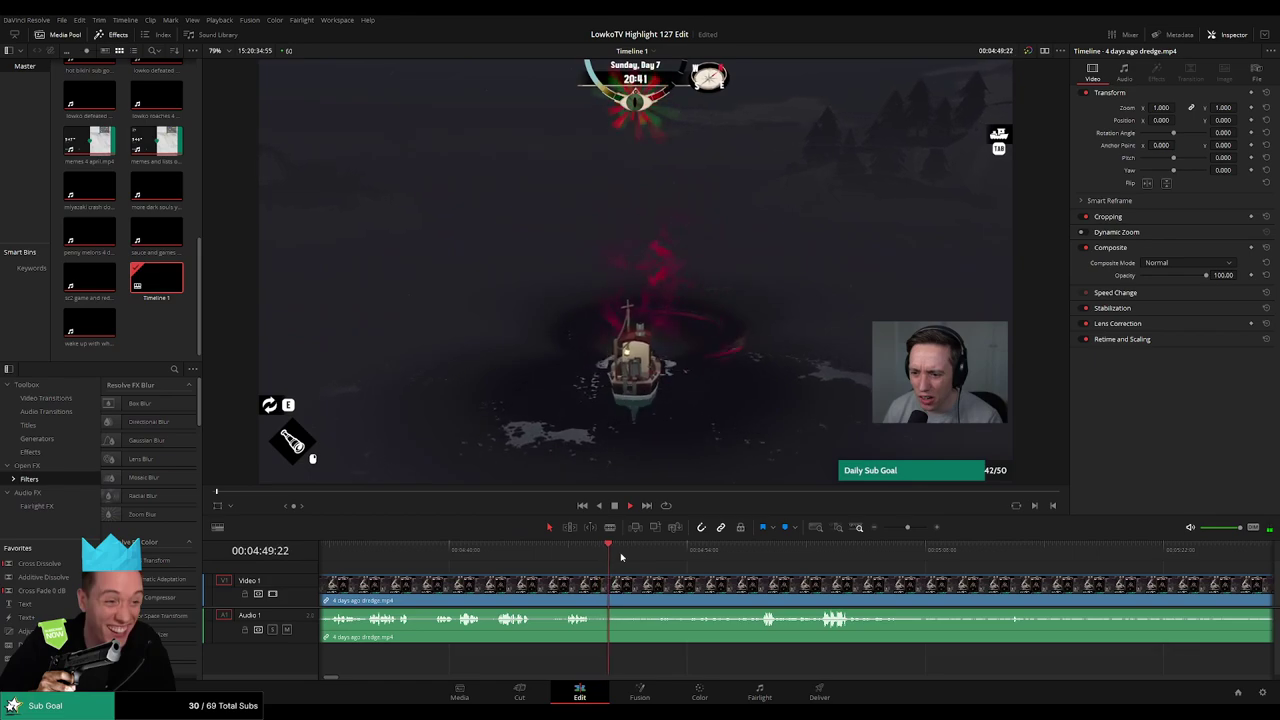
pyautogui.moveTo(709, 548); pyautogui.dragTo(731, 551)
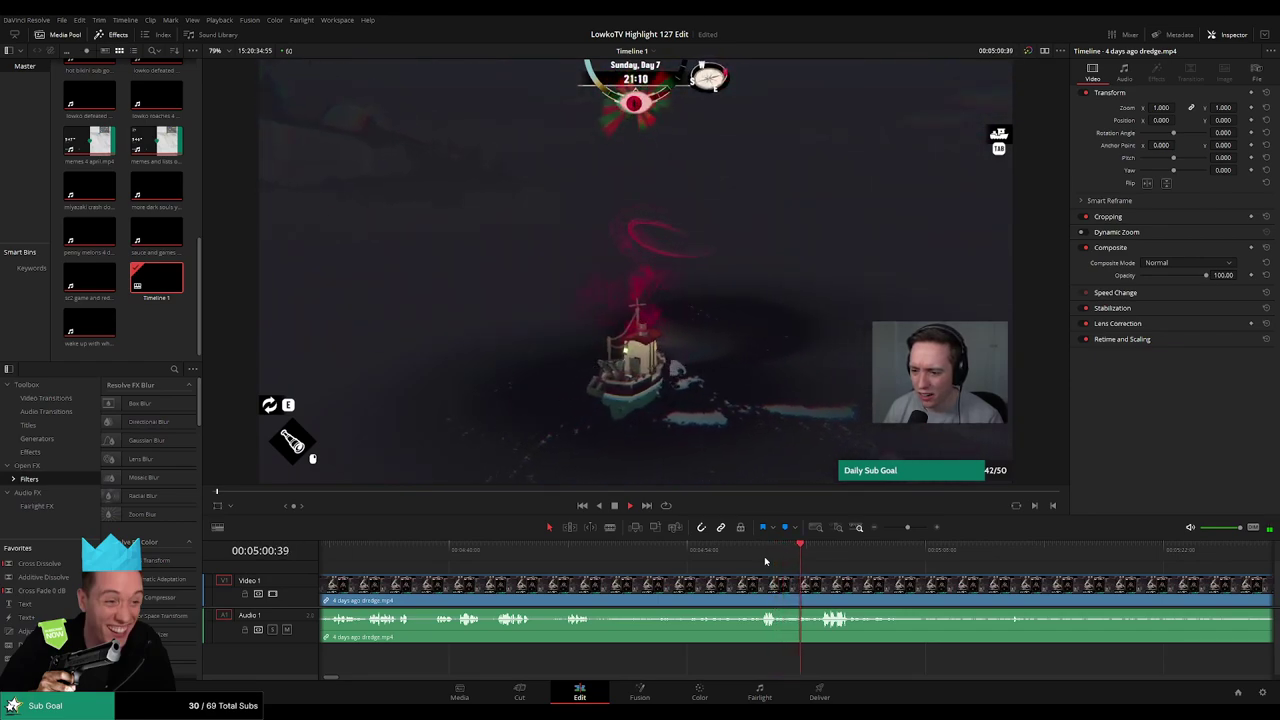
pyautogui.hscroll(2, 753, 581)
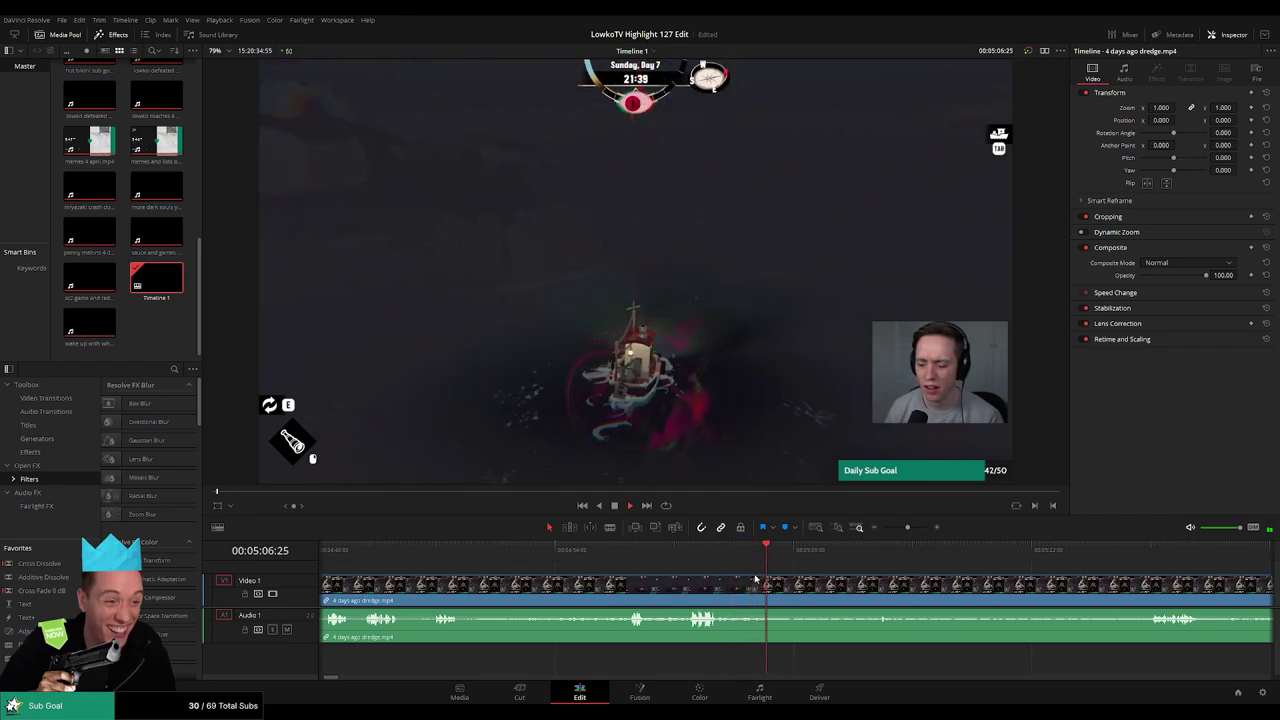
pyautogui.hscroll(2, 755, 580)
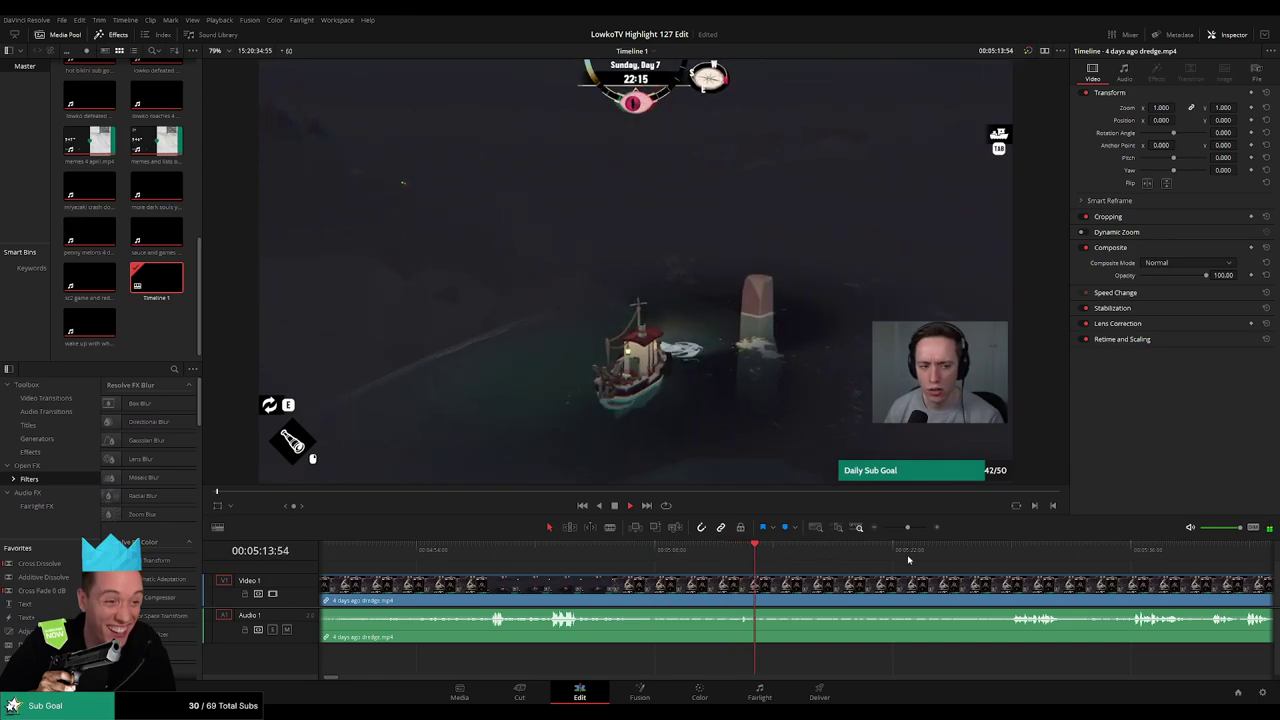
# Skip ahead to the dredge clip's metal scraps dredging scene and review it up to about 00:05:55
pyautogui.moveTo(803, 553); pyautogui.dragTo(653, 554)
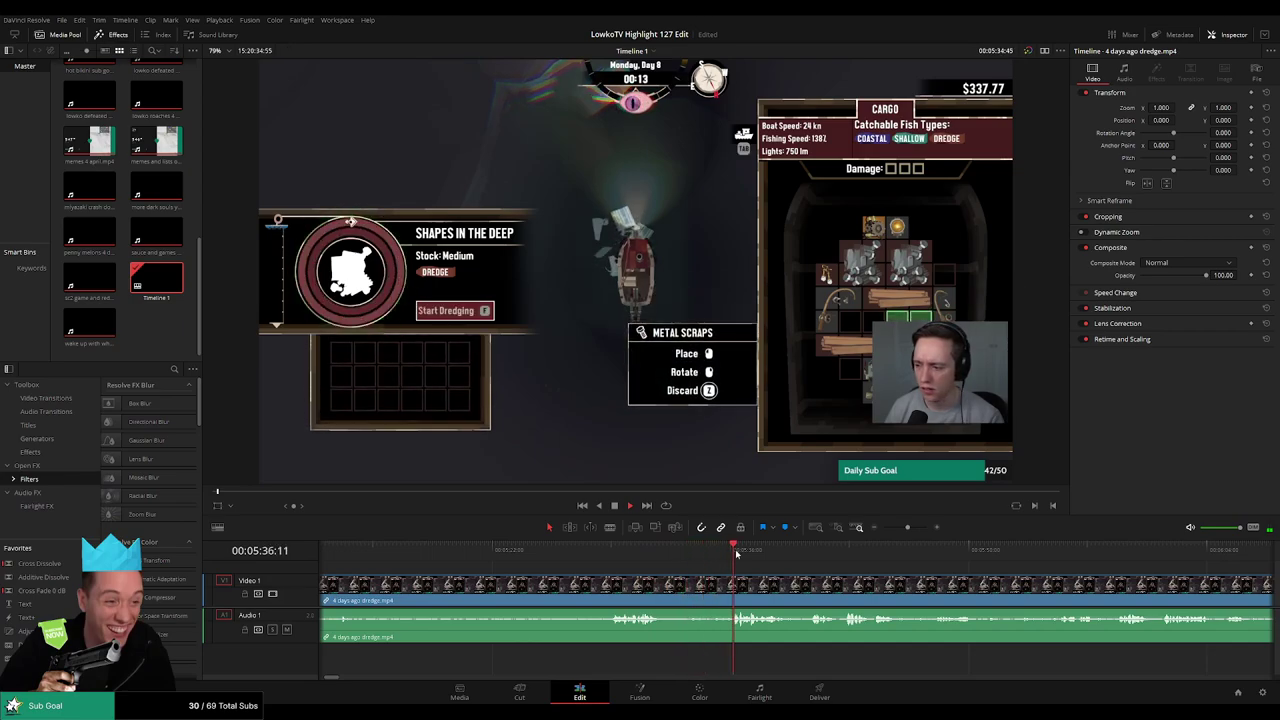
pyautogui.hscroll(4, 640, 570)
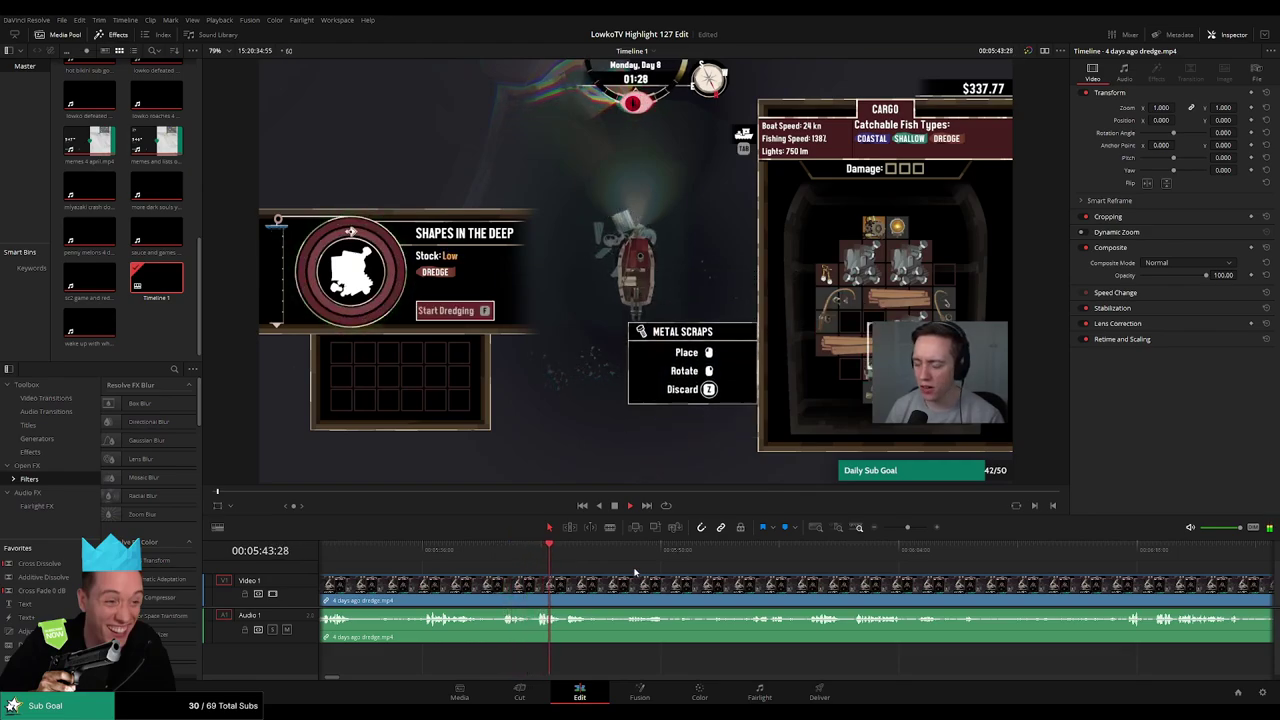
pyautogui.hscroll(2, 560, 570)
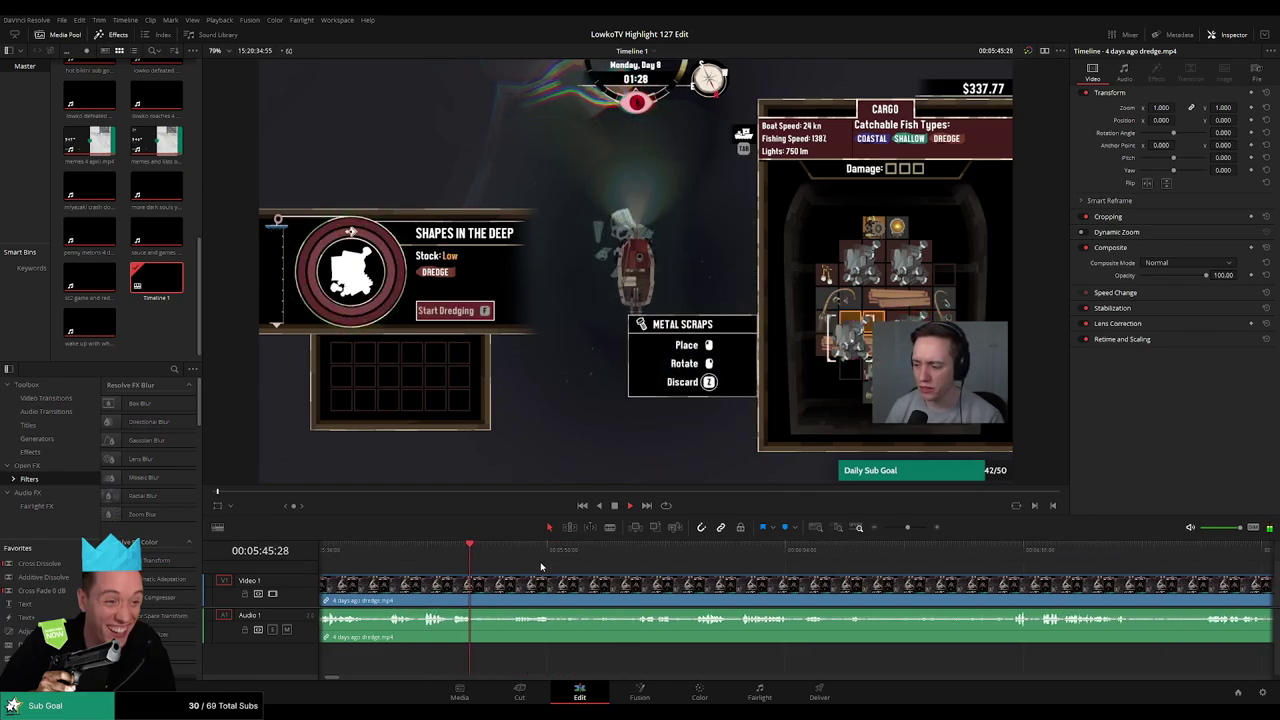
pyautogui.click(514, 553)
pyautogui.click(634, 554)
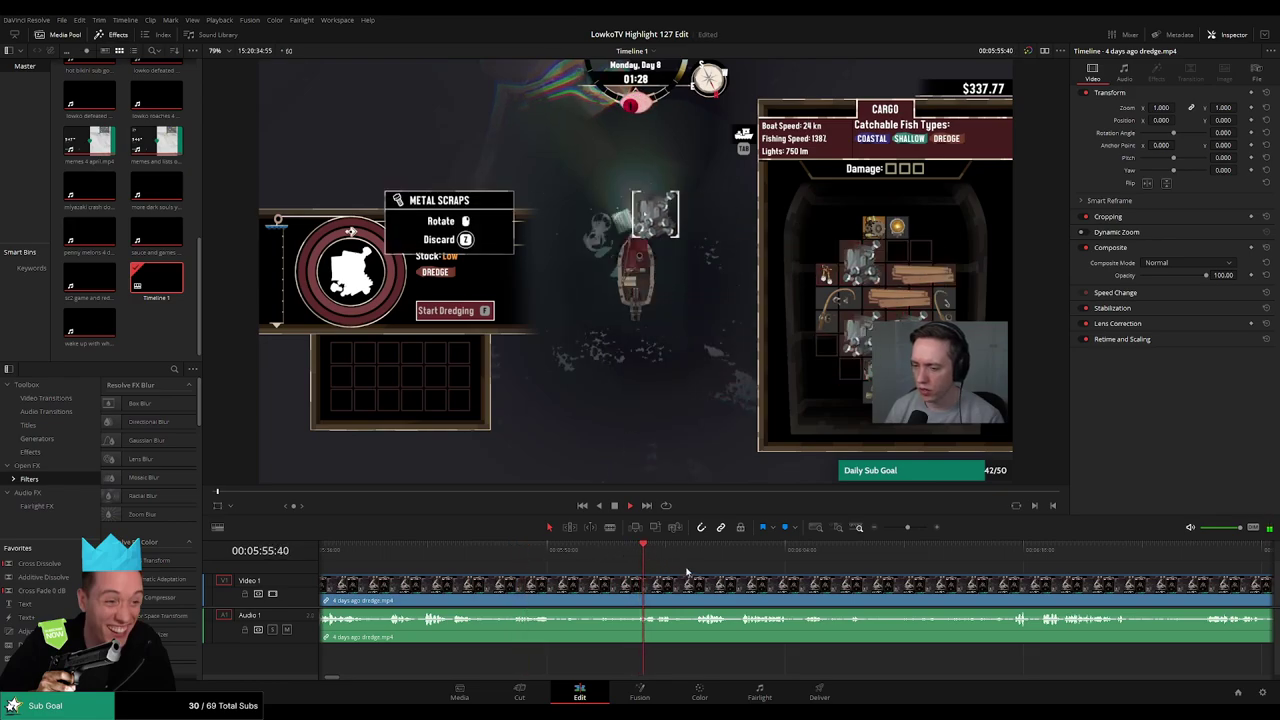
# Review the dredge clip's next dredging spot, where the goblet is salvaged, up to about 00:06:18
pyautogui.hscroll(3, 687, 572)
pyautogui.click(527, 556)
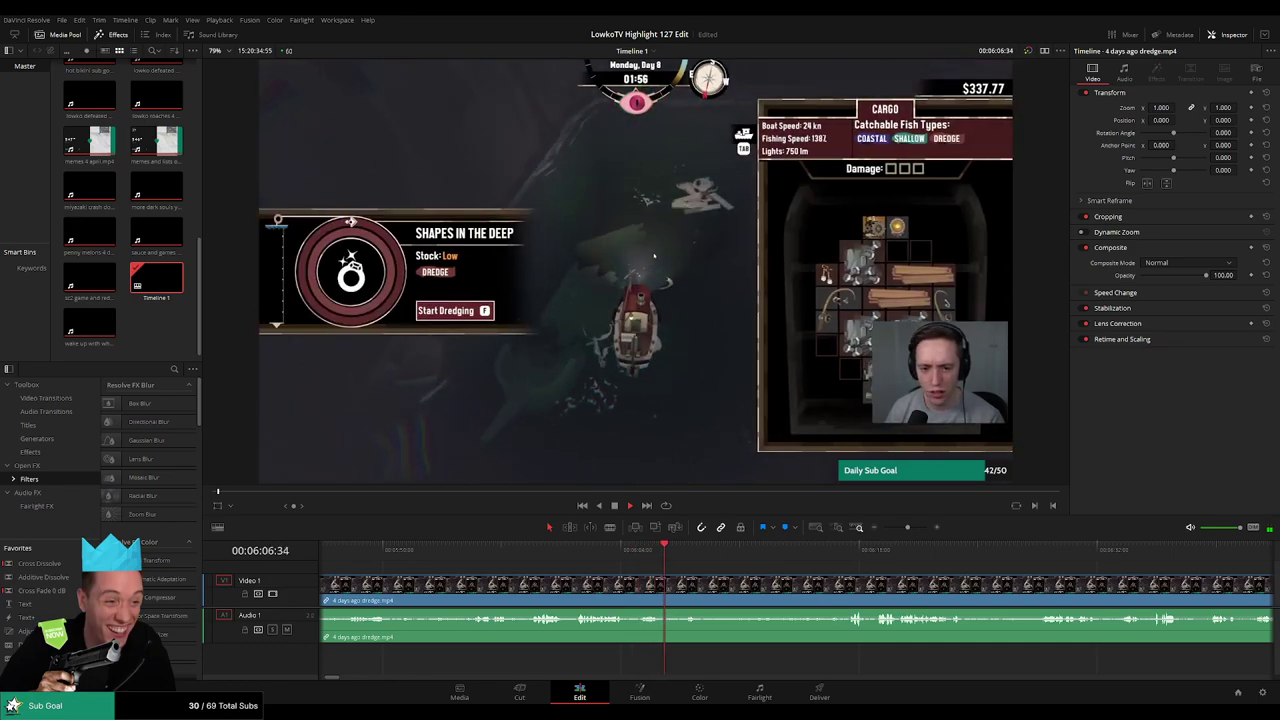
pyautogui.moveTo(725, 575); pyautogui.dragTo(585, 562)
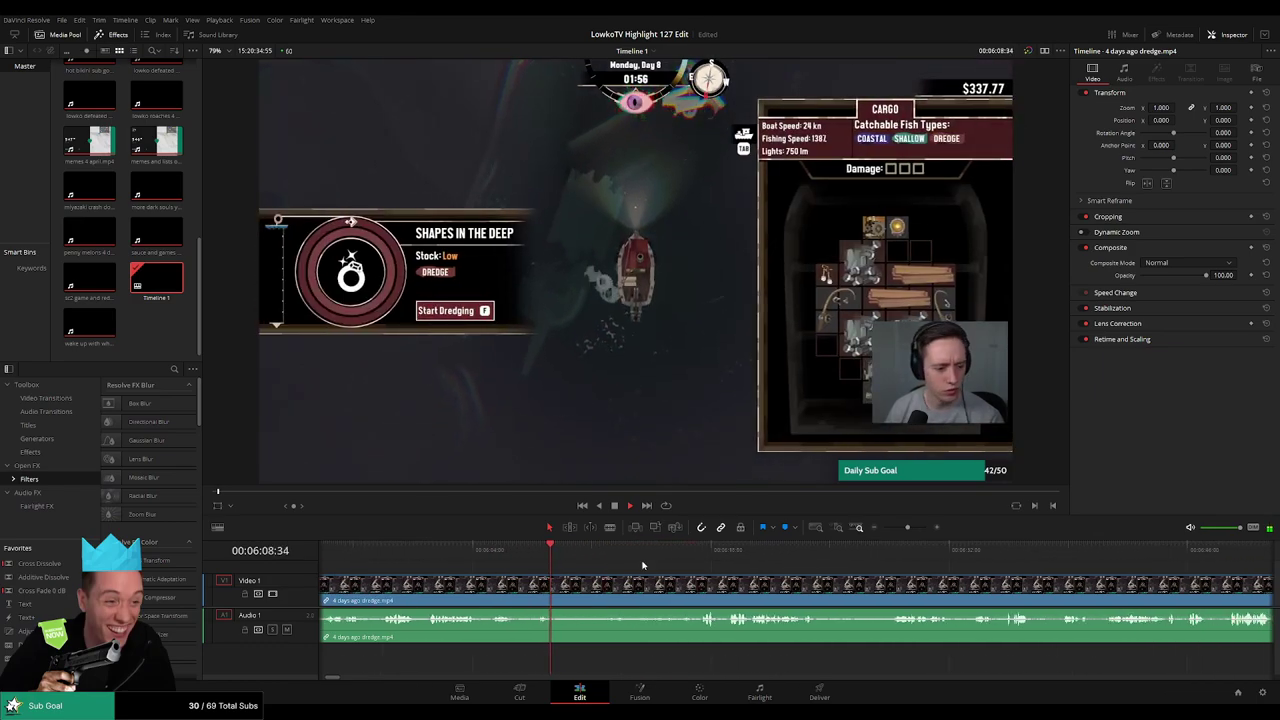
pyautogui.hscroll(4, 600, 565)
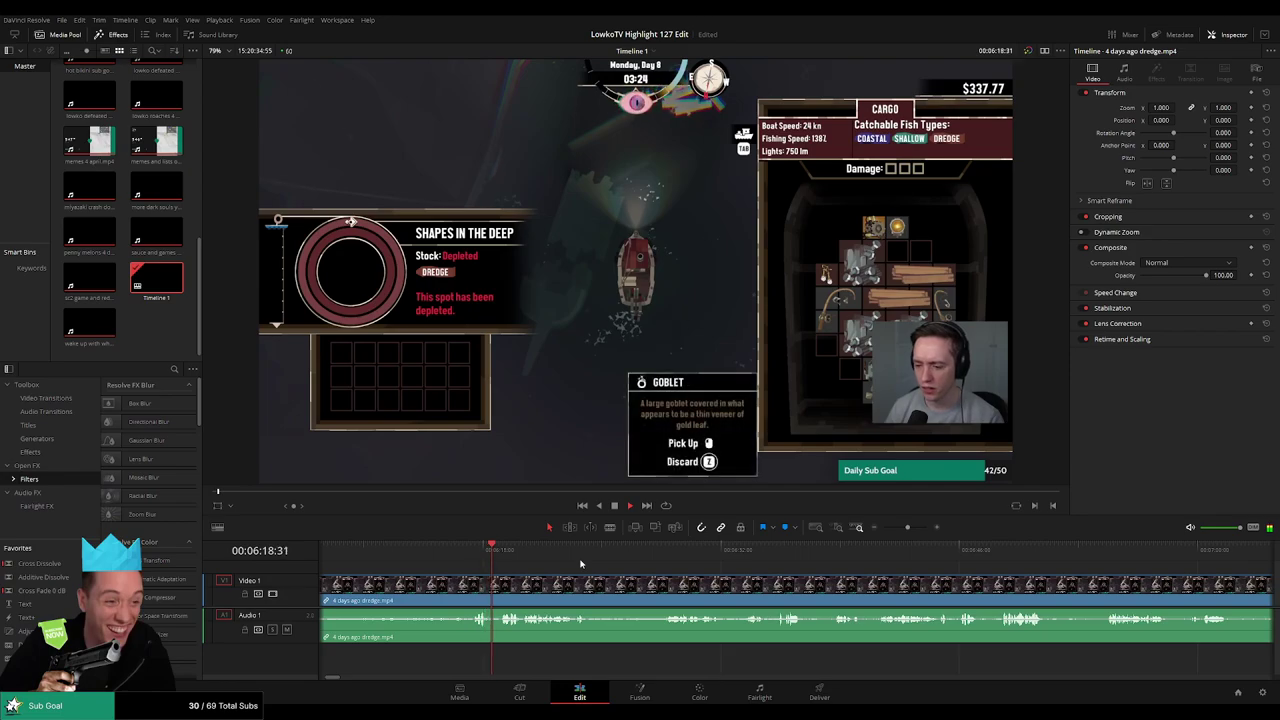
# Skim the dredge clip's night sailing and arrival at the island dock, up to about 00:06:41
pyautogui.moveTo(907, 527); pyautogui.dragTo(545, 566)
pyautogui.click(559, 551)
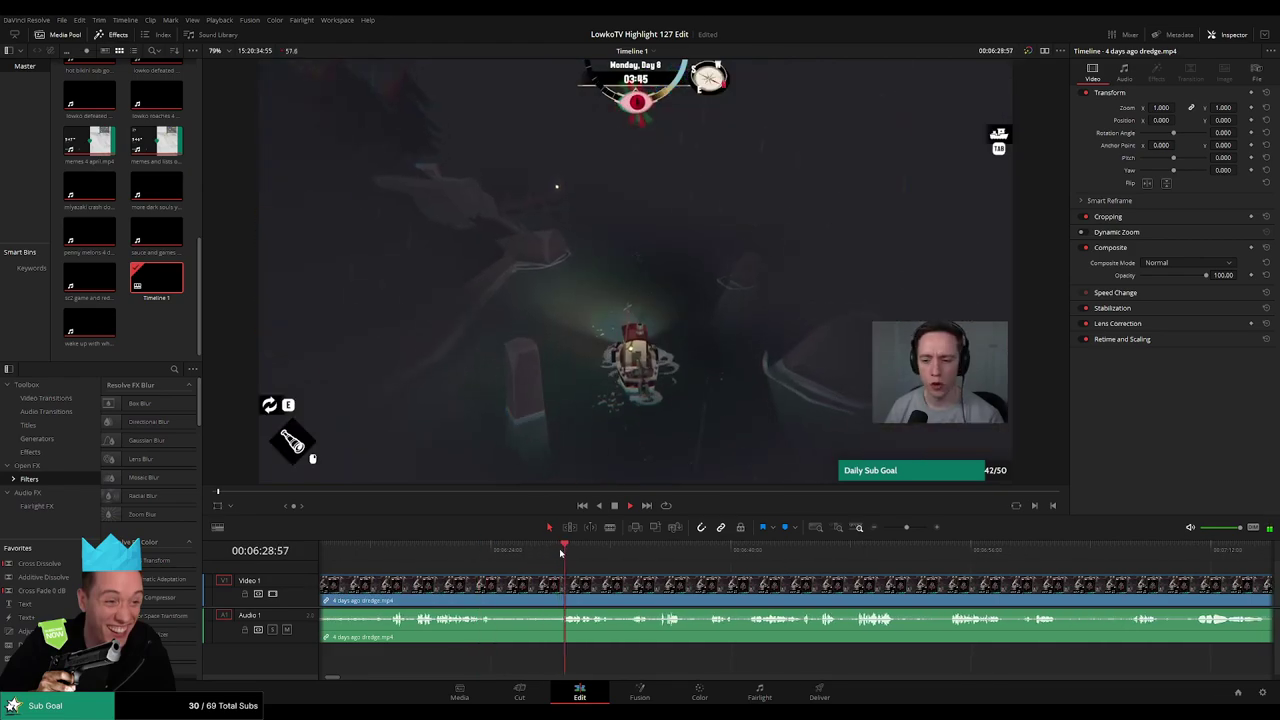
pyautogui.moveTo(635, 578); pyautogui.dragTo(526, 575)
pyautogui.click(520, 557)
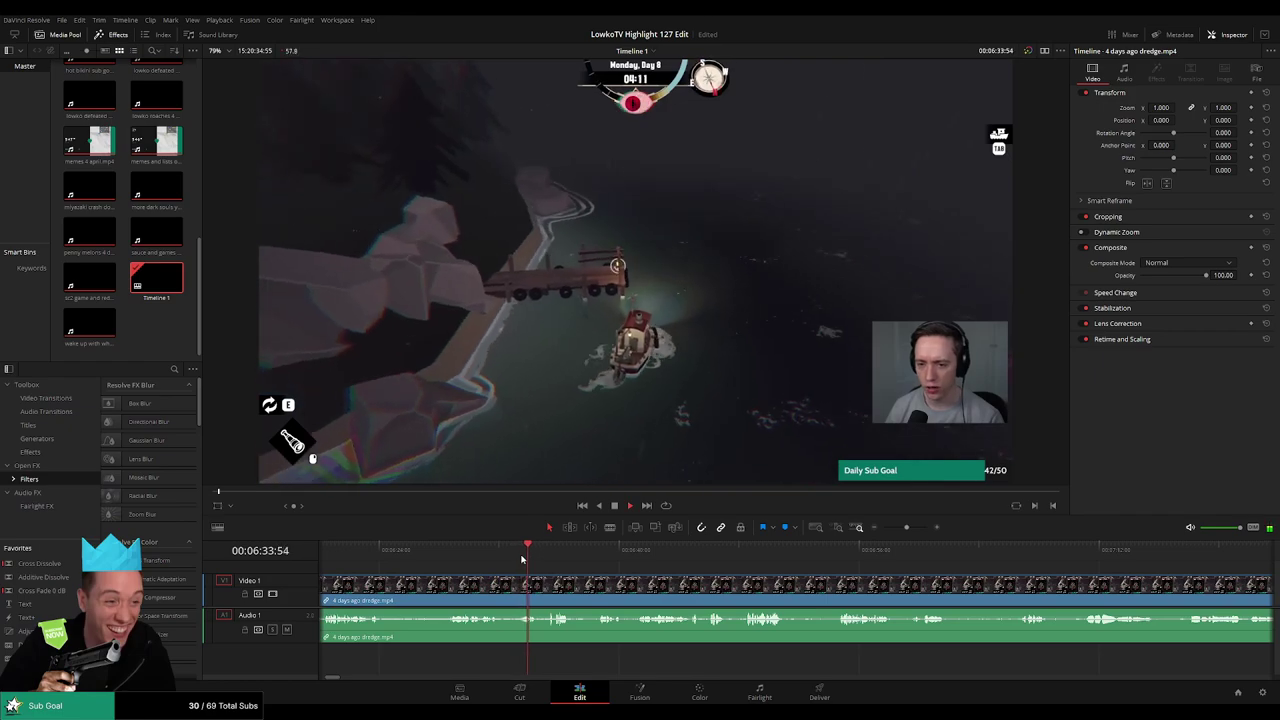
pyautogui.click(601, 558)
pyautogui.click(632, 558)
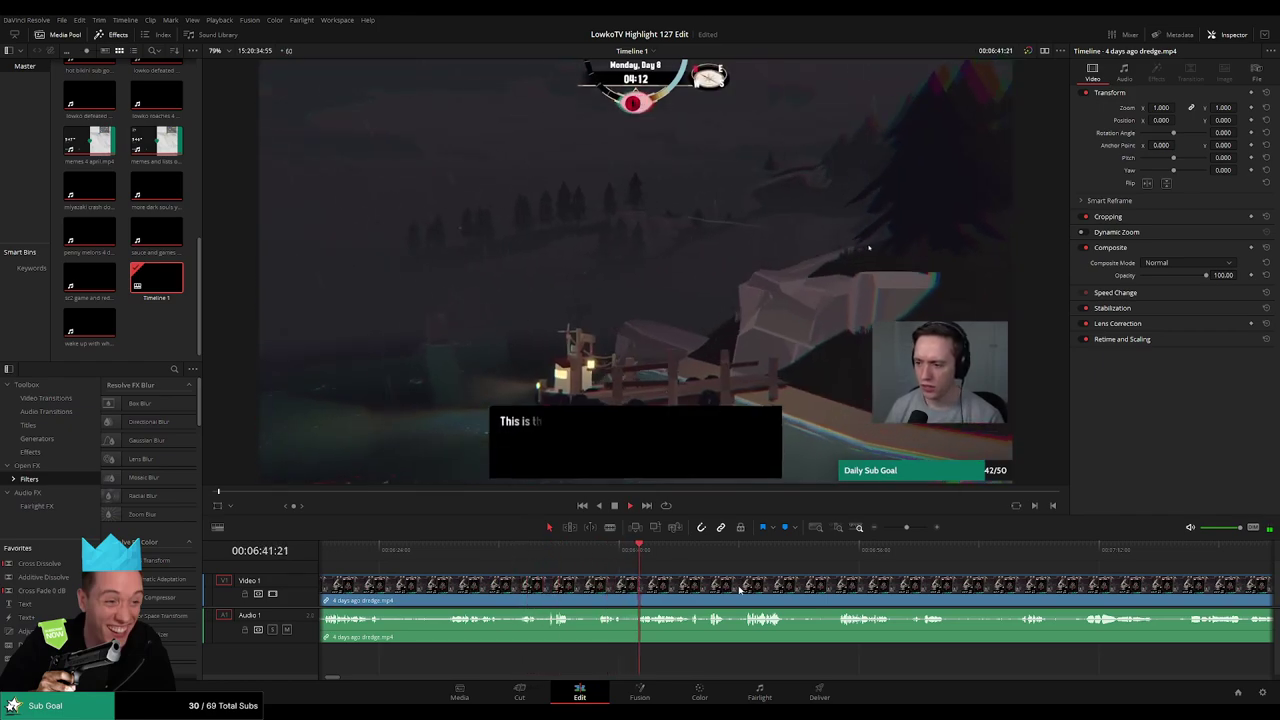
# Review the dredge clip's material delivery scene through the Steel Point dock menu, up to about 00:06:59
pyautogui.hscroll(2, 610, 565)
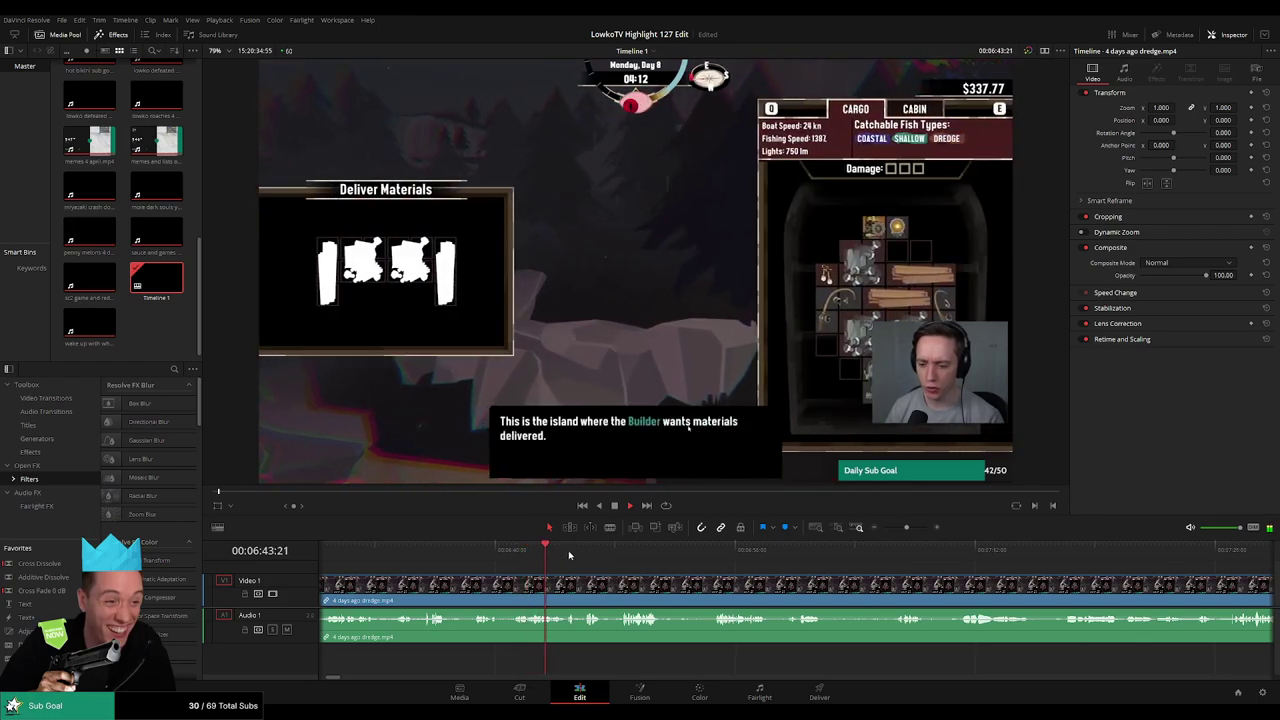
pyautogui.click(590, 557)
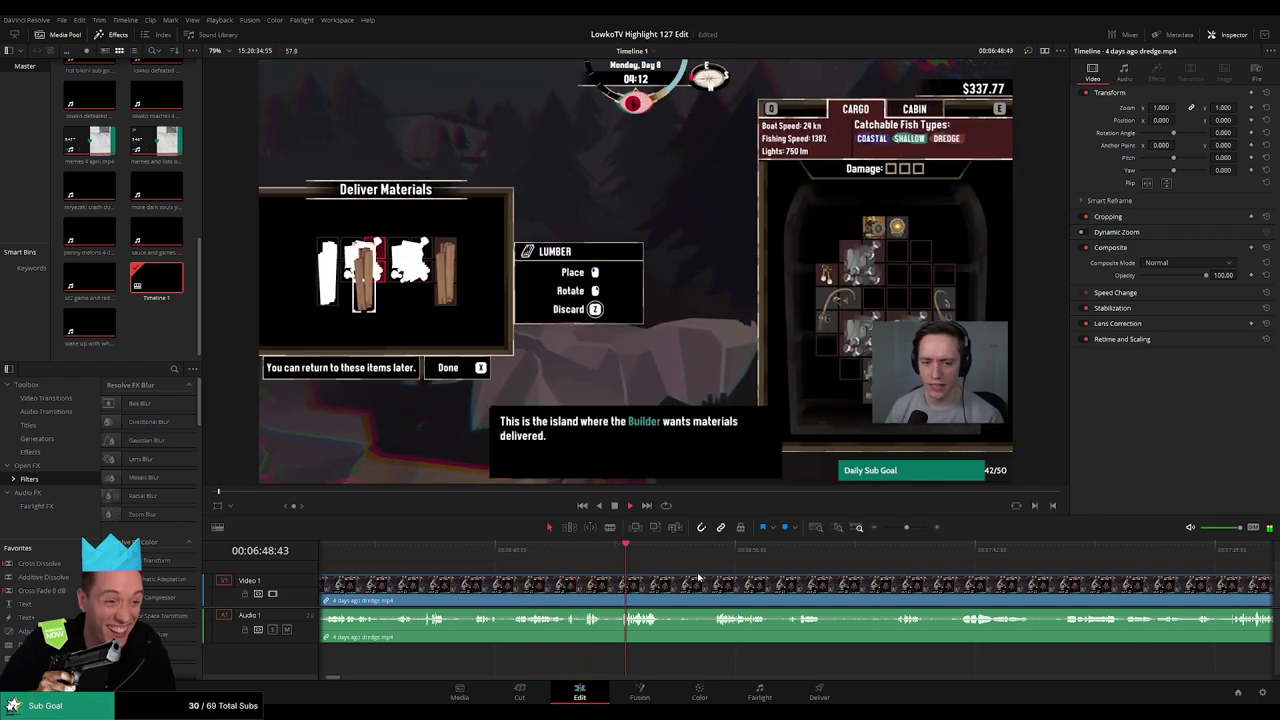
pyautogui.hscroll(2, 597, 561)
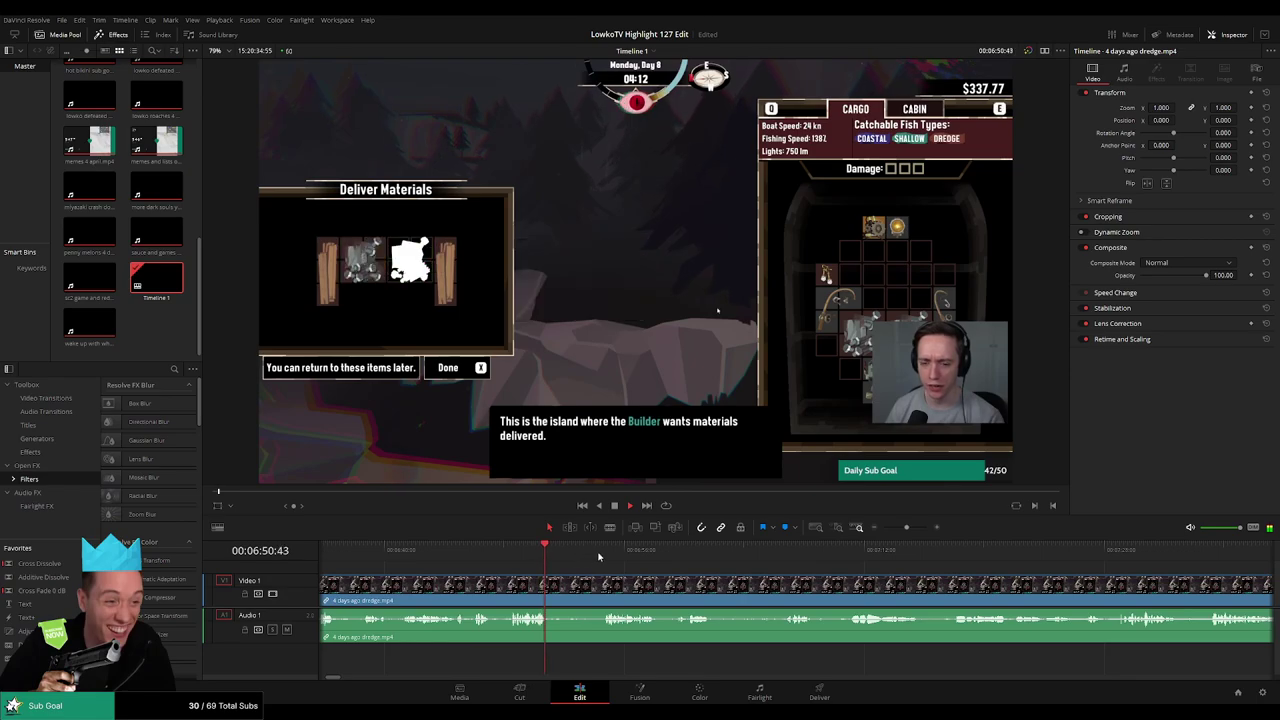
pyautogui.click(601, 551)
pyautogui.hscroll(2, 581, 572)
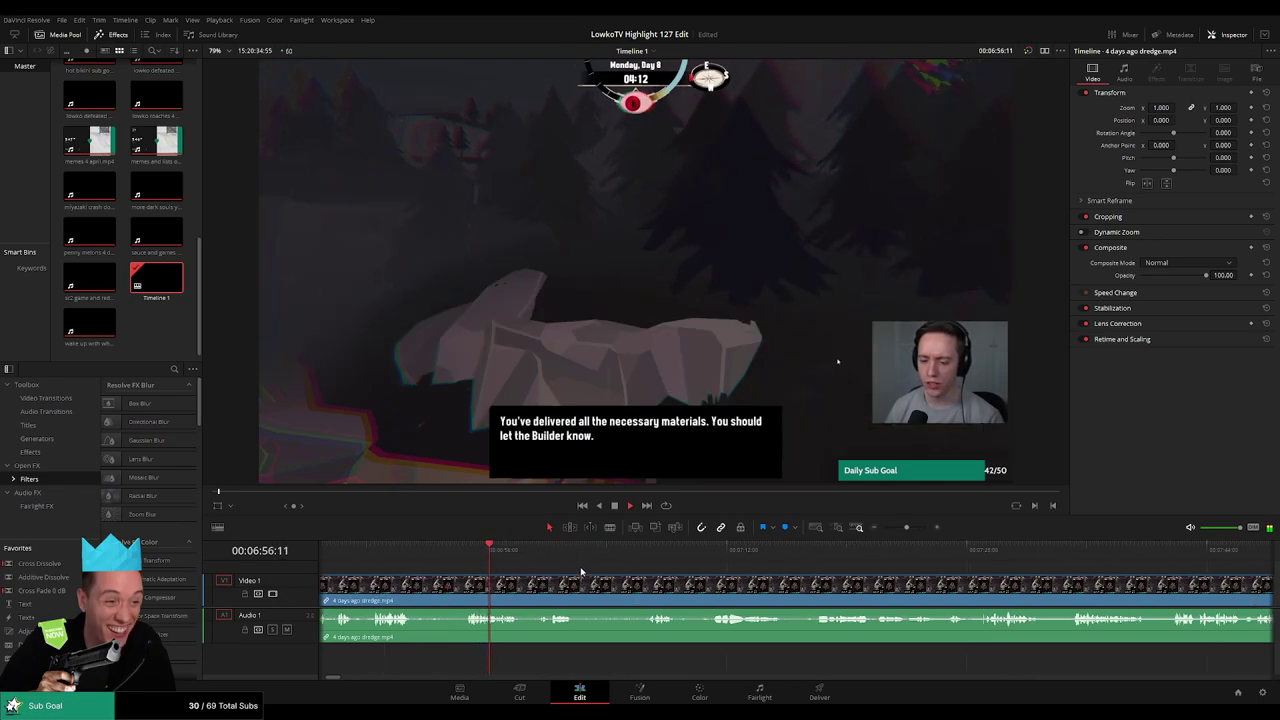
pyautogui.click(542, 557)
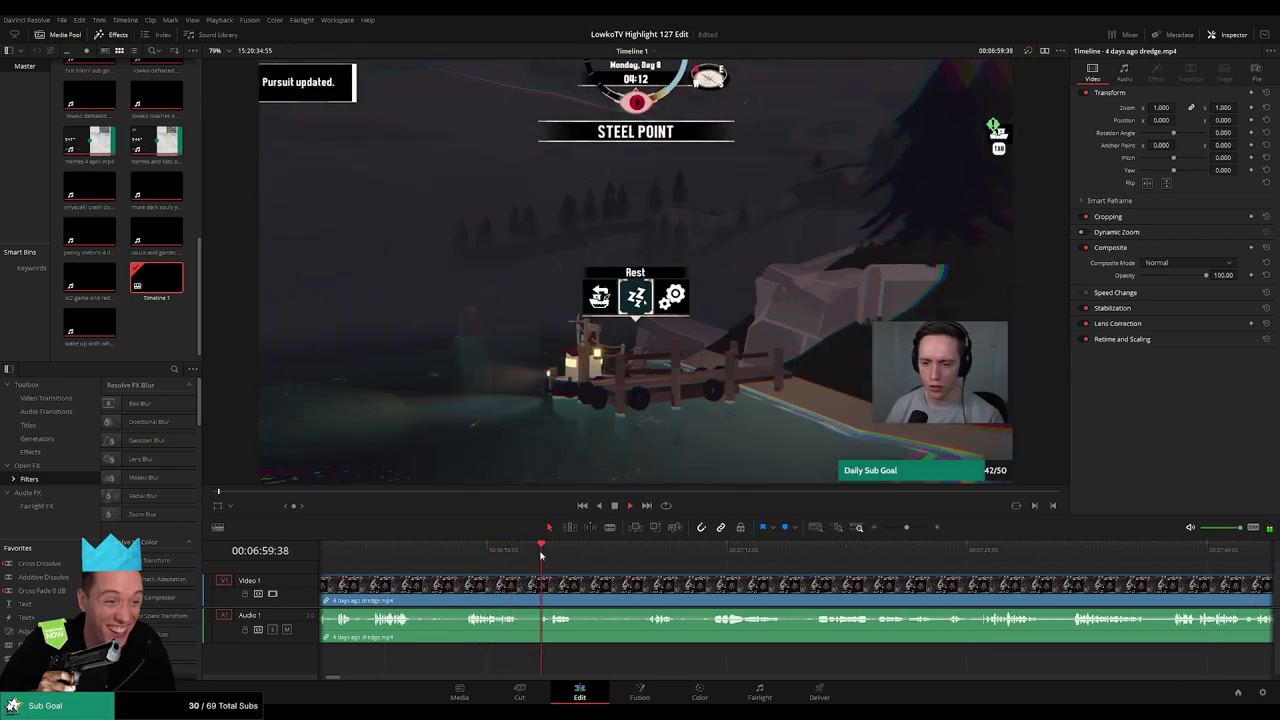
# Review the dredge clip's Pursuits board and the morning departure from the dock, up to about 00:07:36
pyautogui.click(645, 555)
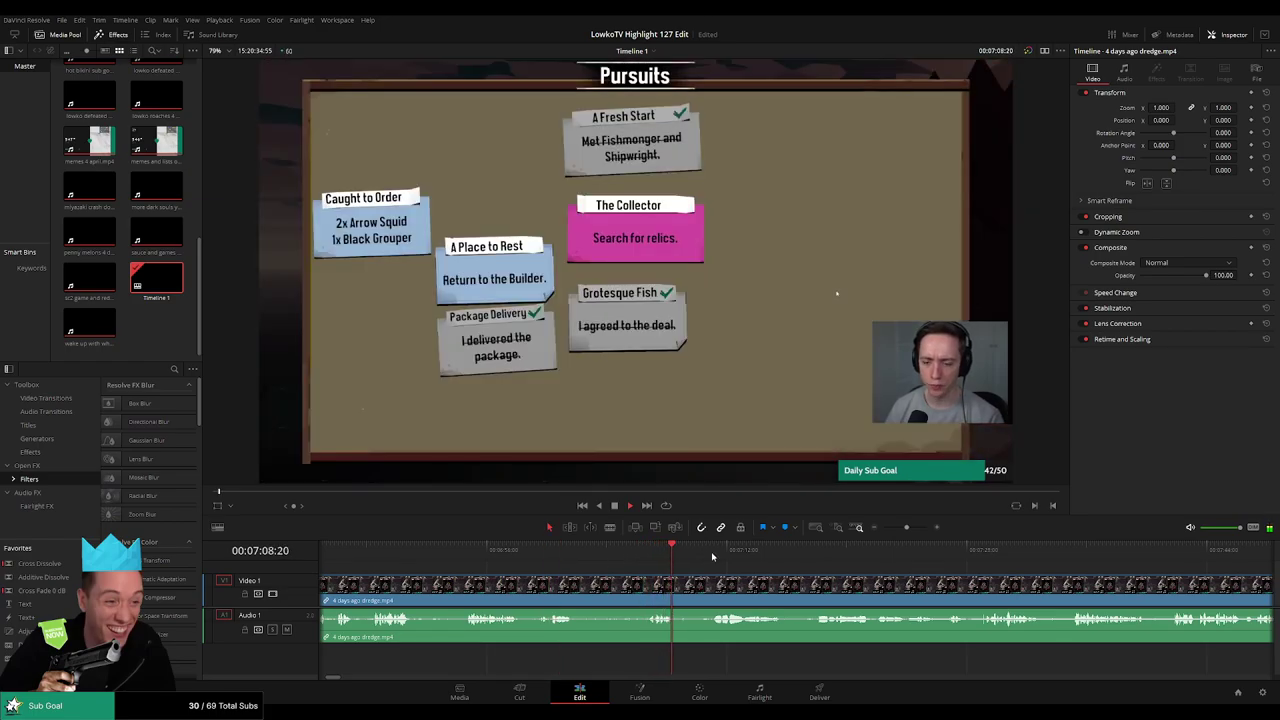
pyautogui.click(720, 556)
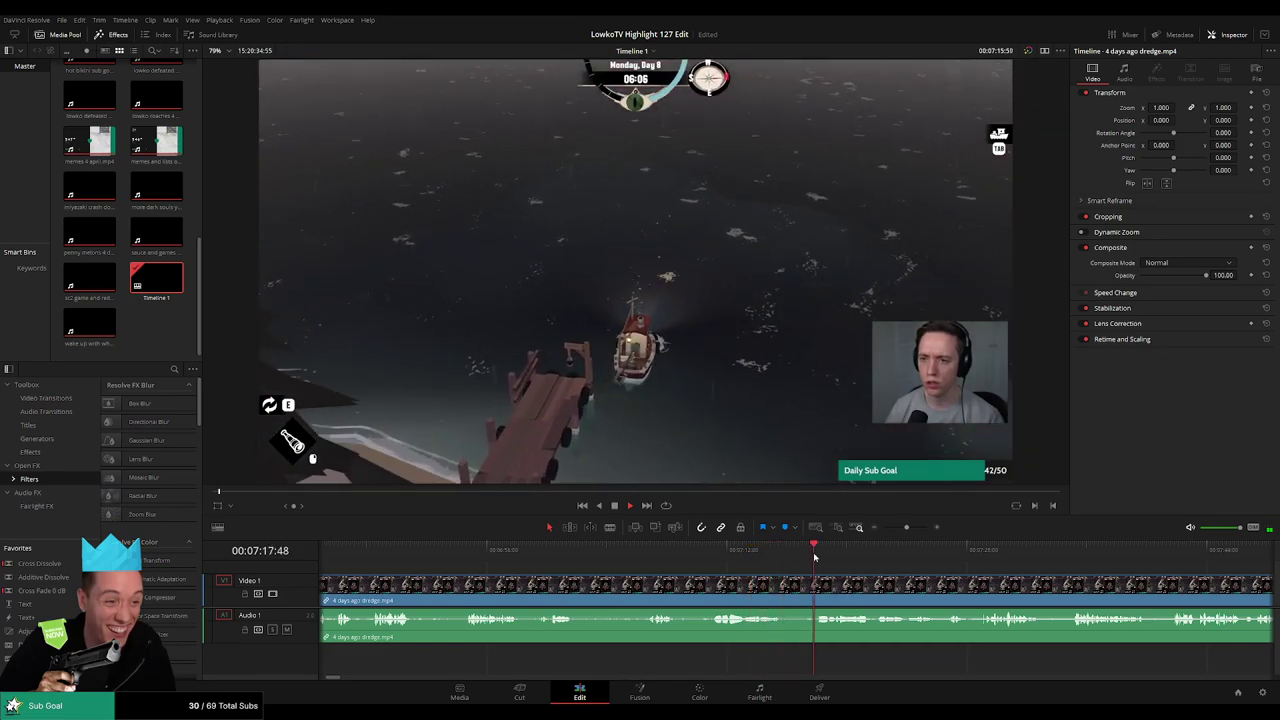
pyautogui.moveTo(889, 581); pyautogui.dragTo(610, 557)
pyautogui.hscroll(1, 620, 565)
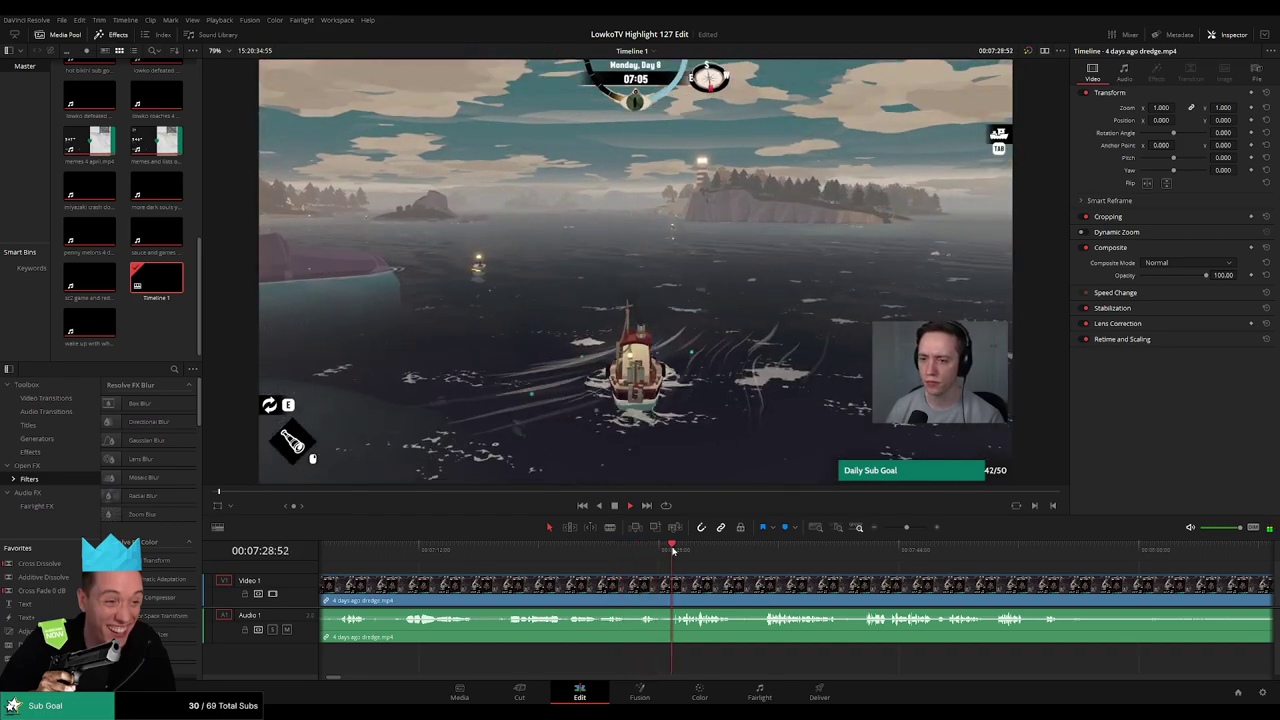
pyautogui.moveTo(738, 573); pyautogui.dragTo(563, 566)
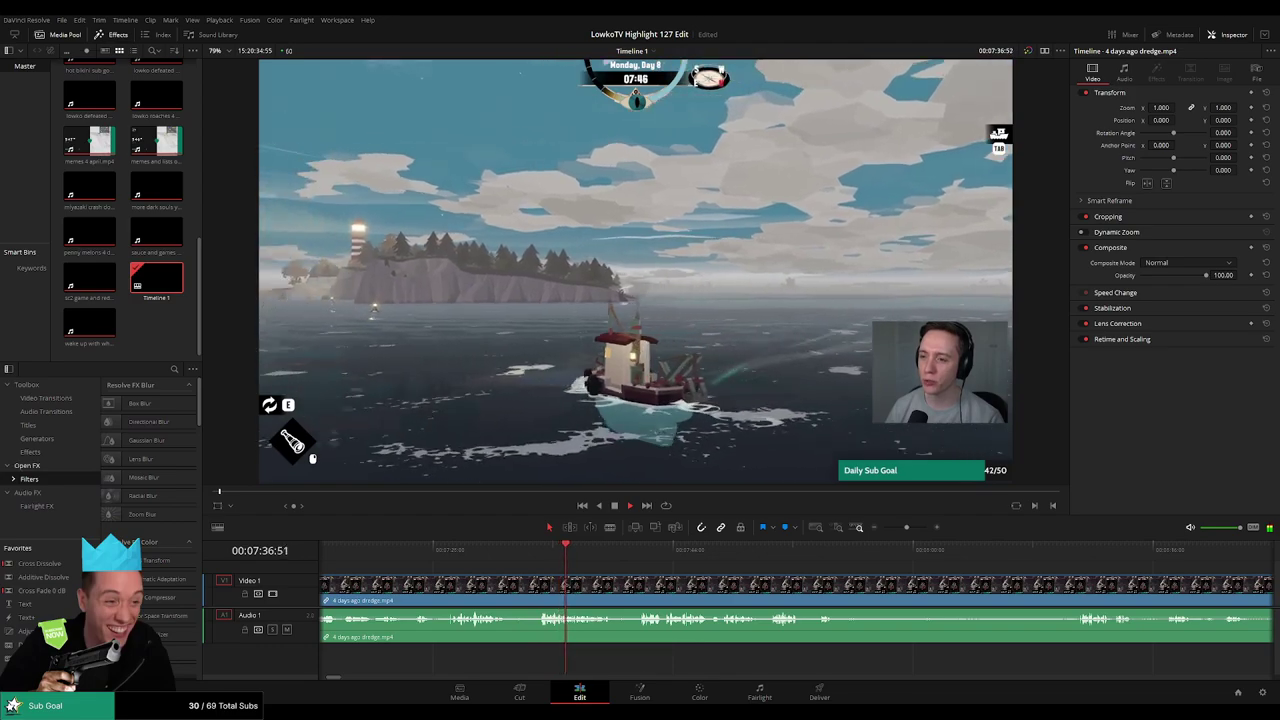
# Review the dredge clip's daytime sailing toward the lighthouse, from about 00:07:36 to 00:07:58
pyautogui.scroll(-2, 579, 560)
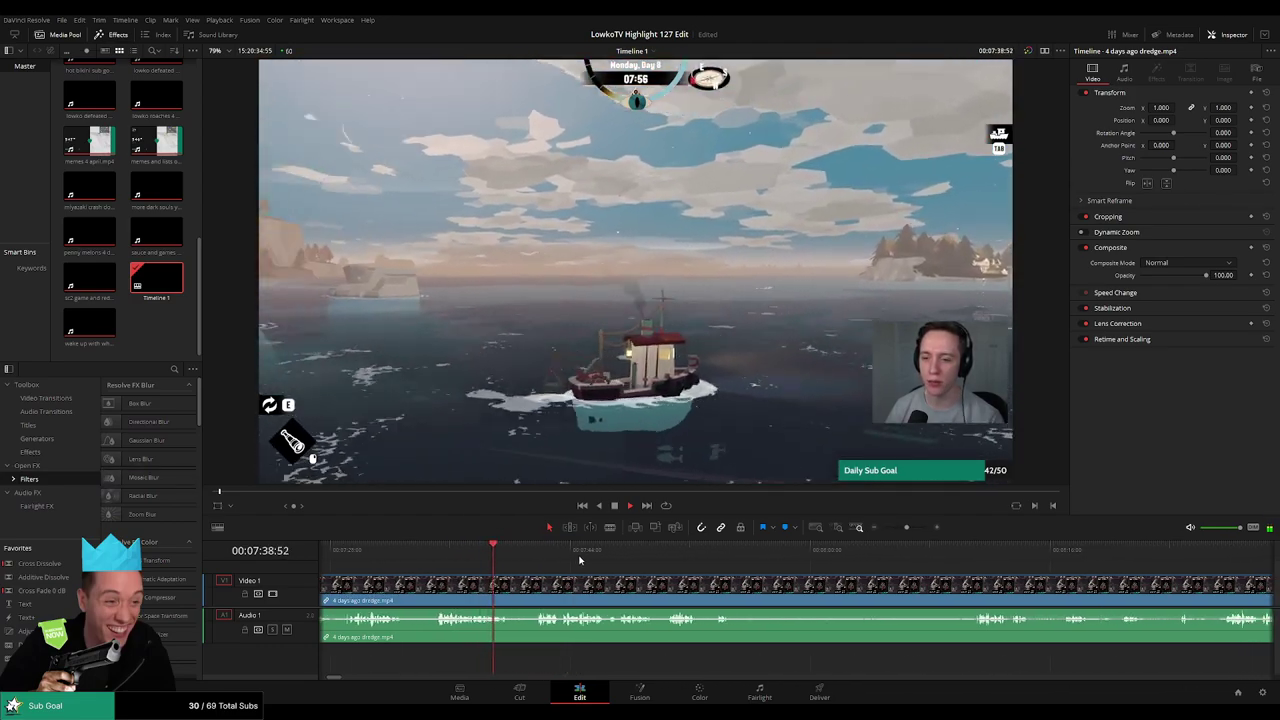
pyautogui.click(536, 558)
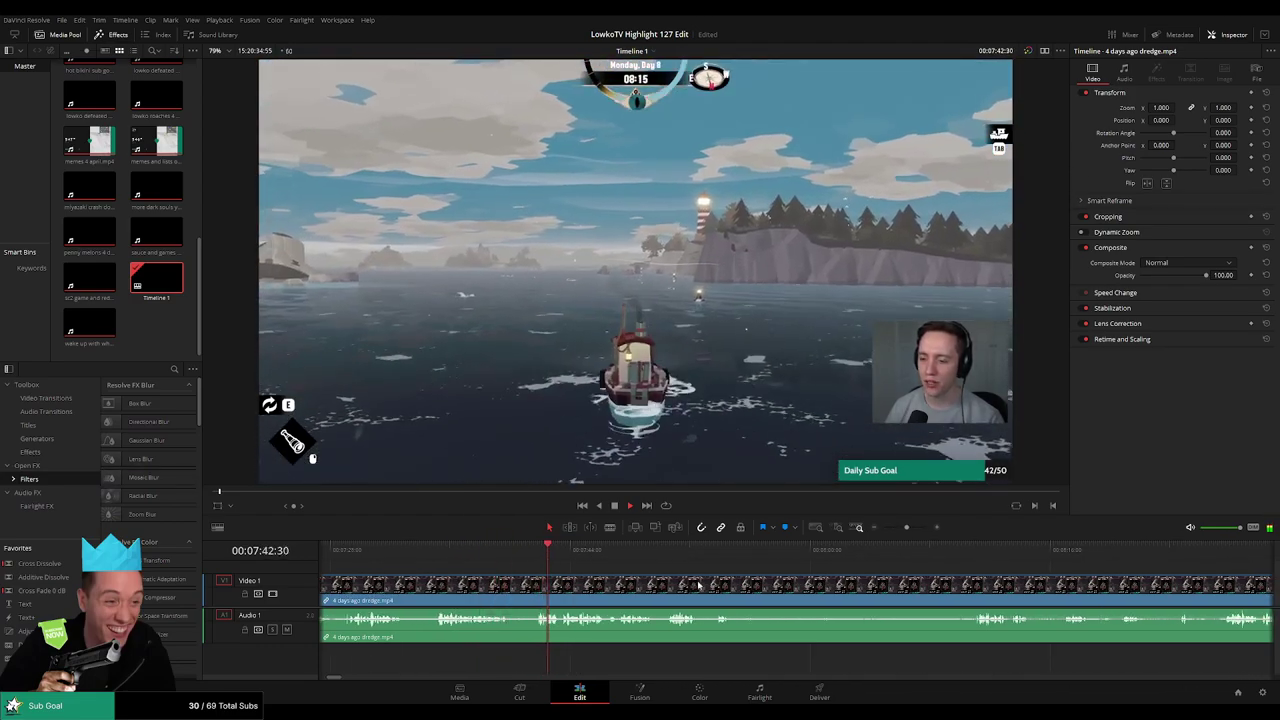
pyautogui.moveTo(699, 585); pyautogui.dragTo(604, 579)
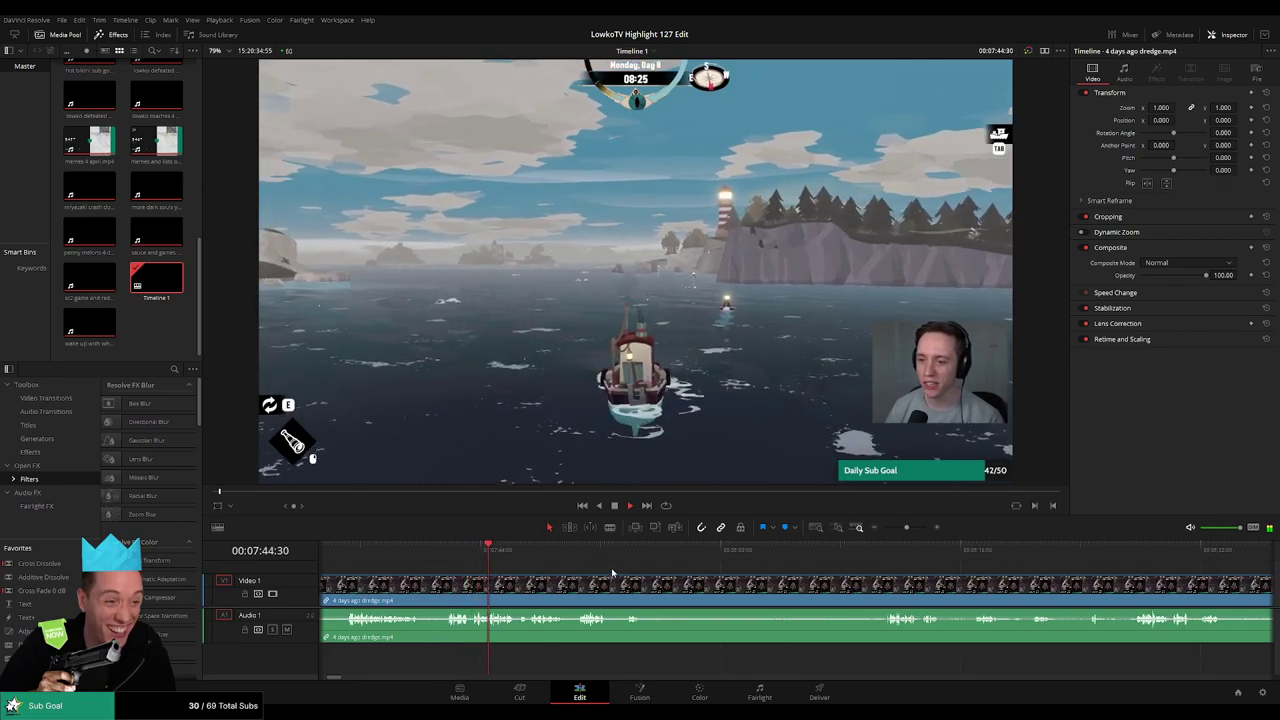
pyautogui.scroll(-2, 612, 572)
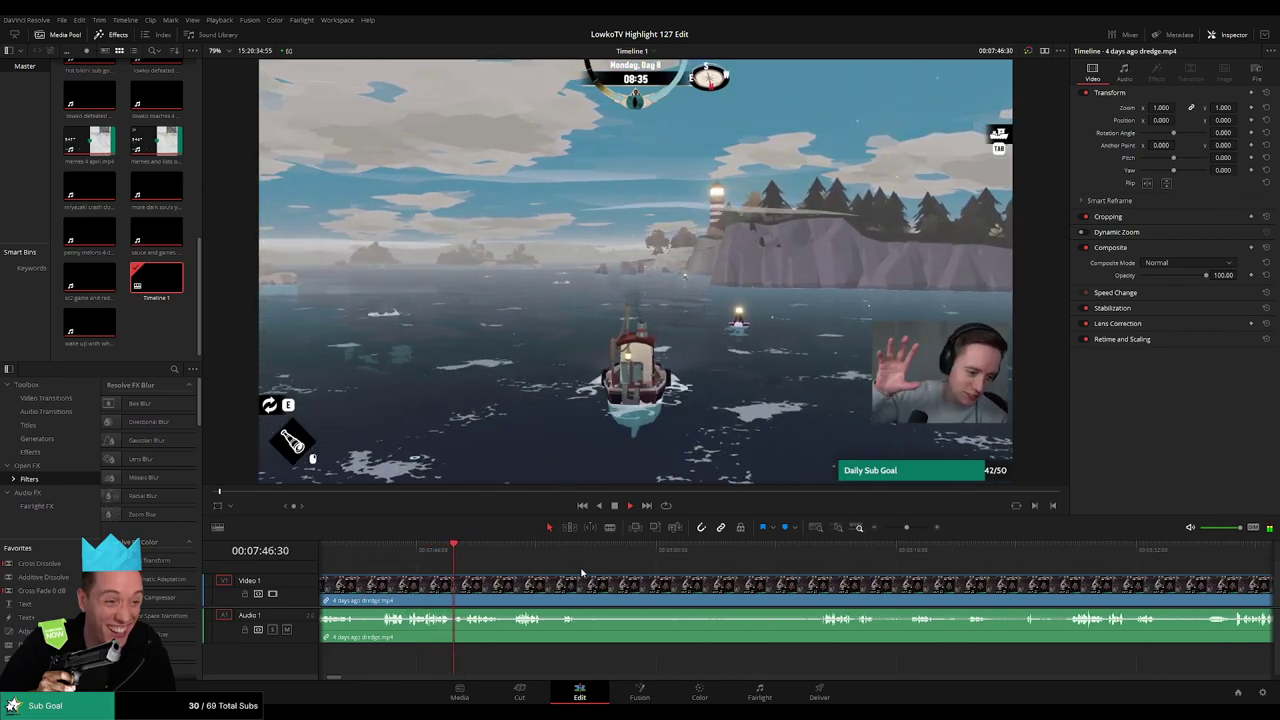
pyautogui.scroll(-2, 602, 577)
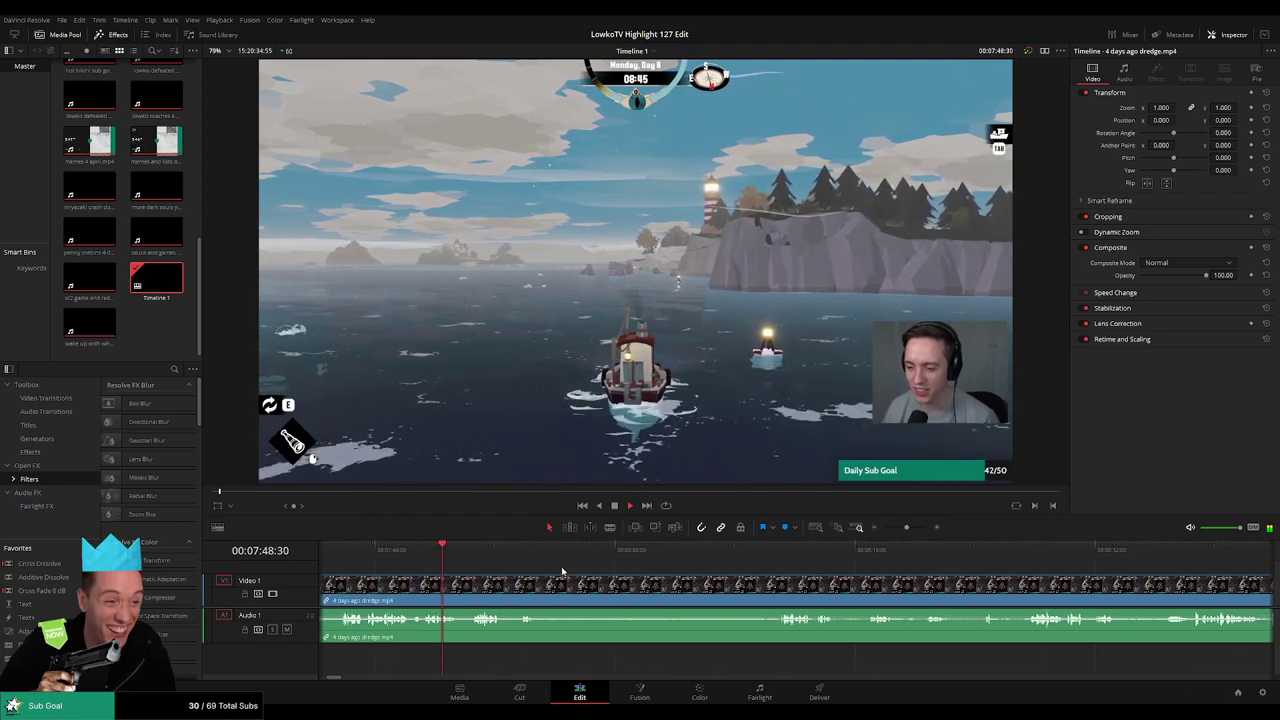
pyautogui.scroll(-2, 604, 578)
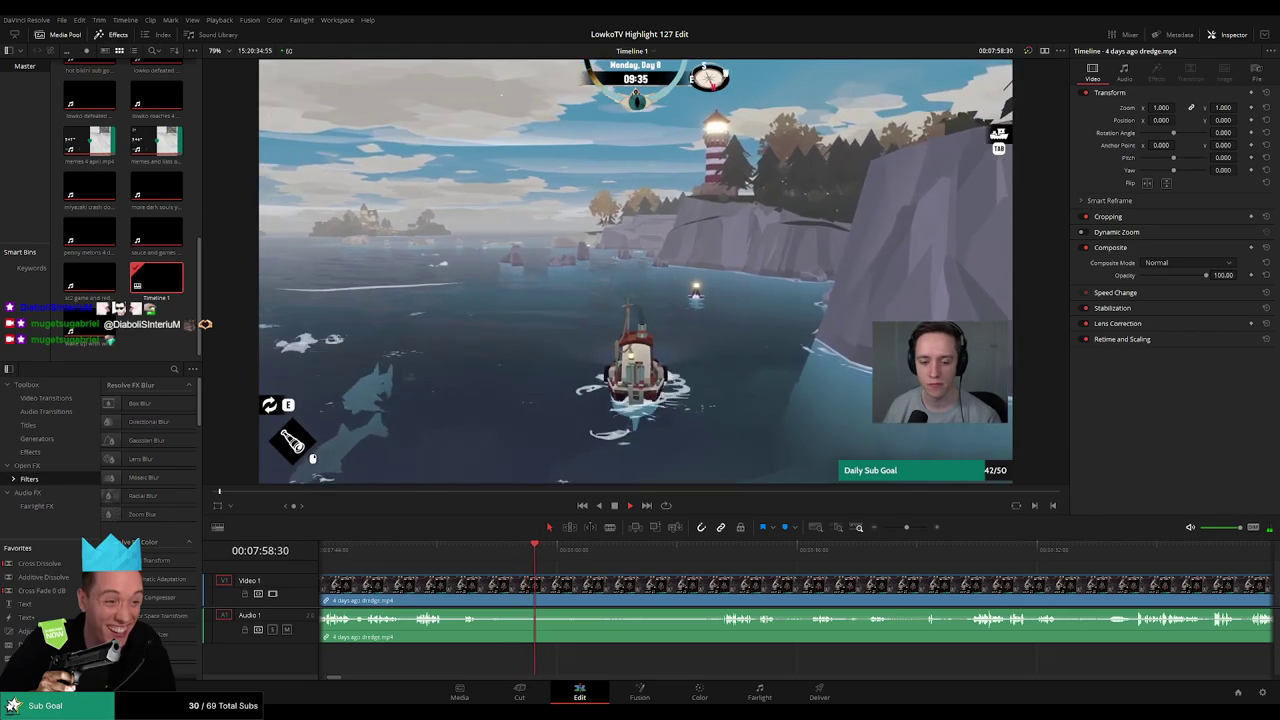
# Review the dredge clip's mackerel fishing, harbour return and Builder conversation, up to about 00:08:38
pyautogui.moveTo(681, 558); pyautogui.dragTo(708, 559)
pyautogui.moveTo(780, 575); pyautogui.dragTo(529, 556)
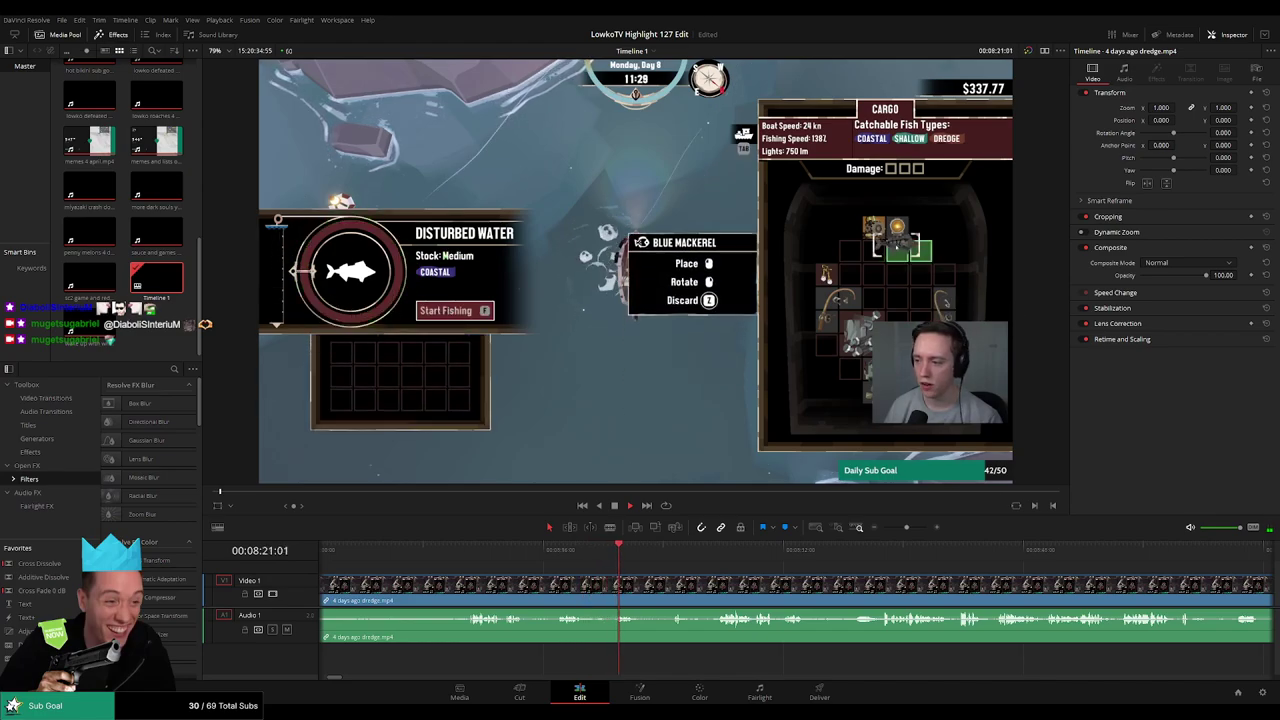
pyautogui.click(673, 554)
pyautogui.hscroll(3, 486, 560)
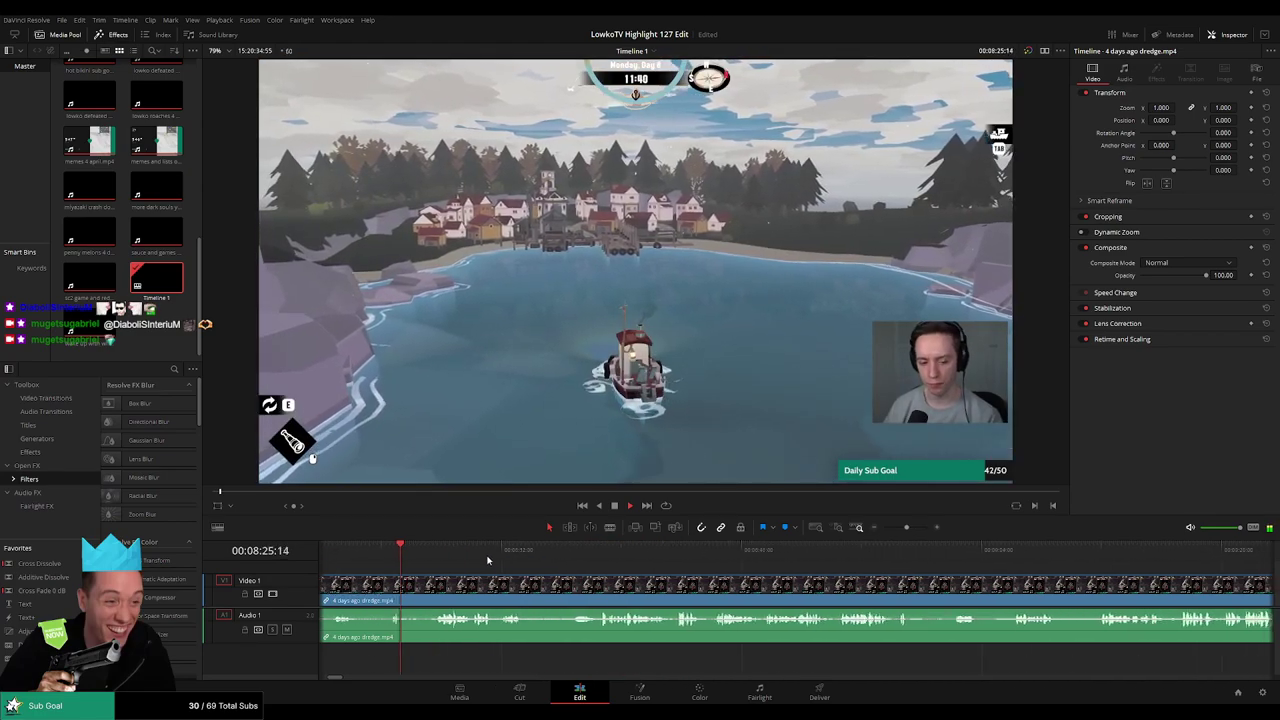
pyautogui.click(431, 554)
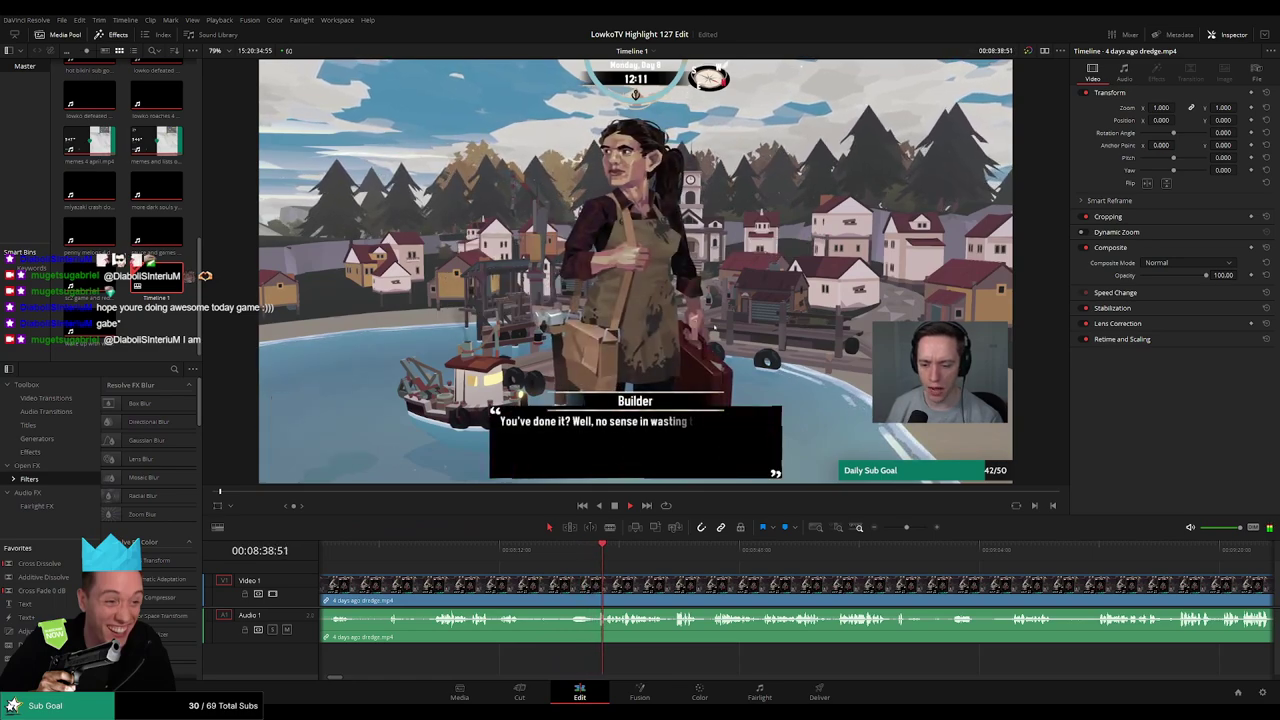
# Review the dredge clip's Builder passenger pickup and the sailing that follows, up to about 00:09:30
pyautogui.click(588, 557)
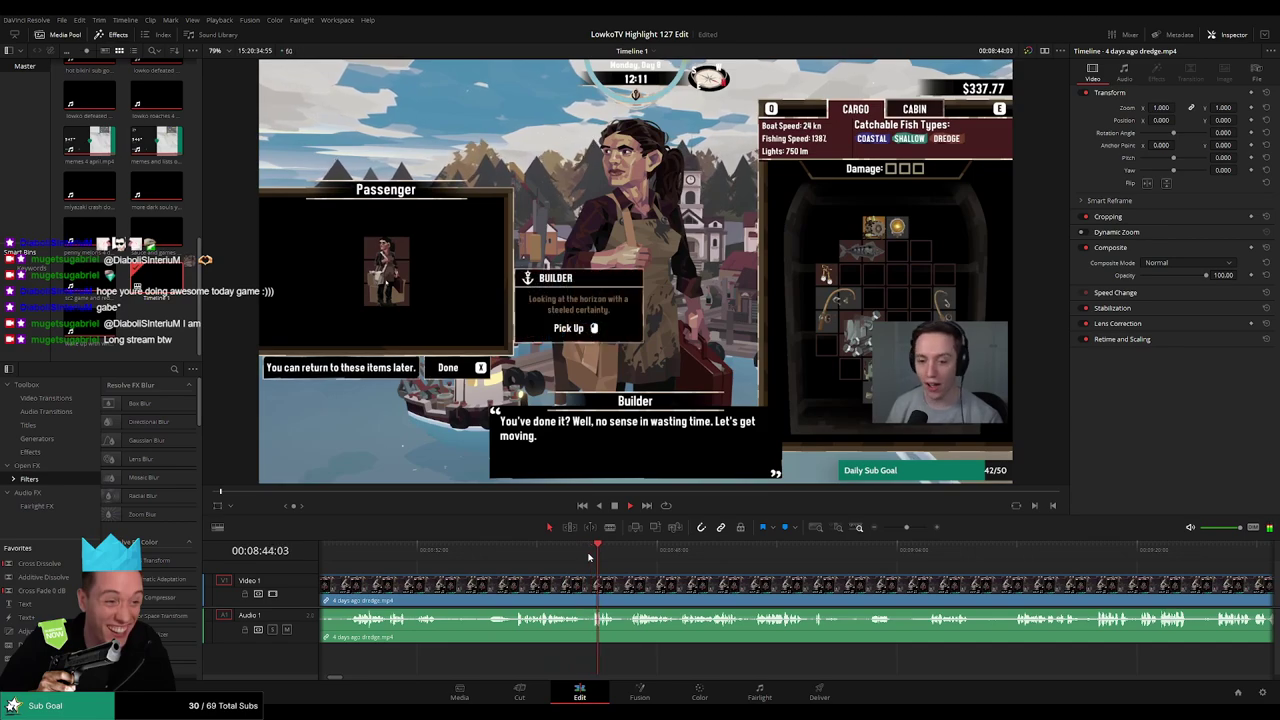
pyautogui.press('space')
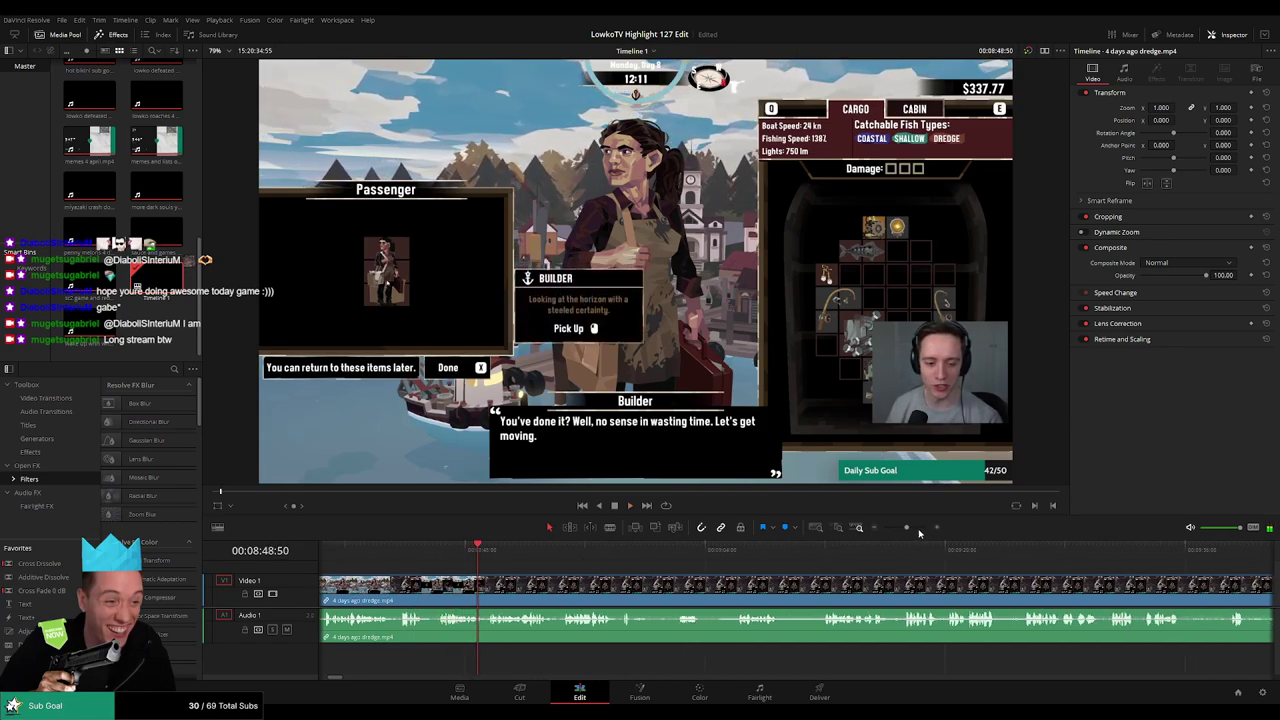
pyautogui.moveTo(907, 528)
pyautogui.mouseDown()
pyautogui.moveTo(882, 531)
pyautogui.moveTo(921, 531)
pyautogui.moveTo(904, 527)
pyautogui.mouseUp()
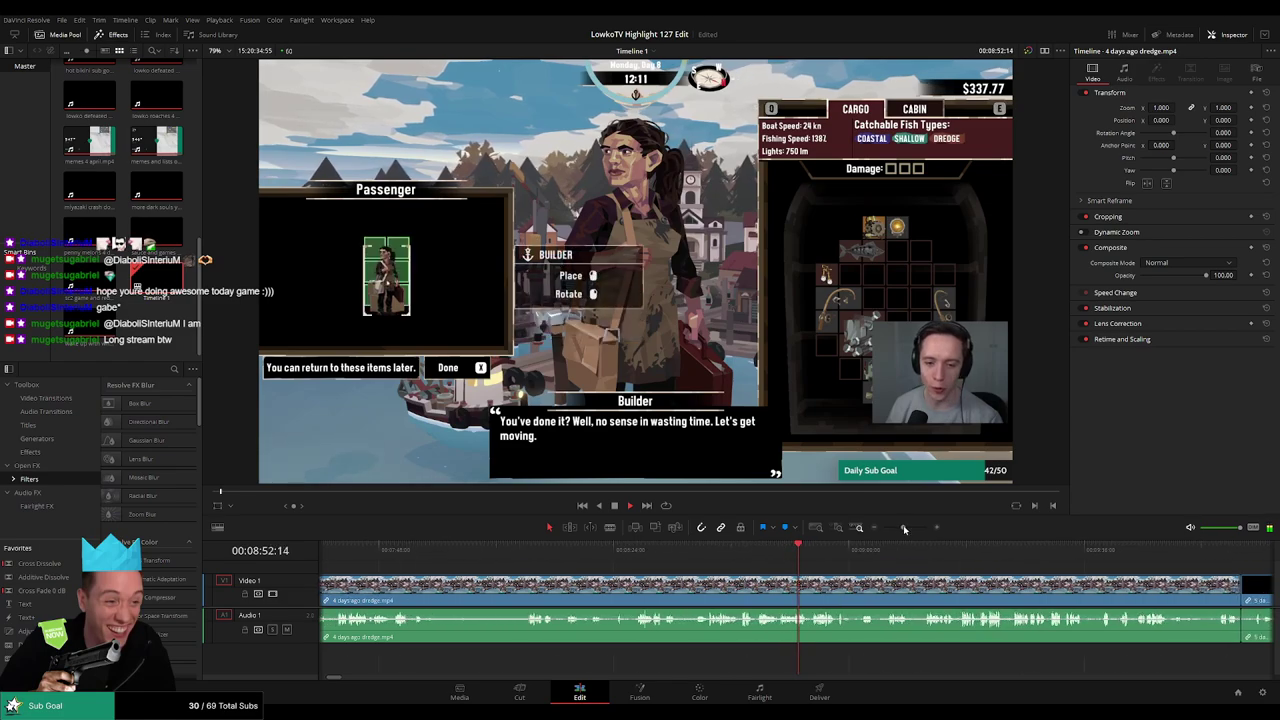
pyautogui.moveTo(810, 553); pyautogui.dragTo(926, 555)
pyautogui.moveTo(998, 588); pyautogui.dragTo(748, 560)
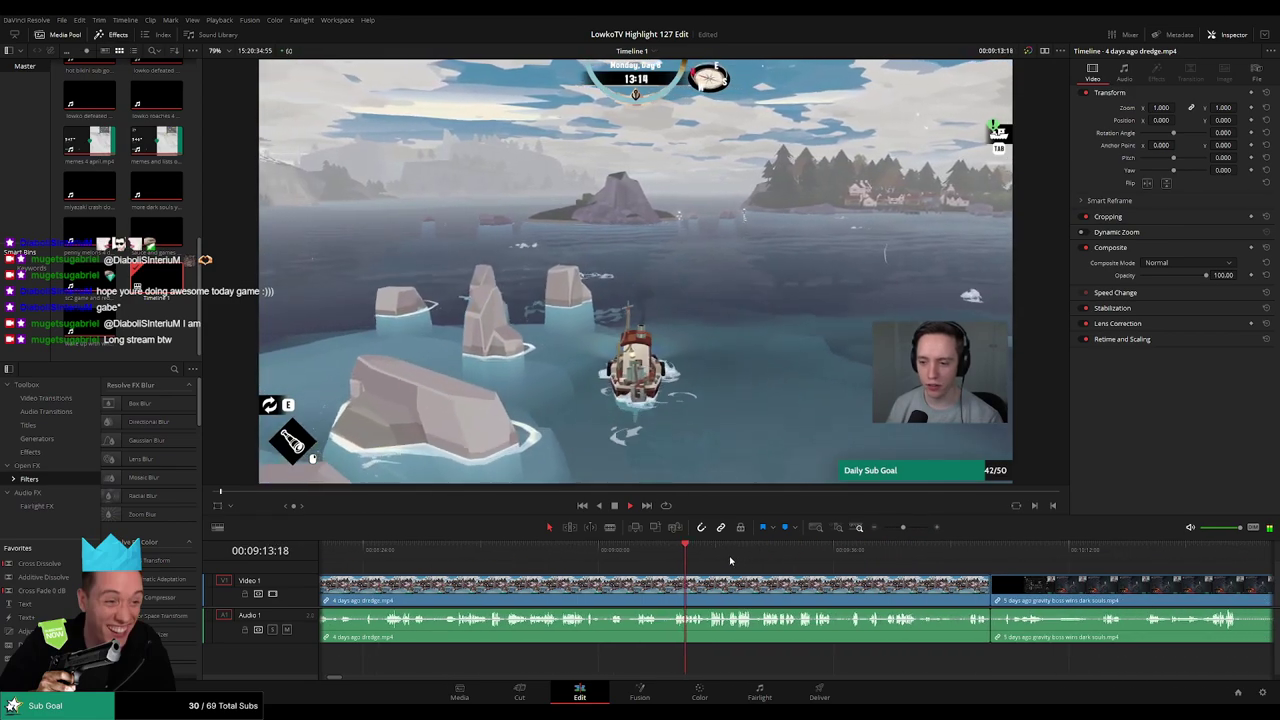
pyautogui.click(711, 553)
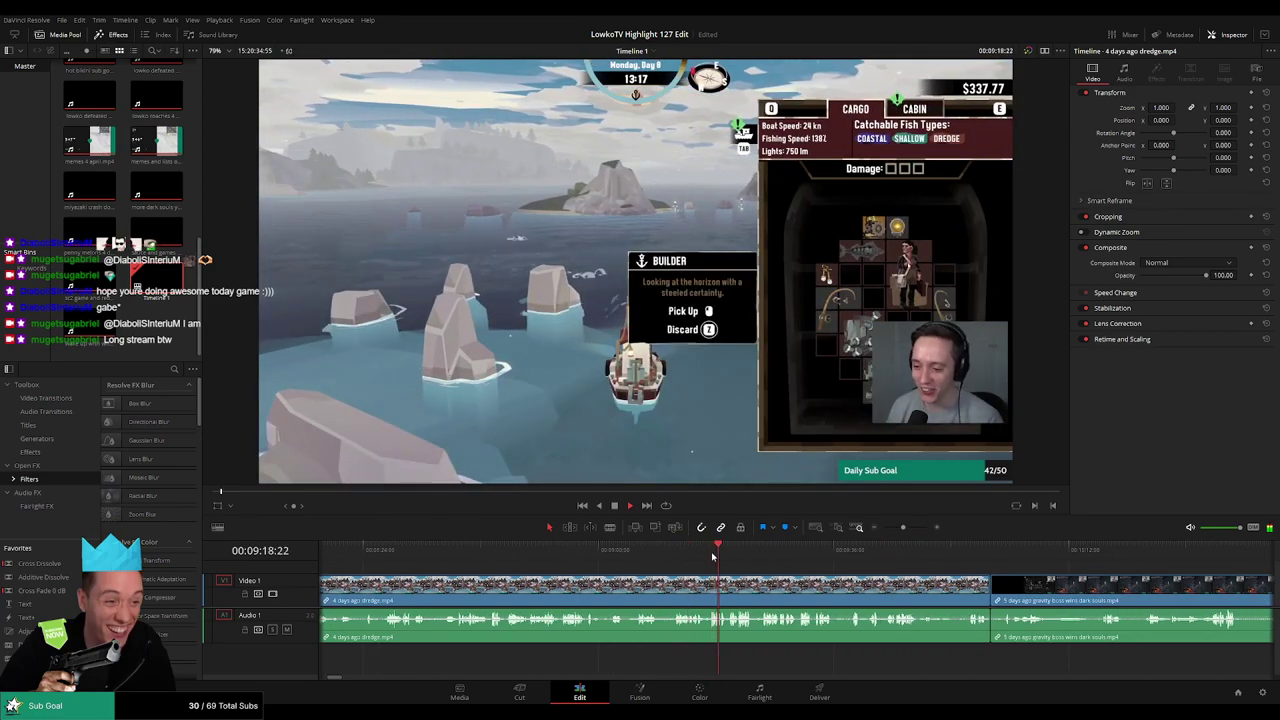
pyautogui.click(780, 553)
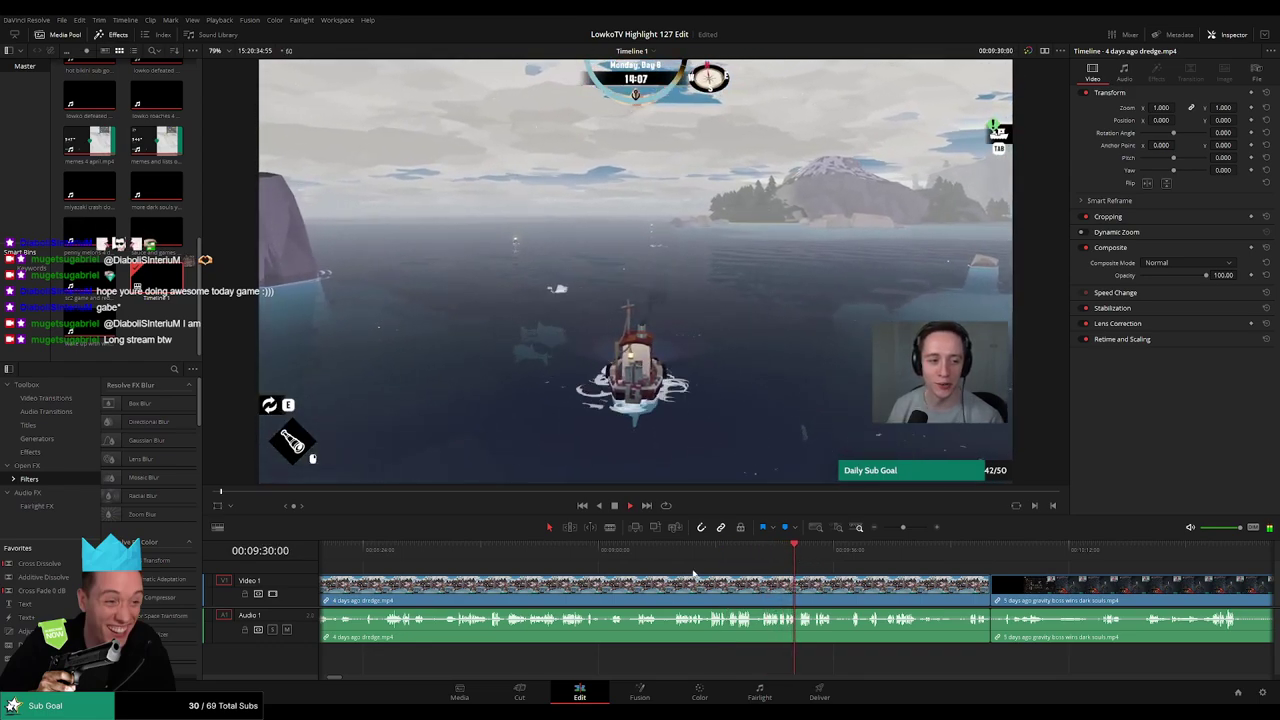
# Split the dredge clip at about 00:08:27 on the harbour approach and ripple delete everything before it
pyautogui.click(560, 553)
pyautogui.click(459, 549)
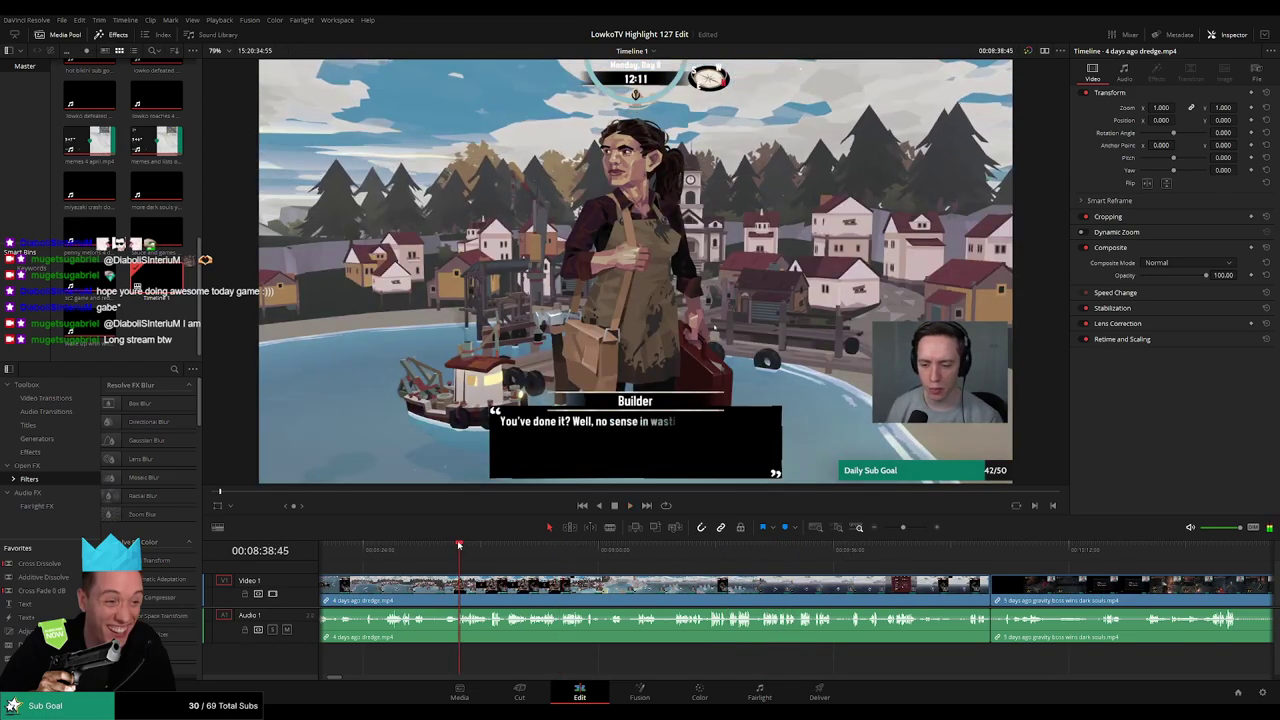
pyautogui.scroll(2, 451, 573)
pyautogui.click(590, 557)
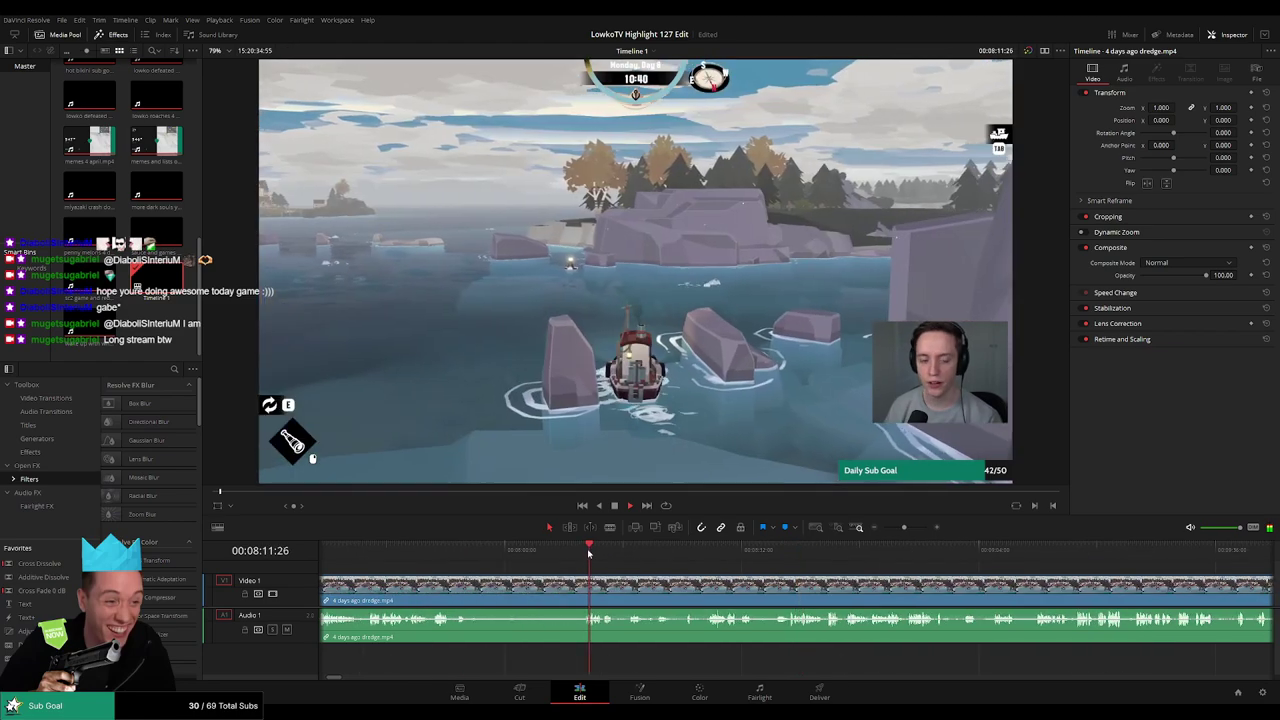
pyautogui.click(690, 557)
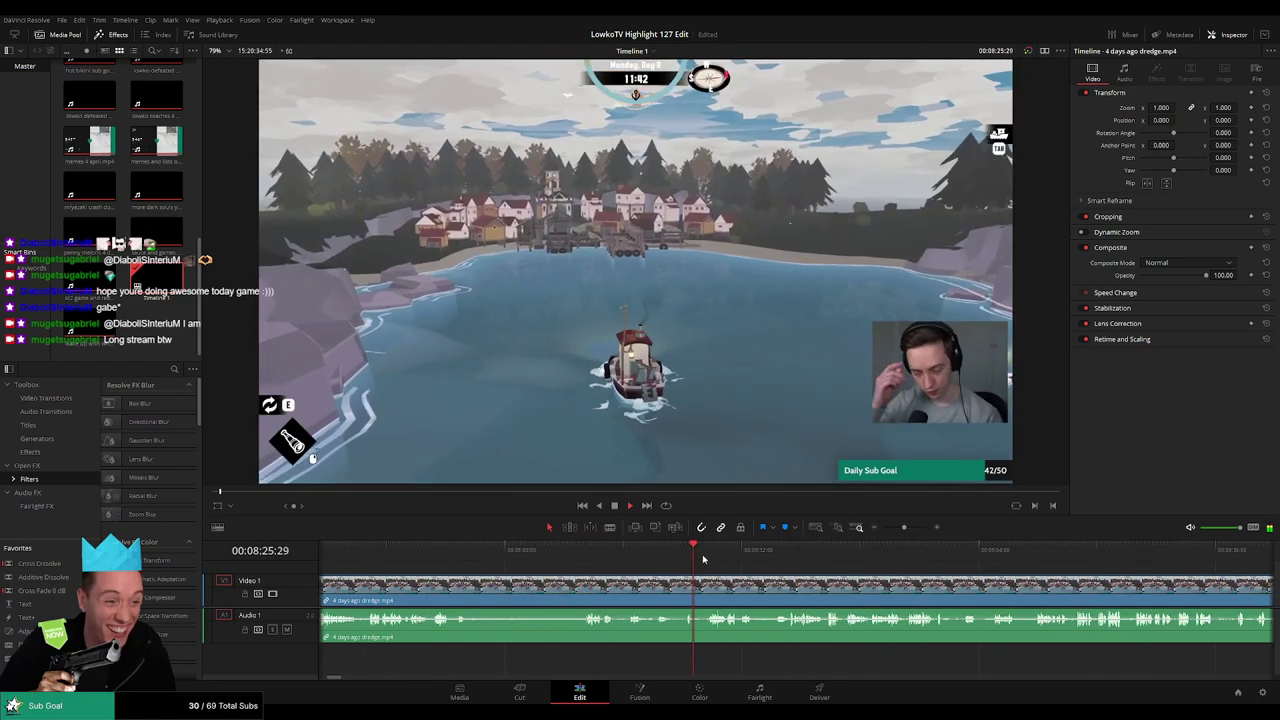
pyautogui.click(706, 559)
pyautogui.scroll(3, 740, 588)
pyautogui.press('b')
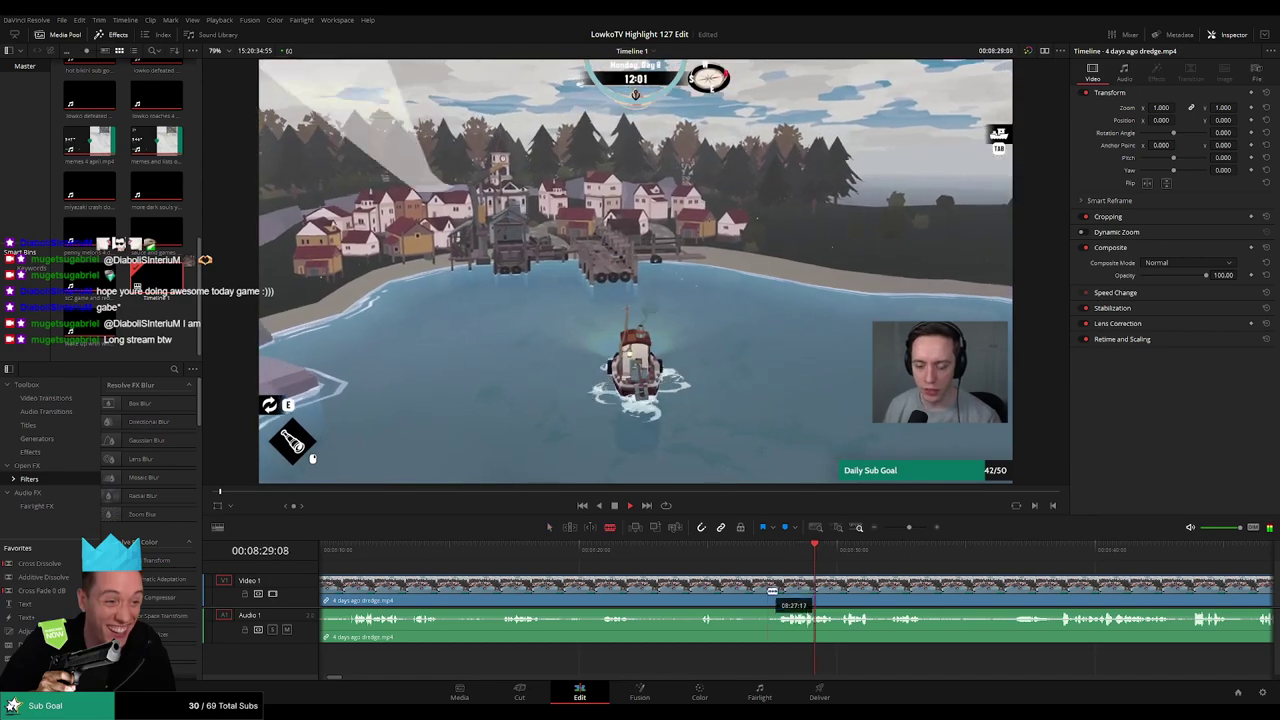
pyautogui.click(764, 592)
pyautogui.press('a')
pyautogui.click(730, 593)
pyautogui.press('Delete')
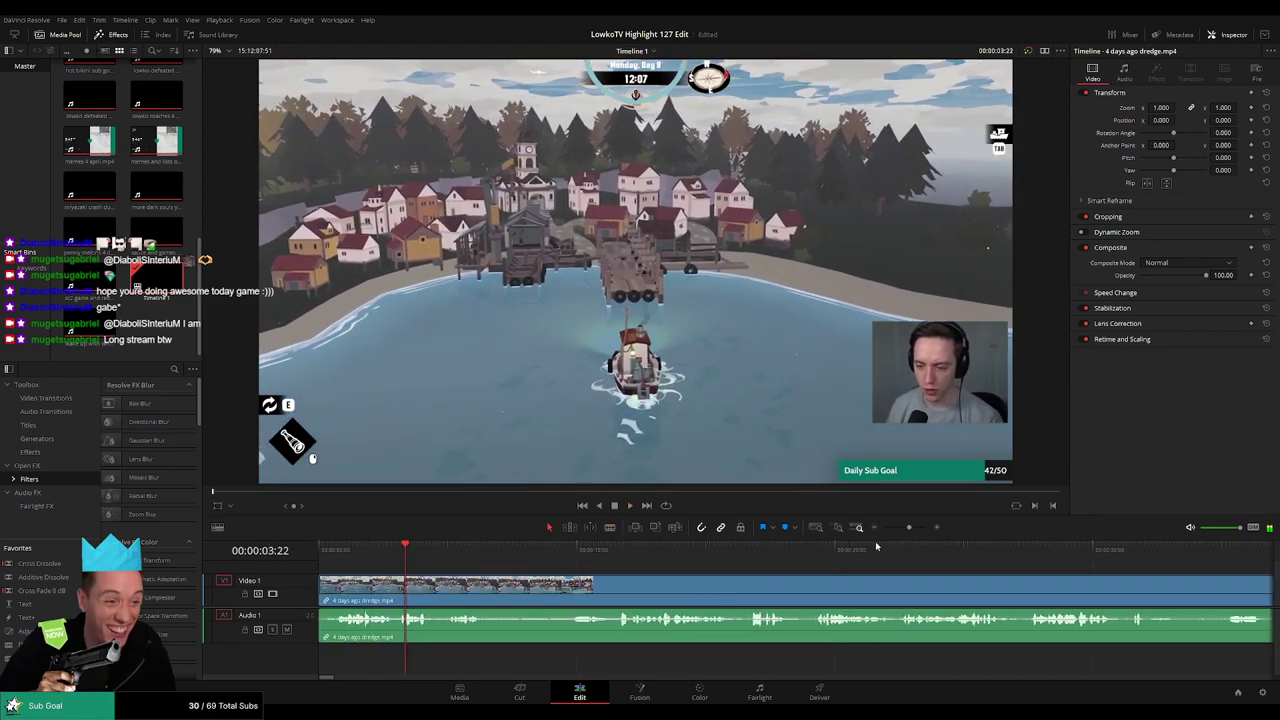
# Check where Timeline 1 ends, then play back its new opening from 00:00:00
pyautogui.moveTo(908, 527); pyautogui.dragTo(885, 528)
pyautogui.hscroll(6, 850, 592)
pyautogui.hscroll(10, 828, 592)
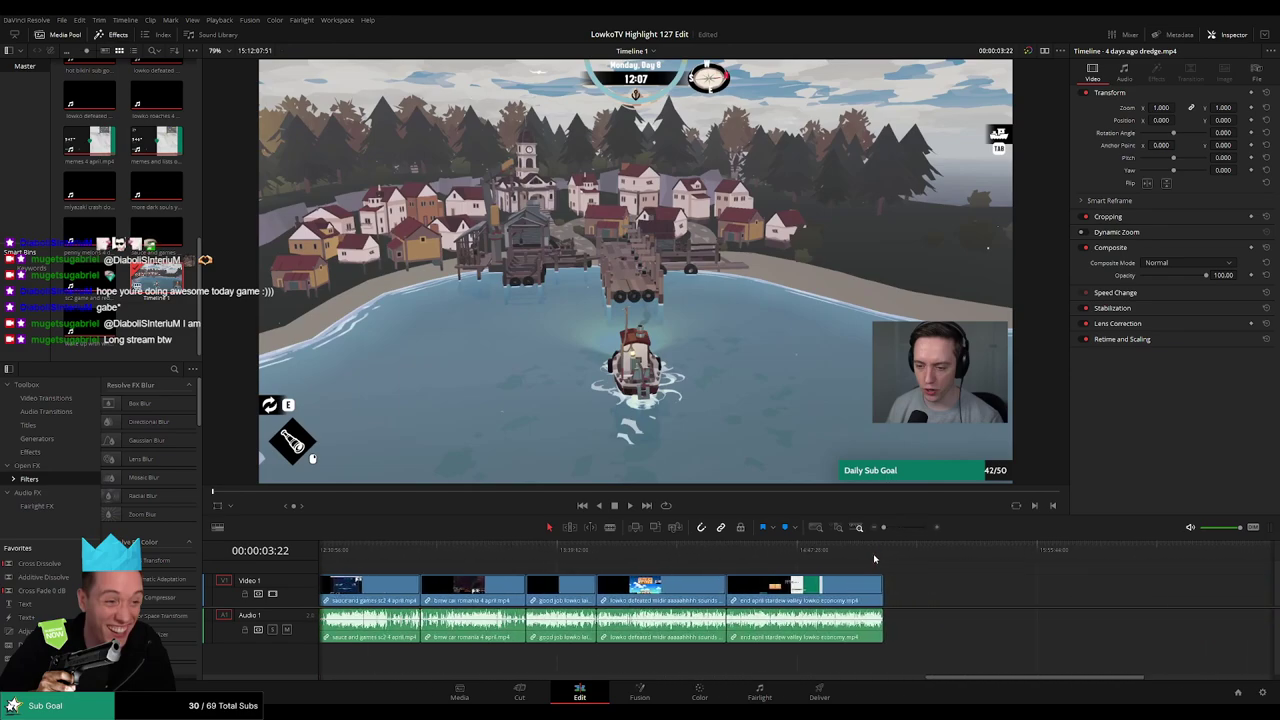
pyautogui.moveTo(874, 559); pyautogui.dragTo(891, 565)
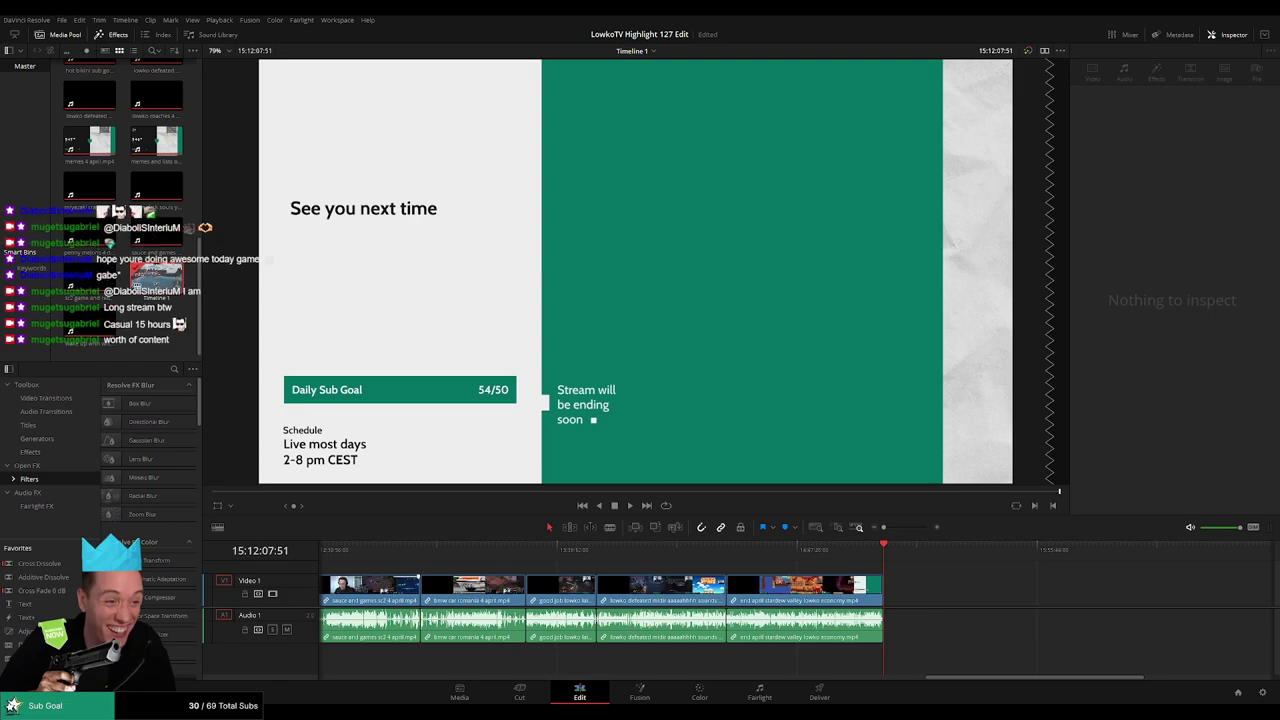
pyautogui.moveTo(1010, 677); pyautogui.dragTo(310, 666)
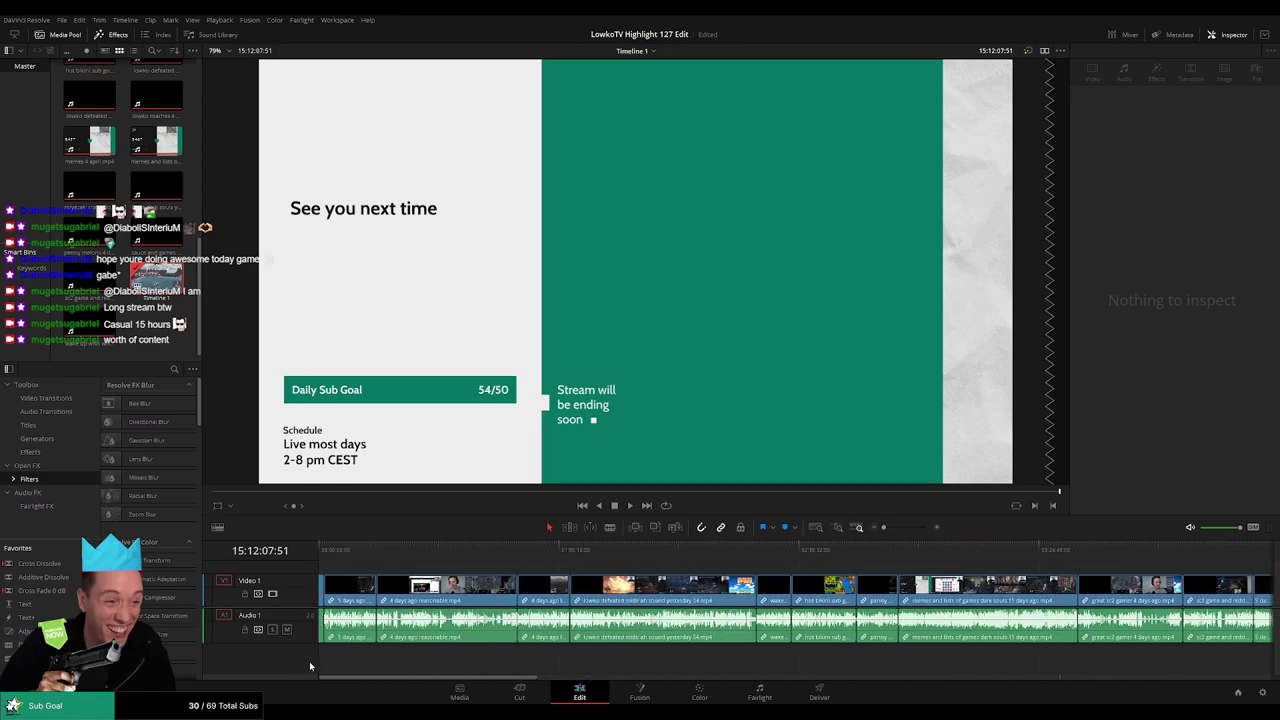
pyautogui.click(322, 549)
pyautogui.press('space')
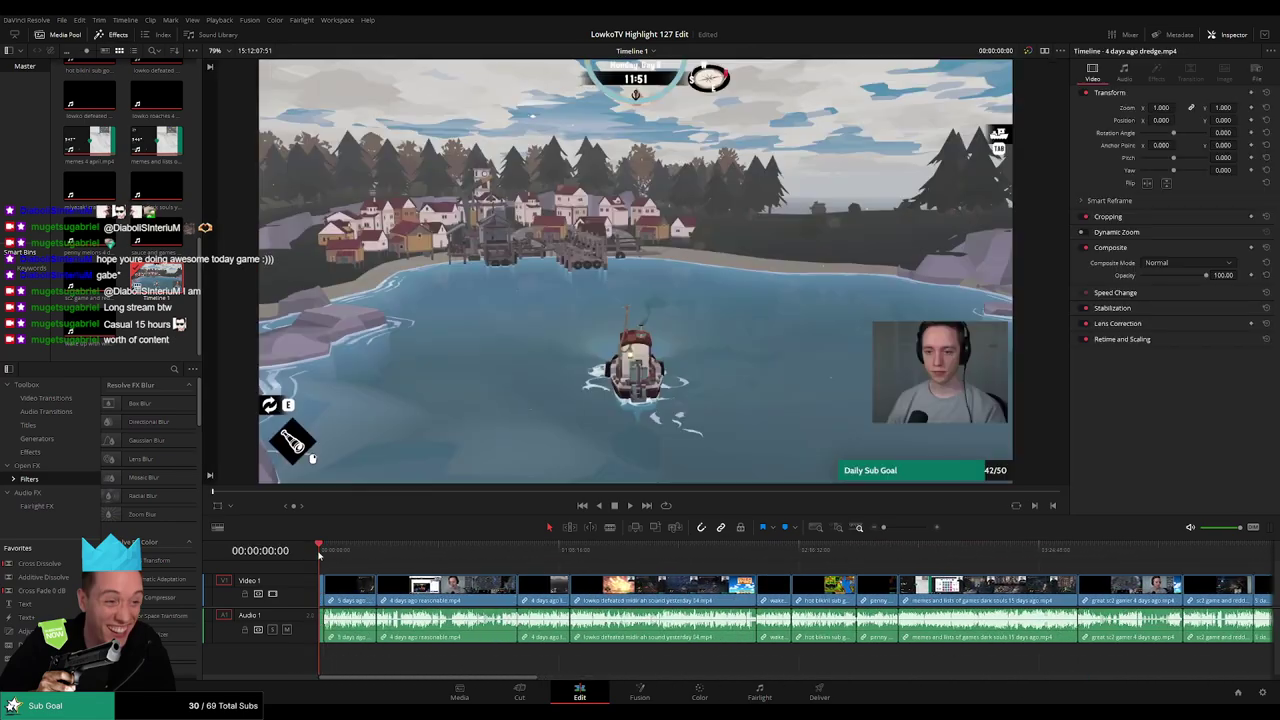
pyautogui.moveTo(883, 527); pyautogui.dragTo(908, 527)
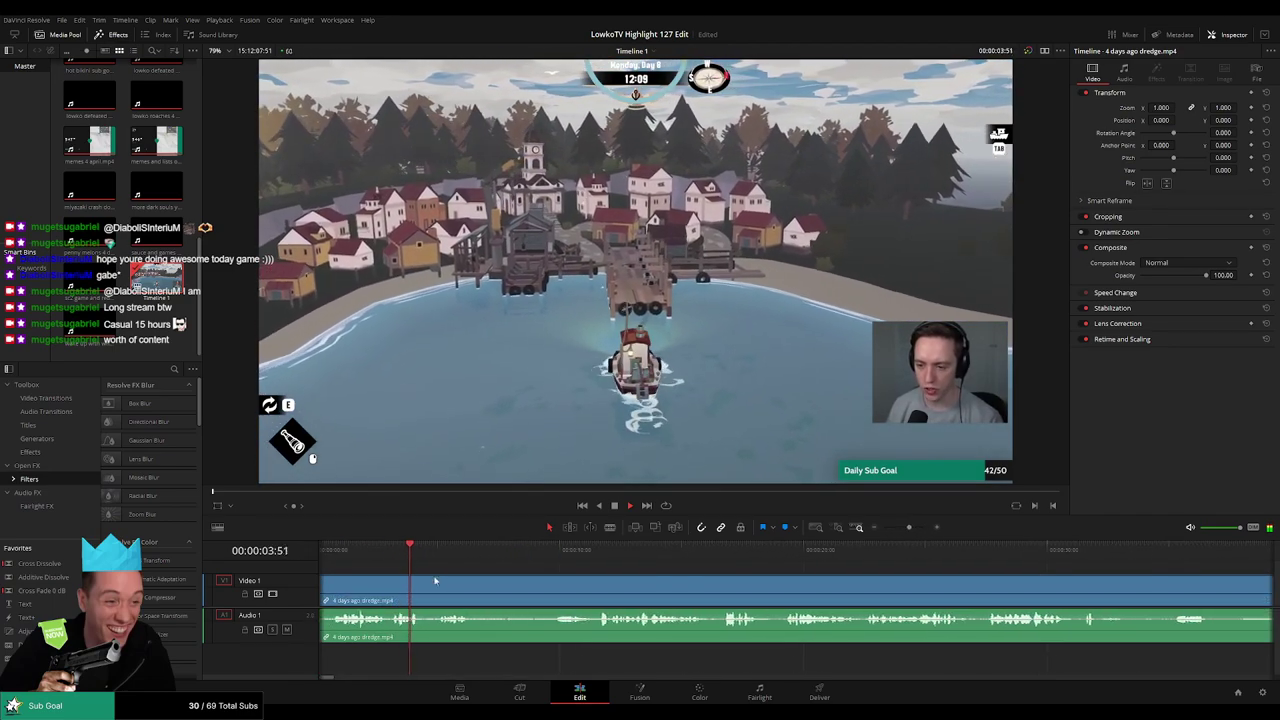
# Cut the docking stretch from about 00:00:06 to 00:00:09 out of the dredge clip and put a Cross Fade 0 dB on the audio join
pyautogui.hscroll(1, 424, 581)
pyautogui.hscroll(1, 431, 586)
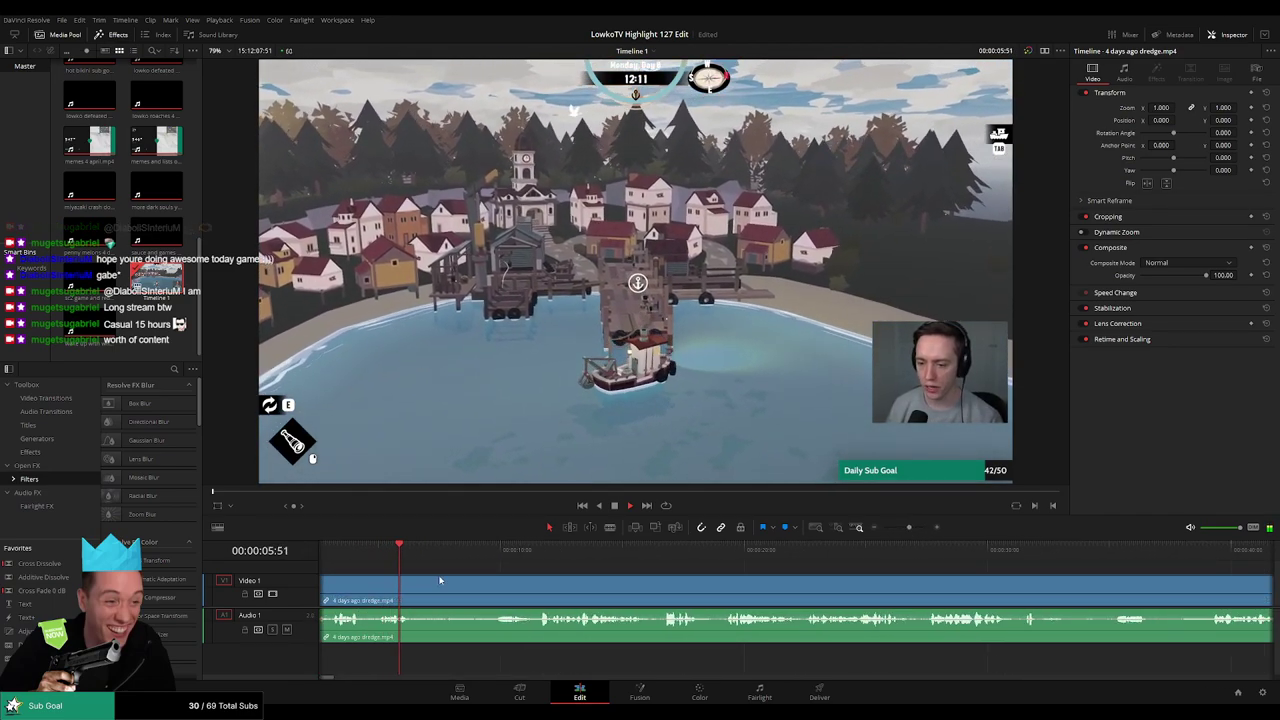
pyautogui.press('b')
pyautogui.click(425, 580)
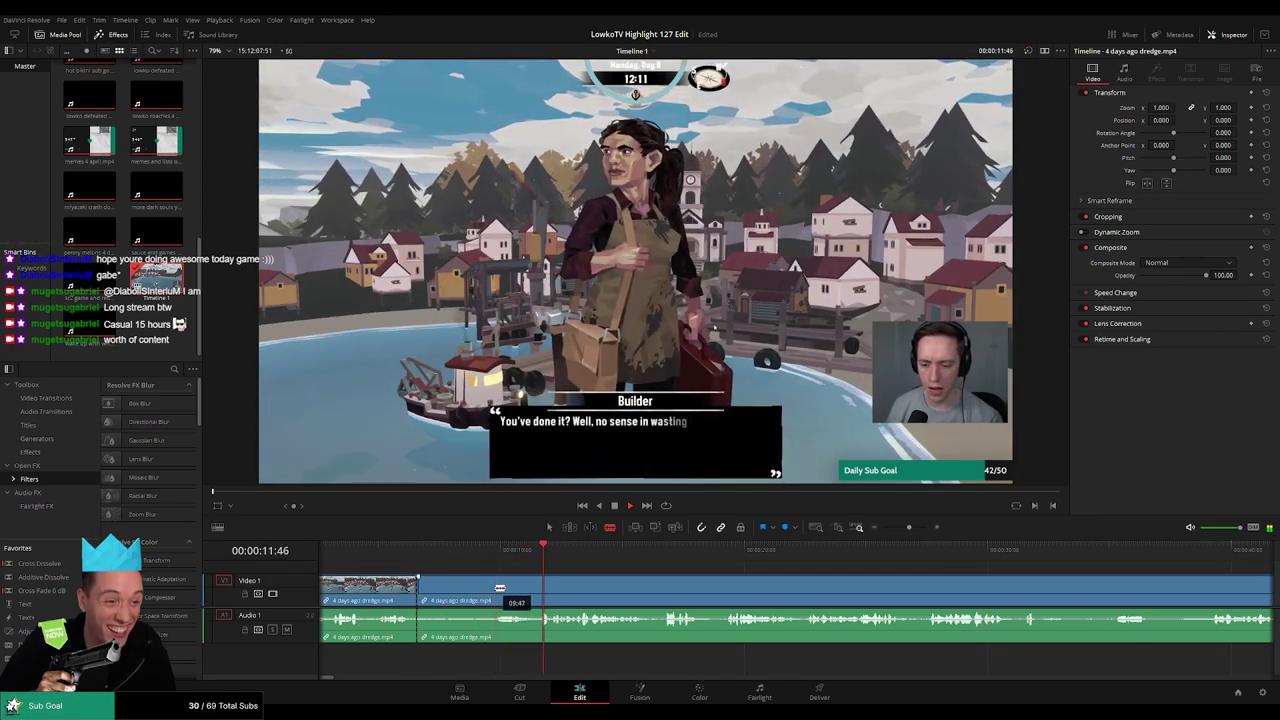
pyautogui.click(493, 589)
pyautogui.press('a')
pyautogui.click(470, 596)
pyautogui.press('Delete')
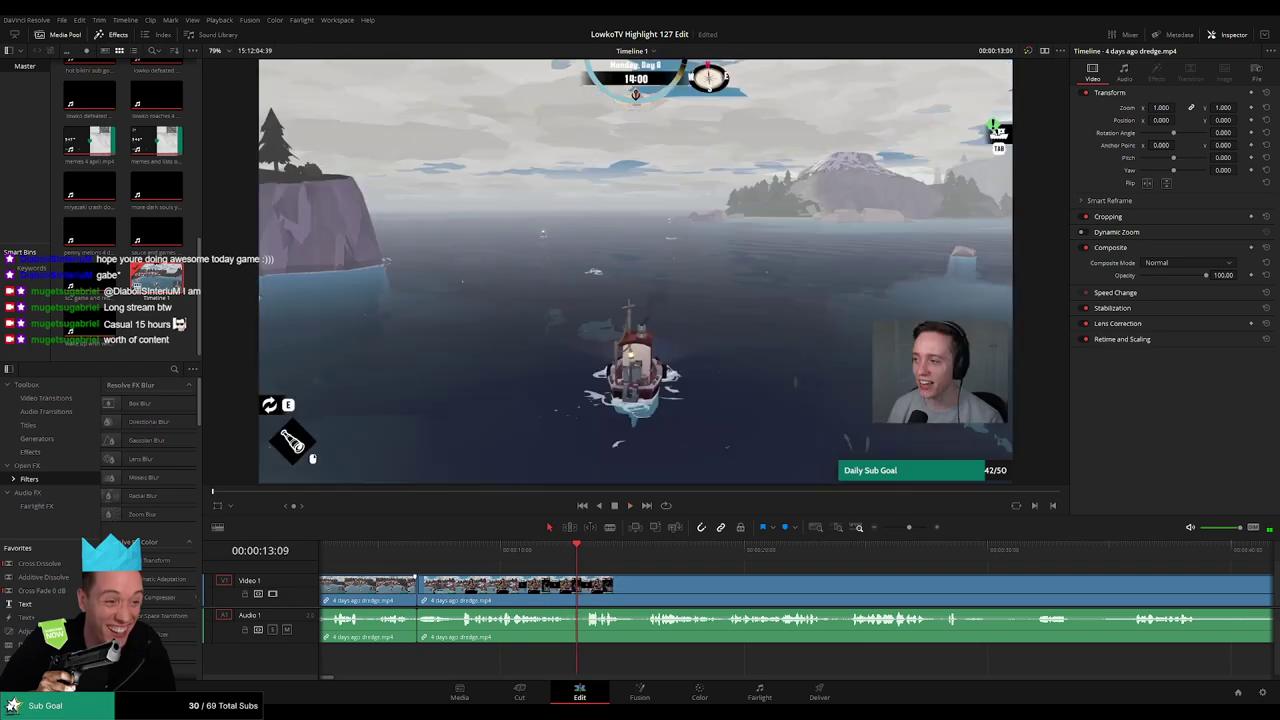
pyautogui.click(405, 548)
pyautogui.press('space')
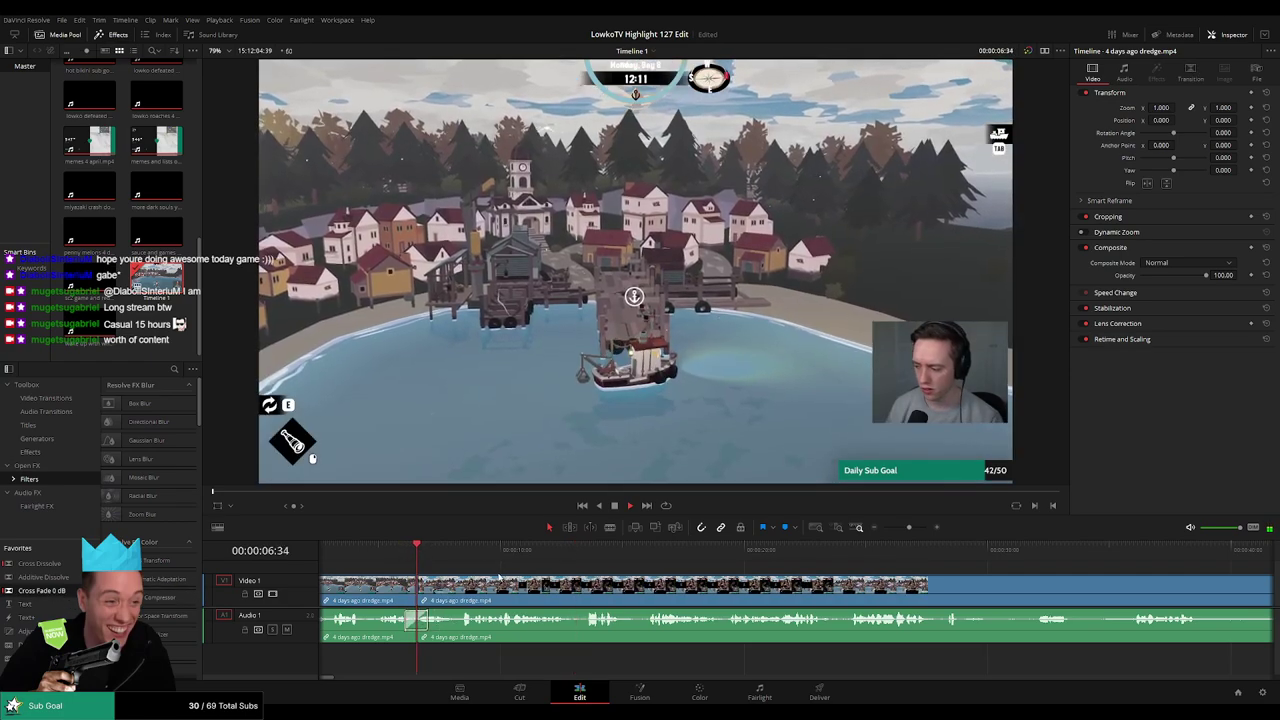
# Split the dredge clip at about 00:00:30, right after the Builder scene, and skip ahead in the sailing
pyautogui.hscroll(1, 503, 582)
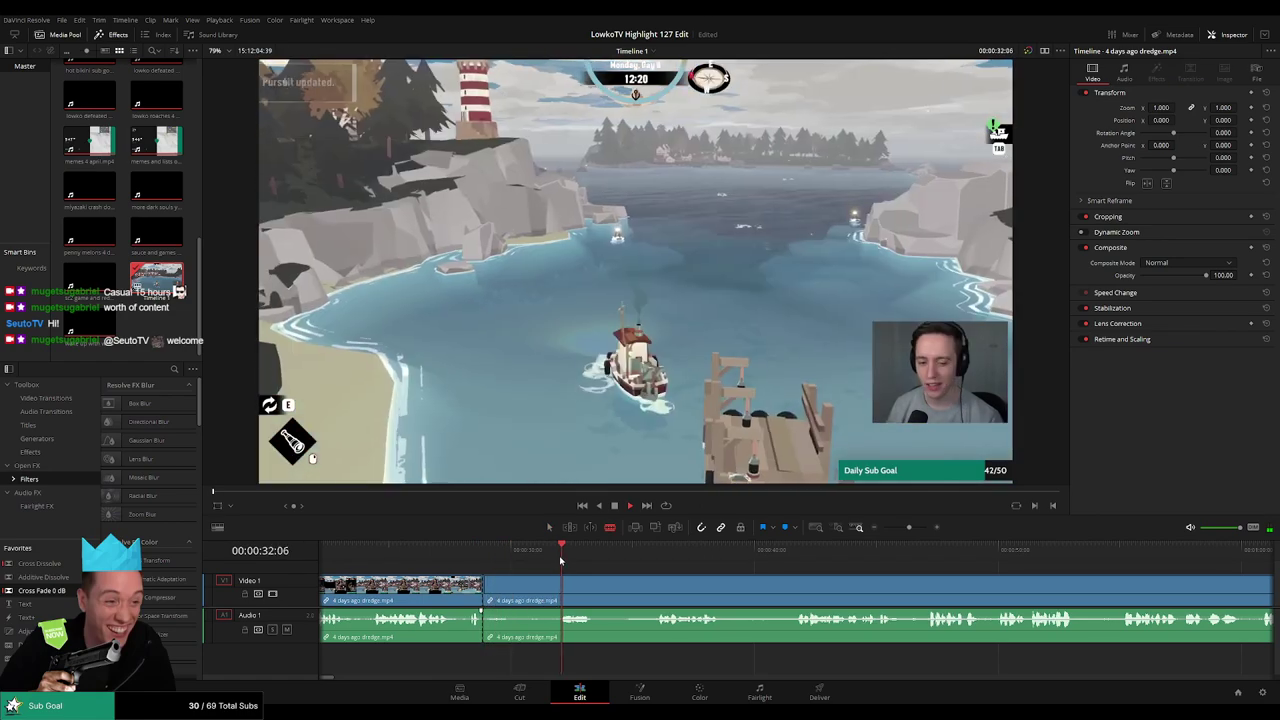
pyautogui.click(517, 592)
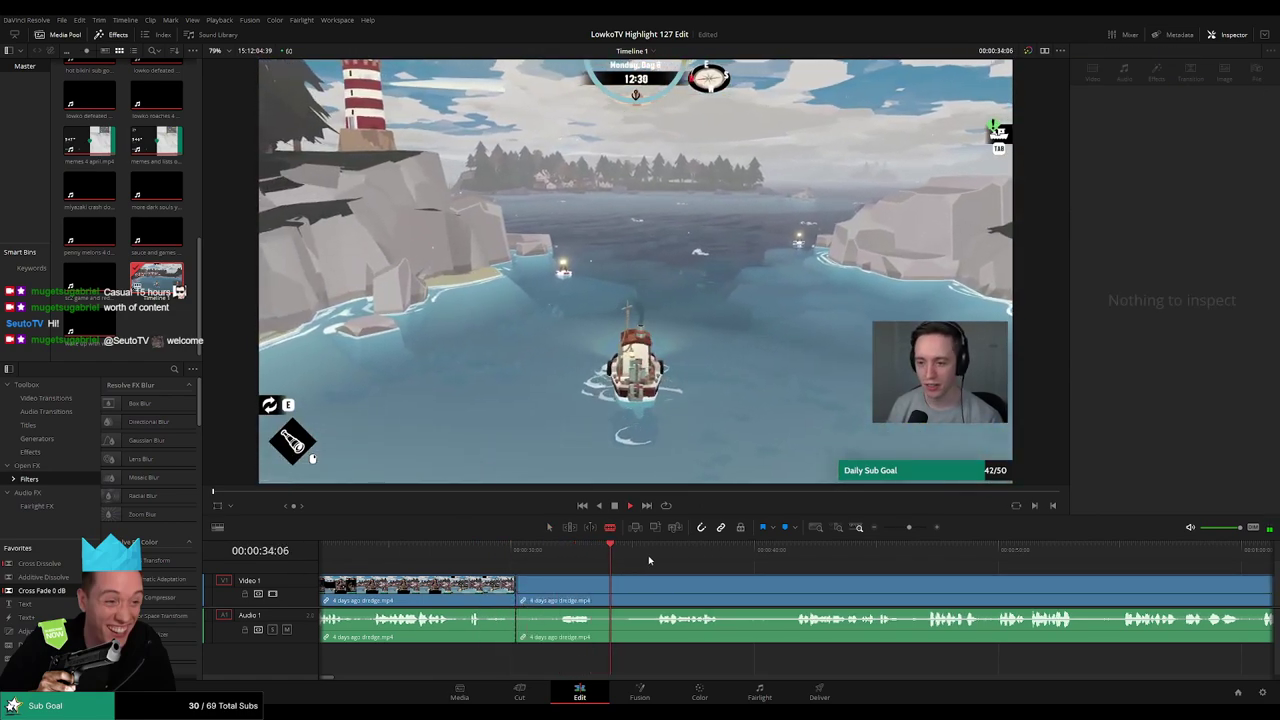
pyautogui.click(654, 556)
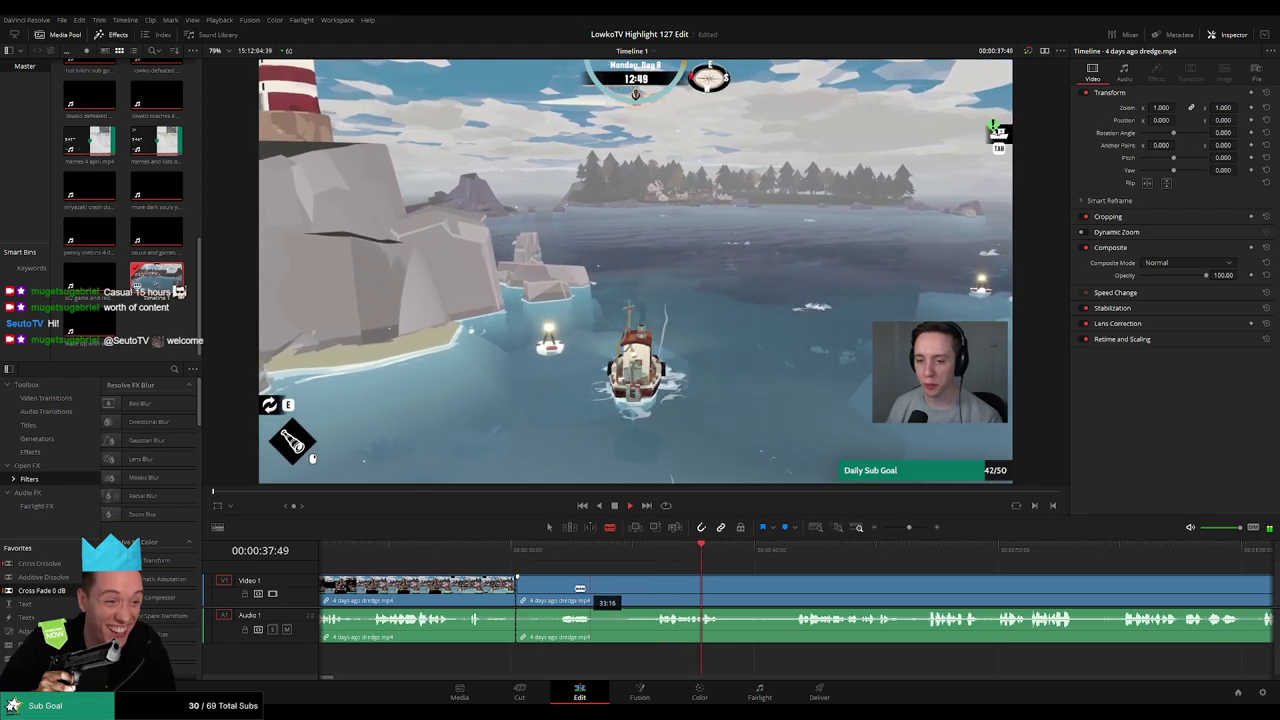
pyautogui.click(563, 590)
pyautogui.press('a')
pyautogui.click(537, 594)
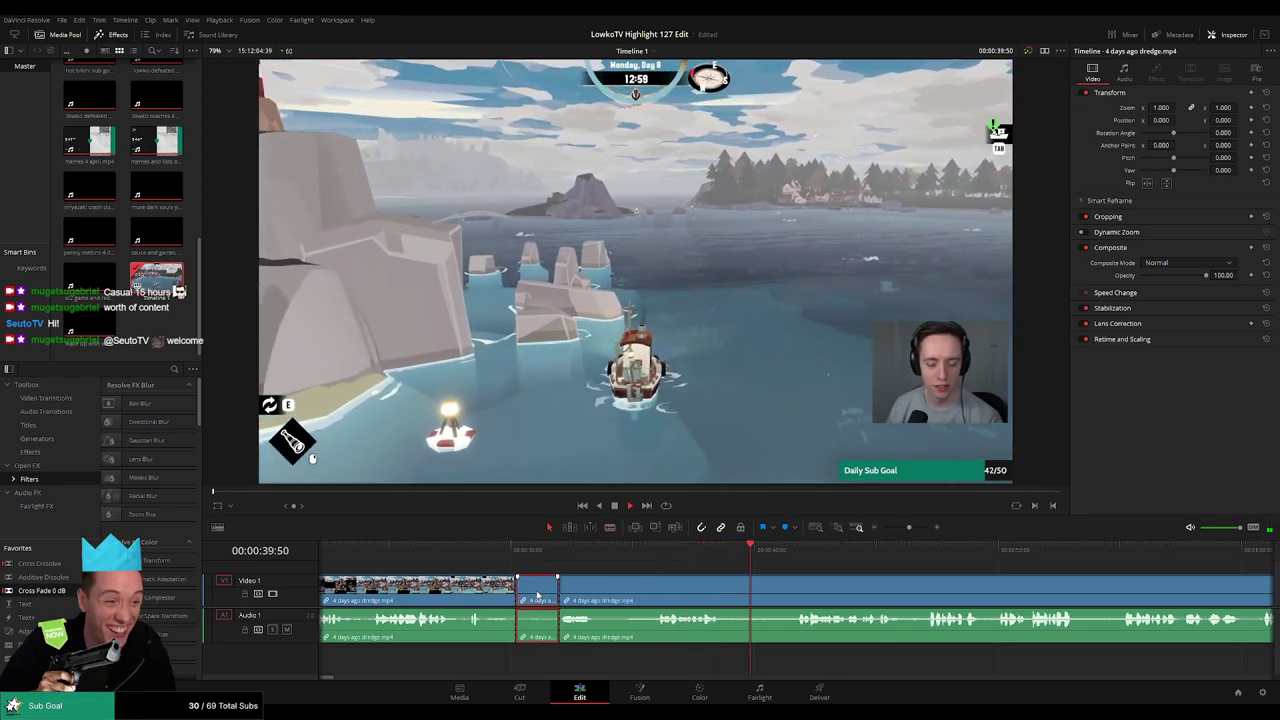
pyautogui.press('Delete')
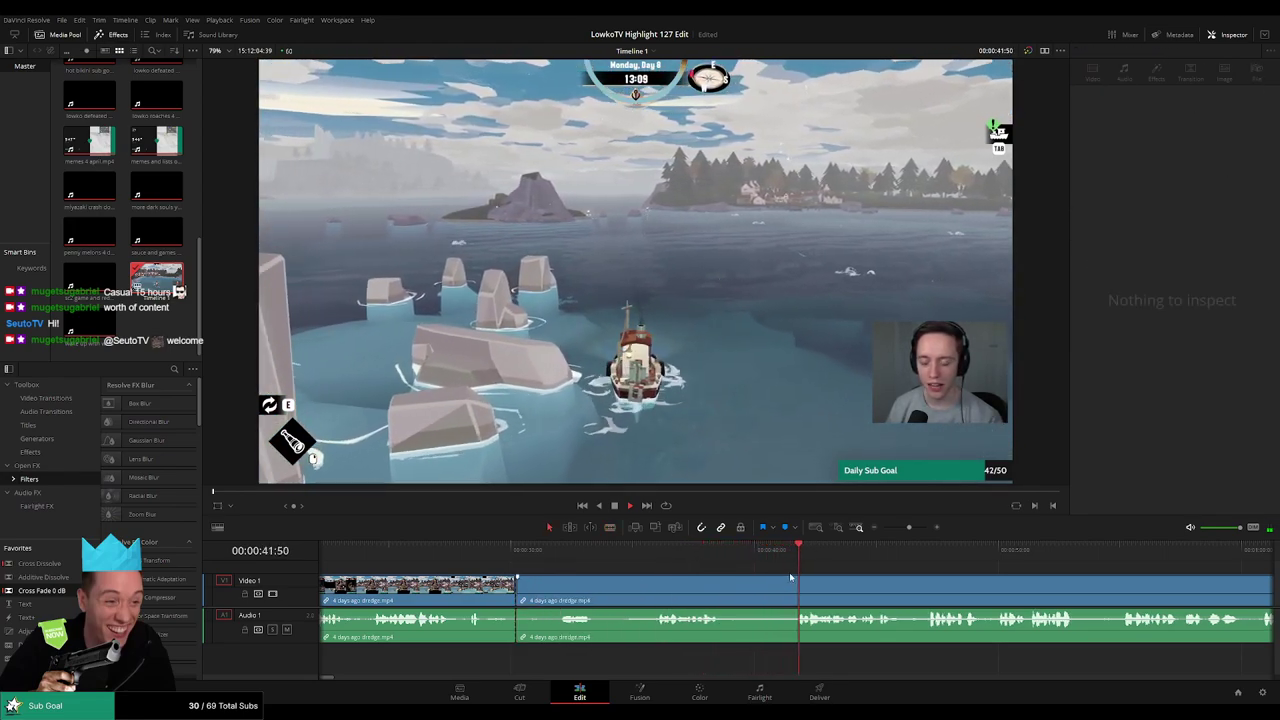
# Ripple delete the sailing from about 00:00:30 to 00:00:41 and smooth the audio join with a Cross Fade 0 dB
pyautogui.click(723, 592)
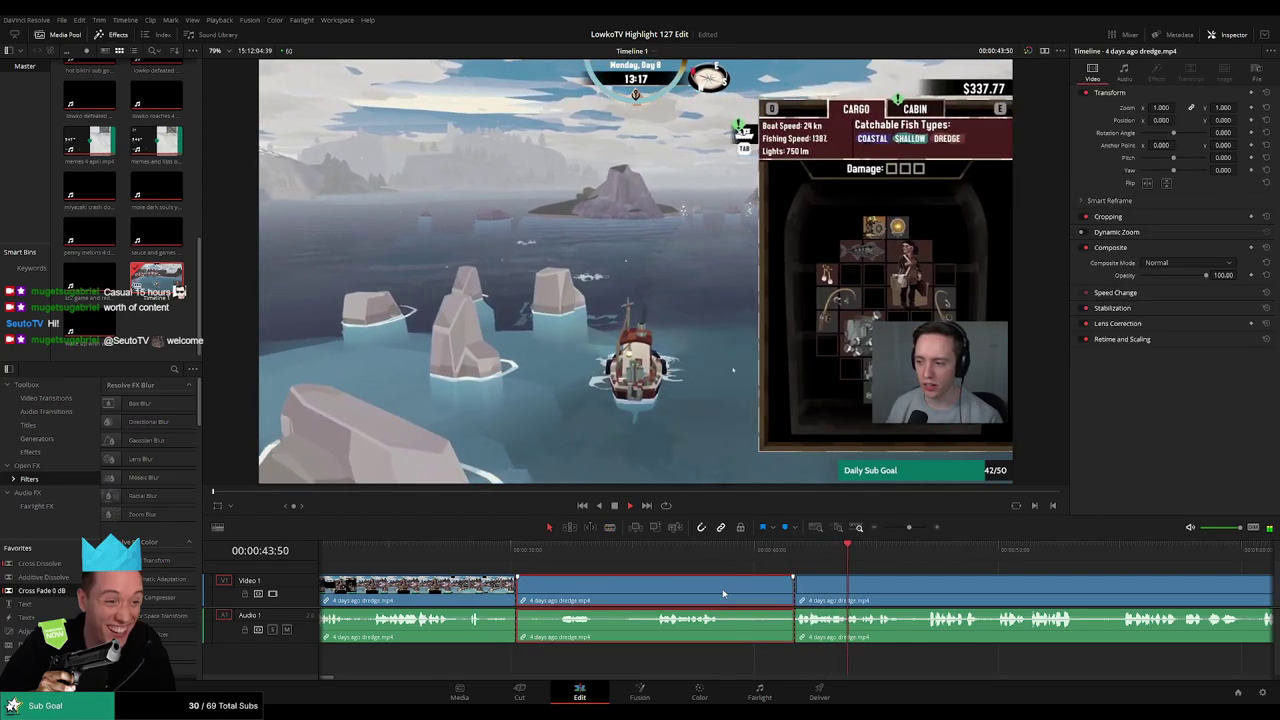
pyautogui.press('Delete')
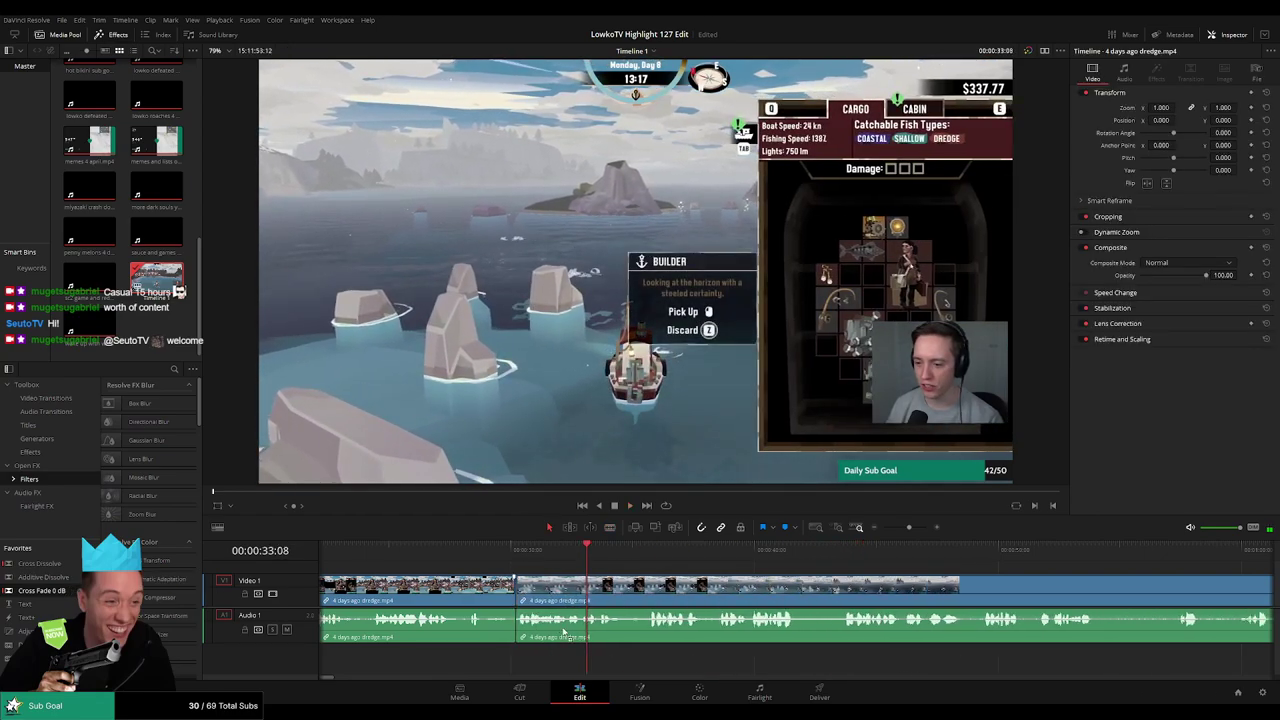
pyautogui.click(495, 548)
pyautogui.press('space')
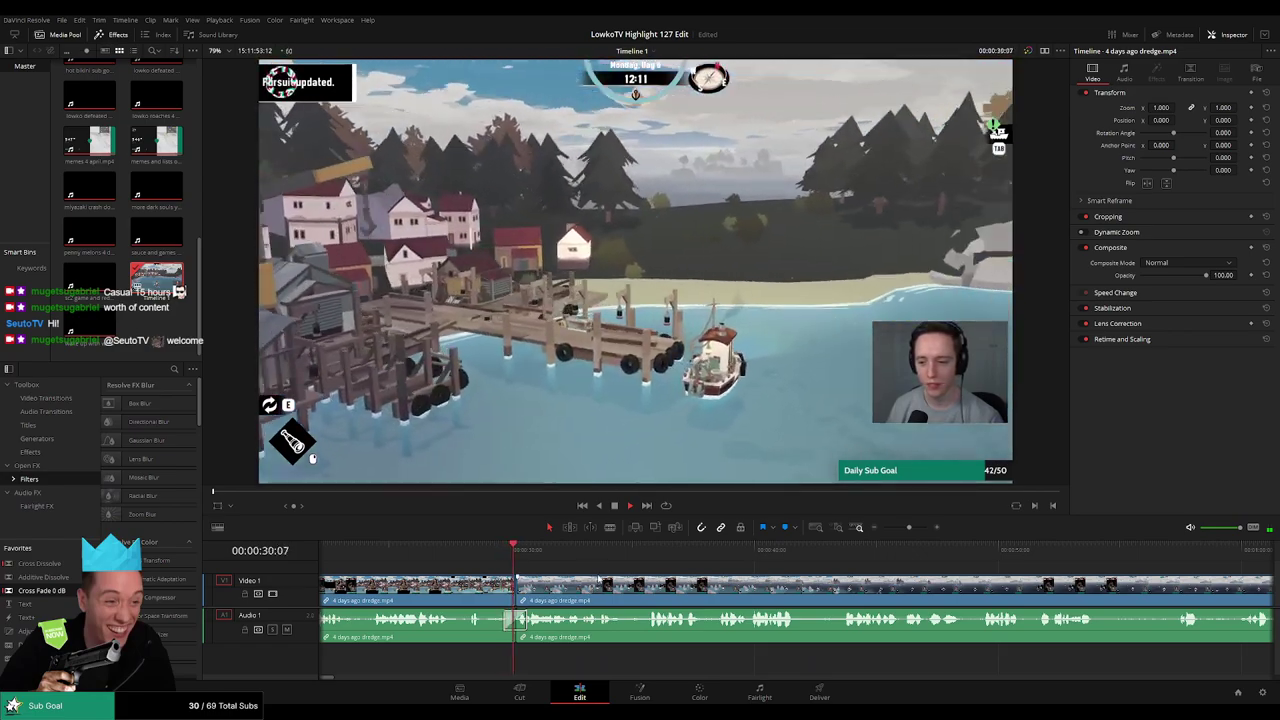
# Cut the sailing from about 00:00:41 to 00:00:43, after the cargo scene, and add a Cross Fade 0 dB to the audio join
pyautogui.hscroll(4, 637, 581)
pyautogui.hscroll(1, 600, 579)
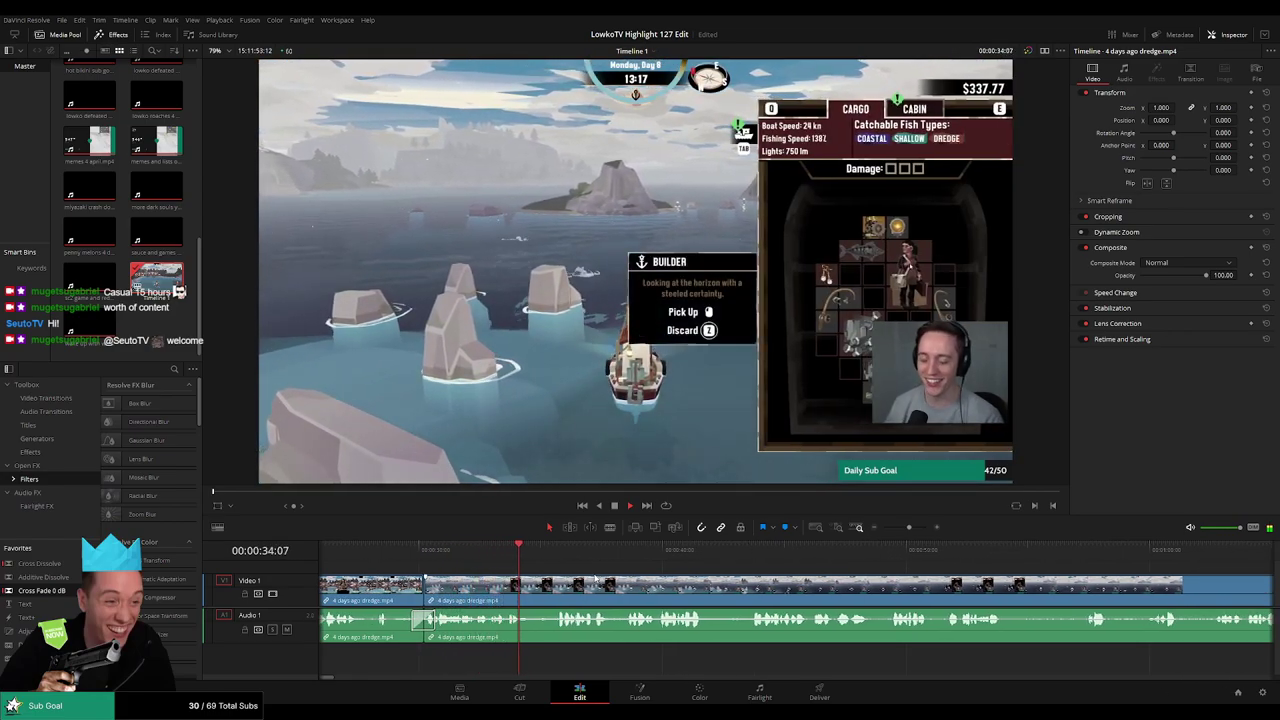
pyautogui.hscroll(2, 600, 578)
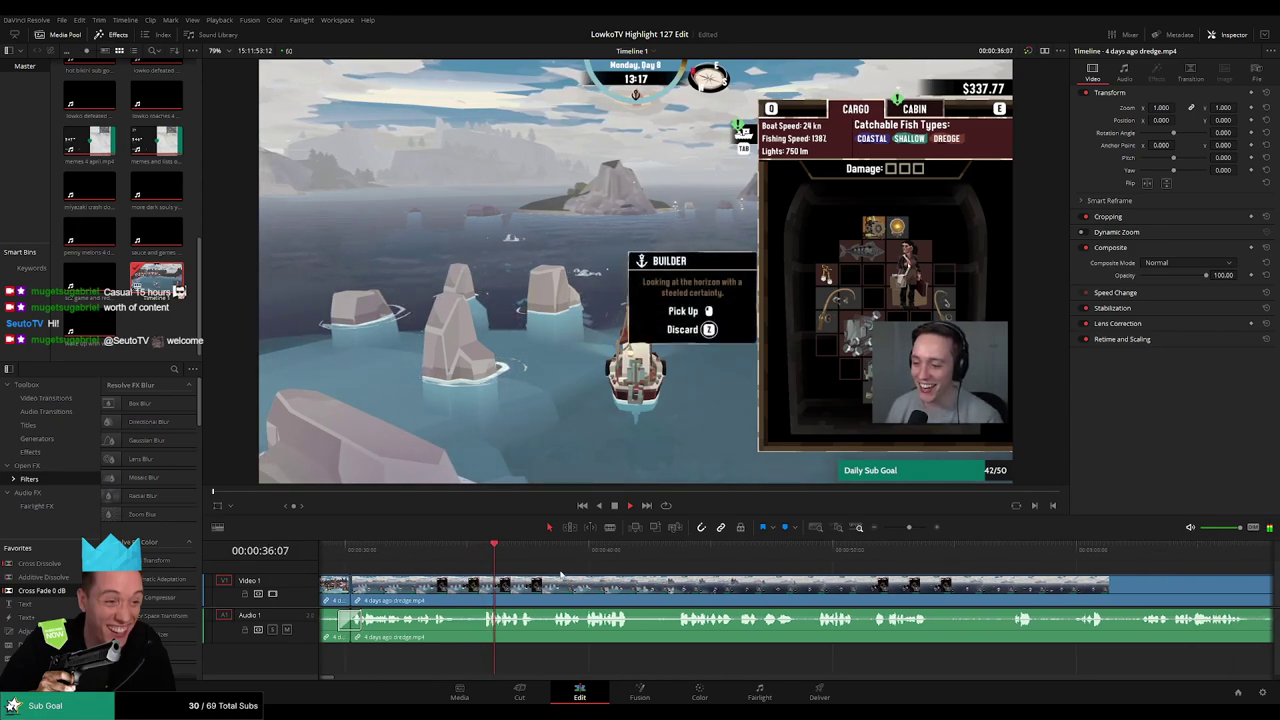
pyautogui.hscroll(4, 611, 578)
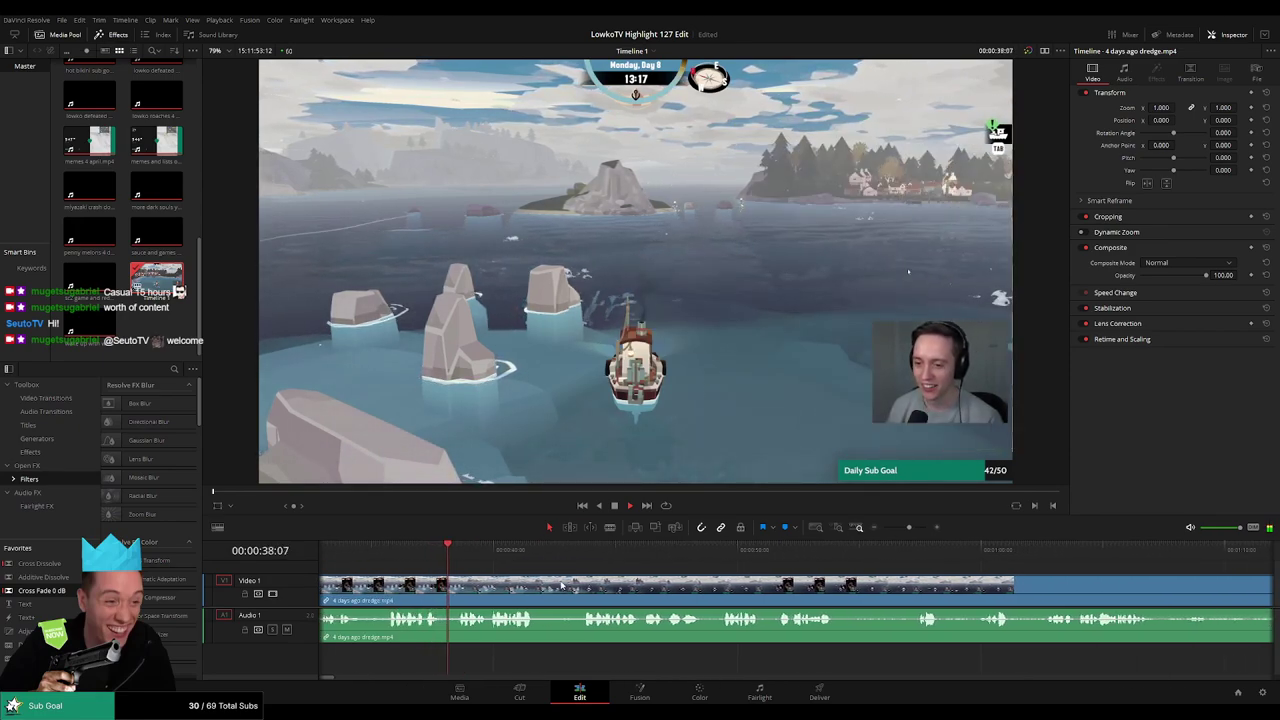
pyautogui.hscroll(2, 591, 590)
pyautogui.hscroll(2, 458, 583)
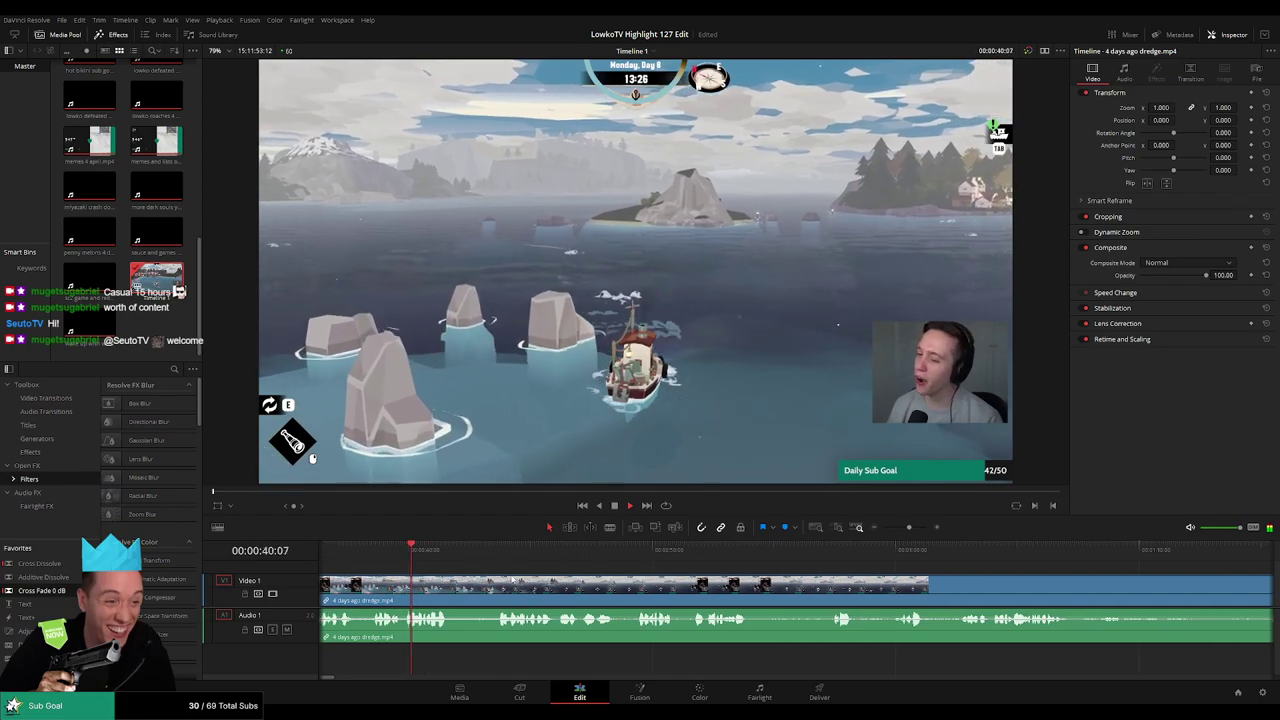
pyautogui.press('space')
pyautogui.press('b')
pyautogui.click(456, 584)
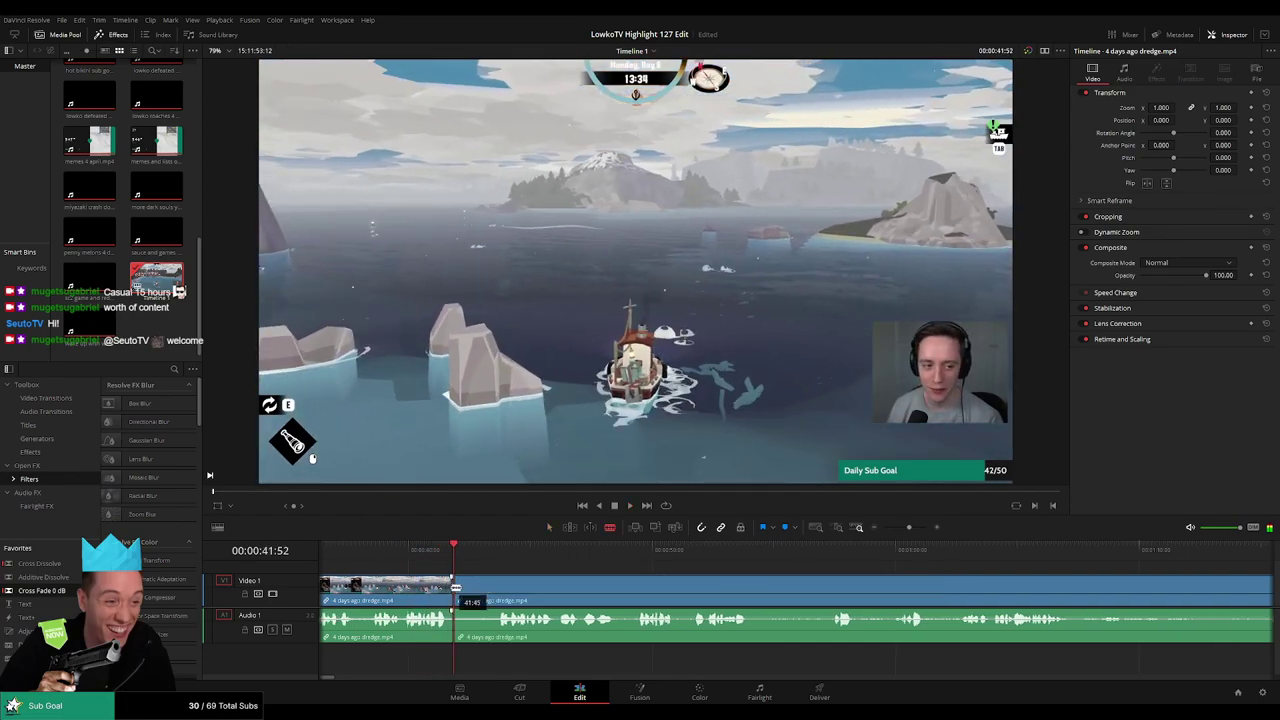
pyautogui.moveTo(470, 552); pyautogui.dragTo(487, 552)
pyautogui.click(494, 590)
pyautogui.press('a')
pyautogui.click(482, 591)
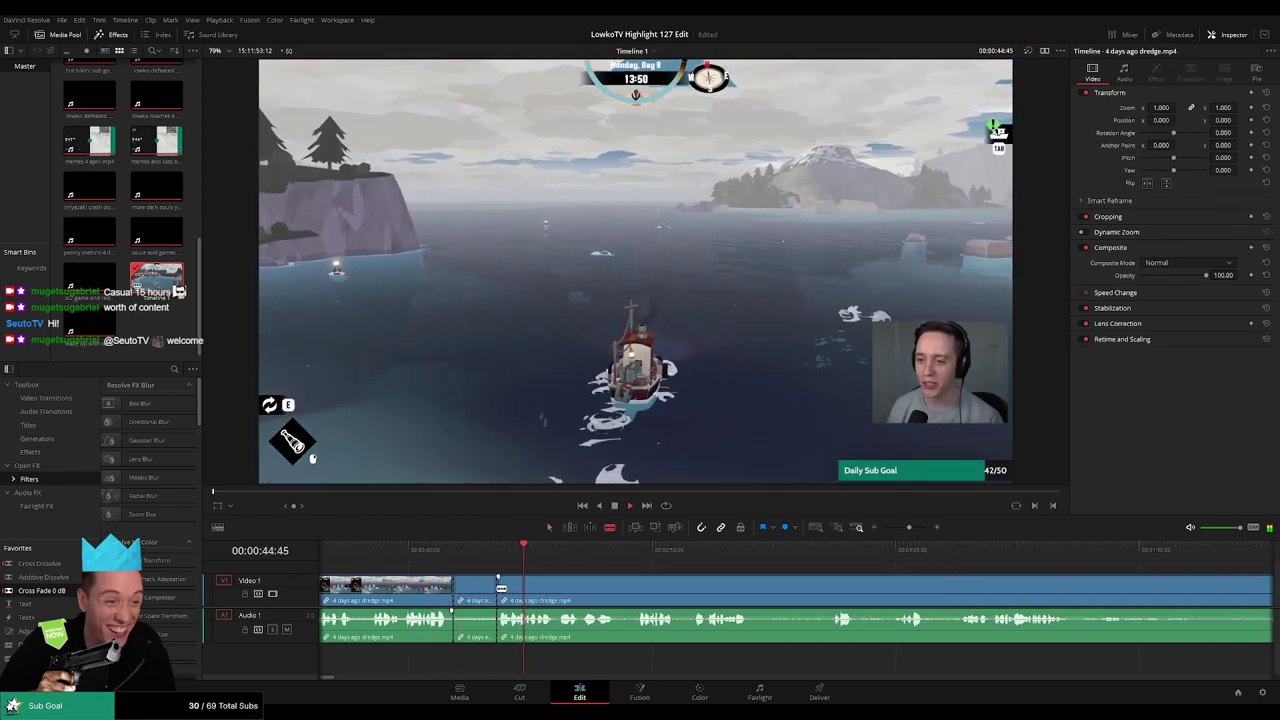
pyautogui.press('Delete')
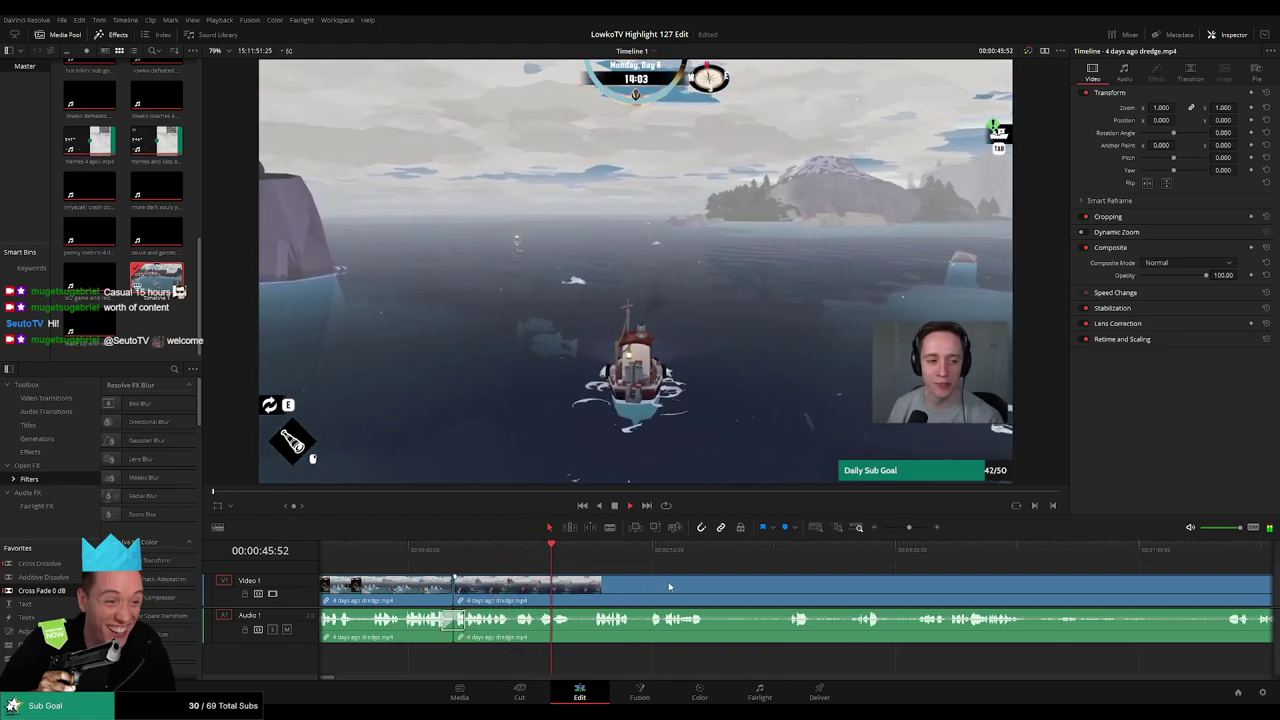
# Cut the sailing from about 00:00:53 to 00:00:55 out of the dredge clip and put a Cross Fade 0 dB on the audio join
pyautogui.scroll(-2, 600, 585)
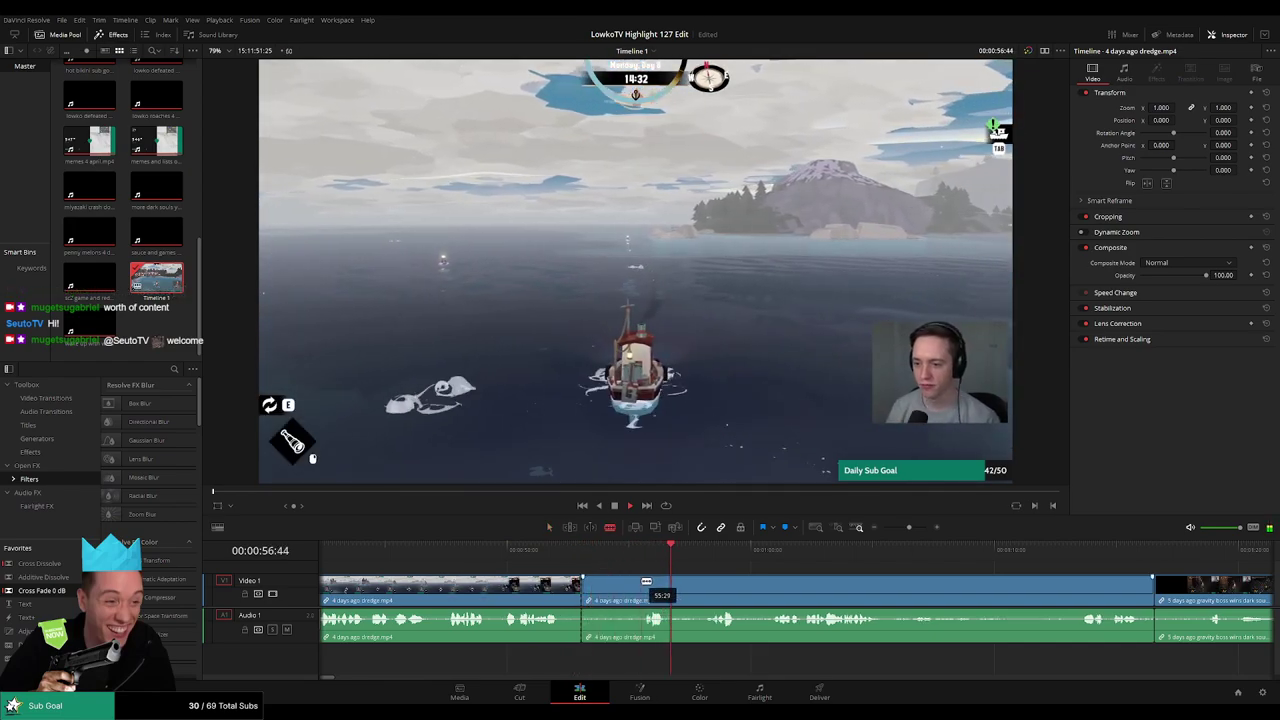
pyautogui.click(641, 584)
pyautogui.press('Delete')
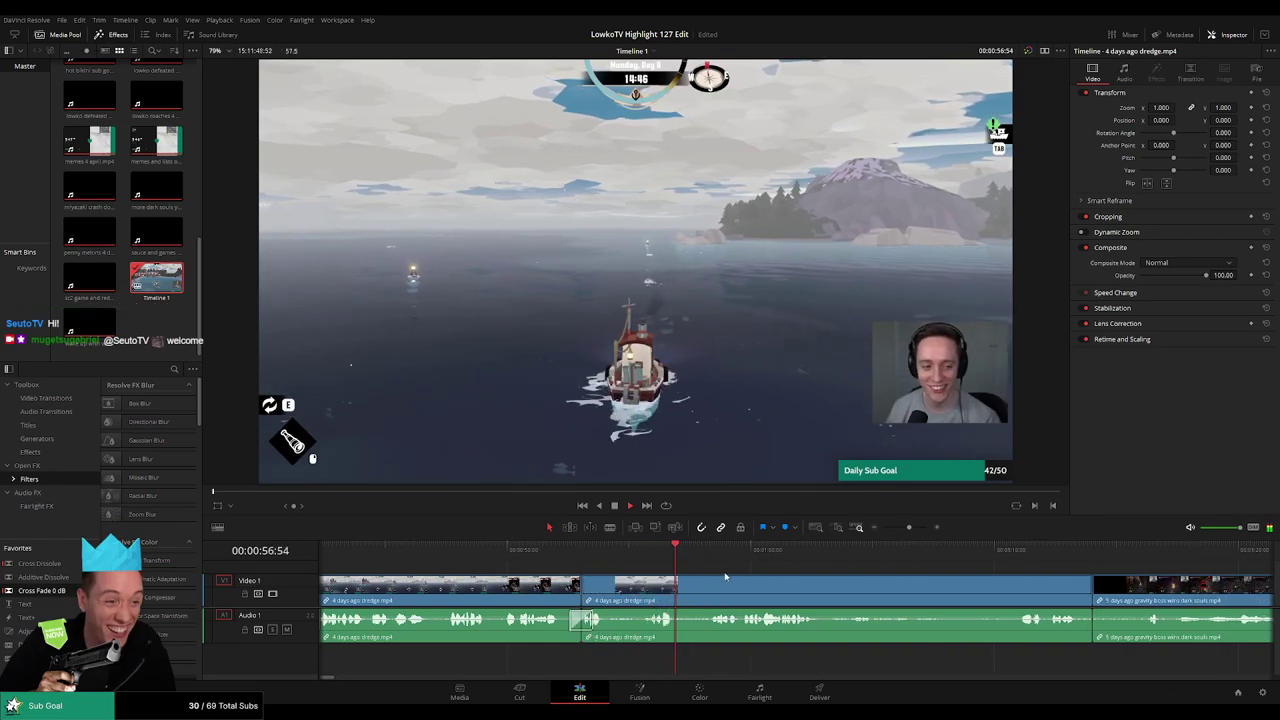
# Ripple delete the remainder of the dredge clip after about 00:01:03, from the bookshelf scene up to the gravity boss clip
pyautogui.moveTo(808, 583); pyautogui.dragTo(640, 578)
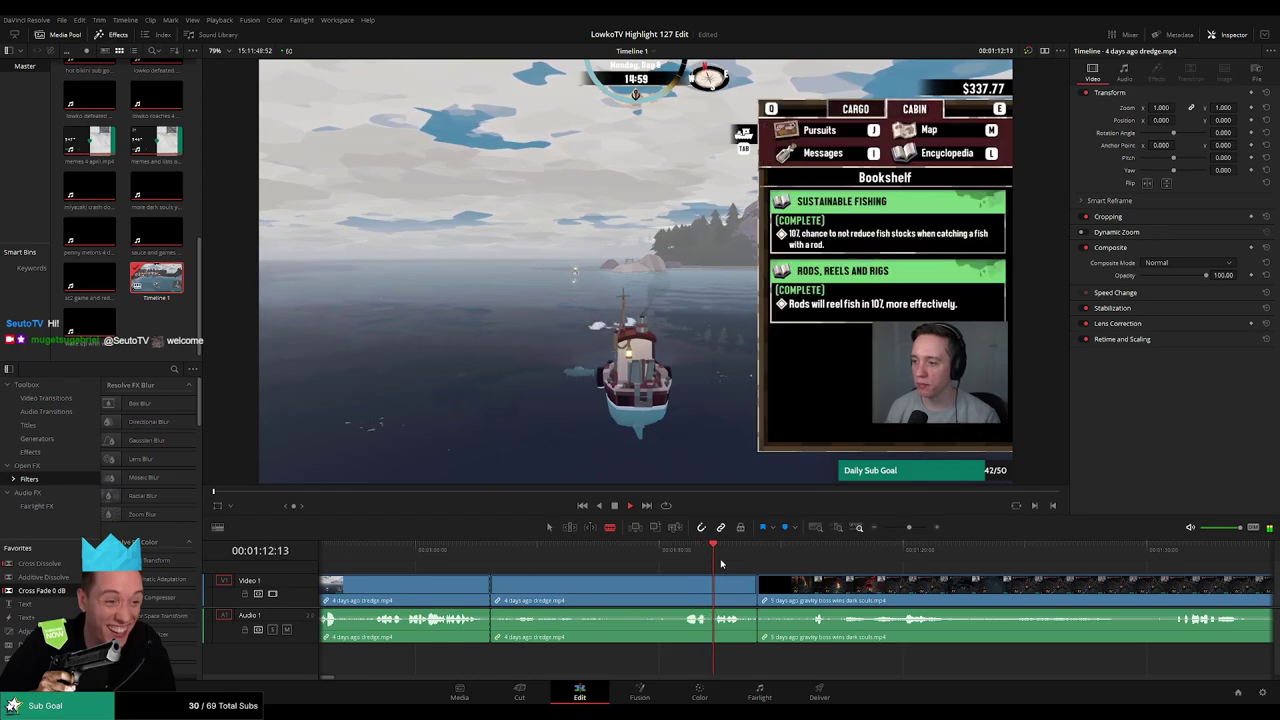
pyautogui.click(685, 594)
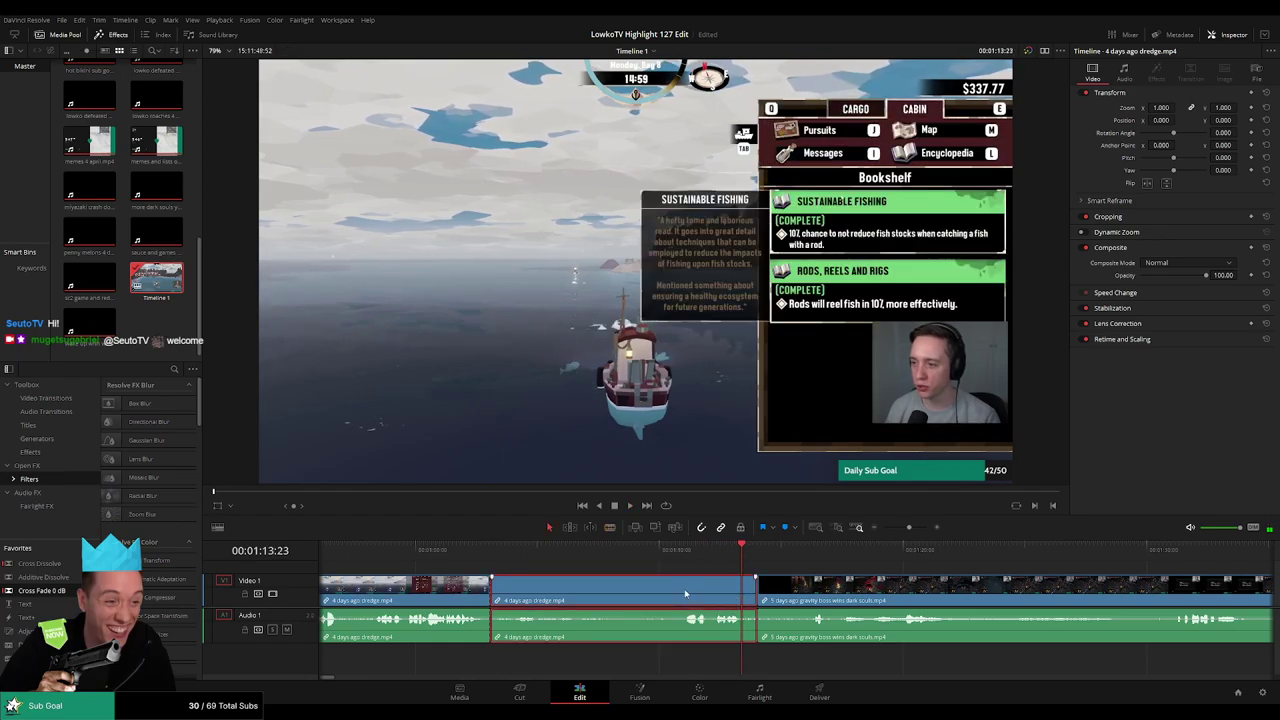
pyautogui.press('Delete')
# Split the gravity boss clip at 00:01:05:08, ripple delete its black opening and play back from the join
pyautogui.press('space')
pyautogui.click(536, 552)
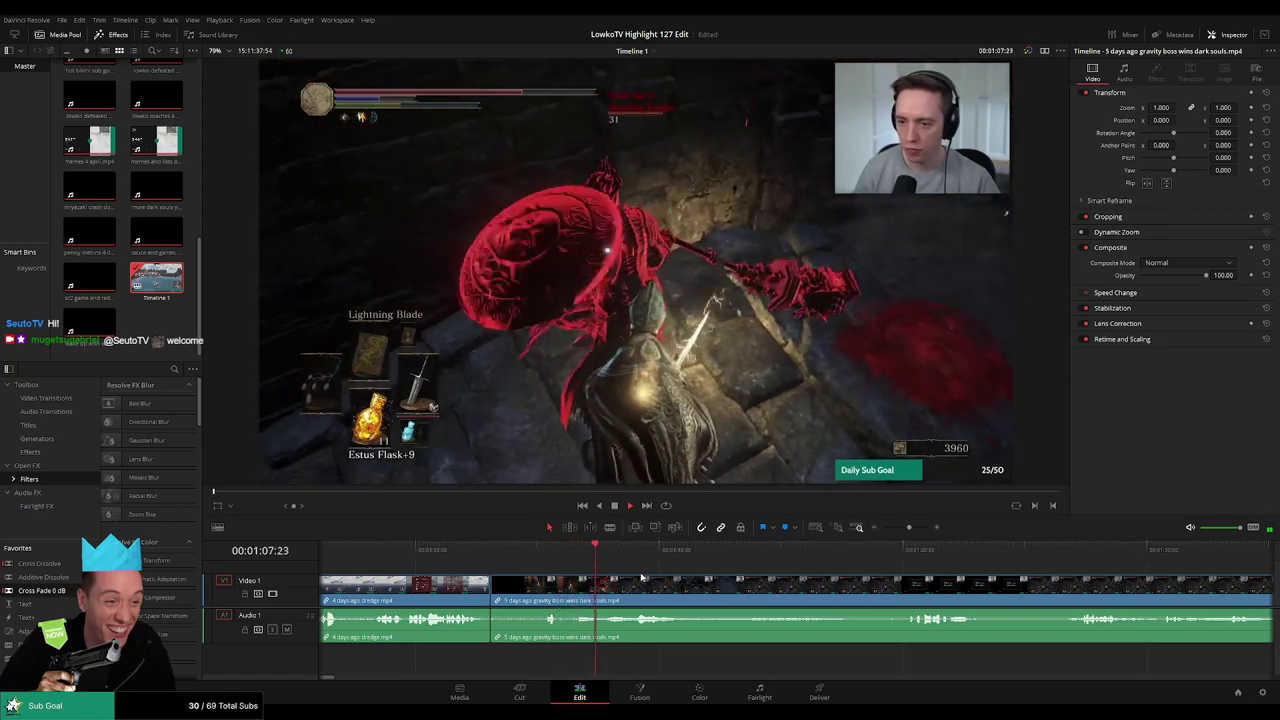
pyautogui.press('space')
pyautogui.moveTo(546, 551); pyautogui.dragTo(541, 551)
pyautogui.hotkey('ctrl', 'b')
pyautogui.click(533, 594)
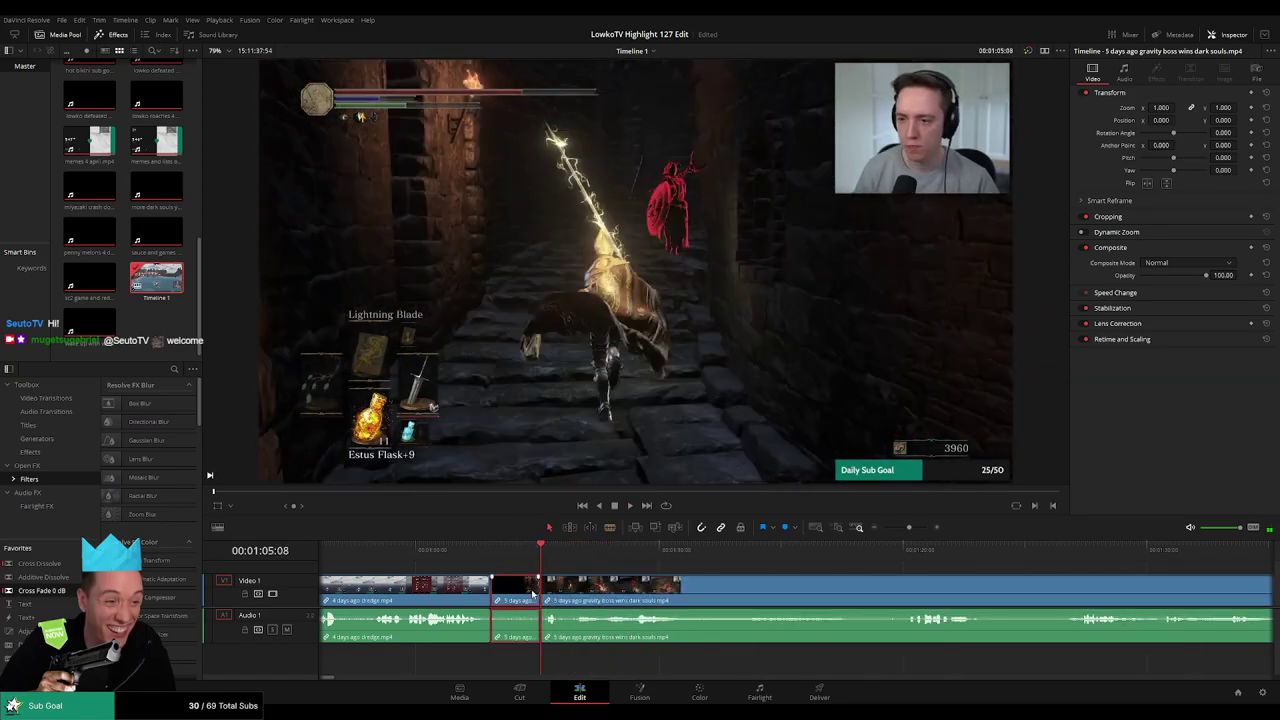
pyautogui.press('Delete')
pyautogui.press('Up')
pyautogui.press('space')
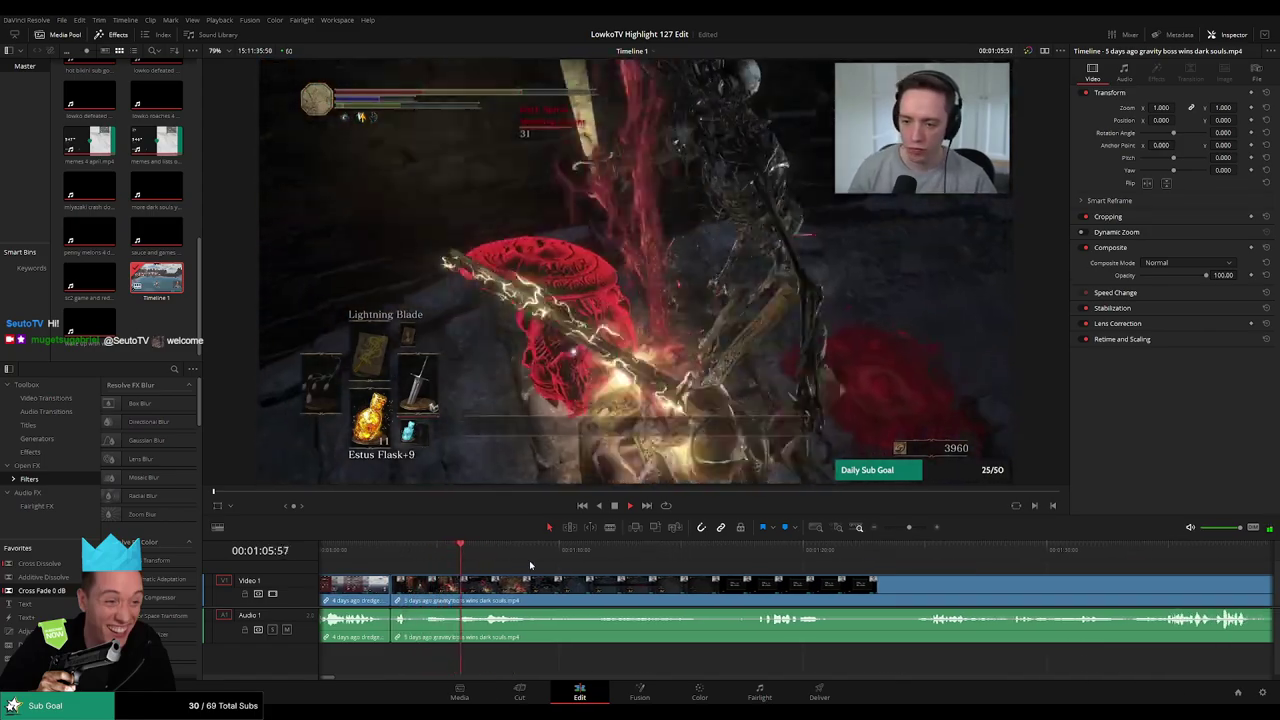
# Cut the loading screen out of the gravity boss clip, from about 00:01:15 after the YOU DIED screen to about 00:01:24
pyautogui.moveTo(588, 576); pyautogui.dragTo(560, 573)
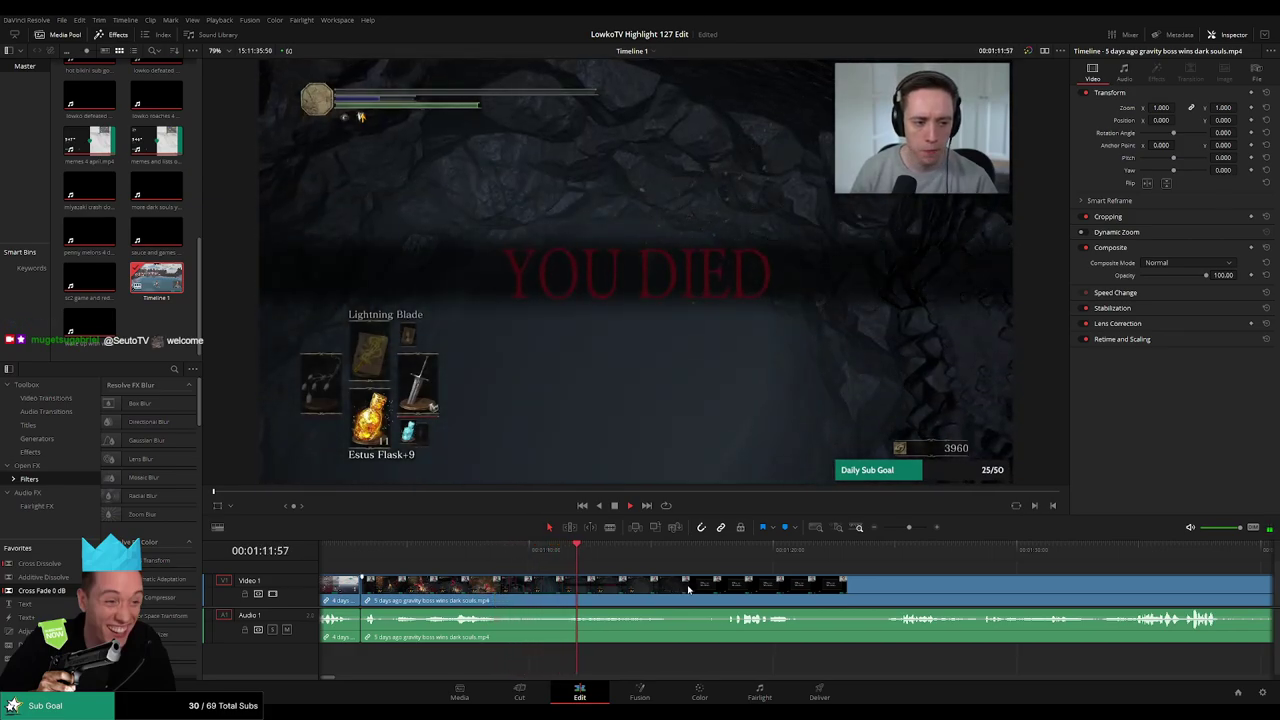
pyautogui.hscroll(3, 651, 587)
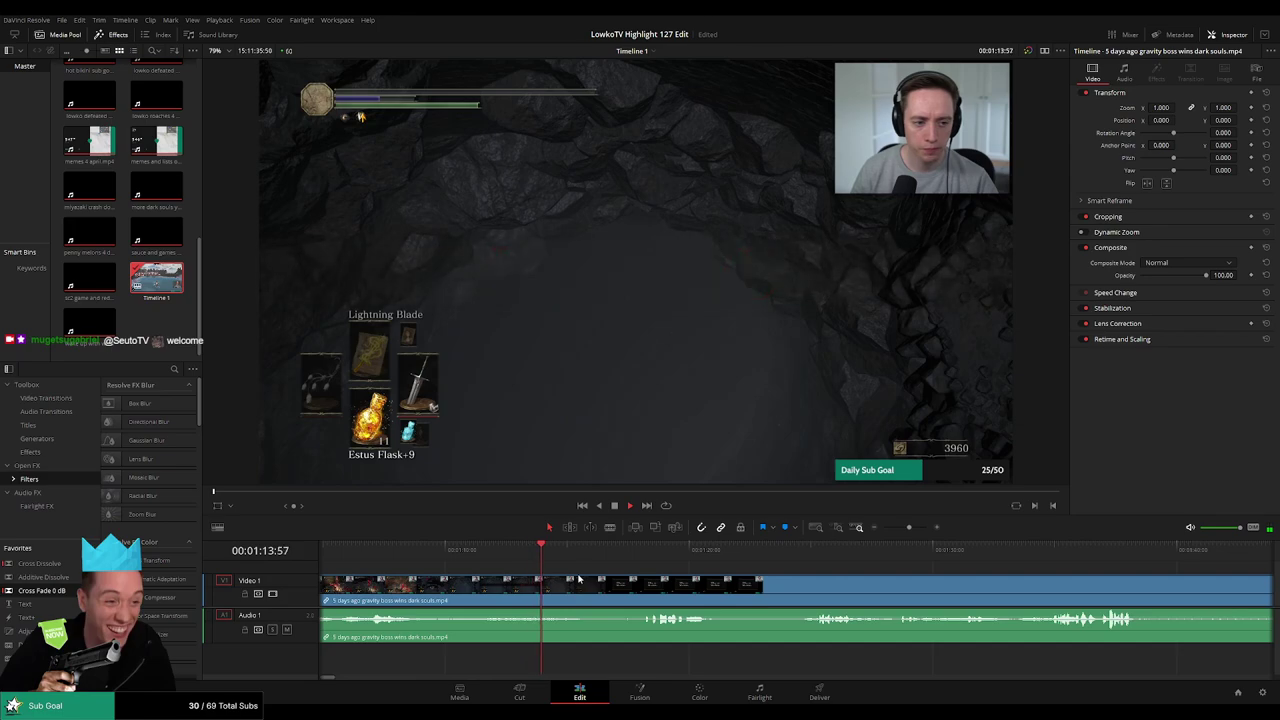
pyautogui.press('b')
pyautogui.click(572, 586)
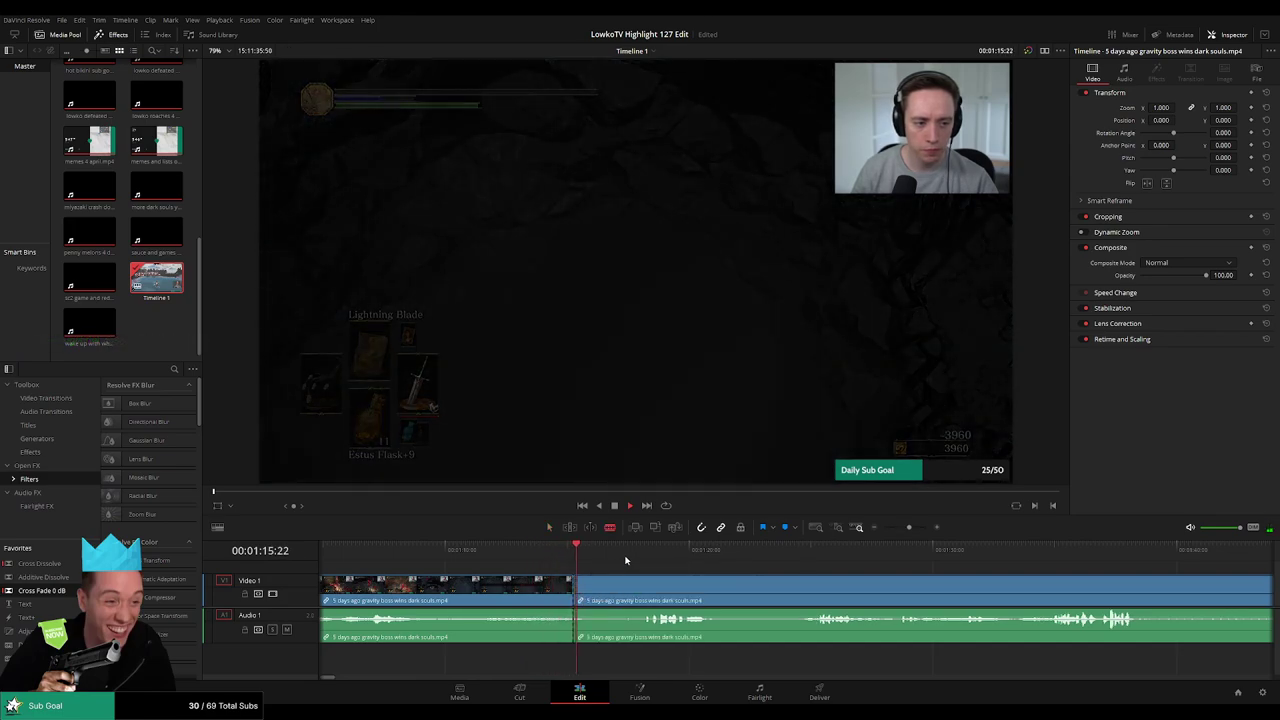
pyautogui.click(645, 550)
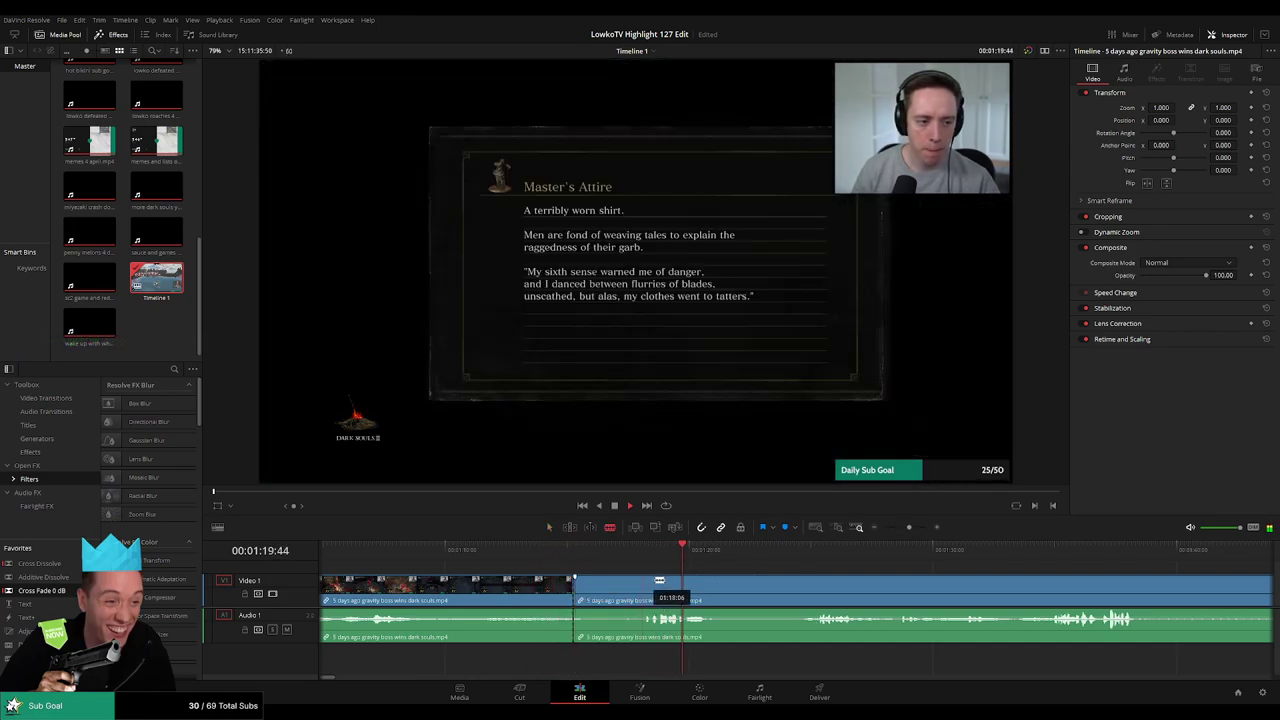
pyautogui.click(798, 552)
pyautogui.hscroll(5, 828, 585)
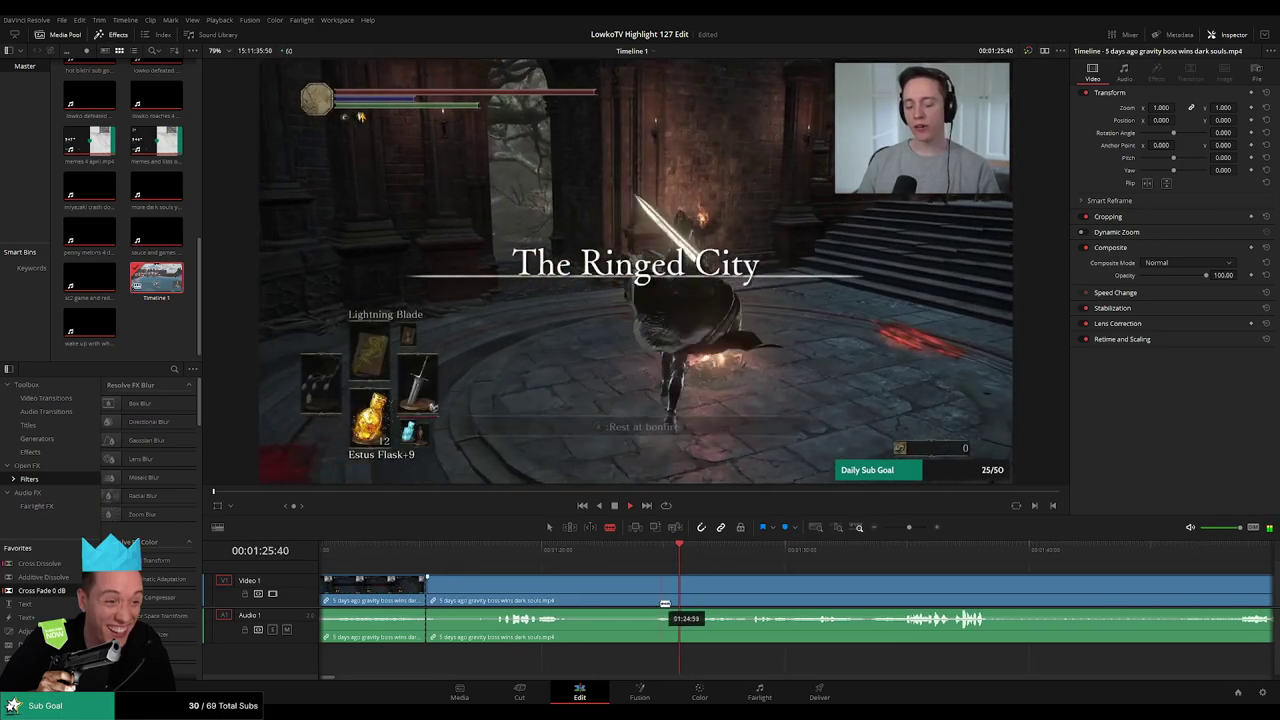
pyautogui.click(655, 600)
pyautogui.press('a')
pyautogui.click(609, 590)
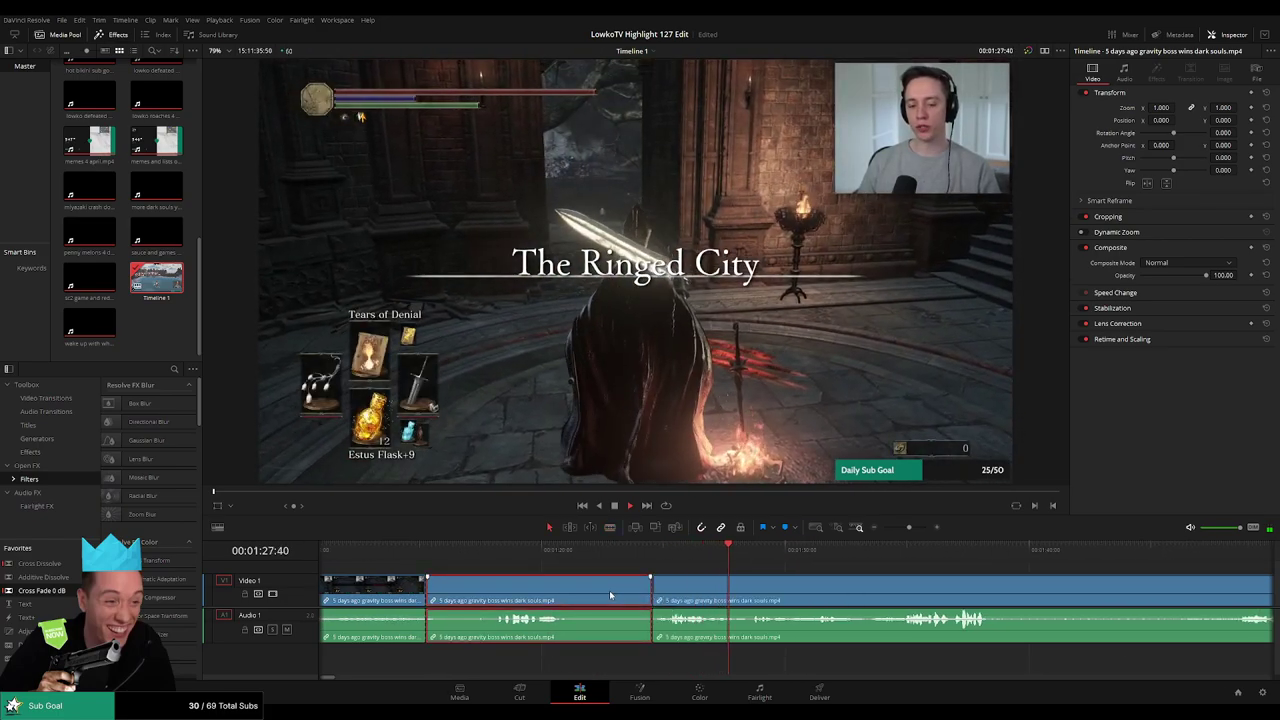
pyautogui.press('Delete')
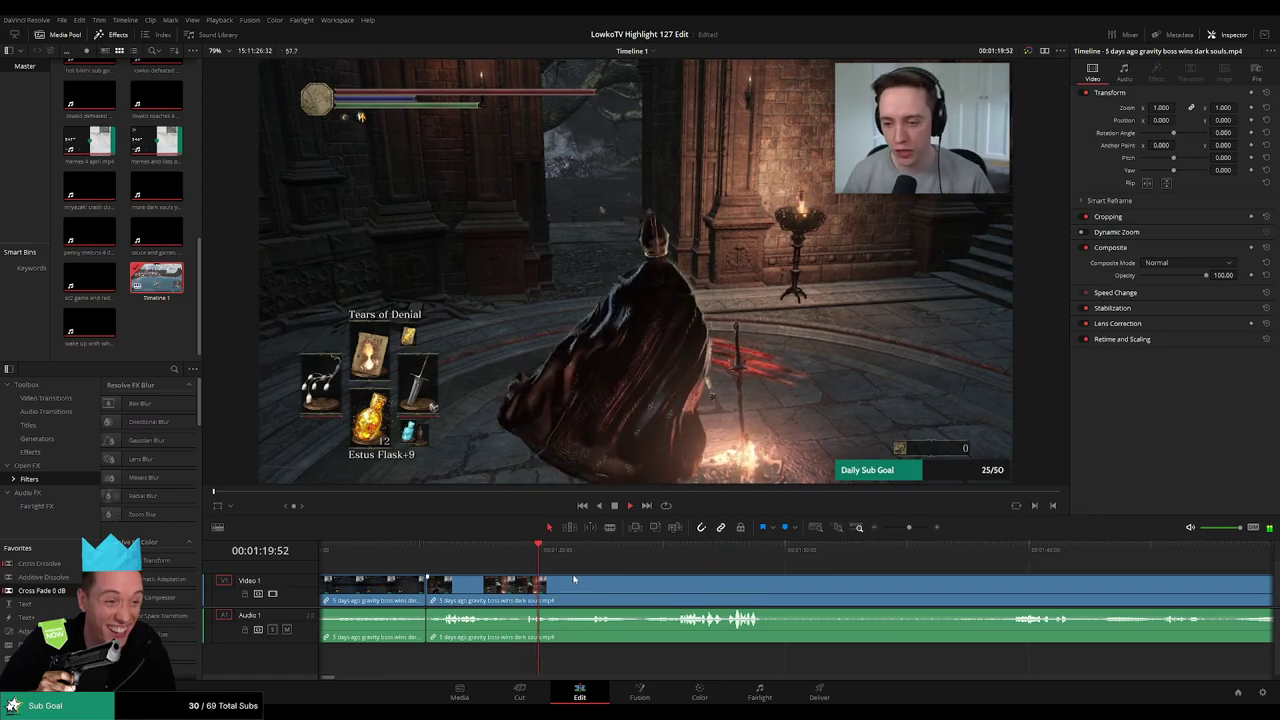
# Split the gravity boss clip at 00:01:48:25, shortly before the fall, and ripple delete the run from about 00:01:15 up to there
pyautogui.click(675, 551)
pyautogui.click(1000, 548)
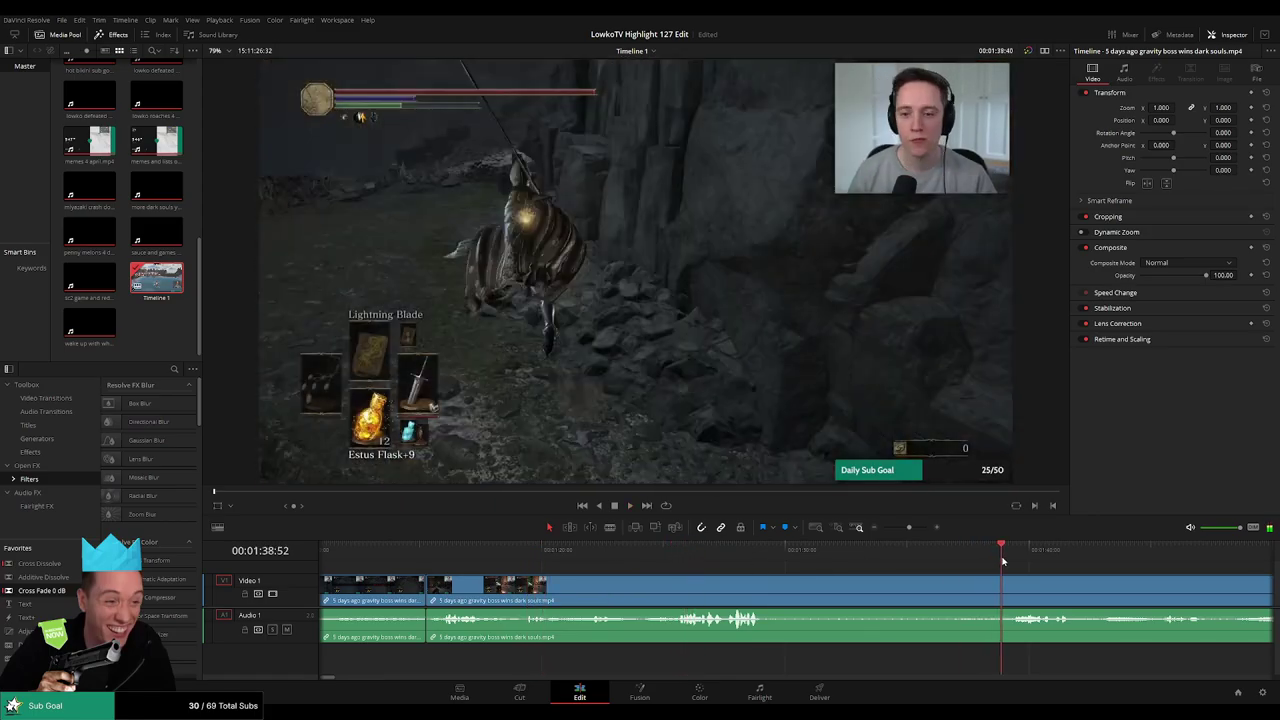
pyautogui.moveTo(1078, 595); pyautogui.dragTo(748, 552)
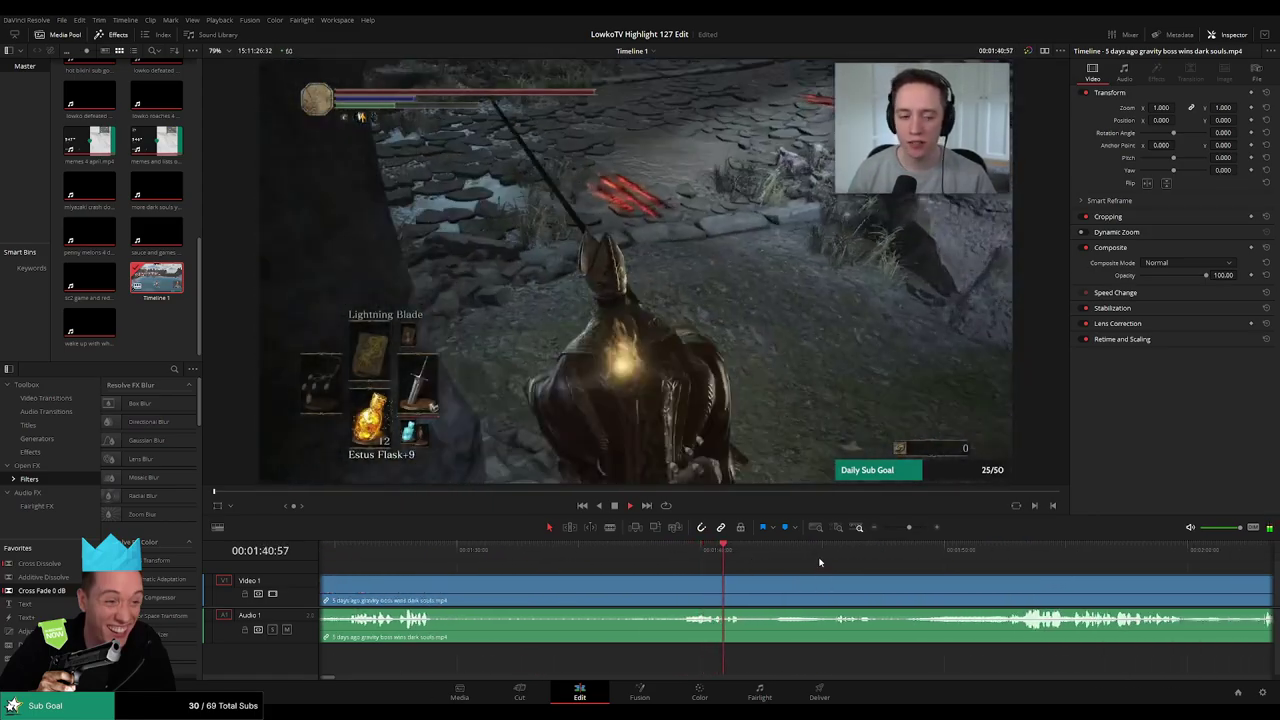
pyautogui.click(831, 553)
pyautogui.moveTo(923, 574); pyautogui.dragTo(788, 572)
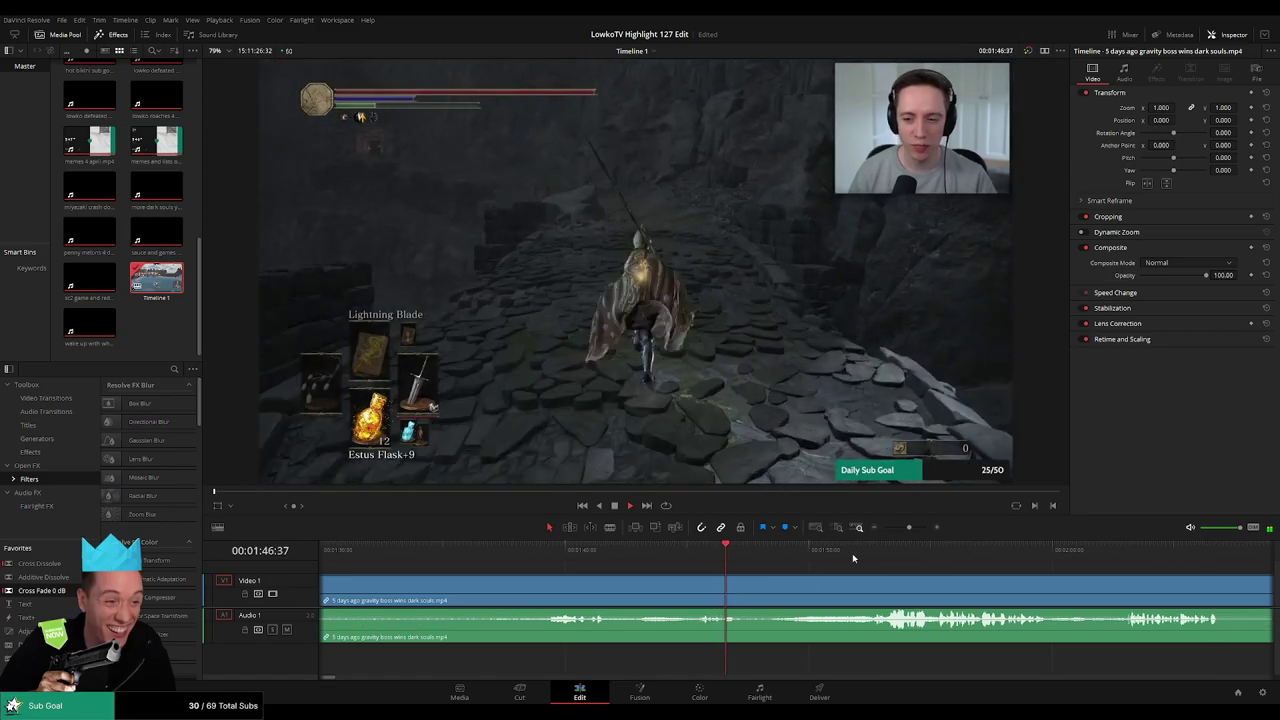
pyautogui.click(871, 551)
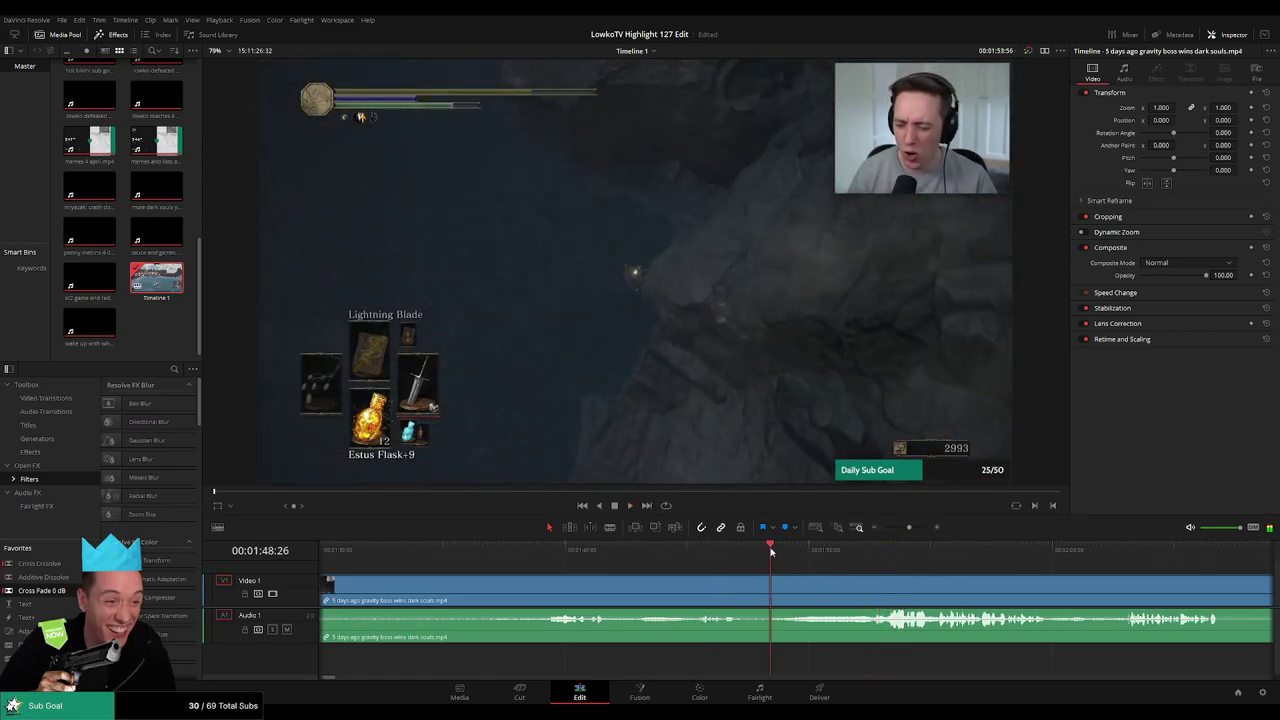
pyautogui.moveTo(777, 553); pyautogui.dragTo(770, 555)
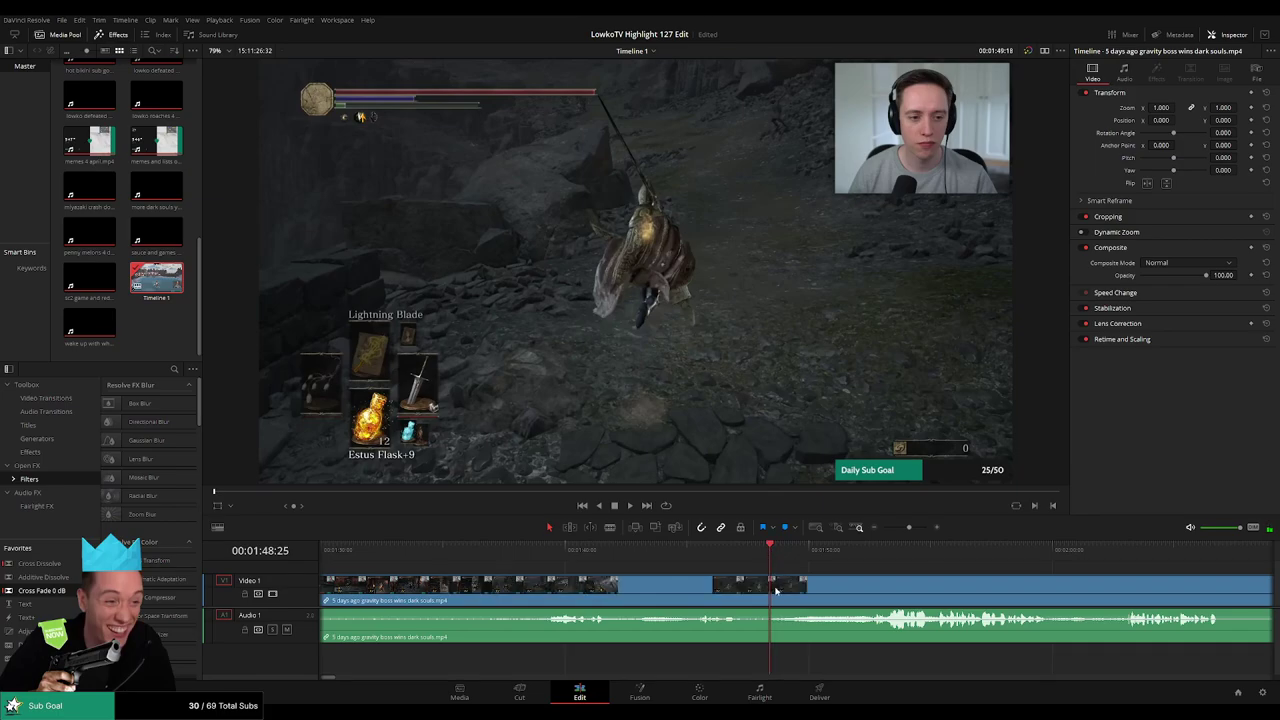
pyautogui.hotkey('ctrl', 'b')
pyautogui.click(757, 594)
pyautogui.press('Delete')
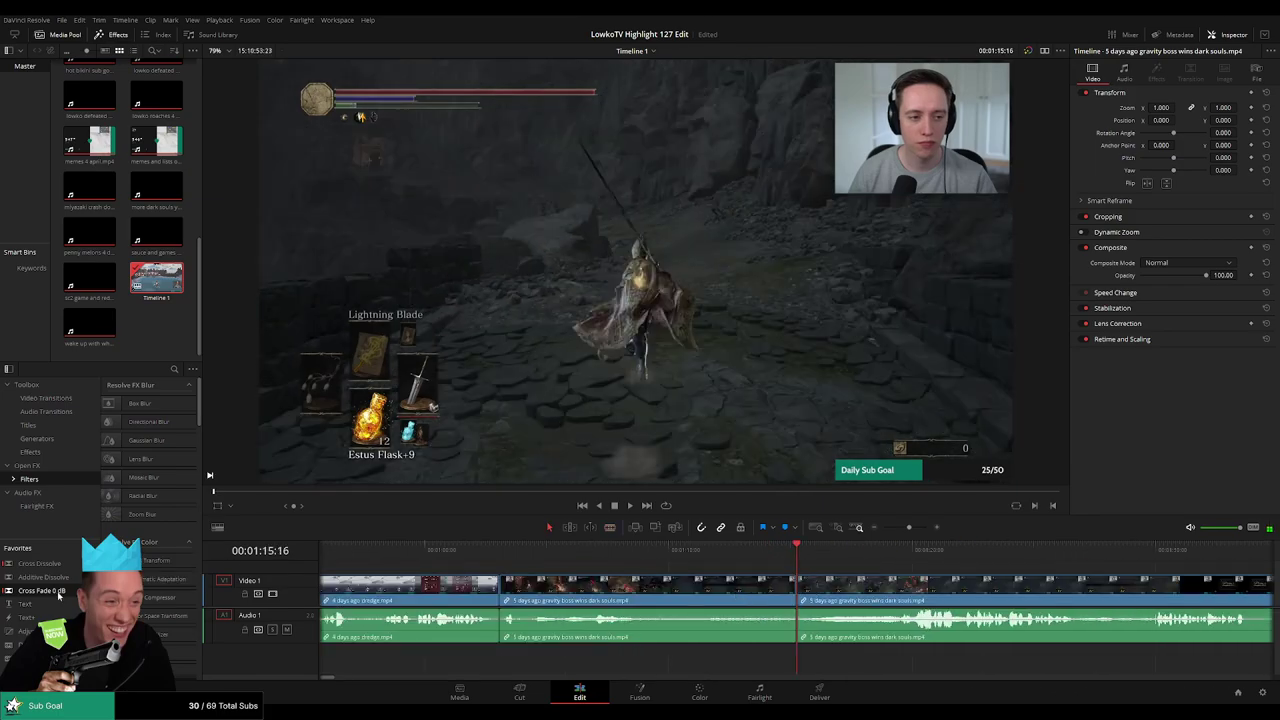
# Trim the end of the first death scene back to 00:01:14:01 and put a Cross Fade 0 dB on the audio join with the run
pyautogui.click(771, 551)
pyautogui.press('space')
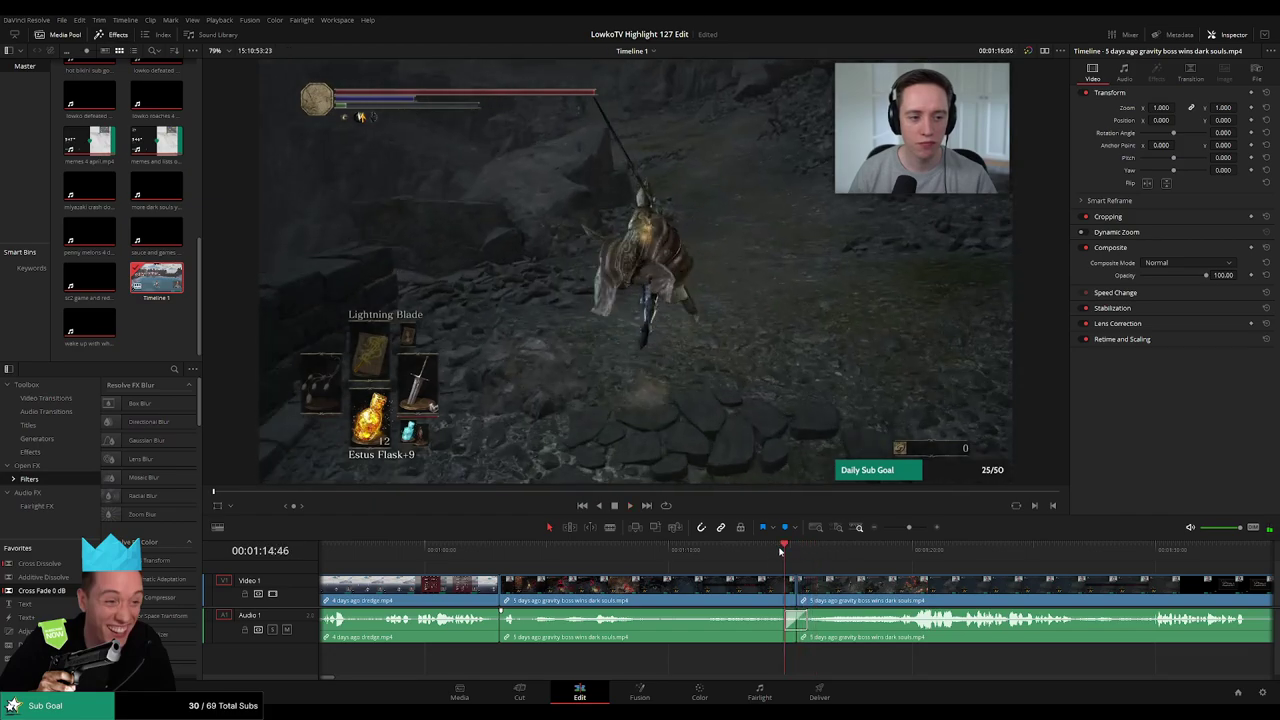
pyautogui.press('b')
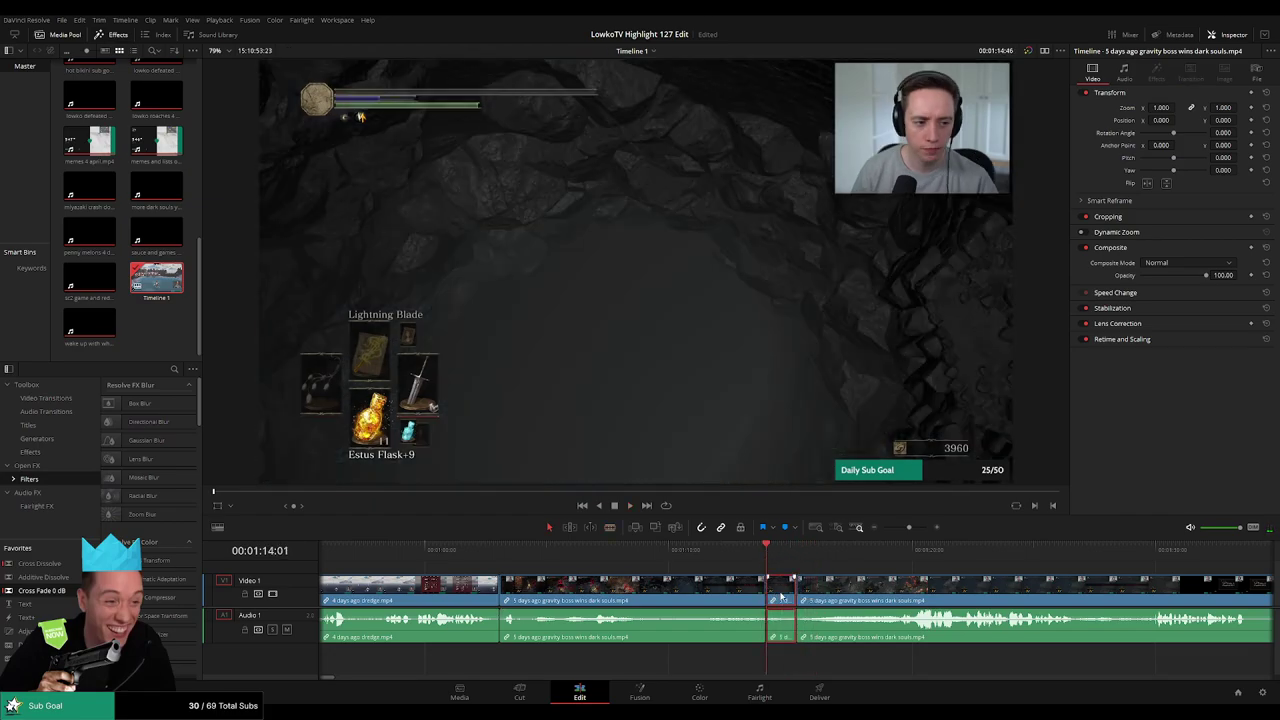
pyautogui.press('Delete')
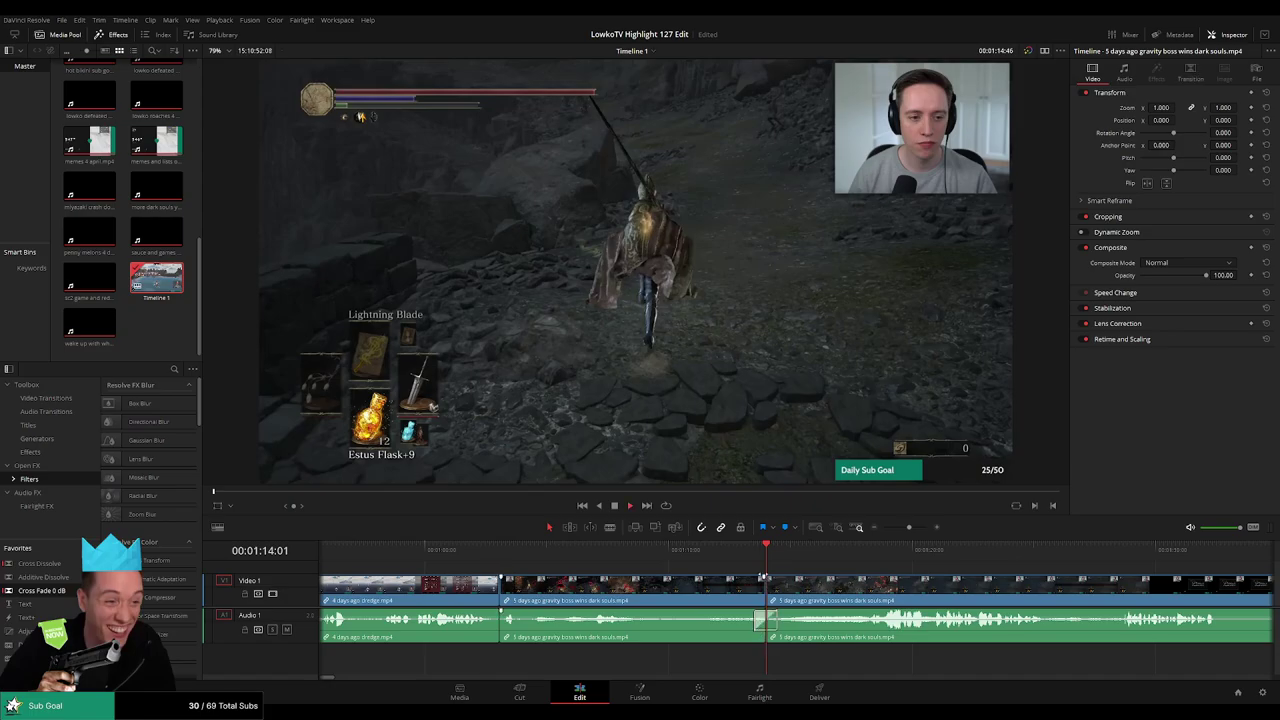
pyautogui.click(751, 558)
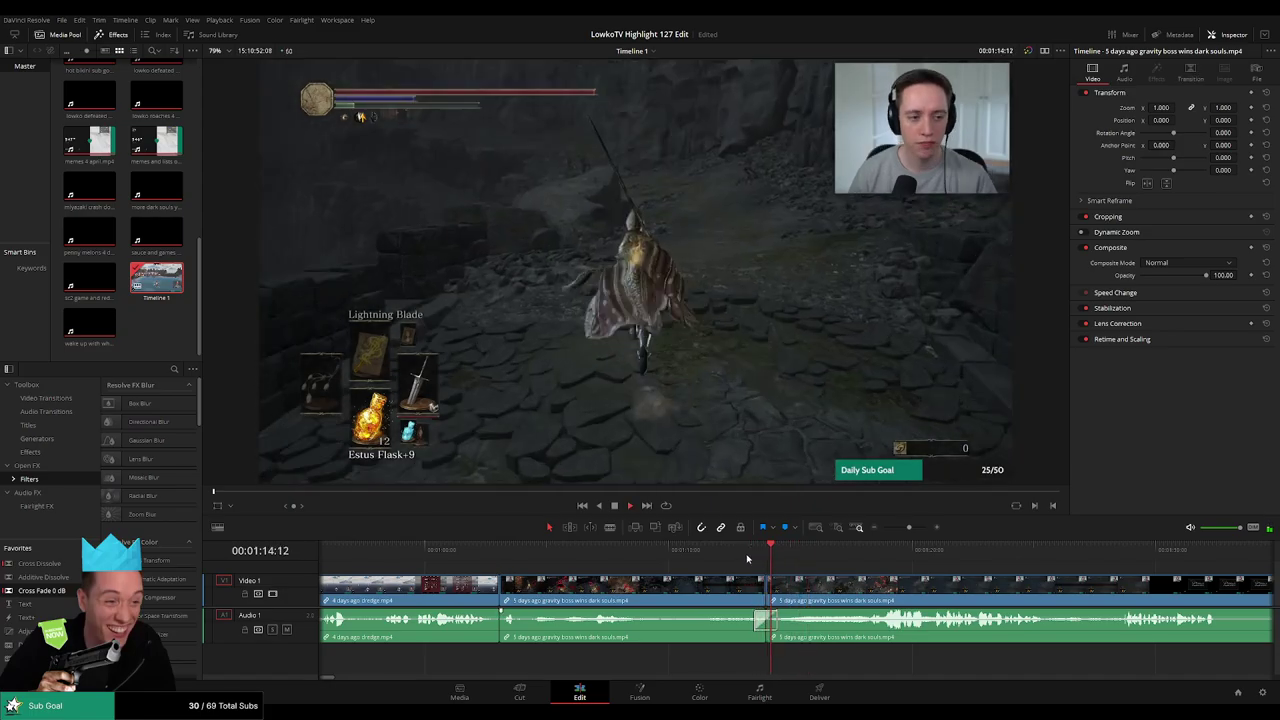
# Split the gravity boss clip at about 00:01:28, at the end of the fall death, and ripple delete the tiny sliver at the cut
pyautogui.hscroll(5, 706, 560)
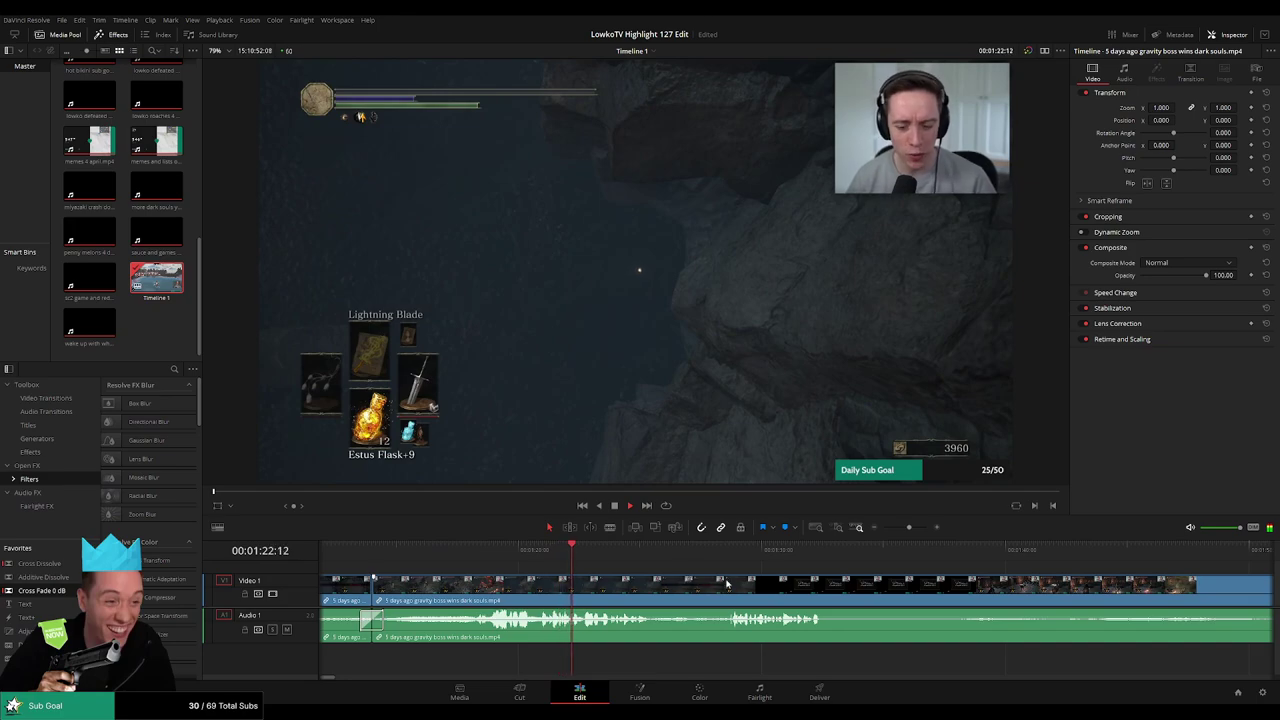
pyautogui.click(595, 563)
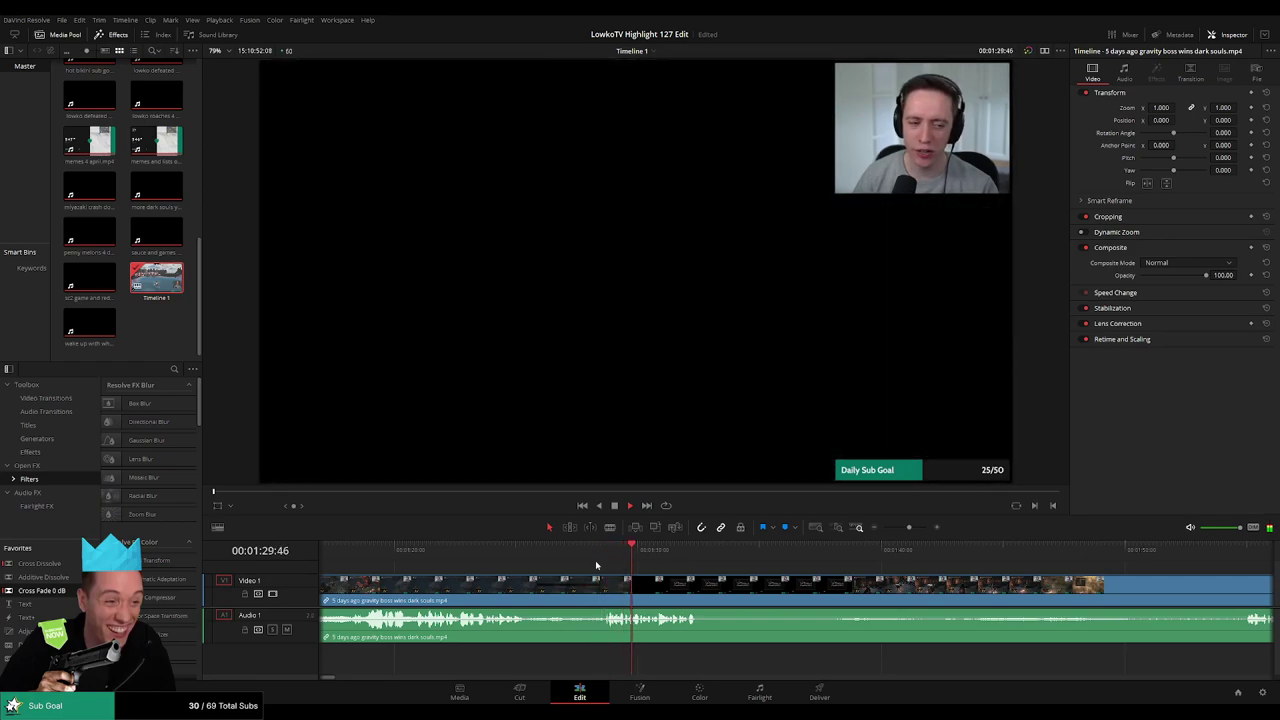
pyautogui.click(602, 563)
pyautogui.scroll(4, 626, 585)
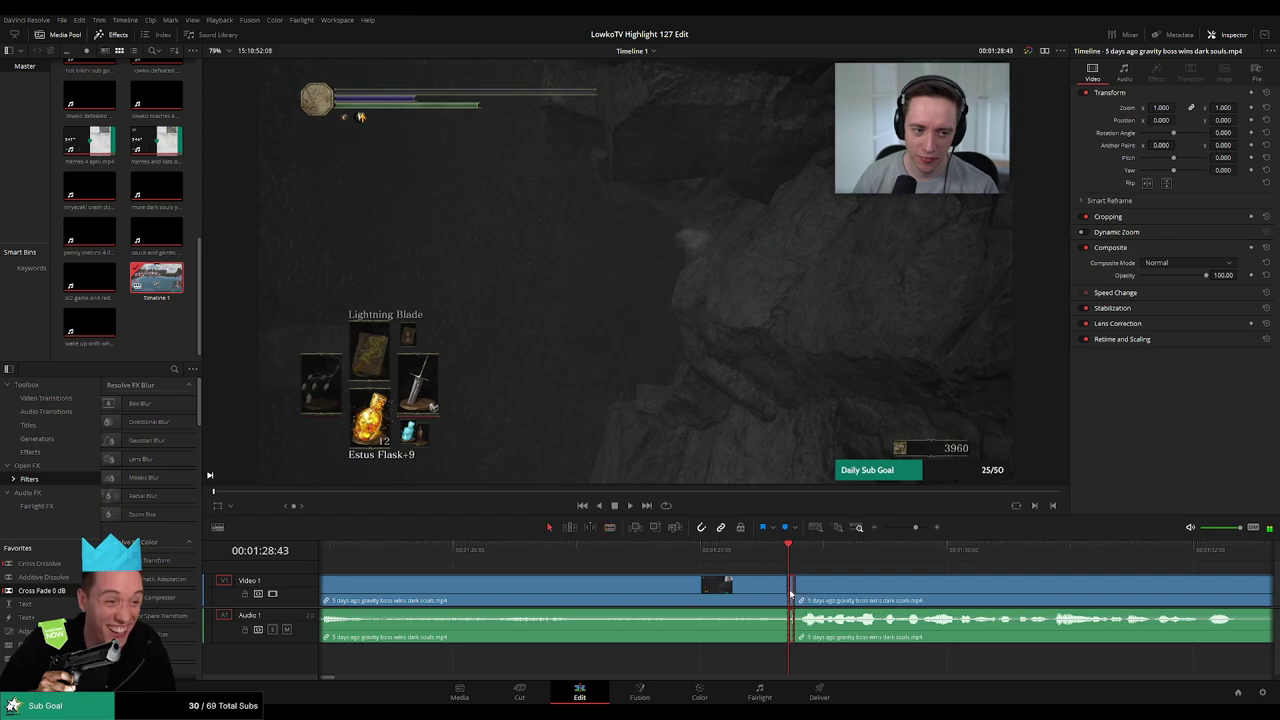
pyautogui.click(766, 550)
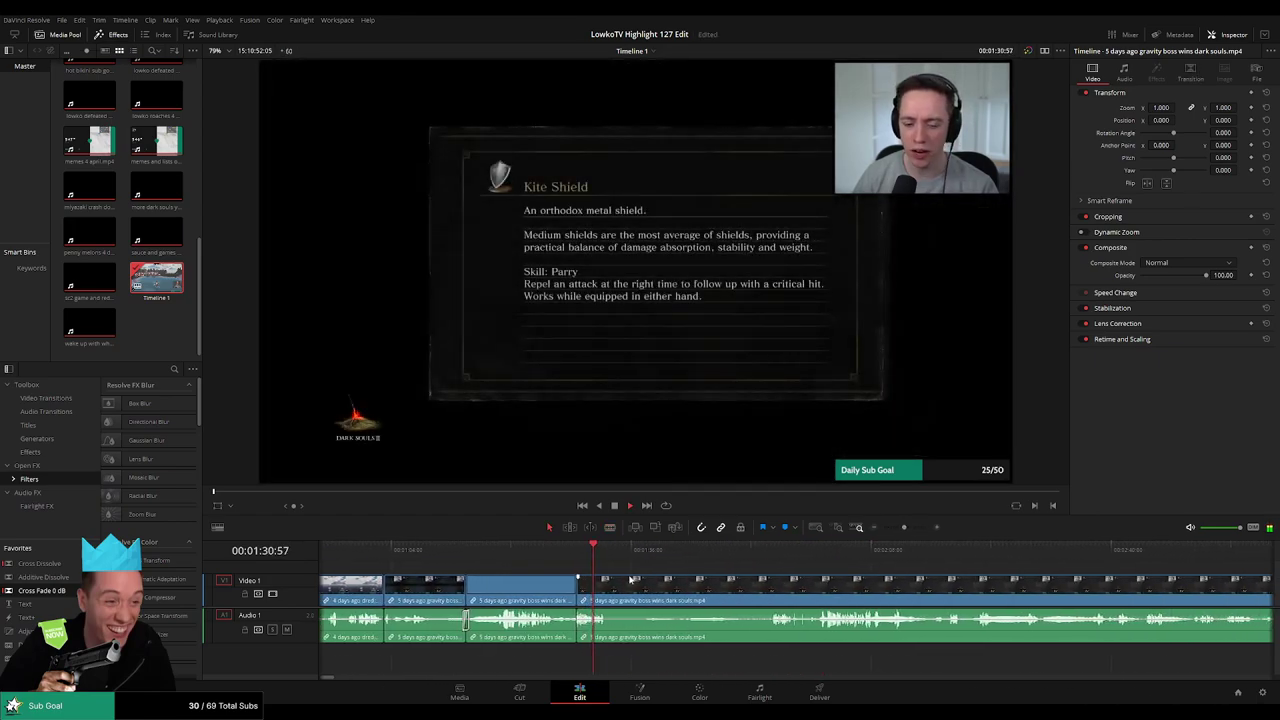
# Split the gravity boss clip at 00:01:32:44, on the Kite Shield loading screen, and scan ahead for the red phantom fight
pyautogui.press('b')
pyautogui.click(607, 586)
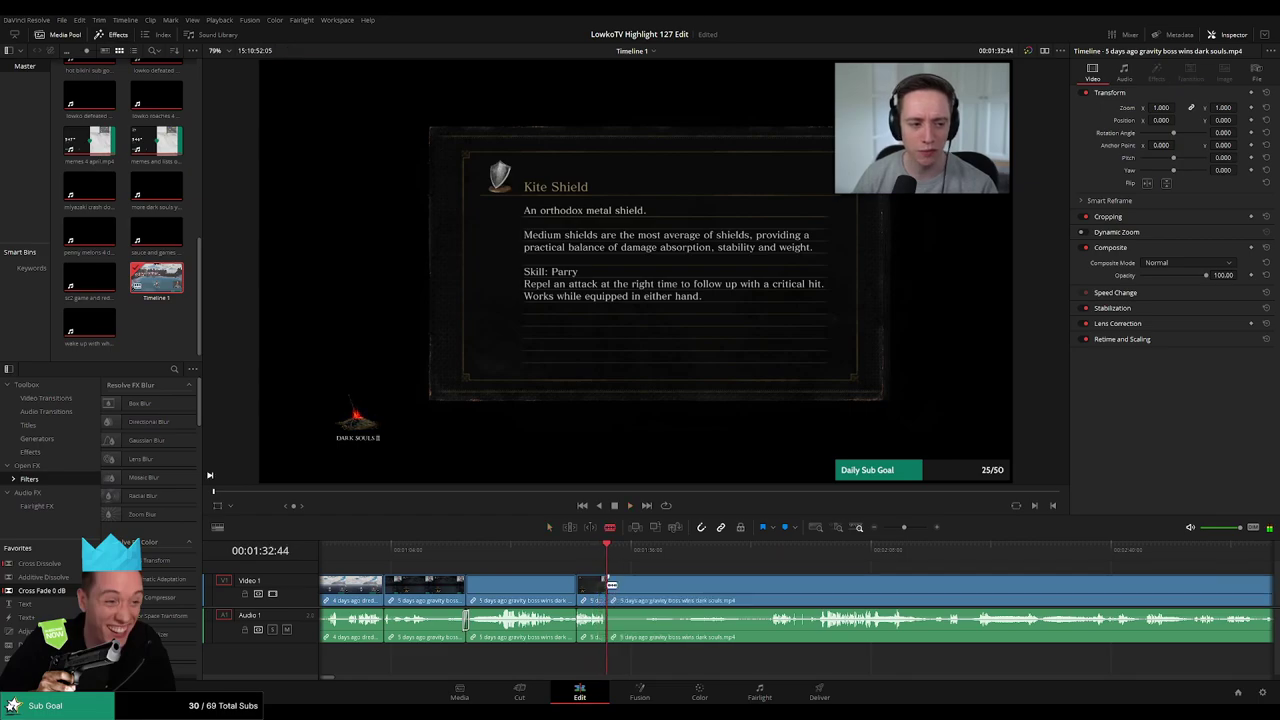
pyautogui.click(769, 553)
pyautogui.scroll(1, 776, 571)
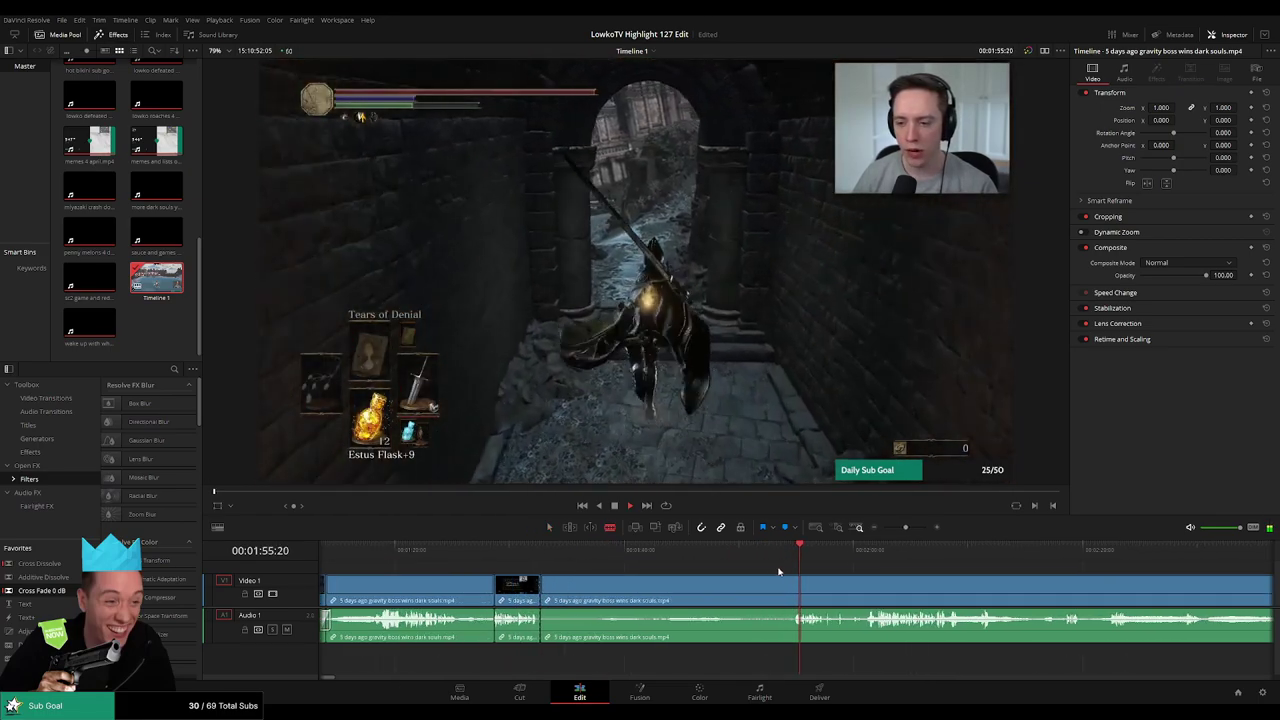
pyautogui.hscroll(1, 786, 580)
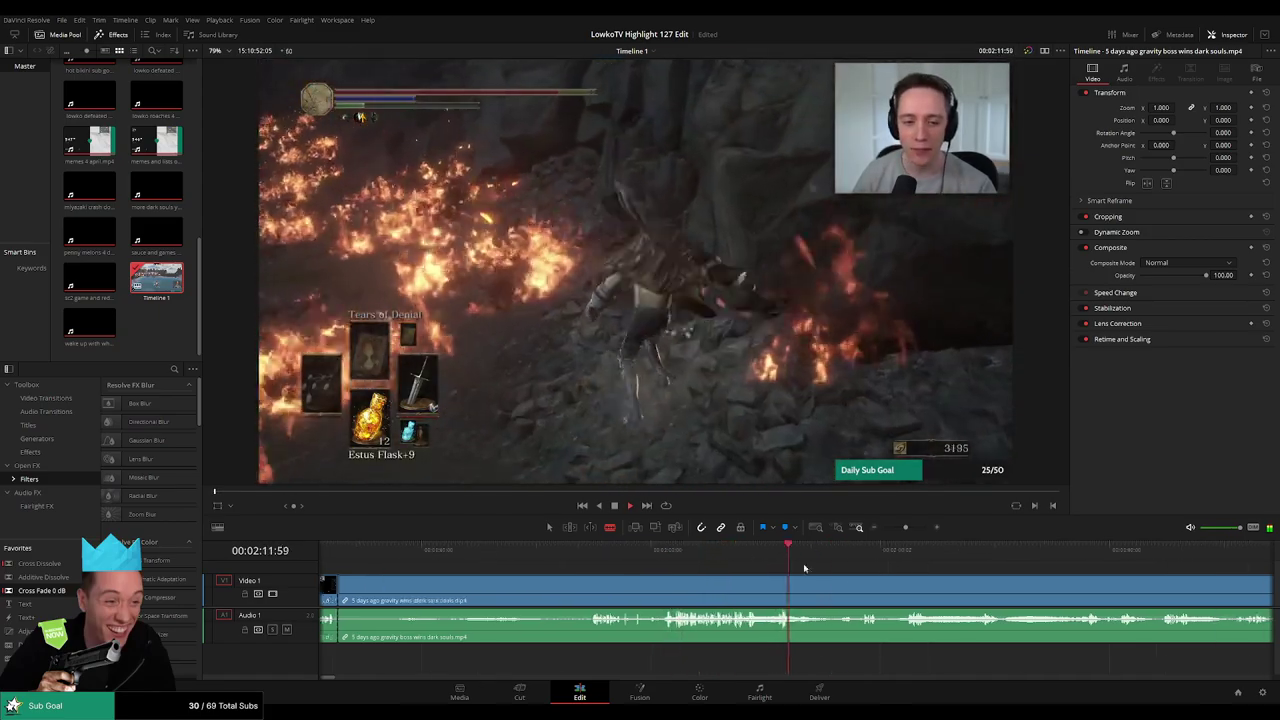
pyautogui.click(751, 556)
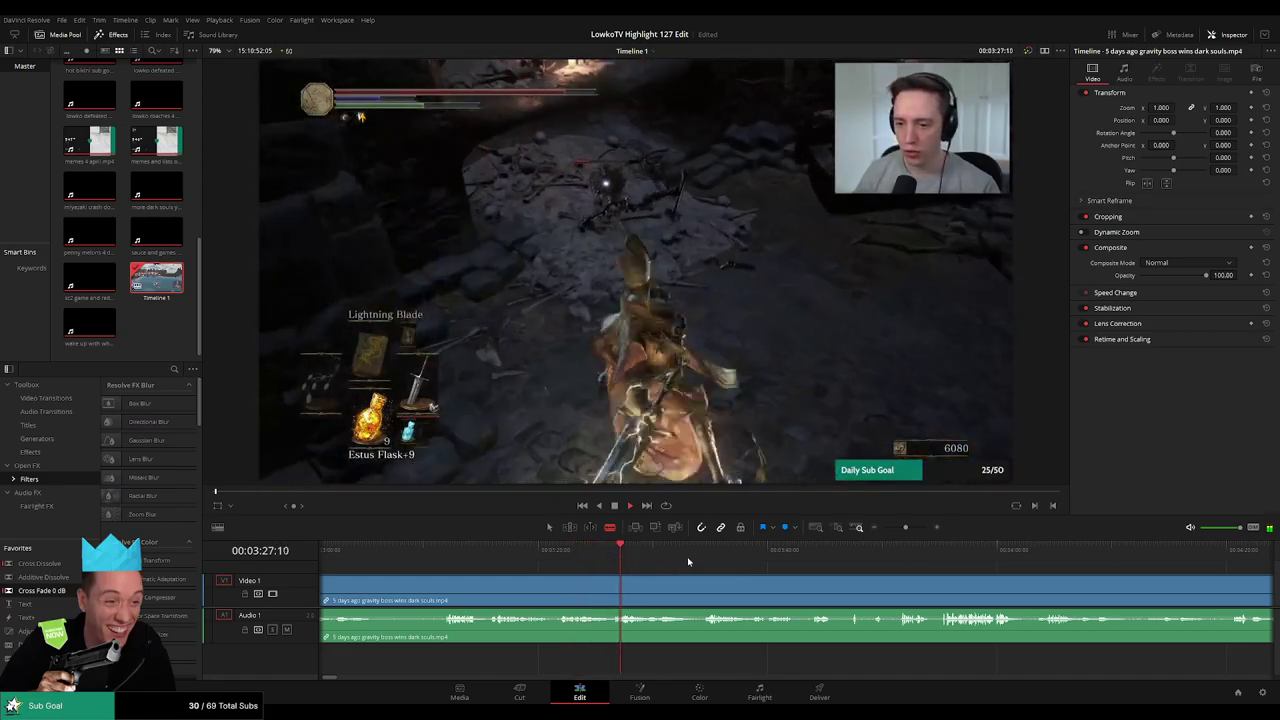
pyautogui.click(707, 555)
pyautogui.click(808, 555)
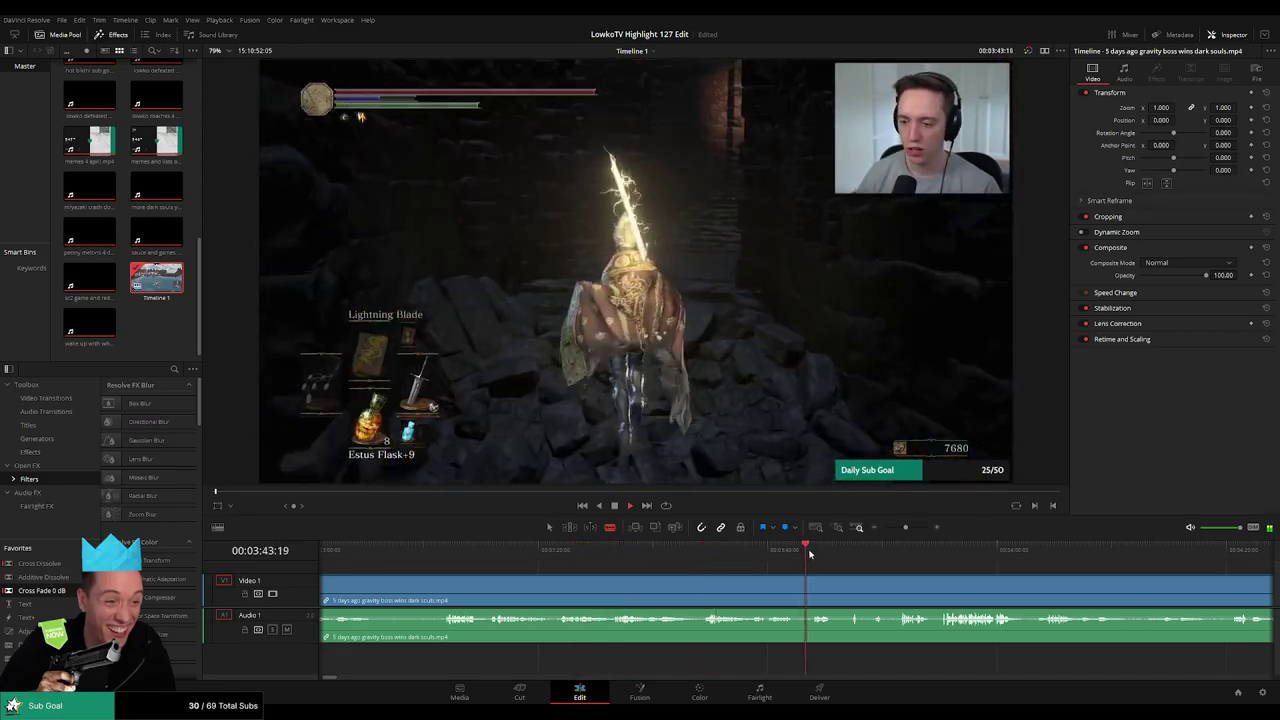
pyautogui.moveTo(891, 582); pyautogui.dragTo(696, 557)
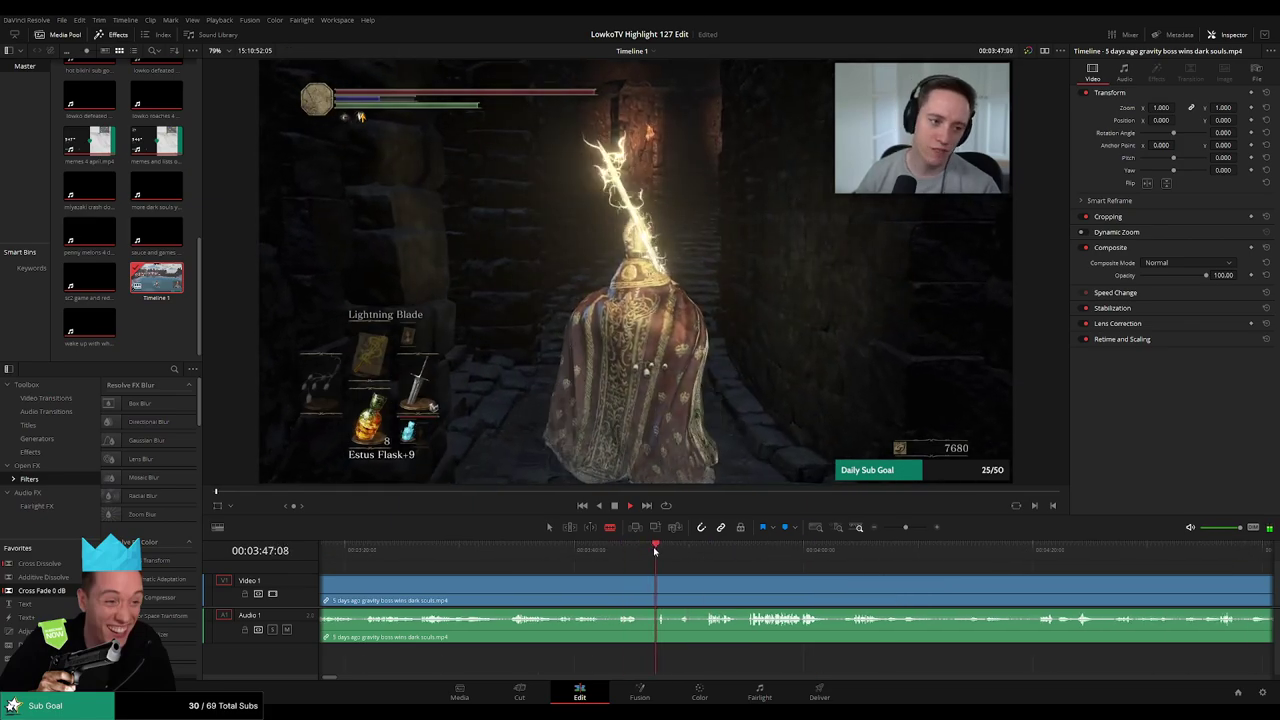
pyautogui.click(684, 551)
pyautogui.click(708, 551)
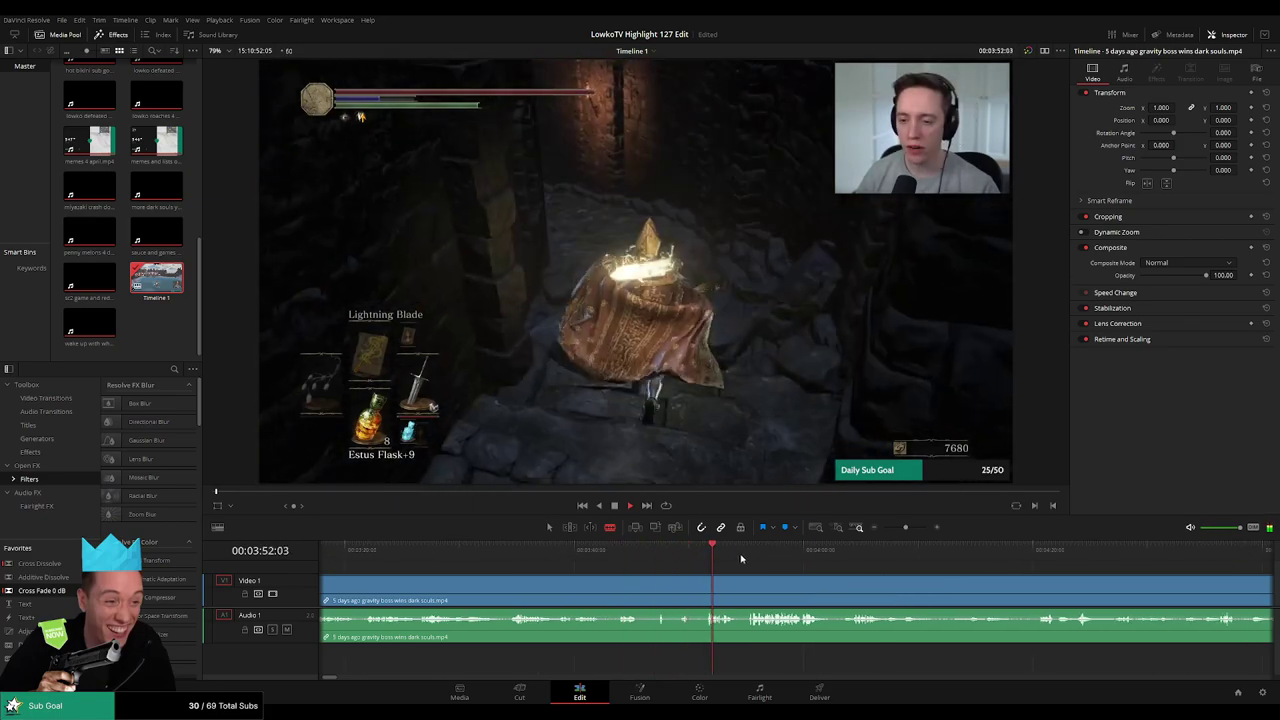
pyautogui.click(750, 556)
pyautogui.moveTo(812, 562); pyautogui.dragTo(572, 555)
pyautogui.click(582, 551)
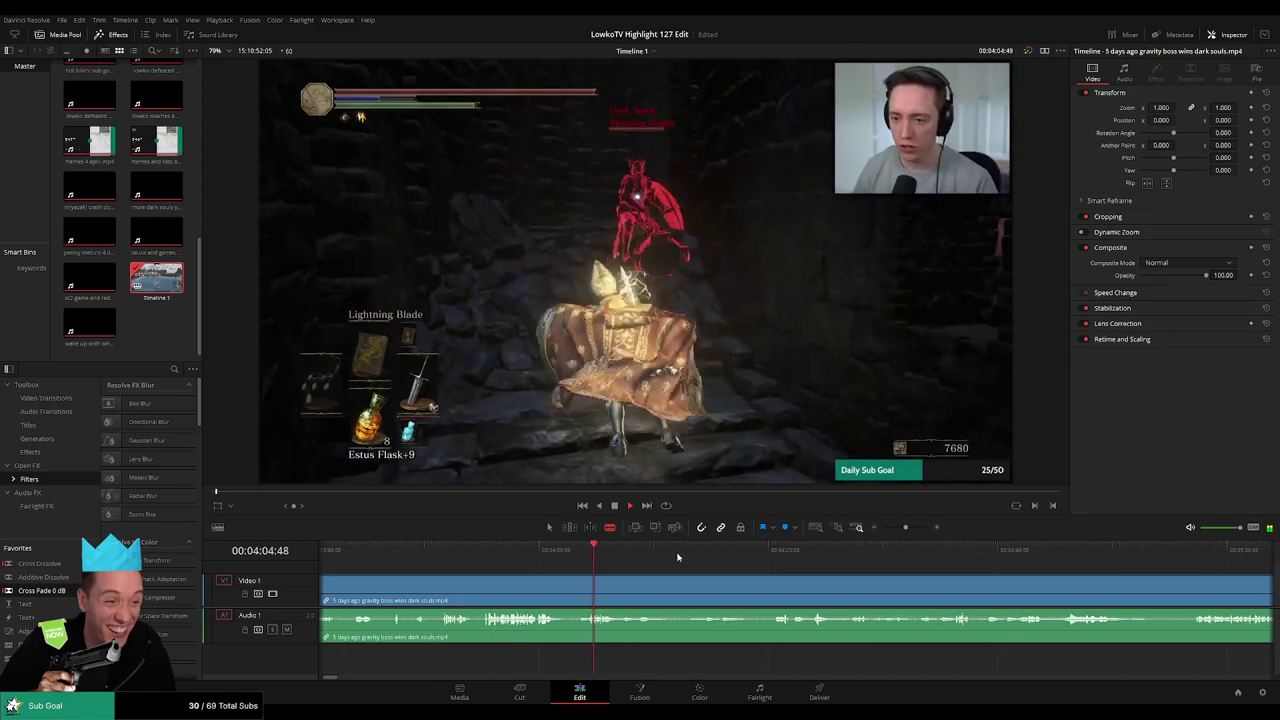
pyautogui.click(776, 551)
pyautogui.moveTo(873, 582); pyautogui.dragTo(645, 557)
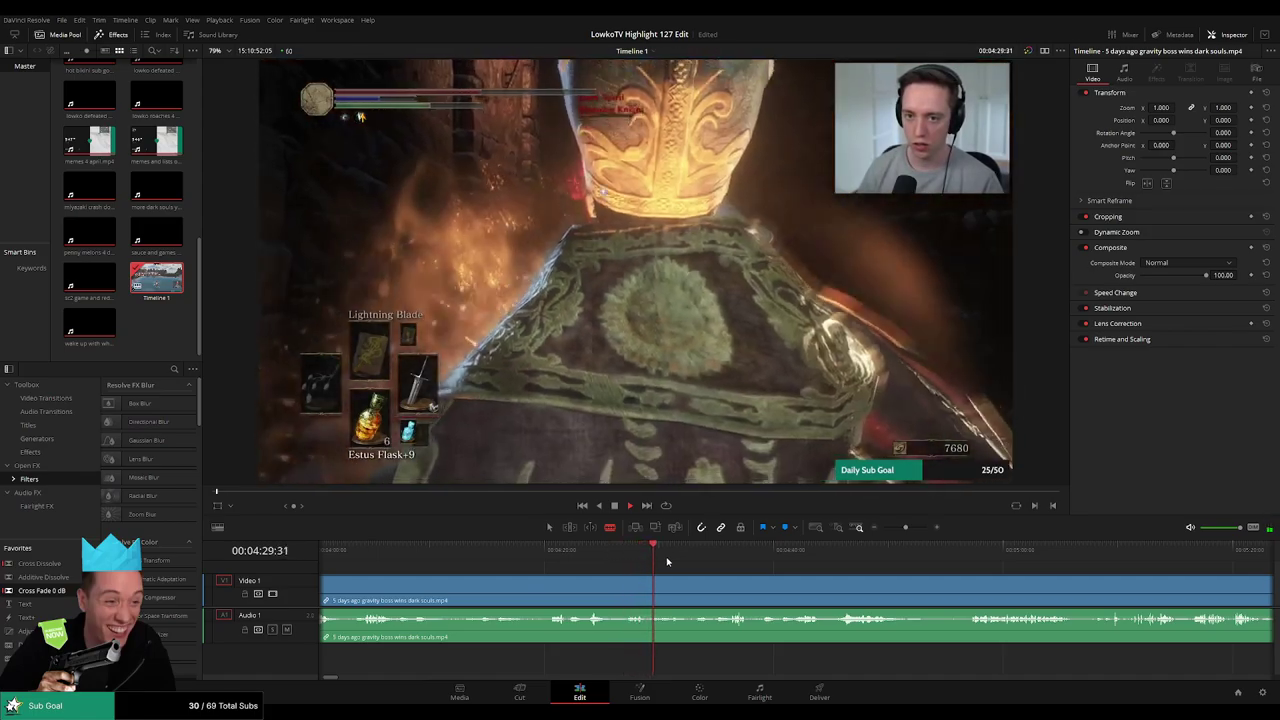
# Split the clip at about 00:04:20 in the phantom fight, ripple delete back to 00:01:32:44 and add a Cross Fade 0 dB on the audio join
pyautogui.click(546, 586)
pyautogui.press('a')
pyautogui.click(510, 590)
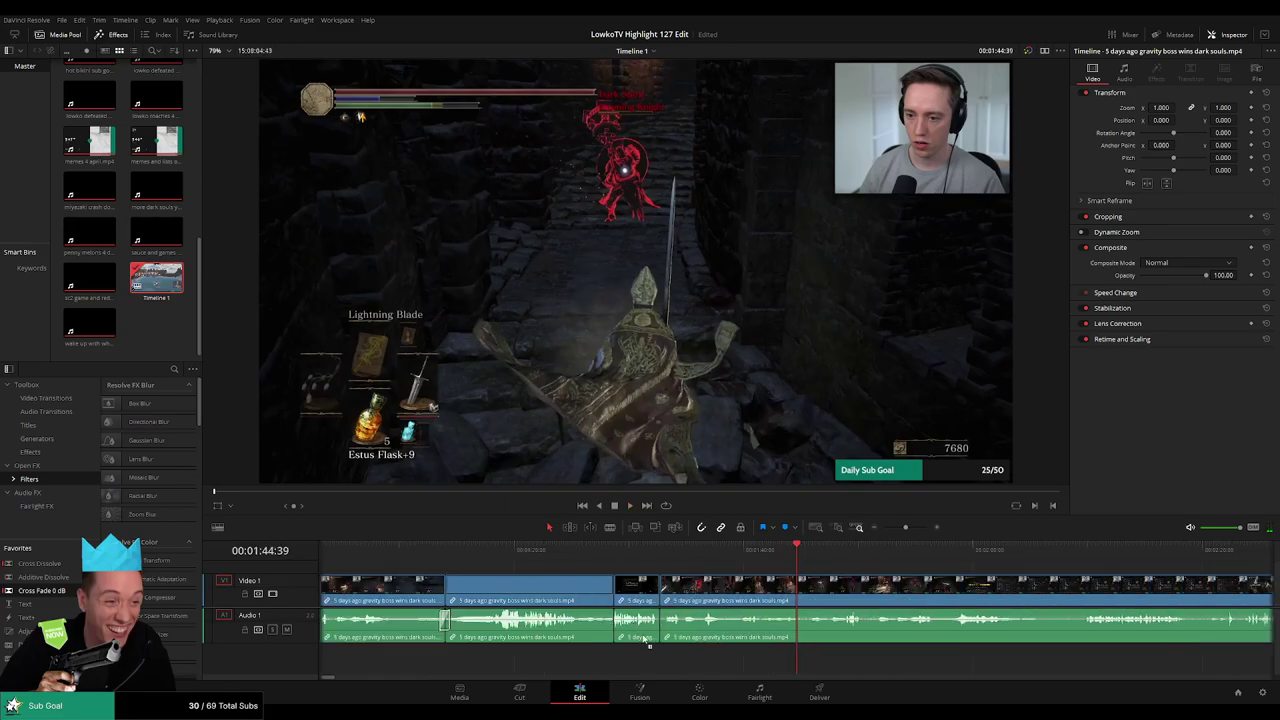
# Cut the helmet browsing out of the Equipment menu scene, from about 00:02:04 to 00:02:09, and put a Cross Fade 0 dB on the audio join
pyautogui.hscroll(3, 818, 585)
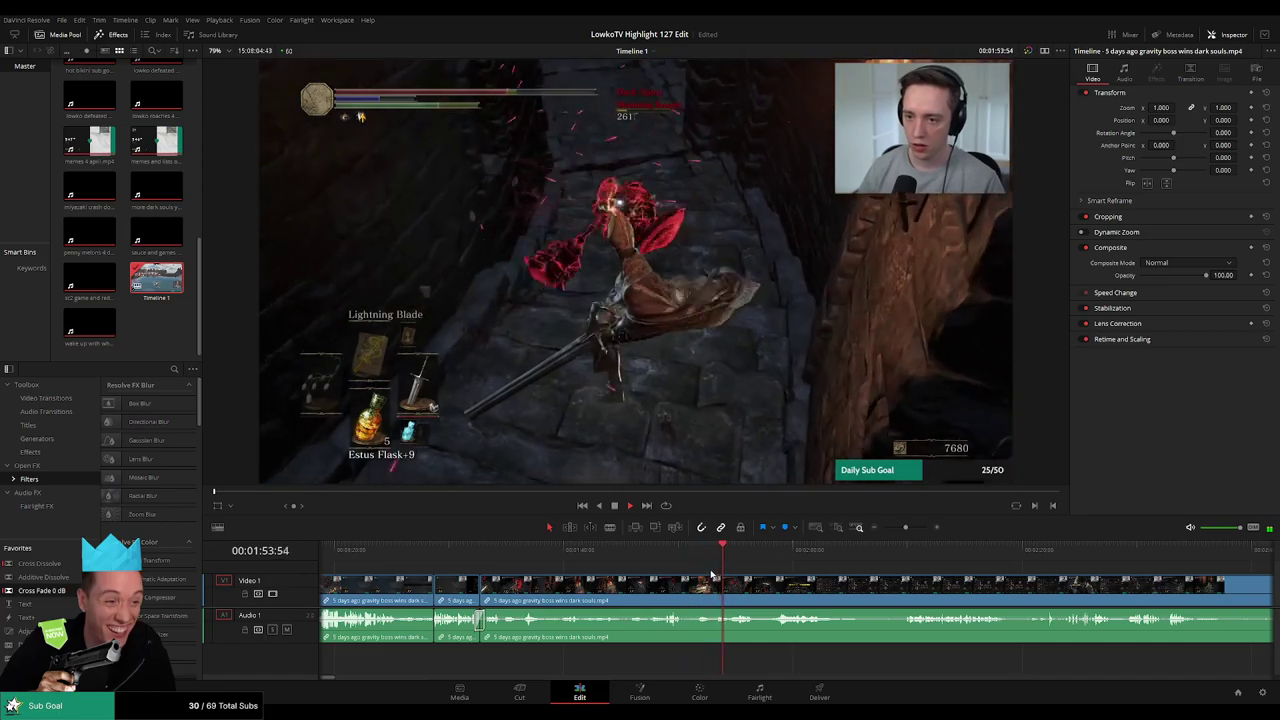
pyautogui.moveTo(797, 586); pyautogui.dragTo(647, 566)
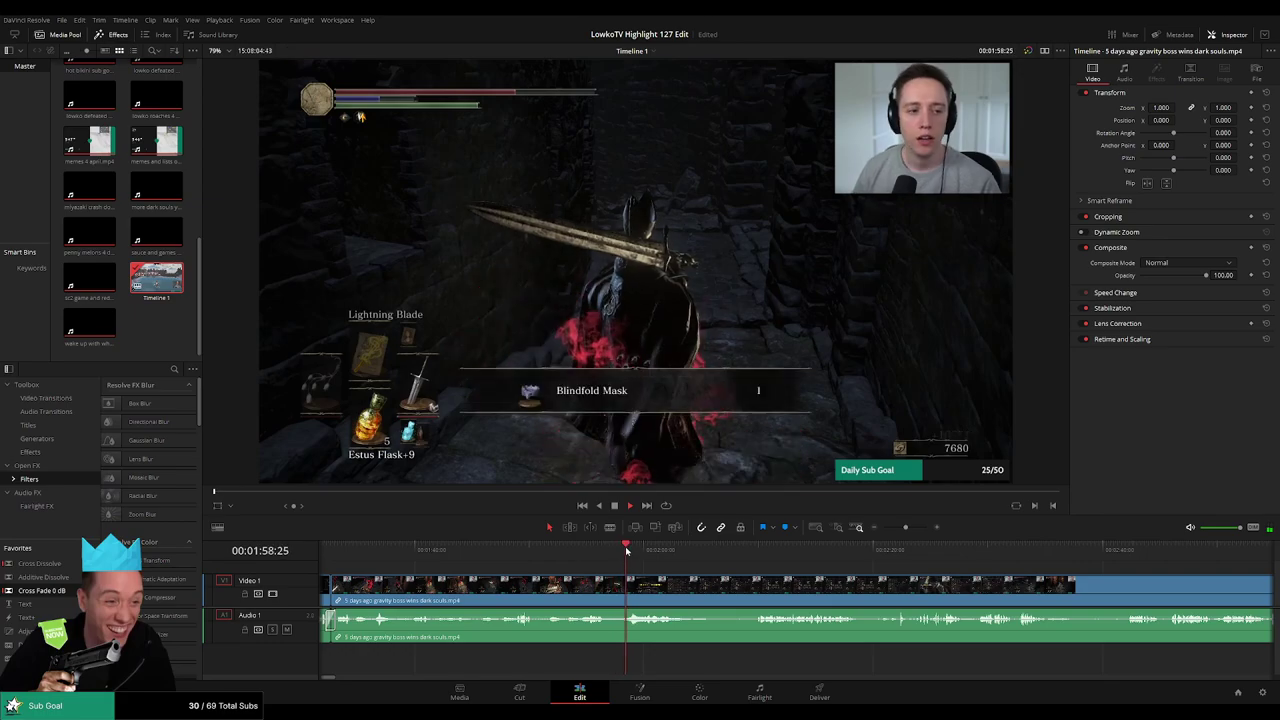
pyautogui.hscroll(2, 734, 588)
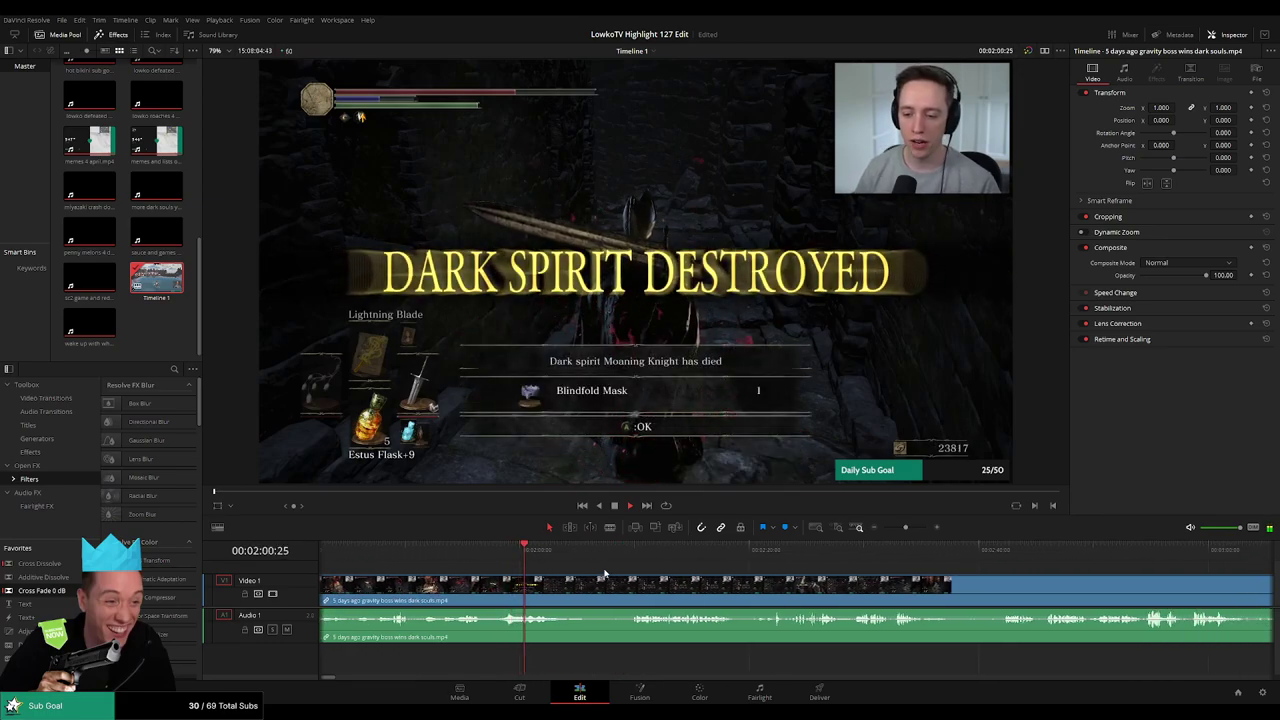
pyautogui.moveTo(575, 578); pyautogui.dragTo(548, 578)
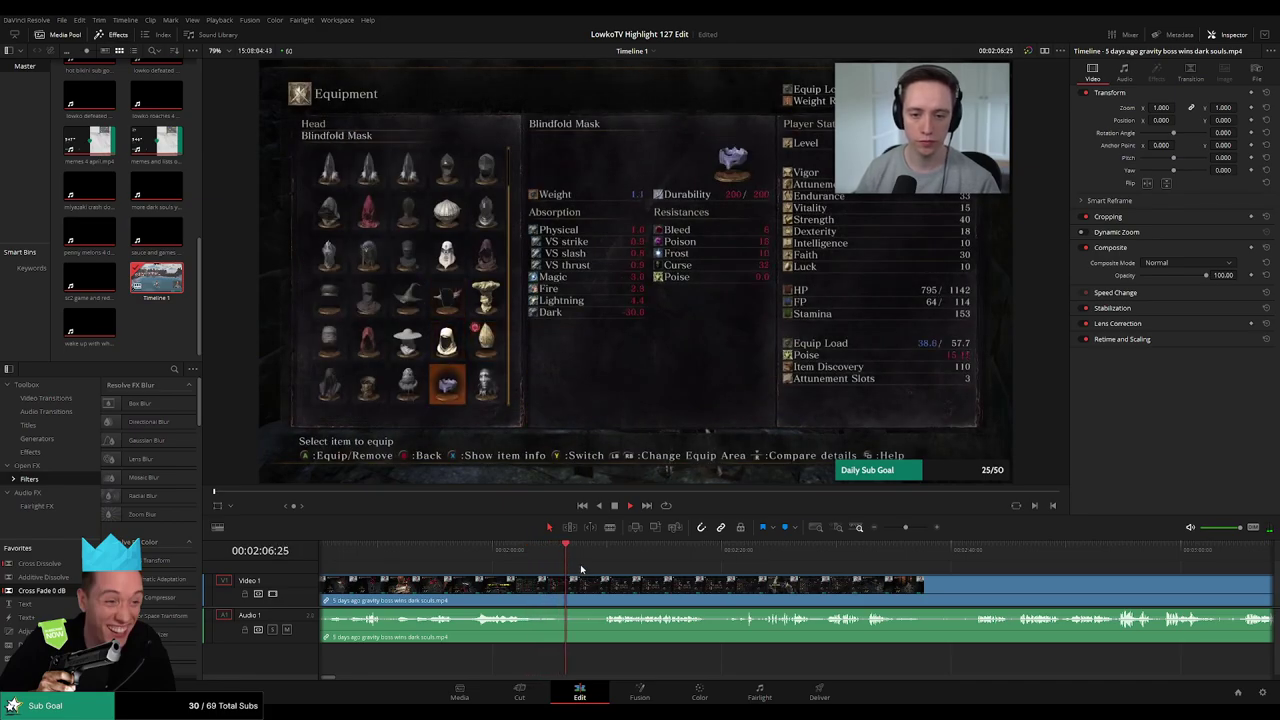
pyautogui.click(534, 549)
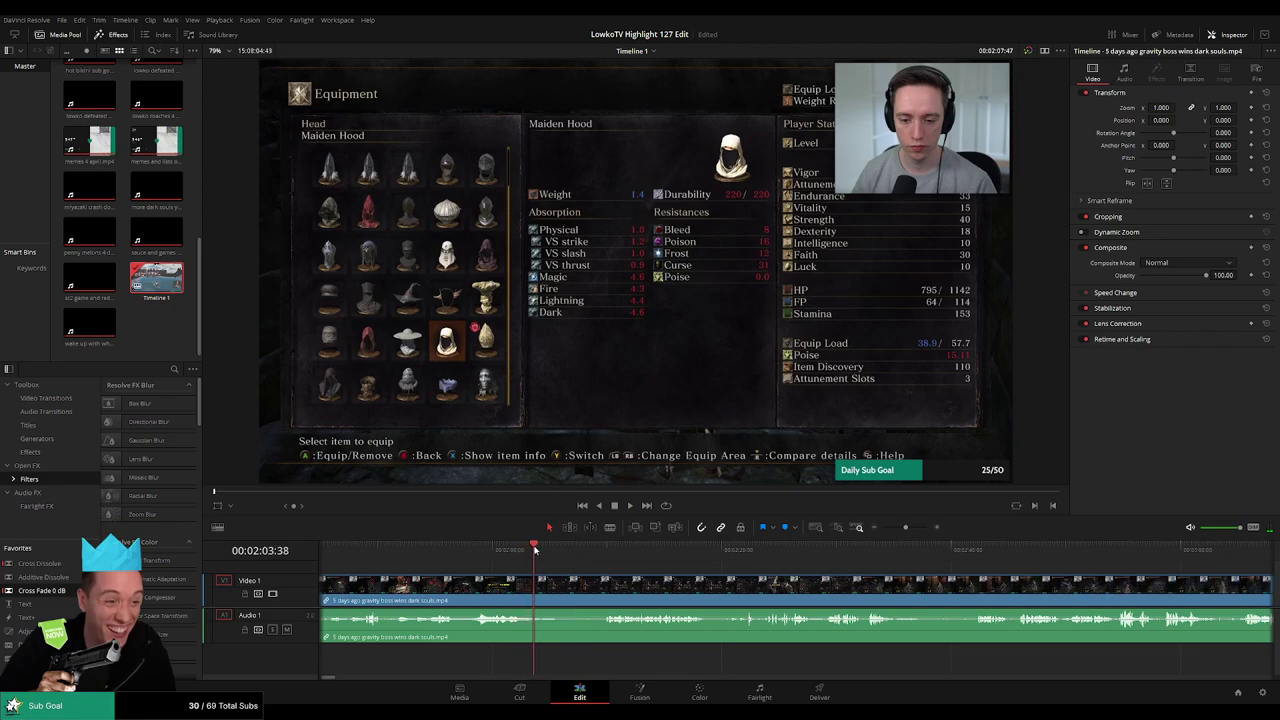
pyautogui.press('b')
pyautogui.click(541, 584)
pyautogui.click(594, 551)
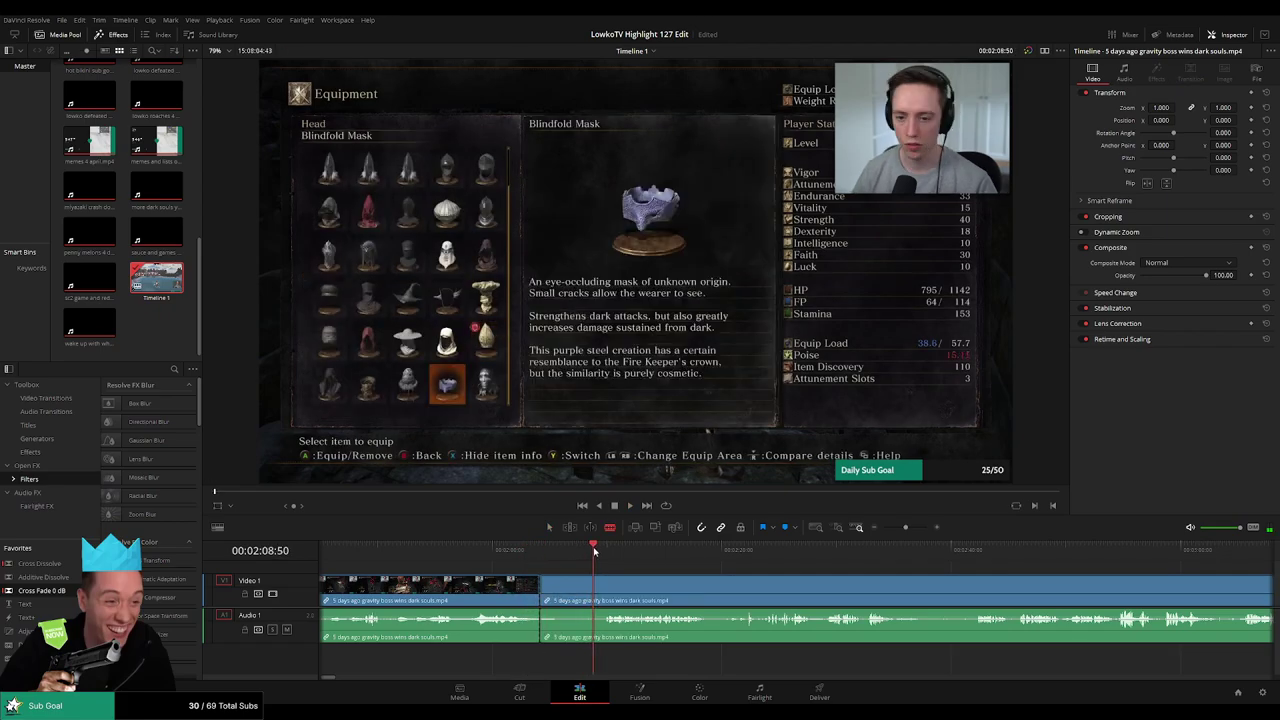
pyautogui.press('Delete')
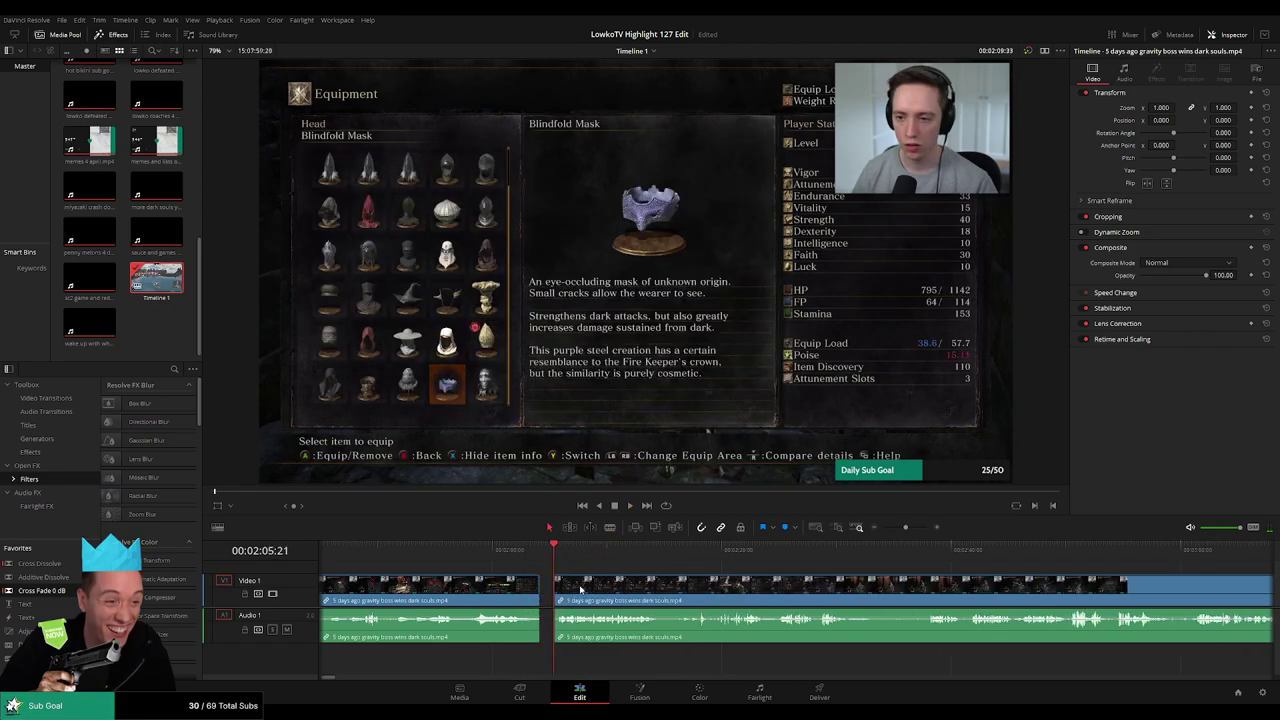
pyautogui.press('space')
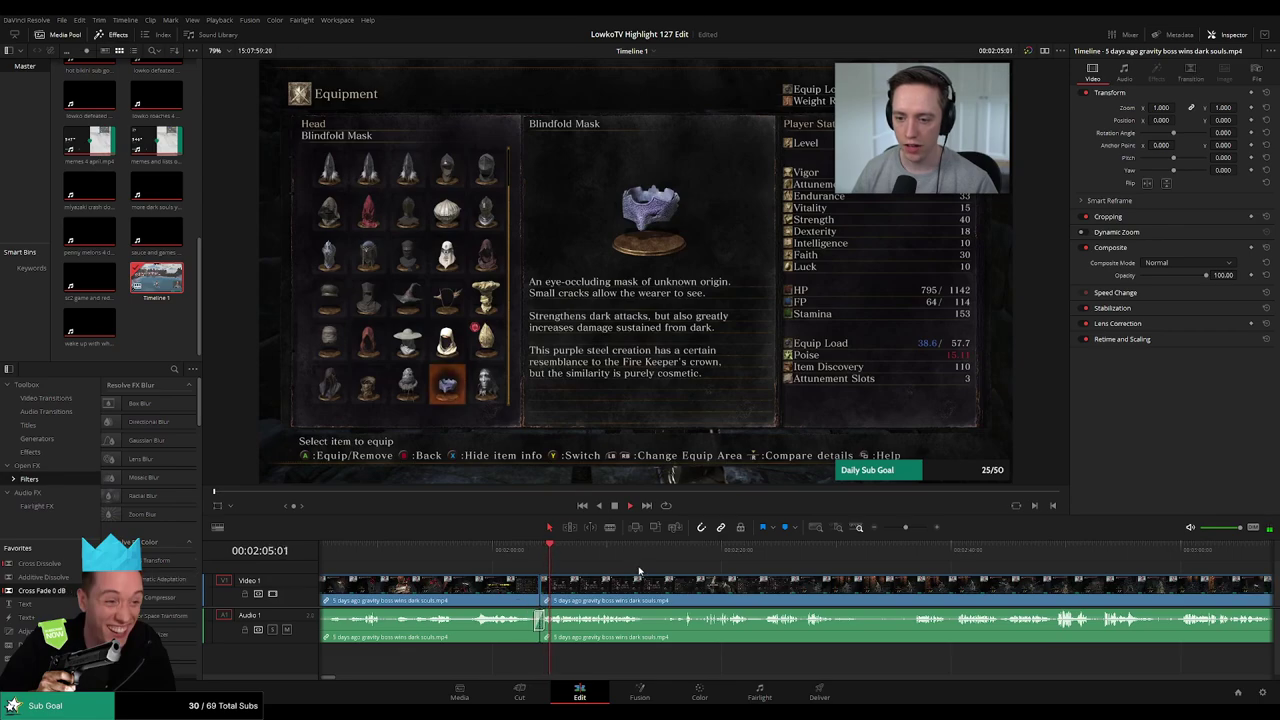
# Review the Blindfold Mask scene and split the gravity boss clip at about 00:02:30, during the run up the torch-lit stairs
pyautogui.hscroll(5, 606, 571)
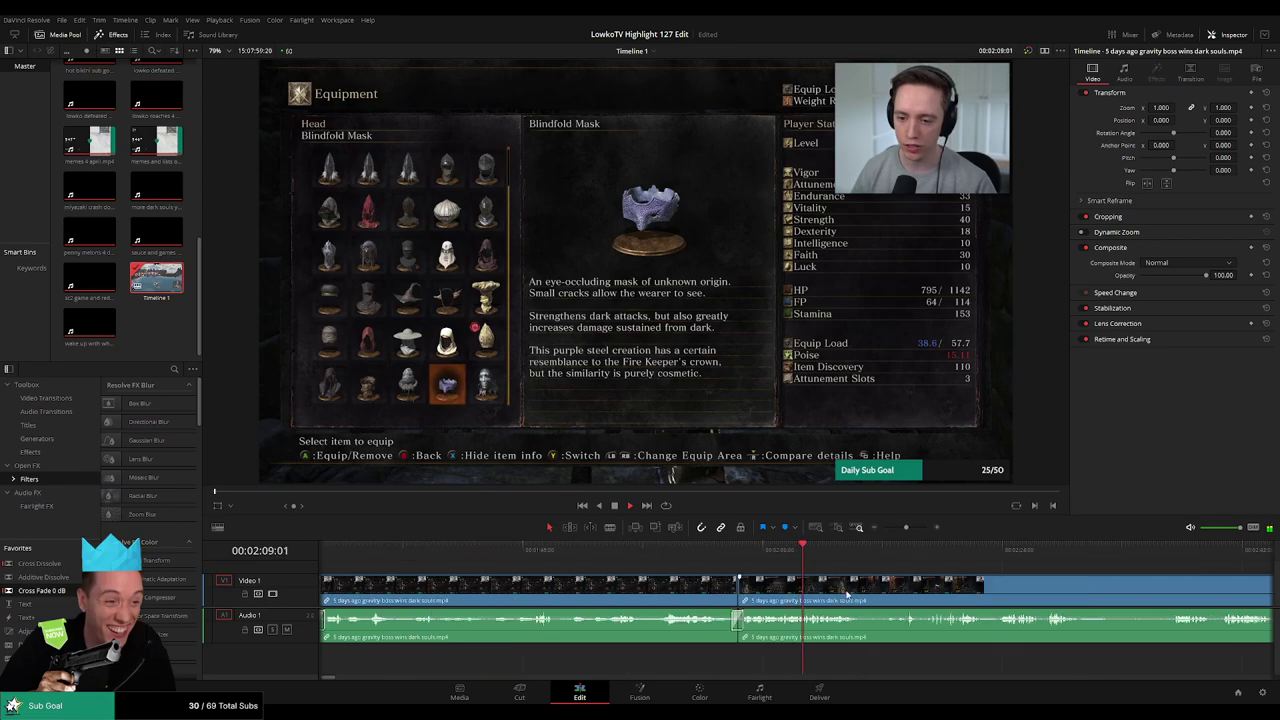
pyautogui.hscroll(2, 548, 572)
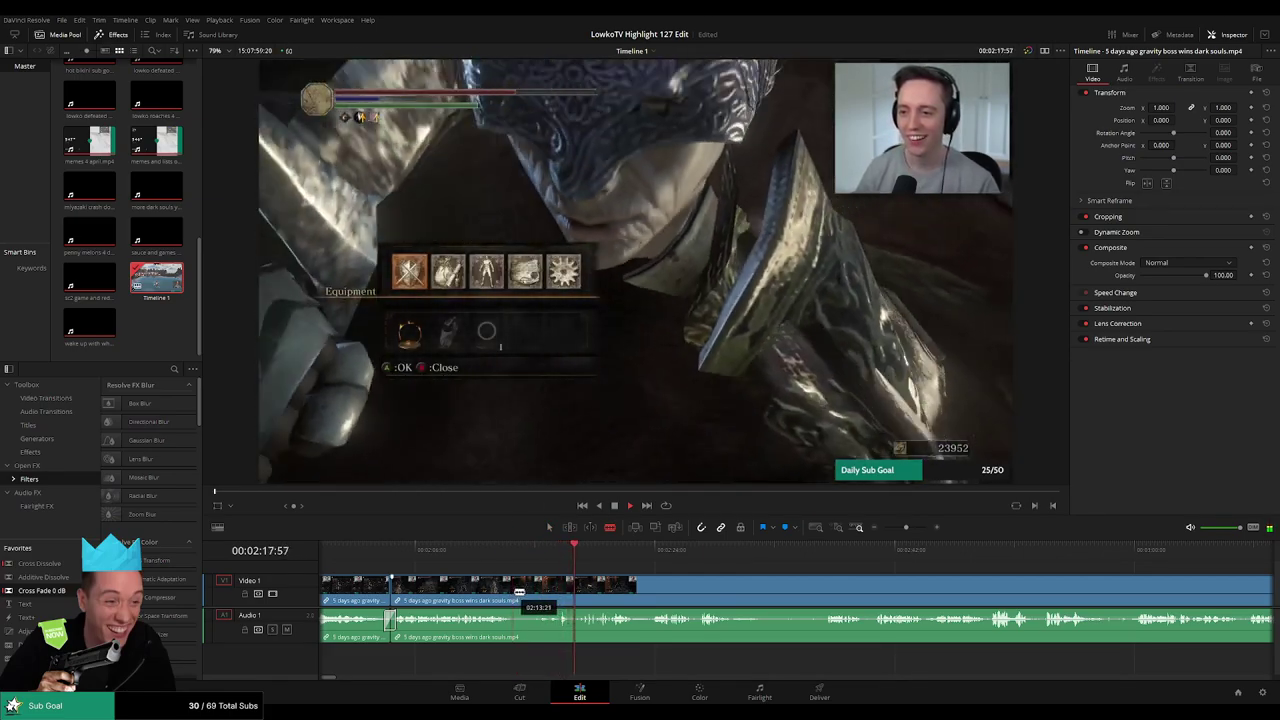
pyautogui.press('a')
pyautogui.moveTo(657, 574); pyautogui.dragTo(563, 567)
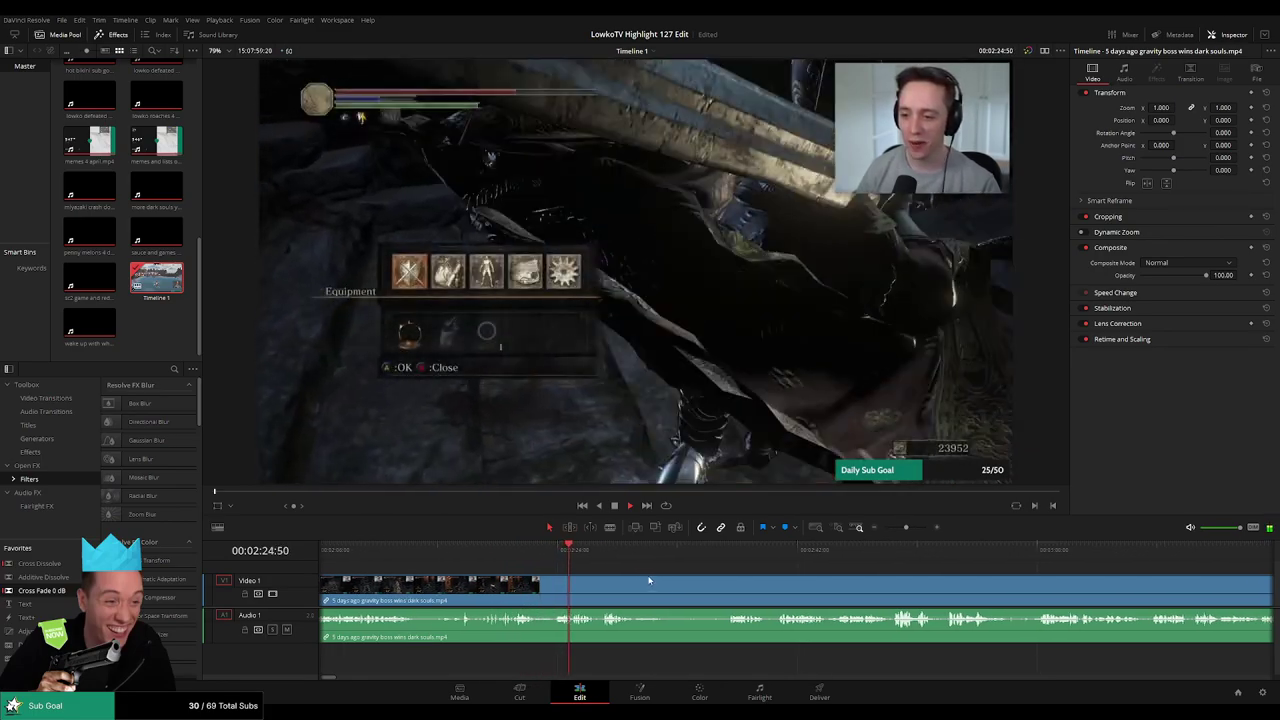
pyautogui.hscroll(2, 590, 568)
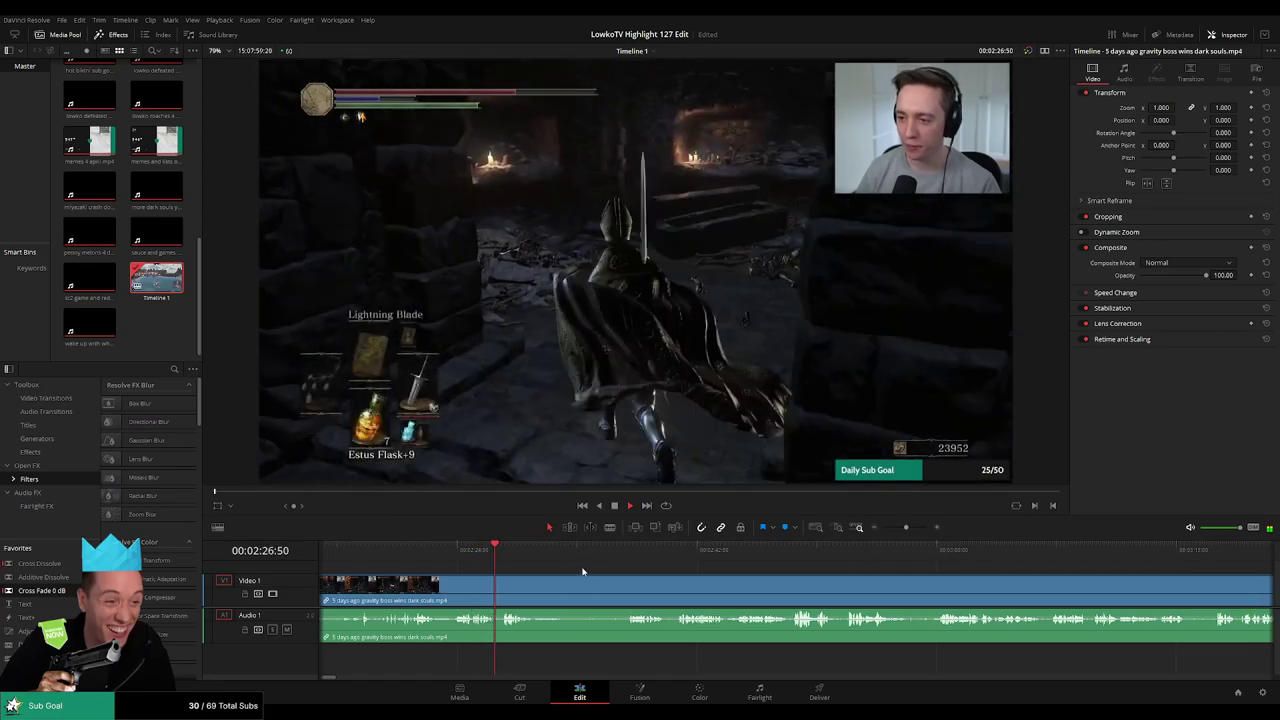
pyautogui.hscroll(1, 575, 570)
pyautogui.hscroll(1, 555, 570)
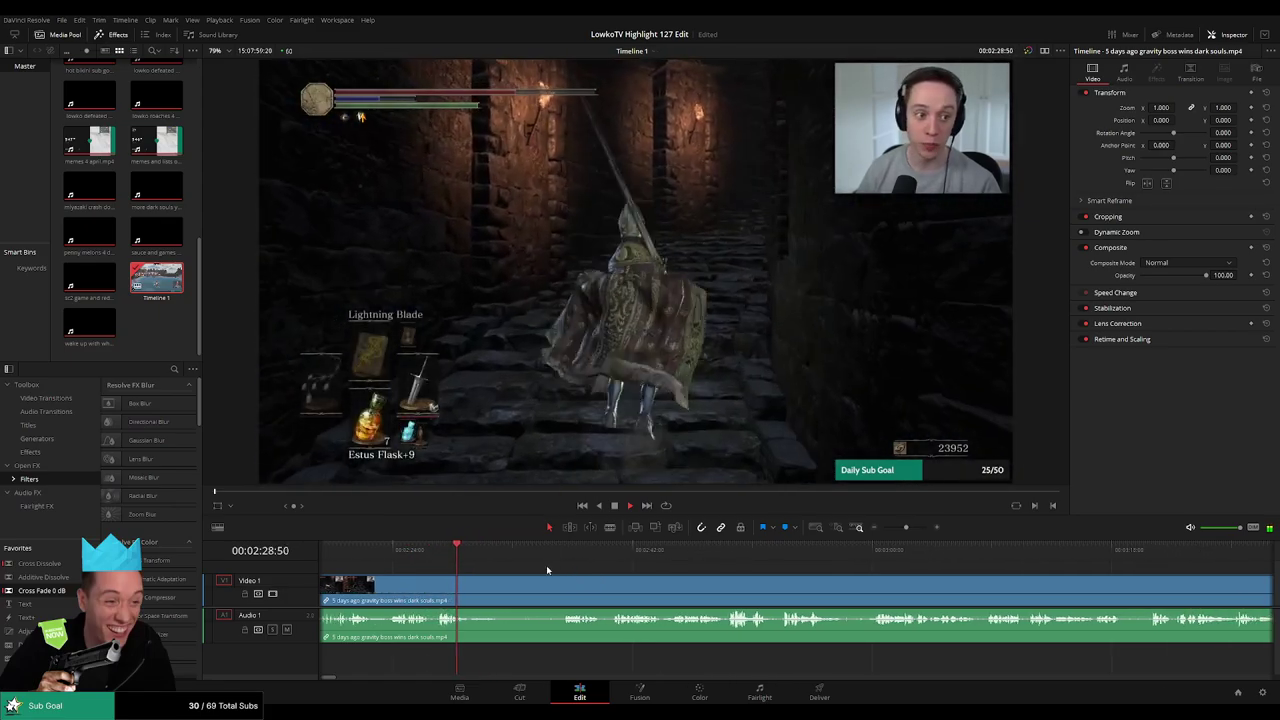
pyautogui.click(473, 583)
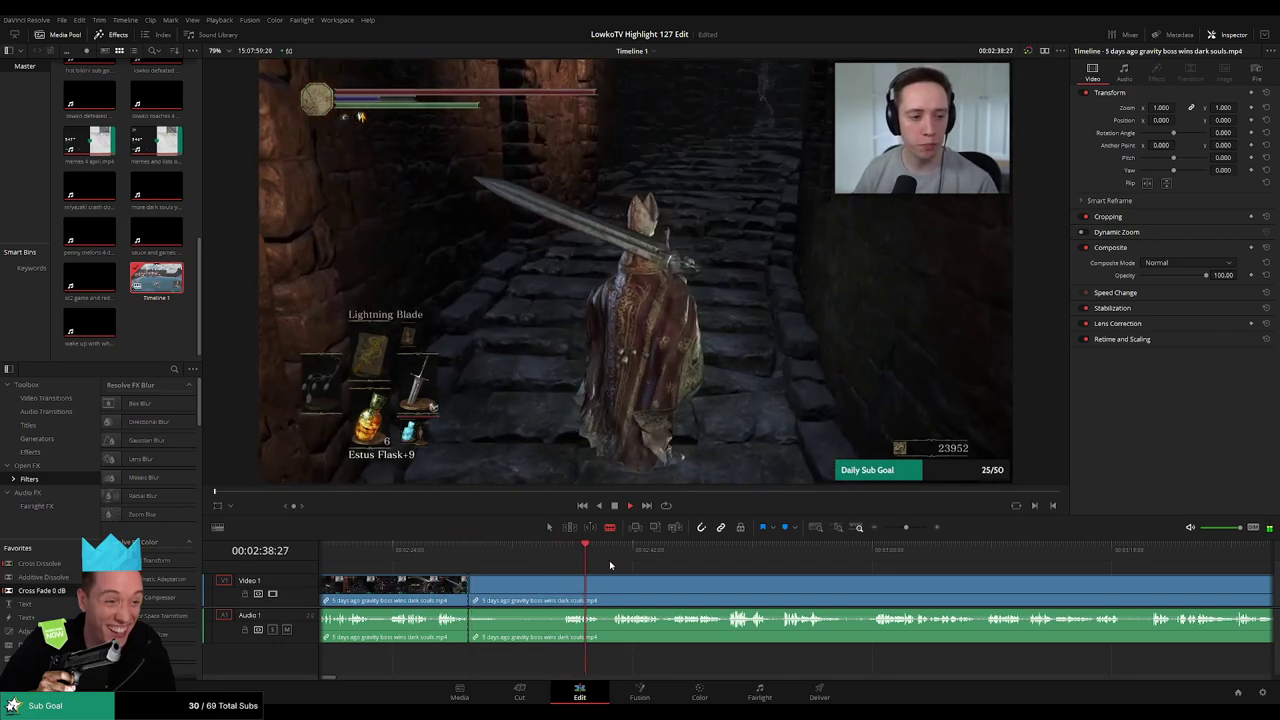
# Ripple delete the exploration from about 00:02:30 to about 00:03:53 and put a Cross Fade 0 dB on the audio join
pyautogui.hscroll(3, 650, 575)
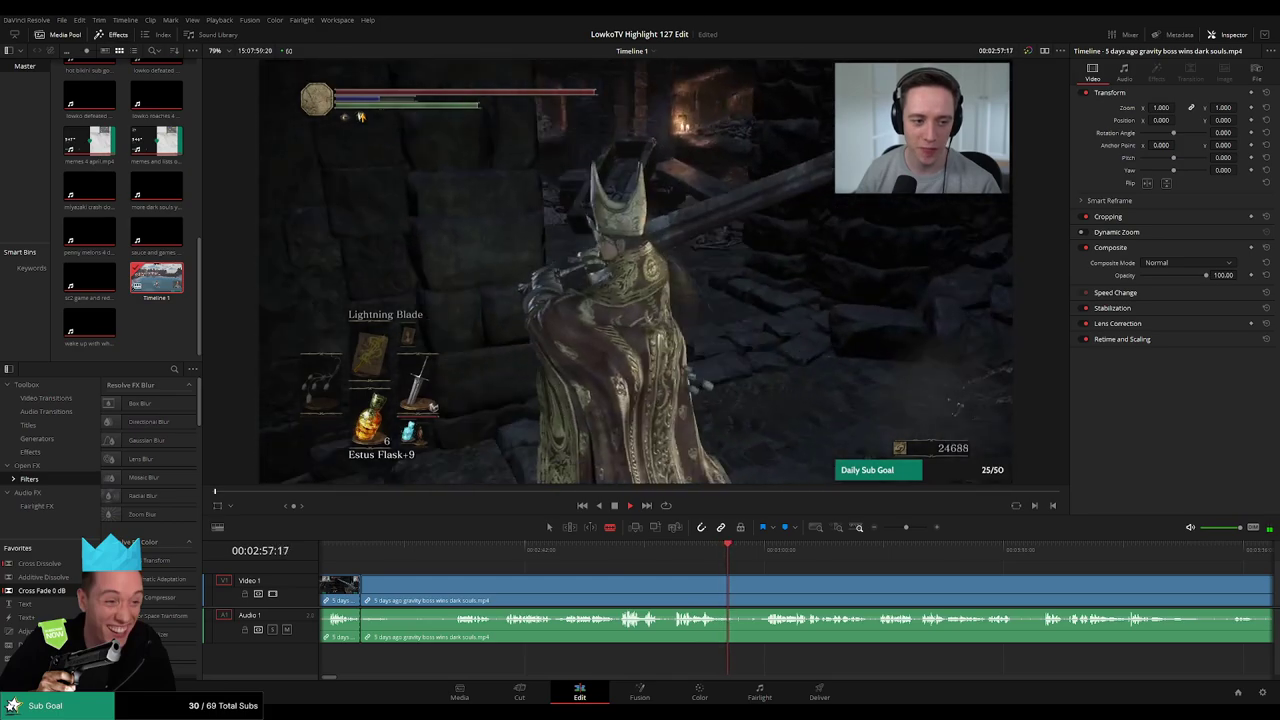
pyautogui.hscroll(2, 626, 564)
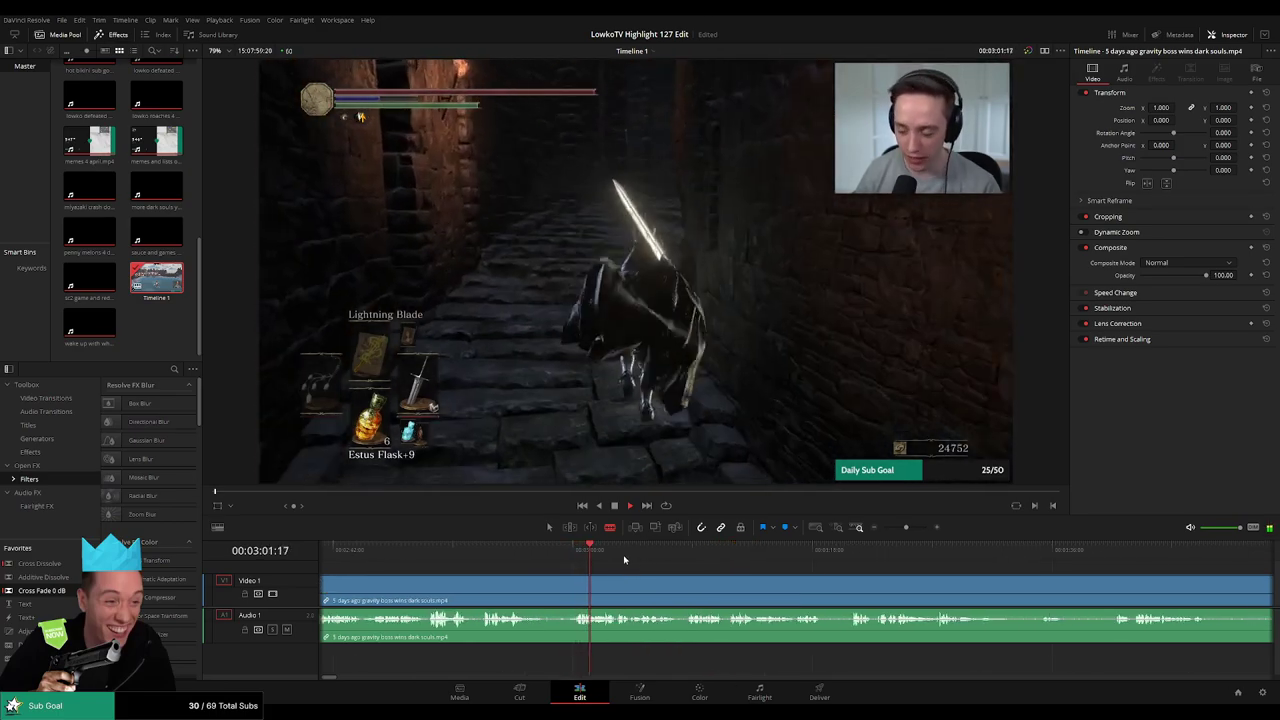
pyautogui.hscroll(1, 669, 571)
pyautogui.moveTo(575, 549); pyautogui.dragTo(617, 558)
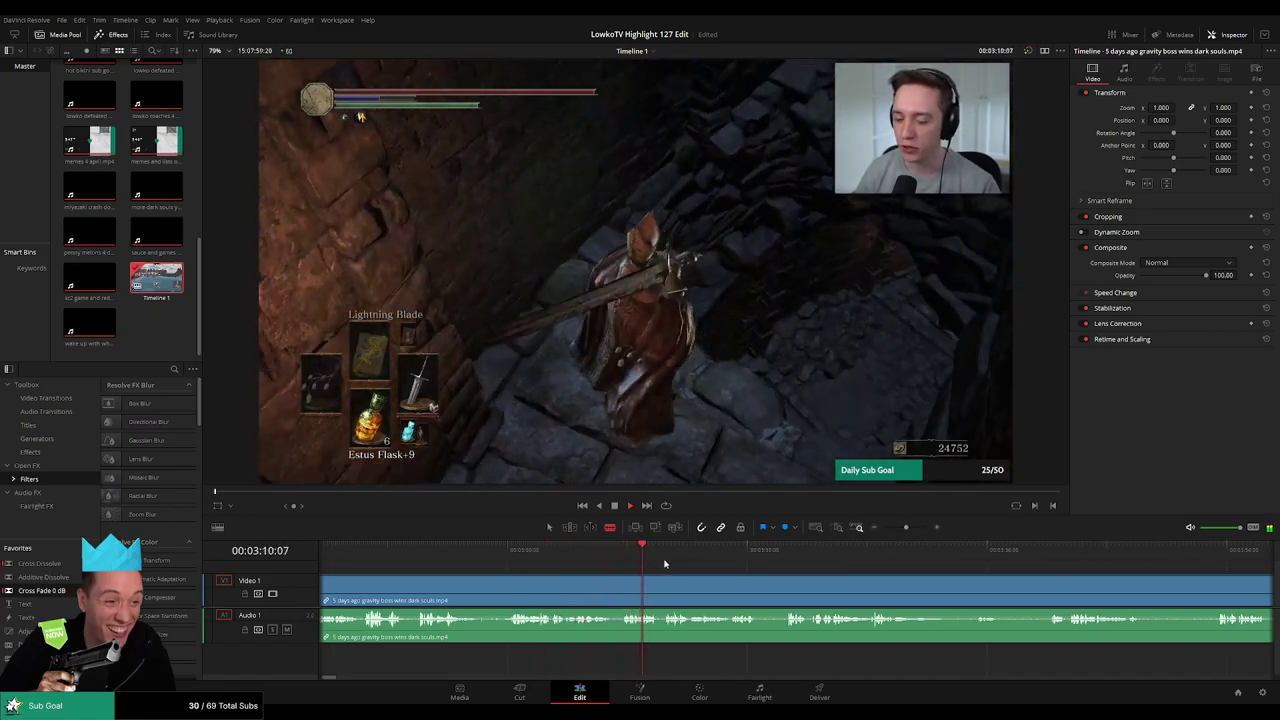
pyautogui.click(664, 558)
pyautogui.click(782, 561)
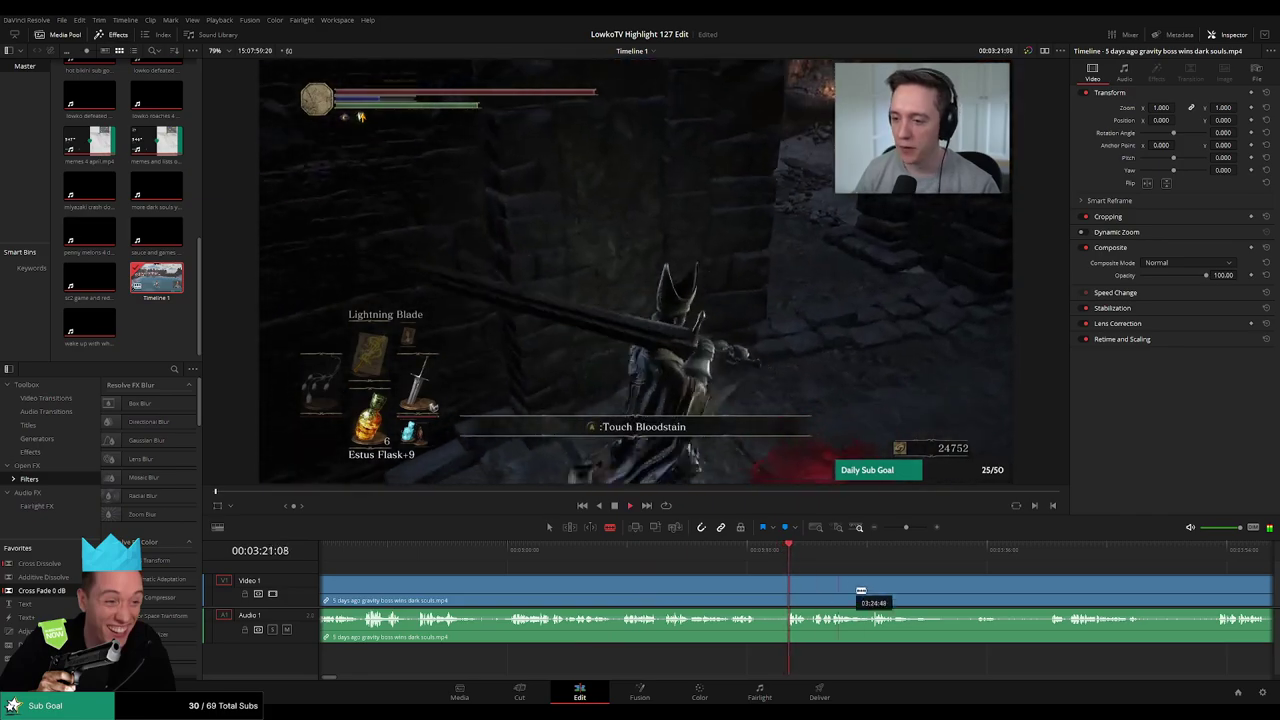
pyautogui.moveTo(839, 588); pyautogui.dragTo(629, 565)
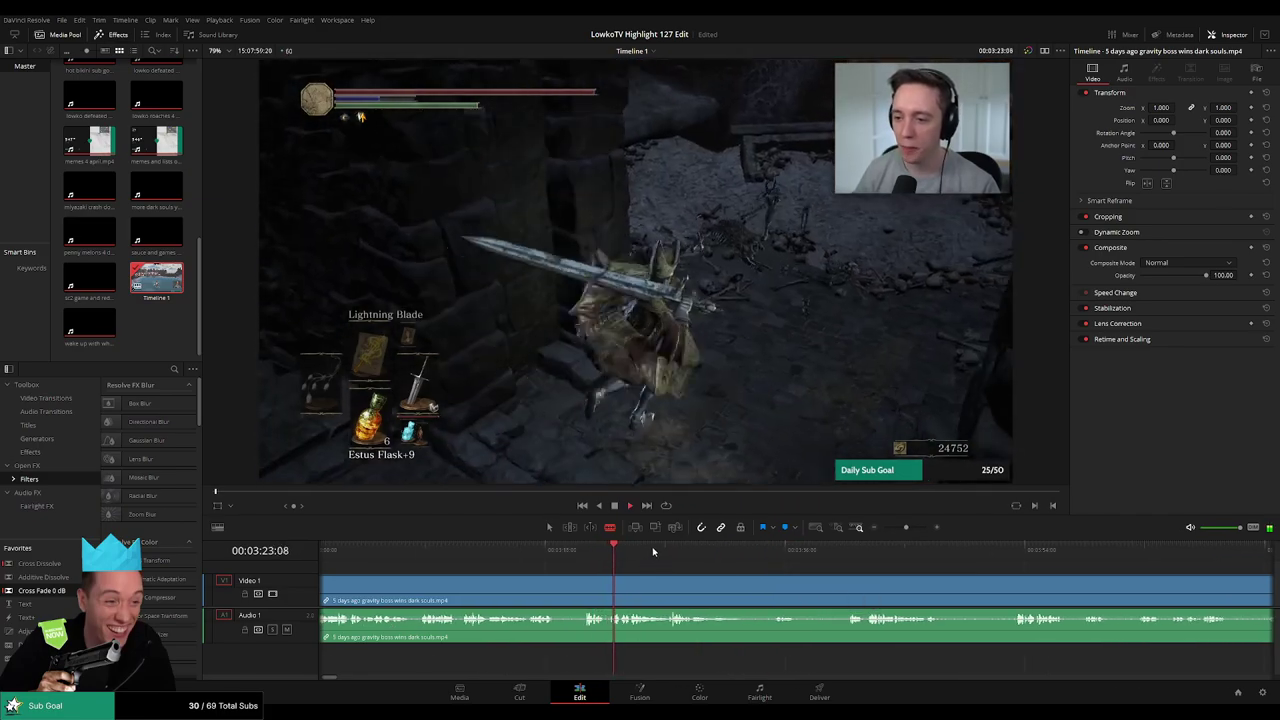
pyautogui.click(658, 551)
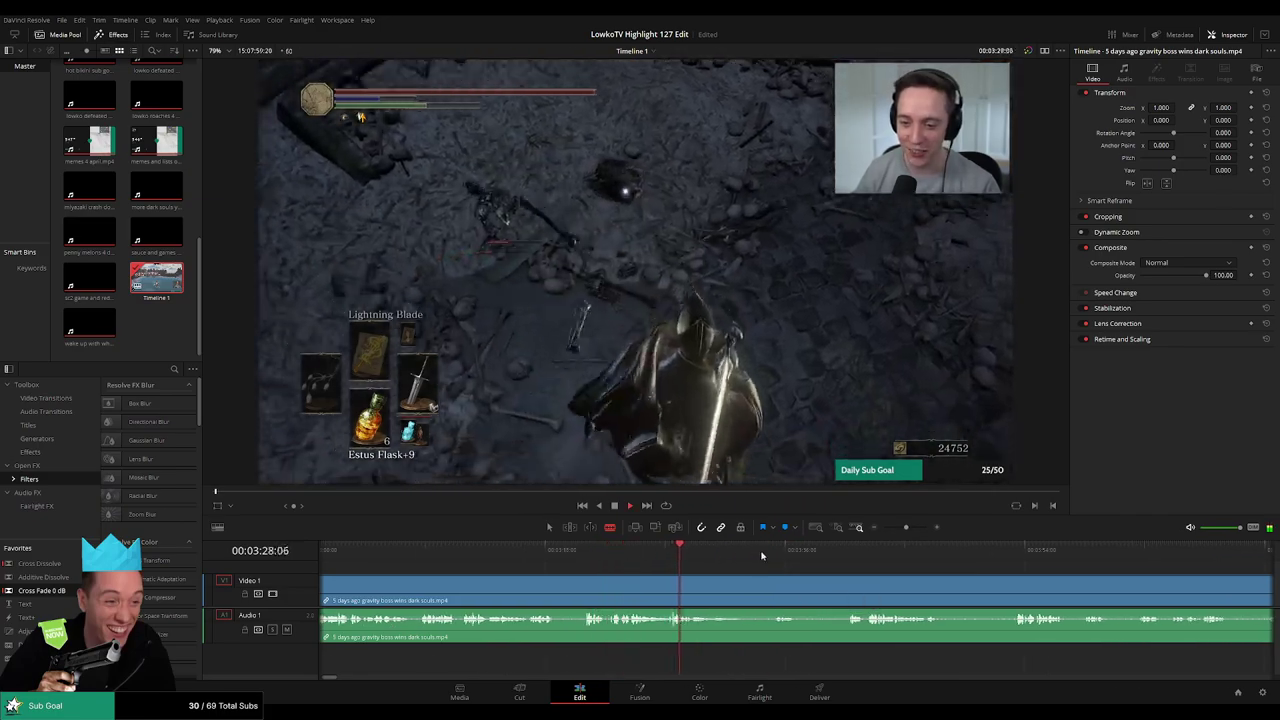
pyautogui.click(772, 555)
pyautogui.hscroll(2, 820, 585)
pyautogui.click(686, 552)
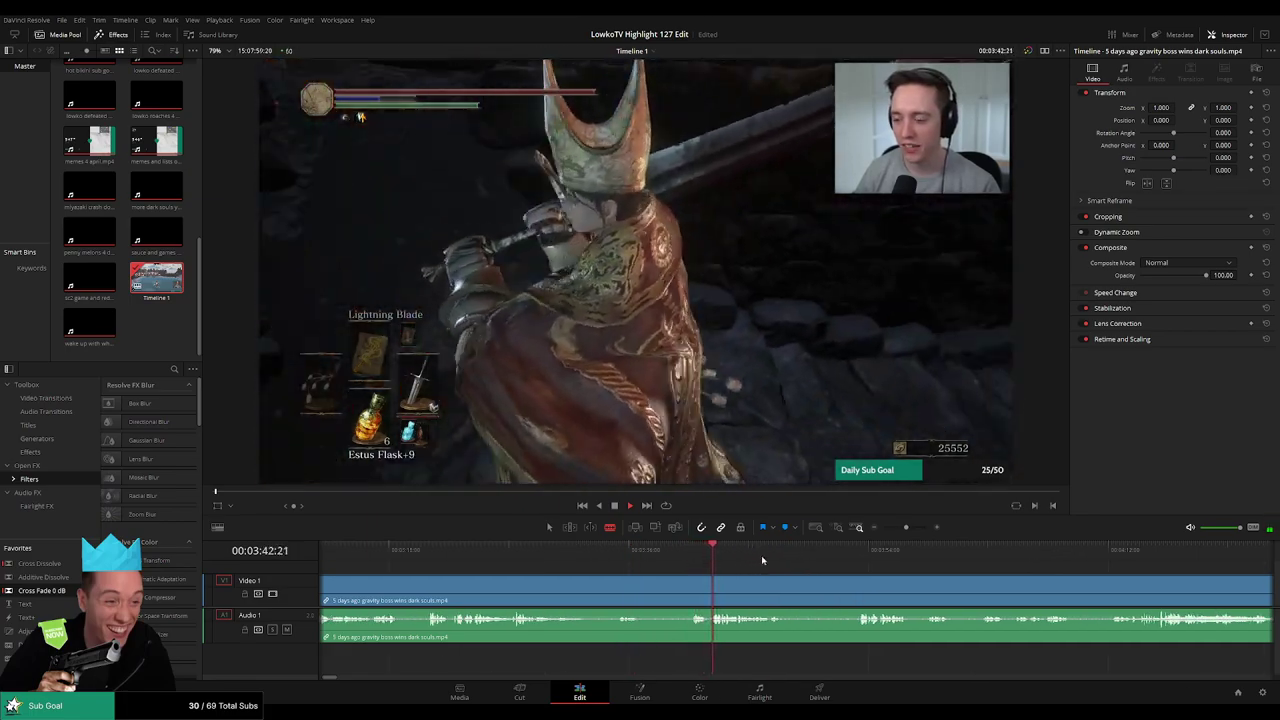
pyautogui.click(842, 554)
pyautogui.press('space')
pyautogui.hscroll(3, 900, 585)
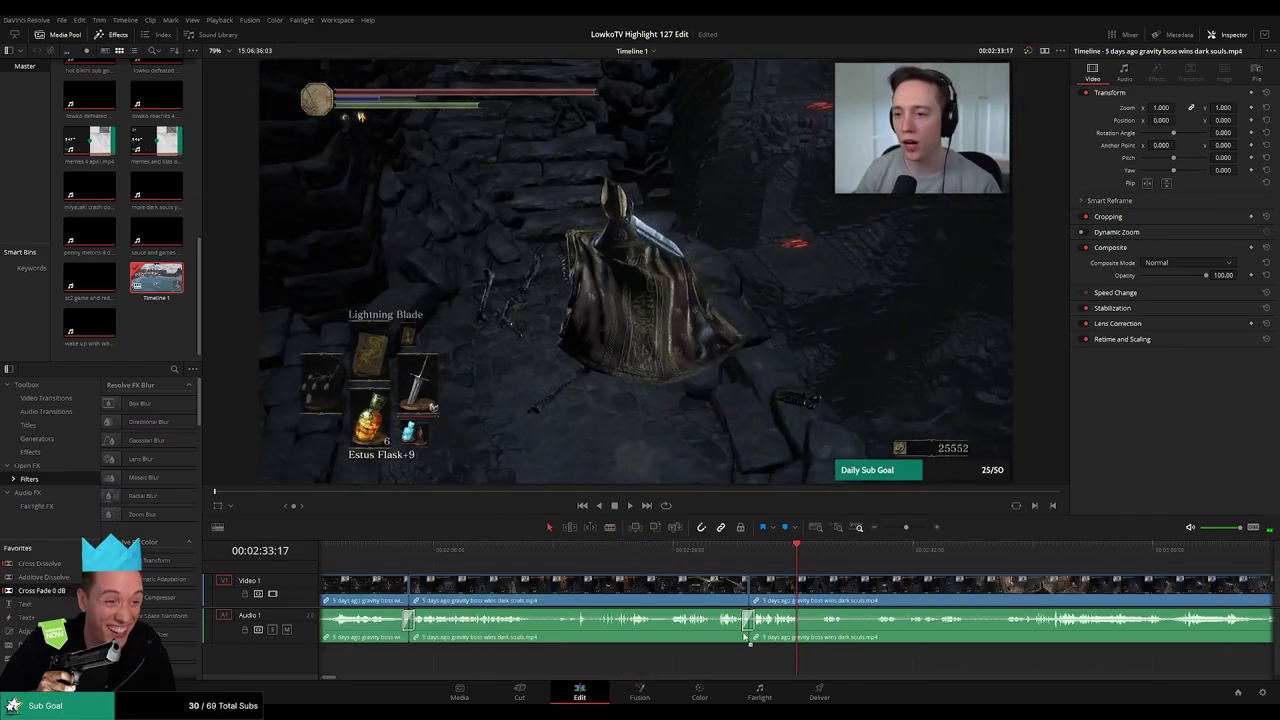
# Play back the join at about 00:02:30 and the run past the bloodstain that follows it
pyautogui.click(742, 553)
pyautogui.press('space')
pyautogui.hscroll(2, 742, 568)
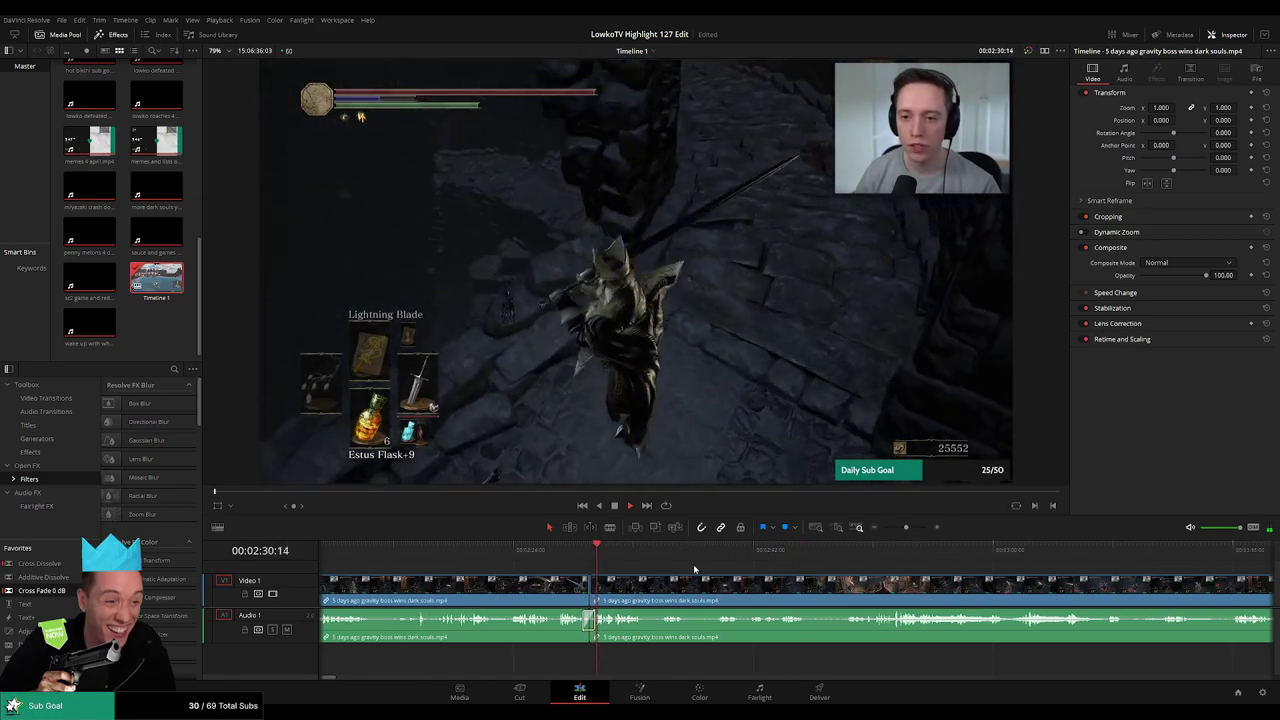
pyautogui.hscroll(2, 700, 582)
pyautogui.hscroll(1, 620, 578)
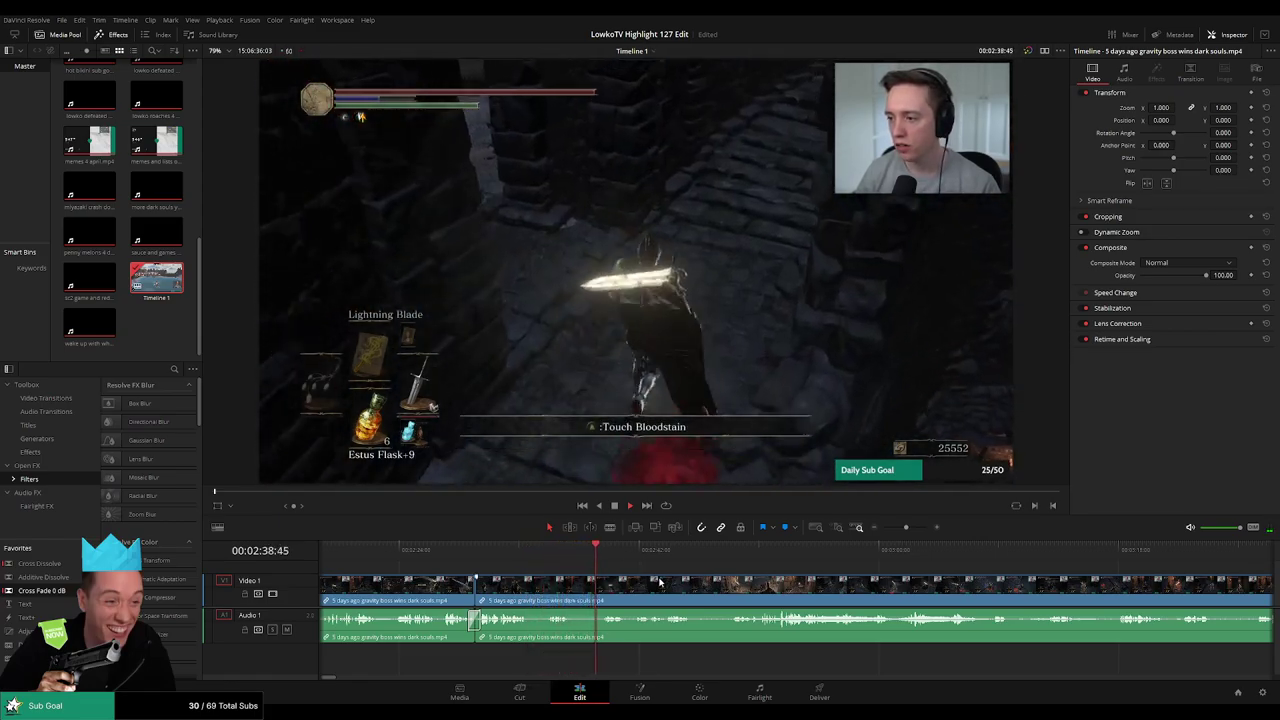
pyautogui.moveTo(674, 587); pyautogui.dragTo(618, 580)
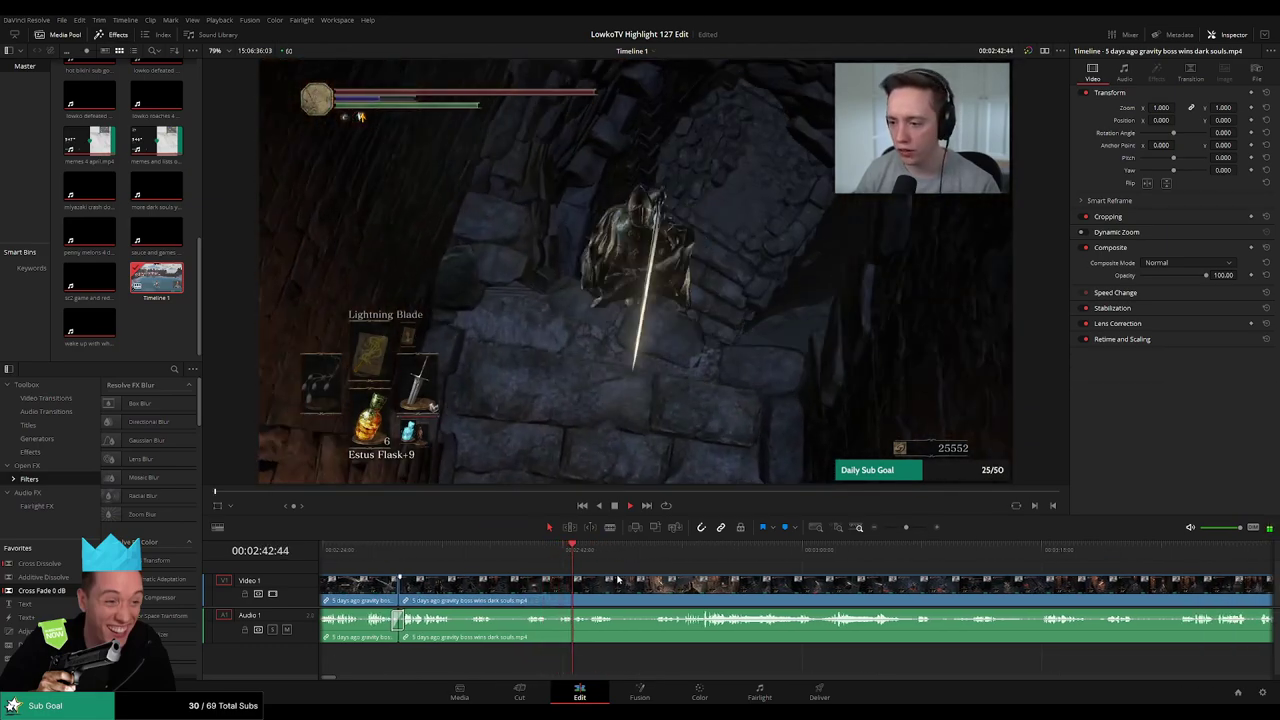
# Show the source viewer beside the timeline and mark the quote from 00:00:12:20 to 00:00:13:13 in StarCraft 2 - Roach Quotes.mp3
pyautogui.hscroll(2, 667, 581)
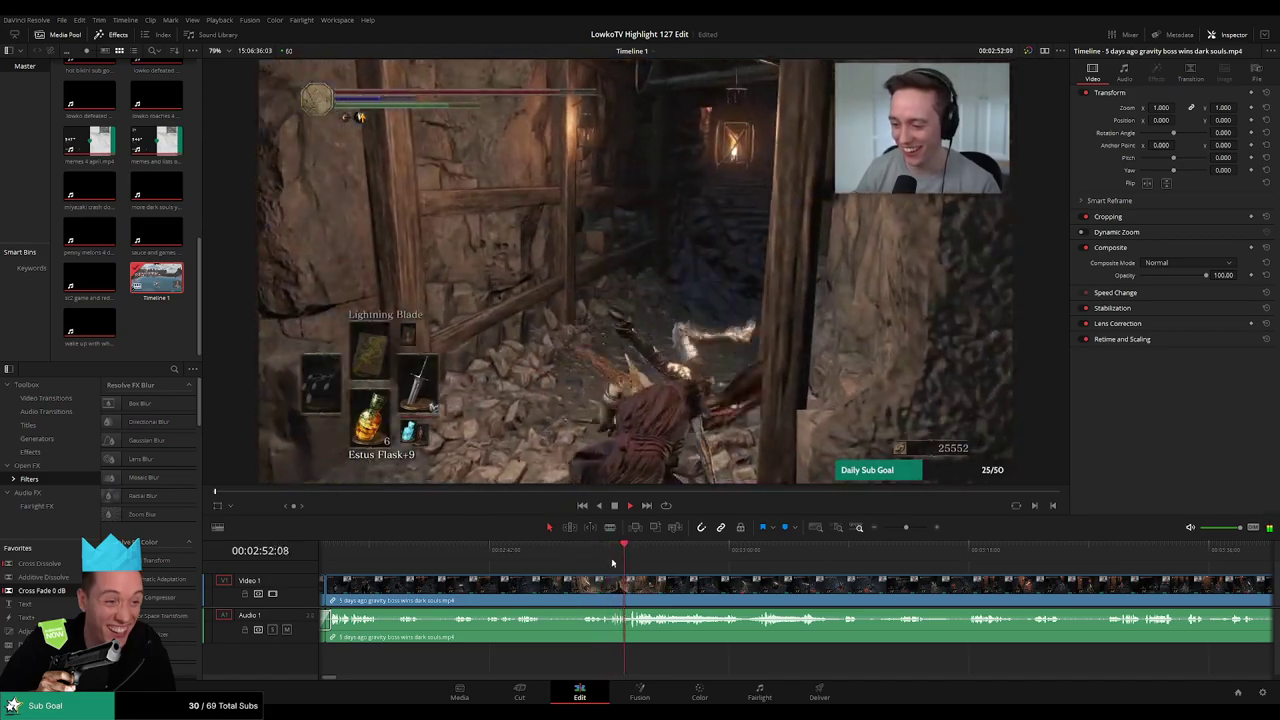
pyautogui.hscroll(3, 690, 576)
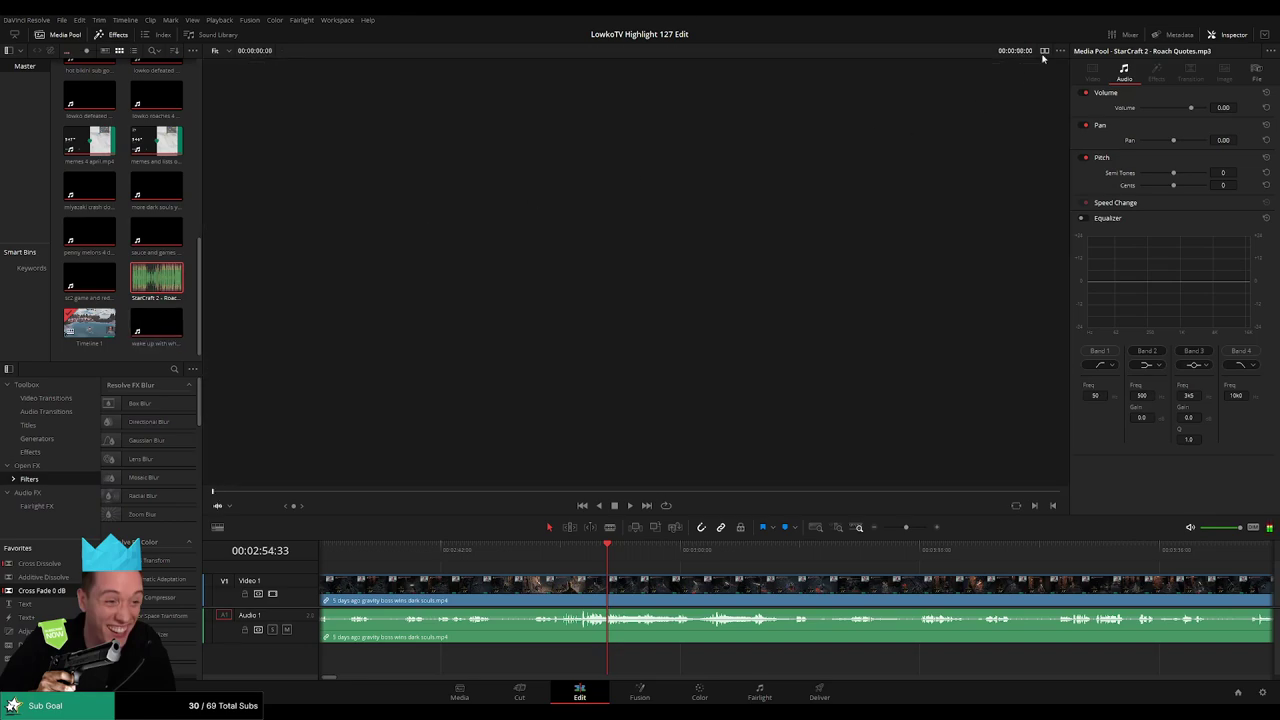
pyautogui.click(1045, 51)
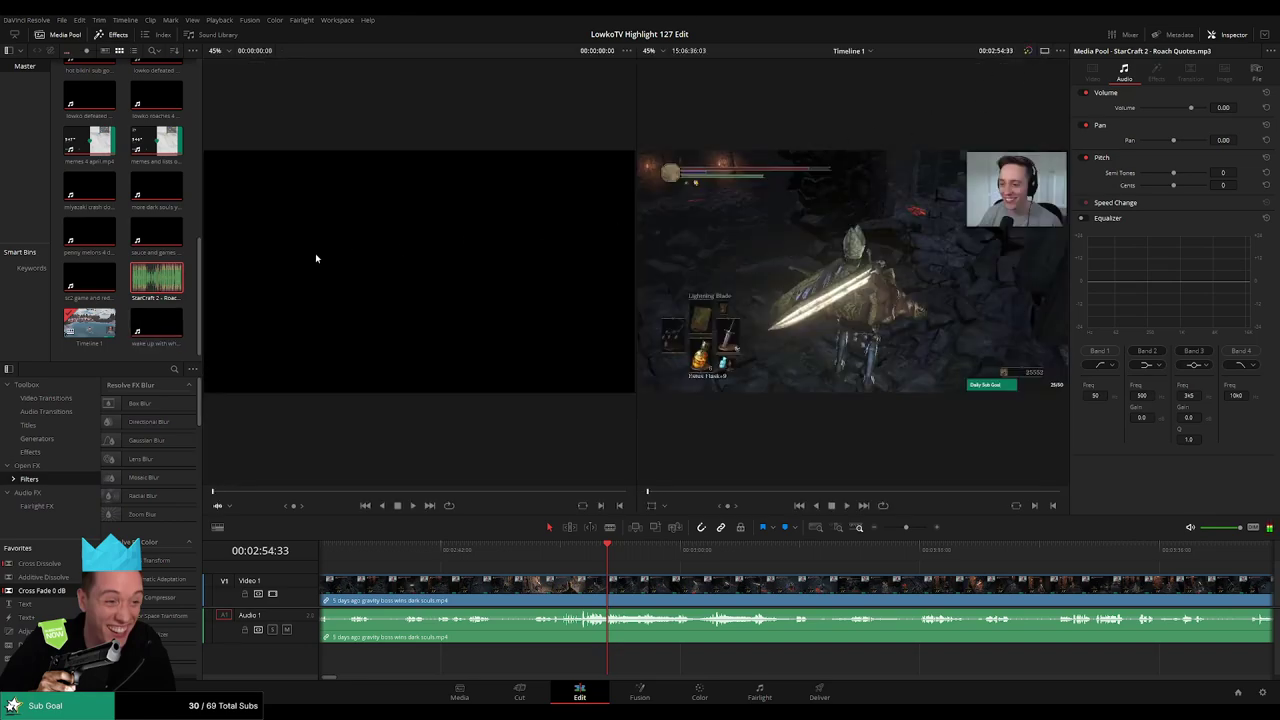
pyautogui.doubleClick(157, 280)
pyautogui.moveTo(451, 497); pyautogui.dragTo(371, 495)
pyautogui.press('space')
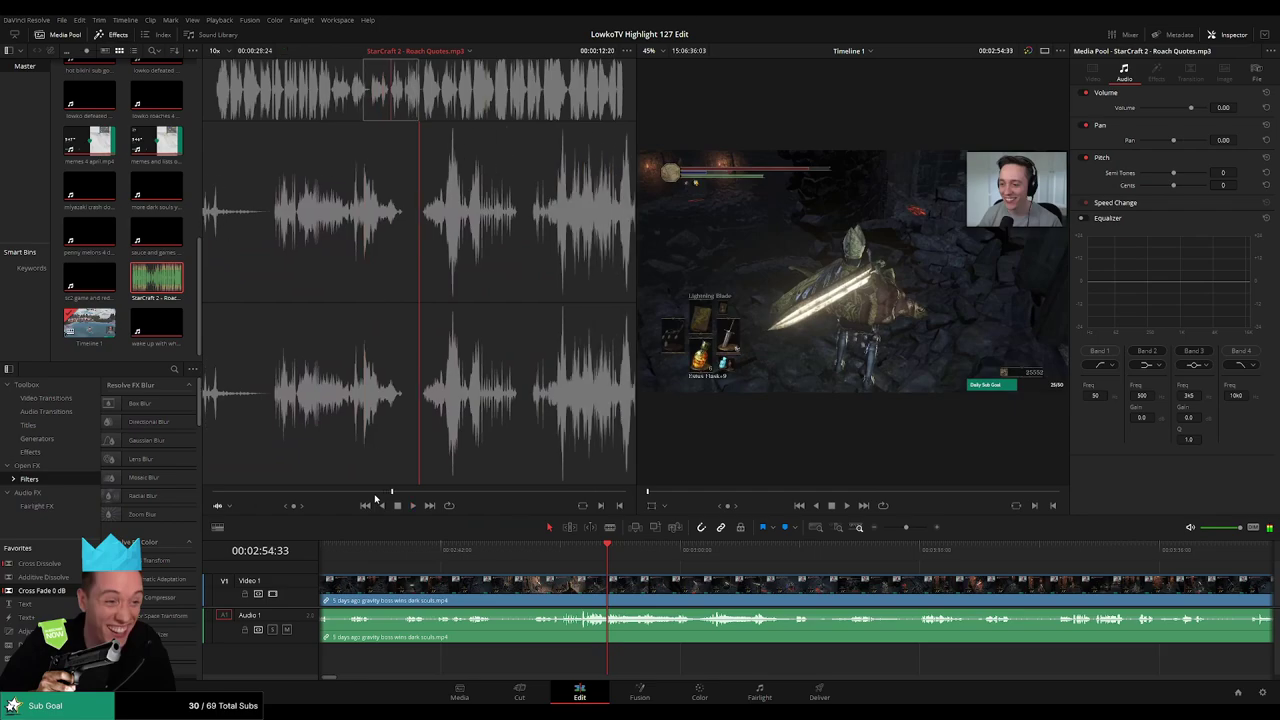
pyautogui.click(603, 508)
pyautogui.press('space')
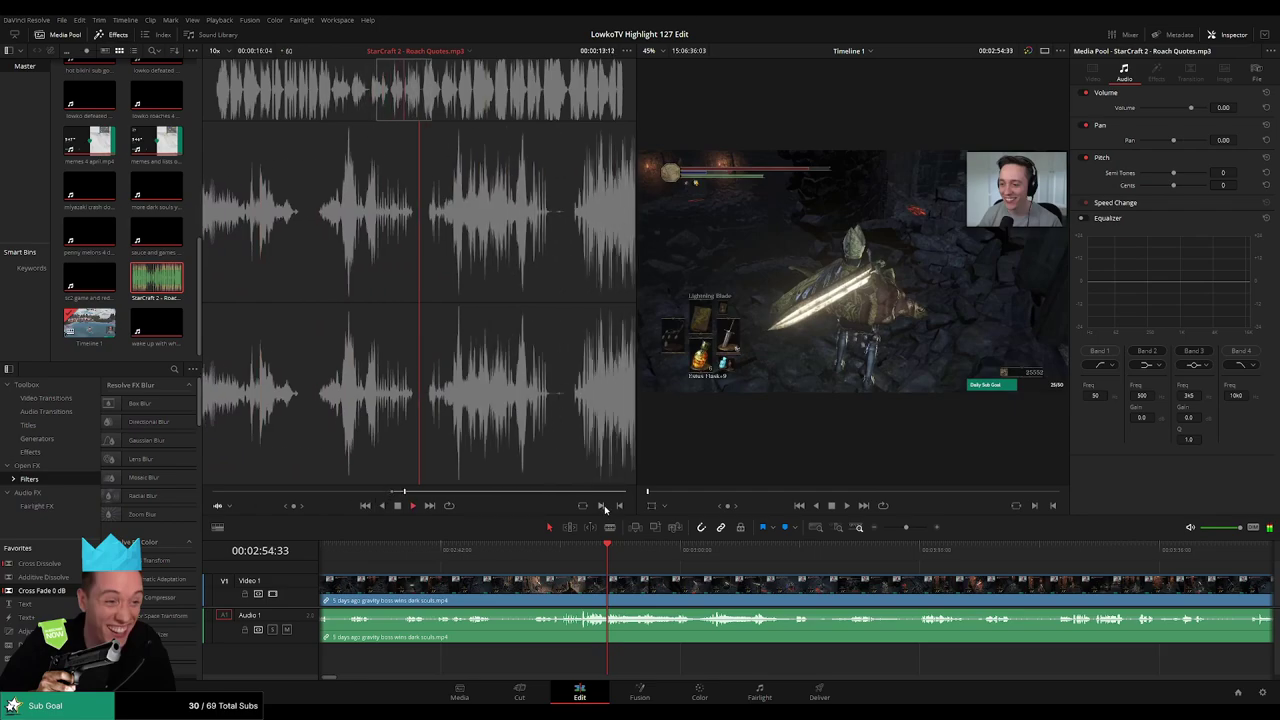
pyautogui.press('space')
# Replay the spoken line from about 00:02:53 and split the gravity boss clip at about 00:02:55:18
pyautogui.click(600, 559)
pyautogui.press('space')
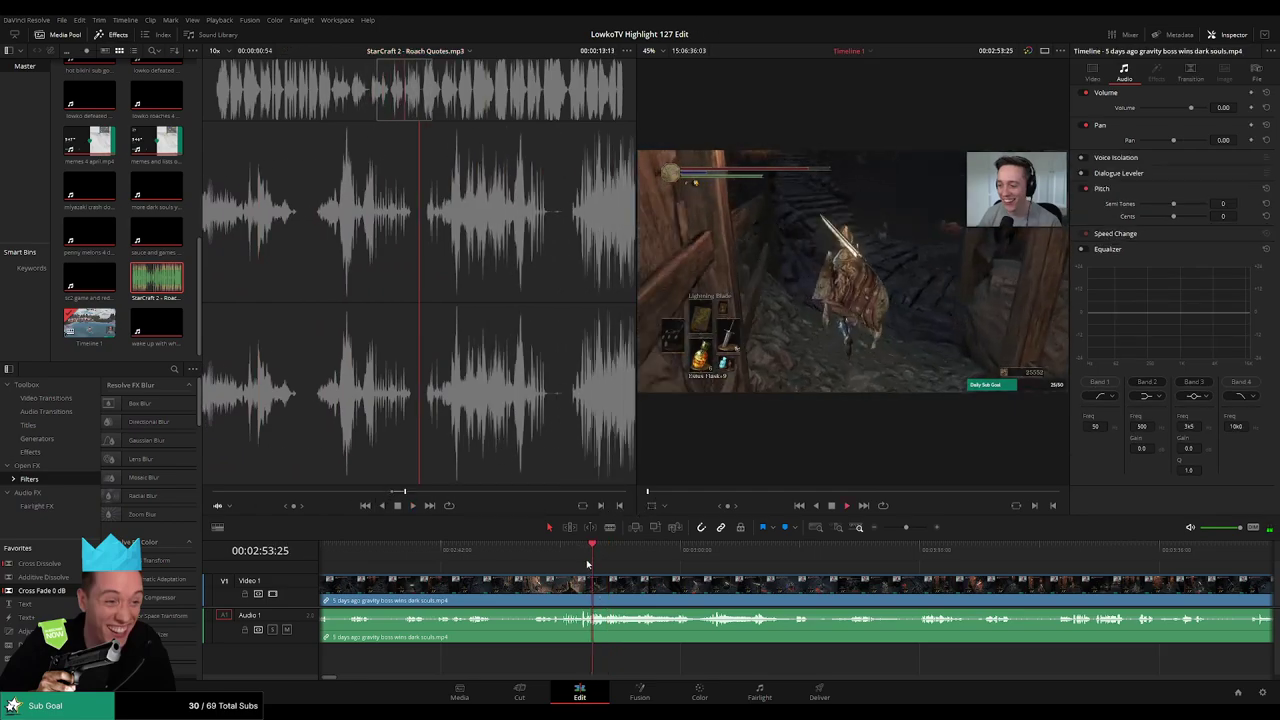
pyautogui.press('space')
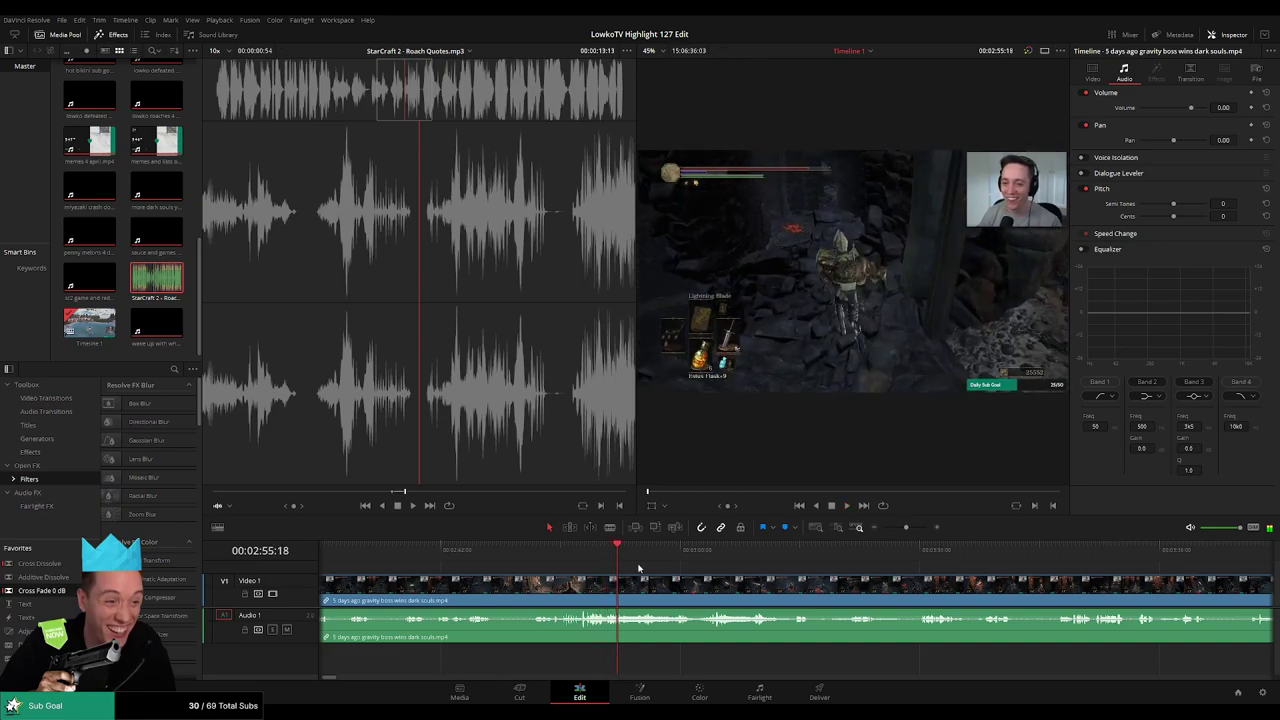
pyautogui.scroll(3, 640, 573)
pyautogui.scroll(-3, 804, 579)
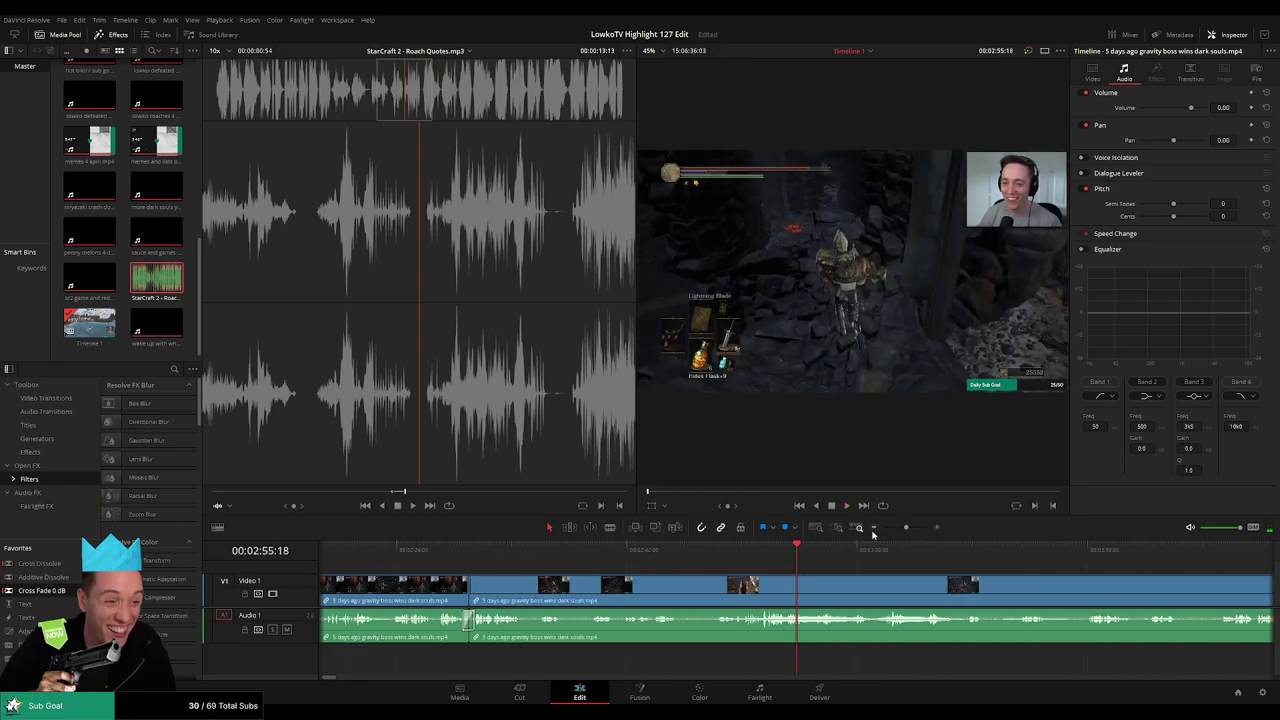
pyautogui.scroll(3, 843, 581)
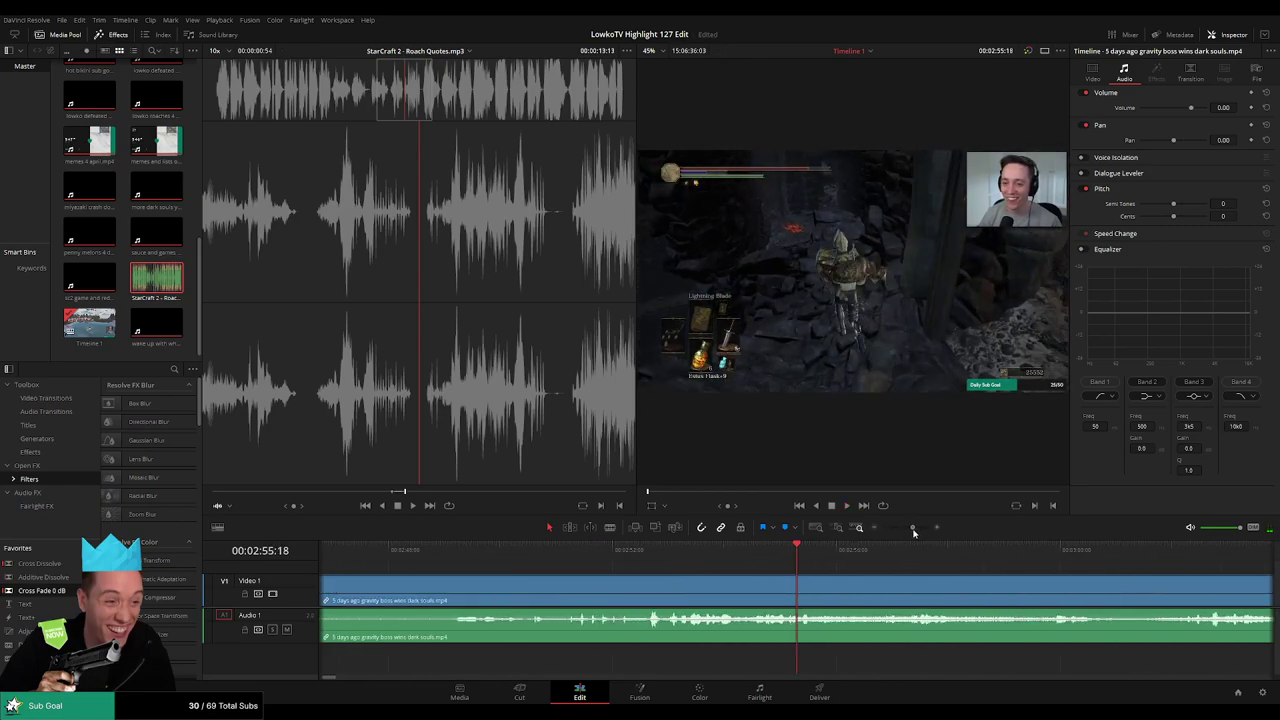
pyautogui.press('b')
pyautogui.click(801, 592)
# Play around the new cut to find where the spoken word ends and split the clip again at about 00:02:55:38
pyautogui.press('space')
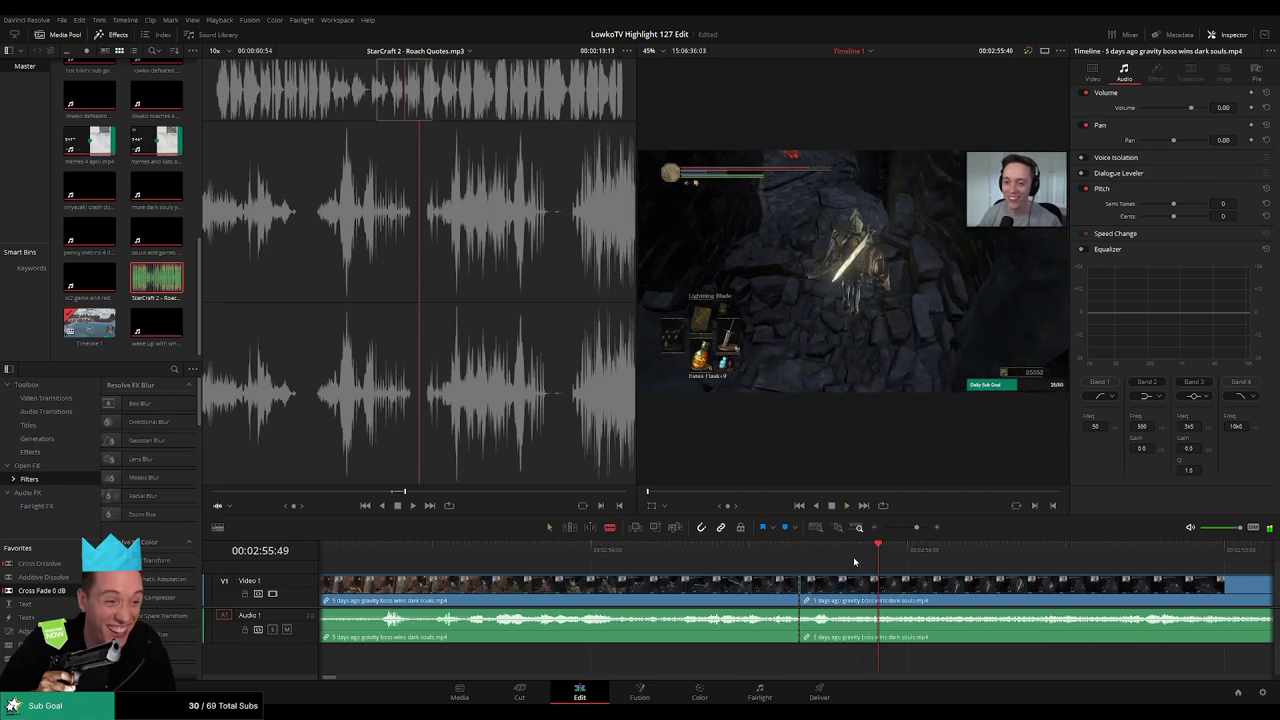
pyautogui.click(797, 552)
pyautogui.press('space')
pyautogui.press('space')
pyautogui.click(789, 555)
pyautogui.press('space')
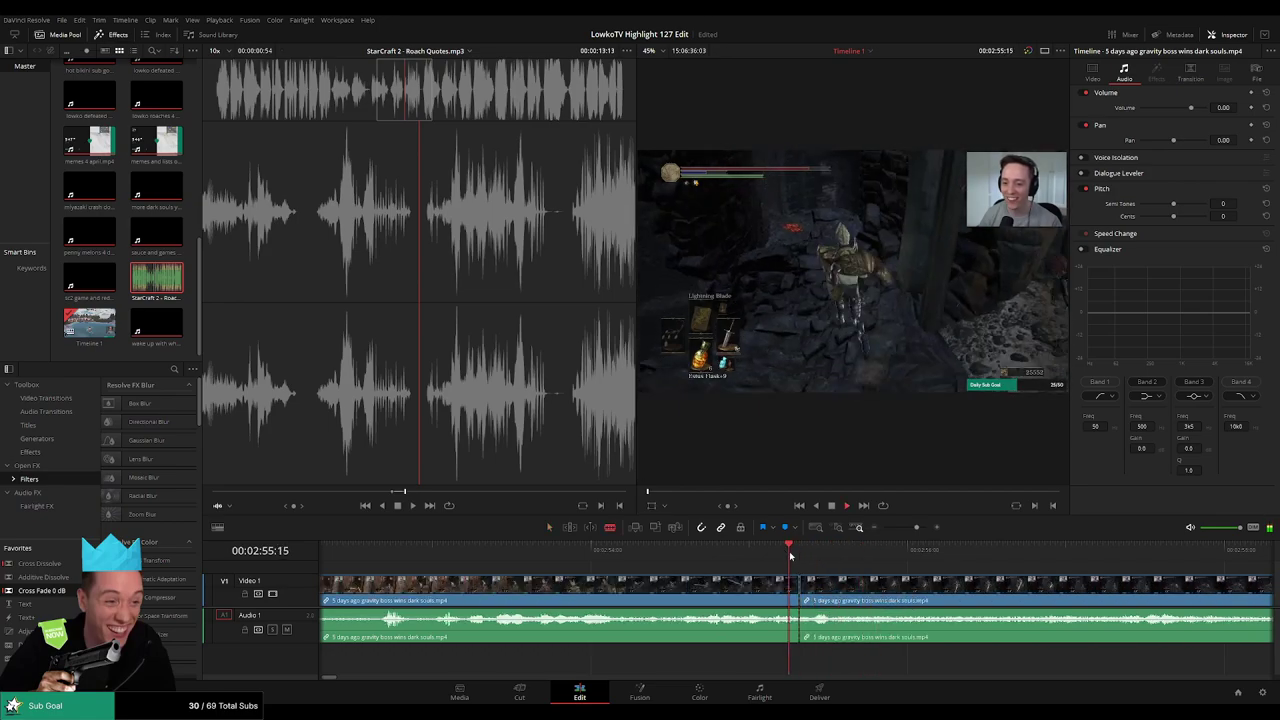
pyautogui.press('space')
pyautogui.click(850, 590)
pyautogui.press('a')
# Silence the short piece's audio and lay the marked roach quote beneath it on Audio 2, trimmed to the same length
pyautogui.moveTo(828, 619); pyautogui.dragTo(827, 636)
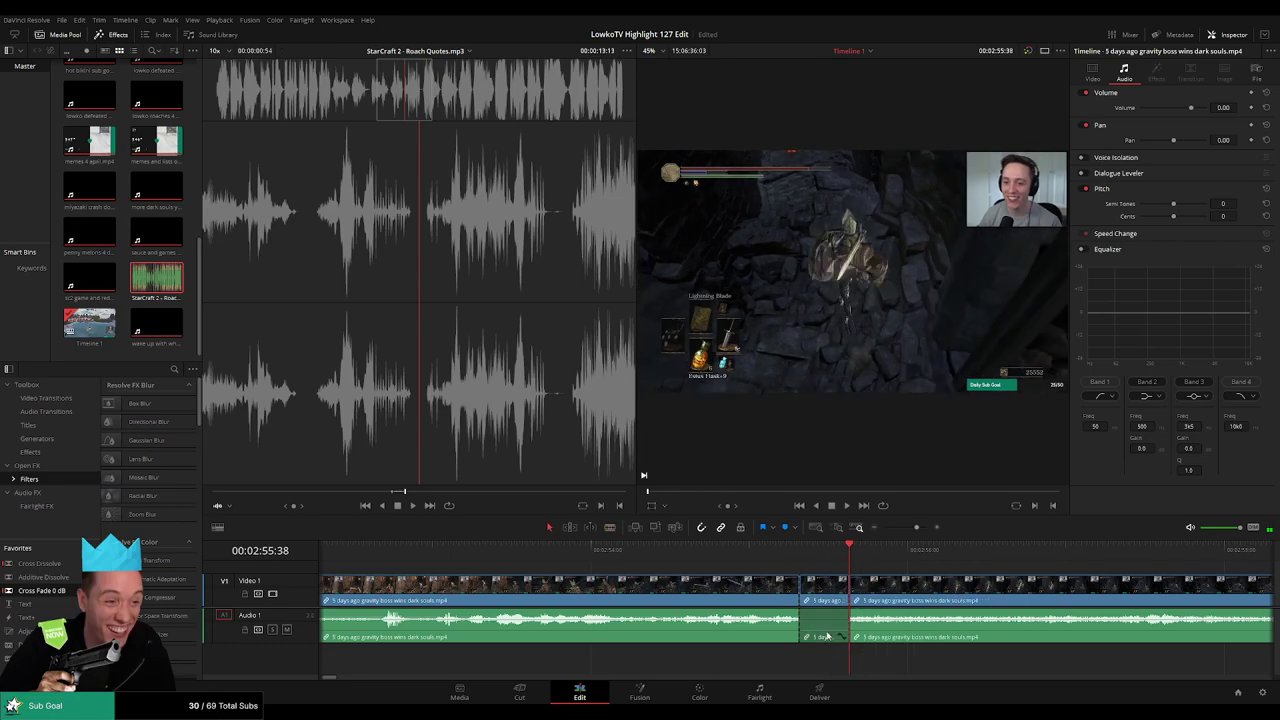
pyautogui.moveTo(479, 354); pyautogui.dragTo(798, 659)
pyautogui.moveTo(907, 664); pyautogui.dragTo(849, 660)
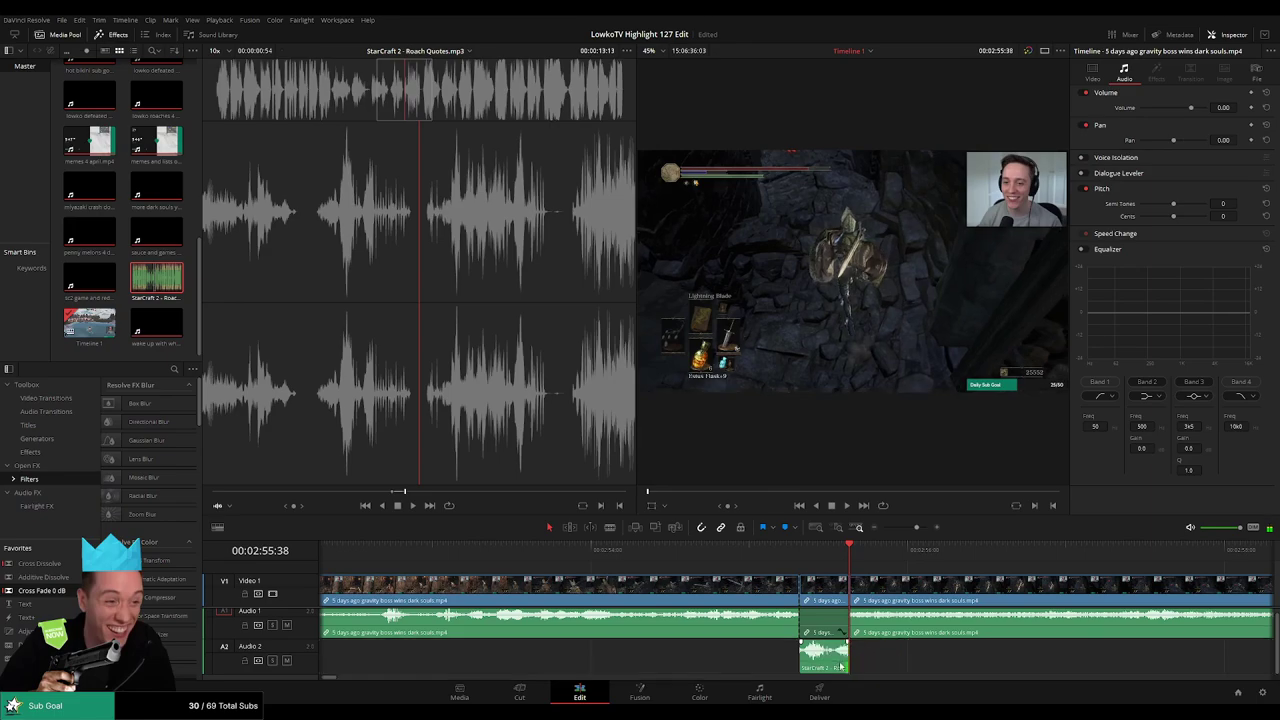
# Set the roach quote's volume to -27, play back the replacement, and return to the single timeline viewer
pyautogui.click(836, 656)
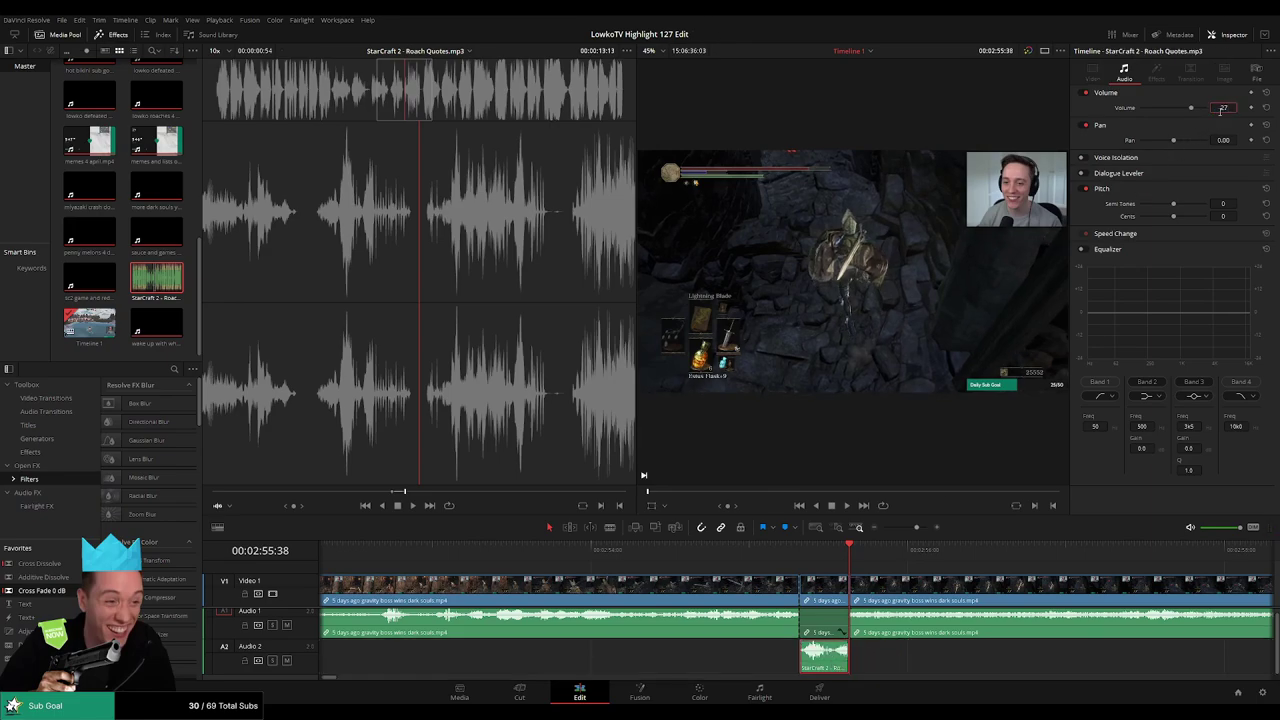
pyautogui.click(776, 551)
pyautogui.press('space')
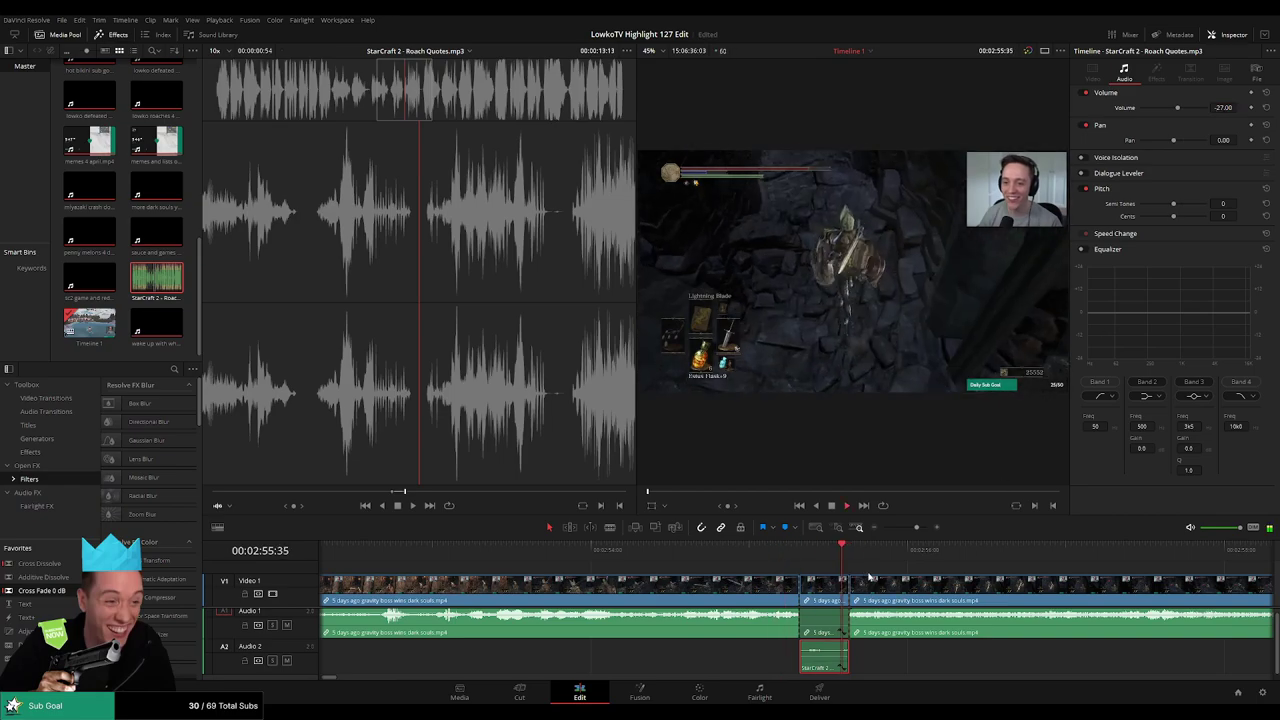
pyautogui.press('space')
pyautogui.click(1045, 51)
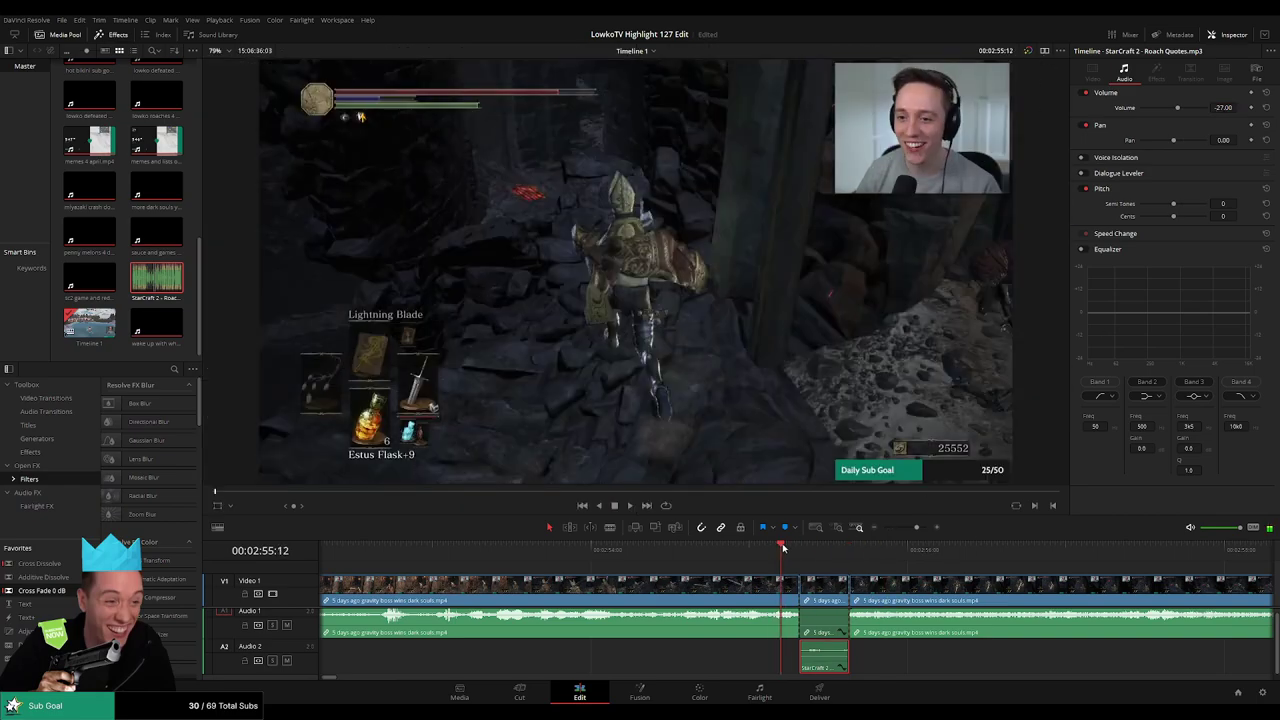
# Play back the section after the roach quote, through the message-reading scene to about 00:03:13, looking for dull parts
pyautogui.click(993, 576)
pyautogui.moveTo(993, 576); pyautogui.dragTo(828, 574)
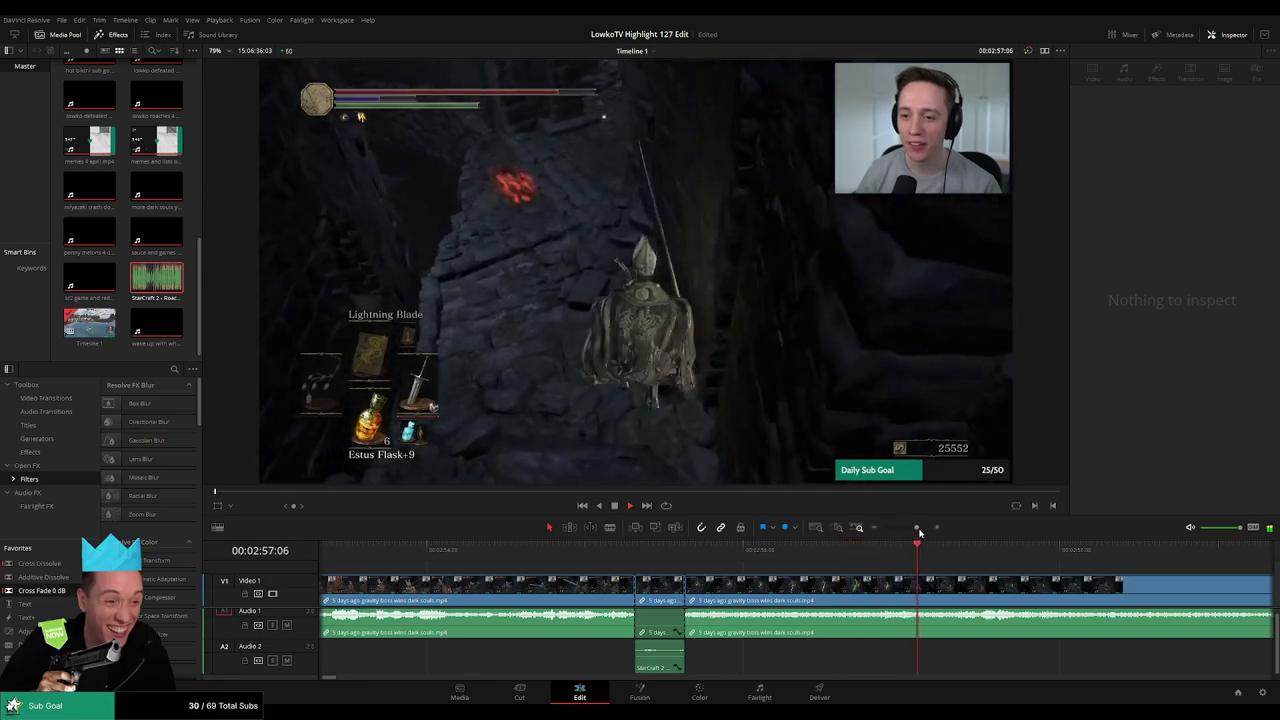
pyautogui.moveTo(917, 528); pyautogui.dragTo(909, 528)
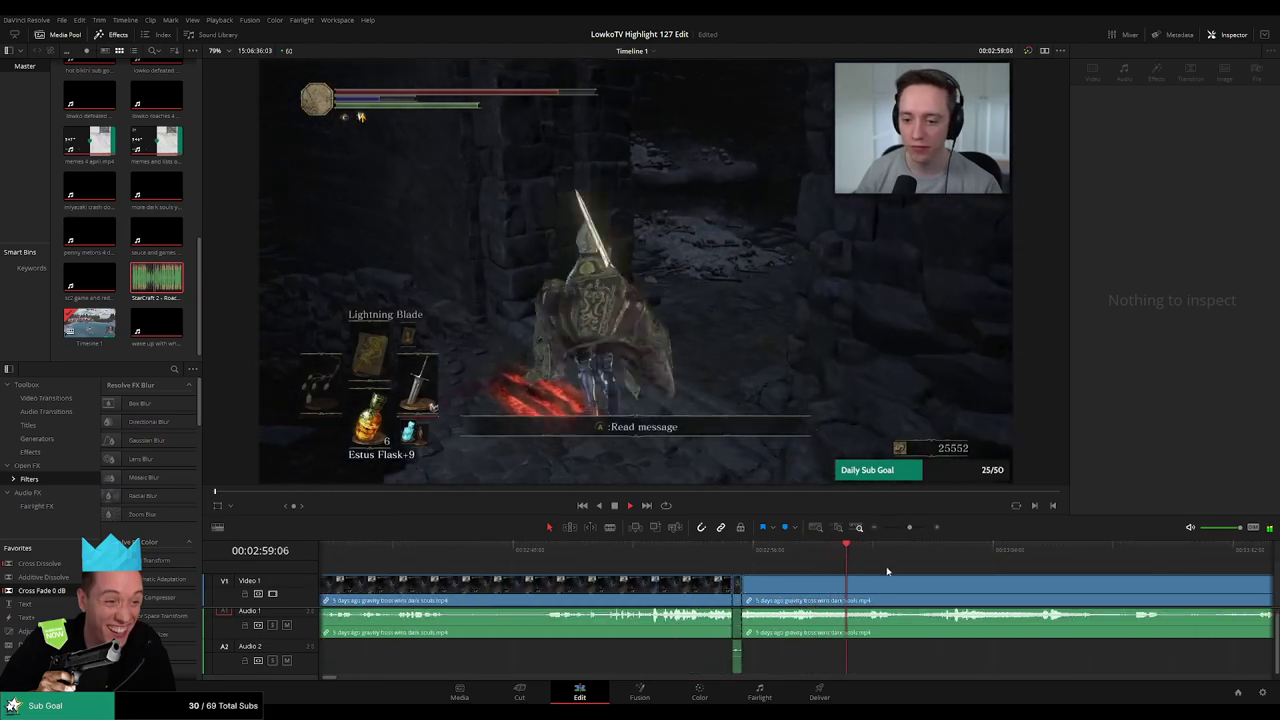
pyautogui.hscroll(3, 886, 571)
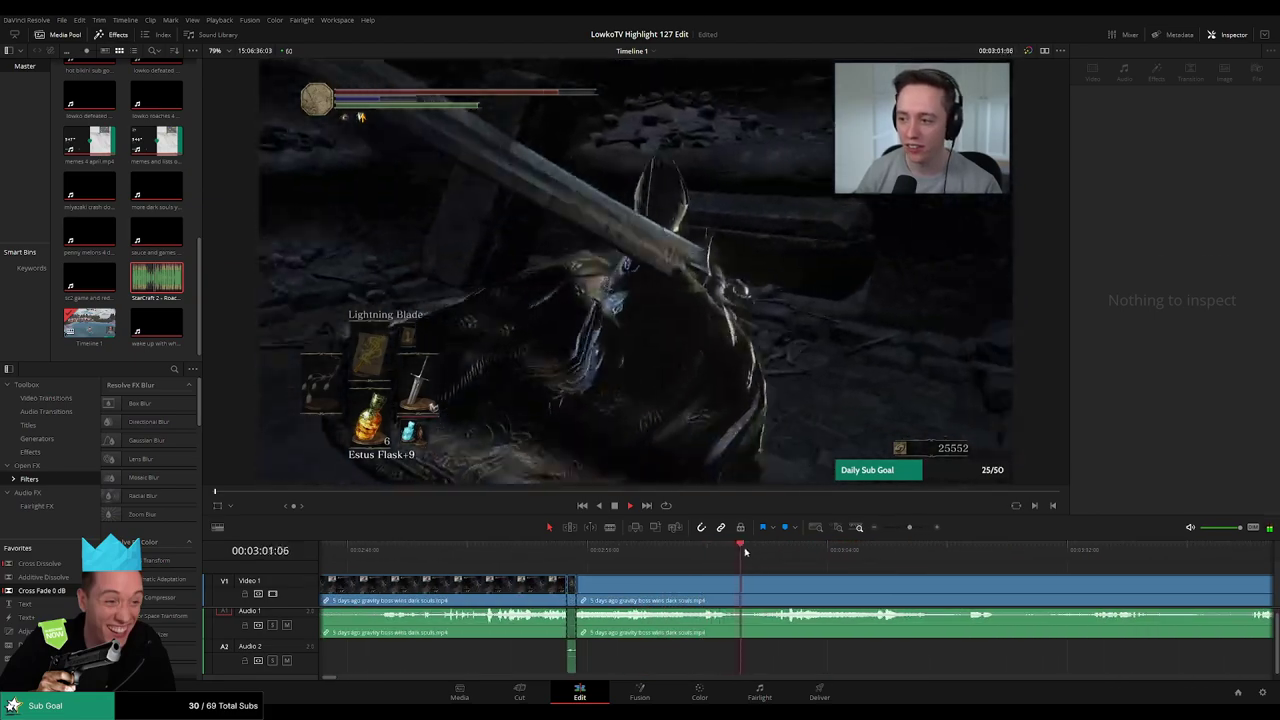
pyautogui.click(765, 618)
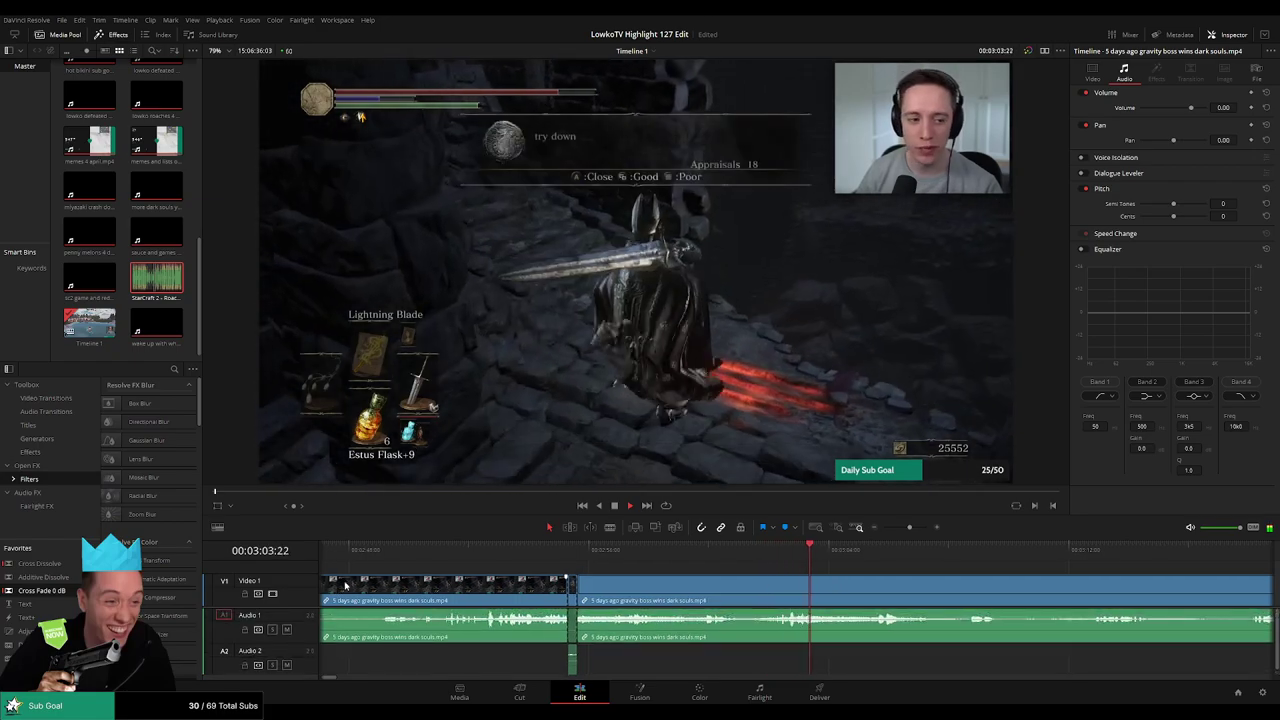
pyautogui.moveTo(300, 576); pyautogui.dragTo(300, 580)
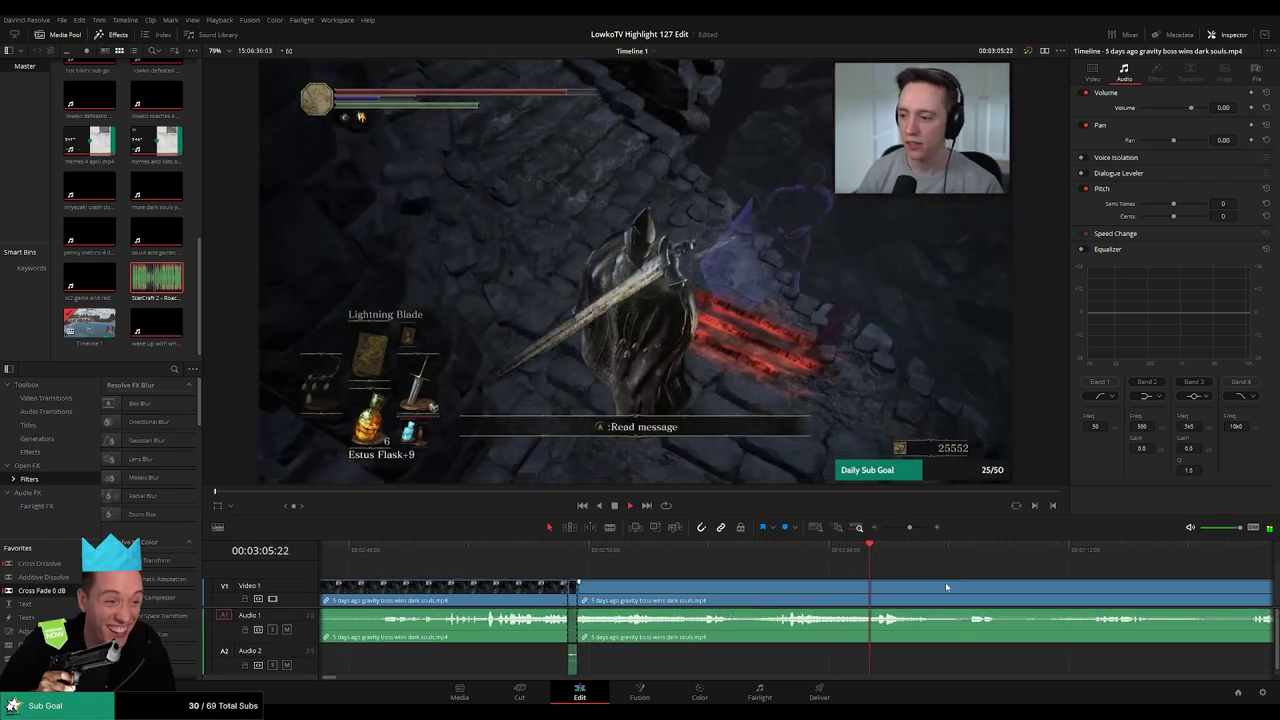
pyautogui.hscroll(4, 705, 567)
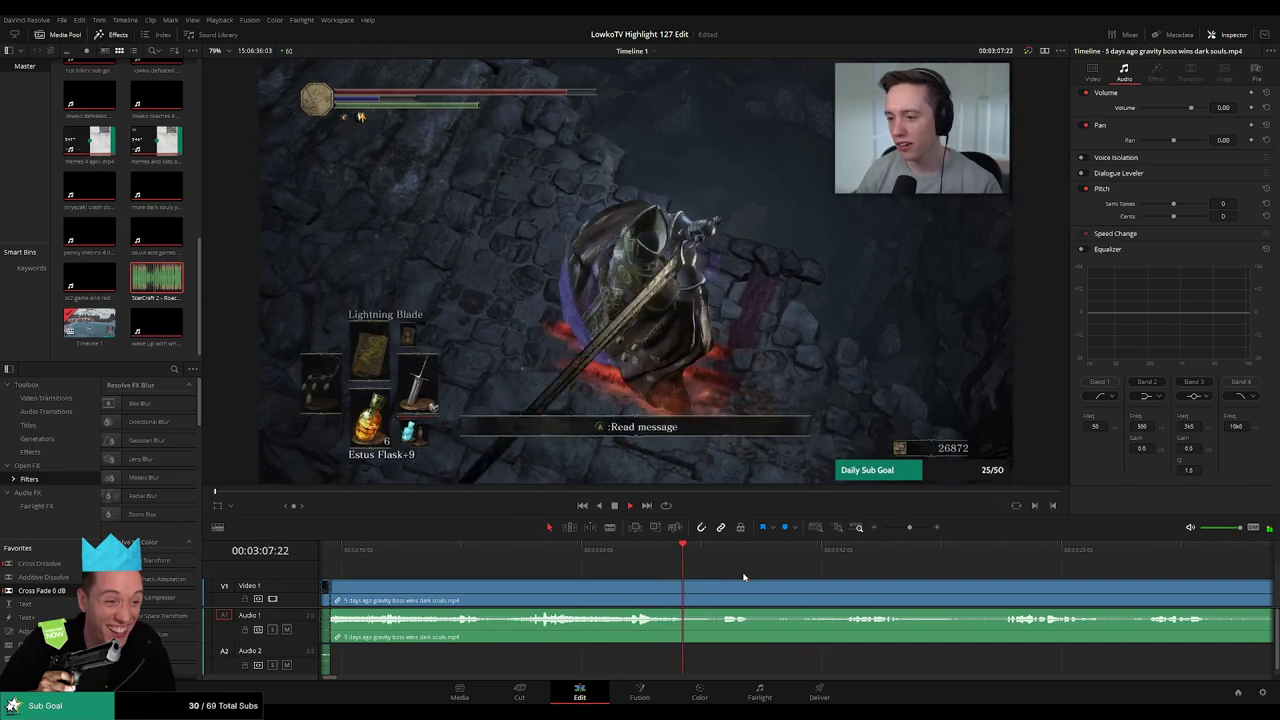
pyautogui.hscroll(2, 760, 575)
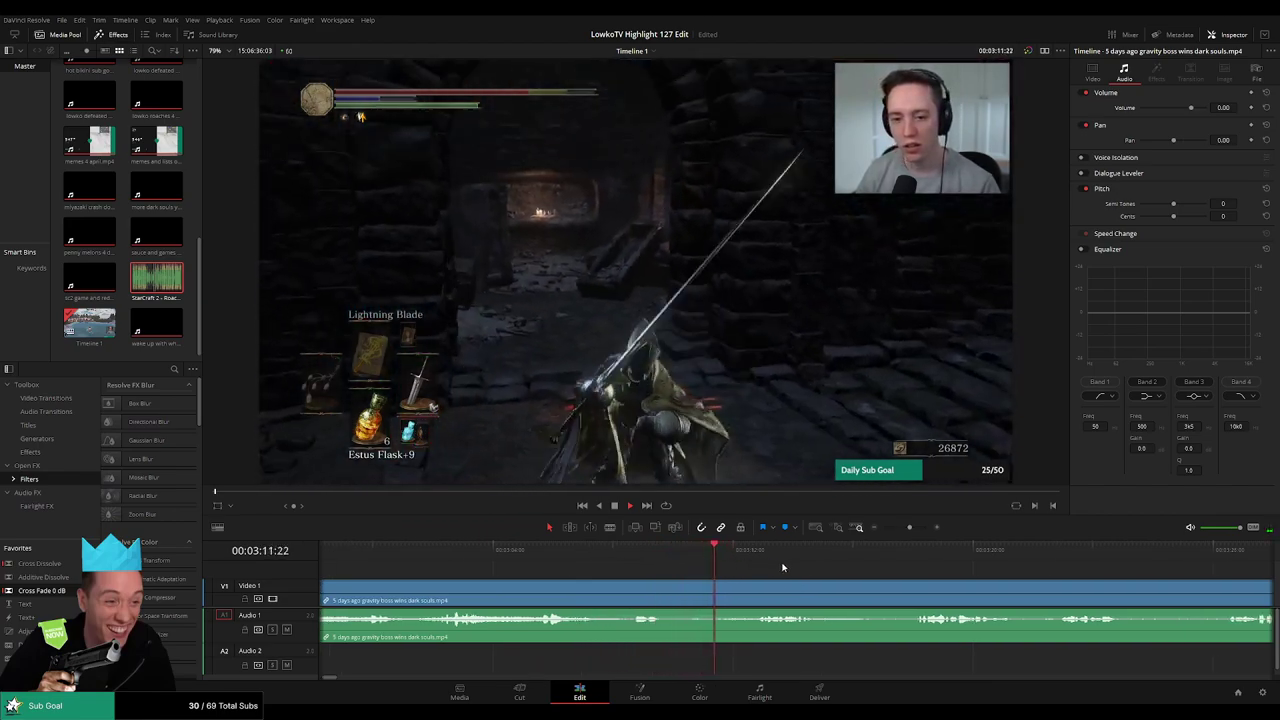
pyautogui.hscroll(2, 668, 553)
pyautogui.hscroll(2, 660, 558)
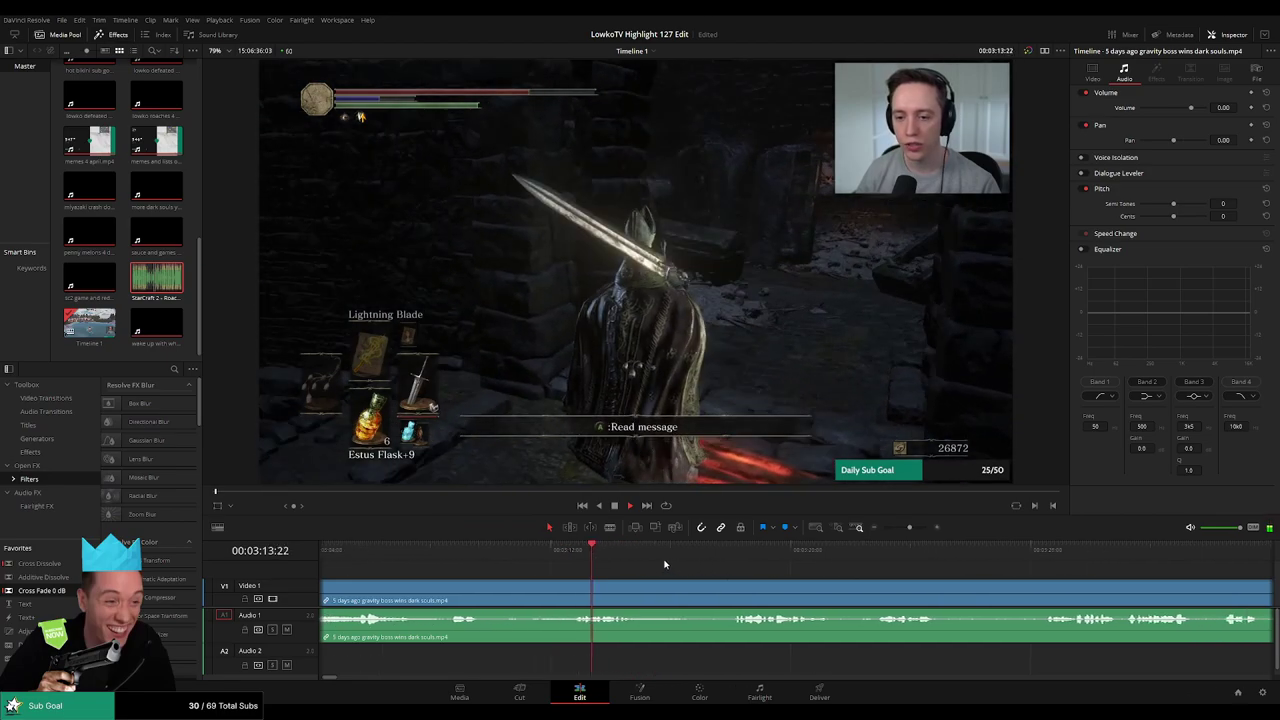
# Cut out the gameplay from about 00:03:15 to 00:03:18 and put a Cross Fade 0 dB on the audio join
pyautogui.click(695, 553)
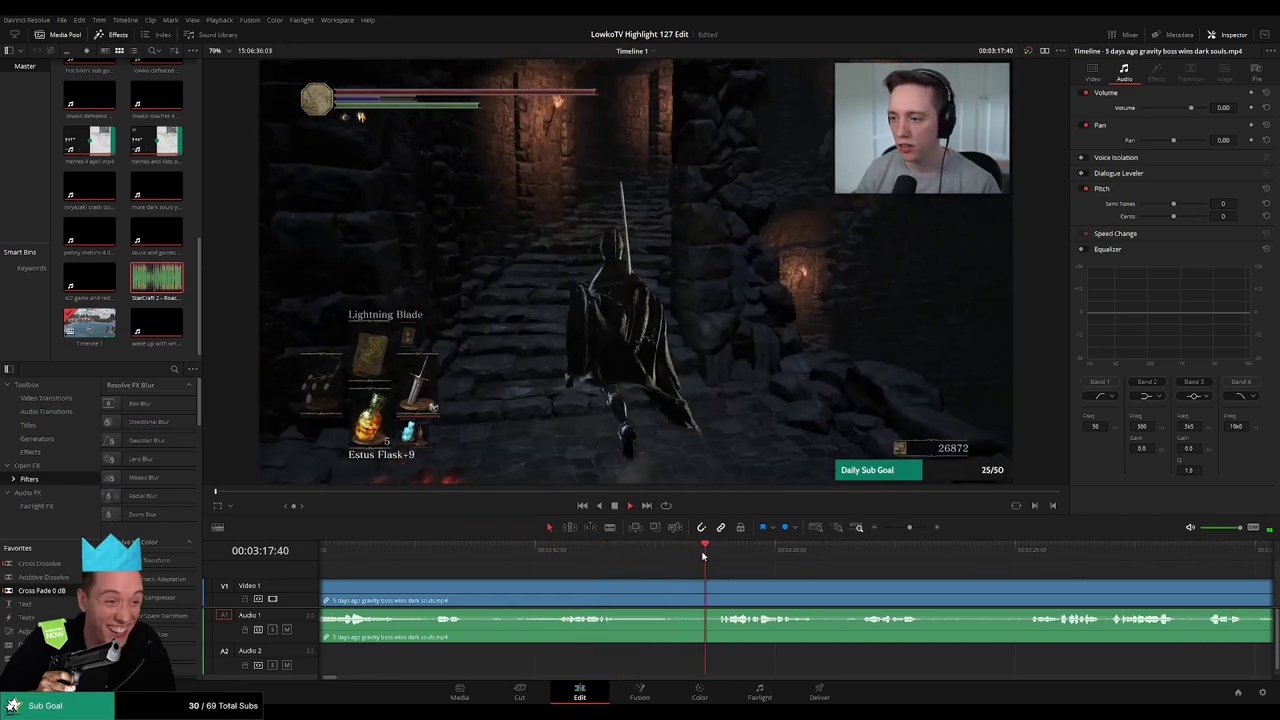
pyautogui.press('b')
pyautogui.click(628, 594)
pyautogui.click(720, 595)
pyautogui.press('a')
pyautogui.click(691, 597)
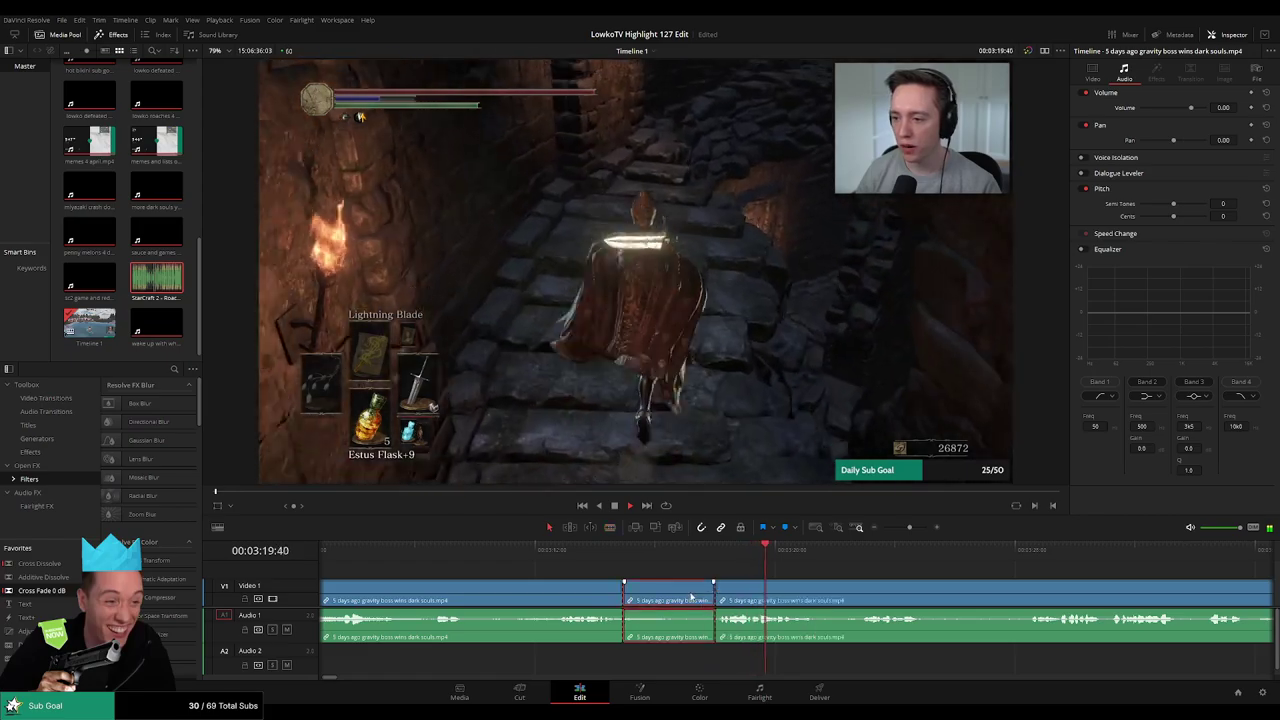
pyautogui.press('Delete')
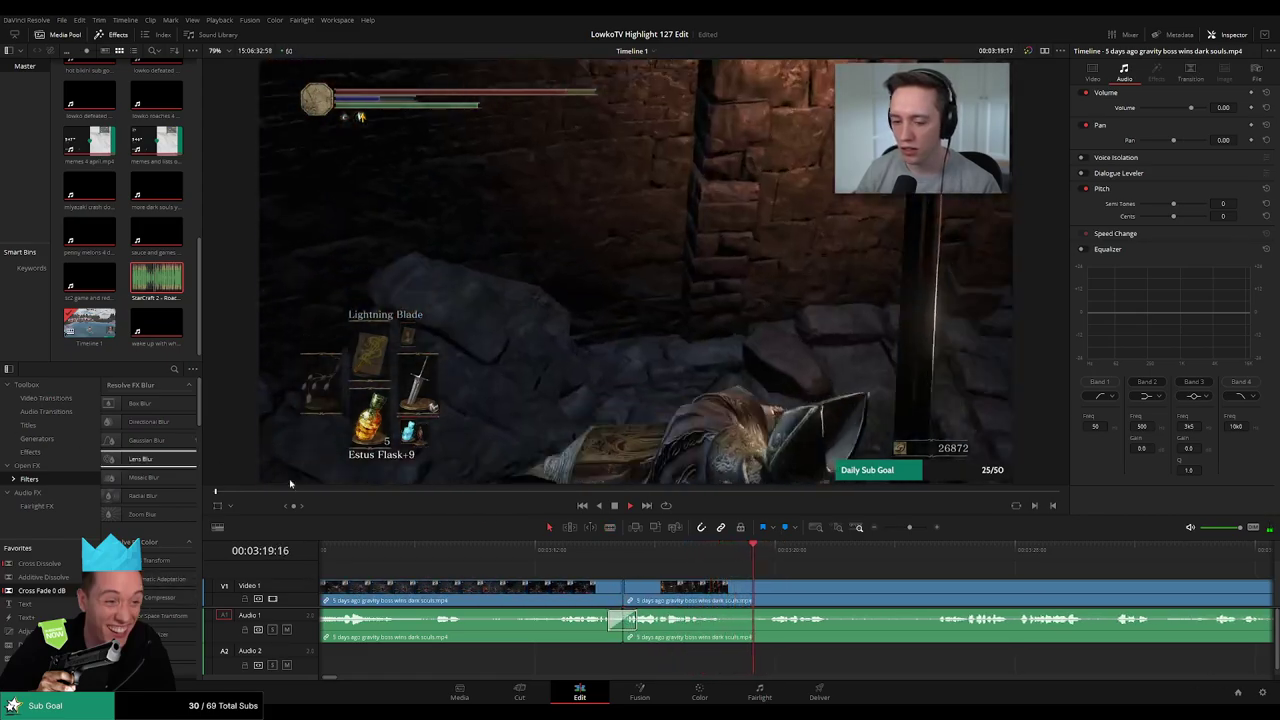
# Cut out the gameplay from about 00:03:22 to 00:03:25 and put a Cross Fade 0 dB on the audio join
pyautogui.moveTo(852, 576); pyautogui.dragTo(642, 569)
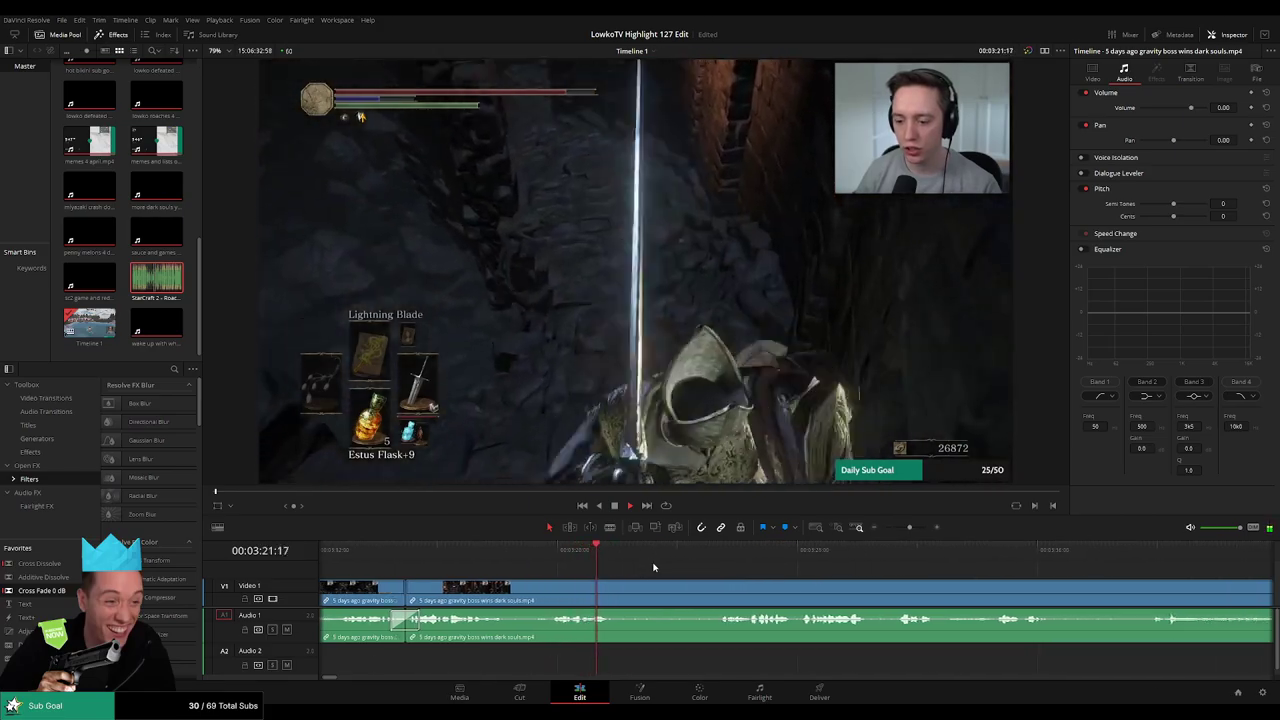
pyautogui.click(688, 556)
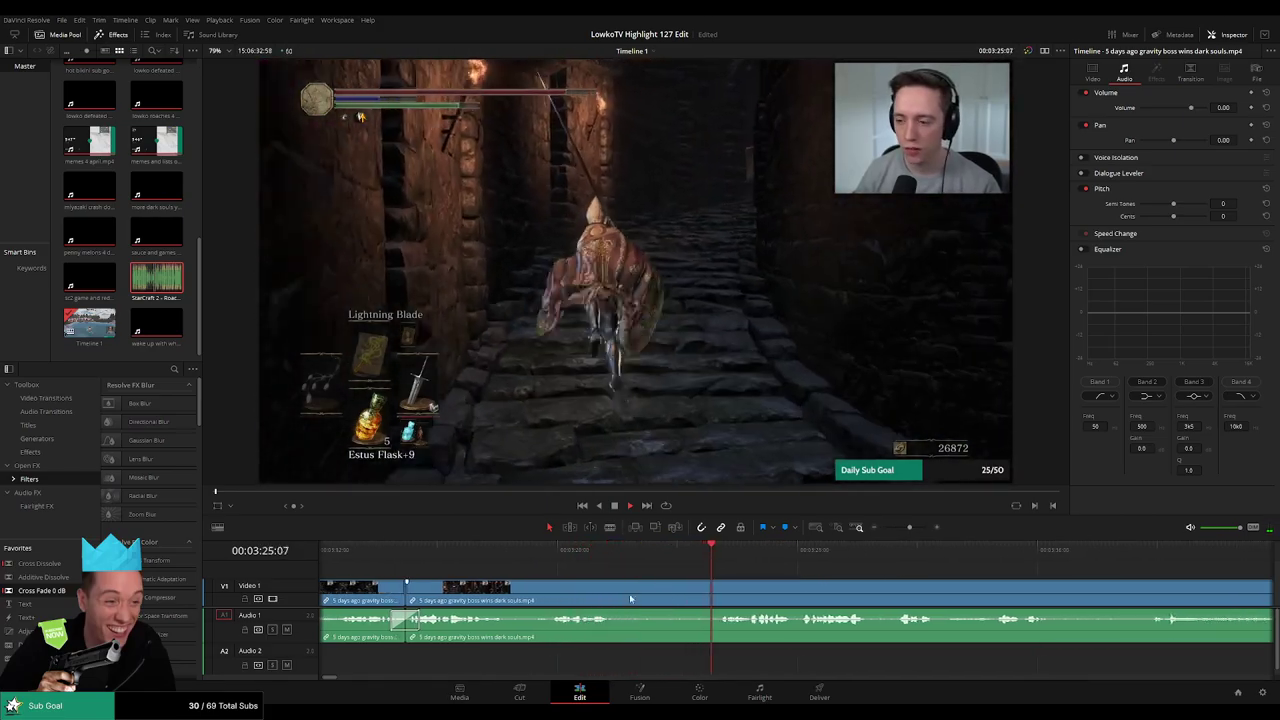
pyautogui.press('b')
pyautogui.click(613, 594)
pyautogui.click(718, 594)
pyautogui.press('a')
pyautogui.click(685, 595)
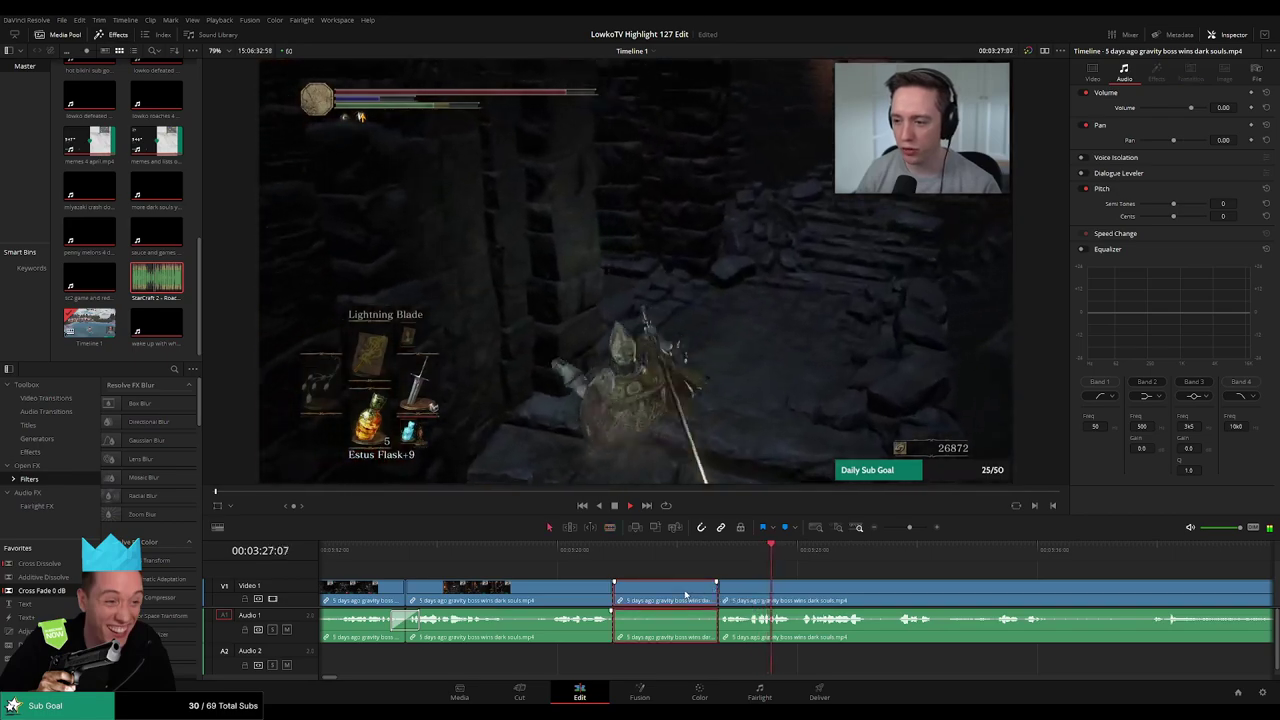
pyautogui.press('Delete')
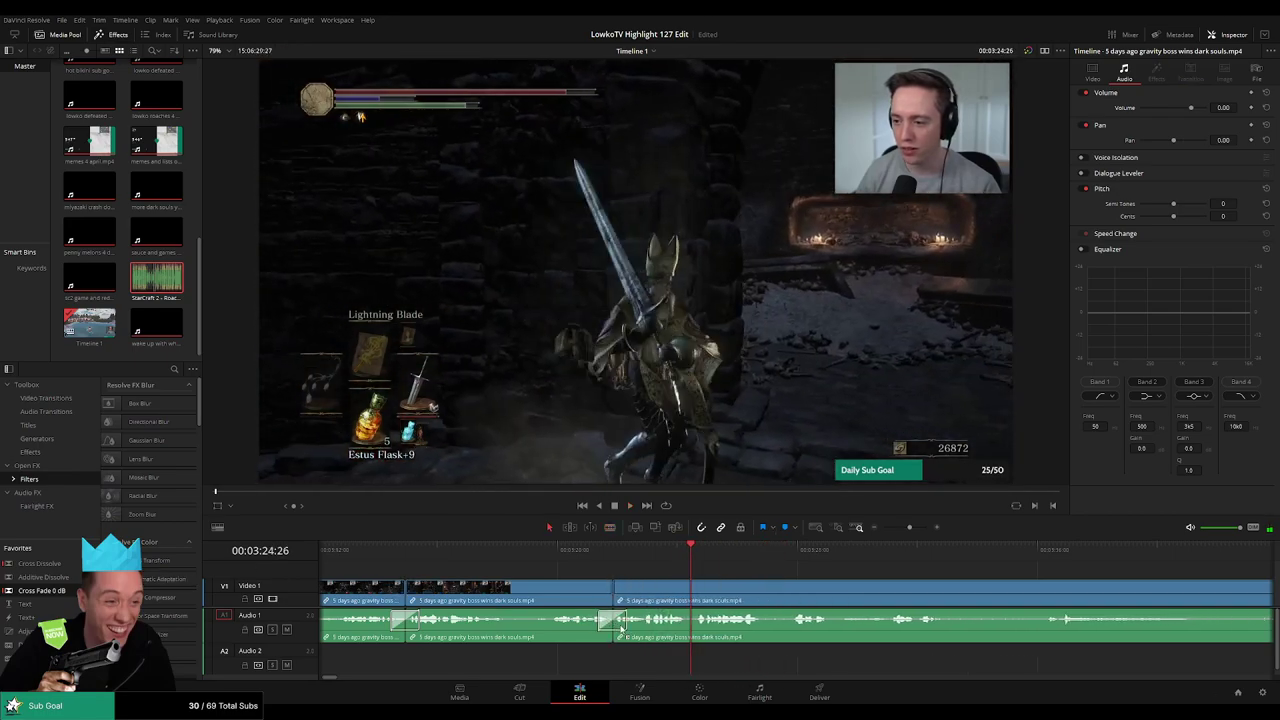
# Play back the join at about 00:03:22 and the run that follows it, up to the YOU DIED screen
pyautogui.press('space')
pyautogui.hscroll(3, 732, 577)
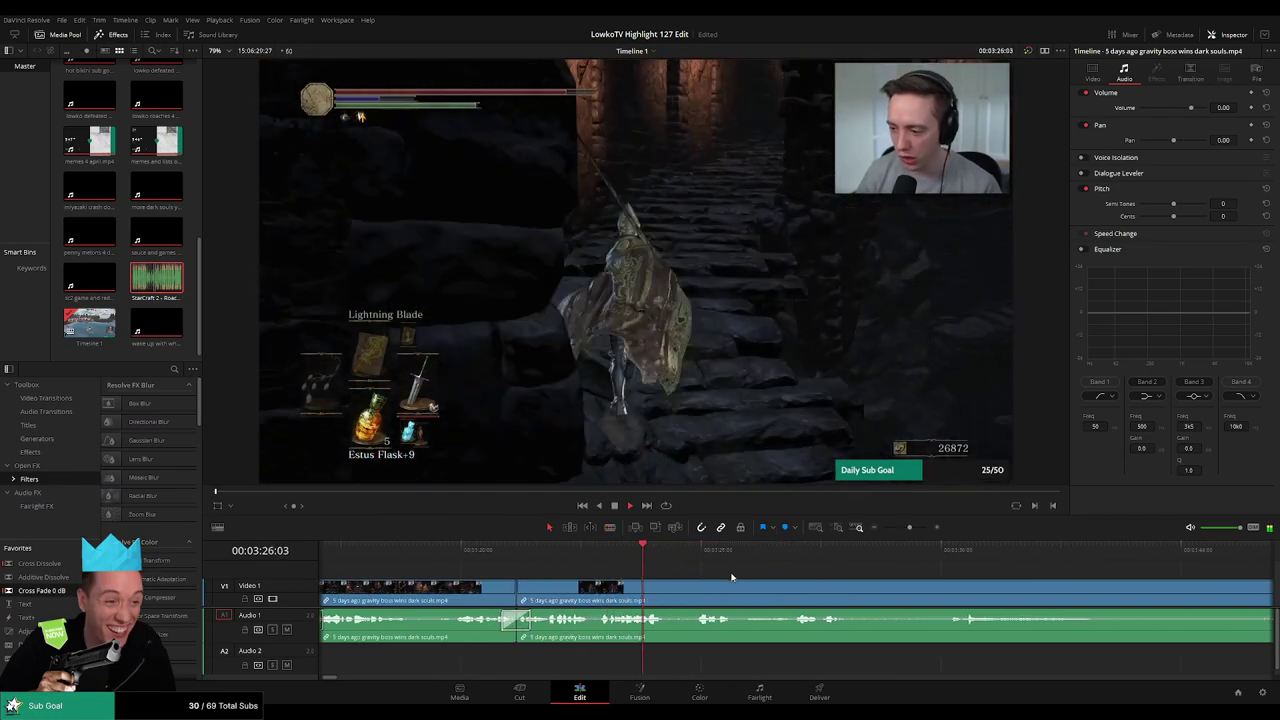
pyautogui.moveTo(732, 577); pyautogui.dragTo(657, 572)
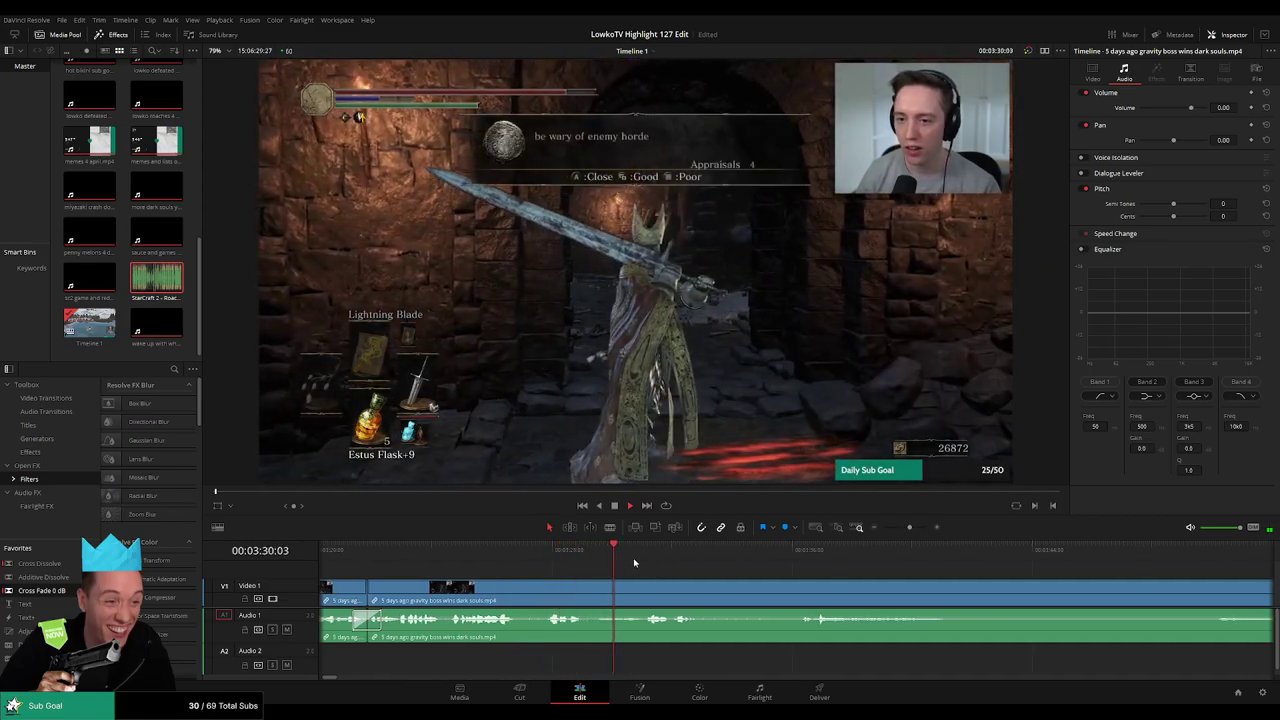
pyautogui.scroll(-1, 660, 572)
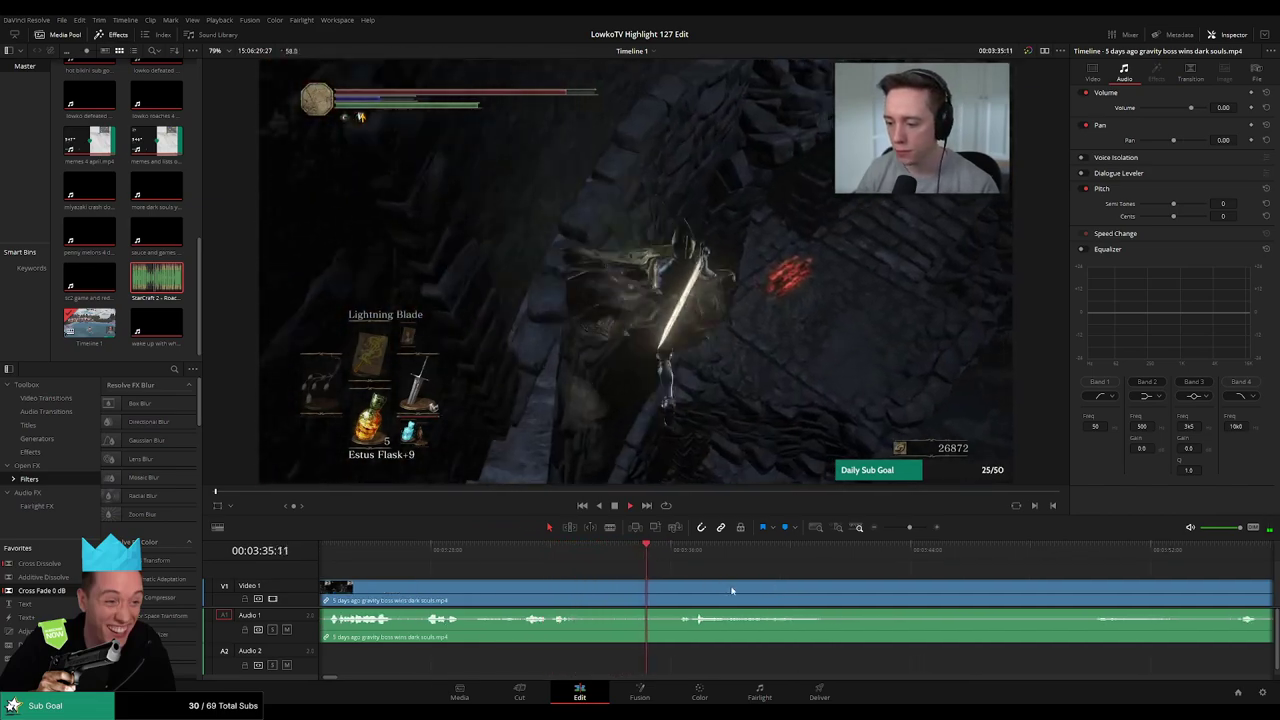
pyautogui.scroll(-1, 700, 584)
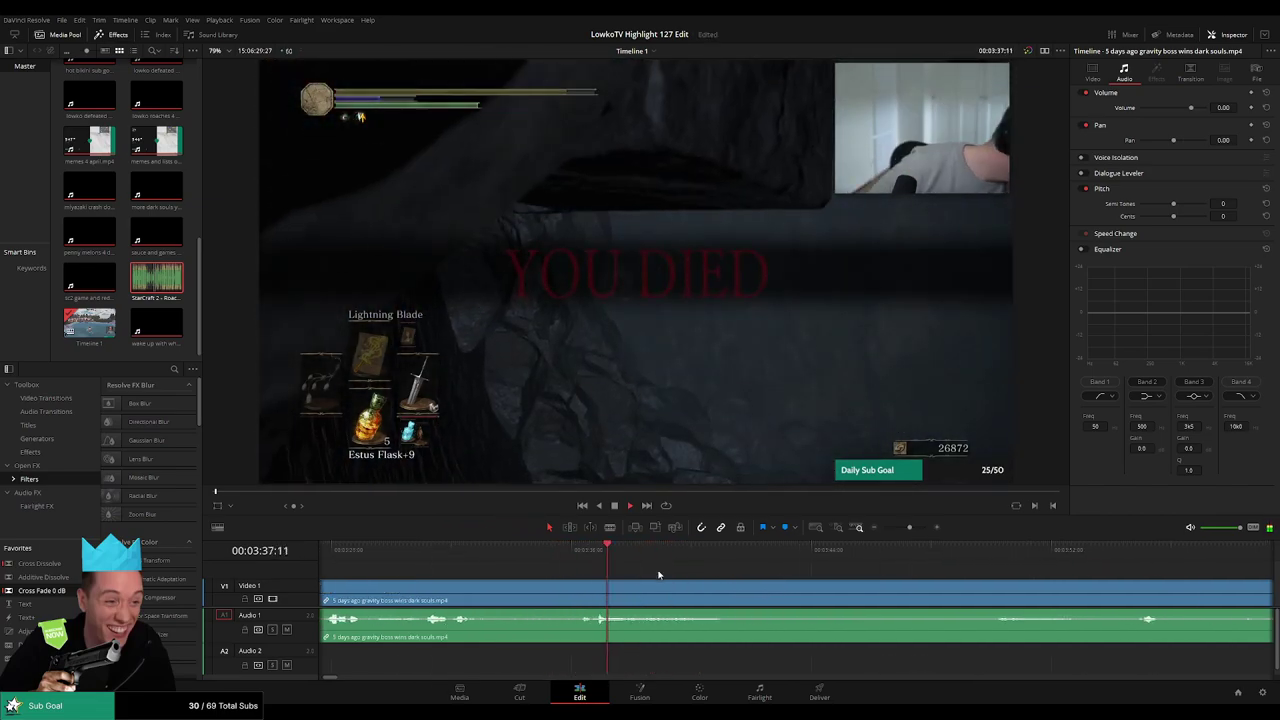
# Cut out the item-description loading screen after the death, from about 00:03:42 to 00:03:50, and put a Cross Fade 0 dB on the audio join
pyautogui.click(404, 548)
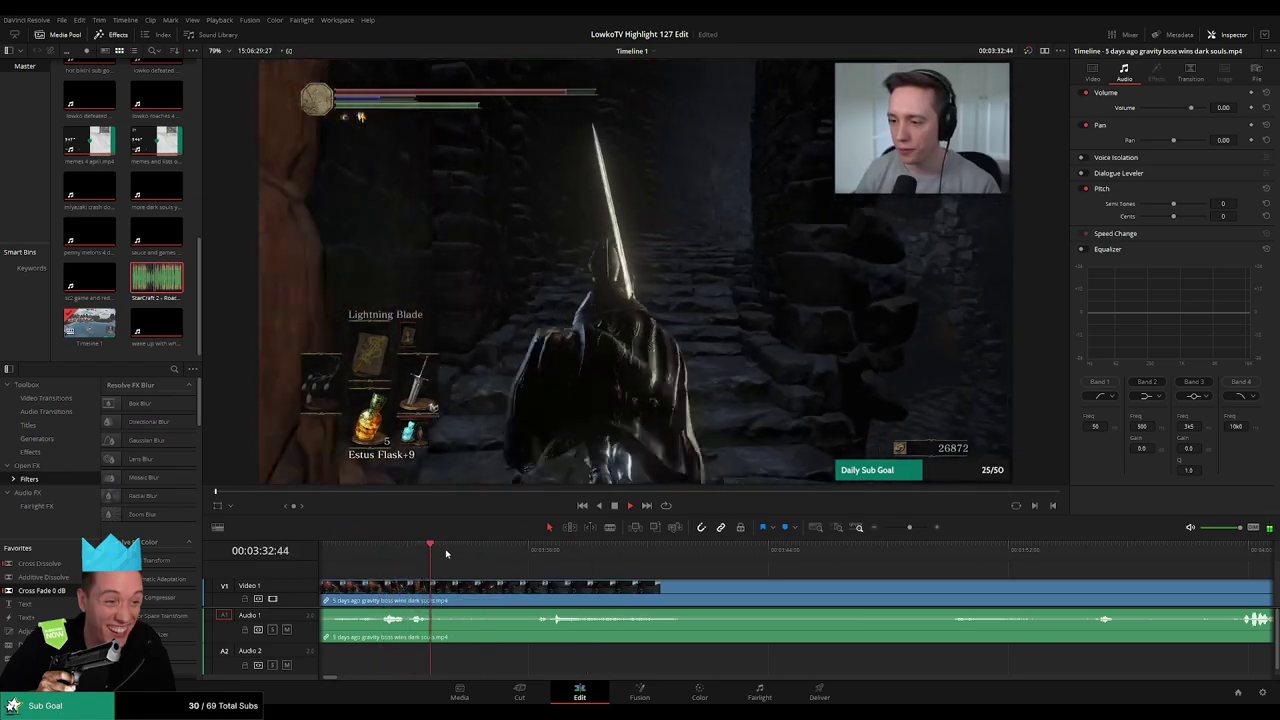
pyautogui.click(491, 550)
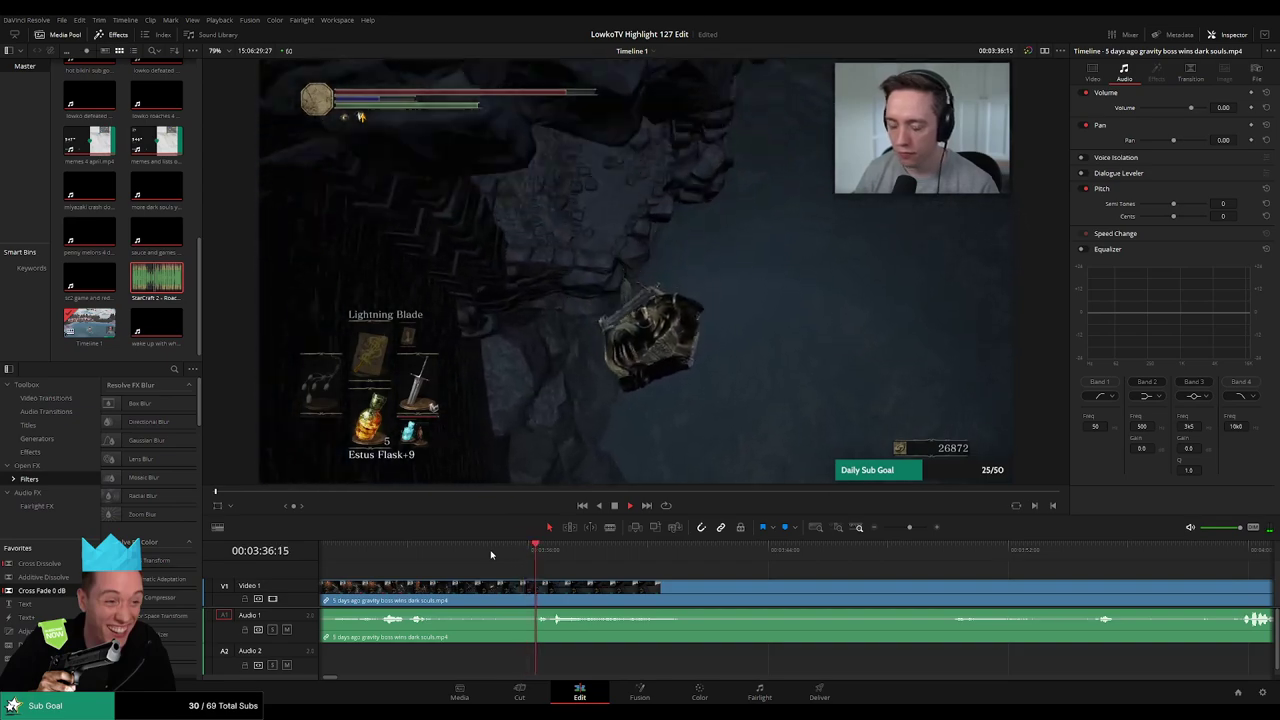
pyautogui.hscroll(2, 620, 579)
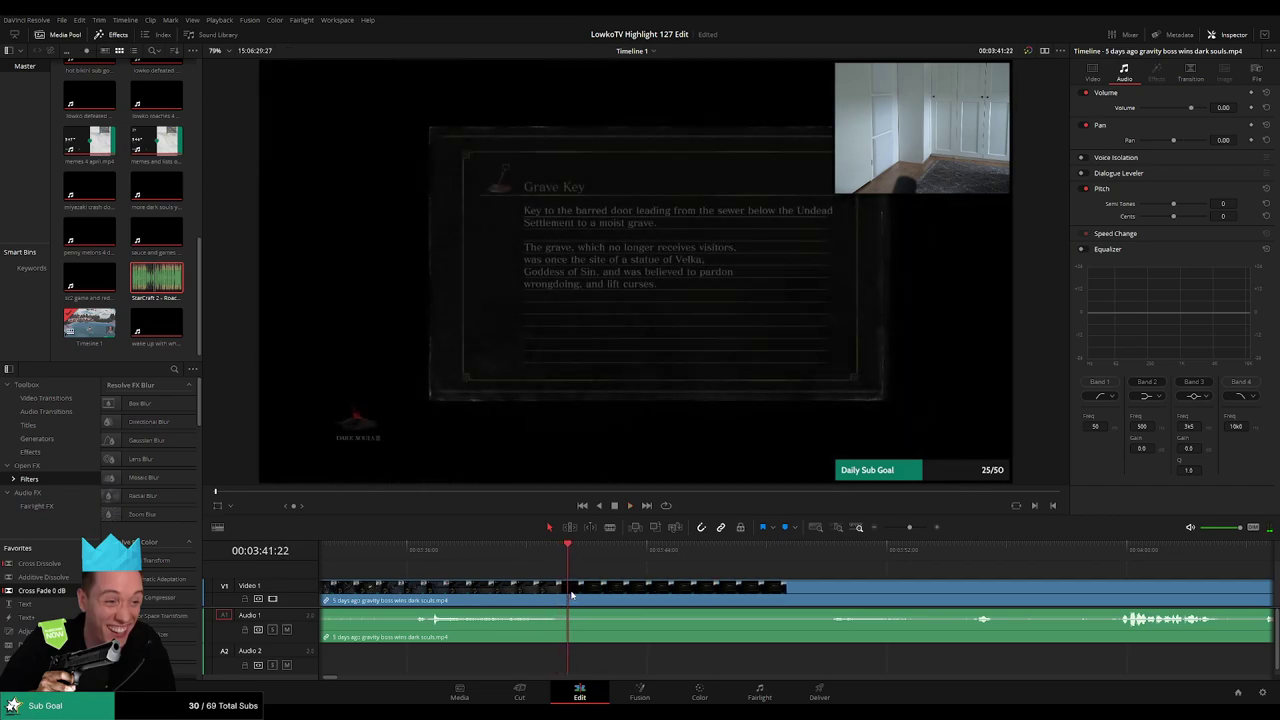
pyautogui.press('b')
pyautogui.click(586, 593)
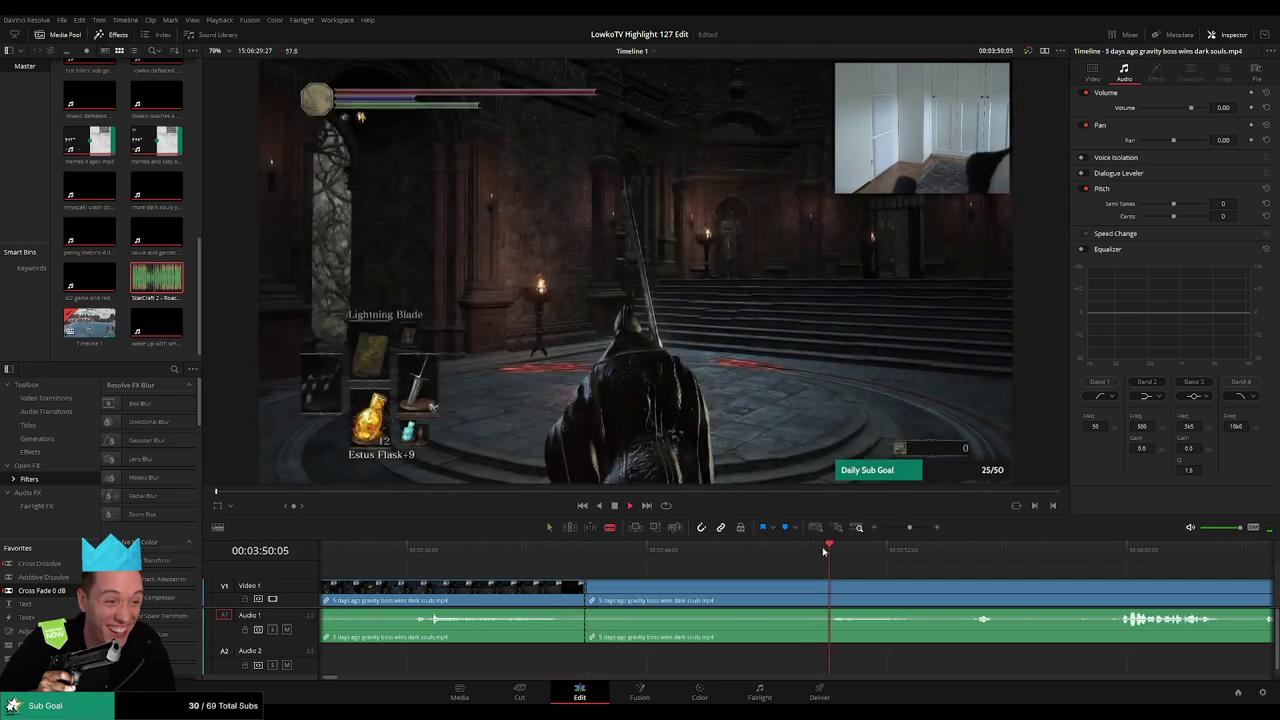
pyautogui.hscroll(1, 814, 578)
pyautogui.click(742, 597)
pyautogui.press('a')
pyautogui.click(676, 594)
pyautogui.press('Delete')
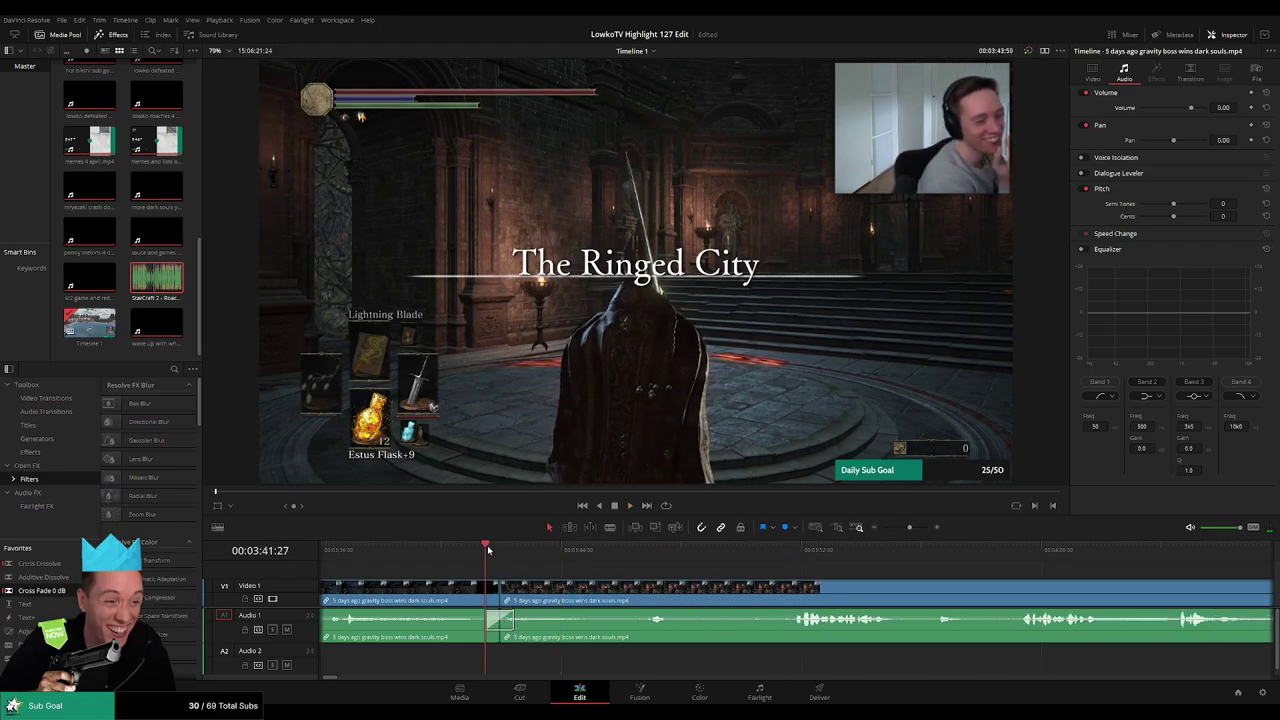
# Cut out the standing-still gameplay after The Ringed City title, from about 00:03:48 to 00:03:52, and put a Cross Fade 0 dB on the audio join
pyautogui.press('space')
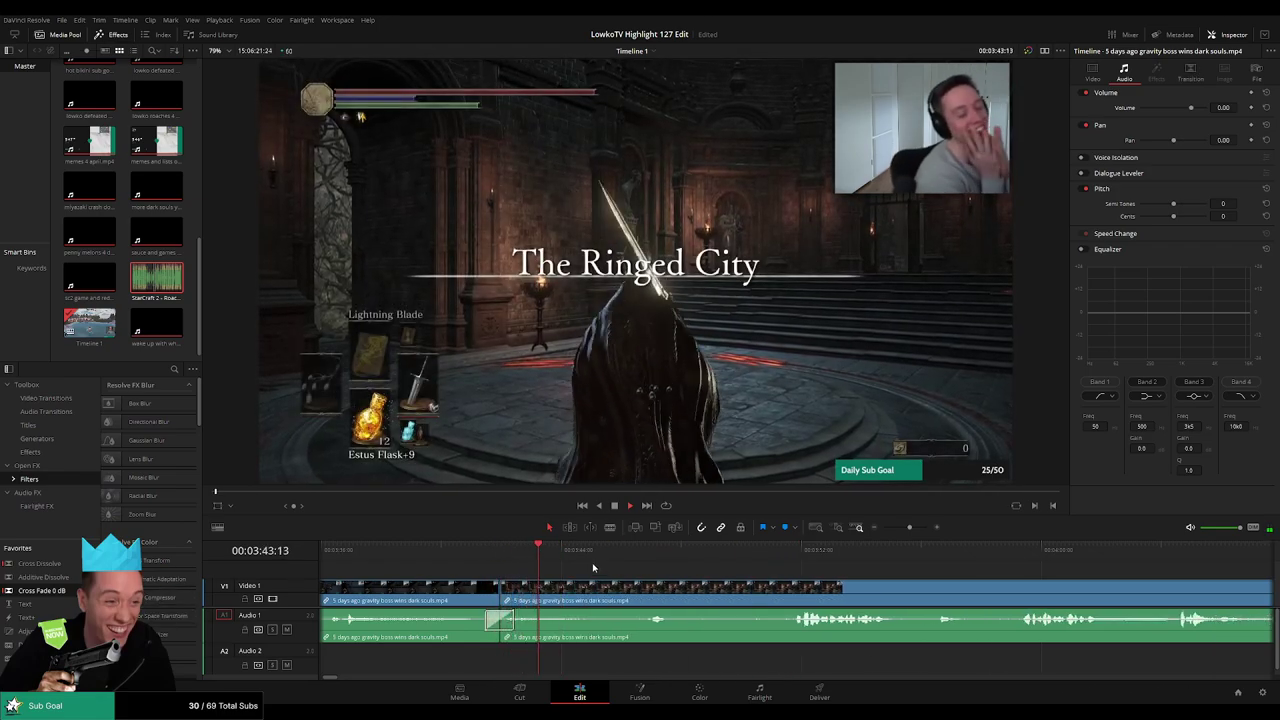
pyautogui.click(627, 559)
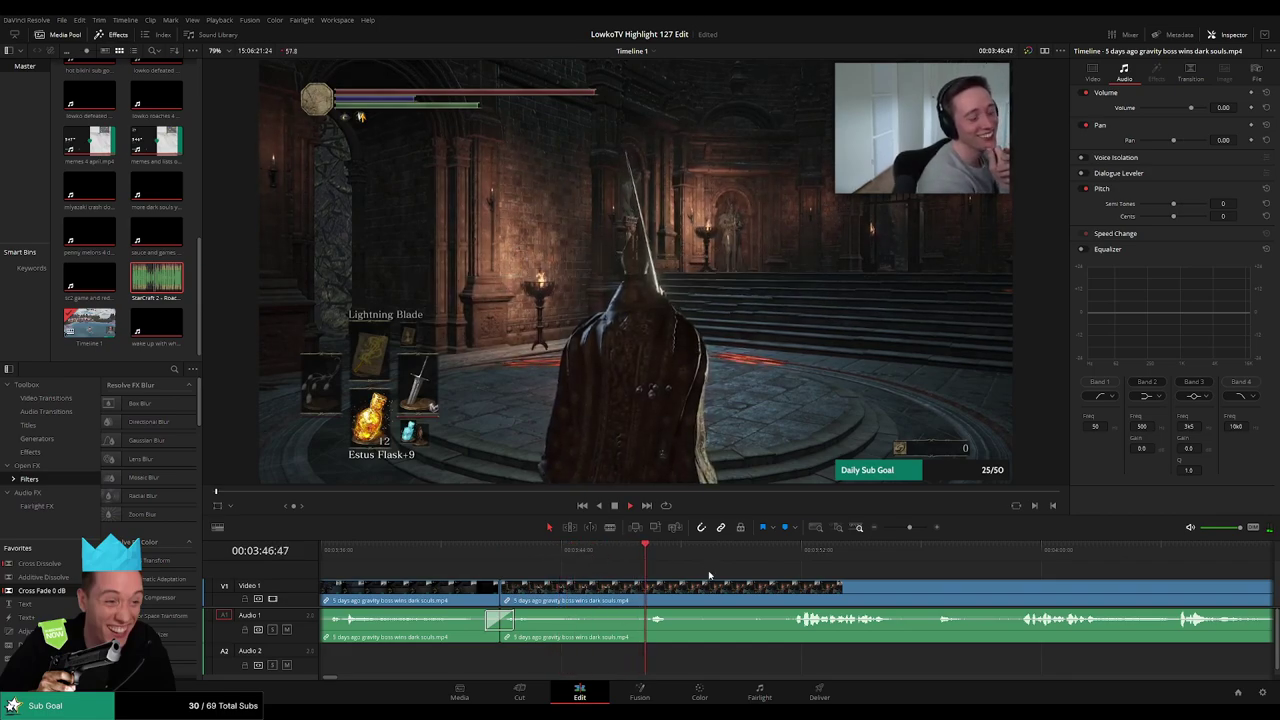
pyautogui.moveTo(709, 575); pyautogui.dragTo(561, 568)
pyautogui.hotkey('ctrl', 'b')
pyautogui.click(667, 547)
pyautogui.hotkey('ctrl', 'b')
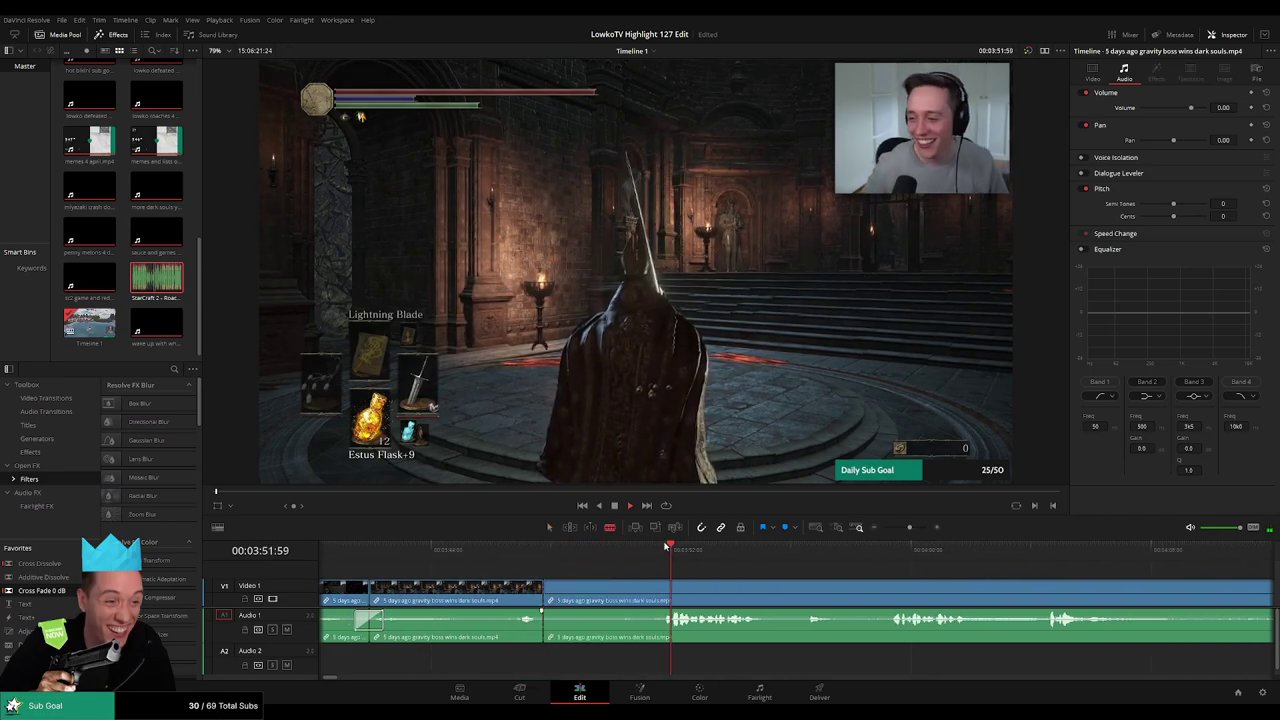
pyautogui.moveTo(669, 588); pyautogui.dragTo(660, 588)
pyautogui.click(620, 594)
pyautogui.press('BackSpace')
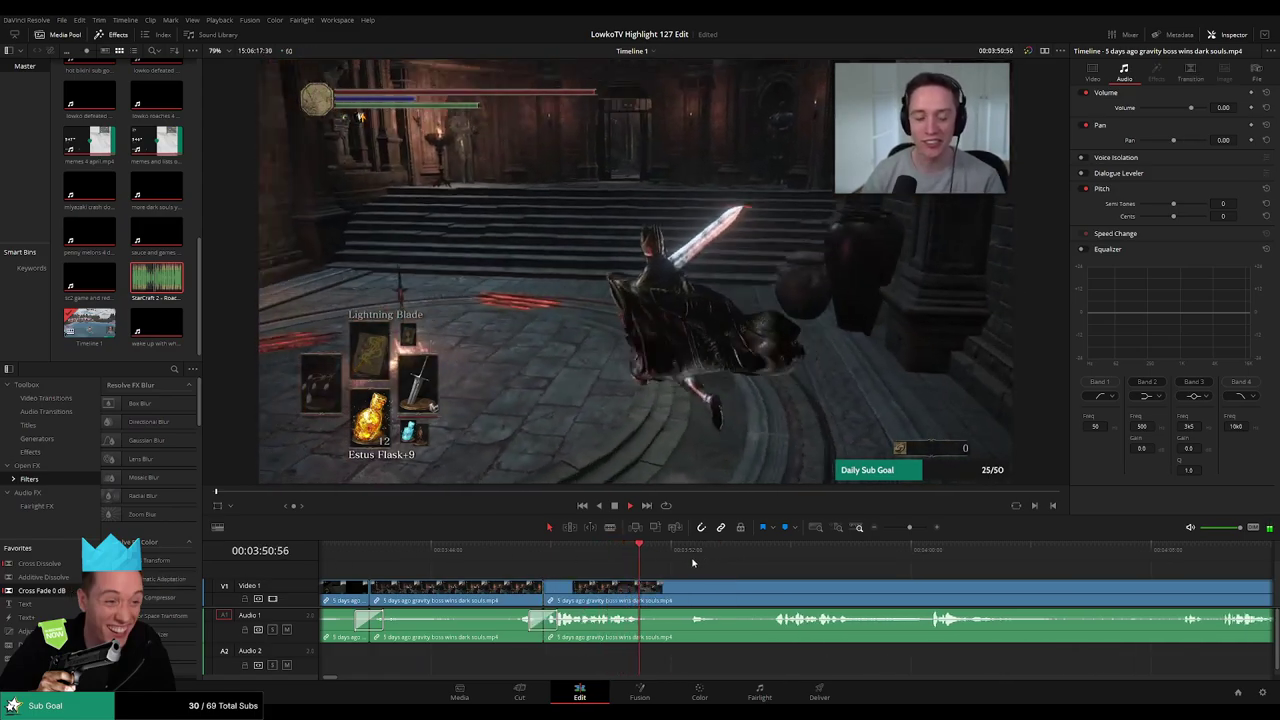
# Cut out the bonfire gameplay from about 00:03:52 to 00:03:55 and put a Cross Fade 0 dB on the audio join
pyautogui.hscroll(4, 601, 568)
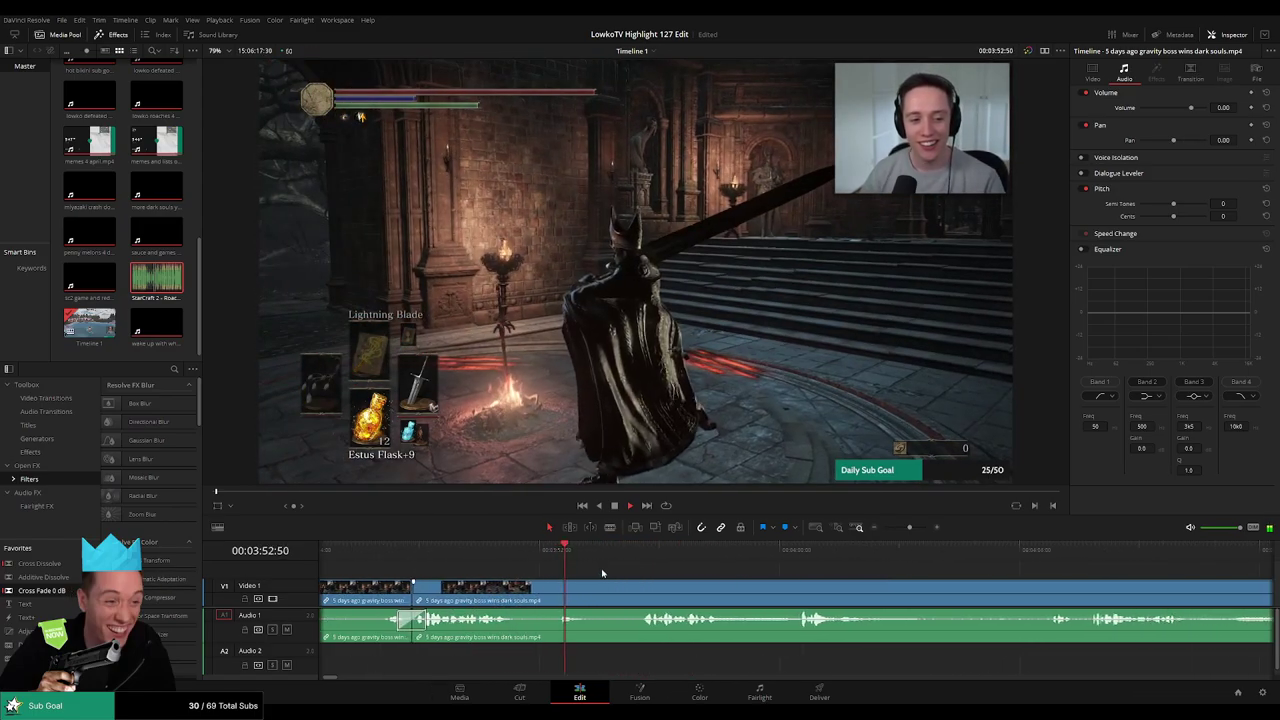
pyautogui.click(502, 596)
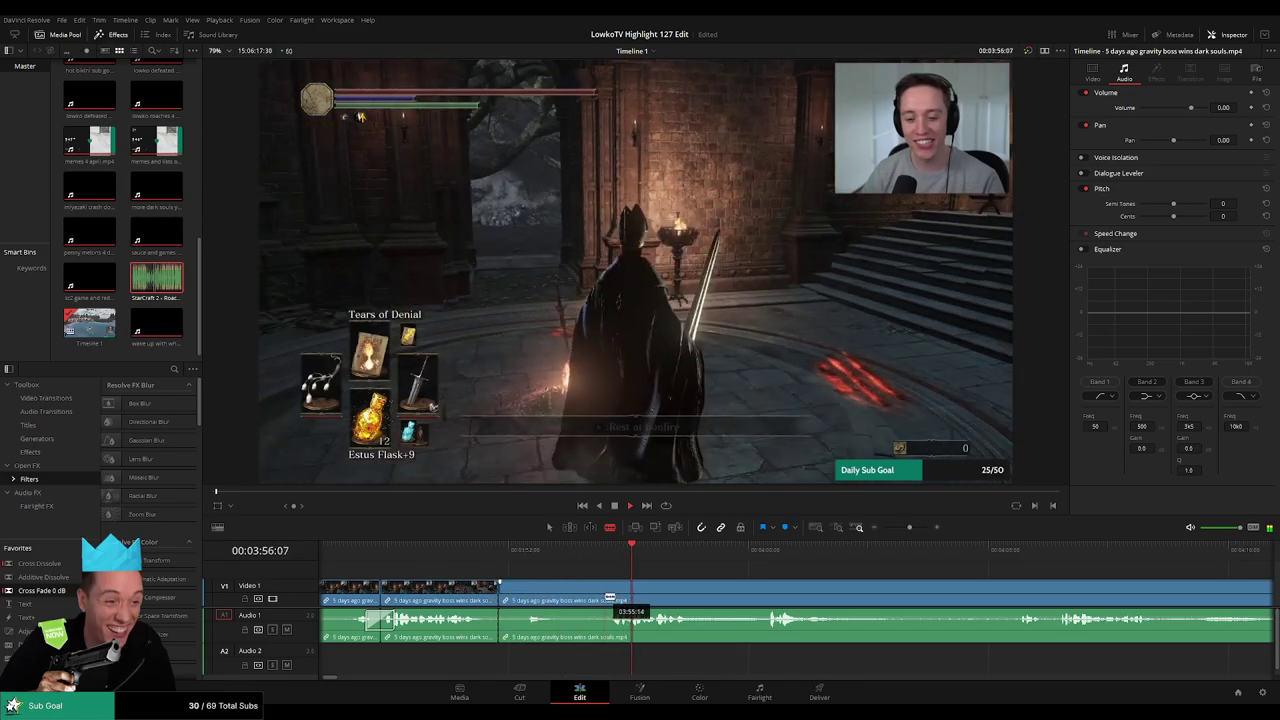
pyautogui.click(607, 597)
pyautogui.press('a')
pyautogui.click(575, 598)
pyautogui.press('BackSpace')
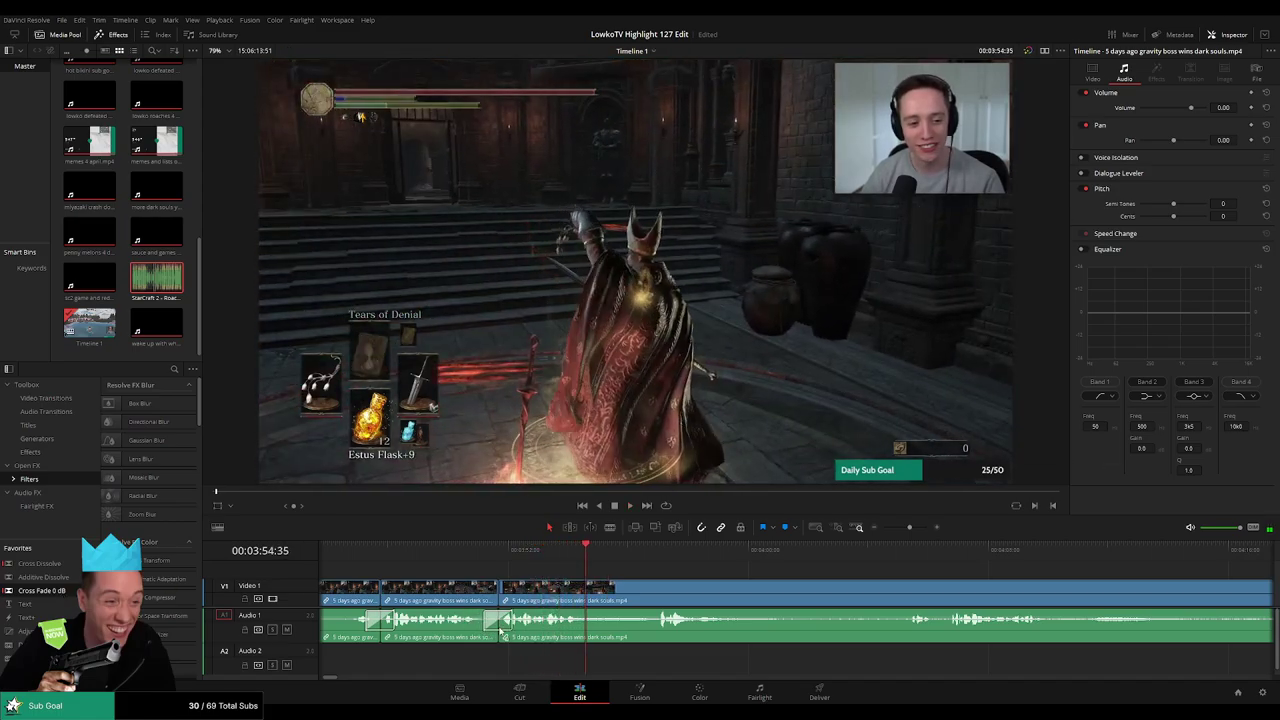
# Cut out the run from about 00:04:00 to 00:04:17 and put a Cross Fade 0 dB on the audio join
pyautogui.moveTo(756, 590); pyautogui.dragTo(565, 582)
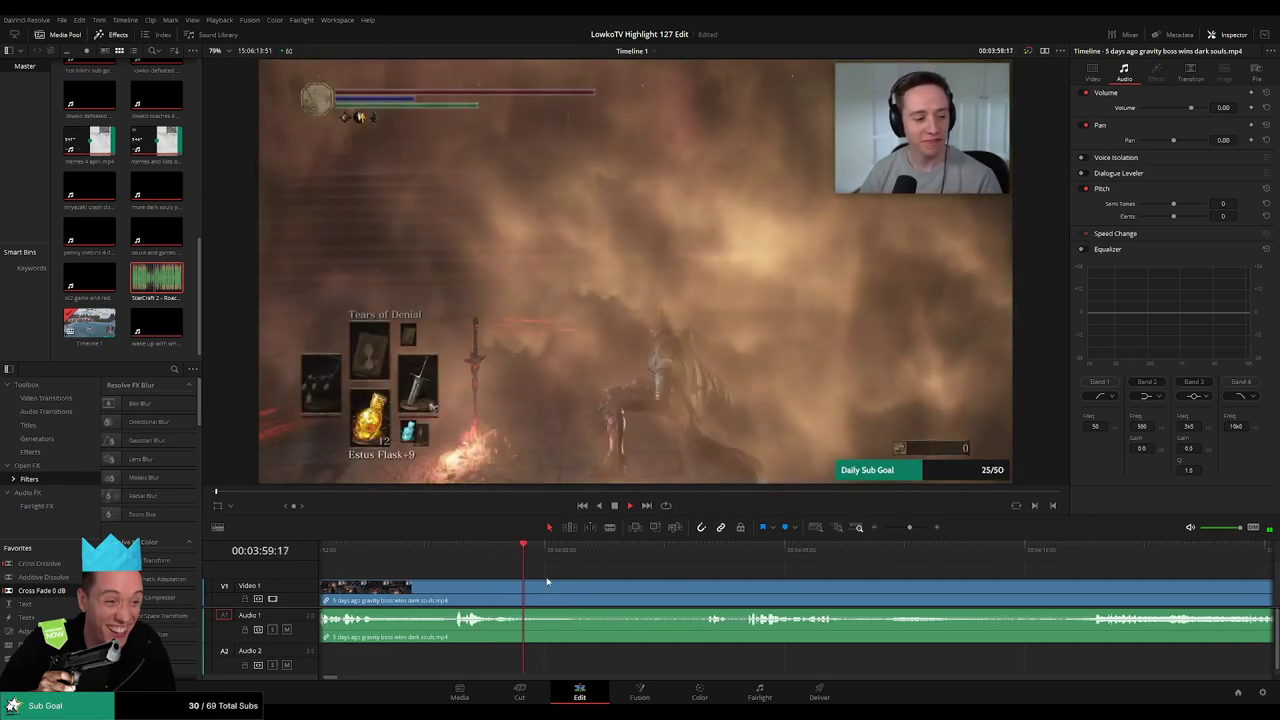
pyautogui.hotkey('ctrl', 'b')
pyautogui.click(695, 555)
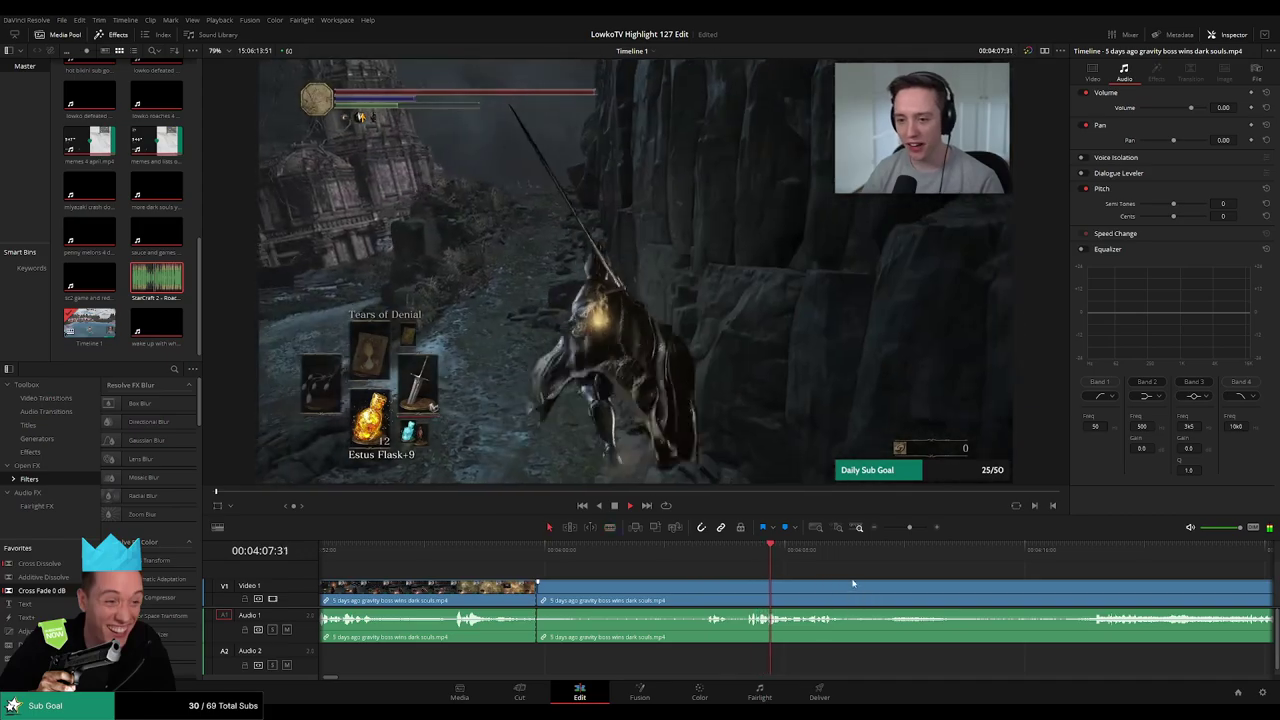
pyautogui.hscroll(3, 780, 578)
pyautogui.hscroll(2, 788, 576)
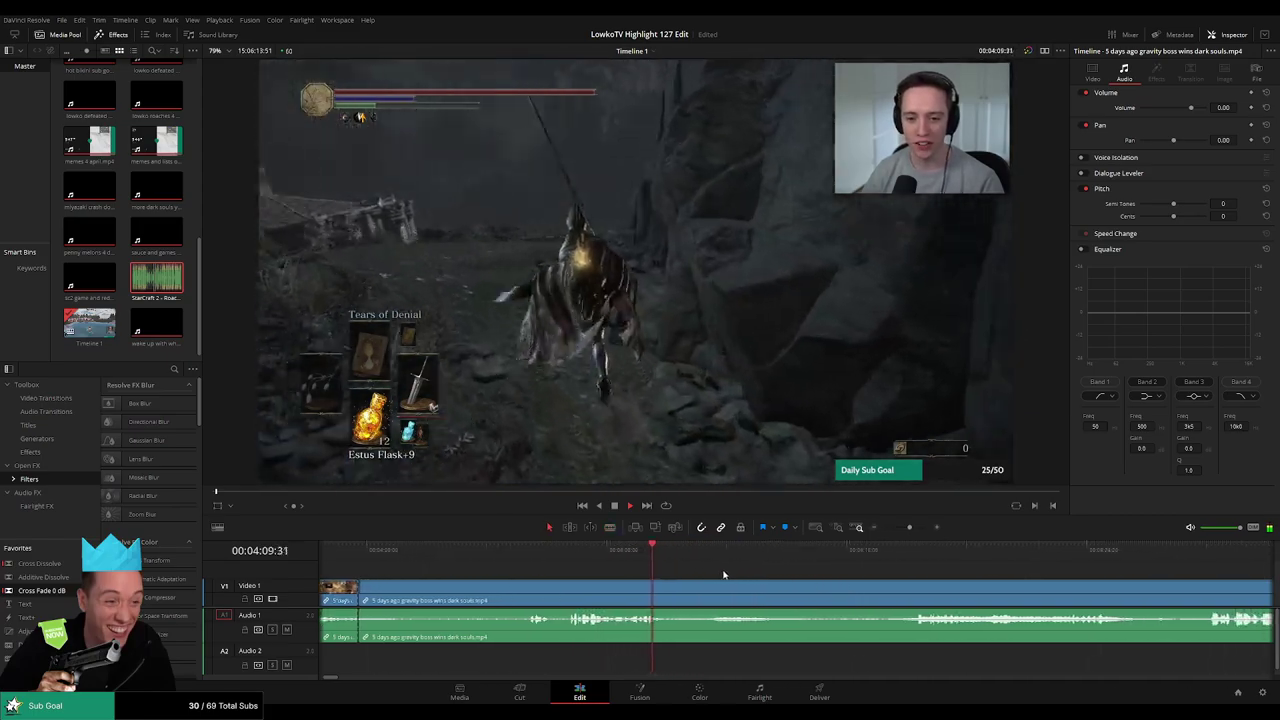
pyautogui.hscroll(6, 830, 560)
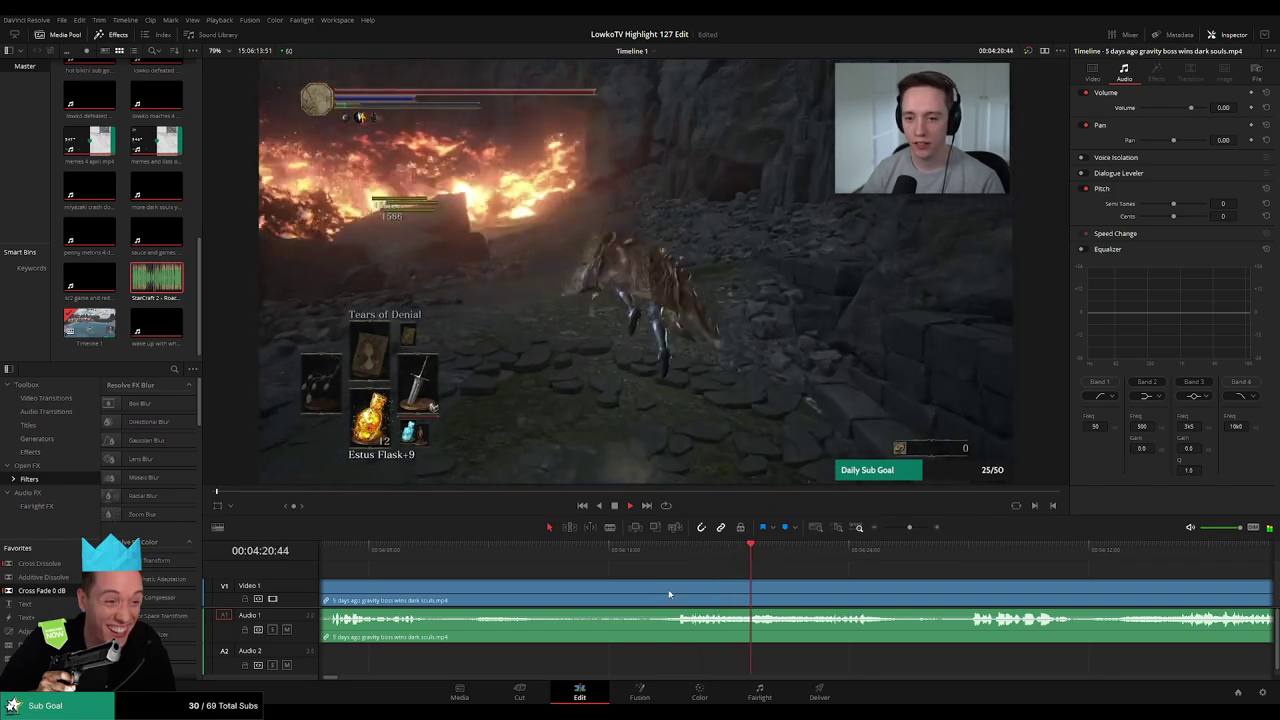
pyautogui.press('b')
pyautogui.click(658, 591)
pyautogui.press('a')
pyautogui.click(610, 593)
pyautogui.press('Delete')
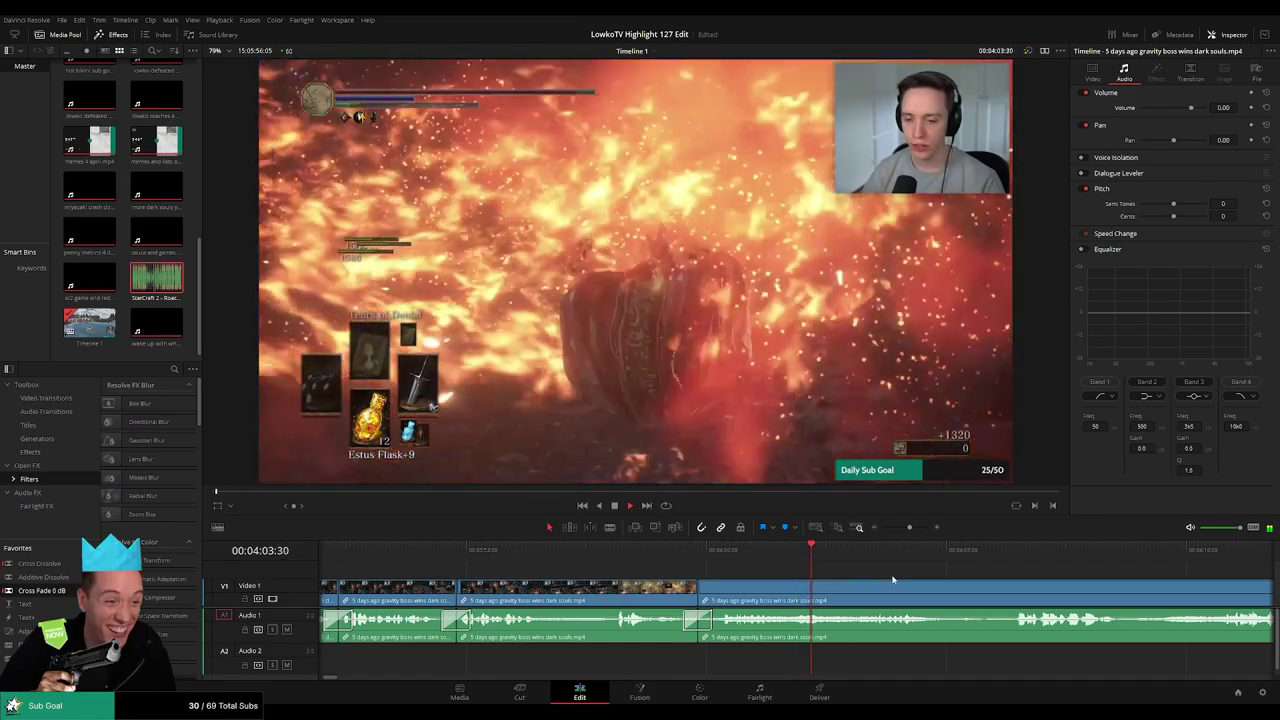
# Play back the fire attack and the run along the cliff to about 00:04:19, looking for dull parts
pyautogui.moveTo(891, 577); pyautogui.dragTo(752, 569)
pyautogui.hscroll(2, 845, 583)
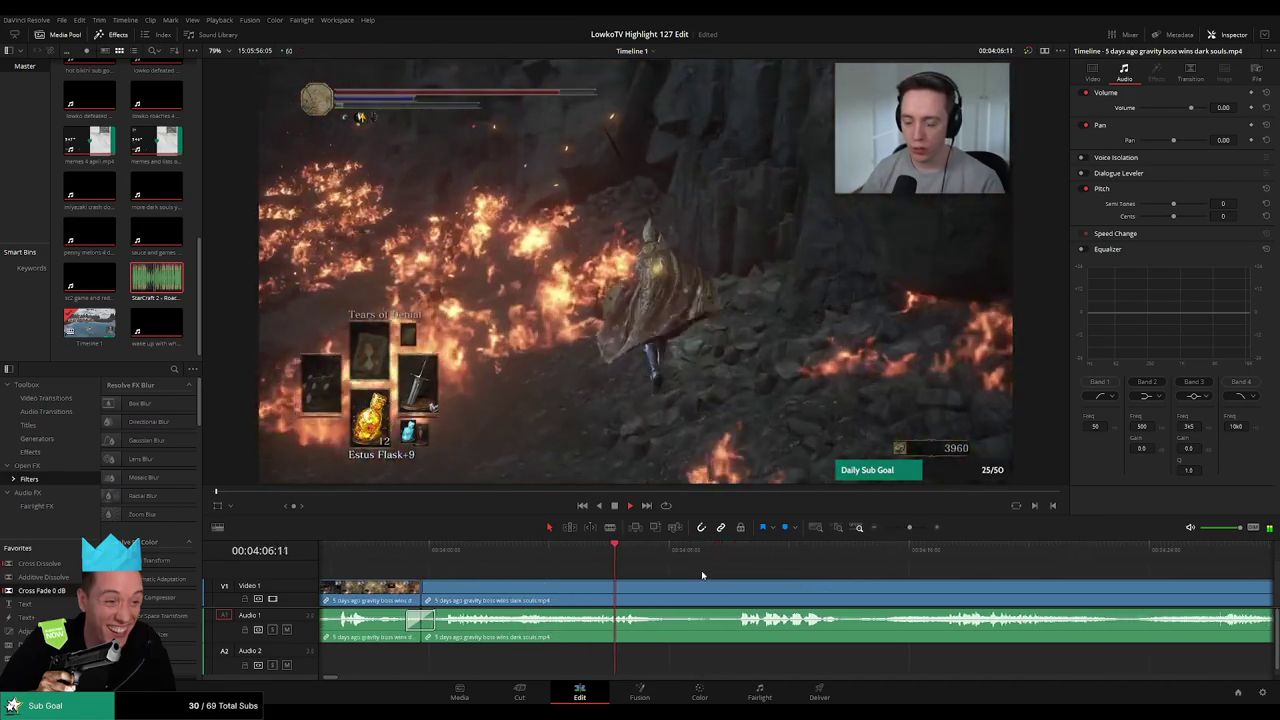
pyautogui.moveTo(670, 567); pyautogui.dragTo(721, 562)
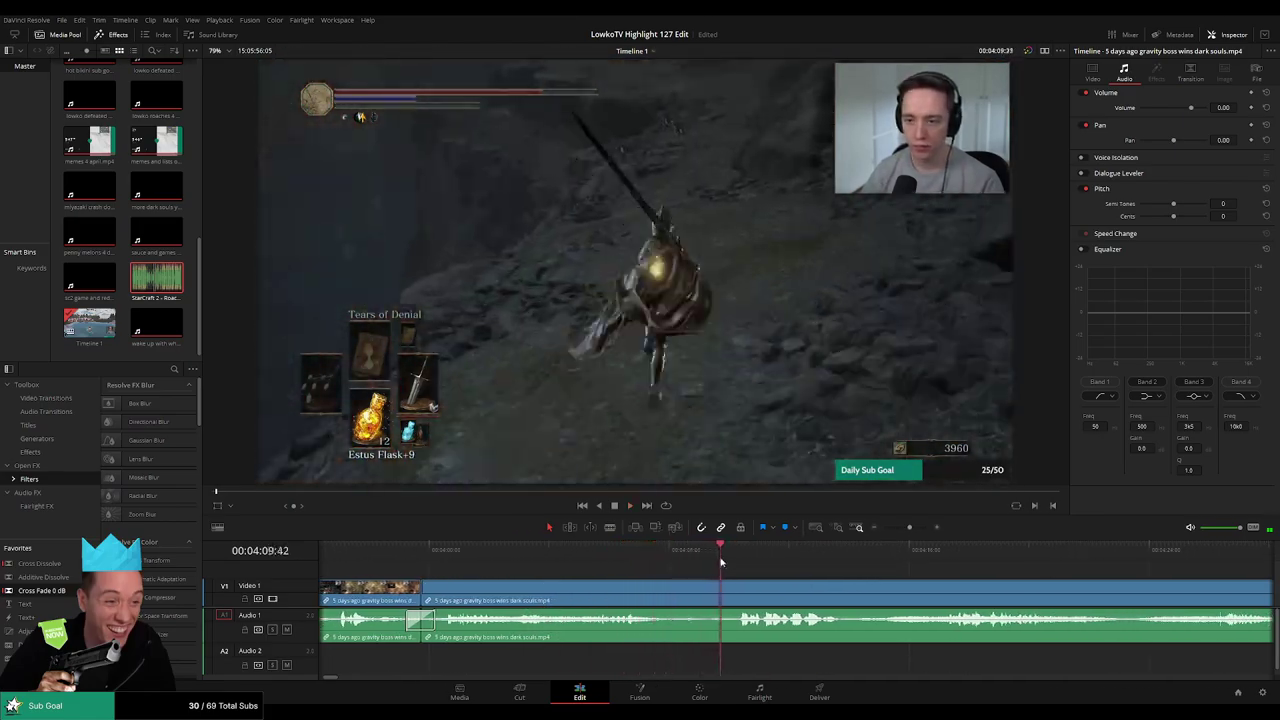
pyautogui.hscroll(2, 715, 585)
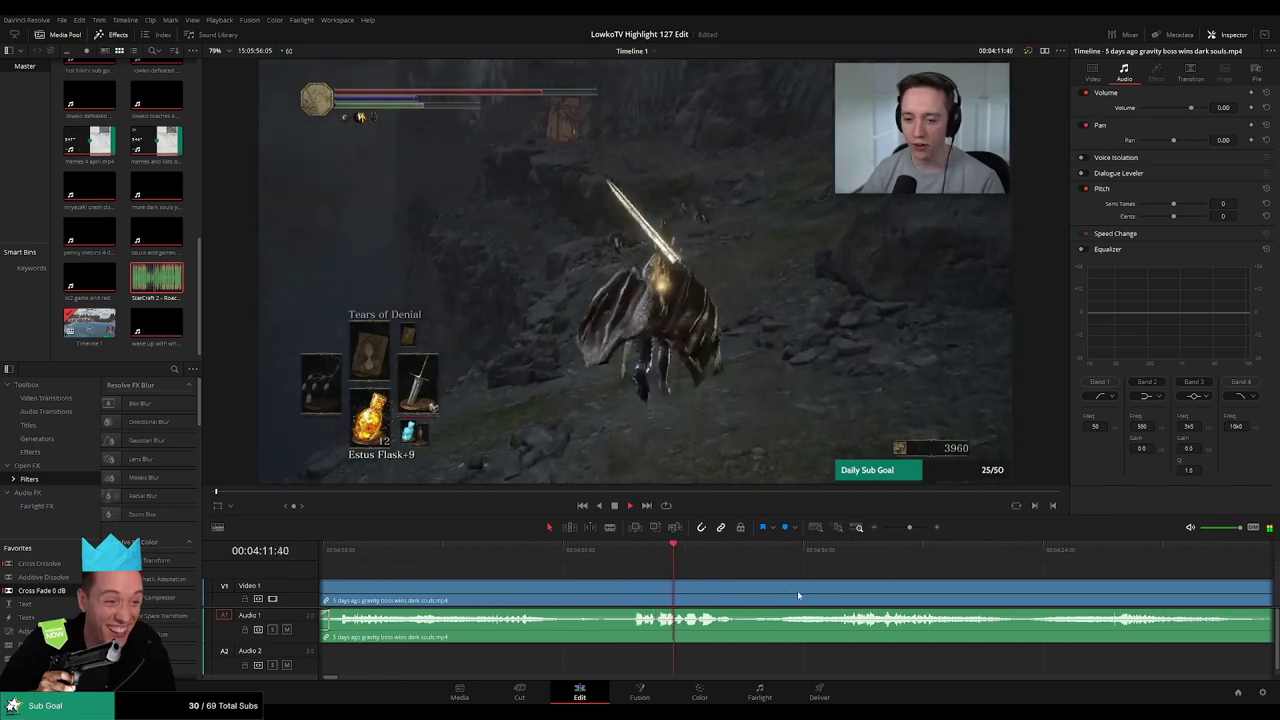
pyautogui.hscroll(2, 797, 595)
pyautogui.hscroll(1, 688, 583)
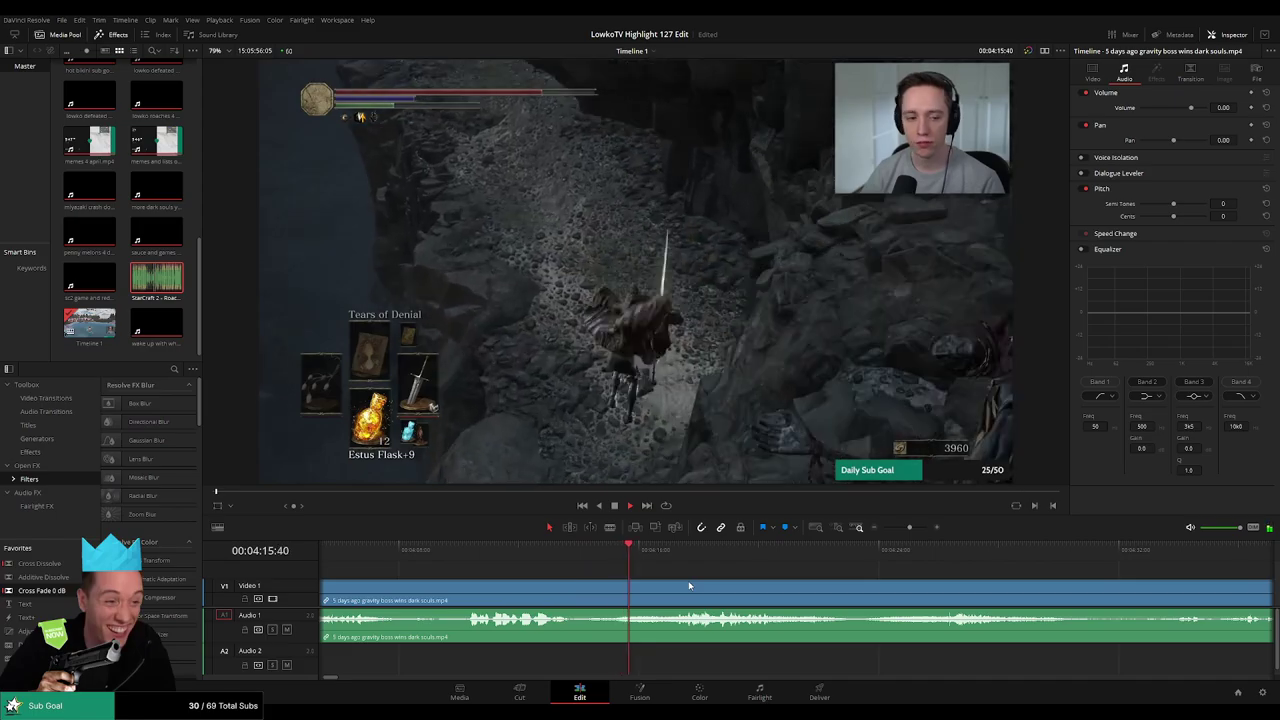
pyautogui.hscroll(1, 688, 585)
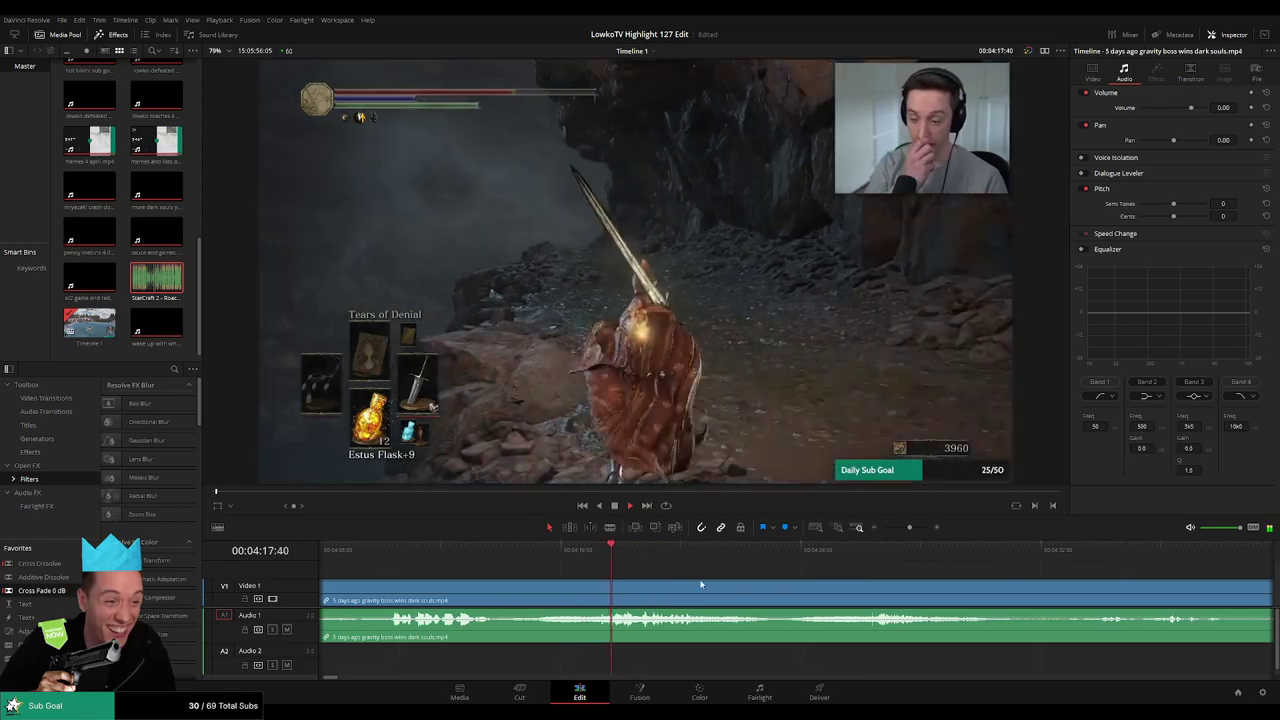
pyautogui.hscroll(2, 675, 583)
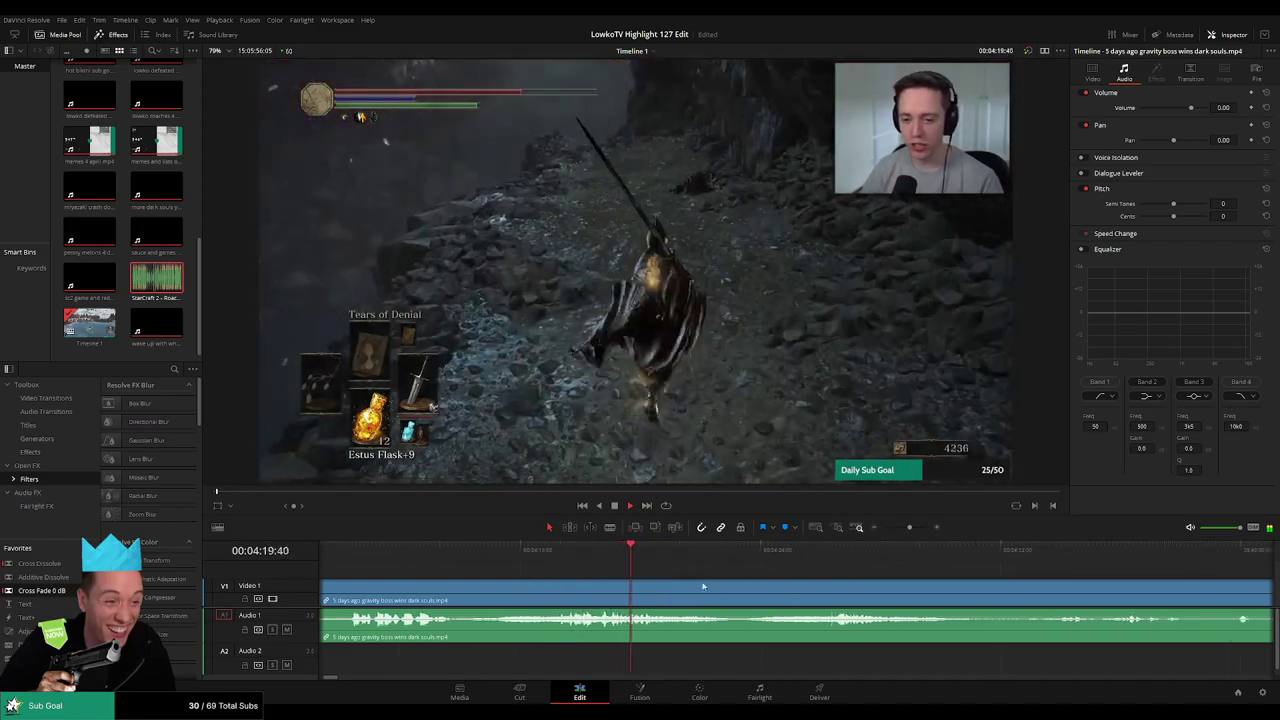
# Cut out the gameplay from about 00:04:14 to 00:04:17 and put a Cross Fade 0 dB on the audio join
pyautogui.press('b')
pyautogui.click(408, 597)
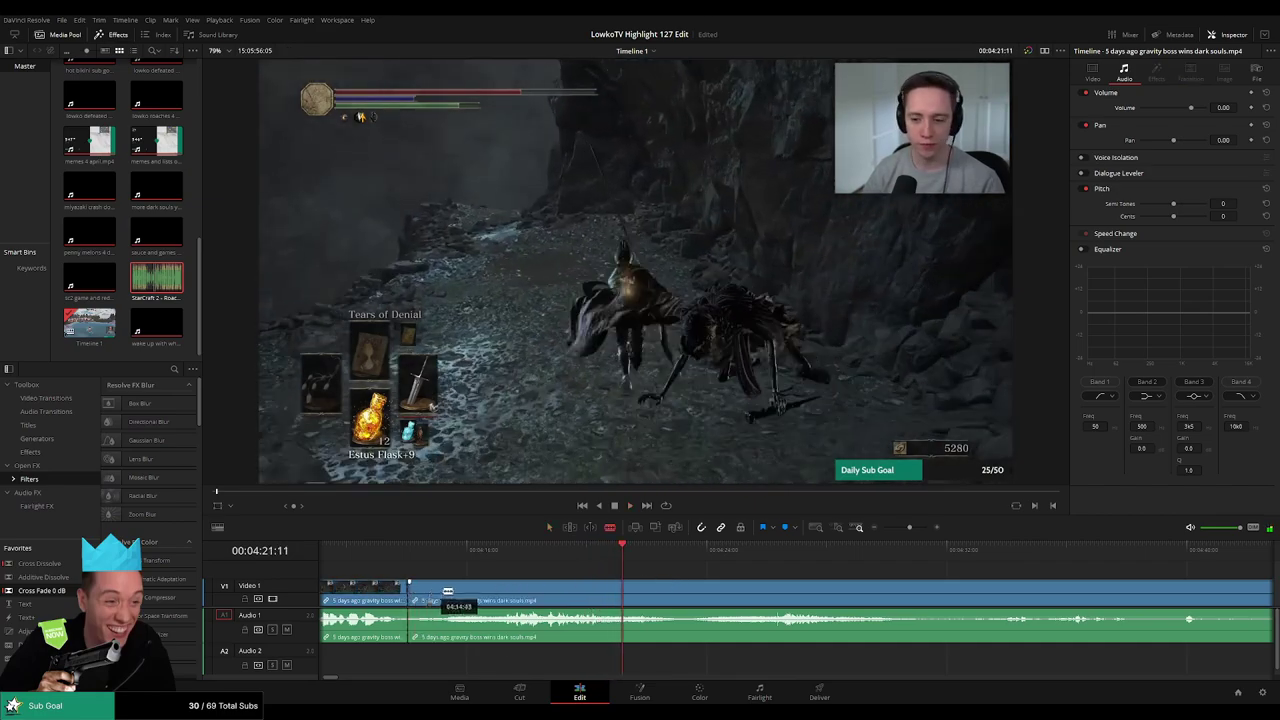
pyautogui.press('BackSpace')
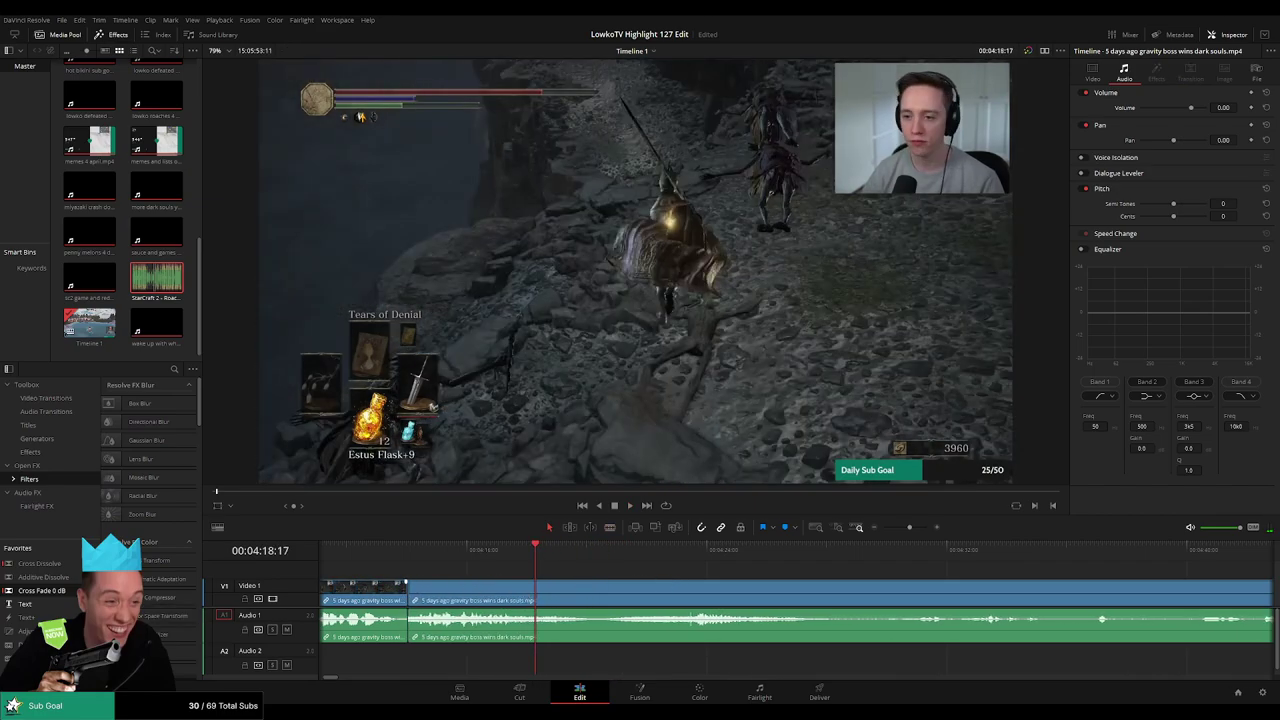
# Cut out the gameplay from about 00:04:20 to 00:04:31, put a Cross Fade 0 dB on the audio join and play back the join
pyautogui.press('space')
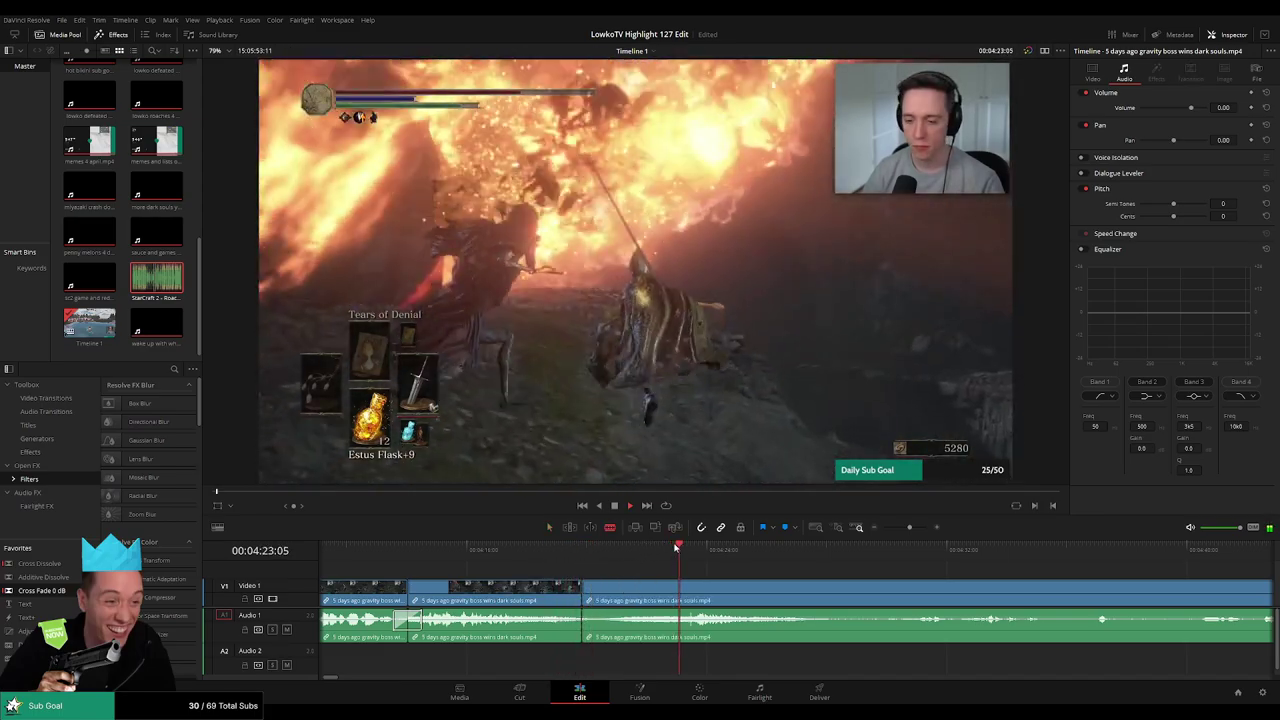
pyautogui.click(814, 550)
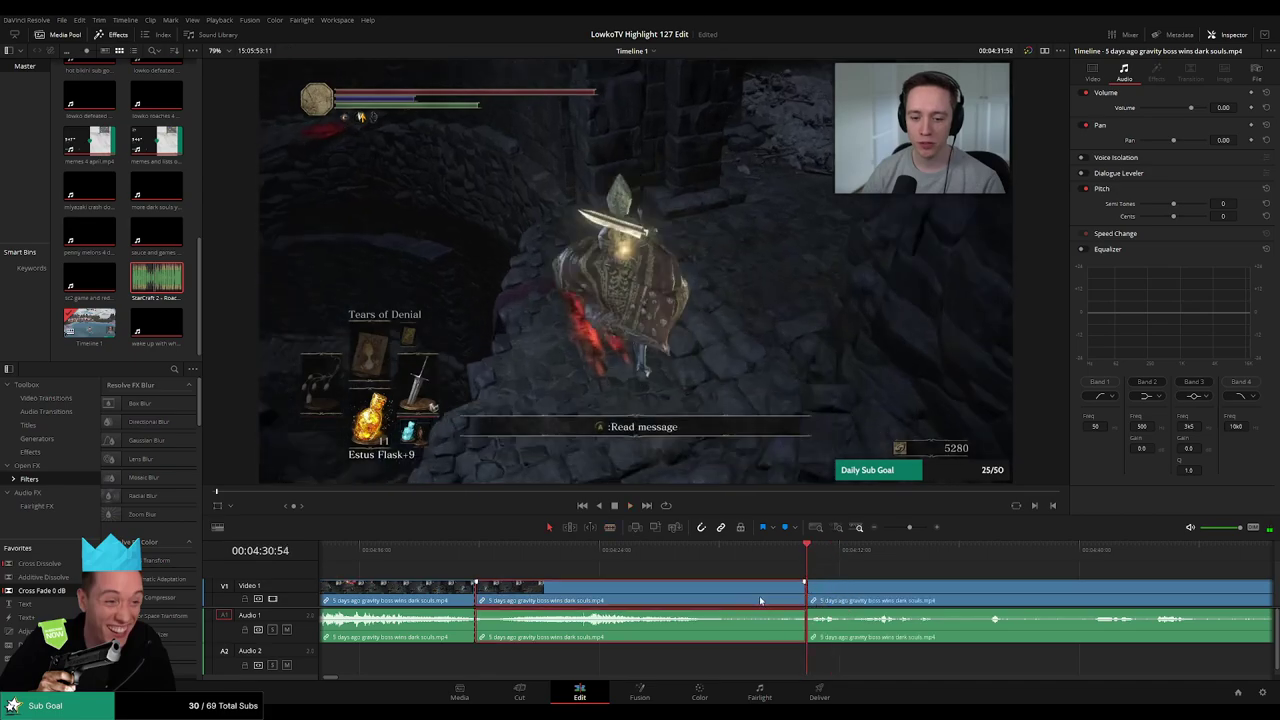
pyautogui.press('Up')
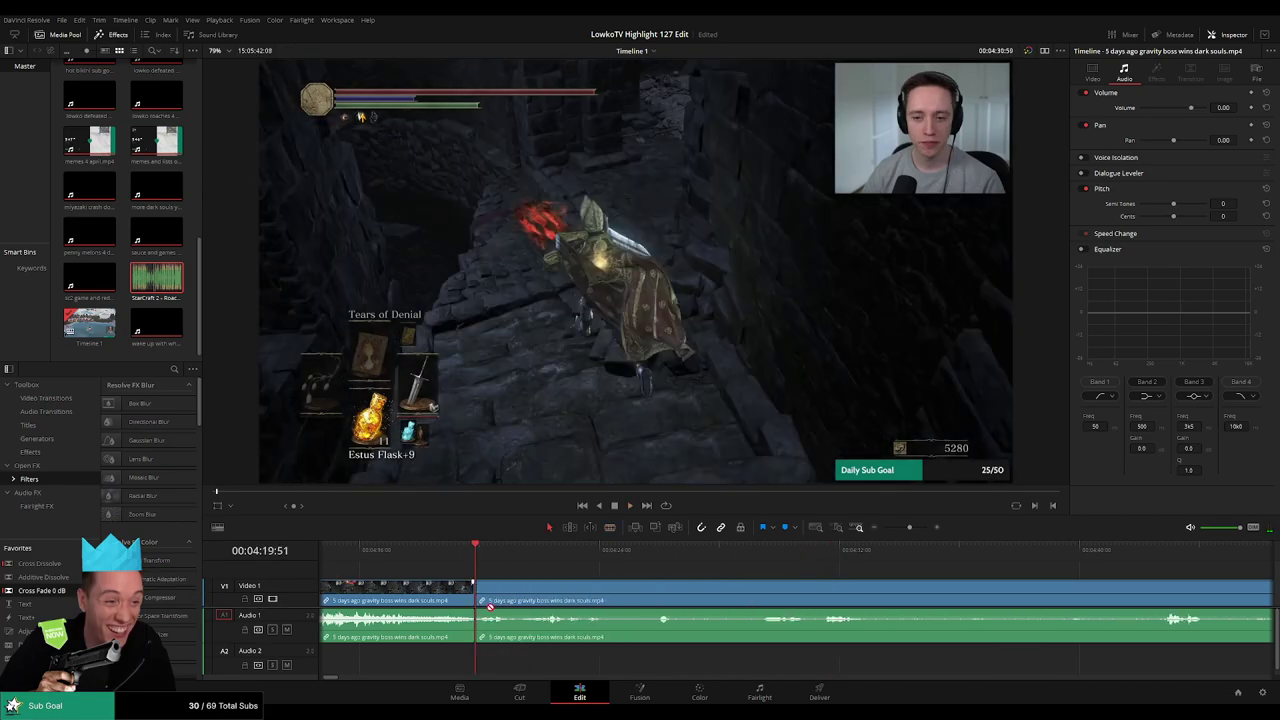
pyautogui.press('space')
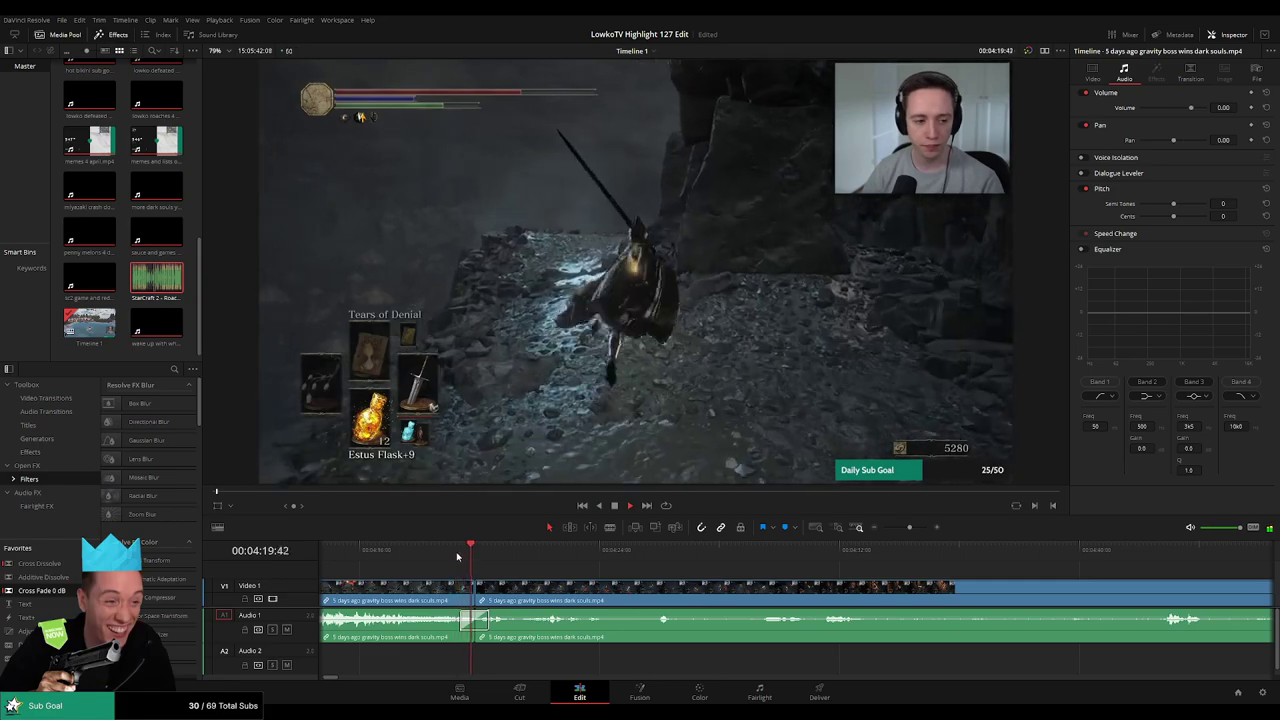
# Review the message-reading scene and split the clip at about 00:04:21, just before the message is opened
pyautogui.hscroll(2, 560, 580)
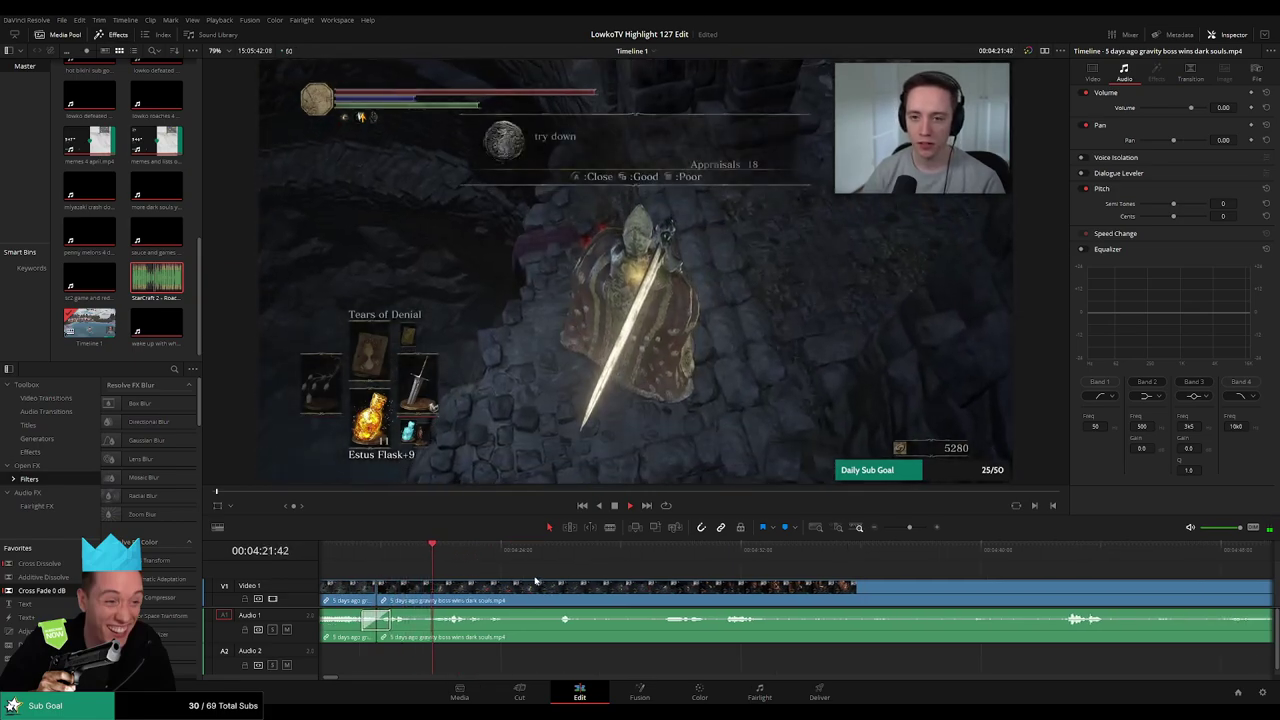
pyautogui.hscroll(1, 555, 588)
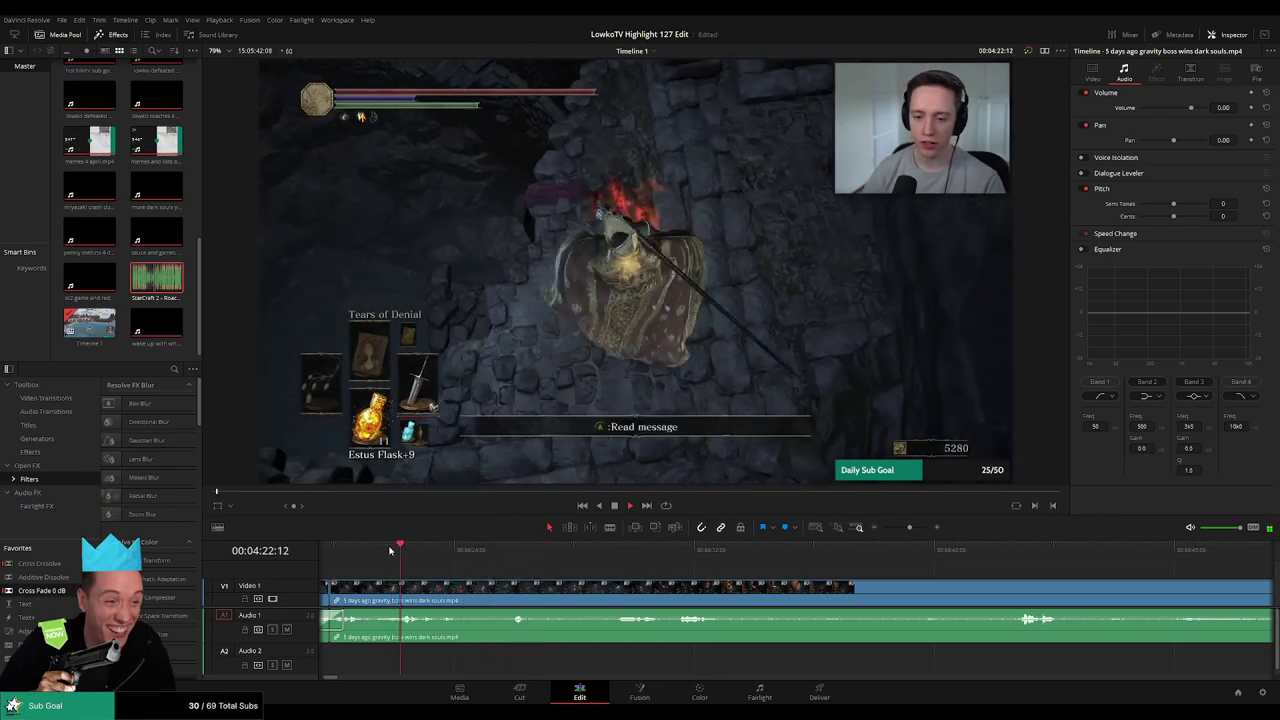
pyautogui.click(341, 547)
pyautogui.press('b')
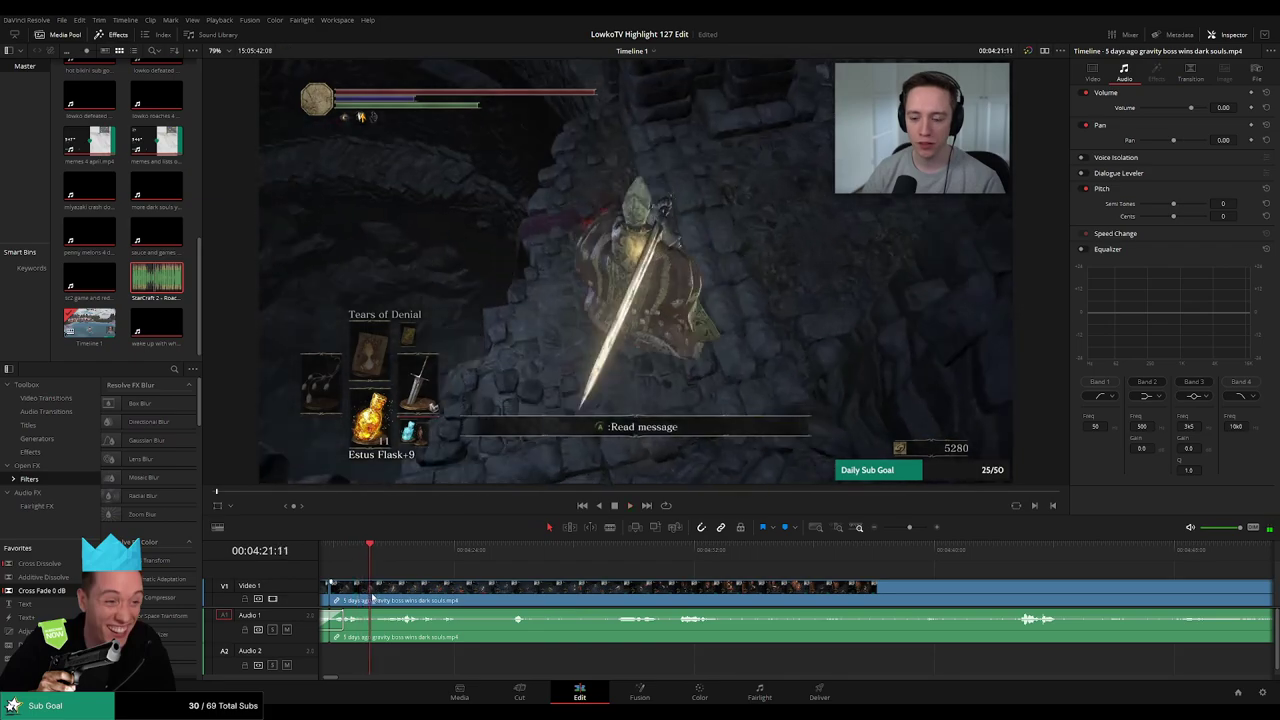
pyautogui.click(369, 597)
# Skim and play back the Dark Souls run from about 00:04:21 to 00:05:45, looking for parts worth keeping
pyautogui.click(597, 549)
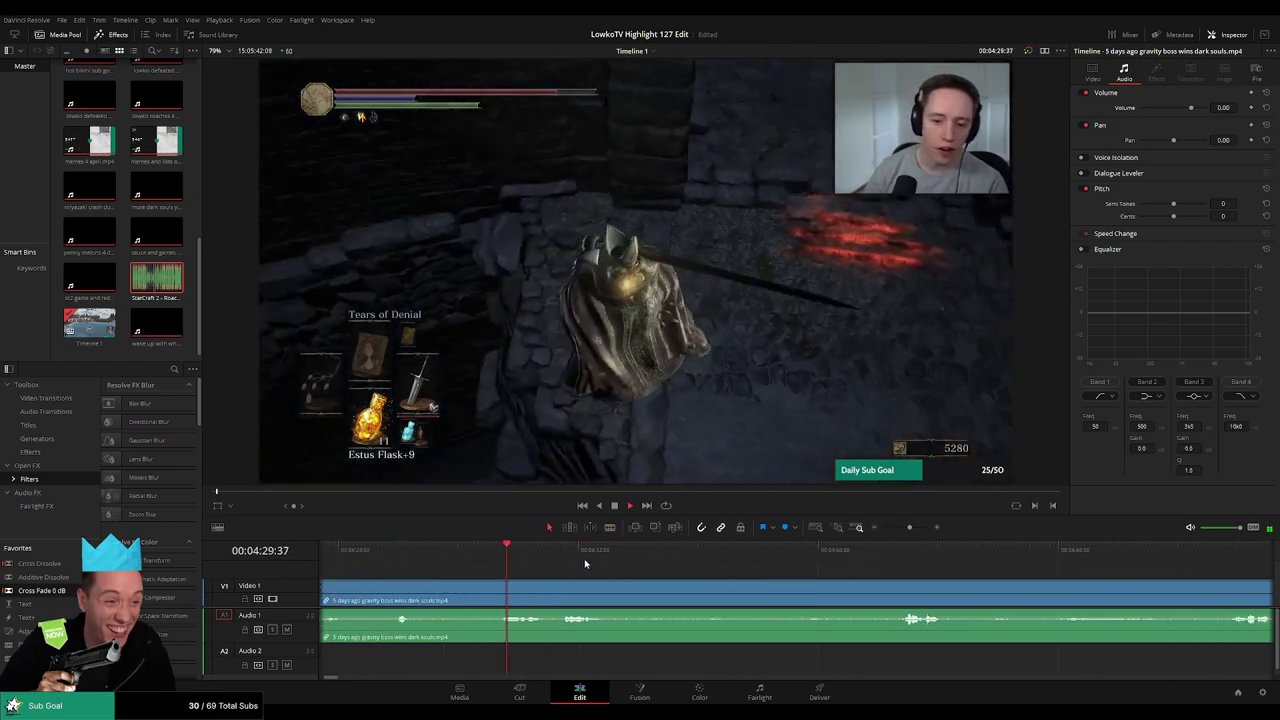
pyautogui.click(869, 556)
pyautogui.moveTo(941, 582); pyautogui.dragTo(672, 565)
pyautogui.click(929, 557)
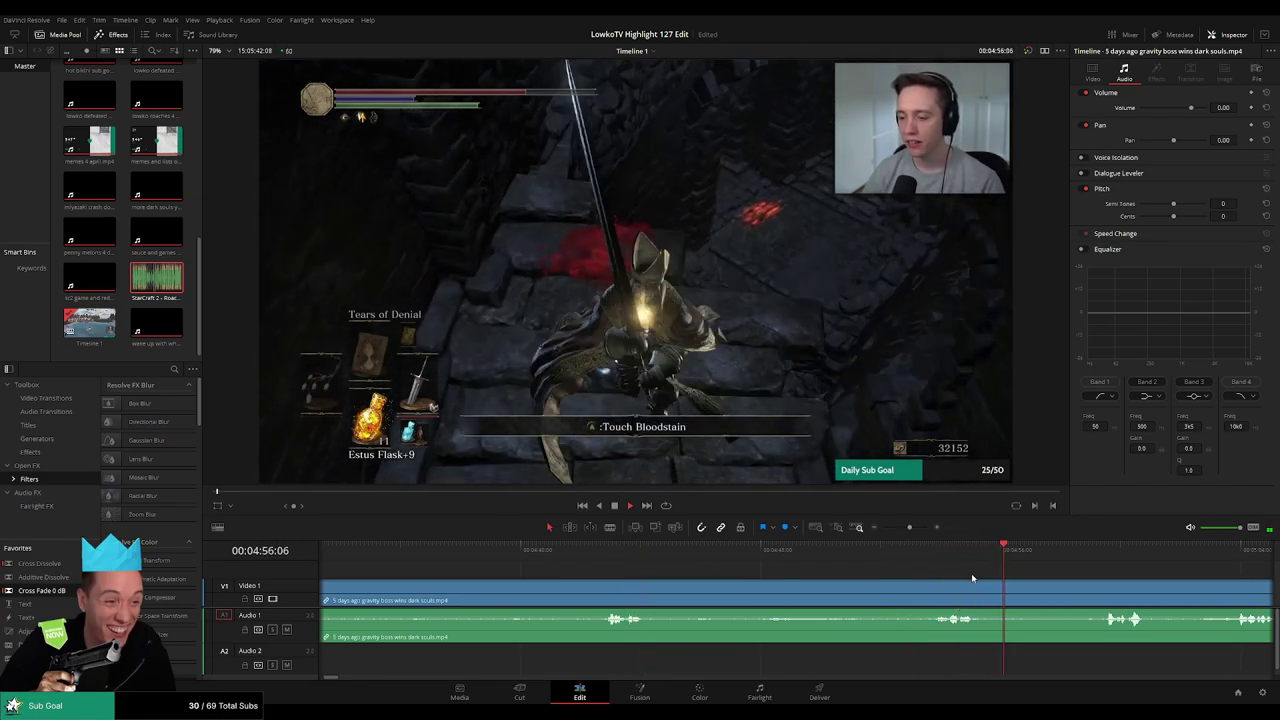
pyautogui.moveTo(988, 586); pyautogui.dragTo(652, 566)
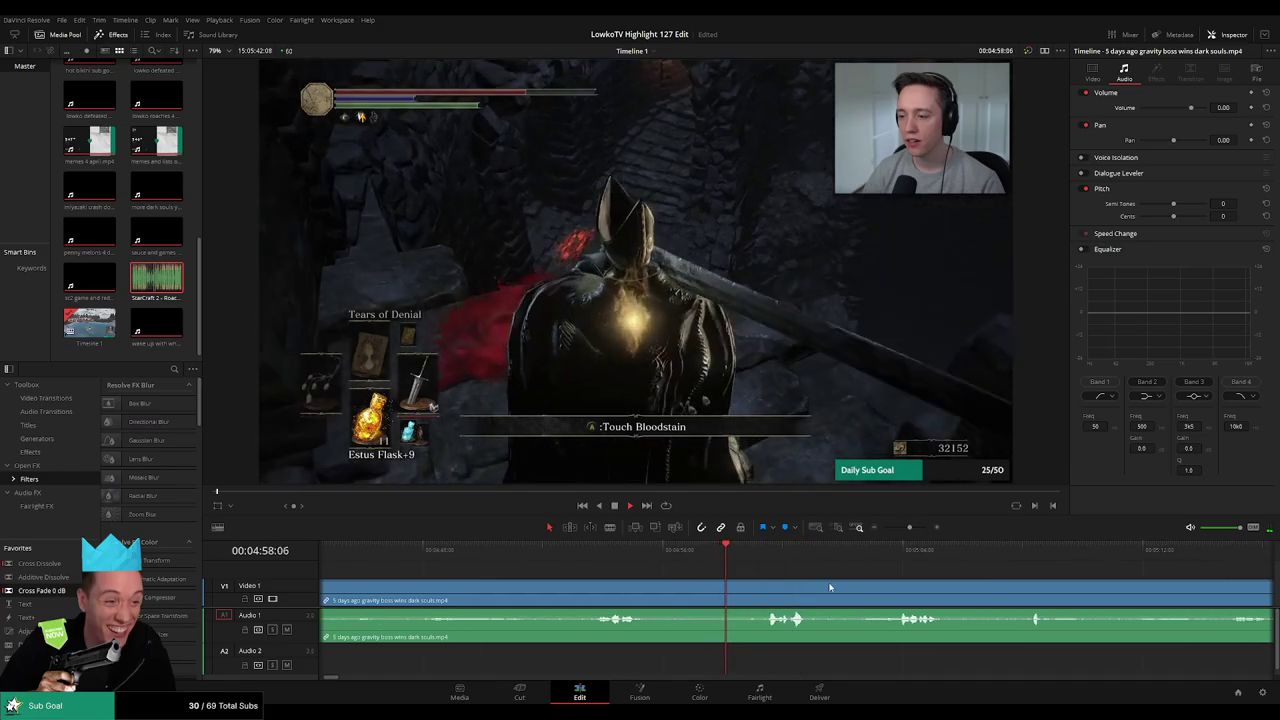
pyautogui.moveTo(890, 586); pyautogui.dragTo(782, 581)
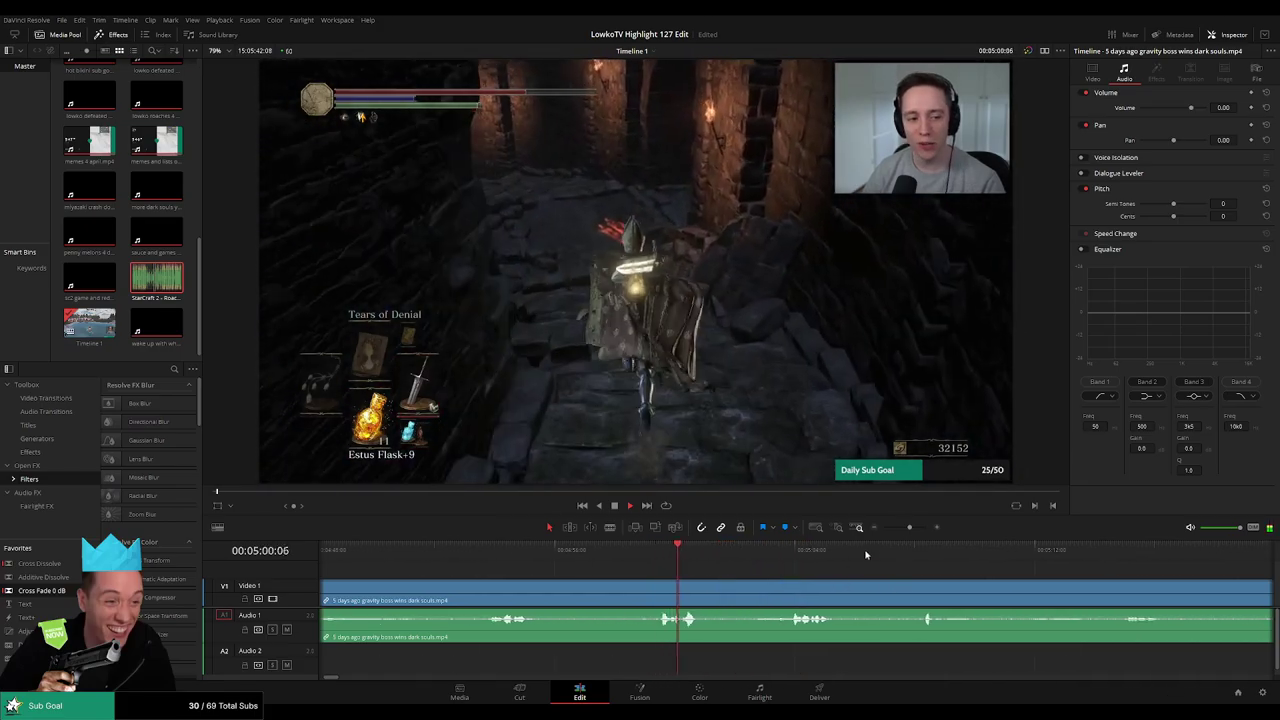
pyautogui.moveTo(909, 527)
pyautogui.mouseDown()
pyautogui.moveTo(887, 528)
pyautogui.moveTo(914, 532)
pyautogui.moveTo(902, 529)
pyautogui.mouseUp()
pyautogui.moveTo(940, 600); pyautogui.dragTo(689, 580)
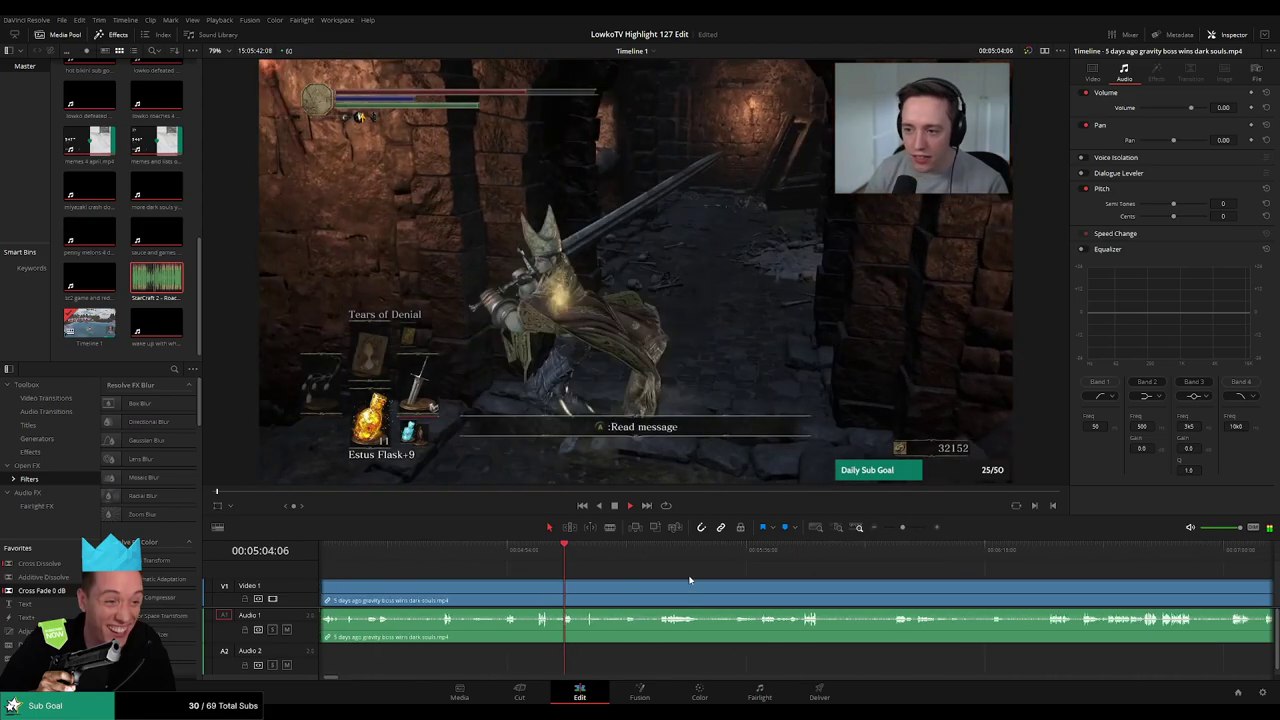
pyautogui.scroll(3, 616, 571)
pyautogui.click(823, 552)
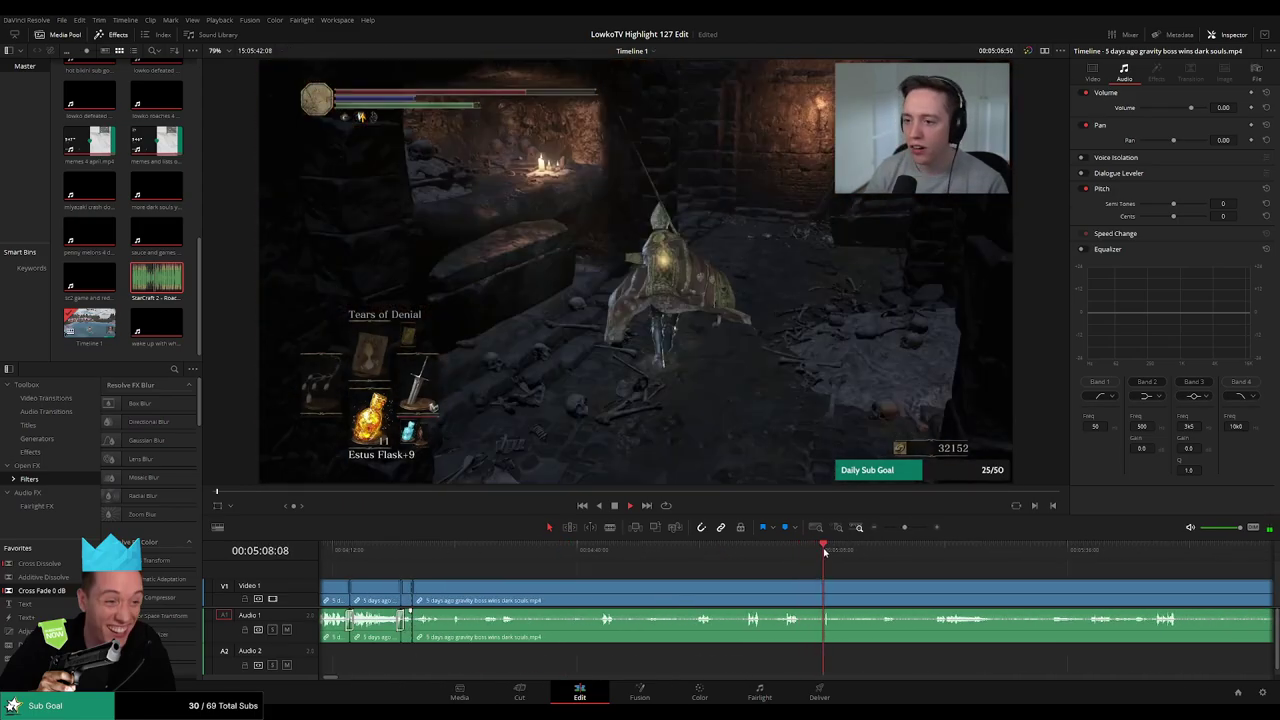
pyautogui.moveTo(864, 573); pyautogui.dragTo(822, 572)
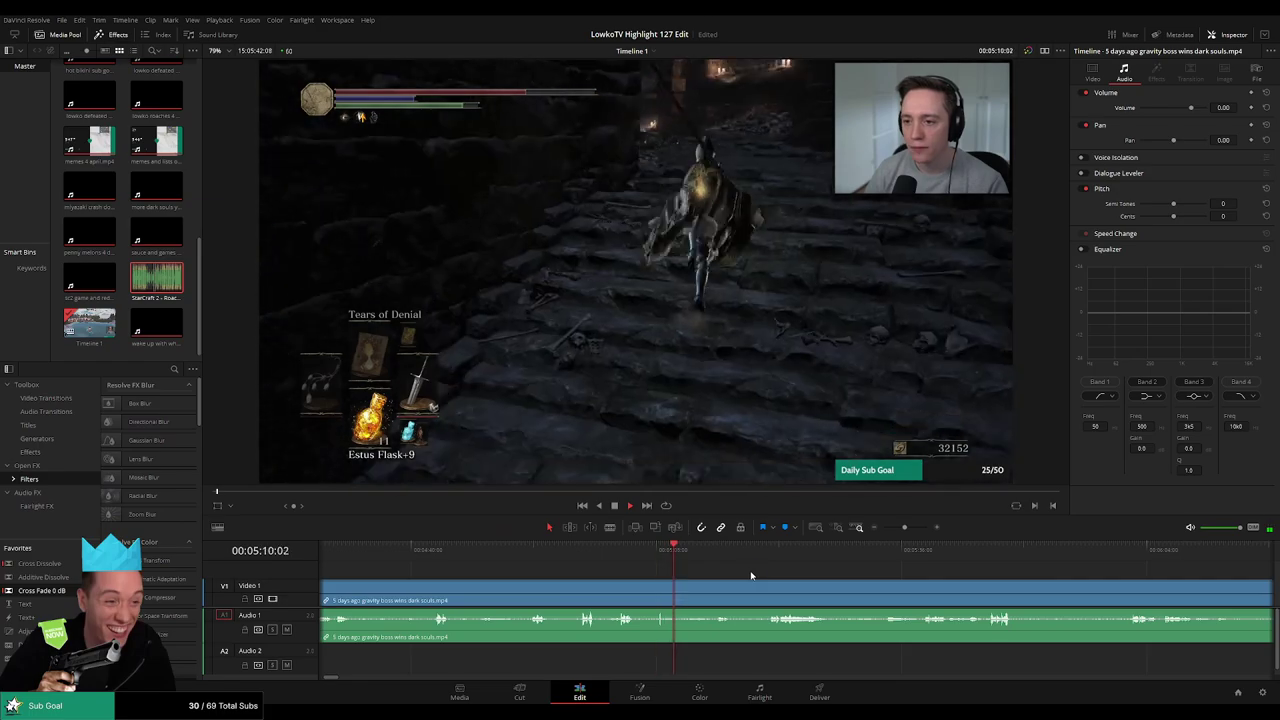
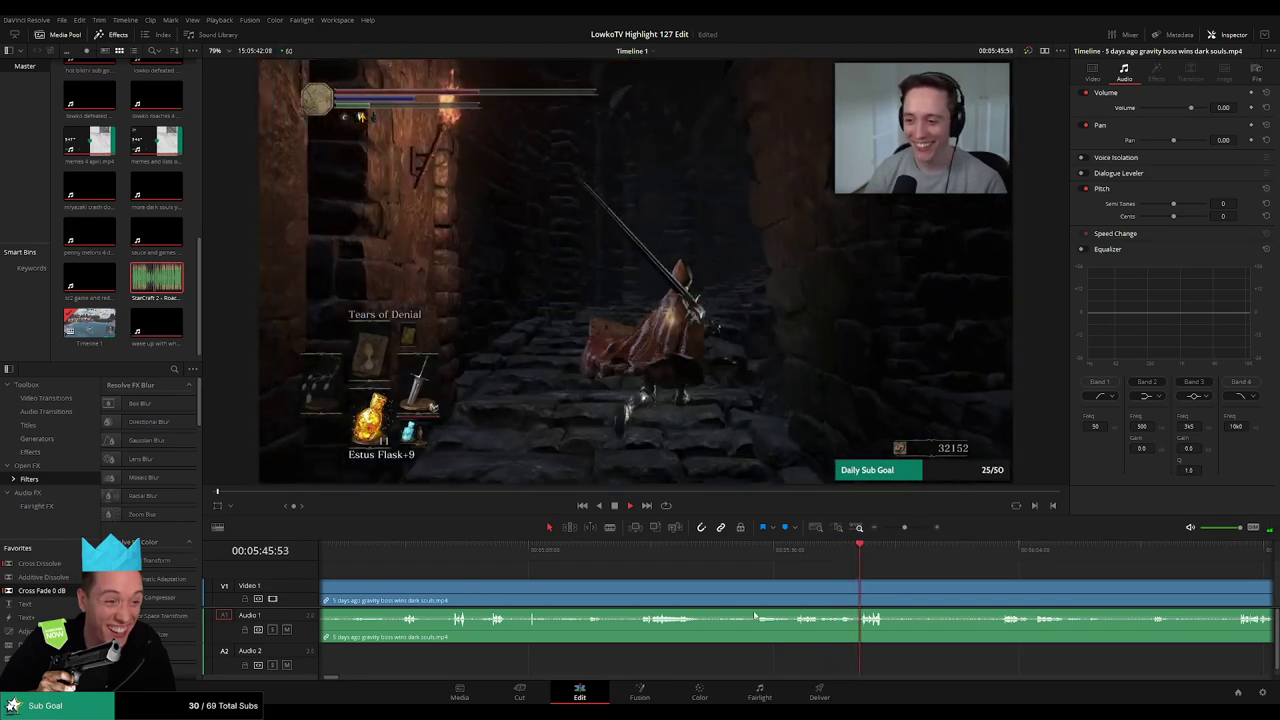
# Skim the gameplay from about 00:05:45 to 00:06:28, sampling the message and stairway scenes
pyautogui.moveTo(915, 575); pyautogui.dragTo(753, 565)
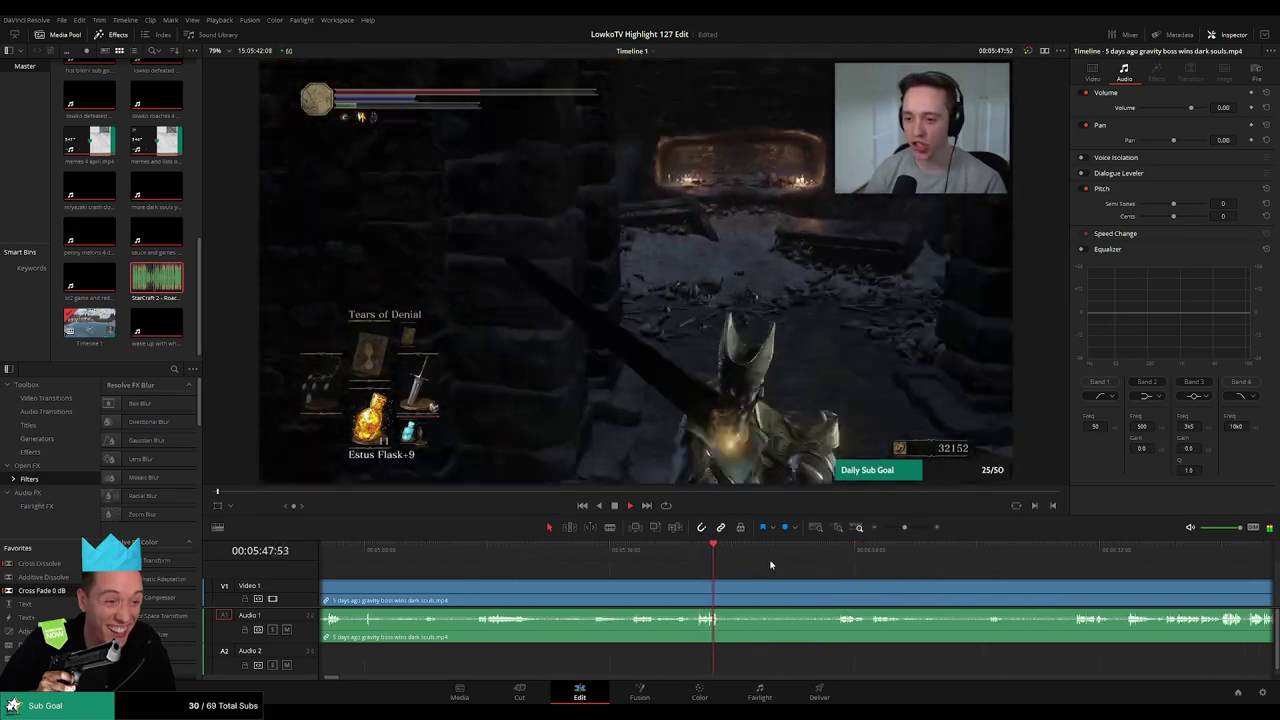
pyautogui.click(827, 552)
pyautogui.moveTo(904, 573); pyautogui.dragTo(688, 562)
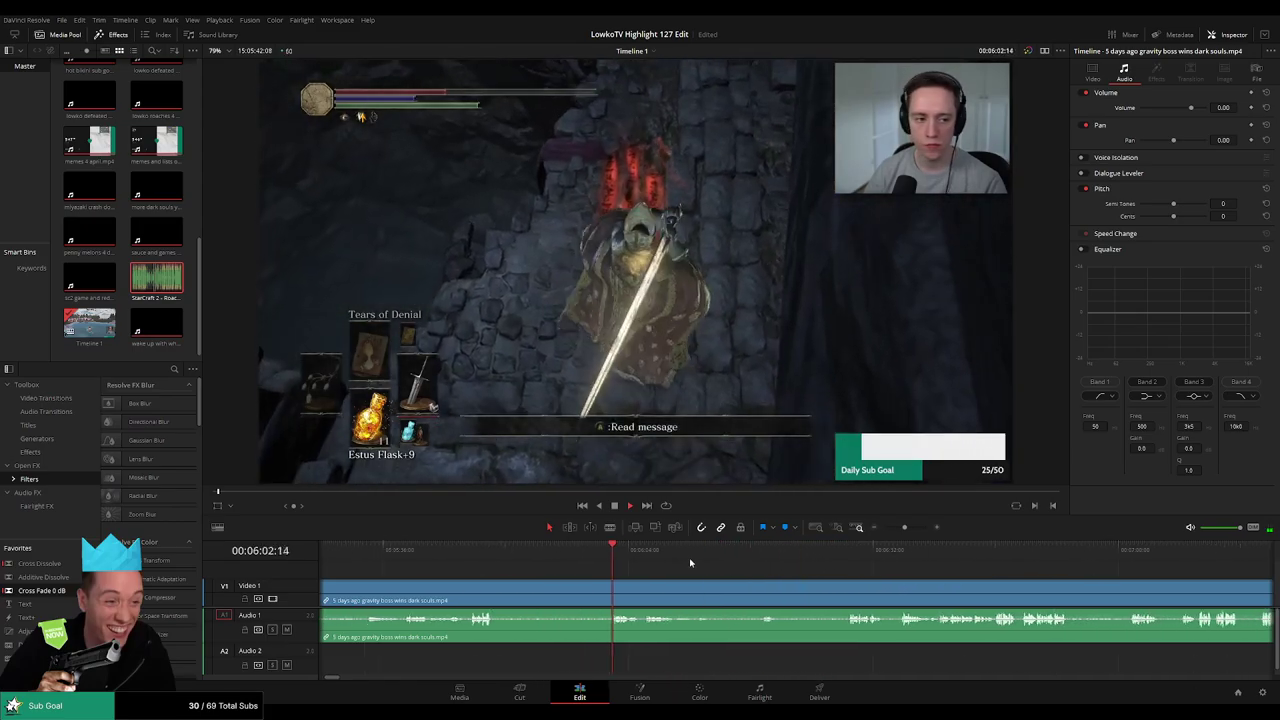
pyautogui.click(641, 553)
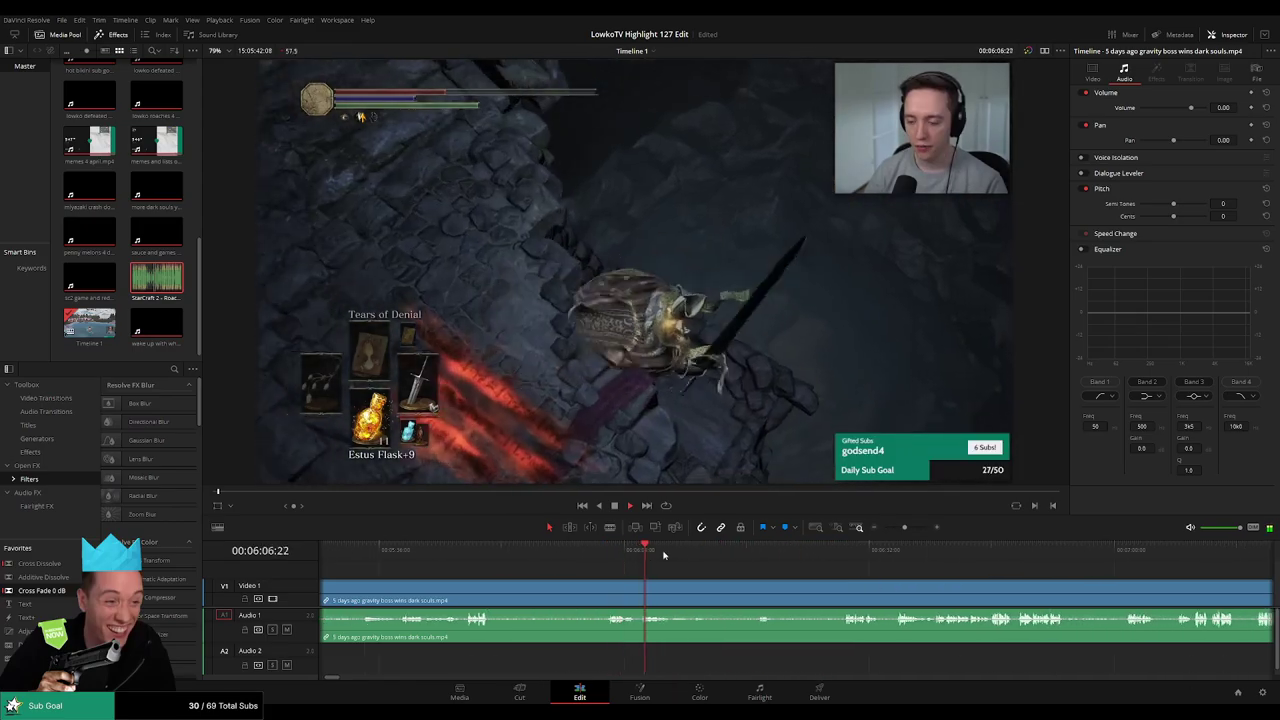
pyautogui.click(762, 552)
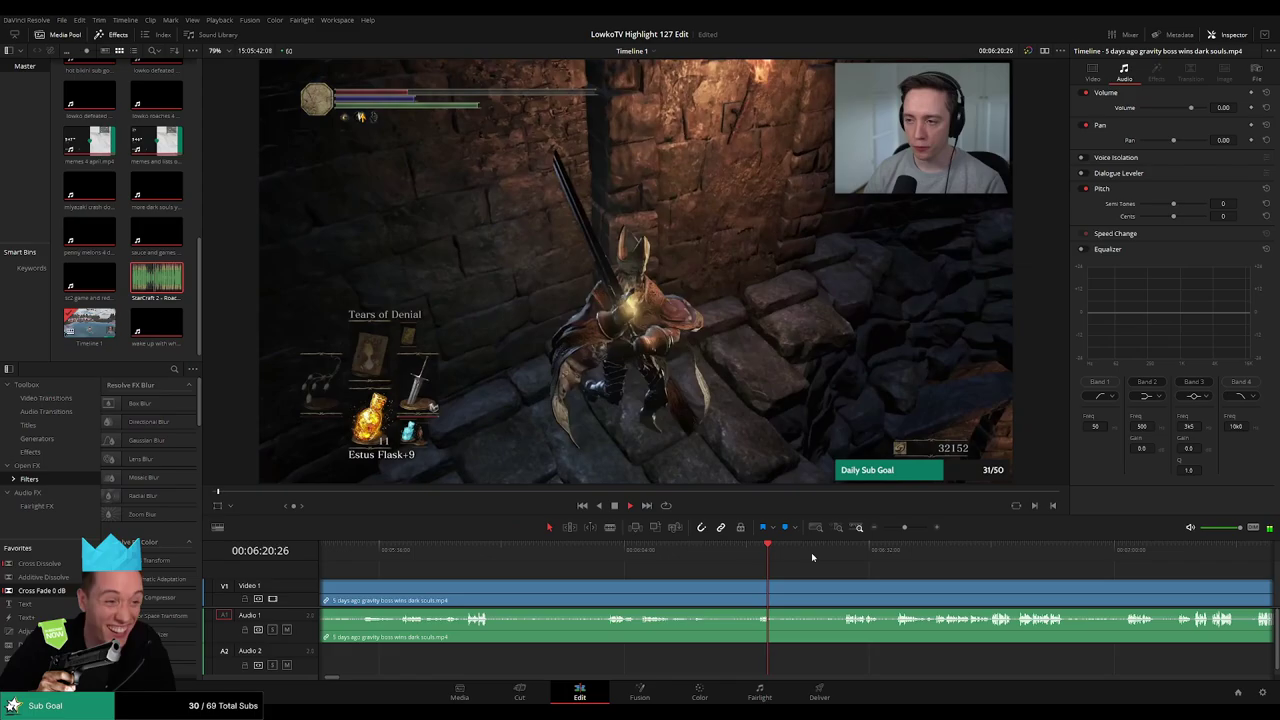
pyautogui.click(839, 558)
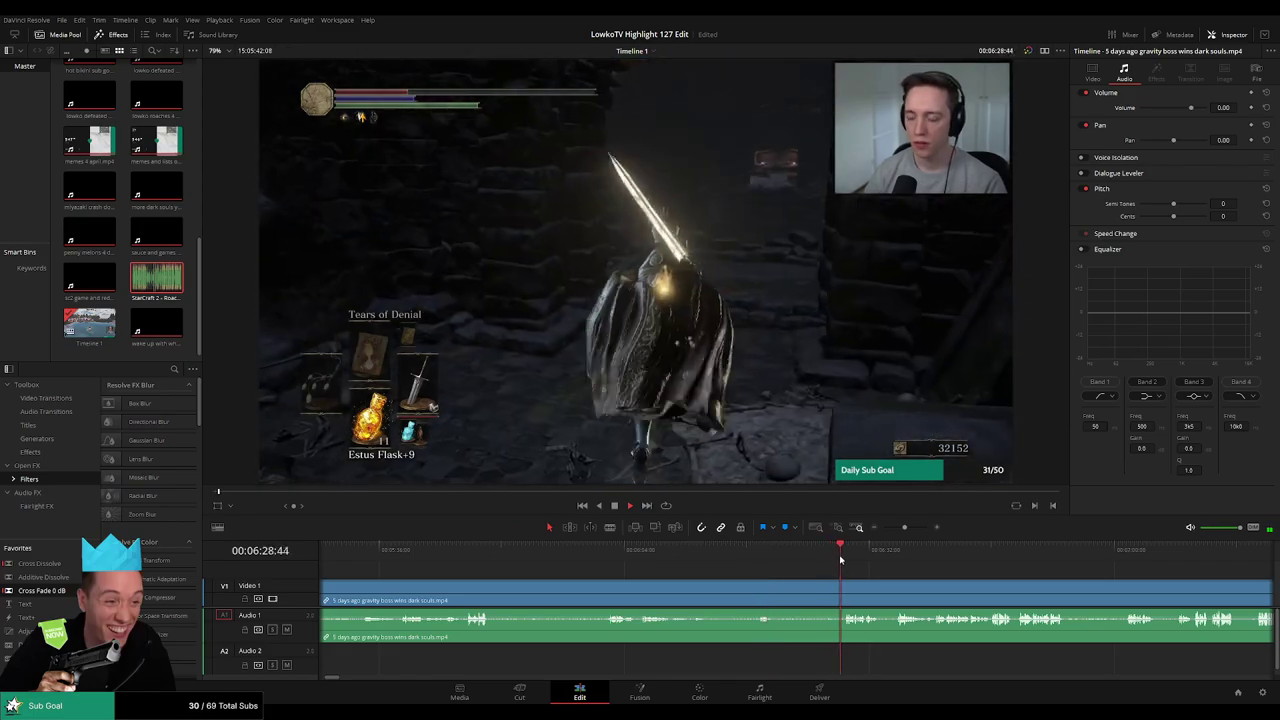
# Play back the stairway talk from about 00:06:28 and skim on to about 00:07:13
pyautogui.hscroll(4, 949, 573)
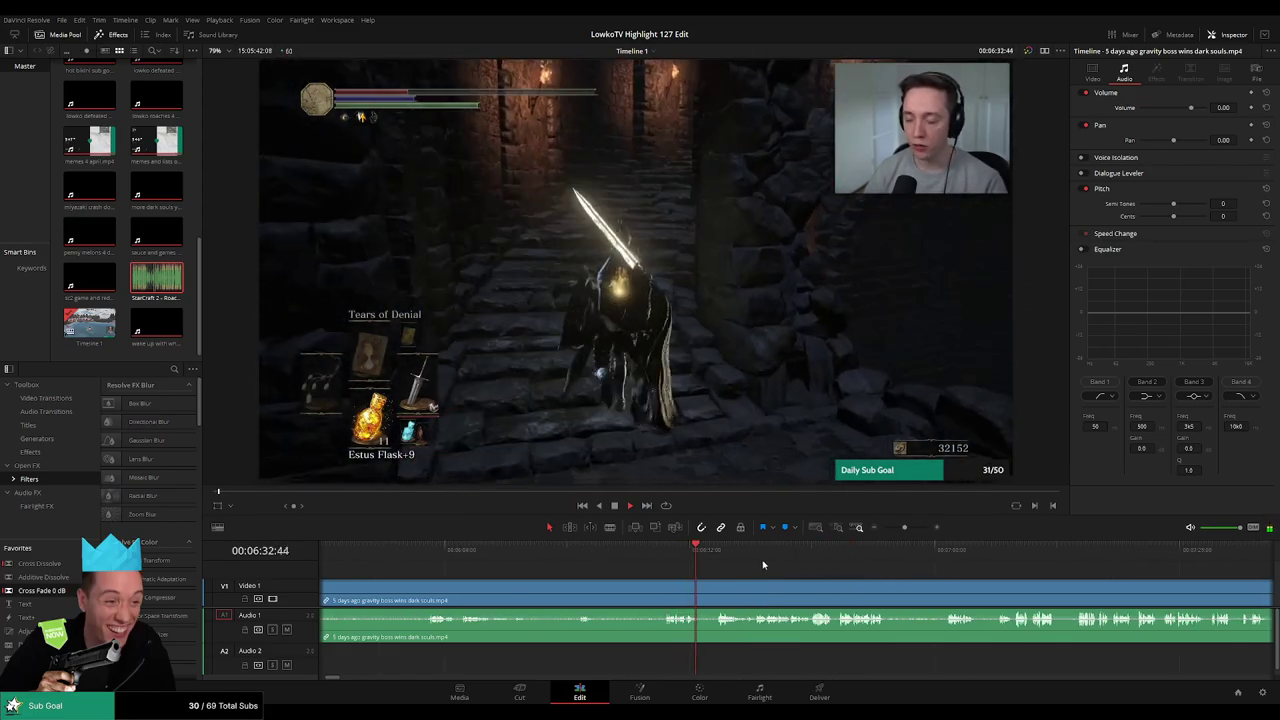
pyautogui.click(709, 556)
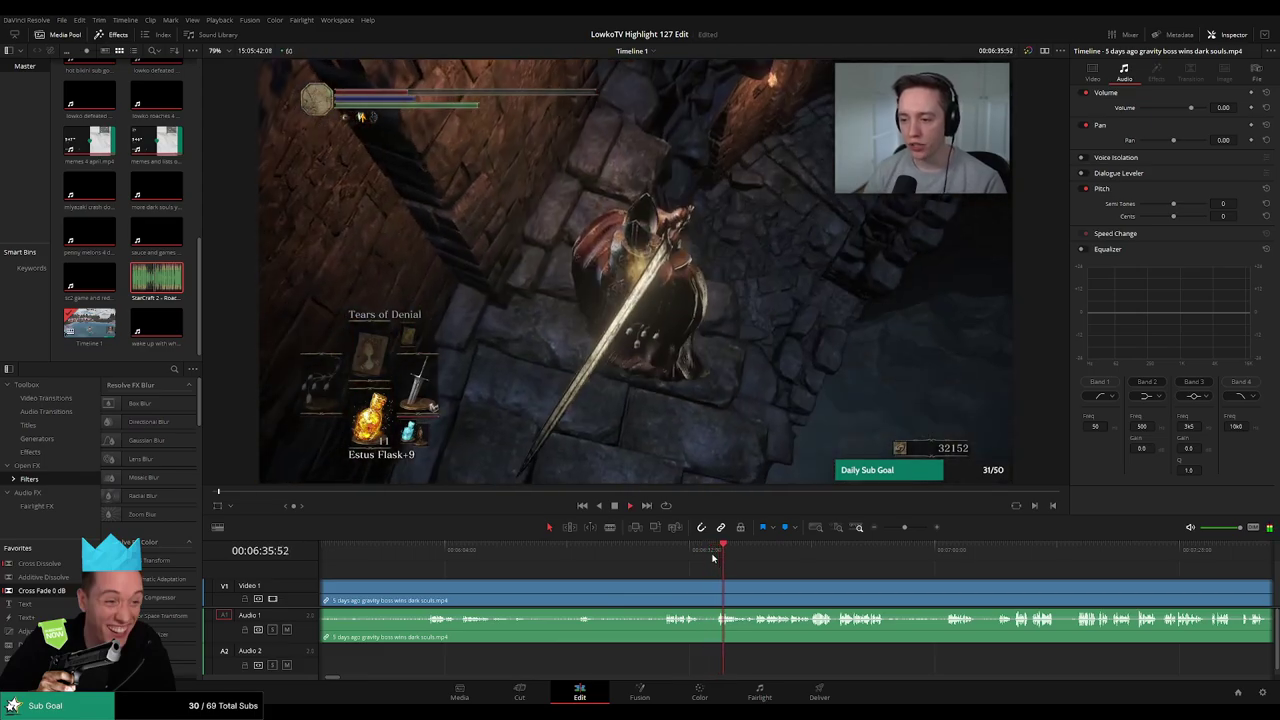
pyautogui.hscroll(3, 690, 563)
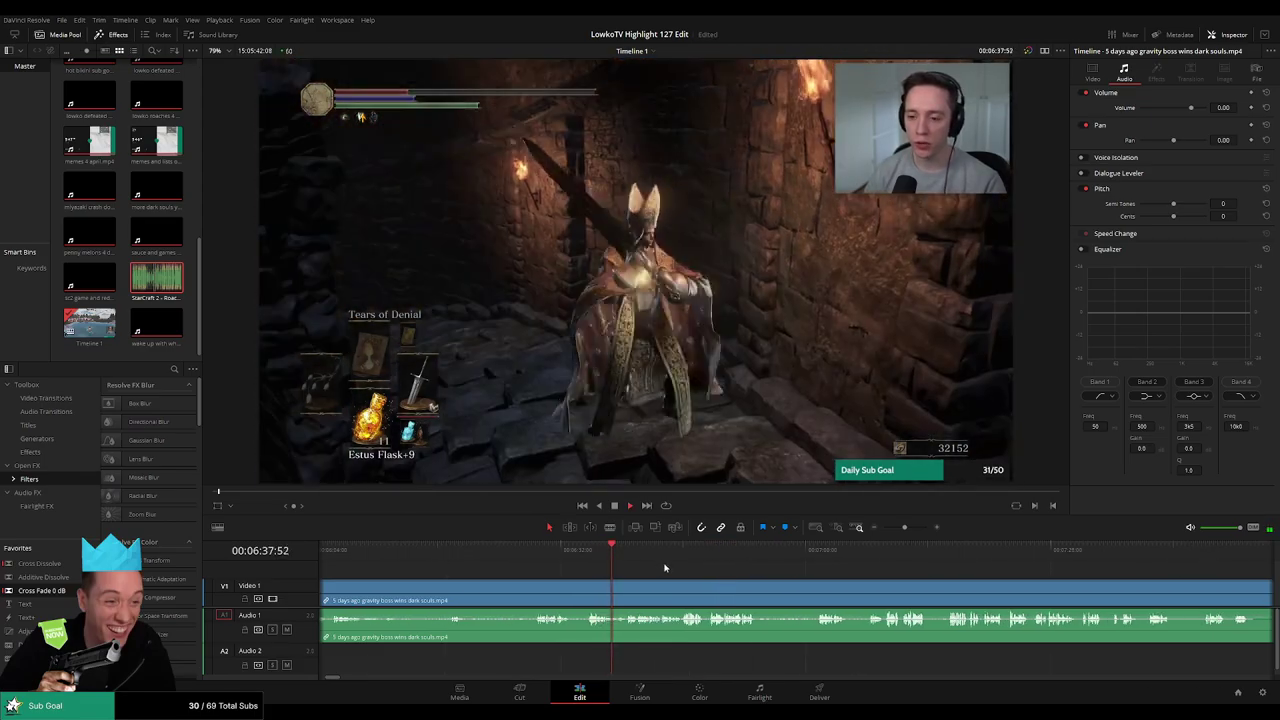
pyautogui.hscroll(2, 655, 568)
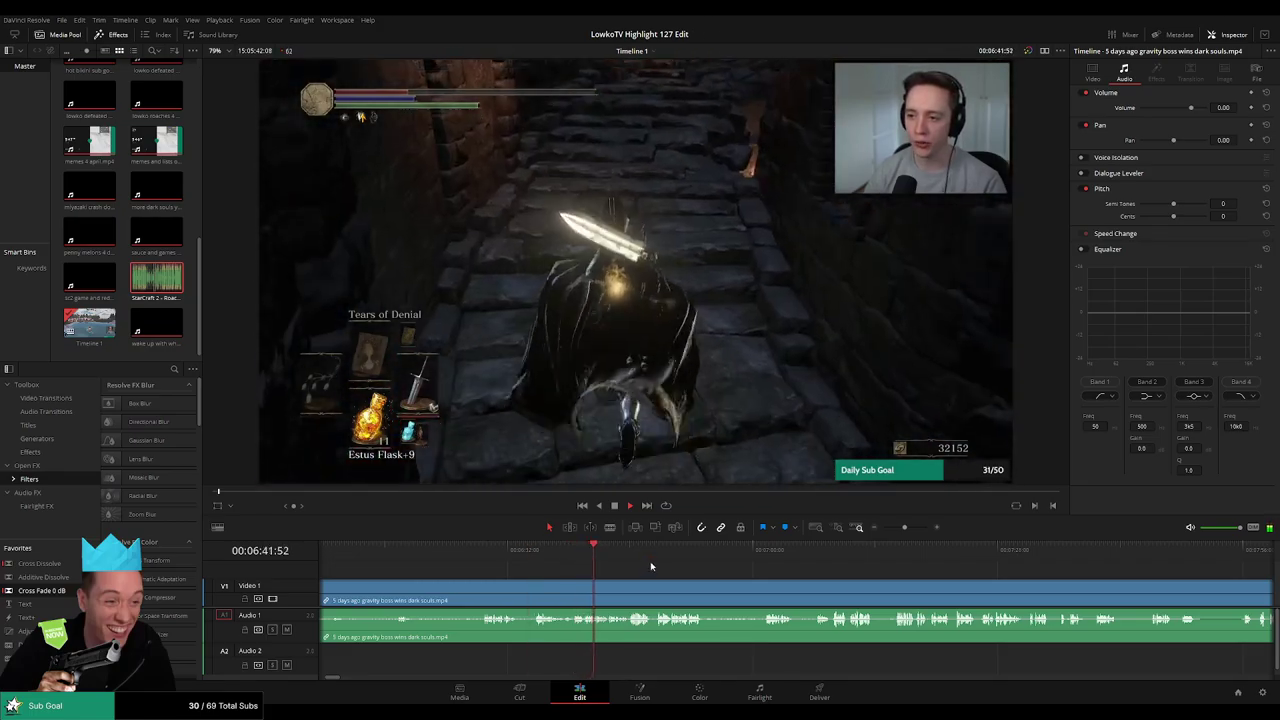
pyautogui.hscroll(2, 635, 568)
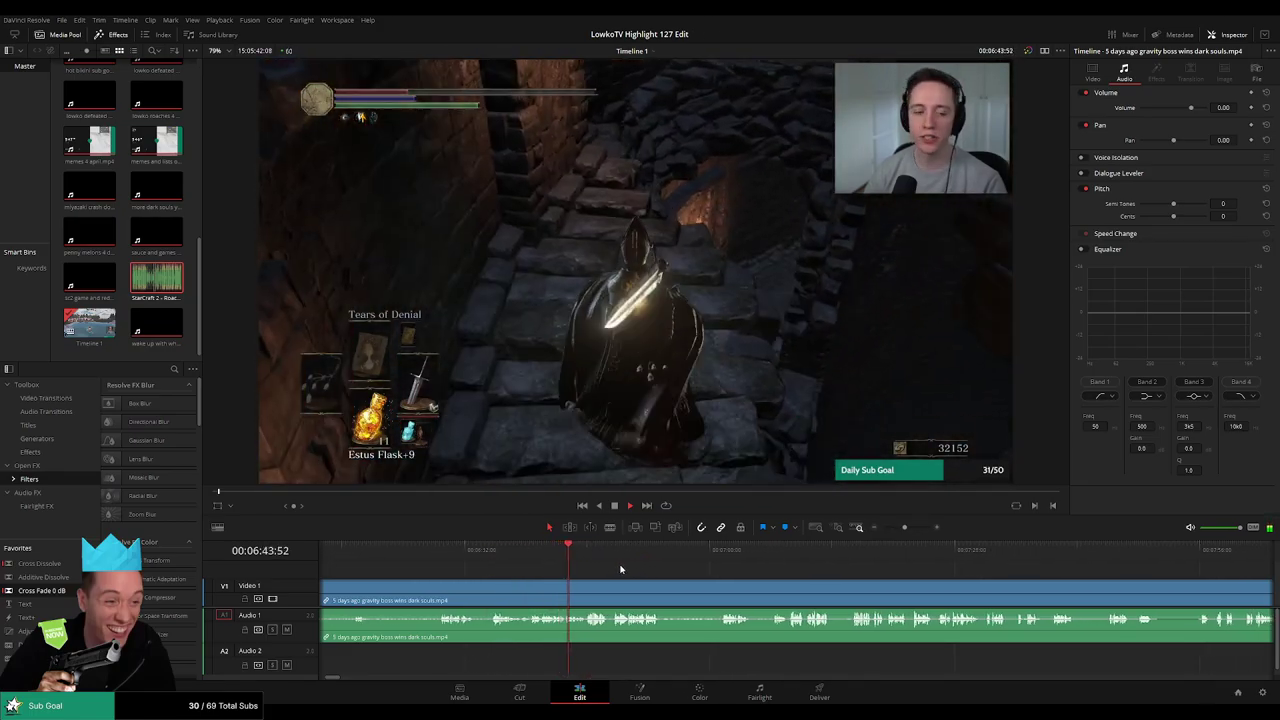
pyautogui.hscroll(2, 627, 566)
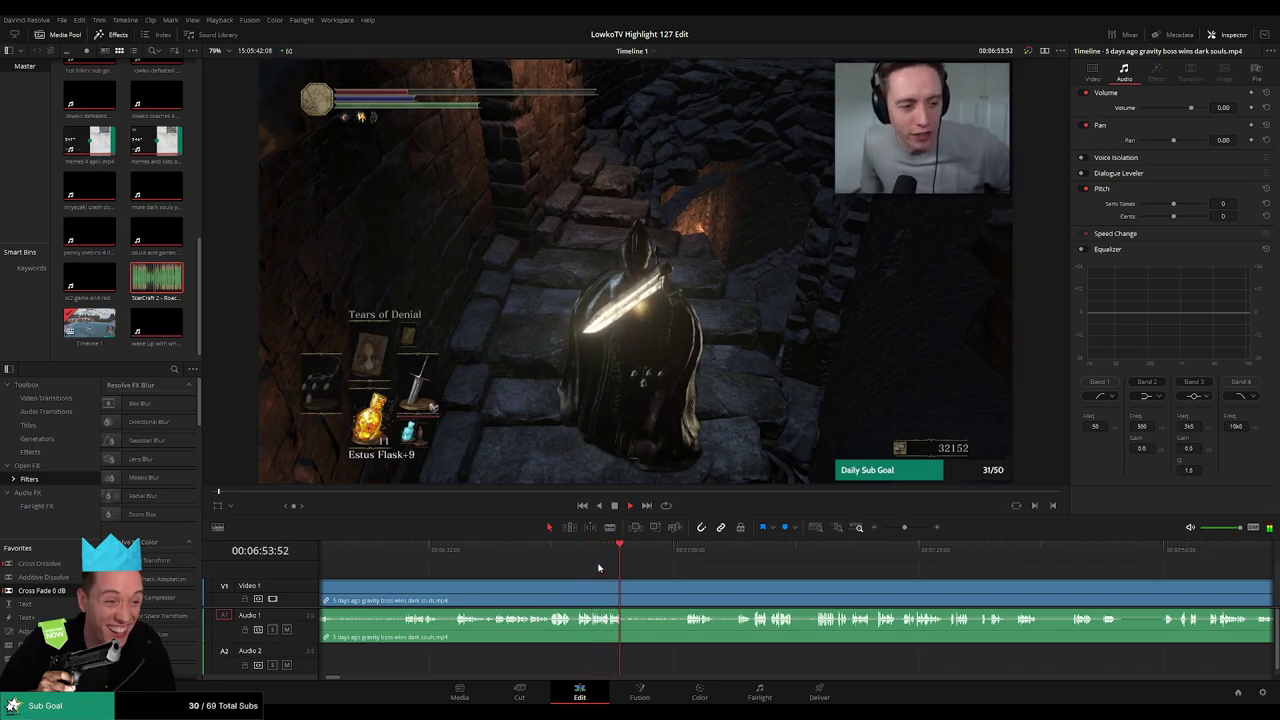
pyautogui.click(684, 561)
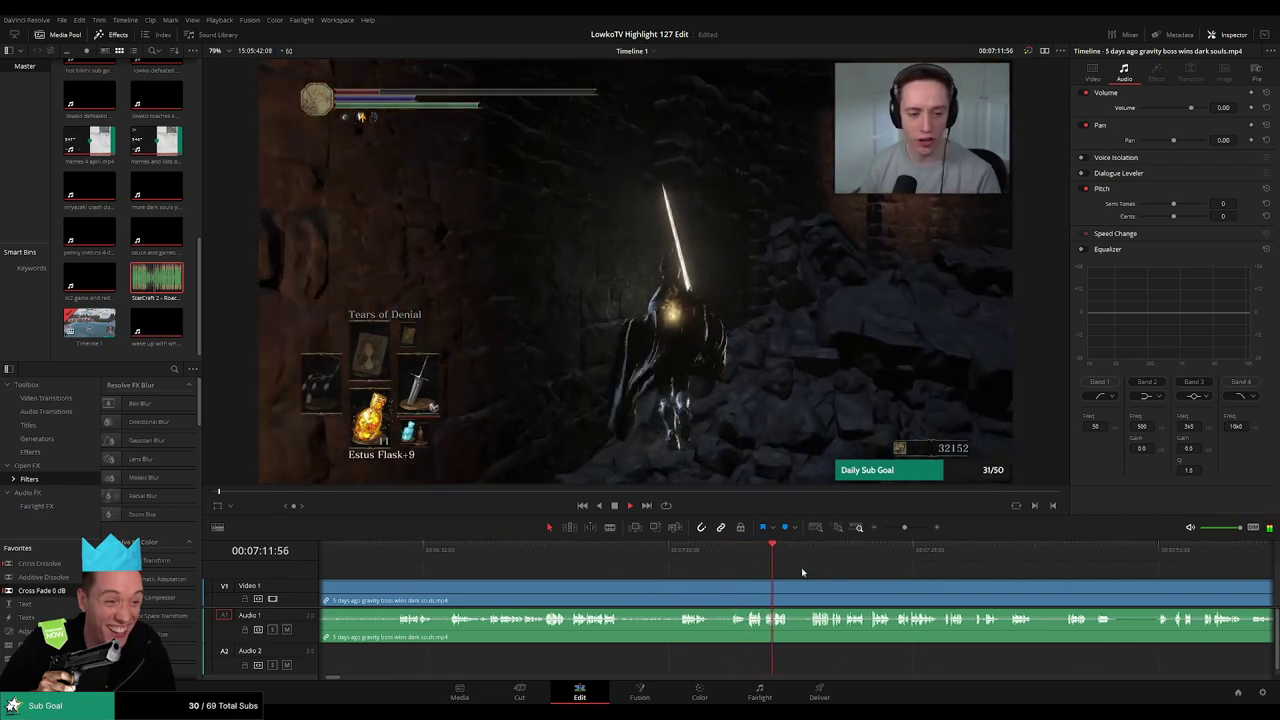
pyautogui.hscroll(3, 790, 567)
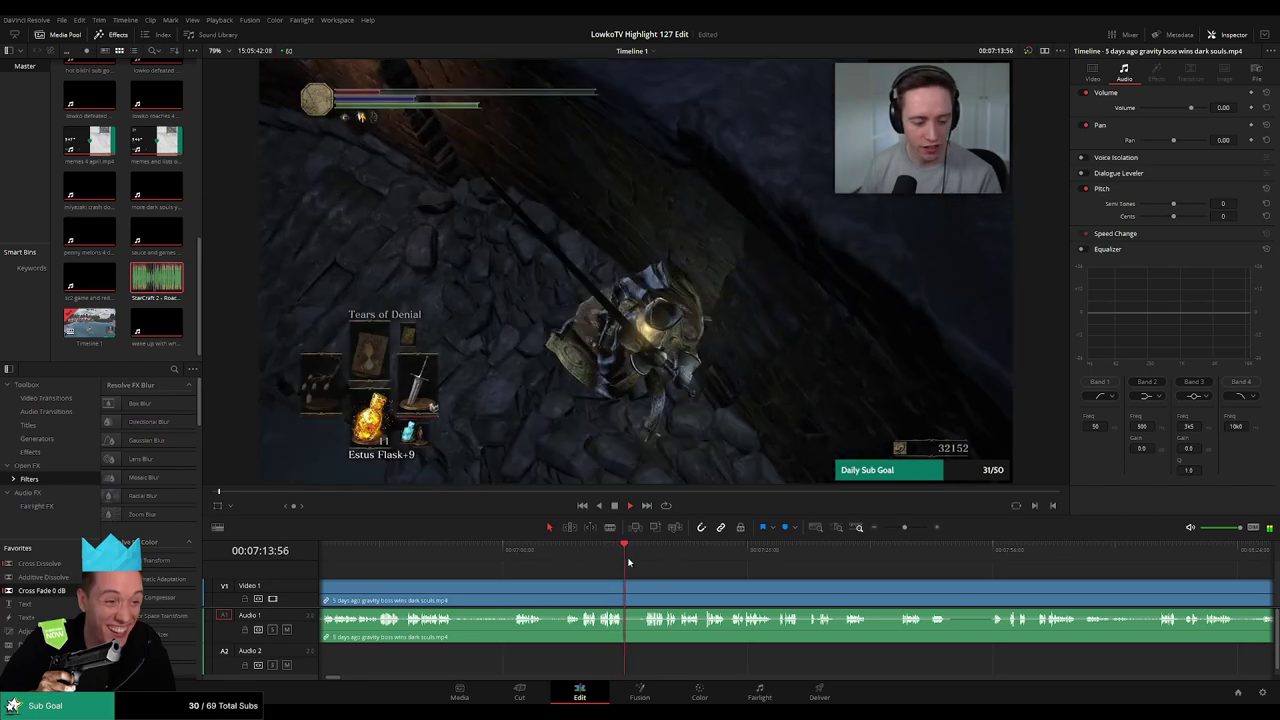
# Skim ahead to about 00:08:27, then remove the rest of the gravity boss clip from the split at about 00:04:21
pyautogui.moveTo(904, 528); pyautogui.dragTo(900, 532)
pyautogui.moveTo(998, 558); pyautogui.dragTo(1022, 559)
pyautogui.hscroll(5, 966, 579)
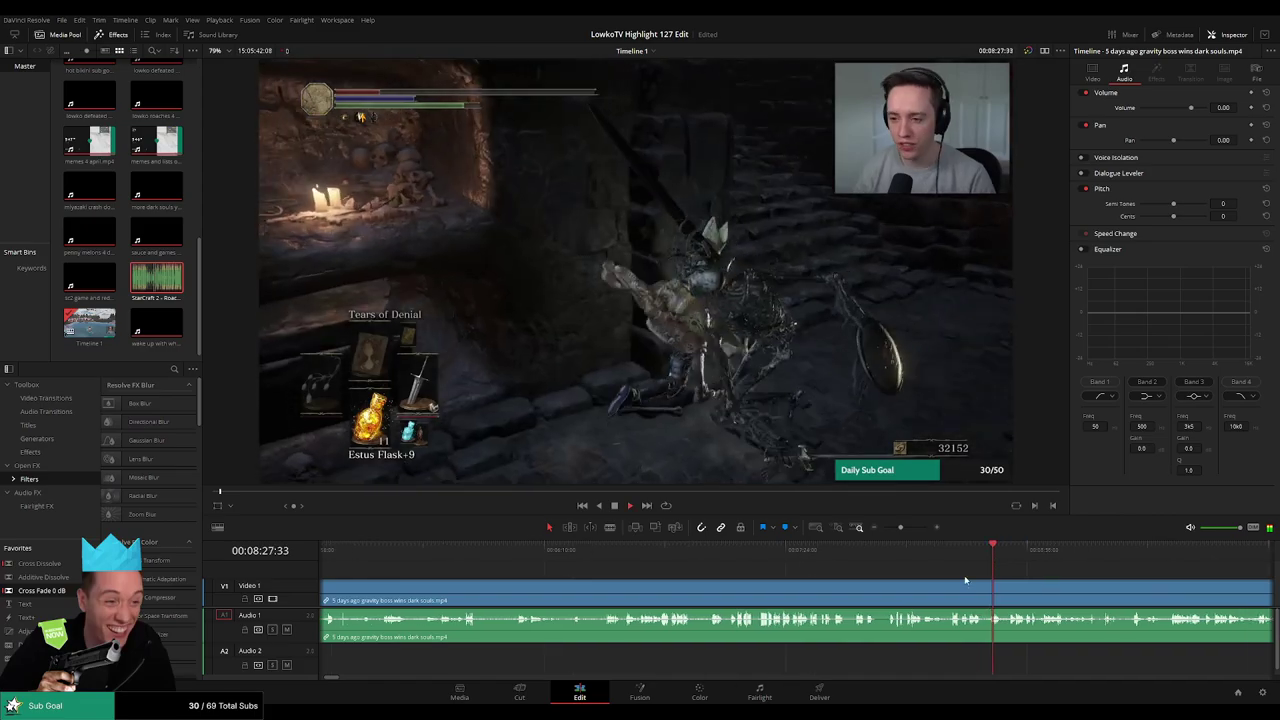
pyautogui.click(877, 555)
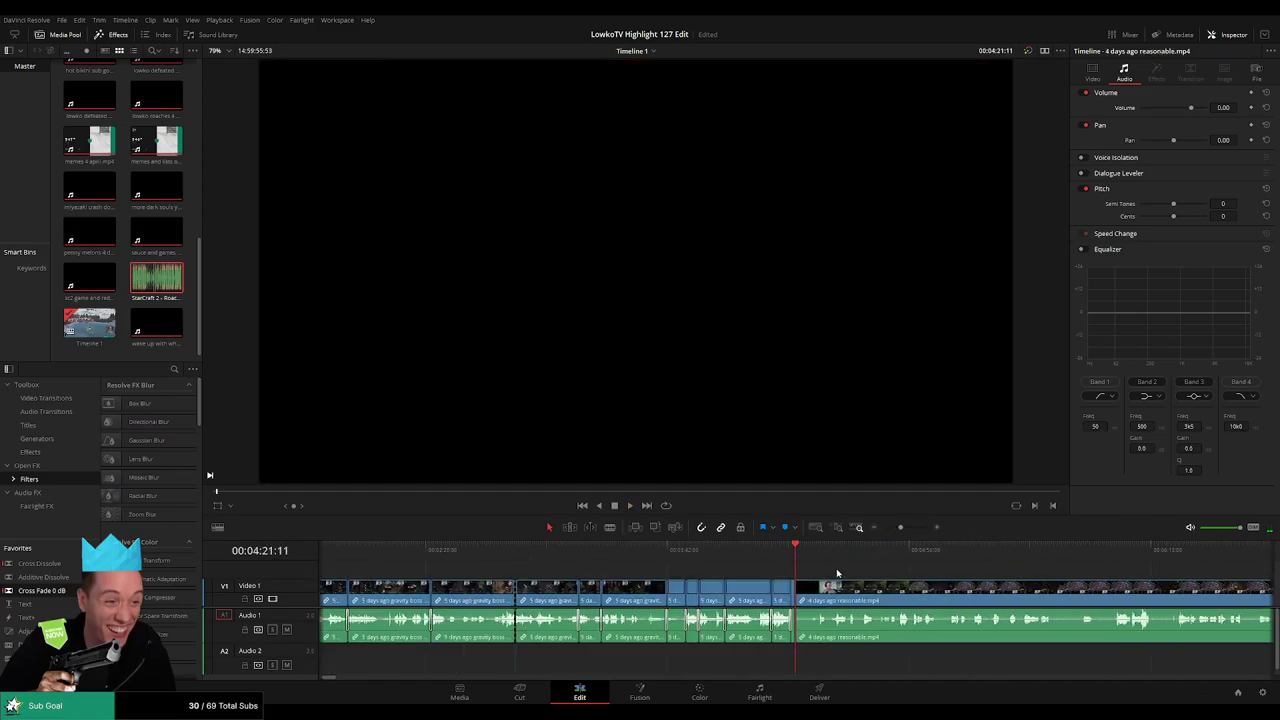
# Play back the opening of the clip 4 days ago reasonable.mp4 up to the StarCraft match countdown at about 00:04:56
pyautogui.hscroll(3, 837, 574)
pyautogui.click(664, 554)
pyautogui.press('space')
pyautogui.hscroll(3, 693, 570)
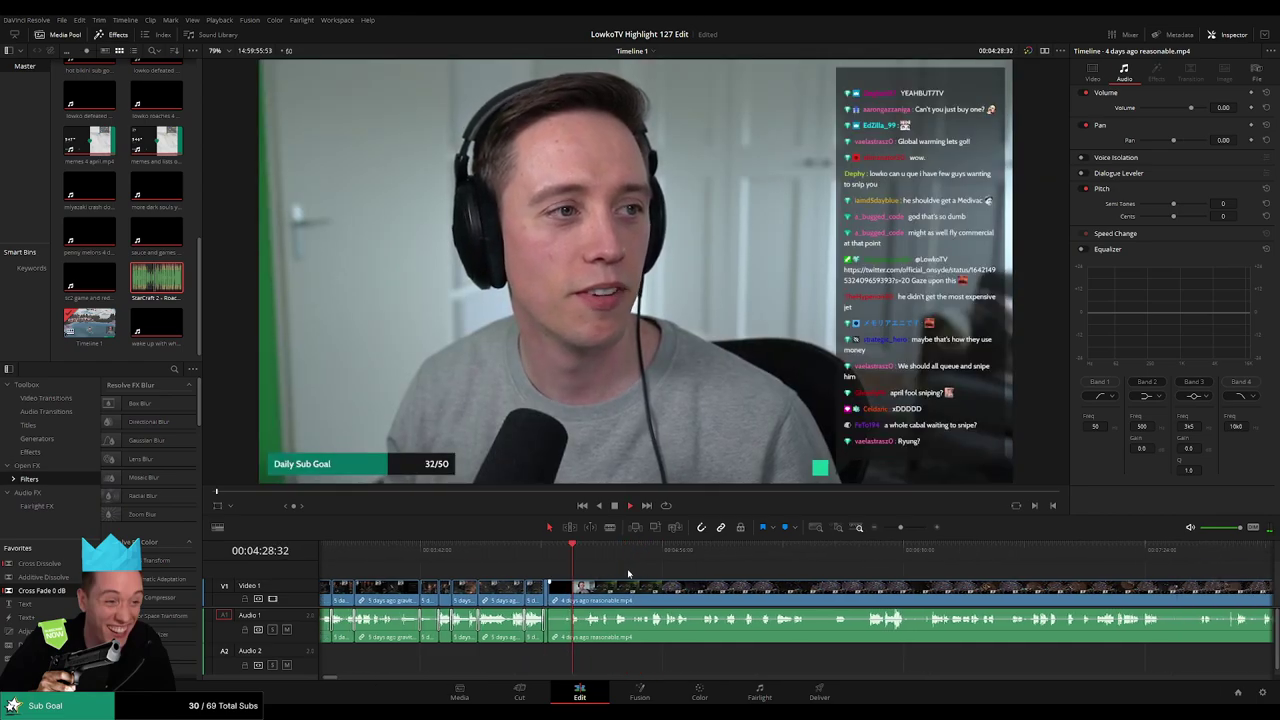
pyautogui.hscroll(5, 626, 573)
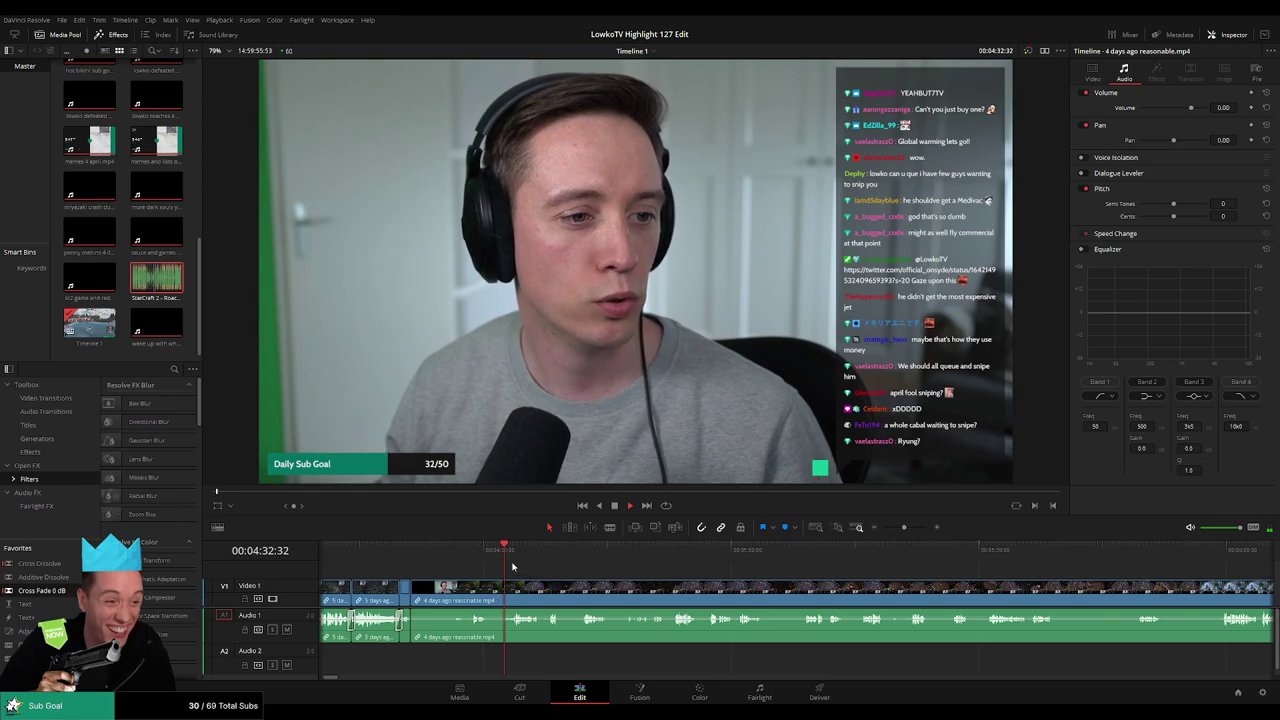
pyautogui.click(516, 555)
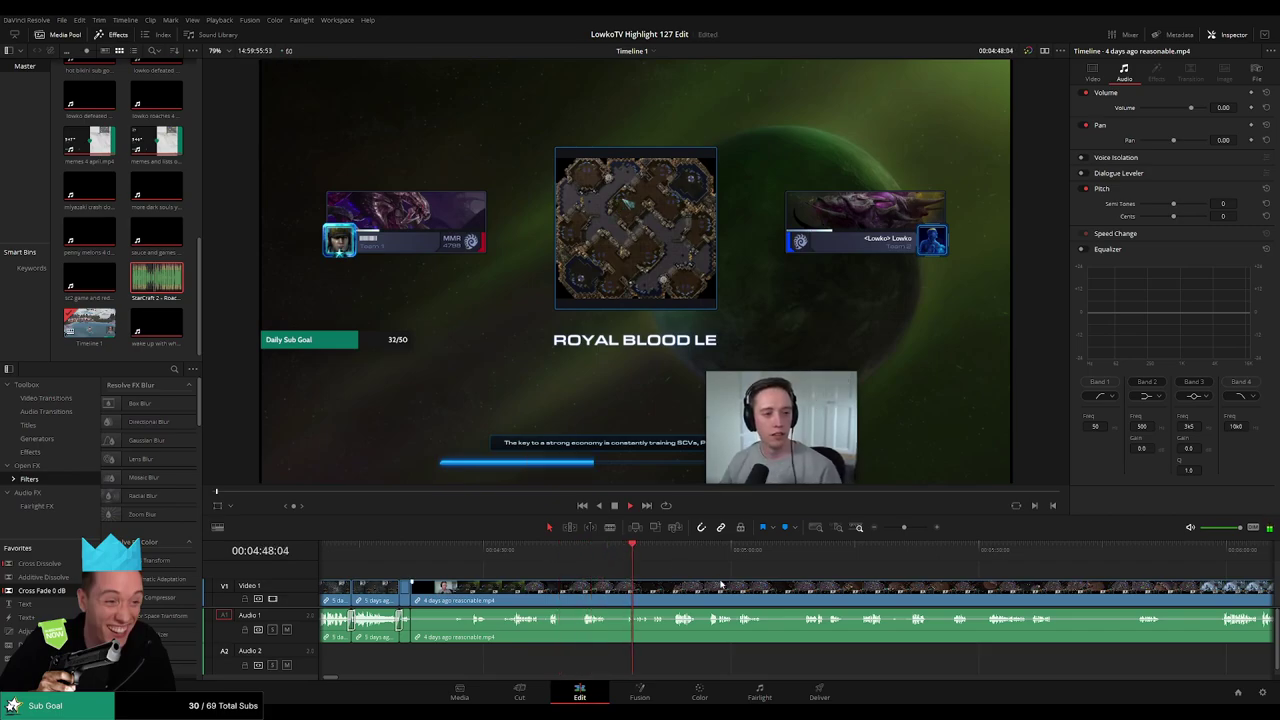
pyautogui.moveTo(721, 584); pyautogui.dragTo(566, 573)
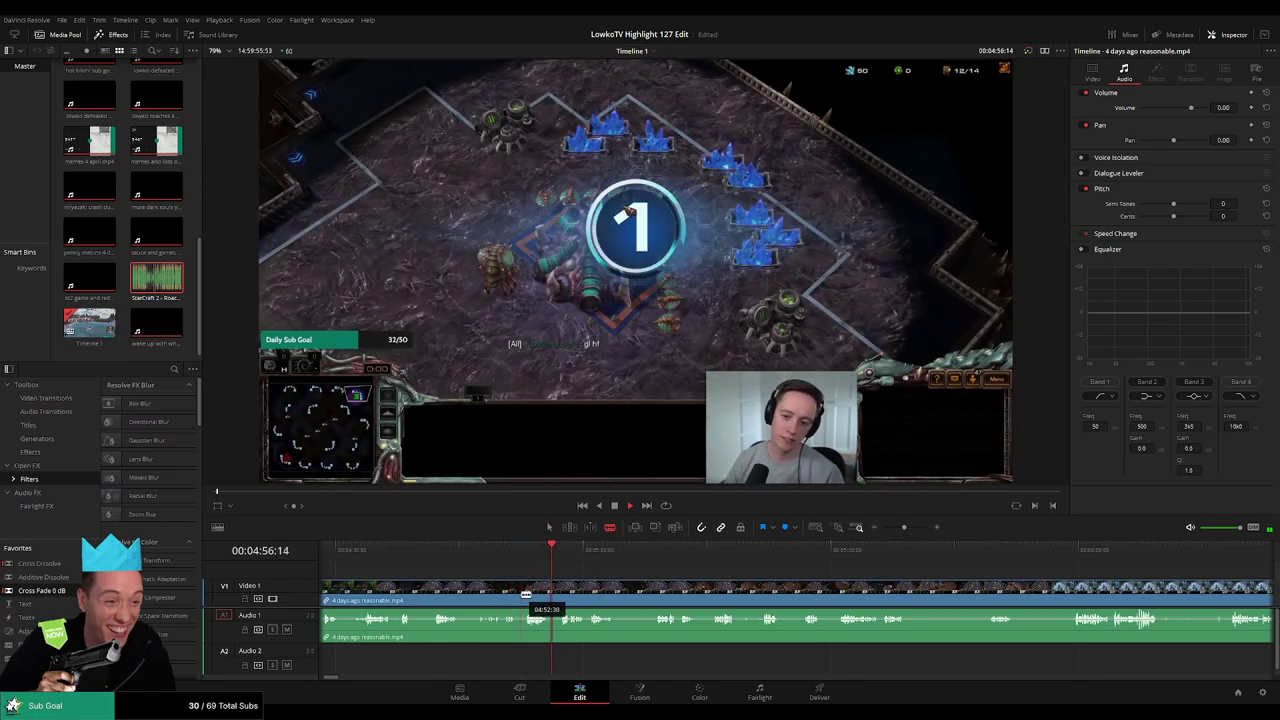
# Split 4 days ago reasonable.mp4 at about 00:04:52, remove the part before it and play back the new opening
pyautogui.click(516, 550)
pyautogui.click(522, 591)
pyautogui.press('a')
pyautogui.click(510, 594)
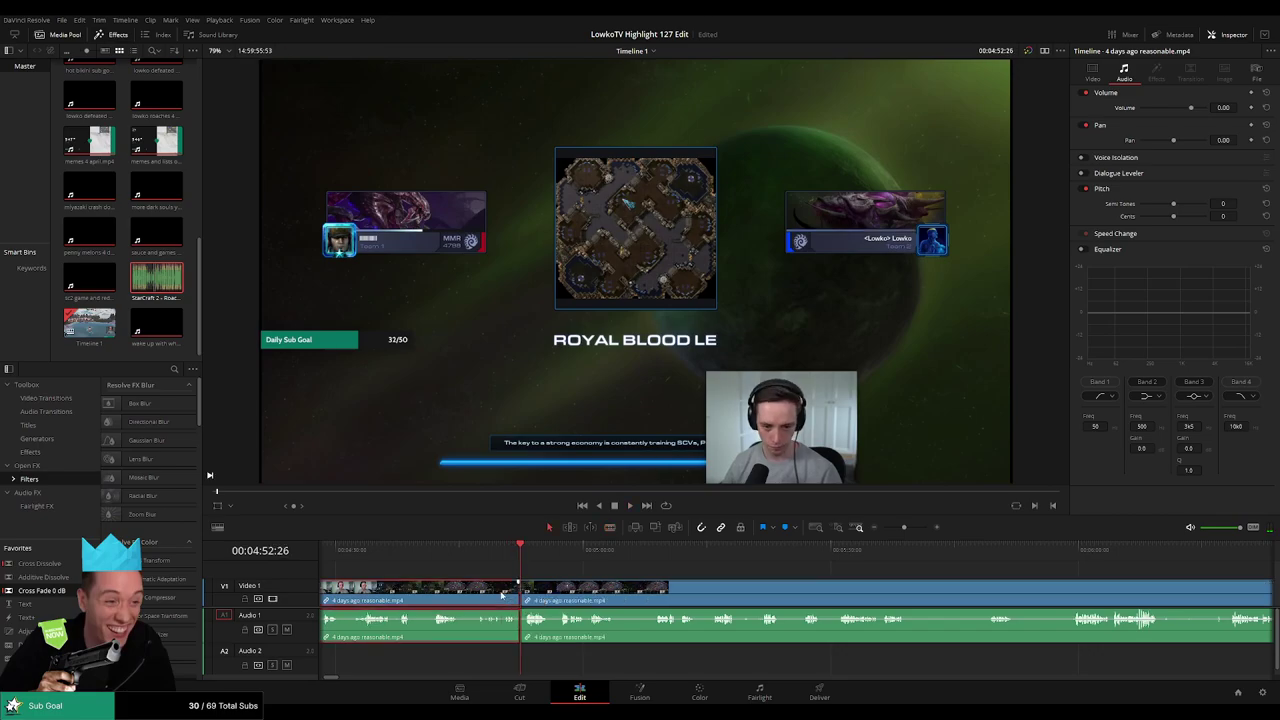
pyautogui.press('Delete')
pyautogui.press('space')
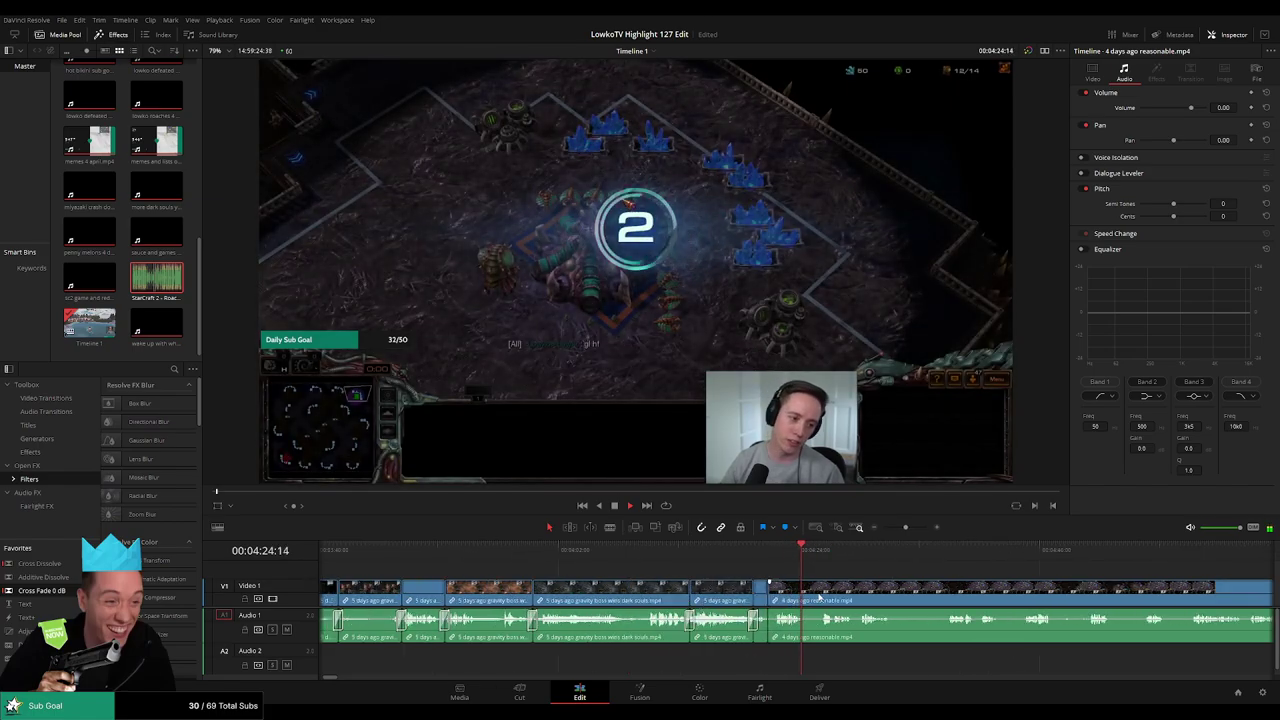
# Cut out the StarCraft gameplay from about 00:04:32 to 00:04:35 in 4 days ago reasonable.mp4
pyautogui.scroll(1, 820, 598)
pyautogui.hscroll(2, 640, 580)
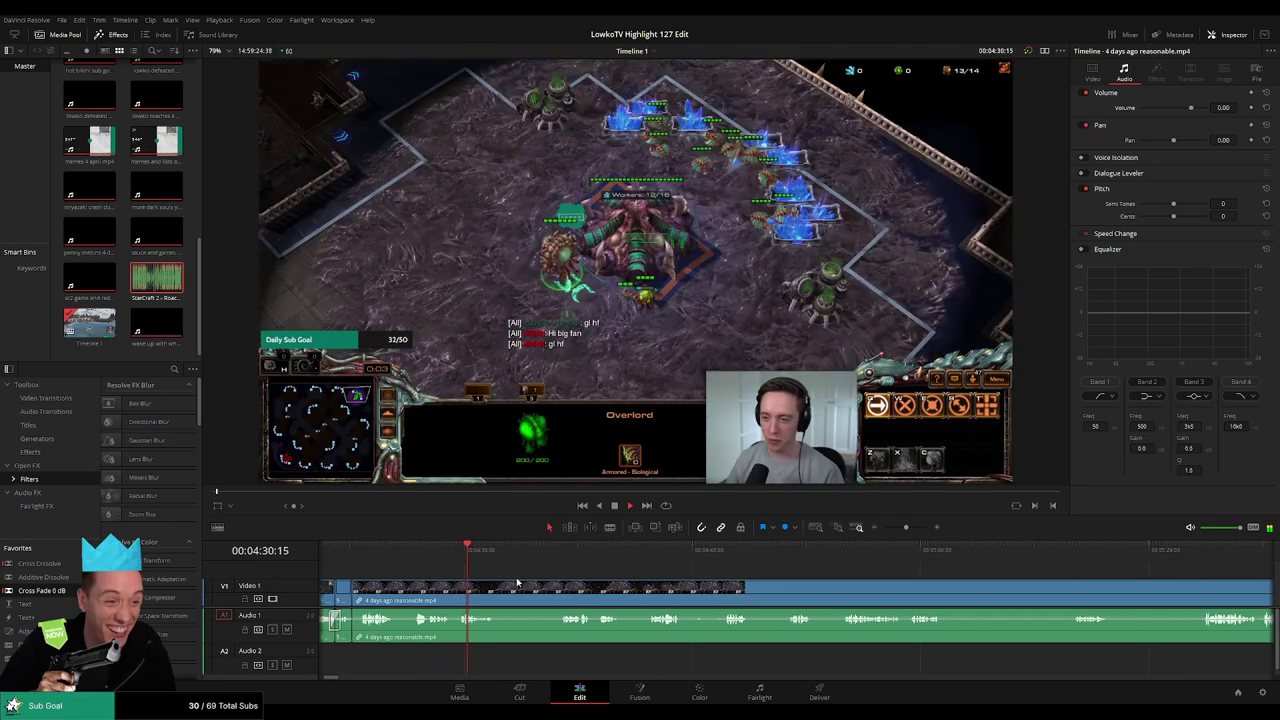
pyautogui.press('b')
pyautogui.click(461, 590)
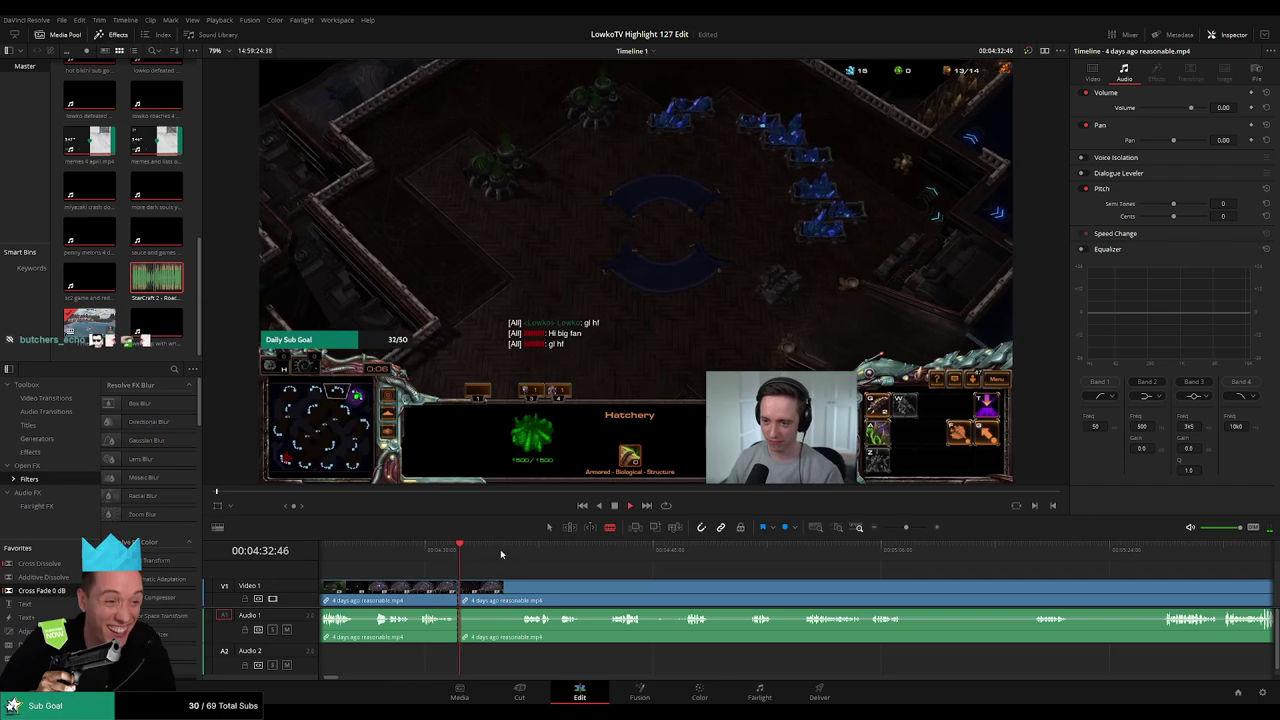
pyautogui.click(508, 550)
pyautogui.press('space')
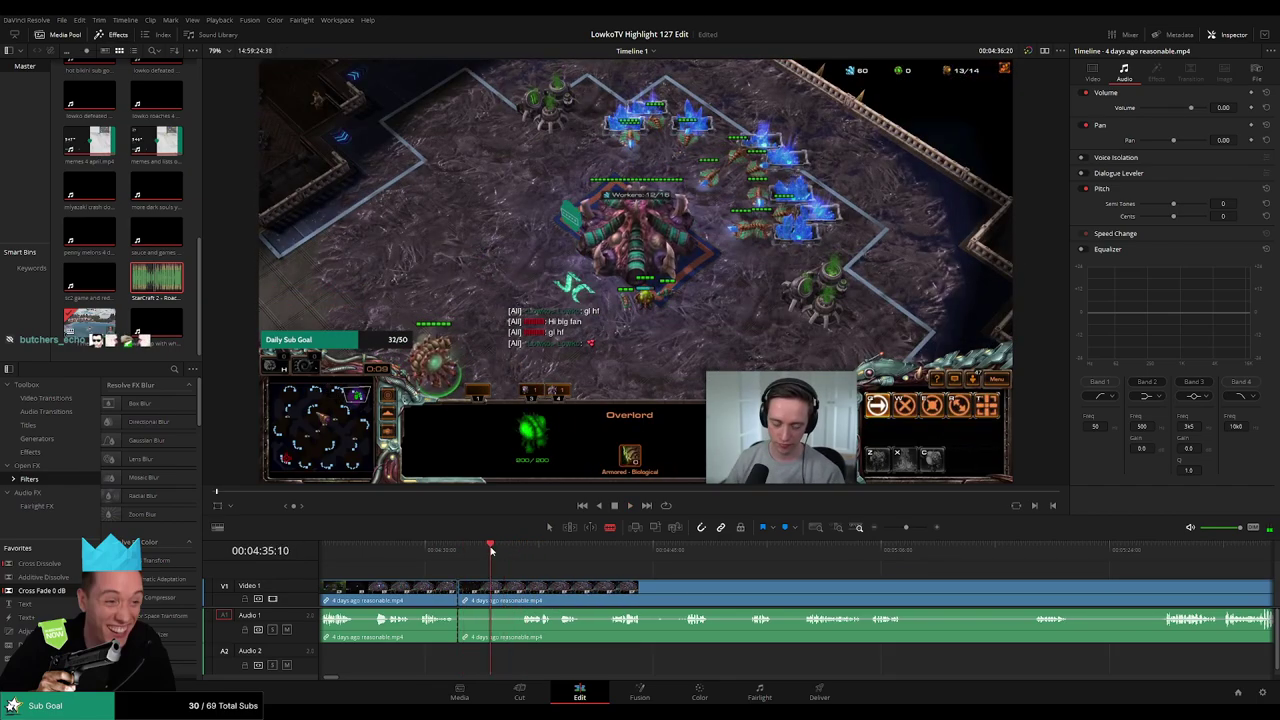
pyautogui.press('space')
pyautogui.click(501, 586)
pyautogui.press('a')
pyautogui.click(483, 594)
pyautogui.press('Delete')
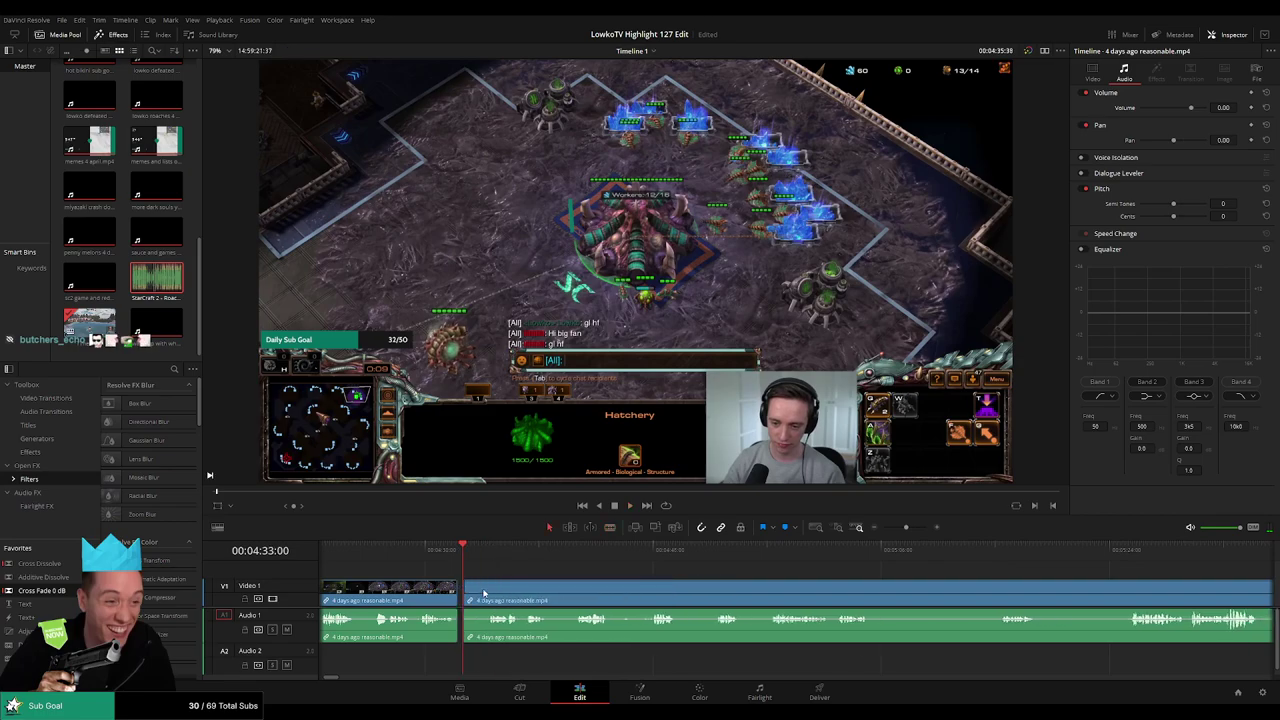
# Add a Cross Fade 0 dB to the audio join at about 00:04:33 and play back across it
pyautogui.press('space')
pyautogui.press('space')
pyautogui.moveTo(42, 590); pyautogui.dragTo(308, 577)
pyautogui.press('space')
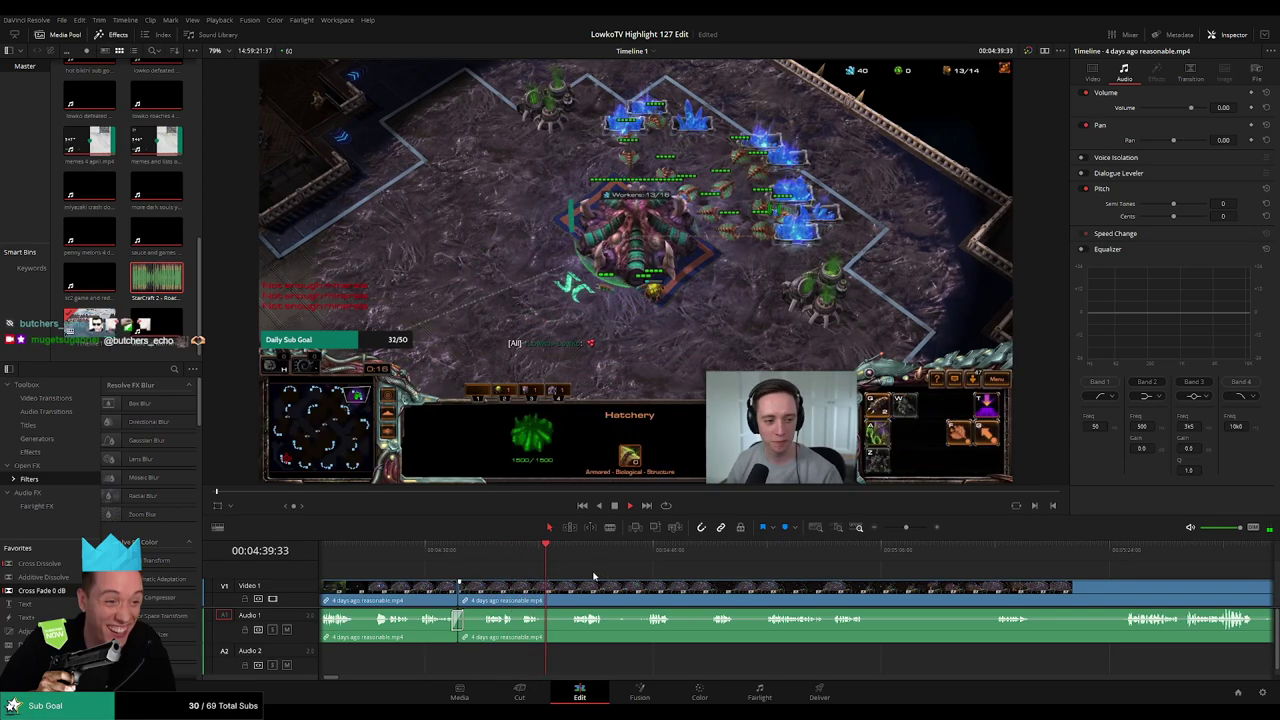
# Cut out the gameplay from about 00:04:39 to 00:04:41 in 4 days ago reasonable.mp4 and add a Cross Fade 0 dB at the join
pyautogui.hscroll(2, 552, 574)
pyautogui.click(517, 553)
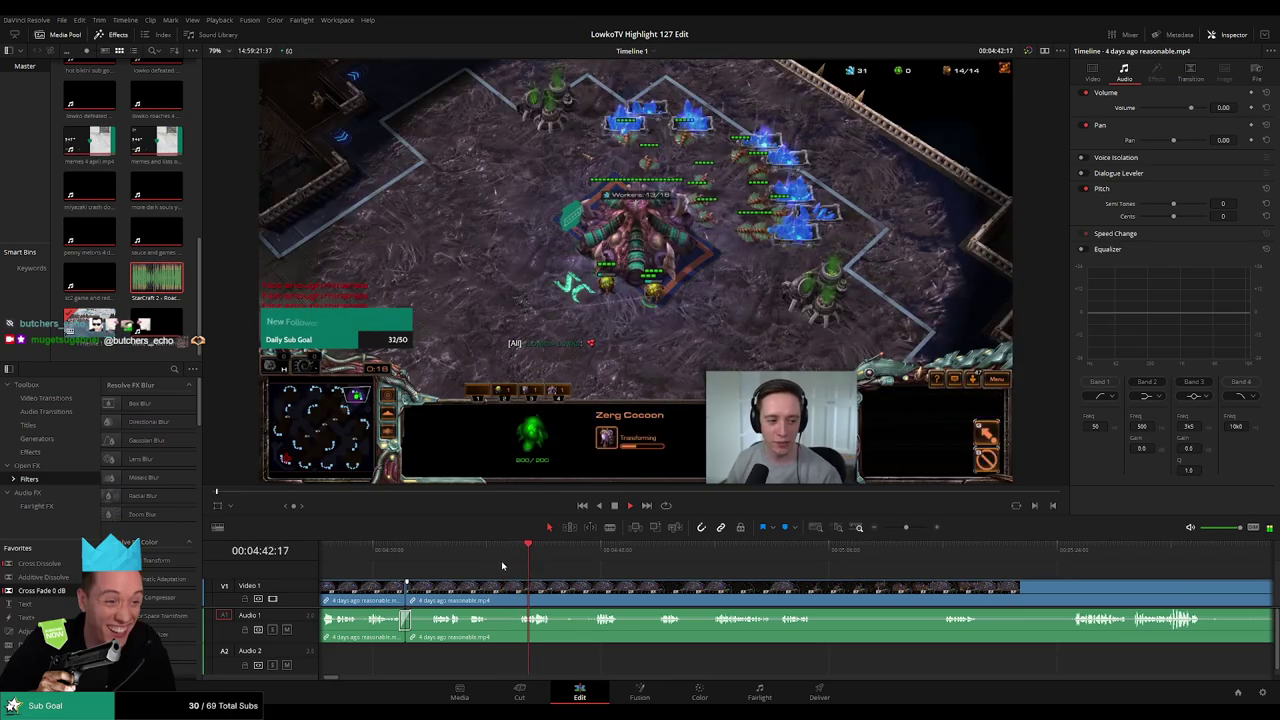
pyautogui.press('b')
pyautogui.click(494, 597)
pyautogui.click(518, 597)
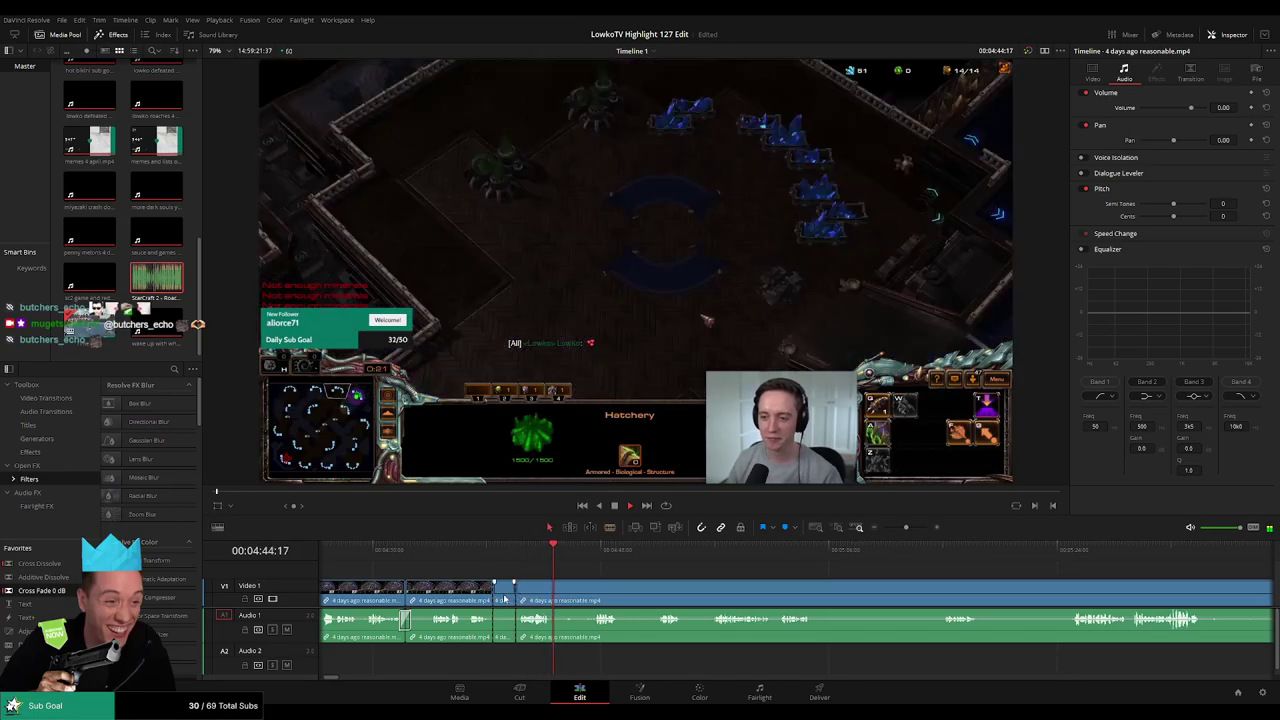
pyautogui.press('a')
pyautogui.click(505, 597)
pyautogui.press('Delete')
pyautogui.moveTo(44, 590); pyautogui.dragTo(493, 620)
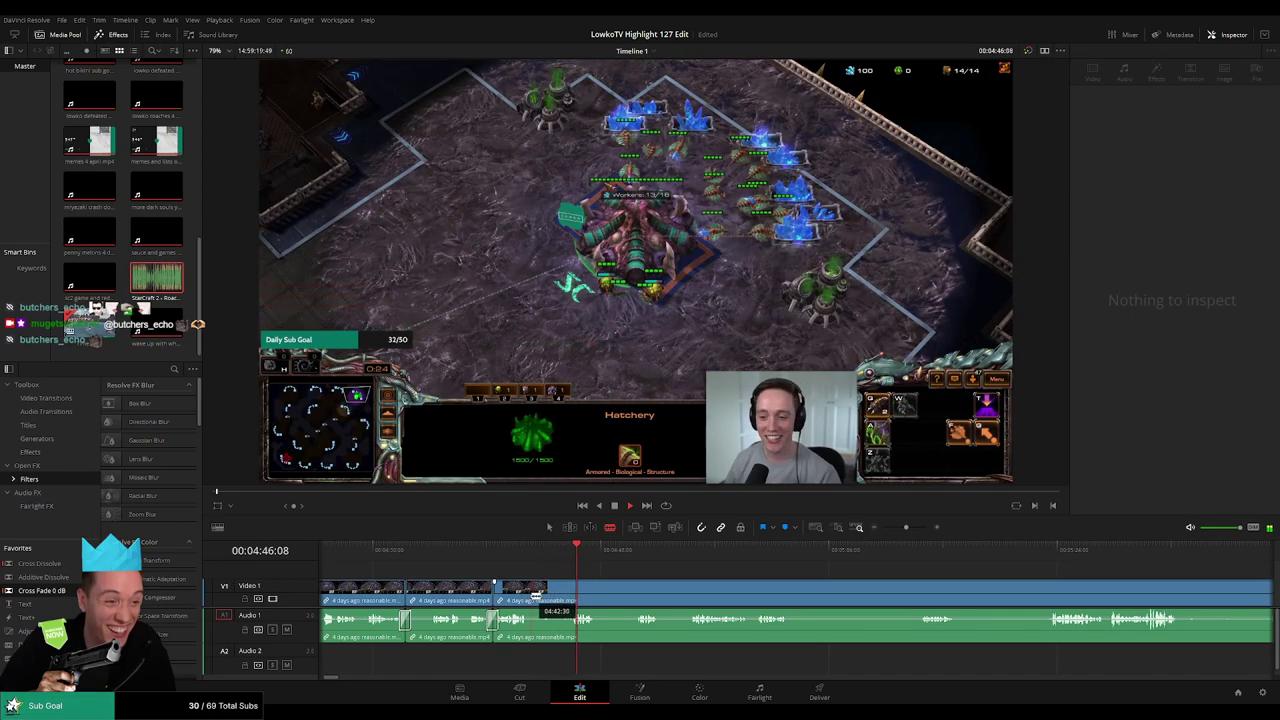
# Cut out the footage from about 00:04:48 to 00:04:51 and smooth the audio join with a Cross Fade 0 dB
pyautogui.press('a')
pyautogui.hscroll(3, 668, 583)
pyautogui.moveTo(497, 558); pyautogui.dragTo(504, 557)
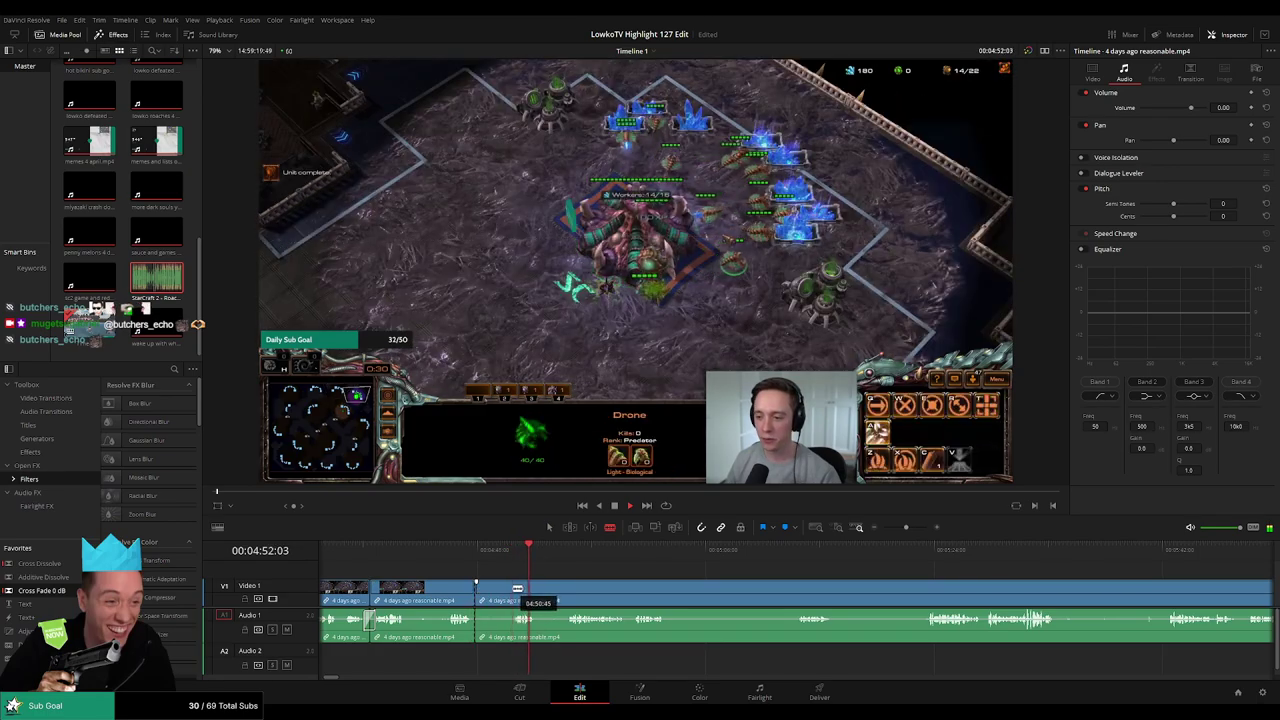
pyautogui.press('Delete')
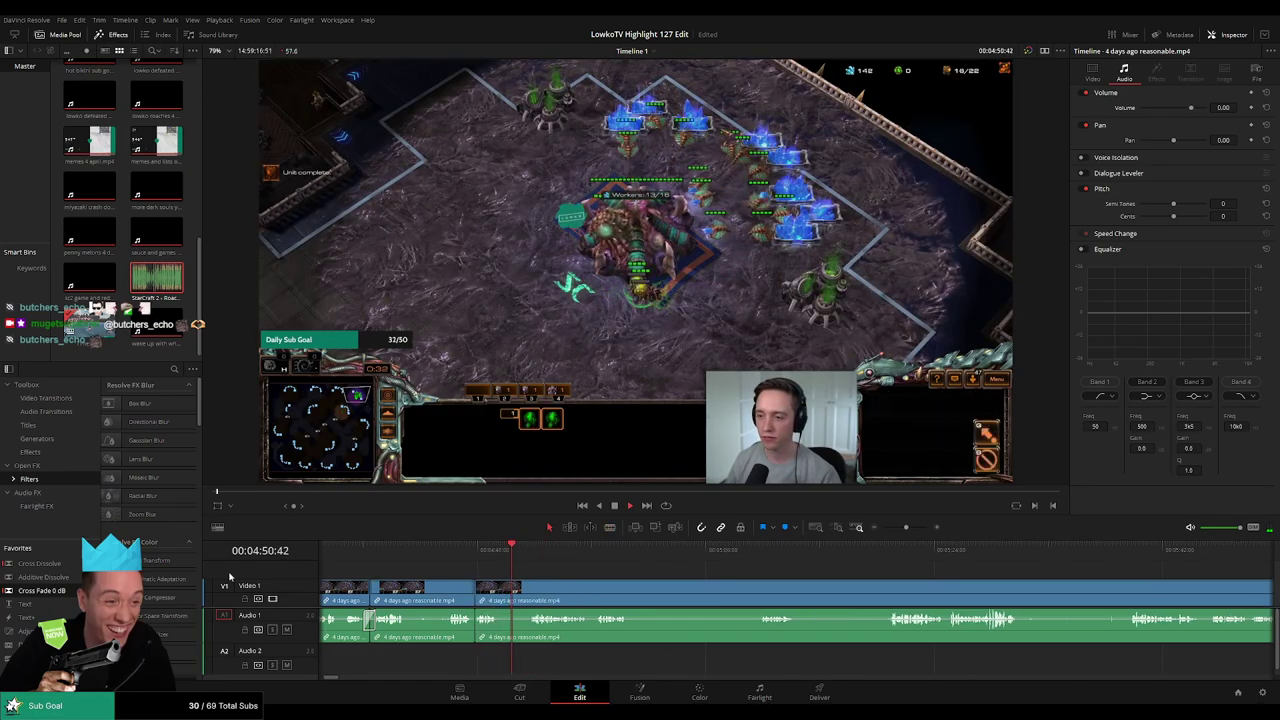
# Remove the stretch from about 00:04:50 to 00:04:52 and put a Cross Fade 0 dB on its audio join
pyautogui.press('b')
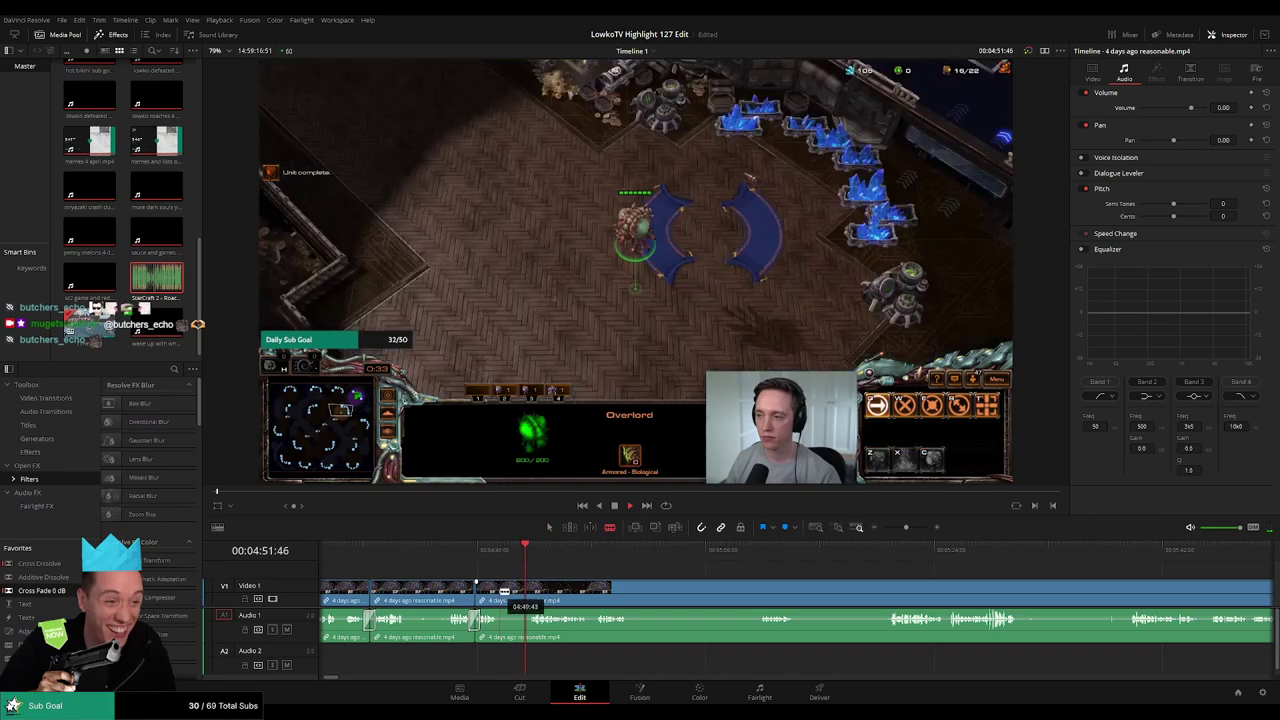
pyautogui.click(501, 591)
pyautogui.click(529, 590)
pyautogui.press('a')
pyautogui.click(515, 597)
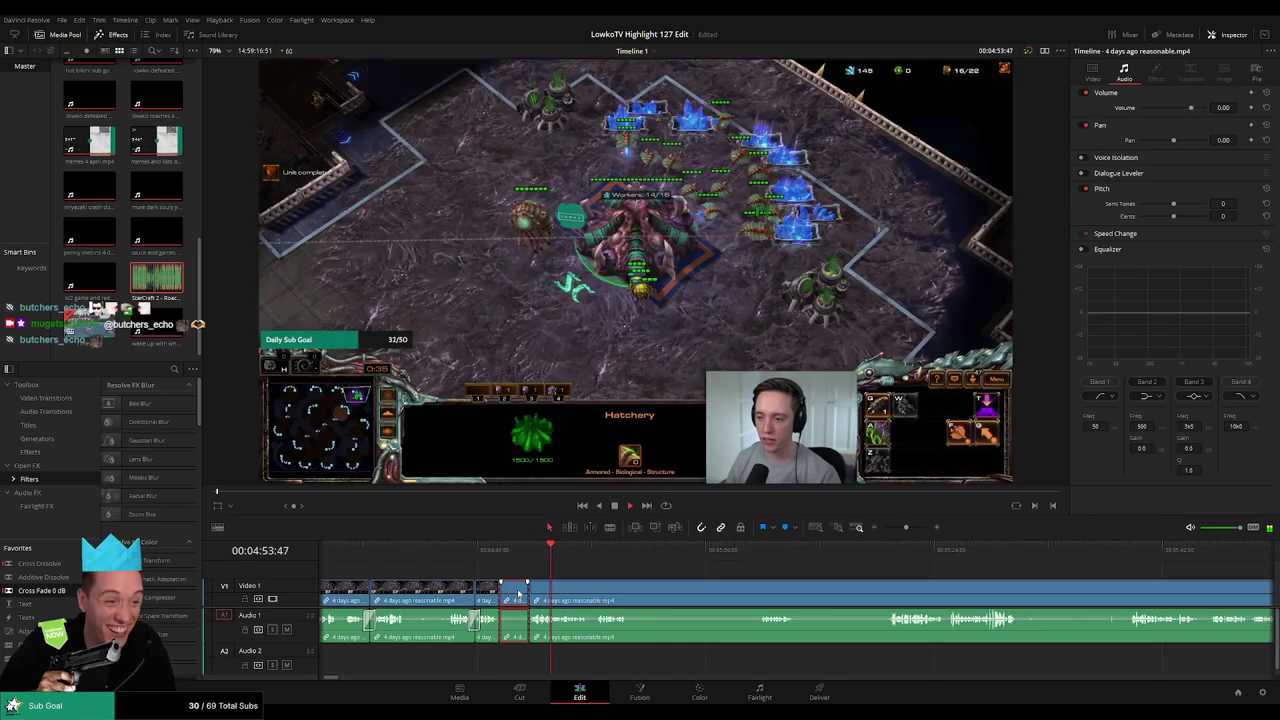
pyautogui.press('Delete')
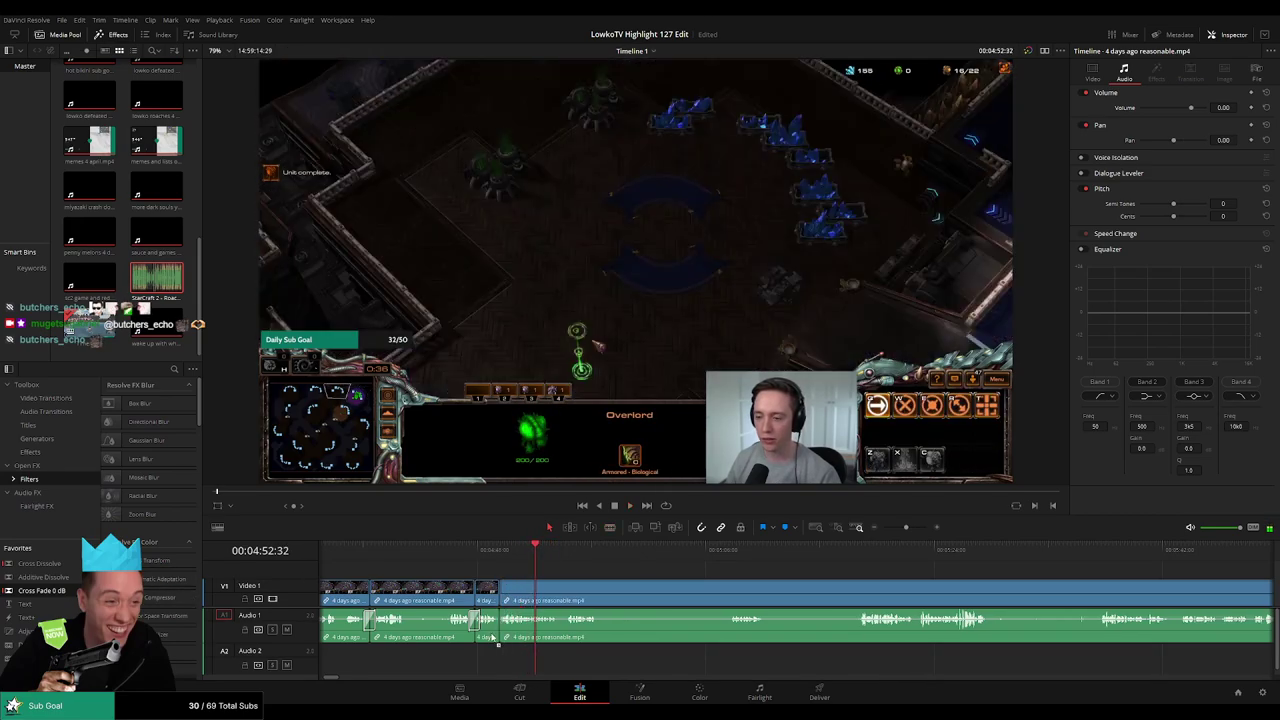
pyautogui.press('space')
# Split the clip at 00:04:57:38 and about 00:05:07:47, delete the section between, and cross-fade the audio at the join
pyautogui.hscroll(3, 486, 578)
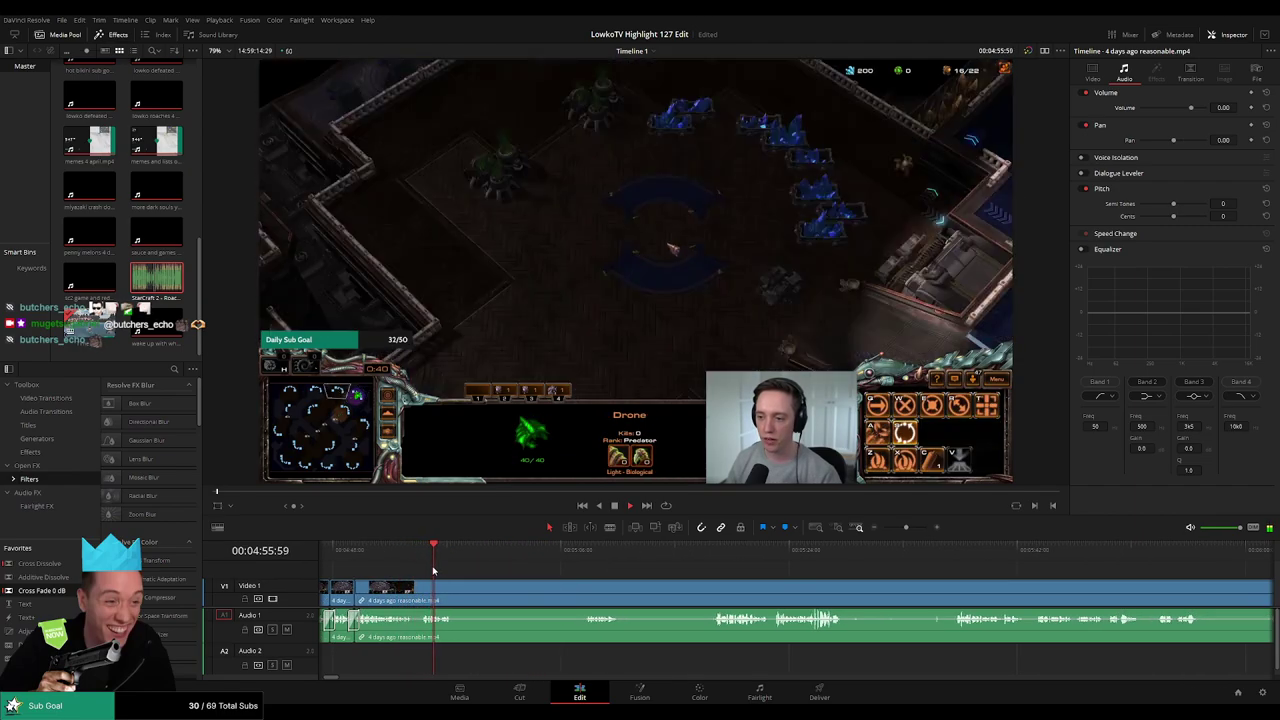
pyautogui.press('b')
pyautogui.click(455, 591)
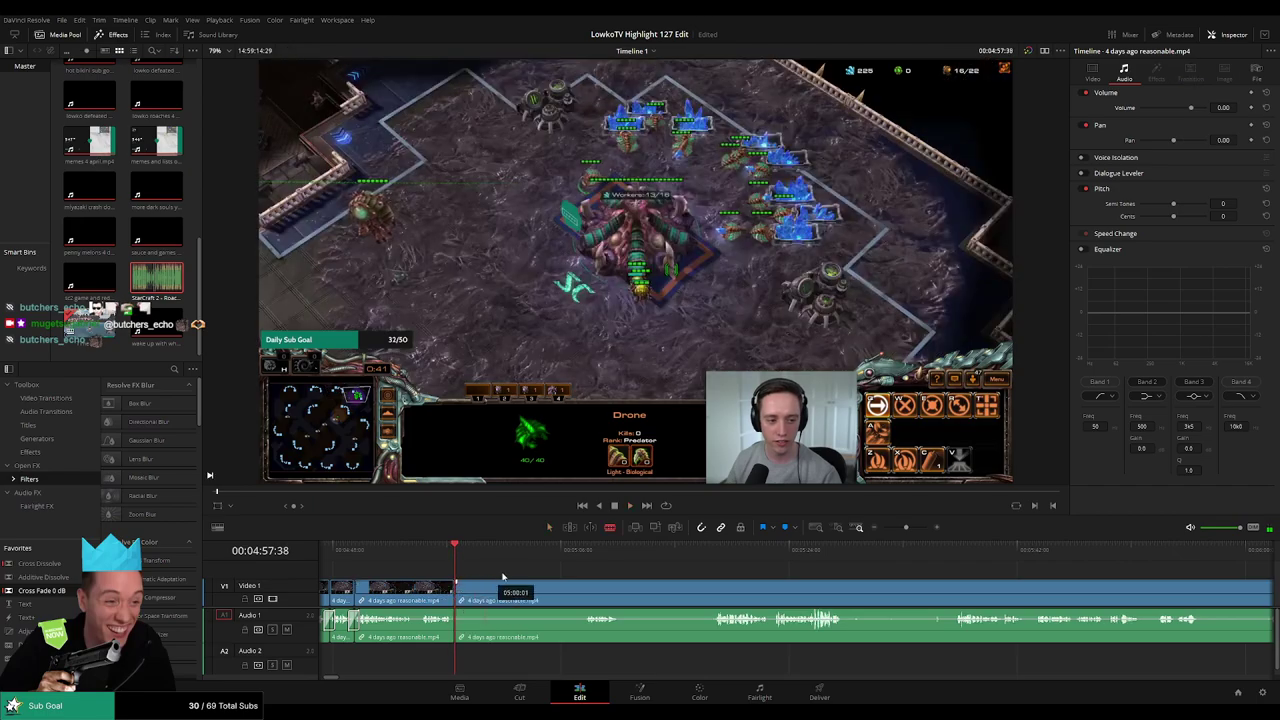
pyautogui.click(570, 554)
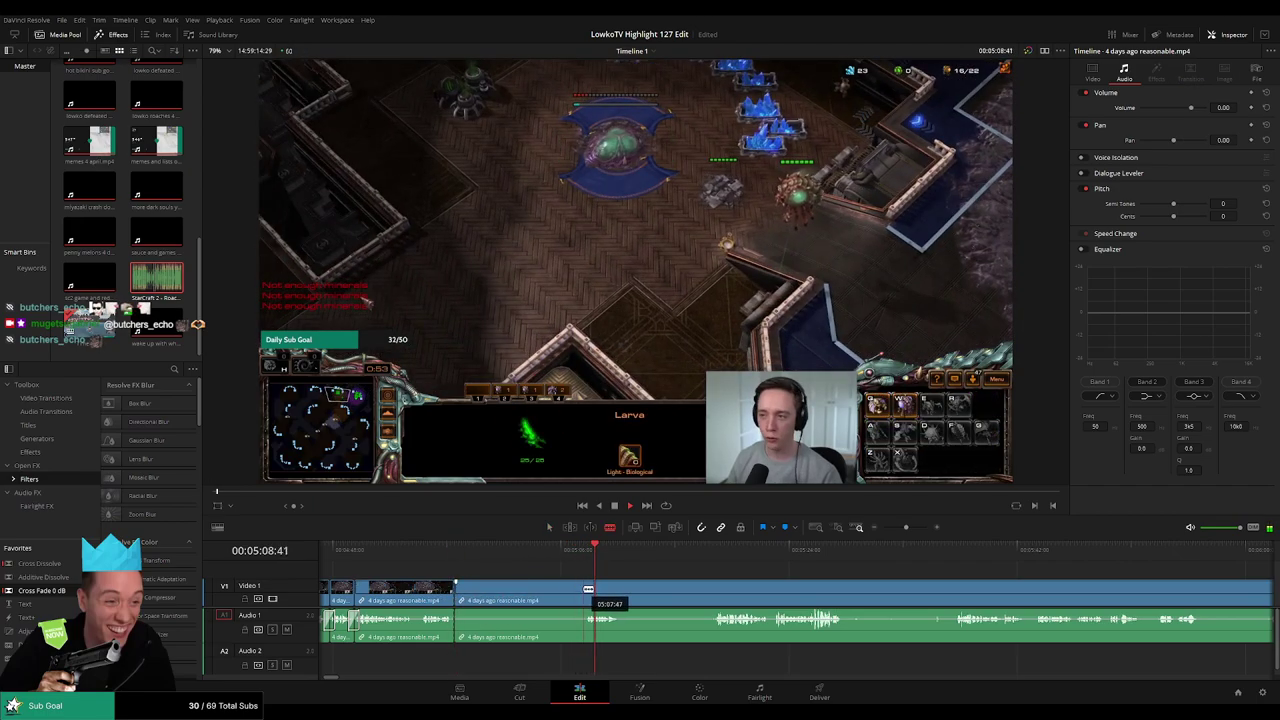
pyautogui.click(588, 592)
pyautogui.press('a')
pyautogui.click(565, 591)
pyautogui.press('BackSpace')
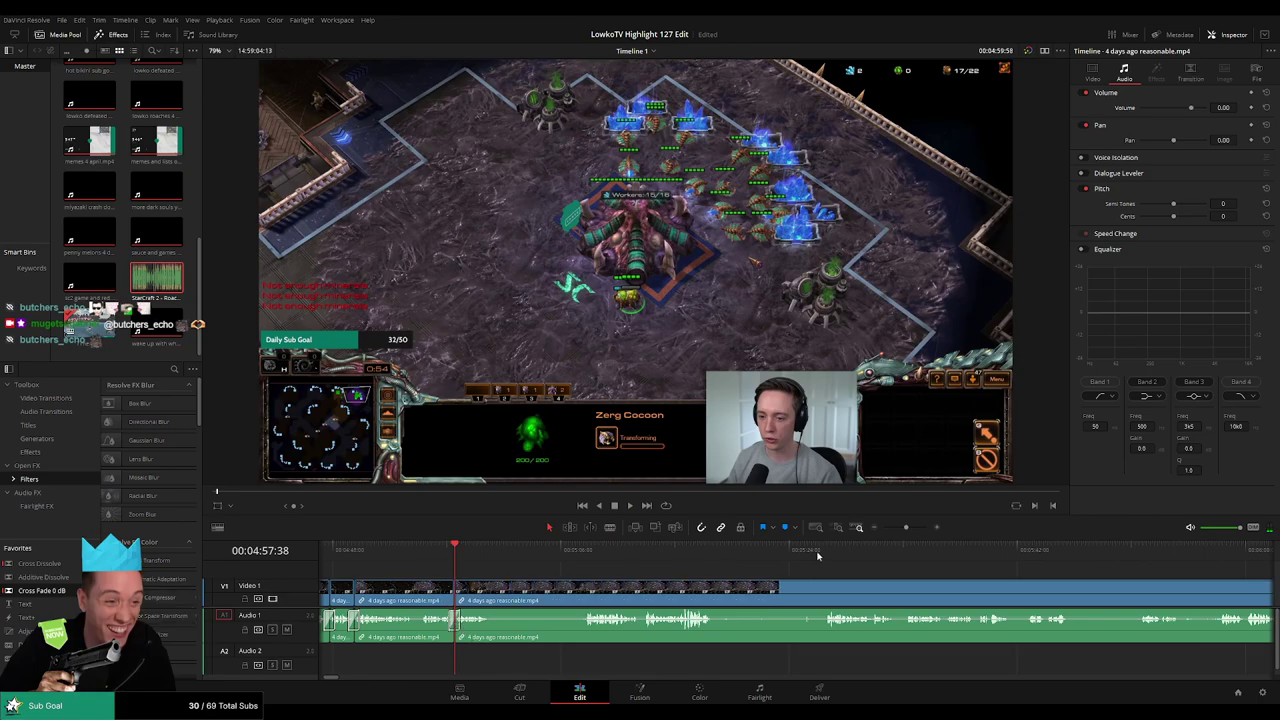
# Look over the remaining clips through to the end of the timeline, then return to about 00:04:58
pyautogui.moveTo(907, 527); pyautogui.dragTo(854, 530)
pyautogui.hscroll(8, 1024, 606)
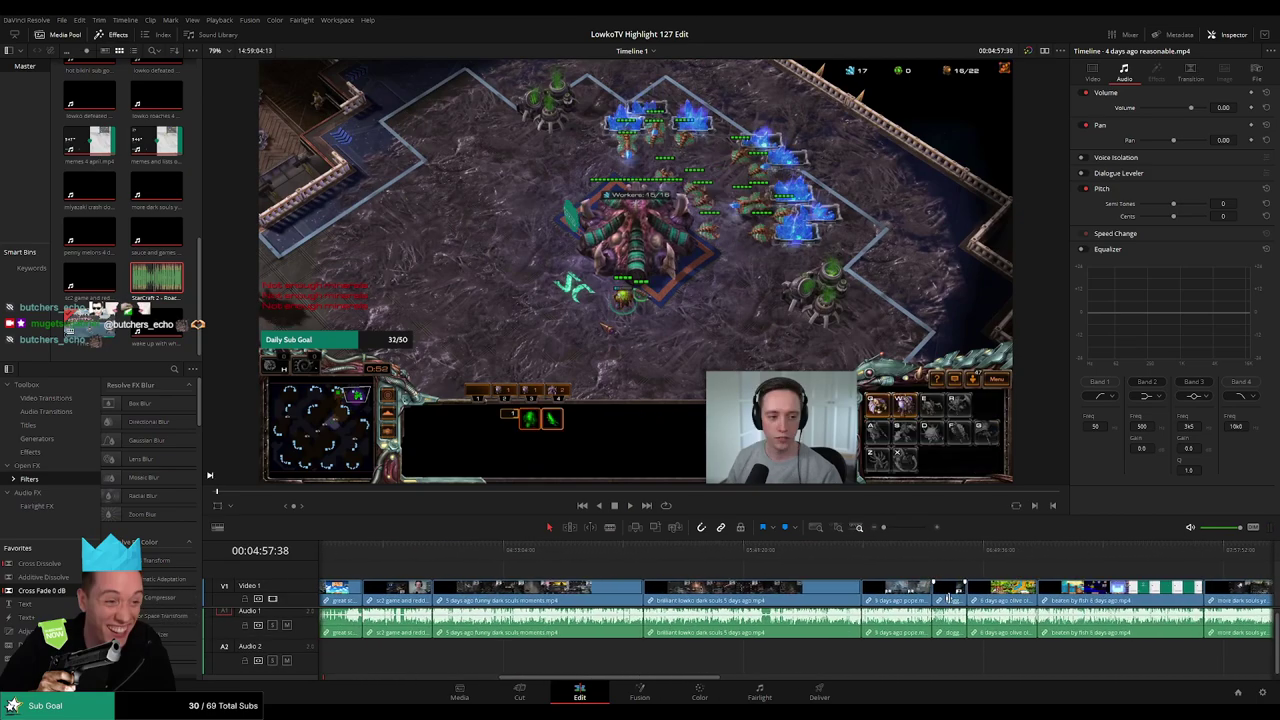
pyautogui.hscroll(10, 948, 598)
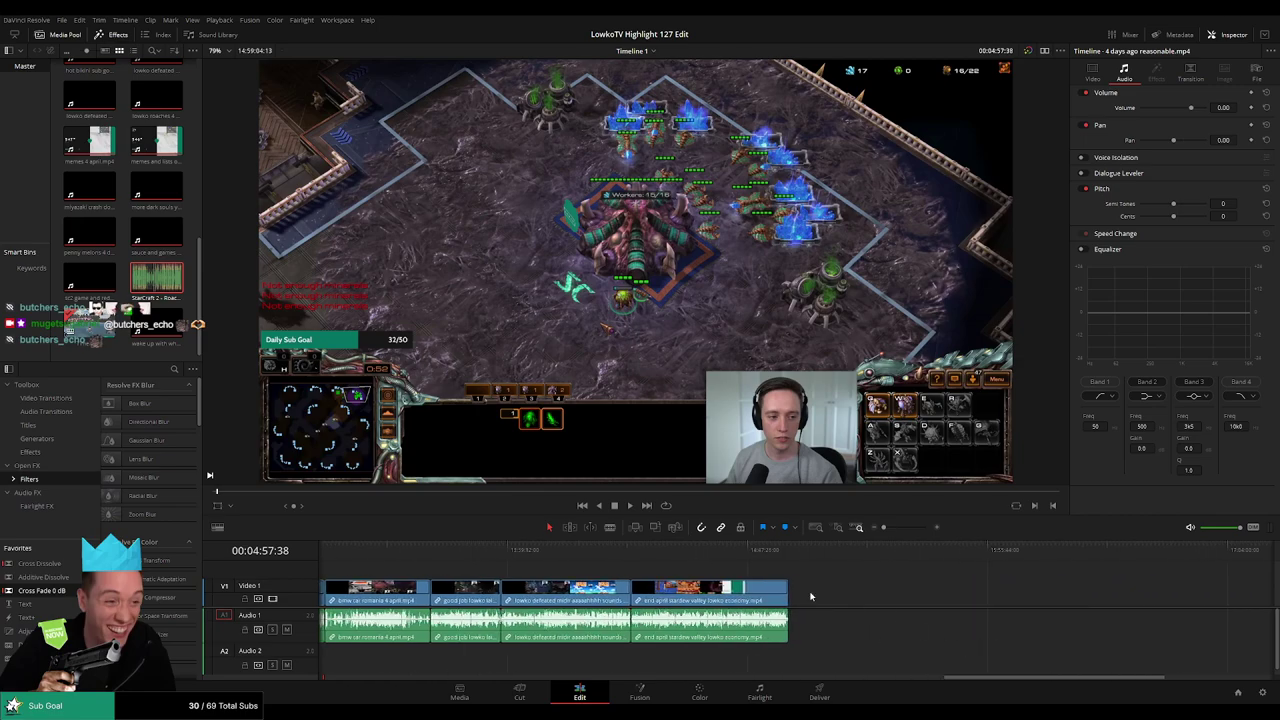
pyautogui.click(787, 561)
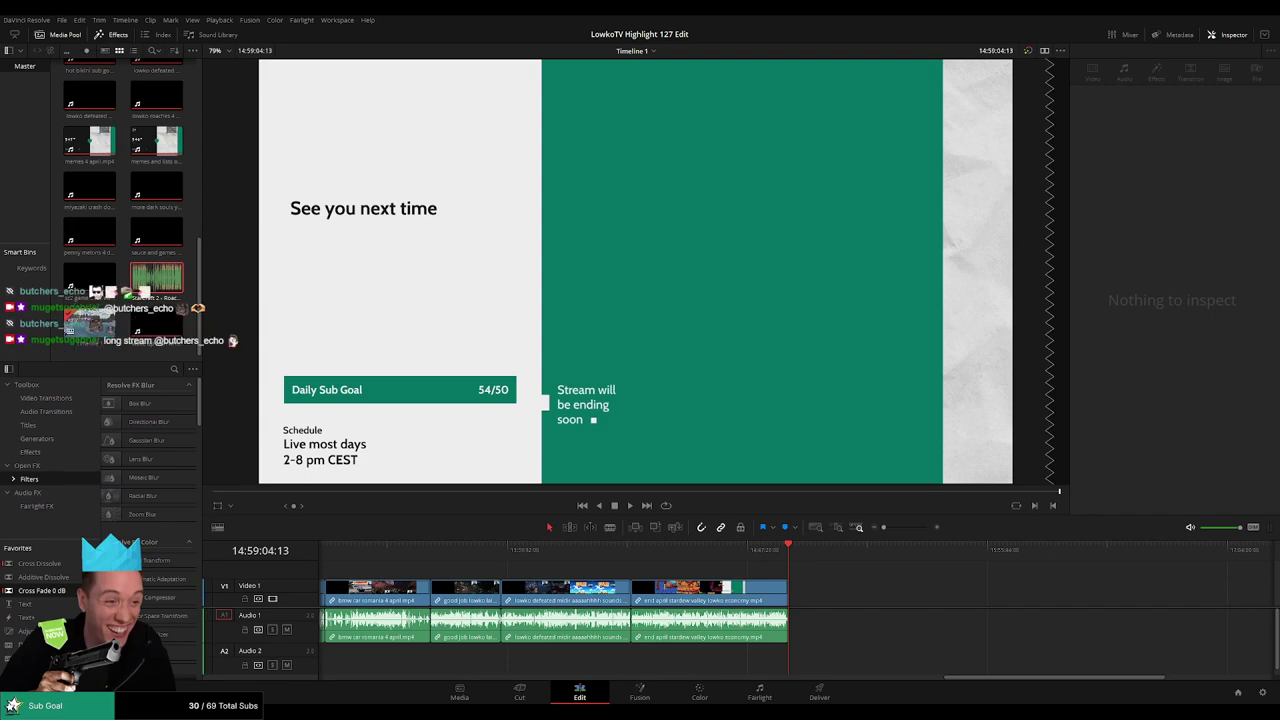
pyautogui.hscroll(-15, 583, 590)
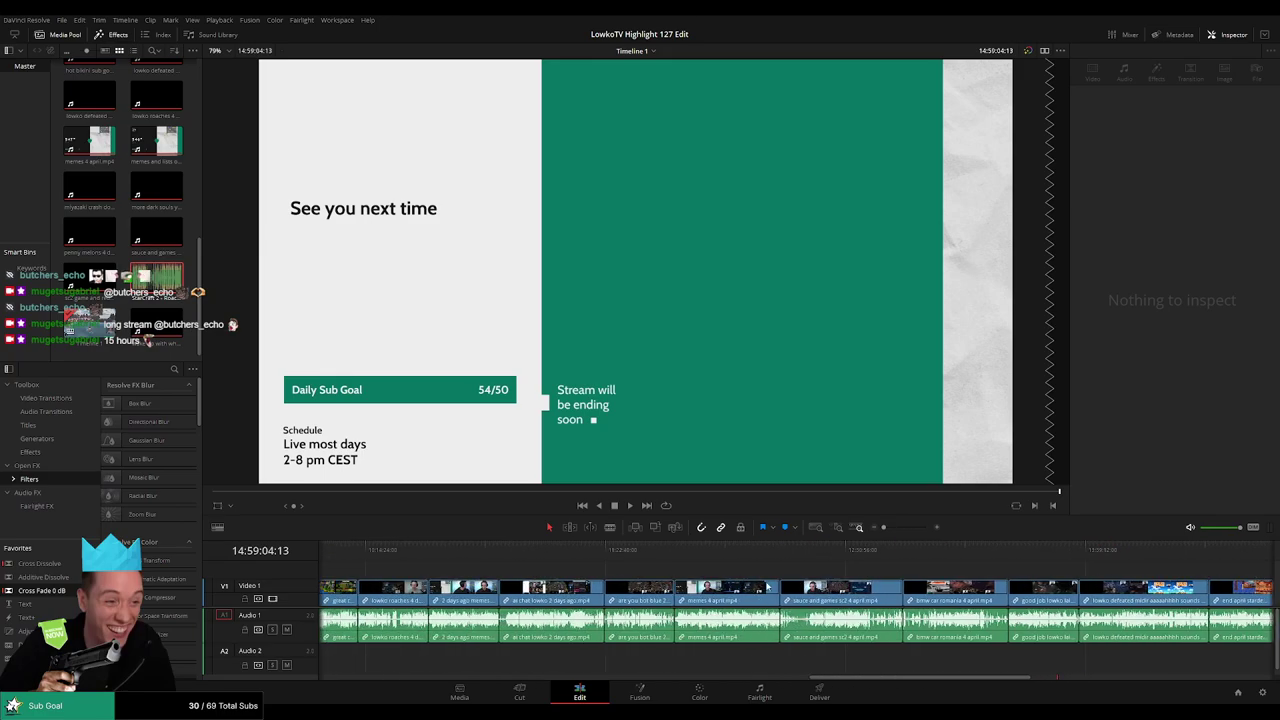
pyautogui.hscroll(-8, 646, 598)
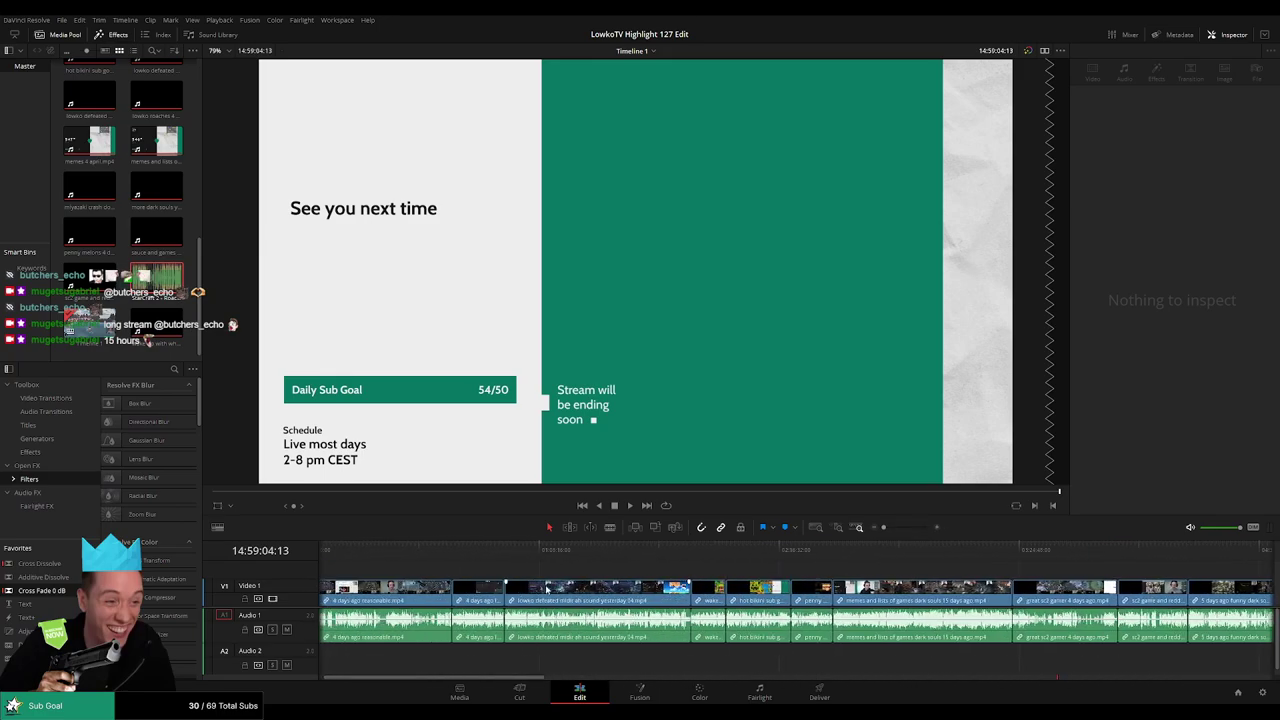
pyautogui.click(338, 556)
pyautogui.scroll(10, 408, 598)
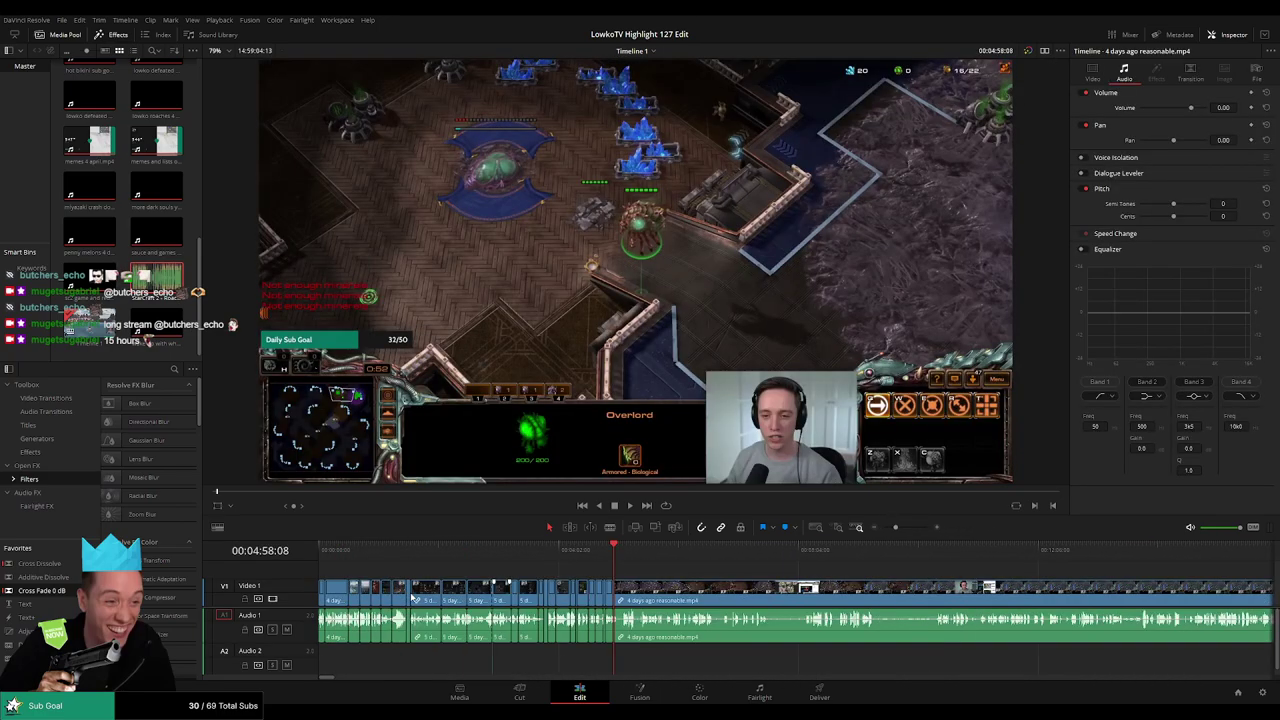
# Cut out the gameplay from about 00:05:00 to 00:05:07 and add a Cross Fade 0 dB at the join
pyautogui.press('space')
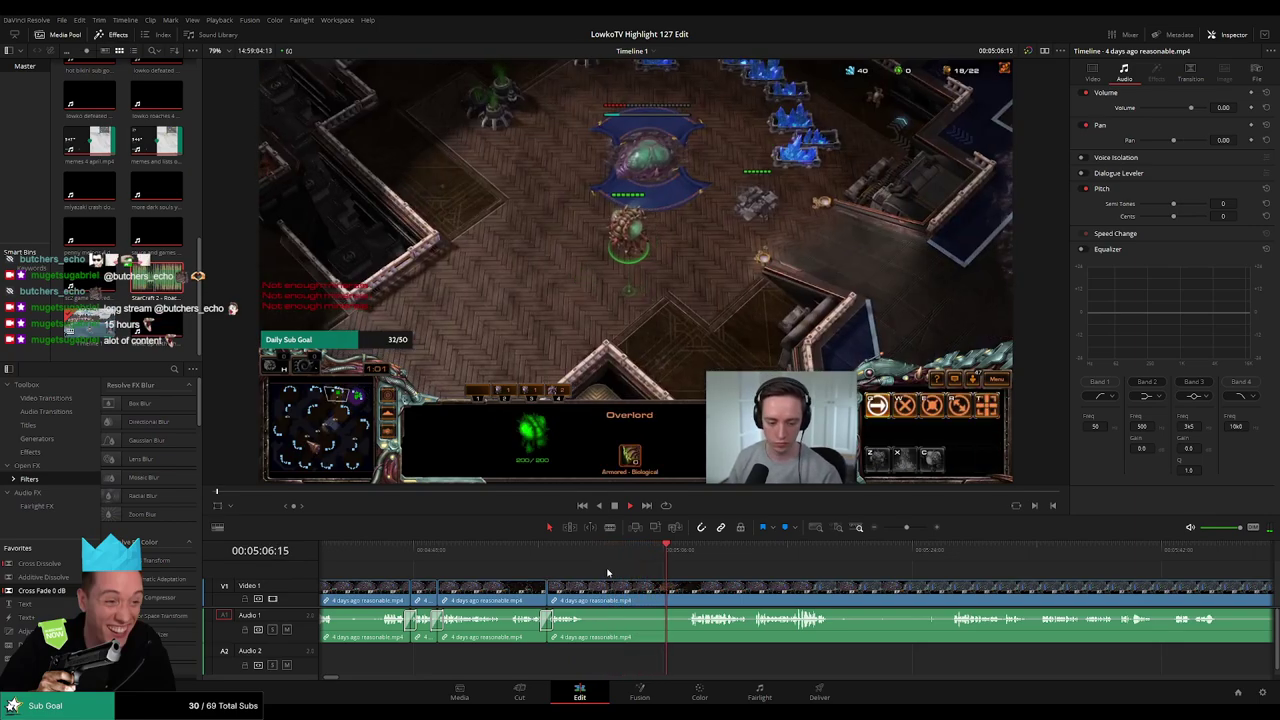
pyautogui.click(588, 593)
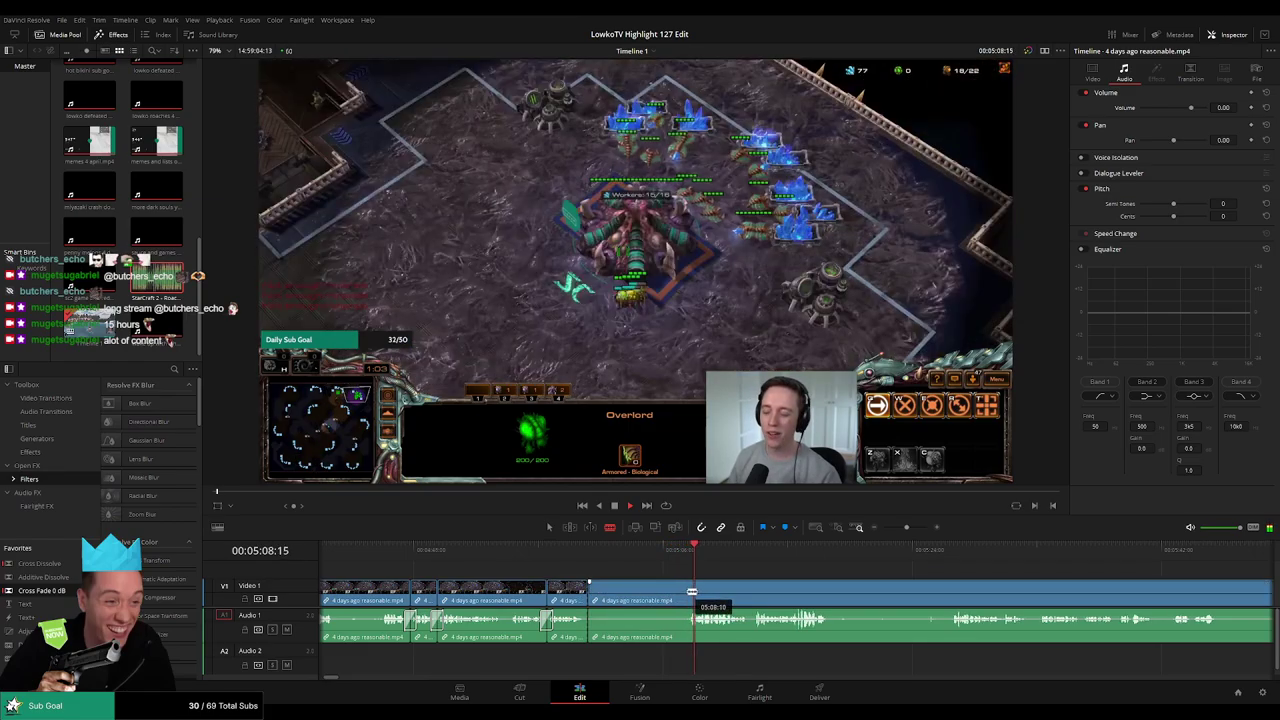
pyautogui.press('a')
pyautogui.click(668, 596)
pyautogui.press('Delete')
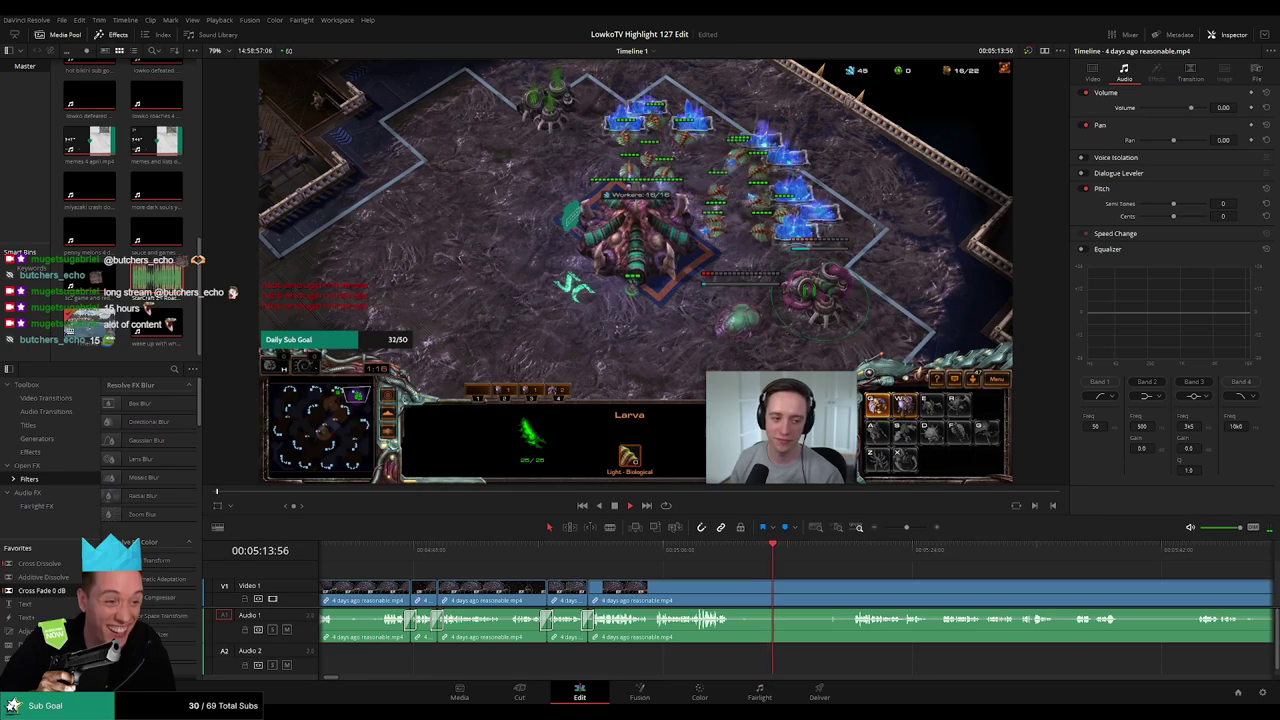
# Replay 4 days ago reasonable.mp4 between about 00:05:10 and 00:05:14 to find the next cut point
pyautogui.press('q')
pyautogui.click(798, 578)
pyautogui.press('space')
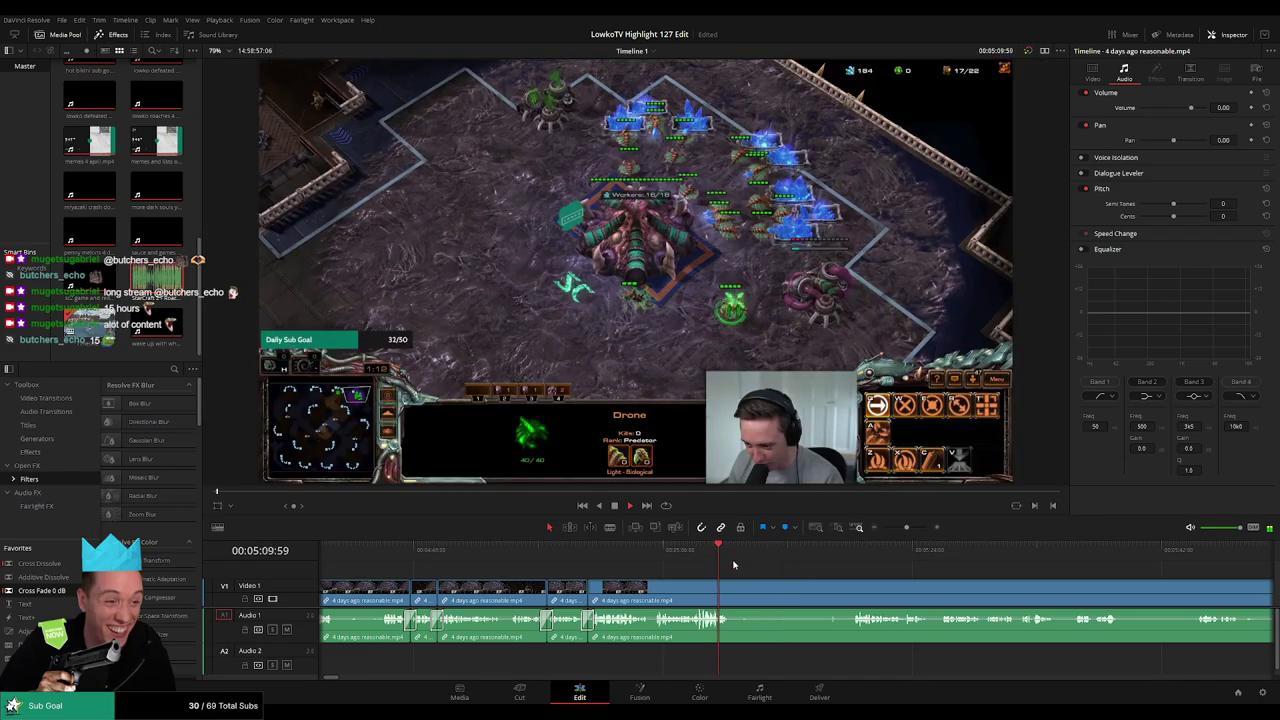
pyautogui.moveTo(734, 570); pyautogui.dragTo(617, 575)
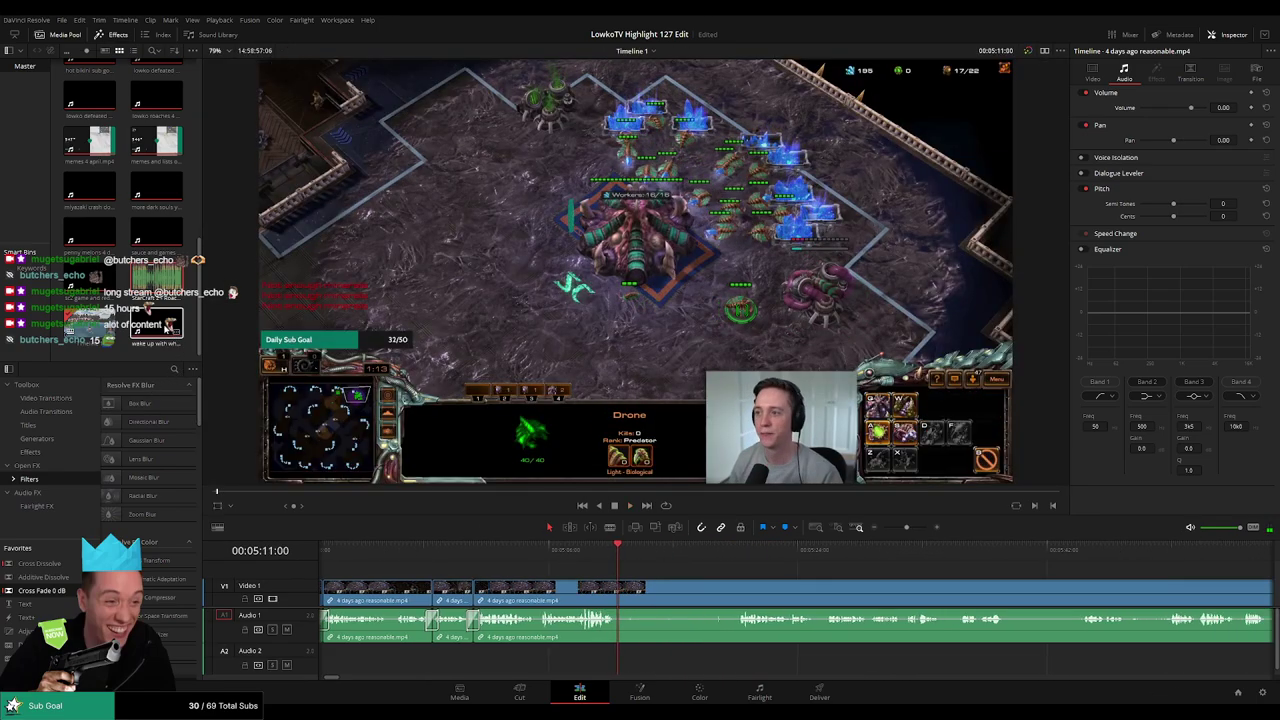
pyautogui.doubleClick(168, 328)
pyautogui.click(99, 333)
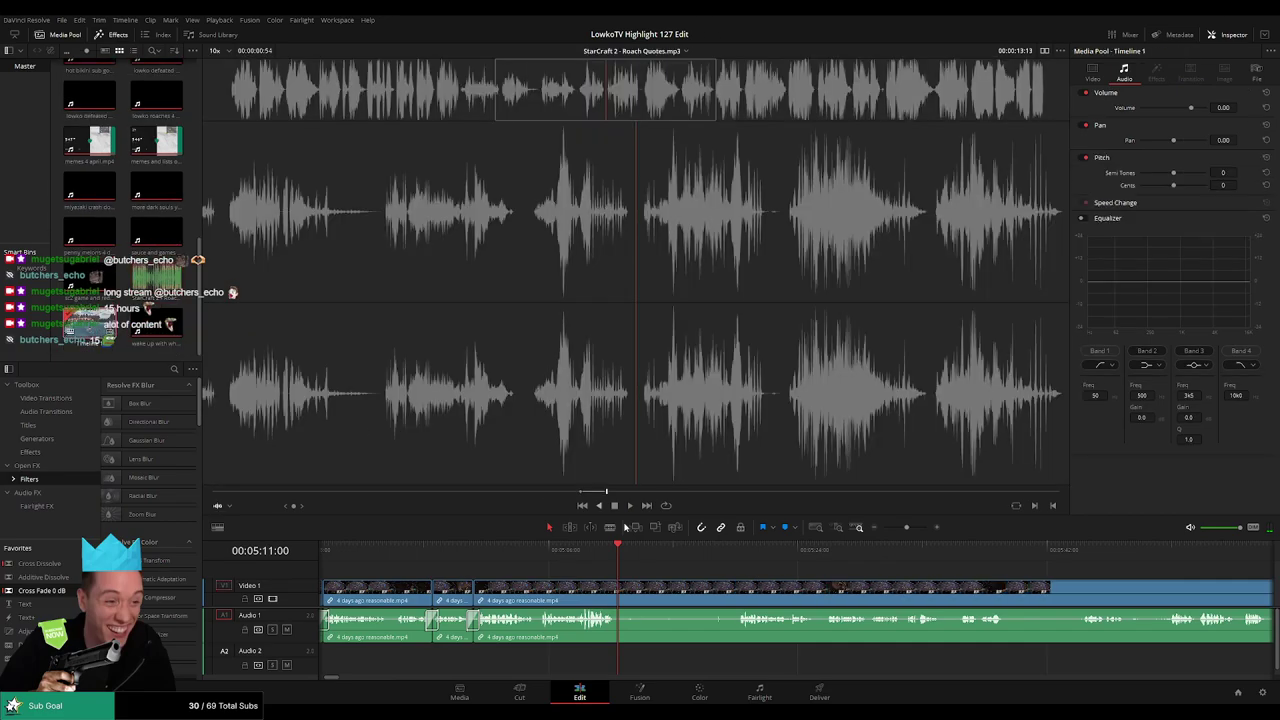
pyautogui.click(674, 569)
pyautogui.press('space')
pyautogui.press('space')
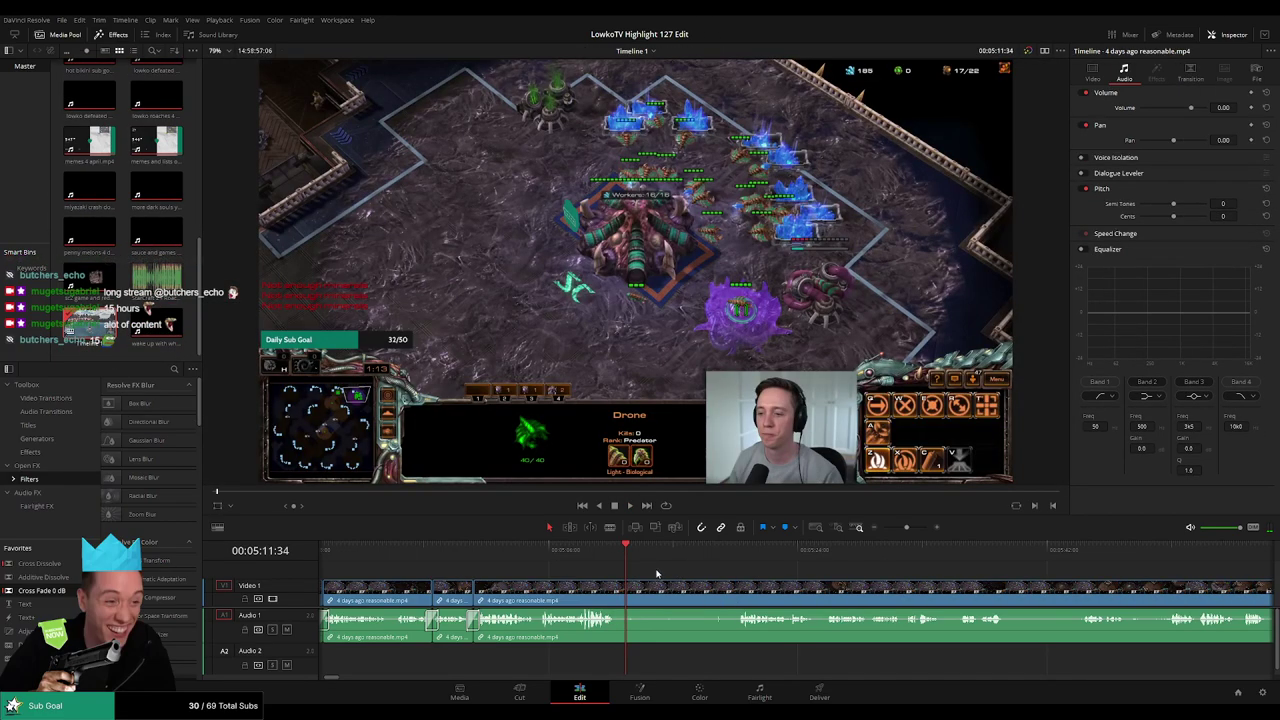
# Remove the footage from 00:05:11:05 to about 00:05:19:34 and cross-fade the audio at the join
pyautogui.click(612, 550)
pyautogui.press('space')
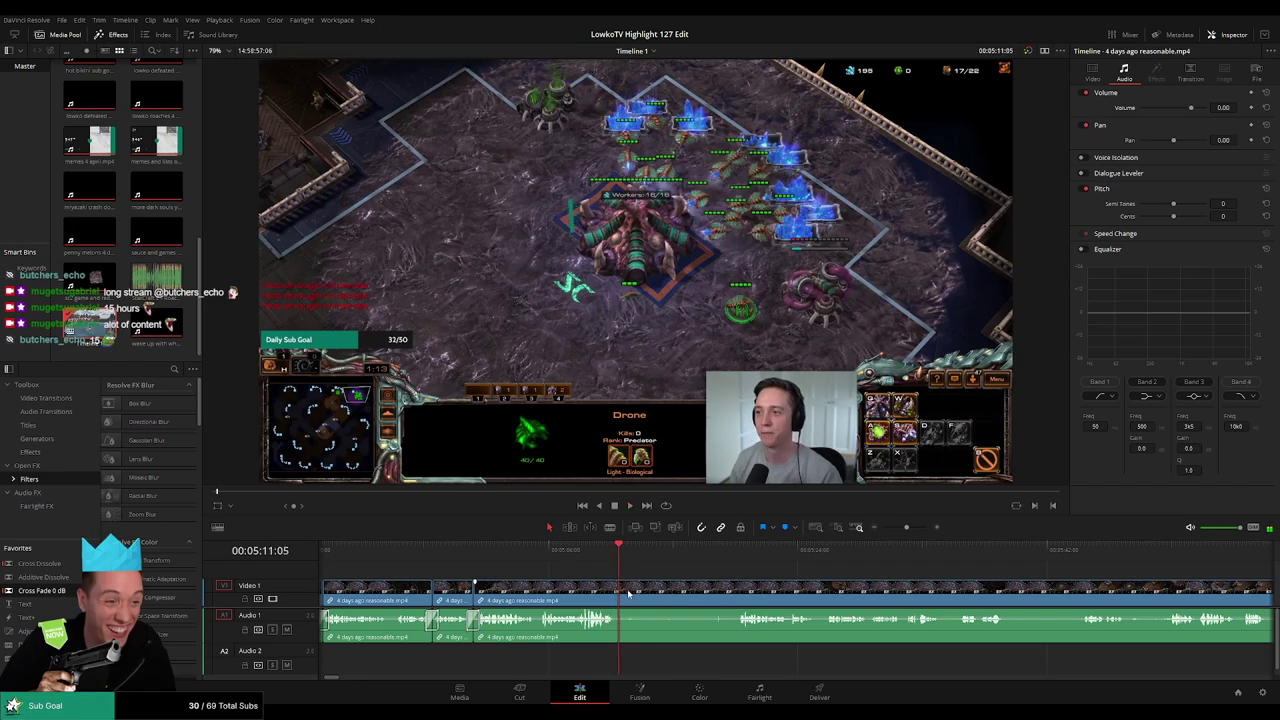
pyautogui.press('b')
pyautogui.click(628, 592)
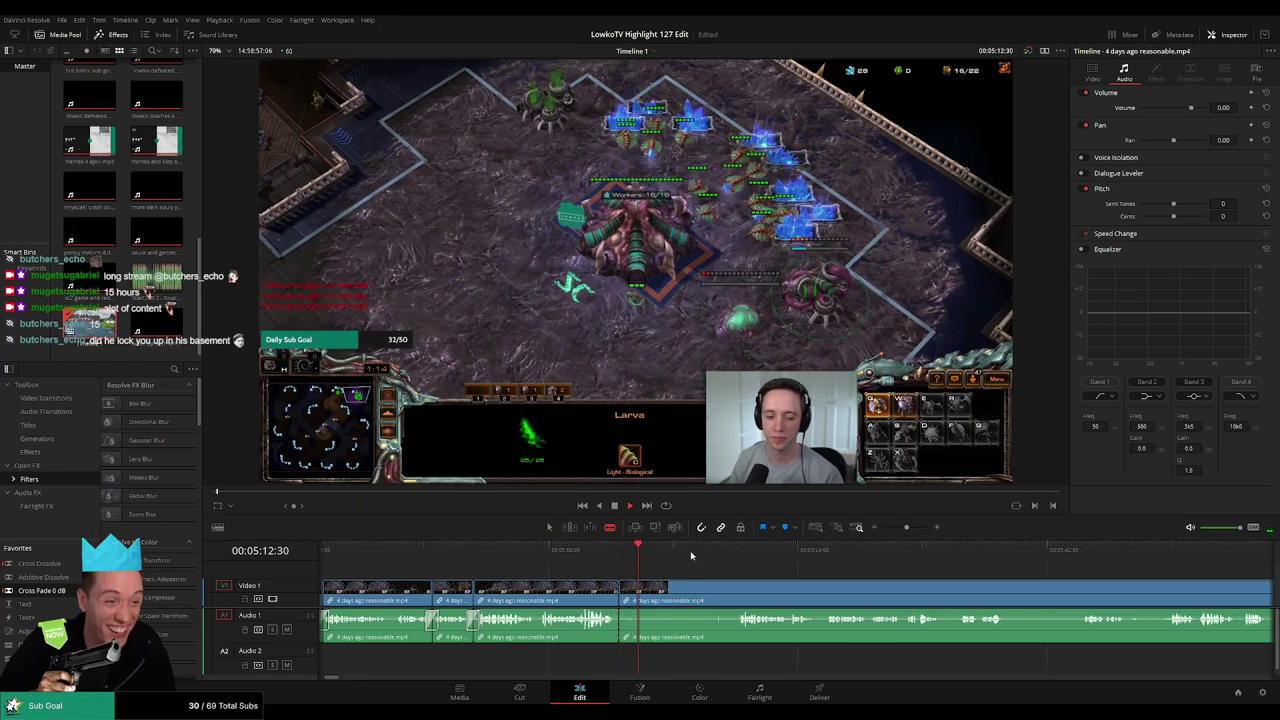
pyautogui.click(714, 552)
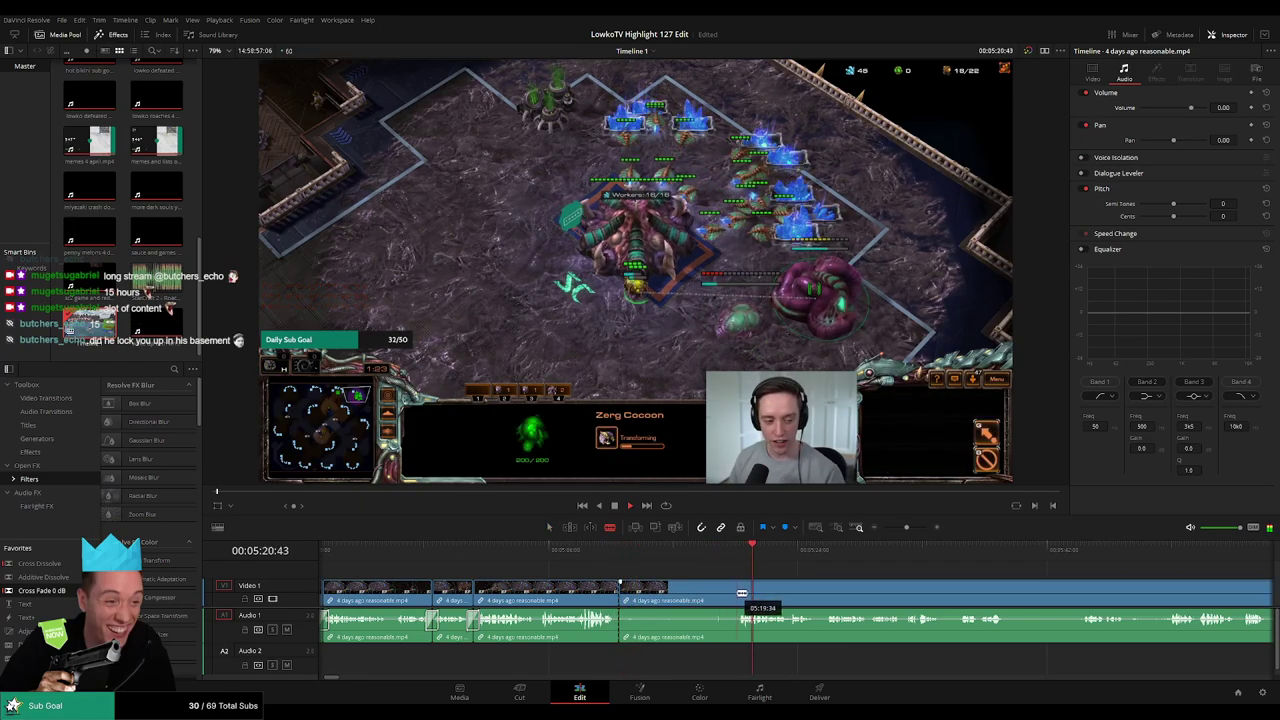
pyautogui.press('Delete')
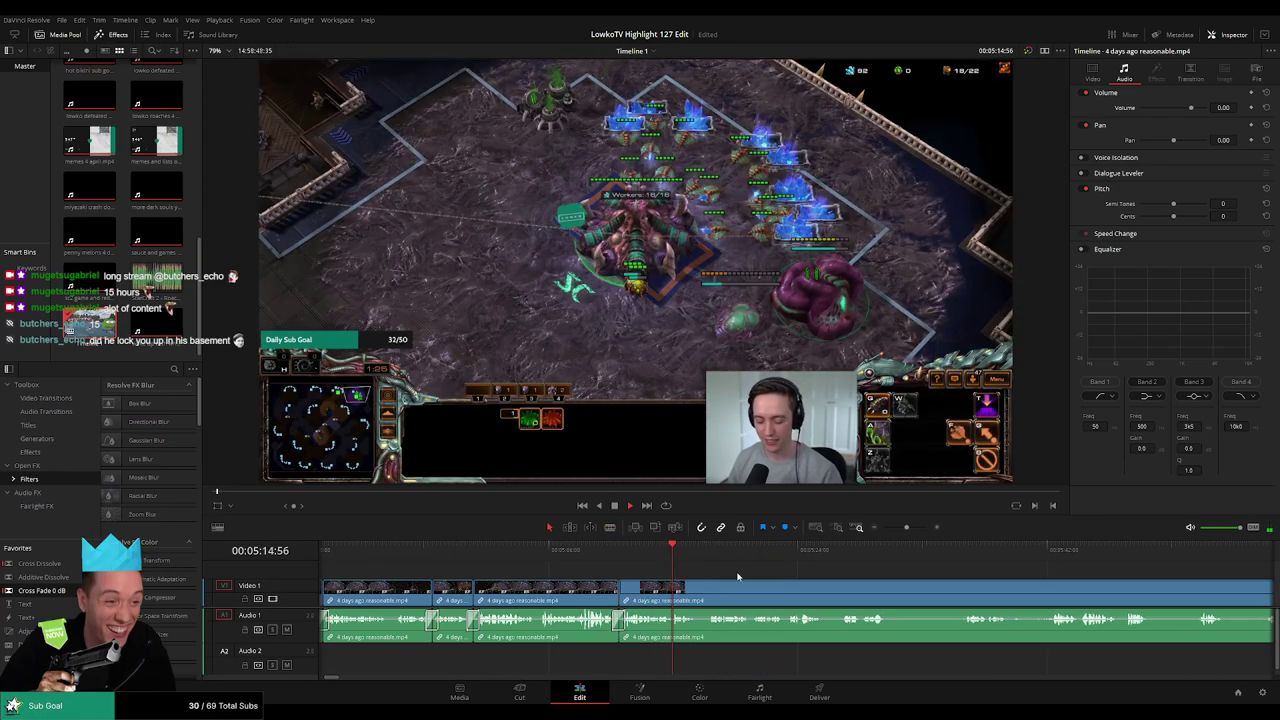
# Cut out the gameplay from about 00:05:31 to 00:05:36 and add a Cross Fade 0 dB to the audio join
pyautogui.moveTo(738, 576); pyautogui.dragTo(572, 579)
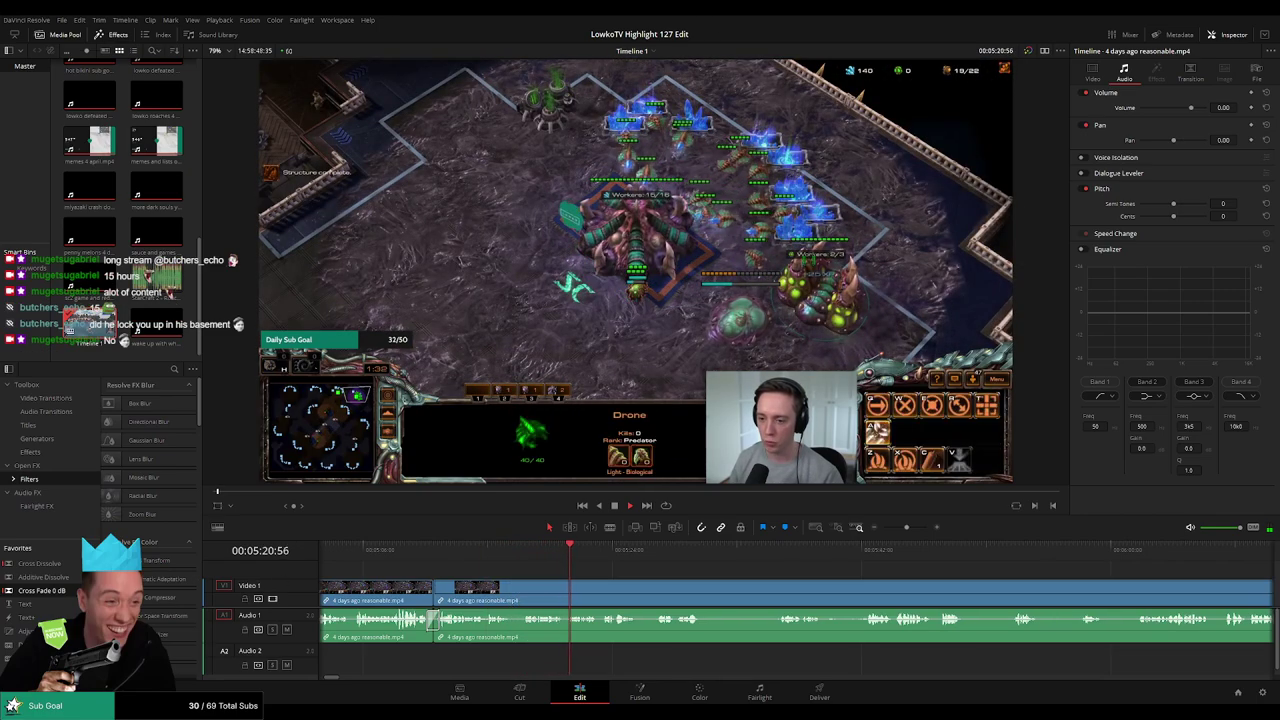
pyautogui.hscroll(2, 625, 573)
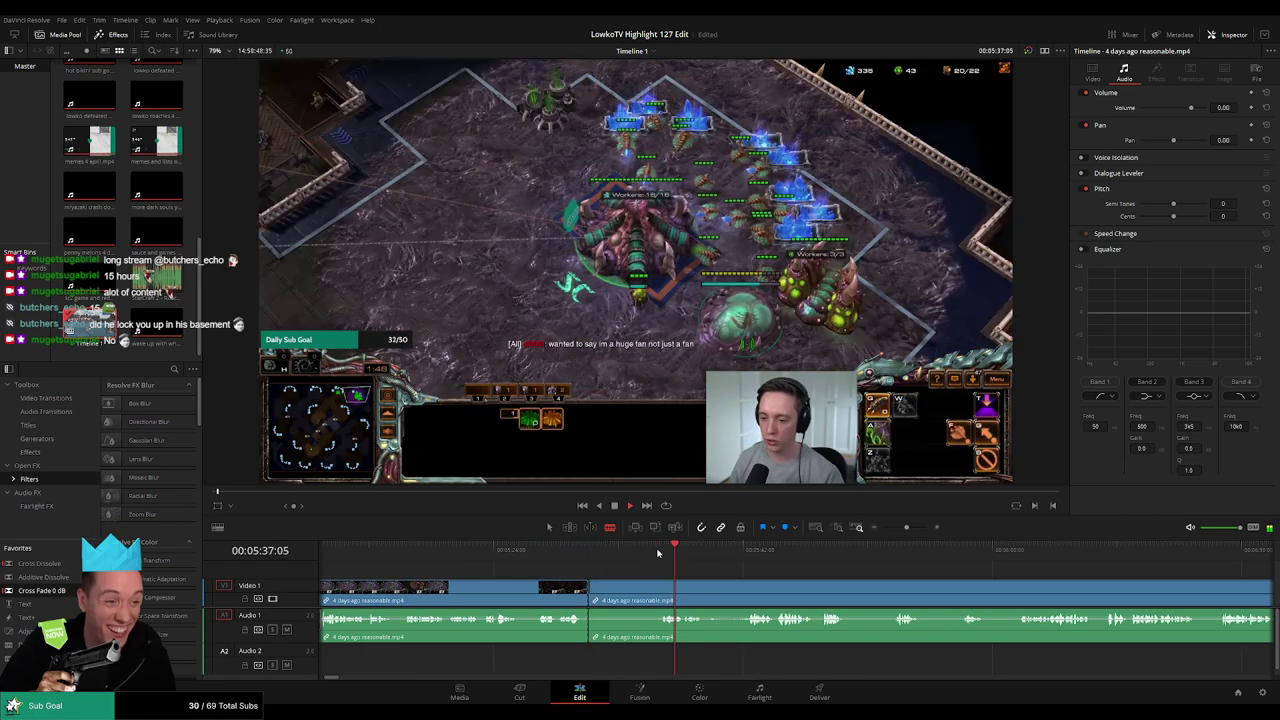
pyautogui.click(663, 587)
pyautogui.press('a')
pyautogui.click(633, 593)
pyautogui.press('Delete')
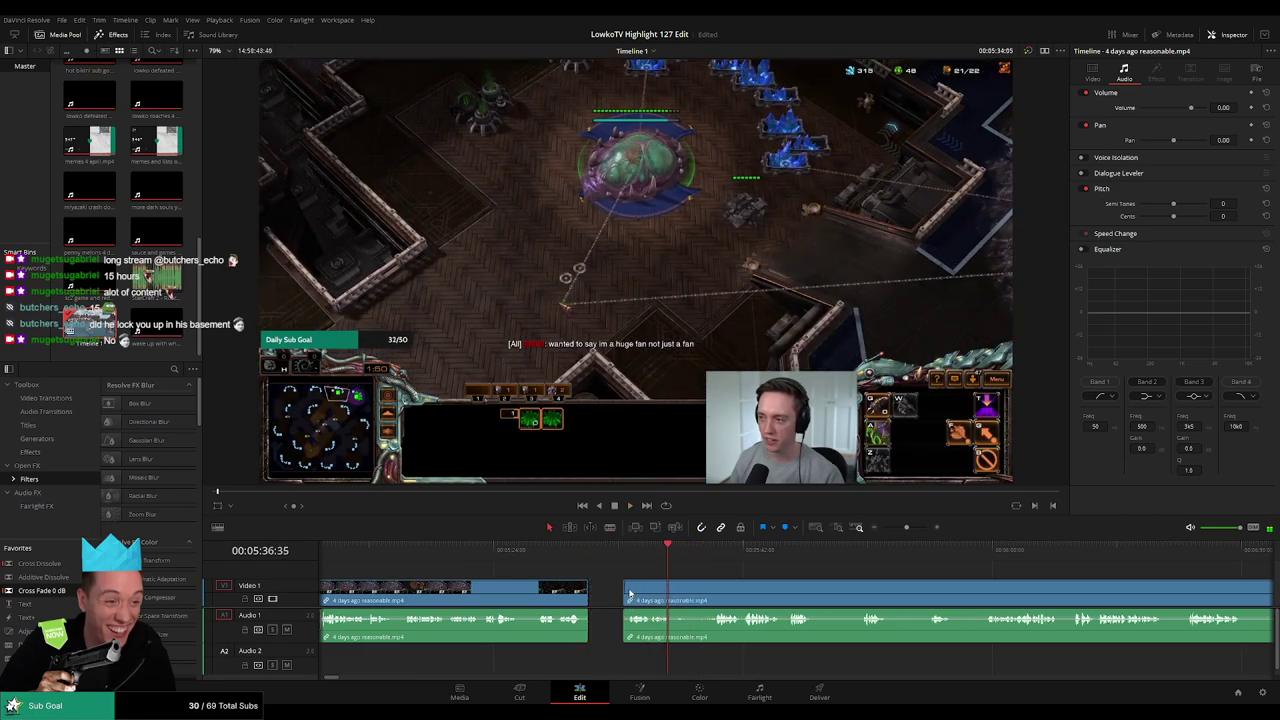
pyautogui.moveTo(555, 642); pyautogui.dragTo(586, 626)
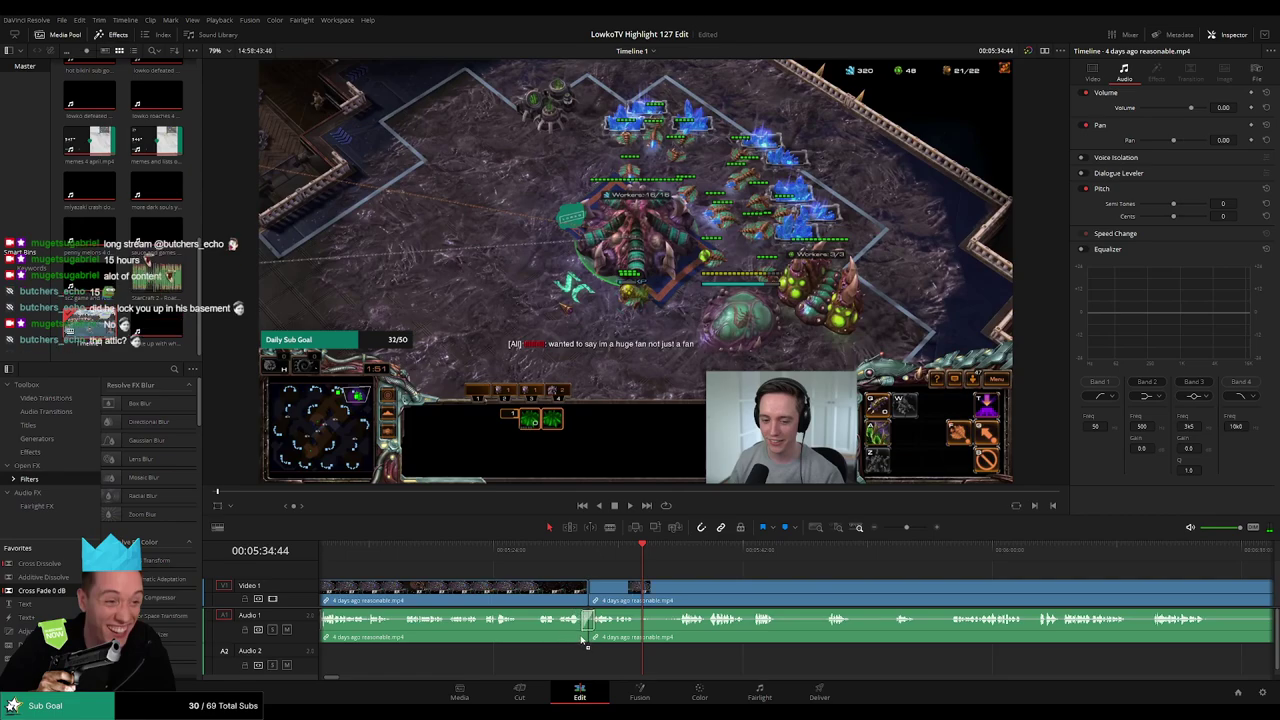
# Cut out the gameplay from about 00:05:45 to 00:05:47:38 and add a Cross Fade 0 dB at the audio join
pyautogui.press('space')
pyautogui.moveTo(722, 571); pyautogui.dragTo(570, 562)
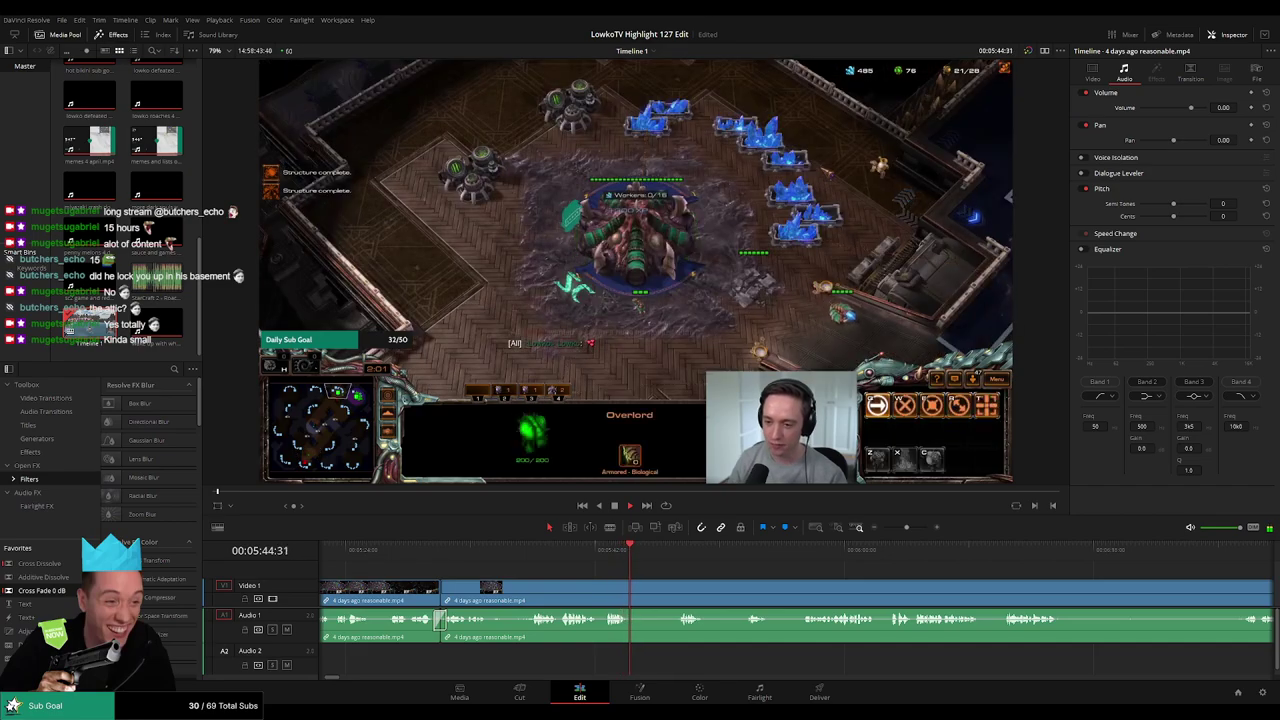
pyautogui.moveTo(674, 568); pyautogui.dragTo(565, 556)
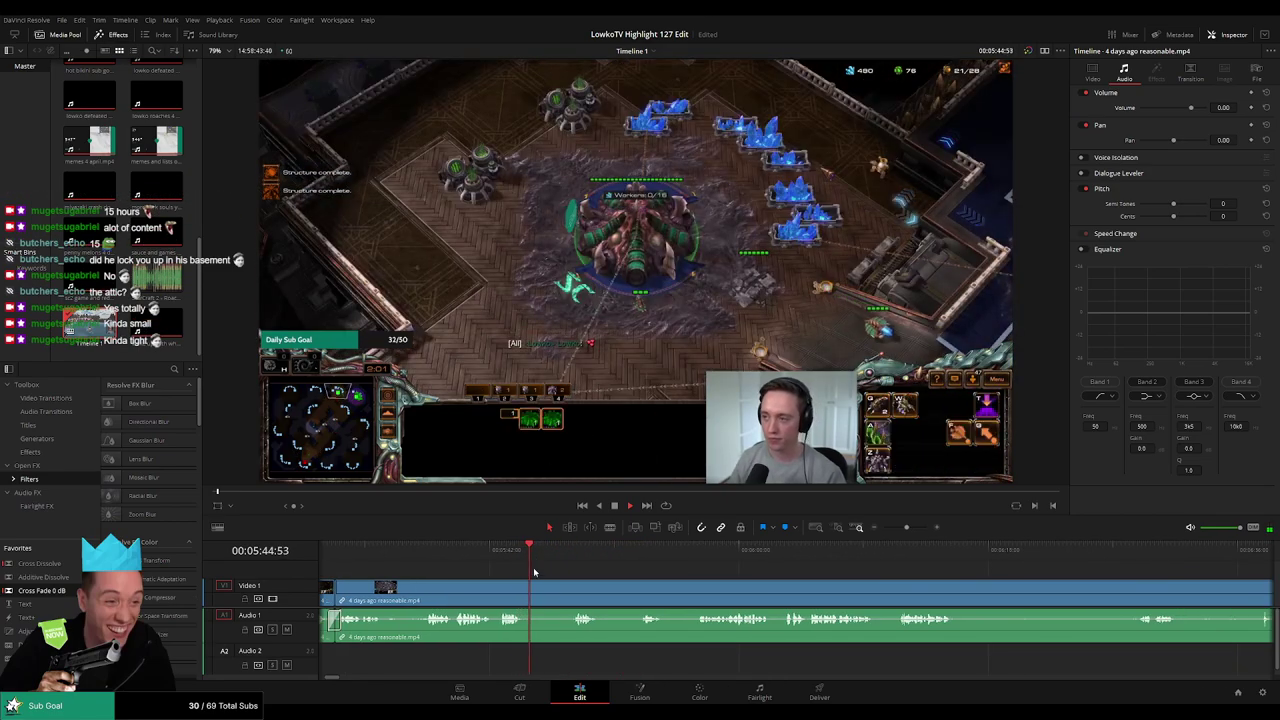
pyautogui.press('b')
pyautogui.click(535, 590)
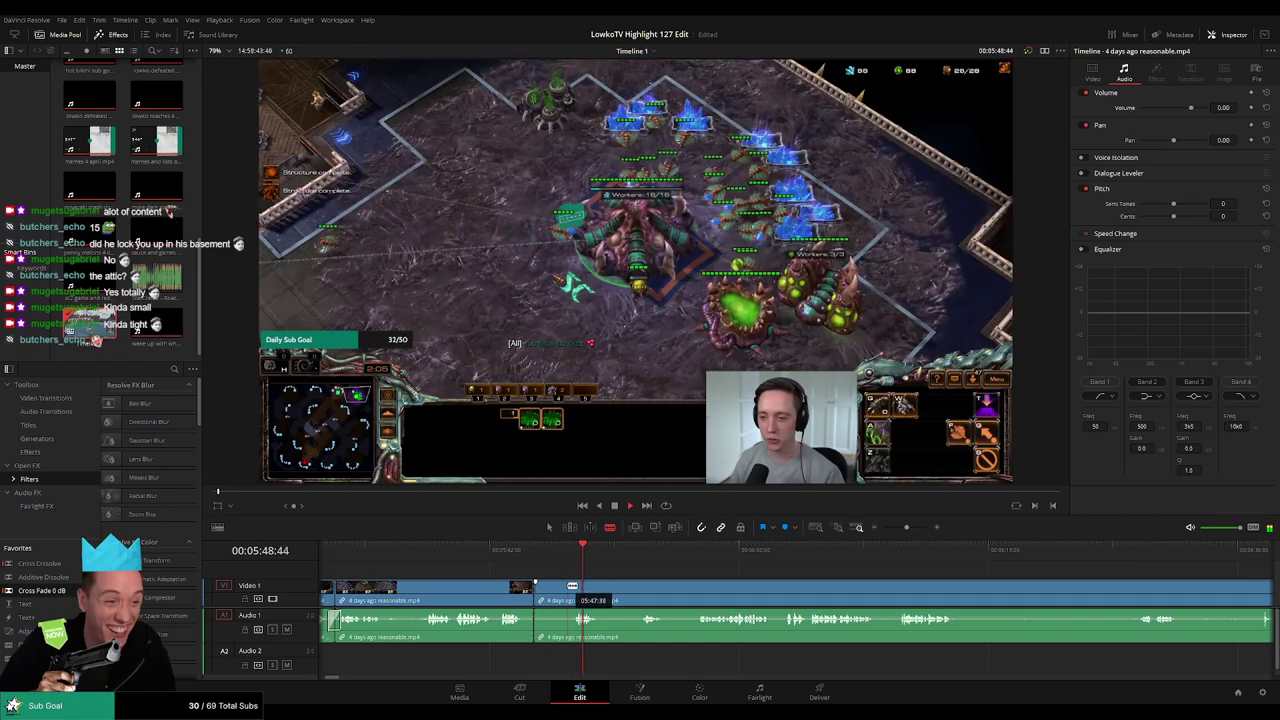
pyautogui.click(571, 586)
pyautogui.press('Delete')
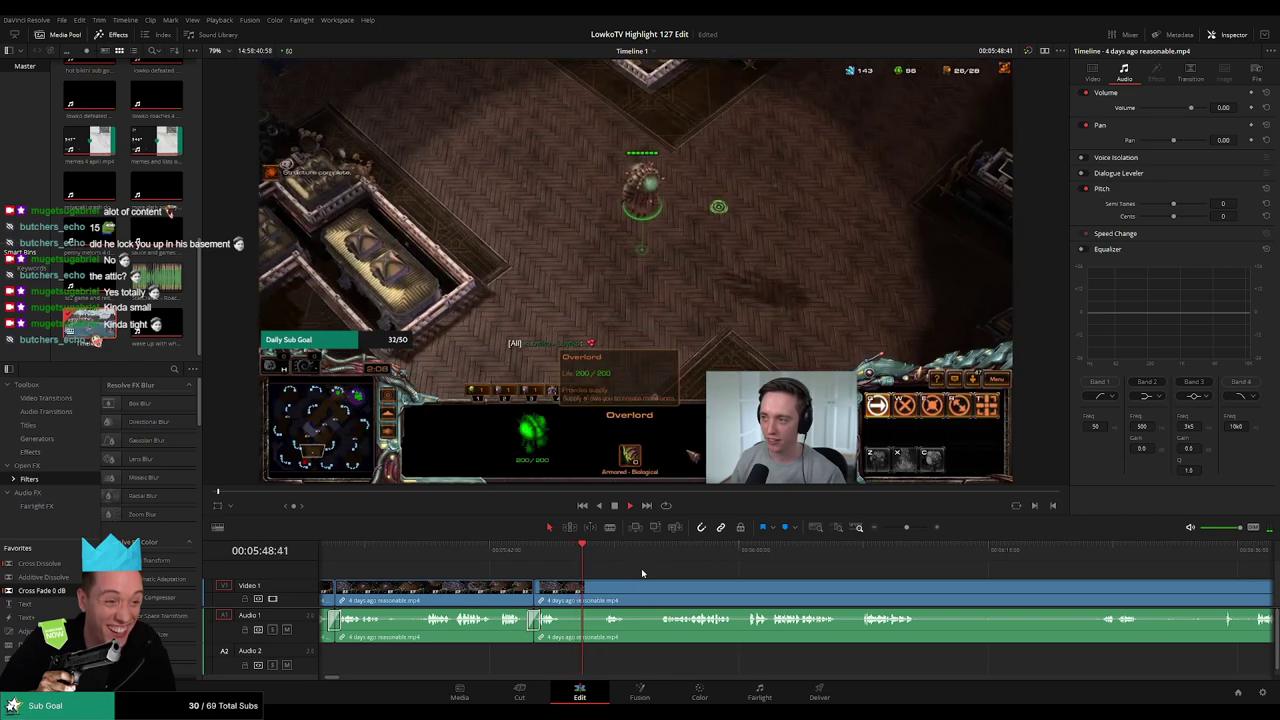
# Remove the footage from about 00:05:48 to 00:05:50:39 and cross-fade the audio at the join
pyautogui.hscroll(1, 640, 572)
pyautogui.press('b')
pyautogui.click(525, 588)
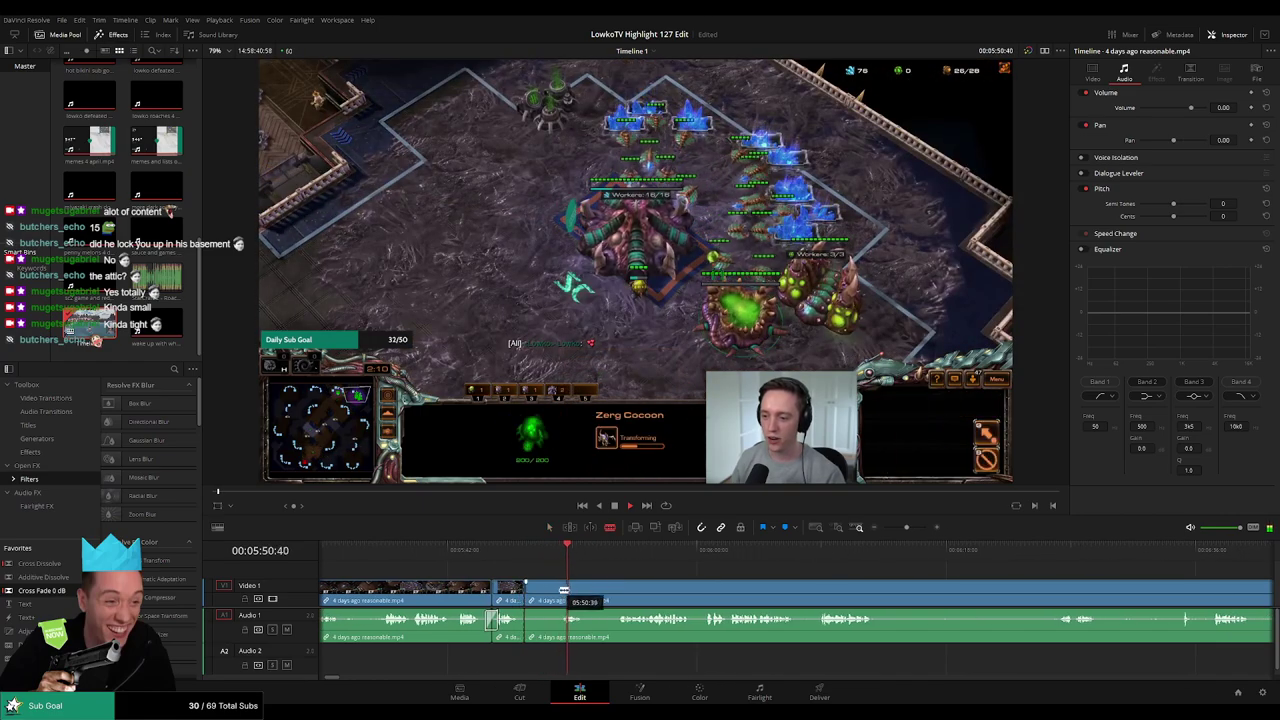
pyautogui.click(562, 591)
pyautogui.press('a')
pyautogui.click(545, 597)
pyautogui.press('Delete')
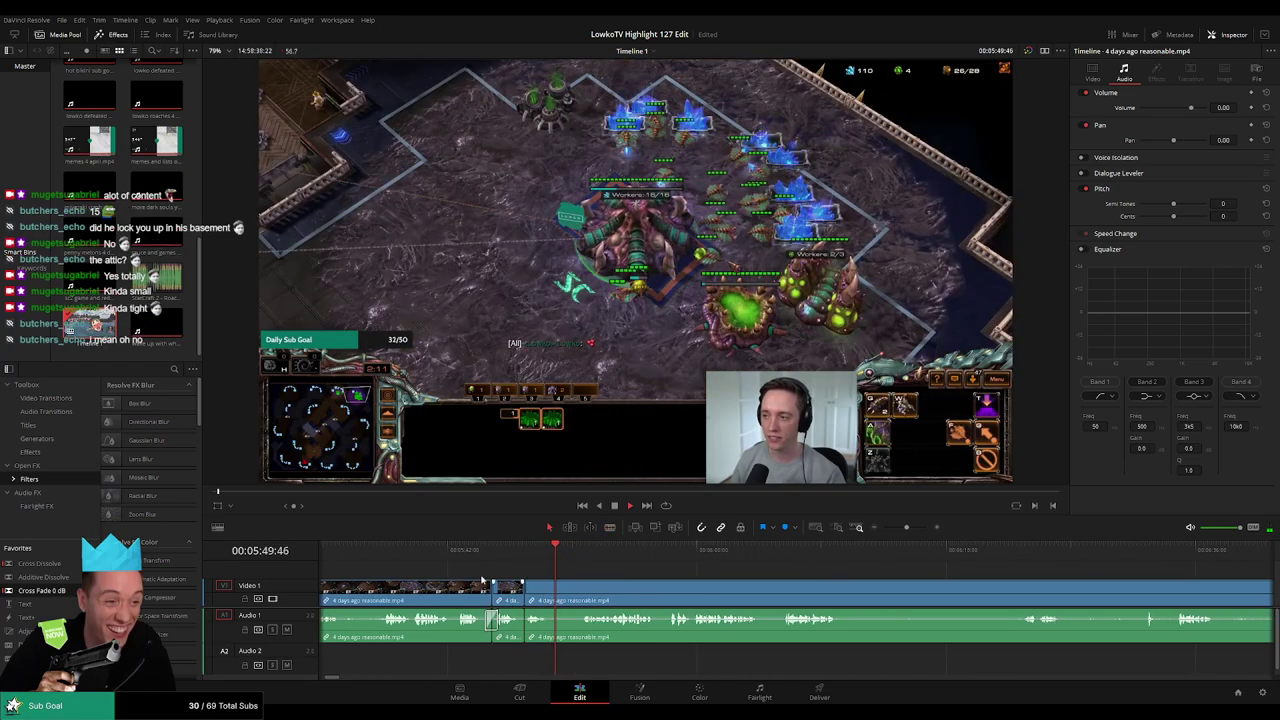
pyautogui.press('space')
# Cut out the roughly two seconds of footage ending near 00:05:51:42 and add a Cross Fade 0 dB at the join
pyautogui.click(581, 551)
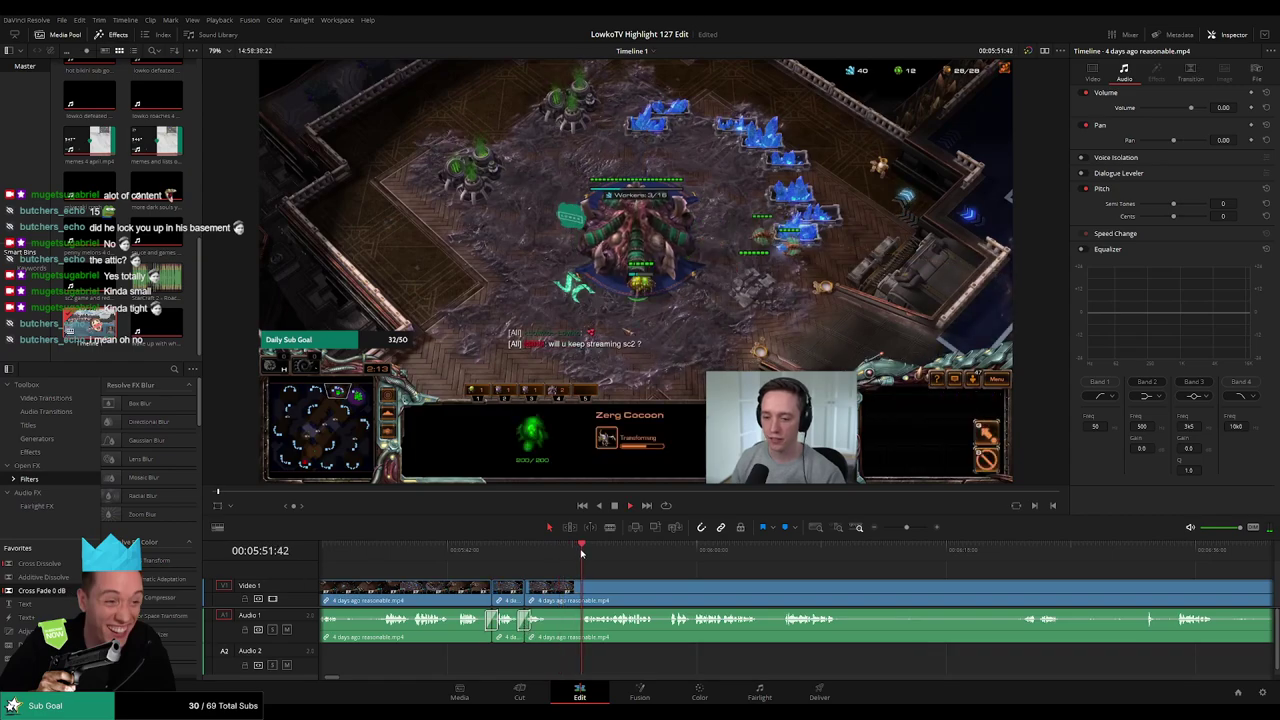
pyautogui.click(582, 592)
pyautogui.press('a')
pyautogui.click(567, 596)
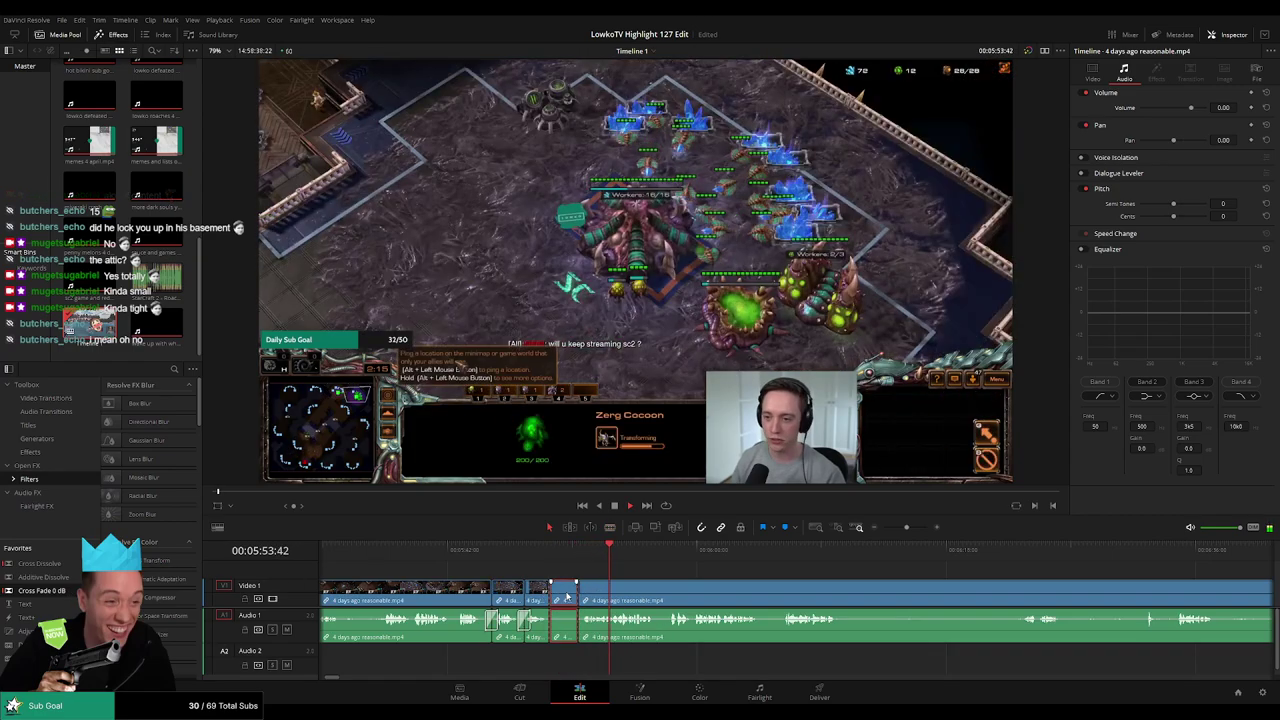
pyautogui.press('Delete')
pyautogui.press('space')
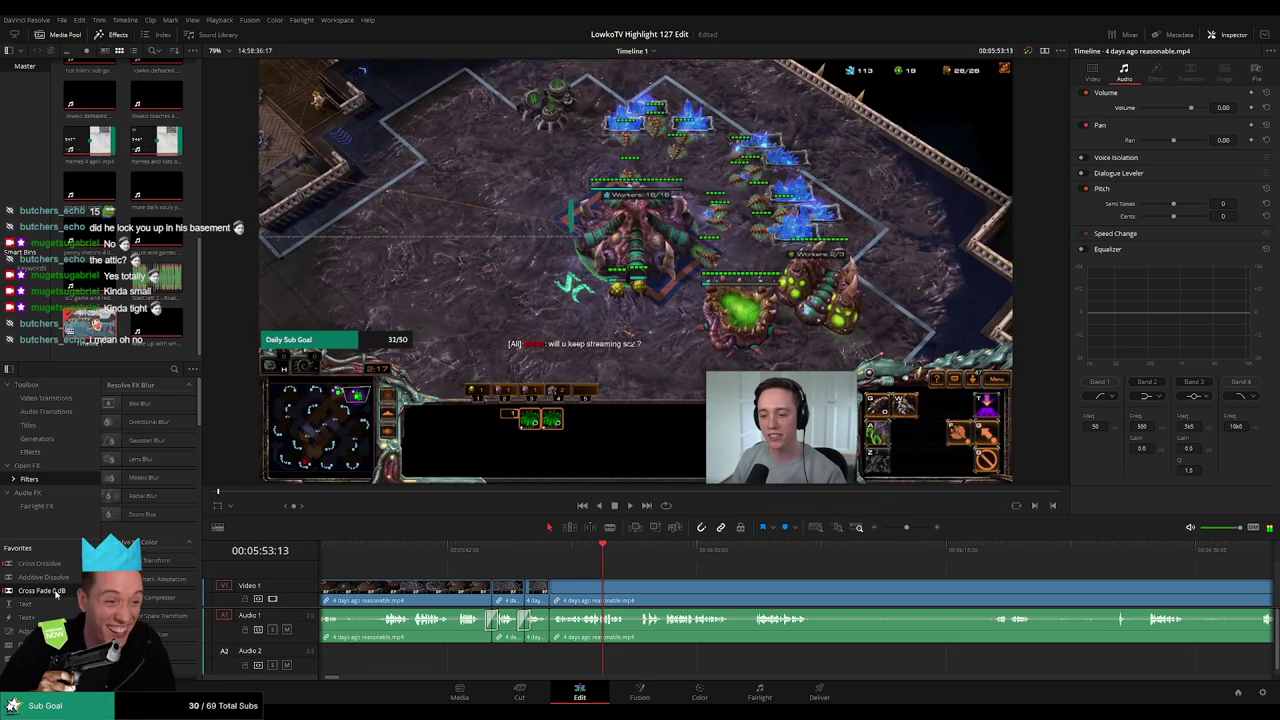
pyautogui.moveTo(562, 633); pyautogui.dragTo(550, 628)
# Remove the one-second stretch from about 00:05:55 to 00:05:56 and place a Cross Fade 0 dB on the audio join
pyautogui.press('space')
pyautogui.hscroll(1, 600, 572)
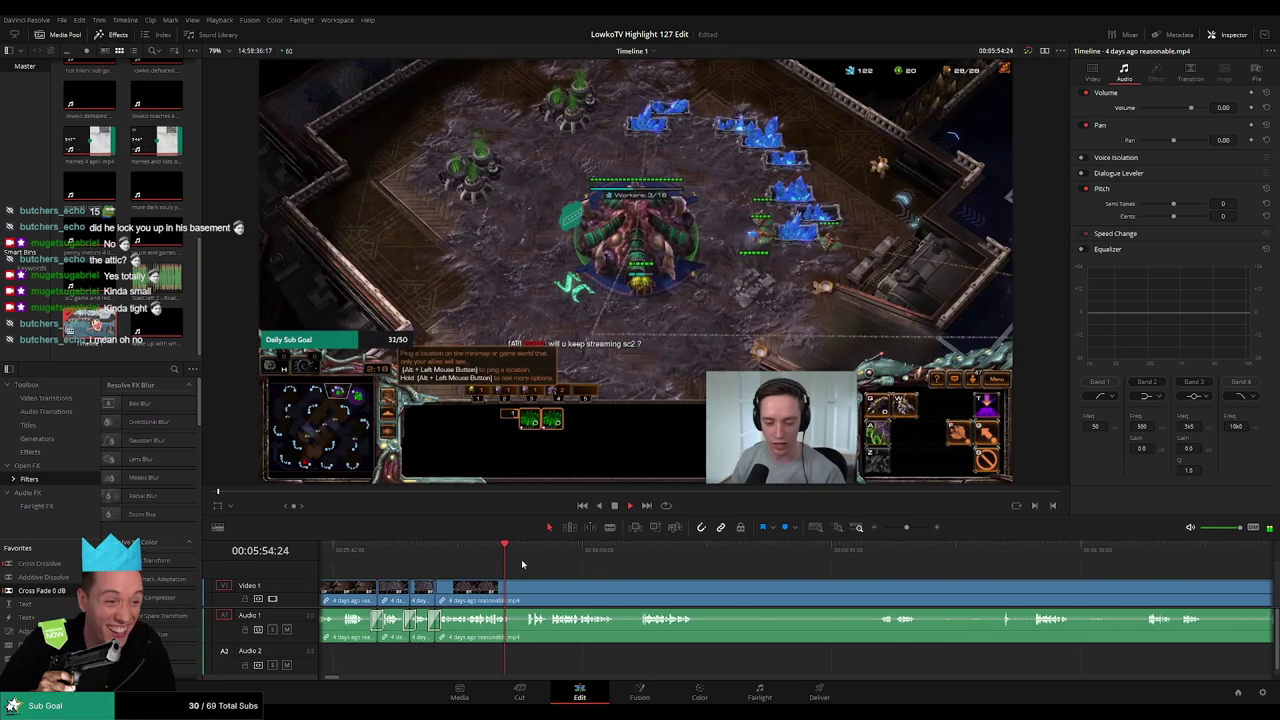
pyautogui.click(522, 551)
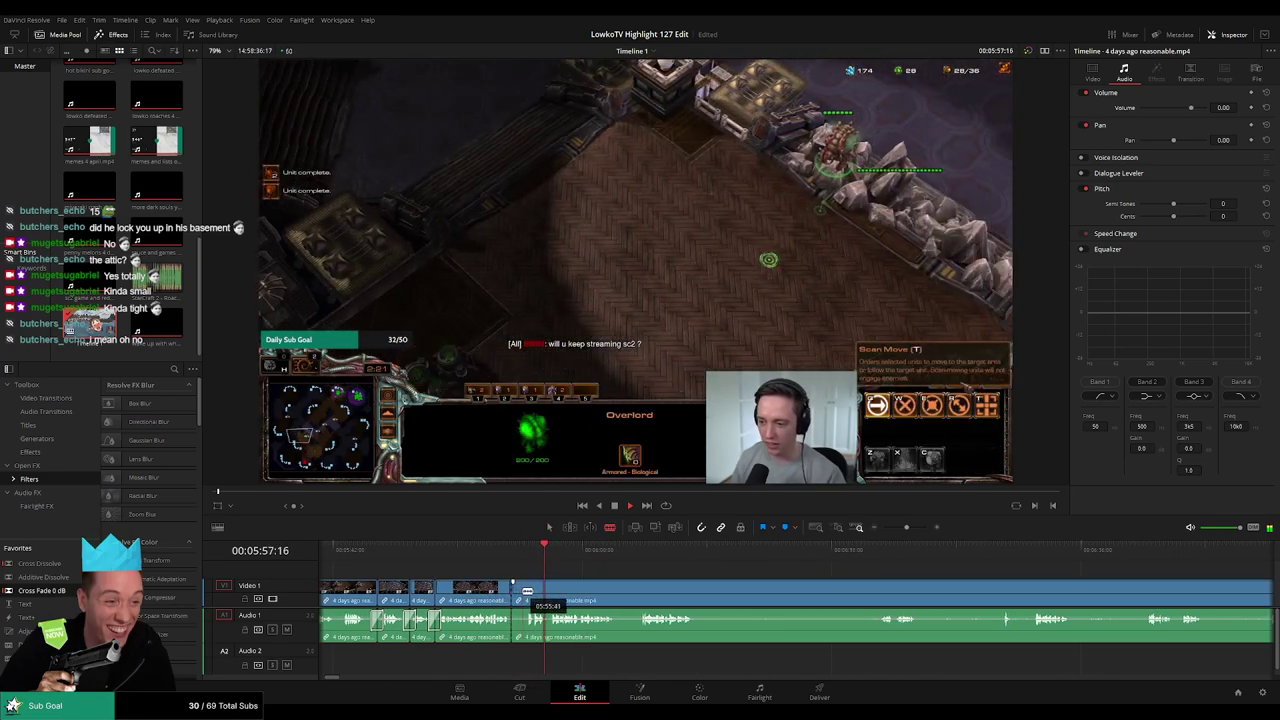
pyautogui.press('a')
pyautogui.click(518, 588)
pyautogui.press('Delete')
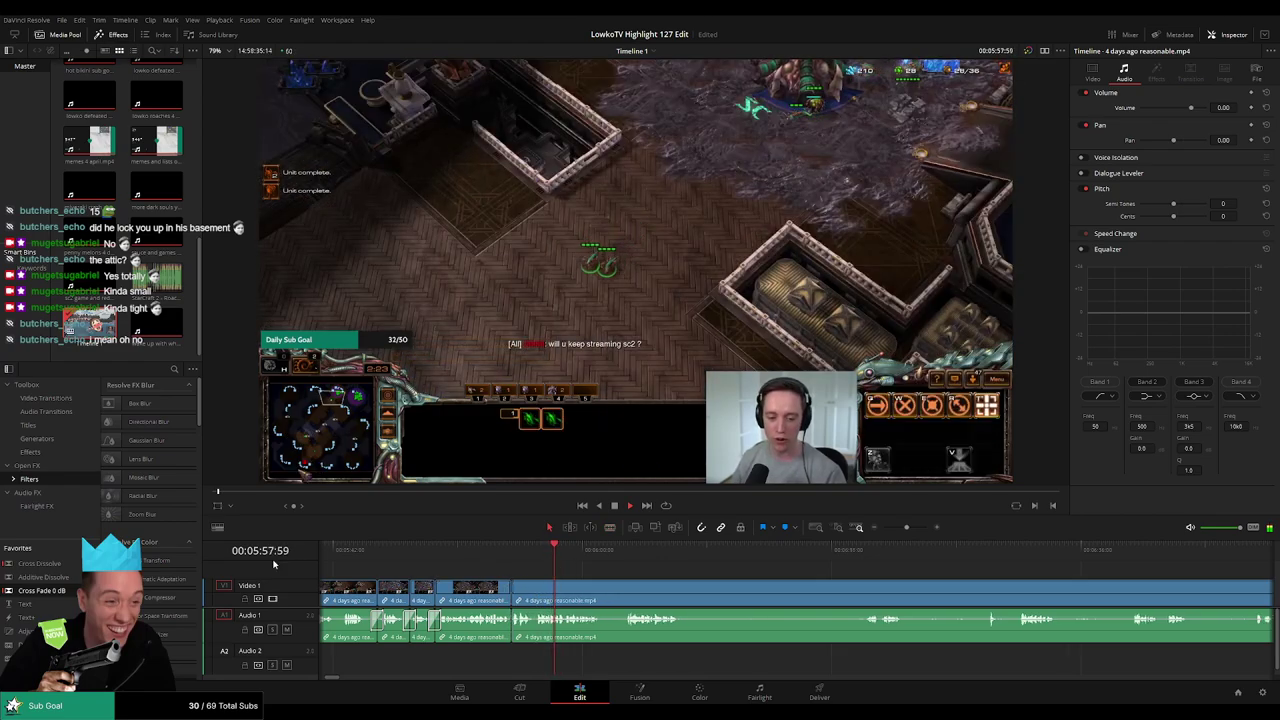
pyautogui.moveTo(42, 590); pyautogui.dragTo(181, 581)
# Cut out the gameplay from about 00:06:08 to 00:06:19:28 and cross-fade the audio at the join
pyautogui.press('space')
pyautogui.hscroll(2, 577, 574)
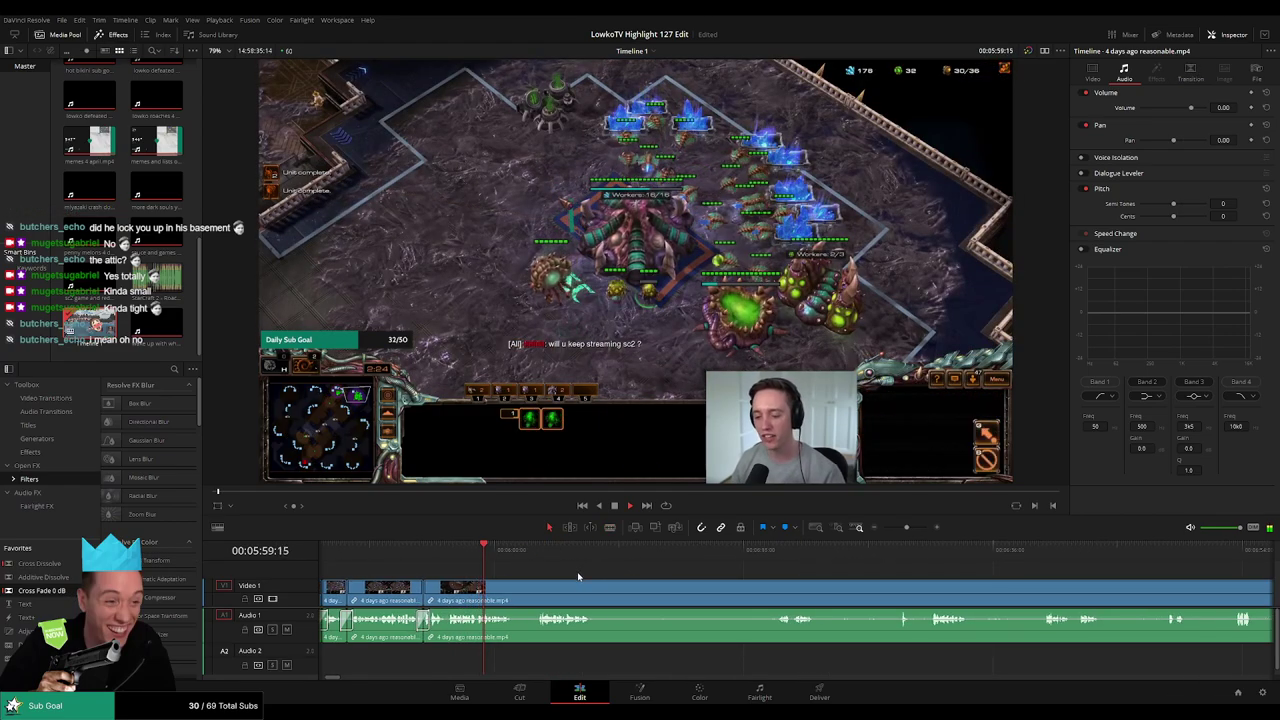
pyautogui.hscroll(1, 518, 575)
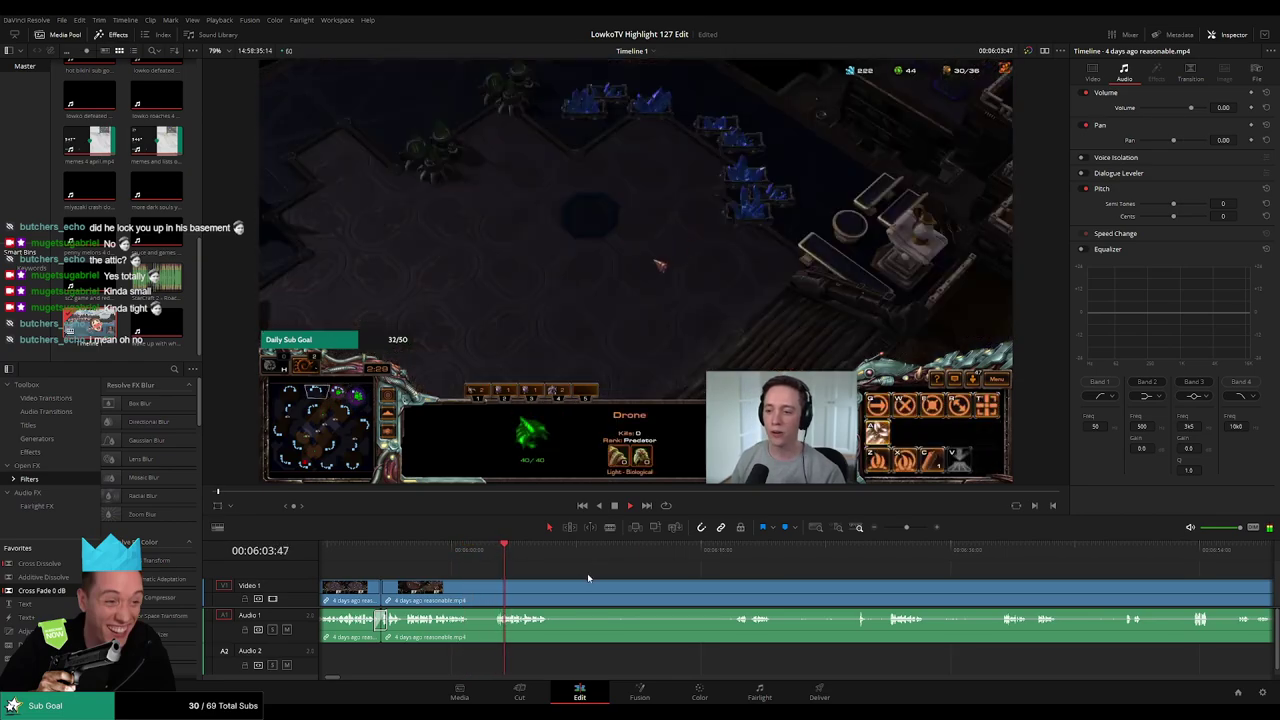
pyautogui.hscroll(1, 587, 575)
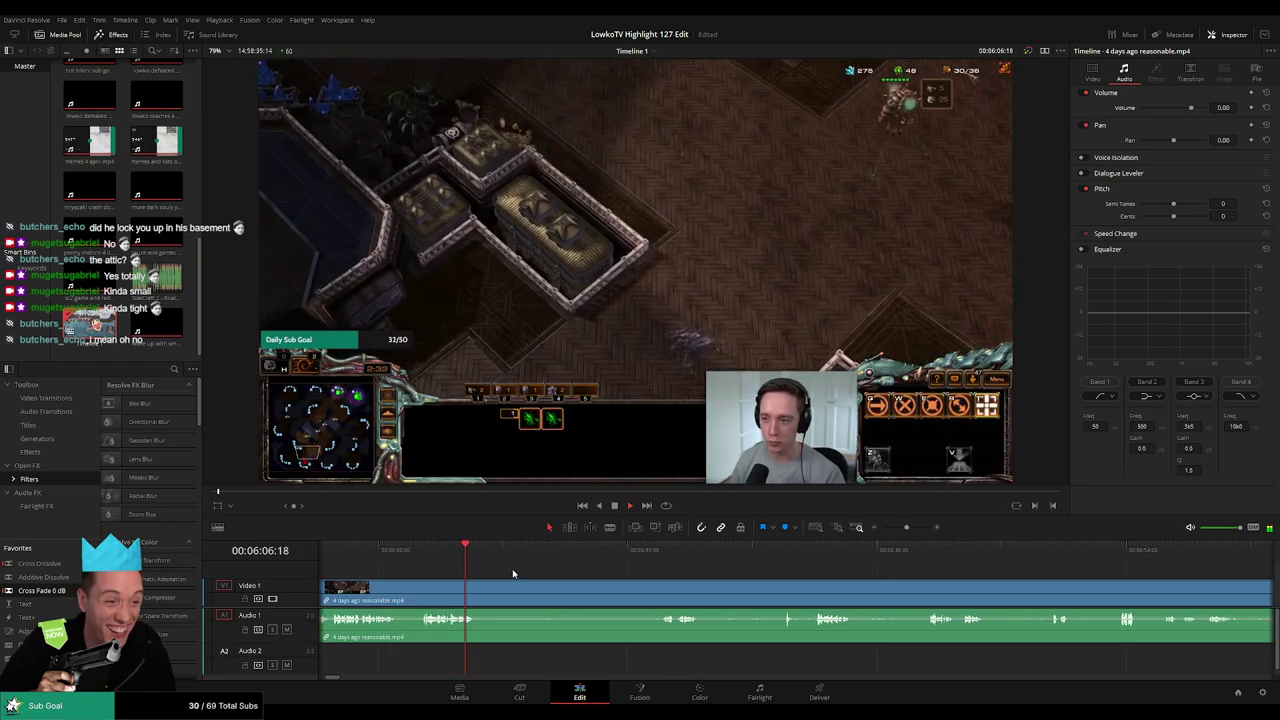
pyautogui.hotkey('ctrl', 'b')
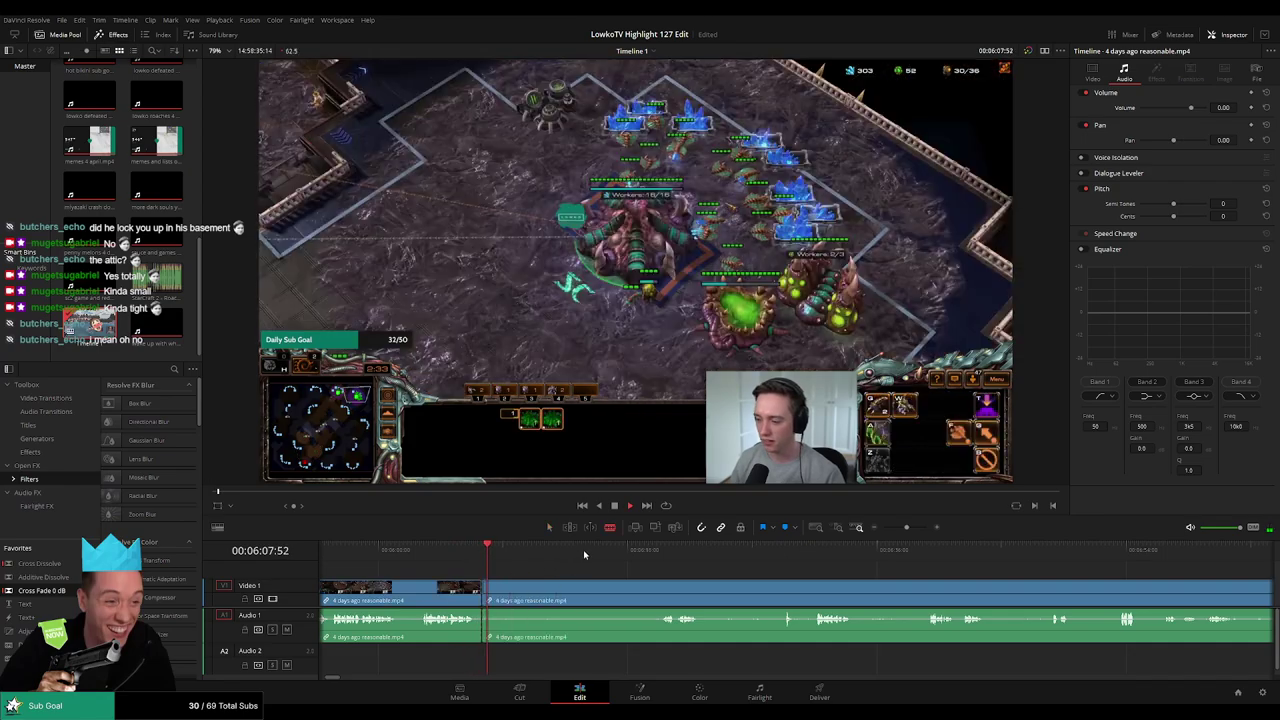
pyautogui.click(625, 555)
pyautogui.click(646, 558)
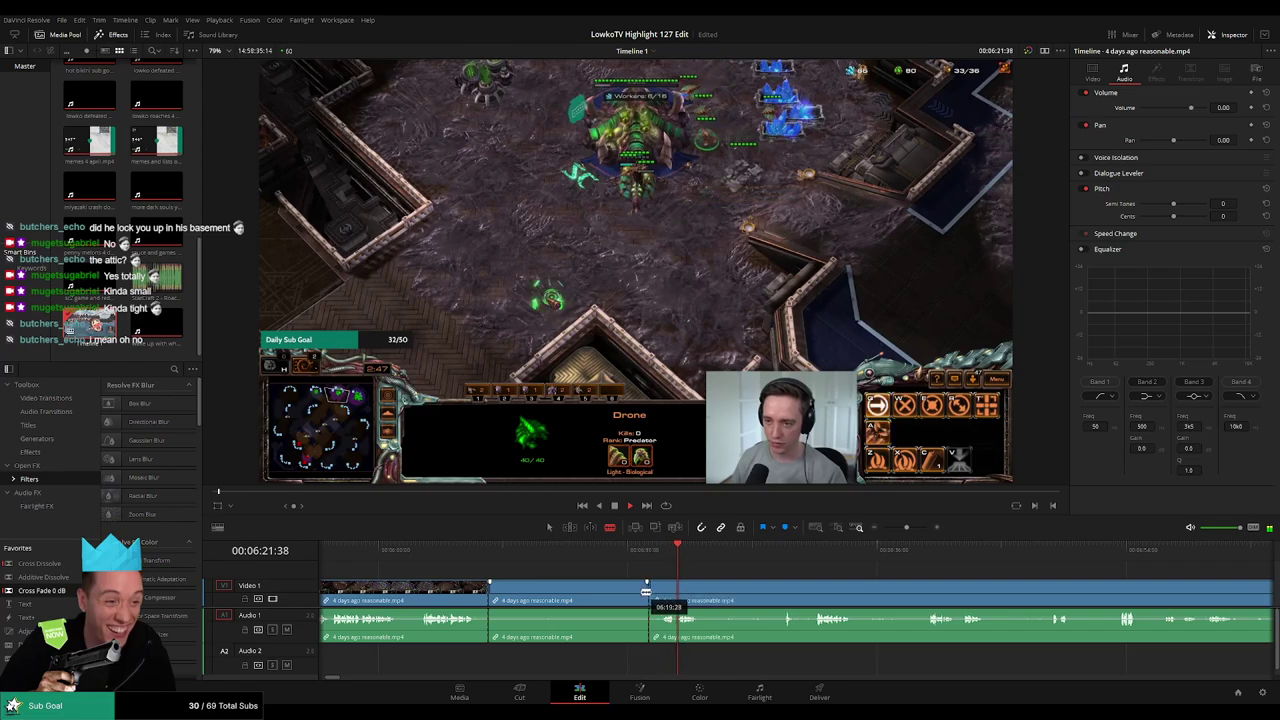
pyautogui.click(625, 594)
pyautogui.press('BackSpace')
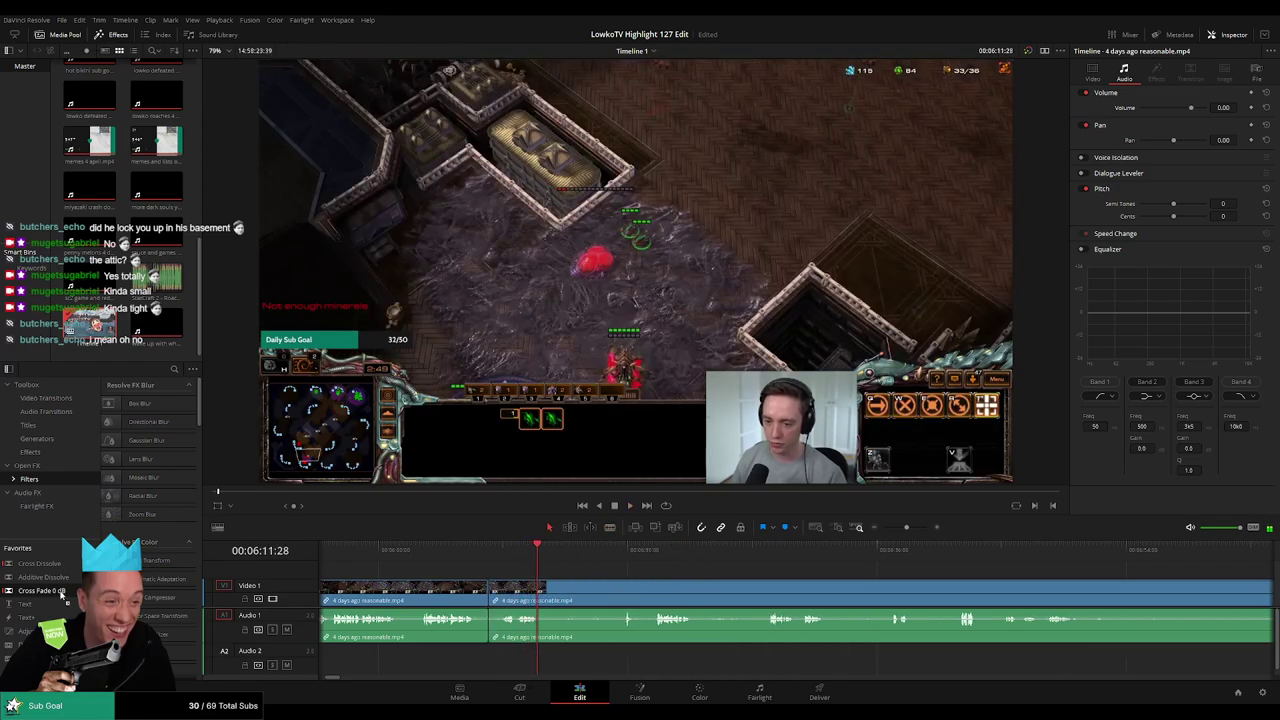
# Remove the footage from about 00:06:12 to 00:06:14 and from about 00:06:20 to 00:06:25, cross-fading the audio at both joins
pyautogui.click(572, 548)
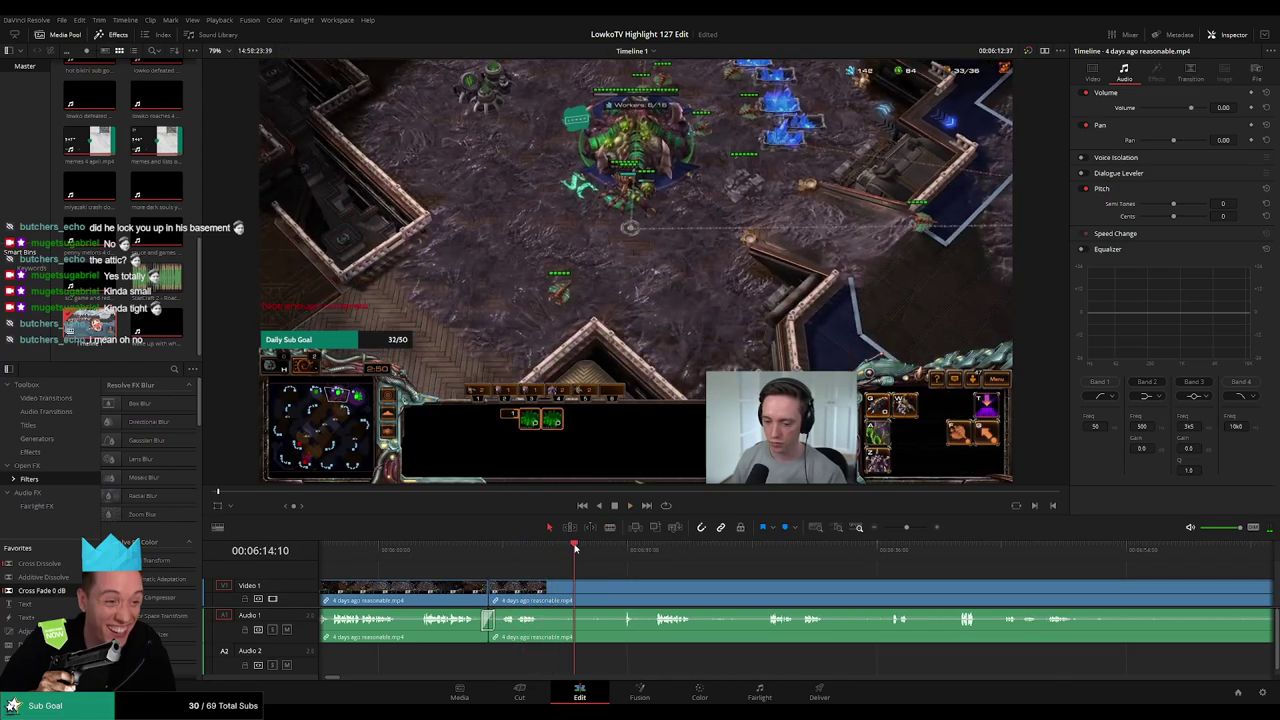
pyautogui.click(599, 549)
pyautogui.click(552, 549)
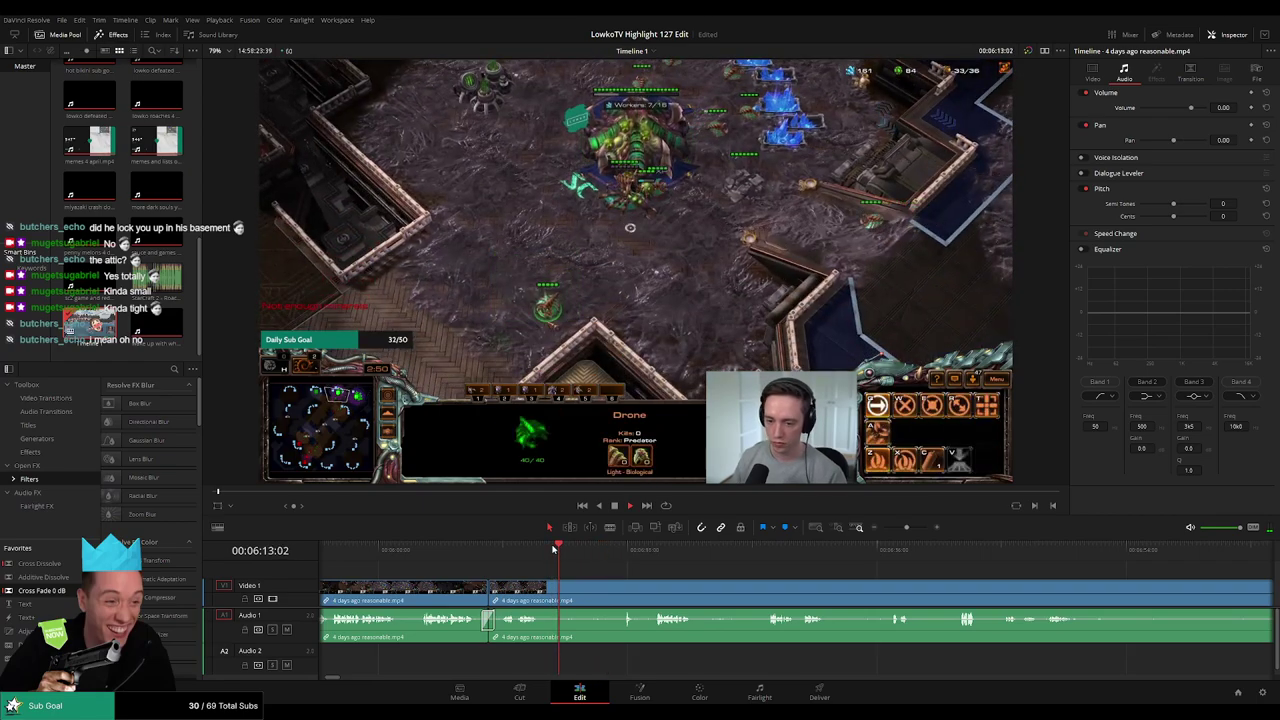
pyautogui.click(541, 594)
pyautogui.click(581, 592)
pyautogui.press('a')
pyautogui.click(569, 597)
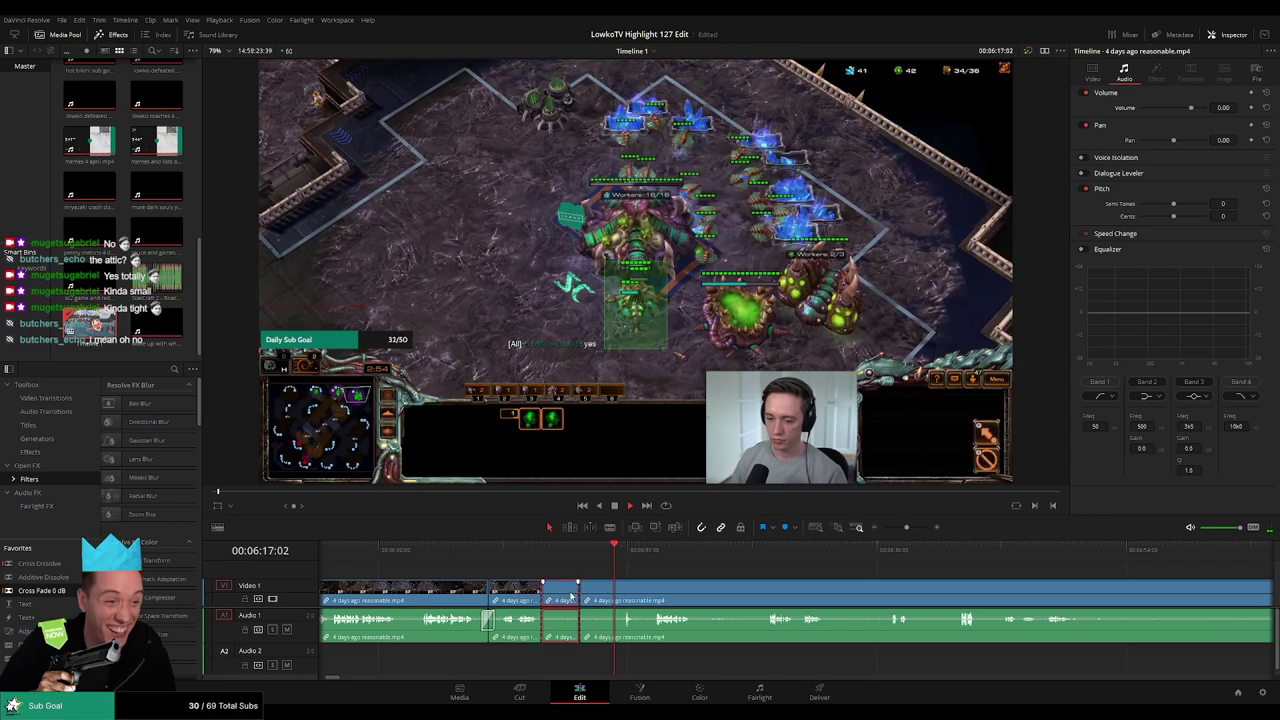
pyautogui.press('Delete')
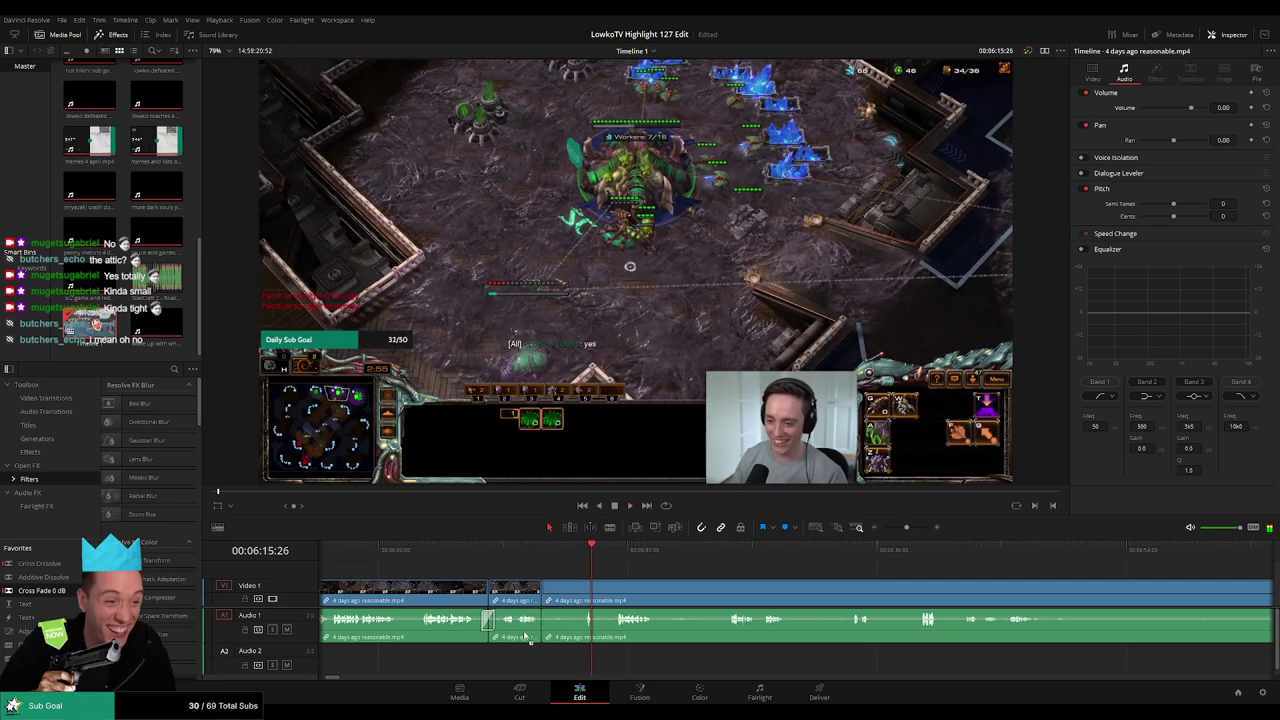
pyautogui.hscroll(3, 620, 570)
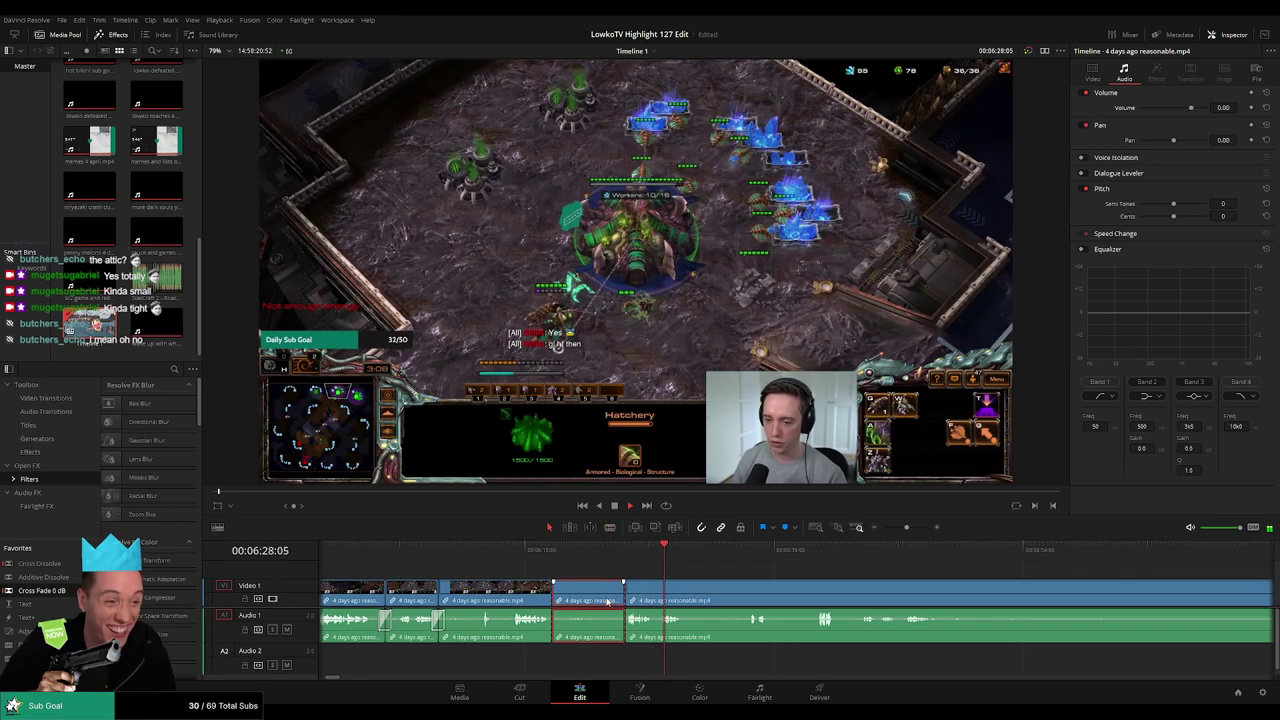
pyautogui.click(598, 595)
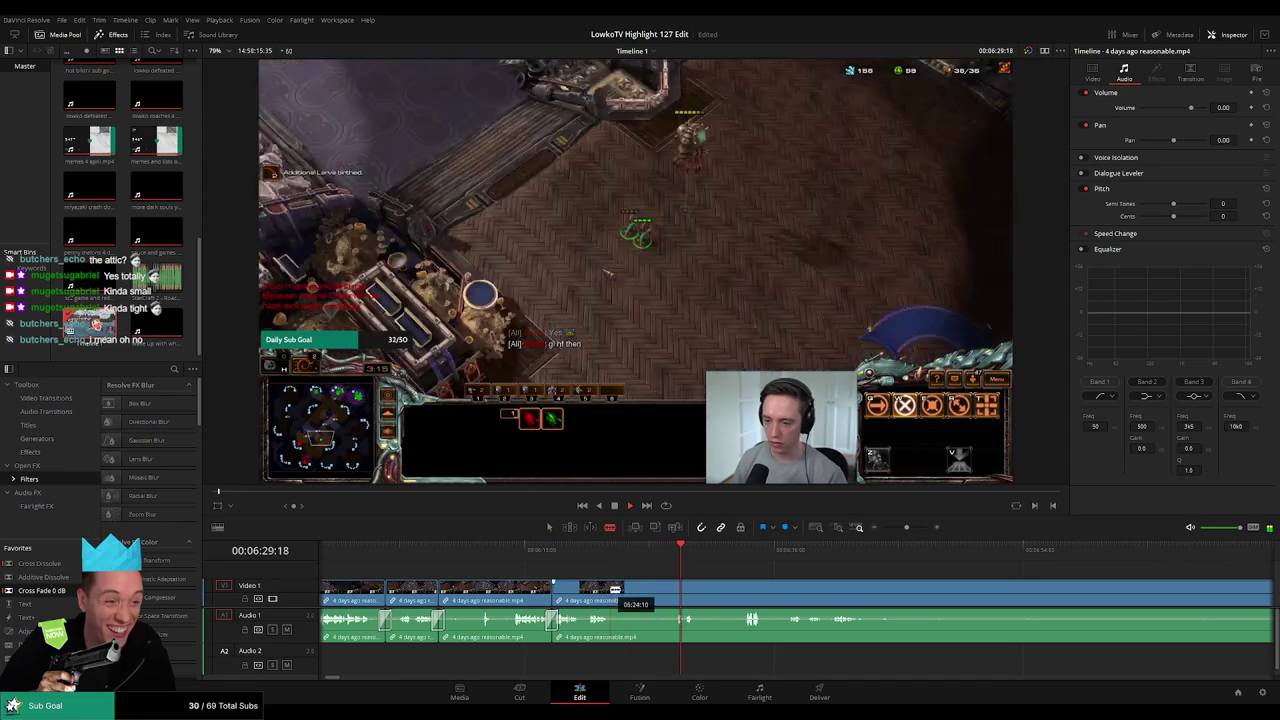
# Cut out the quiet gameplay from 00:06:24:10 to 00:07:21:42 and add a Cross Fade 0 dB at the audio join
pyautogui.moveTo(733, 556); pyautogui.dragTo(746, 554)
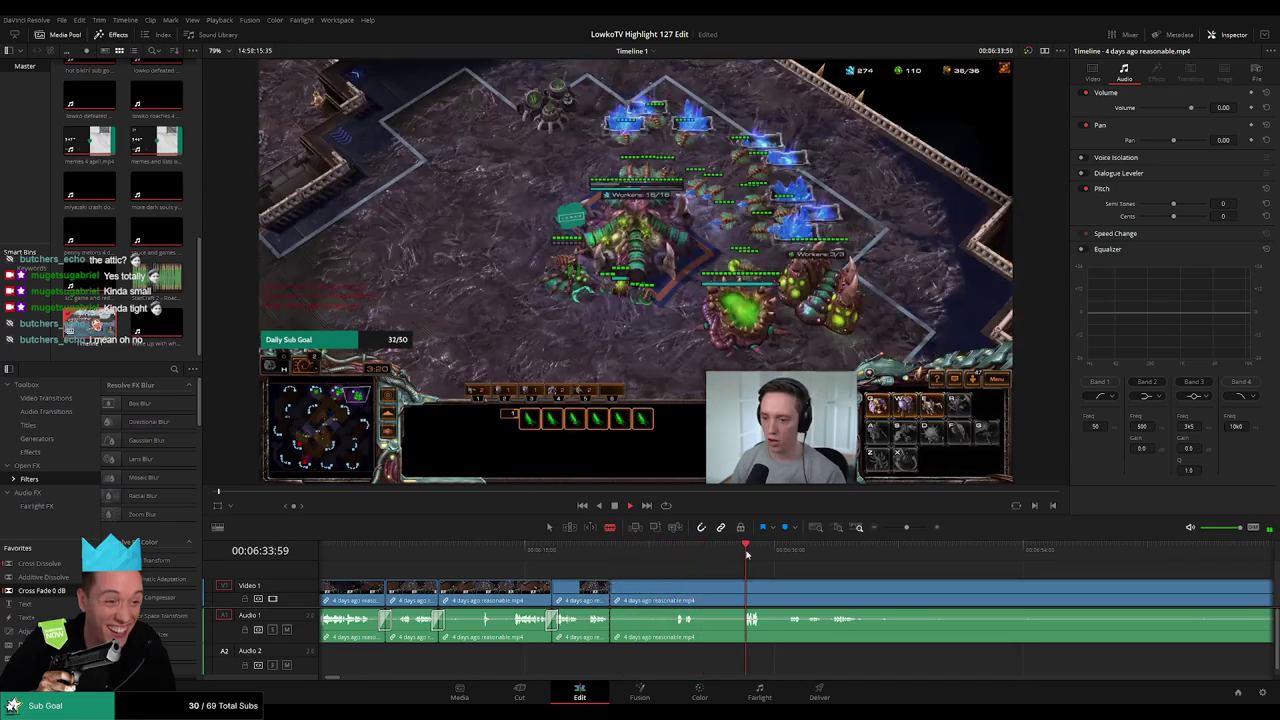
pyautogui.hscroll(2, 806, 580)
pyautogui.press('a')
pyautogui.click(663, 556)
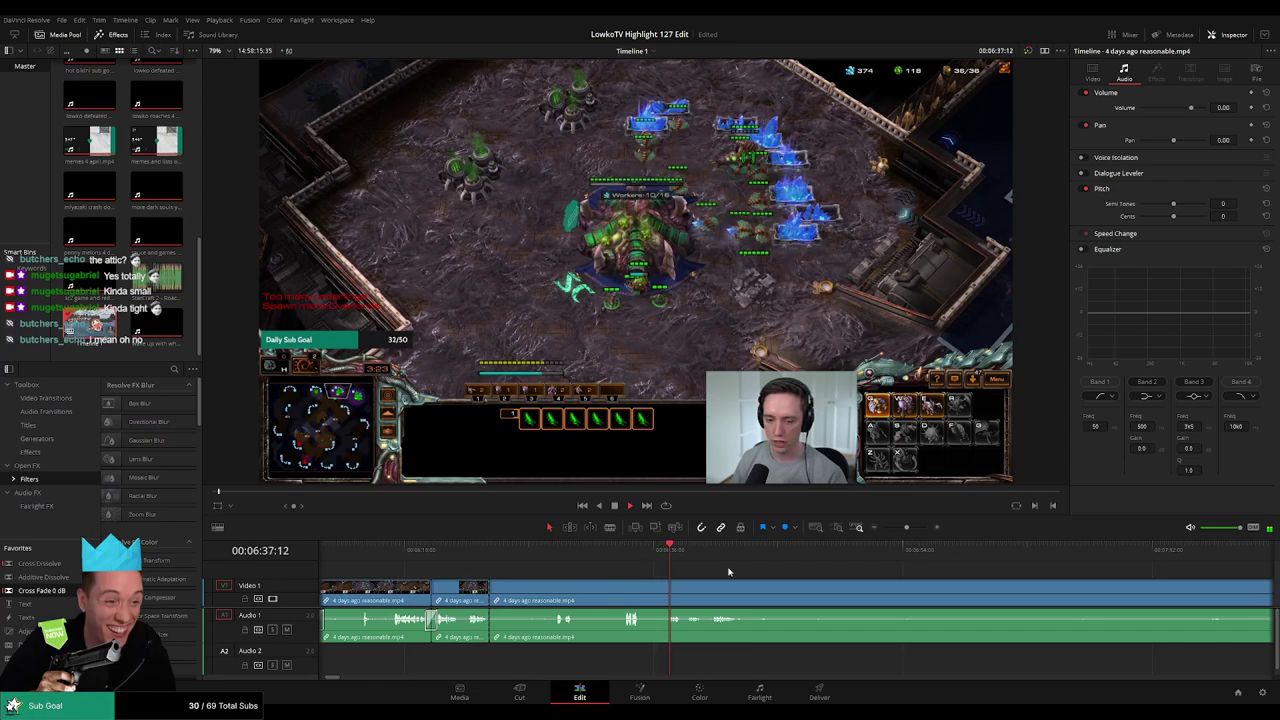
pyautogui.hscroll(3, 729, 572)
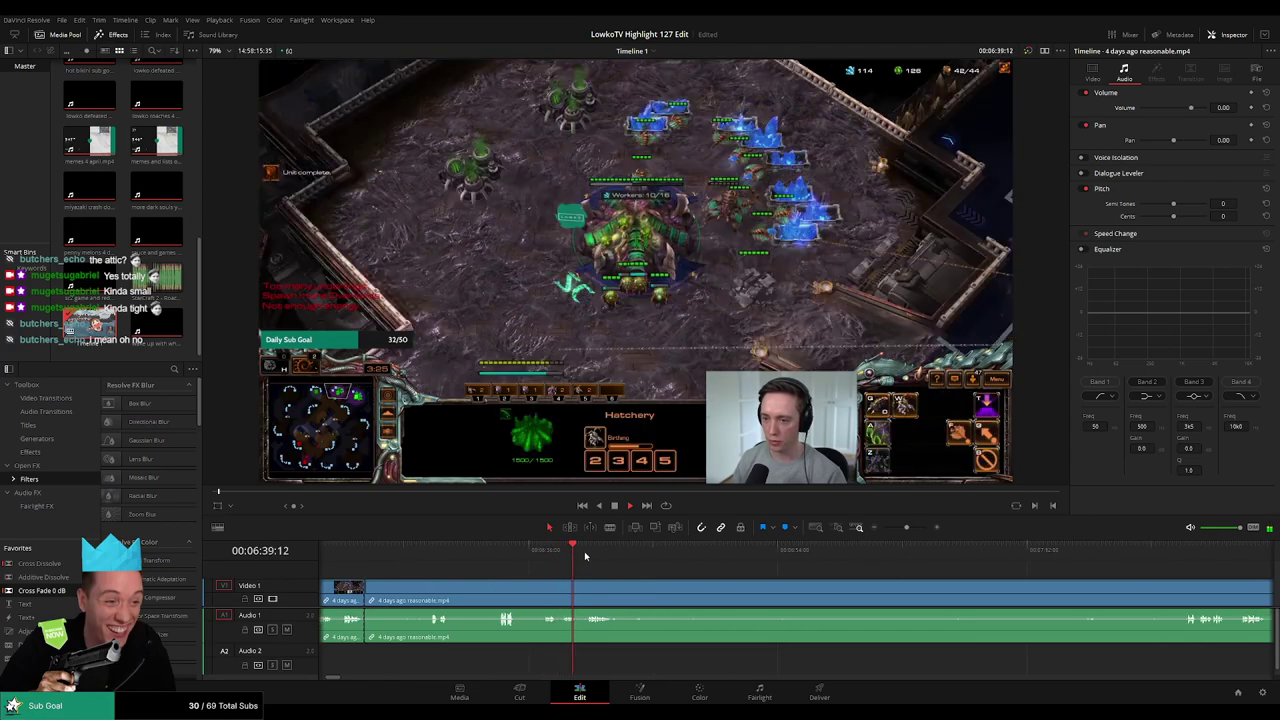
pyautogui.click(586, 556)
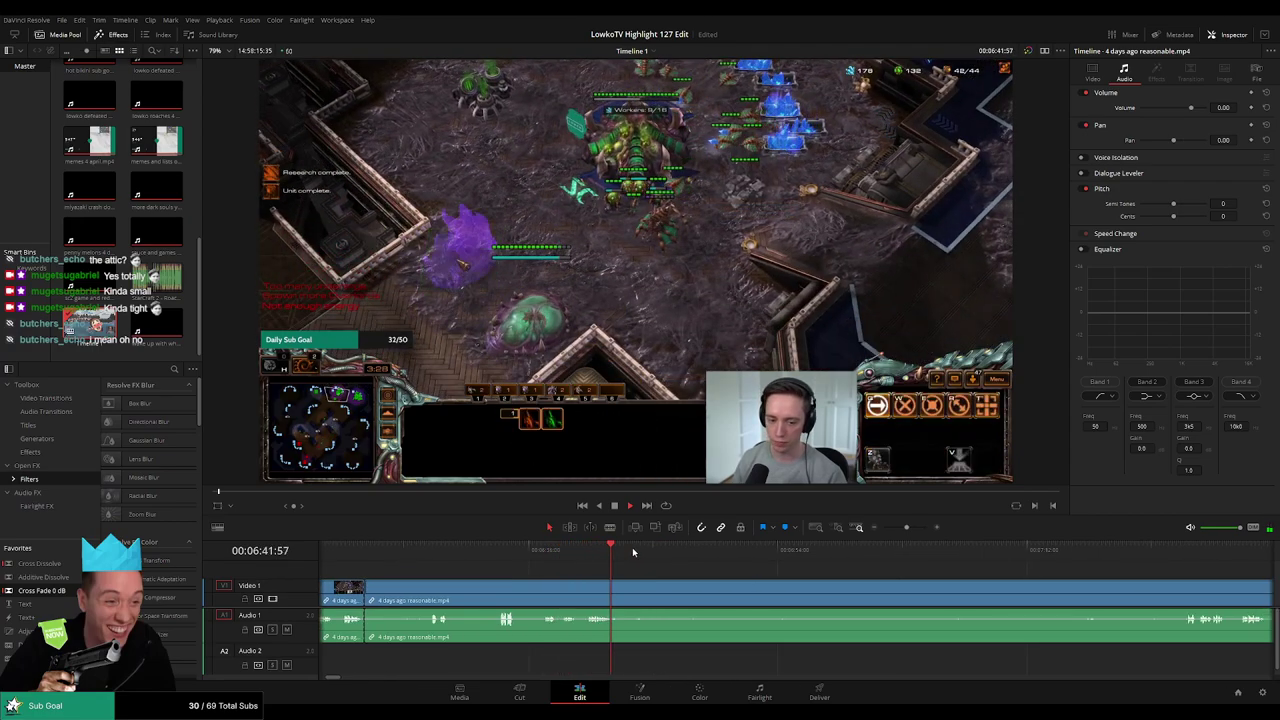
pyautogui.moveTo(1143, 562); pyautogui.dragTo(1180, 567)
pyautogui.hscroll(7, 950, 575)
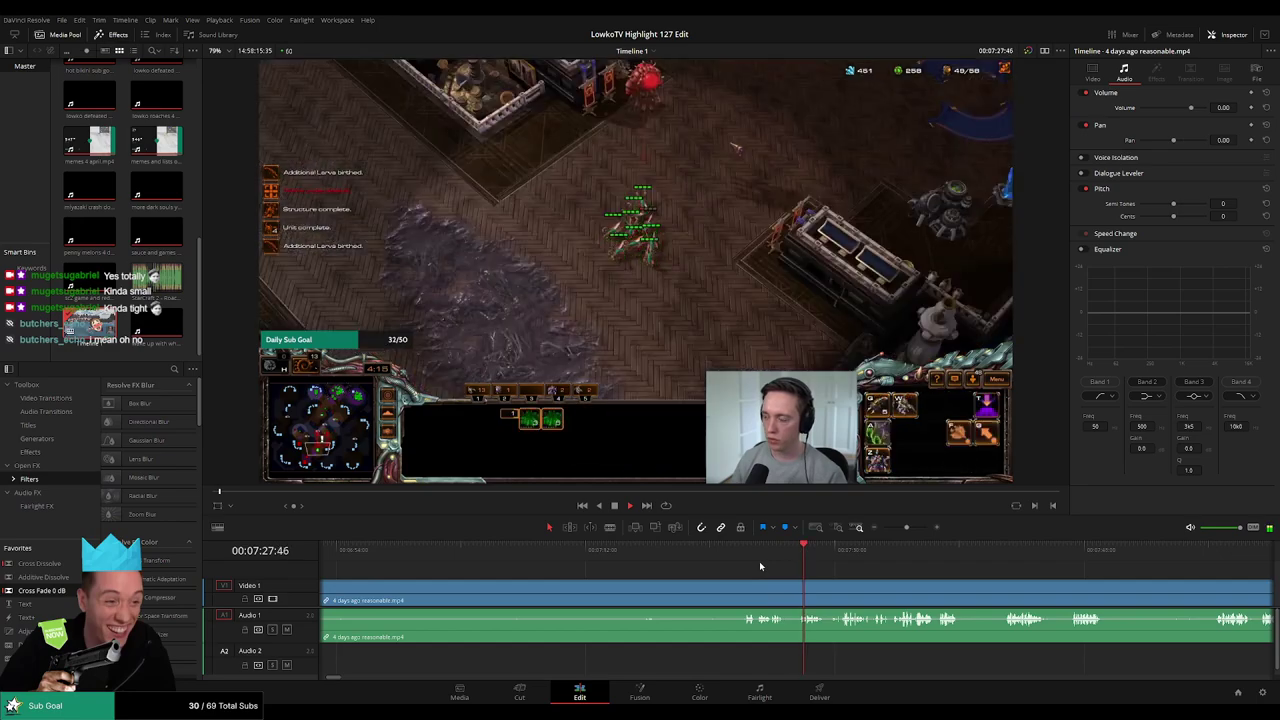
pyautogui.click(739, 548)
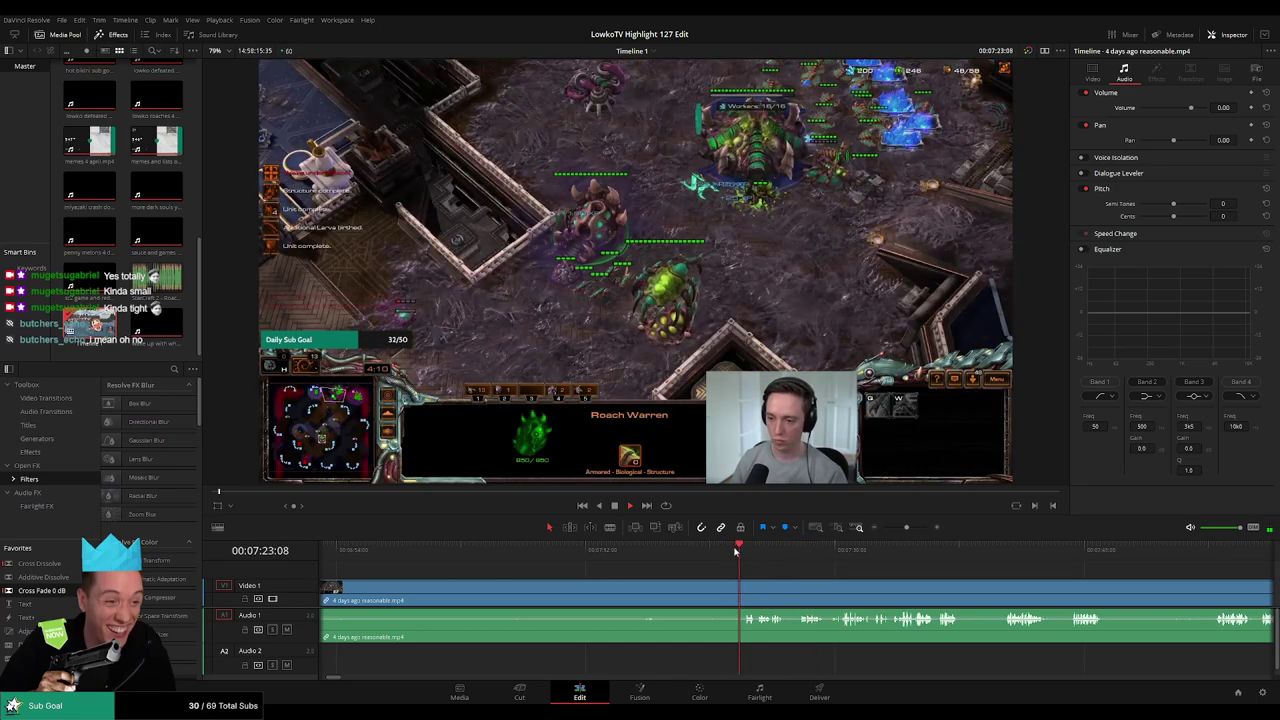
pyautogui.press('b')
pyautogui.click(723, 592)
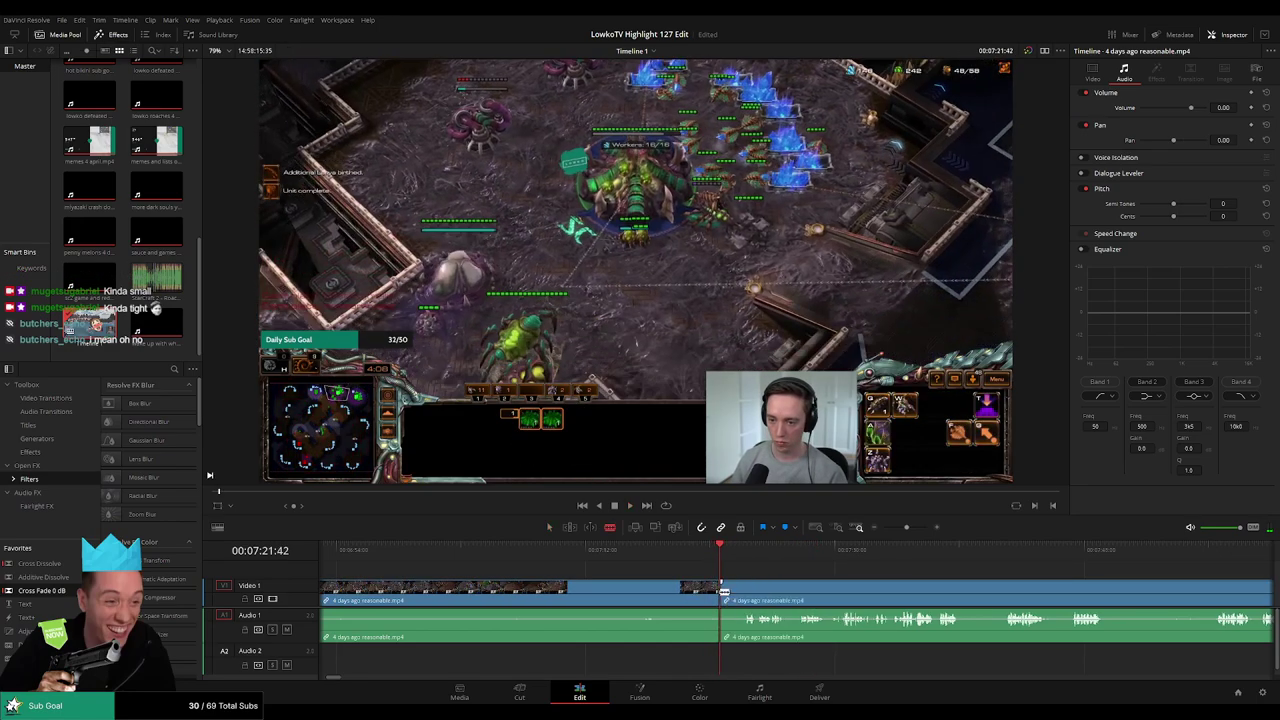
pyautogui.press('Up')
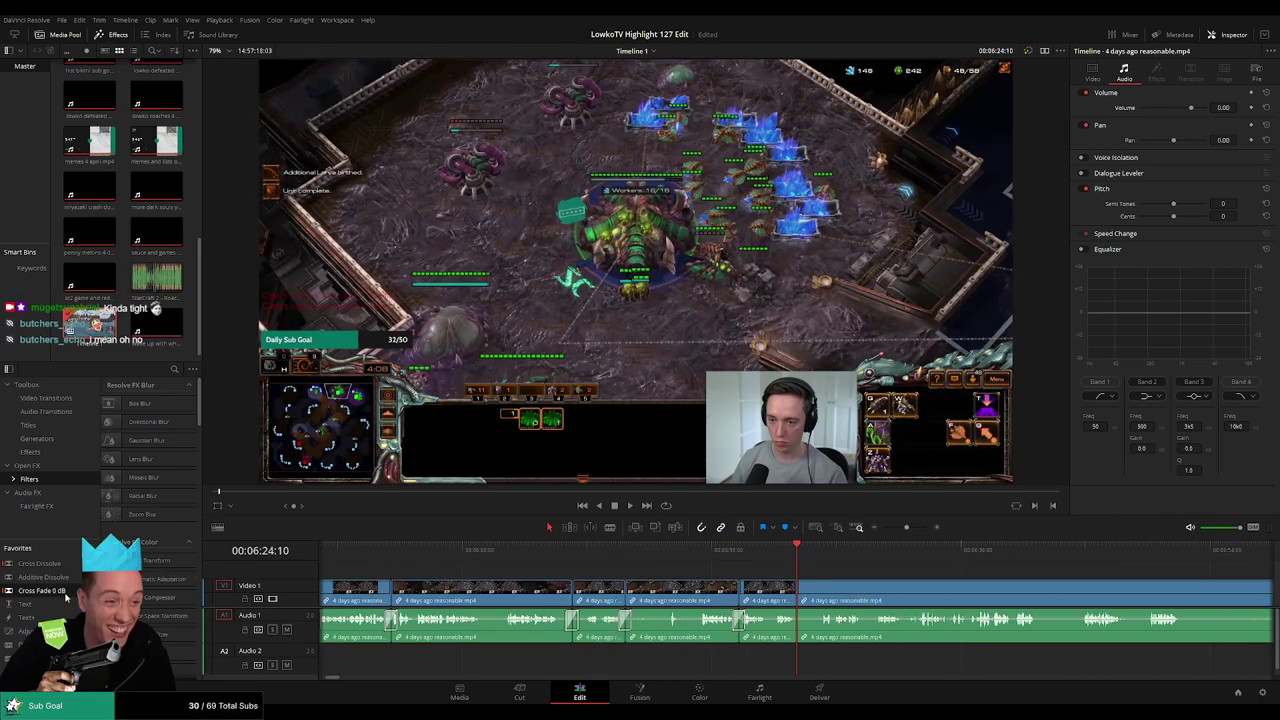
pyautogui.moveTo(791, 630); pyautogui.dragTo(797, 629)
# Split out the stretch of gameplay from 00:06:26:18 to 00:06:26:38 and lower its audio volume to -98.60
pyautogui.press('space')
pyautogui.scroll(2, 833, 587)
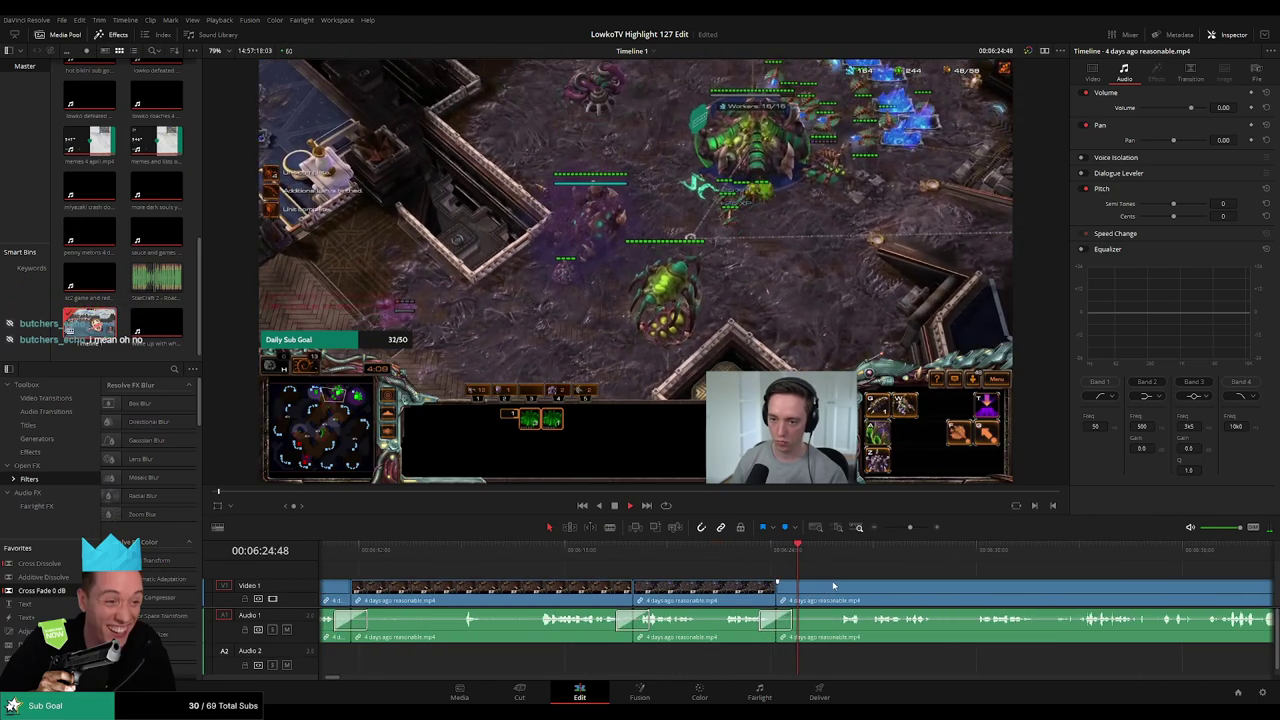
pyautogui.scroll(-2, 825, 578)
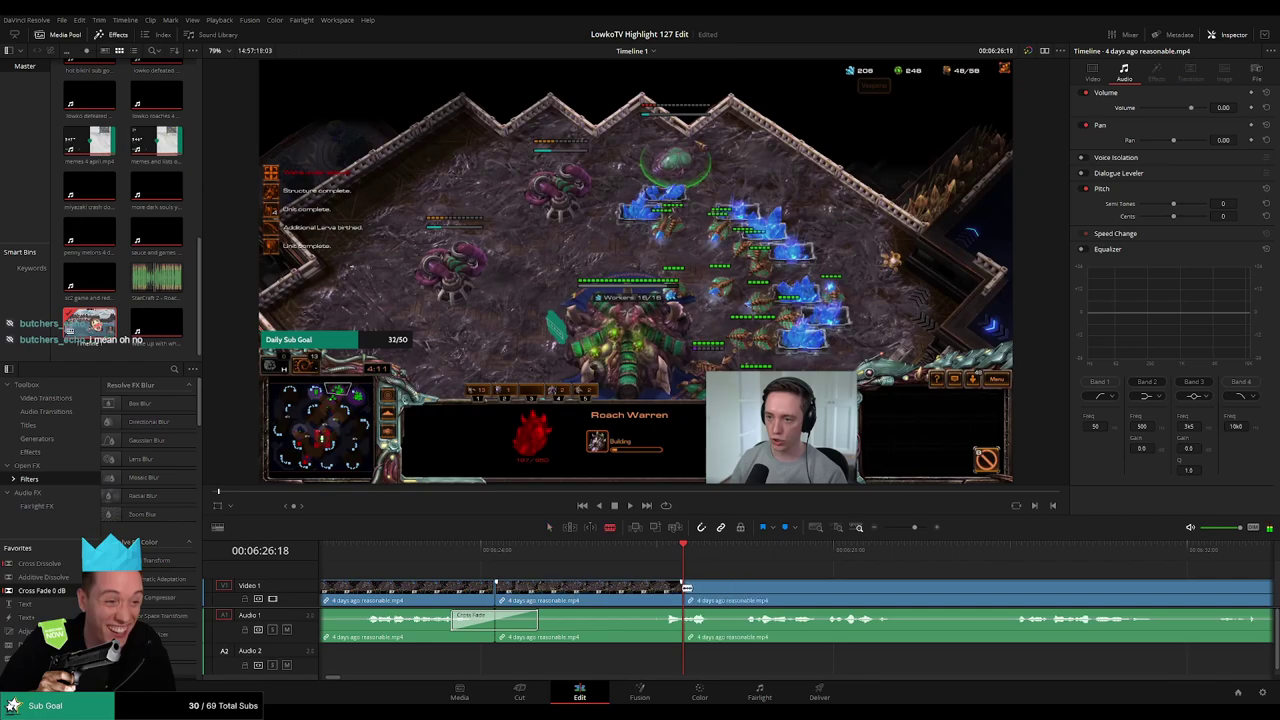
pyautogui.press('space')
pyautogui.press('space')
pyautogui.click(713, 588)
pyautogui.press('a')
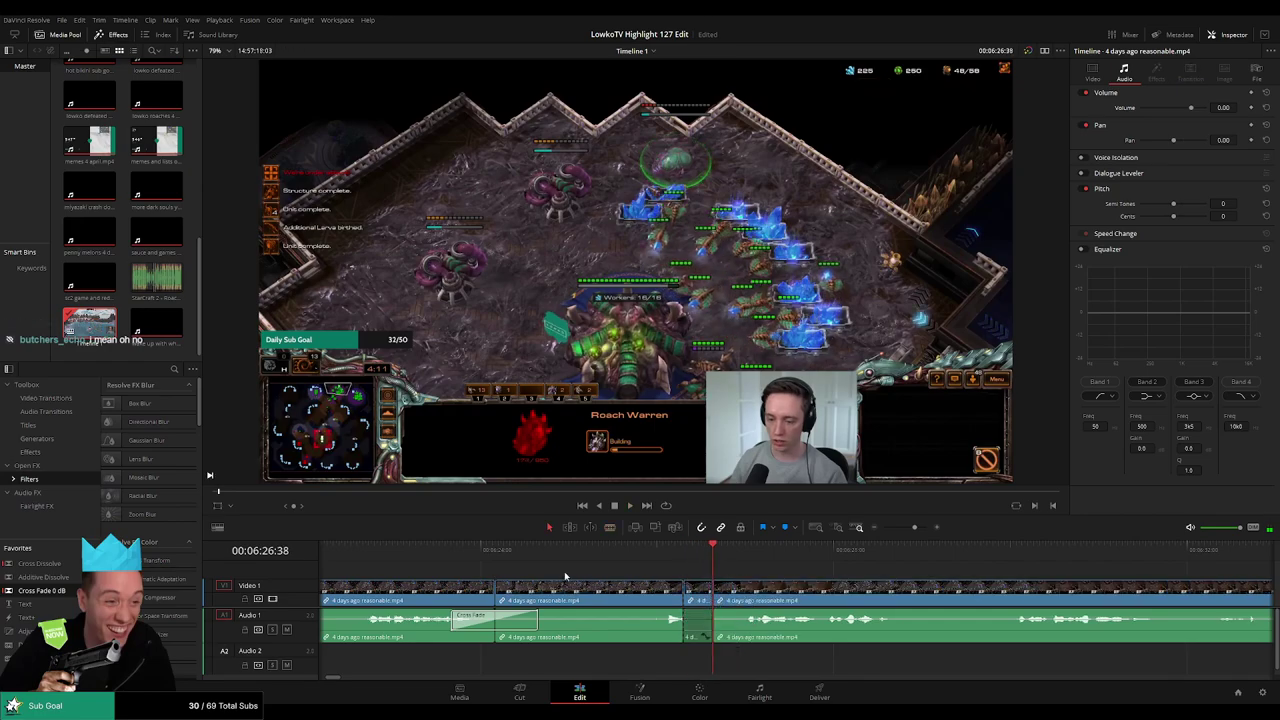
# Place StarCraft 2 - Roach Quotes.mp3 on Audio 2 beneath the muted stretch and set its volume to -27
pyautogui.click(156, 278)
pyautogui.moveTo(156, 278); pyautogui.dragTo(712, 669)
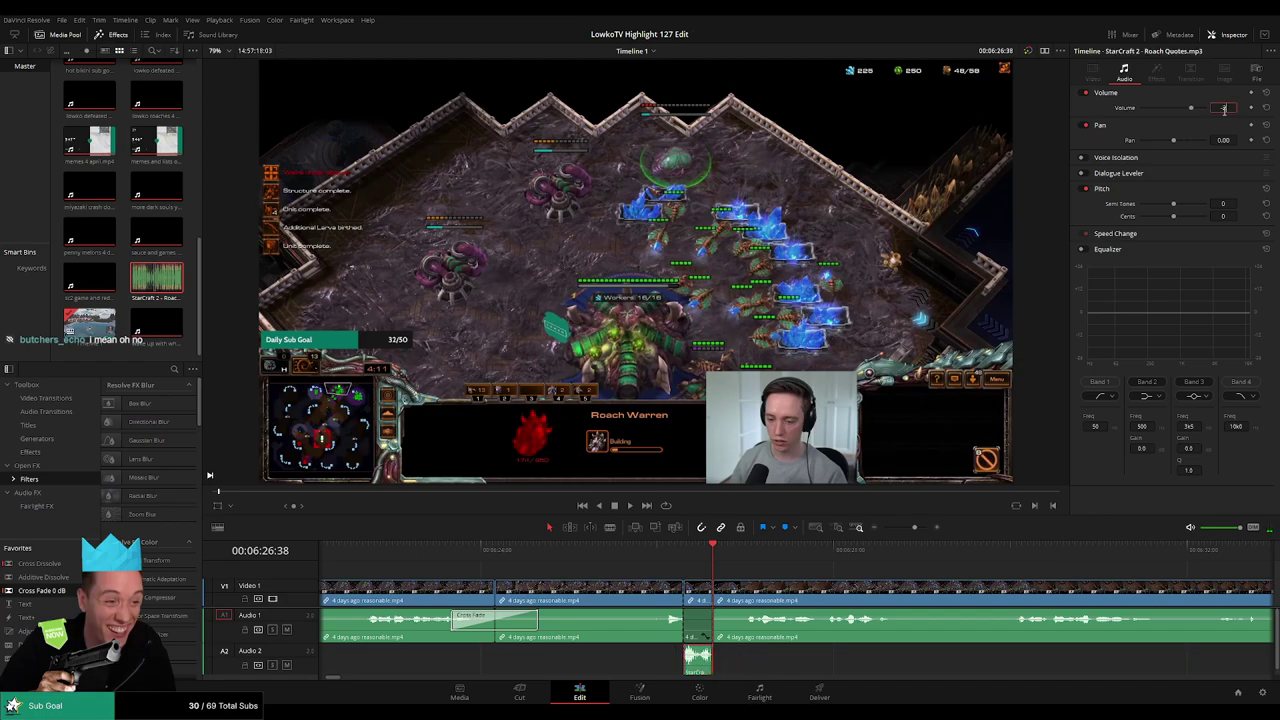
pyautogui.press('Return')
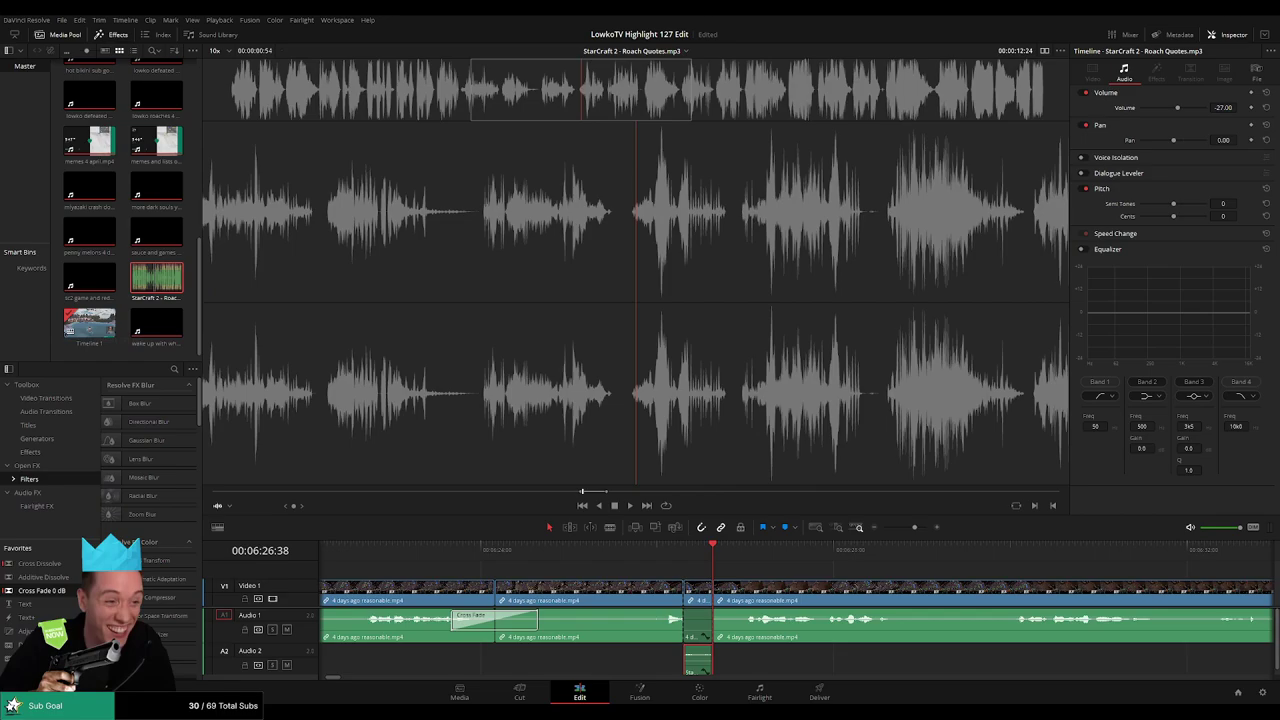
pyautogui.click(666, 551)
pyautogui.press('space')
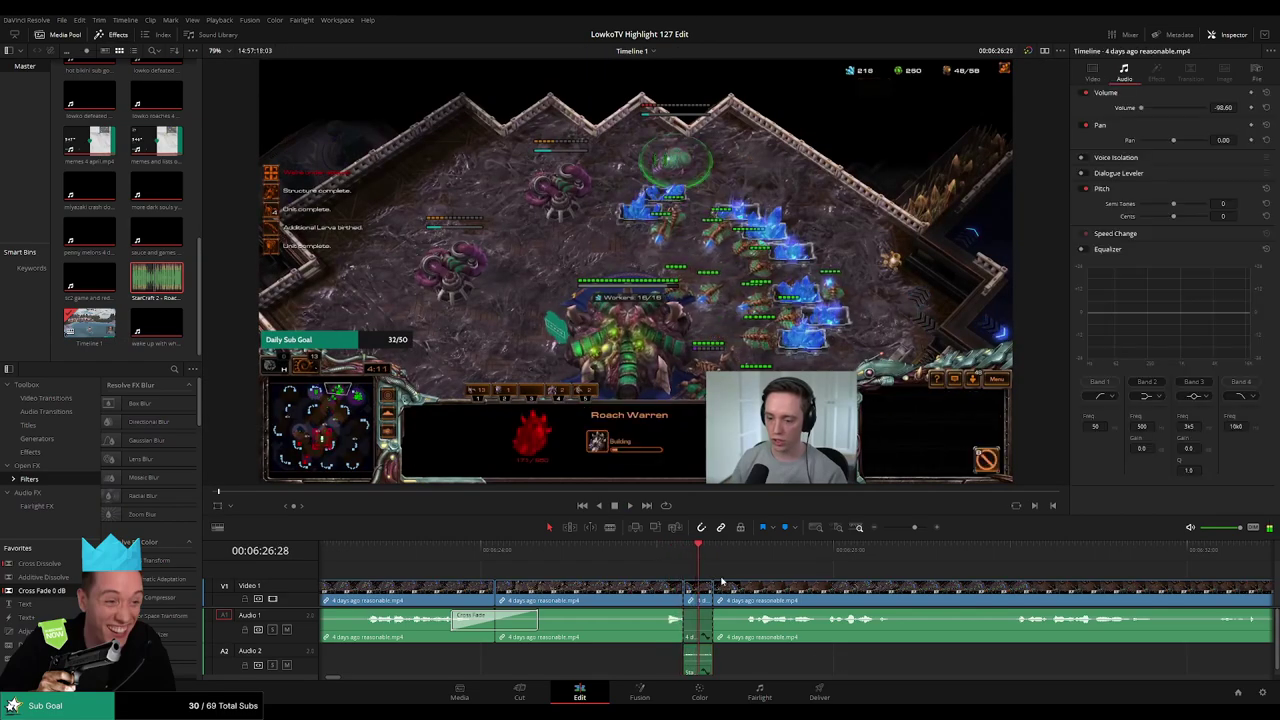
# Cut out the footage from about 00:06:41:36 to 00:06:44:50 and cross-fade the audio at the join
pyautogui.hscroll(3, 750, 577)
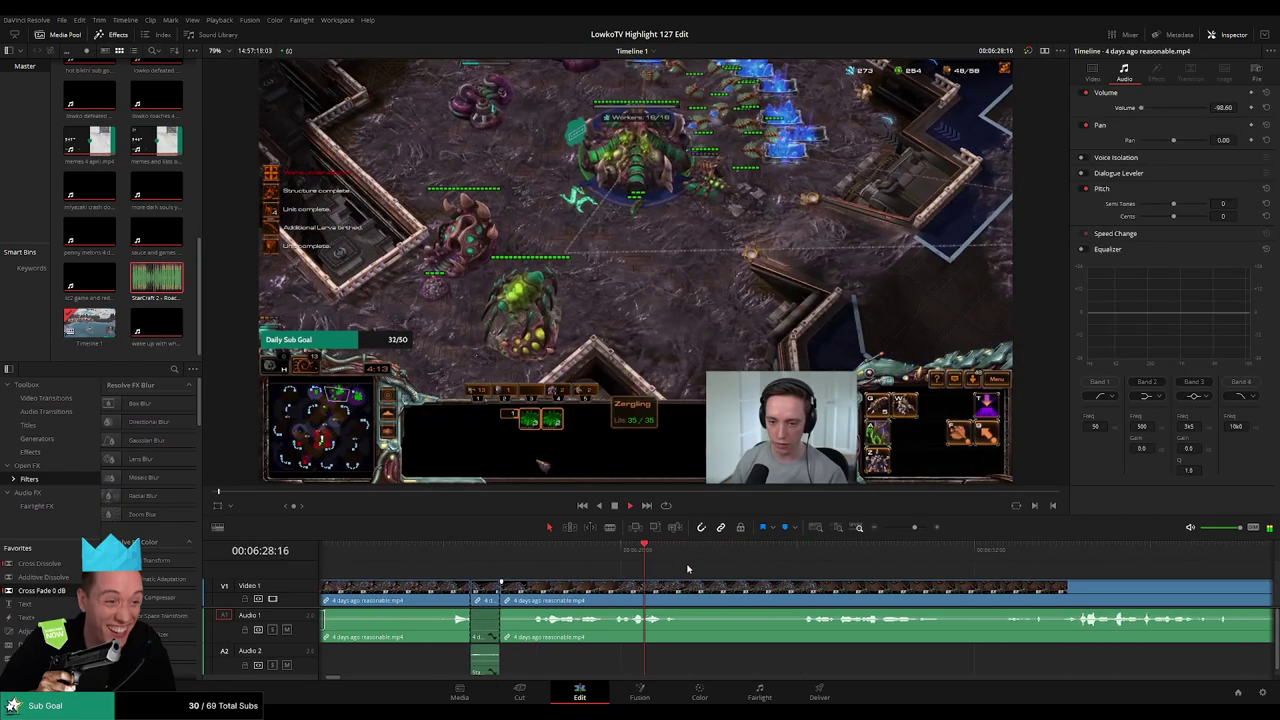
pyautogui.moveTo(914, 529); pyautogui.dragTo(909, 534)
pyautogui.hscroll(4, 800, 572)
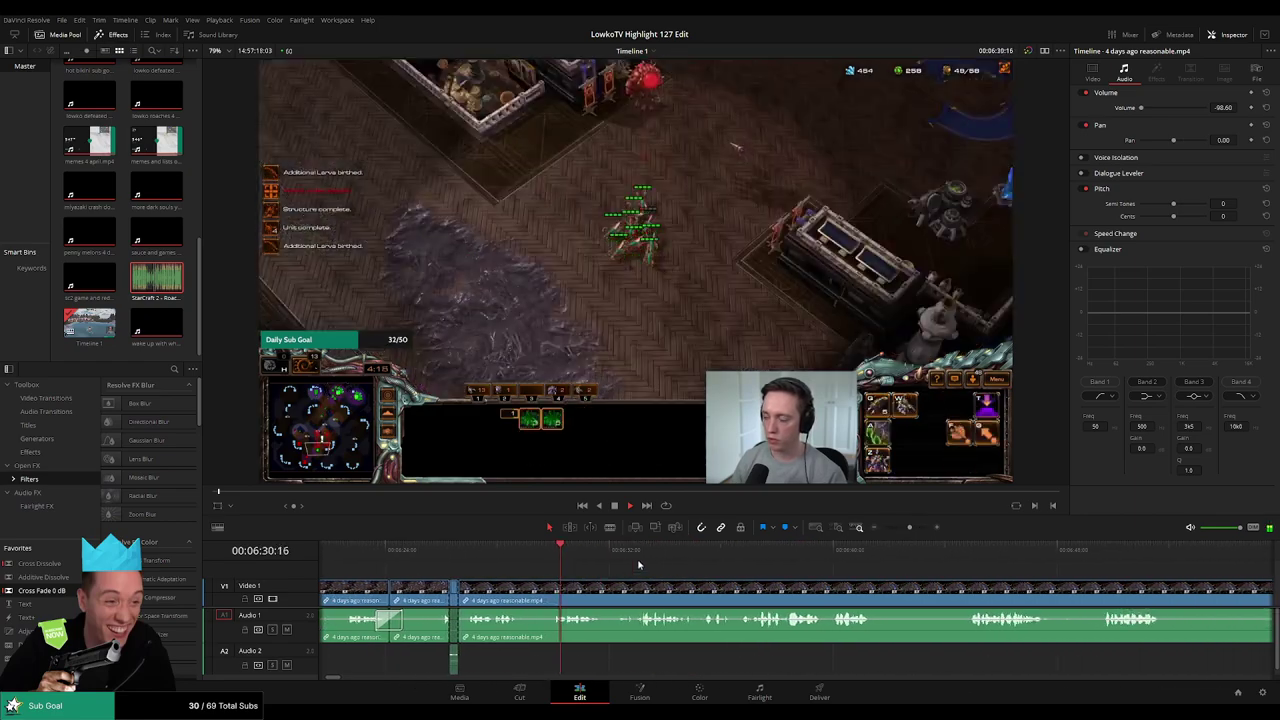
pyautogui.hscroll(1, 679, 576)
pyautogui.hscroll(1, 672, 576)
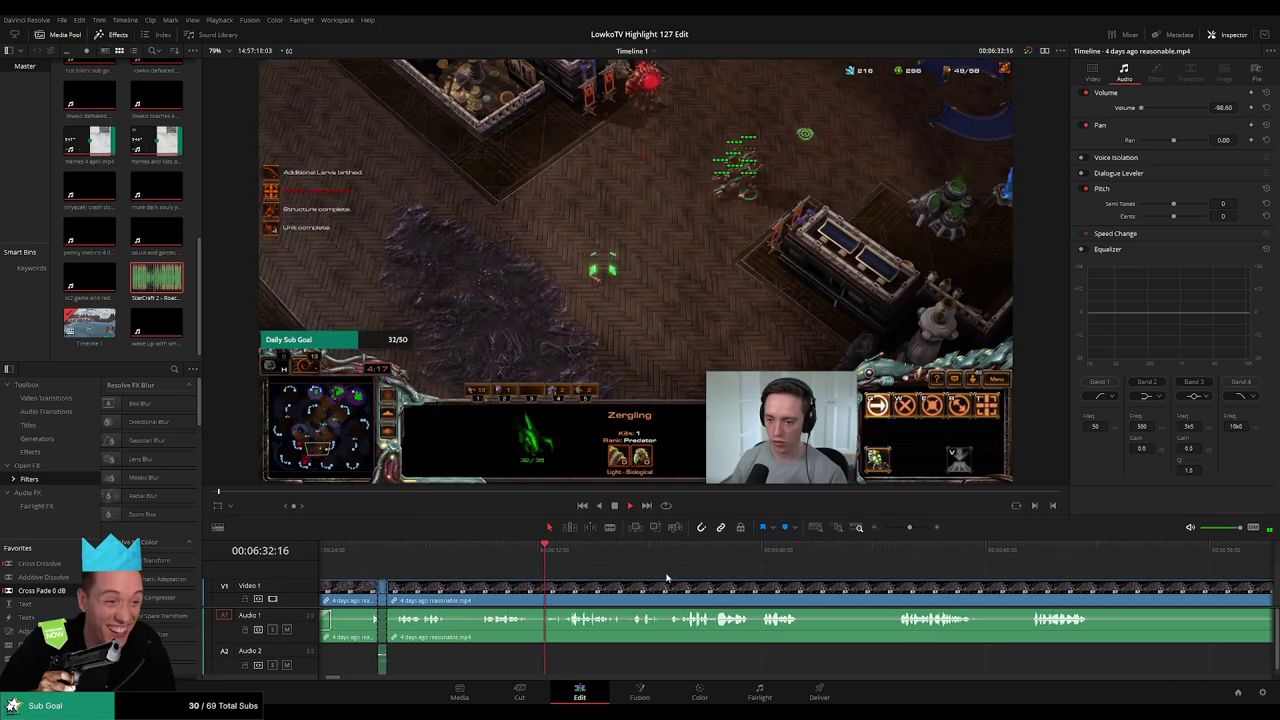
pyautogui.click(90, 324)
pyautogui.hscroll(1, 603, 569)
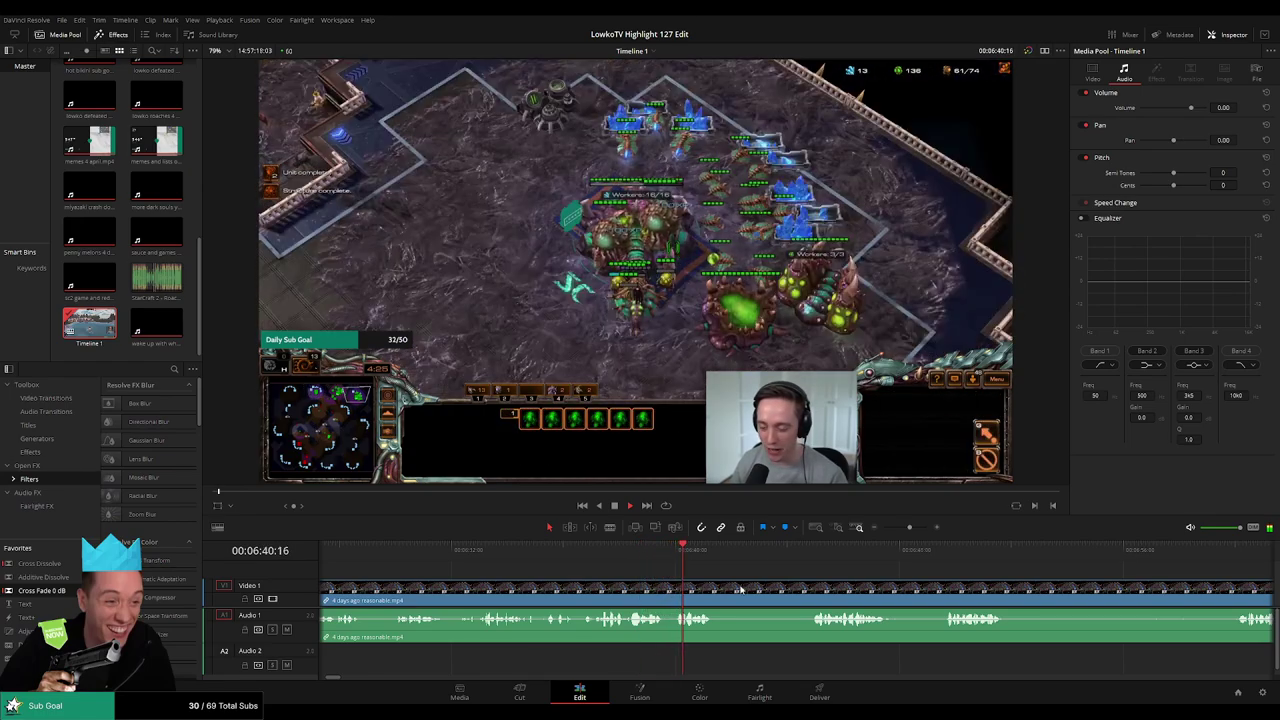
pyautogui.hscroll(1, 741, 590)
pyautogui.press('b')
pyautogui.click(601, 590)
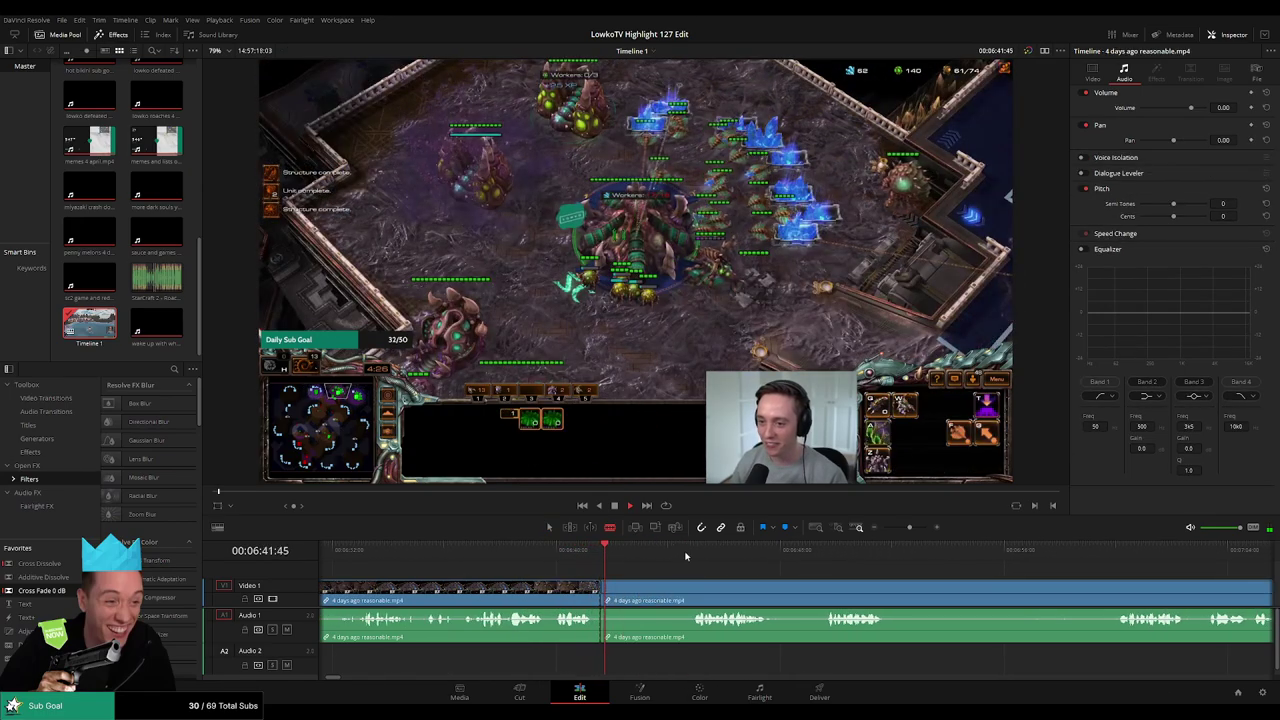
pyautogui.click(686, 556)
pyautogui.click(691, 598)
pyautogui.press('a')
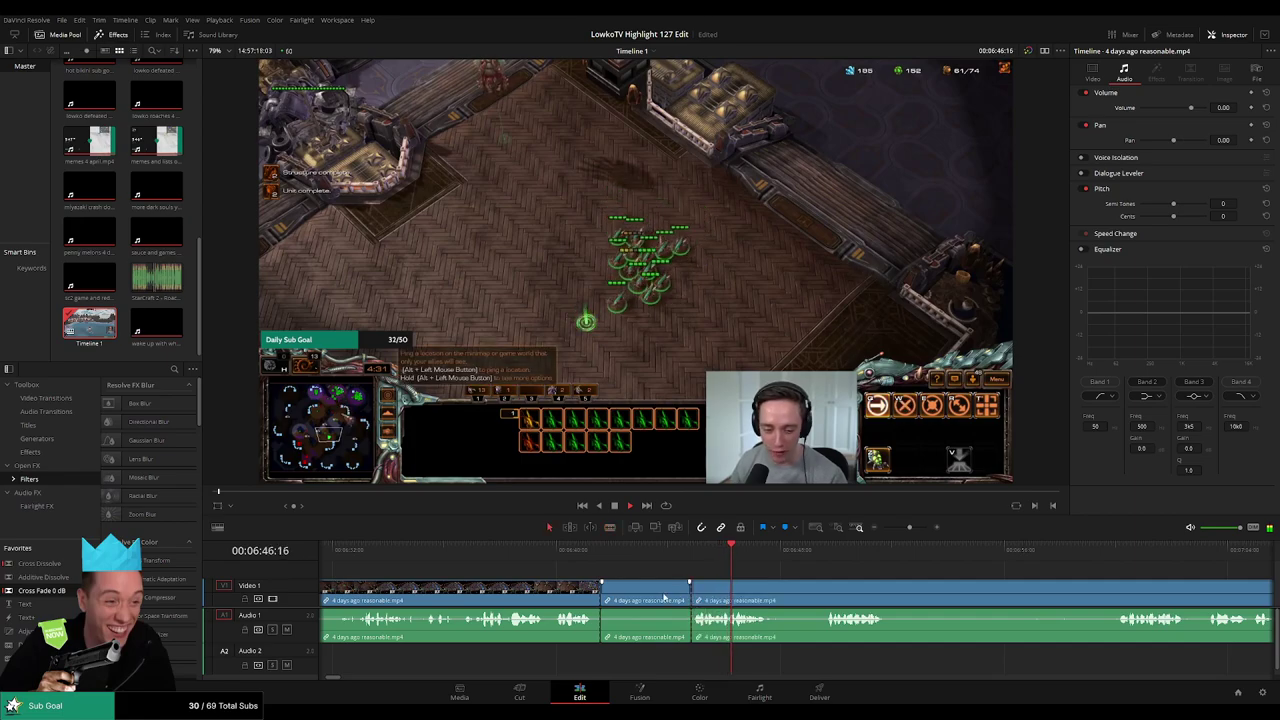
pyautogui.press('Delete')
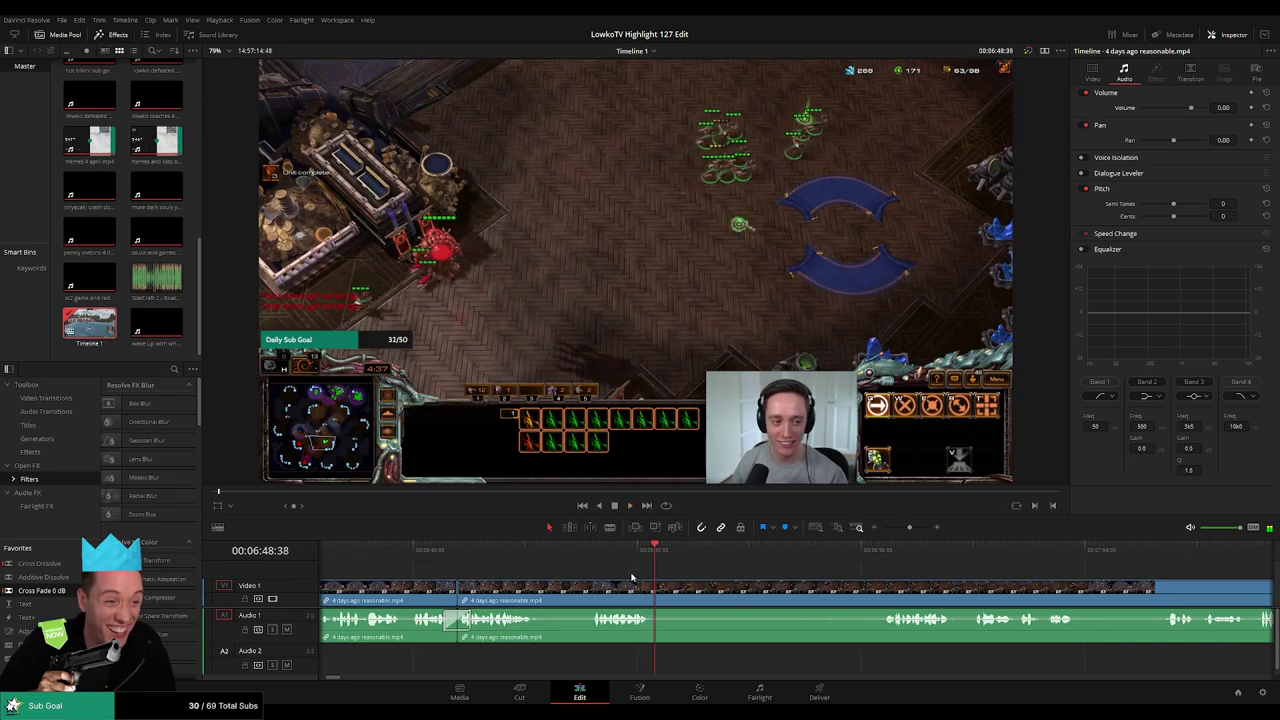
# Remove the footage from 00:06:44:39 to about 00:06:46:19 and place a Cross Fade 0 dB on the audio join
pyautogui.press('b')
pyautogui.click(543, 592)
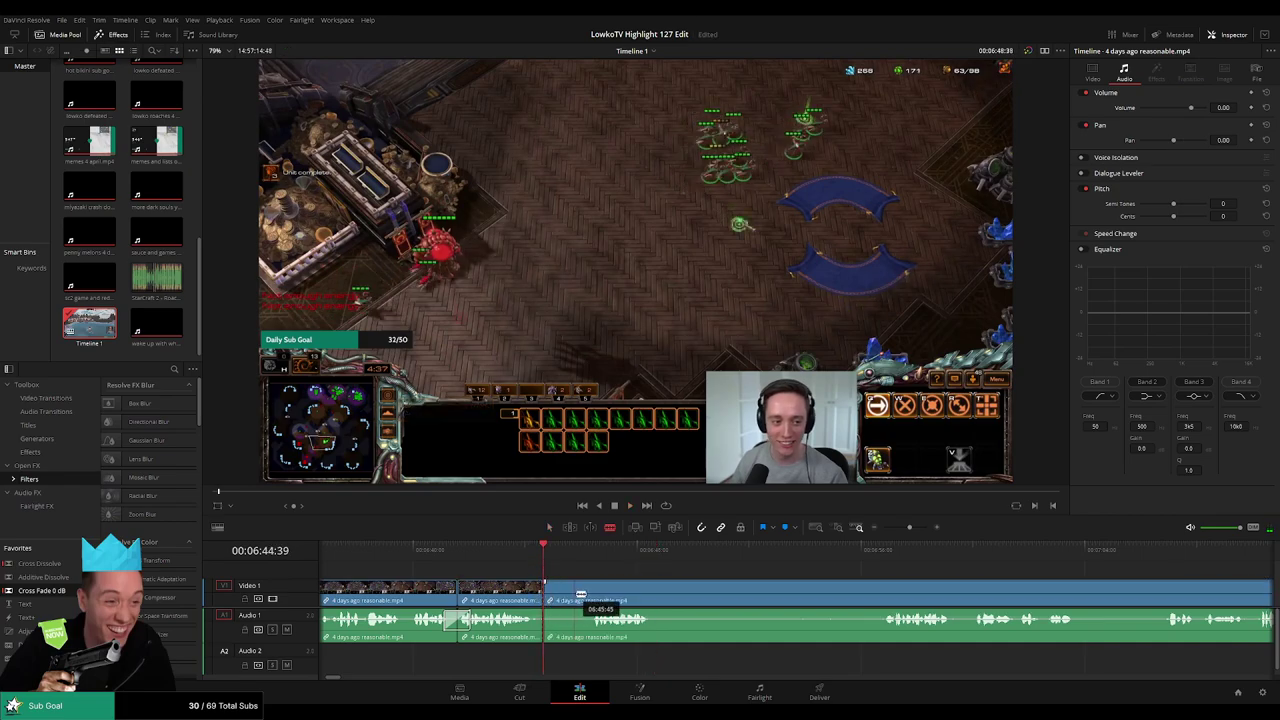
pyautogui.click(577, 598)
pyautogui.press('Delete')
pyautogui.press('j')
pyautogui.press('l')
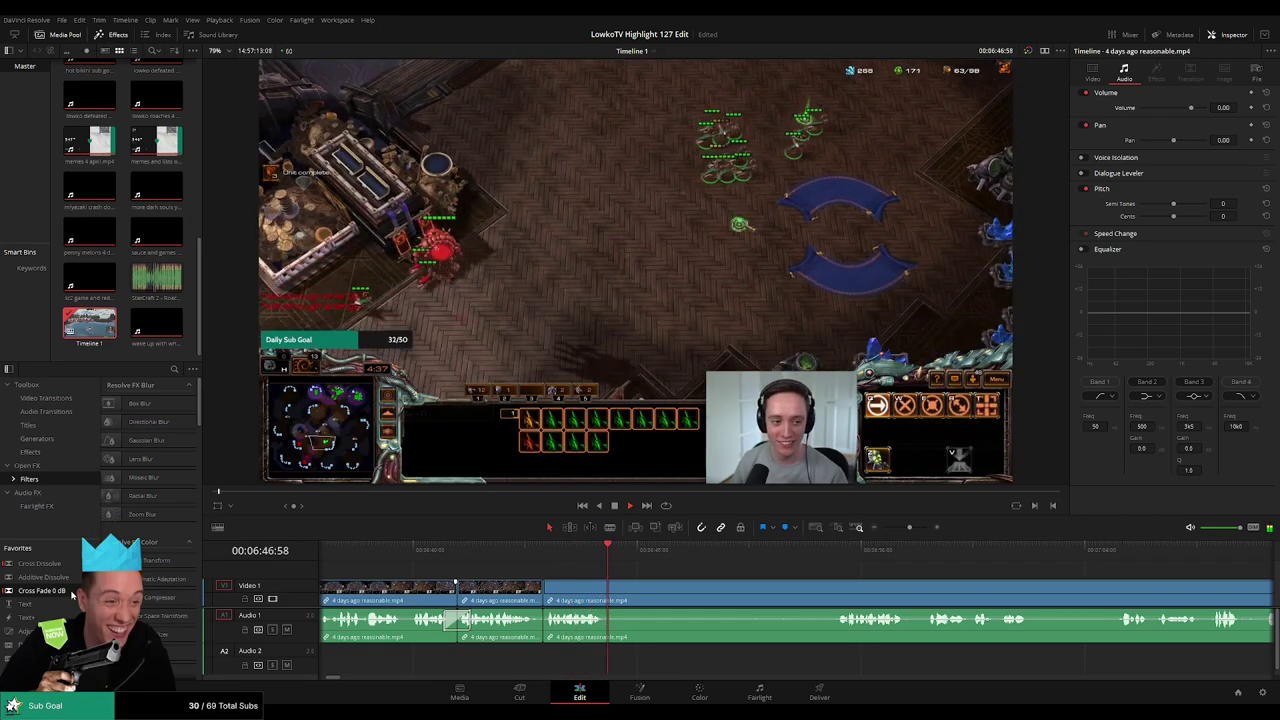
# Cut out the quiet gameplay from about 00:06:47:33 to 00:06:54:29 and add a cross fade at the audio join
pyautogui.press('b')
pyautogui.click(625, 594)
pyautogui.click(809, 552)
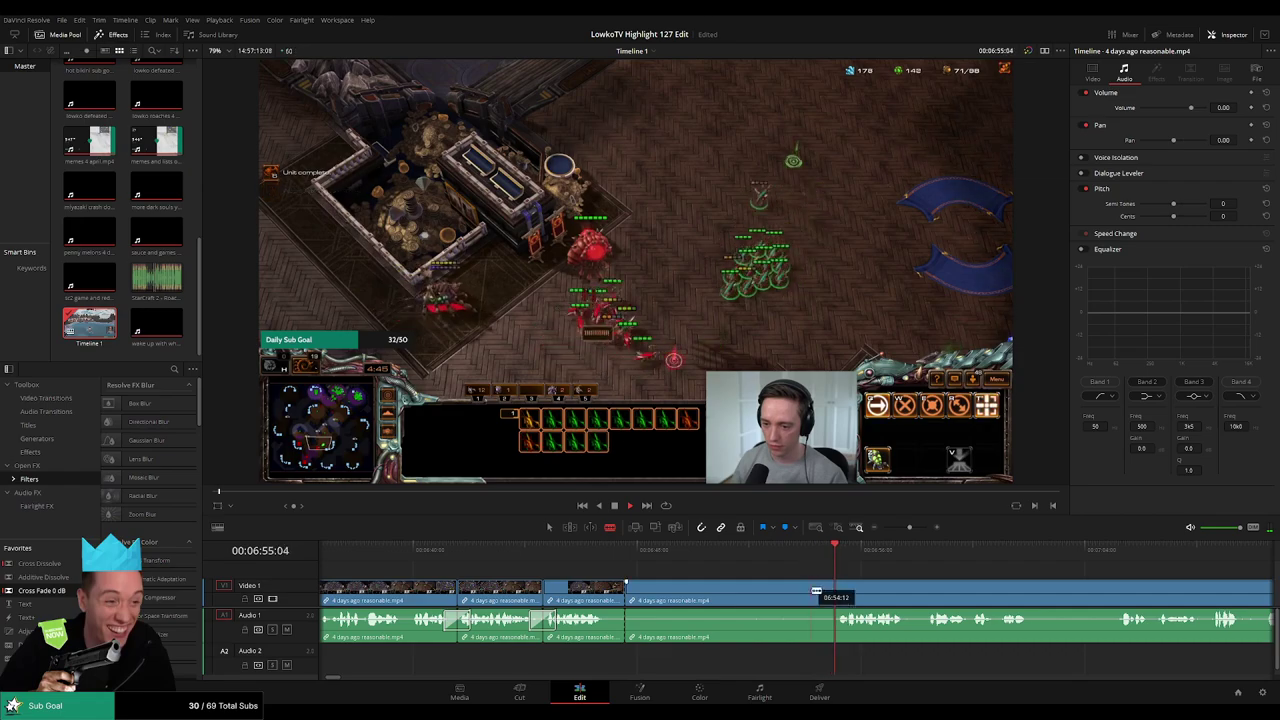
pyautogui.click(818, 594)
pyautogui.press('a')
pyautogui.click(776, 596)
pyautogui.press('Delete')
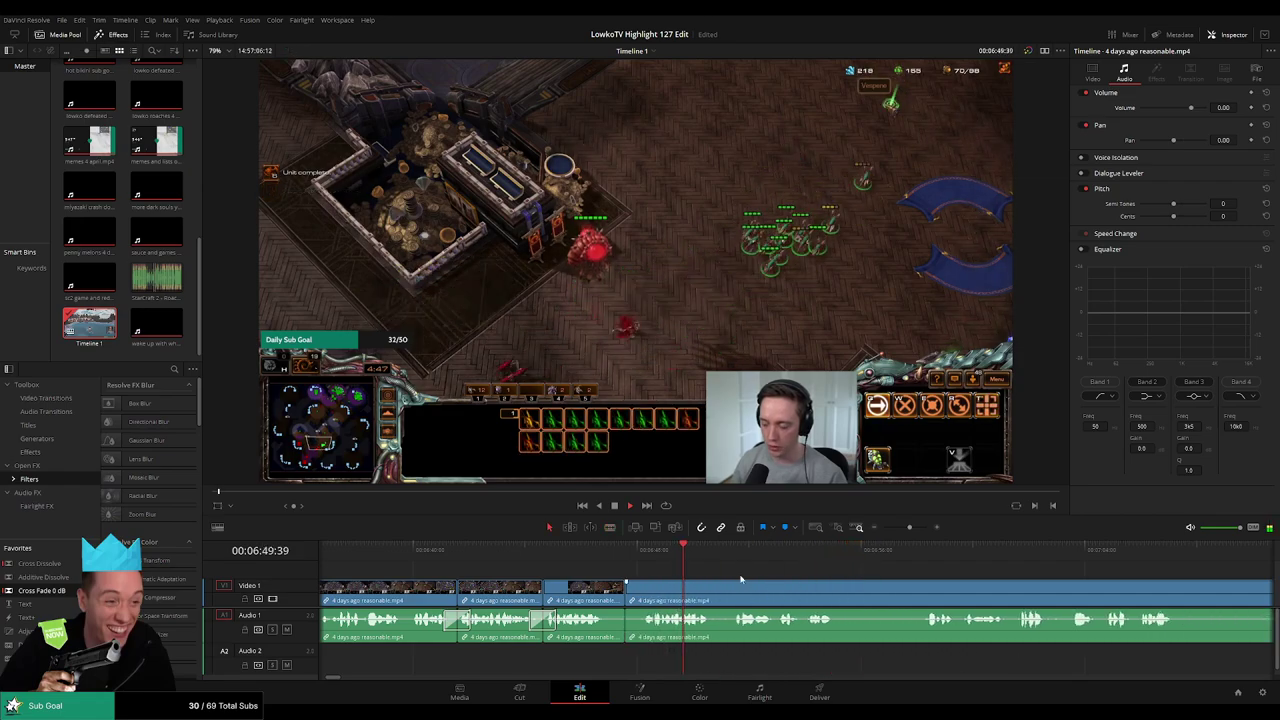
pyautogui.moveTo(820, 596); pyautogui.dragTo(636, 586)
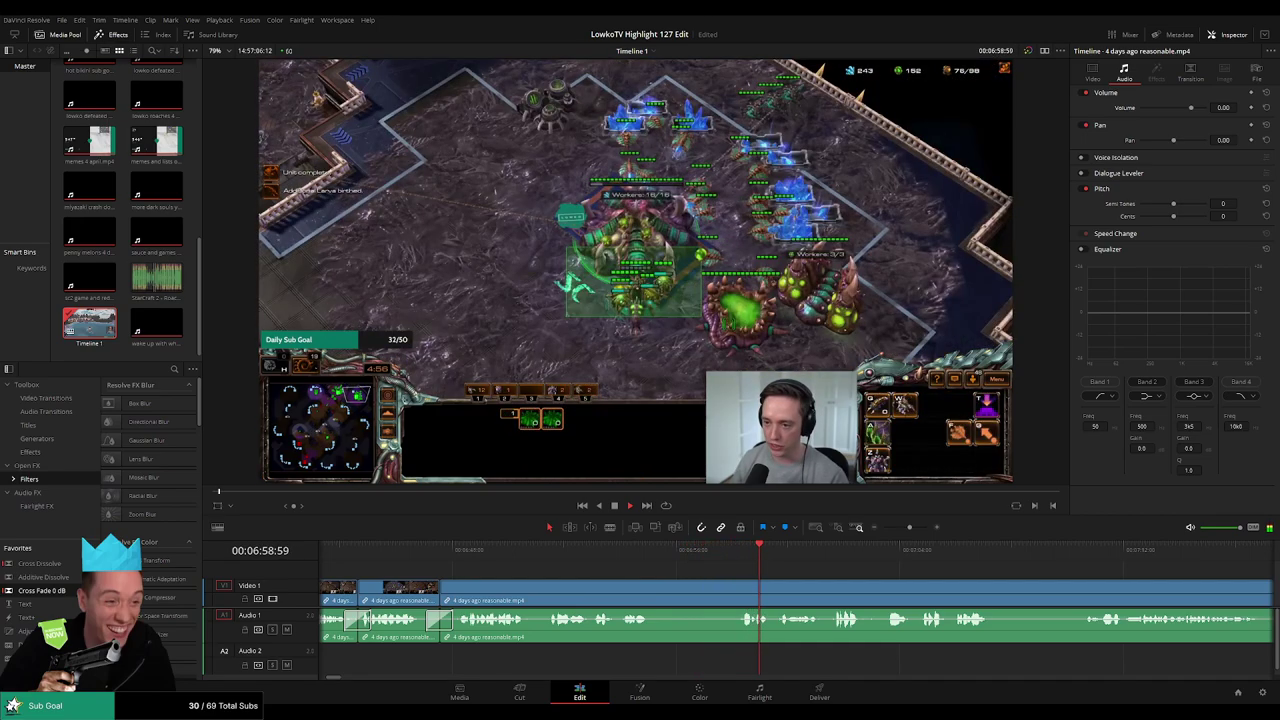
# Delete the footage from about 00:07:07 to 00:07:10, close the gap and cross-fade the audio at the join
pyautogui.moveTo(825, 569); pyautogui.dragTo(605, 565)
pyautogui.scroll(-1, 614, 572)
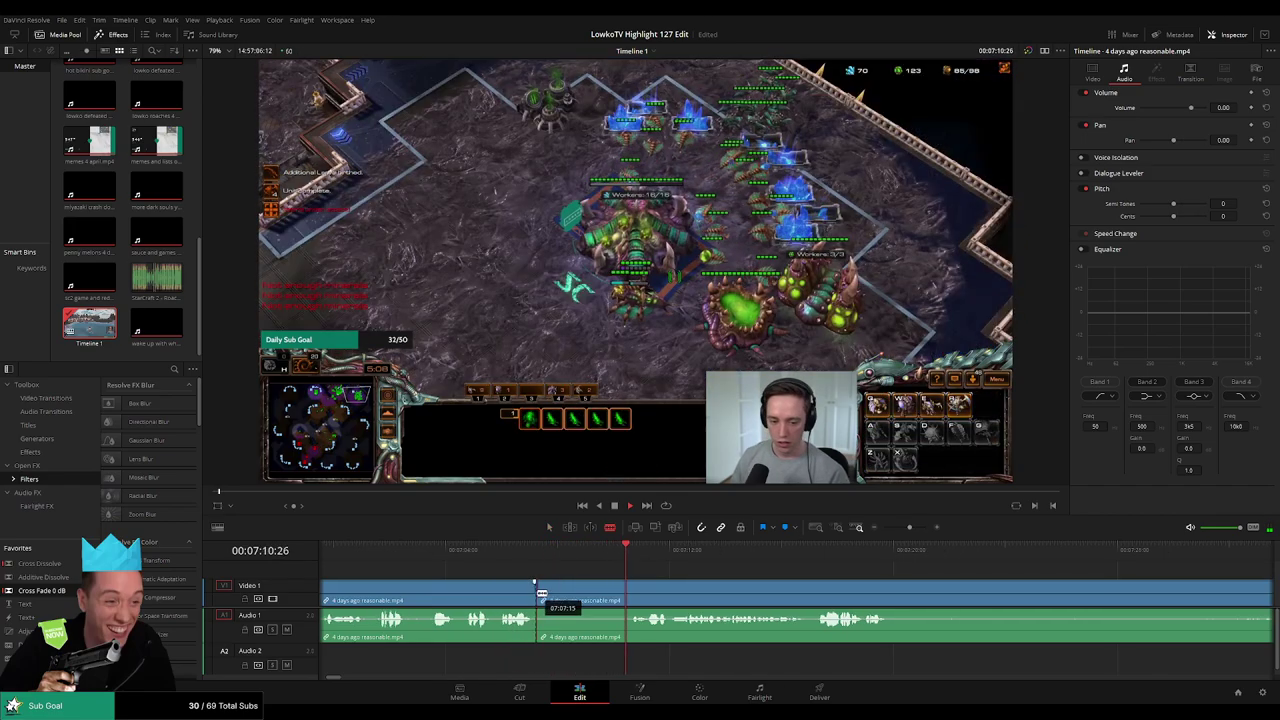
pyautogui.click(628, 593)
pyautogui.press('a')
pyautogui.click(586, 595)
pyautogui.press('BackSpace')
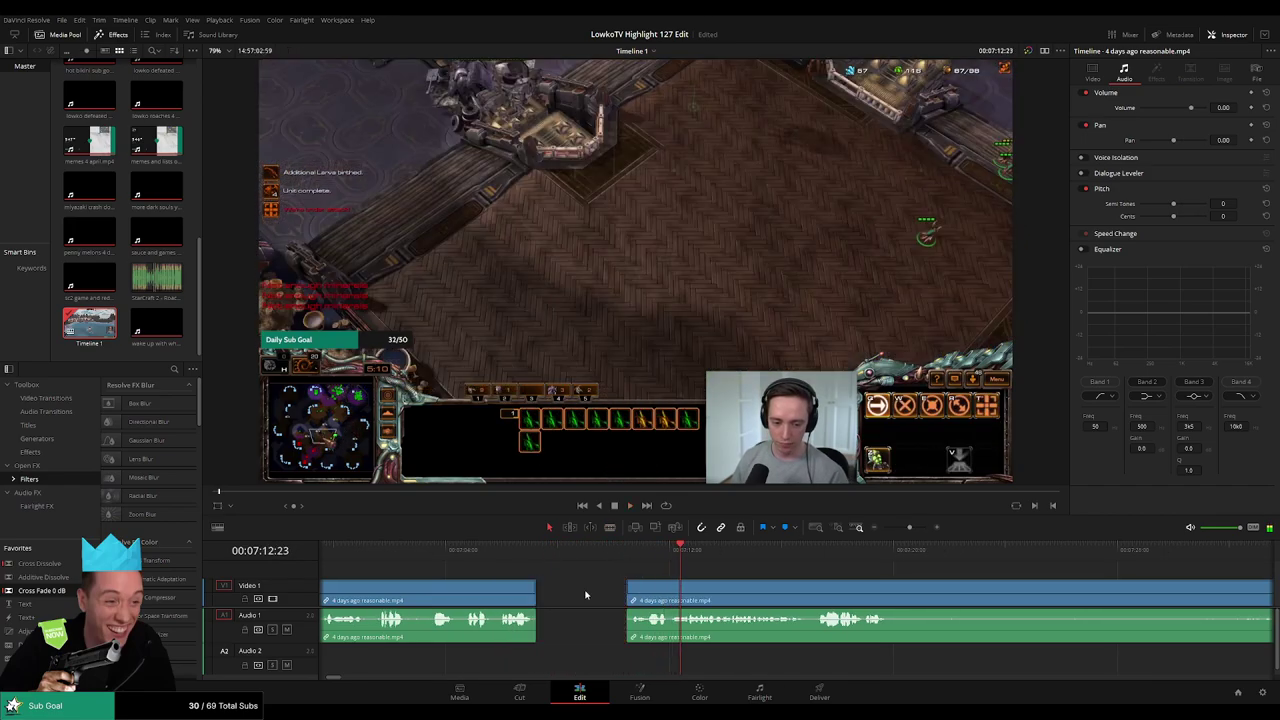
pyautogui.click(585, 595)
pyautogui.press('BackSpace')
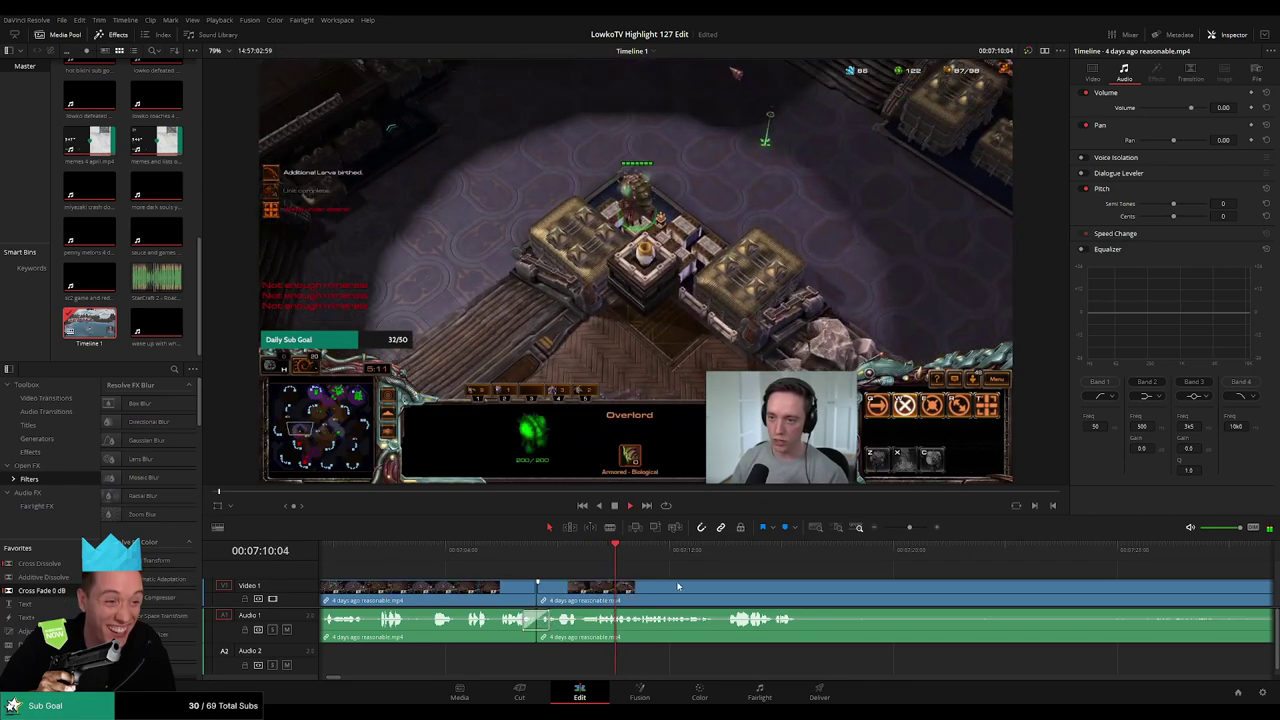
# Split the gameplay clip at about 00:07:16:51, just after the last burst of commentary
pyautogui.moveTo(651, 579); pyautogui.dragTo(557, 570)
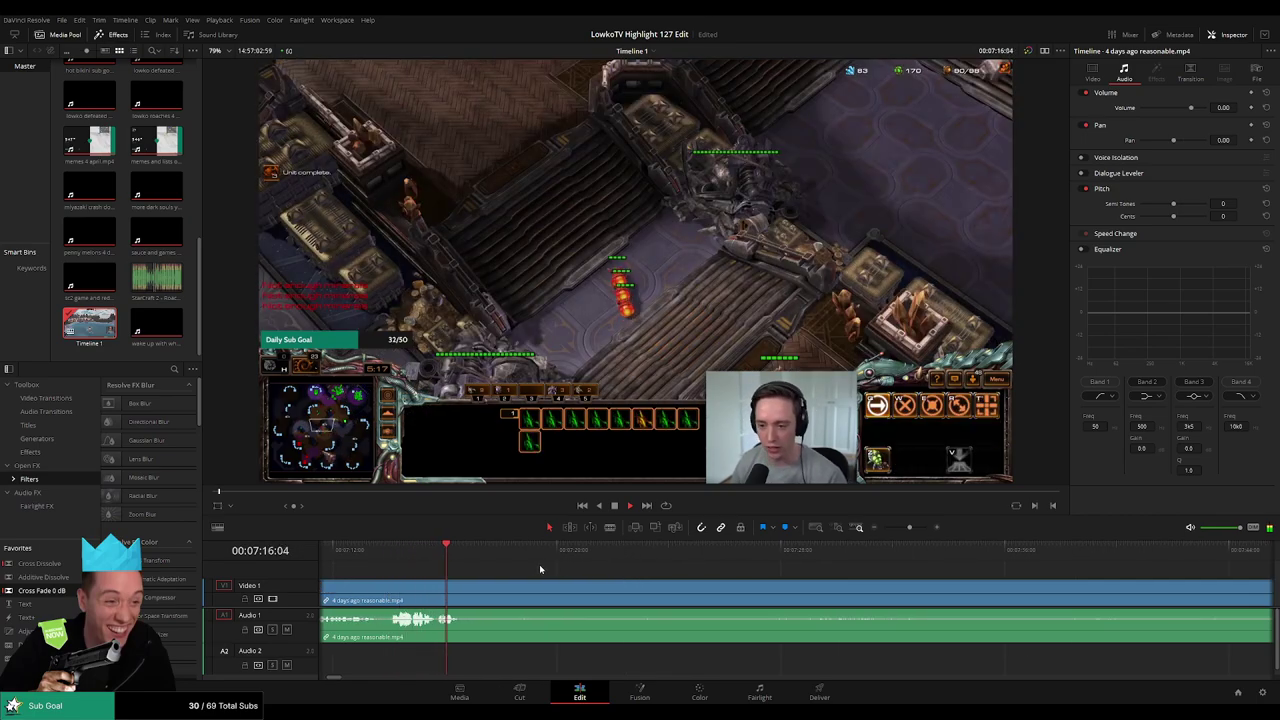
pyautogui.press('space')
pyautogui.press('b')
pyautogui.moveTo(788, 588); pyautogui.dragTo(740, 580)
pyautogui.press('space')
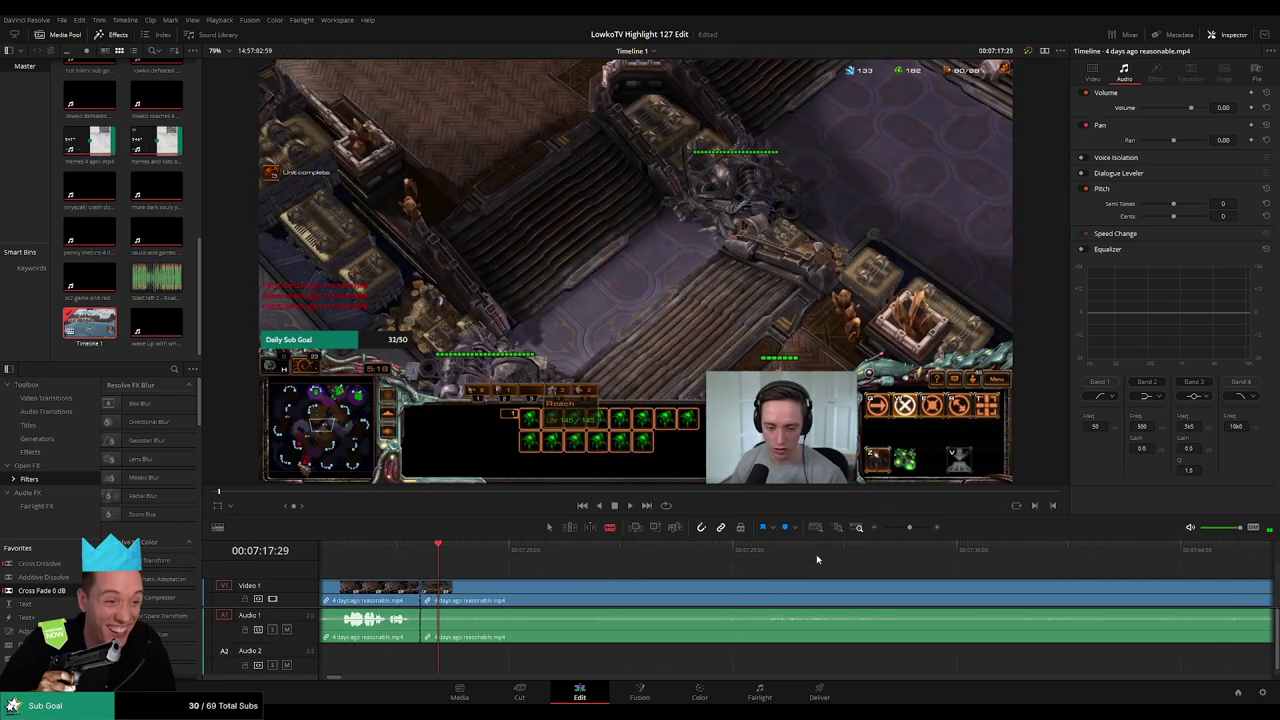
# Split the long quiet gameplay at 00:07:53:05, remove everything back to the previous cut and add a Cross Fade 0 dB at the join
pyautogui.scroll(-8, 740, 568)
pyautogui.moveTo(1091, 572); pyautogui.dragTo(1087, 578)
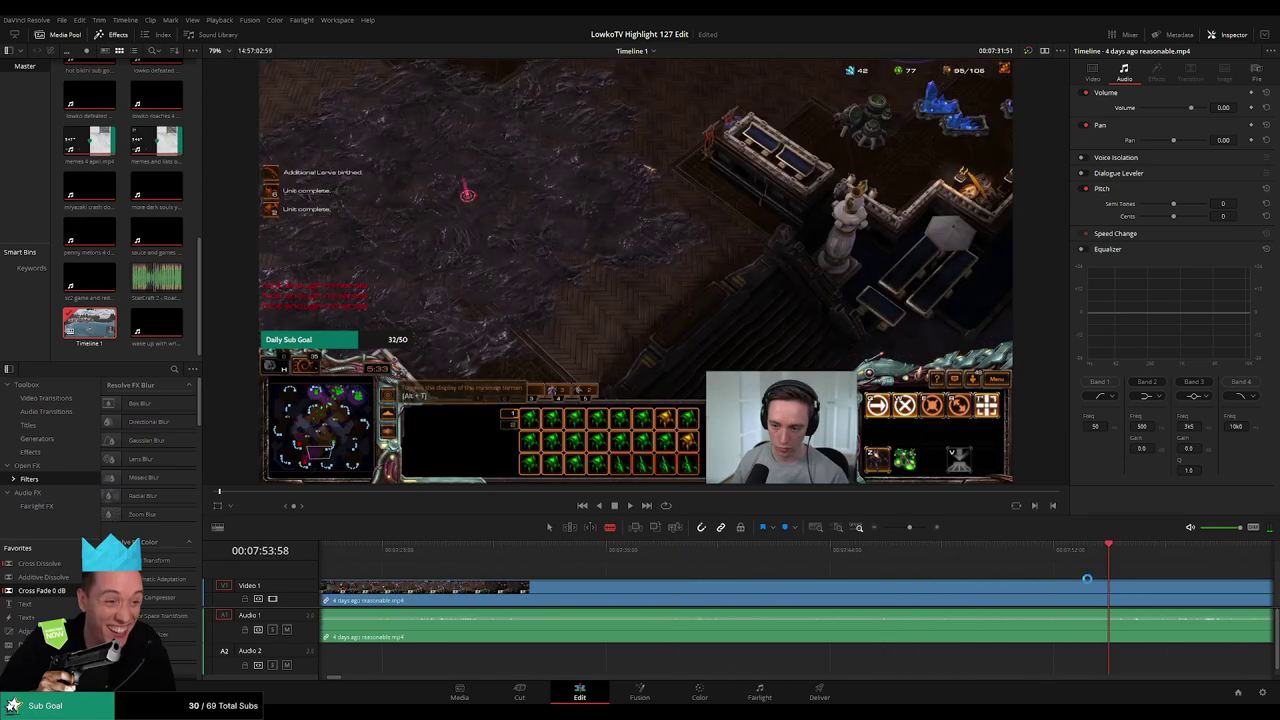
pyautogui.click(1110, 594)
pyautogui.scroll(-10, 1110, 594)
pyautogui.scroll(10, 436, 582)
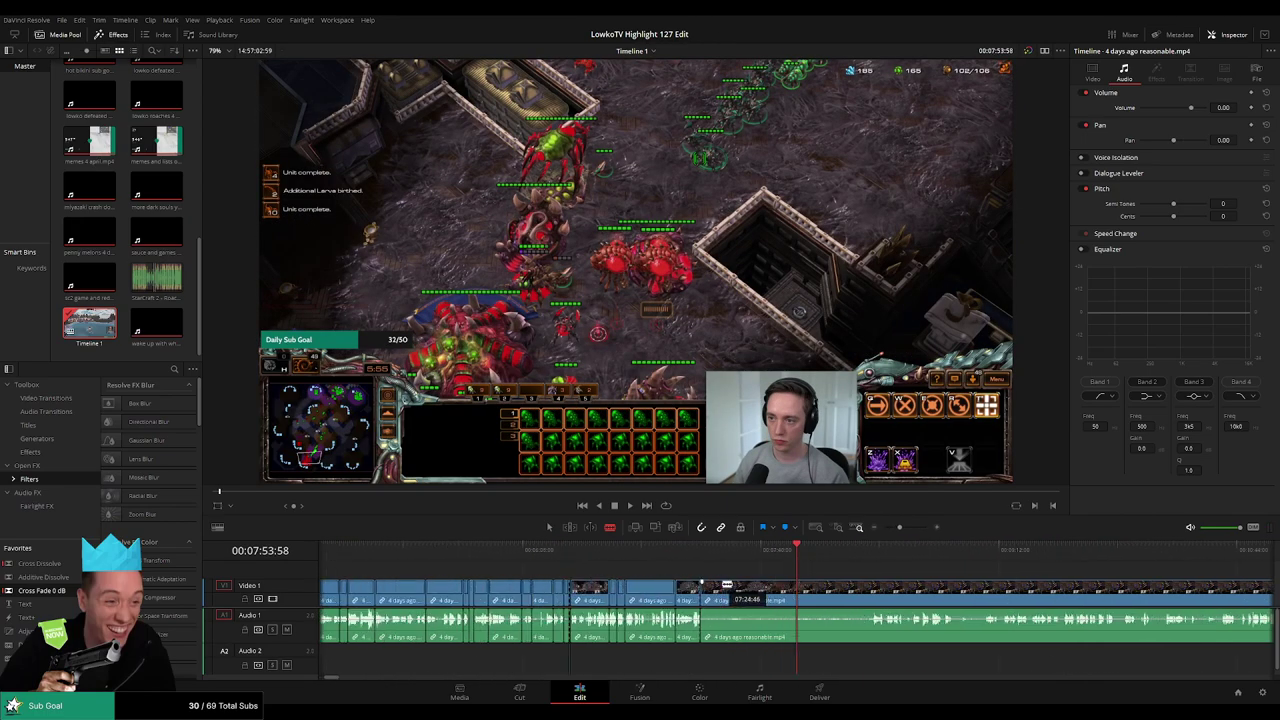
pyautogui.moveTo(843, 555); pyautogui.dragTo(894, 560)
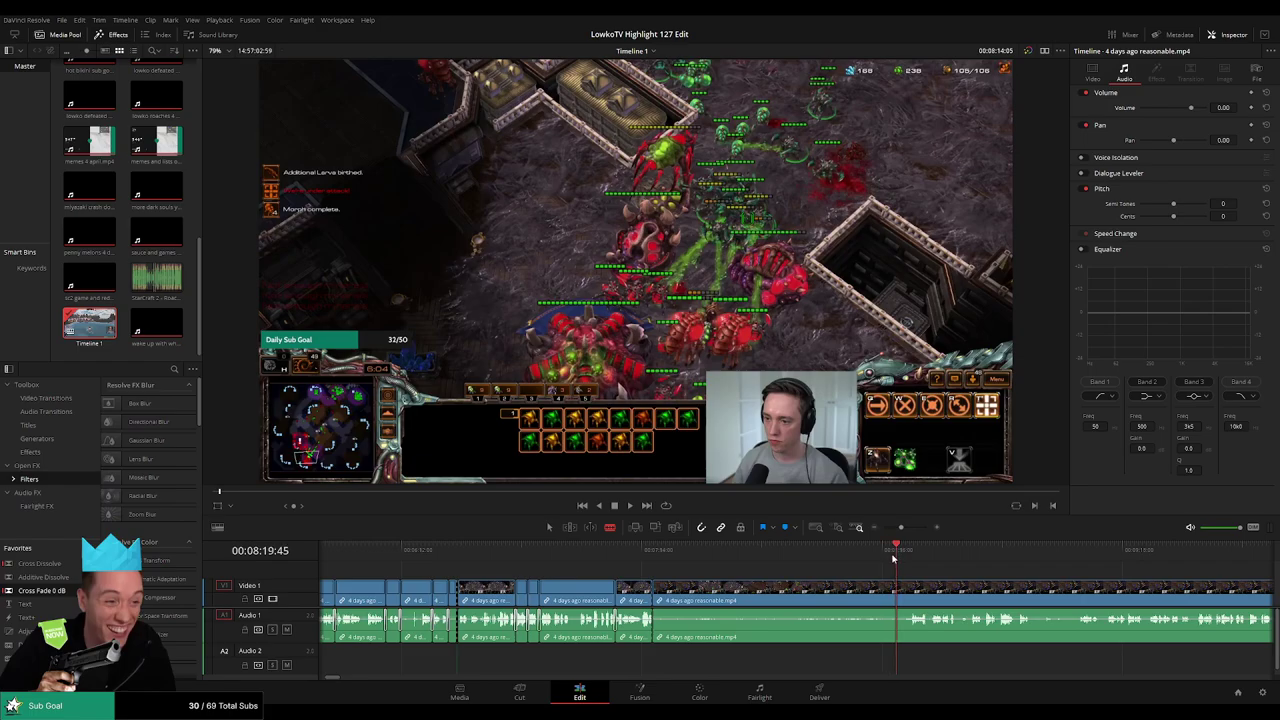
pyautogui.press('space')
pyautogui.click(877, 553)
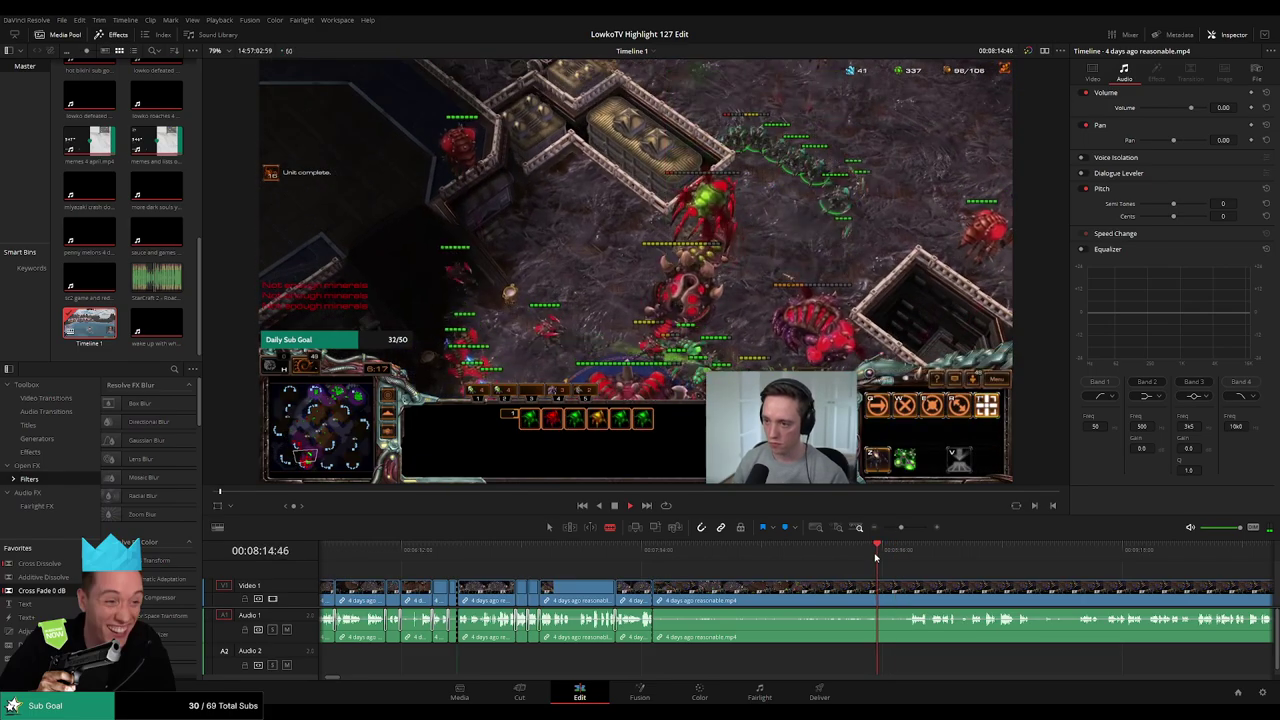
pyautogui.moveTo(876, 558); pyautogui.dragTo(789, 552)
pyautogui.press('space')
pyautogui.click(794, 595)
pyautogui.press('a')
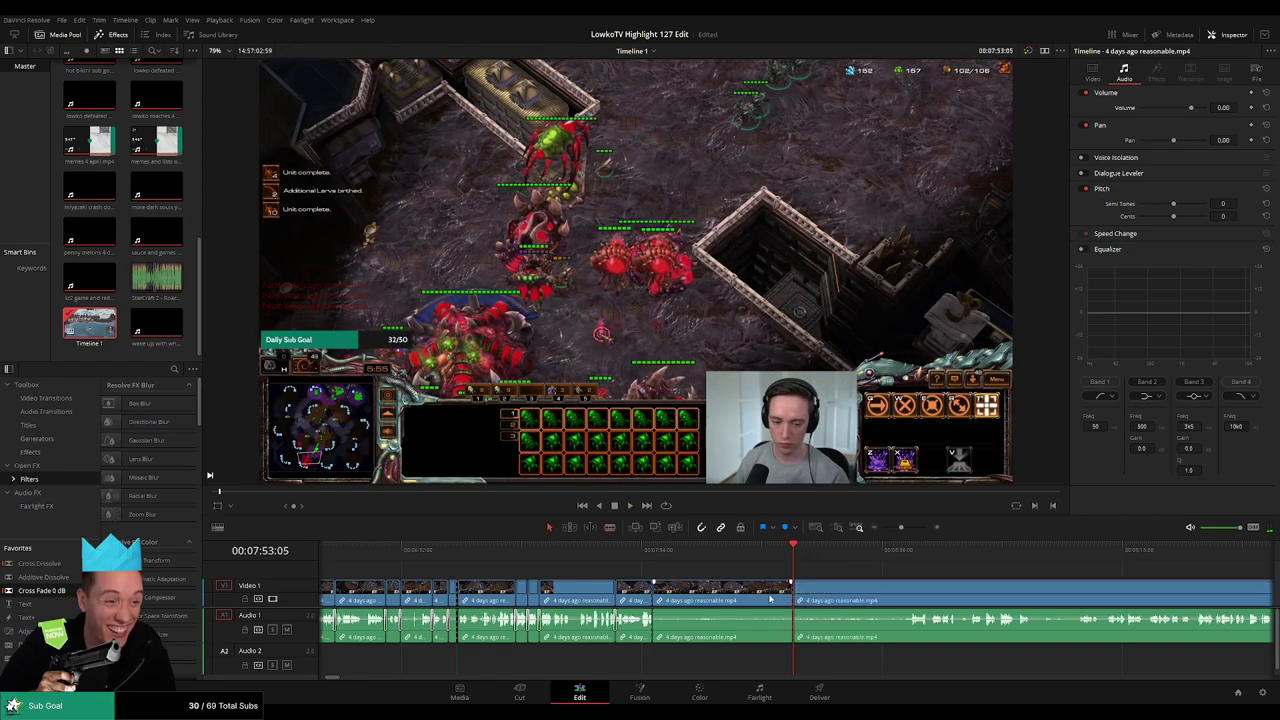
pyautogui.press('Delete')
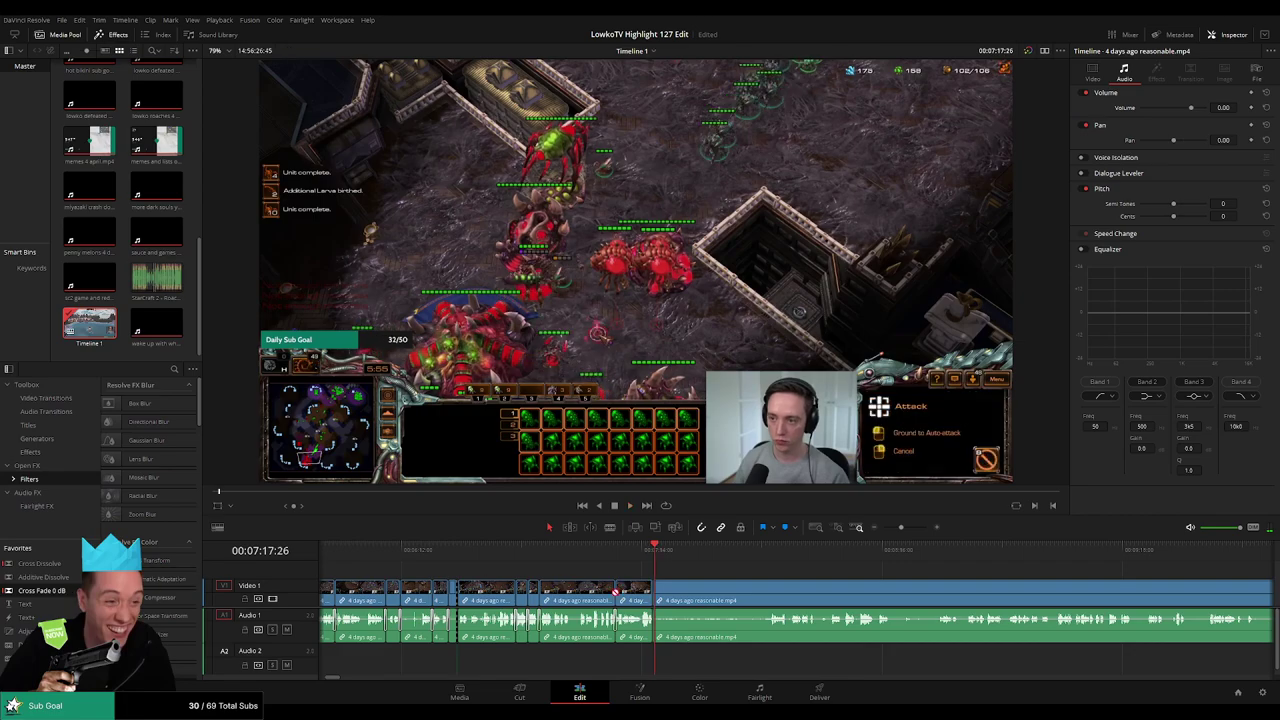
pyautogui.moveTo(657, 638); pyautogui.dragTo(656, 632)
# Review the gameplay from the new join up to the victory screen at about 00:07:47 for the next cut point
pyautogui.press('space')
pyautogui.scroll(3, 800, 600)
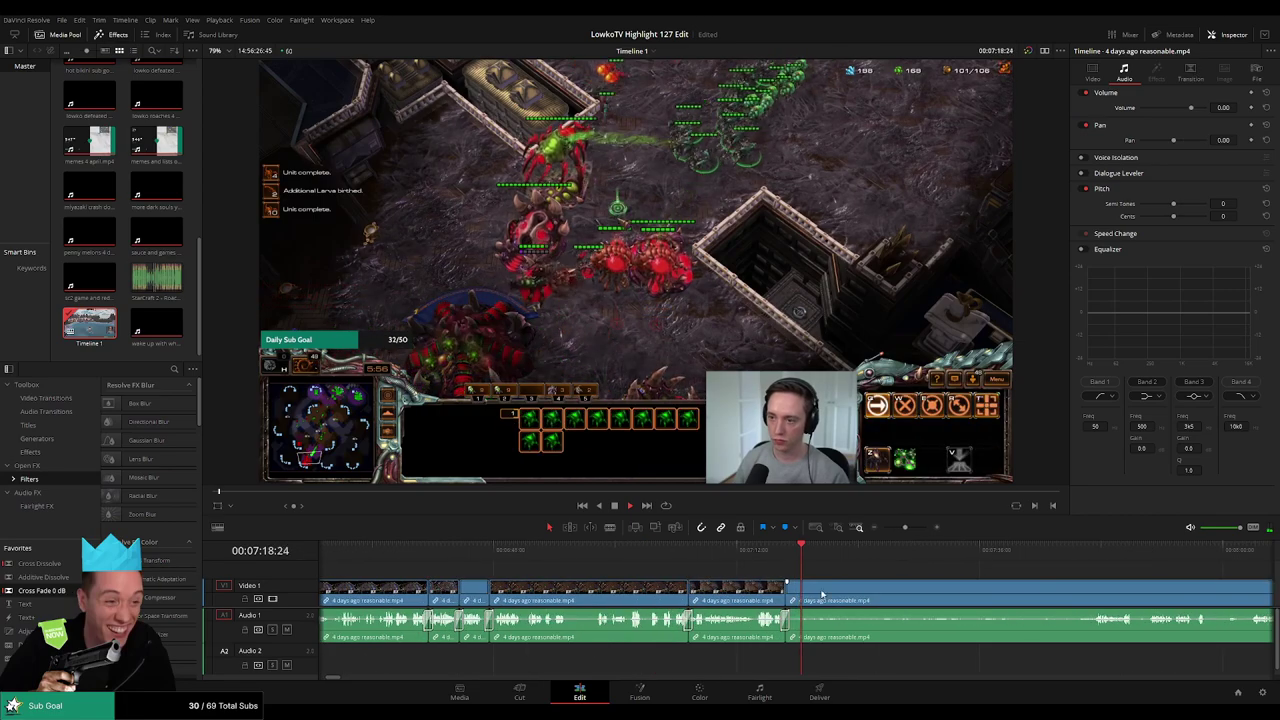
pyautogui.moveTo(922, 578); pyautogui.dragTo(694, 562)
pyautogui.click(677, 553)
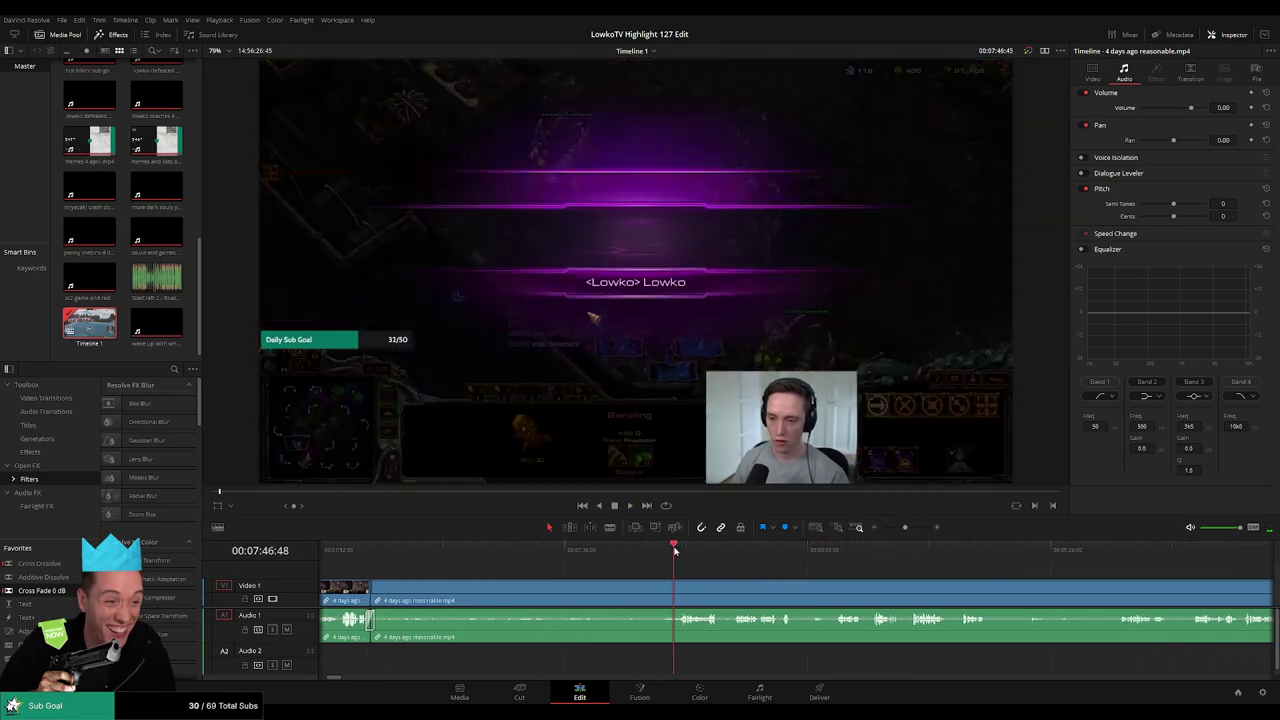
pyautogui.click(660, 557)
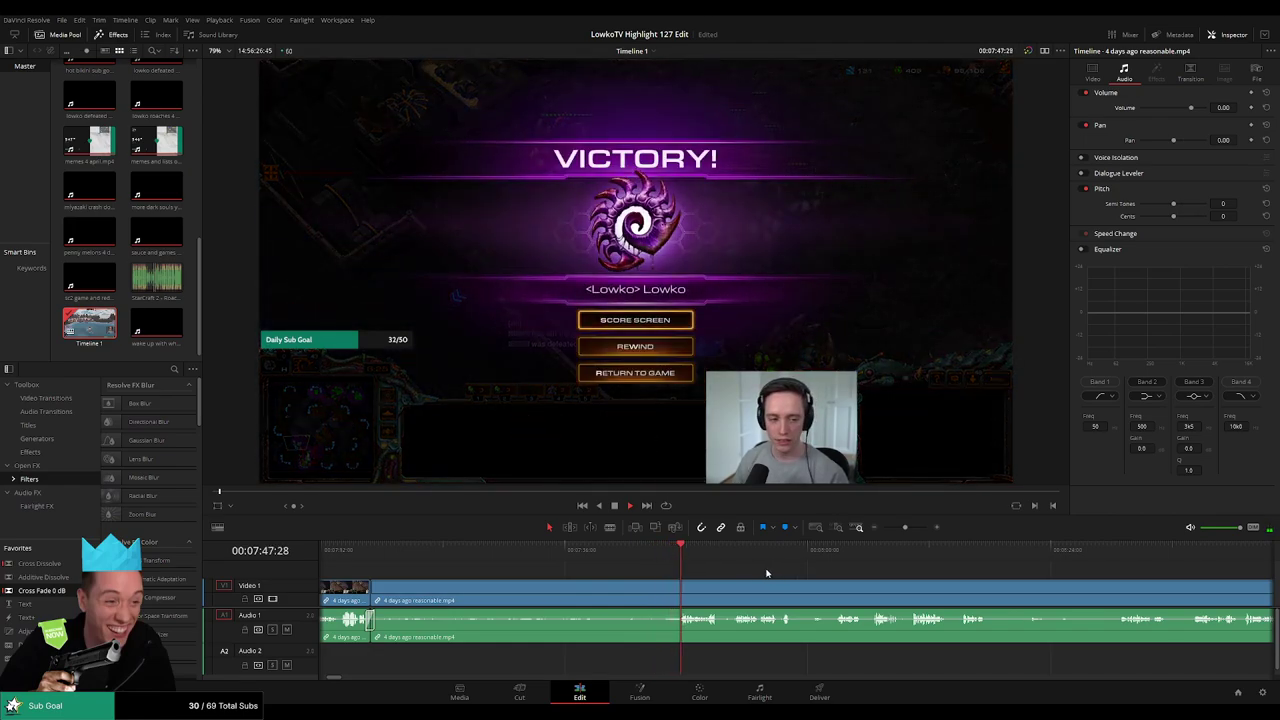
# Cut out the stretch from about 00:07:58:30 to 00:08:02:45 in the reasonable.mp4 clip and close the gap
pyautogui.moveTo(767, 573); pyautogui.dragTo(717, 566)
pyautogui.press('space')
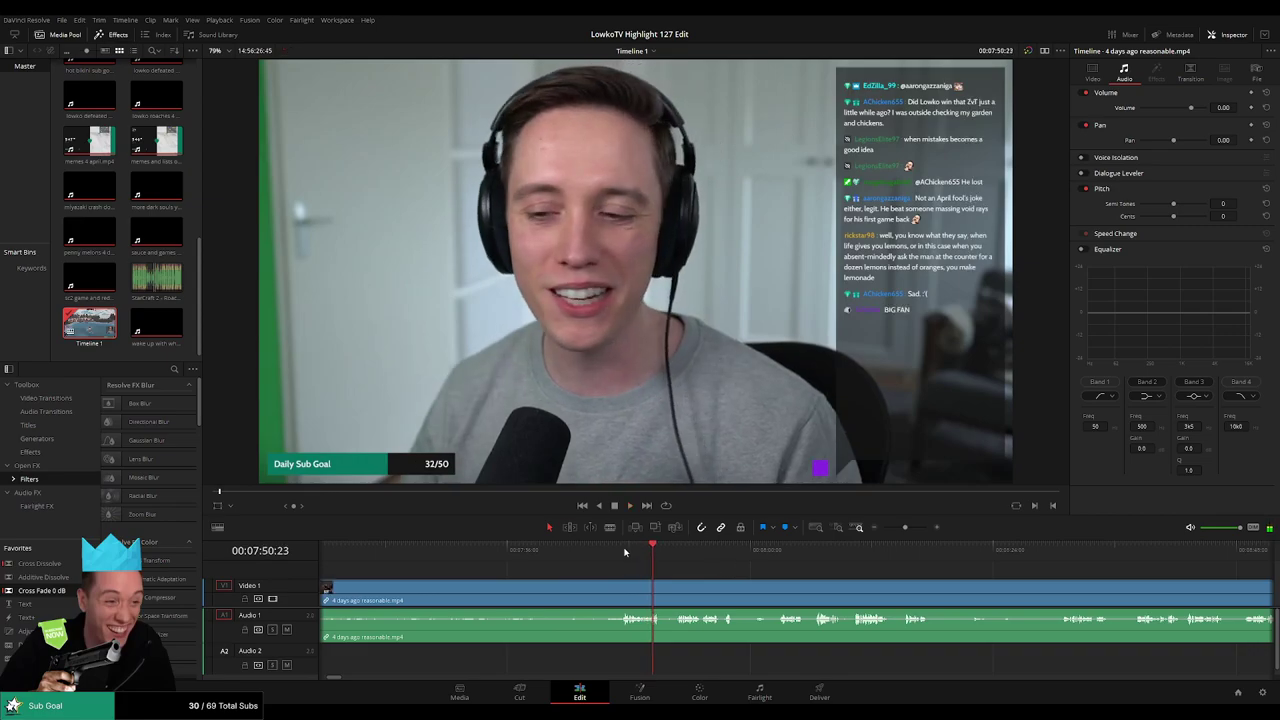
pyautogui.click(624, 552)
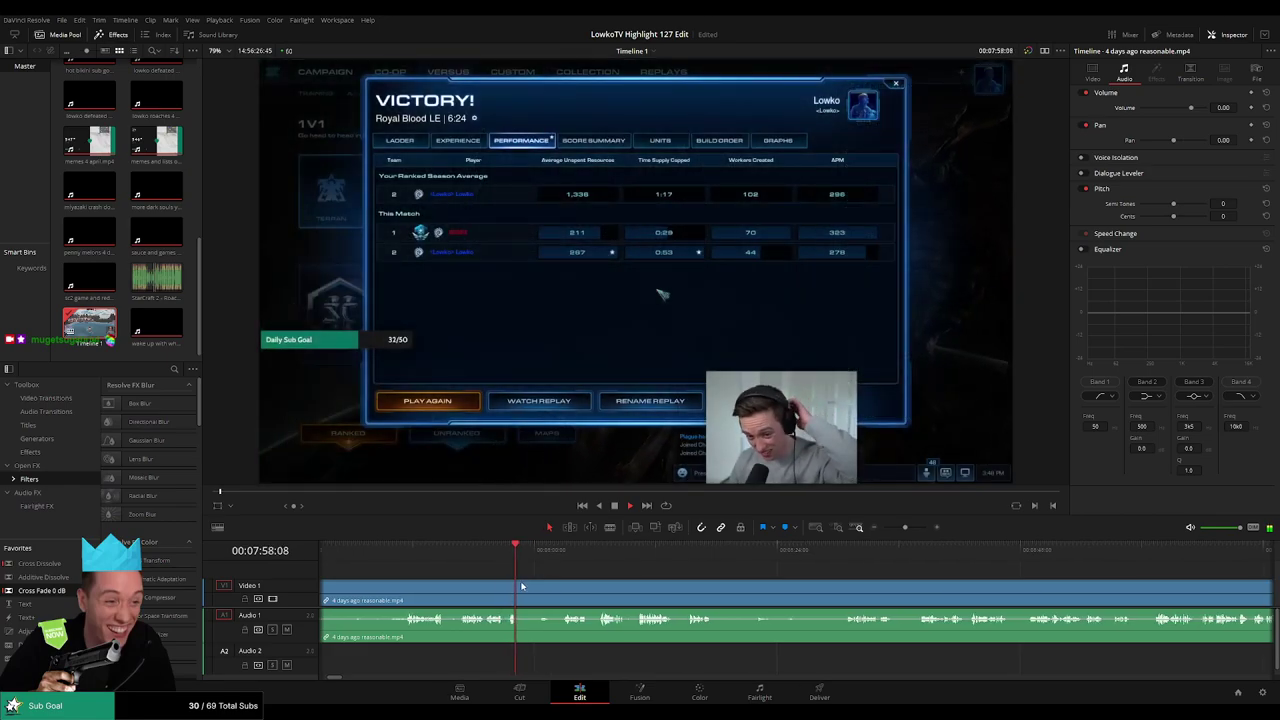
pyautogui.moveTo(558, 560); pyautogui.dragTo(565, 560)
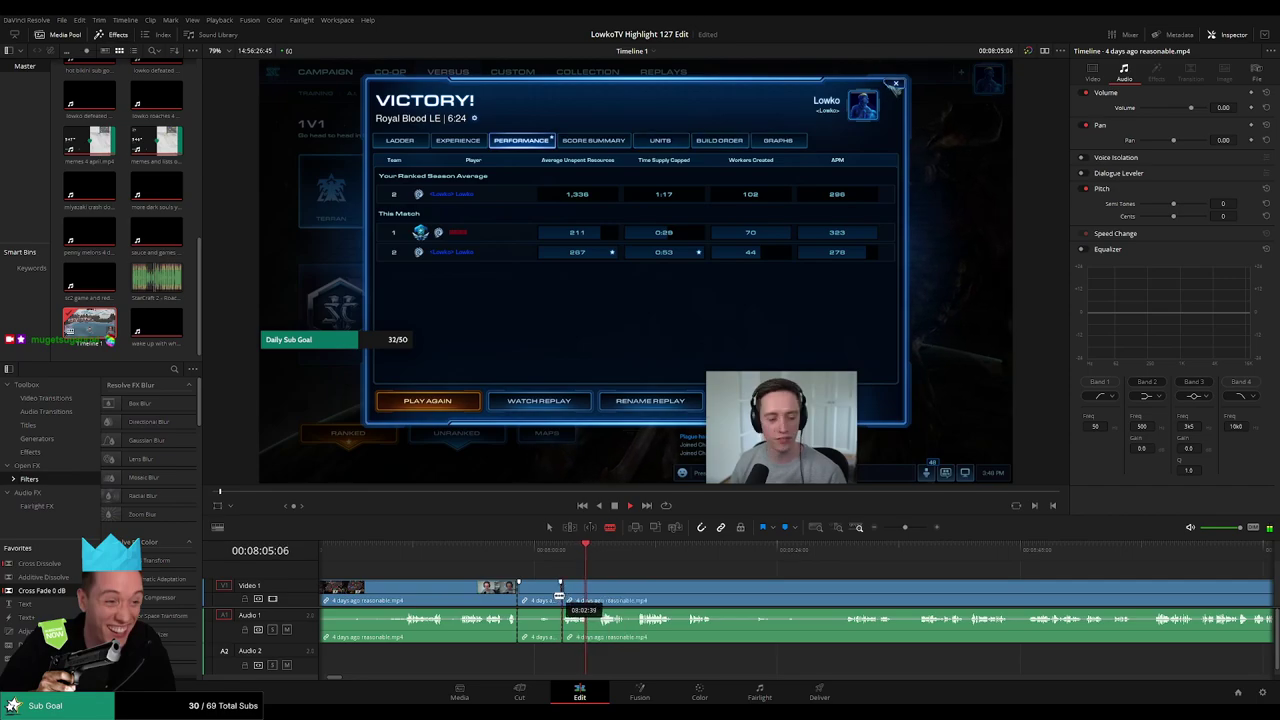
pyautogui.press('a')
pyautogui.click(545, 599)
pyautogui.press('Delete')
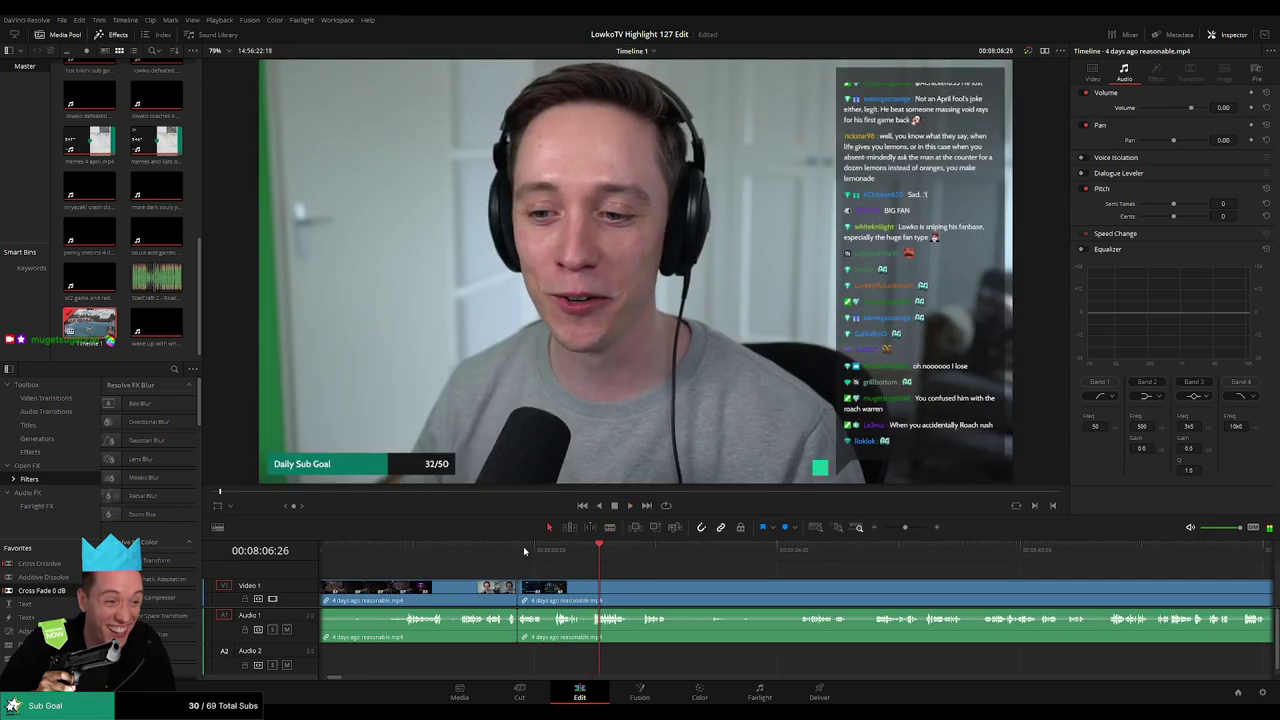
# Add a Cross Fade 0 dB at the audio join near 00:07:58 and play back the section around it
pyautogui.click(523, 550)
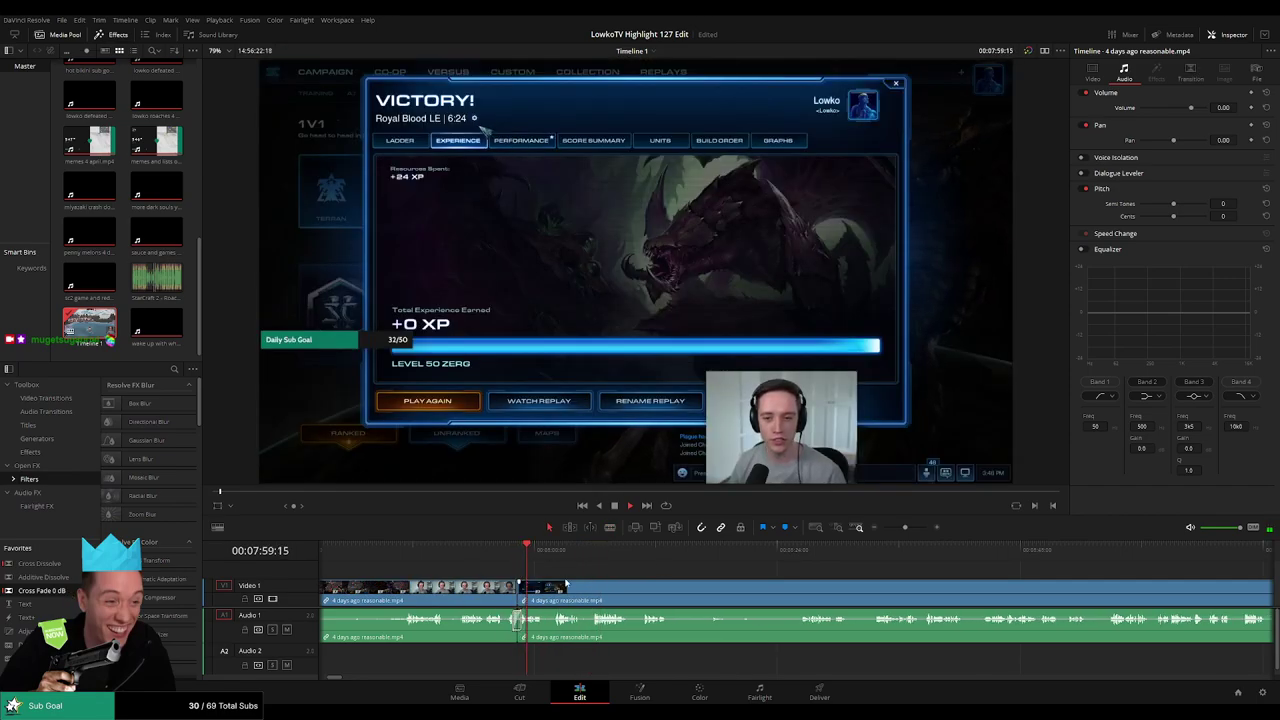
pyautogui.moveTo(587, 572); pyautogui.dragTo(533, 570)
pyautogui.click(500, 551)
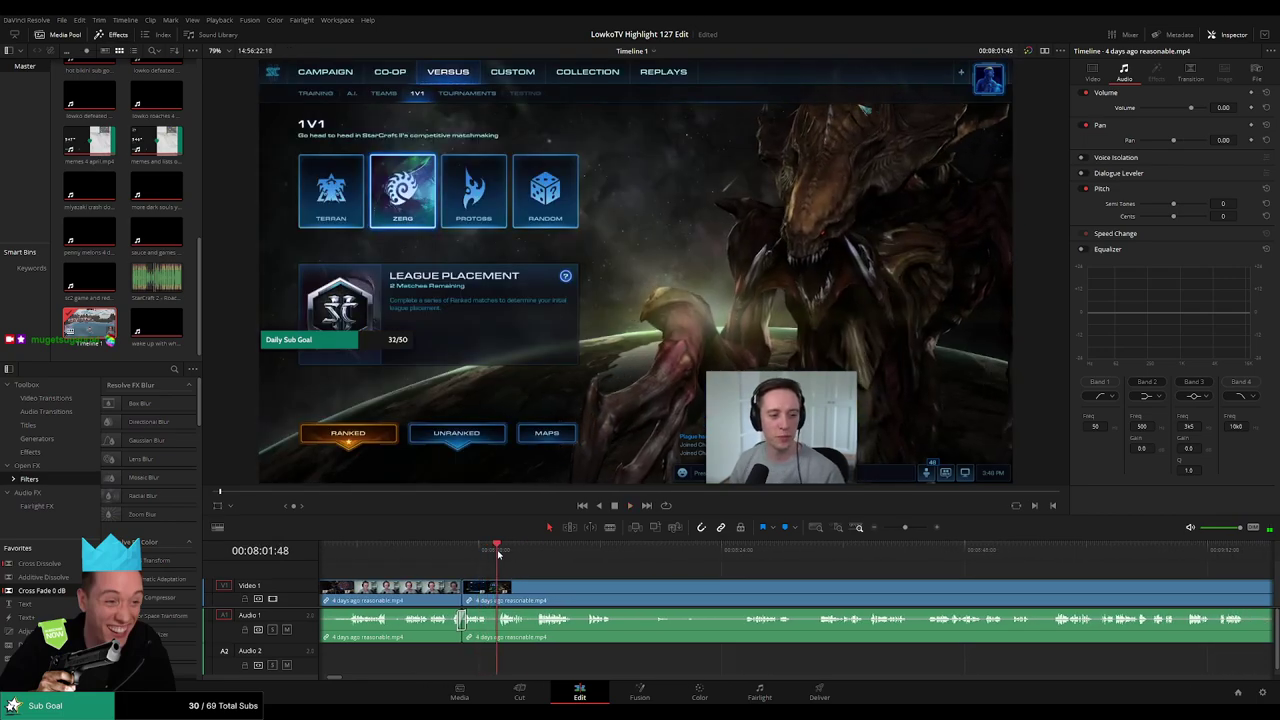
pyautogui.click(505, 551)
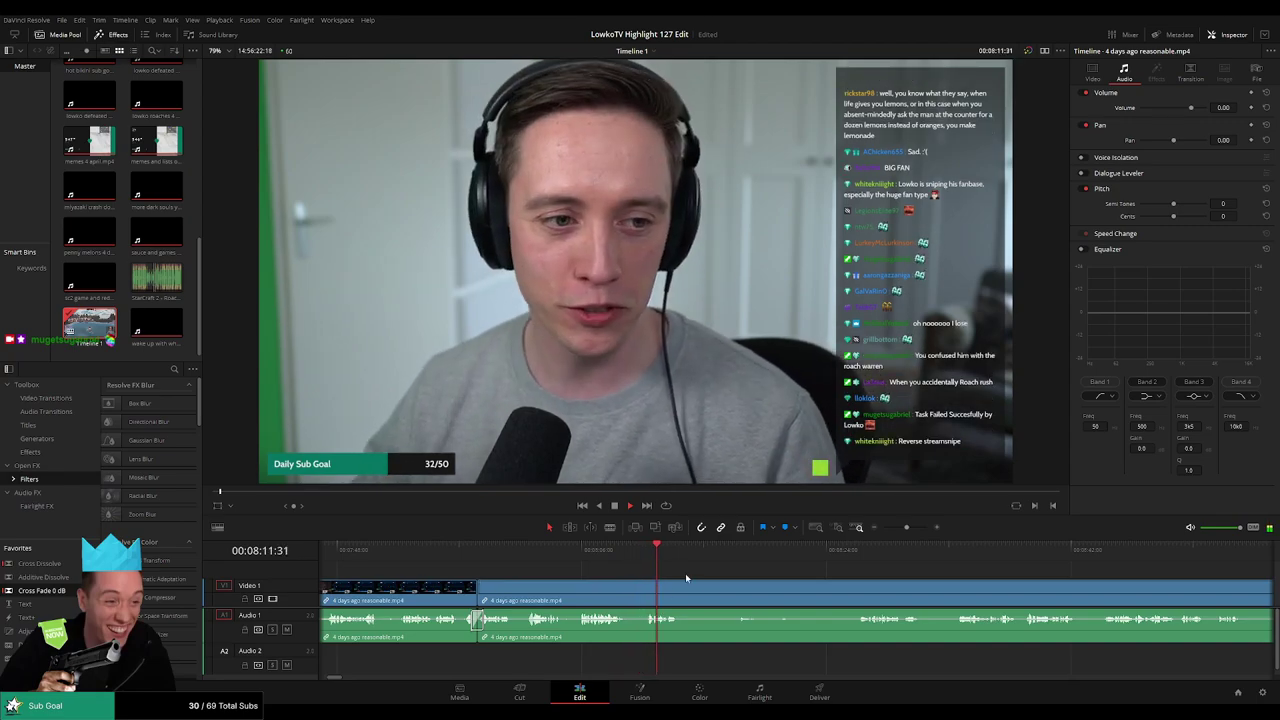
# Split the clip at 00:08:13:09 and about 00:08:33:32, then delete the section between and close the gap
pyautogui.moveTo(685, 578); pyautogui.dragTo(592, 570)
pyautogui.press('b')
pyautogui.click(587, 588)
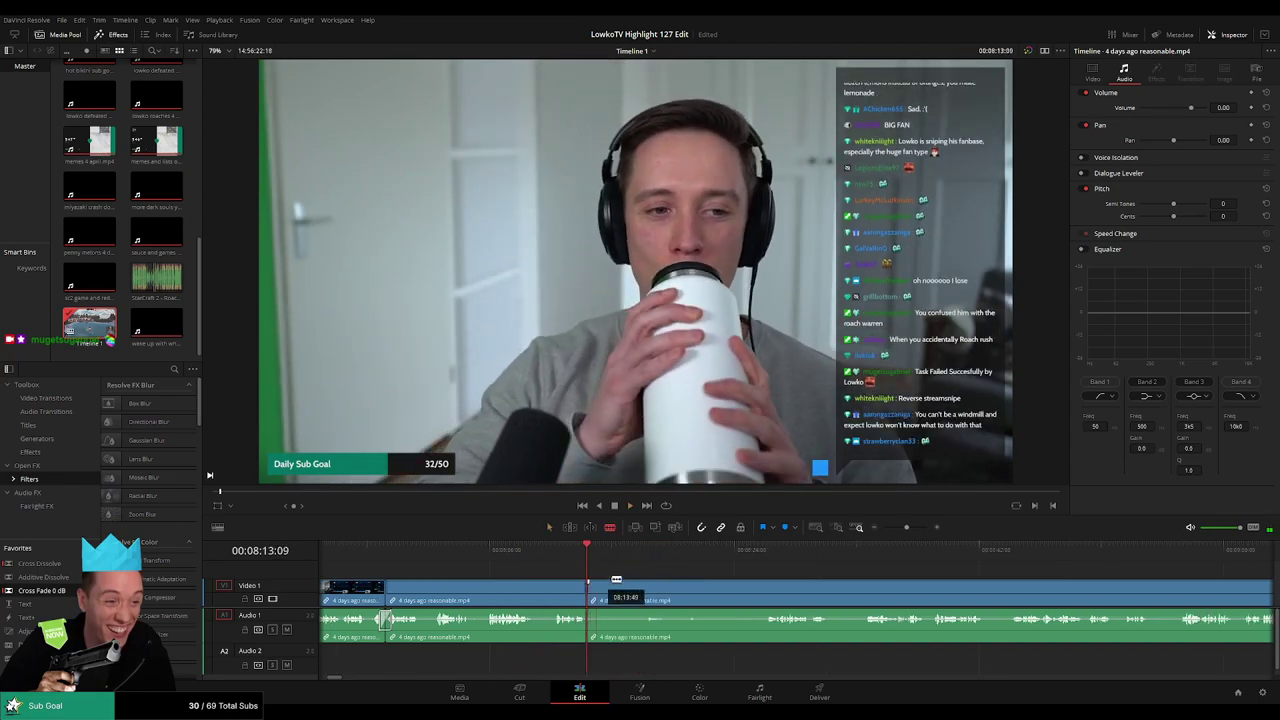
pyautogui.click(755, 546)
pyautogui.moveTo(756, 546); pyautogui.dragTo(765, 548)
pyautogui.moveTo(838, 579); pyautogui.dragTo(663, 562)
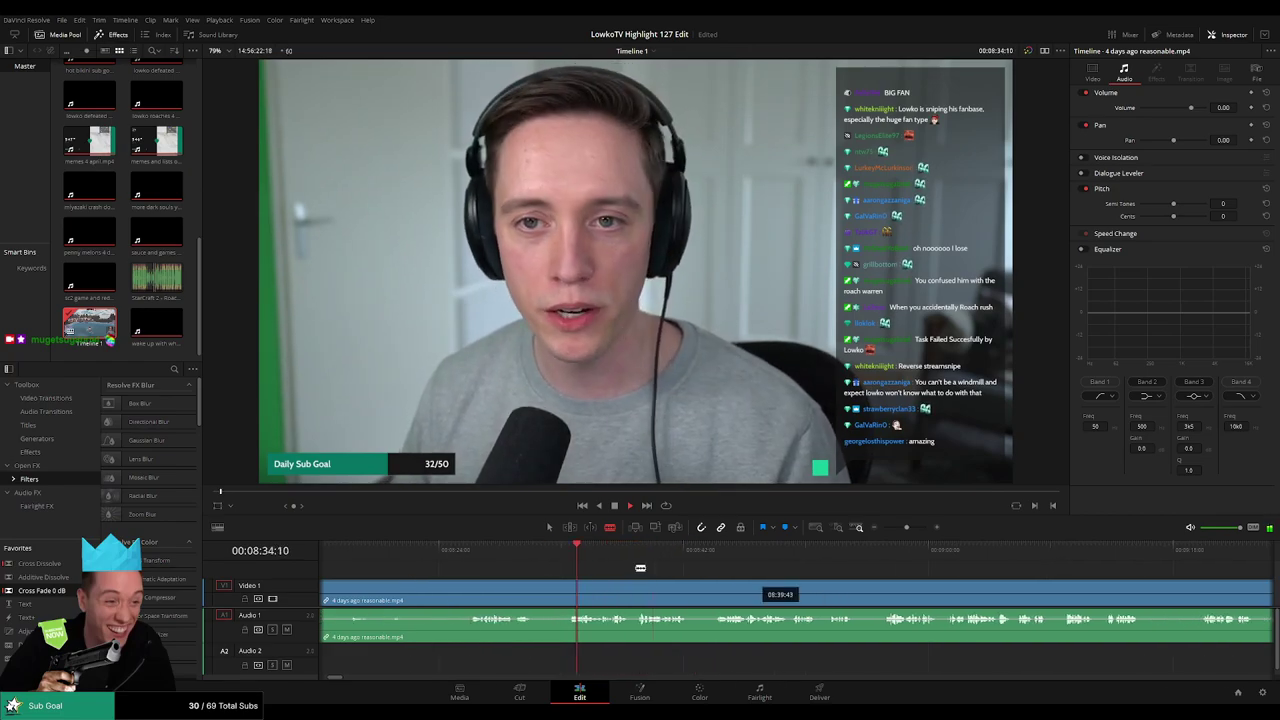
pyautogui.hscroll(3, 640, 572)
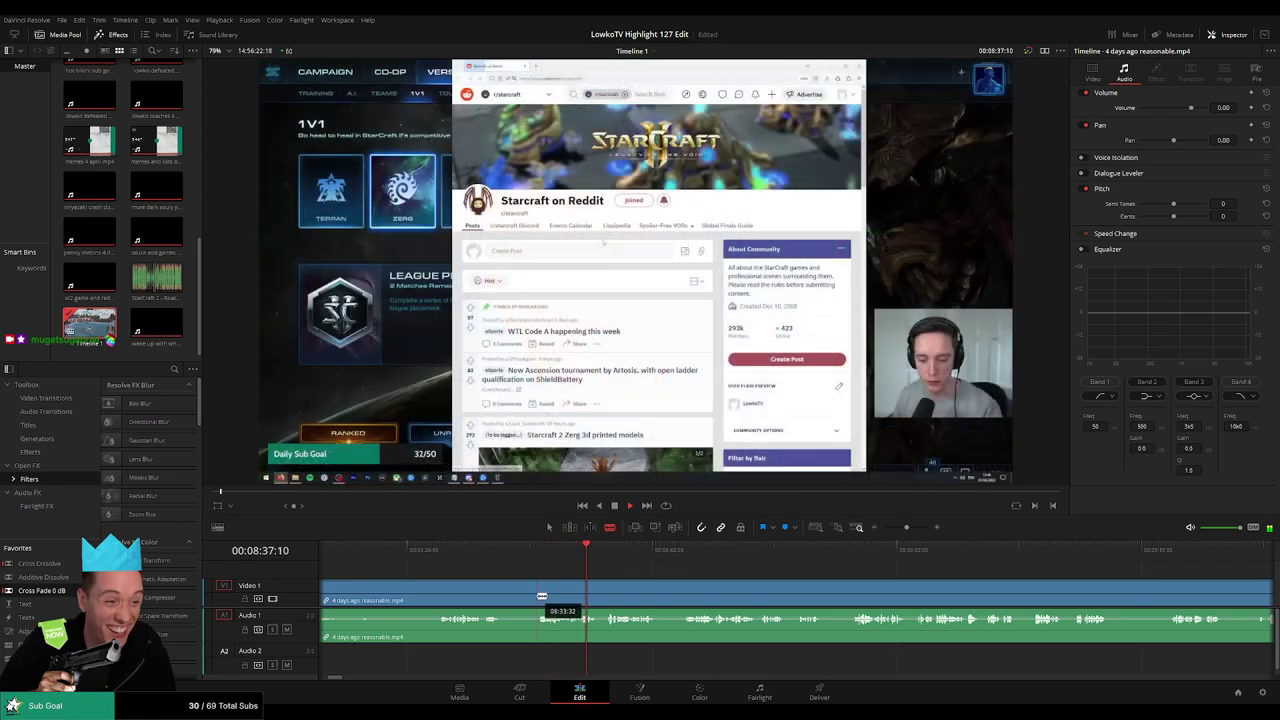
pyautogui.click(541, 597)
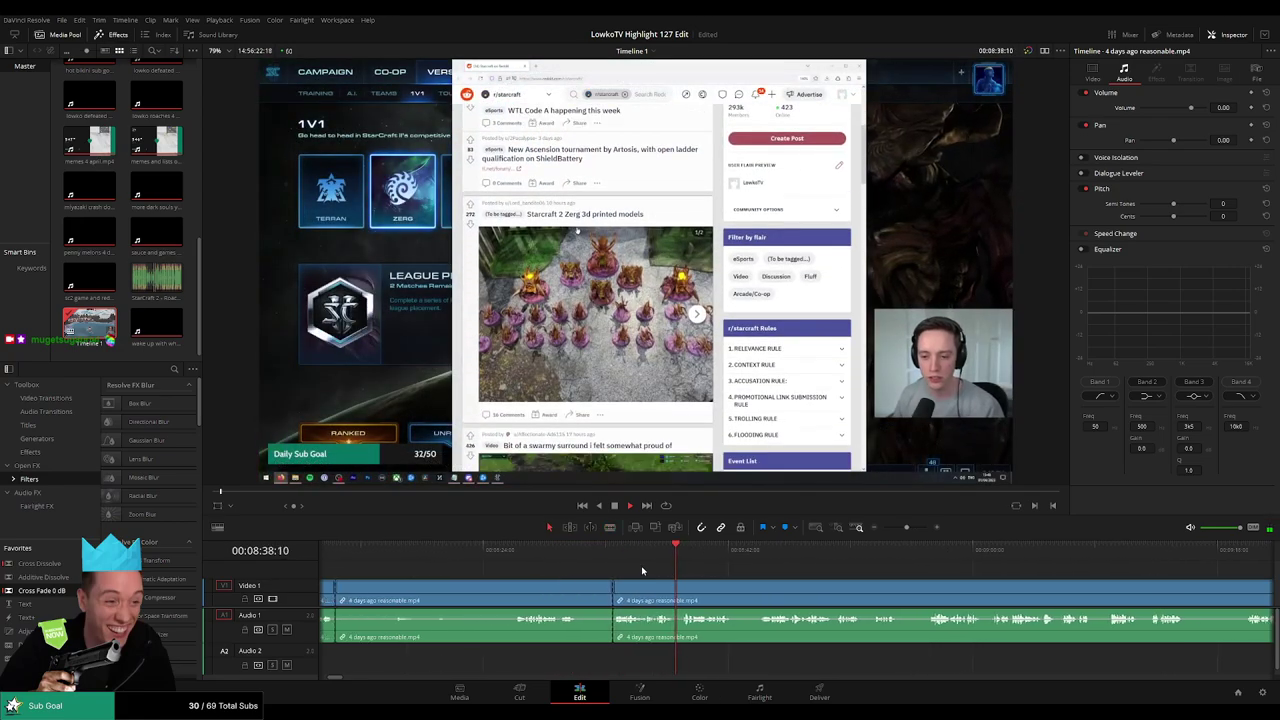
pyautogui.press('a')
pyautogui.press('Delete')
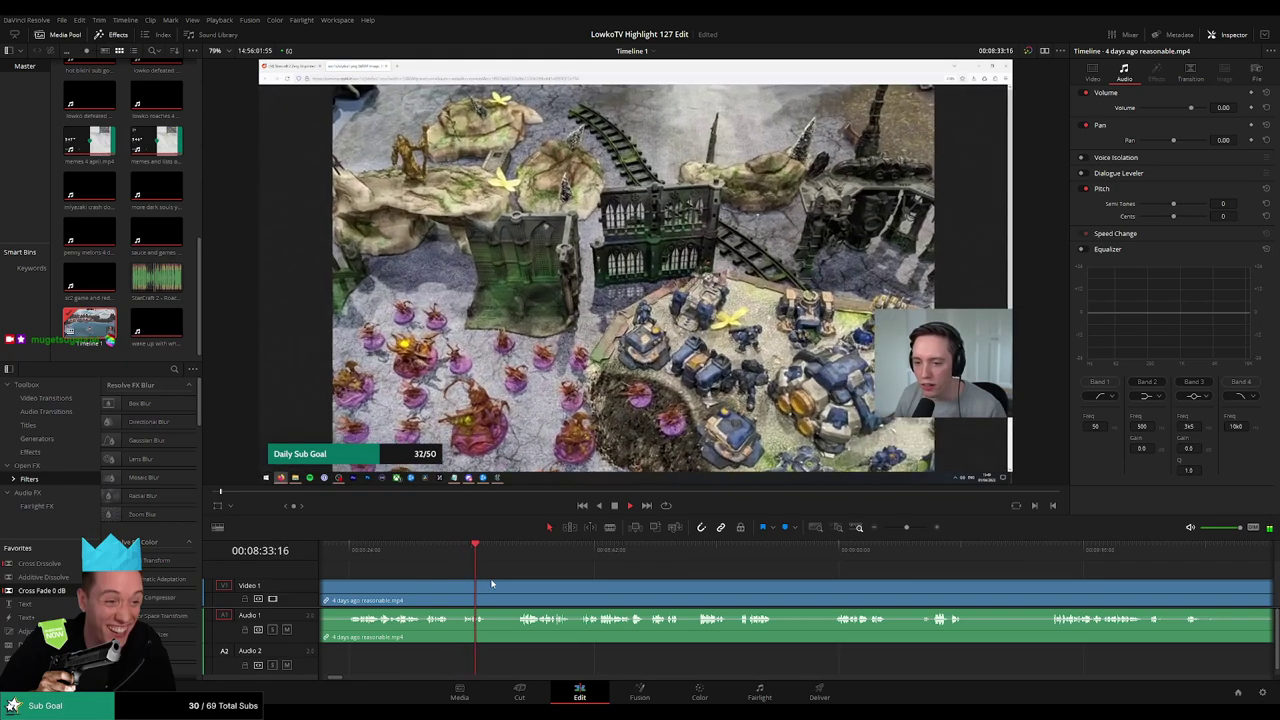
# Isolate a very short section of the clip by splitting it at about 00:08:32:48 and at 00:08:33:03
pyautogui.press('space')
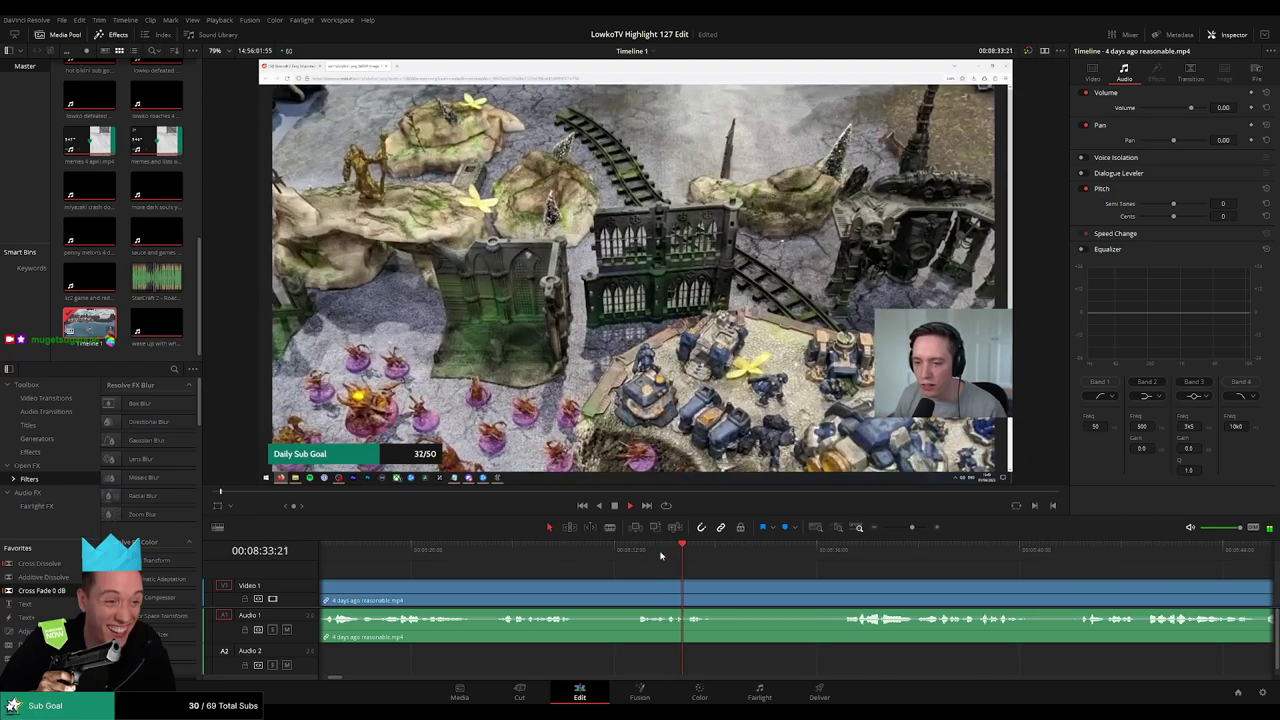
pyautogui.click(632, 549)
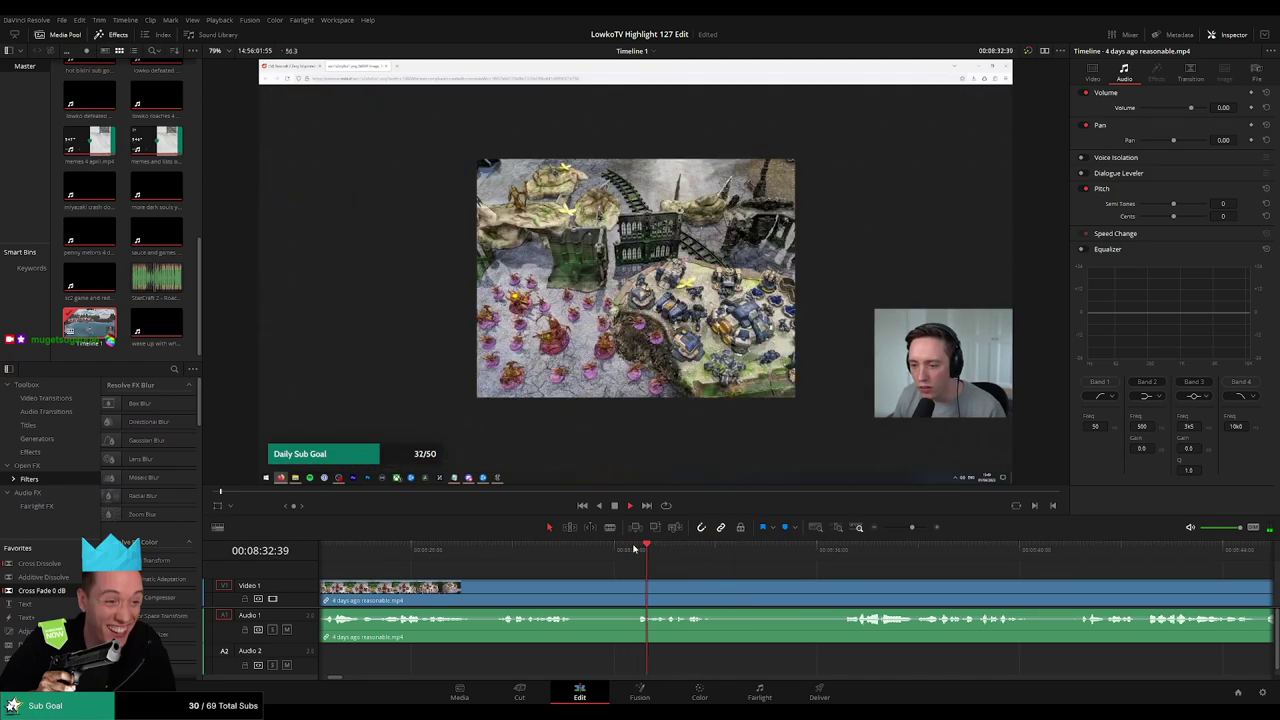
pyautogui.press('space')
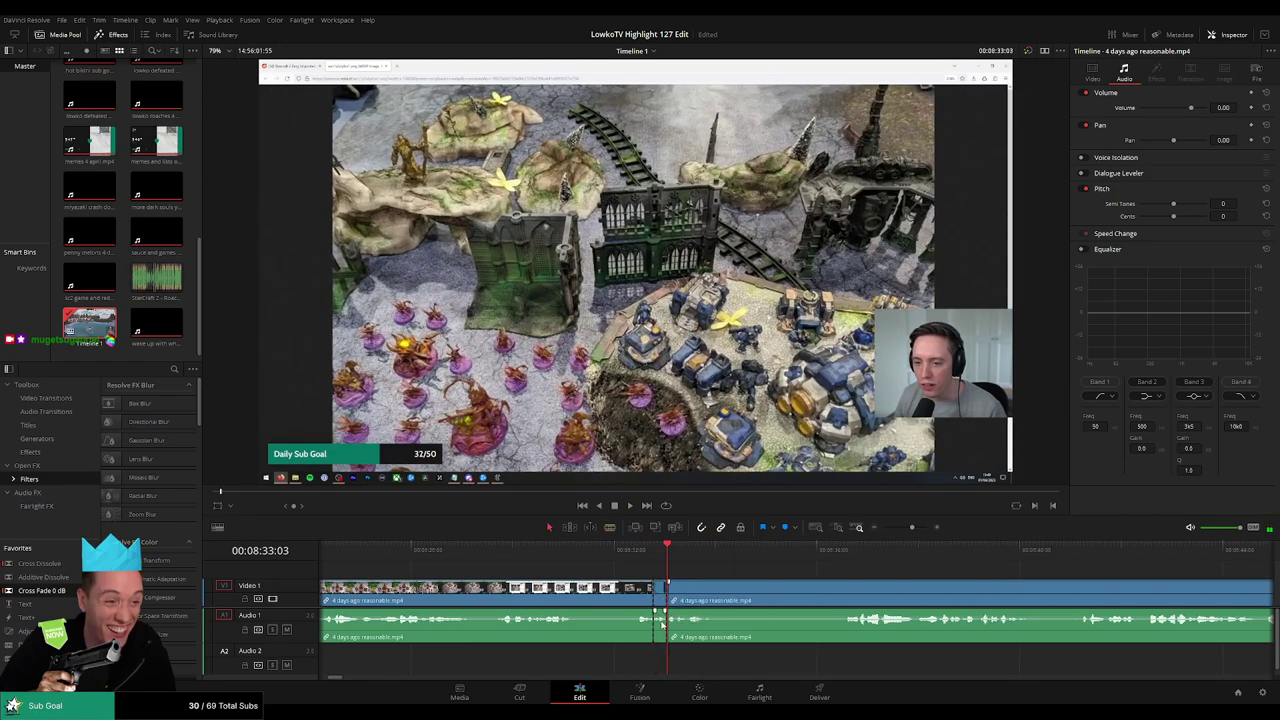
# Place the StarCraft 2 Roach Quotes sound on Audio 2 beneath the short isolated section, lower its volume and play it back
pyautogui.scroll(2, 669, 628)
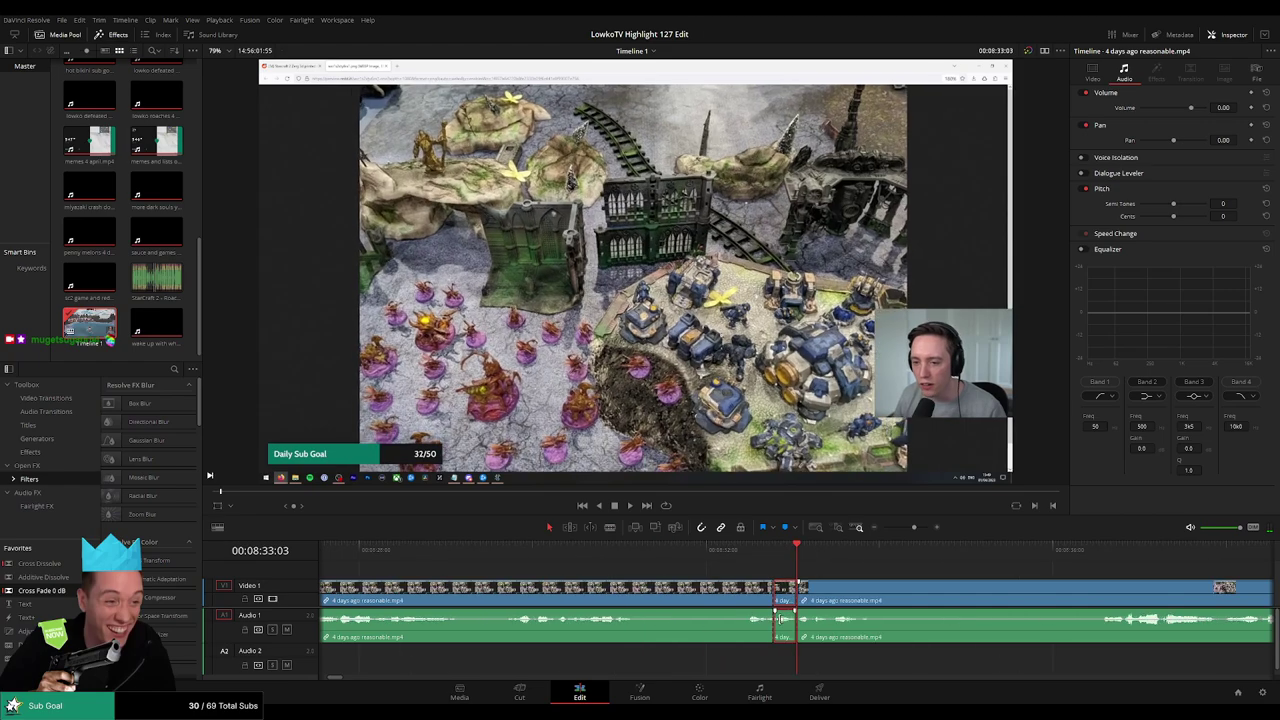
pyautogui.moveTo(156, 280); pyautogui.dragTo(797, 660)
pyautogui.click(787, 657)
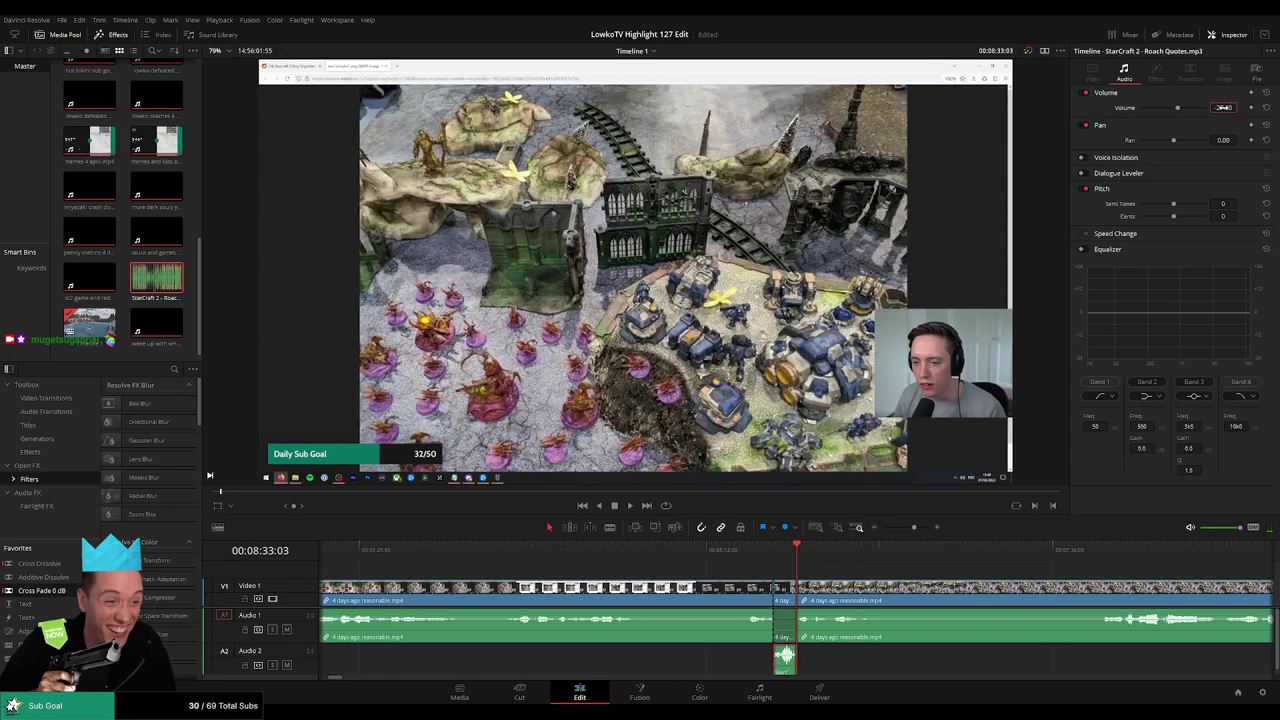
pyautogui.click(741, 556)
pyautogui.press('space')
# Play on through the clip and cut out the stretch from about 00:08:44:50 to 00:08:46:10, closing the gap
pyautogui.click(826, 571)
pyautogui.hscroll(3, 760, 580)
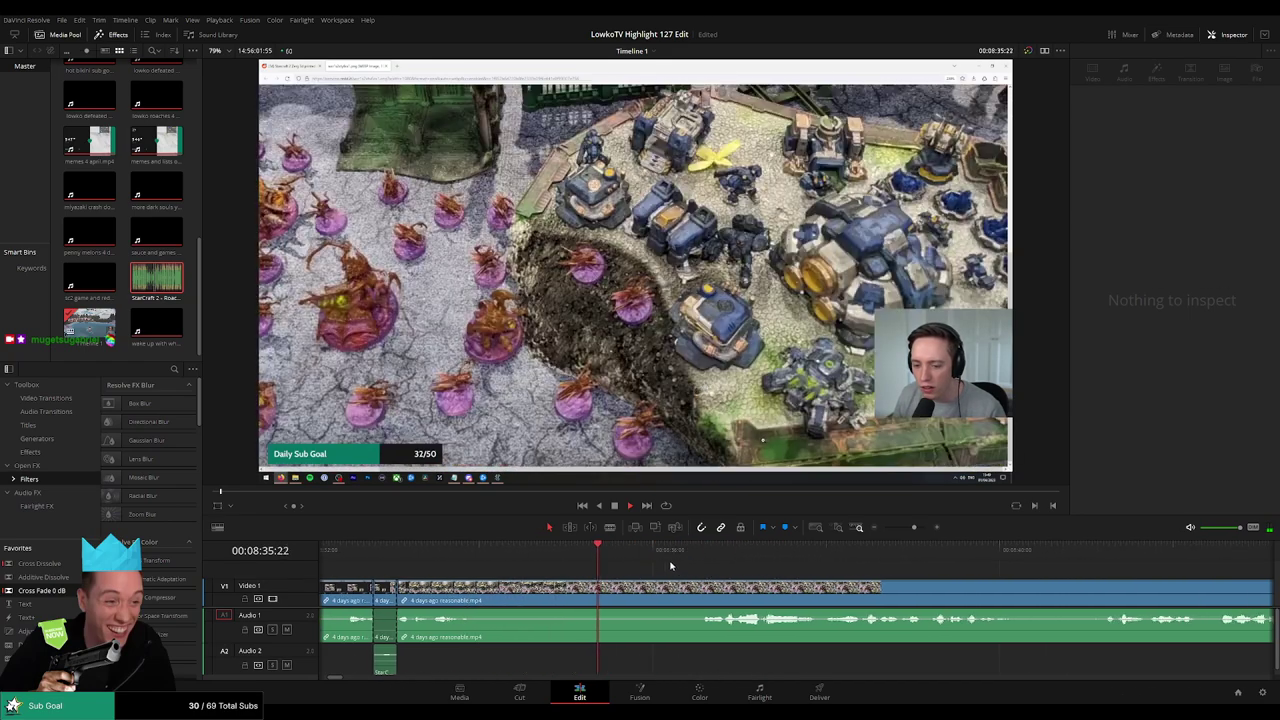
pyautogui.moveTo(746, 580); pyautogui.dragTo(644, 579)
pyautogui.moveTo(914, 527); pyautogui.dragTo(907, 529)
pyautogui.moveTo(849, 577); pyautogui.dragTo(598, 577)
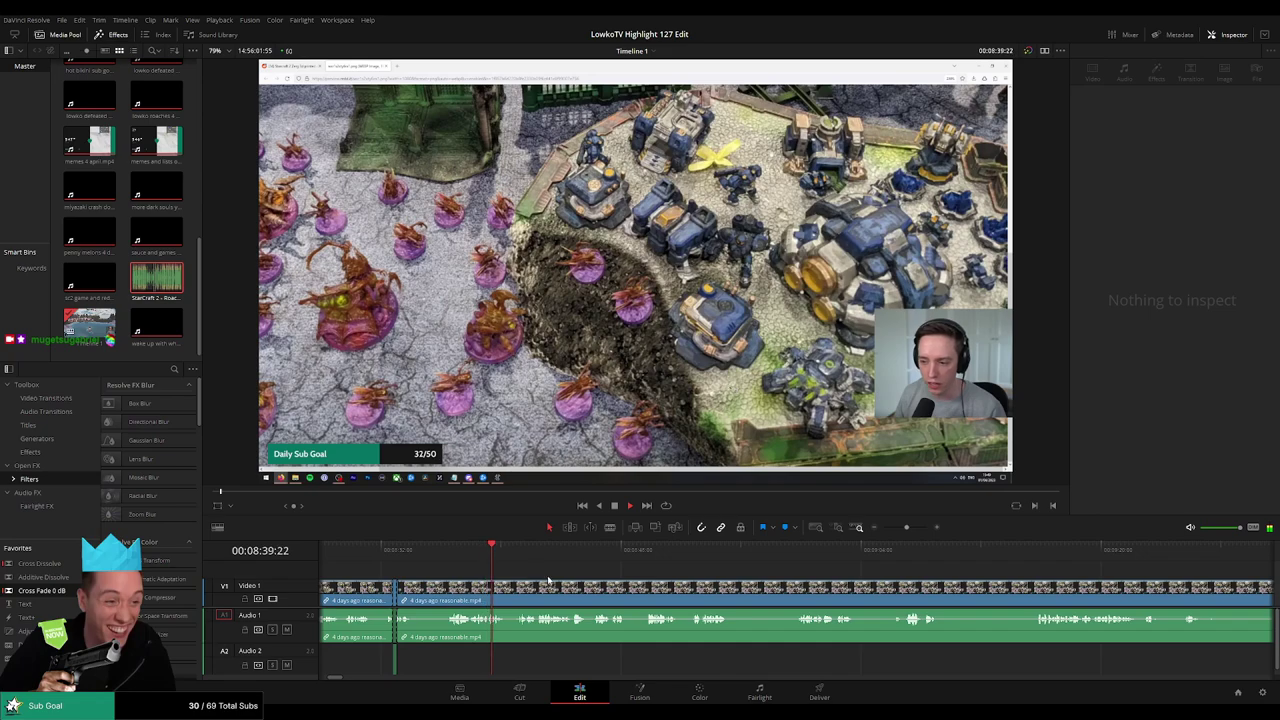
pyautogui.scroll(1, 560, 574)
pyautogui.hscroll(3, 618, 567)
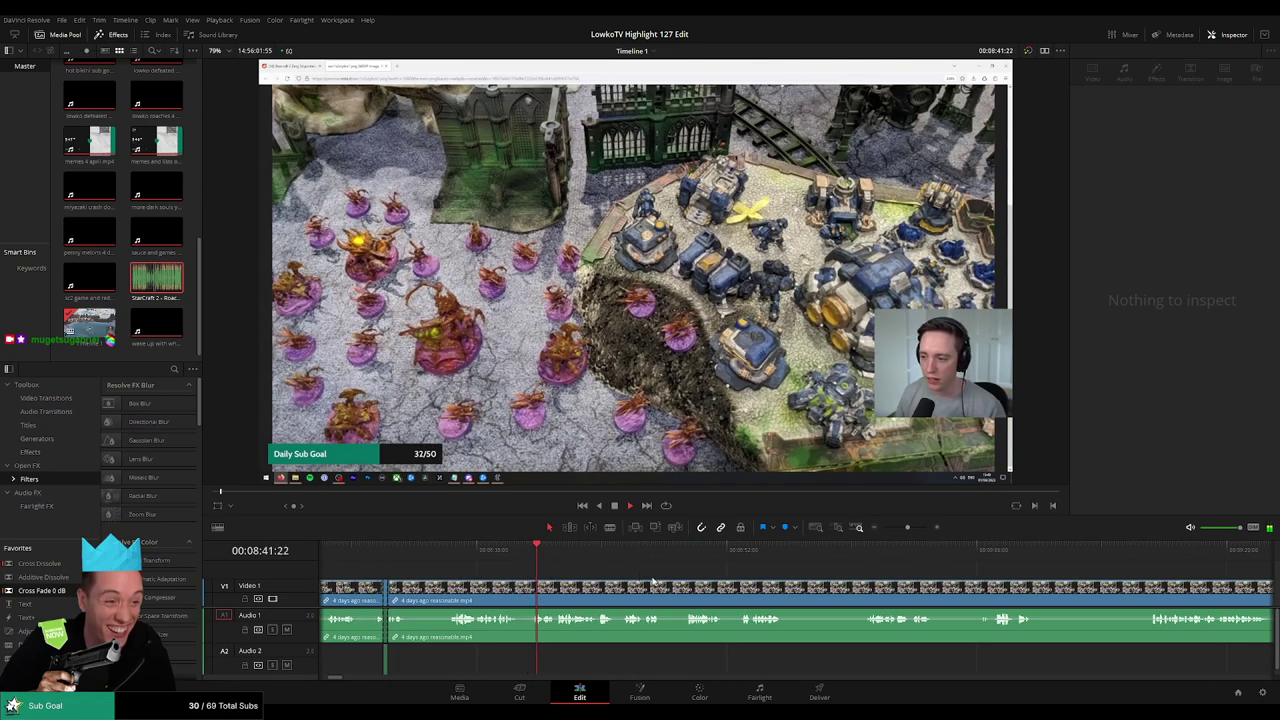
pyautogui.hscroll(3, 541, 575)
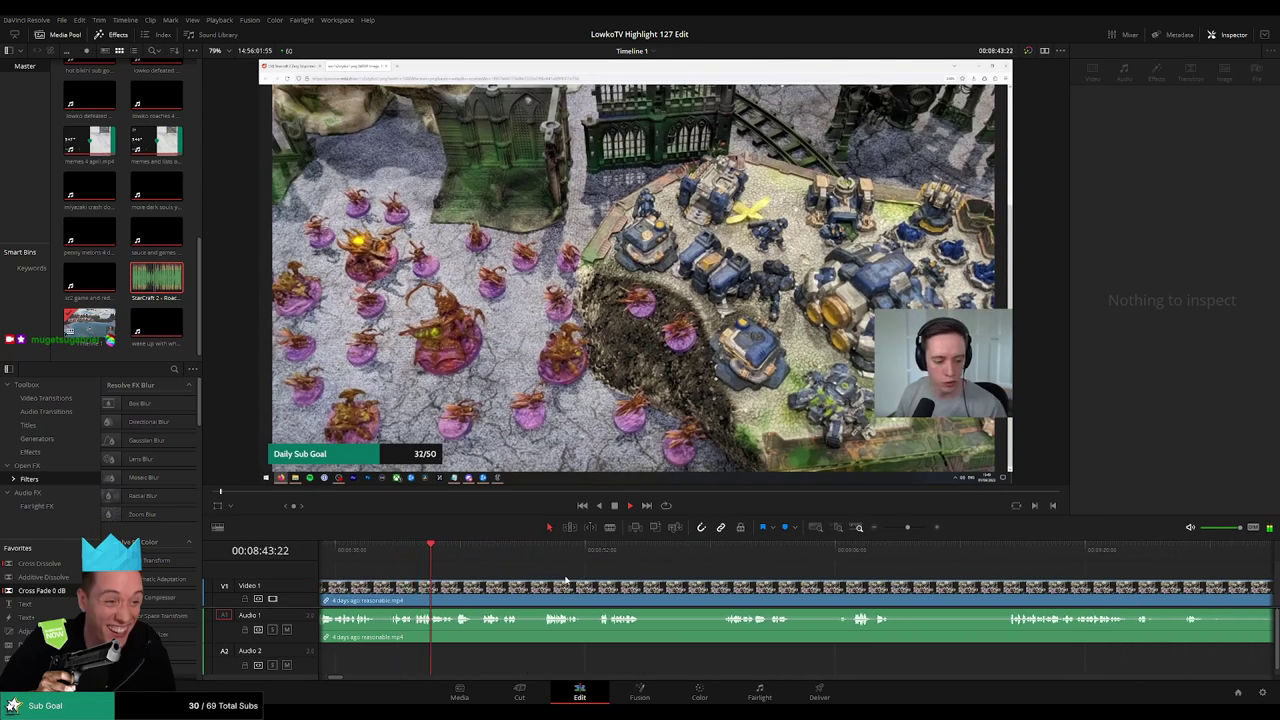
pyautogui.hscroll(1, 520, 574)
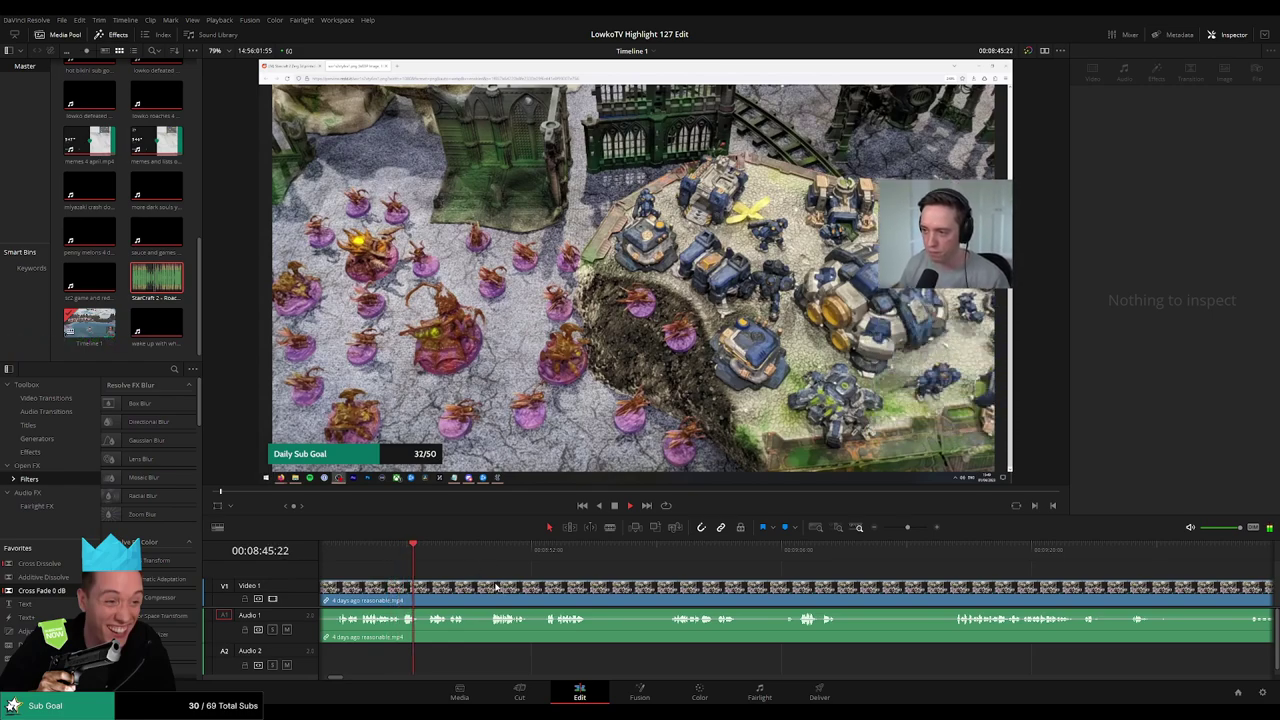
pyautogui.press('b')
pyautogui.click(402, 588)
pyautogui.press('a')
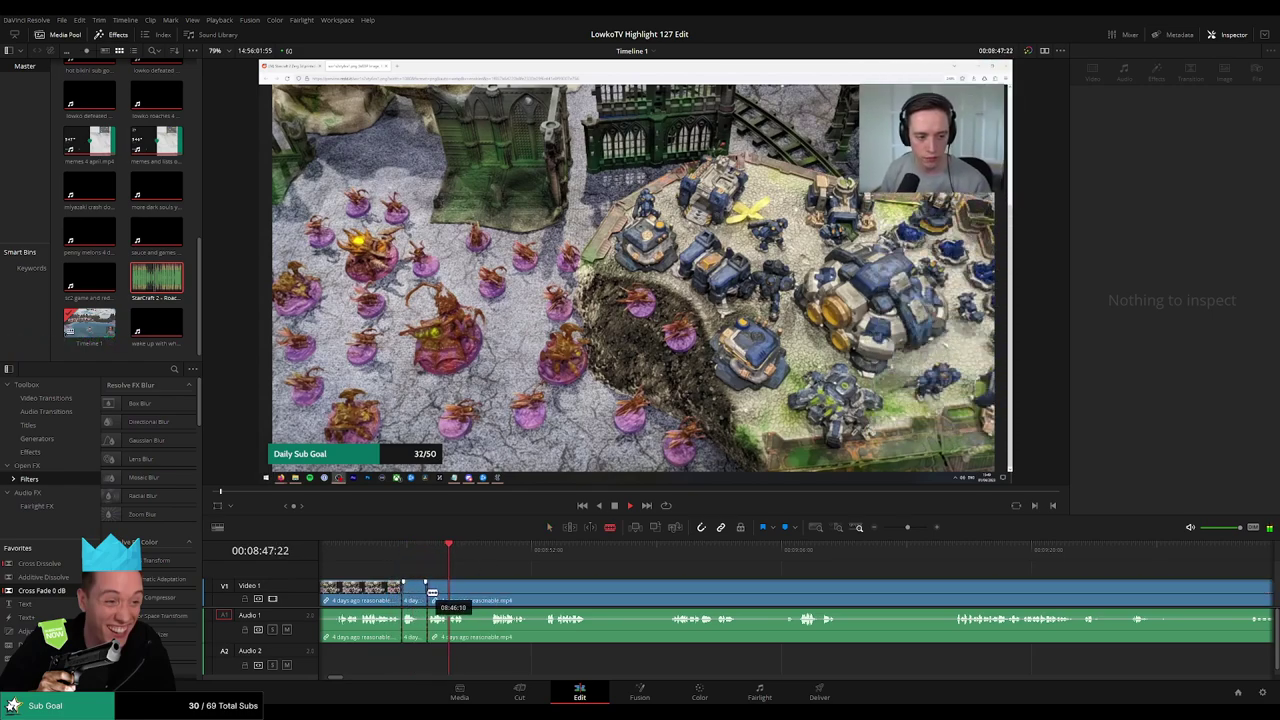
pyautogui.click(450, 590)
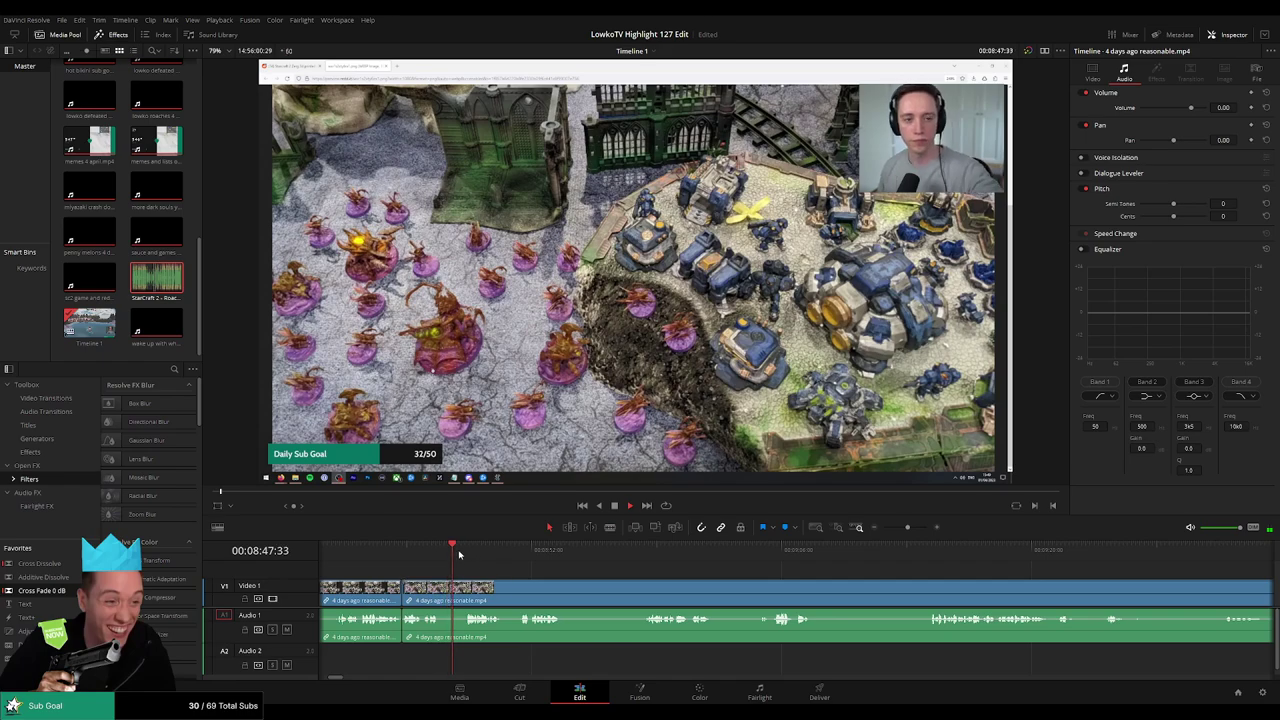
# Cut out the stretch from about 00:08:46:55 to 00:08:48:10 and add an audio cross fade at the join
pyautogui.press('b')
pyautogui.click(440, 590)
pyautogui.click(463, 591)
pyautogui.press('a')
pyautogui.click(449, 593)
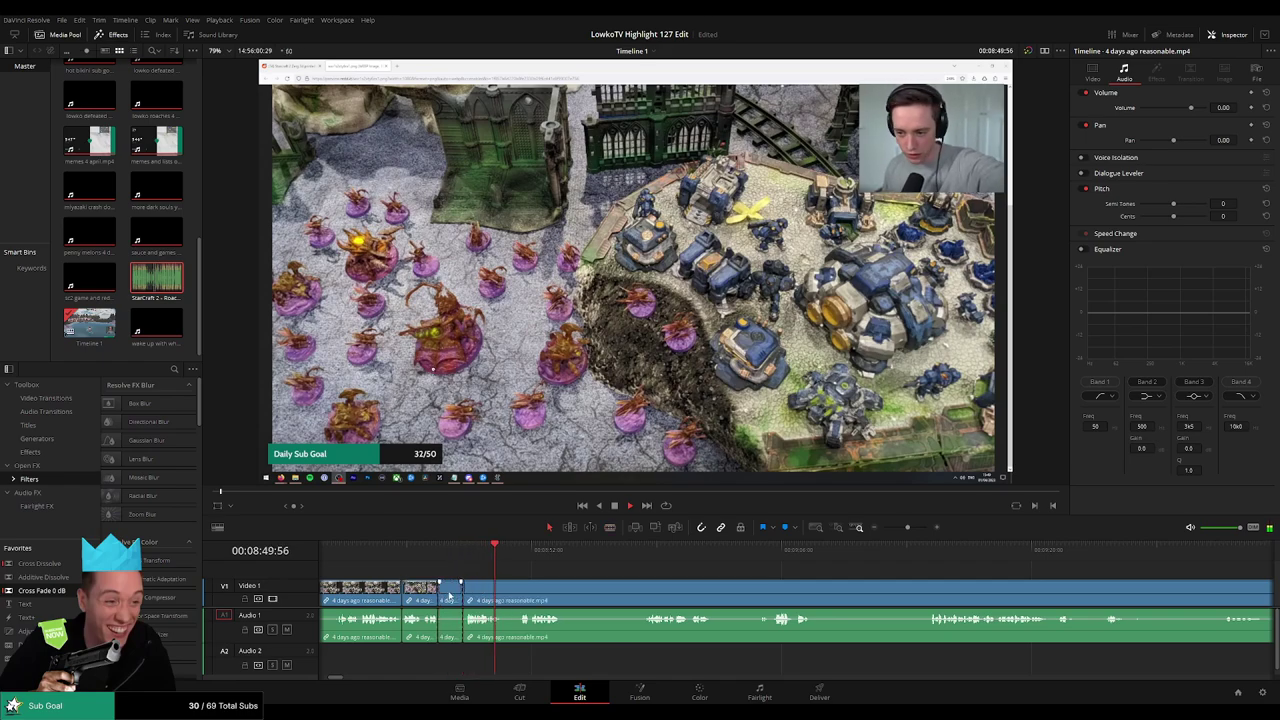
pyautogui.press('Delete')
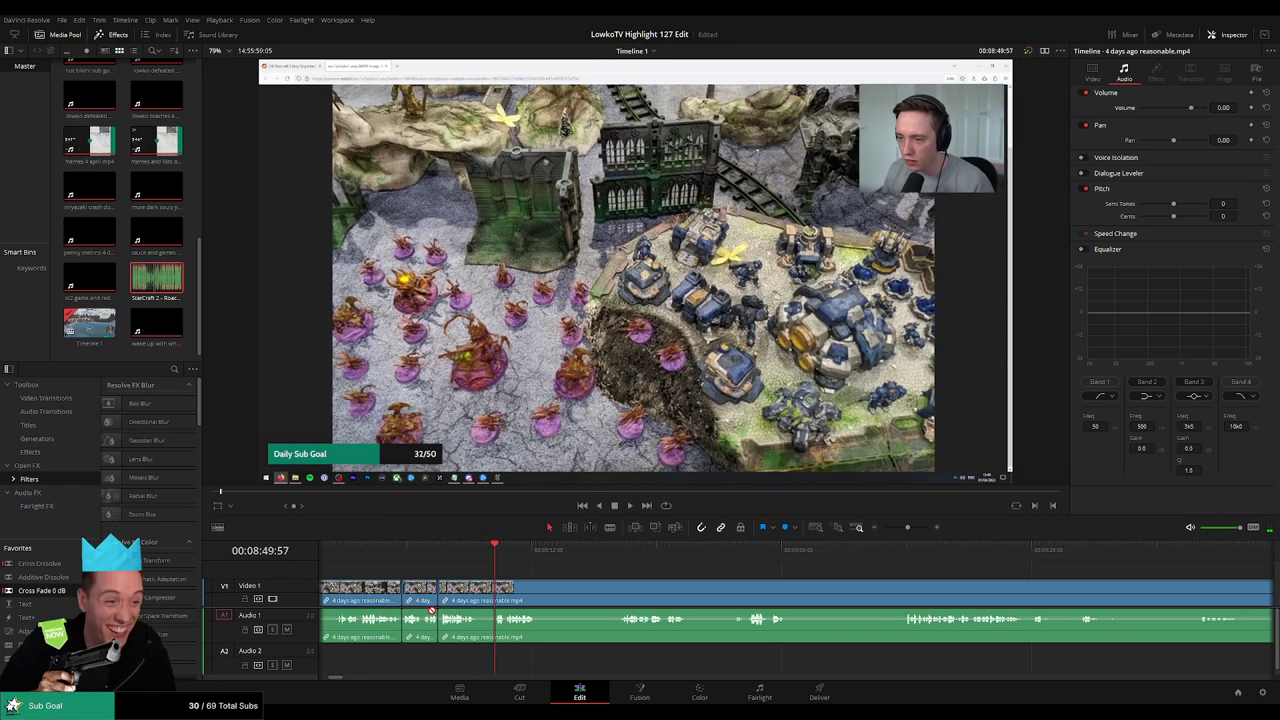
# Cut out the short stretch from about 00:08:49:00 to 00:08:49:45 and add an audio cross fade at the join
pyautogui.press('b')
pyautogui.click(478, 597)
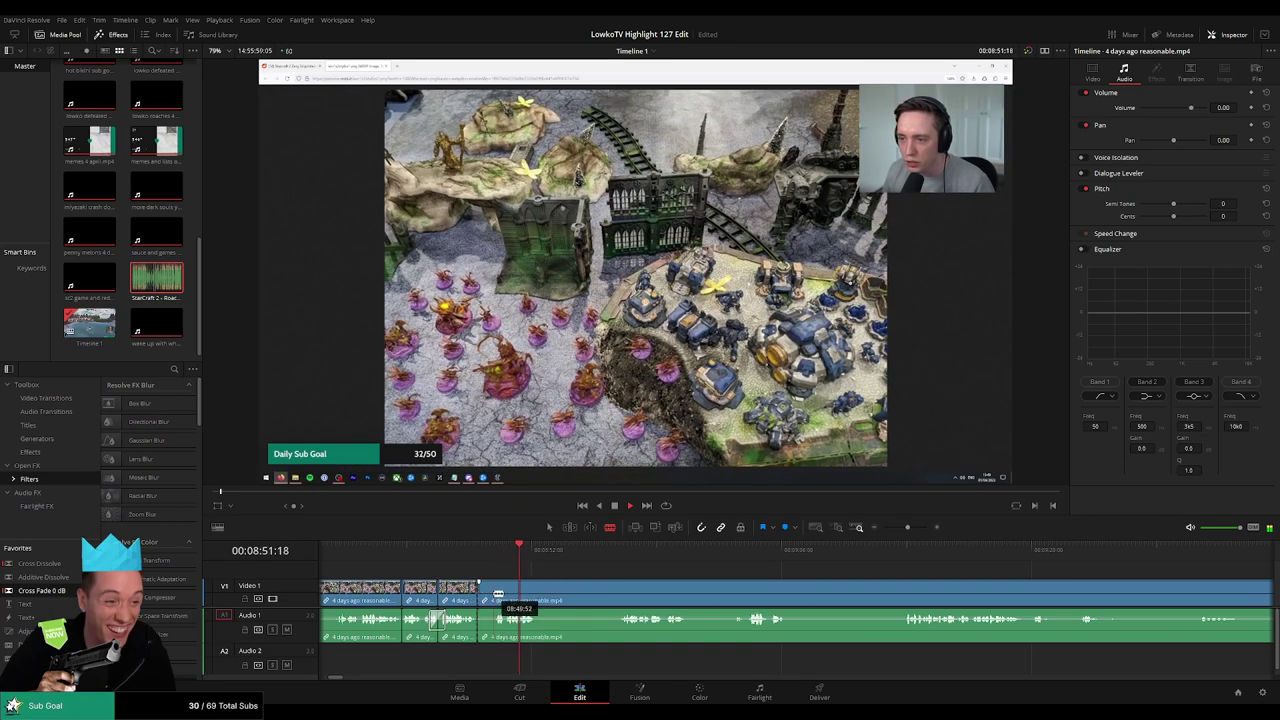
pyautogui.click(492, 596)
pyautogui.press('a')
pyautogui.click(485, 600)
pyautogui.press('Delete')
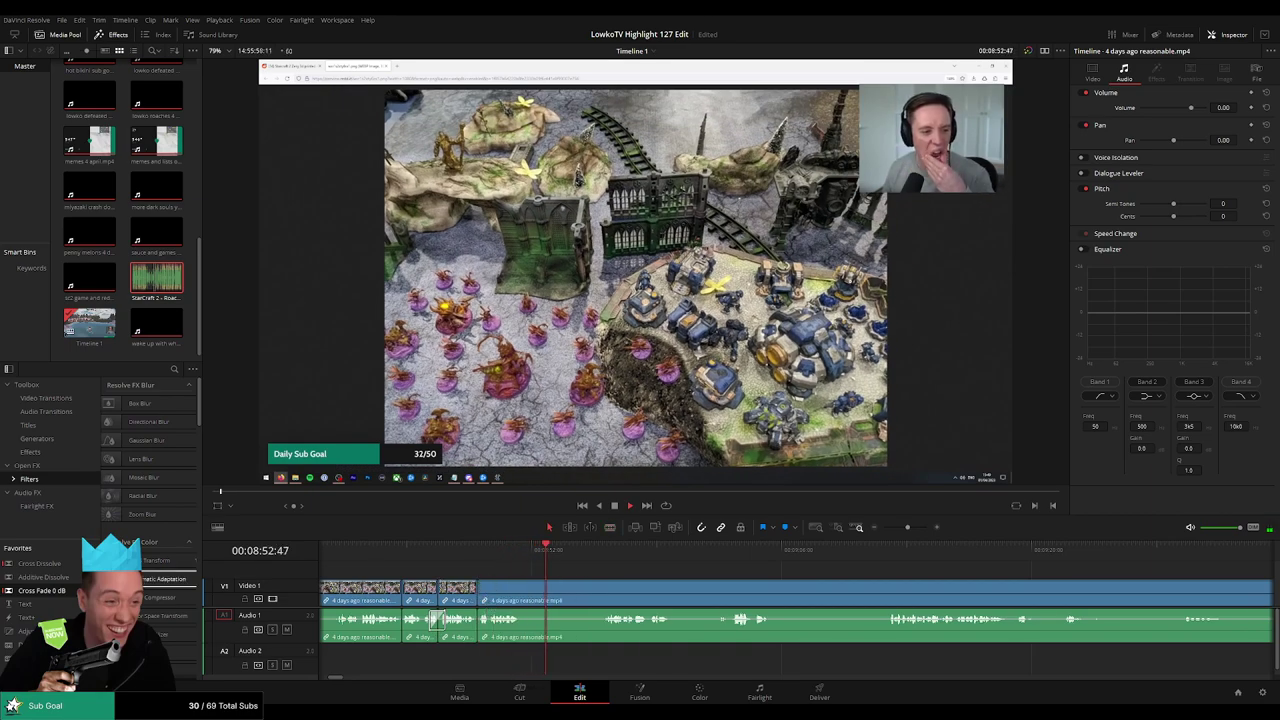
# Remove the section from 00:08:51:27 to about 00:08:56 and add an audio cross fade at the join
pyautogui.press('space')
pyautogui.press('b')
pyautogui.click(523, 593)
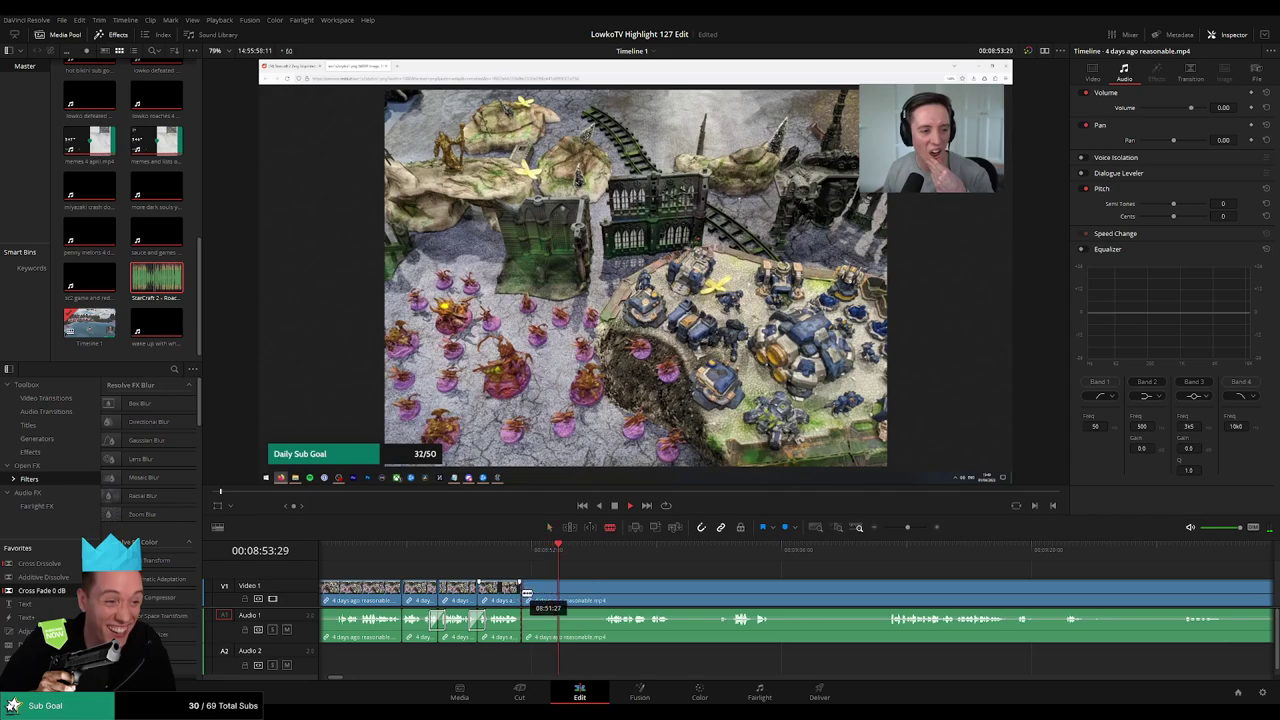
pyautogui.click(603, 593)
pyautogui.press('a')
pyautogui.click(573, 598)
pyautogui.press('Delete')
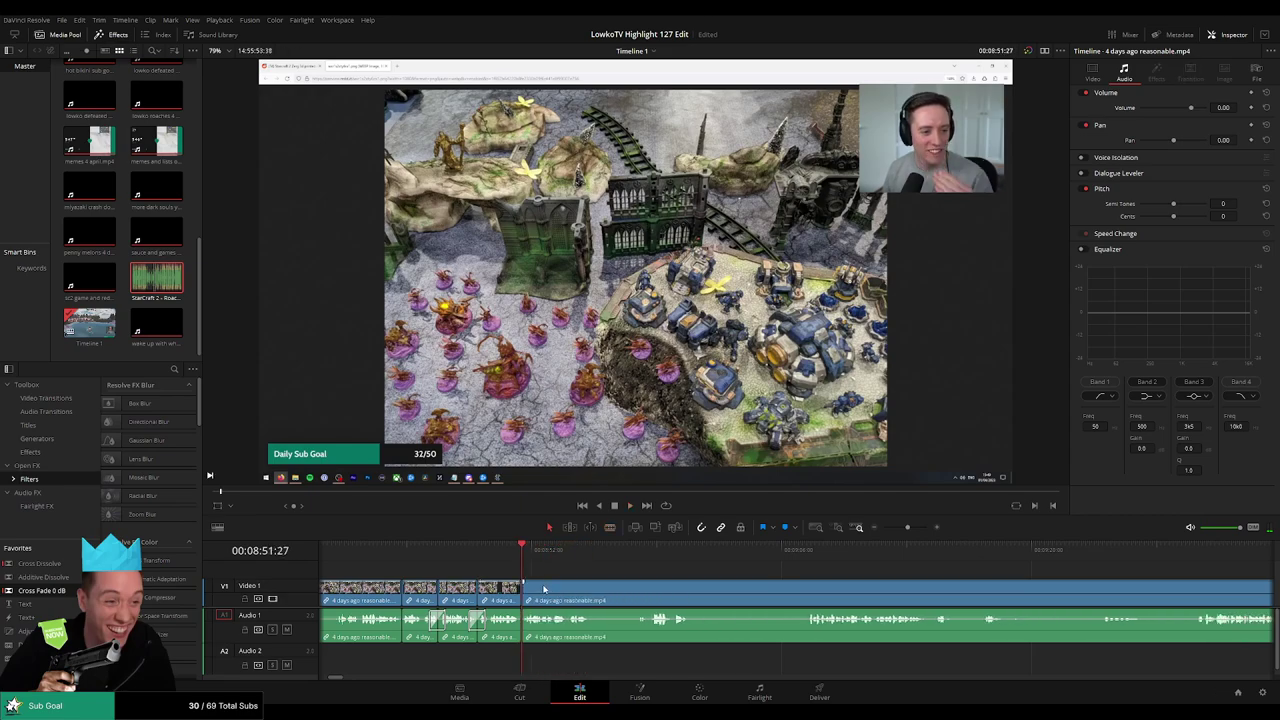
pyautogui.moveTo(539, 633); pyautogui.dragTo(523, 624)
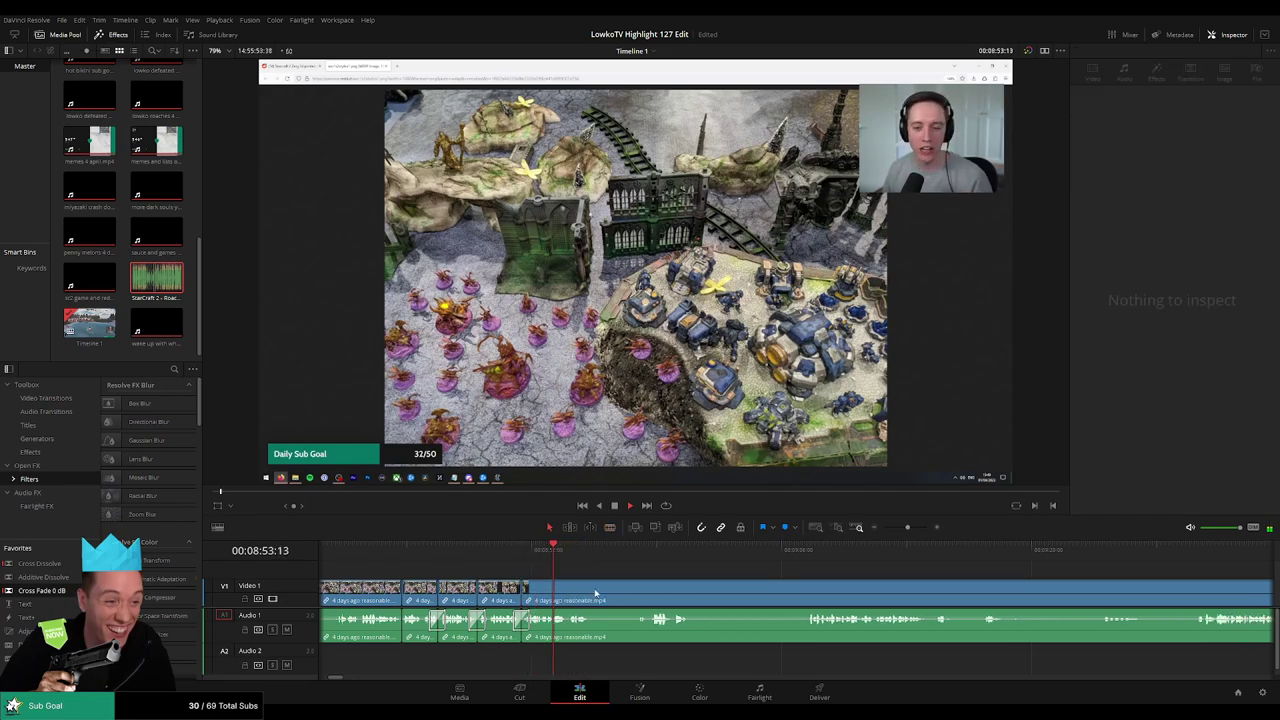
# Play on through the clip and split it at about 00:08:55:21
pyautogui.click(543, 551)
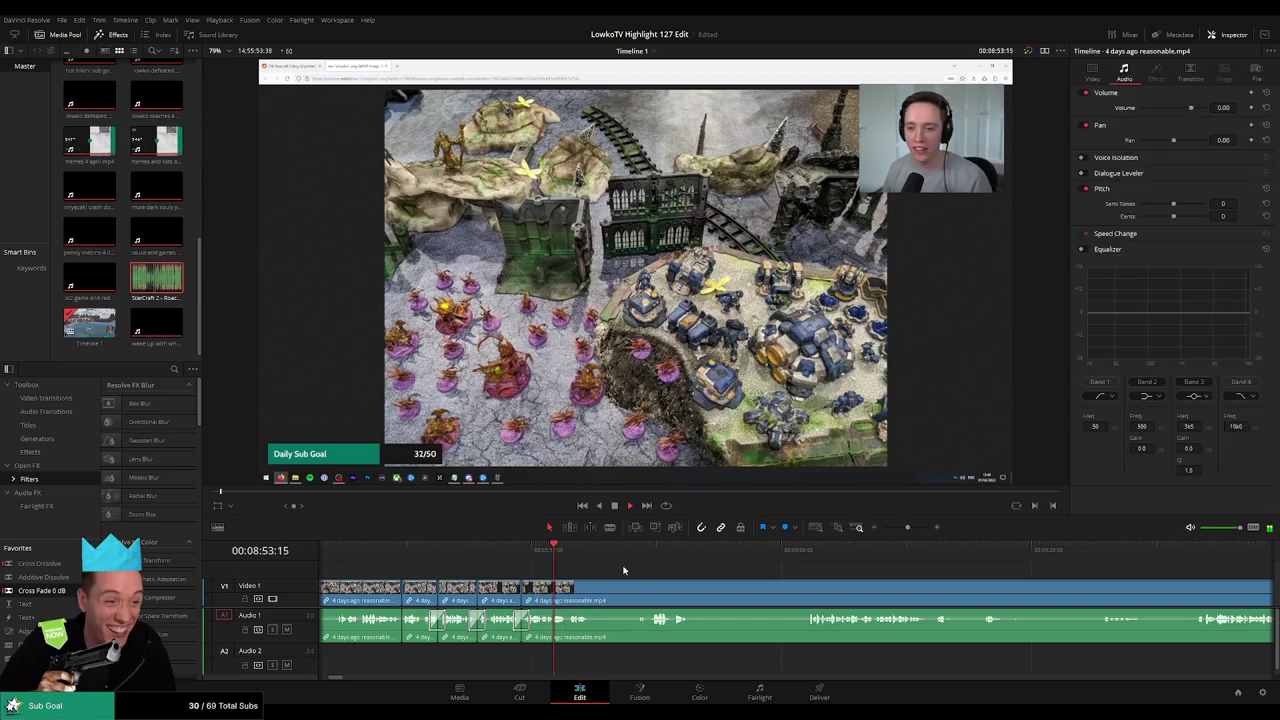
pyautogui.moveTo(624, 570); pyautogui.dragTo(500, 561)
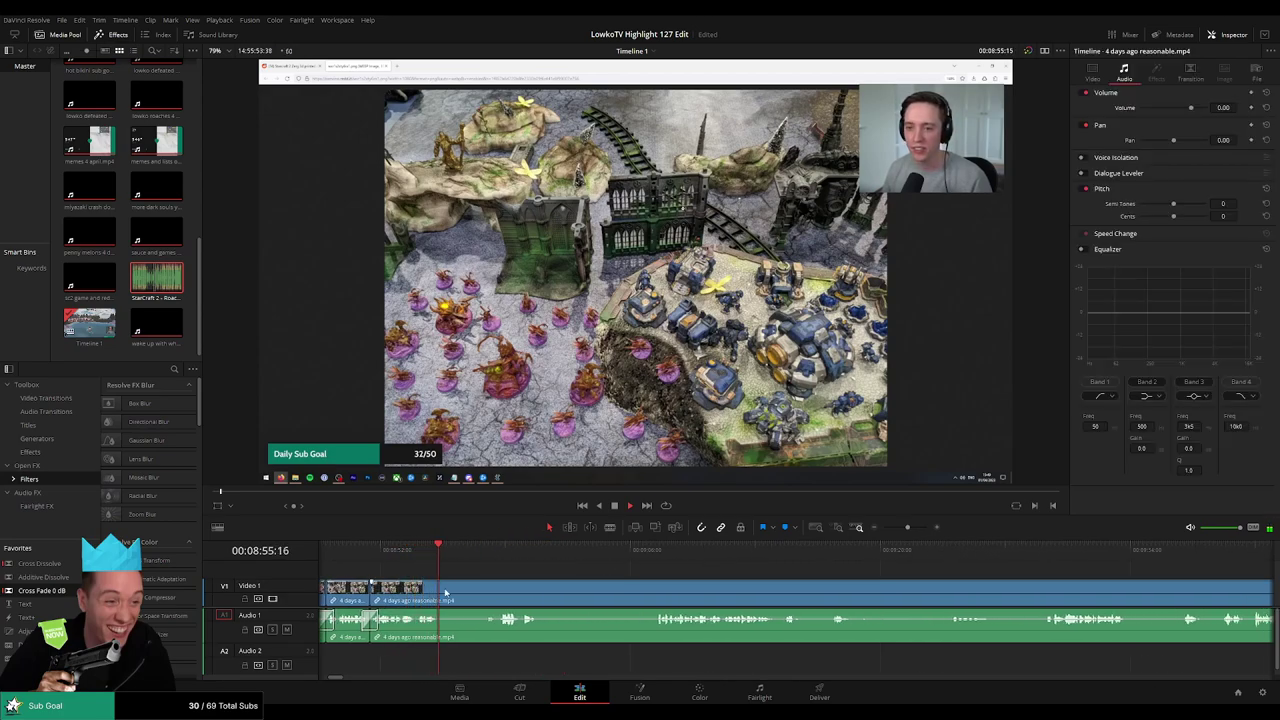
pyautogui.press('b')
pyautogui.click(440, 591)
# Skim the Reddit browsing and webcam footage from about 00:08:56 to 00:09:50, looking for where the unneeded section ends
pyautogui.click(489, 555)
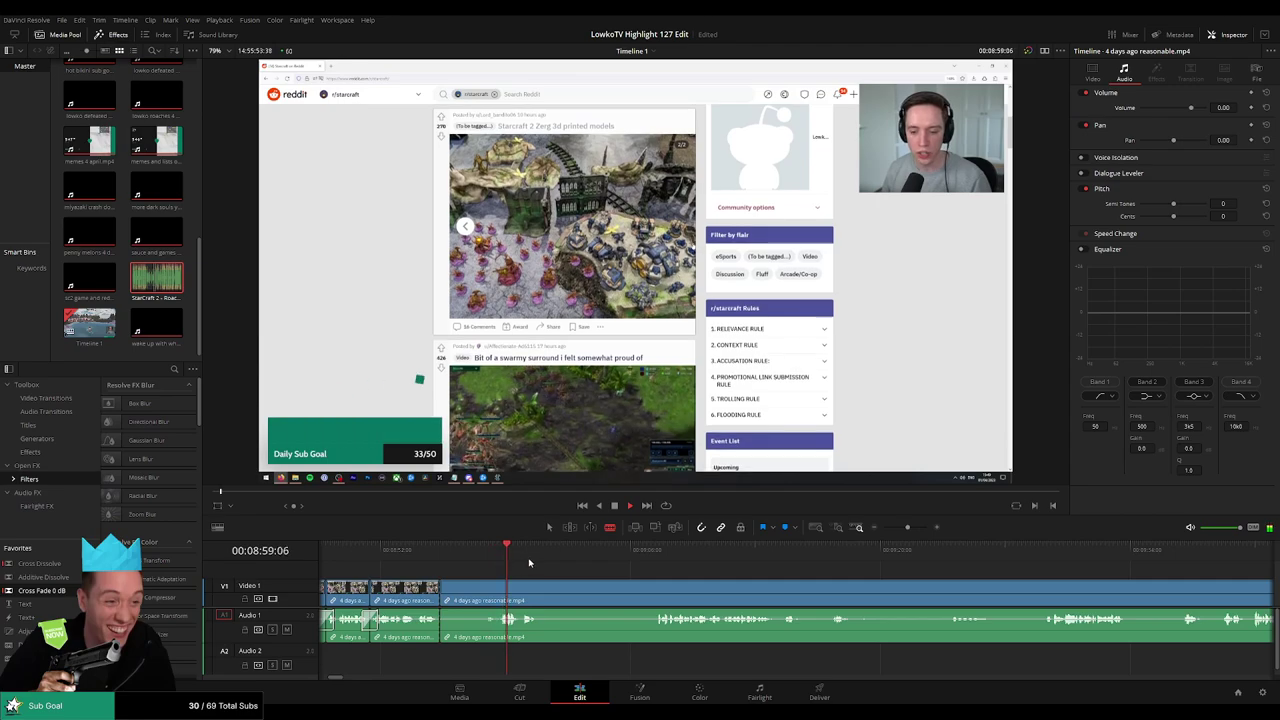
pyautogui.click(655, 551)
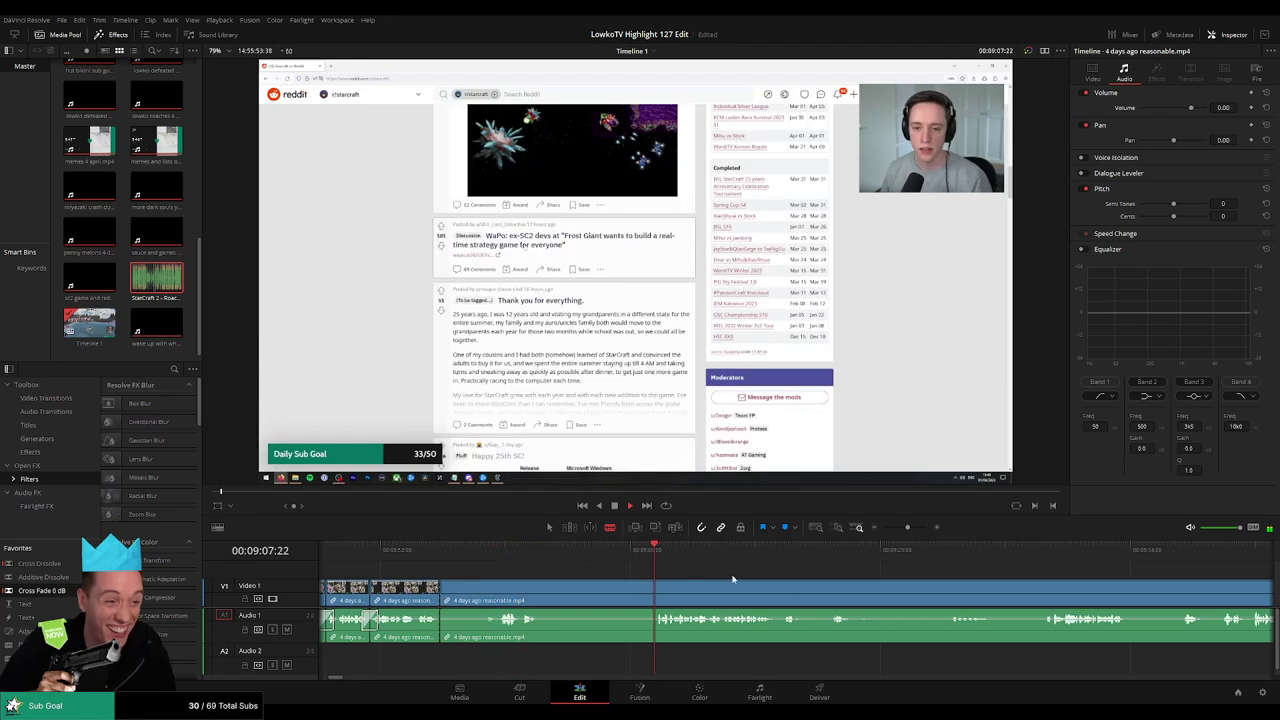
pyautogui.hscroll(2, 587, 561)
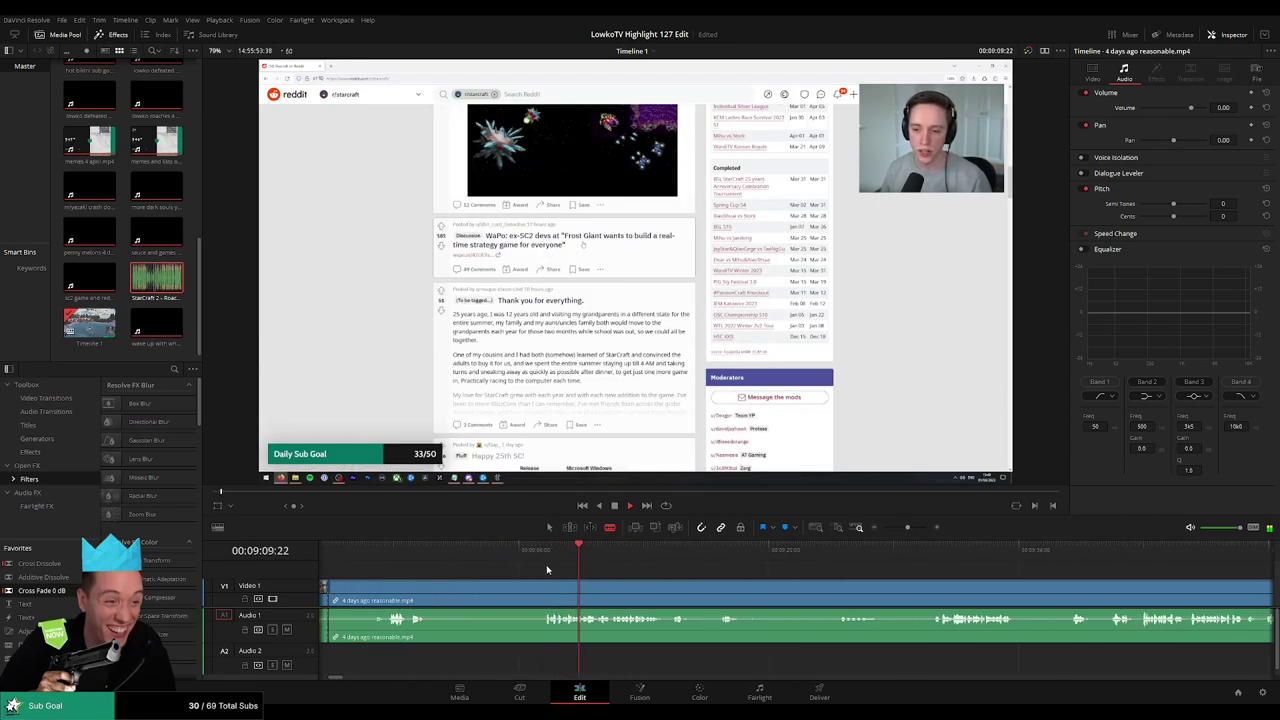
pyautogui.hscroll(-1, 650, 568)
pyautogui.hscroll(2, 605, 567)
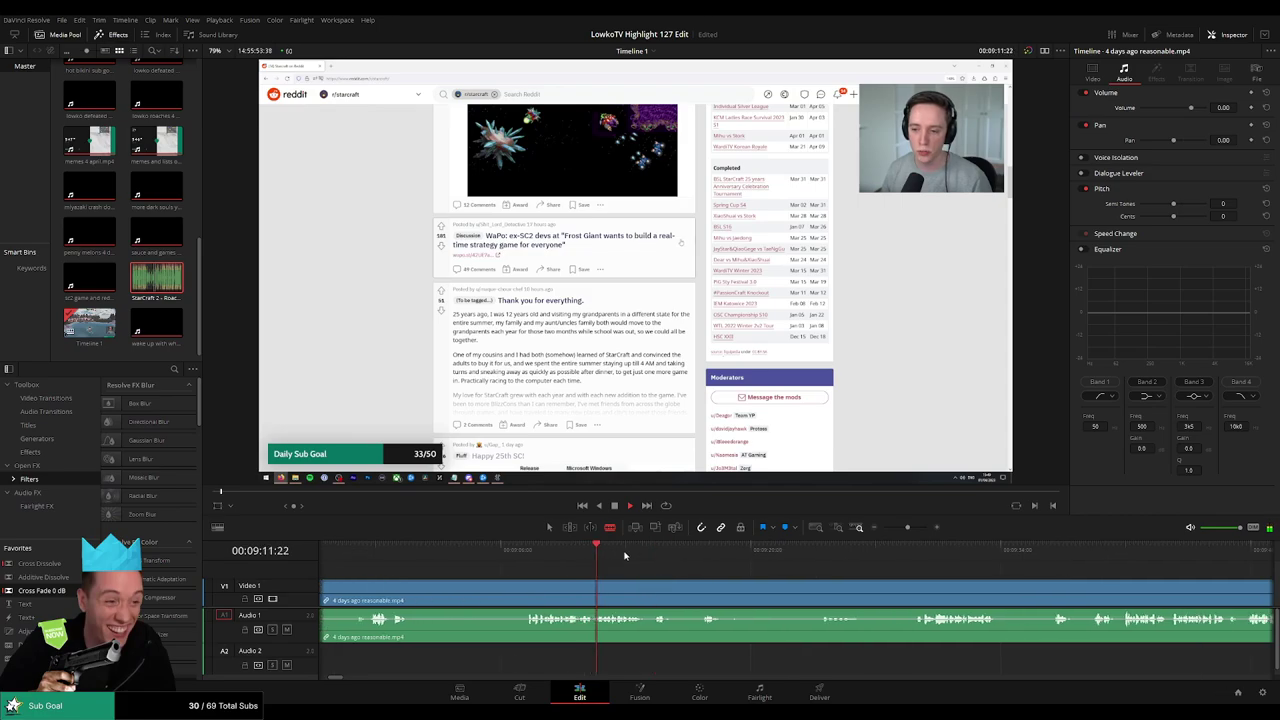
pyautogui.click(651, 551)
pyautogui.hscroll(2, 660, 570)
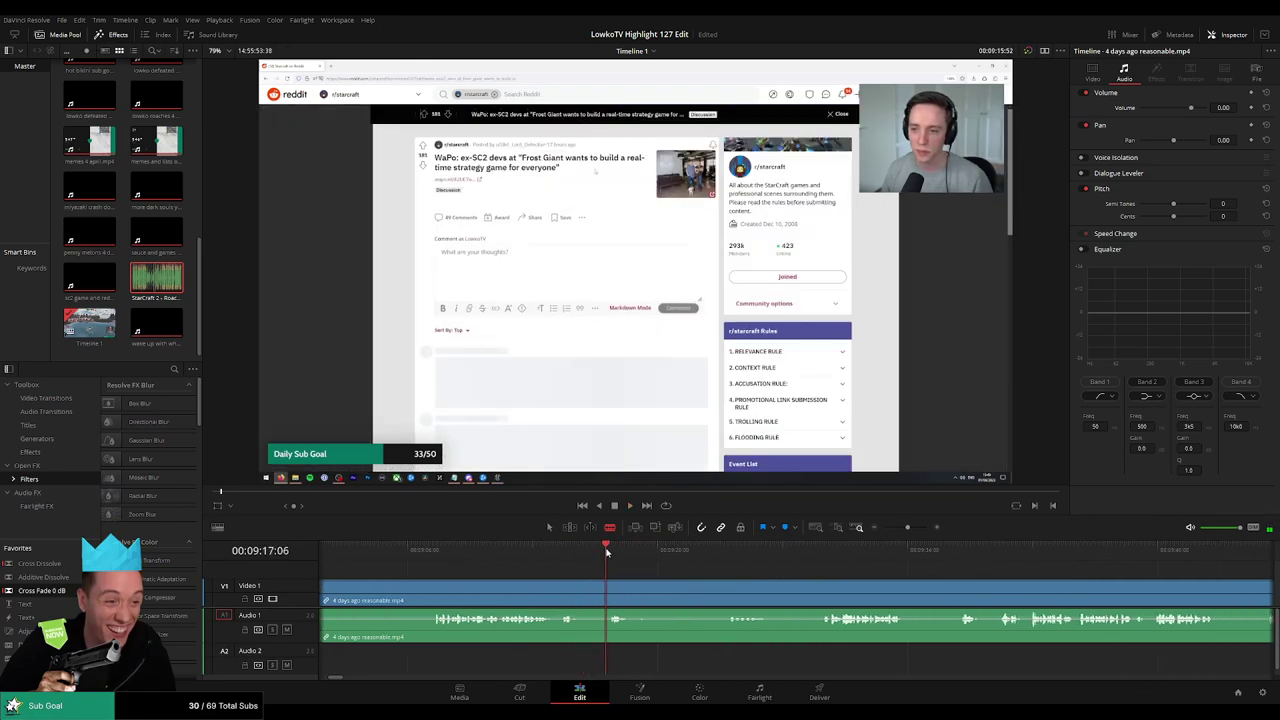
pyautogui.press('space')
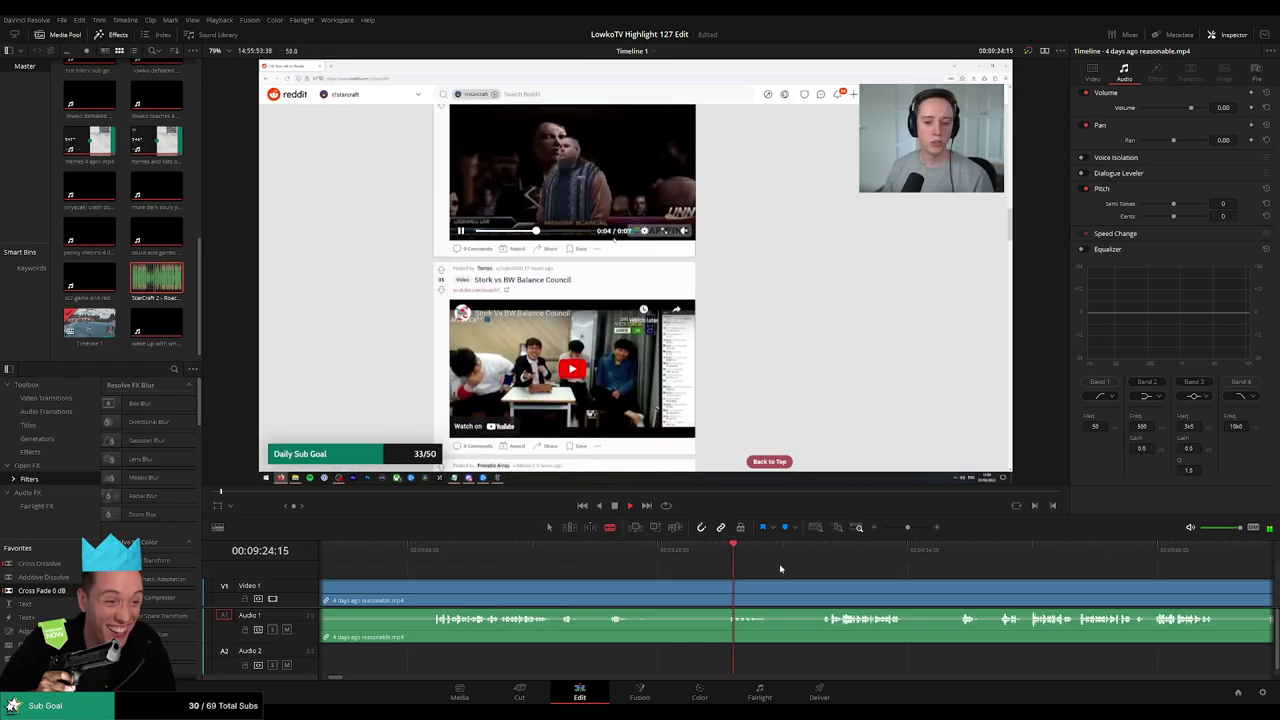
pyautogui.moveTo(783, 567); pyautogui.dragTo(662, 556)
pyautogui.click(698, 550)
pyautogui.hscroll(4, 609, 563)
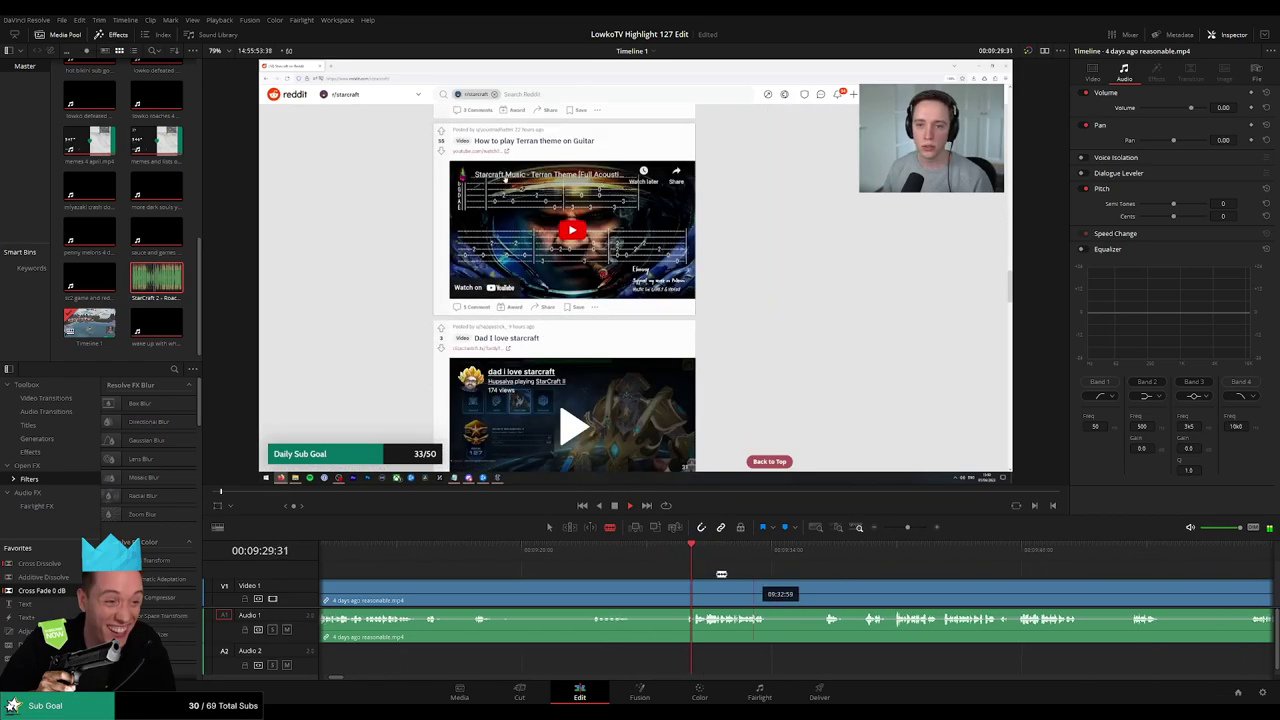
pyautogui.hscroll(3, 560, 562)
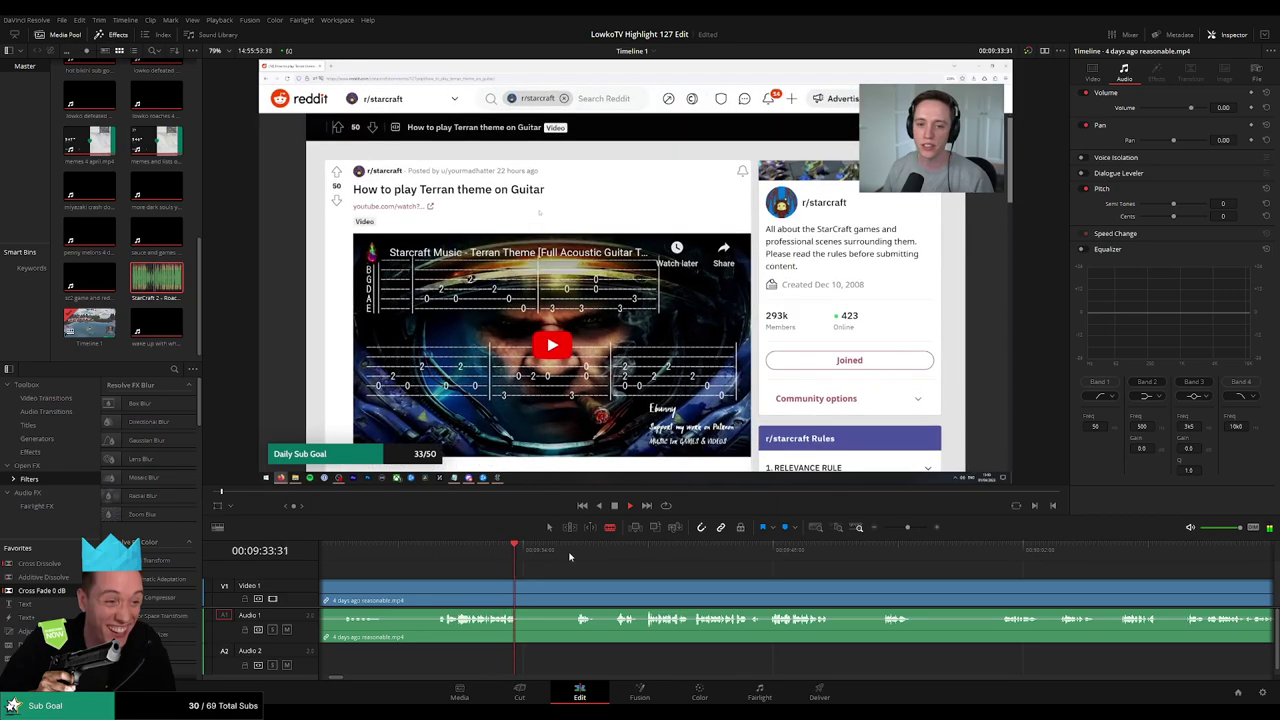
pyautogui.hscroll(3, 557, 562)
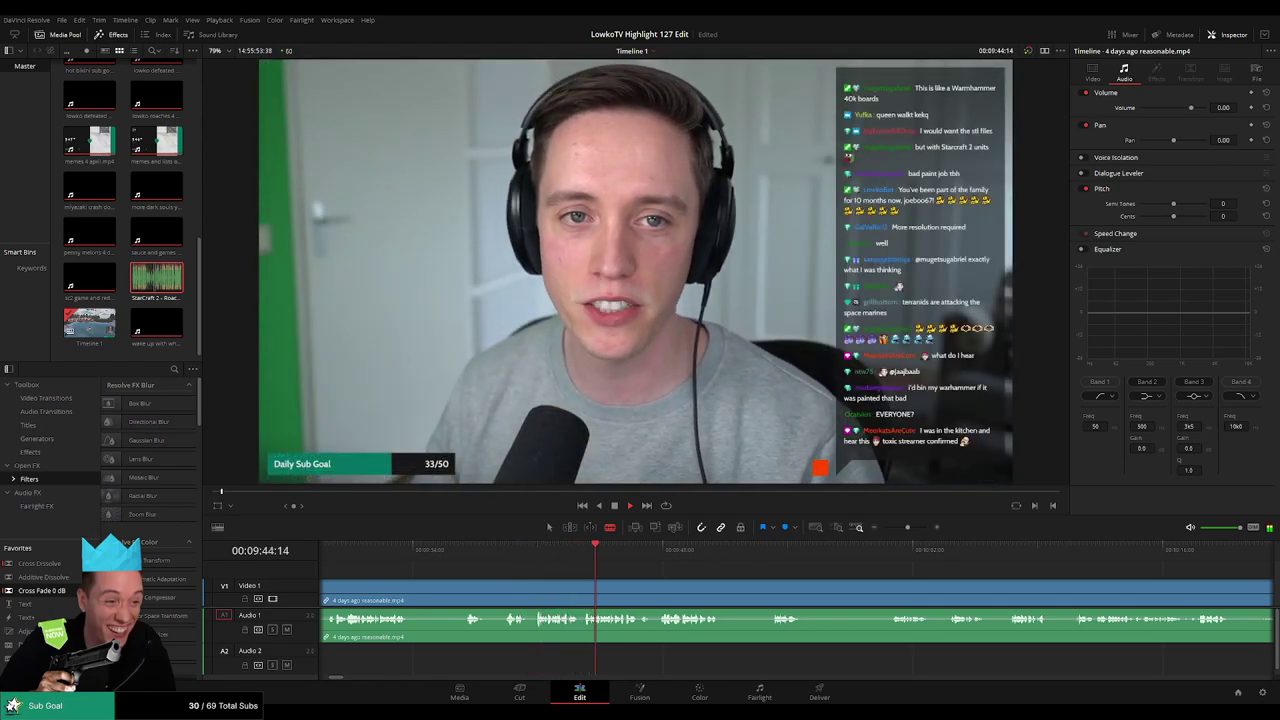
pyautogui.hscroll(3, 617, 569)
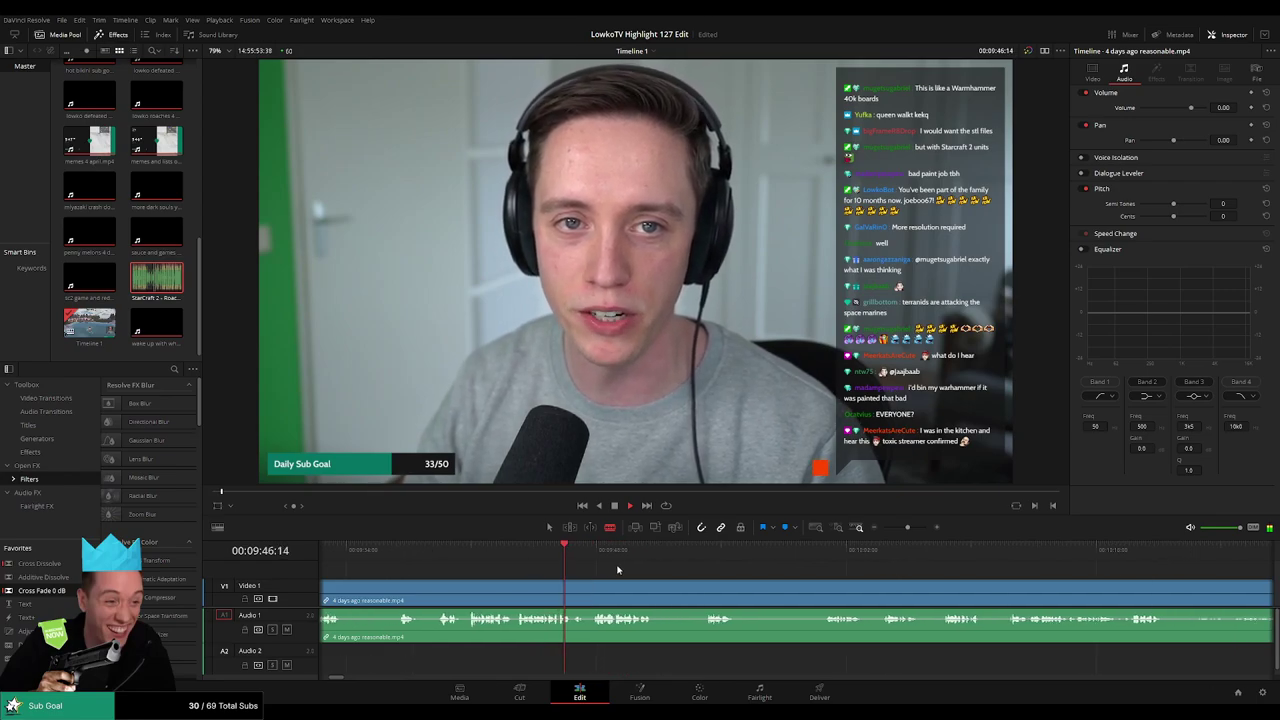
pyautogui.hscroll(2, 610, 562)
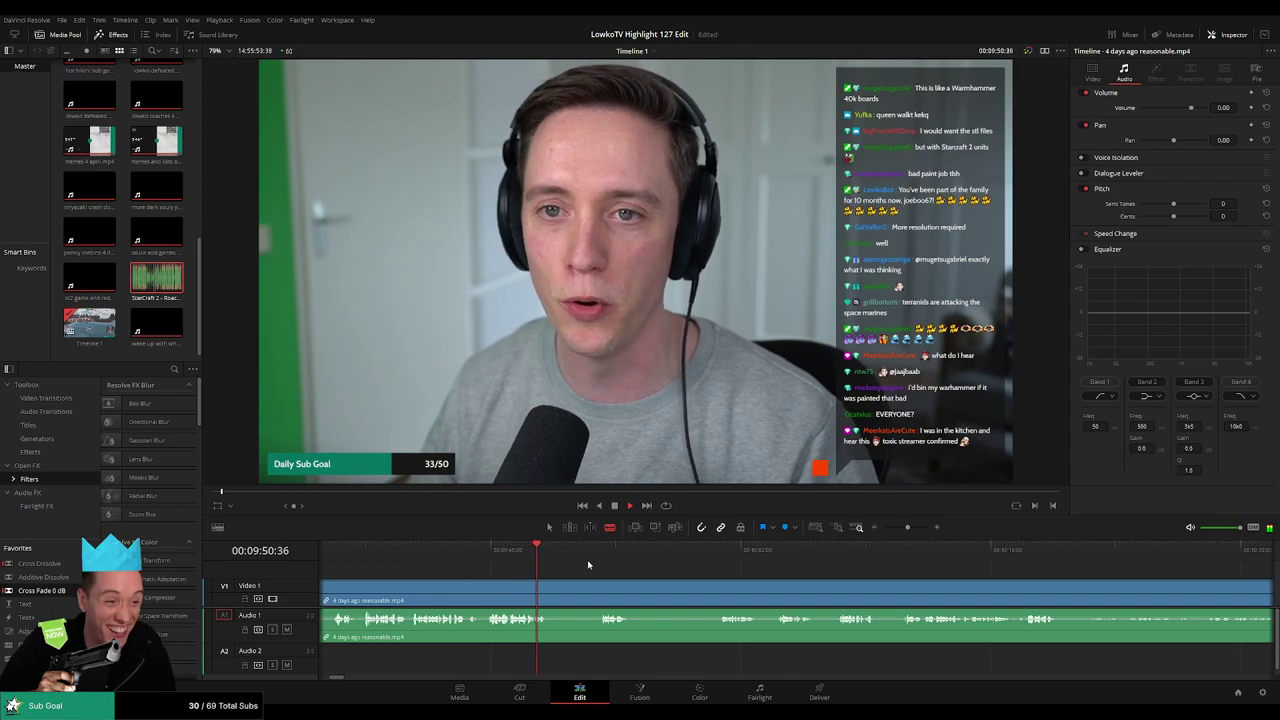
# Skim on from about 00:09:50 to 00:10:46, through the Terran guitar post and the "dad i love starcraft" clip
pyautogui.click(602, 551)
pyautogui.hscroll(2, 610, 566)
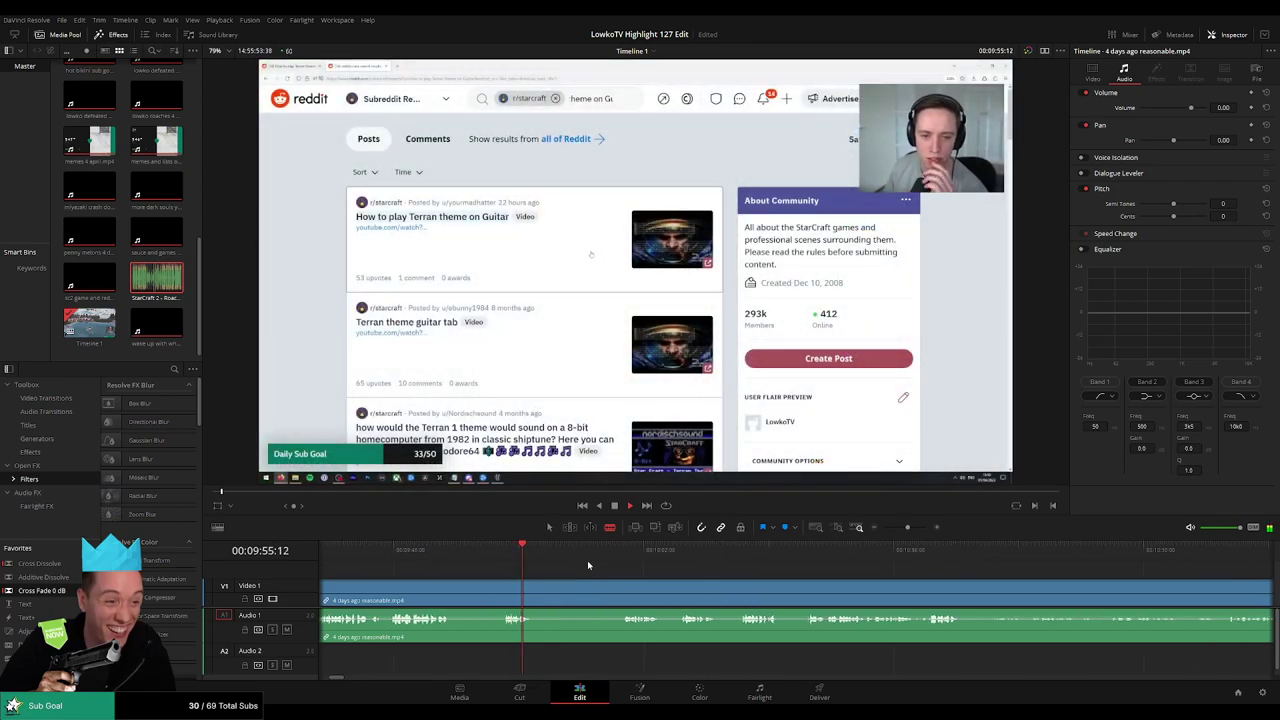
pyautogui.hscroll(2, 610, 565)
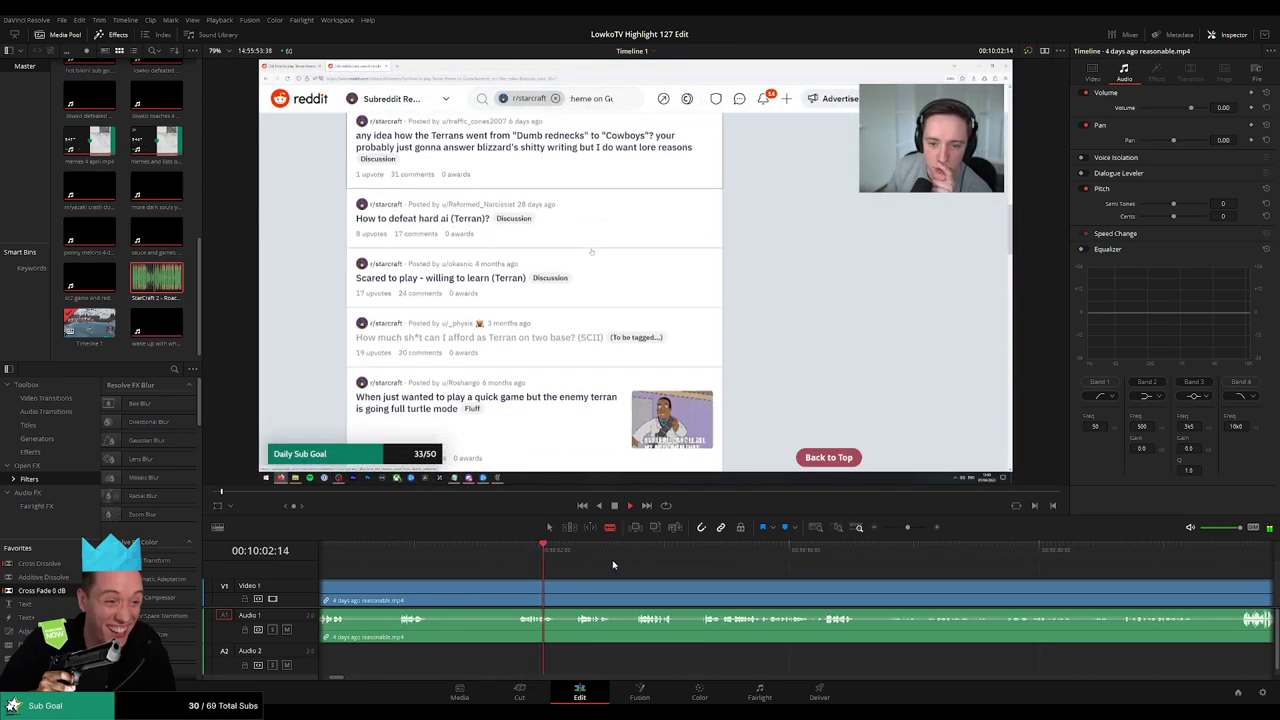
pyautogui.click(571, 550)
pyautogui.hscroll(2, 610, 567)
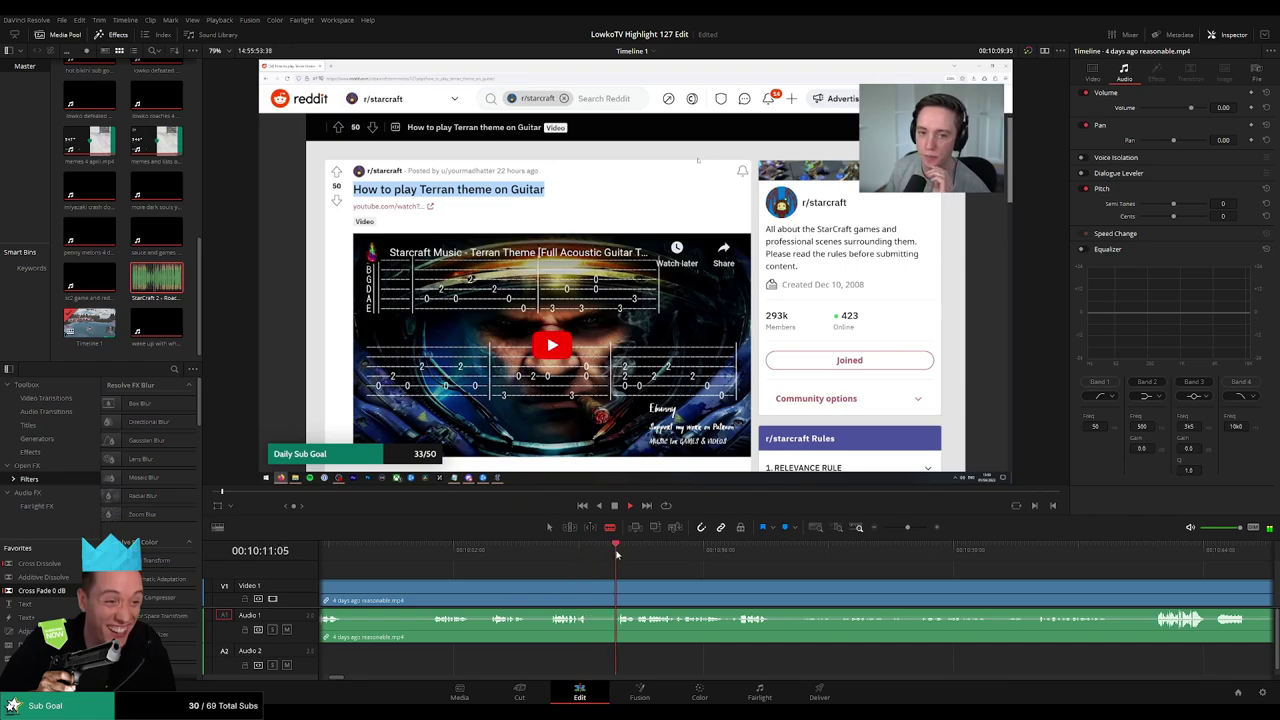
pyautogui.hscroll(3, 617, 560)
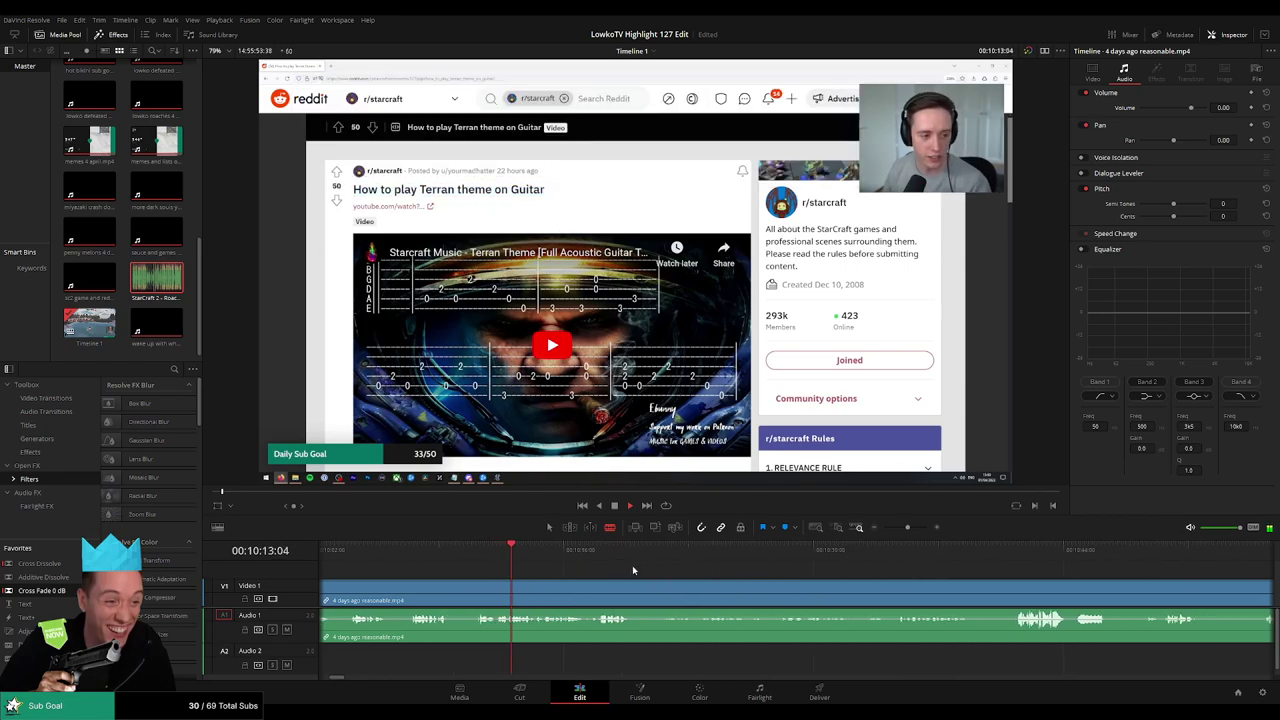
pyautogui.hscroll(1, 622, 567)
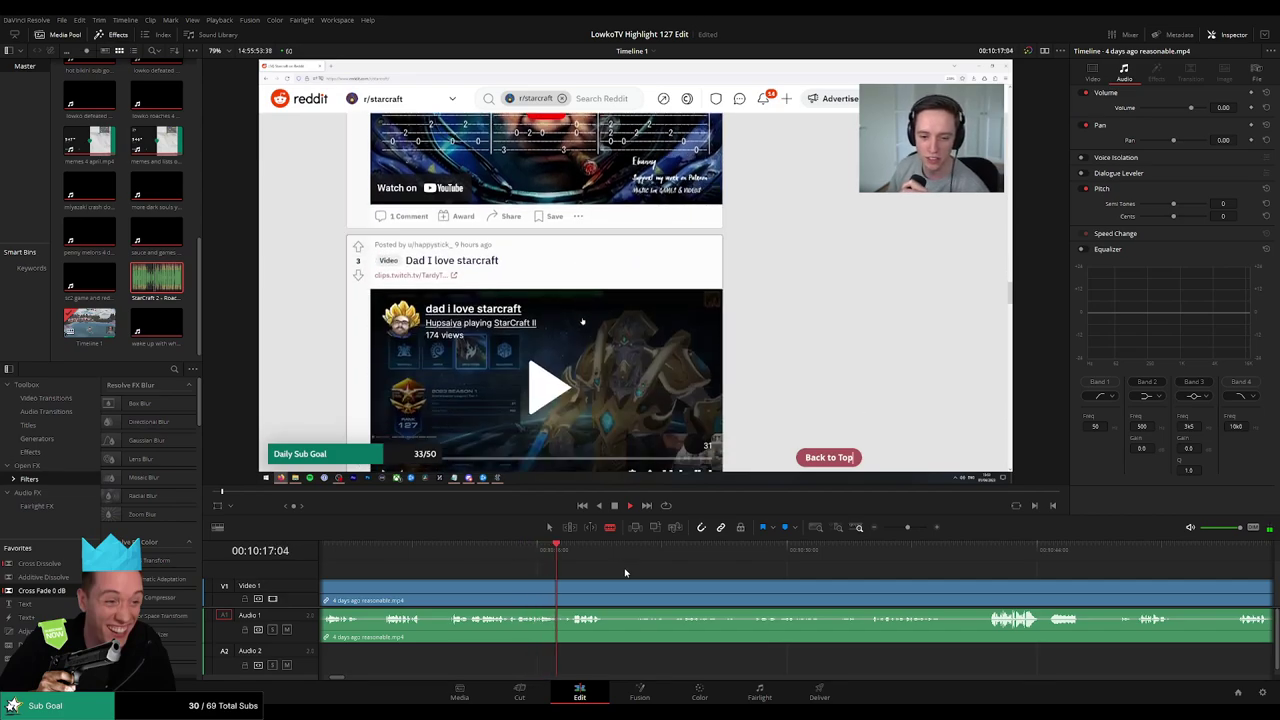
pyautogui.moveTo(625, 573); pyautogui.dragTo(590, 569)
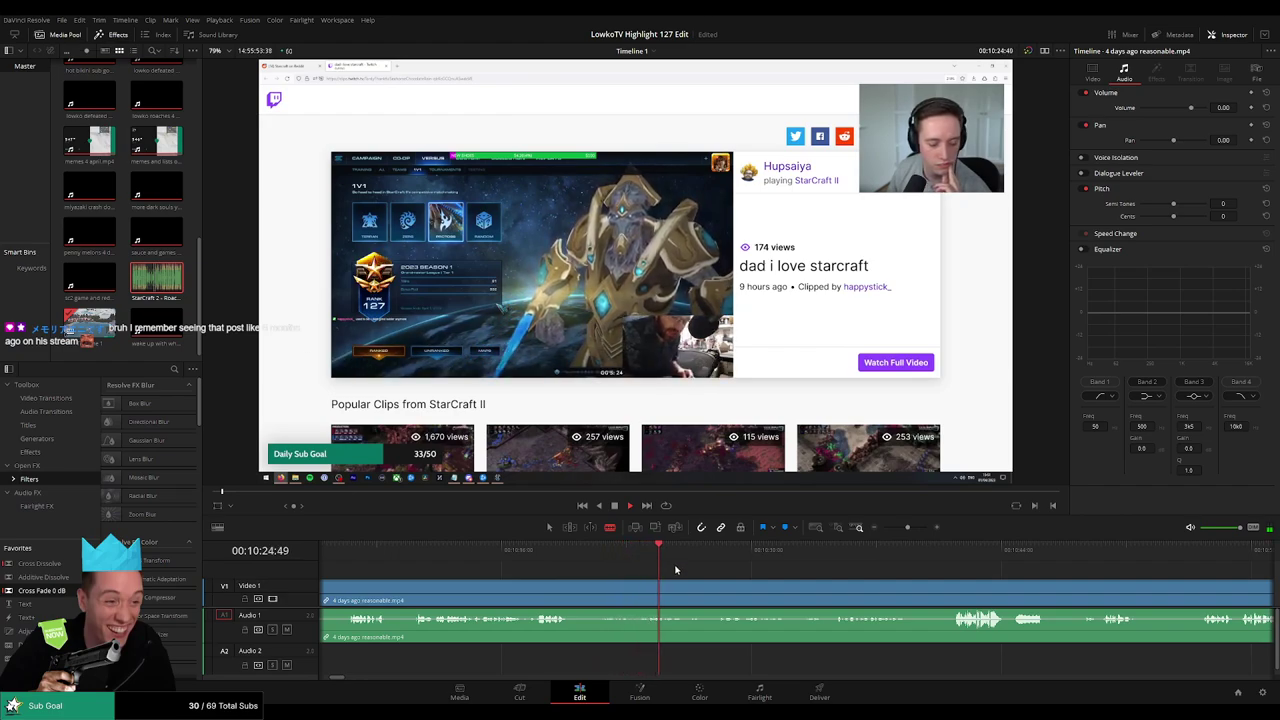
pyautogui.hscroll(2, 672, 572)
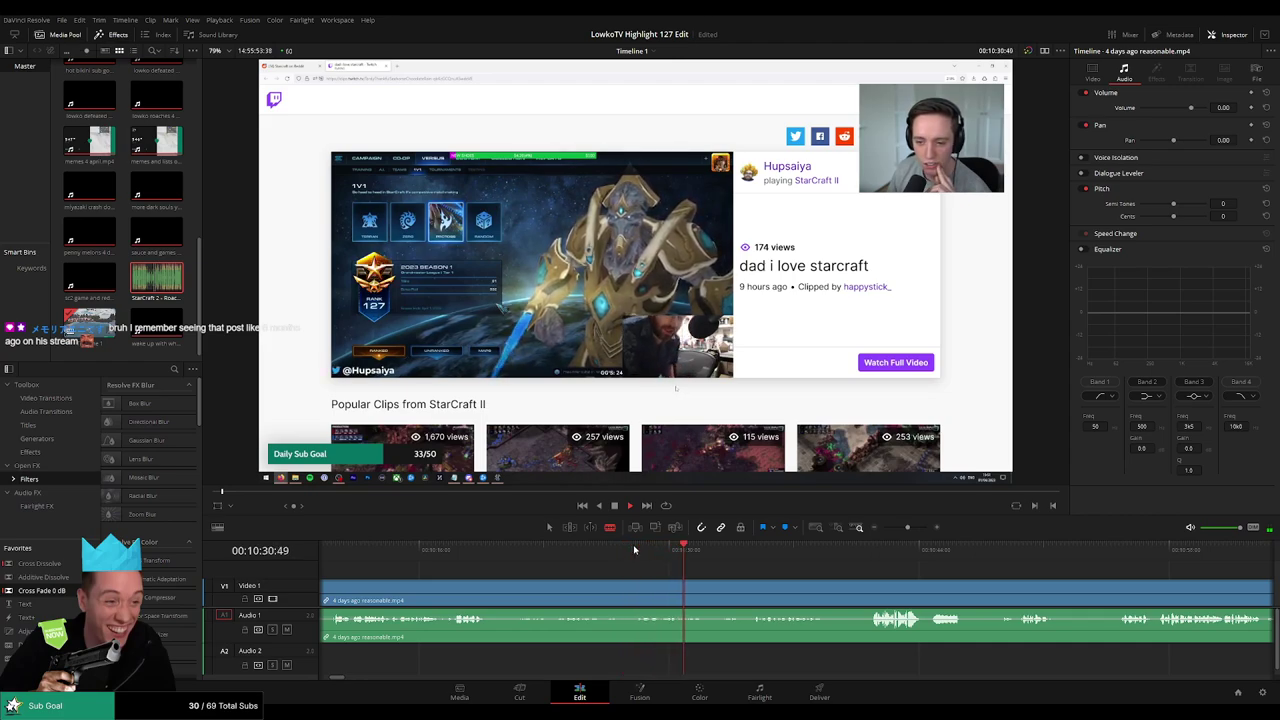
pyautogui.hscroll(2, 640, 555)
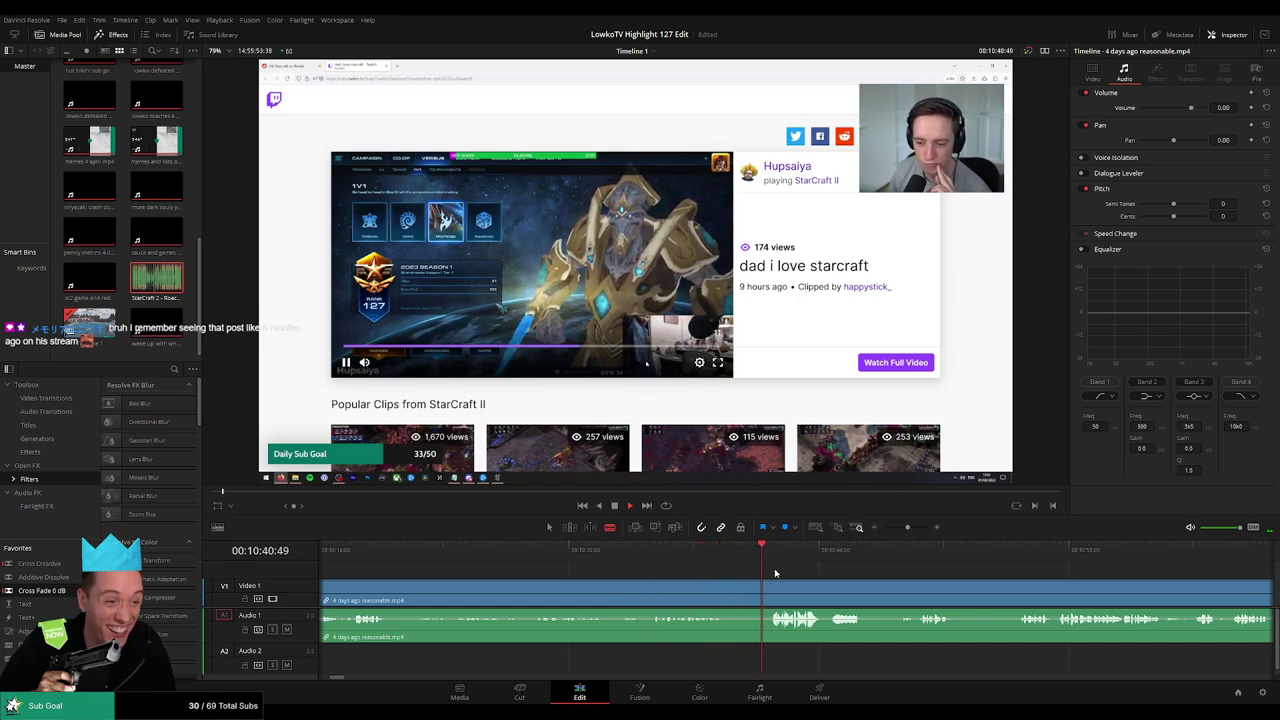
pyautogui.moveTo(834, 577); pyautogui.dragTo(645, 556)
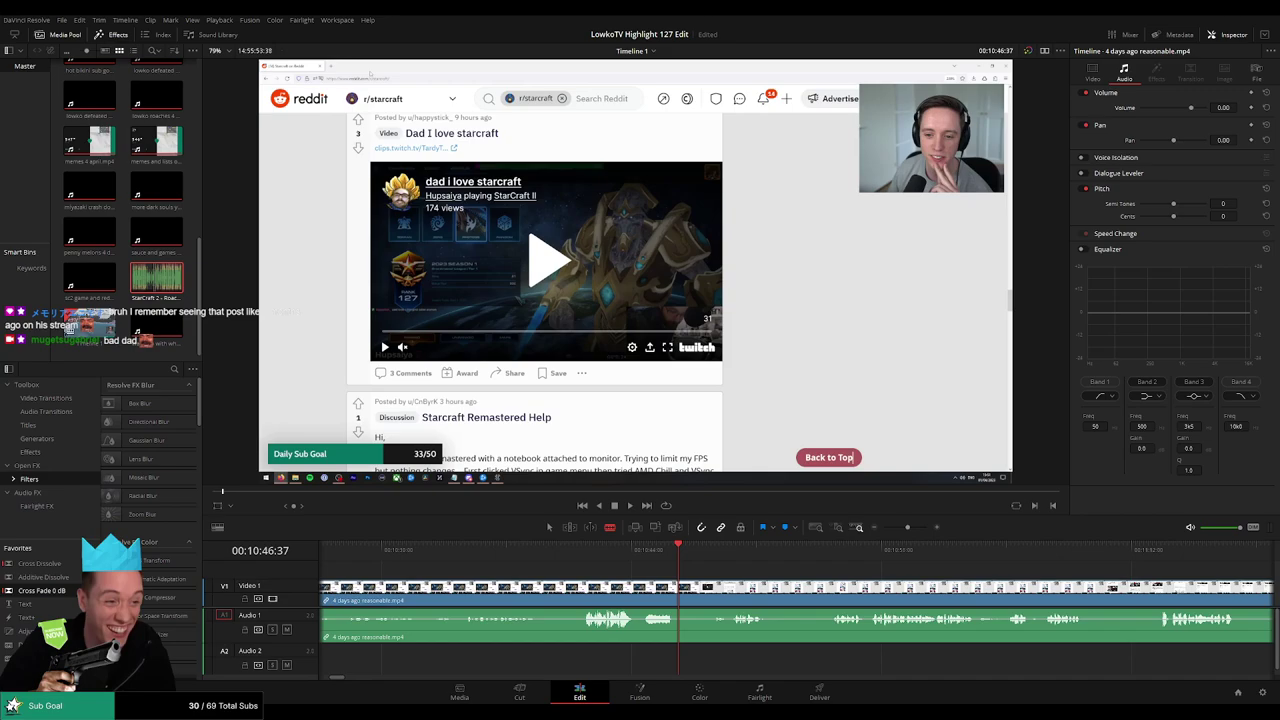
# Replay the end of the "dad i love starcraft" segment from about 00:10:41 and review the footage up to 00:10:56
pyautogui.click(626, 550)
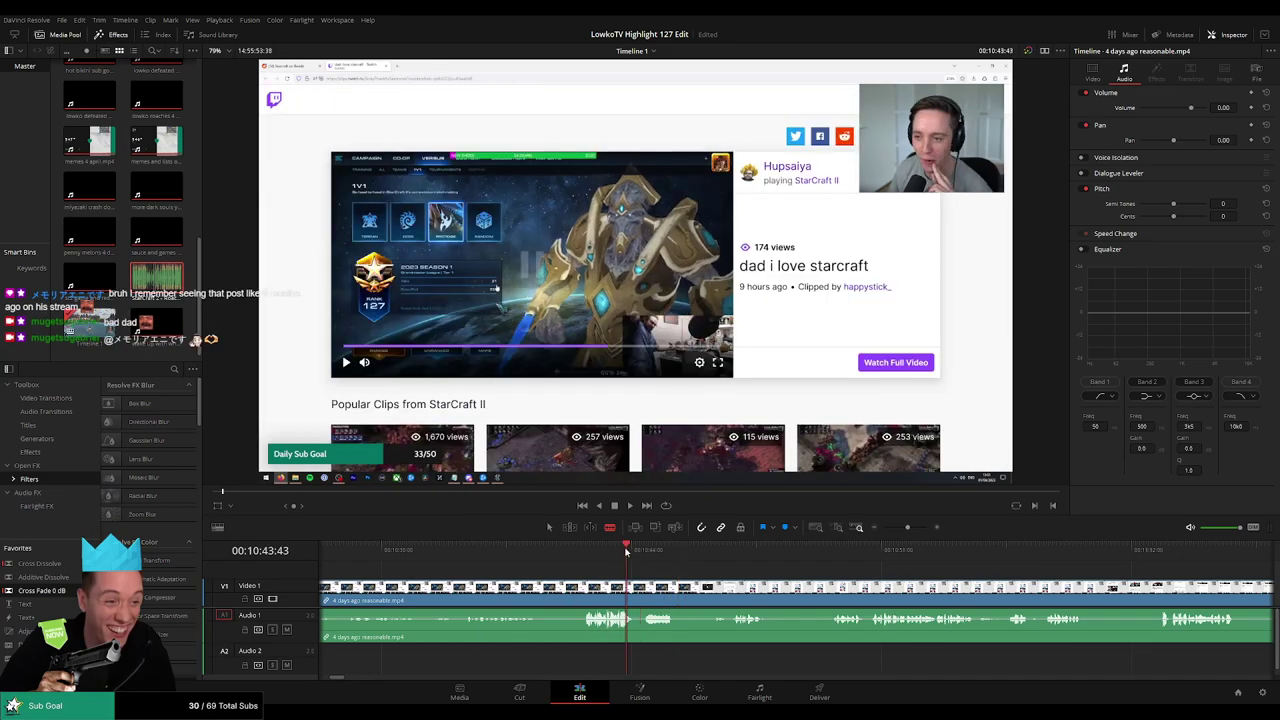
pyautogui.click(575, 550)
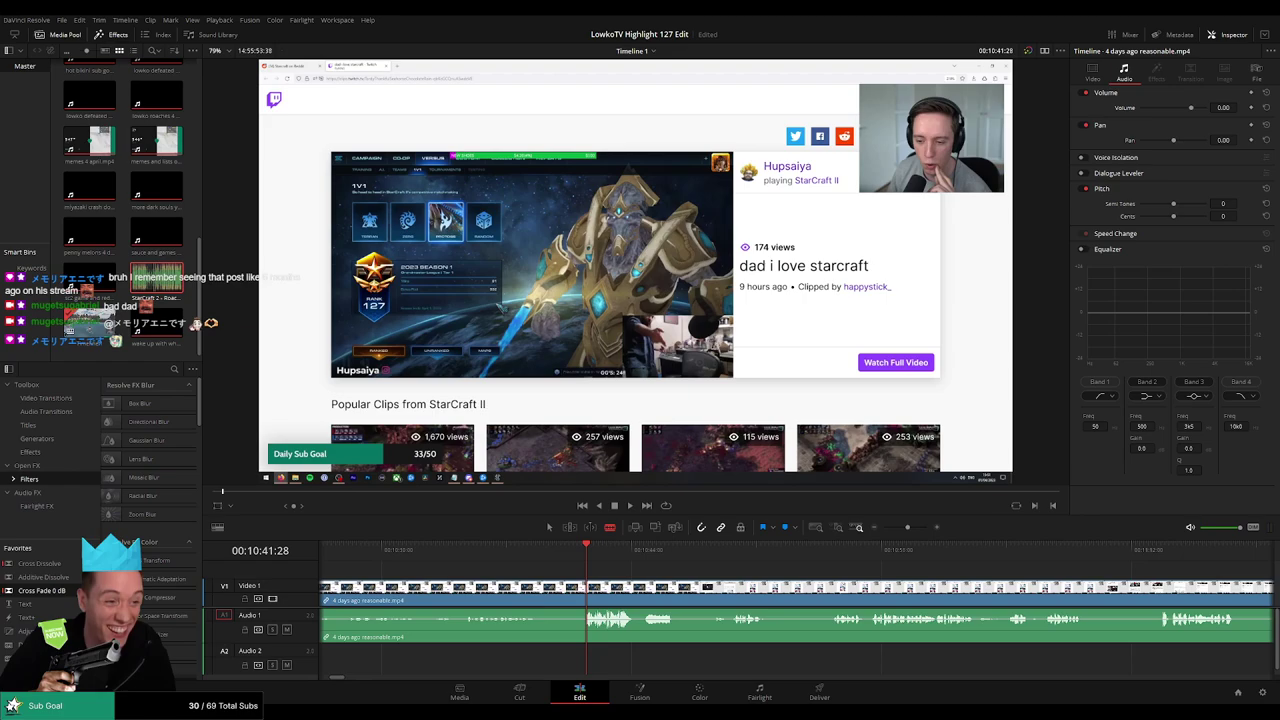
pyautogui.click(720, 556)
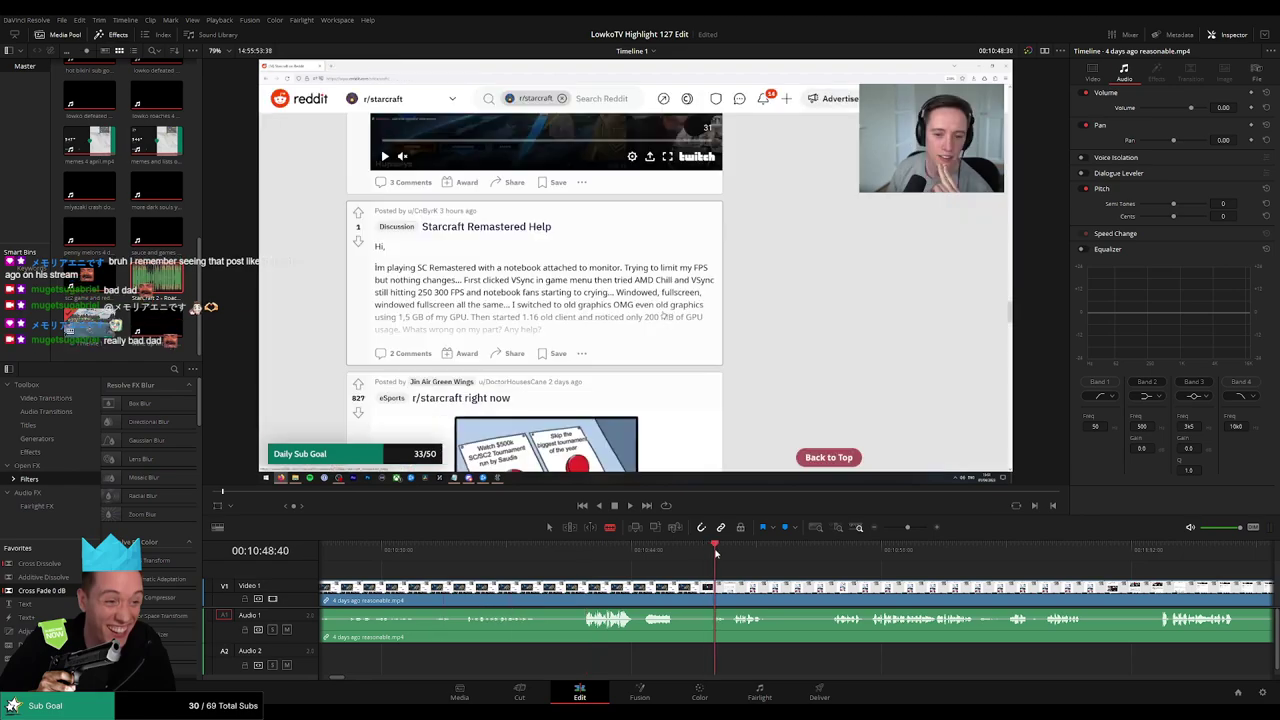
pyautogui.moveTo(728, 569); pyautogui.dragTo(639, 573)
pyautogui.press('space')
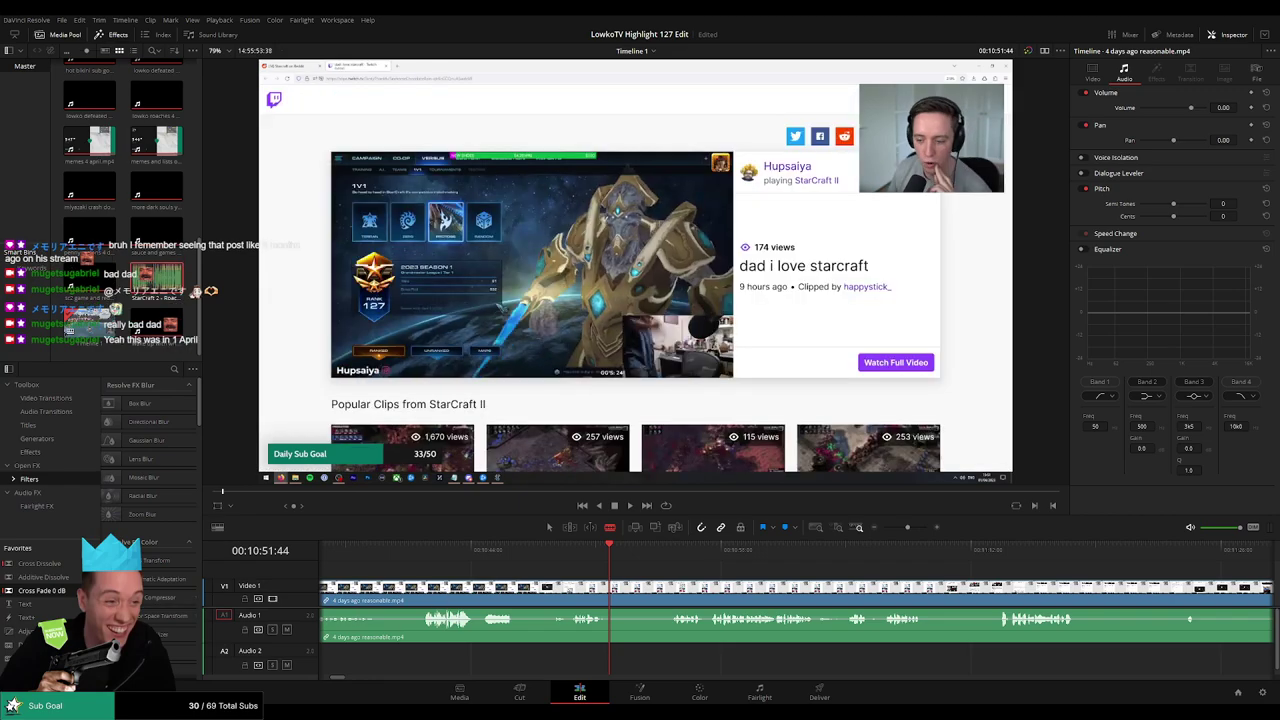
pyautogui.click(668, 550)
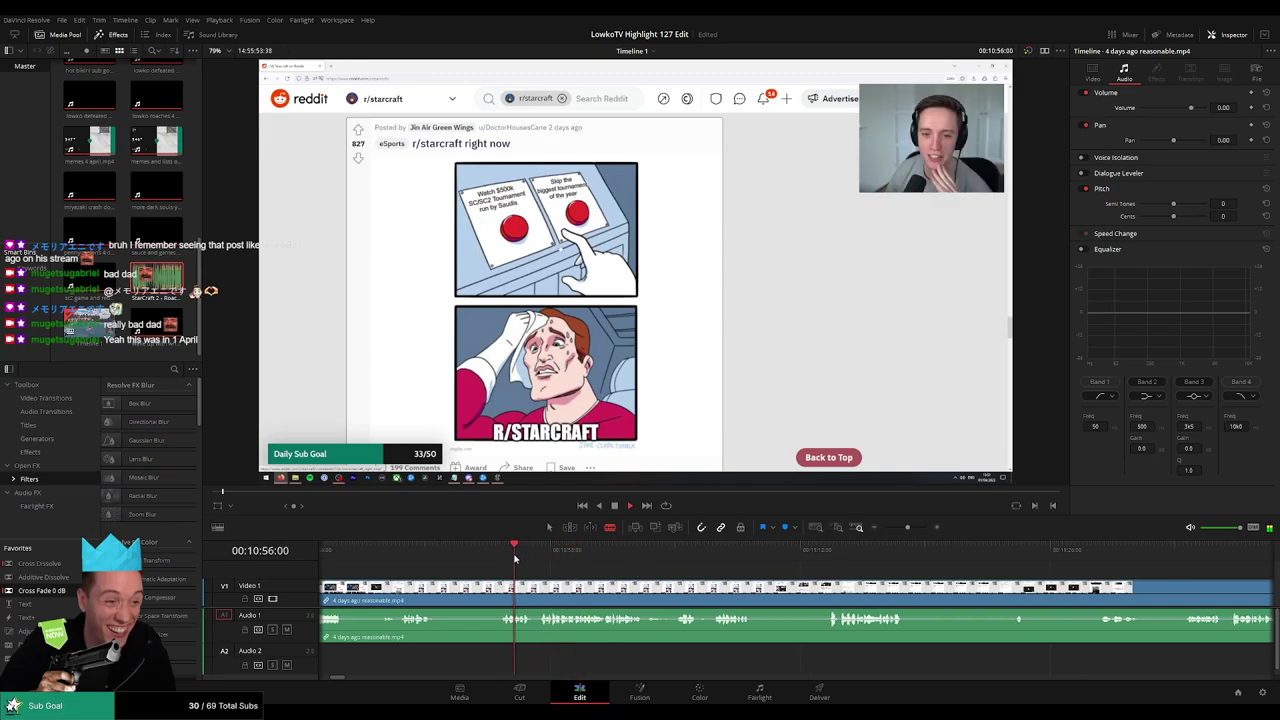
# Split the clip at 00:10:55:08 and delete the section back to the cut at about 00:08:55:21, closing the gap
pyautogui.moveTo(499, 558); pyautogui.dragTo(498, 560)
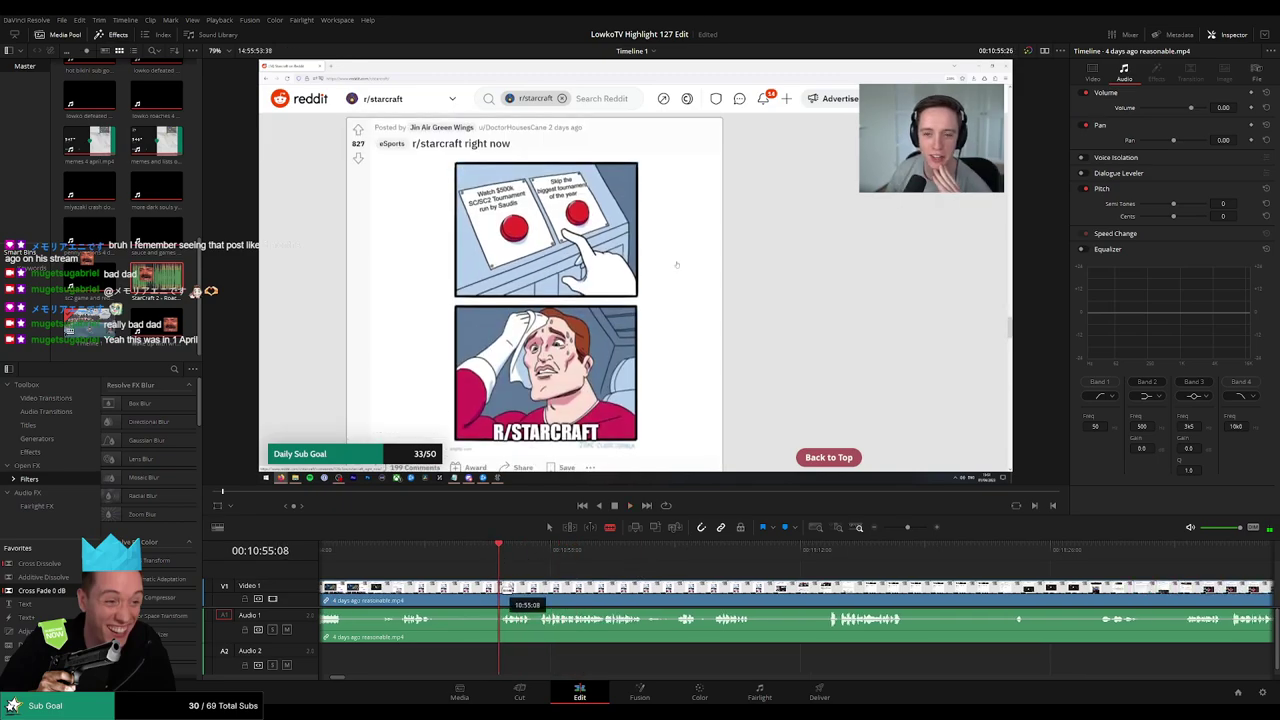
pyautogui.click(499, 592)
pyautogui.press('a')
pyautogui.click(475, 595)
pyautogui.press('Delete')
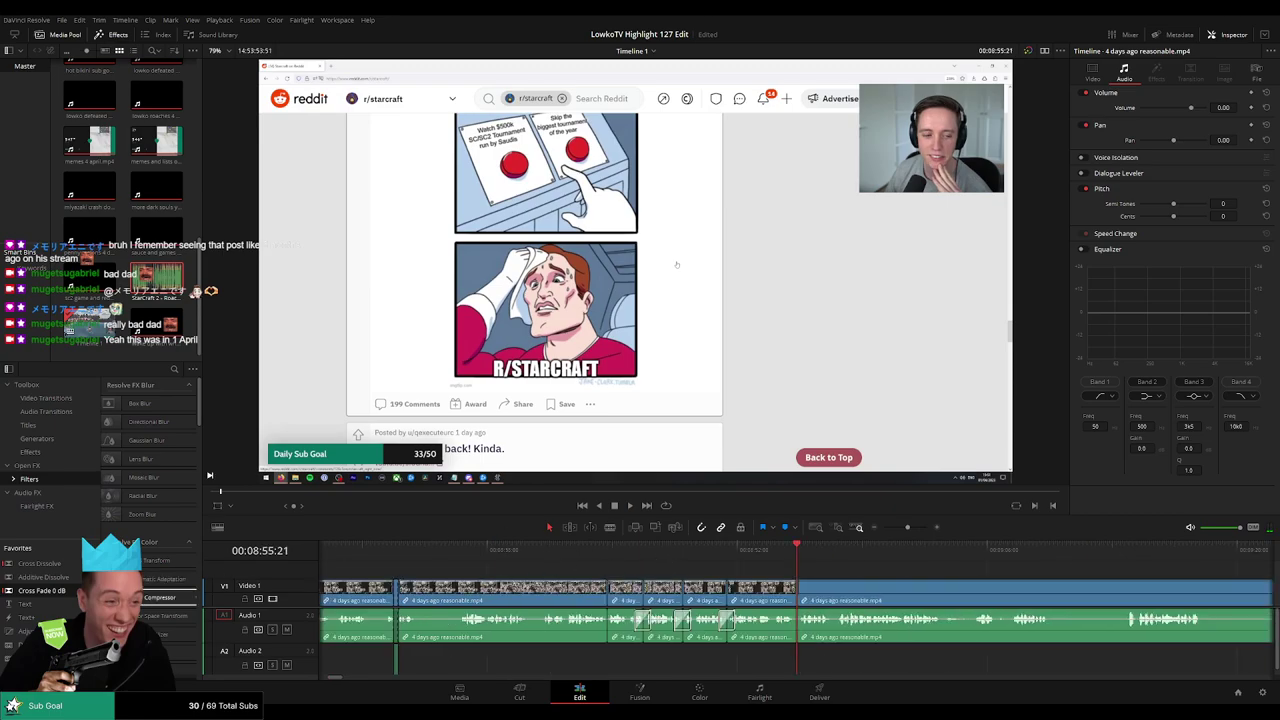
# Cut out the stretch from about 00:09:09:38 to 00:09:13:48 and add an audio cross fade at the join
pyautogui.press('space')
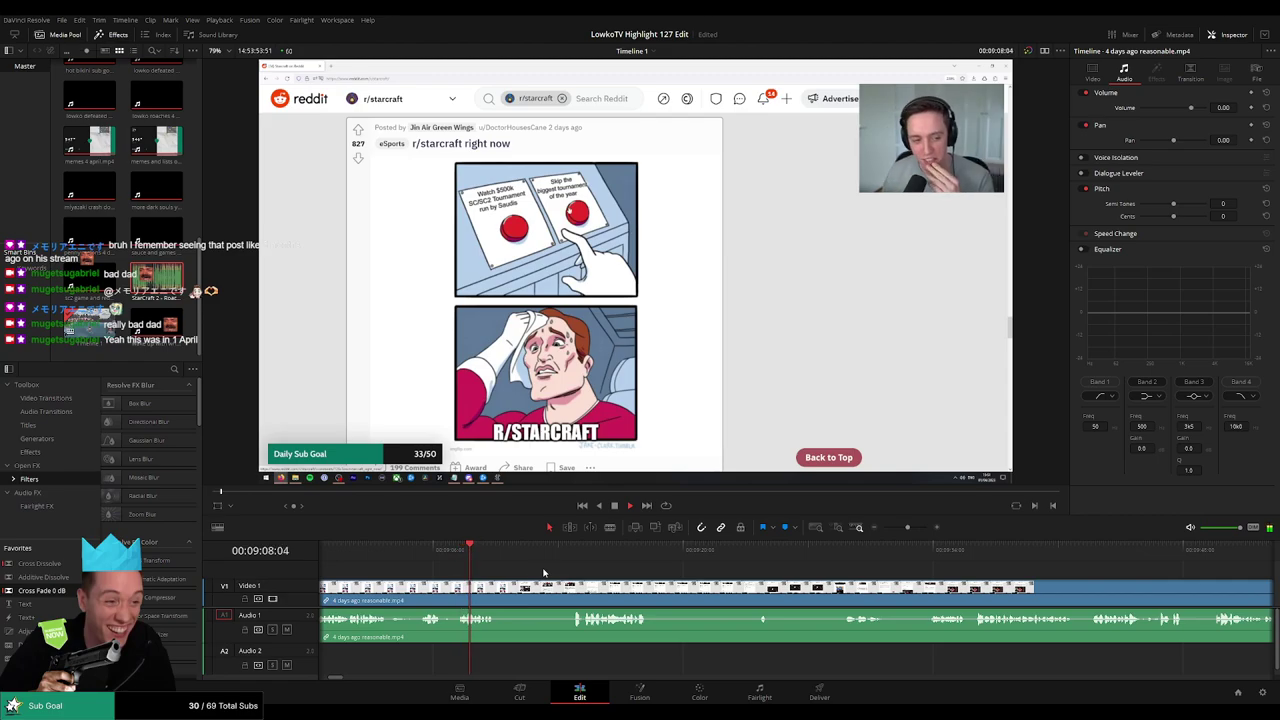
pyautogui.press('b')
pyautogui.click(496, 595)
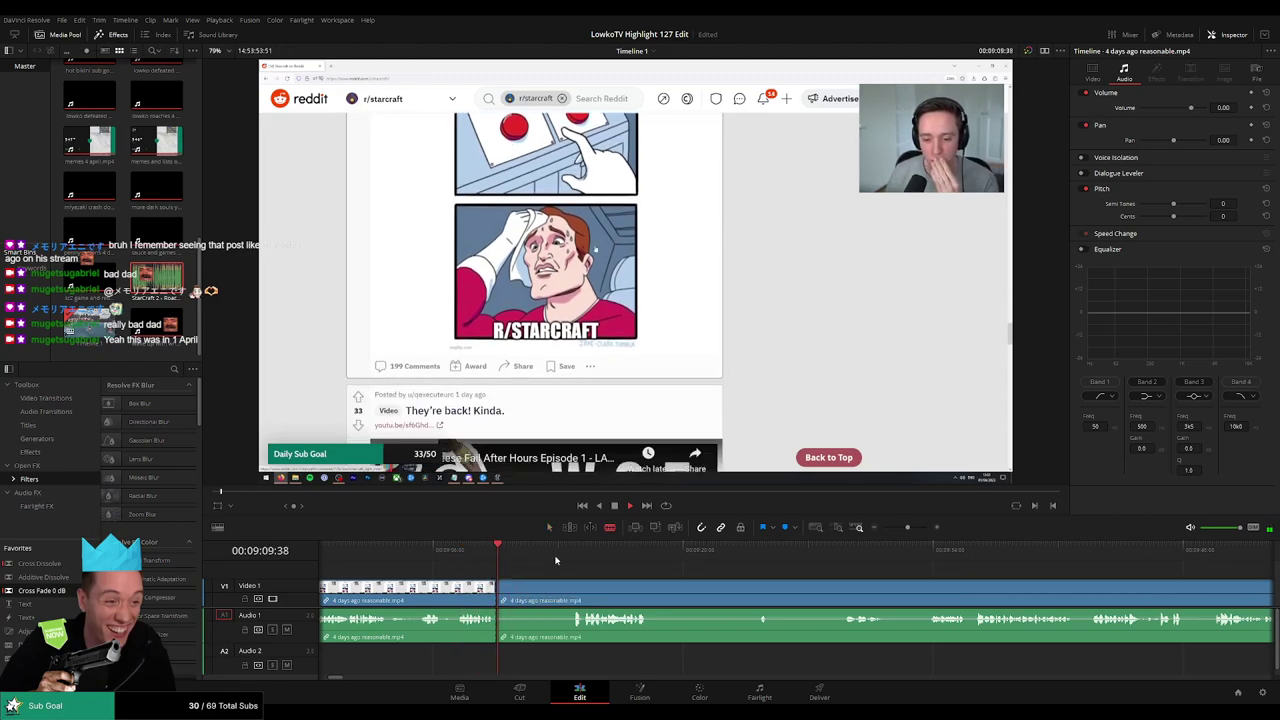
pyautogui.click(571, 549)
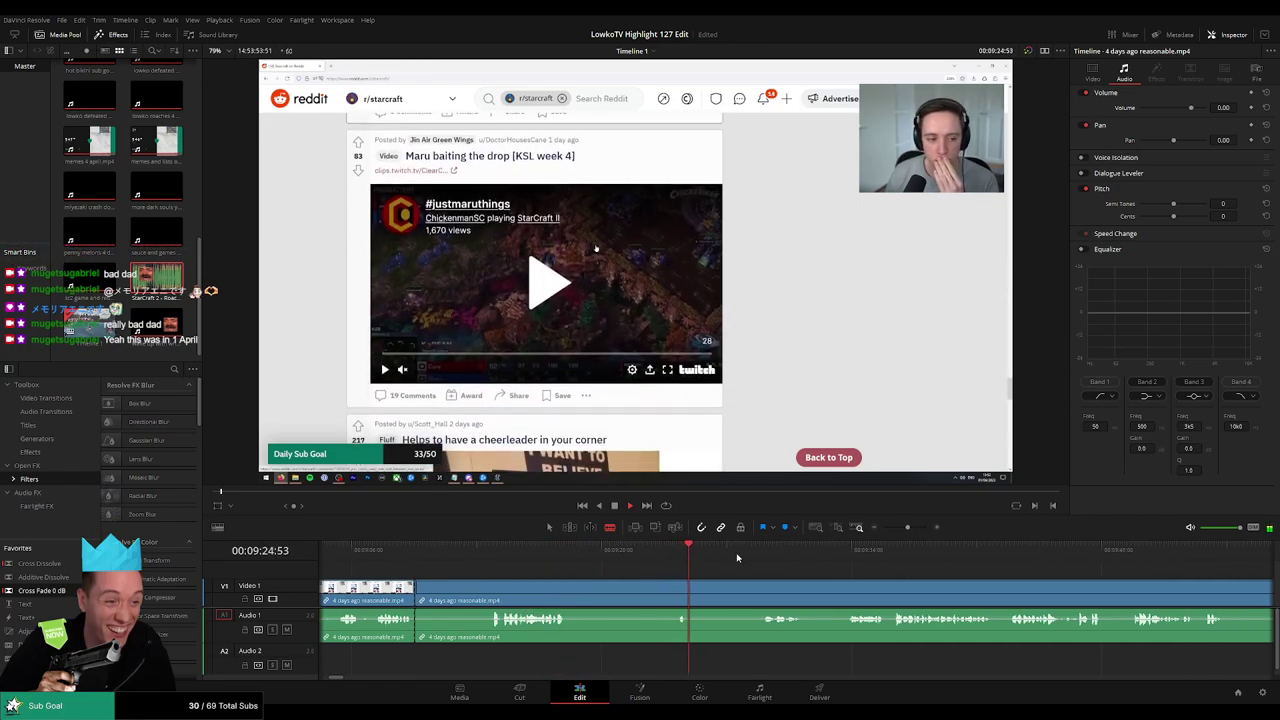
pyautogui.click(755, 556)
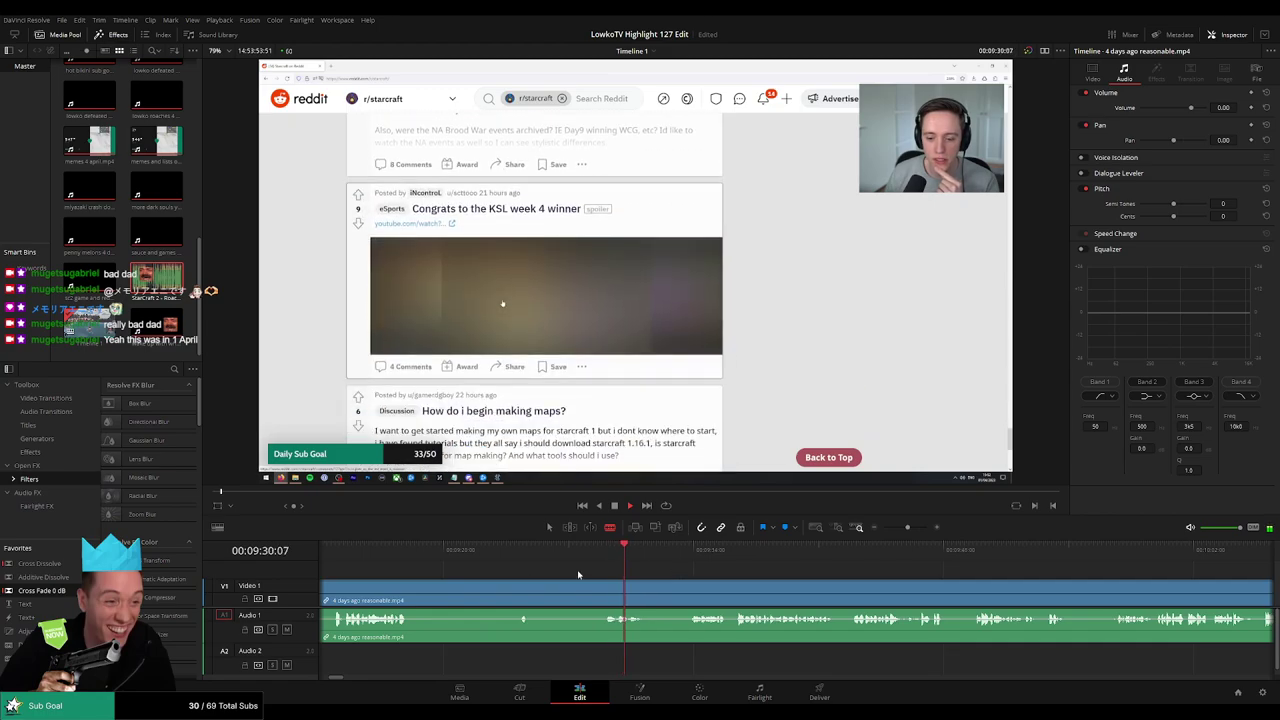
pyautogui.click(468, 584)
pyautogui.press('a')
pyautogui.click(452, 590)
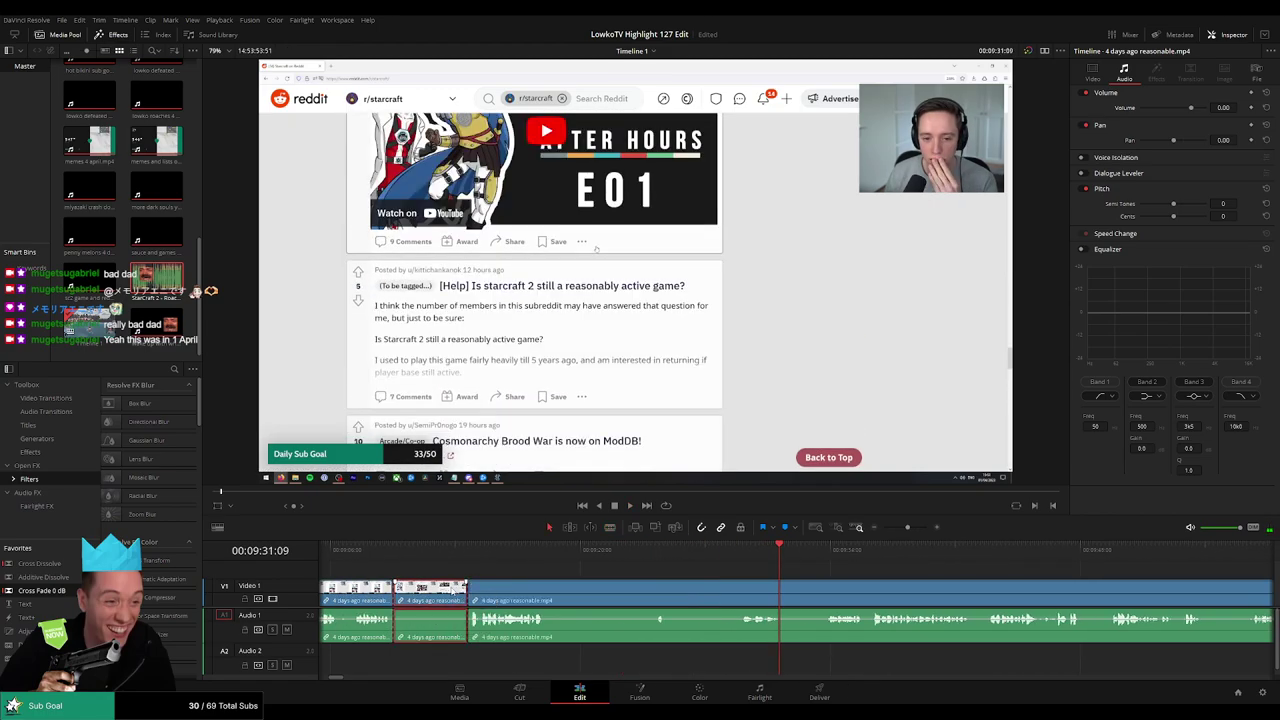
pyautogui.press('Delete')
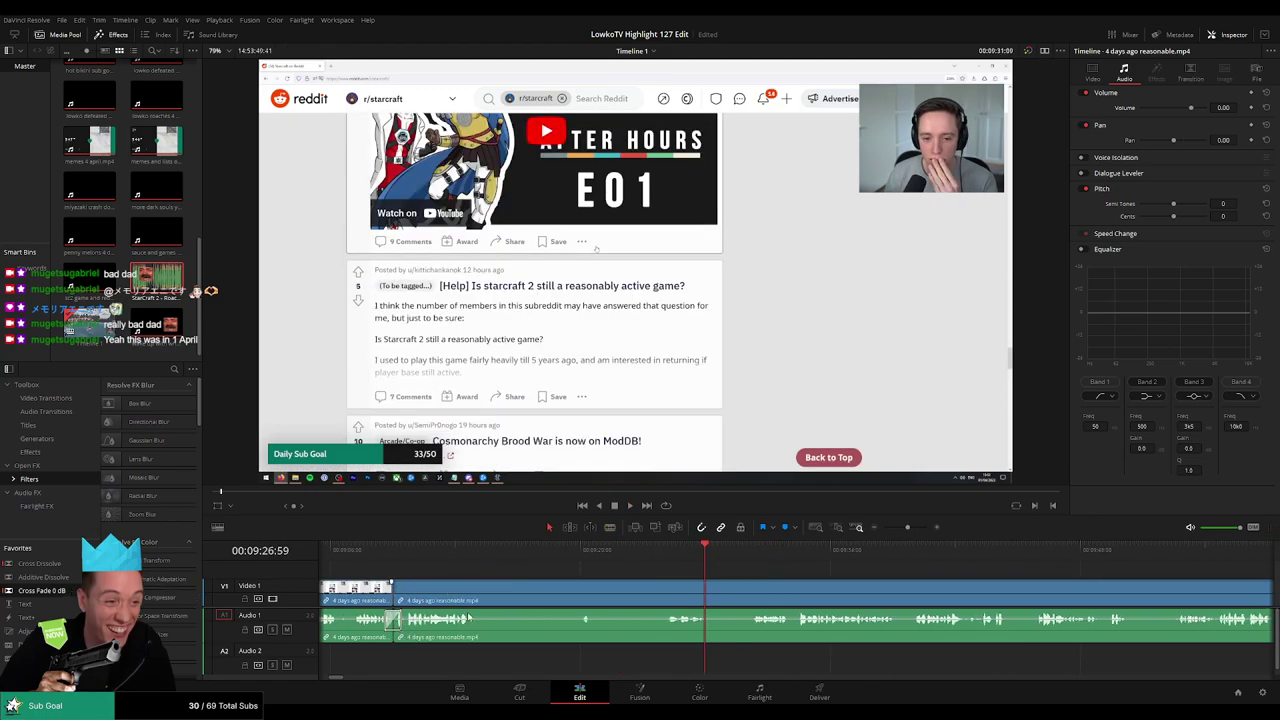
# Split the clip at four points between about 00:09:14 and 00:09:25 and delete the stretch from about 00:09:20:51 to 00:09:24:49
pyautogui.press('b')
pyautogui.click(477, 588)
pyautogui.click(577, 588)
pyautogui.click(595, 587)
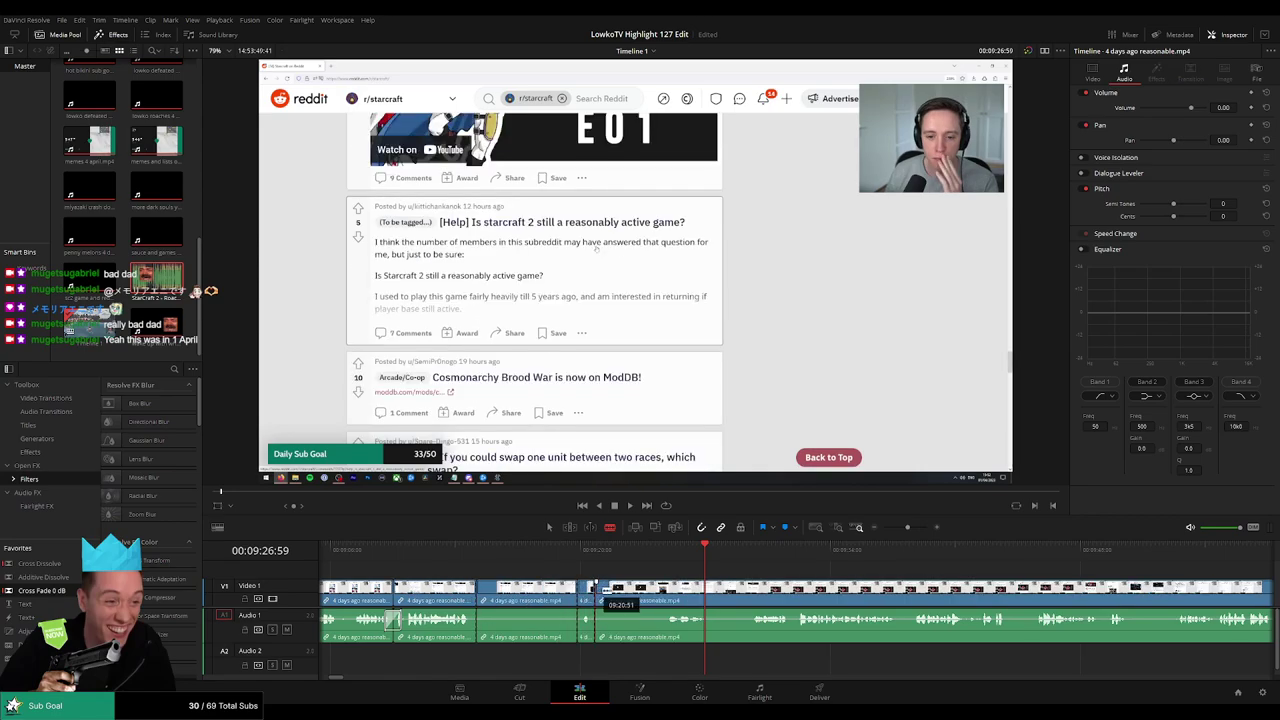
pyautogui.click(666, 589)
pyautogui.press('a')
pyautogui.click(641, 591)
pyautogui.press('Delete')
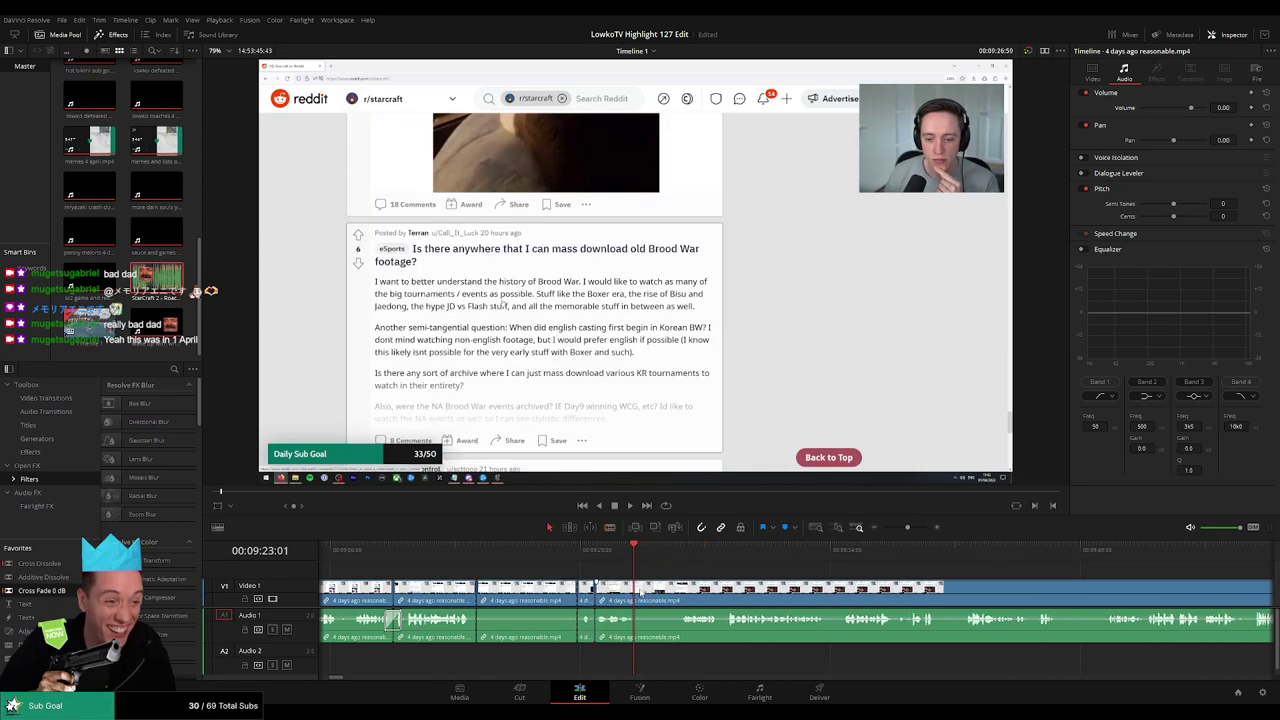
# Delete the quiet section from about 00:09:14 to 00:09:20 and add audio cross fades at the new joins
pyautogui.click(526, 589)
pyautogui.press('Delete')
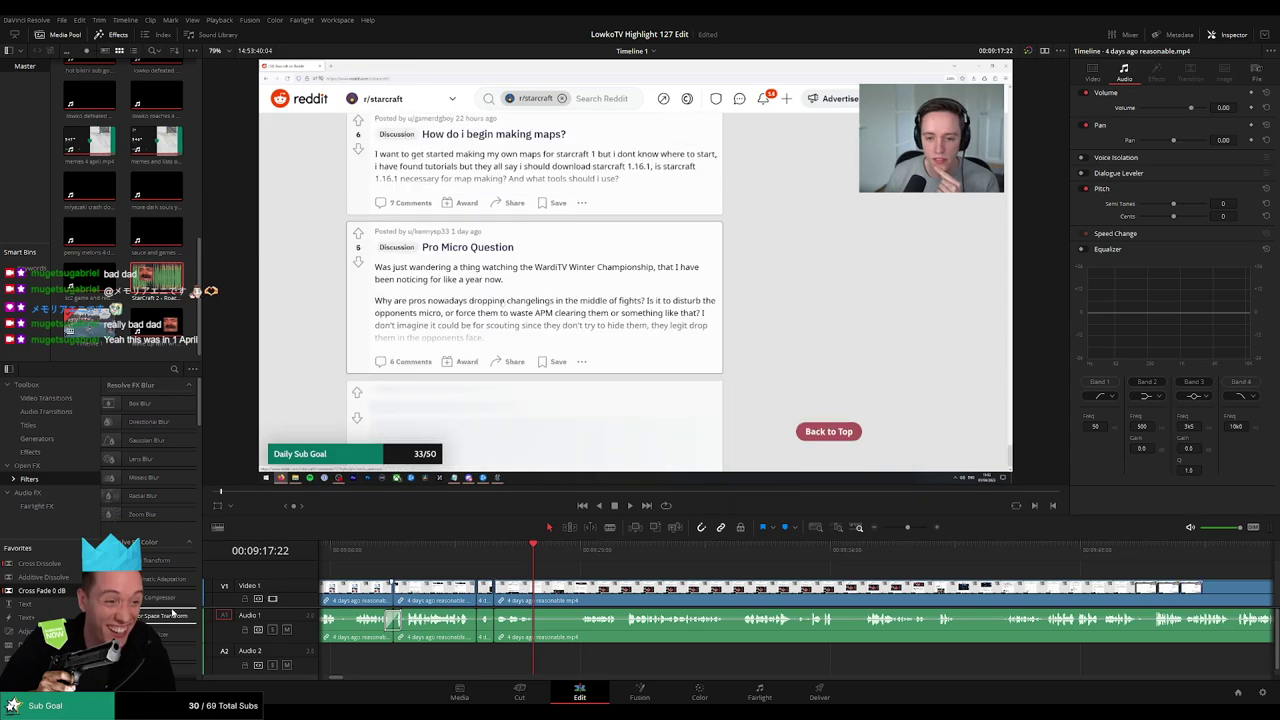
pyautogui.moveTo(66, 591); pyautogui.dragTo(482, 624)
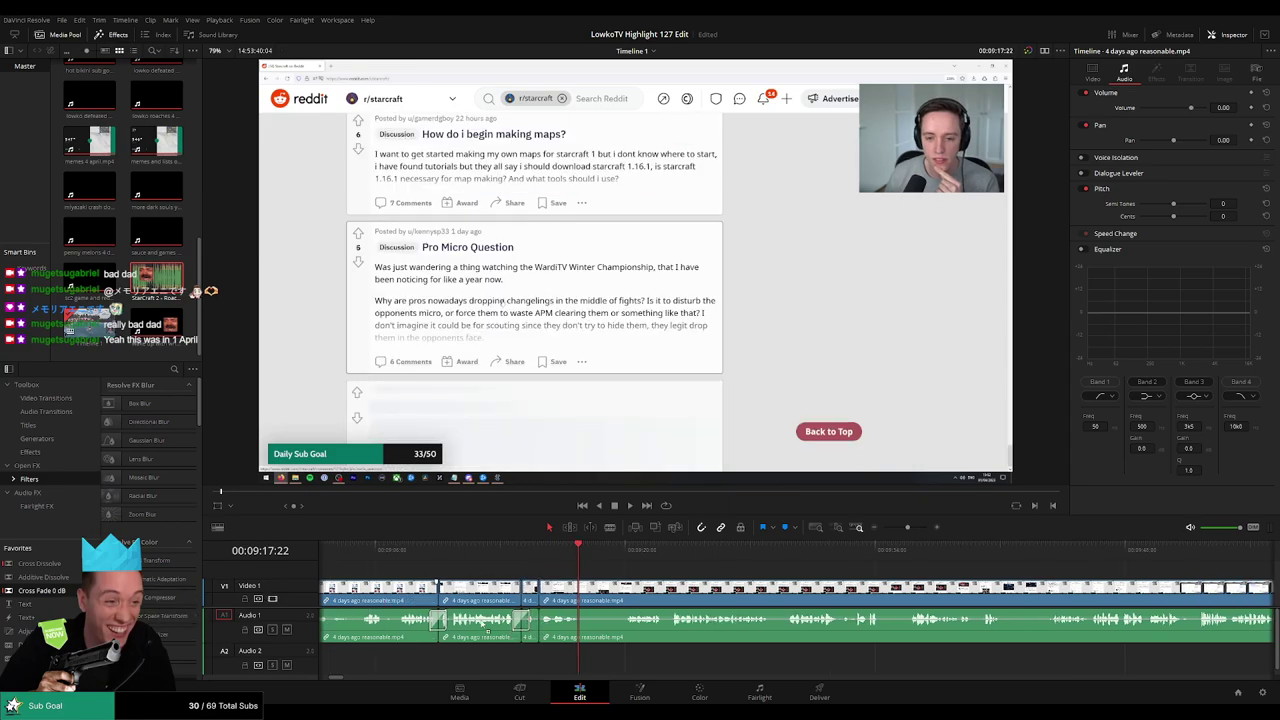
# Play past the new joins and split the clip at about 00:09:17:51
pyautogui.press('space')
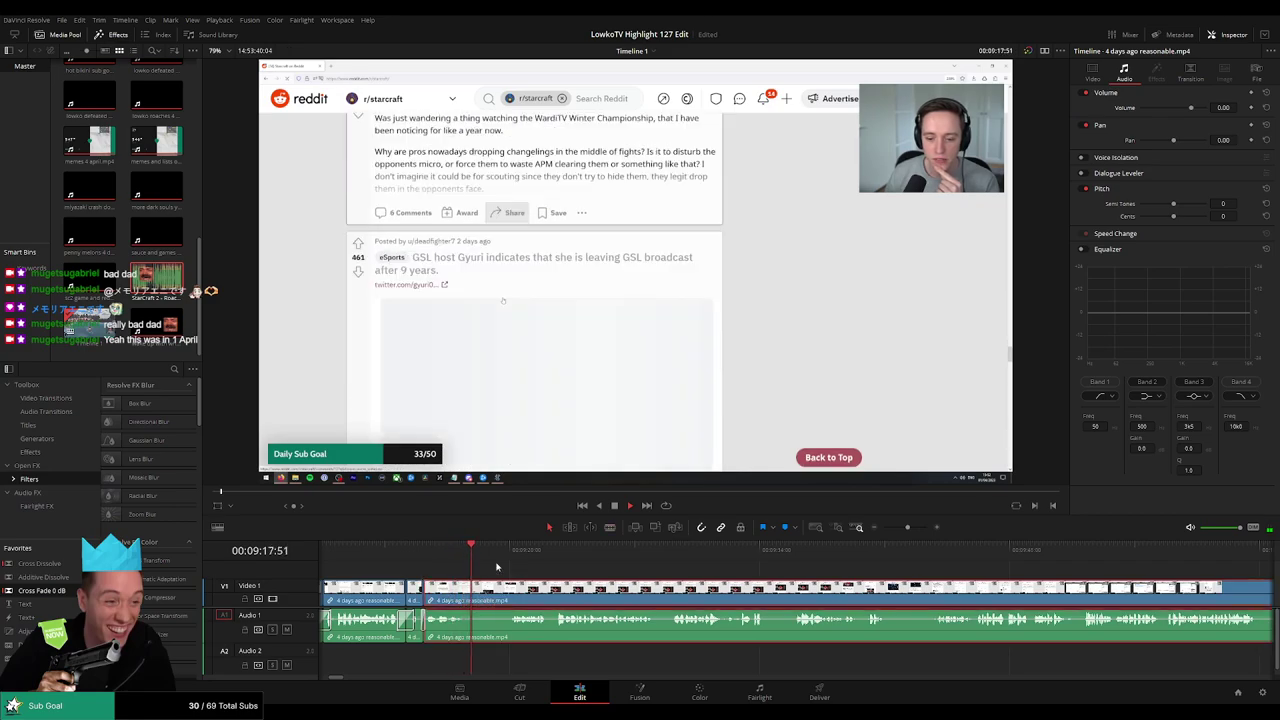
pyautogui.click(473, 594)
pyautogui.press('a')
# Skim the footage from about 00:09:19 to 00:10:04, past the photon cannon video and the "What's the current state of starcraft 2?" post
pyautogui.click(523, 567)
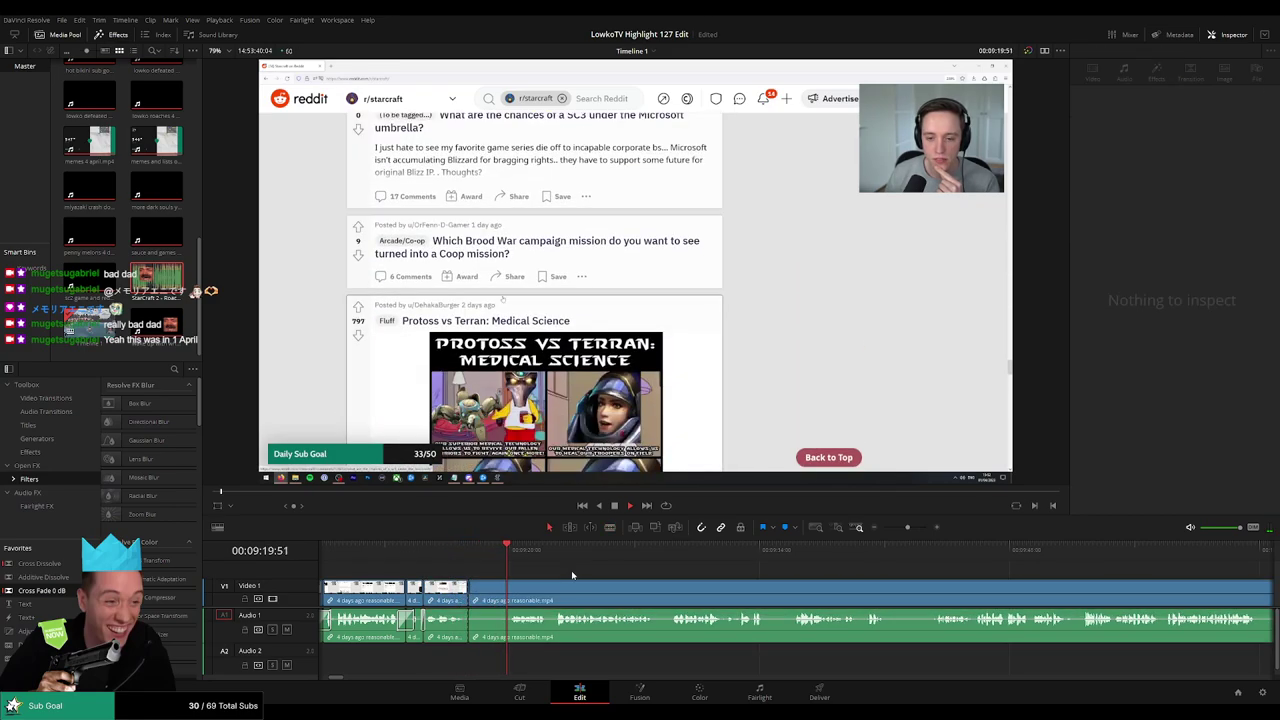
pyautogui.moveTo(571, 570); pyautogui.dragTo(540, 572)
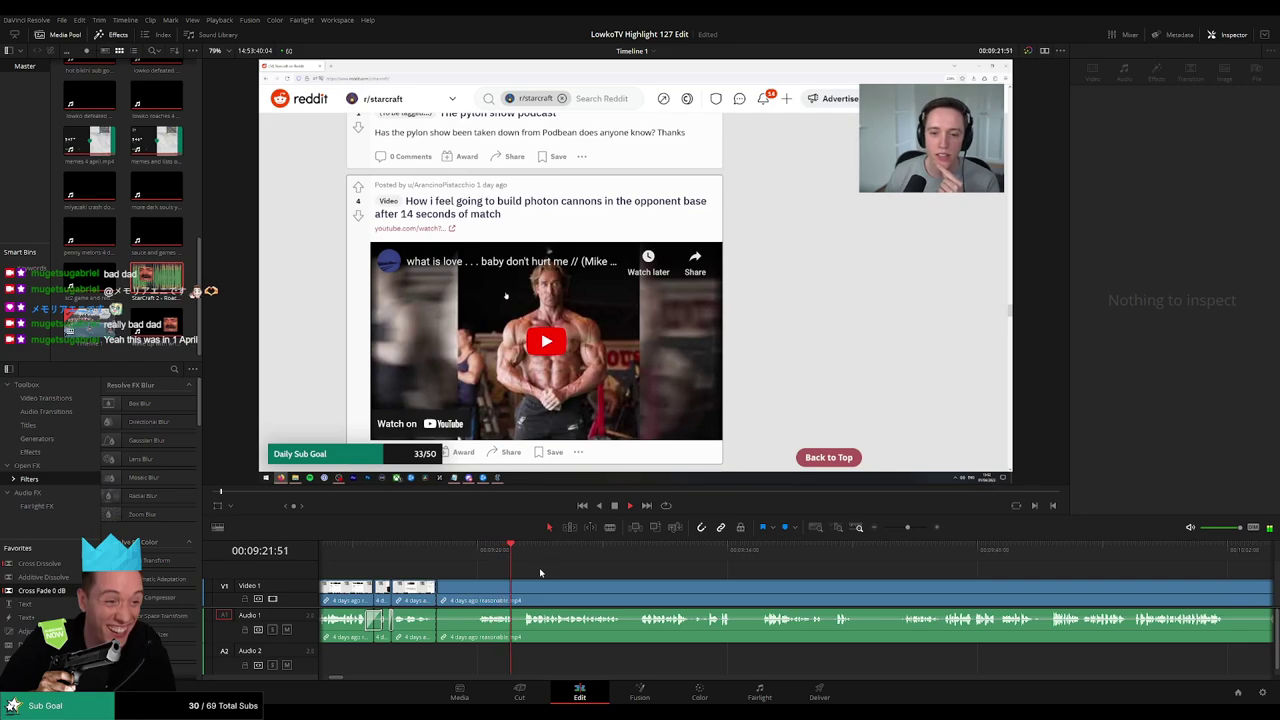
pyautogui.click(521, 552)
pyautogui.moveTo(619, 566); pyautogui.dragTo(551, 568)
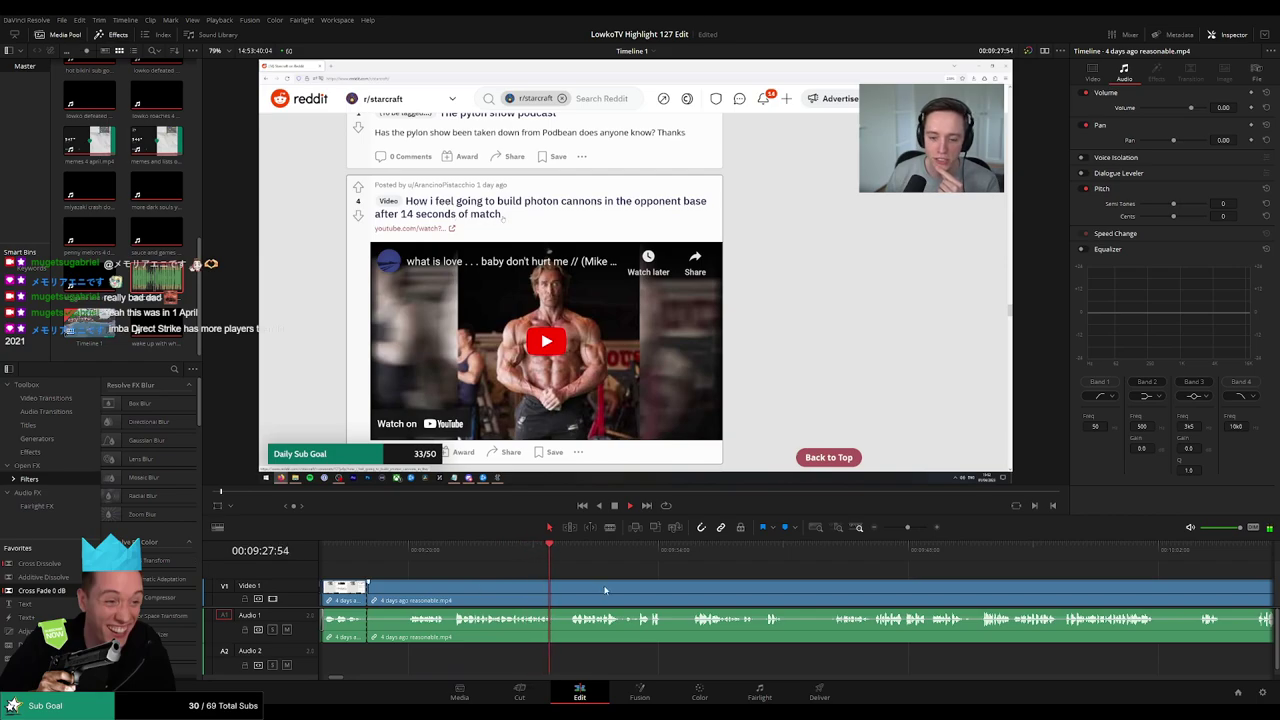
pyautogui.hscroll(2, 593, 573)
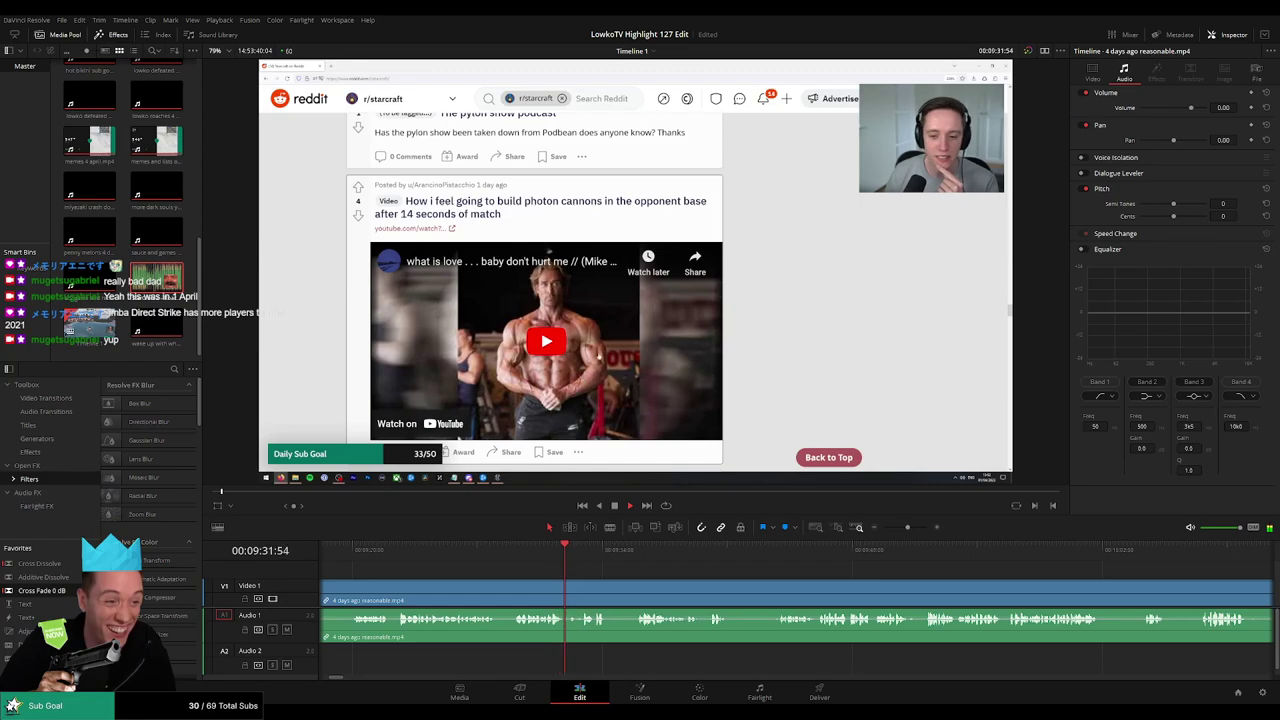
pyautogui.hscroll(1, 650, 573)
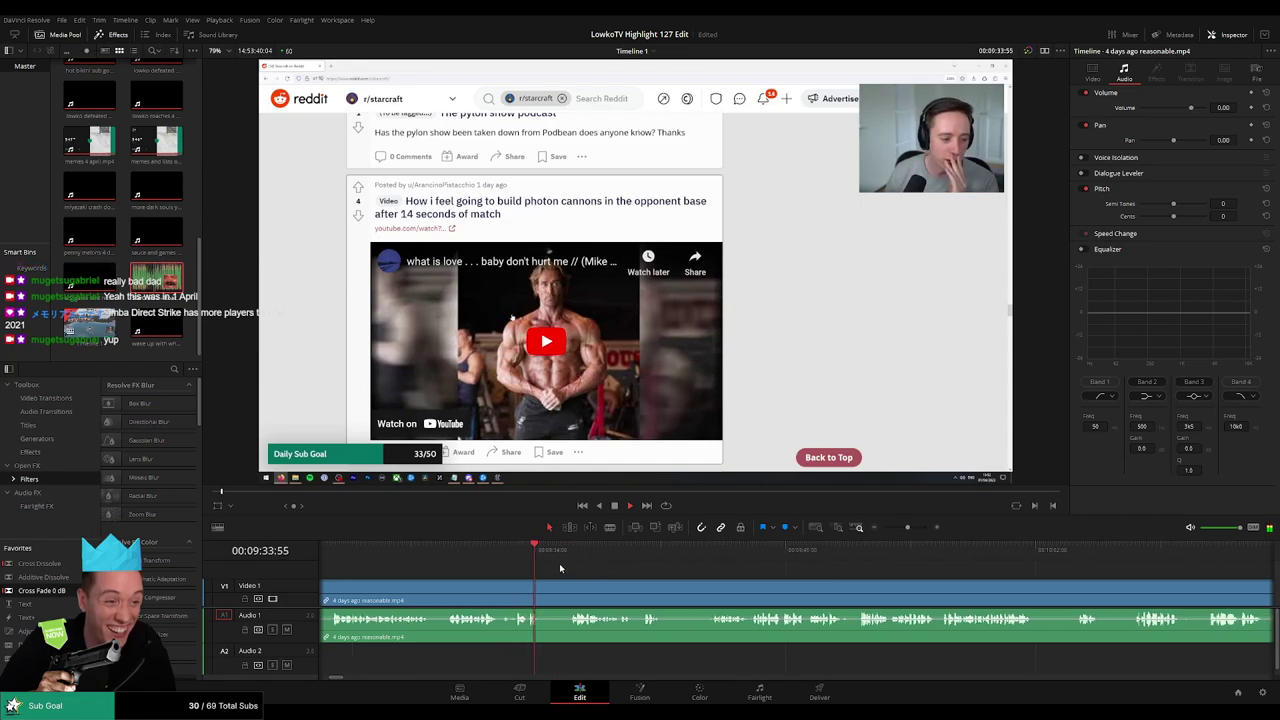
pyautogui.click(574, 555)
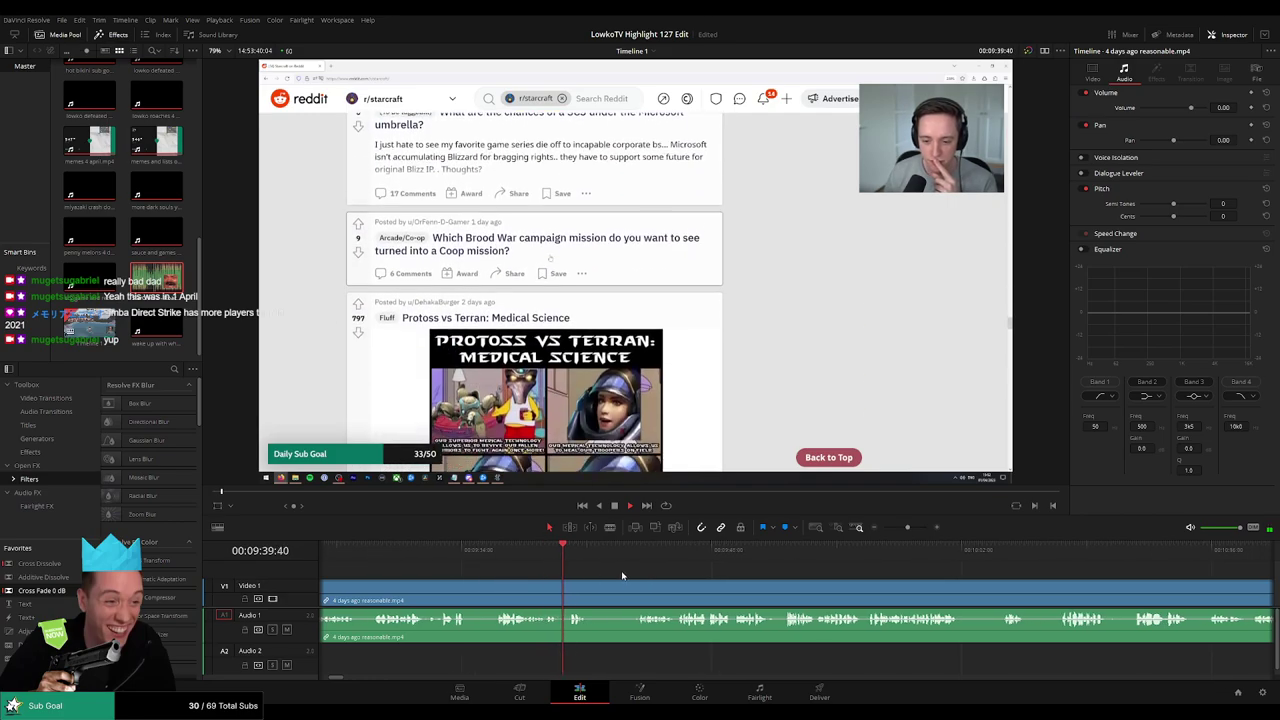
pyautogui.click(607, 551)
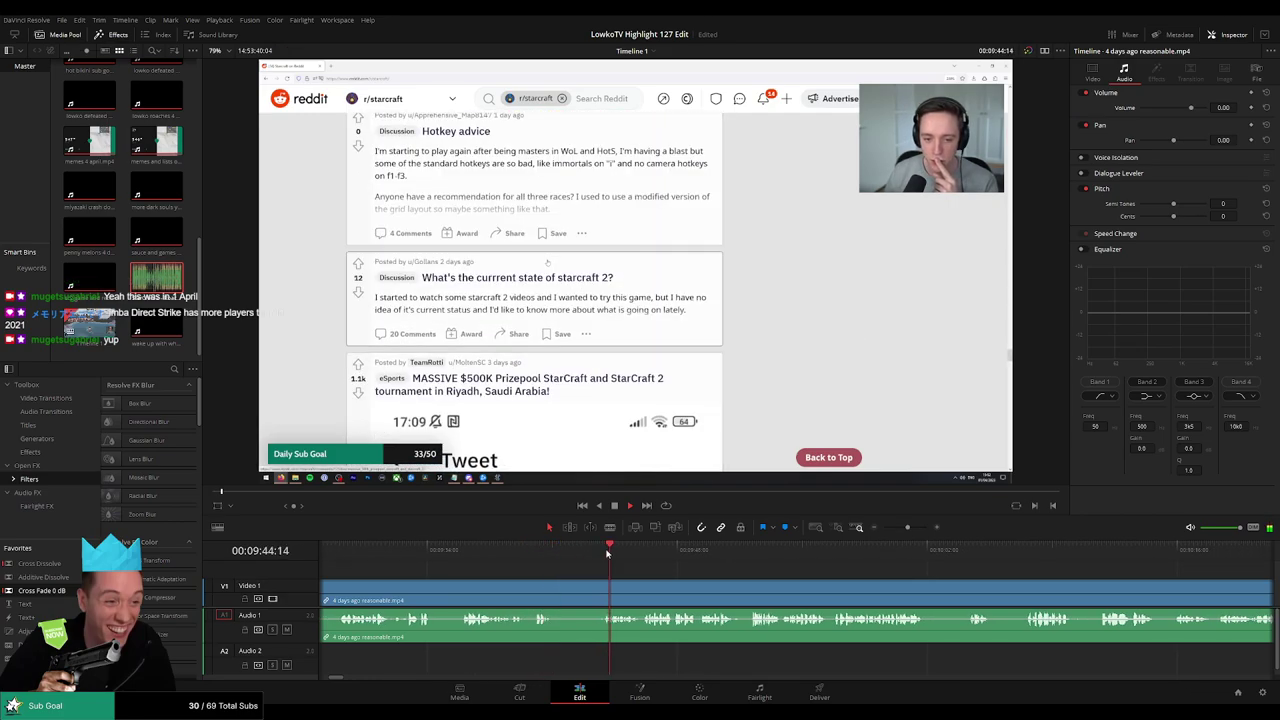
pyautogui.hscroll(3, 598, 566)
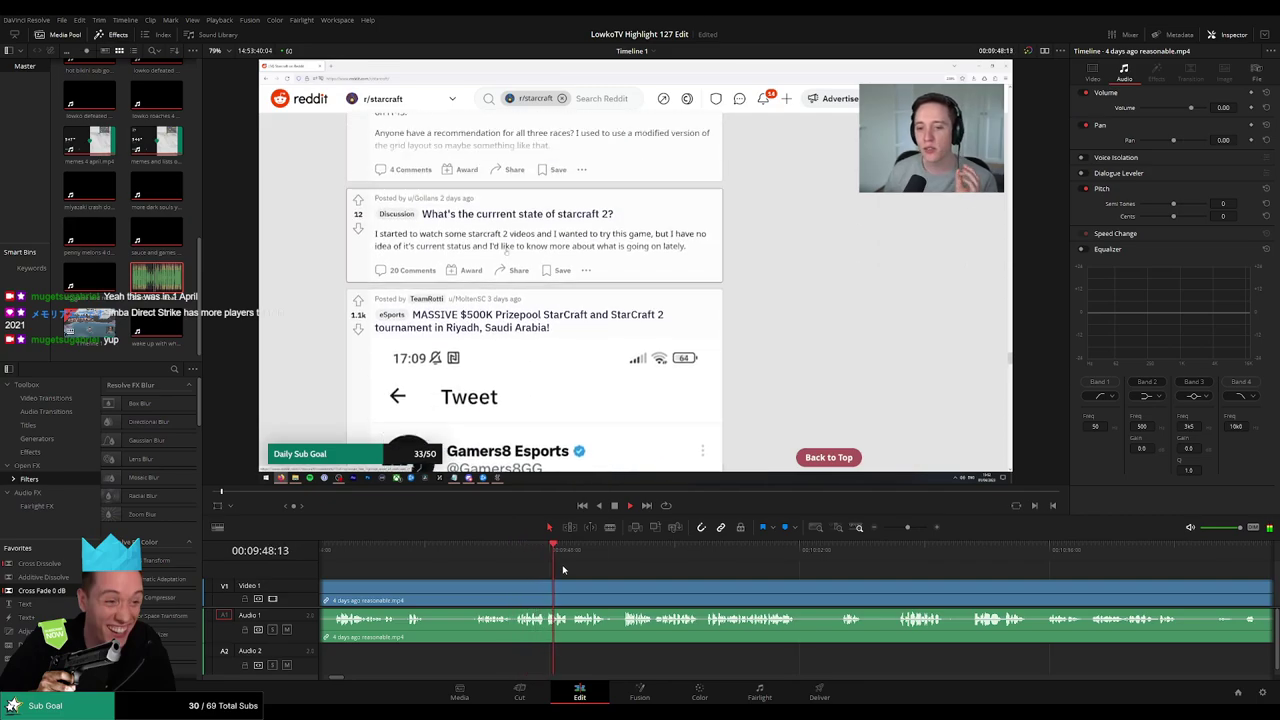
pyautogui.hscroll(3, 610, 578)
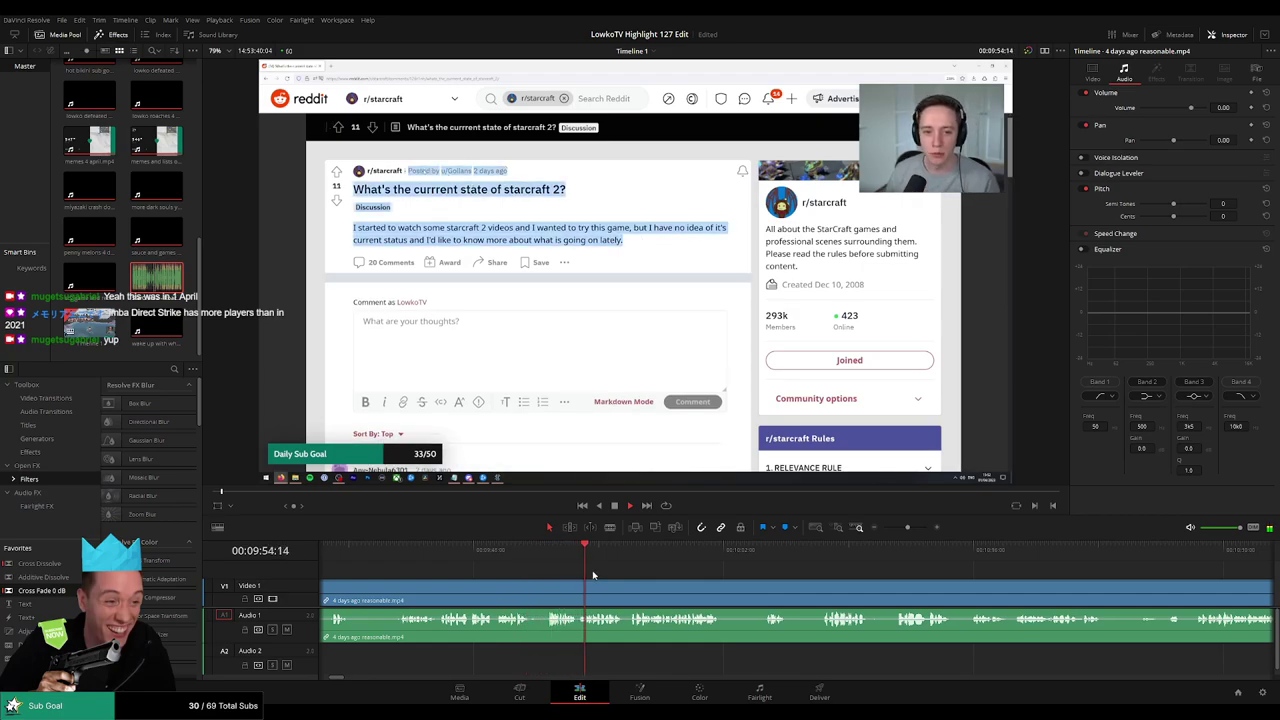
pyautogui.hscroll(2, 621, 578)
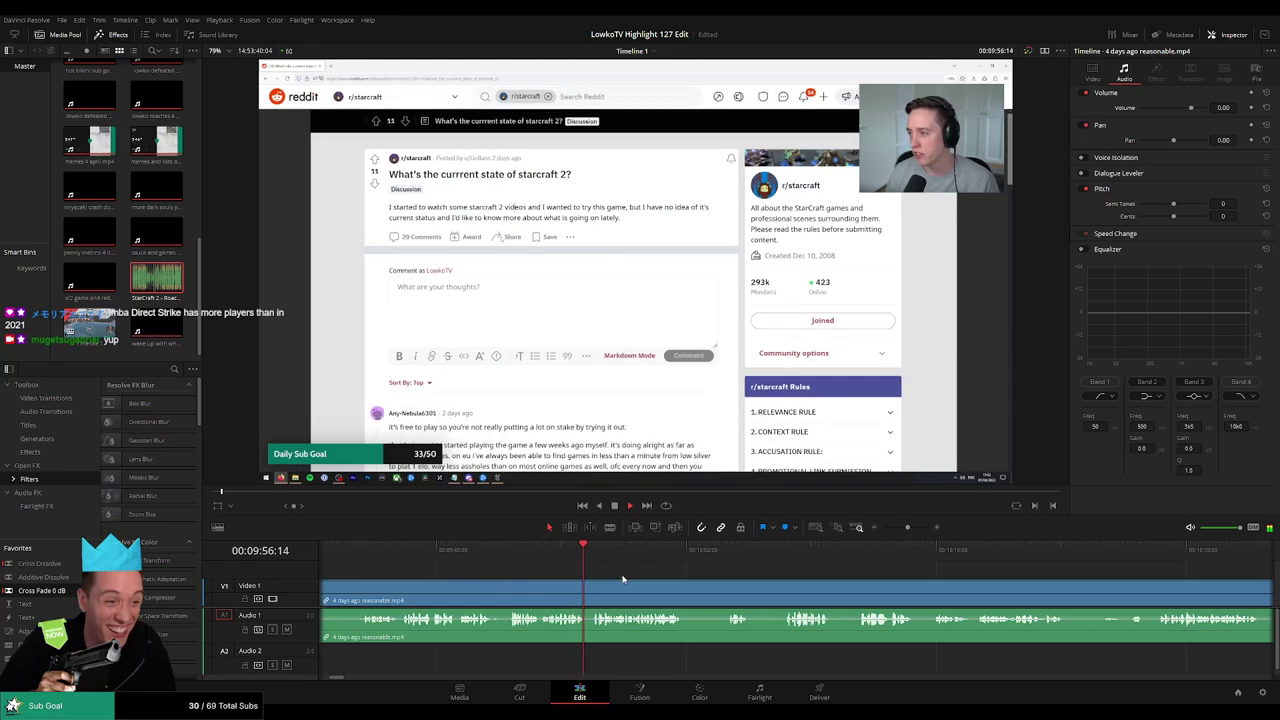
pyautogui.hscroll(2, 627, 578)
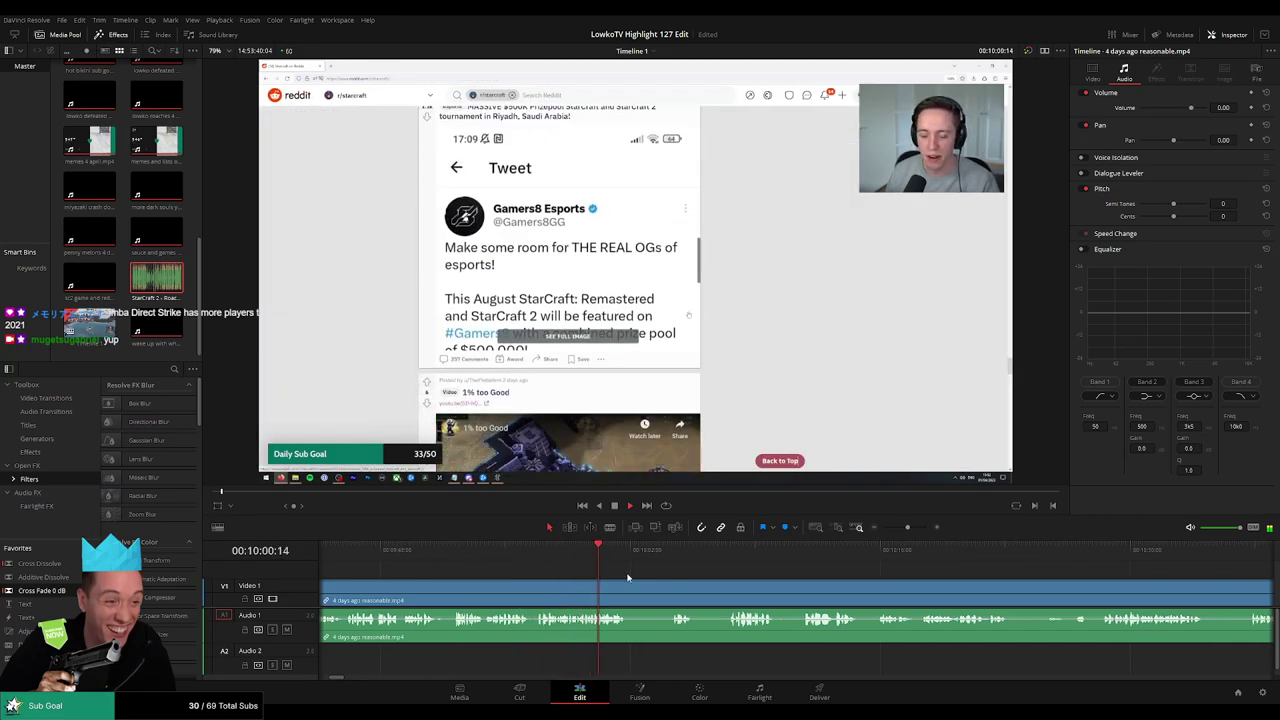
pyautogui.click(660, 562)
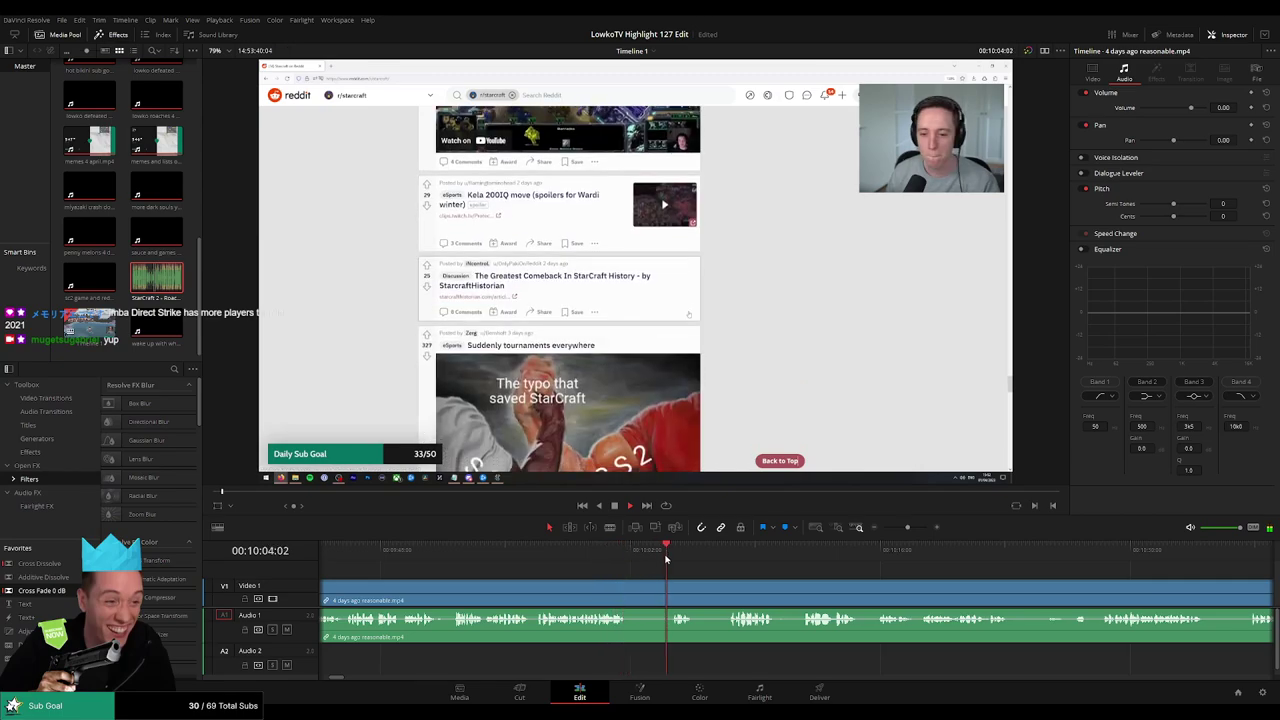
# Cut out the stretch from 00:09:17:51 to about 00:10:07:30, add an audio cross fade at the join and replay it
pyautogui.click(726, 577)
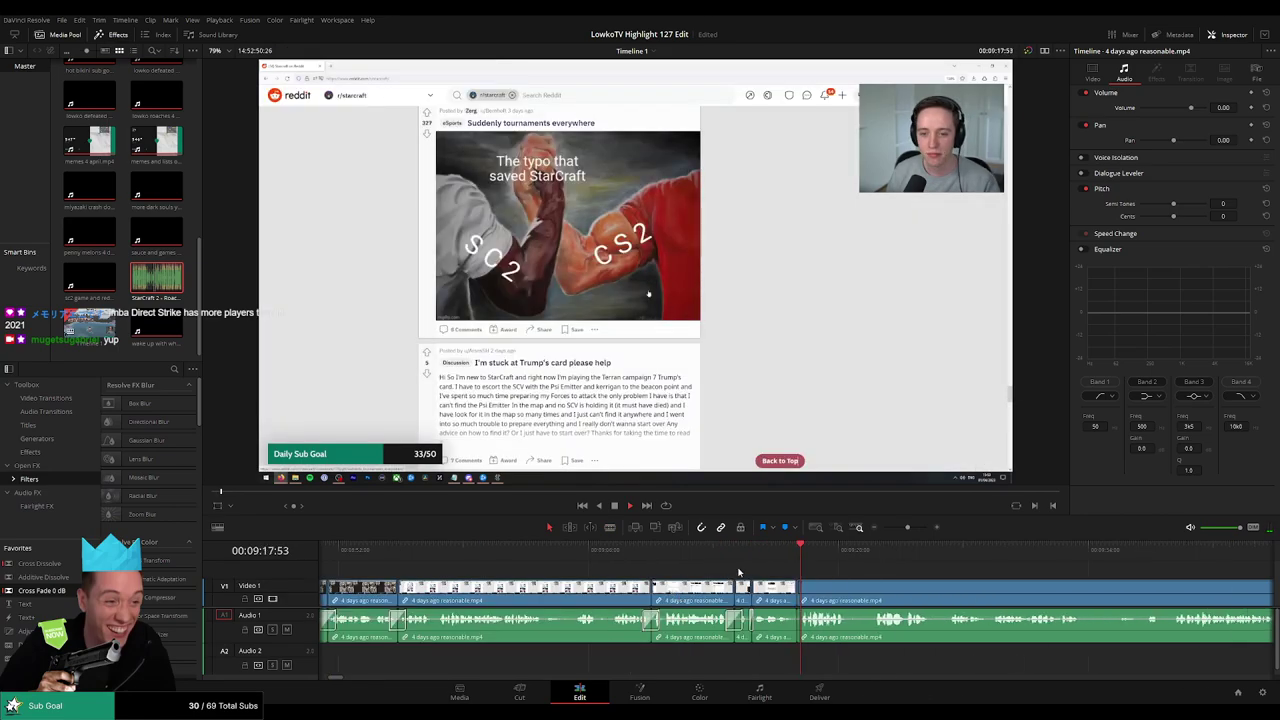
pyautogui.press('space')
pyautogui.moveTo(800, 637); pyautogui.dragTo(800, 636)
pyautogui.press('space')
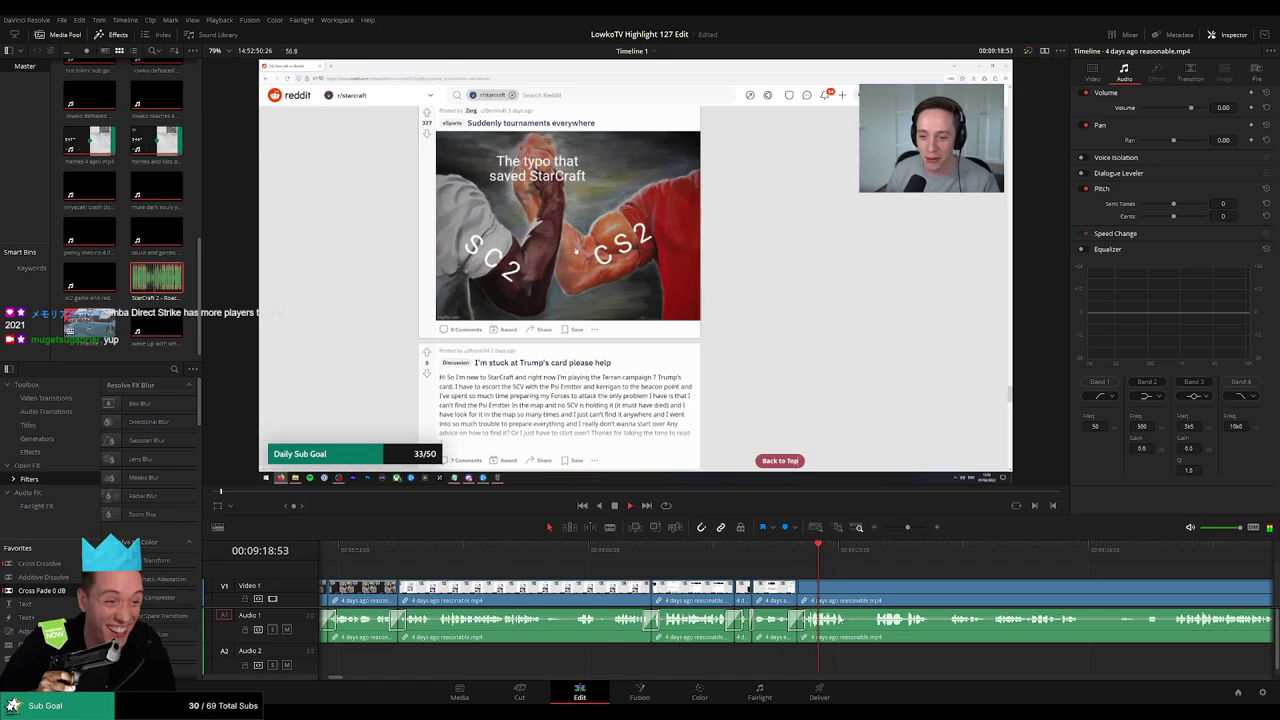
# Cut out the pause of about one second at 00:09:25 in the SC2/CS2 meme segment and cross fade the audio at the join
pyautogui.hscroll(3, 674, 577)
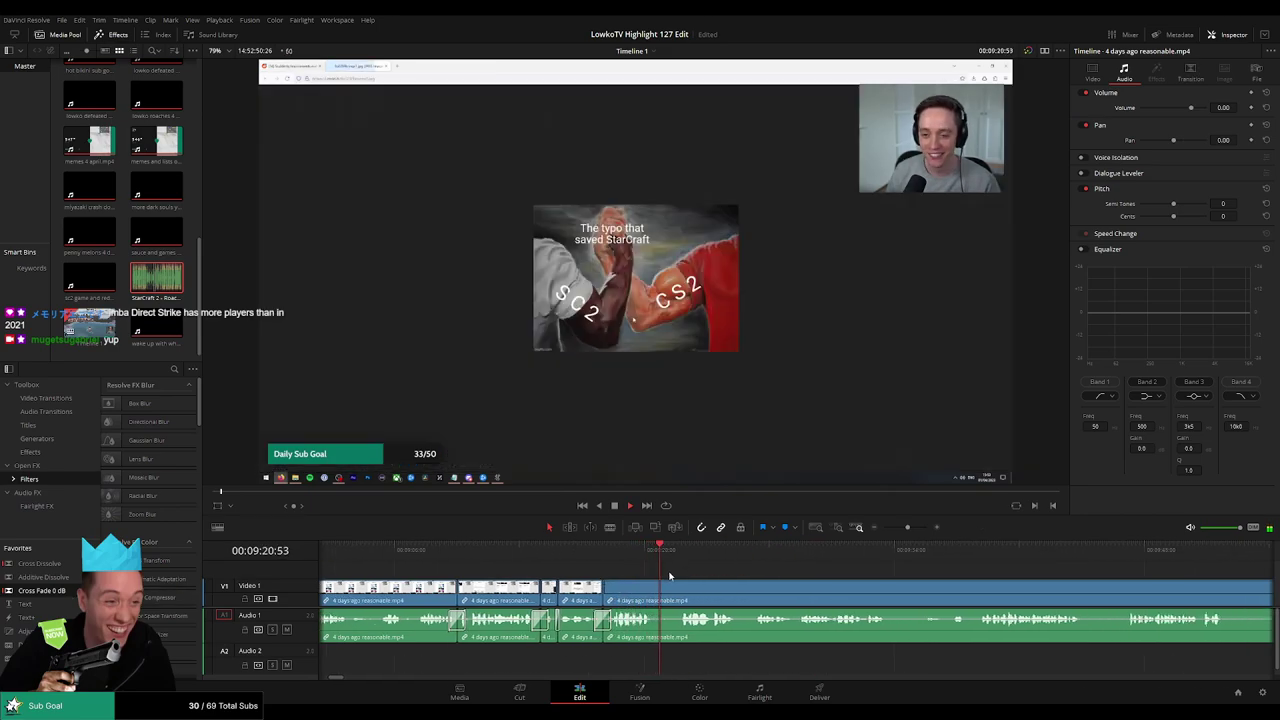
pyautogui.moveTo(734, 588); pyautogui.dragTo(631, 580)
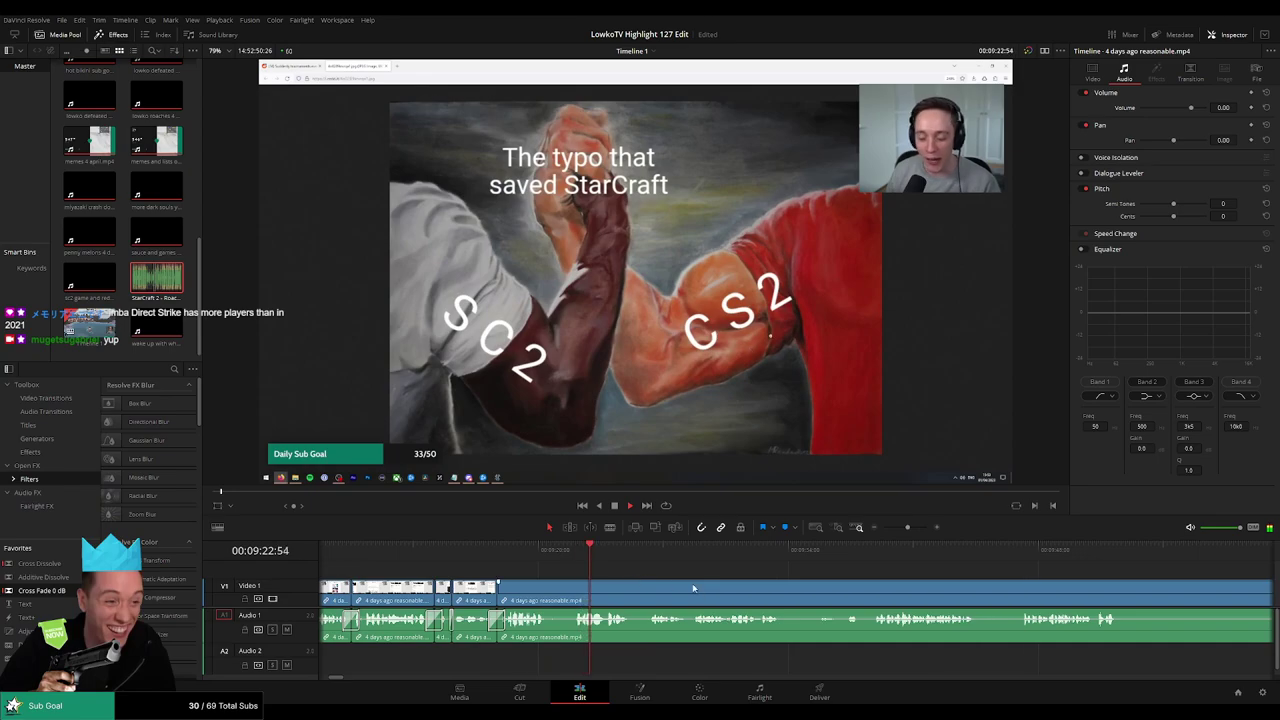
pyautogui.hscroll(1, 675, 585)
pyautogui.hscroll(2, 667, 589)
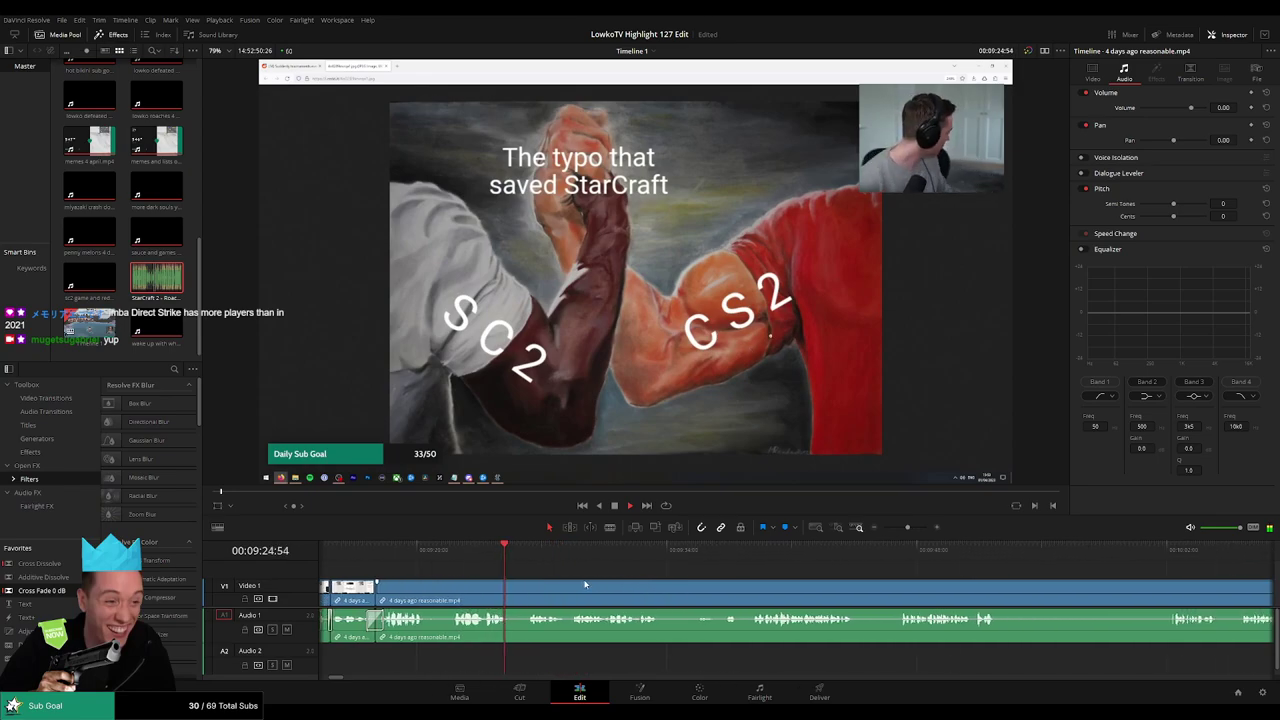
pyautogui.press('b')
pyautogui.click(509, 591)
pyautogui.click(527, 591)
pyautogui.press('a')
pyautogui.click(516, 592)
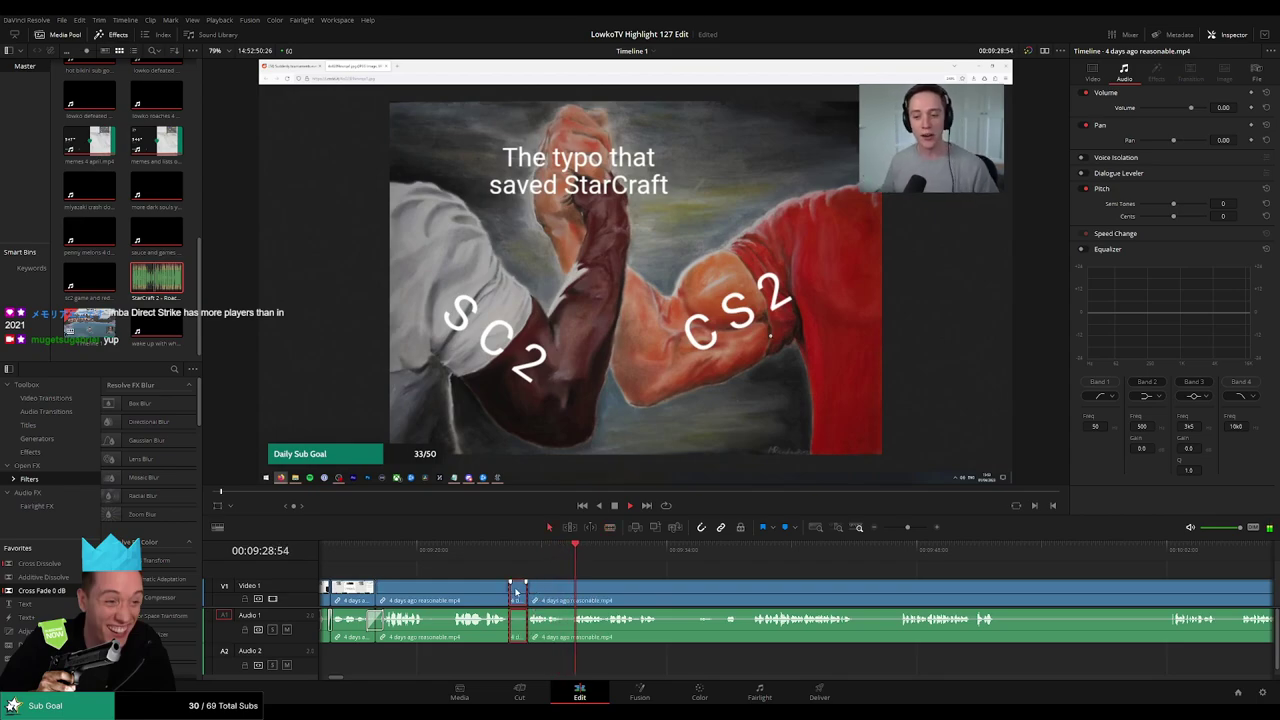
pyautogui.press('Delete')
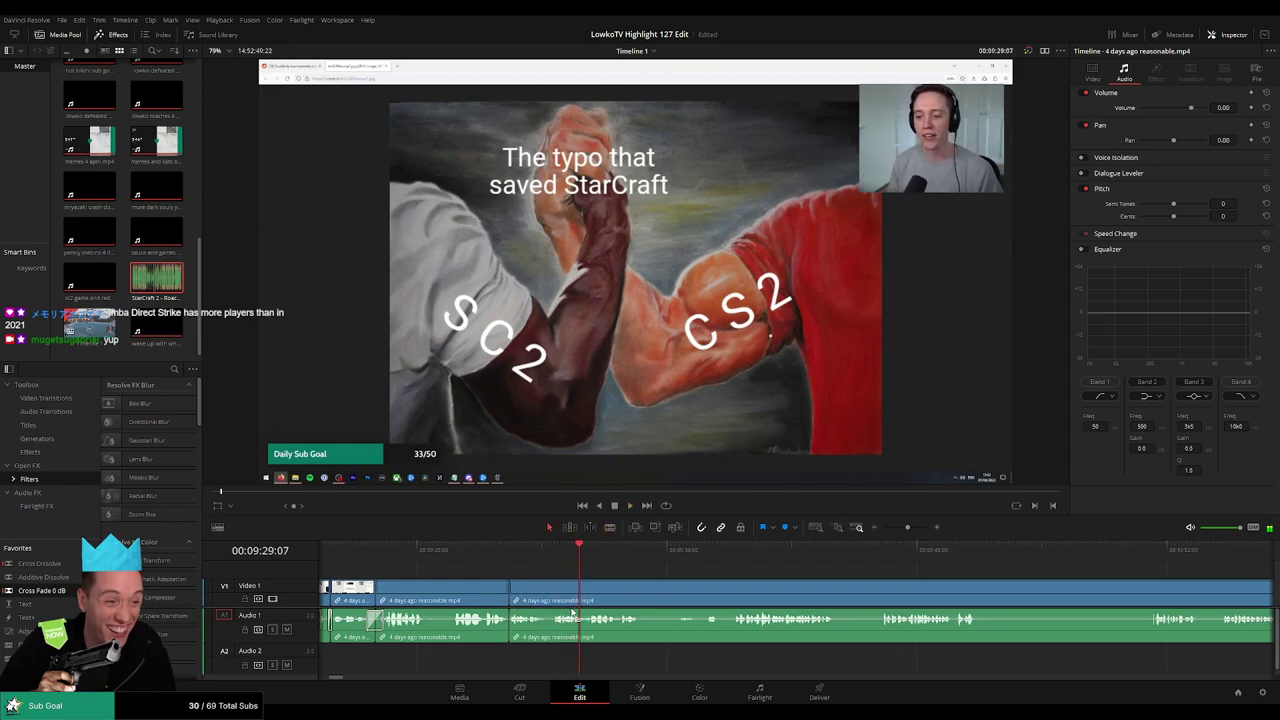
pyautogui.moveTo(657, 571); pyautogui.dragTo(578, 572)
# Split the clip at about 00:09:32:35 and 00:09:37:40 and delete the section between the cuts
pyautogui.press('b')
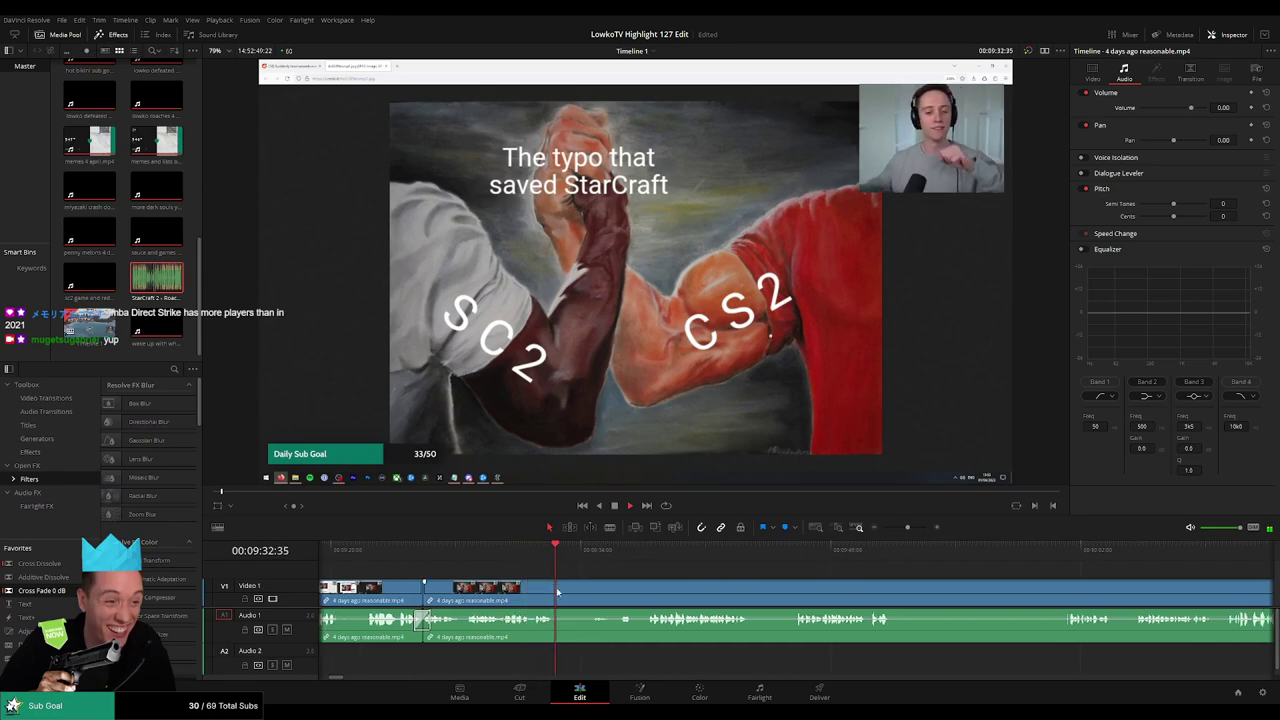
pyautogui.click(557, 591)
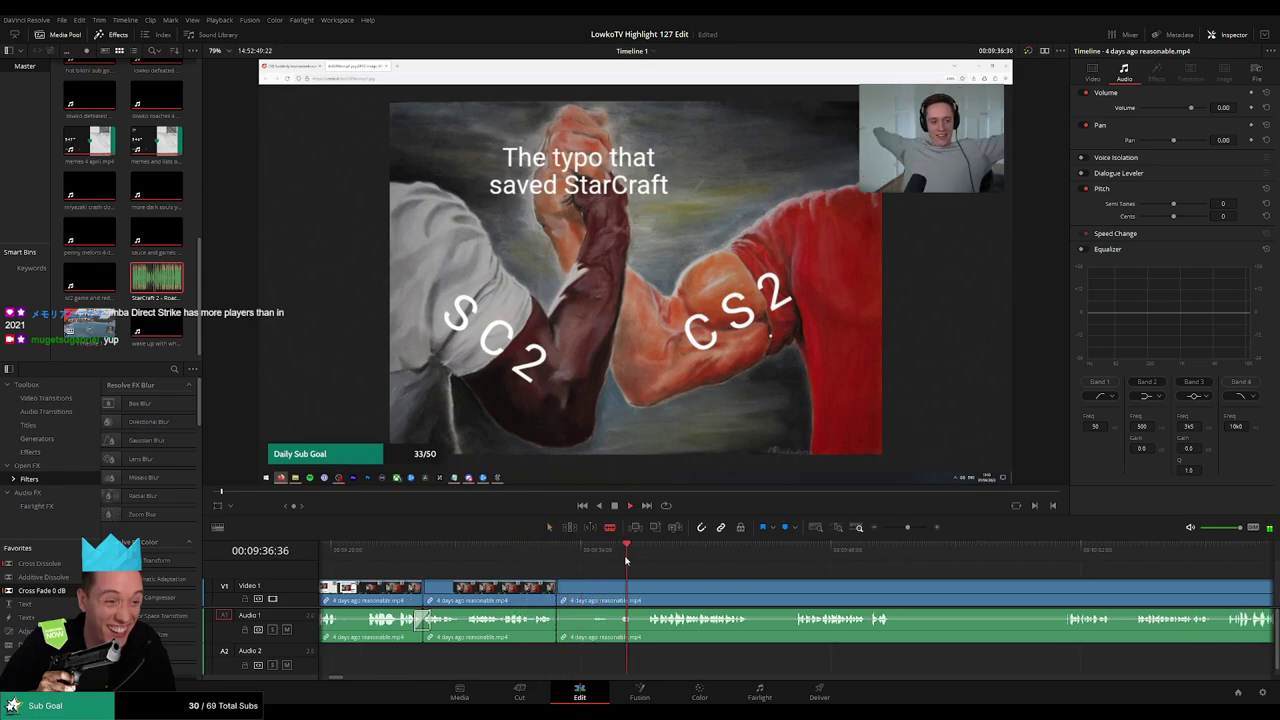
pyautogui.hscroll(3, 651, 562)
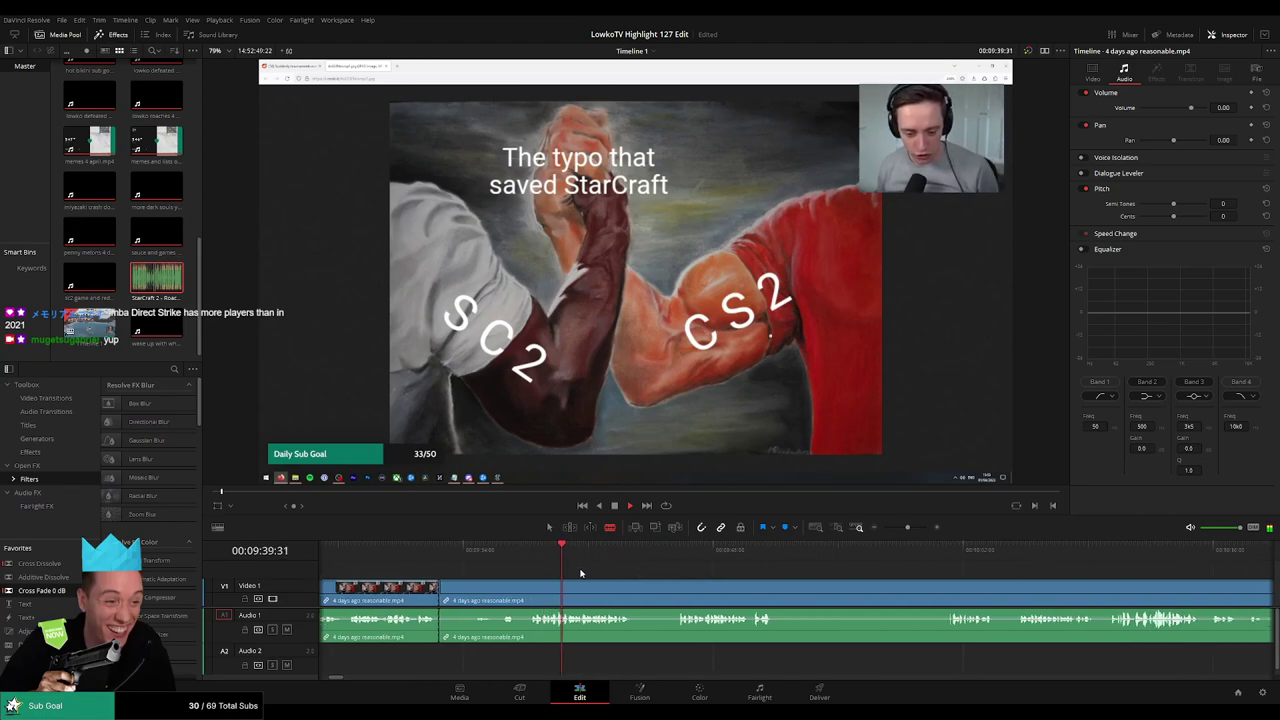
pyautogui.click(530, 591)
pyautogui.press('a')
pyautogui.click(525, 590)
pyautogui.press('BackSpace')
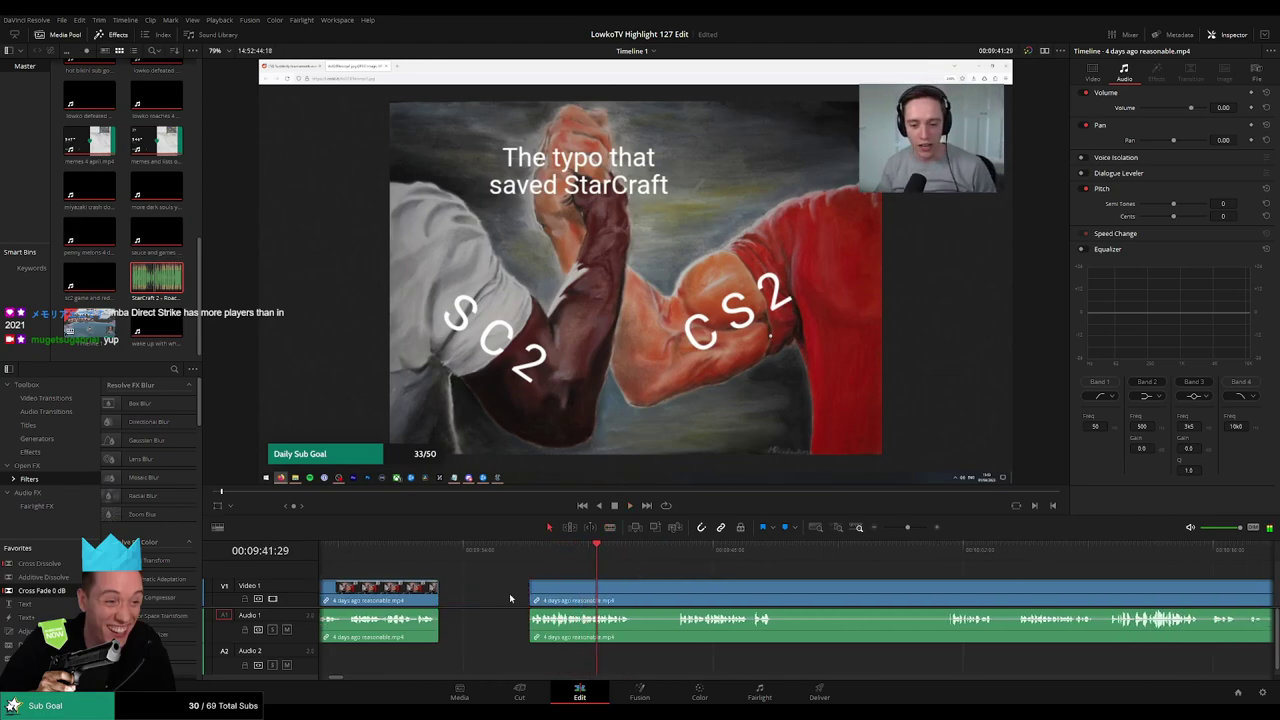
# Close the gap at about 00:09:32:35, add an audio cross fade at the join and replay it
pyautogui.click(510, 598)
pyautogui.press('BackSpace')
pyautogui.click(453, 550)
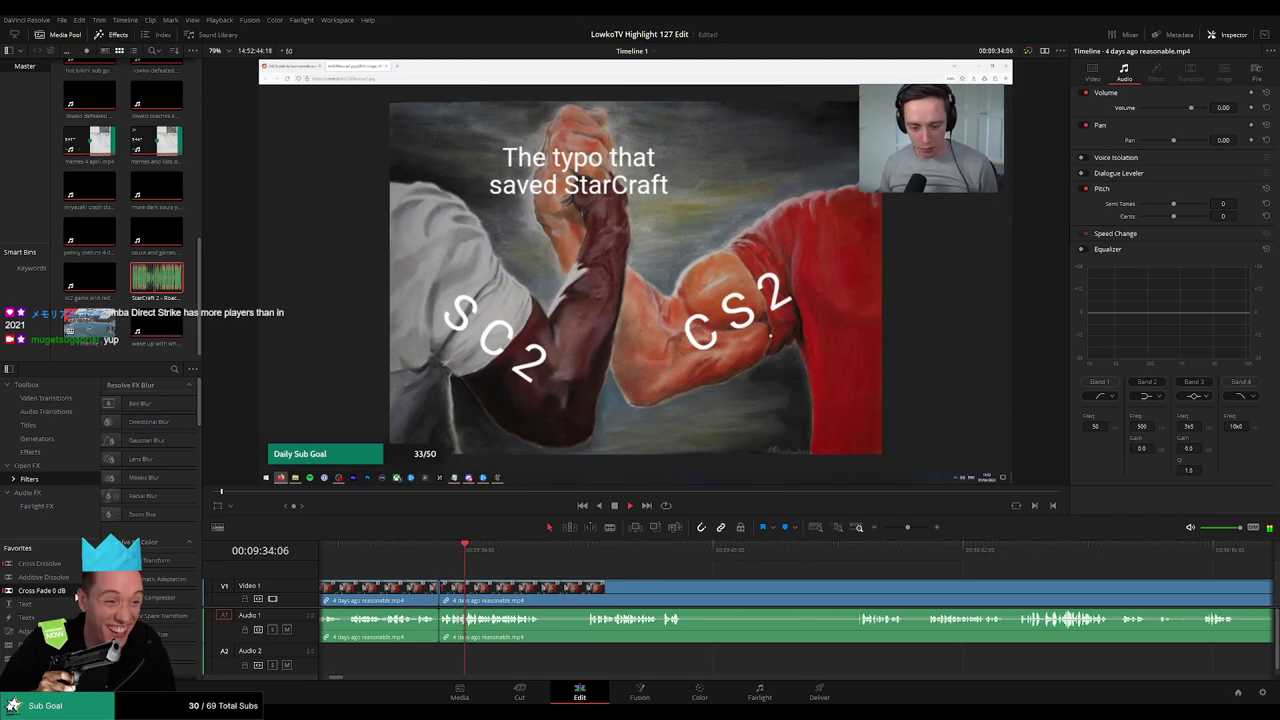
pyautogui.moveTo(555, 577); pyautogui.dragTo(527, 578)
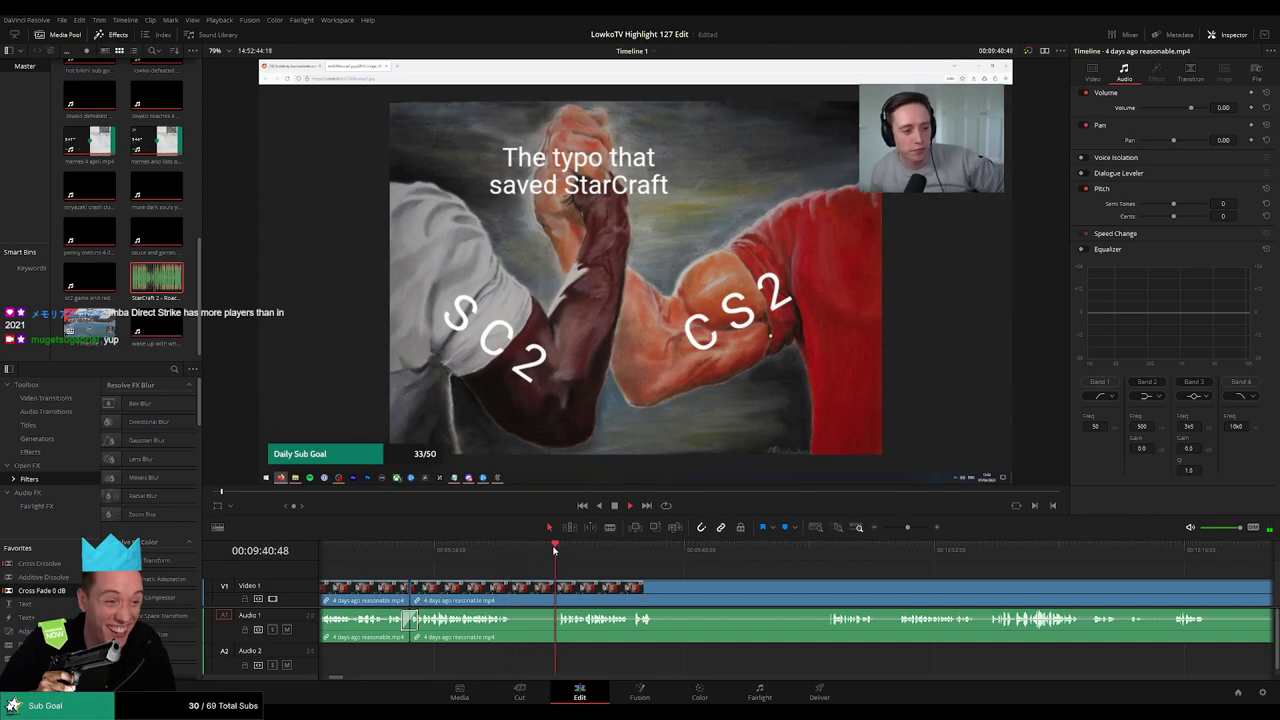
# Cut out the silent stretch from about 00:09:38:16 to 00:09:40:48, closing the gap
pyautogui.click(514, 587)
pyautogui.click(558, 586)
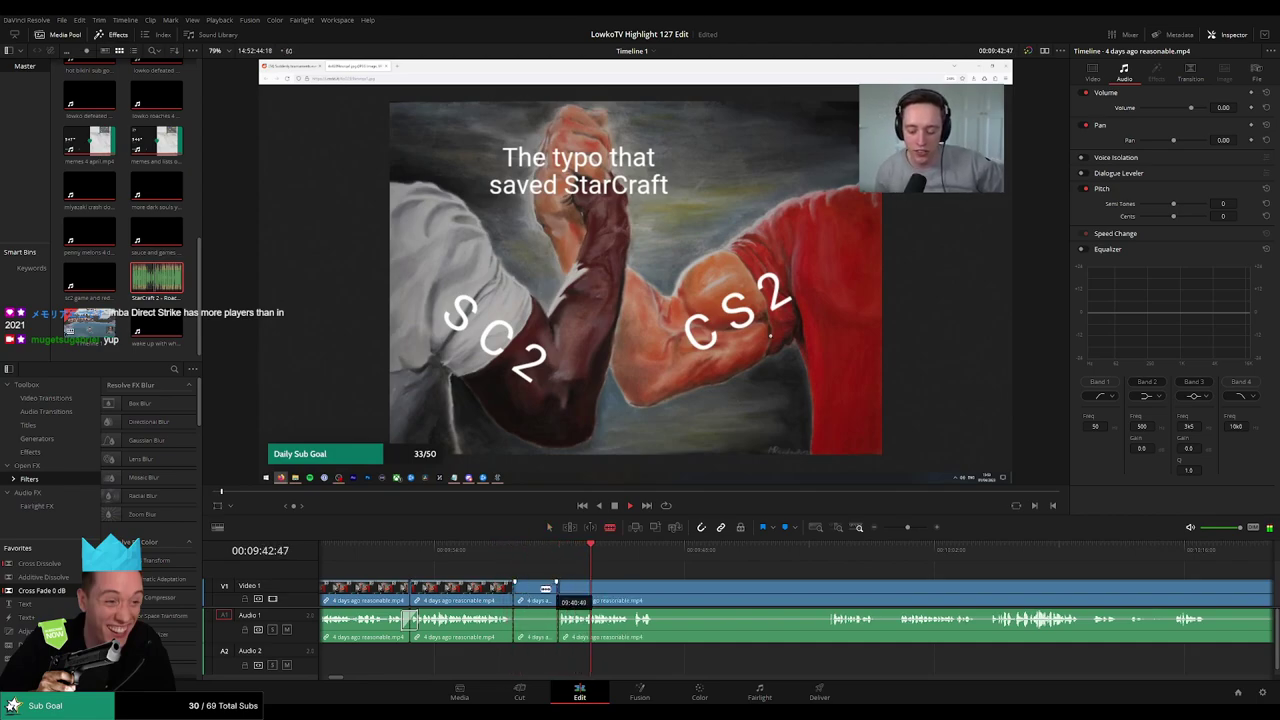
pyautogui.press('a')
pyautogui.click(538, 592)
pyautogui.moveTo(538, 593); pyautogui.dragTo(548, 591)
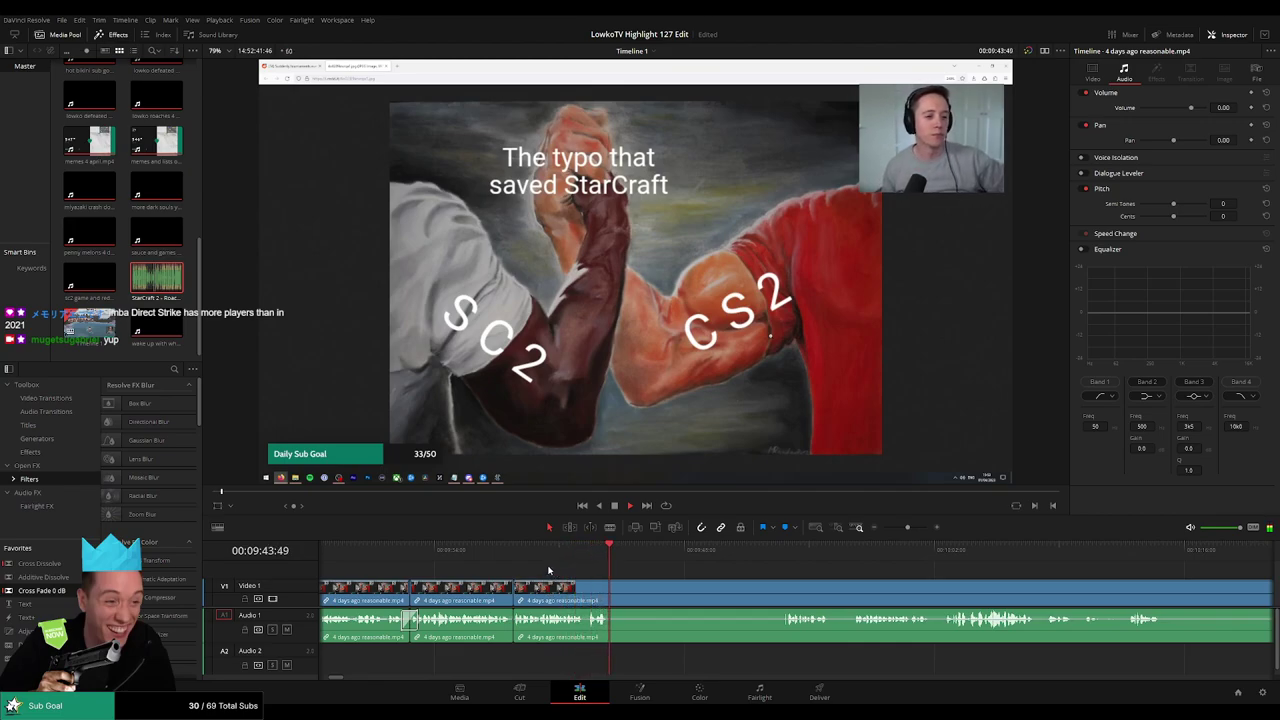
# Split the clip where the meme talk ends at about 00:09:44 and cross fade the audio at the preceding join
pyautogui.press('b')
pyautogui.click(612, 590)
pyautogui.press('a')
# Skim the footage from about 00:09:44 to 00:10:56 to locate where the talk about weak marines starts
pyautogui.click(783, 551)
pyautogui.hscroll(1, 803, 581)
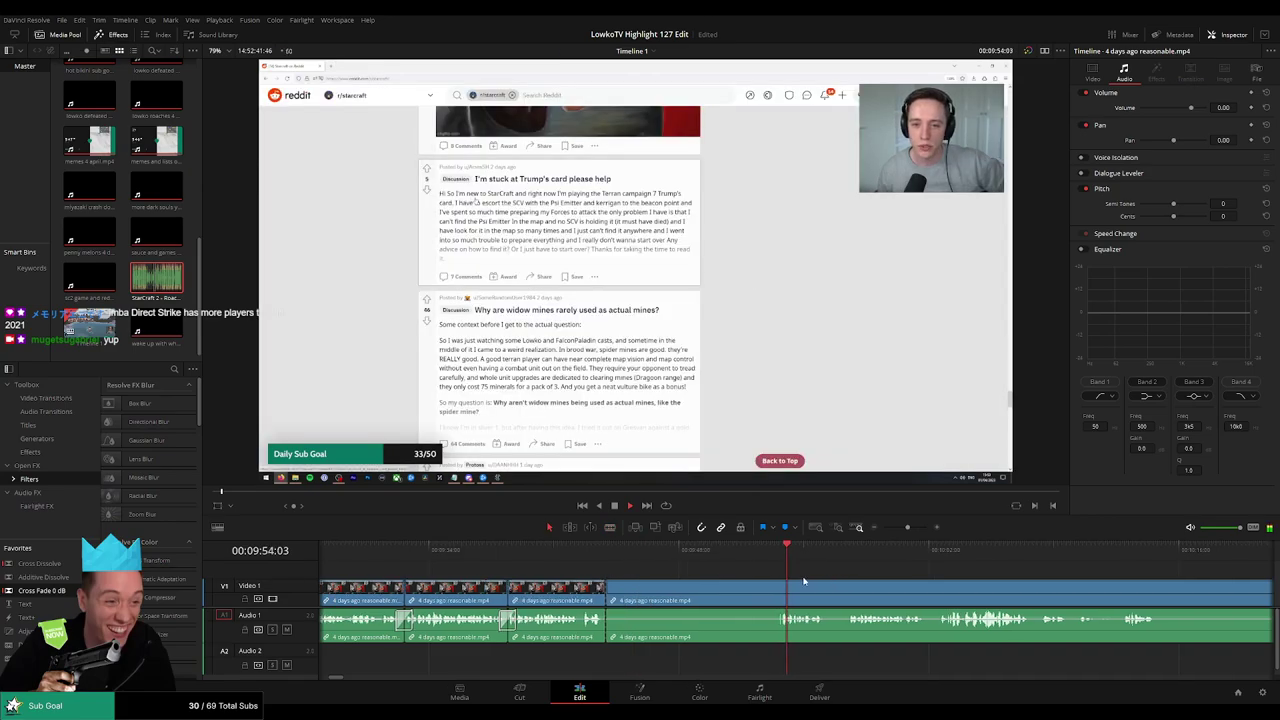
pyautogui.hscroll(3, 803, 581)
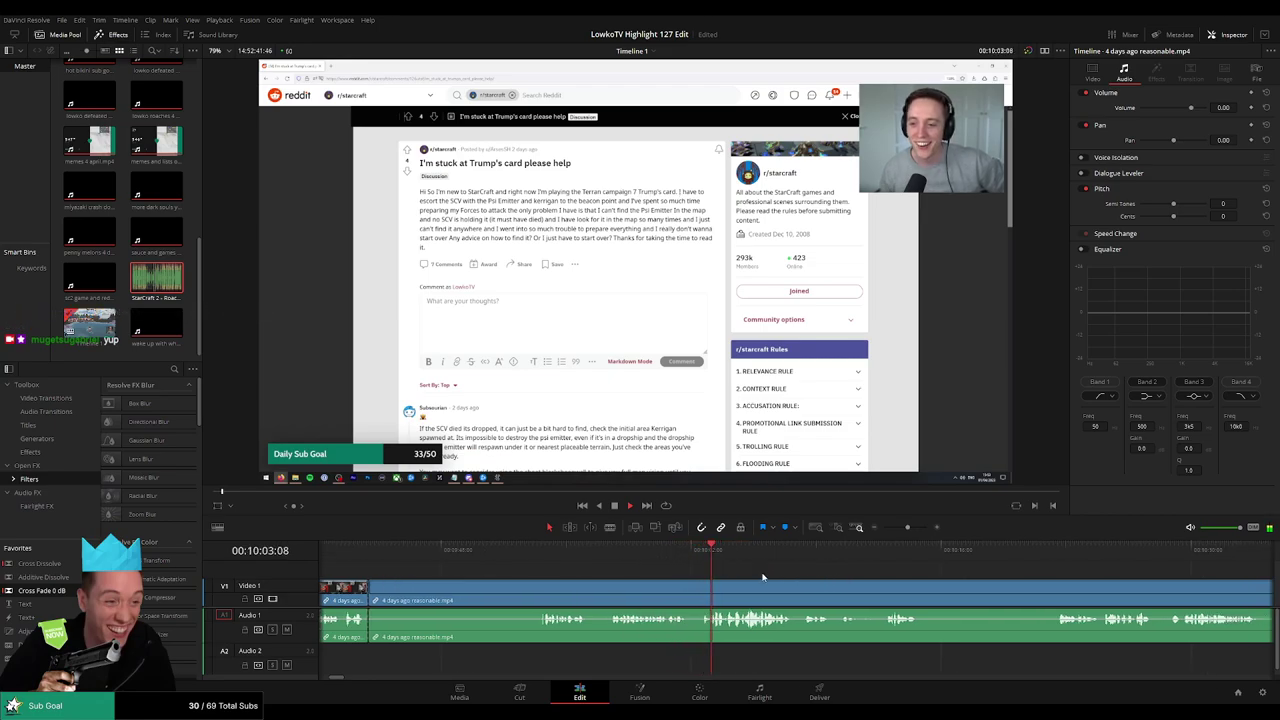
pyautogui.hscroll(3, 760, 570)
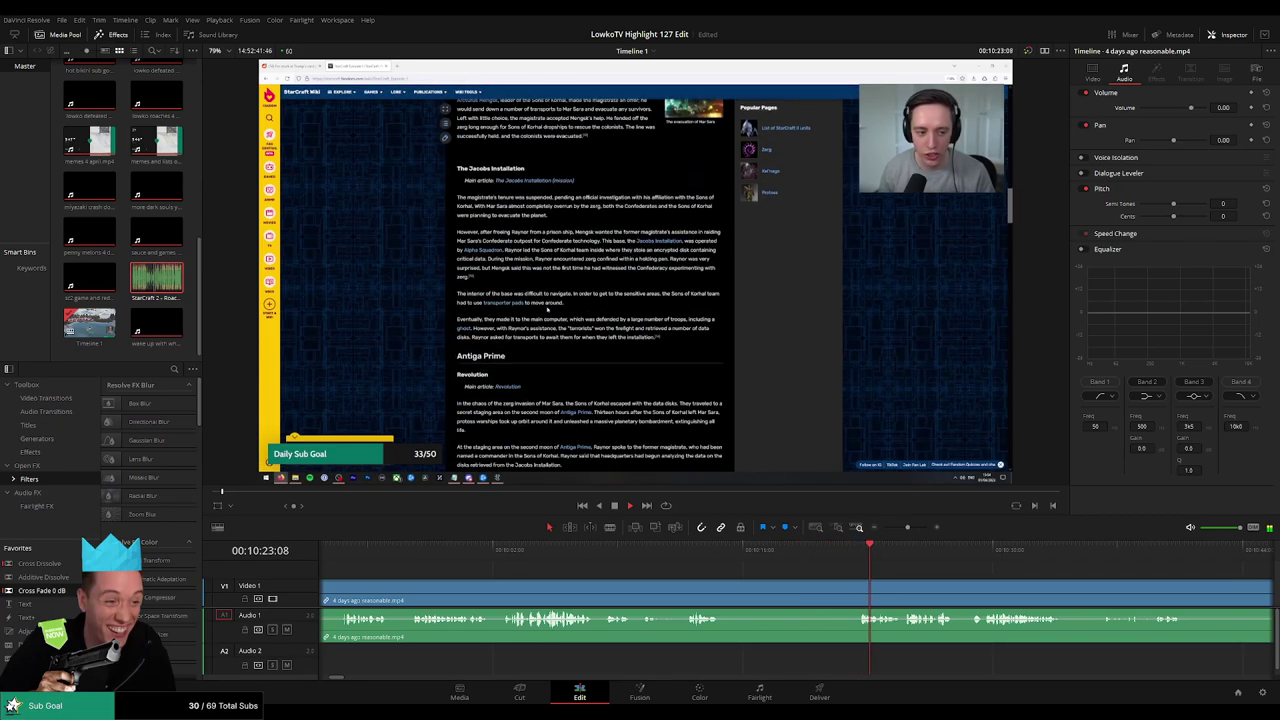
pyautogui.hscroll(3, 944, 576)
pyautogui.click(671, 560)
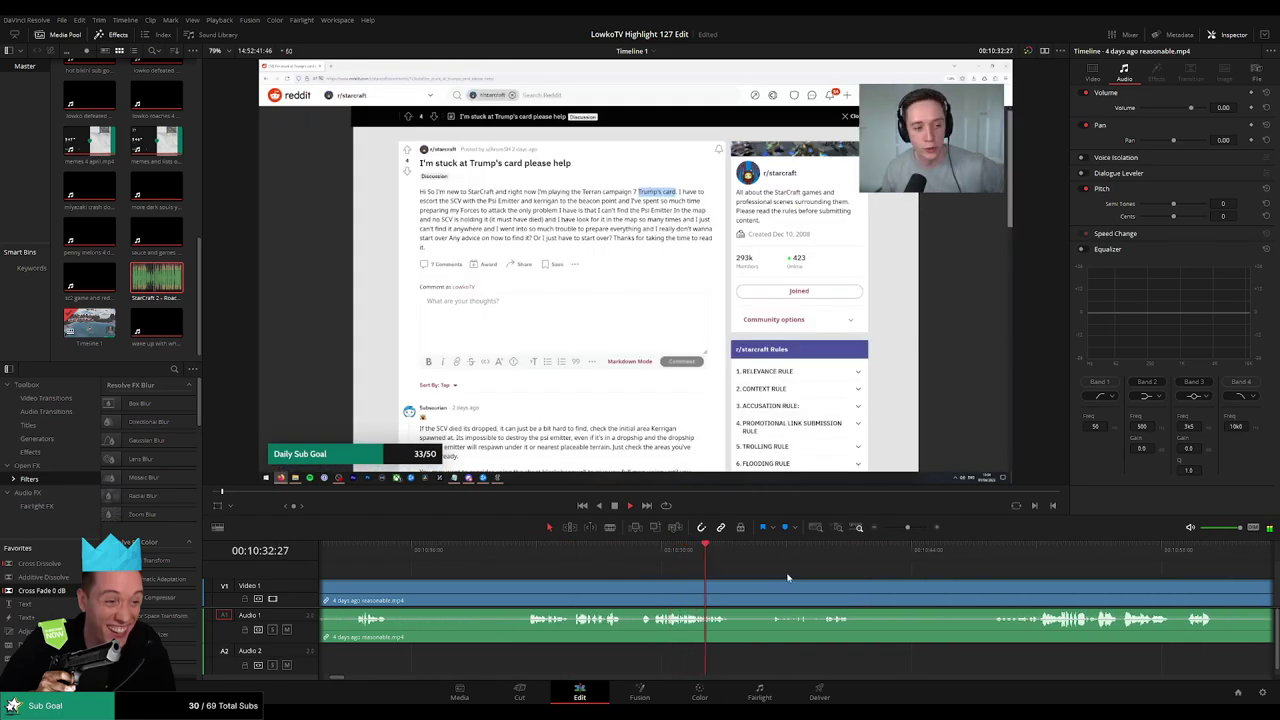
pyautogui.hscroll(4, 740, 564)
pyautogui.click(744, 549)
pyautogui.hscroll(4, 680, 563)
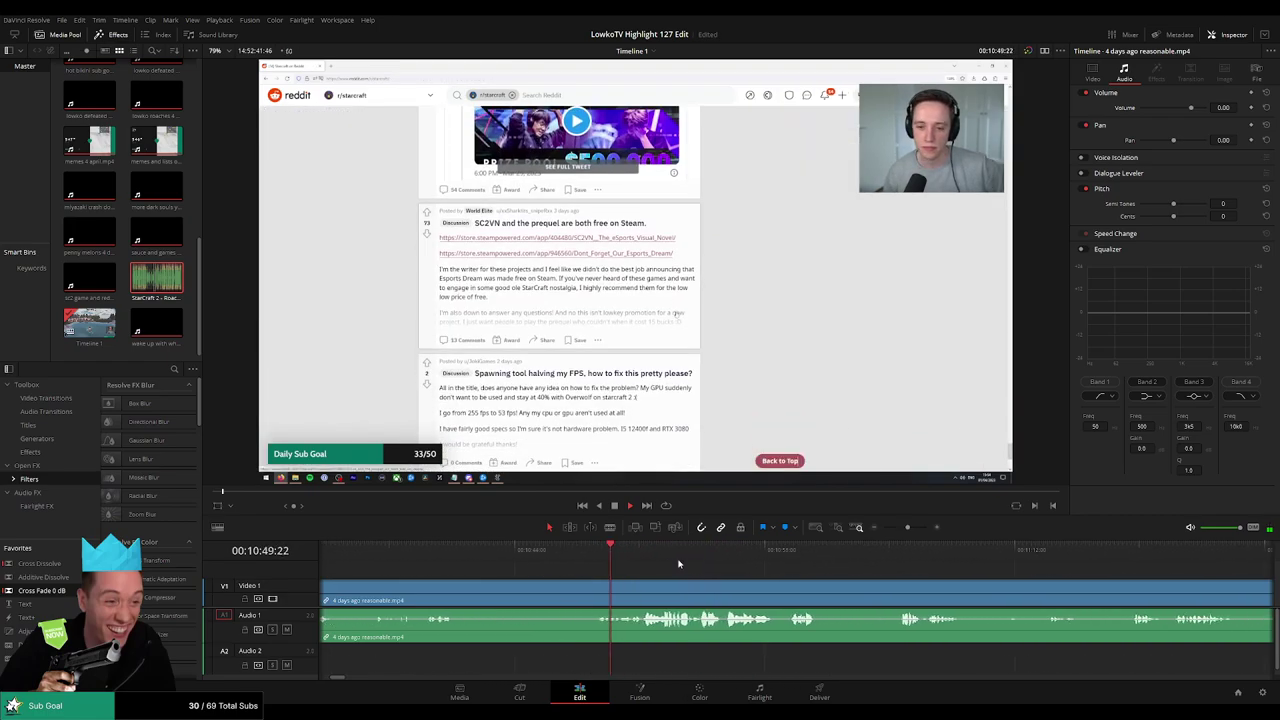
pyautogui.click(644, 545)
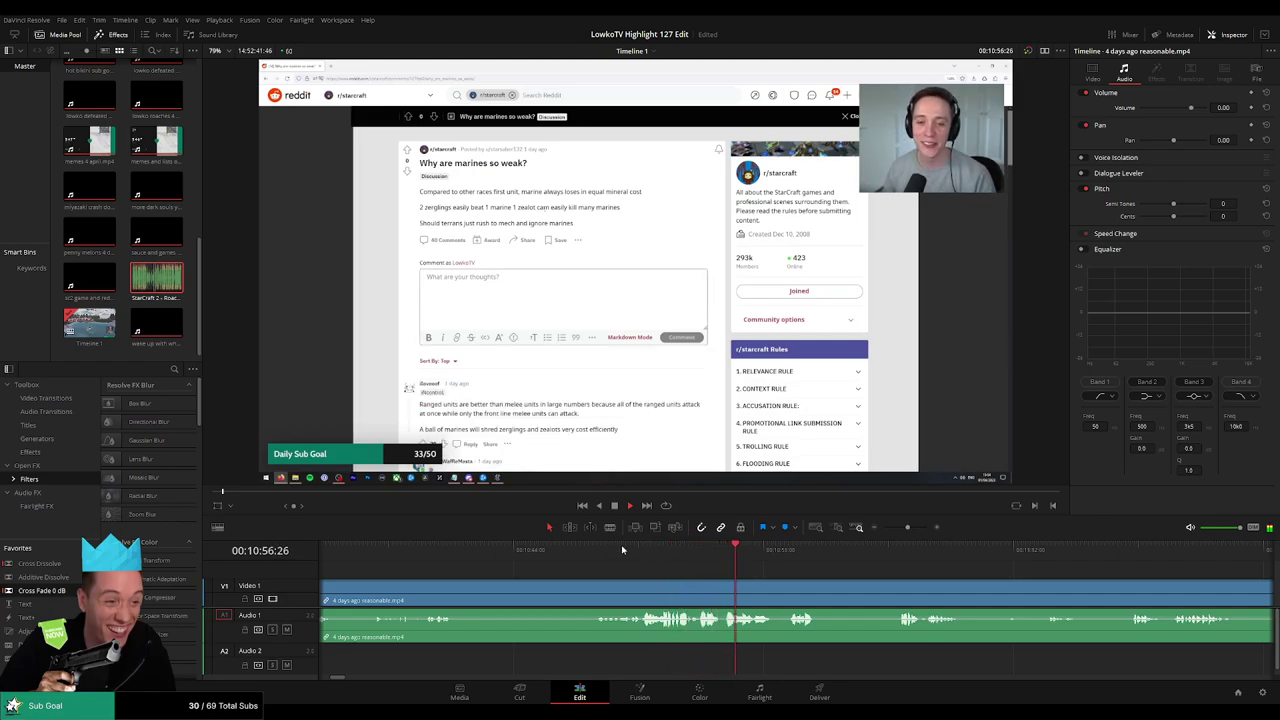
# Cut out the section from about 00:09:44 to 00:10:48:37, closing the gap and cross fading the audio at the join
pyautogui.click(603, 548)
pyautogui.press('b')
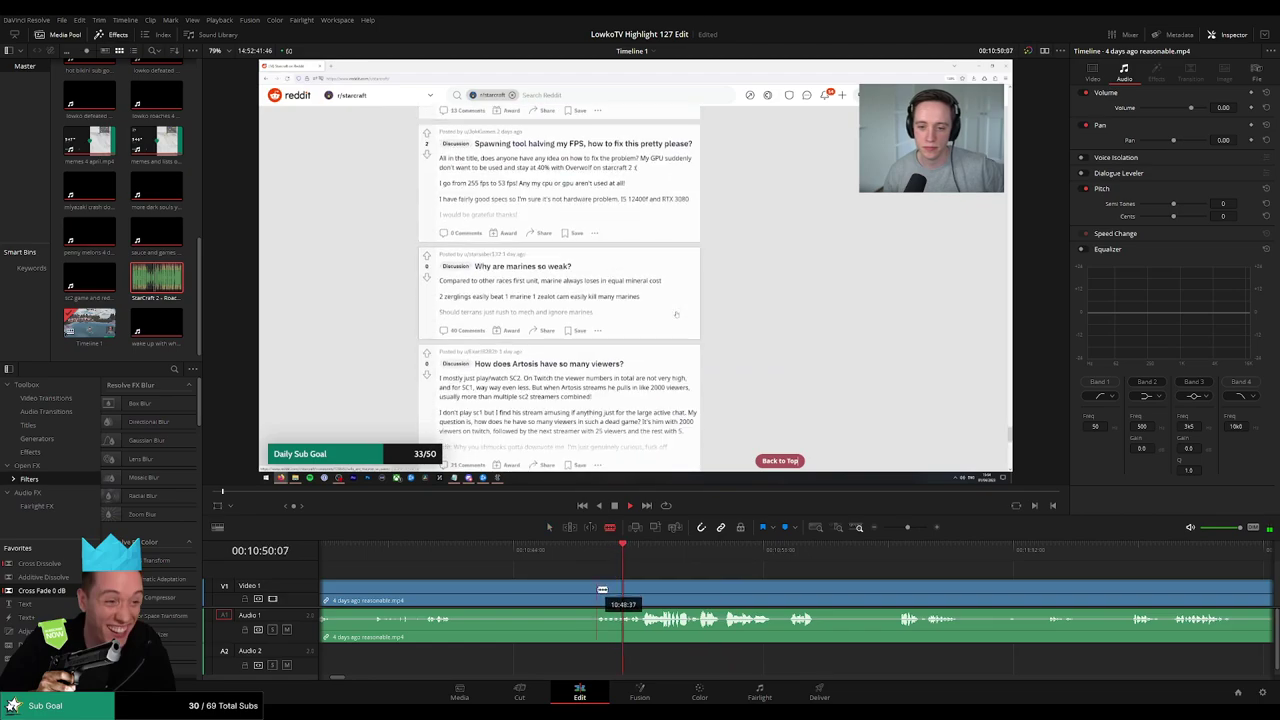
pyautogui.click(598, 593)
pyautogui.press('a')
pyautogui.click(568, 598)
pyautogui.press('BackSpace')
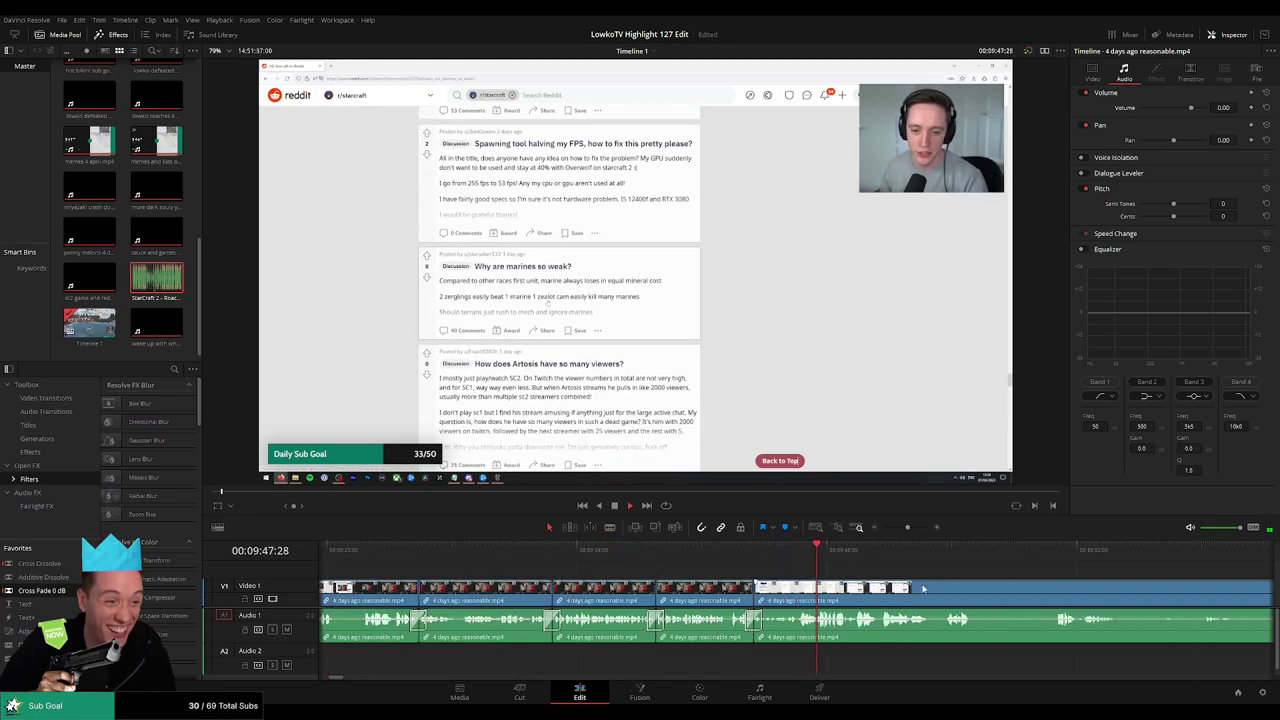
# Replay the talk about weak marines and split the clip where it ends at about 00:09:56
pyautogui.moveTo(930, 585); pyautogui.dragTo(711, 574)
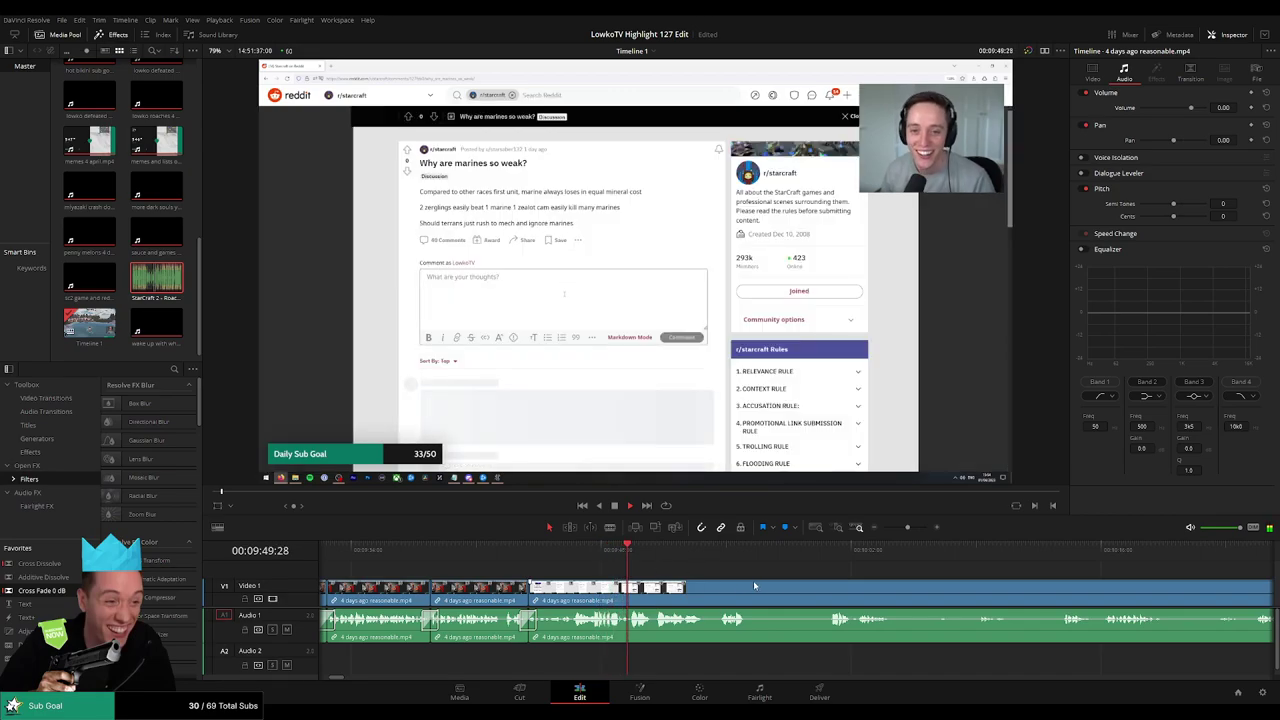
pyautogui.hscroll(2, 753, 580)
pyautogui.hscroll(2, 678, 593)
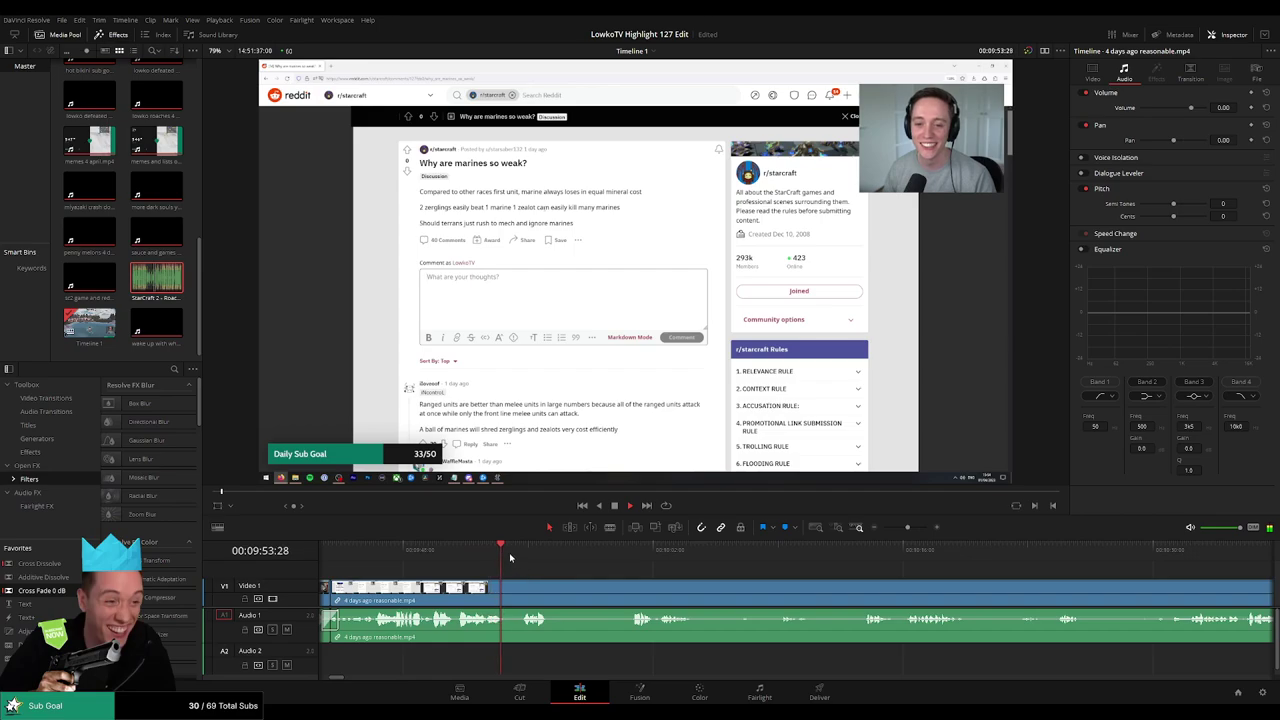
pyautogui.click(519, 549)
pyautogui.moveTo(559, 583); pyautogui.dragTo(506, 586)
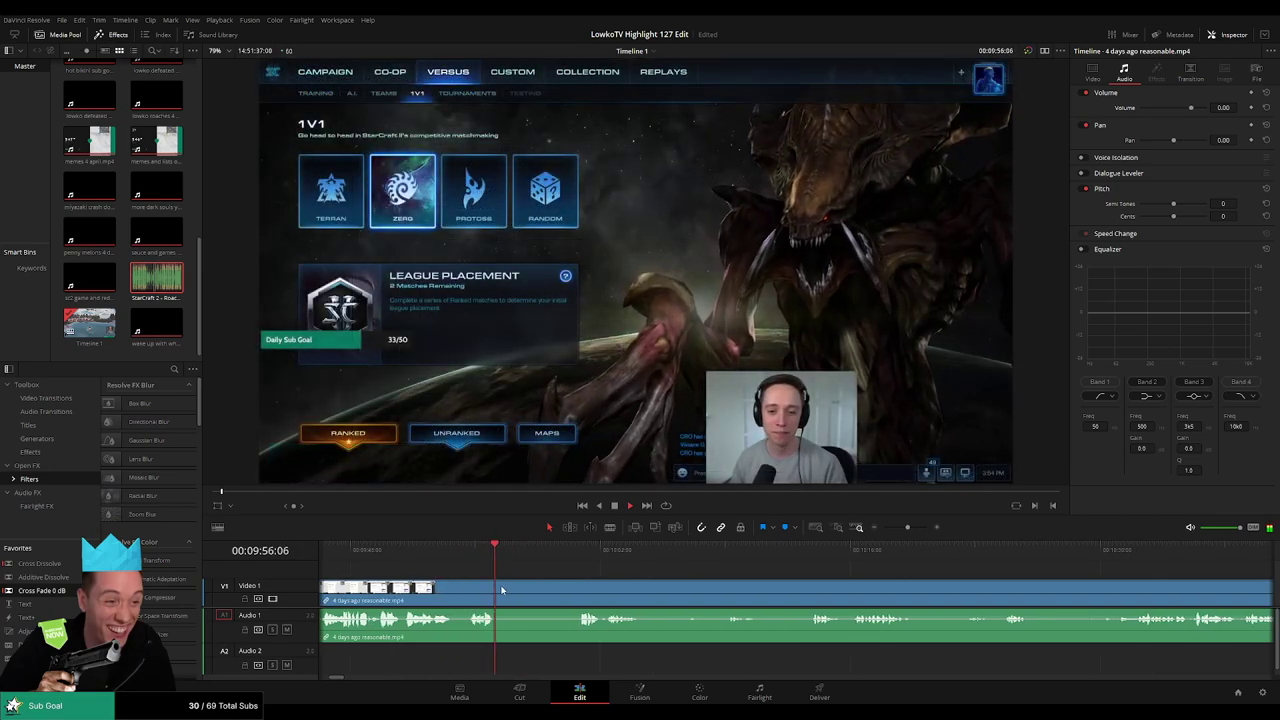
pyautogui.press('b')
pyautogui.click(498, 590)
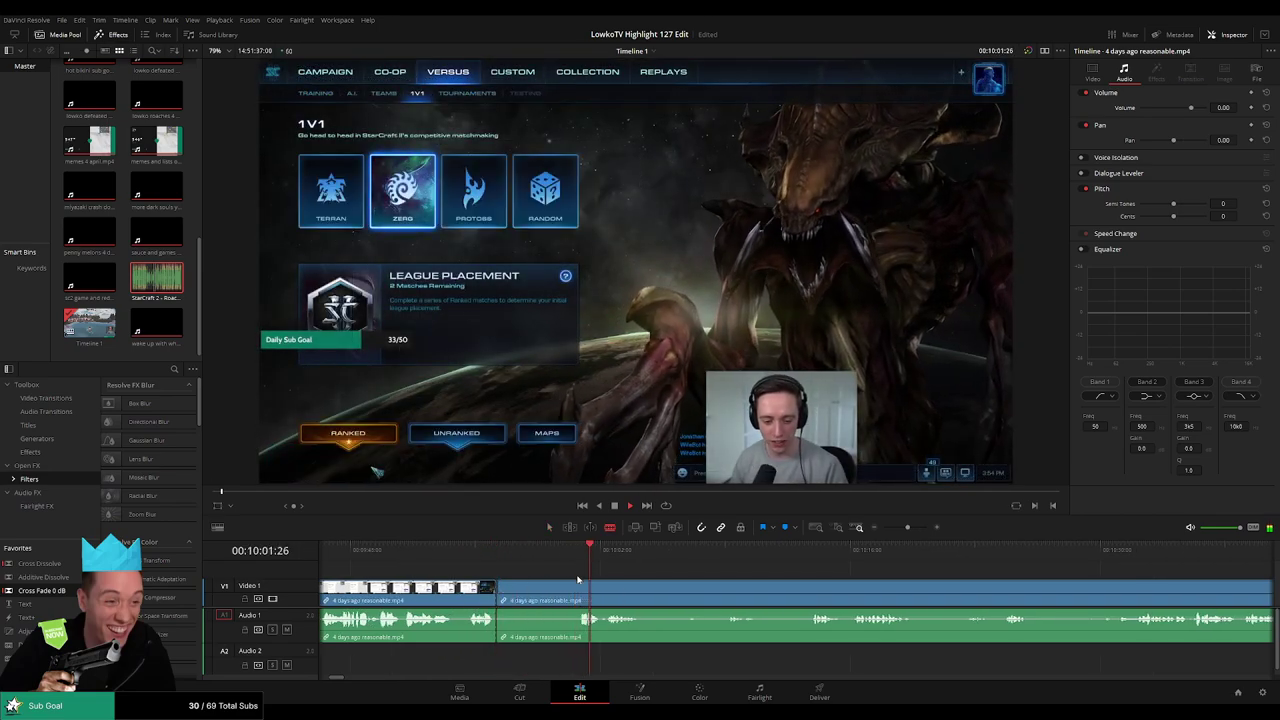
# Review the webcam and chat footage from about 00:10:01 to 00:11:13 for talk worth keeping
pyautogui.hscroll(1, 620, 570)
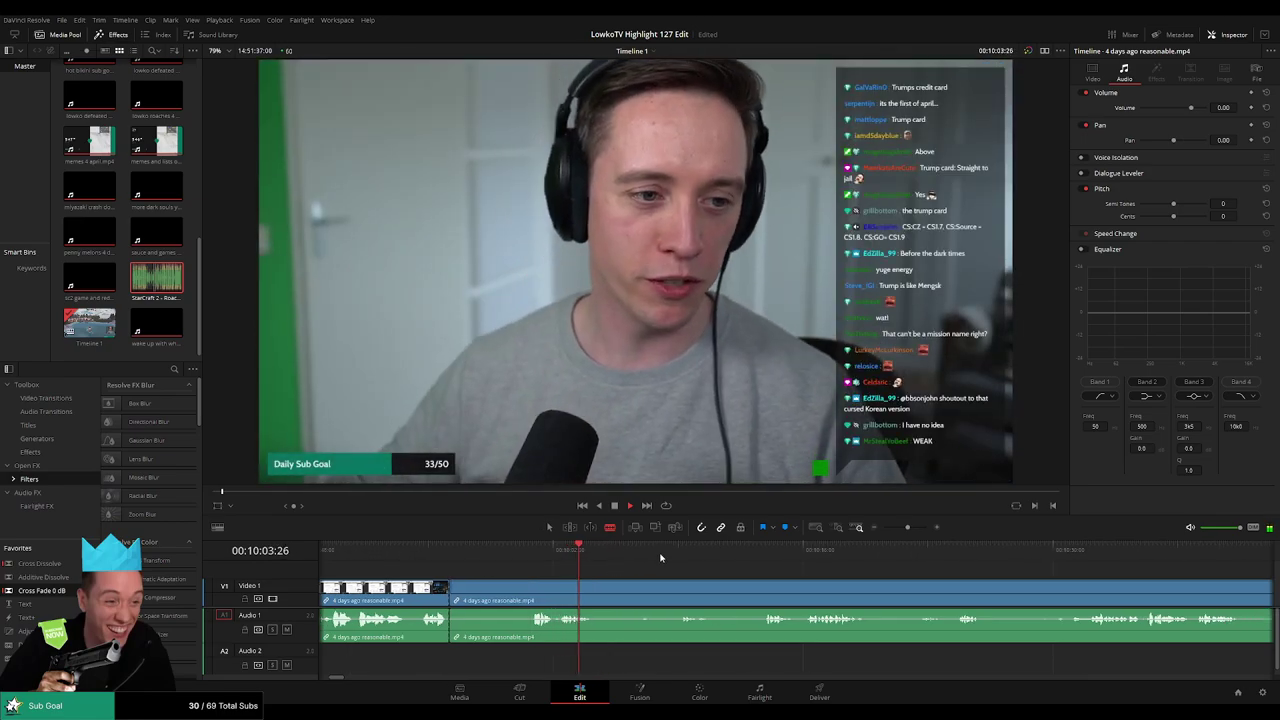
pyautogui.click(675, 552)
pyautogui.click(758, 557)
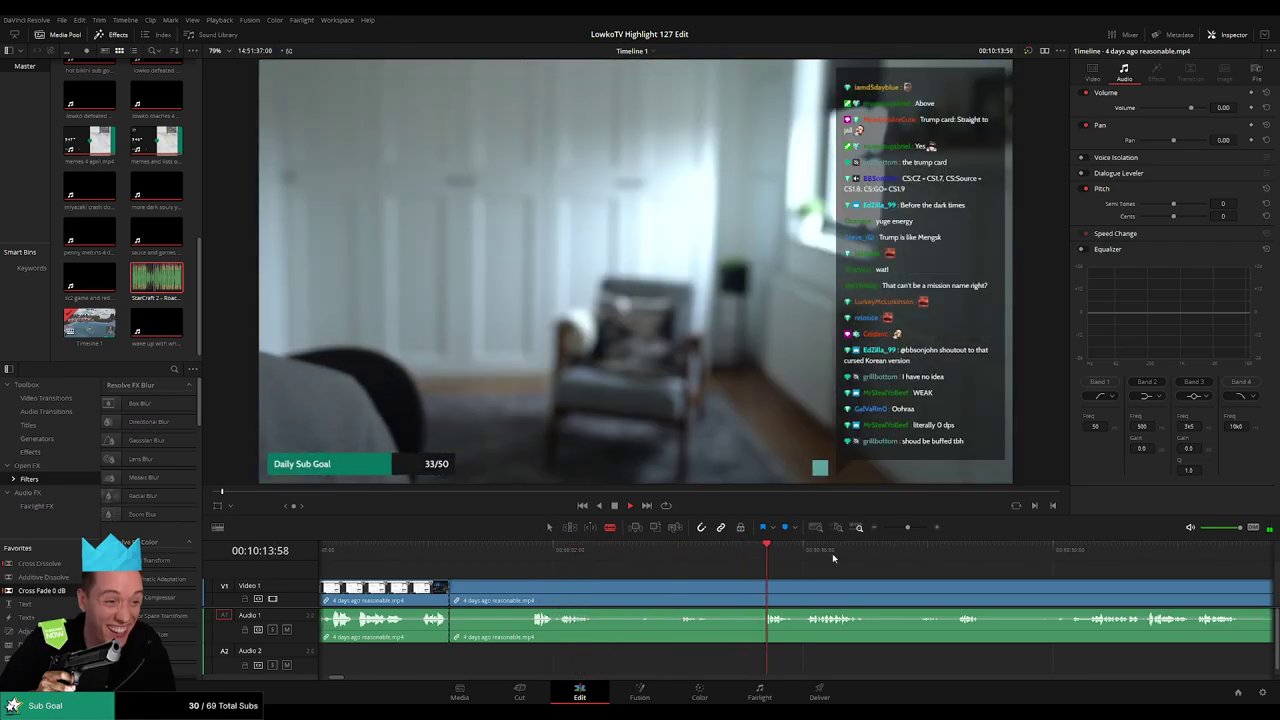
pyautogui.moveTo(907, 527)
pyautogui.mouseDown()
pyautogui.moveTo(892, 527)
pyautogui.moveTo(908, 527)
pyautogui.mouseUp()
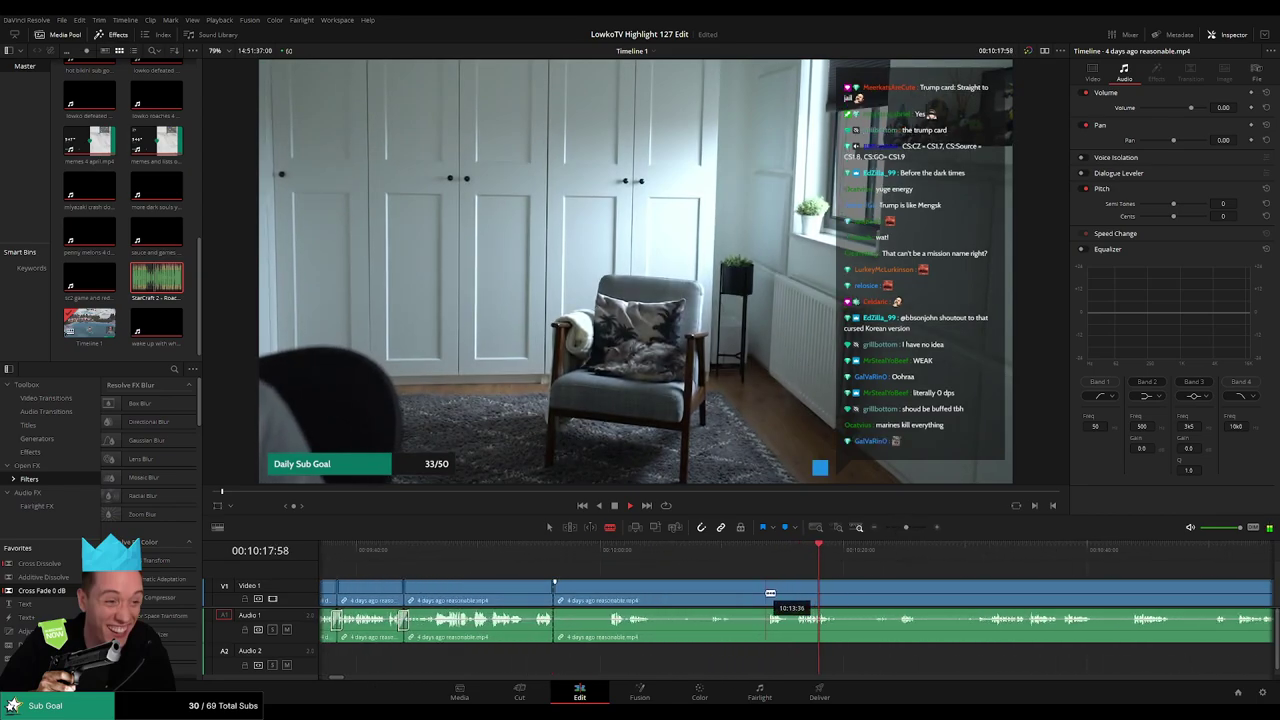
pyautogui.hscroll(2, 863, 578)
pyautogui.click(758, 550)
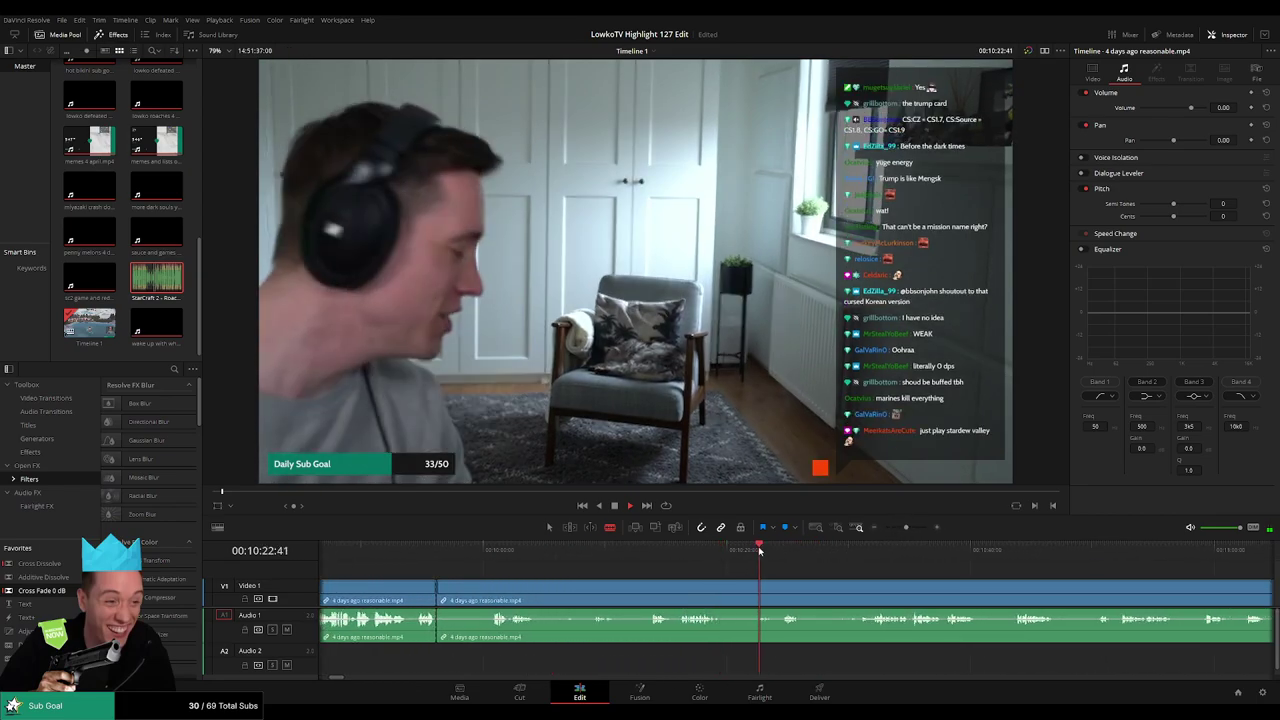
pyautogui.click(779, 551)
pyautogui.moveTo(804, 564); pyautogui.dragTo(680, 558)
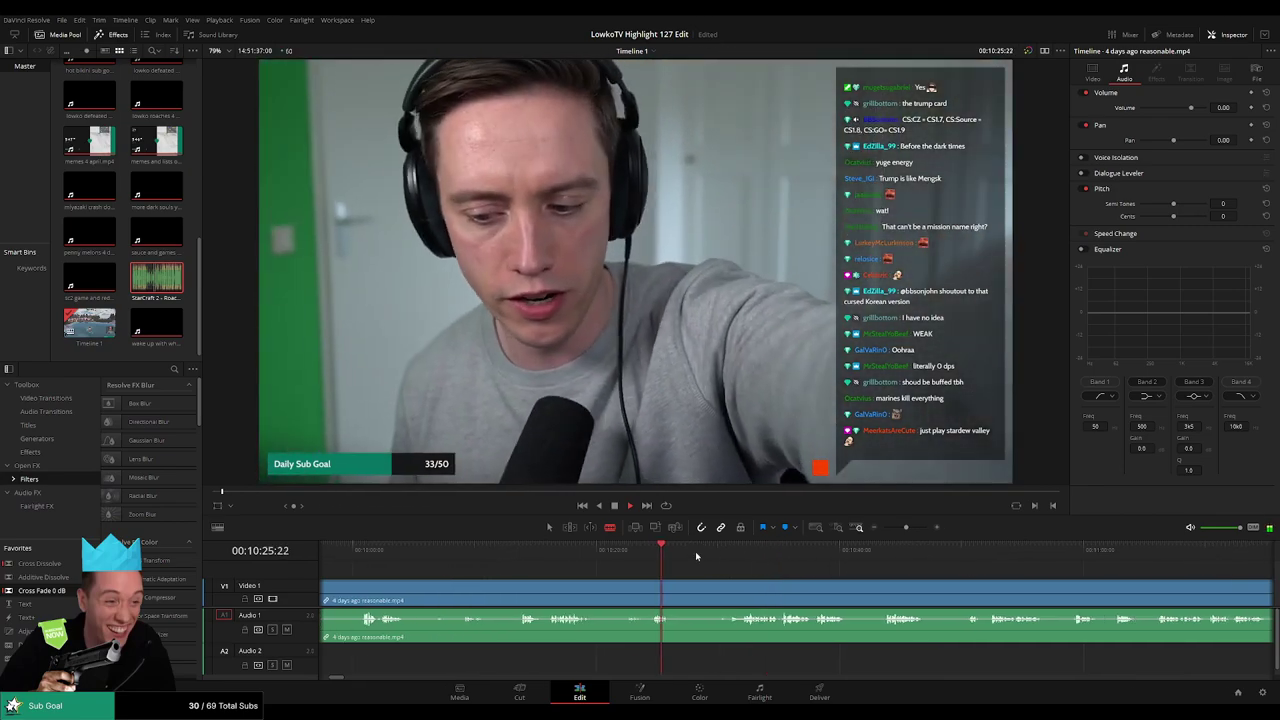
pyautogui.click(734, 551)
pyautogui.moveTo(810, 580); pyautogui.dragTo(639, 565)
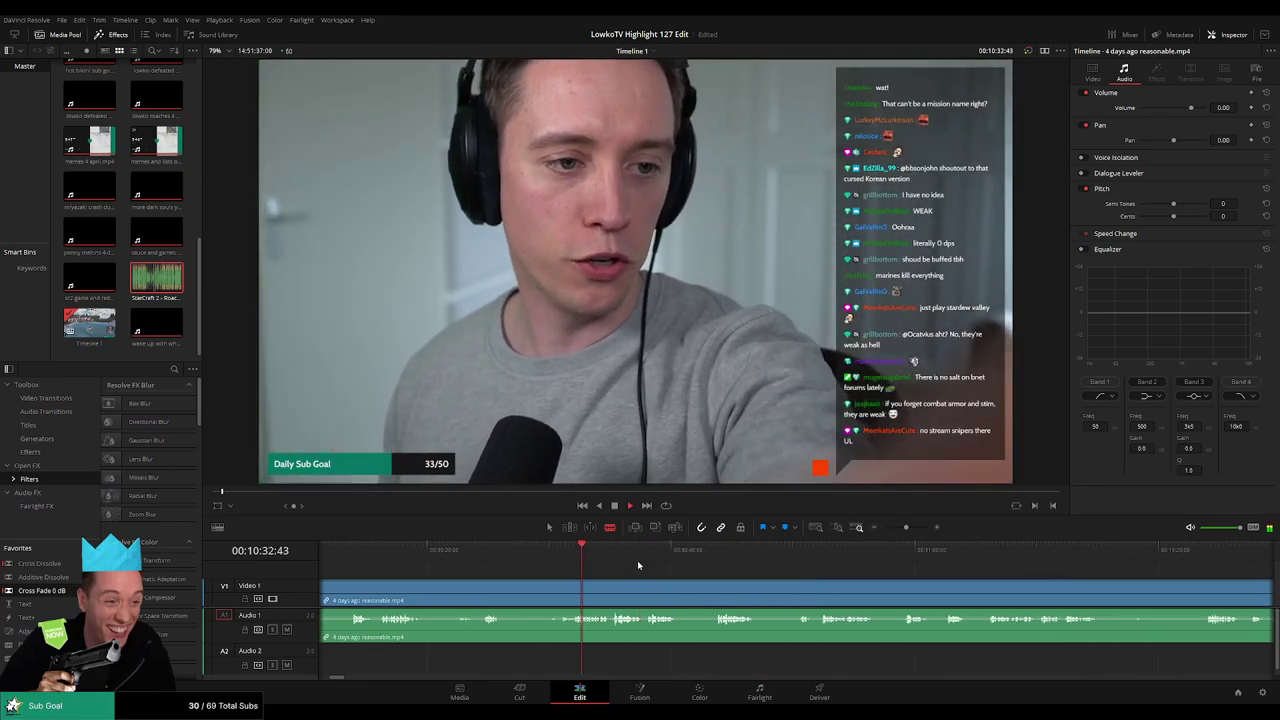
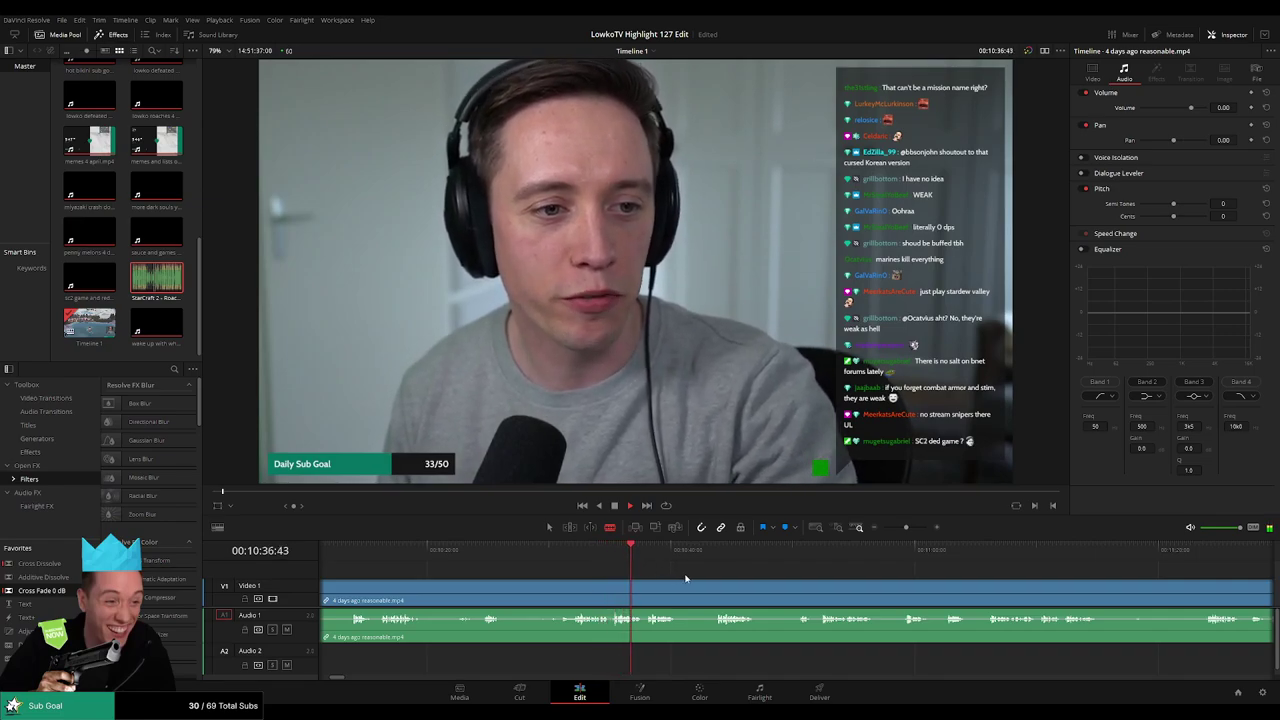
pyautogui.click(622, 556)
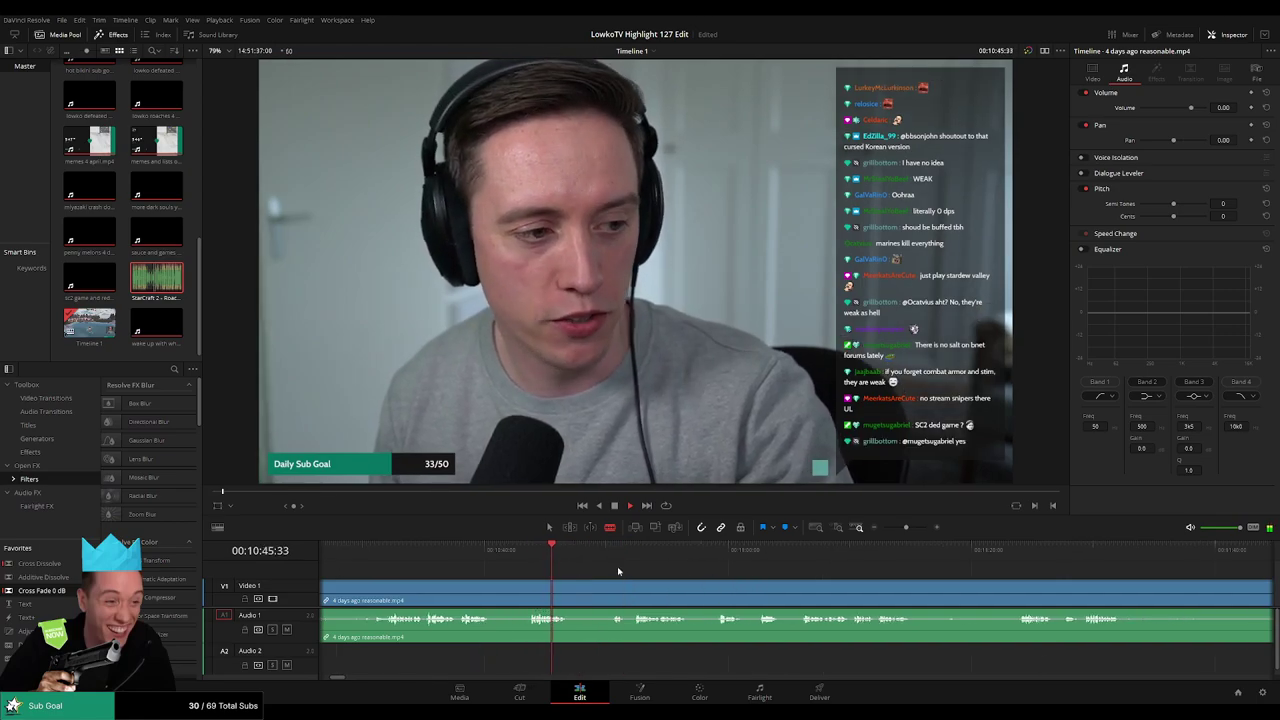
pyautogui.click(614, 553)
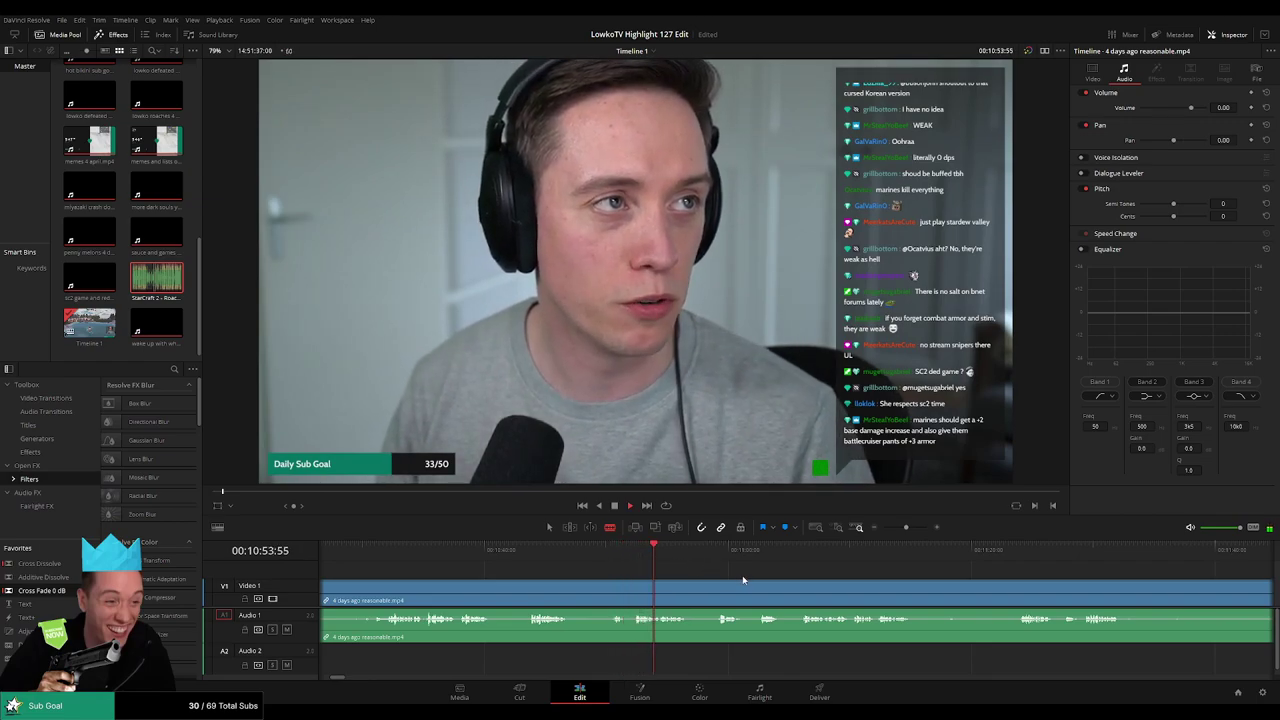
pyautogui.click(645, 555)
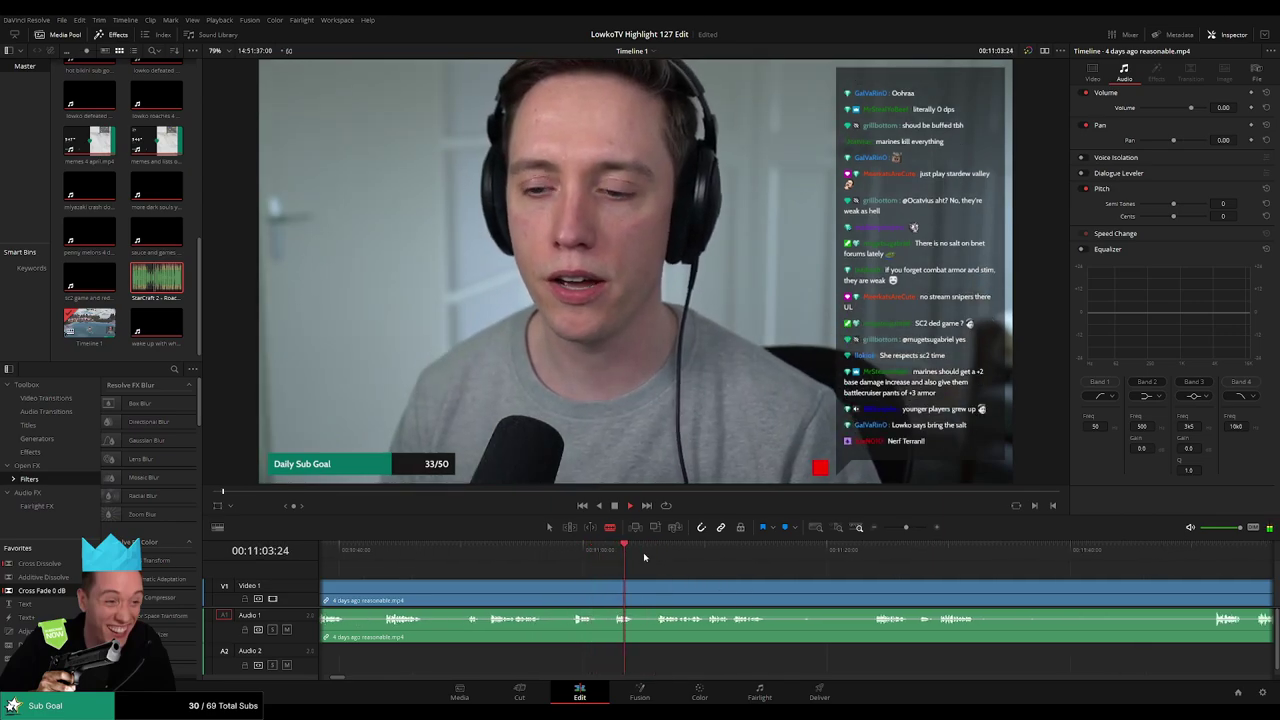
pyautogui.click(654, 551)
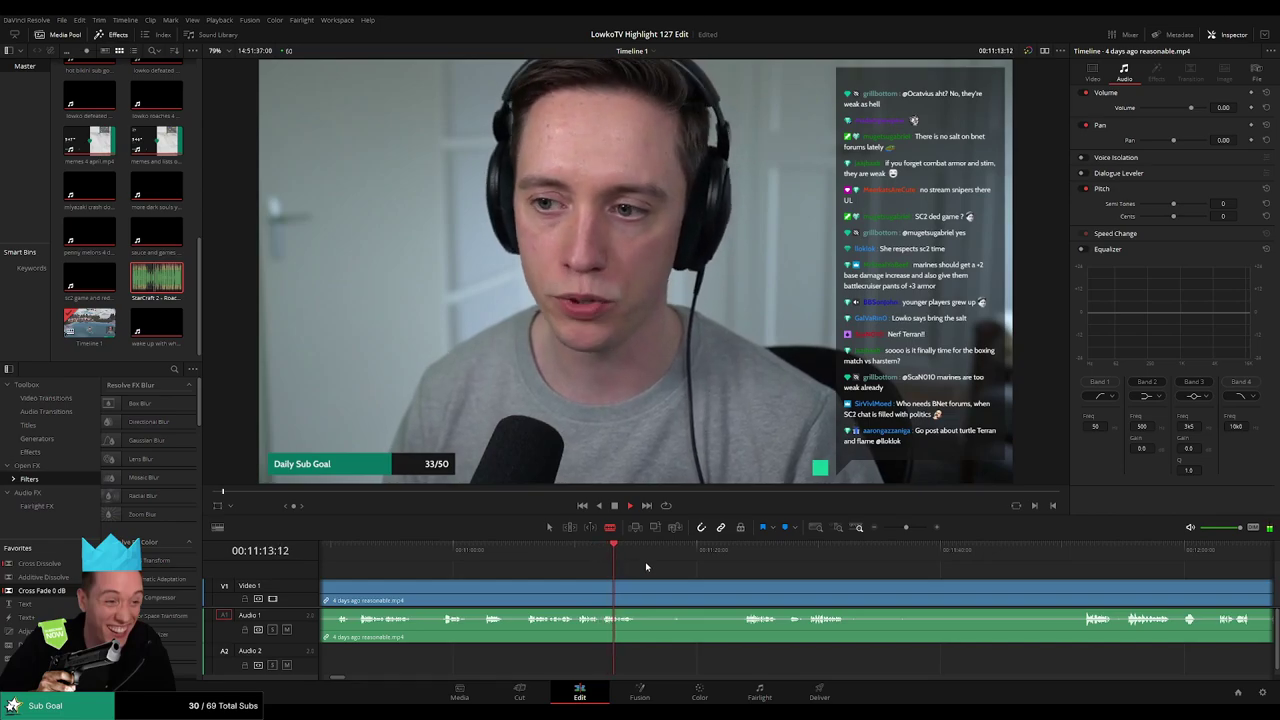
# Skim the StarCraft match footage up to about 00:12:33 for talk worth keeping, then stop playback
pyautogui.click(692, 550)
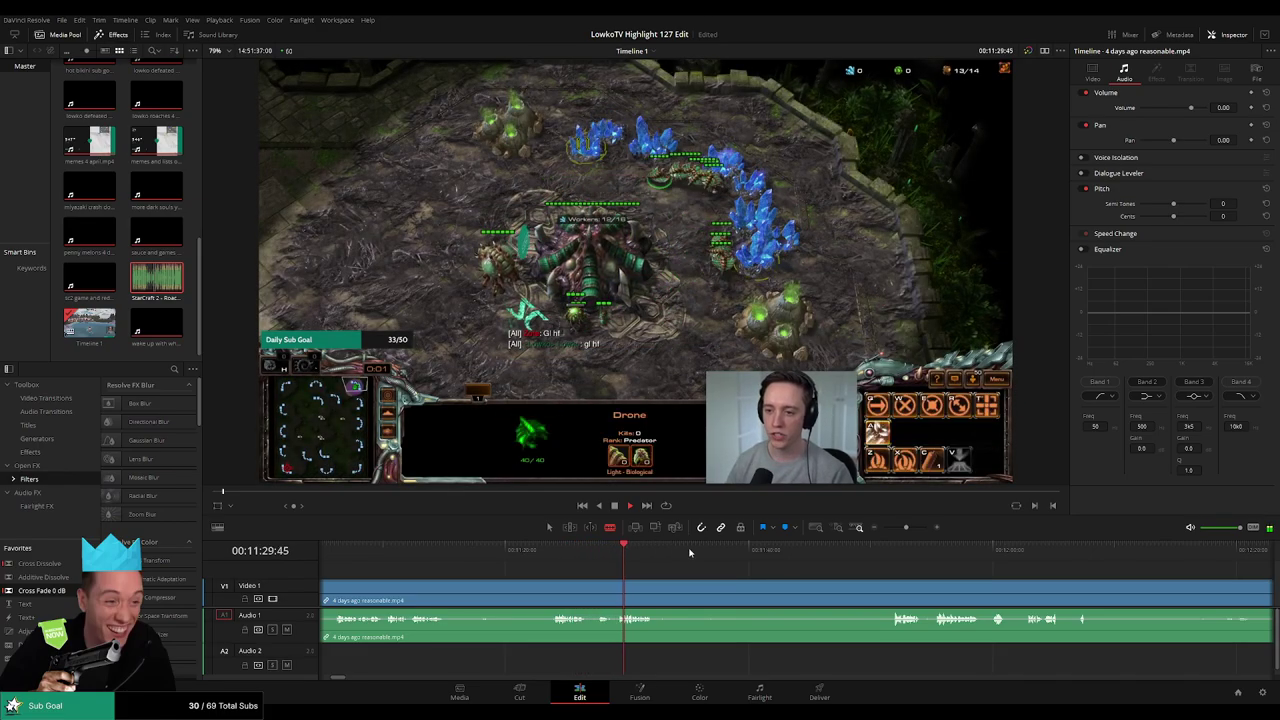
pyautogui.moveTo(717, 553); pyautogui.dragTo(616, 568)
pyautogui.click(723, 546)
pyautogui.moveTo(800, 571); pyautogui.dragTo(675, 574)
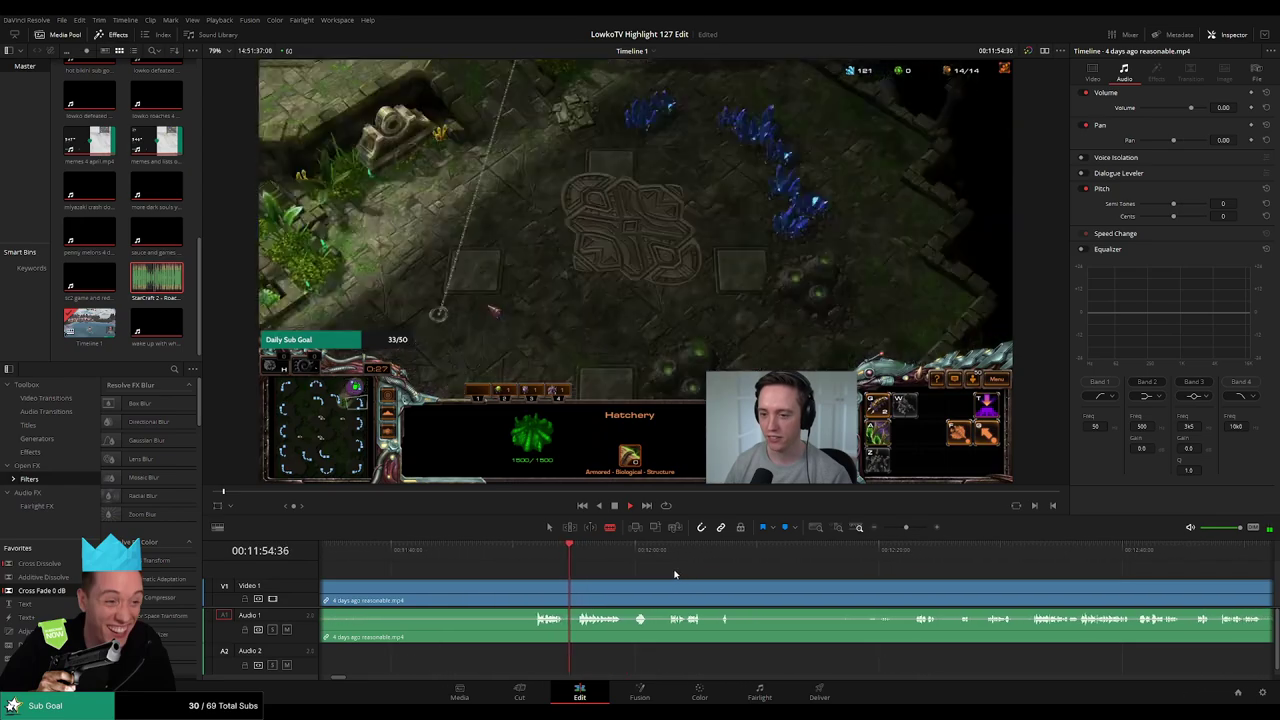
pyautogui.hscroll(1, 680, 576)
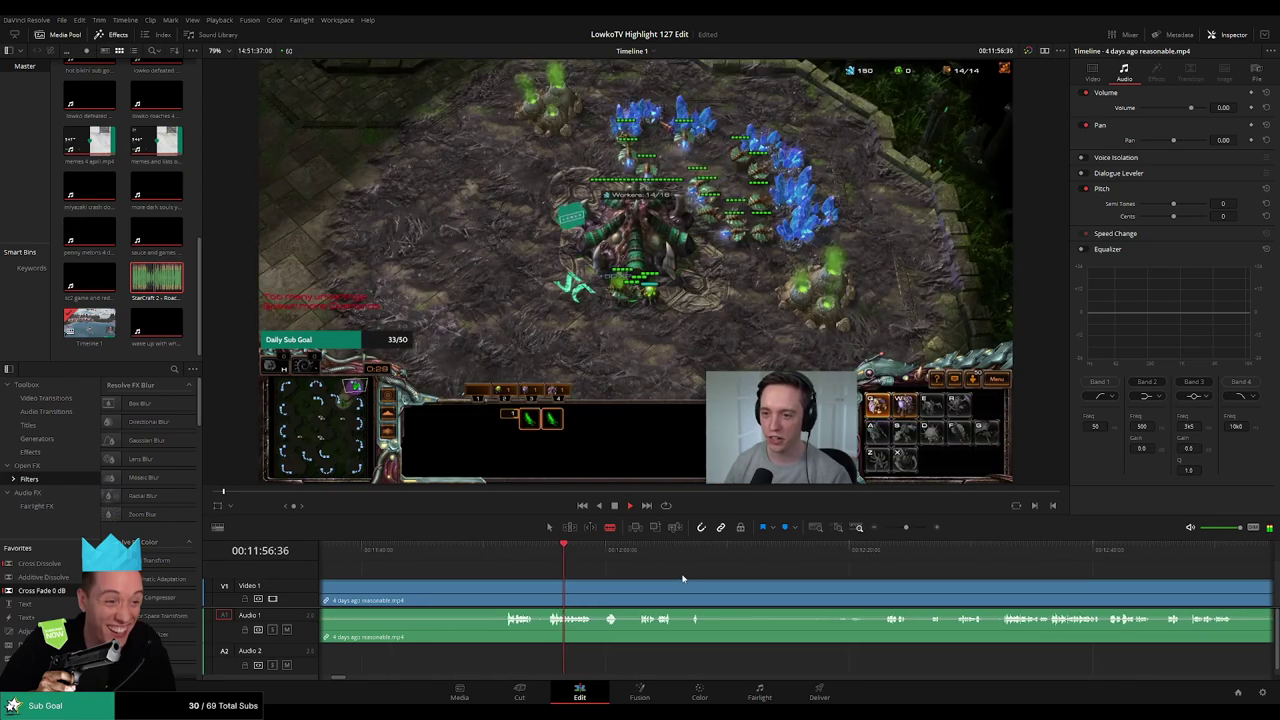
pyautogui.hscroll(1, 637, 572)
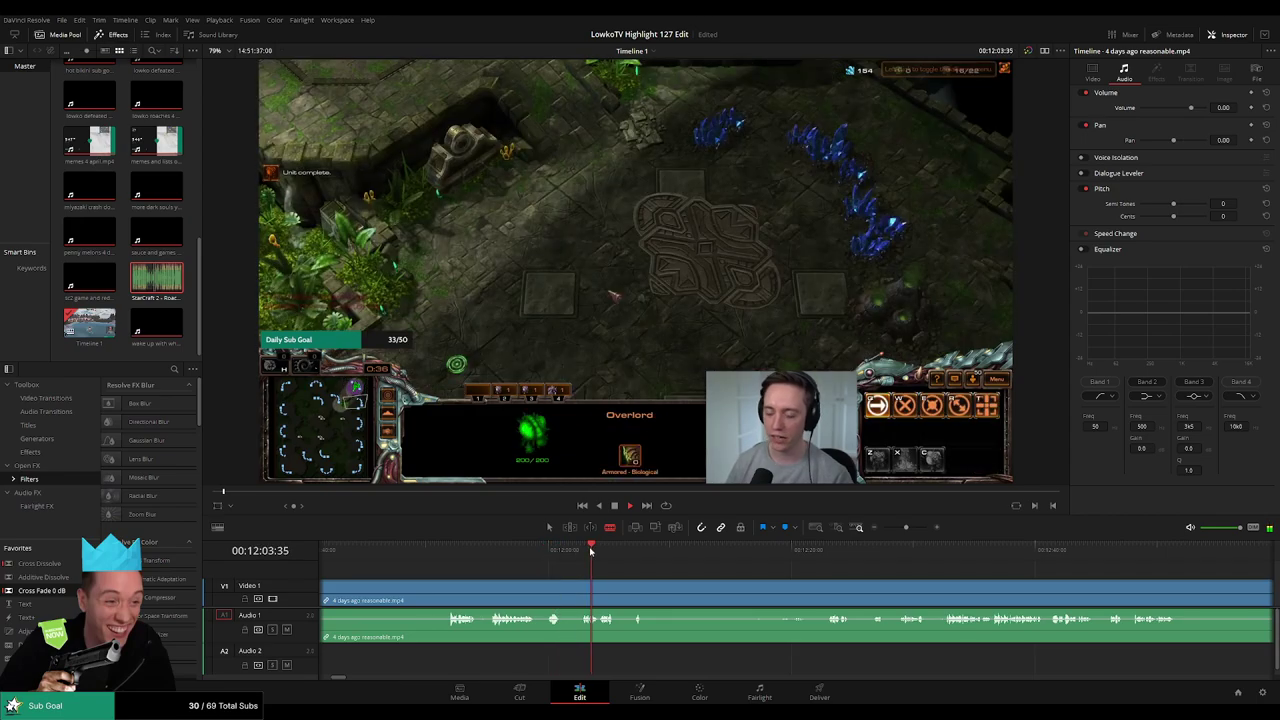
pyautogui.hscroll(2, 672, 578)
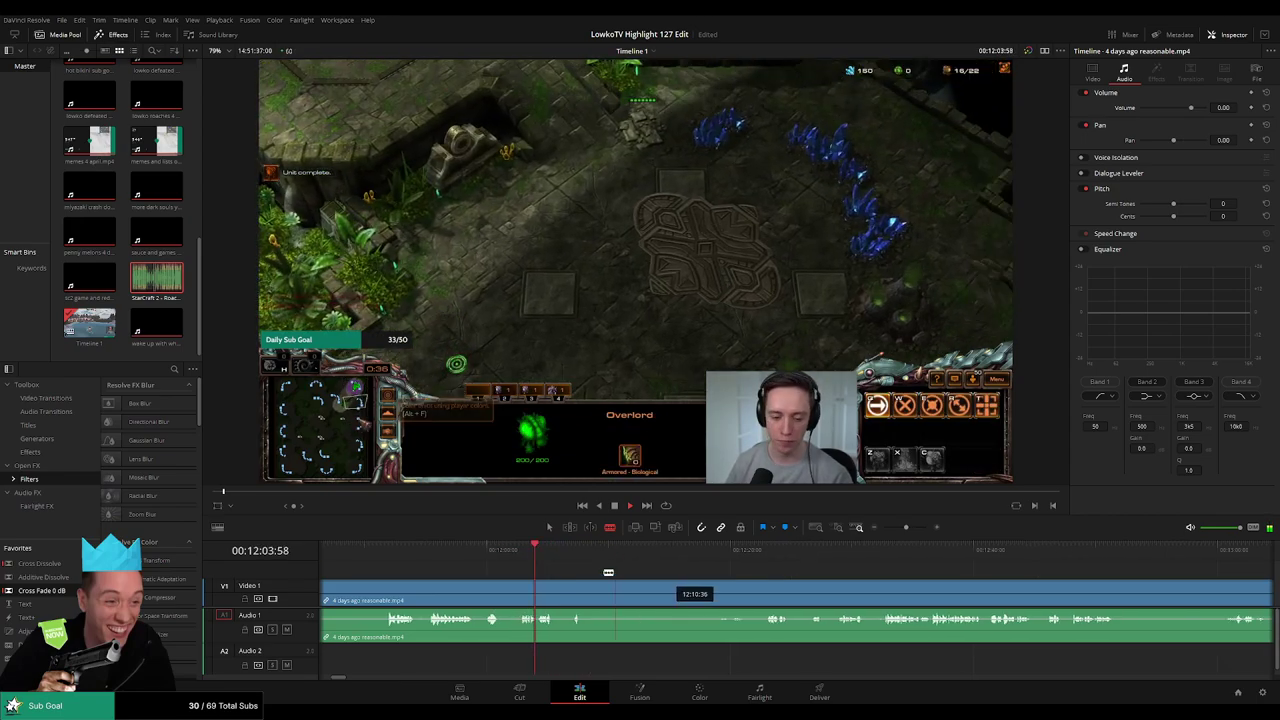
pyautogui.click(546, 553)
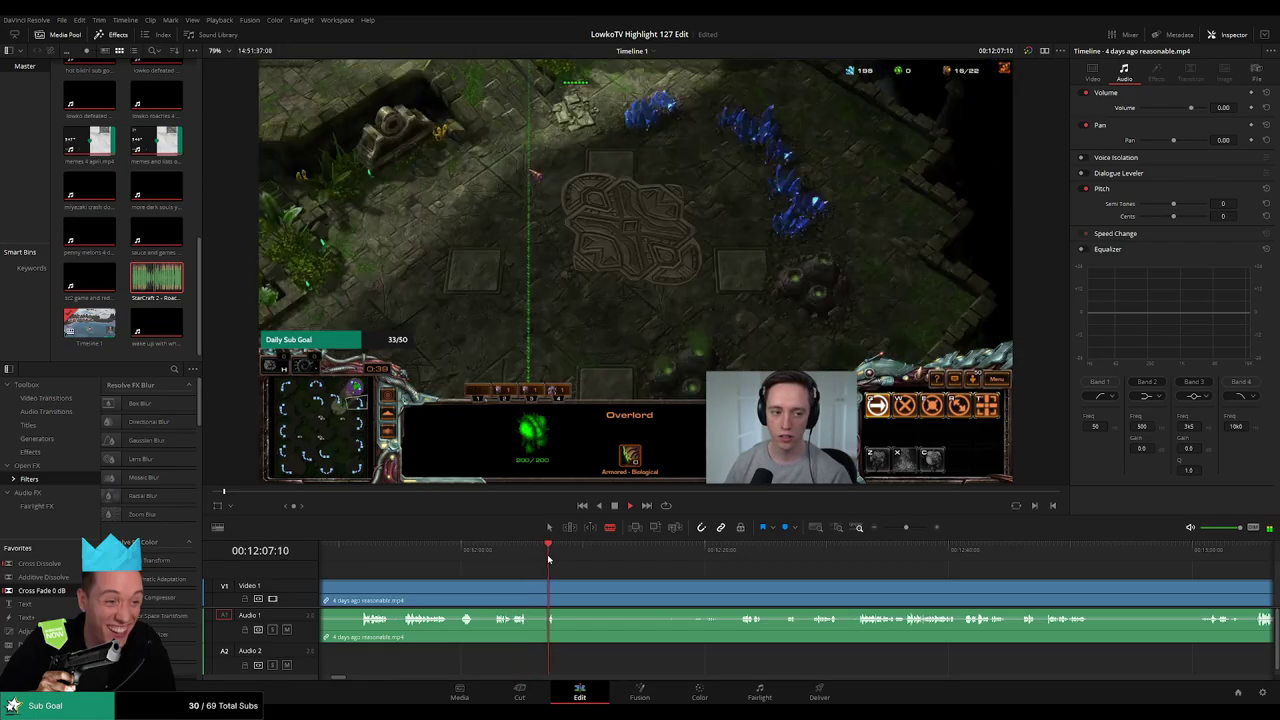
pyautogui.moveTo(727, 552); pyautogui.dragTo(741, 553)
pyautogui.moveTo(819, 576); pyautogui.dragTo(591, 560)
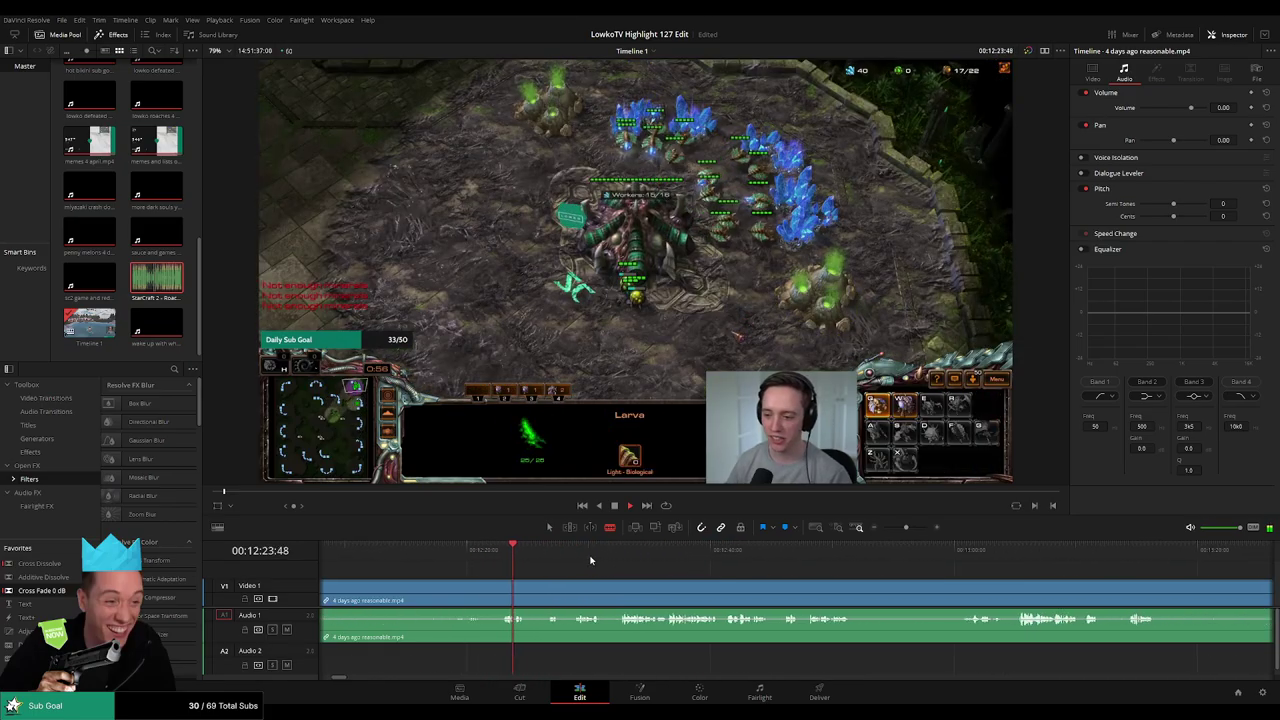
pyautogui.click(545, 553)
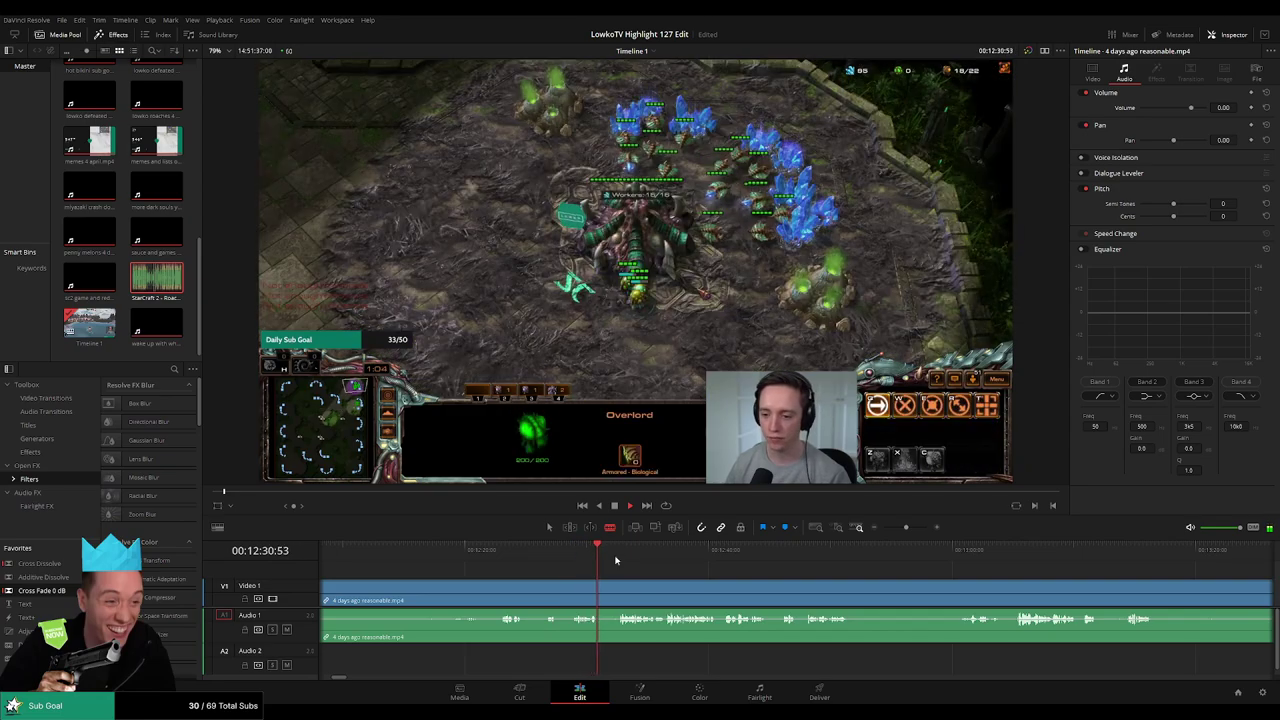
pyautogui.click(616, 553)
pyautogui.press('space')
# Cut out the section from about 00:09:56 to 00:10:32:31, closing the gap and cross fading the audio at the join
pyautogui.hscroll(-10, 592, 585)
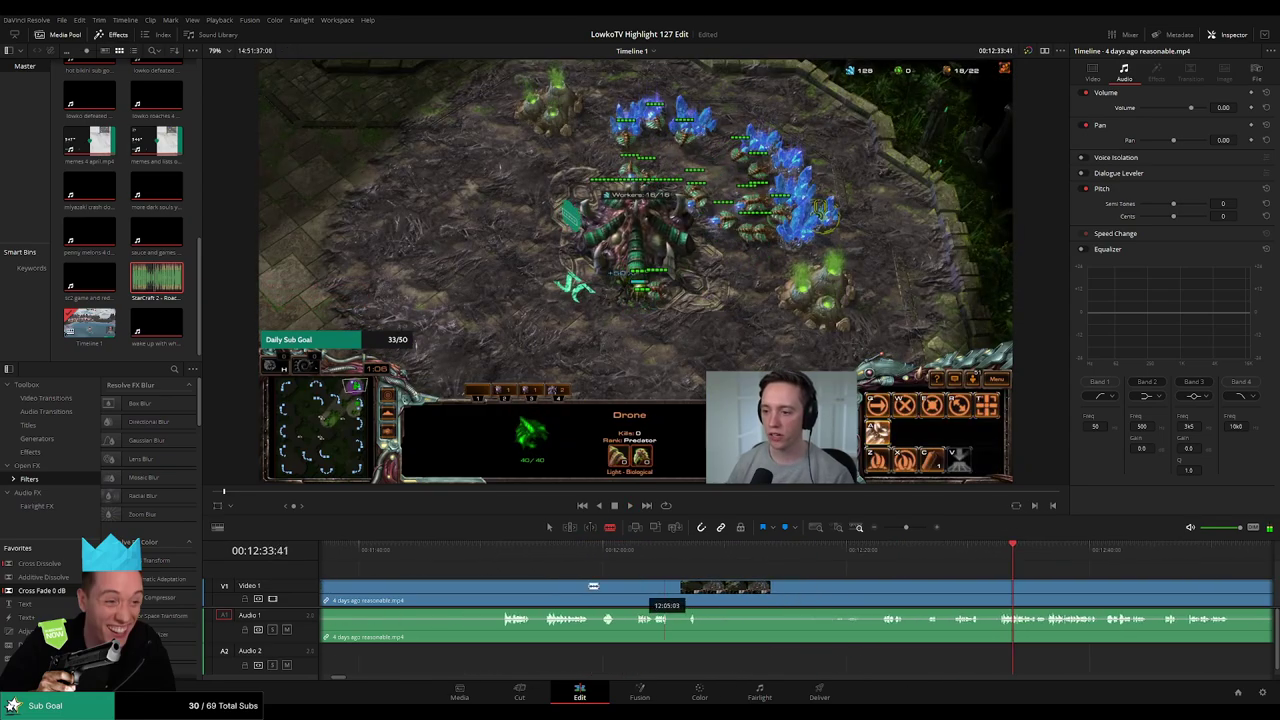
pyautogui.click(474, 557)
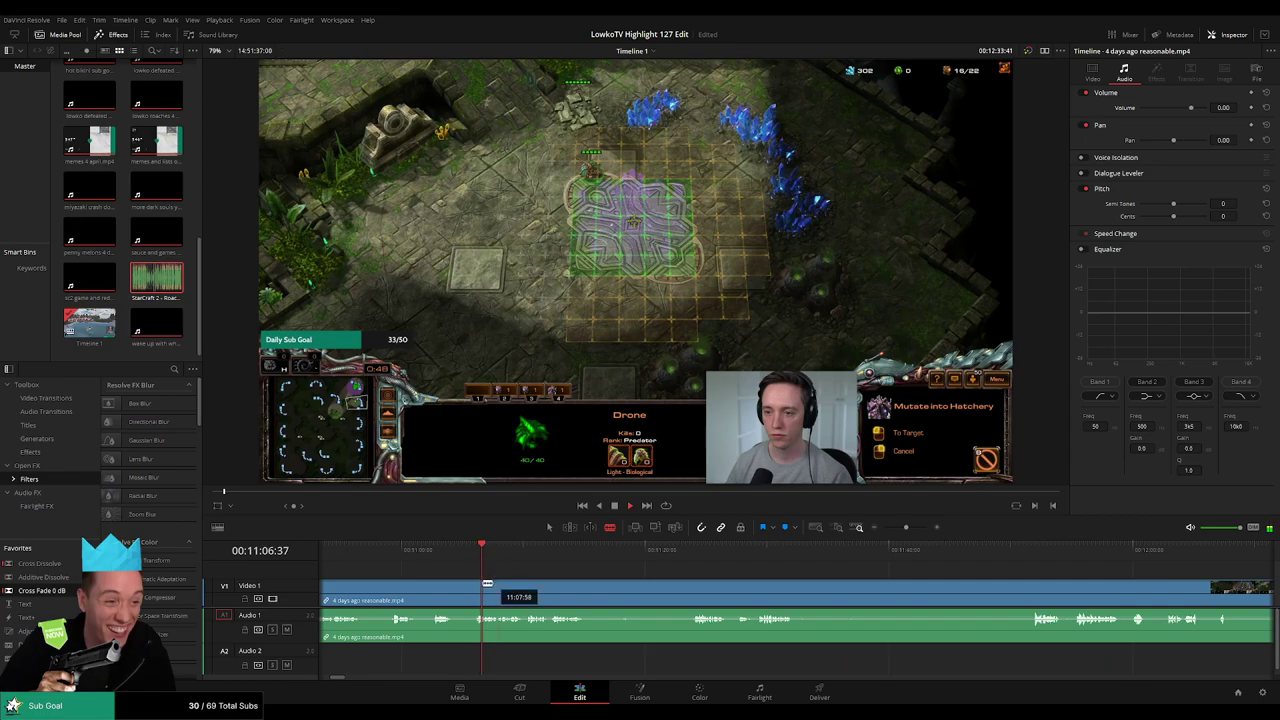
pyautogui.moveTo(487, 583); pyautogui.dragTo(690, 575)
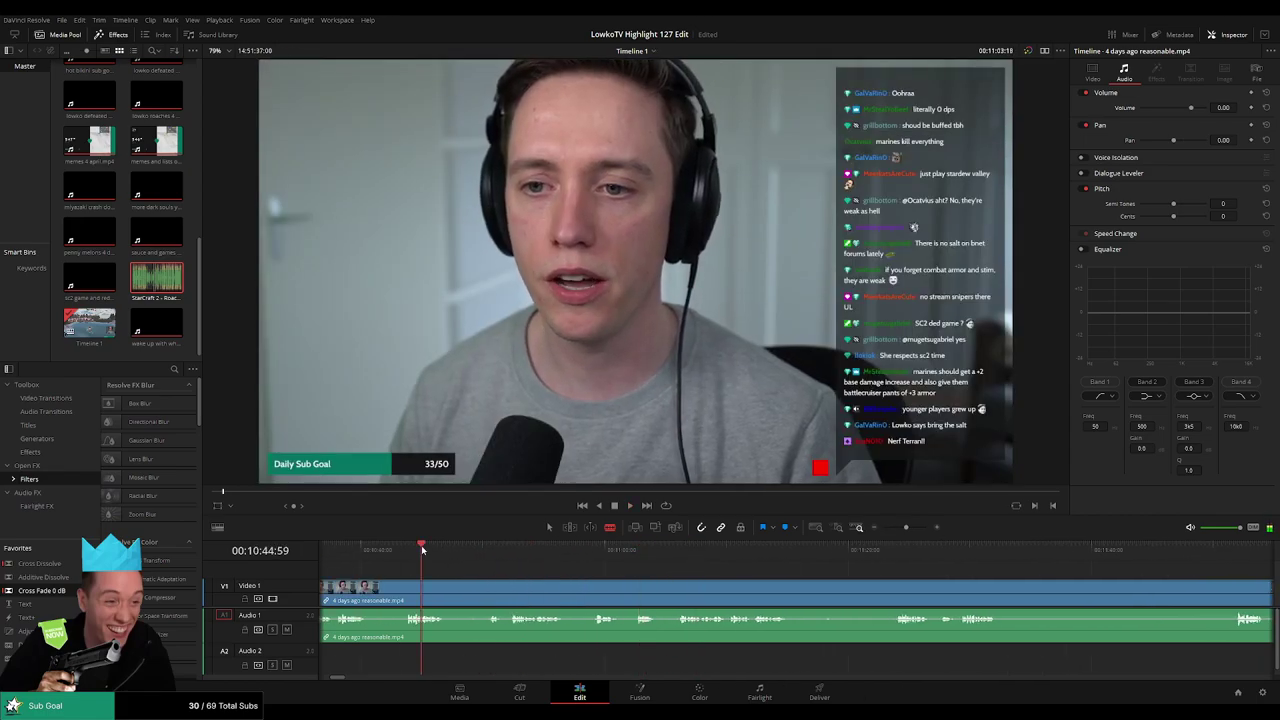
pyautogui.hscroll(-3, 519, 571)
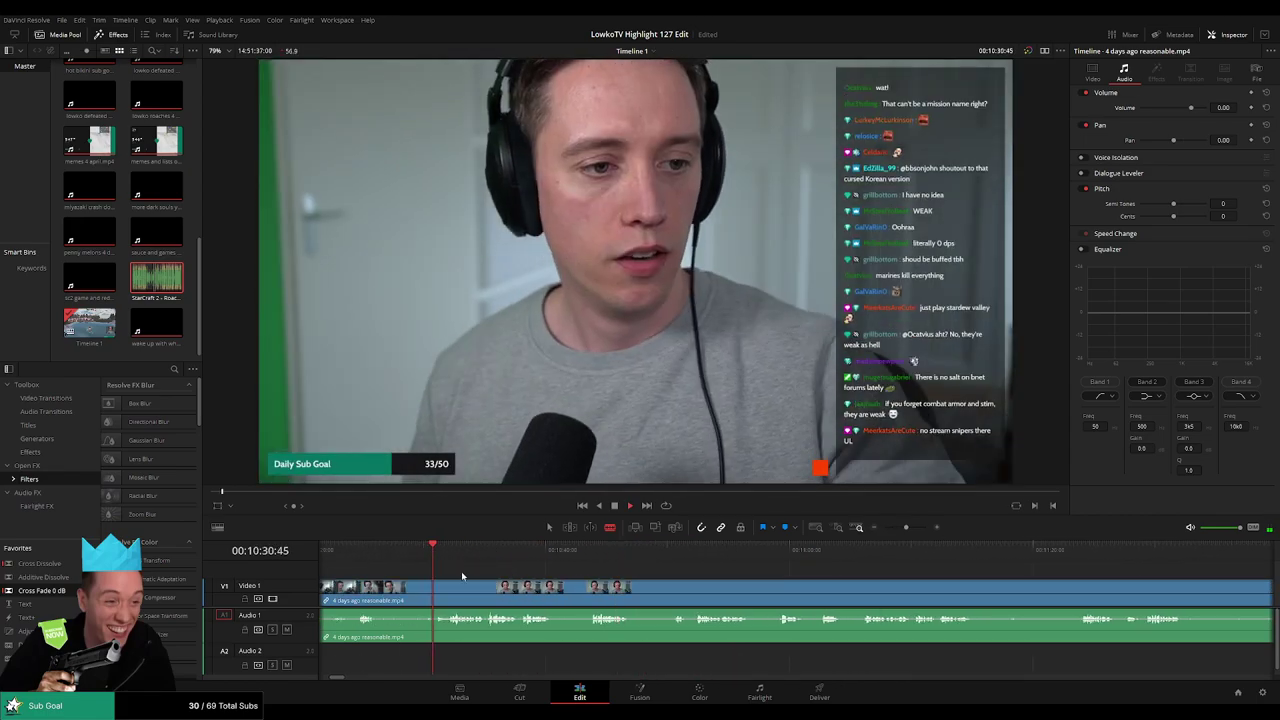
pyautogui.hscroll(-2, 520, 573)
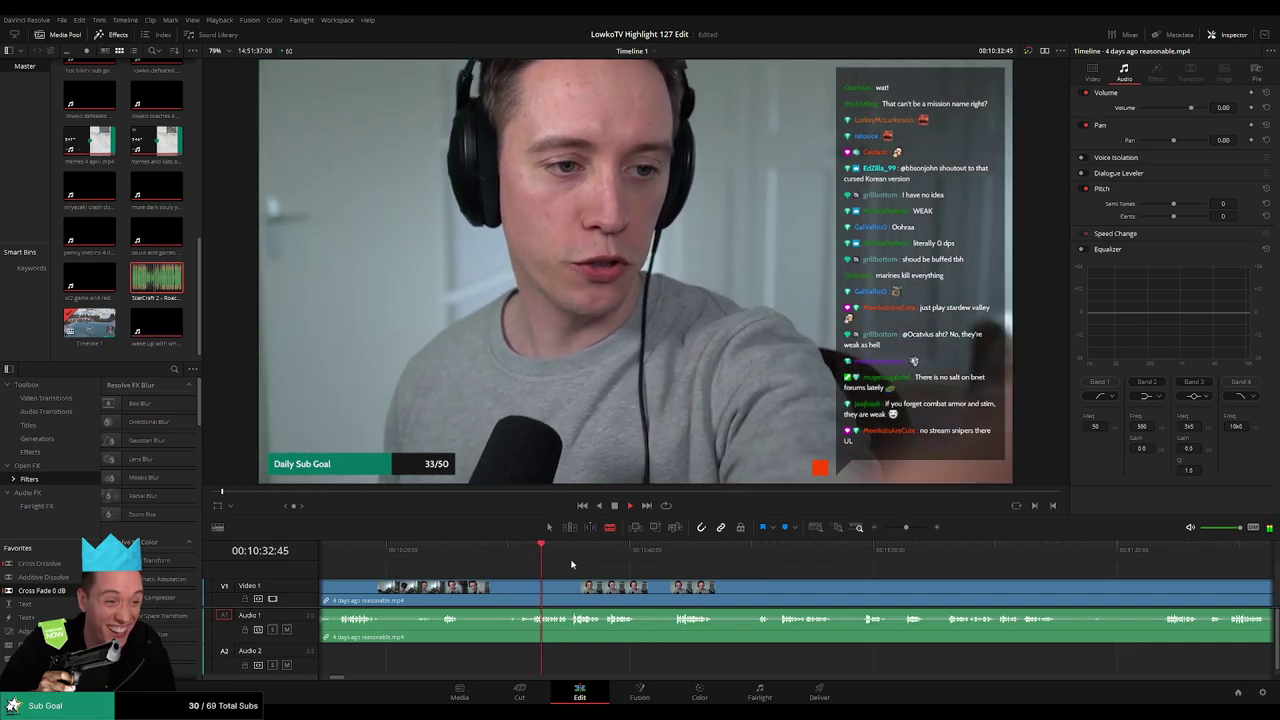
pyautogui.click(533, 551)
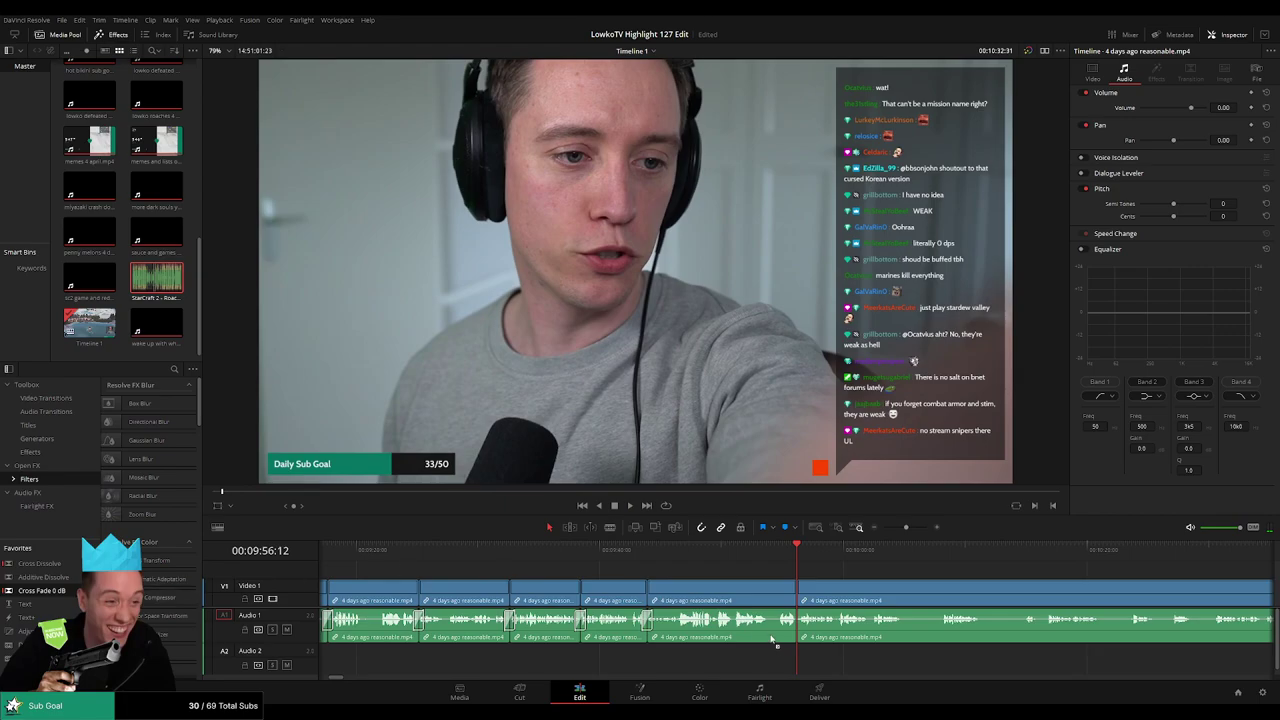
pyautogui.moveTo(771, 640); pyautogui.dragTo(790, 636)
# Cut out about three seconds of quiet footage starting at about 00:10:05, closing the gap and cross fading the audio at the join
pyautogui.press('space')
pyautogui.hscroll(3, 657, 570)
pyautogui.press('b')
pyautogui.click(657, 590)
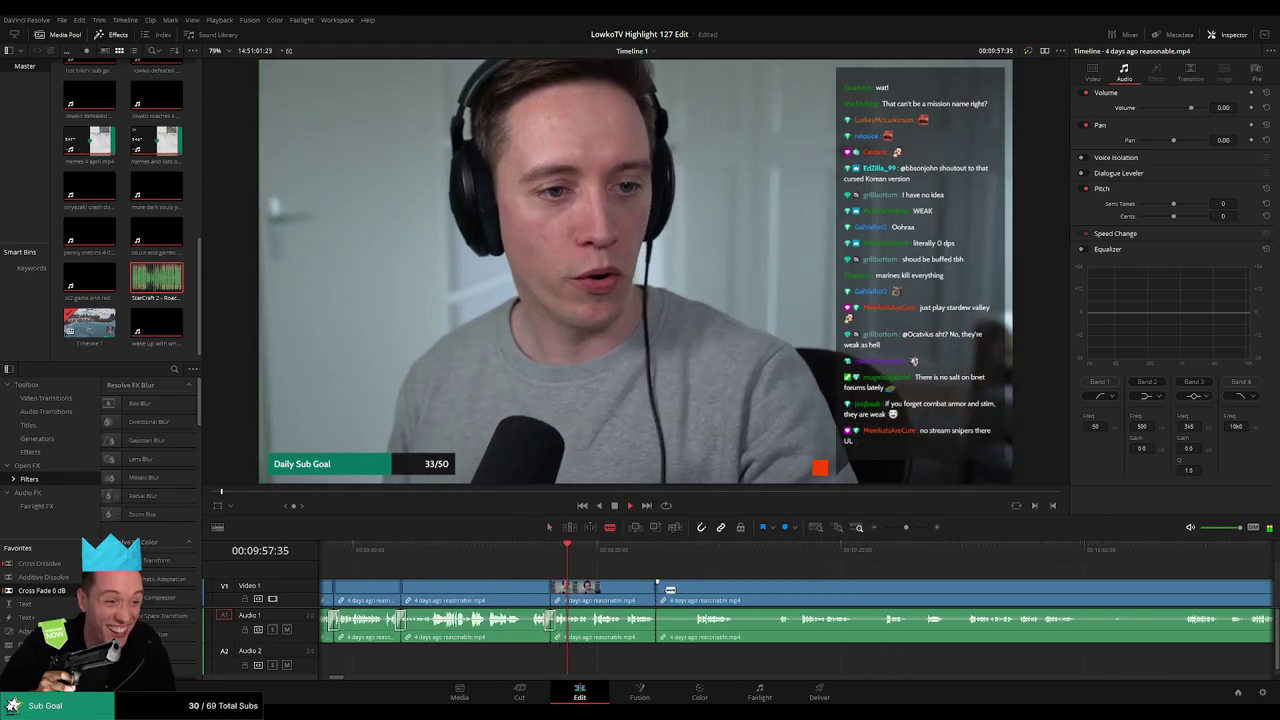
pyautogui.click(695, 590)
pyautogui.press('a')
pyautogui.click(677, 595)
pyautogui.press('Delete')
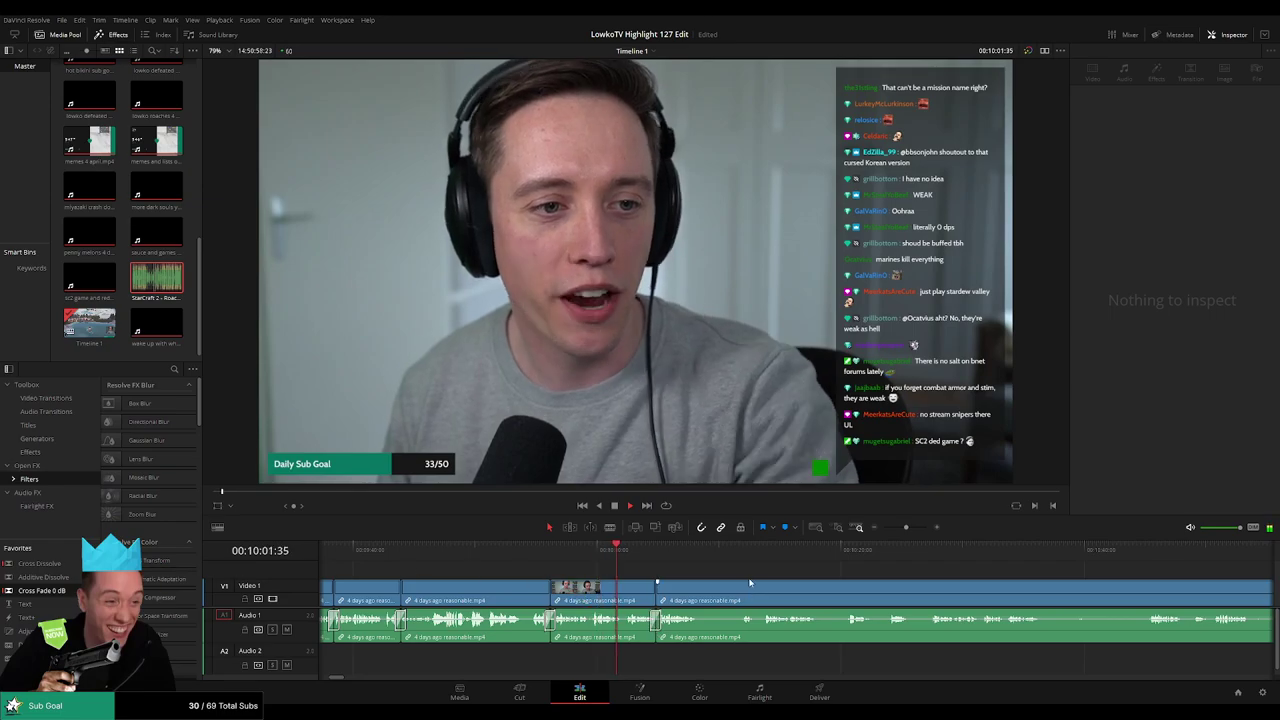
# Cut out about three and a half seconds from about 00:10:08, closing the gap and cross fading the audio at the join
pyautogui.press('space')
pyautogui.press('b')
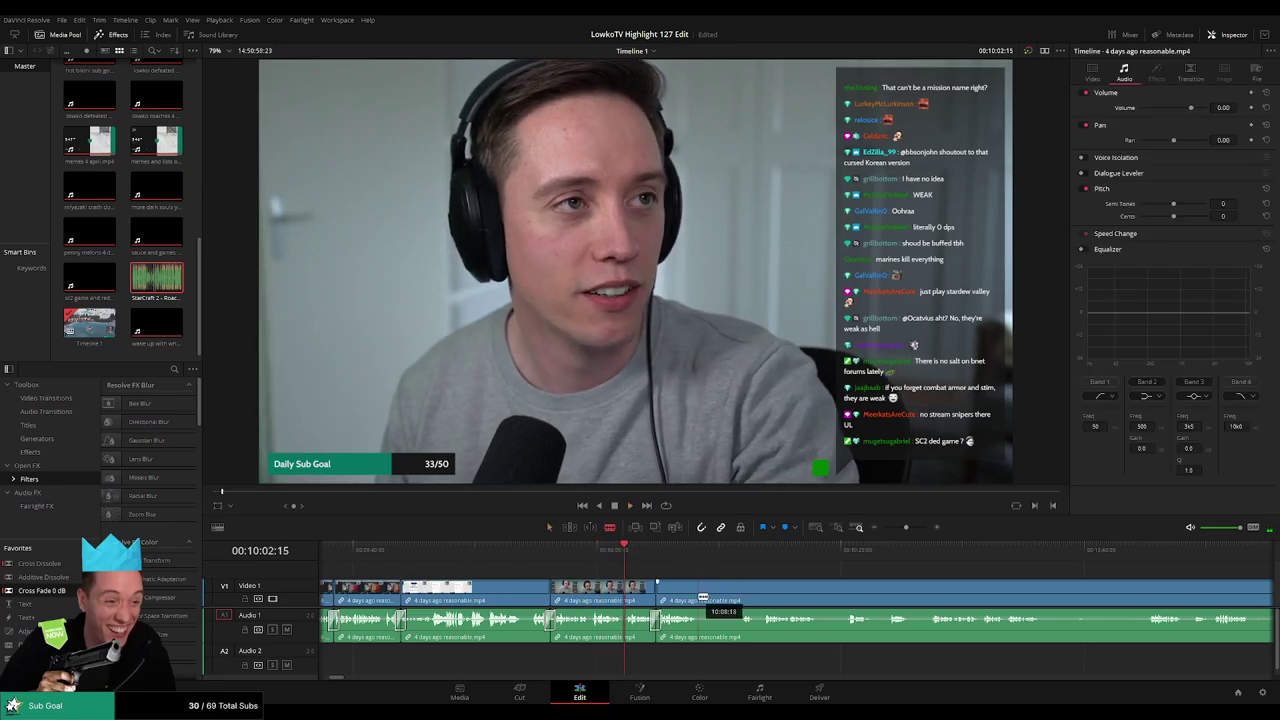
pyautogui.click(698, 590)
pyautogui.press('a')
pyautogui.click(721, 597)
pyautogui.press('Delete')
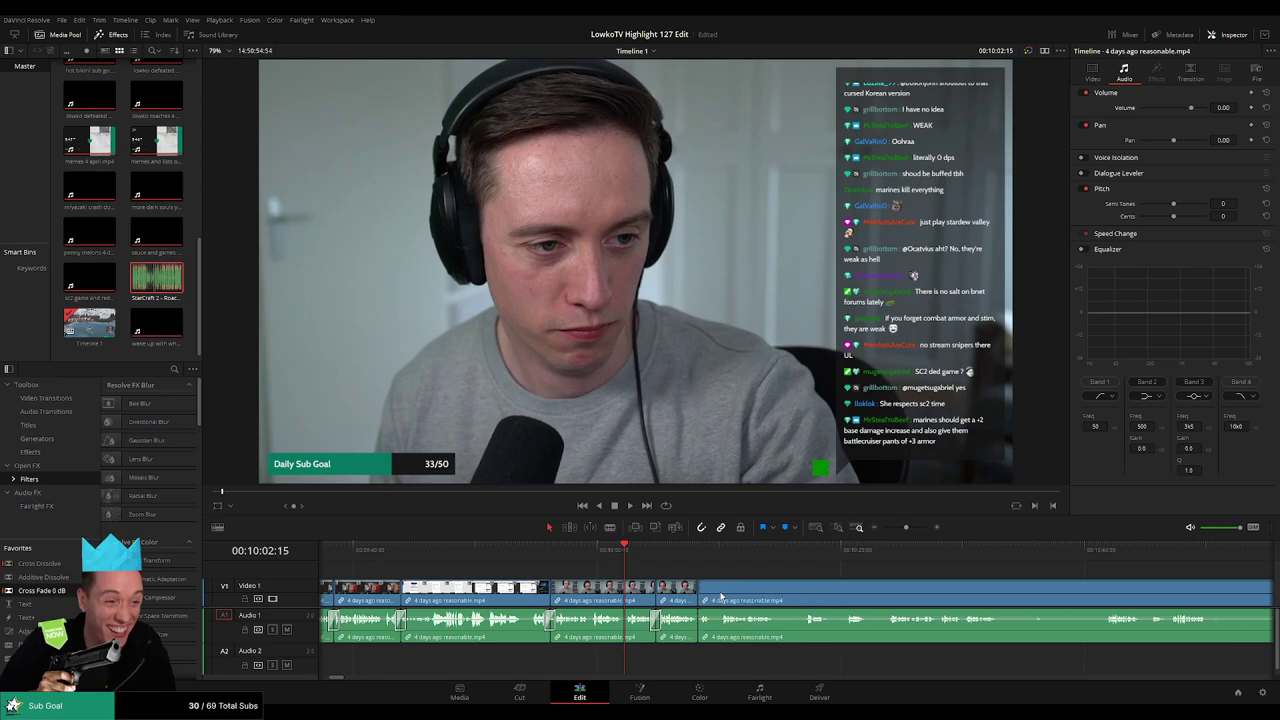
pyautogui.moveTo(33, 598); pyautogui.dragTo(697, 621)
# Cut out about two seconds starting at about 00:10:15, closing the gap and cross fading the audio at the join
pyautogui.click(690, 551)
pyautogui.press('space')
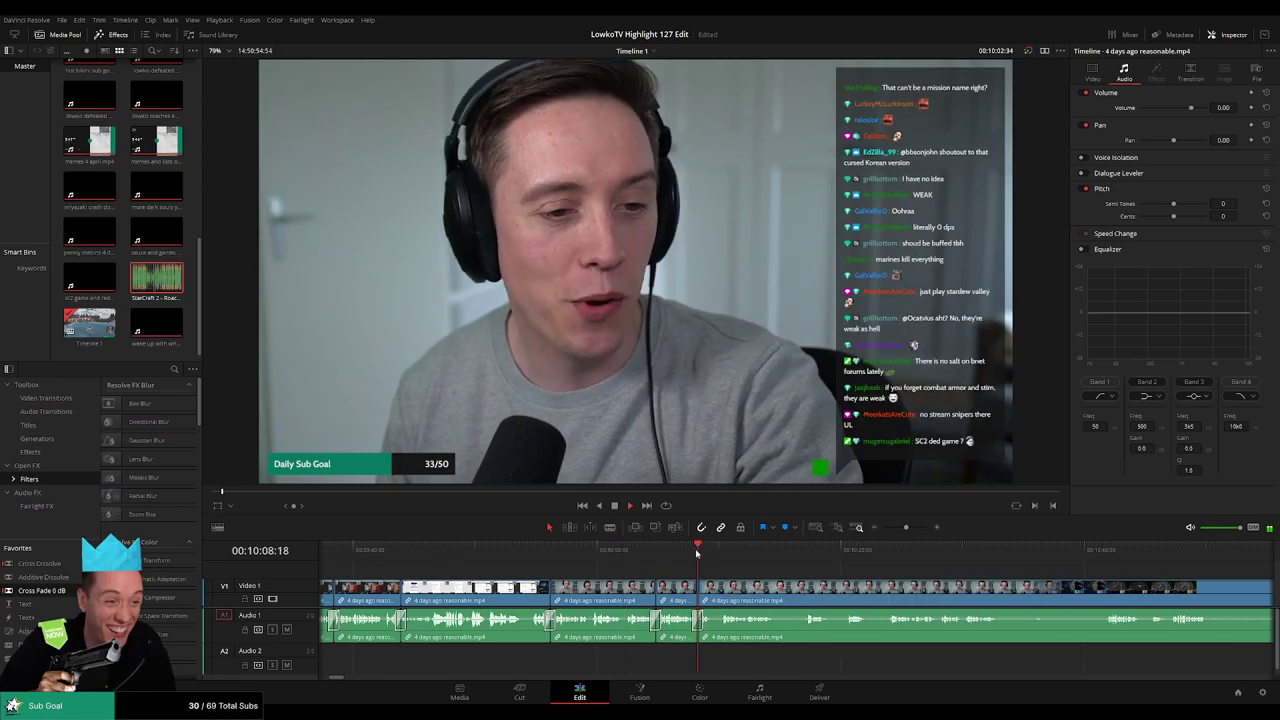
pyautogui.click(776, 597)
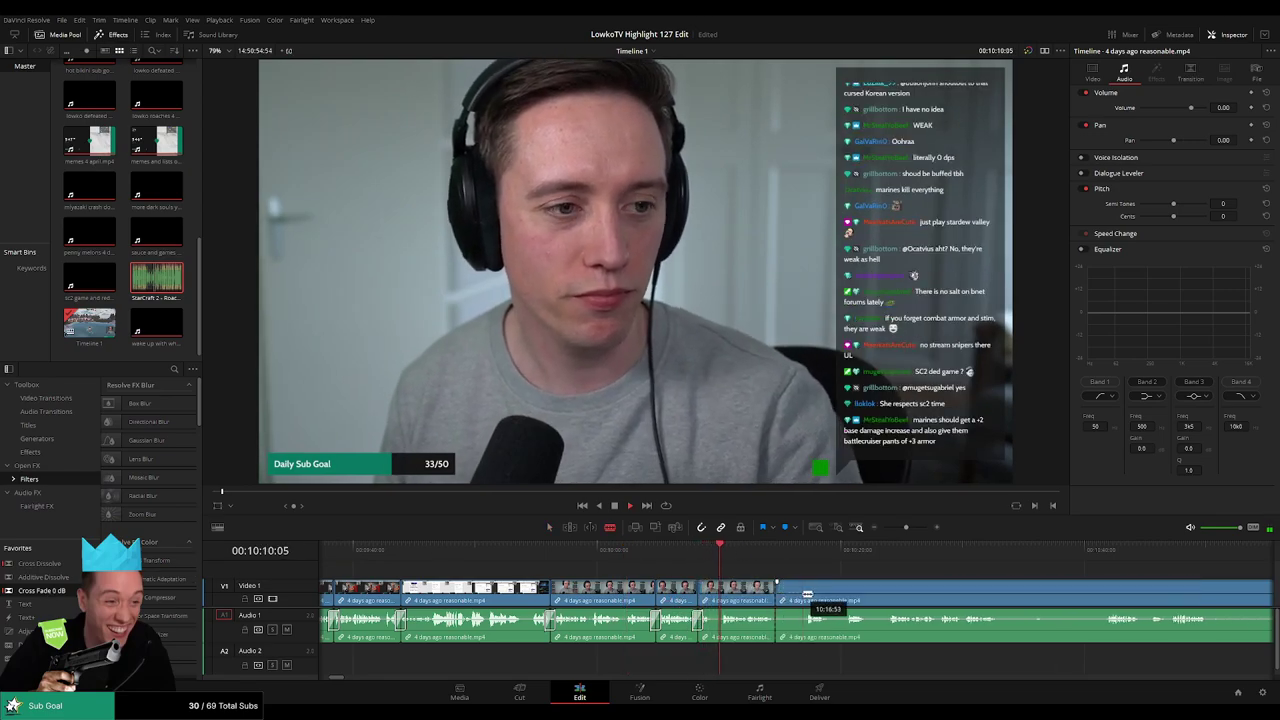
pyautogui.click(804, 589)
pyautogui.press('a')
pyautogui.click(790, 597)
pyautogui.press('Delete')
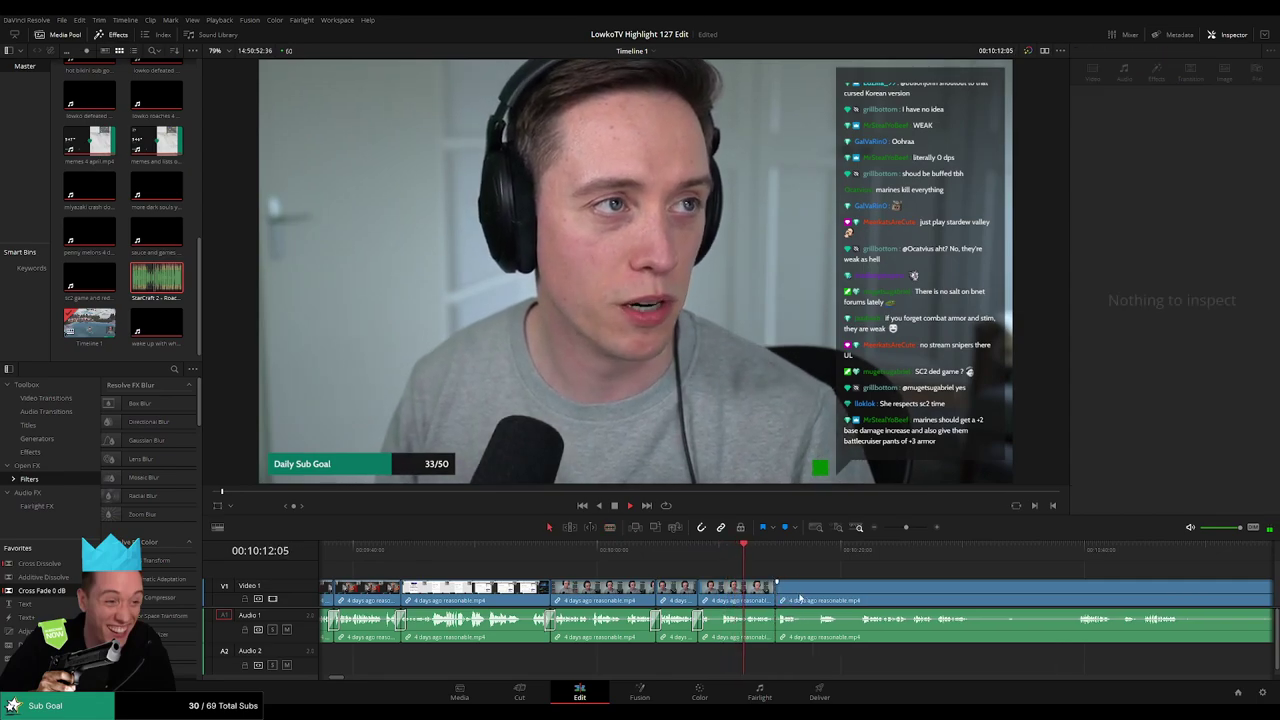
pyautogui.hscroll(1, 753, 578)
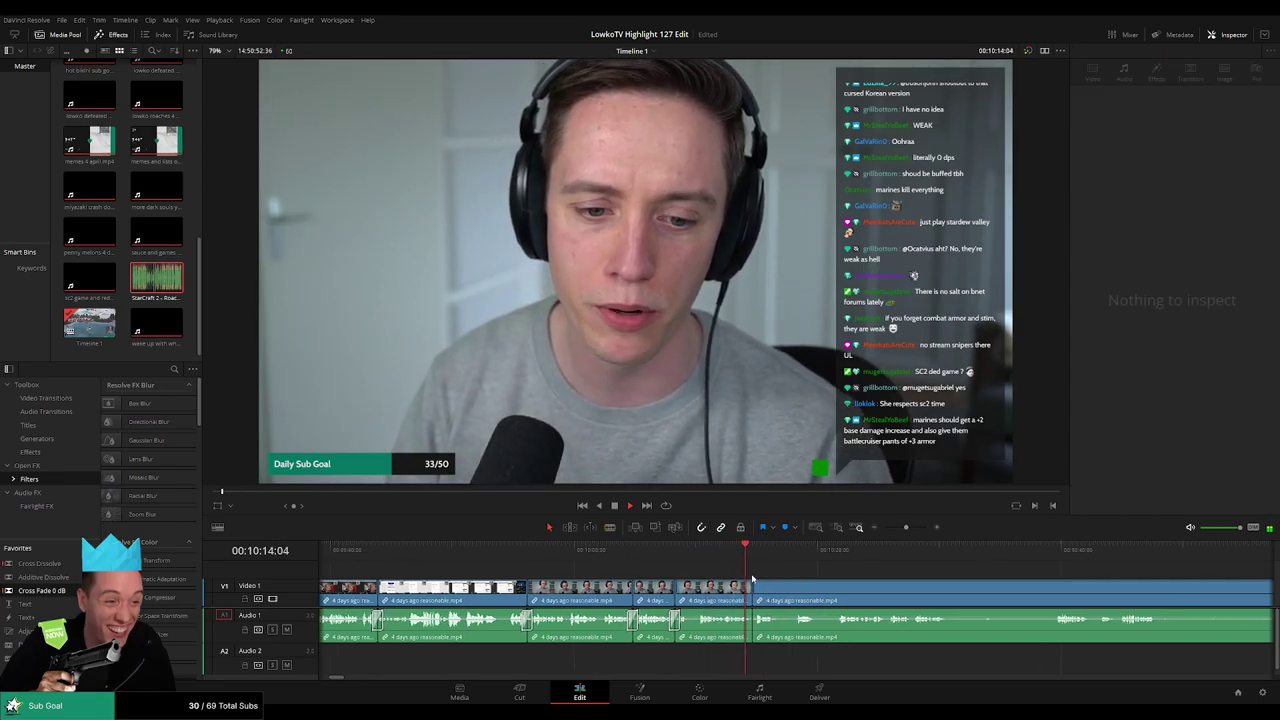
pyautogui.hscroll(8, 753, 578)
pyautogui.moveTo(40, 591); pyautogui.dragTo(548, 607)
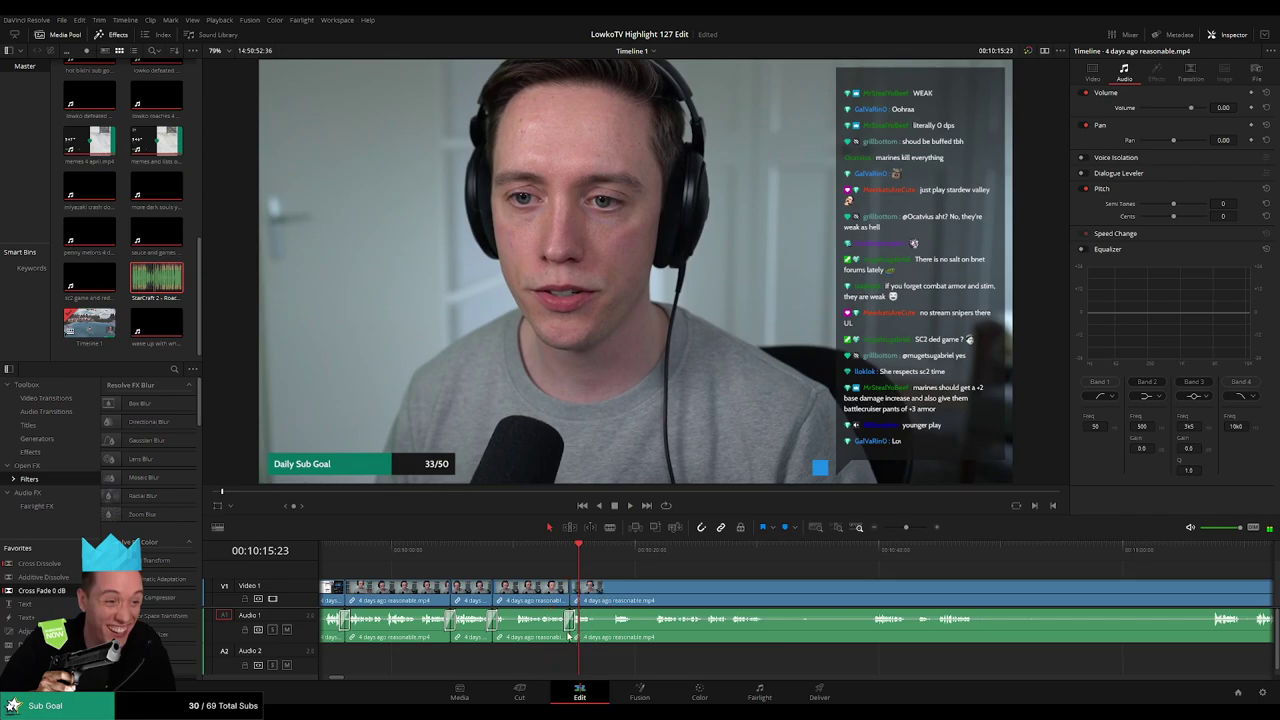
# Cut out the short pause from about 00:10:17 to 00:10:18 and close the gap
pyautogui.press('space')
pyautogui.hscroll(3, 651, 589)
pyautogui.click(538, 555)
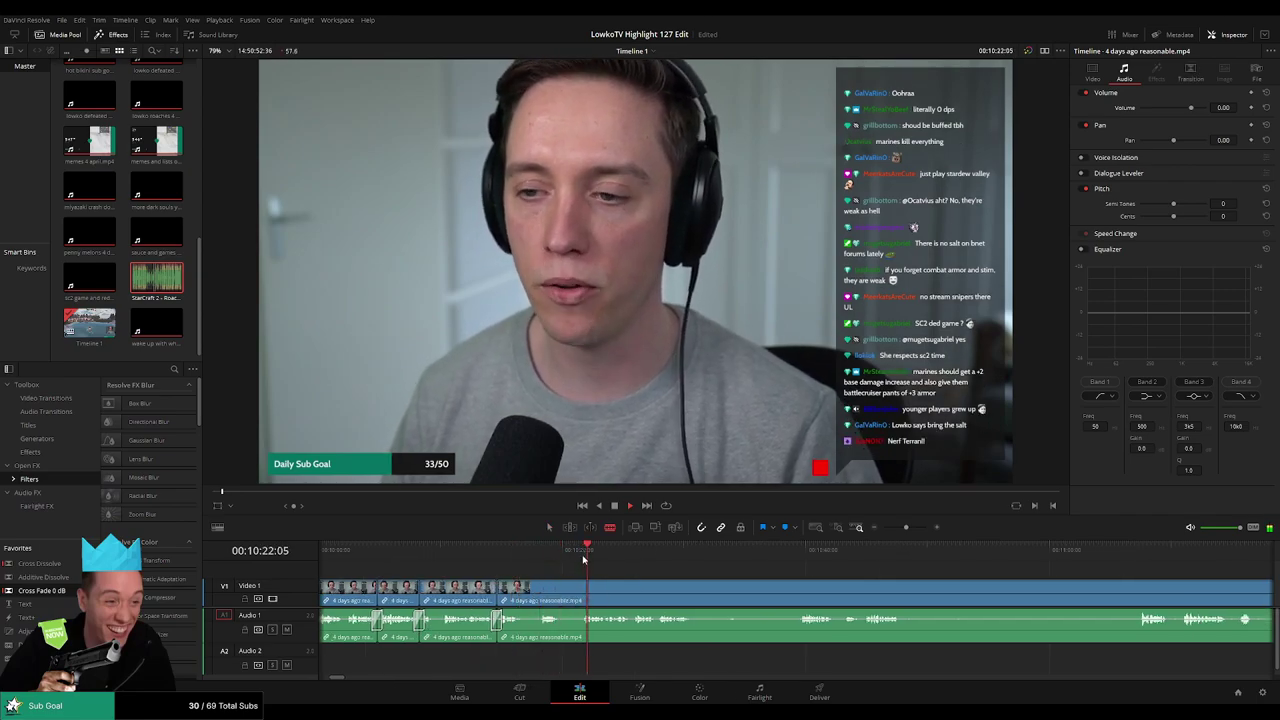
pyautogui.click(527, 601)
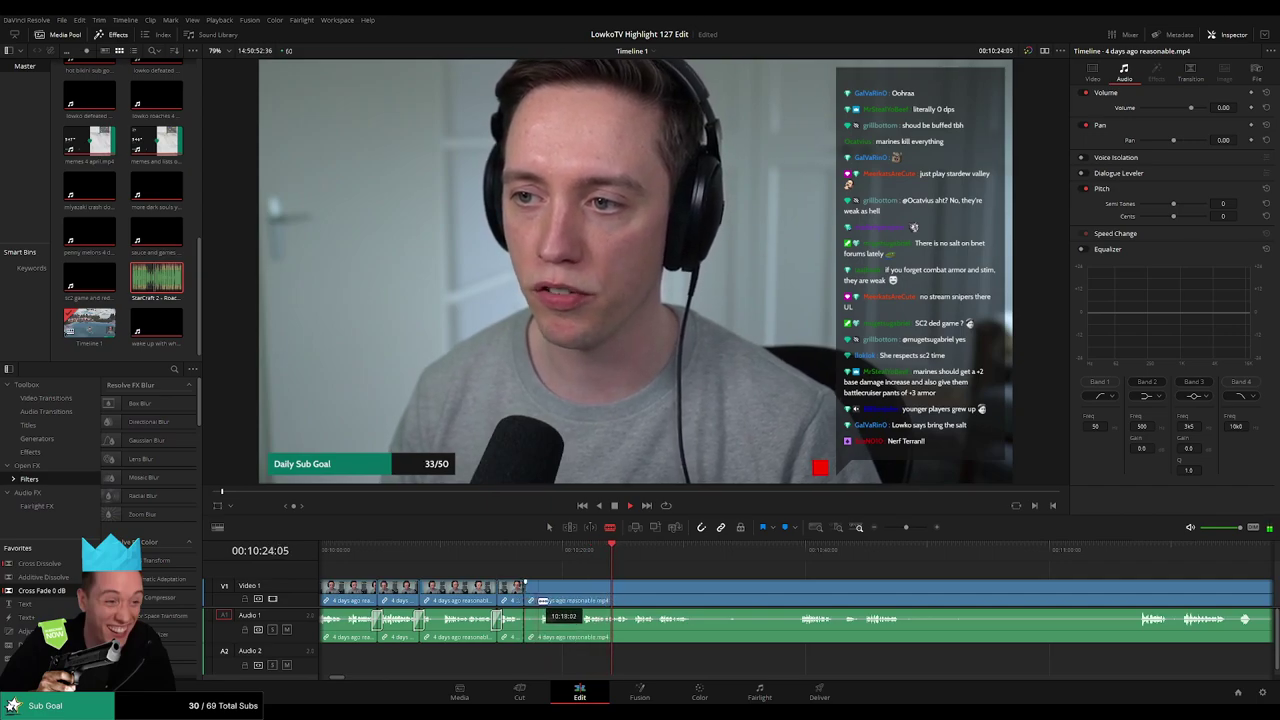
pyautogui.click(542, 601)
pyautogui.click(533, 601)
pyautogui.press('Delete')
# Cut out the short pause starting at about 00:10:19, closing the gap, and cross fade the audio at this join and the previous one
pyautogui.press('b')
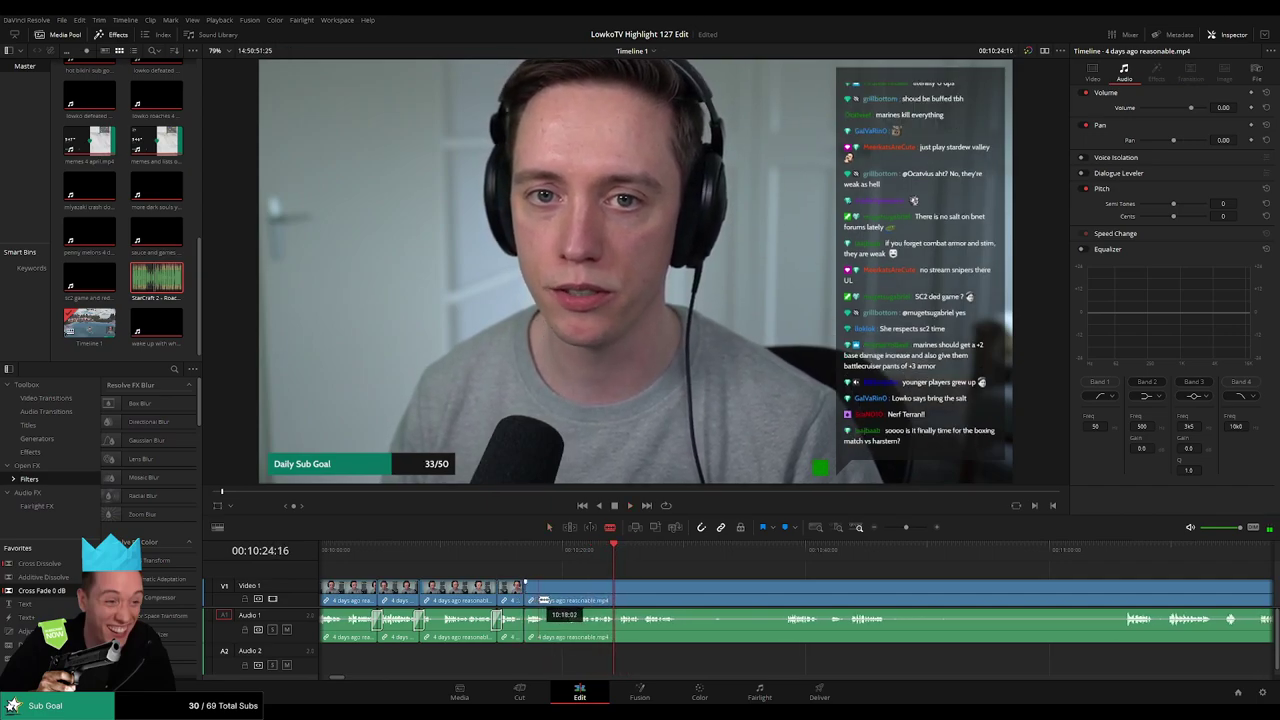
pyautogui.click(560, 600)
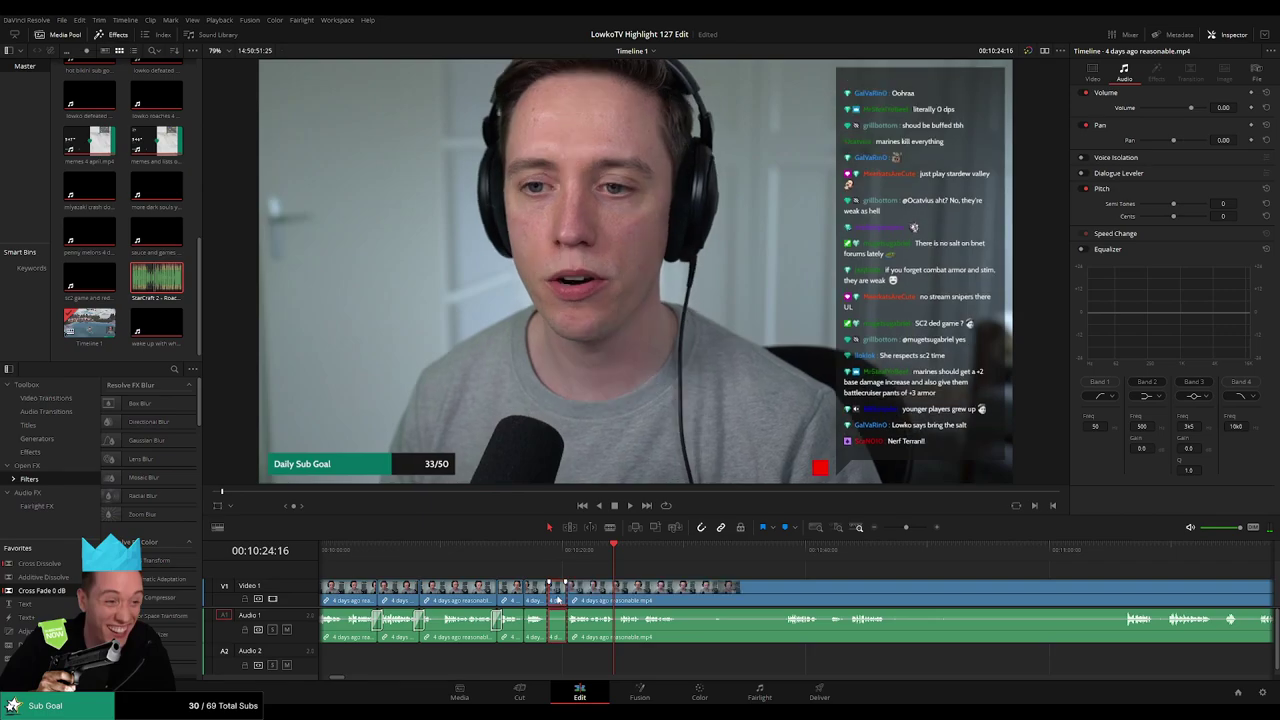
pyautogui.press('Delete')
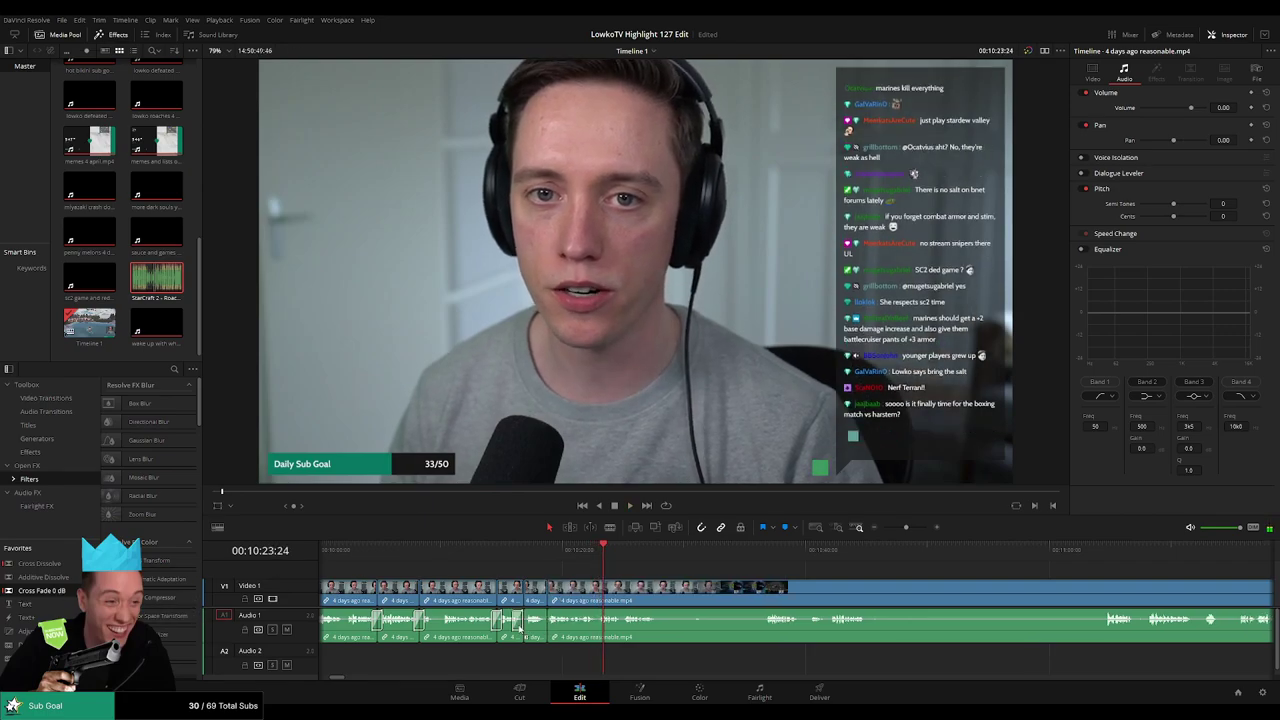
pyautogui.hscroll(-2, 476, 596)
pyautogui.moveTo(579, 630); pyautogui.dragTo(579, 630)
# Cut out the quiet section from about 00:10:28 to 00:10:36, closing the gap and cross fading the audio at the join
pyautogui.press('space')
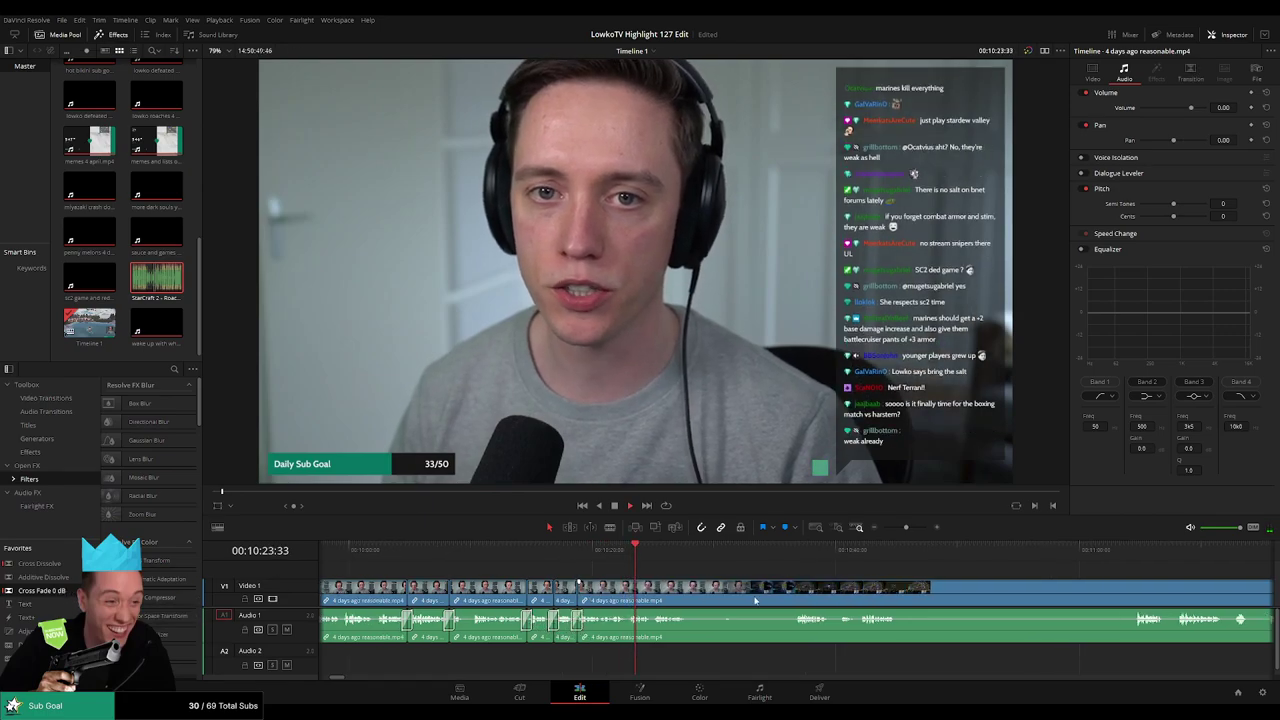
pyautogui.hscroll(4, 757, 600)
pyautogui.press('b')
pyautogui.click(587, 589)
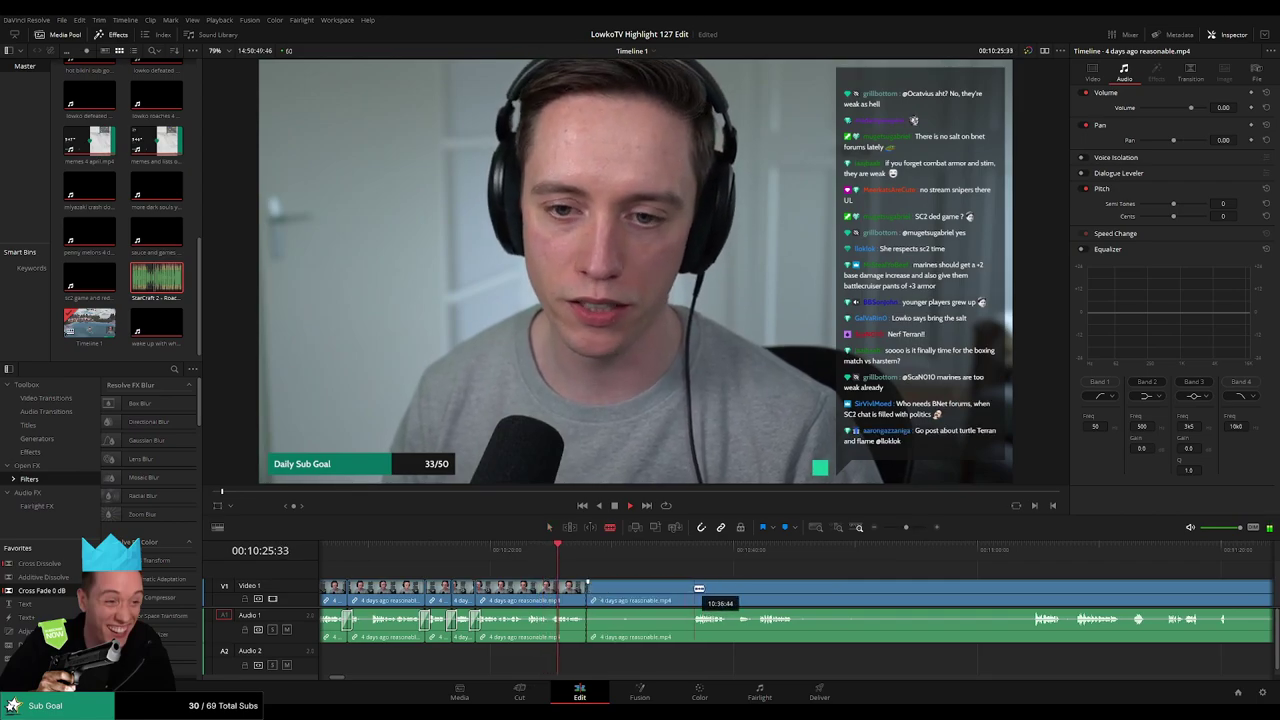
pyautogui.press('a')
pyautogui.click(672, 600)
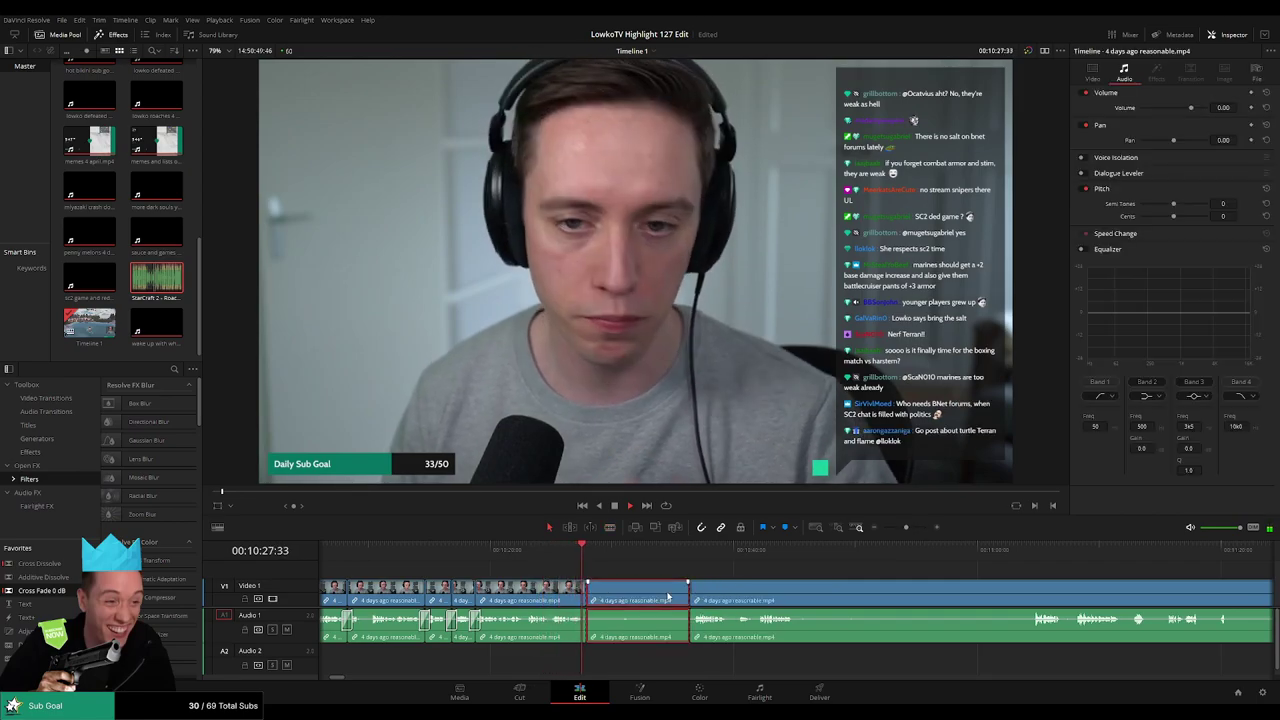
pyautogui.press('Delete')
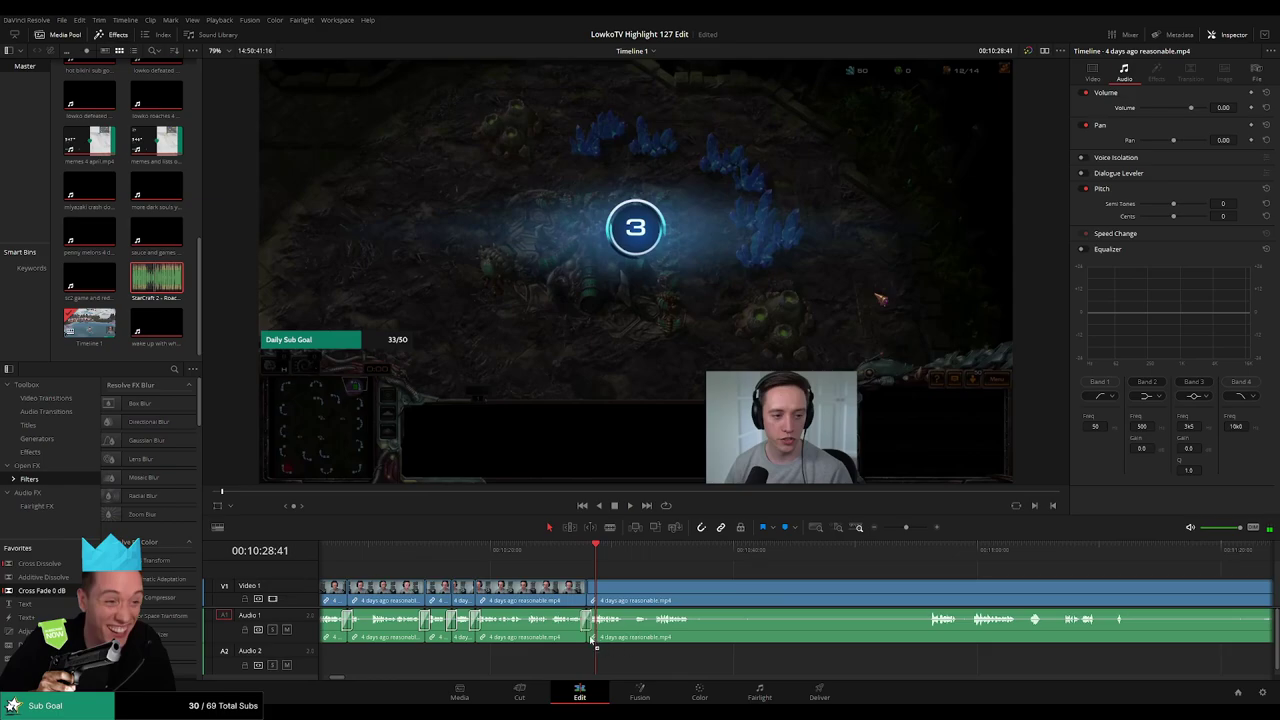
# Cut out the match footage from about 00:10:37 to 00:10:56, closing the gap and cross fading the audio at the join
pyautogui.hscroll(4, 646, 577)
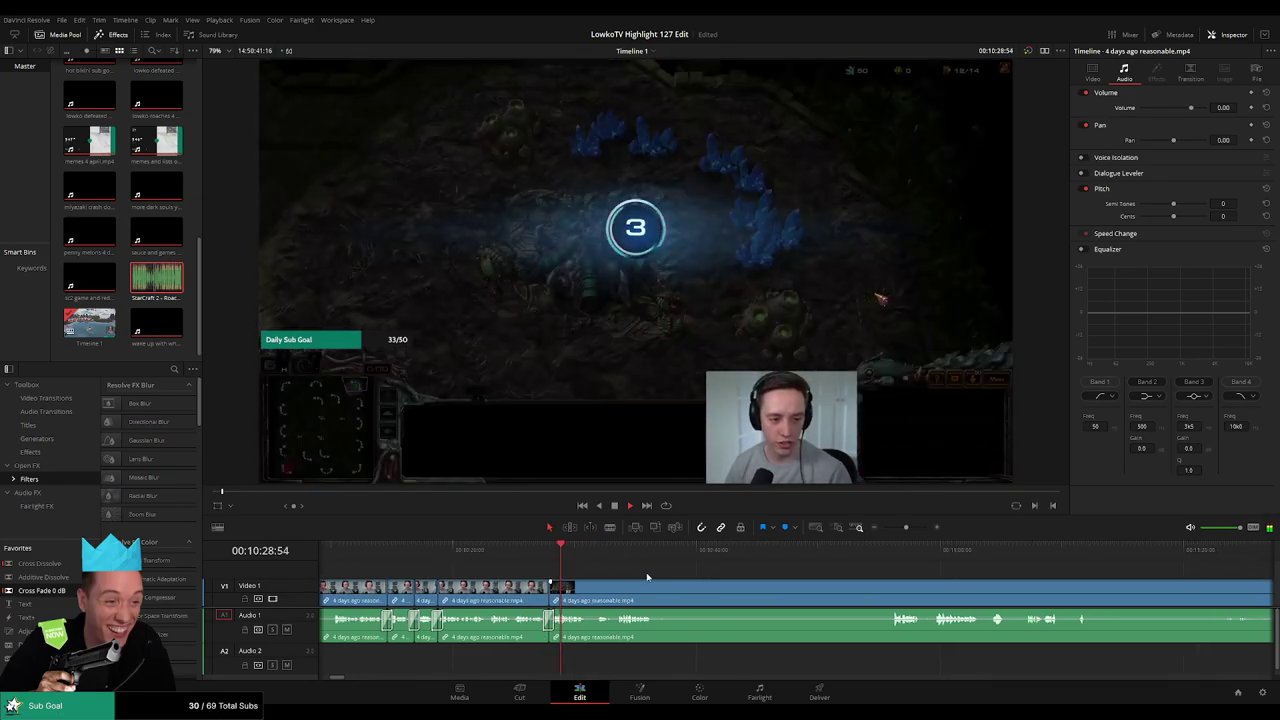
pyautogui.press('b')
pyautogui.click(523, 593)
pyautogui.click(756, 593)
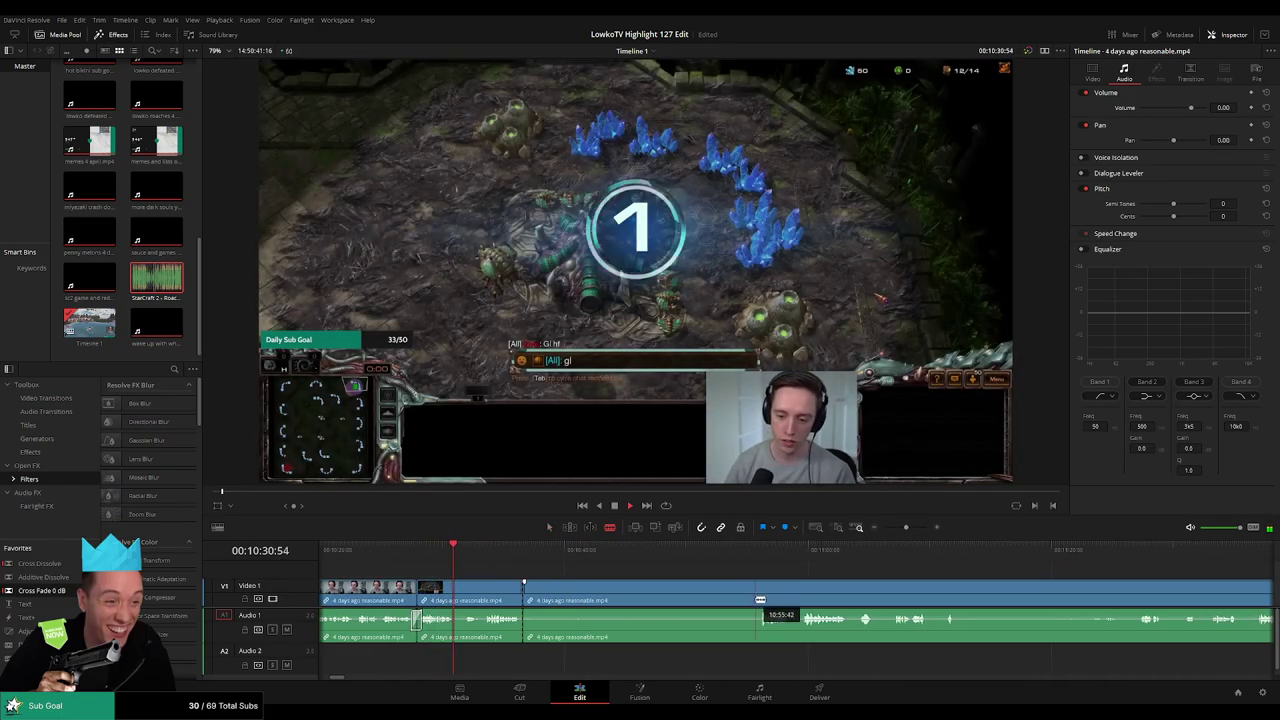
pyautogui.press('Delete')
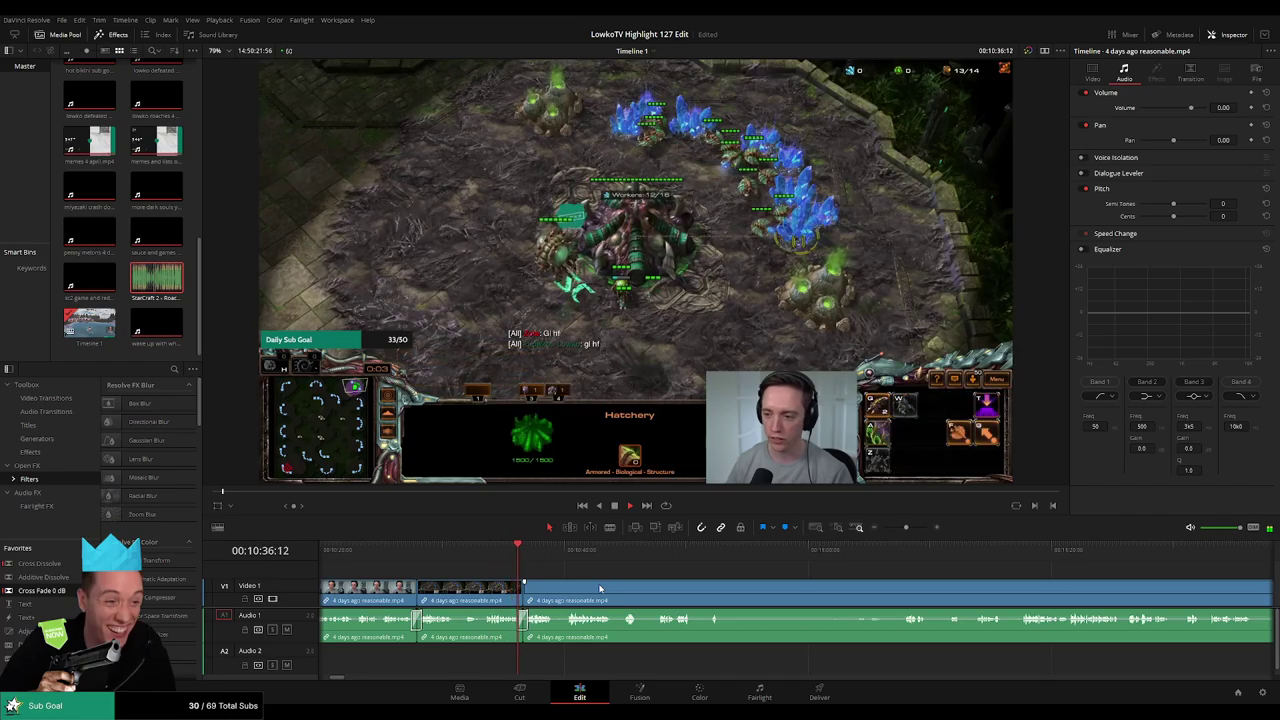
# Cut out about two seconds of match footage starting at about 00:10:46, closing the gap and cross fading the audio at the join
pyautogui.moveTo(679, 592); pyautogui.dragTo(603, 590)
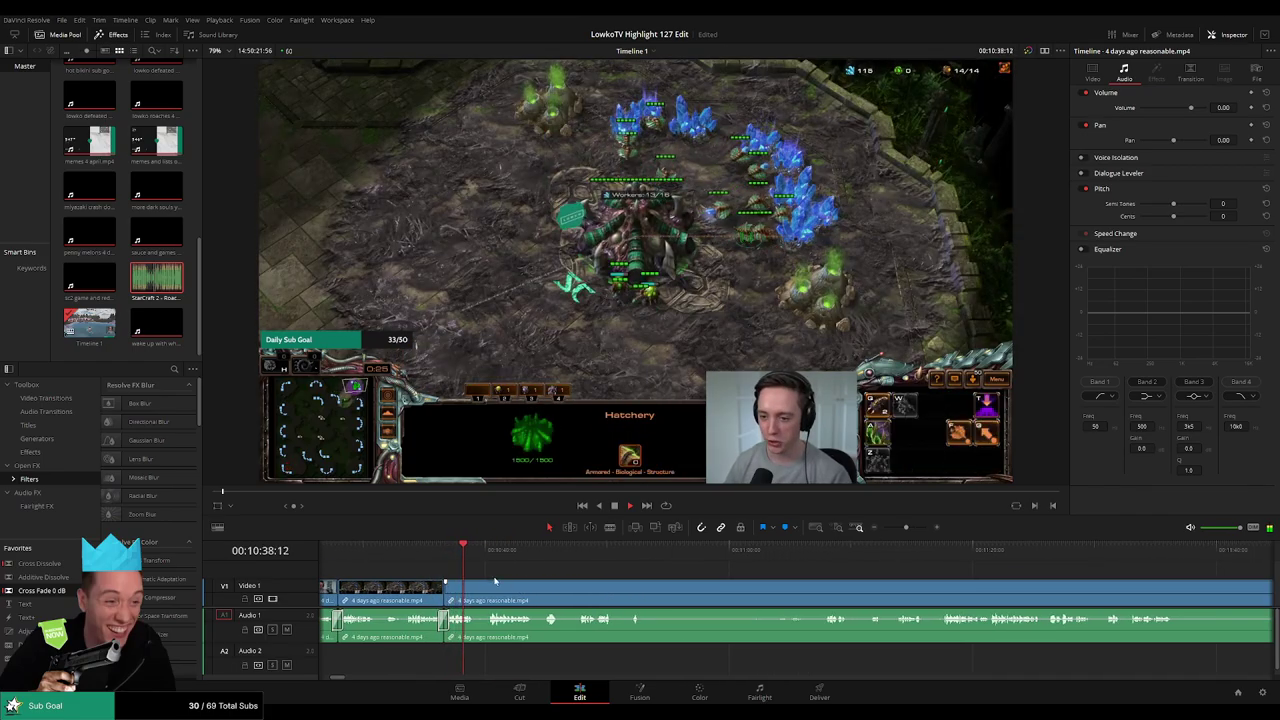
pyautogui.click(487, 549)
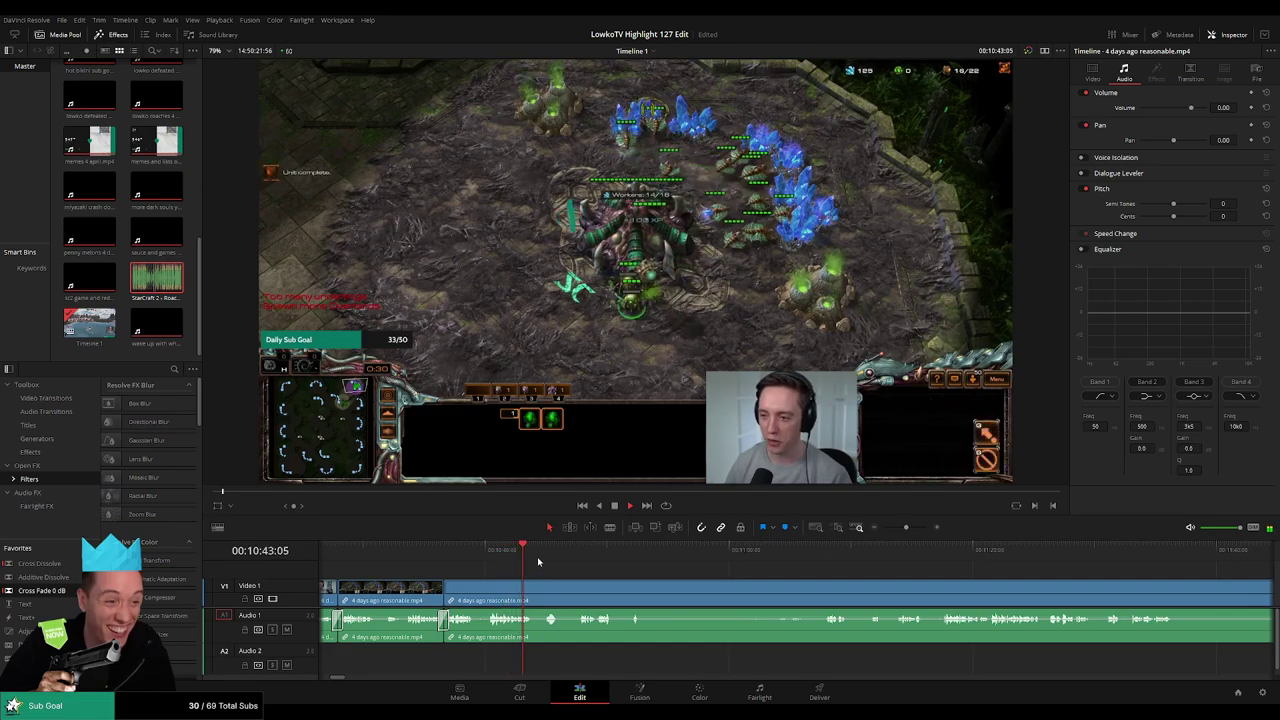
pyautogui.click(540, 553)
pyautogui.hscroll(1, 528, 583)
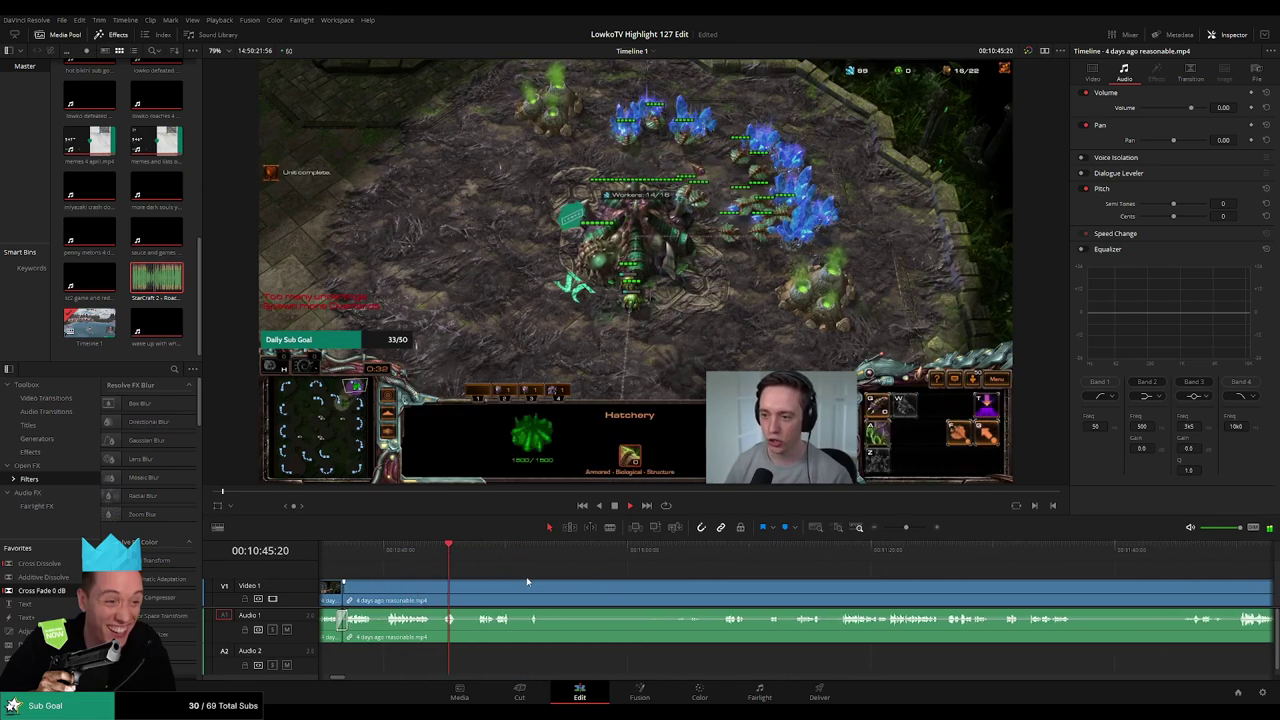
pyautogui.click(465, 555)
pyautogui.press('b')
pyautogui.click(454, 588)
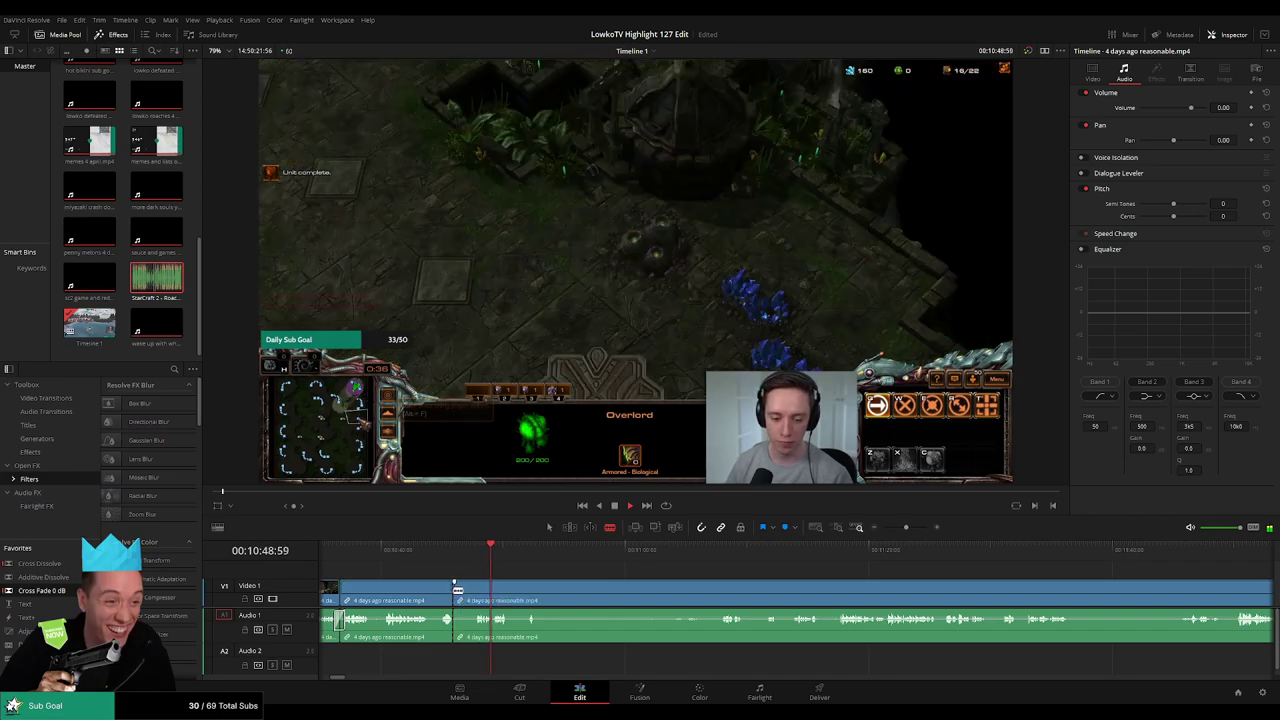
pyautogui.click(476, 588)
pyautogui.press('a')
pyautogui.click(464, 589)
pyautogui.press('Delete')
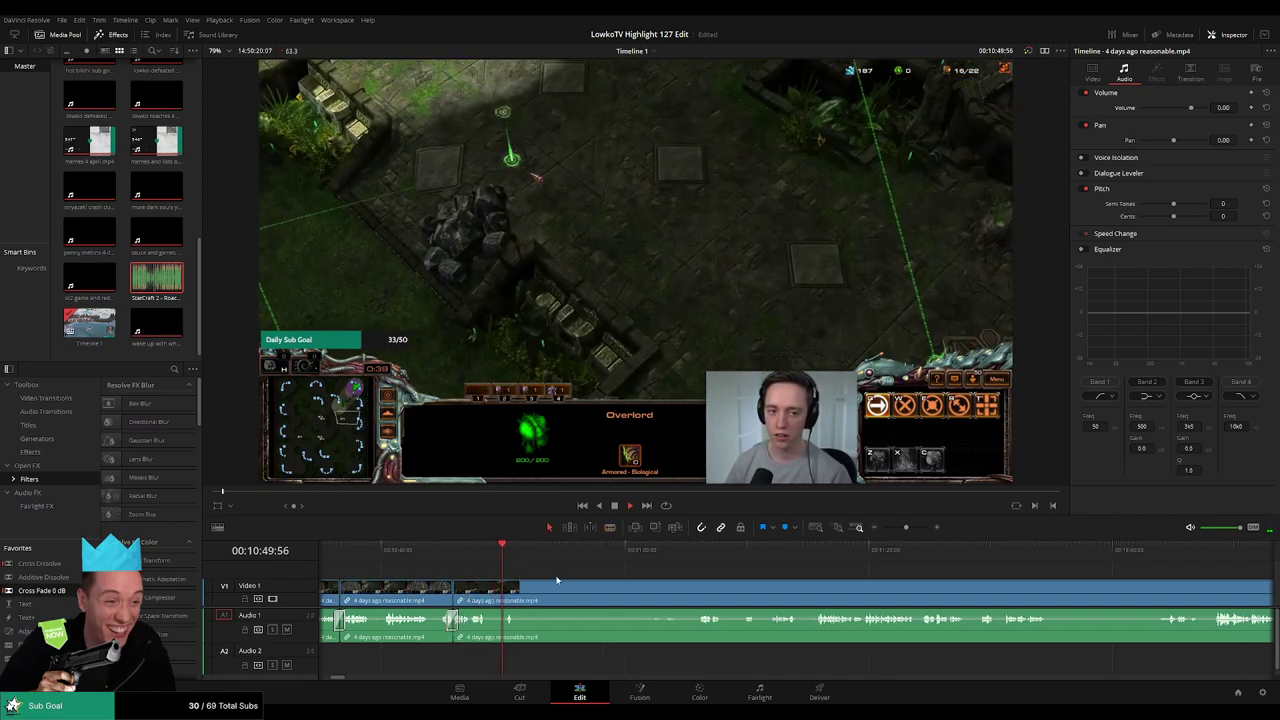
# Cut out about one and a half seconds from about 00:10:49, closing the gap and cross fading the audio at the join
pyautogui.press('b')
pyautogui.click(488, 595)
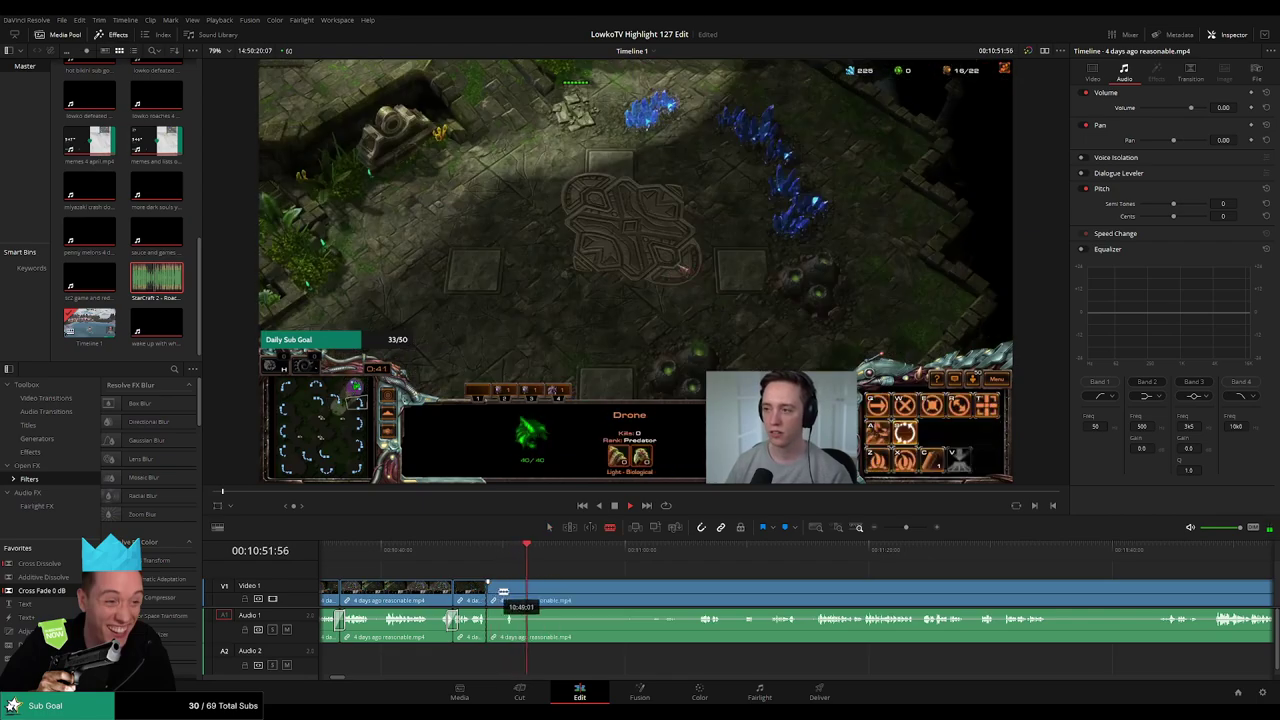
pyautogui.click(504, 594)
pyautogui.press('a')
pyautogui.click(498, 596)
pyautogui.press('Delete')
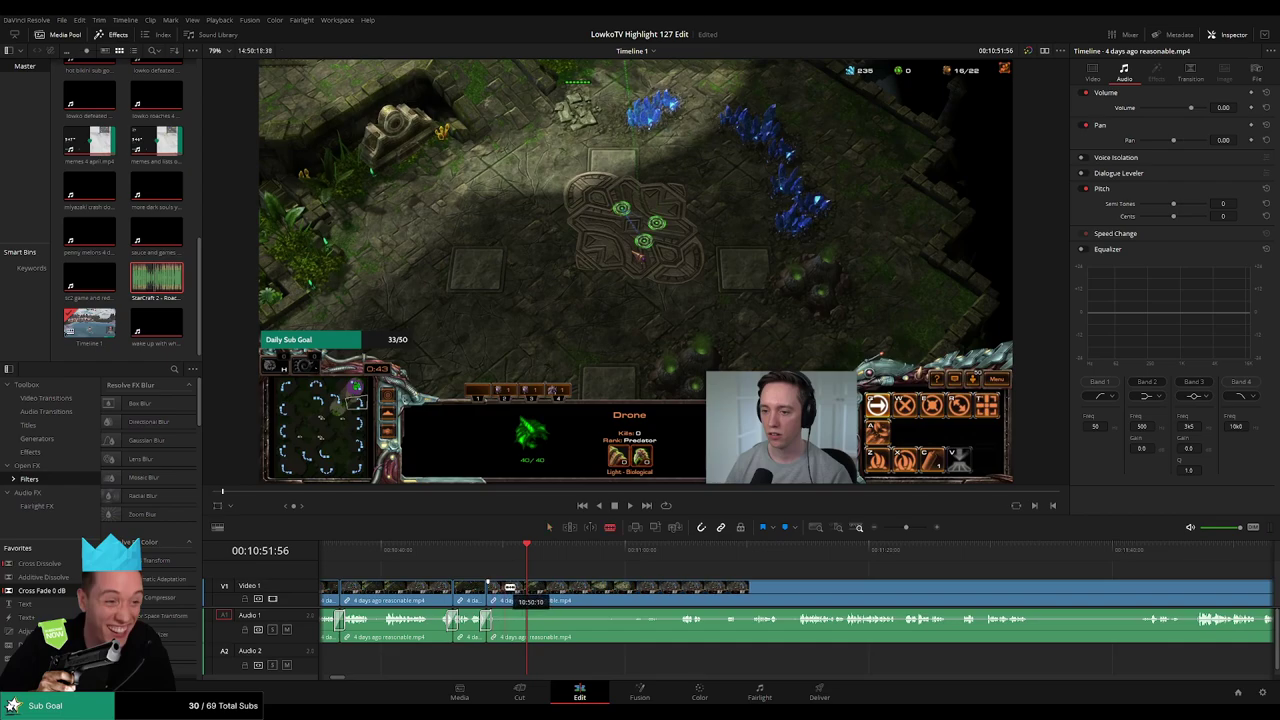
pyautogui.scroll(2, 509, 581)
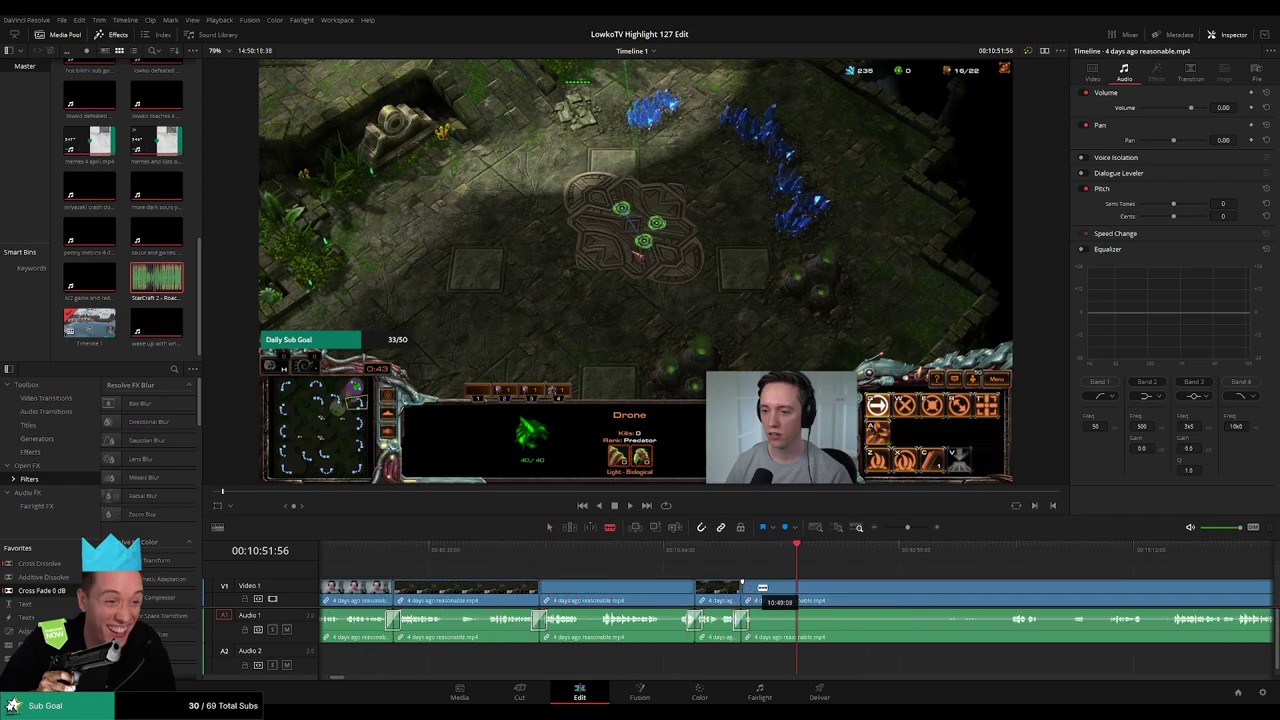
# Cut out the quiet match footage from about 00:10:49 to 00:11:04, closing the gap
pyautogui.moveTo(765, 592); pyautogui.dragTo(763, 592)
pyautogui.click(998, 550)
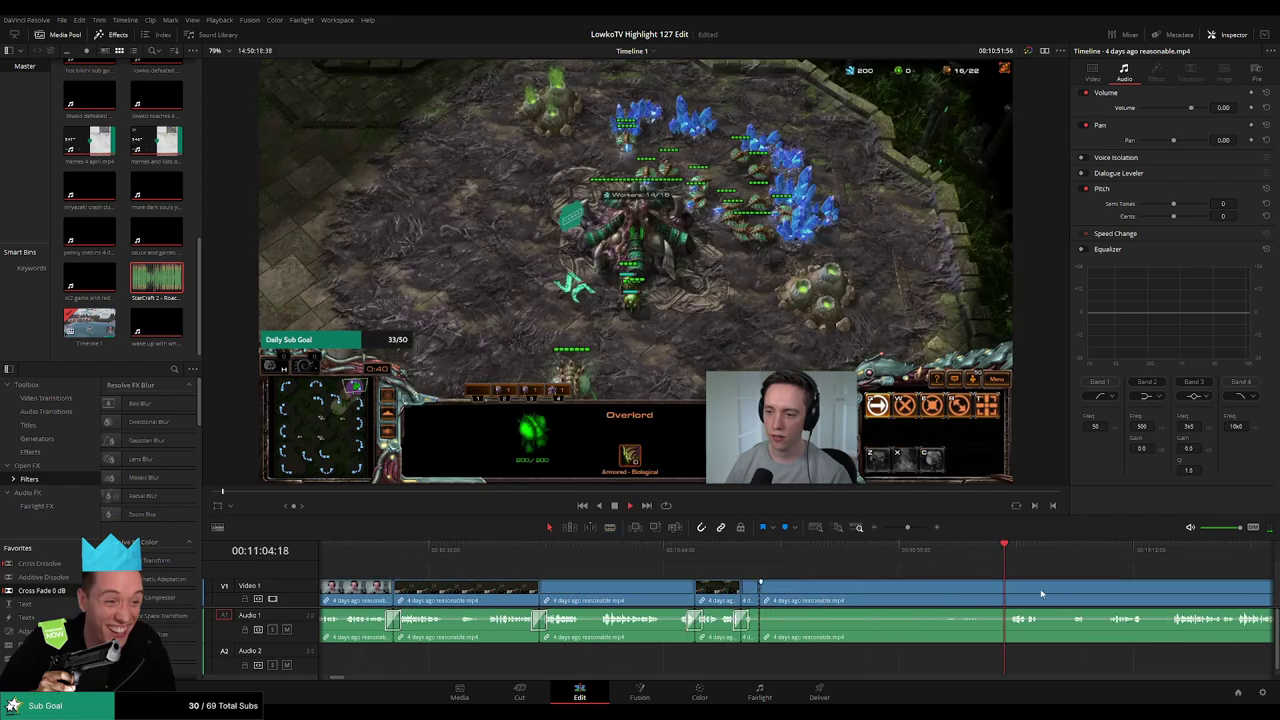
pyautogui.hscroll(3, 1041, 594)
pyautogui.press('b')
pyautogui.click(708, 593)
pyautogui.press('a')
pyautogui.click(666, 594)
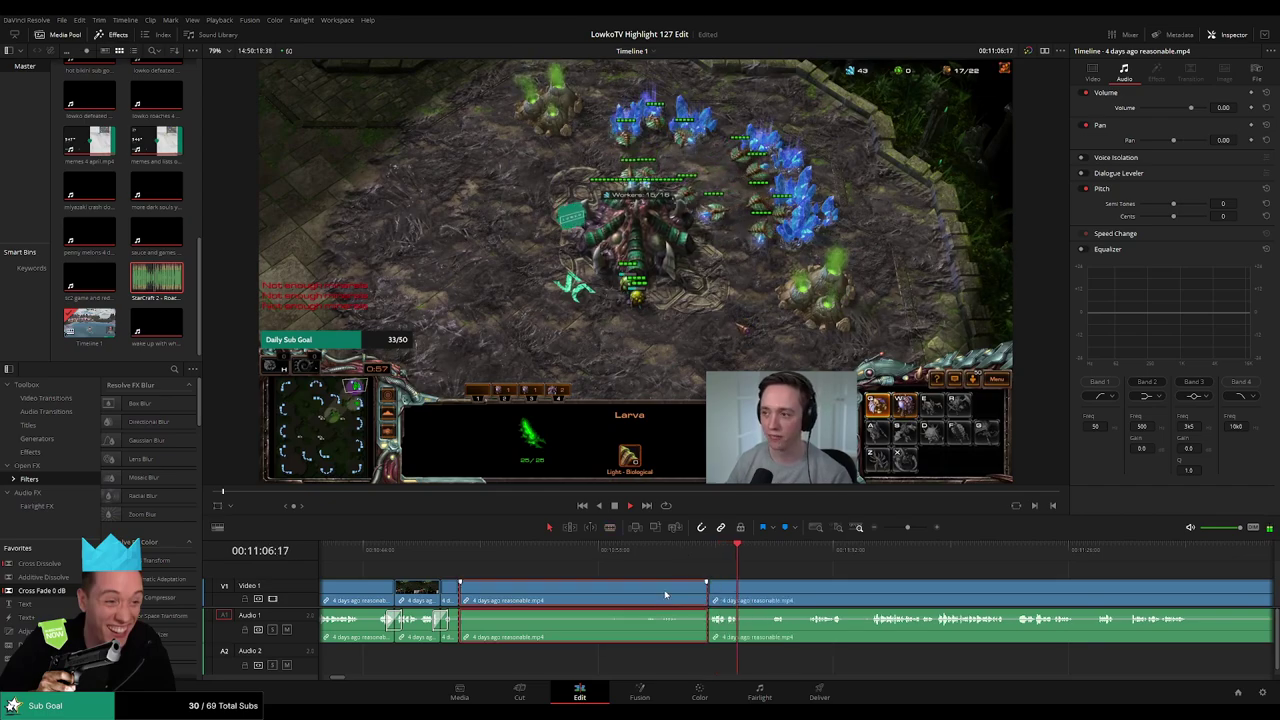
pyautogui.press('Delete')
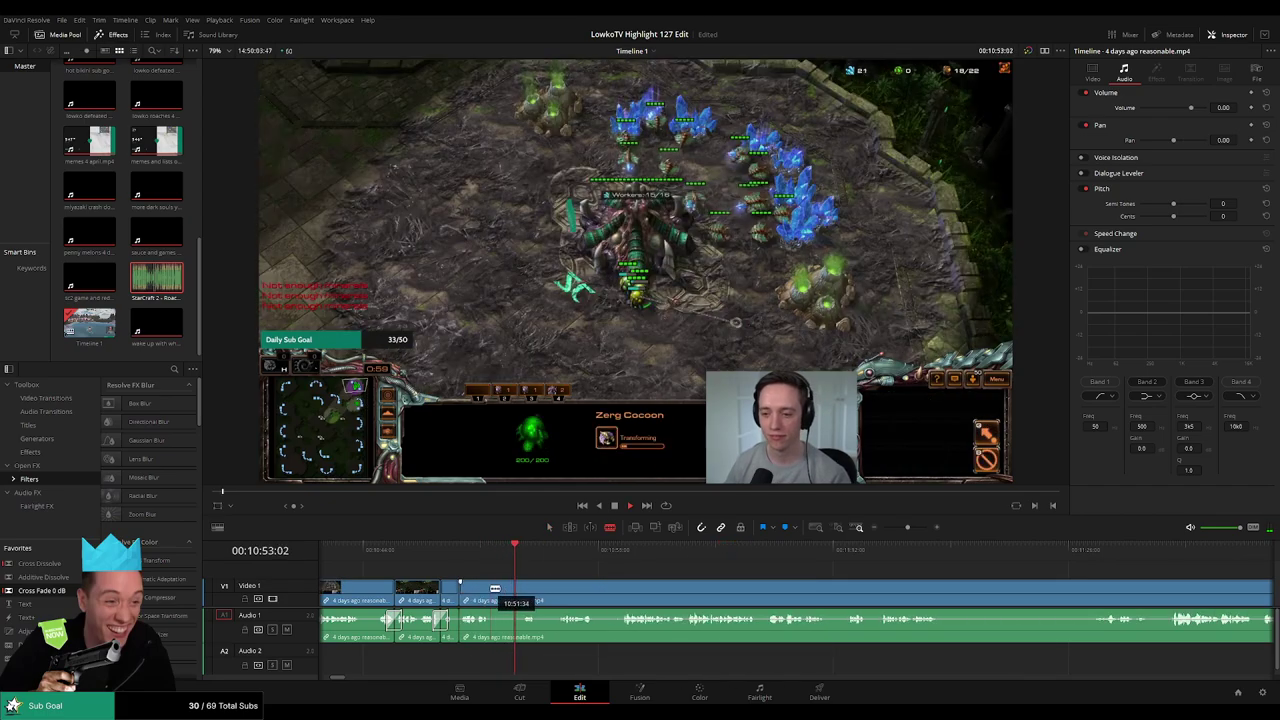
# Cut out about two seconds starting near 00:10:51 and about one second starting near 00:10:52, closing both gaps
pyautogui.hotkey('ctrl', 'b')
pyautogui.click(501, 597)
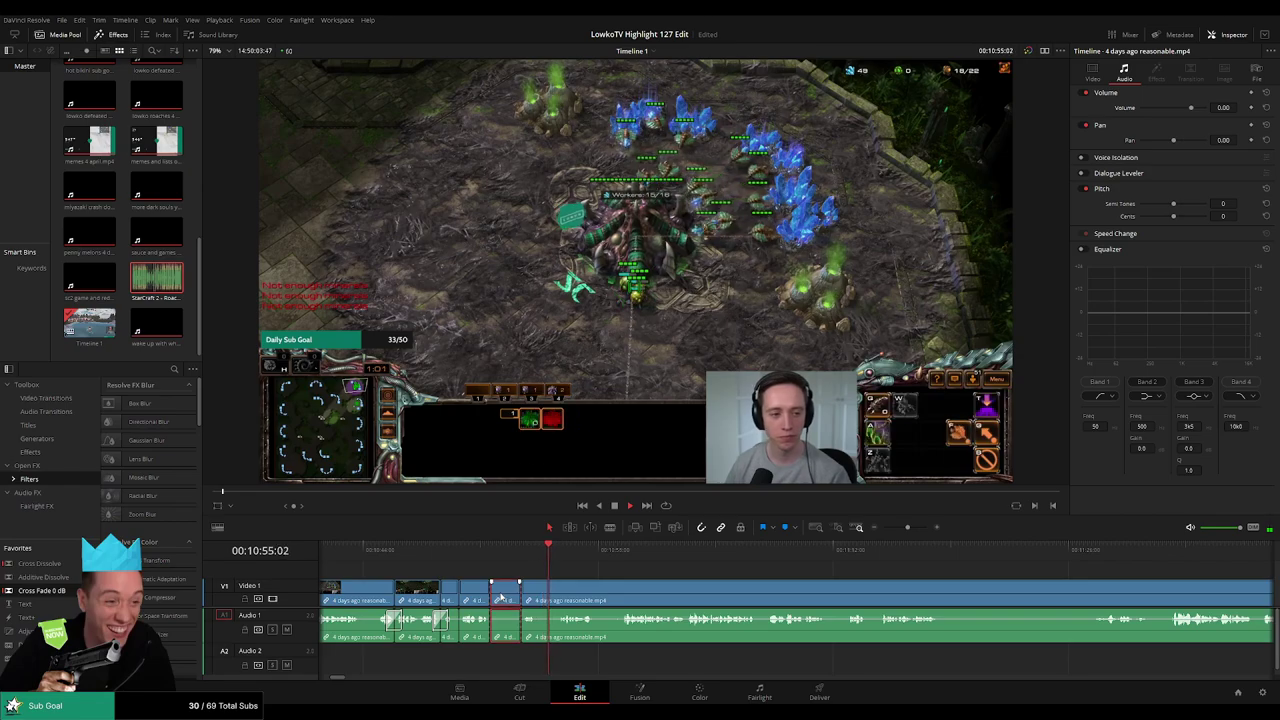
pyautogui.press('Delete')
pyautogui.moveTo(516, 593); pyautogui.dragTo(531, 593)
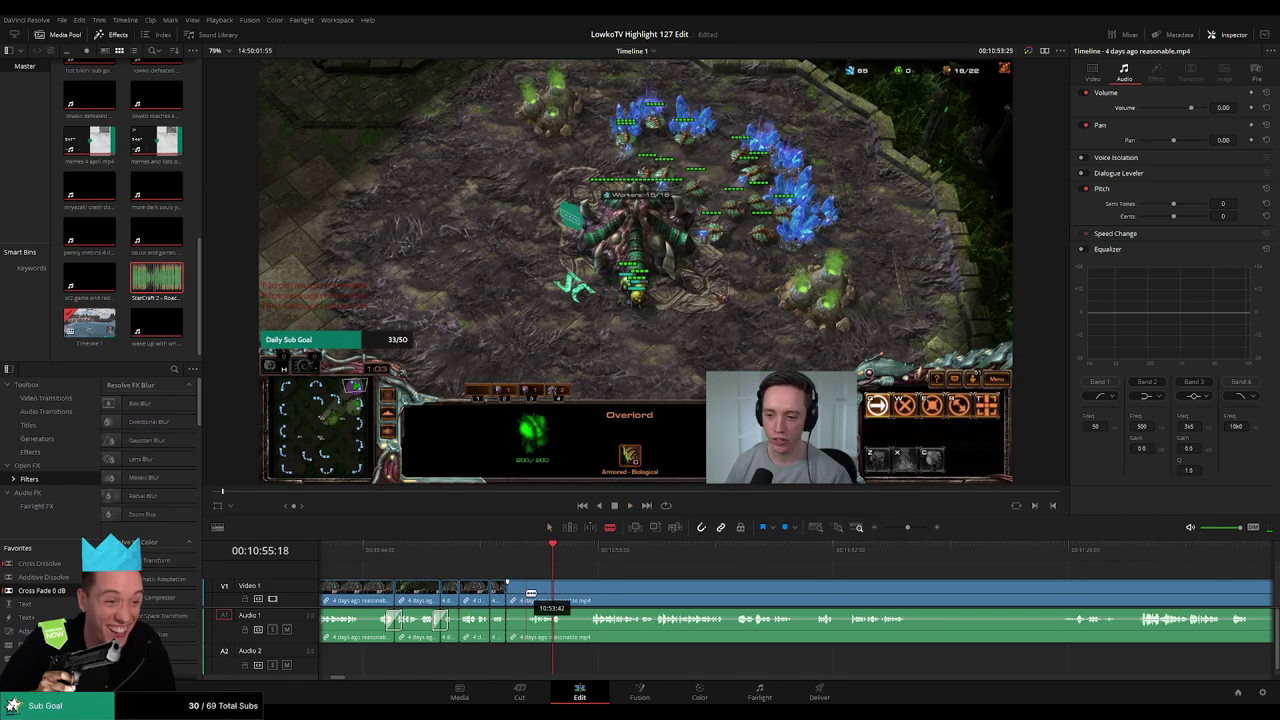
pyautogui.press('Delete')
# Cut out about one and a half seconds from about 00:10:54:50, closing the gap, and cross fade the audio at the new joins since 00:10:49
pyautogui.press('b')
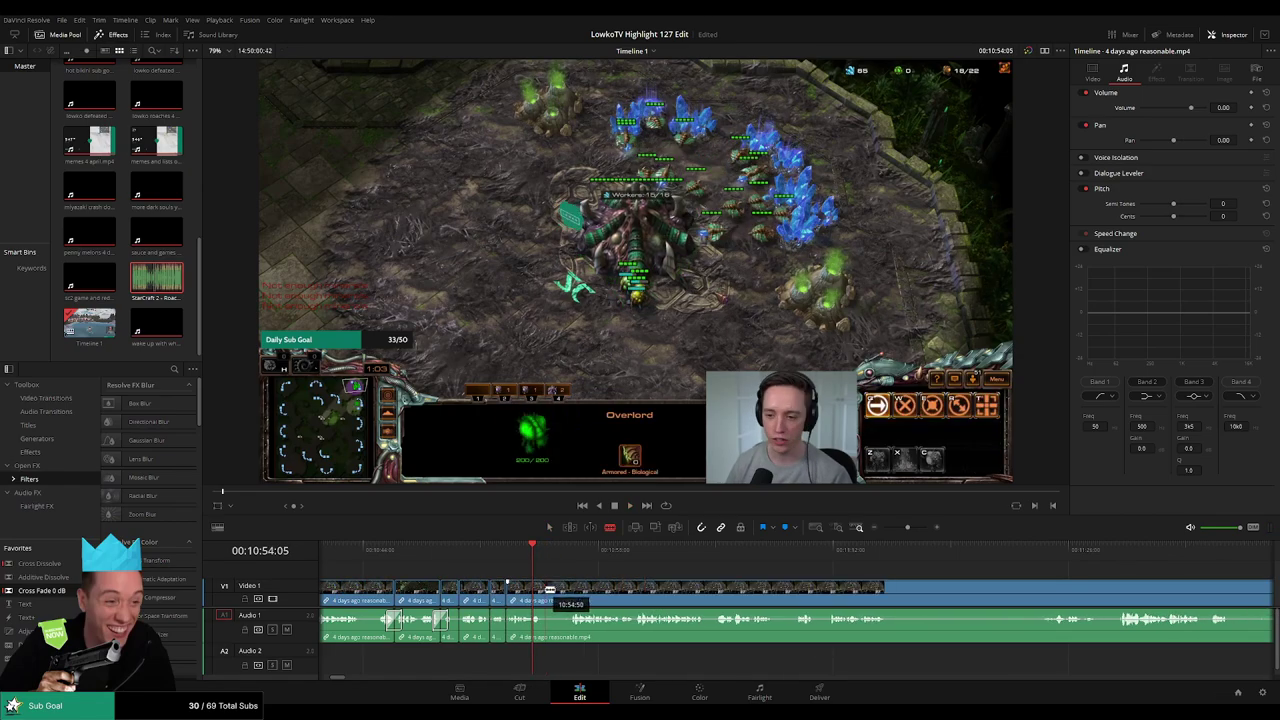
pyautogui.click(547, 589)
pyautogui.click(570, 588)
pyautogui.press('a')
pyautogui.click(563, 588)
pyautogui.press('Delete')
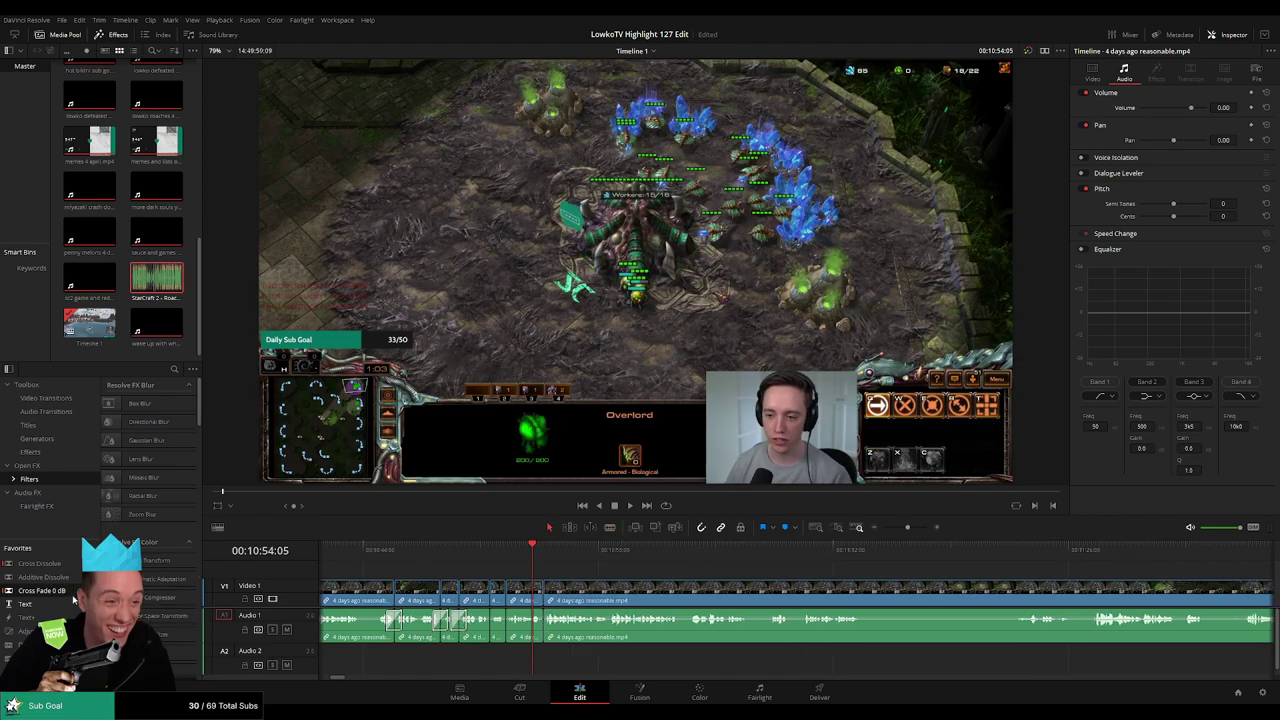
pyautogui.hscroll(-1, 485, 628)
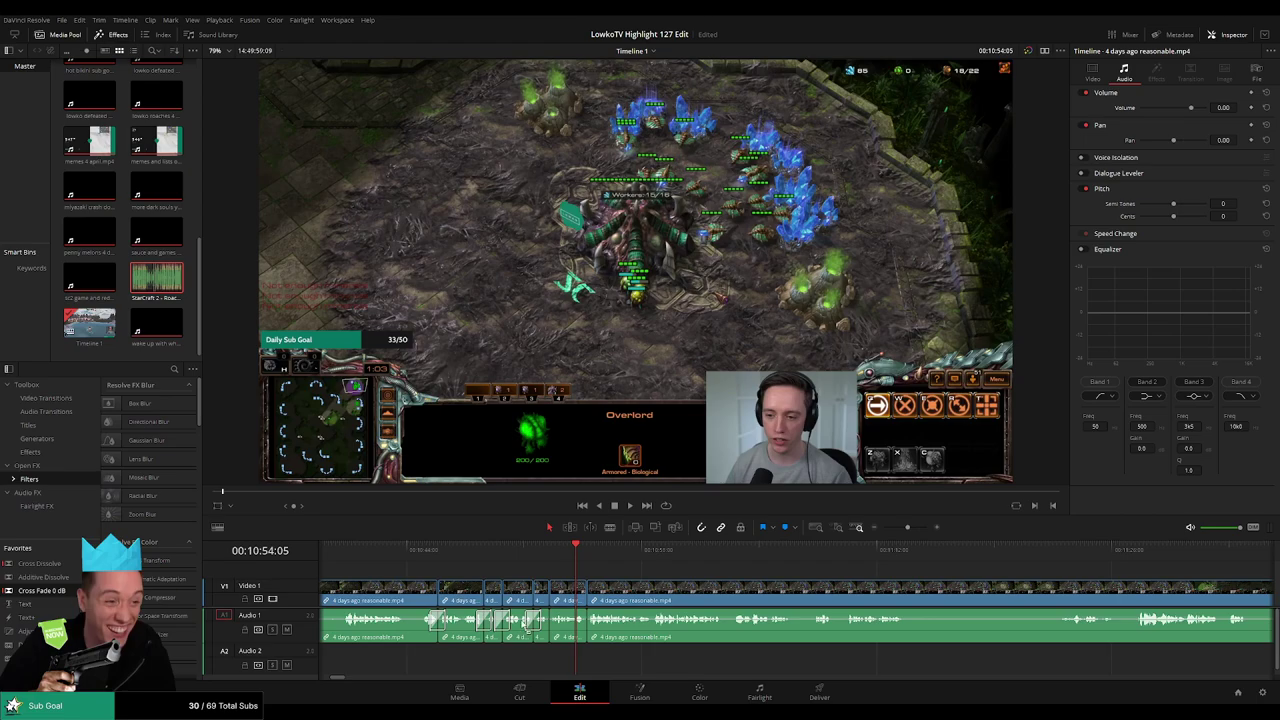
pyautogui.hscroll(-2, 797, 592)
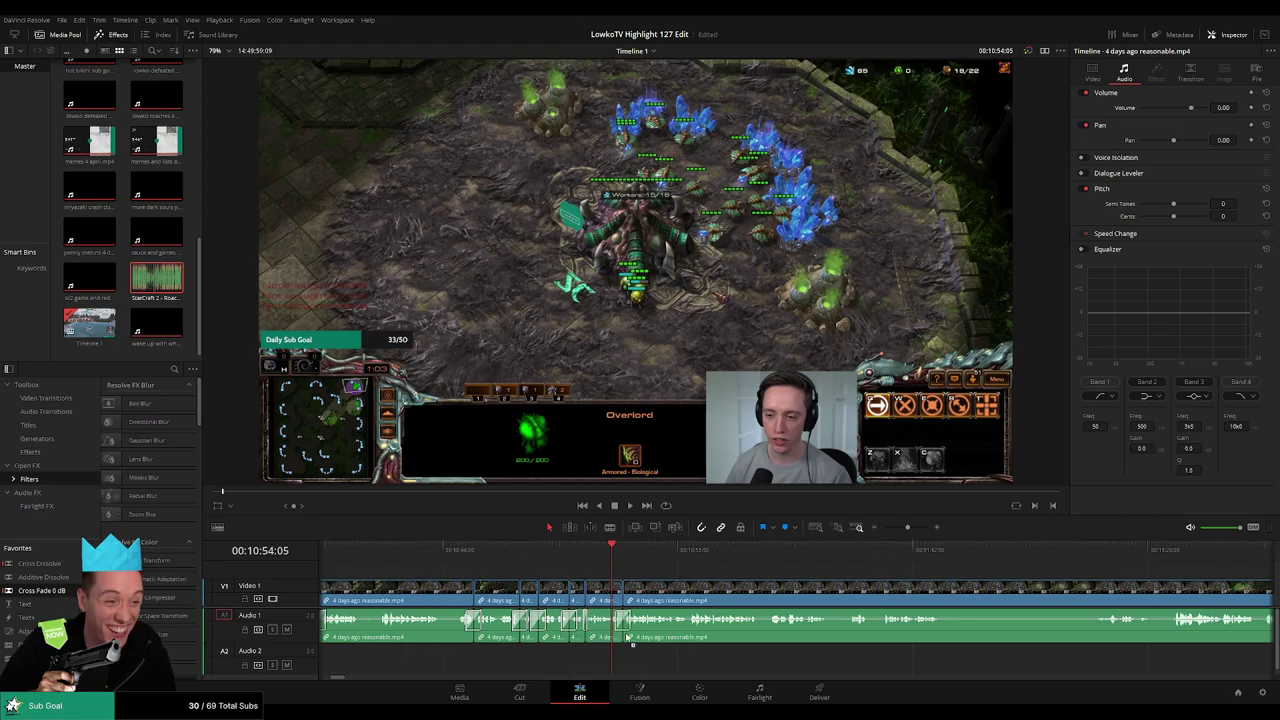
# Cut out about half a second of footage at about 00:11:03:34, closing the gap, and play back across the join
pyautogui.press('space')
pyautogui.hscroll(9, 600, 600)
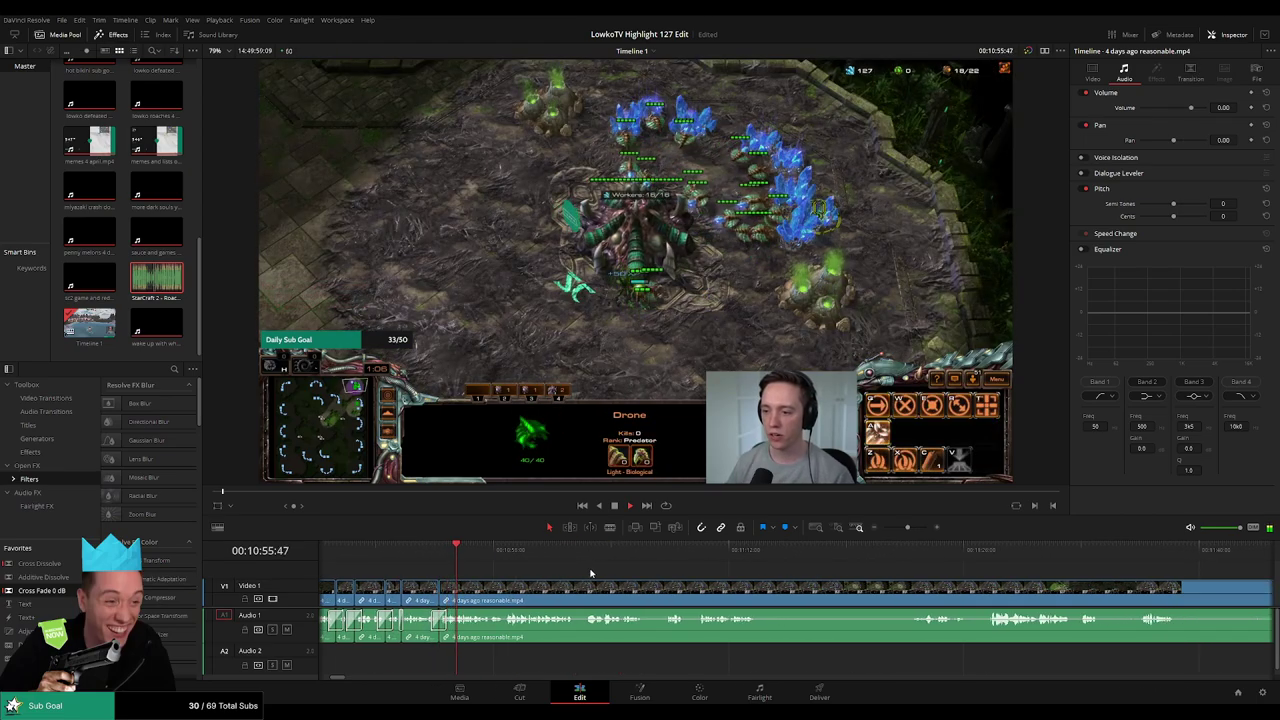
pyautogui.hscroll(4, 615, 590)
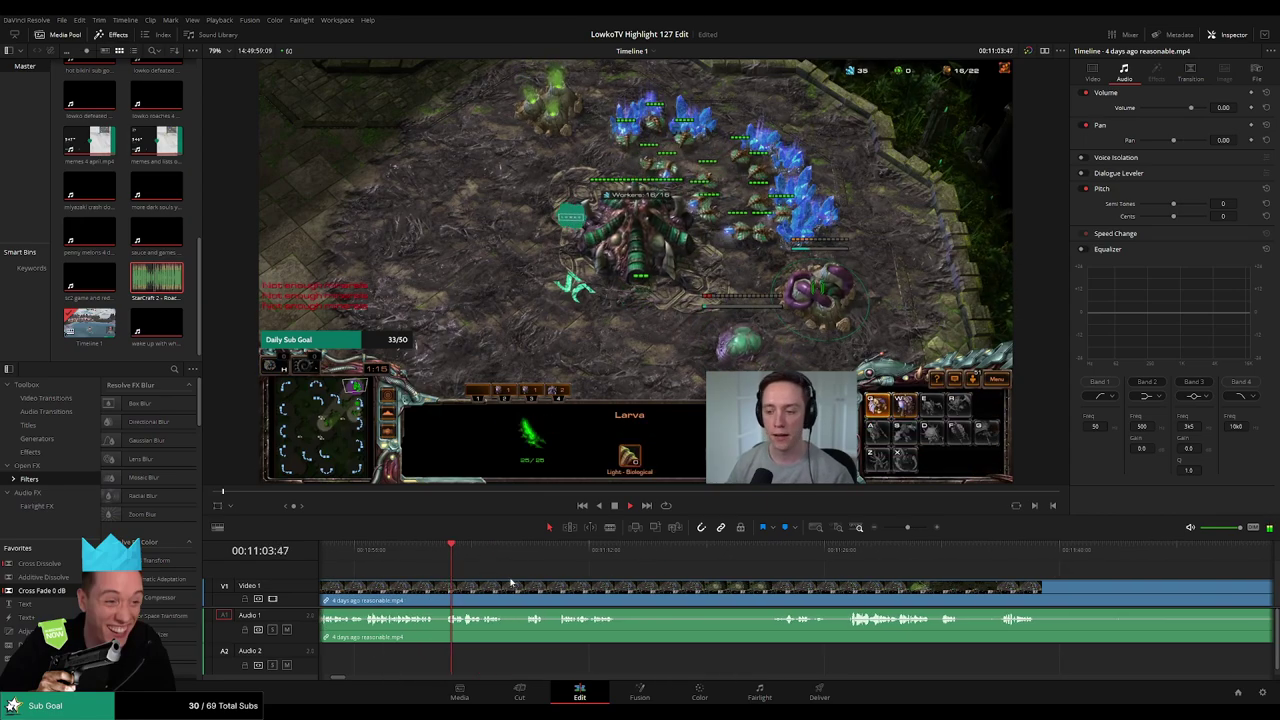
pyautogui.scroll(3, 751, 604)
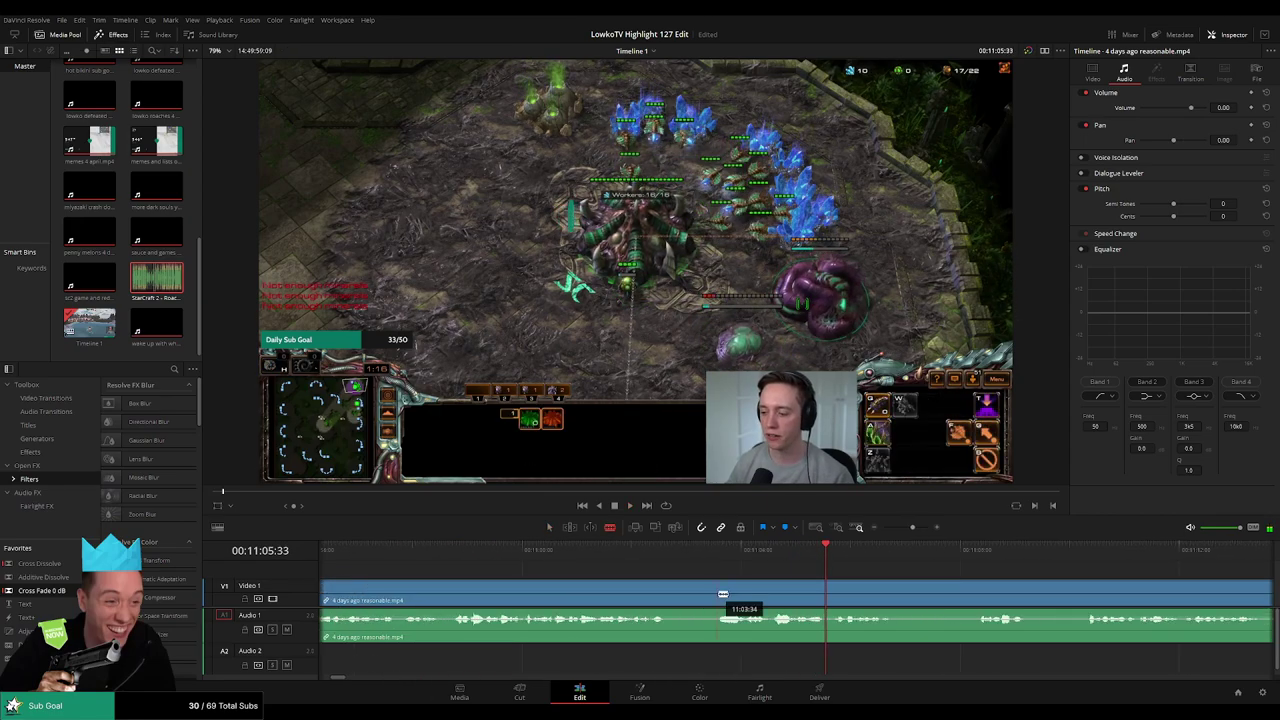
pyautogui.click(723, 594)
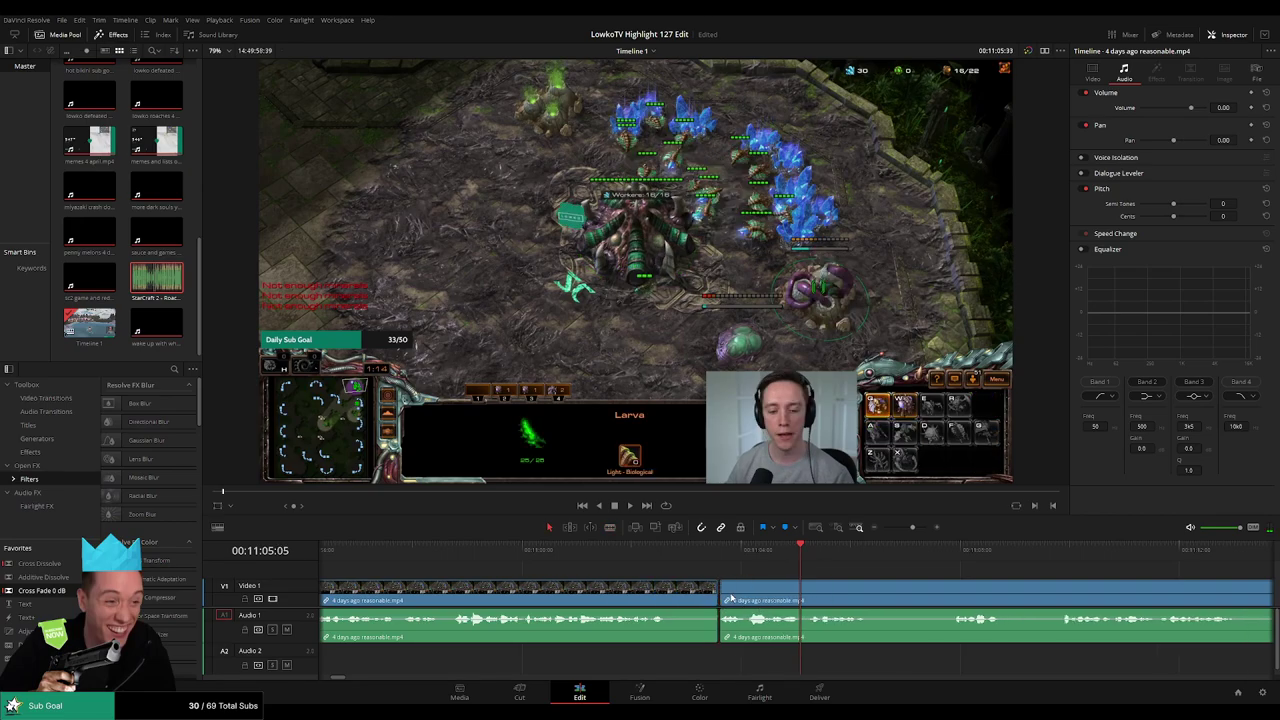
pyautogui.click(655, 558)
# Cut out the quiet section from about 00:11:13 to 00:11:22, closing the gap
pyautogui.hscroll(3, 755, 588)
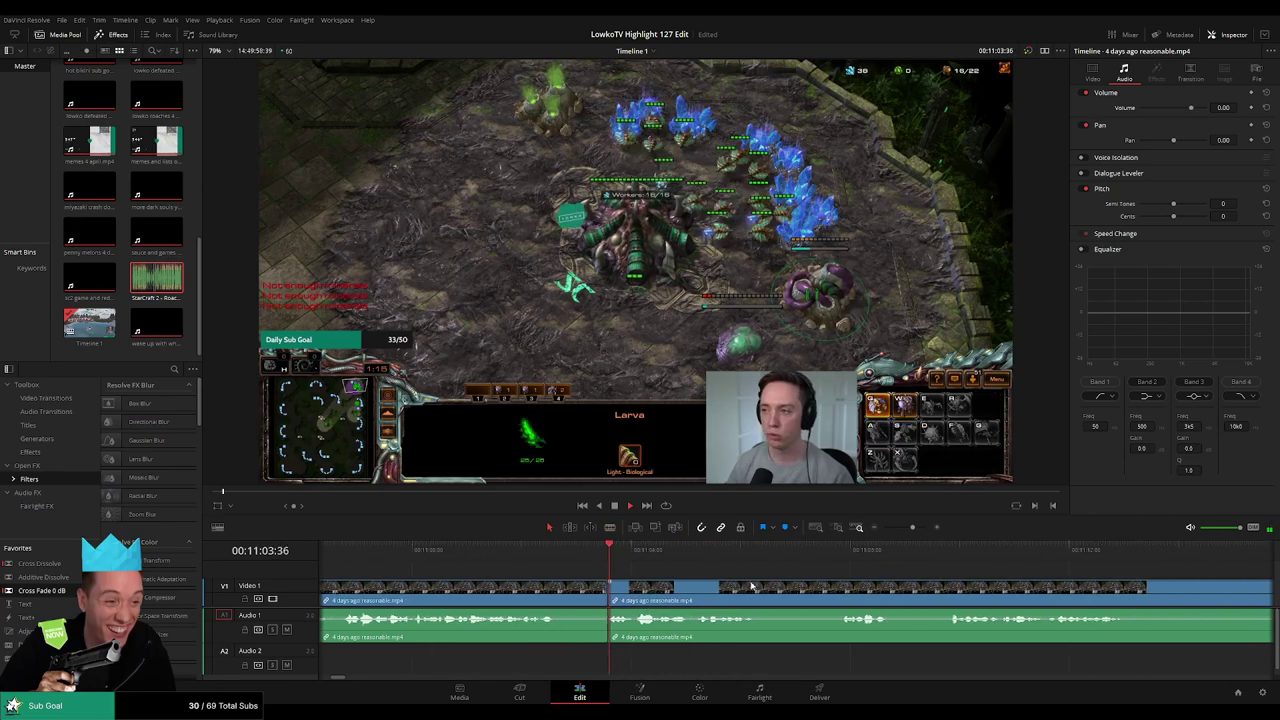
pyautogui.hscroll(4, 668, 584)
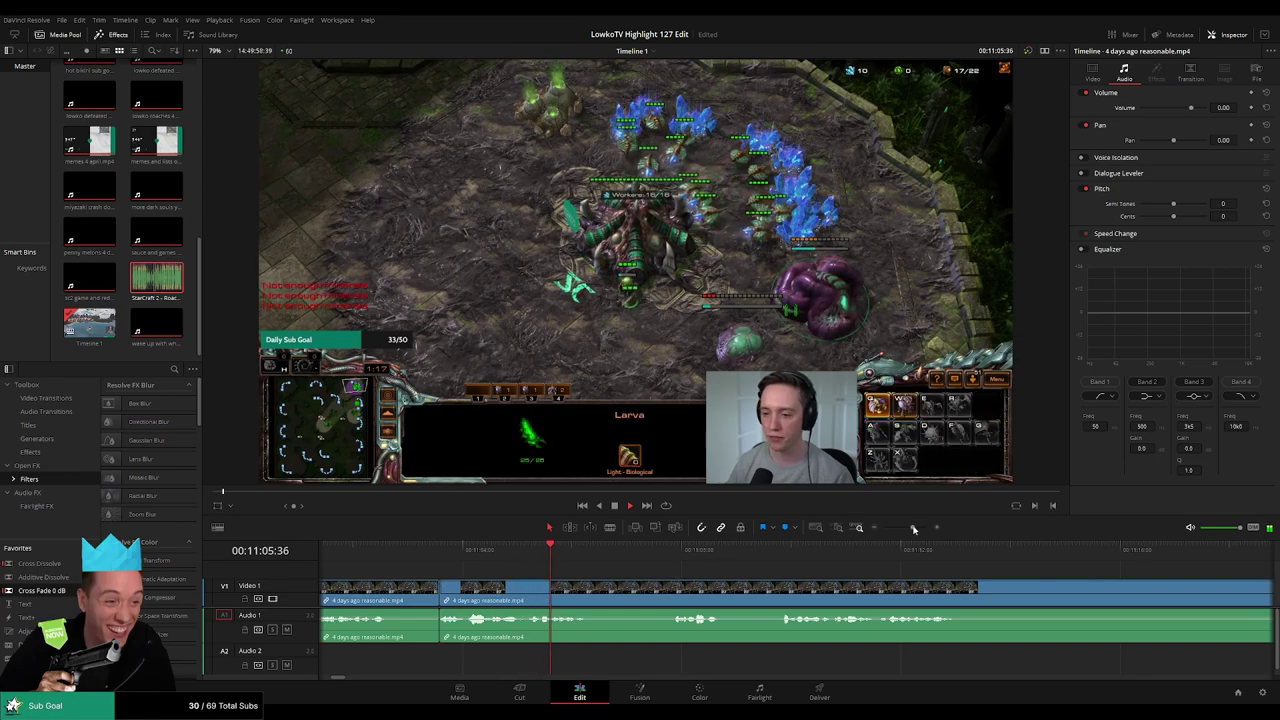
pyautogui.moveTo(913, 528); pyautogui.dragTo(910, 533)
pyautogui.hscroll(3, 935, 596)
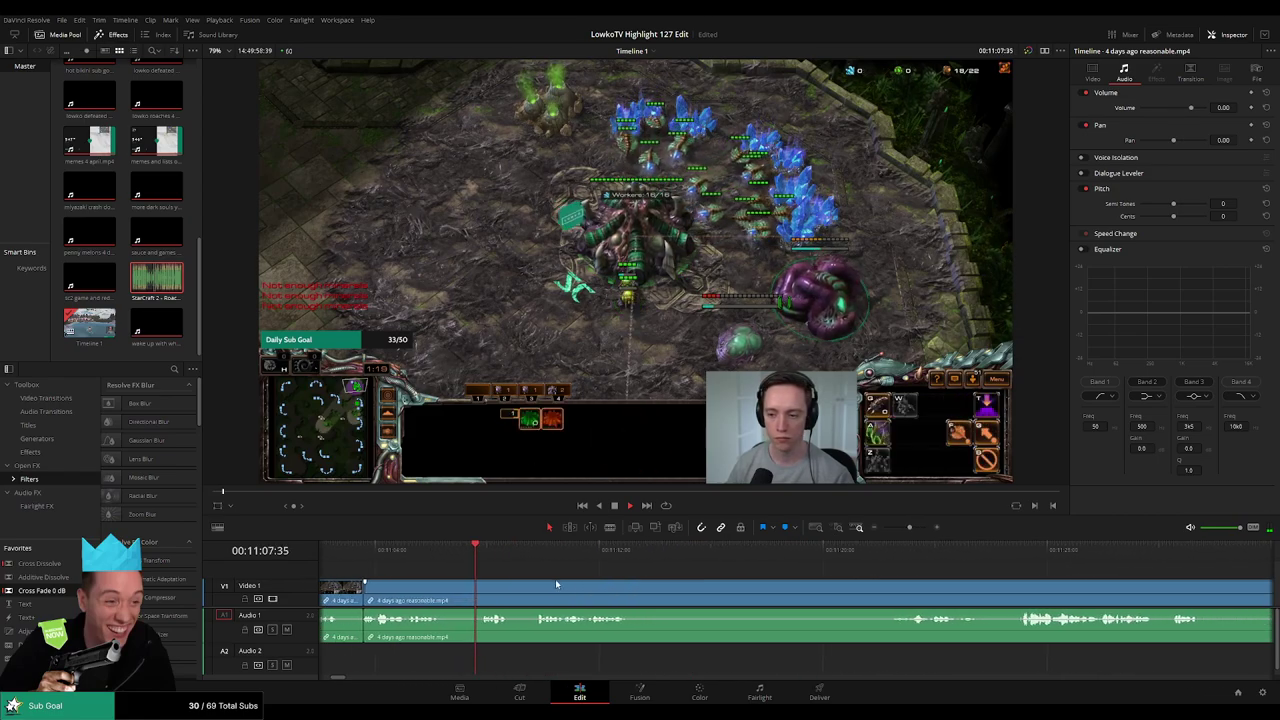
pyautogui.hscroll(1, 600, 586)
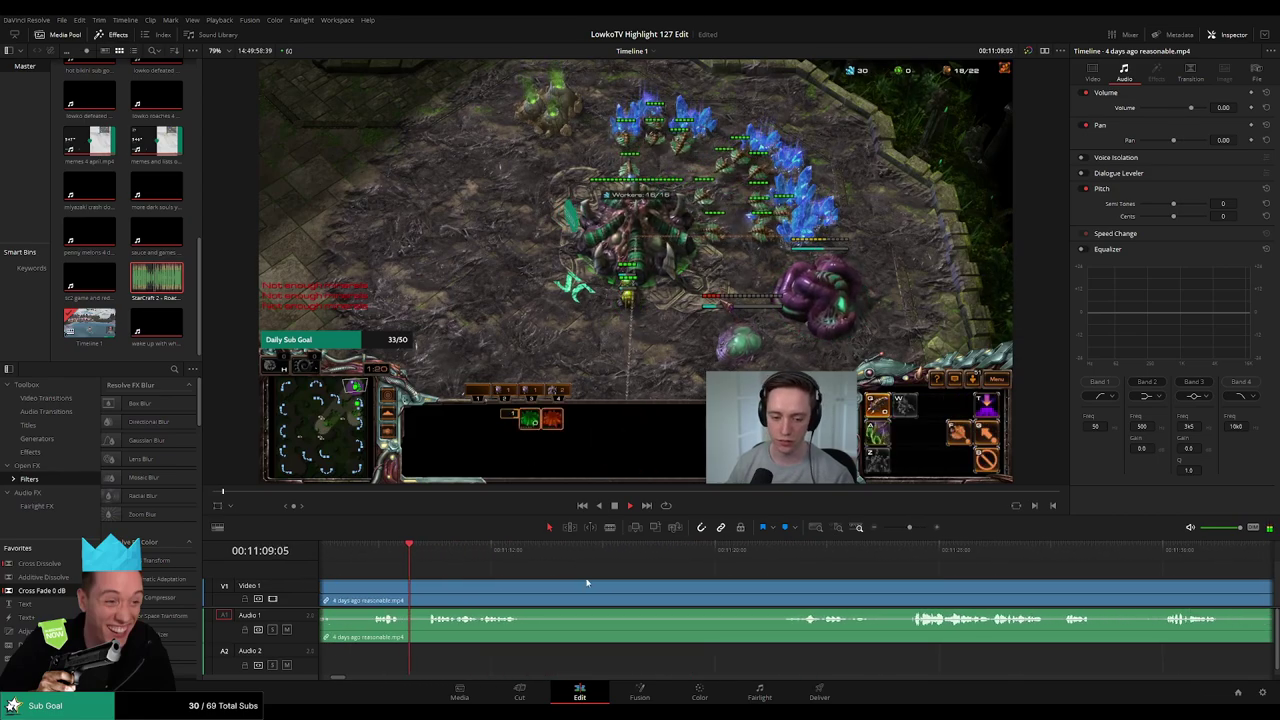
pyautogui.press('b')
pyautogui.click(527, 596)
pyautogui.click(781, 593)
pyautogui.press('a')
pyautogui.click(723, 587)
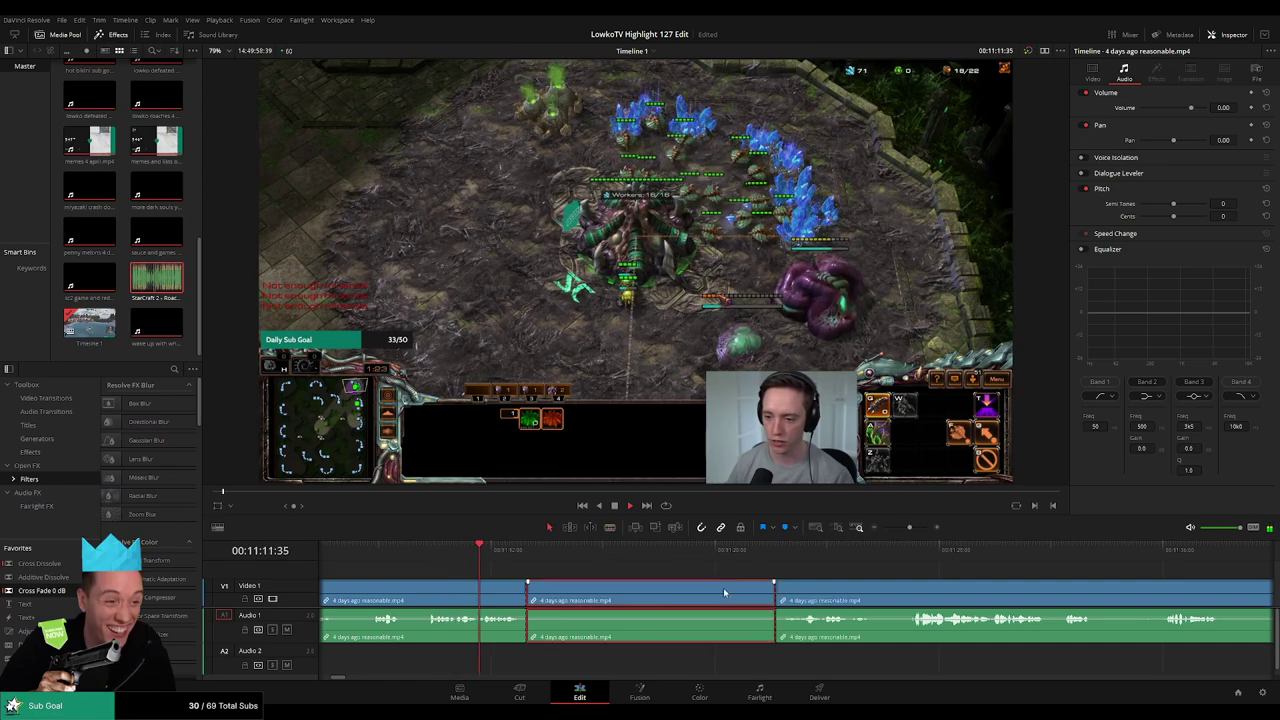
pyautogui.press('Delete')
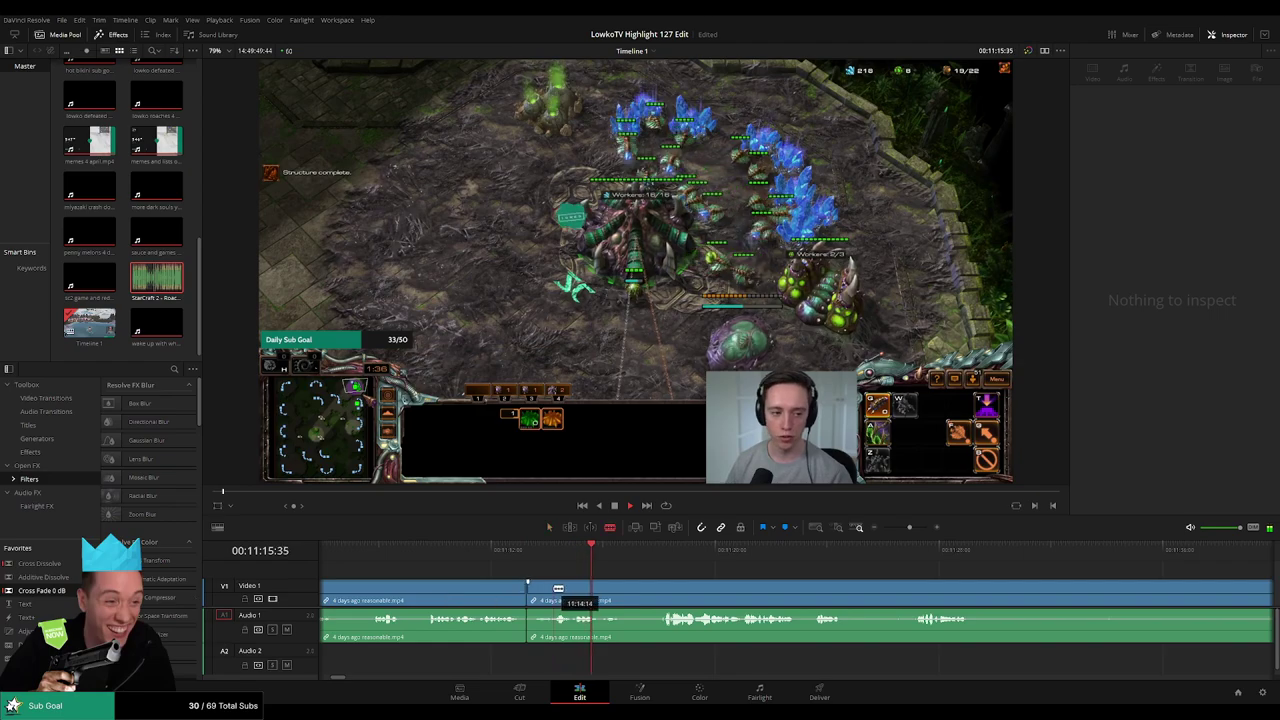
# Cut out another second from about 00:11:13 to 00:11:14:14, closing the gap and cross fading the audio at the join
pyautogui.press('a')
pyautogui.click(540, 596)
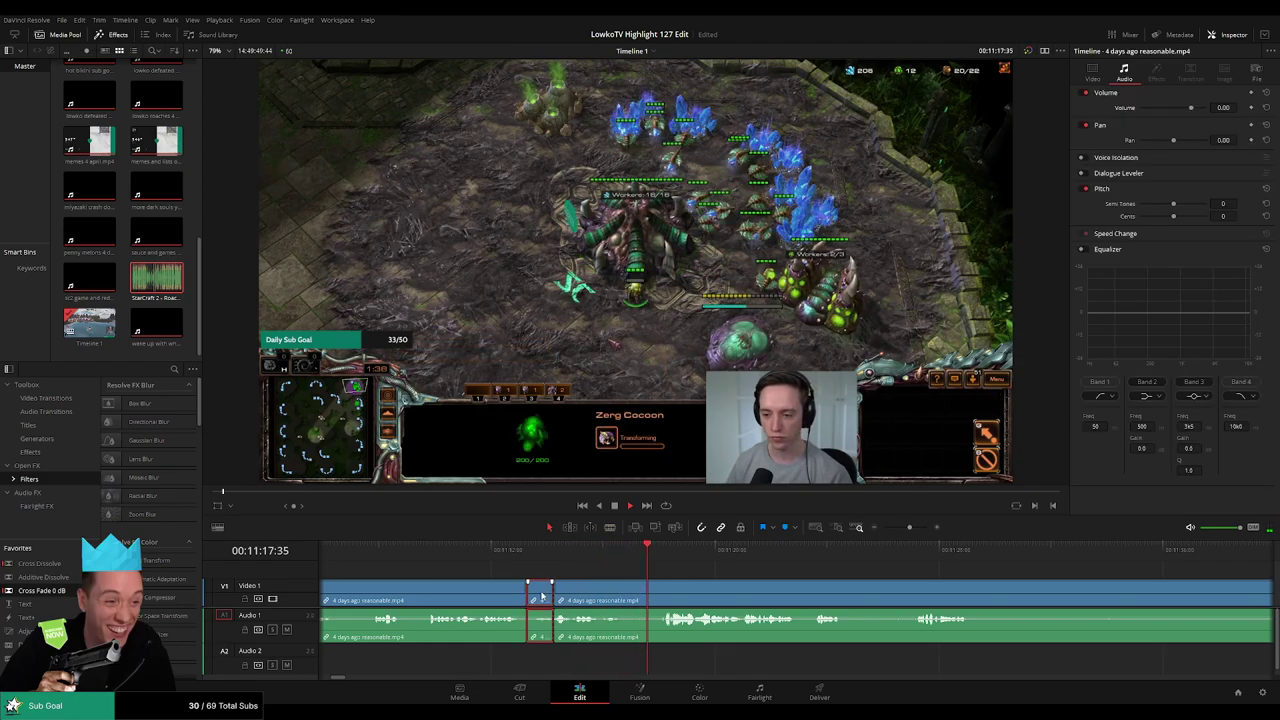
pyautogui.press('Delete')
pyautogui.press('space')
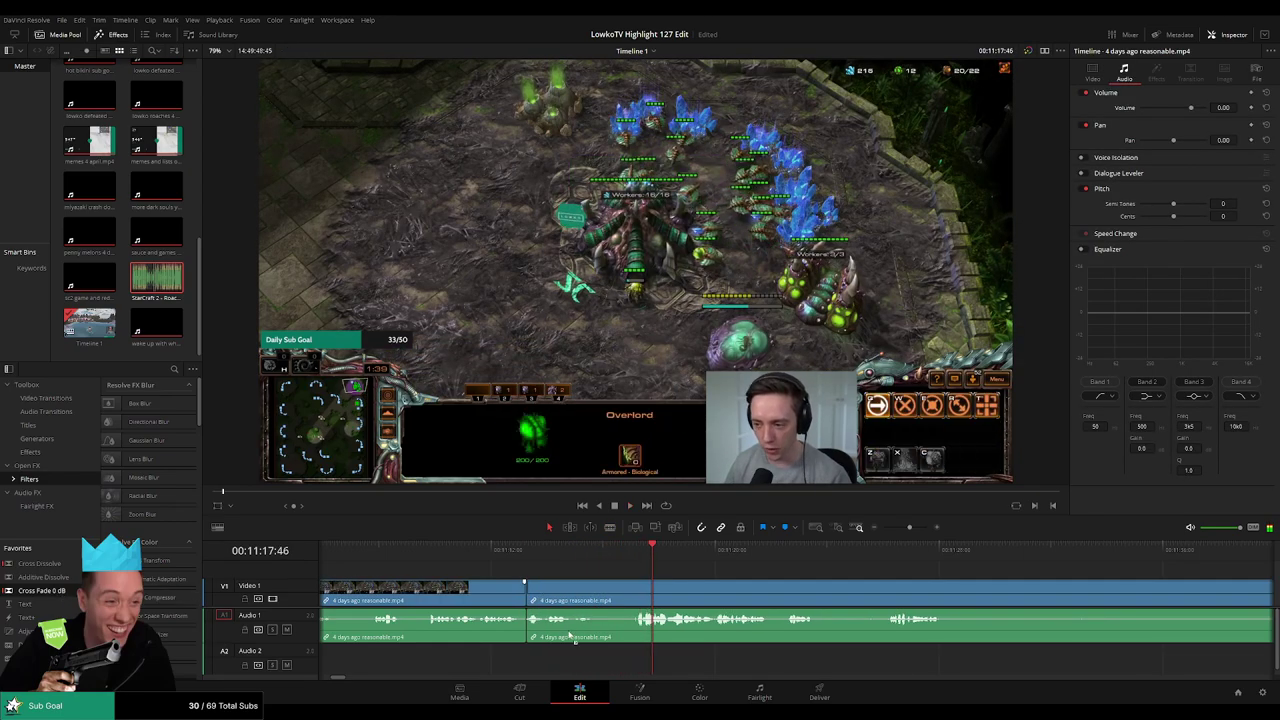
pyautogui.hotkey('shift', 't')
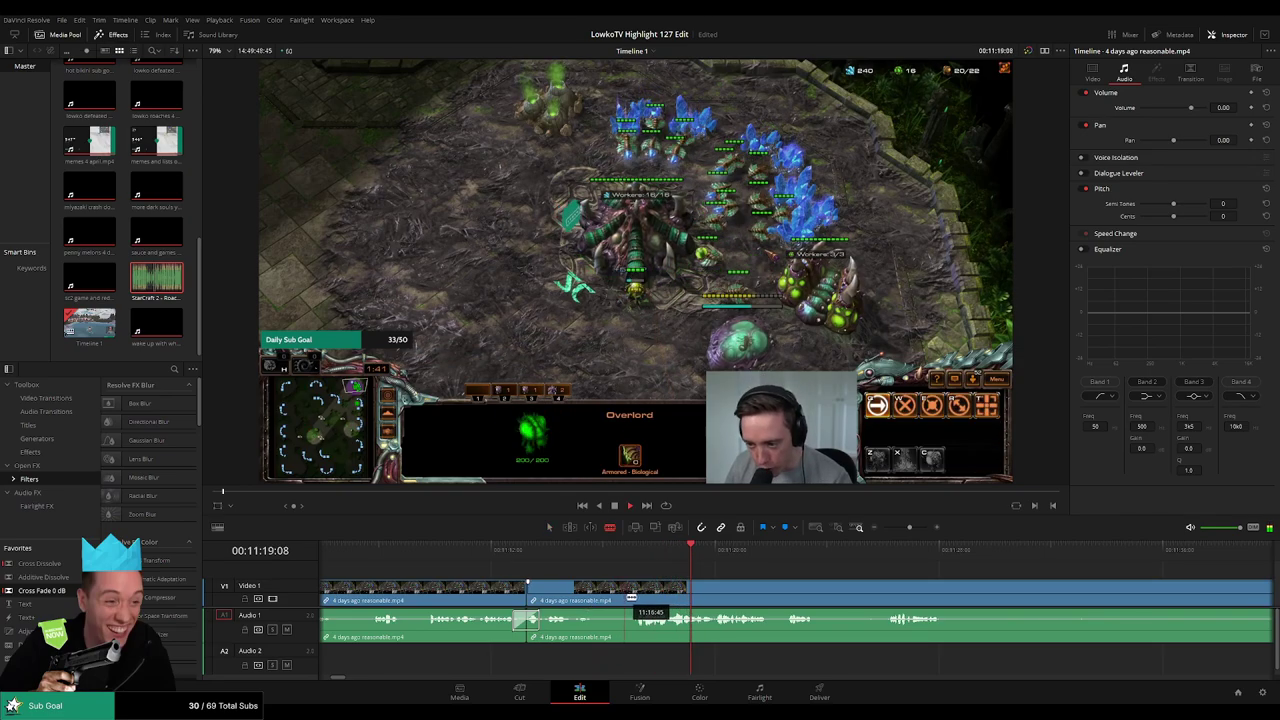
# Cut out the footage from about 00:11:15:50 to 00:11:17:14, closing the gap, and fine-trim the clip edge at the join
pyautogui.click(600, 596)
pyautogui.press('space')
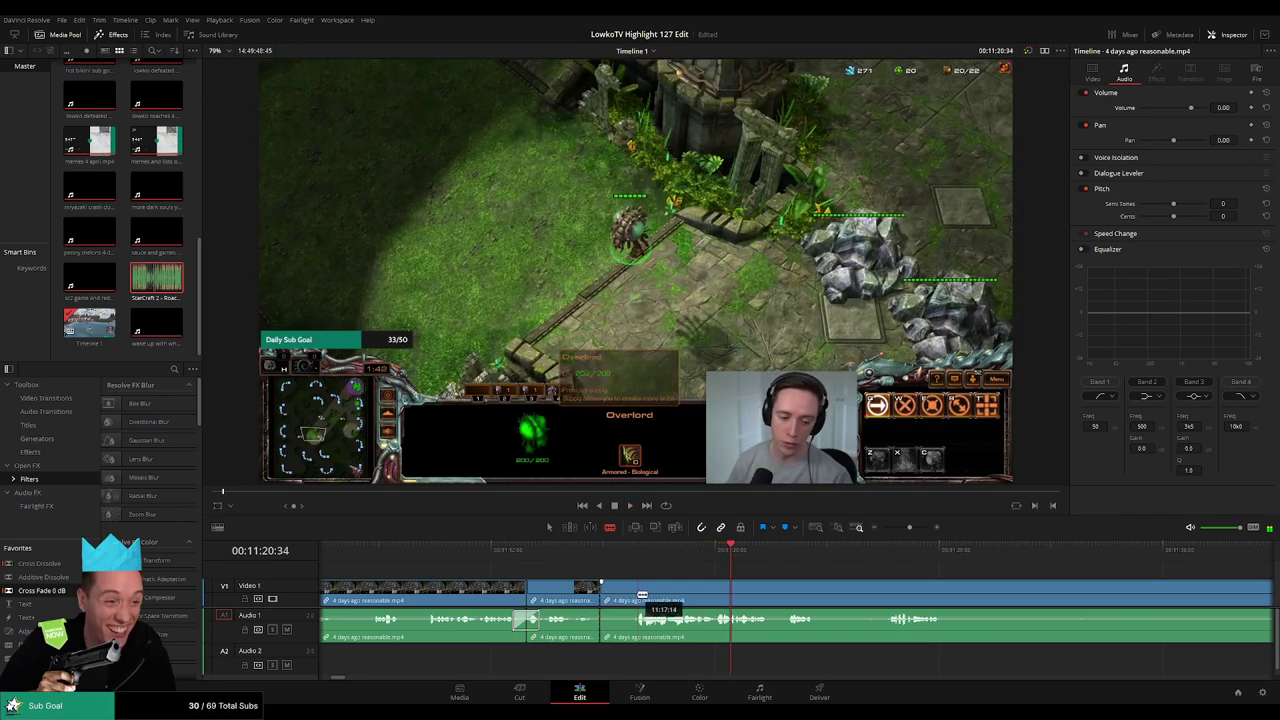
pyautogui.press('Delete')
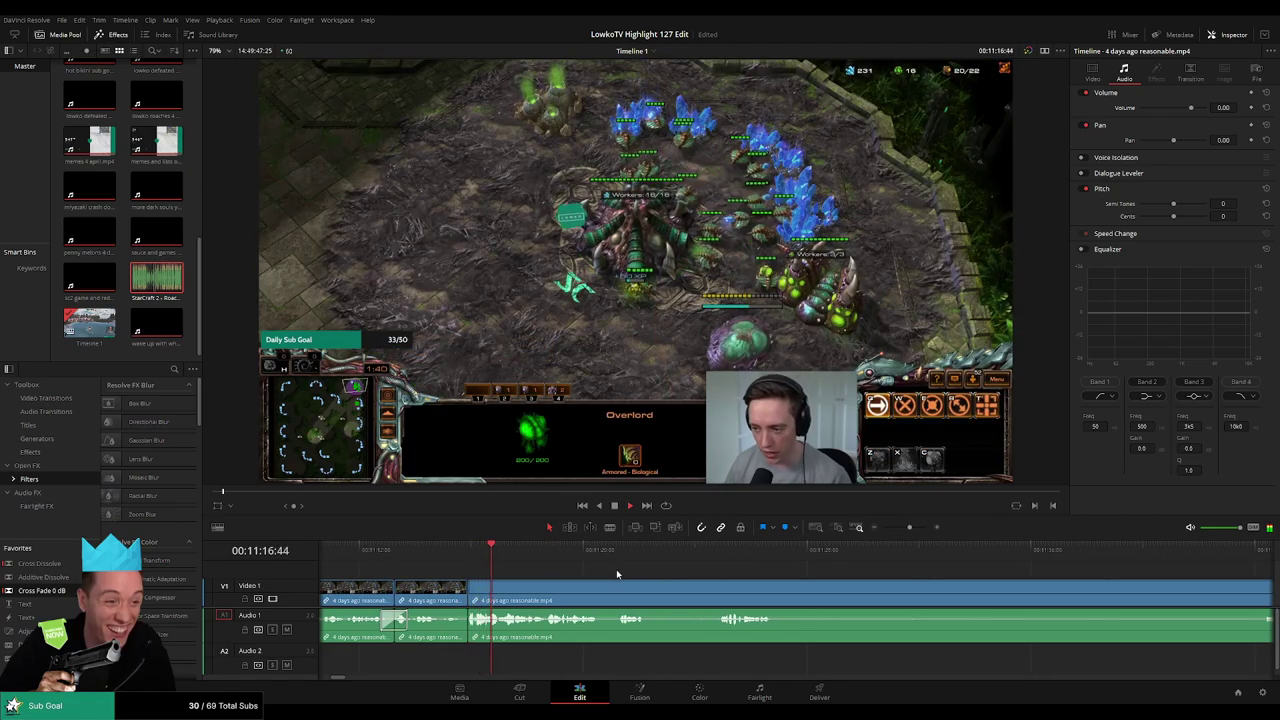
pyautogui.scroll(4, 588, 580)
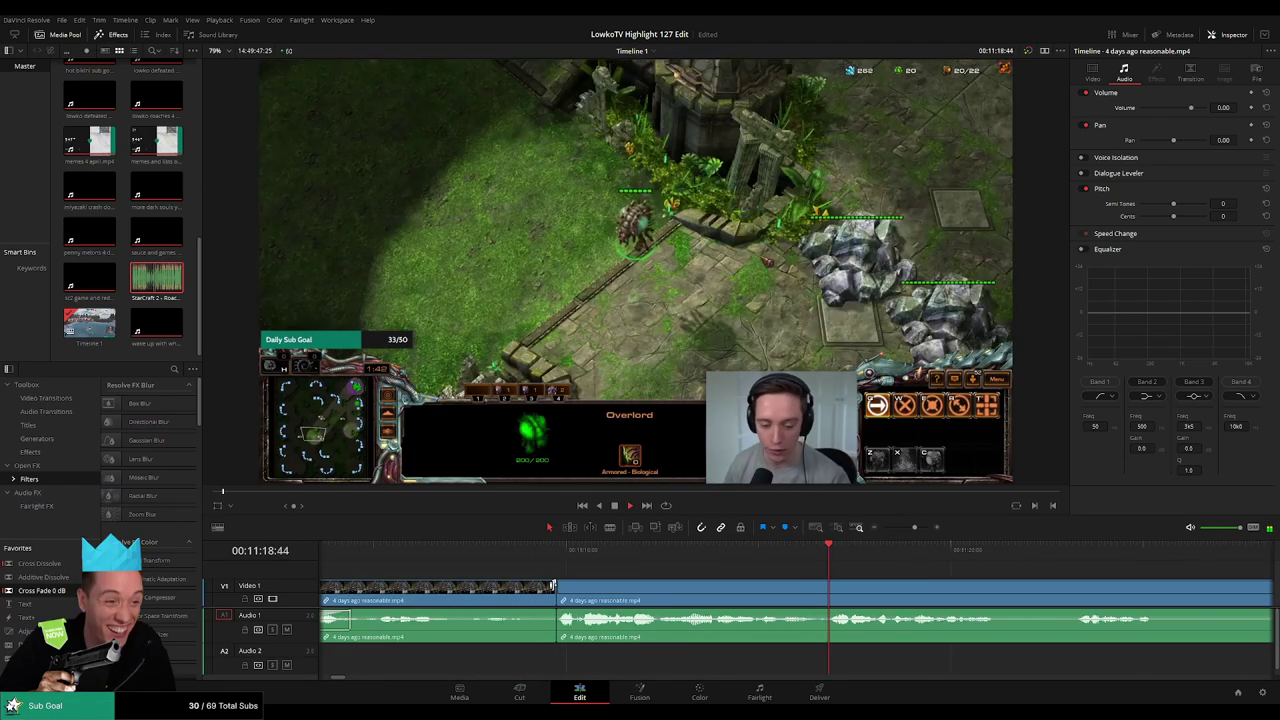
pyautogui.click(561, 594)
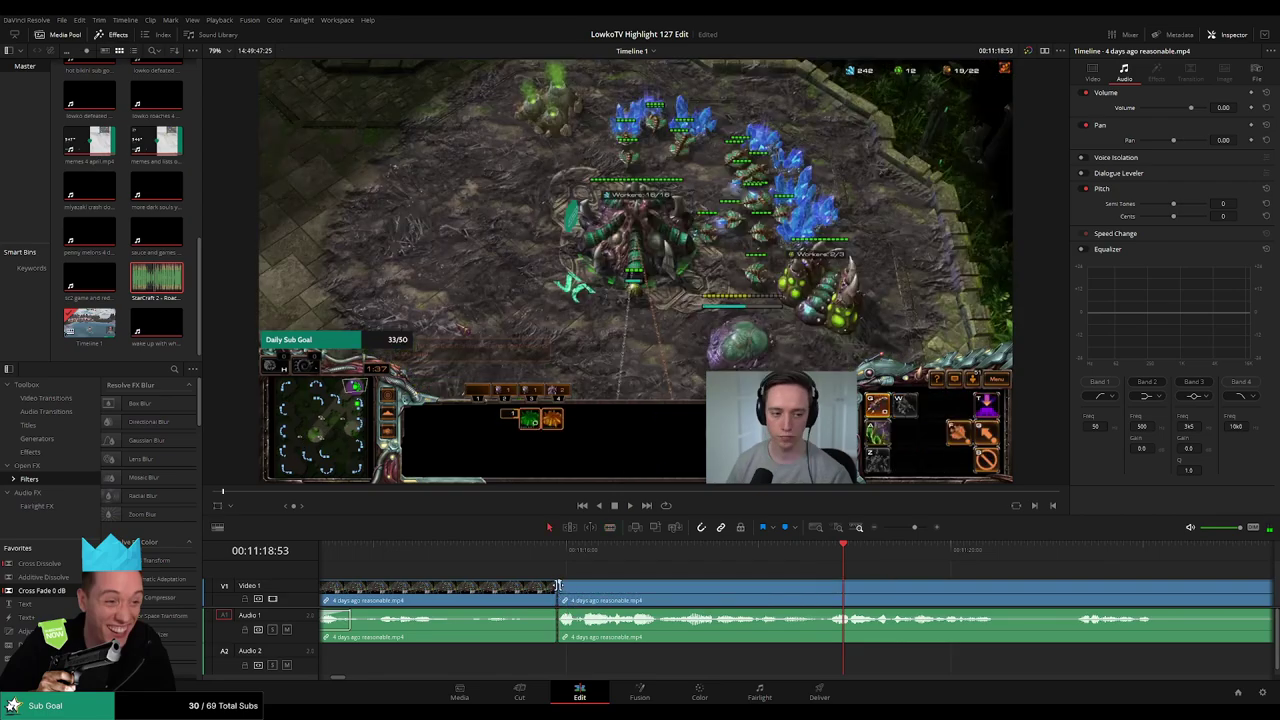
pyautogui.moveTo(557, 586); pyautogui.dragTo(351, 590)
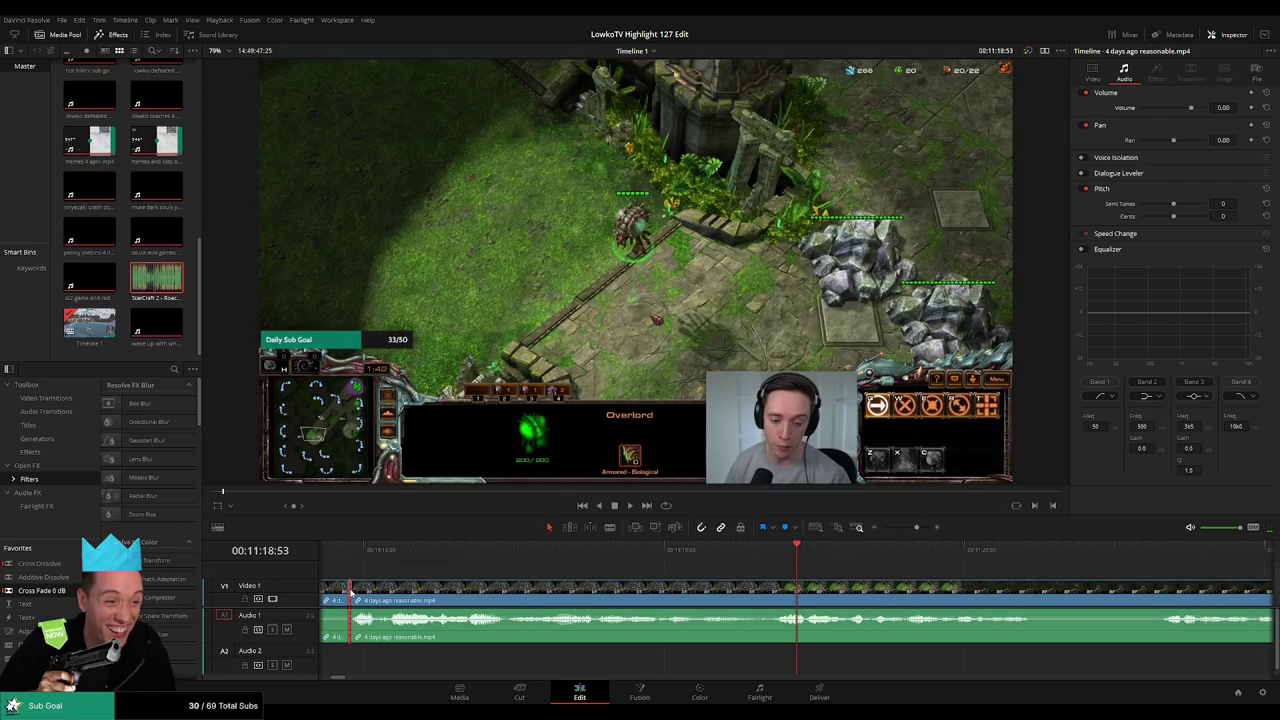
pyautogui.click(332, 555)
pyautogui.press('space')
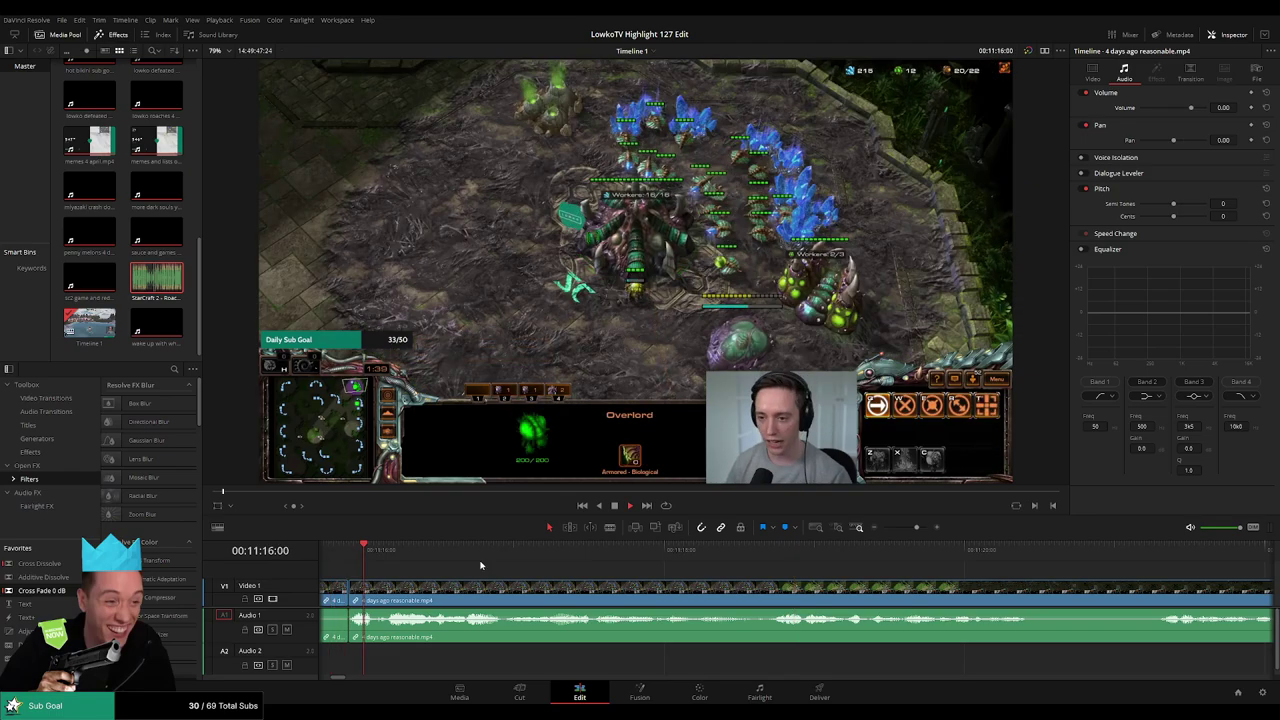
# Cut out the quiet section from about 00:11:22 to 00:11:24:47, closing the gap and cross fading the audio at the join
pyautogui.click(917, 529)
pyautogui.moveTo(917, 530); pyautogui.dragTo(911, 527)
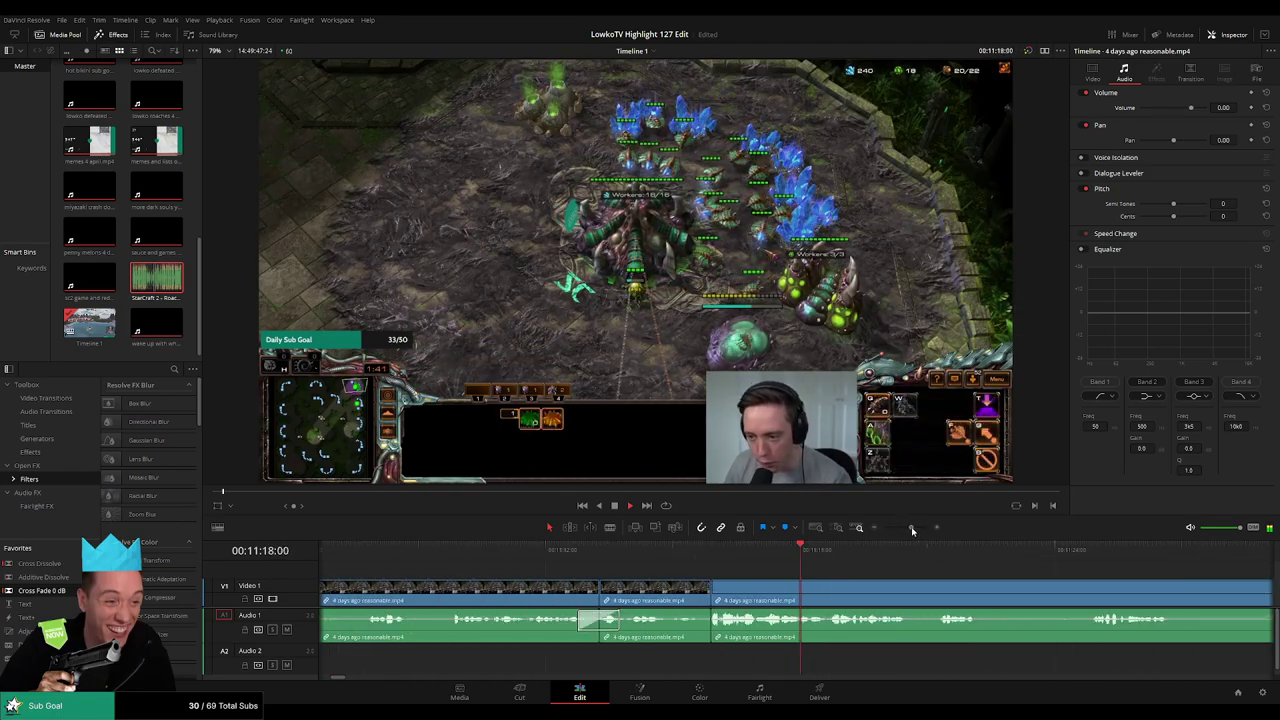
pyautogui.moveTo(930, 582); pyautogui.dragTo(547, 588)
pyautogui.click(500, 588)
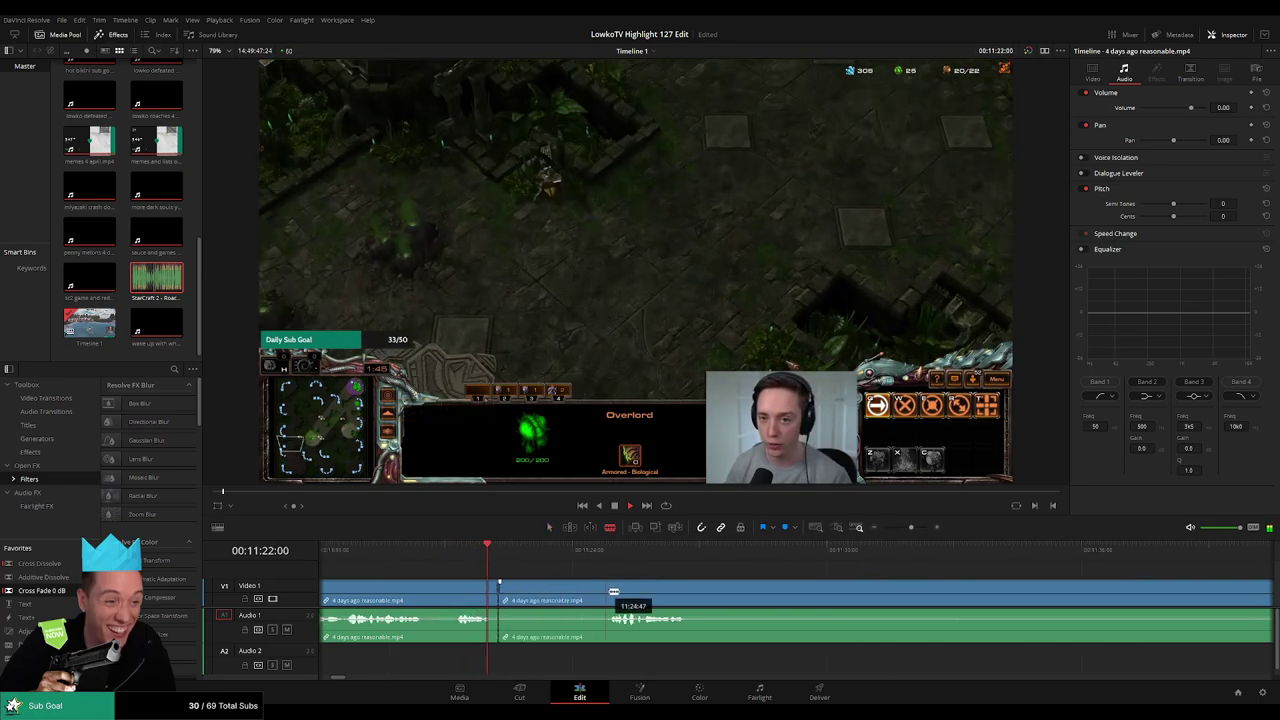
pyautogui.click(611, 594)
pyautogui.press('a')
pyautogui.click(584, 595)
pyautogui.press('BackSpace')
pyautogui.click(583, 595)
pyautogui.press('Delete')
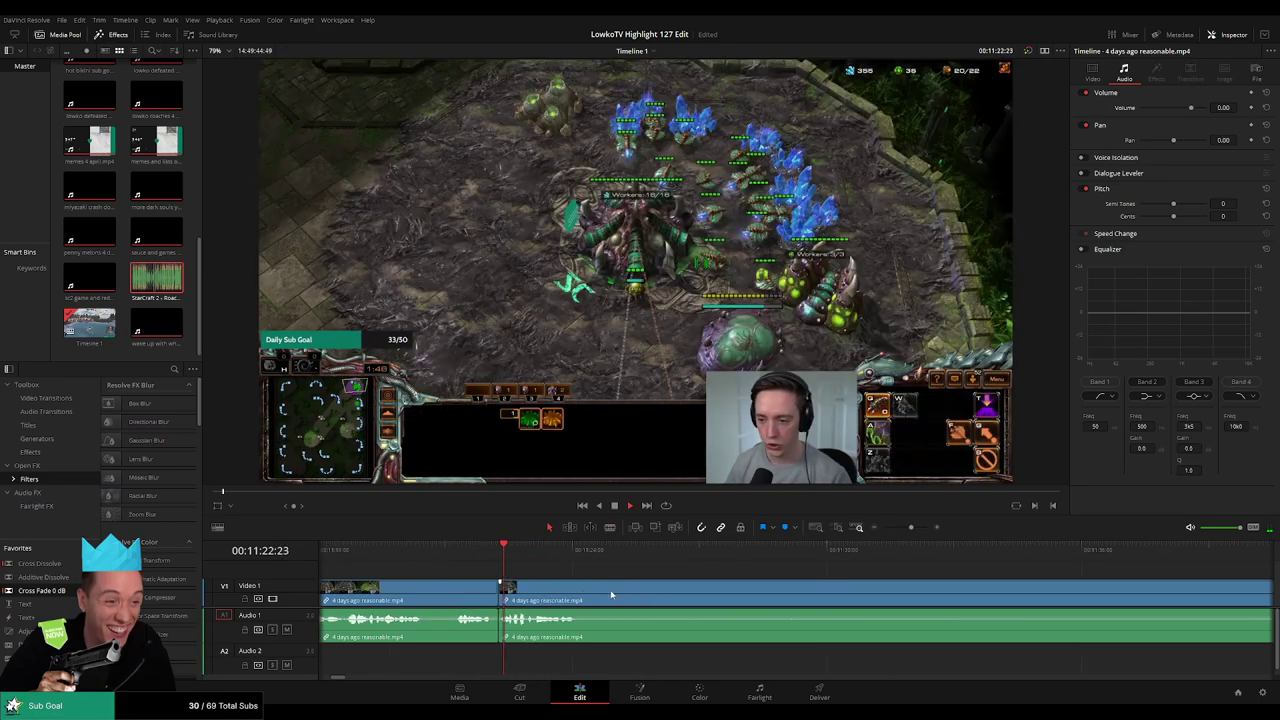
pyautogui.moveTo(750, 574); pyautogui.dragTo(657, 577)
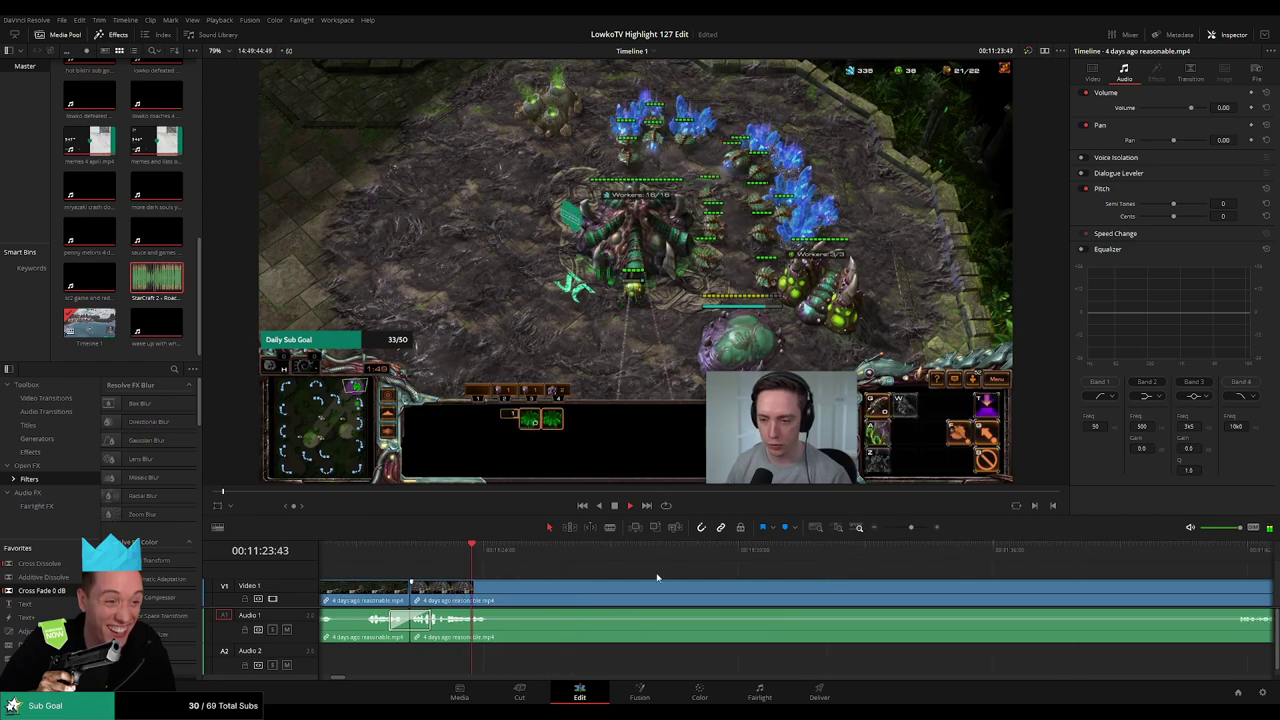
# Split the "4 days ago reasonable.mp4" clip at about 00:11:24:32
pyautogui.press('space')
pyautogui.press('b')
pyautogui.click(507, 589)
pyautogui.moveTo(912, 527); pyautogui.dragTo(903, 527)
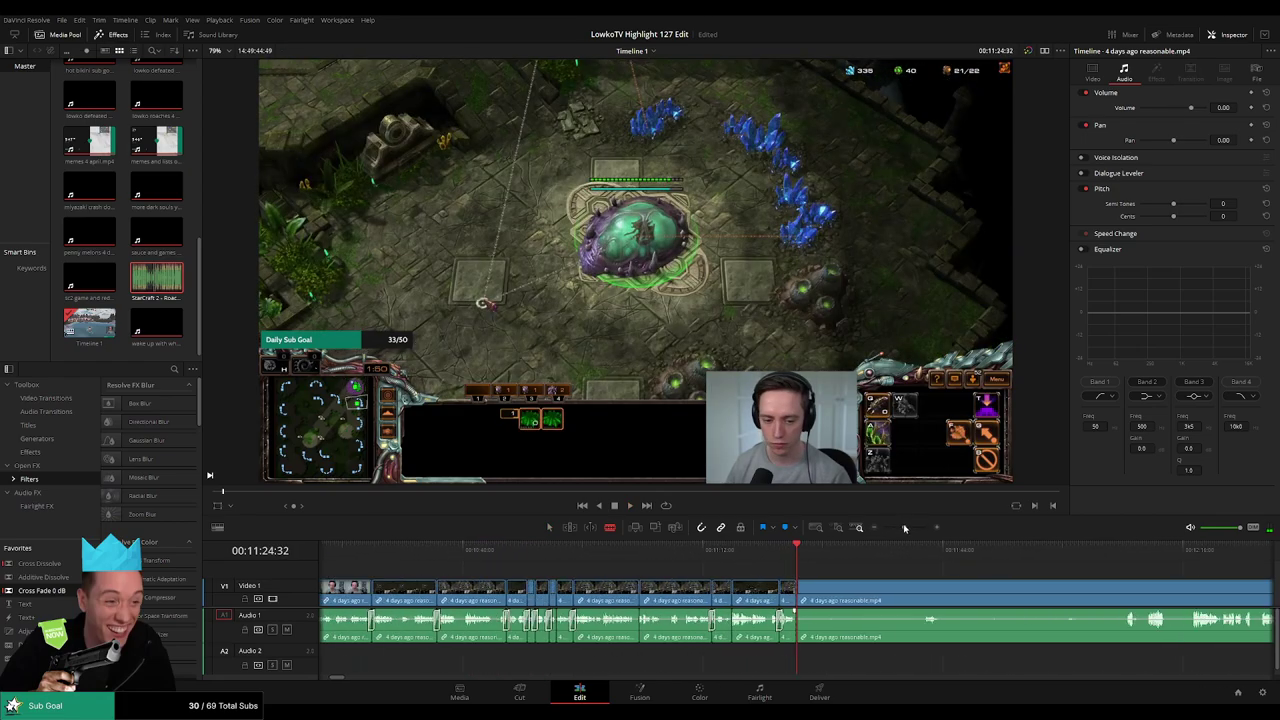
# Review the StarCraft match footage from about 00:11:24 to 00:13:36, sampling the sections with audible speech
pyautogui.press('space')
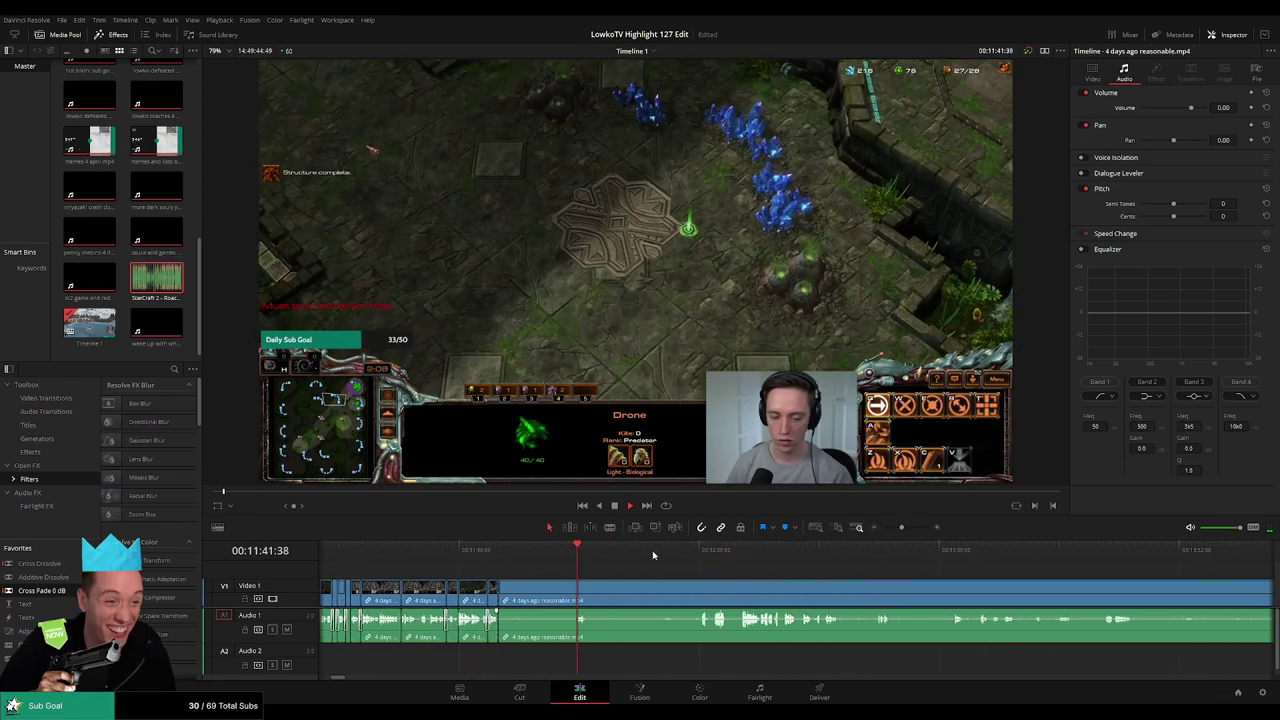
pyautogui.click(704, 552)
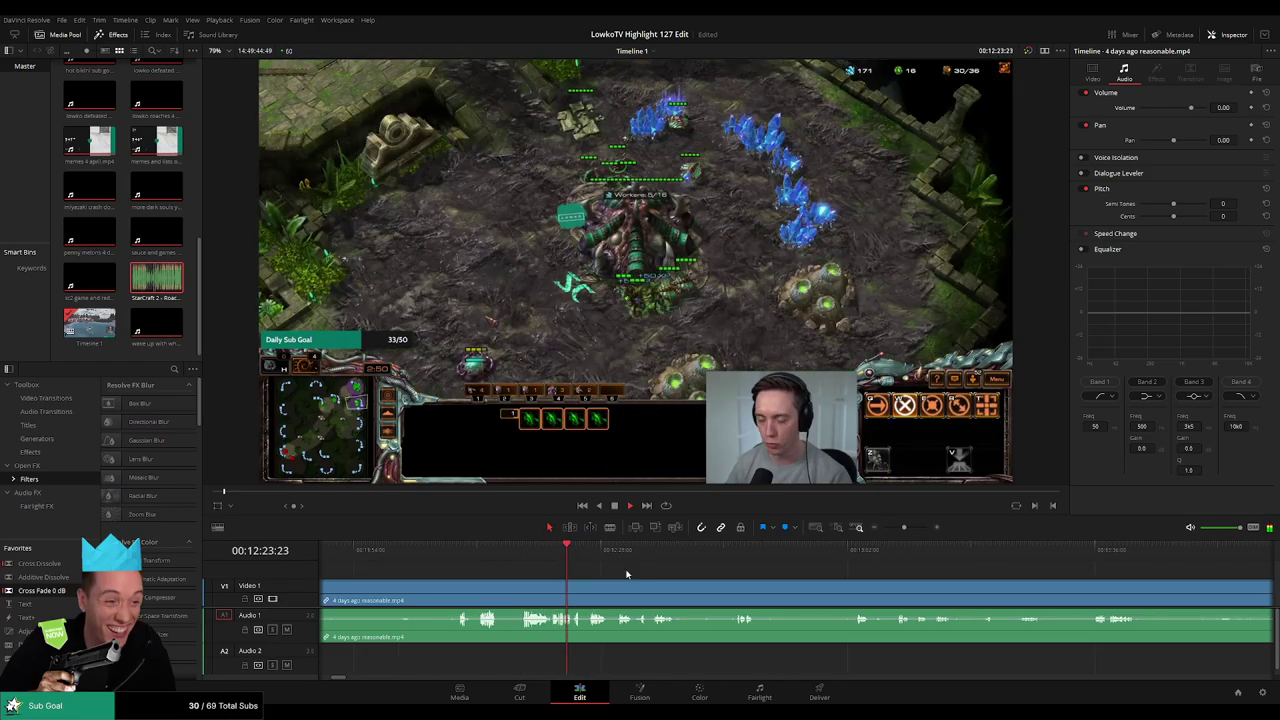
pyautogui.click(588, 551)
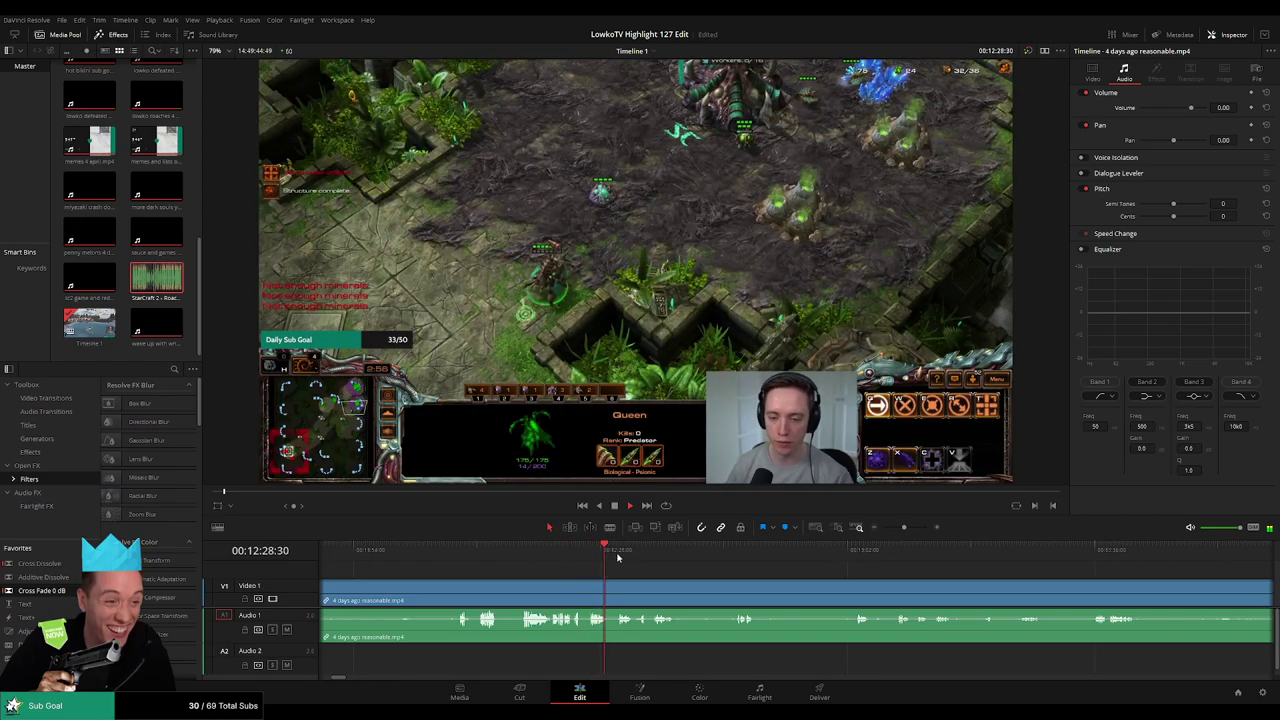
pyautogui.click(618, 558)
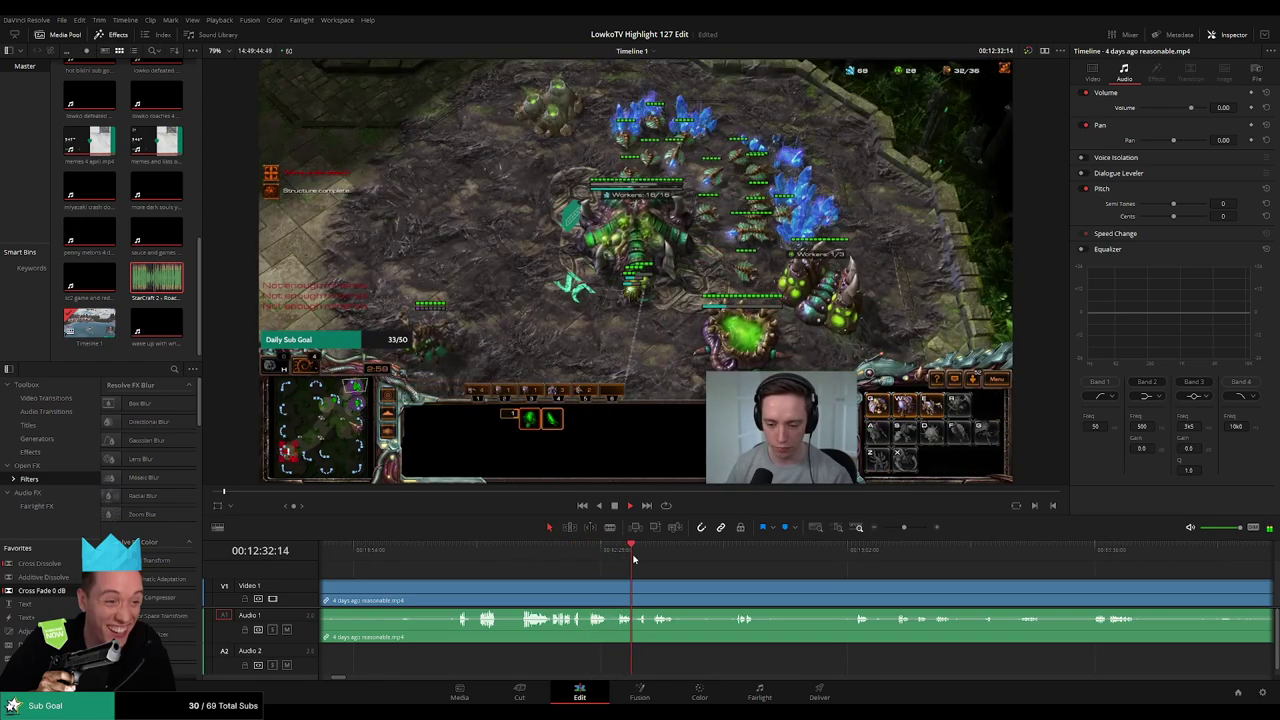
pyautogui.click(653, 551)
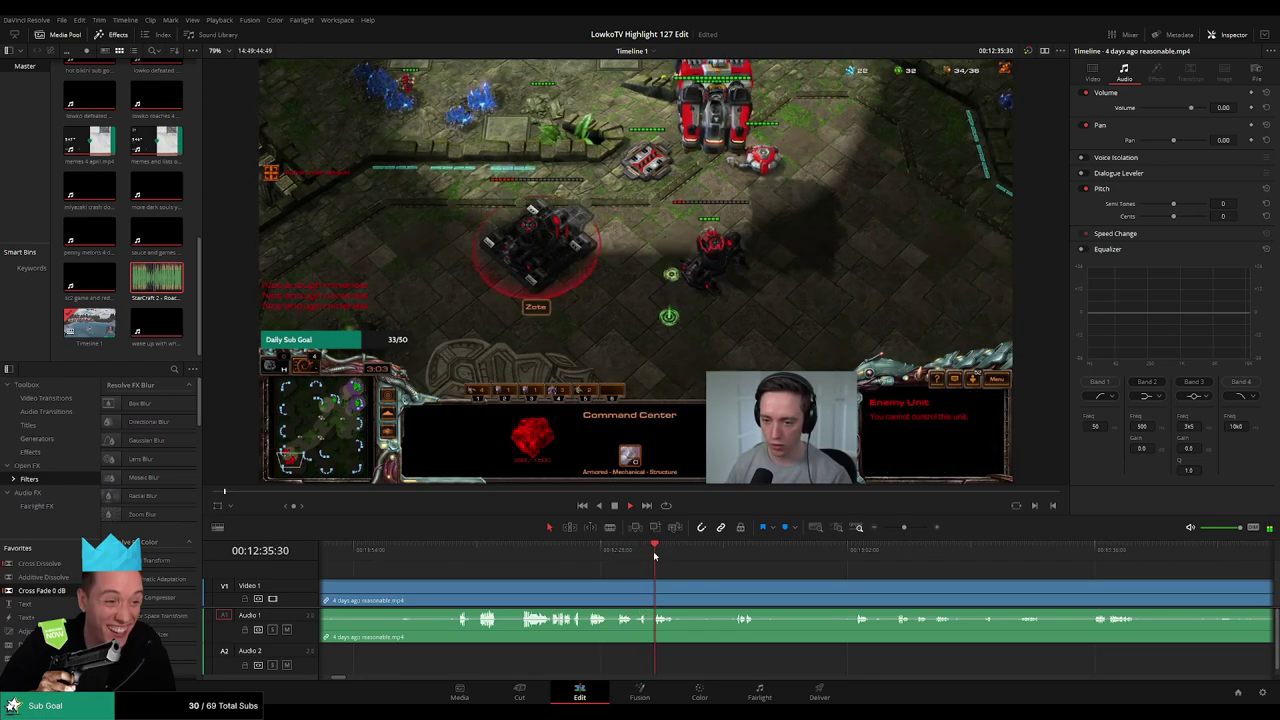
pyautogui.moveTo(770, 583); pyautogui.dragTo(645, 568)
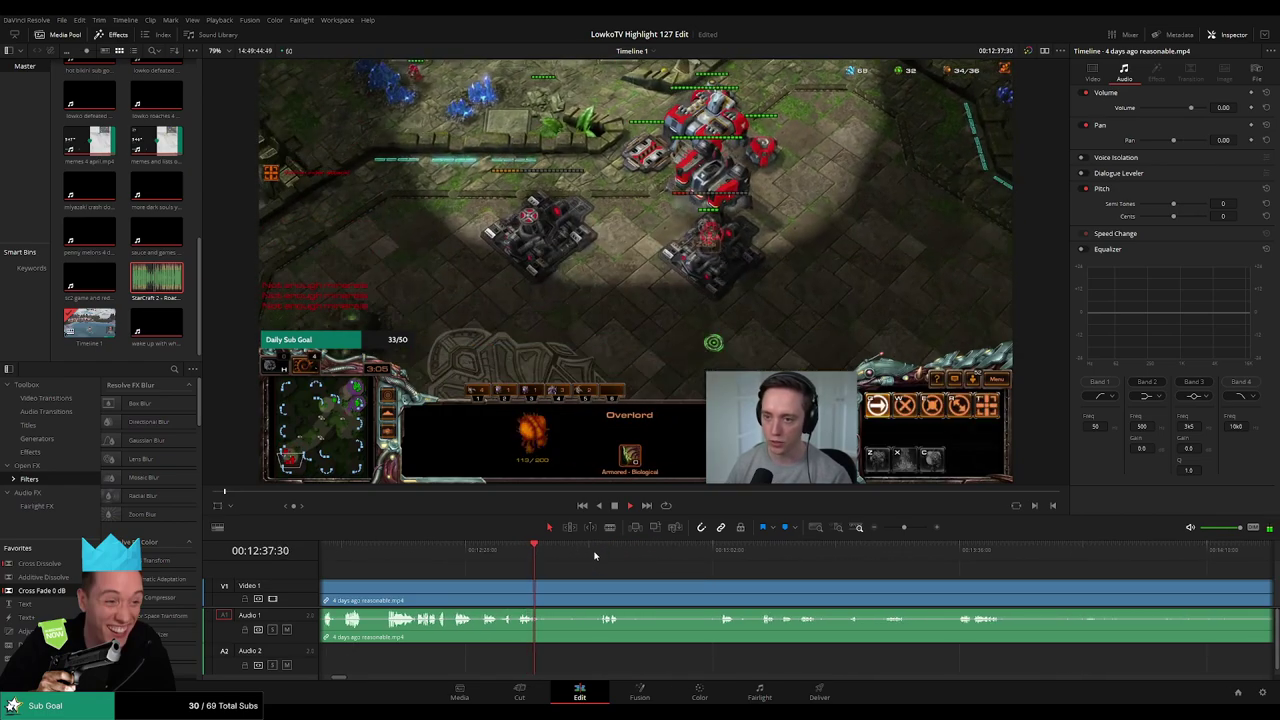
pyautogui.click(597, 553)
pyautogui.moveTo(718, 585); pyautogui.dragTo(640, 575)
pyautogui.click(648, 562)
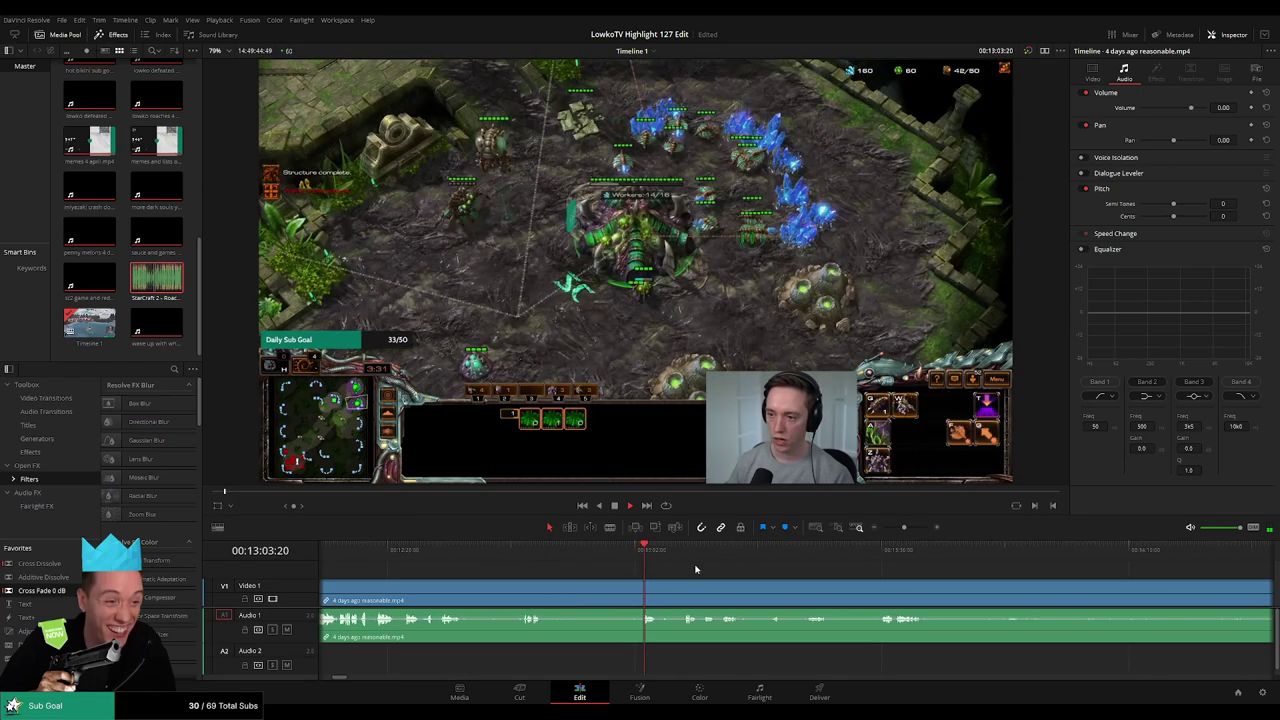
pyautogui.click(564, 550)
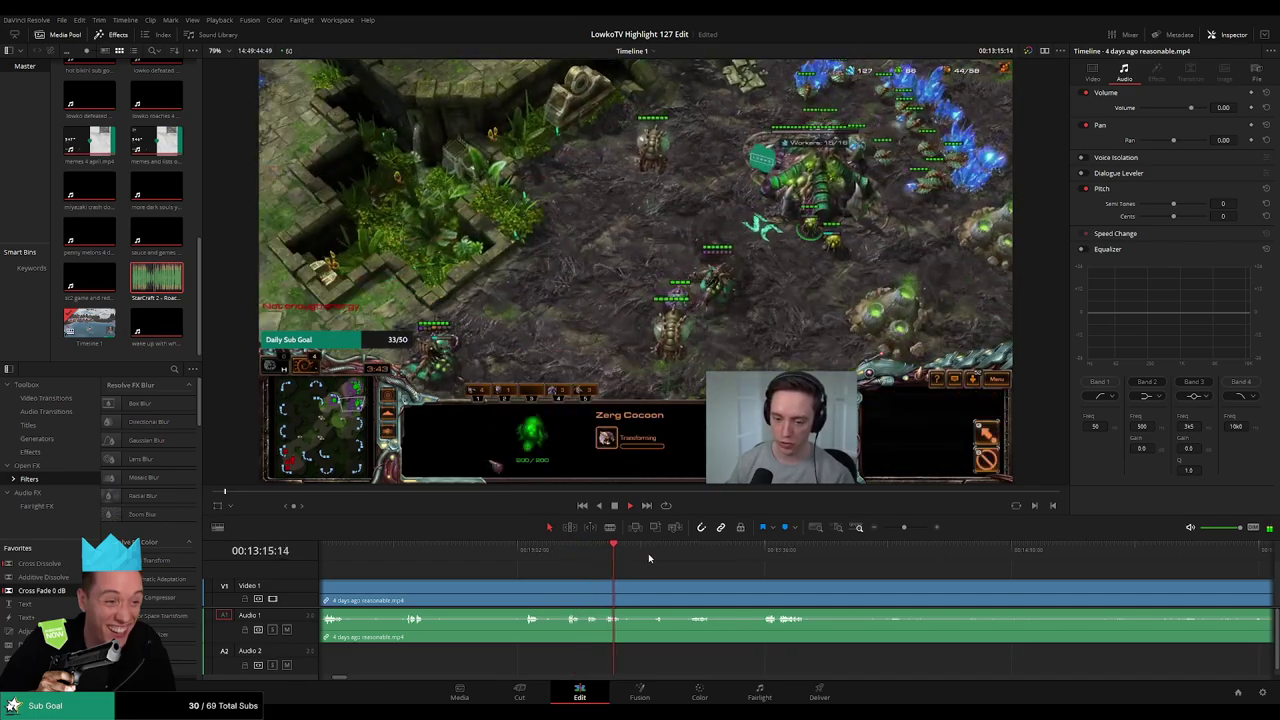
pyautogui.click(648, 553)
pyautogui.click(682, 553)
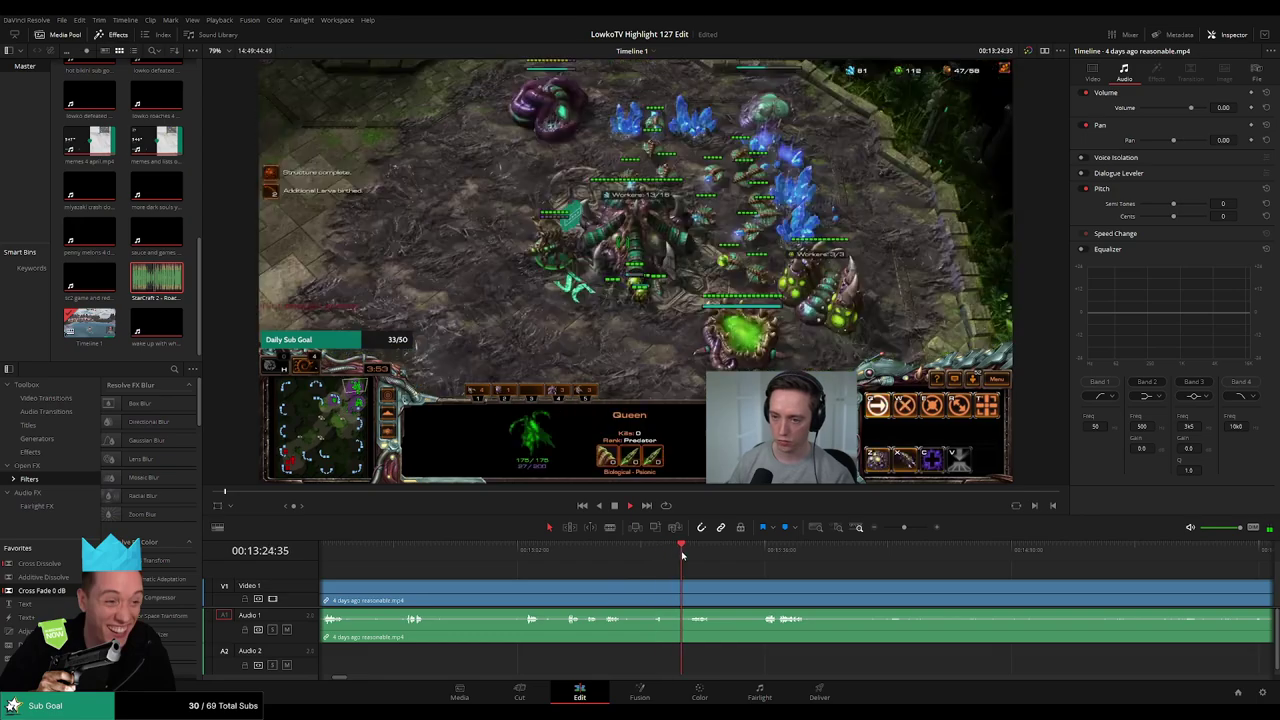
pyautogui.moveTo(777, 580); pyautogui.dragTo(592, 553)
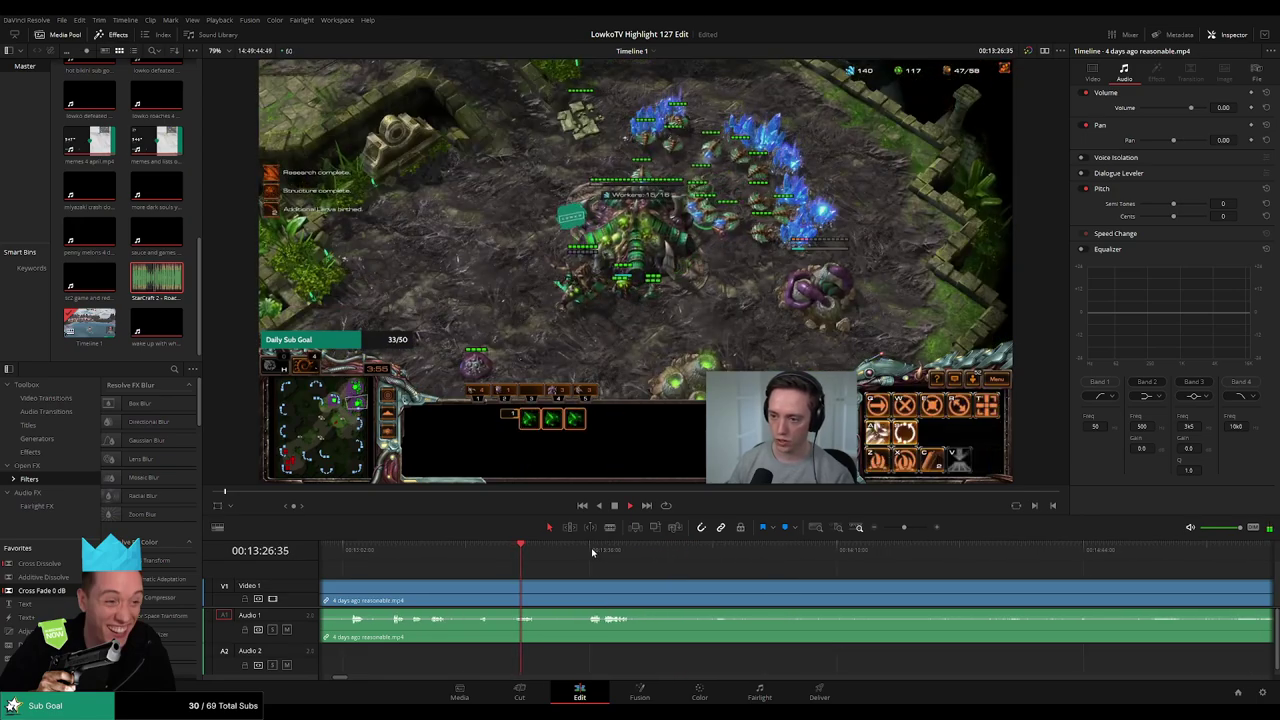
pyautogui.click(588, 551)
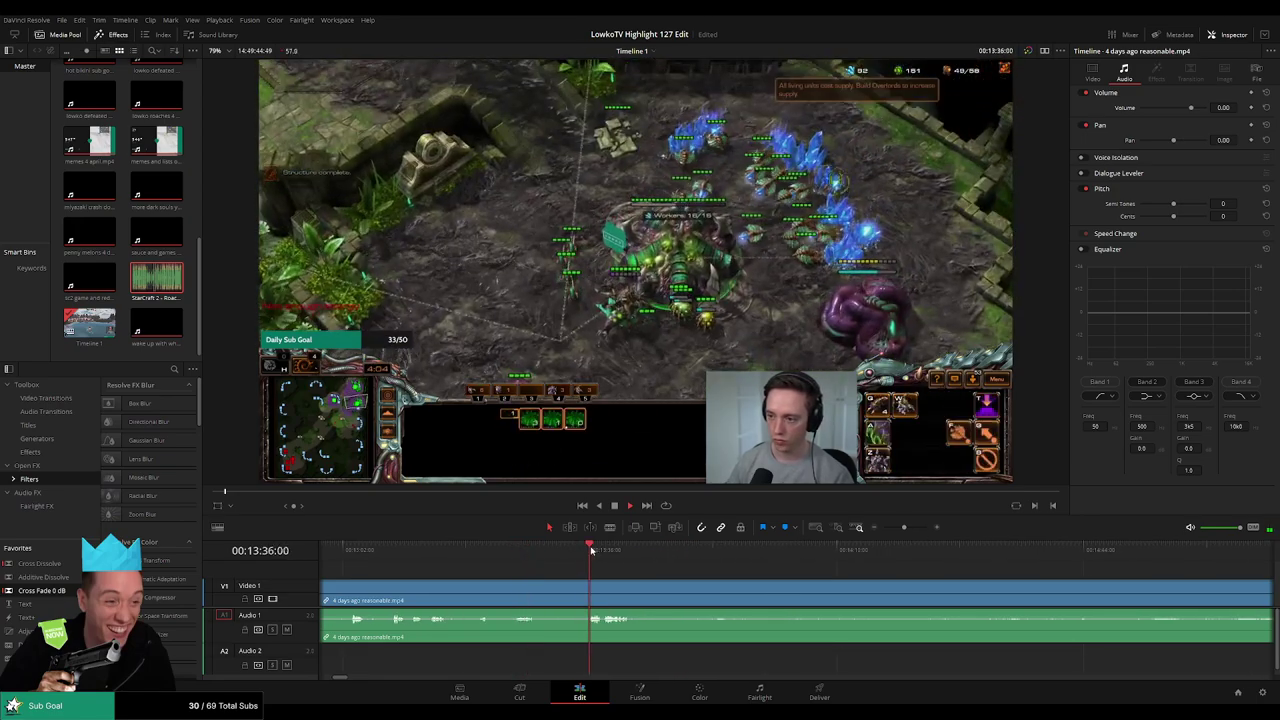
# Review the footage from about 00:13:40 to 00:16:04, covering the rest of the match and the start of the webcam talk
pyautogui.click(890, 528)
pyautogui.moveTo(890, 529); pyautogui.dragTo(903, 534)
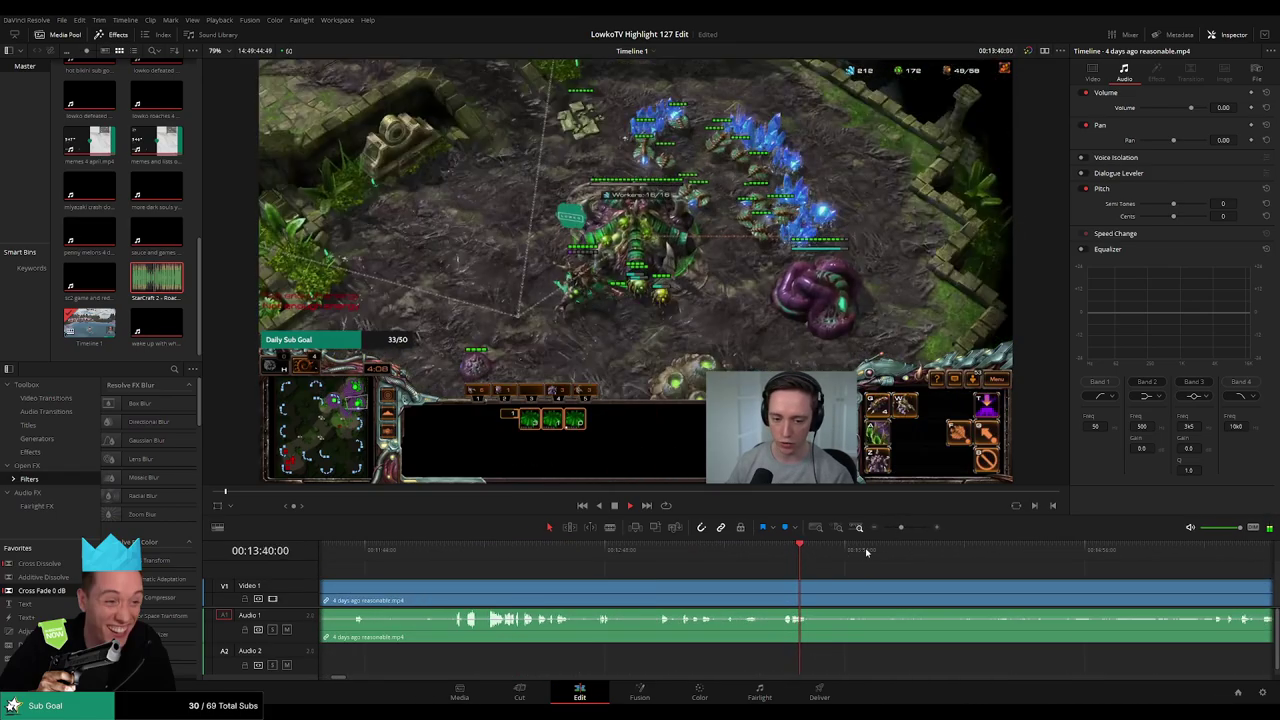
pyautogui.click(1090, 552)
pyautogui.moveTo(1111, 569); pyautogui.dragTo(790, 567)
pyautogui.click(857, 551)
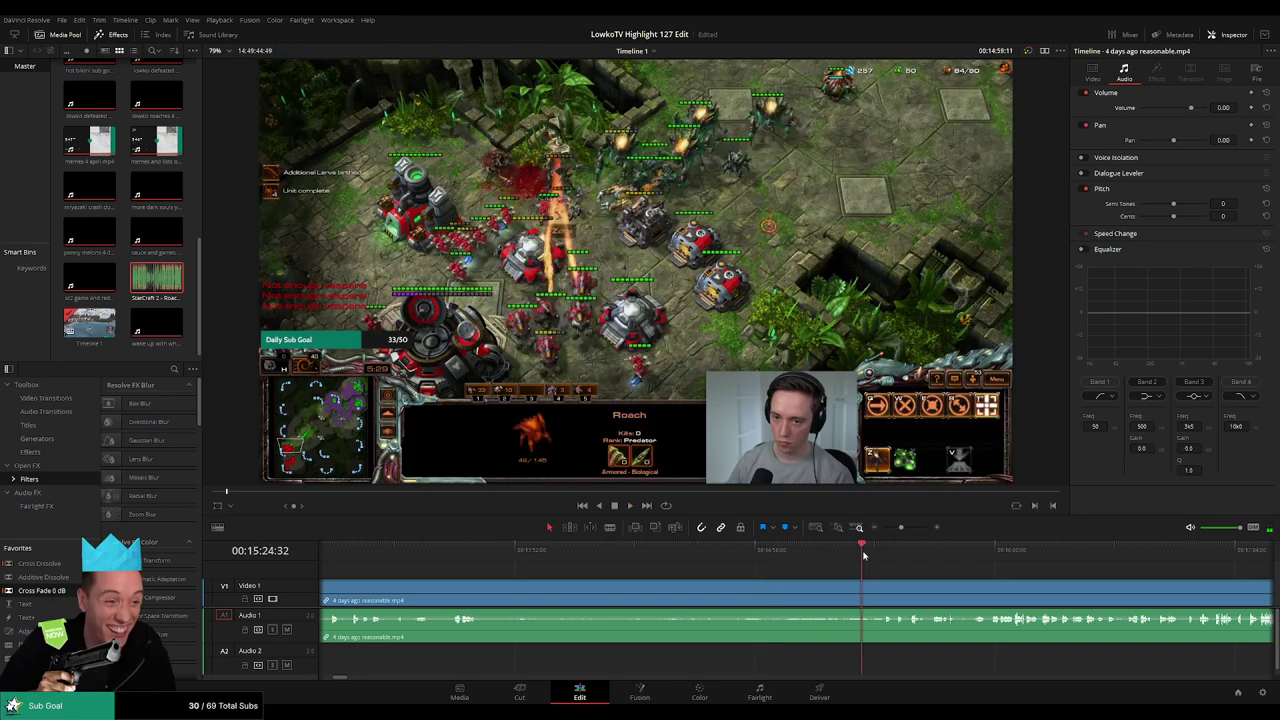
pyautogui.click(877, 551)
pyautogui.click(867, 551)
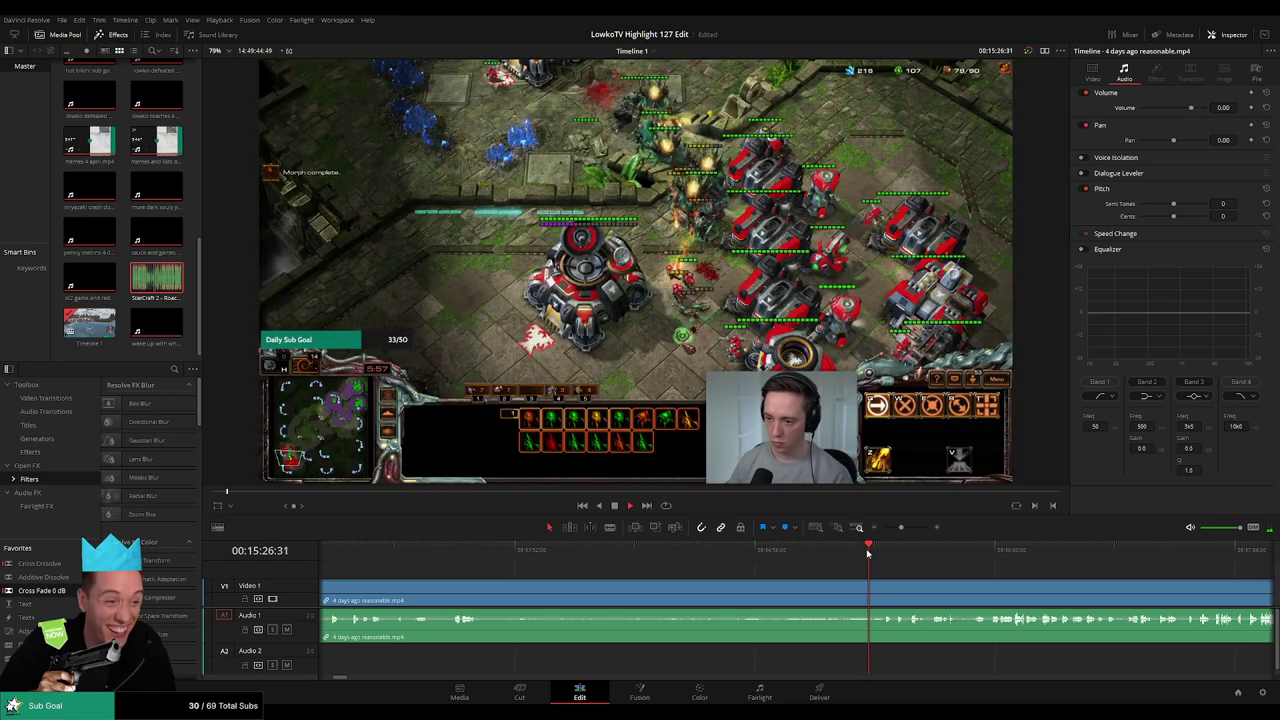
pyautogui.click(889, 551)
pyautogui.moveTo(956, 592); pyautogui.dragTo(653, 568)
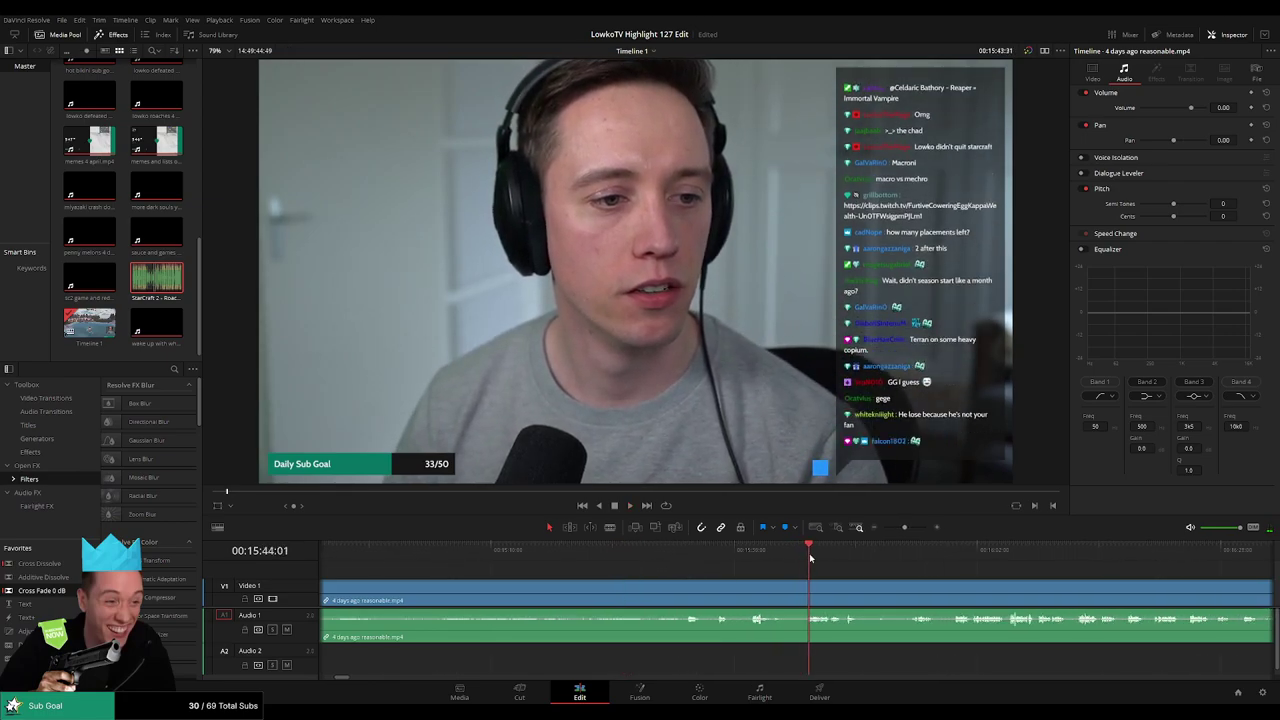
pyautogui.click(668, 548)
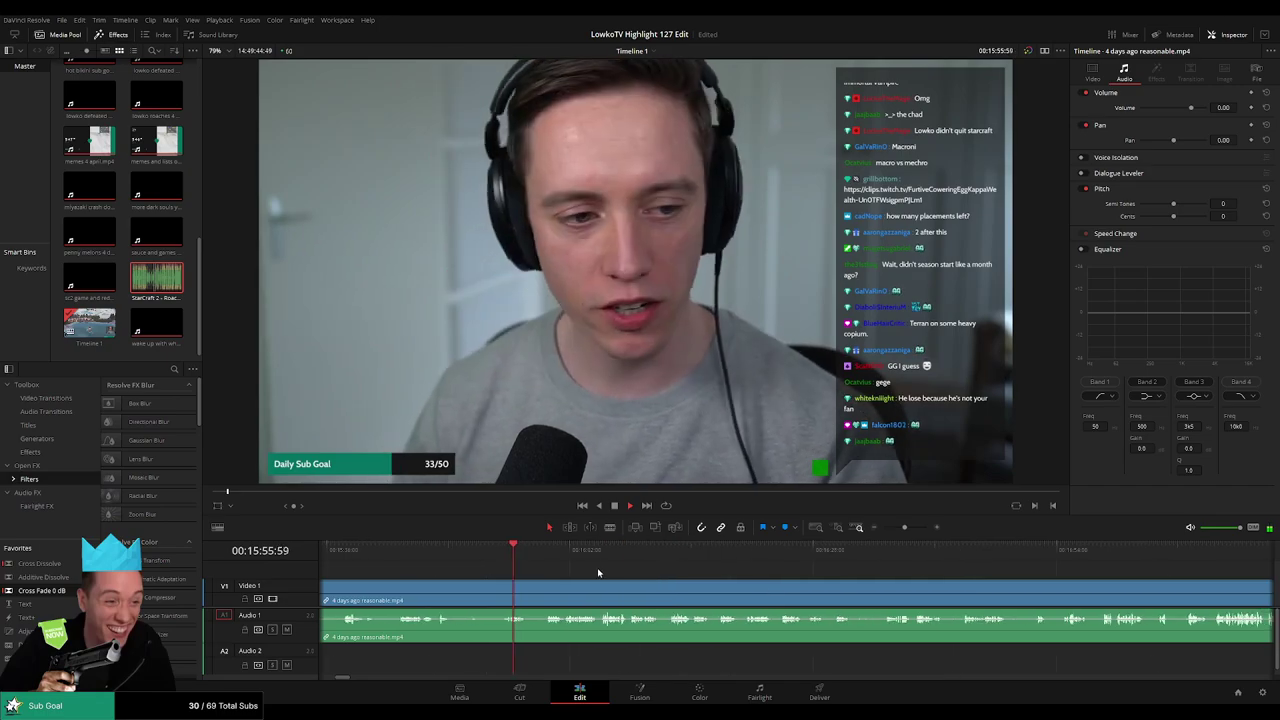
pyautogui.click(546, 550)
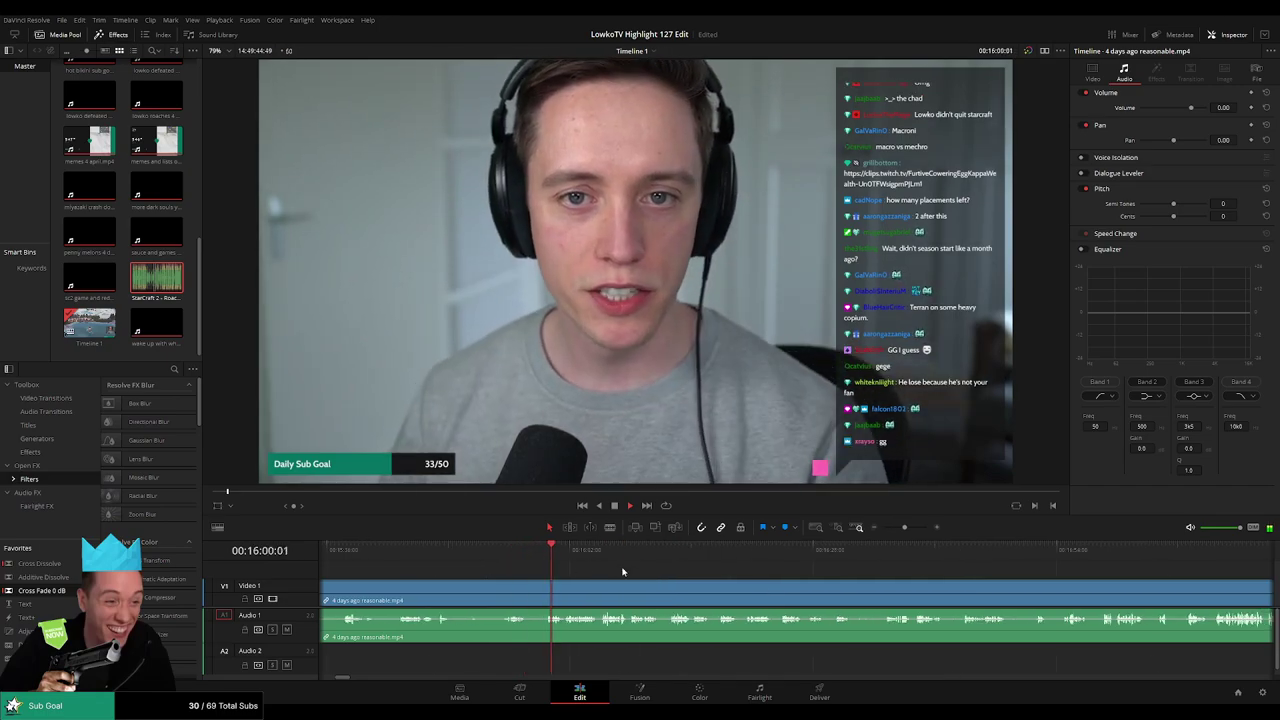
pyautogui.hscroll(2, 629, 567)
# Make the viewer slightly taller and increase the height of the Video 1 track
pyautogui.press('space')
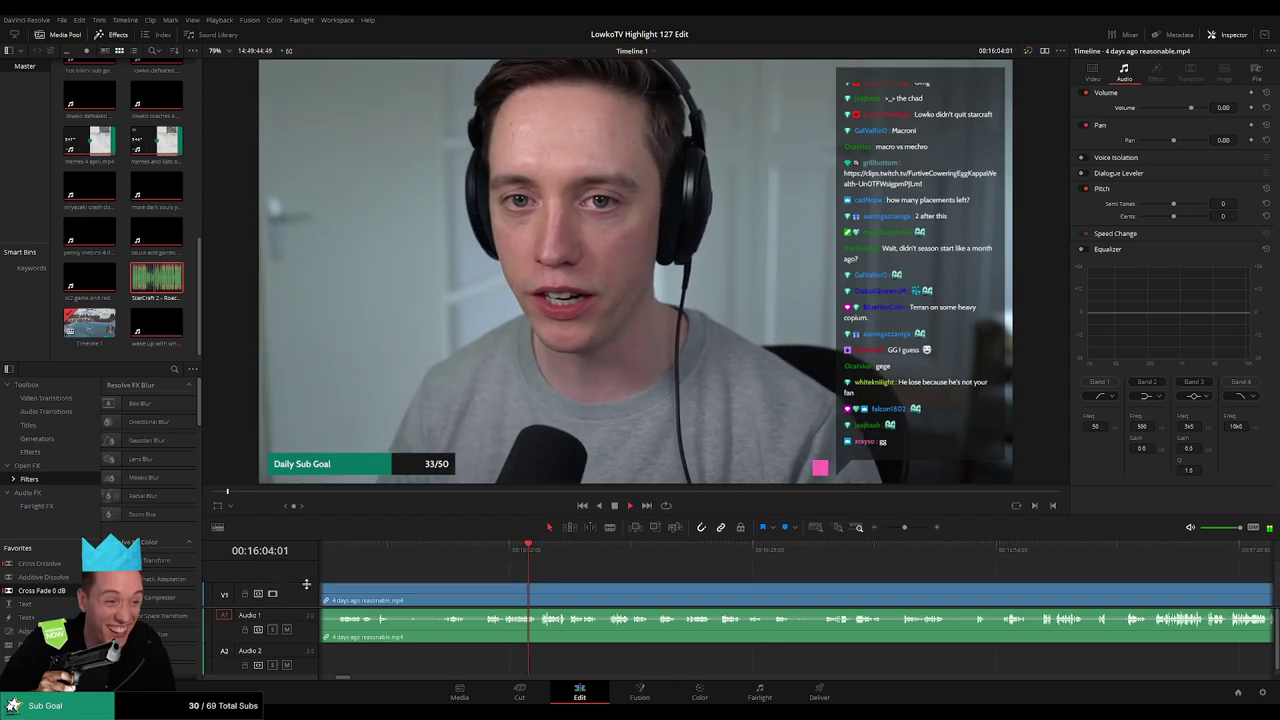
pyautogui.moveTo(648, 539); pyautogui.dragTo(649, 546)
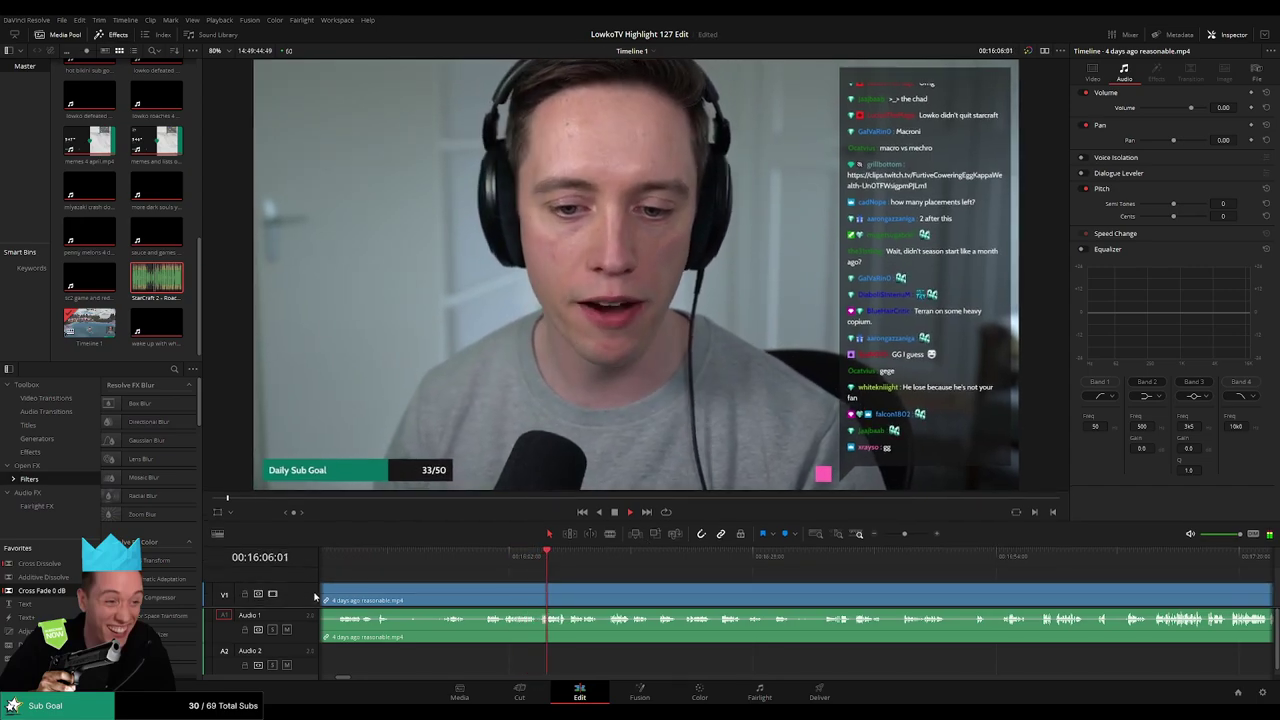
pyautogui.moveTo(304, 583); pyautogui.dragTo(306, 579)
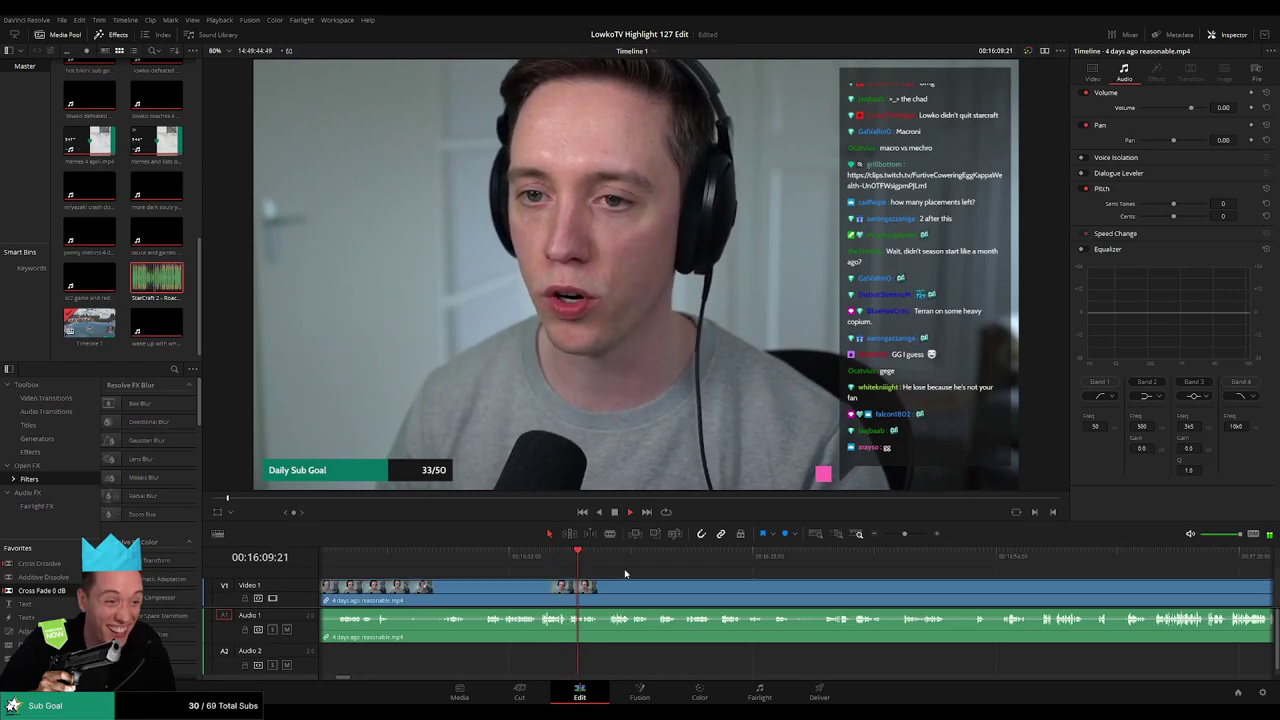
# Review the webcam talk and thumbnail discussion from about 00:16:09 to 00:17:54
pyautogui.hscroll(1, 650, 578)
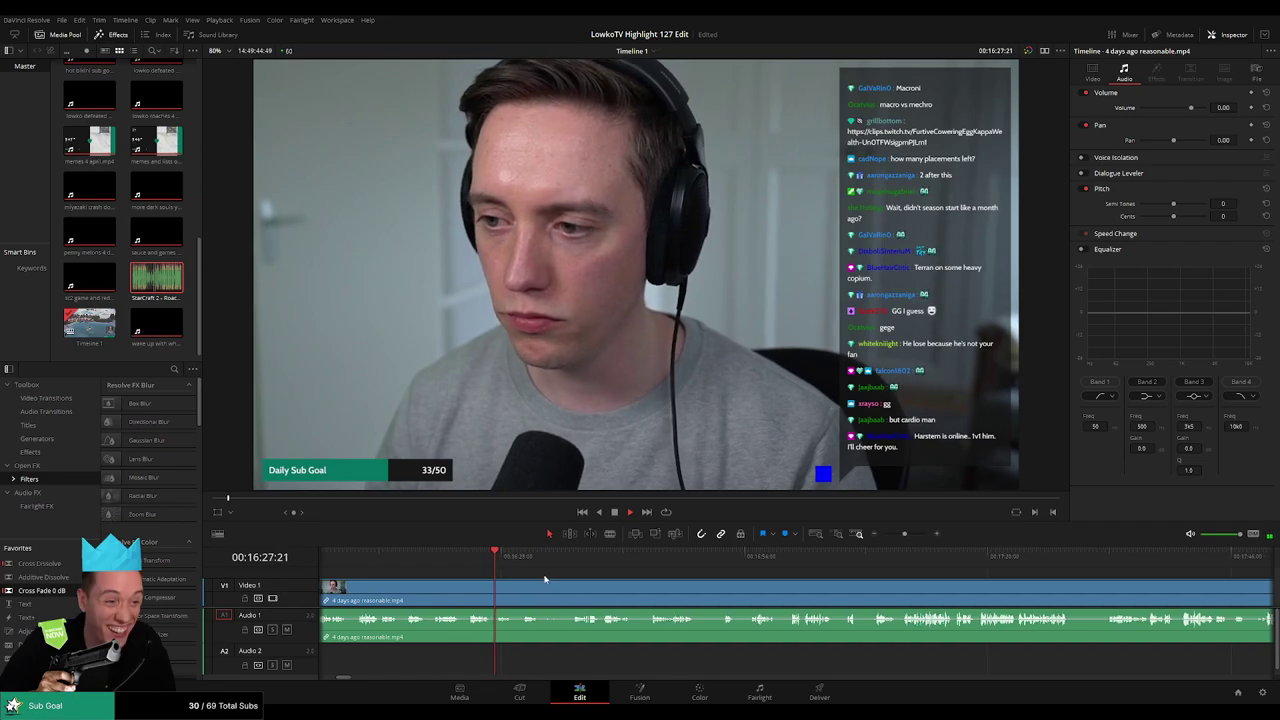
pyautogui.moveTo(476, 557); pyautogui.dragTo(530, 561)
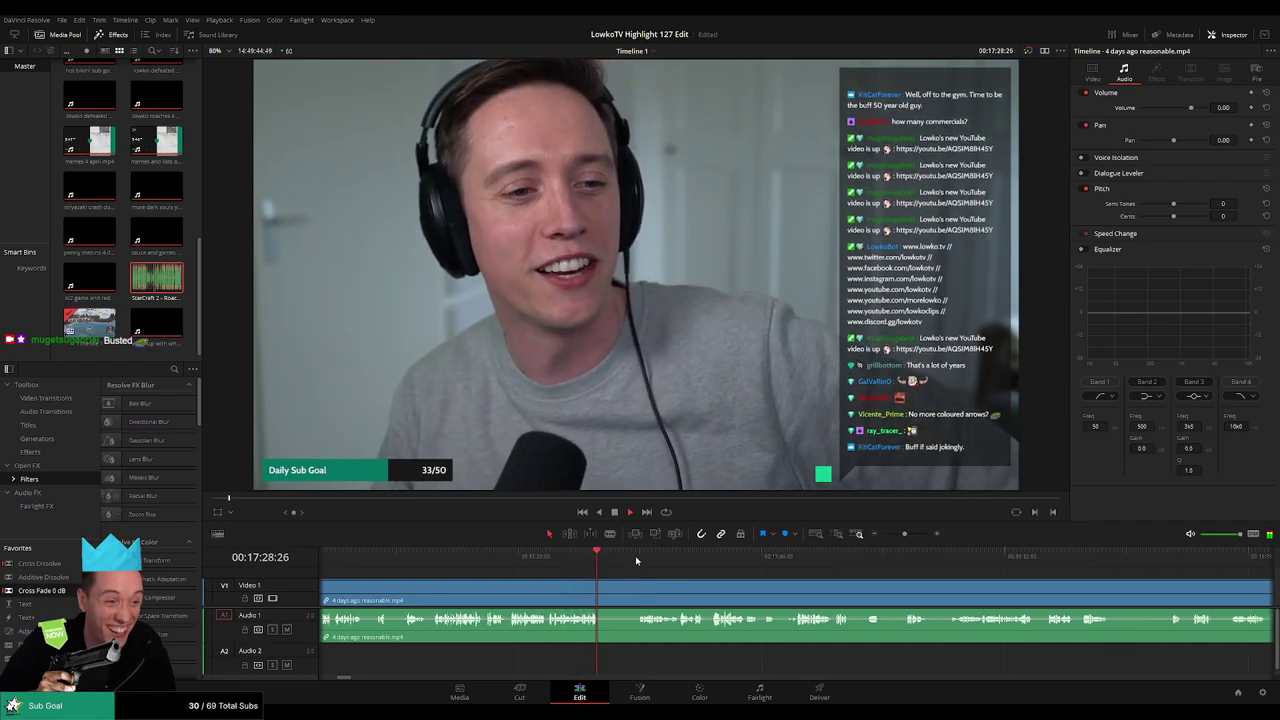
pyautogui.click(638, 558)
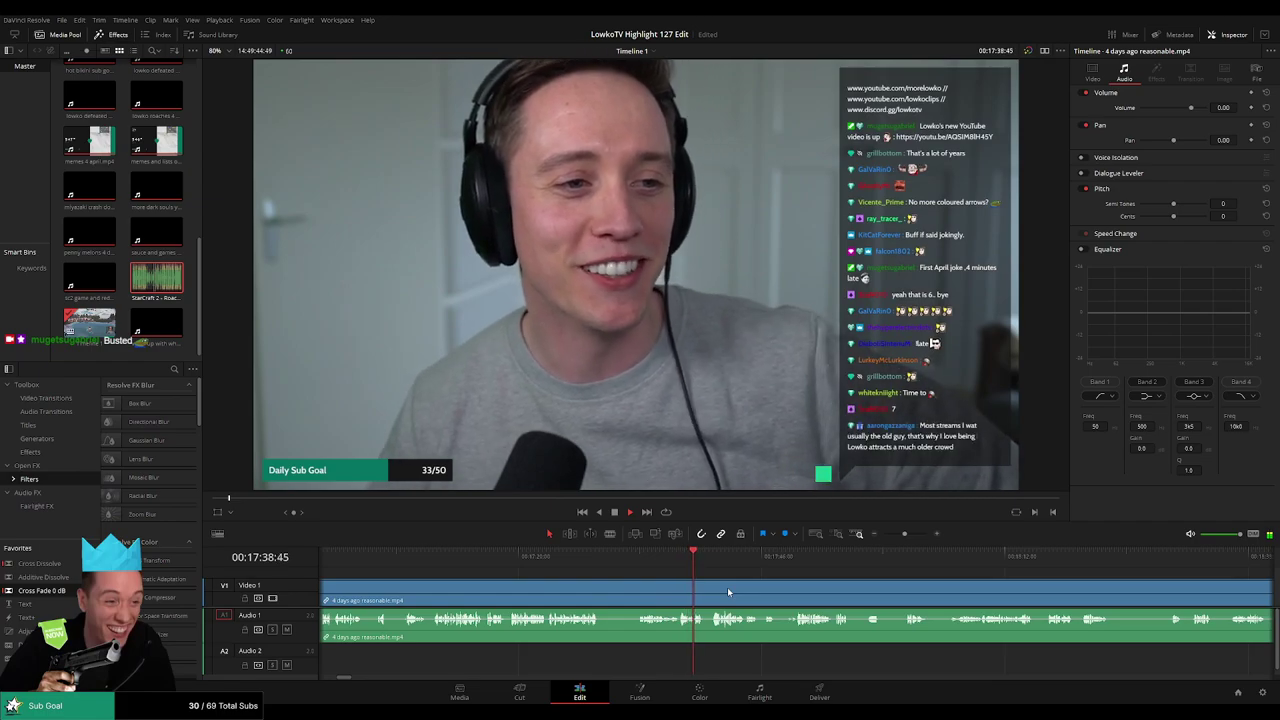
pyautogui.moveTo(750, 591); pyautogui.dragTo(630, 592)
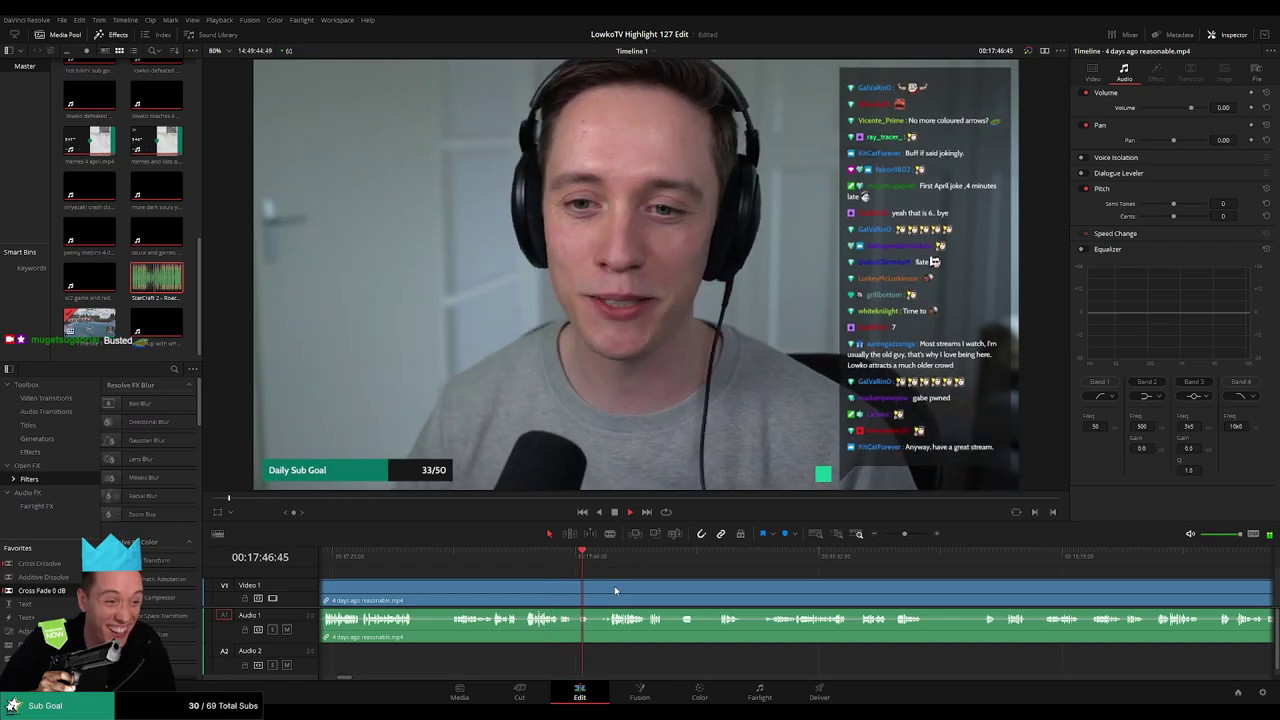
pyautogui.click(604, 559)
pyautogui.press('space')
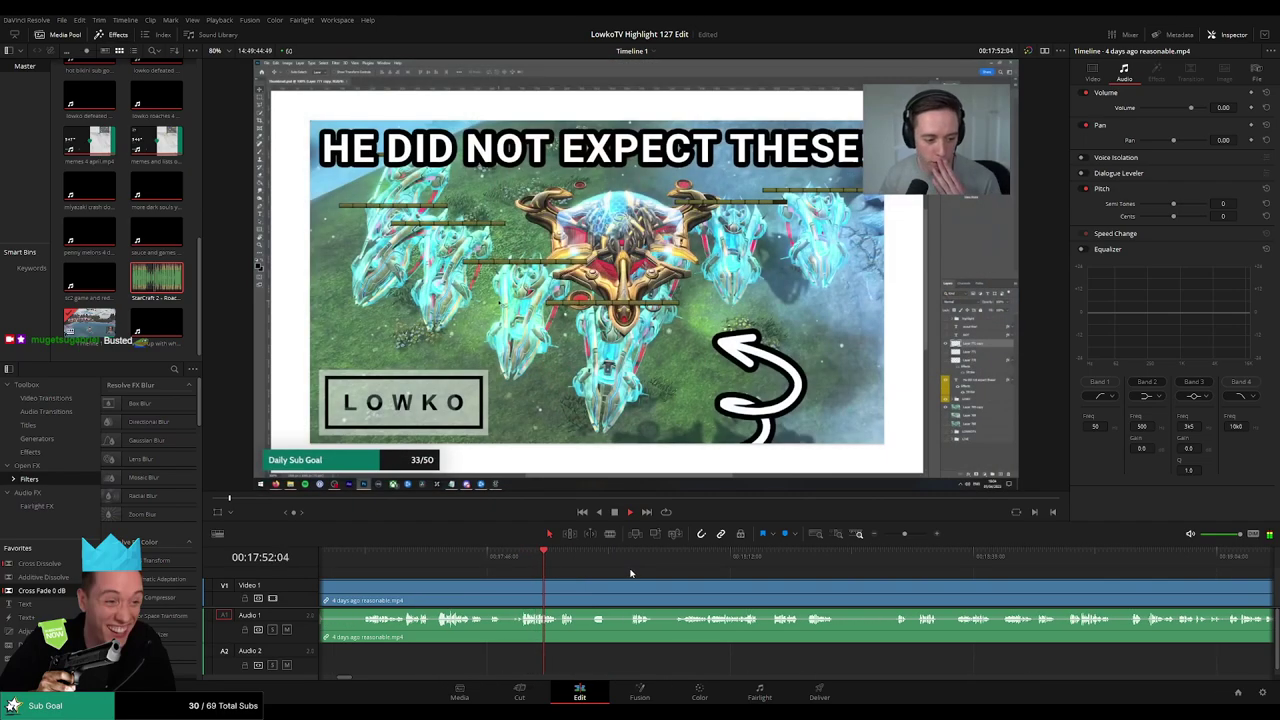
pyautogui.hscroll(2, 620, 583)
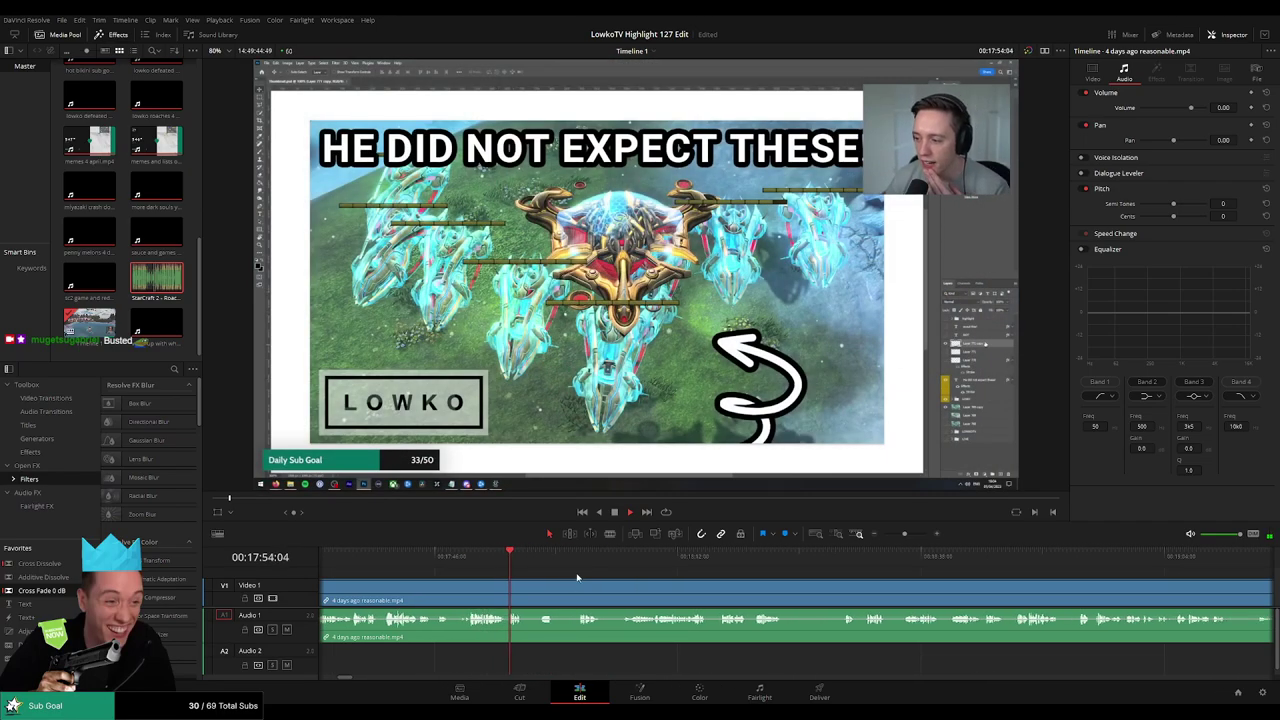
# Skim the rest of the "4 days ago reasonable.mp4" clip from about 00:17:54 to 00:33:24 for content worth keeping
pyautogui.moveTo(905, 537); pyautogui.dragTo(892, 537)
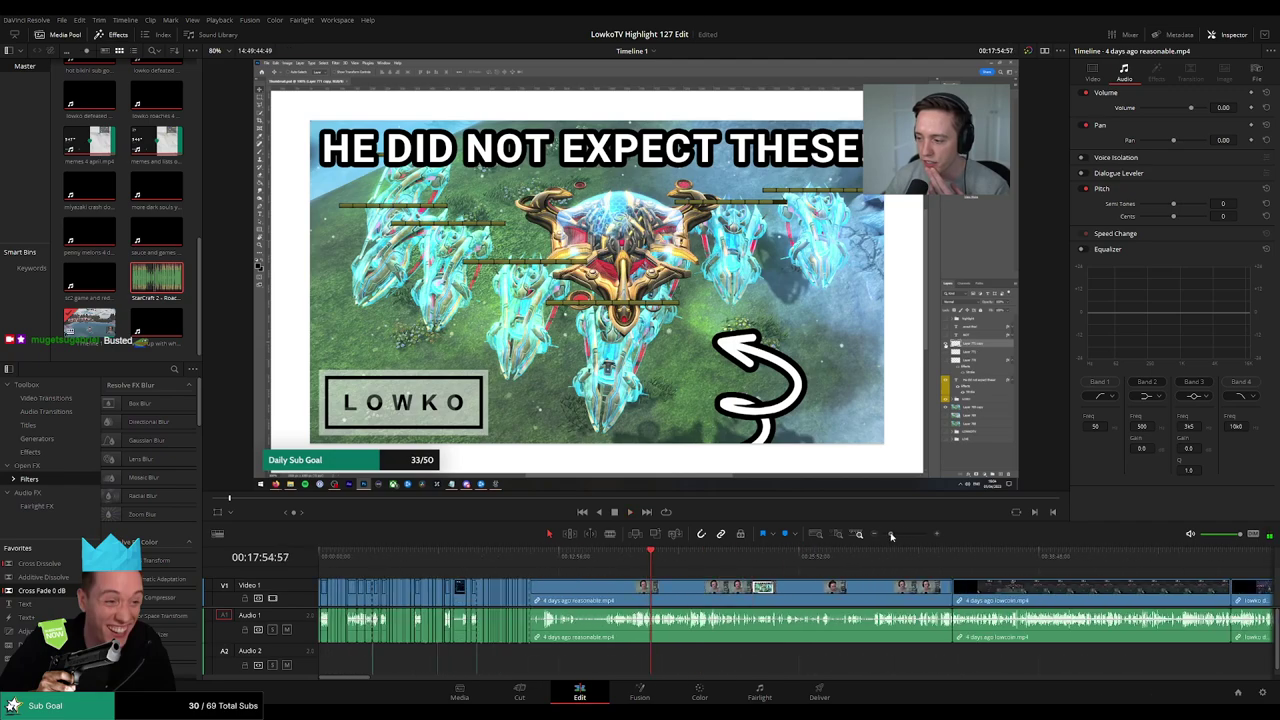
pyautogui.click(690, 561)
pyautogui.click(666, 560)
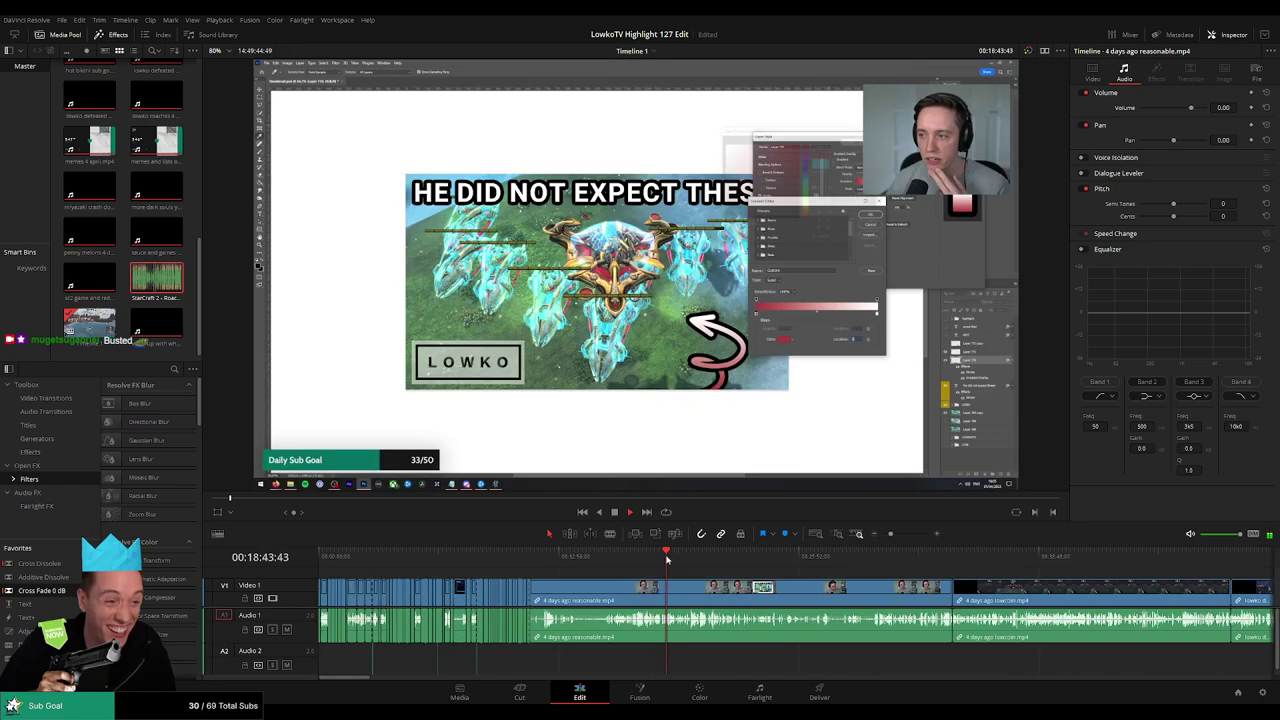
pyautogui.click(672, 560)
pyautogui.click(691, 560)
pyautogui.moveTo(691, 558); pyautogui.dragTo(912, 552)
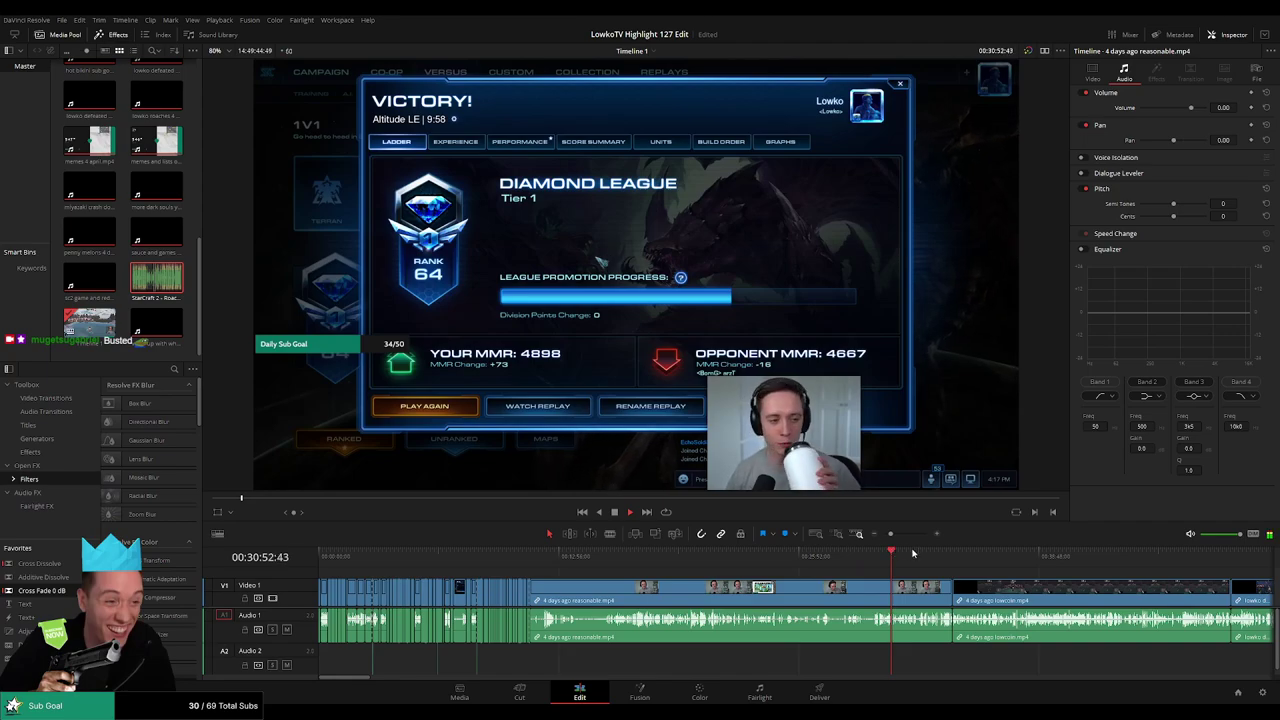
pyautogui.click(922, 556)
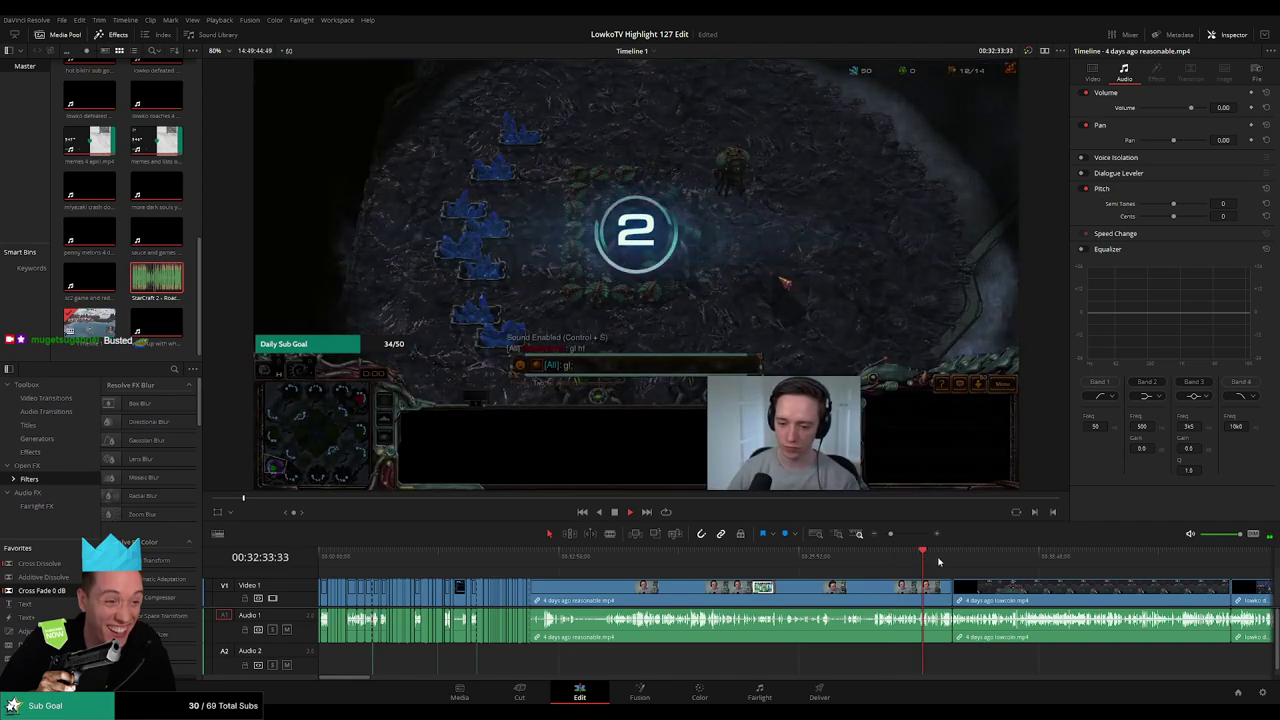
pyautogui.click(938, 558)
# Delete the remaining "4 days ago reasonable.mp4" clip after the split at 00:11:24:32, closing the gap
pyautogui.click(839, 594)
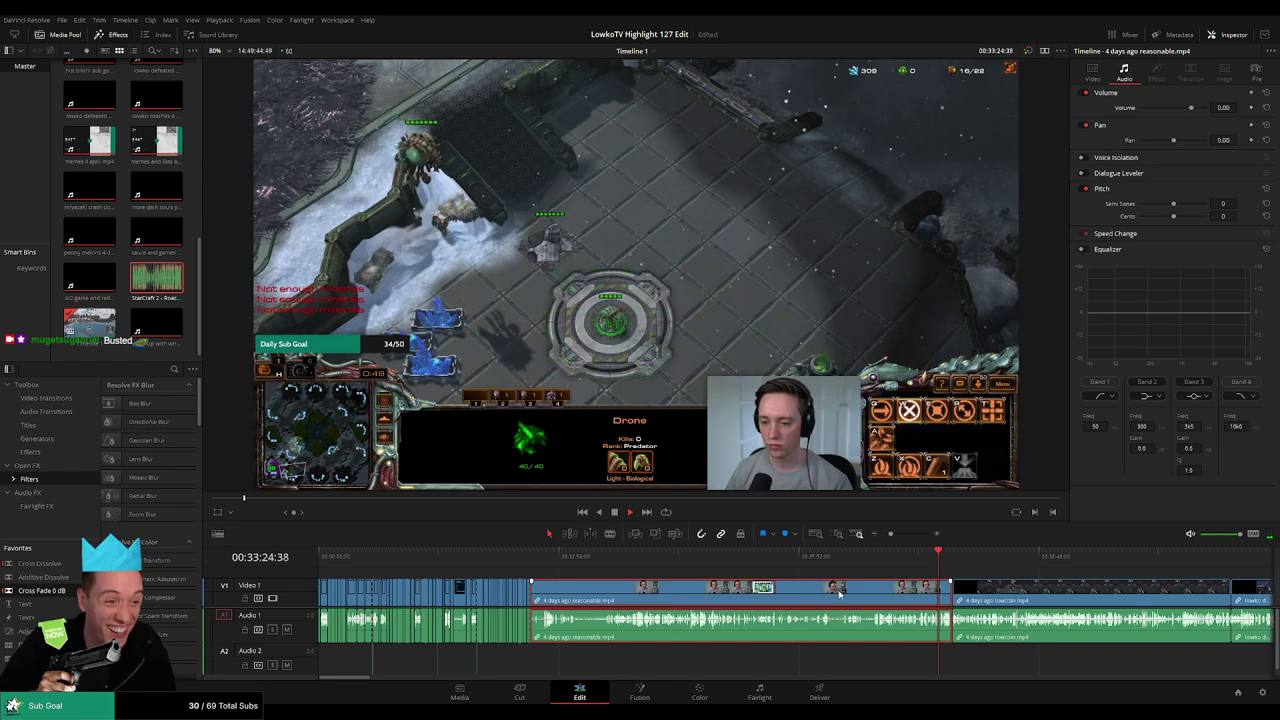
pyautogui.press('Delete')
# Review the research and upgrade menu section of "4 days ago lowcoin.mp4" from about 00:11:25 to 00:12:55
pyautogui.scroll(5, 579, 568)
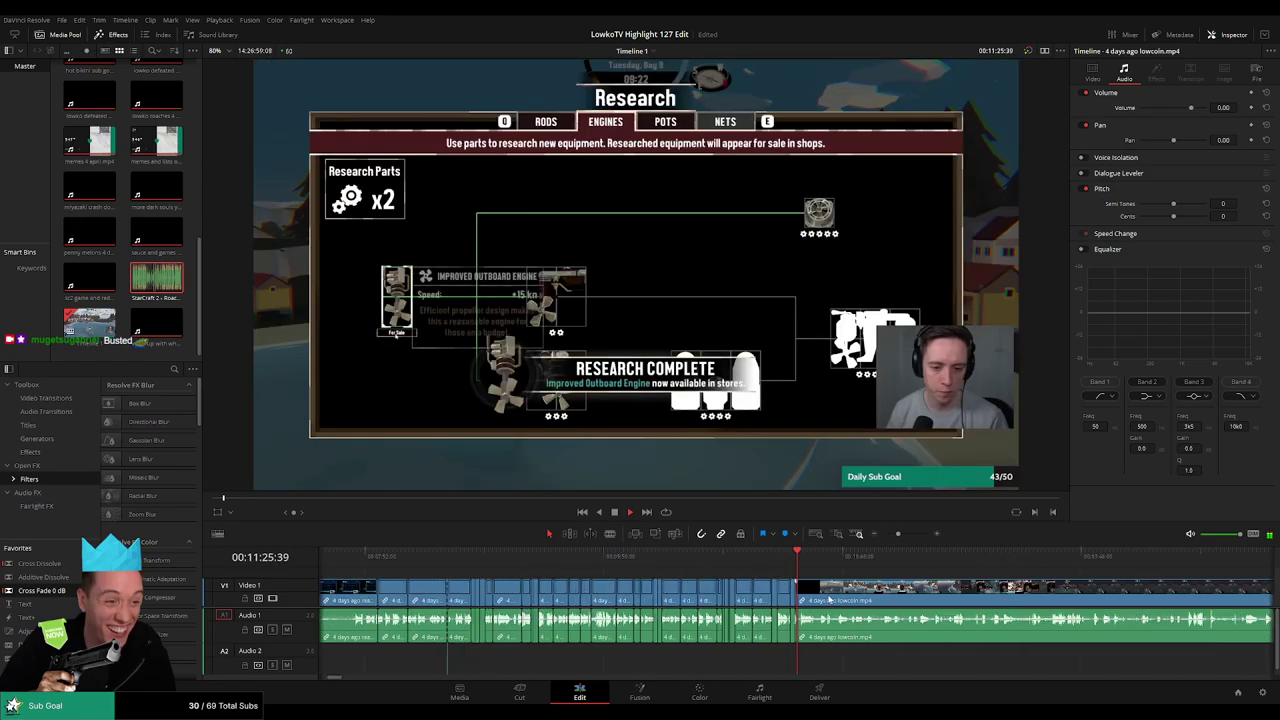
pyautogui.moveTo(831, 597); pyautogui.dragTo(620, 588)
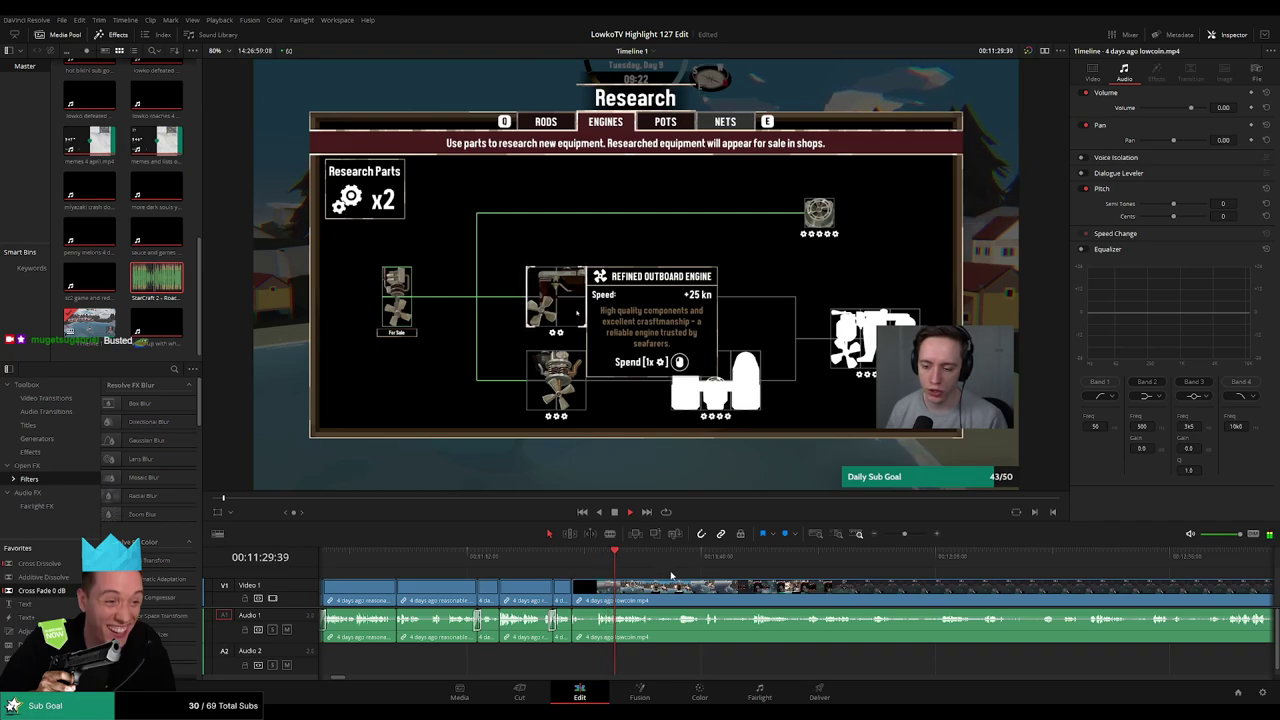
pyautogui.hscroll(2, 671, 576)
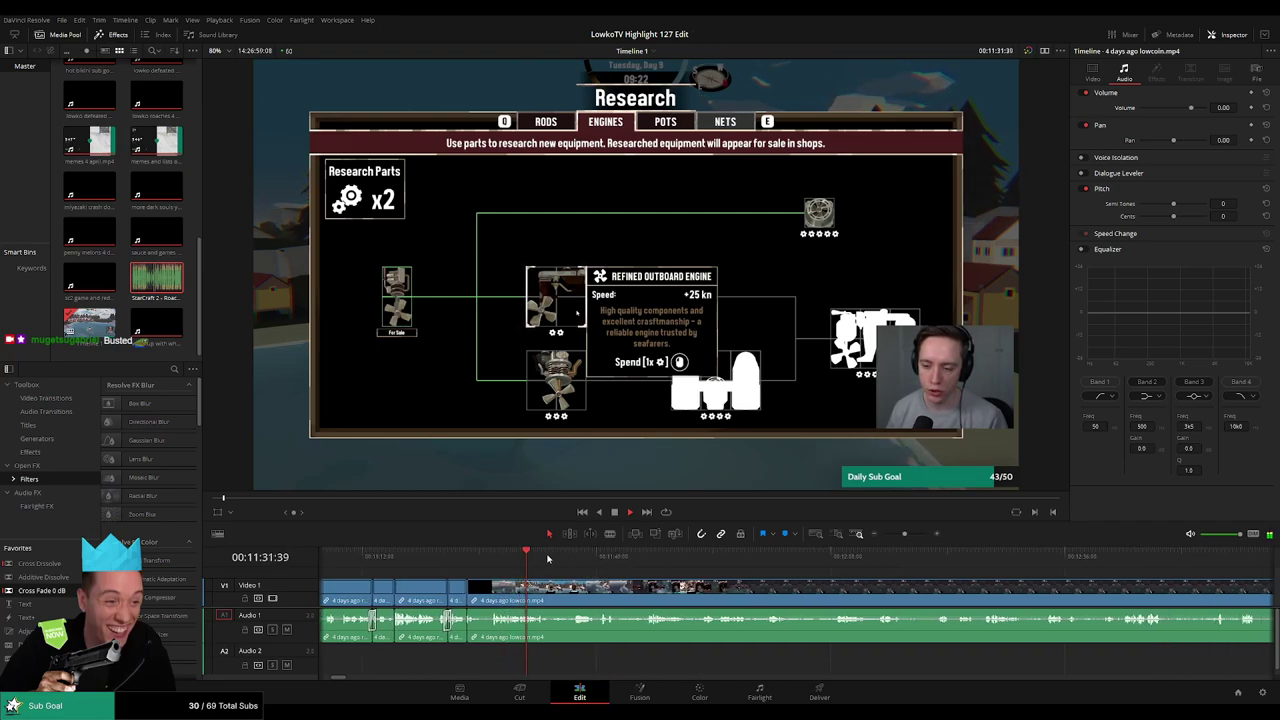
pyautogui.click(569, 557)
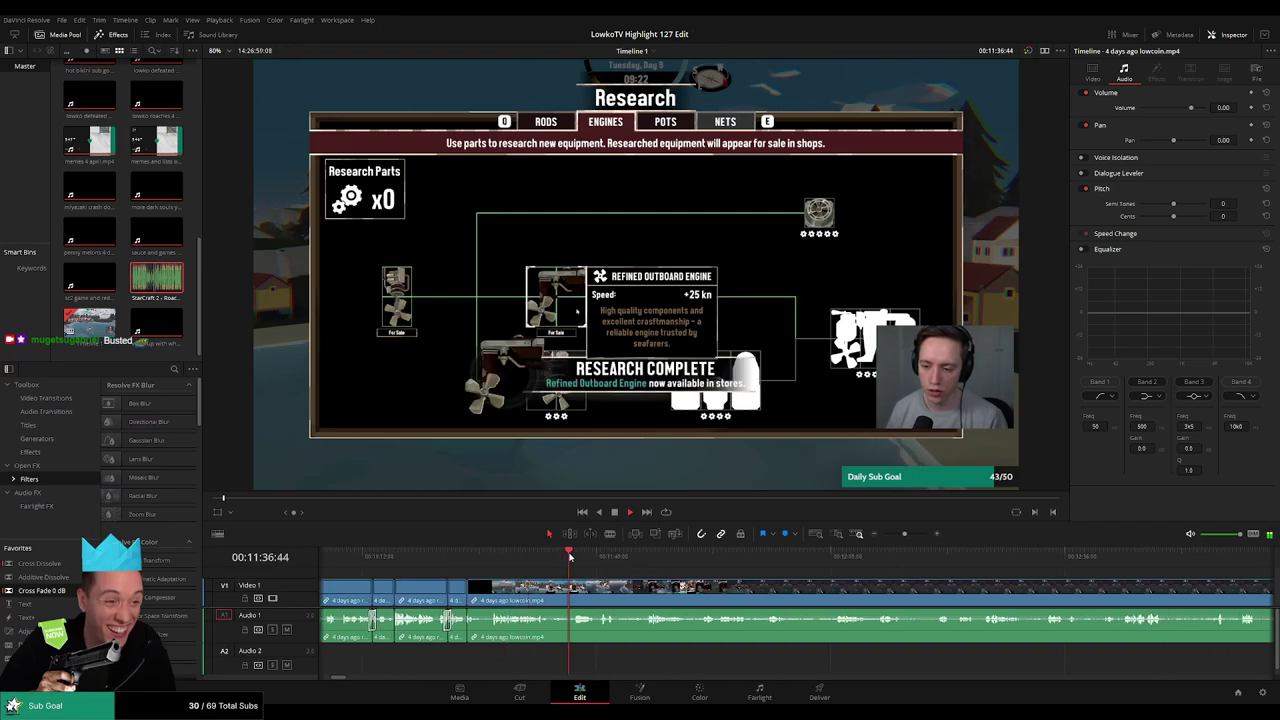
pyautogui.click(650, 557)
pyautogui.hscroll(2, 710, 590)
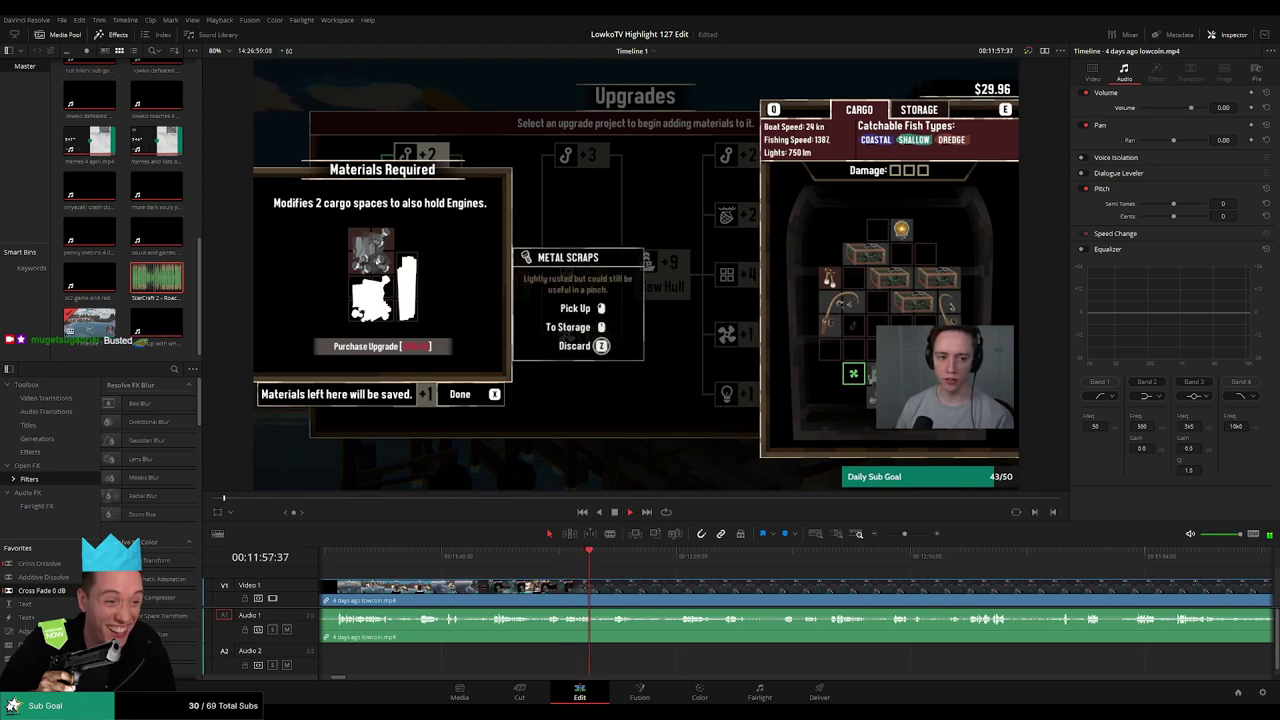
pyautogui.hscroll(2, 545, 568)
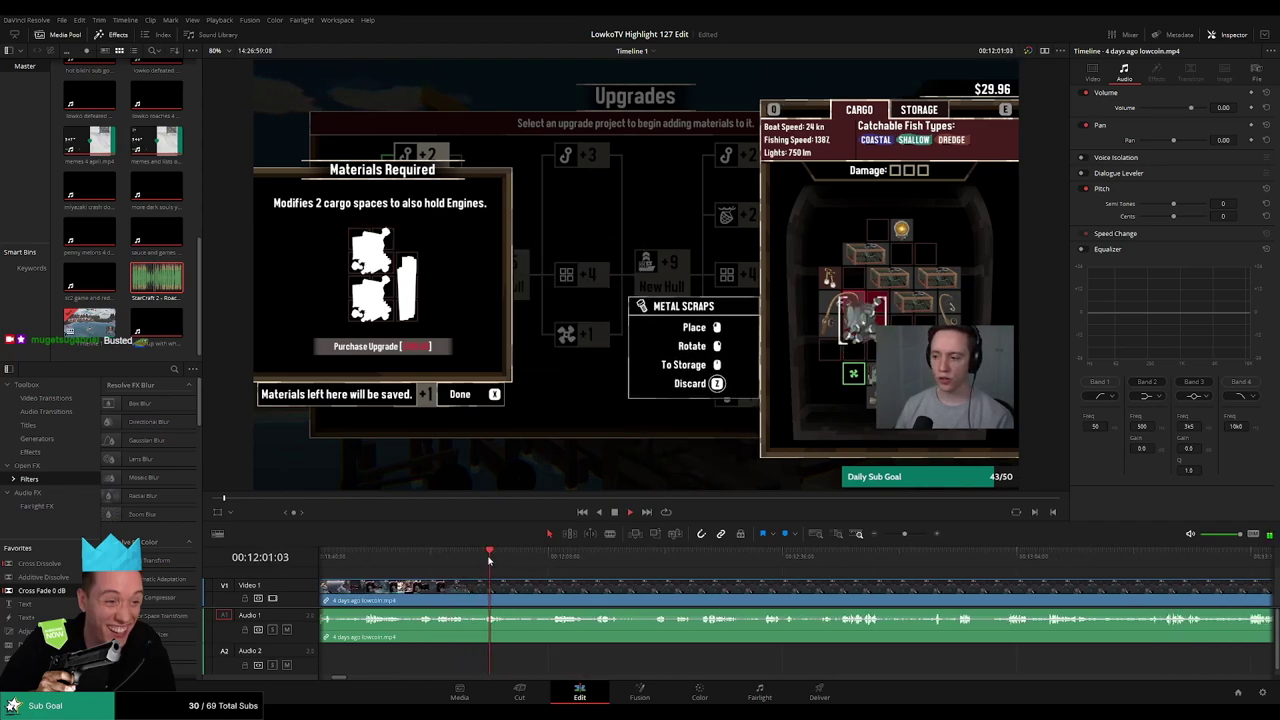
pyautogui.click(556, 558)
pyautogui.press('space')
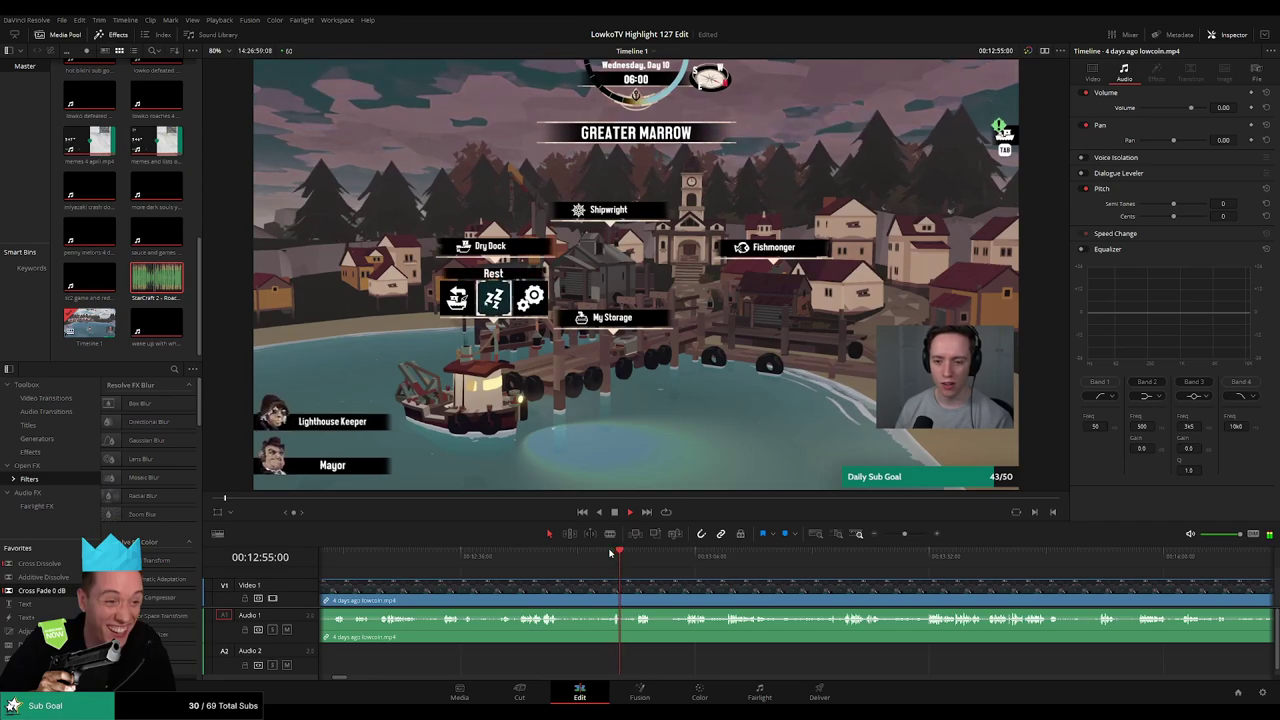
# Skim the sailing, crab pot and pursuits footage in the lowcoin clip from about 00:12:55 to 00:13:58
pyautogui.click(677, 565)
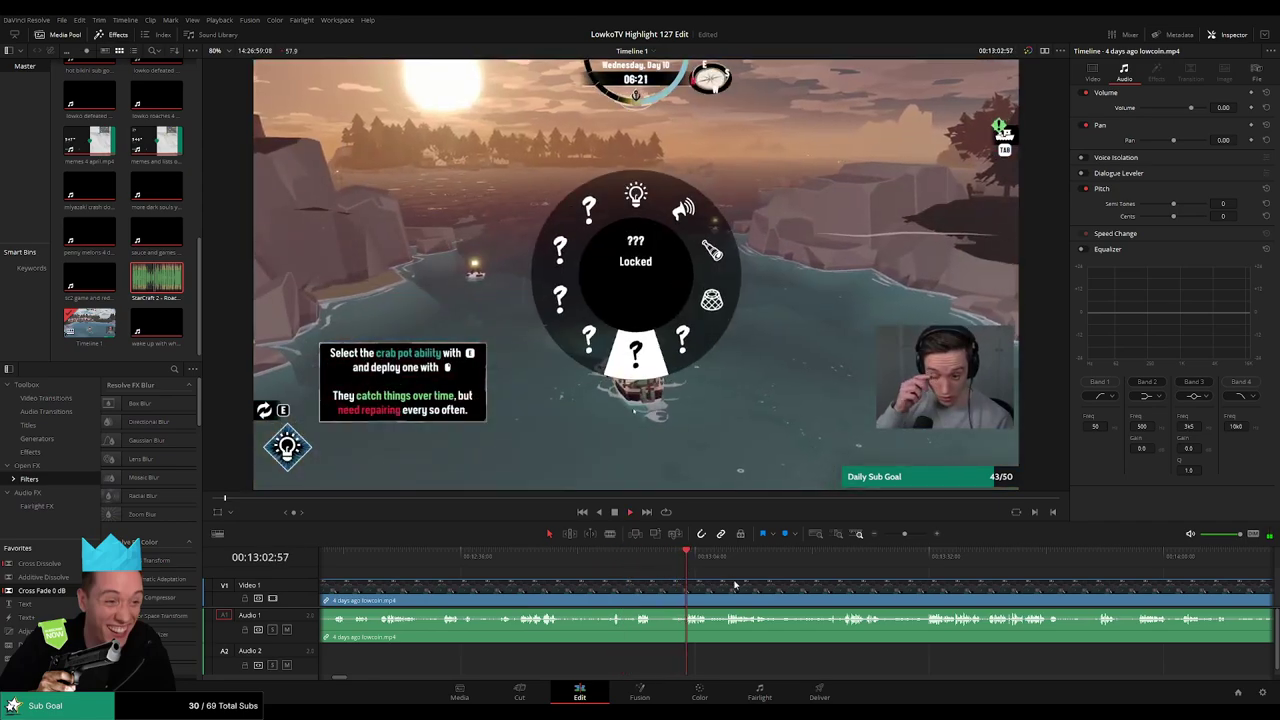
pyautogui.hscroll(3, 735, 570)
pyautogui.moveTo(706, 558); pyautogui.dragTo(753, 562)
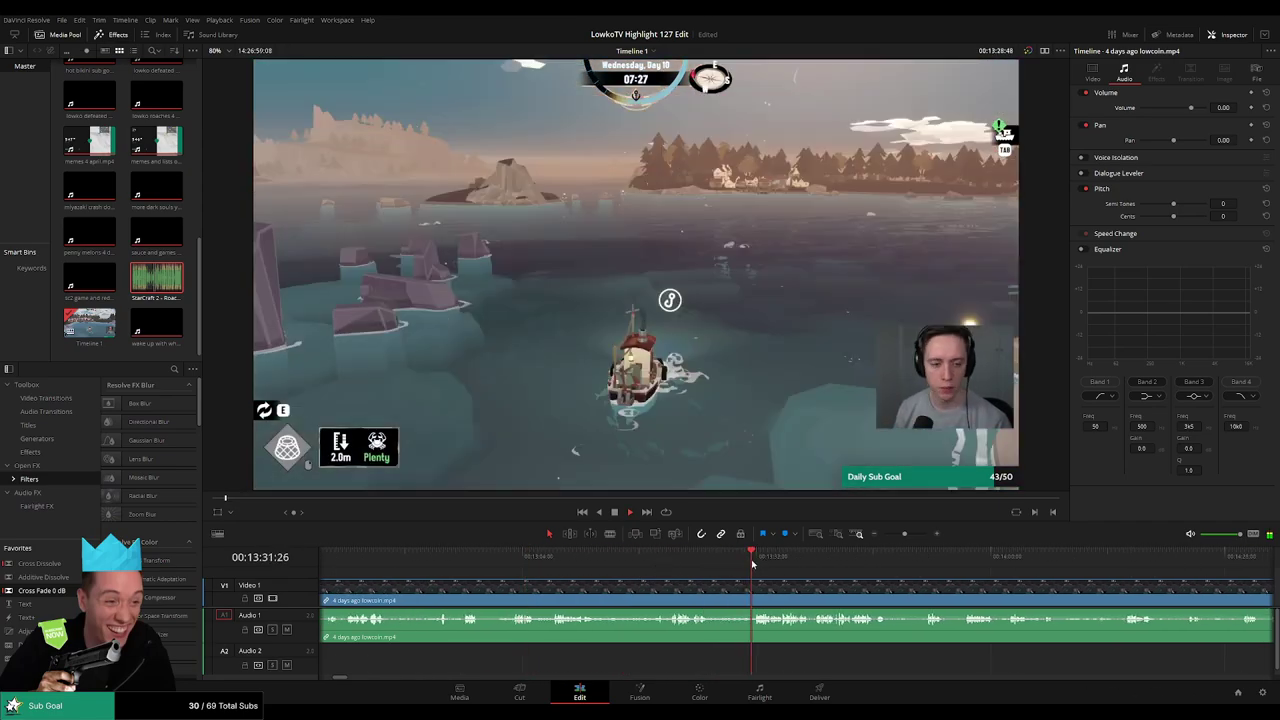
pyautogui.hscroll(3, 657, 583)
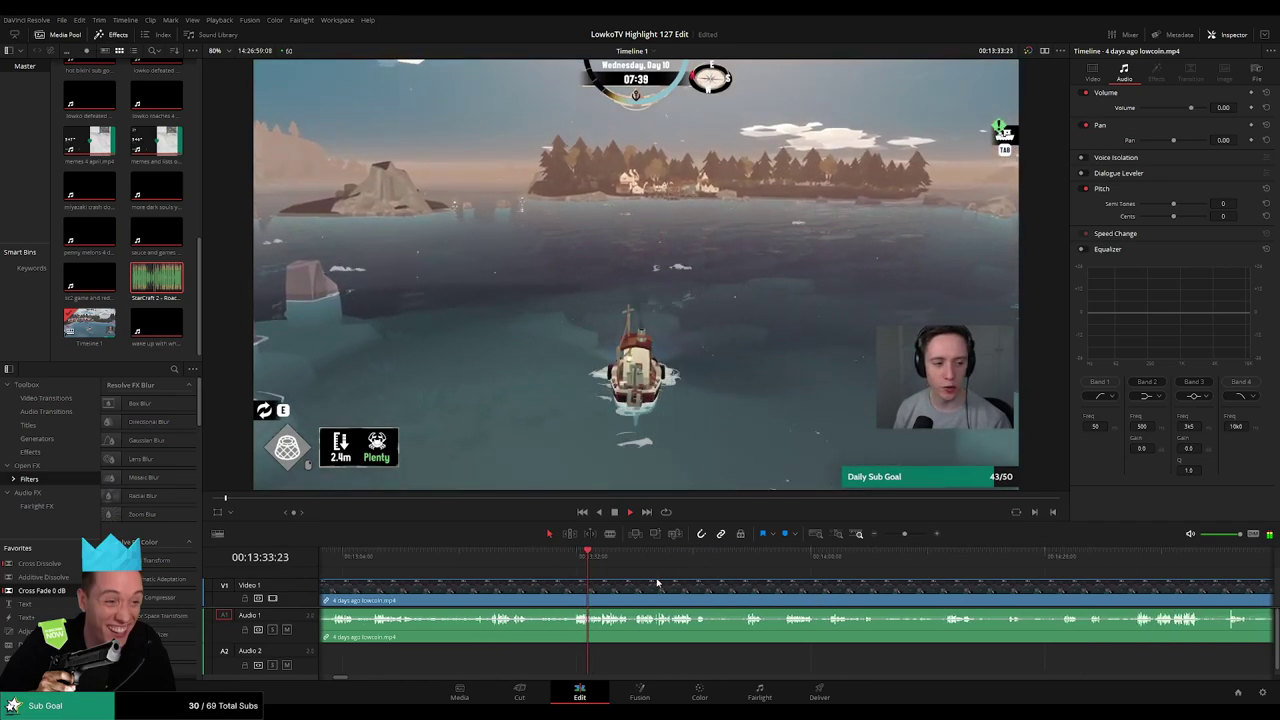
pyautogui.moveTo(903, 534); pyautogui.dragTo(898, 537)
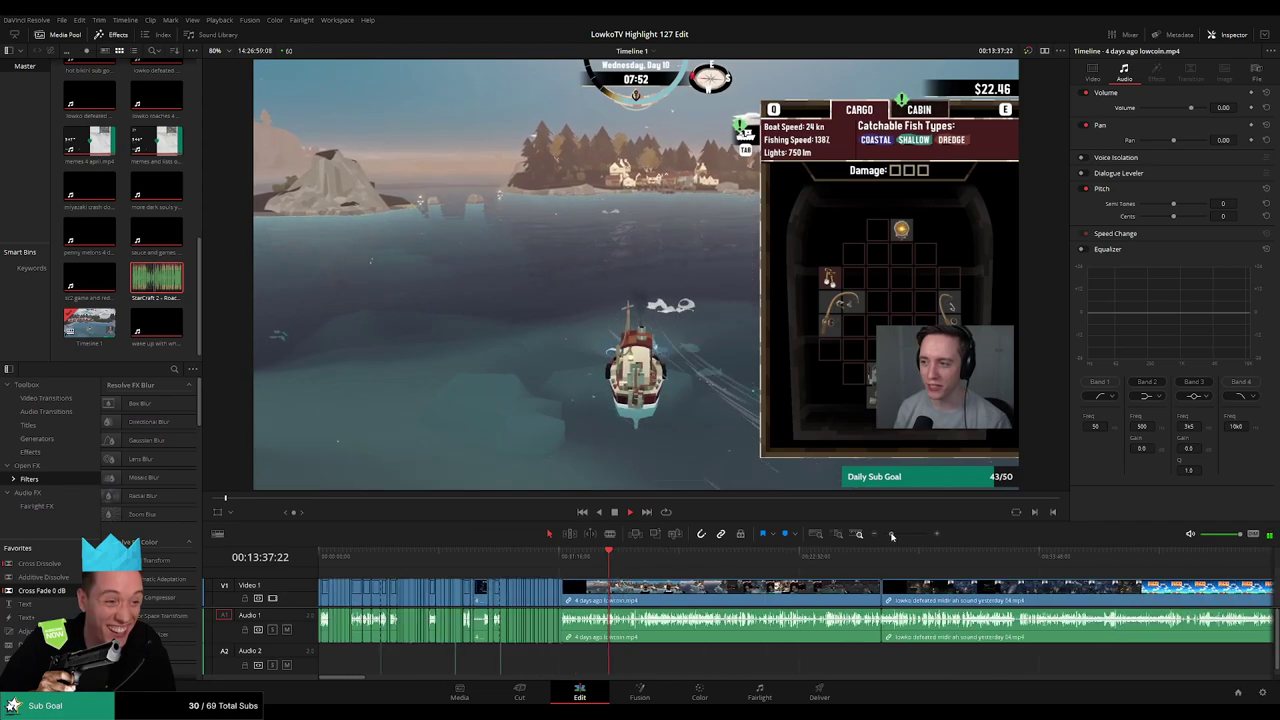
pyautogui.moveTo(898, 537); pyautogui.dragTo(905, 537)
pyautogui.hscroll(3, 714, 574)
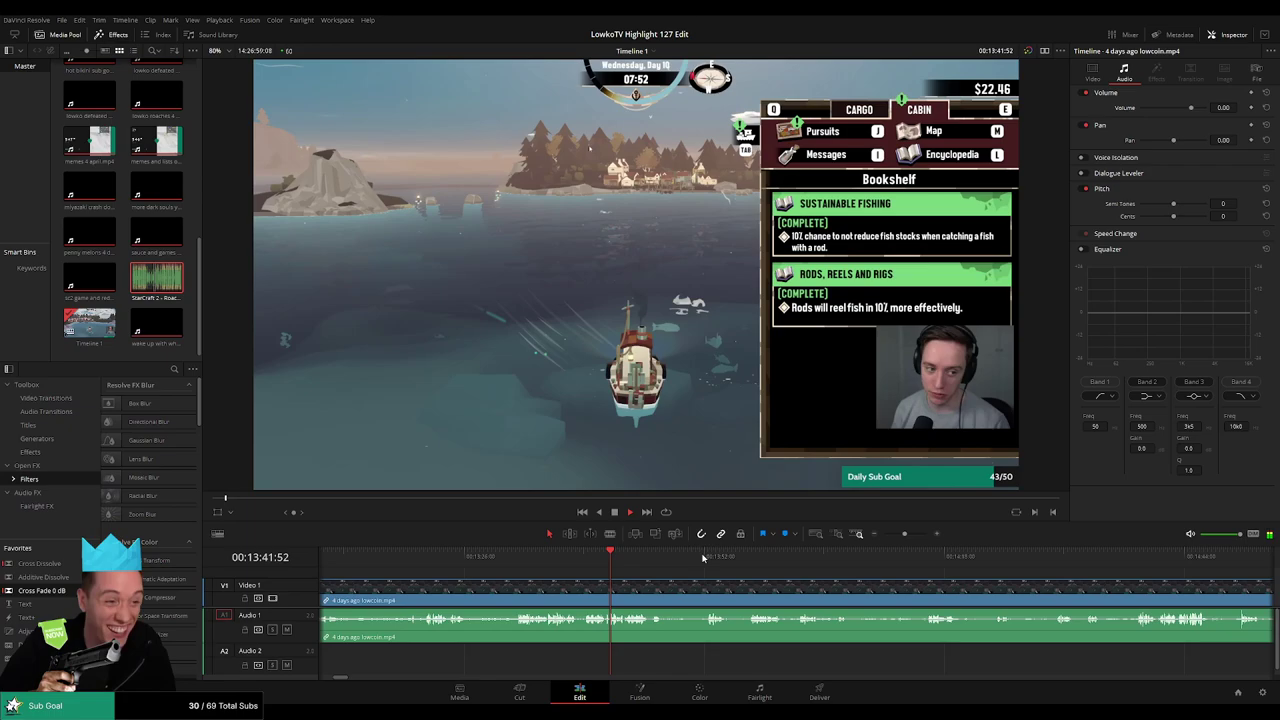
pyautogui.click(705, 556)
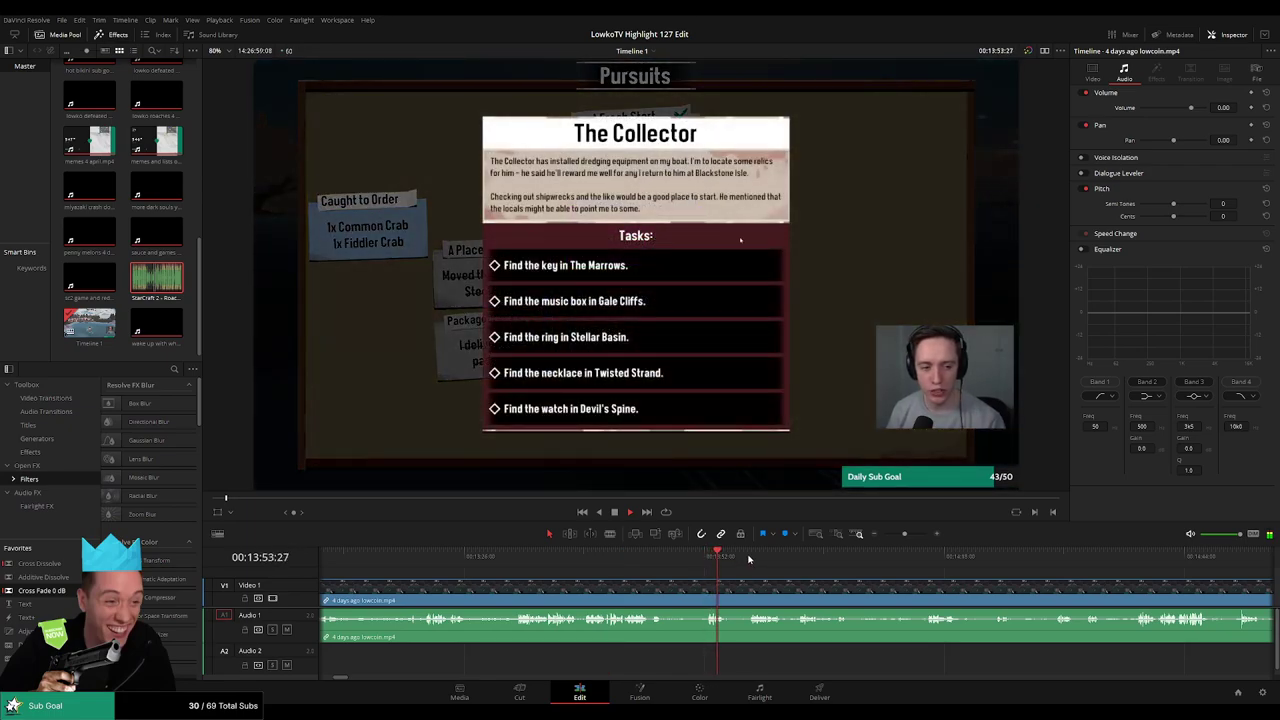
pyautogui.click(751, 558)
pyautogui.hscroll(3, 771, 567)
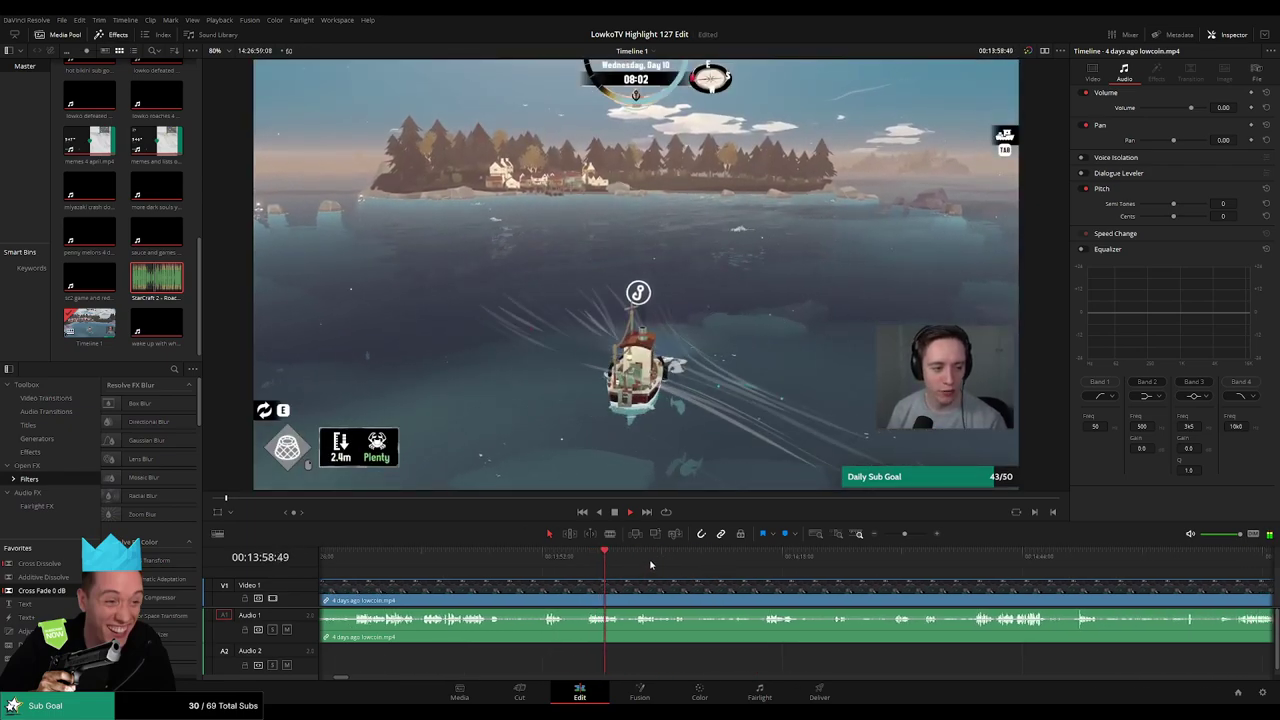
# Skim the fishing and return-to-harbour footage from about 00:13:58 to 00:15:11 for content worth keeping
pyautogui.click(636, 558)
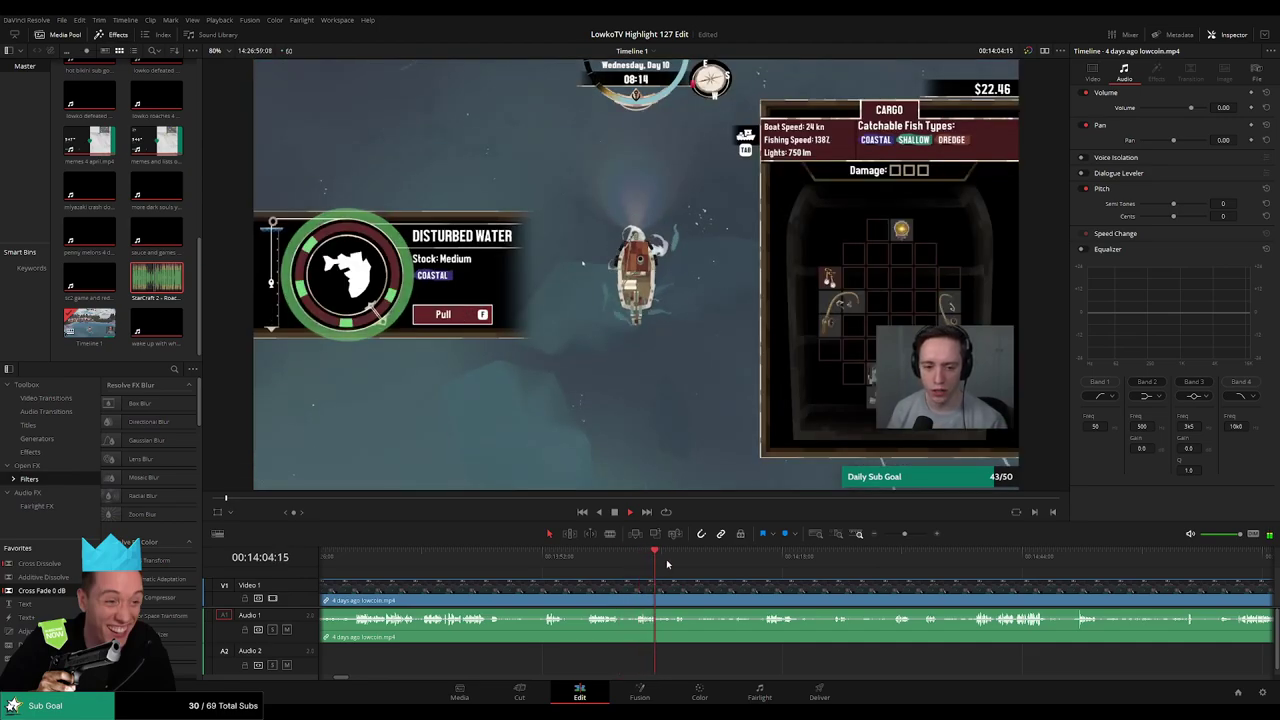
pyautogui.click(764, 562)
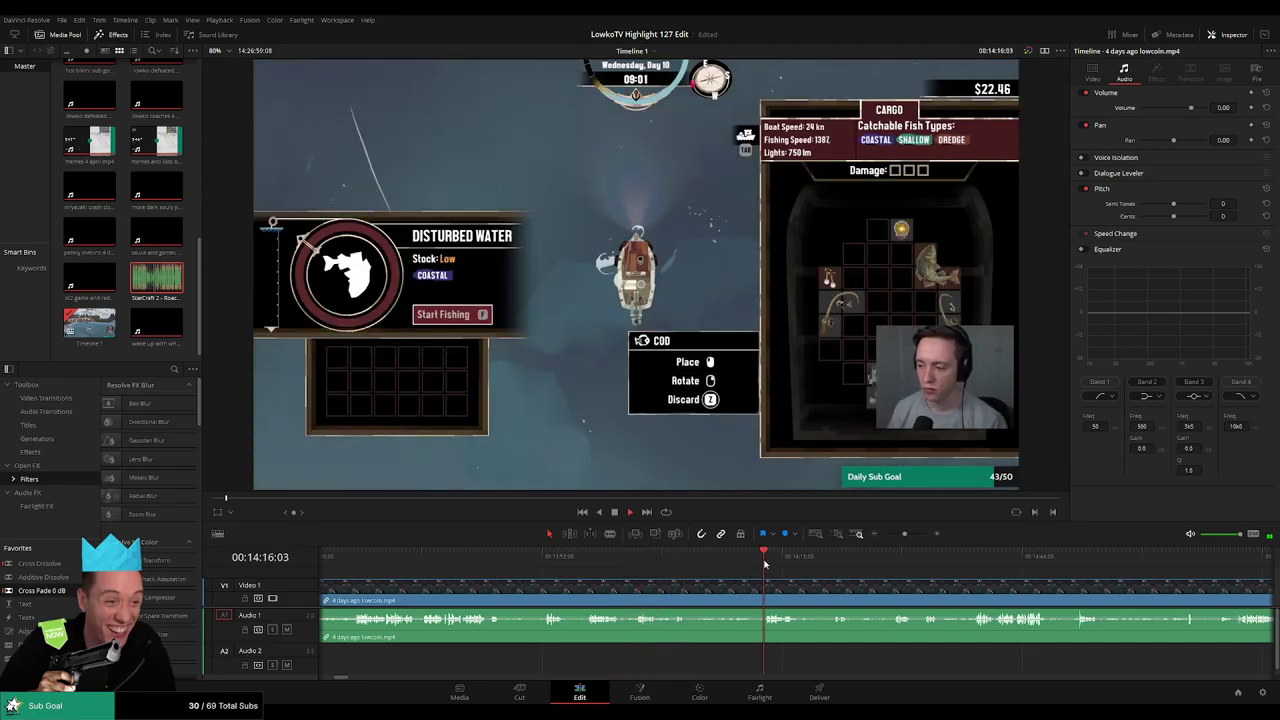
pyautogui.moveTo(849, 594); pyautogui.dragTo(645, 565)
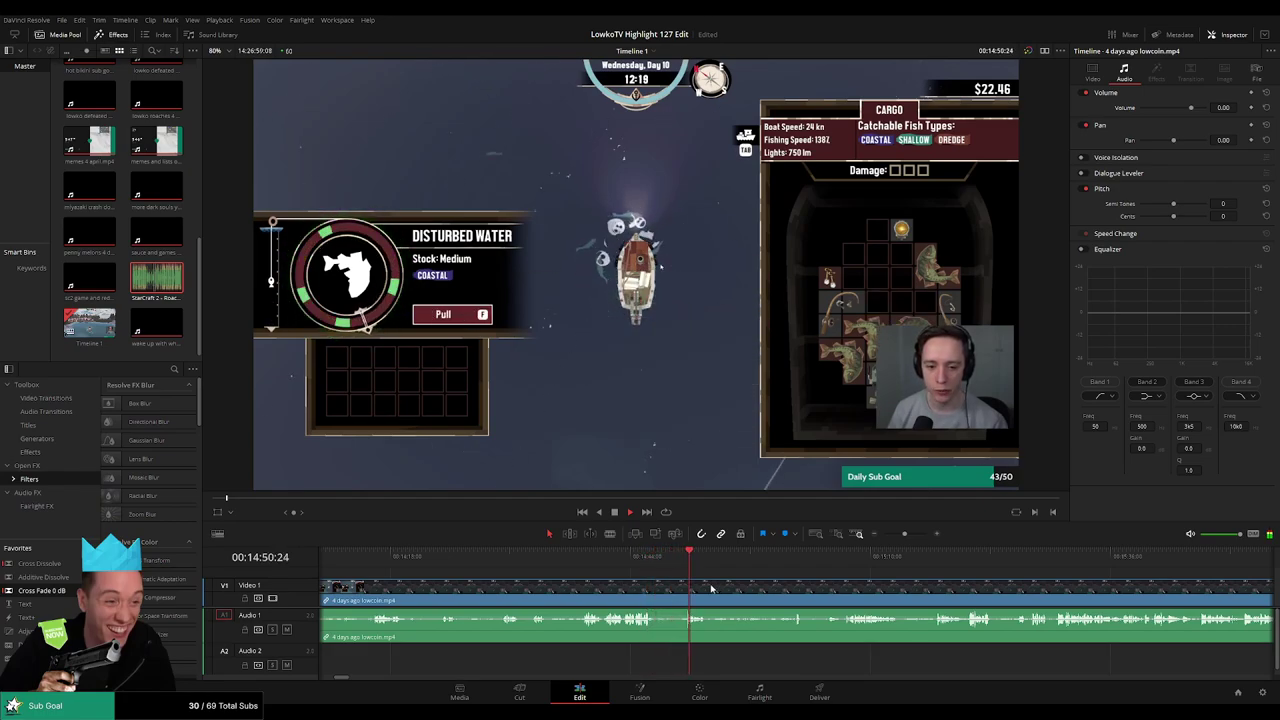
pyautogui.moveTo(712, 588); pyautogui.dragTo(613, 580)
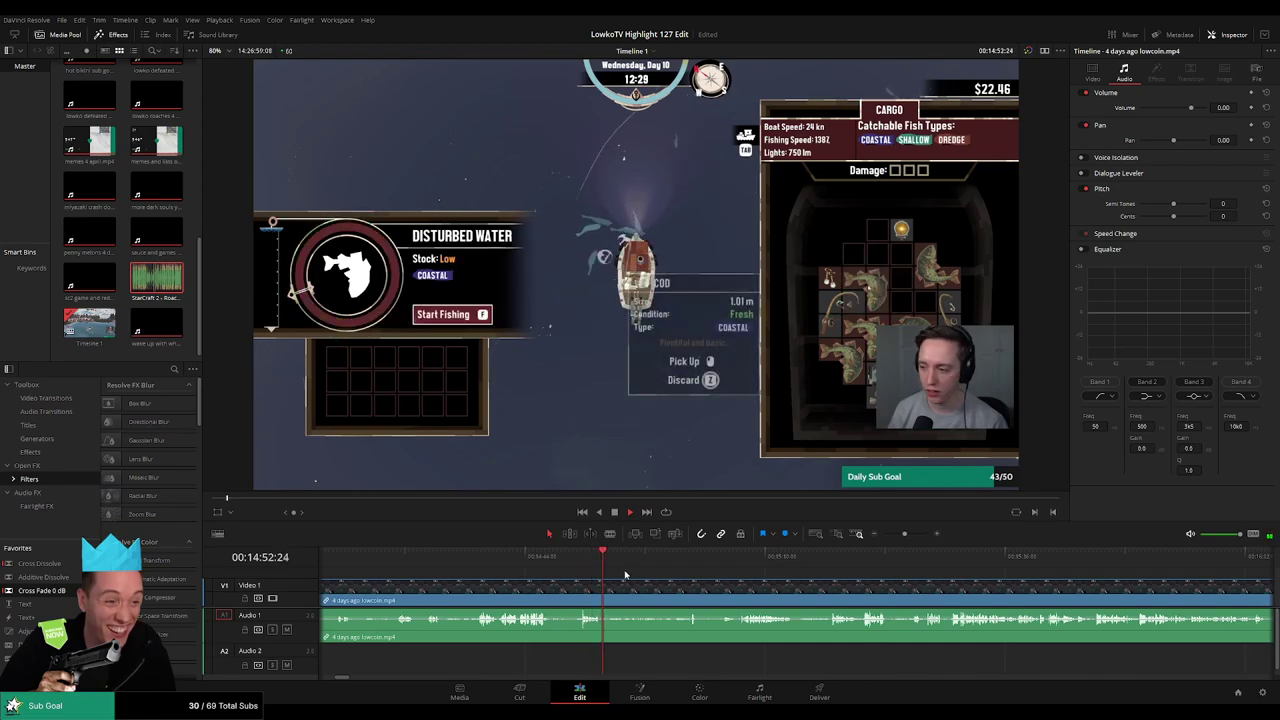
pyautogui.click(678, 563)
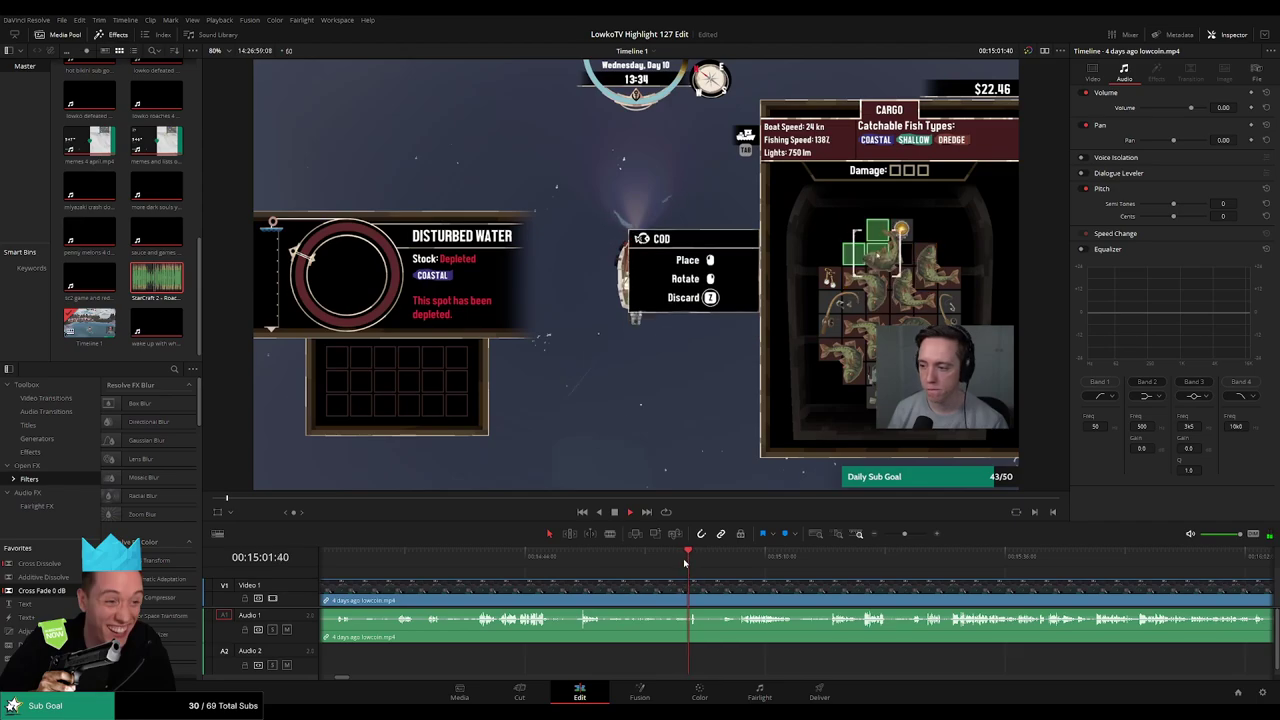
pyautogui.click(734, 563)
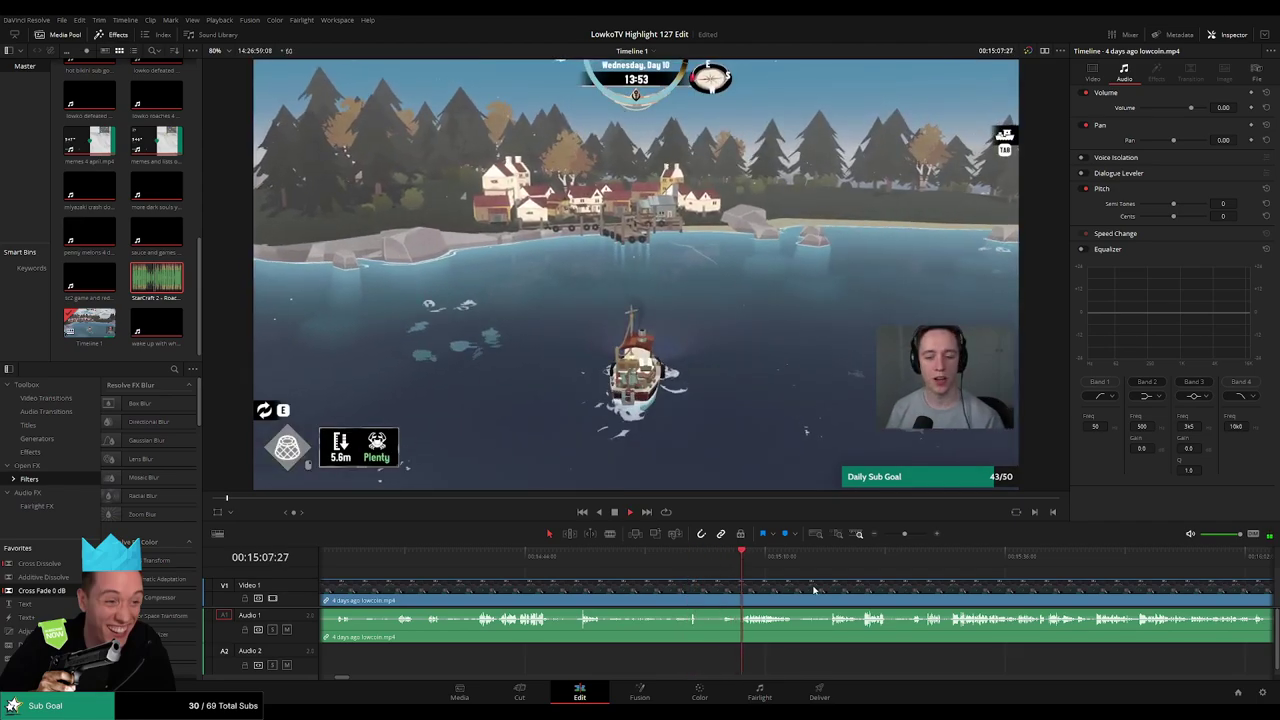
pyautogui.moveTo(814, 591); pyautogui.dragTo(641, 573)
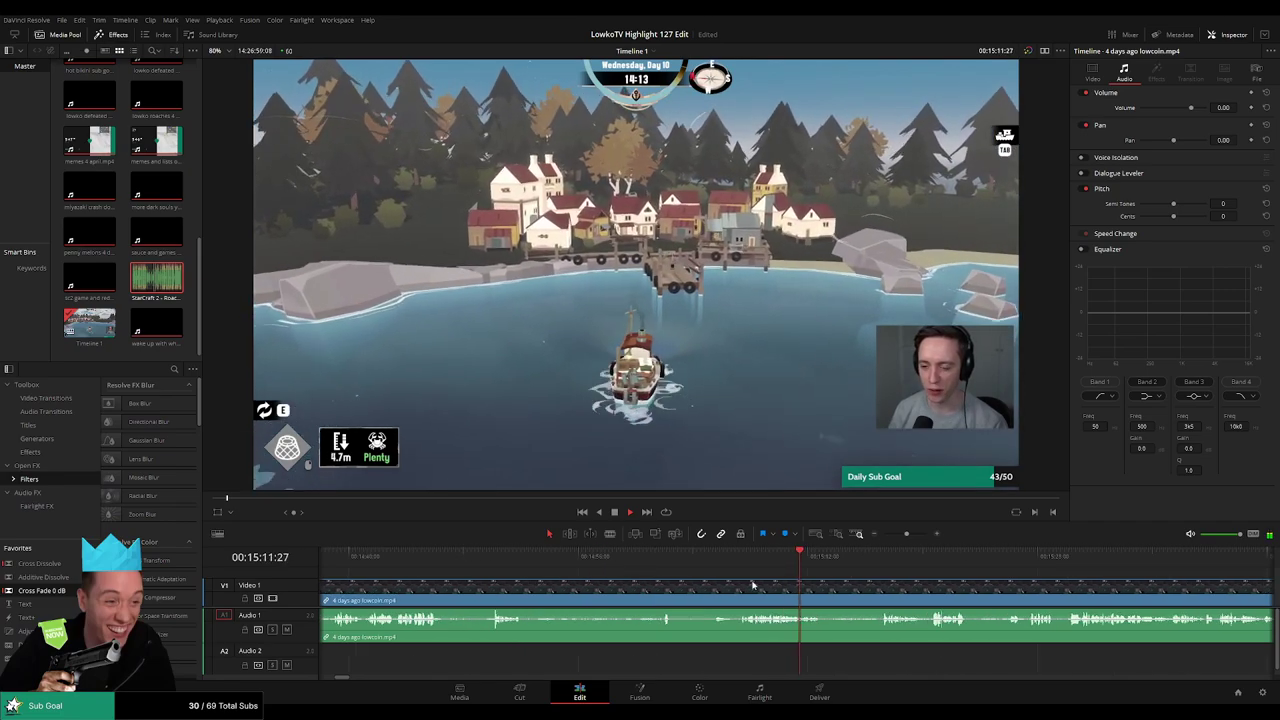
# Skim the Dockworker and Grieving Father conversations from about 00:15:11 to 00:17:24
pyautogui.click(672, 559)
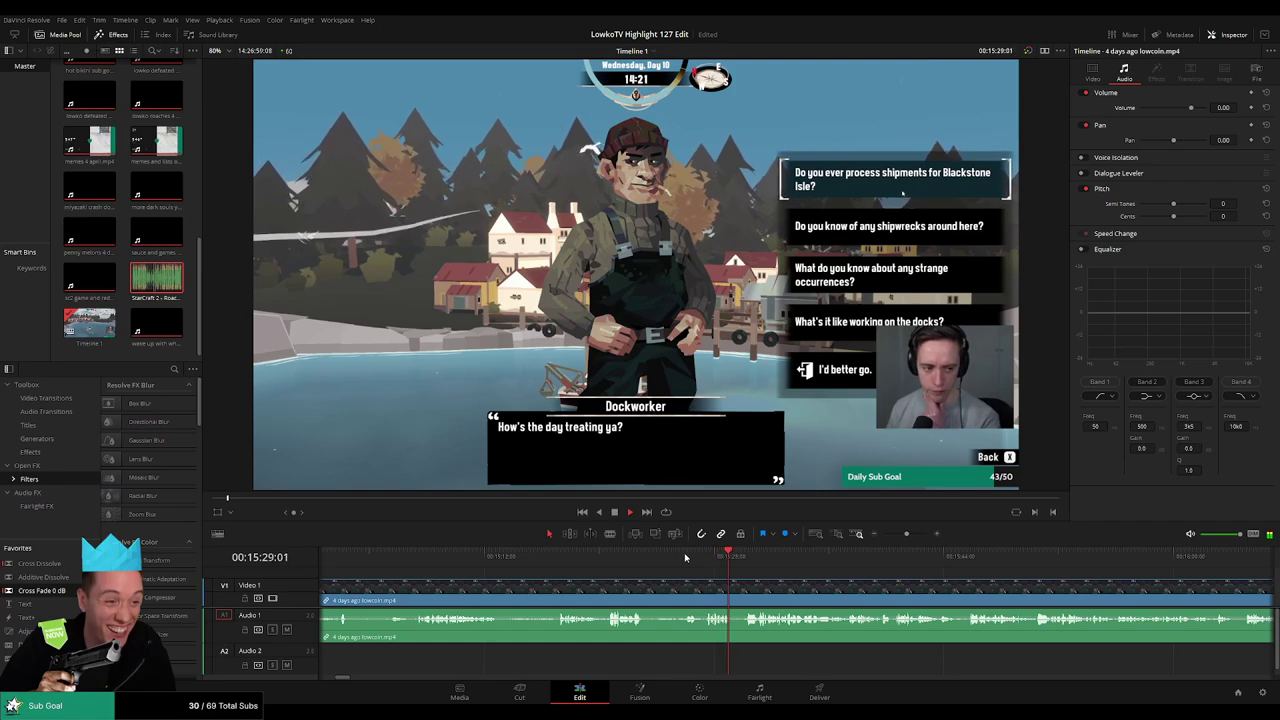
pyautogui.moveTo(821, 574); pyautogui.dragTo(652, 553)
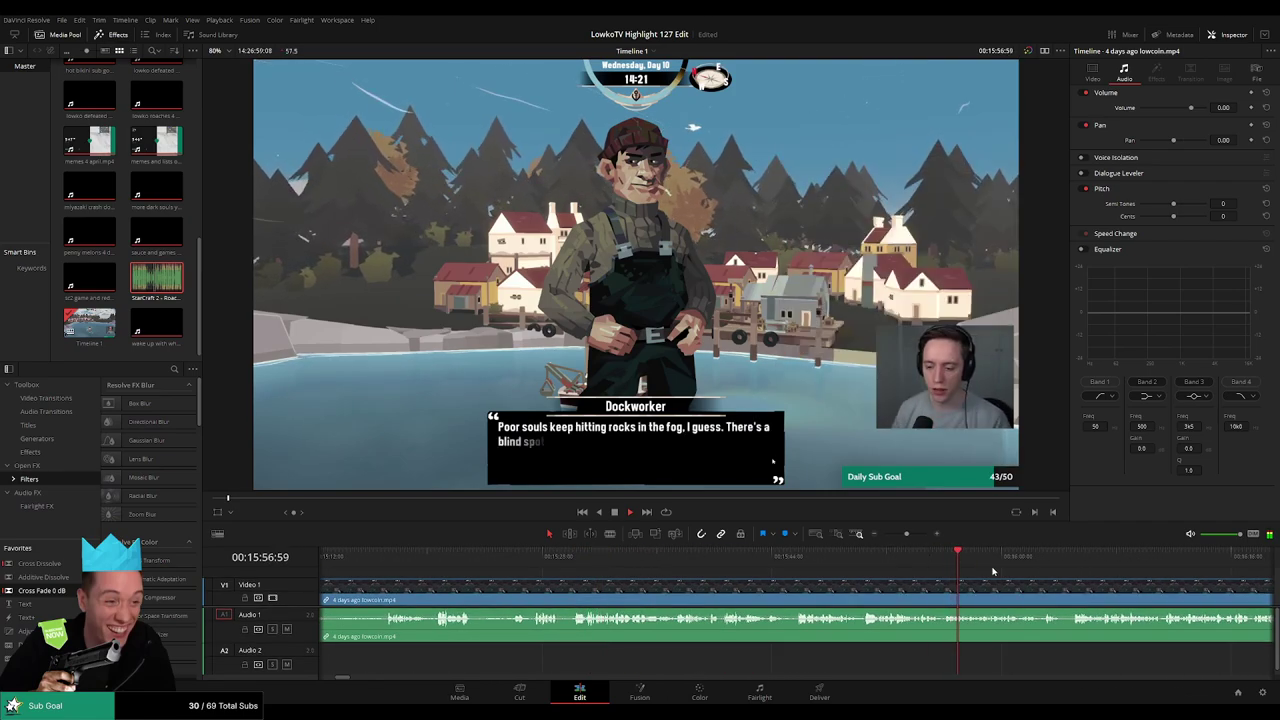
pyautogui.hscroll(4, 790, 569)
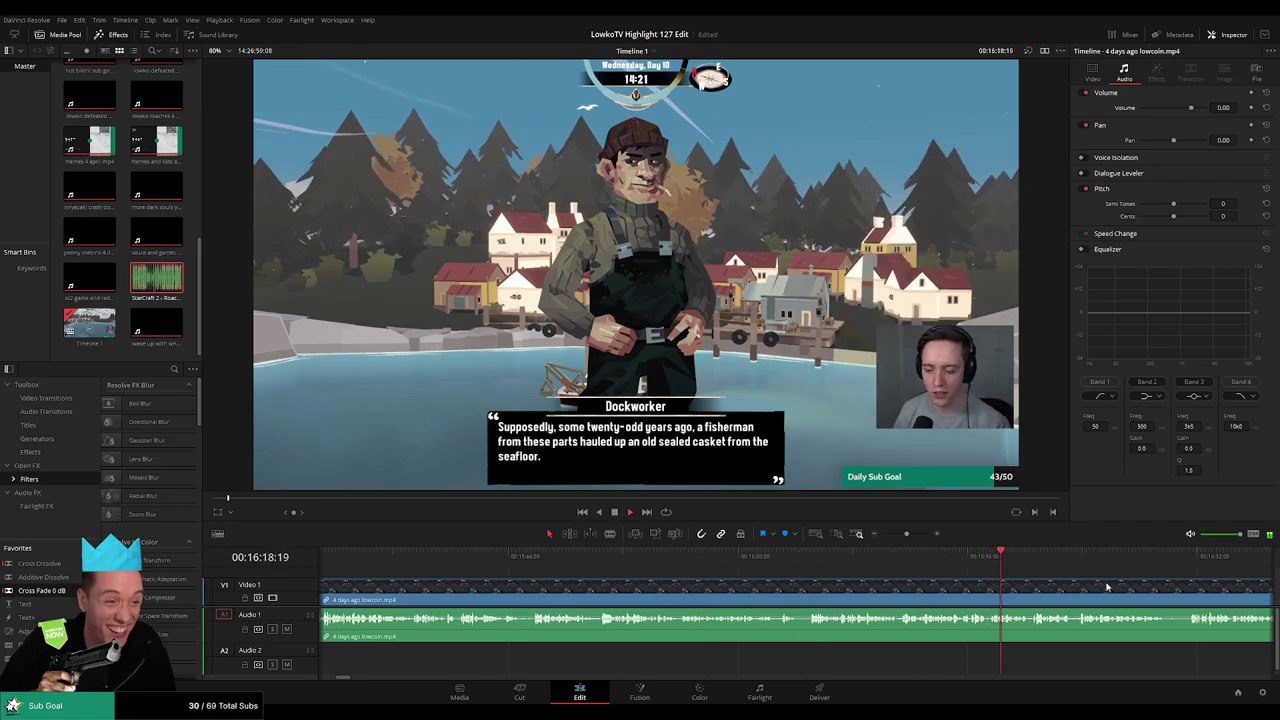
pyautogui.hscroll(5, 739, 578)
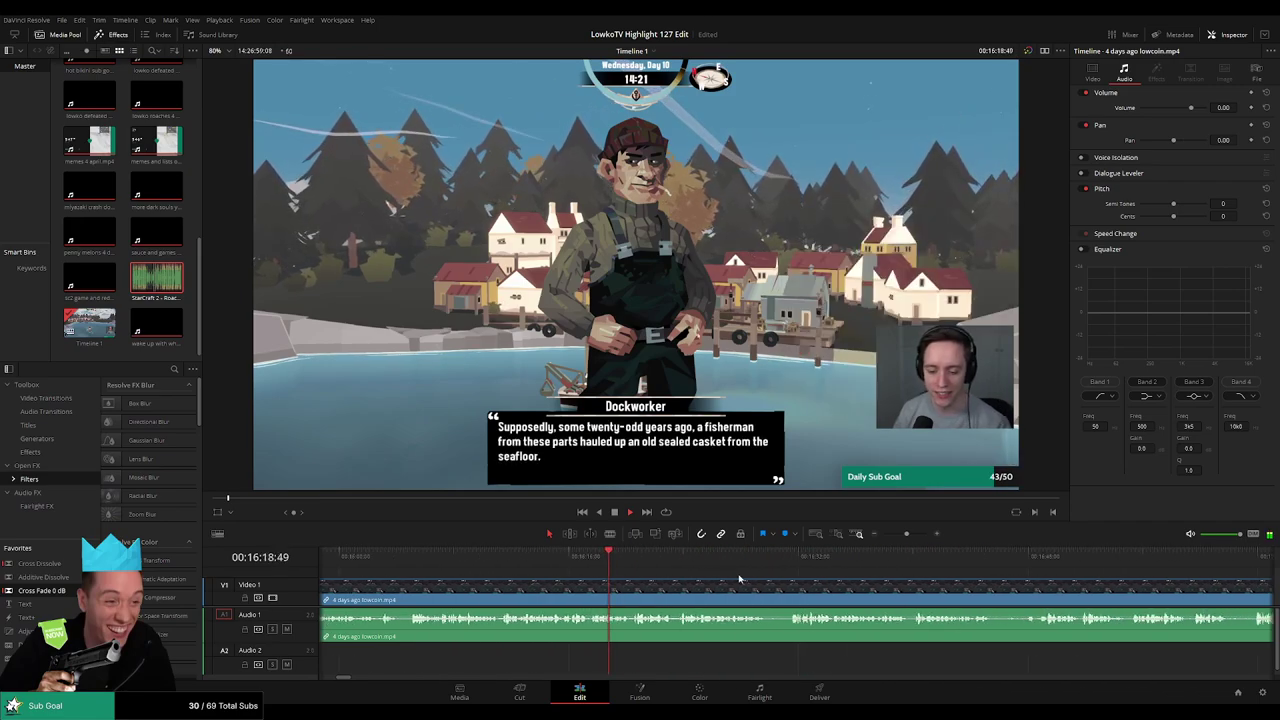
pyautogui.moveTo(1031, 568); pyautogui.dragTo(1050, 569)
pyautogui.moveTo(1140, 590); pyautogui.dragTo(712, 573)
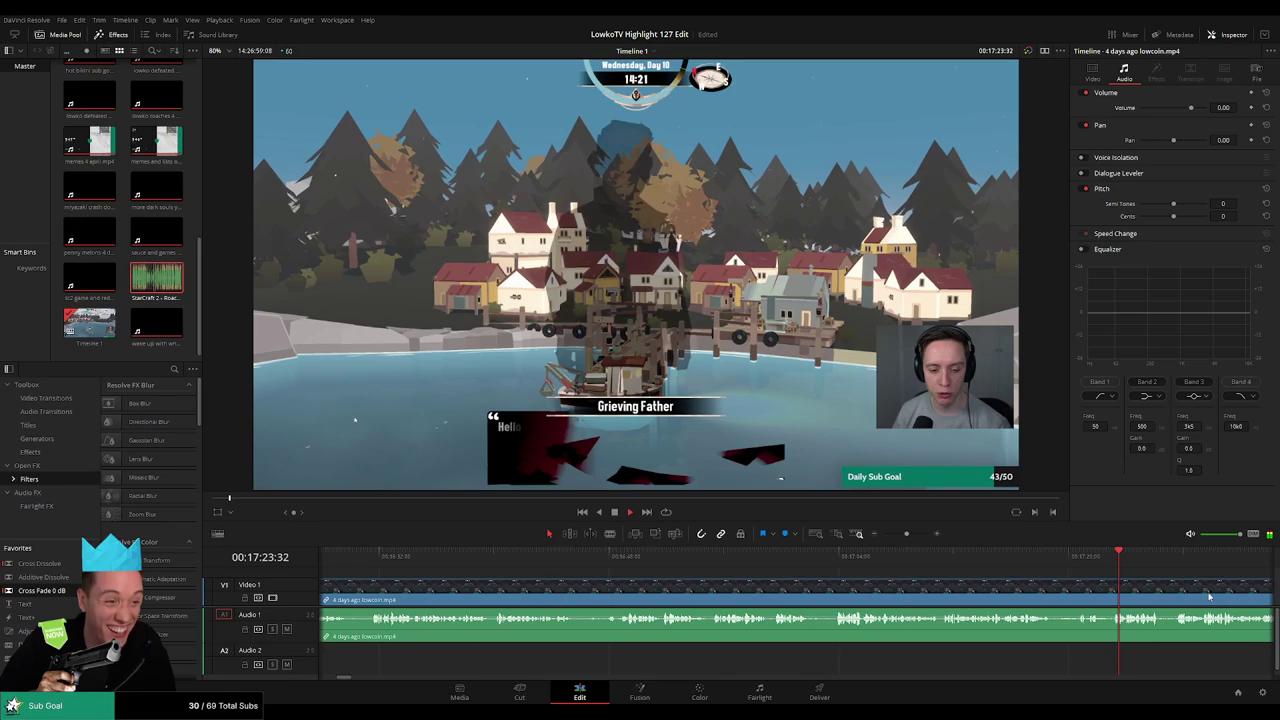
pyautogui.hscroll(5, 690, 565)
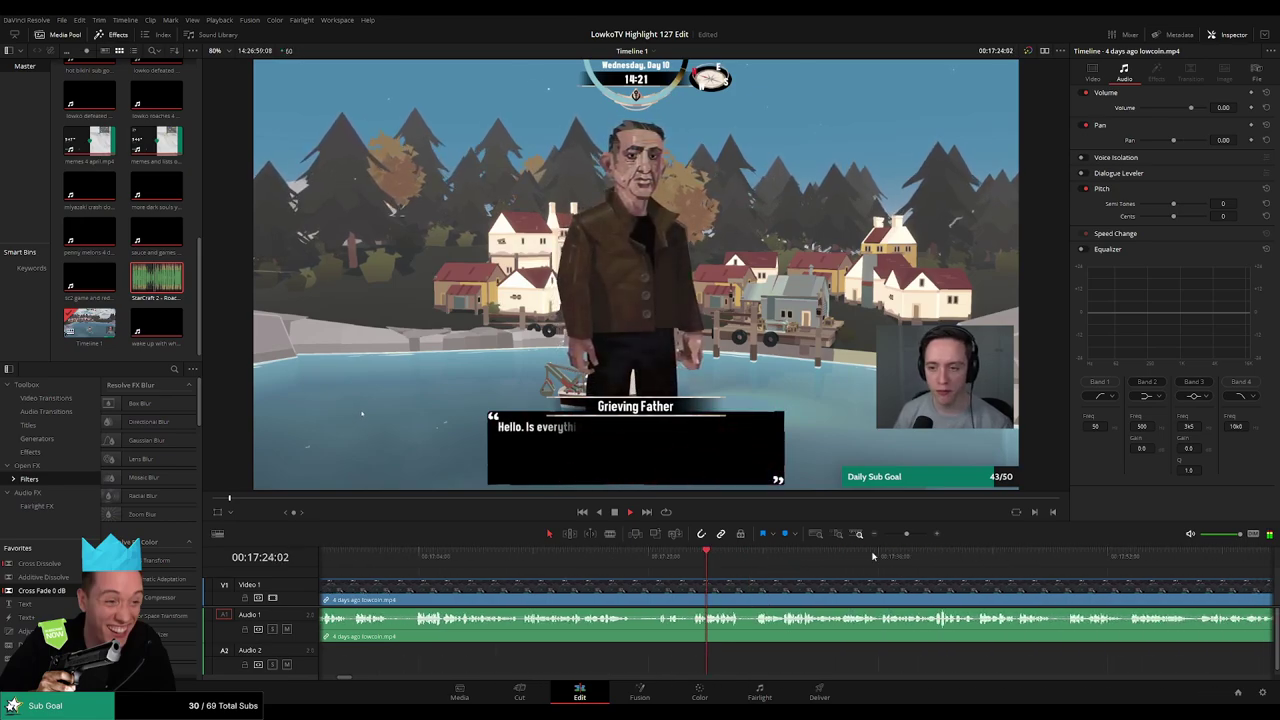
# Find where the coin image segment begins in the lowcoin clip, checking from about 00:17:24 to 00:19:46
pyautogui.moveTo(909, 534); pyautogui.dragTo(888, 535)
pyautogui.click(866, 557)
pyautogui.scroll(6, 891, 572)
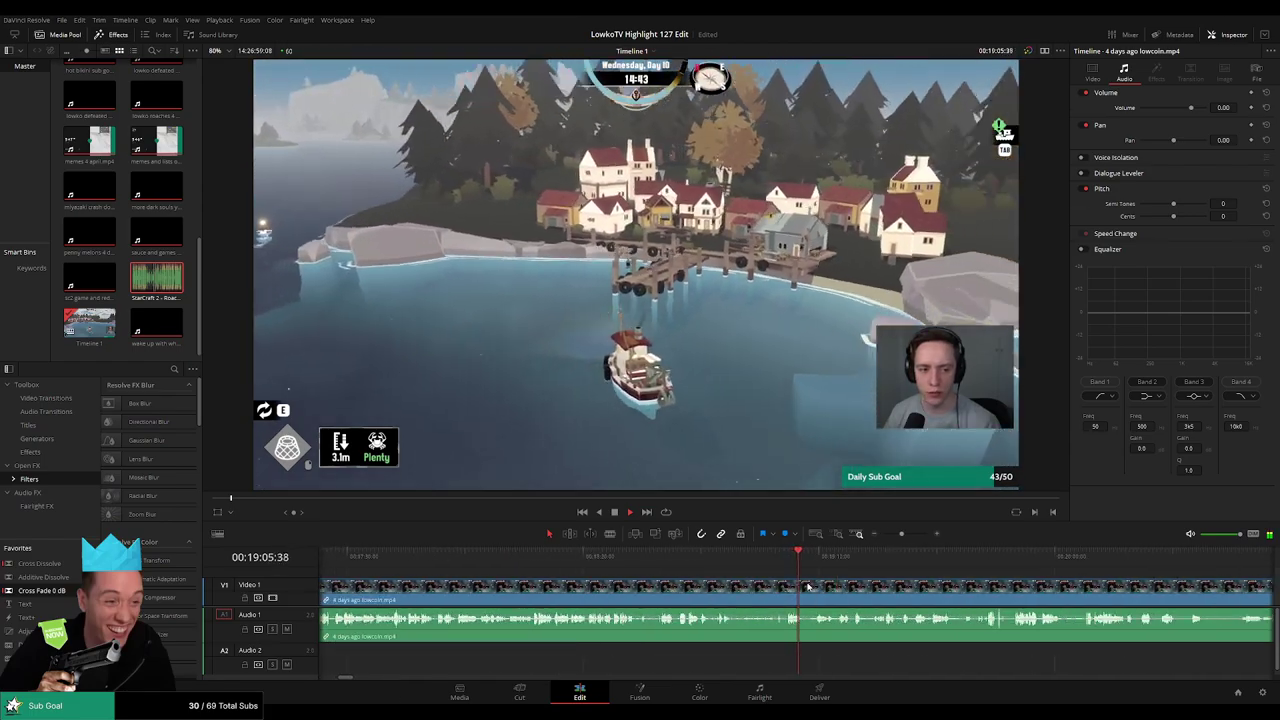
pyautogui.click(828, 556)
pyautogui.click(838, 556)
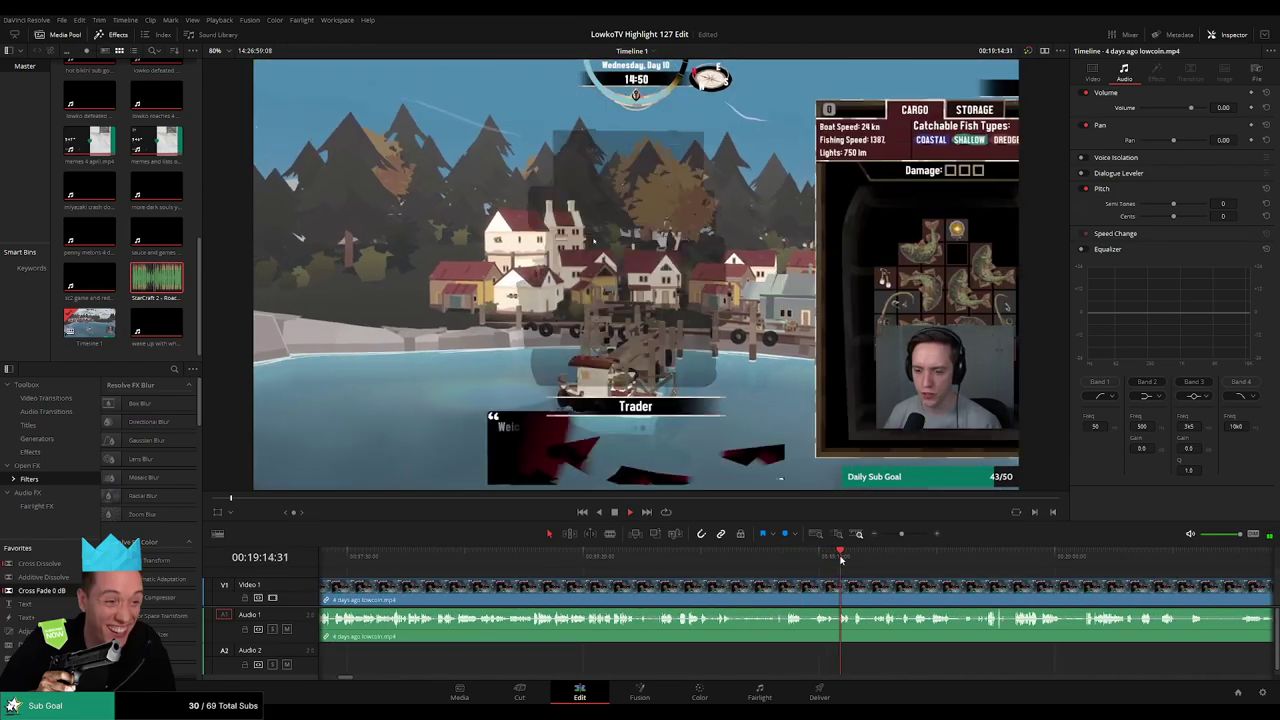
pyautogui.click(672, 556)
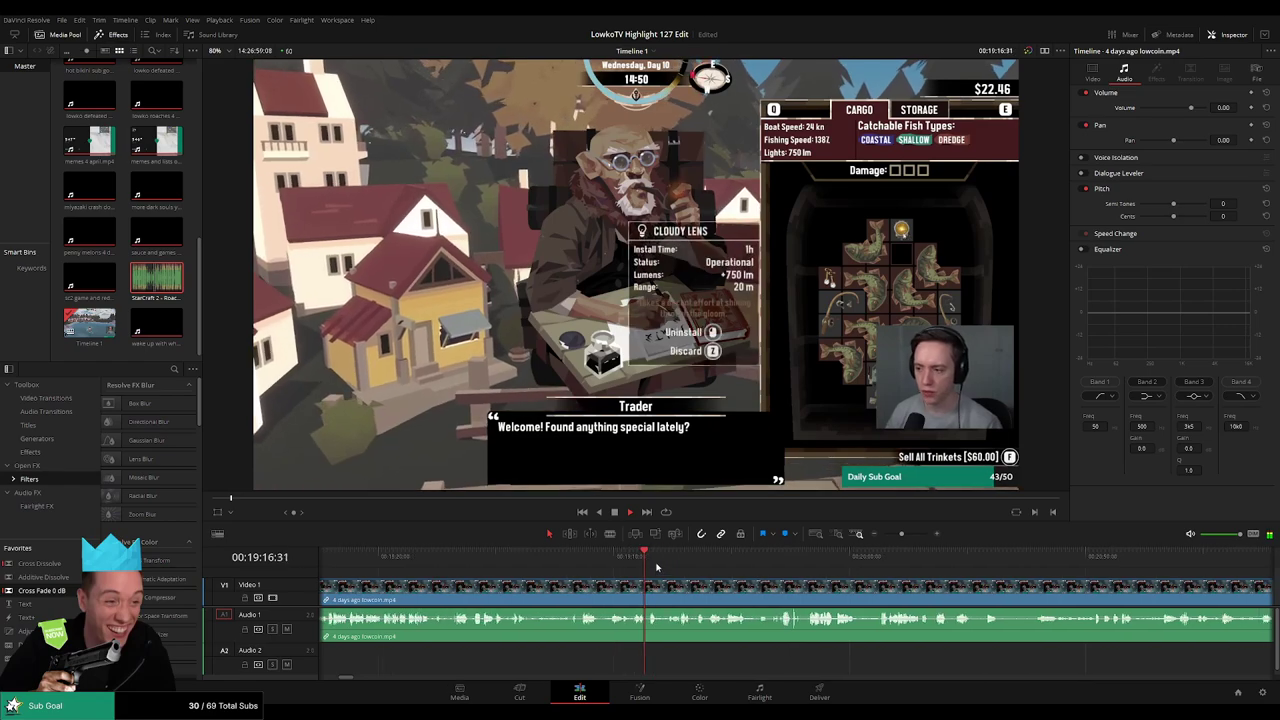
pyautogui.press('space')
pyautogui.click(734, 556)
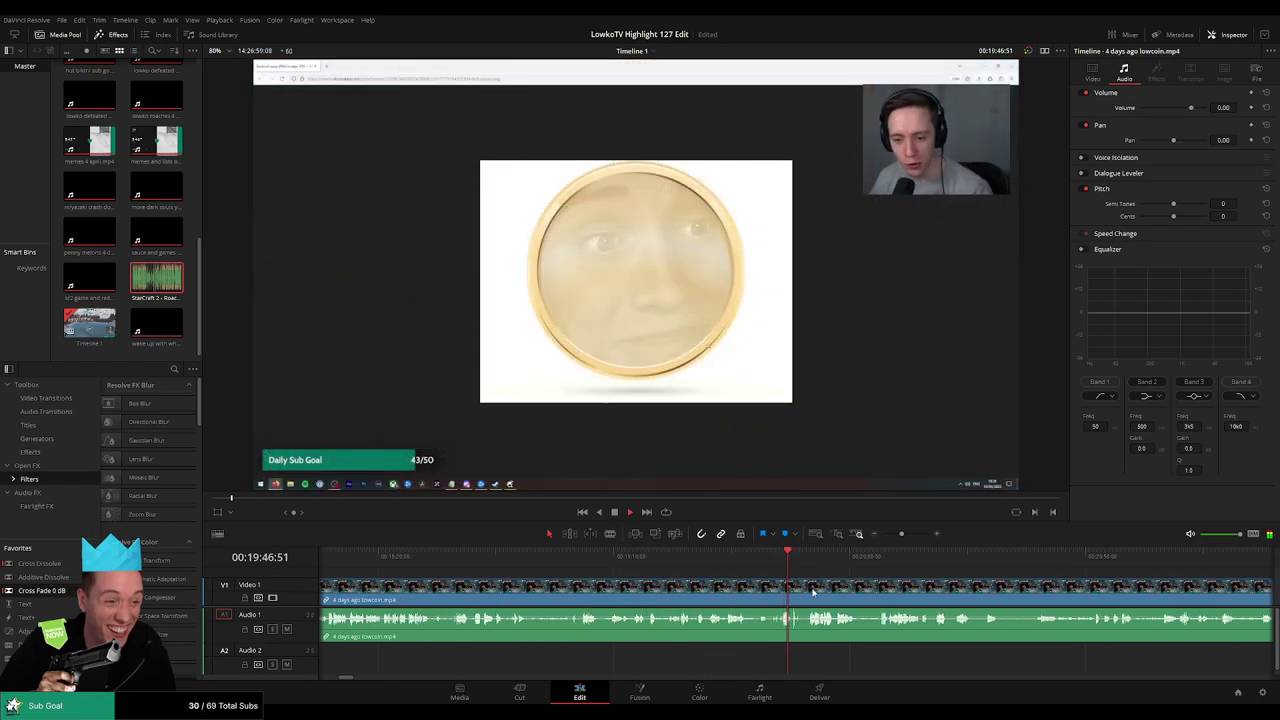
pyautogui.scroll(4, 802, 594)
pyautogui.click(722, 557)
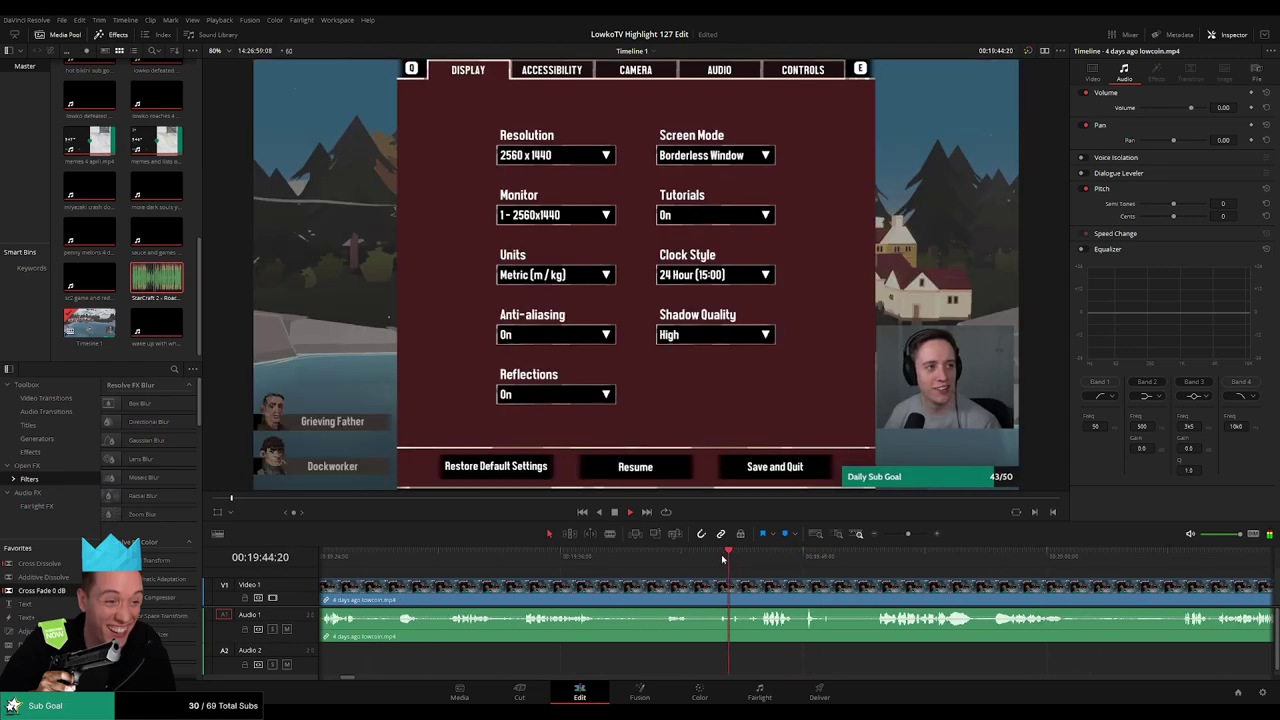
# Split the lowcoin clip at about 00:19:44, delete the part before it closing the gap, and cross-fade and play back the audio join
pyautogui.click(667, 597)
pyautogui.press('a')
pyautogui.click(634, 599)
pyautogui.press('Delete')
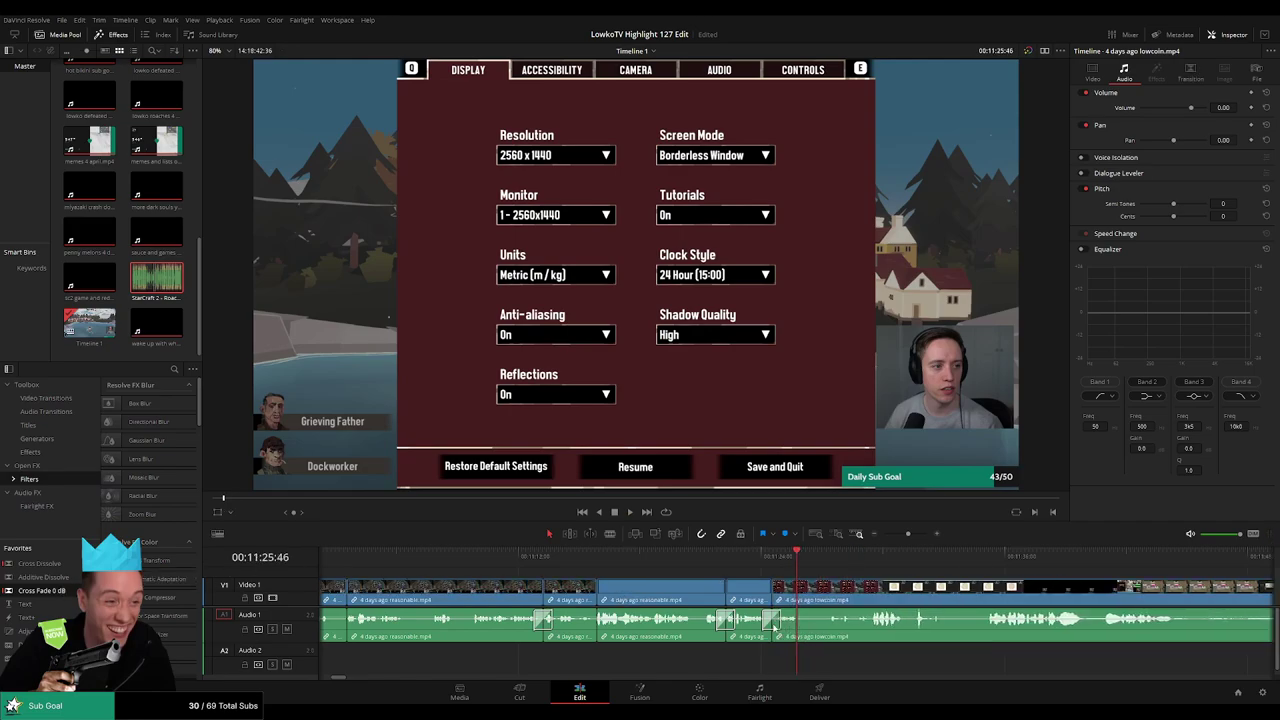
pyautogui.press('space')
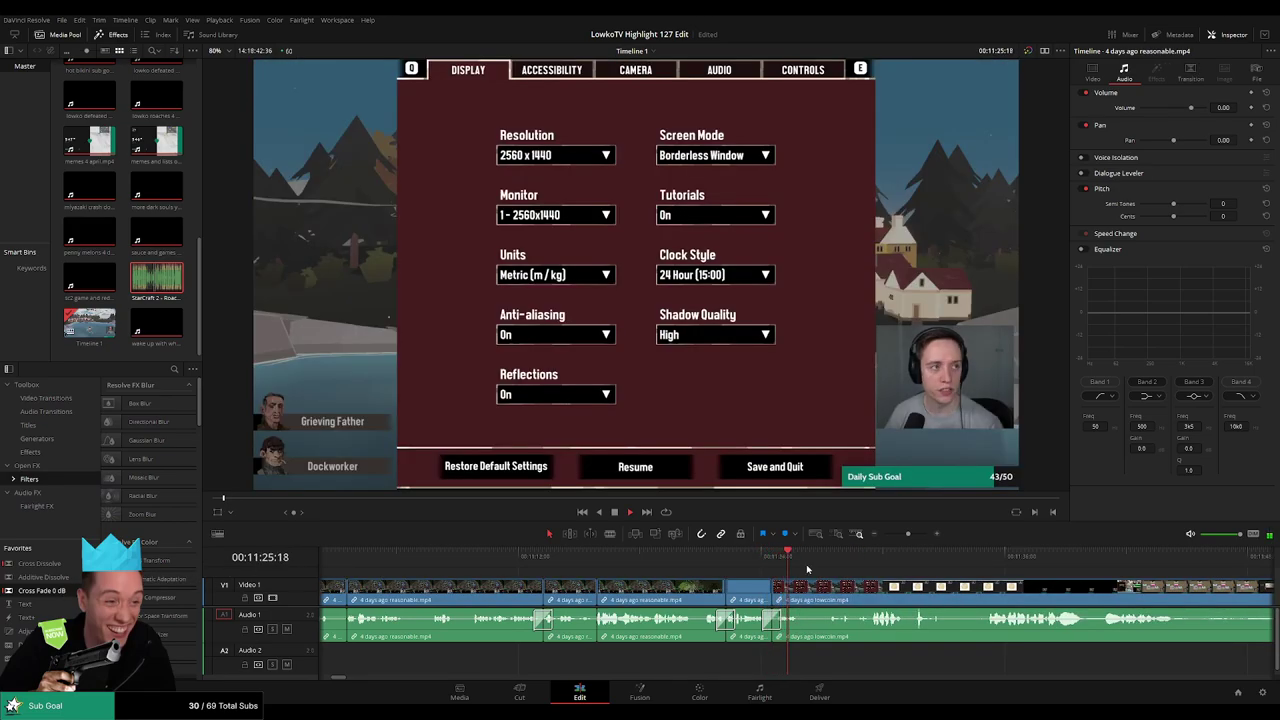
pyautogui.press('space')
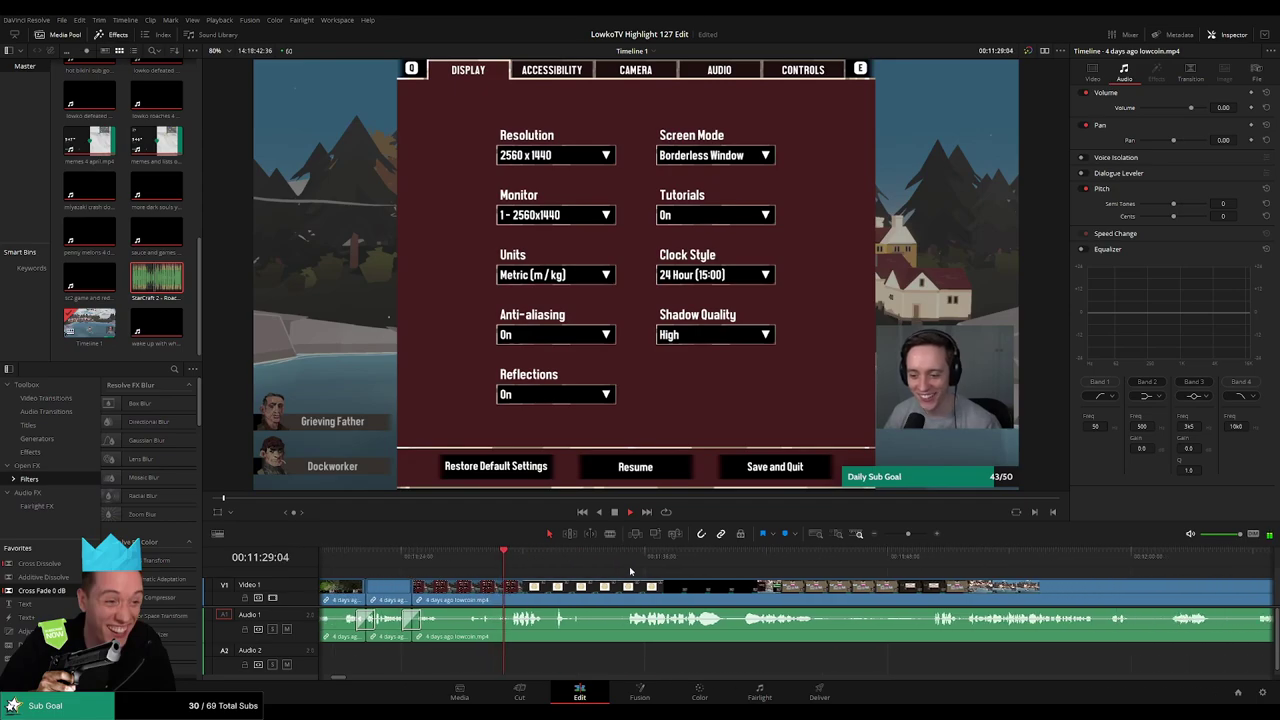
# Cut out the short section of the lowcoin clip ending at about 00:11:34, close the gap, and cross-fade the audio join
pyautogui.click(517, 586)
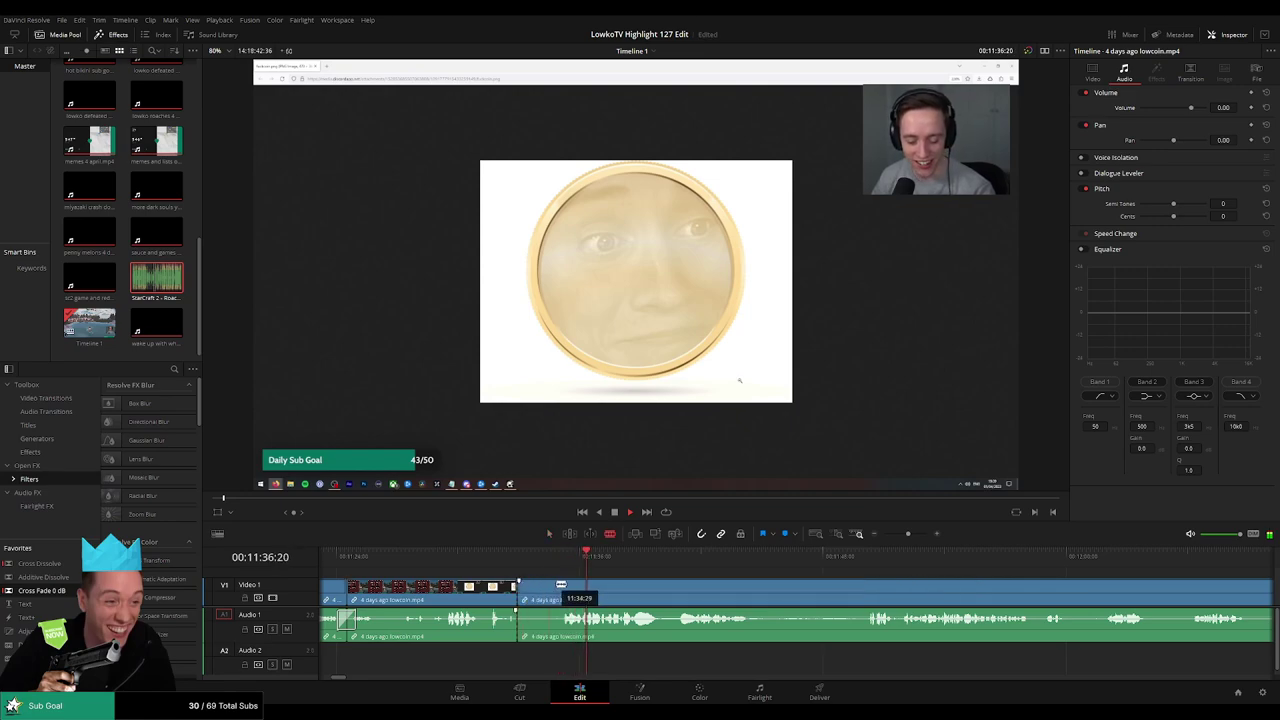
pyautogui.click(561, 586)
pyautogui.press('a')
pyautogui.click(547, 590)
pyautogui.press('Delete')
pyautogui.click(540, 590)
pyautogui.press('Delete')
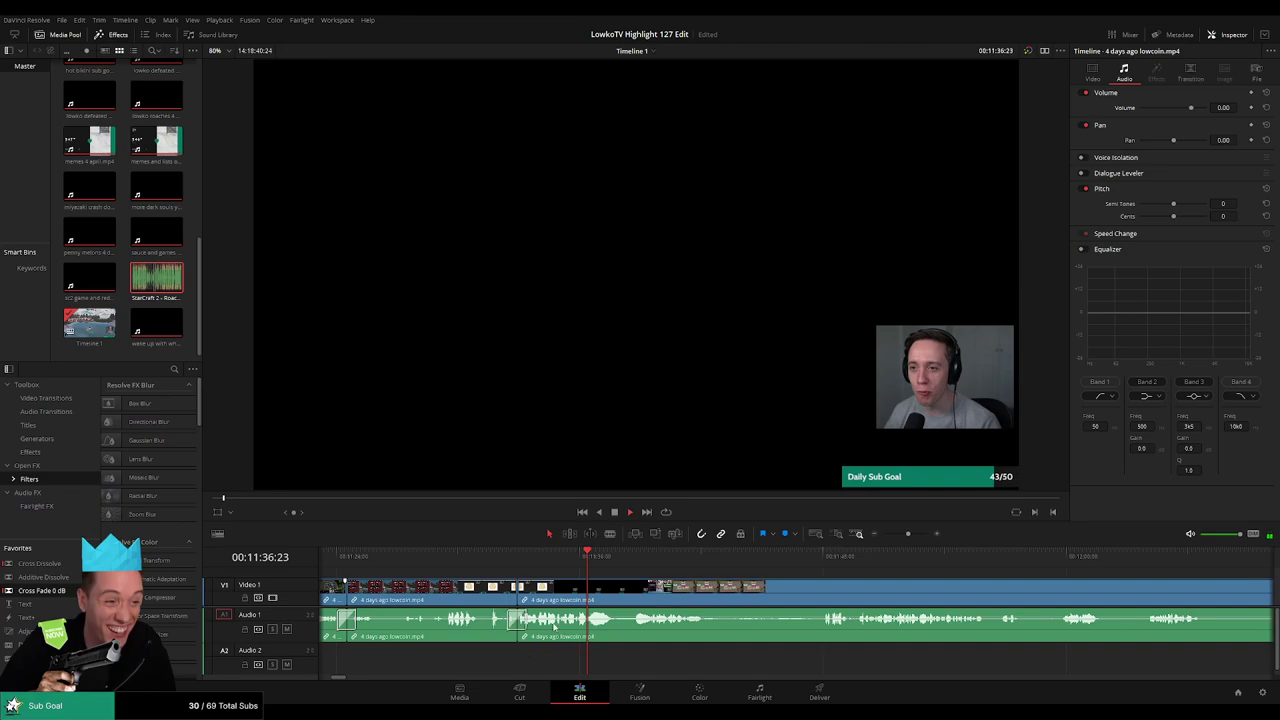
# Play through the end of the coin segment and split the lowcoin clip at about 00:11:43
pyautogui.moveTo(704, 589); pyautogui.dragTo(565, 583)
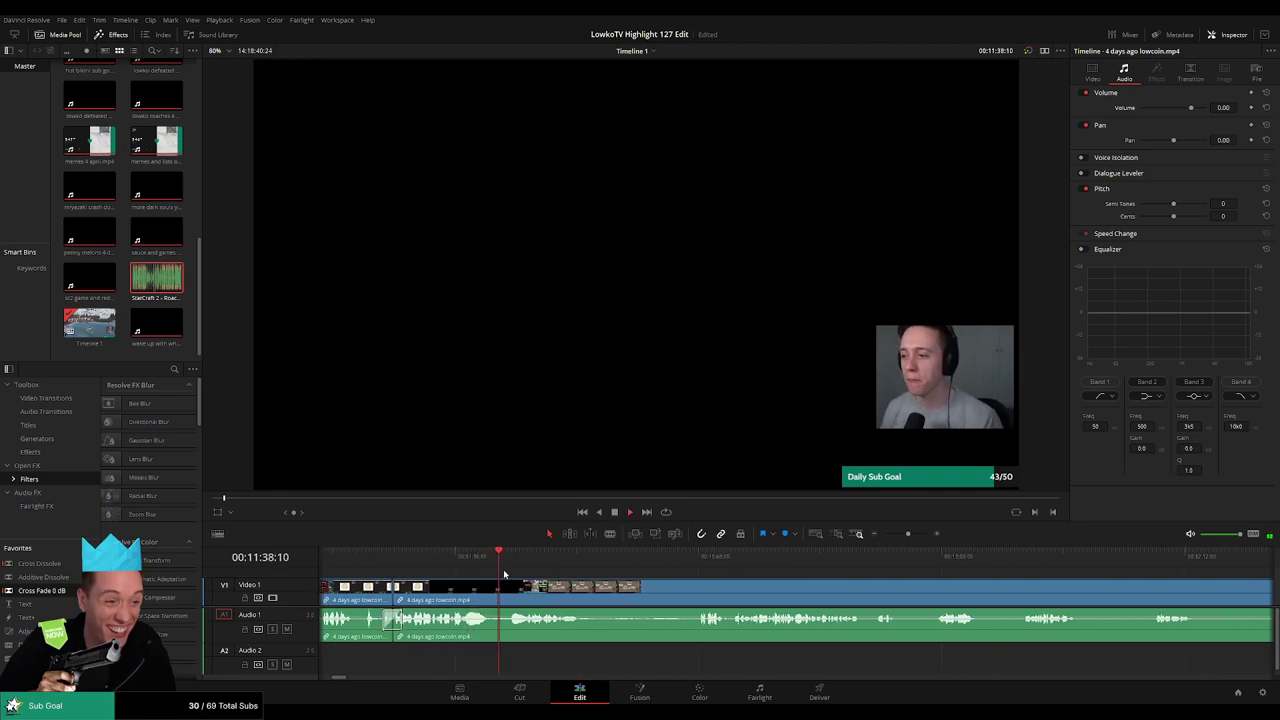
pyautogui.moveTo(640, 587); pyautogui.dragTo(586, 580)
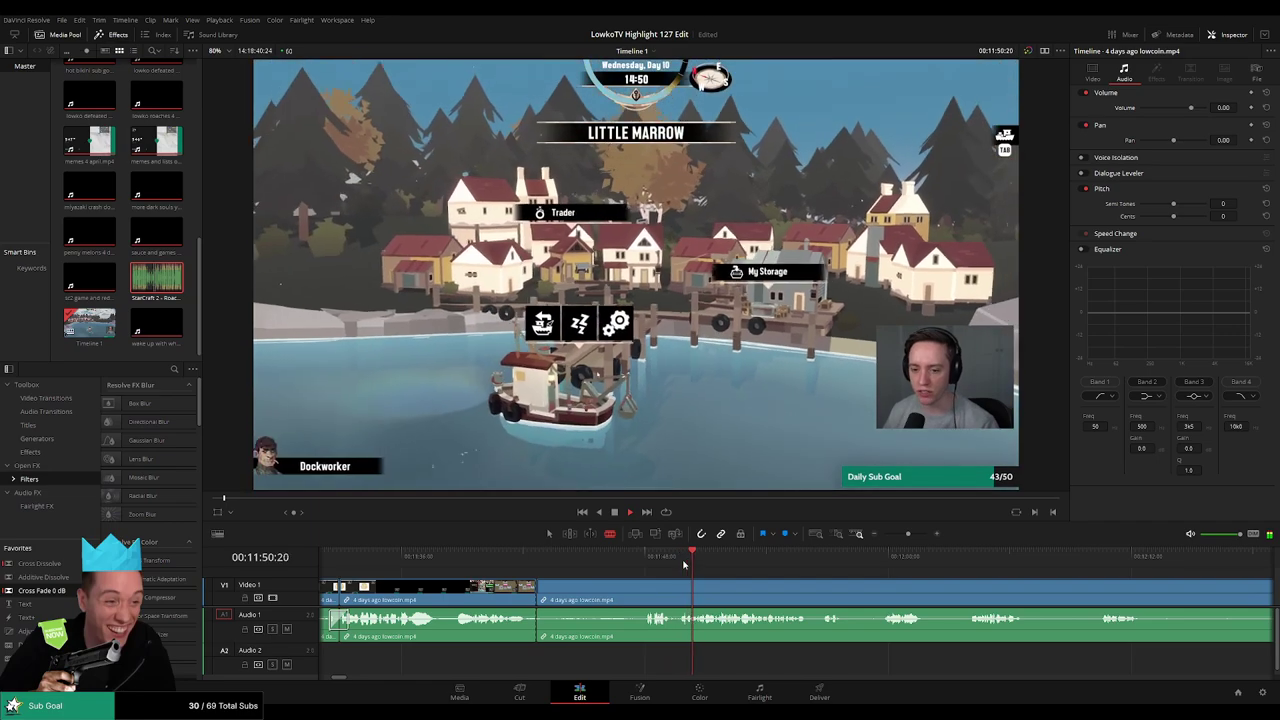
# Skim the sailing footage after the split, from about 00:11:50 to 00:12:26, for content worth keeping
pyautogui.click(822, 578)
pyautogui.hscroll(3, 852, 576)
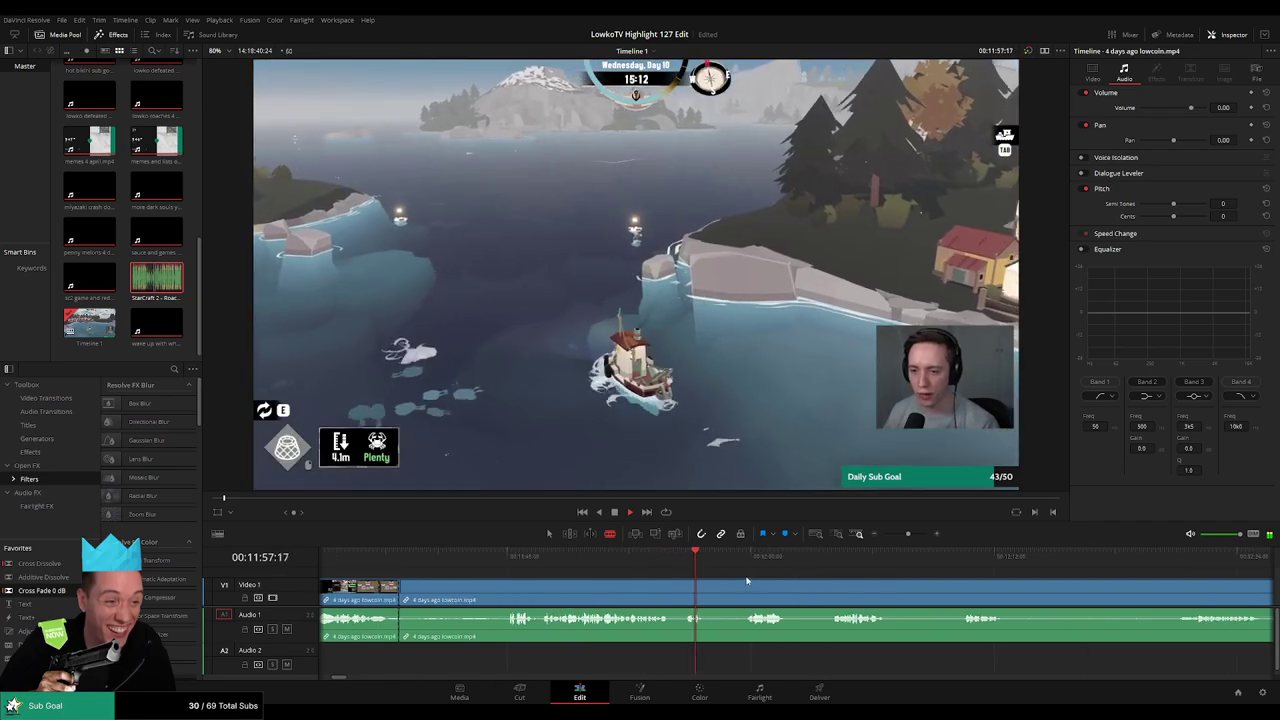
pyautogui.click(748, 558)
pyautogui.click(838, 568)
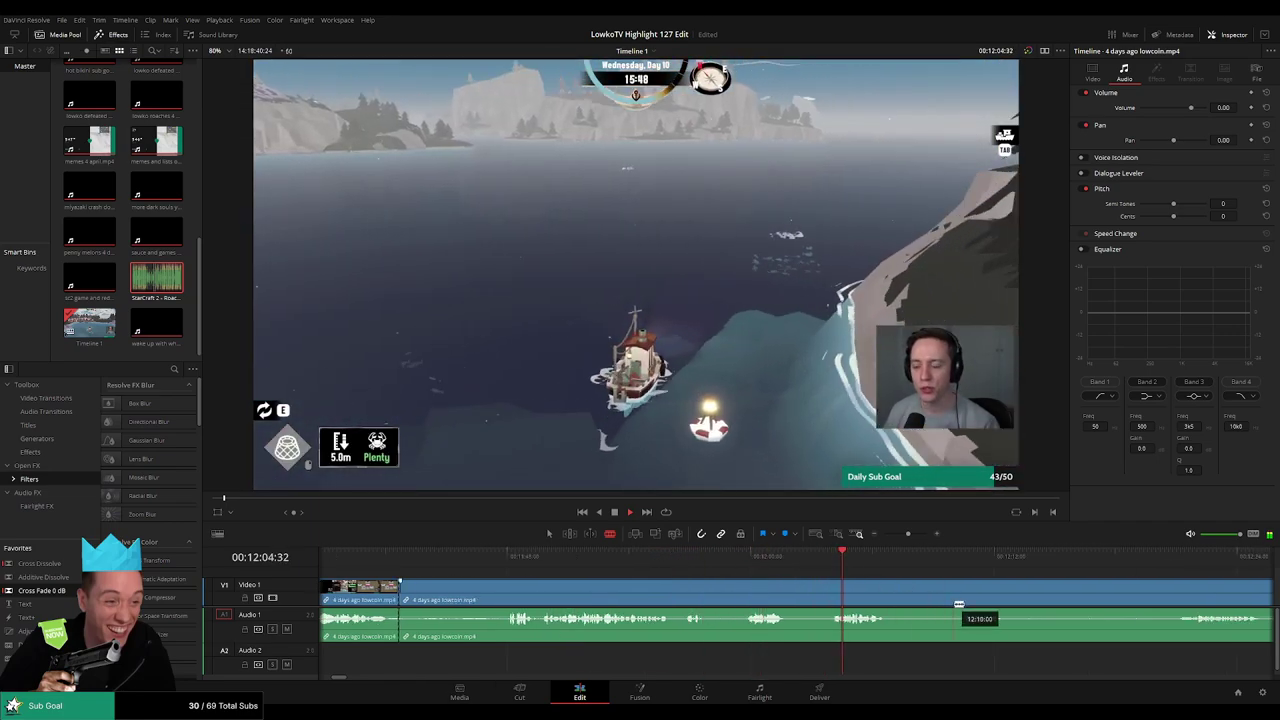
pyautogui.hscroll(4, 950, 602)
pyautogui.click(761, 566)
pyautogui.hscroll(3, 691, 574)
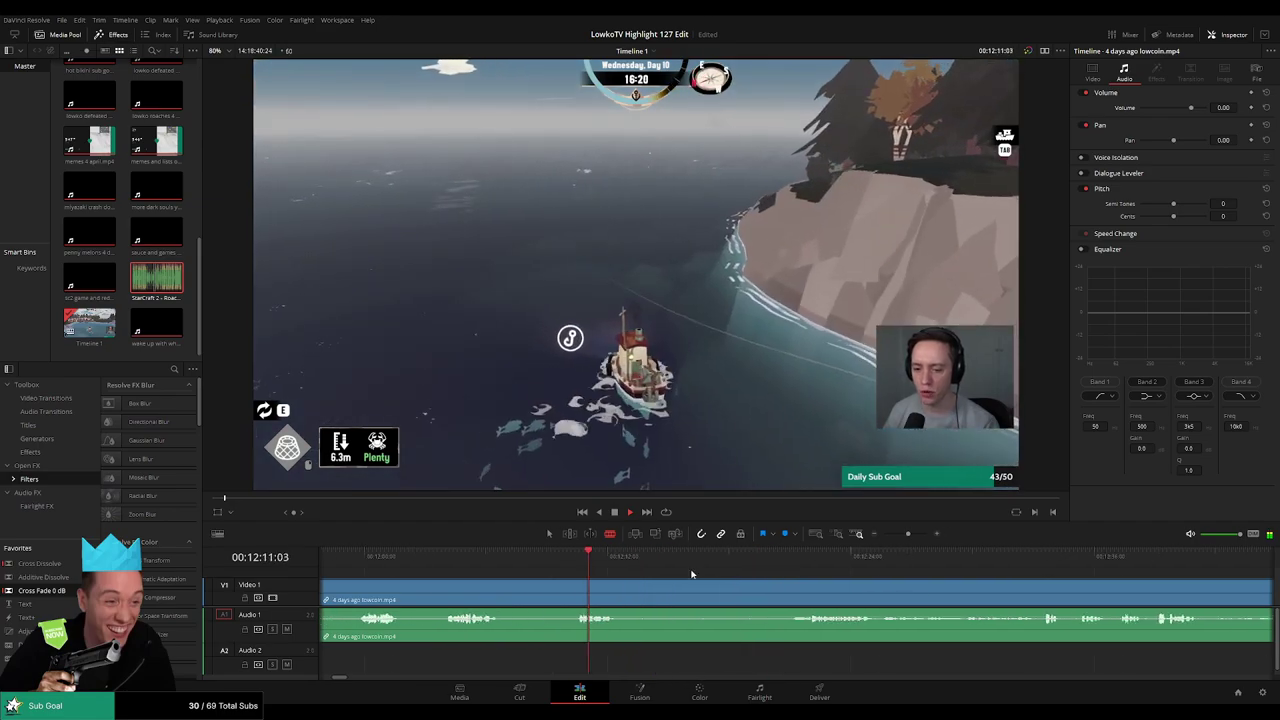
pyautogui.click(801, 563)
pyautogui.scroll(-2, 825, 577)
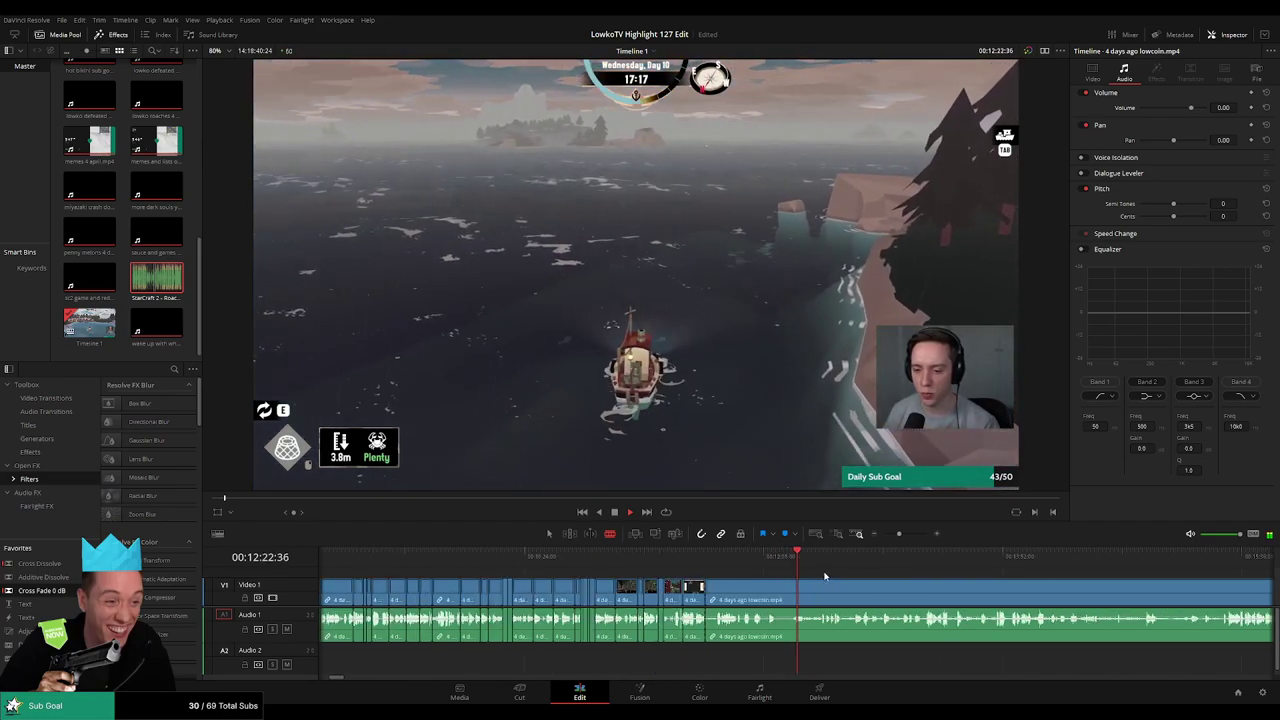
pyautogui.scroll(-3, 836, 579)
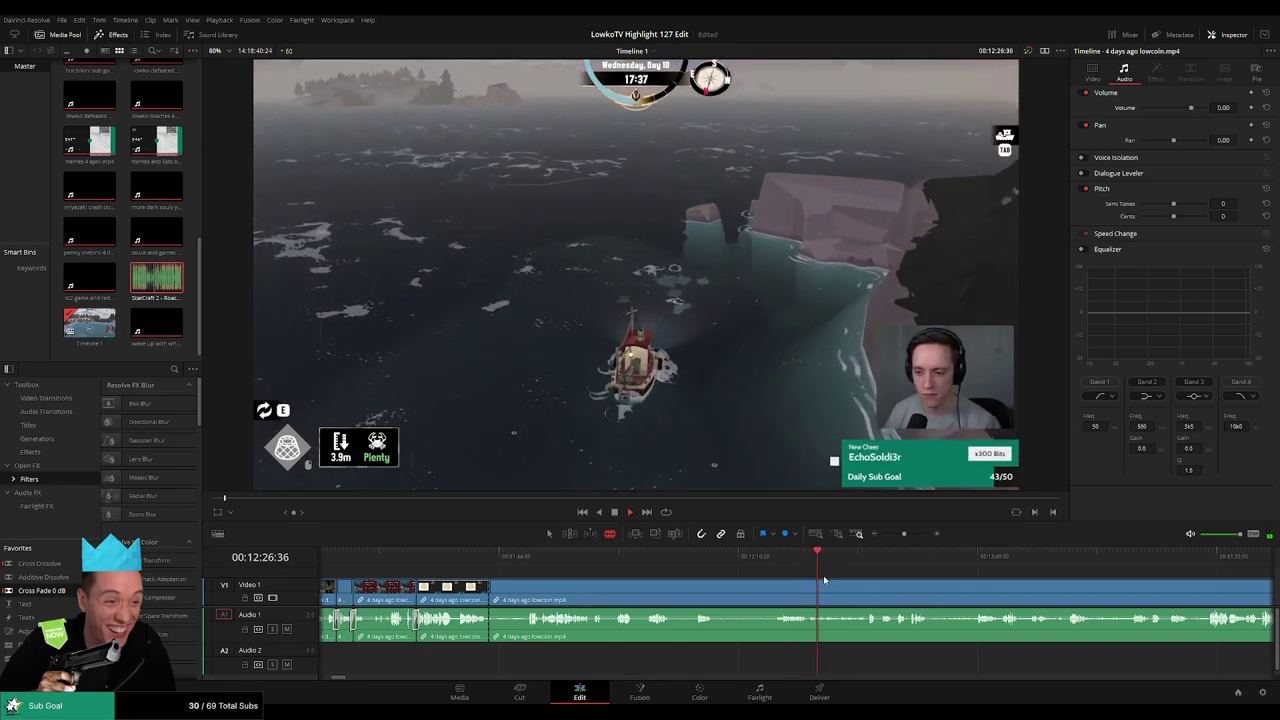
# Skim the evening sailing and Shapes in the Deep dredging footage from about 00:12:32 to 00:13:46
pyautogui.scroll(3, 824, 580)
pyautogui.moveTo(851, 586); pyautogui.dragTo(726, 570)
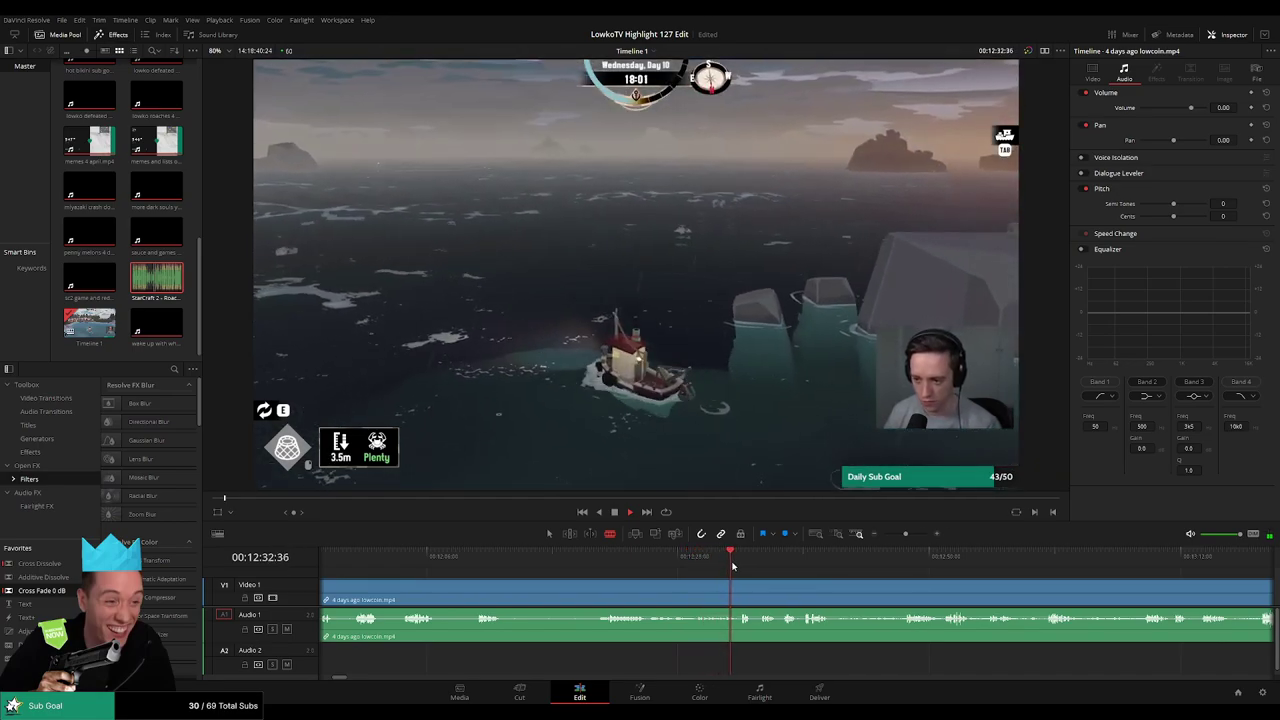
pyautogui.moveTo(740, 567); pyautogui.dragTo(671, 563)
pyautogui.click(665, 557)
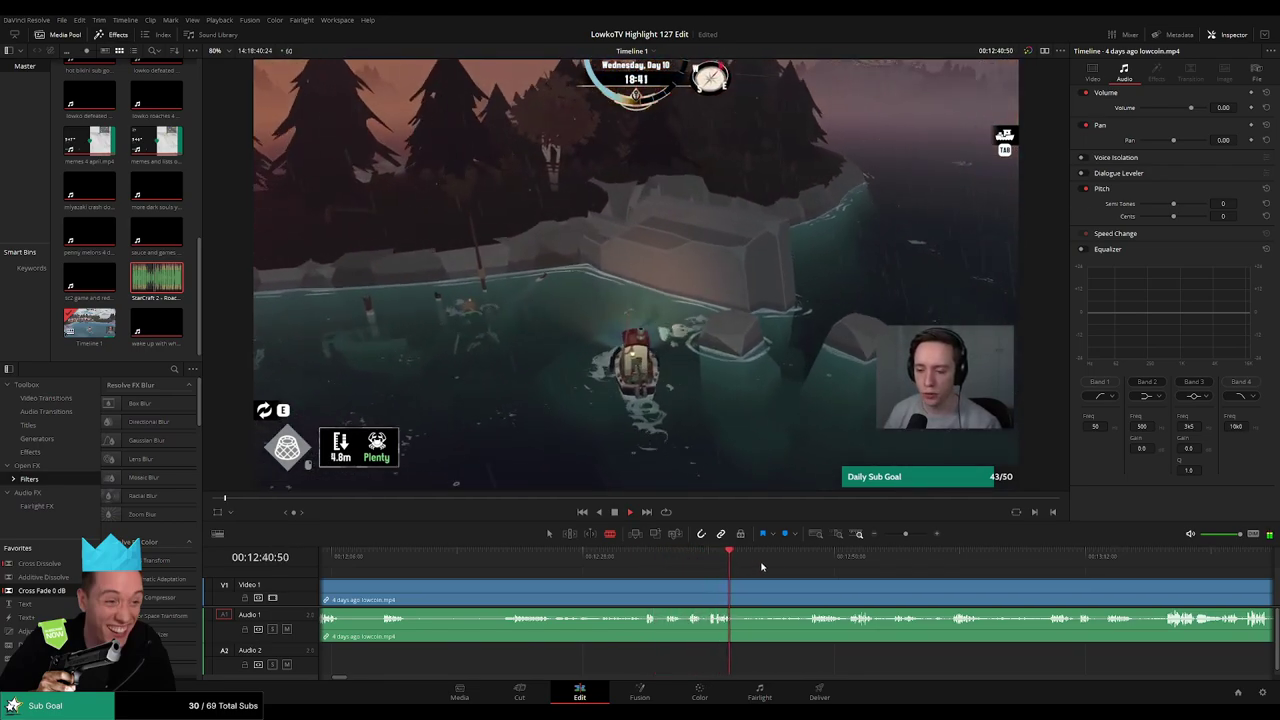
pyautogui.click(807, 559)
pyautogui.hscroll(5, 838, 570)
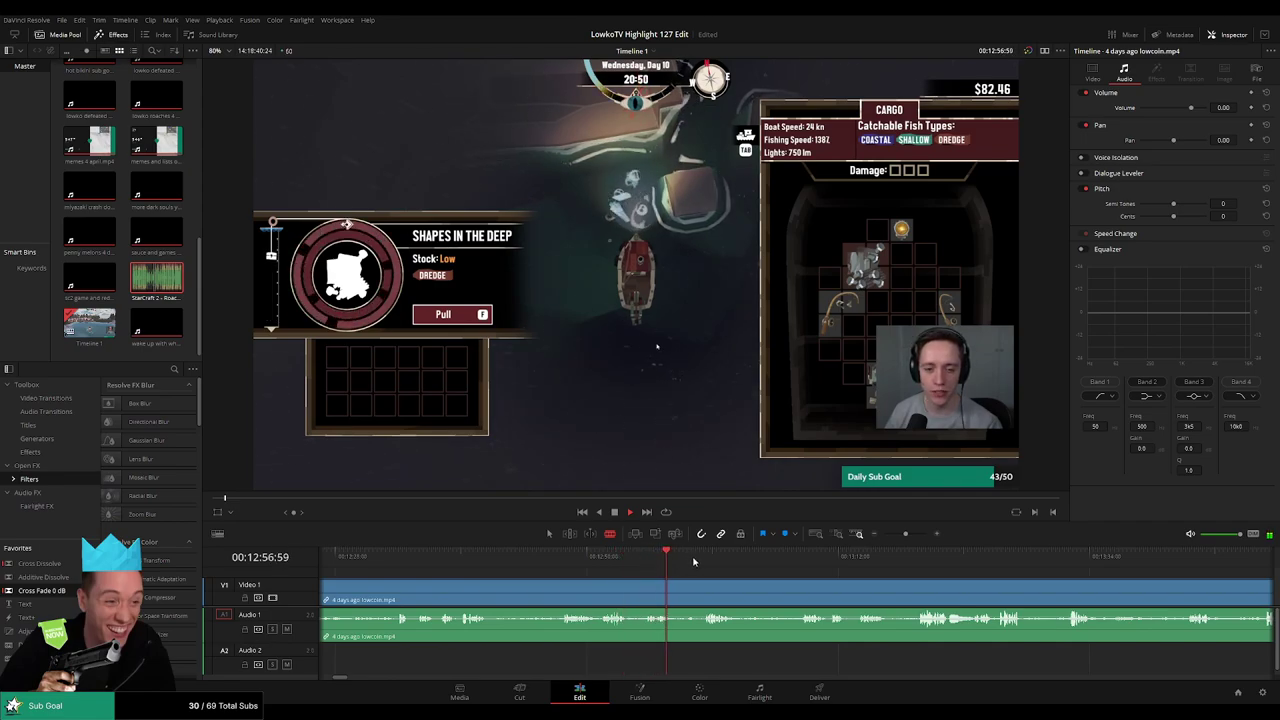
pyautogui.moveTo(799, 570); pyautogui.dragTo(658, 569)
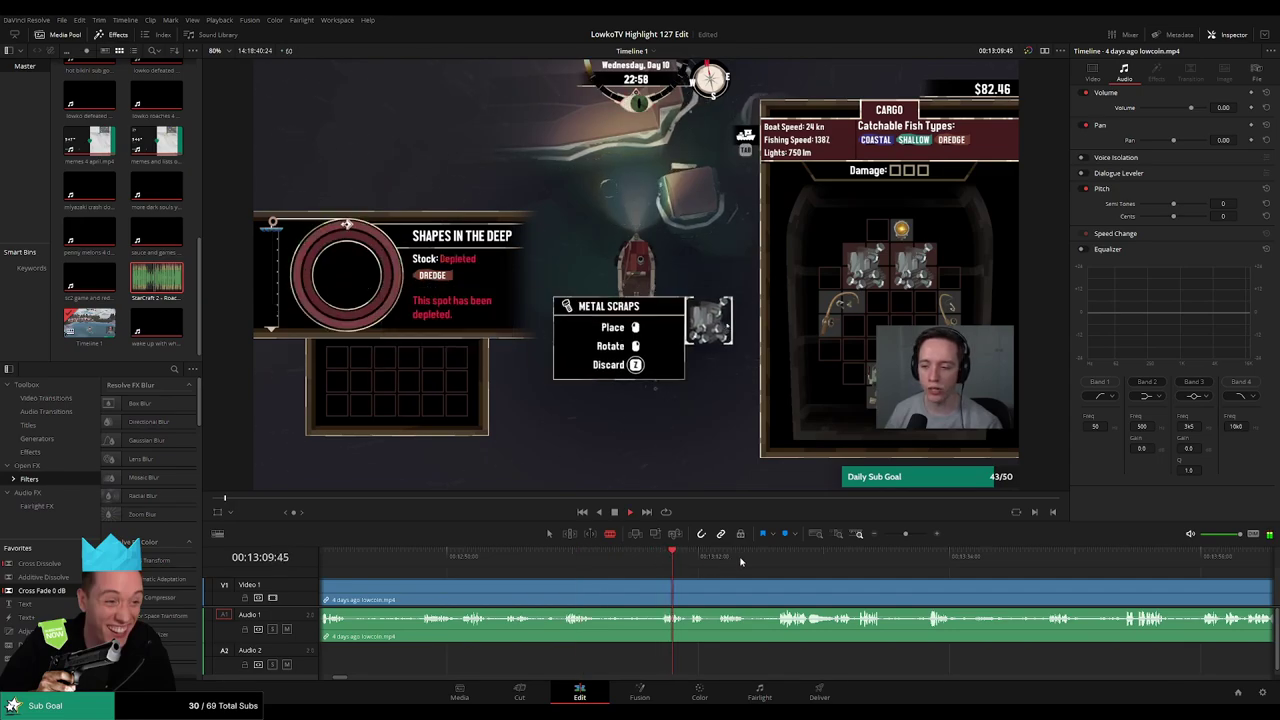
pyautogui.click(786, 562)
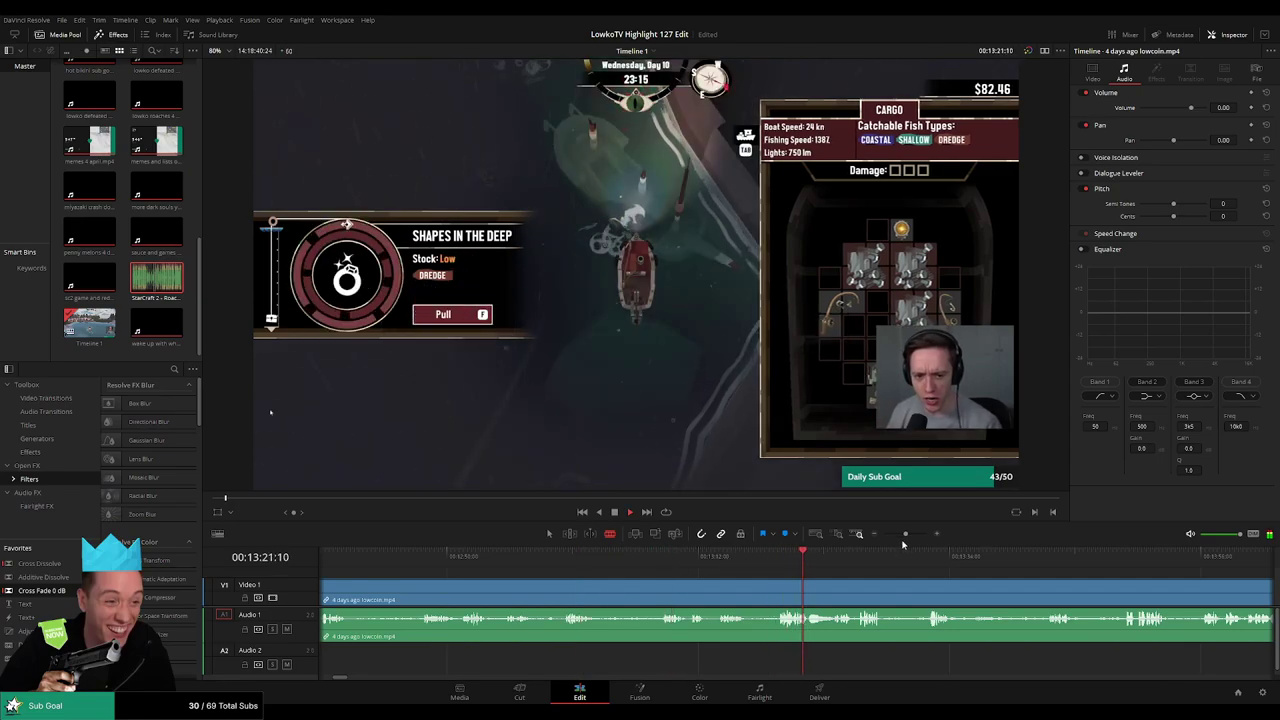
pyautogui.moveTo(905, 534); pyautogui.dragTo(897, 534)
pyautogui.press('space')
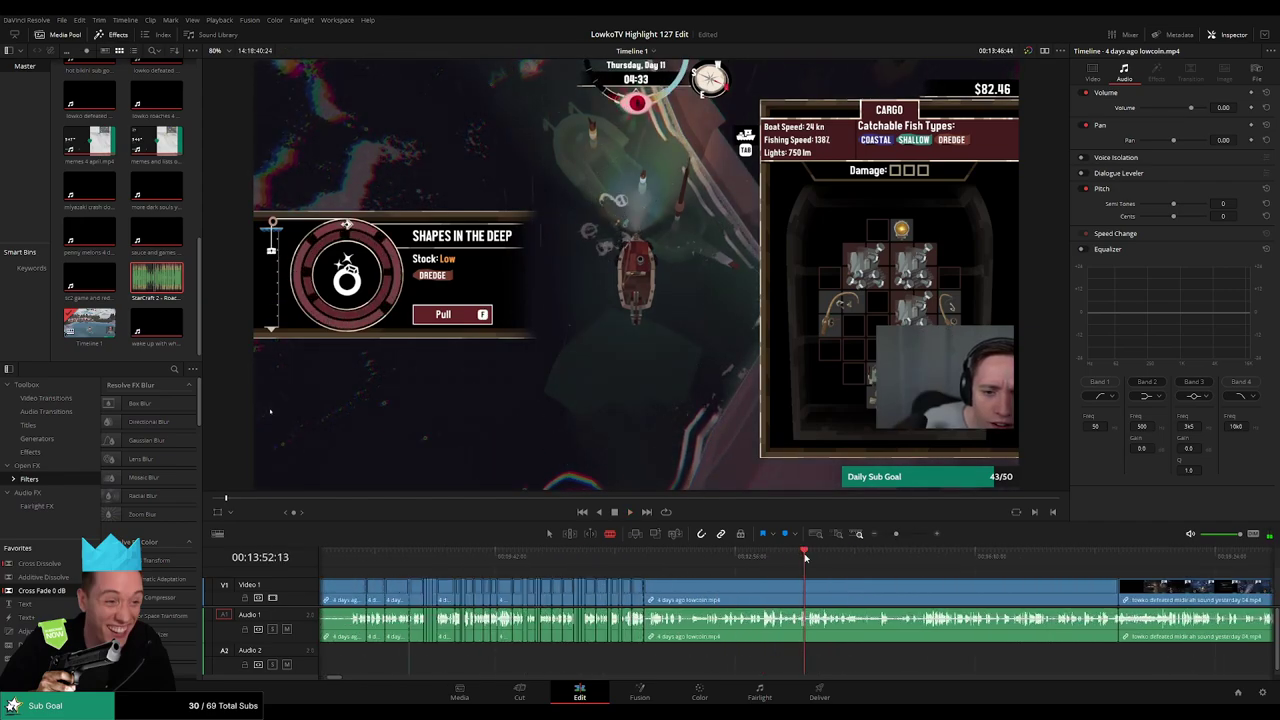
# Check the remaining lowcoin footage up to about 00:17:38 and delete everything after the 00:11:43 split, closing the gap
pyautogui.click(820, 560)
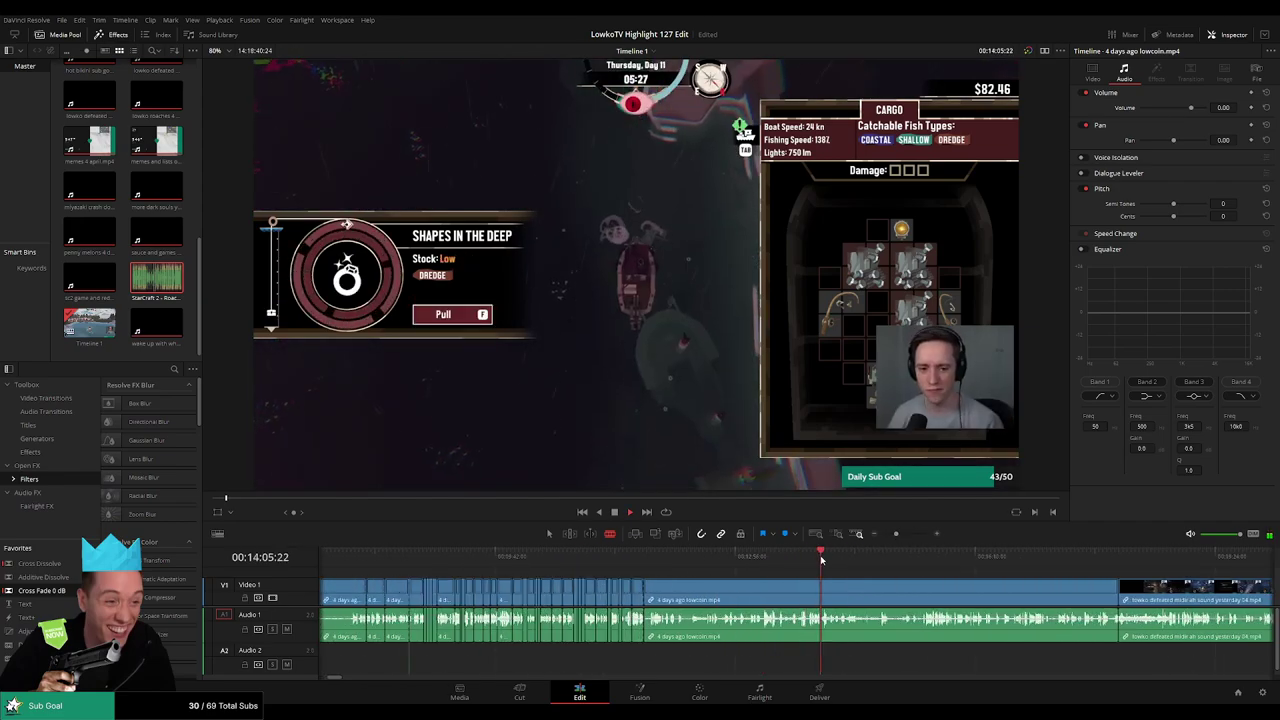
pyautogui.click(900, 560)
pyautogui.click(940, 560)
pyautogui.click(1004, 560)
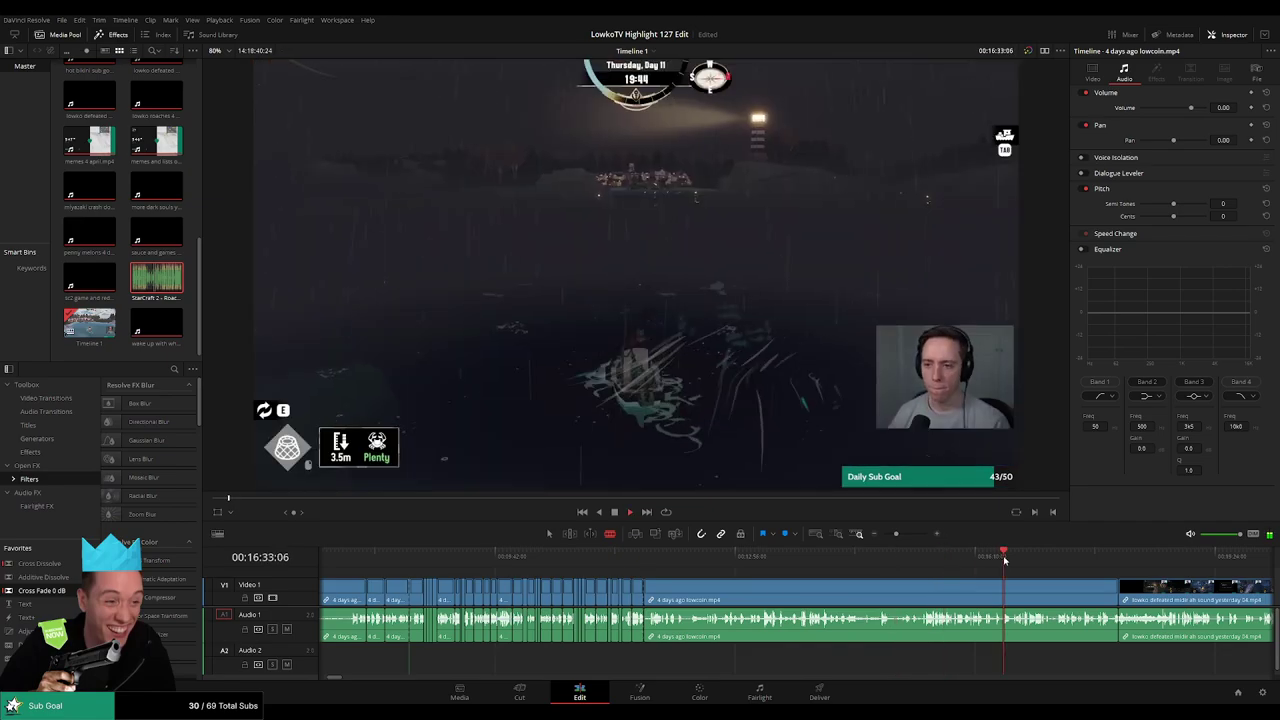
pyautogui.click(1045, 561)
pyautogui.click(1085, 561)
pyautogui.press('space')
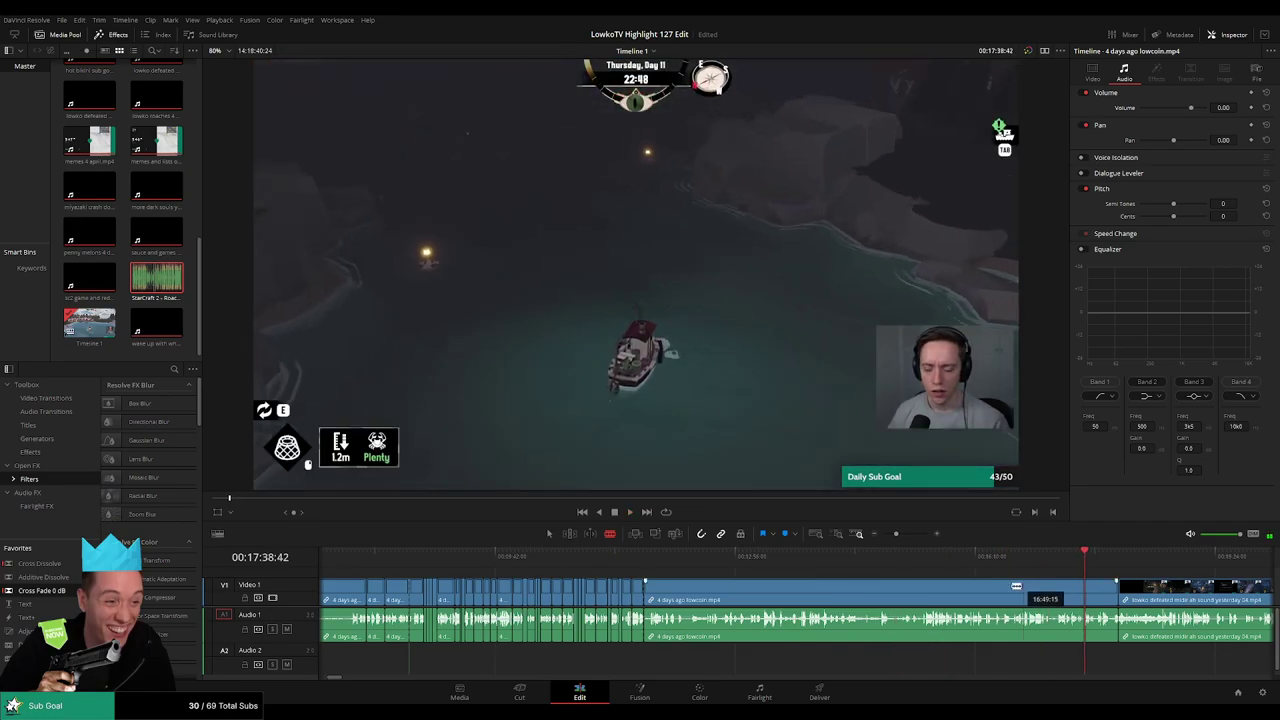
pyautogui.press('a')
pyautogui.click(936, 594)
pyautogui.press('Delete')
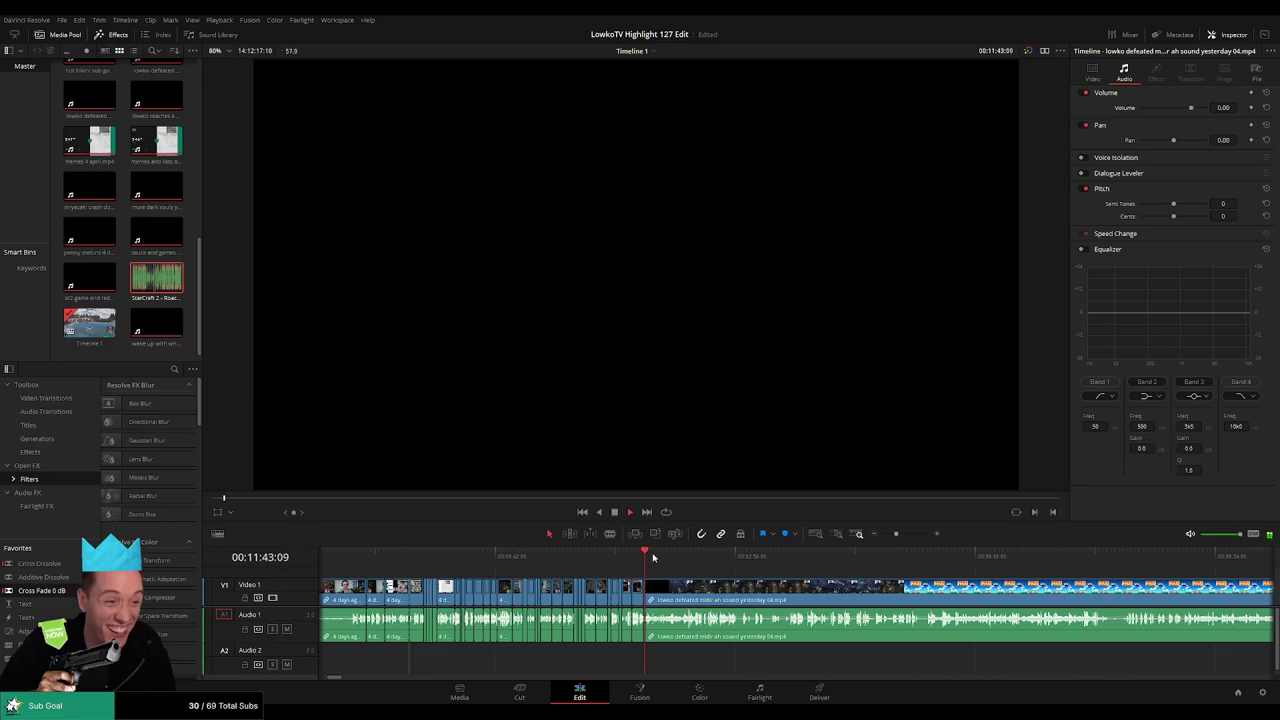
# Review the opening of the Midir clip, from about 00:11:43 through the Darkeater Midir attempt to 00:12:25
pyautogui.click(651, 561)
pyautogui.click(655, 561)
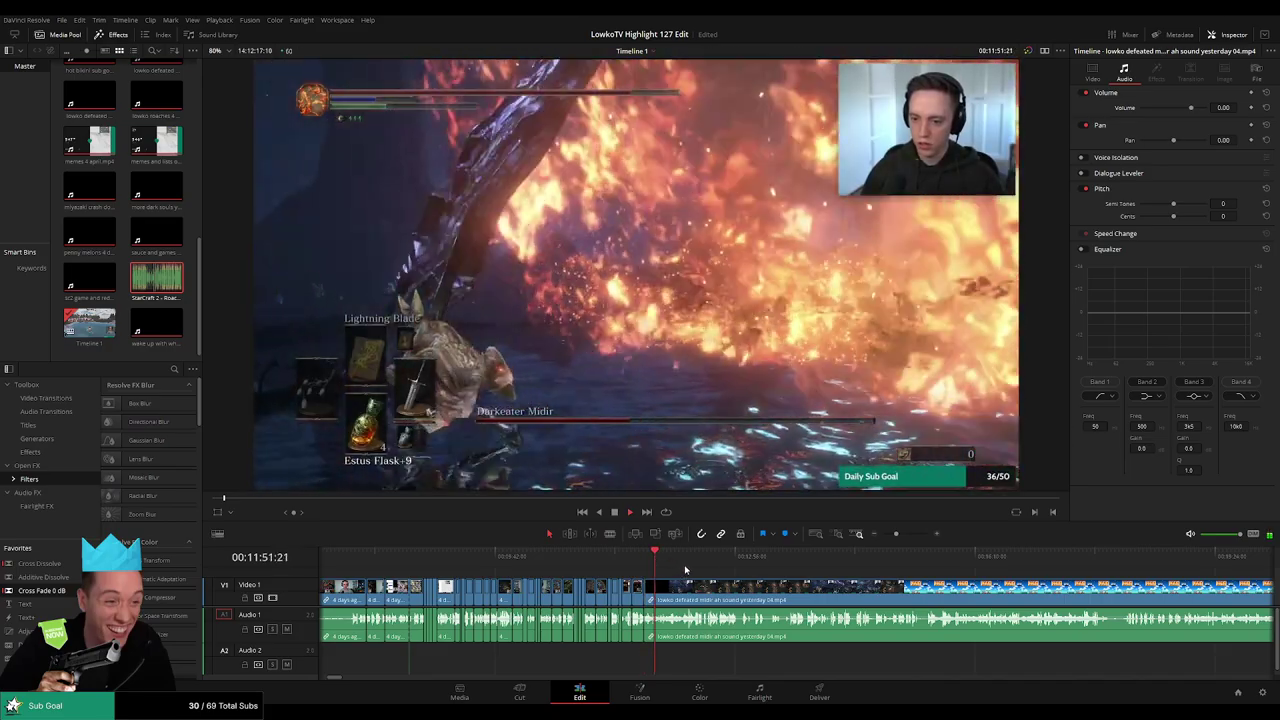
pyautogui.hotkey('ctrl', '=')
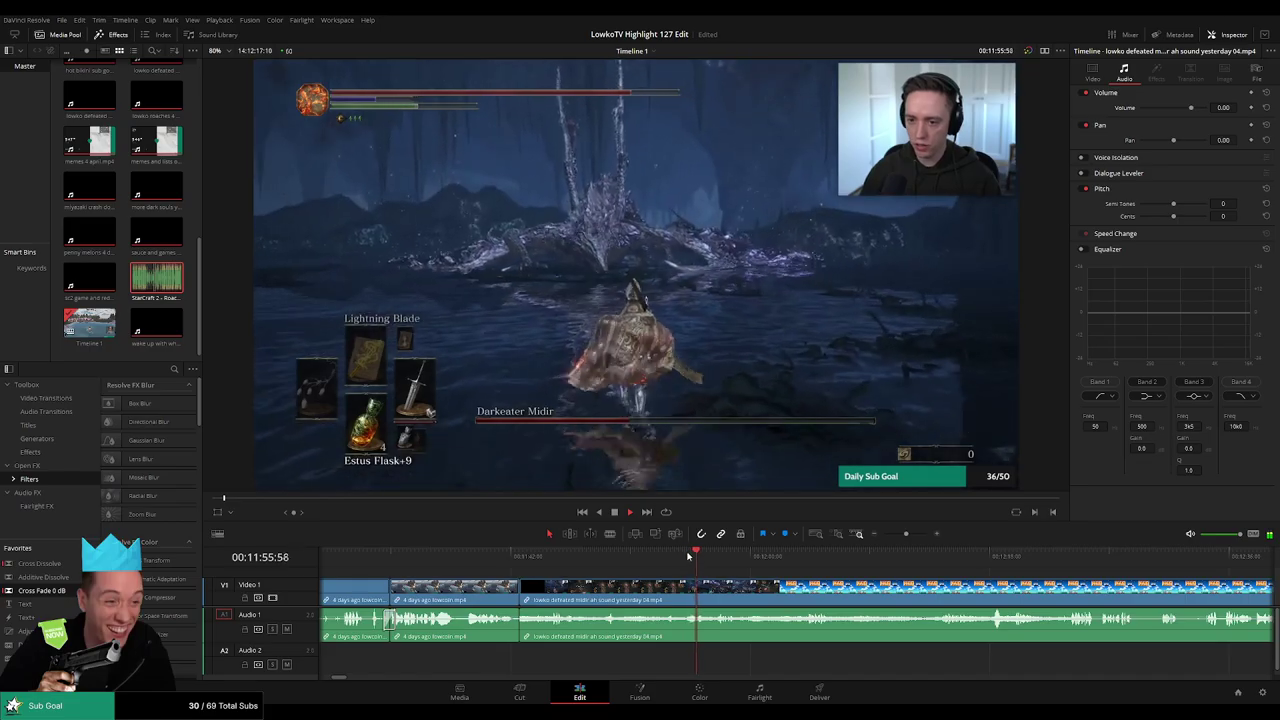
pyautogui.hscroll(3, 880, 601)
pyautogui.click(802, 557)
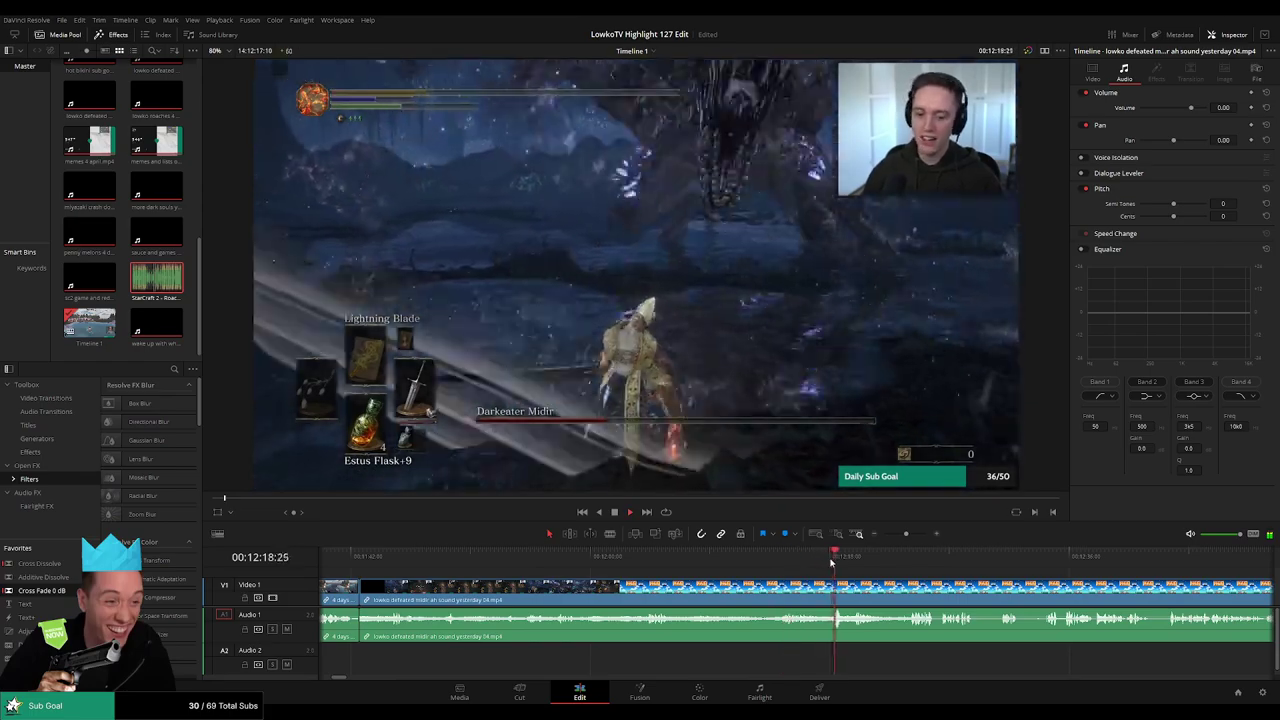
pyautogui.hscroll(4, 875, 580)
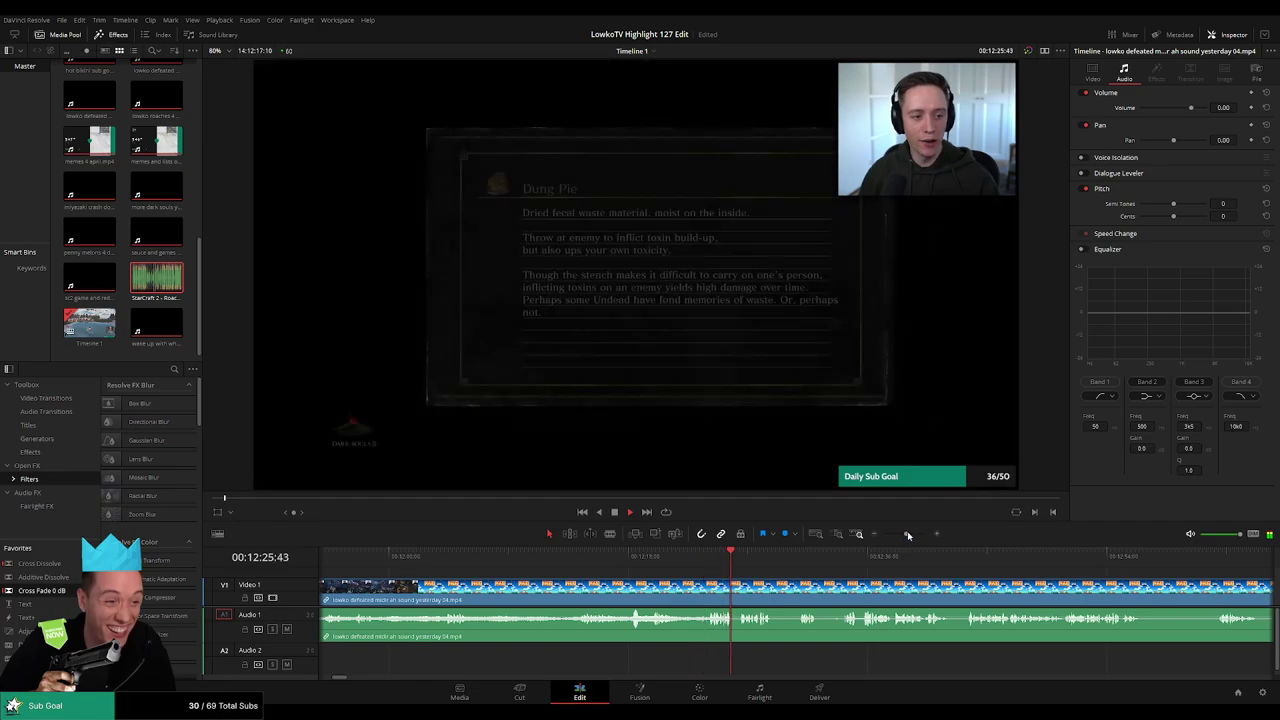
pyautogui.moveTo(907, 535); pyautogui.dragTo(906, 533)
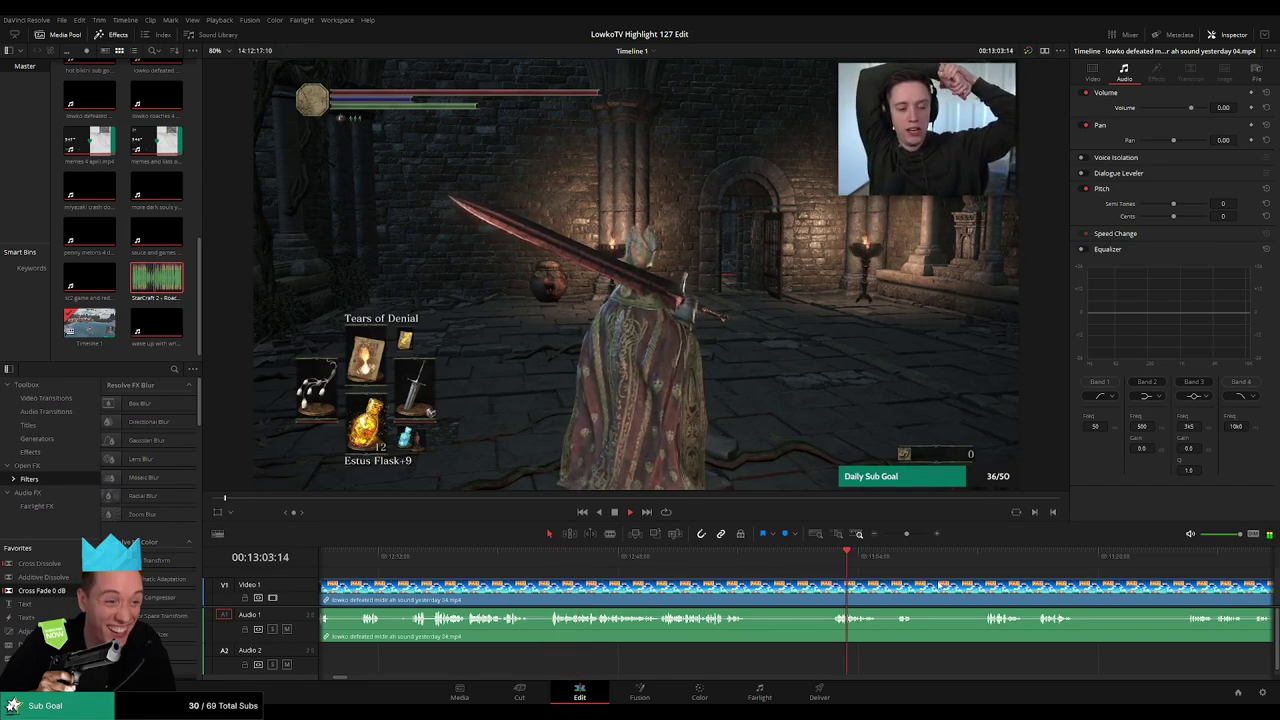
# Shrink the Video 1 track's height and skim the Midir clip from about 00:13:42 to 00:16:03
pyautogui.moveTo(288, 580); pyautogui.dragTo(288, 586)
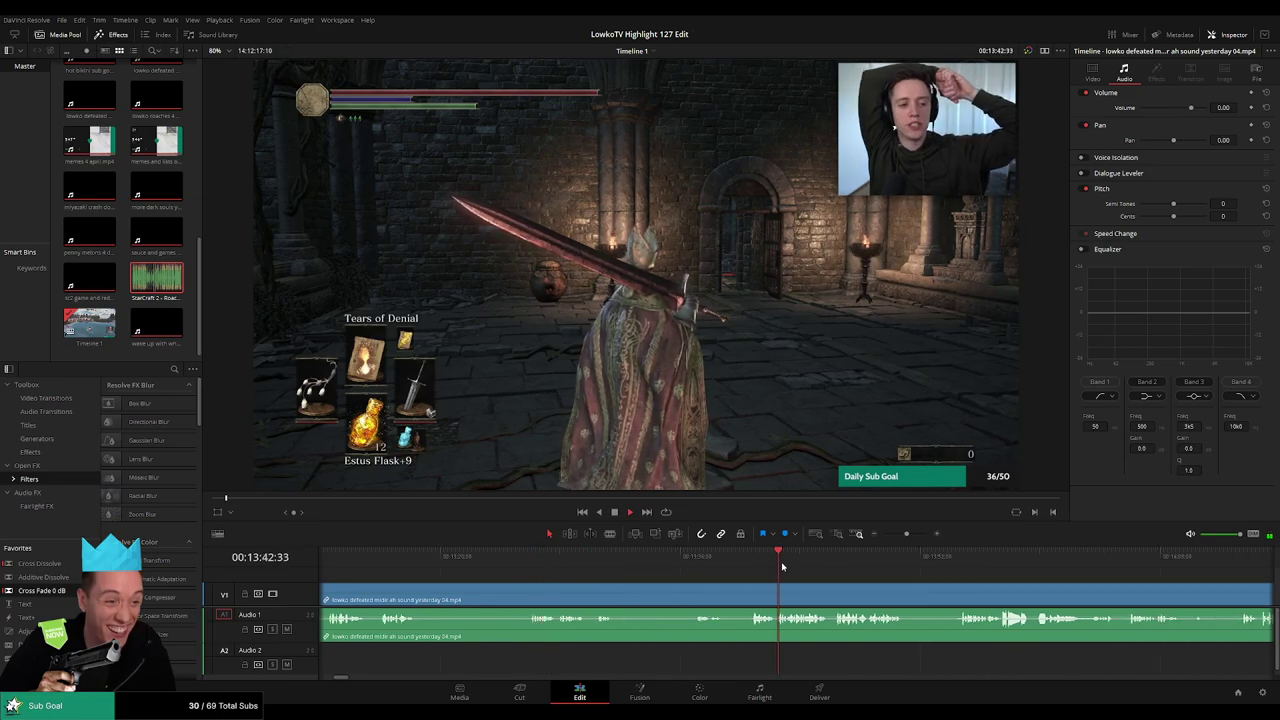
pyautogui.press('space')
pyautogui.moveTo(907, 534); pyautogui.dragTo(895, 536)
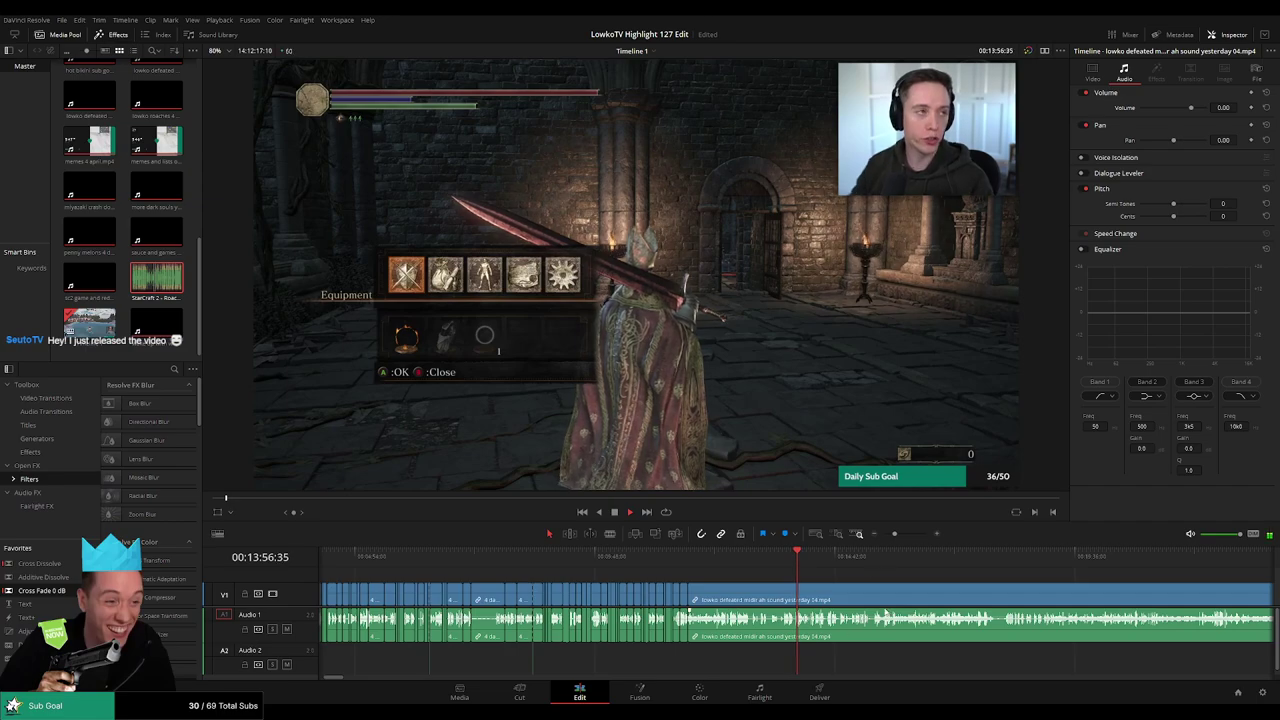
pyautogui.moveTo(885, 612); pyautogui.dragTo(634, 598)
pyautogui.moveTo(604, 555); pyautogui.dragTo(640, 555)
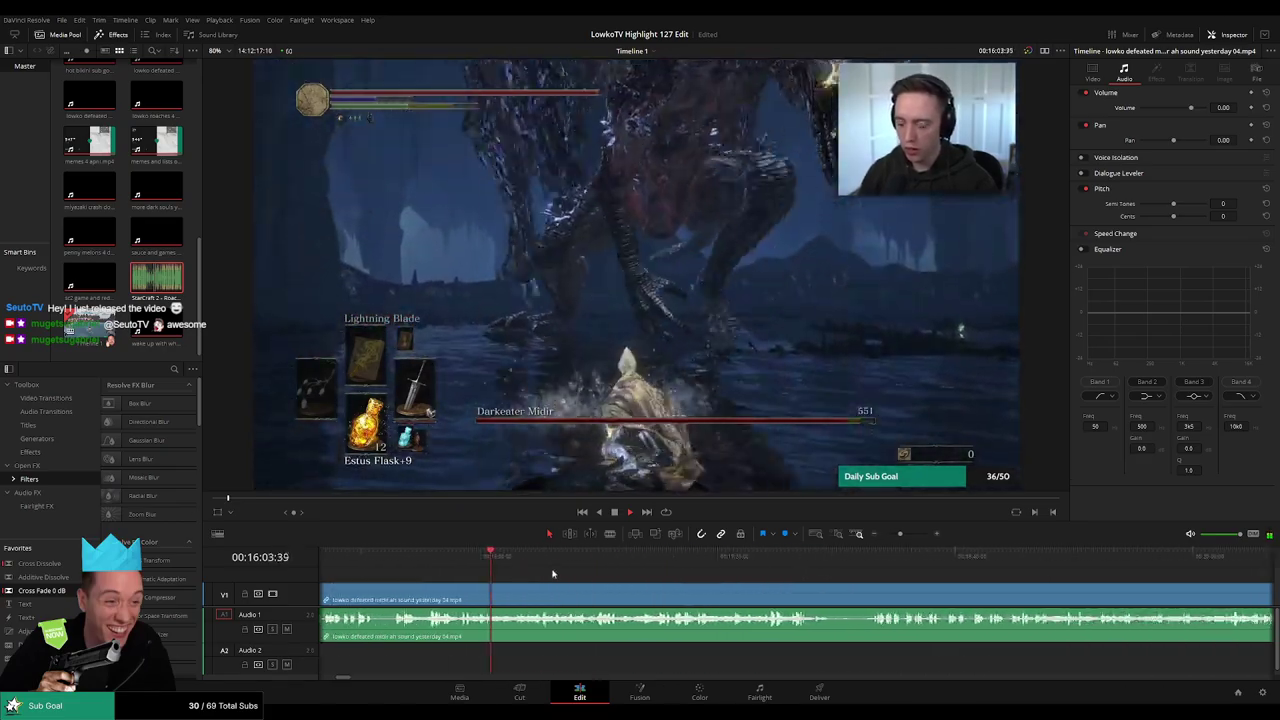
# Sample the Darkeater Midir attempts from about 00:17:51 to 00:51:05 to locate the winning fight
pyautogui.click(811, 562)
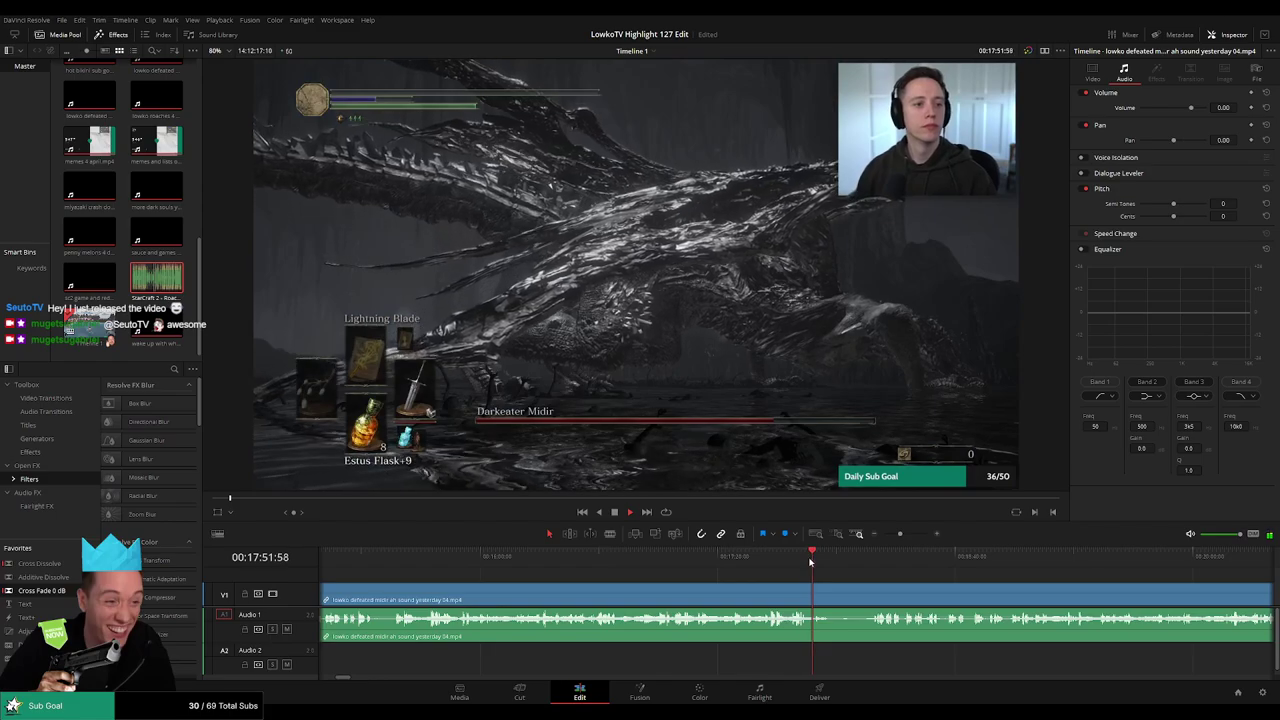
pyautogui.click(1012, 558)
pyautogui.moveTo(902, 538); pyautogui.dragTo(890, 536)
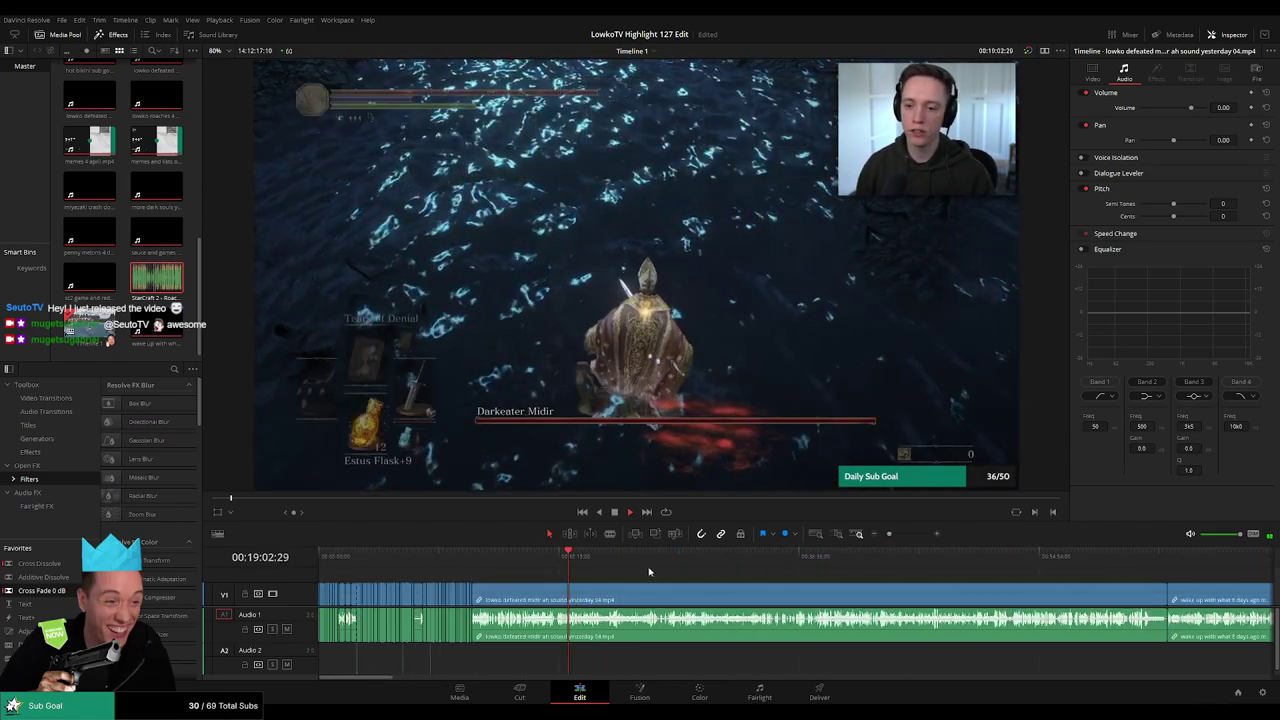
pyautogui.moveTo(648, 572); pyautogui.dragTo(988, 566)
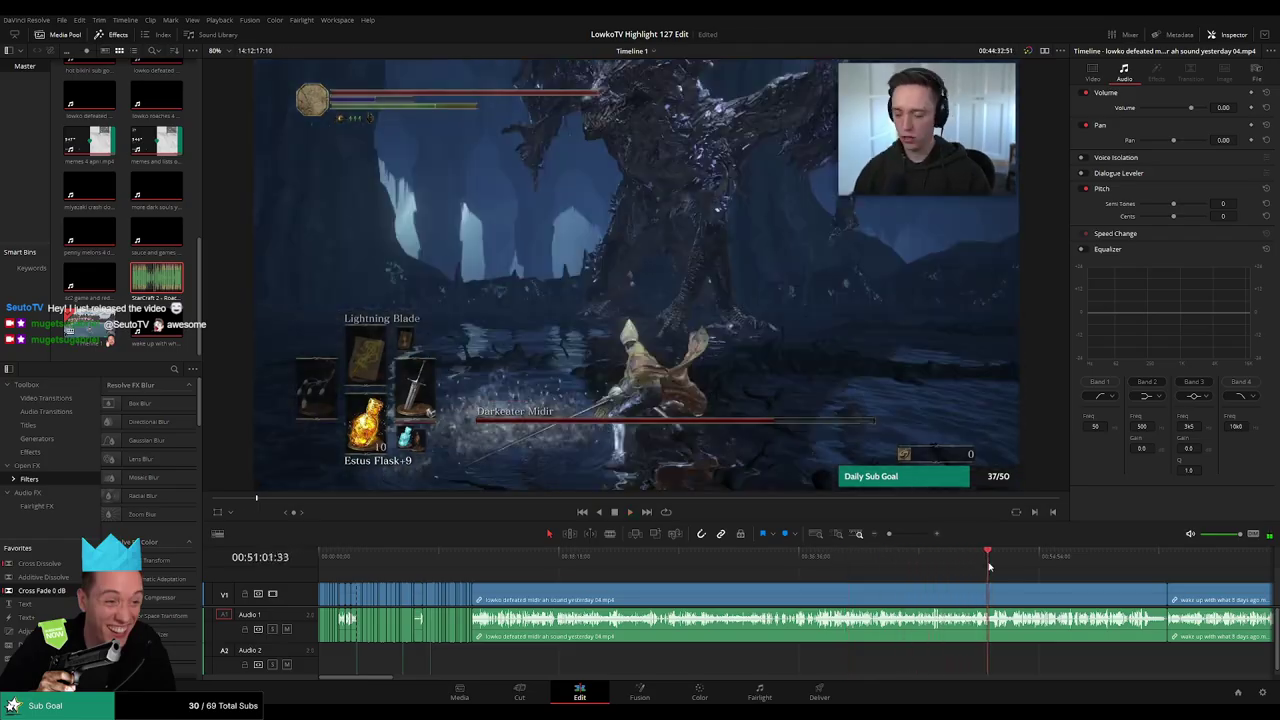
pyautogui.press('space')
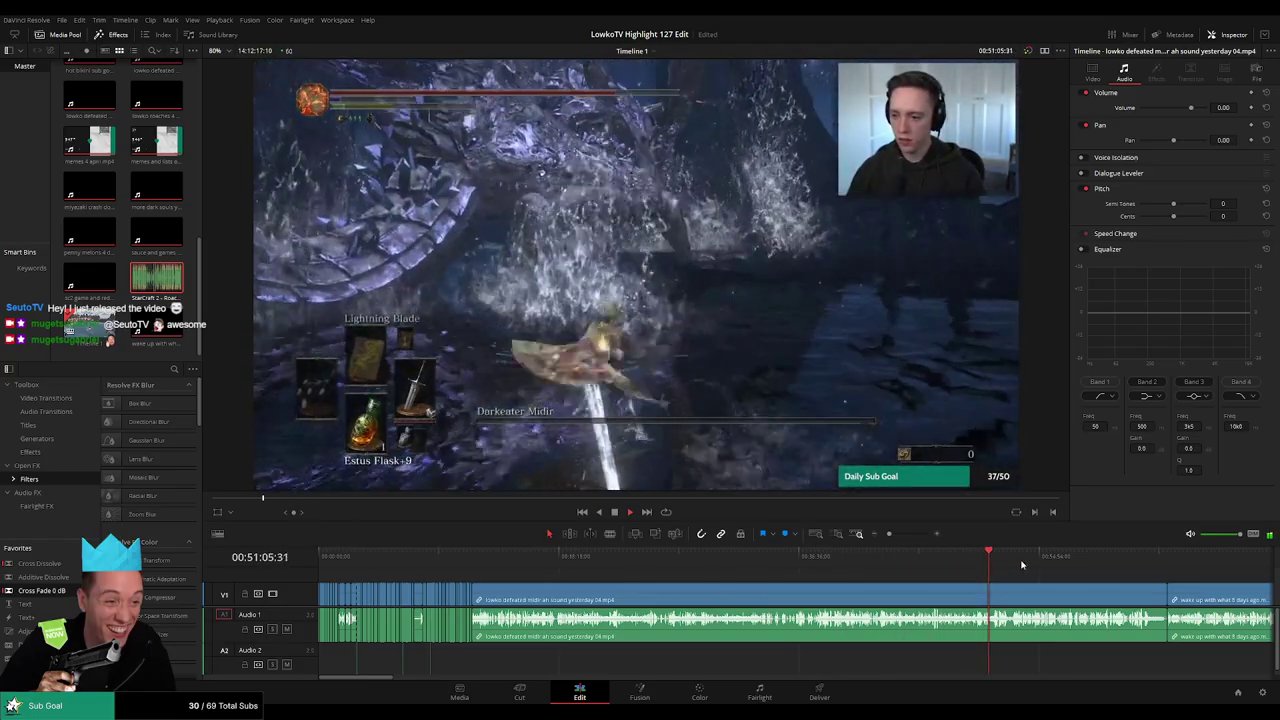
# Examine the Darkeater Midir fight more closely between about 00:48:03 and 00:48:21
pyautogui.click(955, 566)
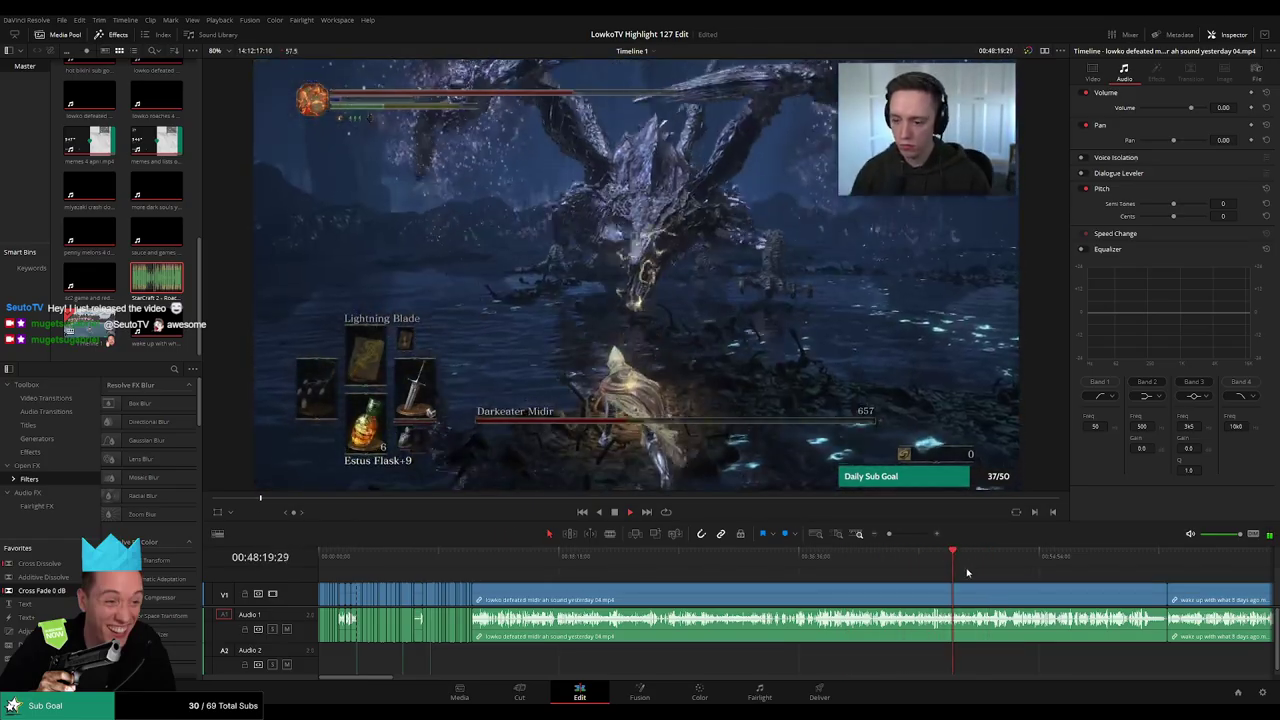
pyautogui.scroll(6, 962, 568)
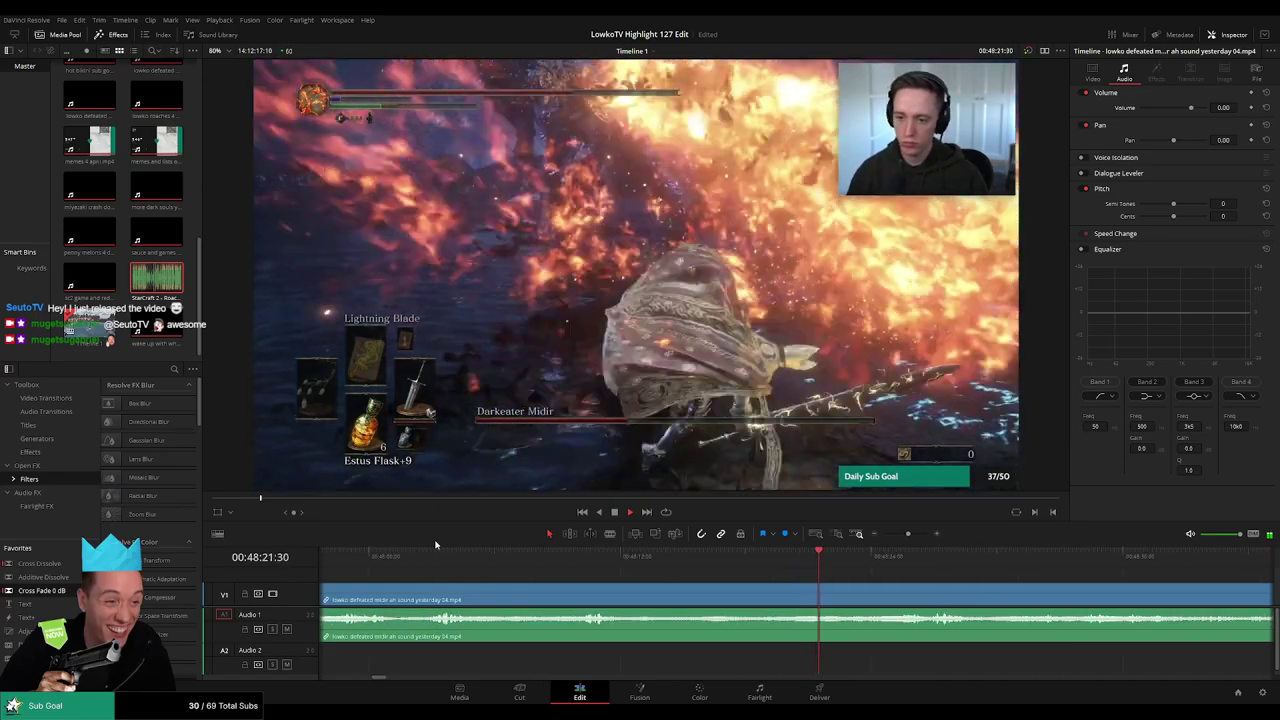
pyautogui.click(422, 555)
pyautogui.moveTo(457, 572); pyautogui.dragTo(669, 597)
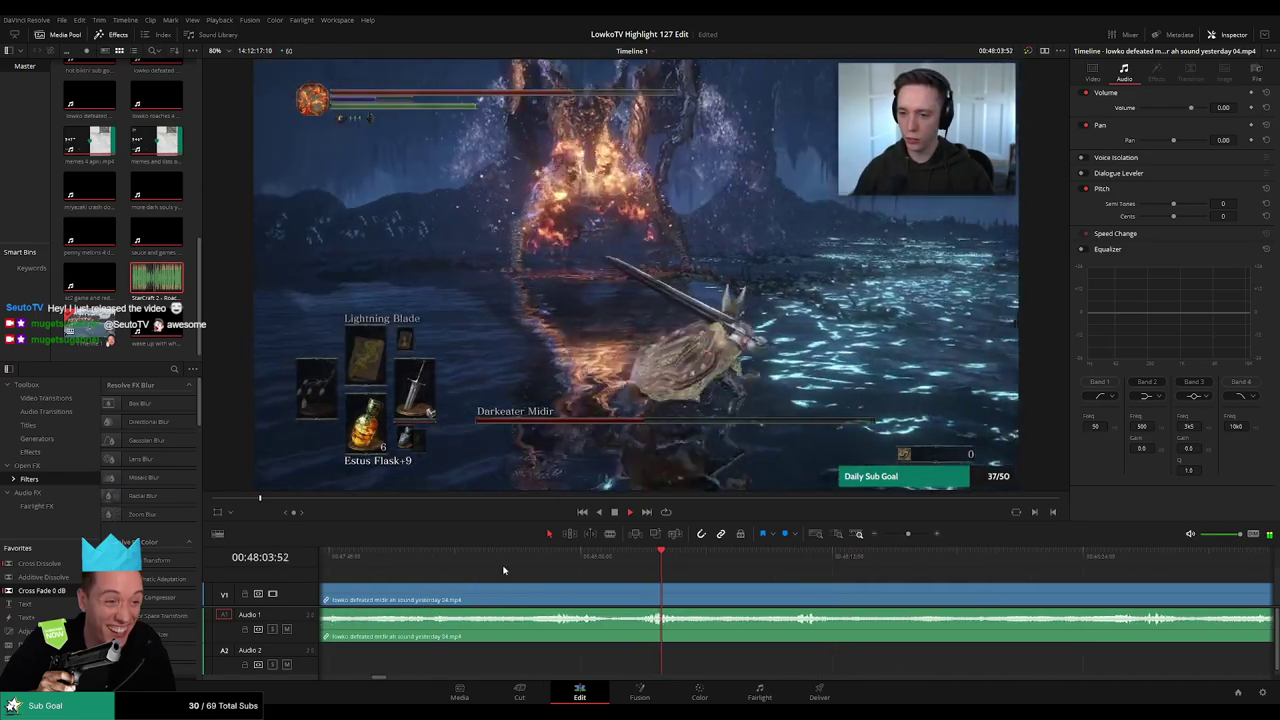
pyautogui.click(792, 558)
pyautogui.moveTo(916, 590); pyautogui.dragTo(706, 591)
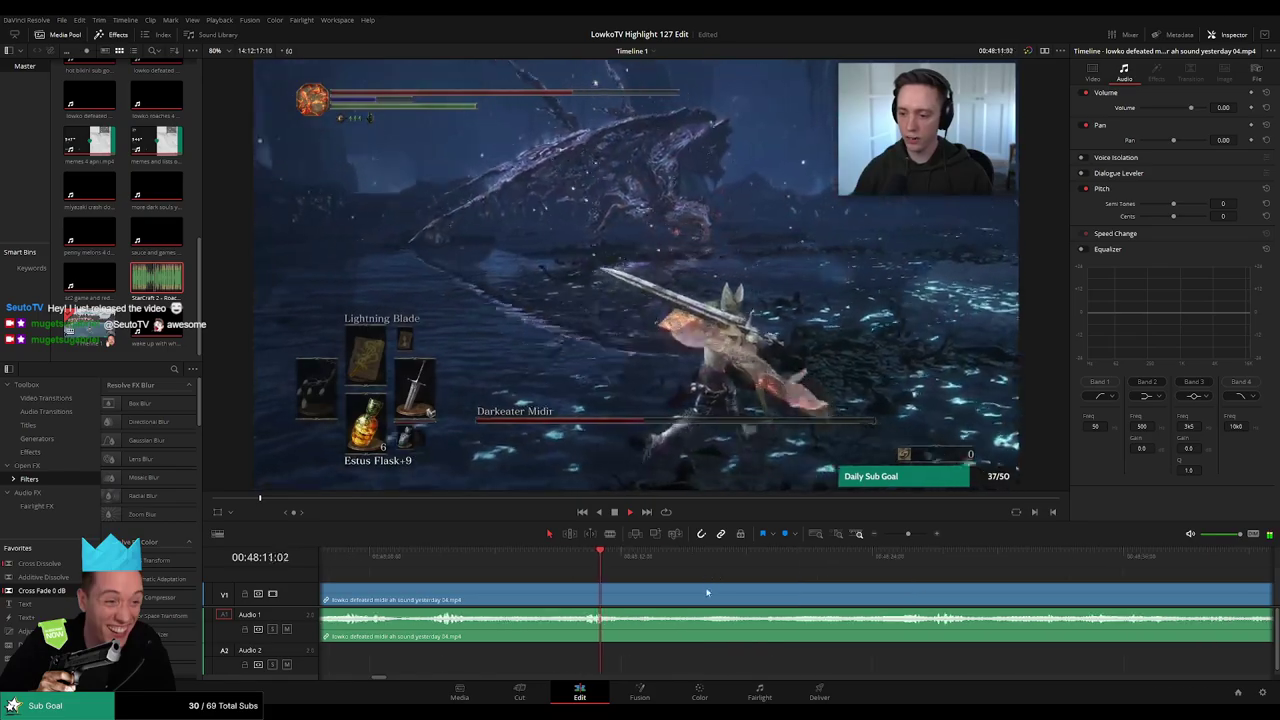
# Examine the Darkeater Midir fight in stretches between about 00:48:26 and 00:49:31
pyautogui.click(909, 559)
pyautogui.moveTo(968, 591); pyautogui.dragTo(709, 585)
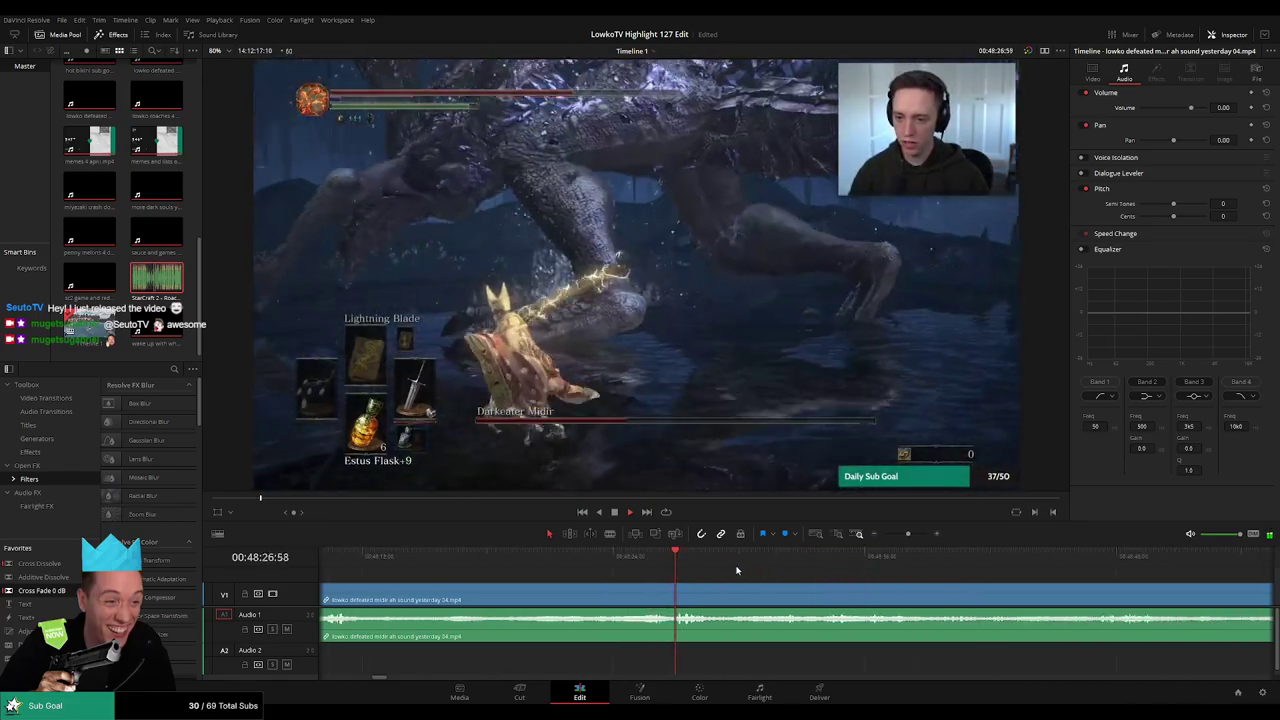
pyautogui.click(778, 558)
pyautogui.moveTo(869, 580); pyautogui.dragTo(674, 573)
pyautogui.click(917, 556)
pyautogui.hscroll(2, 777, 569)
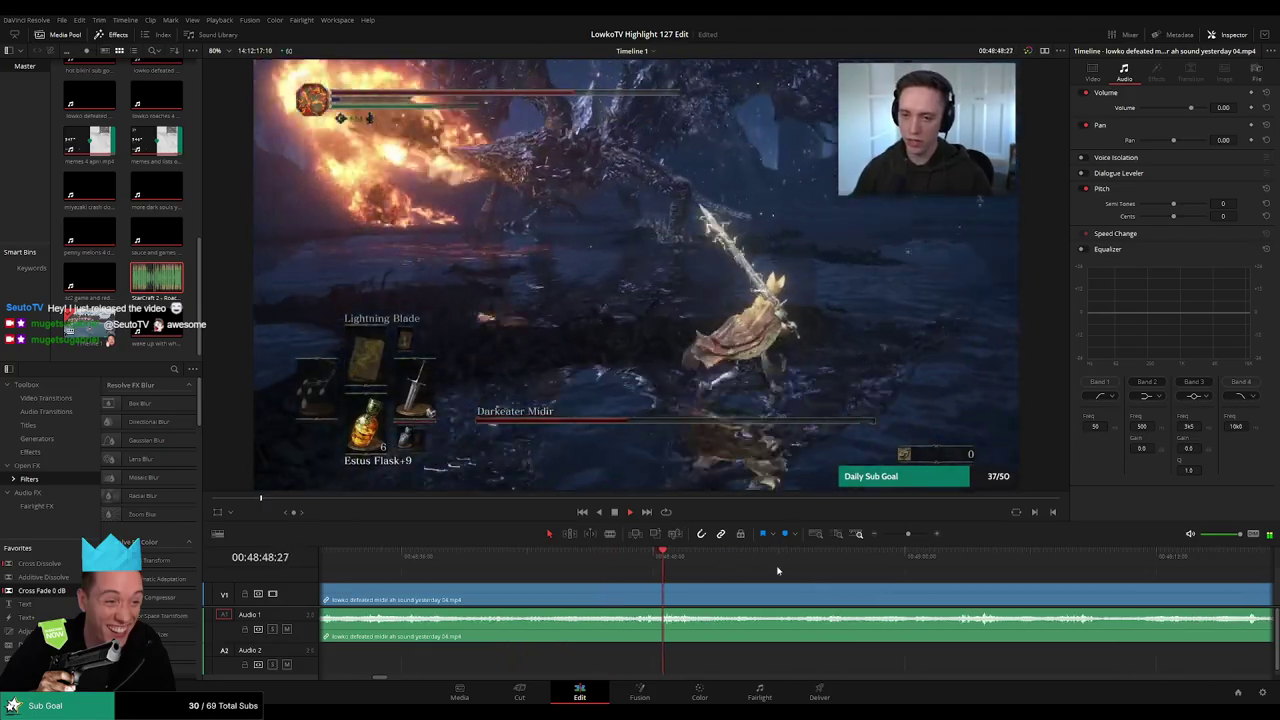
pyautogui.click(948, 560)
pyautogui.hscroll(2, 1023, 586)
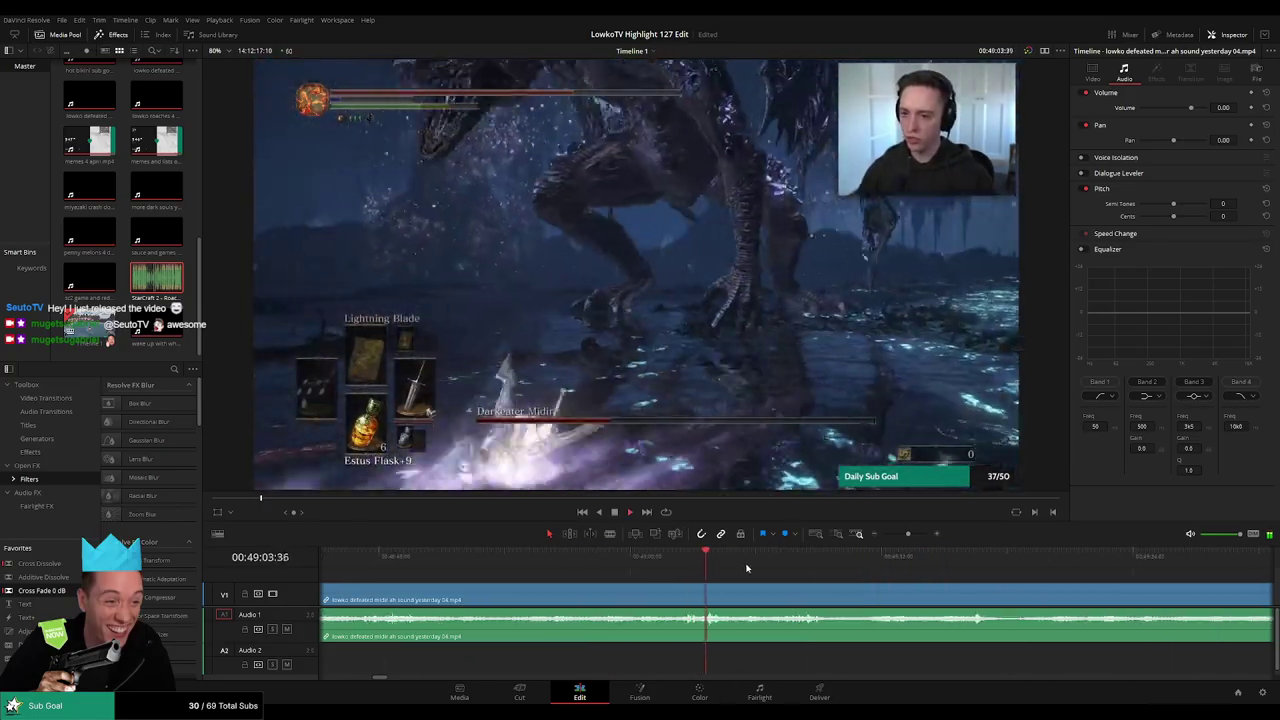
pyautogui.click(778, 558)
pyautogui.hscroll(2, 740, 563)
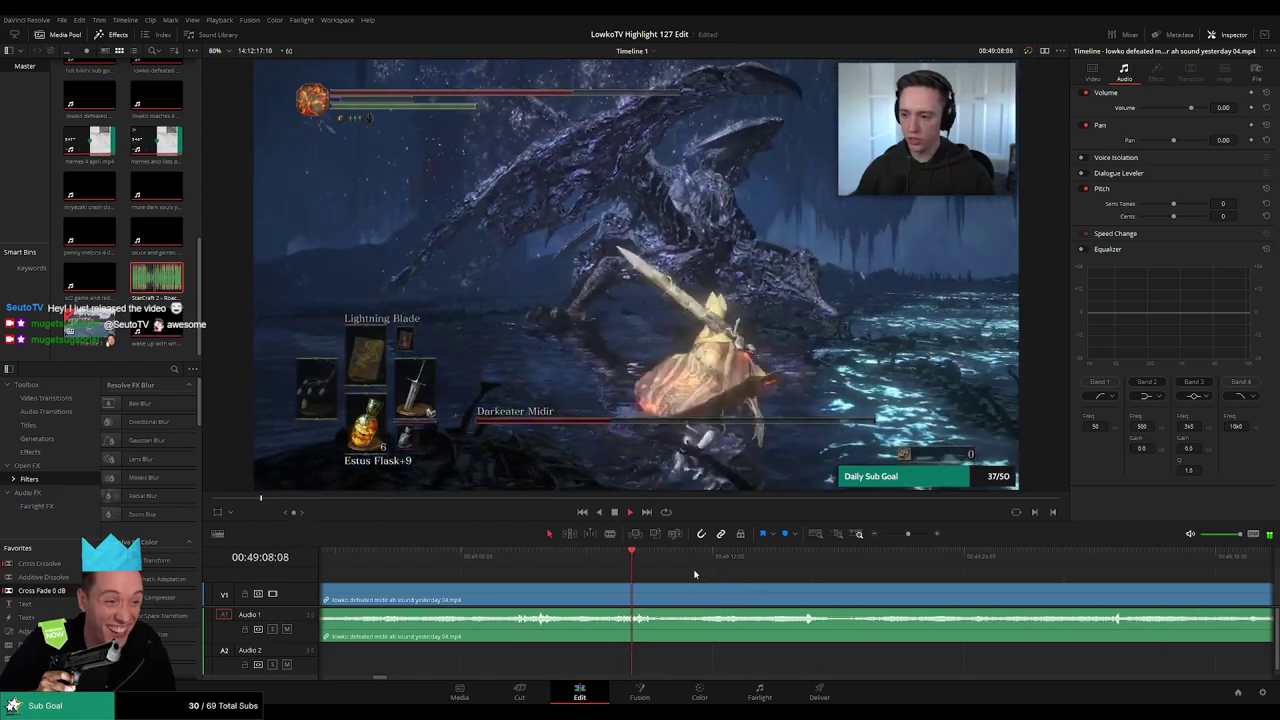
pyautogui.click(717, 558)
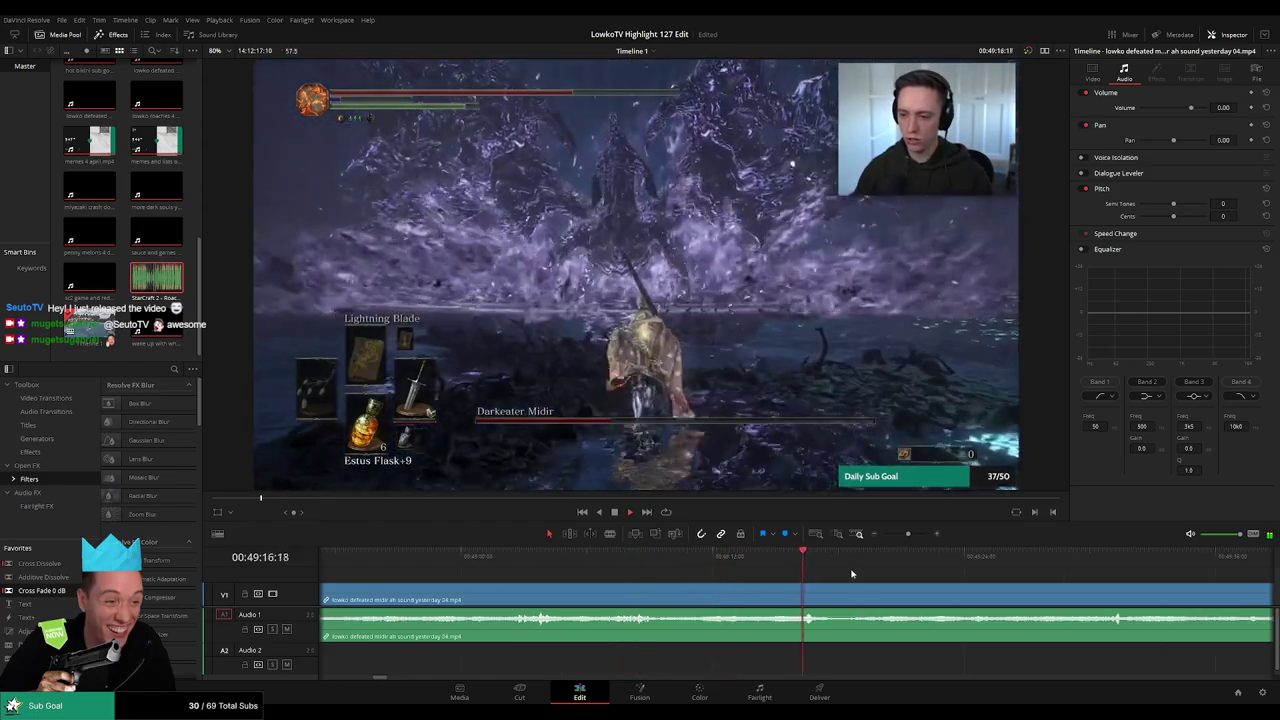
pyautogui.hscroll(2, 840, 573)
pyautogui.moveTo(802, 556); pyautogui.dragTo(919, 565)
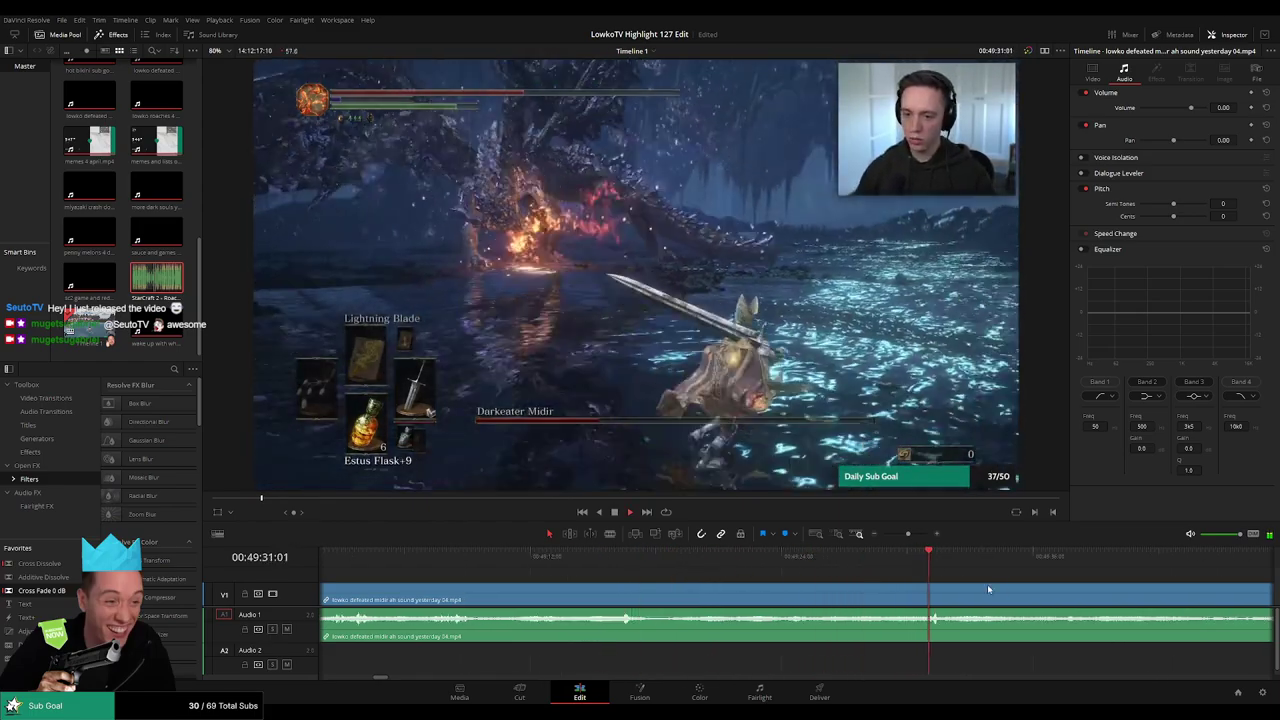
# Check the final phase of the Darkeater Midir fight, from about 00:49:53 to 00:50:17, for a starting point
pyautogui.hscroll(2, 987, 590)
pyautogui.click(1134, 558)
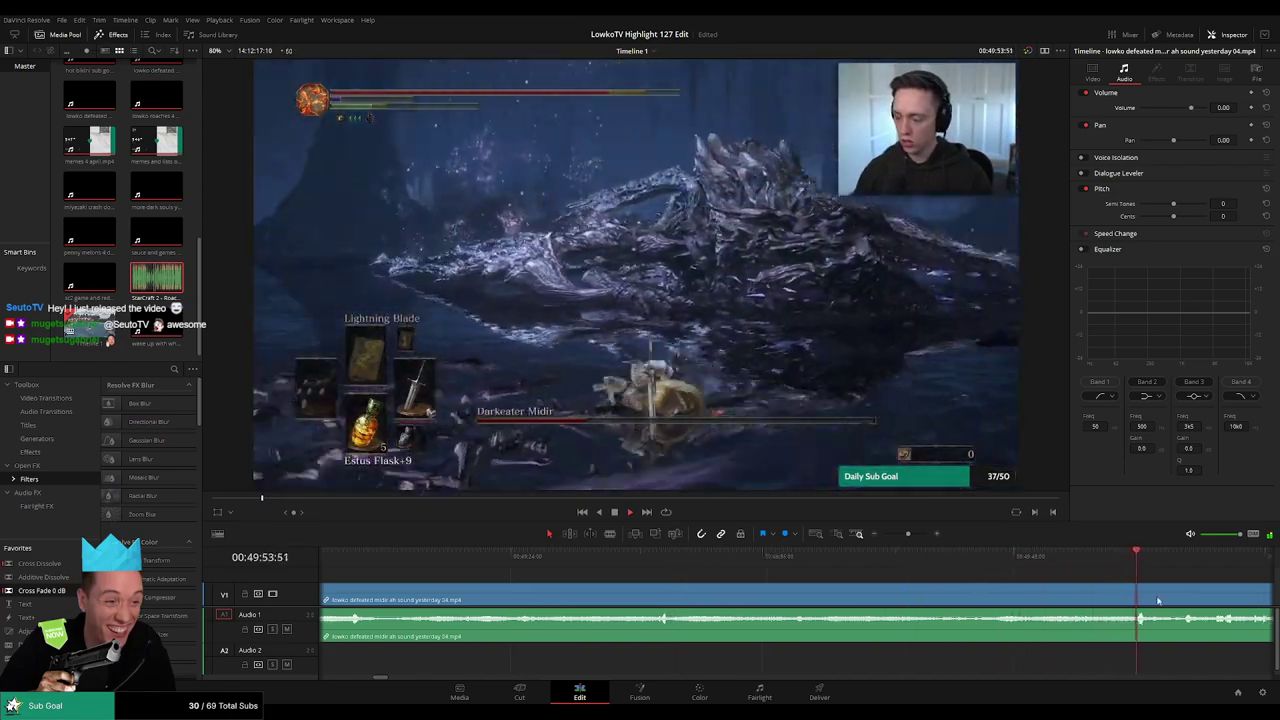
pyautogui.hscroll(3, 757, 570)
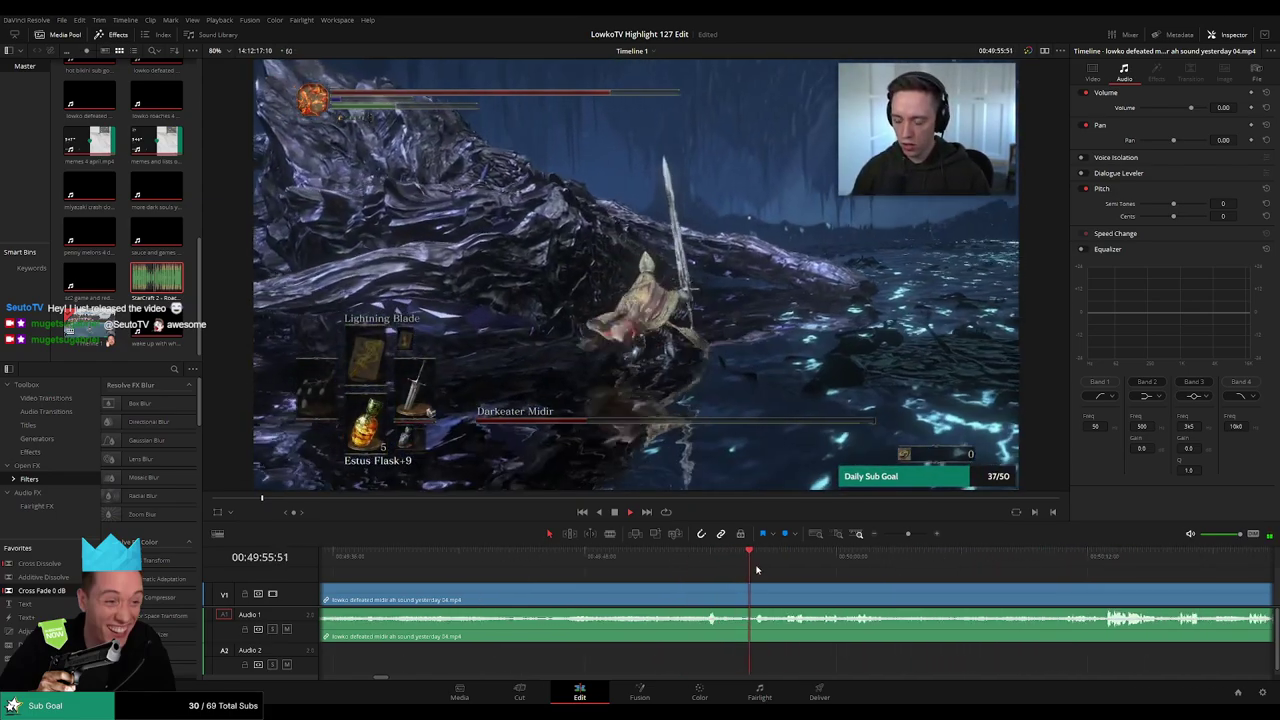
pyautogui.hscroll(1, 818, 582)
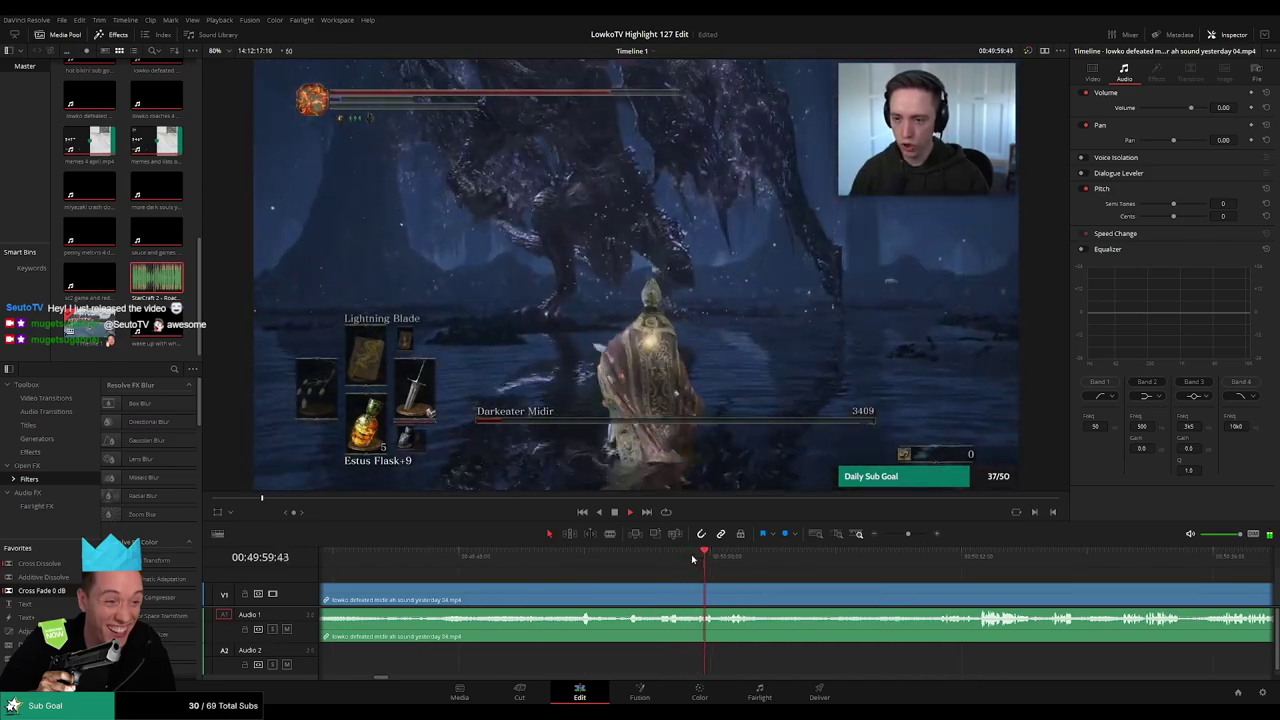
pyautogui.click(882, 561)
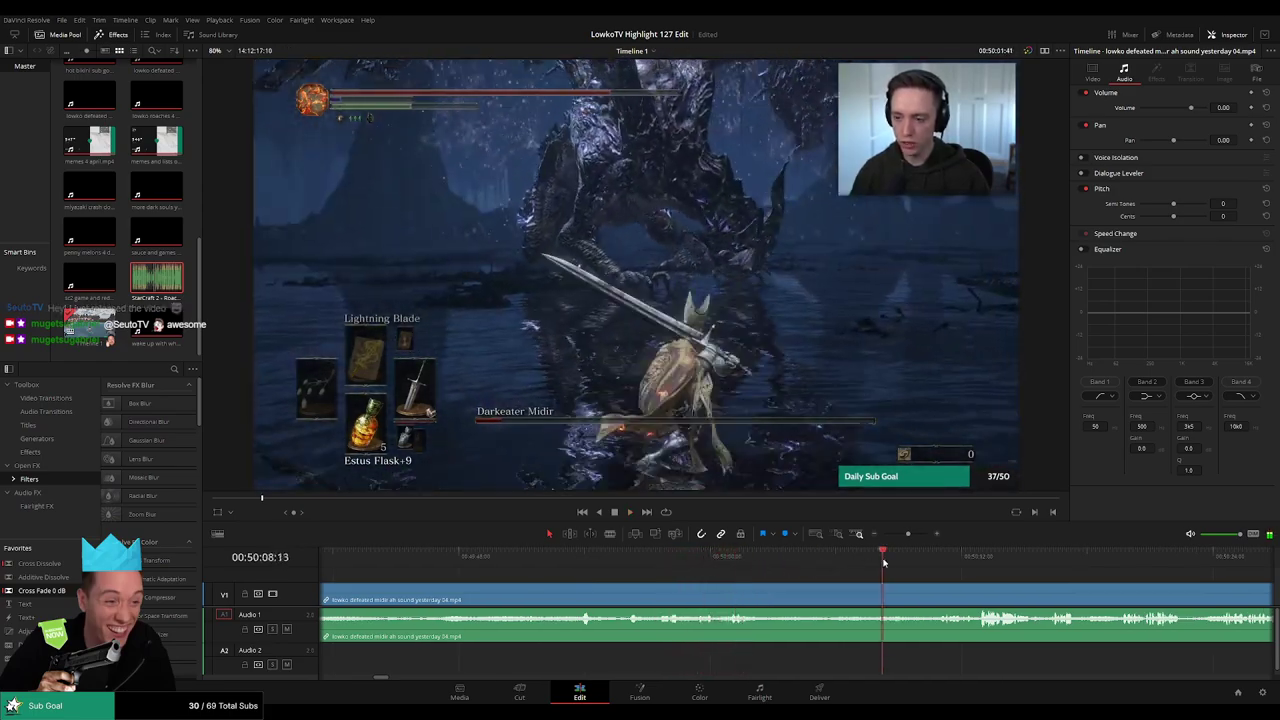
pyautogui.click(932, 562)
pyautogui.hscroll(2, 737, 580)
pyautogui.hscroll(1, 735, 580)
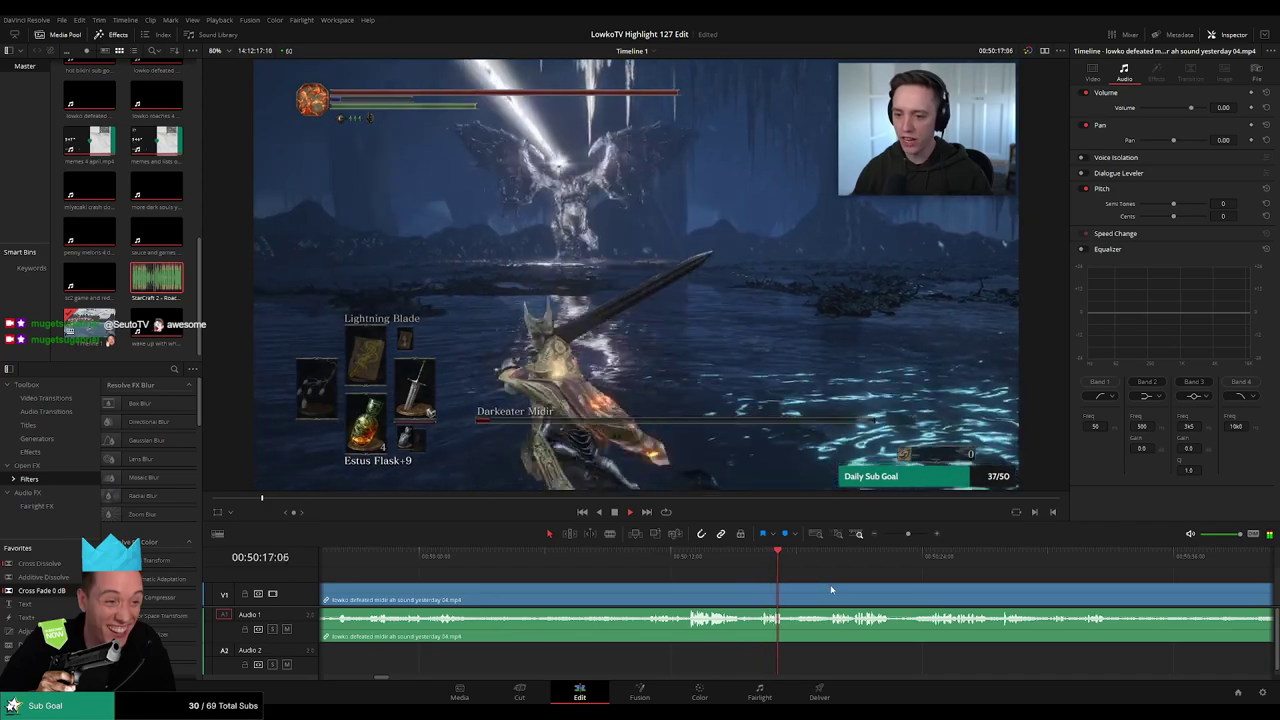
# Split the Midir clip at about 00:50:10, ripple-delete its earlier footage, and play across the new join
pyautogui.click(643, 557)
pyautogui.moveTo(643, 557)
pyautogui.mouseDown()
pyautogui.moveTo(623, 557)
pyautogui.moveTo(639, 557)
pyautogui.mouseUp()
pyautogui.hotkey('ctrl', 'b')
pyautogui.press('Delete')
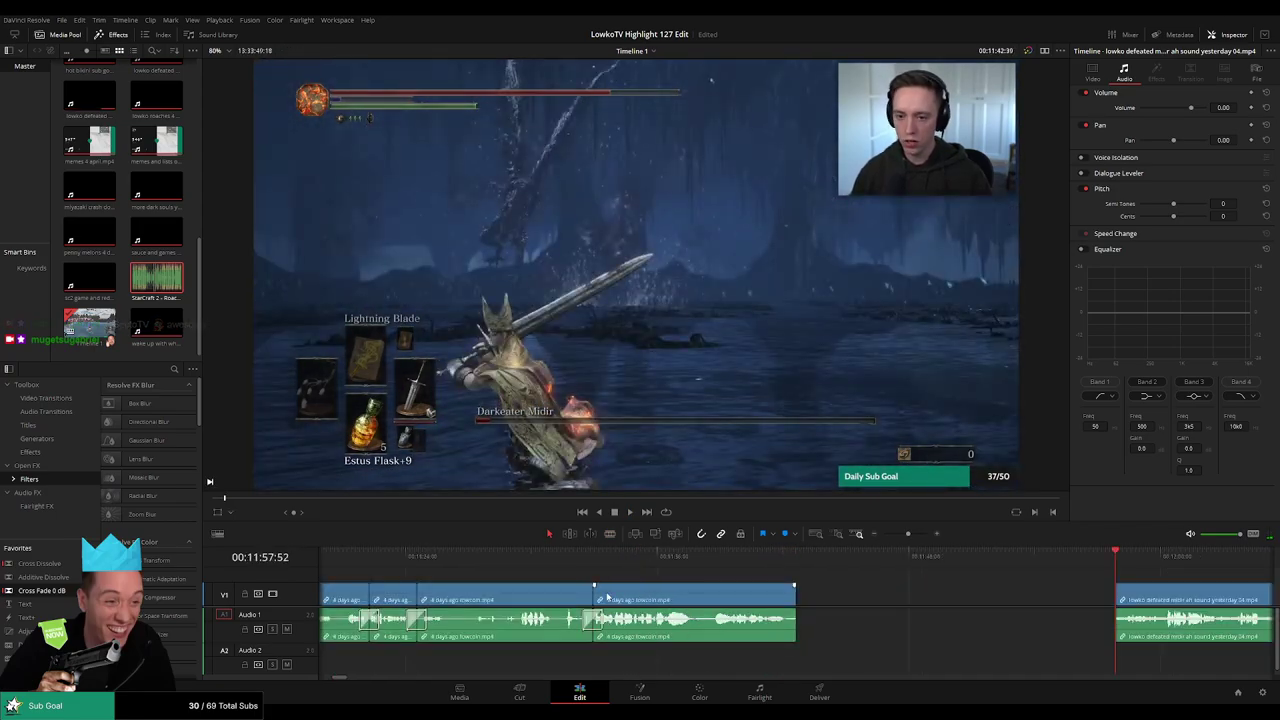
pyautogui.press('space')
pyautogui.click(770, 558)
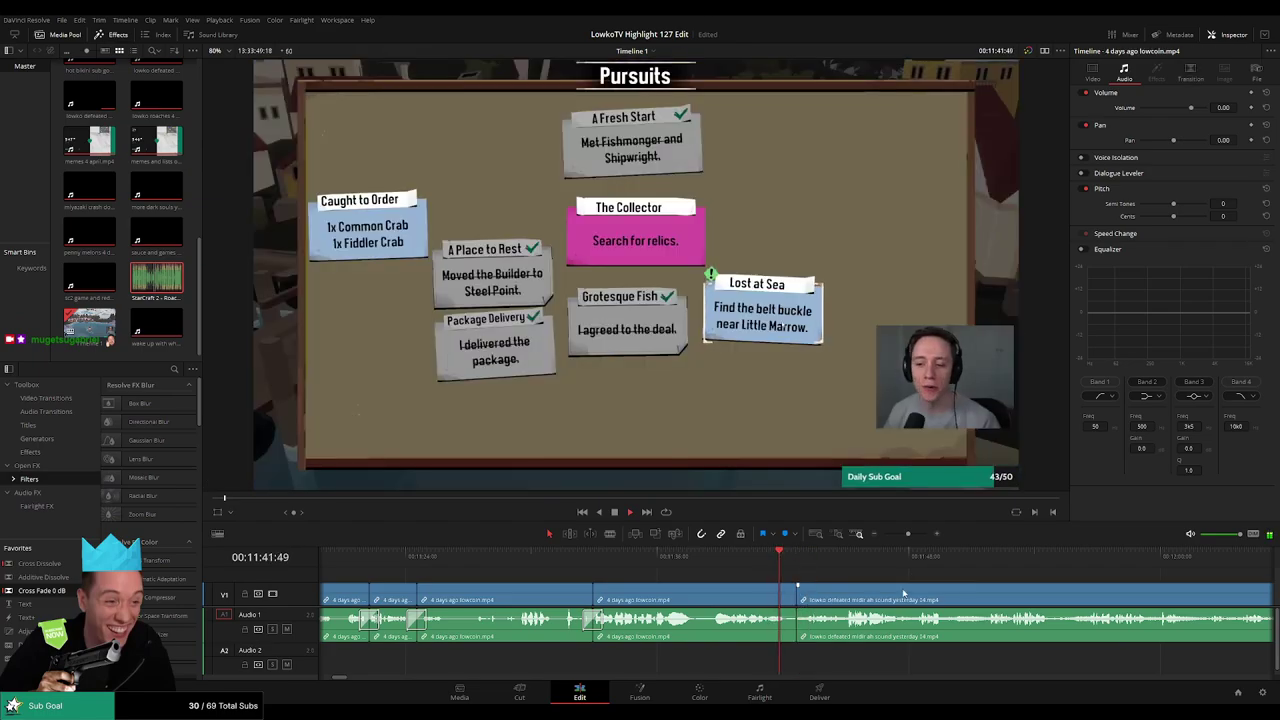
pyautogui.moveTo(905, 594); pyautogui.dragTo(676, 573)
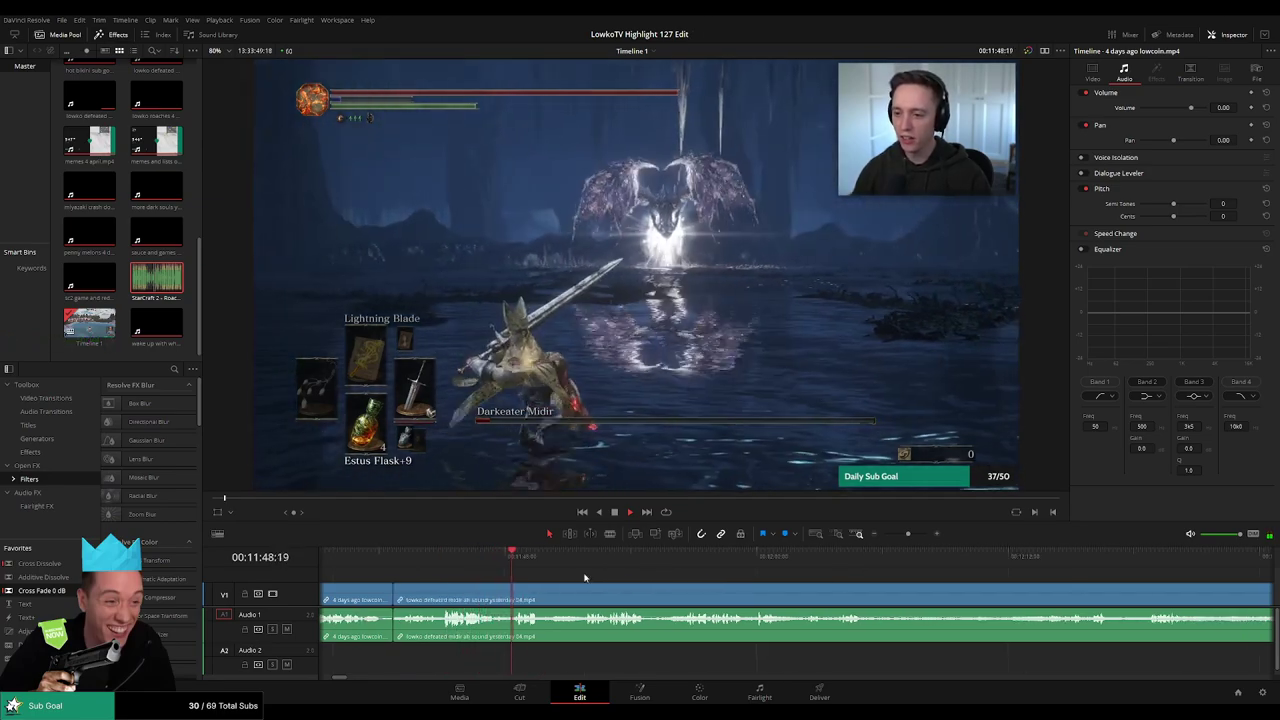
# Split the Midir clip on both sides of the brief spoken moment at about 00:11:47 to isolate it
pyautogui.click(484, 556)
pyautogui.press('space')
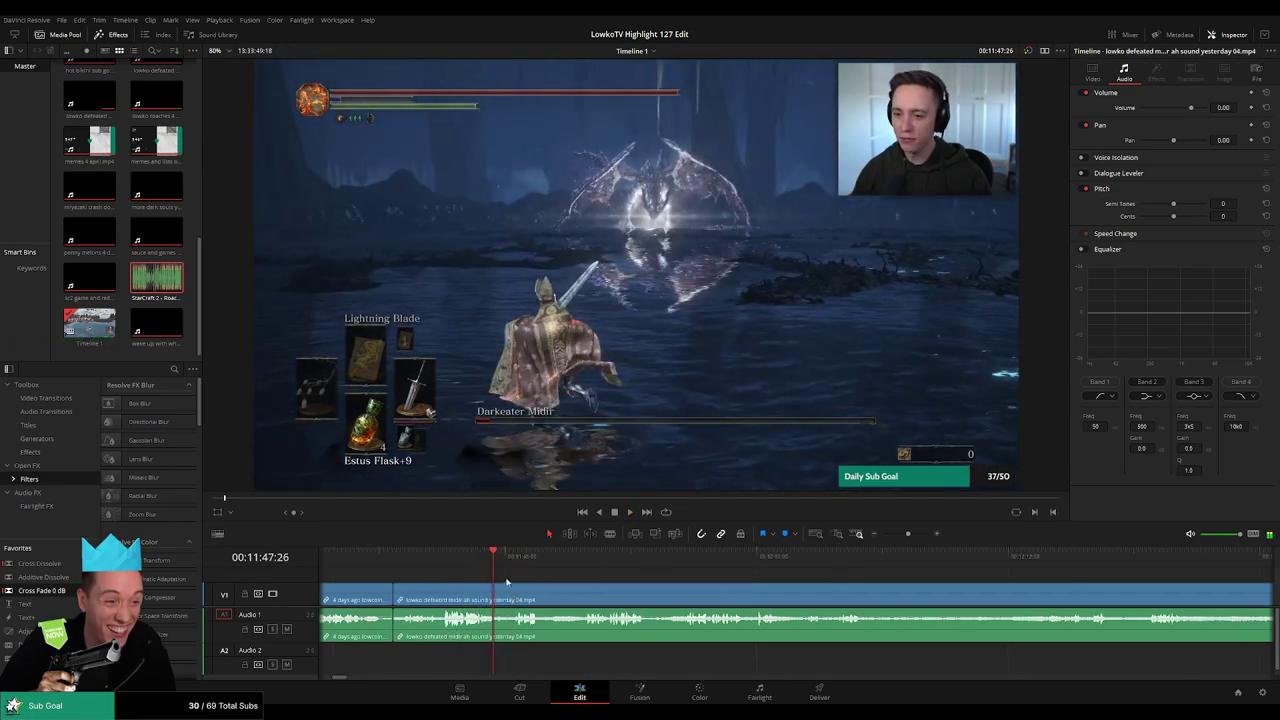
pyautogui.scroll(3, 512, 582)
pyautogui.press('space')
pyautogui.press('space')
pyautogui.moveTo(823, 574)
pyautogui.mouseDown()
pyautogui.moveTo(783, 563)
pyautogui.moveTo(808, 574)
pyautogui.mouseUp()
pyautogui.press('b')
pyautogui.click(811, 592)
pyautogui.click(844, 577)
pyautogui.click(844, 600)
pyautogui.press('a')
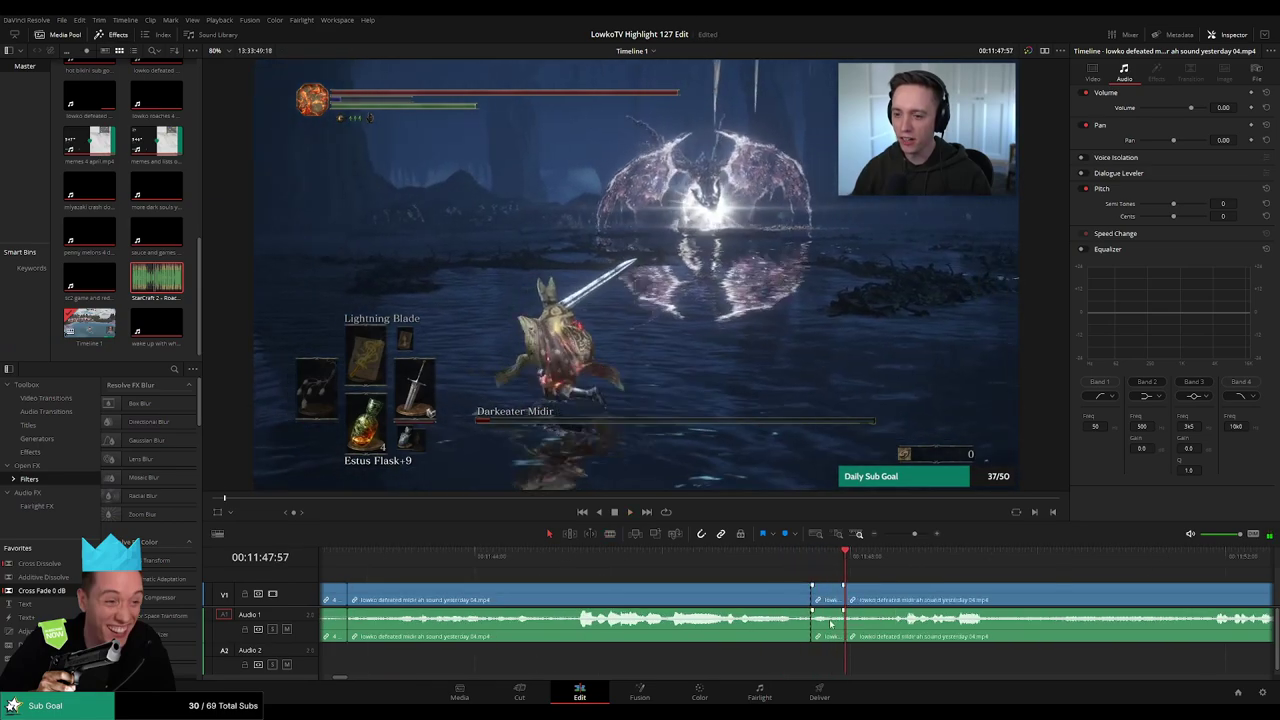
# Silence the isolated section's audio, place StarCraft 2 Roach Quotes beneath it on Audio 2 at volume -23, and play it back
pyautogui.moveTo(831, 622); pyautogui.dragTo(829, 642)
pyautogui.moveTo(168, 278); pyautogui.dragTo(845, 660)
pyautogui.click(832, 657)
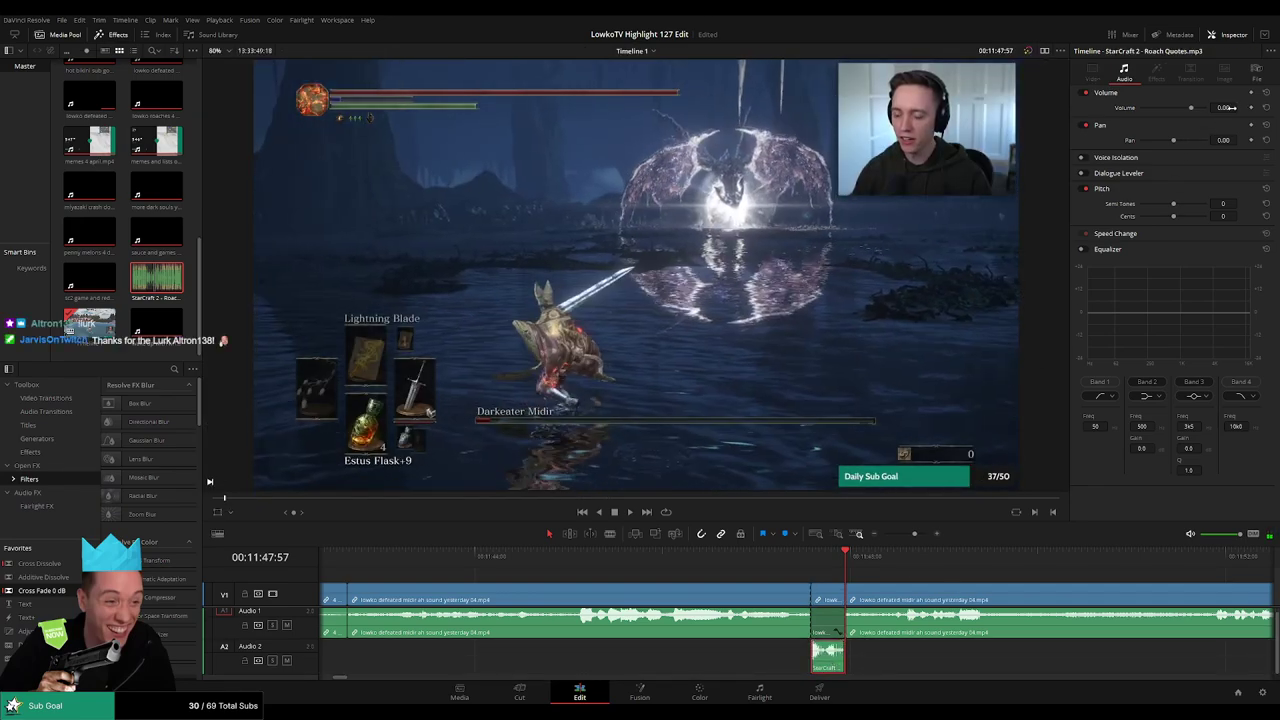
pyautogui.press('Return')
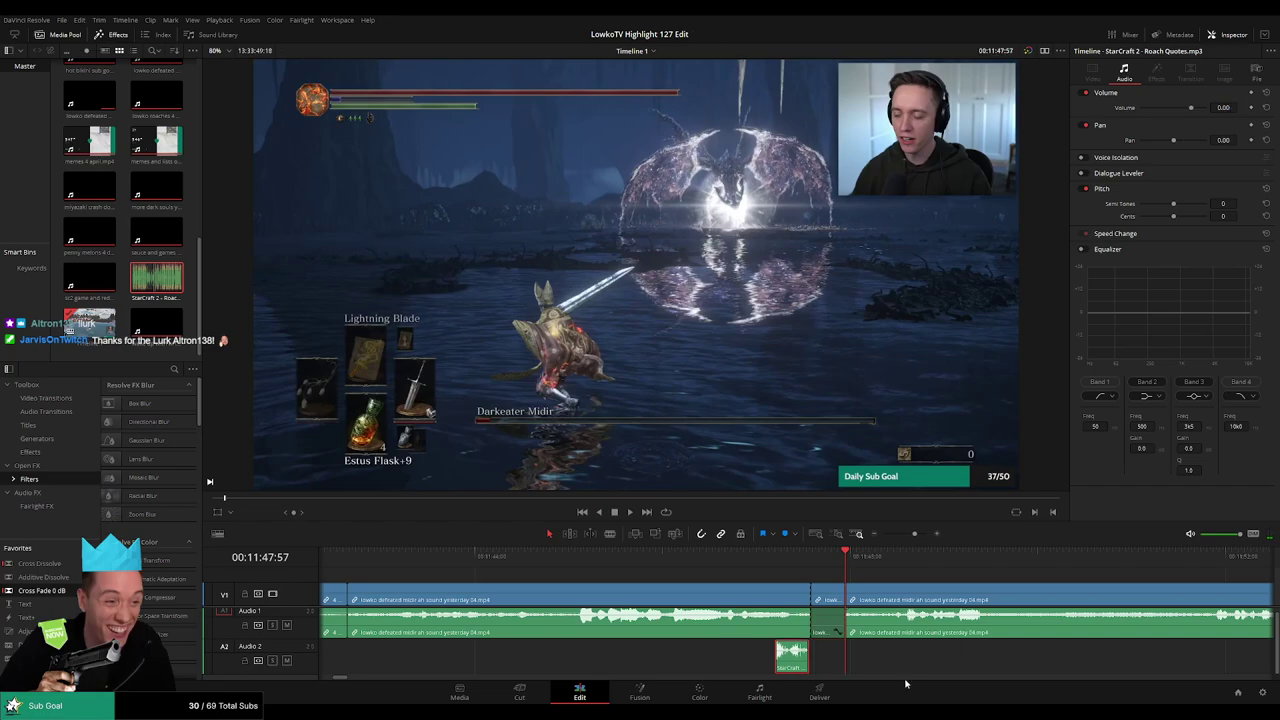
pyautogui.hotkey('ctrl', 'z')
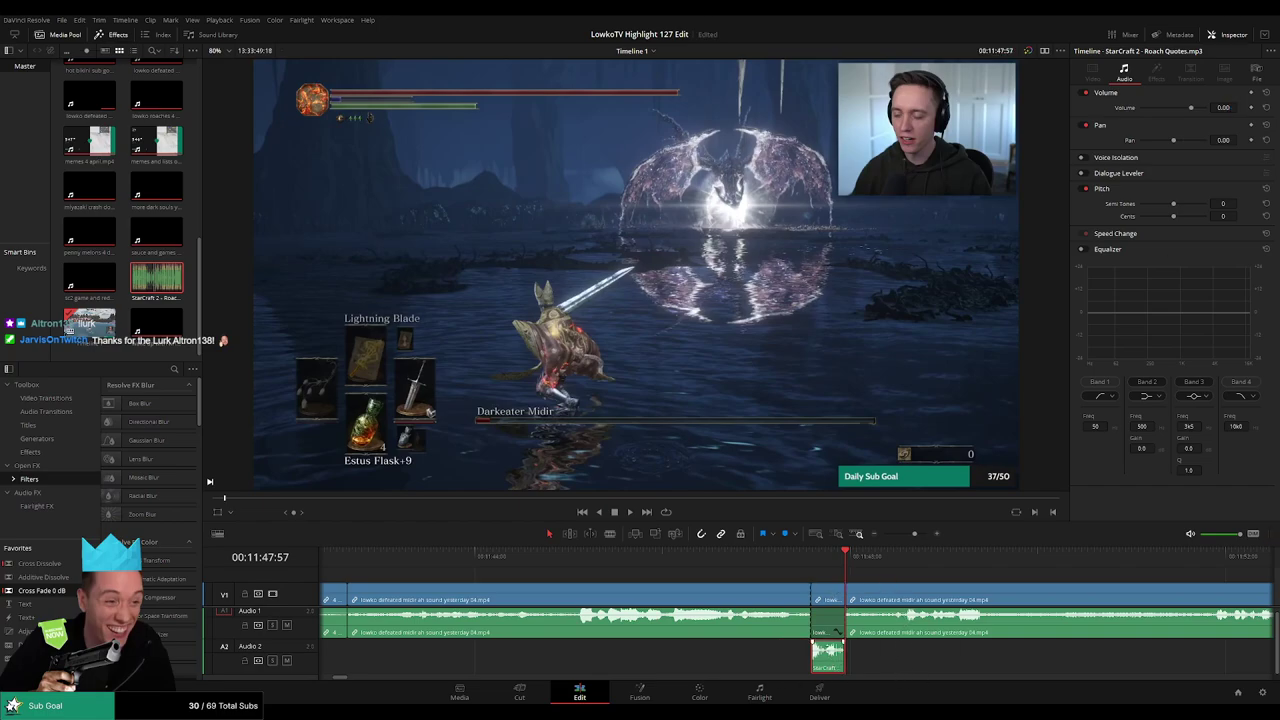
pyautogui.hotkey('ctrl', 's')
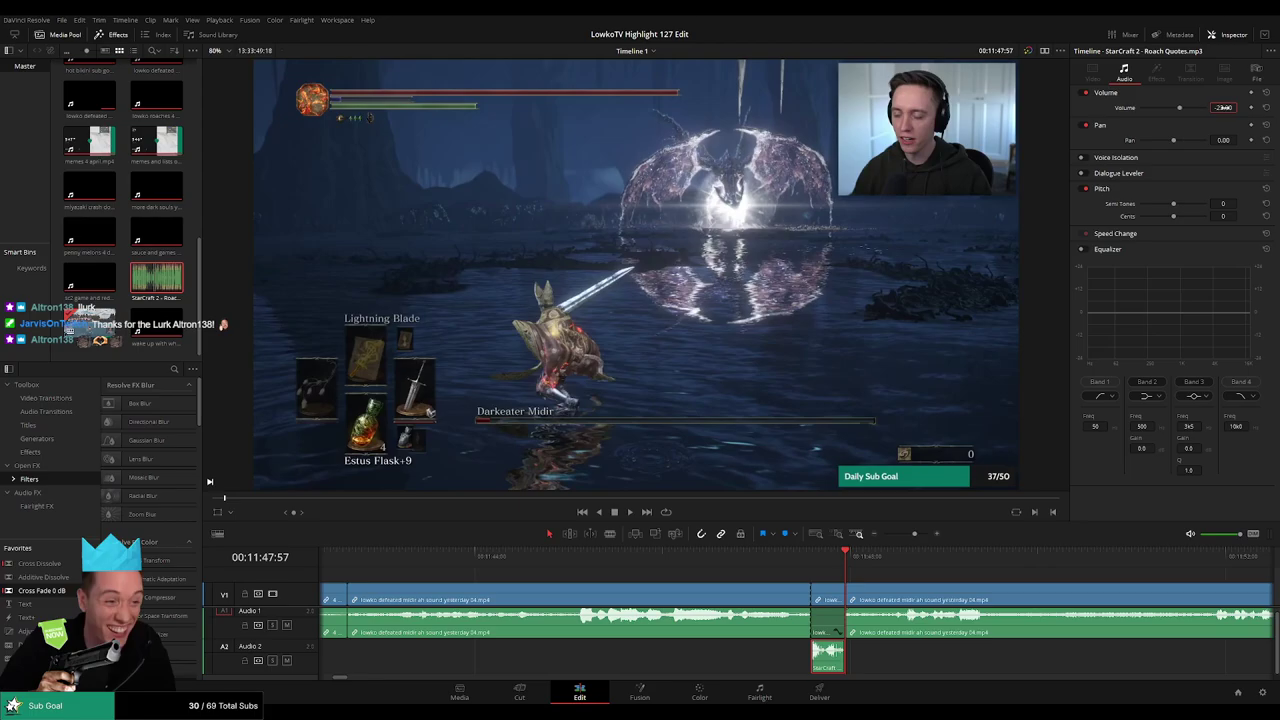
pyautogui.click(792, 548)
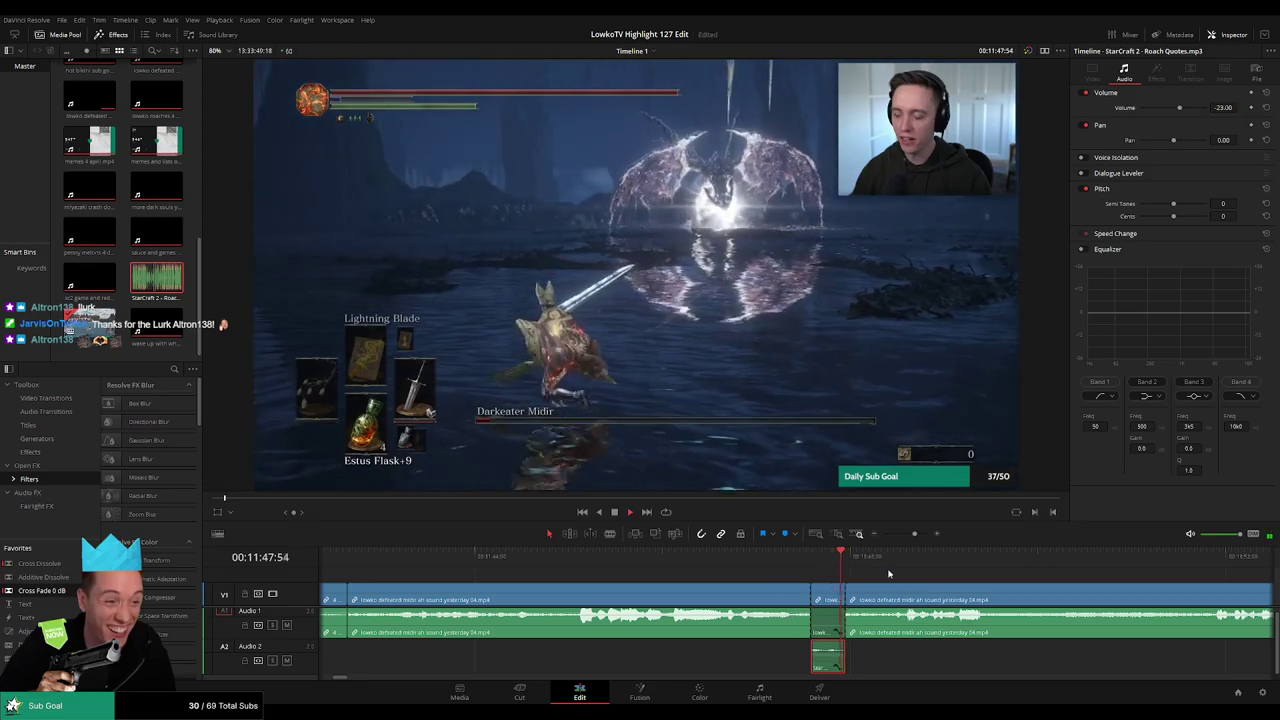
pyautogui.click(745, 560)
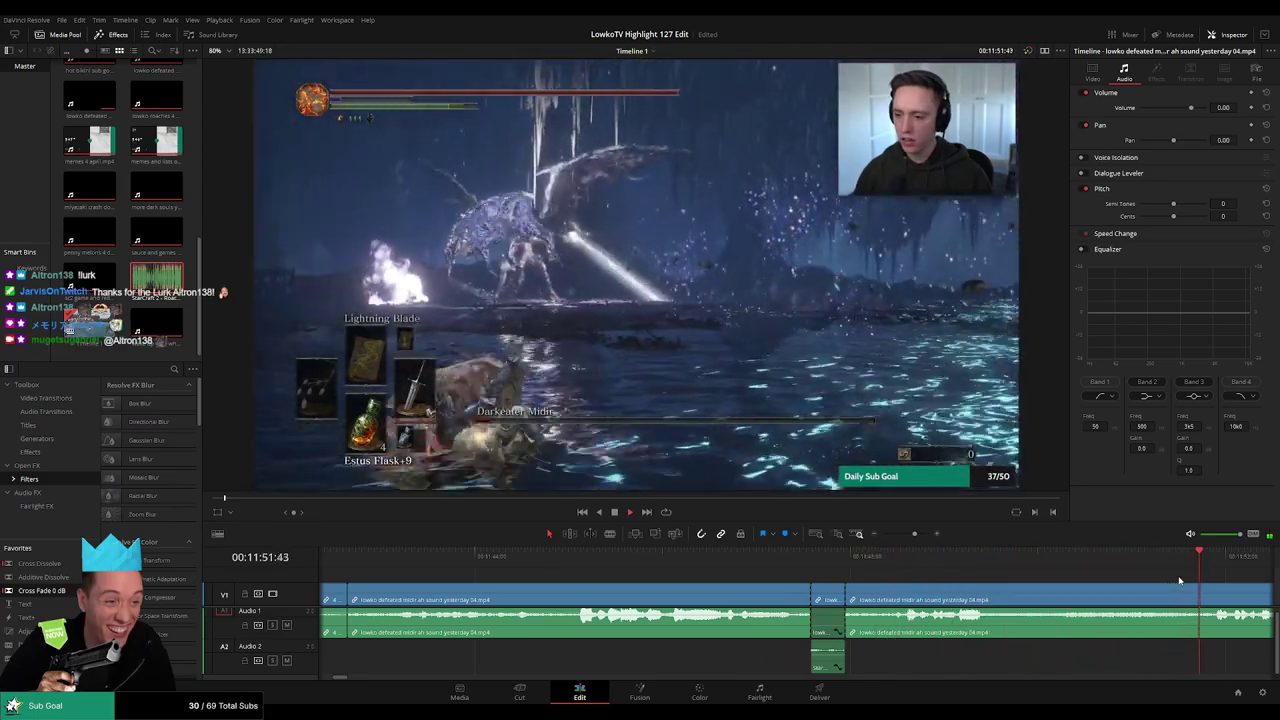
# Find the next moment to cover in the Midir clip and isolate a short section starting at 00:11:59:59
pyautogui.moveTo(914, 533); pyautogui.dragTo(904, 536)
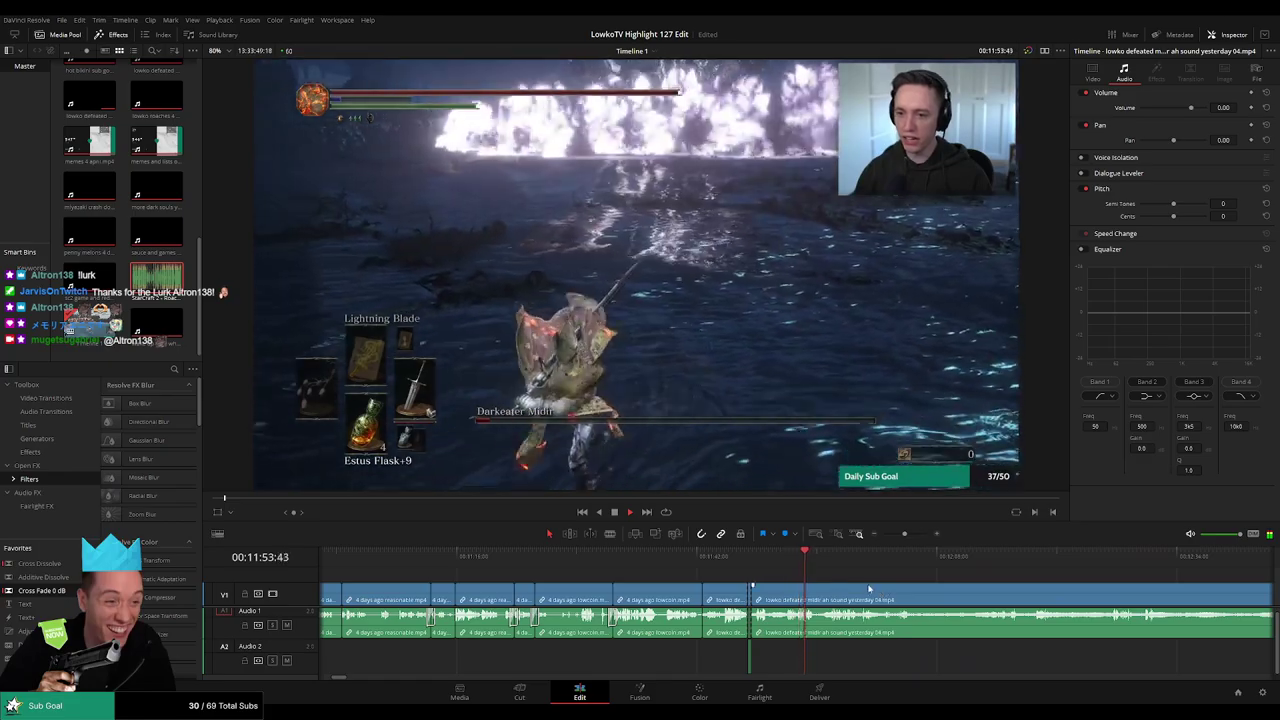
pyautogui.moveTo(868, 589); pyautogui.dragTo(694, 689)
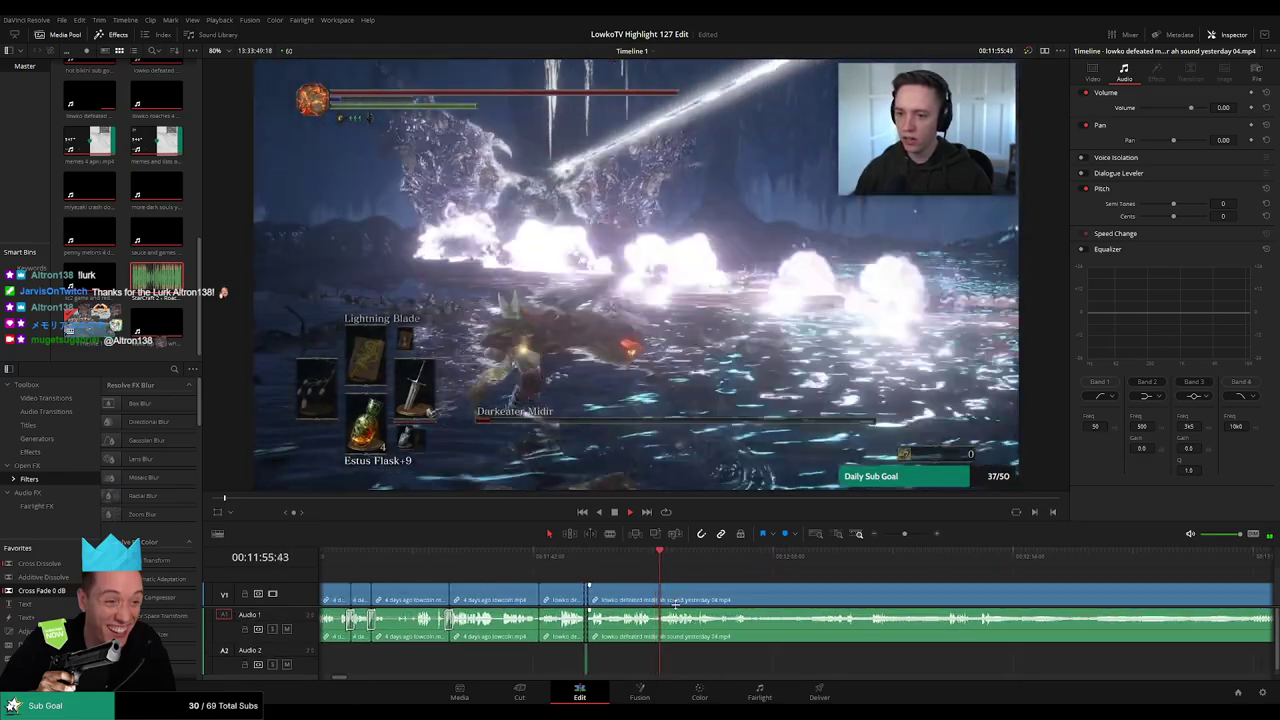
pyautogui.scroll(3, 720, 597)
pyautogui.moveTo(720, 597); pyautogui.dragTo(678, 583)
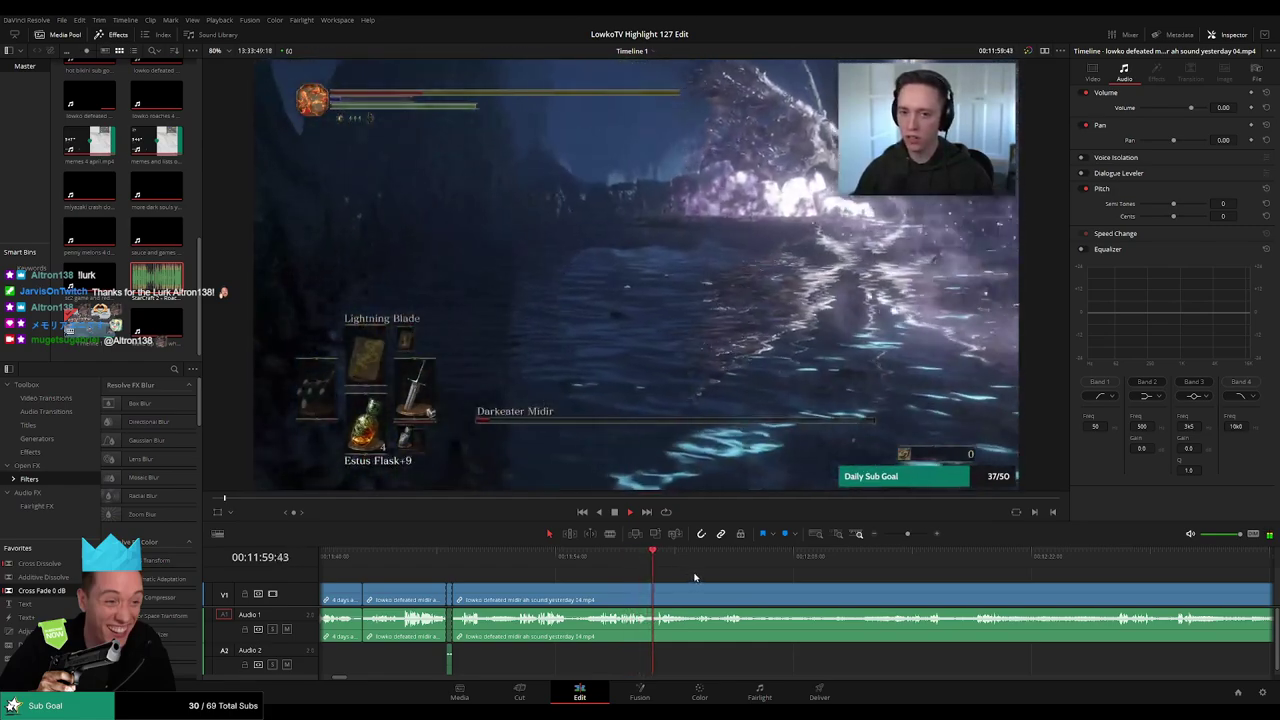
pyautogui.click(649, 553)
pyautogui.press('space')
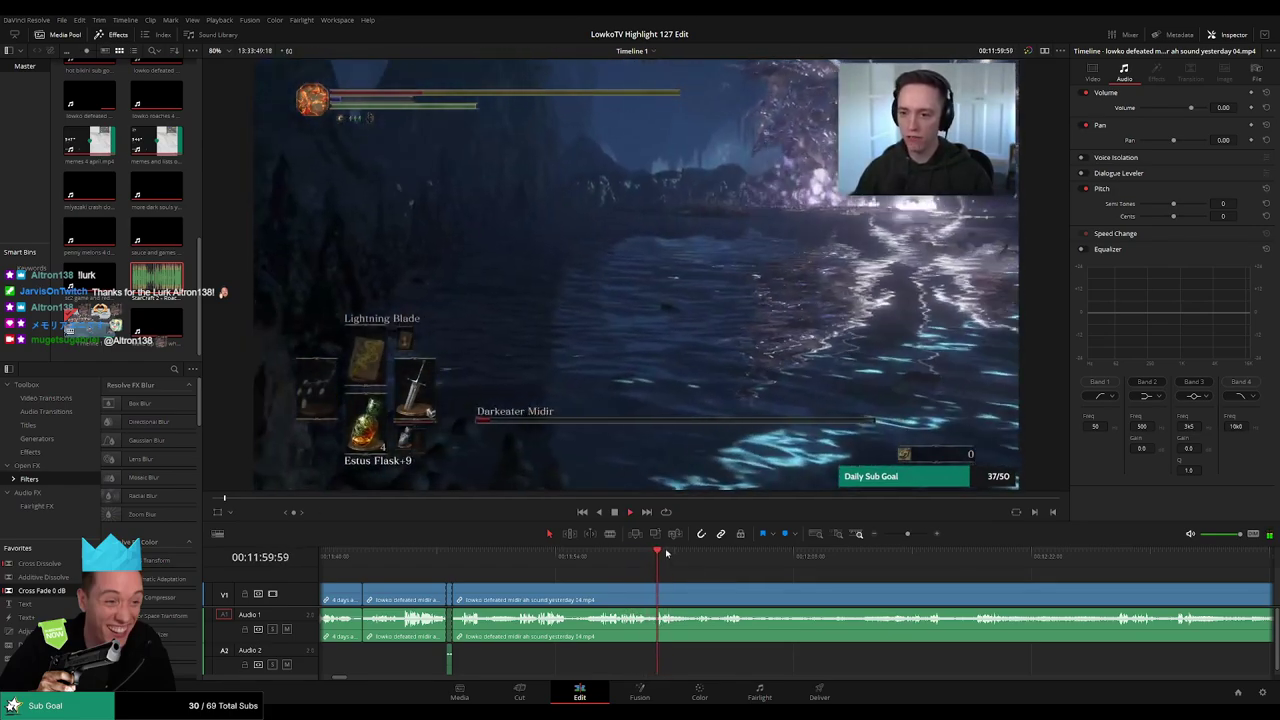
pyautogui.scroll(-3, 723, 580)
pyautogui.moveTo(906, 534); pyautogui.dragTo(918, 534)
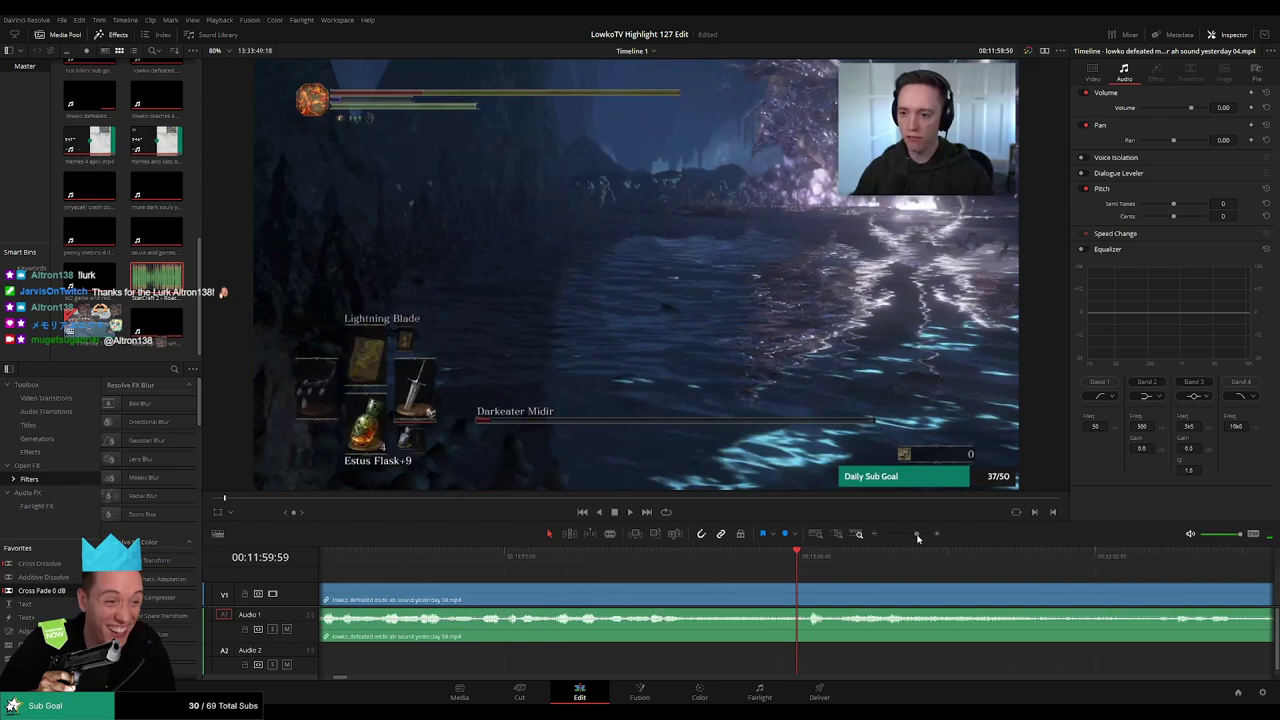
pyautogui.hotkey('ctrl', 'b')
pyautogui.press('b')
pyautogui.click(834, 597)
pyautogui.press('a')
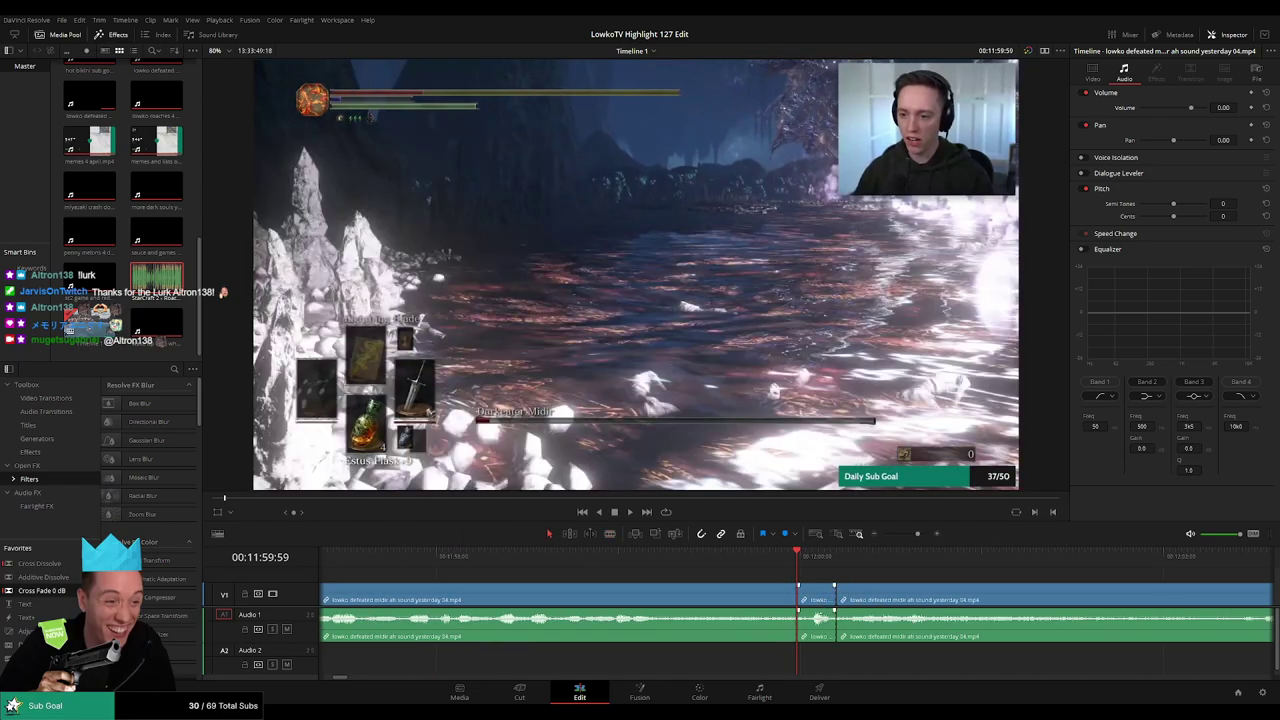
# Mute the section at 00:11:59:59 and cover it with a matching-length Roach Quotes piece on Audio 2 at volume -23
pyautogui.moveTo(817, 620); pyautogui.dragTo(821, 650)
pyautogui.moveTo(155, 200); pyautogui.dragTo(802, 662)
pyautogui.moveTo(918, 665); pyautogui.dragTo(835, 665)
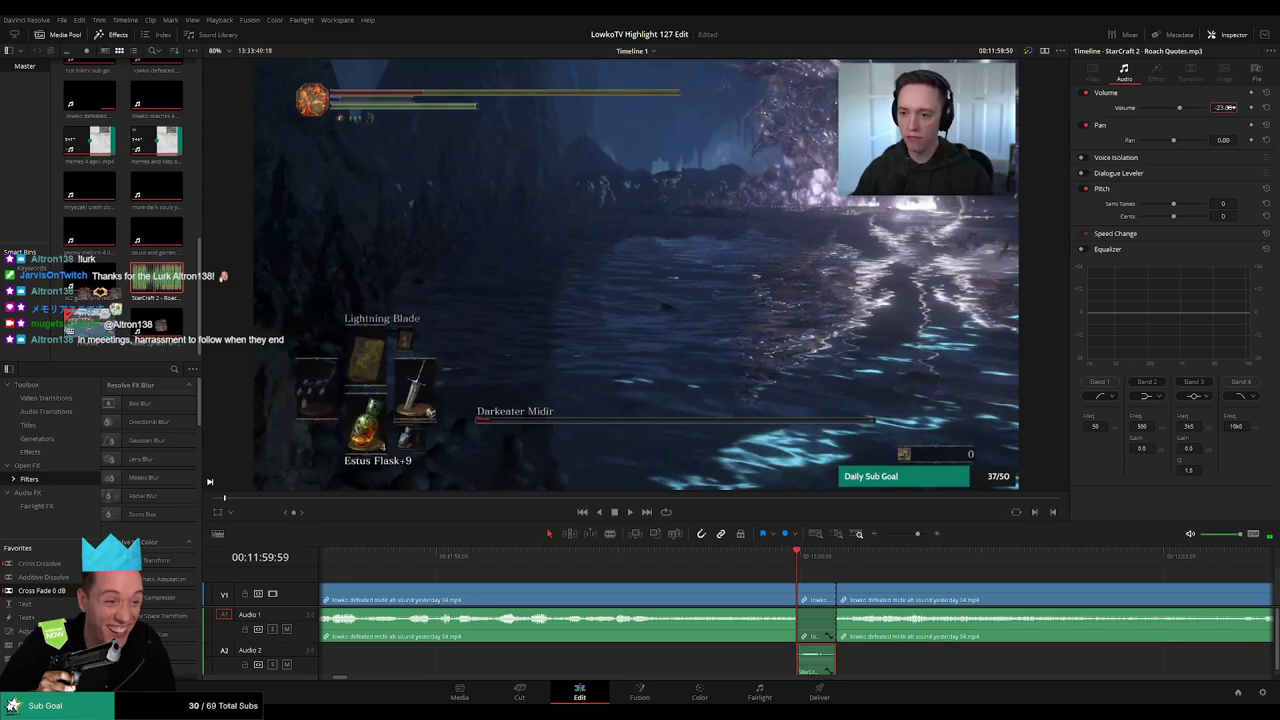
pyautogui.press('space')
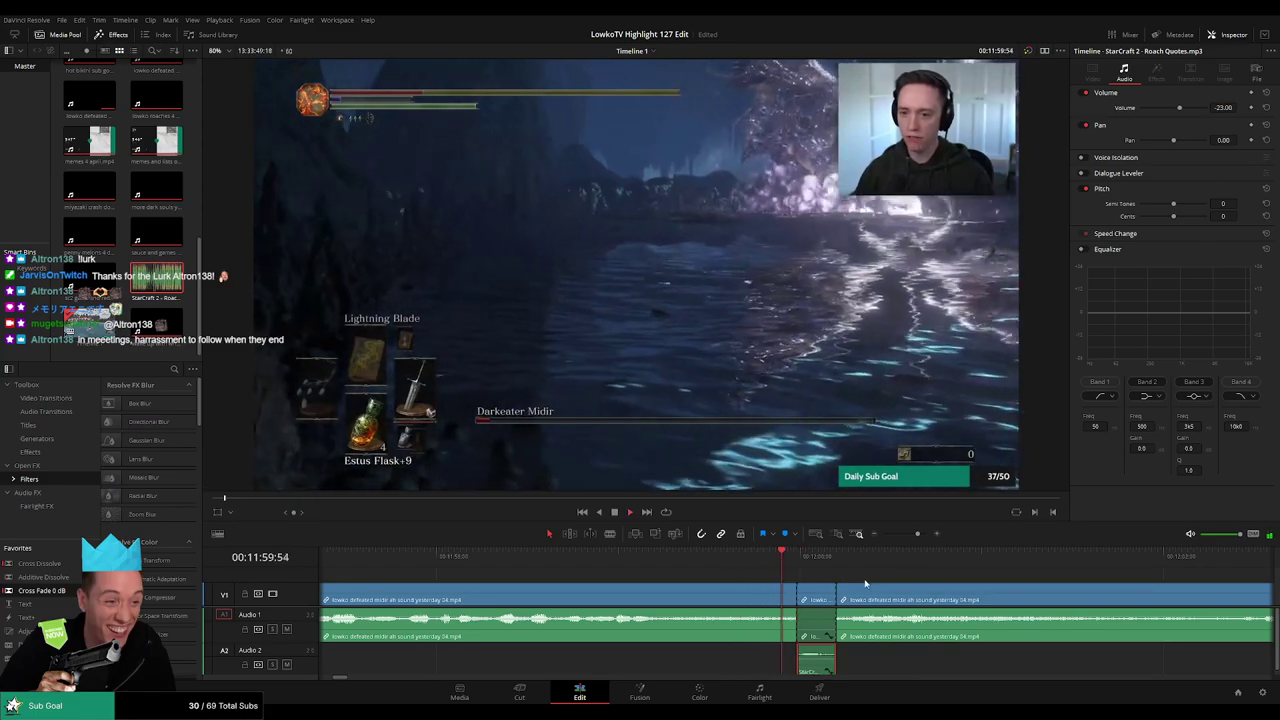
pyautogui.click(876, 576)
# Review the Midir clip onward from the last Roach Quotes cover to about 00:12:15 for the next stretch to remove
pyautogui.moveTo(916, 535); pyautogui.dragTo(905, 535)
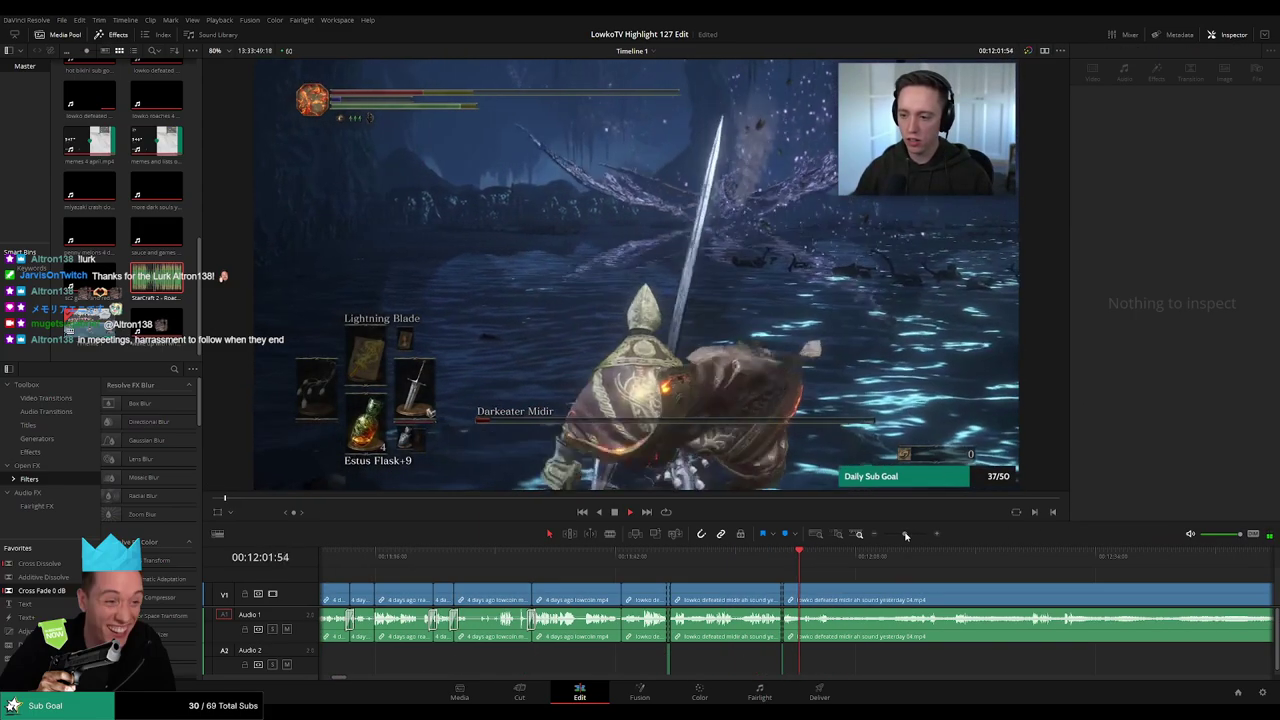
pyautogui.press('q')
pyautogui.click(844, 579)
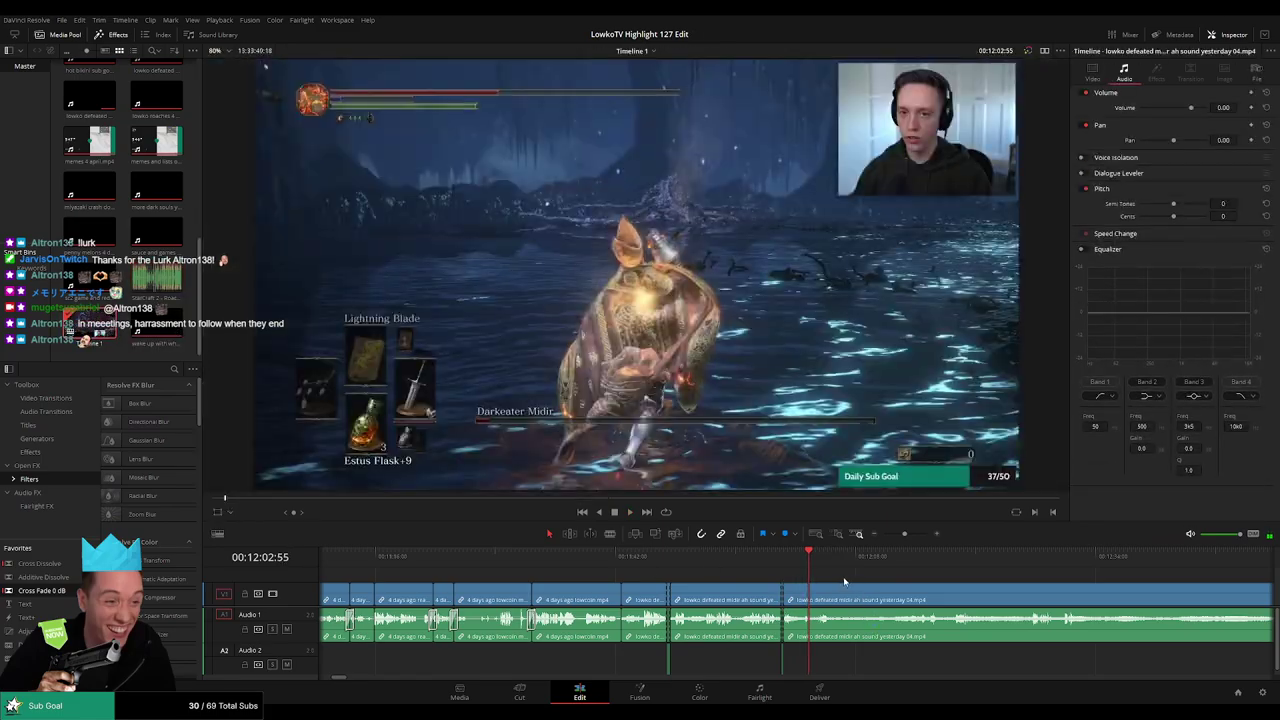
pyautogui.press('space')
pyautogui.moveTo(841, 567); pyautogui.dragTo(630, 565)
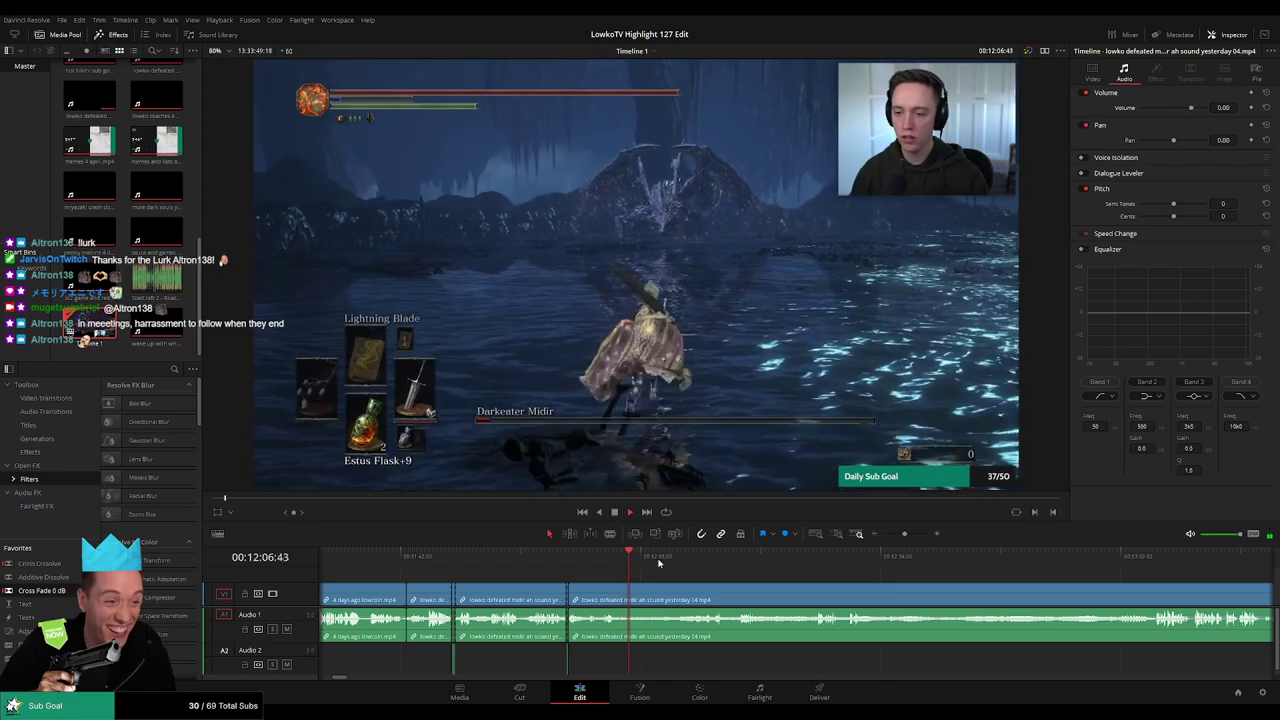
pyautogui.click(650, 558)
pyautogui.click(675, 557)
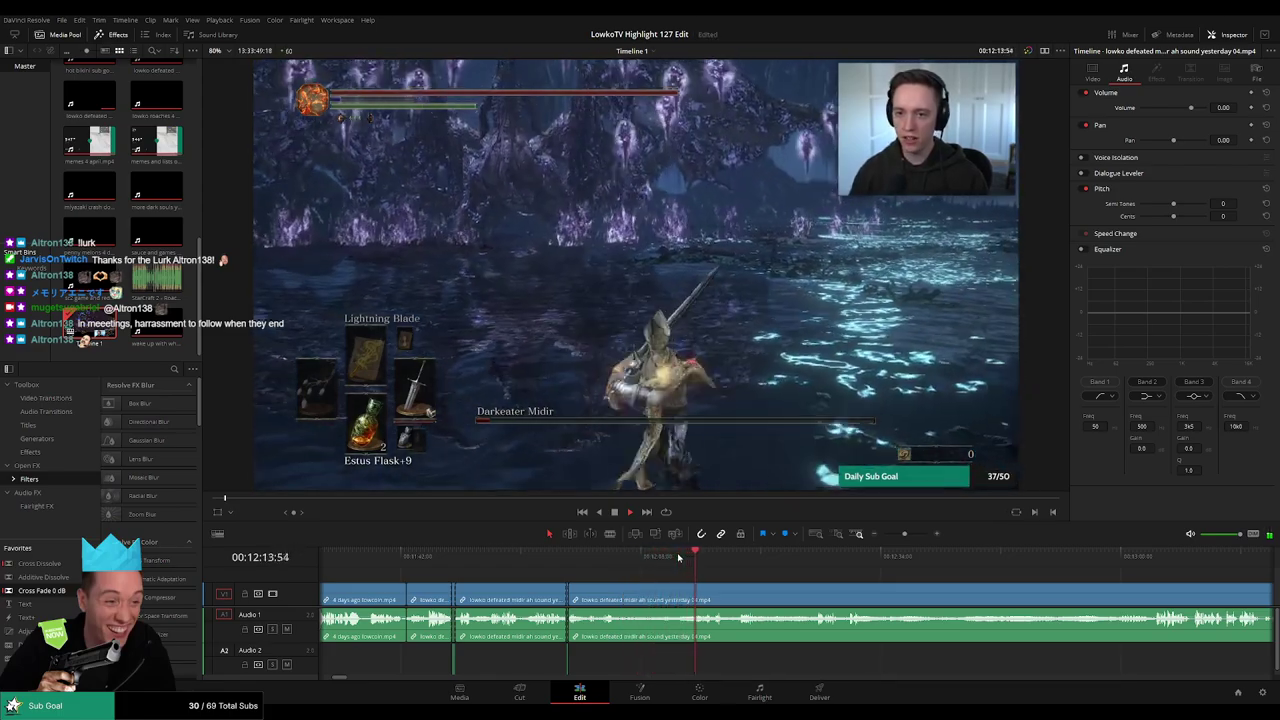
pyautogui.scroll(2, 692, 577)
pyautogui.scroll(1, 757, 578)
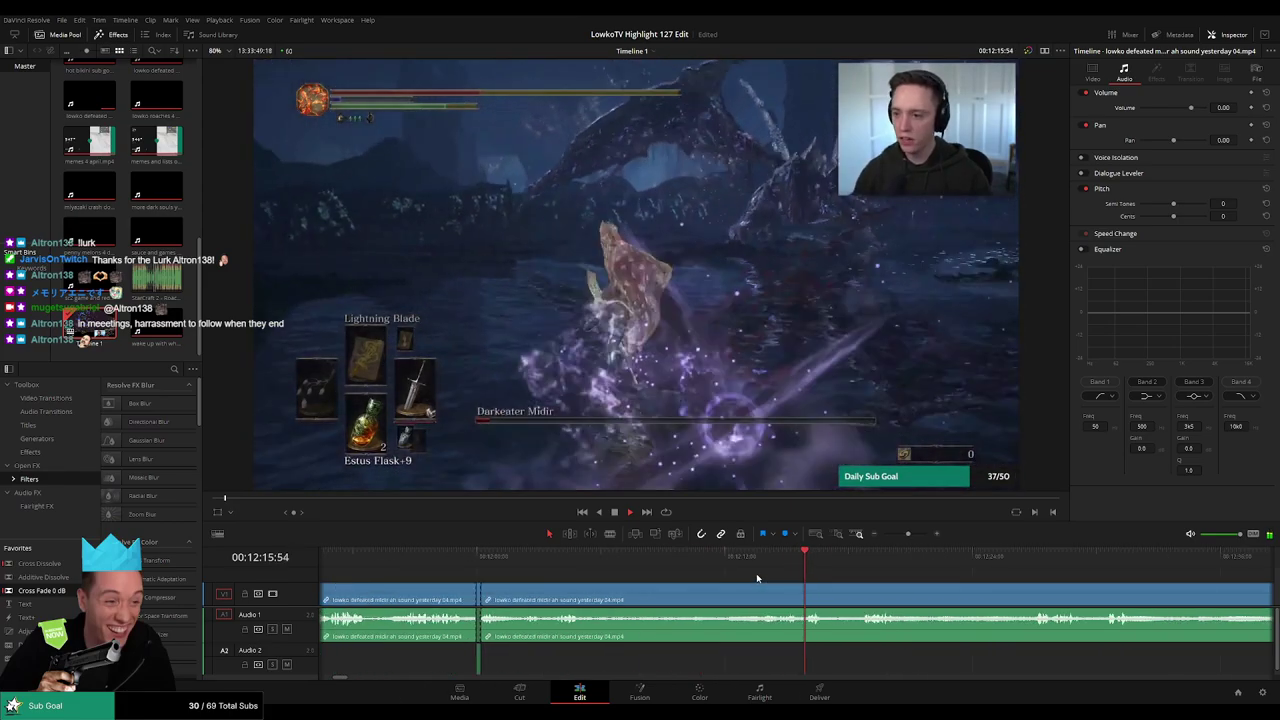
# Split the Midir clip at about 00:12:06:48 and 00:12:13:46 and ripple-delete the section between the cuts
pyautogui.click(605, 566)
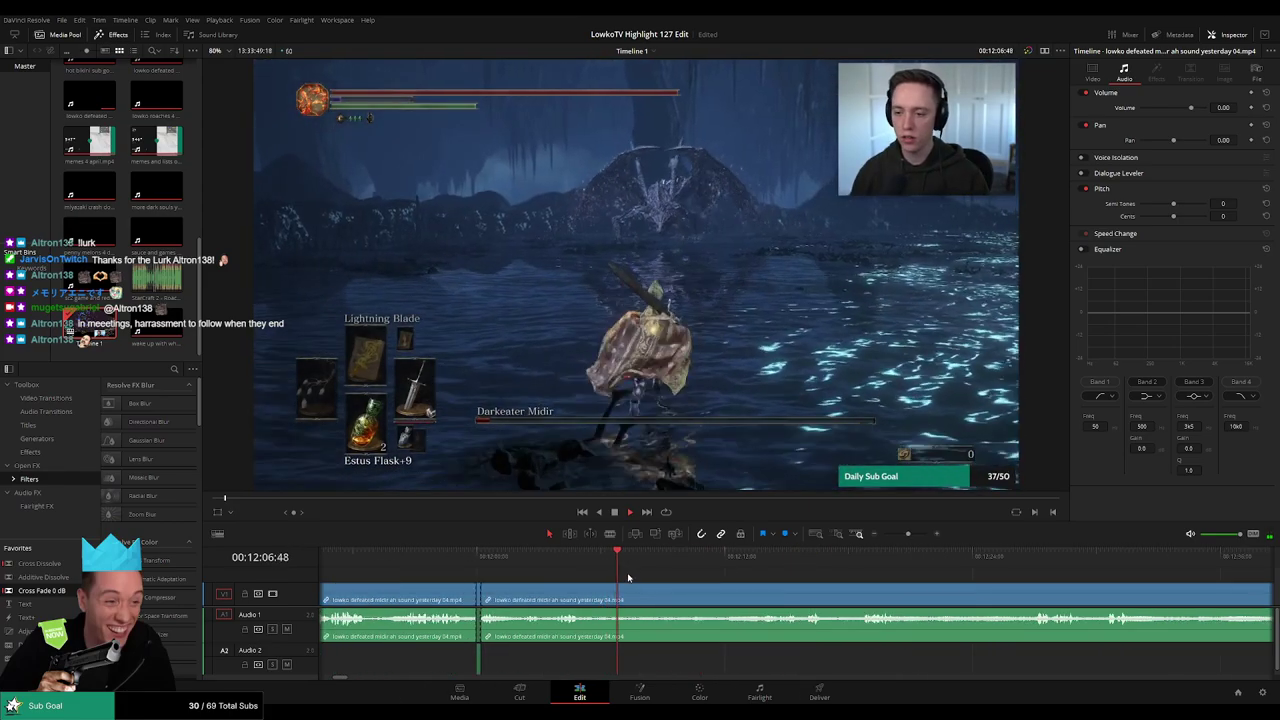
pyautogui.hotkey('ctrl', 'b')
pyautogui.click(735, 563)
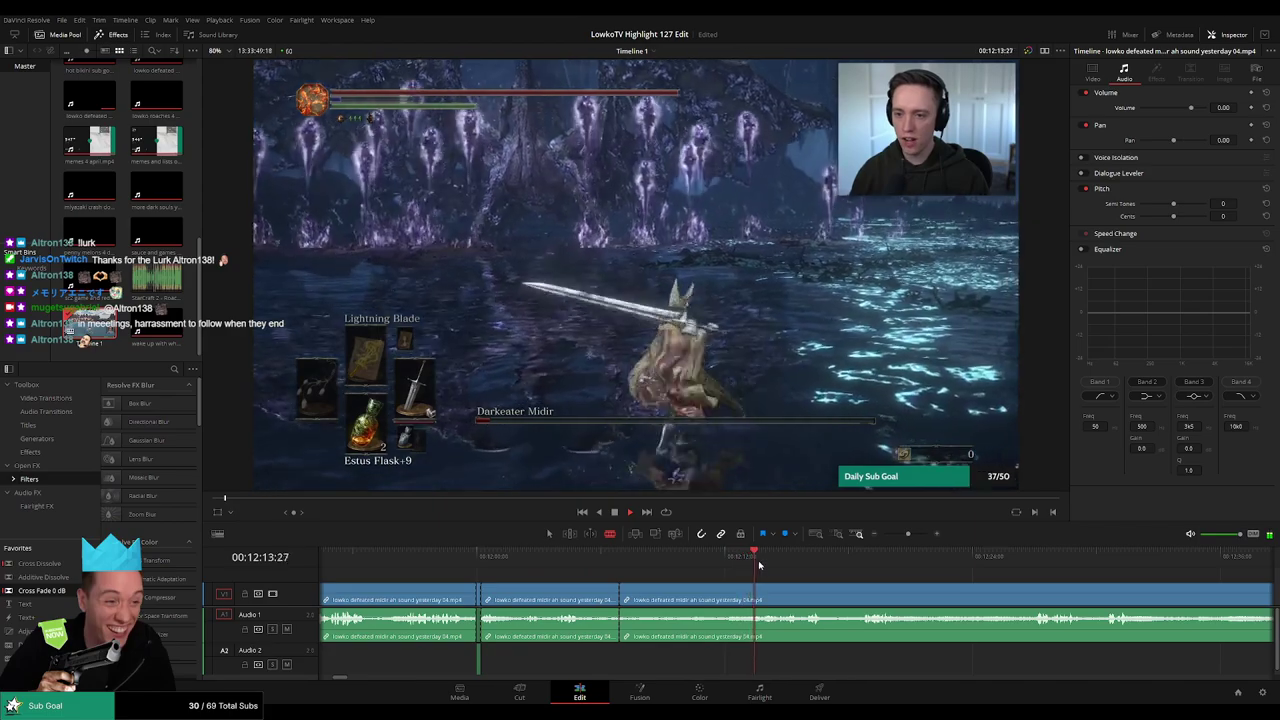
pyautogui.click(762, 568)
pyautogui.hotkey('ctrl', 'b')
pyautogui.click(728, 598)
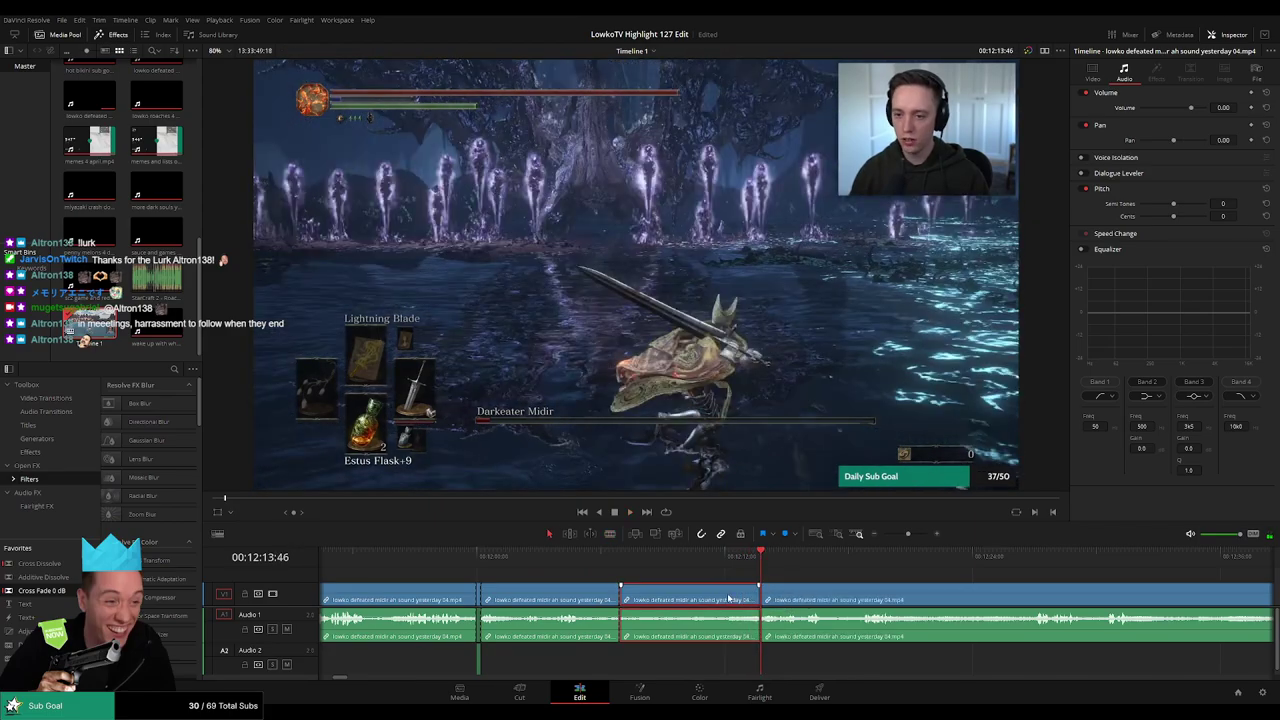
pyautogui.press('BackSpace')
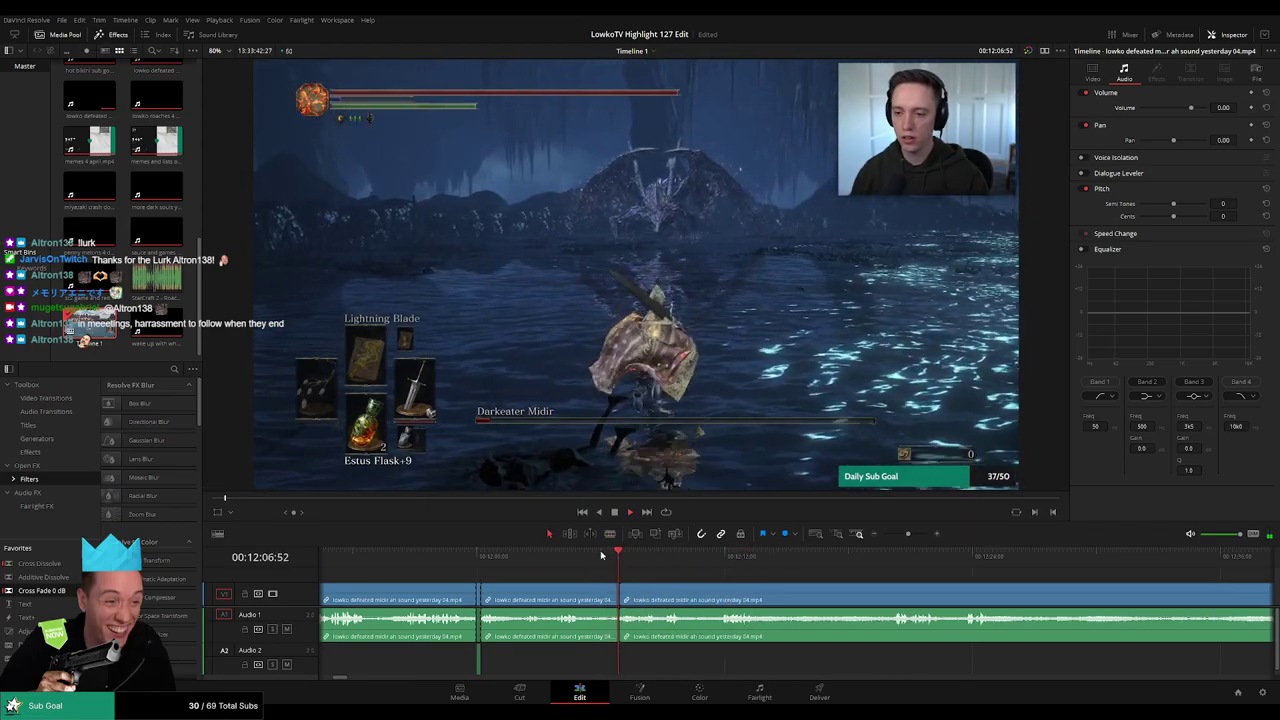
# Play the fight after the new cut, try a split at 00:12:27:32, and undo that split
pyautogui.press('space')
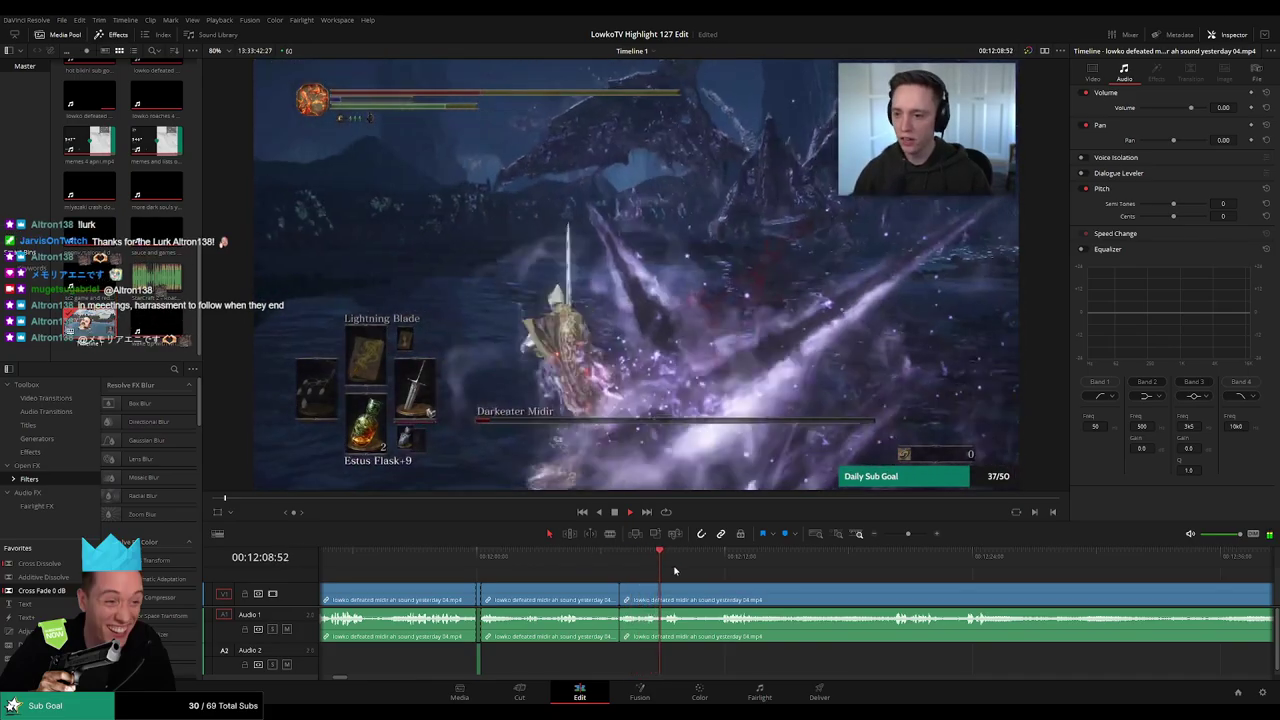
pyautogui.click(711, 563)
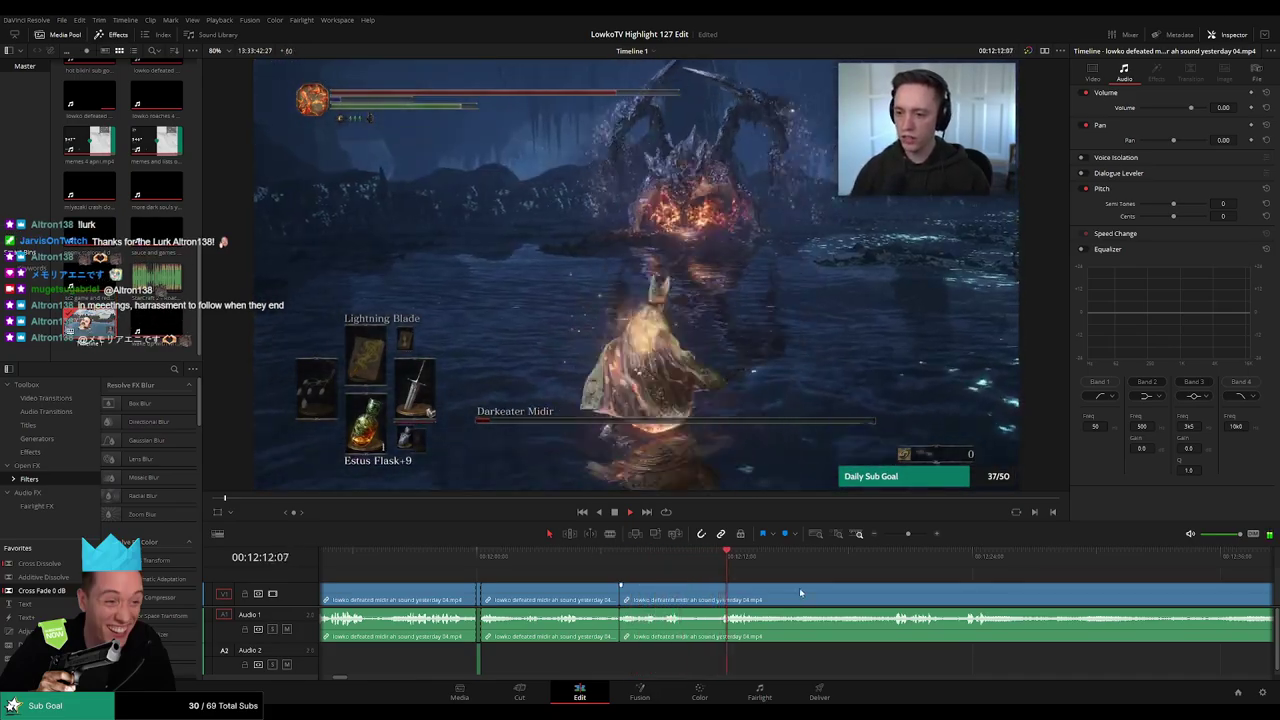
pyautogui.moveTo(799, 588); pyautogui.dragTo(688, 579)
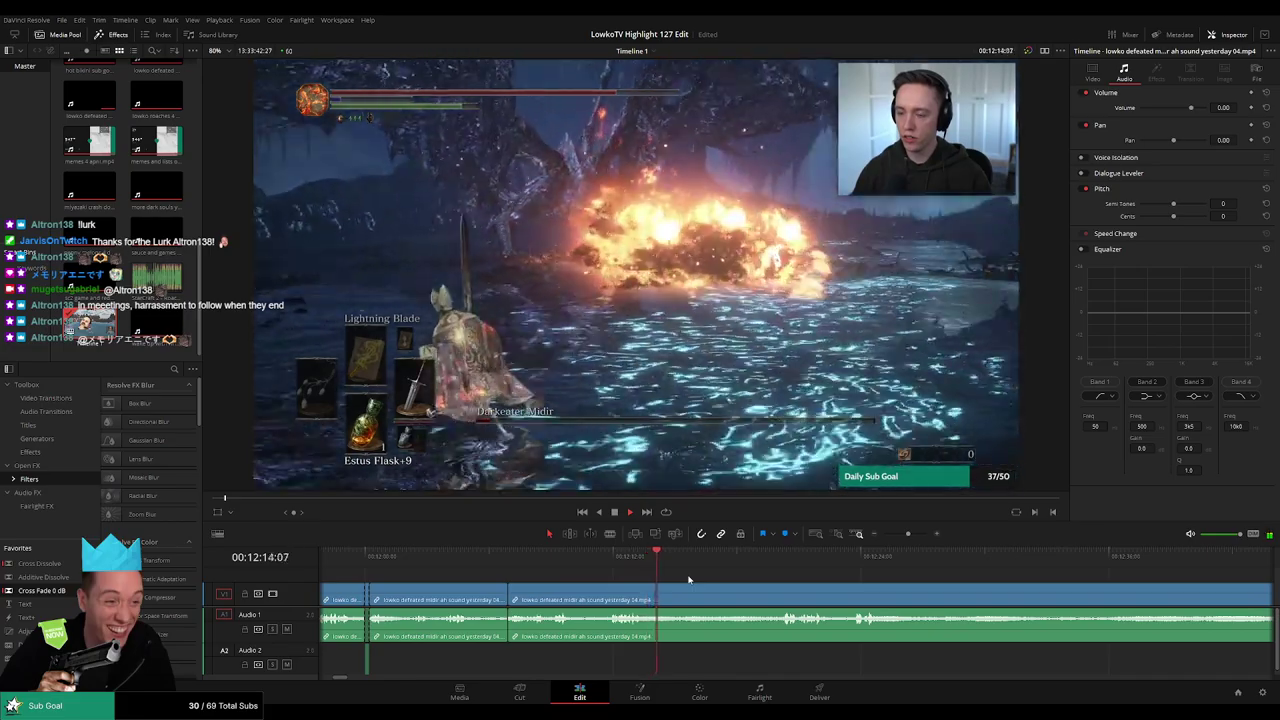
pyautogui.click(764, 565)
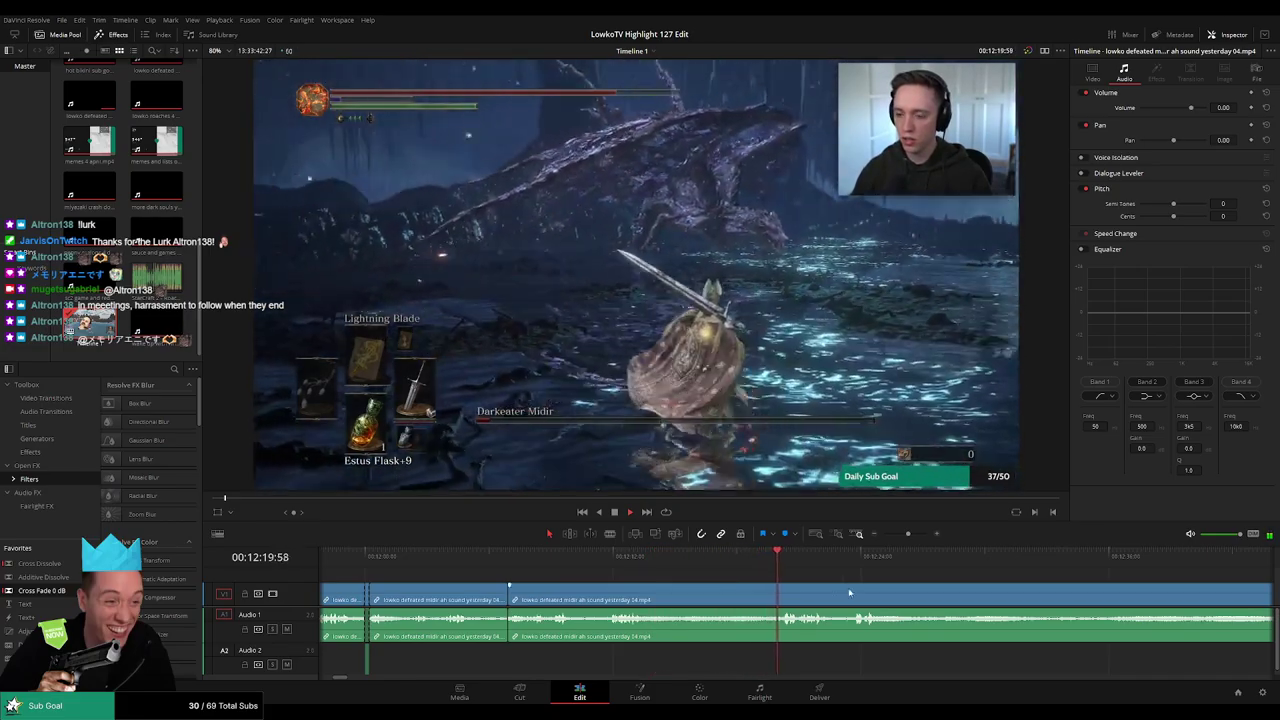
pyautogui.moveTo(849, 592); pyautogui.dragTo(756, 581)
pyautogui.hscroll(2, 745, 580)
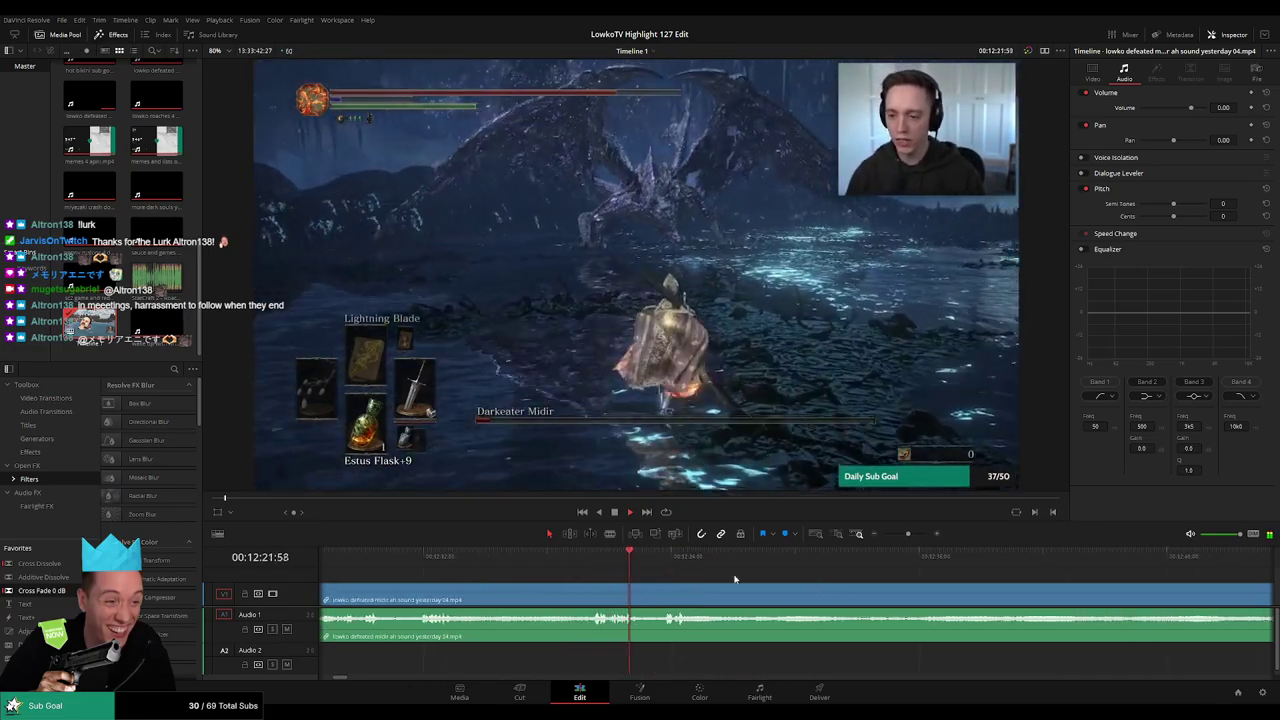
pyautogui.hscroll(1, 670, 575)
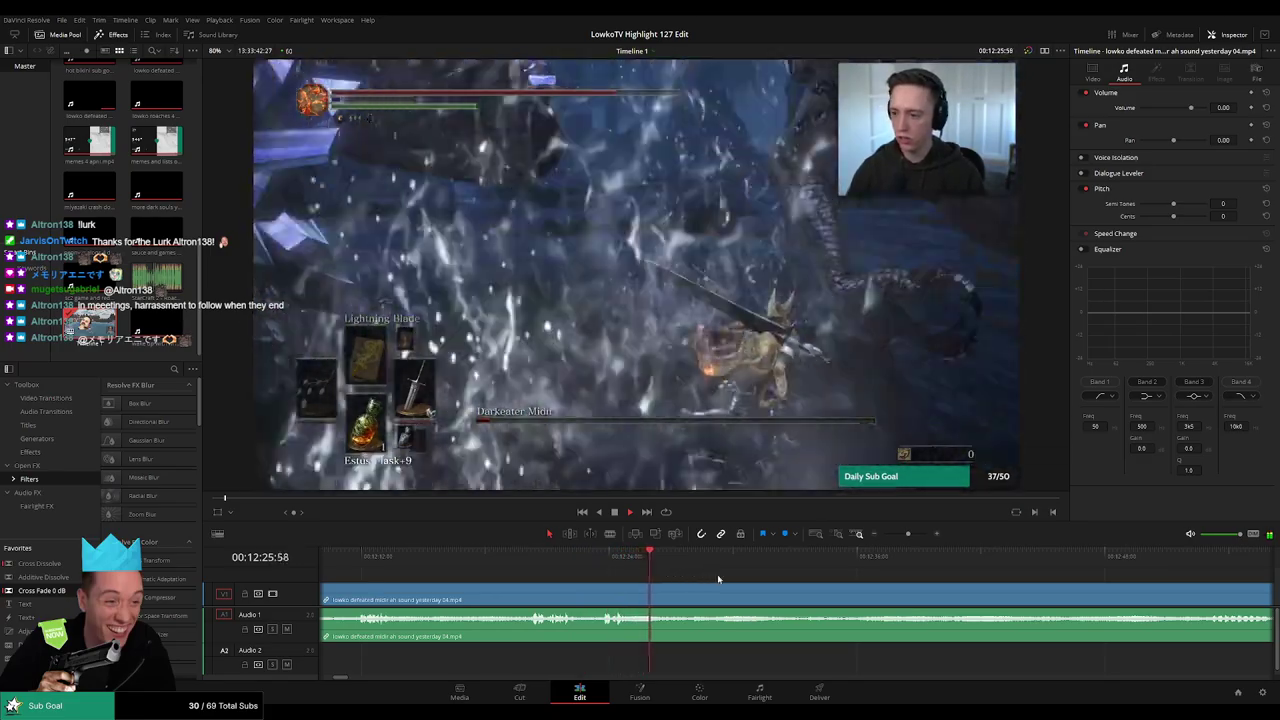
pyautogui.hscroll(2, 700, 575)
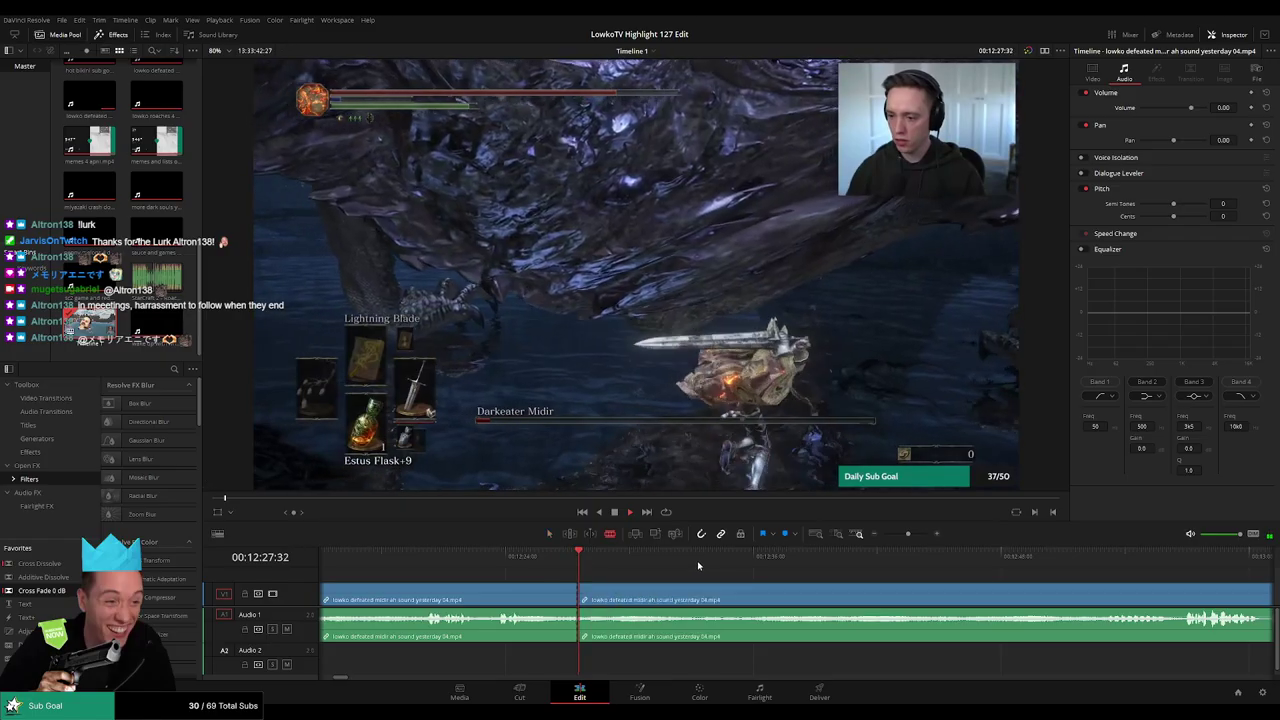
pyautogui.hotkey('ctrl', 'z')
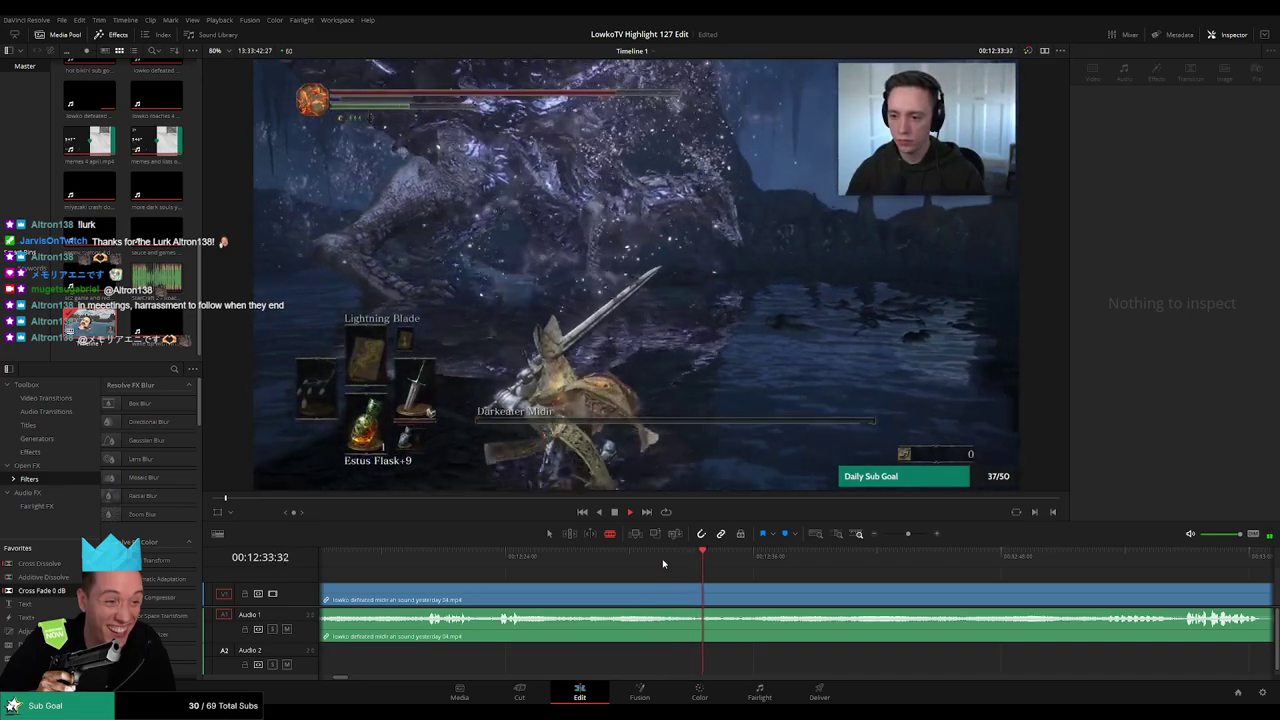
# Skim the rest of the Midir fight up to the boss's defeat at about 00:12:54
pyautogui.click(928, 556)
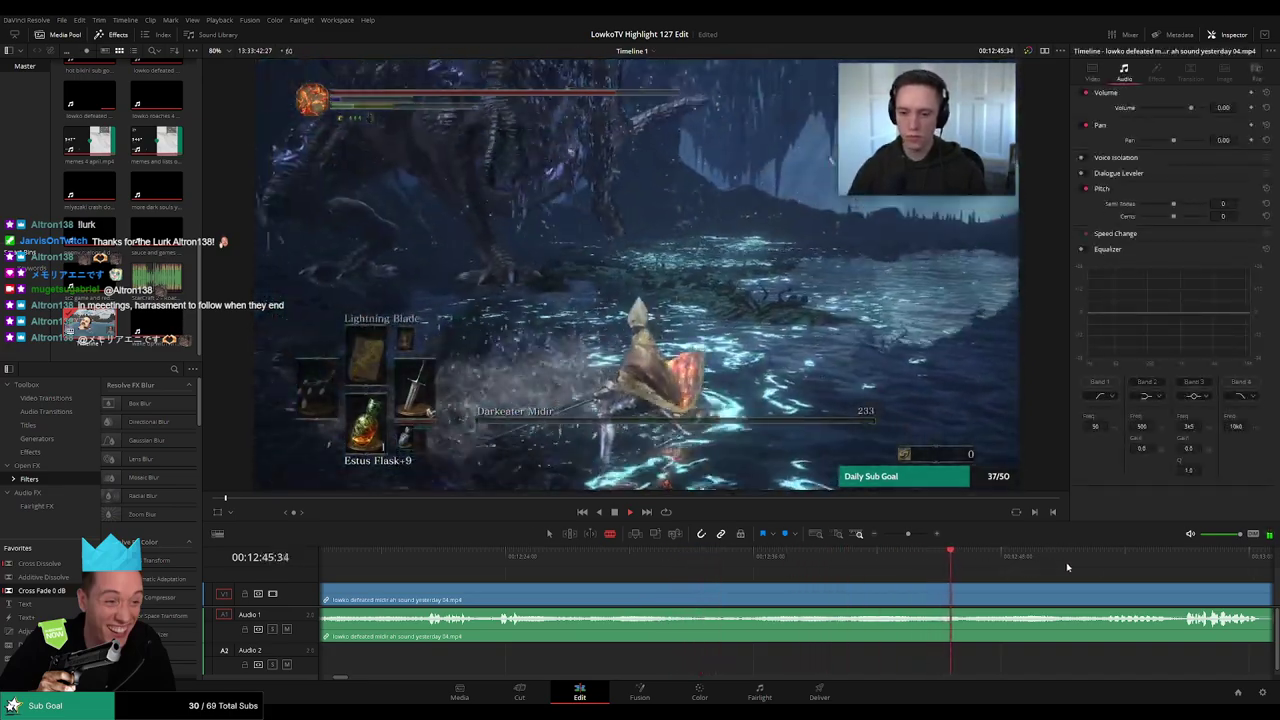
pyautogui.click(1130, 561)
pyautogui.press('space')
pyautogui.moveTo(908, 534); pyautogui.dragTo(896, 538)
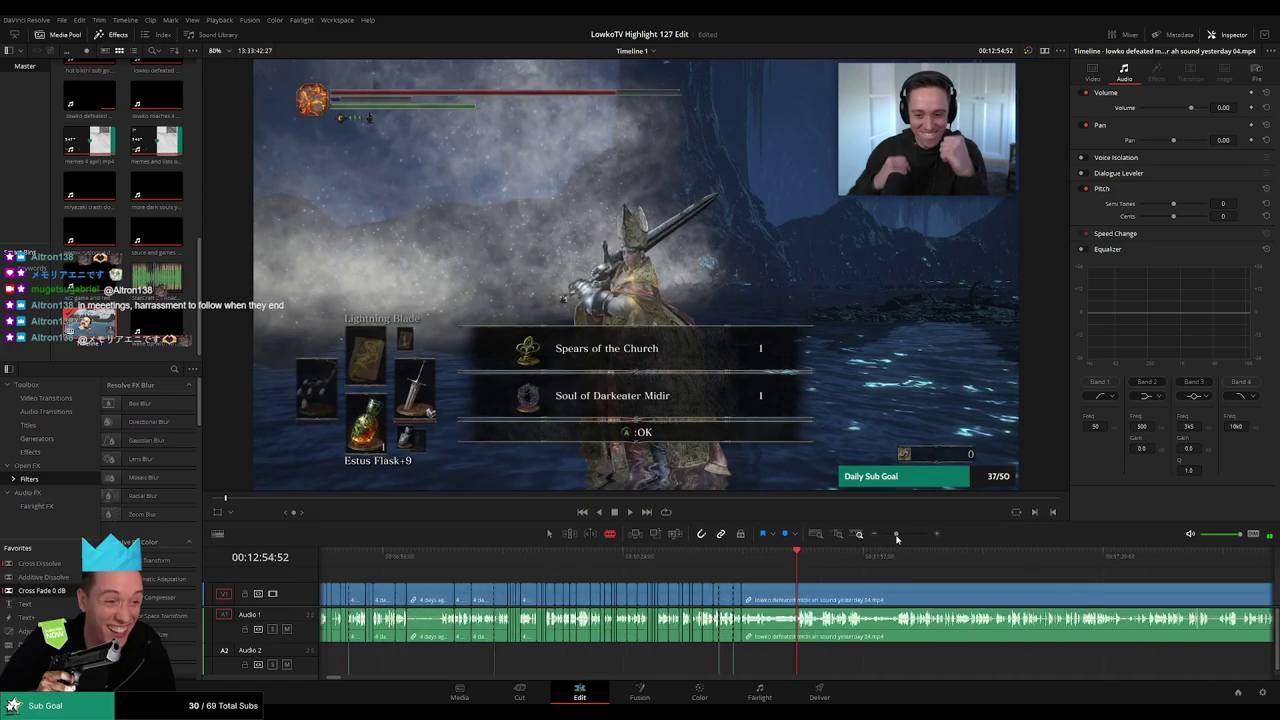
# Undo the section's removal, delete it again with an adjusted start, and cross-fade the audio at the cut near 00:12:06:55
pyautogui.hotkey('ctrl', 'z')
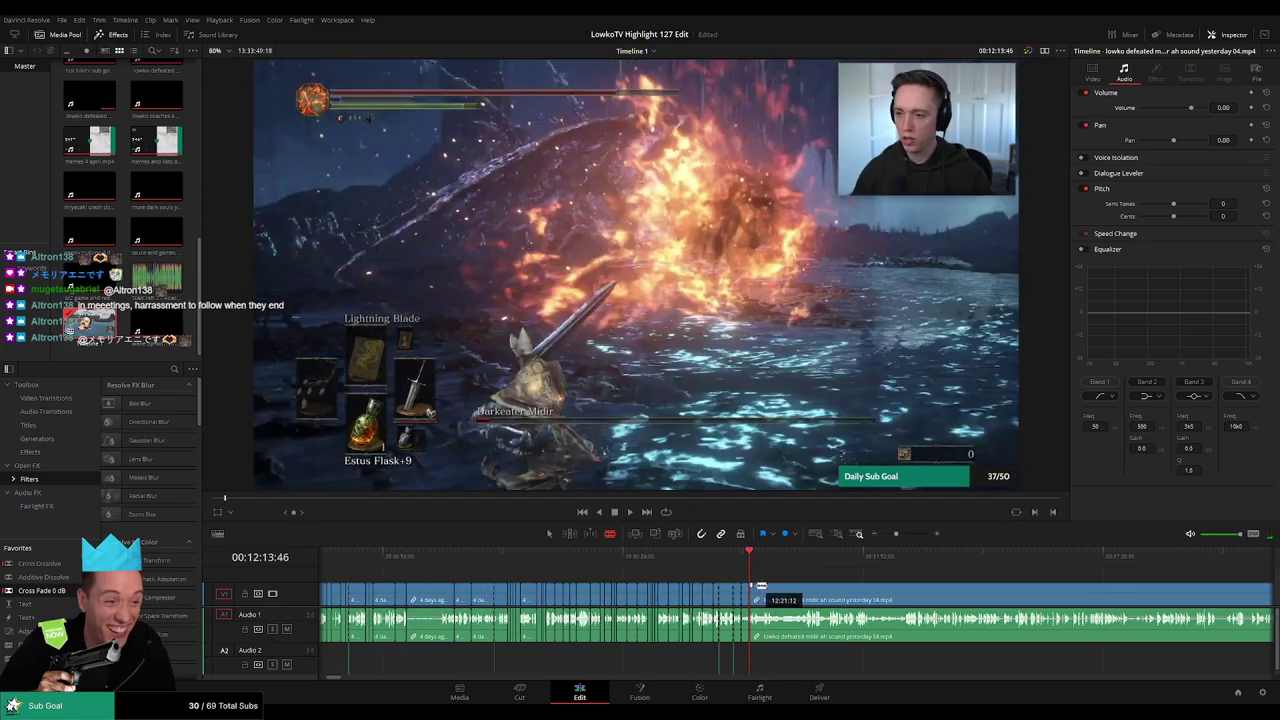
pyautogui.scroll(6, 746, 583)
pyautogui.press('Up')
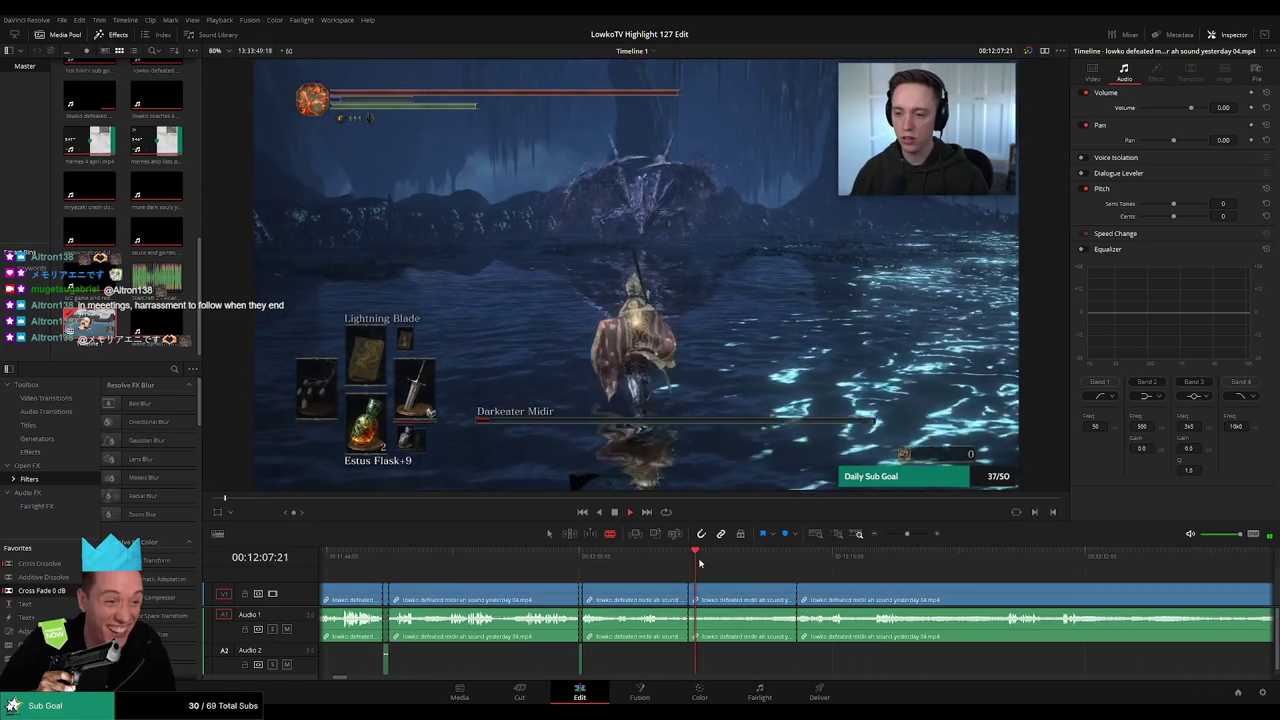
pyautogui.click(739, 600)
pyautogui.press('Delete')
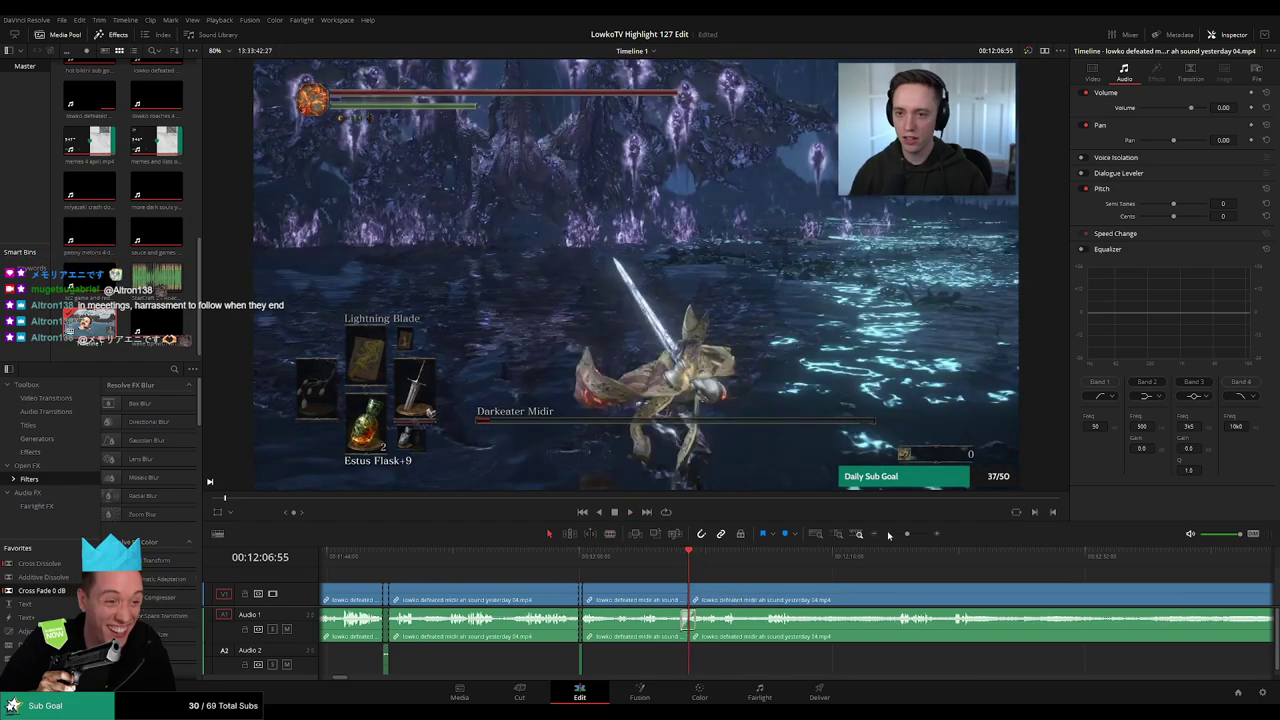
# Play back the end of the lowcoin clip at about 00:11:36 and its transition into the Midir clip near 00:11:43
pyautogui.moveTo(907, 534); pyautogui.dragTo(851, 539)
pyautogui.click(768, 565)
pyautogui.press('space')
pyautogui.press('space')
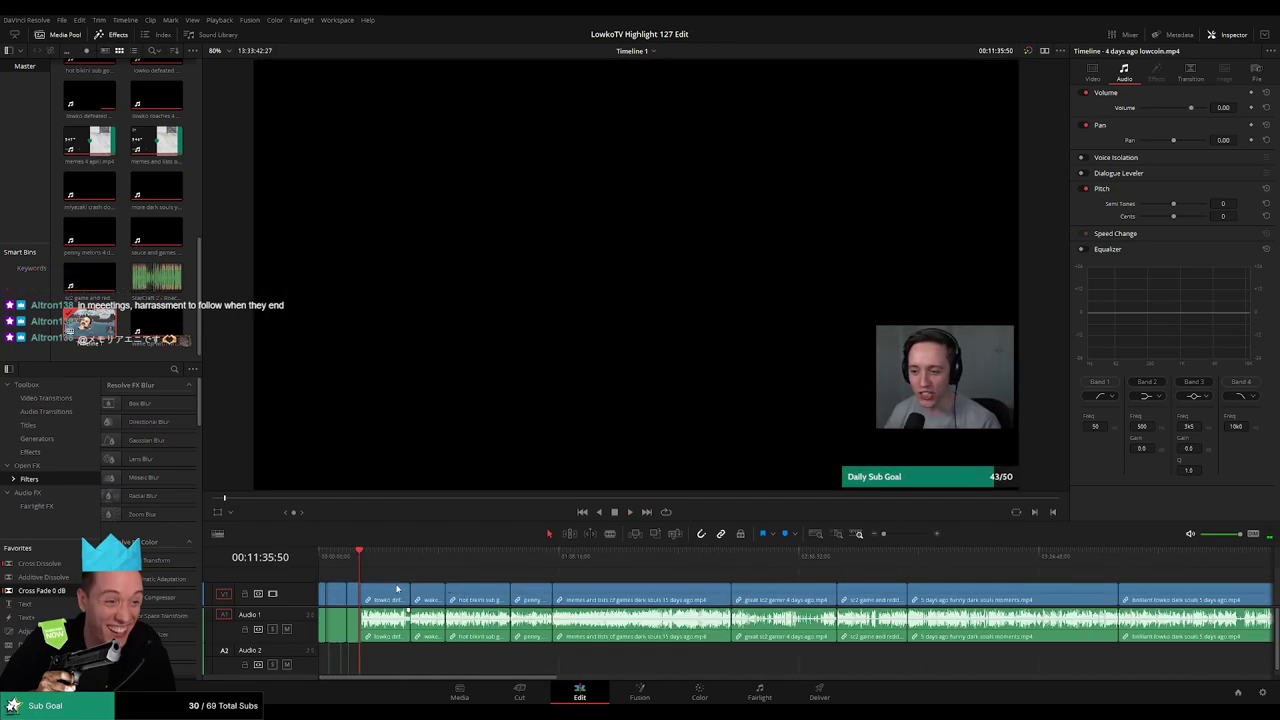
pyautogui.click(911, 534)
pyautogui.press('space')
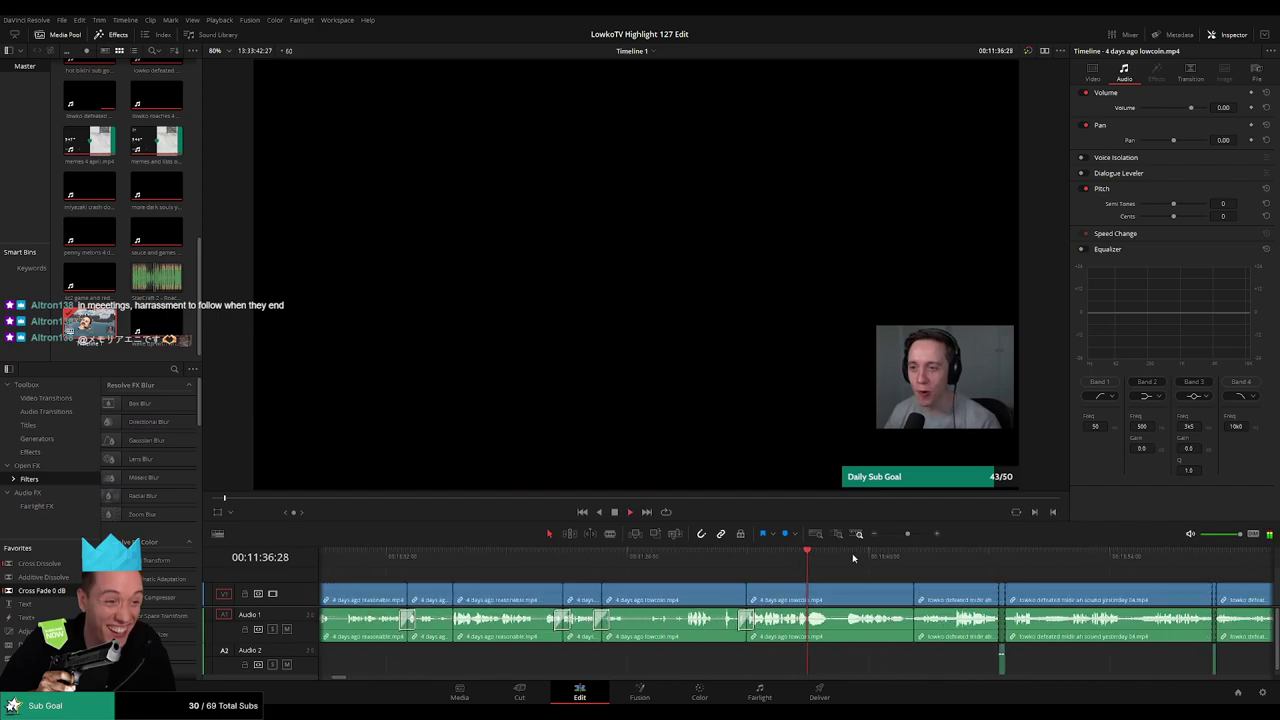
pyautogui.click(902, 557)
pyautogui.moveTo(1004, 590); pyautogui.dragTo(680, 571)
pyautogui.click(629, 598)
pyautogui.press('space')
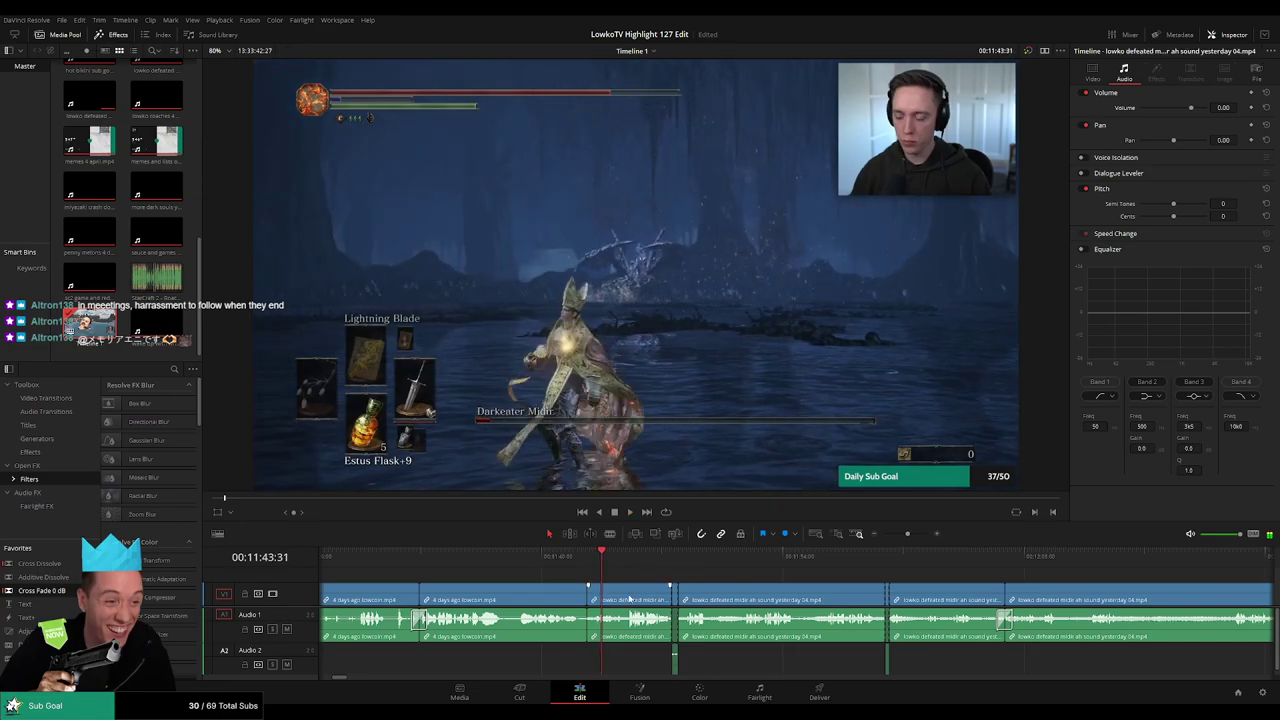
# Move all clips following the cut near 00:12:06:55 much later on the timeline to open a large gap
pyautogui.moveTo(908, 534); pyautogui.dragTo(870, 534)
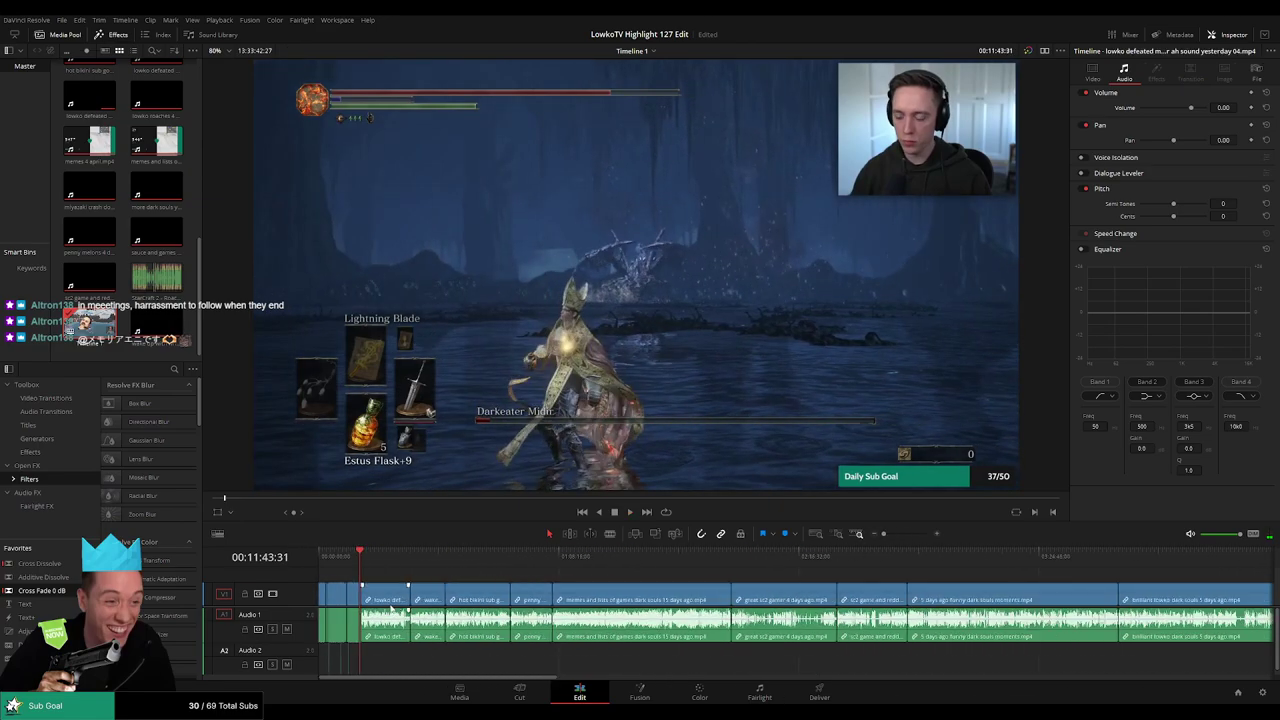
pyautogui.moveTo(432, 580); pyautogui.dragTo(1153, 659)
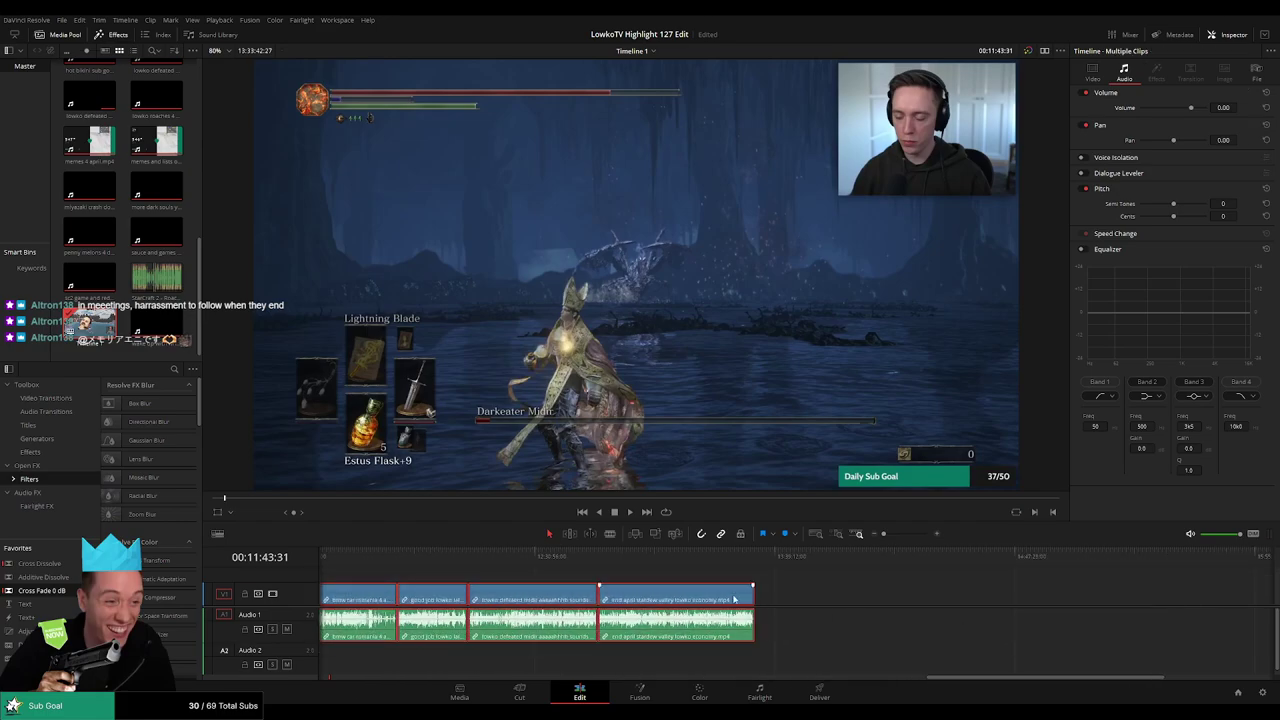
pyautogui.moveTo(681, 599); pyautogui.dragTo(1234, 598)
pyautogui.hscroll(-10, 728, 585)
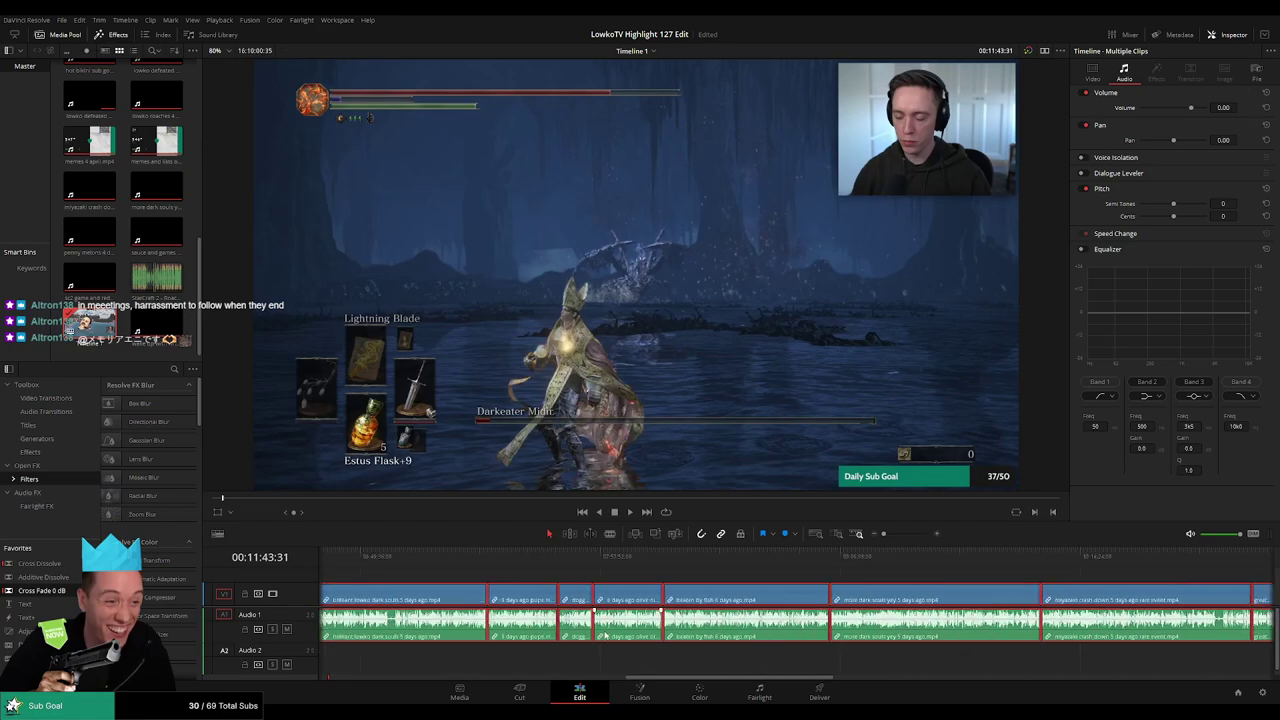
pyautogui.click(541, 592)
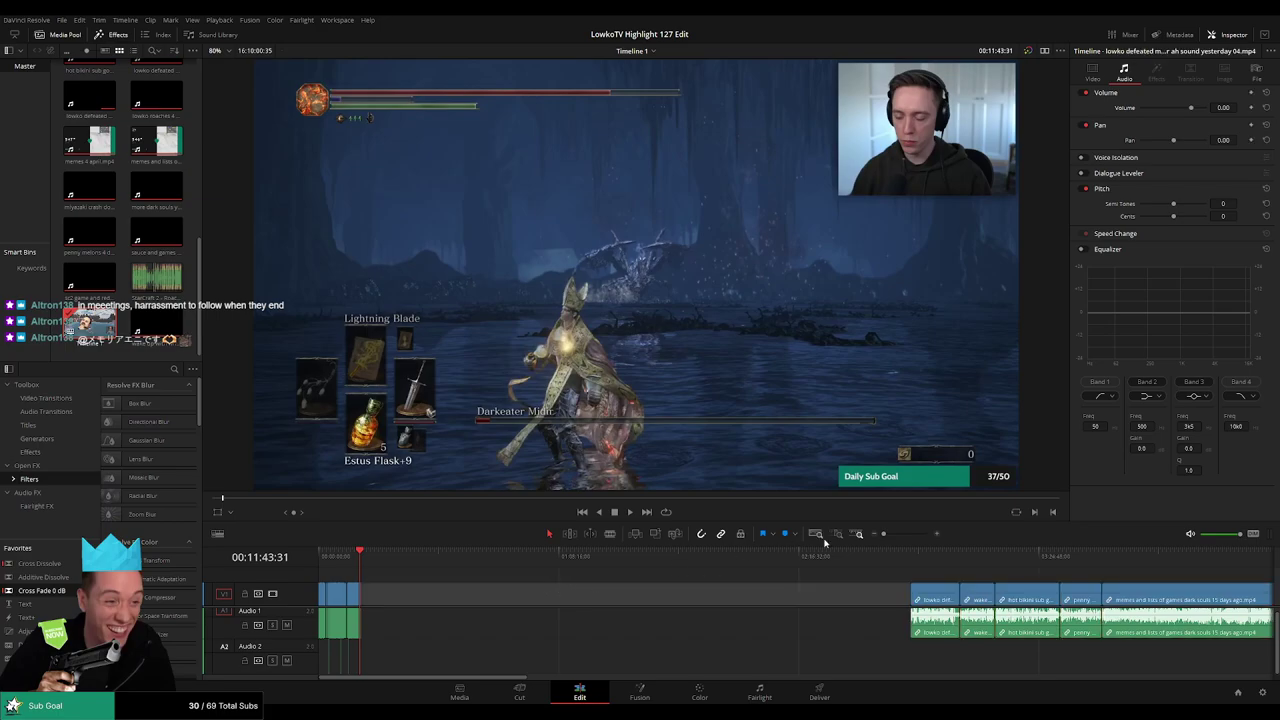
# Shift the Midir pieces before the gap later, extend the first piece's start to restore earlier fight footage, and review it
pyautogui.moveTo(883, 533)
pyautogui.mouseDown()
pyautogui.moveTo(912, 535)
pyautogui.moveTo(905, 545)
pyautogui.mouseUp()
pyautogui.hscroll(4, 890, 570)
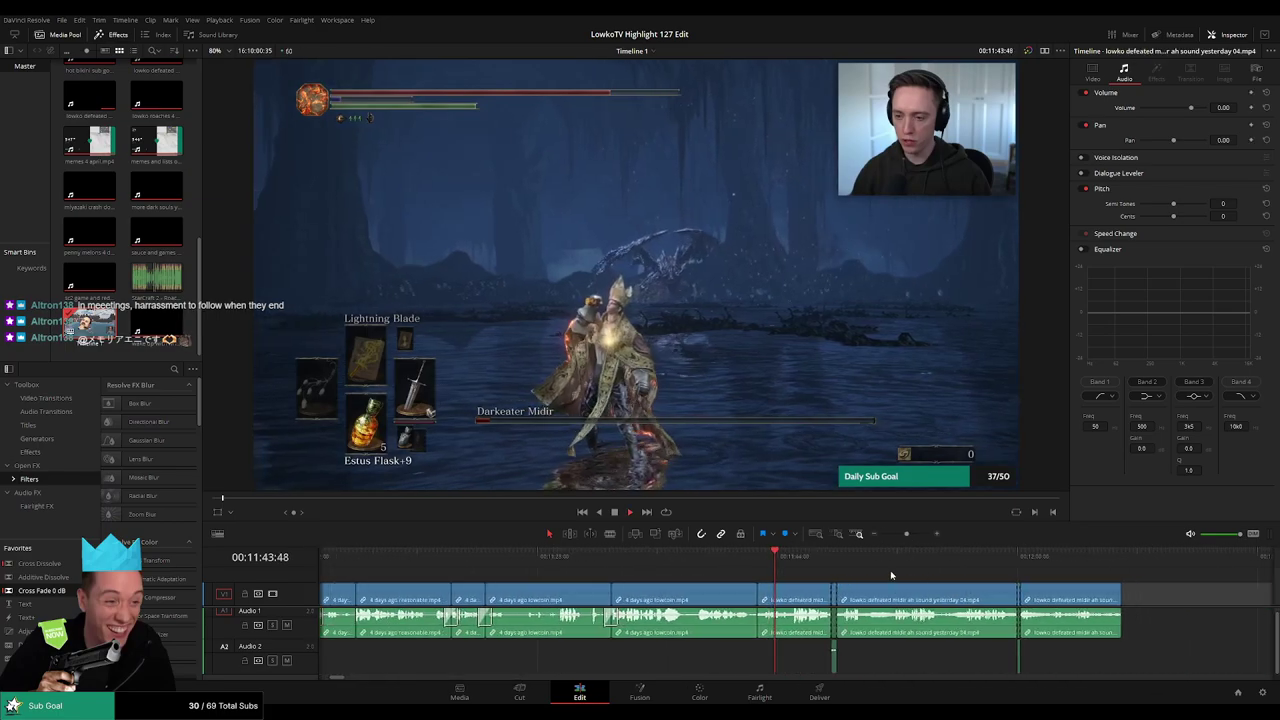
pyautogui.moveTo(972, 580); pyautogui.dragTo(590, 665)
pyautogui.moveTo(565, 598)
pyautogui.mouseDown()
pyautogui.moveTo(1023, 598)
pyautogui.moveTo(582, 598)
pyautogui.mouseUp()
pyautogui.press('space')
pyautogui.click(673, 558)
pyautogui.moveTo(674, 559); pyautogui.dragTo(765, 558)
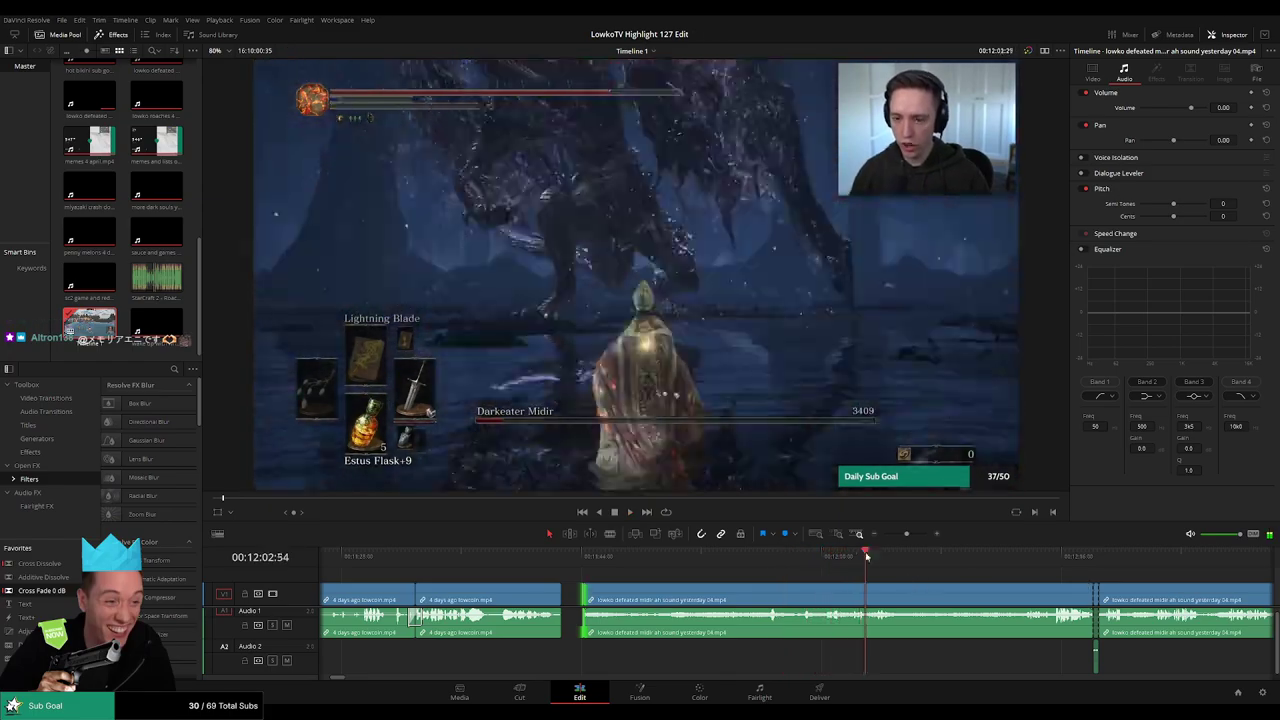
pyautogui.click(1055, 555)
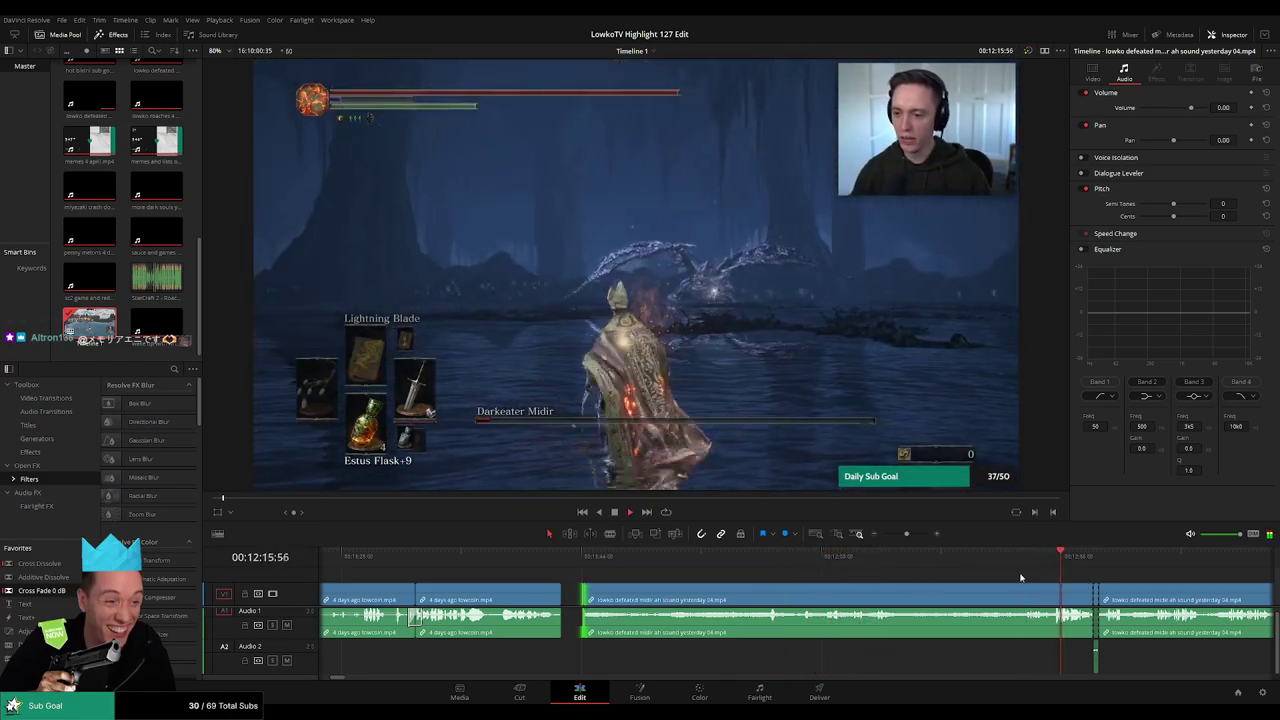
# Move the Midir pieces further into the gap and extend the first piece's start again so it ends near 00:13:36
pyautogui.moveTo(907, 535); pyautogui.dragTo(902, 536)
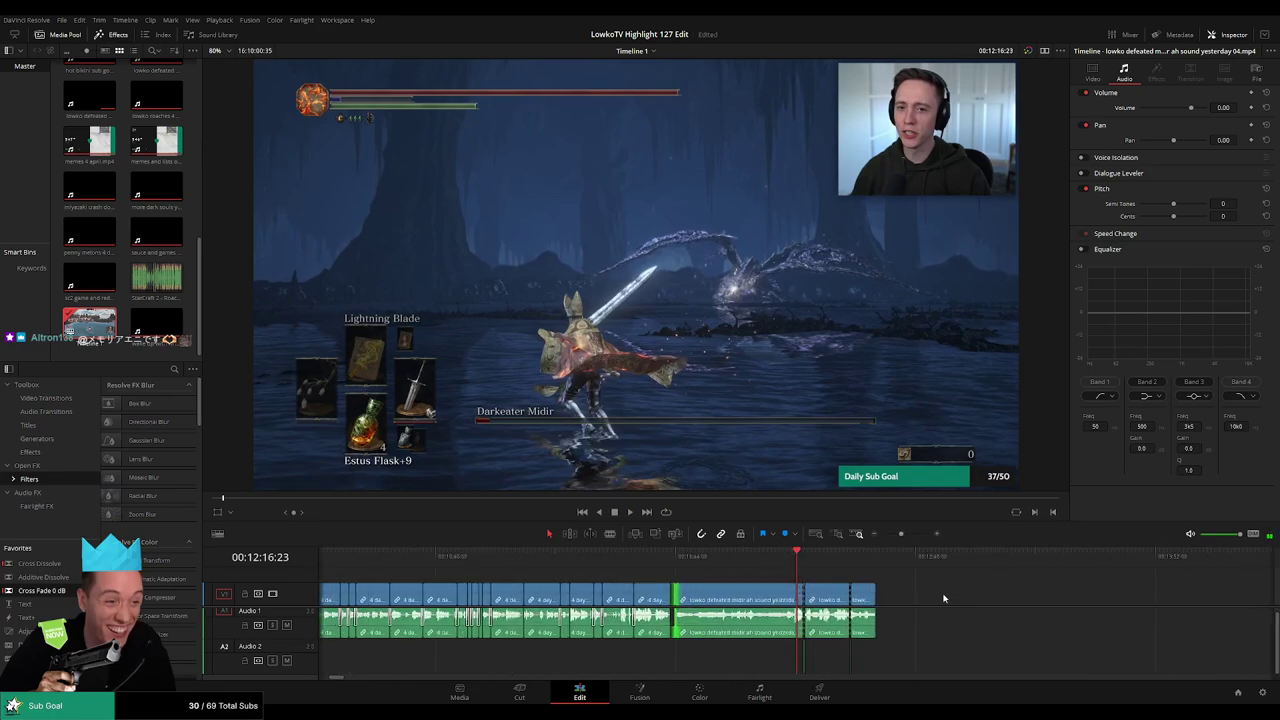
pyautogui.moveTo(971, 589); pyautogui.dragTo(764, 672)
pyautogui.moveTo(741, 598); pyautogui.dragTo(682, 600)
pyautogui.click(937, 597)
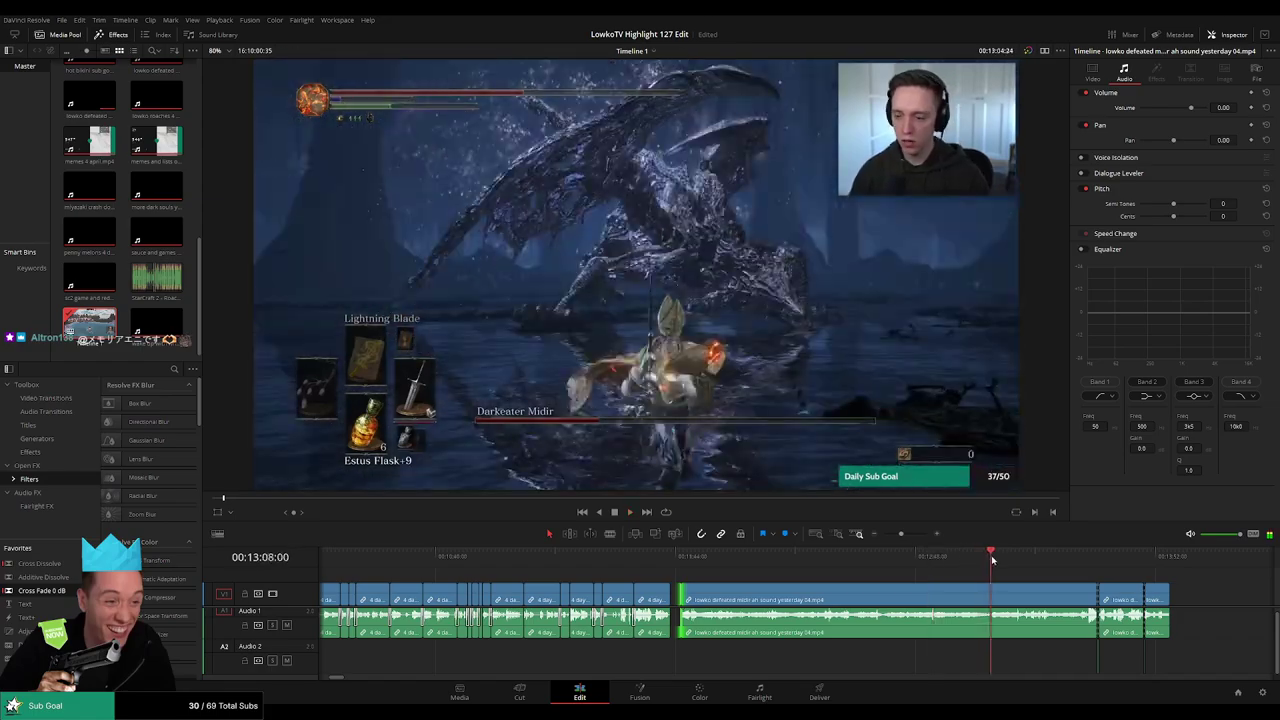
pyautogui.scroll(-2, 837, 568)
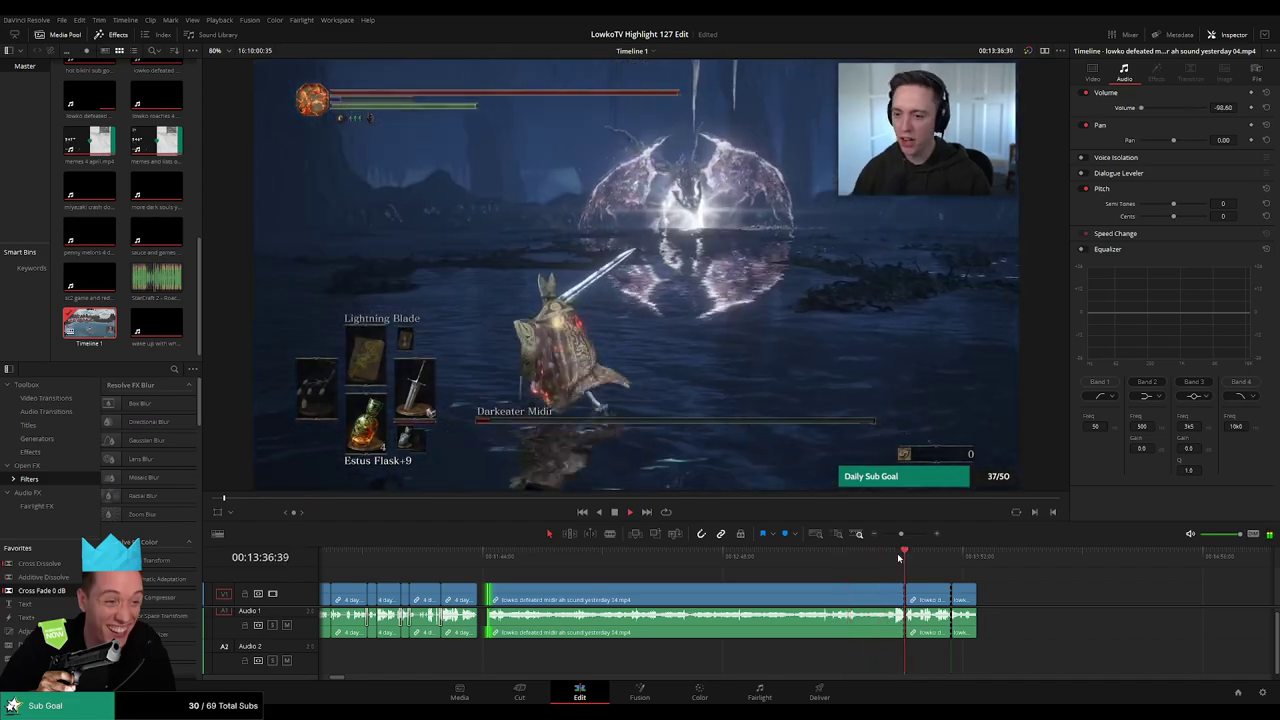
# Shift the Midir pieces later once more and pull the first piece's start back to the end of the lowcoin clip
pyautogui.press('space')
pyautogui.moveTo(1034, 583); pyautogui.dragTo(830, 668)
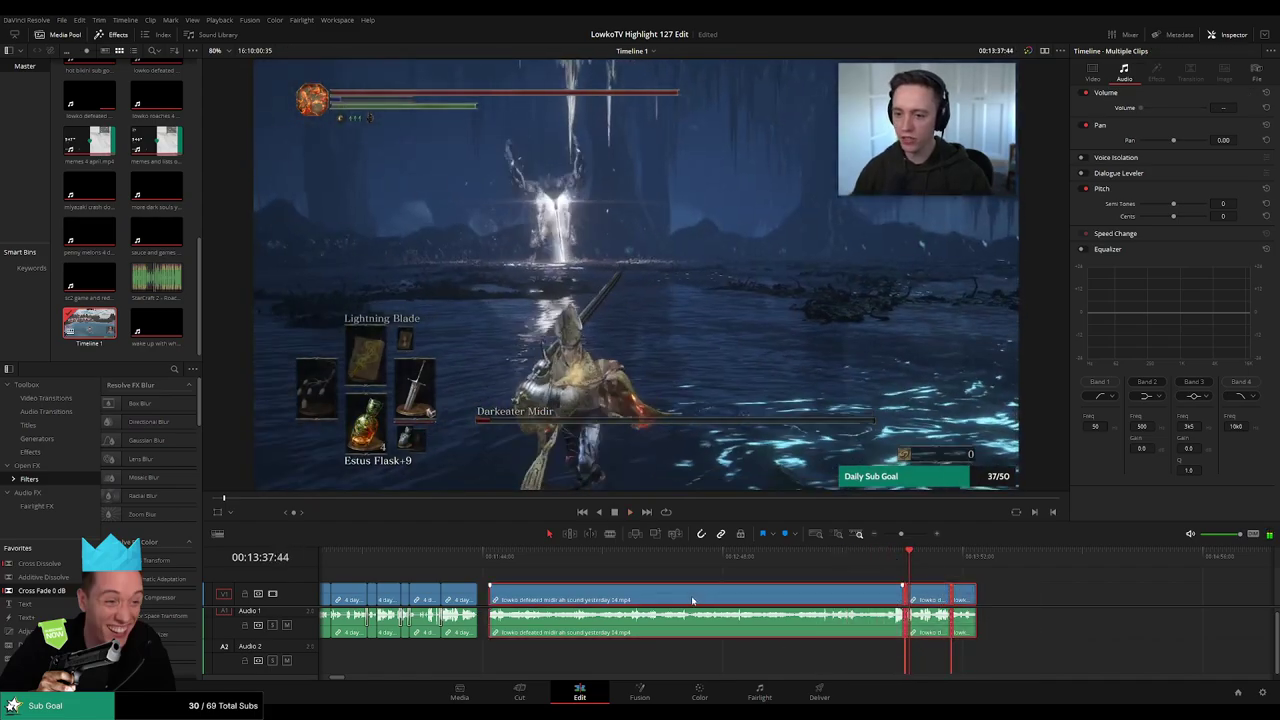
pyautogui.moveTo(691, 600); pyautogui.dragTo(1004, 603)
pyautogui.moveTo(800, 598); pyautogui.dragTo(481, 598)
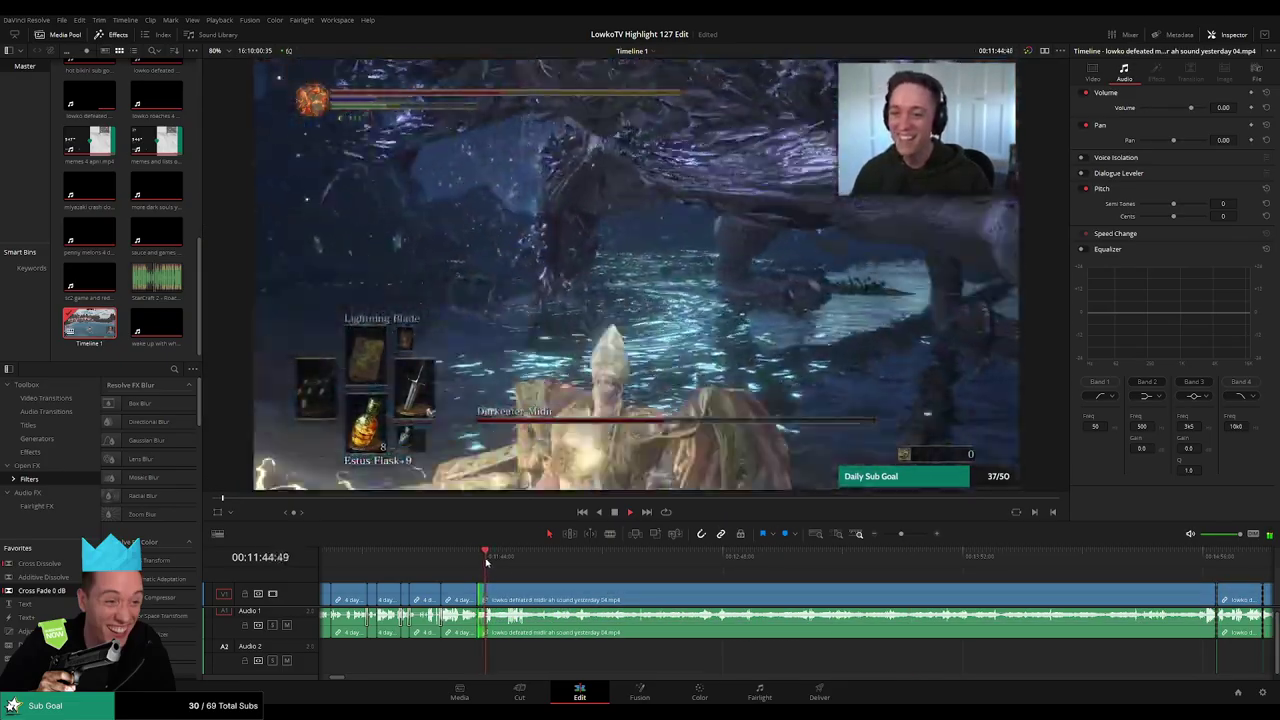
# Make more room for the Midir pieces, restore still earlier footage at the first piece's start, and check it from about 00:13:04
pyautogui.press('space')
pyautogui.moveTo(901, 535); pyautogui.dragTo(896, 538)
pyautogui.moveTo(1074, 583); pyautogui.dragTo(906, 681)
pyautogui.moveTo(879, 613); pyautogui.dragTo(1012, 613)
pyautogui.moveTo(930, 602); pyautogui.dragTo(850, 600)
pyautogui.click(876, 570)
pyautogui.scroll(8, 843, 583)
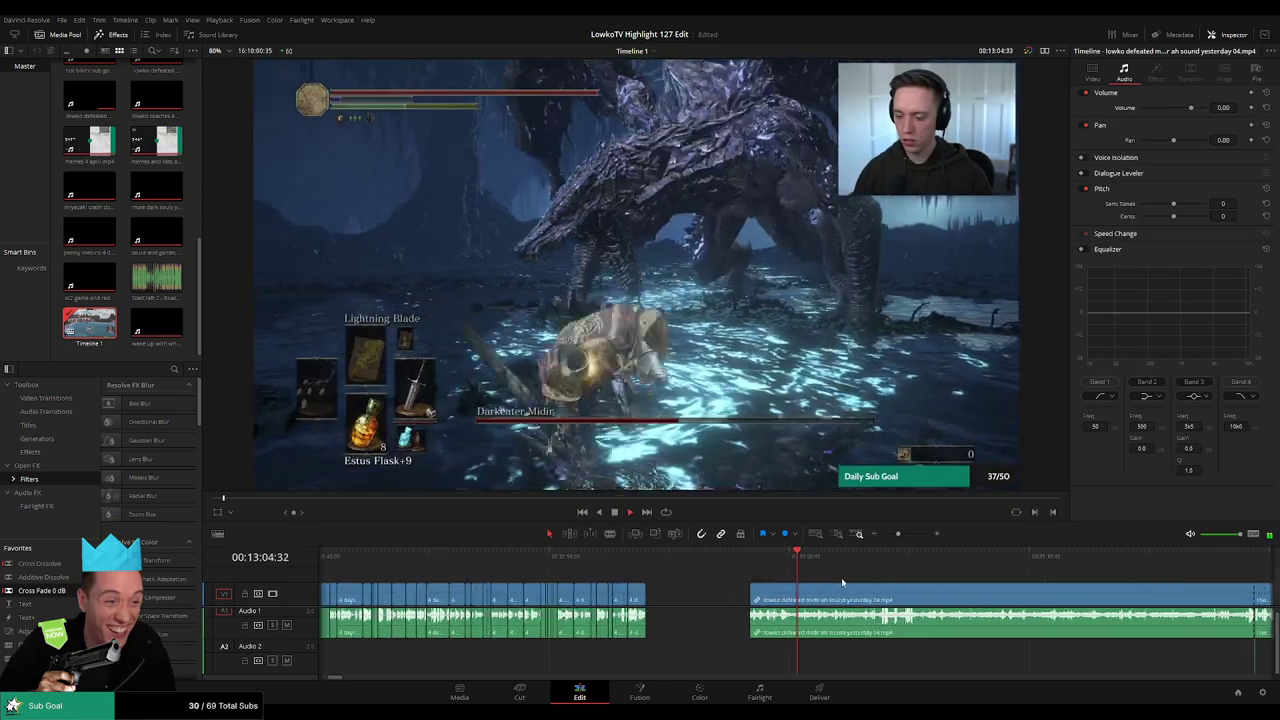
# Split the Darkeater Midir clip at about 00:13:37:34, just before the explosion, and delete the part before the cut
pyautogui.scroll(-1, 831, 583)
pyautogui.click(813, 556)
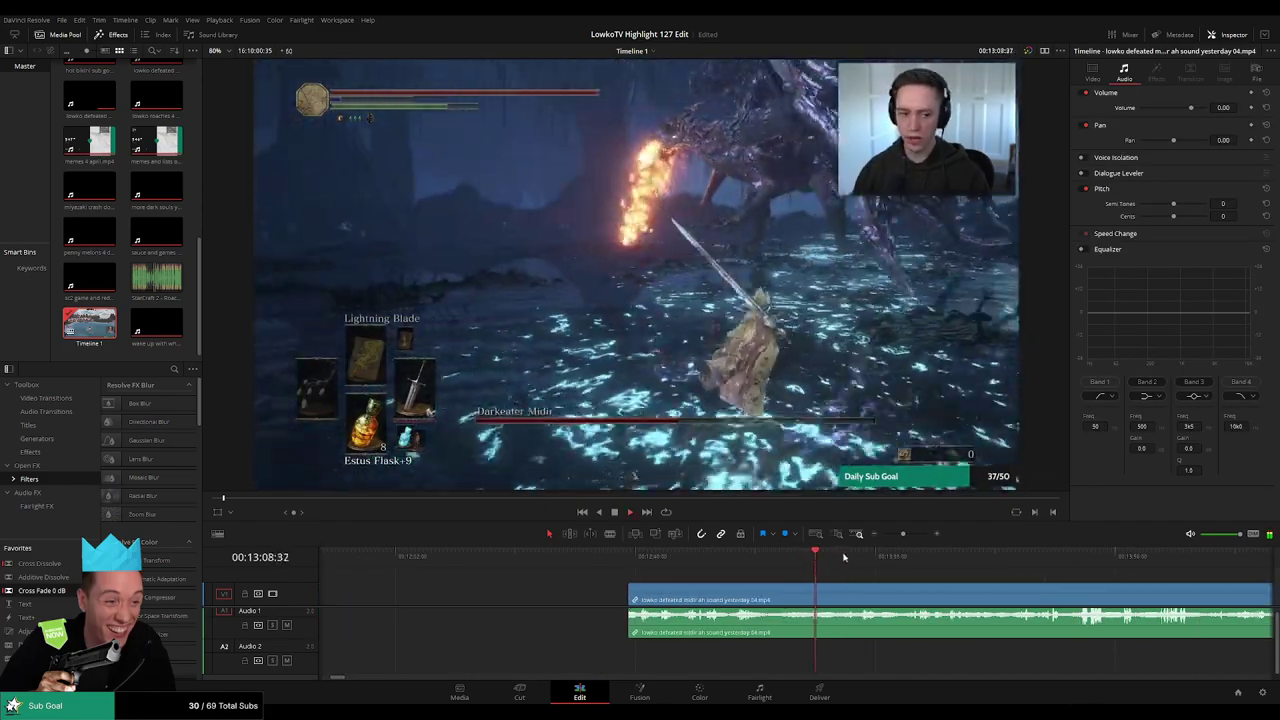
pyautogui.click(919, 557)
pyautogui.hscroll(3, 800, 566)
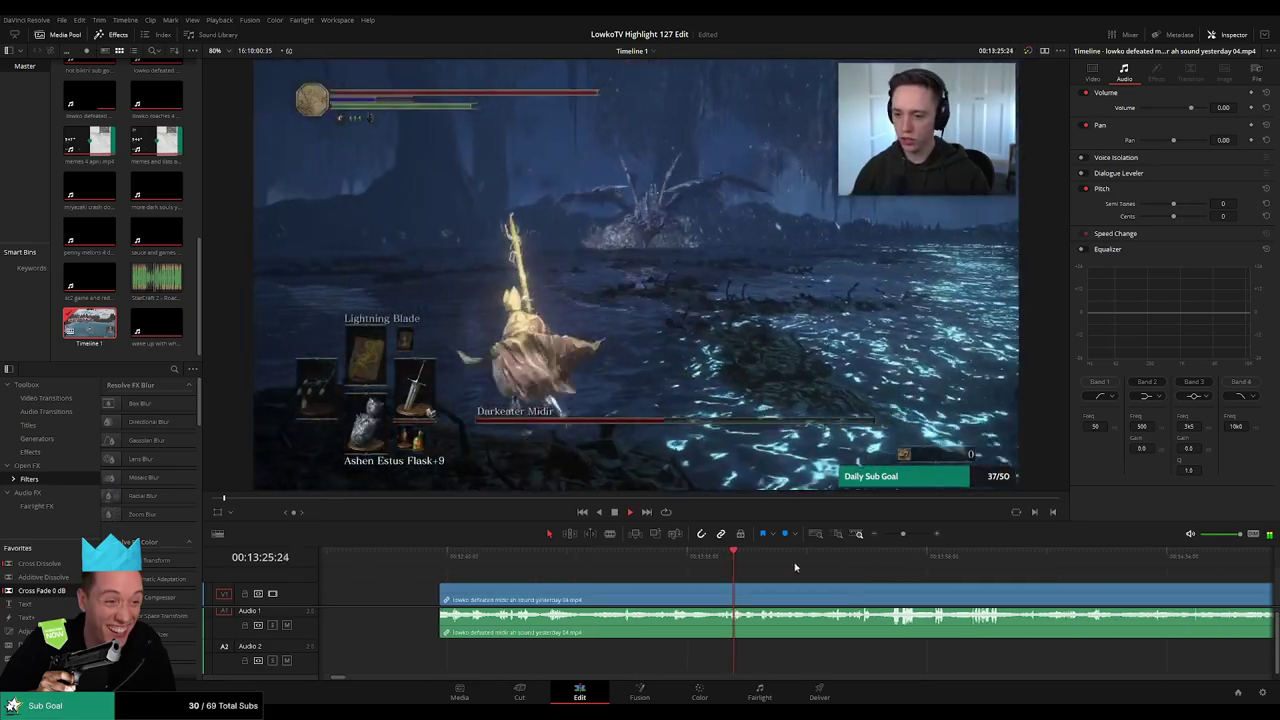
pyautogui.click(812, 555)
pyautogui.click(824, 555)
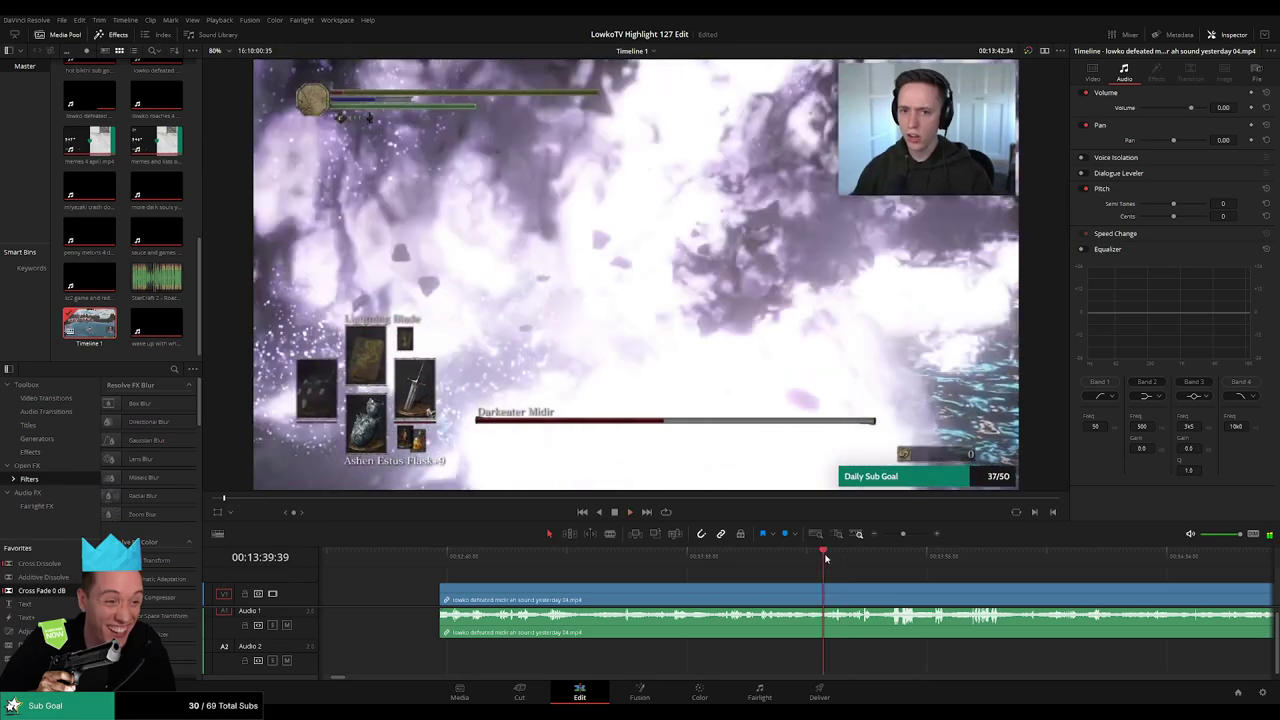
pyautogui.moveTo(826, 558); pyautogui.dragTo(808, 556)
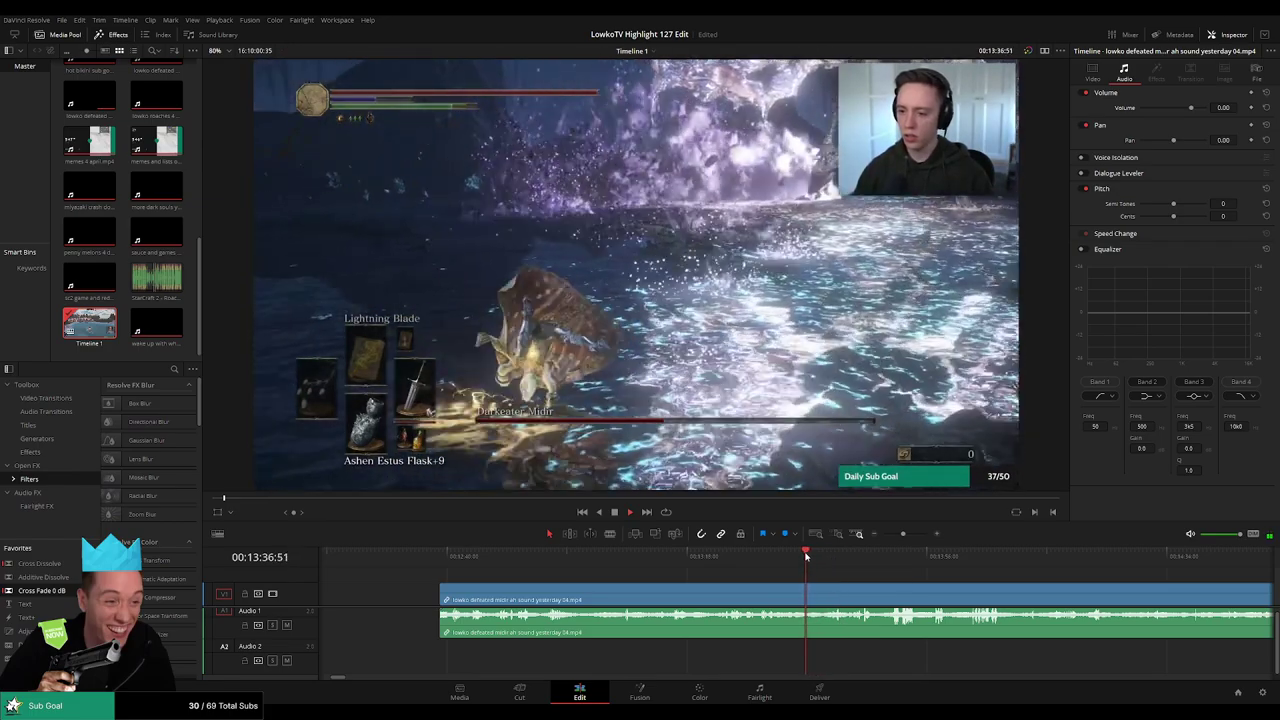
pyautogui.press('space')
pyautogui.hotkey('ctrl', 'b')
pyautogui.click(755, 596)
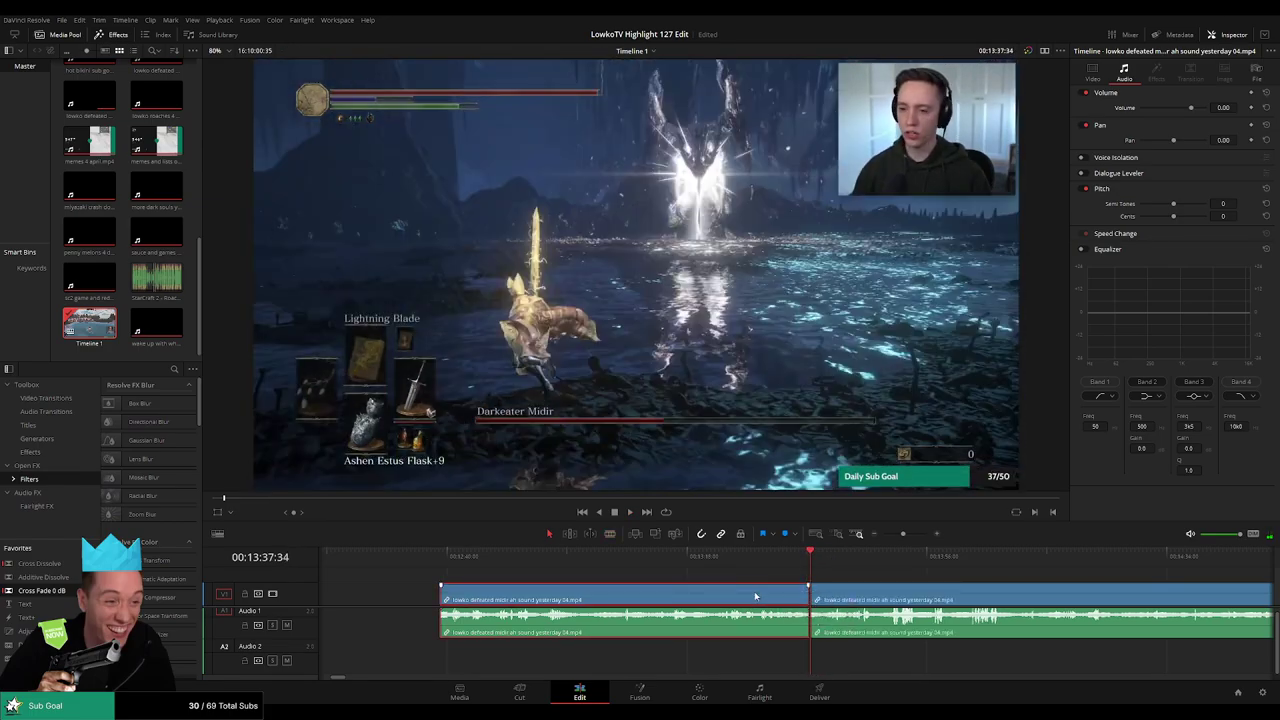
pyautogui.press('Delete')
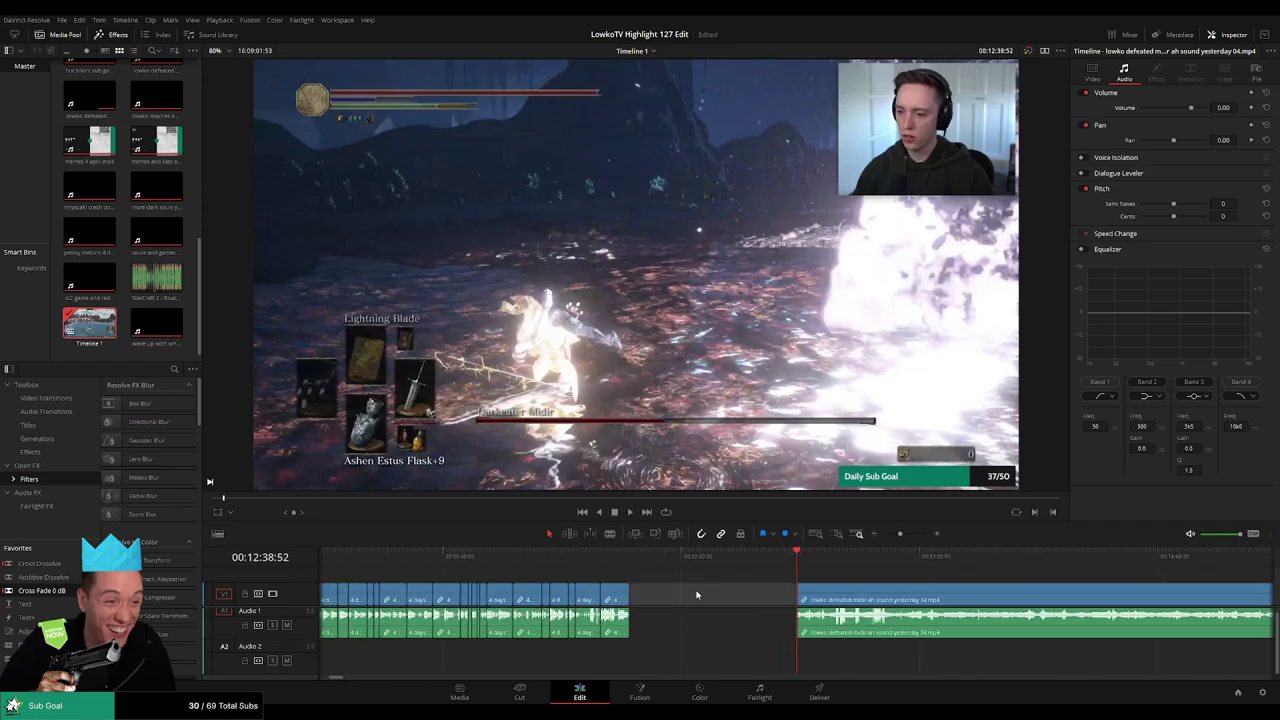
# Close the empty gap between the earlier edited clips and the remaining Midir clip, and play from the join
pyautogui.click(738, 600)
pyautogui.press('Delete')
pyautogui.press('space')
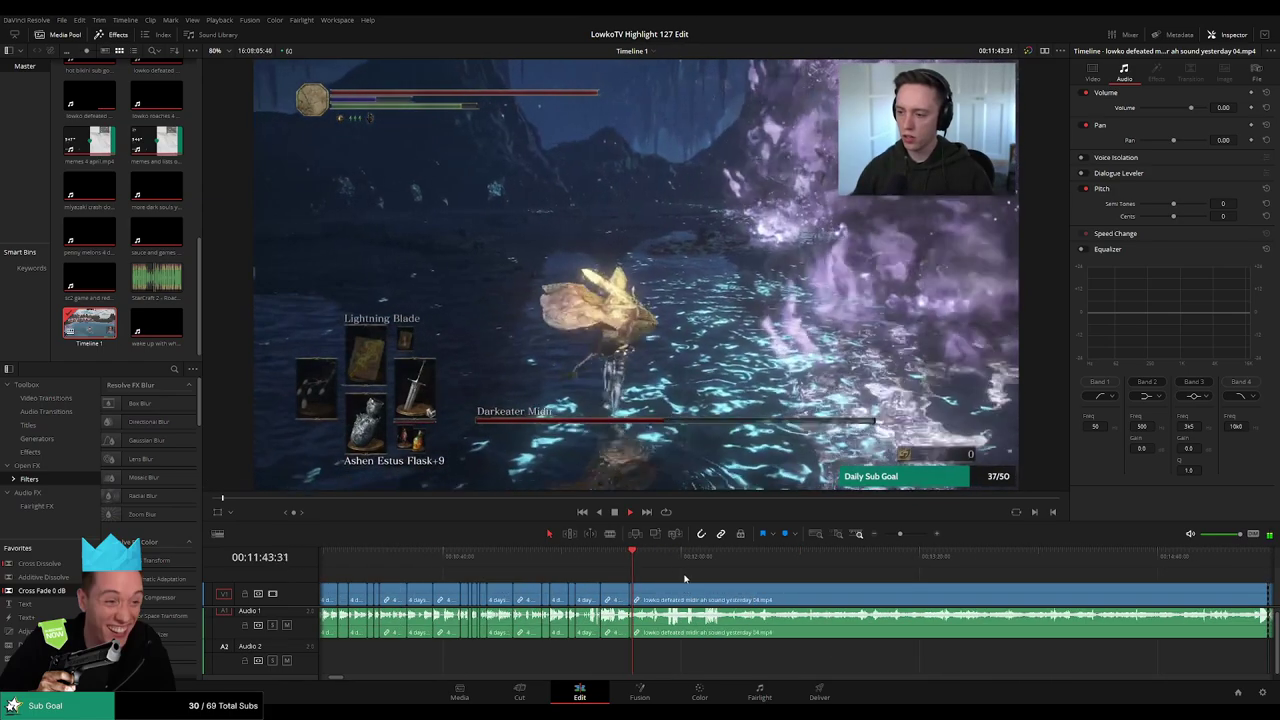
# Cut off a short piece at the start of the Midir clip and remove it without leaving a gap
pyautogui.scroll(2, 685, 578)
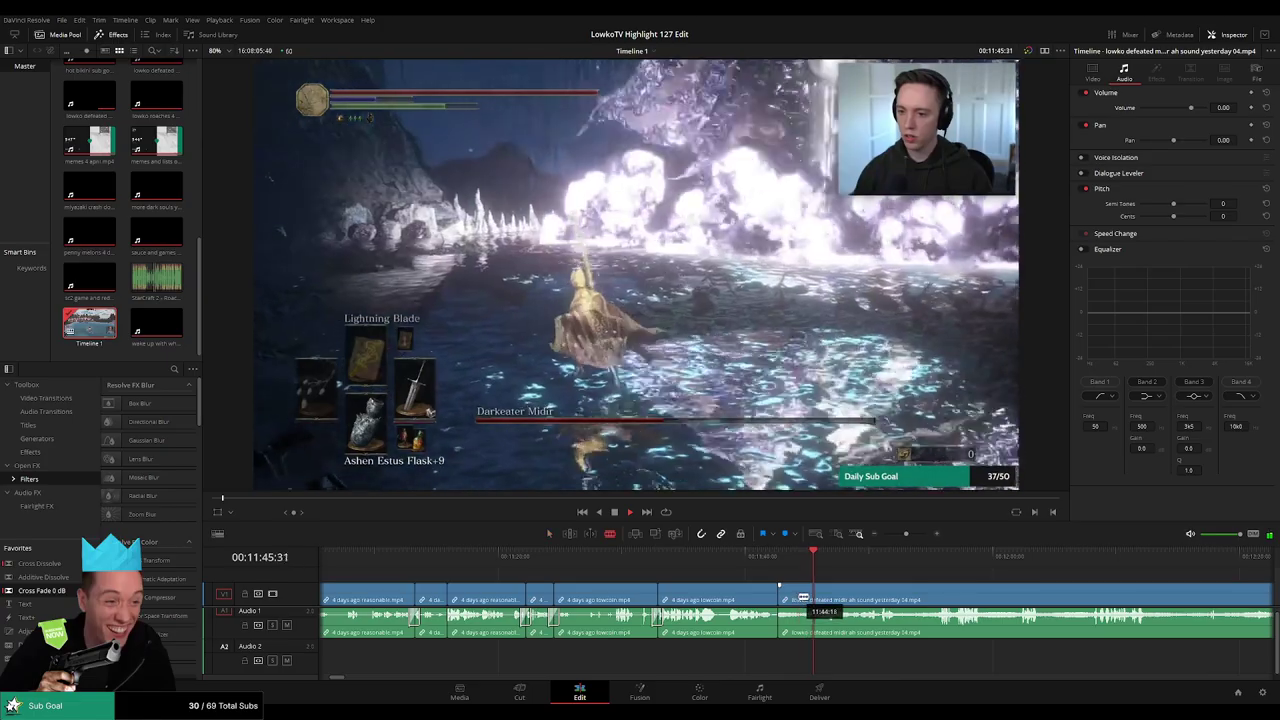
pyautogui.click(799, 597)
pyautogui.press('a')
pyautogui.click(790, 592)
pyautogui.press('Delete')
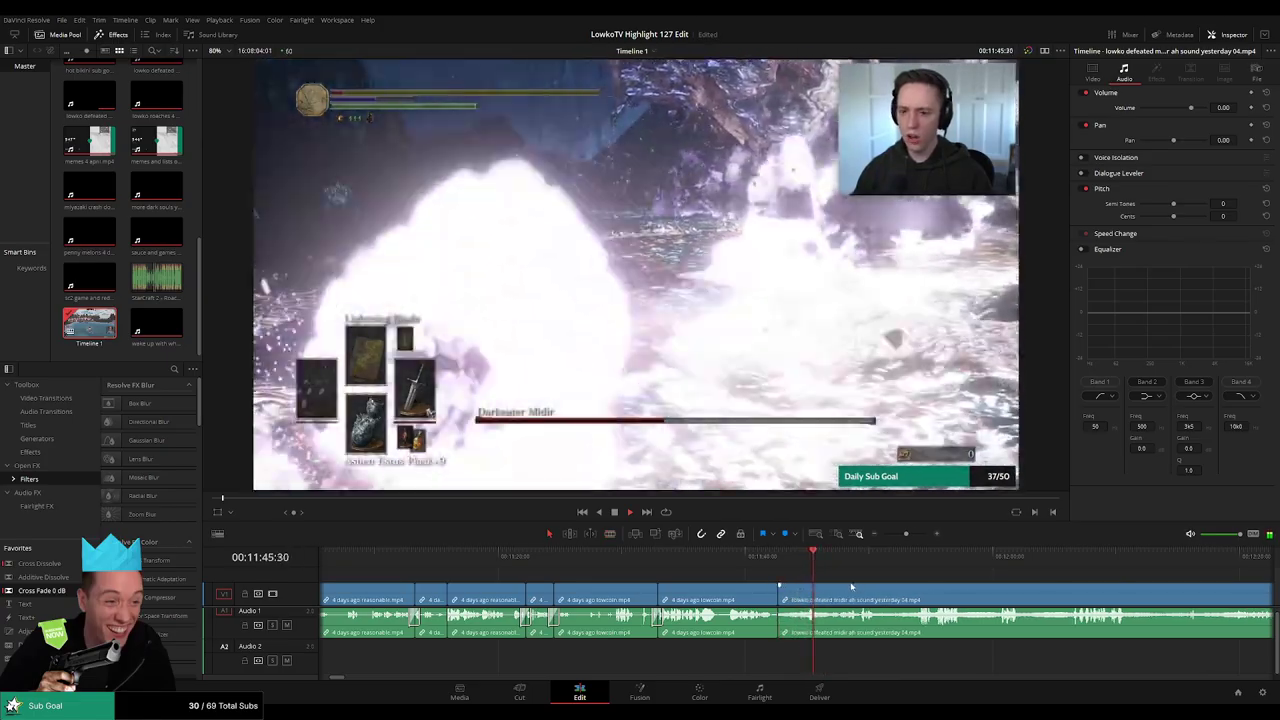
# Play back the trimmed start of the Midir clip and review its commentary up to about 00:12:00
pyautogui.click(806, 559)
pyautogui.click(805, 559)
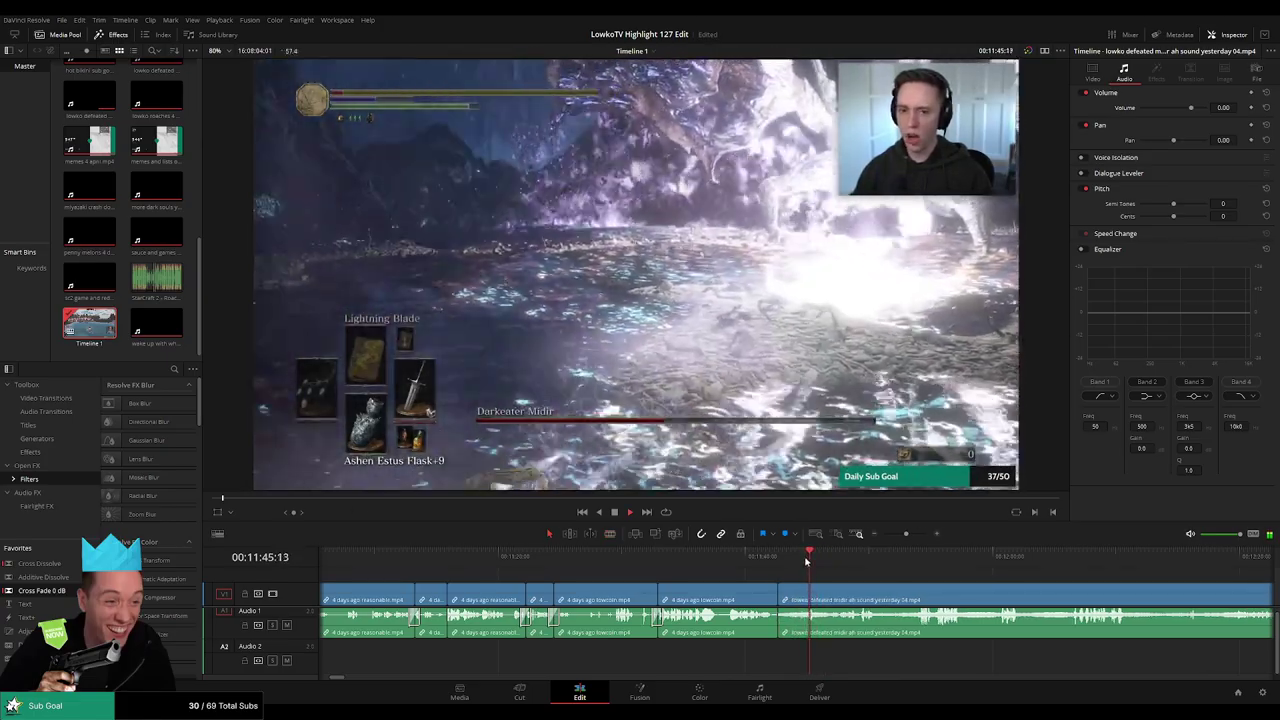
pyautogui.click(805, 559)
pyautogui.press('space')
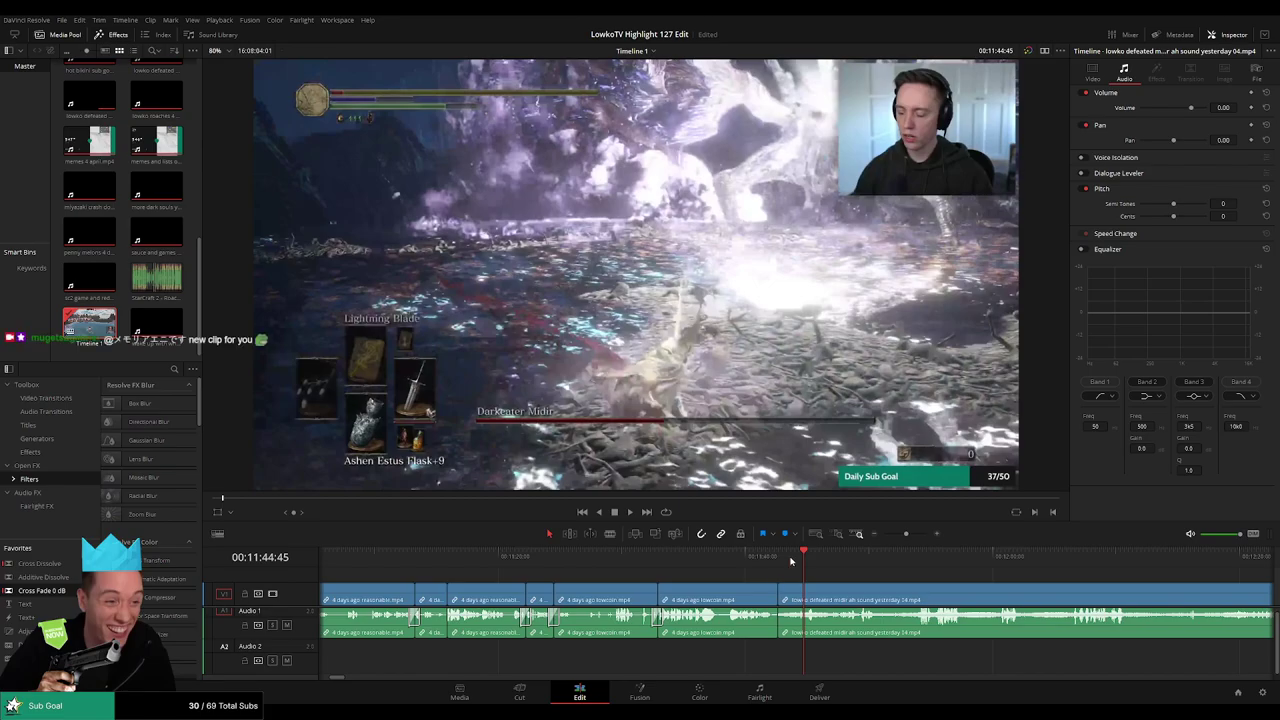
pyautogui.click(790, 561)
pyautogui.press('space')
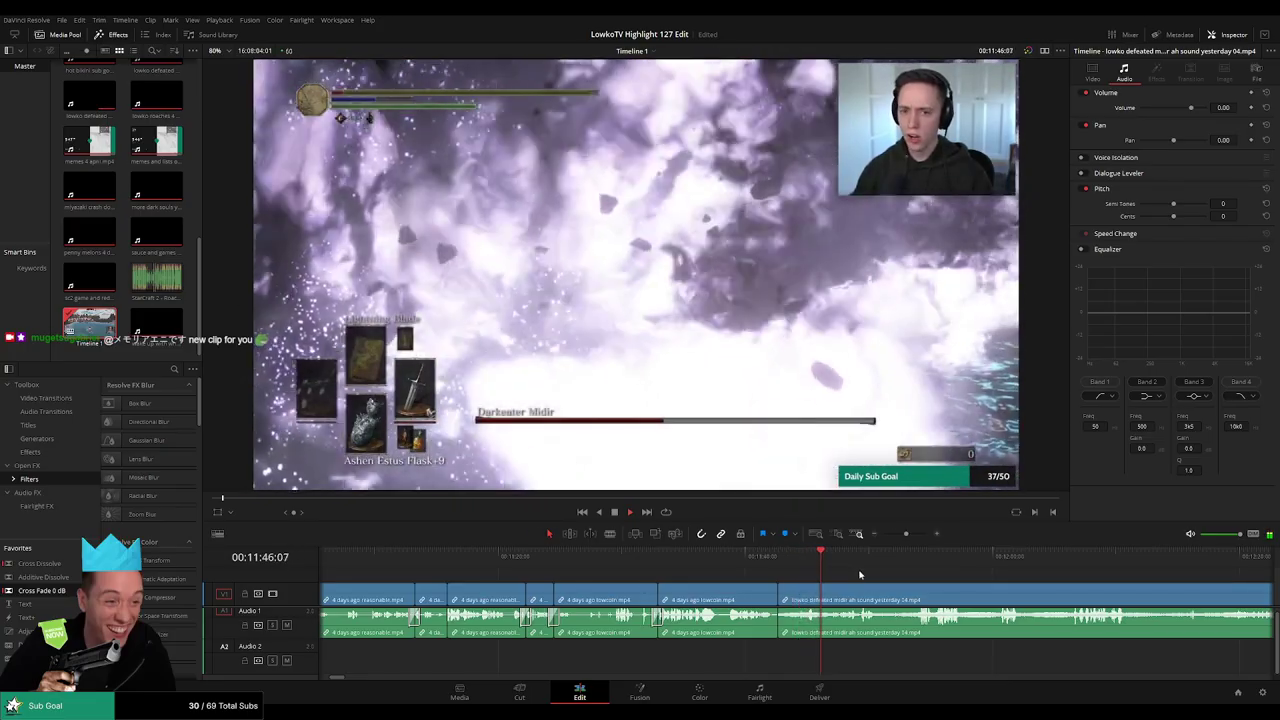
pyautogui.moveTo(890, 580); pyautogui.dragTo(680, 568)
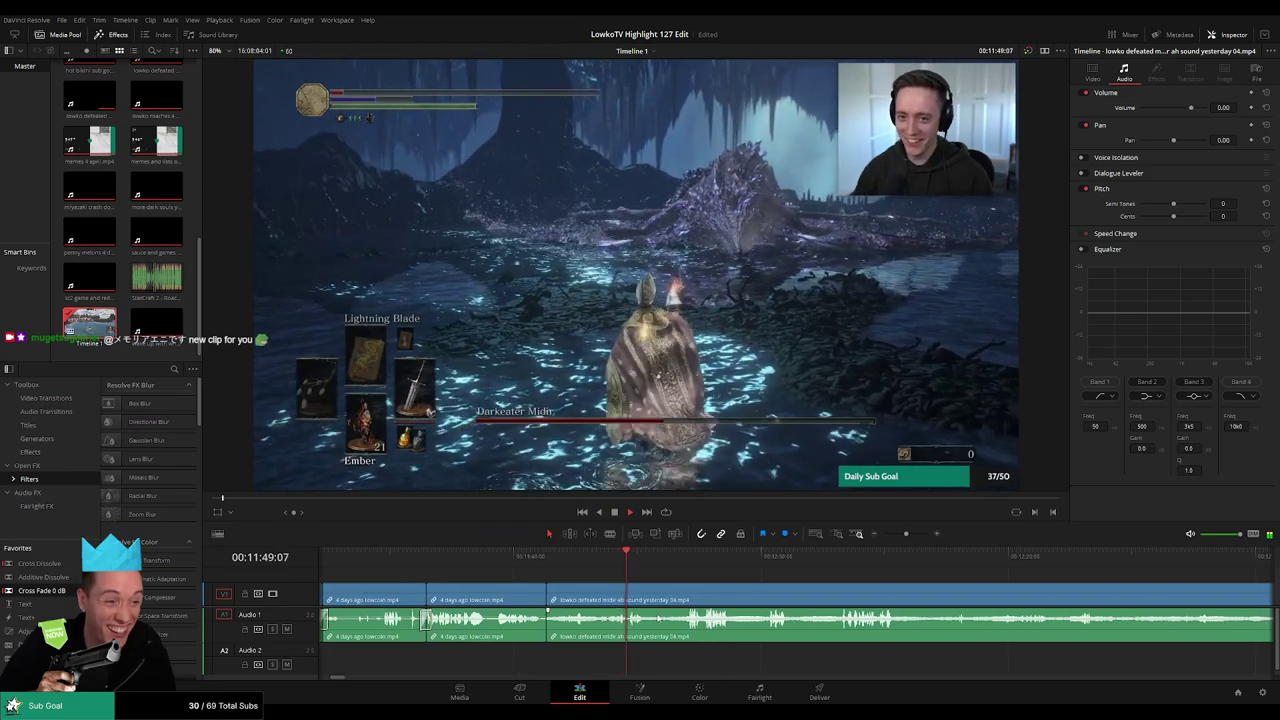
pyautogui.hscroll(2, 620, 580)
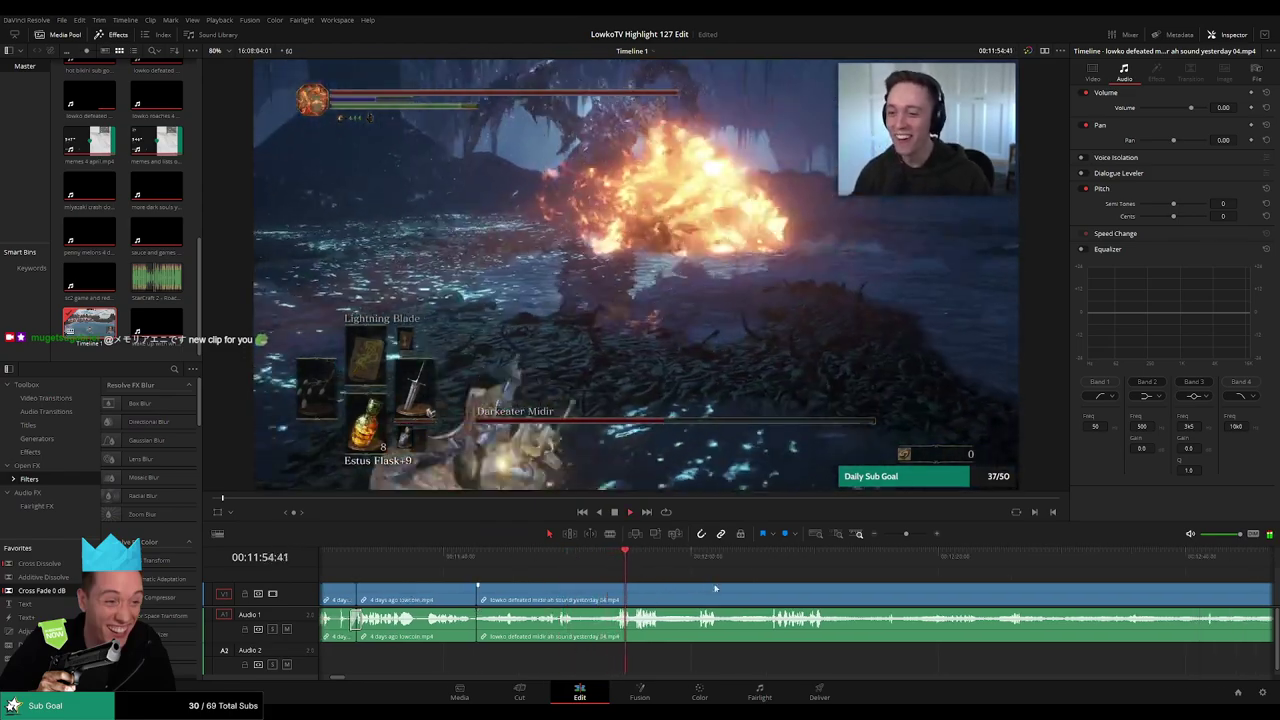
pyautogui.hscroll(2, 680, 585)
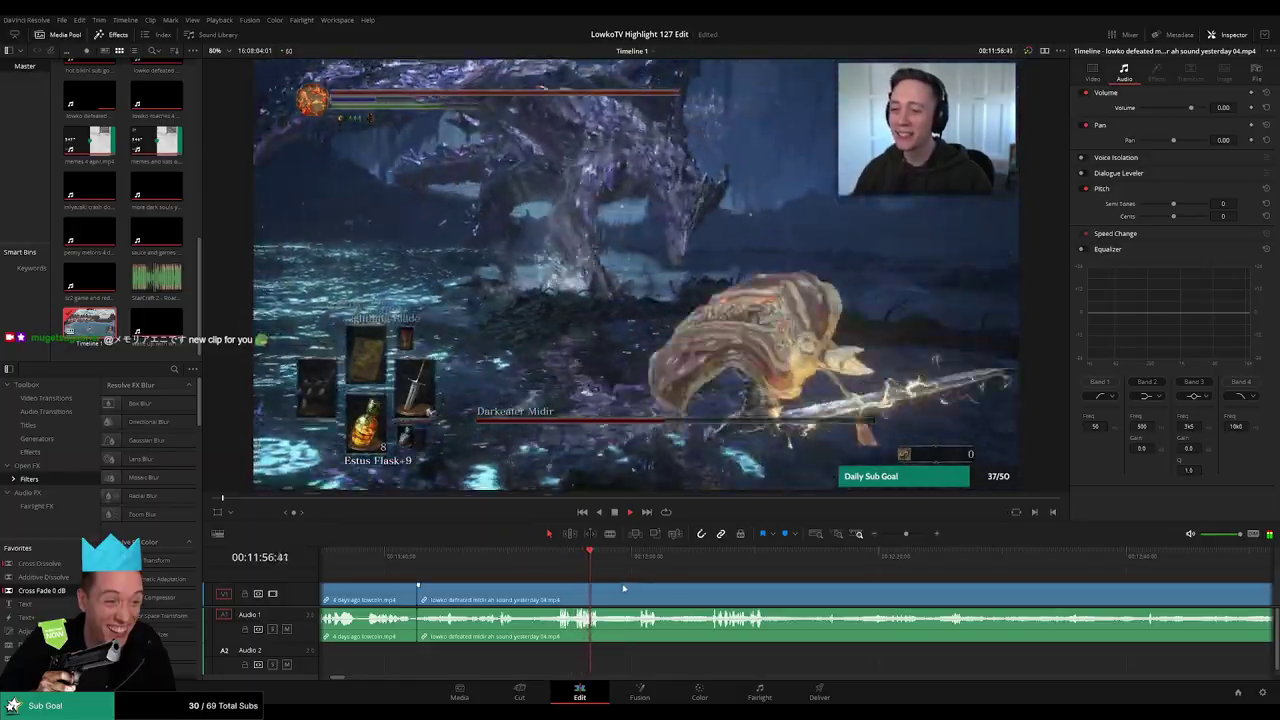
pyautogui.hscroll(2, 610, 585)
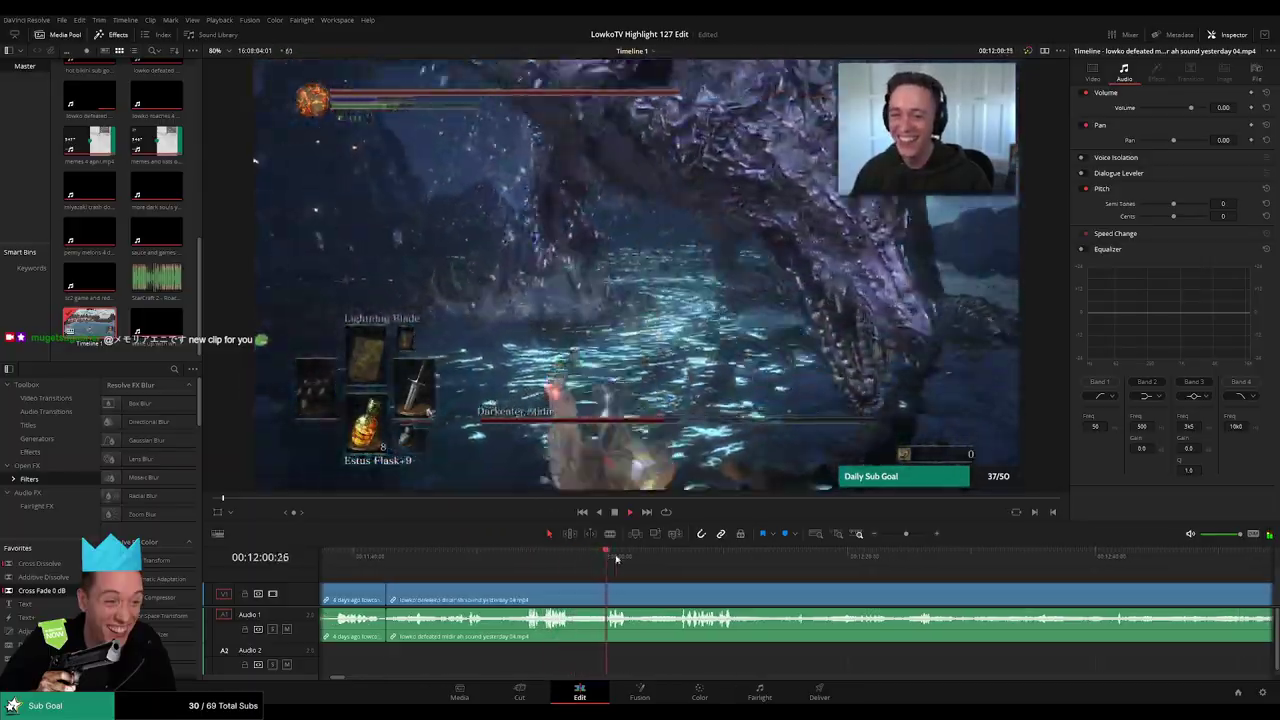
# Isolate the short section from 00:12:00:42 to 00:12:01:08 as its own clip and lower its audio volume to -100
pyautogui.hscroll(-2, 613, 596)
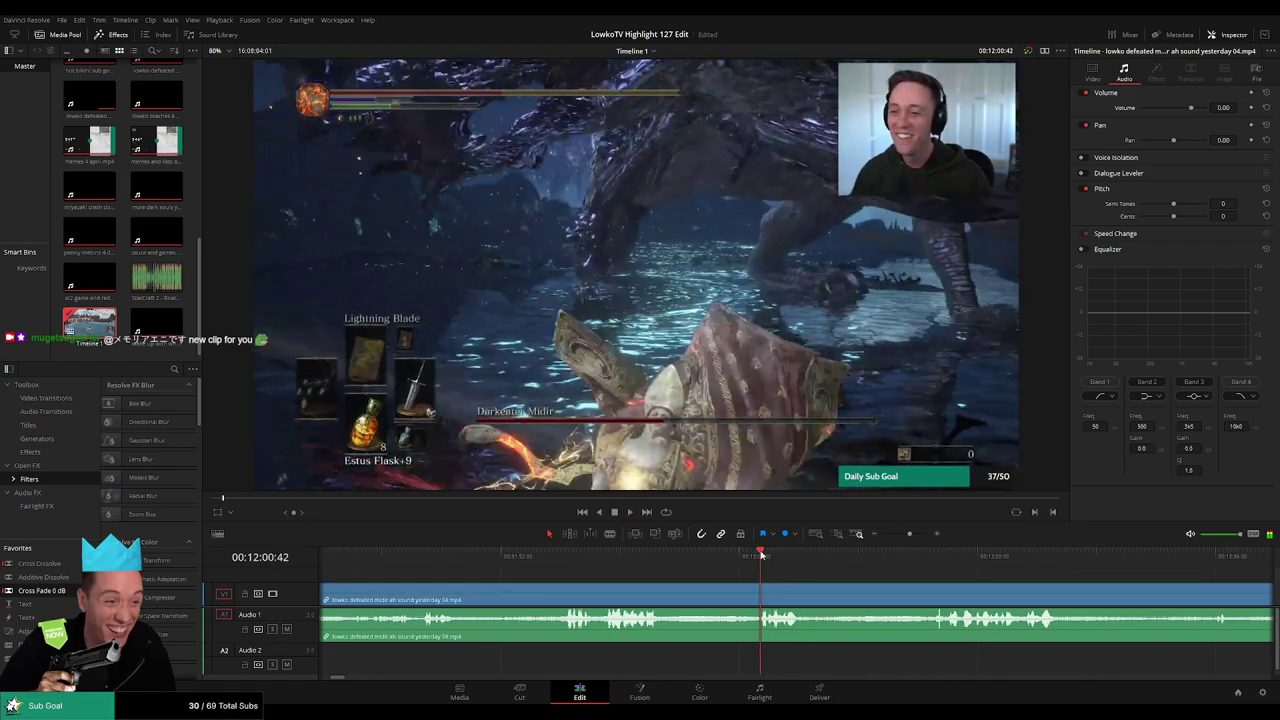
pyautogui.click(764, 585)
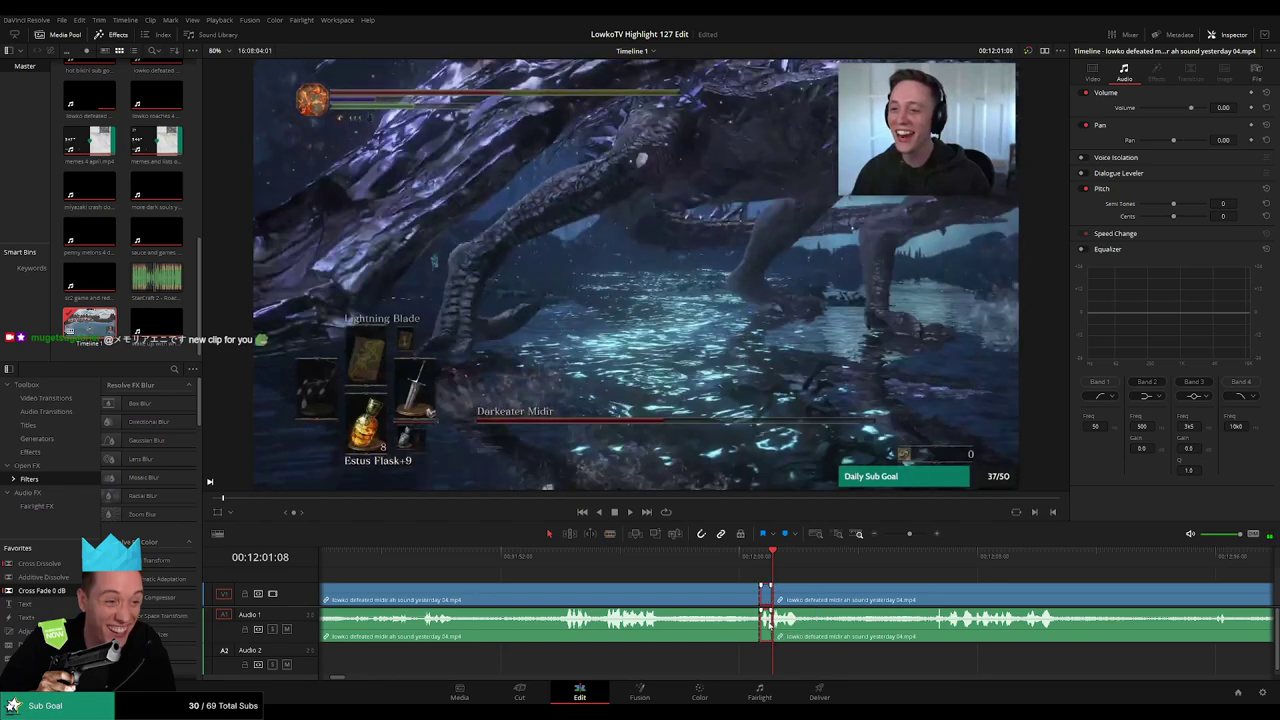
pyautogui.scroll(3, 767, 621)
pyautogui.moveTo(784, 628); pyautogui.dragTo(785, 652)
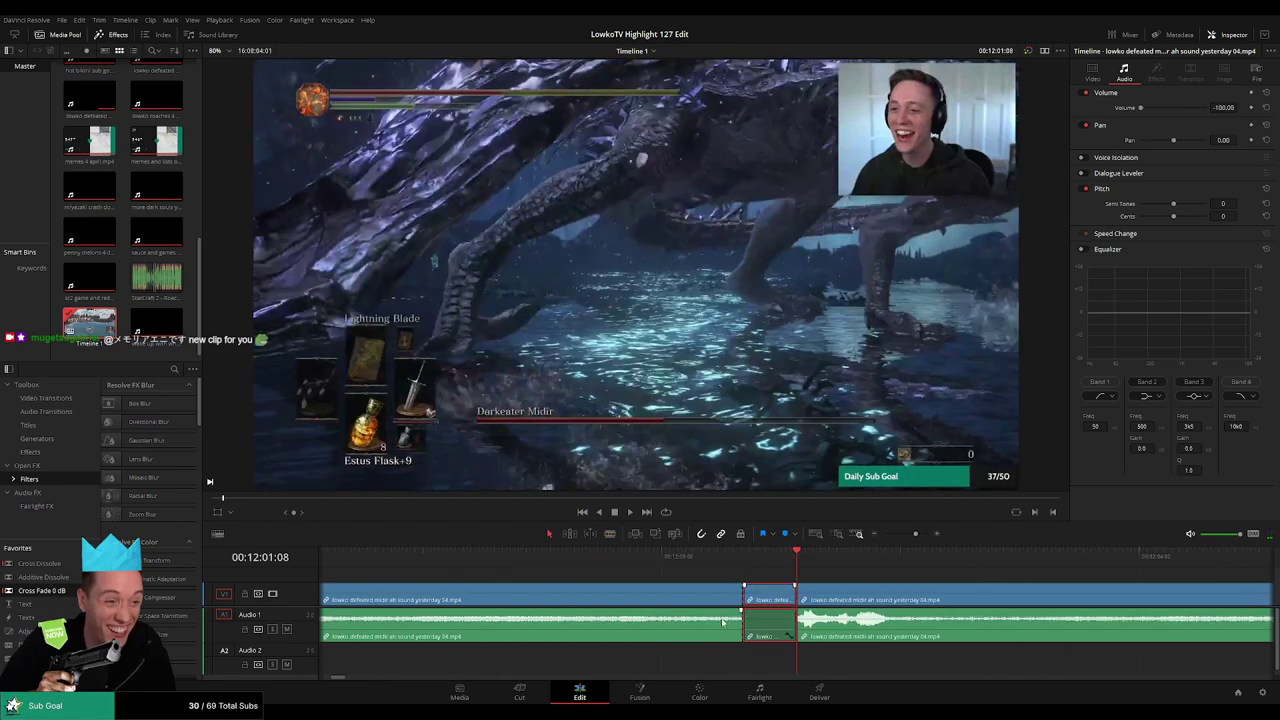
# Place StarCraft 2 - Roach Quotes.mp3 on Audio 2 under the muted section, trim it to match, and set its volume to -27
pyautogui.click(156, 277)
pyautogui.moveTo(156, 277); pyautogui.dragTo(738, 660)
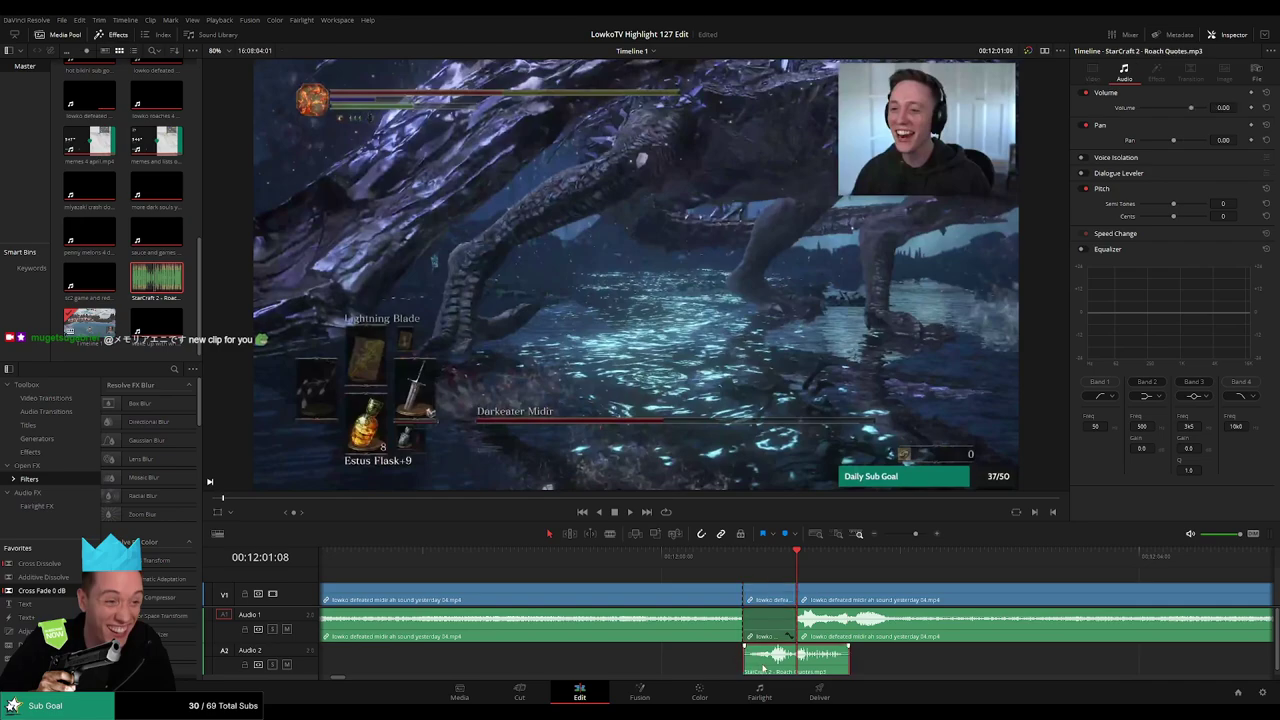
pyautogui.moveTo(847, 660); pyautogui.dragTo(791, 660)
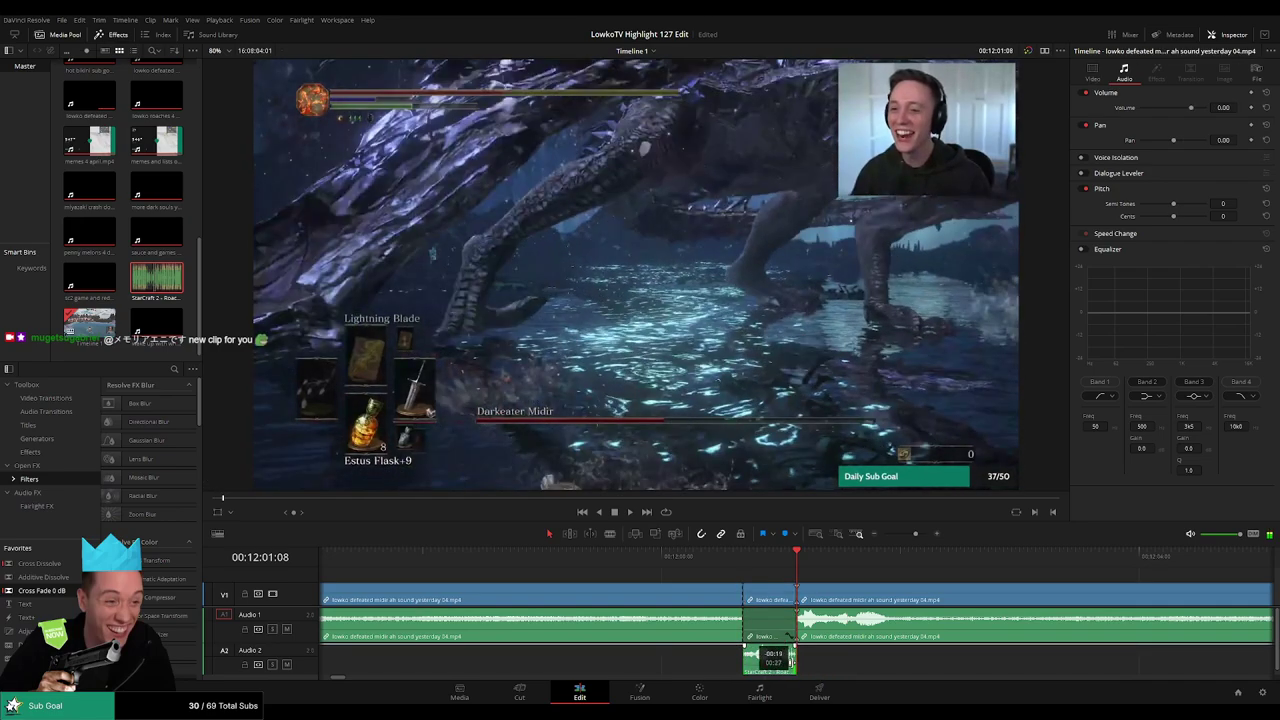
pyautogui.click(777, 660)
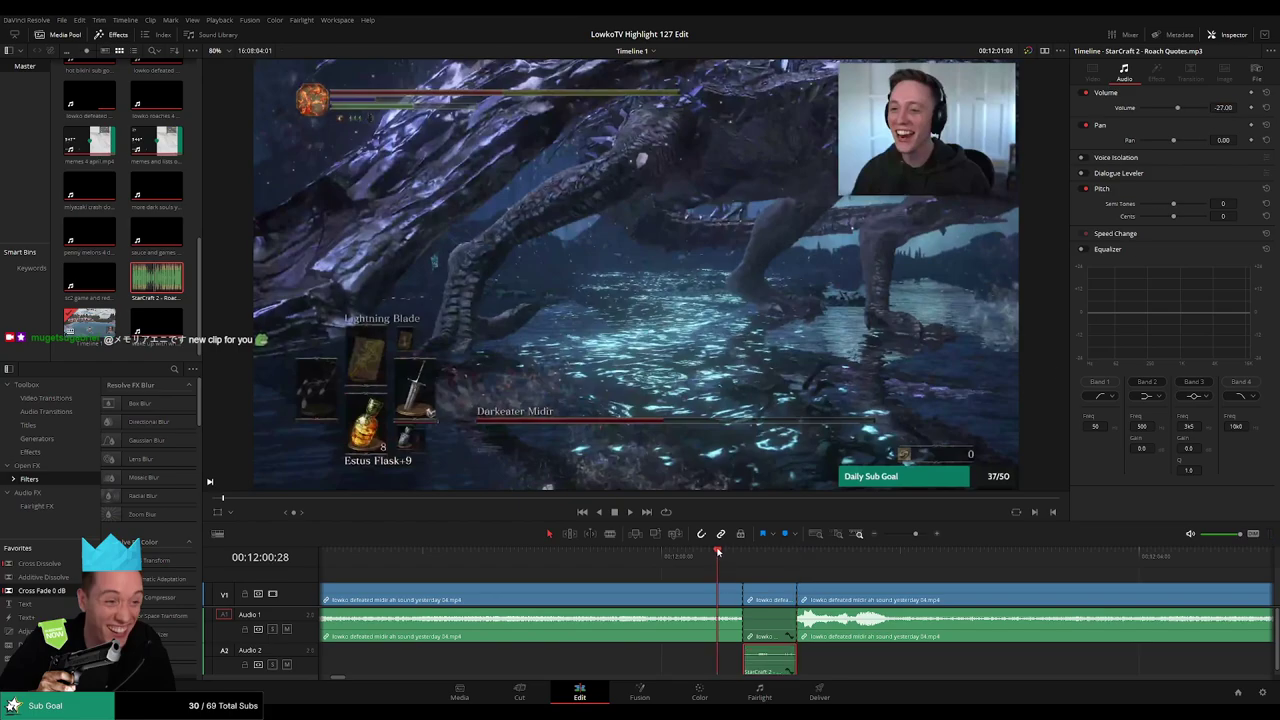
# Review the footage following the censored word and split the Midir clip at about 00:12:11:08, where the commentary ends
pyautogui.click(885, 580)
pyautogui.moveTo(915, 535); pyautogui.dragTo(907, 537)
pyautogui.click(835, 562)
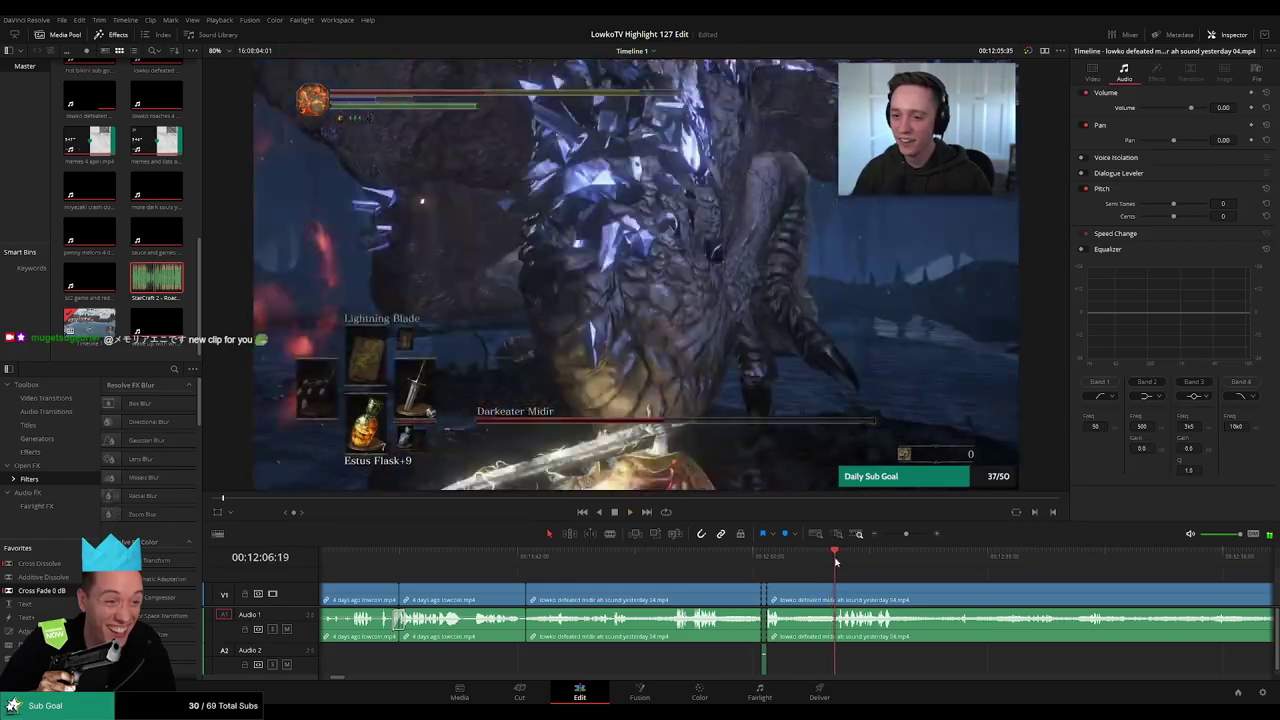
pyautogui.moveTo(892, 580); pyautogui.dragTo(628, 604)
pyautogui.hscroll(3, 625, 628)
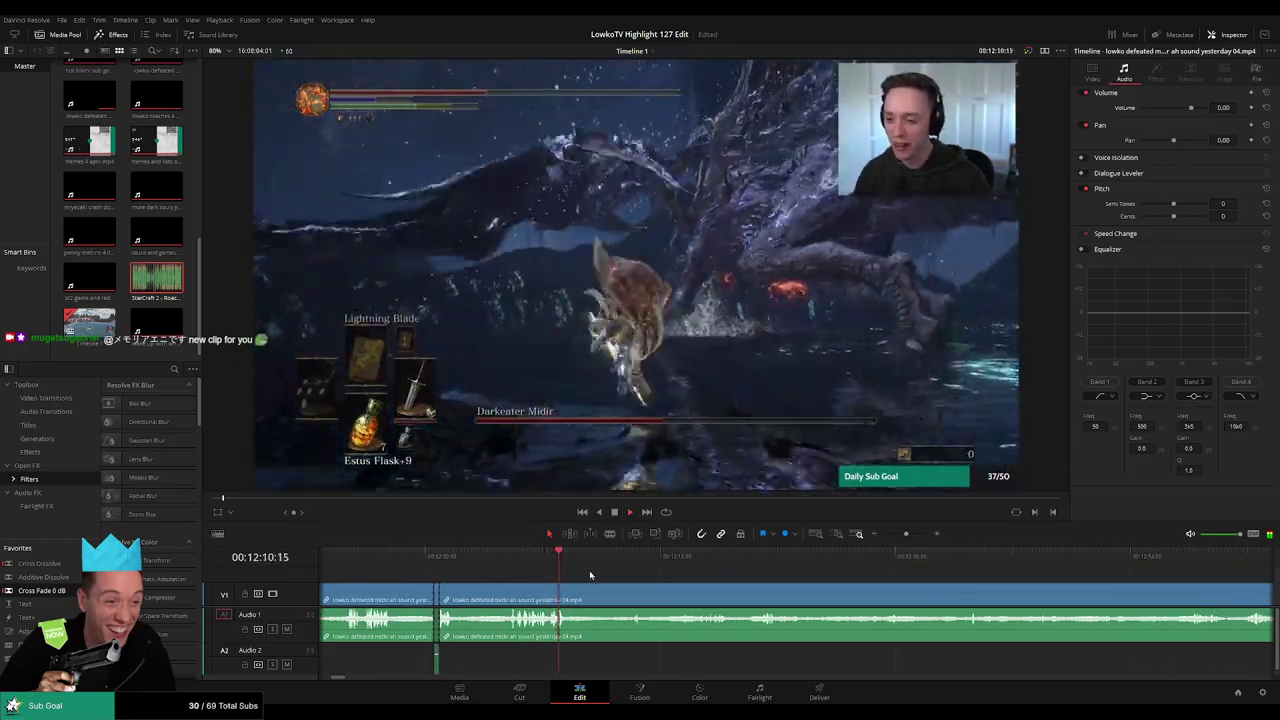
pyautogui.click(572, 600)
# Skim the fight footage between about 00:12:15 and 00:13:00 for the next moment worth keeping
pyautogui.click(622, 556)
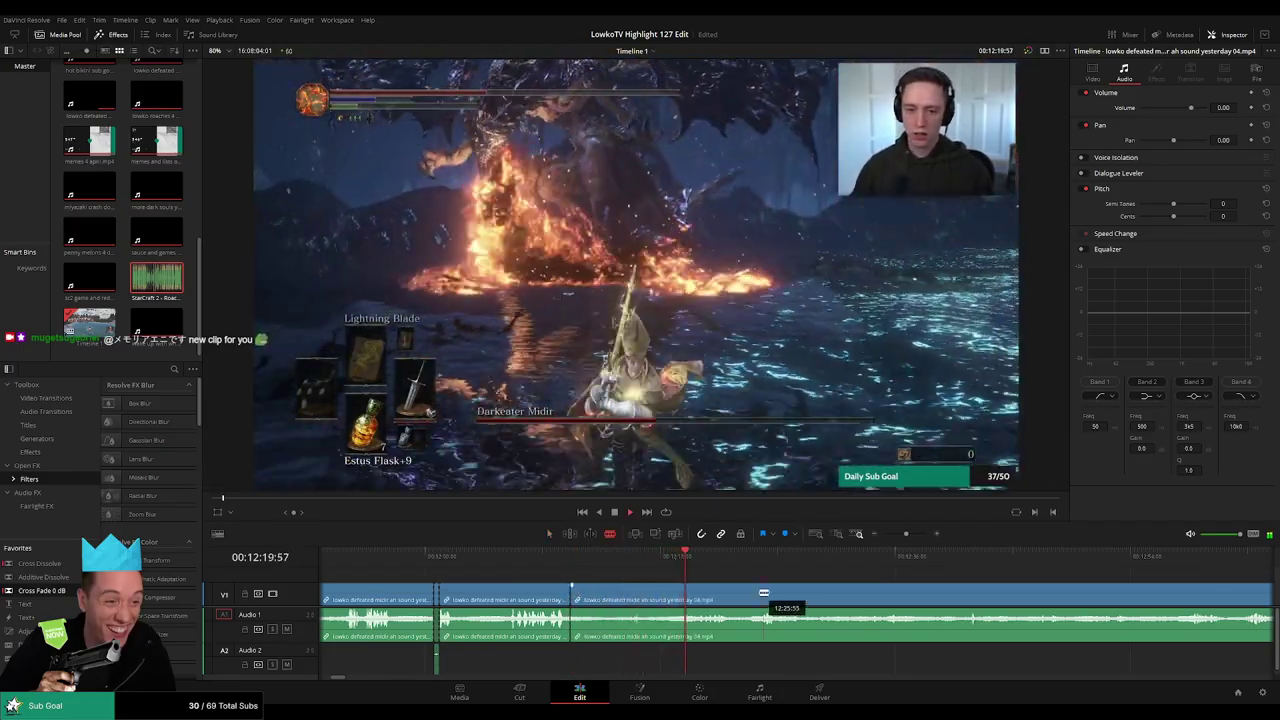
pyautogui.hscroll(3, 758, 592)
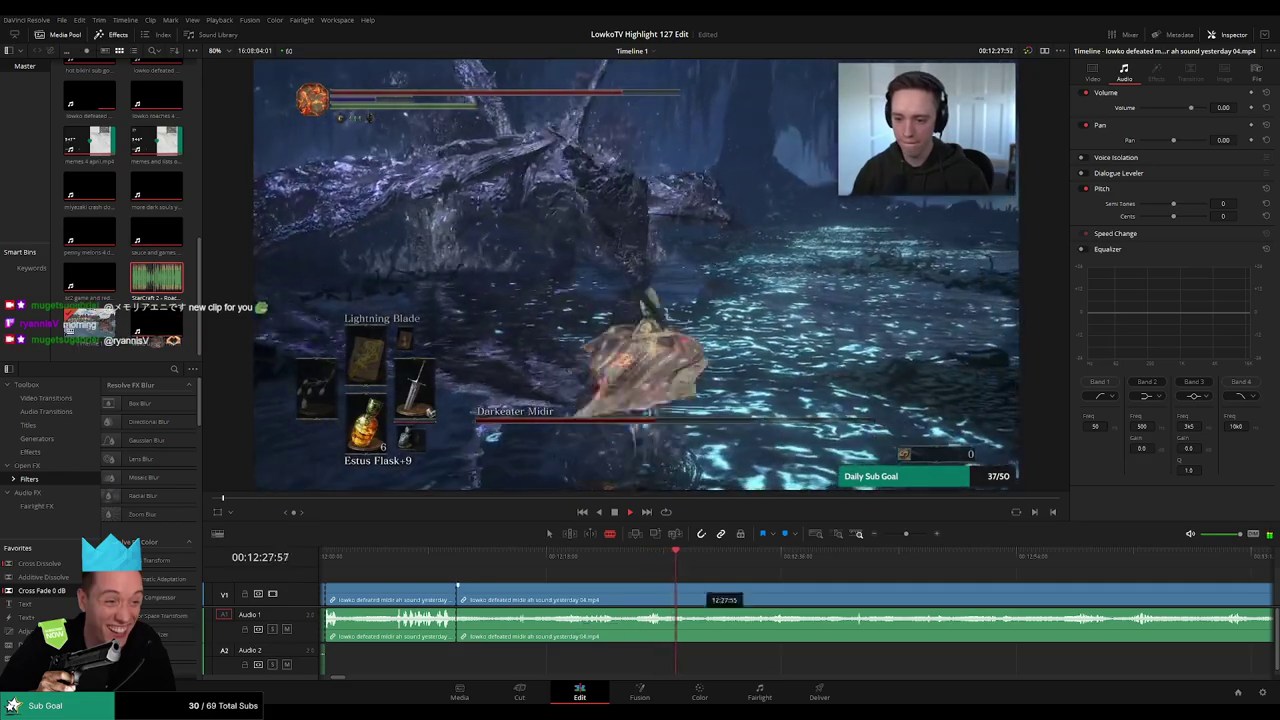
pyautogui.click(762, 556)
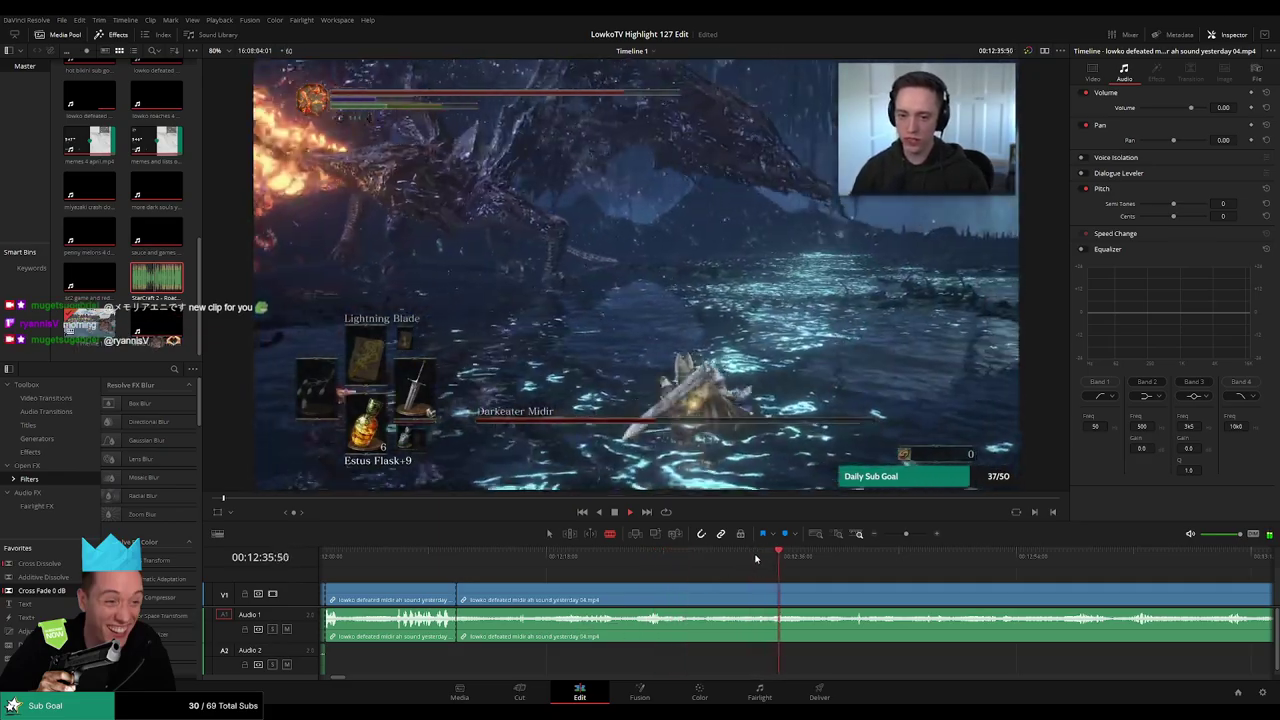
pyautogui.click(855, 556)
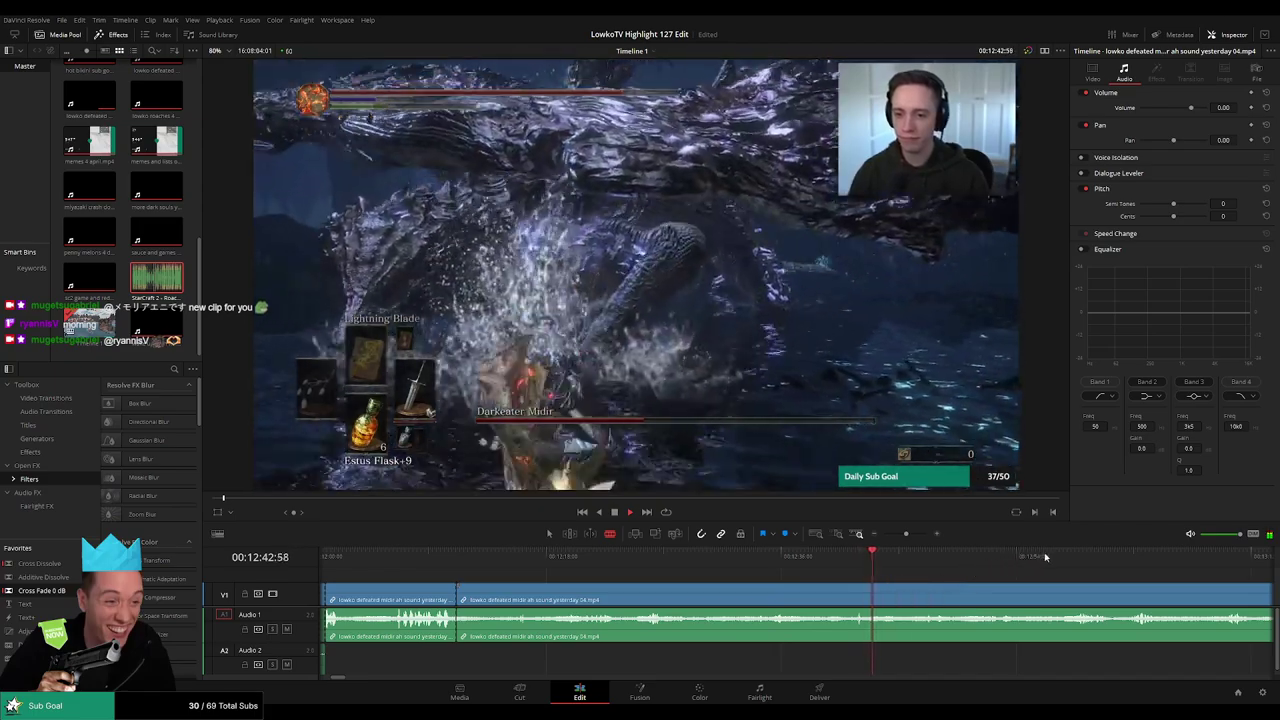
pyautogui.click(1080, 556)
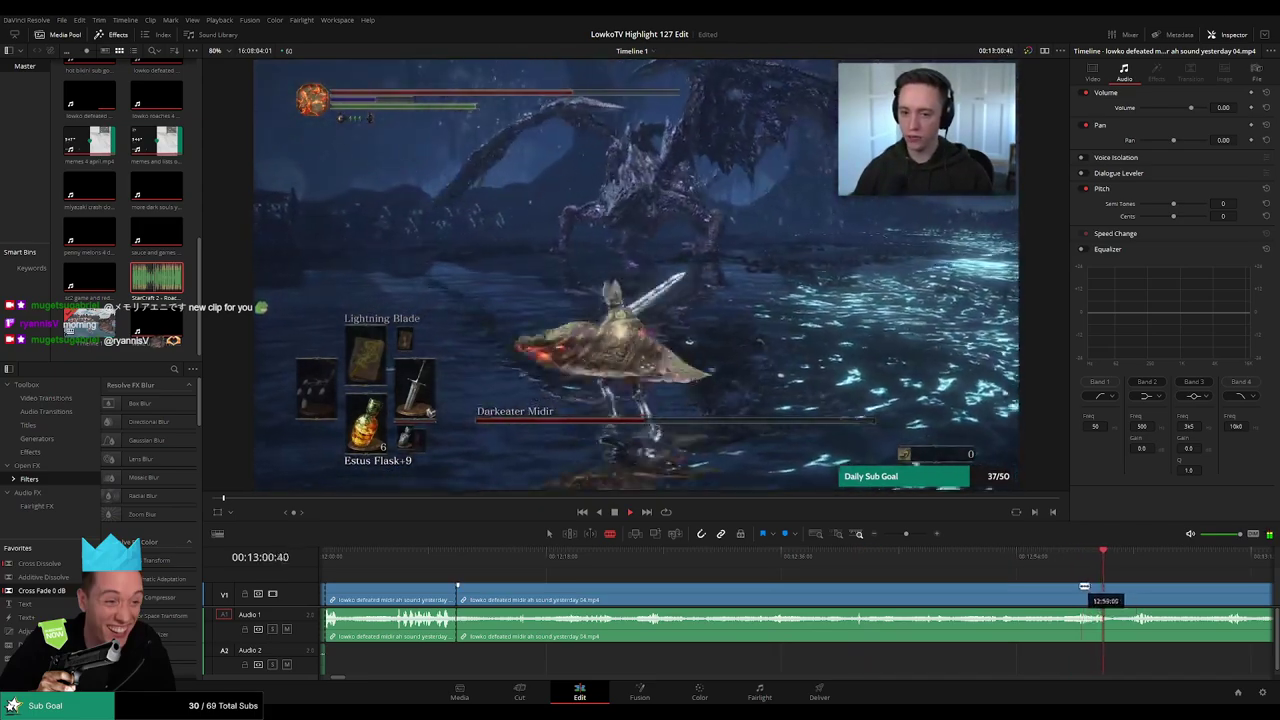
# Try deleting the long Midir section that follows the 00:12:11:08 cut, and check the resulting join
pyautogui.click(900, 600)
pyautogui.press('Delete')
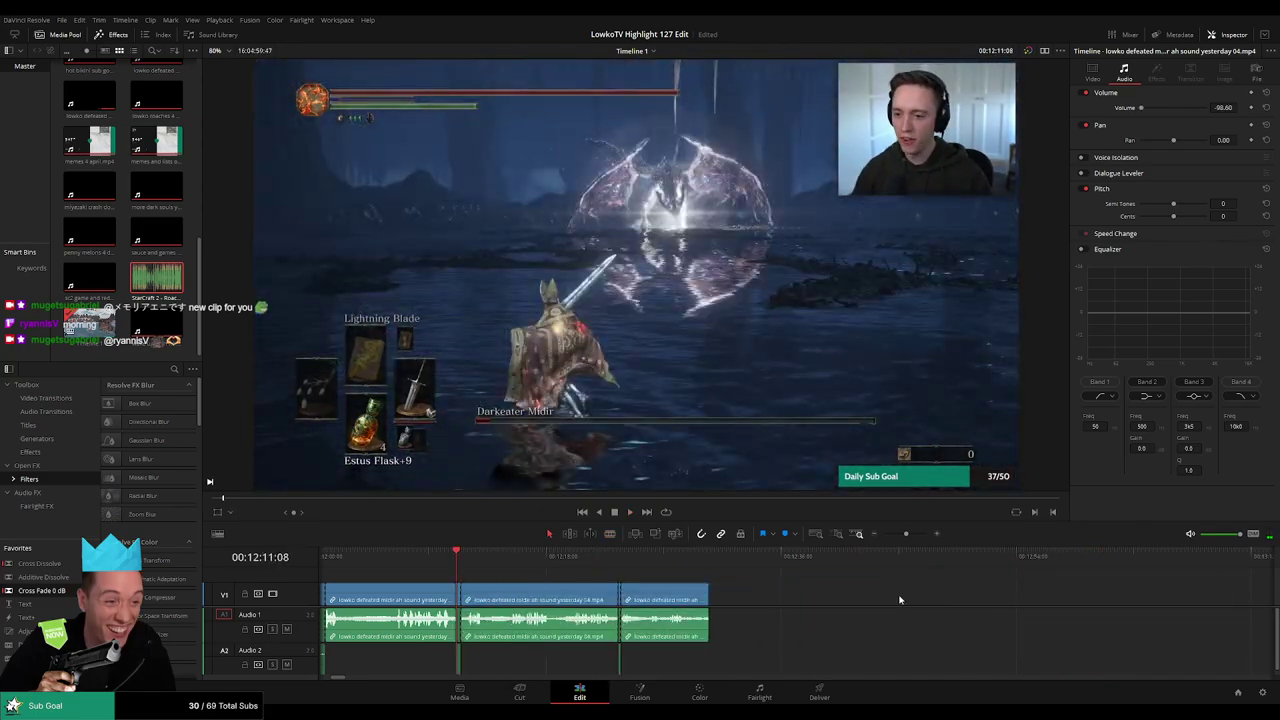
pyautogui.scroll(2, 709, 600)
pyautogui.scroll(-1, 790, 600)
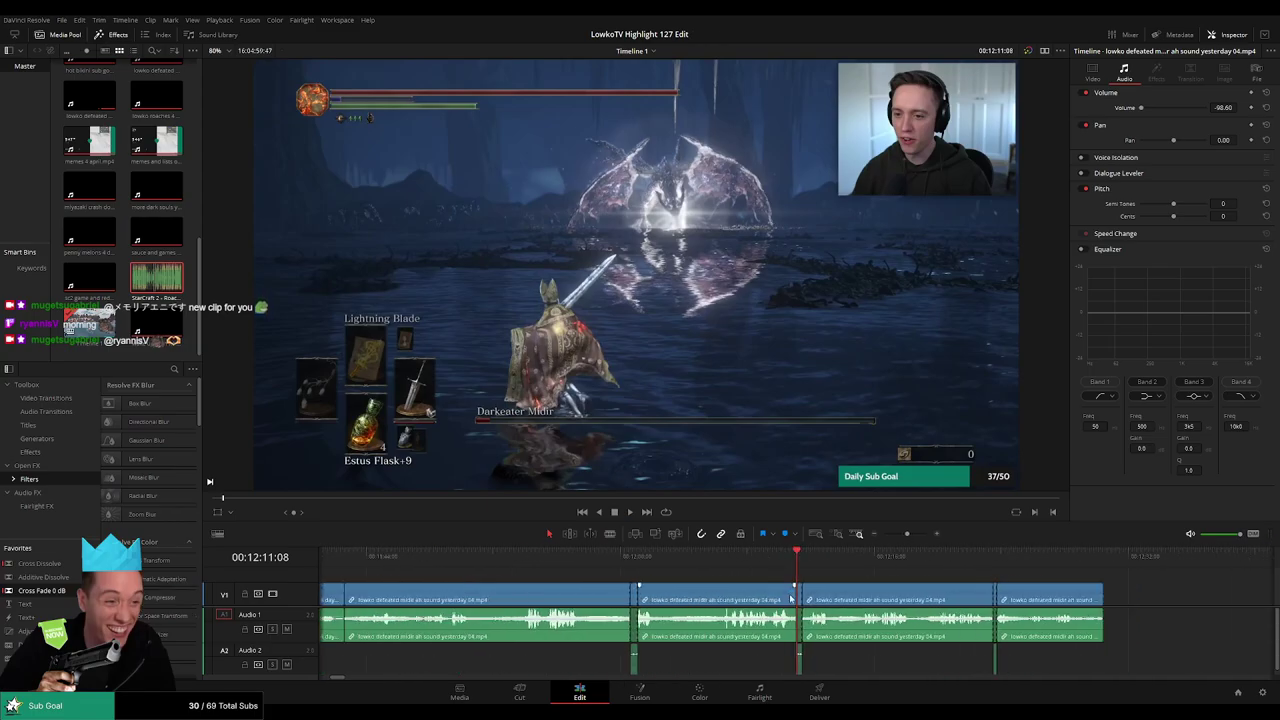
pyautogui.scroll(4, 808, 603)
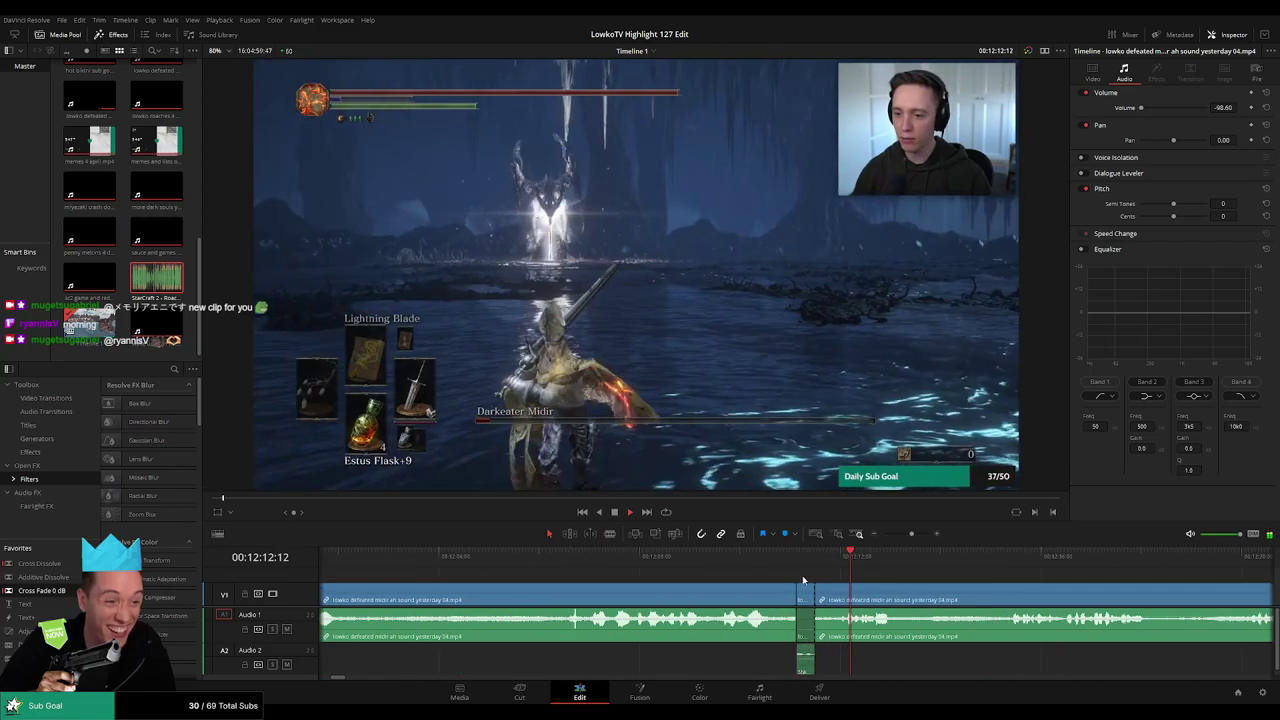
pyautogui.click(768, 562)
pyautogui.click(708, 560)
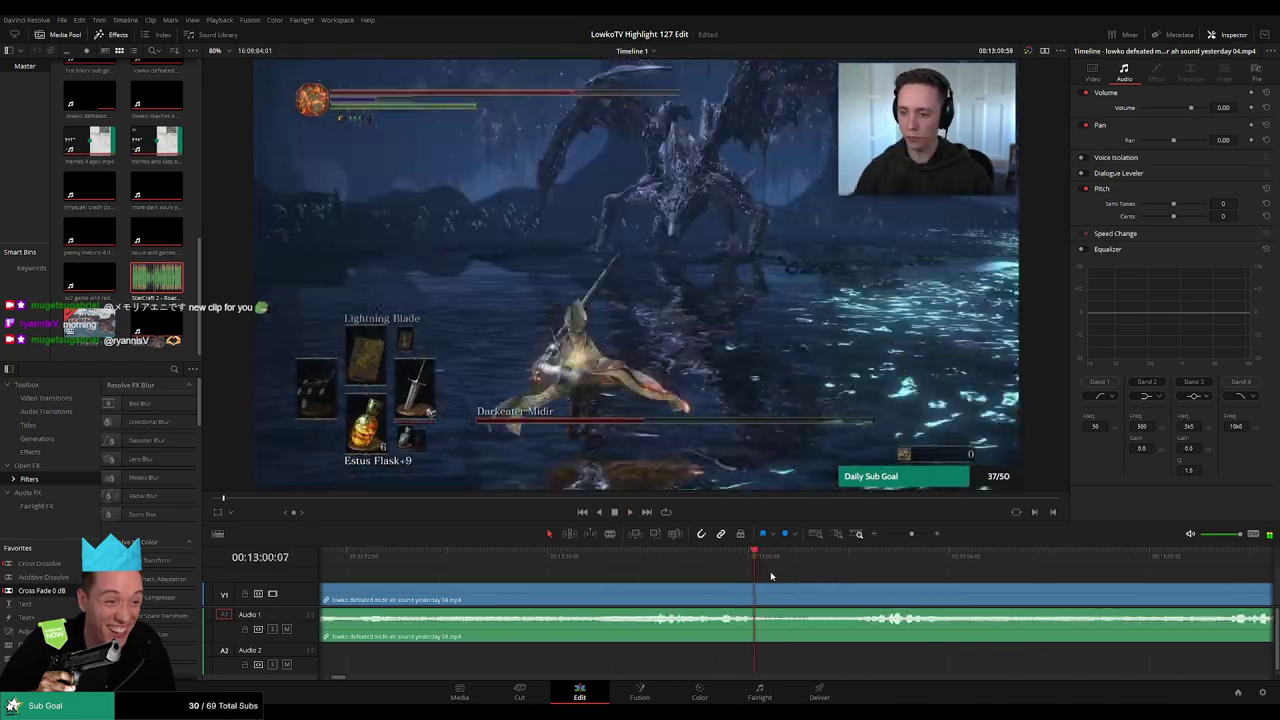
# Split the Midir clip at about 00:14:47 and ripple delete the fight footage between the 00:12:11:08 cut and that point
pyautogui.scroll(-2, 771, 574)
pyautogui.moveTo(911, 534); pyautogui.dragTo(905, 536)
pyautogui.click(930, 556)
pyautogui.click(750, 560)
pyautogui.click(713, 561)
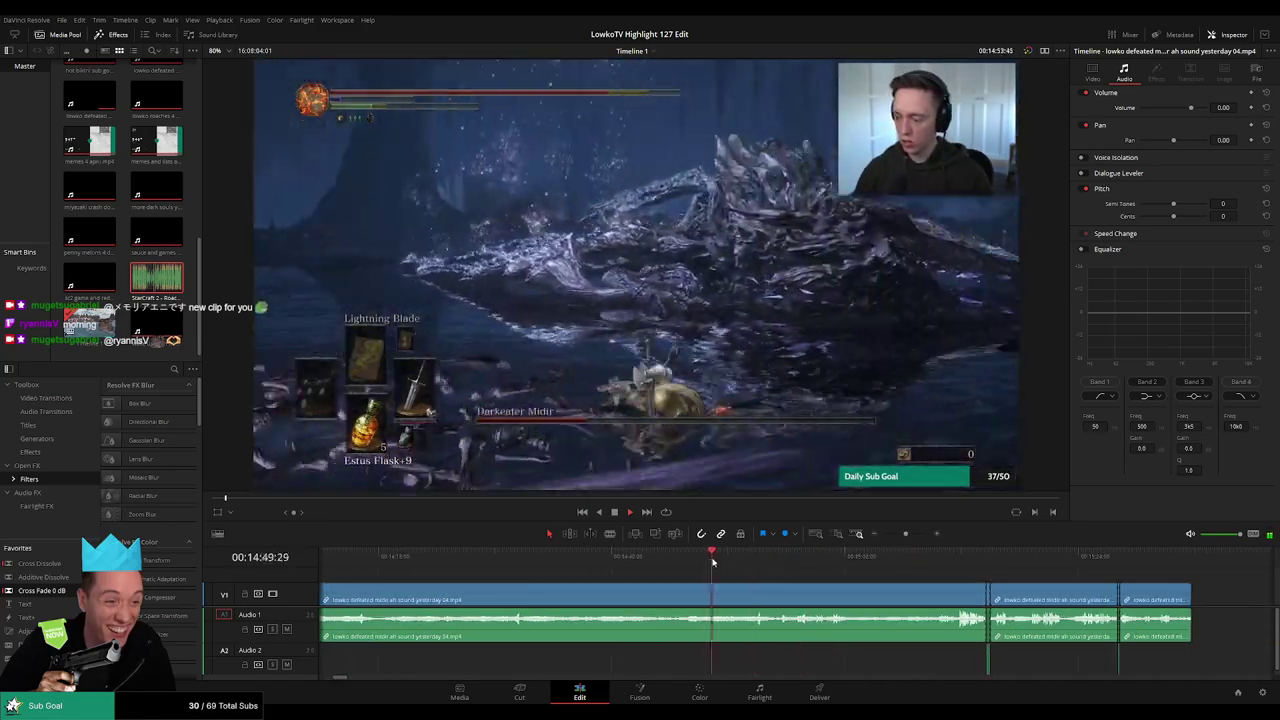
pyautogui.click(688, 560)
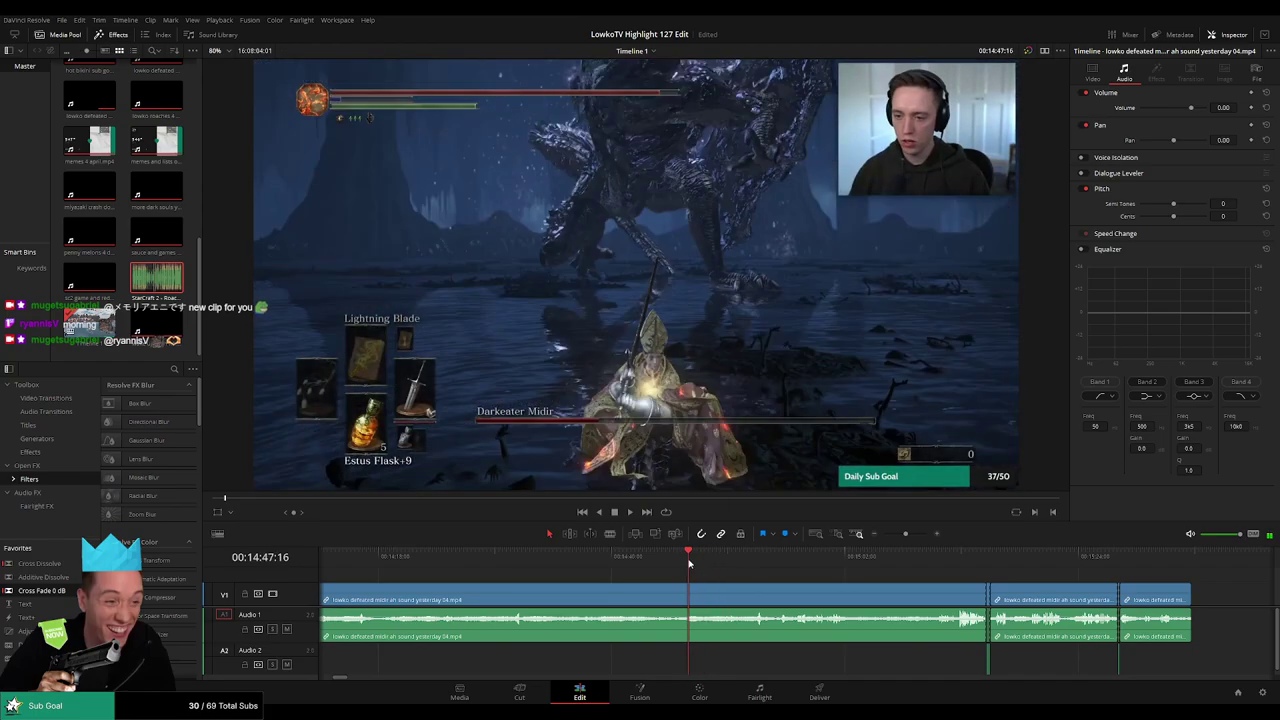
pyautogui.click(688, 601)
pyautogui.press('a')
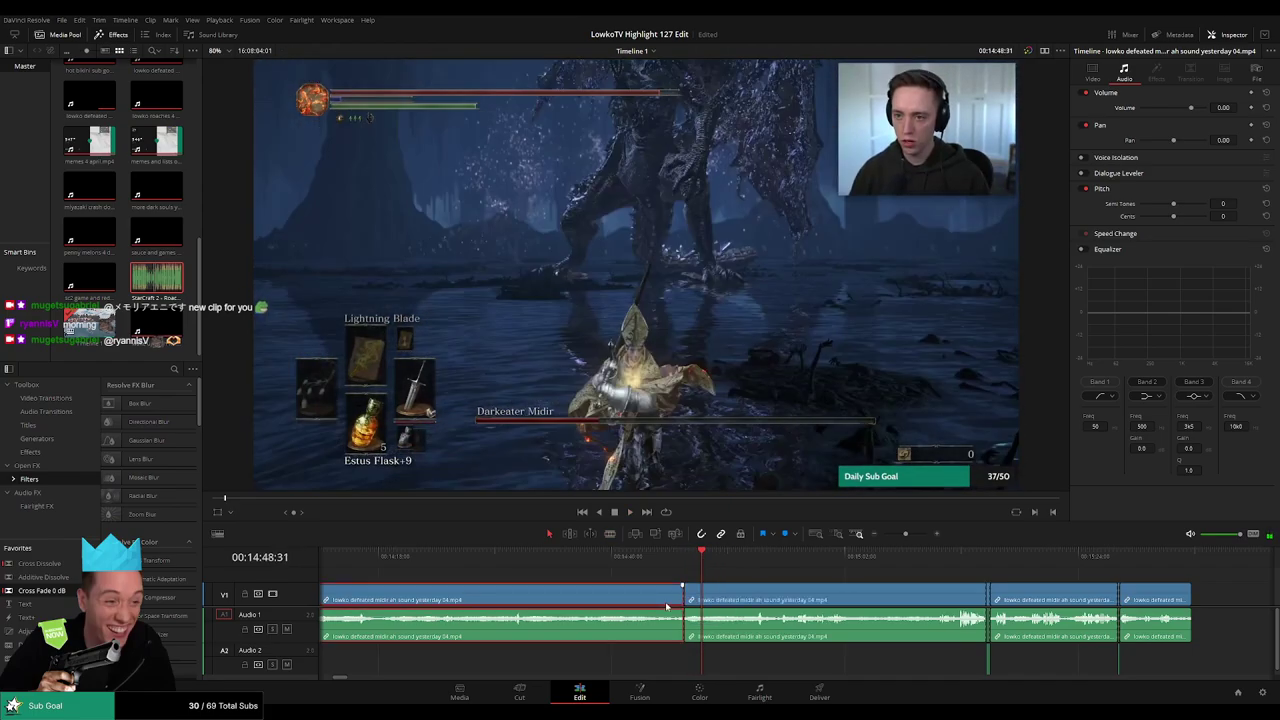
pyautogui.press('Delete')
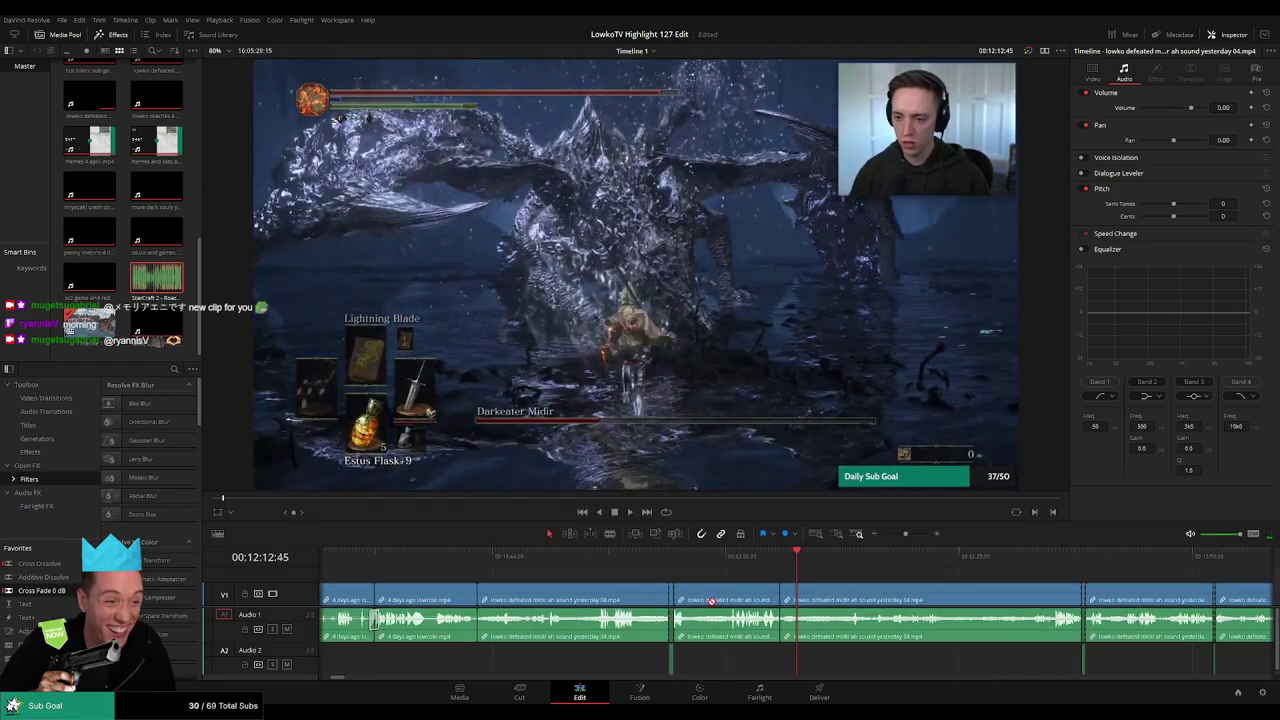
# Add a Cross Fade 0 dB to the audio join at about 00:12:11 and play back the footage that follows
pyautogui.moveTo(786, 638); pyautogui.dragTo(786, 638)
pyautogui.press('space')
pyautogui.moveTo(842, 563); pyautogui.dragTo(800, 574)
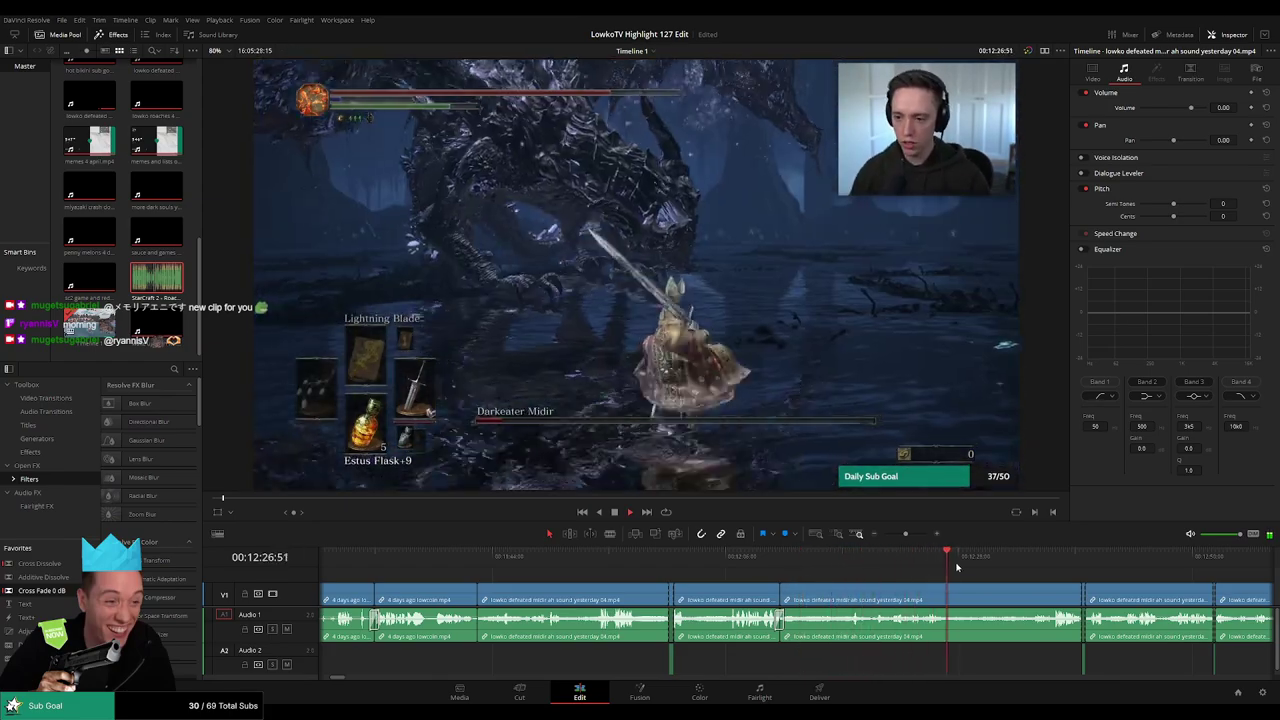
# Close the large gap after the clip ending at about 00:12:59 and add a Cross Fade 0 dB at the new audio join
pyautogui.click(1008, 566)
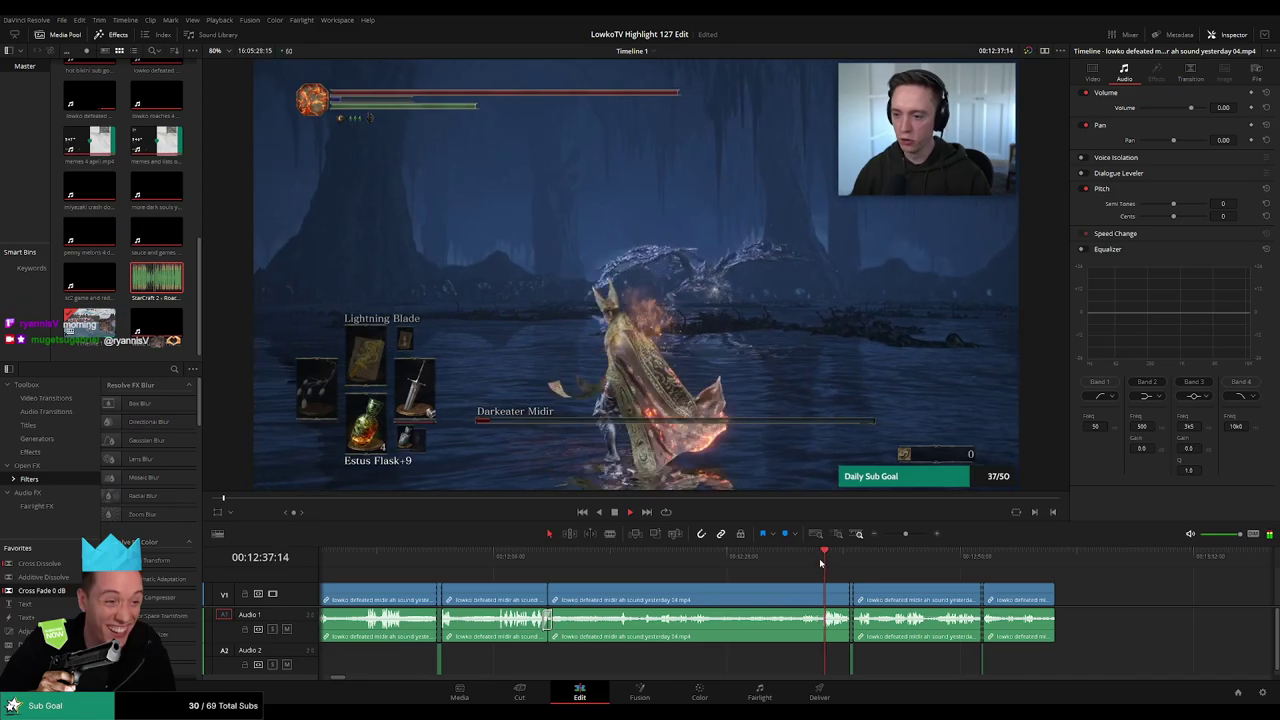
pyautogui.moveTo(917, 579); pyautogui.dragTo(760, 581)
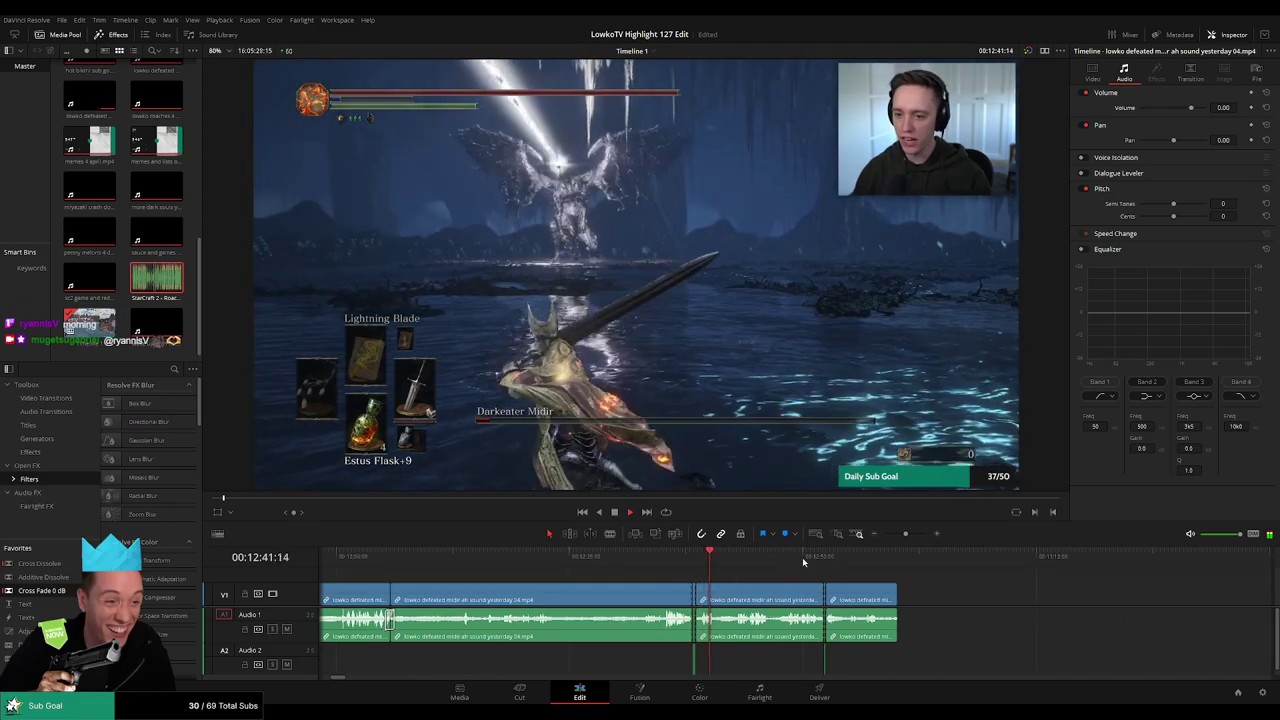
pyautogui.press('Delete')
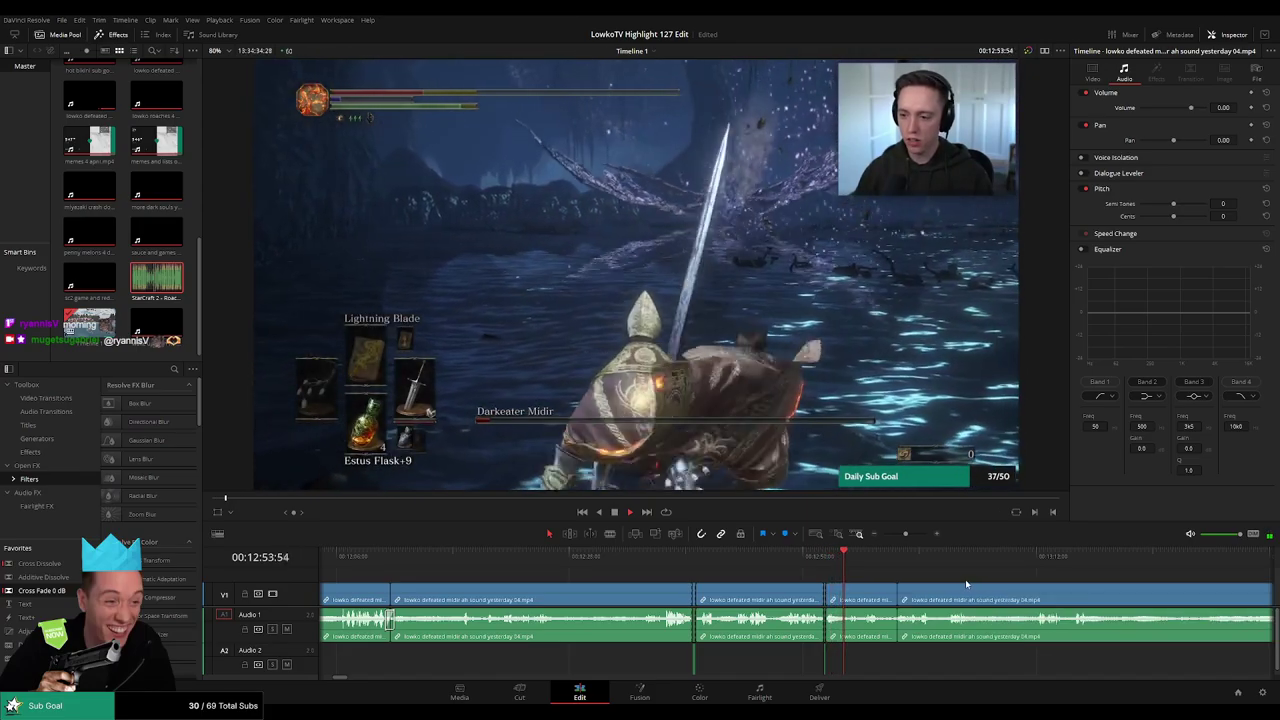
pyautogui.moveTo(947, 578); pyautogui.dragTo(743, 567)
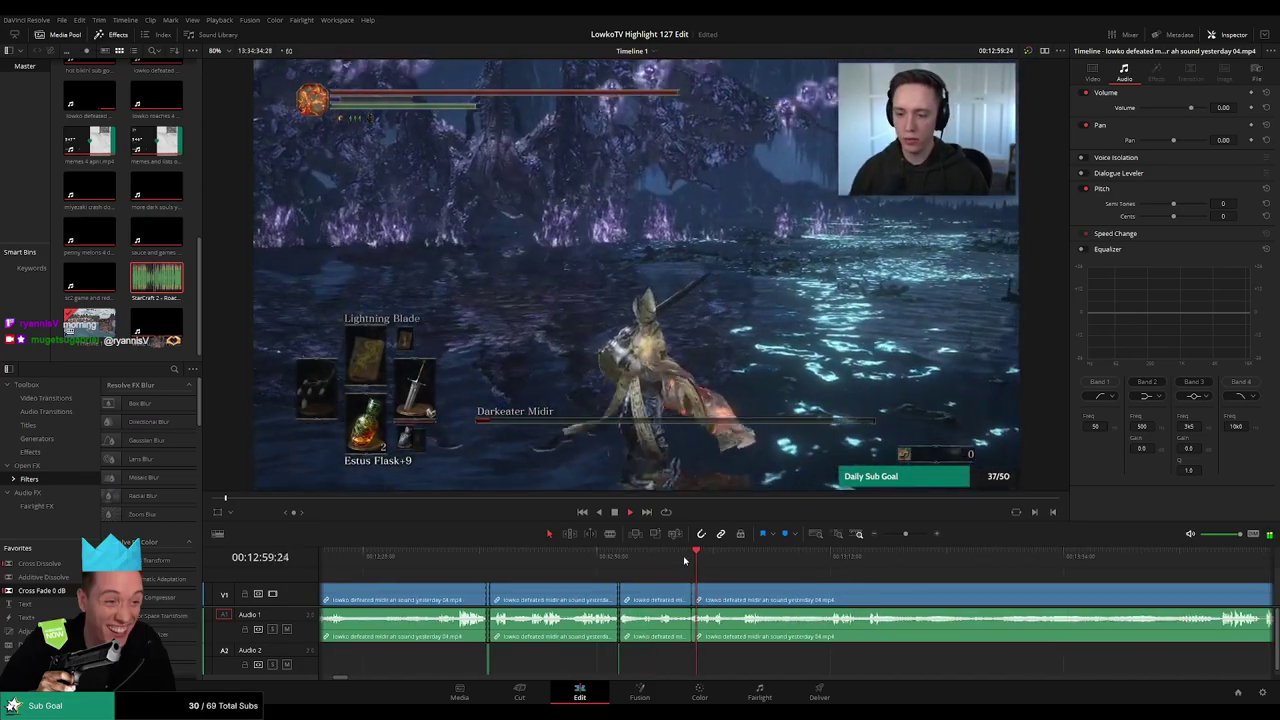
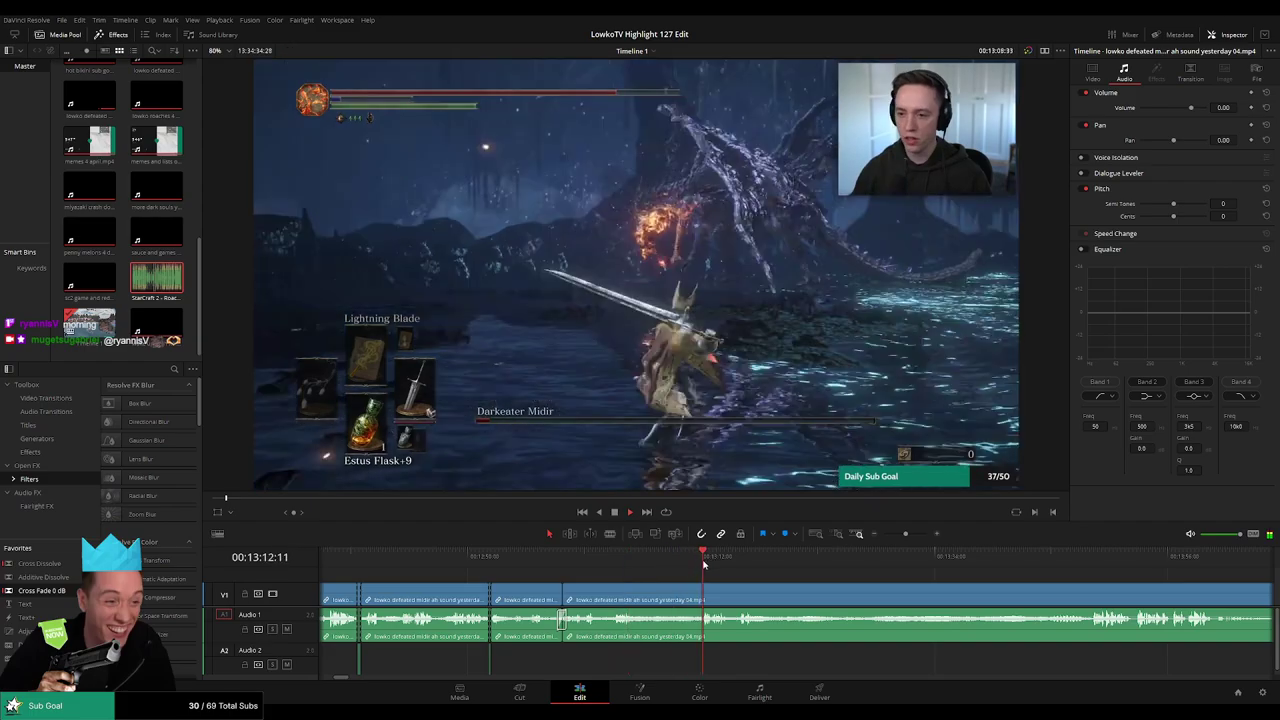
# Review the Midir footage from about 00:13:12 through the victory commentary up to about 00:14:17 for parts worth cutting
pyautogui.click(737, 558)
pyautogui.hscroll(3, 806, 574)
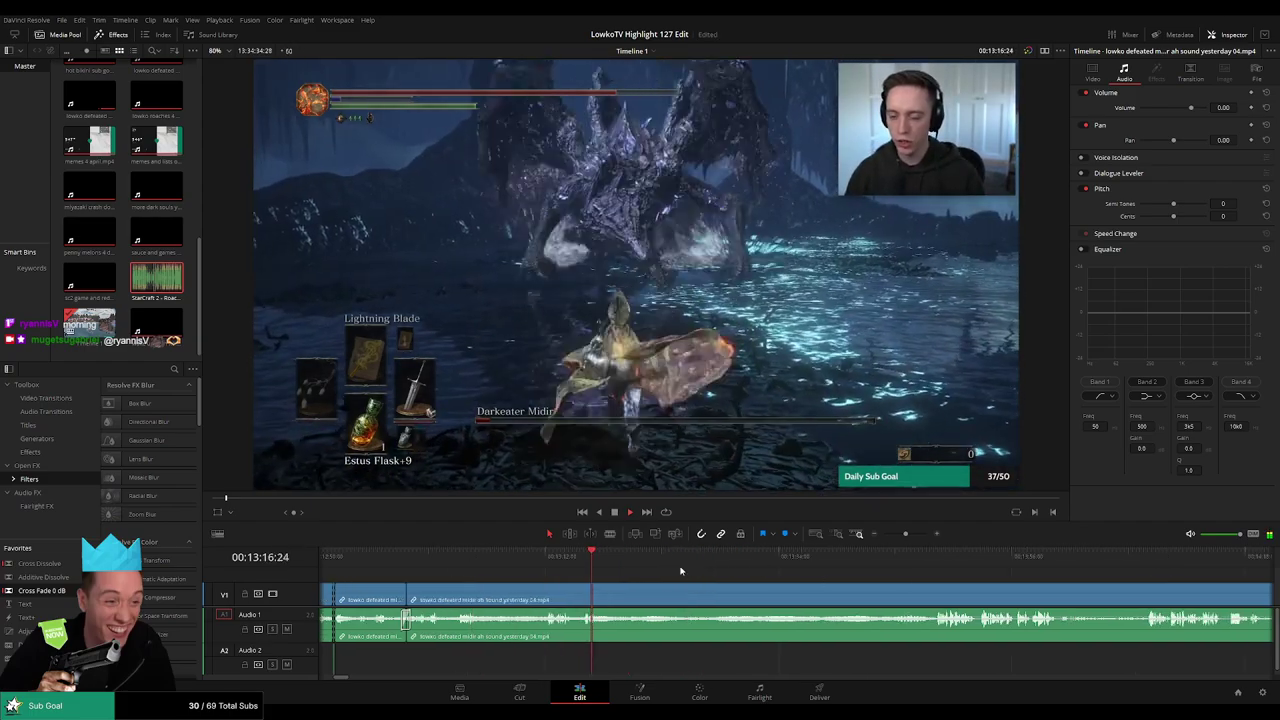
pyautogui.moveTo(601, 555); pyautogui.dragTo(668, 580)
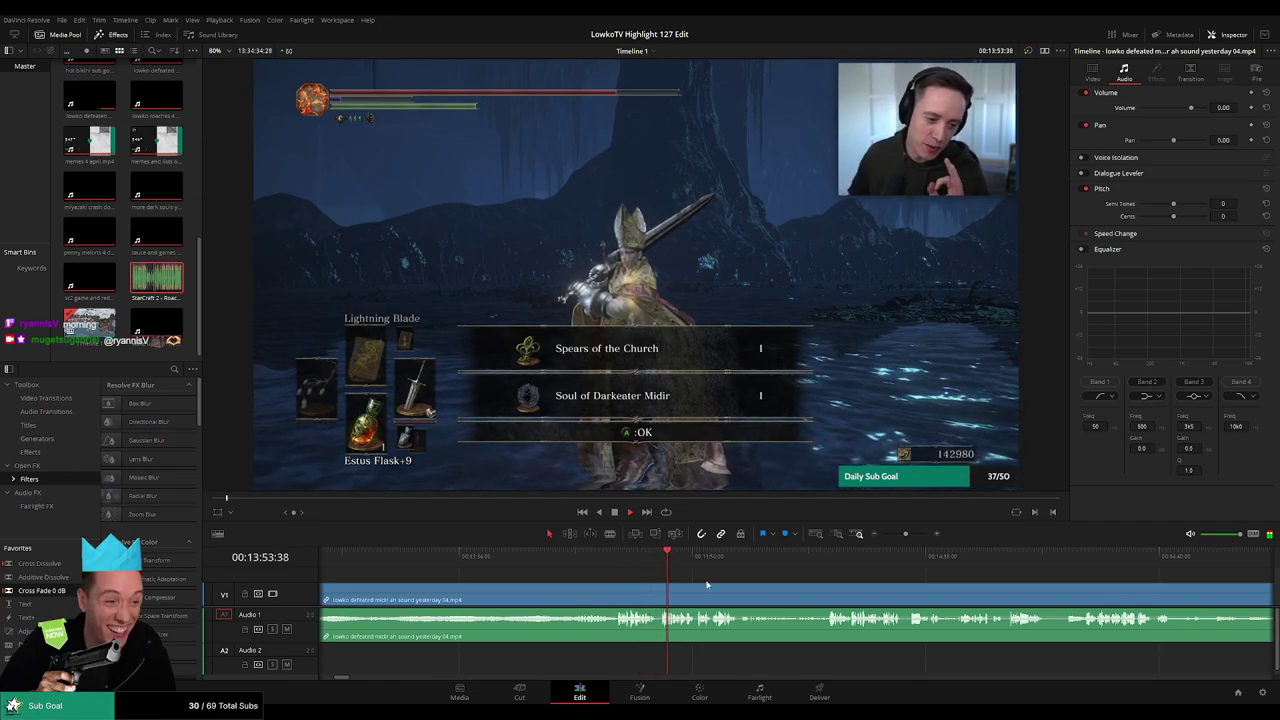
pyautogui.hscroll(3, 706, 584)
pyautogui.scroll(2, 561, 598)
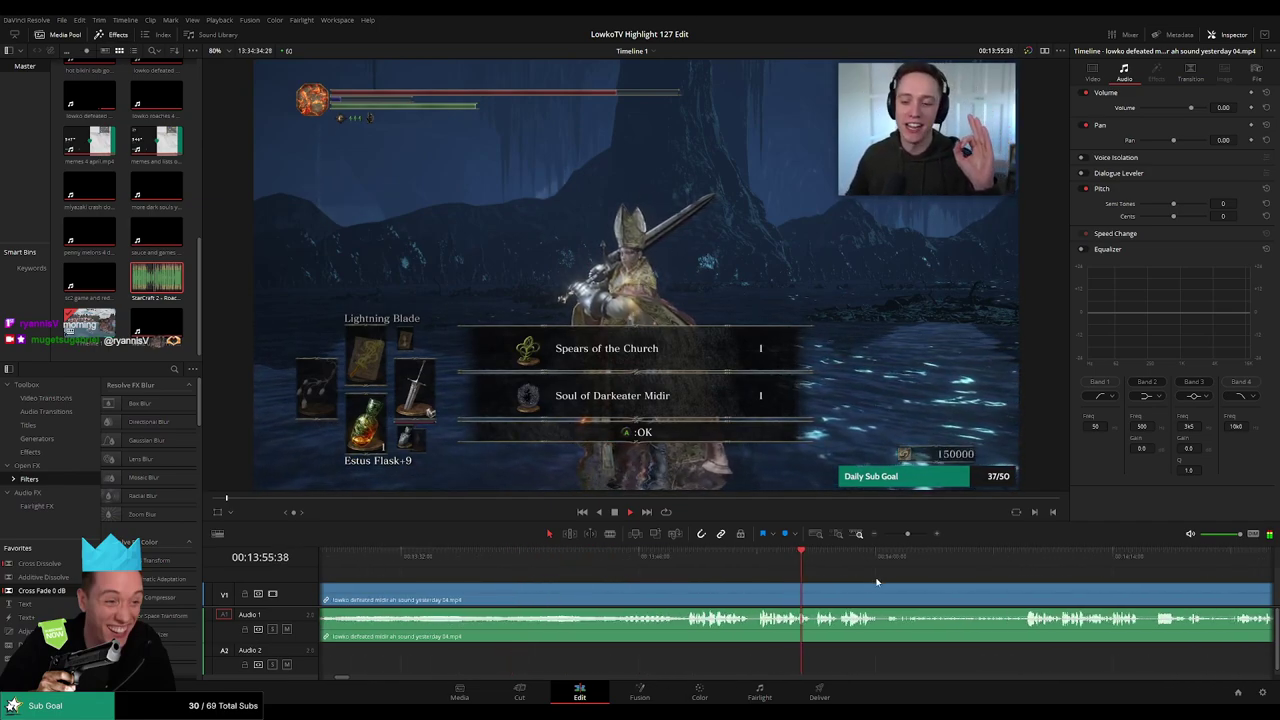
pyautogui.moveTo(877, 583); pyautogui.dragTo(630, 568)
pyautogui.hscroll(3, 684, 583)
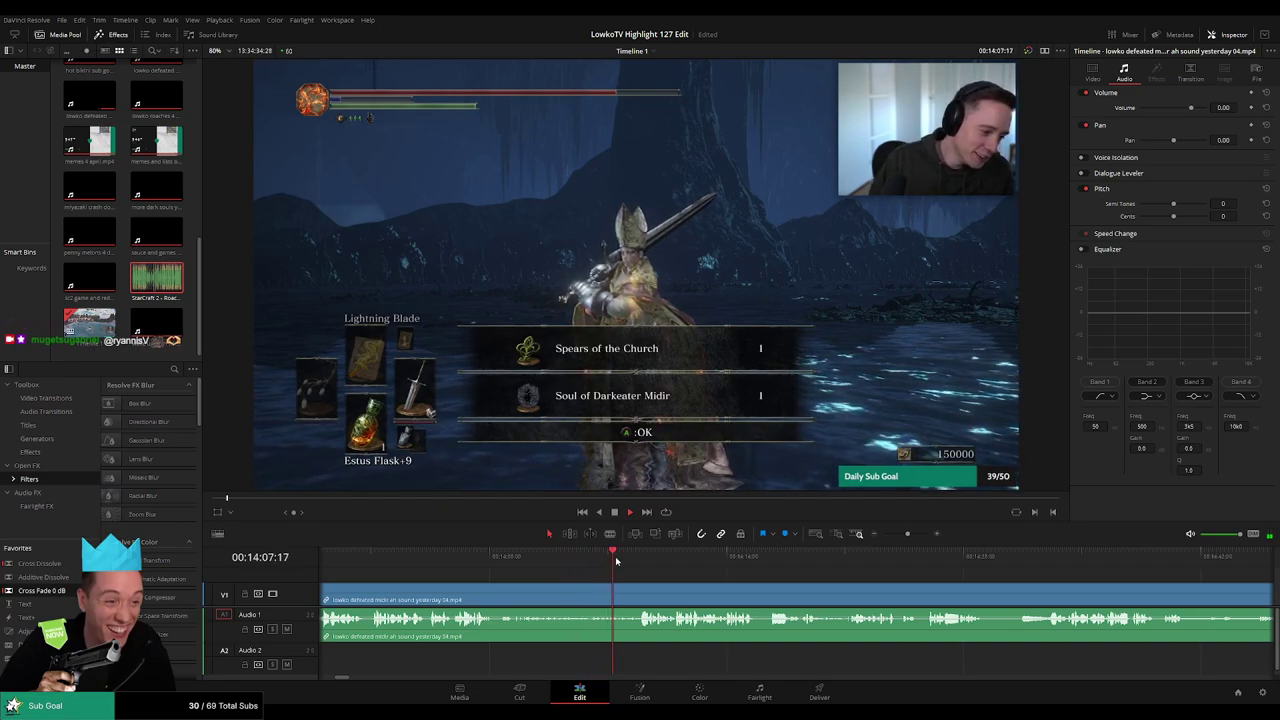
pyautogui.moveTo(710, 581); pyautogui.dragTo(628, 574)
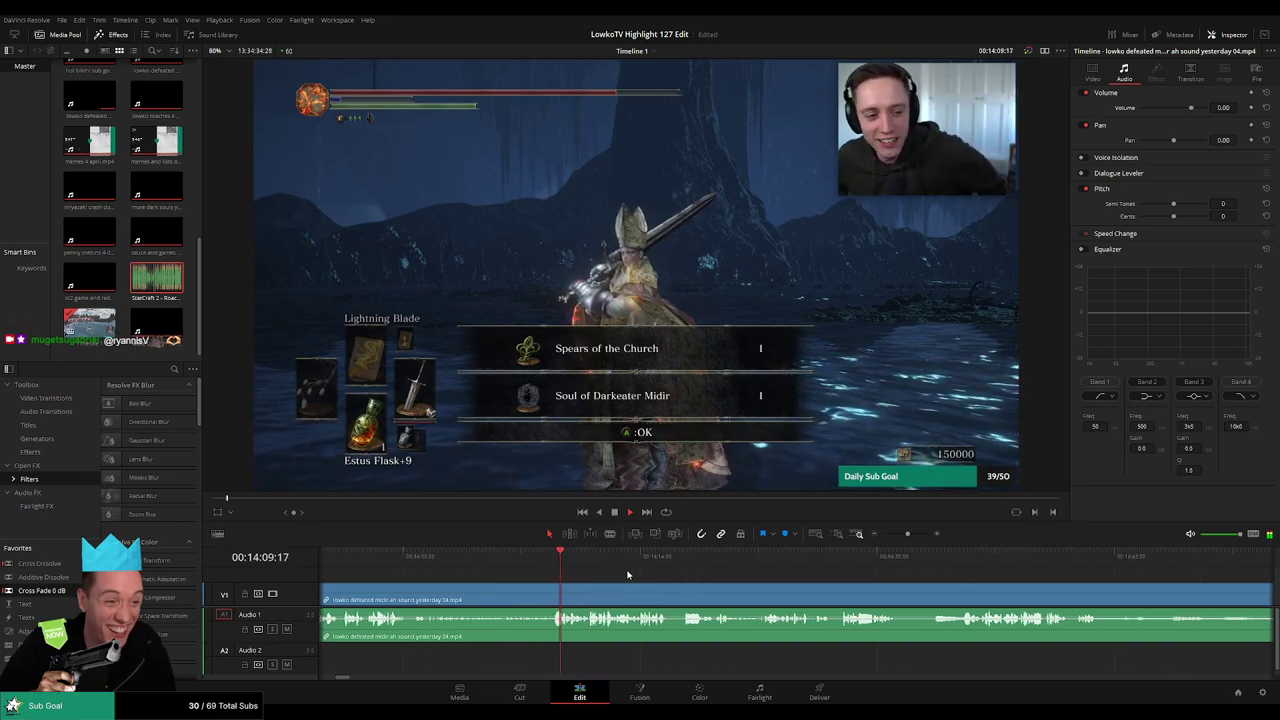
pyautogui.hscroll(2, 620, 576)
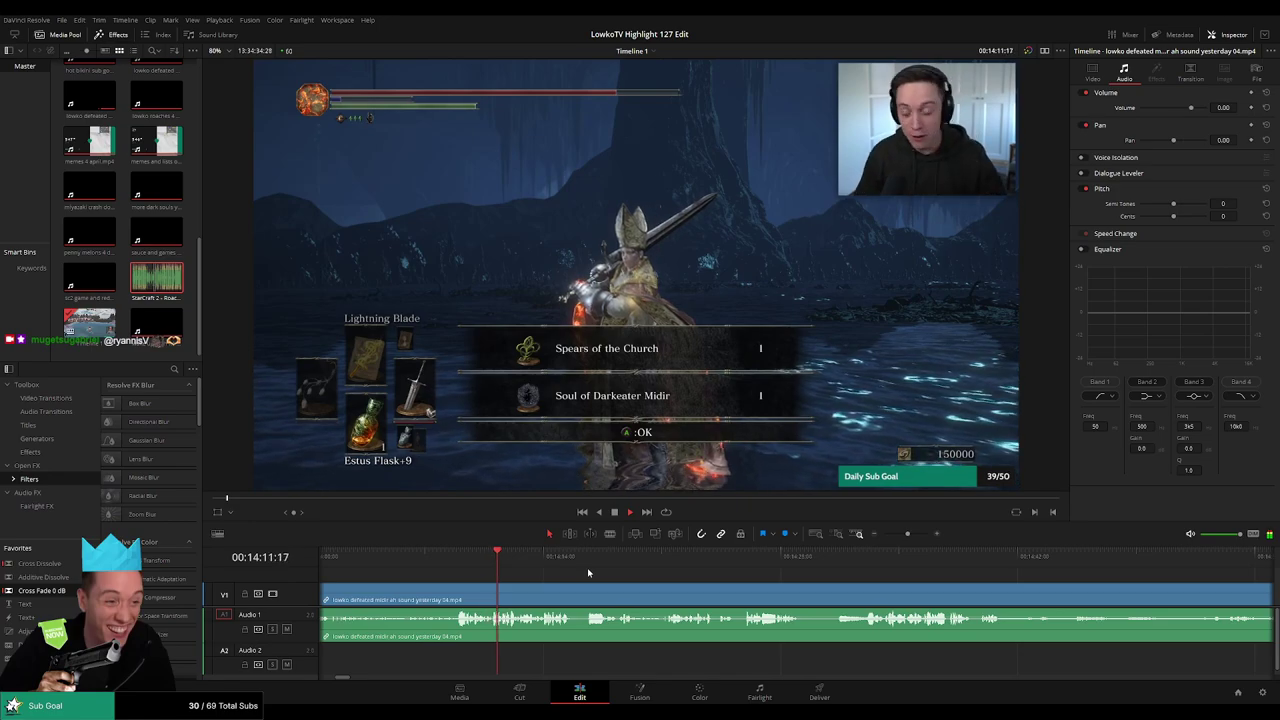
pyautogui.hscroll(2, 563, 574)
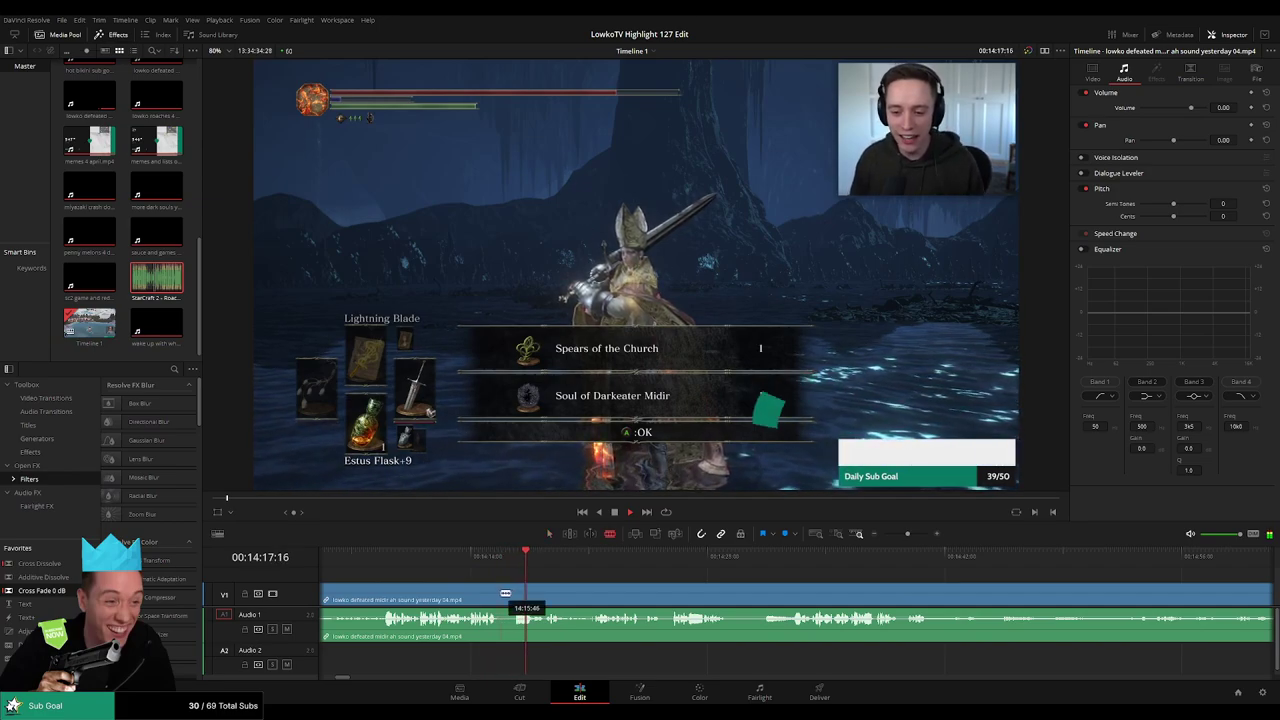
# Cut out the short fragment between about 00:14:15 and 00:14:16, close the gap and cross fade the audio join
pyautogui.press('b')
pyautogui.click(507, 592)
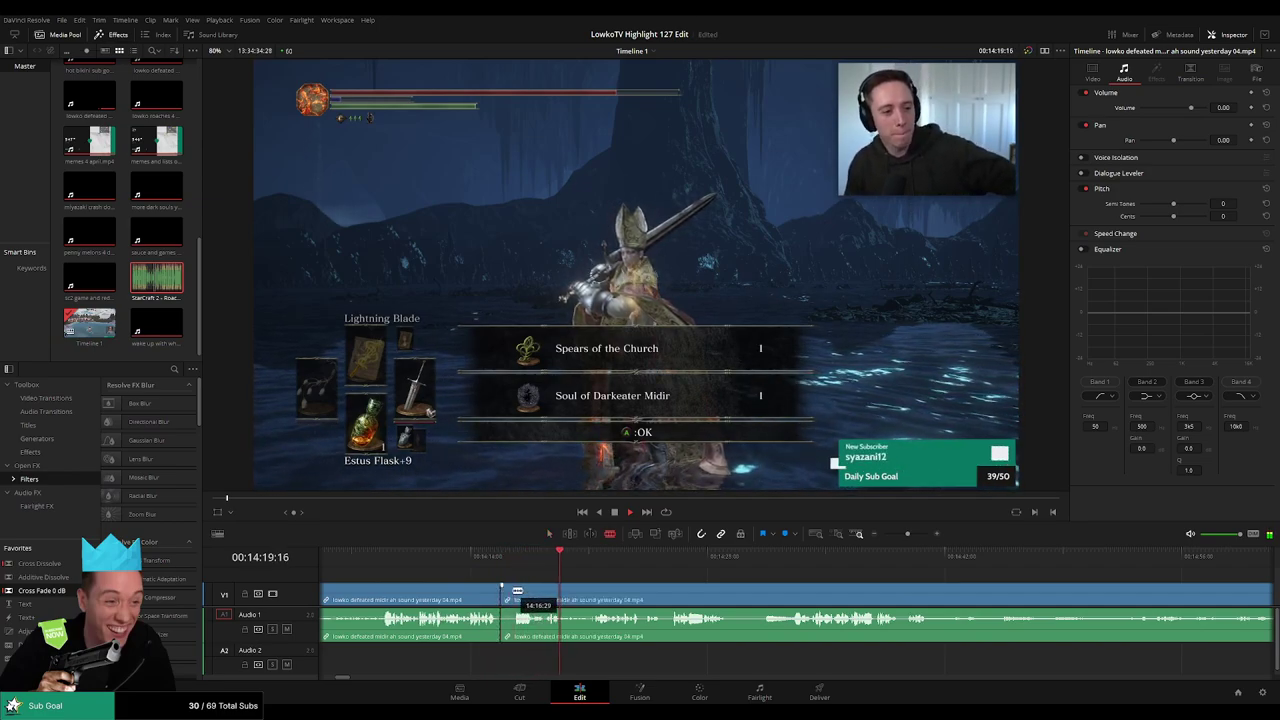
pyautogui.click(513, 589)
pyautogui.press('a')
pyautogui.click(505, 597)
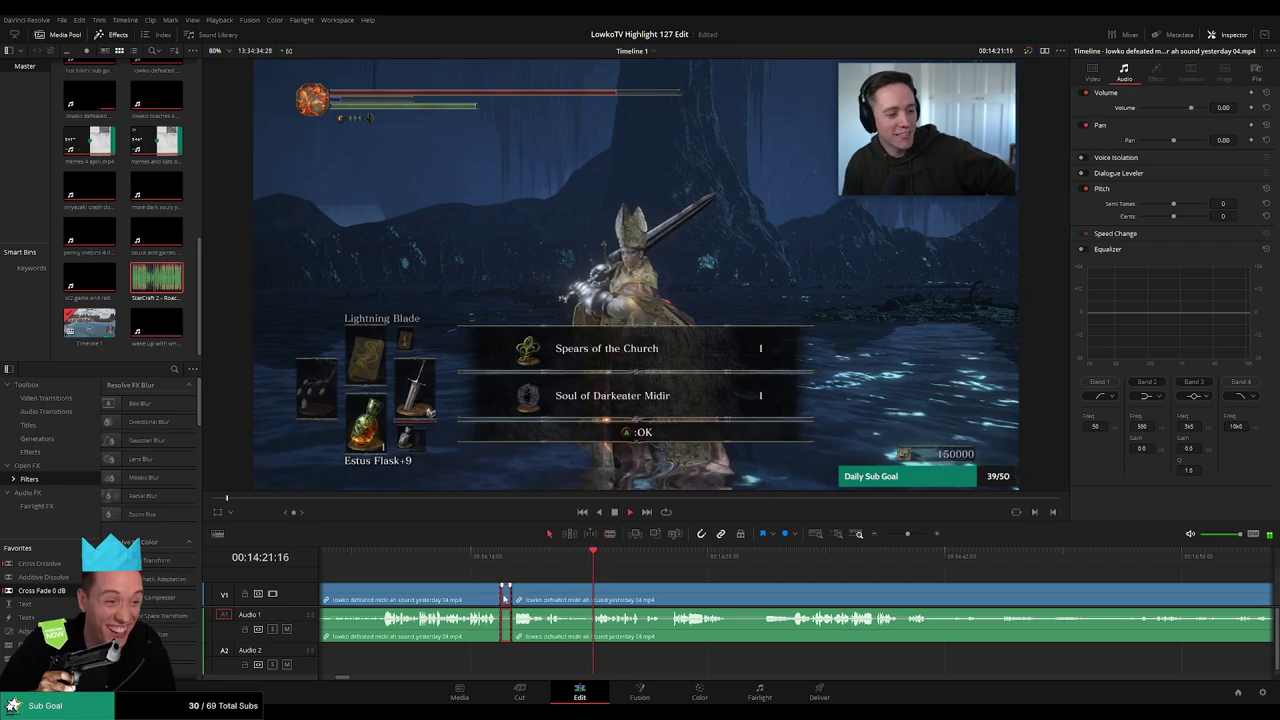
pyautogui.press('Delete')
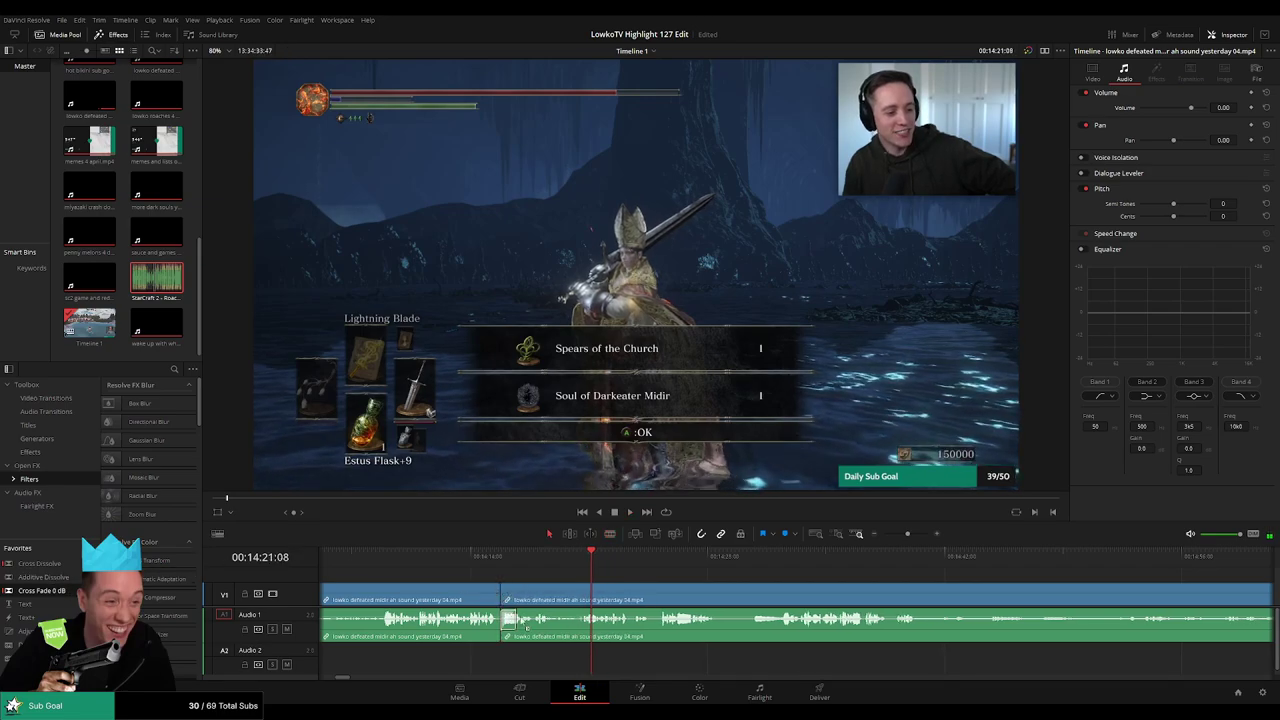
# Isolate the unwanted word between 00:14:18:00 and 00:14:18:15 as its own piece and set that piece's volume to -100
pyautogui.scroll(4, 574, 574)
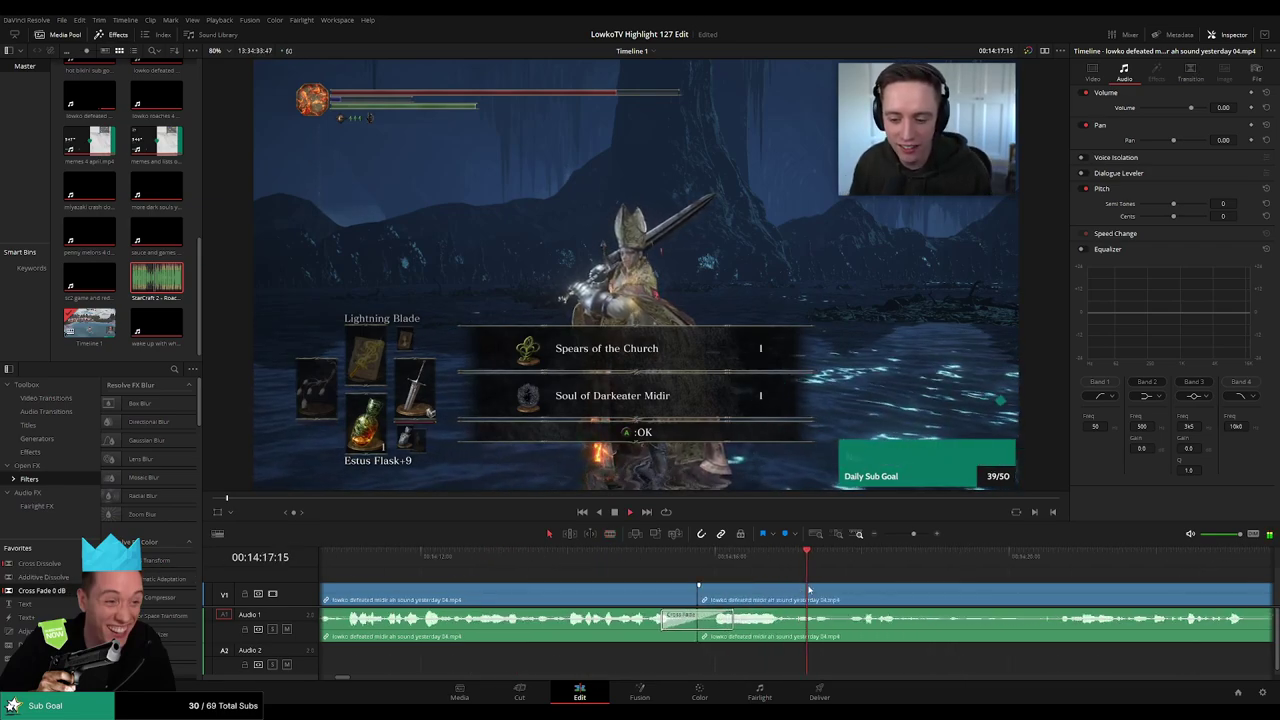
pyautogui.hscroll(2, 677, 572)
pyautogui.click(658, 552)
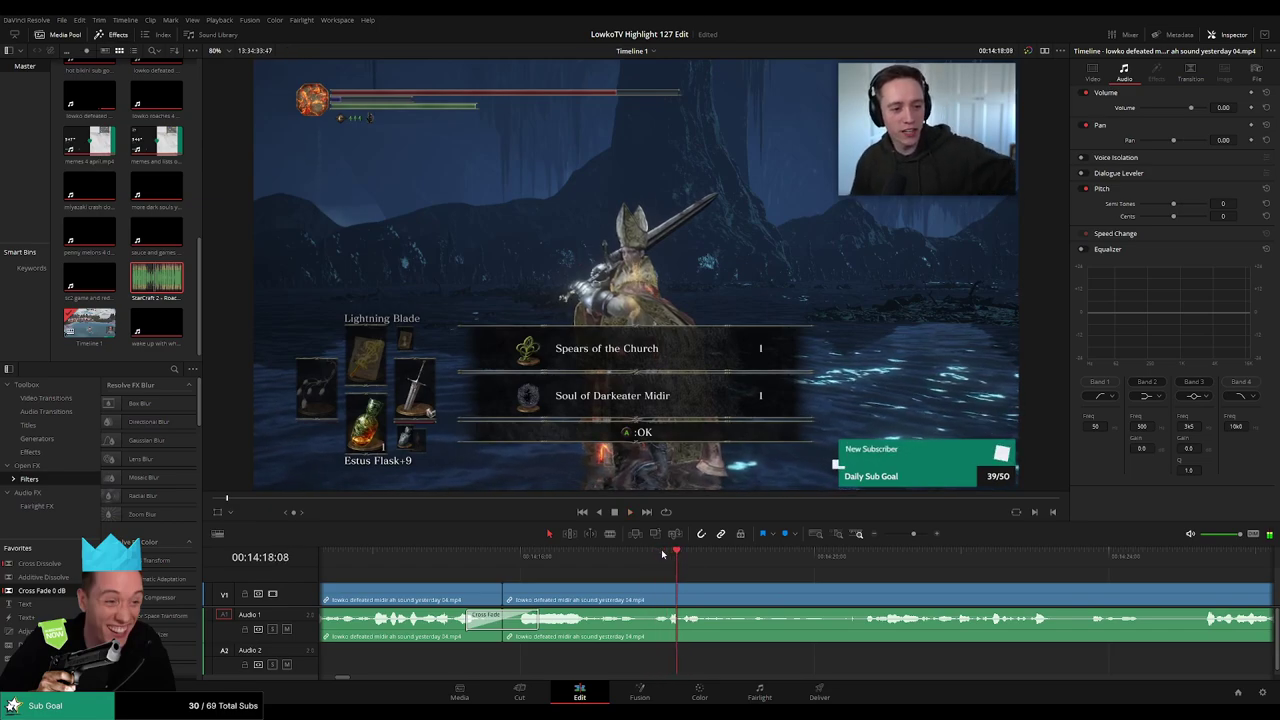
pyautogui.click(638, 553)
pyautogui.click(620, 553)
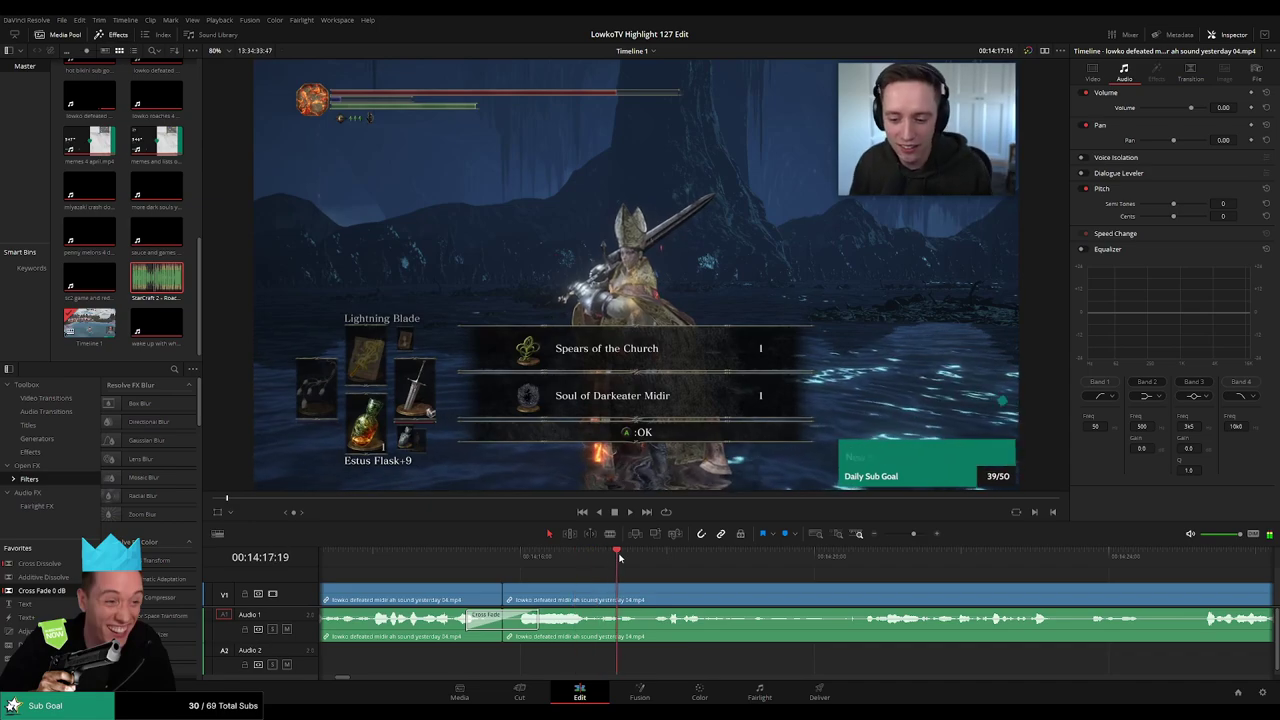
pyautogui.click(652, 553)
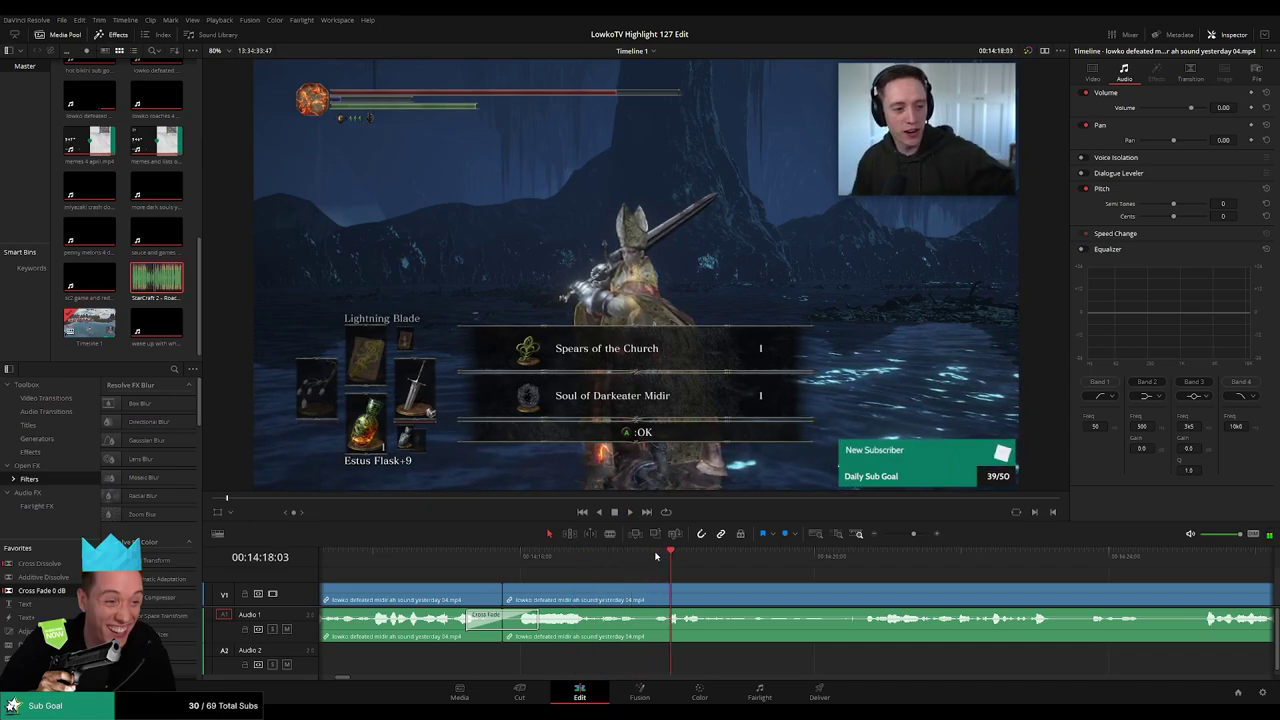
pyautogui.moveTo(643, 560); pyautogui.dragTo(668, 563)
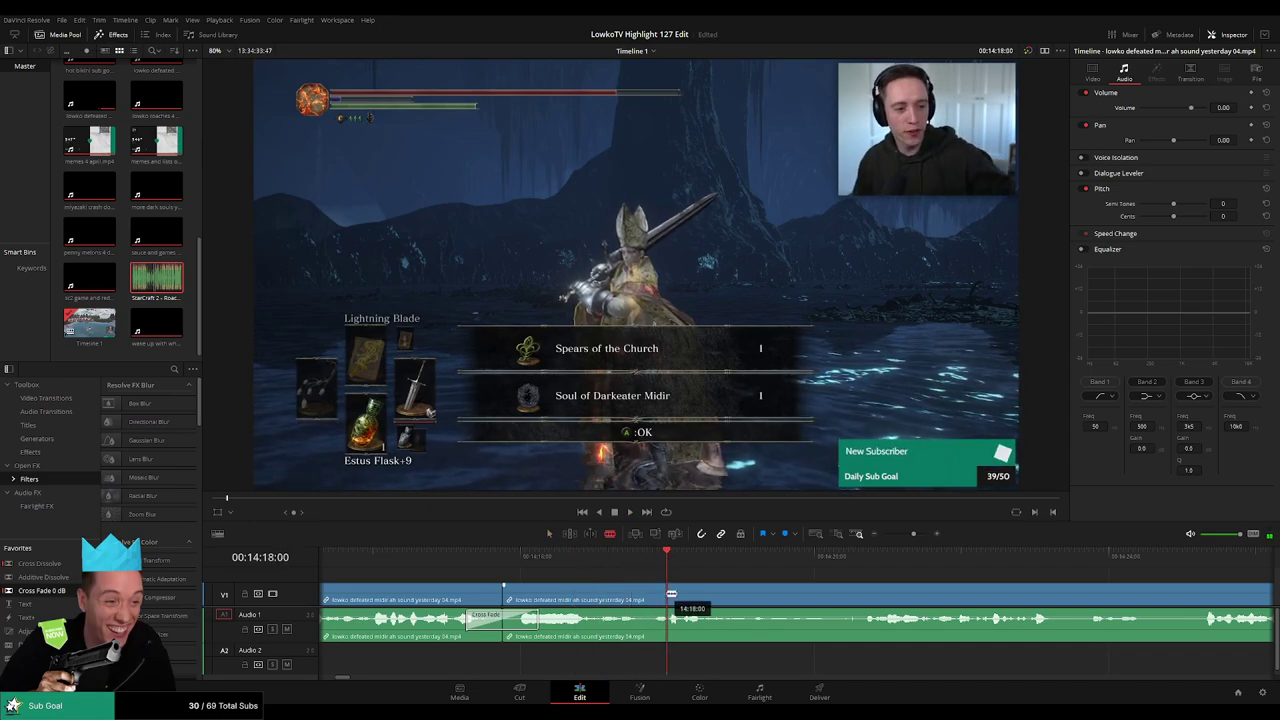
pyautogui.click(671, 594)
pyautogui.press('Up')
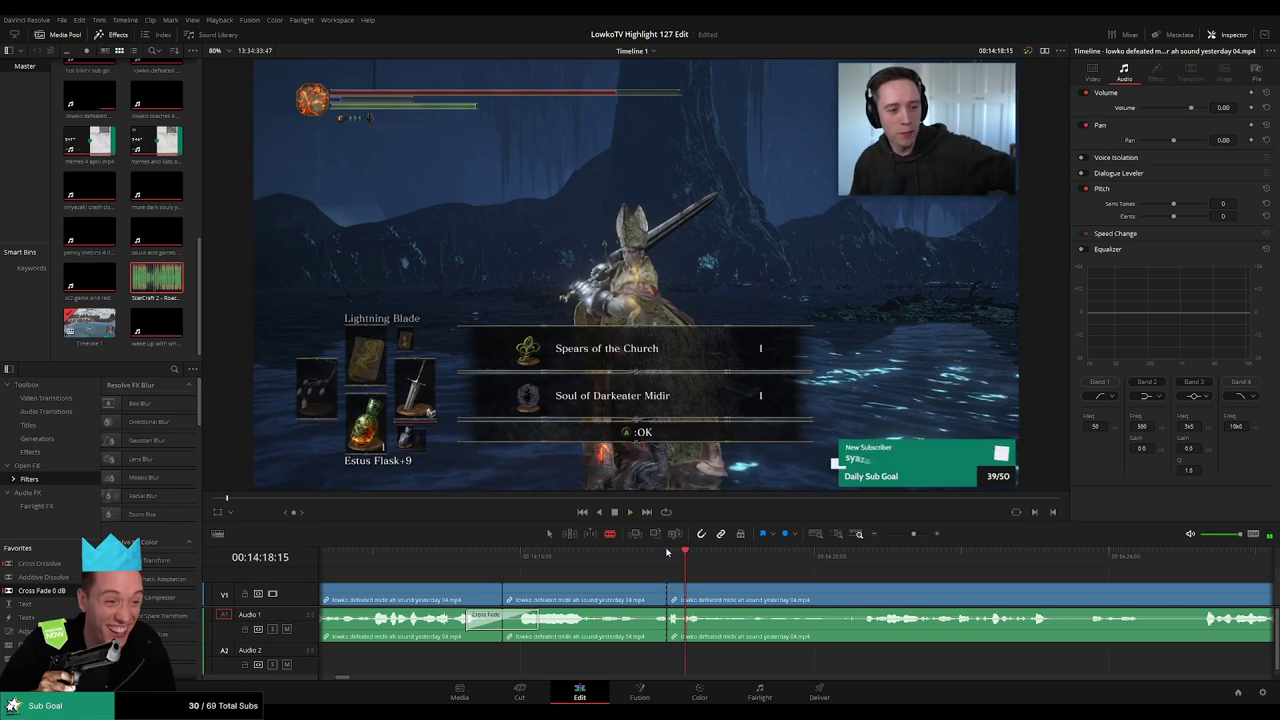
pyautogui.click(690, 590)
pyautogui.press('a')
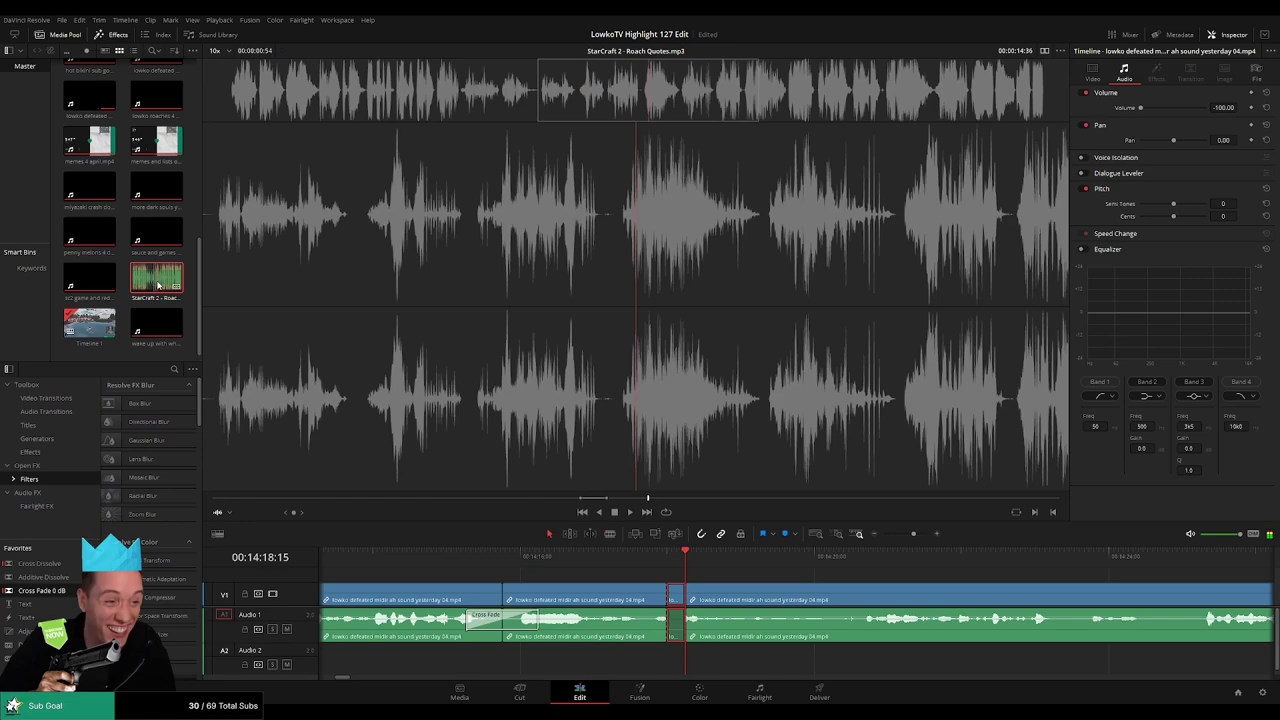
# Place StarCraft 2 - Roach Quotes.mp3 on Audio 2 under the piece muted at 00:14:18:00, trim it to match, and lower its volume
pyautogui.moveTo(156, 278); pyautogui.dragTo(682, 661)
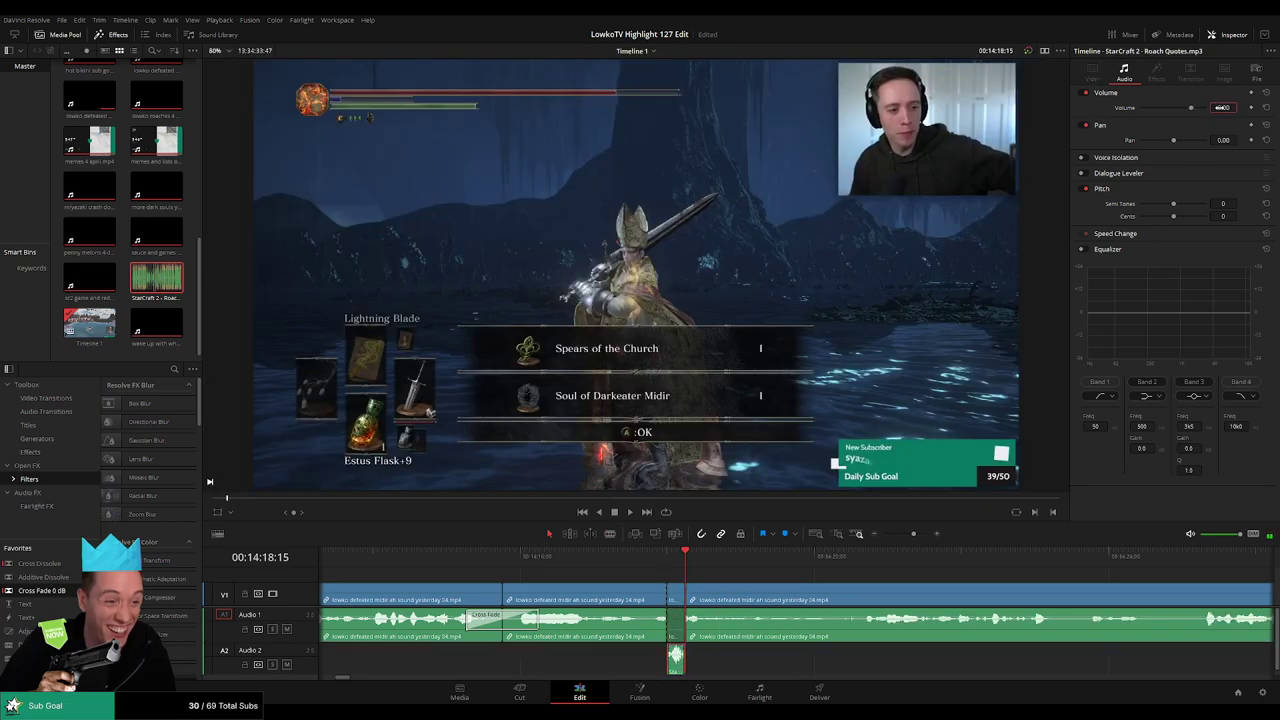
pyautogui.click(650, 573)
pyautogui.press('space')
pyautogui.click(806, 577)
pyautogui.moveTo(878, 577); pyautogui.dragTo(671, 576)
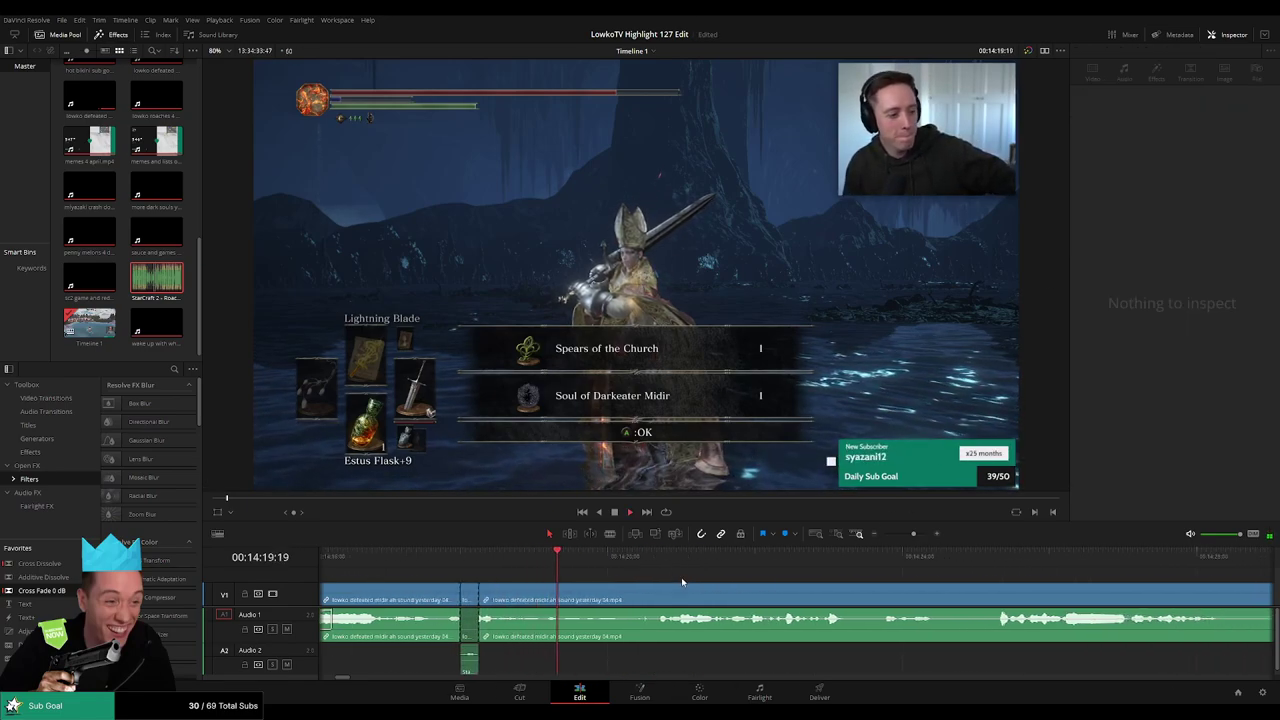
# Cut out the tiny fragment of the Midir clip at about 00:14:20 and close the gap
pyautogui.press('b')
pyautogui.click(642, 598)
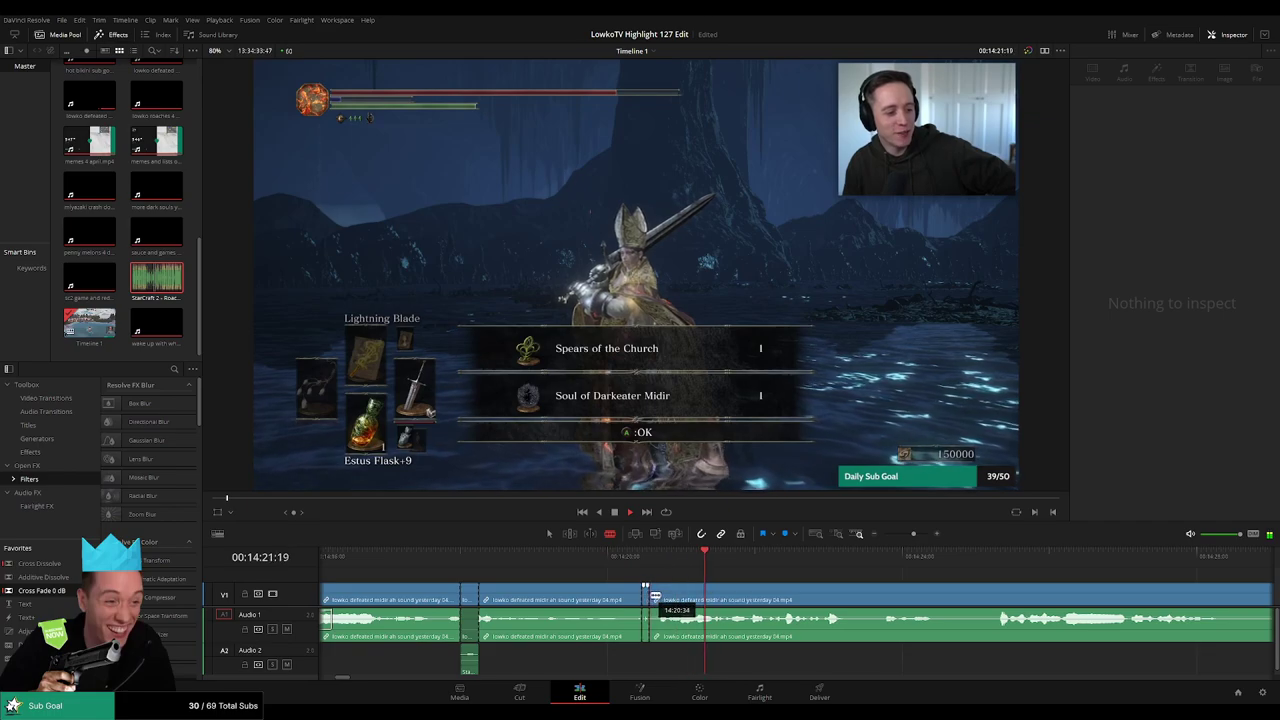
pyautogui.click(650, 597)
pyautogui.press('a')
pyautogui.click(647, 597)
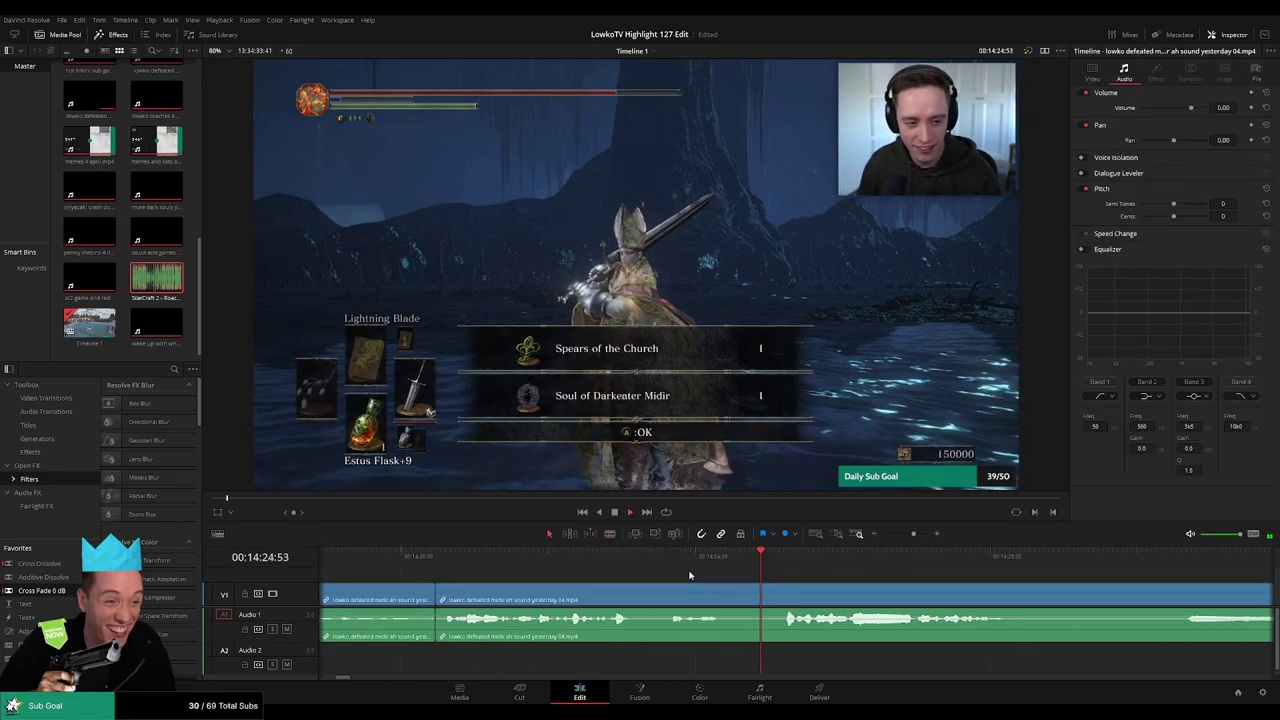
# Remove the footage between 00:14:28:30 and about 00:14:32, close the gap and cross fade the audio at the join
pyautogui.moveTo(912, 534); pyautogui.dragTo(909, 535)
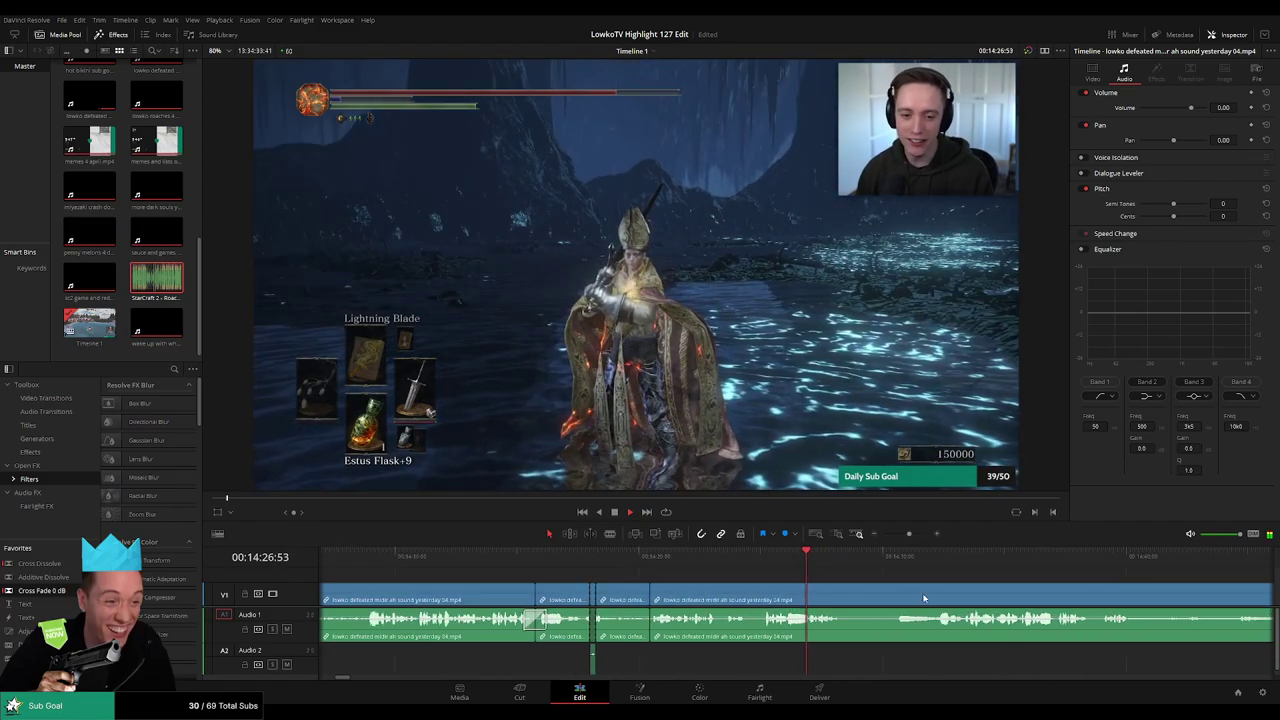
pyautogui.moveTo(925, 597); pyautogui.dragTo(685, 582)
pyautogui.press('b')
pyautogui.click(613, 592)
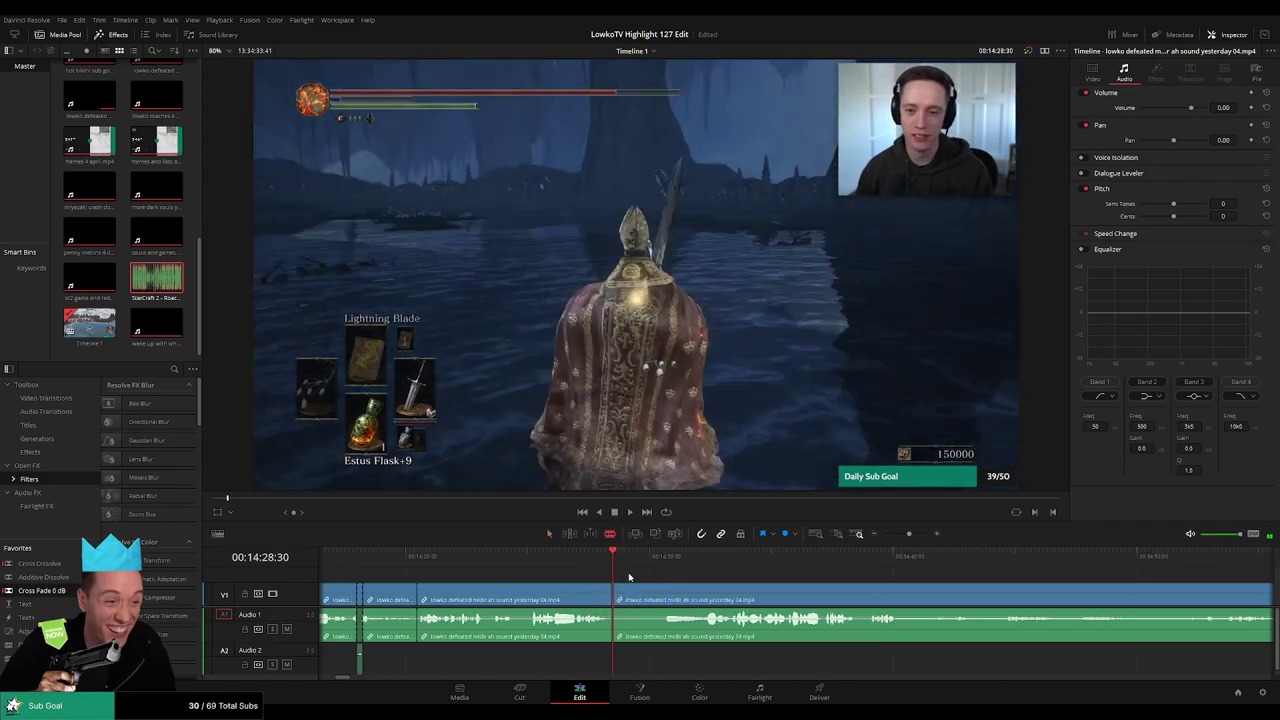
pyautogui.click(659, 557)
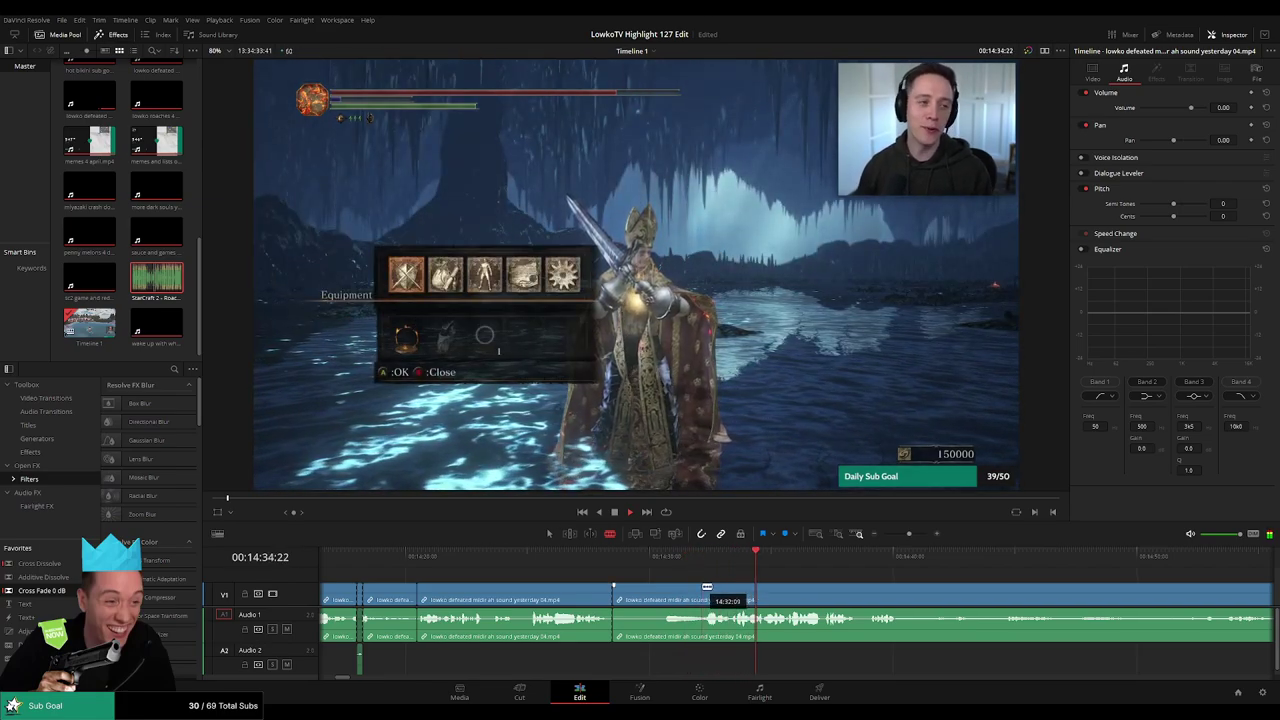
pyautogui.click(703, 588)
pyautogui.press('a')
pyautogui.click(672, 591)
pyautogui.press('Delete')
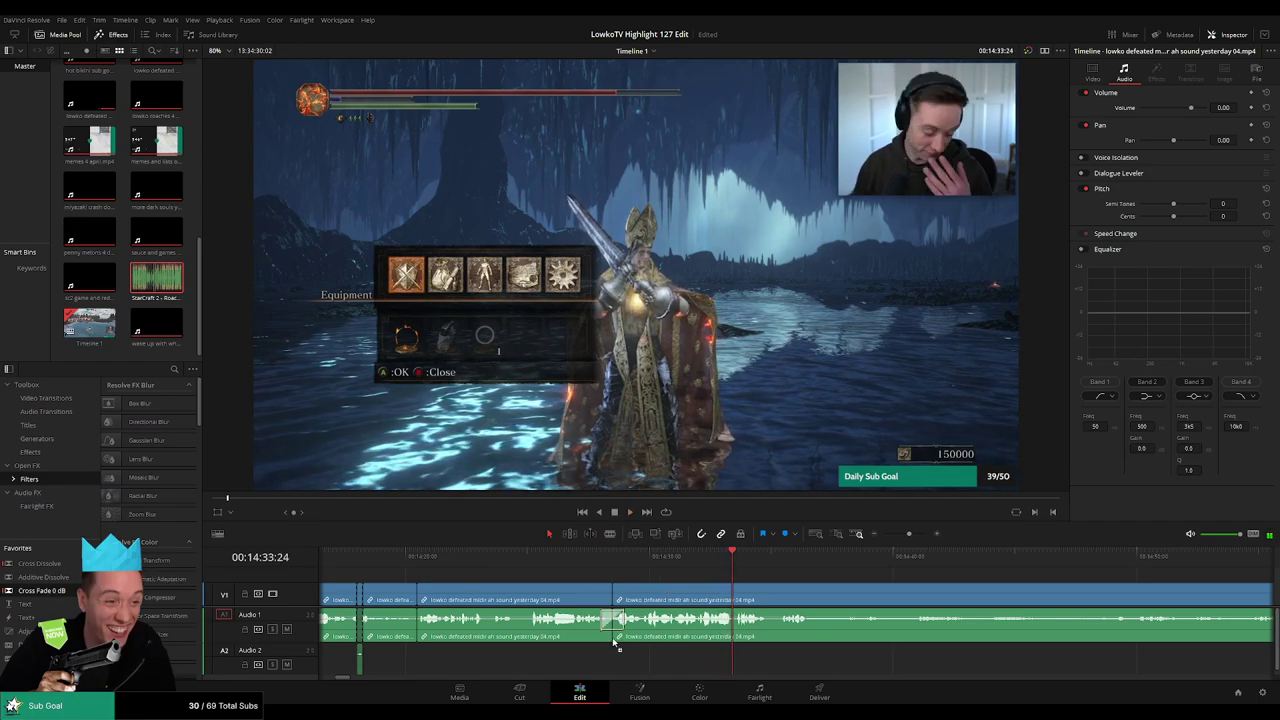
# Remove the footage between about 00:14:43 and 00:15:04:57, close the gap and cross fade the audio at the join
pyautogui.moveTo(814, 587); pyautogui.dragTo(644, 592)
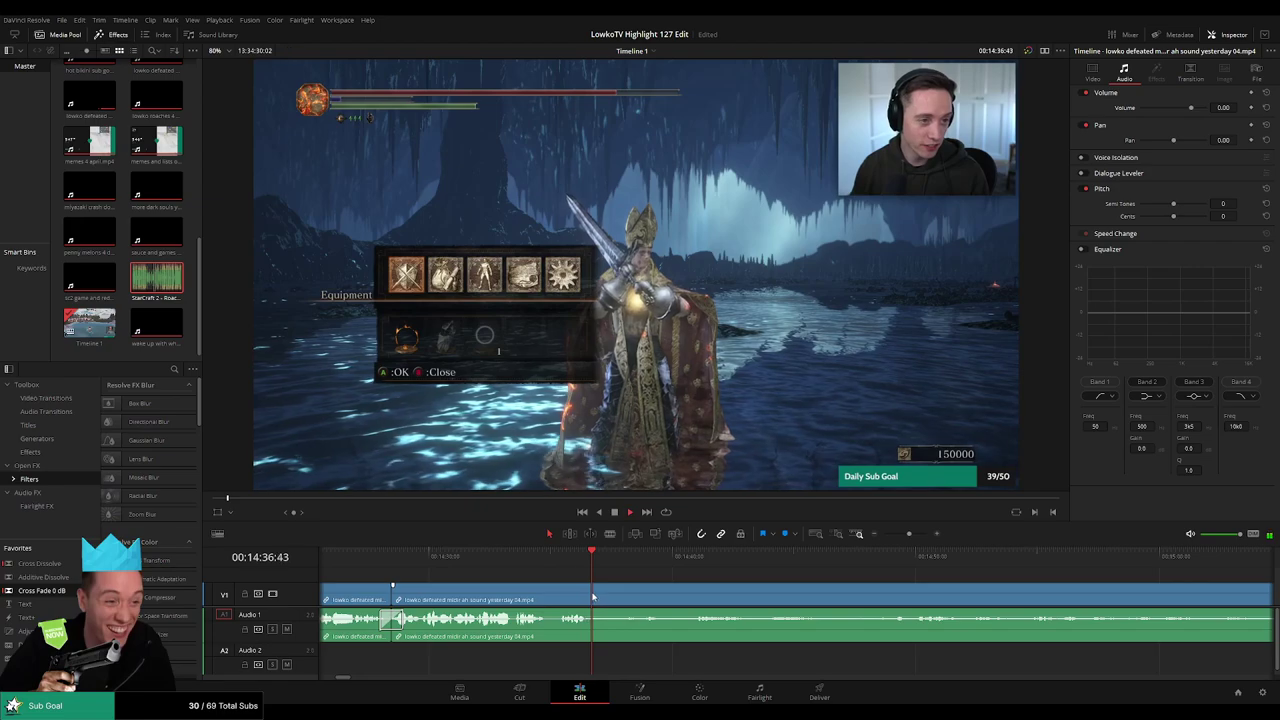
pyautogui.hscroll(2, 620, 572)
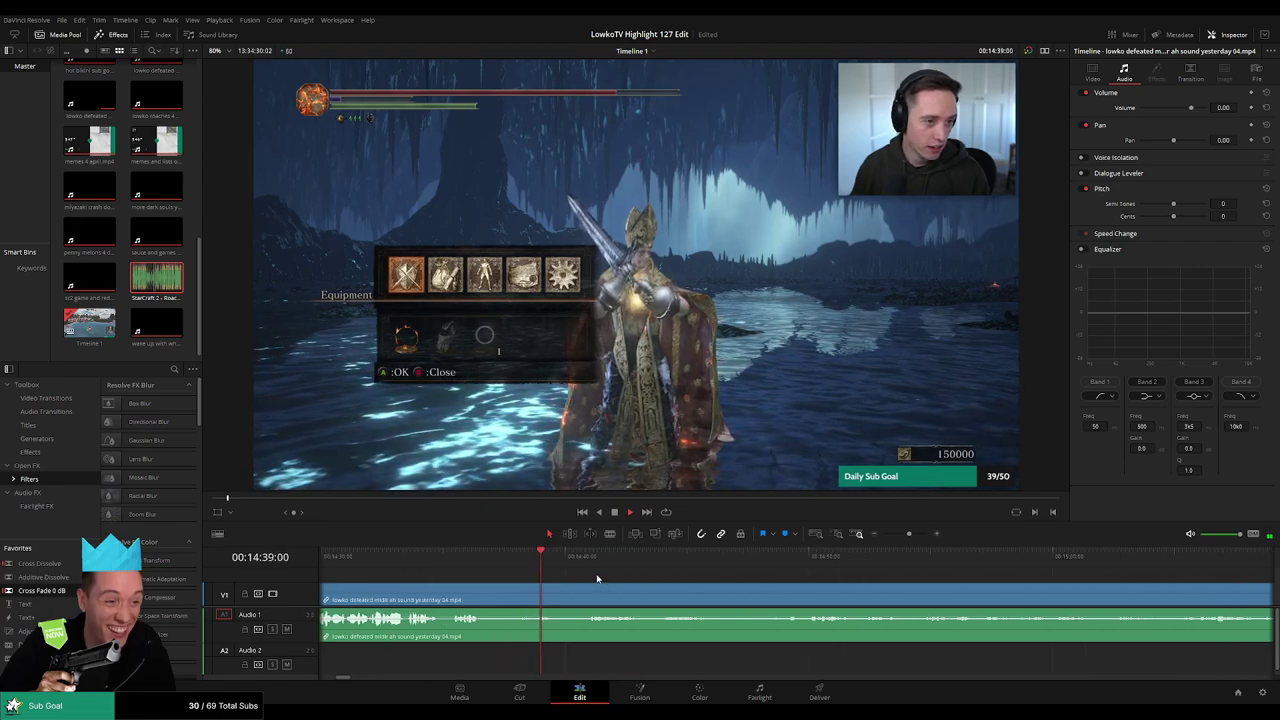
pyautogui.click(585, 557)
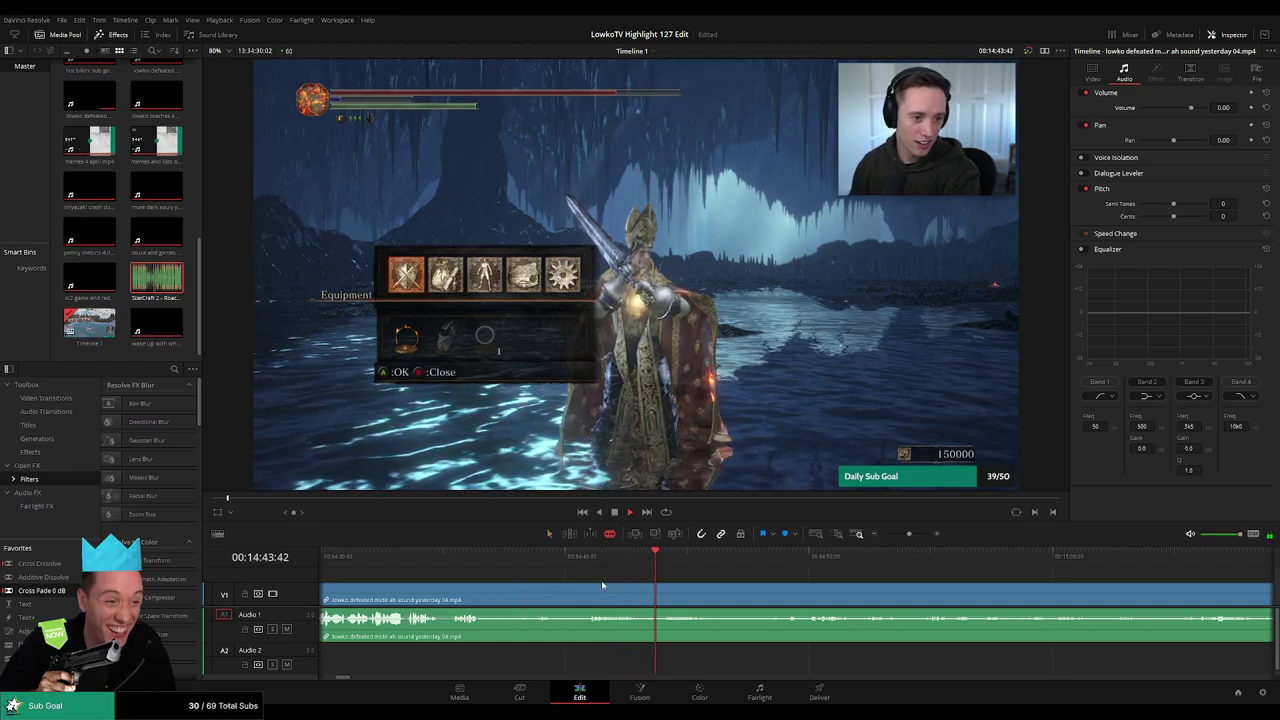
pyautogui.click(644, 599)
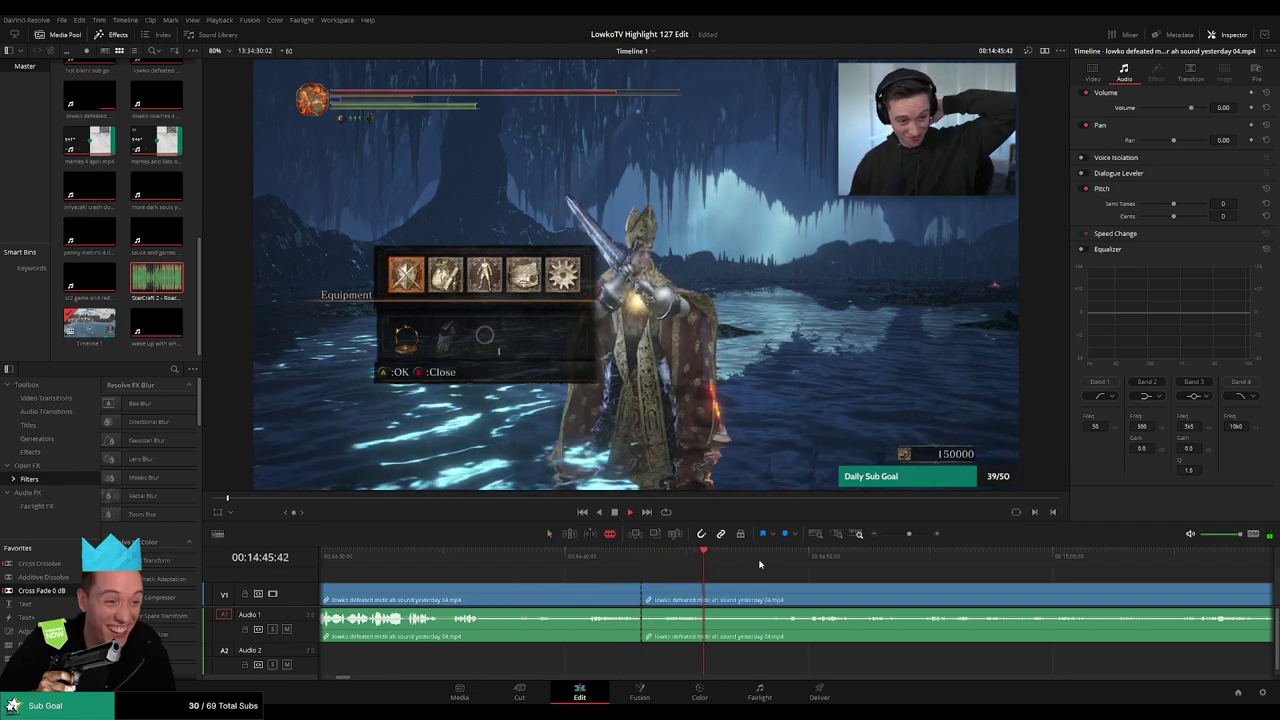
pyautogui.click(772, 556)
pyautogui.moveTo(829, 588); pyautogui.dragTo(698, 577)
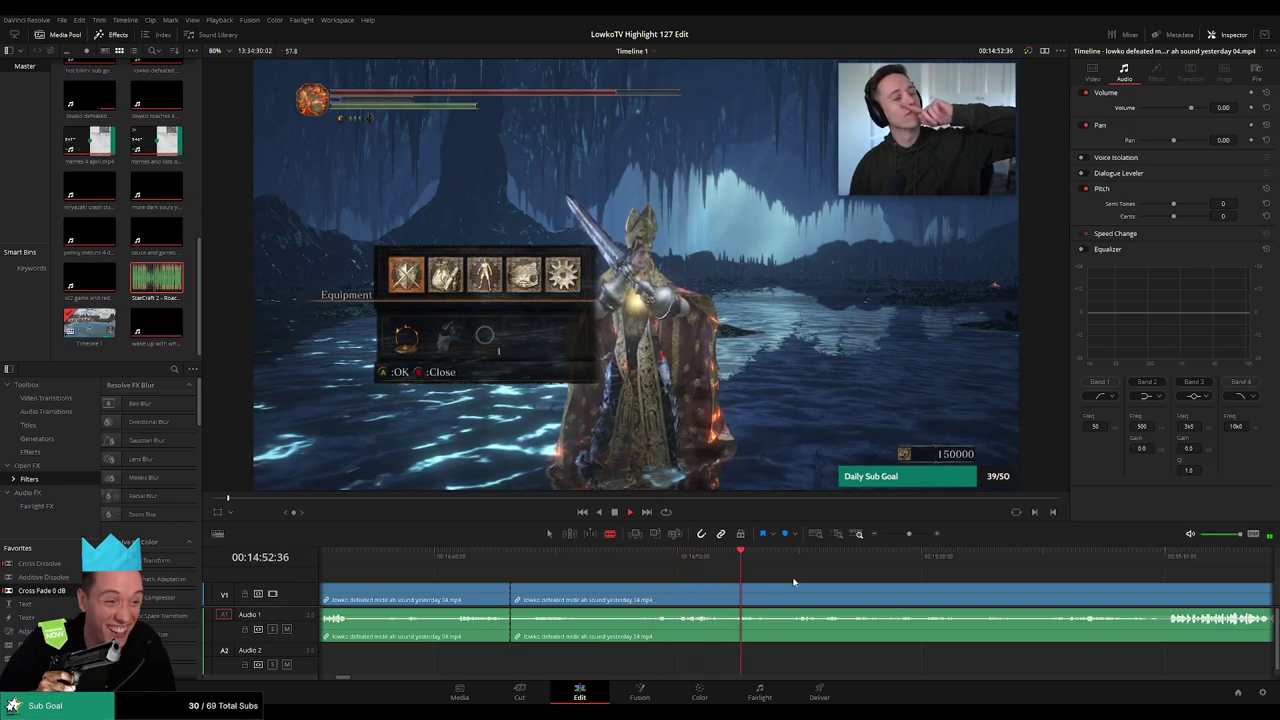
pyautogui.hscroll(3, 684, 572)
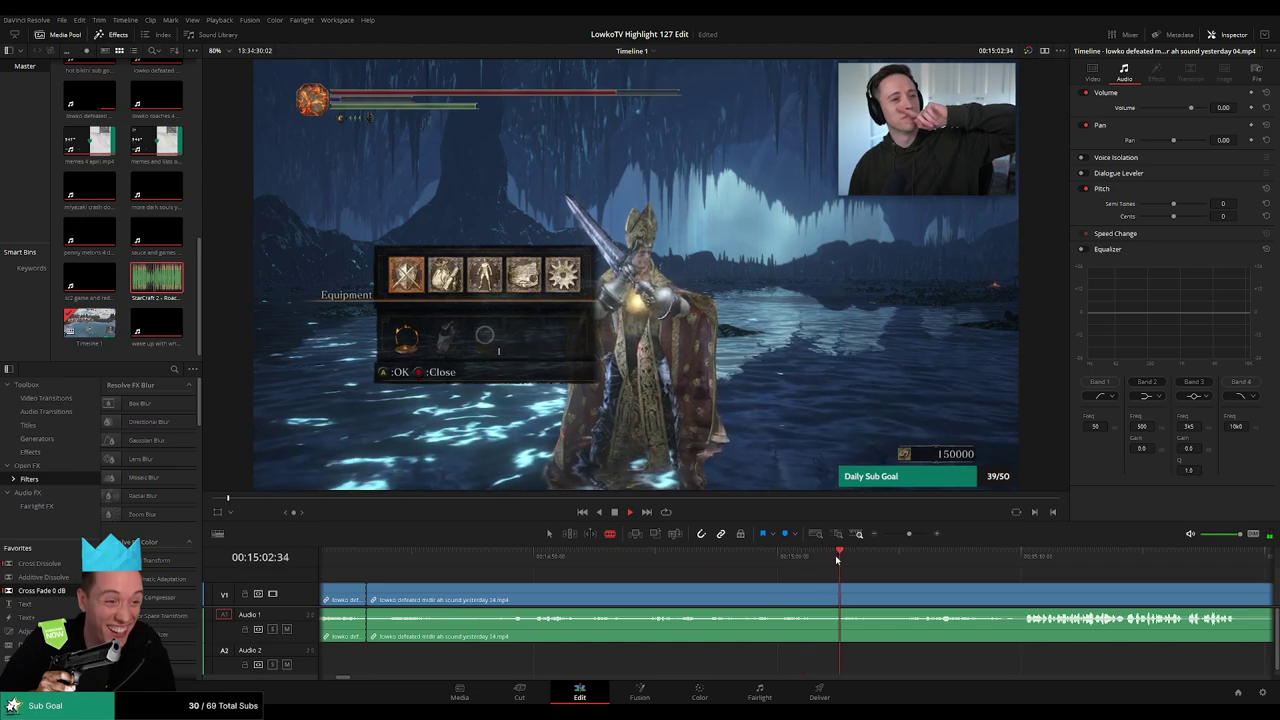
pyautogui.hscroll(4, 780, 565)
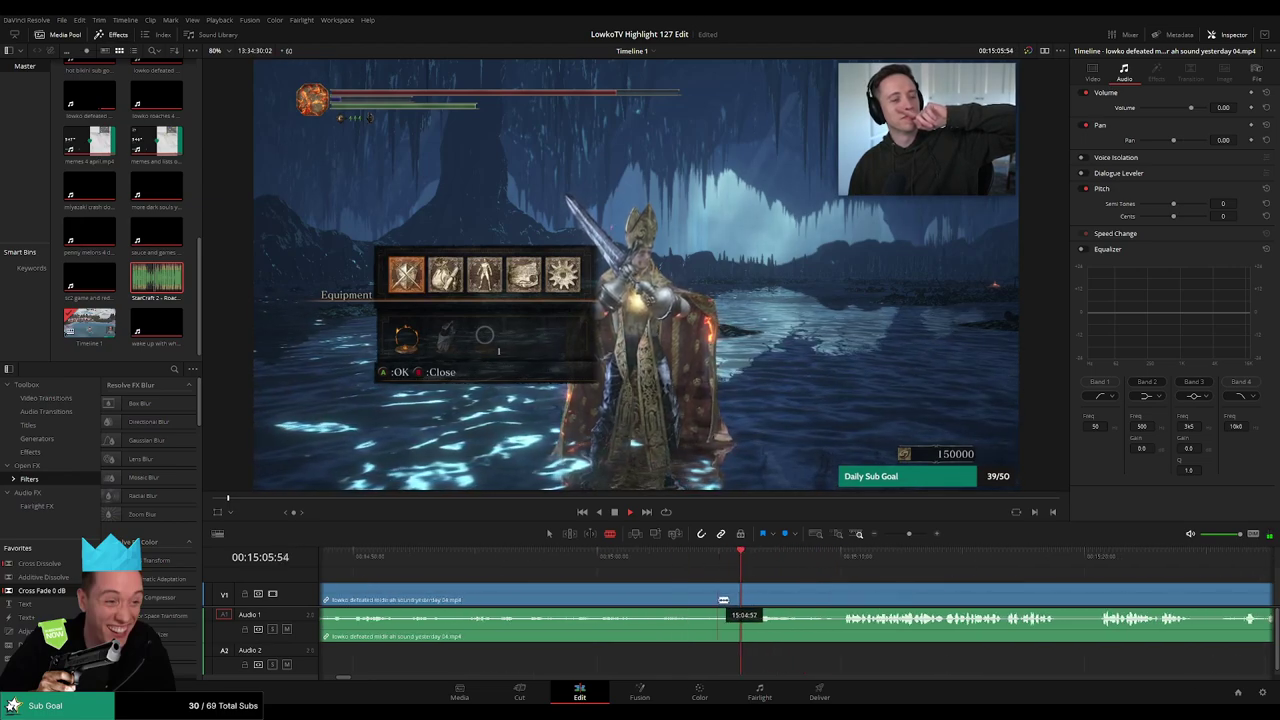
pyautogui.click(720, 598)
pyautogui.press('a')
pyautogui.click(678, 599)
pyautogui.press('Delete')
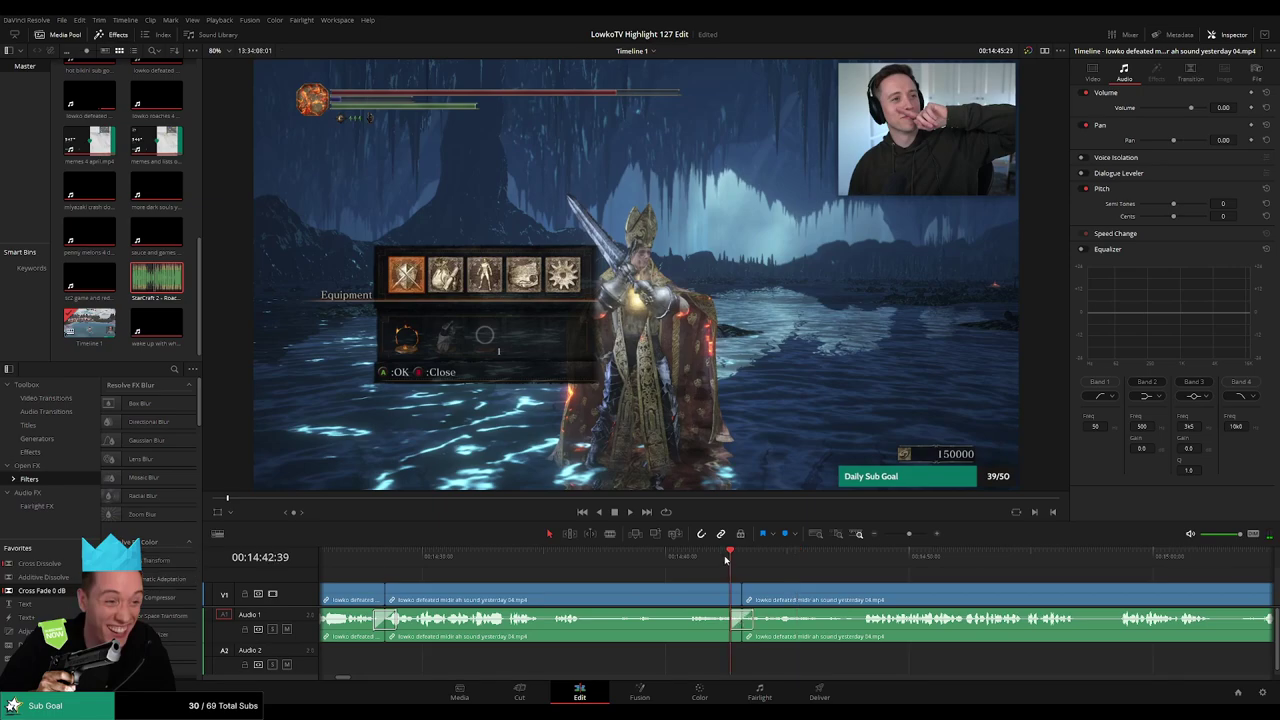
# Cut out the short stretch between about 00:14:57 and 00:14:59 before the bonfire, close the gap and cross fade the audio at the join
pyautogui.press('space')
pyautogui.moveTo(835, 582); pyautogui.dragTo(657, 569)
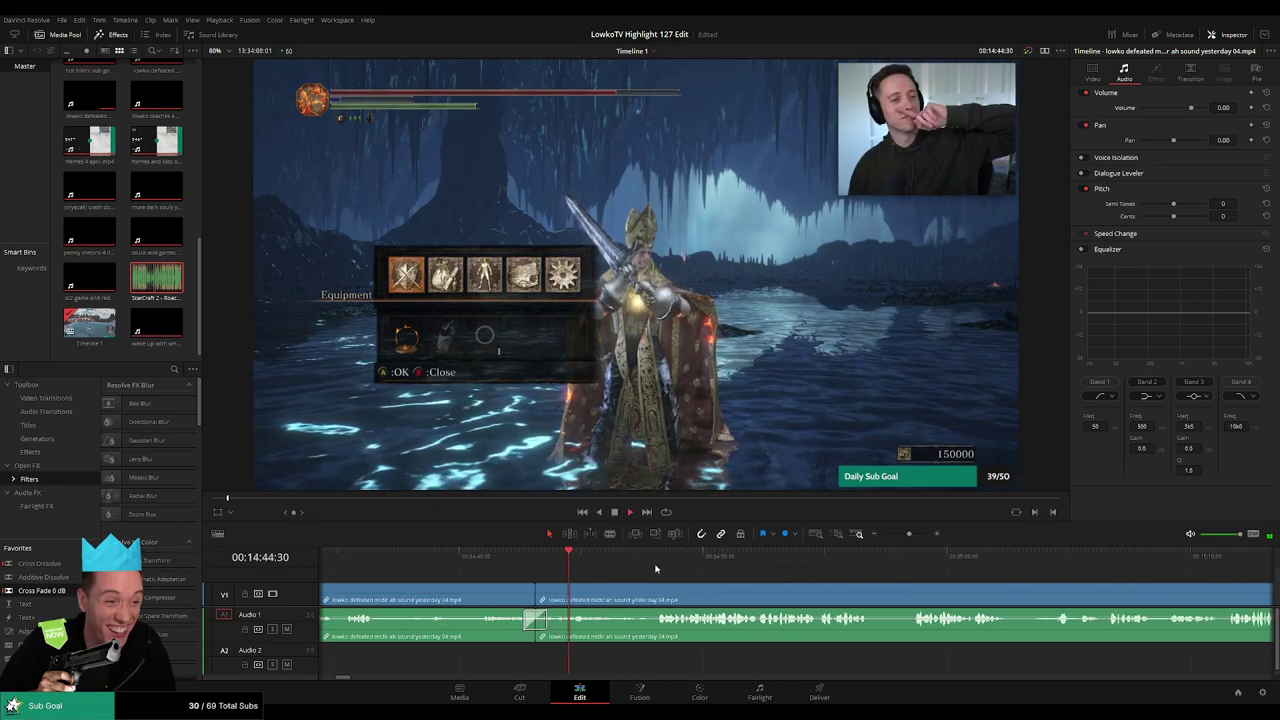
pyautogui.click(568, 560)
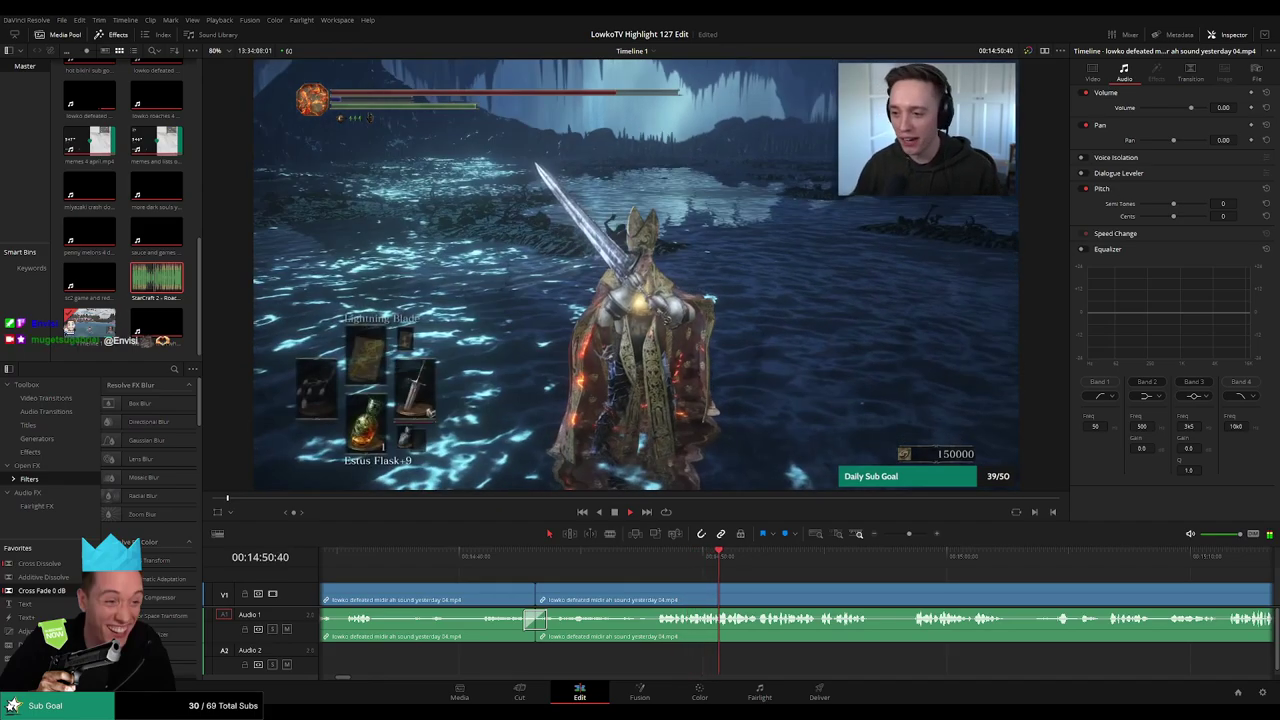
pyautogui.moveTo(825, 572); pyautogui.dragTo(626, 569)
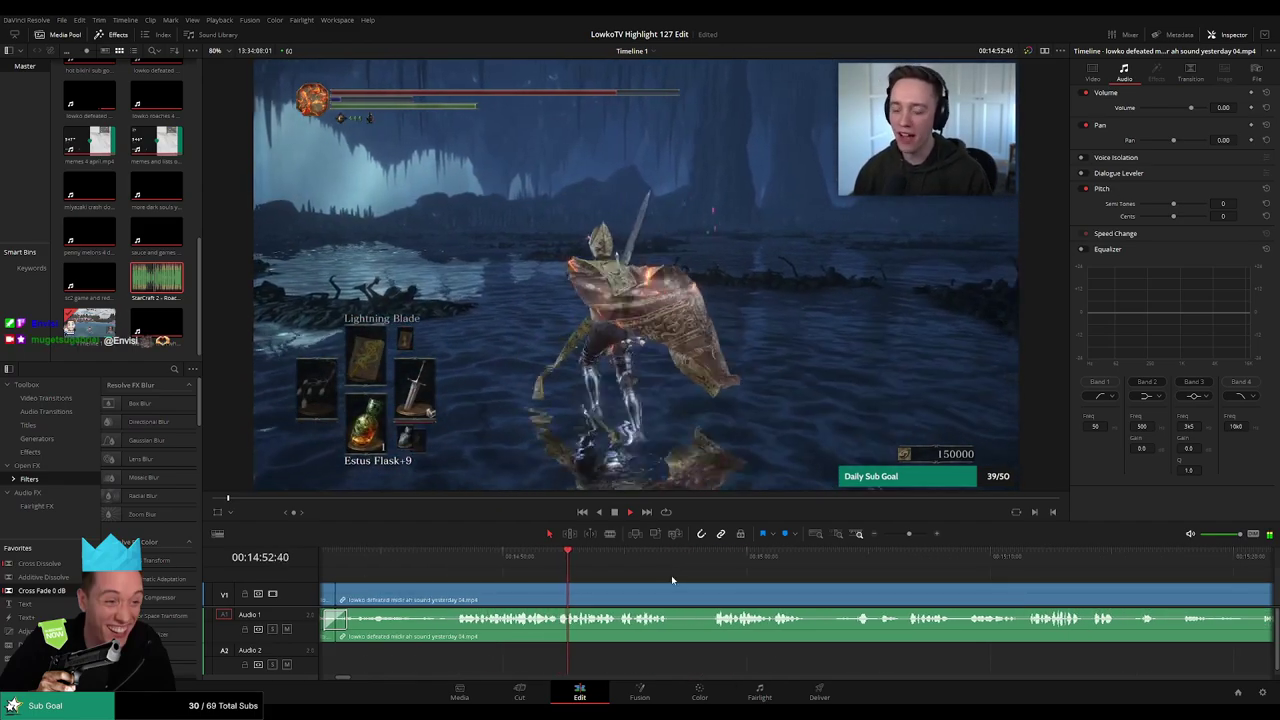
pyautogui.moveTo(699, 583); pyautogui.dragTo(622, 580)
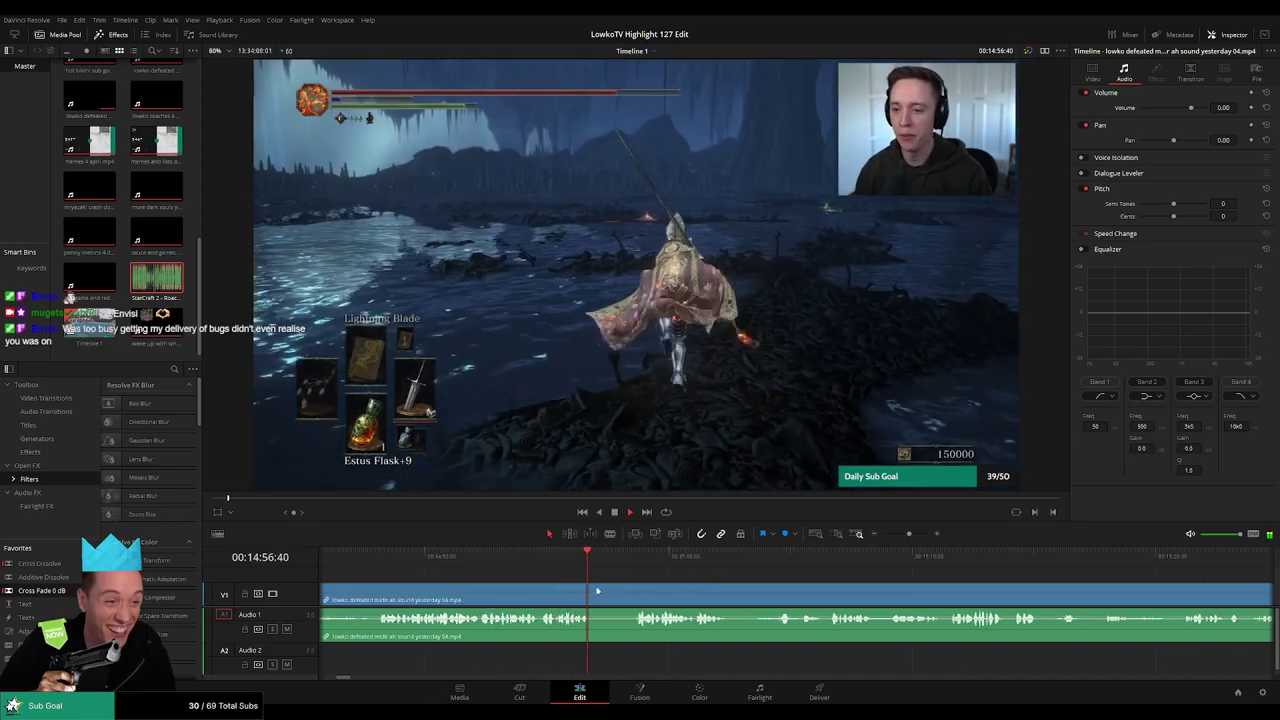
pyautogui.press('b')
pyautogui.click(595, 598)
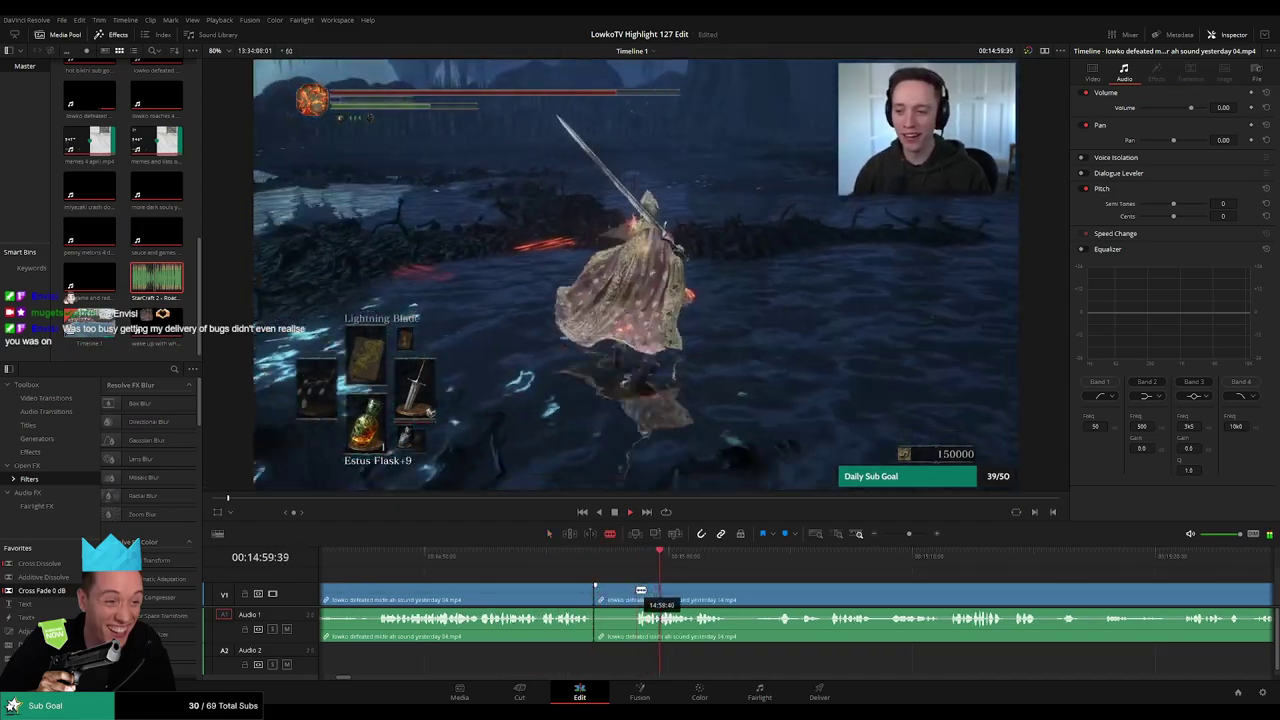
pyautogui.click(639, 590)
pyautogui.press('a')
pyautogui.click(622, 594)
pyautogui.press('Delete')
pyautogui.click(620, 596)
pyautogui.press('Delete')
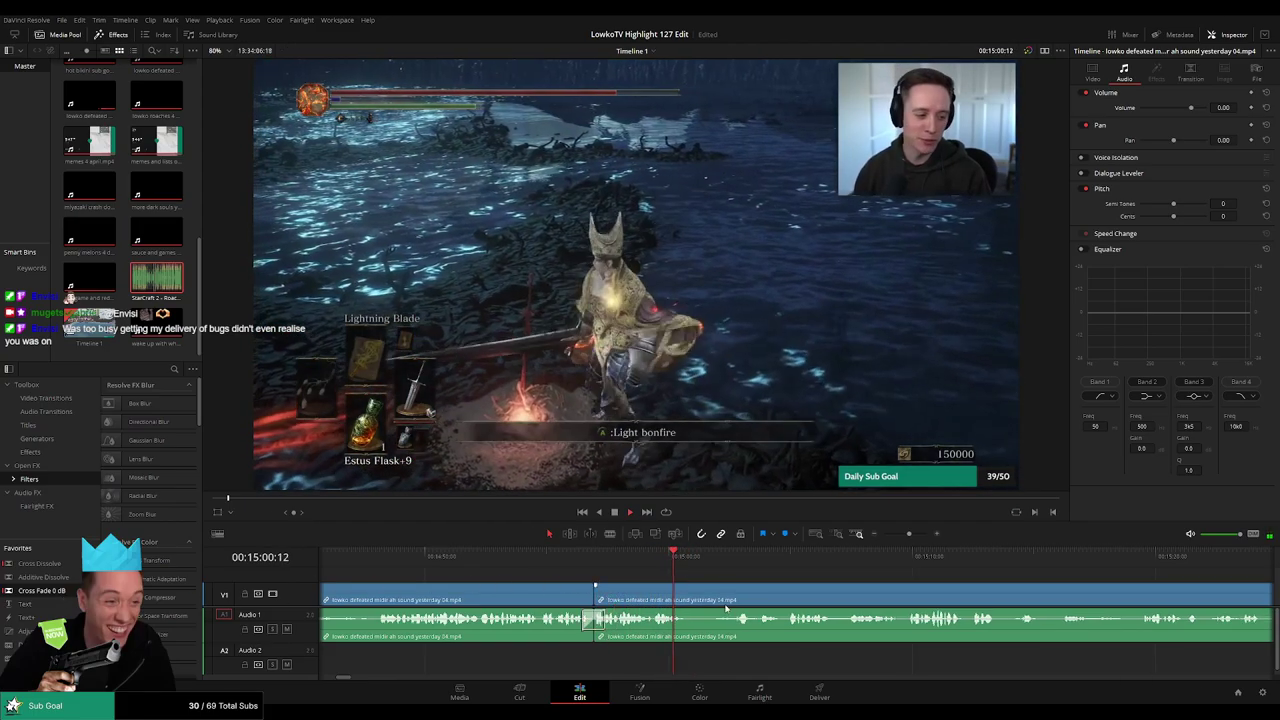
# Split the Midir clip at about 00:15:01, as the bonfire is being lit, and save the project
pyautogui.hscroll(3, 727, 607)
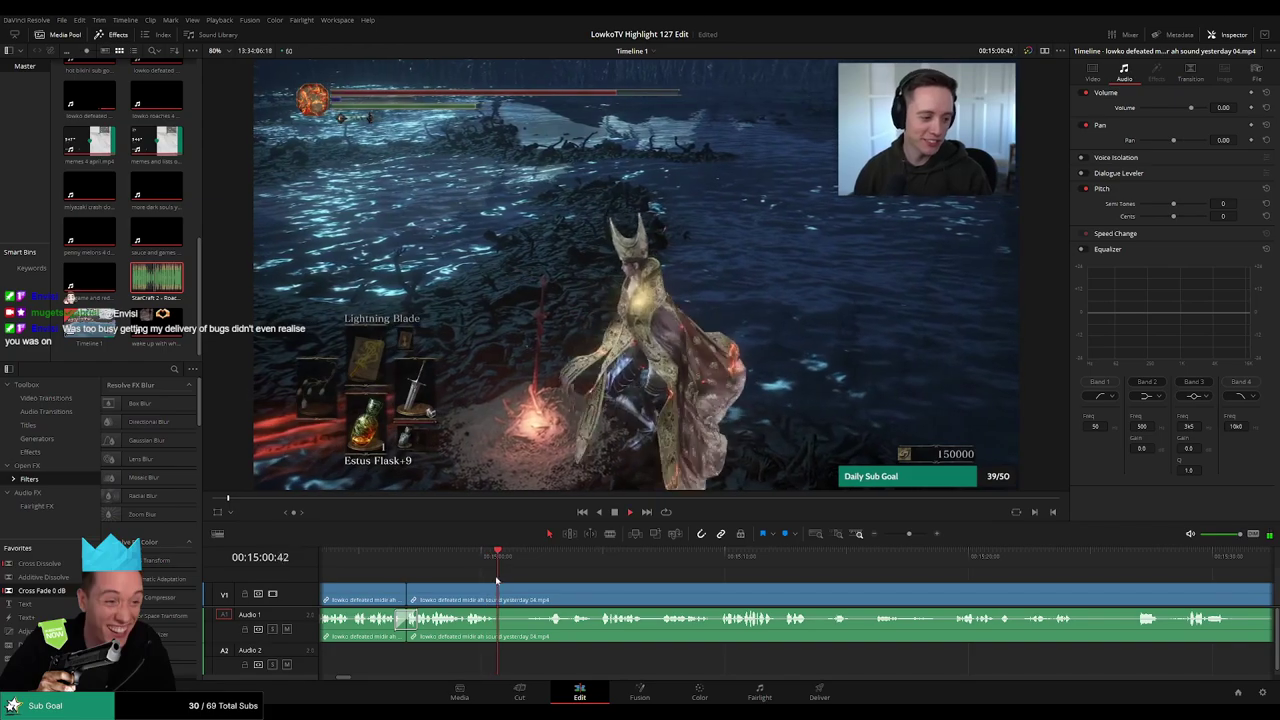
pyautogui.press('b')
pyautogui.click(506, 595)
pyautogui.click(547, 560)
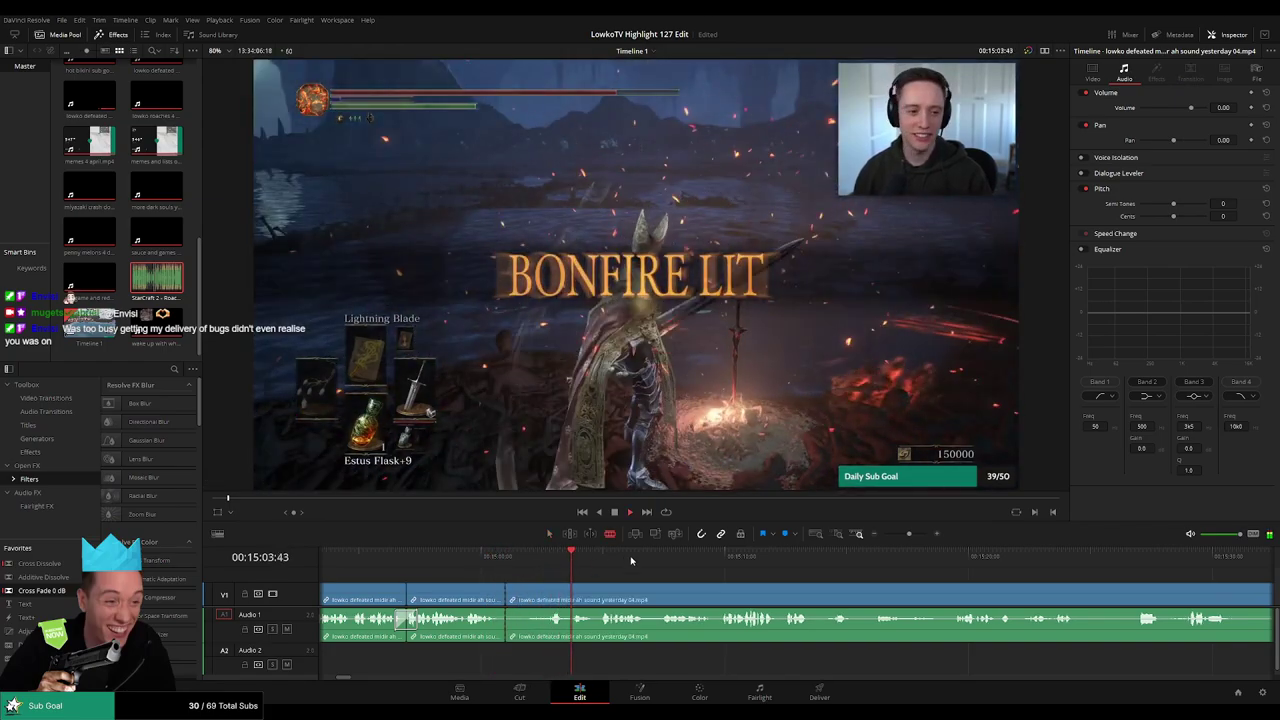
pyautogui.click(1001, 570)
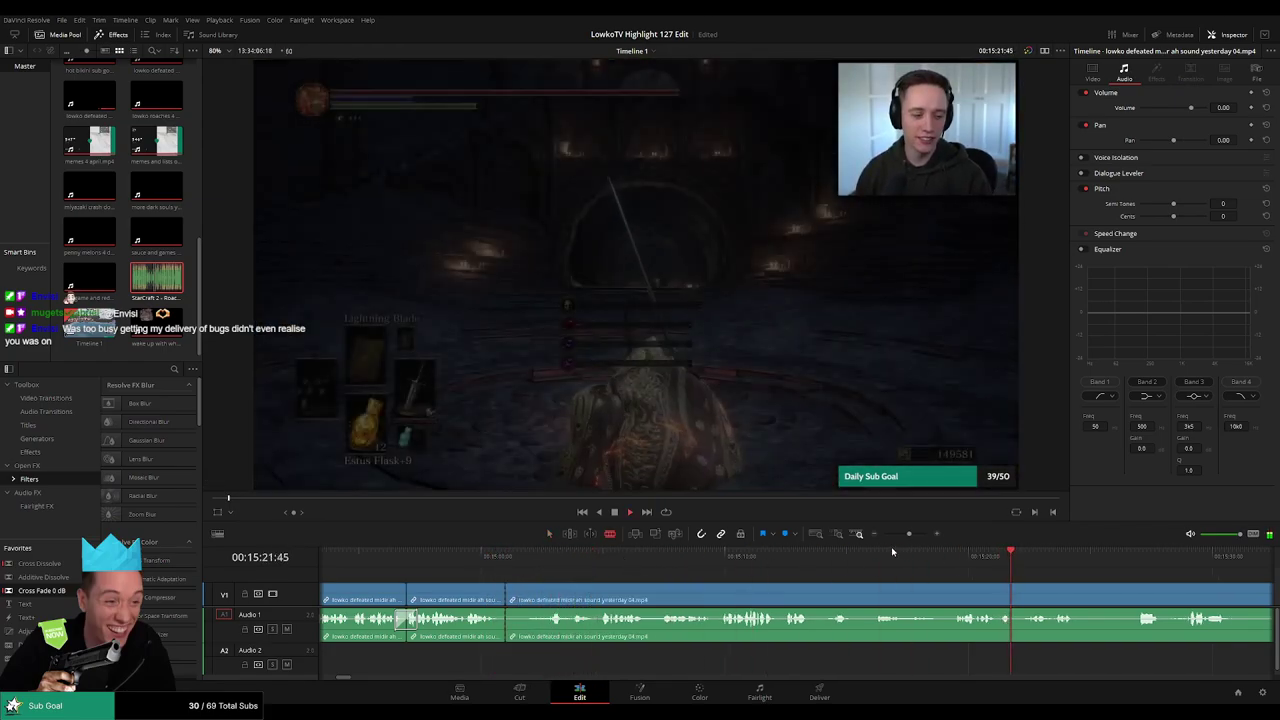
pyautogui.moveTo(909, 535); pyautogui.dragTo(900, 536)
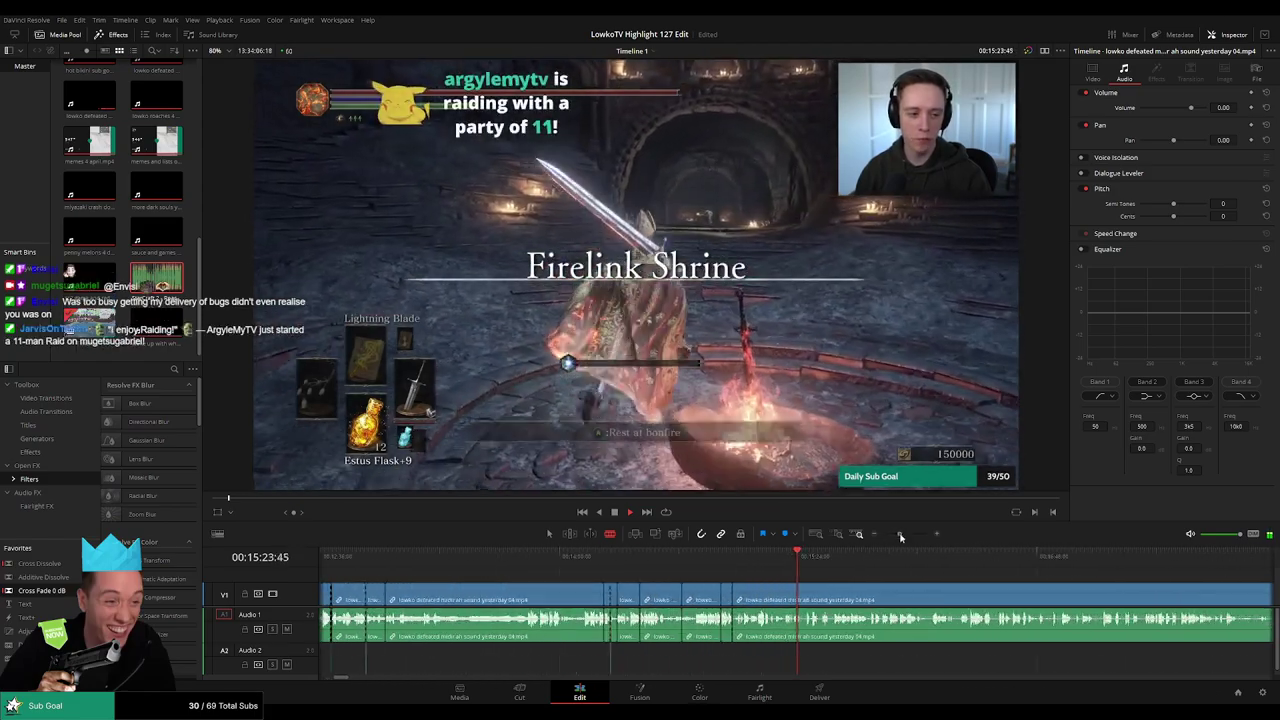
pyautogui.press('space')
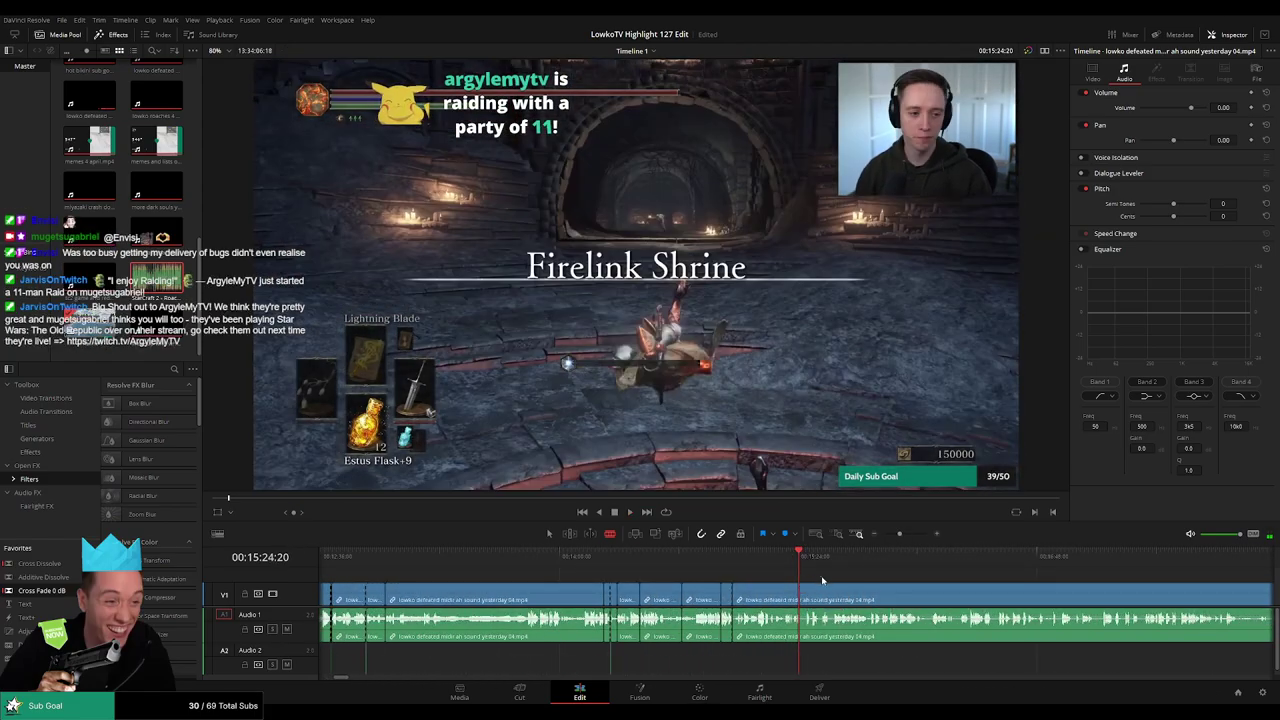
pyautogui.hotkey('ctrl', 's')
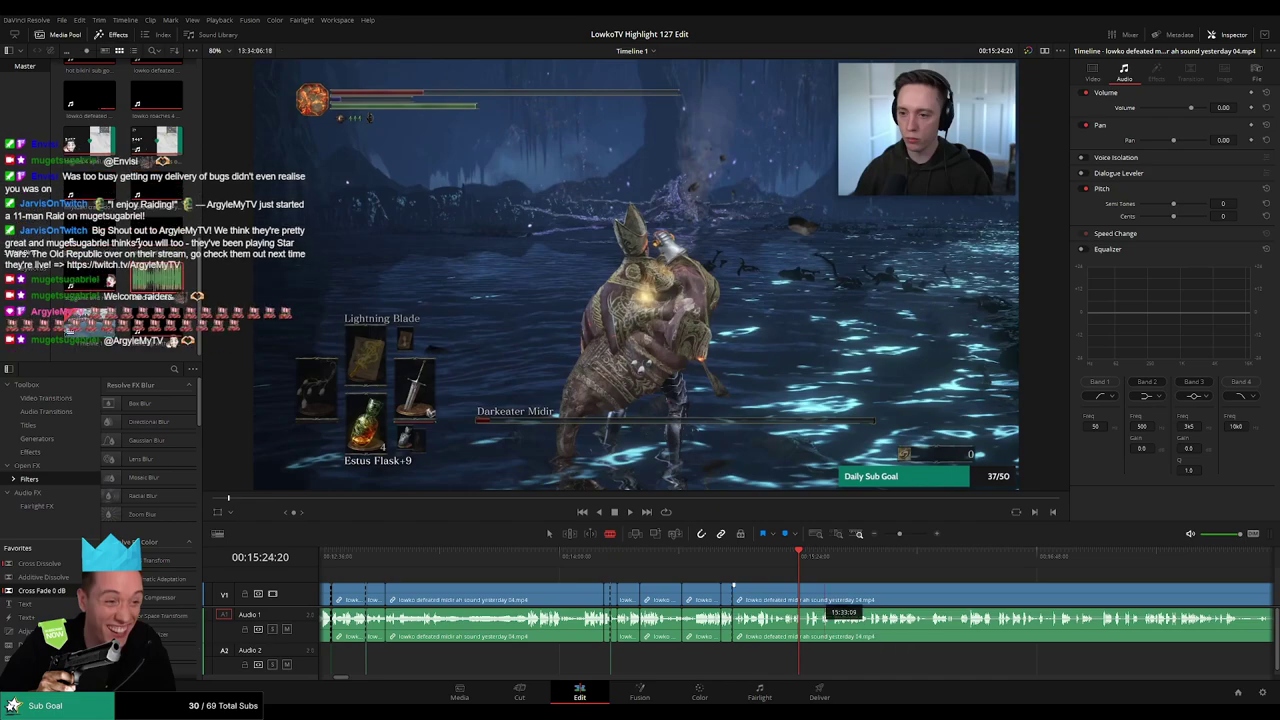
# Remove the bonfire footage from the split at 00:15:01 to about 00:15:05, close the gap and cross fade the audio at the join
pyautogui.click(746, 565)
pyautogui.click(735, 562)
pyautogui.press('space')
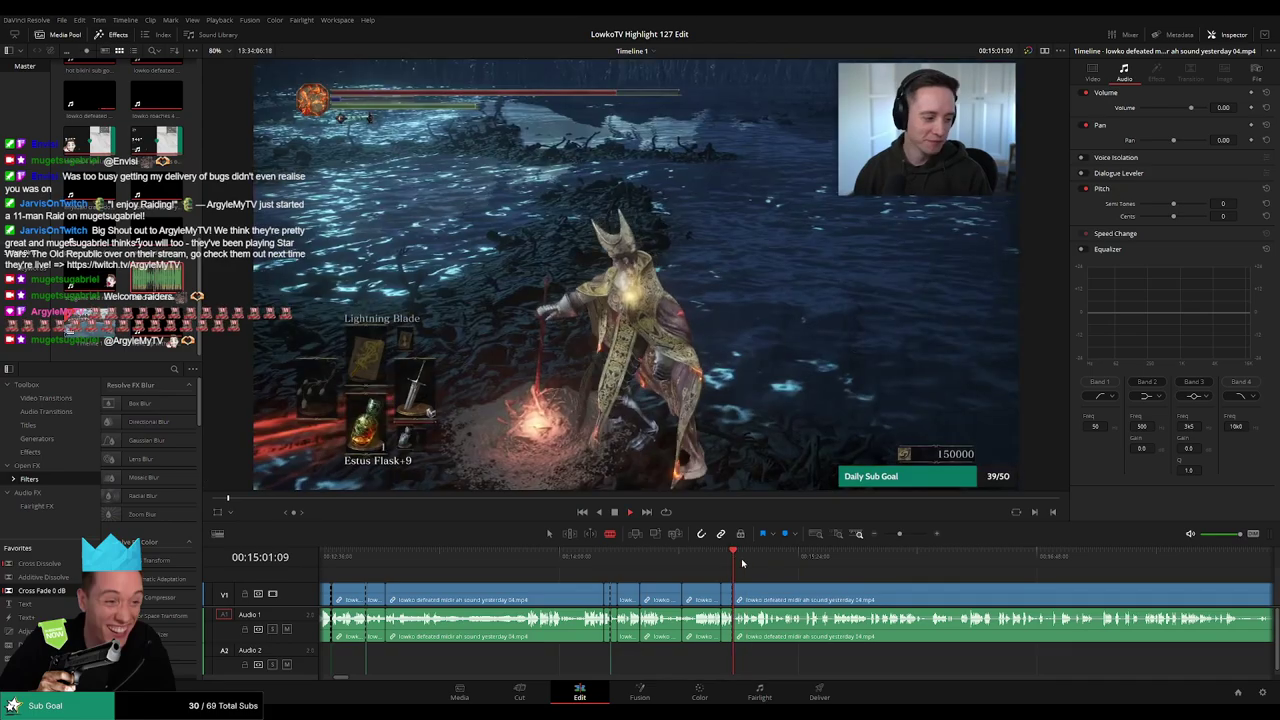
pyautogui.scroll(2, 764, 582)
pyautogui.scroll(2, 800, 574)
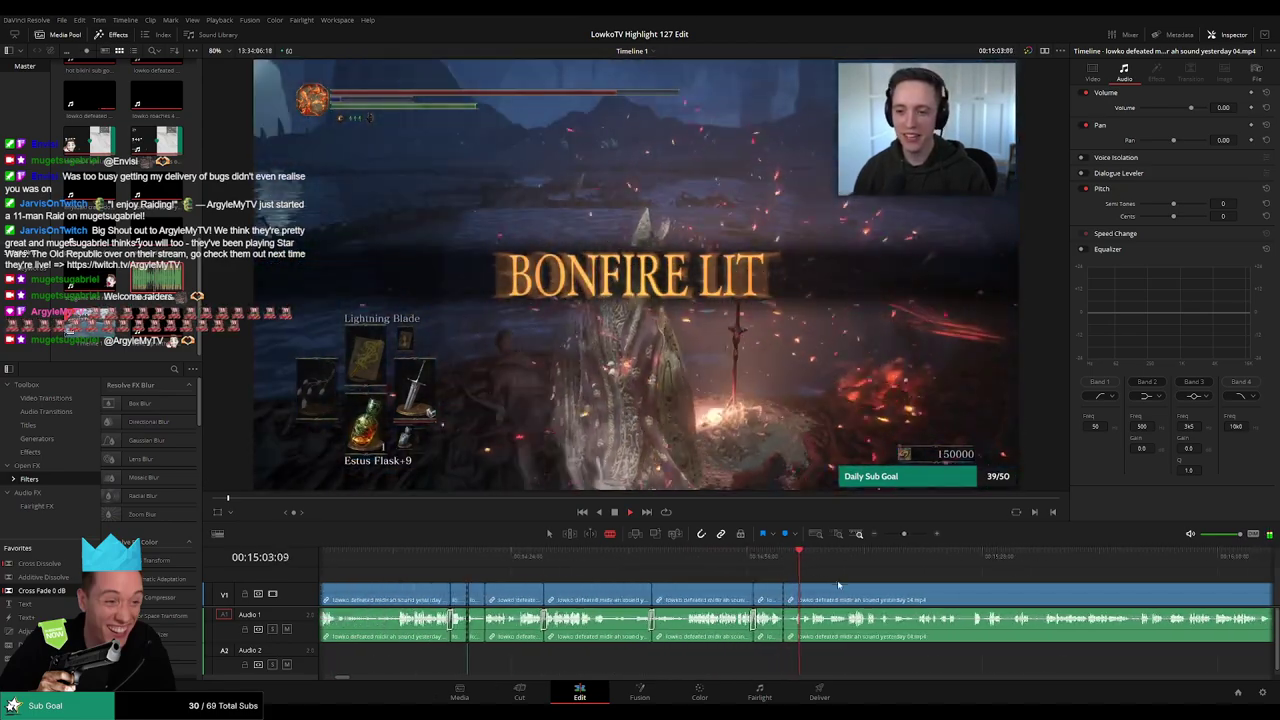
pyautogui.moveTo(838, 575); pyautogui.dragTo(709, 572)
pyautogui.scroll(2, 752, 576)
pyautogui.moveTo(938, 575); pyautogui.dragTo(708, 571)
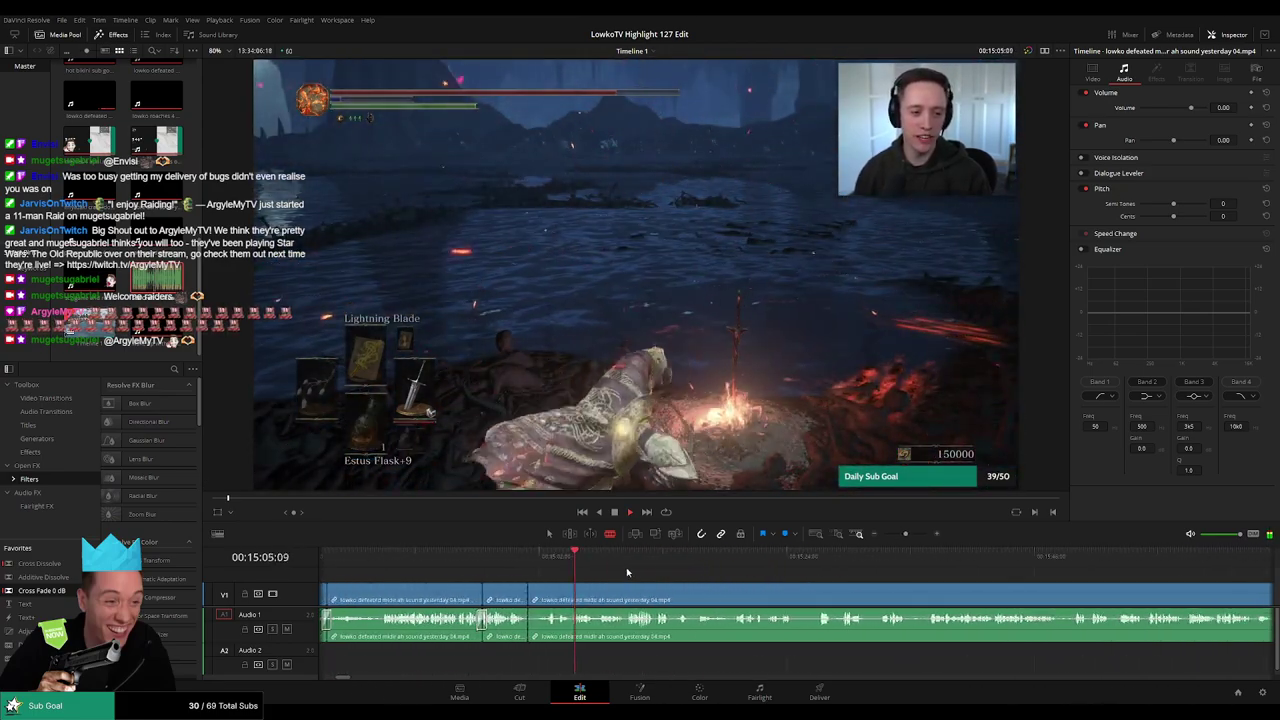
pyautogui.click(571, 591)
pyautogui.press('a')
pyautogui.click(543, 595)
pyautogui.press('Delete')
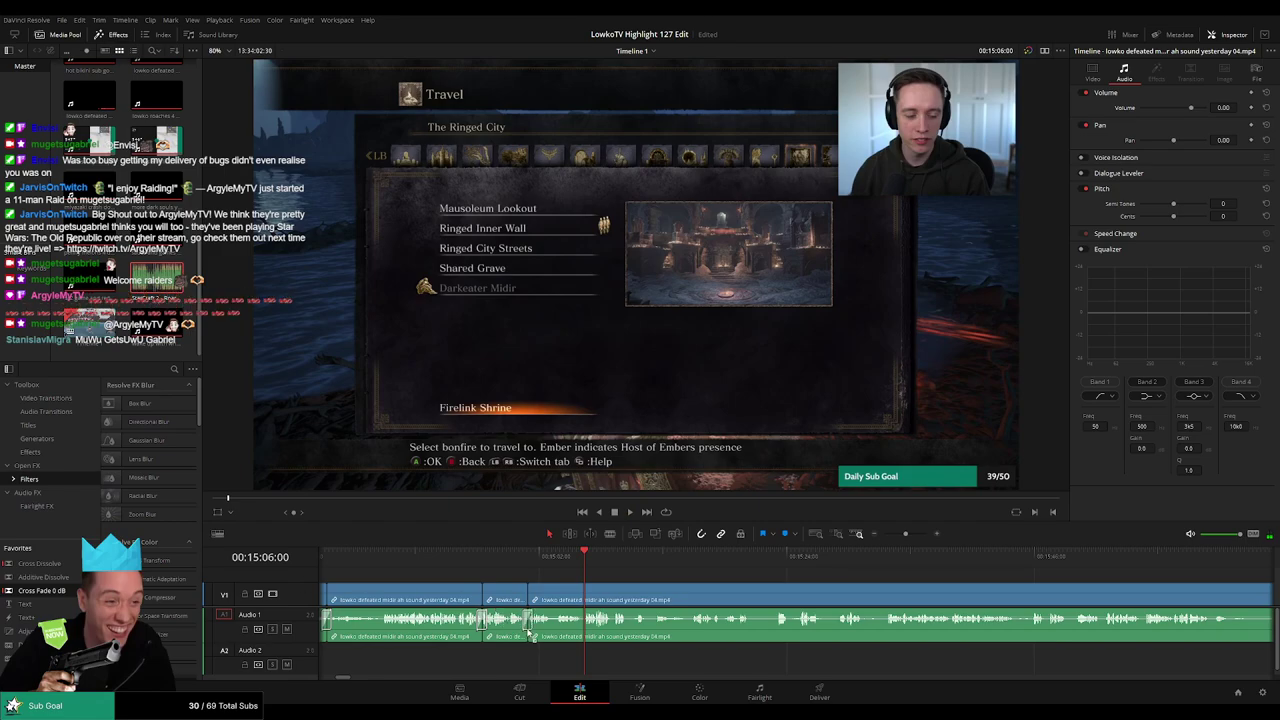
# Play through the travel to Firelink Shrine and split the Midir clip at about 00:15:21, just after the arrival
pyautogui.hscroll(3, 617, 580)
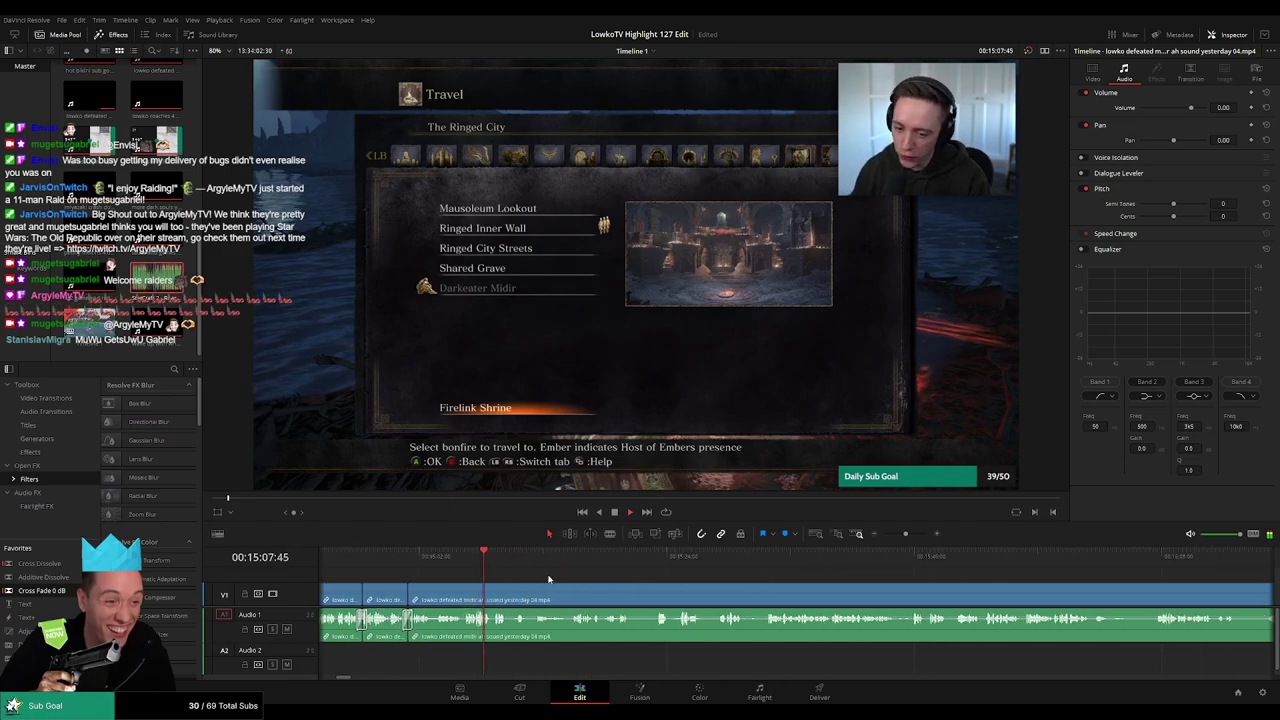
pyautogui.hscroll(1, 548, 597)
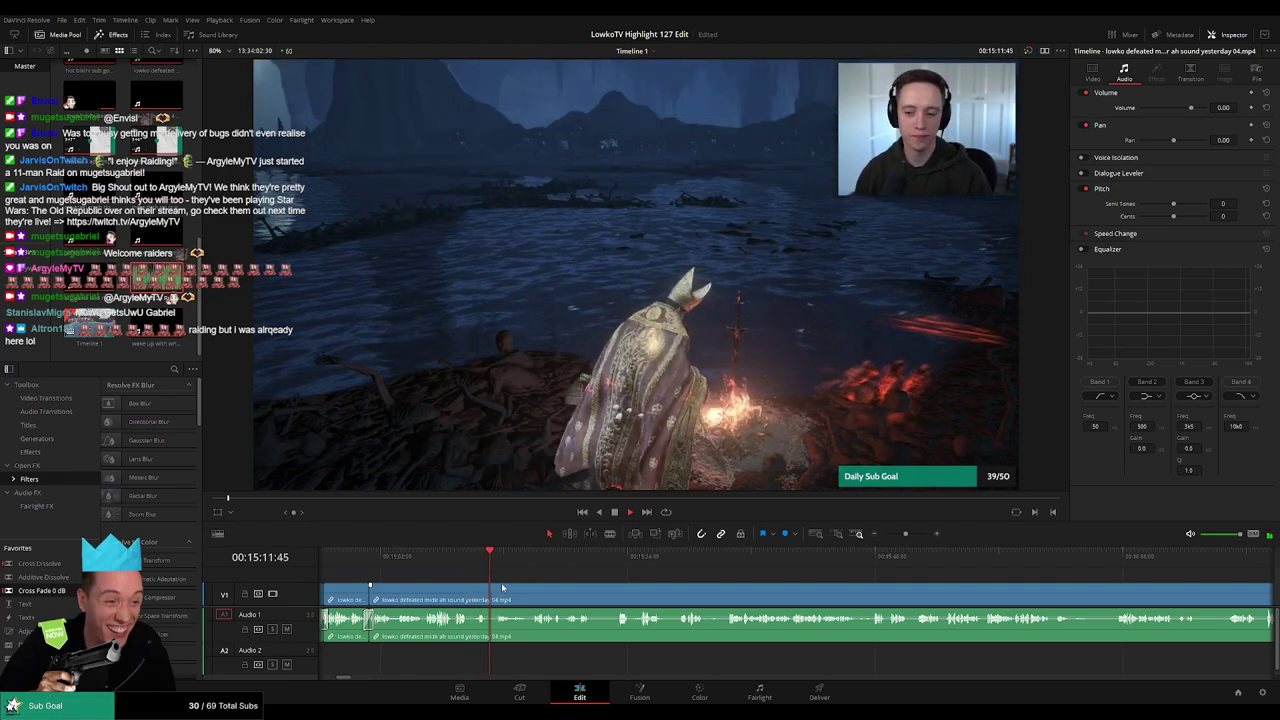
pyautogui.scroll(-1, 523, 588)
pyautogui.hscroll(4, 657, 587)
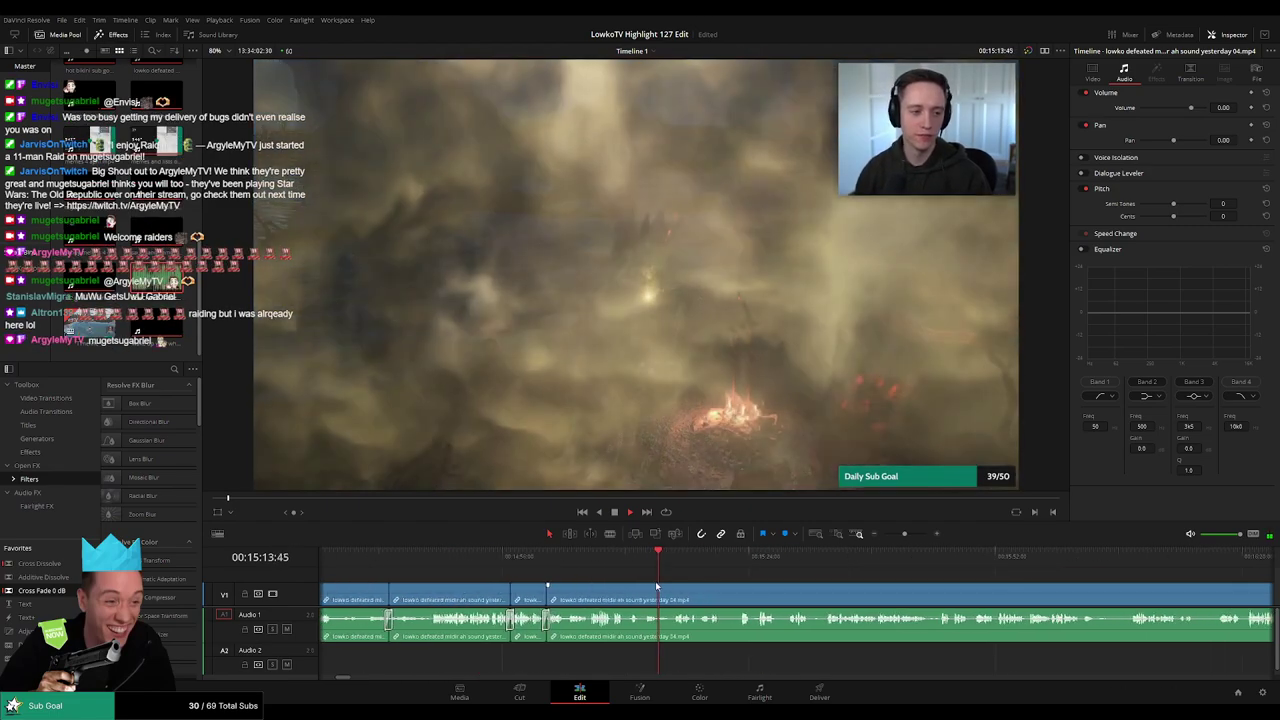
pyautogui.scroll(1, 680, 595)
pyautogui.hscroll(4, 811, 593)
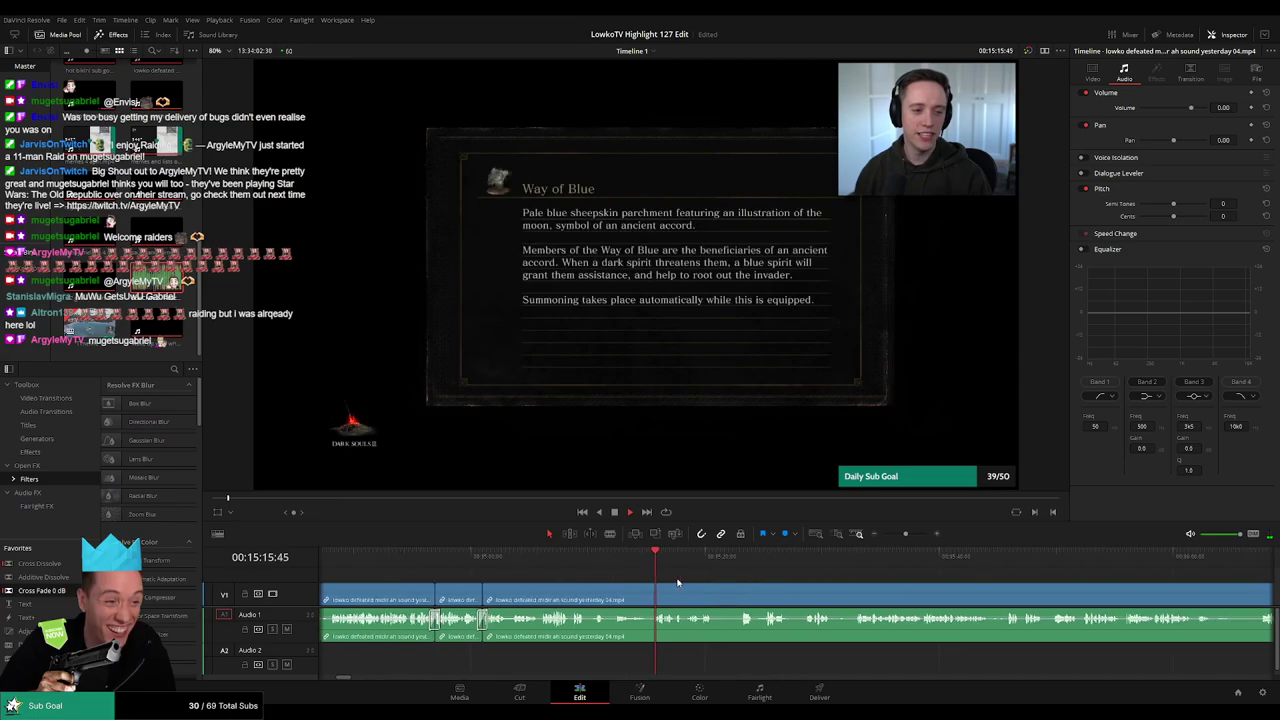
pyautogui.moveTo(709, 588); pyautogui.dragTo(625, 582)
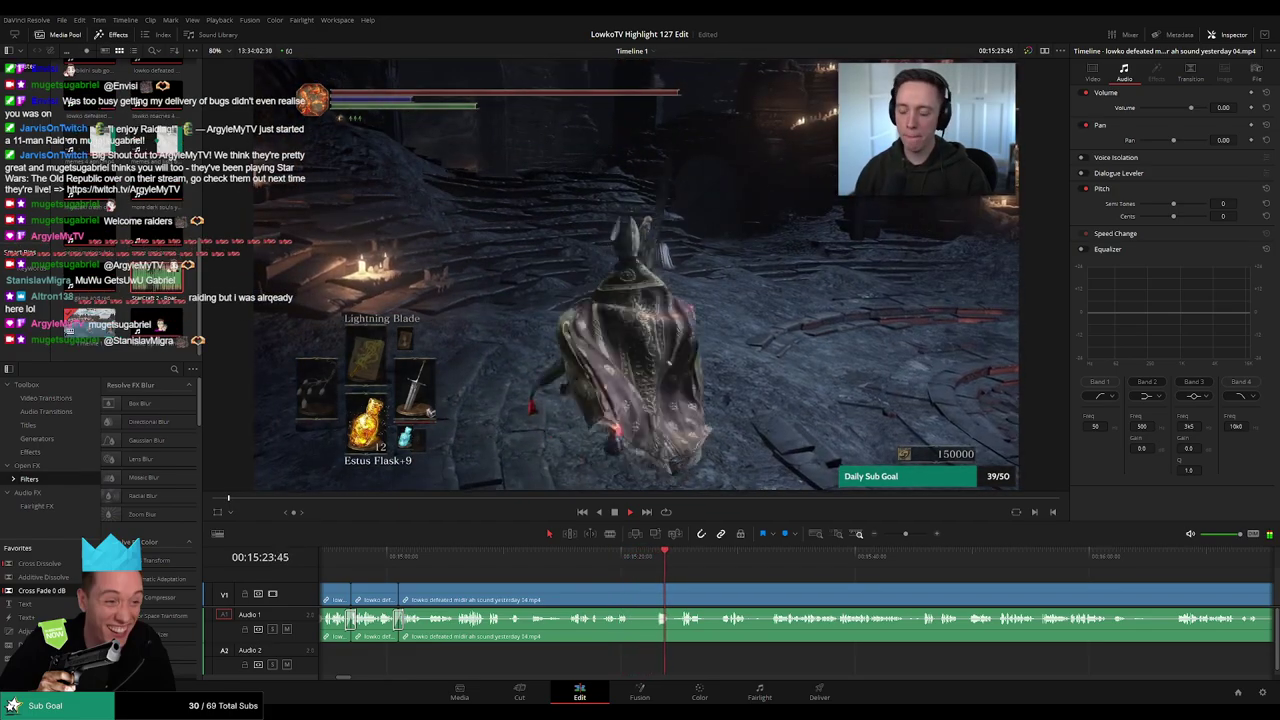
pyautogui.click(614, 560)
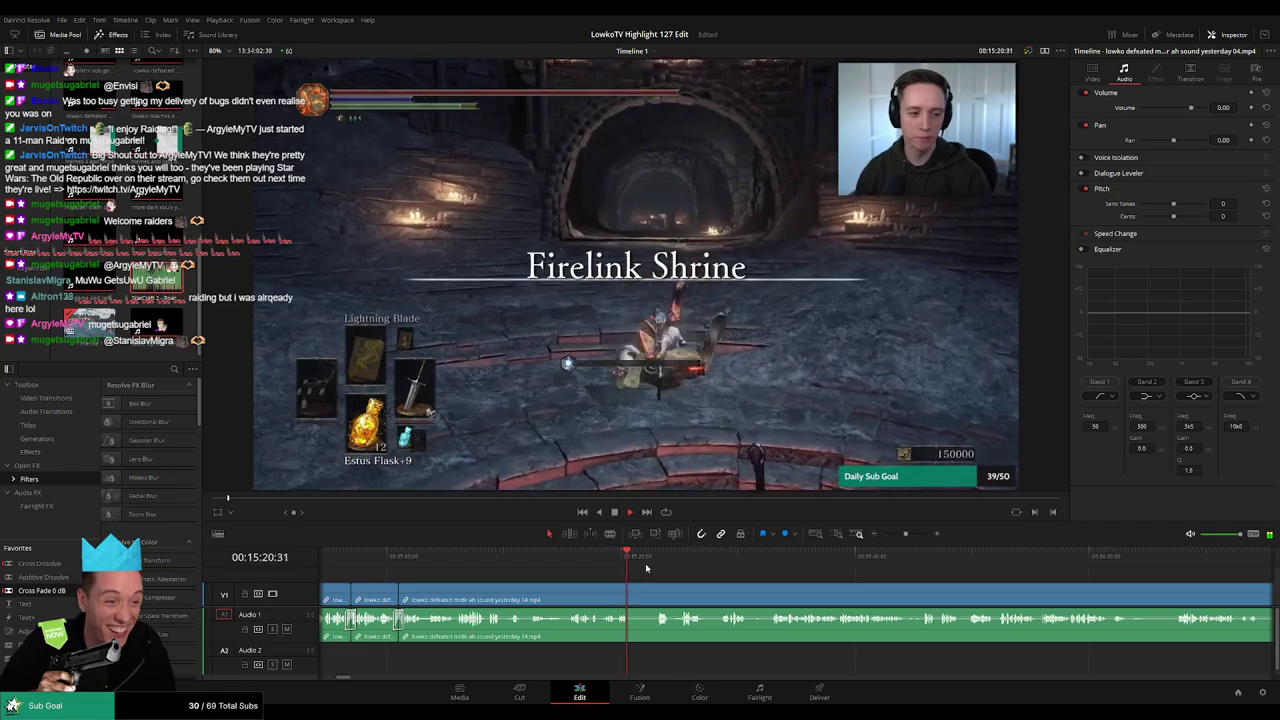
pyautogui.press('space')
pyautogui.press('b')
pyautogui.click(635, 592)
pyautogui.click(650, 560)
pyautogui.press('space')
pyautogui.press('a')
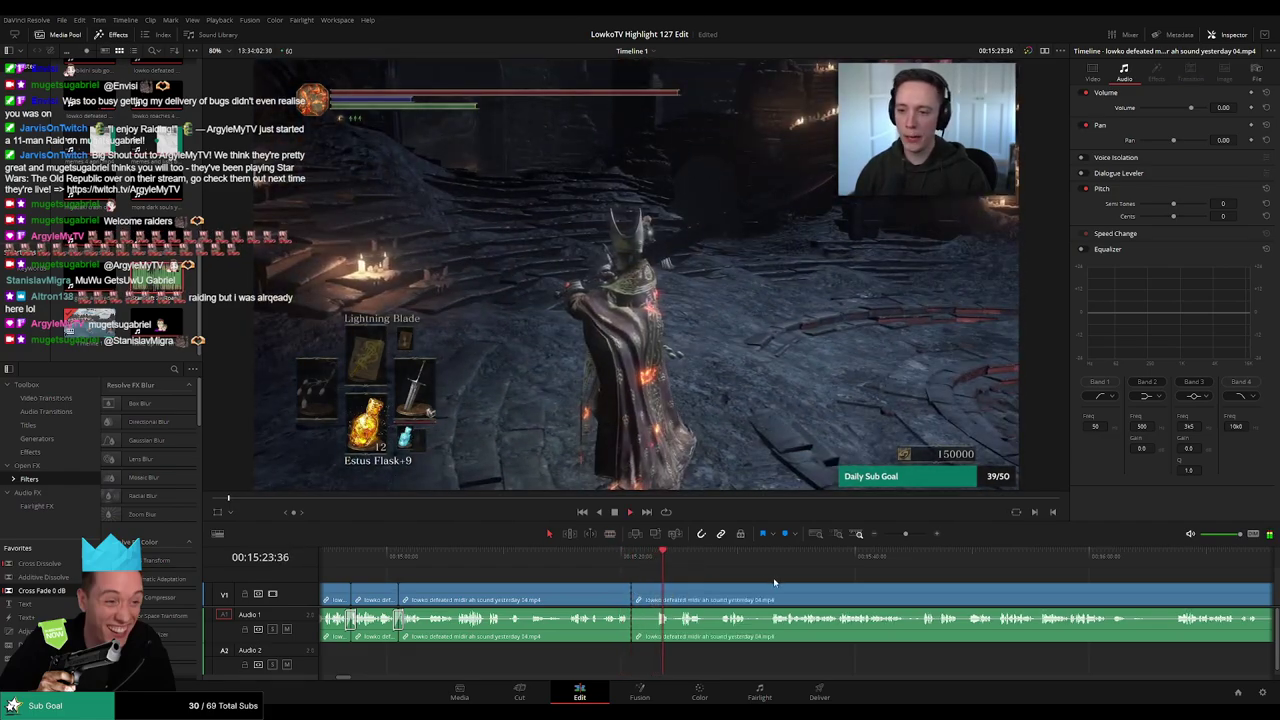
# Skim the rest of the Midir clip from about 00:15:23 to 00:20:25 for footage worth keeping
pyautogui.moveTo(773, 580); pyautogui.dragTo(982, 557)
pyautogui.click(540, 557)
pyautogui.scroll(-3, 787, 572)
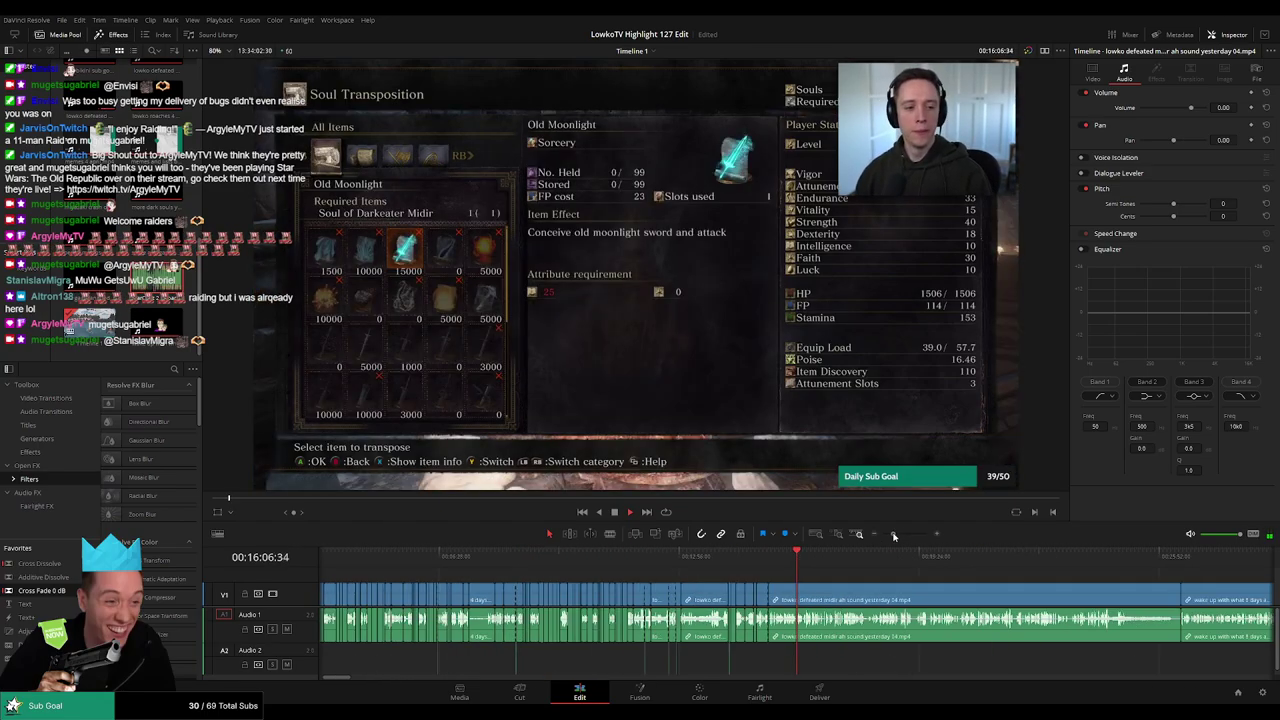
pyautogui.click(766, 567)
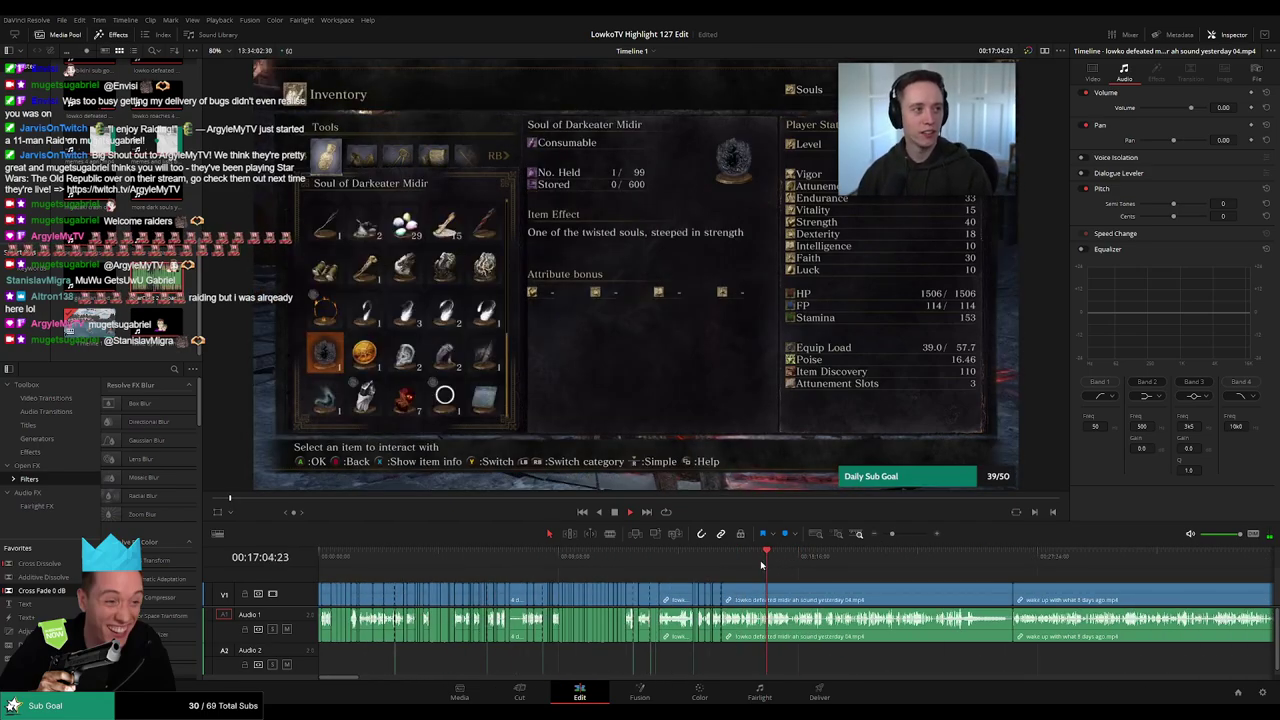
pyautogui.moveTo(760, 565); pyautogui.dragTo(868, 567)
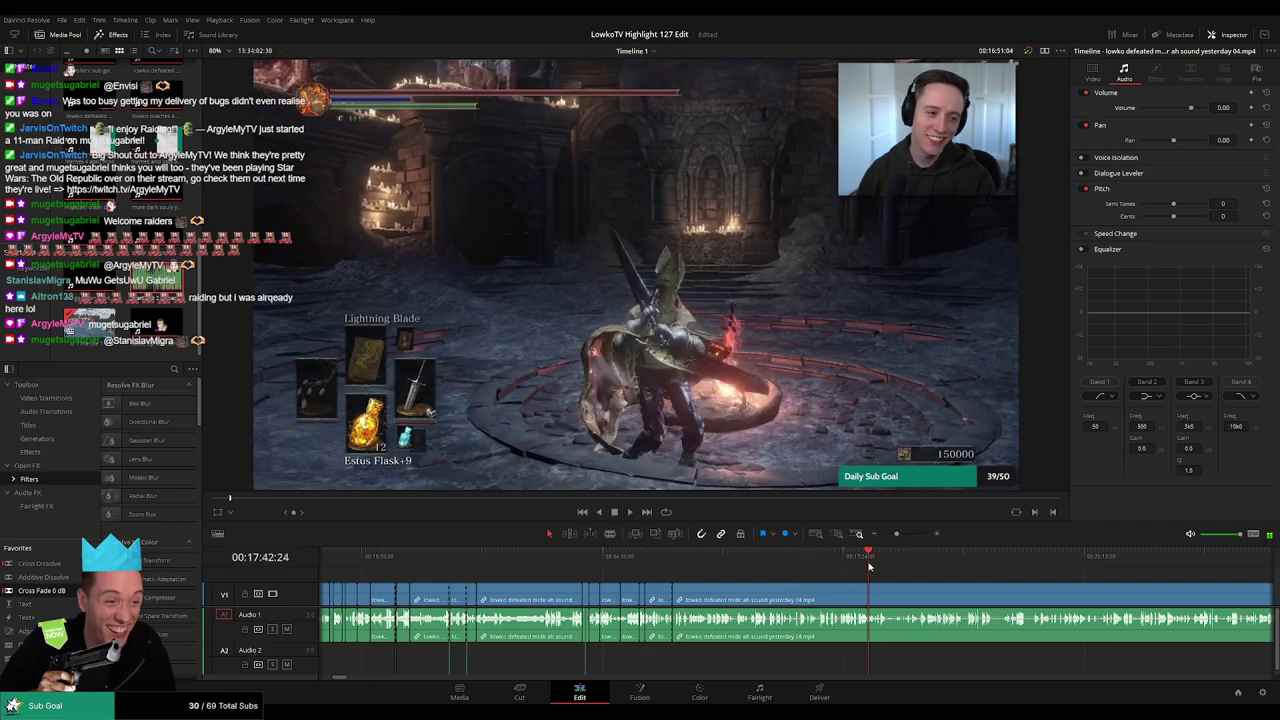
pyautogui.click(1091, 569)
pyautogui.press('space')
pyautogui.hscroll(3, 793, 583)
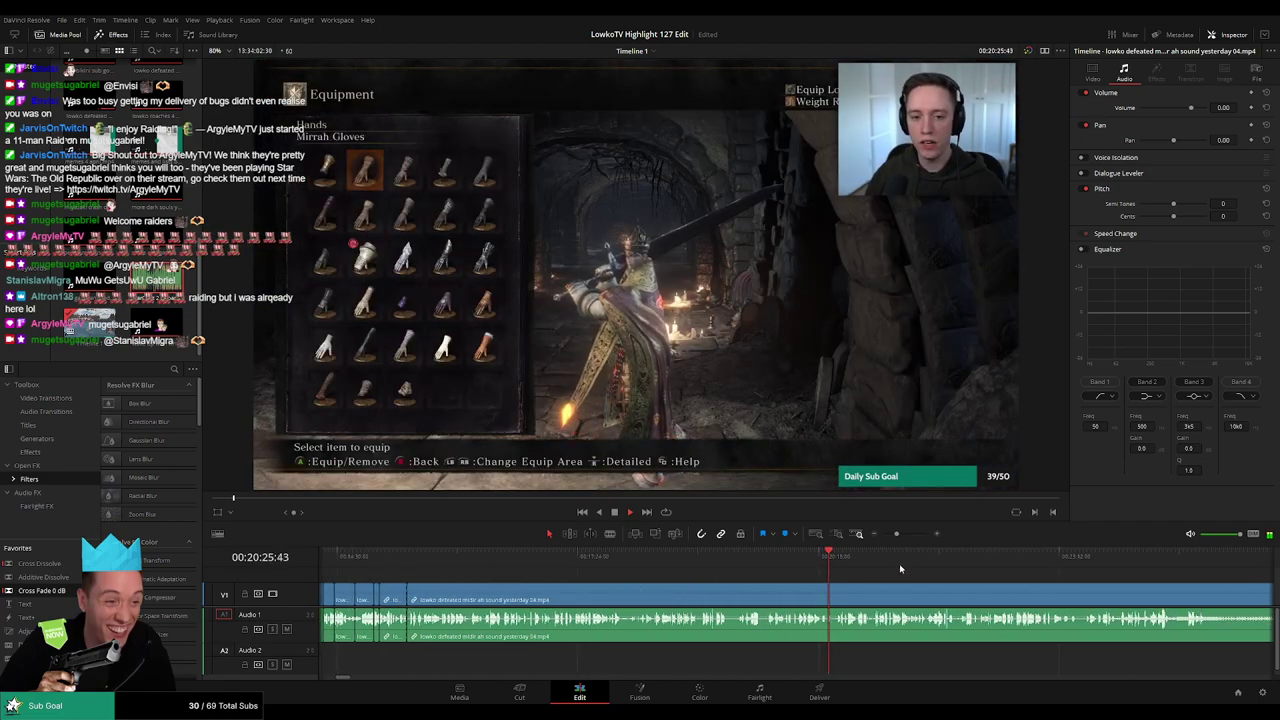
# Check the Midir clip up to the Stardew Valley title screen near 00:24:53, and remove everything after the 00:15:21 split, closing the gap
pyautogui.click(944, 565)
pyautogui.click(1028, 561)
pyautogui.click(1107, 561)
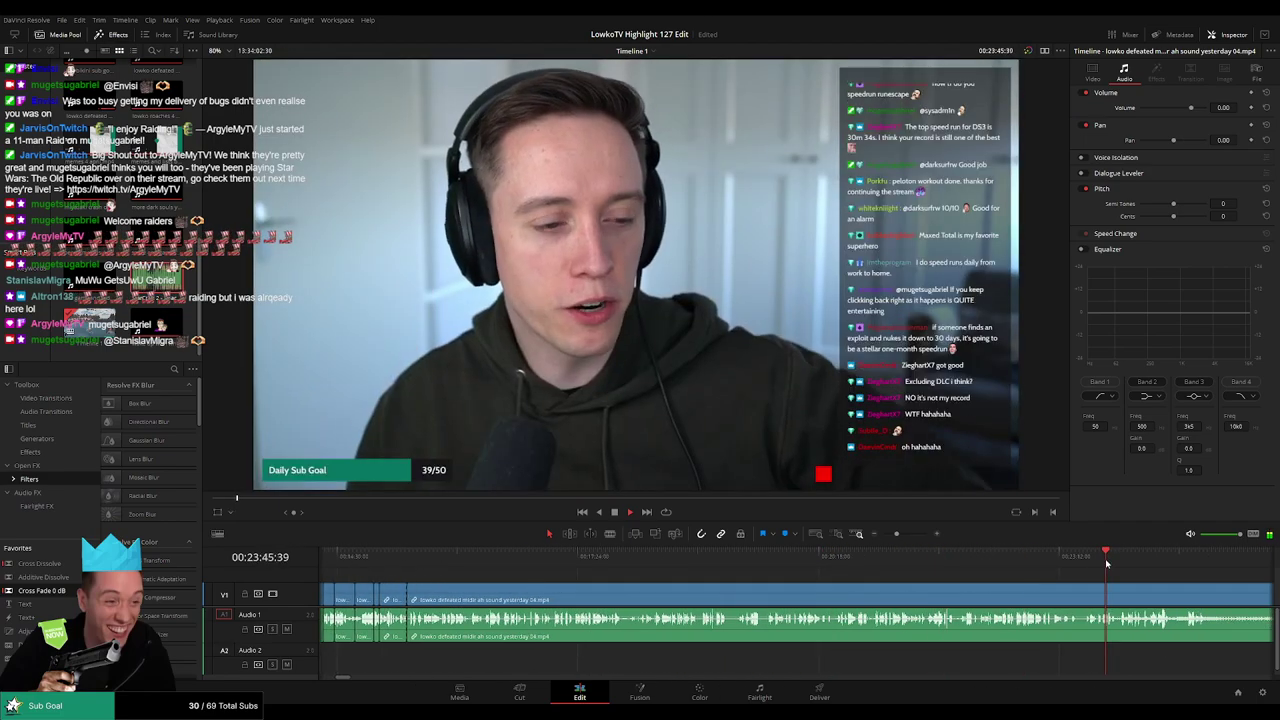
pyautogui.click(1169, 561)
pyautogui.click(1197, 562)
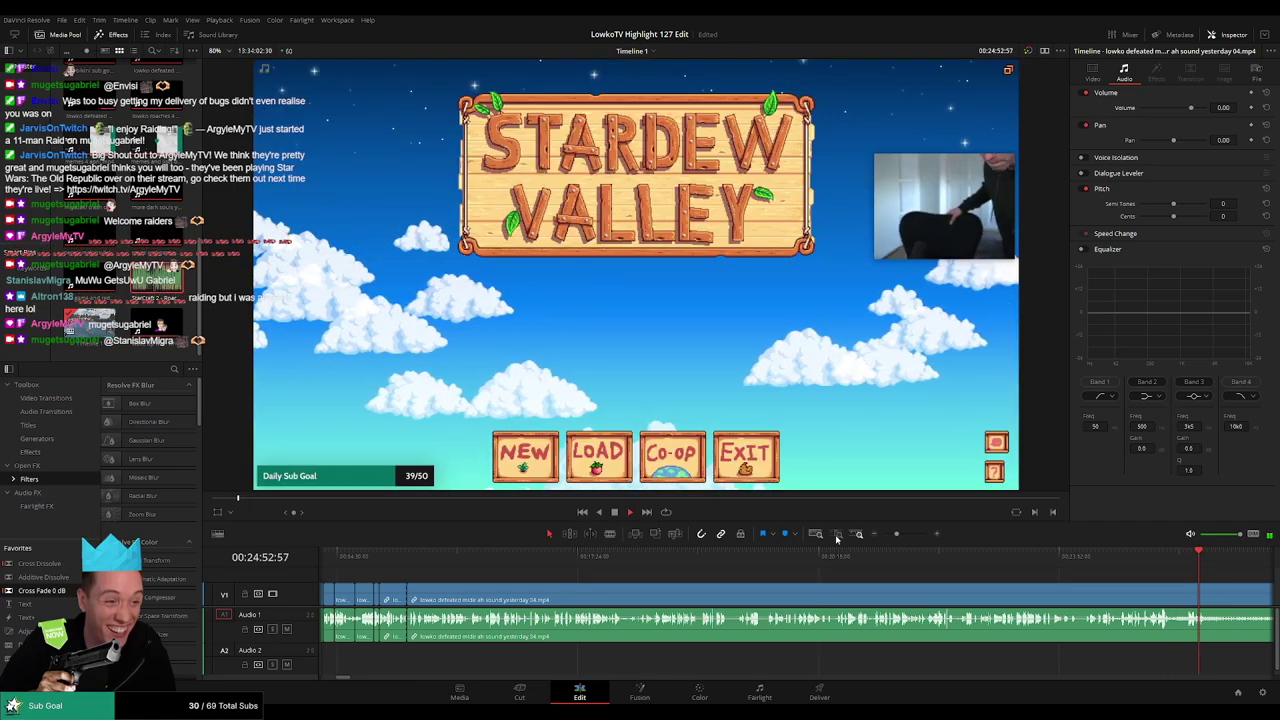
pyautogui.moveTo(897, 534); pyautogui.dragTo(894, 534)
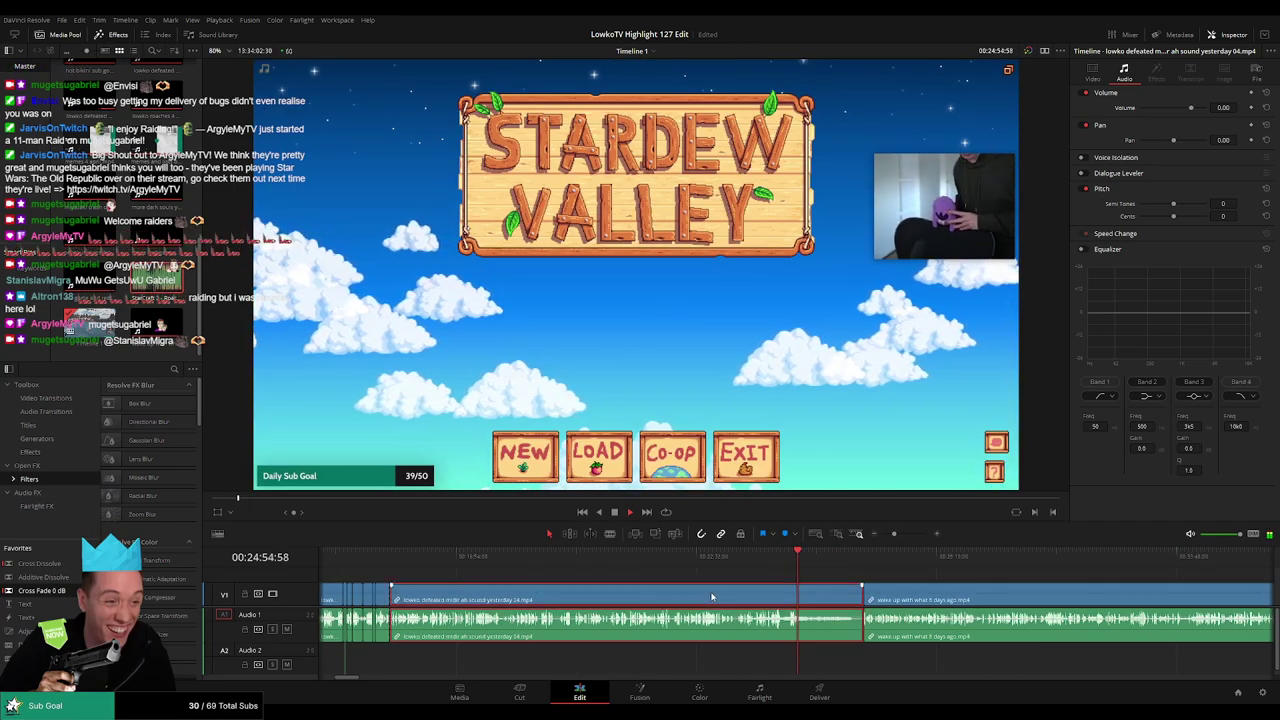
pyautogui.press('BackSpace')
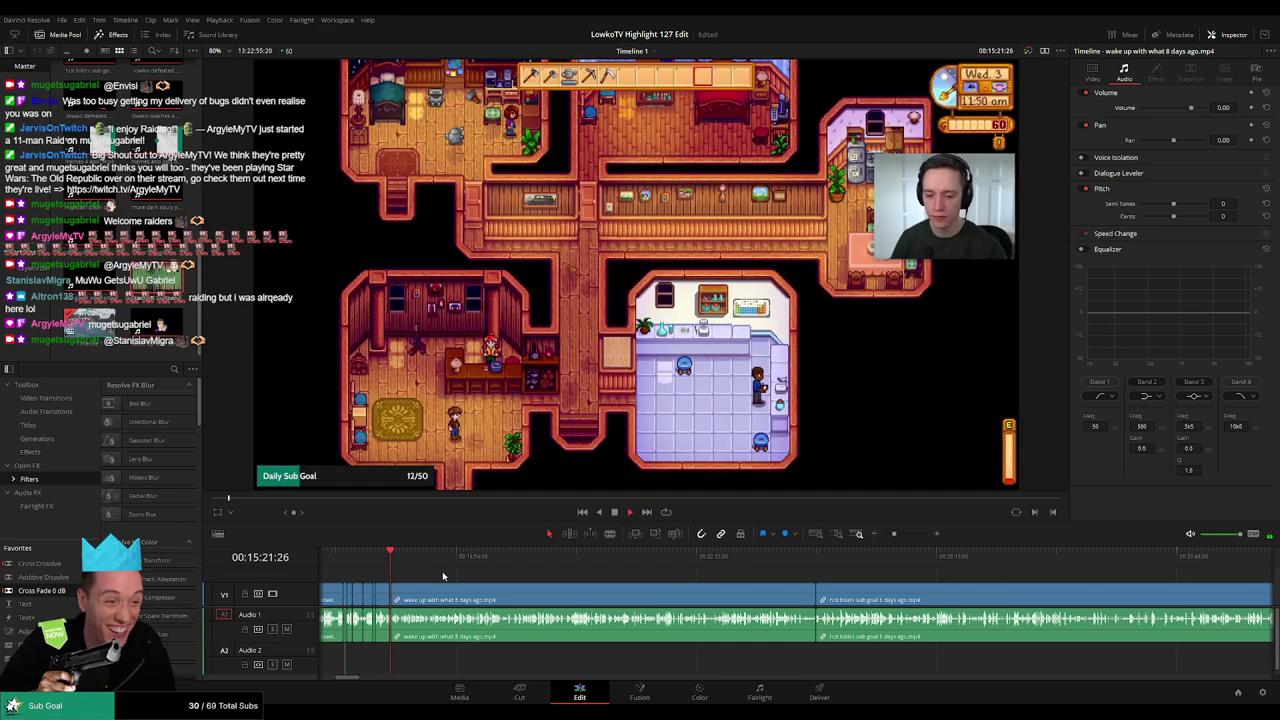
# Look over the remaining clips to the end of the timeline and return to the start of the wake up clip at about 00:15:22
pyautogui.moveTo(894, 535); pyautogui.dragTo(883, 535)
pyautogui.hscroll(15, 903, 563)
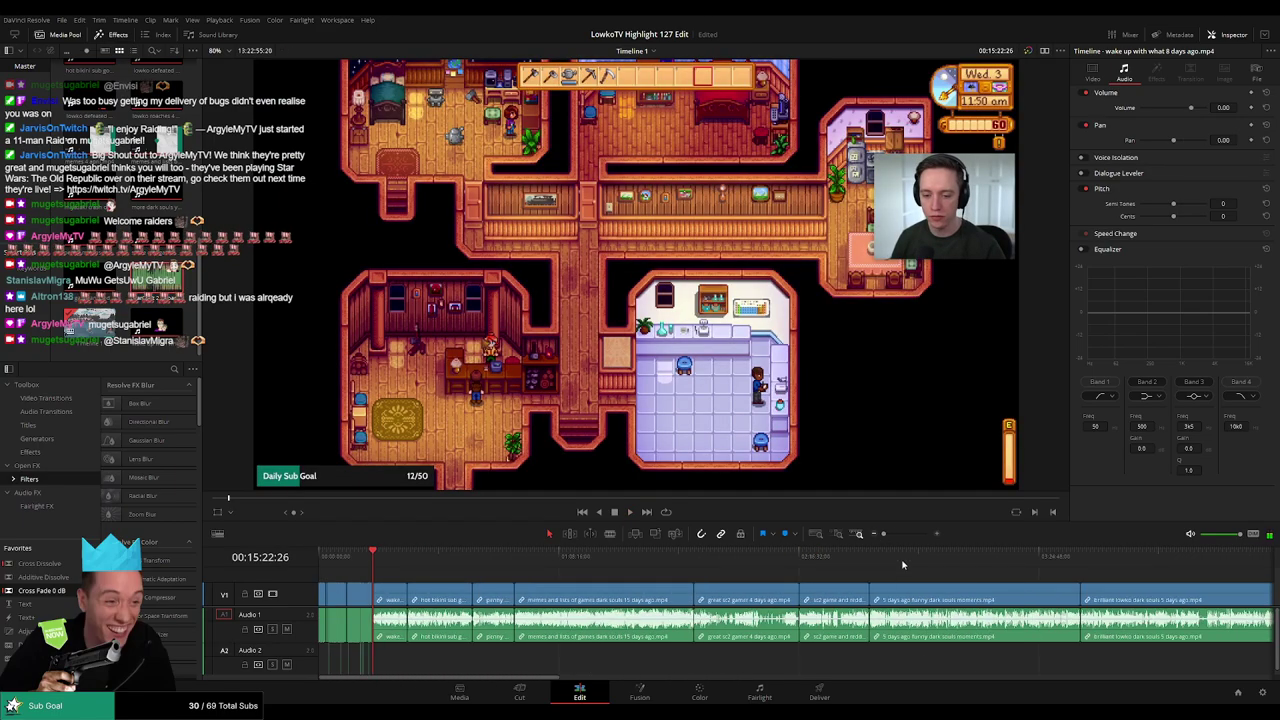
pyautogui.press('End')
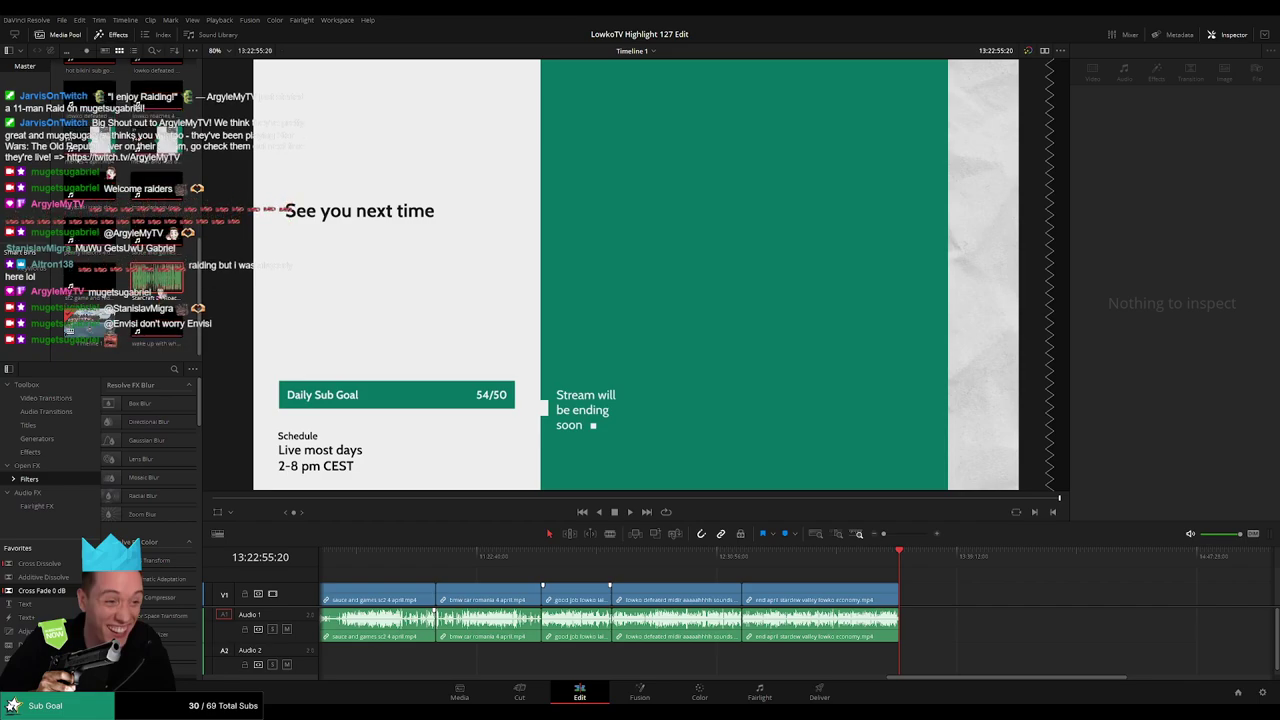
pyautogui.hscroll(-10, 616, 594)
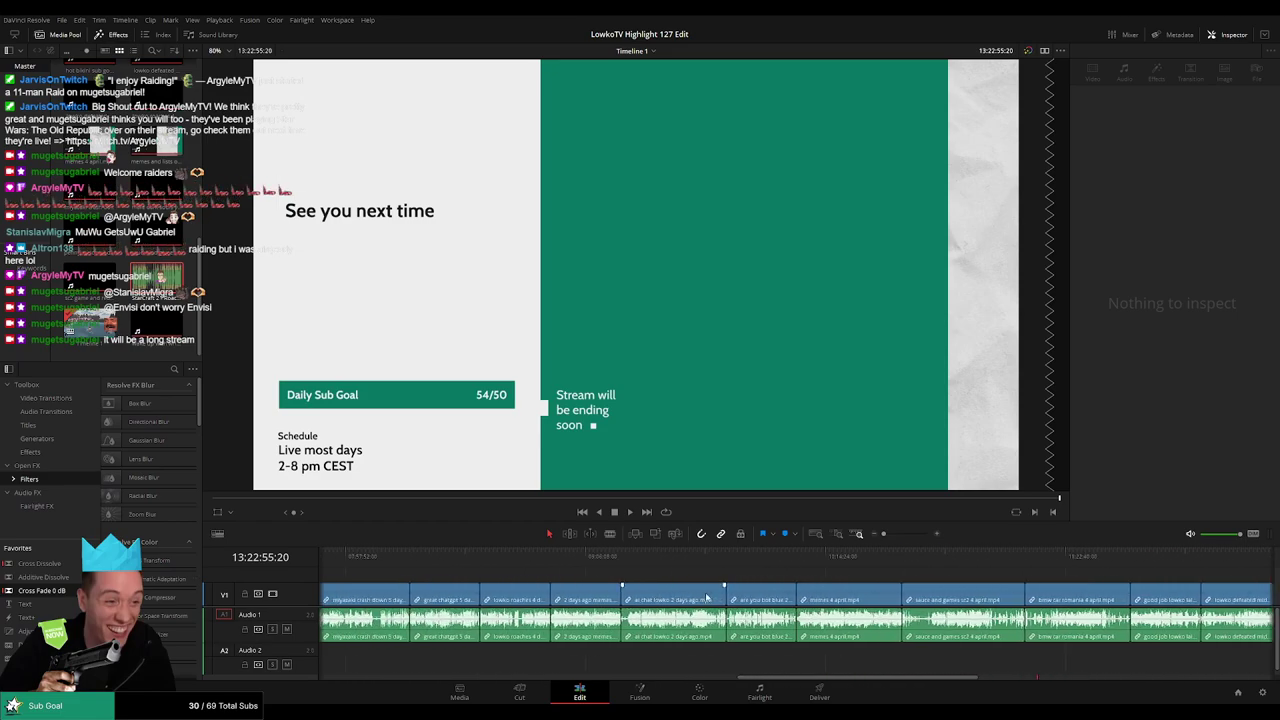
pyautogui.hscroll(-8, 616, 594)
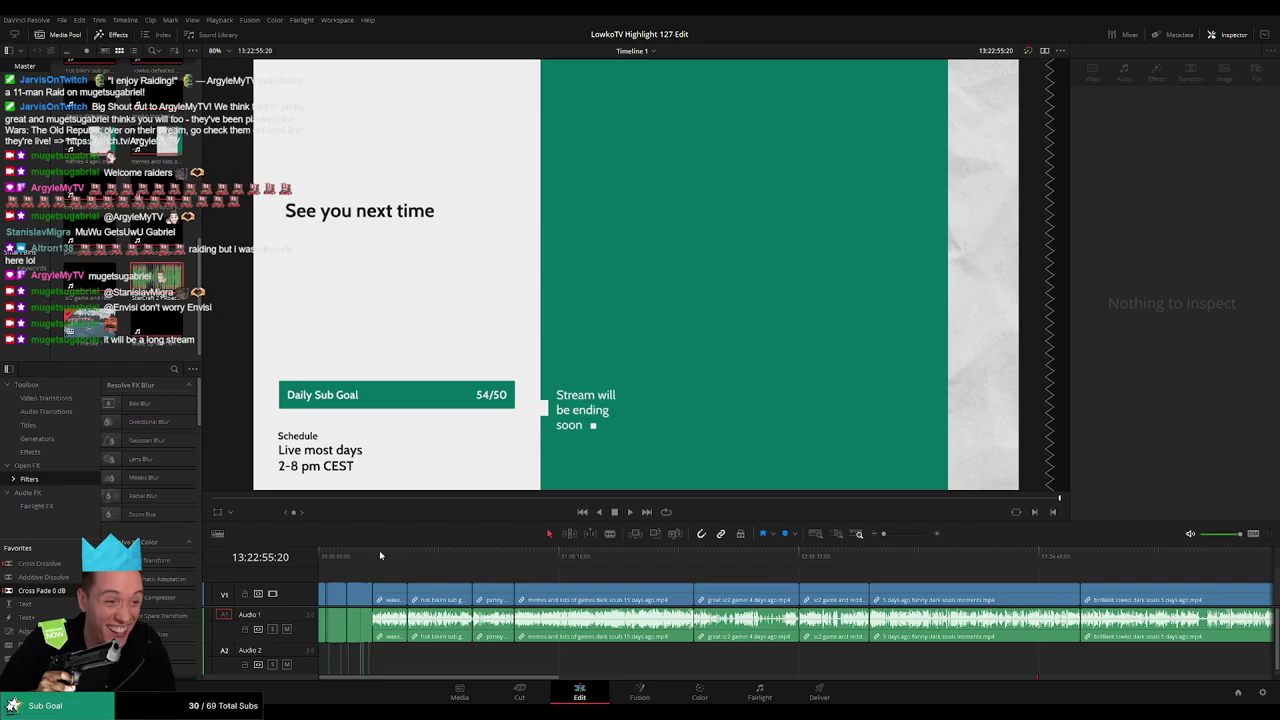
pyautogui.click(375, 552)
pyautogui.press('space')
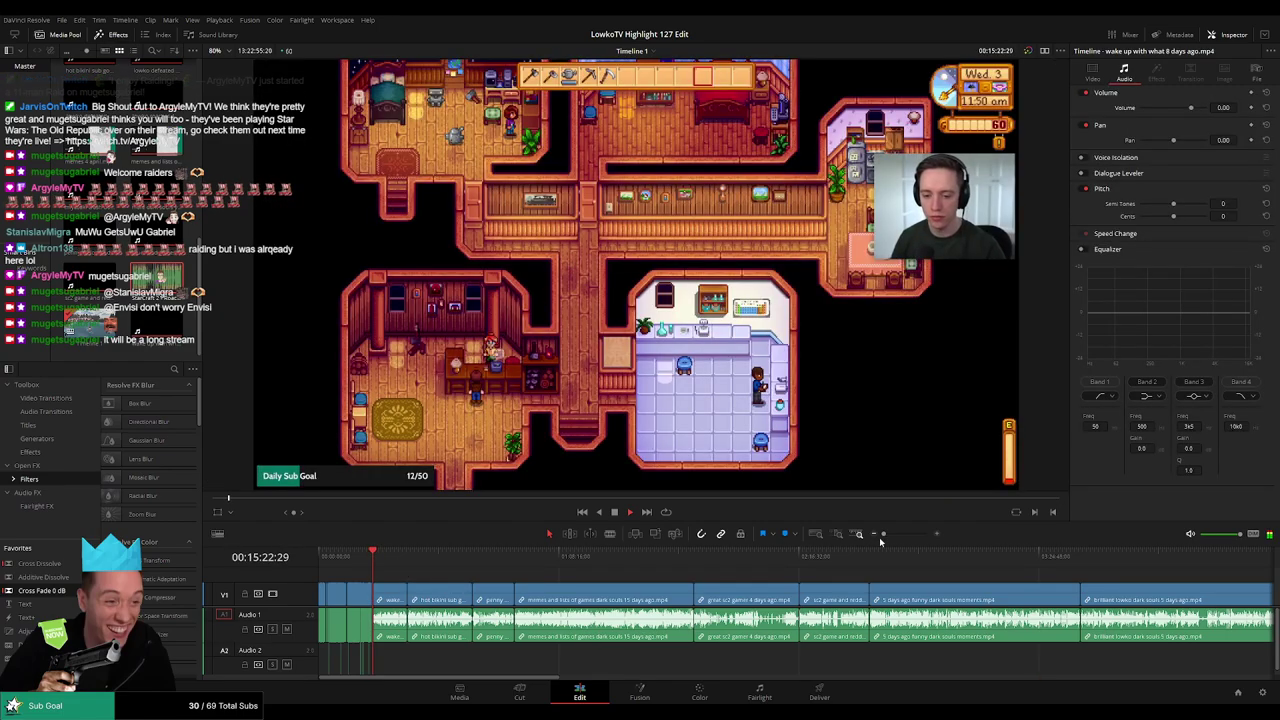
# Review the wake up clip from about 00:15:22 to 00:15:48, covering the carpenter's shop and the Coop listing
pyautogui.moveTo(883, 535); pyautogui.dragTo(903, 537)
pyautogui.hscroll(3, 635, 583)
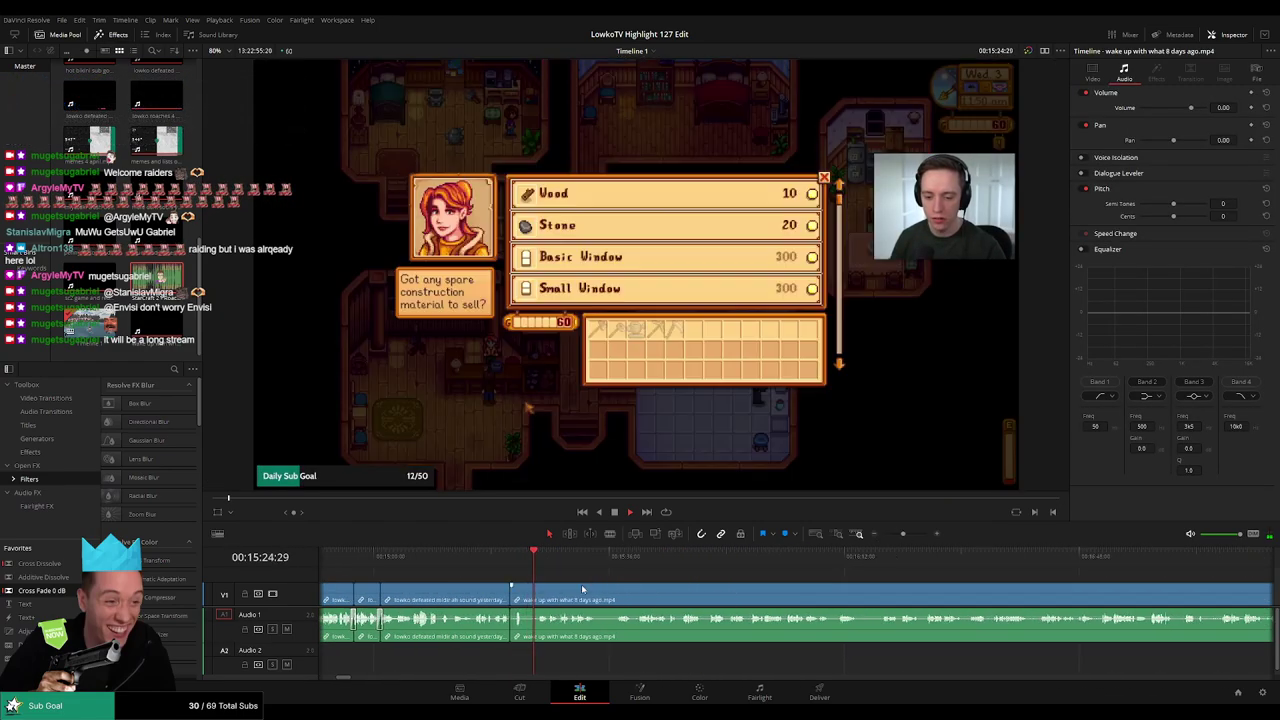
pyautogui.hscroll(3, 545, 595)
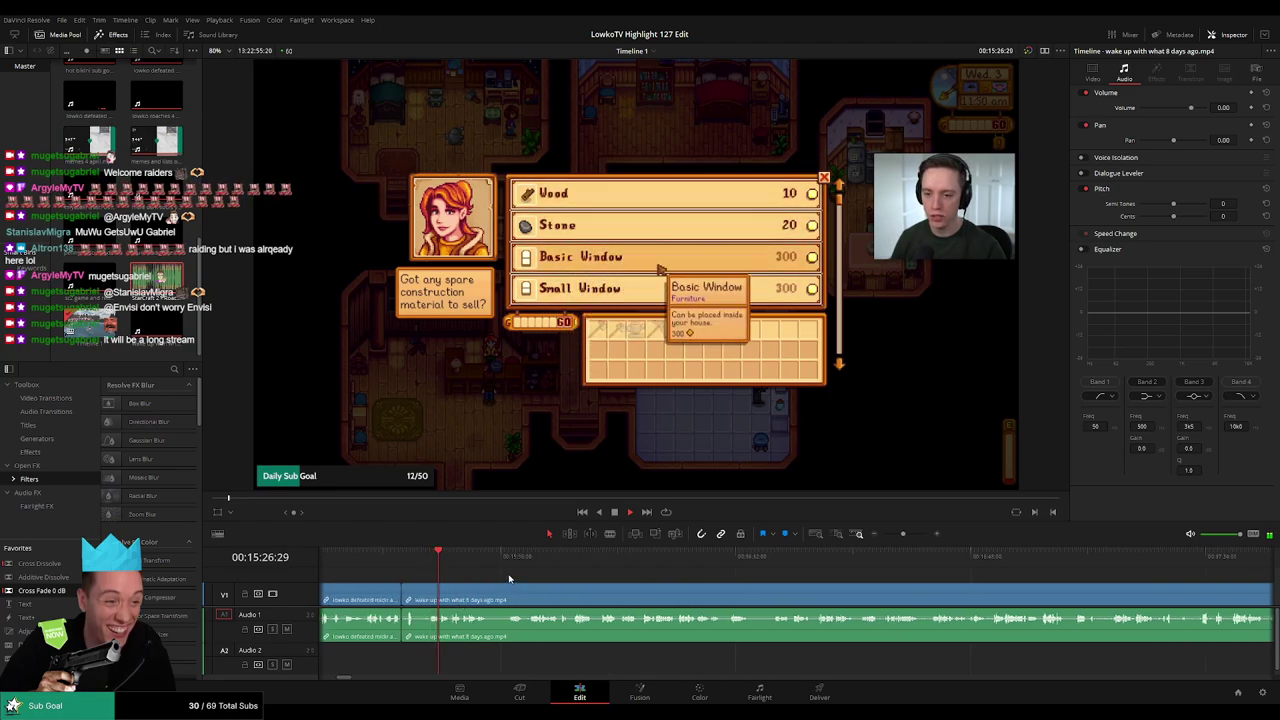
pyautogui.hscroll(-4, 508, 578)
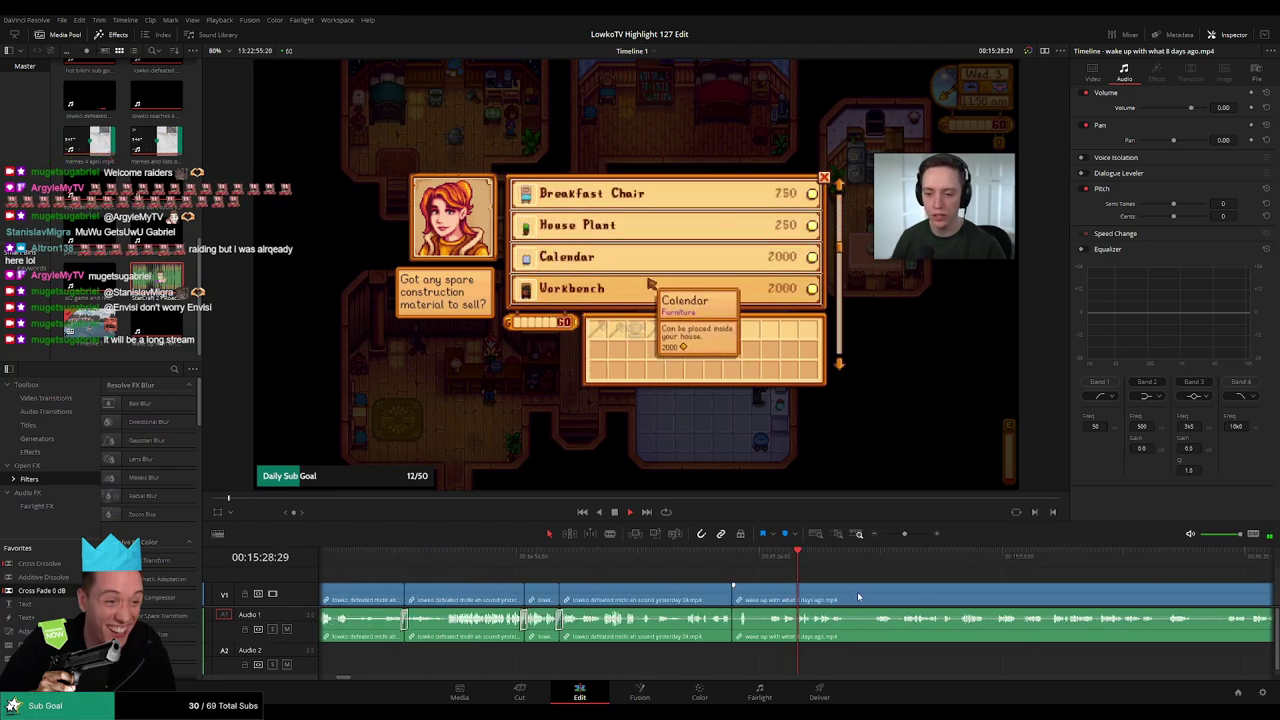
pyautogui.hscroll(4, 617, 583)
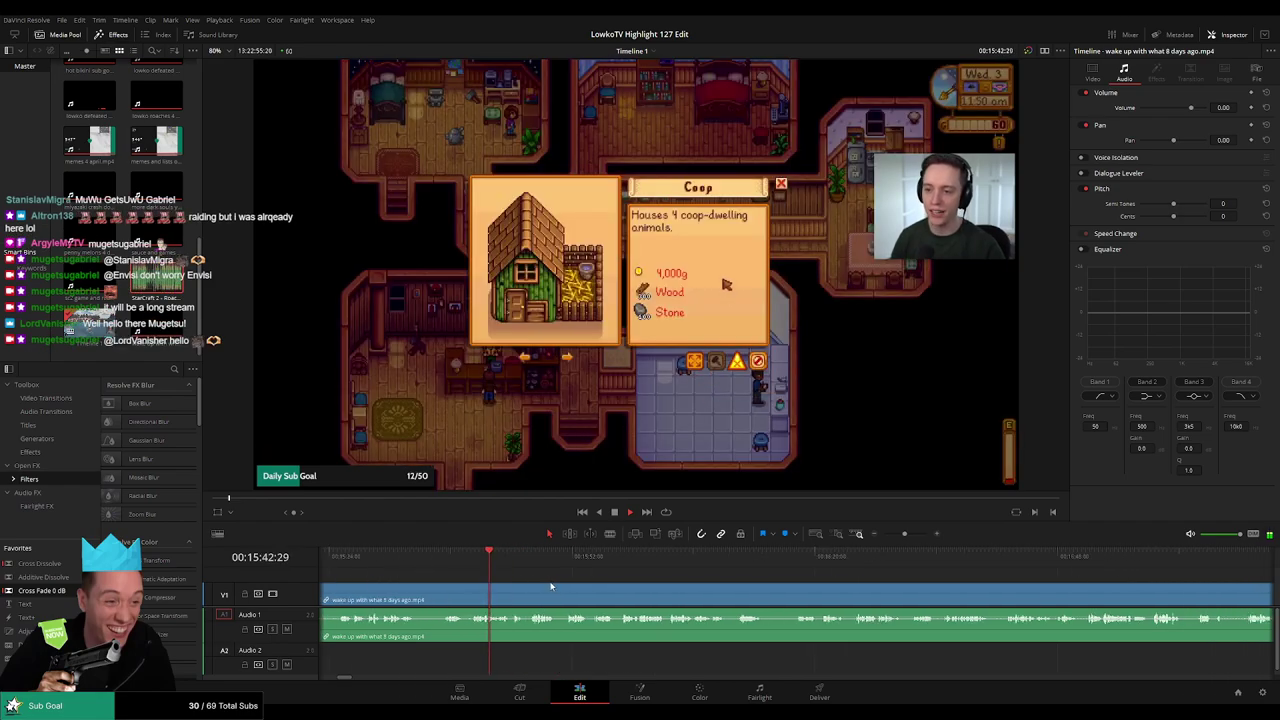
pyautogui.moveTo(905, 534); pyautogui.dragTo(904, 536)
pyautogui.scroll(3, 903, 534)
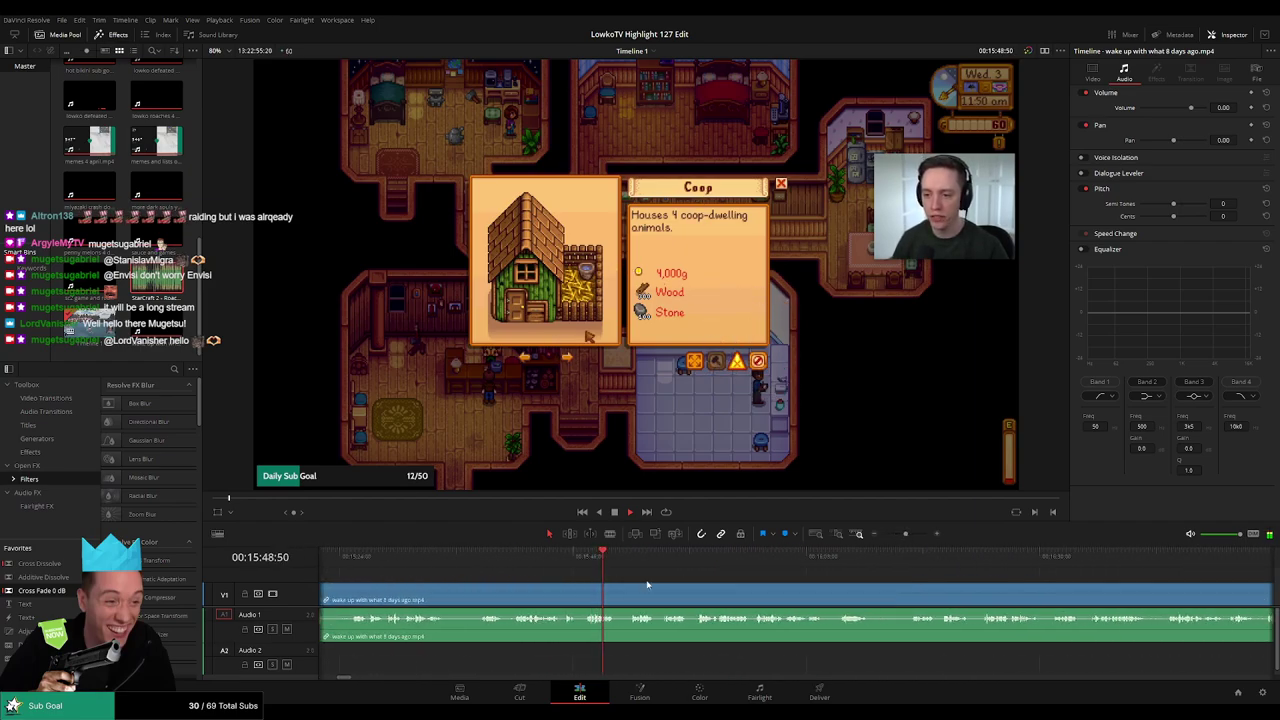
# Review the wake up clip from the building catalogue through the meeting with Demetrius, up to about 00:17:18
pyautogui.moveTo(717, 585); pyautogui.dragTo(606, 573)
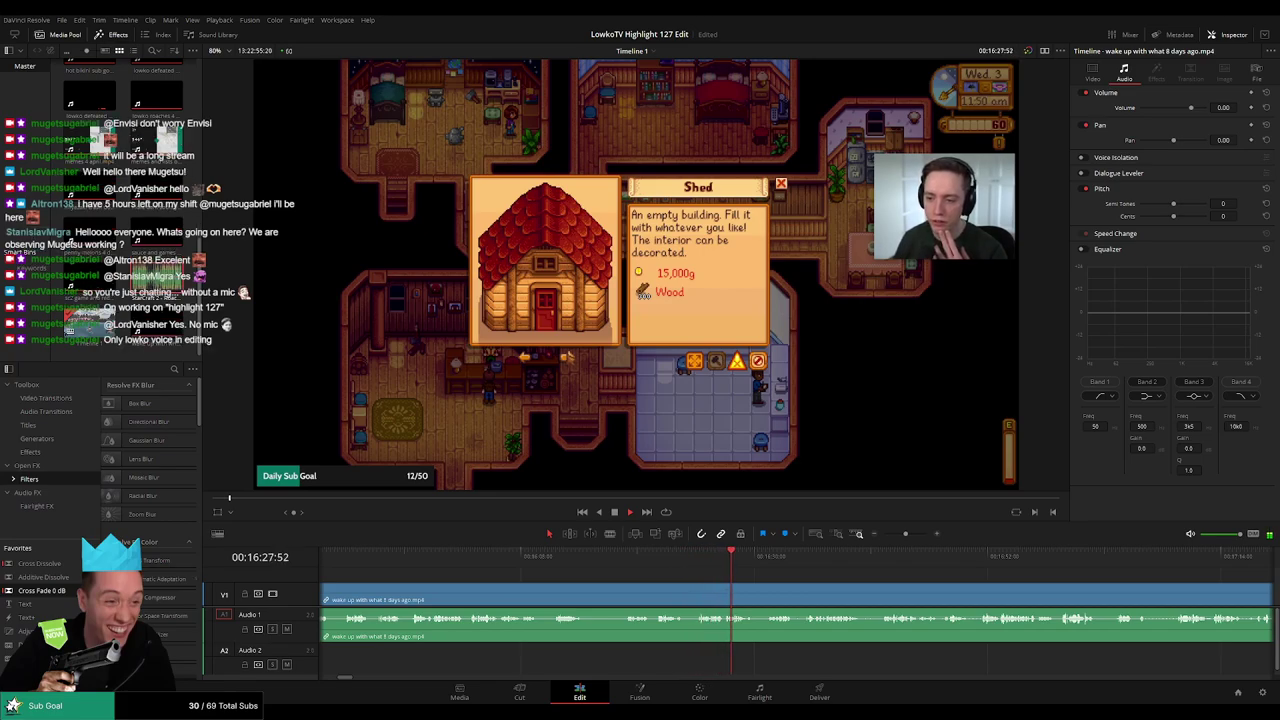
pyautogui.moveTo(767, 580); pyautogui.dragTo(595, 580)
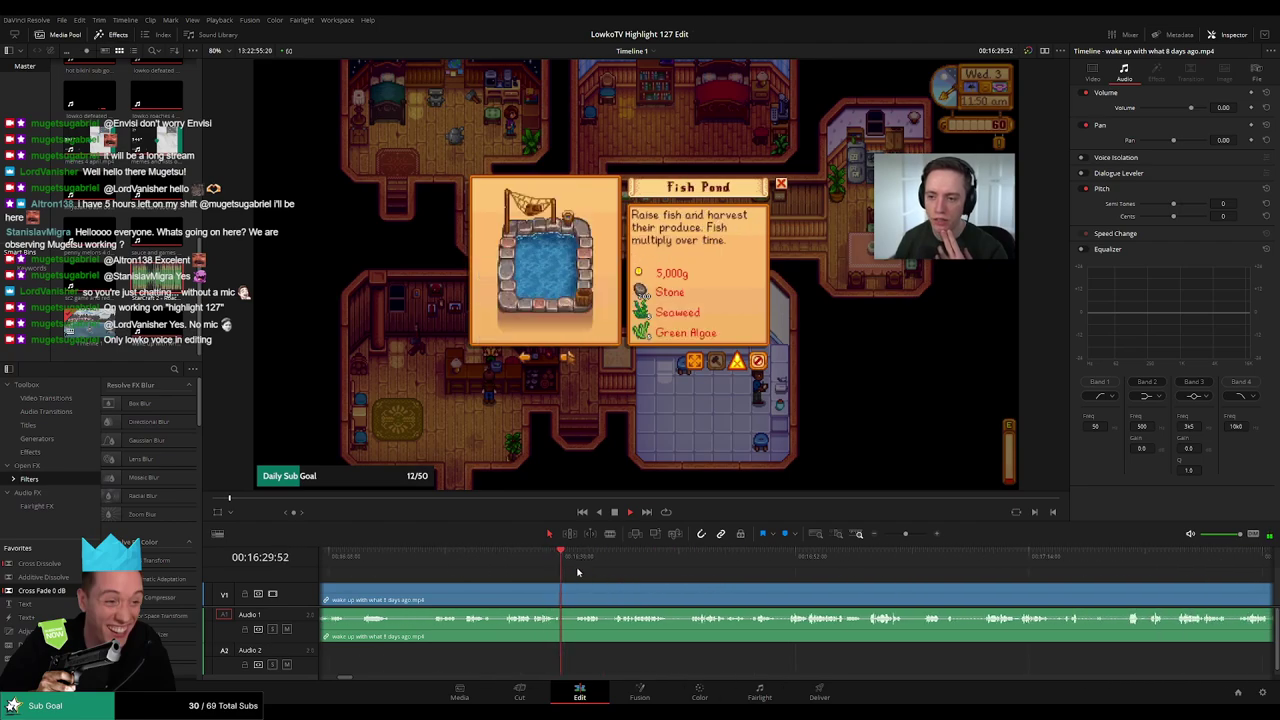
pyautogui.hscroll(2, 578, 578)
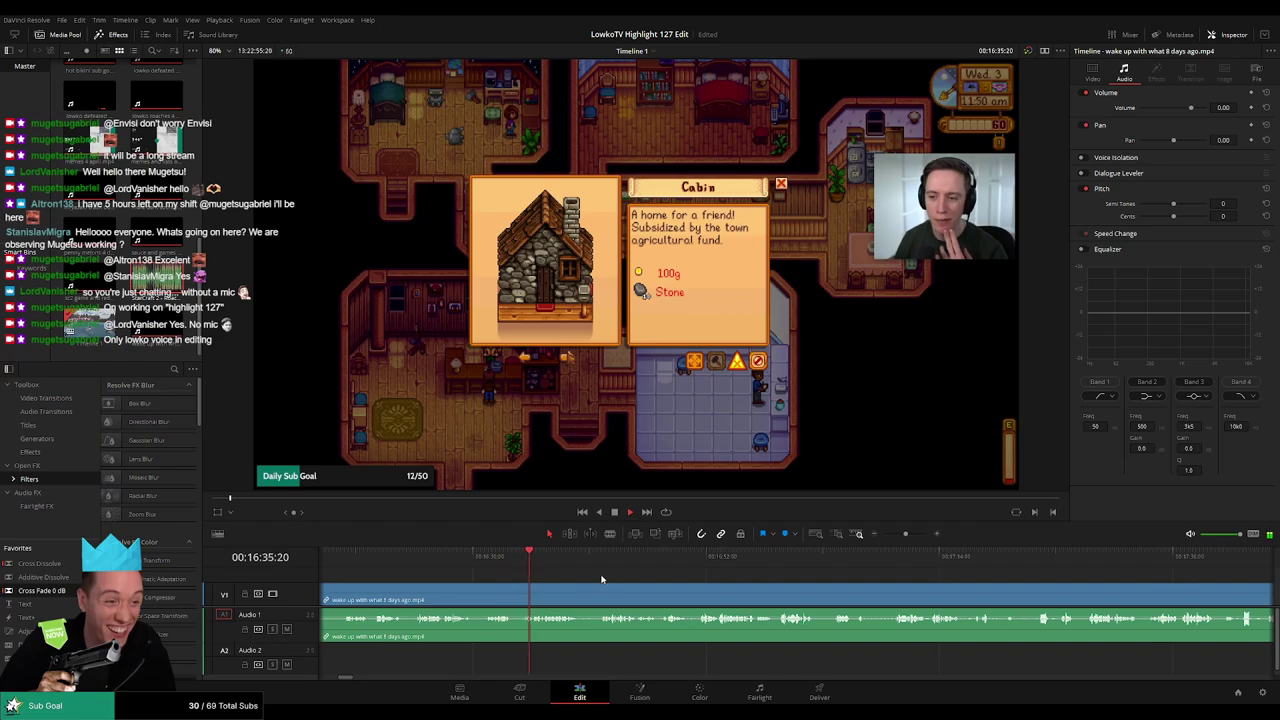
pyautogui.hscroll(1, 563, 574)
pyautogui.hscroll(1, 546, 573)
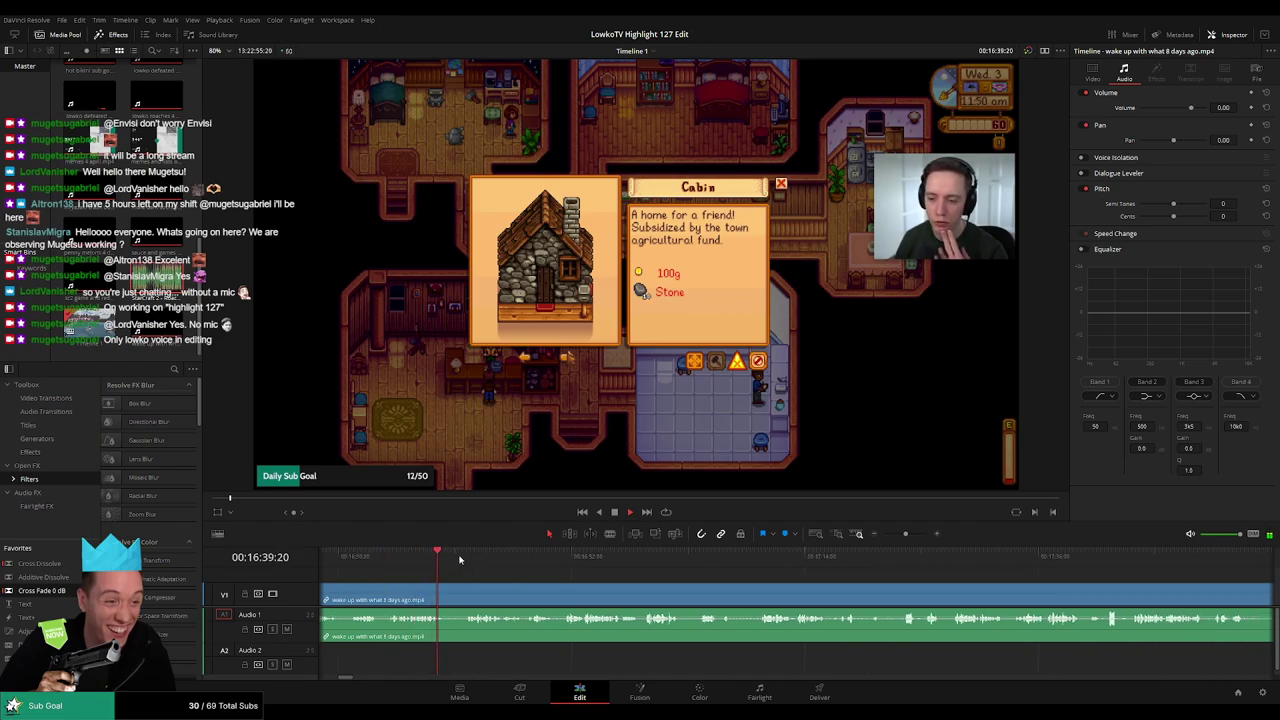
pyautogui.click(465, 560)
pyautogui.hscroll(1, 560, 579)
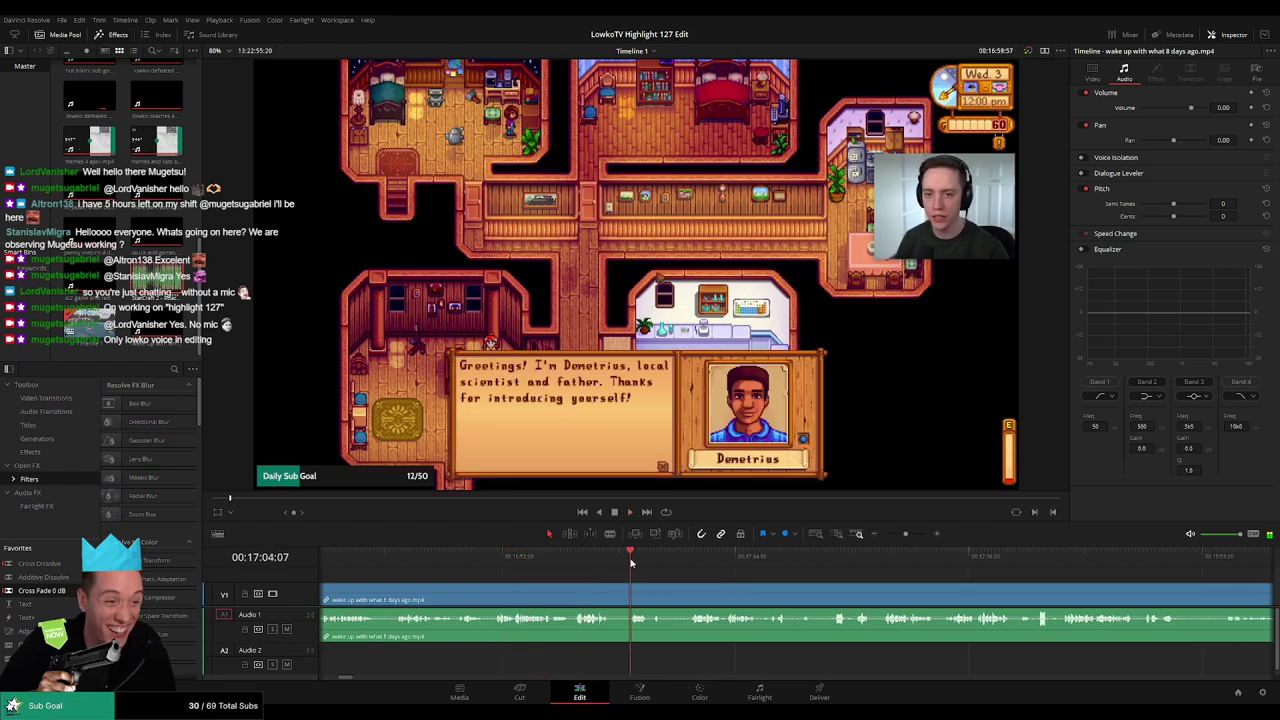
pyautogui.press('space')
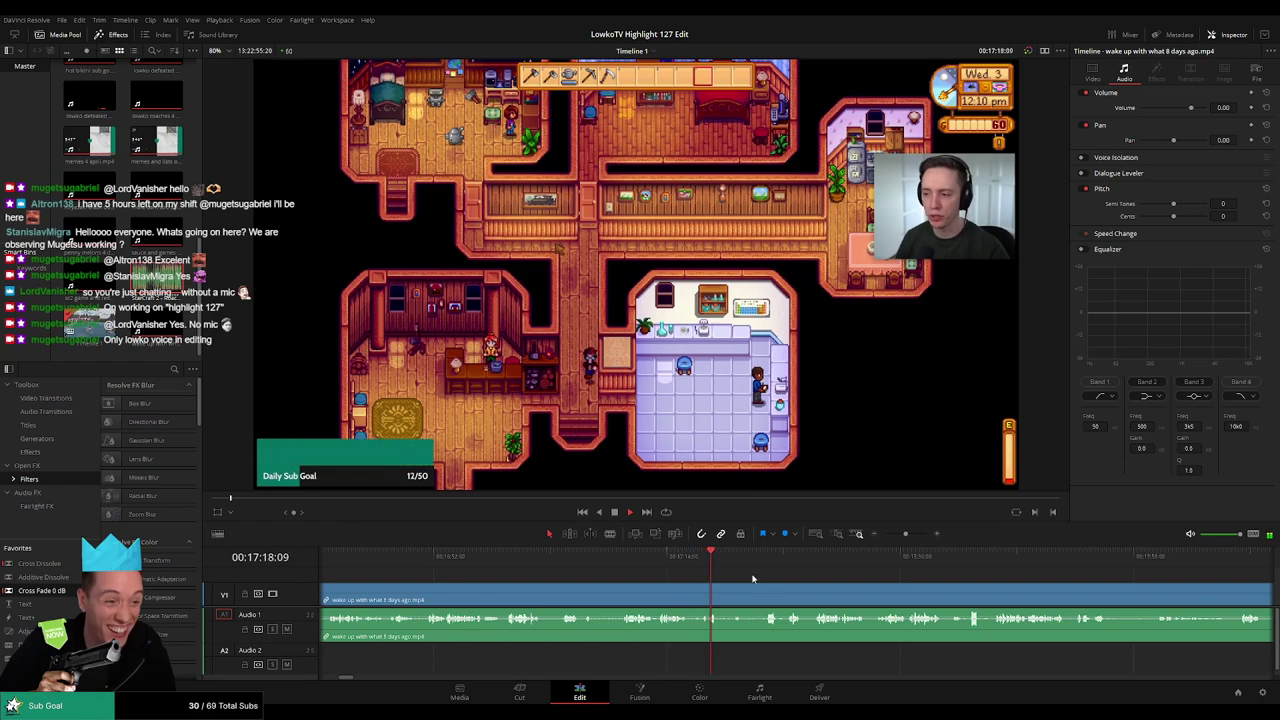
# Review the wake up clip from about 00:17:23 to 00:18:17, covering the basement room, Maru's dialogue and the walk outside
pyautogui.click(547, 558)
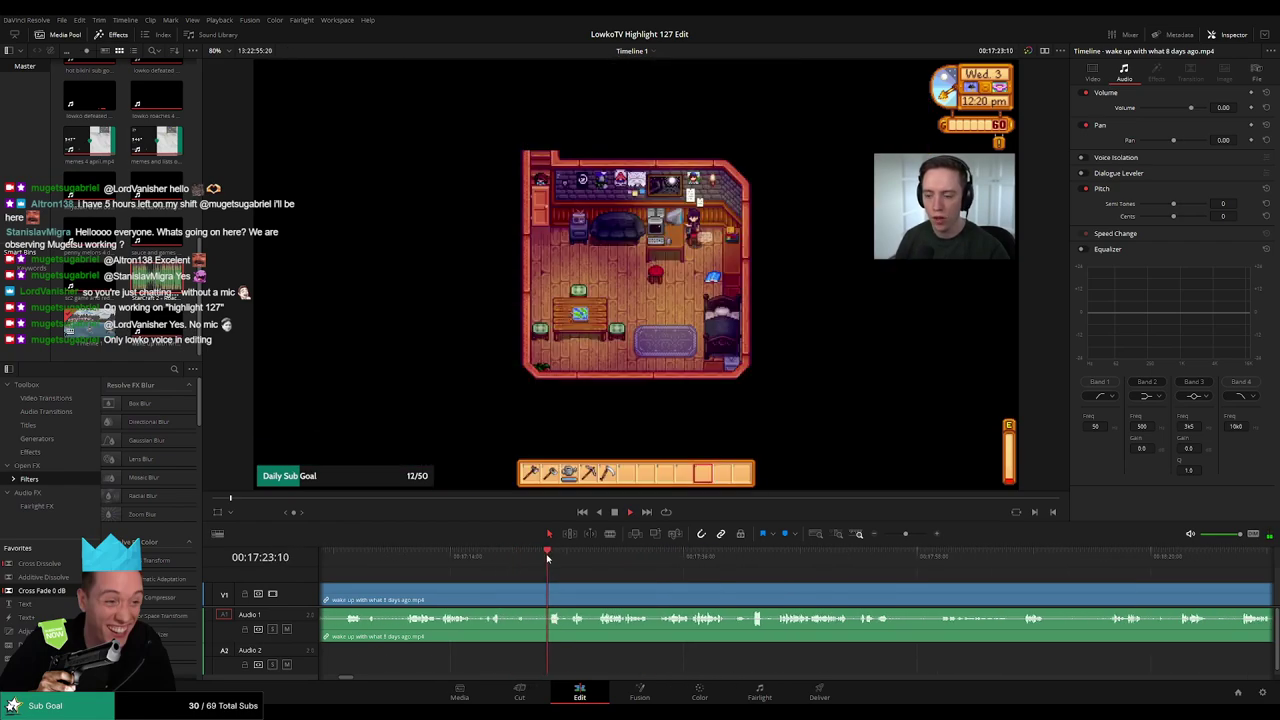
pyautogui.moveTo(625, 573); pyautogui.dragTo(542, 573)
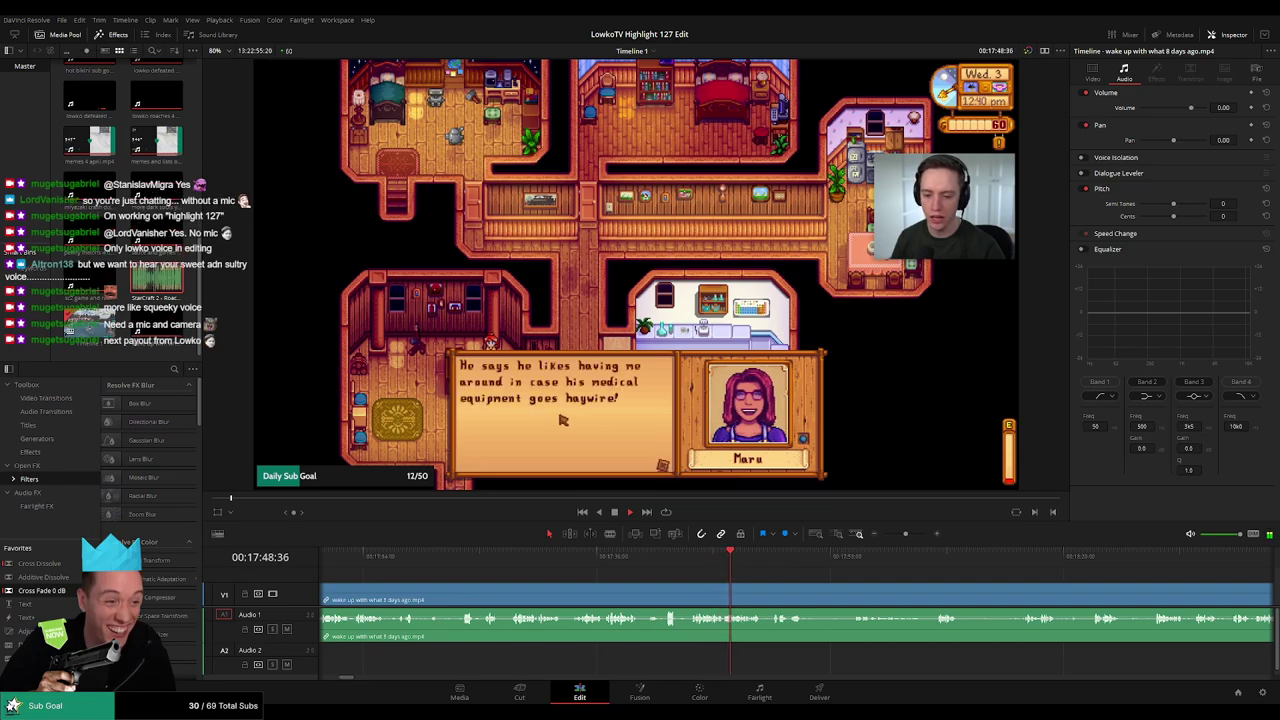
pyautogui.moveTo(771, 584); pyautogui.dragTo(654, 579)
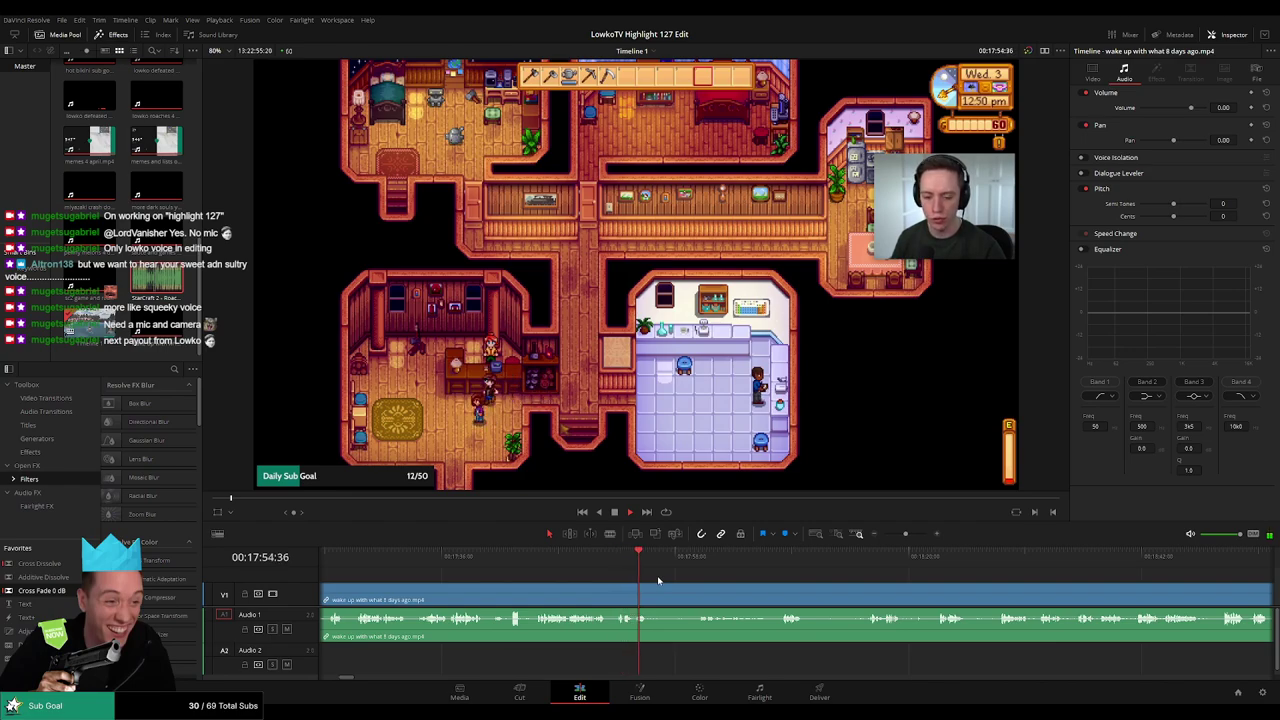
pyautogui.click(684, 565)
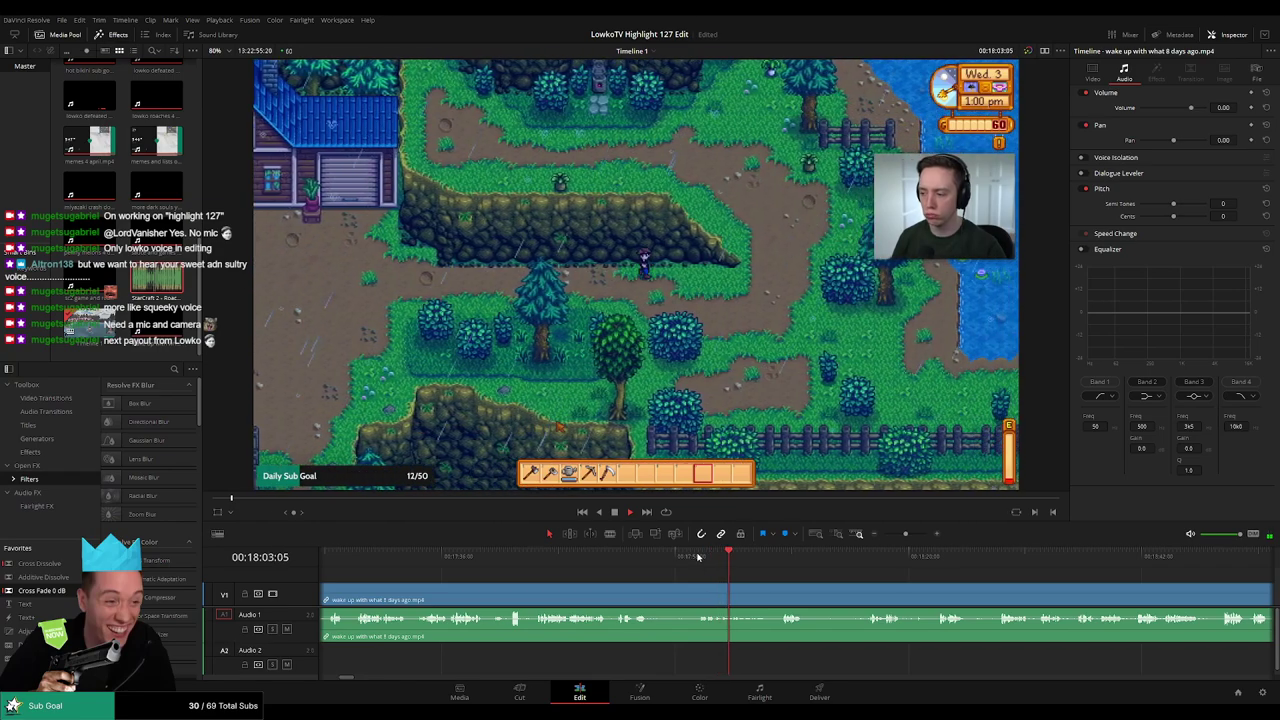
pyautogui.click(775, 563)
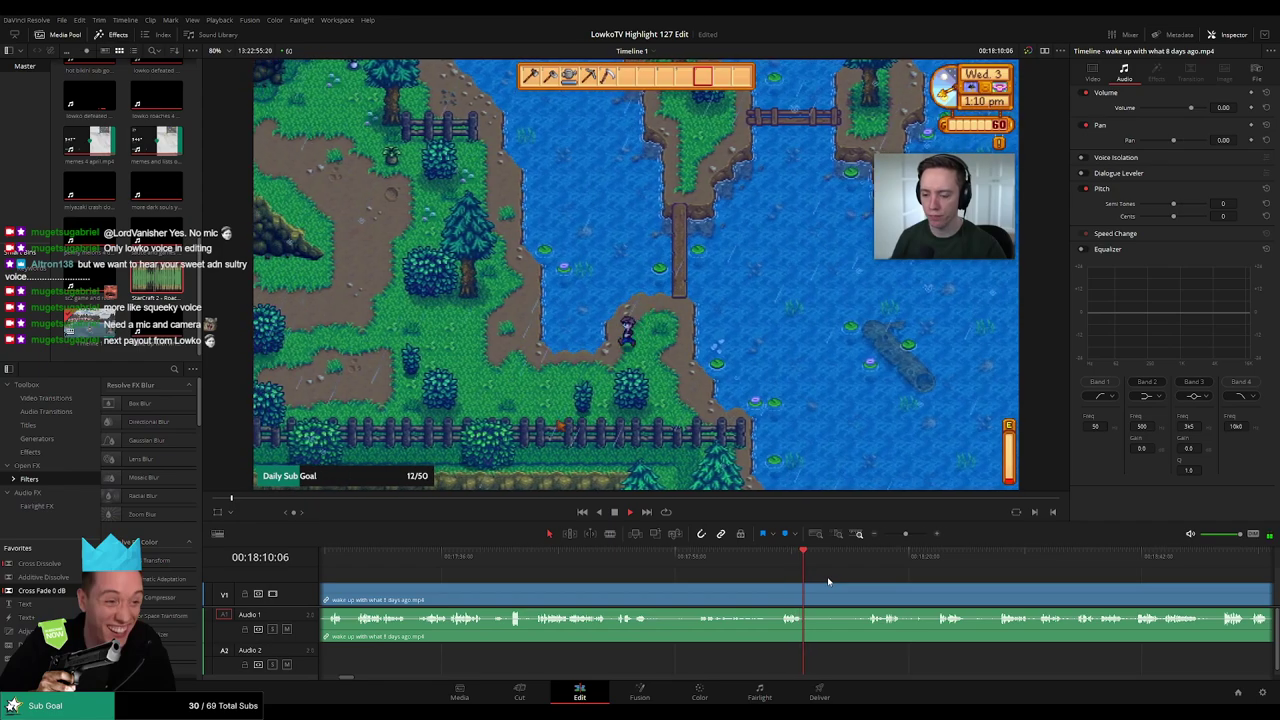
pyautogui.click(864, 565)
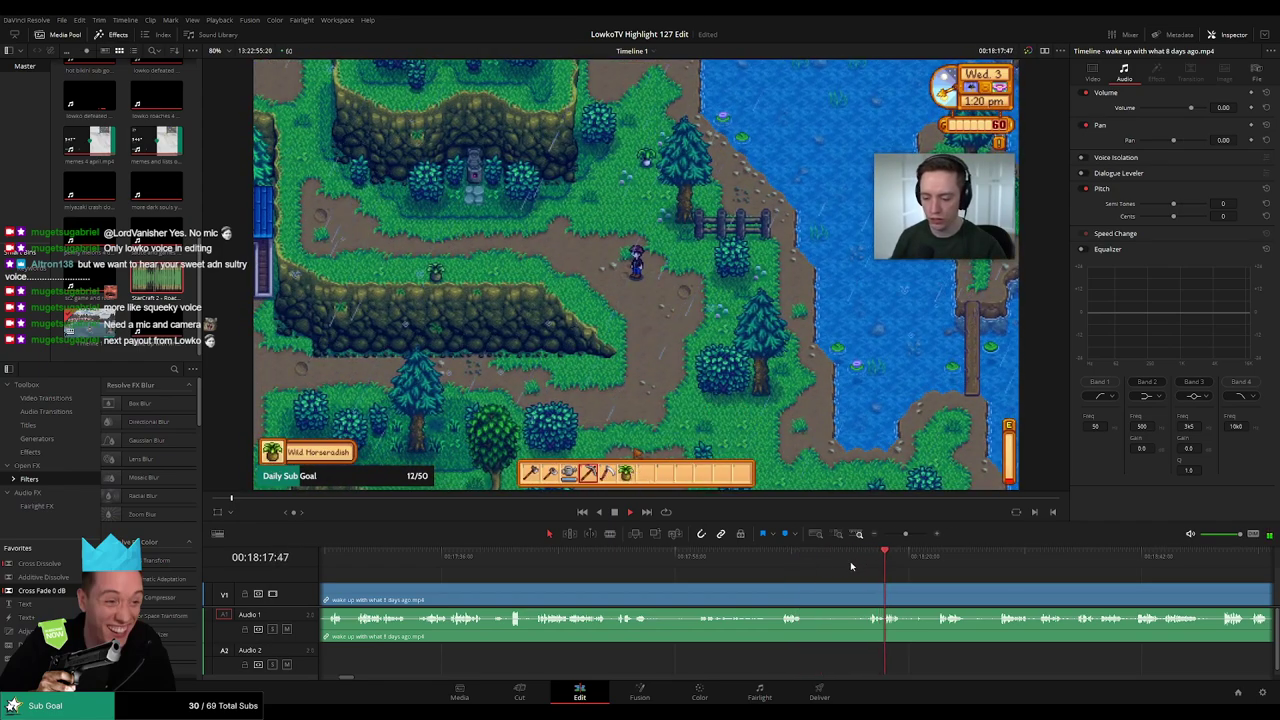
# Skim the wake up clip from the foraging by the lake to the Linus encounter at about 00:19:00
pyautogui.moveTo(926, 590); pyautogui.dragTo(727, 566)
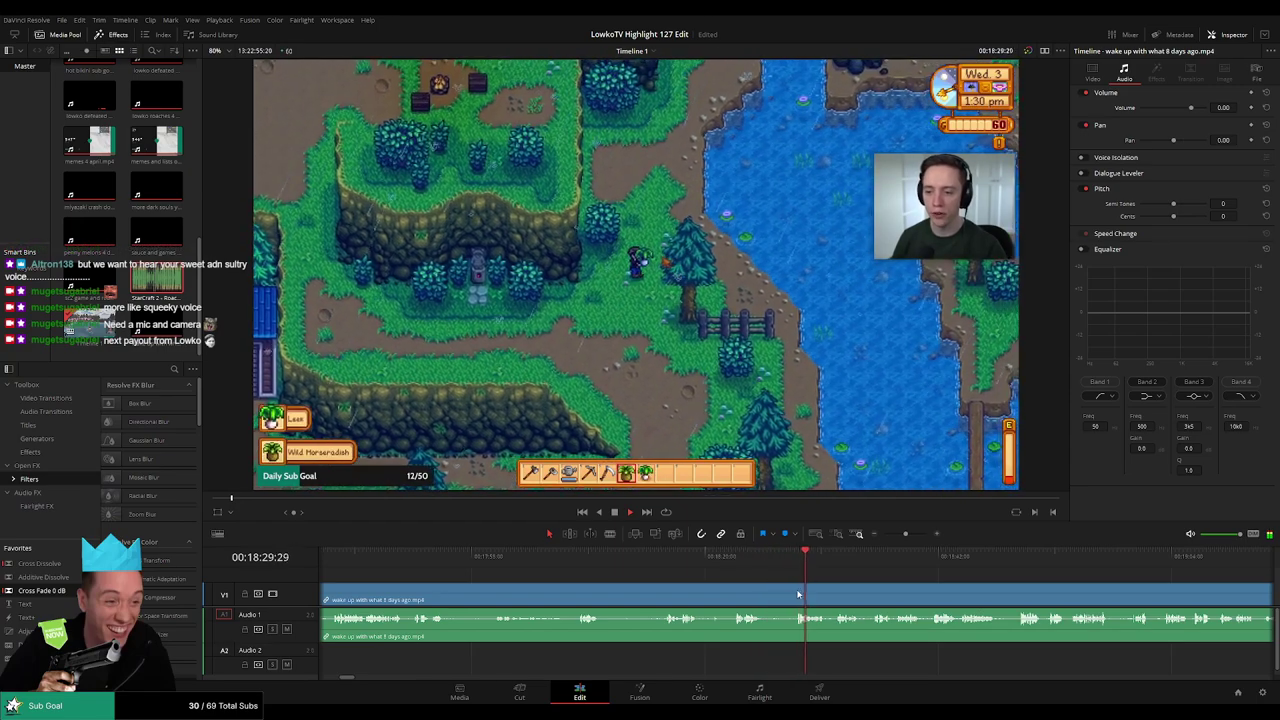
pyautogui.moveTo(836, 591); pyautogui.dragTo(598, 591)
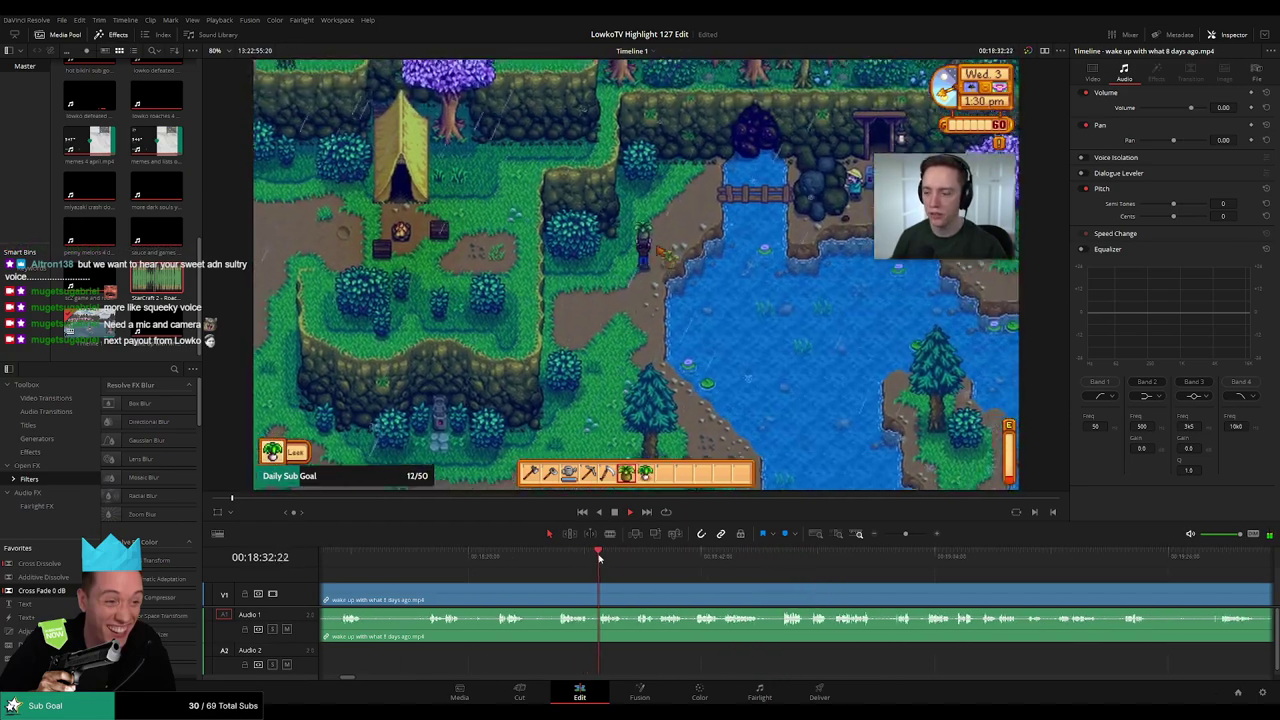
pyautogui.moveTo(660, 574); pyautogui.dragTo(600, 572)
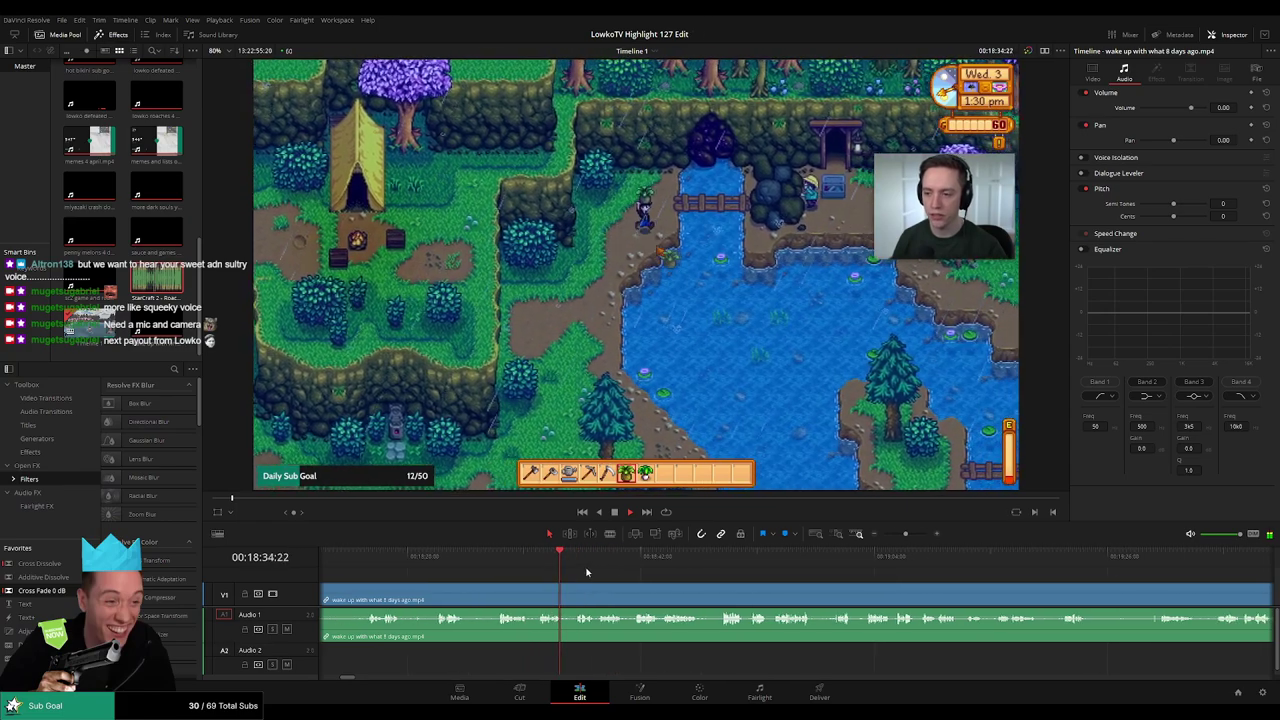
pyautogui.click(580, 557)
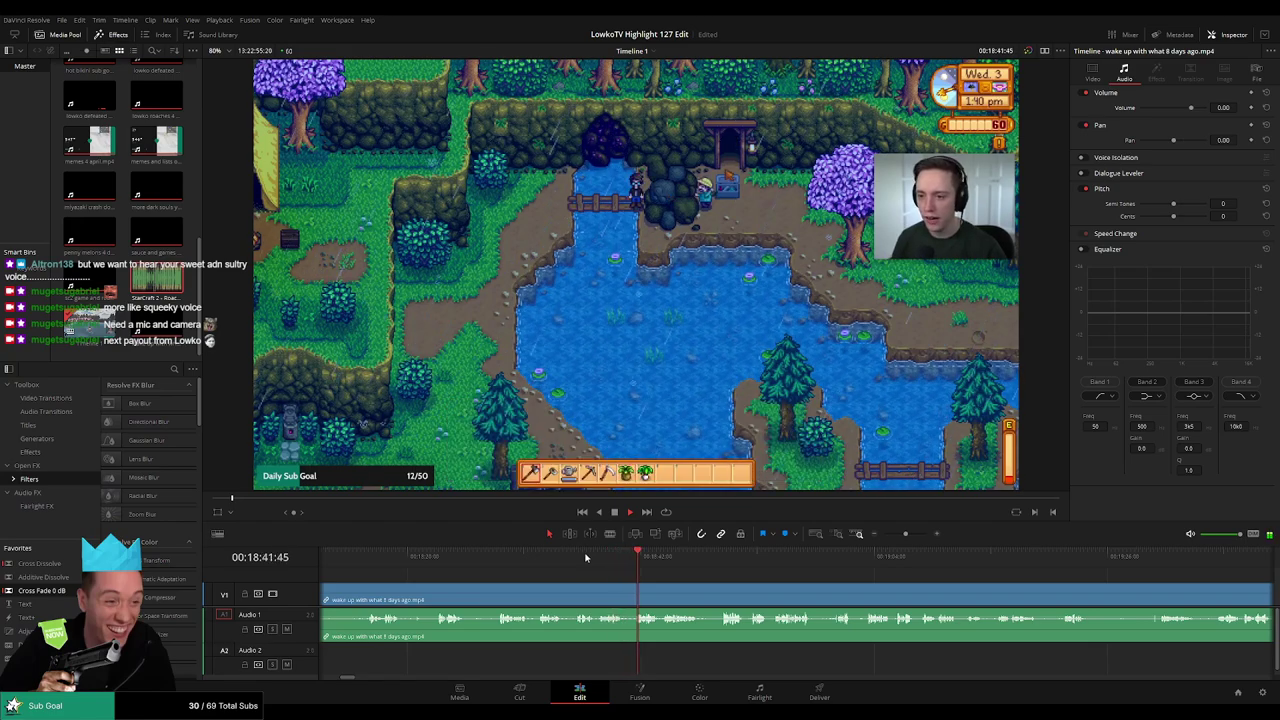
pyautogui.moveTo(695, 577); pyautogui.dragTo(563, 573)
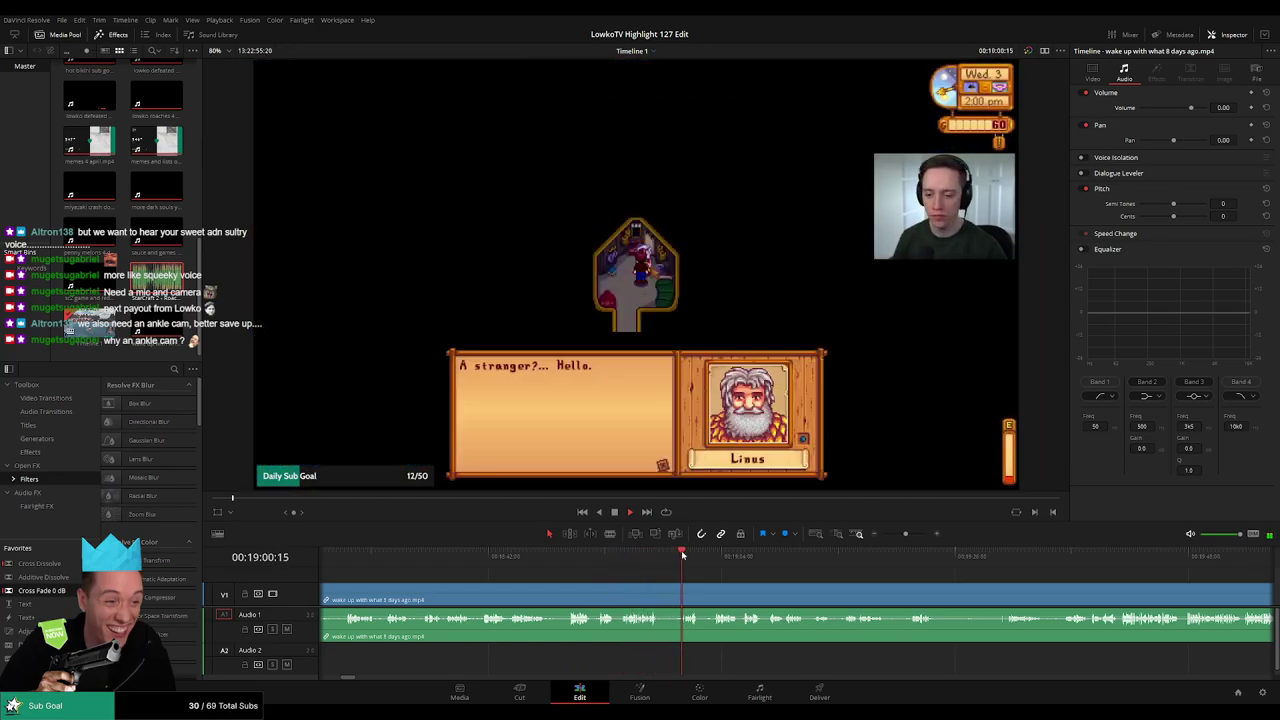
# Review the wake up clip from about 00:19:00 to 00:19:32, covering Linus's tent and the walk along the mountain path
pyautogui.moveTo(732, 580); pyautogui.dragTo(543, 580)
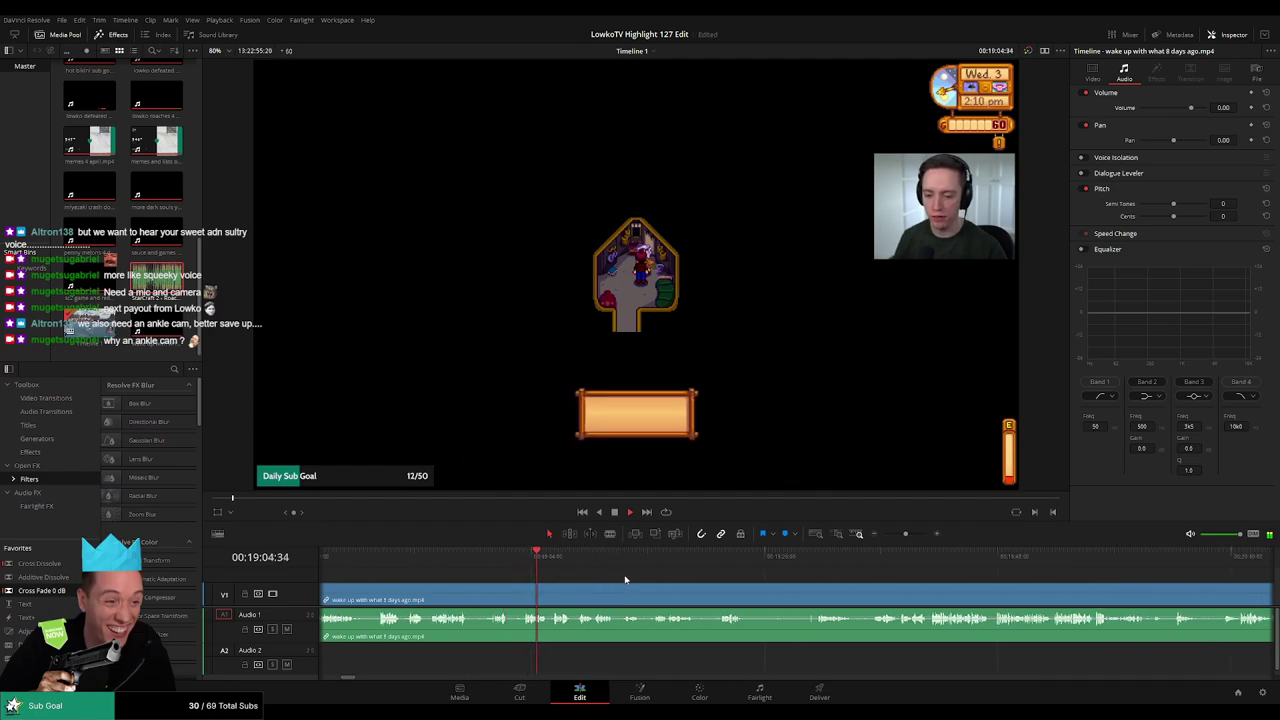
pyautogui.moveTo(625, 580); pyautogui.dragTo(518, 575)
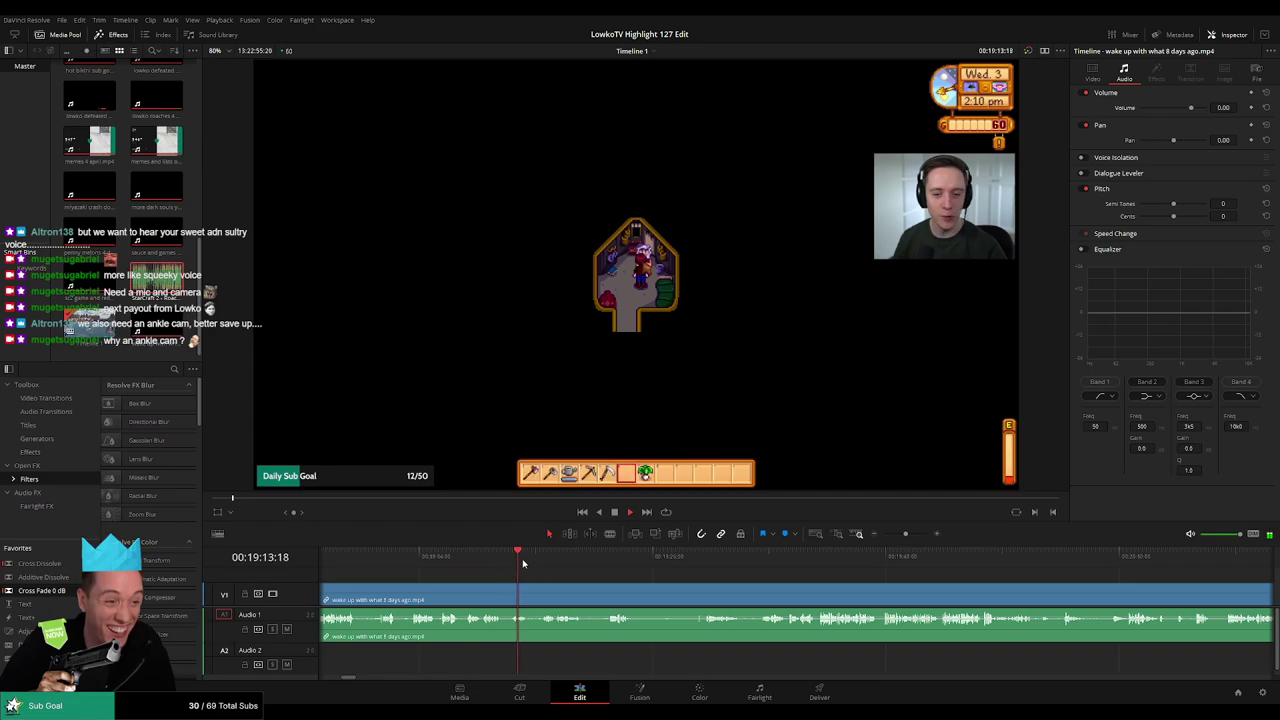
pyautogui.click(538, 567)
pyautogui.moveTo(624, 579); pyautogui.dragTo(526, 574)
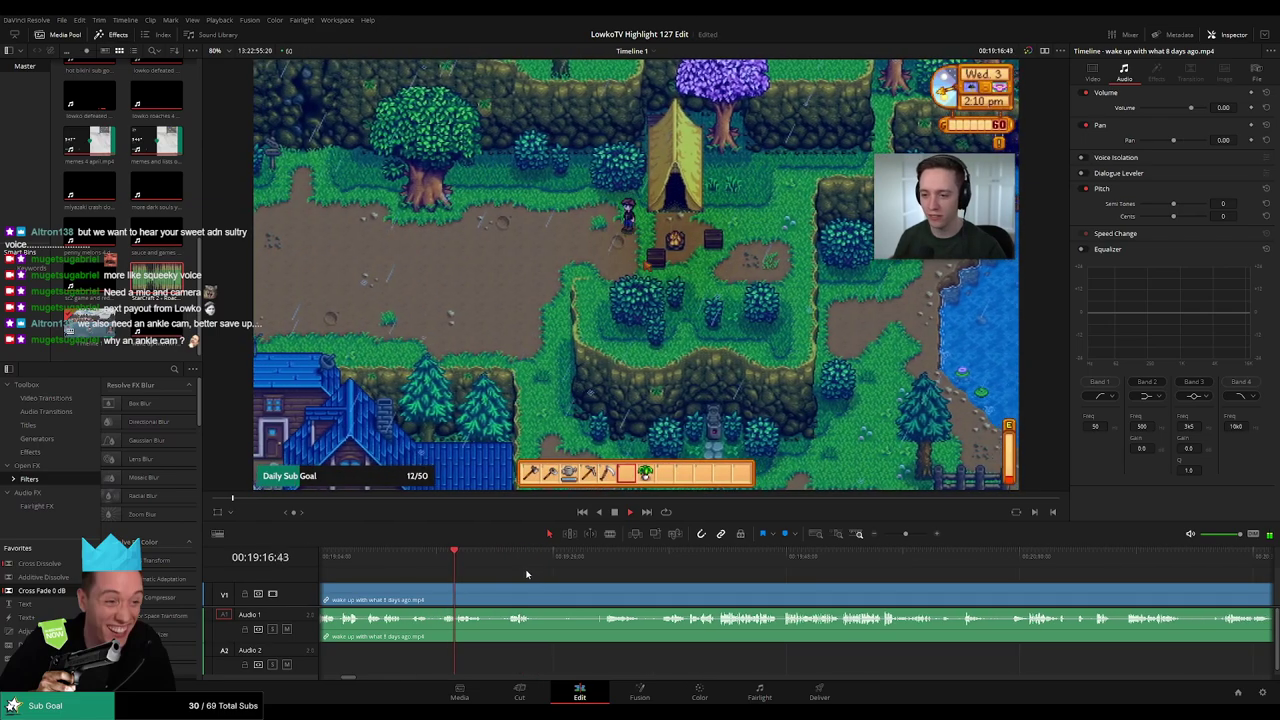
pyautogui.click(507, 568)
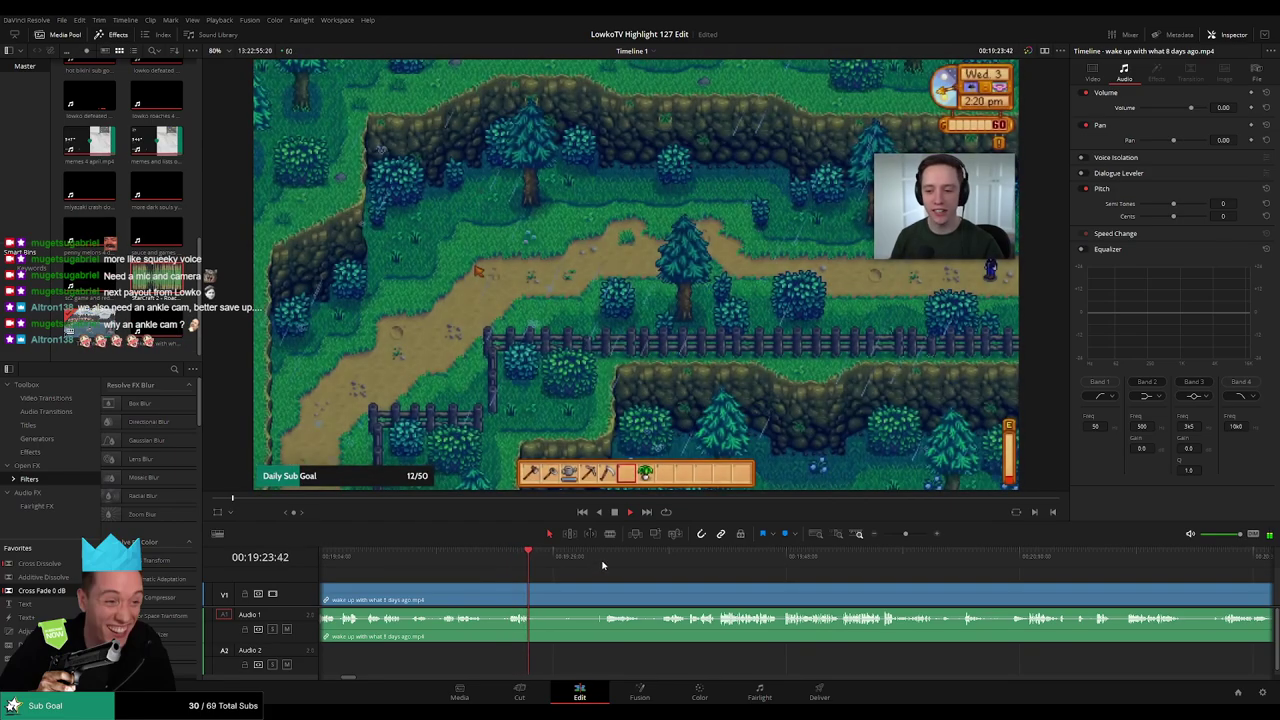
pyautogui.click(604, 561)
pyautogui.hscroll(1, 569, 574)
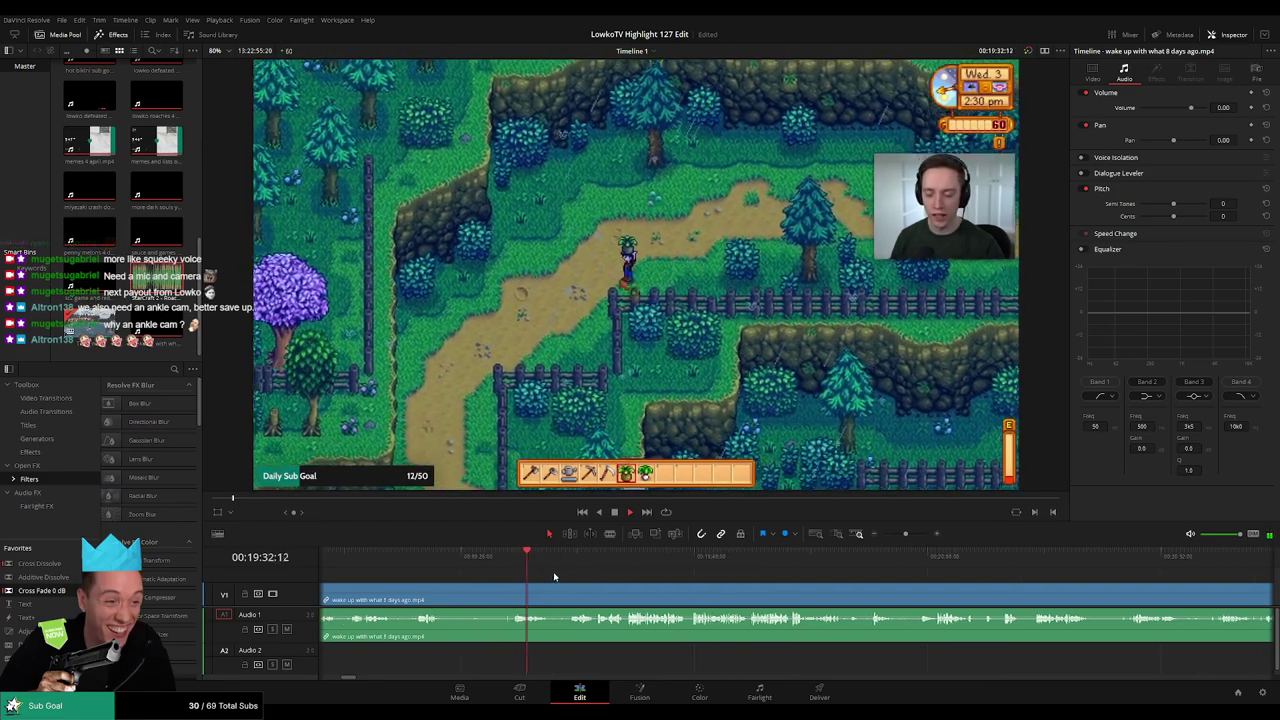
# Review the wake up clip from about 00:19:38 to 00:20:06, covering the villagers' friendship list
pyautogui.click(570, 562)
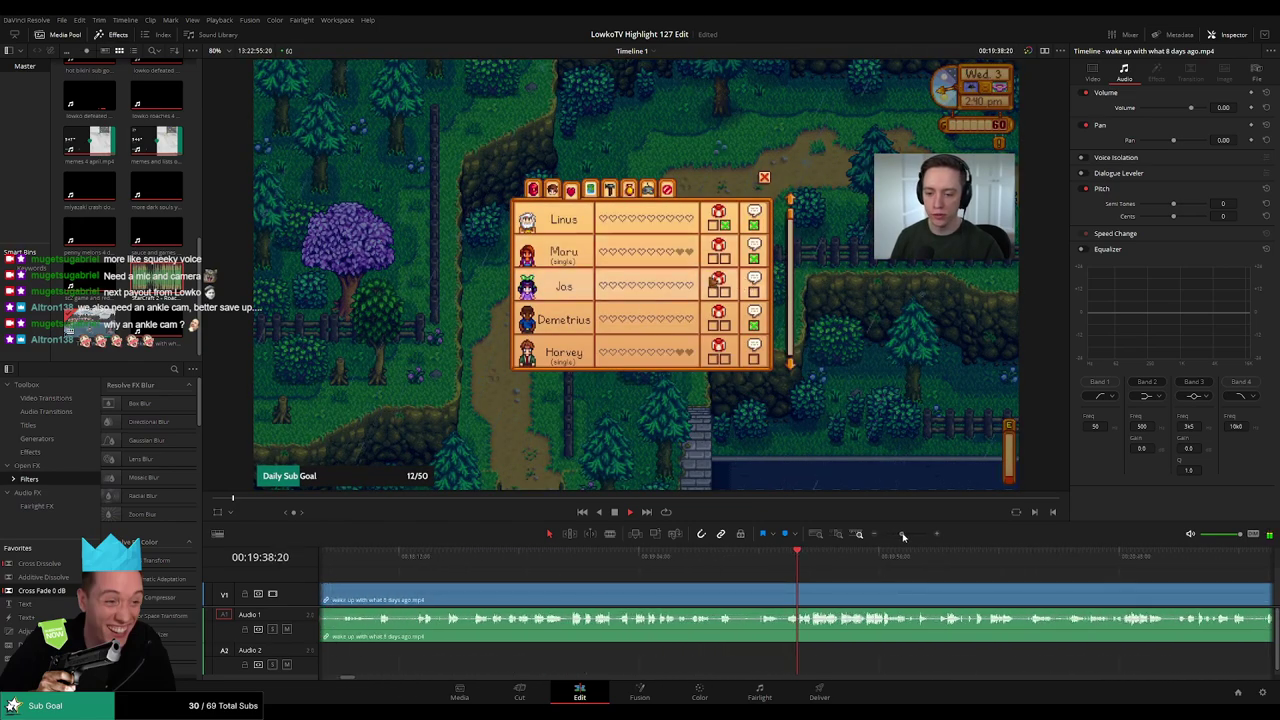
pyautogui.hscroll(5, 791, 579)
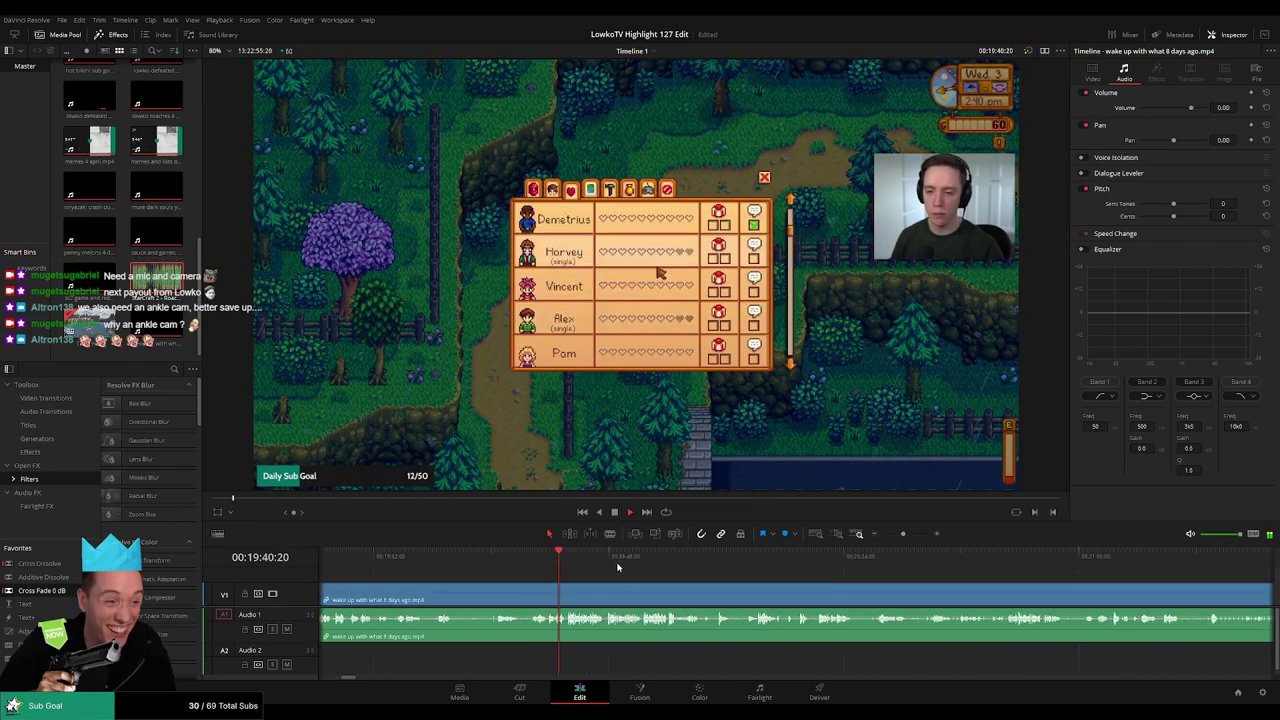
pyautogui.scroll(2, 627, 577)
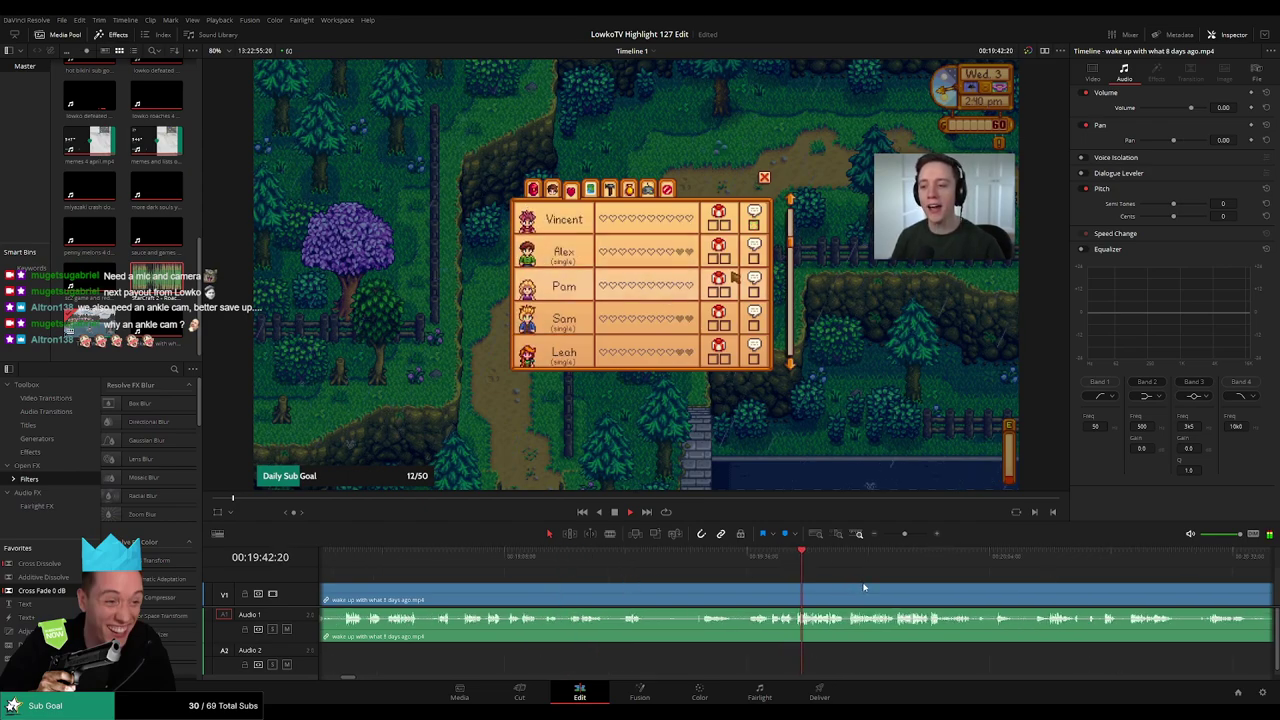
pyautogui.moveTo(863, 584); pyautogui.dragTo(645, 569)
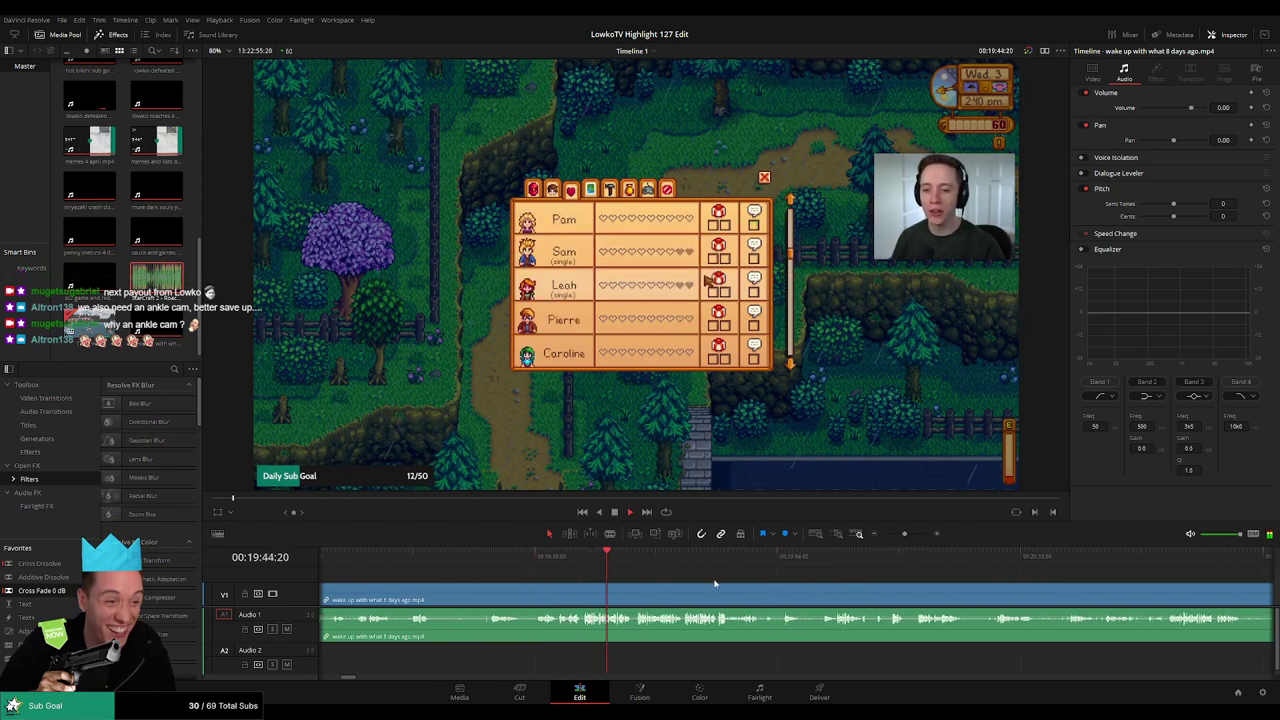
pyautogui.hscroll(3, 590, 575)
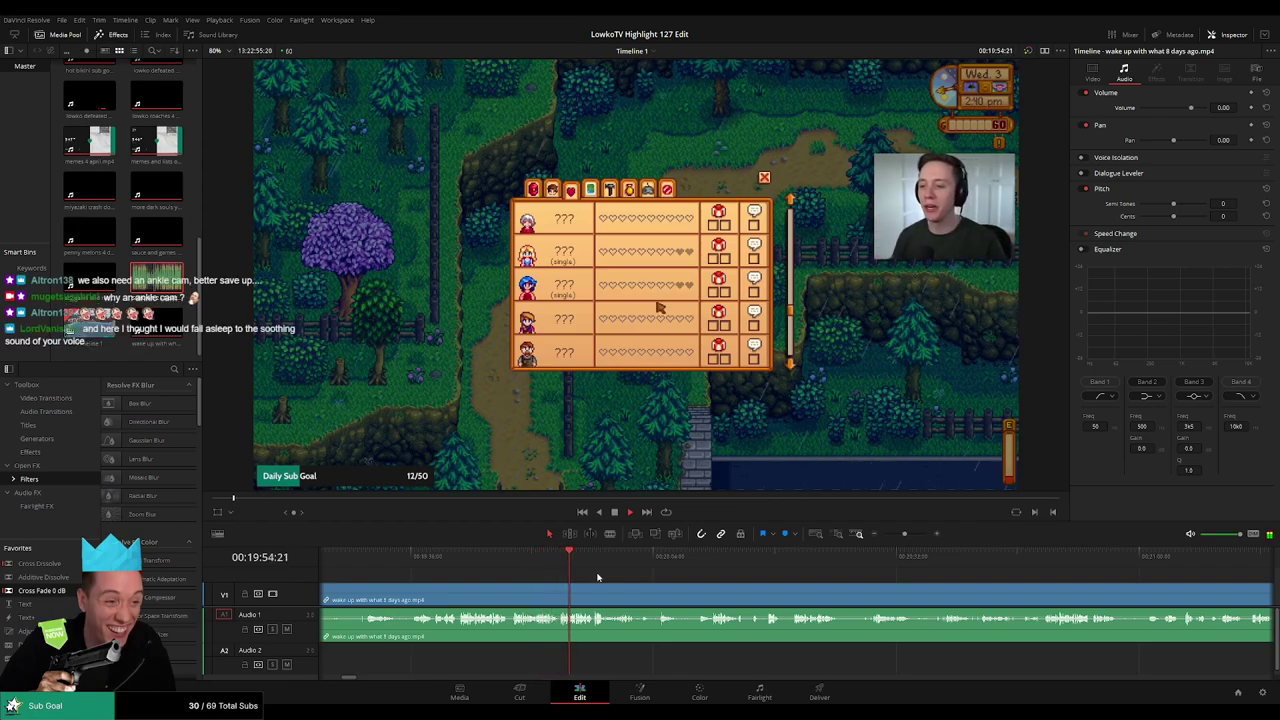
pyautogui.scroll(1, 631, 581)
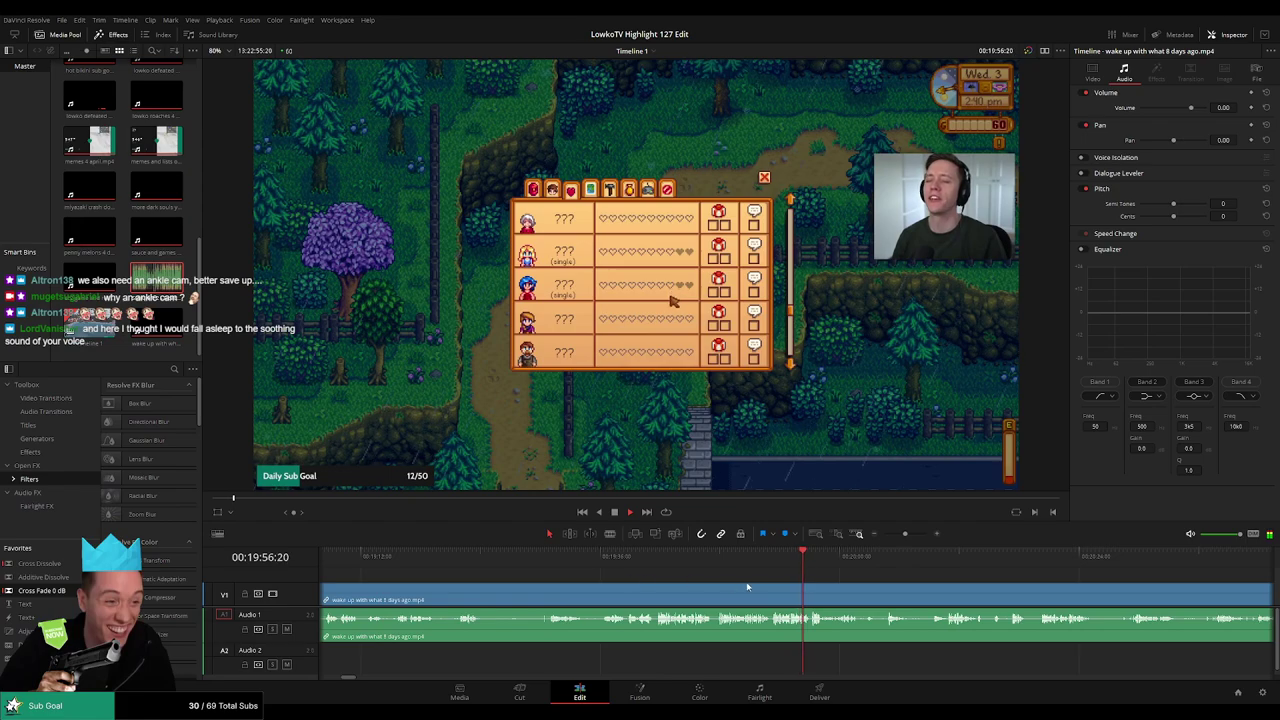
pyautogui.hscroll(2, 511, 566)
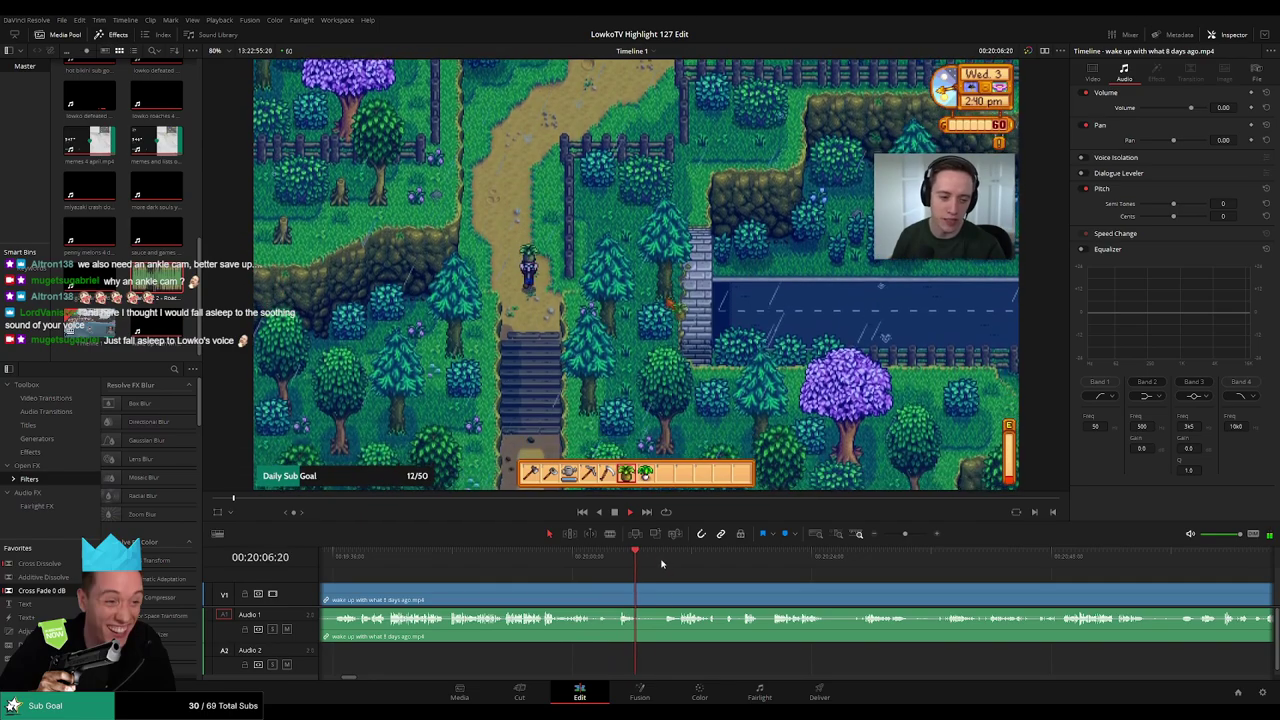
# Review the wake up clip from about 00:20:06 to 00:20:45, covering the return to the farm, Maru's gift log and the tree chopping
pyautogui.click(663, 562)
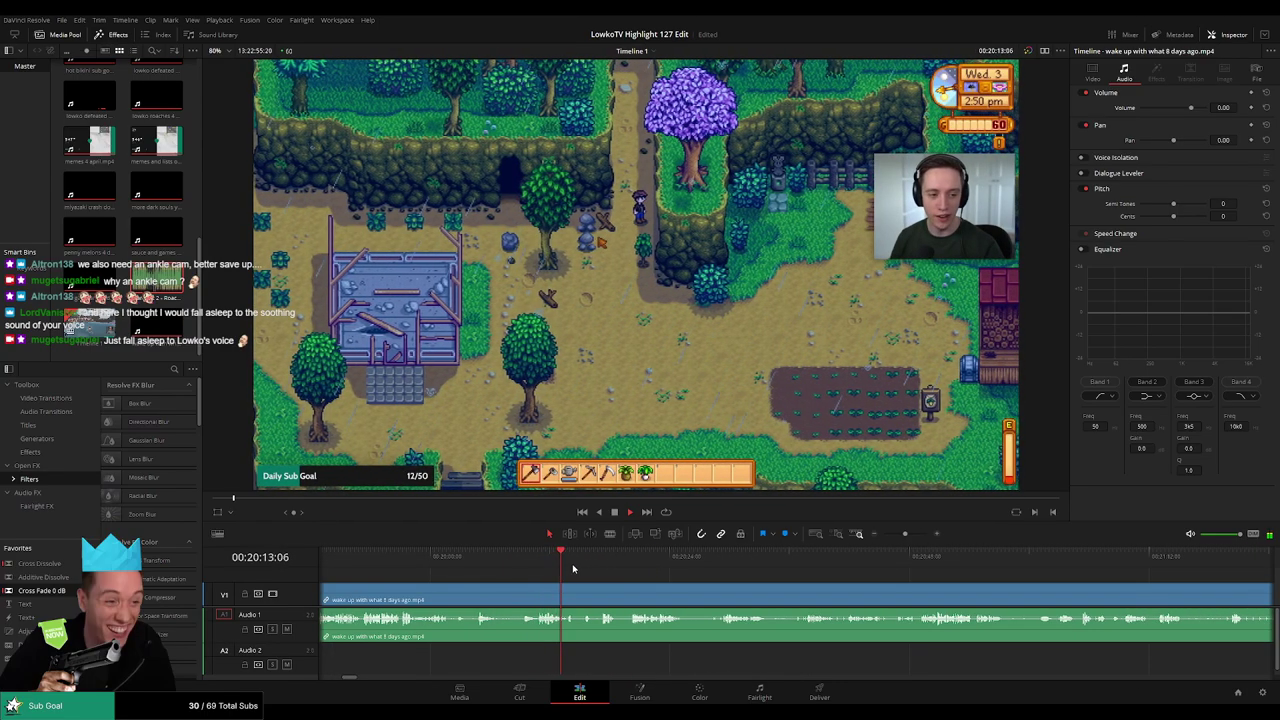
pyautogui.moveTo(585, 557); pyautogui.dragTo(549, 560)
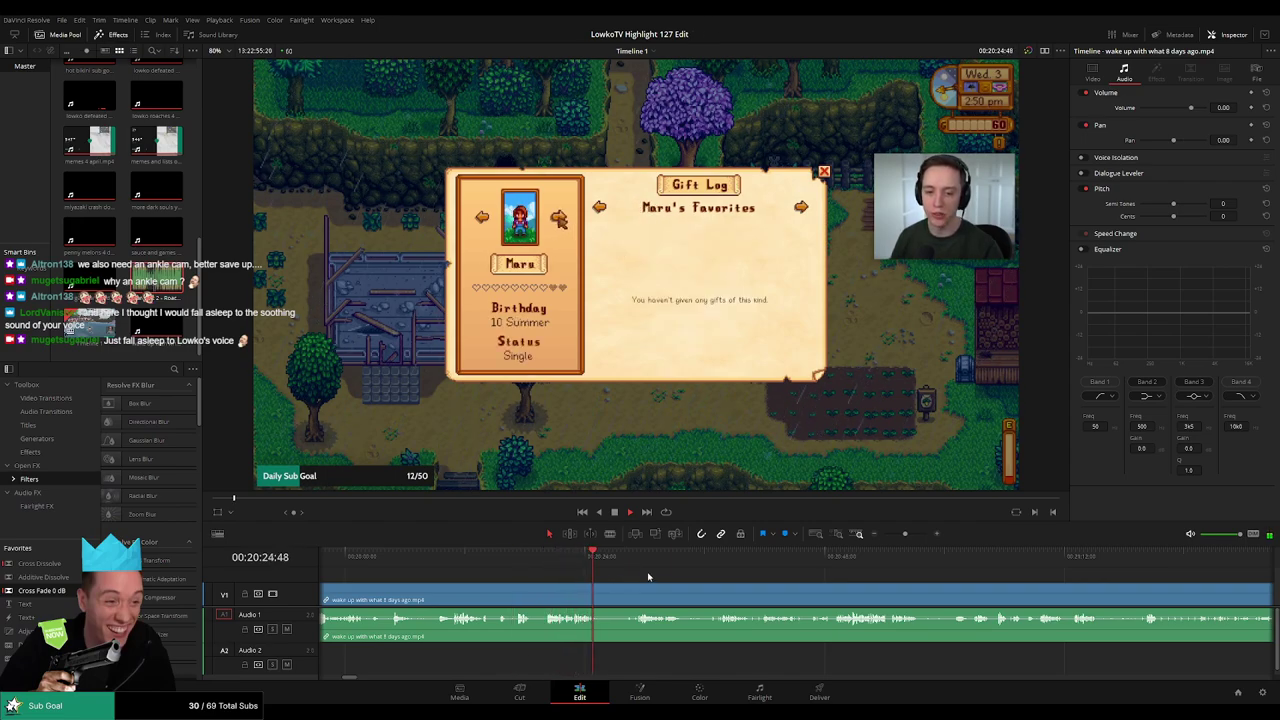
pyautogui.moveTo(648, 577); pyautogui.dragTo(578, 577)
pyautogui.click(571, 557)
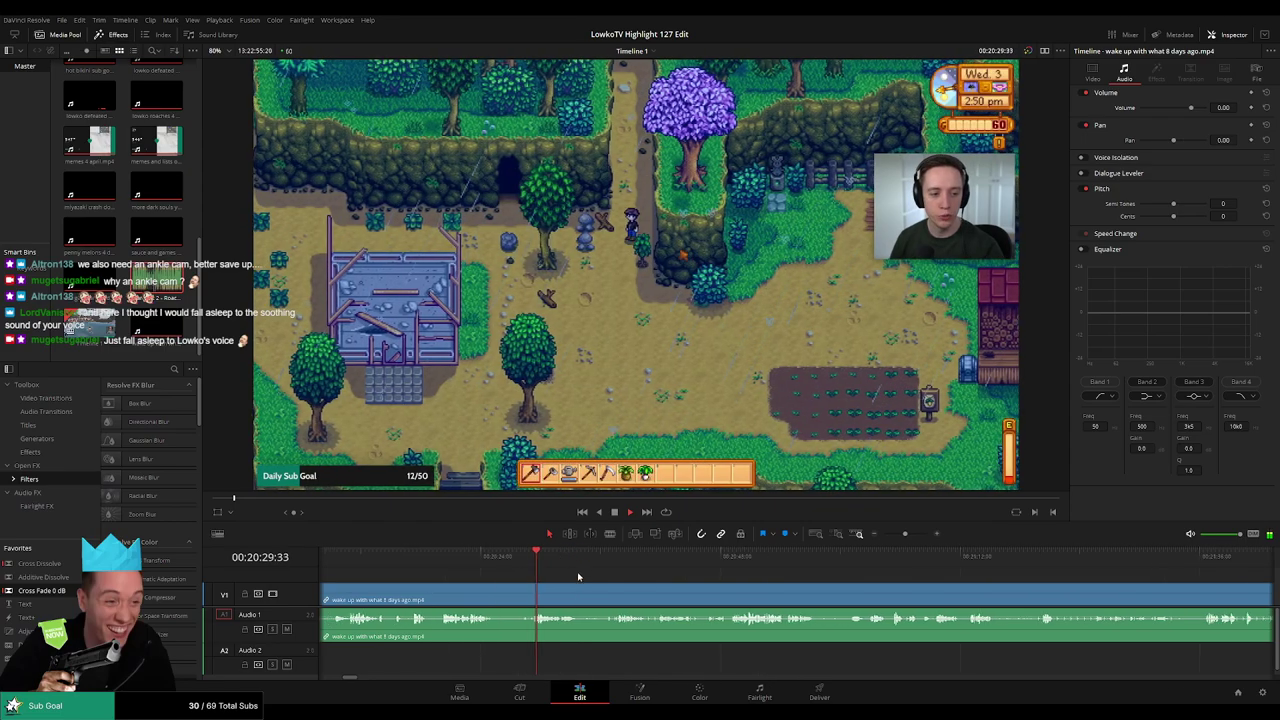
pyautogui.hscroll(2, 570, 575)
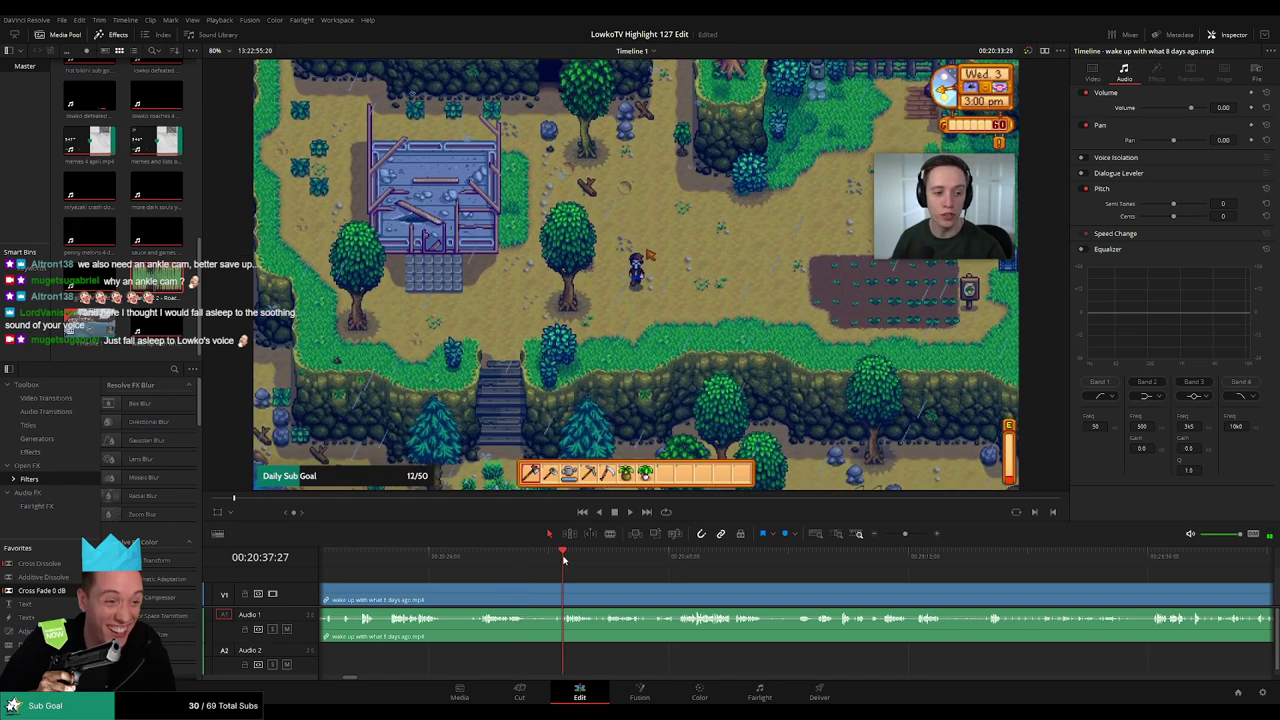
pyautogui.hscroll(3, 563, 565)
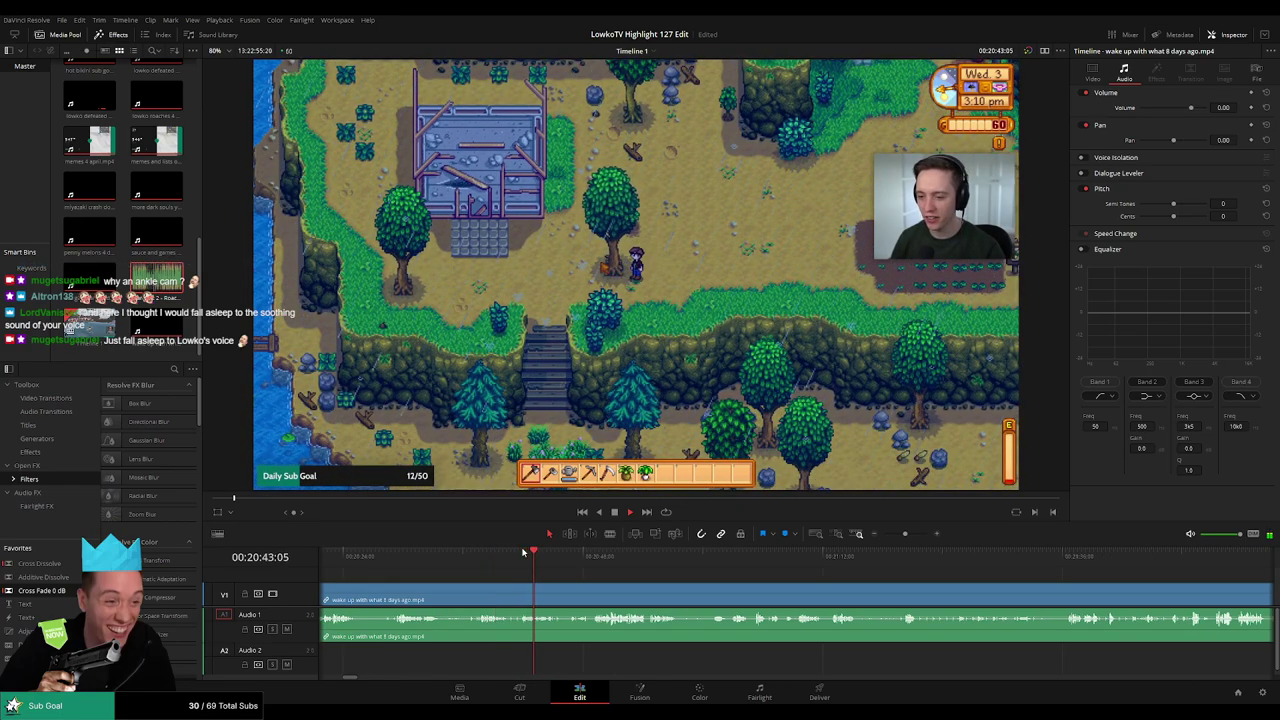
pyautogui.hscroll(2, 571, 568)
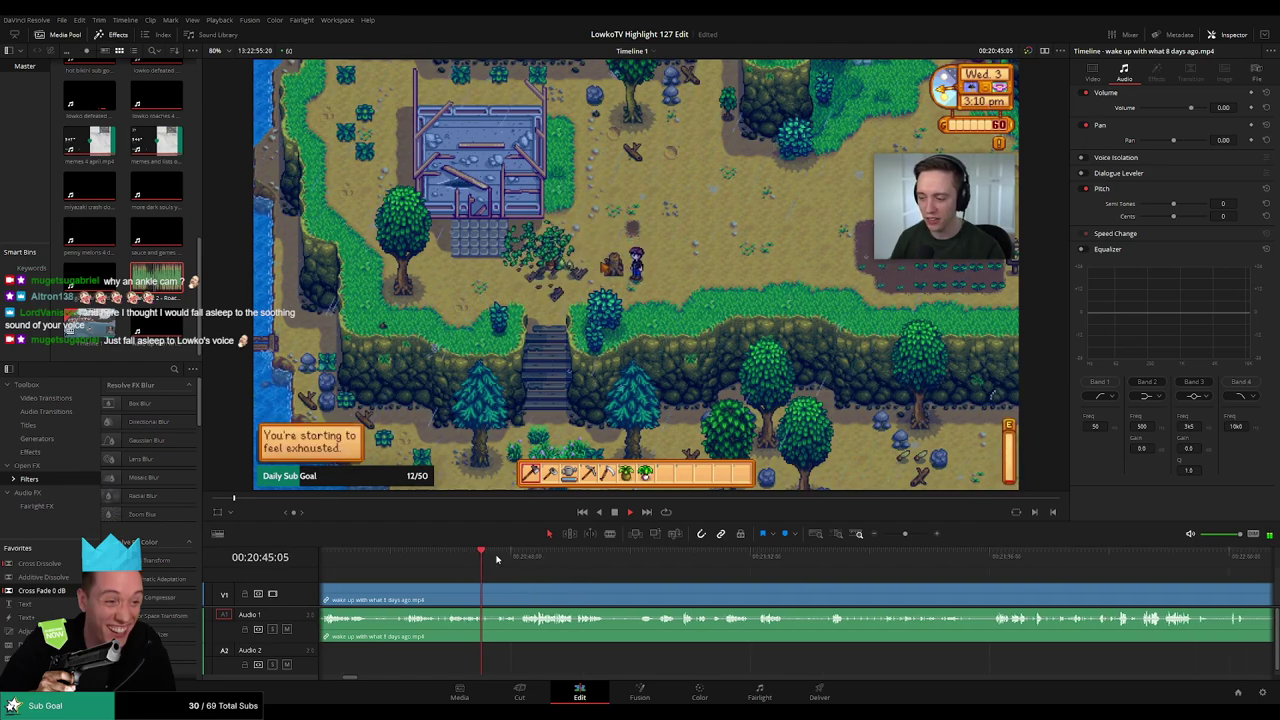
# Skim the wake up clip from the felled tree at about 00:20:49 to the Thursday morning outside the farmhouse at about 00:22:12
pyautogui.click(518, 559)
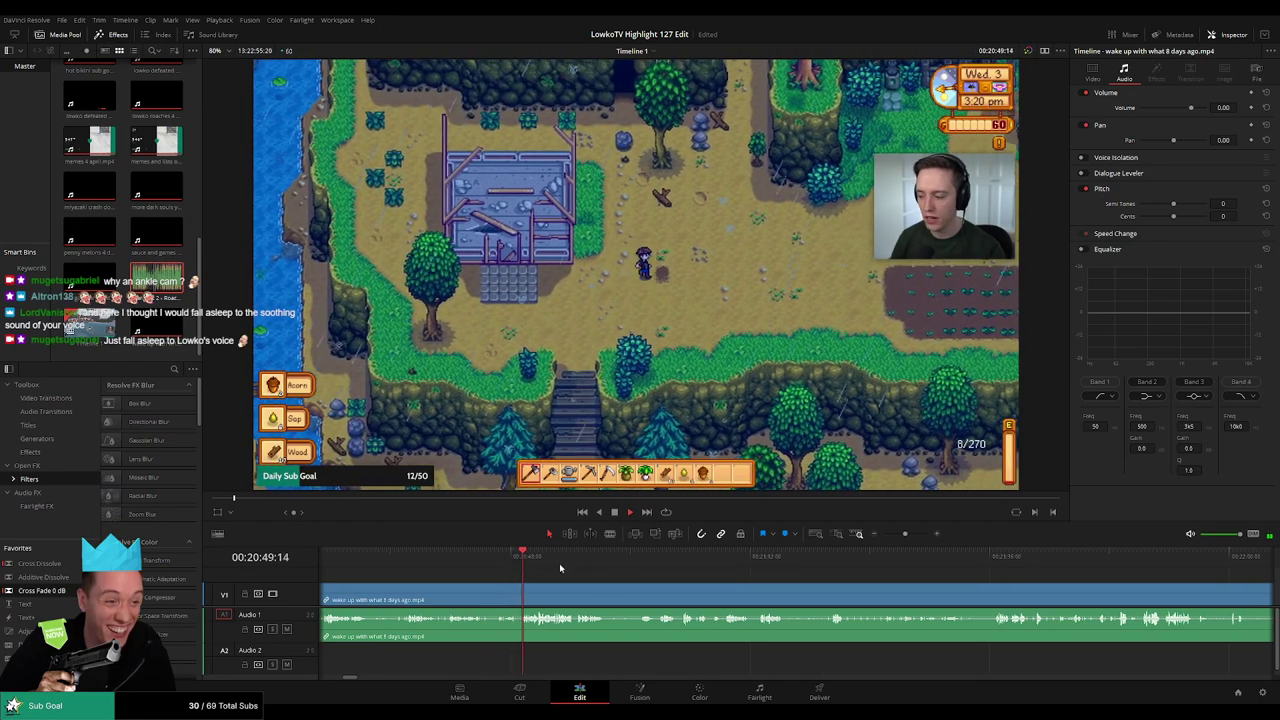
pyautogui.hscroll(3, 560, 568)
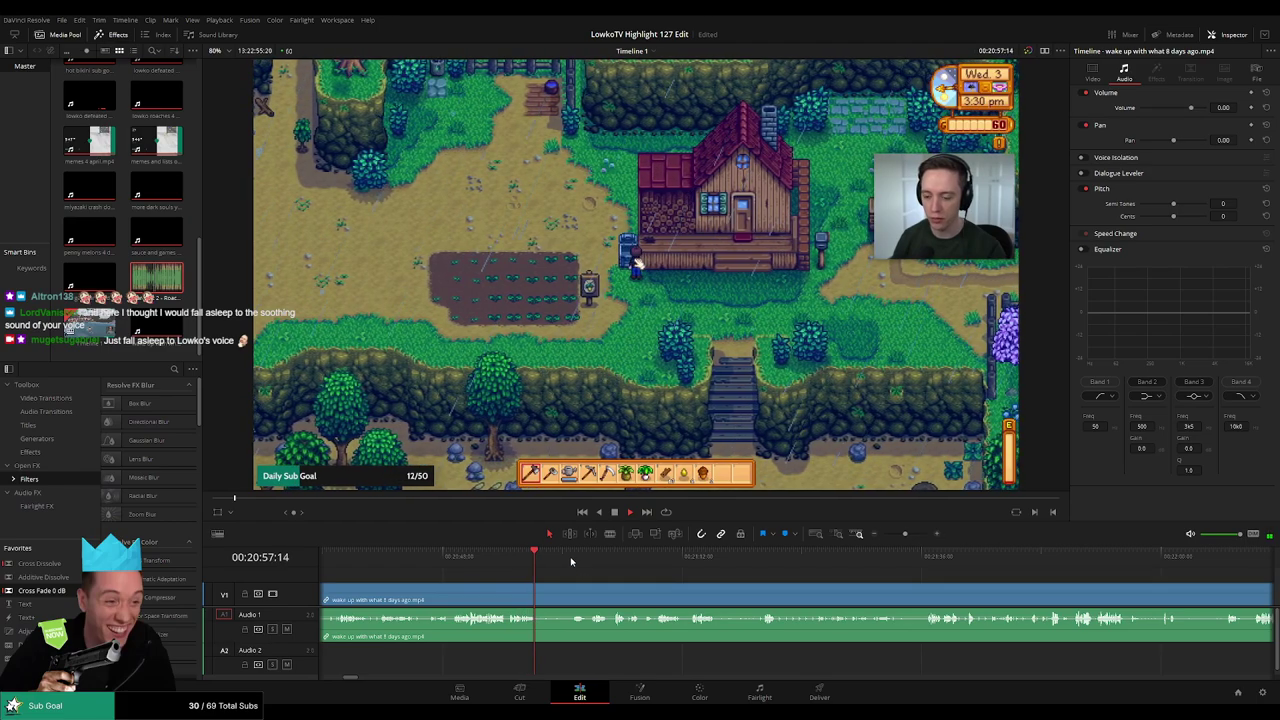
pyautogui.click(574, 558)
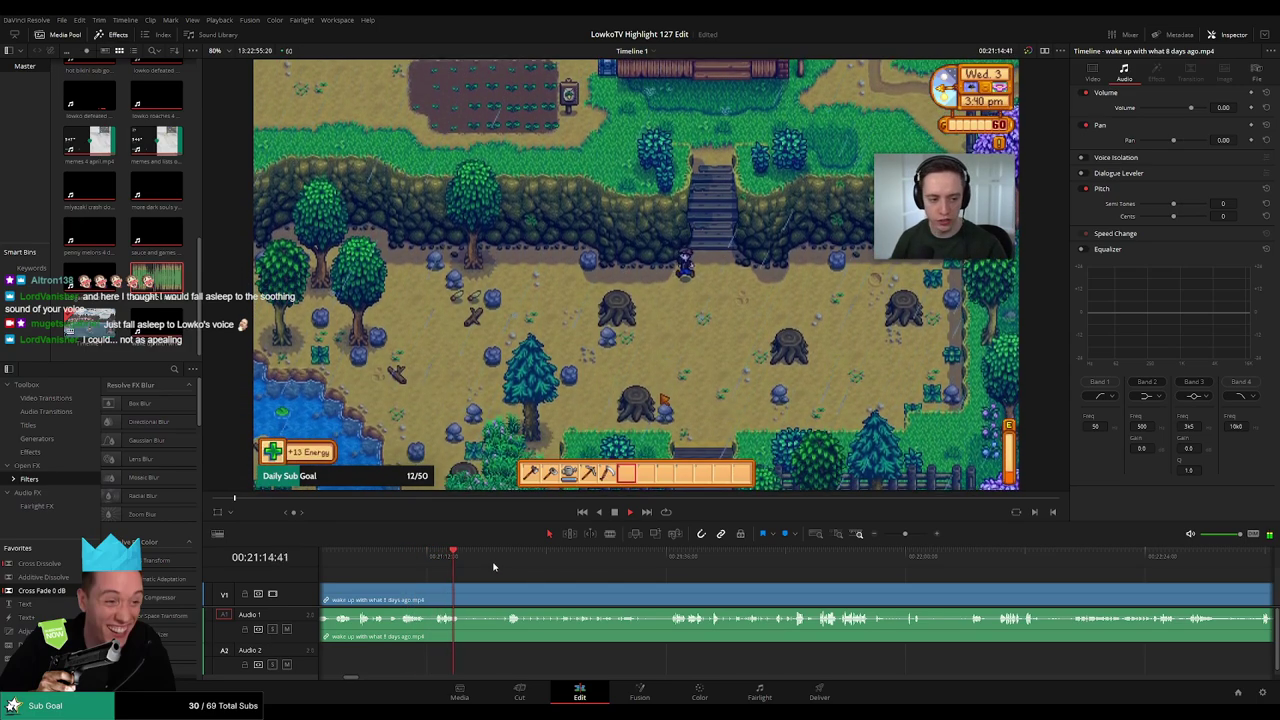
pyautogui.click(507, 563)
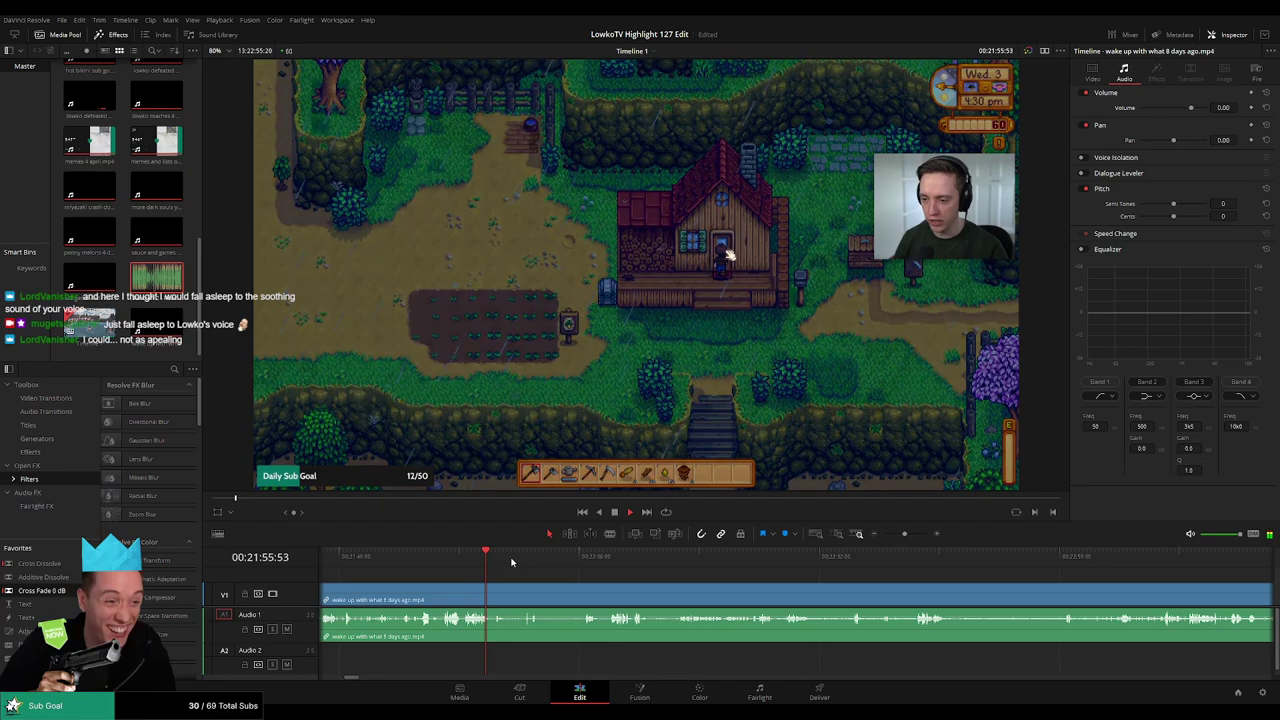
pyautogui.click(571, 557)
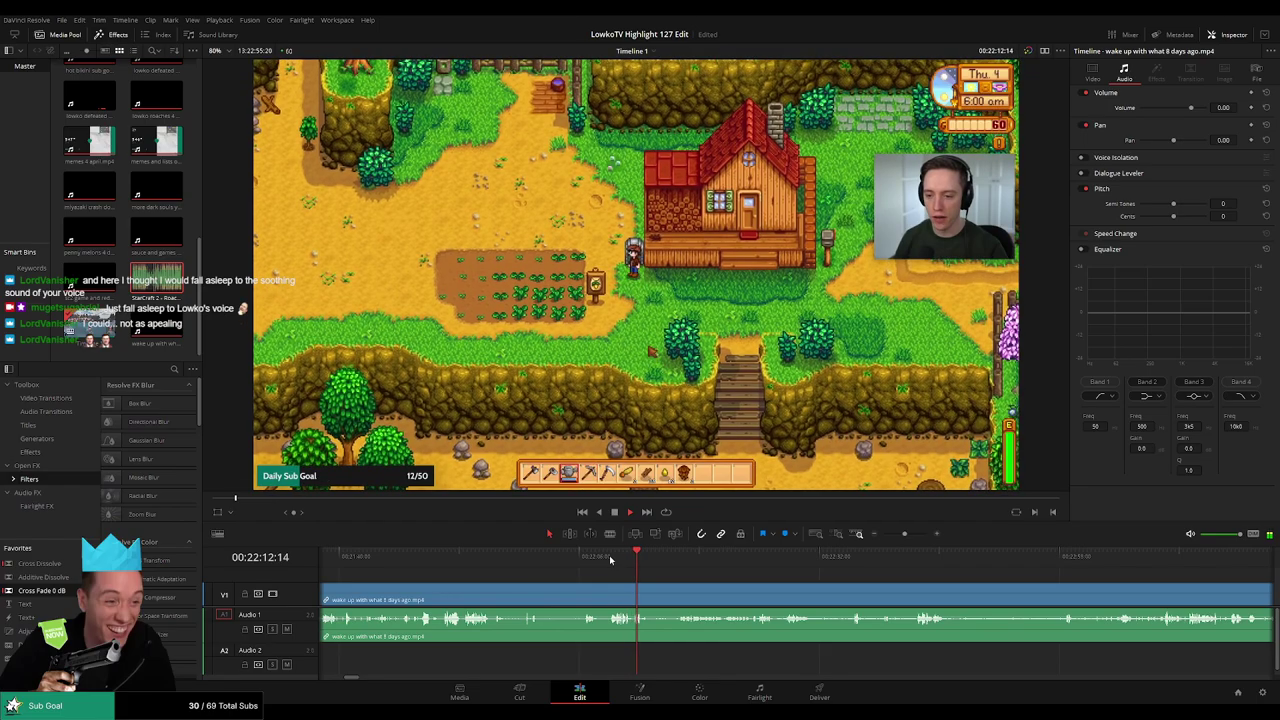
# Split the wake up clip at about 00:21:36, just before the pine tree is felled, and ripple-delete the portion before the cut
pyautogui.click(467, 552)
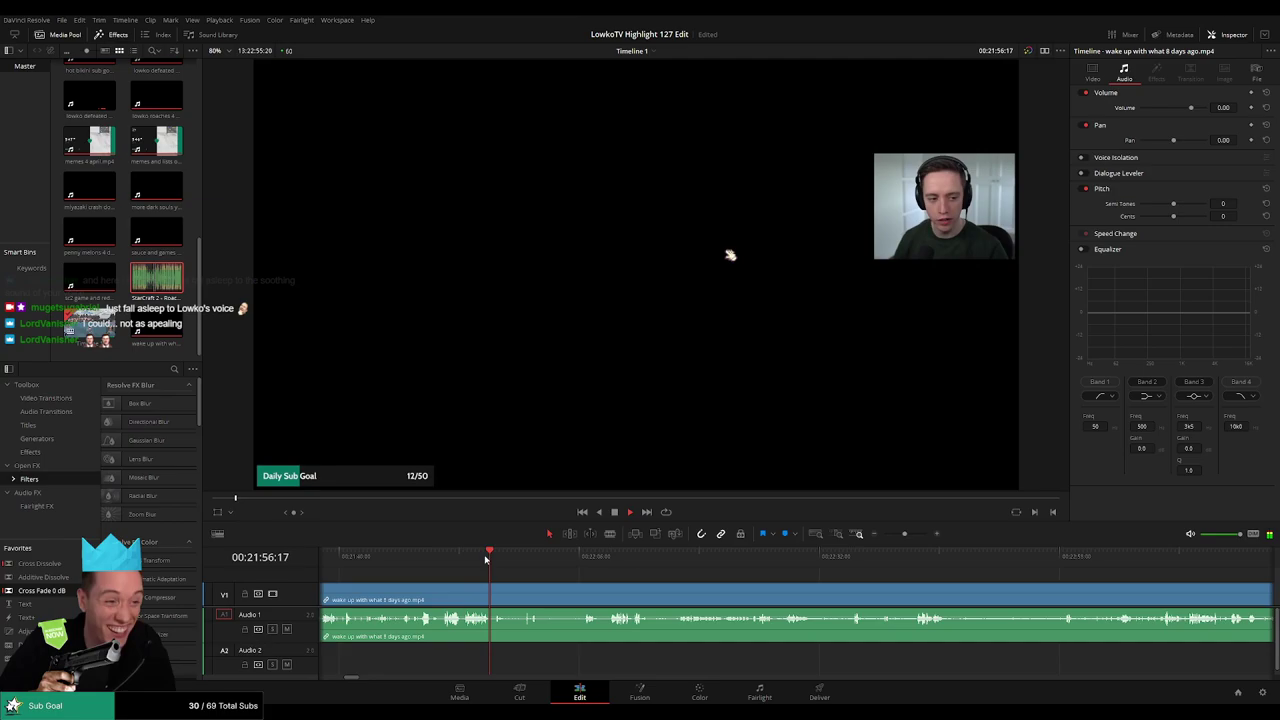
pyautogui.click(432, 556)
pyautogui.click(419, 553)
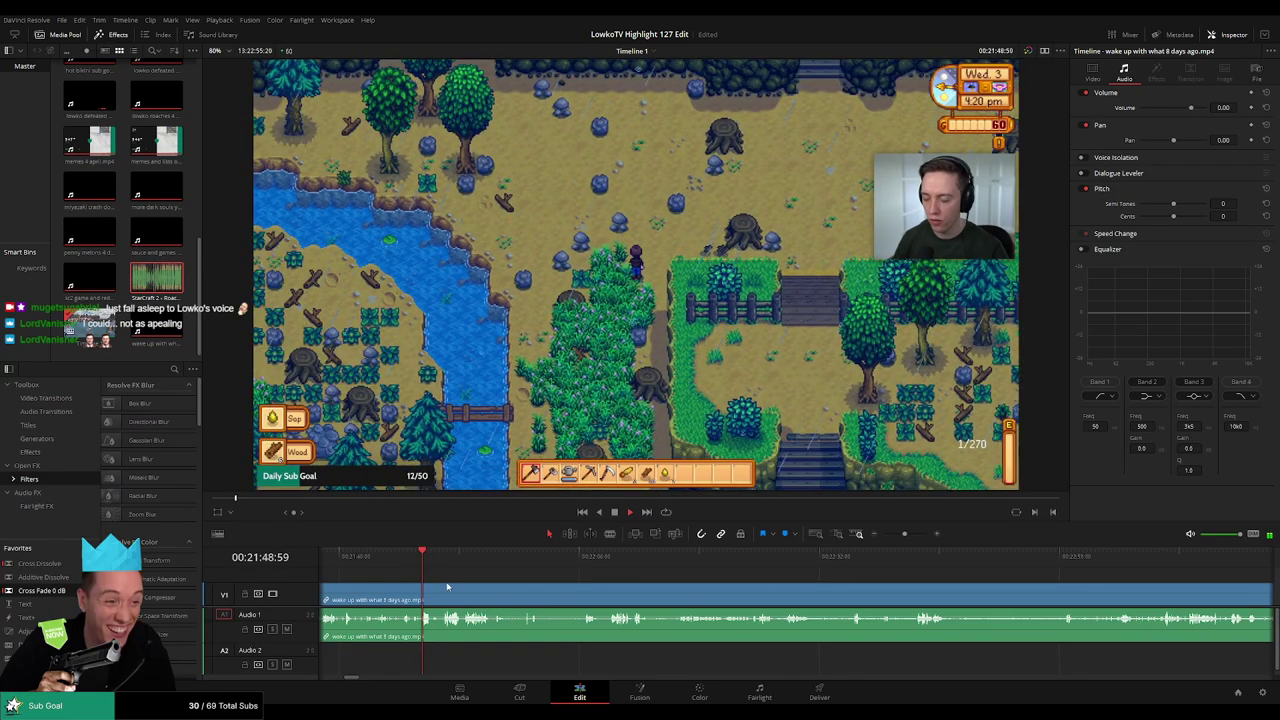
pyautogui.moveTo(448, 587); pyautogui.dragTo(600, 586)
pyautogui.click(555, 561)
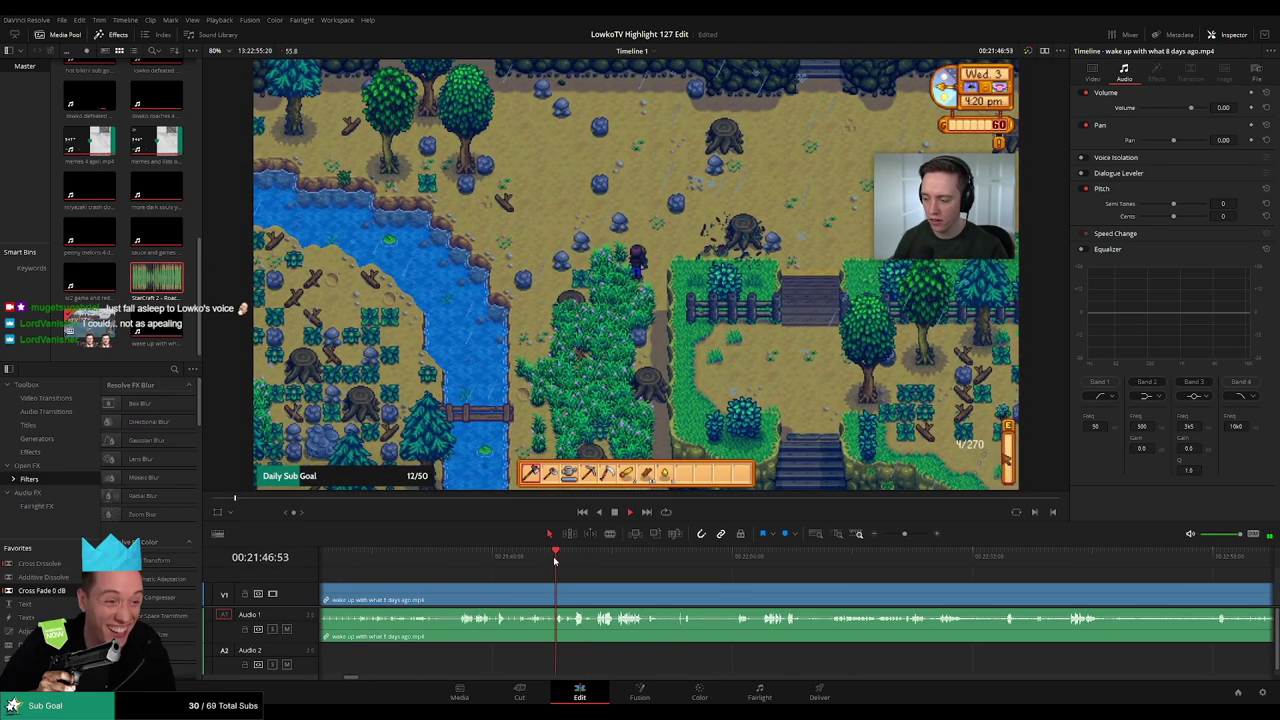
pyautogui.press('space')
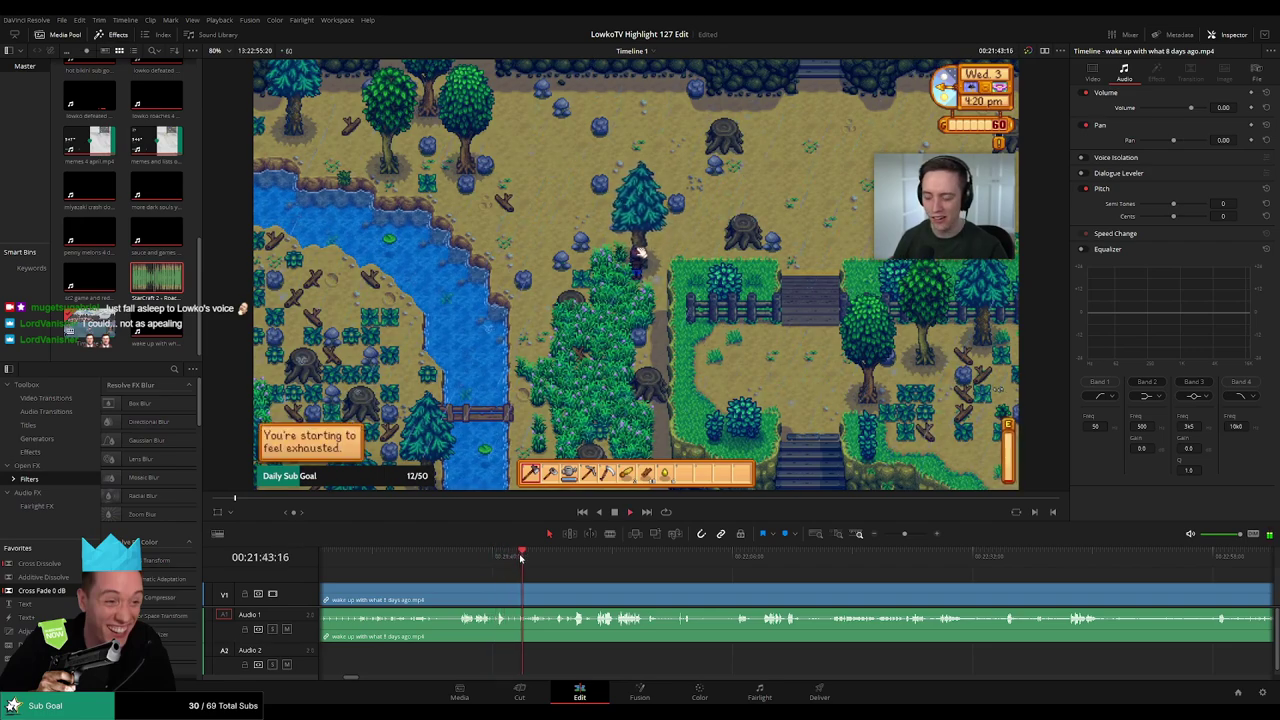
pyautogui.click(459, 556)
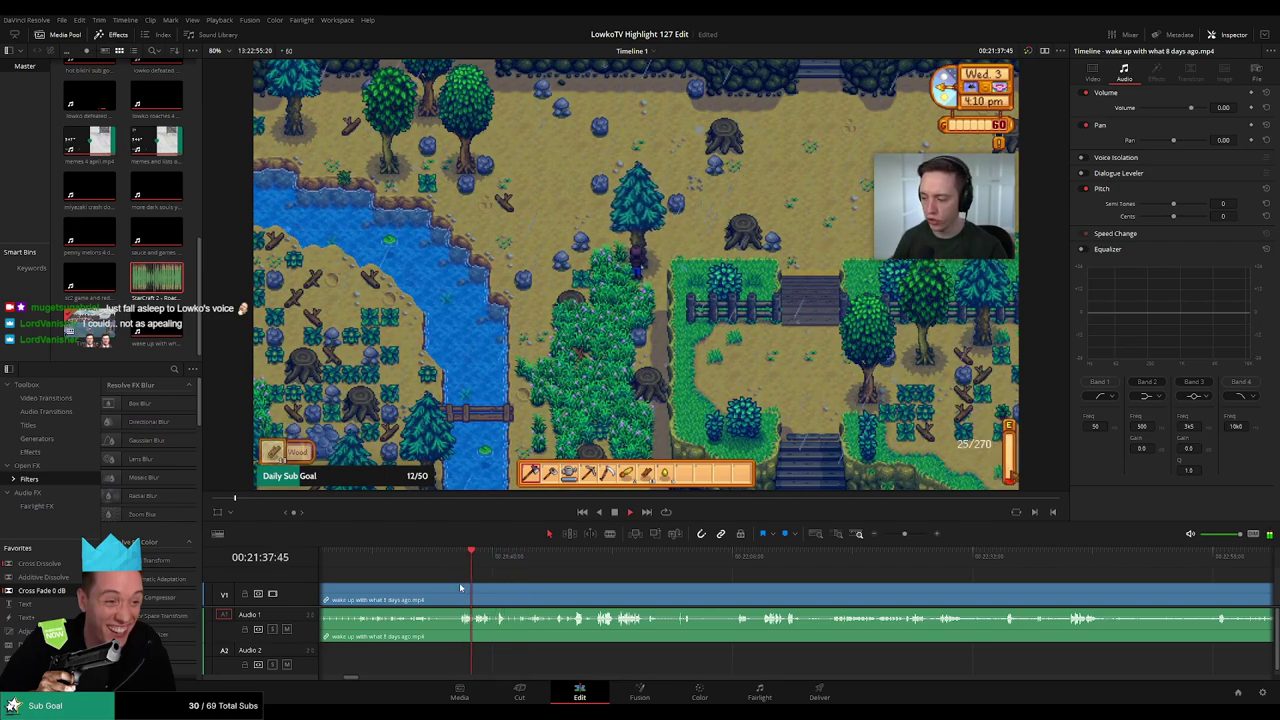
pyautogui.press('b')
pyautogui.click(457, 594)
pyautogui.press('a')
pyautogui.click(446, 596)
pyautogui.press('Delete')
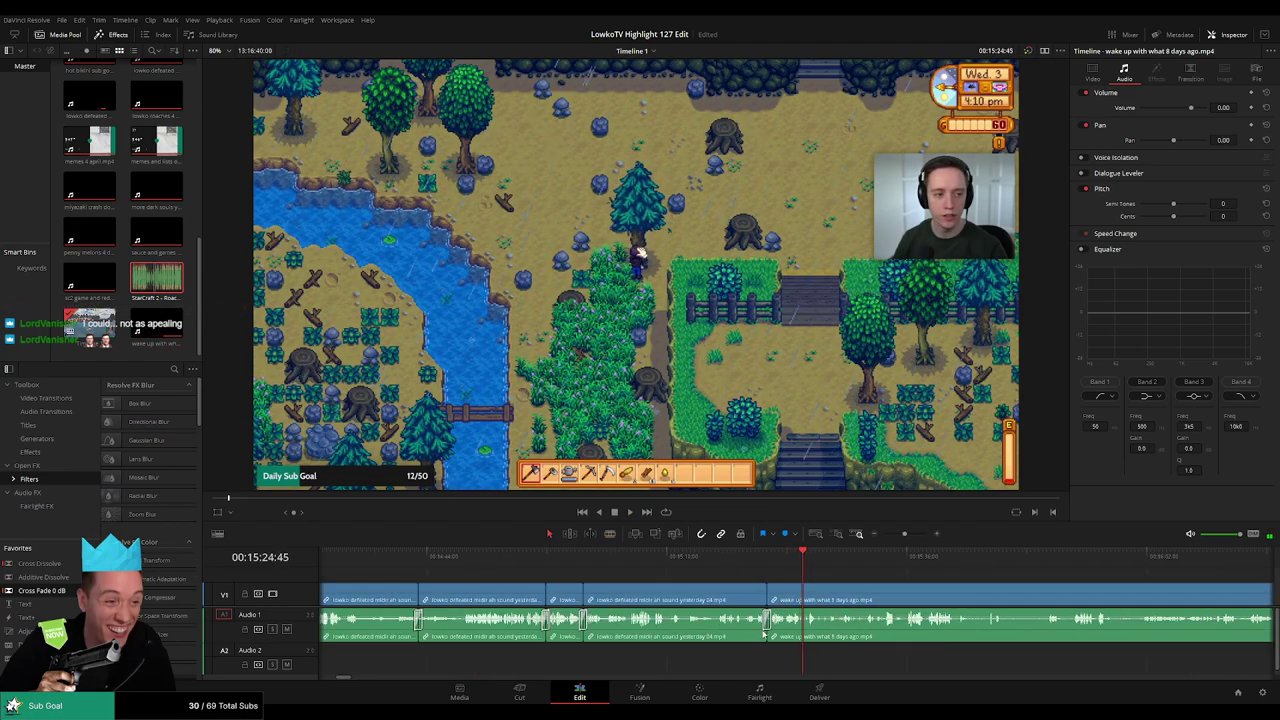
# Review the start of the shortened wake up clip from about 00:15:24 to 00:15:36, covering the pine tree chopping
pyautogui.press('space')
pyautogui.hscroll(4, 783, 598)
pyautogui.click(571, 557)
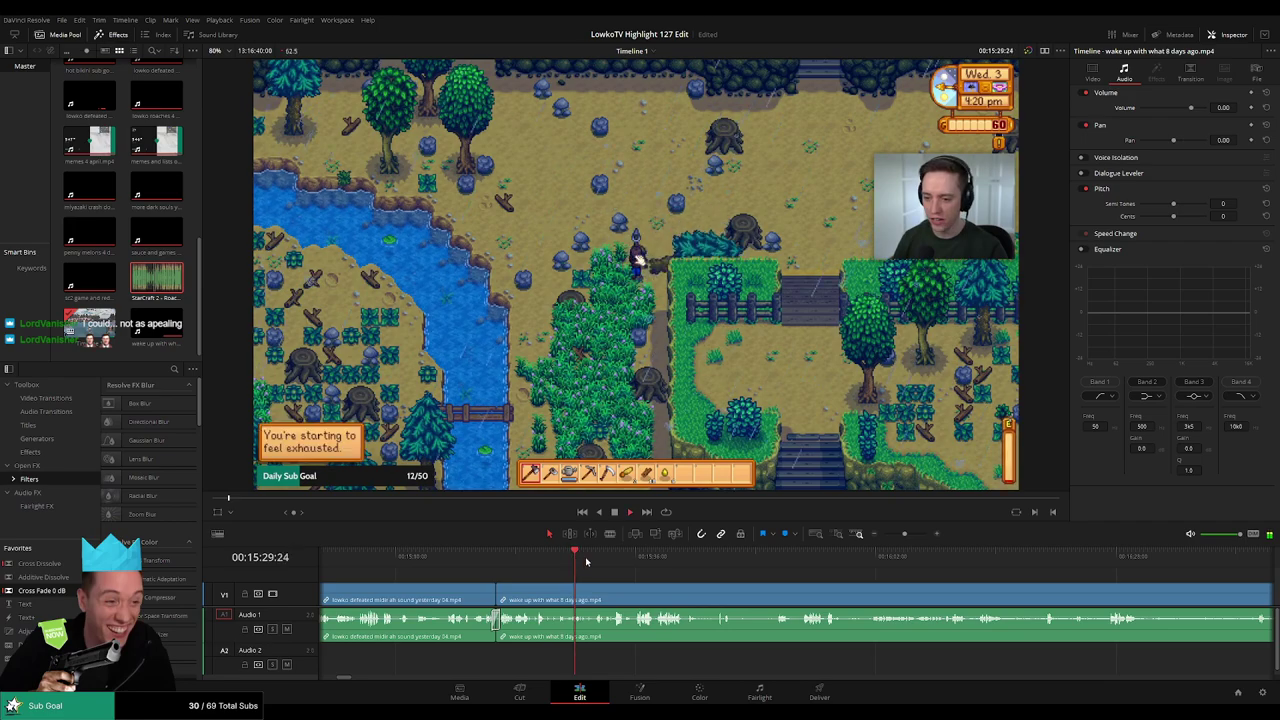
pyautogui.click(596, 560)
pyautogui.click(613, 561)
pyautogui.click(642, 562)
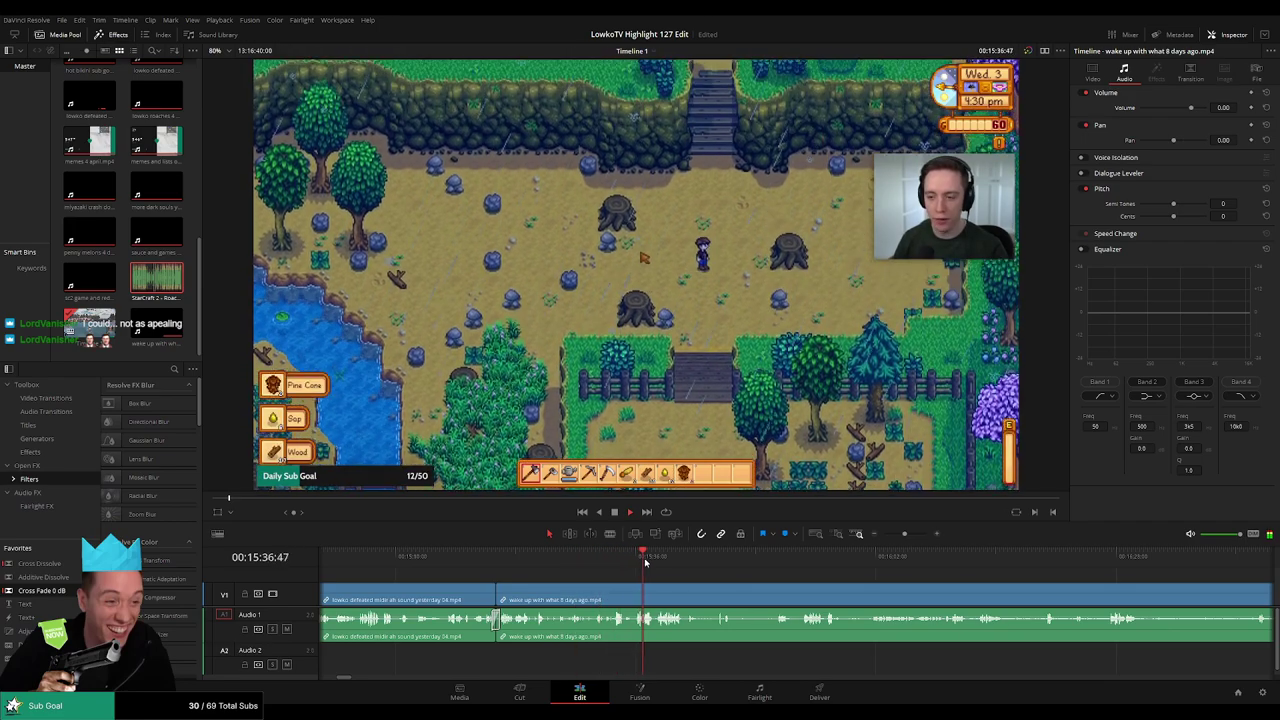
# Review the wake up clip from the walk back to the farmhouse through bedtime to the next morning at about 00:15:57
pyautogui.click(689, 562)
pyautogui.click(716, 562)
pyautogui.hscroll(3, 780, 586)
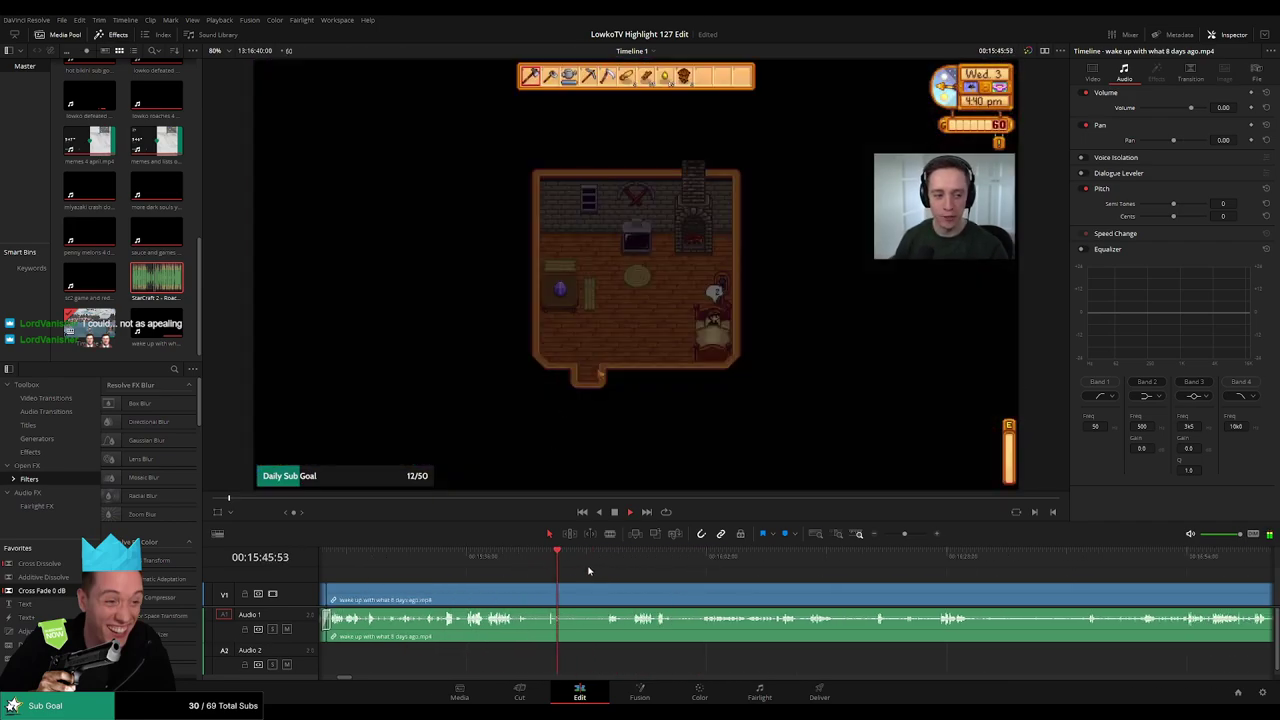
pyautogui.click(595, 558)
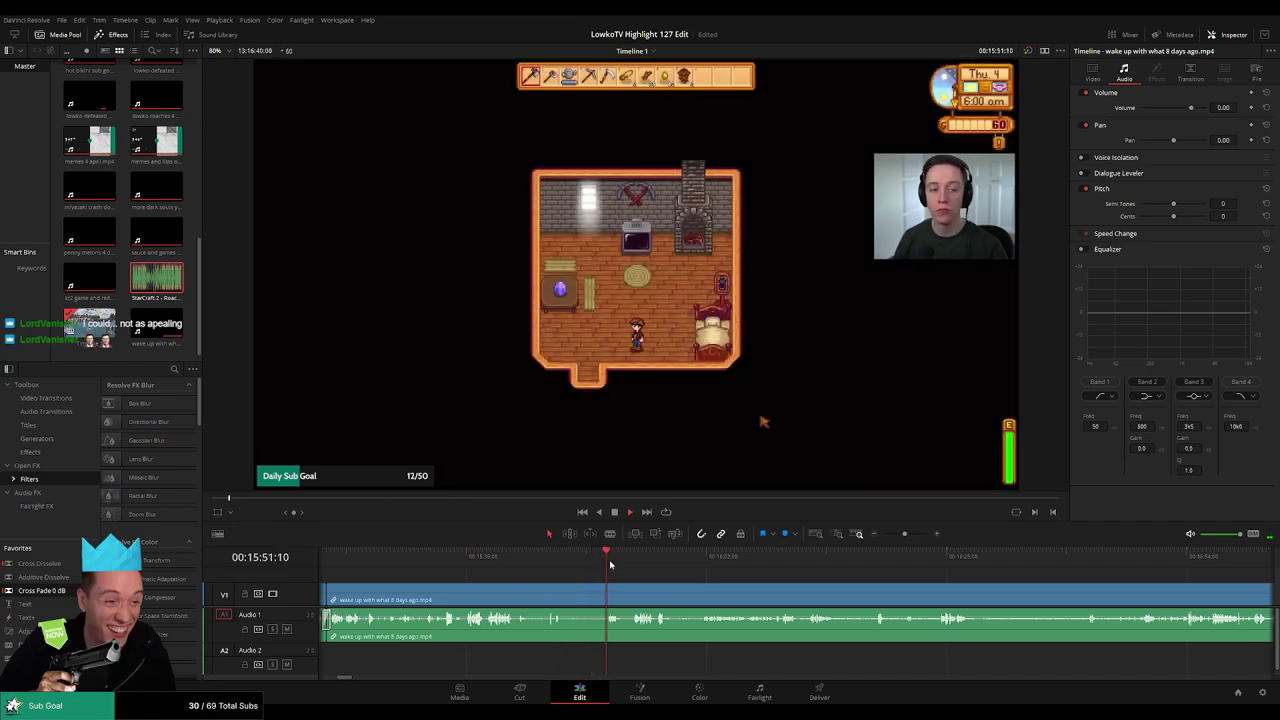
pyautogui.moveTo(661, 579); pyautogui.dragTo(559, 575)
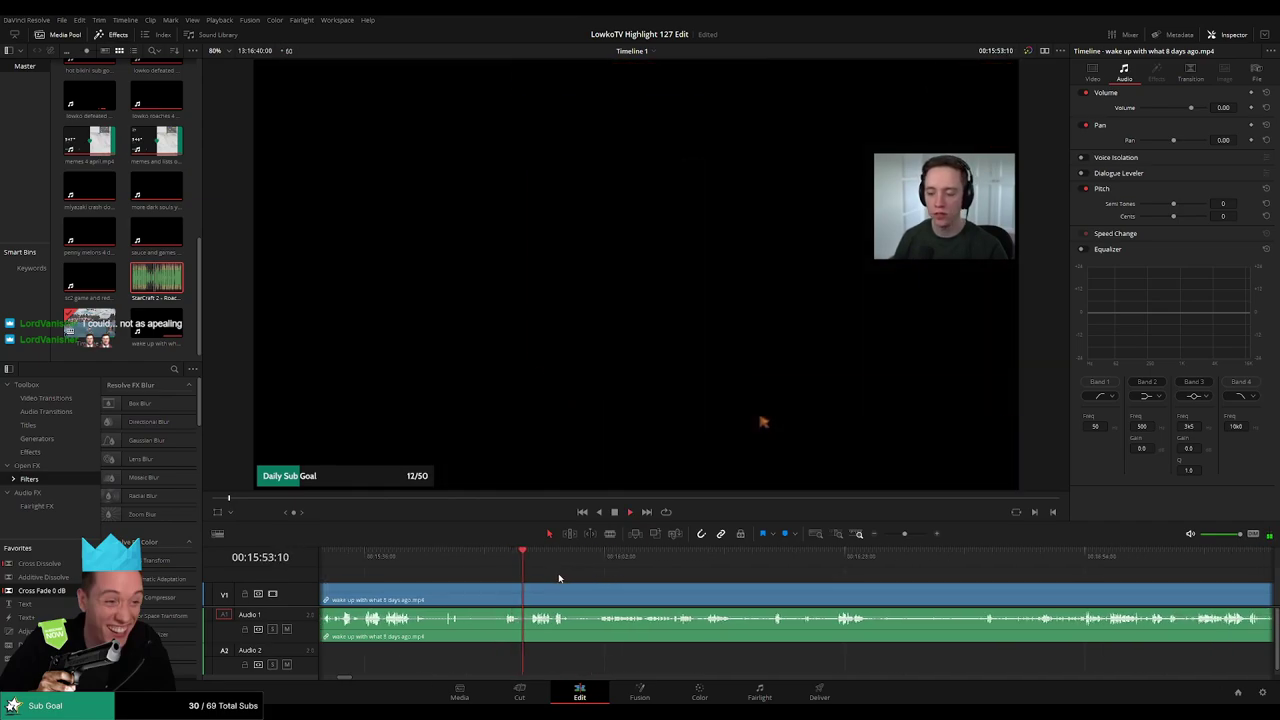
pyautogui.hscroll(2, 530, 576)
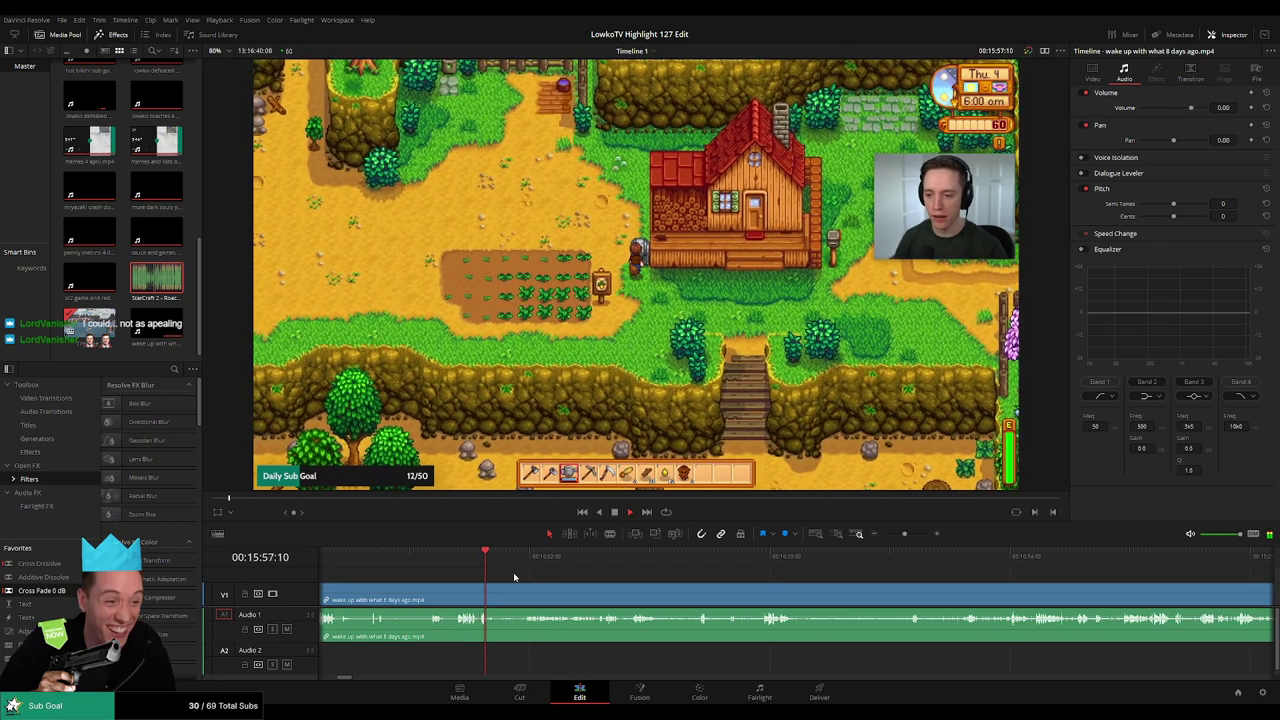
# Split the wake up clip at about 00:15:58, with the farmer outside the farmhouse on Thursday morning
pyautogui.press('b')
pyautogui.click(494, 595)
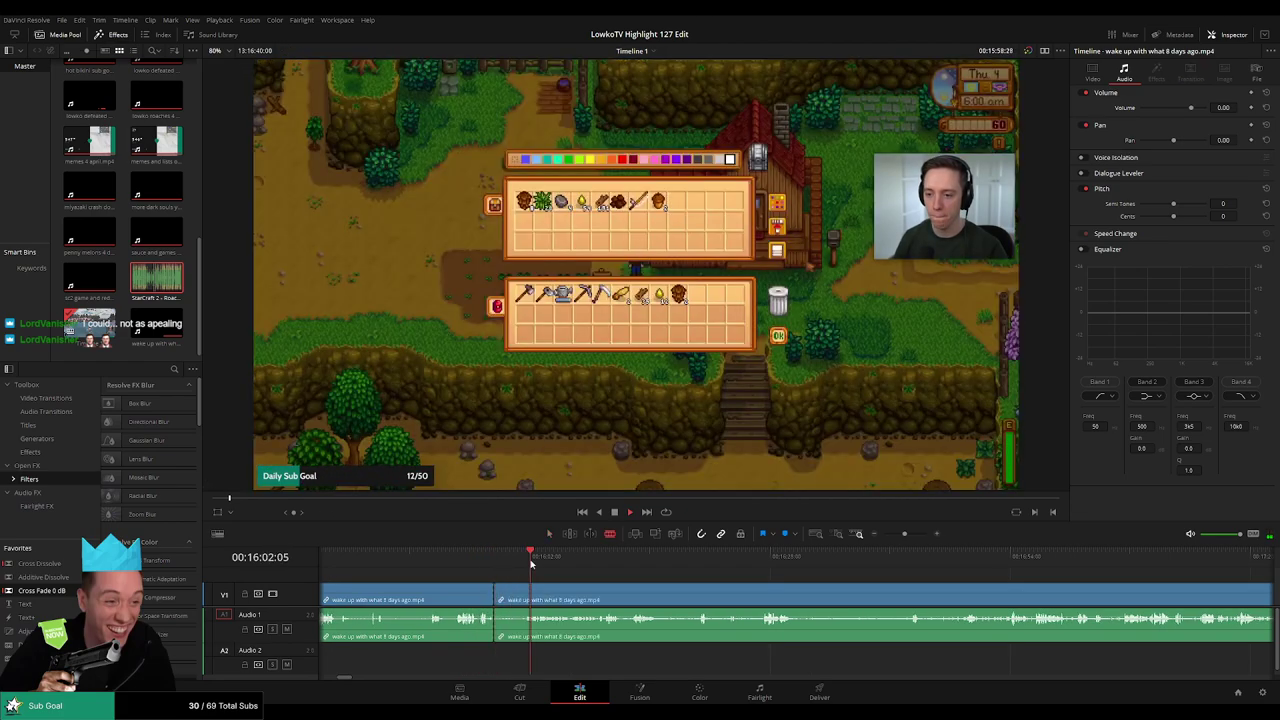
# Skim the wake up clip after the cut, from the open storage chest at about 00:16:02 through the crop watering to about 00:16:48
pyautogui.moveTo(555, 566); pyautogui.dragTo(603, 569)
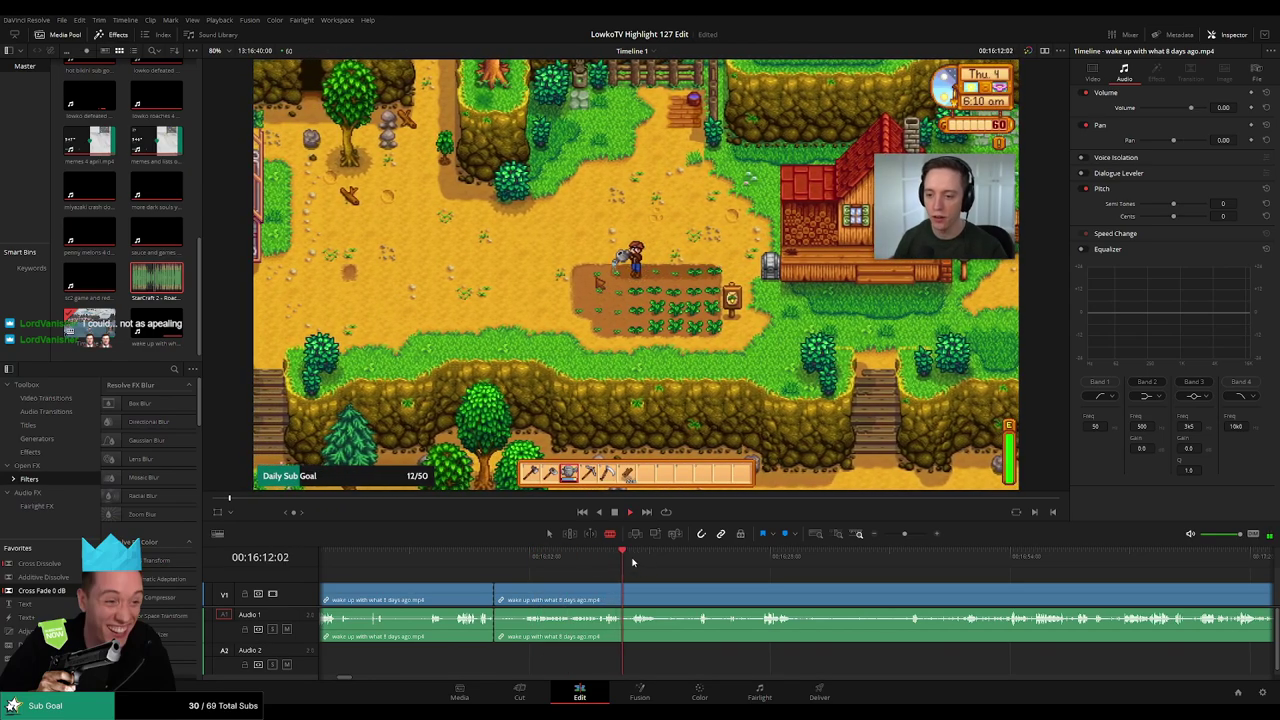
pyautogui.click(694, 568)
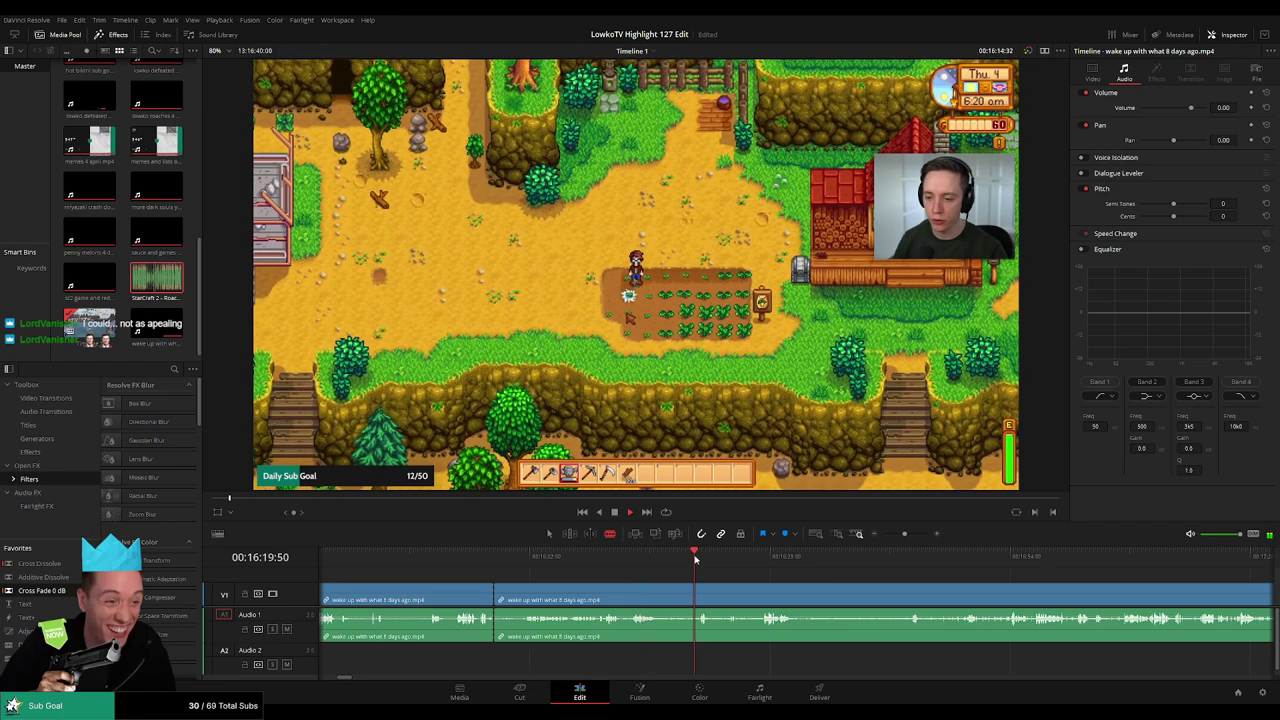
pyautogui.hscroll(2, 695, 575)
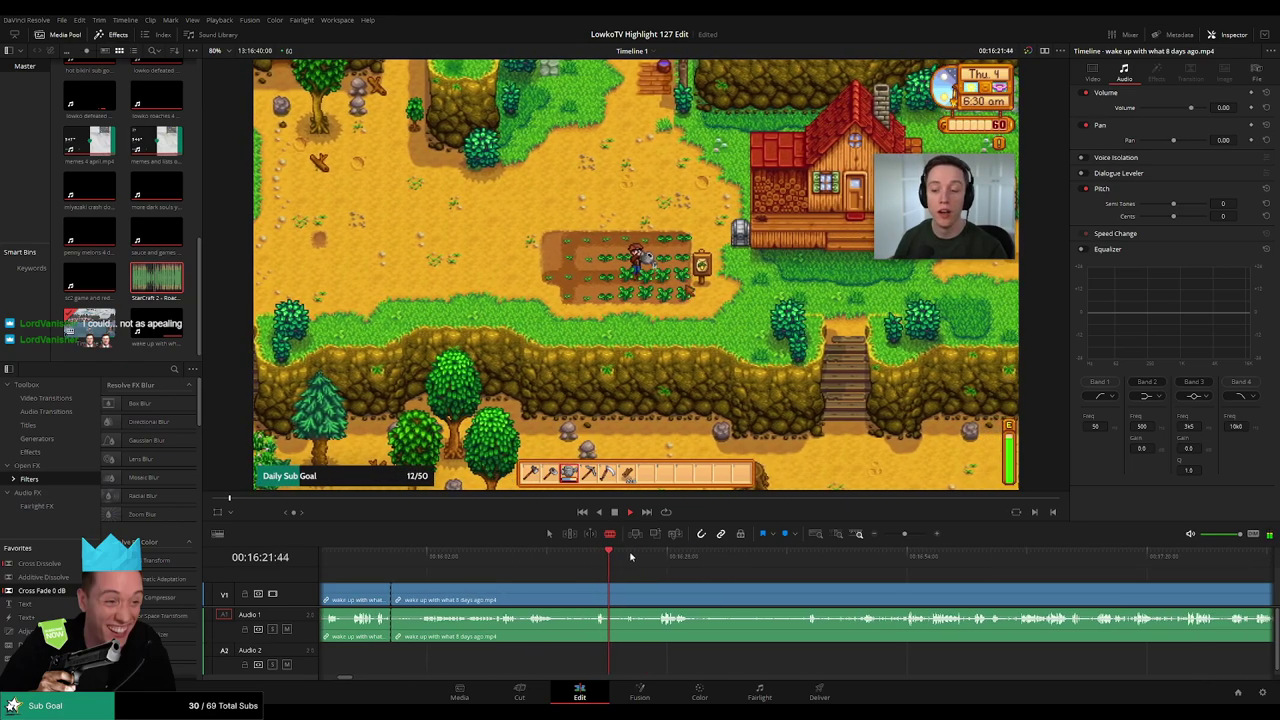
pyautogui.click(631, 557)
pyautogui.click(662, 558)
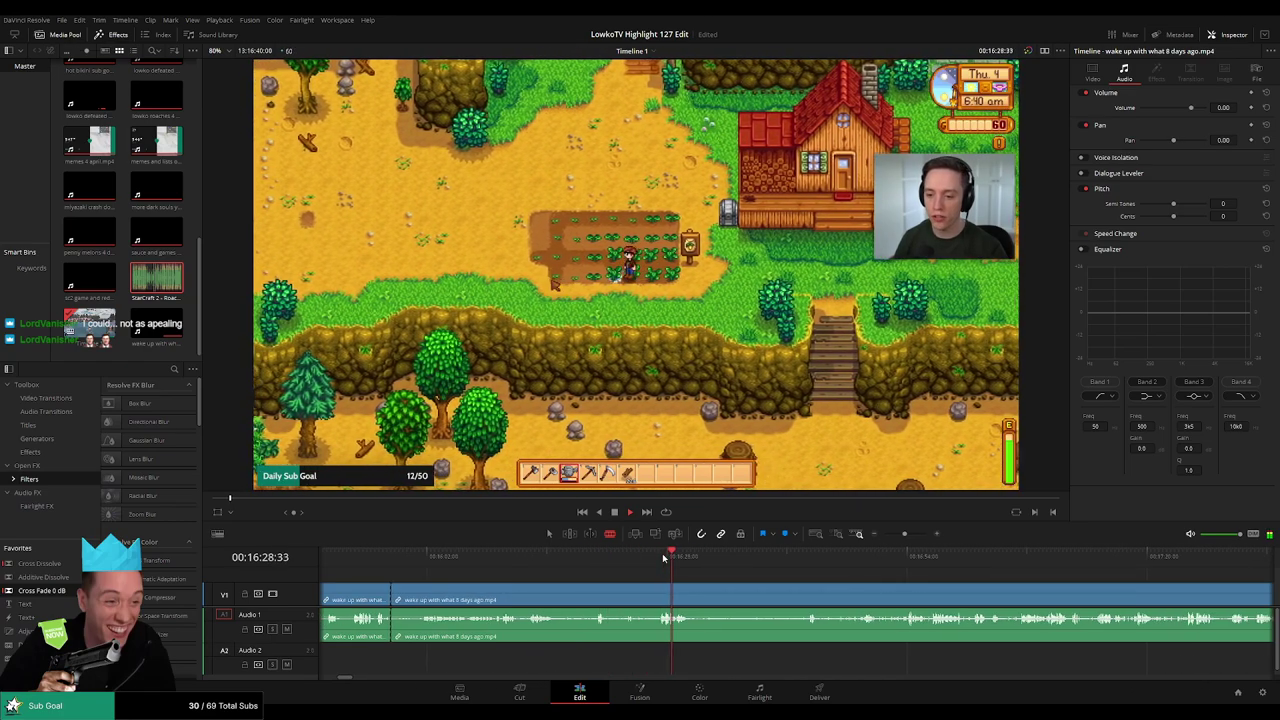
pyautogui.click(745, 570)
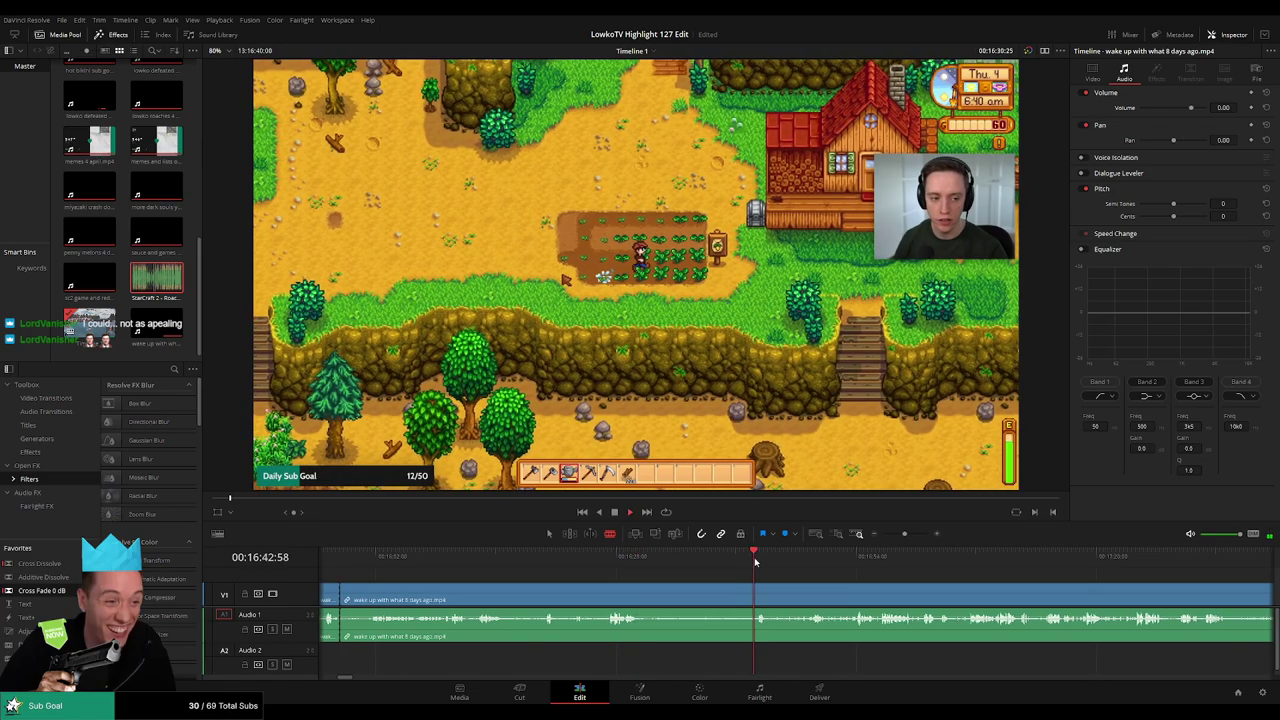
pyautogui.click(696, 558)
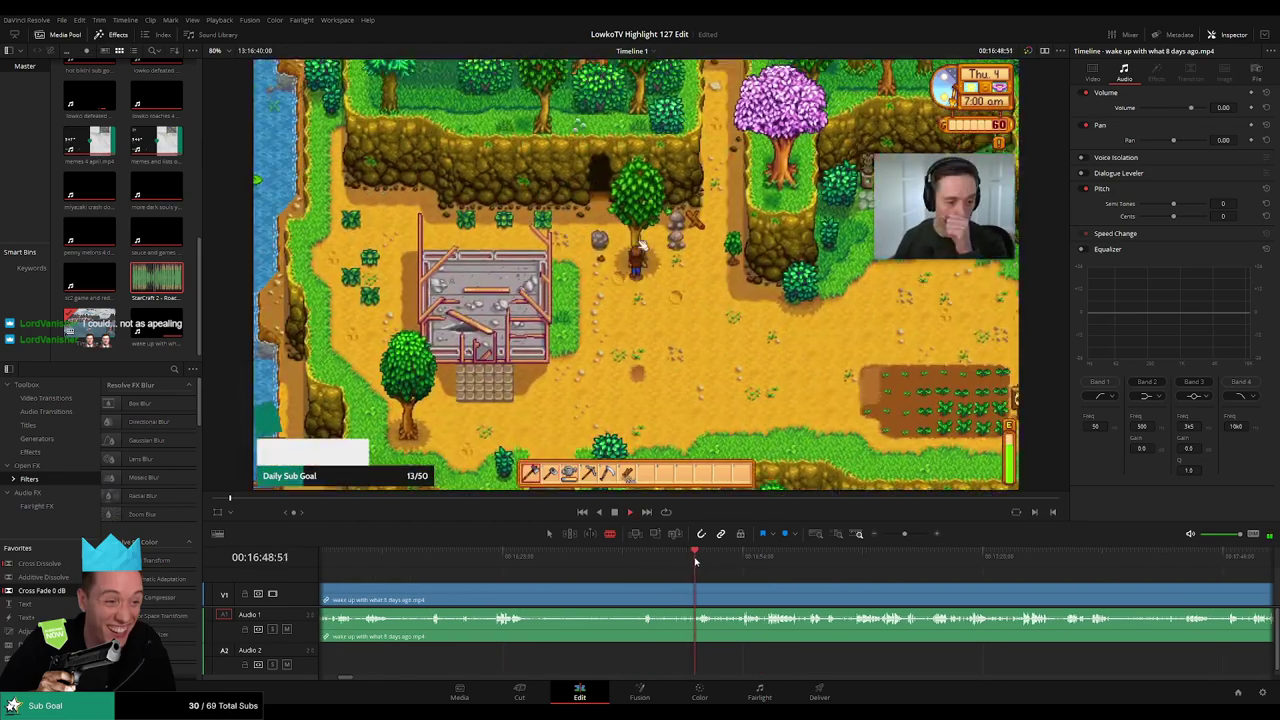
# Skim the wake up clip from the tree chopping at about 00:16:57 to the riverside wood gathering at about 00:17:59
pyautogui.click(568, 562)
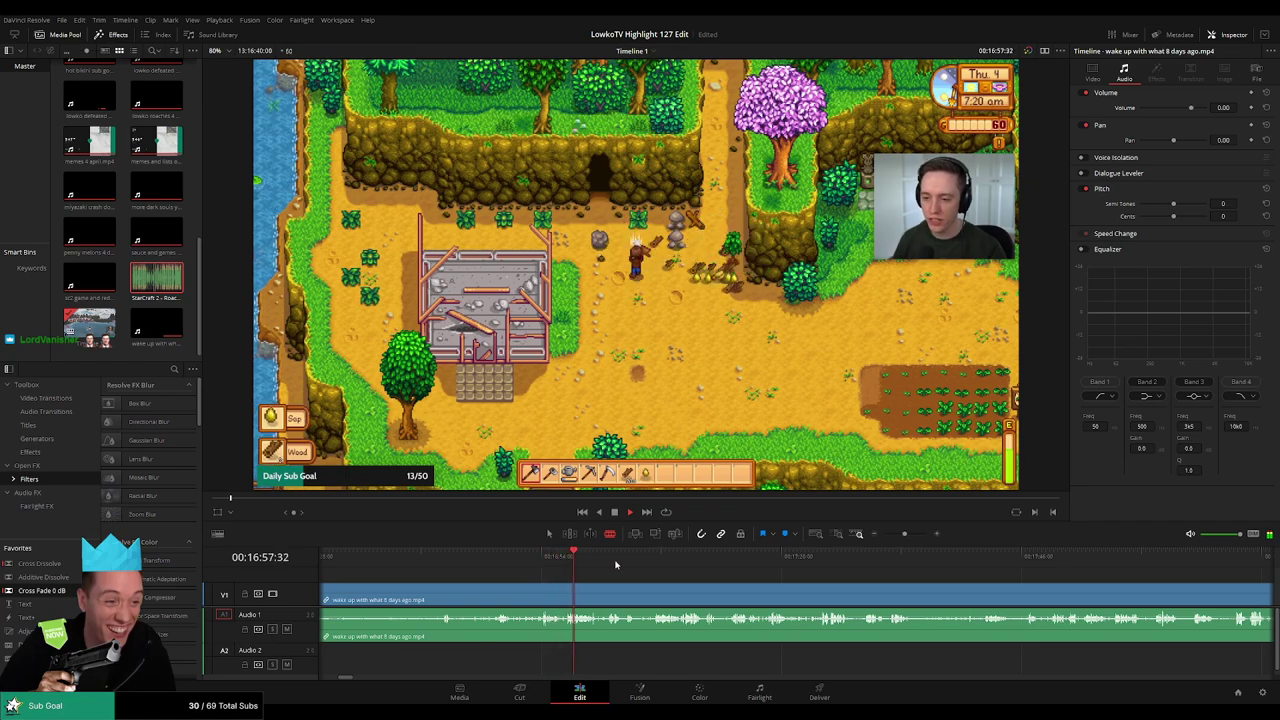
pyautogui.click(655, 562)
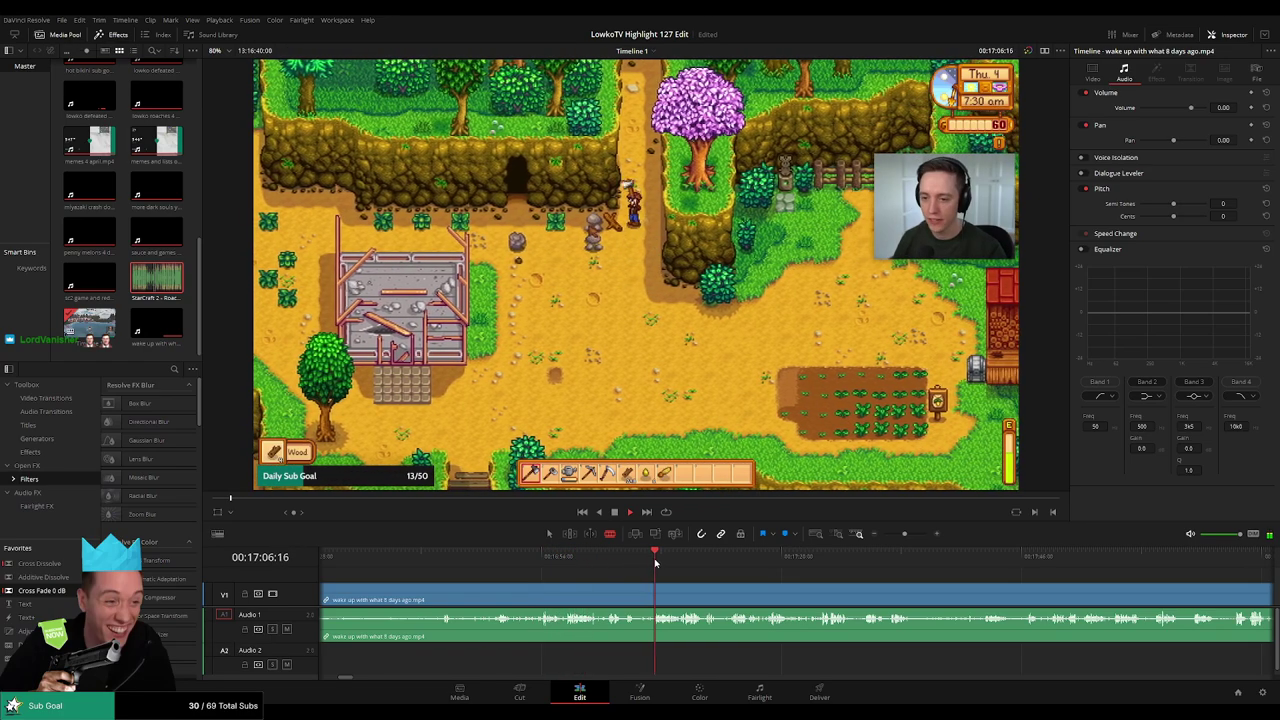
pyautogui.click(838, 535)
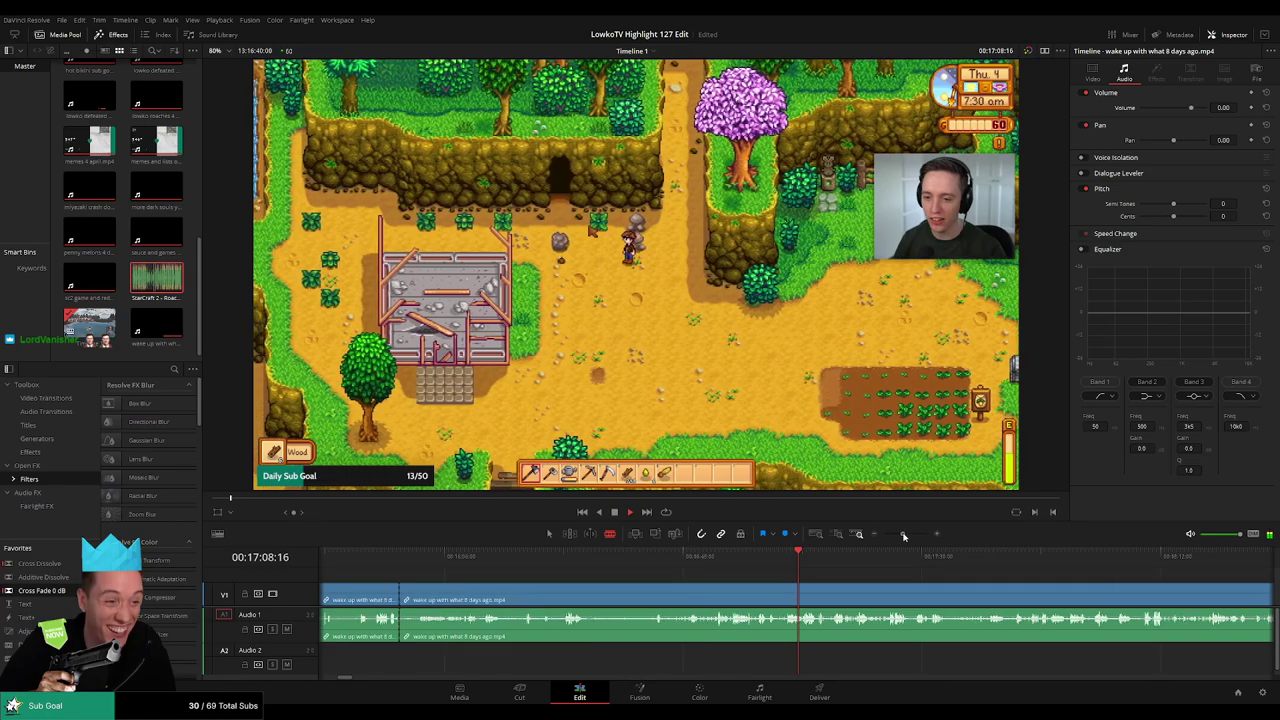
pyautogui.click(818, 555)
pyautogui.click(834, 557)
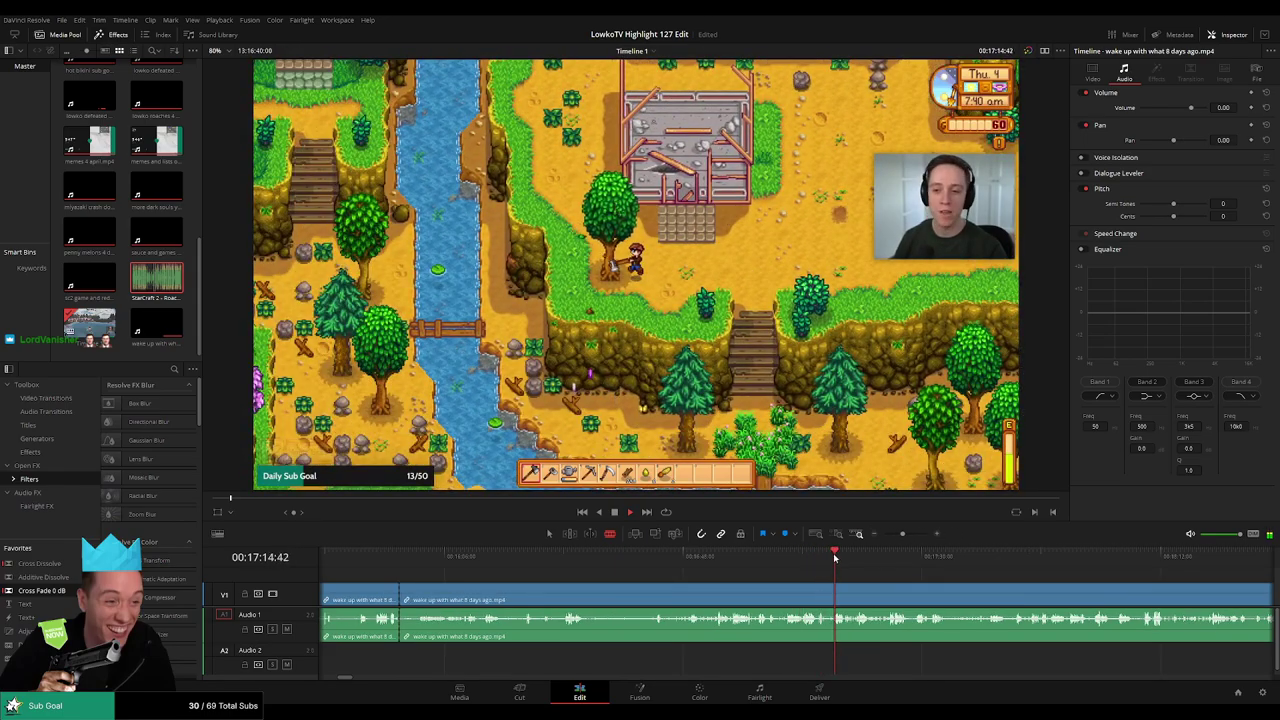
pyautogui.click(929, 557)
pyautogui.click(1085, 557)
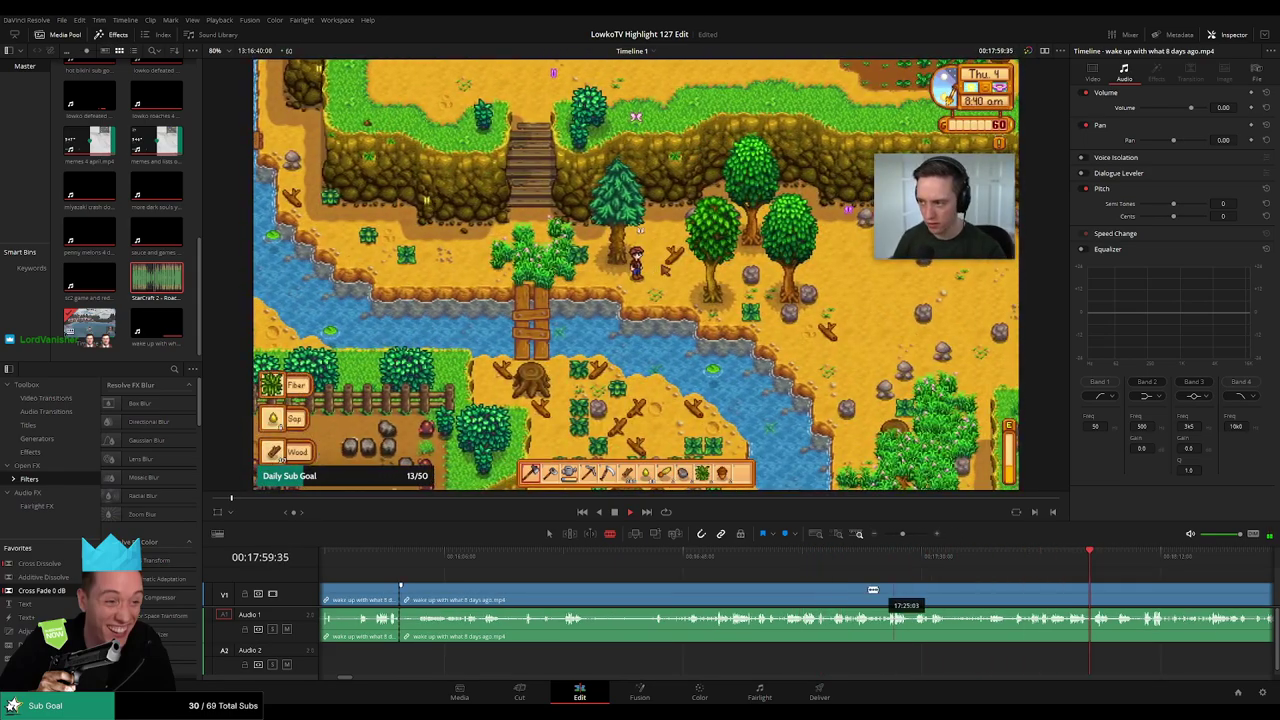
# Ripple-delete the remainder of the wake up clip after the cut at about 00:15:58
pyautogui.press('a')
pyautogui.click(834, 593)
pyautogui.press('Delete')
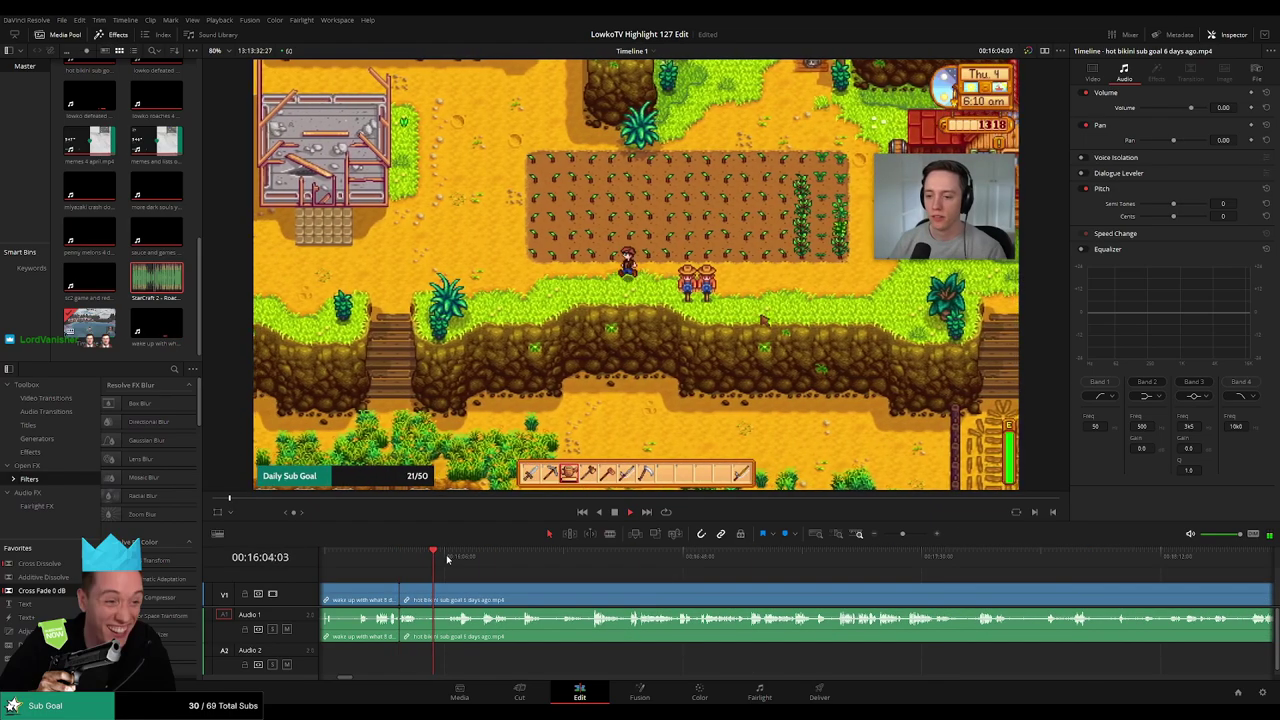
# Review the start of the hot bikini sub goal clip from about 00:16:04 to 00:16:52, covering the crop field below the farmhouse
pyautogui.click(448, 557)
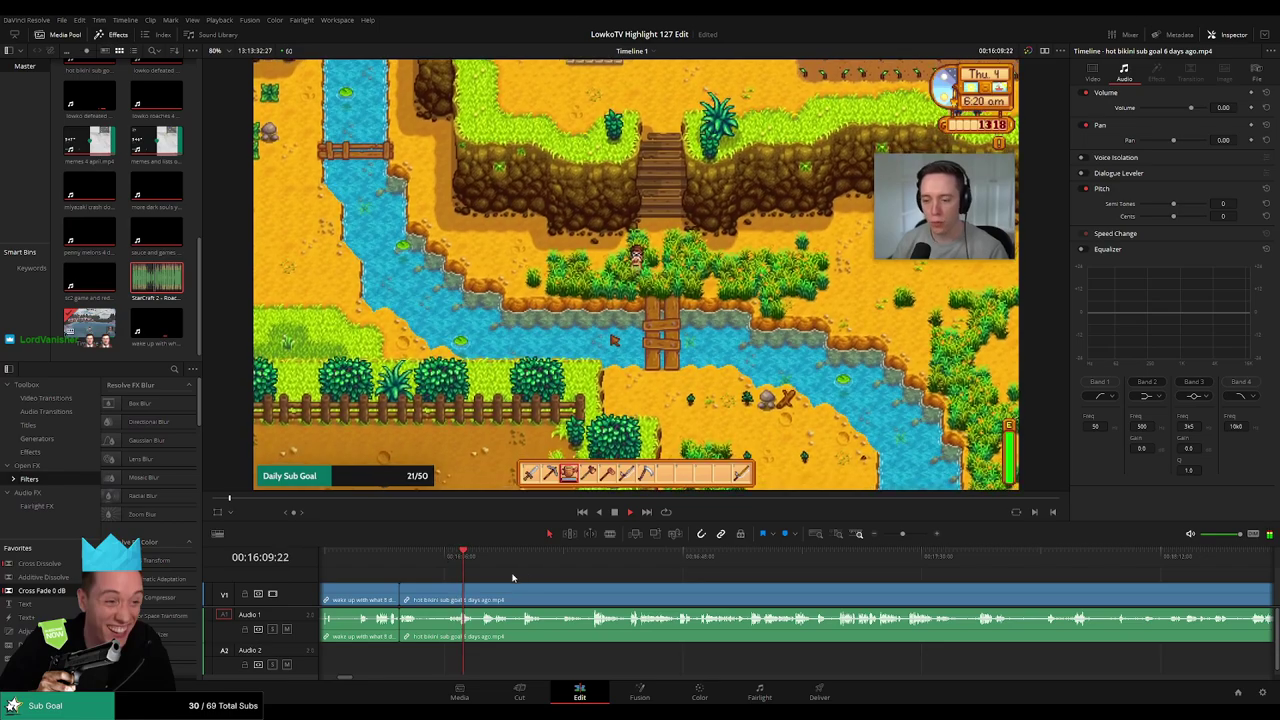
pyautogui.click(482, 558)
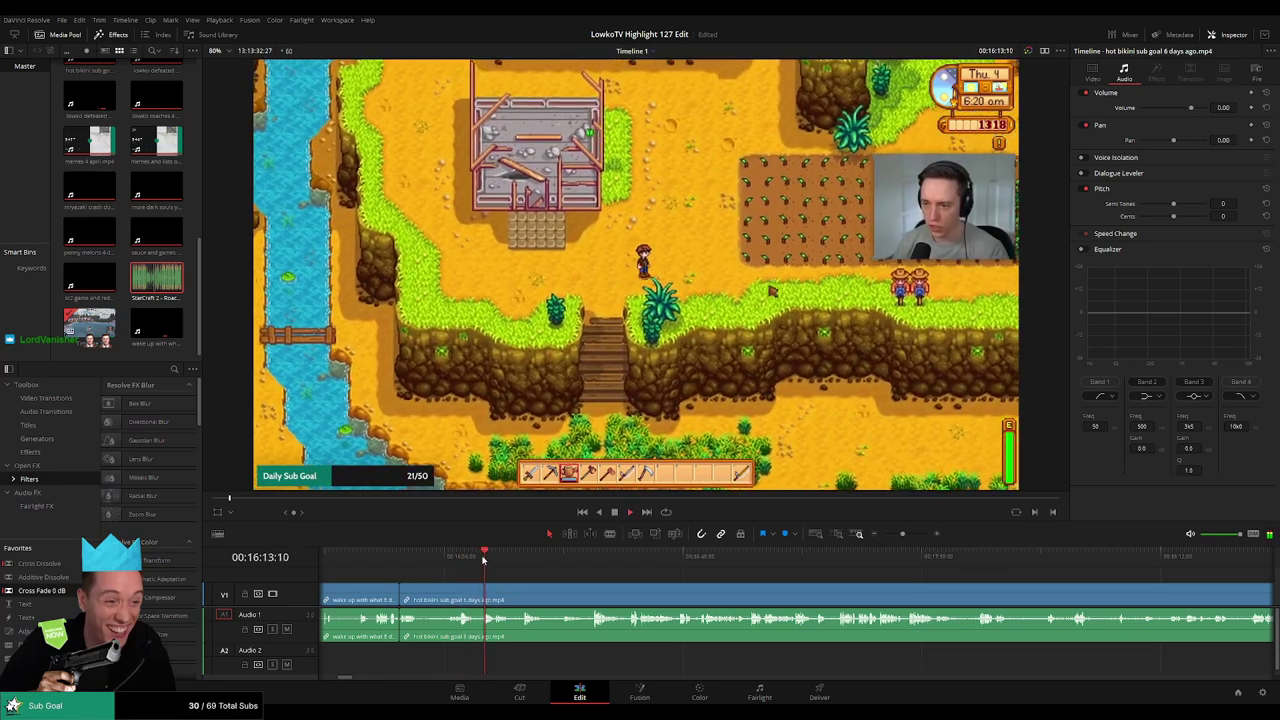
pyautogui.click(525, 565)
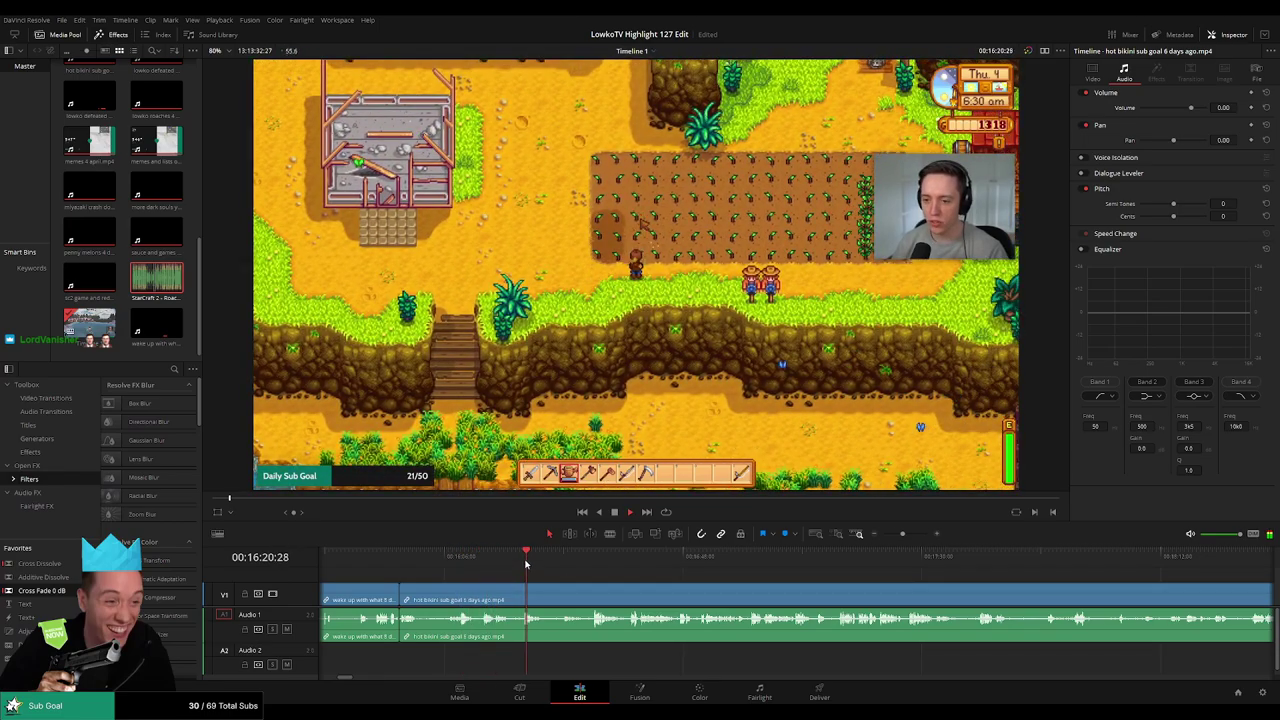
pyautogui.click(590, 562)
pyautogui.moveTo(902, 534)
pyautogui.mouseDown()
pyautogui.moveTo(890, 534)
pyautogui.moveTo(902, 535)
pyautogui.mouseUp()
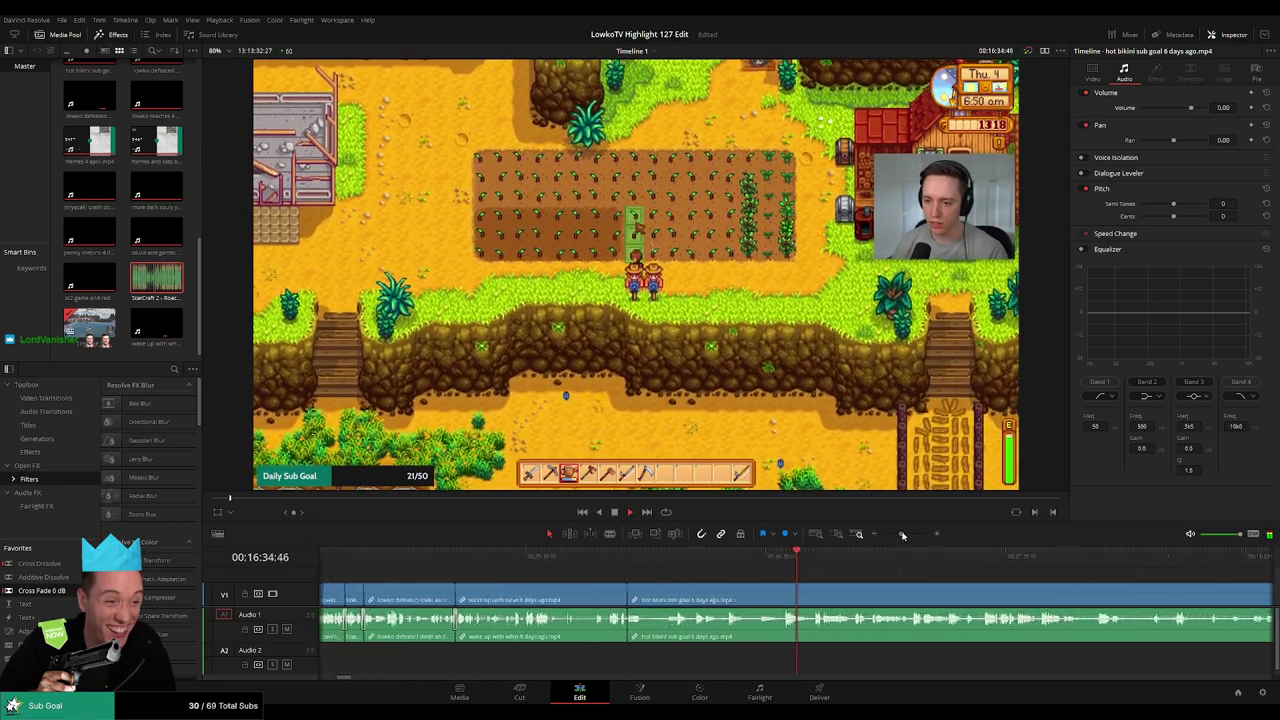
pyautogui.hscroll(2, 604, 570)
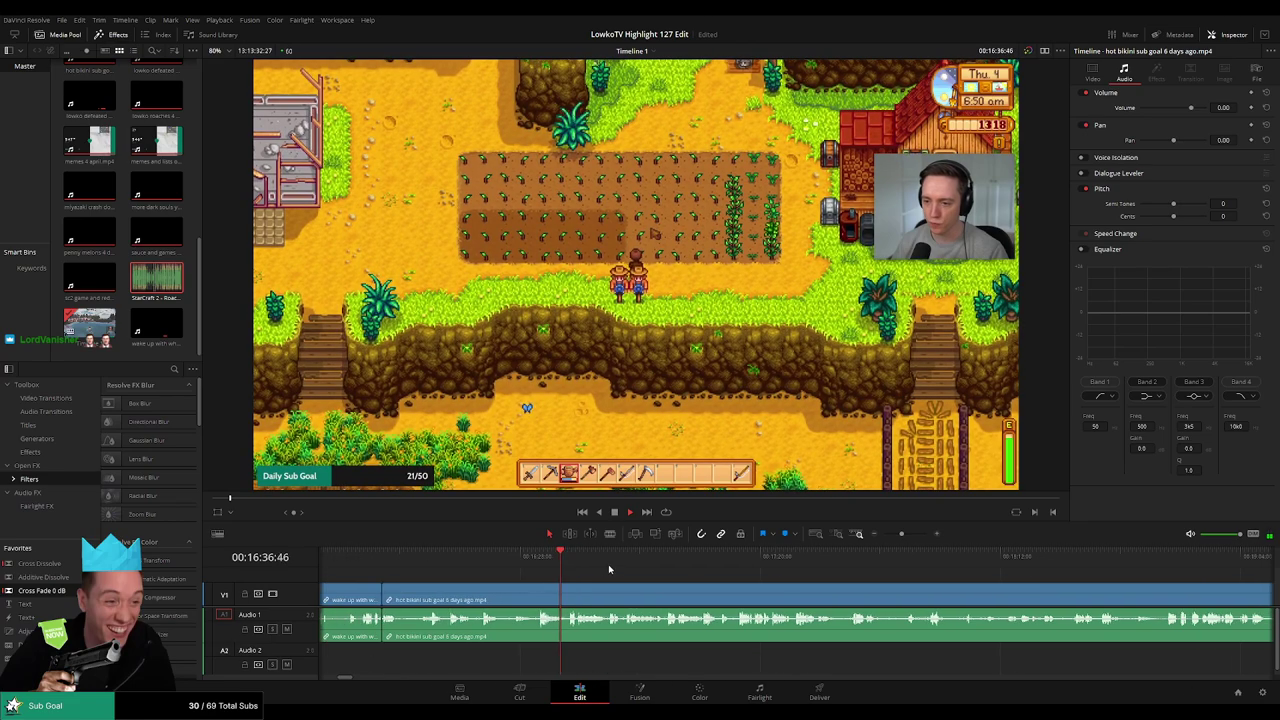
pyautogui.hscroll(1, 594, 574)
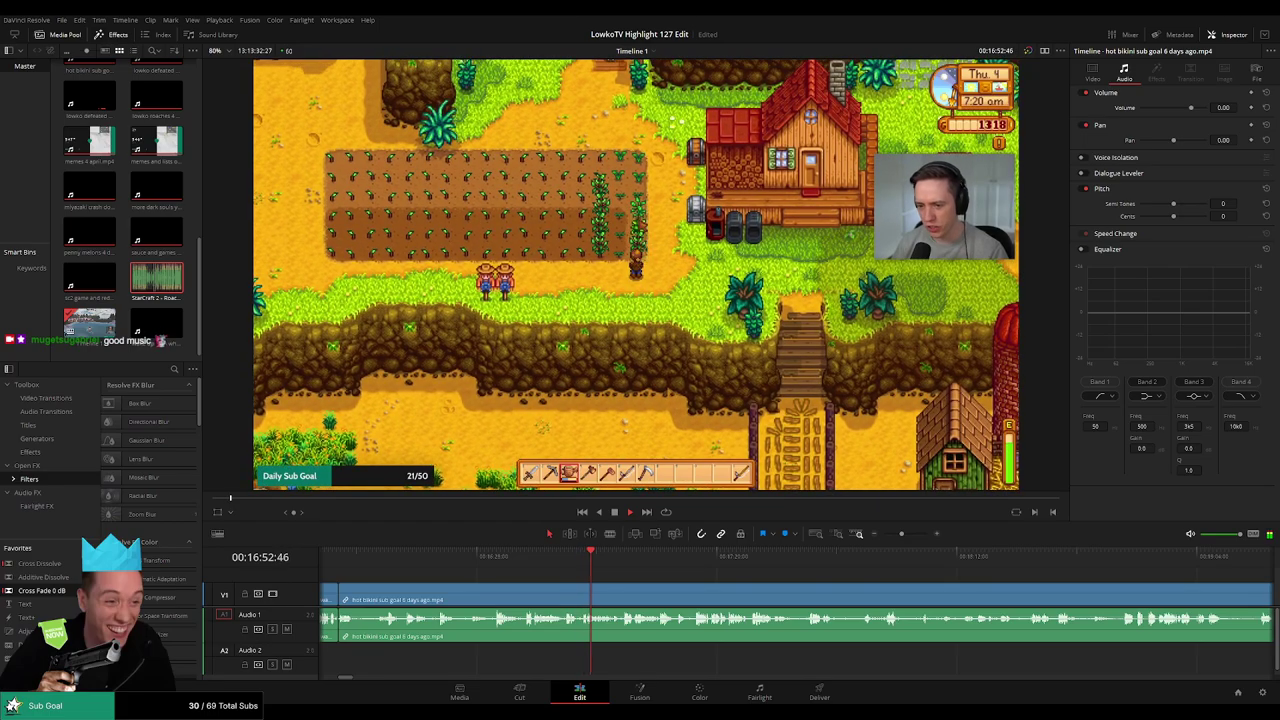
# Review the hot bikini sub goal clip from about 00:17:00 to 00:17:15, where the upper rows of crops are watered
pyautogui.moveTo(667, 573); pyautogui.dragTo(531, 571)
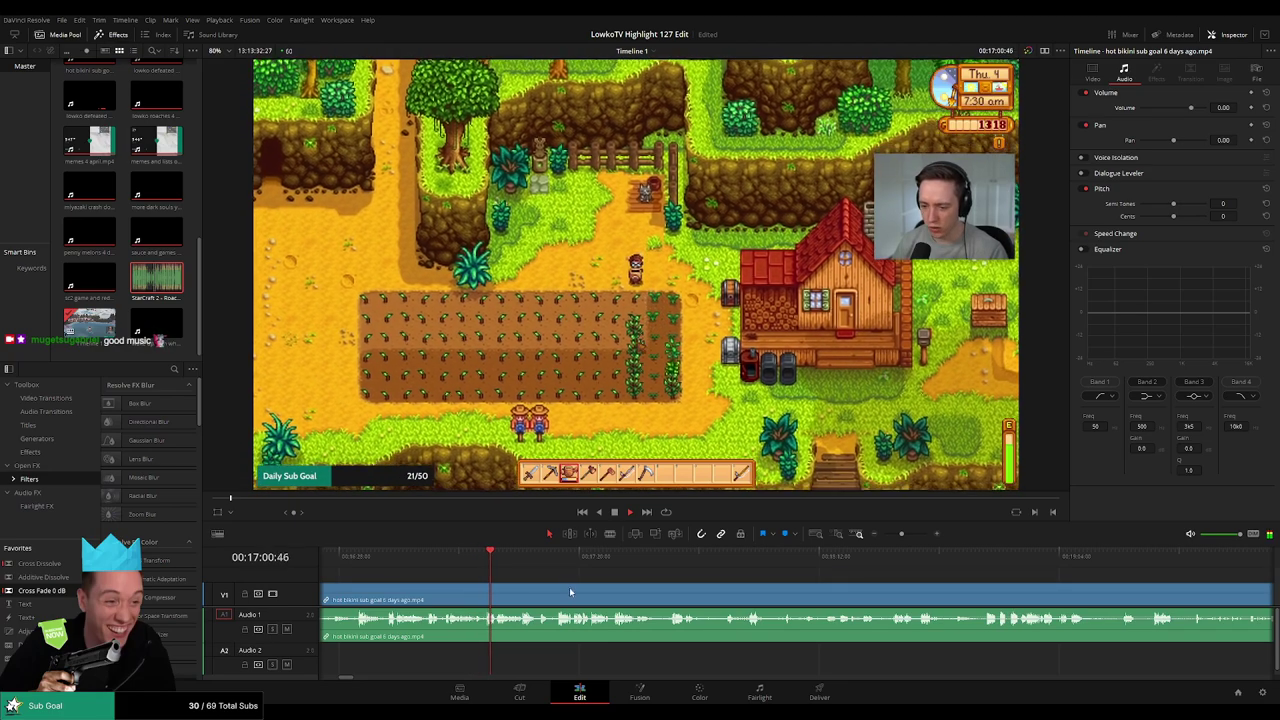
pyautogui.moveTo(901, 534); pyautogui.dragTo(909, 534)
pyautogui.moveTo(888, 576); pyautogui.dragTo(572, 573)
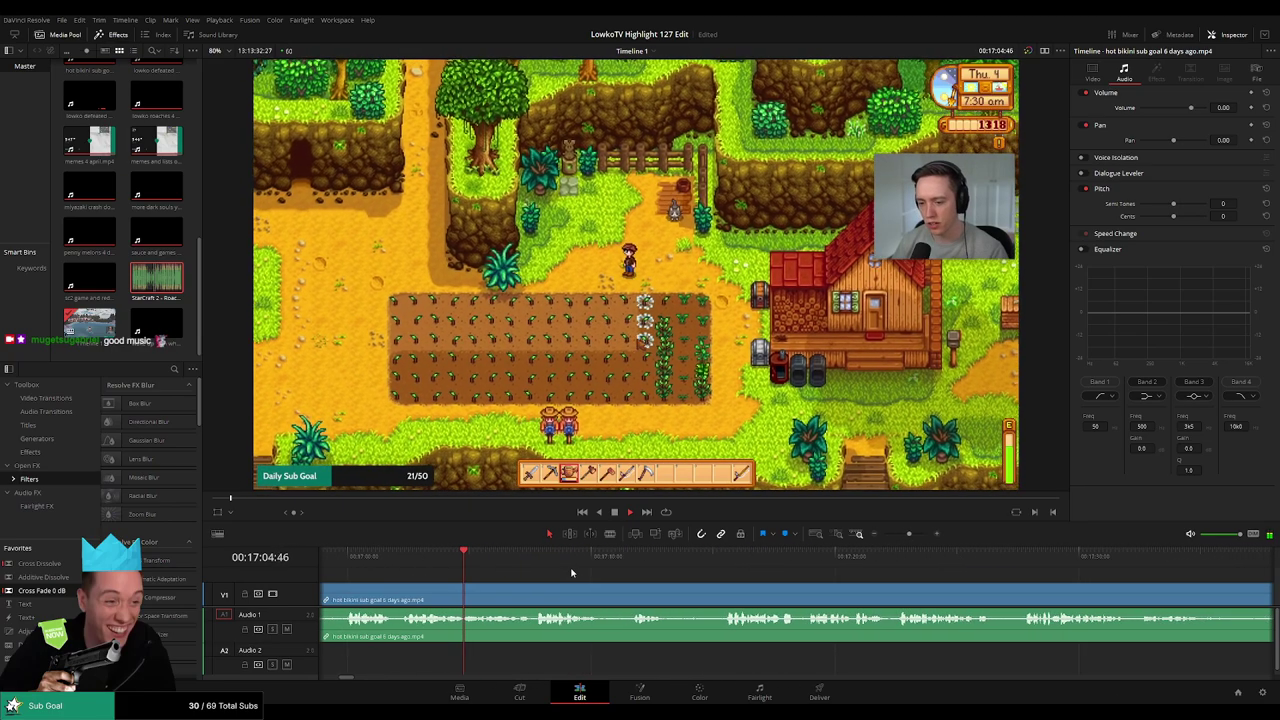
pyautogui.hscroll(4, 486, 571)
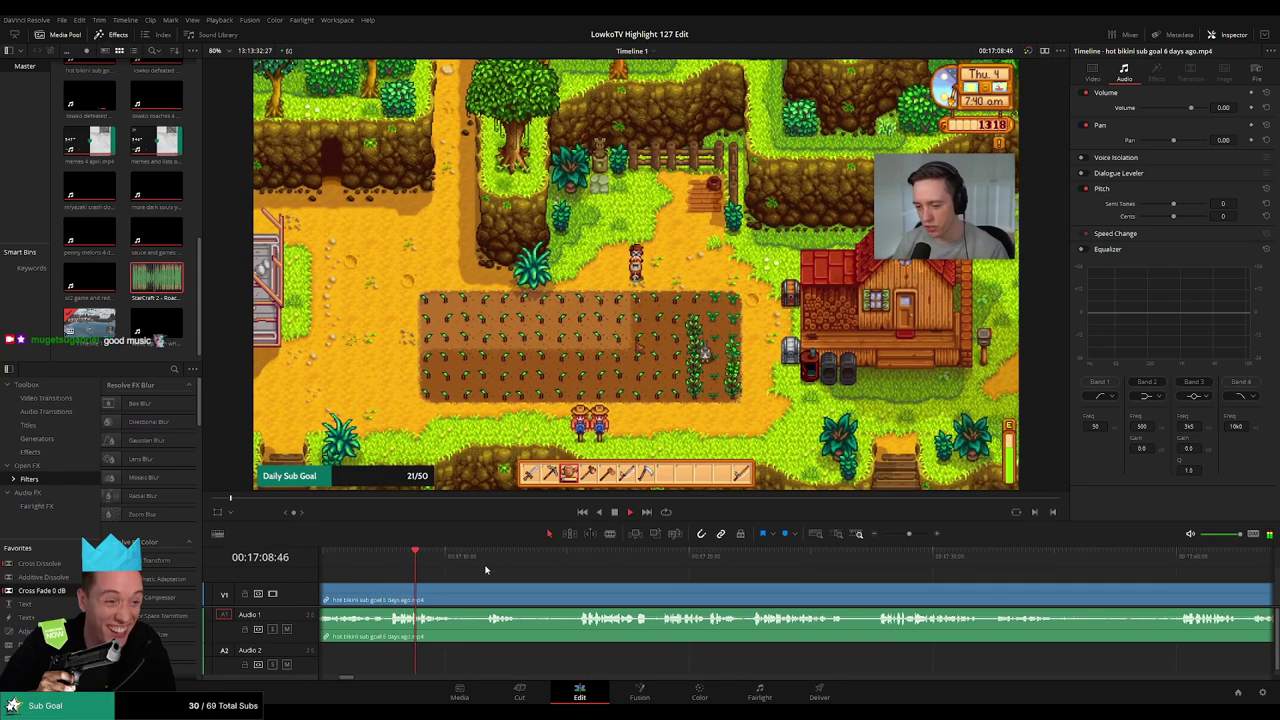
pyautogui.click(478, 562)
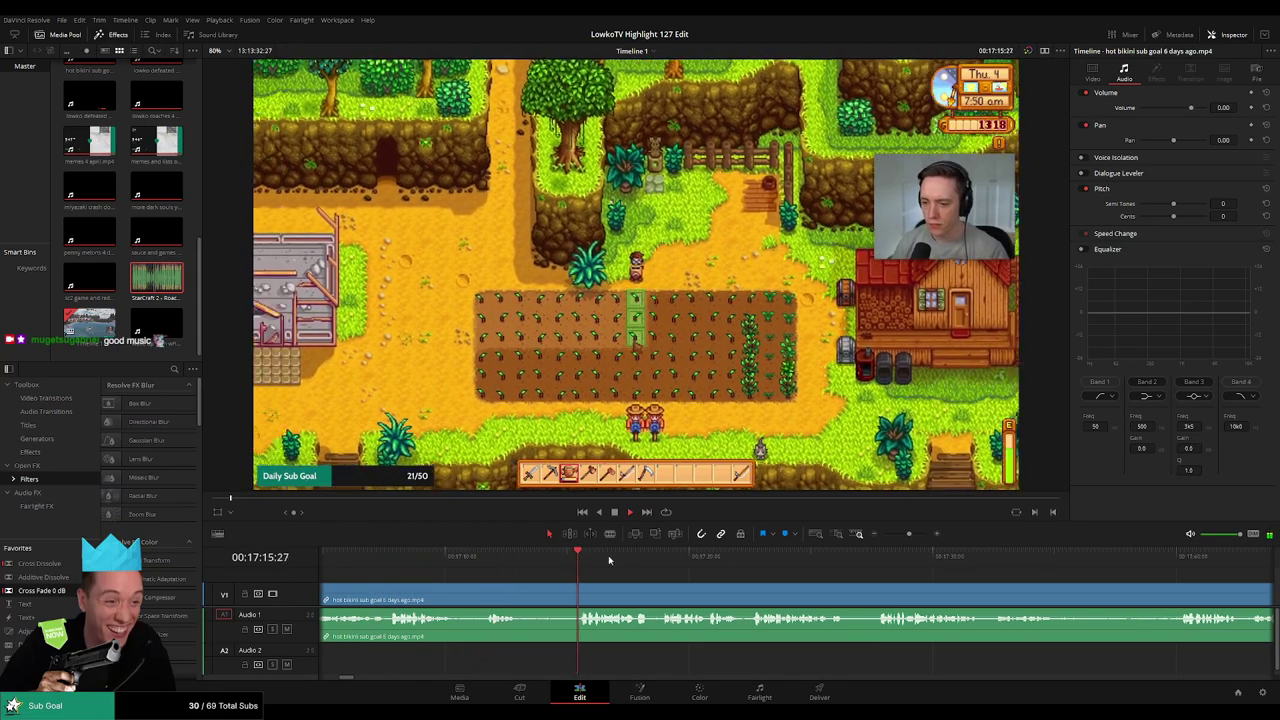
# Skim the hot bikini sub goal clip from the inventory screen at about 00:18:09 through the town walk to about 00:19:23
pyautogui.moveTo(909, 533); pyautogui.dragTo(893, 534)
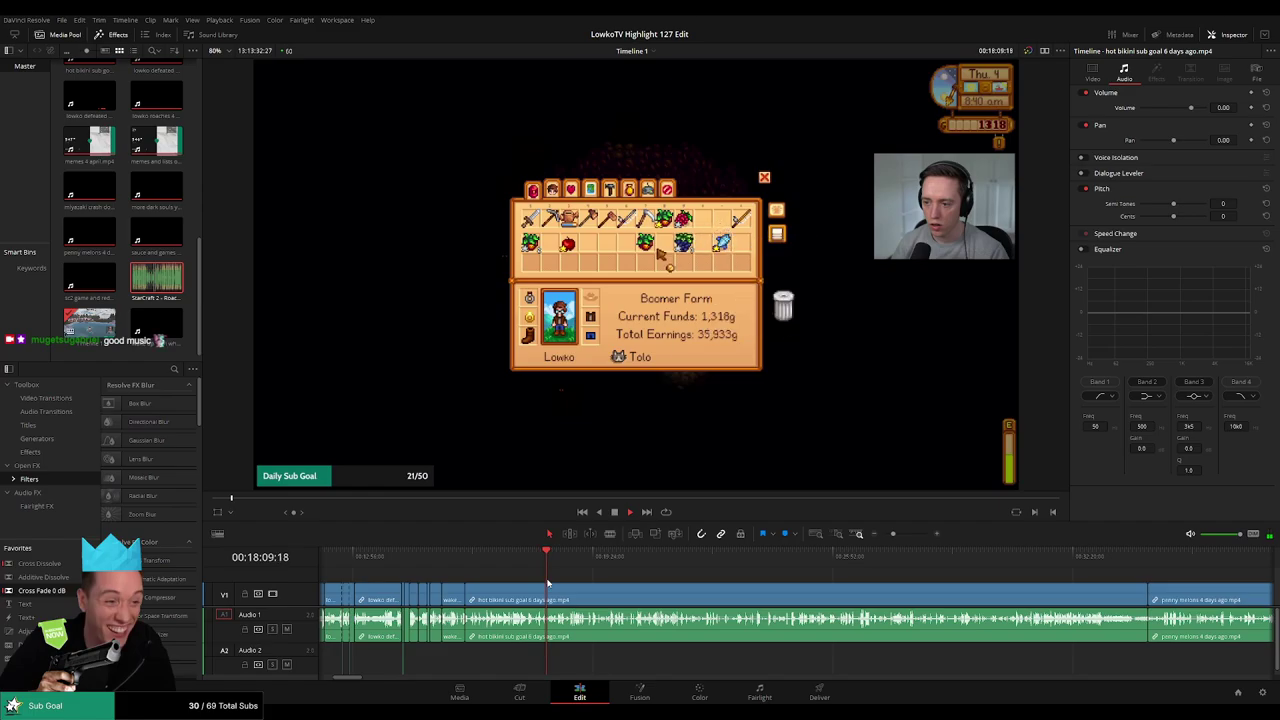
pyautogui.click(562, 556)
pyautogui.moveTo(562, 558); pyautogui.dragTo(830, 566)
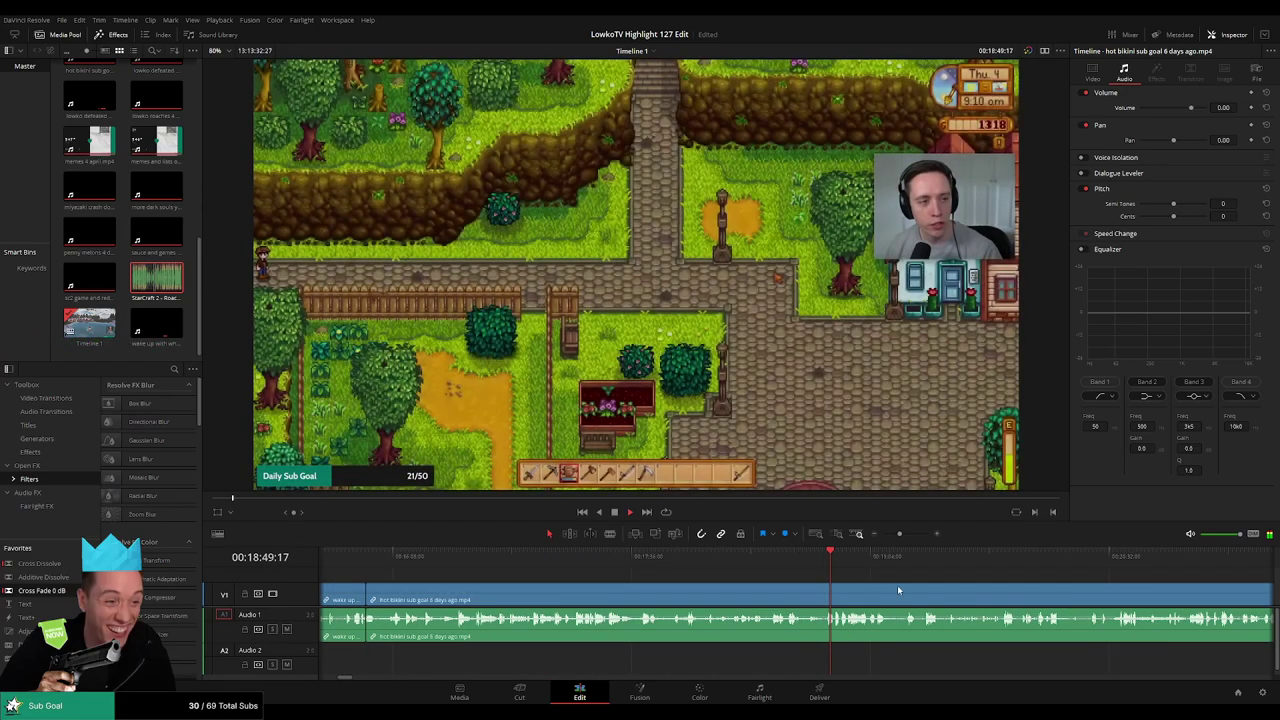
pyautogui.moveTo(908, 591); pyautogui.dragTo(564, 560)
pyautogui.click(546, 558)
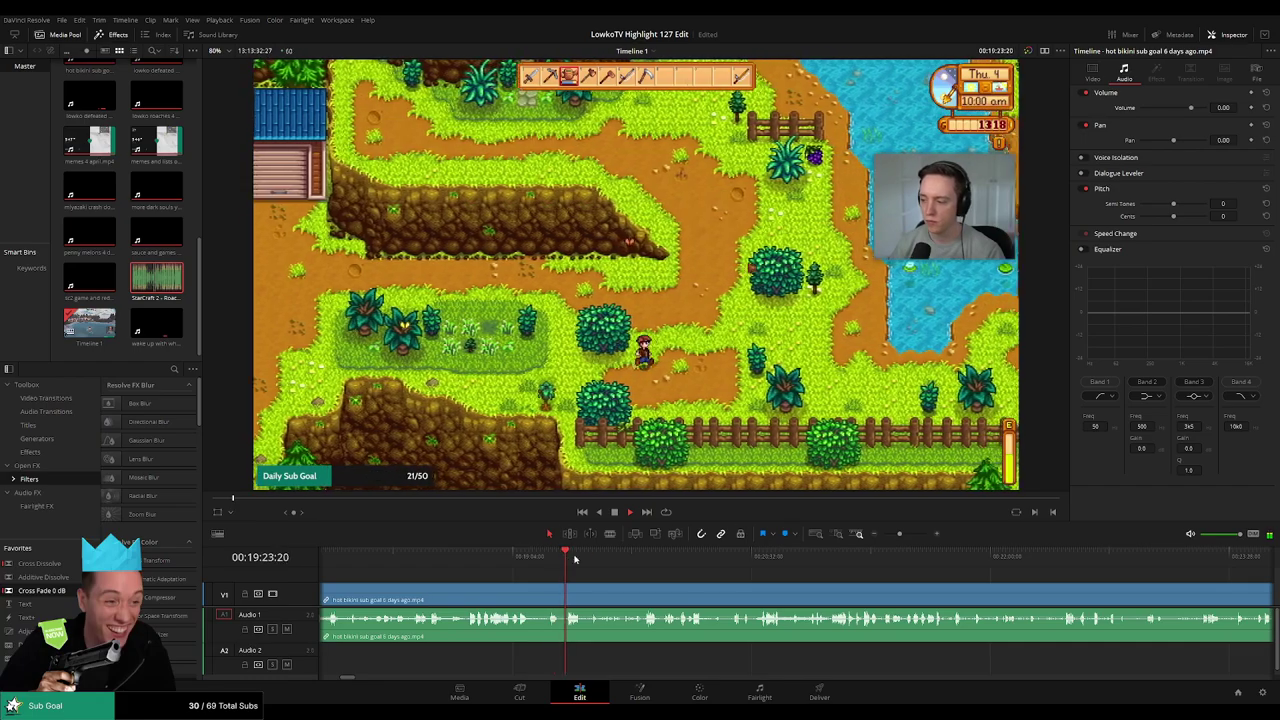
# Review the lake fishing in the hot bikini sub goal clip from about 00:19:54 to the passing train notice at about 00:20:11
pyautogui.click(646, 558)
pyautogui.moveTo(713, 586); pyautogui.dragTo(630, 582)
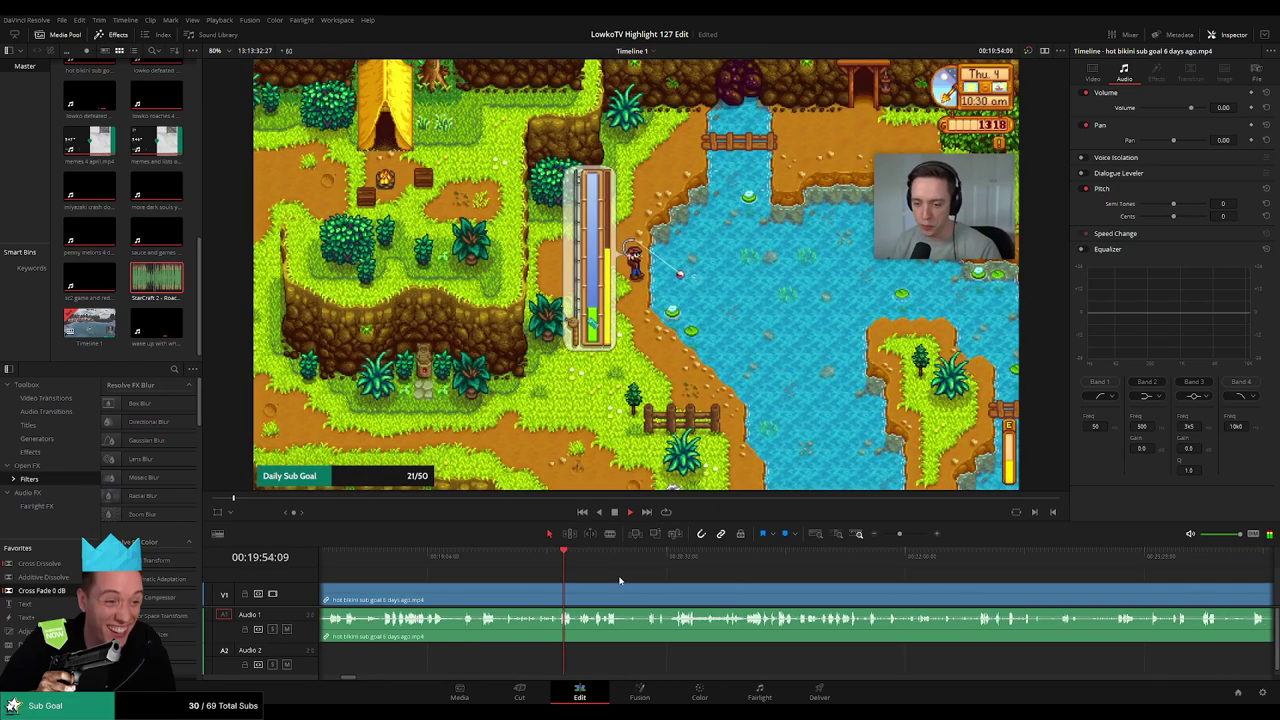
pyautogui.scroll(2, 663, 580)
pyautogui.moveTo(868, 578); pyautogui.dragTo(668, 574)
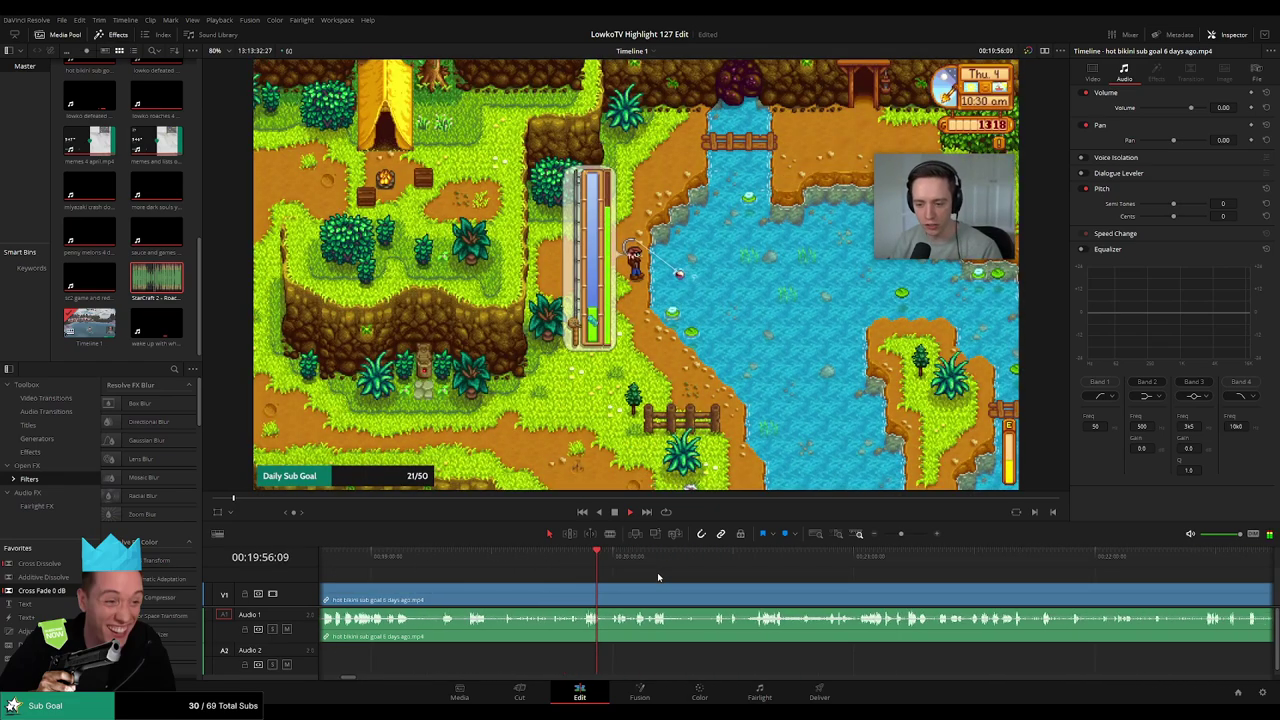
pyautogui.click(616, 568)
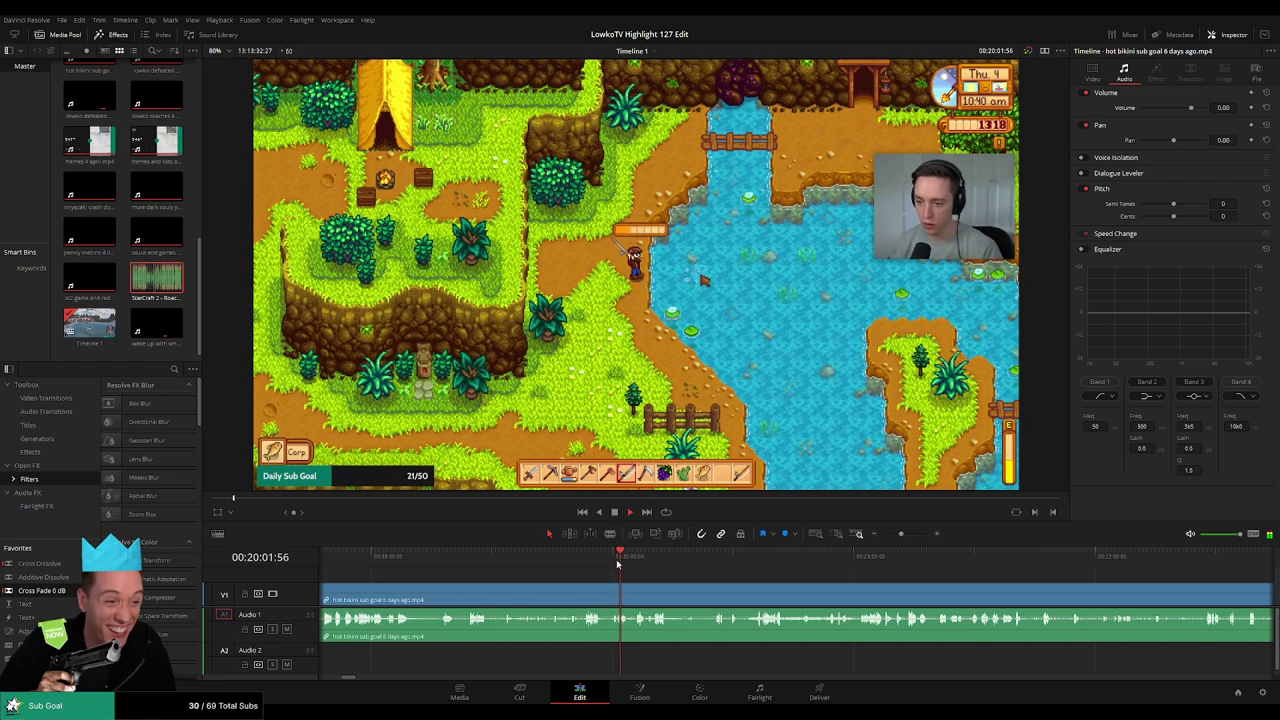
pyautogui.moveTo(900, 534)
pyautogui.mouseDown()
pyautogui.moveTo(888, 534)
pyautogui.moveTo(908, 534)
pyautogui.mouseUp()
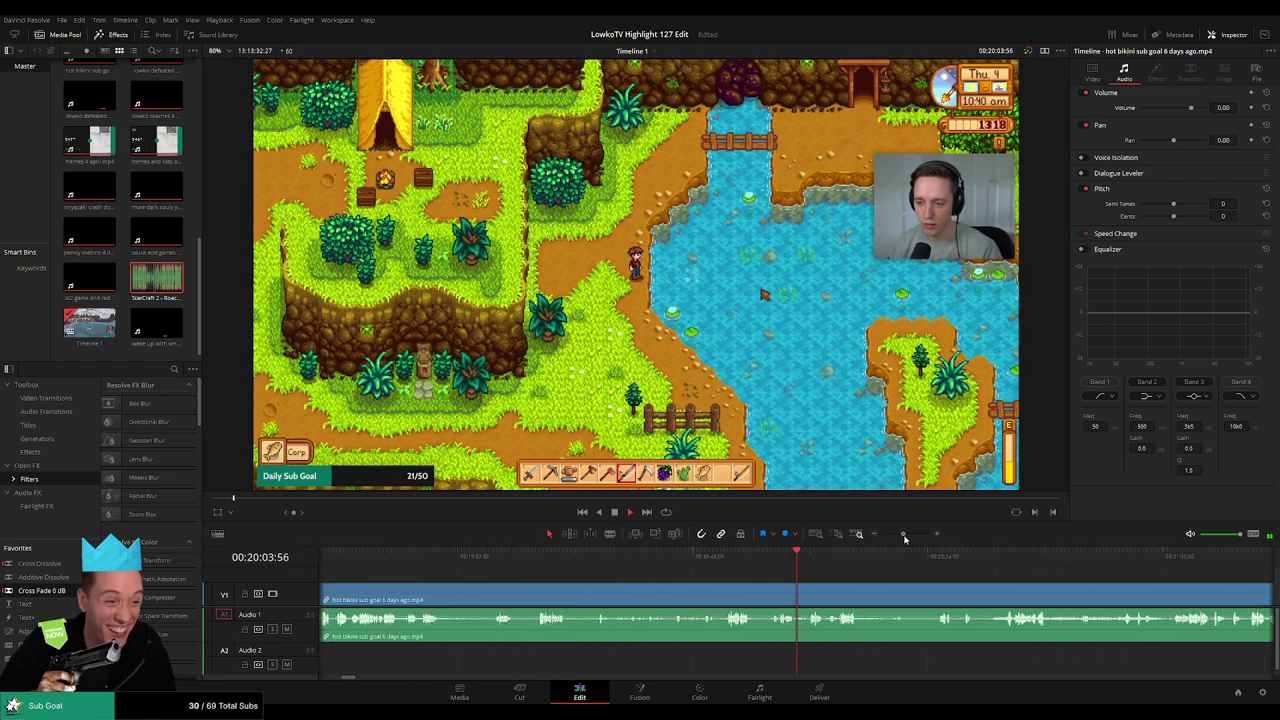
pyautogui.click(848, 566)
pyautogui.moveTo(857, 580); pyautogui.dragTo(573, 574)
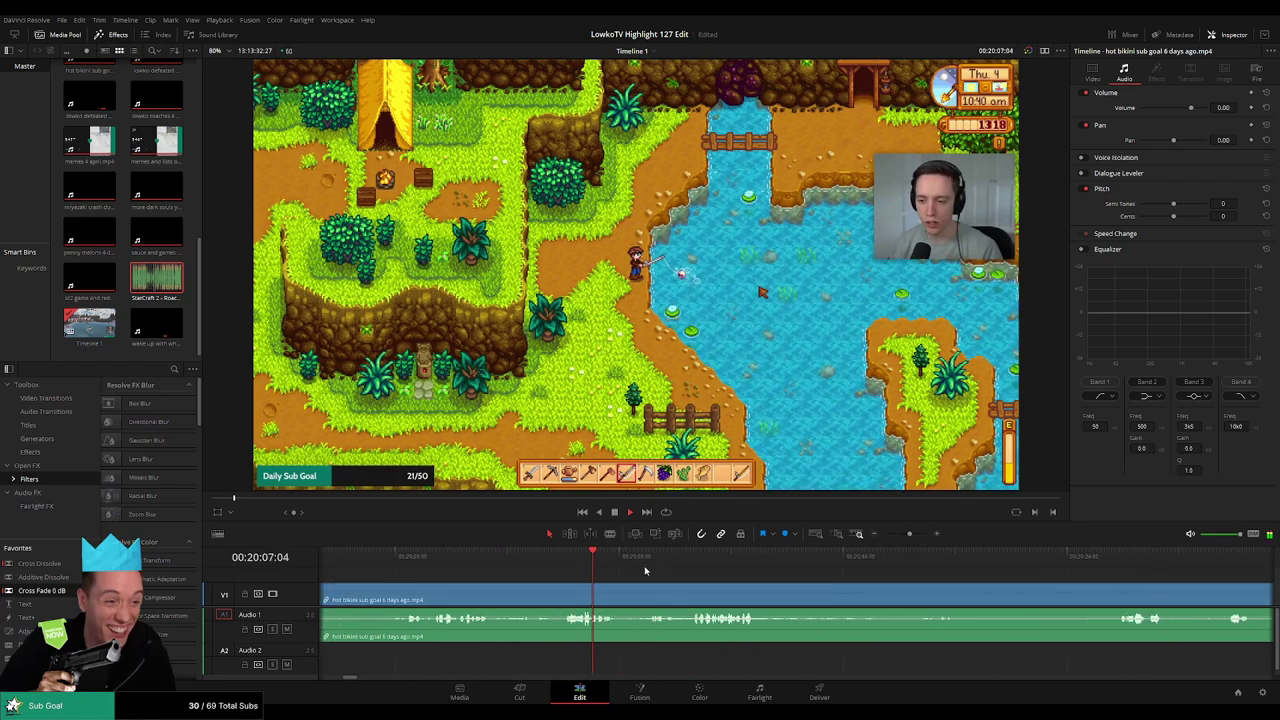
pyautogui.hscroll(3, 760, 567)
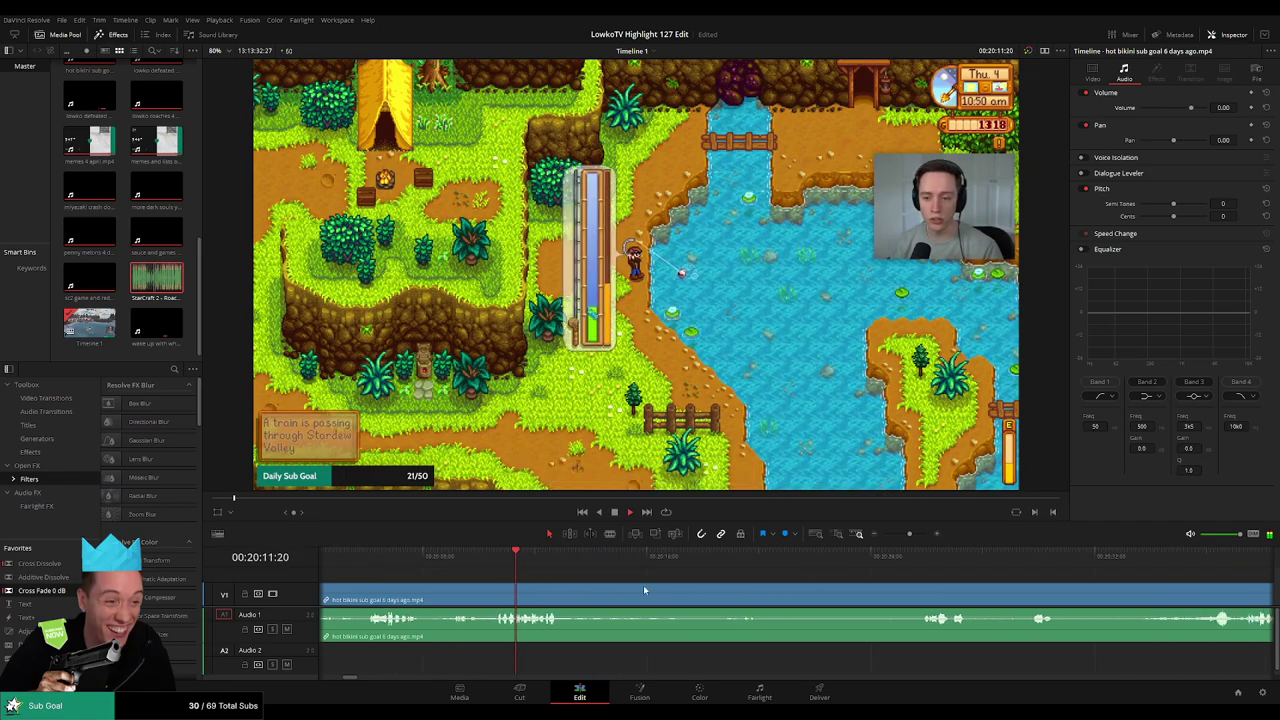
# Skim the hot bikini sub goal clip from the walk past the tent at about 00:20:26 to the train at about 00:20:39
pyautogui.click(933, 556)
pyautogui.hscroll(4, 651, 571)
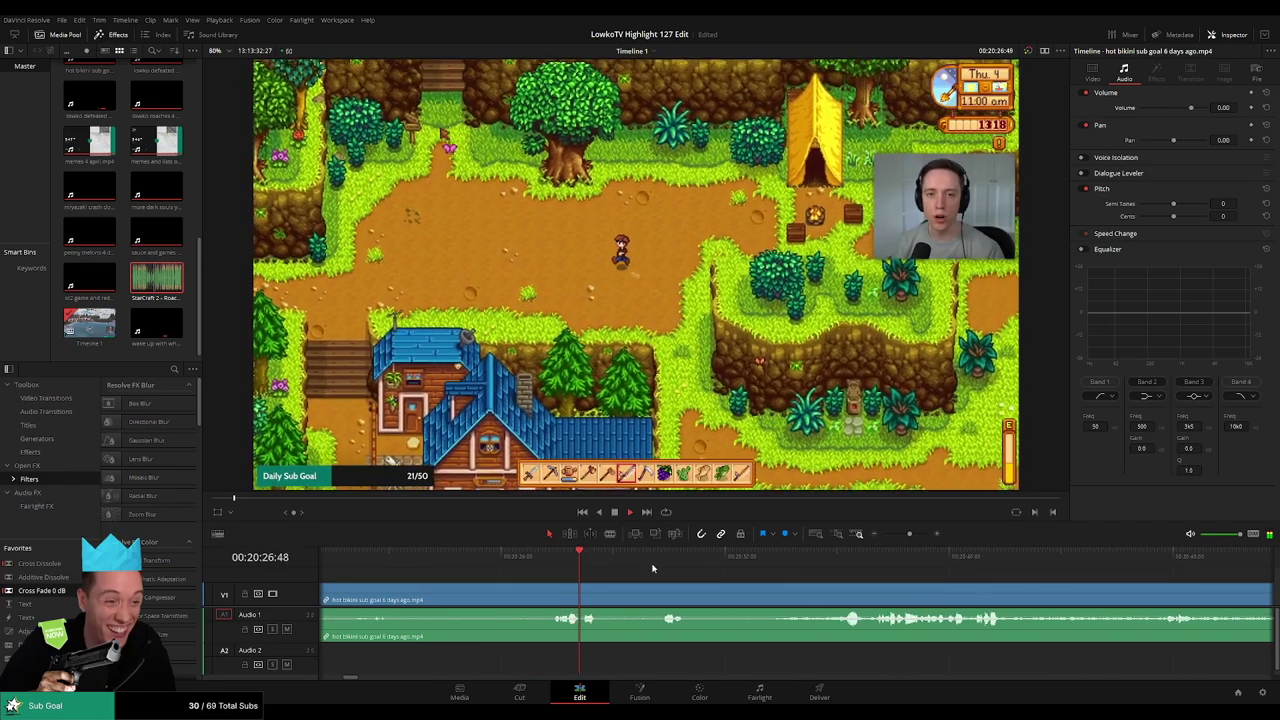
pyautogui.click(658, 559)
pyautogui.hscroll(3, 677, 579)
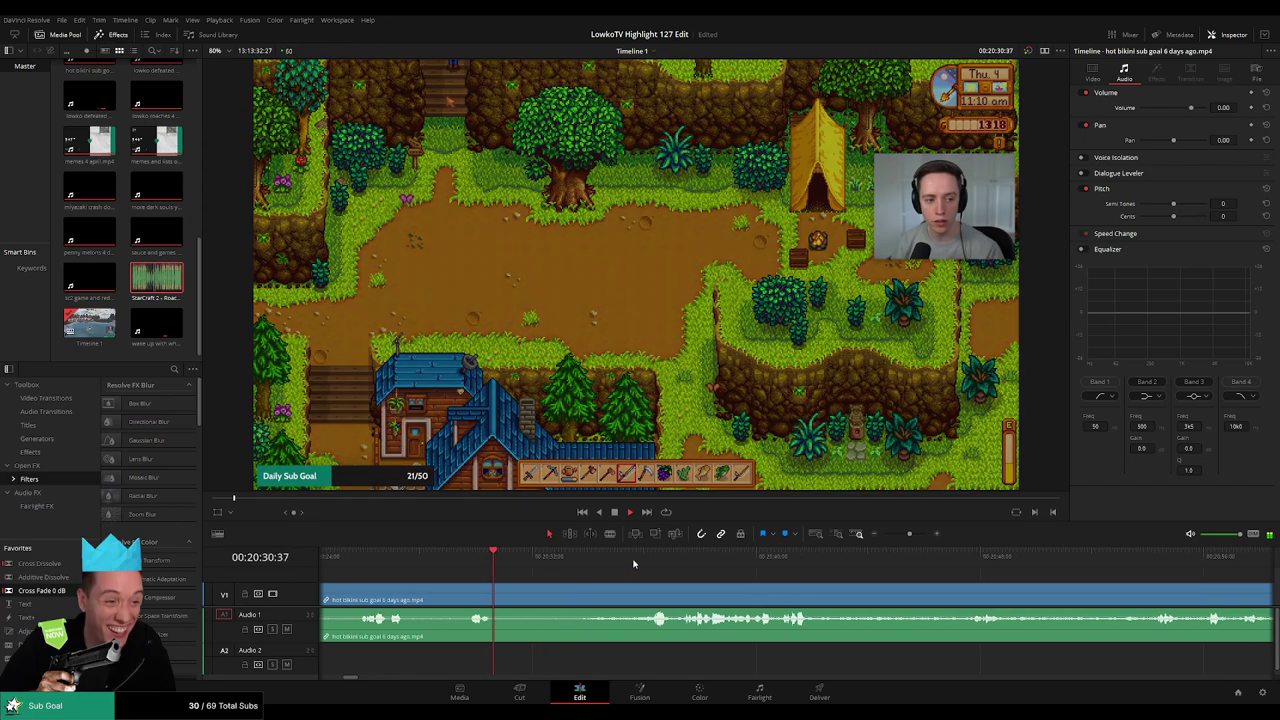
pyautogui.click(650, 560)
pyautogui.hscroll(3, 676, 568)
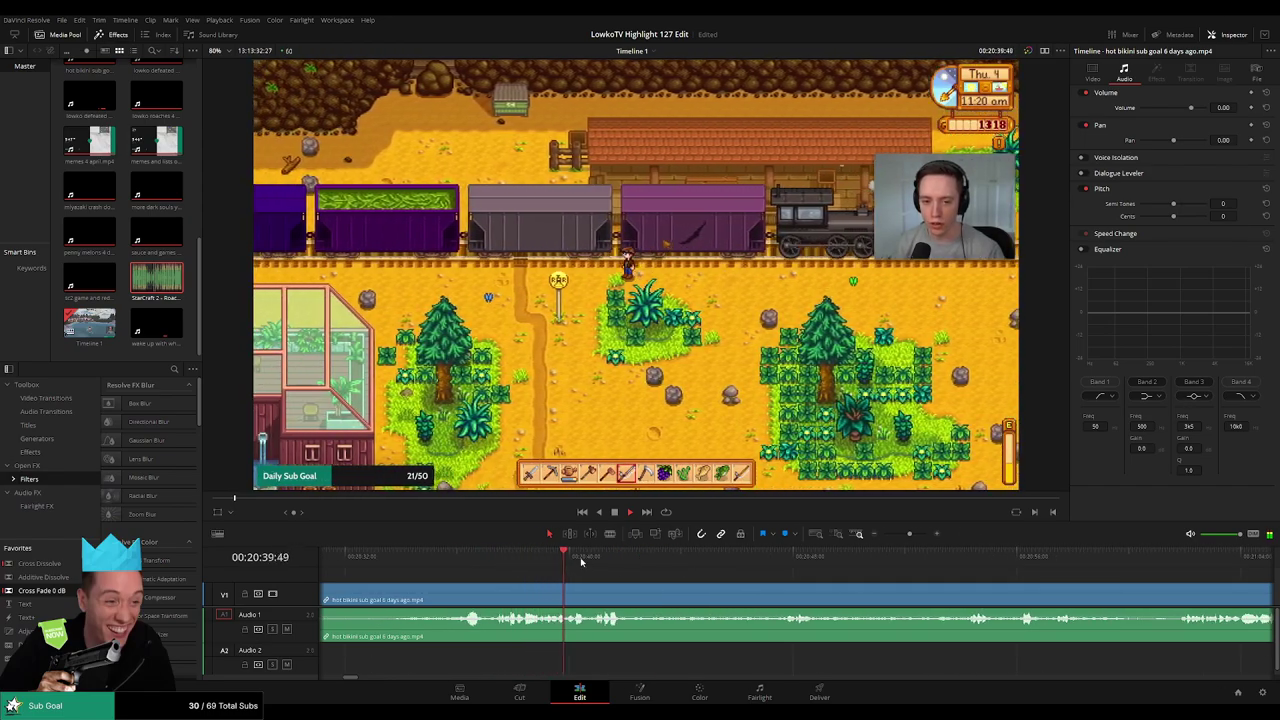
# Split the hot bikini sub goal clip at about 00:20:55, outside the bath house, and delete everything in it before that point
pyautogui.click(770, 556)
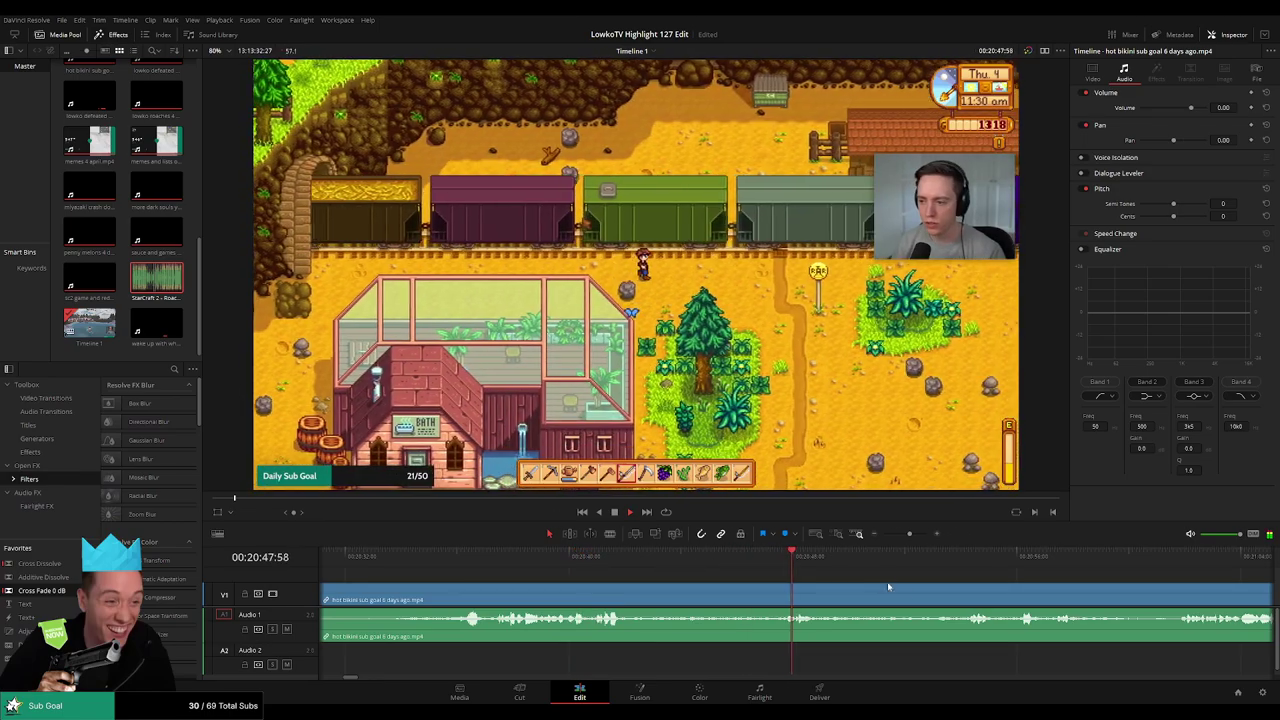
pyautogui.hscroll(3, 631, 570)
pyautogui.click(684, 565)
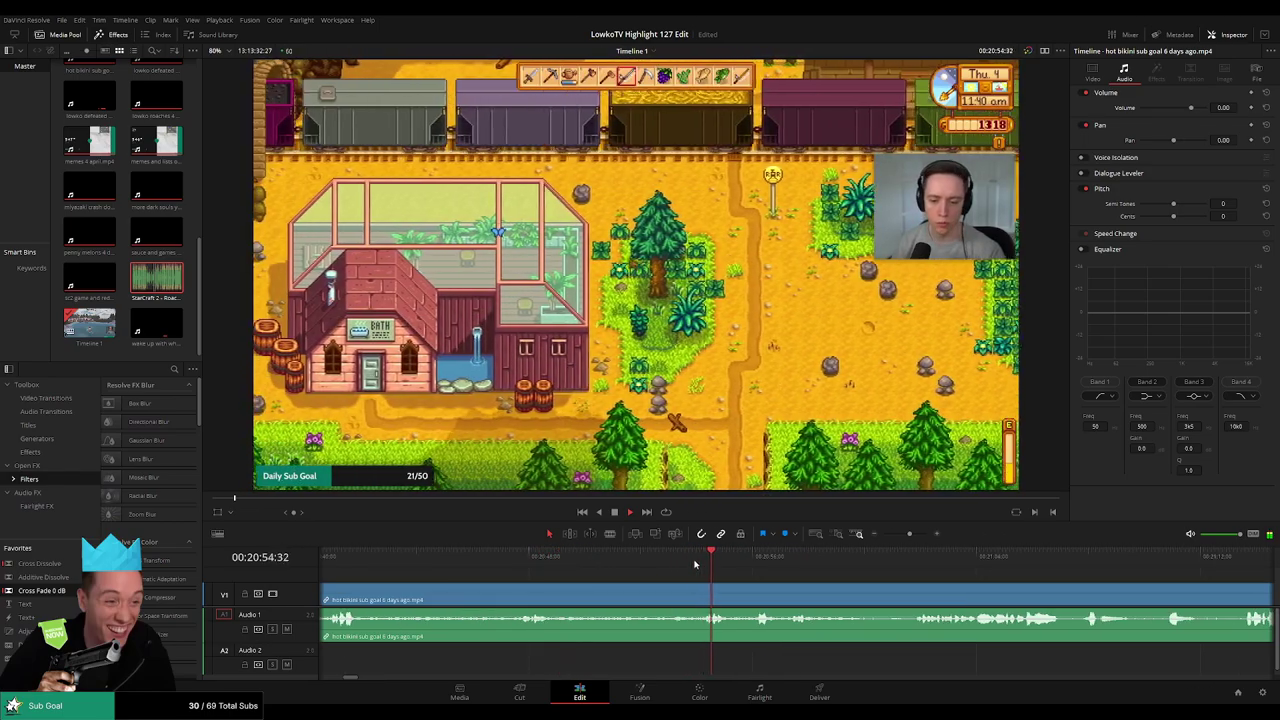
pyautogui.hscroll(3, 547, 575)
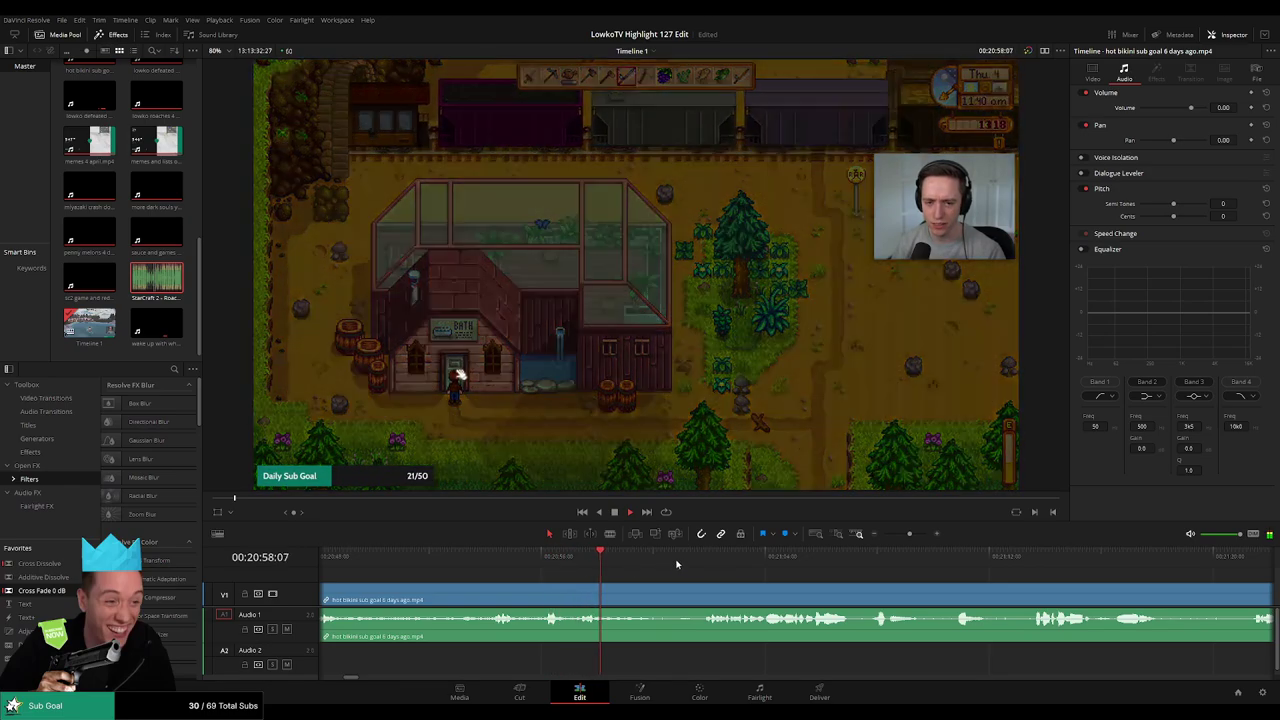
pyautogui.click(695, 565)
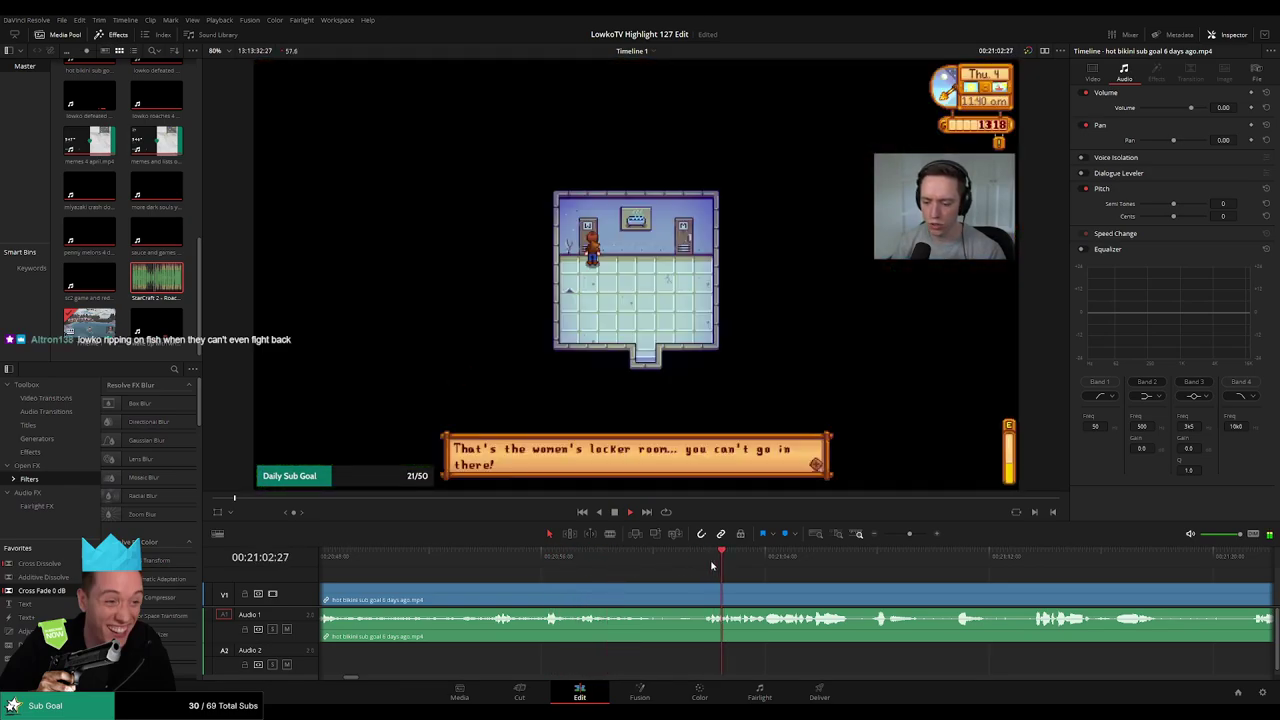
pyautogui.hscroll(-3, 720, 599)
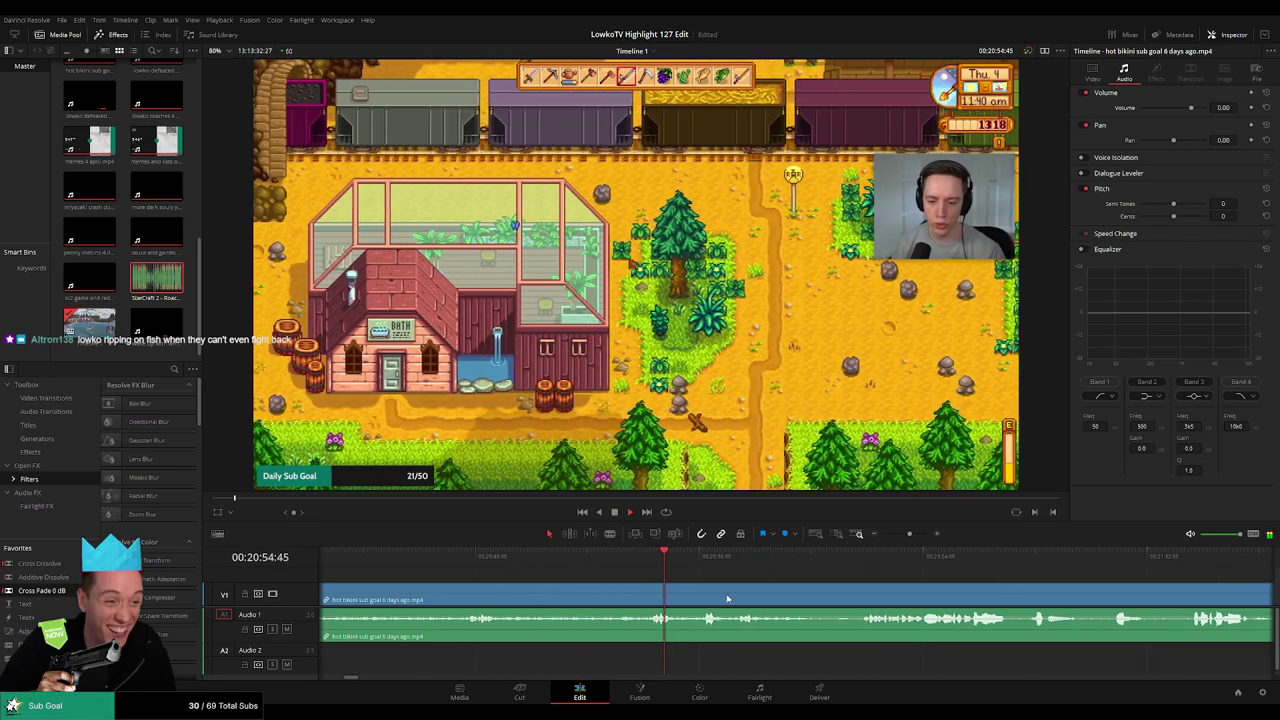
pyautogui.hotkey('ctrl', 'b')
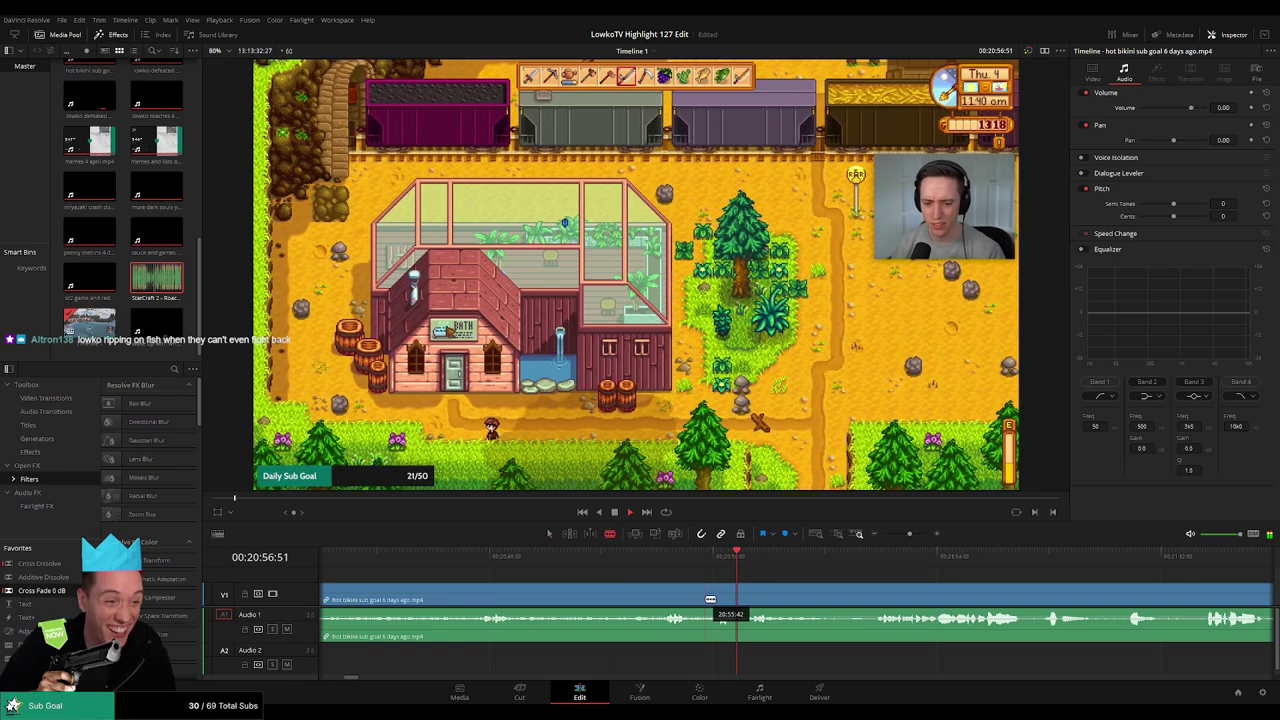
pyautogui.click(680, 603)
pyautogui.press('Delete')
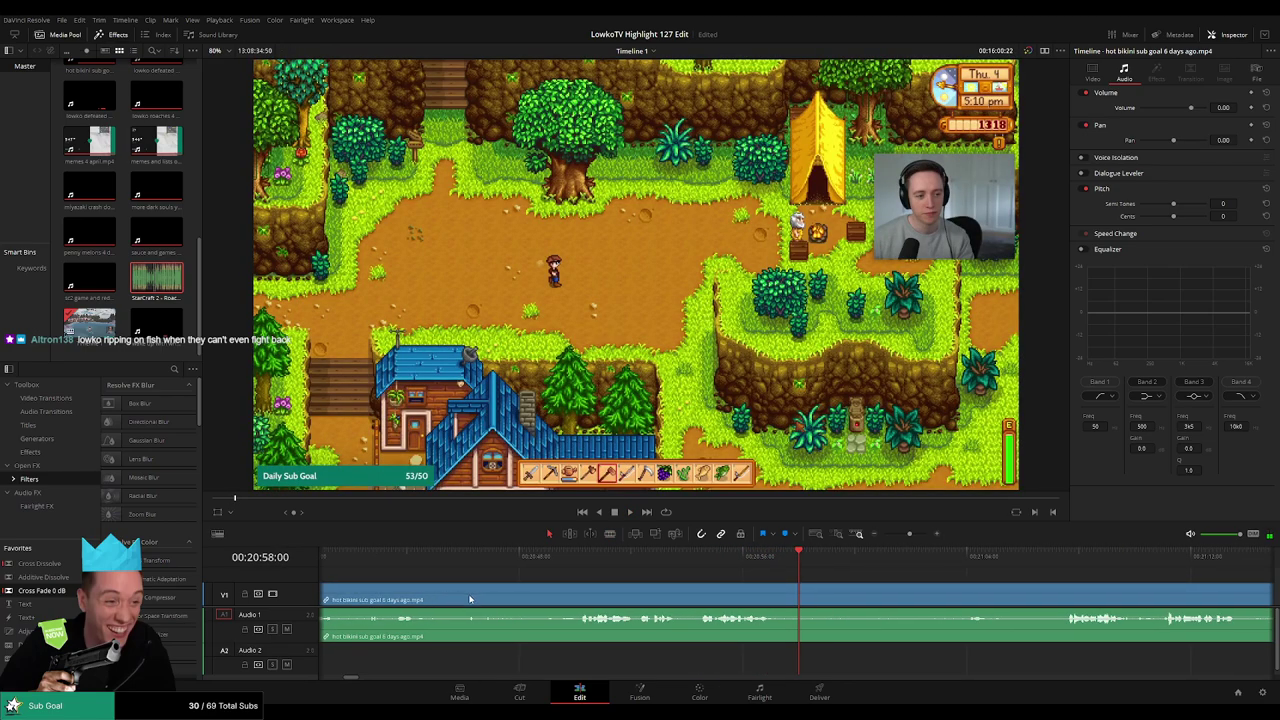
# Return to the trimmed hot bikini sub goal clip's new start at about 00:15:58 and play it at a closer timeline zoom
pyautogui.hscroll(-8, 541, 595)
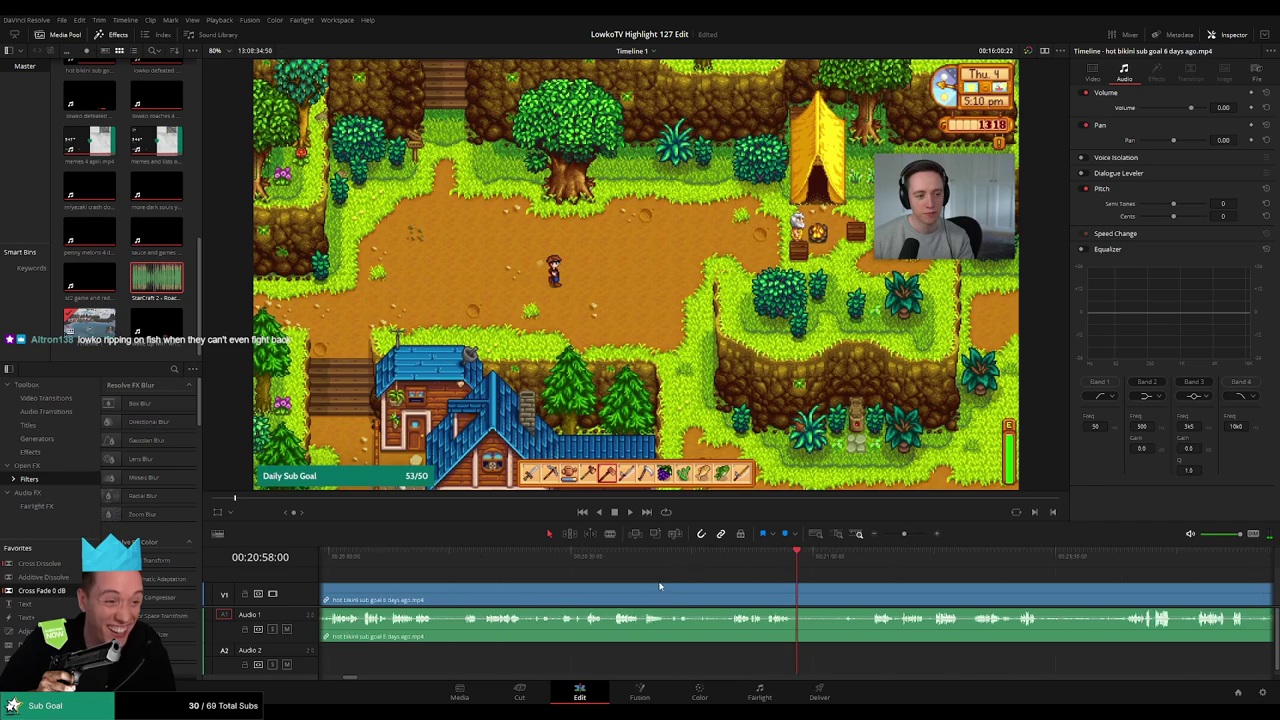
pyautogui.hscroll(-6, 560, 591)
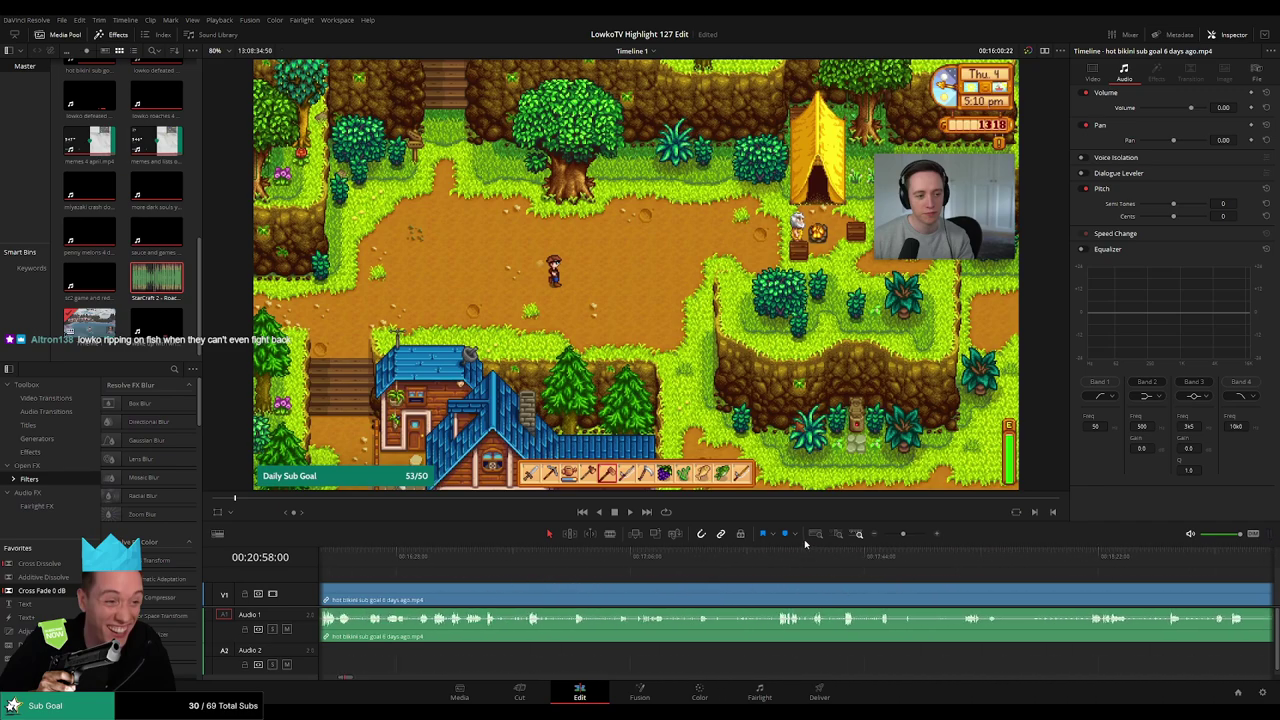
pyautogui.click(896, 535)
pyautogui.click(612, 556)
pyautogui.press('space')
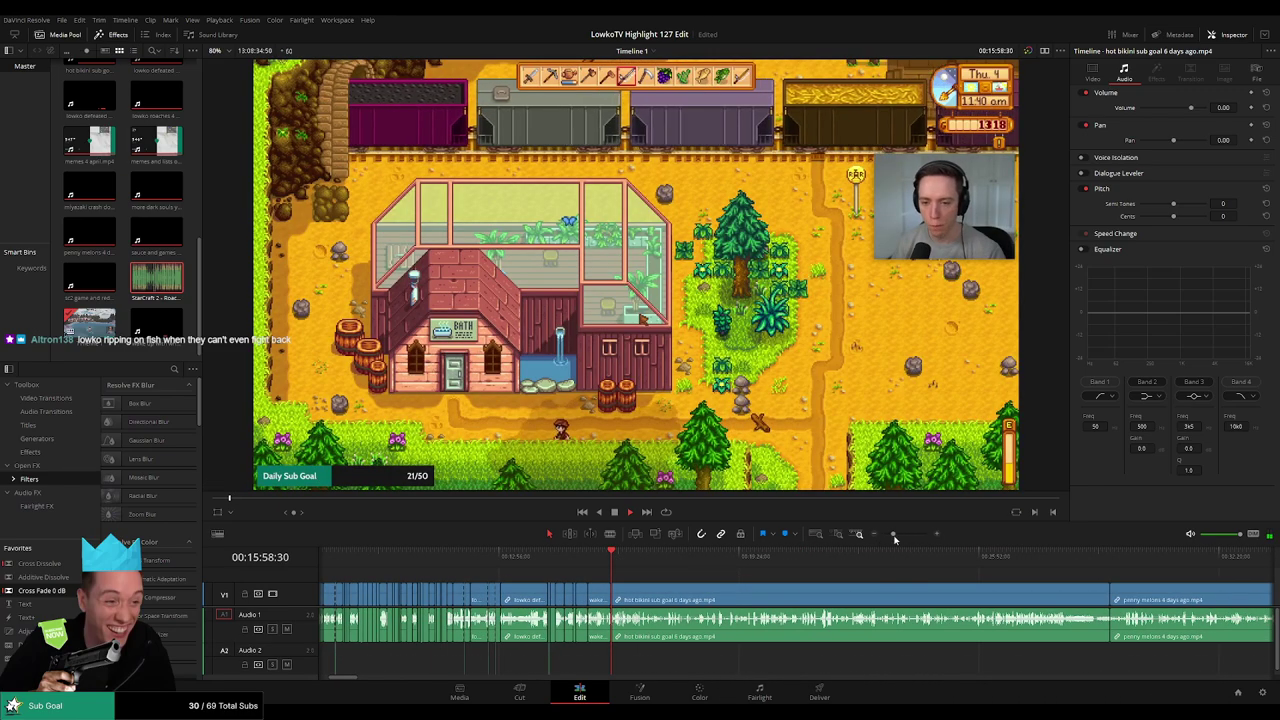
pyautogui.click(909, 535)
pyautogui.moveTo(910, 536); pyautogui.dragTo(911, 536)
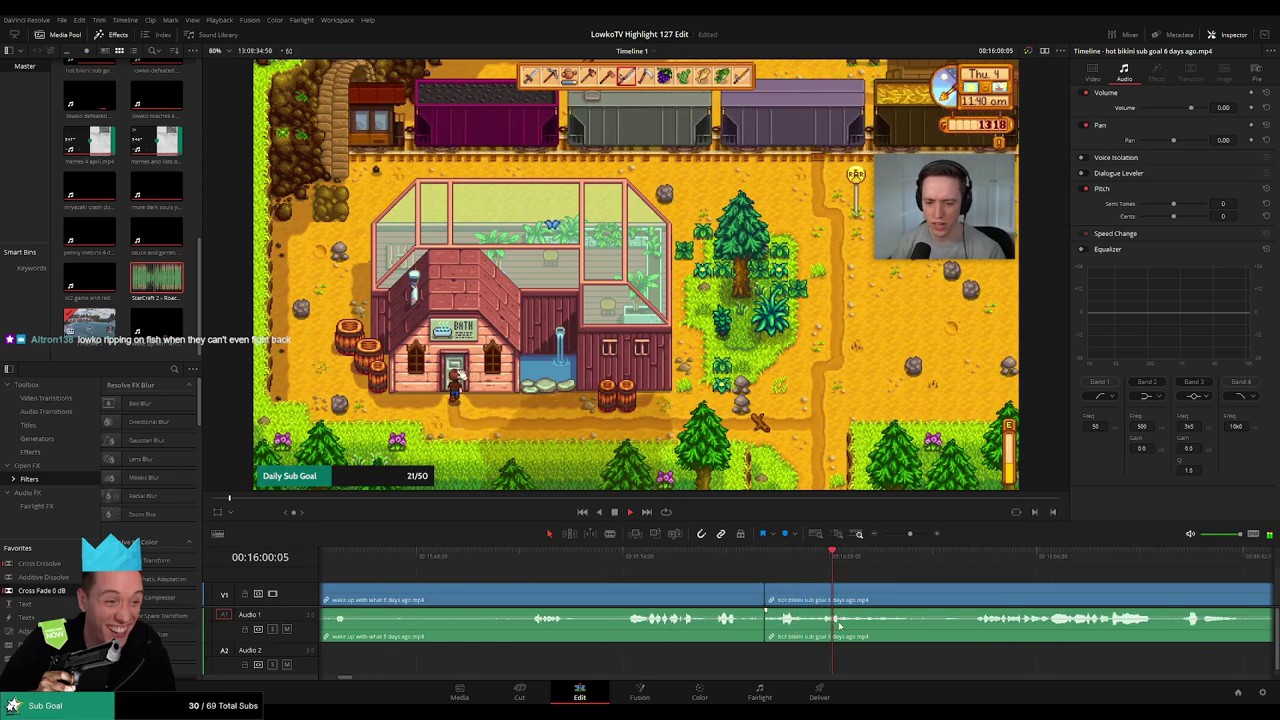
# Review the bath house scenes from about 00:16:00 at the entrance to about 00:16:17 in the men's locker room
pyautogui.moveTo(836, 612); pyautogui.dragTo(680, 608)
pyautogui.hscroll(3, 680, 607)
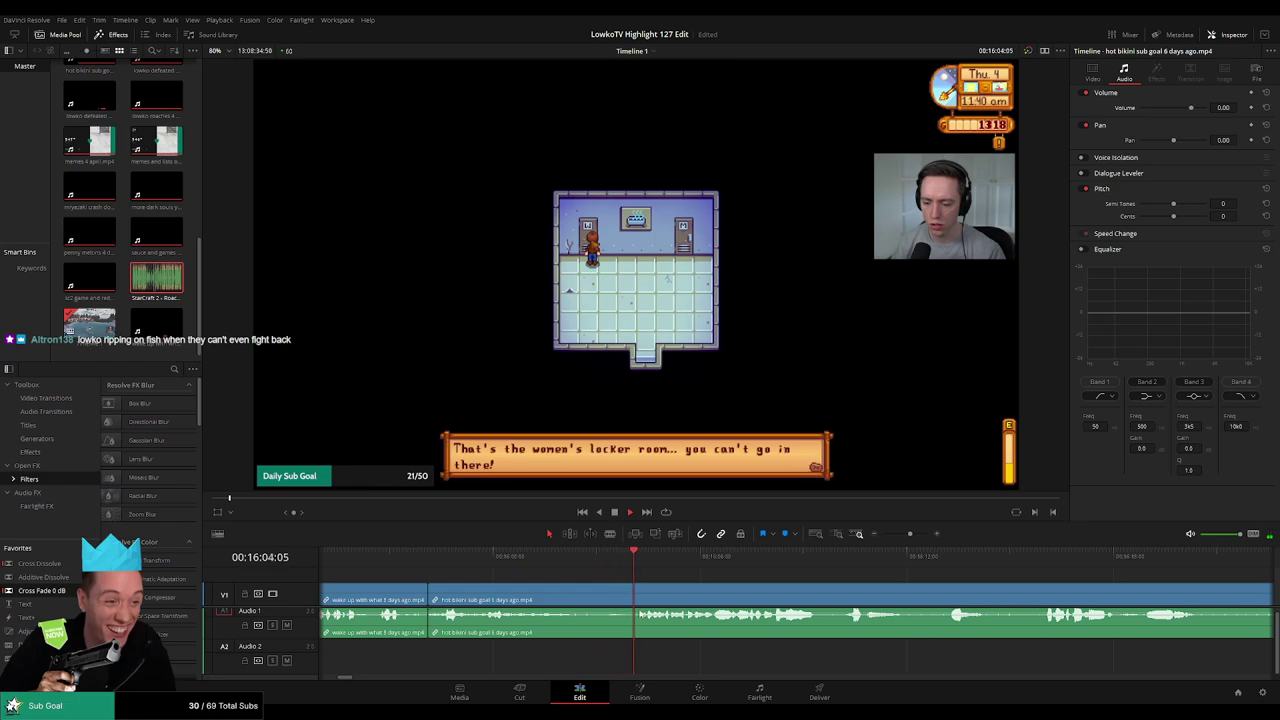
pyautogui.moveTo(713, 594); pyautogui.dragTo(578, 588)
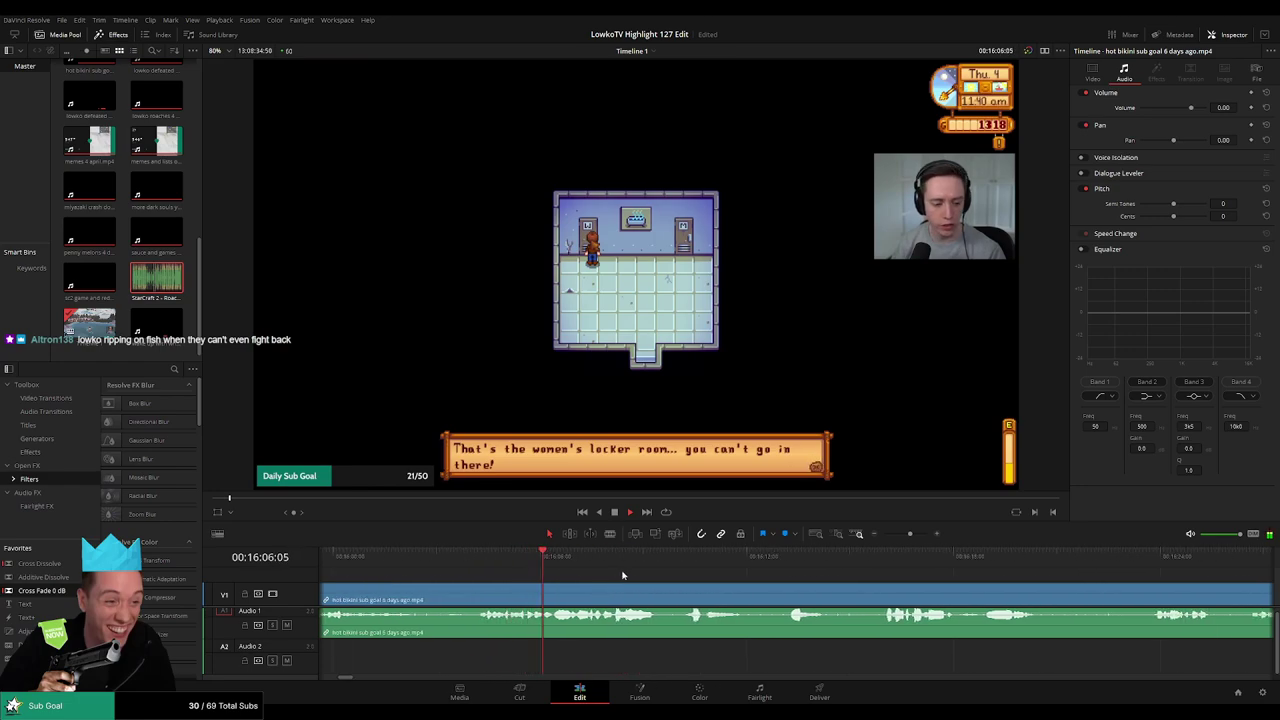
pyautogui.hscroll(3, 589, 565)
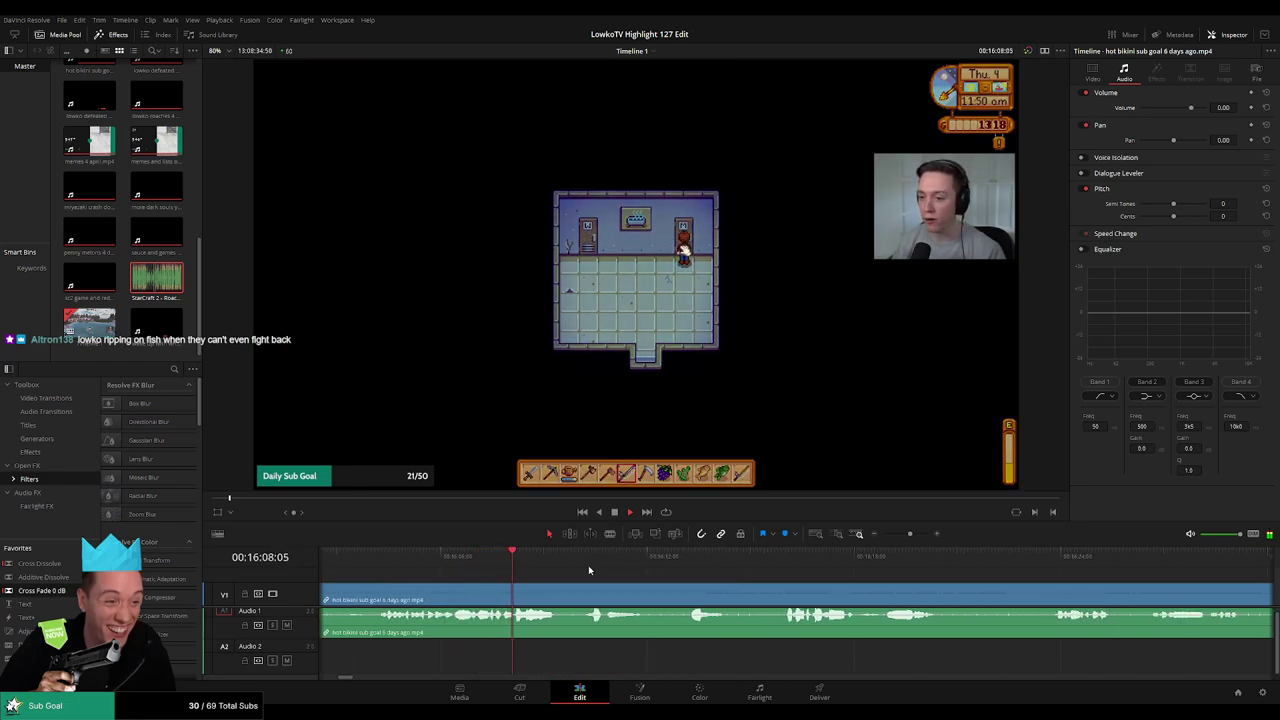
pyautogui.moveTo(632, 634); pyautogui.dragTo(541, 553)
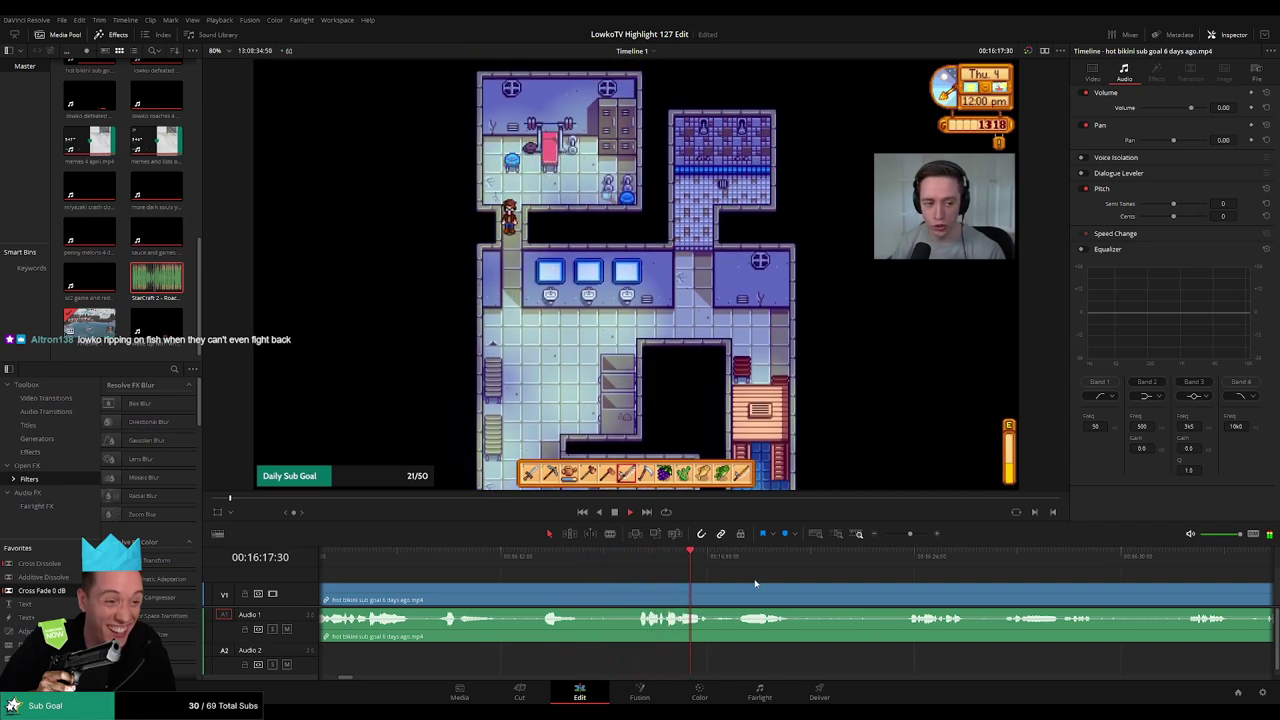
# Cut out the locker room footage from about 00:16:20 to 00:16:24 and add a Cross Fade 0 dB to the audio join
pyautogui.hscroll(5, 587, 568)
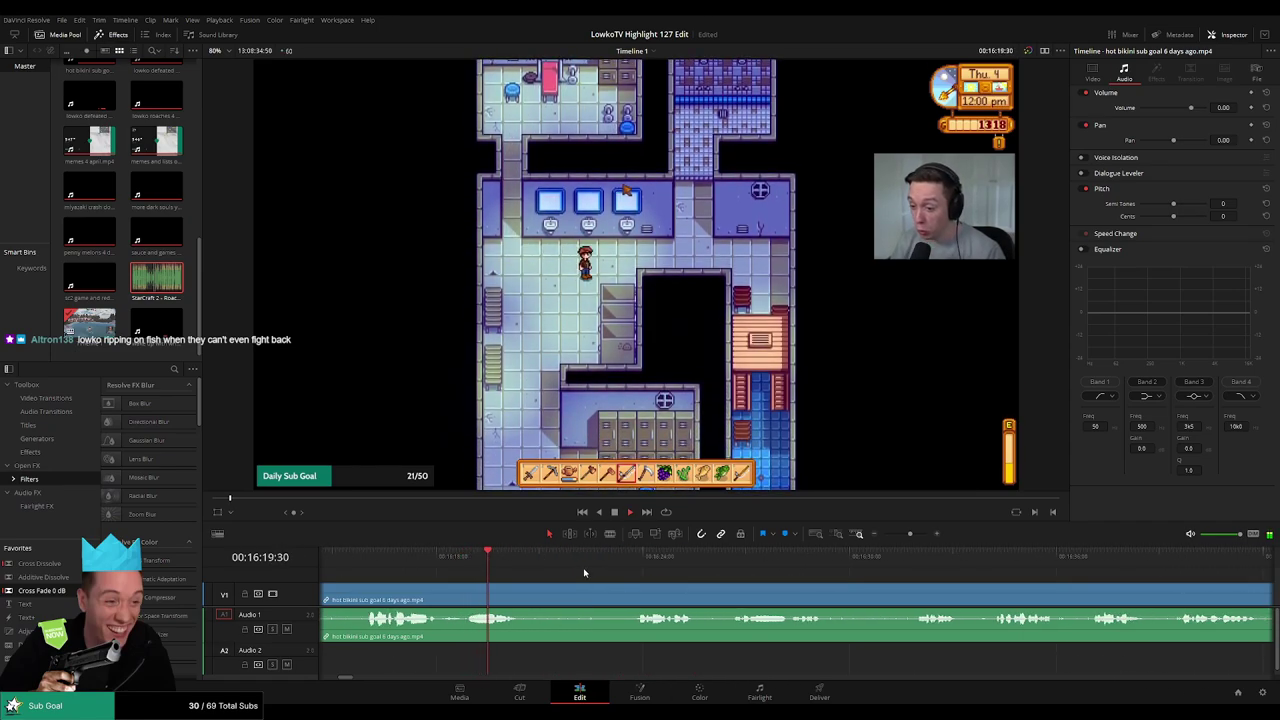
pyautogui.press('b')
pyautogui.click(525, 591)
pyautogui.click(636, 556)
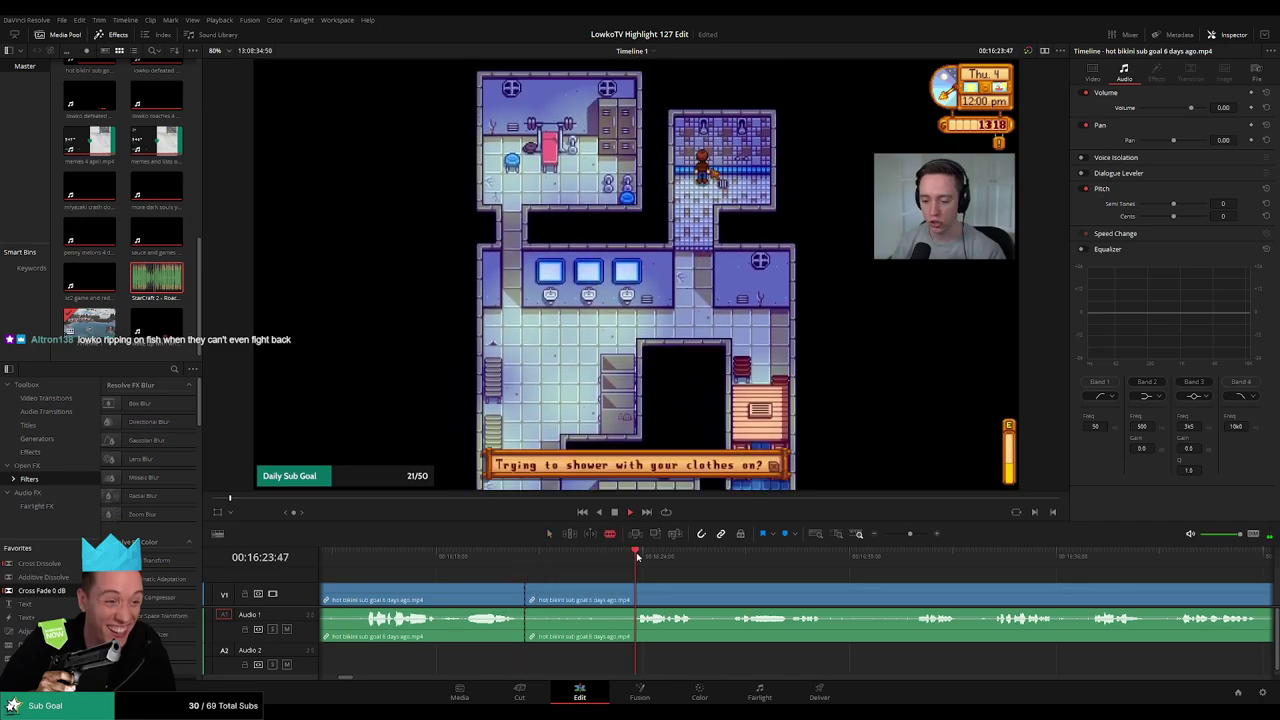
pyautogui.click(637, 588)
pyautogui.press('a')
pyautogui.click(608, 594)
pyautogui.press('Delete')
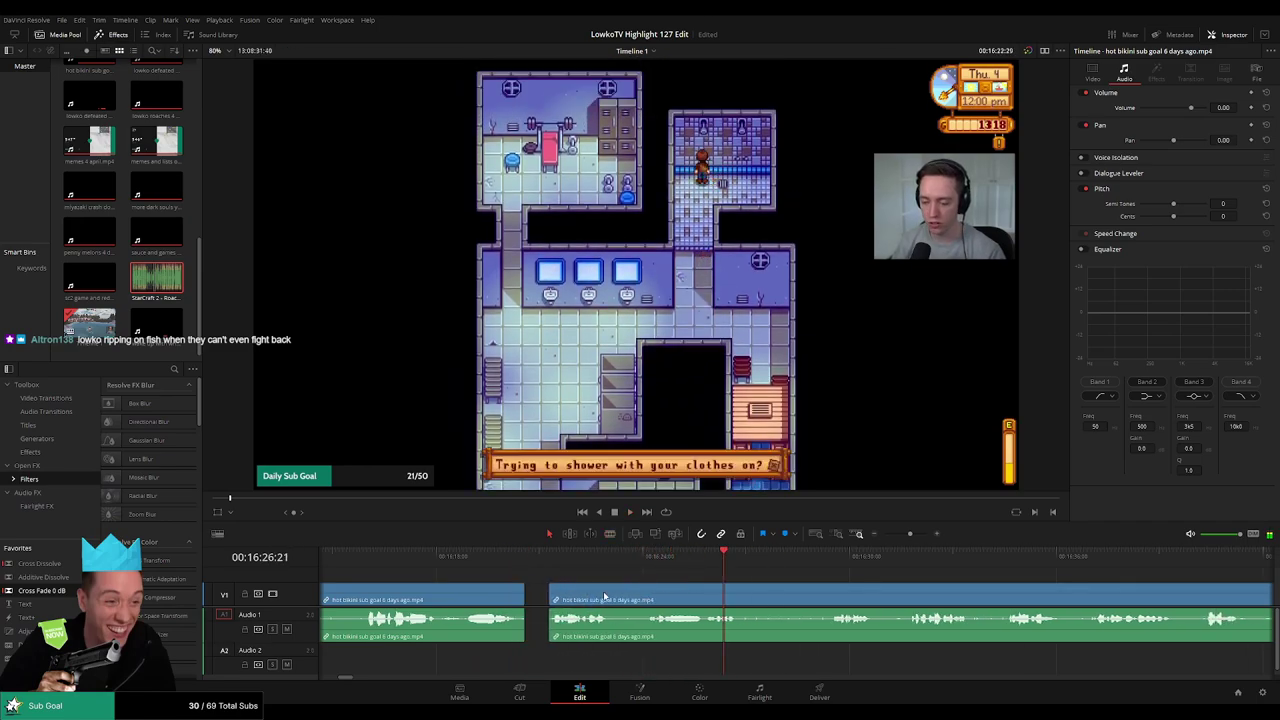
pyautogui.click(568, 557)
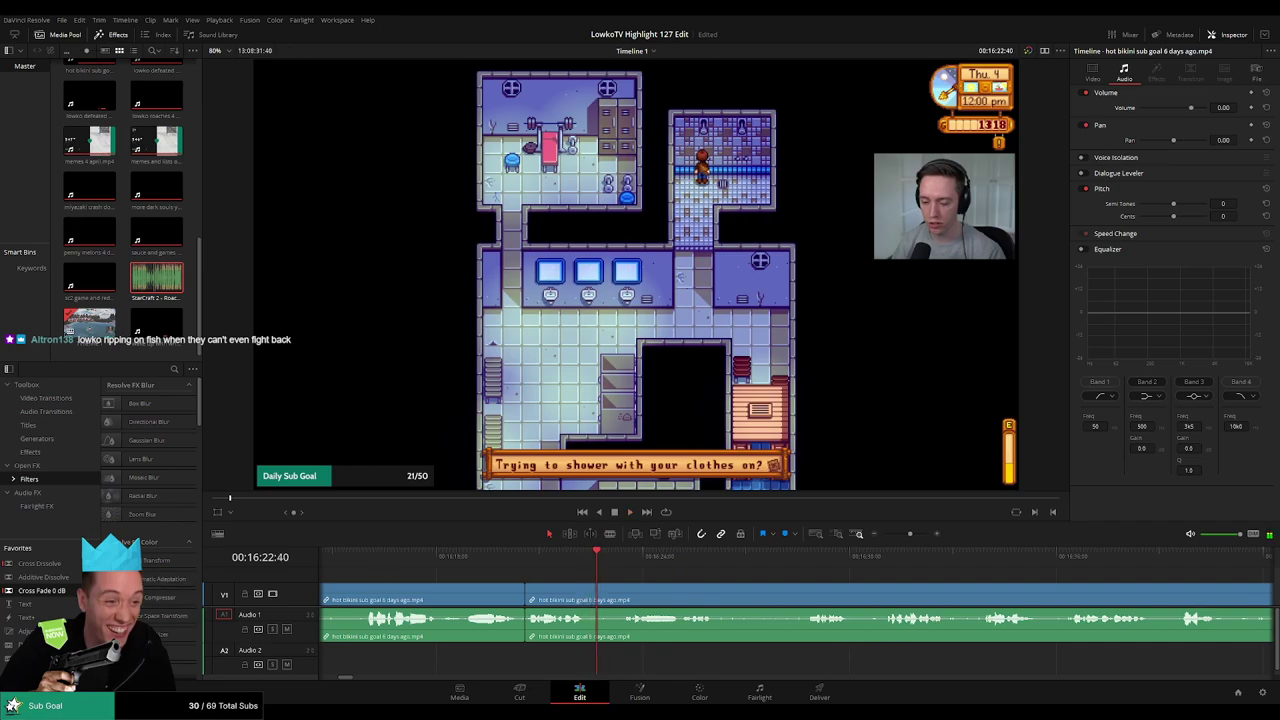
pyautogui.moveTo(518, 634); pyautogui.dragTo(520, 634)
# Remove the section from about 00:16:26 to 00:16:28, around the inventory screen, and add a Cross Fade 0 dB at the join
pyautogui.hscroll(3, 726, 592)
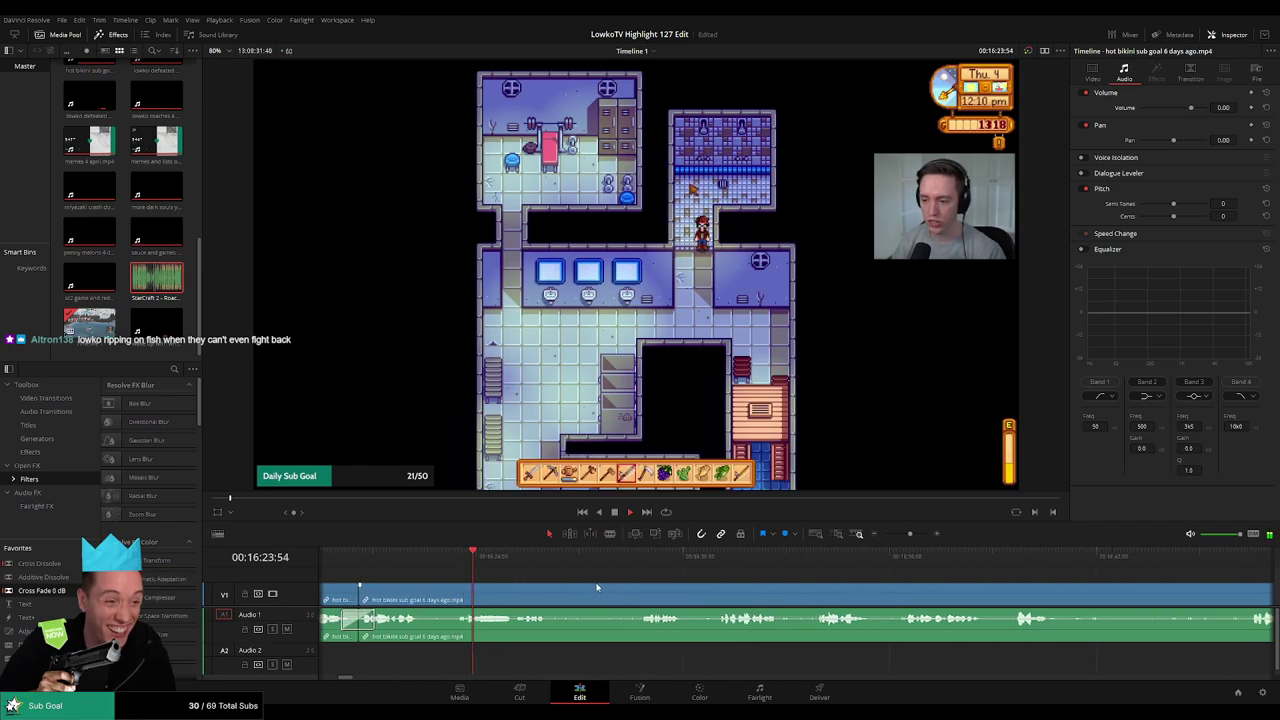
pyautogui.hscroll(2, 626, 591)
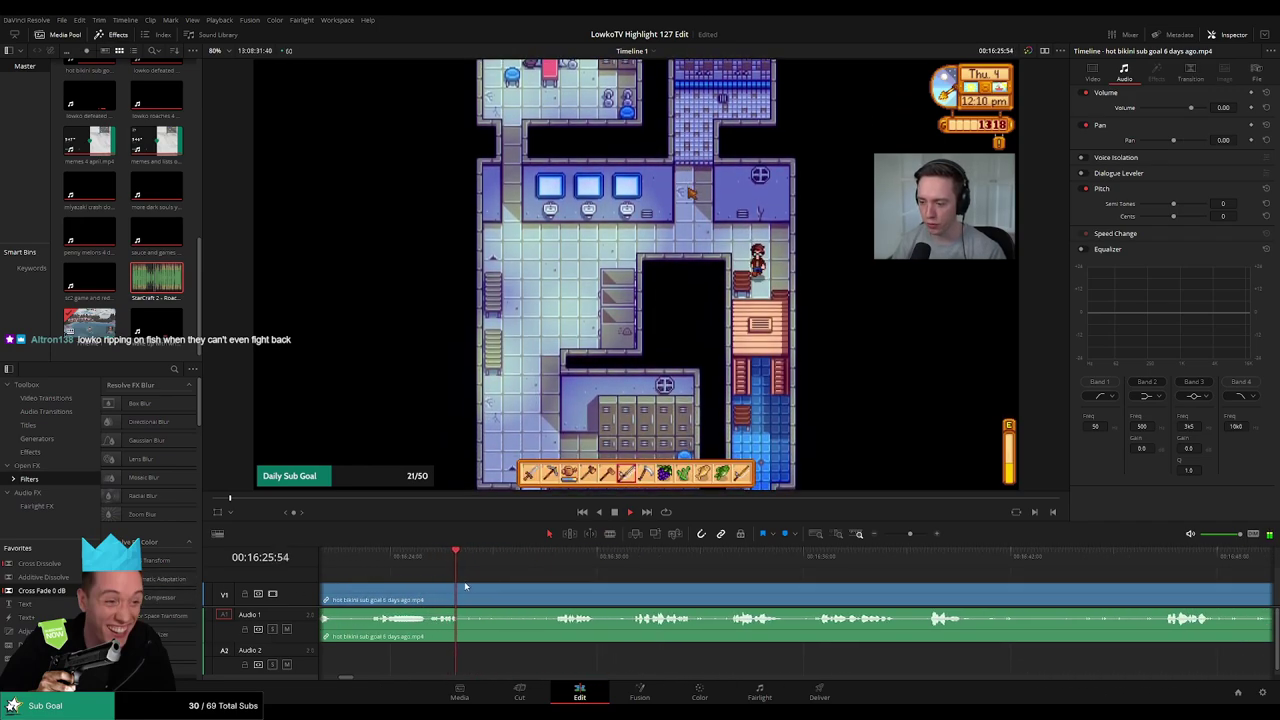
pyautogui.press('space')
pyautogui.press('b')
pyautogui.click(468, 597)
pyautogui.click(563, 556)
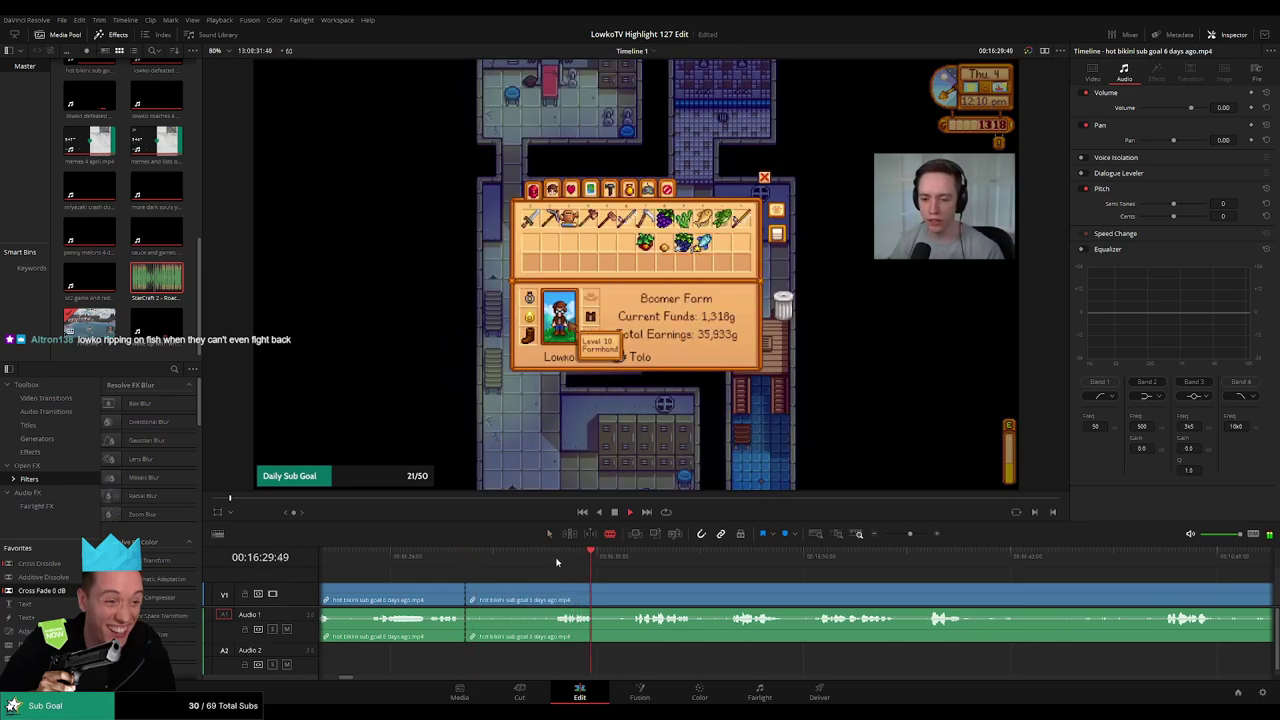
pyautogui.click(540, 598)
pyautogui.press('a')
pyautogui.click(514, 601)
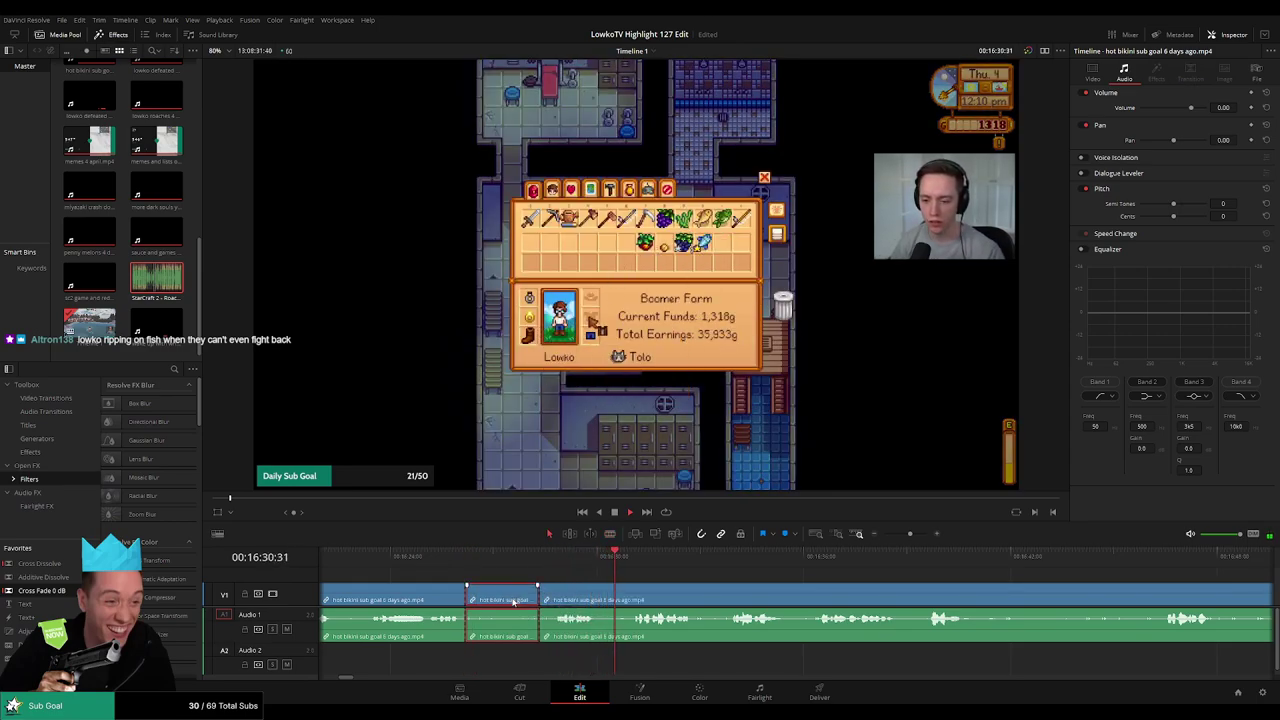
pyautogui.press('Delete')
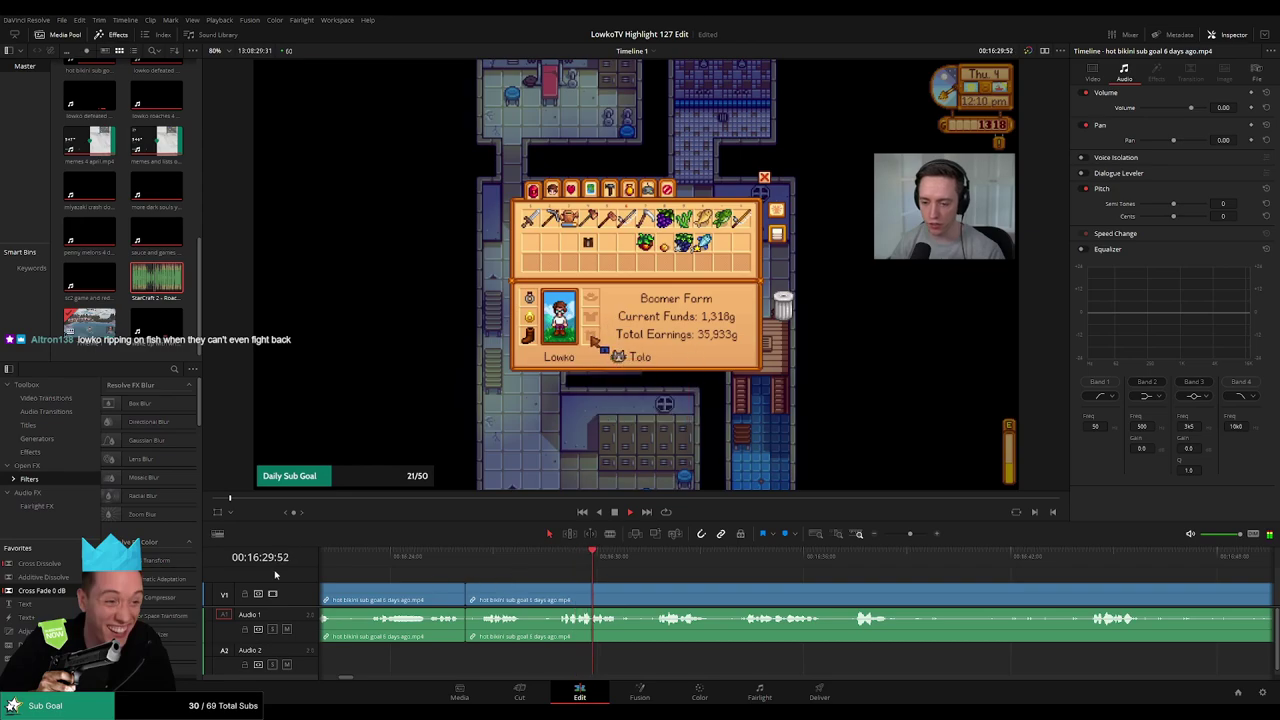
pyautogui.moveTo(41, 592); pyautogui.dragTo(467, 621)
# Cut out the shower room section from about 00:16:47 to 00:16:51 and cross-fade the audio at the join
pyautogui.hscroll(3, 571, 586)
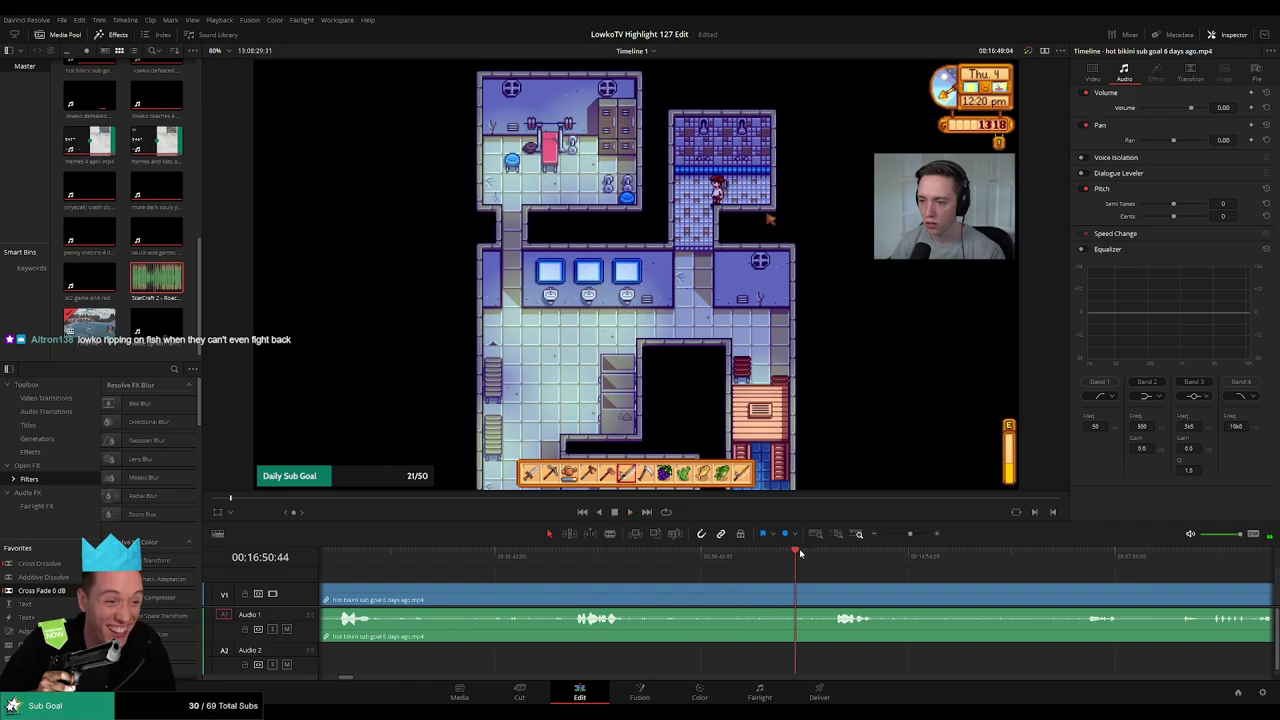
pyautogui.press('b')
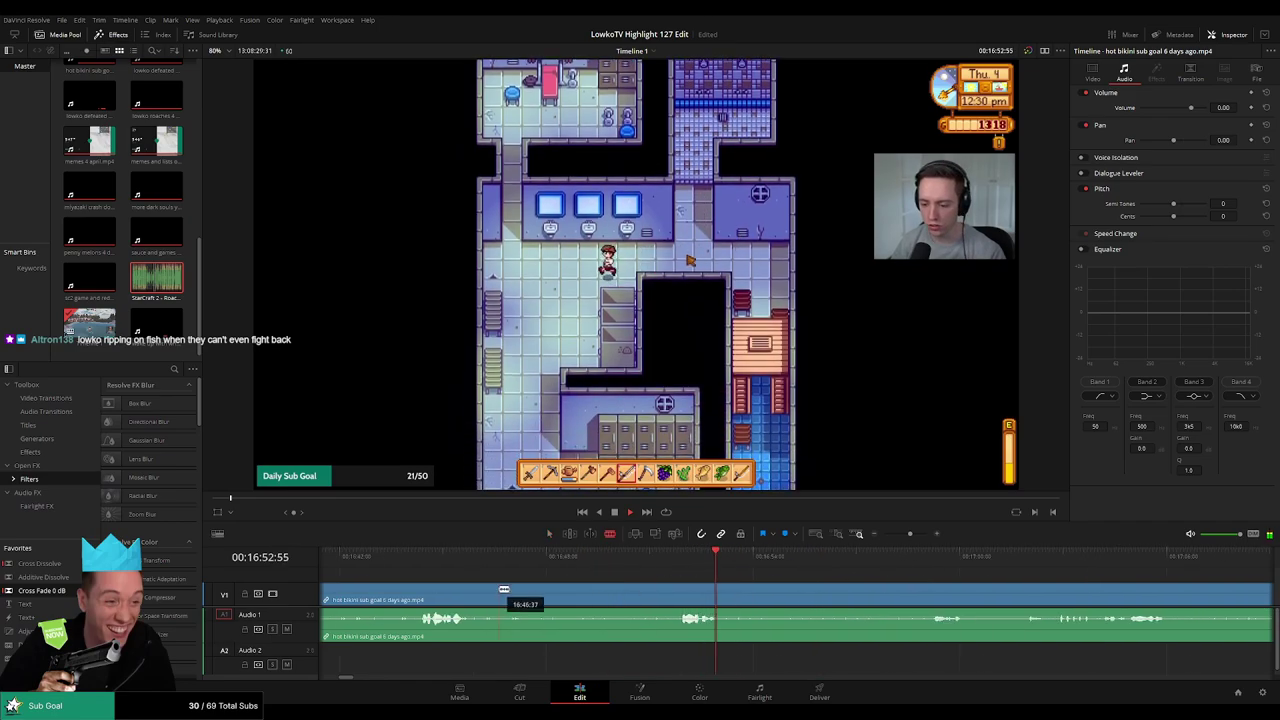
pyautogui.click(507, 589)
pyautogui.click(662, 588)
pyautogui.press('a')
pyautogui.click(611, 596)
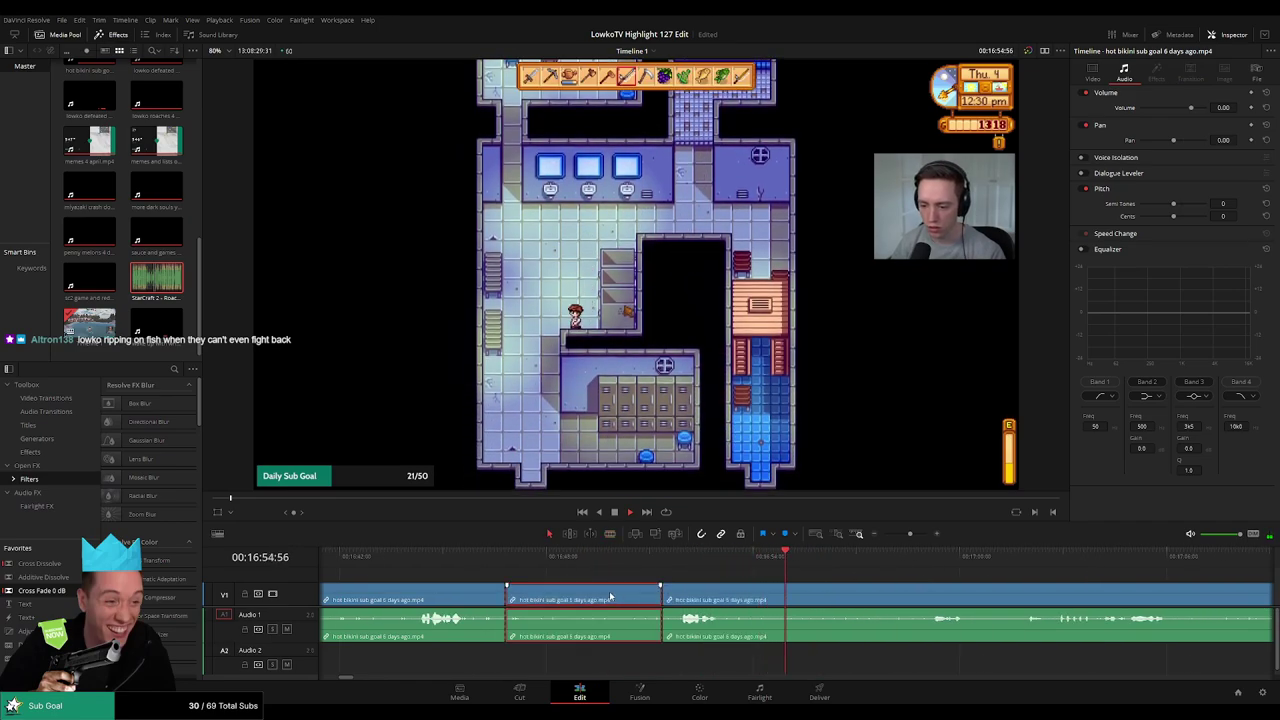
pyautogui.press('Delete')
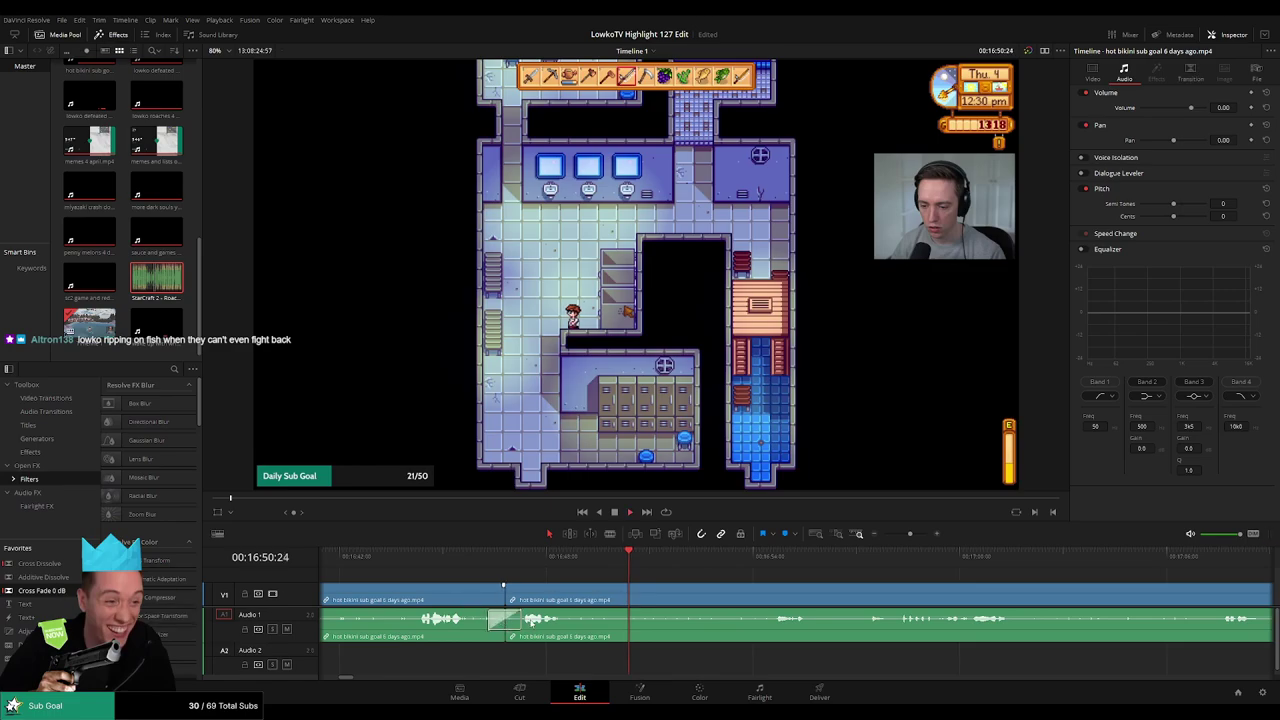
# Delete the walk to the lockers from about 00:16:49 to 00:16:54 and cross-fade the audio at the join
pyautogui.press('b')
pyautogui.click(578, 598)
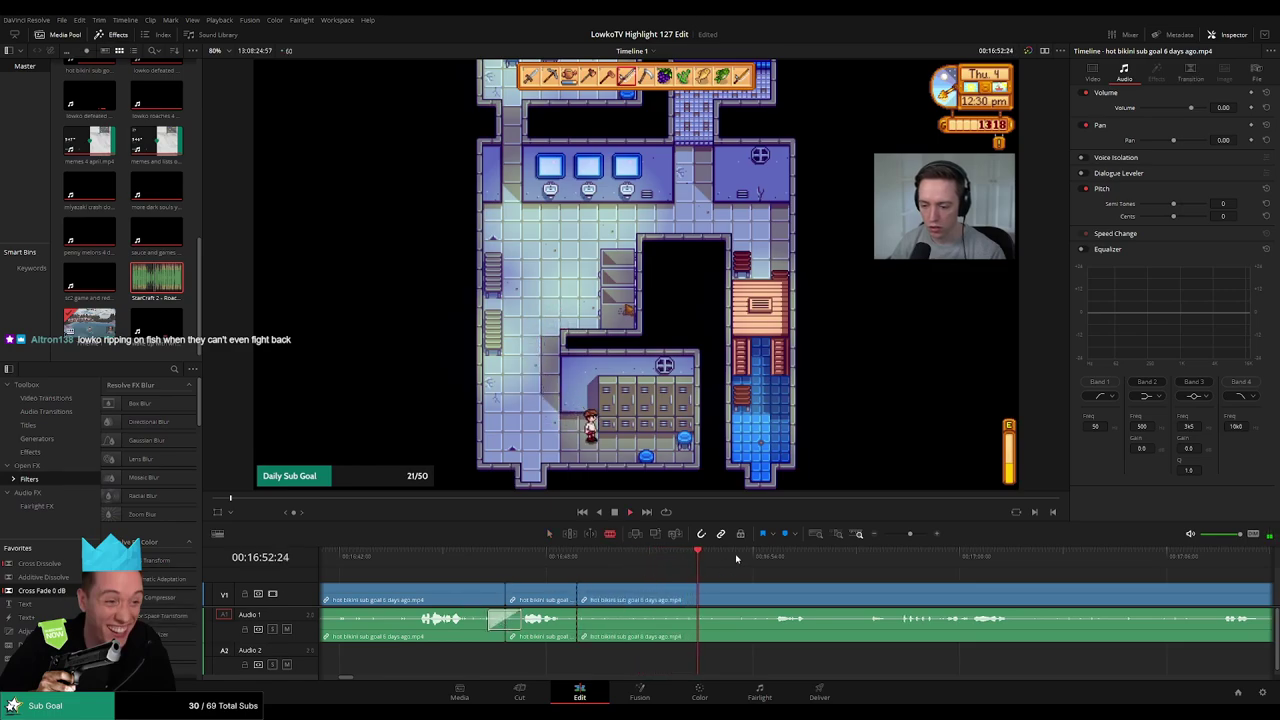
pyautogui.click(760, 596)
pyautogui.press('a')
pyautogui.click(737, 597)
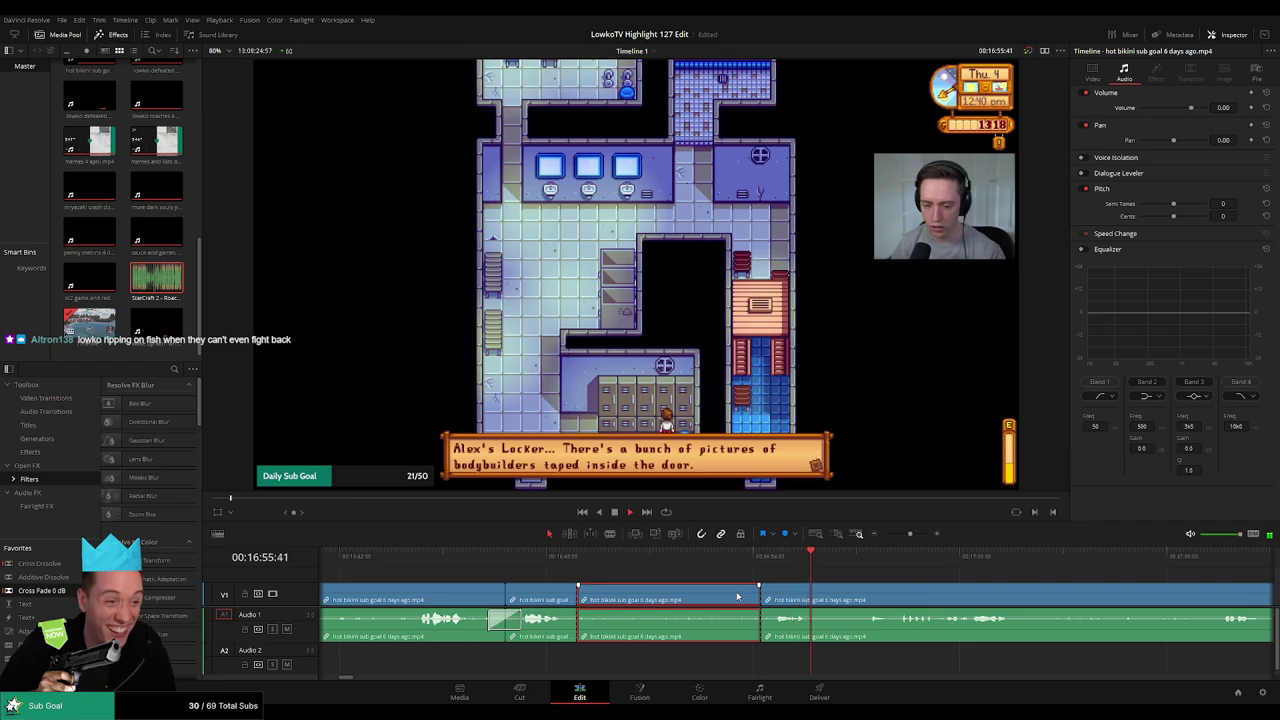
pyautogui.press('Delete')
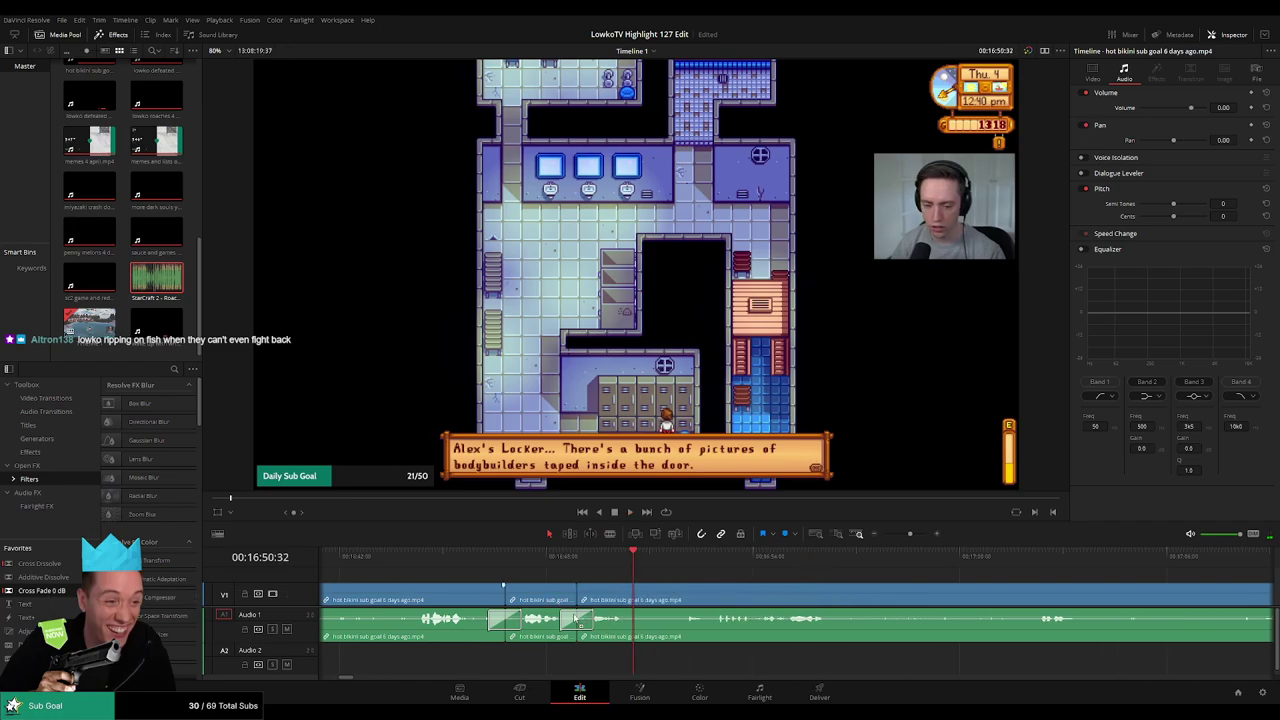
# Cut out the locker room section from about 00:16:56 to 00:17:02, before the inventory screen opens
pyautogui.hscroll(3, 768, 597)
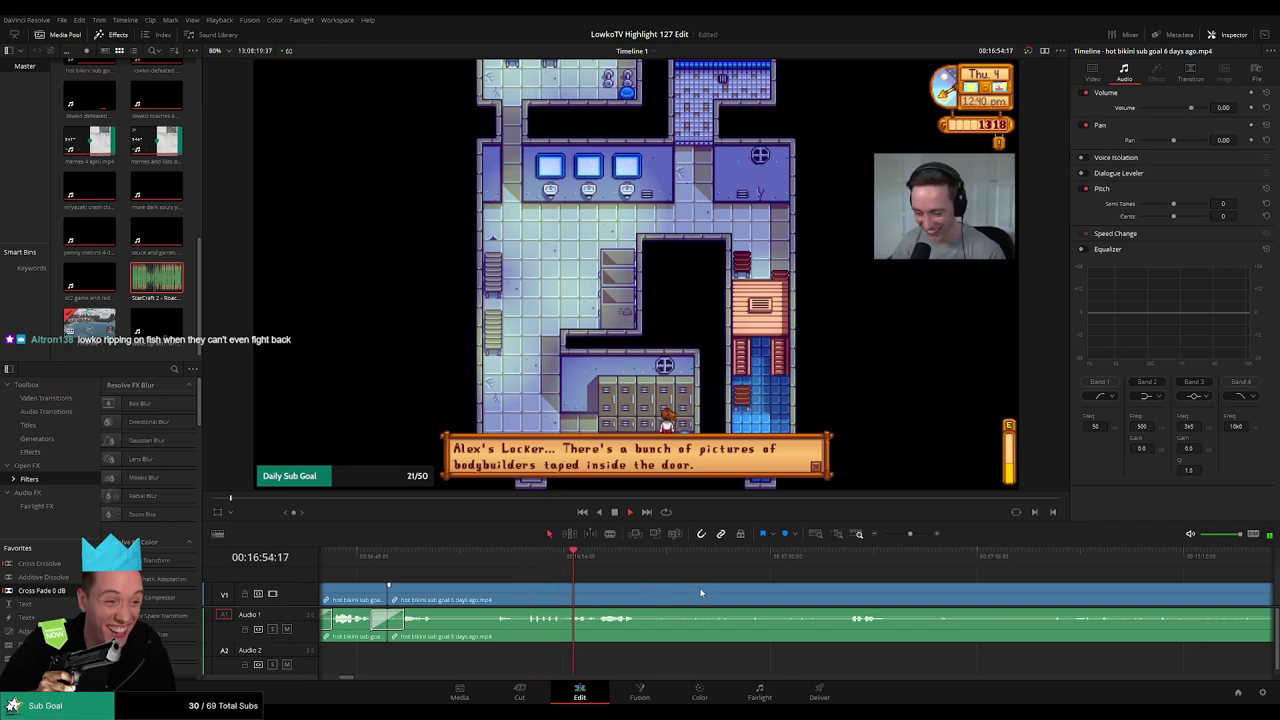
pyautogui.hscroll(3, 759, 587)
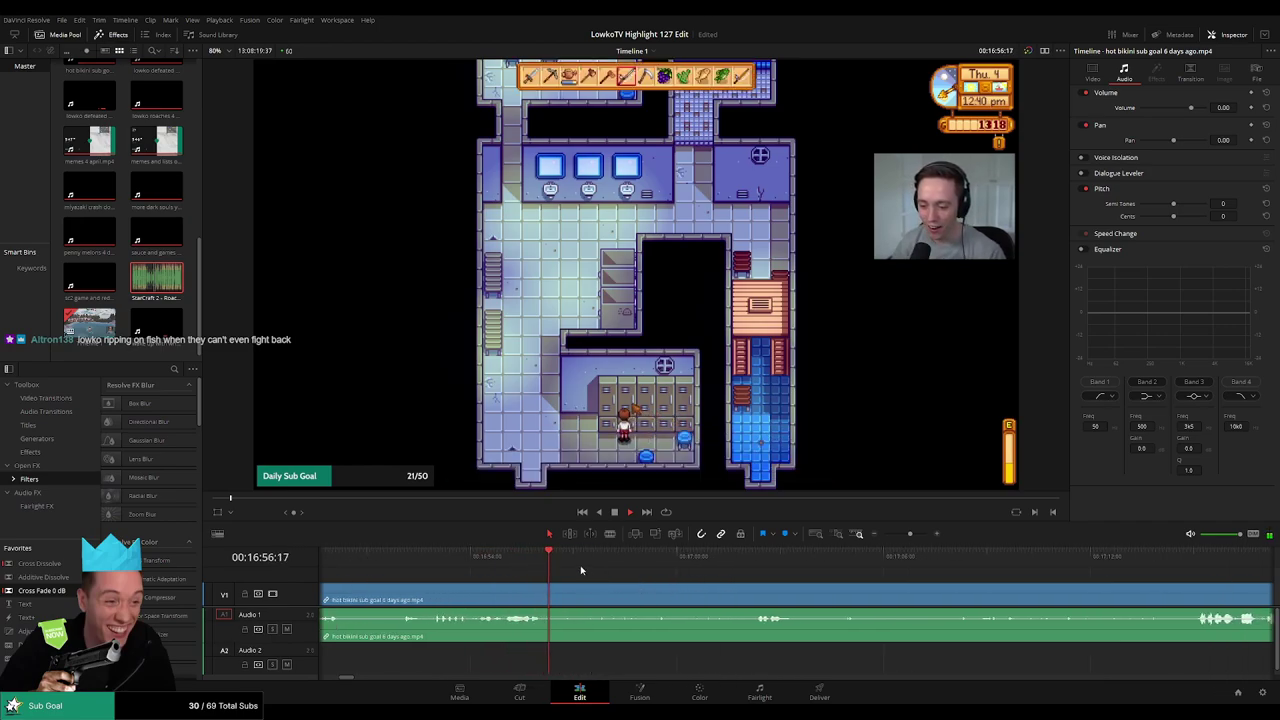
pyautogui.click(633, 556)
pyautogui.click(557, 590)
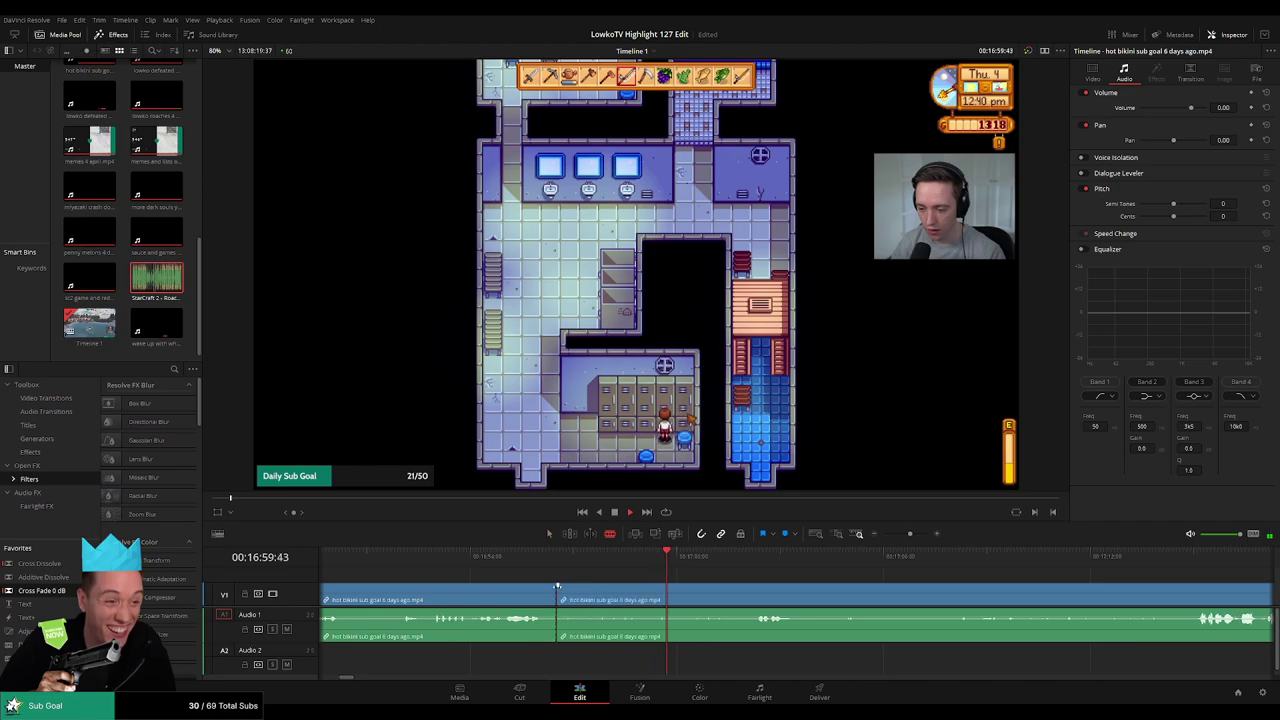
pyautogui.click(738, 565)
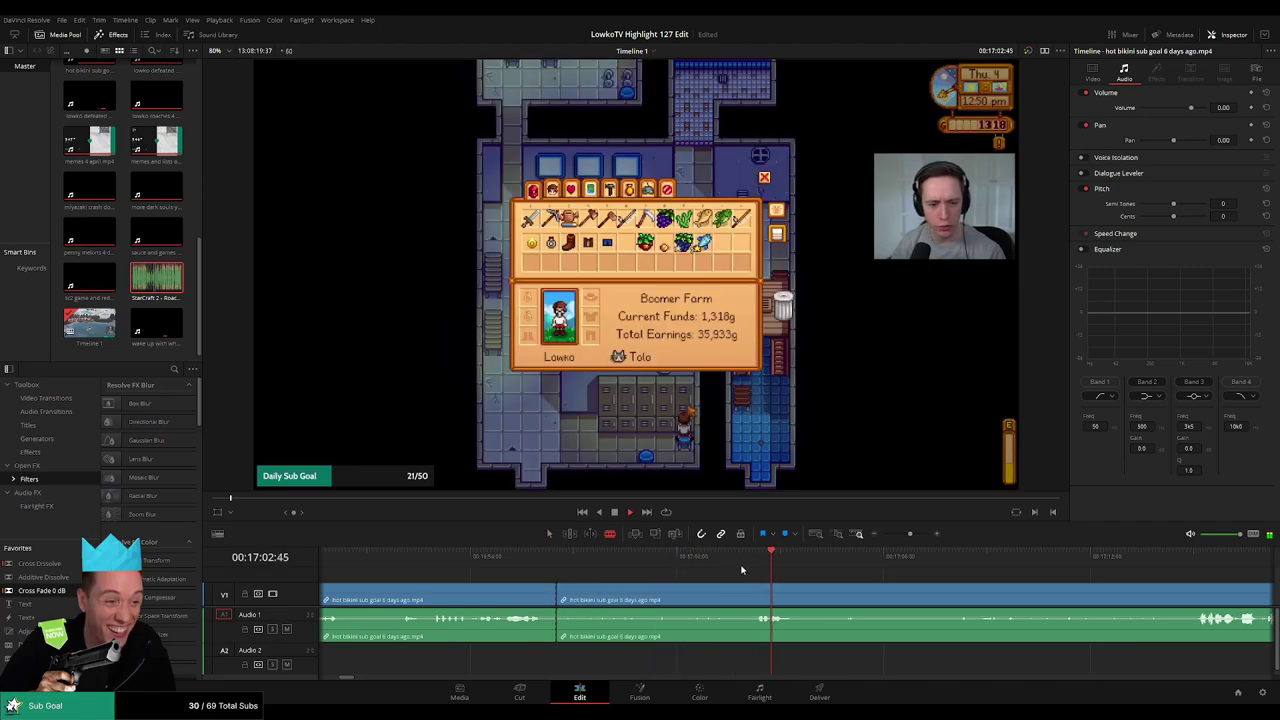
pyautogui.click(755, 594)
pyautogui.press('a')
pyautogui.click(700, 596)
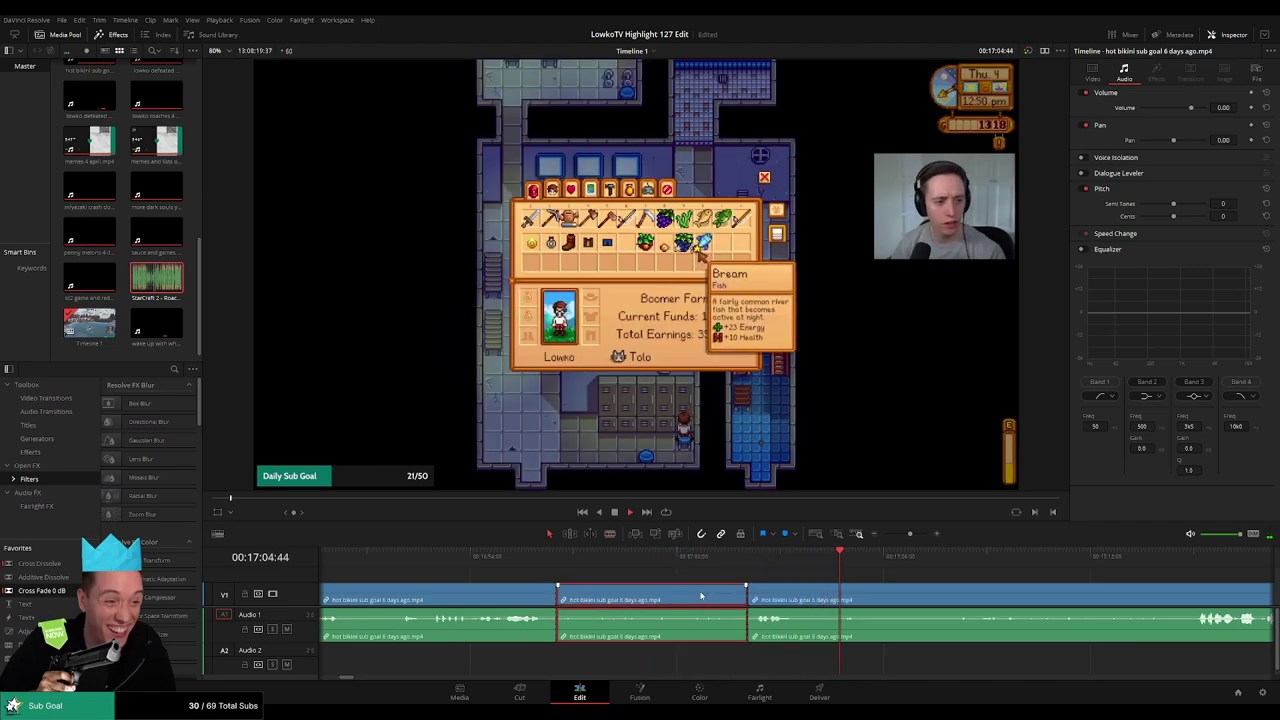
pyautogui.press('Delete')
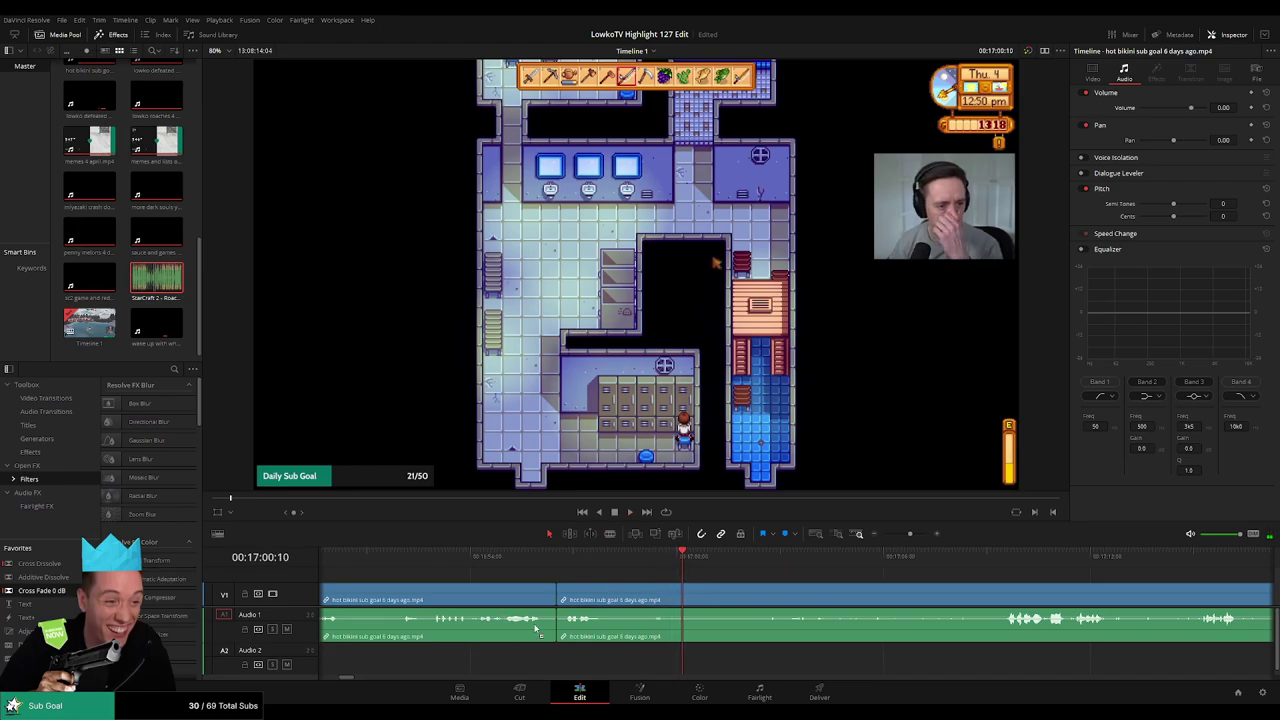
# Add a Cross Fade 0 dB to the audio join at about 00:16:56 and play back the result
pyautogui.click(538, 620)
pyautogui.press('Delete')
pyautogui.moveTo(42, 590); pyautogui.dragTo(493, 610)
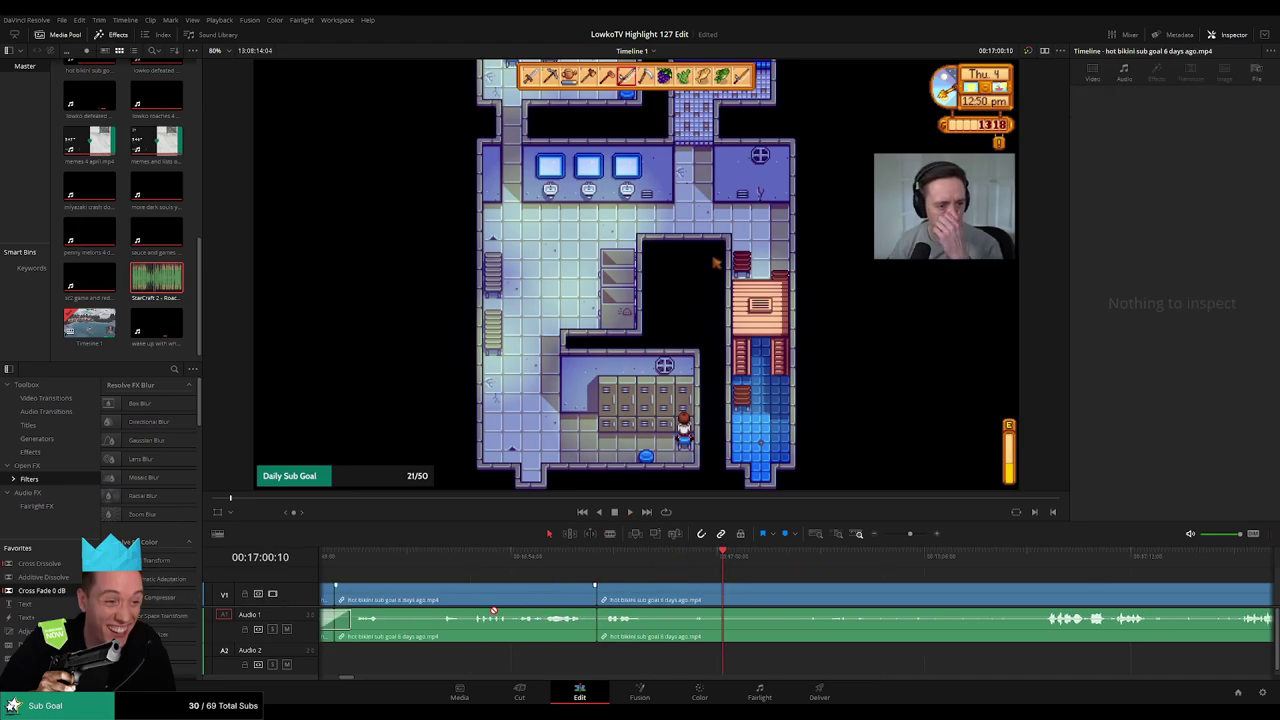
pyautogui.click(598, 636)
pyautogui.press('space')
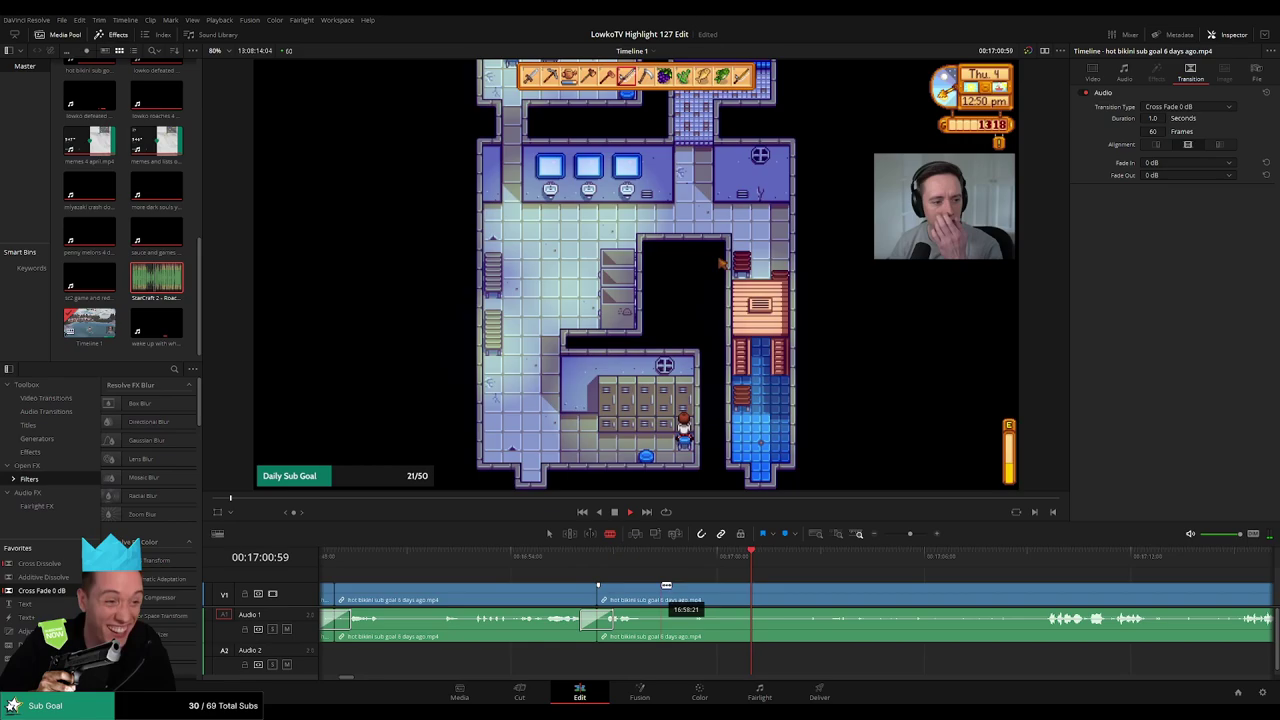
# Remove the idle locker room footage from about 00:17:00 to 00:17:09 and cross-fade the audio at the join
pyautogui.click(636, 560)
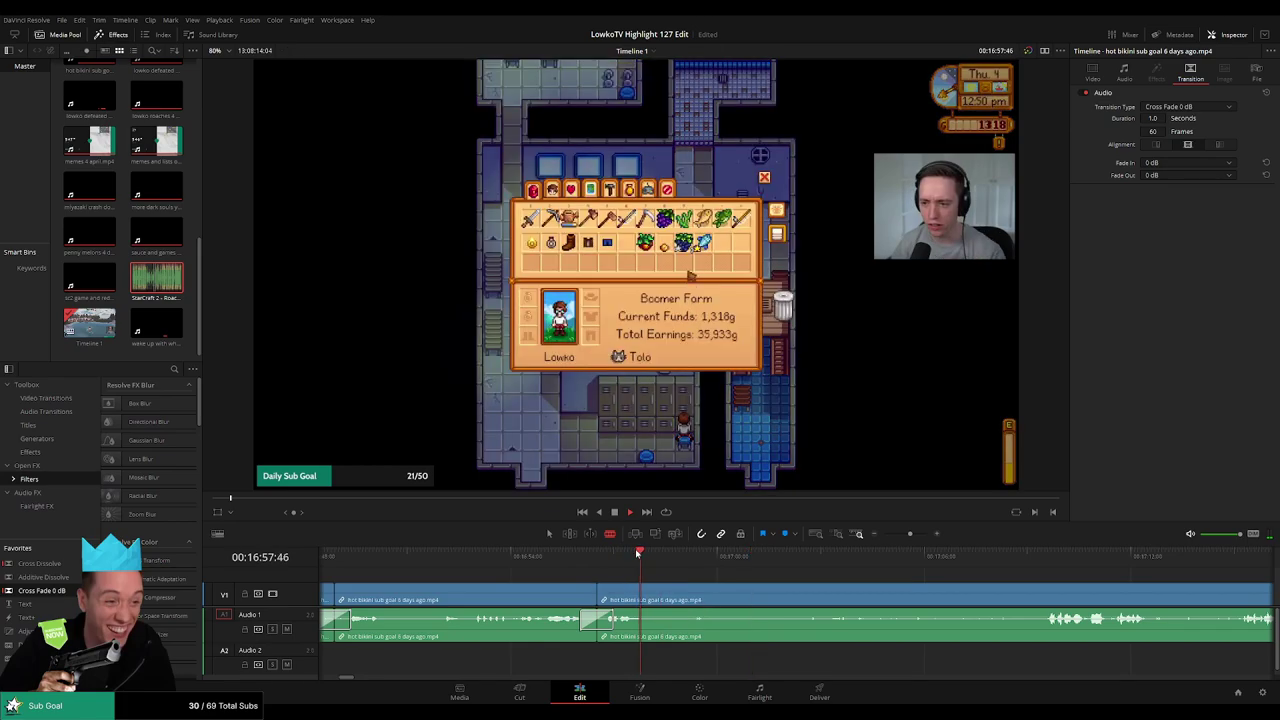
pyautogui.hscroll(3, 792, 589)
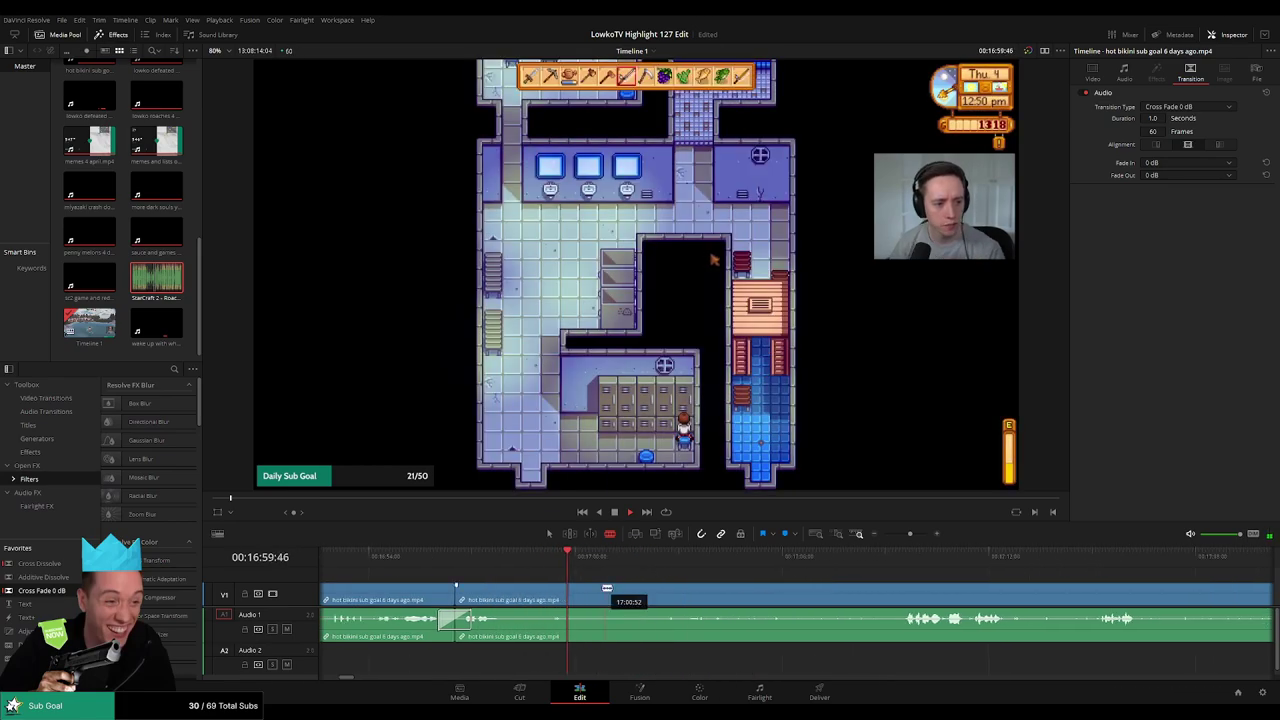
pyautogui.click(577, 591)
pyautogui.moveTo(714, 564); pyautogui.dragTo(845, 565)
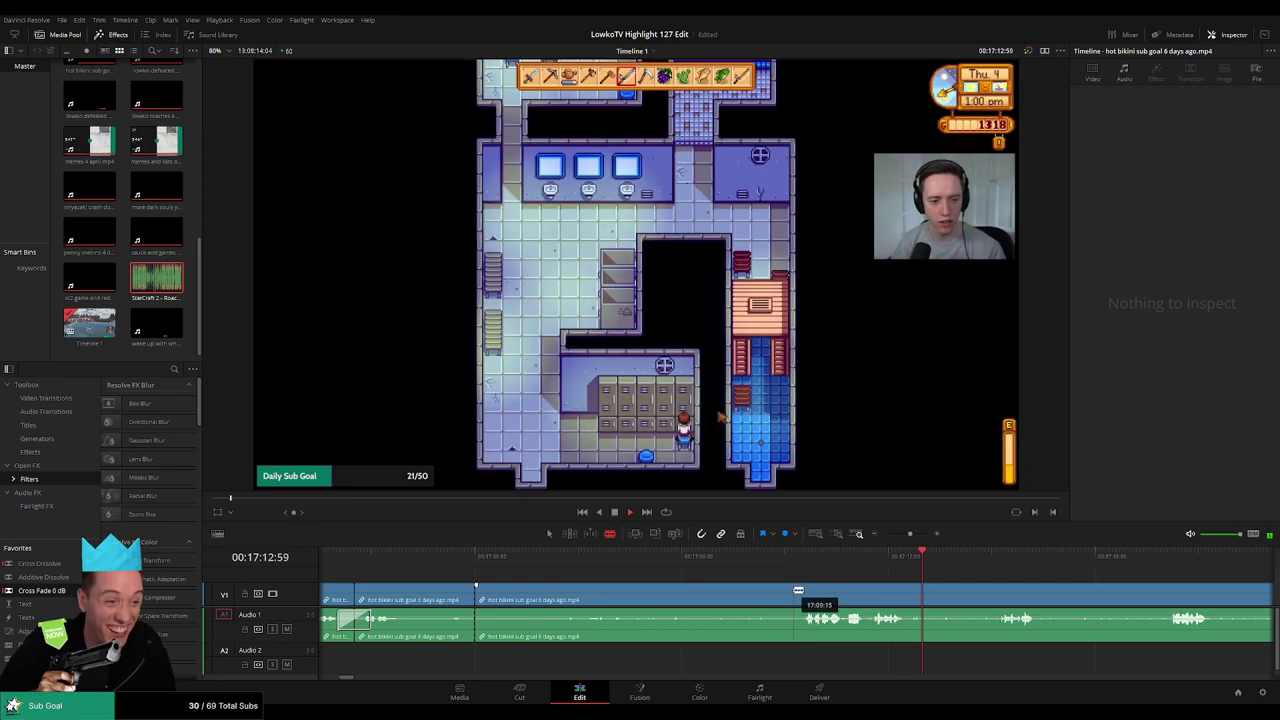
pyautogui.click(712, 593)
pyautogui.press('Delete')
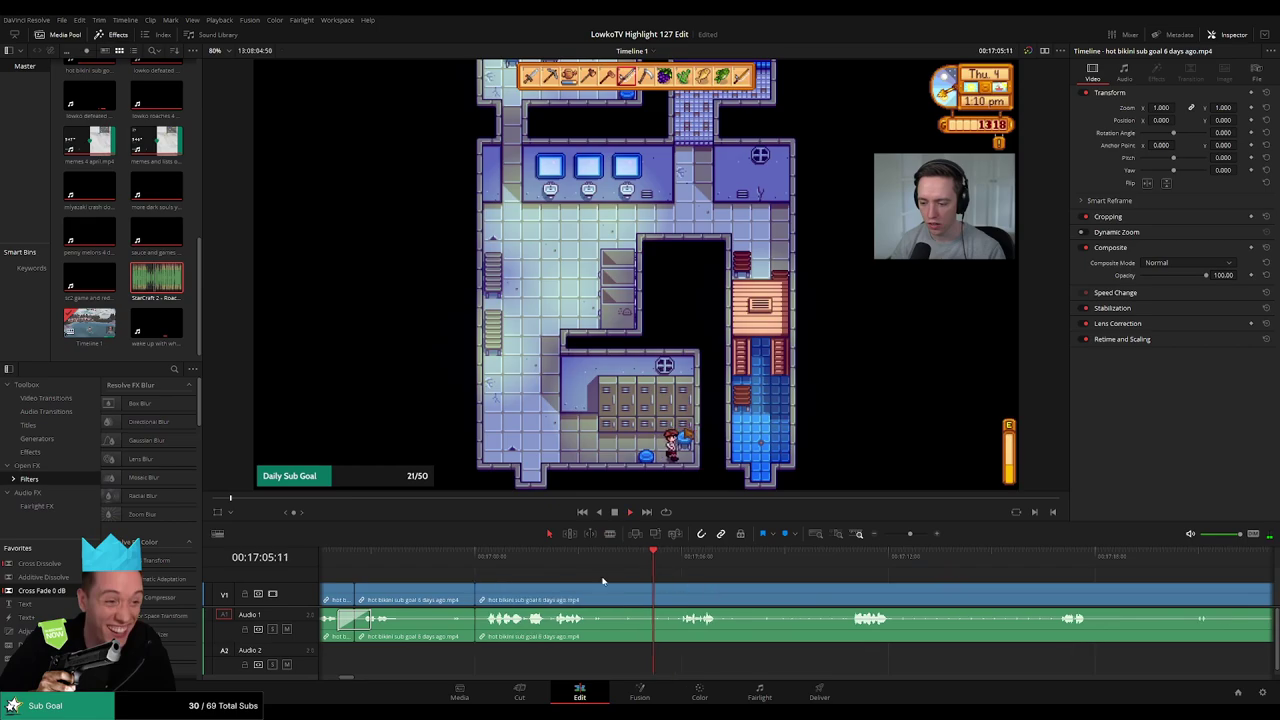
# Delete the locker room section from about 00:17:03 to 00:17:06 and add a Cross Fade 0 dB to the audio join
pyautogui.press('b')
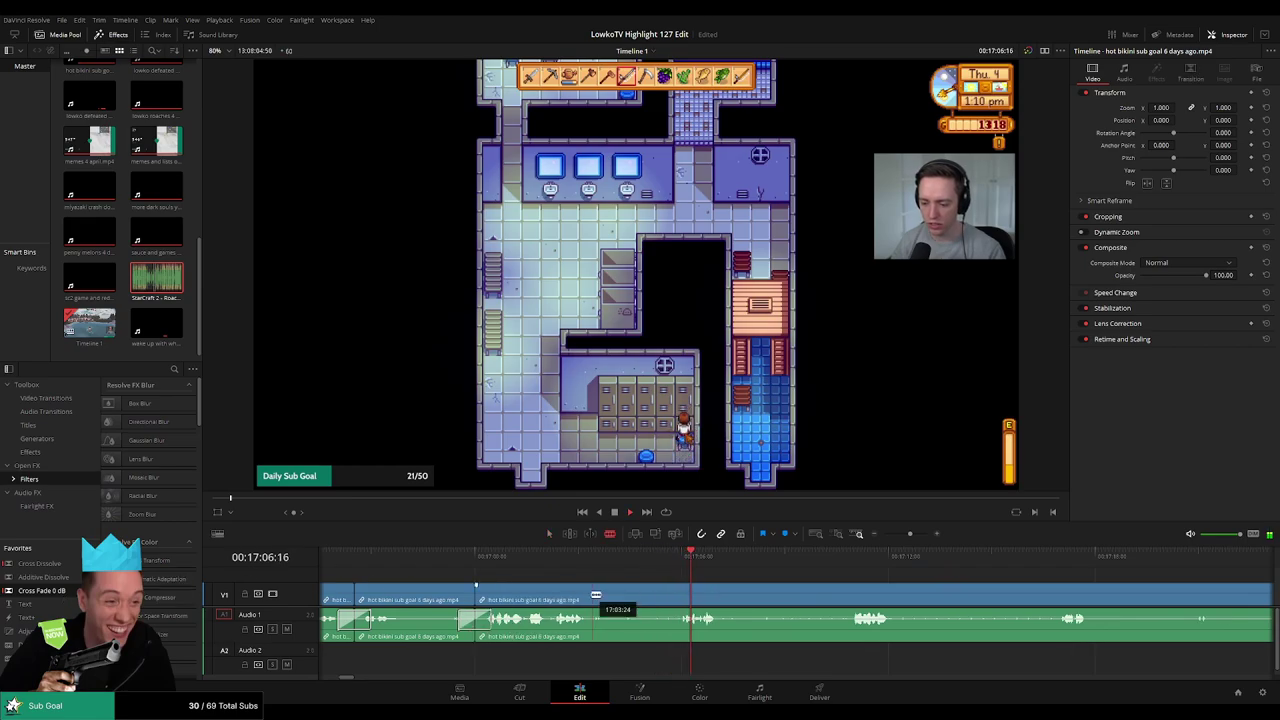
pyautogui.click(591, 594)
pyautogui.click(674, 594)
pyautogui.press('a')
pyautogui.click(646, 597)
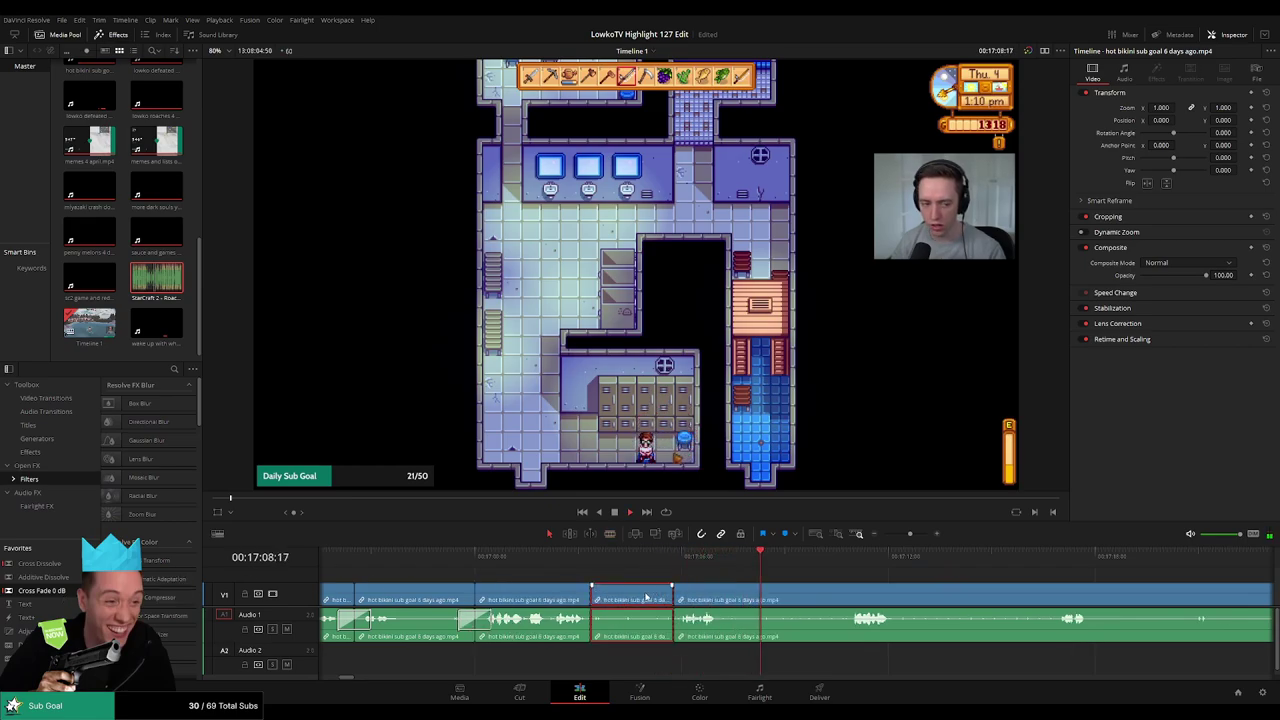
pyautogui.press('Delete')
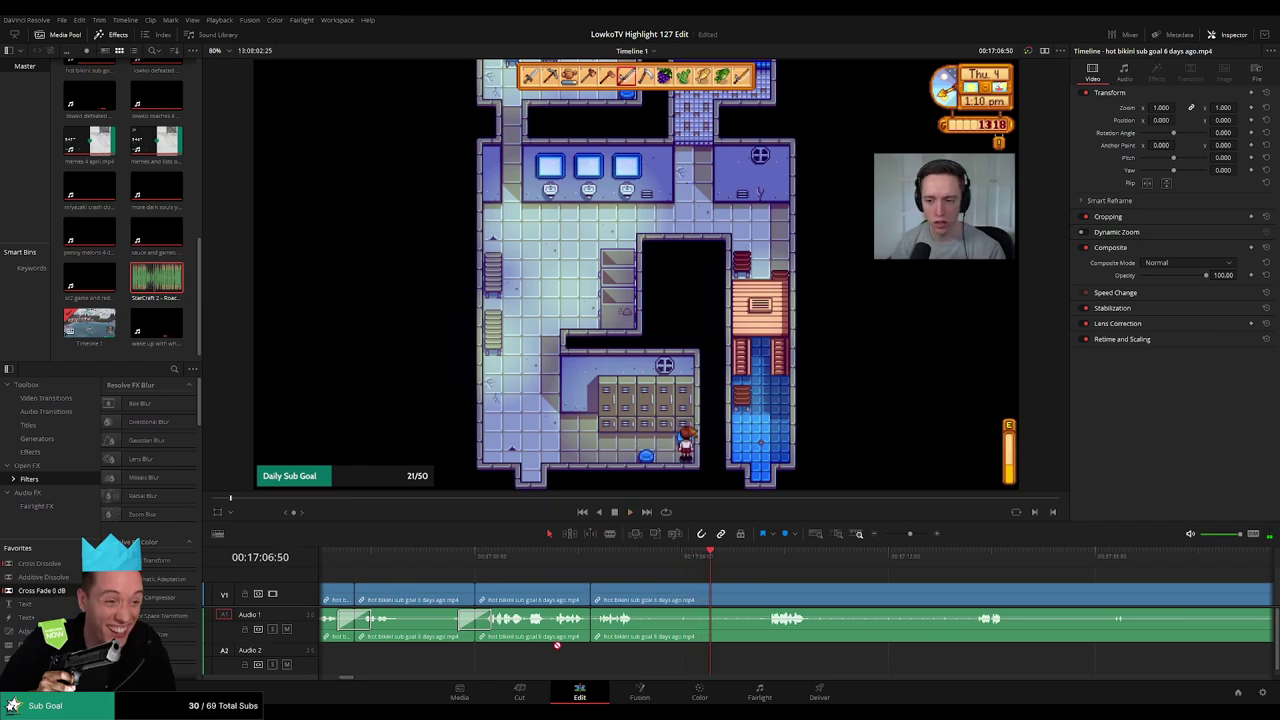
# Review the footage from about 00:17:08 to 00:17:53, from the changing room walk into the pool scene, for dead sections
pyautogui.click(764, 556)
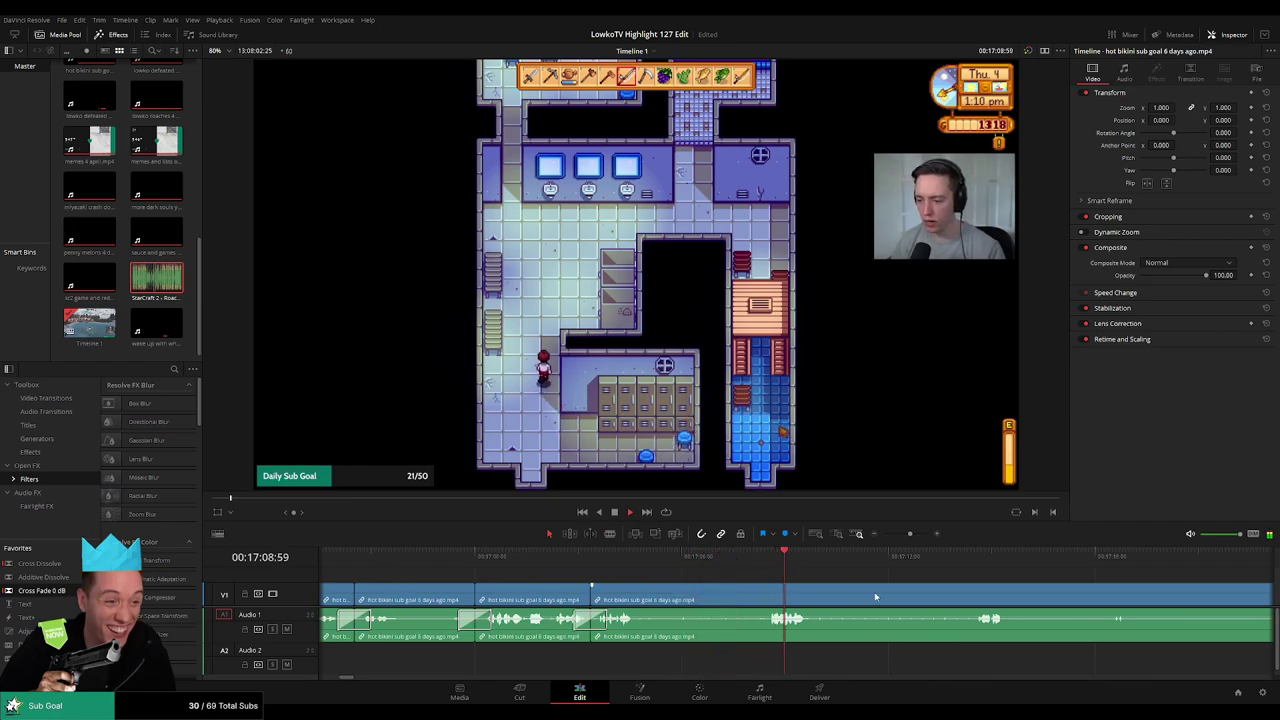
pyautogui.hscroll(5, 874, 597)
pyautogui.click(735, 566)
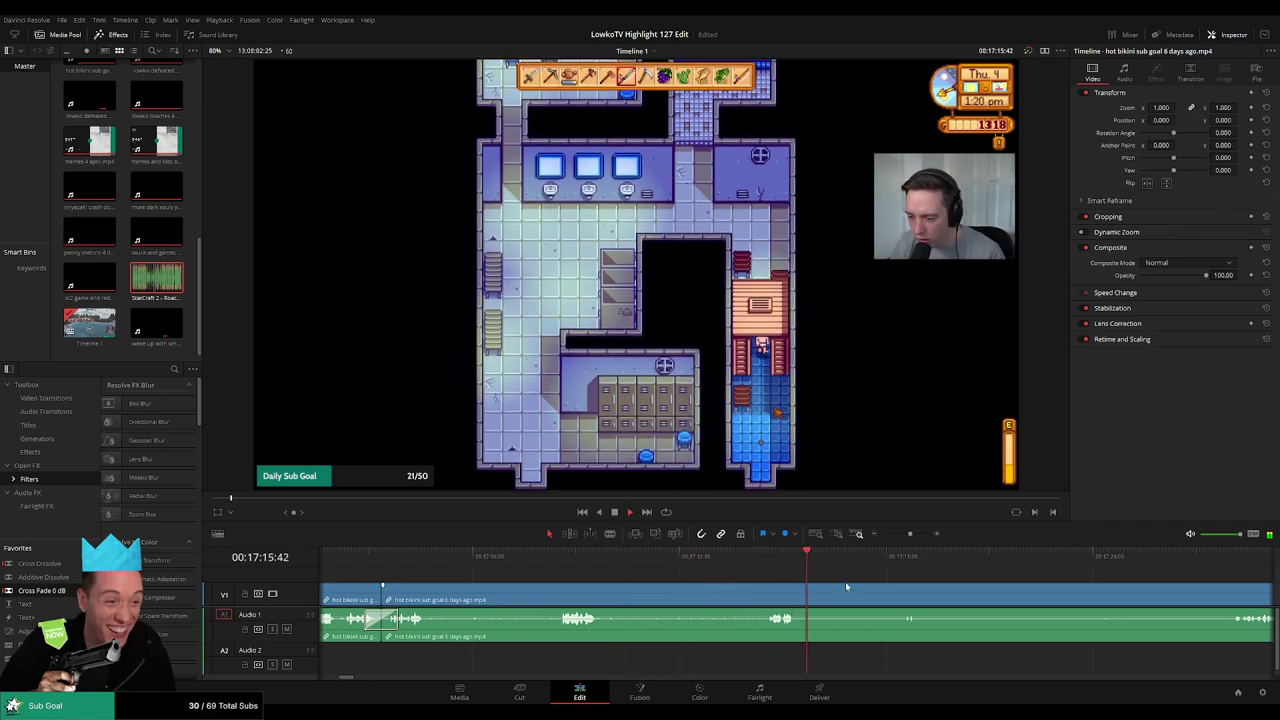
pyautogui.hscroll(2, 793, 575)
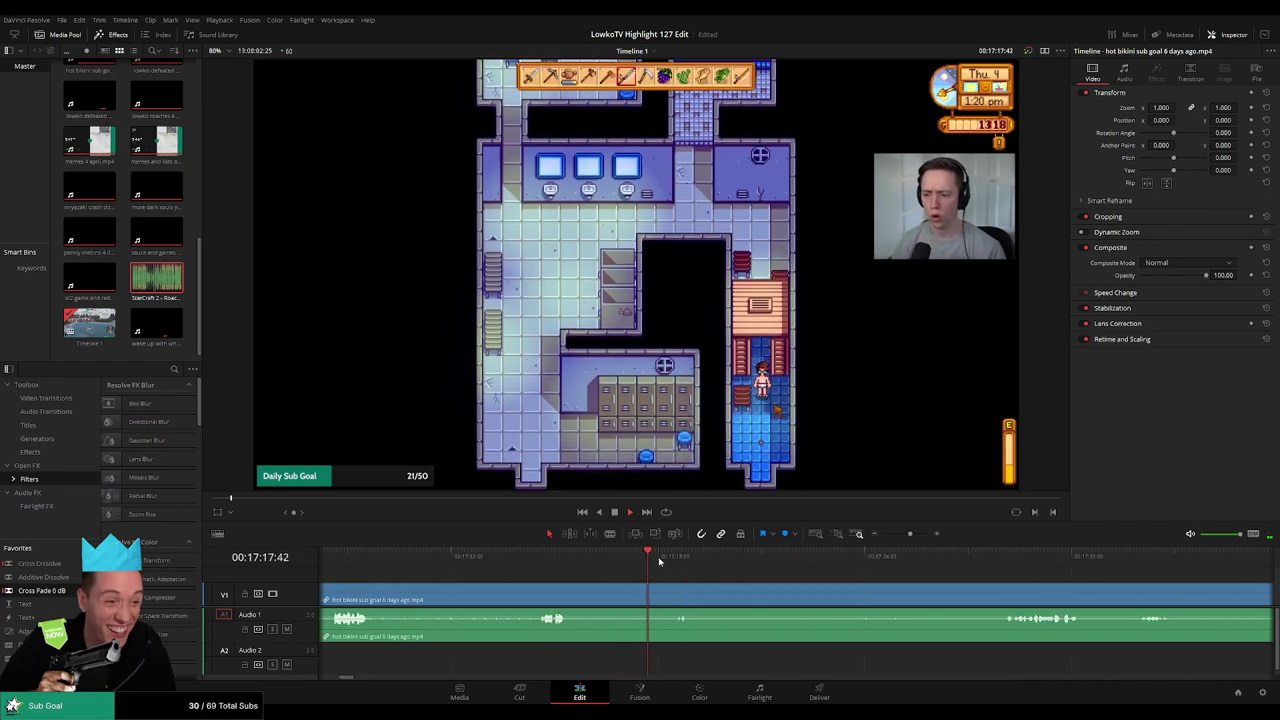
pyautogui.hscroll(2, 686, 576)
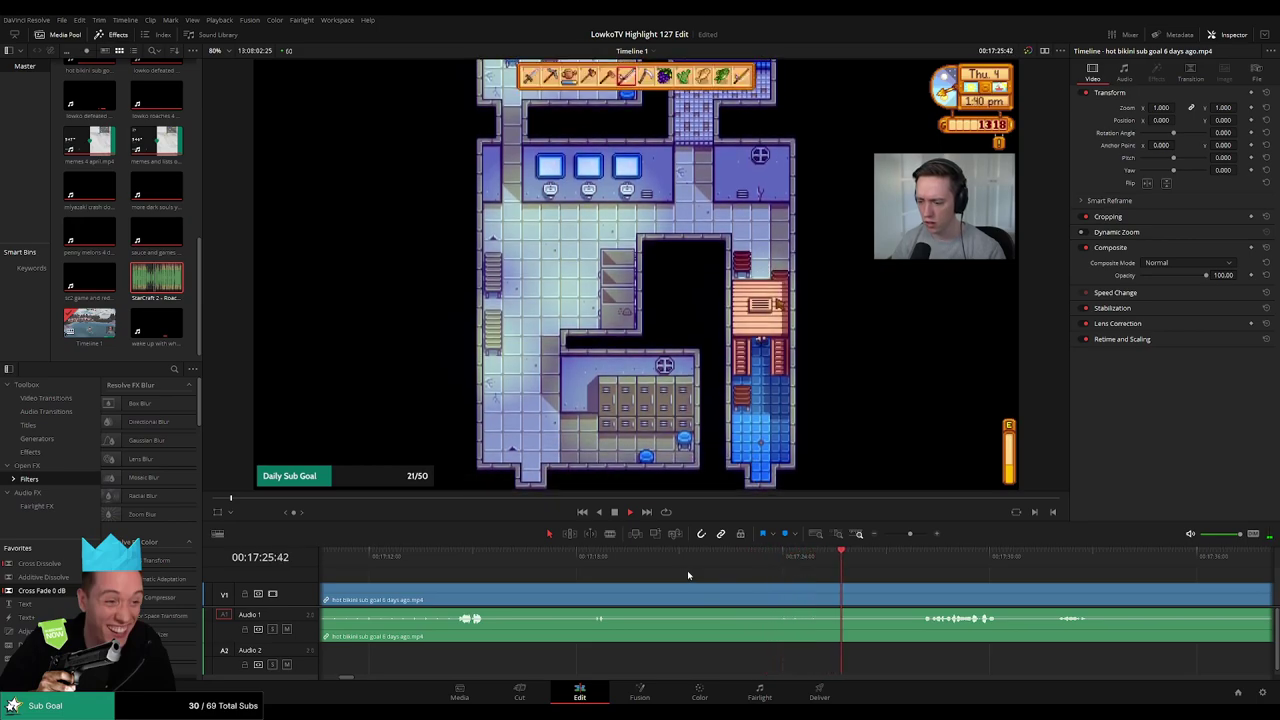
pyautogui.hscroll(5, 733, 571)
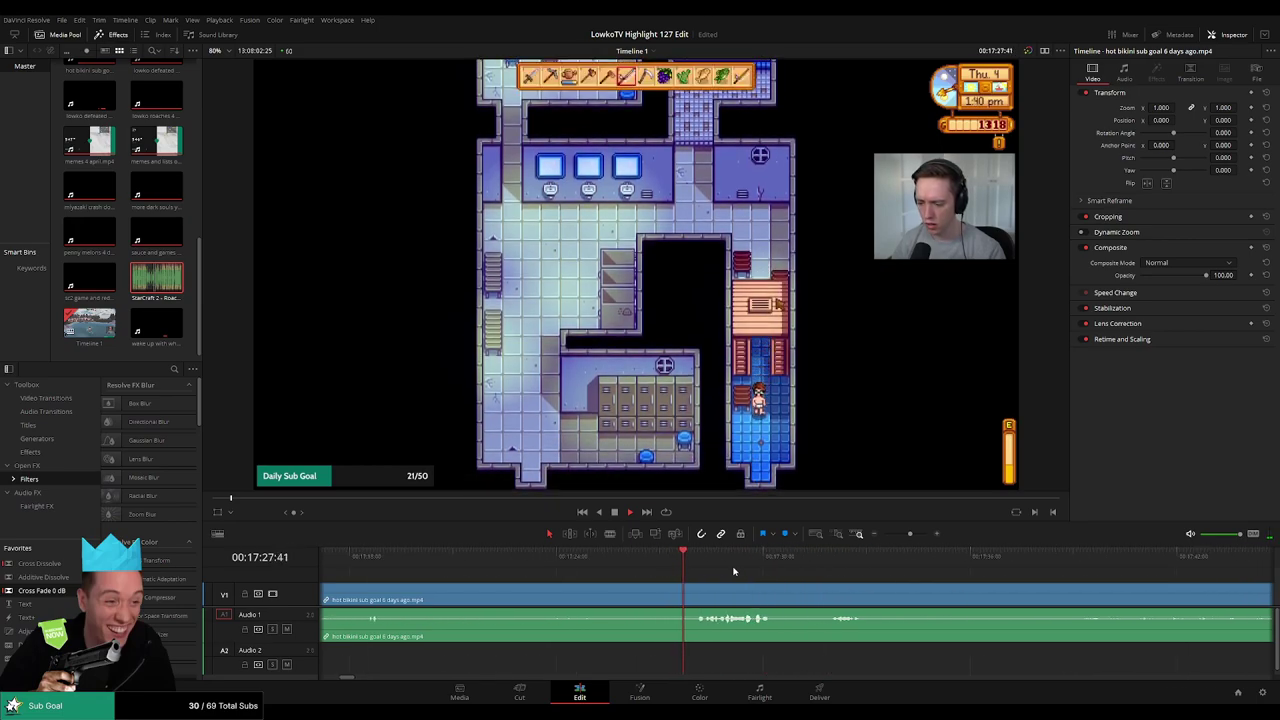
pyautogui.hscroll(3, 705, 575)
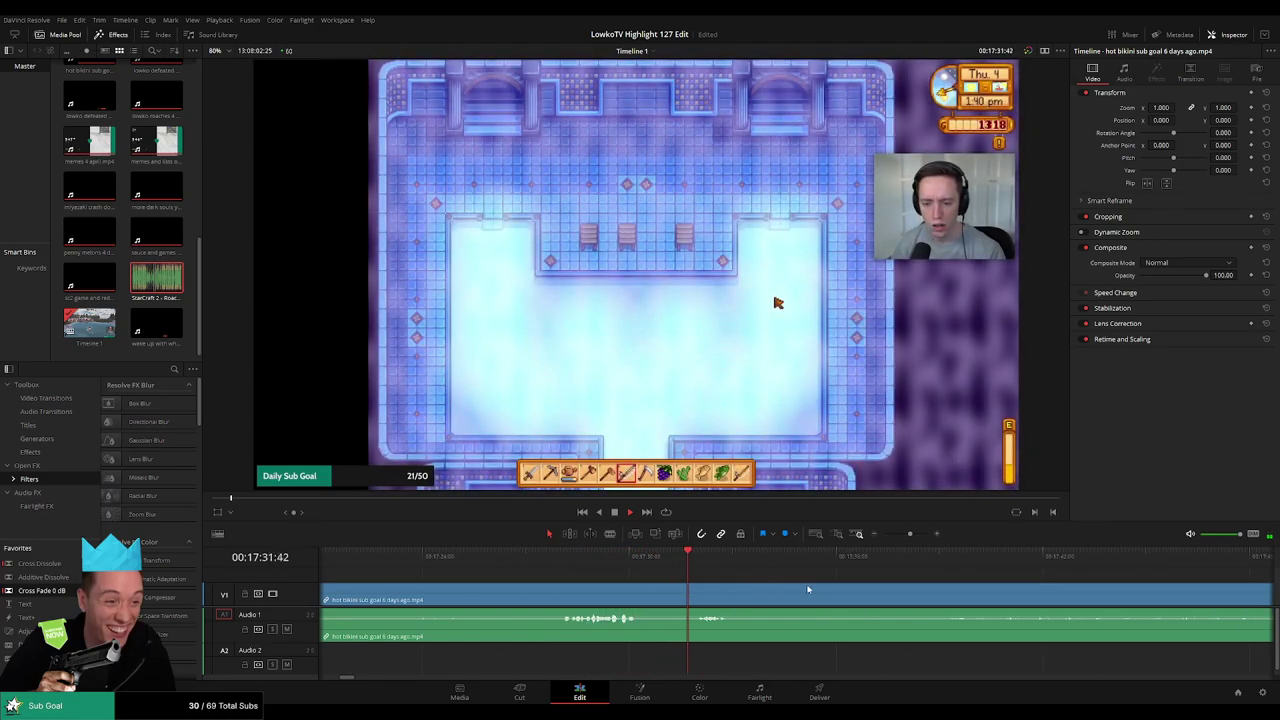
pyautogui.hscroll(3, 760, 585)
pyautogui.moveTo(620, 570); pyautogui.dragTo(763, 569)
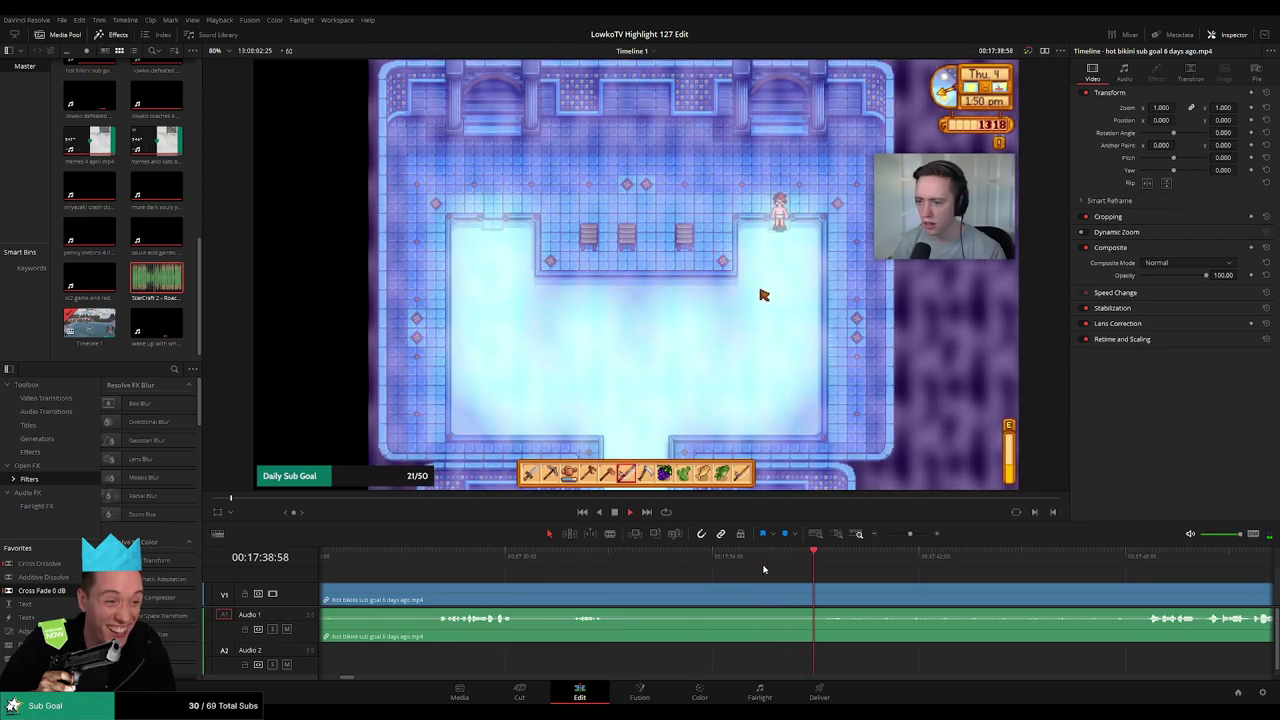
pyautogui.hscroll(5, 704, 573)
pyautogui.hscroll(1, 704, 573)
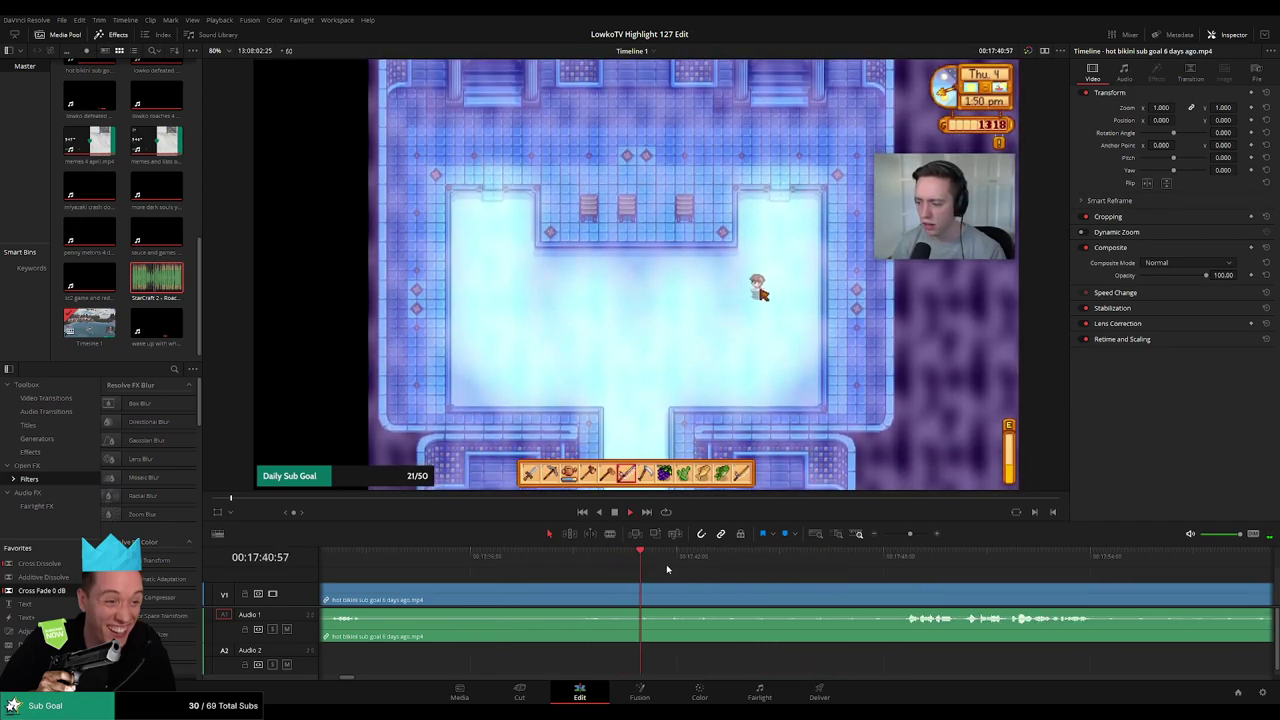
pyautogui.moveTo(680, 568); pyautogui.dragTo(797, 568)
pyautogui.click(893, 566)
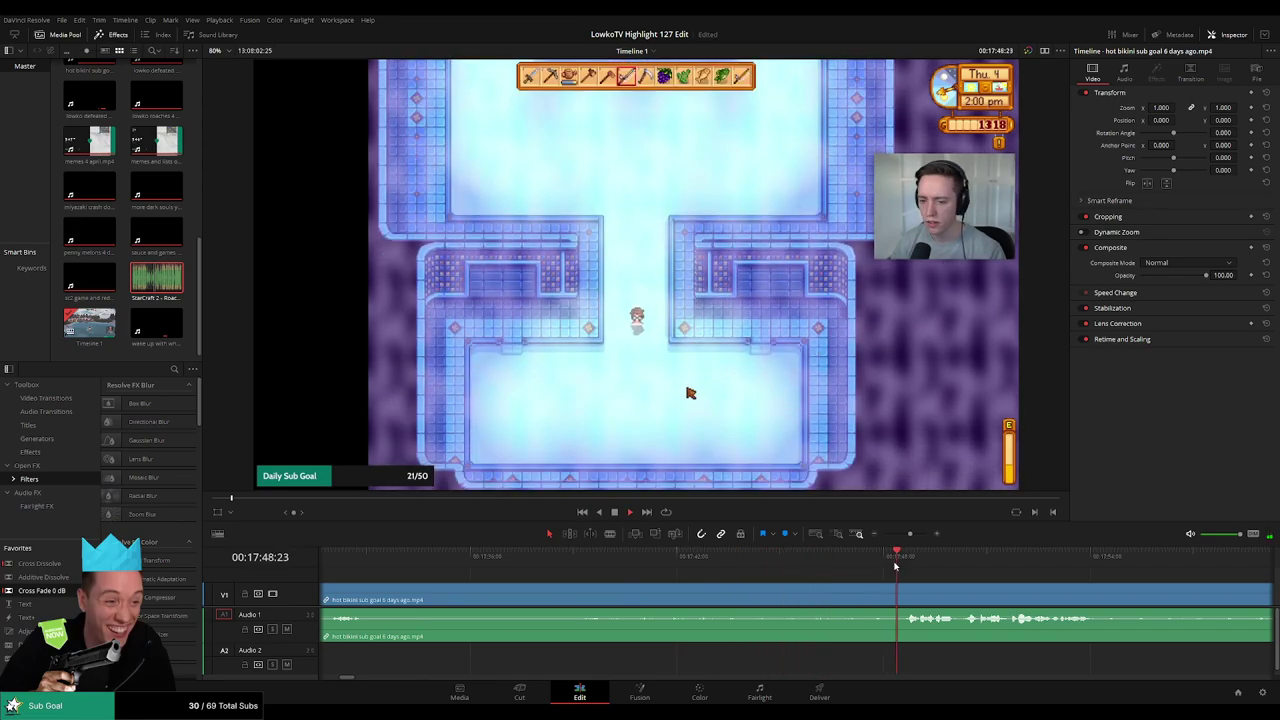
pyautogui.hscroll(5, 870, 570)
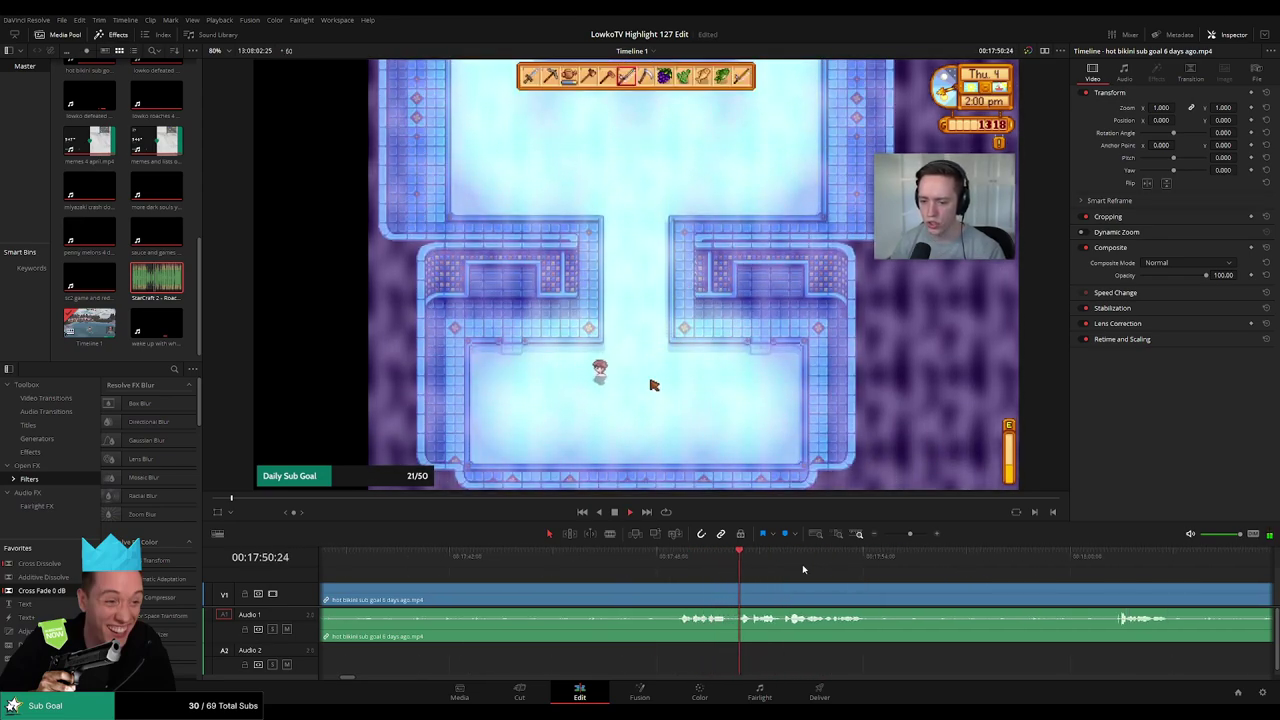
pyautogui.hscroll(4, 803, 569)
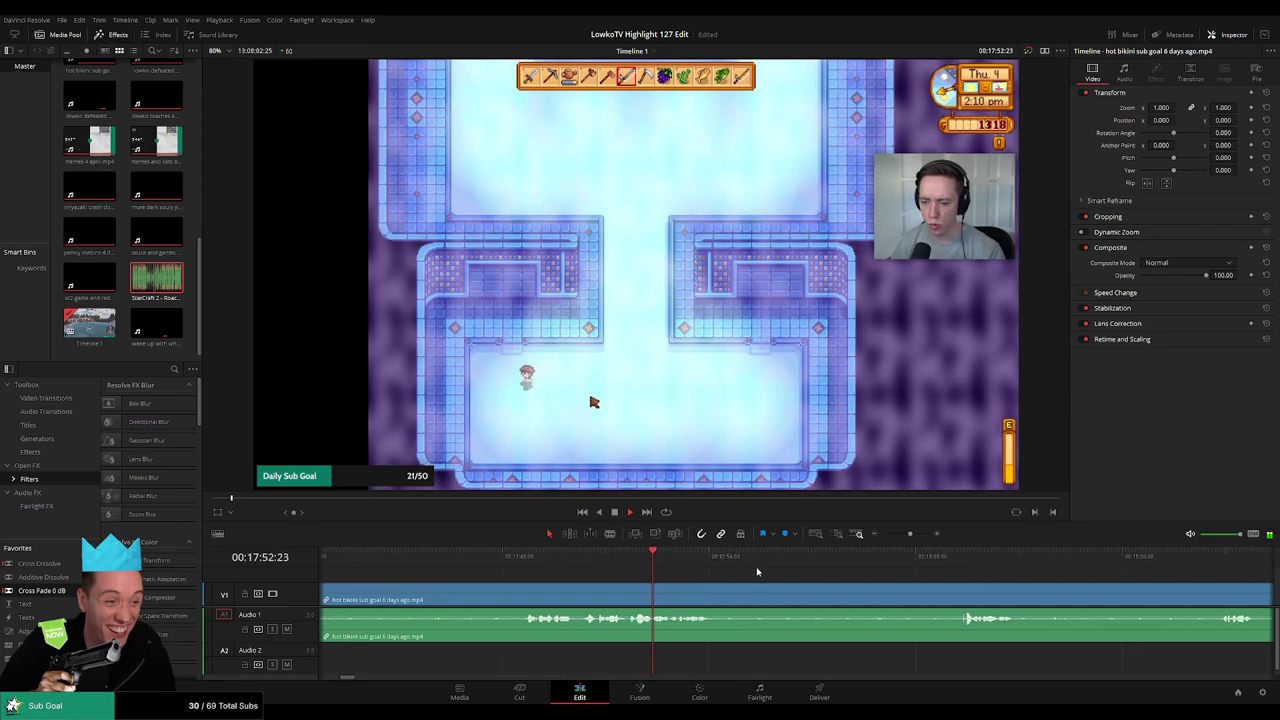
pyautogui.hscroll(2, 818, 581)
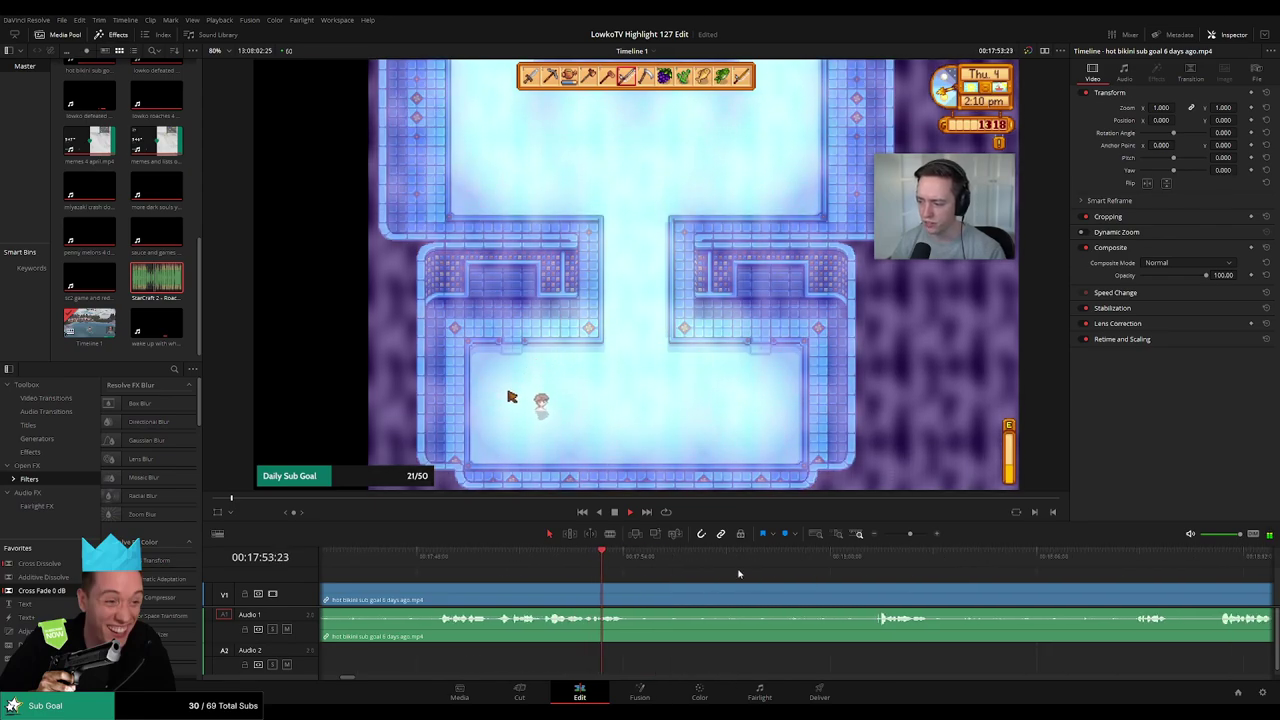
# Cut out the pool footage from about 00:17:55 to 00:18:01
pyautogui.press('b')
pyautogui.click(654, 597)
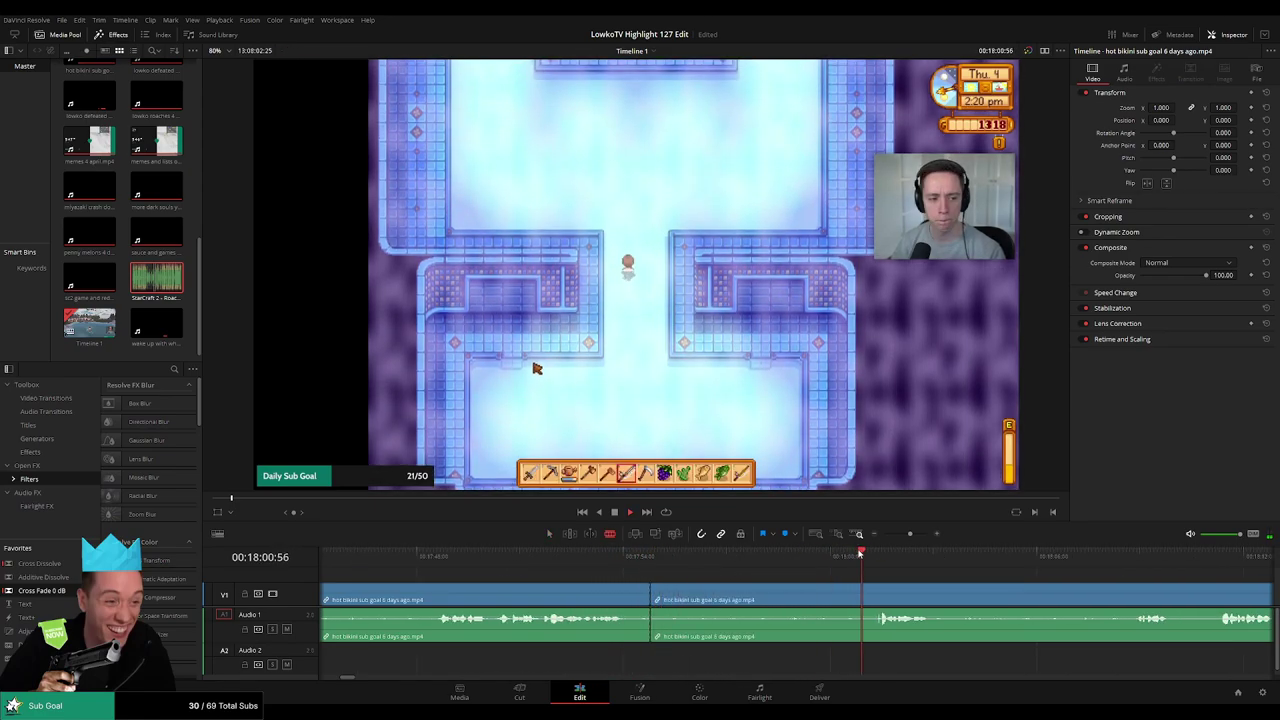
pyautogui.hscroll(3, 817, 563)
pyautogui.click(772, 596)
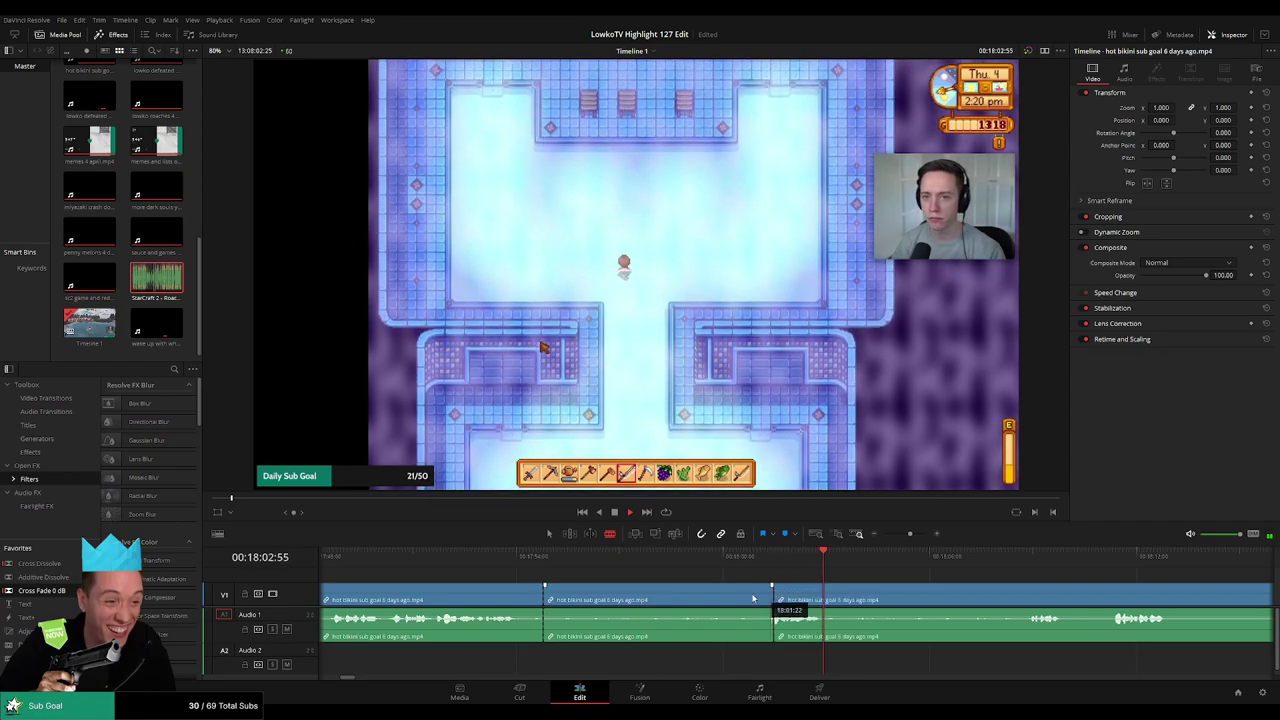
pyautogui.press('a')
pyautogui.click(738, 597)
pyautogui.press('Delete')
# Remove the pool swim from about 00:17:57 to 00:18:02 and cross-fade the audio at the join
pyautogui.click(531, 560)
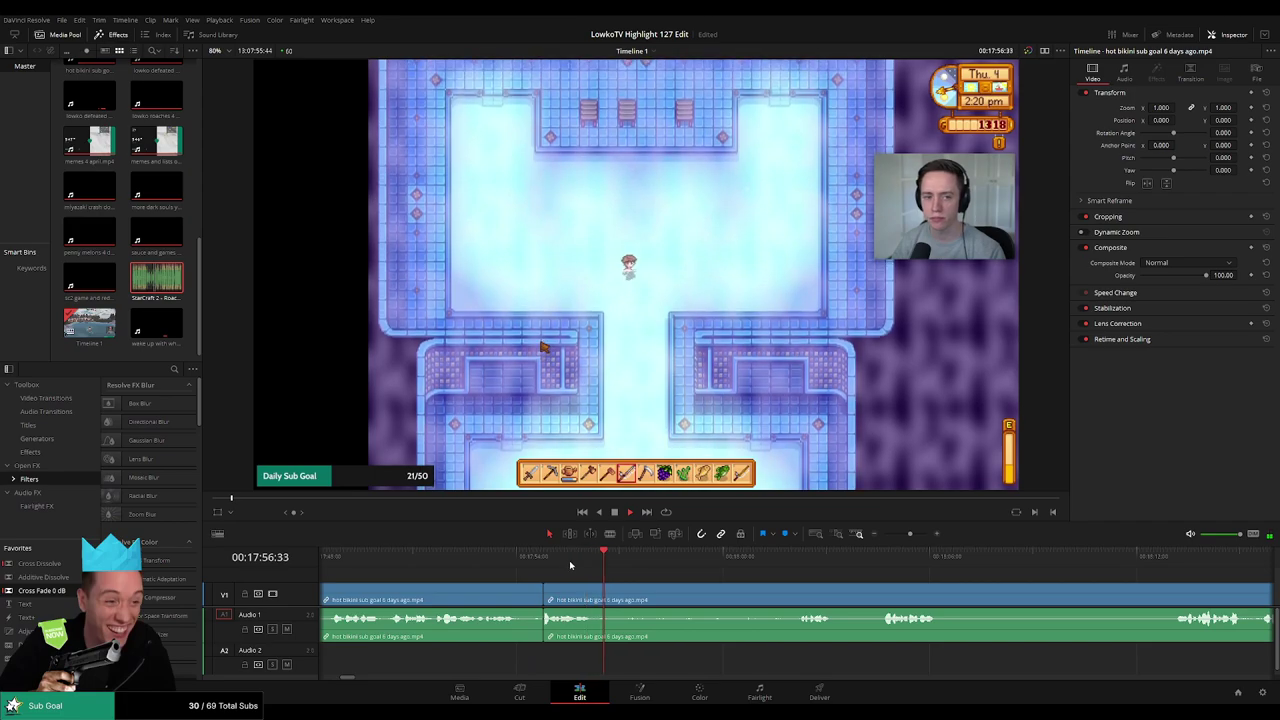
pyautogui.press('b')
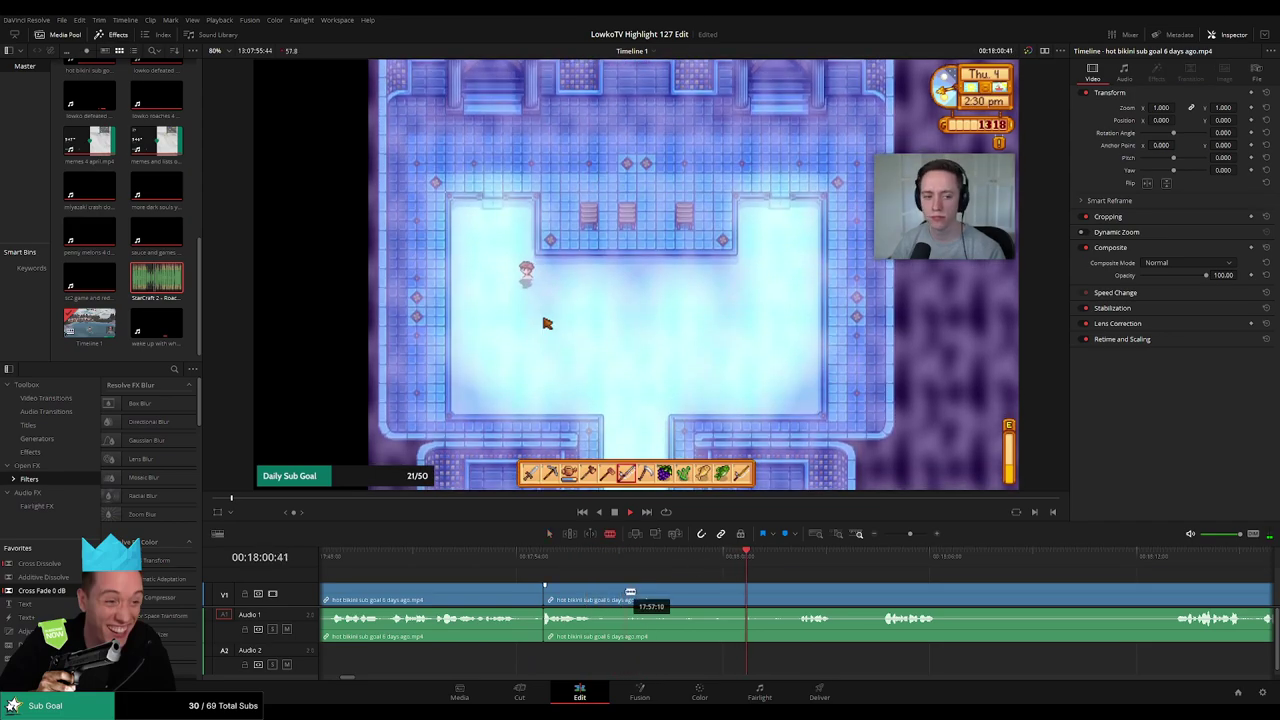
pyautogui.click(627, 594)
pyautogui.click(794, 590)
pyautogui.press('a')
pyautogui.click(741, 594)
pyautogui.press('Delete')
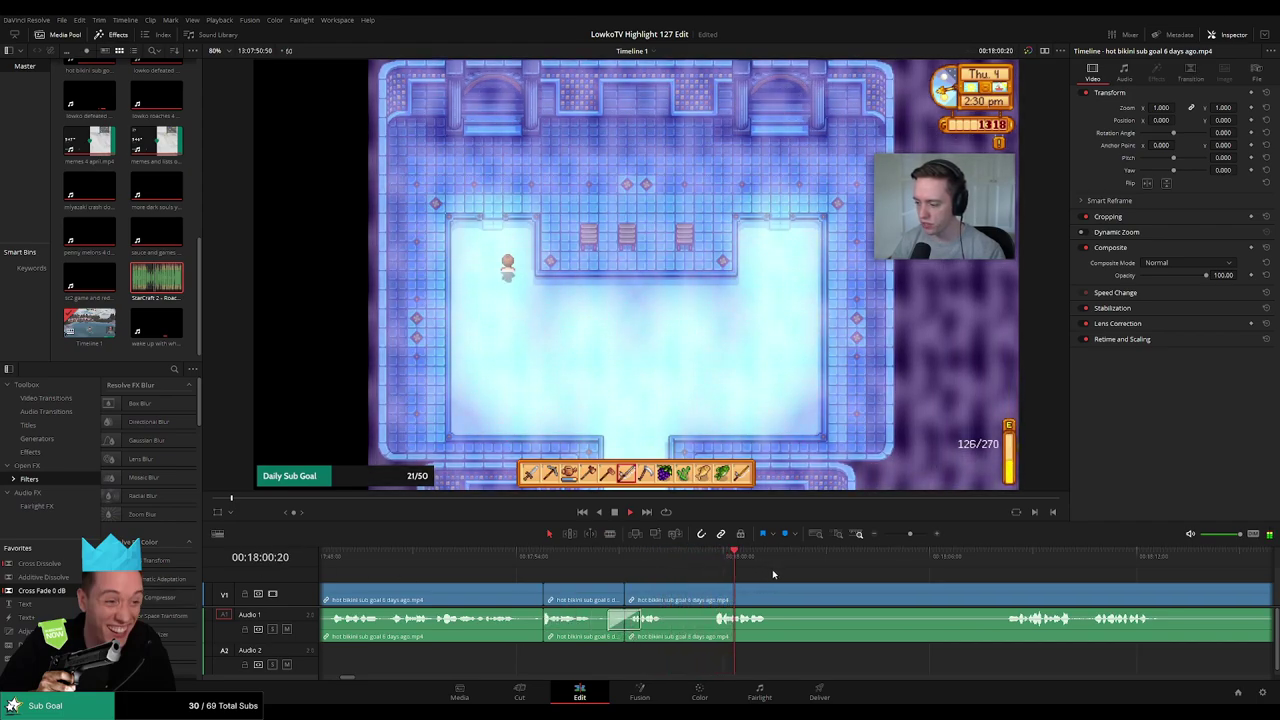
# Delete the idle pool section from about 00:18:01 to 00:18:08 and add a Cross Fade 0 dB to the audio join
pyautogui.moveTo(842, 591); pyautogui.dragTo(770, 562)
pyautogui.press('b')
pyautogui.click(581, 597)
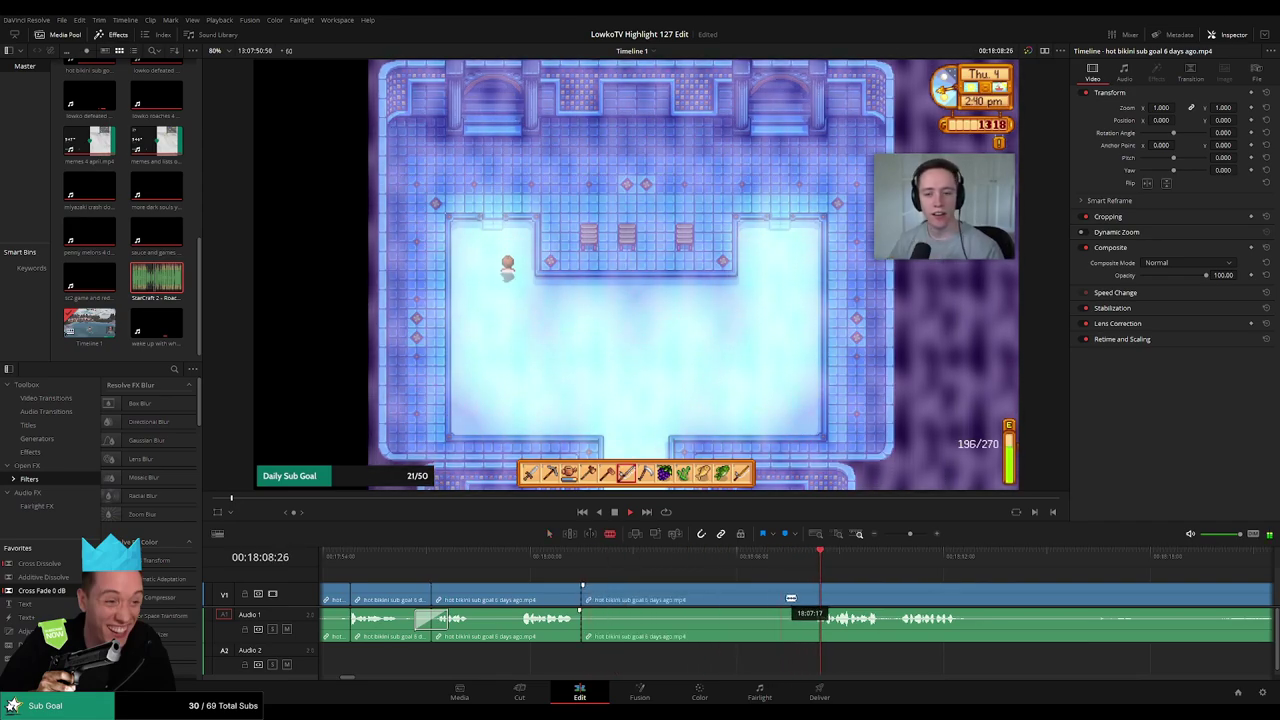
pyautogui.click(806, 598)
pyautogui.press('a')
pyautogui.click(755, 601)
pyautogui.press('Delete')
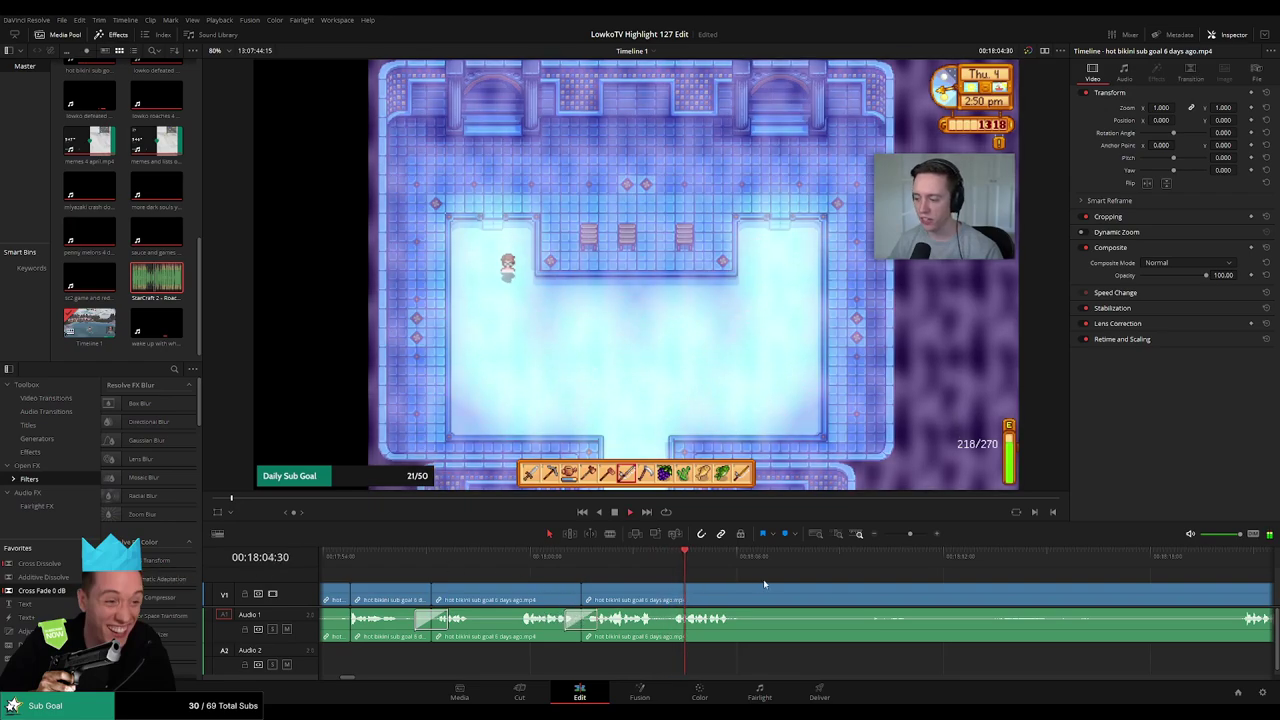
pyautogui.hscroll(5, 700, 576)
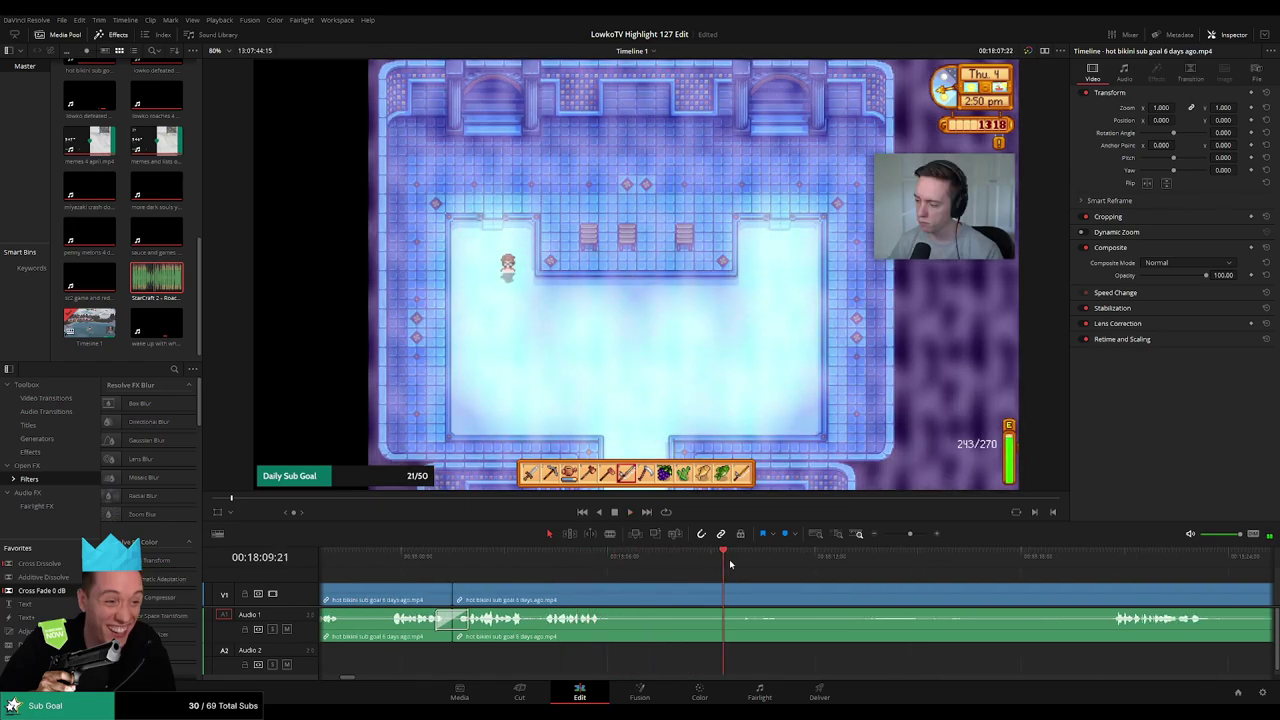
# Cut out the pool footage from about 00:18:06 to 00:18:10 and cross-fade the audio at the join
pyautogui.press('b')
pyautogui.click(615, 598)
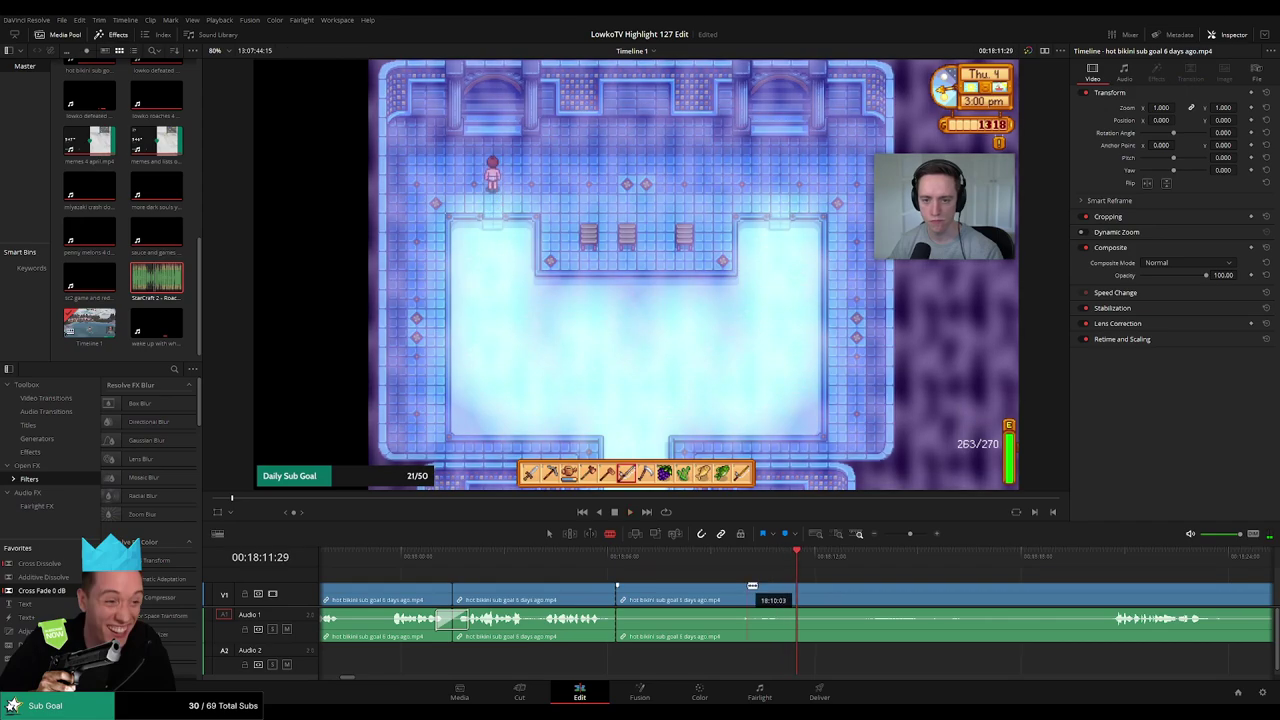
pyautogui.click(737, 598)
pyautogui.press('a')
pyautogui.click(695, 598)
pyautogui.press('Delete')
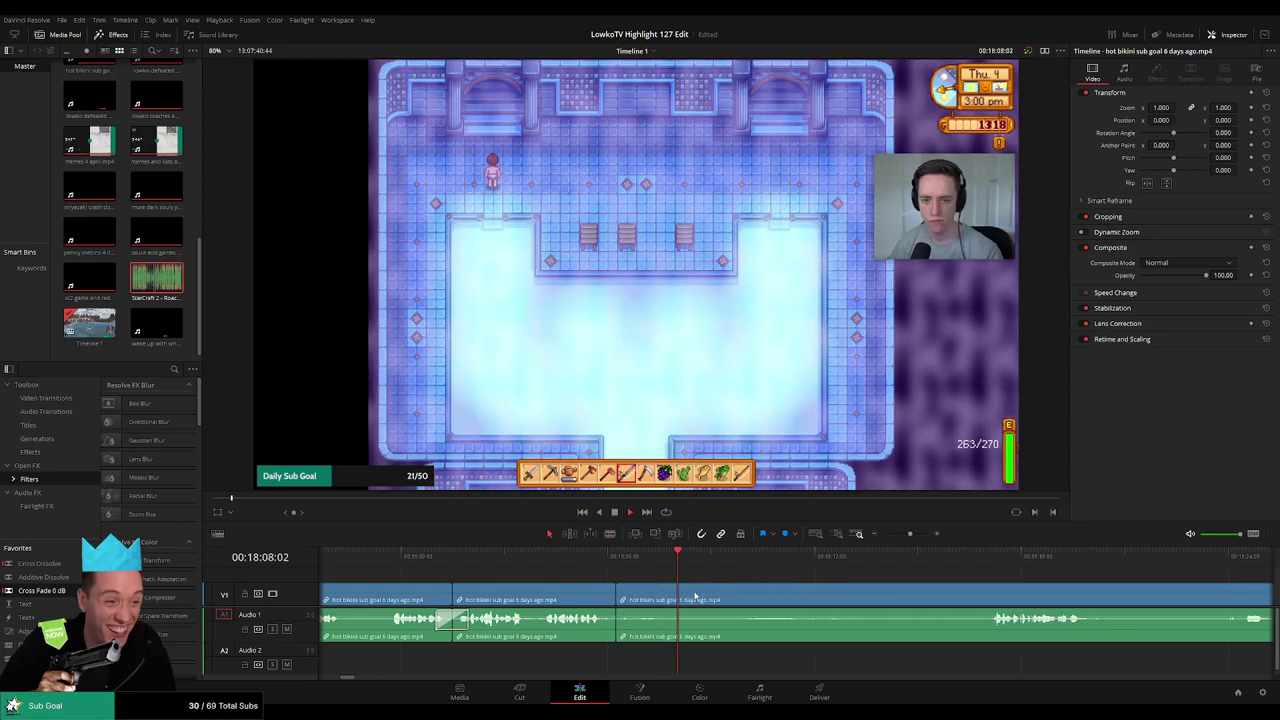
pyautogui.click(595, 558)
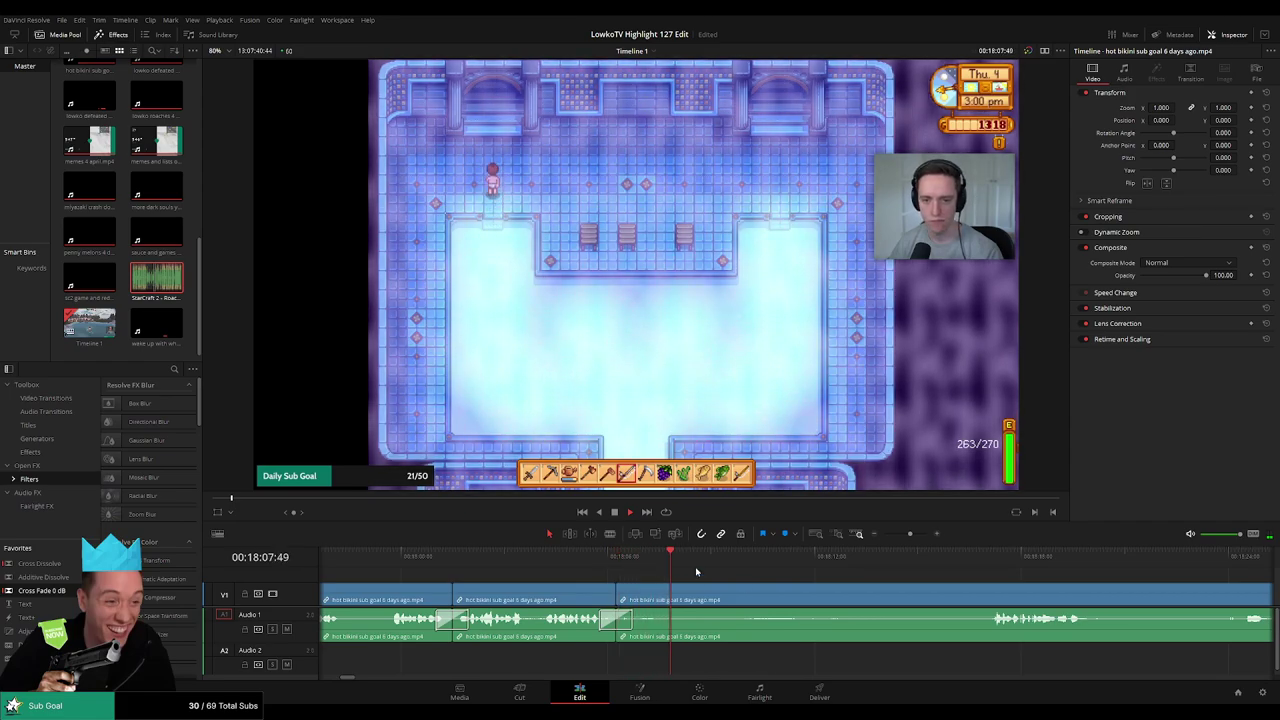
# Remove the women's locker room section from about 00:18:08 to 00:18:16 and add a Cross Fade 0 dB to the audio join
pyautogui.click(734, 561)
pyautogui.hscroll(5, 706, 573)
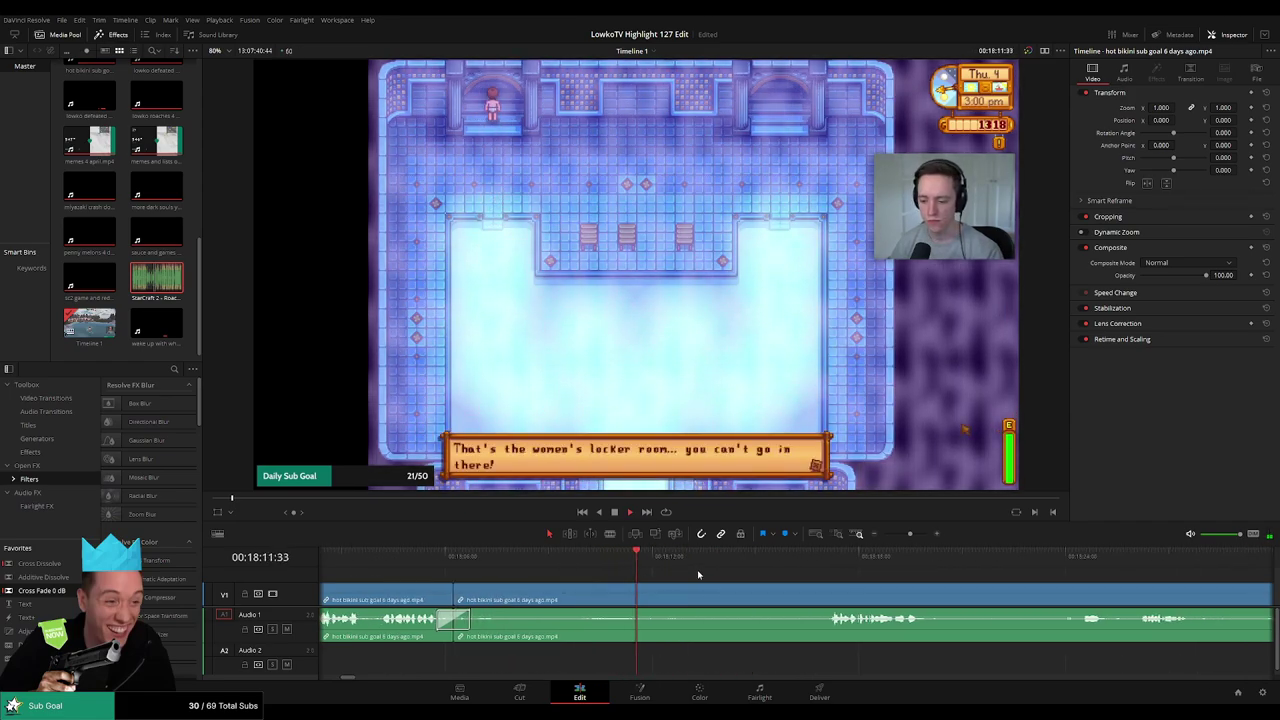
pyautogui.click(803, 556)
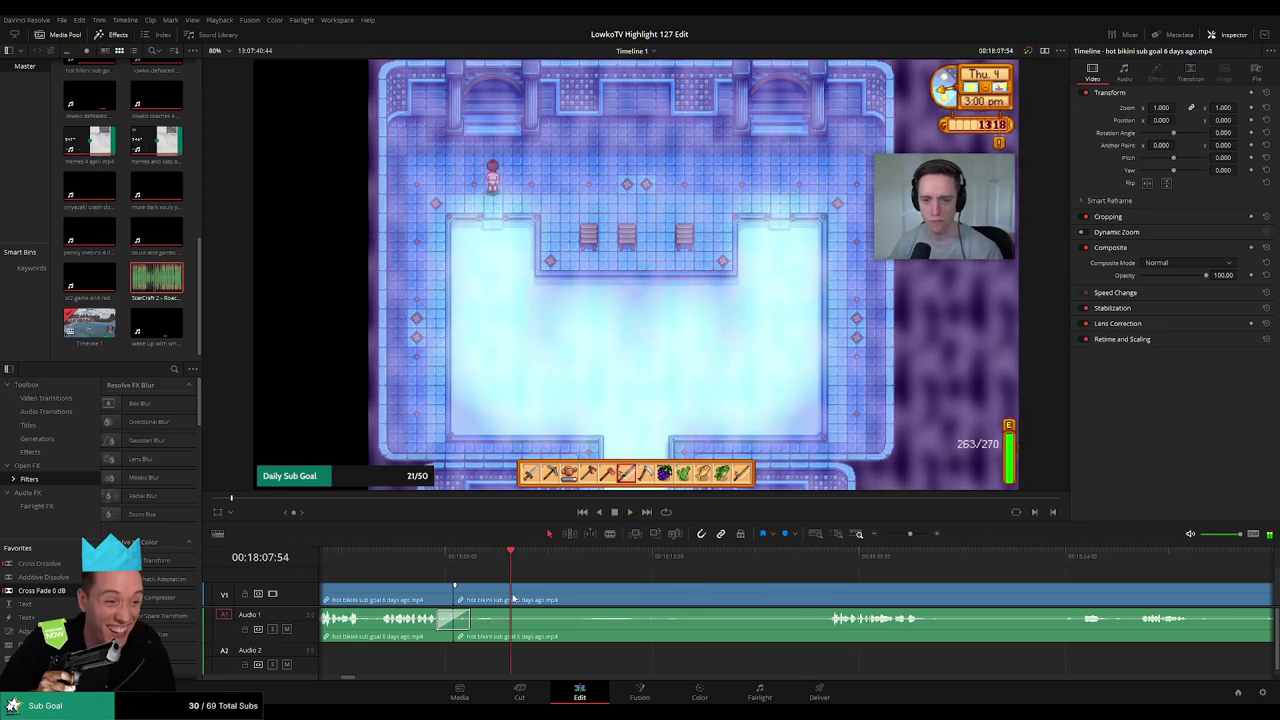
pyautogui.press('b')
pyautogui.click(512, 598)
pyautogui.click(819, 599)
pyautogui.press('a')
pyautogui.click(763, 600)
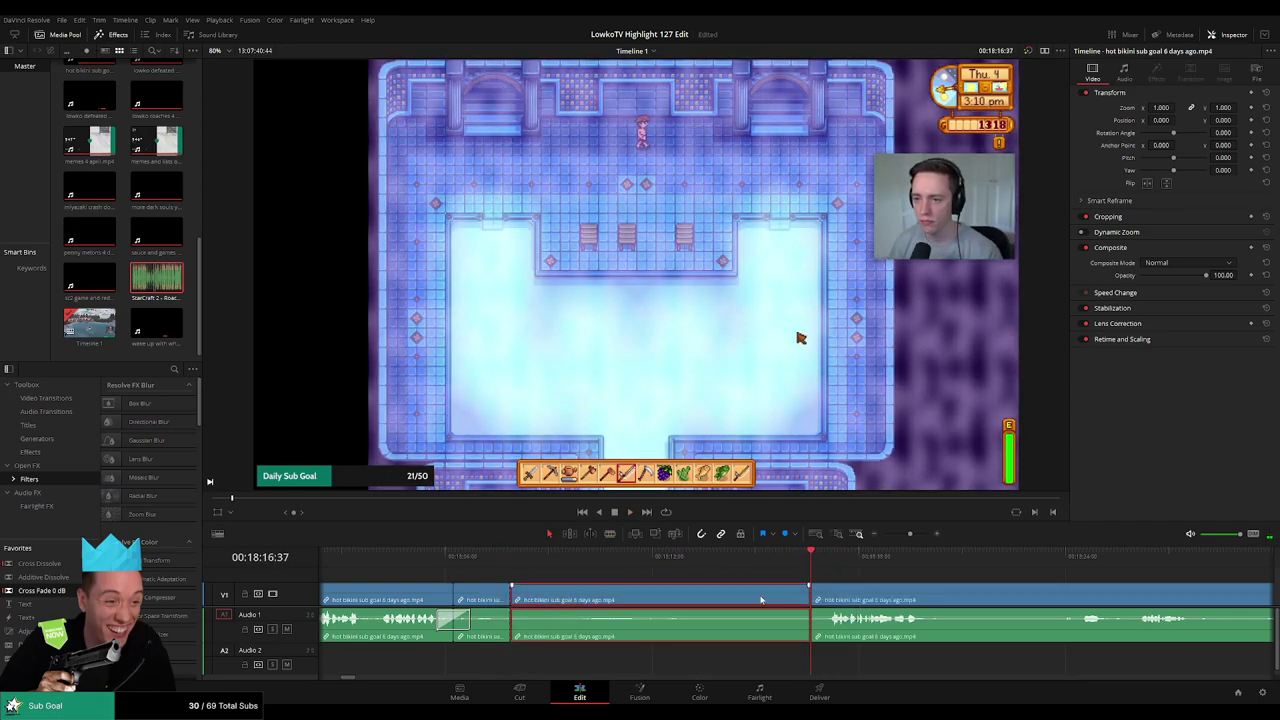
pyautogui.press('Delete')
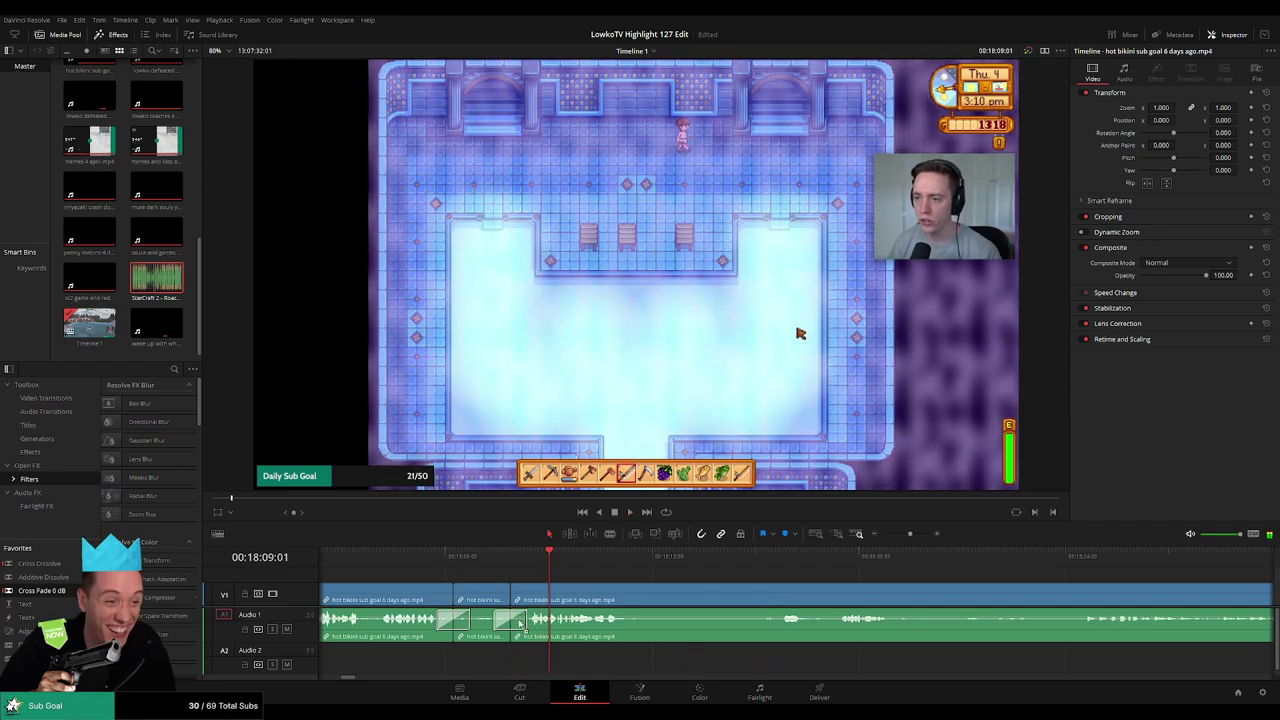
# Delete the inventory section in the changing room from about 00:18:19 to 00:18:24
pyautogui.hscroll(2, 680, 598)
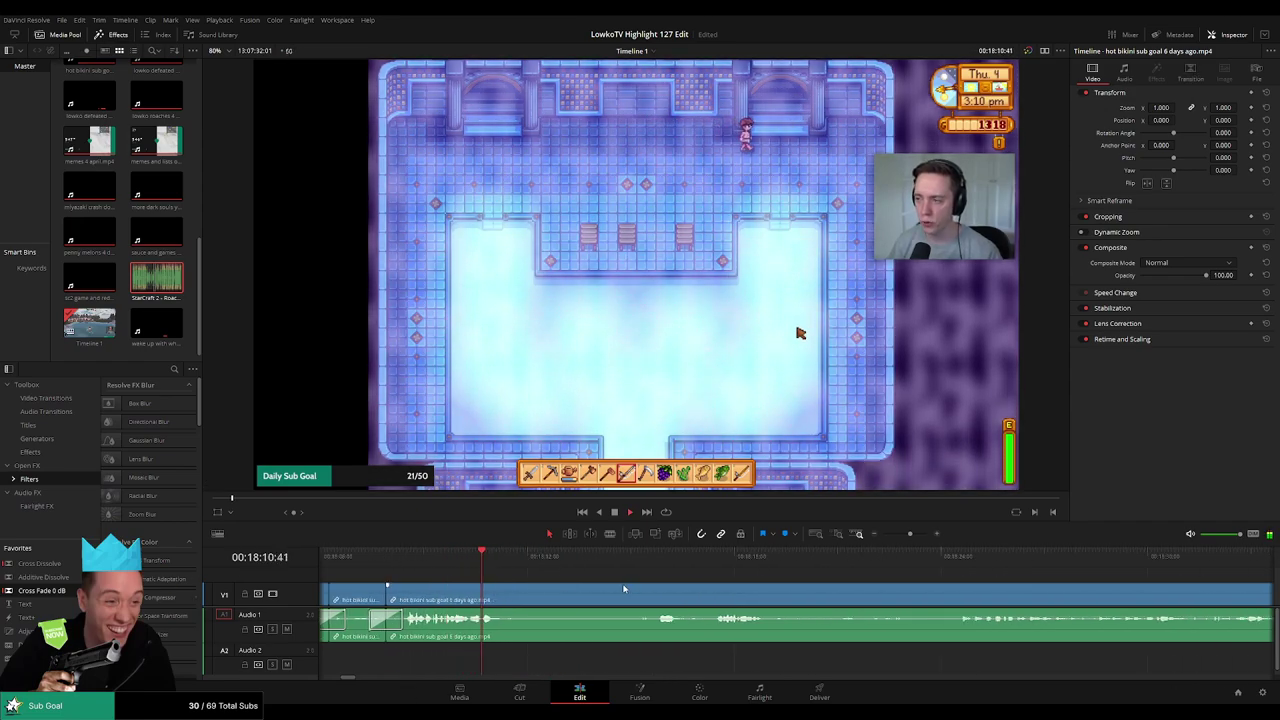
pyautogui.click(647, 556)
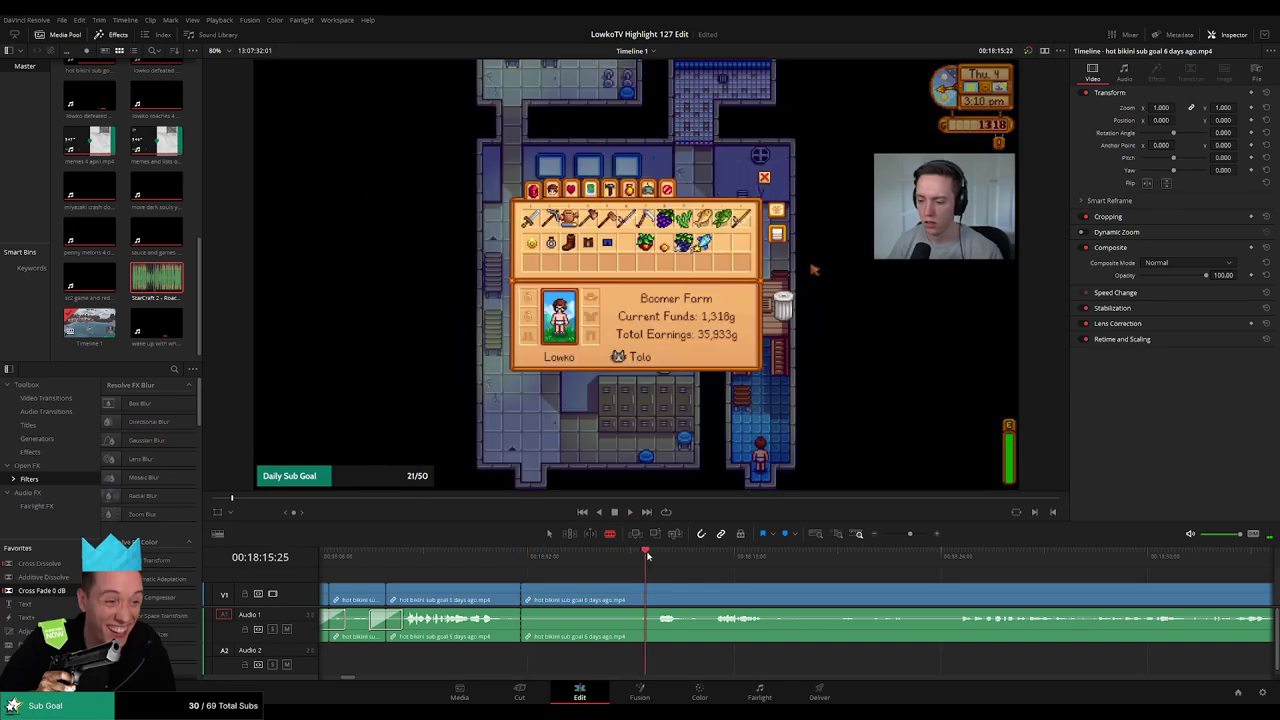
pyautogui.moveTo(645, 565); pyautogui.dragTo(599, 552)
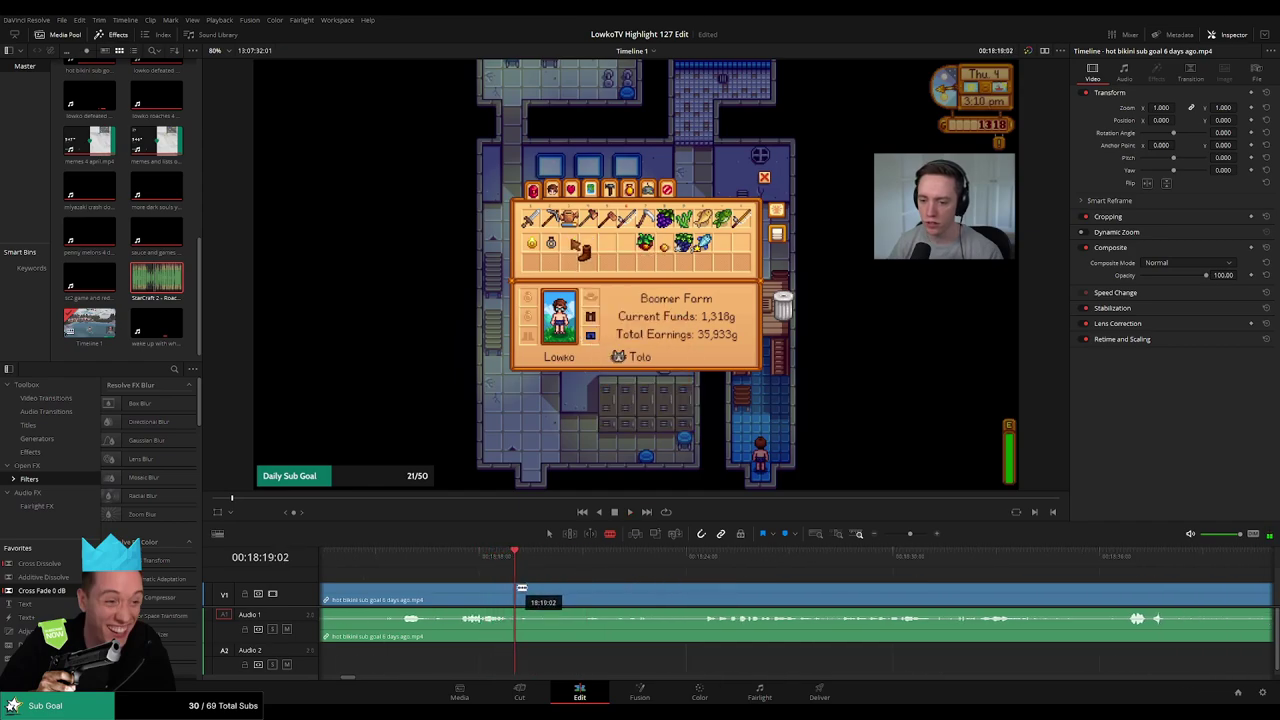
pyautogui.click(703, 555)
pyautogui.click(700, 590)
pyautogui.press('a')
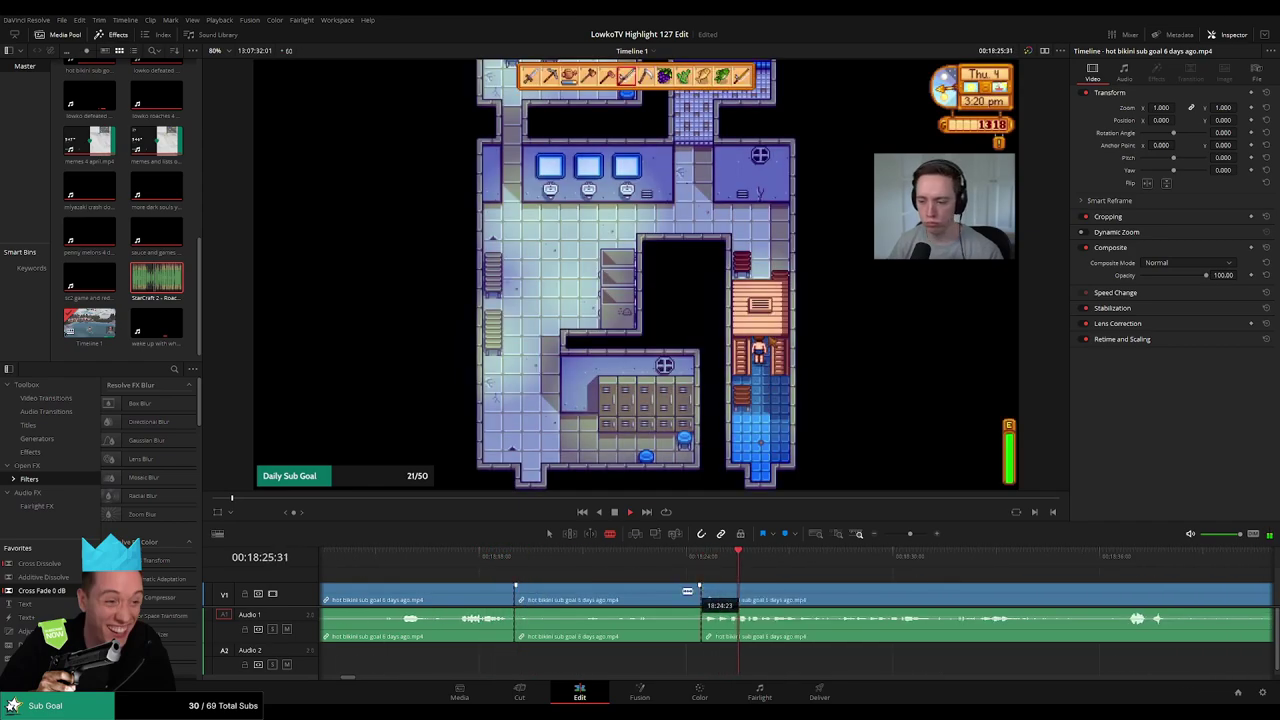
pyautogui.click(670, 593)
pyautogui.press('Delete')
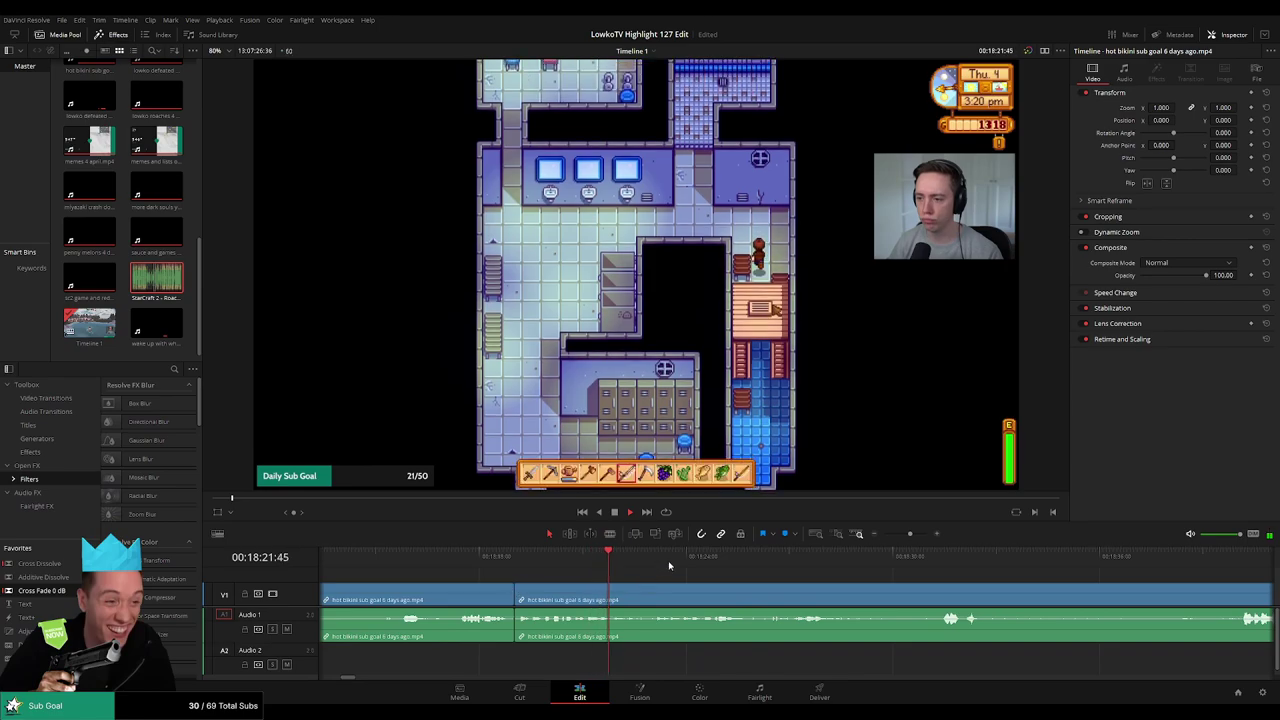
# Cut out the walk through the changing room from about 00:18:19 to 00:18:25 and play back from the join
pyautogui.click(702, 555)
pyautogui.click(801, 557)
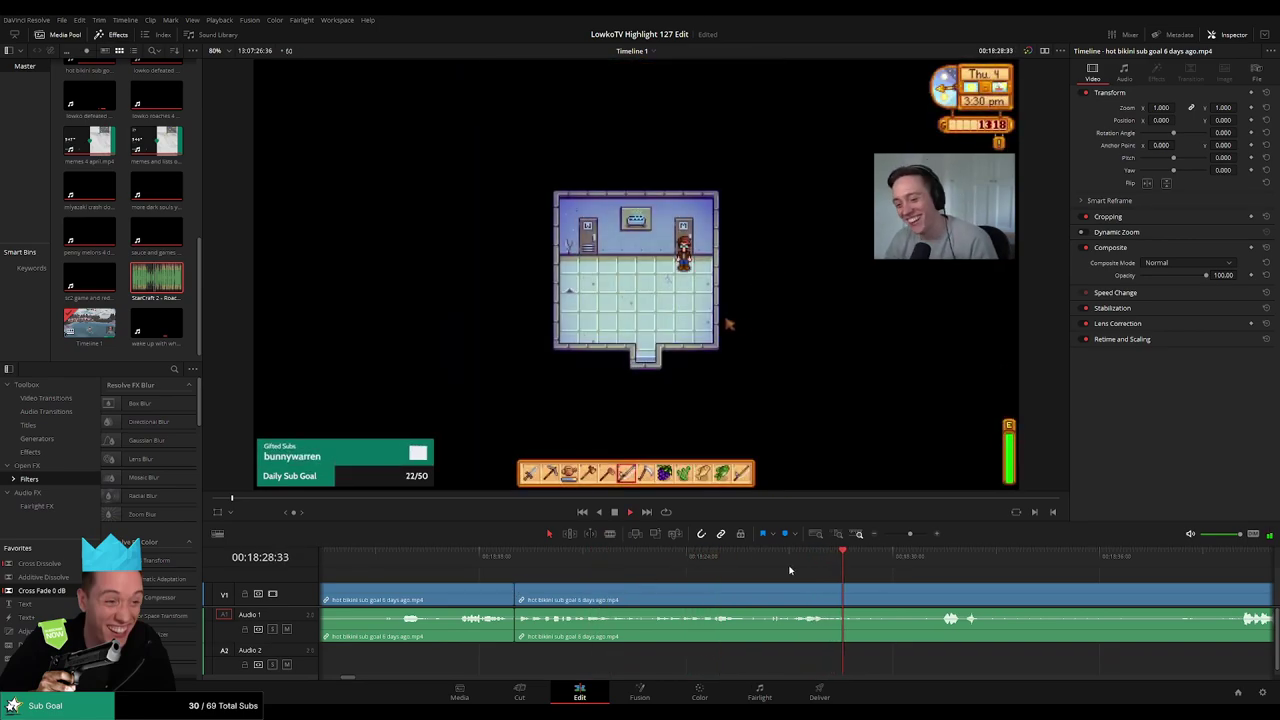
pyautogui.moveTo(748, 557); pyautogui.dragTo(744, 557)
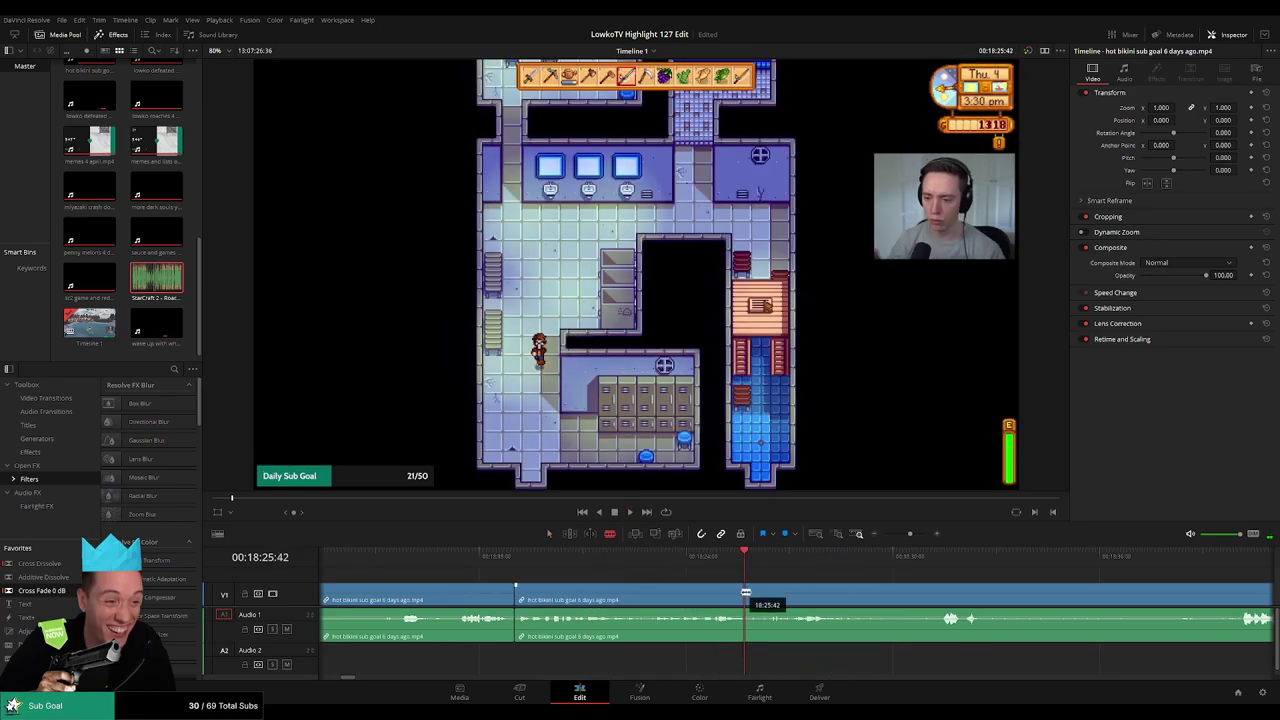
pyautogui.click(745, 592)
pyautogui.press('a')
pyautogui.click(703, 601)
pyautogui.press('Delete')
pyautogui.press('space')
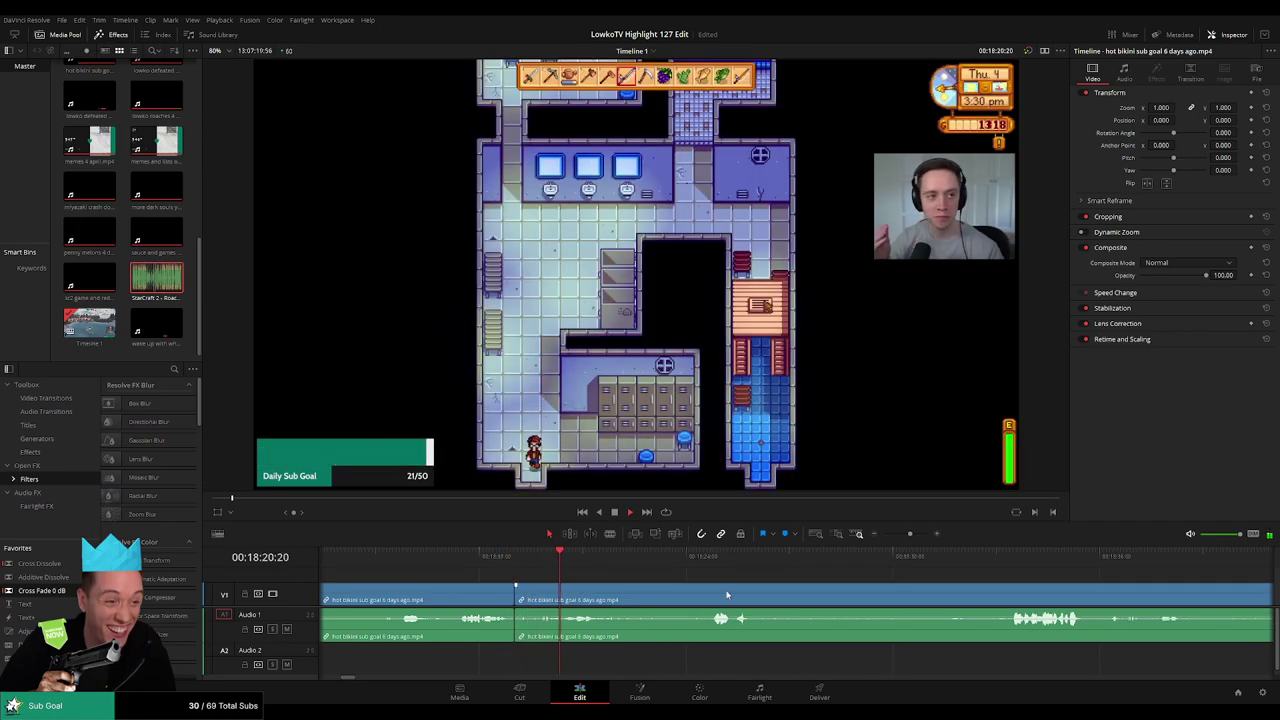
# Remove the walk outside the bath house from about 00:18:27 to 00:18:32 and cross-fade the audio at the join
pyautogui.moveTo(727, 595); pyautogui.dragTo(615, 581)
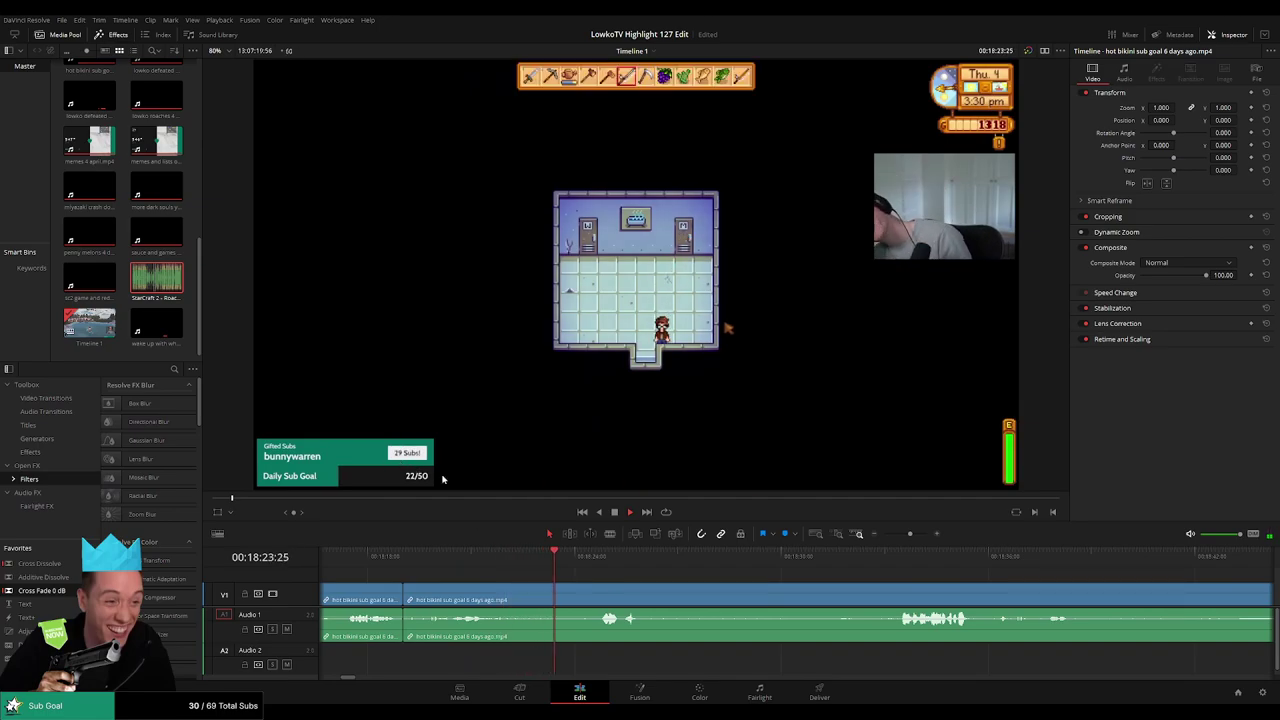
pyautogui.hscroll(3, 650, 593)
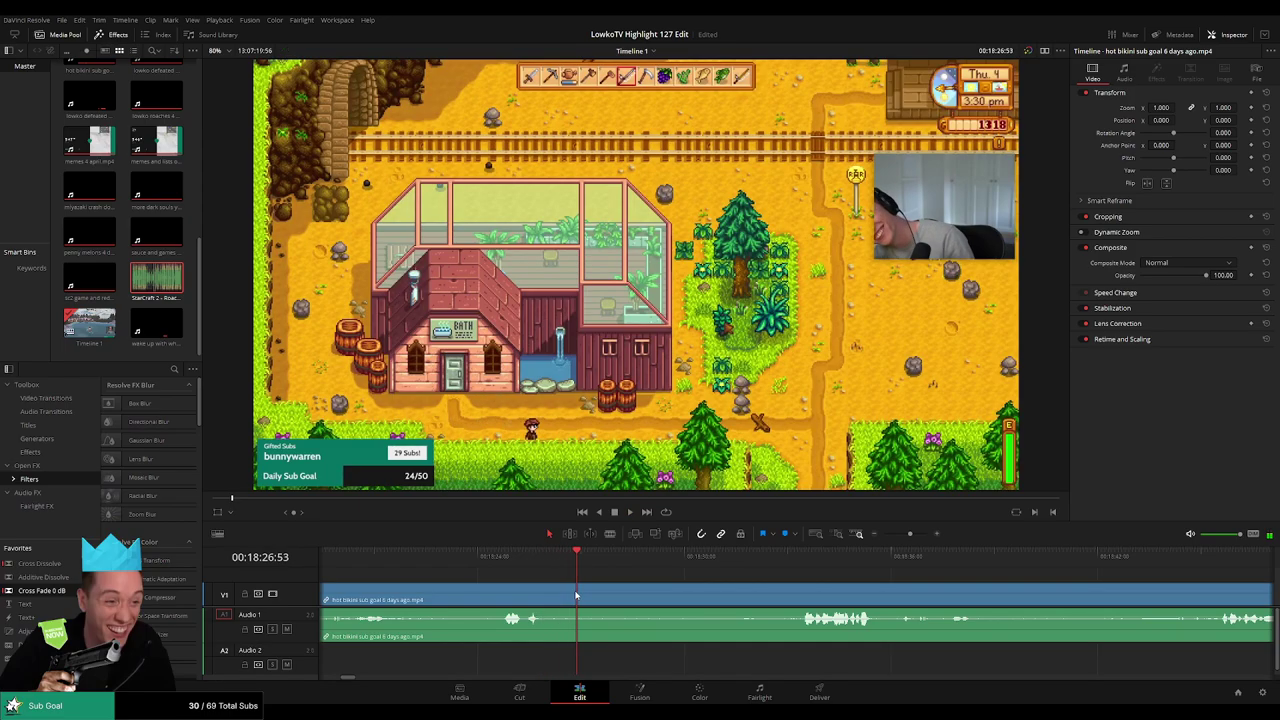
pyautogui.press('b')
pyautogui.click(575, 595)
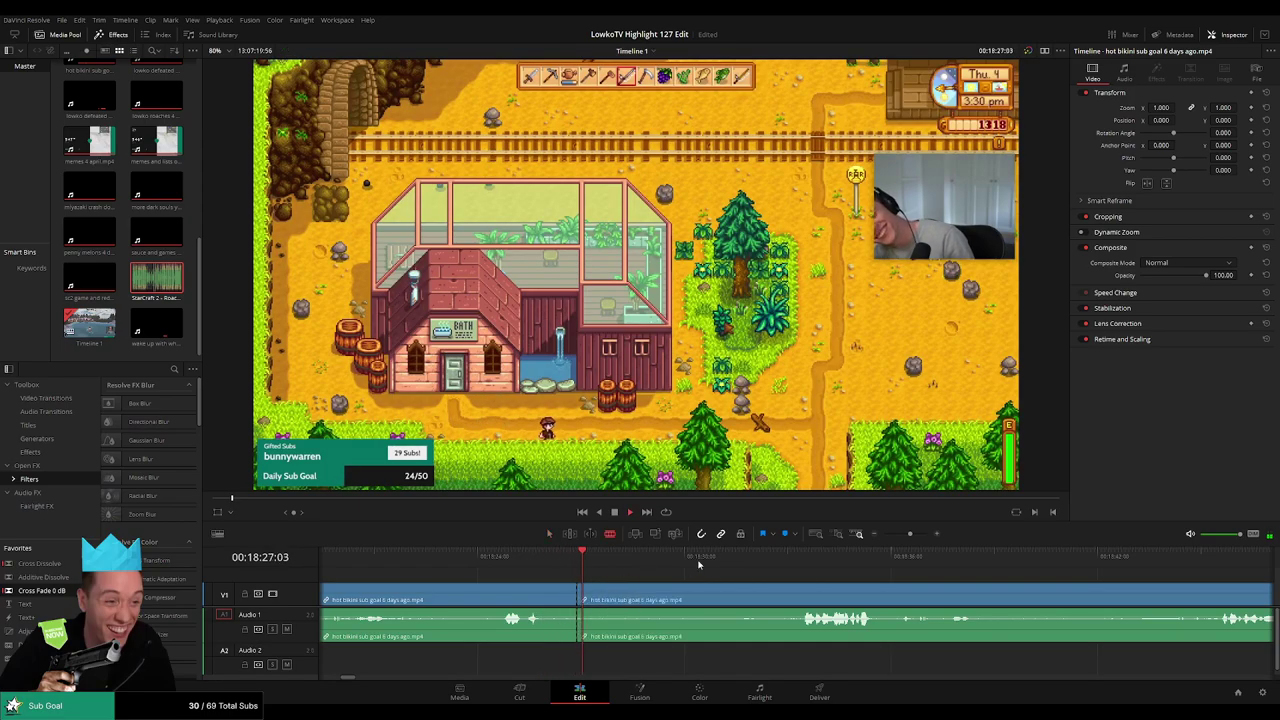
pyautogui.click(777, 557)
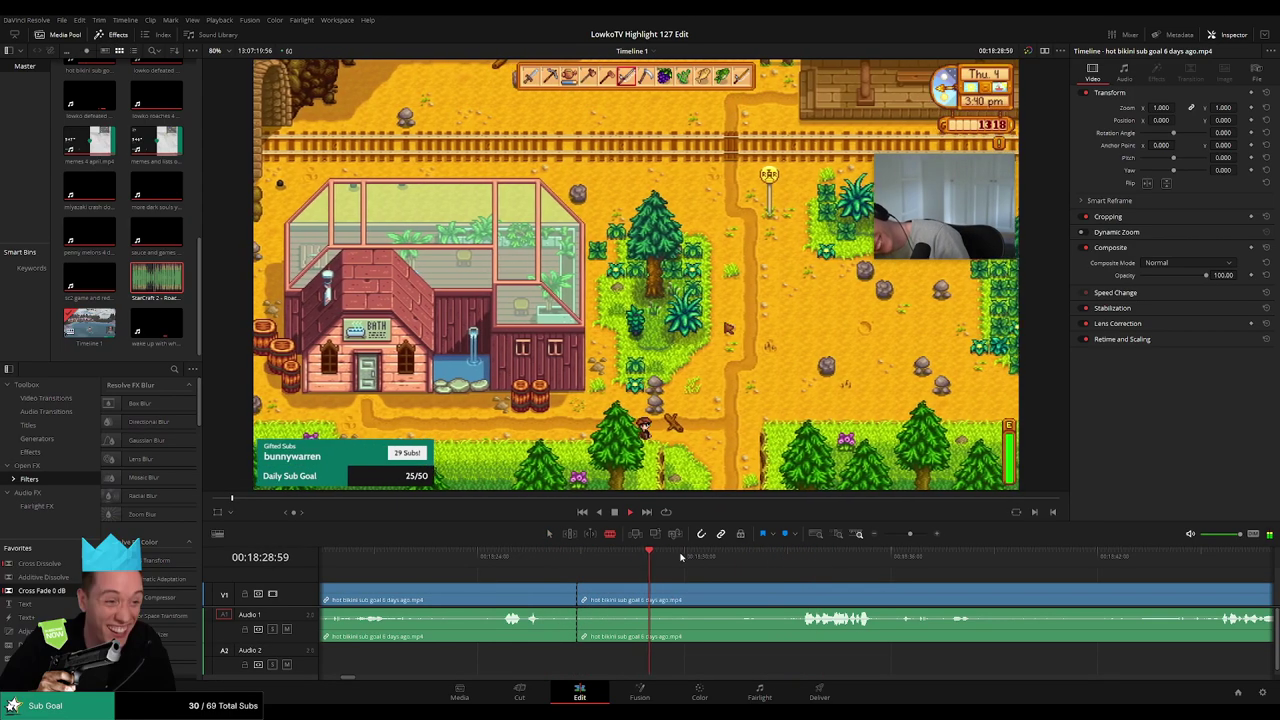
pyautogui.click(748, 557)
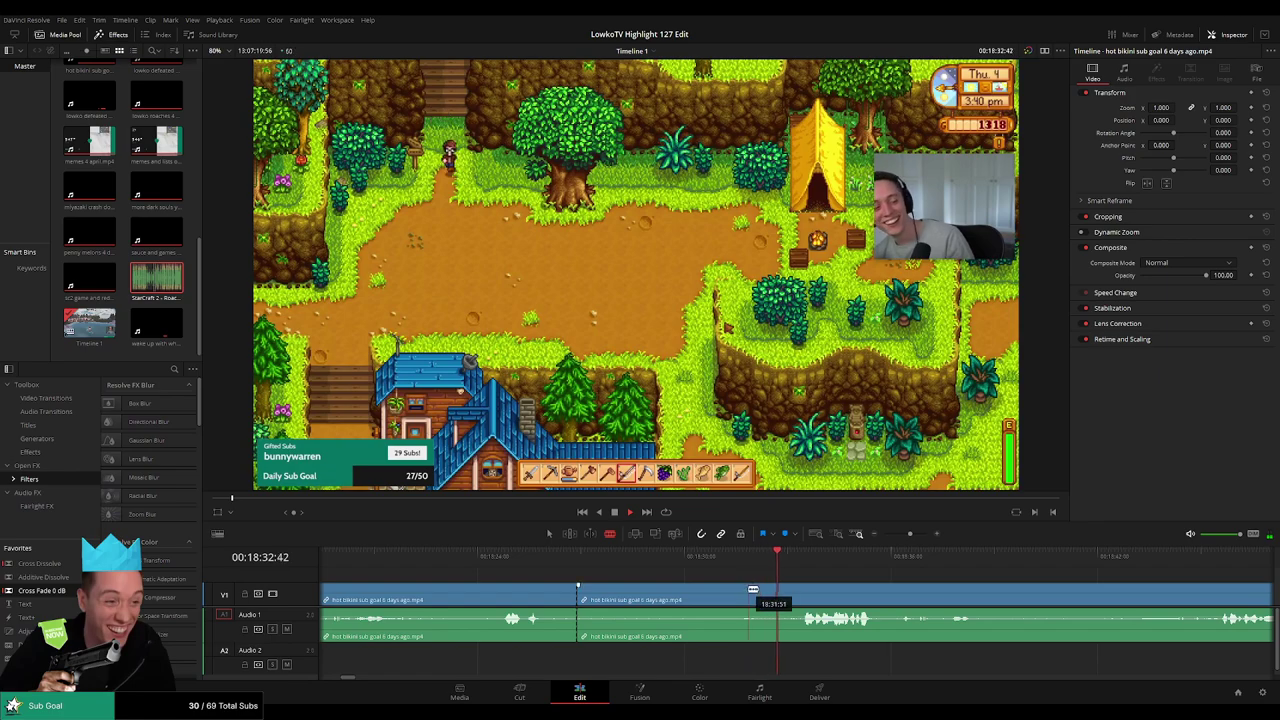
pyautogui.click(777, 597)
pyautogui.press('a')
pyautogui.click(731, 594)
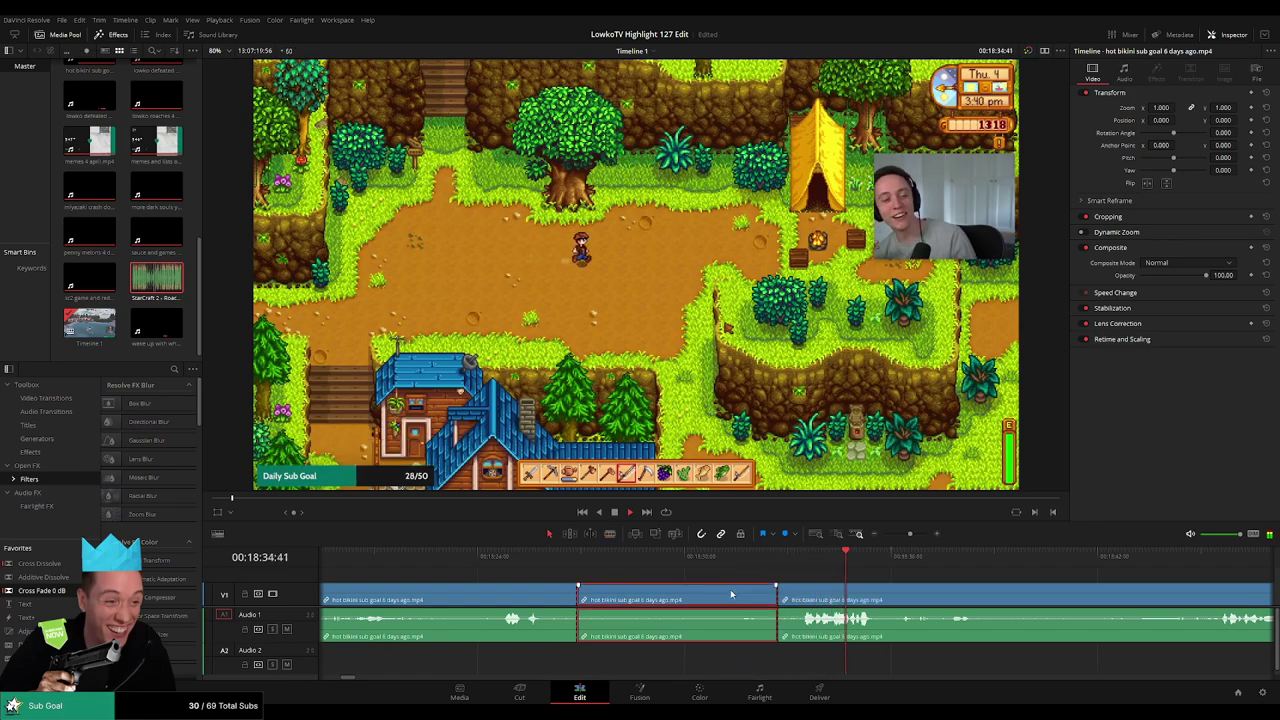
pyautogui.press('Delete')
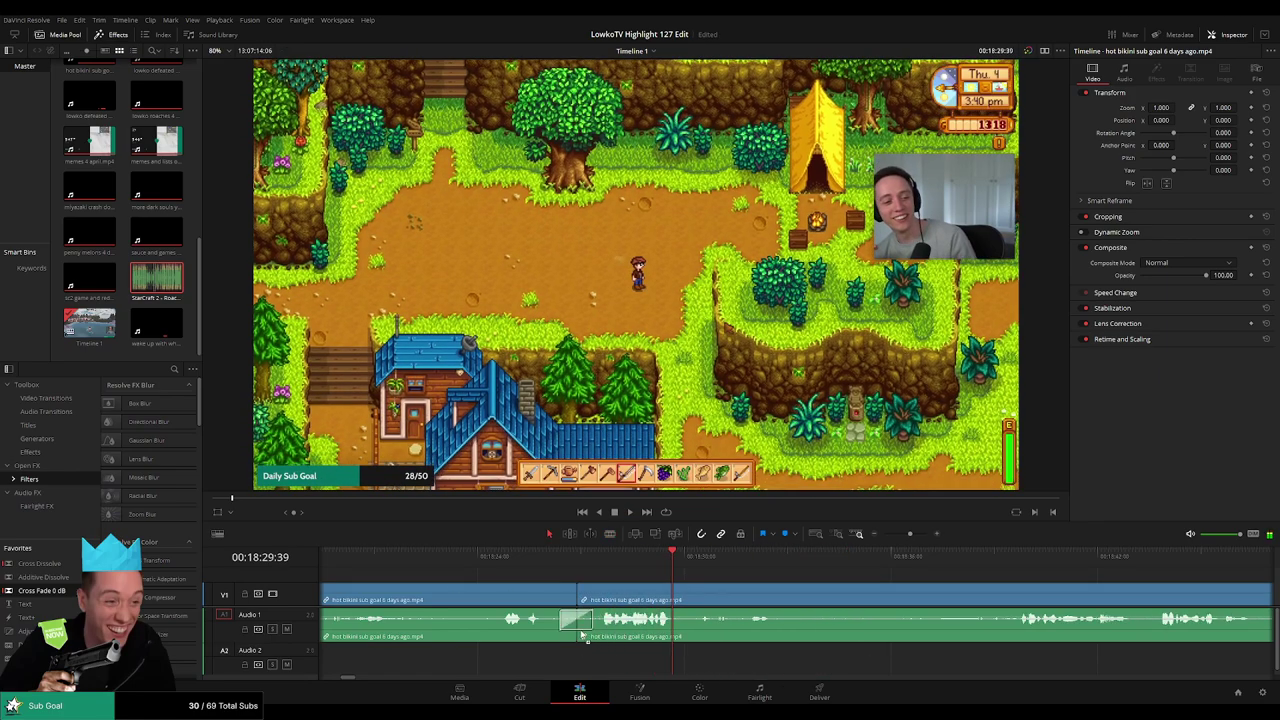
pyautogui.moveTo(583, 636); pyautogui.dragTo(583, 634)
# Delete the walk to the lake from about 00:18:34 to 00:18:37 and add a Cross Fade 0 dB to the audio join
pyautogui.moveTo(811, 592); pyautogui.dragTo(639, 589)
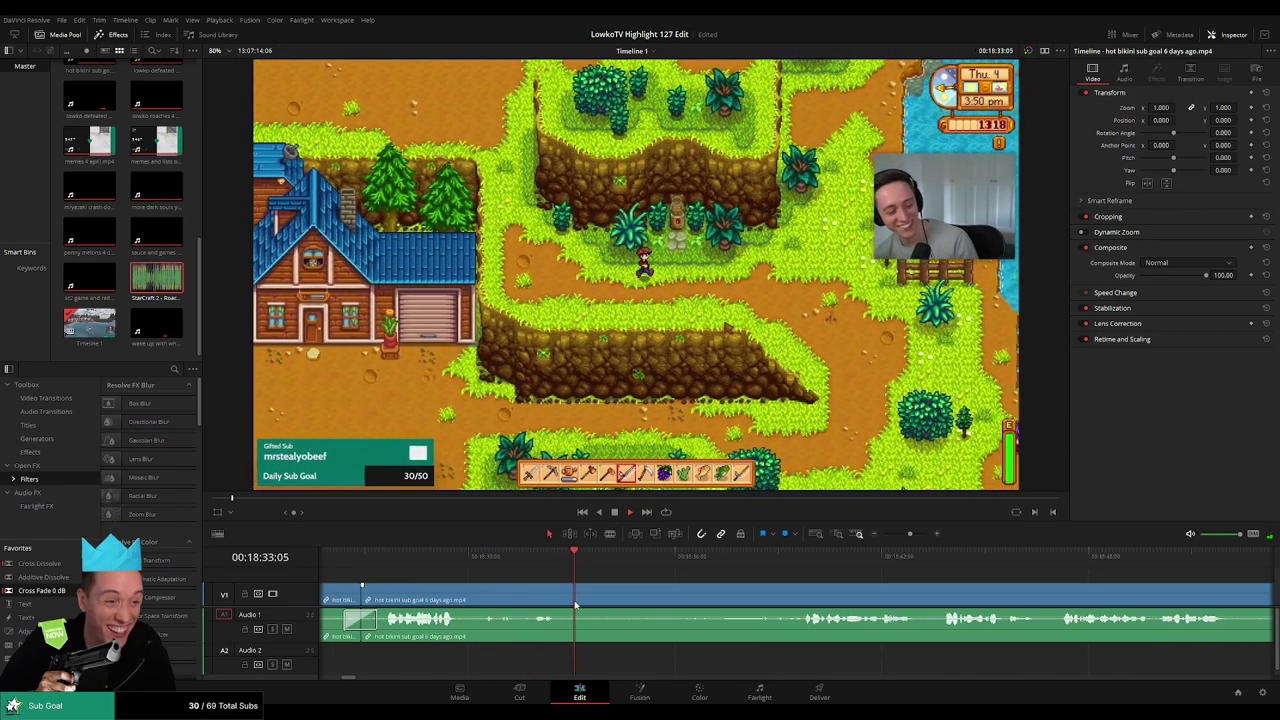
pyautogui.hotkey('ctrl', 'b')
pyautogui.click(790, 560)
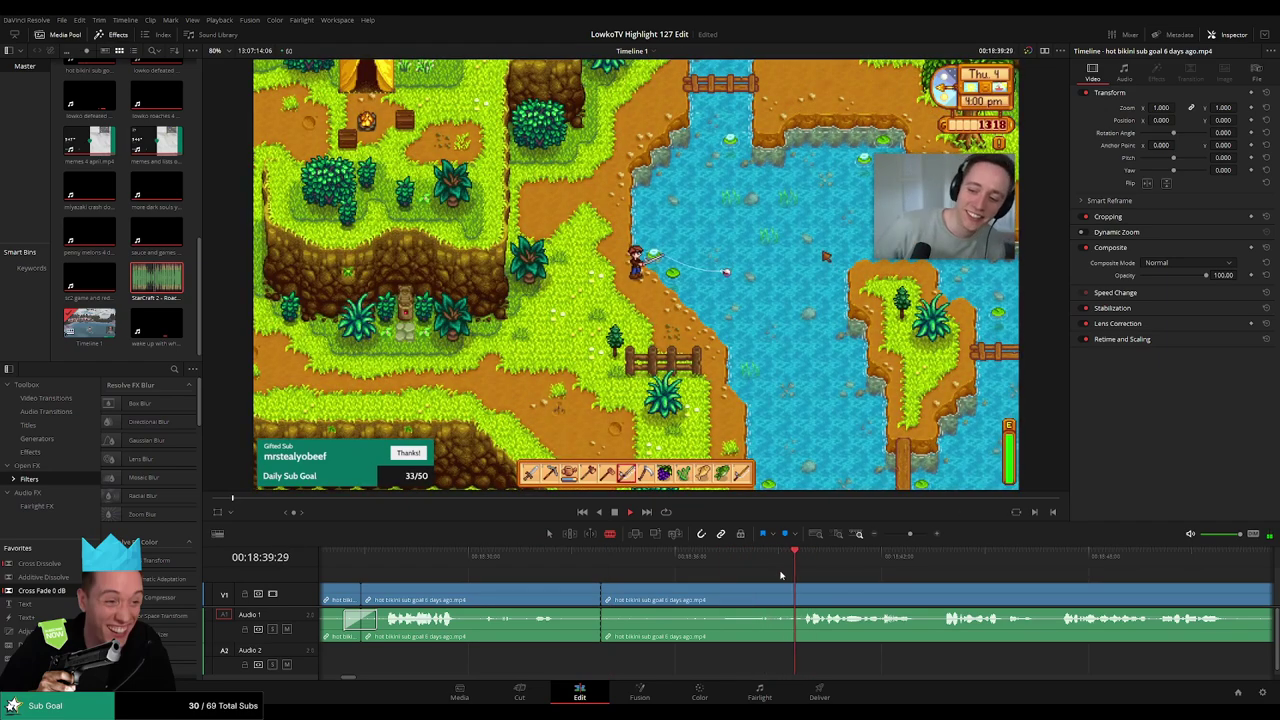
pyautogui.click(721, 595)
pyautogui.press('a')
pyautogui.click(687, 597)
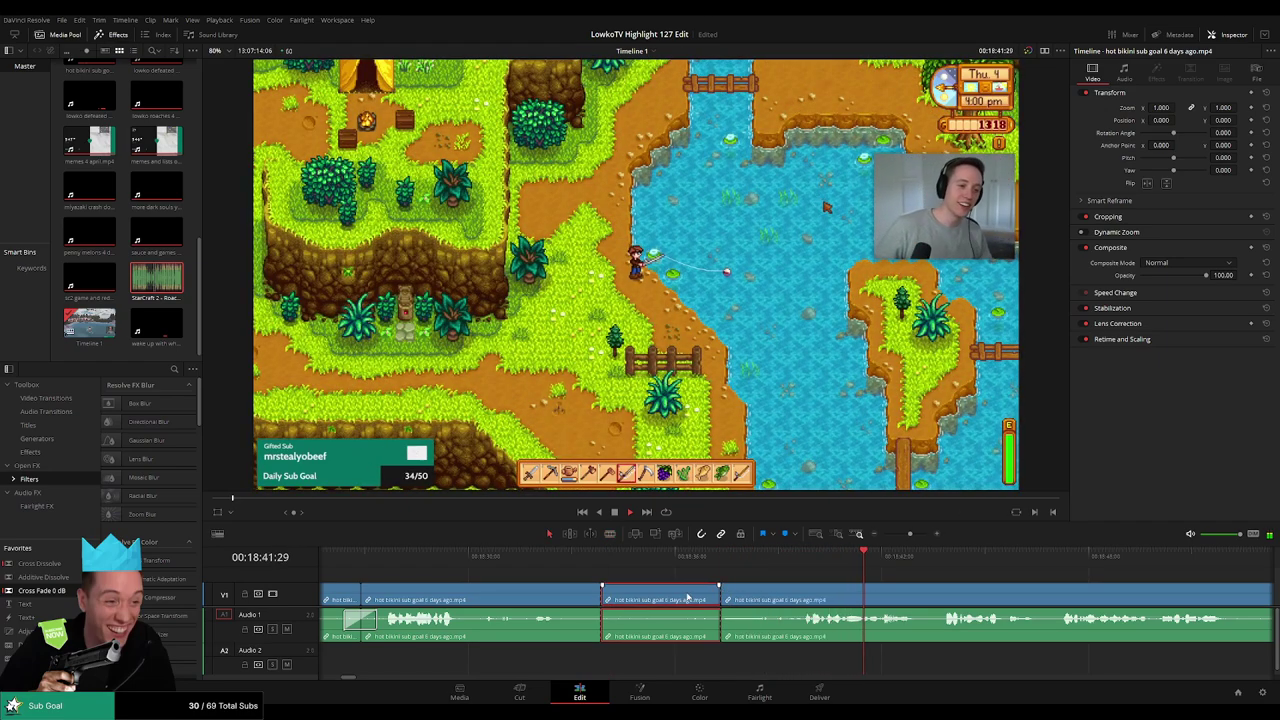
pyautogui.press('Delete')
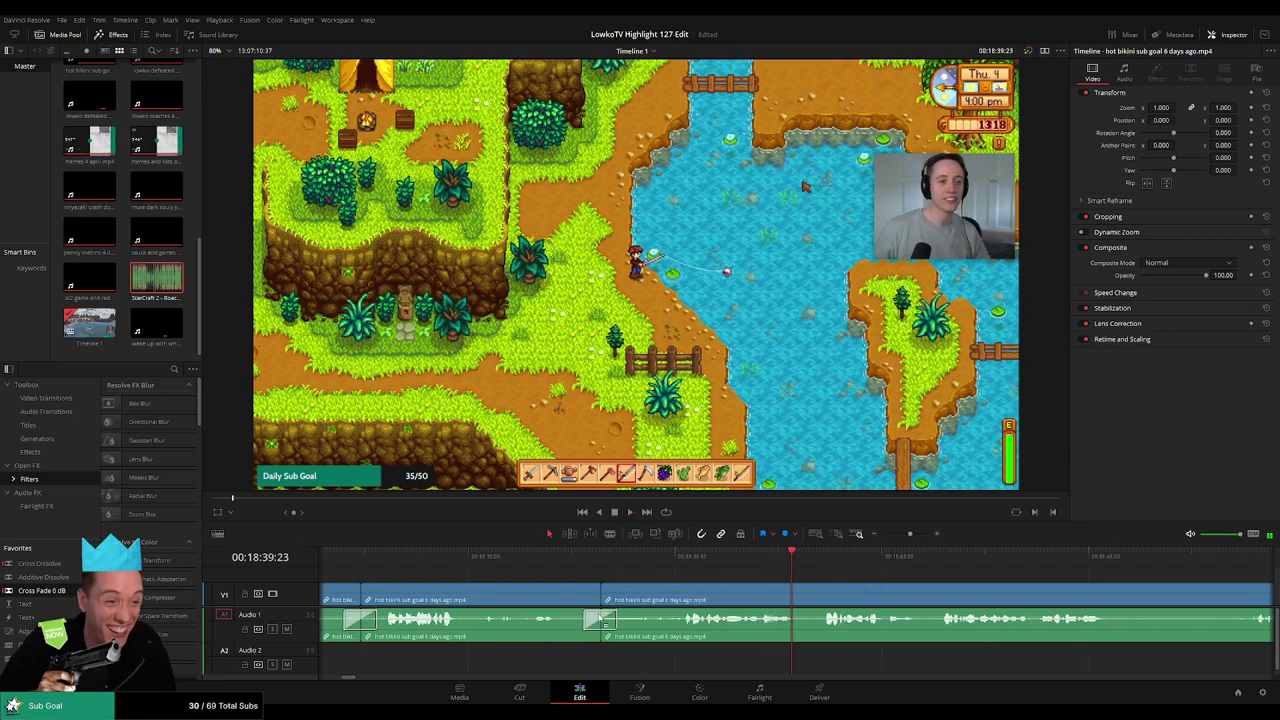
# Review the footage after the fishing scene and delete the section from about 00:18:39 to 00:18:52
pyautogui.moveTo(890, 606); pyautogui.dragTo(680, 591)
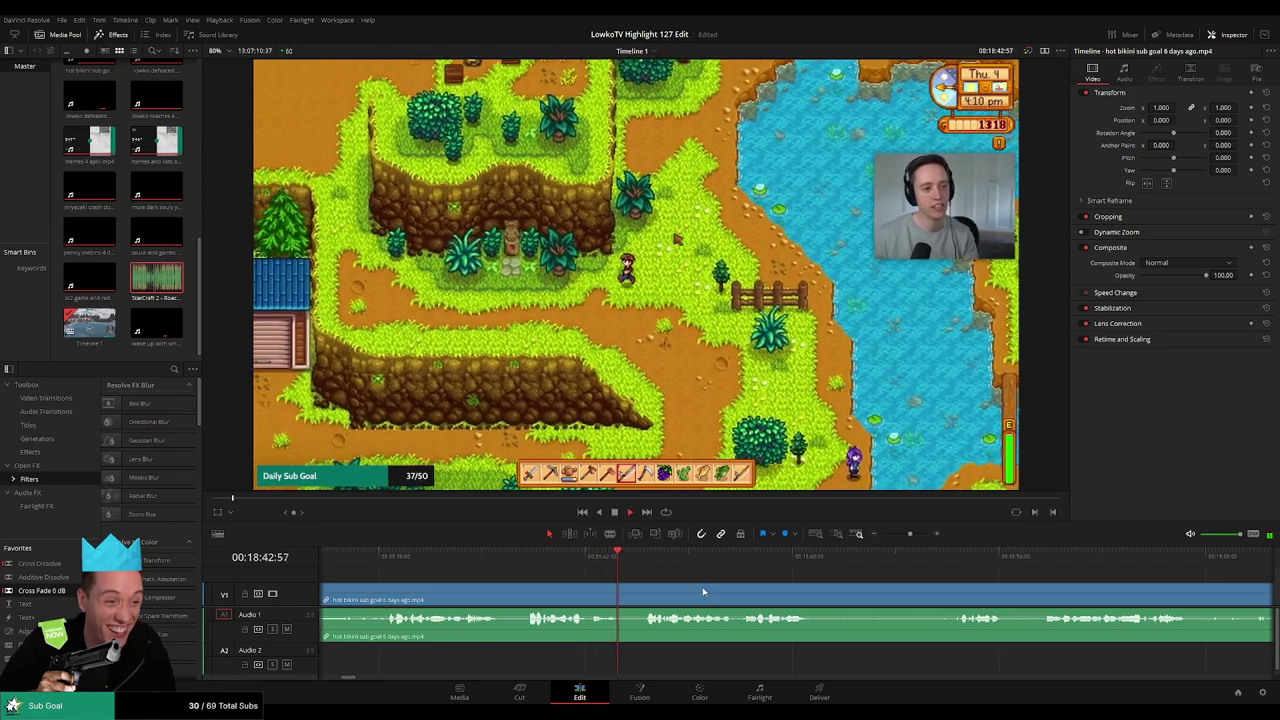
pyautogui.moveTo(597, 569); pyautogui.dragTo(464, 556)
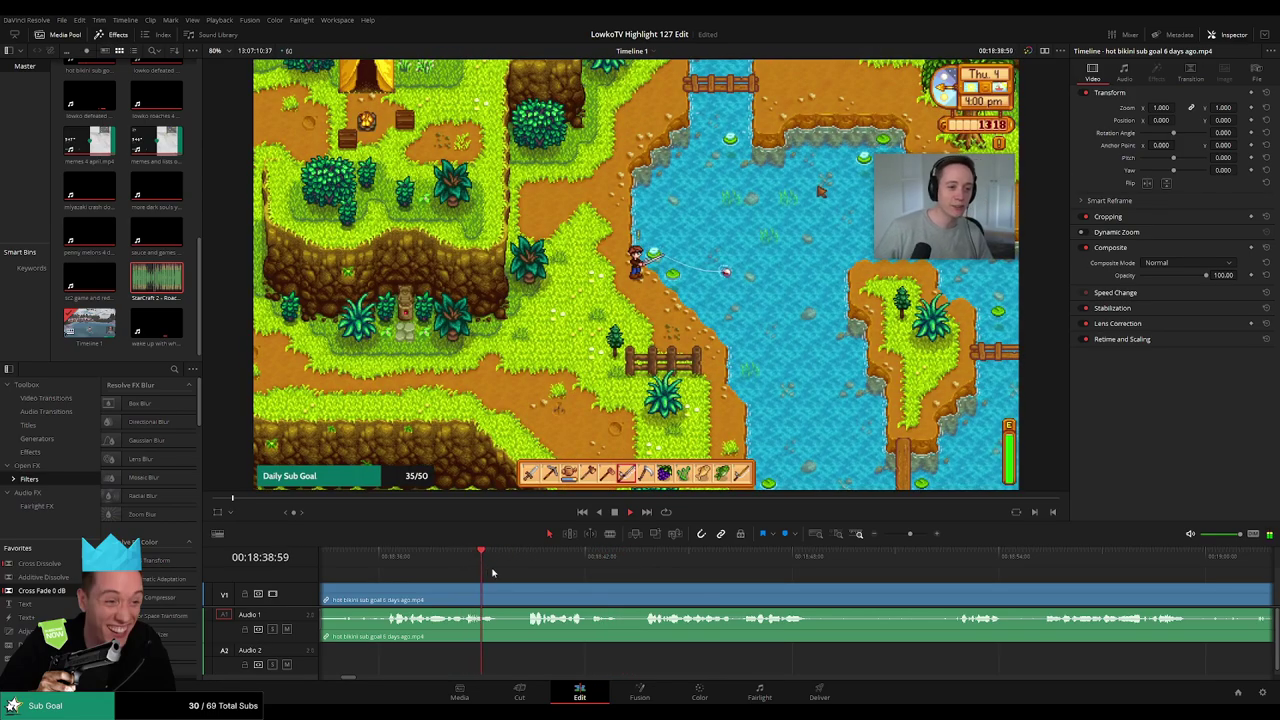
pyautogui.press('space')
pyautogui.click(646, 555)
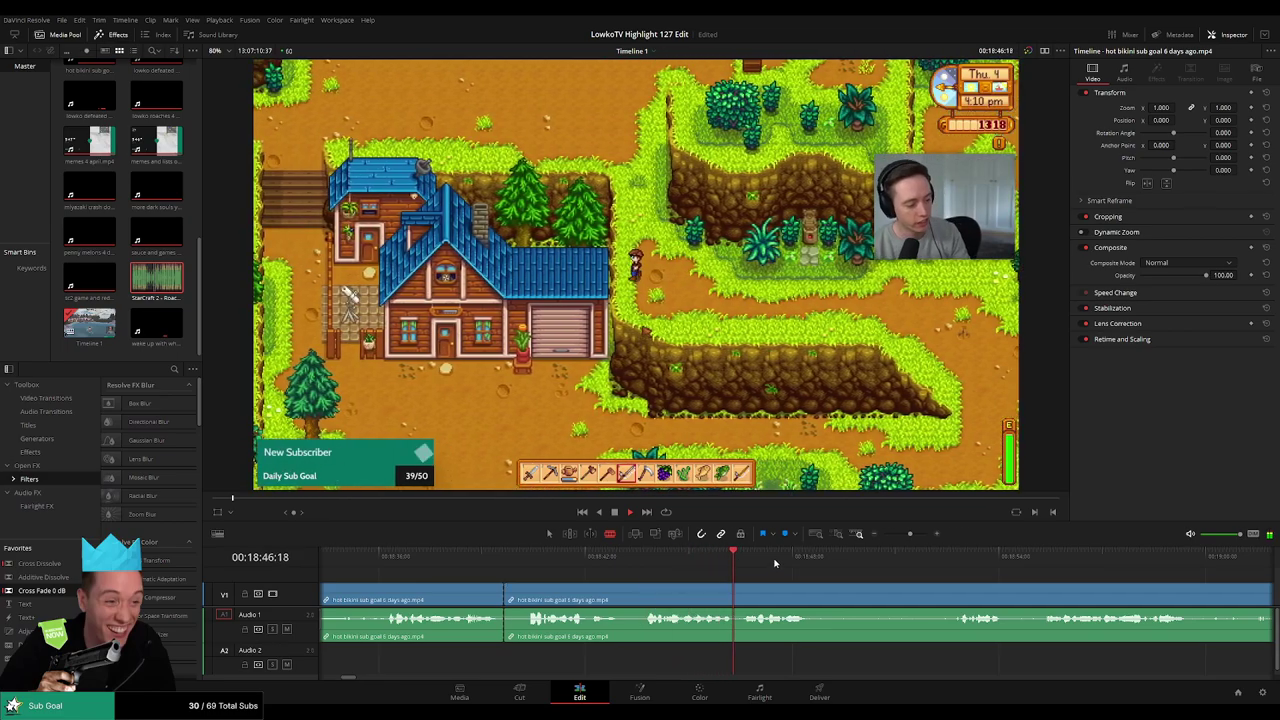
pyautogui.hscroll(3, 706, 581)
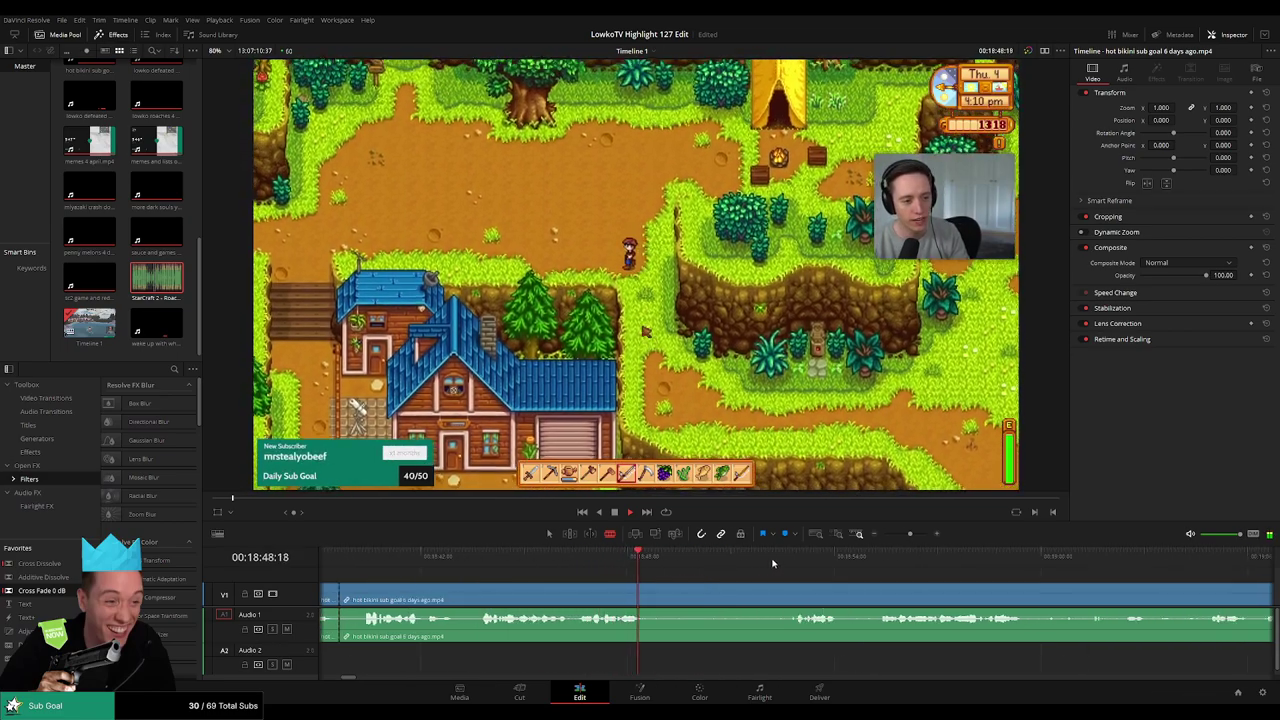
pyautogui.click(783, 560)
pyautogui.hscroll(3, 907, 590)
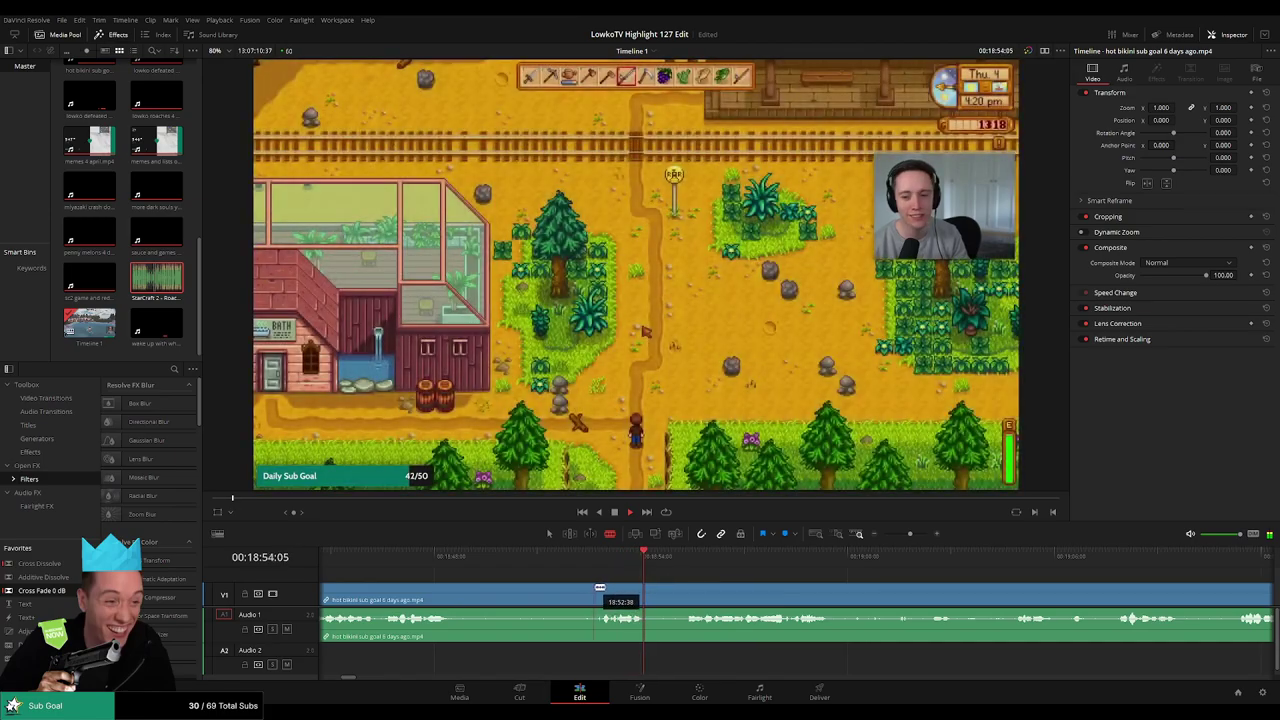
pyautogui.click(595, 589)
pyautogui.press('a')
pyautogui.click(554, 594)
pyautogui.press('Delete')
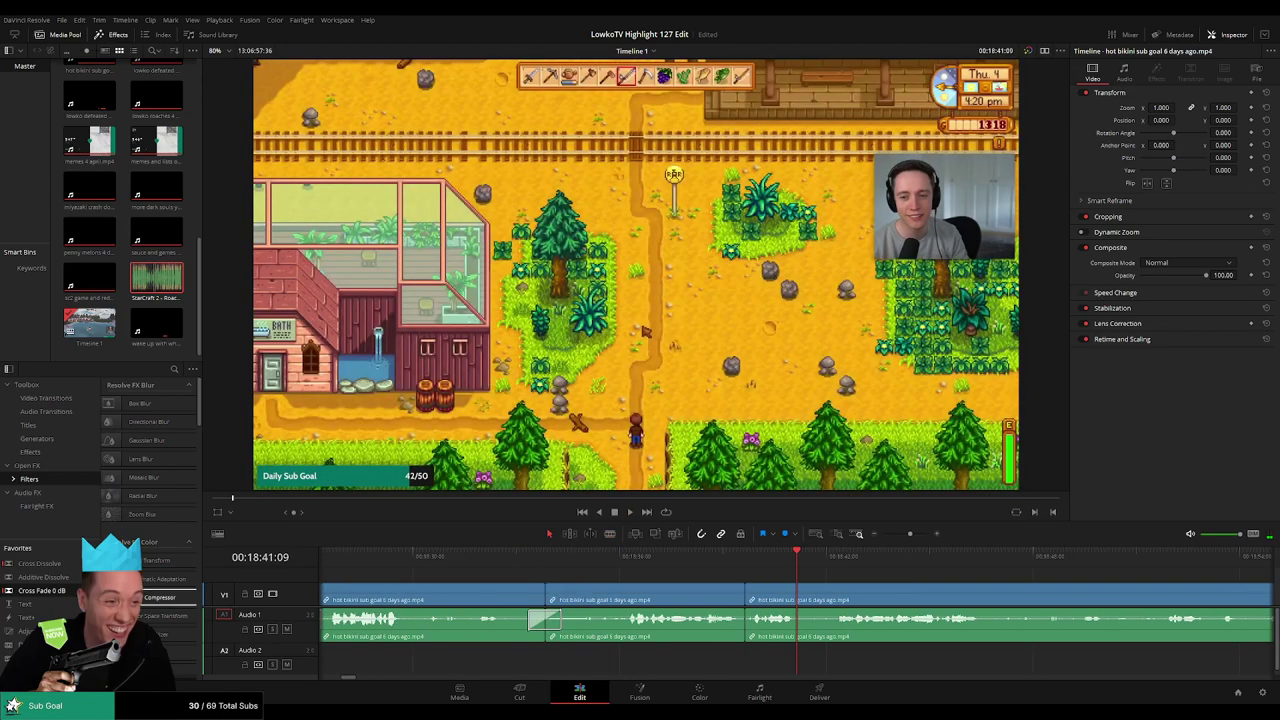
# Play back the join near 00:18:39, undo its last edit and delete the short leftover section right after the join
pyautogui.click(712, 559)
pyautogui.press('space')
pyautogui.hscroll(3, 749, 580)
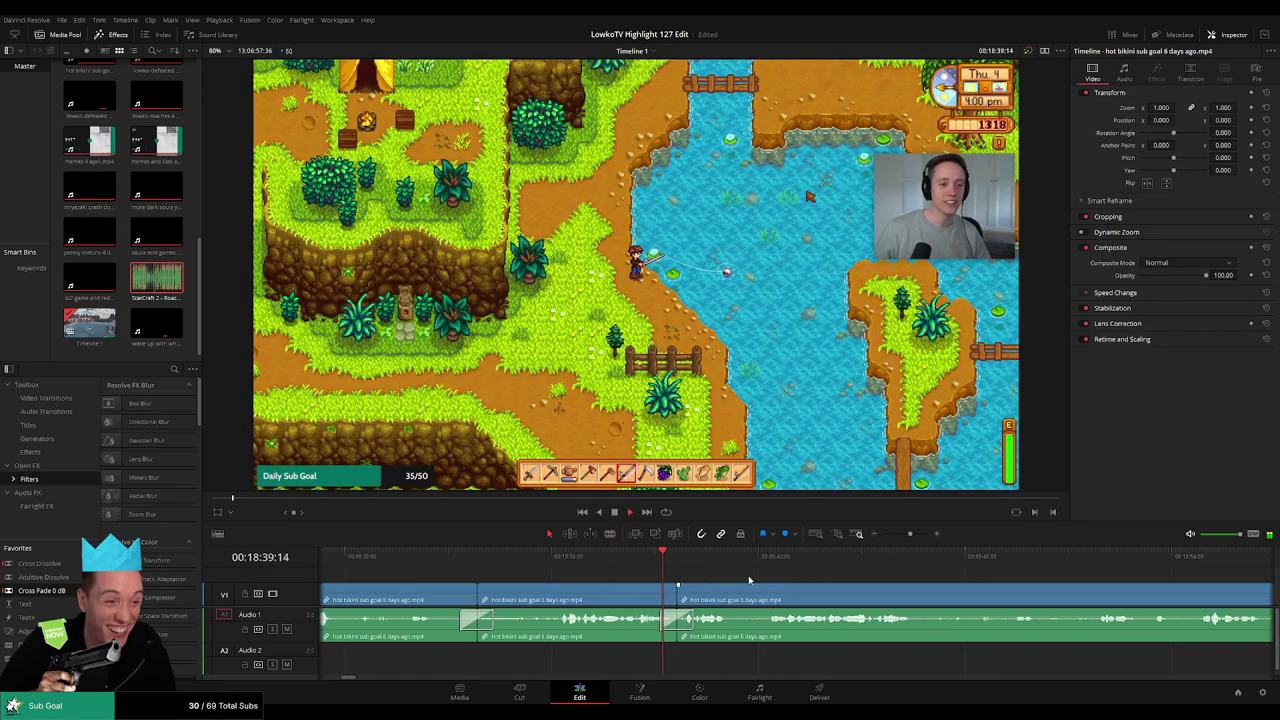
pyautogui.hscroll(2, 720, 589)
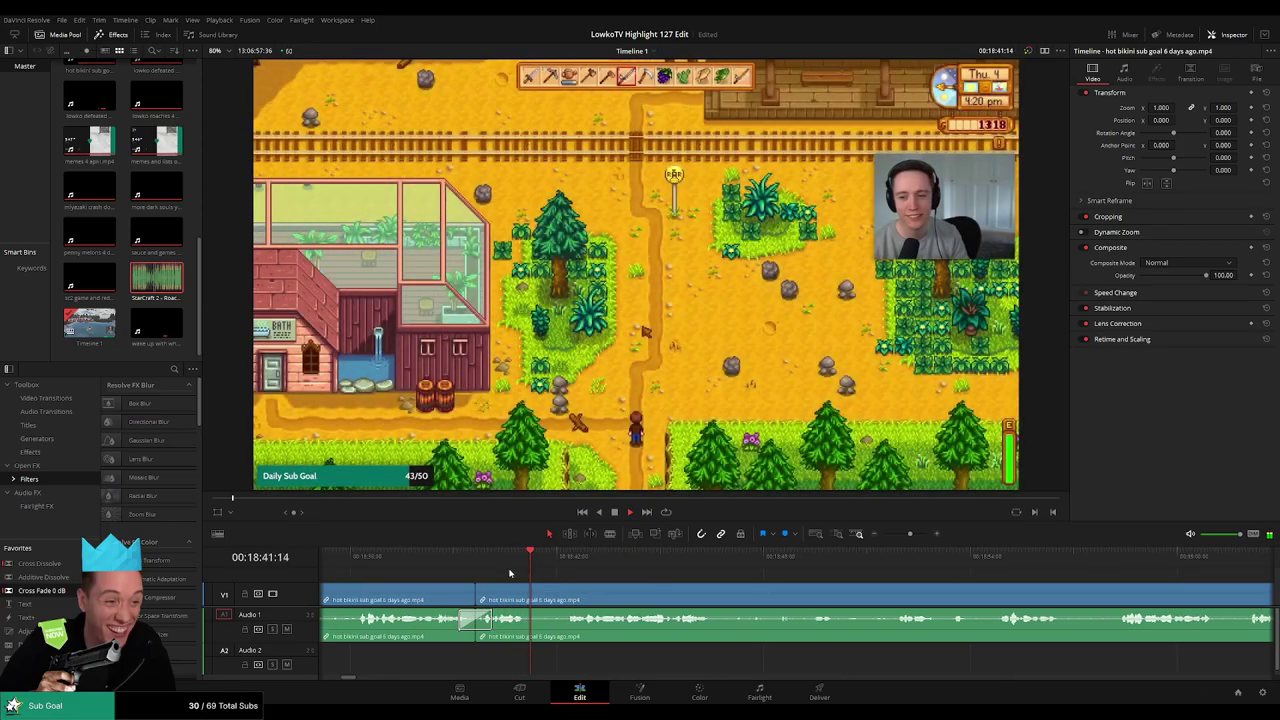
pyautogui.hotkey('ctrl', 'z')
pyautogui.moveTo(474, 559); pyautogui.dragTo(489, 551)
pyautogui.hscroll(-6, 489, 593)
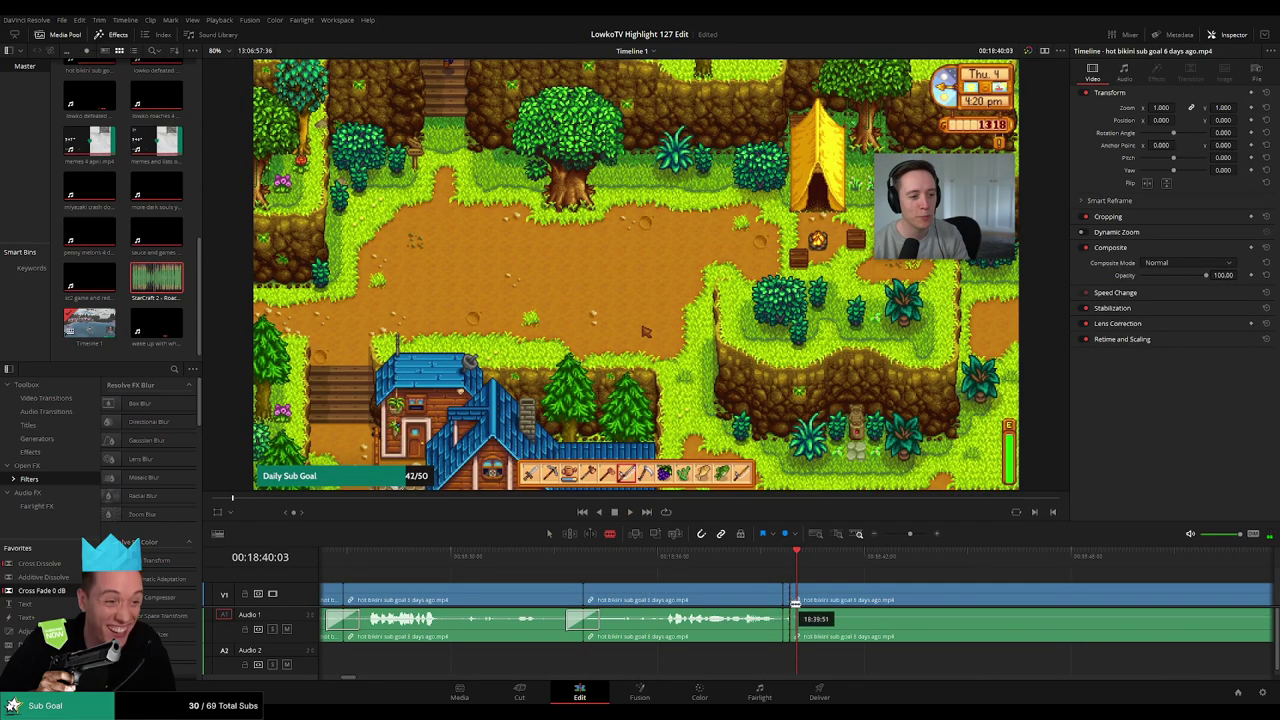
pyautogui.click(786, 600)
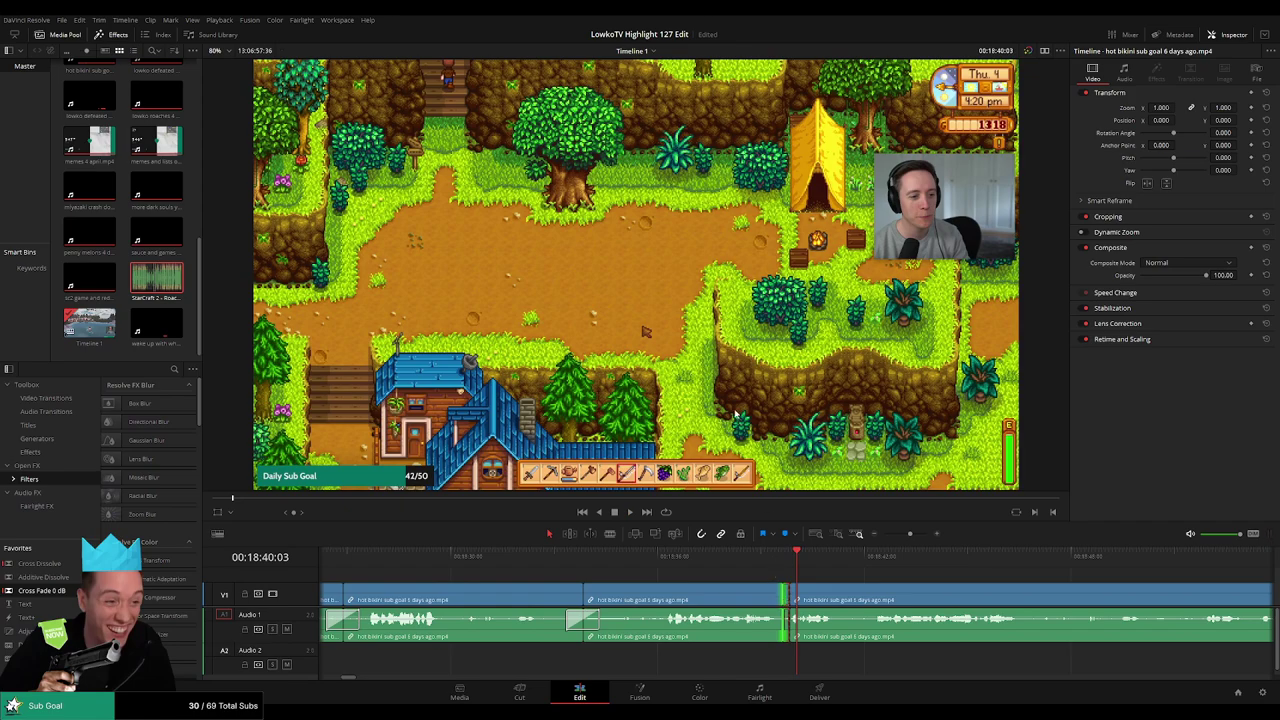
pyautogui.press('Delete')
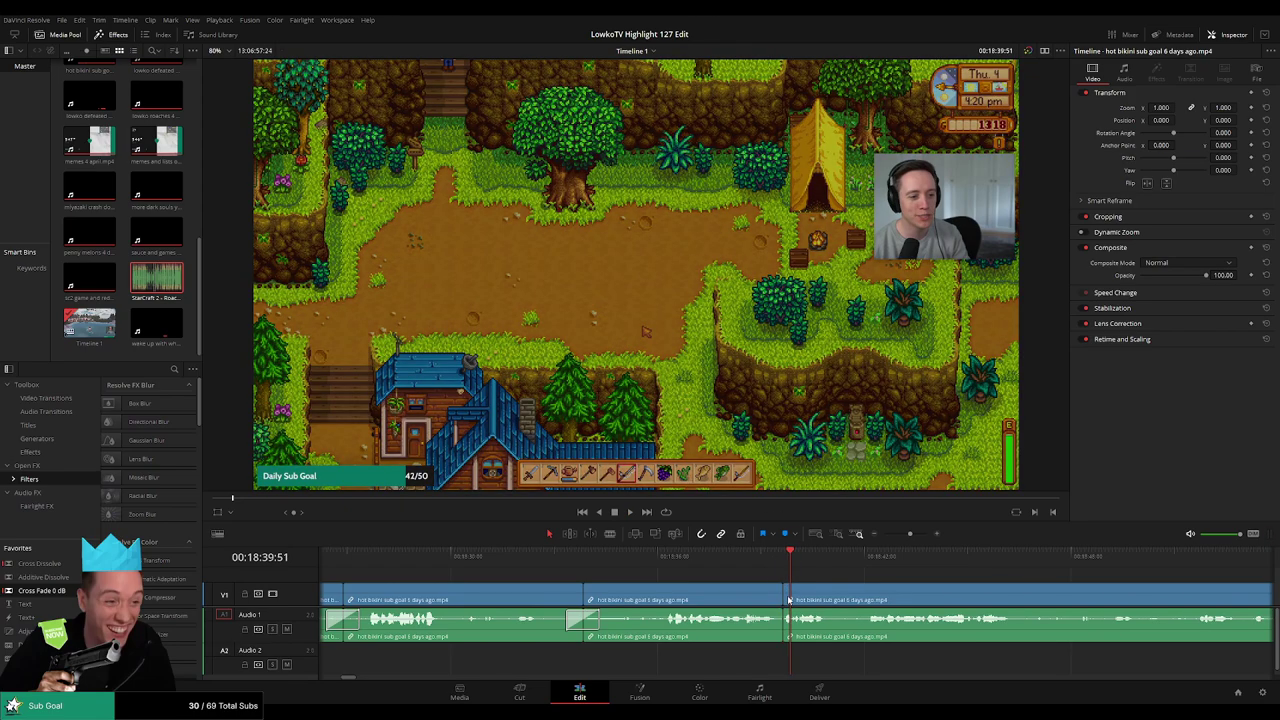
# Cut out the walk past the bath house from about 00:18:46 to 00:18:51 and cross-fade the audio at the join
pyautogui.press('space')
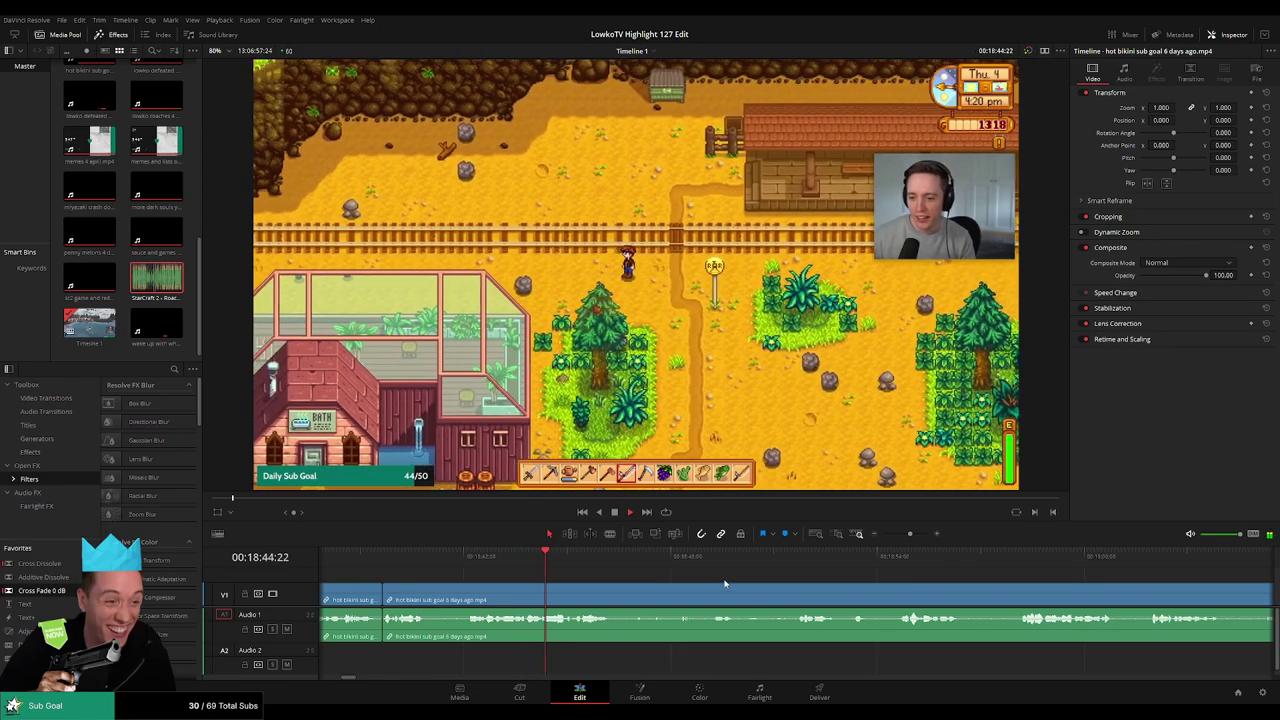
pyautogui.press('space')
pyautogui.press('b')
pyautogui.click(580, 592)
pyautogui.press('space')
pyautogui.click(657, 554)
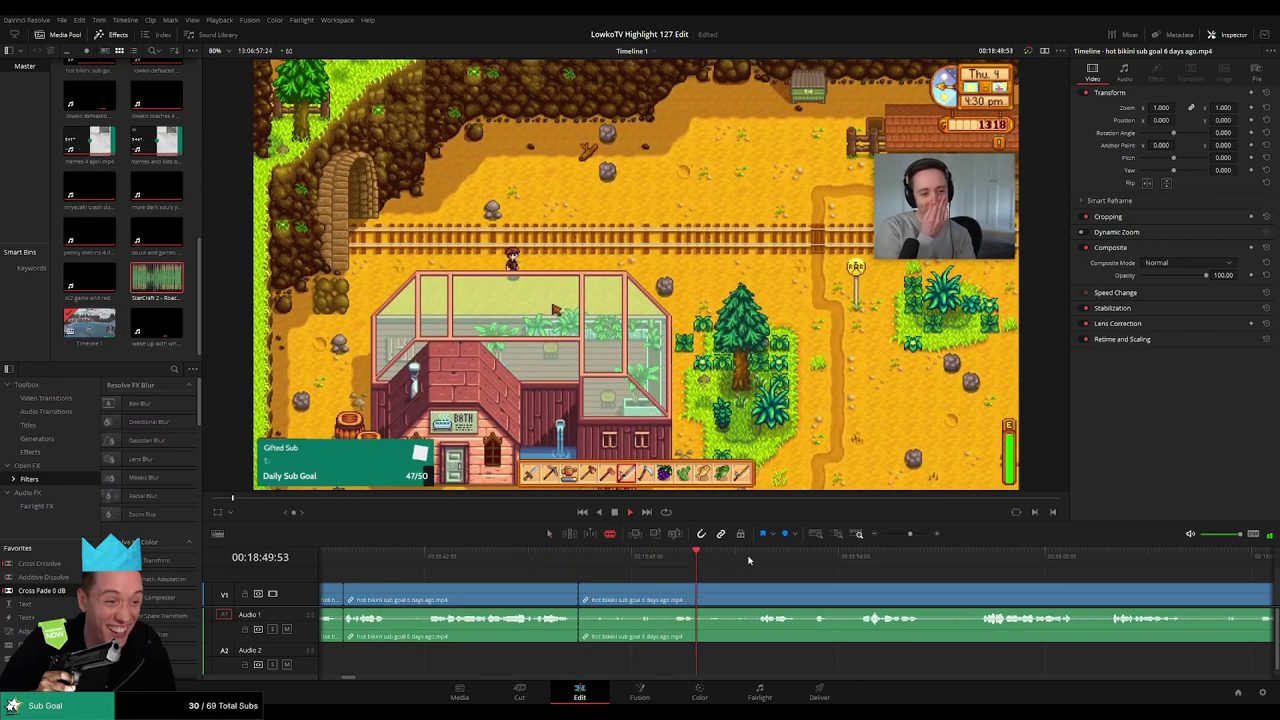
pyautogui.click(756, 560)
pyautogui.click(757, 603)
pyautogui.press('a')
pyautogui.click(728, 602)
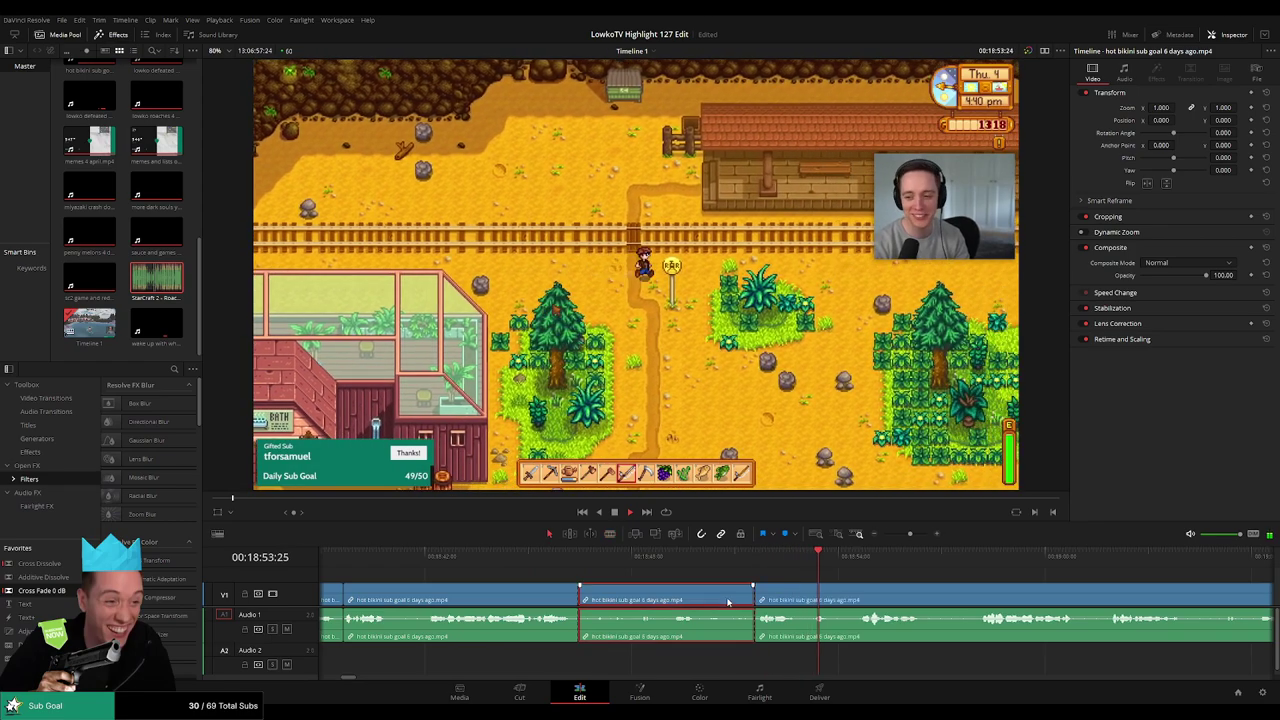
pyautogui.press('Delete')
pyautogui.click(590, 600)
pyautogui.press('Delete')
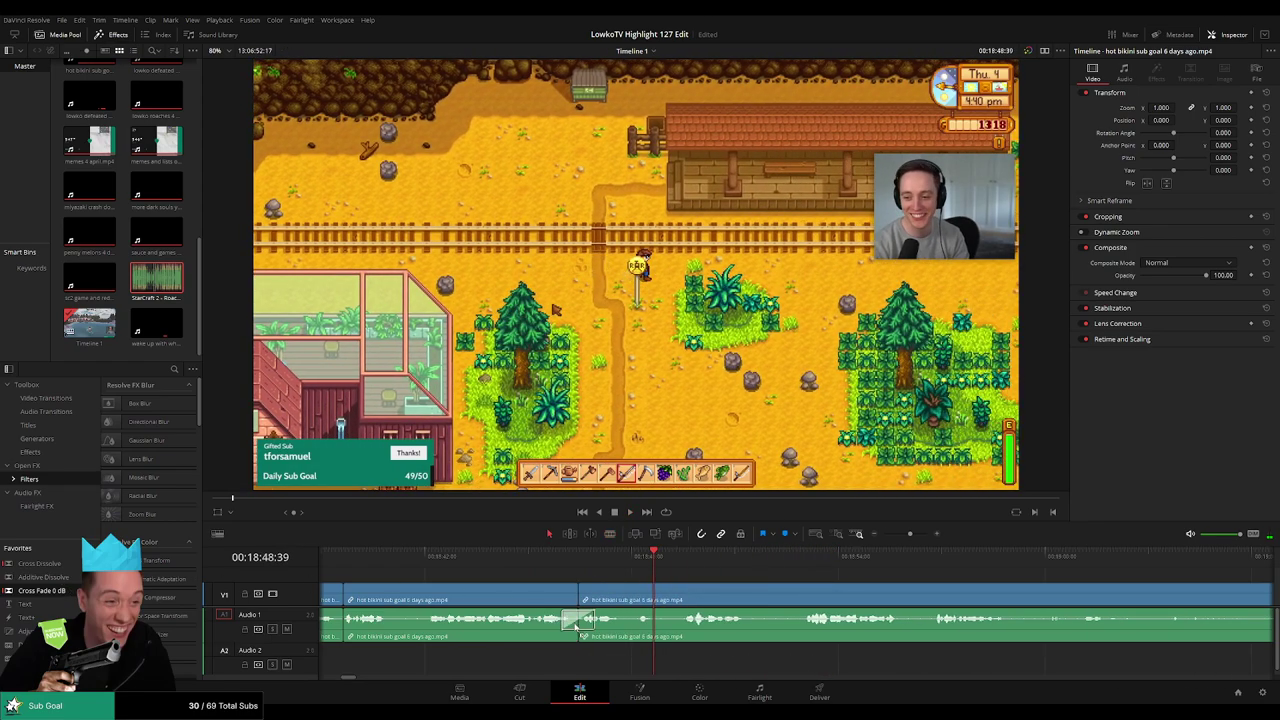
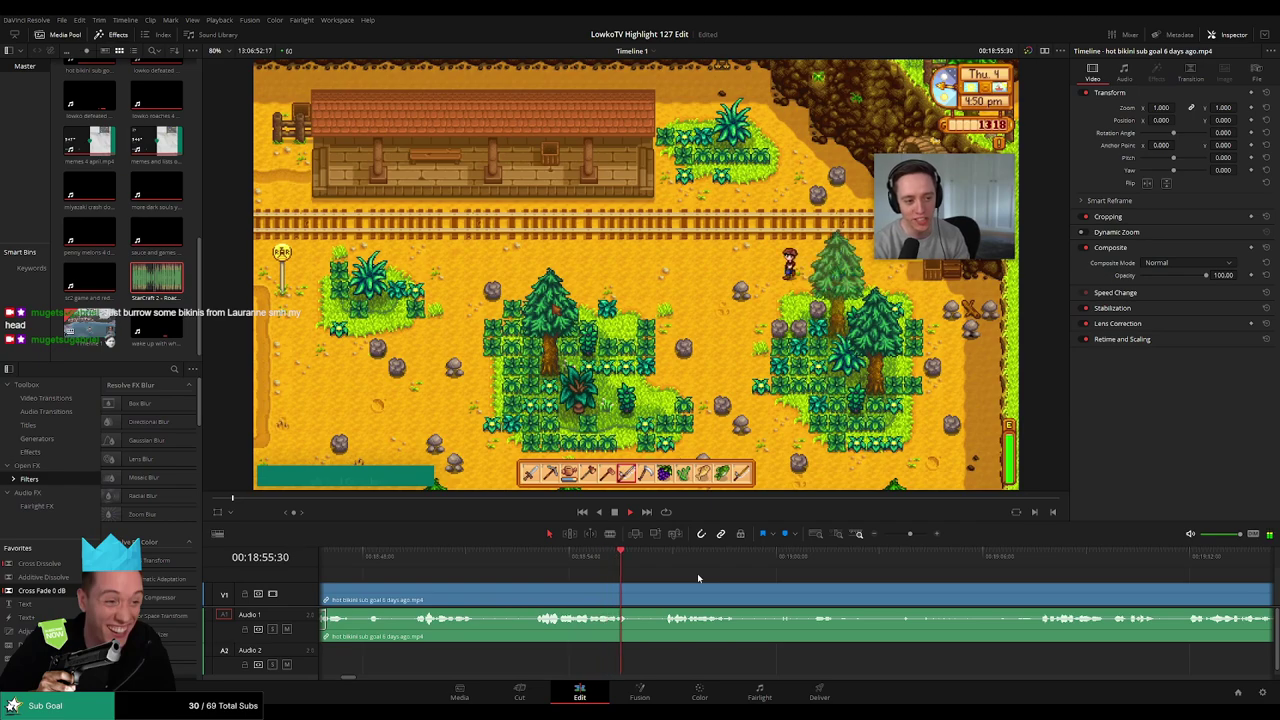
# Isolate the brief moment just before 00:18:55:46 with cuts and silence its original audio
pyautogui.click(549, 552)
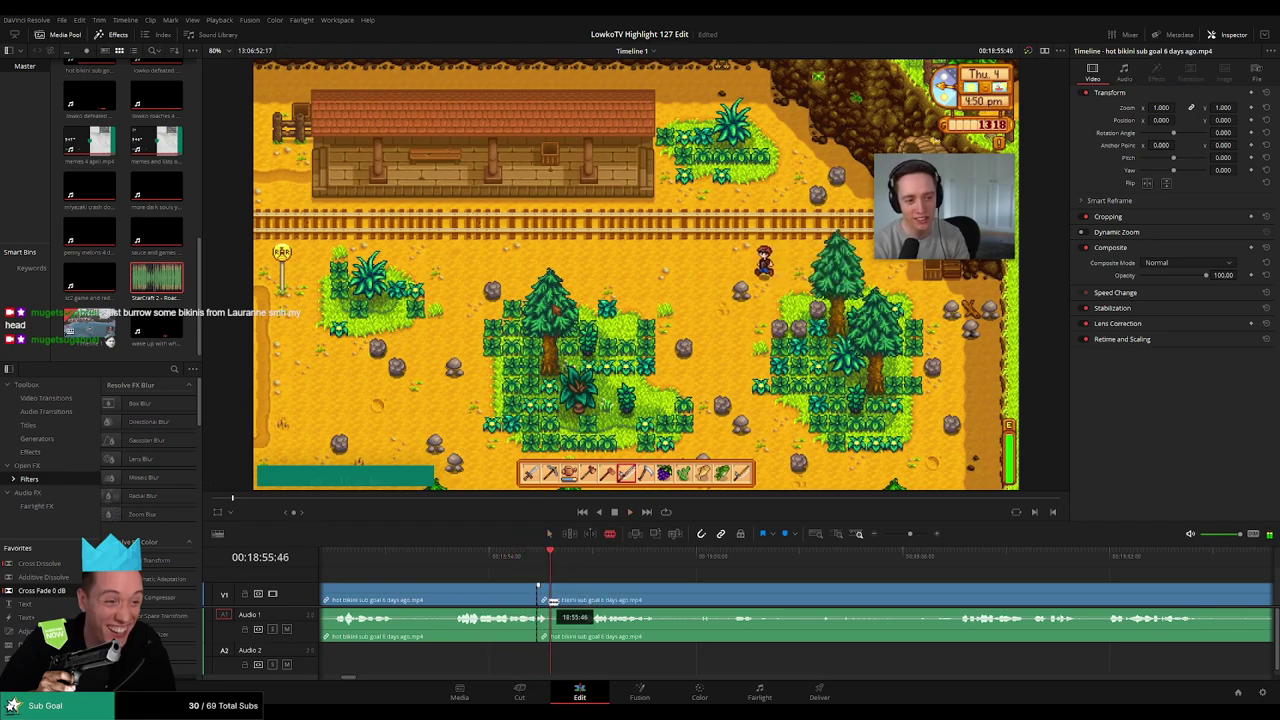
pyautogui.scroll(-5, 543, 619)
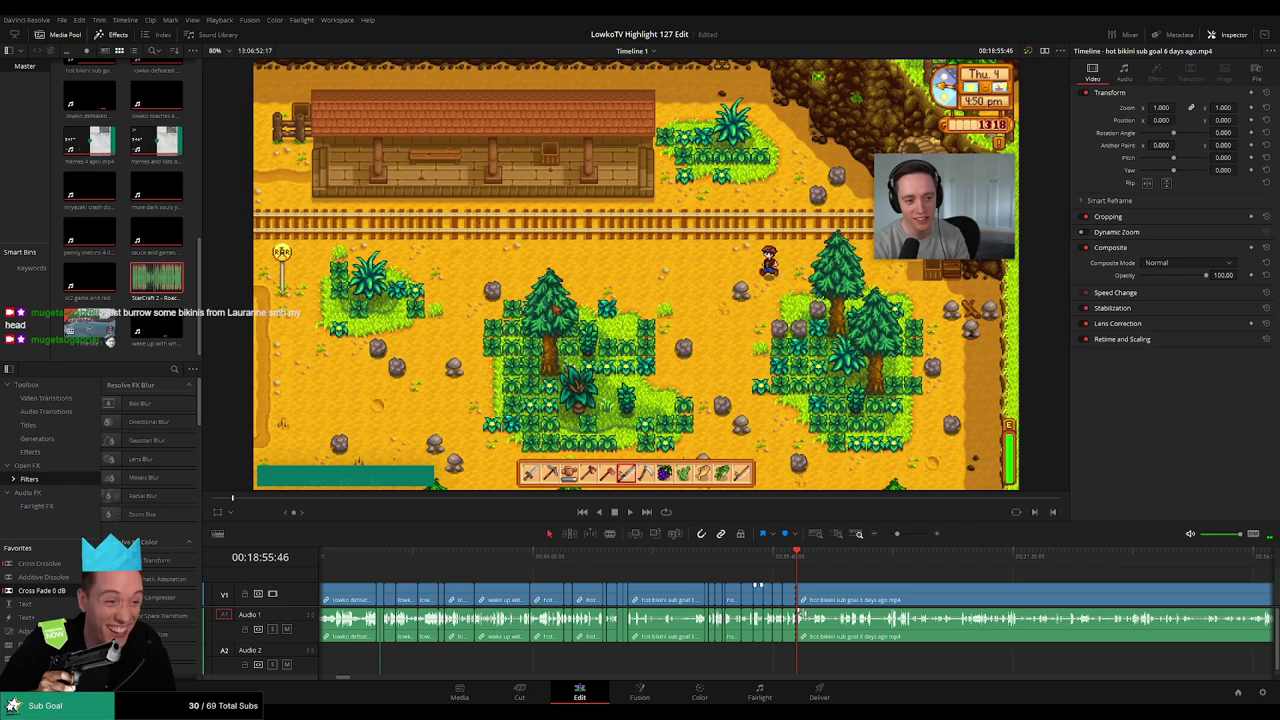
pyautogui.scroll(3, 798, 610)
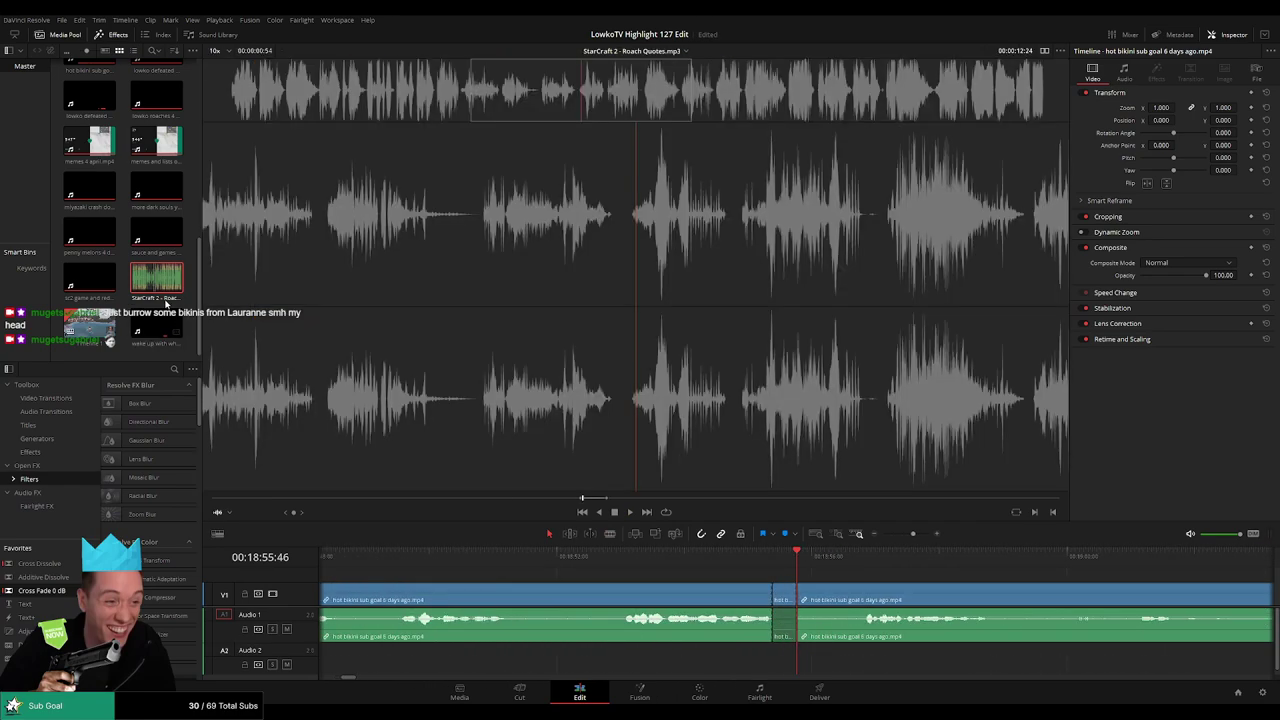
# Place a snippet of StarCraft 2 - Roach Quotes.mp3 on Audio 2 under the silenced moment at 00:18:55, set its volume to -27, and play it
pyautogui.moveTo(165, 300); pyautogui.dragTo(774, 658)
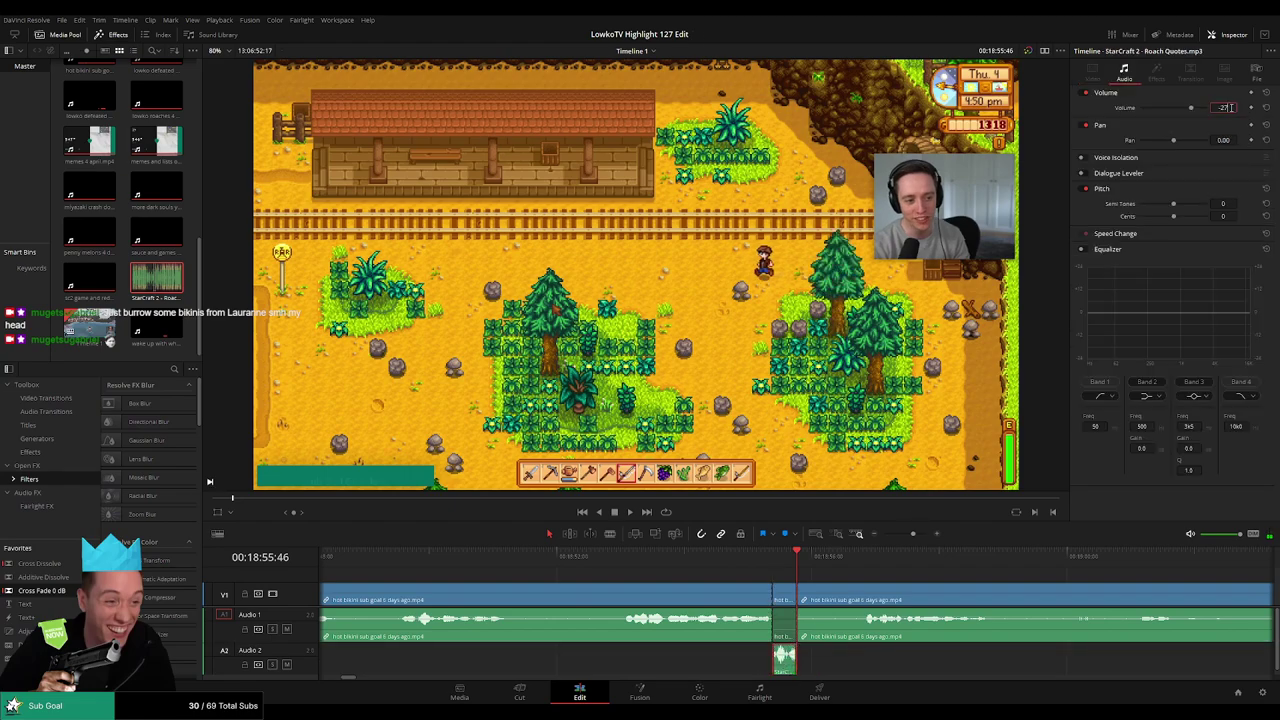
pyautogui.click(822, 578)
pyautogui.press('space')
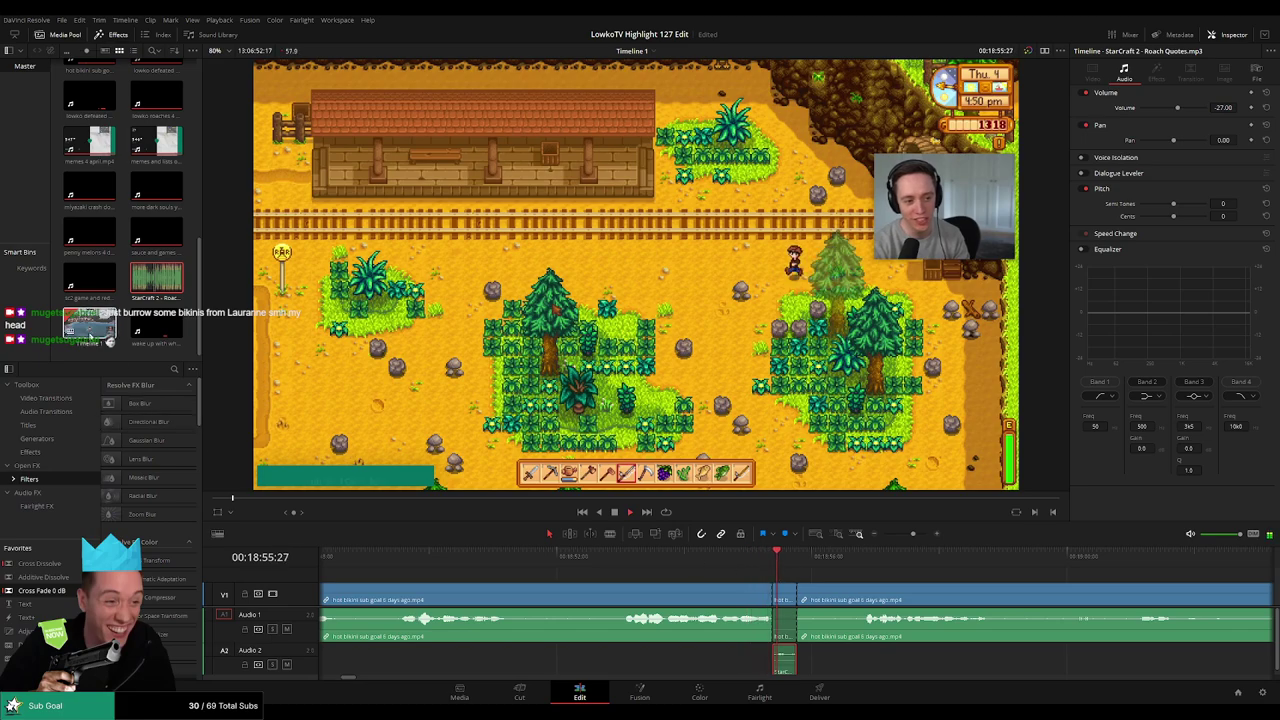
# Review the following footage, split the clip at 00:18:58:28 and 00:18:58:53, and silence the audio between the cuts
pyautogui.moveTo(922, 580); pyautogui.dragTo(666, 571)
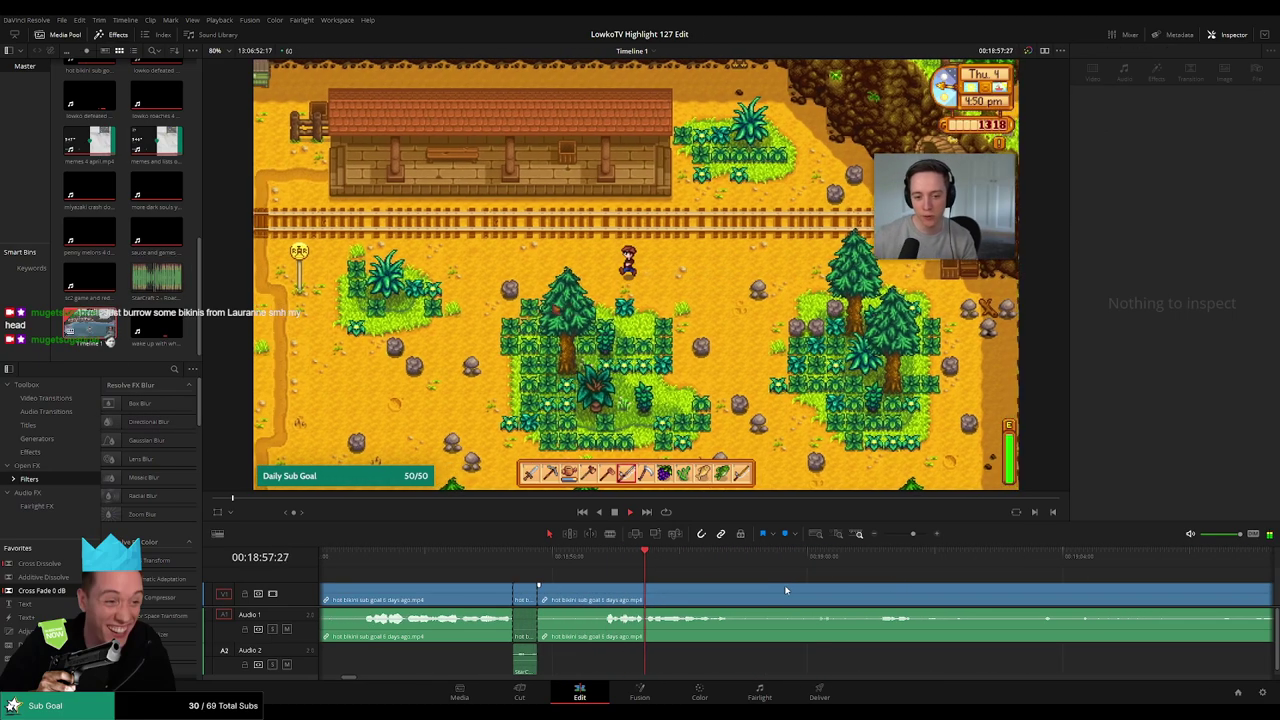
pyautogui.moveTo(786, 588); pyautogui.dragTo(575, 568)
pyautogui.press('space')
pyautogui.press('b')
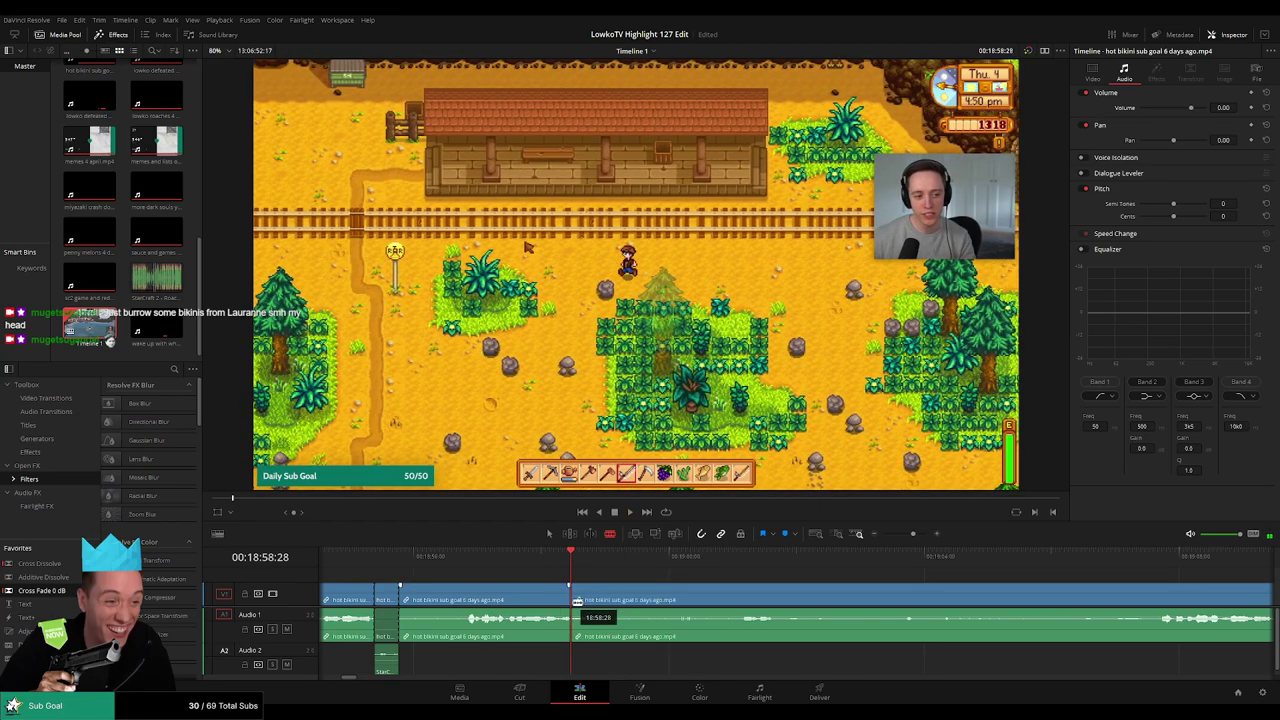
pyautogui.press('space')
pyautogui.press('space')
pyautogui.click(600, 598)
pyautogui.press('a')
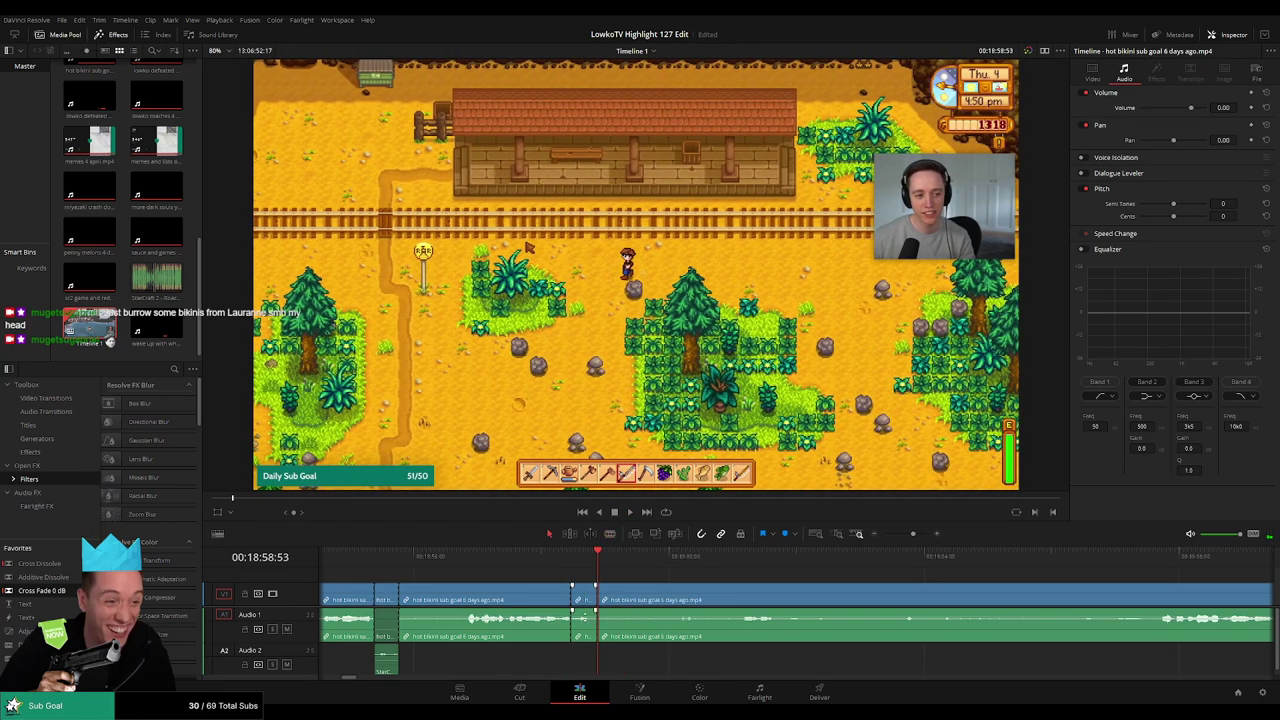
# Cover the silenced moment at 00:18:58 with a StarCraft 2 - Roach Quotes.mp3 snippet on Audio 2, set its volume to -27, and play it back
pyautogui.moveTo(157, 278); pyautogui.dragTo(597, 665)
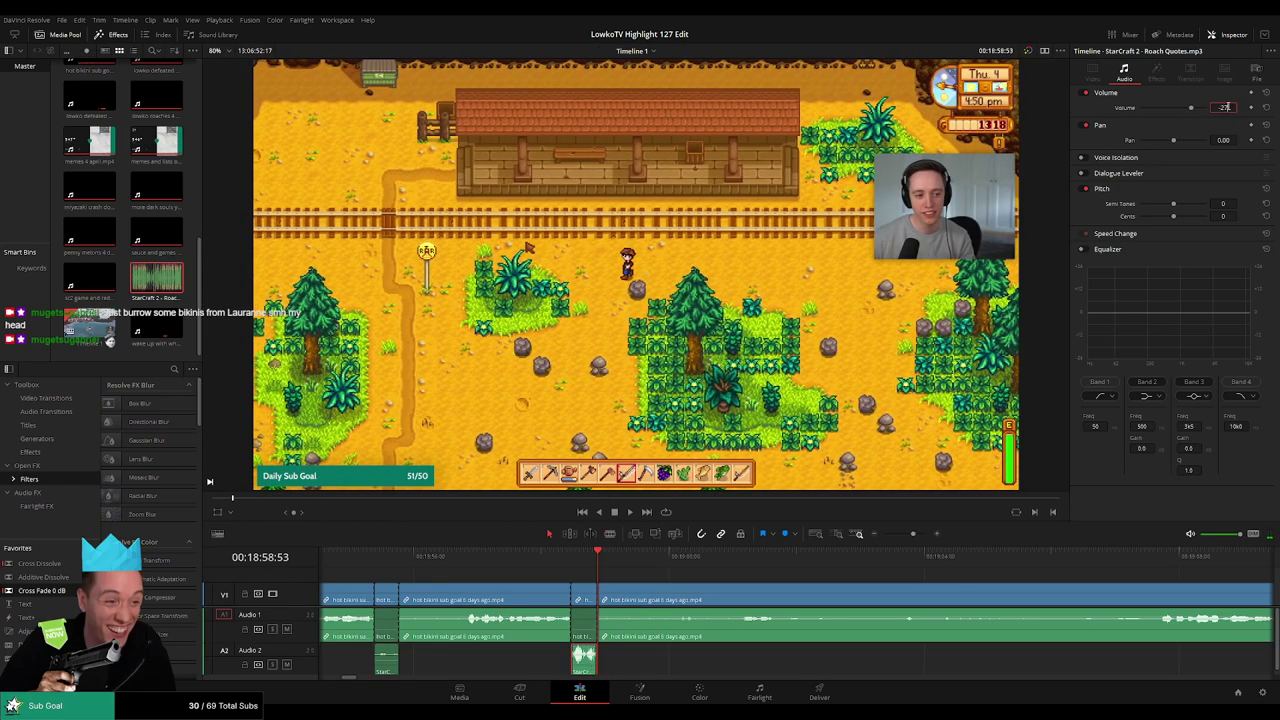
pyautogui.click(548, 560)
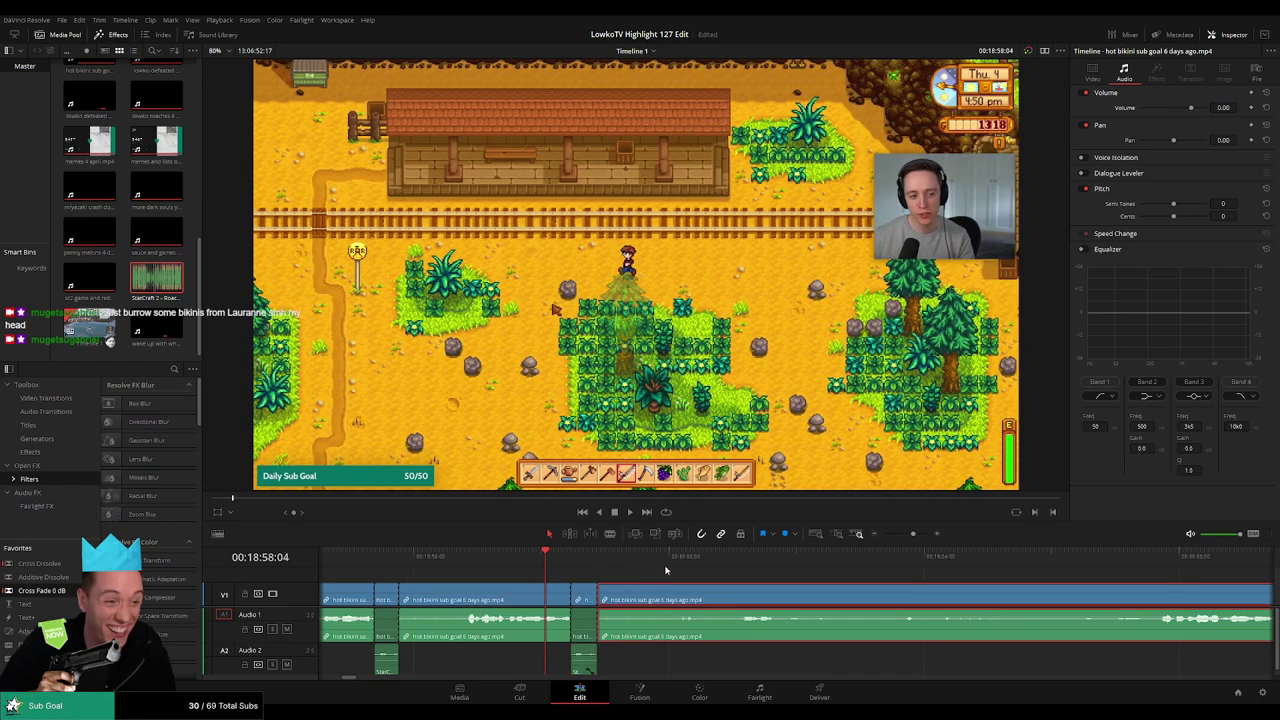
pyautogui.press('space')
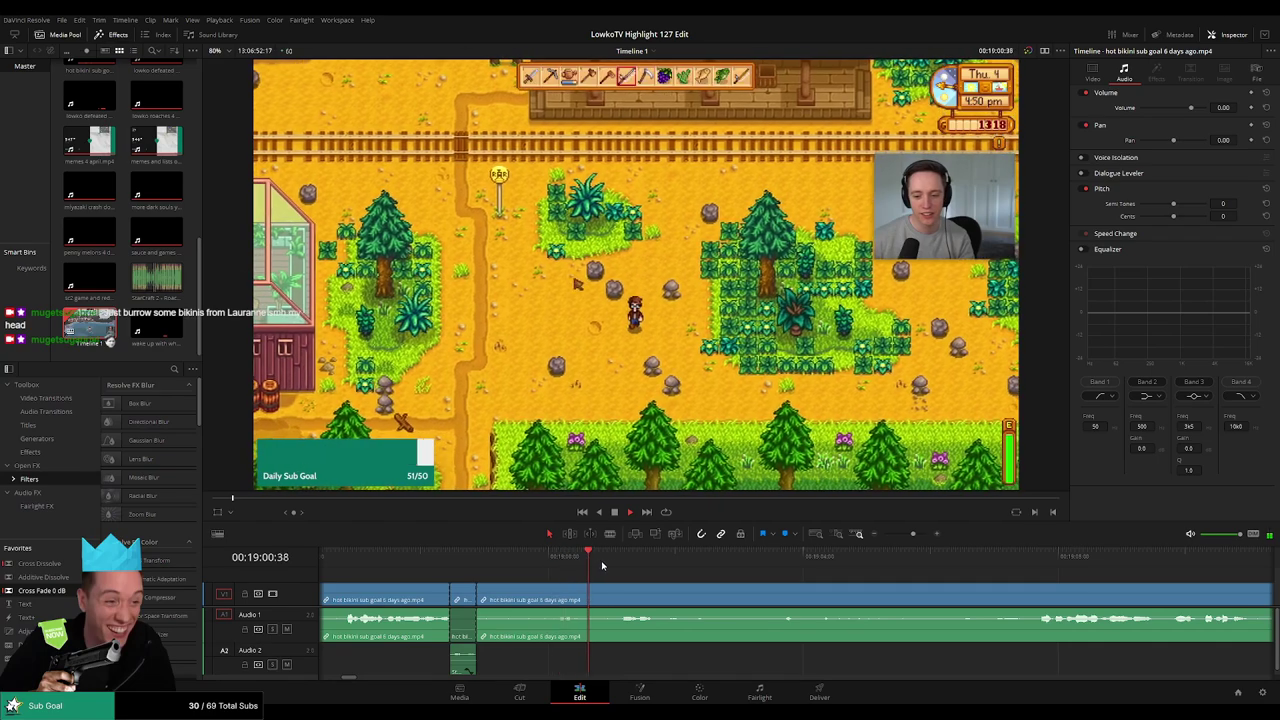
# Delete the uneventful railroad footage from about 00:18:59 to 00:19:07
pyautogui.press('b')
pyautogui.click(541, 591)
pyautogui.press('a')
pyautogui.click(580, 592)
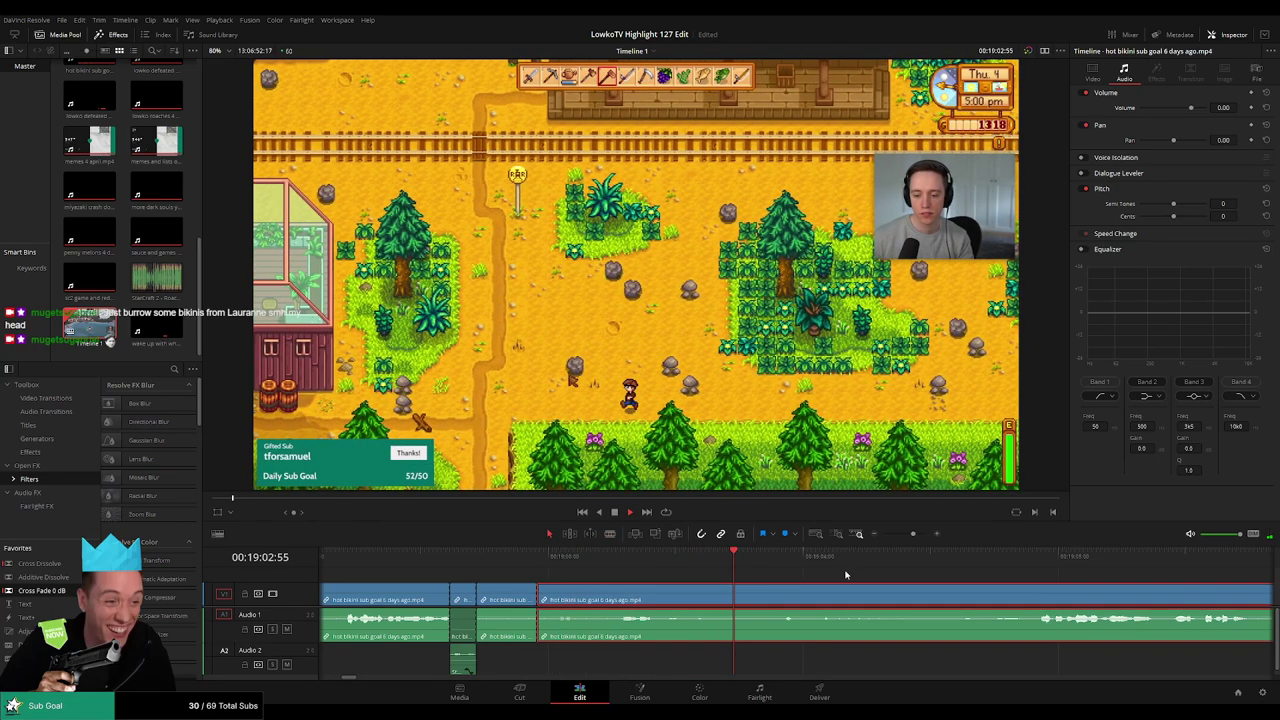
pyautogui.click(1018, 557)
pyautogui.click(1049, 578)
pyautogui.scroll(-6, 1009, 583)
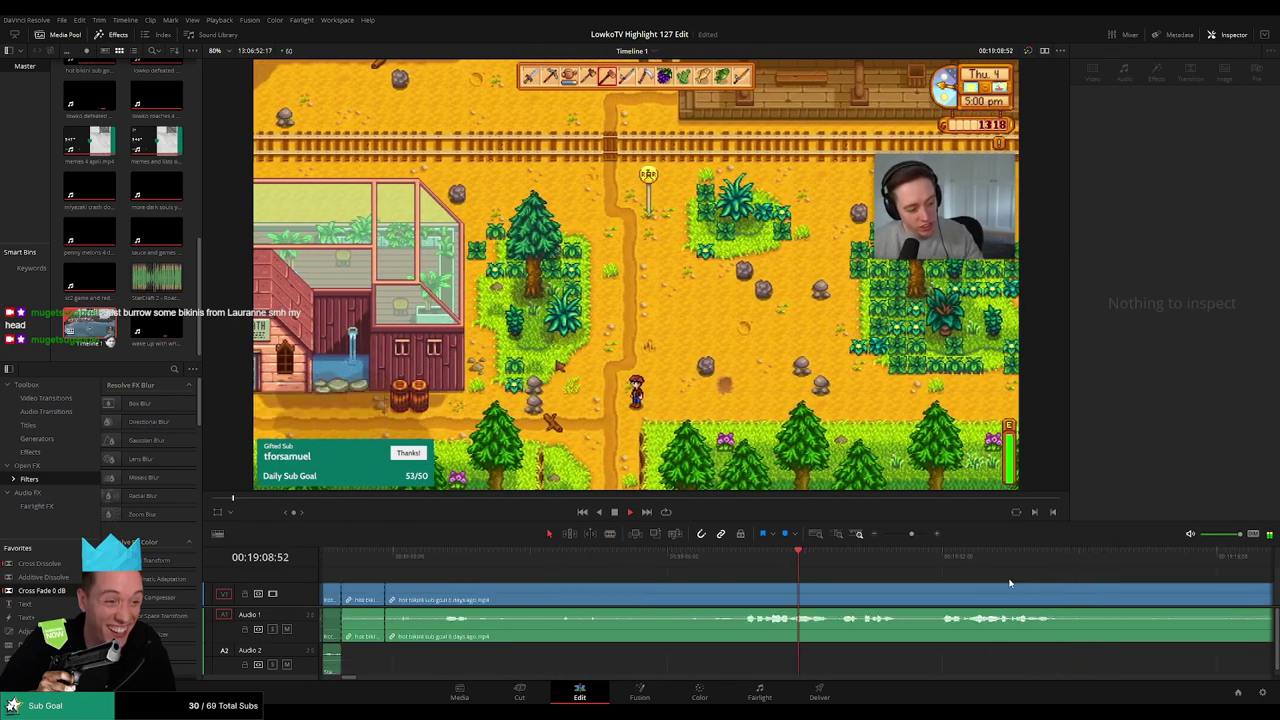
pyautogui.scroll(2, 810, 588)
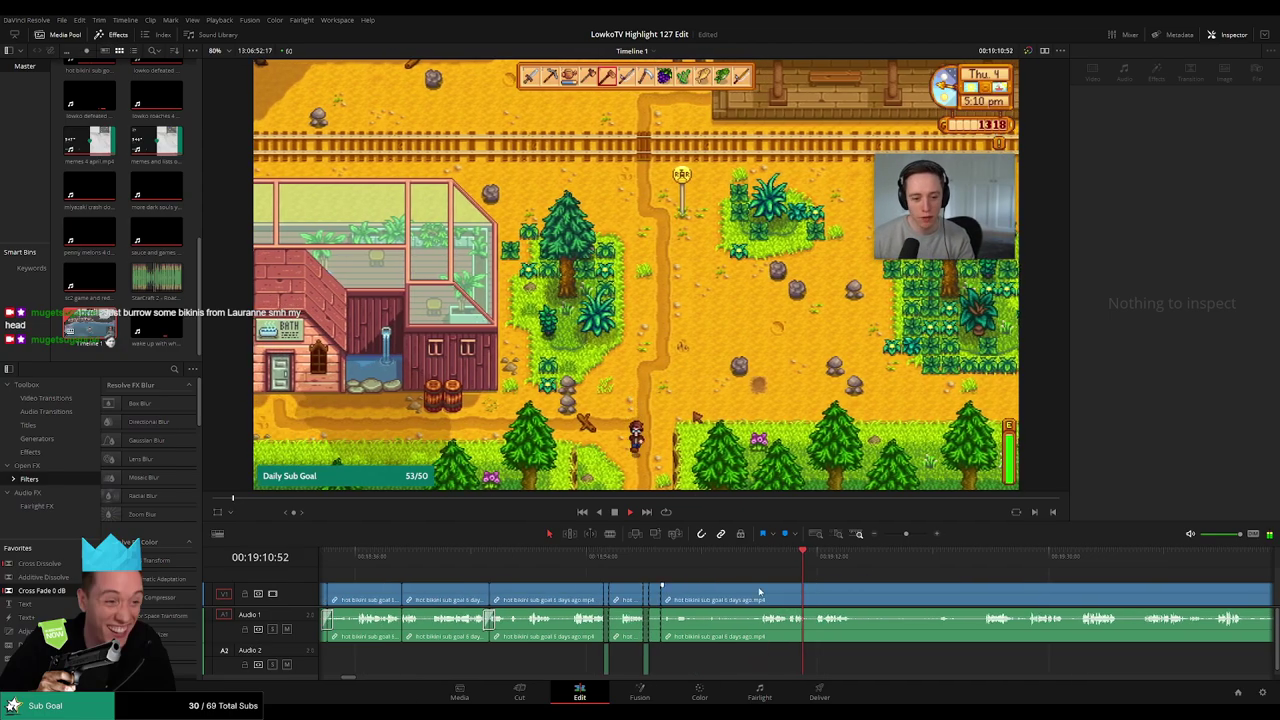
pyautogui.press('b')
pyautogui.click(765, 594)
pyautogui.press('a')
pyautogui.click(735, 597)
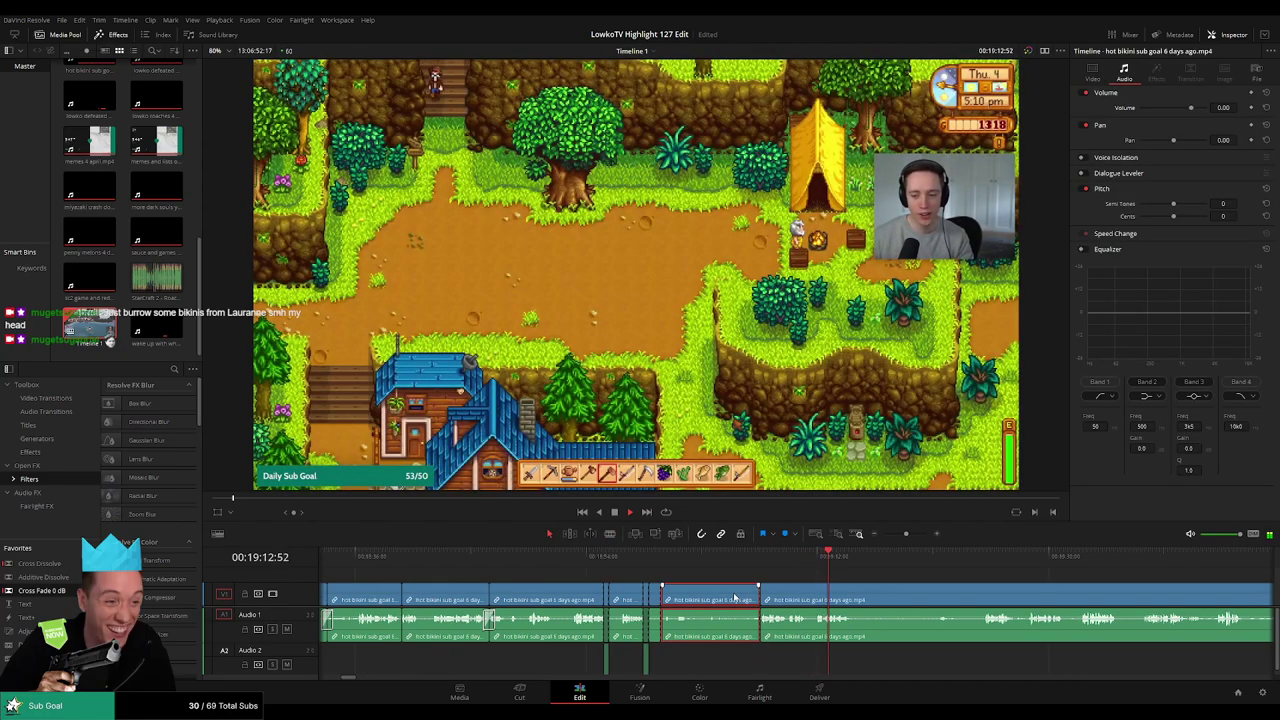
pyautogui.press('Delete')
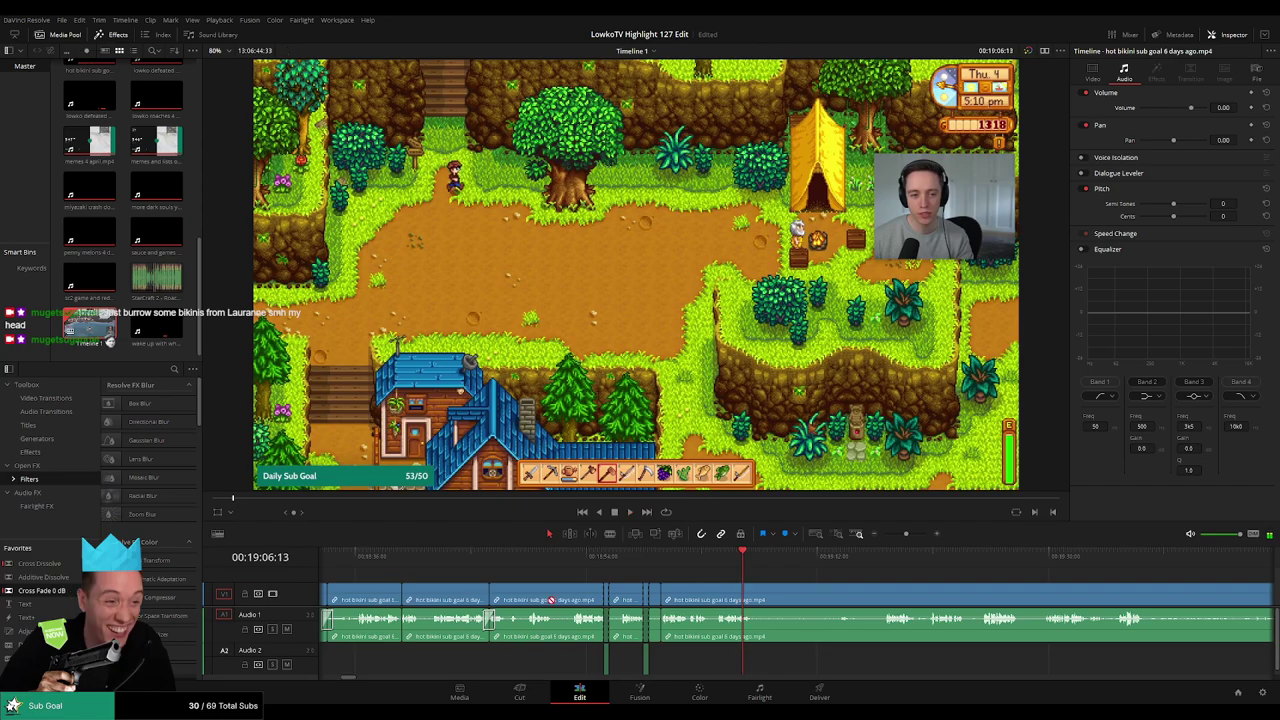
# Remove the walk to the lake from about 00:19:07 to 00:19:24, cross-fade the audio at the join, and play it back
pyautogui.press('b')
pyautogui.click(758, 596)
pyautogui.moveTo(866, 563); pyautogui.dragTo(677, 569)
pyautogui.press('space')
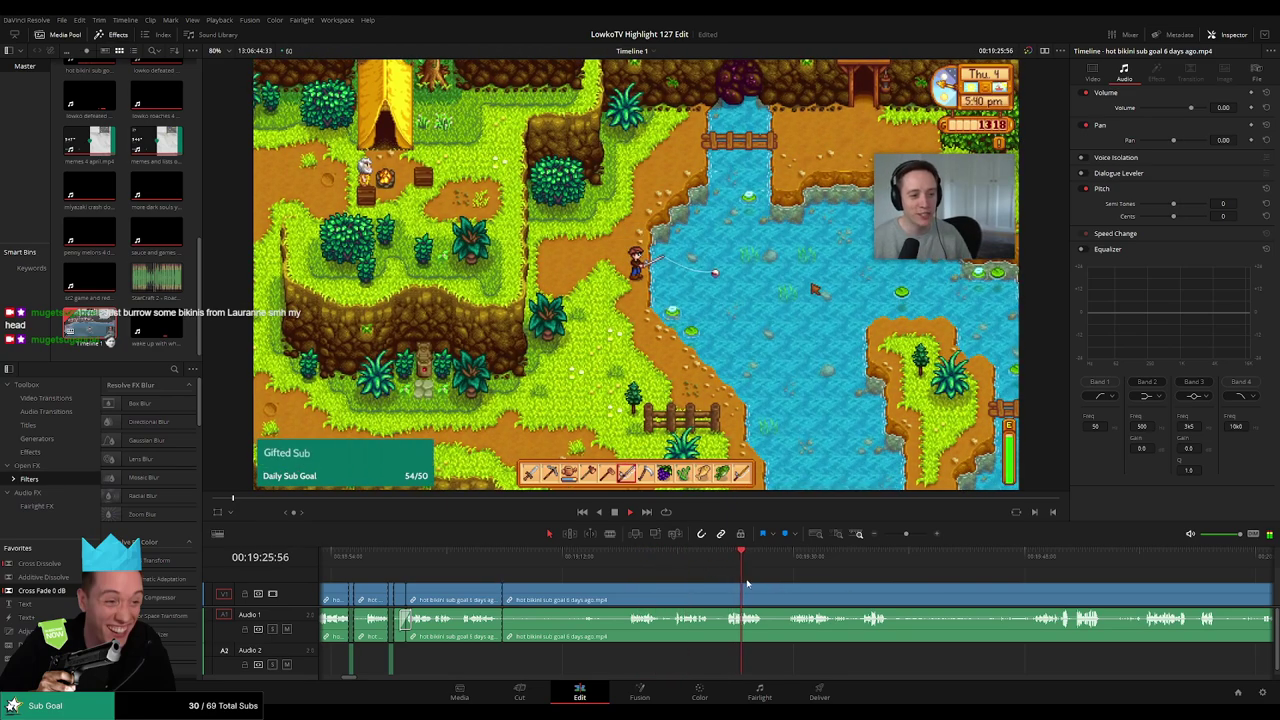
pyautogui.click(677, 597)
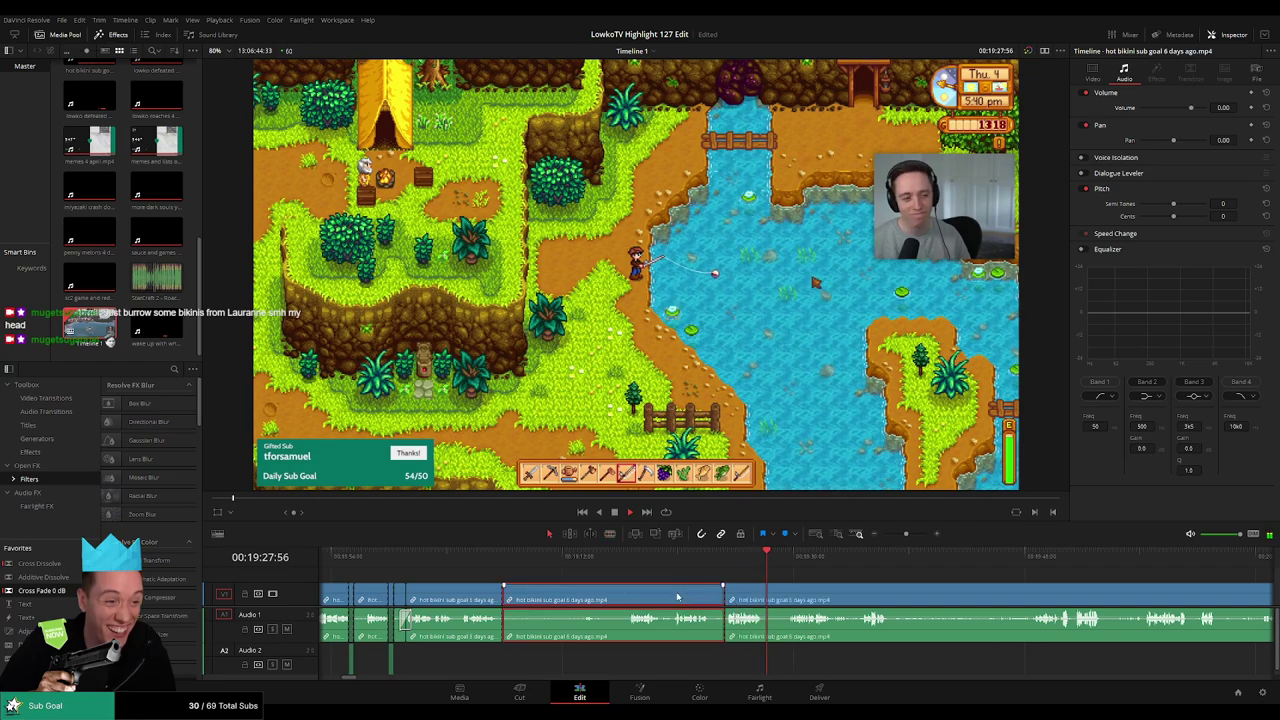
pyautogui.press('BackSpace')
pyautogui.click(501, 570)
pyautogui.press('space')
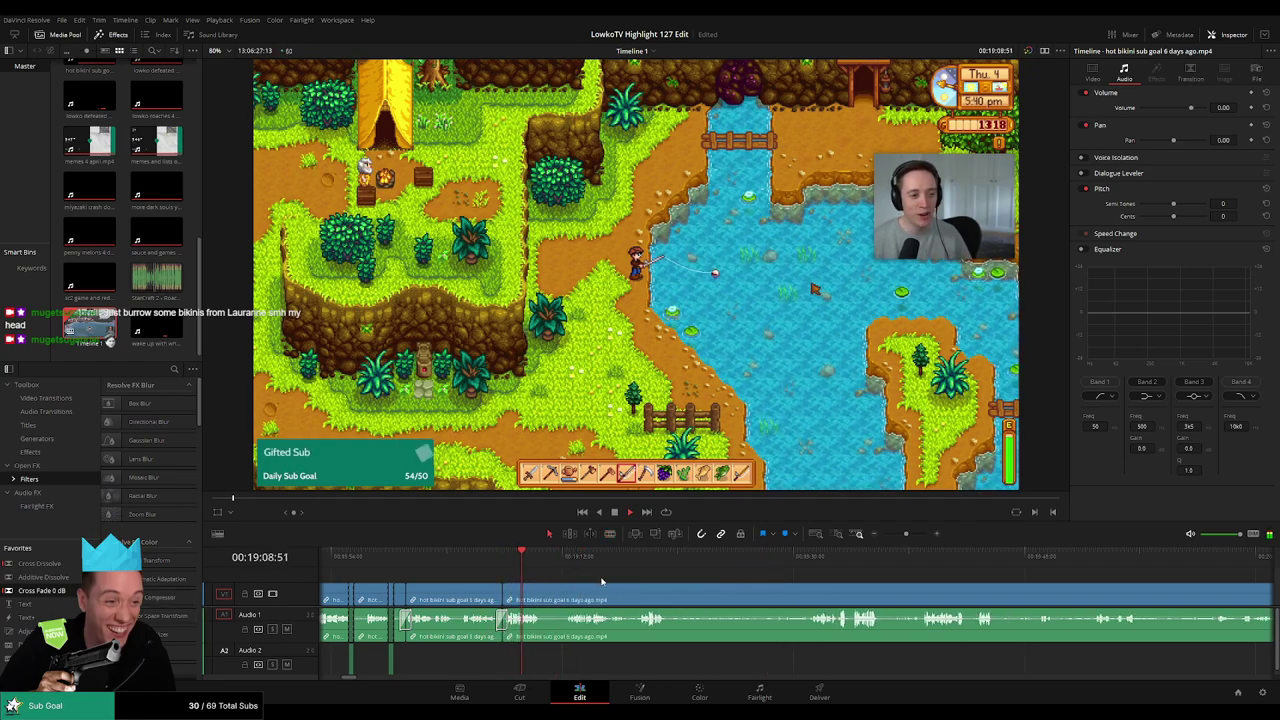
# Delete the short pause in the fishing scene from about 00:19:10 to 00:19:12 and check the footage that follows
pyautogui.hscroll(1, 565, 578)
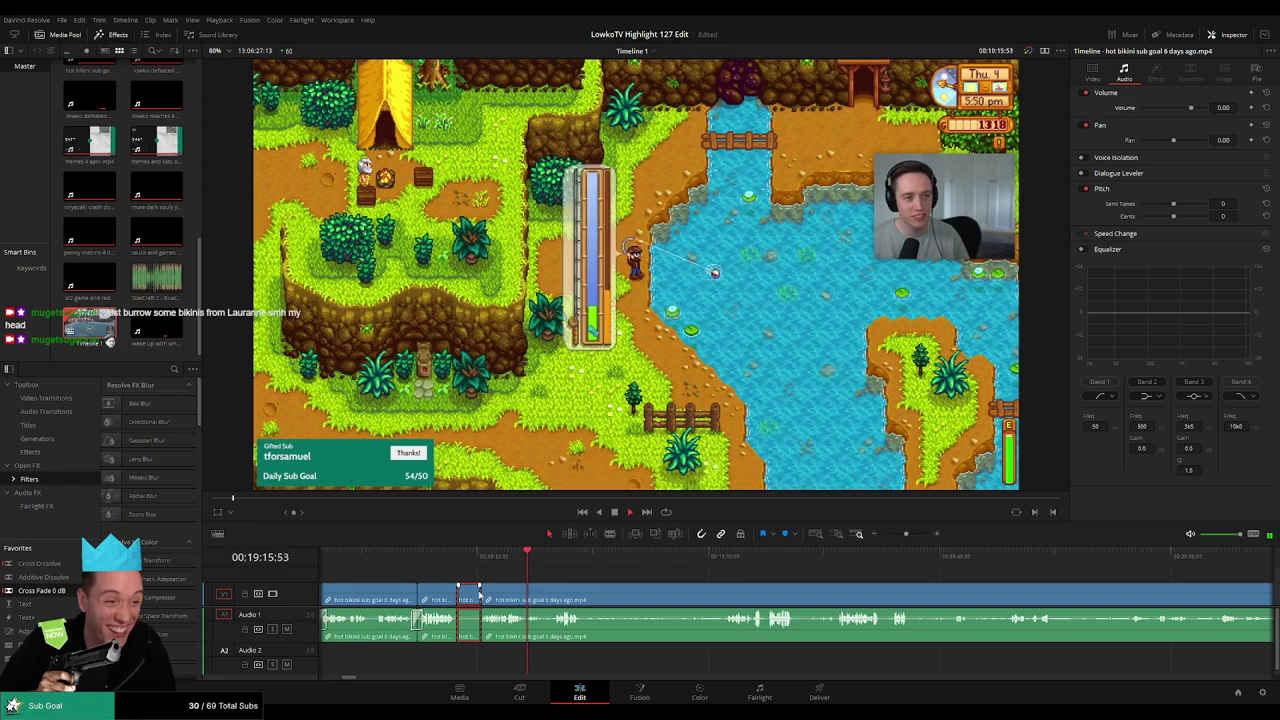
pyautogui.click(490, 583)
pyautogui.click(559, 562)
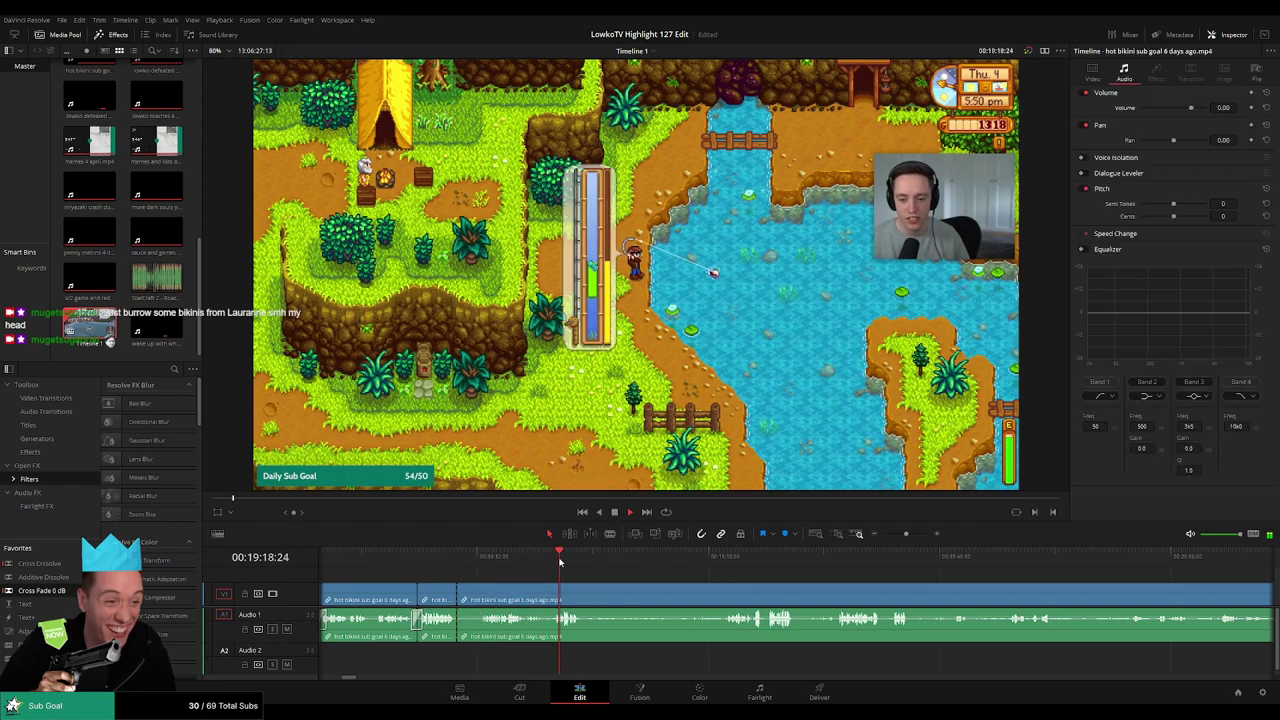
# Cut out the fishing footage from about 00:19:10 to 00:19:28 and cross-fade the audio at the join
pyautogui.moveTo(709, 559); pyautogui.dragTo(731, 562)
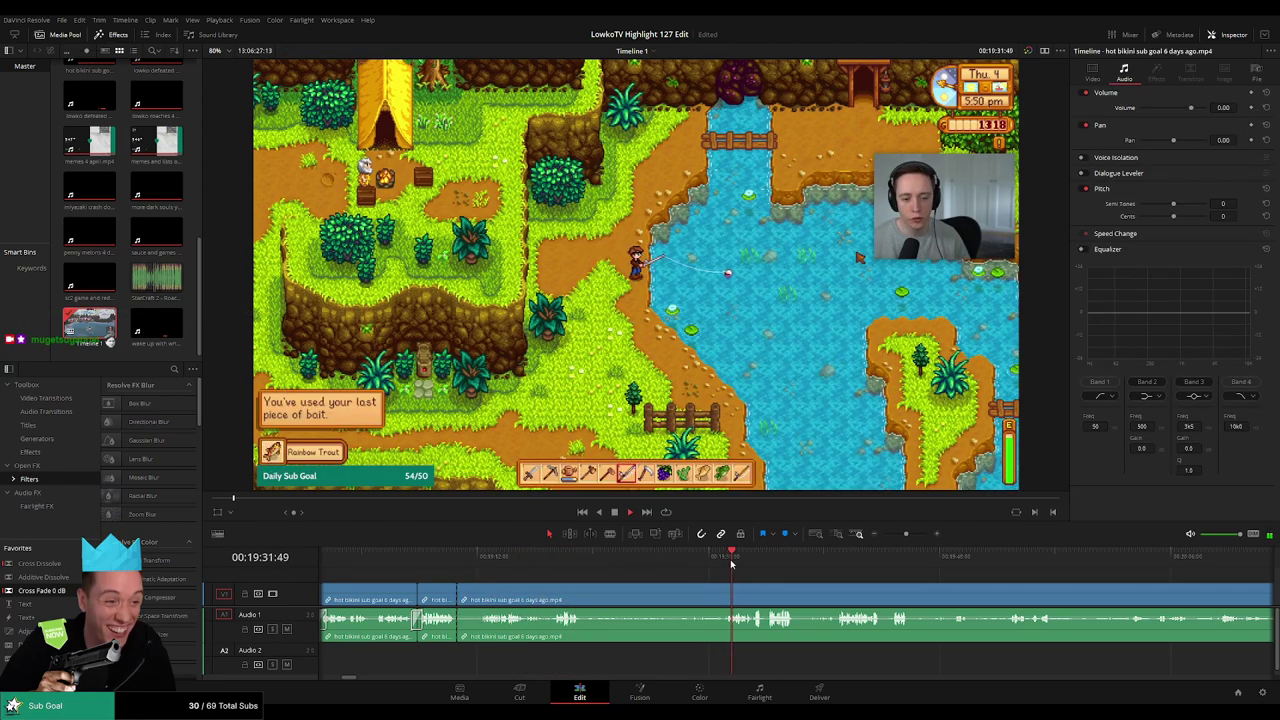
pyautogui.hscroll(1, 747, 587)
pyautogui.hscroll(3, 747, 587)
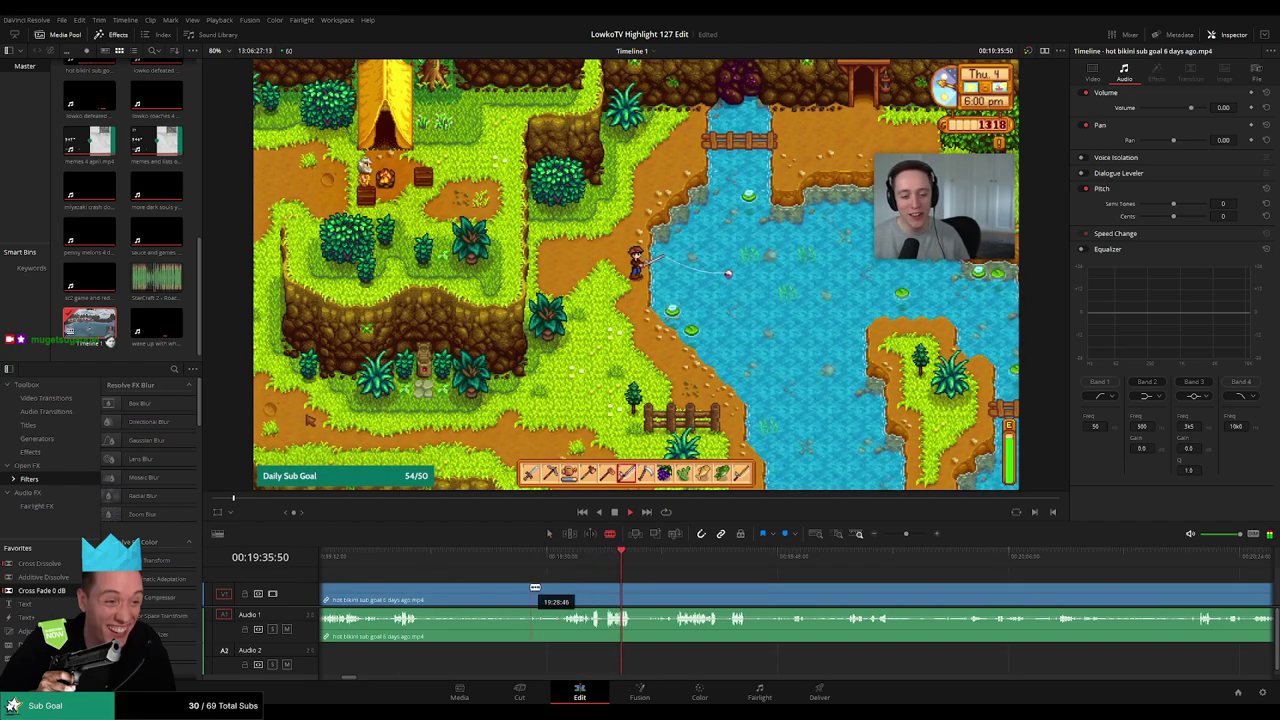
pyautogui.click(532, 589)
pyautogui.press('a')
pyautogui.click(498, 597)
pyautogui.press('Delete')
pyautogui.hscroll(-8, 698, 594)
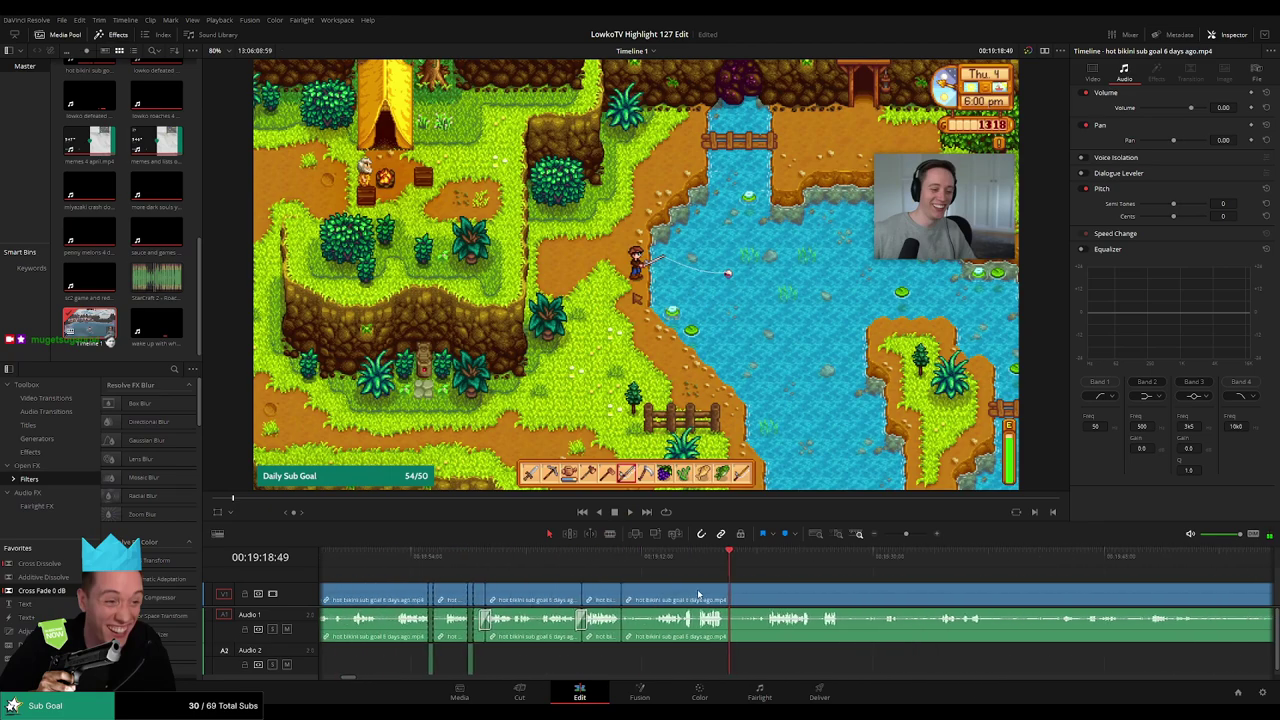
pyautogui.hscroll(-1, 699, 594)
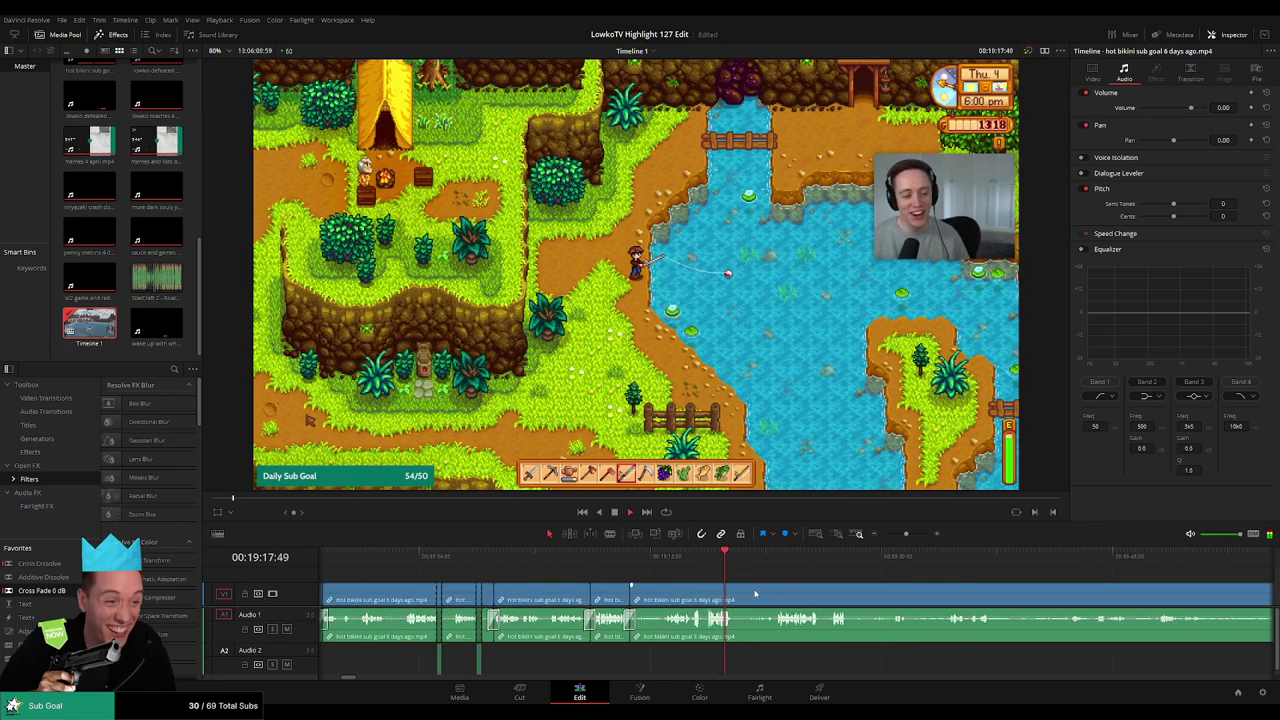
# Cut out the fishing footage from about 00:19:27 to 00:19:34 and cross-fade the audio at the join
pyautogui.hscroll(3, 755, 594)
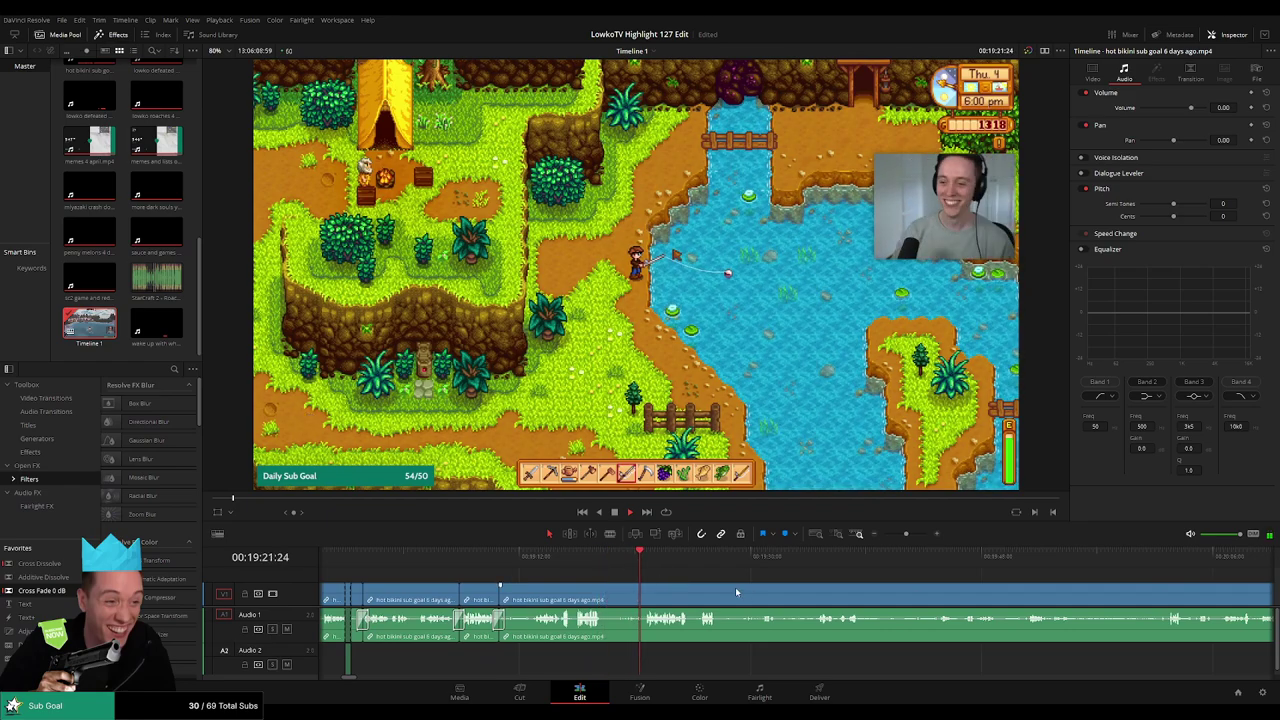
pyautogui.hscroll(3, 736, 592)
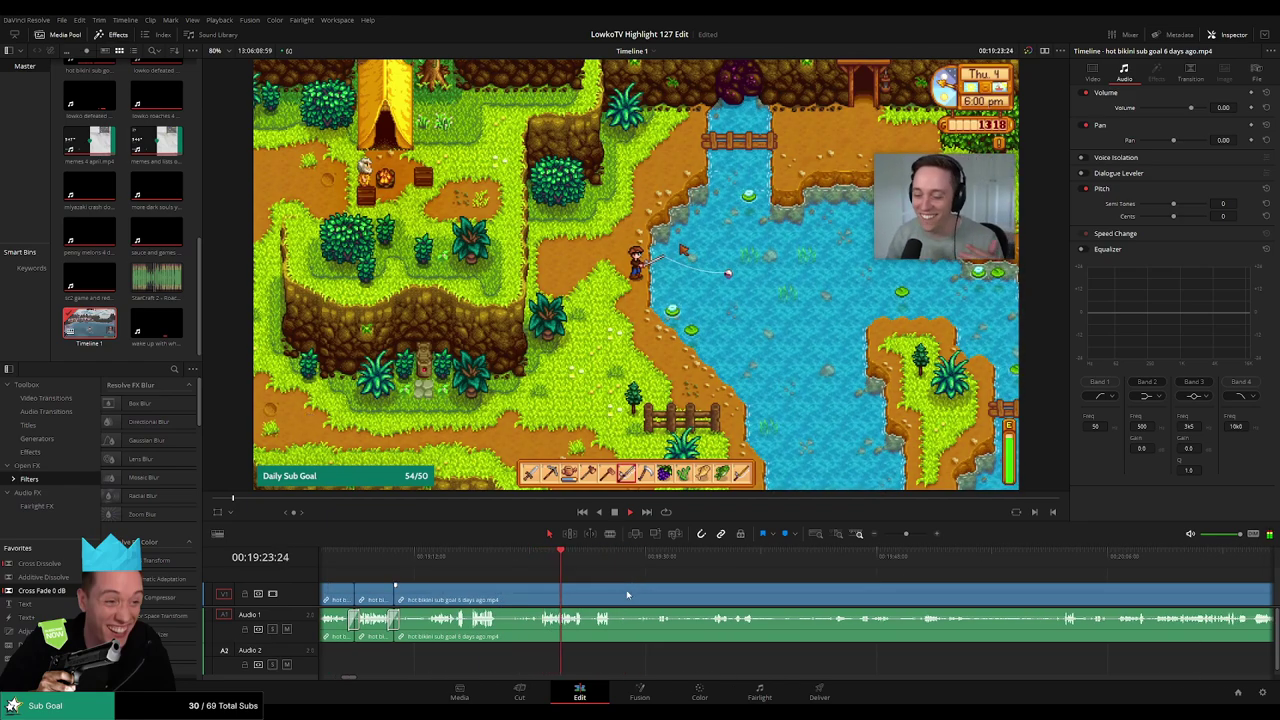
pyautogui.hscroll(3, 600, 595)
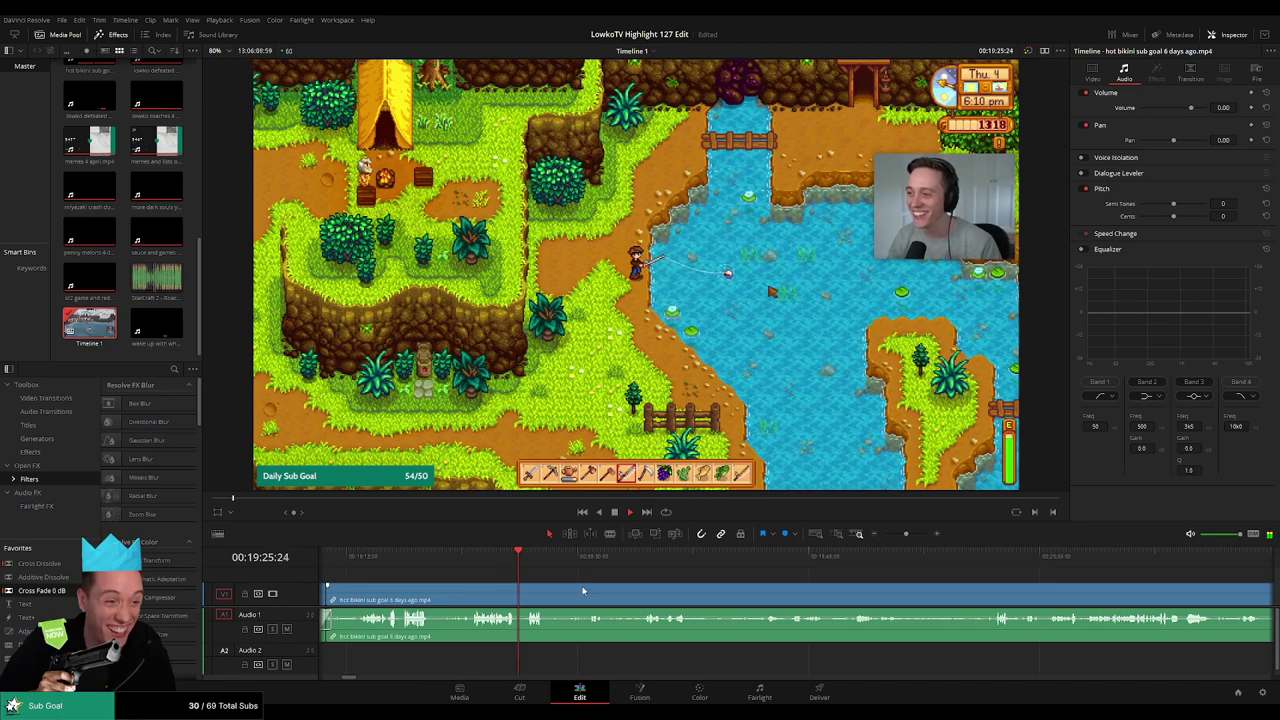
pyautogui.moveTo(578, 590); pyautogui.dragTo(562, 587)
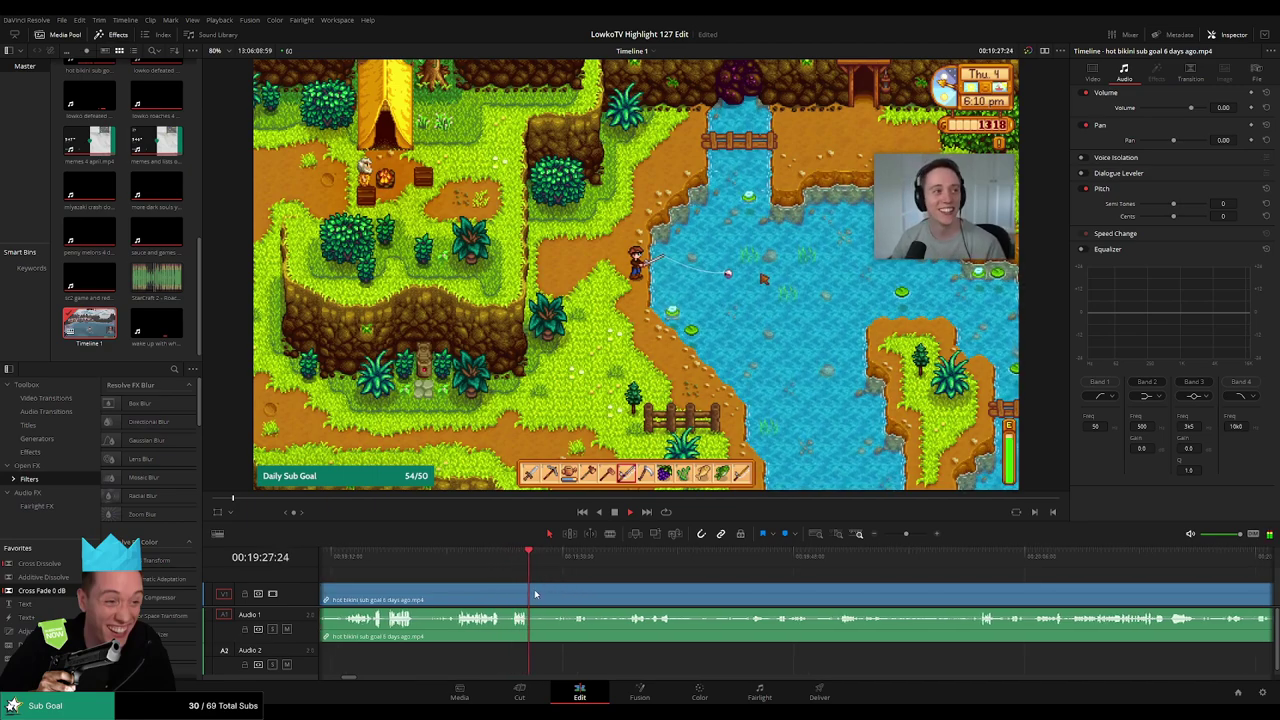
pyautogui.press('b')
pyautogui.click(533, 594)
pyautogui.click(573, 558)
pyautogui.click(629, 559)
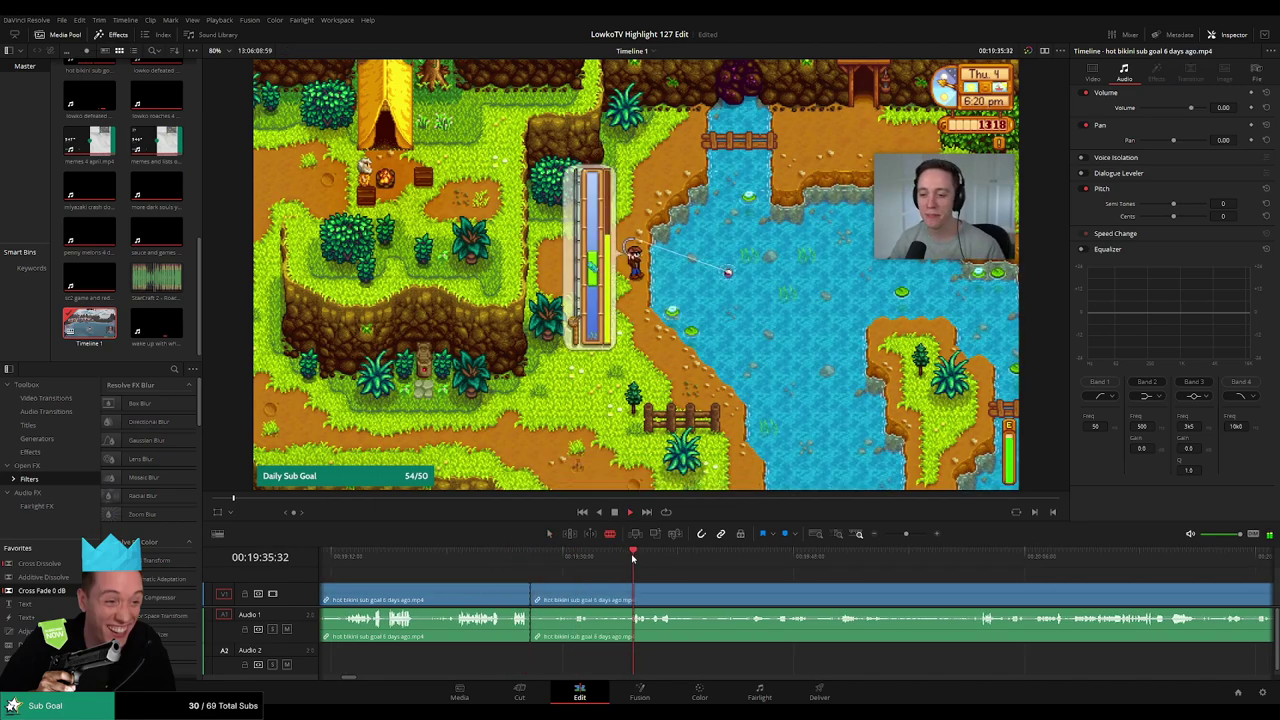
pyautogui.moveTo(706, 589); pyautogui.dragTo(654, 593)
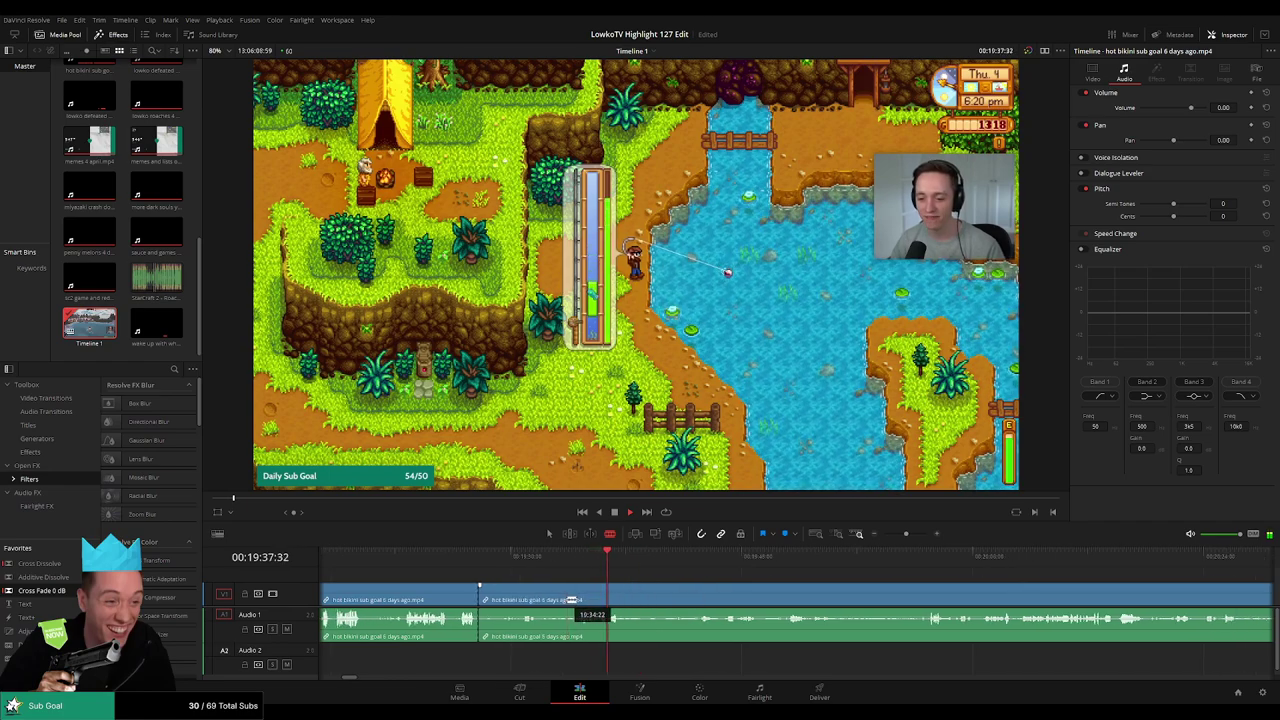
pyautogui.moveTo(572, 600); pyautogui.dragTo(549, 601)
pyautogui.press('Delete')
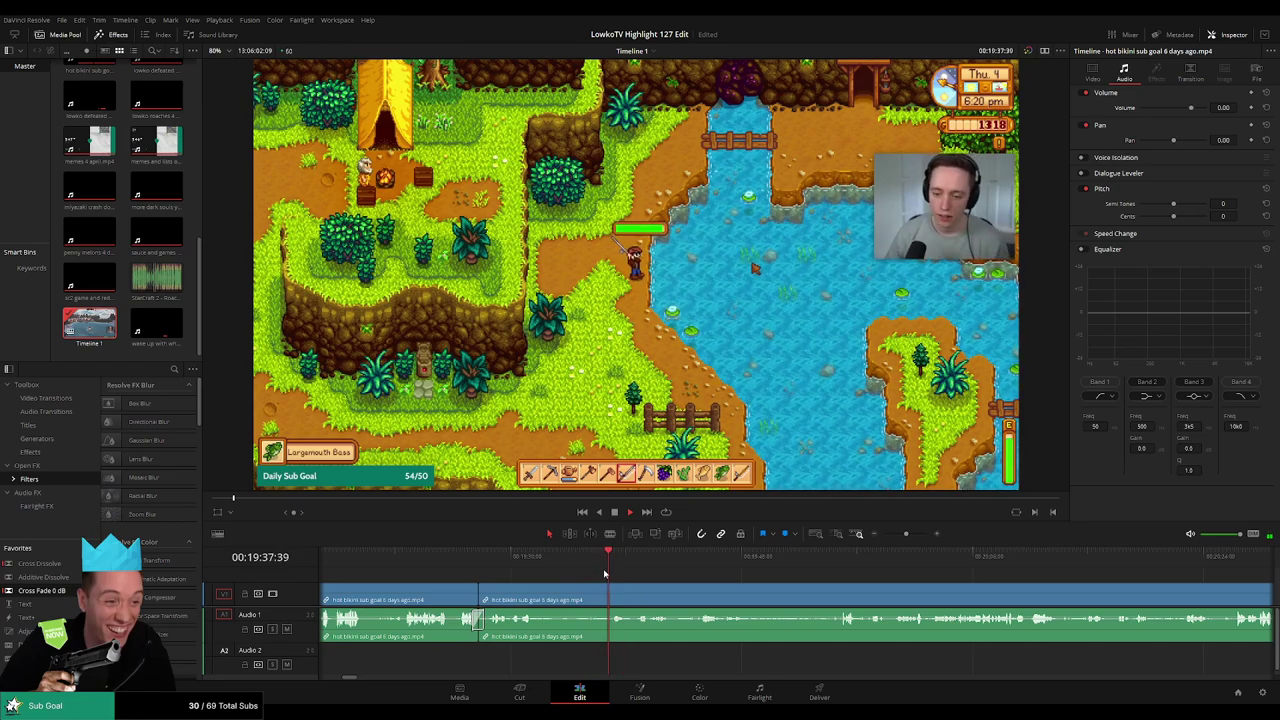
pyautogui.click(581, 569)
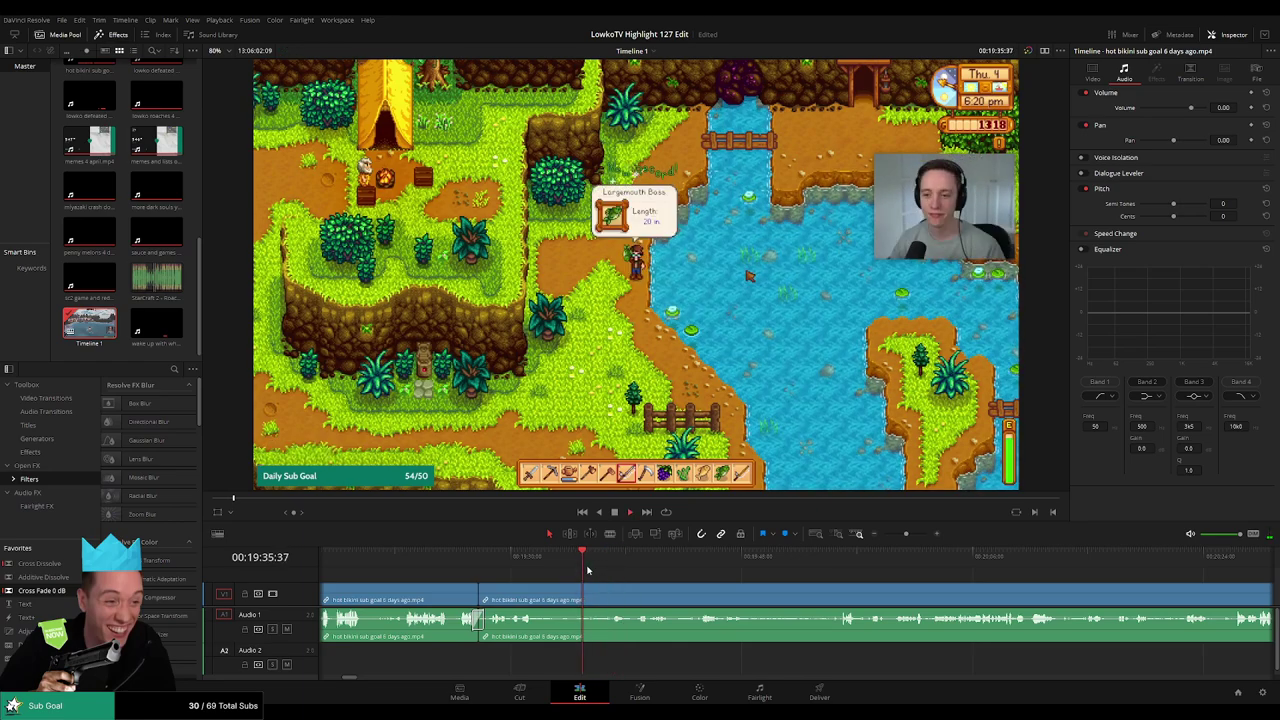
pyautogui.press('b')
pyautogui.click(593, 597)
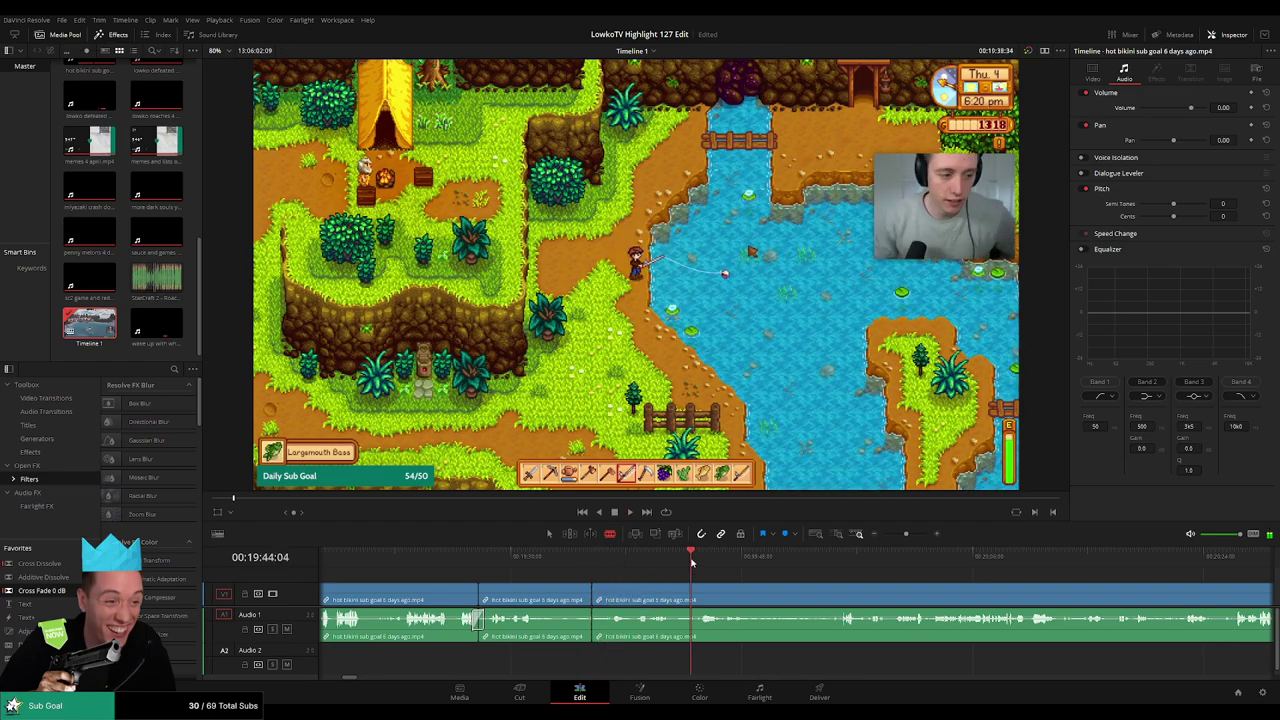
pyautogui.hotkey('ctrl', 'z')
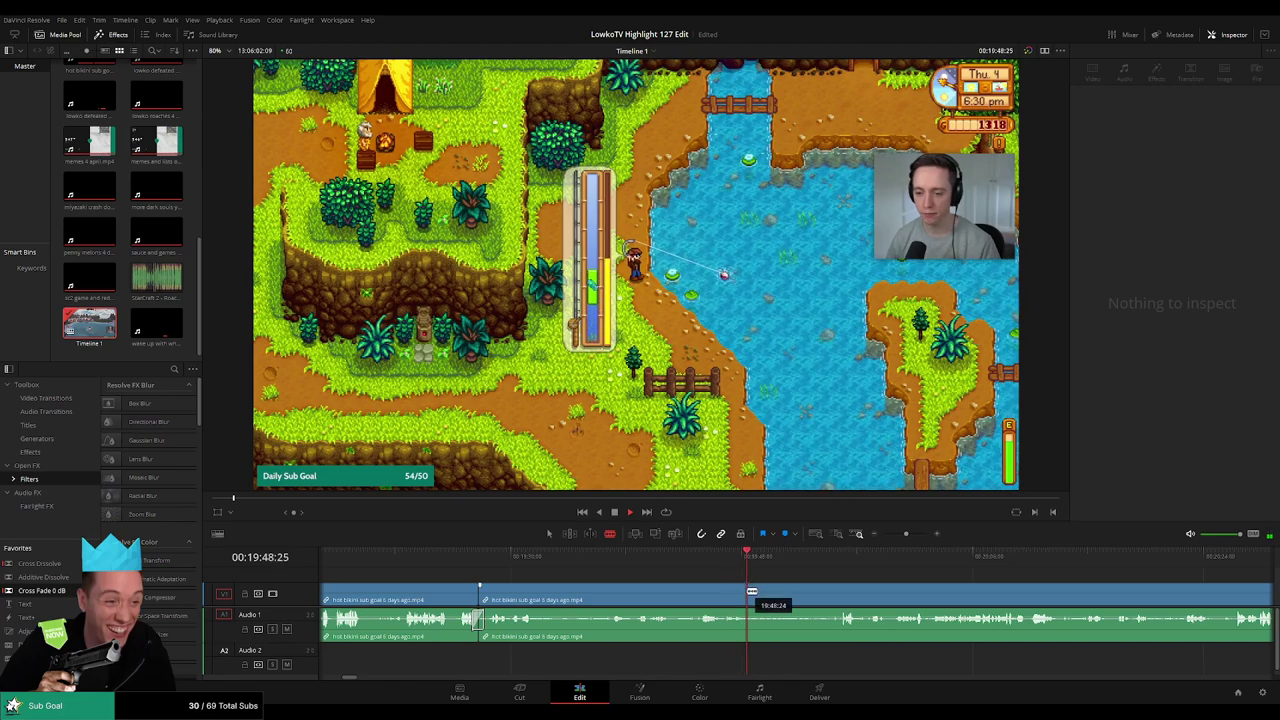
# Remove the fishing footage from about 00:19:48 to 00:20:00 and cross-fade the audio at the join
pyautogui.click(751, 598)
pyautogui.moveTo(933, 595); pyautogui.dragTo(652, 567)
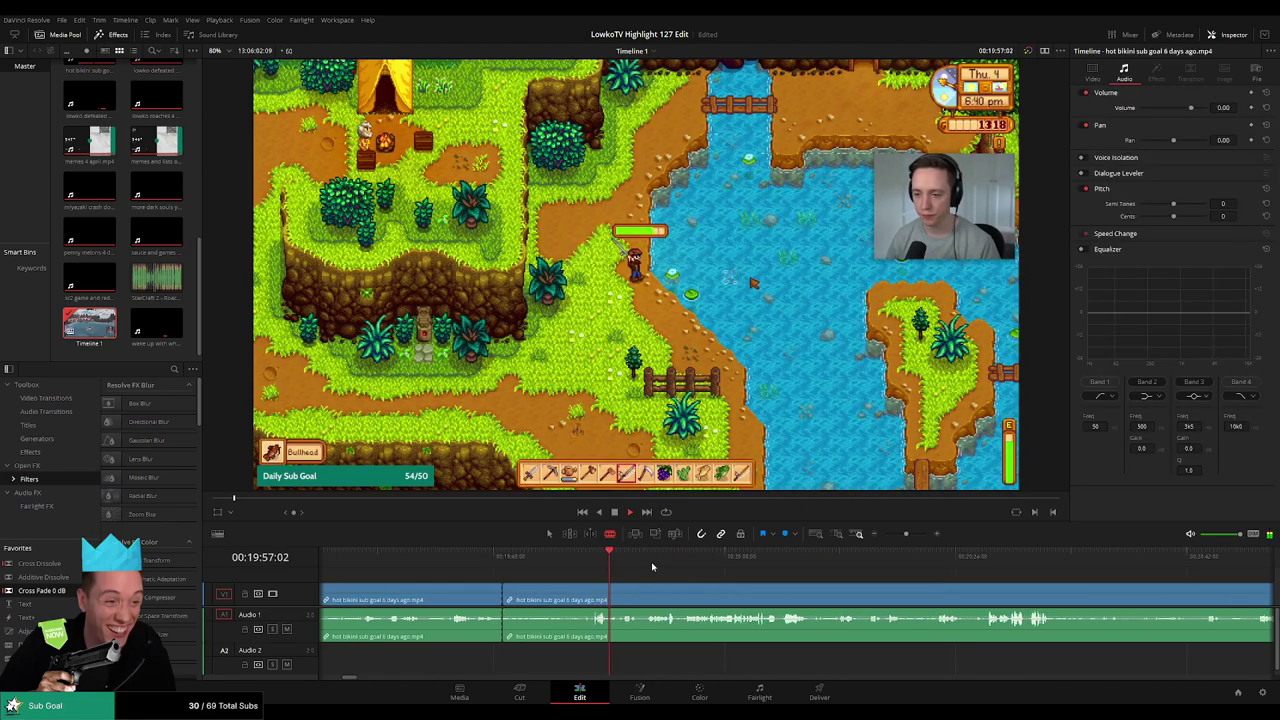
pyautogui.press('space')
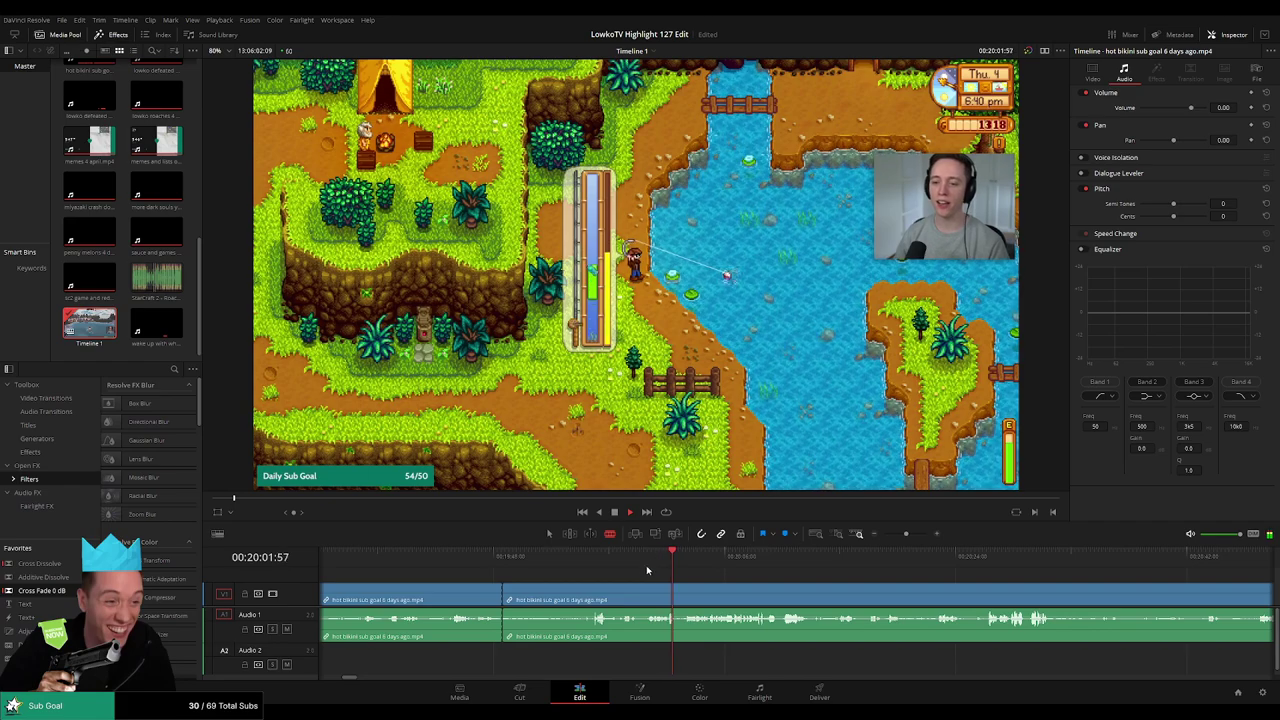
pyautogui.click(647, 570)
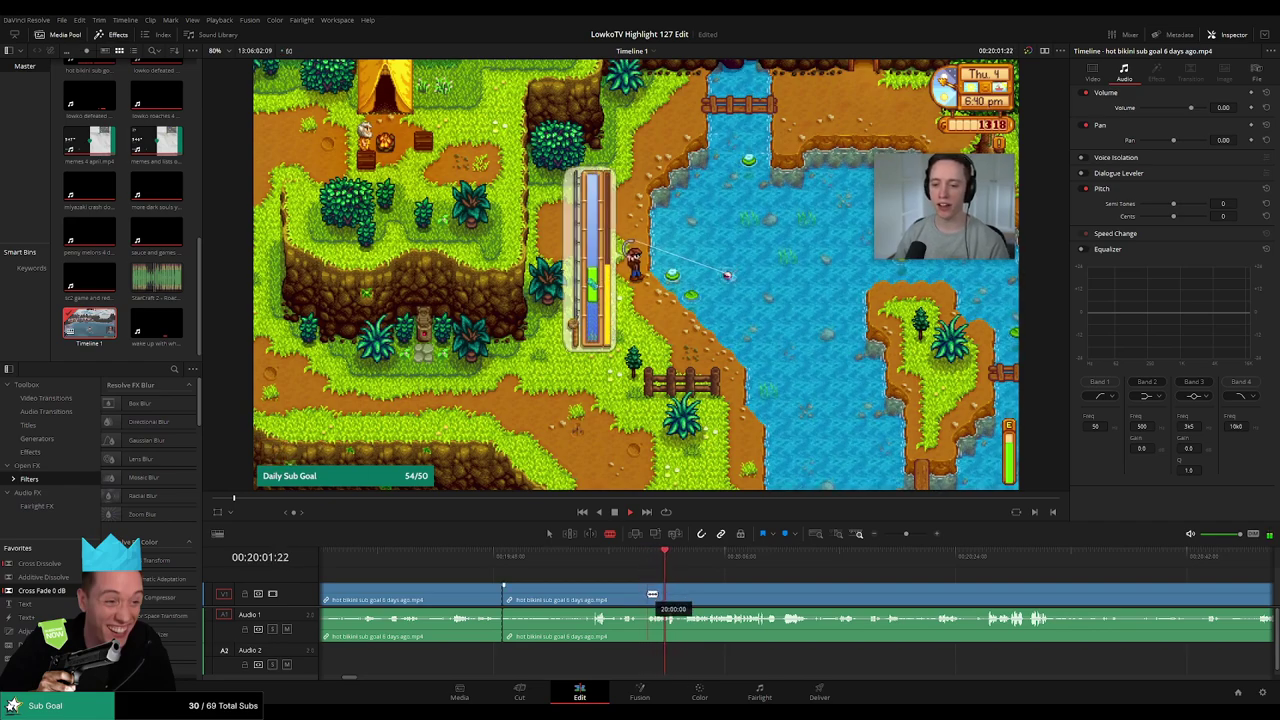
pyautogui.click(647, 595)
pyautogui.press('a')
pyautogui.click(622, 602)
pyautogui.press('Delete')
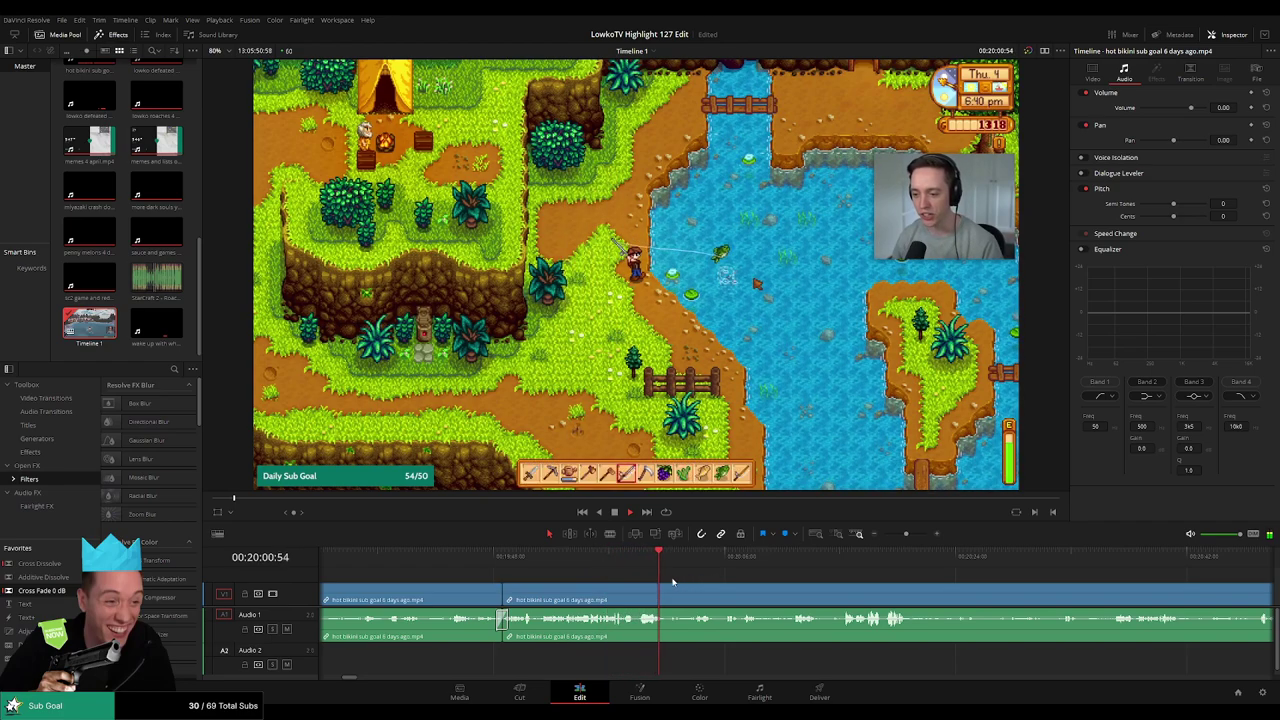
# Split the hot bikini sub goal clip at about 00:20:01 and delete its whole remainder up to the penny melons clip
pyautogui.press('b')
pyautogui.click(671, 600)
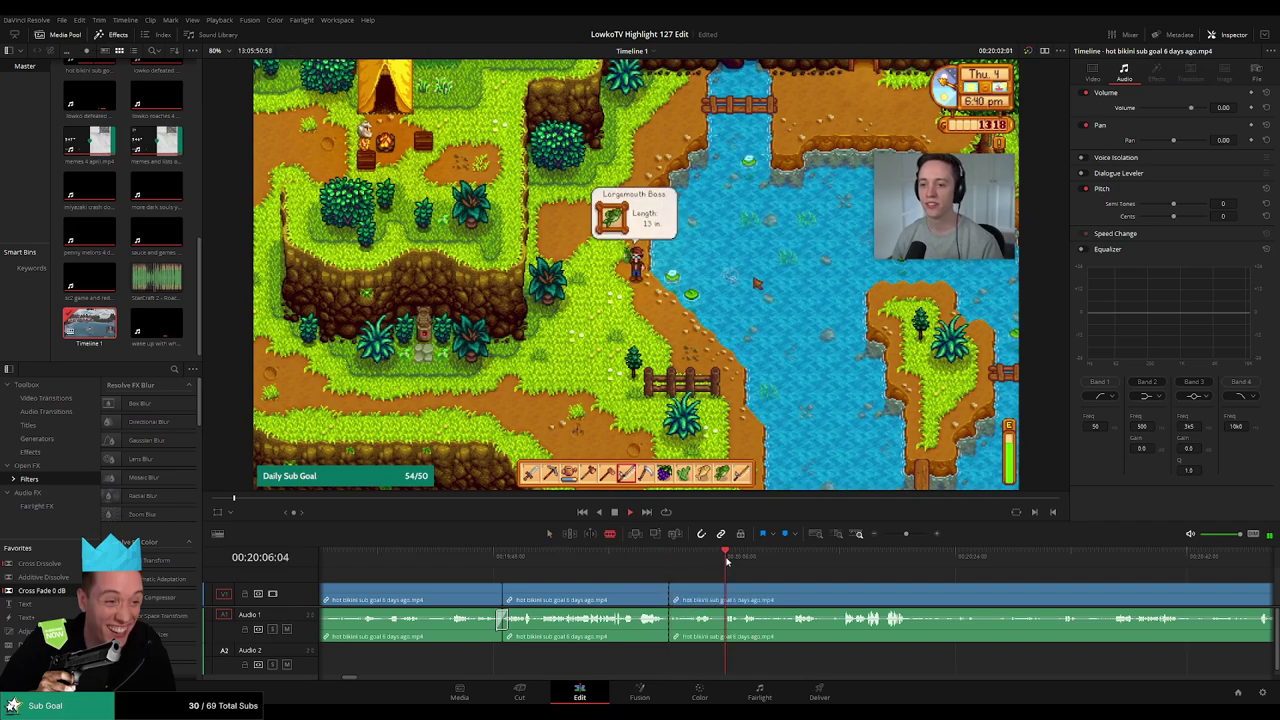
pyautogui.moveTo(726, 562); pyautogui.dragTo(817, 560)
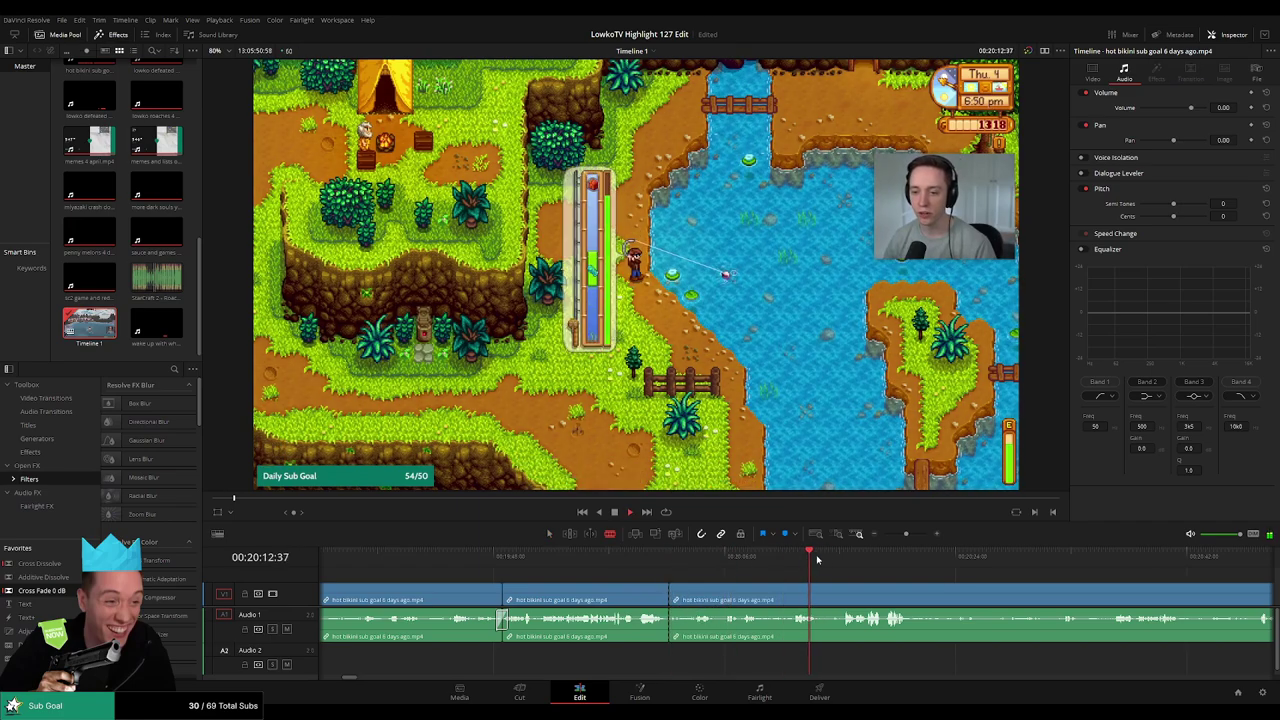
pyautogui.moveTo(934, 580); pyautogui.dragTo(711, 569)
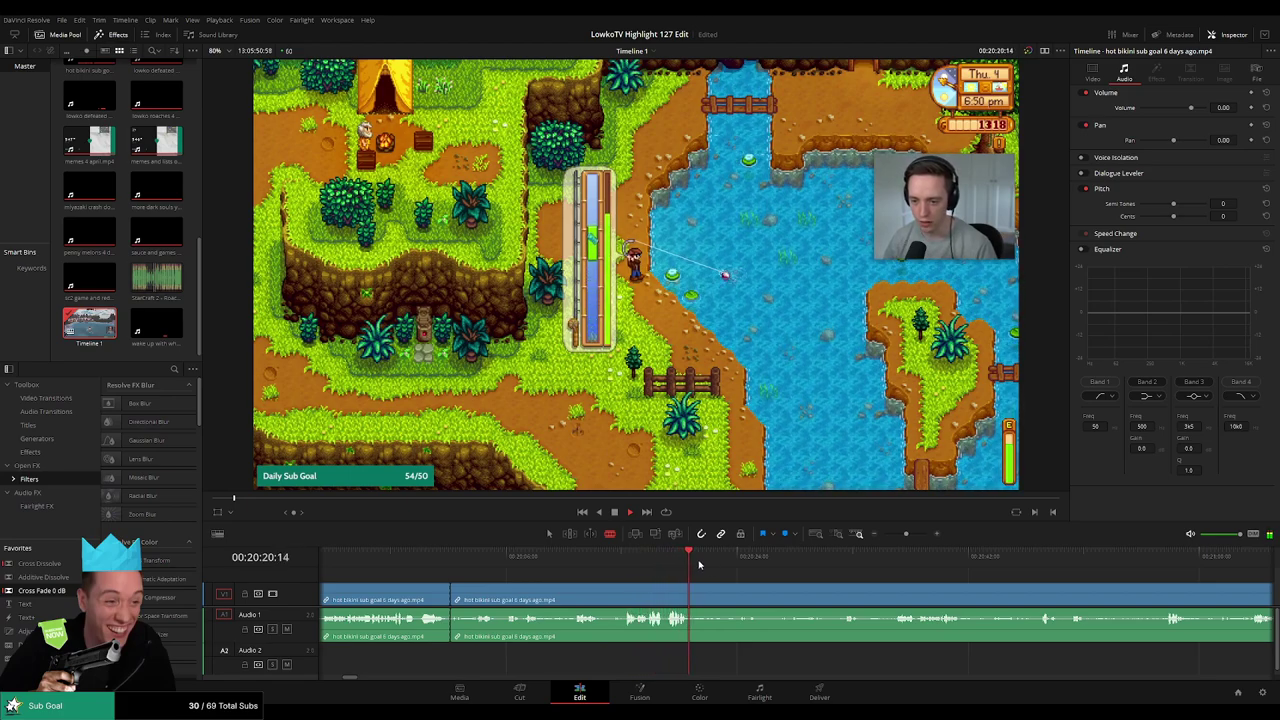
pyautogui.moveTo(699, 565); pyautogui.dragTo(752, 557)
pyautogui.moveTo(904, 563); pyautogui.dragTo(897, 535)
pyautogui.moveTo(818, 567); pyautogui.dragTo(848, 566)
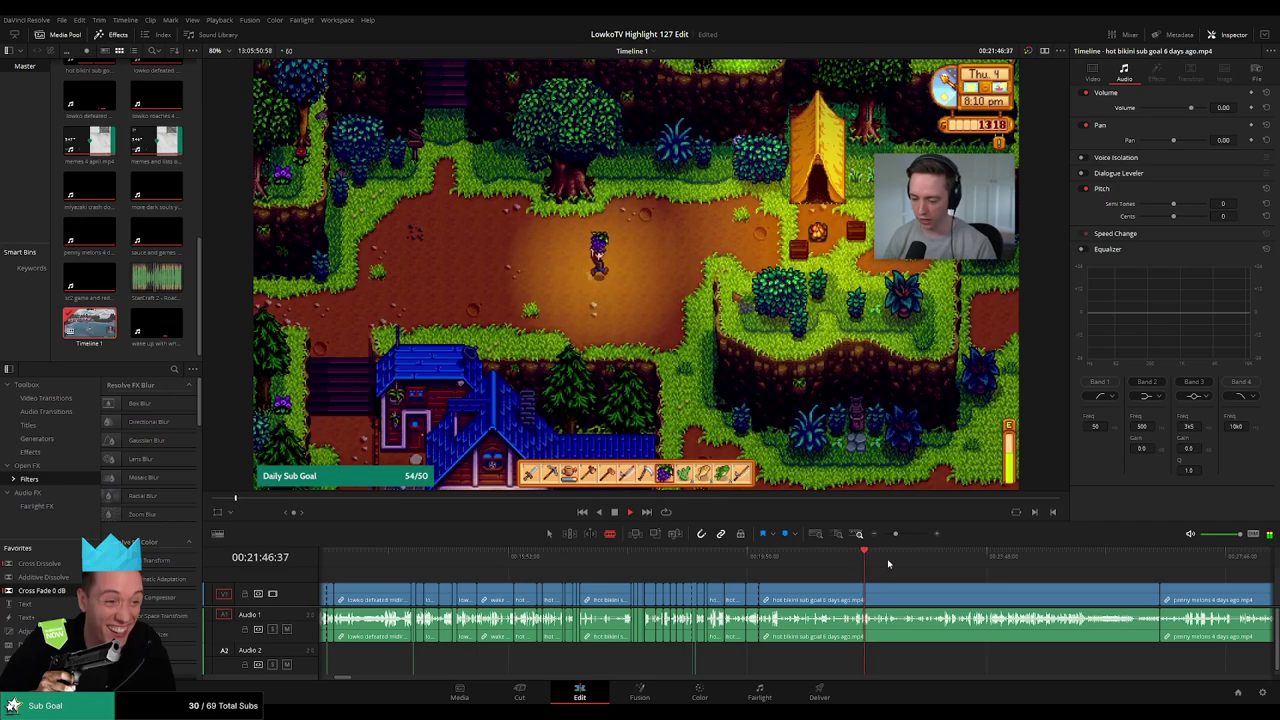
pyautogui.moveTo(867, 562); pyautogui.dragTo(993, 562)
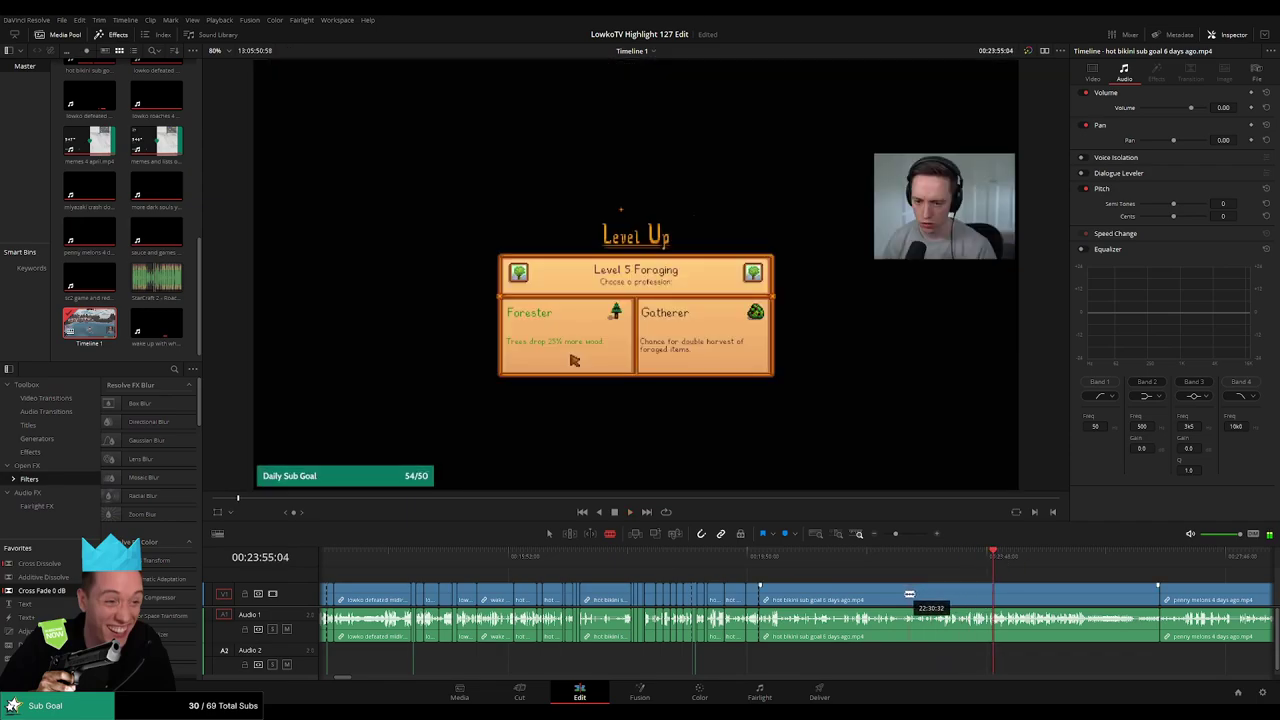
pyautogui.click(901, 598)
pyautogui.press('Delete')
# Play through the opening of the penny melons clip up to about 00:20:44, skipping ahead to look for highlight material
pyautogui.press('space')
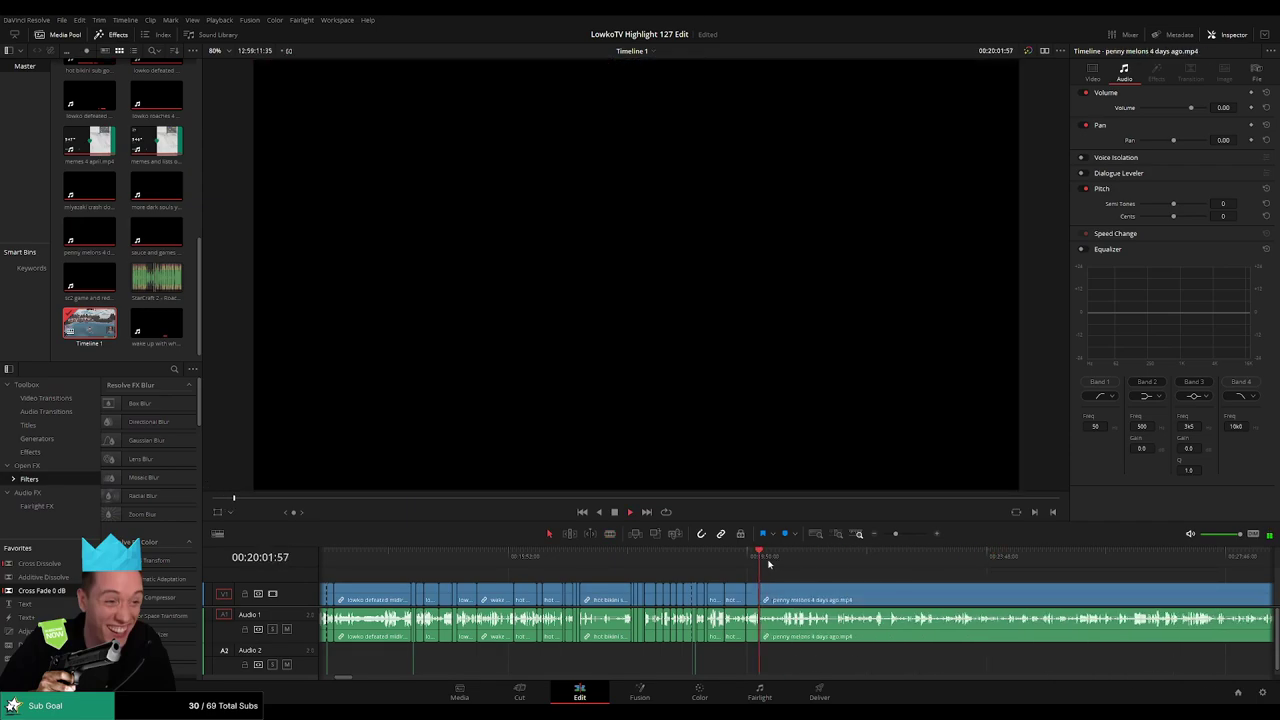
pyautogui.click(775, 563)
pyautogui.click(784, 562)
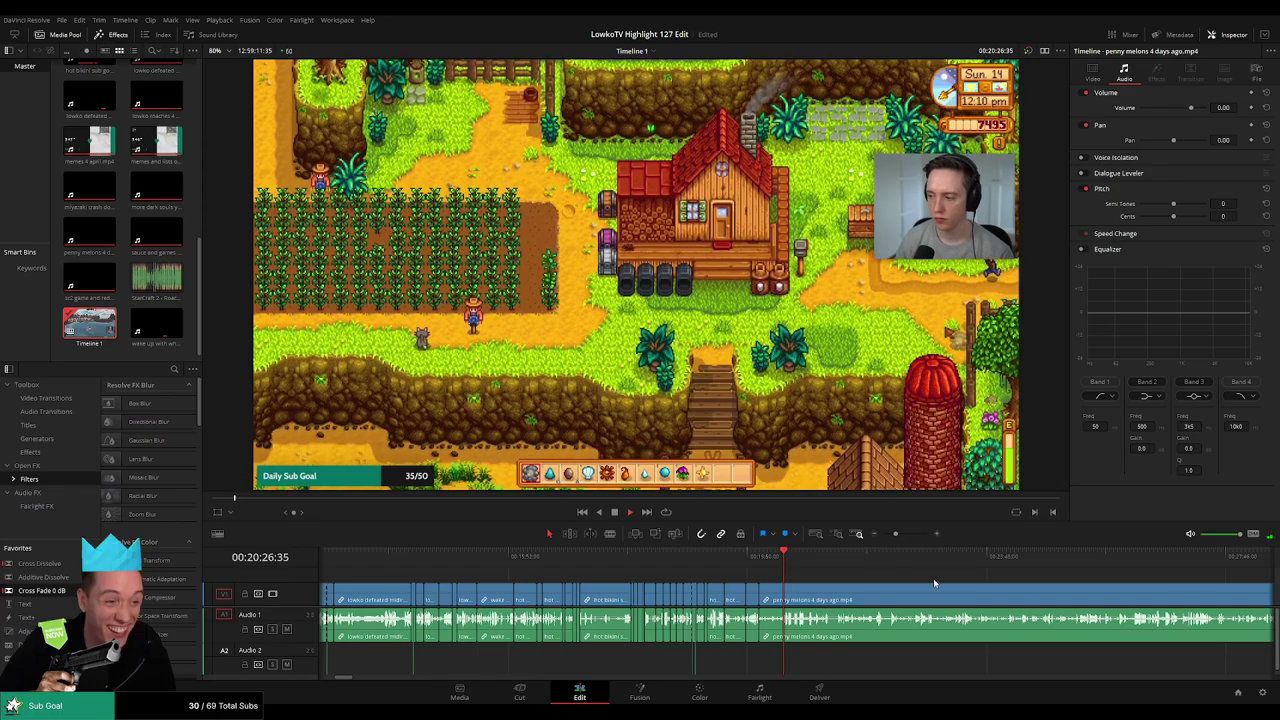
pyautogui.moveTo(940, 578); pyautogui.dragTo(651, 581)
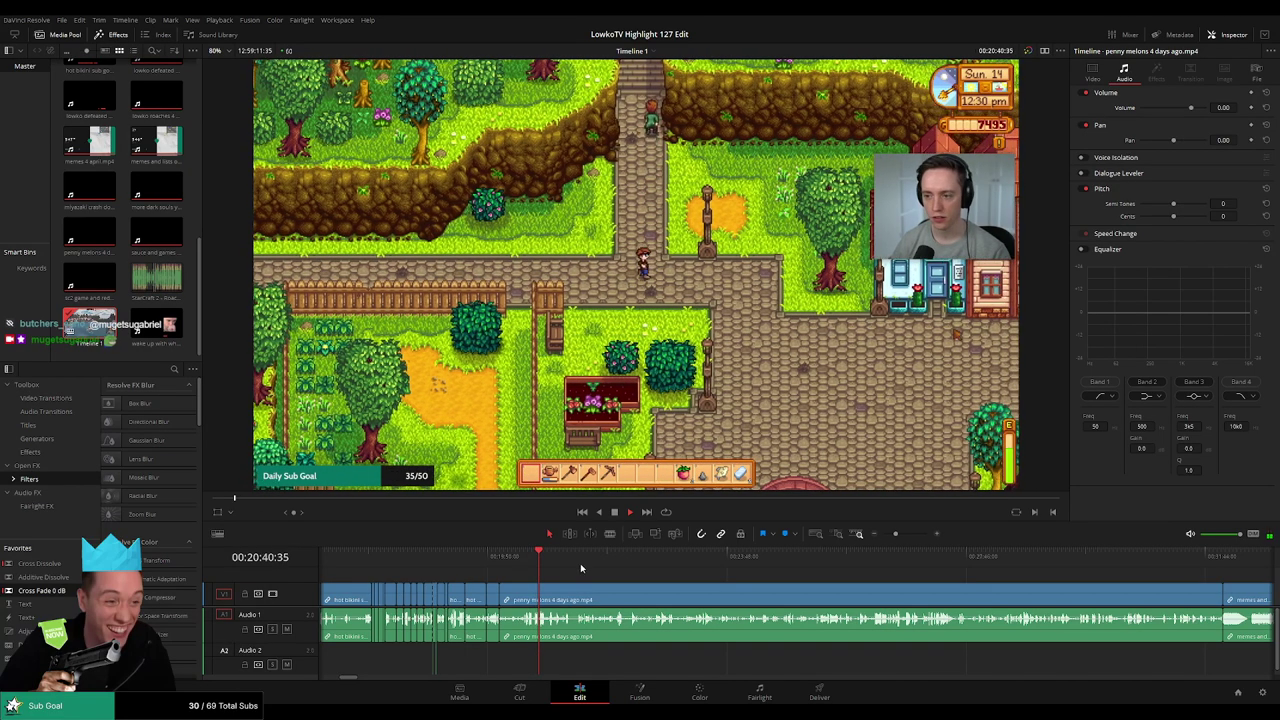
pyautogui.scroll(5, 606, 580)
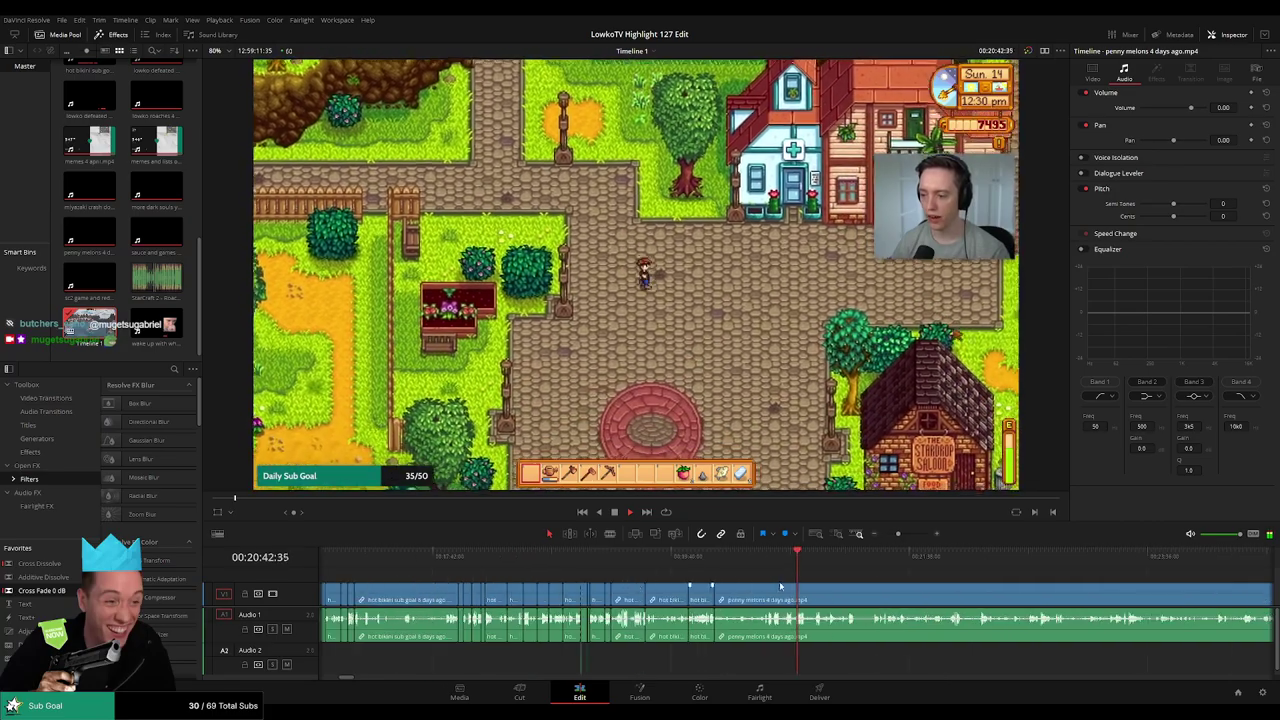
pyautogui.moveTo(848, 597); pyautogui.dragTo(617, 571)
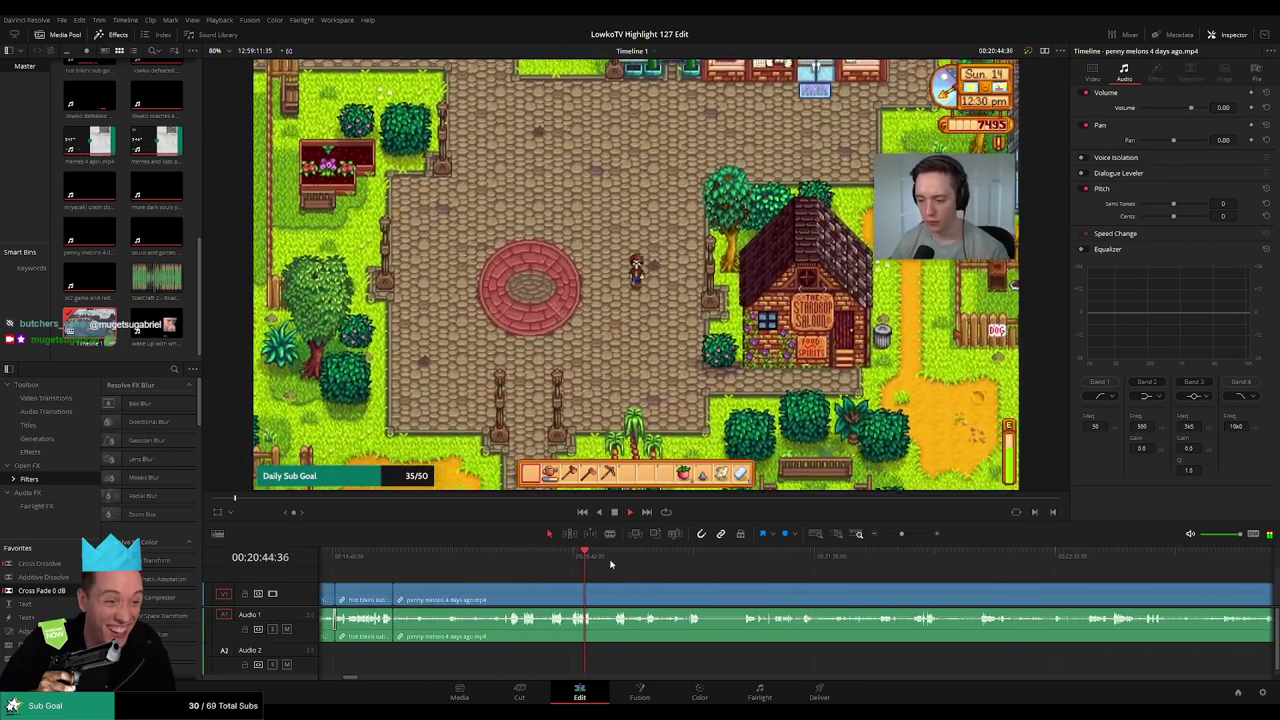
# Skim the penny melons clip onward to about 00:22:12, and replay the stretch from about 00:21:53 to 00:22:01
pyautogui.click(614, 561)
pyautogui.moveTo(720, 588); pyautogui.dragTo(562, 571)
pyautogui.click(617, 558)
pyautogui.moveTo(691, 560); pyautogui.dragTo(743, 563)
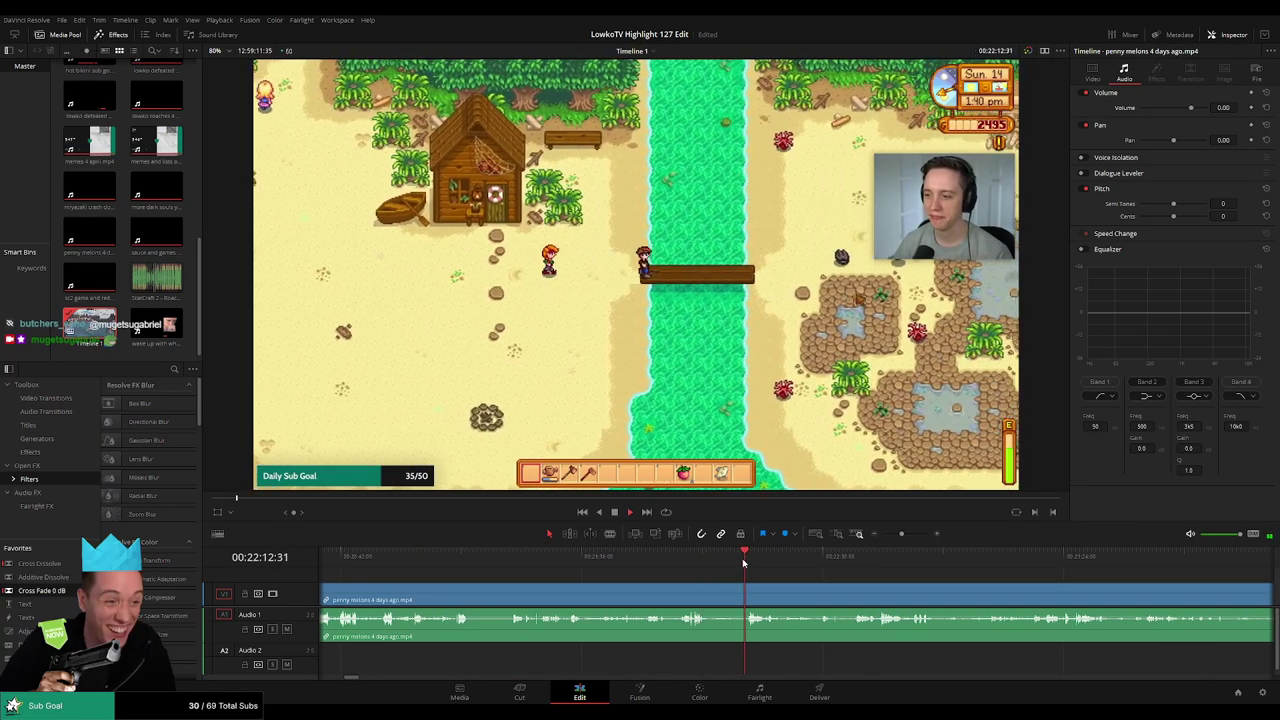
pyautogui.click(674, 558)
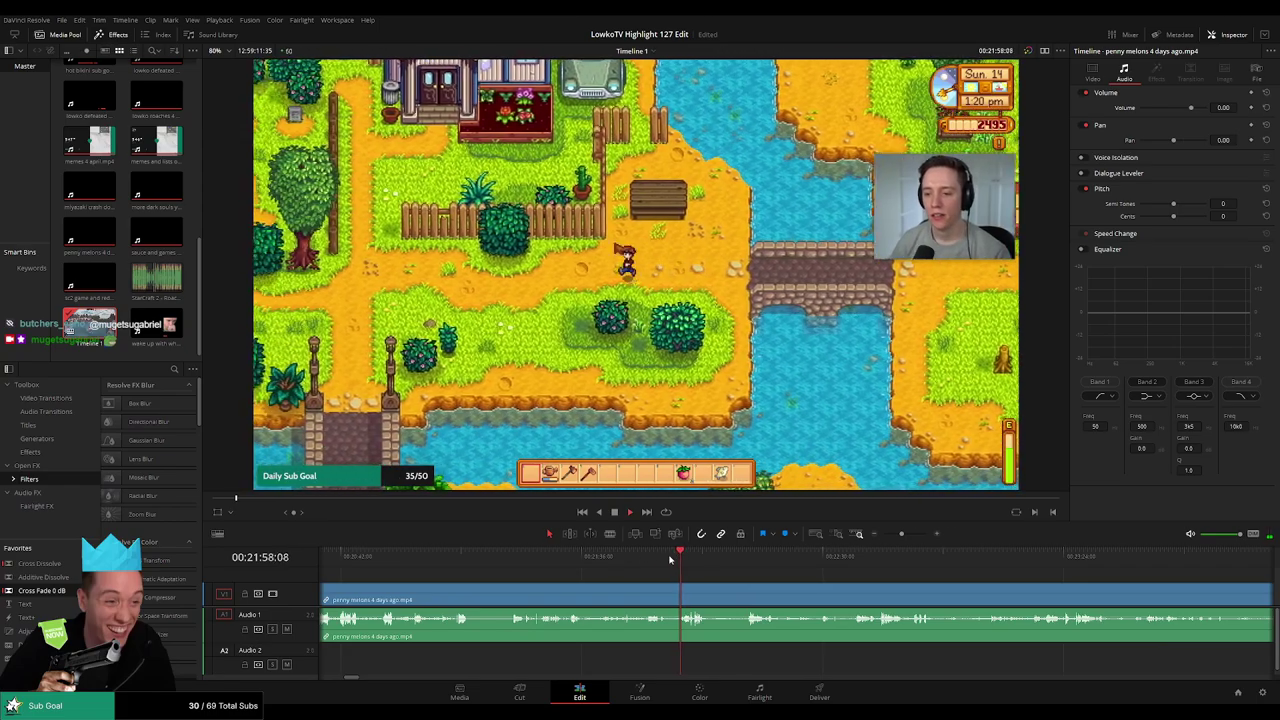
pyautogui.moveTo(708, 580); pyautogui.dragTo(626, 578)
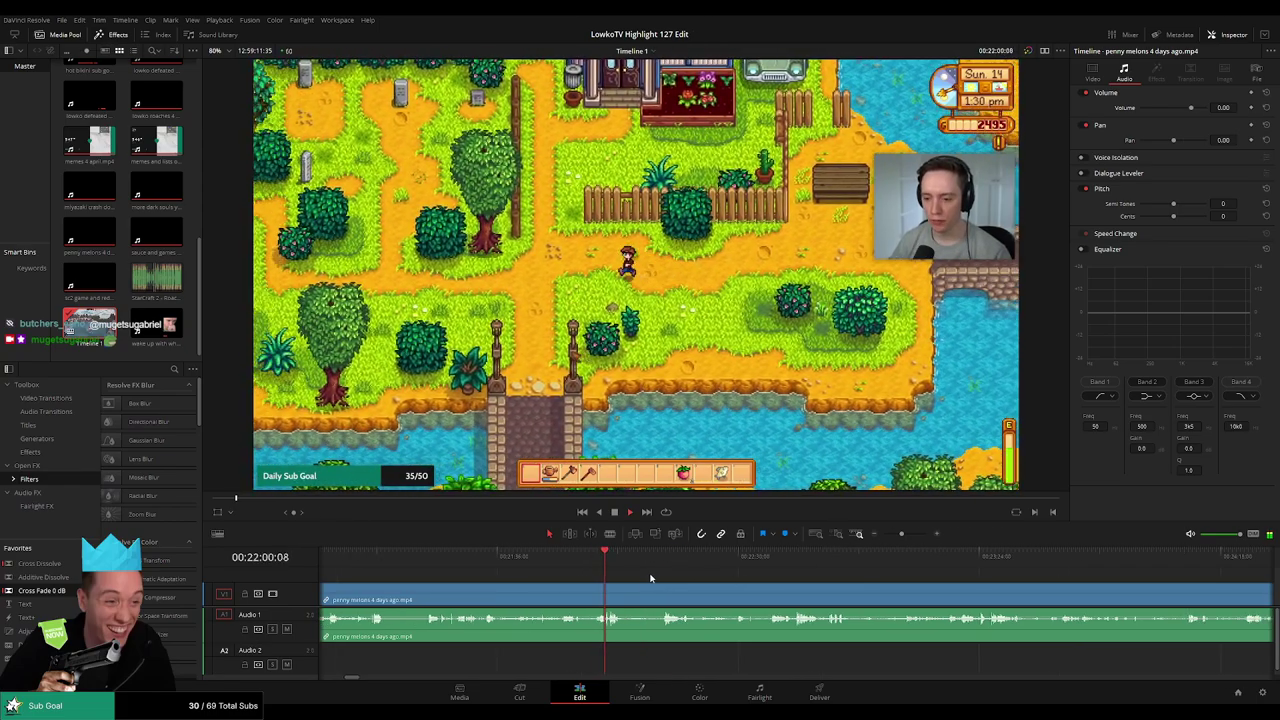
pyautogui.click(563, 560)
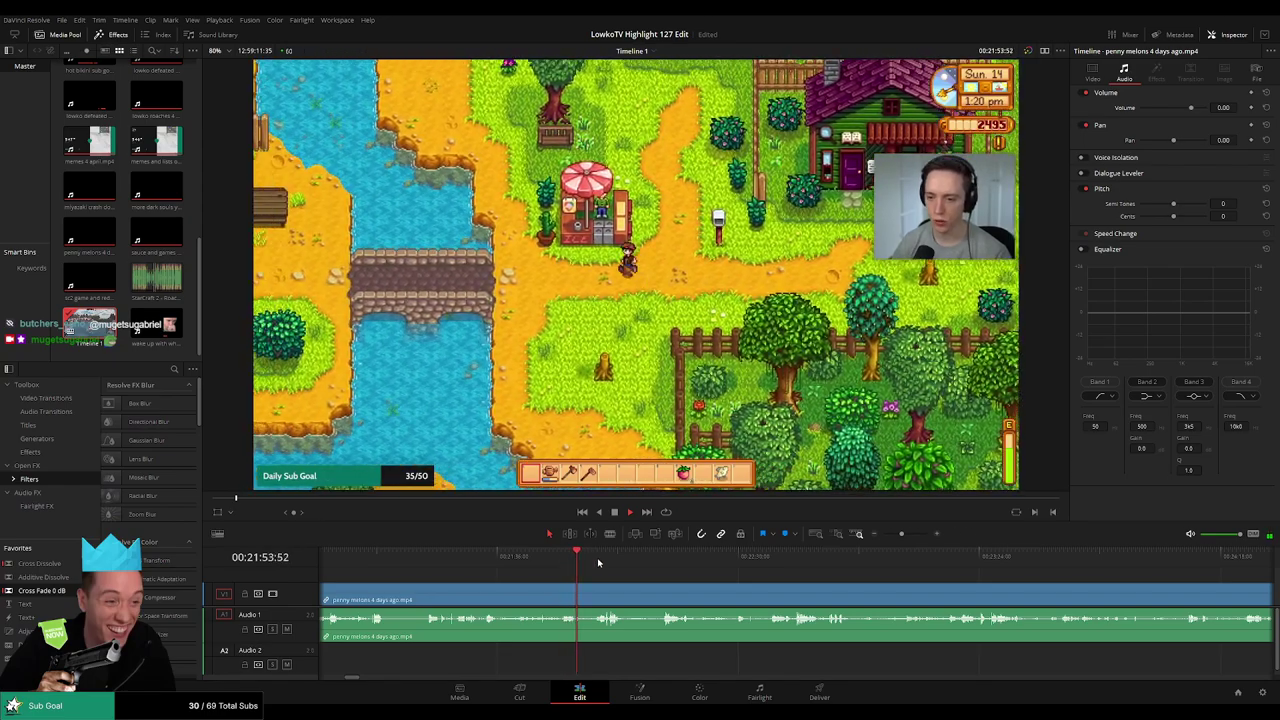
pyautogui.click(597, 560)
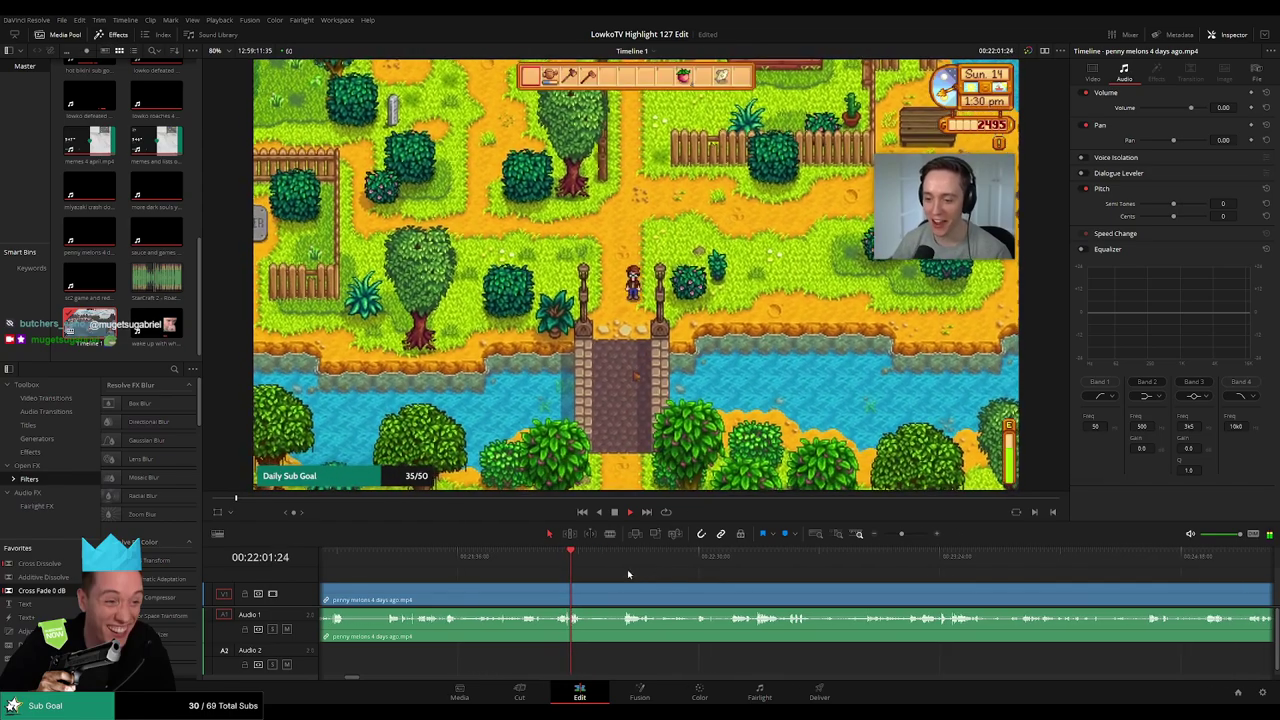
# Skim the "penny melons 4 days ago.mp4" clip from about 00:22:01 to 00:26:29 for the start of the Penny scene
pyautogui.click(623, 565)
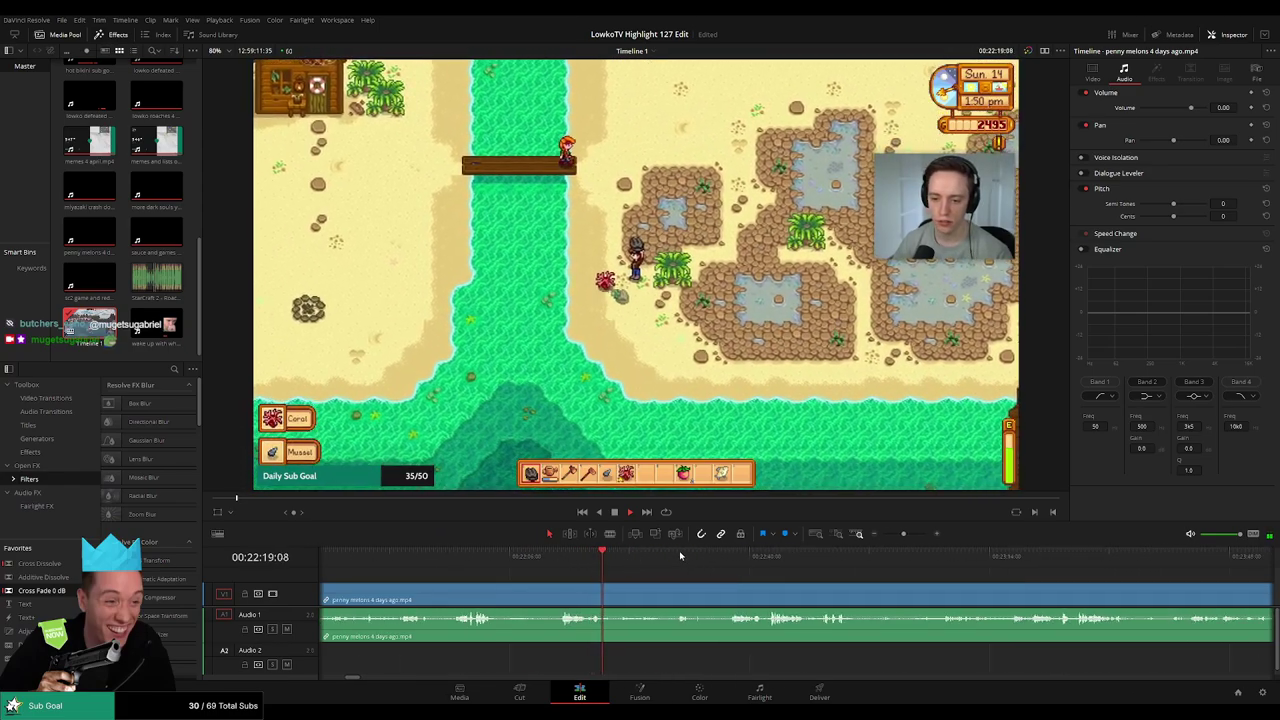
pyautogui.click(680, 556)
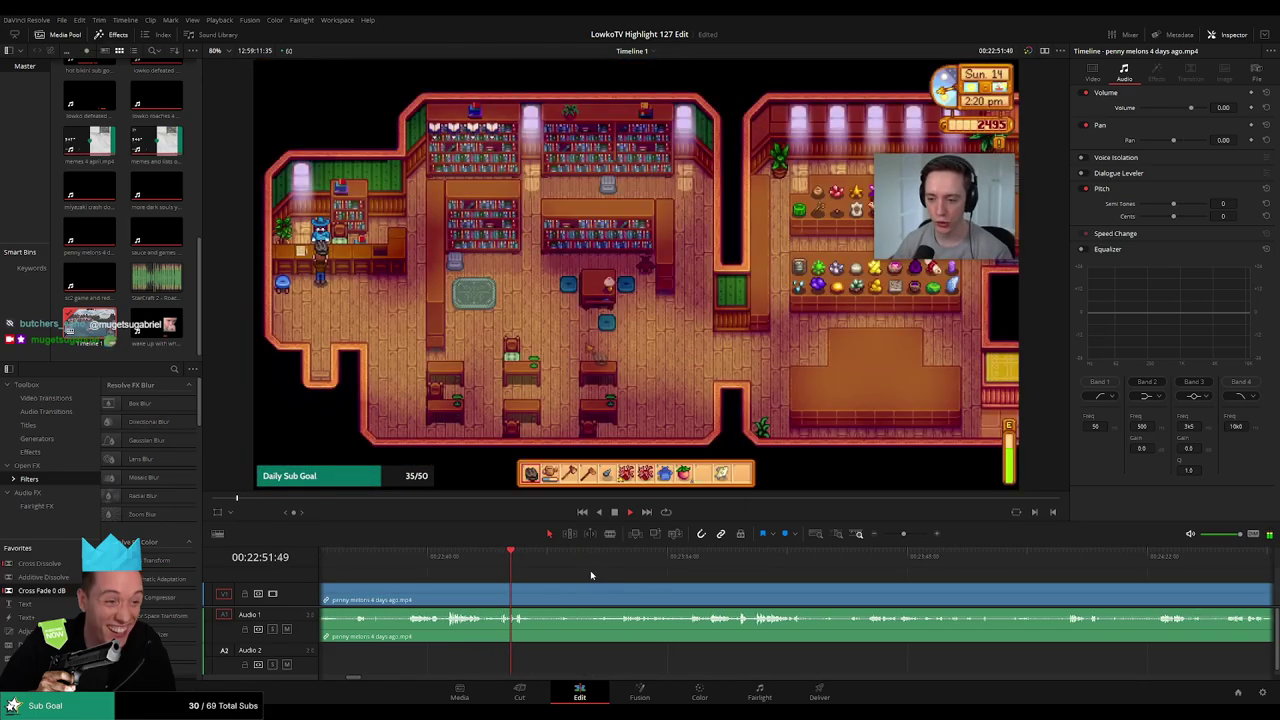
pyautogui.moveTo(688, 560); pyautogui.dragTo(512, 562)
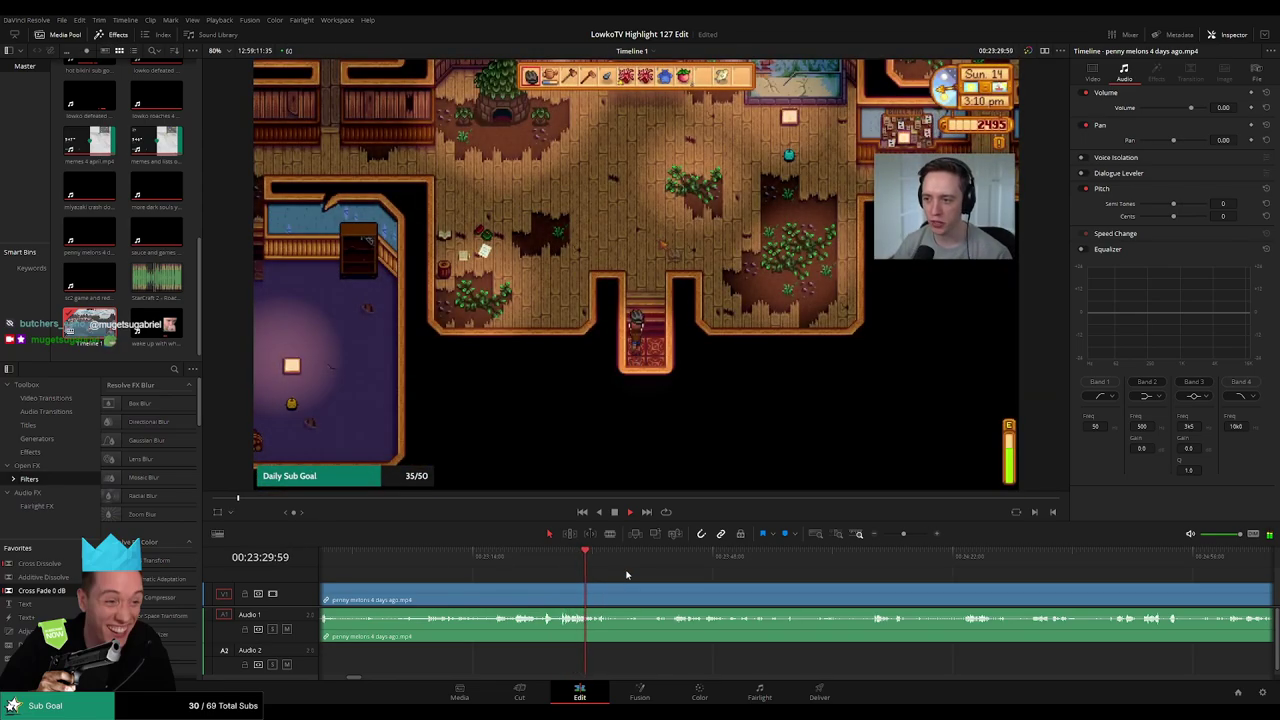
pyautogui.click(620, 557)
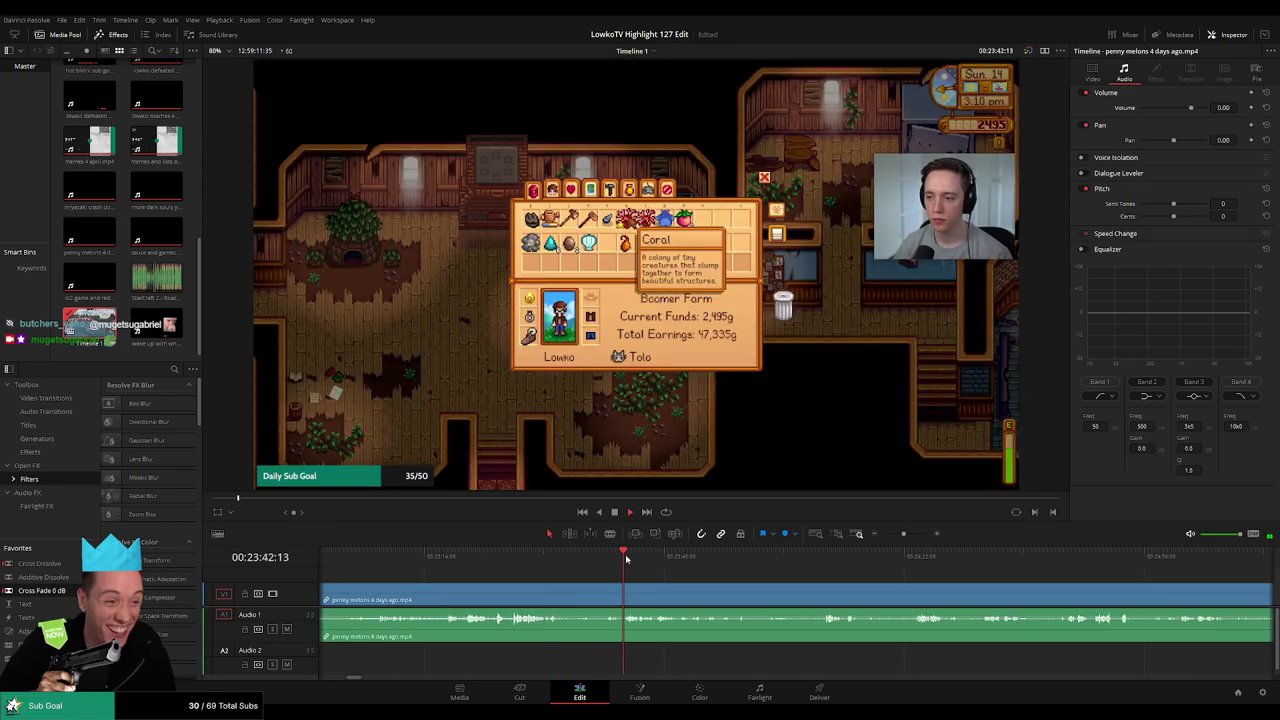
pyautogui.moveTo(715, 583); pyautogui.dragTo(575, 569)
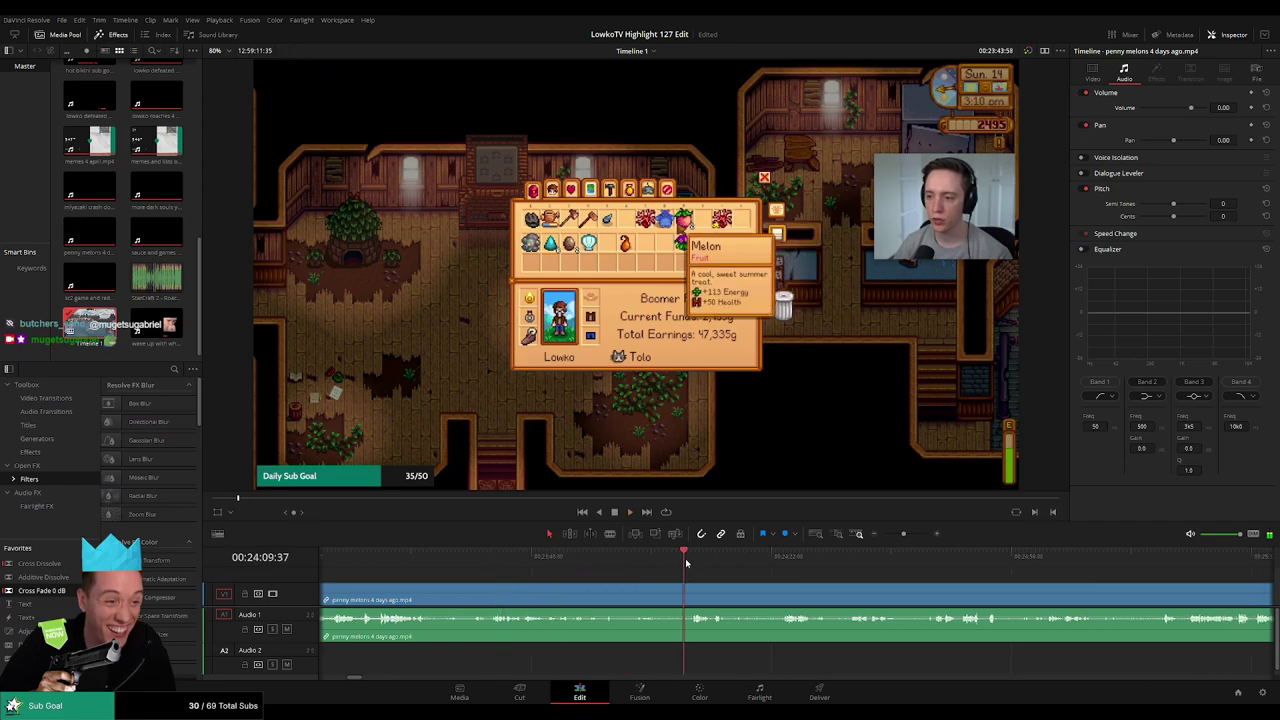
pyautogui.moveTo(686, 562); pyautogui.dragTo(578, 572)
pyautogui.click(598, 559)
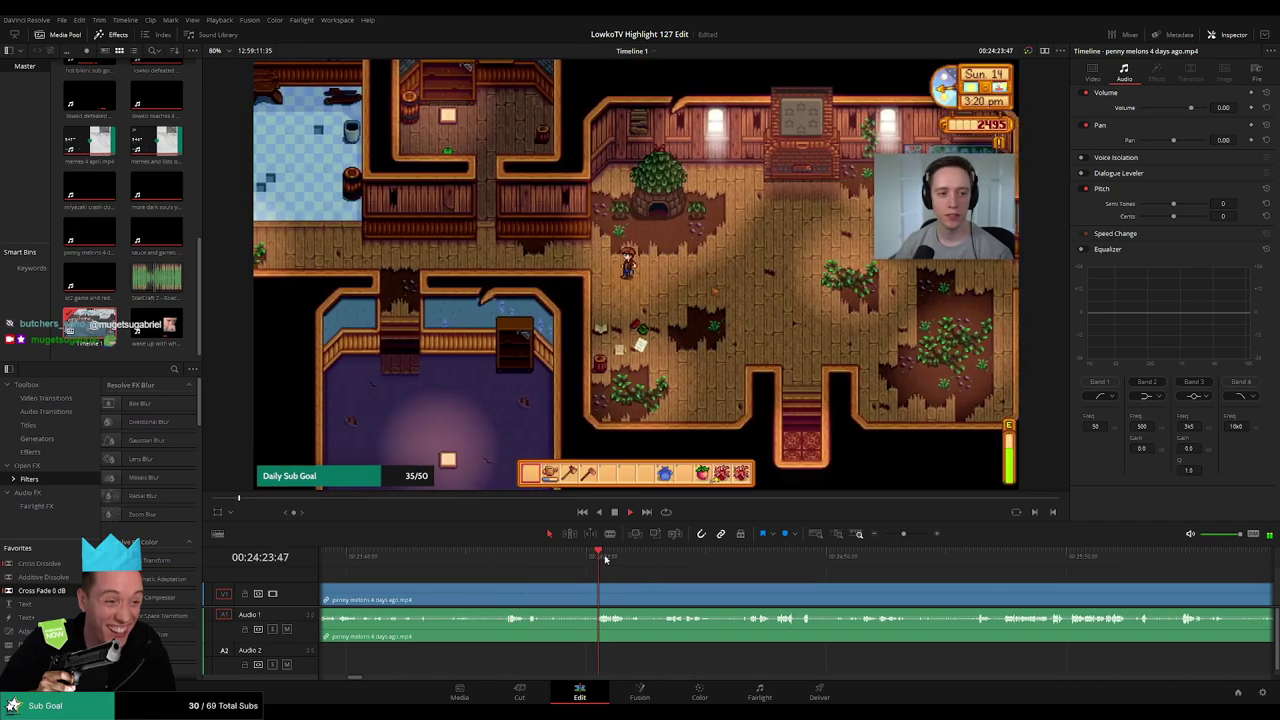
pyautogui.click(663, 557)
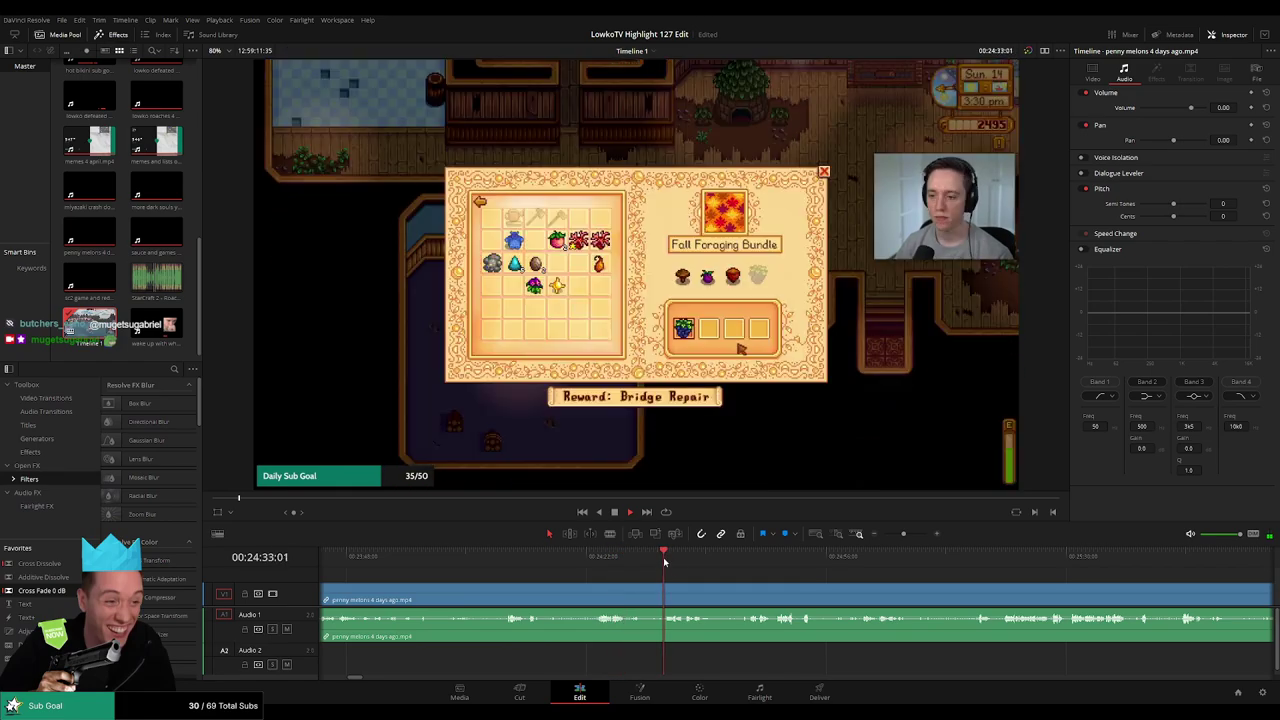
pyautogui.hscroll(2, 648, 574)
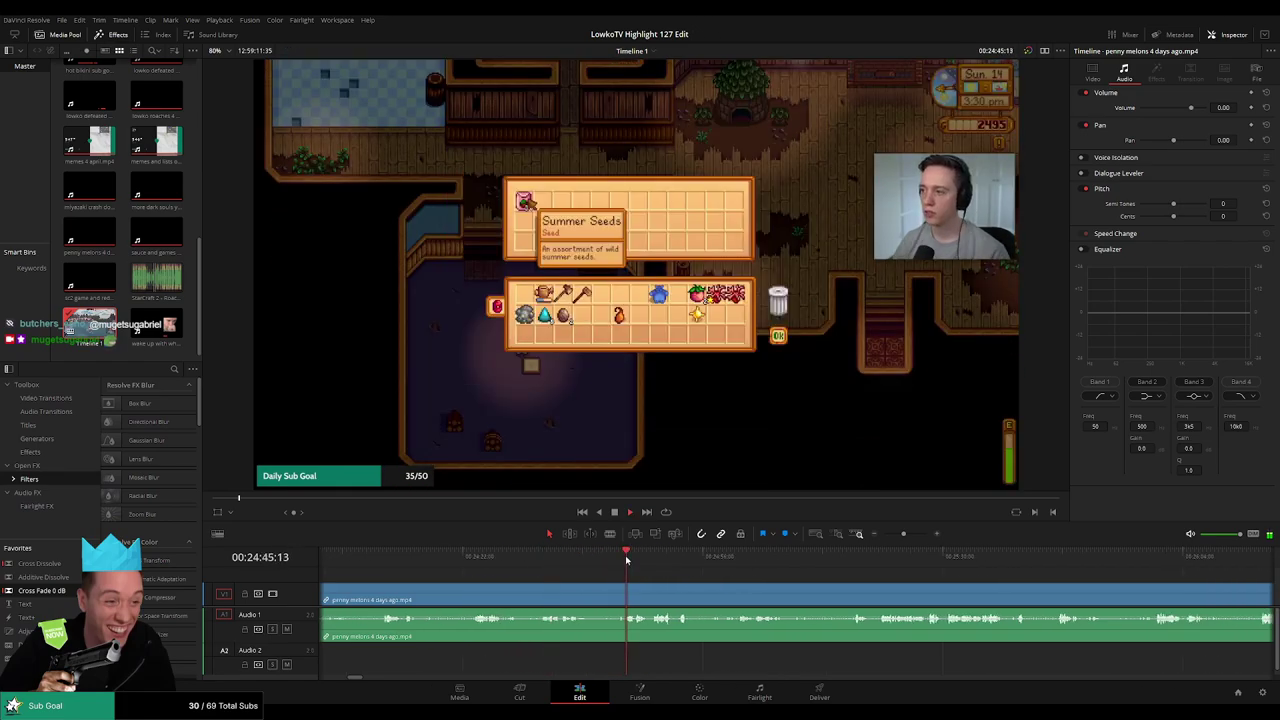
pyautogui.moveTo(914, 585); pyautogui.dragTo(634, 566)
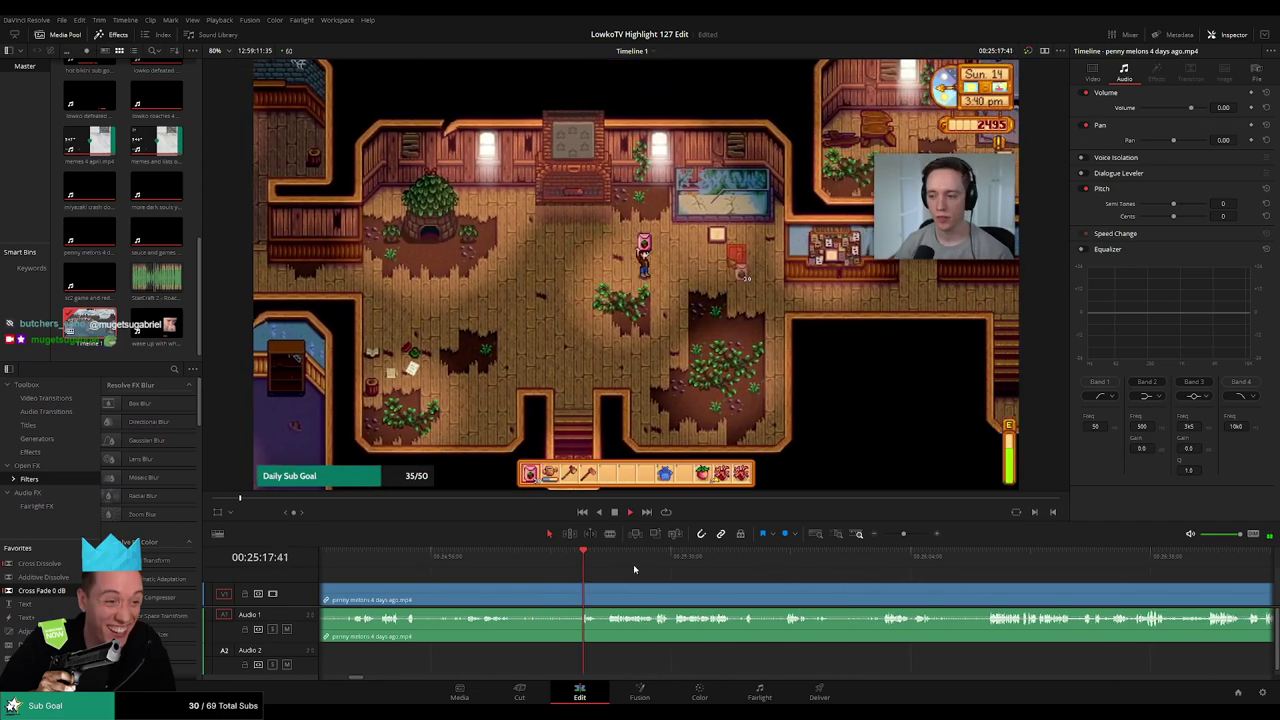
pyautogui.click(609, 563)
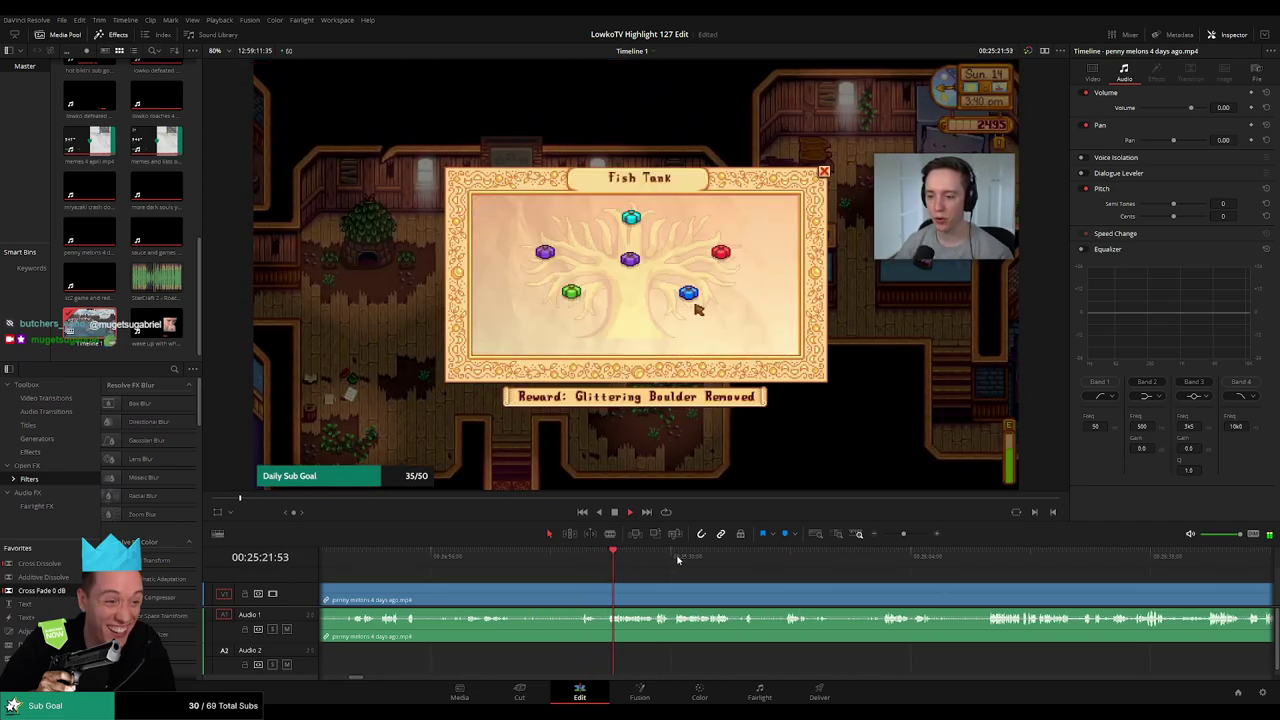
pyautogui.click(794, 559)
pyautogui.moveTo(798, 563); pyautogui.dragTo(615, 572)
pyautogui.click(697, 560)
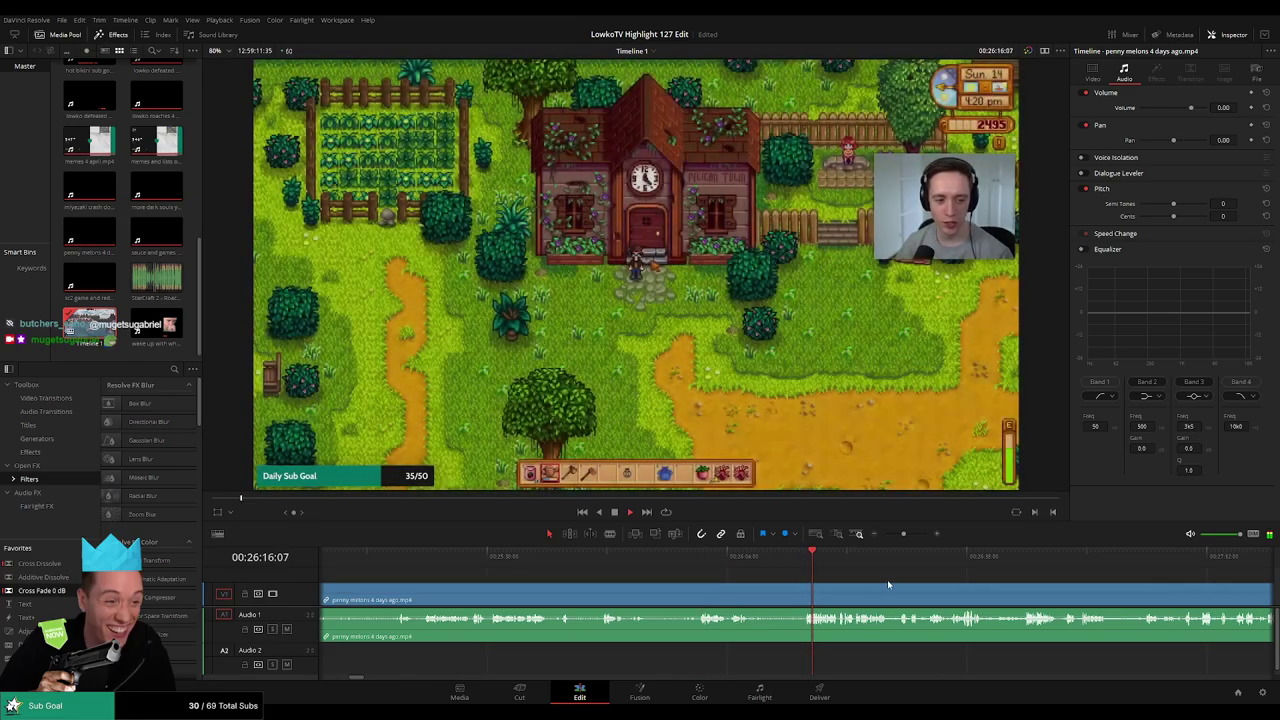
pyautogui.moveTo(873, 584); pyautogui.dragTo(660, 577)
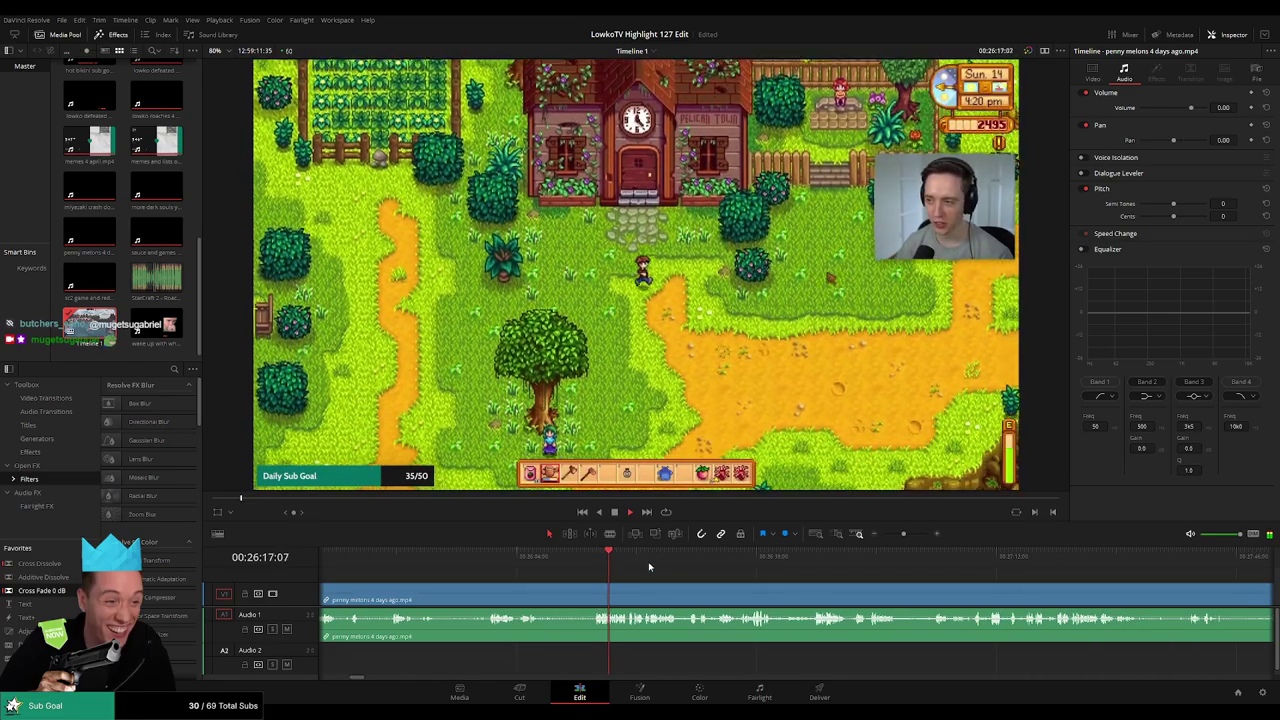
pyautogui.click(683, 566)
pyautogui.press('space')
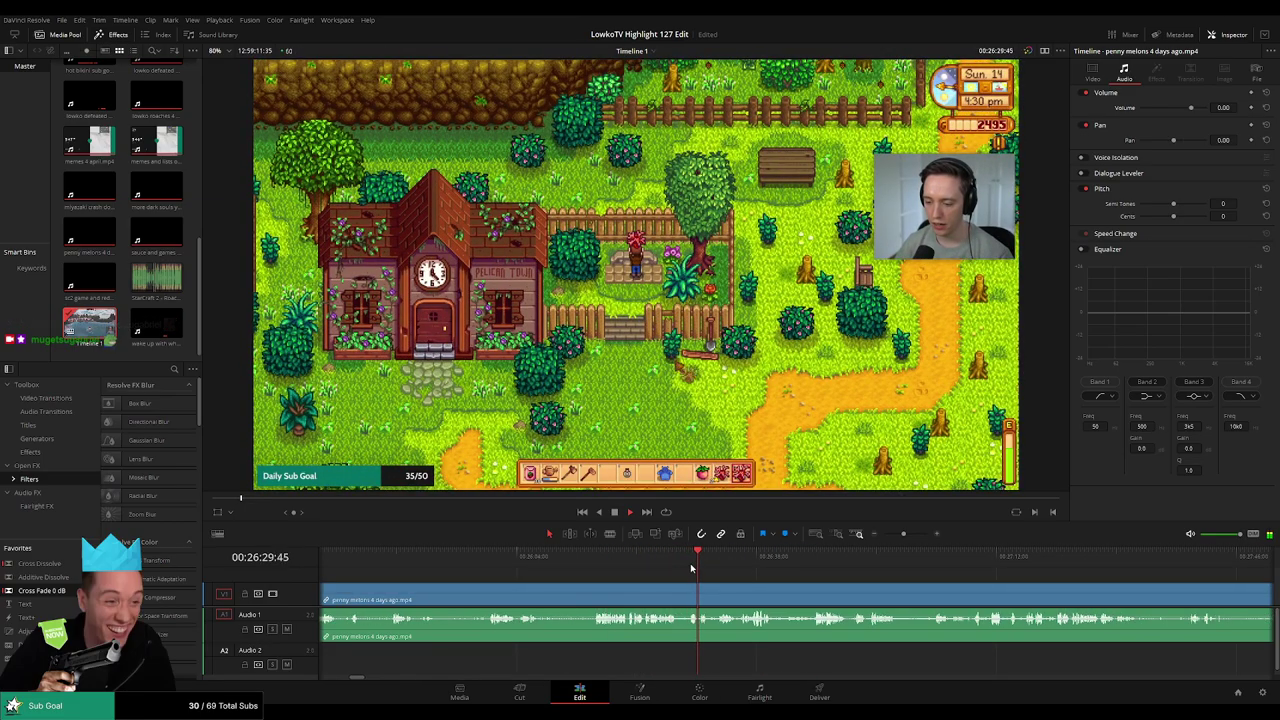
# Split the penny melons clip at about 00:26:20, before the character reaches Penny, and ripple-delete the unused section before it
pyautogui.scroll(1, 742, 588)
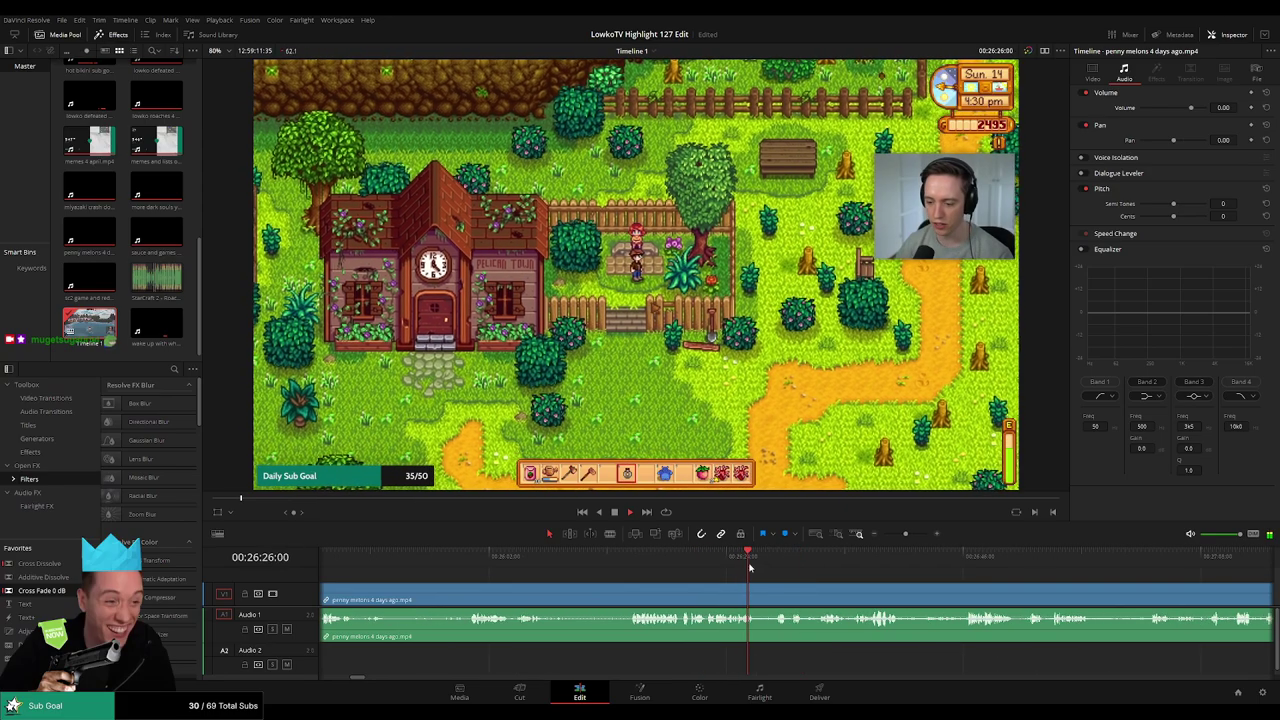
pyautogui.click(712, 558)
pyautogui.click(681, 555)
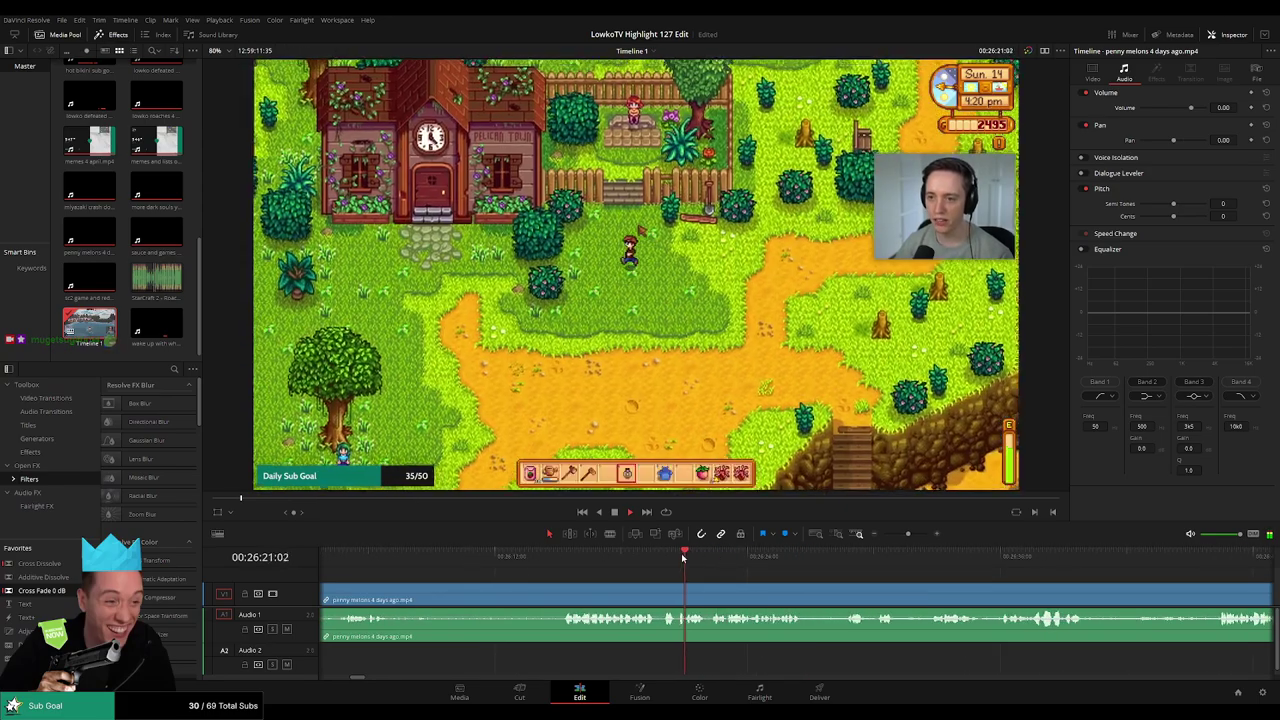
pyautogui.click(659, 557)
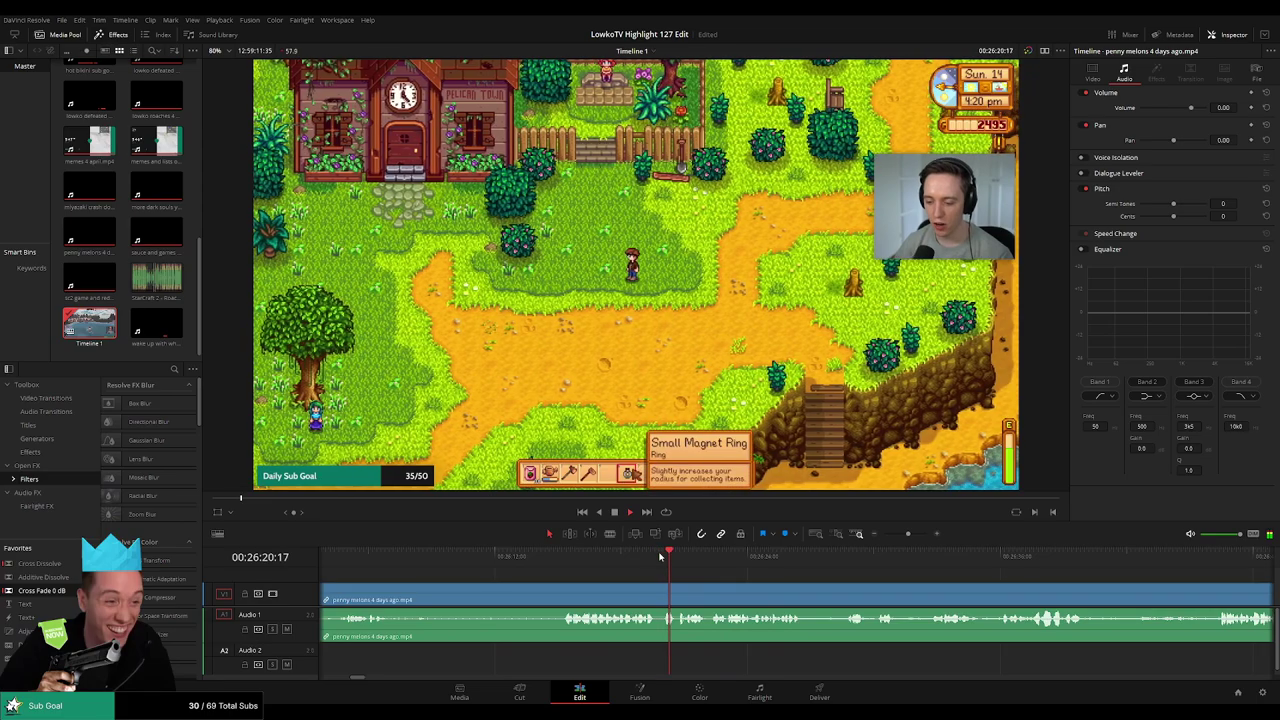
pyautogui.click(661, 557)
pyautogui.press('space')
pyautogui.press('b')
pyautogui.click(661, 595)
pyautogui.press('a')
pyautogui.click(635, 598)
pyautogui.press('Delete')
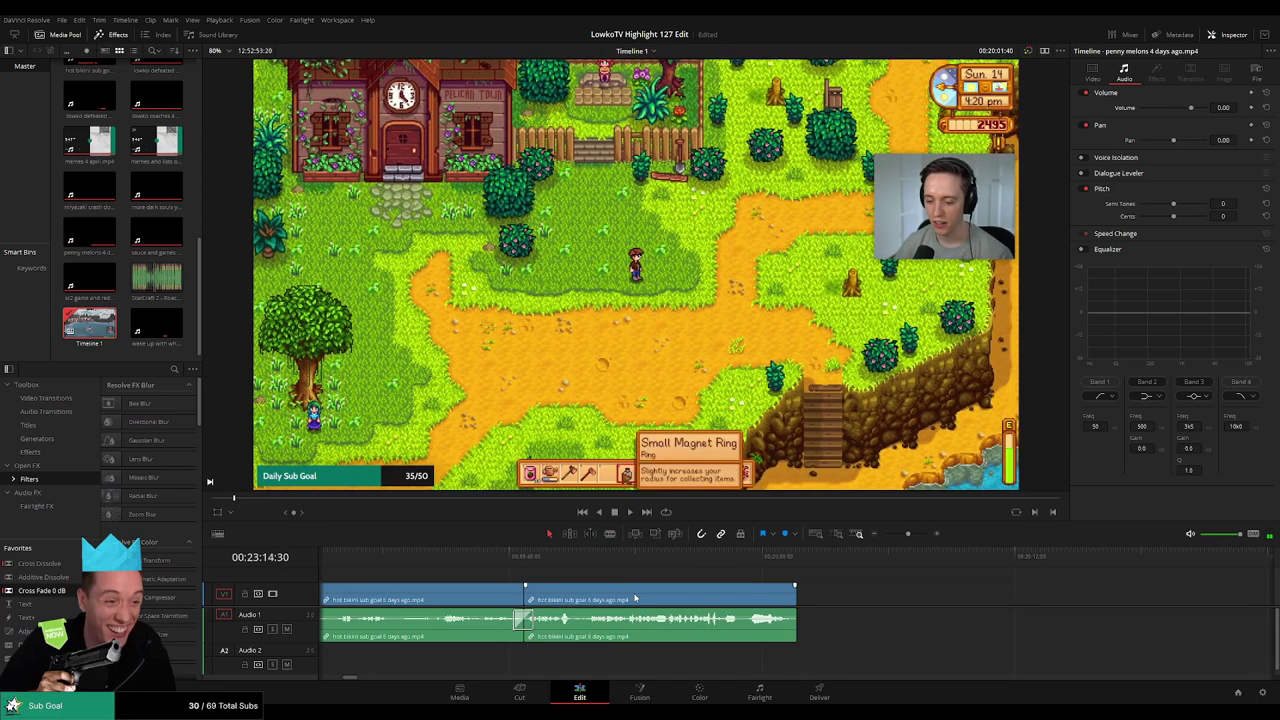
# Play back the Penny gift scene from the new cut and replay its ending to find the segment's out point
pyautogui.press('space')
pyautogui.hscroll(4, 780, 583)
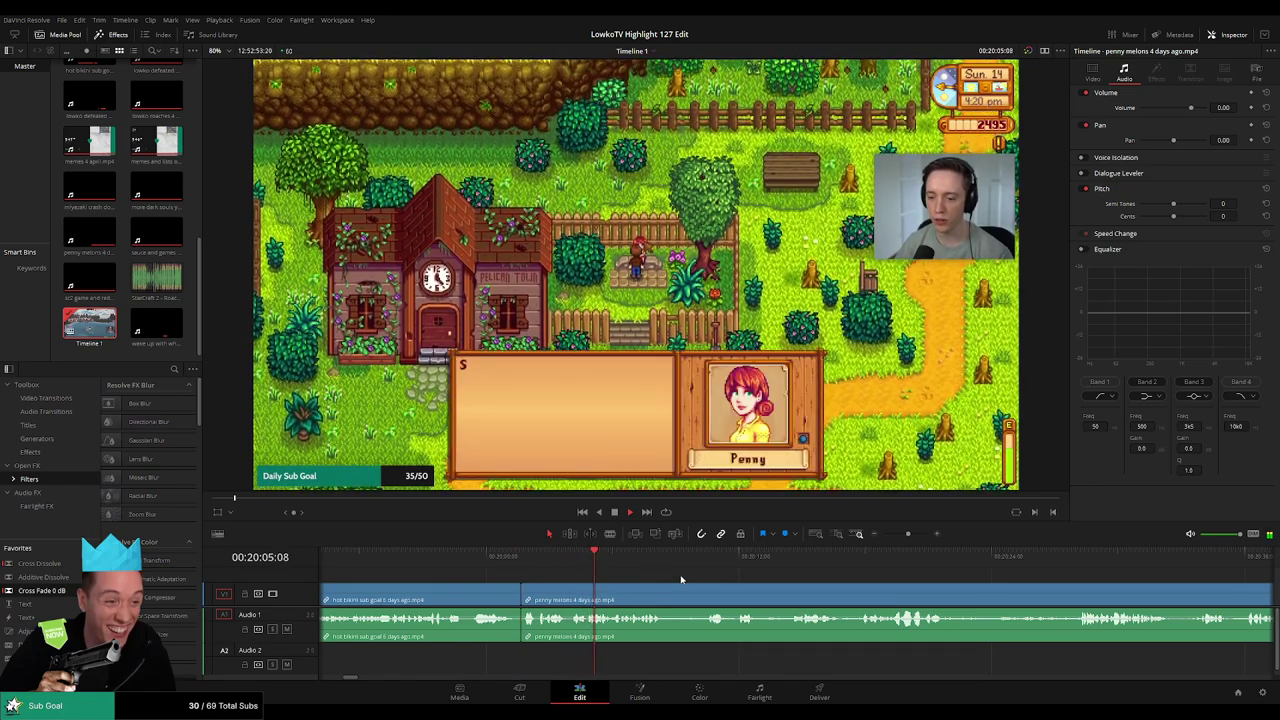
pyautogui.hscroll(2, 736, 590)
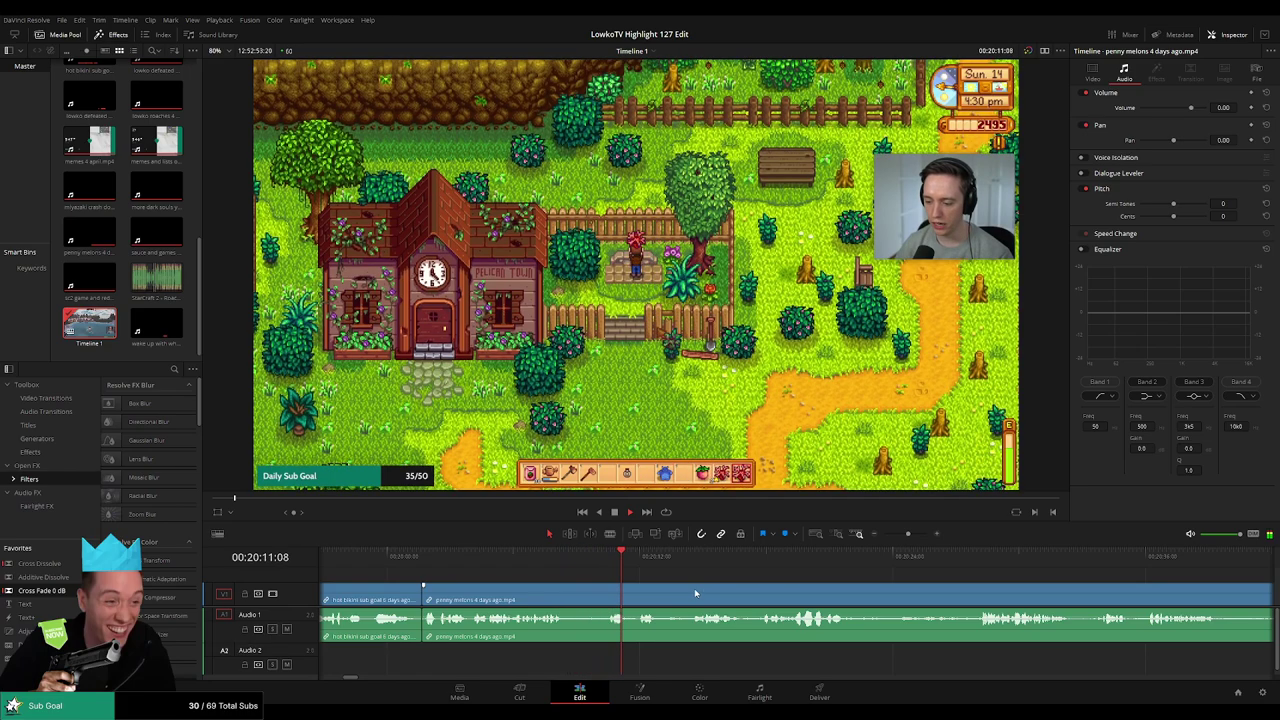
pyautogui.hscroll(2, 612, 585)
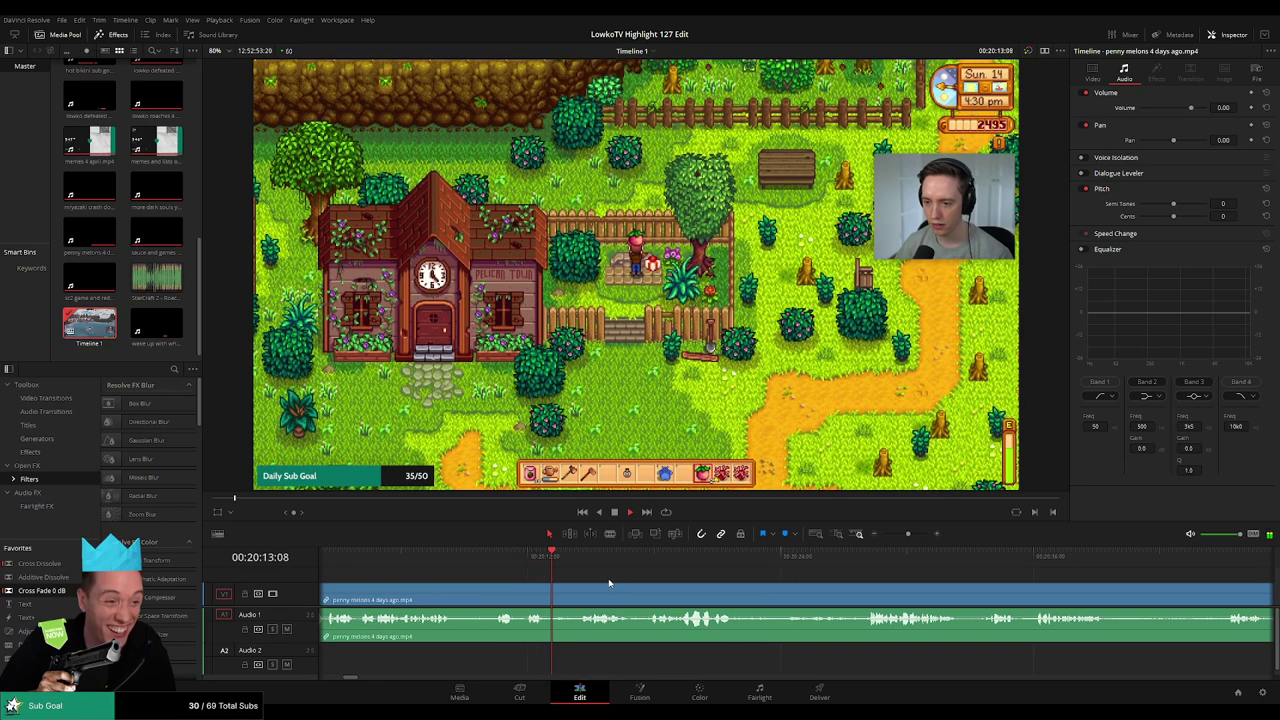
pyautogui.hscroll(1, 669, 589)
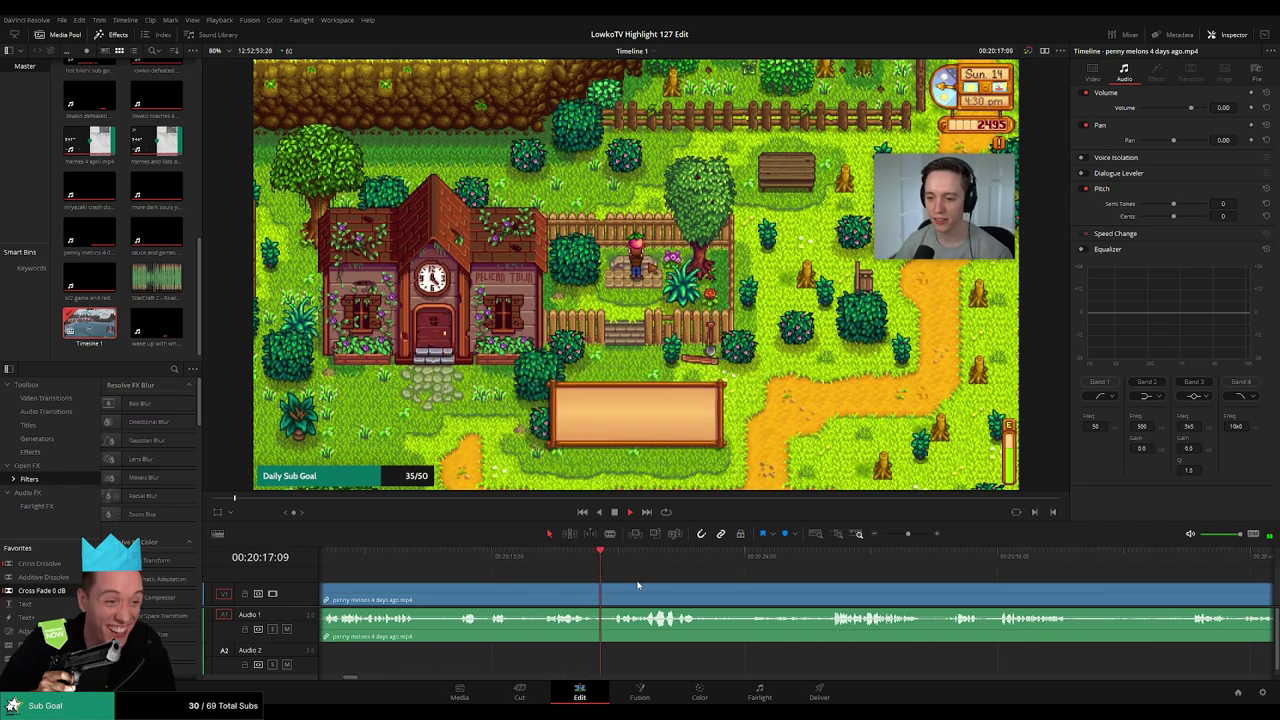
pyautogui.moveTo(740, 600); pyautogui.dragTo(630, 587)
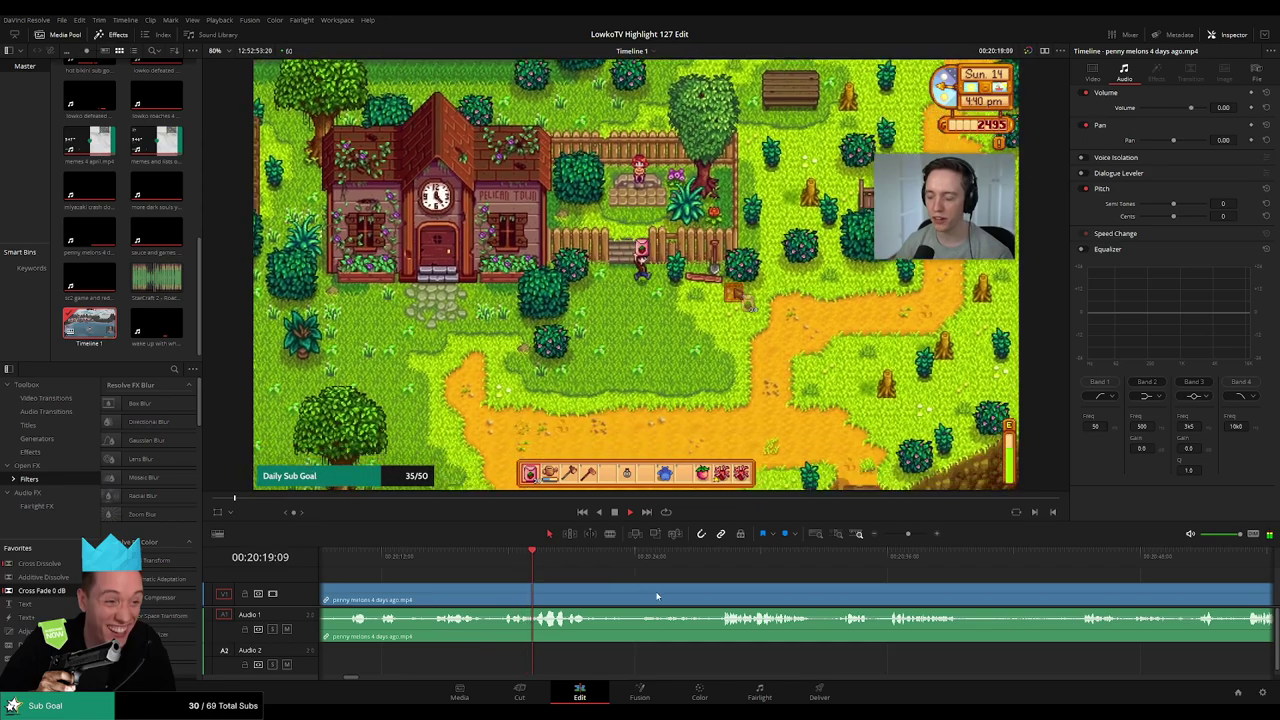
pyautogui.click(502, 557)
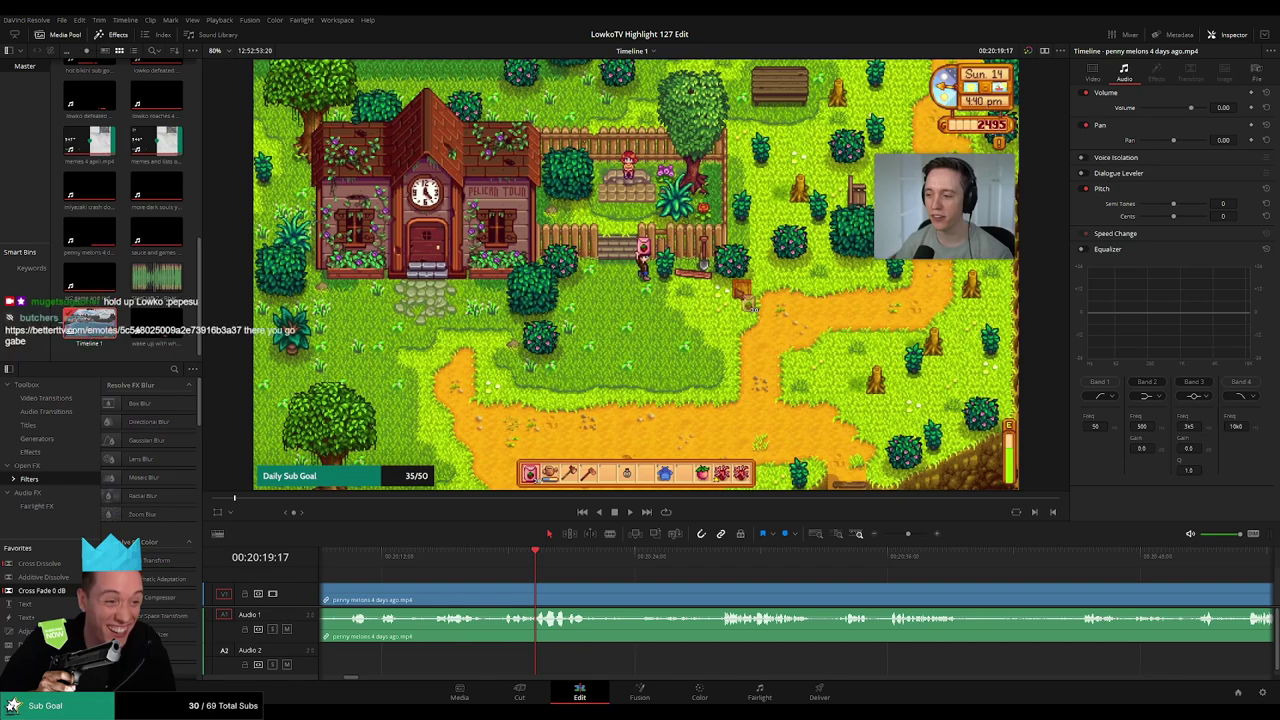
pyautogui.click(505, 556)
pyautogui.press('space')
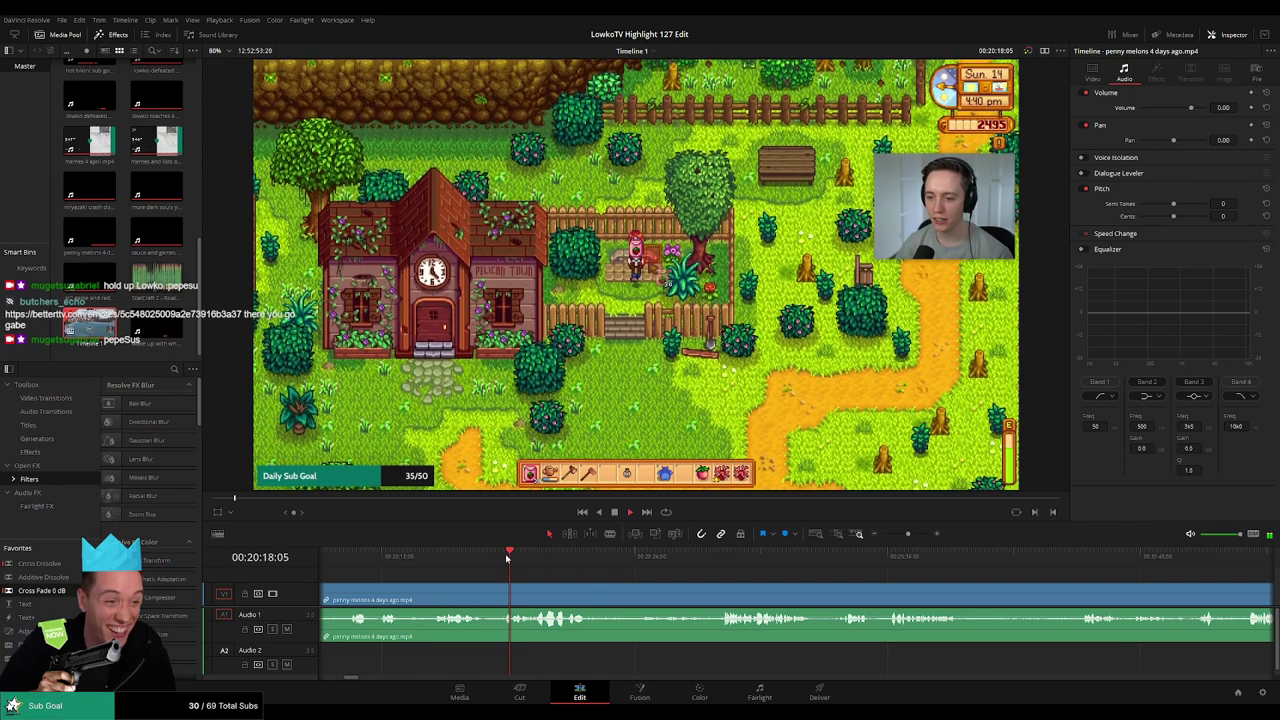
pyautogui.press('space')
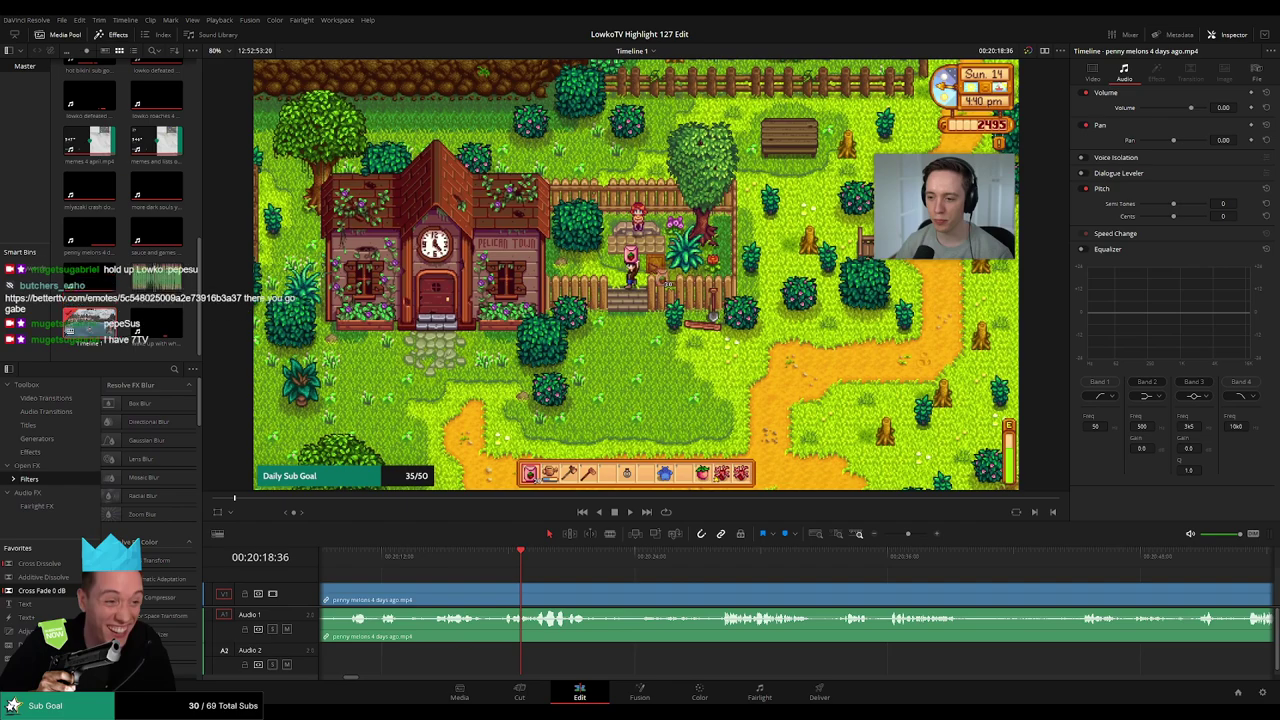
pyautogui.click(495, 560)
pyautogui.press('space')
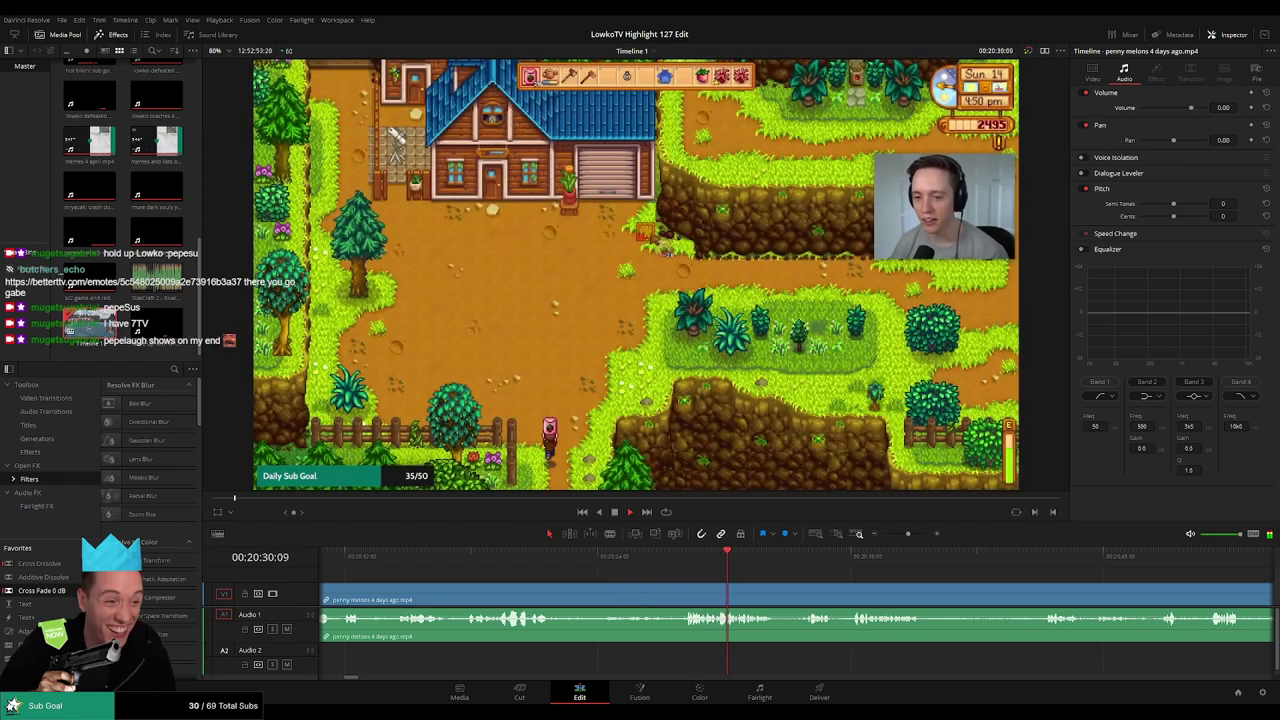
# Split the penny melons clip at 00:20:22:19, as the character walks away from Penny
pyautogui.click(546, 565)
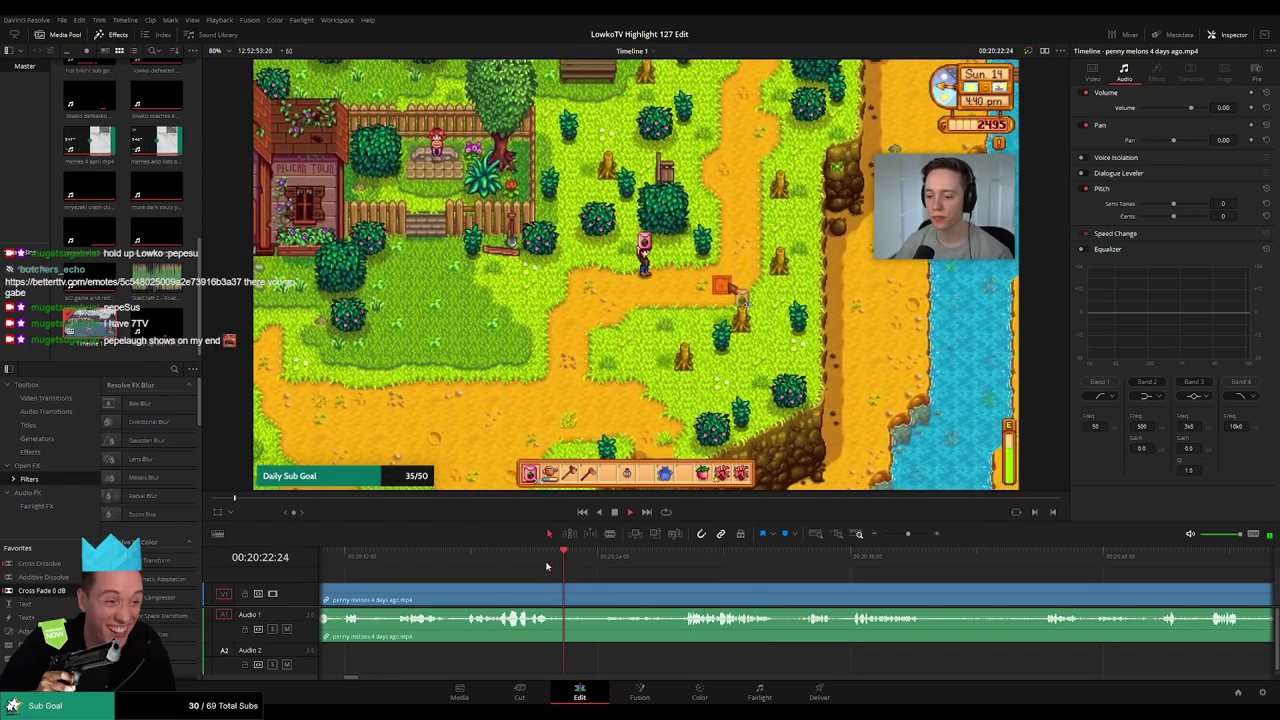
pyautogui.click(530, 565)
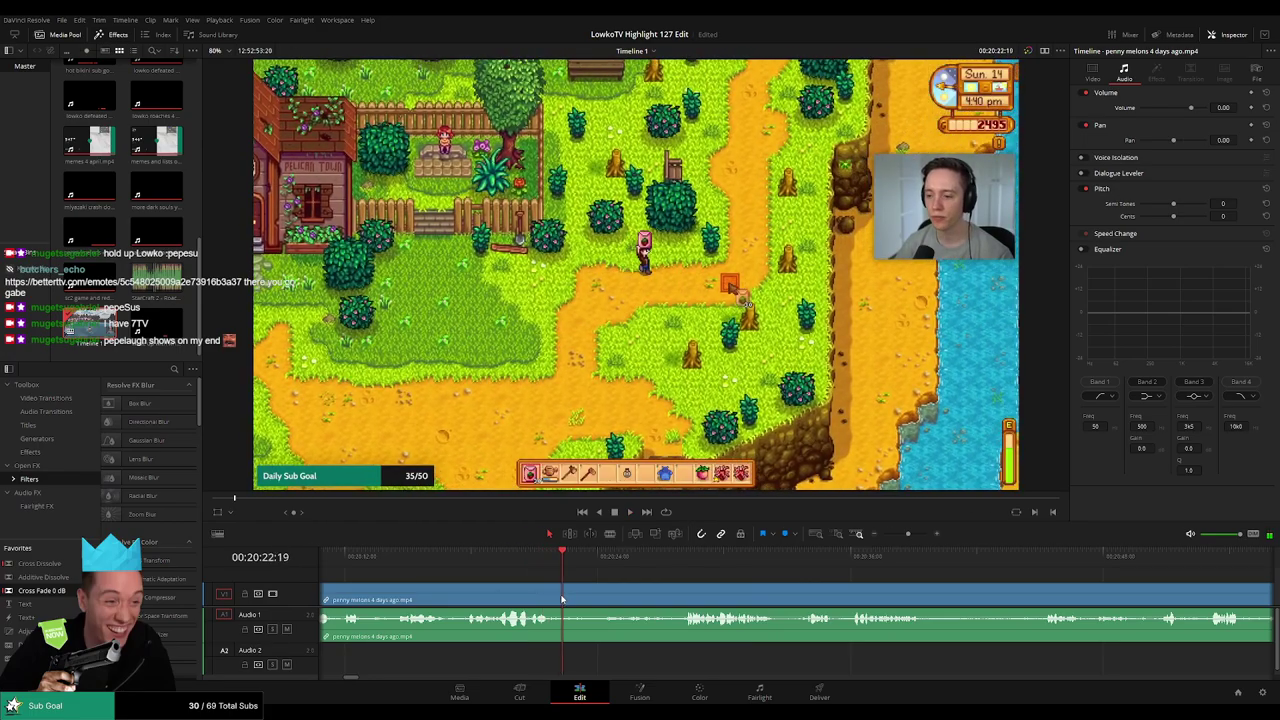
pyautogui.hotkey('ctrl', 'b')
# Skim the footage after the new cut through the visit to Robin's shop to find the next segment's starting point
pyautogui.click(794, 560)
pyautogui.hscroll(2, 743, 586)
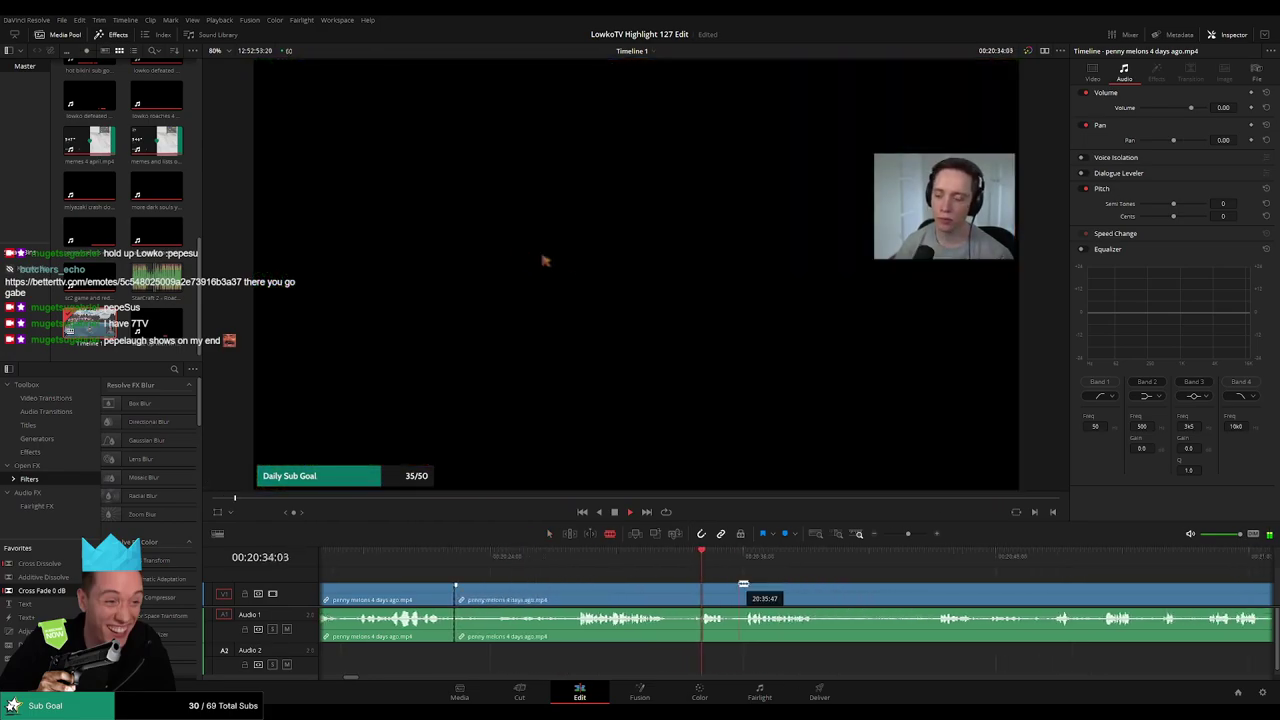
pyautogui.hscroll(2, 730, 576)
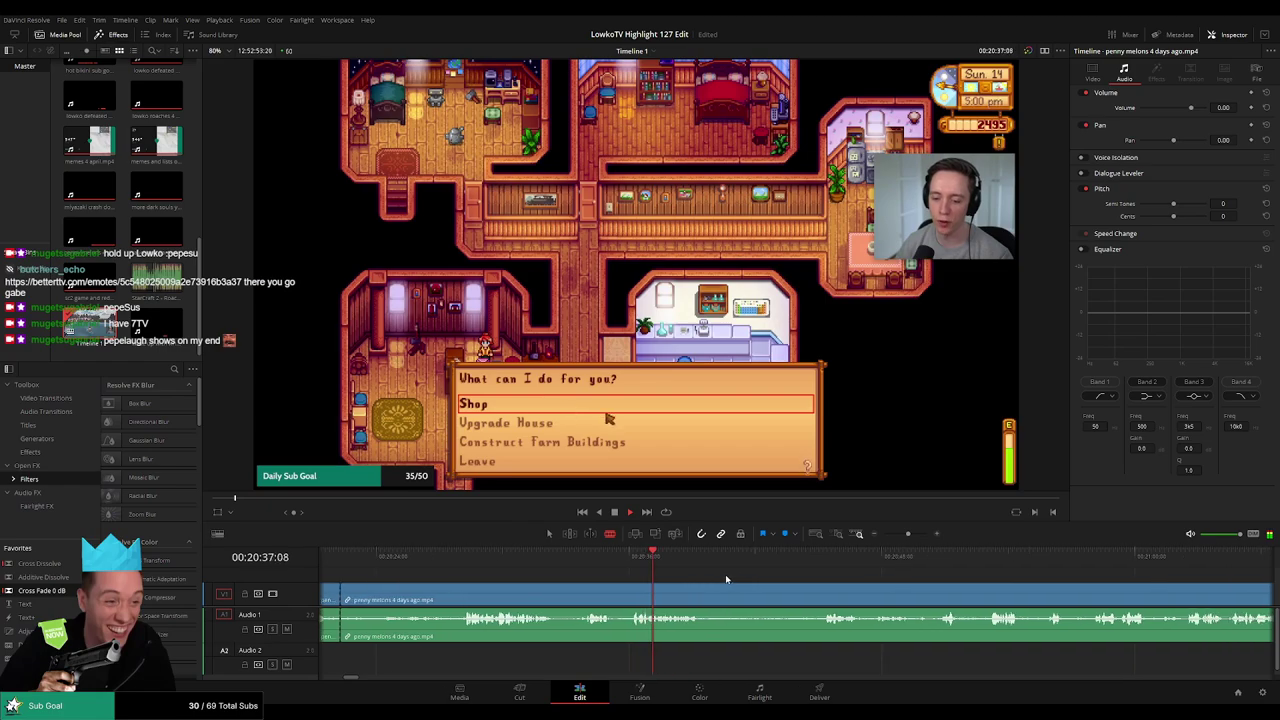
pyautogui.click(811, 562)
pyautogui.hscroll(3, 764, 571)
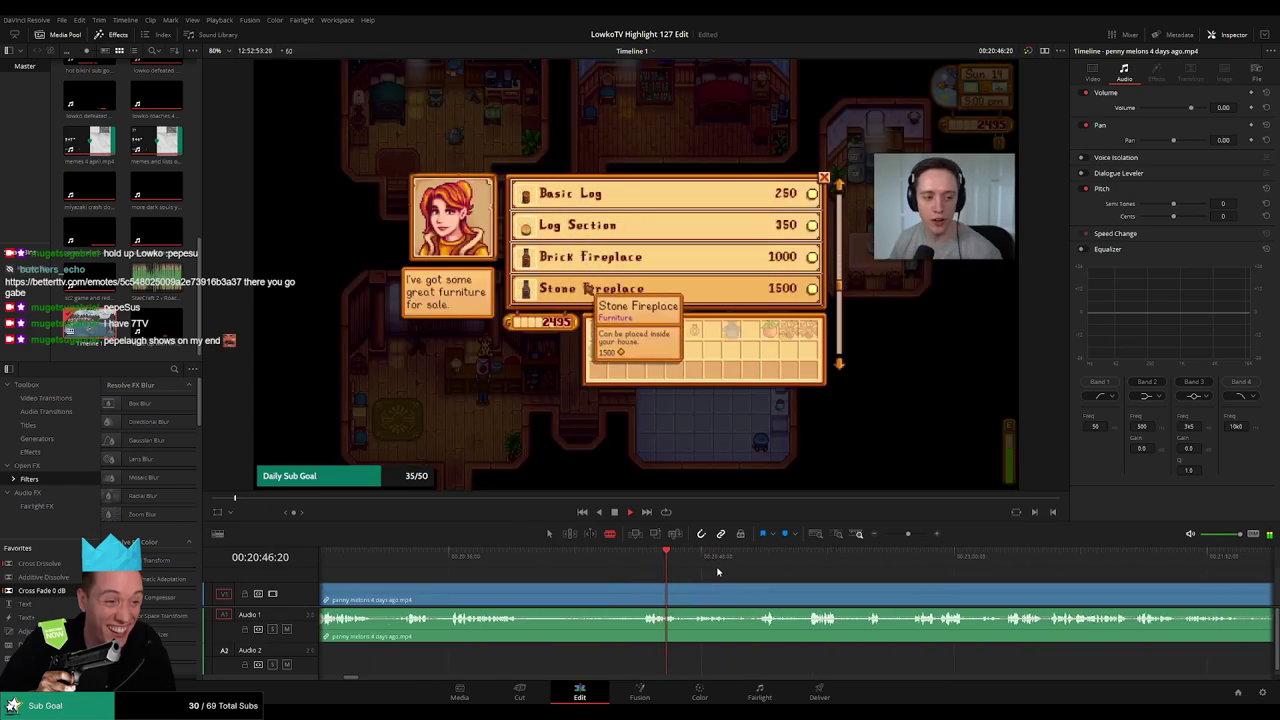
pyautogui.click(748, 561)
pyautogui.hscroll(2, 845, 585)
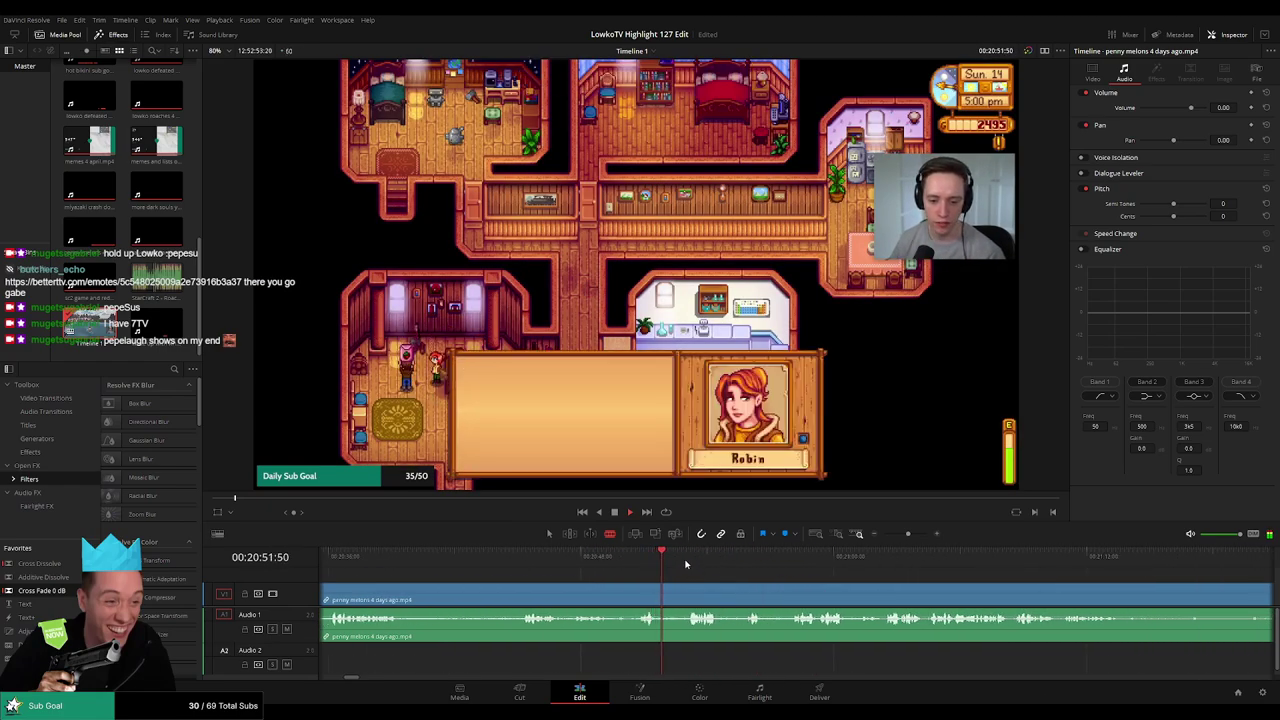
pyautogui.click(686, 563)
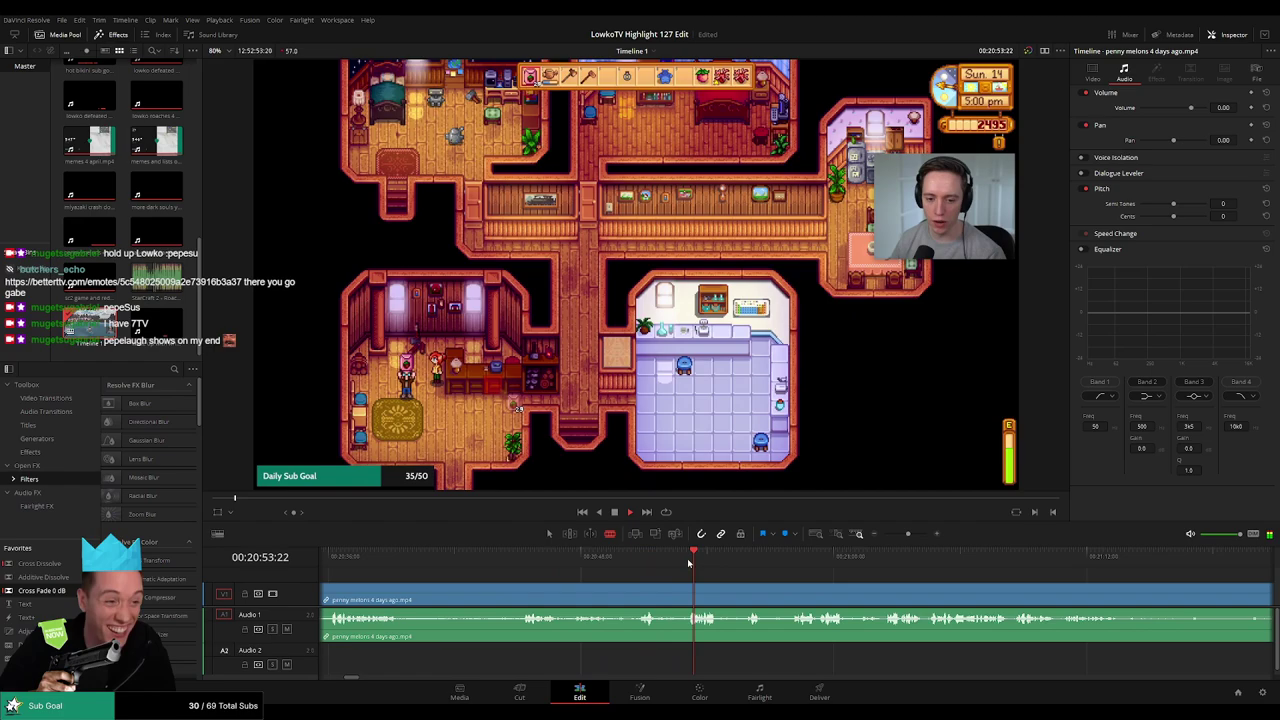
# Split the clip at 00:20:50:23, before the conversation with Robin, and ripple-delete the walk and shop browsing section before it
pyautogui.click(633, 558)
pyautogui.moveTo(634, 561); pyautogui.dragTo(630, 572)
pyautogui.click(631, 596)
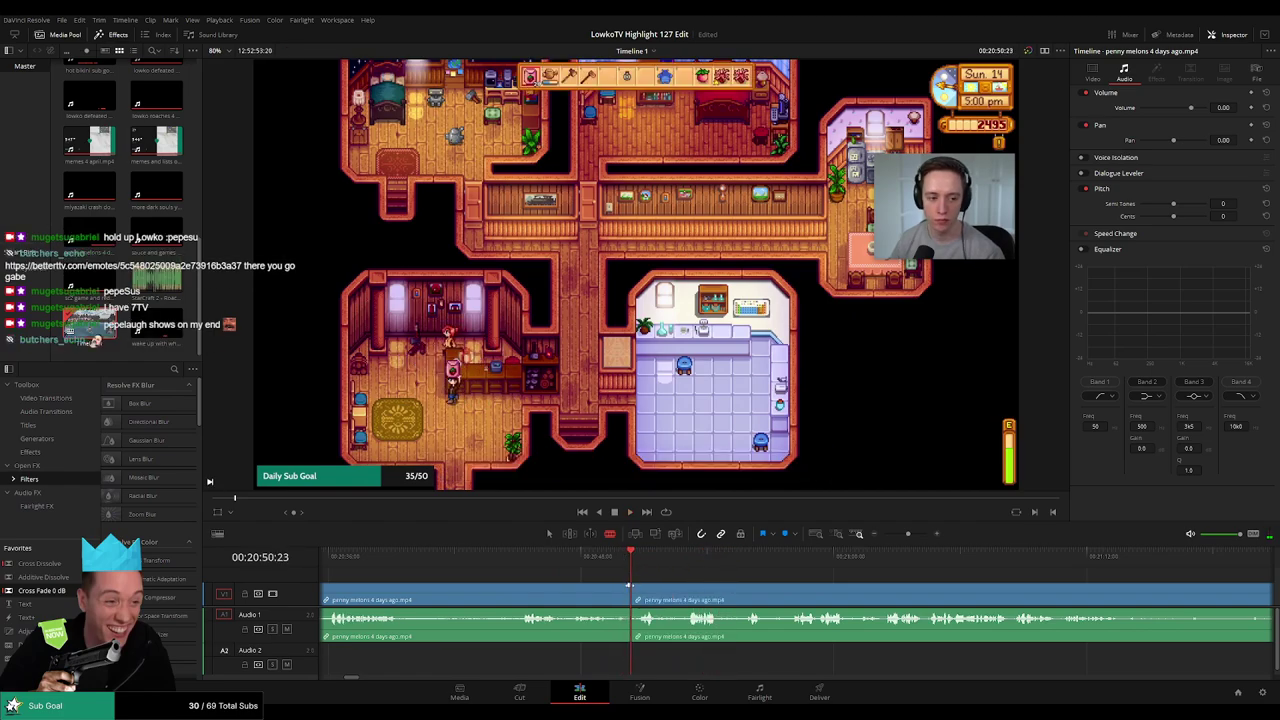
pyautogui.press('a')
pyautogui.click(598, 597)
pyautogui.press('BackSpace')
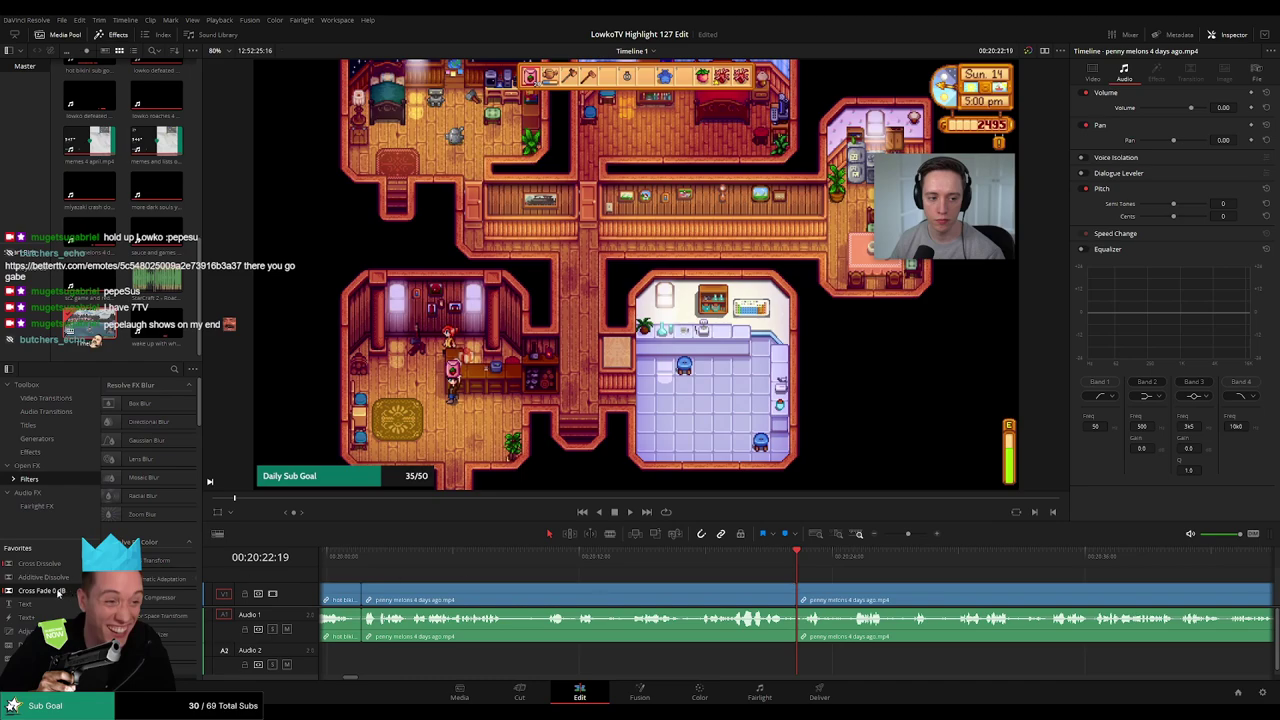
# Play on from the Robin conversation and split the penny melons clip at about 00:20:36, around the exit from her shop
pyautogui.press('space')
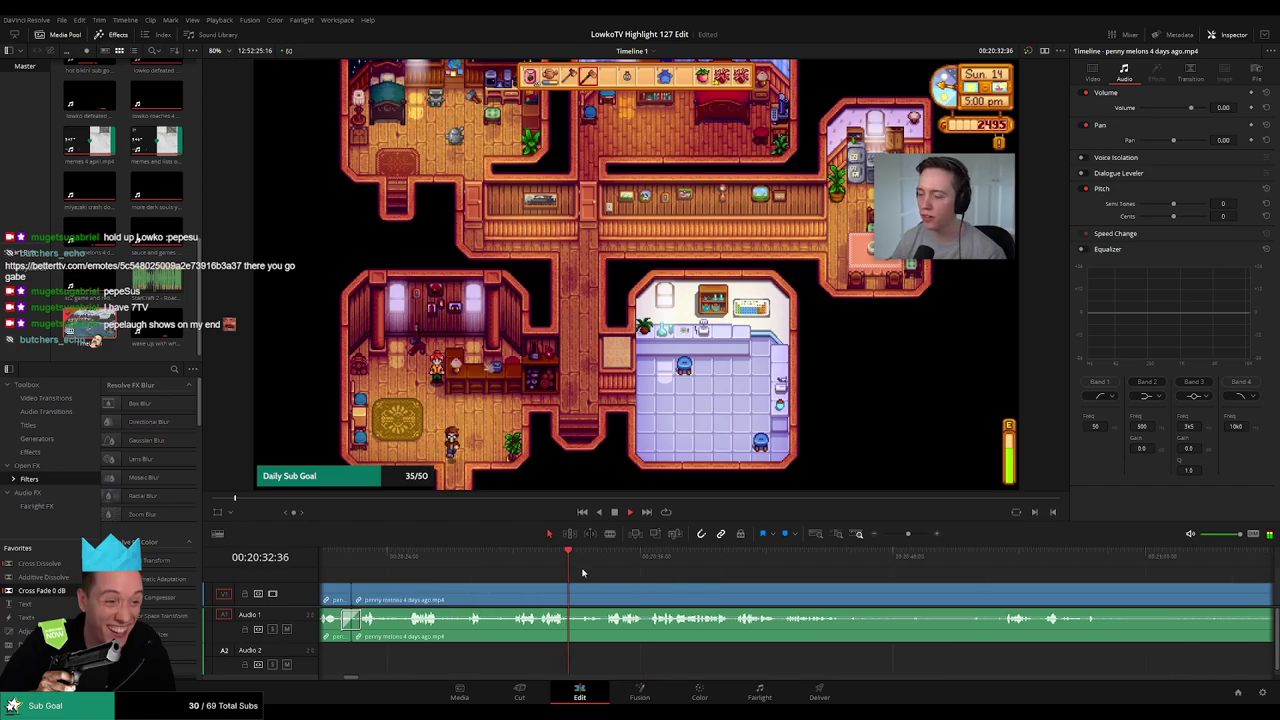
pyautogui.click(607, 567)
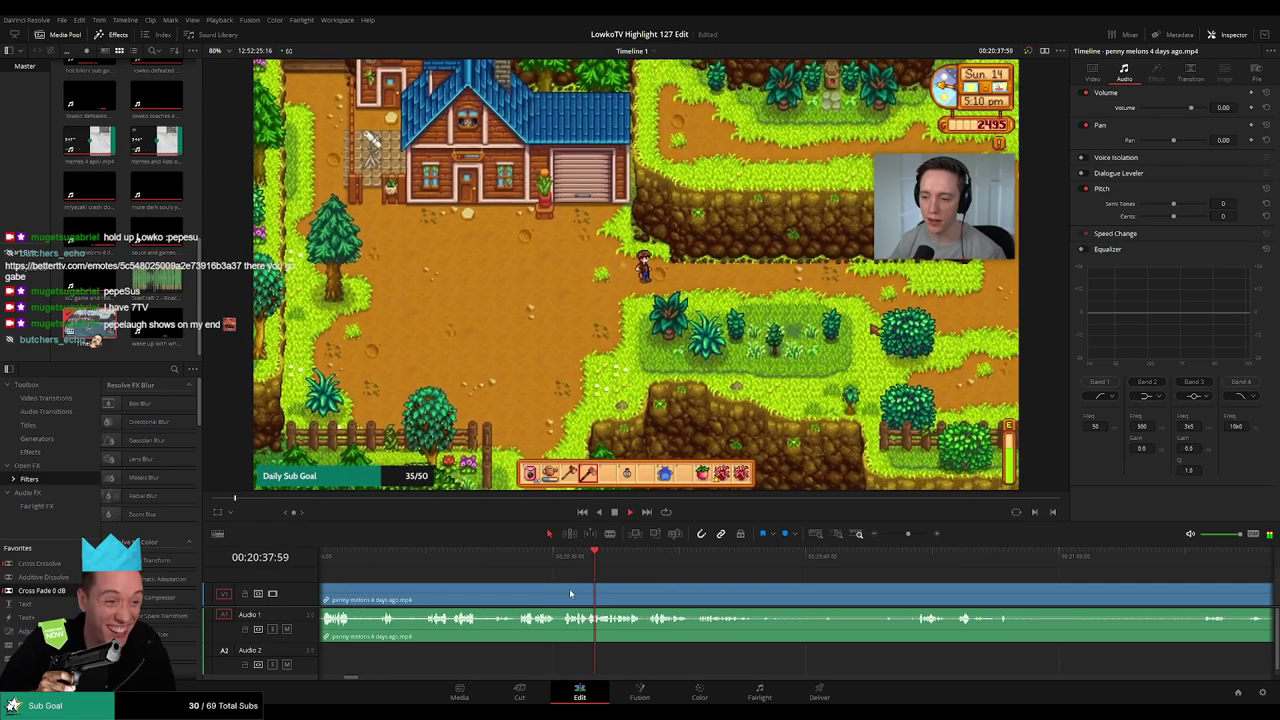
pyautogui.hotkey('ctrl', 'b')
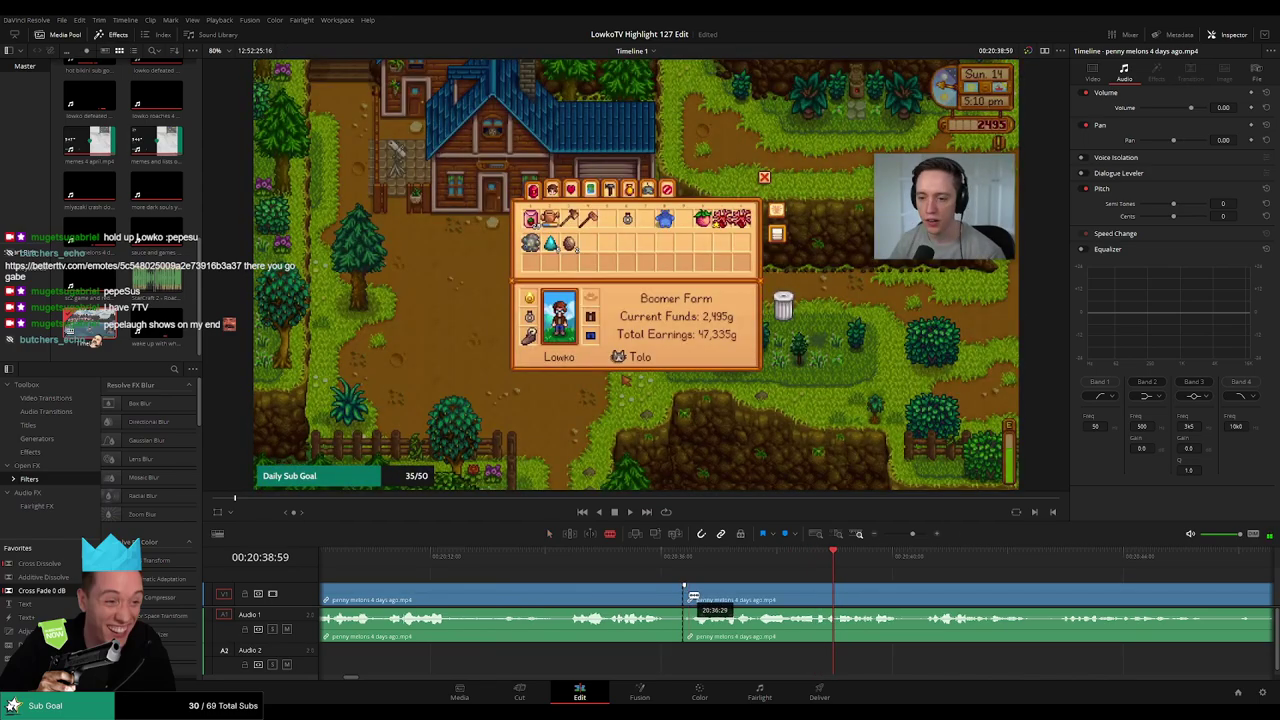
pyautogui.press('space')
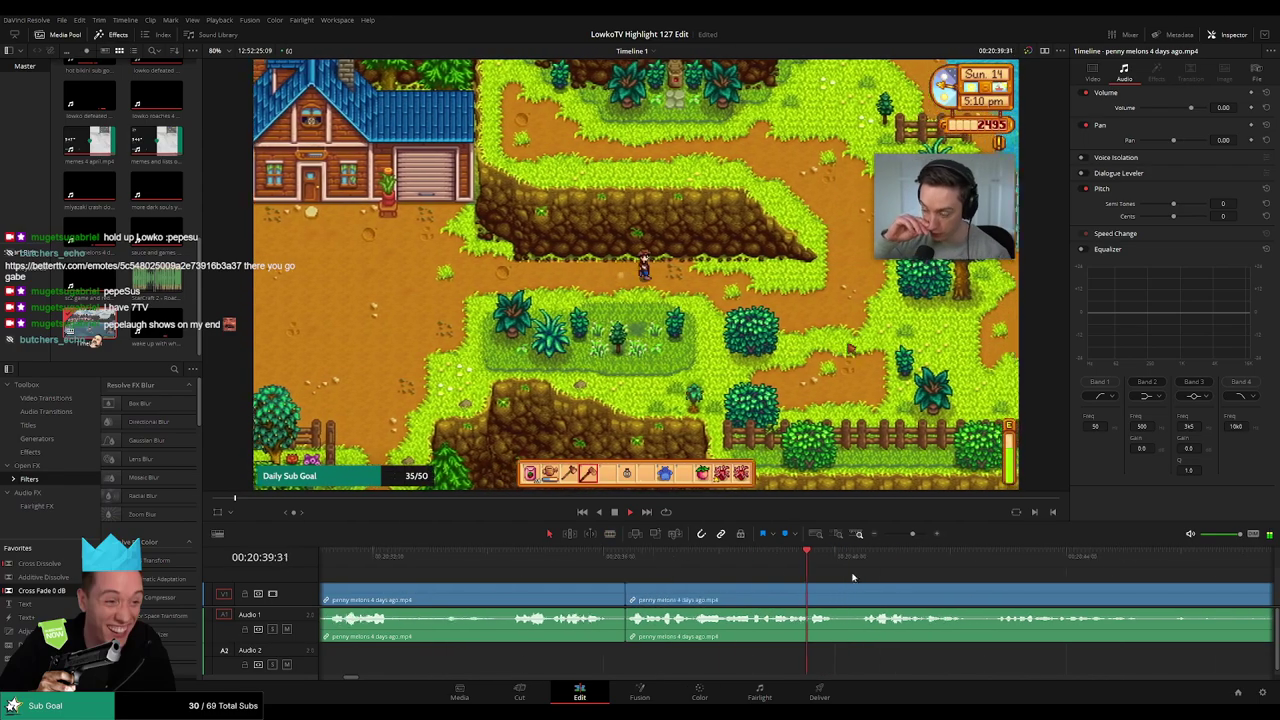
# Split the penny melons clip at about 00:20:45 and 00:20:53 and ripple-delete the section of walking between the two cuts
pyautogui.moveTo(908, 536); pyautogui.dragTo(909, 535)
pyautogui.hscroll(2, 789, 582)
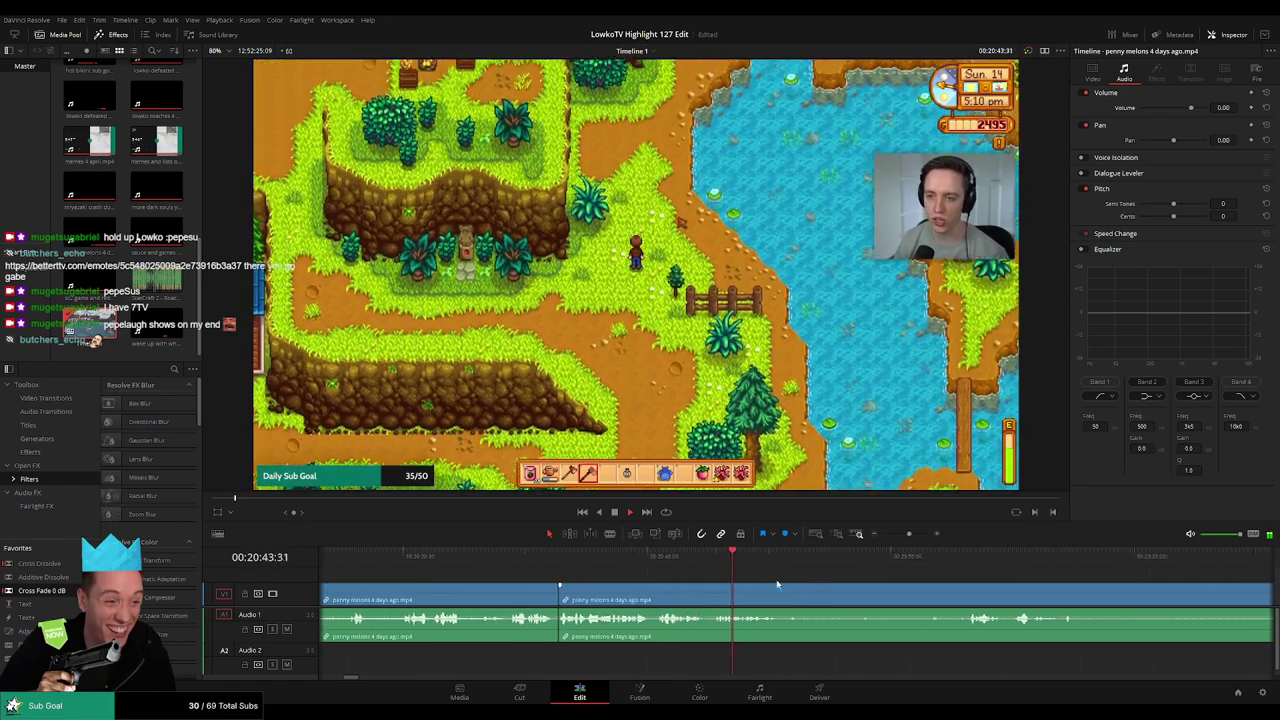
pyautogui.press('b')
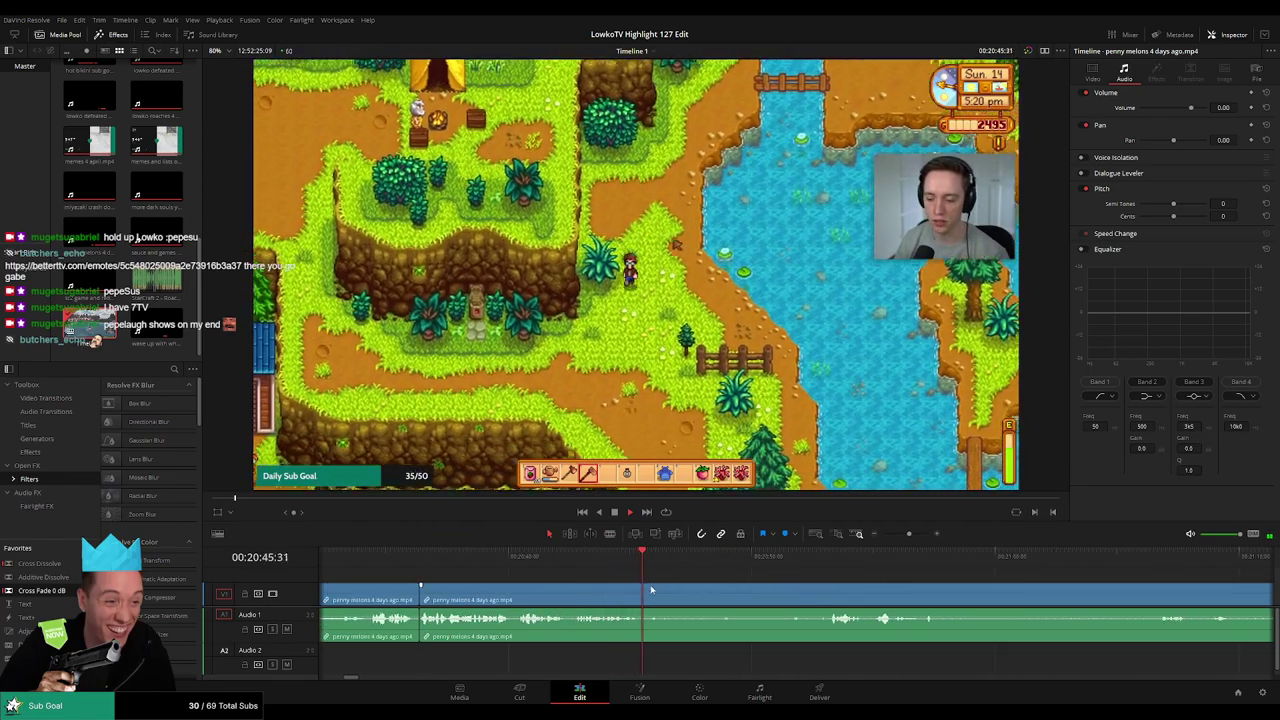
pyautogui.click(648, 589)
pyautogui.moveTo(793, 562); pyautogui.dragTo(822, 562)
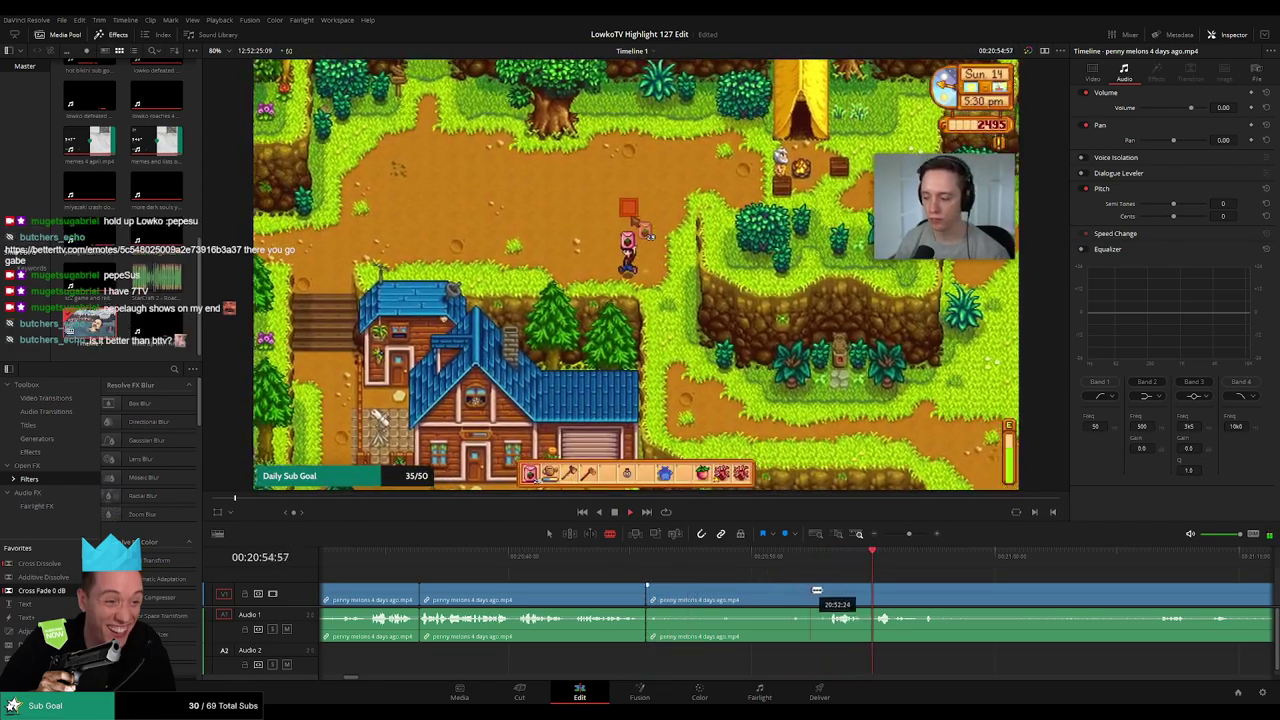
pyautogui.click(826, 598)
pyautogui.press('a')
pyautogui.click(777, 596)
pyautogui.press('Delete')
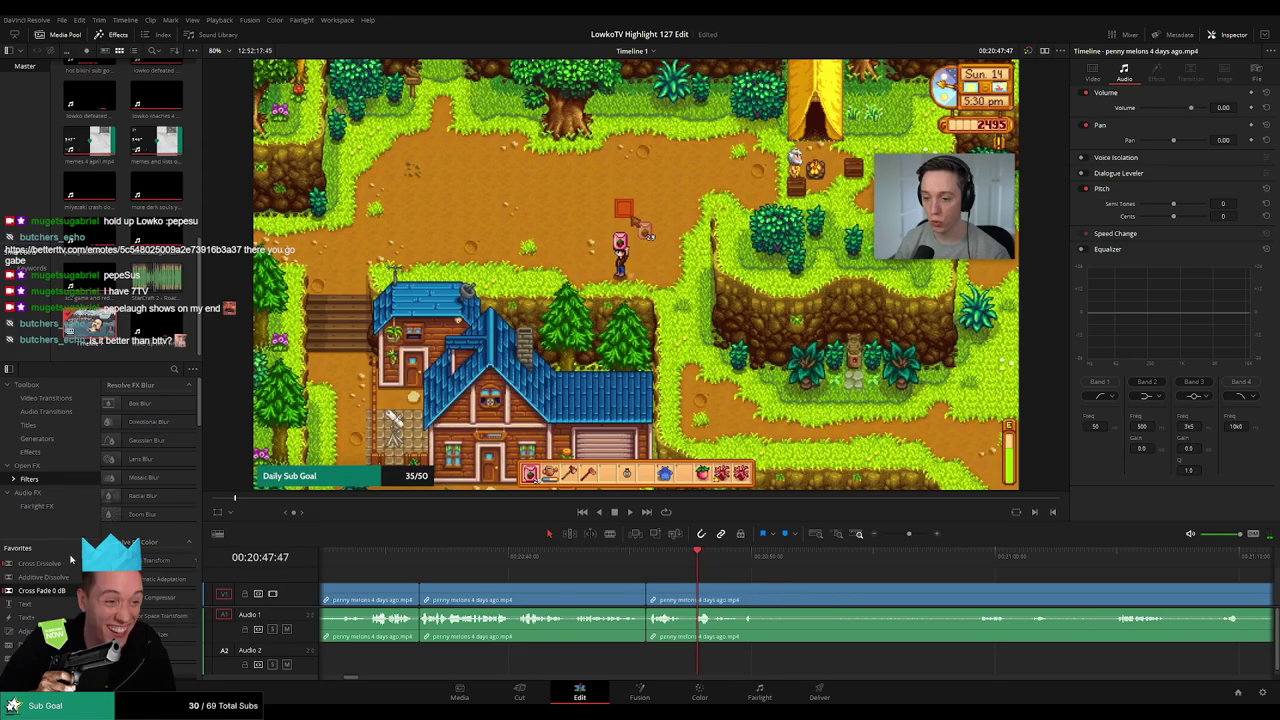
# Add a Cross Fade 0 dB audio transition at the new cut near 00:20:45 and play the edit back
pyautogui.moveTo(644, 640); pyautogui.dragTo(645, 638)
pyautogui.click(609, 560)
pyautogui.press('space')
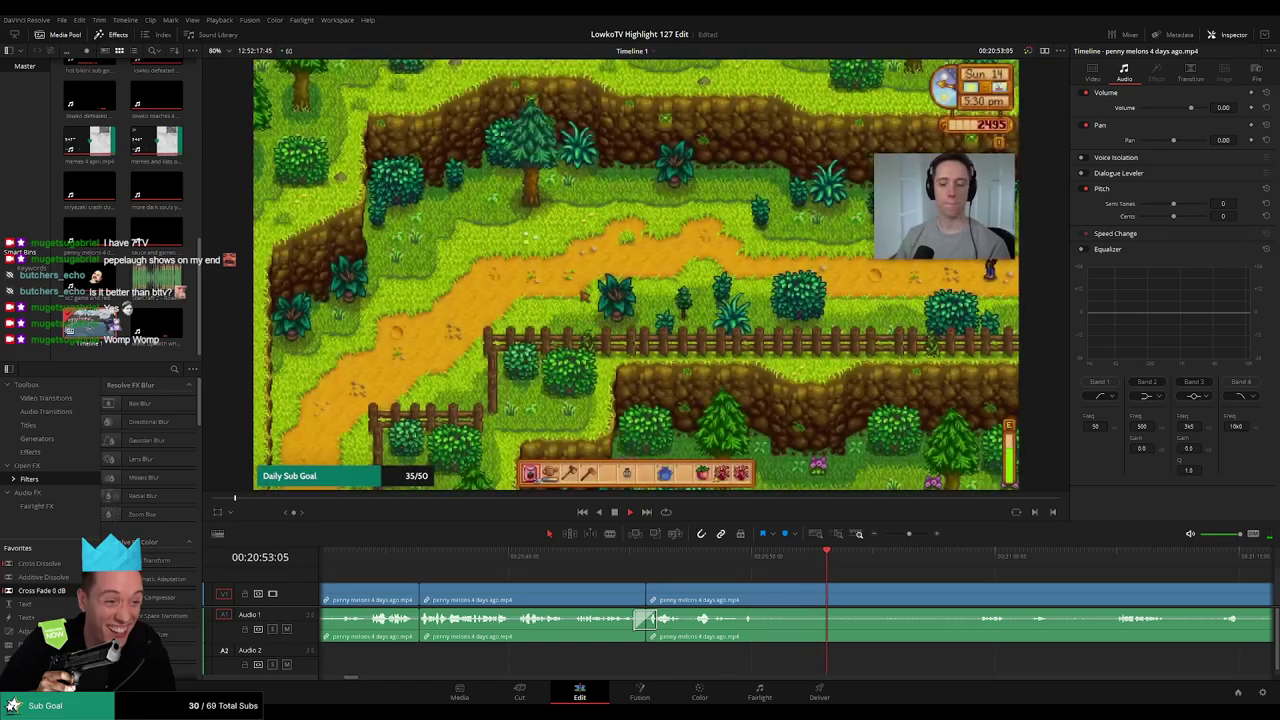
# Split the penny melons clip at about 00:20:50, as the character walks away past Robin's house
pyautogui.click(752, 558)
pyautogui.press('b')
pyautogui.click(767, 591)
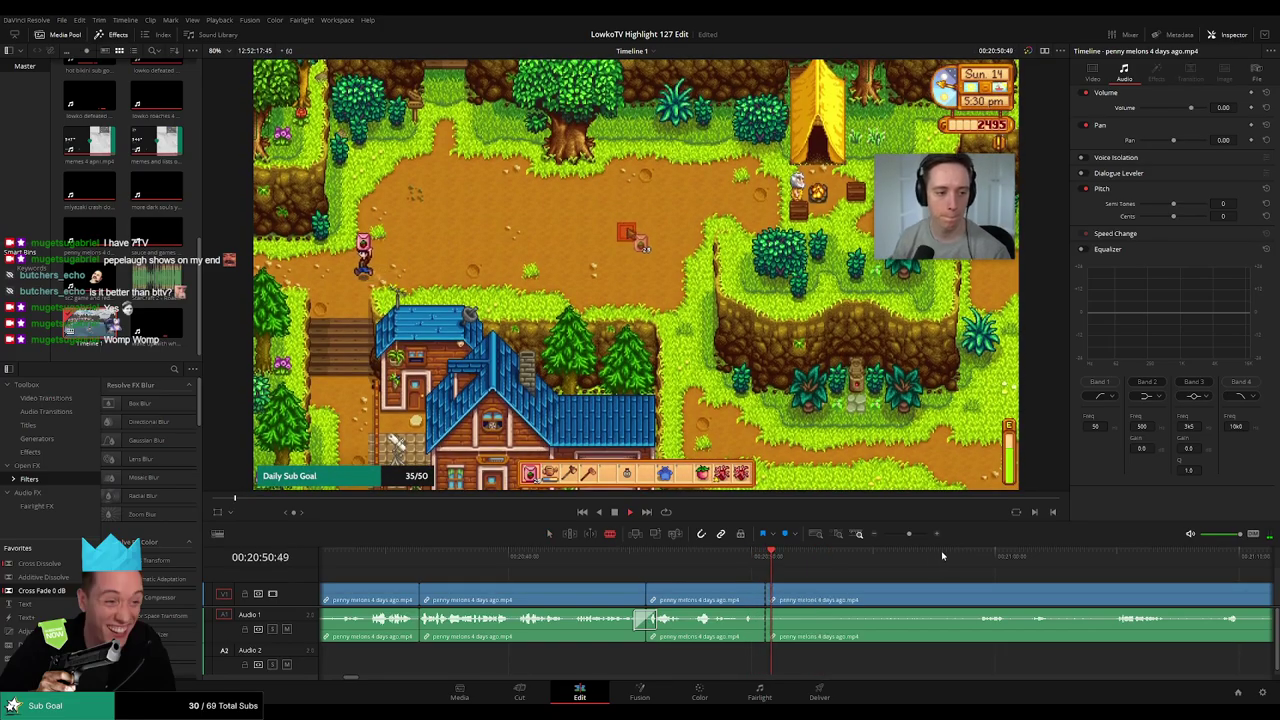
# Skim the remaining farm footage of the penny melons clip for any further moments worth keeping
pyautogui.click(989, 556)
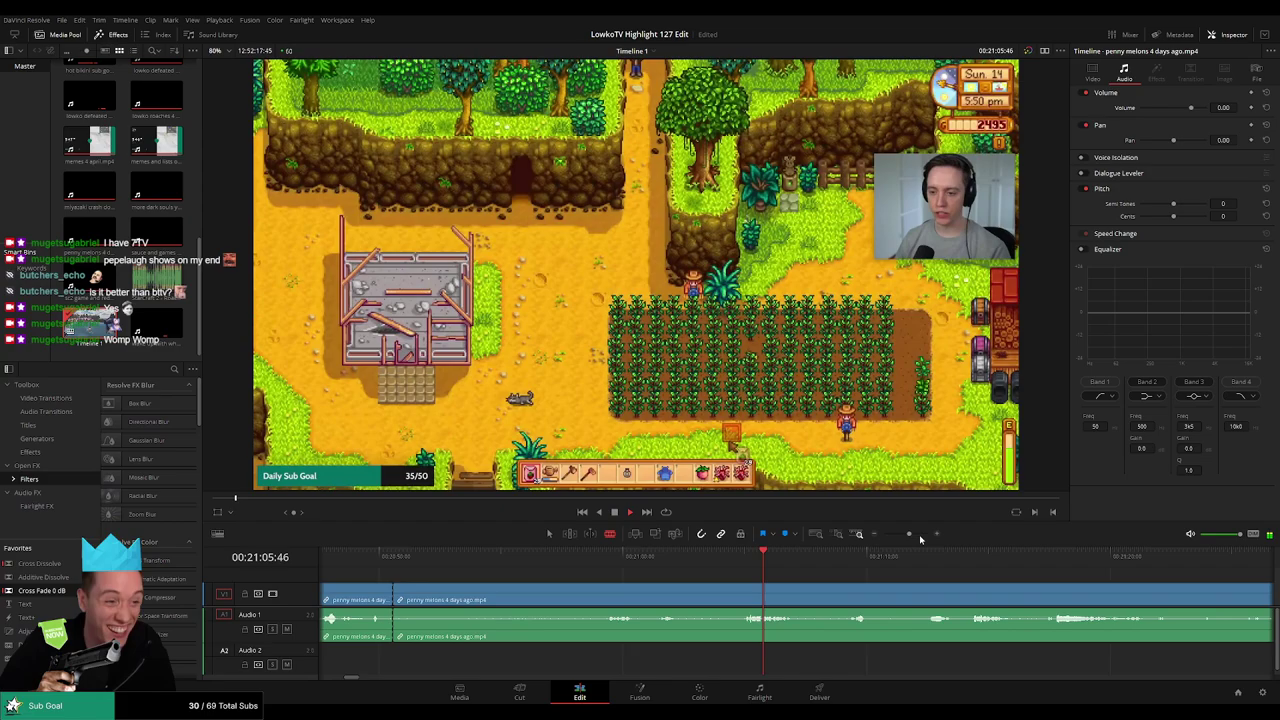
pyautogui.moveTo(909, 535); pyautogui.dragTo(904, 536)
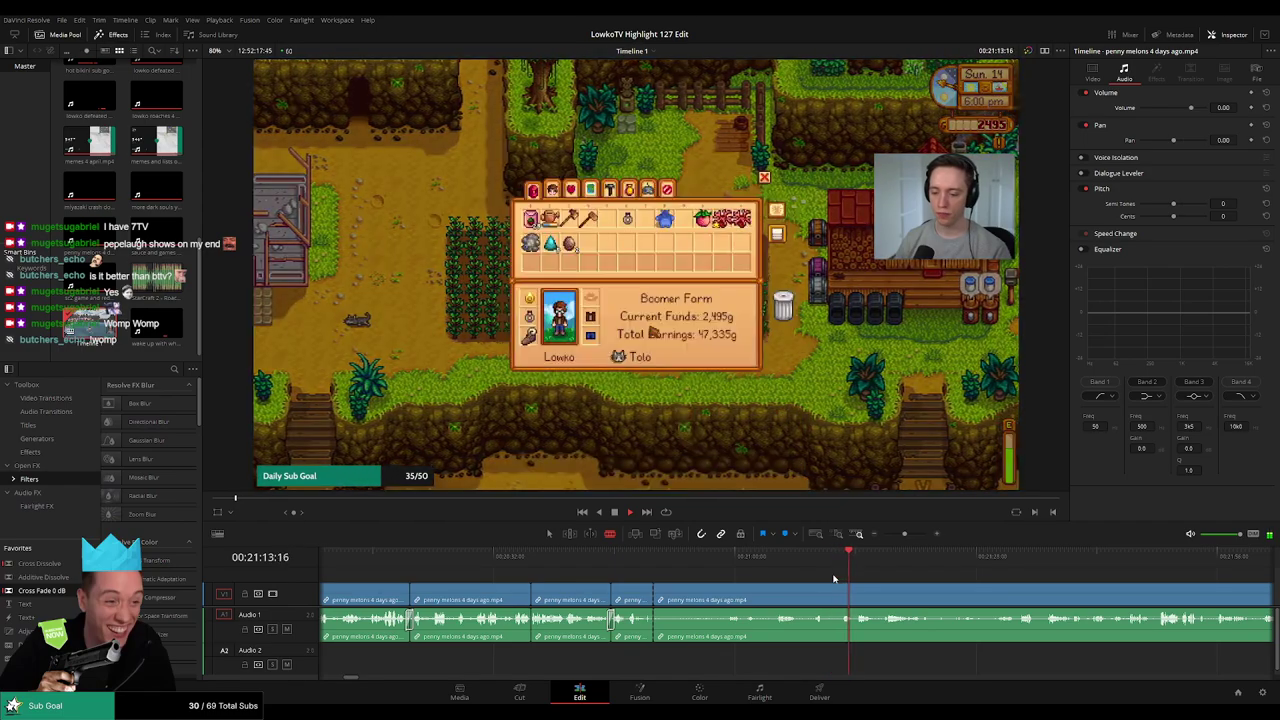
pyautogui.hscroll(3, 906, 580)
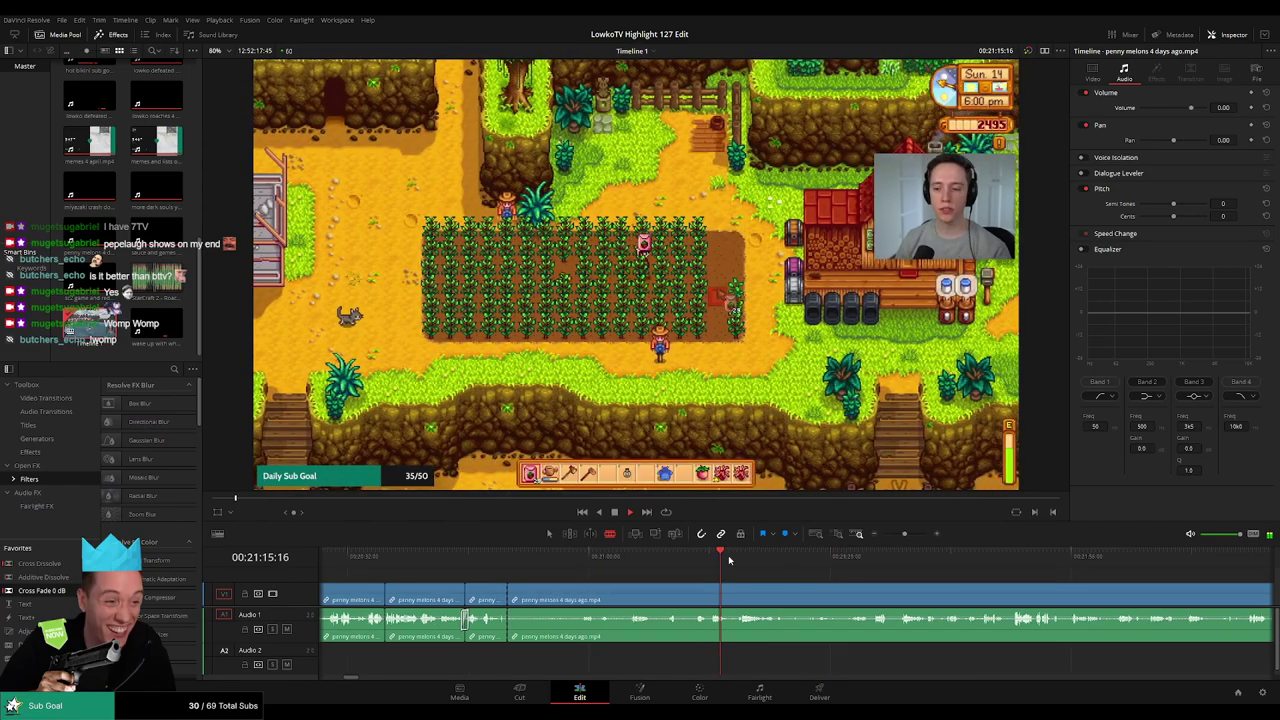
pyautogui.click(741, 559)
pyautogui.moveTo(815, 561); pyautogui.dragTo(1135, 556)
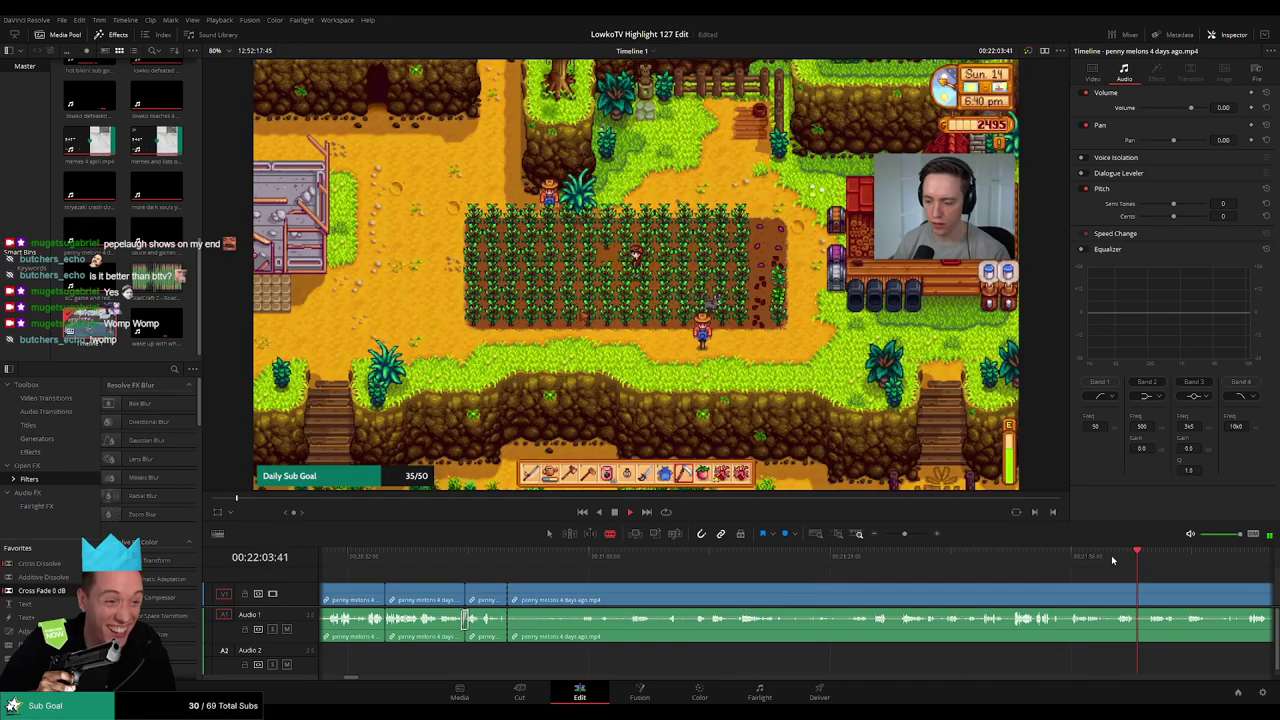
pyautogui.hscroll(5, 962, 580)
pyautogui.hscroll(3, 962, 587)
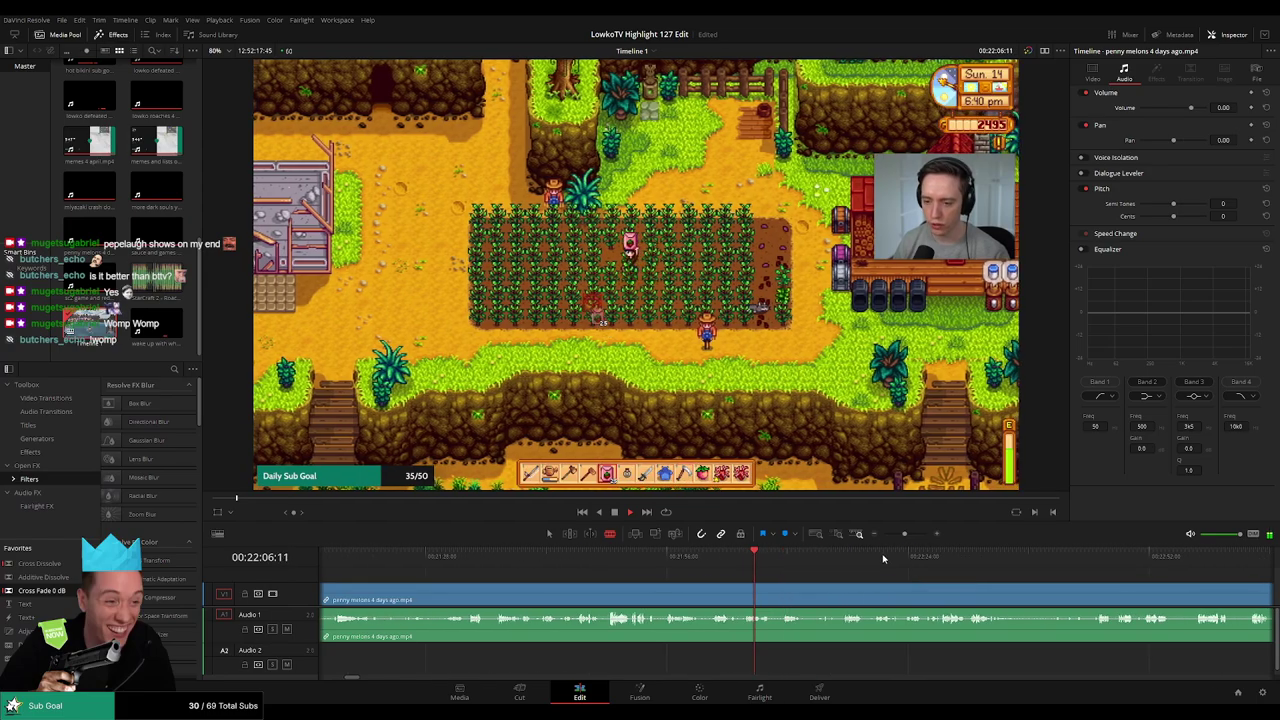
pyautogui.moveTo(886, 558); pyautogui.dragTo(1105, 558)
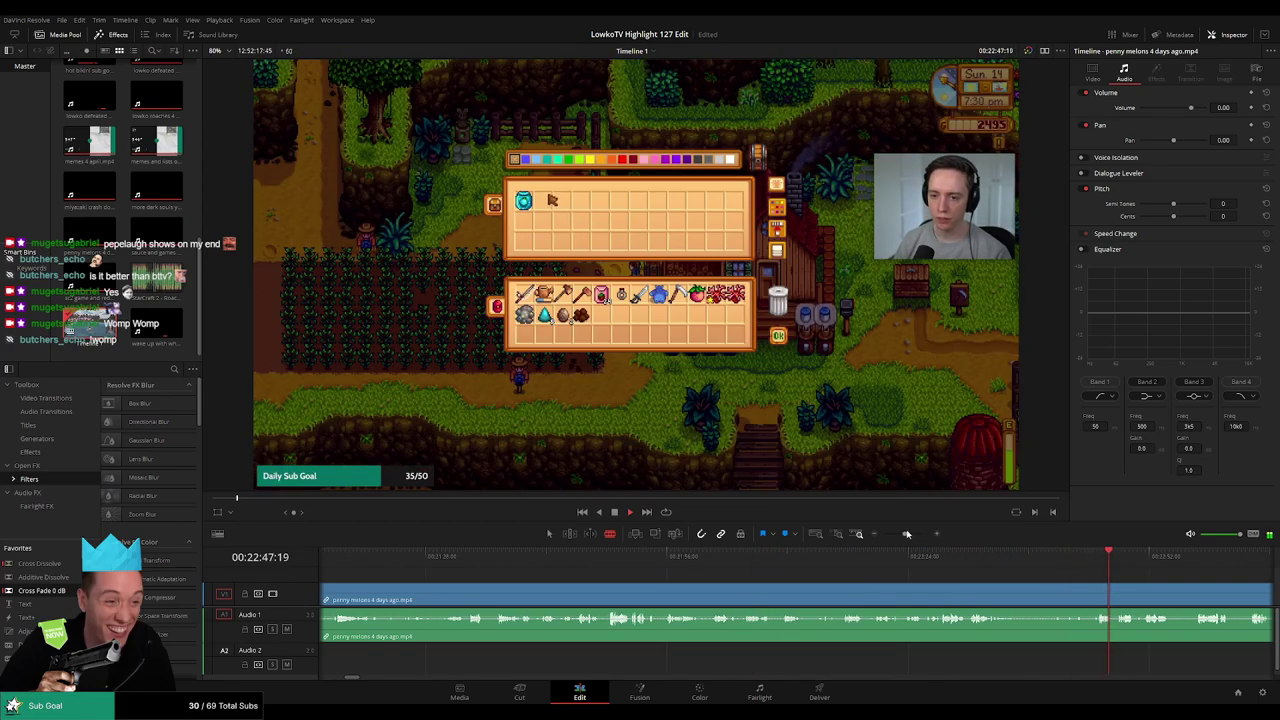
# Ripple-delete the rest of the penny melons clip after the last cut
pyautogui.moveTo(904, 533); pyautogui.dragTo(892, 533)
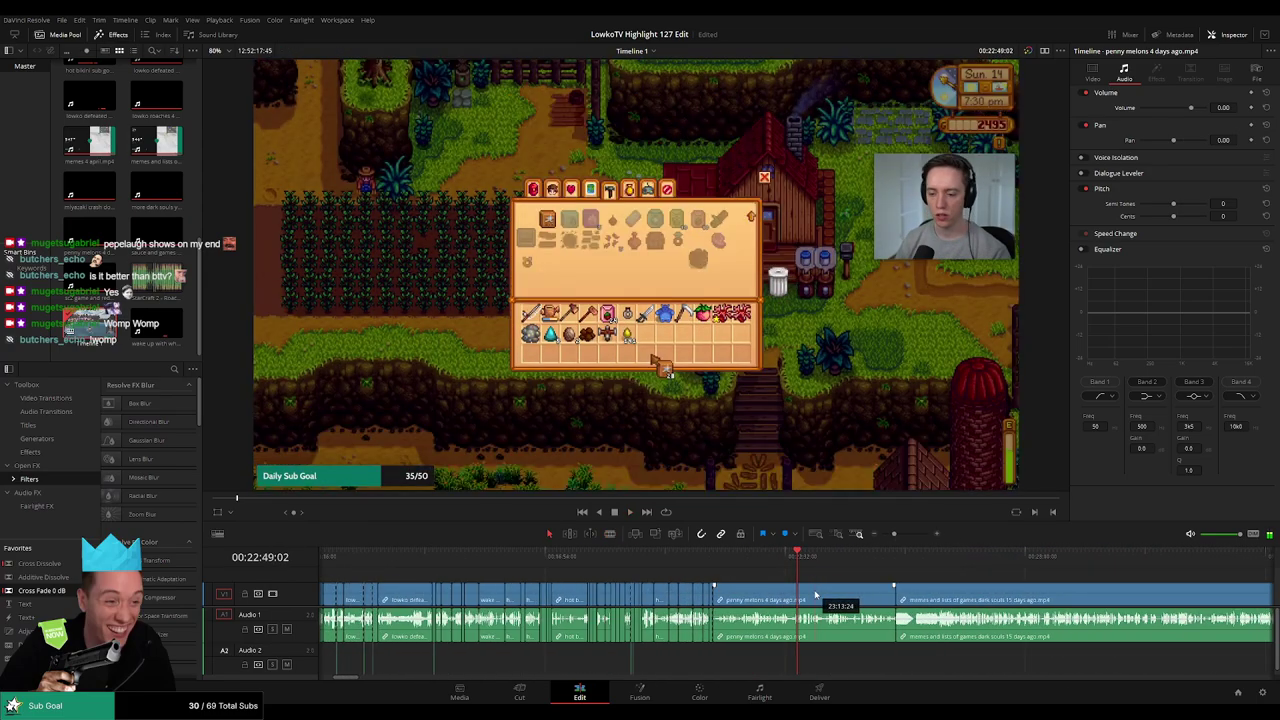
pyautogui.click(835, 600)
pyautogui.press('Delete')
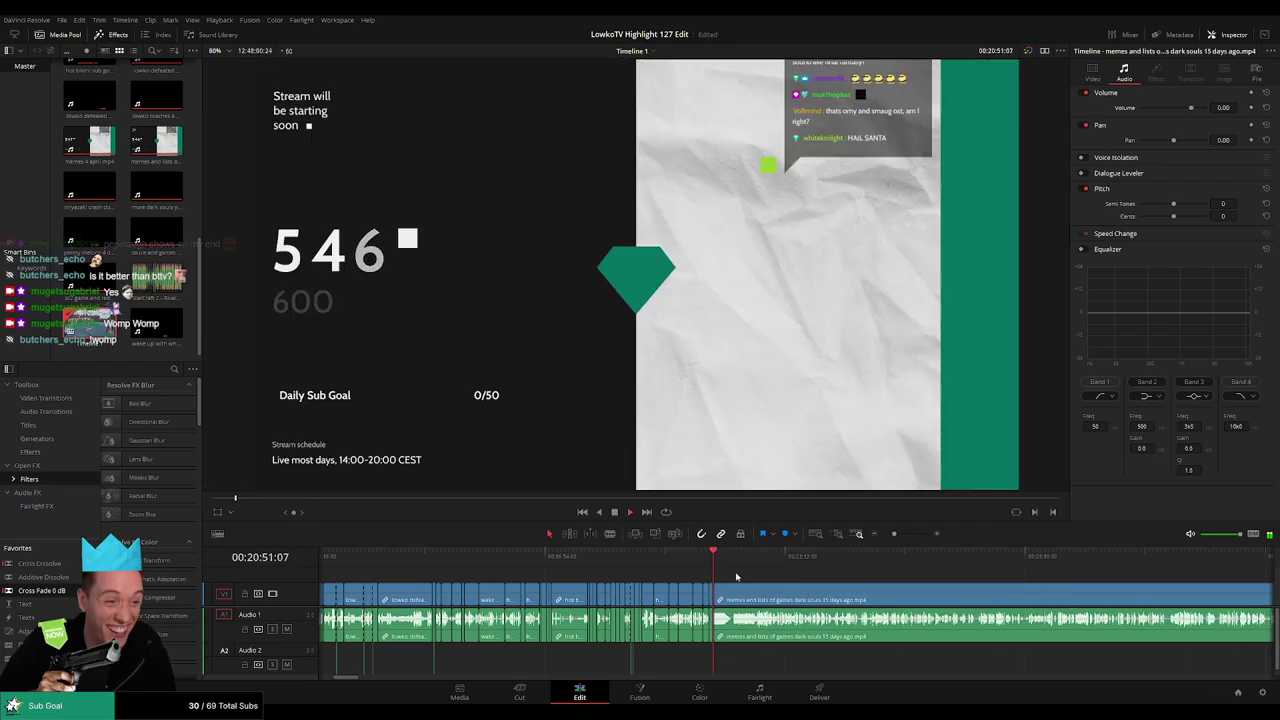
# Skim the memes and lists of games dark souls clip from the stream countdown to the Dark Souls III title screen for a starting point
pyautogui.scroll(3, 752, 578)
pyautogui.click(886, 562)
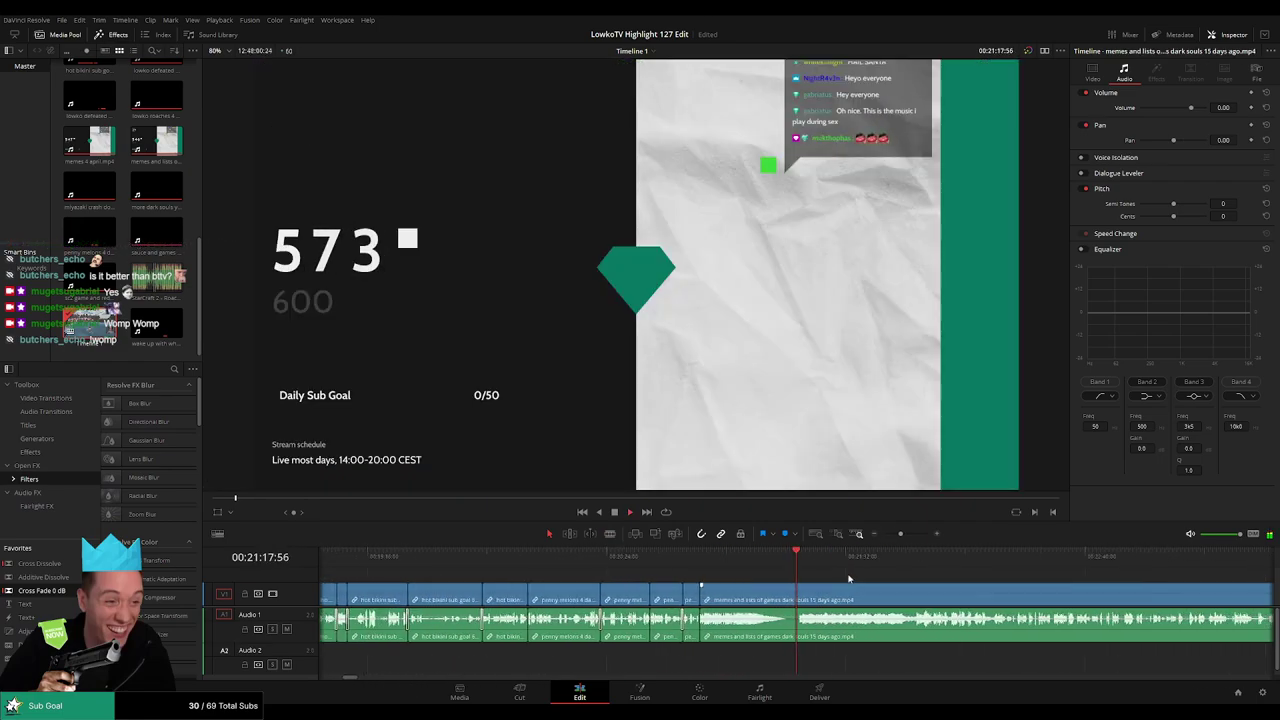
pyautogui.click(900, 556)
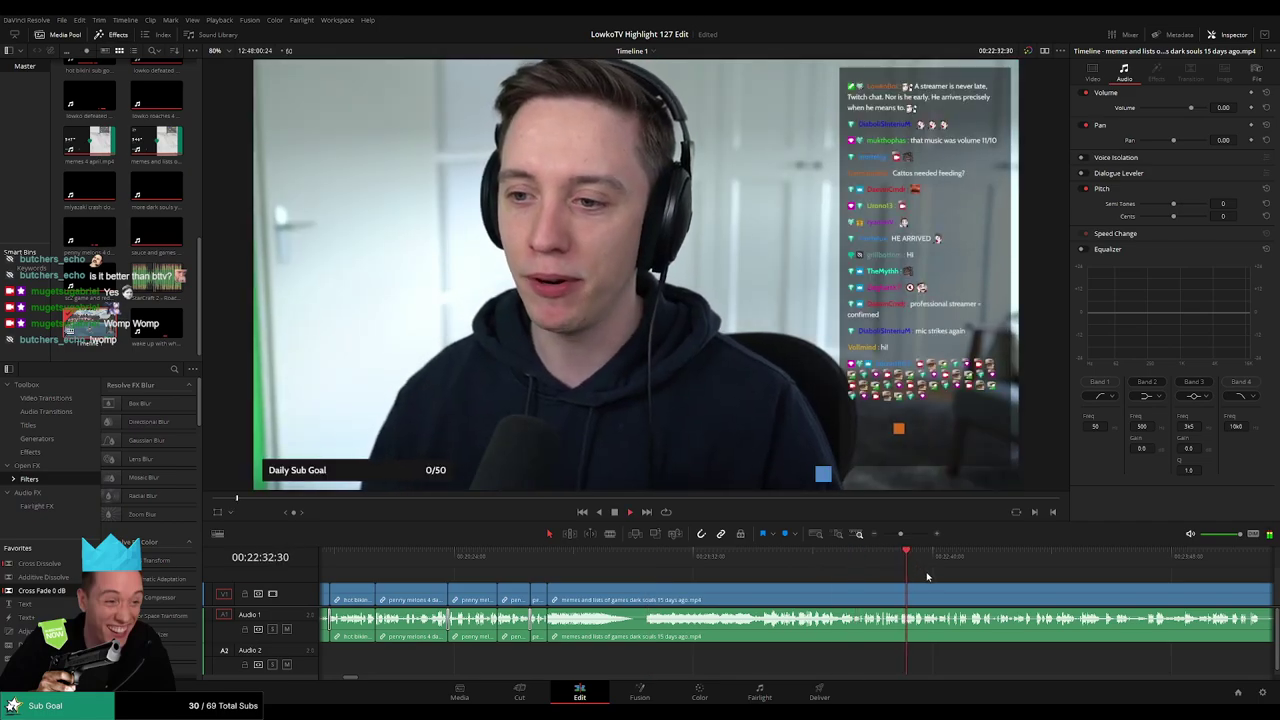
pyautogui.click(1150, 557)
pyautogui.moveTo(1123, 588); pyautogui.dragTo(675, 577)
pyautogui.click(904, 559)
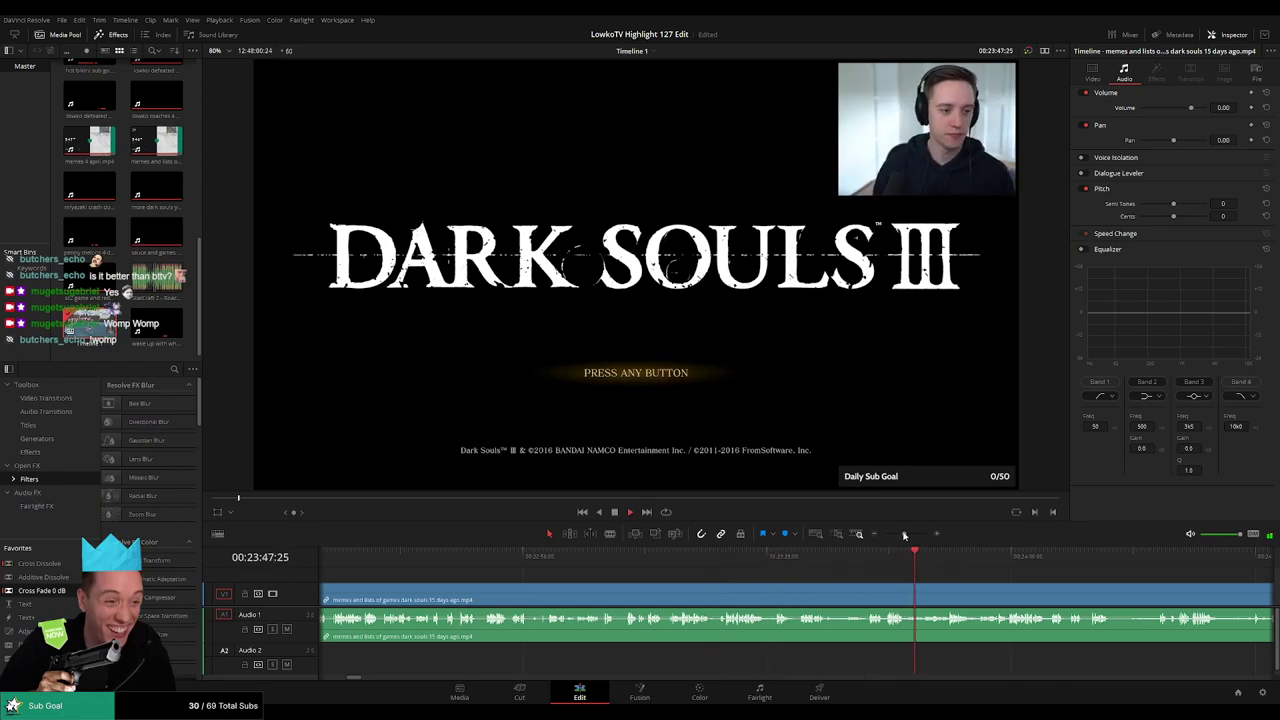
pyautogui.moveTo(904, 534)
pyautogui.mouseDown()
pyautogui.moveTo(887, 535)
pyautogui.moveTo(904, 537)
pyautogui.mouseUp()
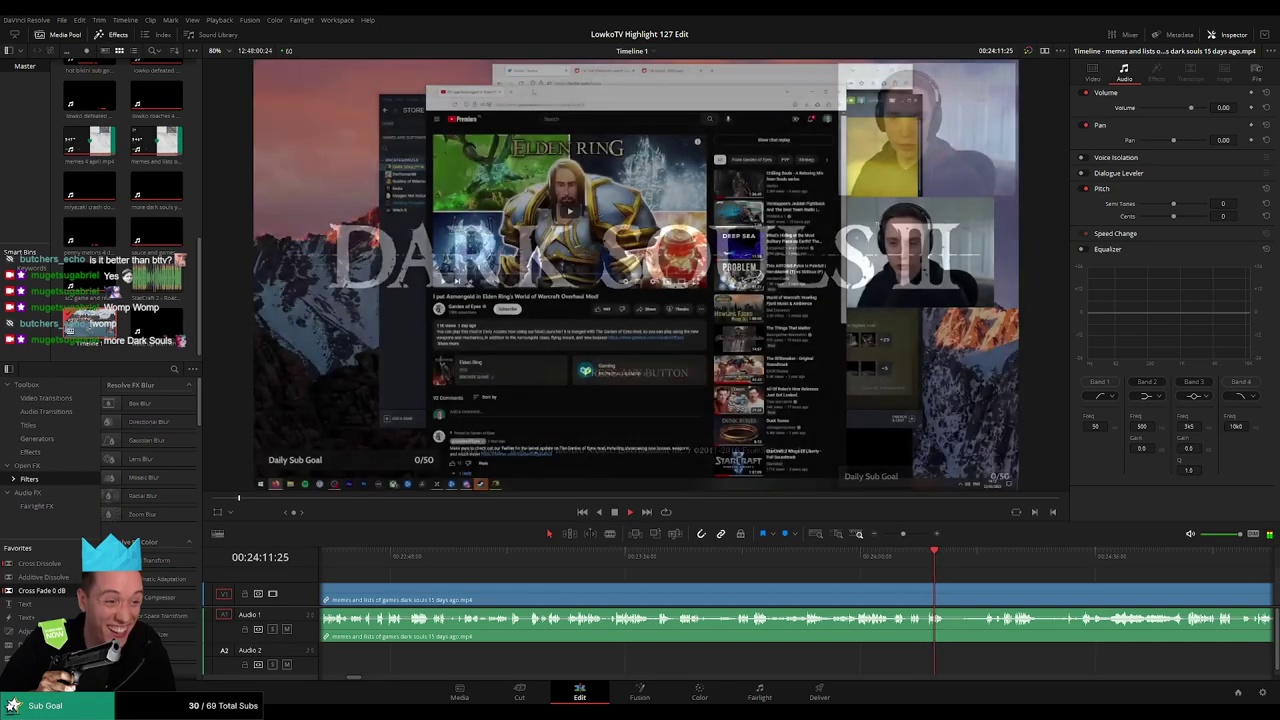
# Split the dark souls clip at about 00:23:59, on the Dark Souls III title screen, and ripple-delete everything before the cut
pyautogui.click(889, 553)
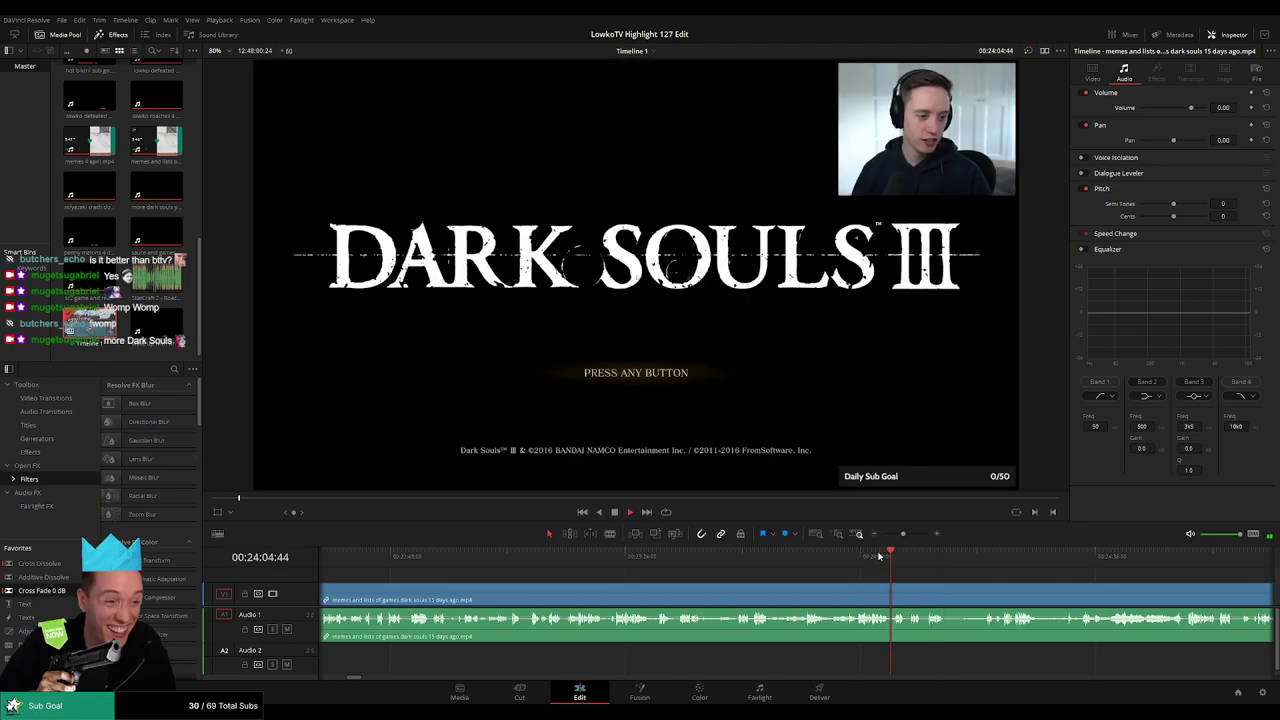
pyautogui.click(914, 534)
pyautogui.click(449, 553)
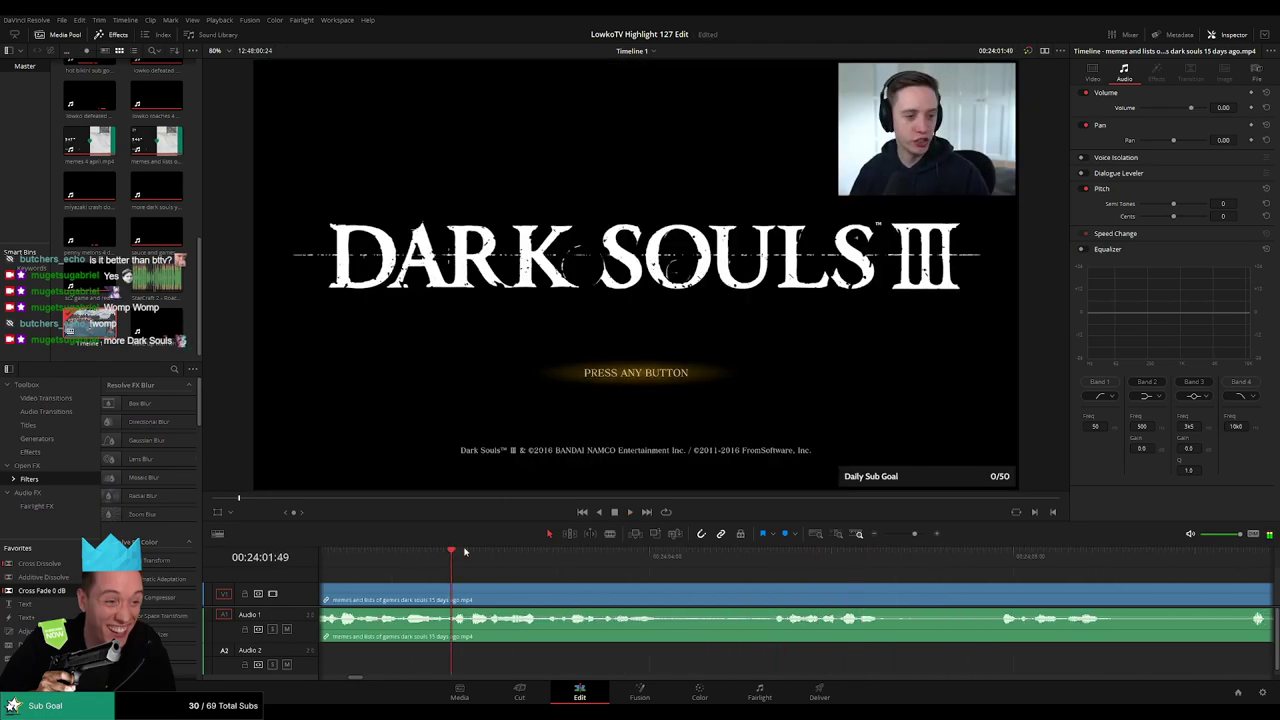
pyautogui.click(905, 534)
pyautogui.click(722, 553)
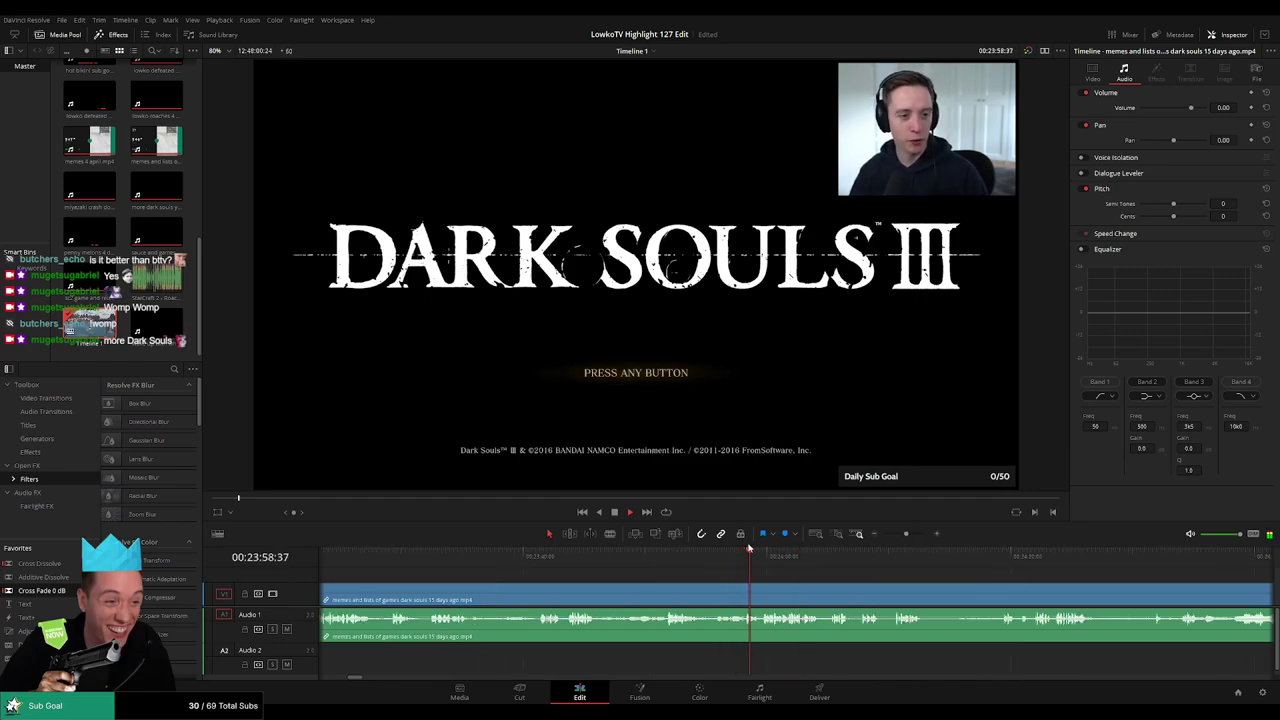
pyautogui.hotkey('ctrl', 'b')
pyautogui.click(736, 596)
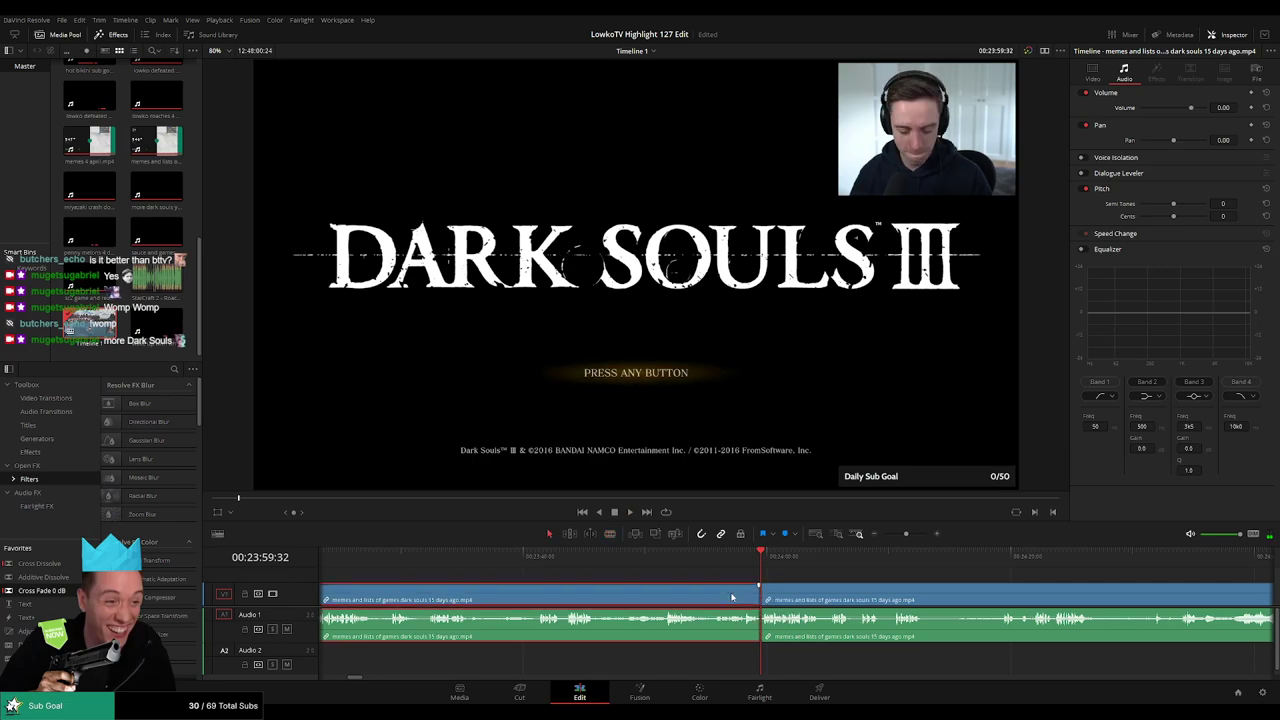
pyautogui.press('Delete')
# Play the new opening of the dark souls clip and split it at about 00:20:57, during the title screen talk
pyautogui.hscroll(3, 861, 577)
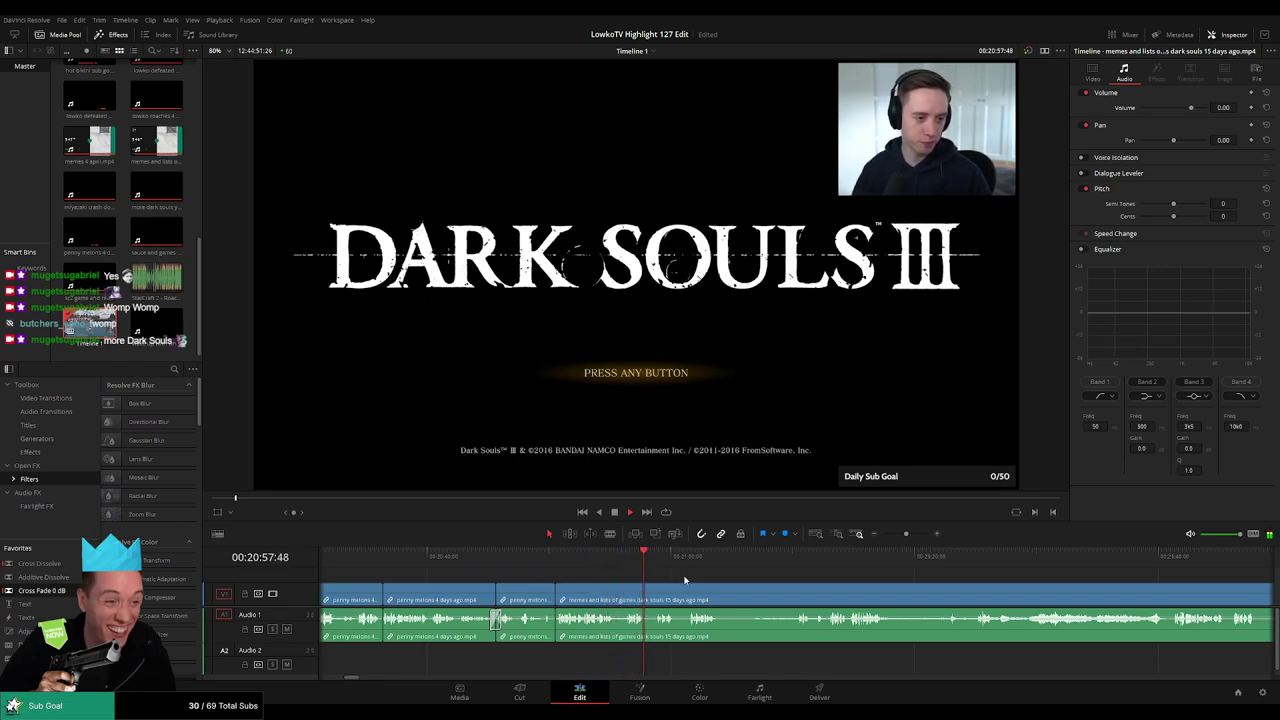
pyautogui.hscroll(3, 653, 573)
pyautogui.scroll(3, 775, 588)
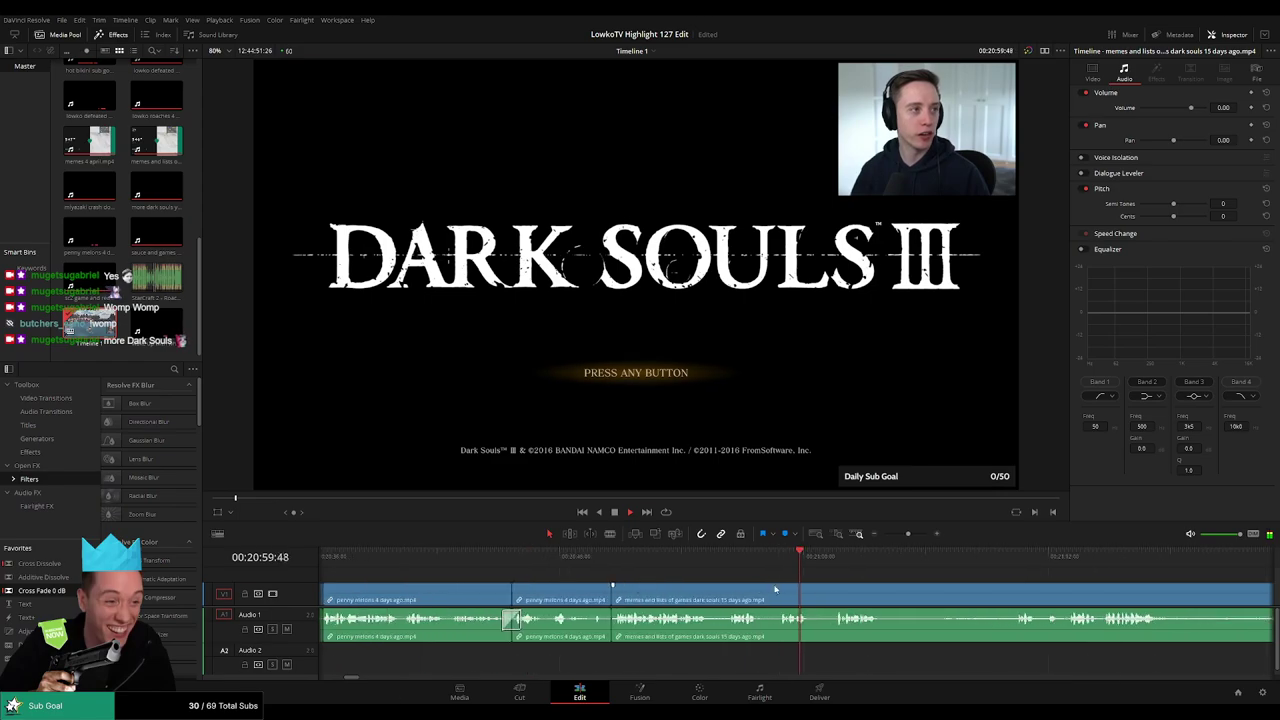
pyautogui.press('b')
pyautogui.click(749, 593)
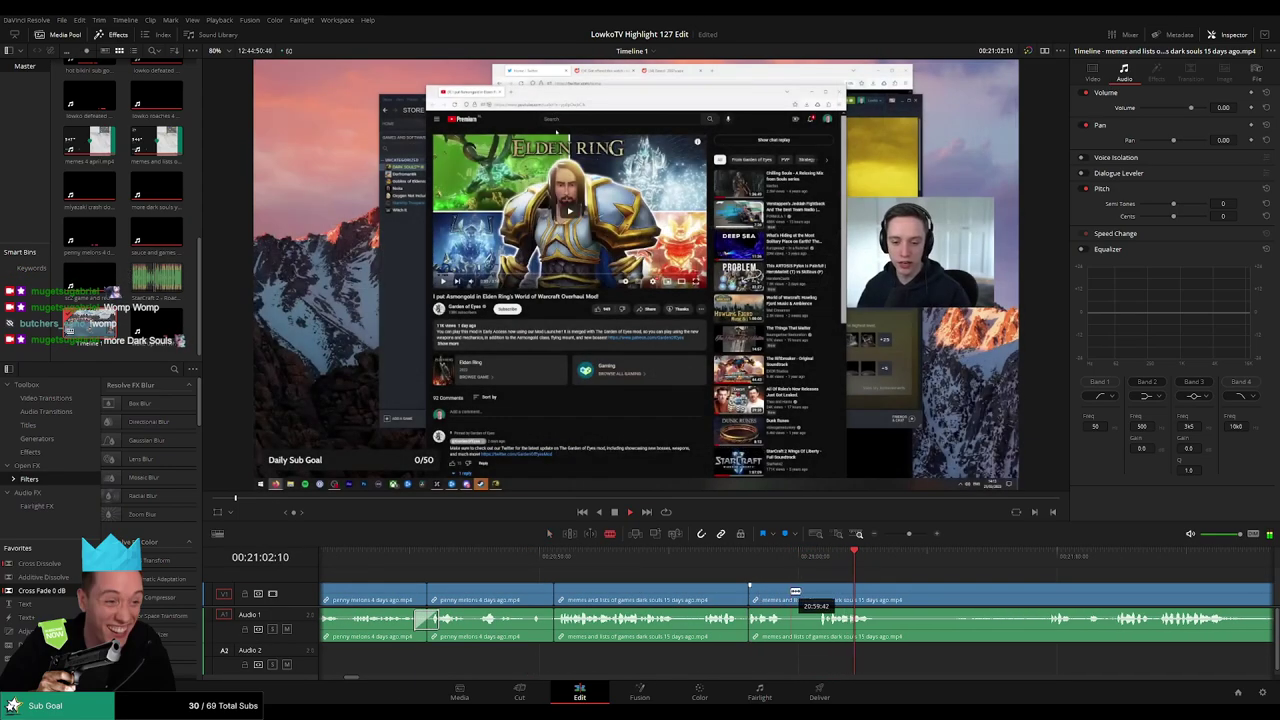
# Split the dark souls clip at about 00:20:59 and 00:21:00 and ripple-delete the short piece between the cuts
pyautogui.click(785, 591)
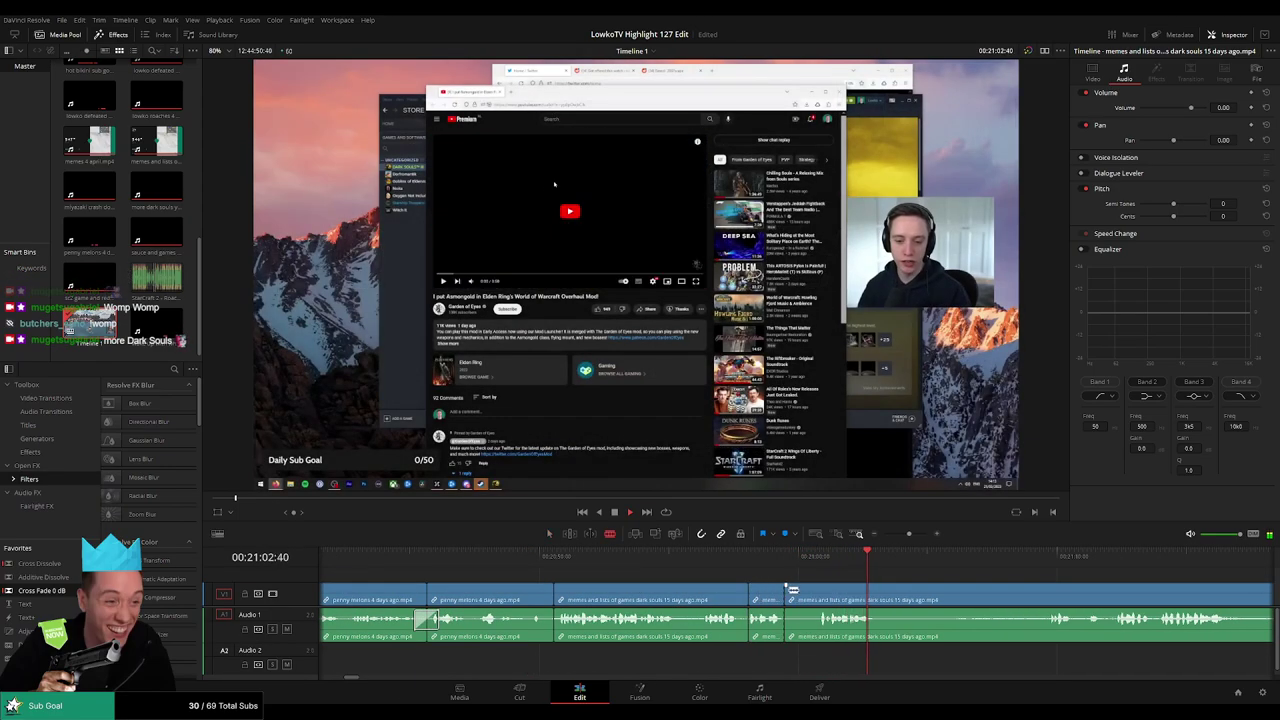
pyautogui.click(818, 592)
pyautogui.press('a')
pyautogui.click(808, 594)
pyautogui.press('Delete')
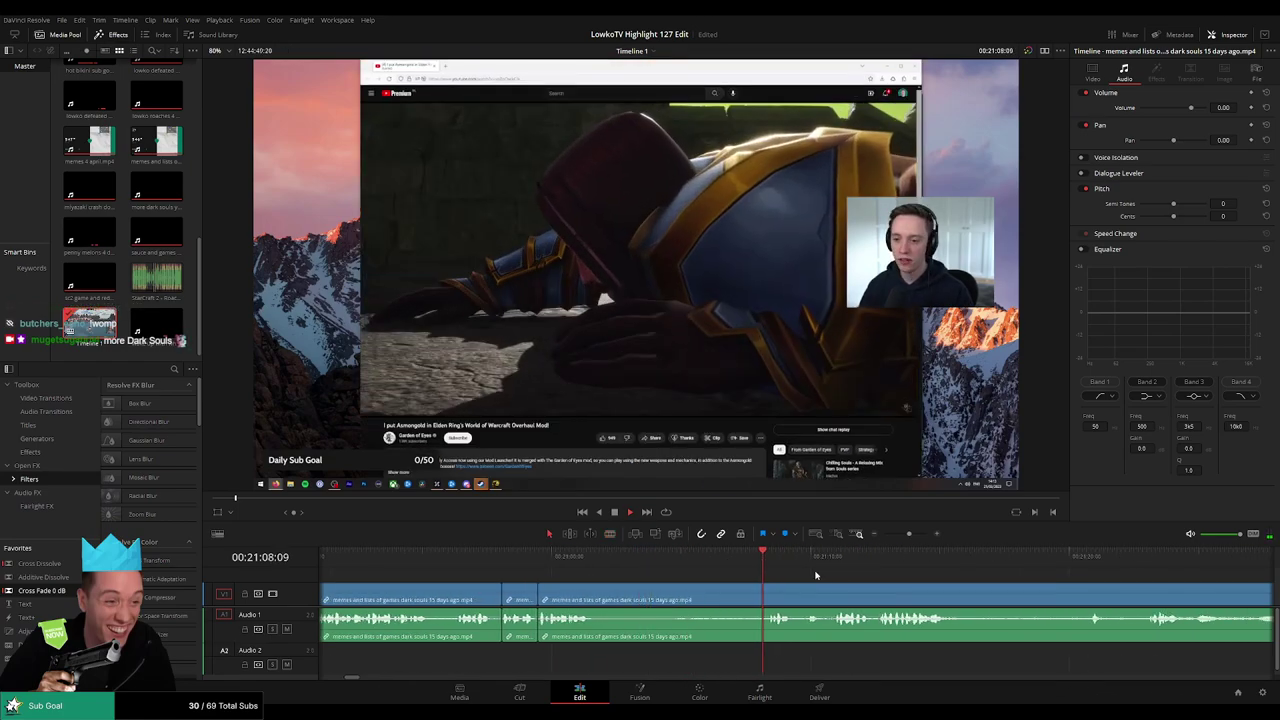
# Skim the Asmongold Elden Ring mod reaction in the dark souls clip and split the clip at about 00:21:46
pyautogui.moveTo(908, 534); pyautogui.dragTo(902, 537)
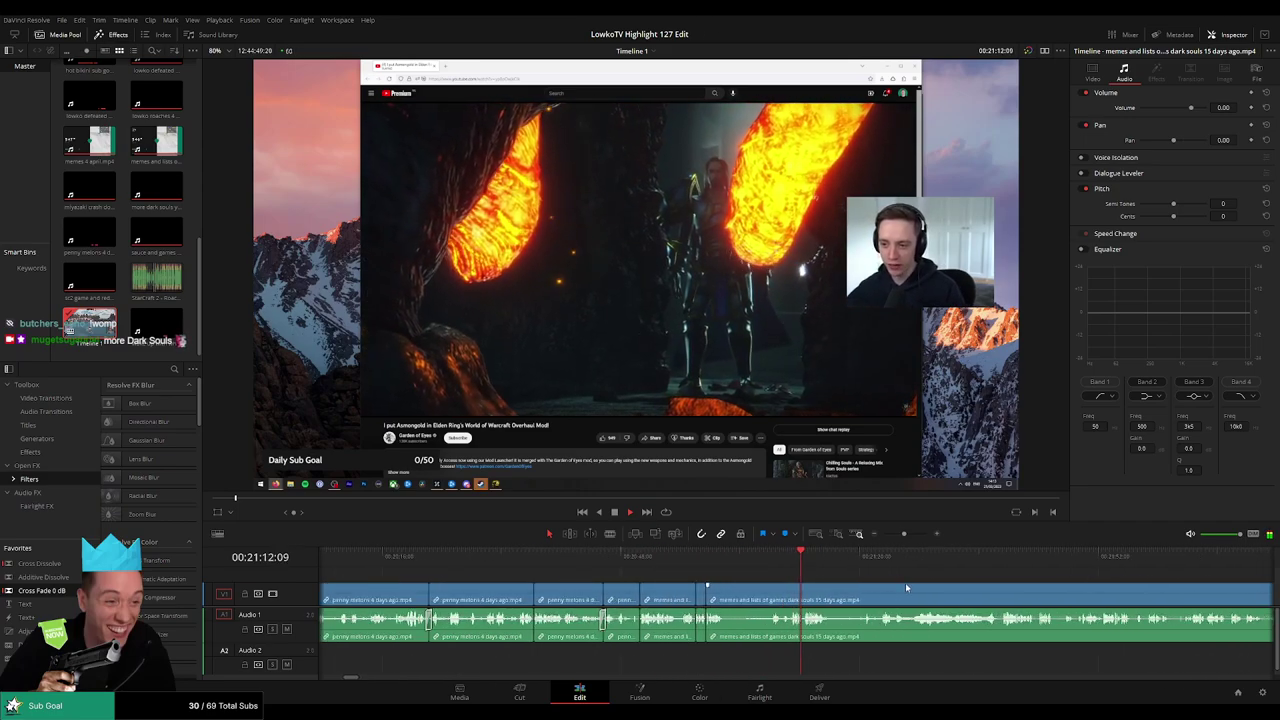
pyautogui.moveTo(949, 580); pyautogui.dragTo(686, 560)
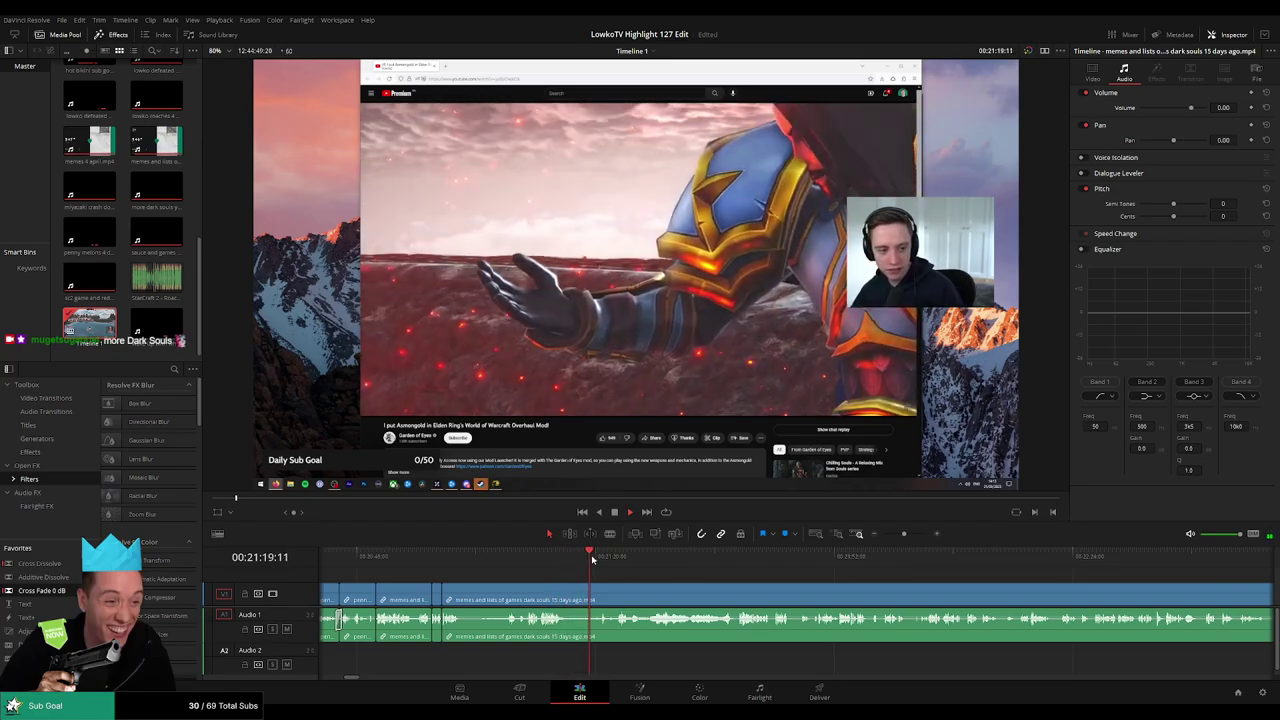
pyautogui.moveTo(592, 560); pyautogui.dragTo(607, 566)
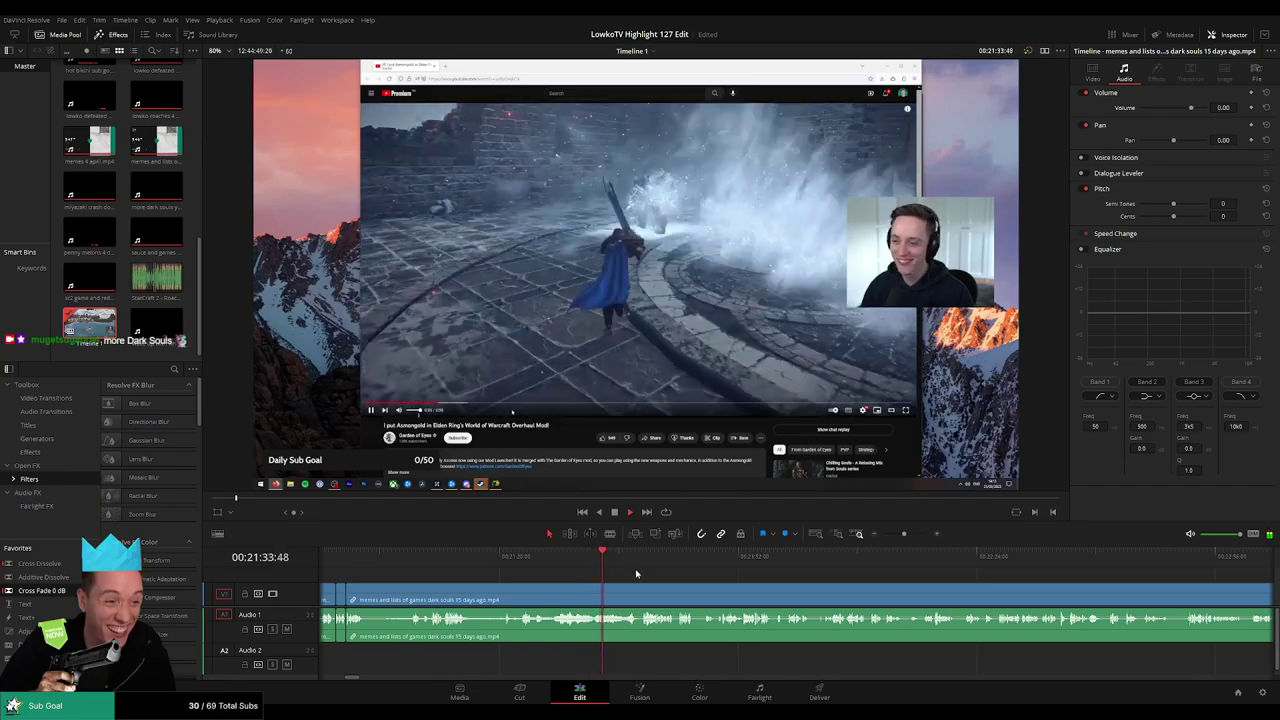
pyautogui.click(628, 560)
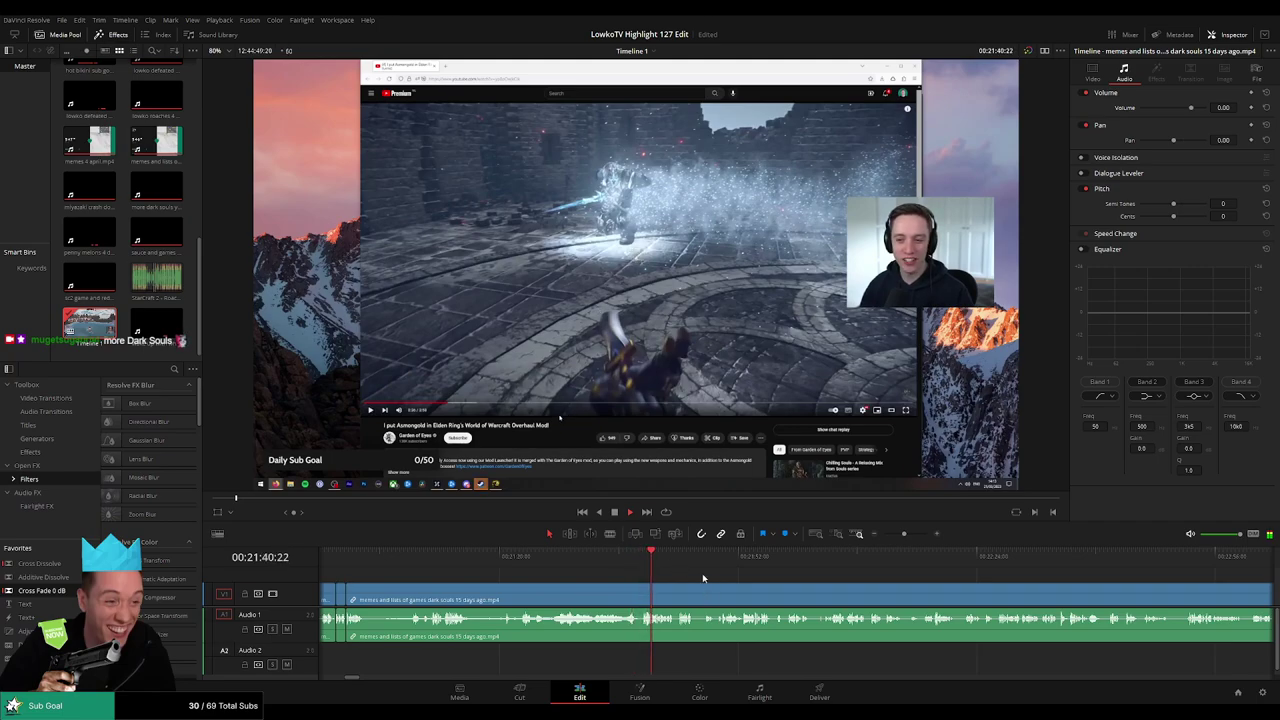
pyautogui.scroll(2, 706, 578)
pyautogui.moveTo(811, 577); pyautogui.dragTo(605, 574)
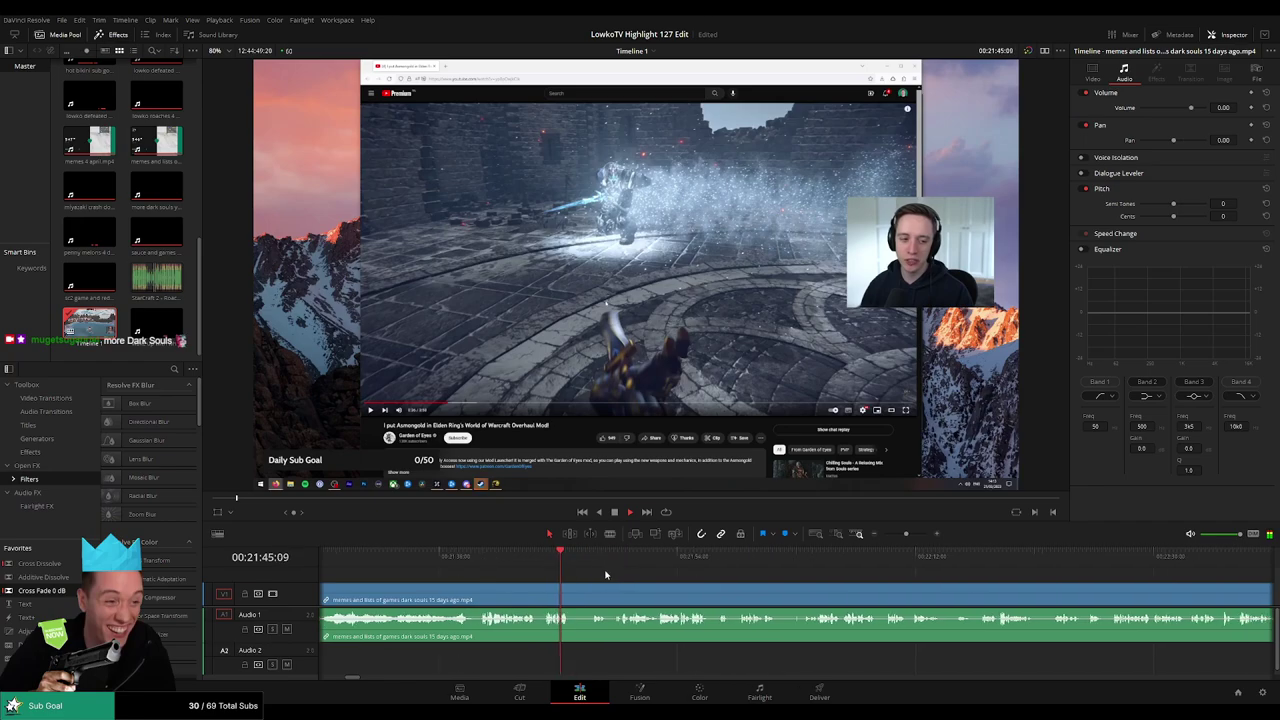
pyautogui.press('b')
pyautogui.click(571, 592)
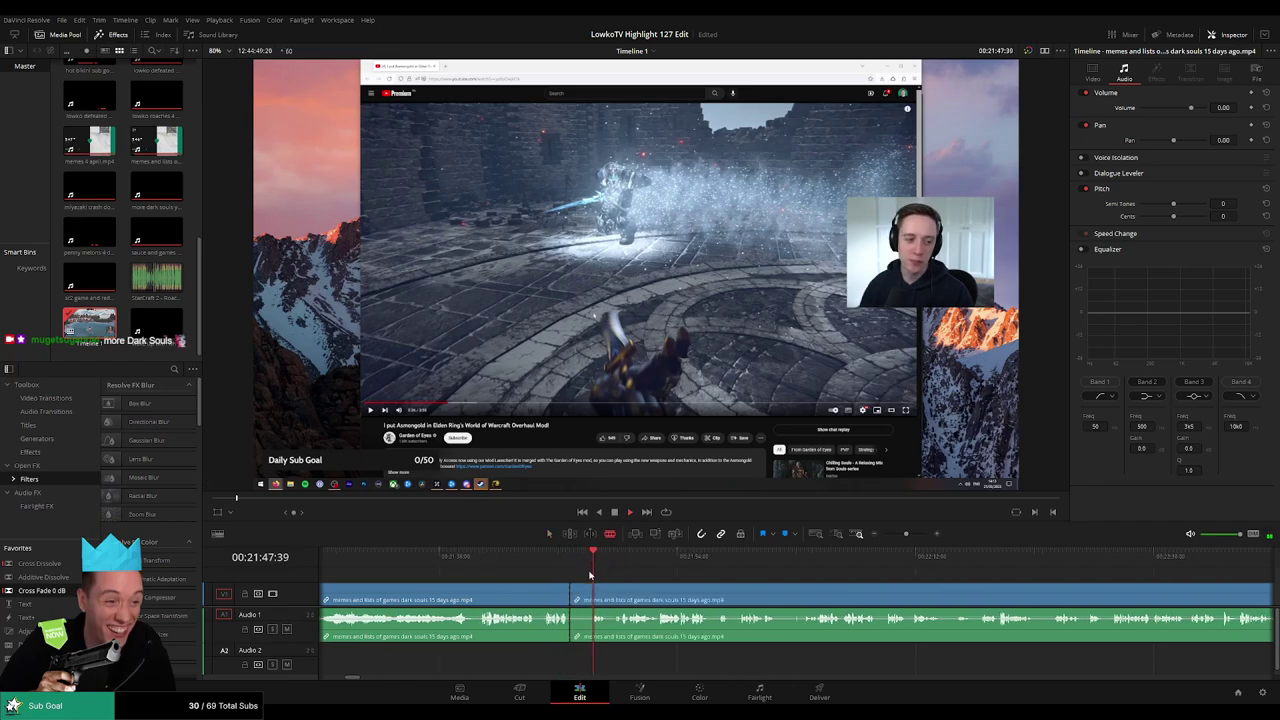
# Split the dark souls clip again at about 00:21:47 and ripple-delete the short piece before it, cross-fading the audio over the join
pyautogui.click(590, 593)
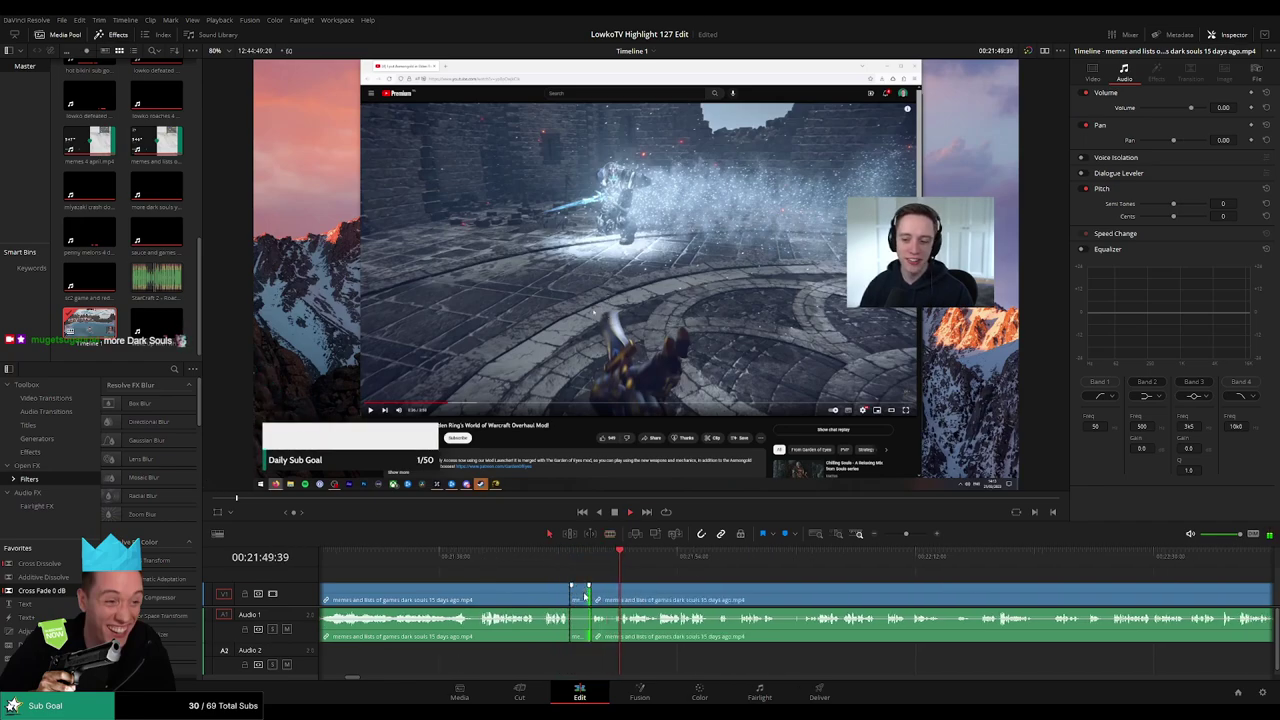
pyautogui.press('a')
pyautogui.click(581, 596)
pyautogui.press('Delete')
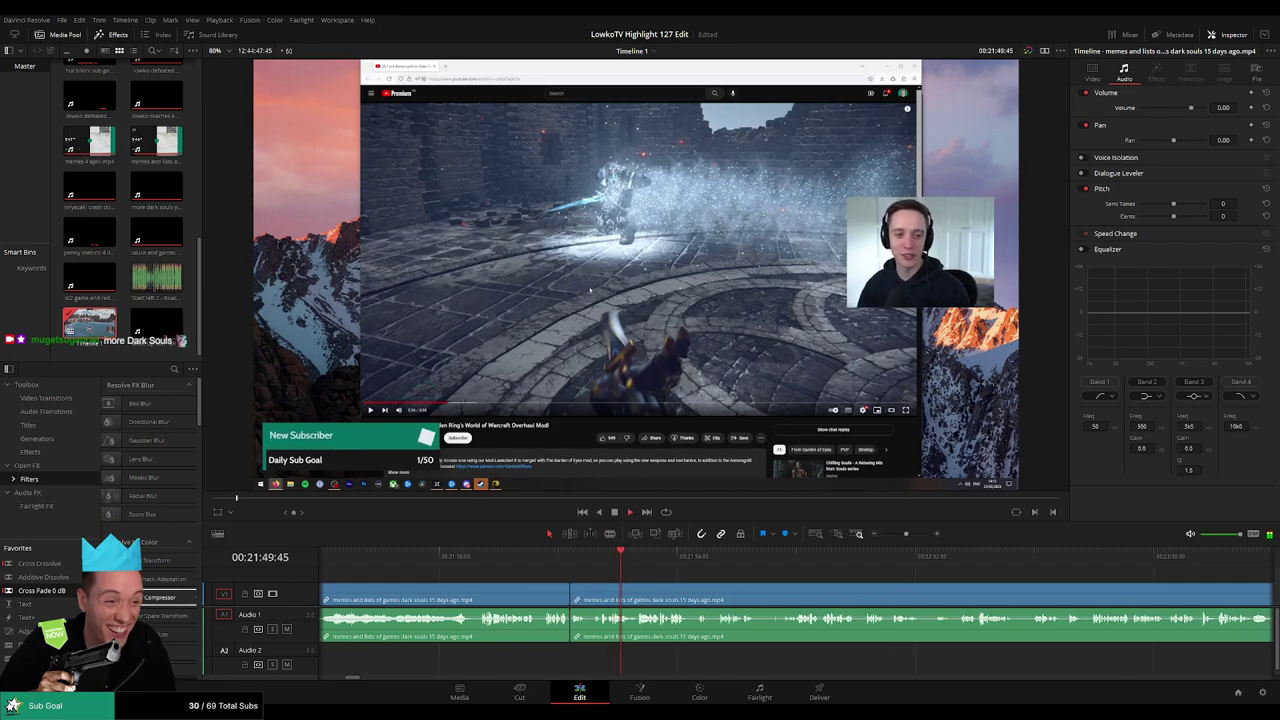
pyautogui.press('space')
# Play on past the join and split the dark souls clip at about 00:22:00, during the full-camera talk
pyautogui.hscroll(4, 648, 588)
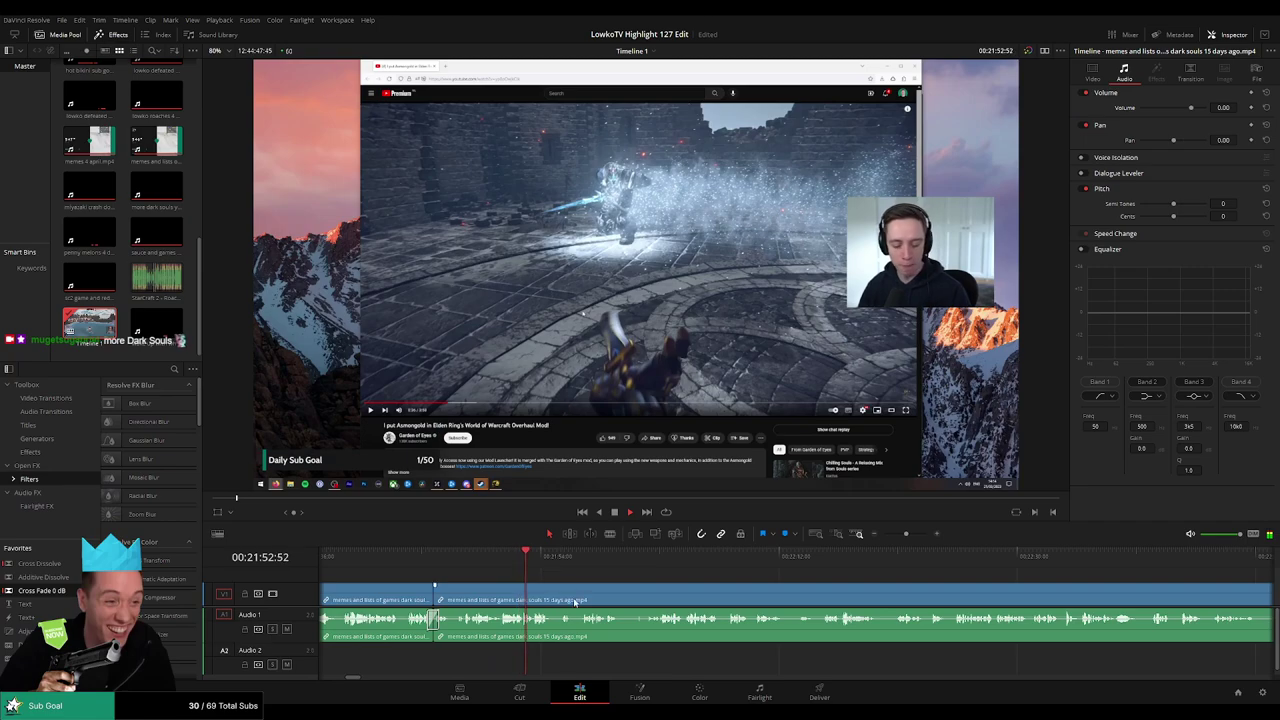
pyautogui.hscroll(2, 585, 586)
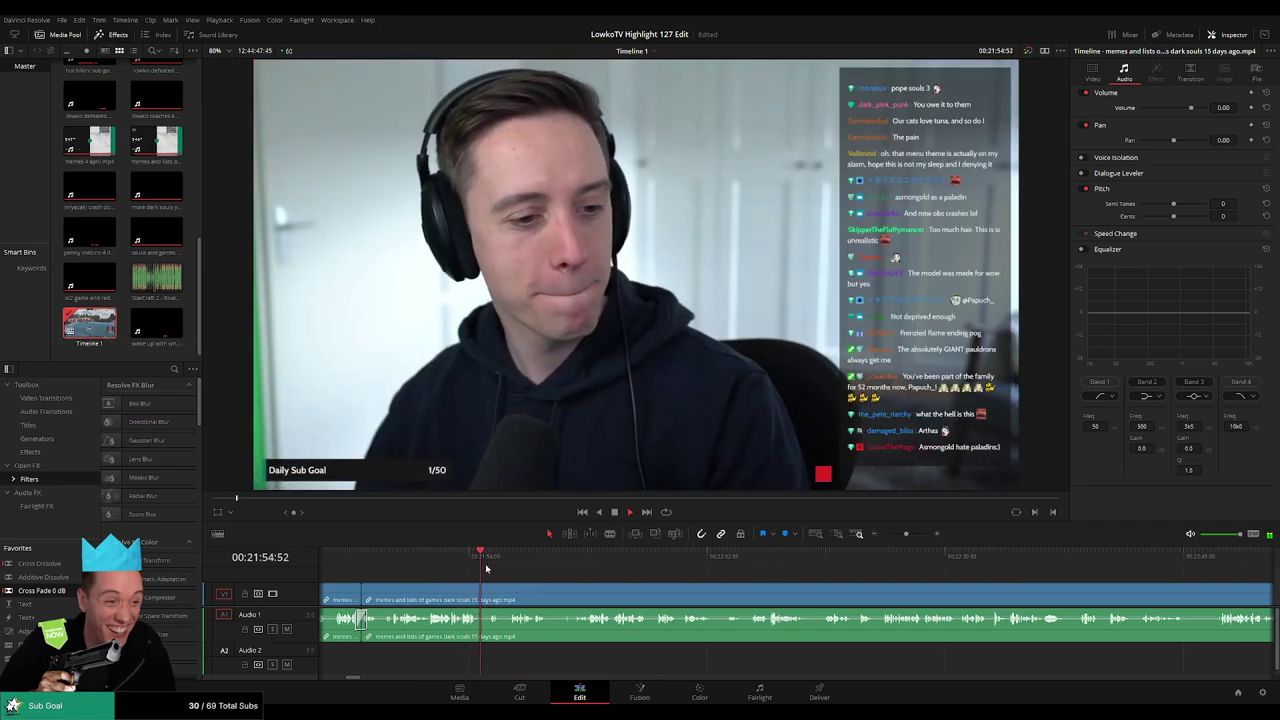
pyautogui.click(493, 566)
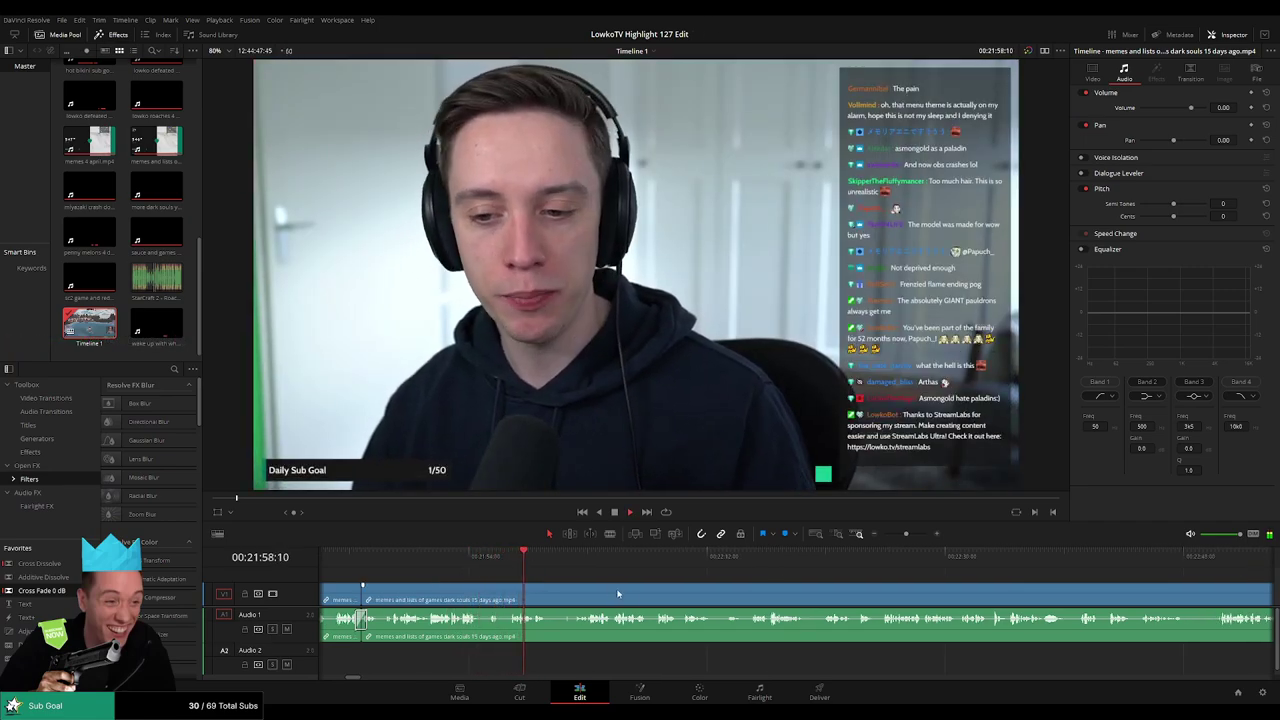
pyautogui.hscroll(2, 540, 584)
pyautogui.press('b')
pyautogui.click(474, 597)
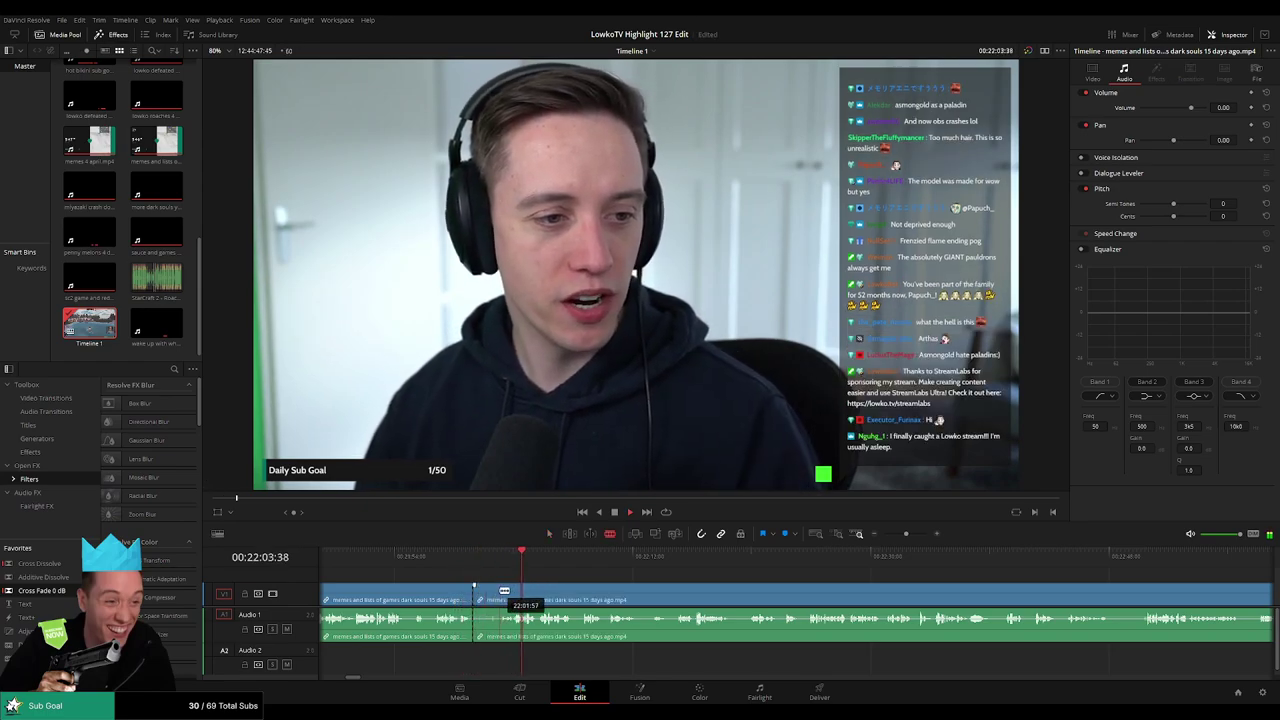
# Skim the full-camera chat talk after the 00:22:00 split, up to about 00:23:19, for moments worth keeping
pyautogui.click(581, 562)
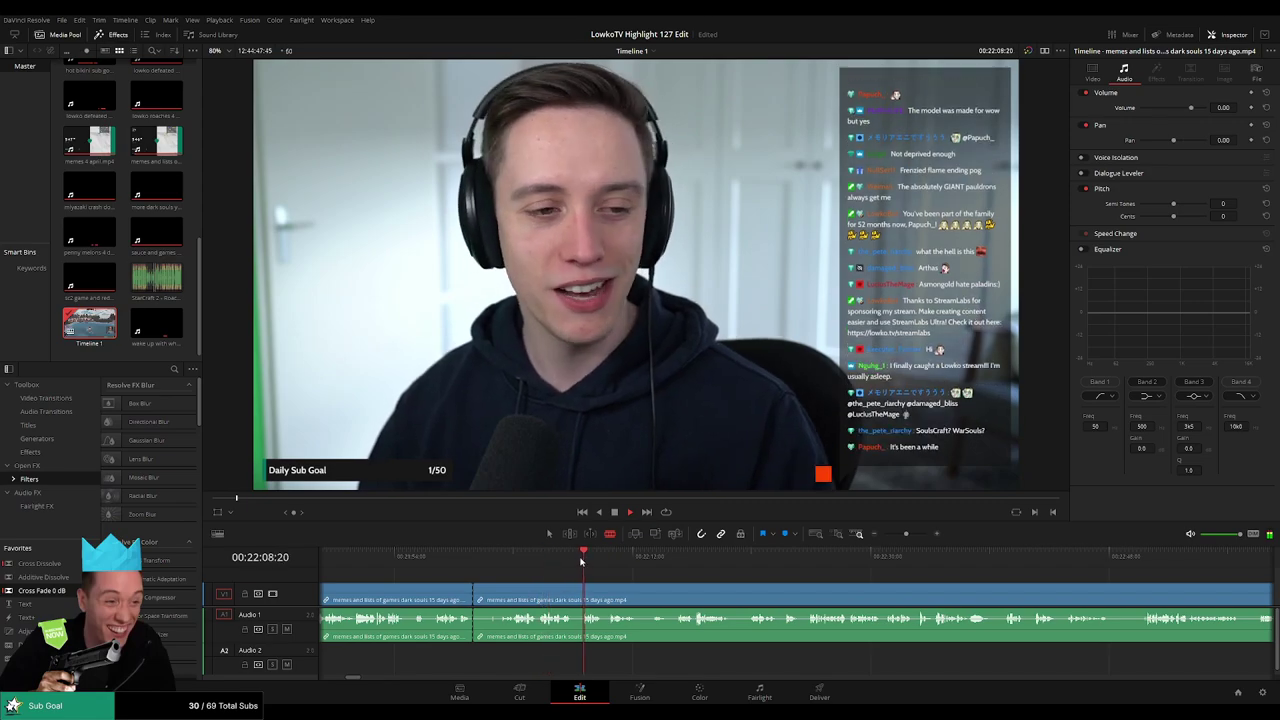
pyautogui.click(673, 563)
pyautogui.moveTo(766, 575); pyautogui.dragTo(616, 575)
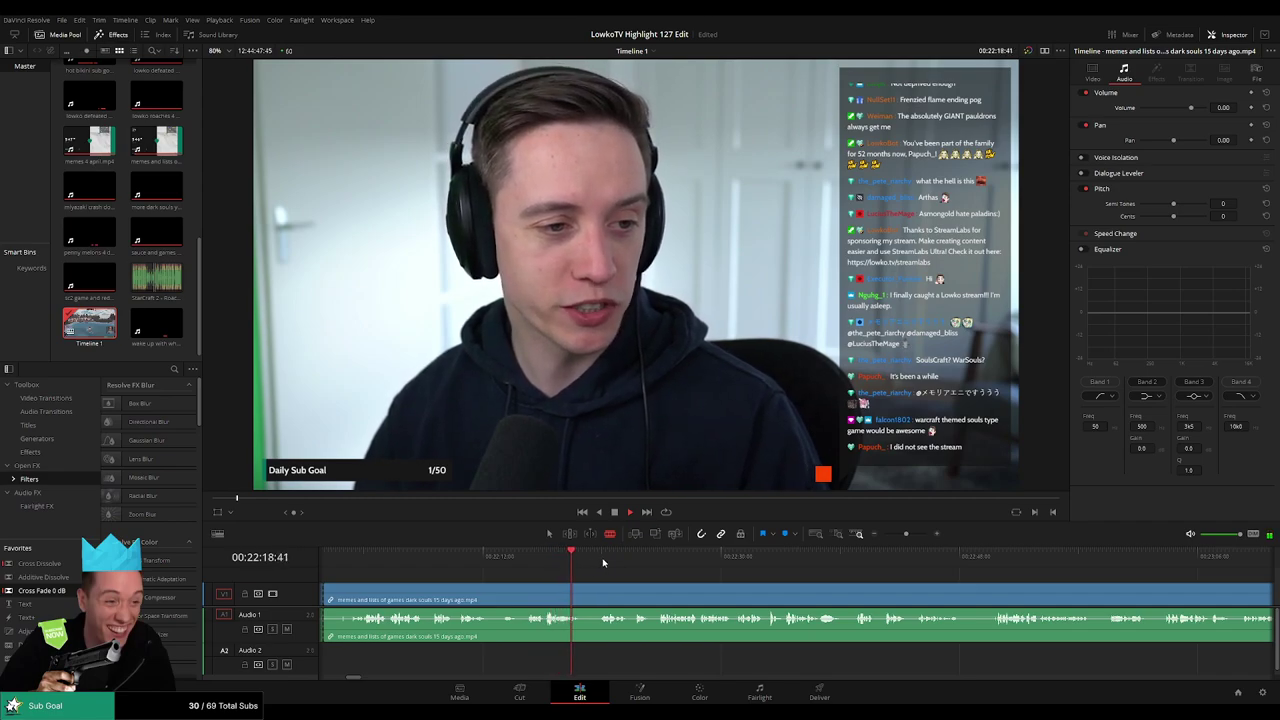
pyautogui.click(604, 563)
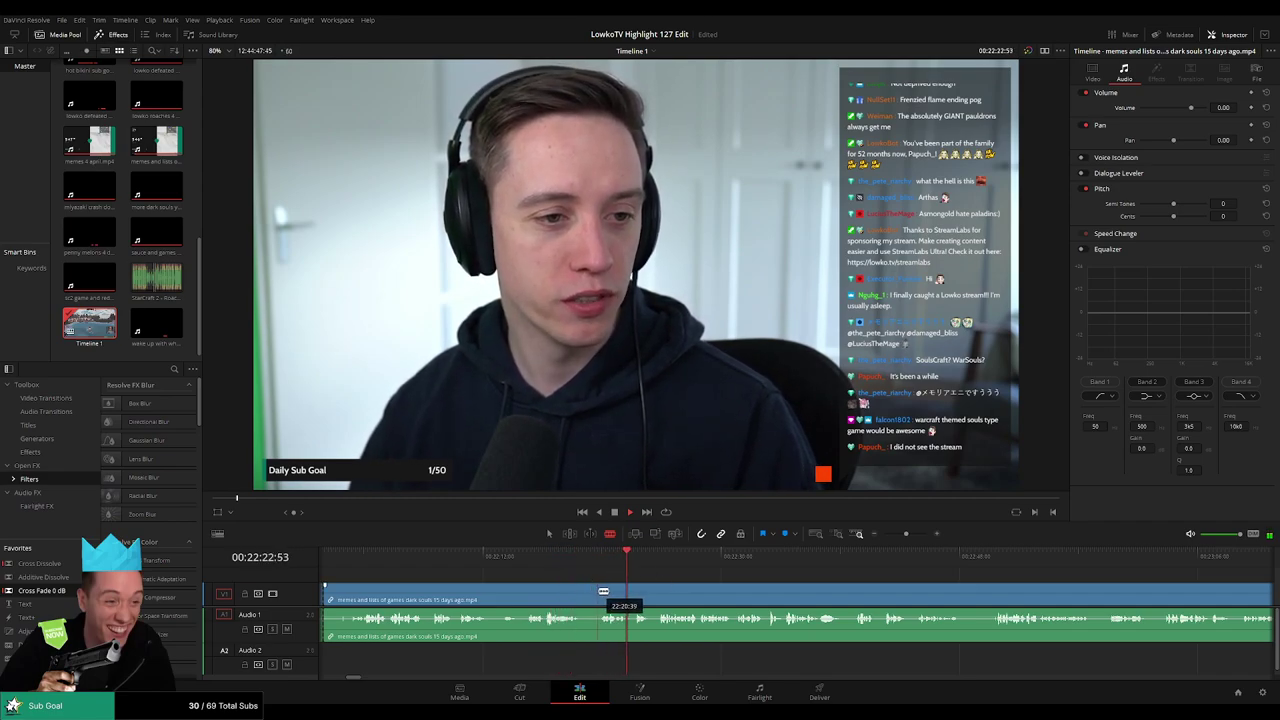
pyautogui.moveTo(656, 580); pyautogui.dragTo(590, 572)
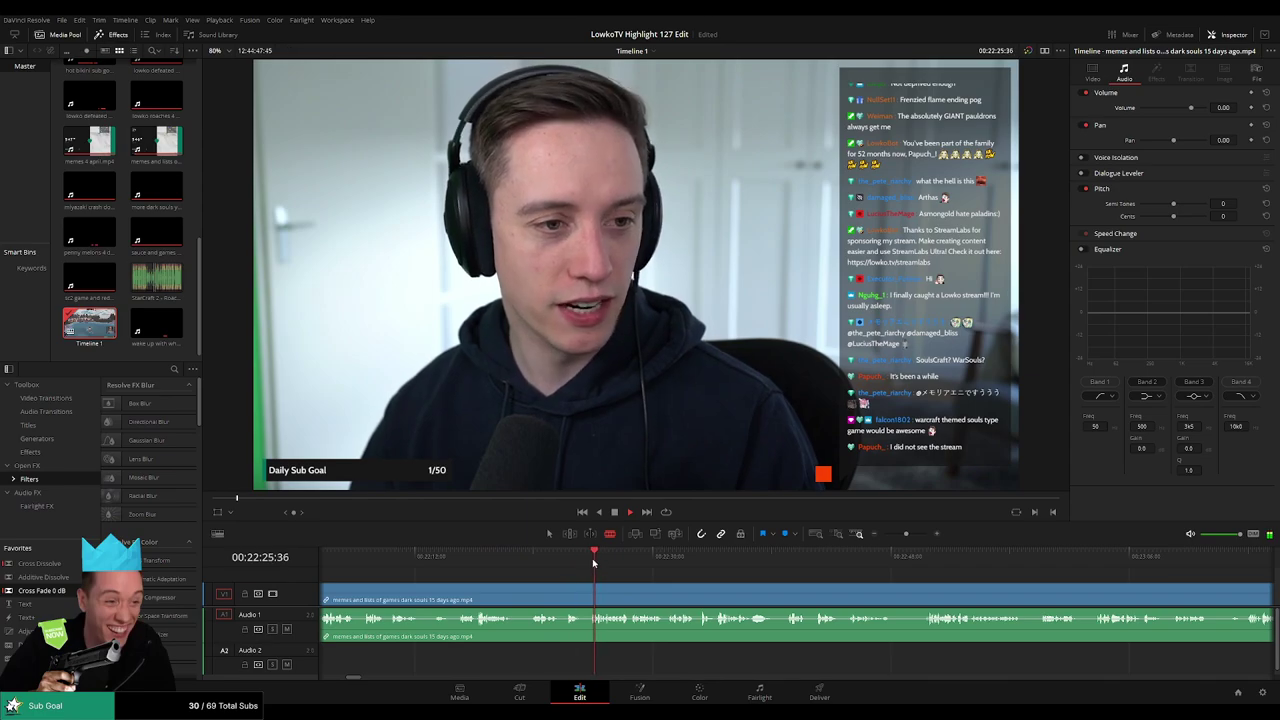
pyautogui.moveTo(705, 586); pyautogui.dragTo(622, 581)
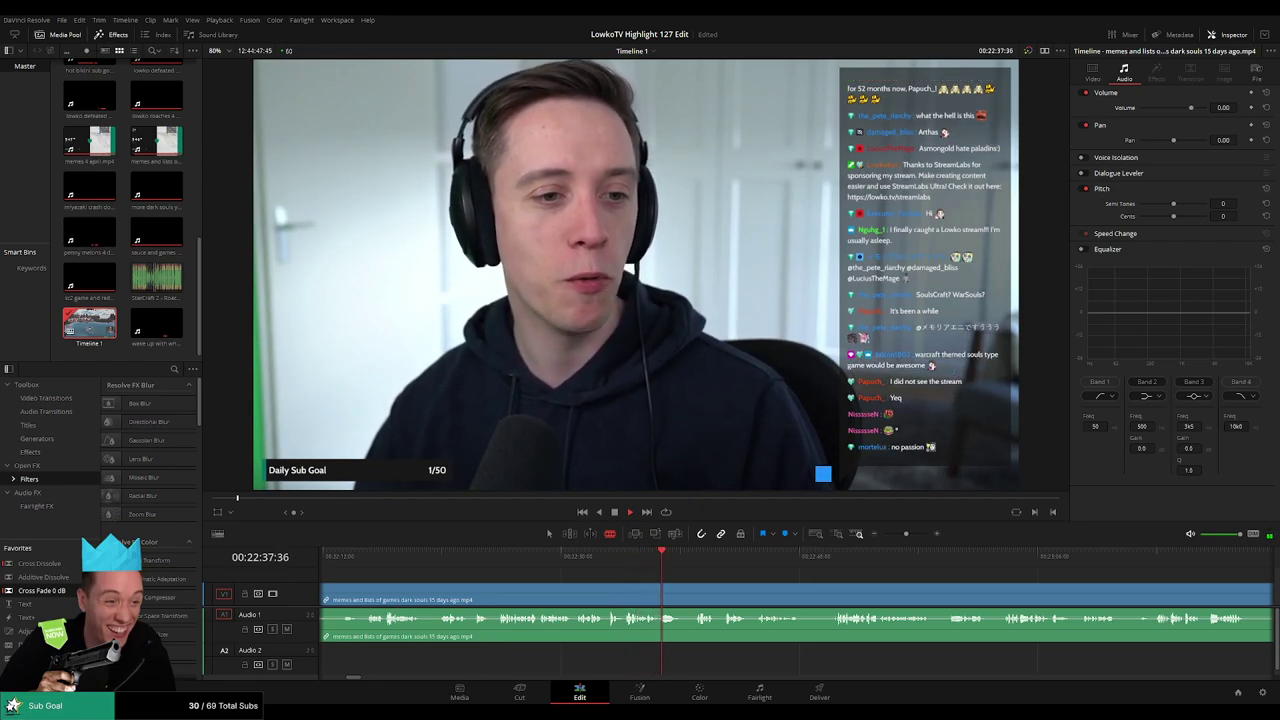
pyautogui.moveTo(714, 580); pyautogui.dragTo(557, 574)
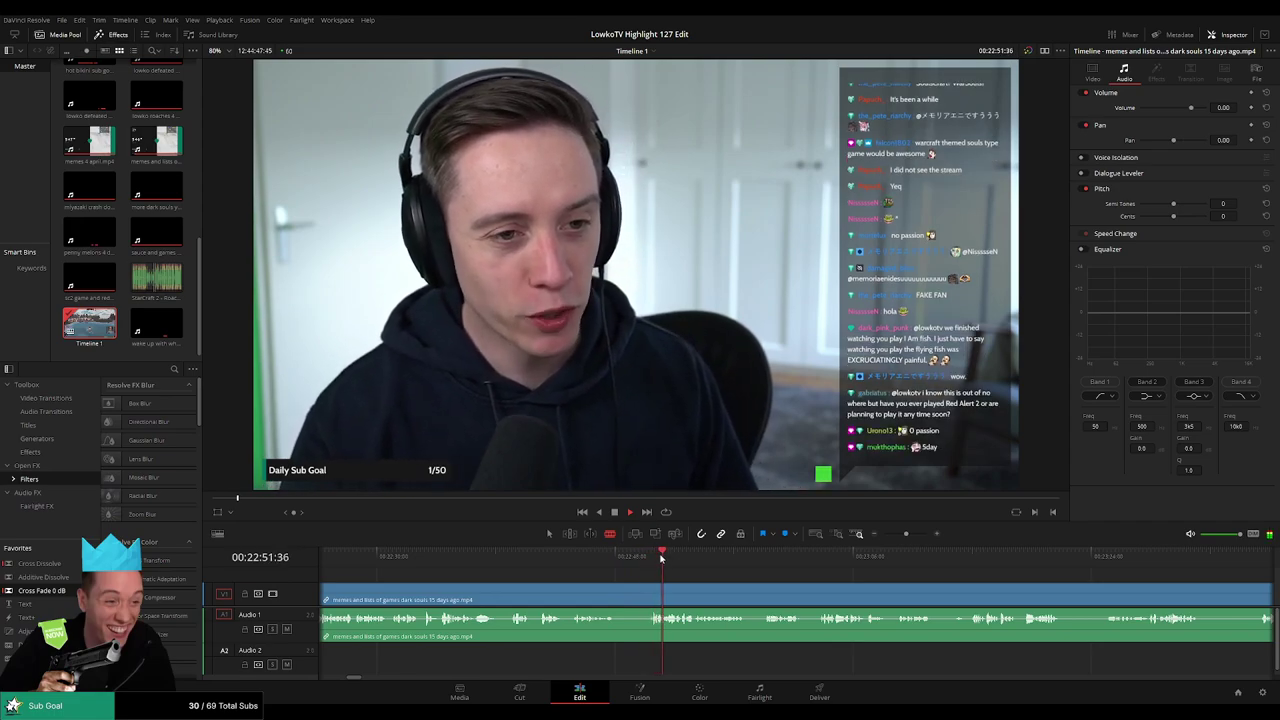
pyautogui.hscroll(5, 690, 573)
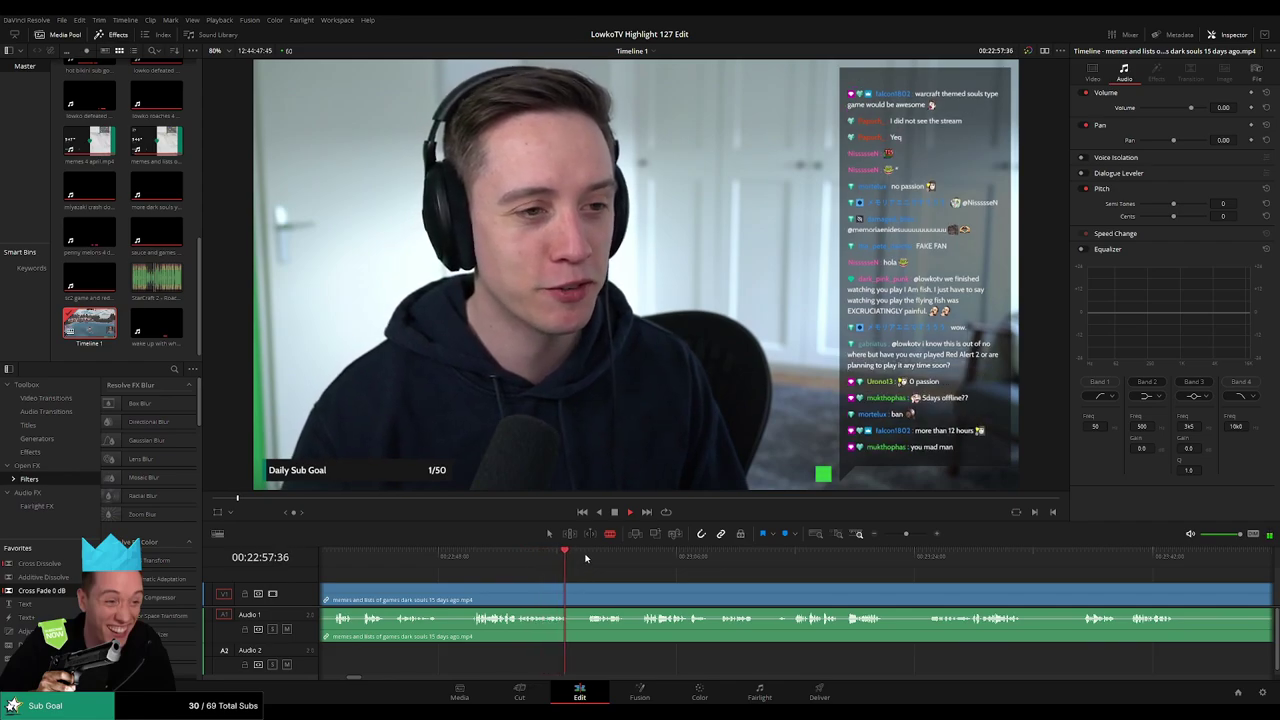
pyautogui.click(586, 556)
pyautogui.moveTo(685, 576); pyautogui.dragTo(553, 565)
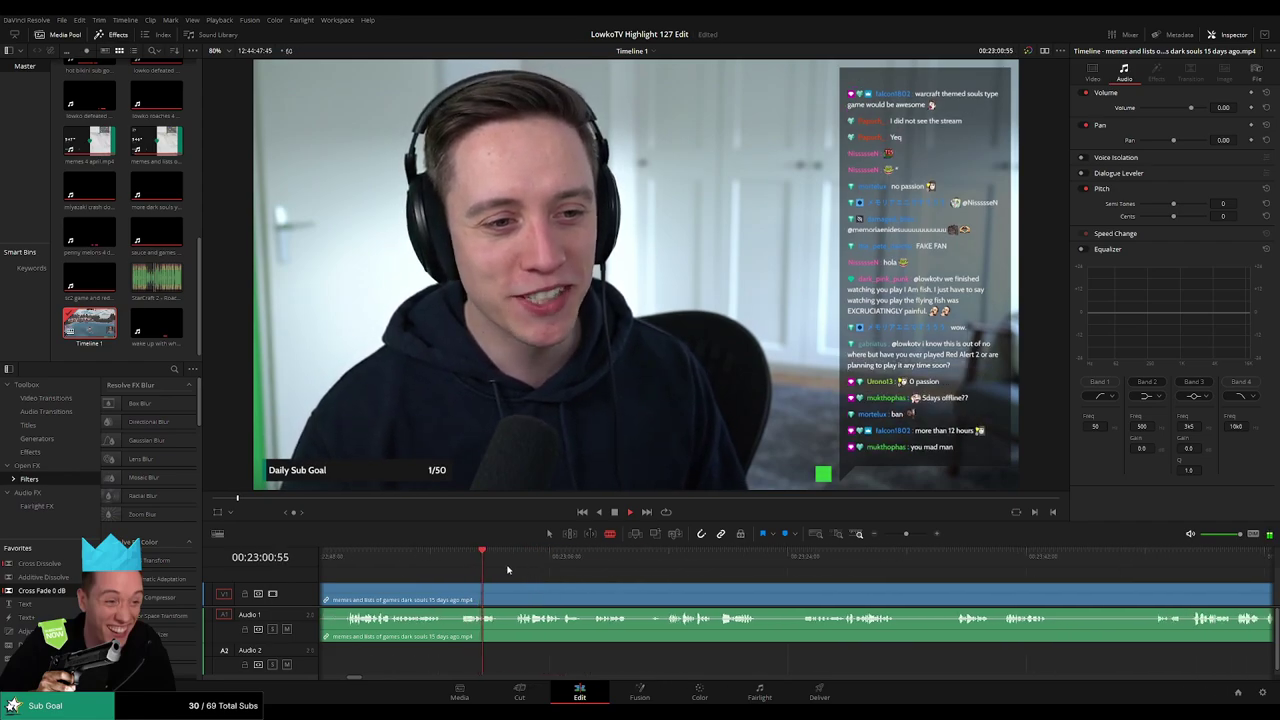
pyautogui.click(515, 560)
pyautogui.hscroll(1, 620, 576)
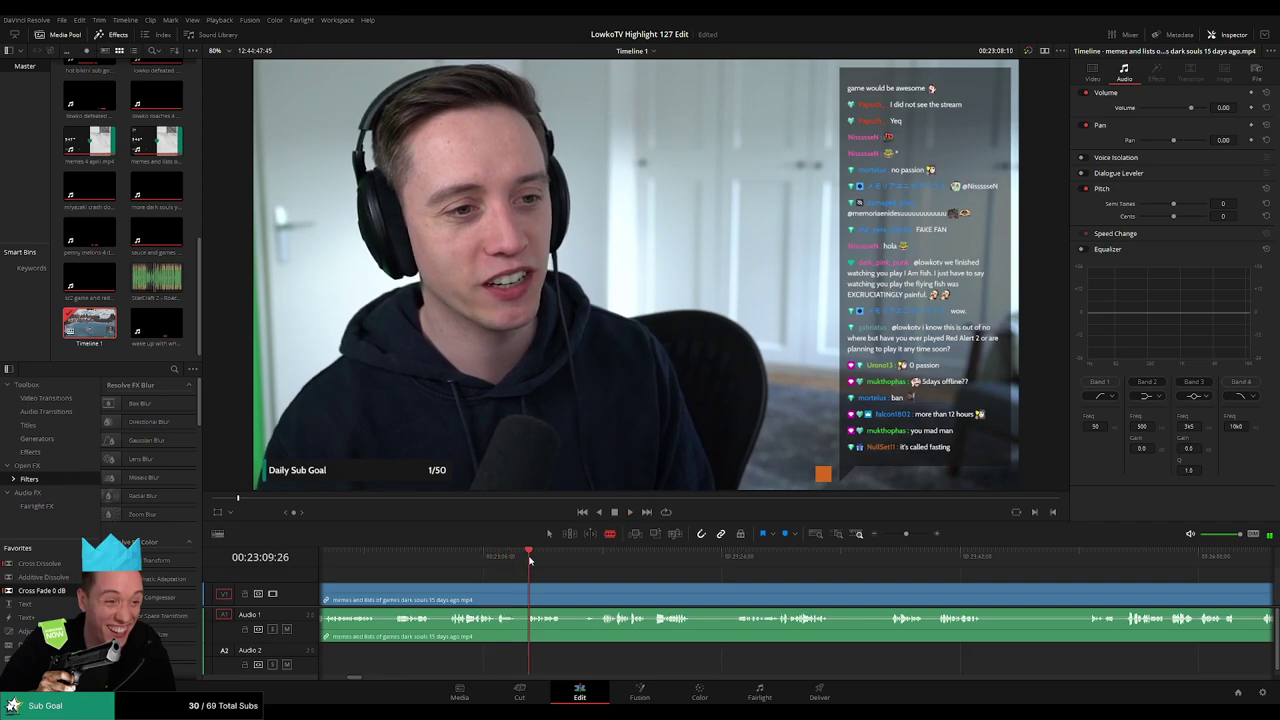
pyautogui.moveTo(606, 580); pyautogui.dragTo(514, 574)
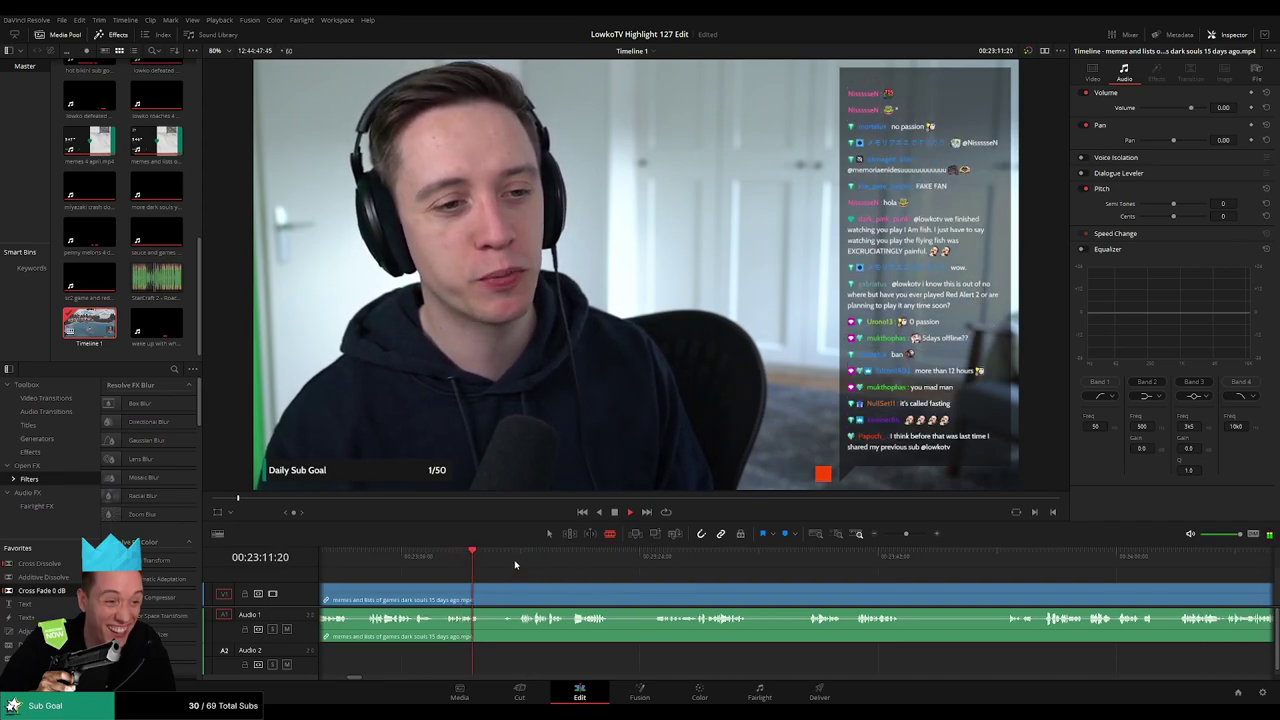
pyautogui.click(515, 558)
pyautogui.moveTo(620, 580); pyautogui.dragTo(566, 579)
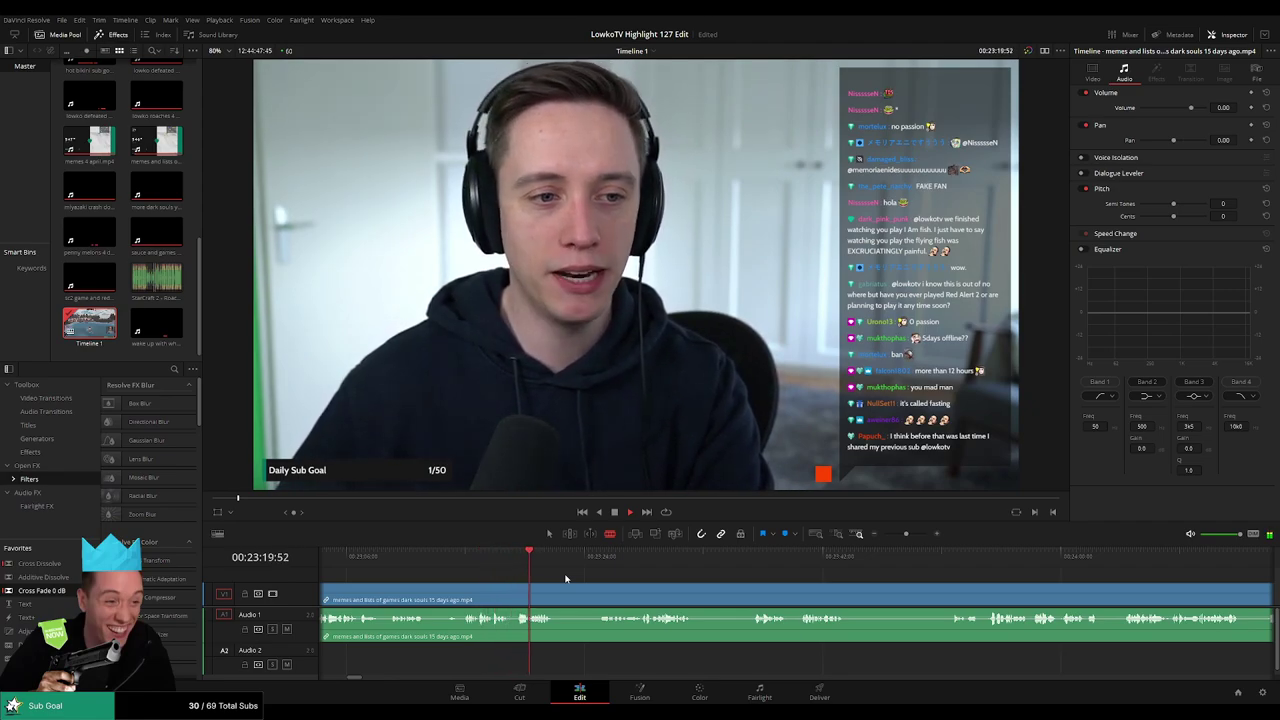
# Skim the r/starcraft browsing, split the clip at about 00:23:40, and ripple-delete everything between the 00:22:00 split and this cut
pyautogui.click(601, 569)
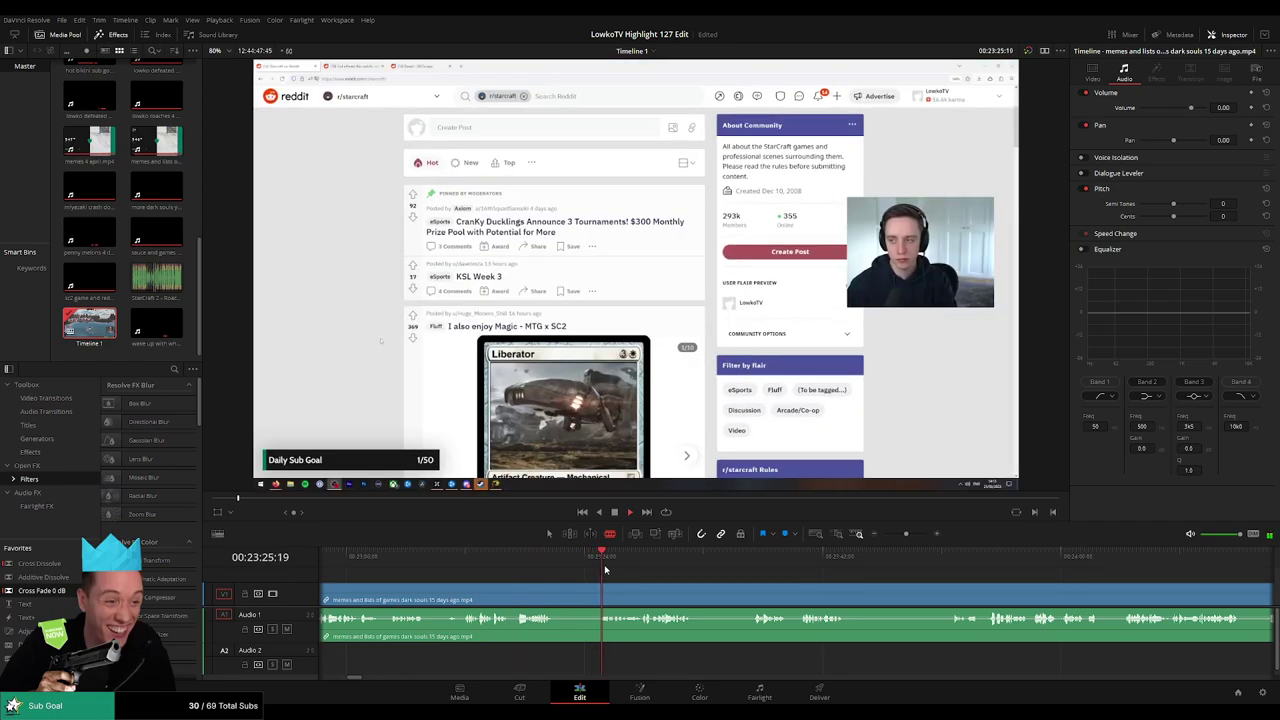
pyautogui.moveTo(668, 582); pyautogui.dragTo(577, 570)
pyautogui.click(552, 563)
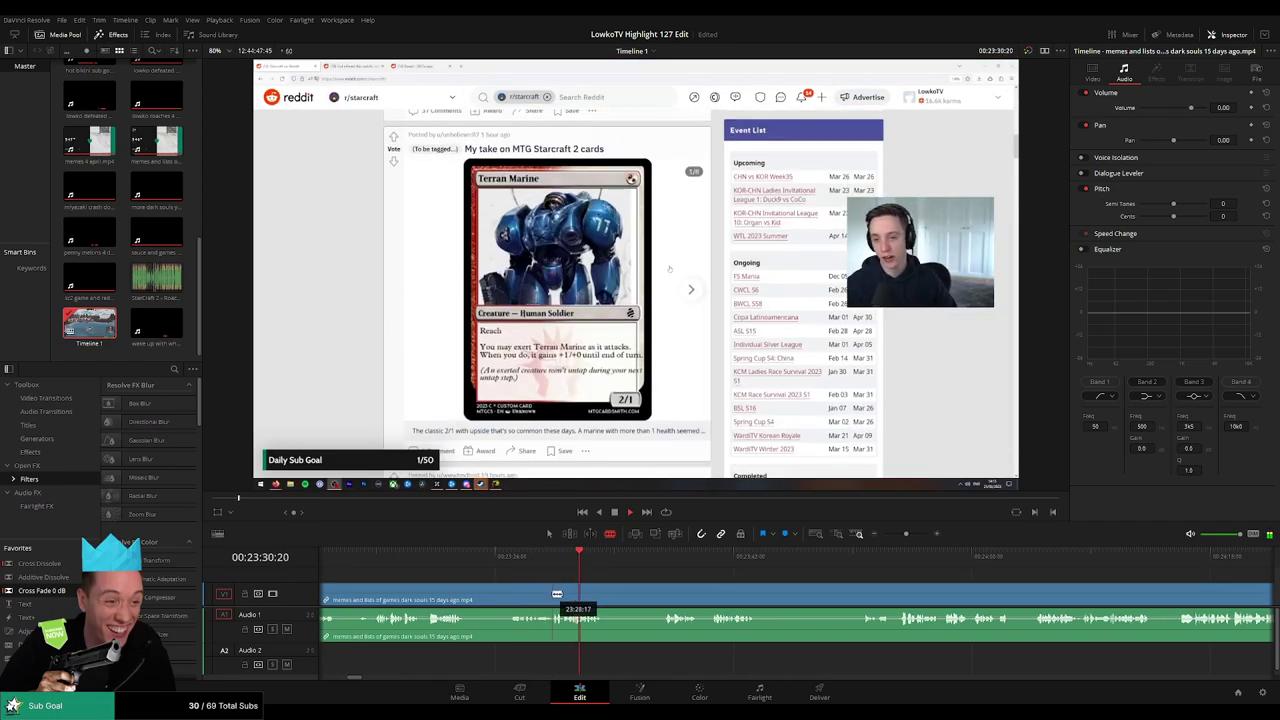
pyautogui.click(660, 563)
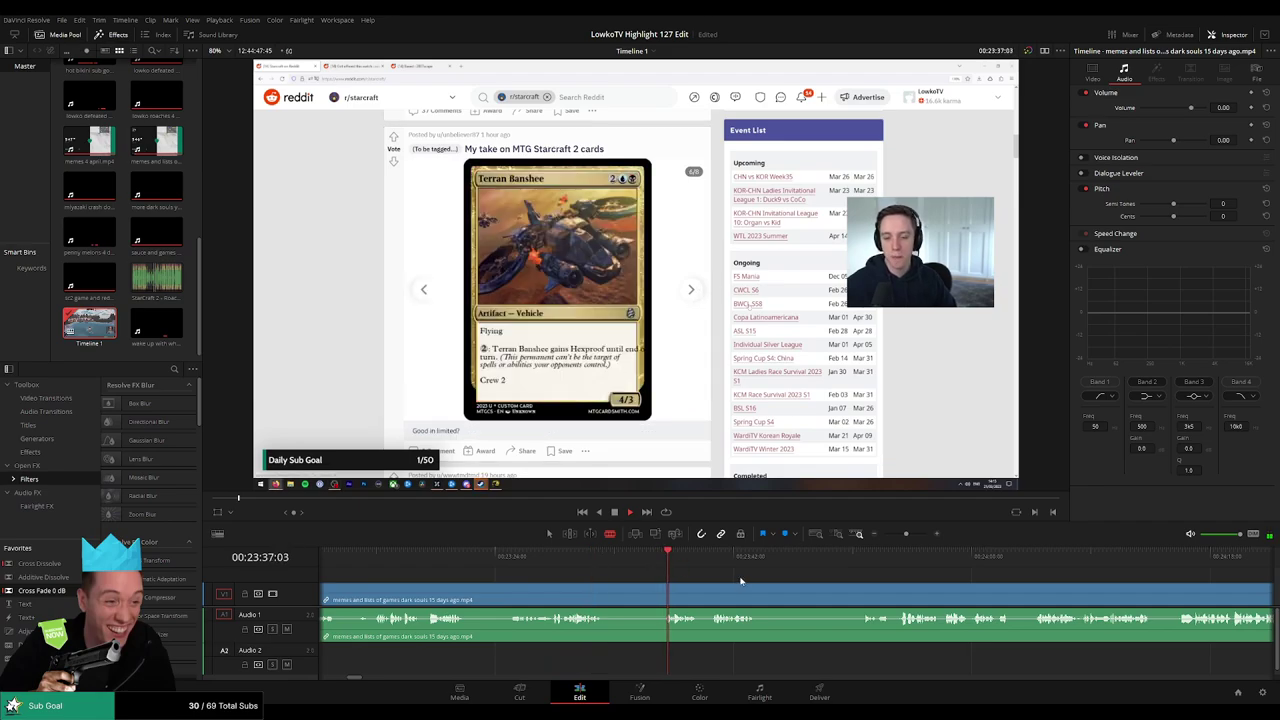
pyautogui.moveTo(743, 580); pyautogui.dragTo(612, 572)
pyautogui.click(582, 560)
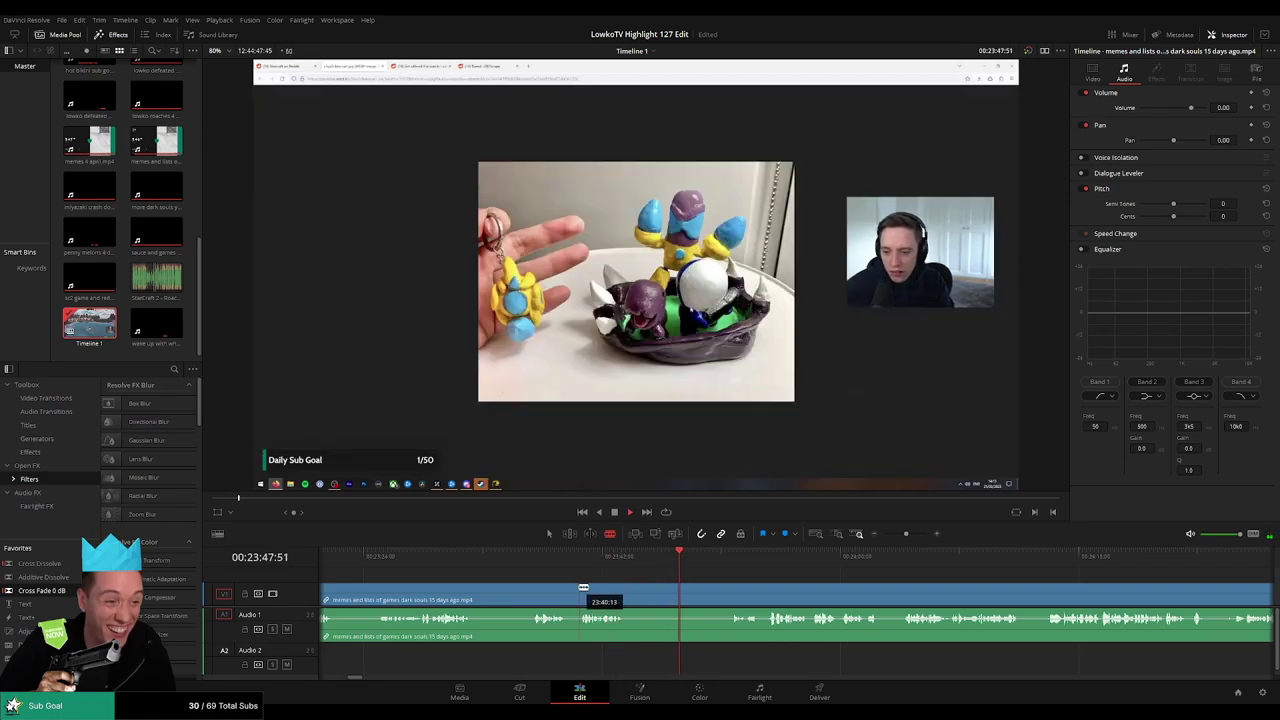
pyautogui.click(580, 591)
pyautogui.press('a')
pyautogui.click(553, 595)
pyautogui.press('Delete')
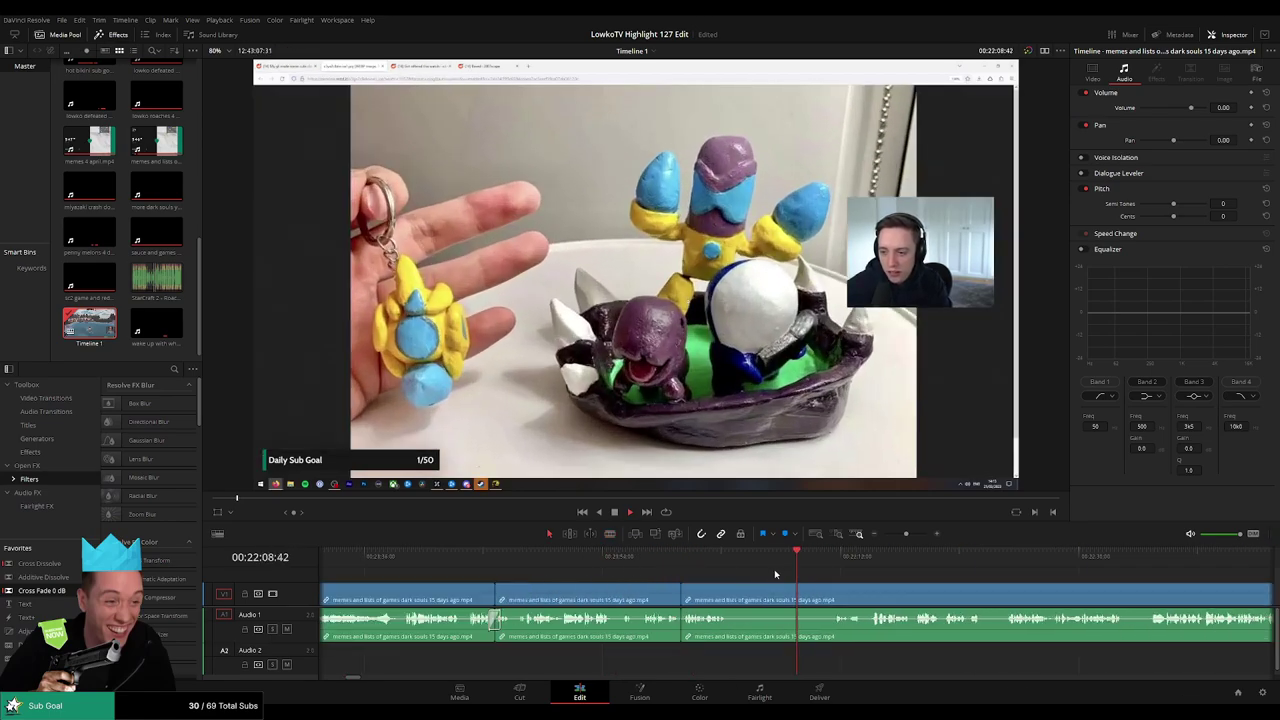
# Split the clay figures section at about 00:22:05 and 00:22:10 and ripple-delete the piece between, cross-fading the audio over the join
pyautogui.moveTo(775, 574); pyautogui.dragTo(540, 570)
pyautogui.click(490, 556)
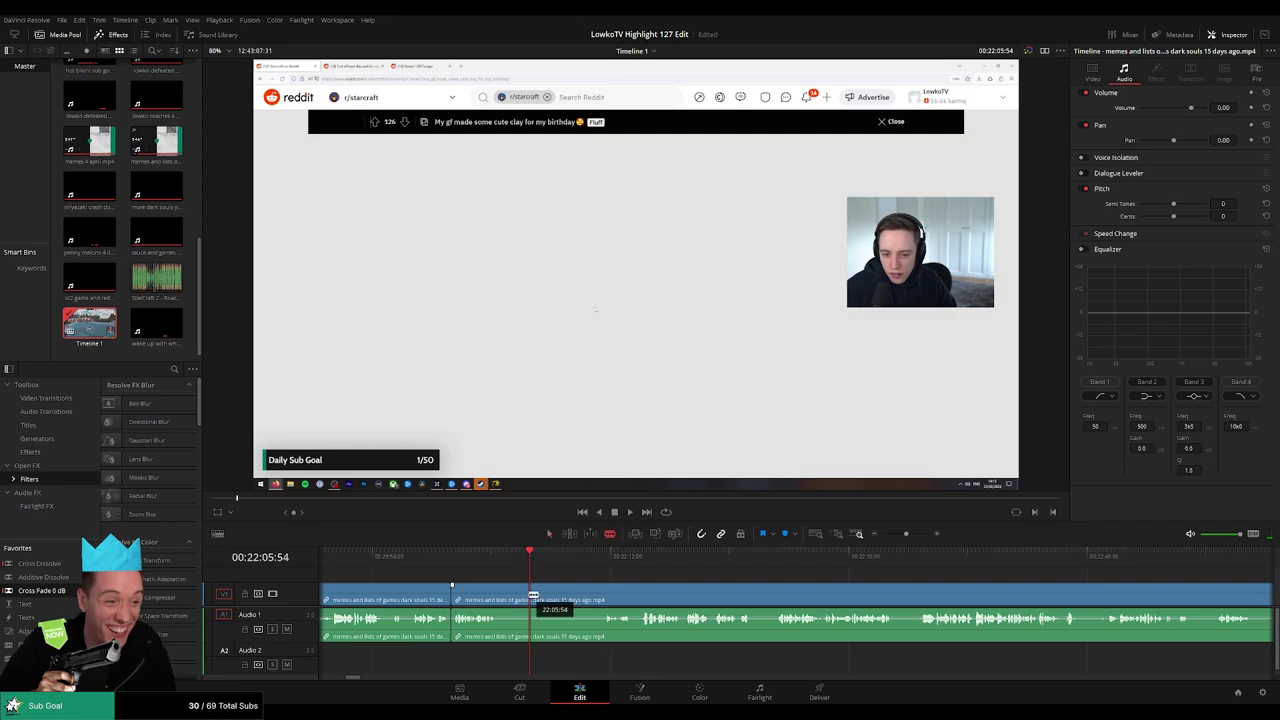
pyautogui.moveTo(531, 565); pyautogui.dragTo(590, 562)
pyautogui.hotkey('ctrl', 'b')
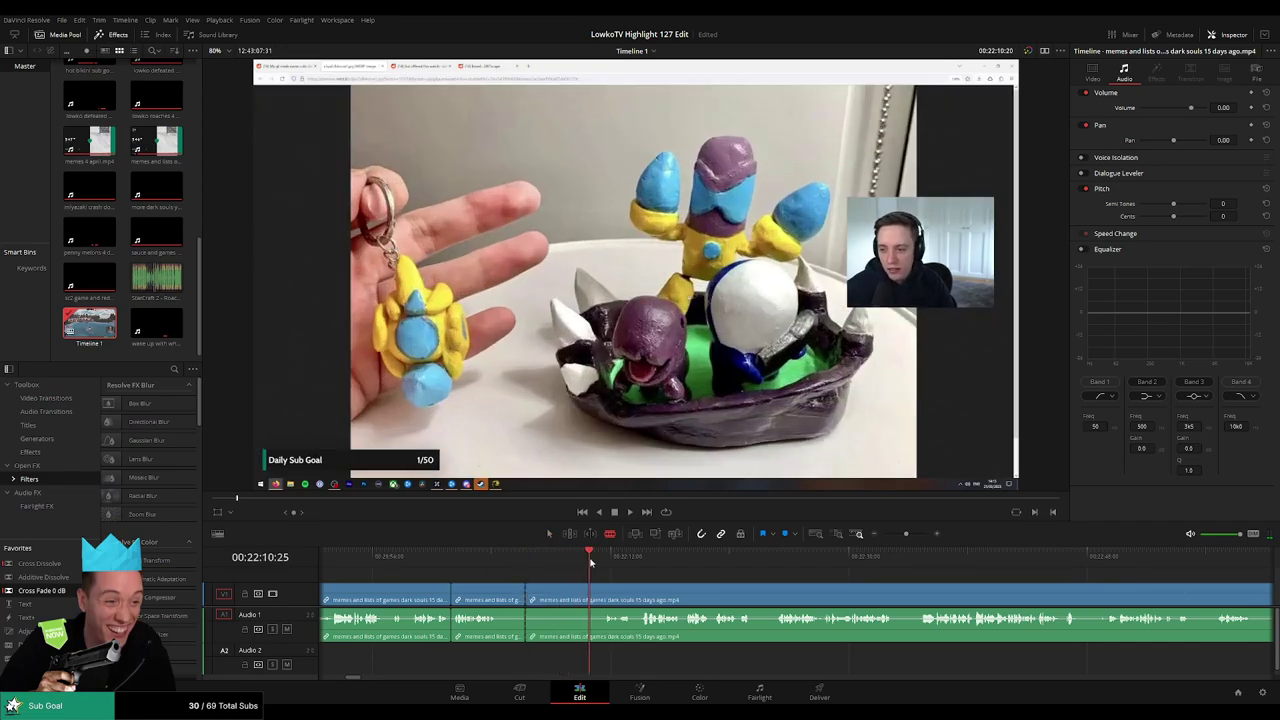
pyautogui.click(597, 590)
pyautogui.press('a')
pyautogui.click(577, 593)
pyautogui.press('Delete')
pyautogui.press('space')
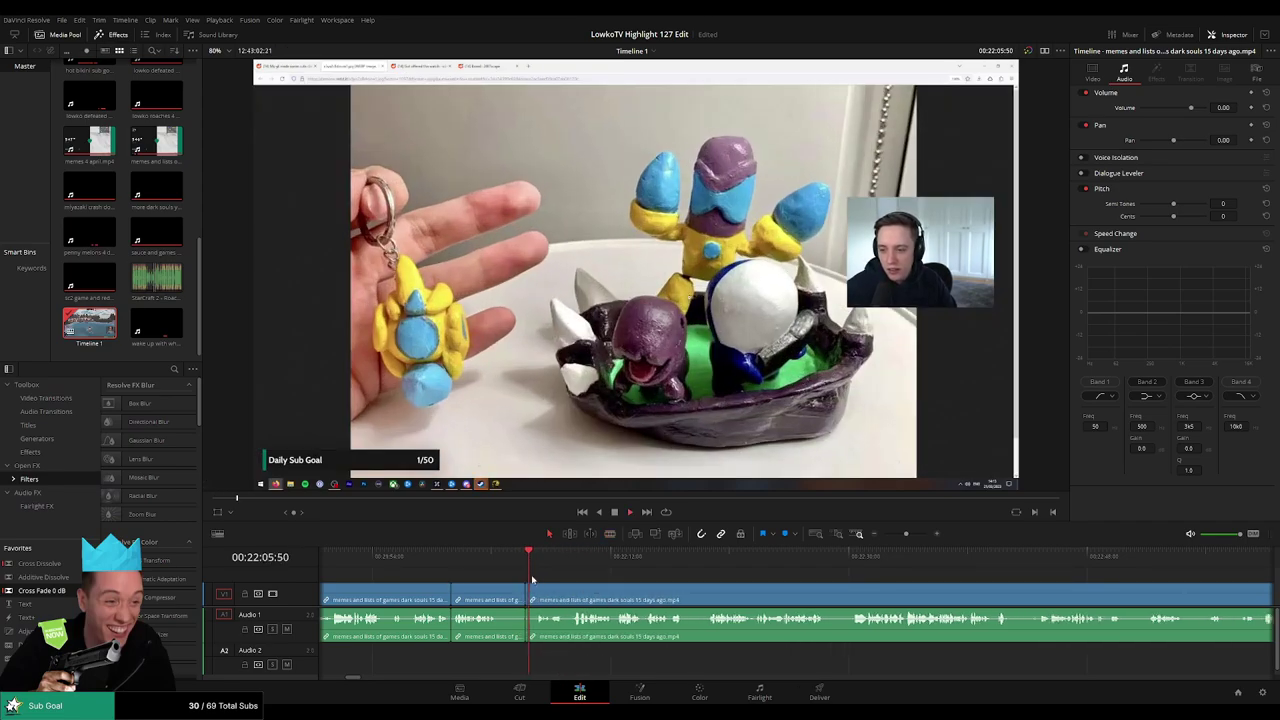
# Split the clay figures section at about 00:22:17 and 00:22:19 and ripple-delete the short piece between the cuts
pyautogui.hscroll(2, 557, 582)
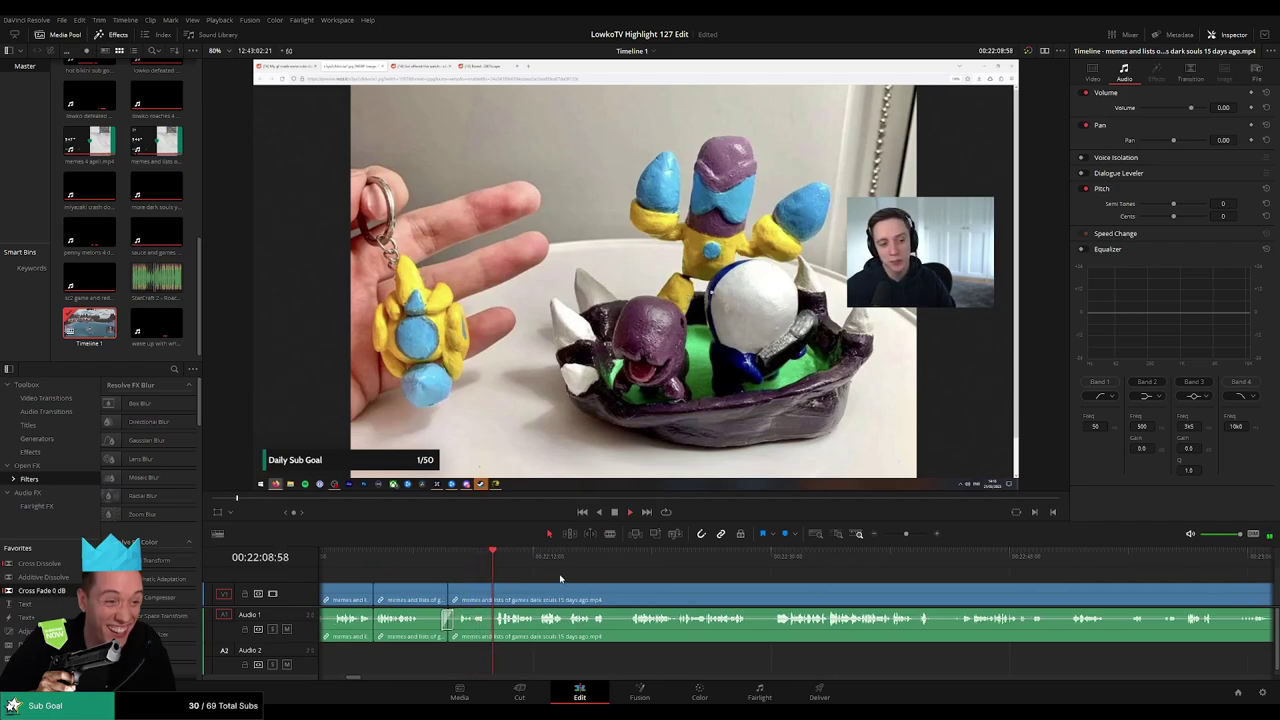
pyautogui.hscroll(1, 558, 581)
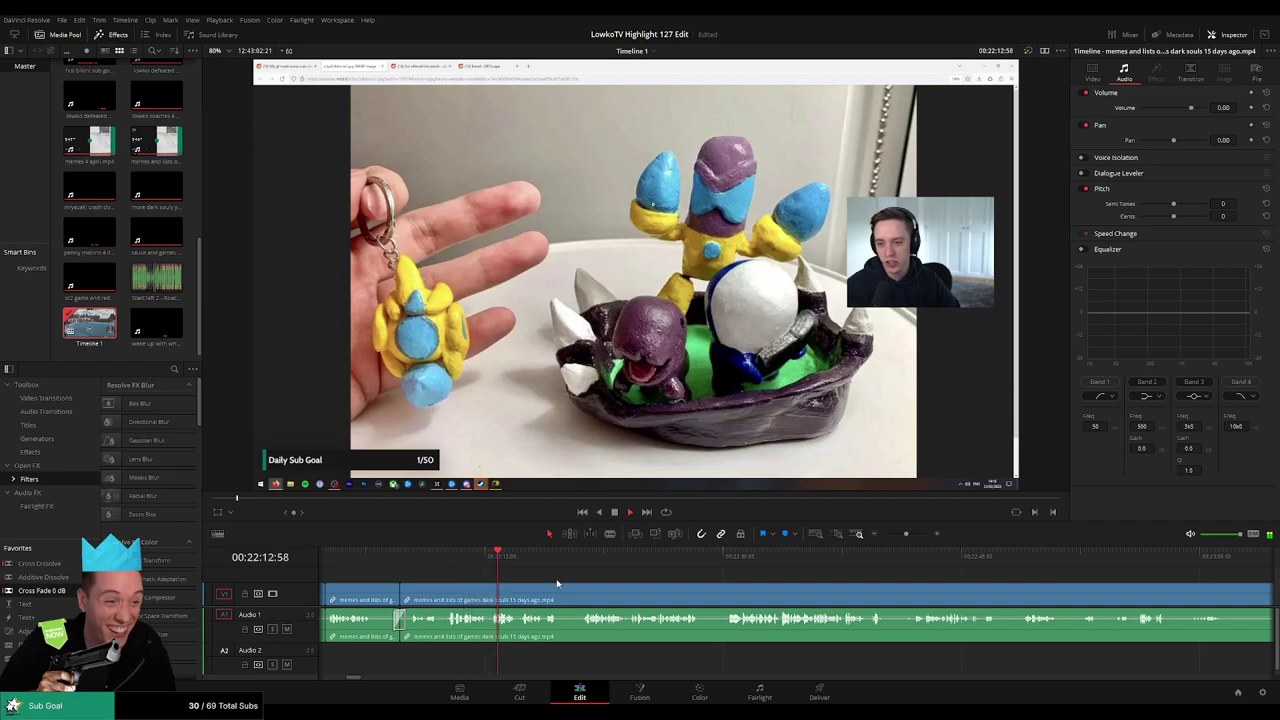
pyautogui.hscroll(1, 563, 584)
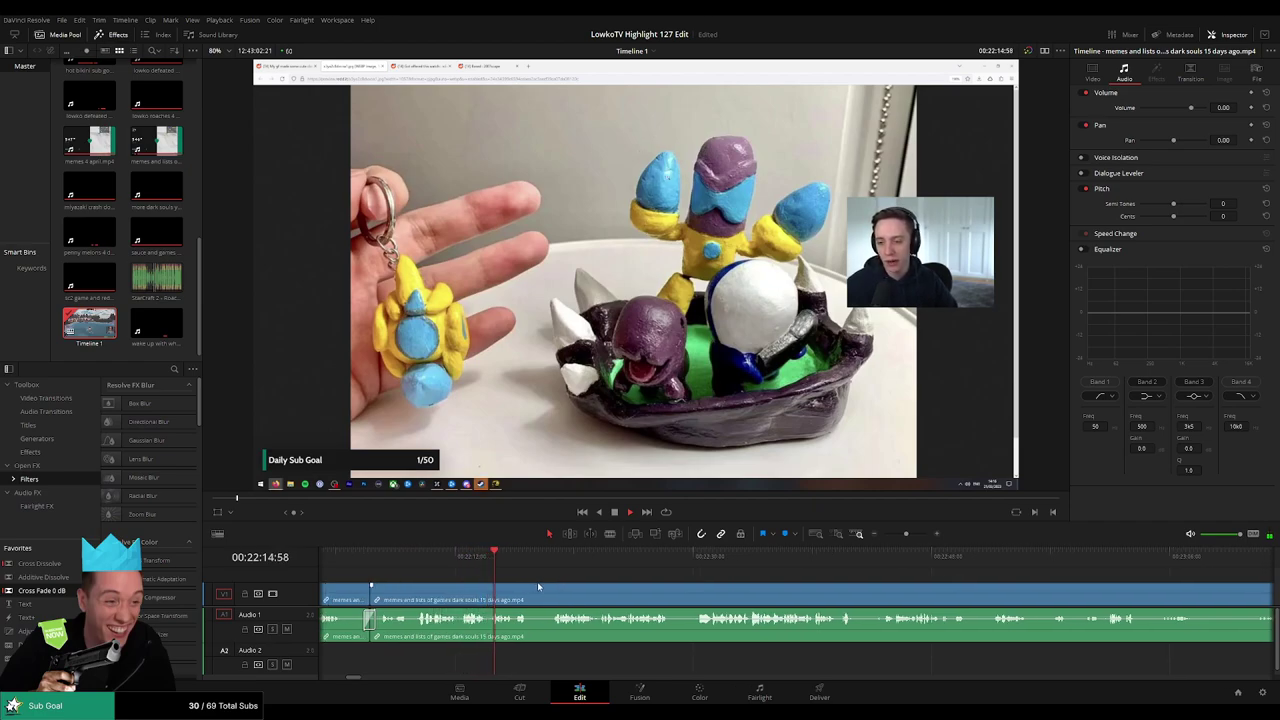
pyautogui.click(530, 593)
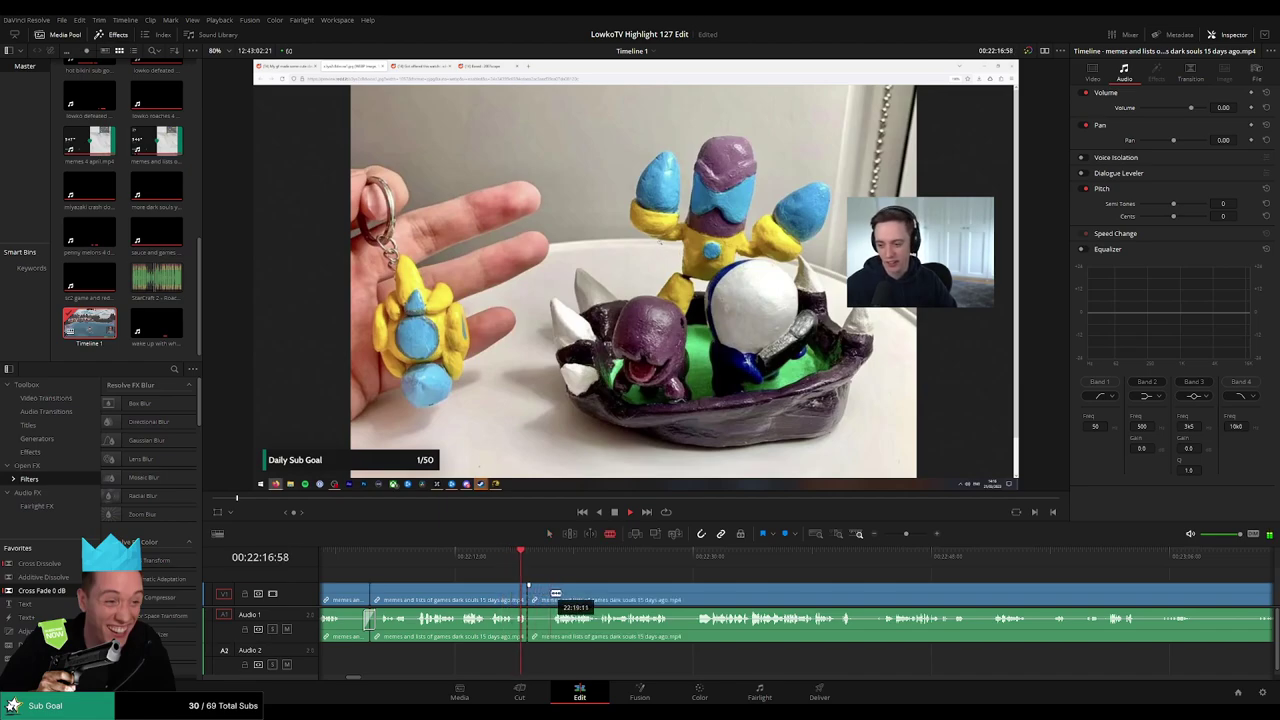
pyautogui.click(553, 592)
pyautogui.press('a')
pyautogui.click(545, 597)
pyautogui.press('Delete')
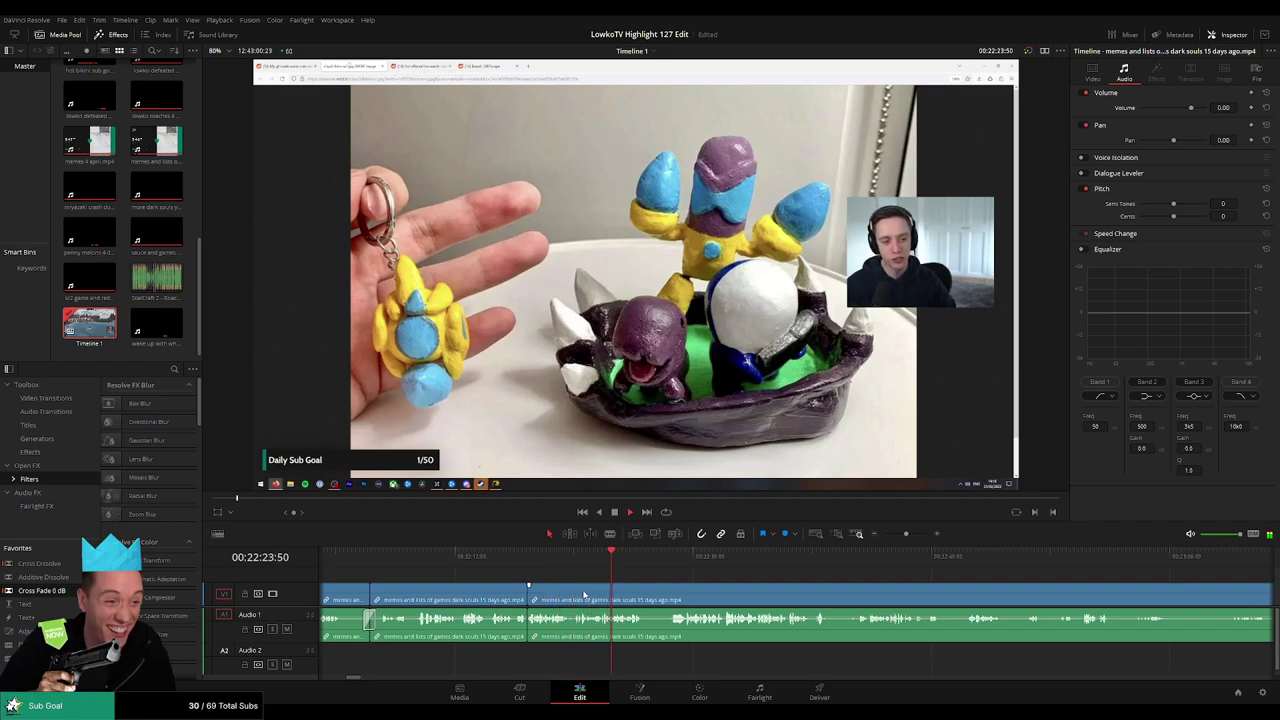
# Play on through the clay figures talk and split the dark souls clip at about 00:22:26
pyautogui.hscroll(2, 605, 586)
pyautogui.scroll(2, 571, 581)
pyautogui.hscroll(5, 850, 587)
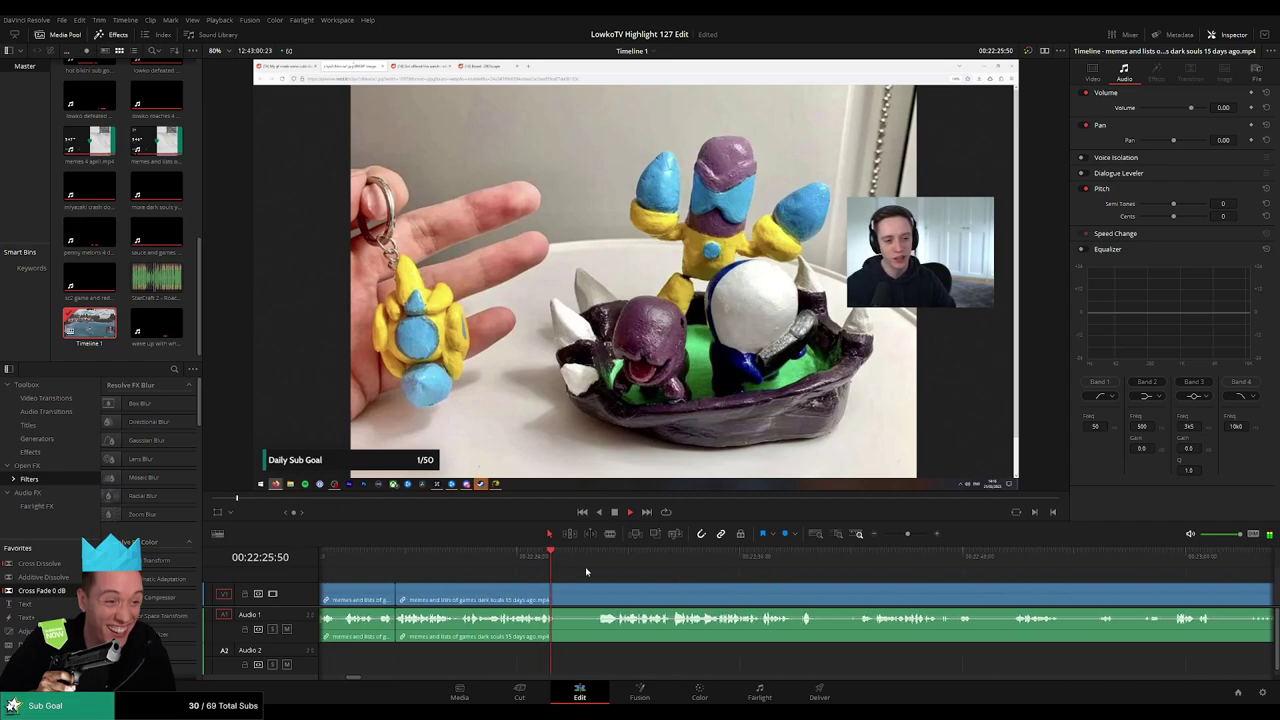
pyautogui.press('b')
pyautogui.click(556, 598)
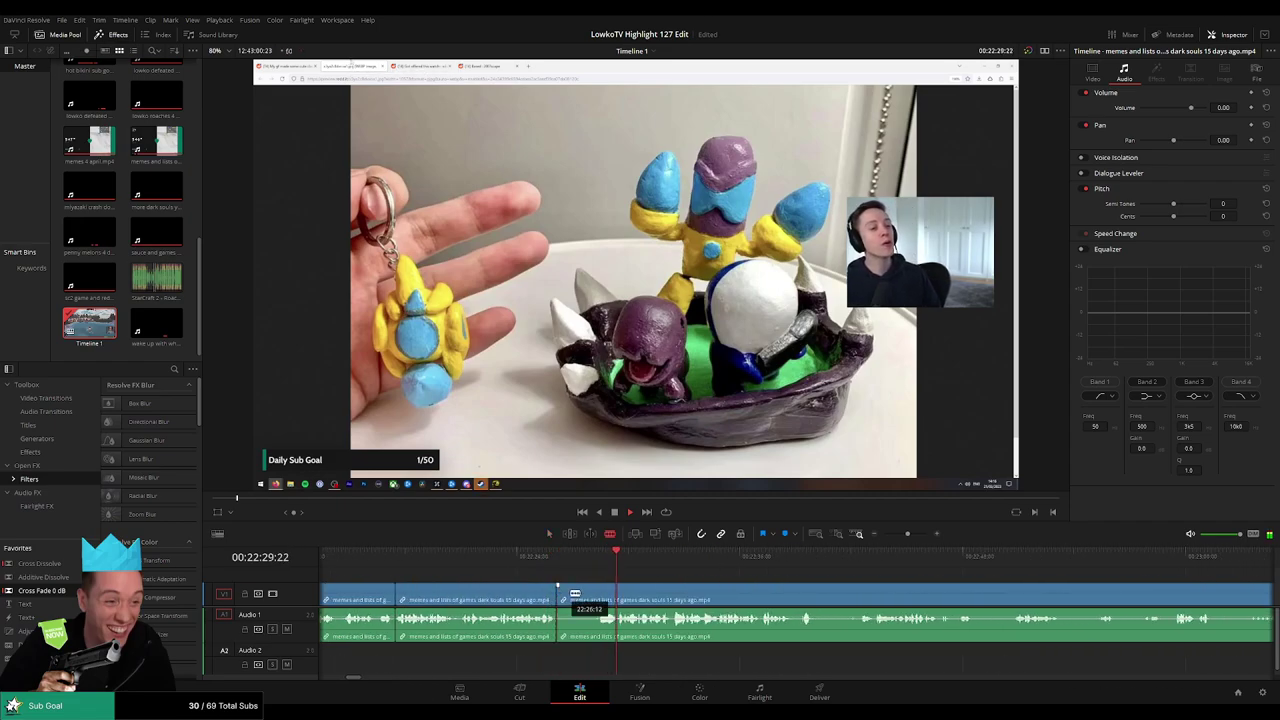
pyautogui.hscroll(2, 586, 580)
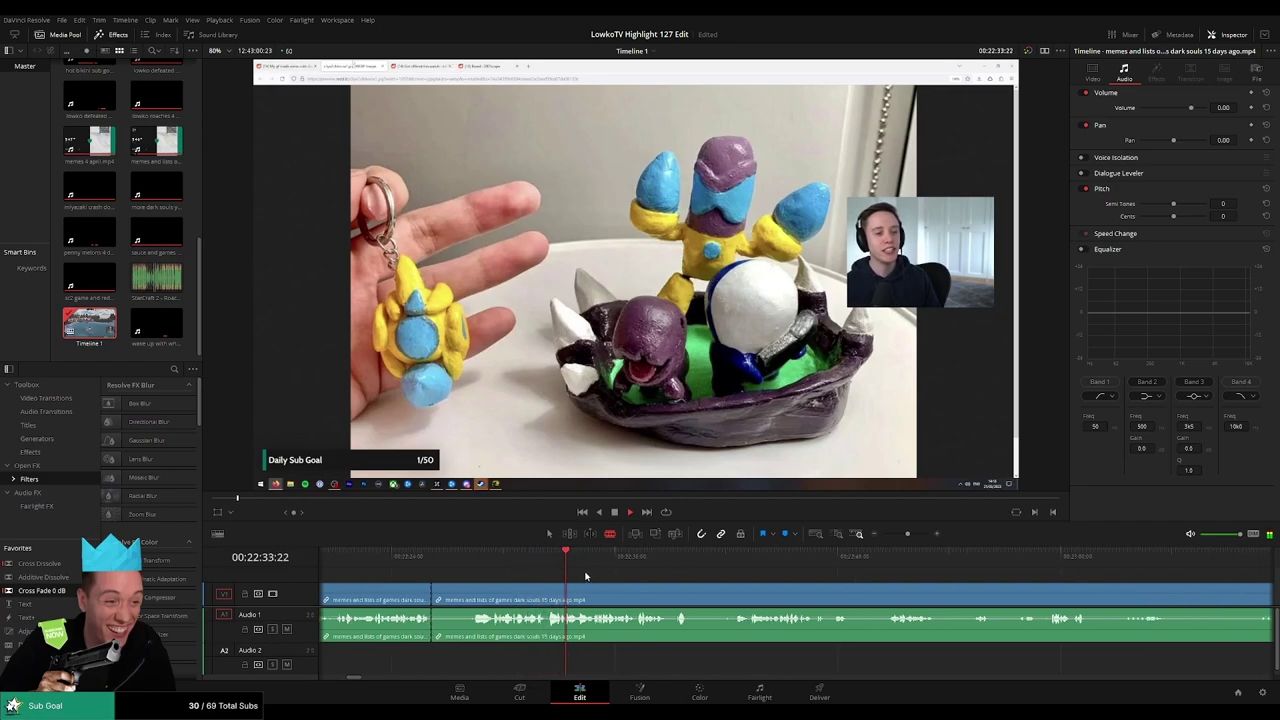
pyautogui.press('space')
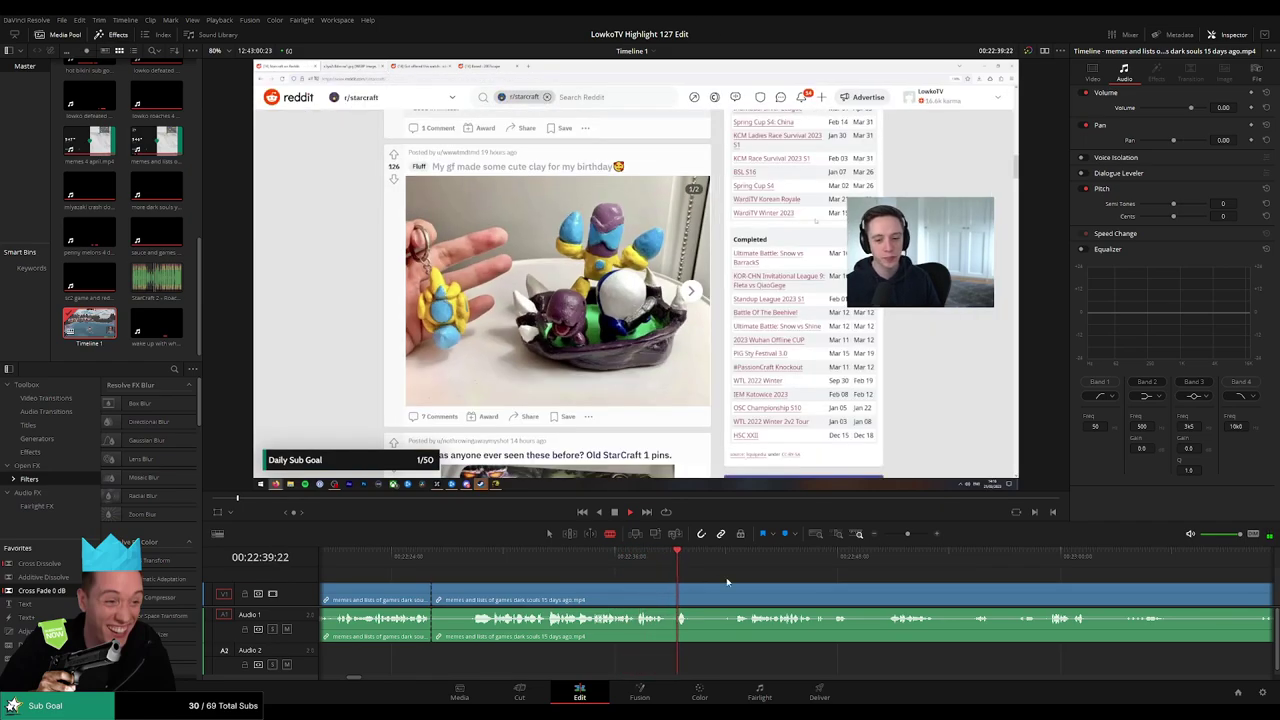
# Split the clip at 00:22:43:17, at the old StarCraft 1 pins post, and ripple-delete everything back to the 00:22:26 cut
pyautogui.hscroll(3, 726, 583)
pyautogui.click(606, 559)
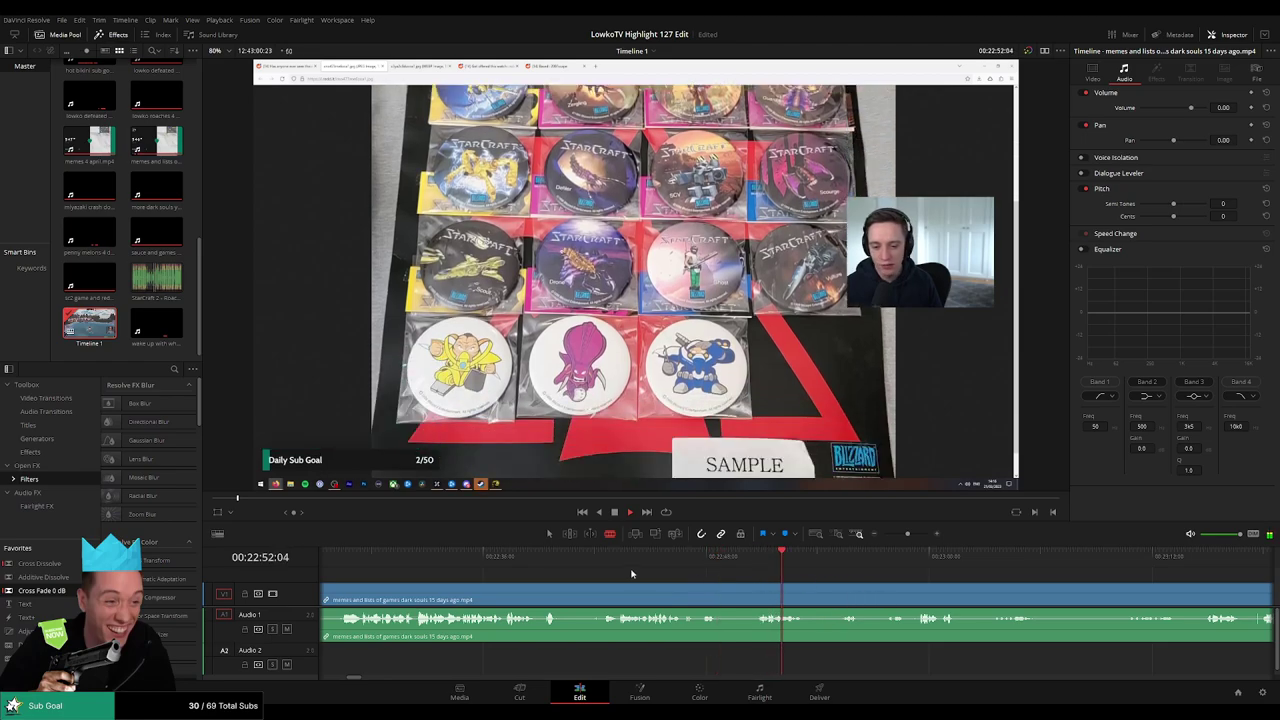
pyautogui.press('space')
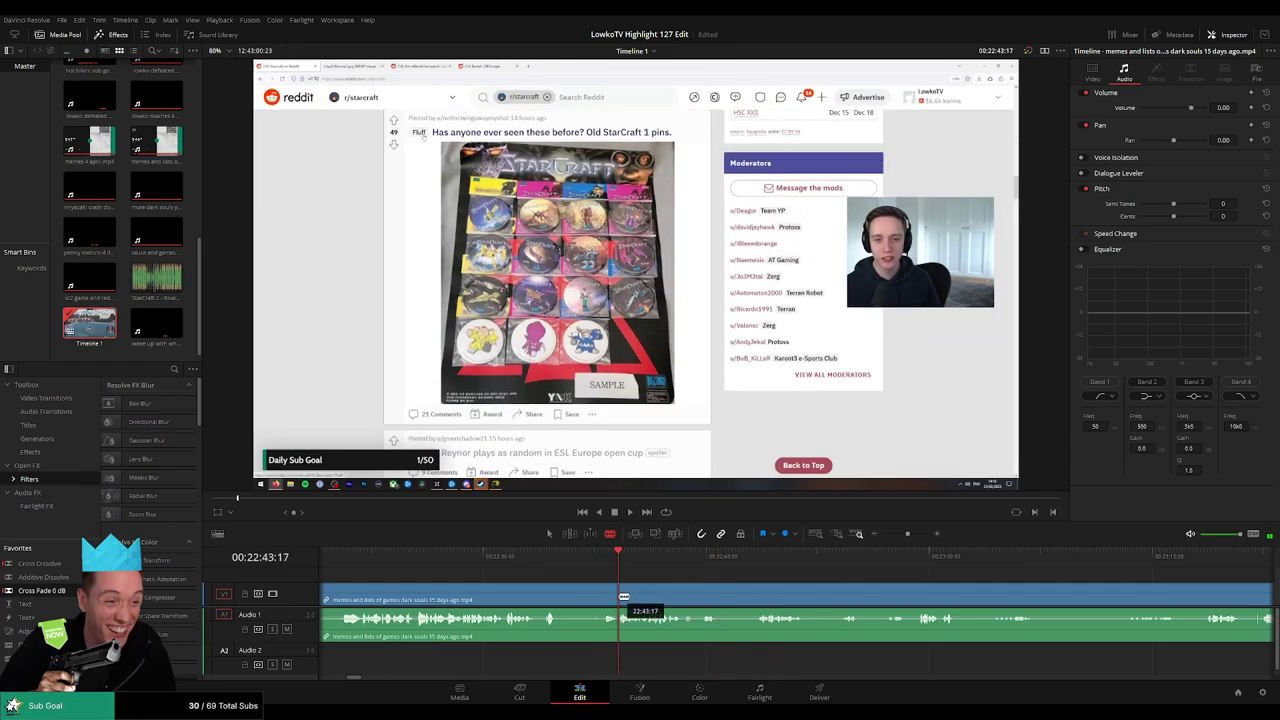
pyautogui.click(620, 599)
pyautogui.press('a')
pyautogui.click(600, 604)
pyautogui.press('Delete')
pyautogui.press('space')
# Split the StarCraft pins section at about 00:22:29 and 00:22:33 and ripple-delete the piece between
pyautogui.hscroll(3, 641, 584)
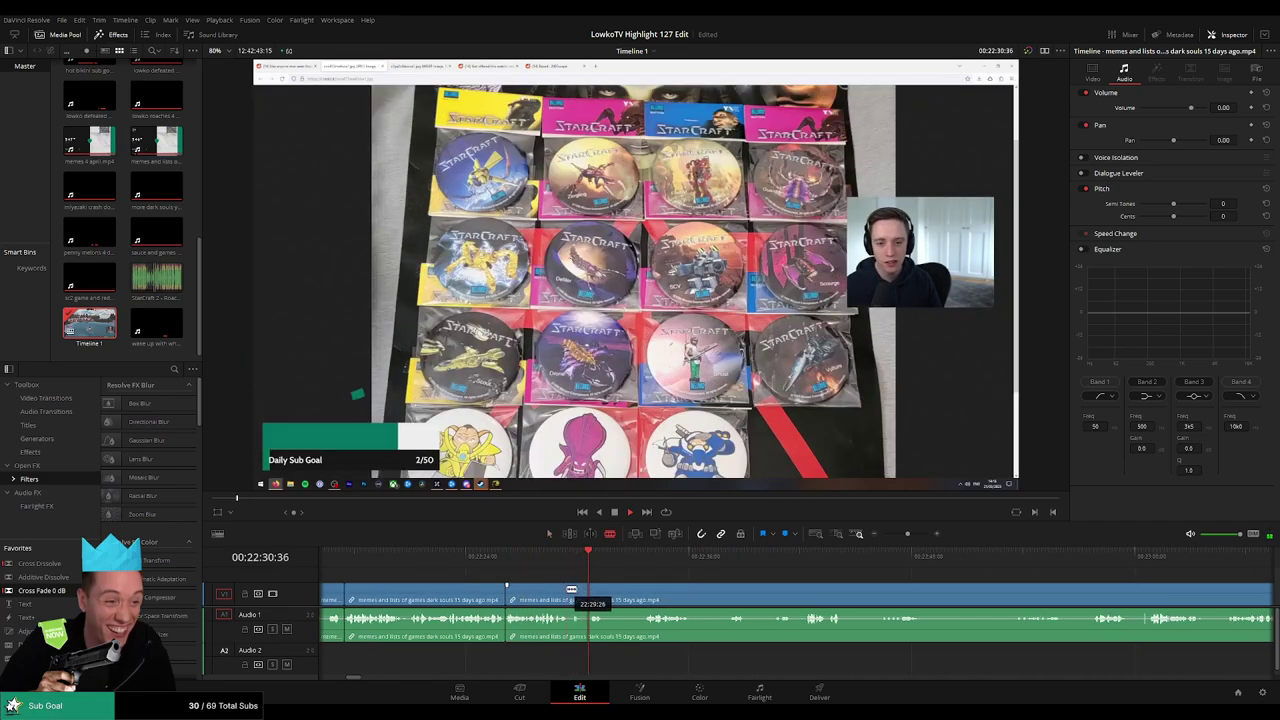
pyautogui.click(569, 600)
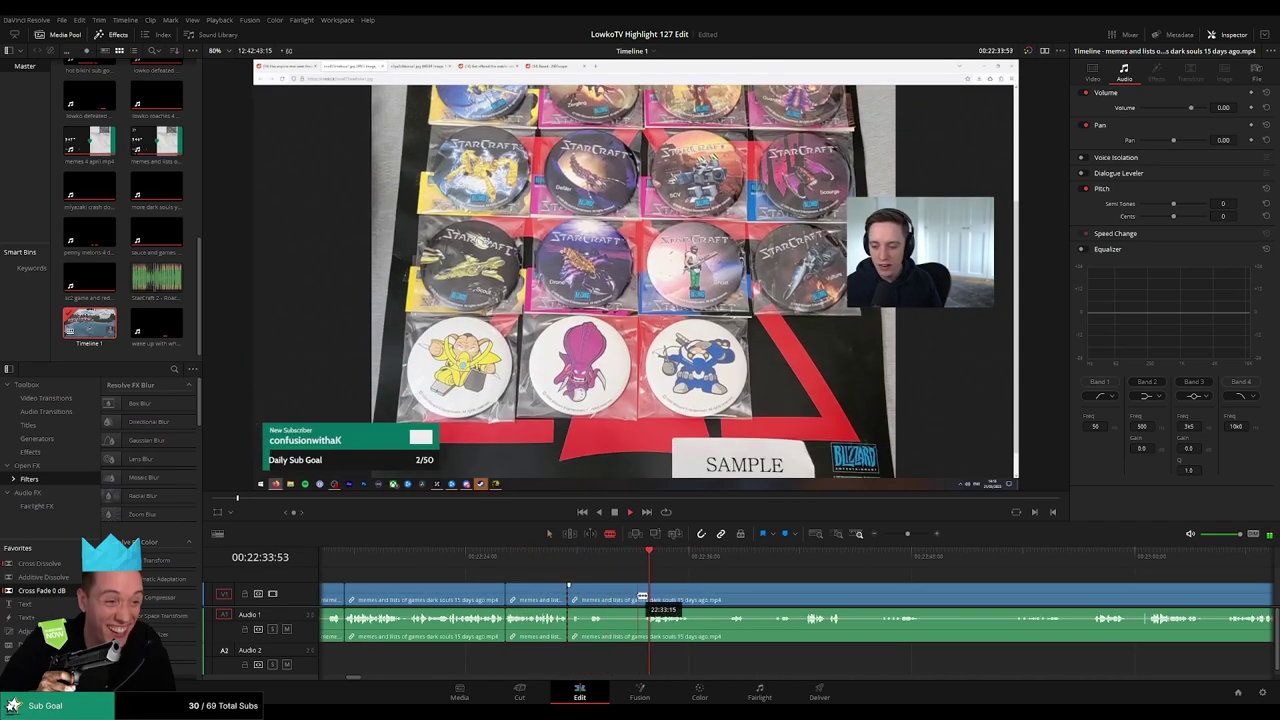
pyautogui.click(643, 599)
pyautogui.press('a')
pyautogui.click(622, 600)
pyautogui.press('Delete')
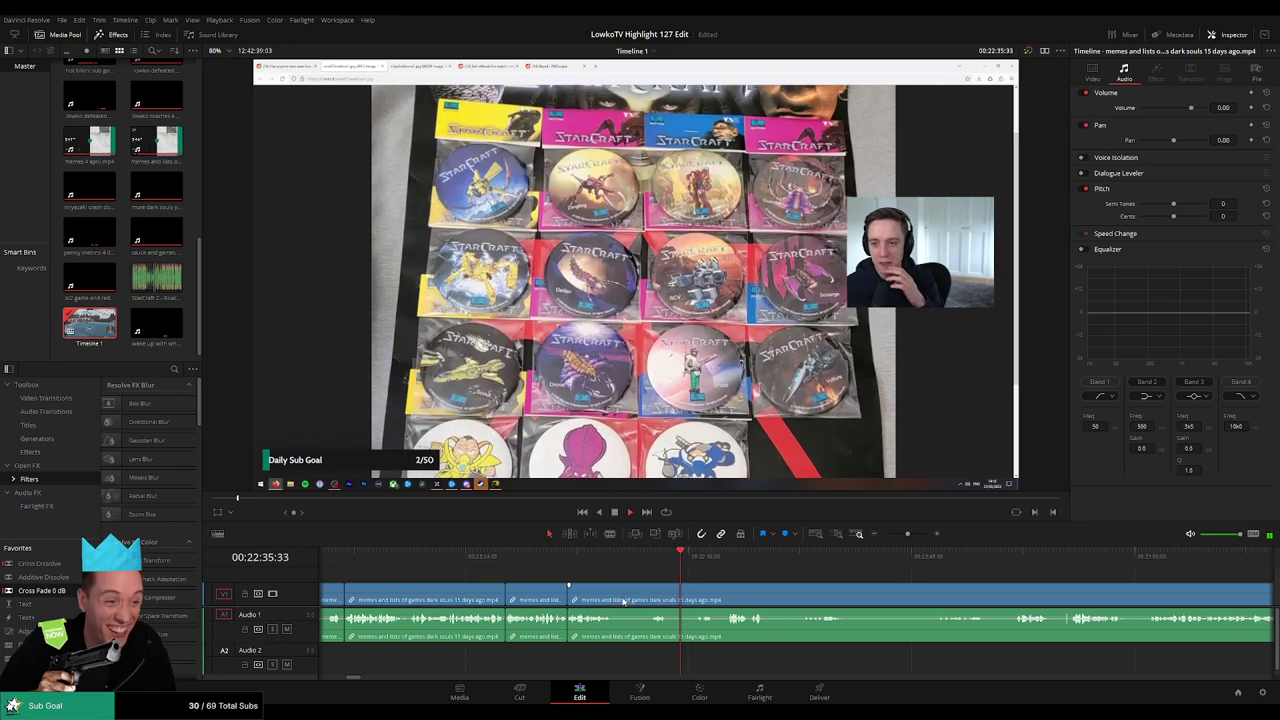
# Split the pins section again at about 00:22:32 and 00:22:34 and ripple-delete the short piece between
pyautogui.click(595, 557)
pyautogui.press('b')
pyautogui.click(617, 597)
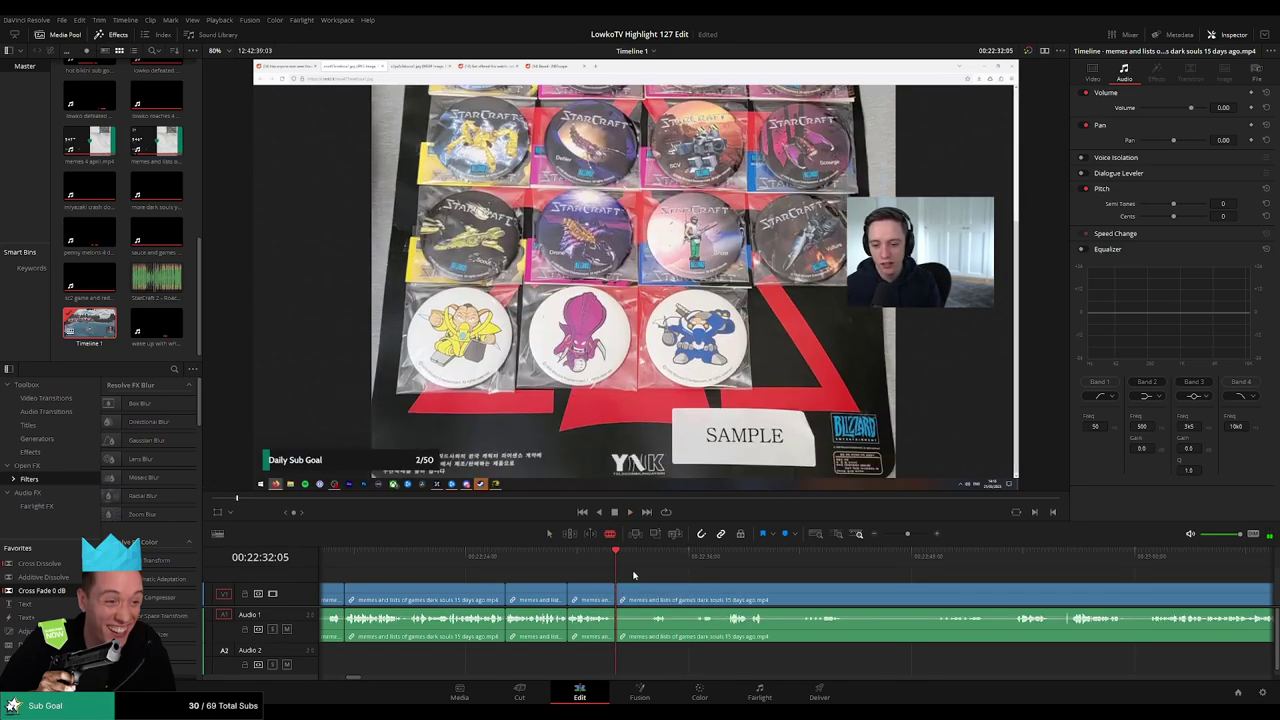
pyautogui.click(651, 595)
pyautogui.press('a')
pyautogui.click(634, 595)
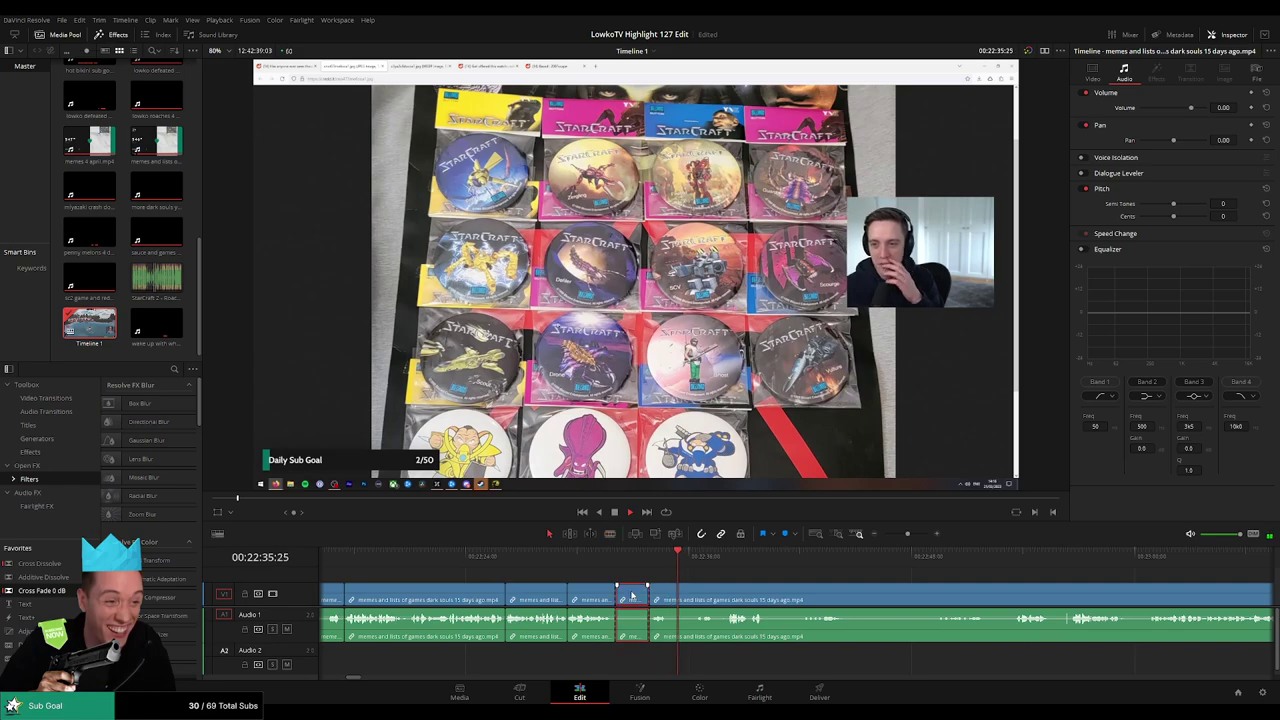
pyautogui.press('Delete')
# Split the dark souls clip at about 00:22:33, at the end of the StarCraft pins talk
pyautogui.press('b')
pyautogui.click(637, 591)
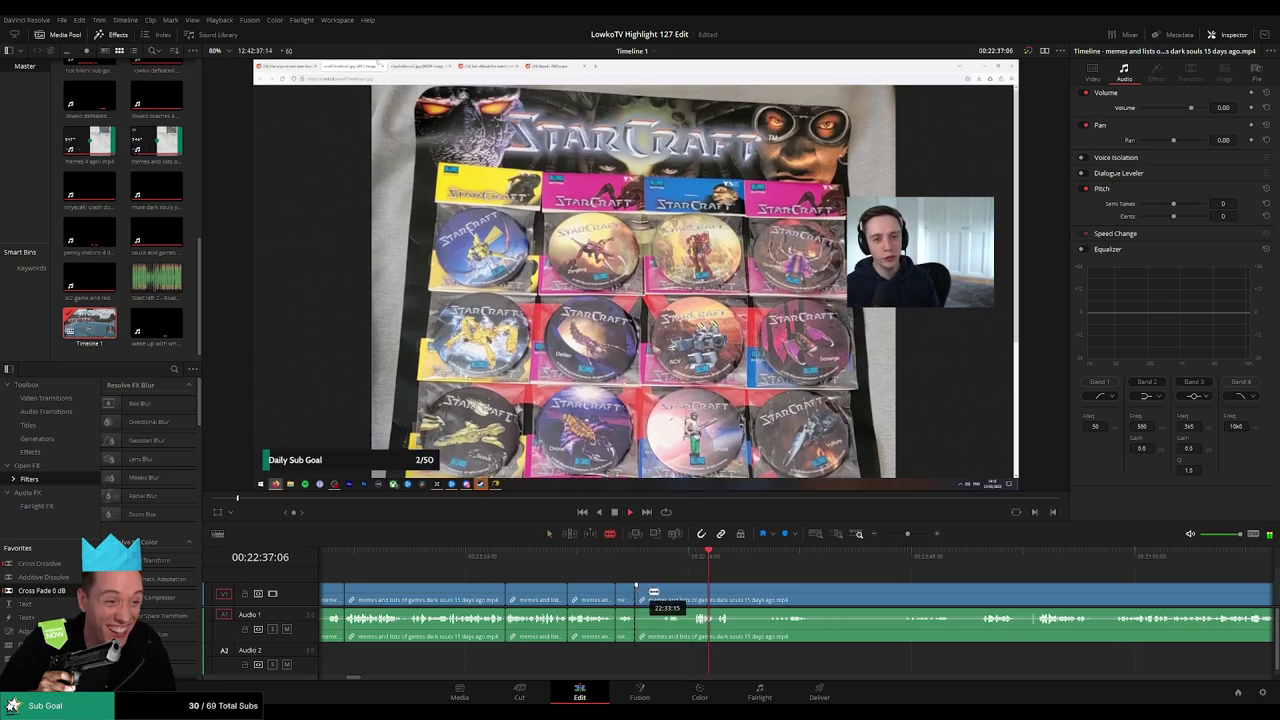
pyautogui.moveTo(682, 589); pyautogui.dragTo(651, 589)
pyautogui.click(651, 589)
pyautogui.press('a')
pyautogui.hscroll(2, 740, 571)
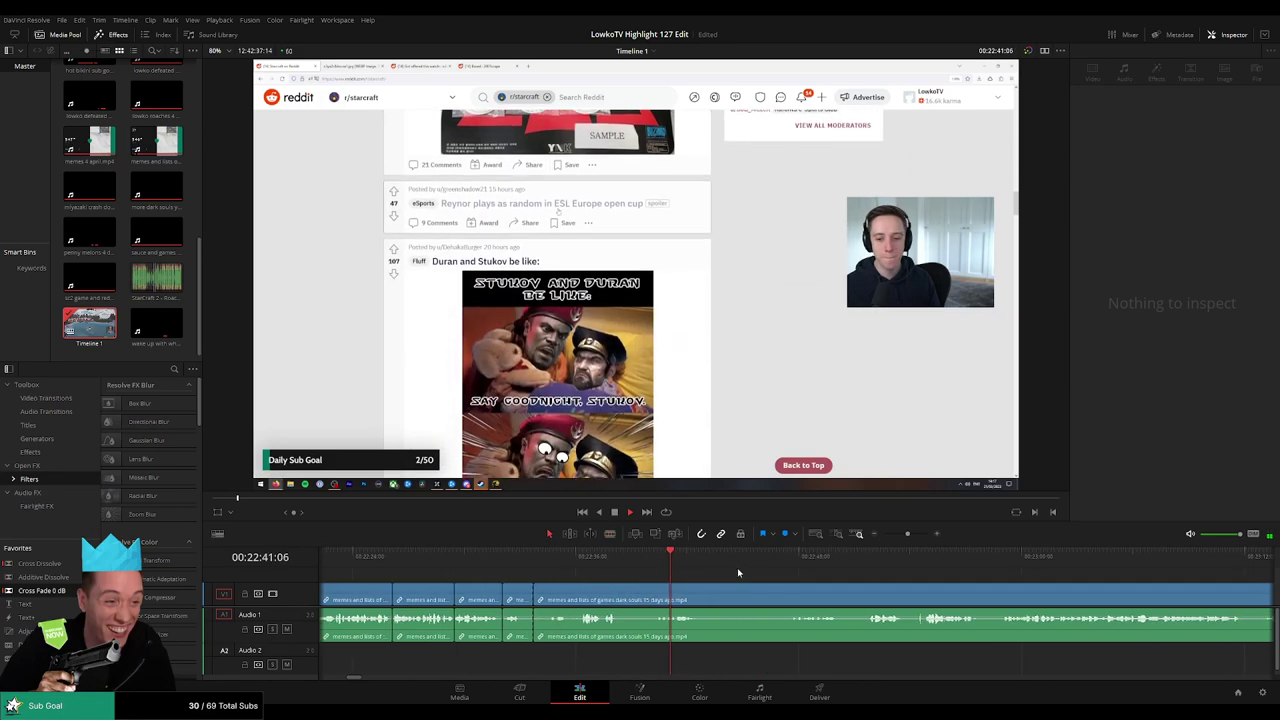
# Split the clip at about 00:22:54, just before the "Solar being Nuked in a ZvZ" post, and ripple-delete back to the 00:22:33 cut
pyautogui.click(792, 563)
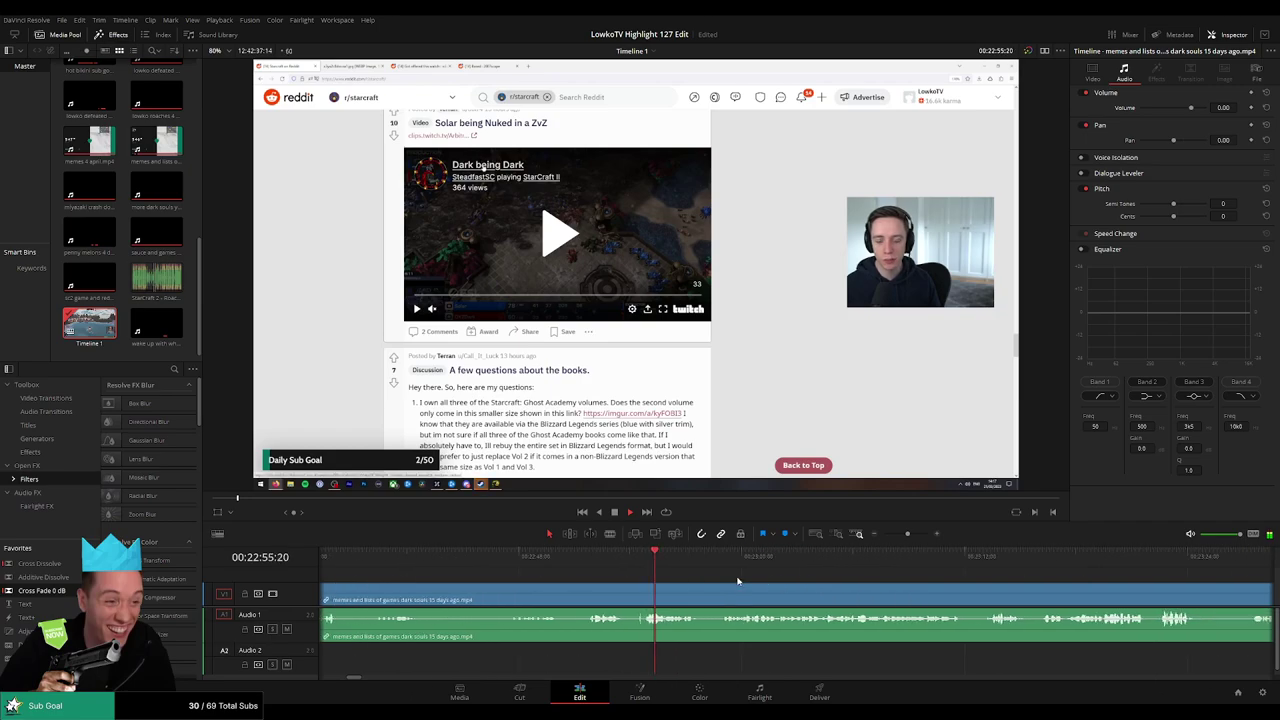
pyautogui.click(654, 560)
pyautogui.press('b')
pyautogui.click(583, 590)
pyautogui.press('a')
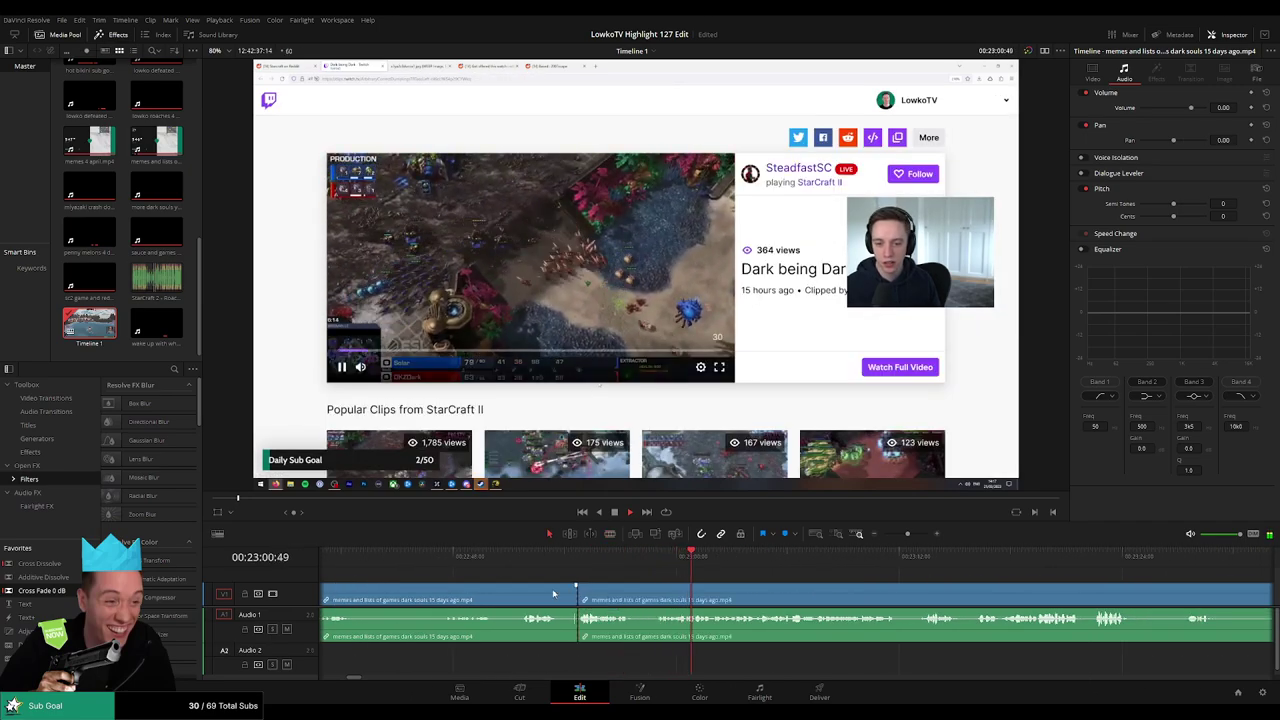
pyautogui.click(554, 594)
pyautogui.press('Delete')
# Skim the "Dark being Dark" Twitch clip reaction and the following r/starcraft posts, up to about 00:23:02, for moments worth keeping
pyautogui.moveTo(553, 594); pyautogui.dragTo(883, 560)
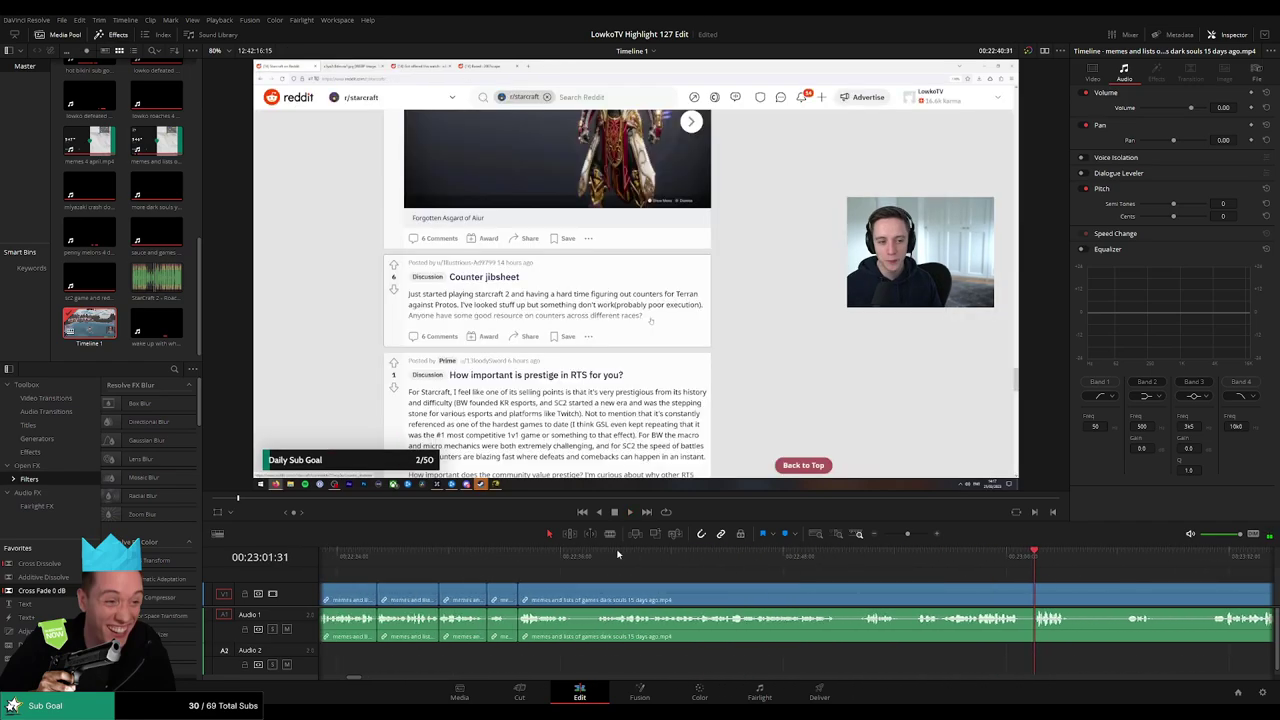
pyautogui.click(608, 556)
pyautogui.press('space')
pyautogui.moveTo(718, 577); pyautogui.dragTo(652, 575)
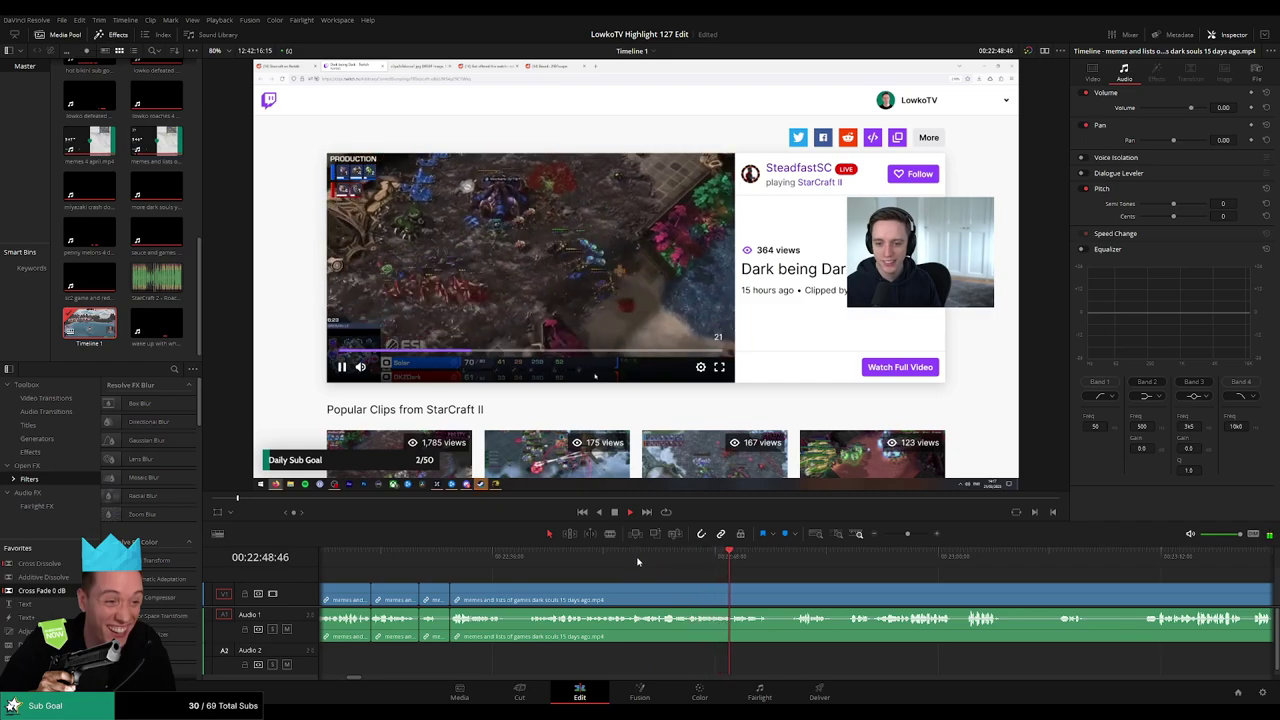
pyautogui.moveTo(803, 588); pyautogui.dragTo(658, 574)
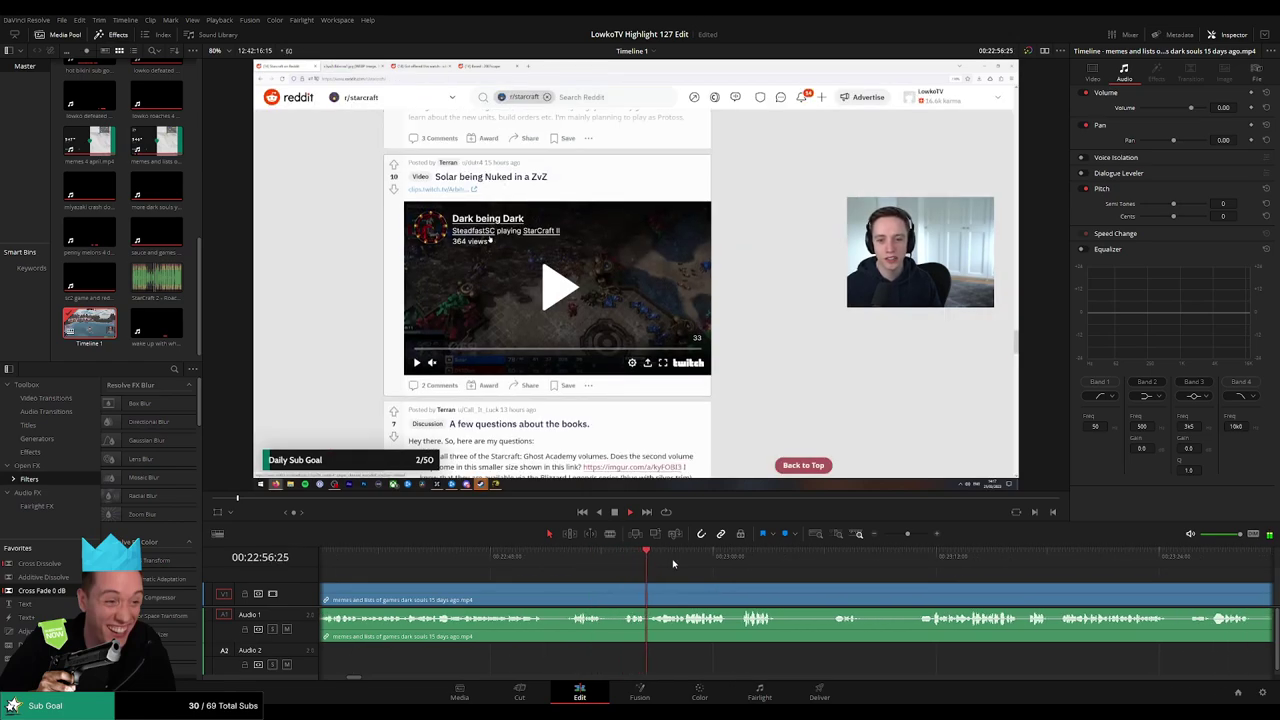
pyautogui.moveTo(661, 589); pyautogui.dragTo(647, 563)
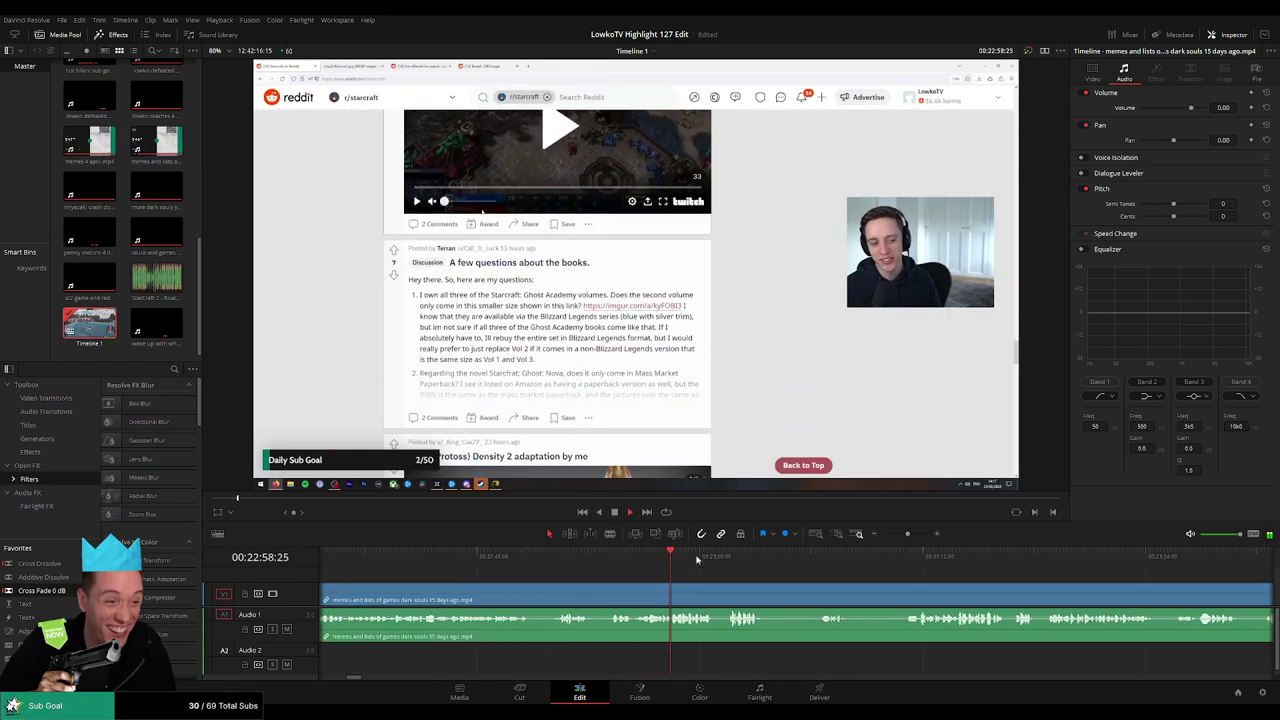
pyautogui.click(725, 558)
pyautogui.moveTo(809, 586); pyautogui.dragTo(652, 572)
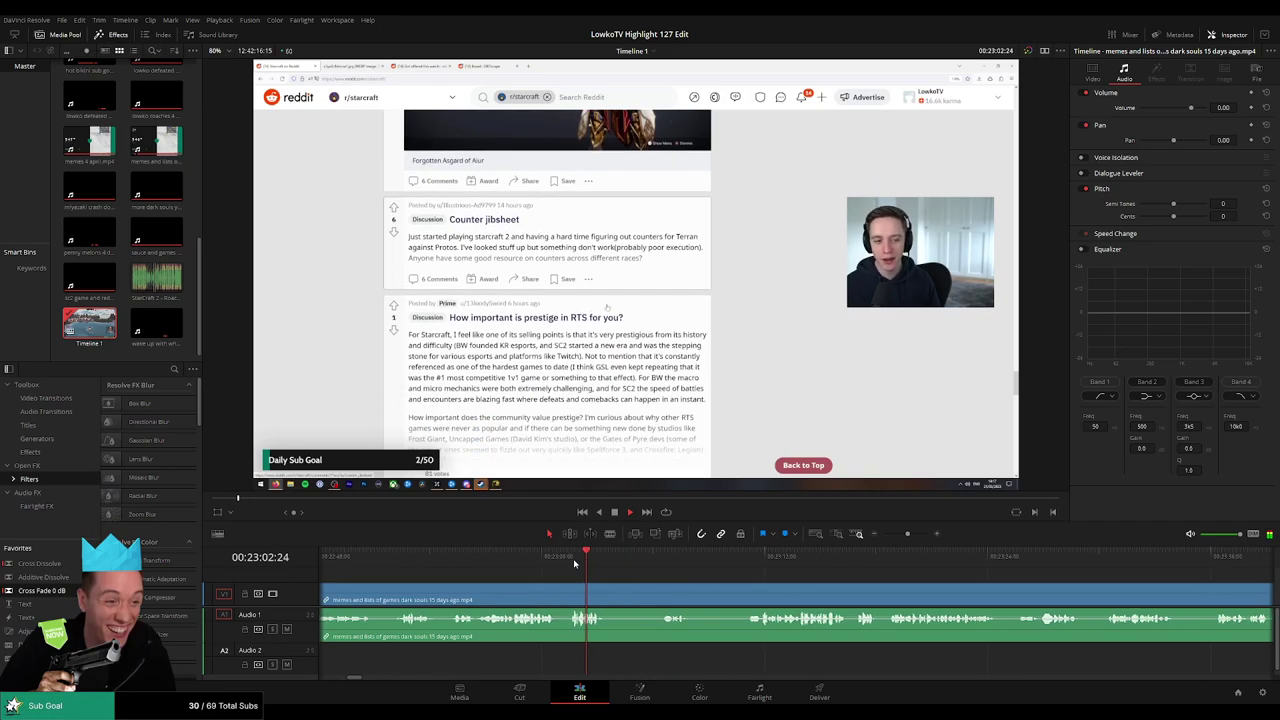
# Skim the r/starcraft footage from about 00:23:02 to 00:23:56, through the "Bad wrist pain from mouse" post, for moments worth keeping
pyautogui.click(667, 560)
pyautogui.click(749, 570)
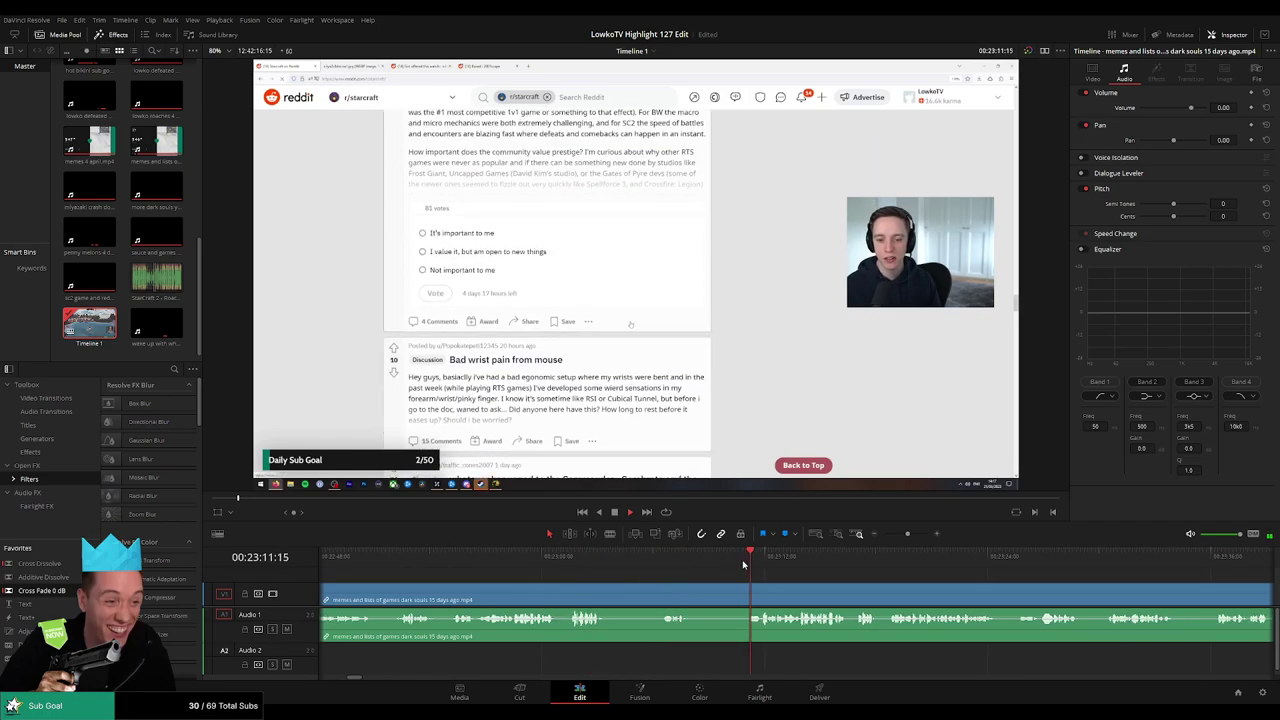
pyautogui.moveTo(914, 588); pyautogui.dragTo(754, 580)
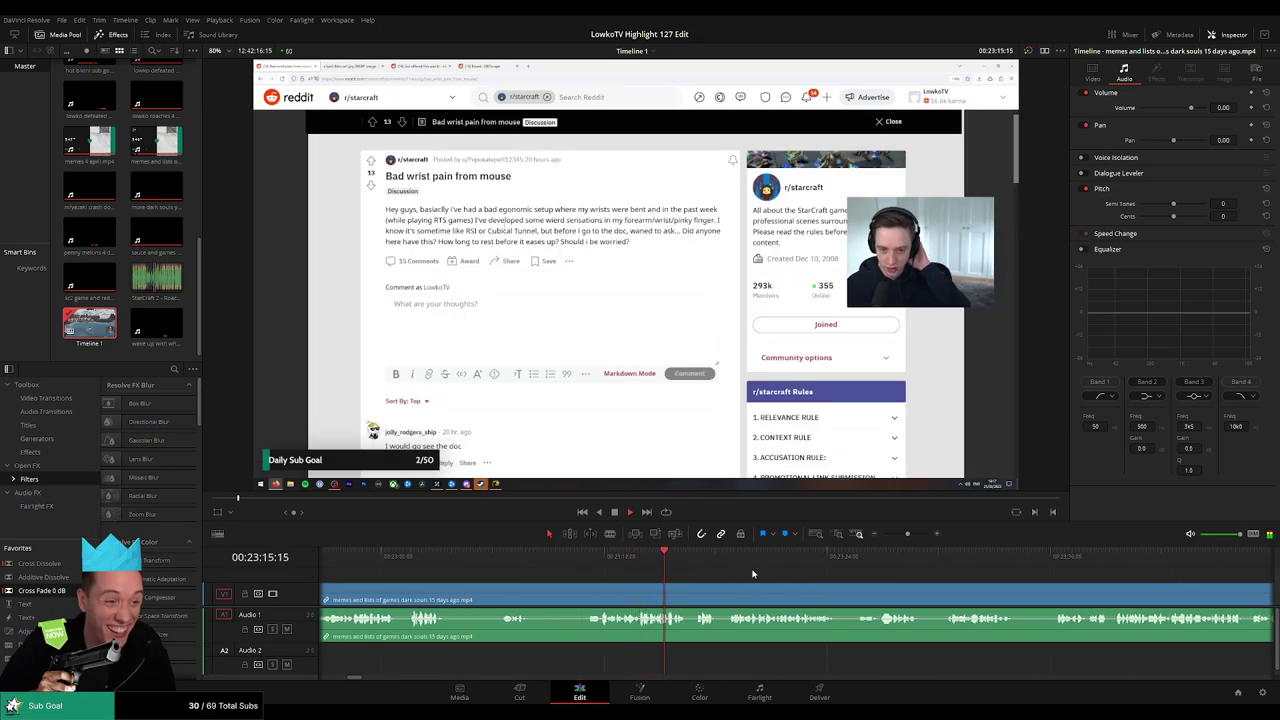
pyautogui.click(962, 565)
pyautogui.moveTo(1068, 570); pyautogui.dragTo(650, 566)
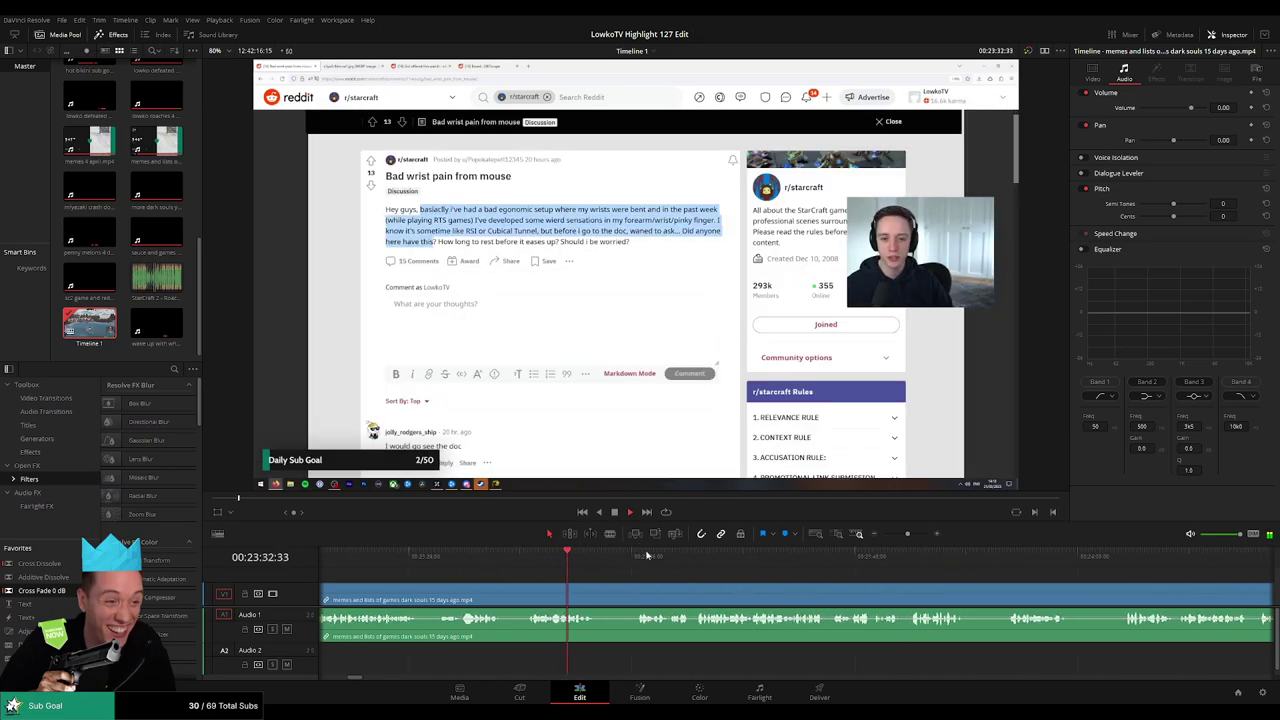
pyautogui.click(642, 560)
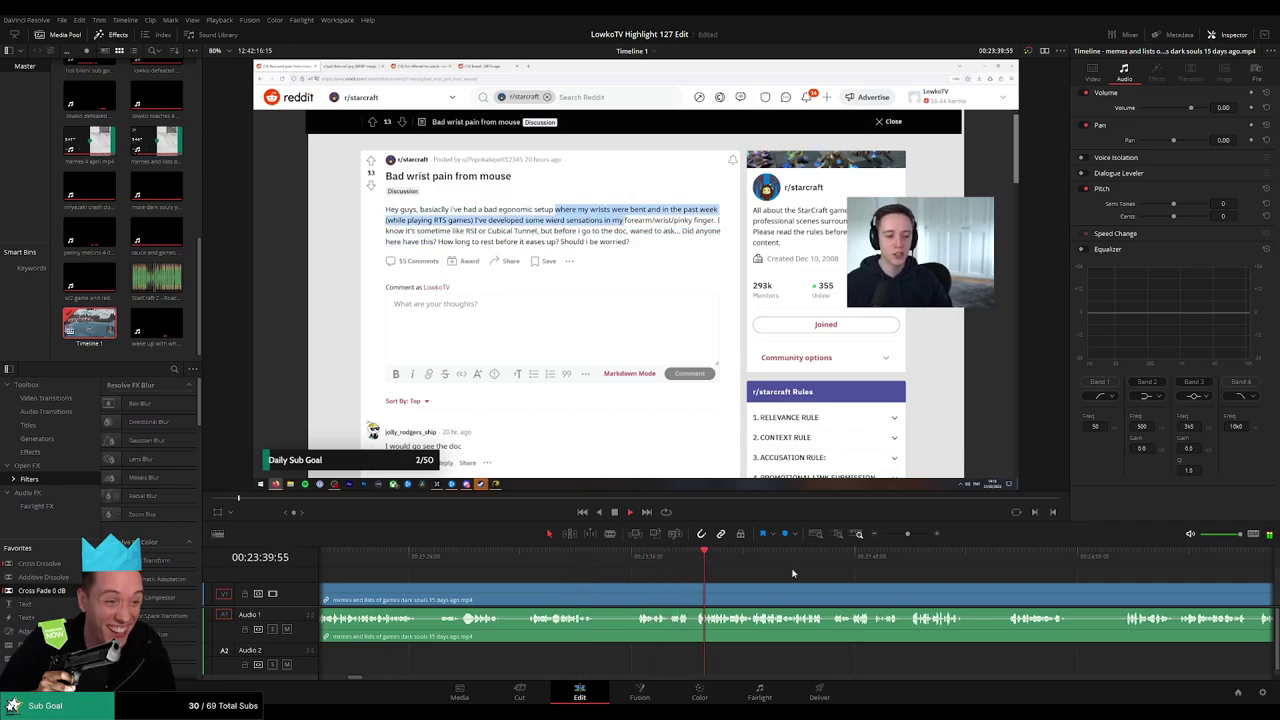
pyautogui.hscroll(3, 793, 573)
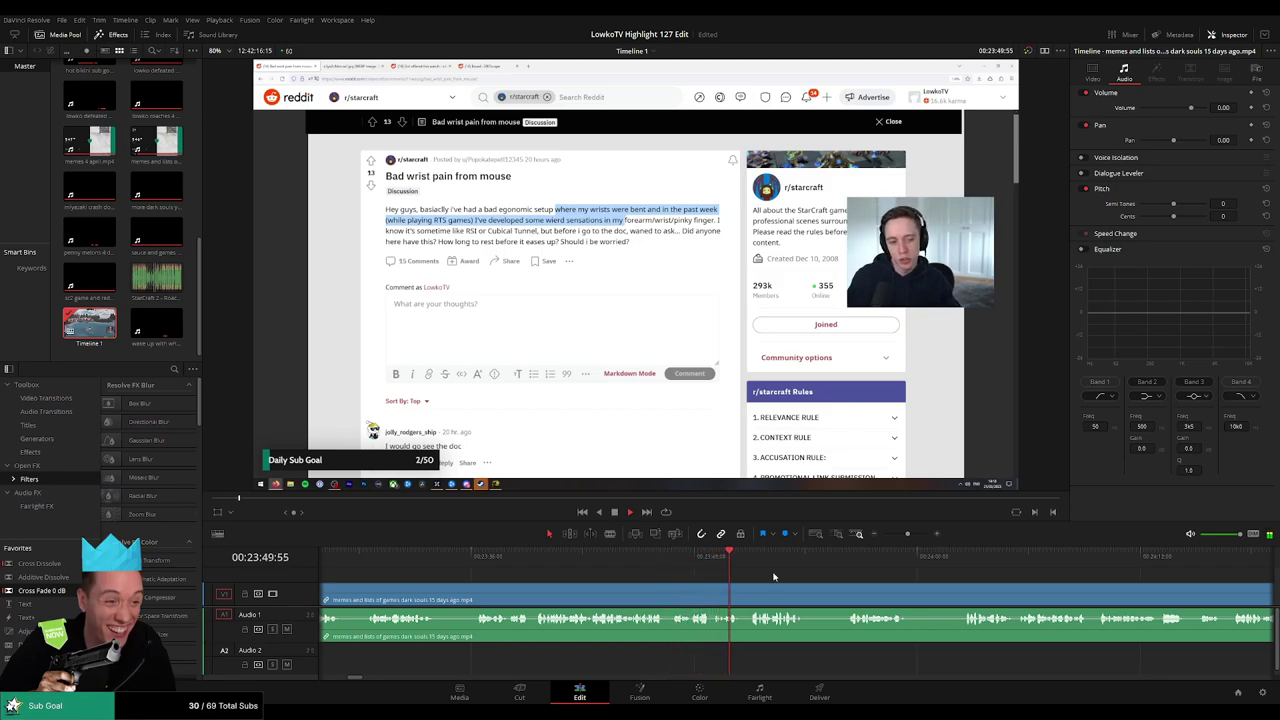
pyautogui.moveTo(808, 573); pyautogui.dragTo(606, 574)
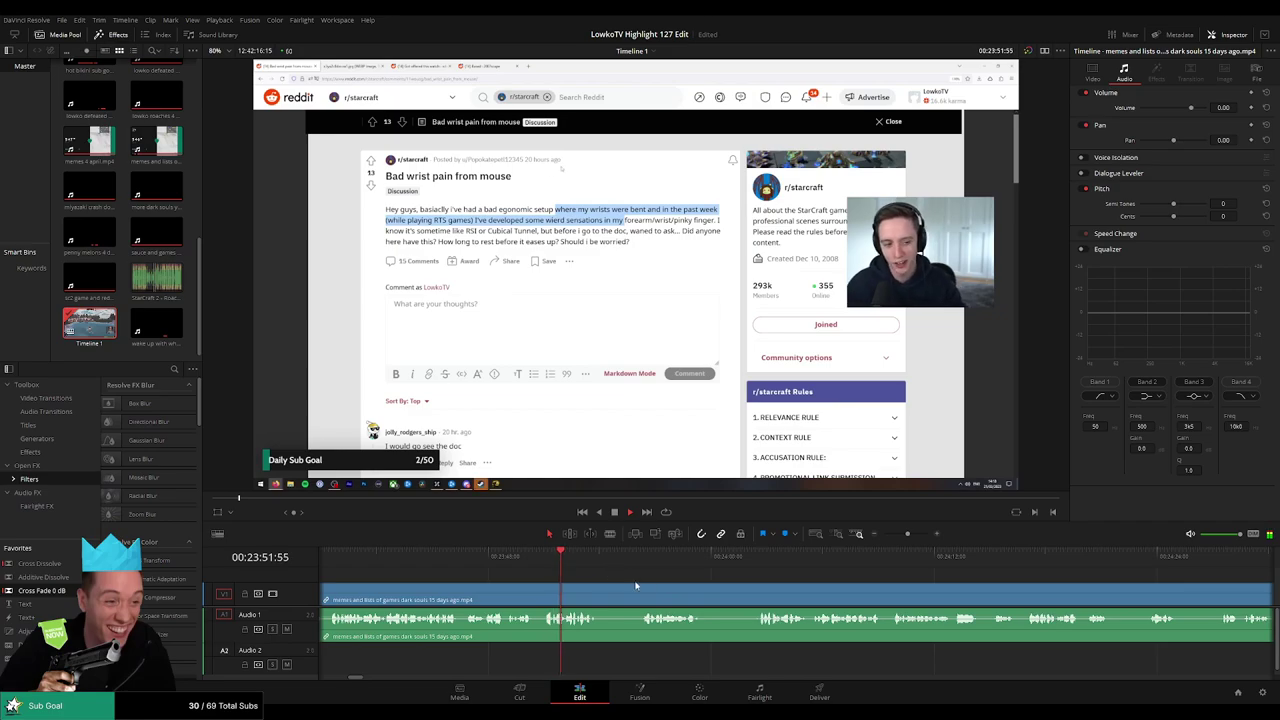
pyautogui.click(640, 563)
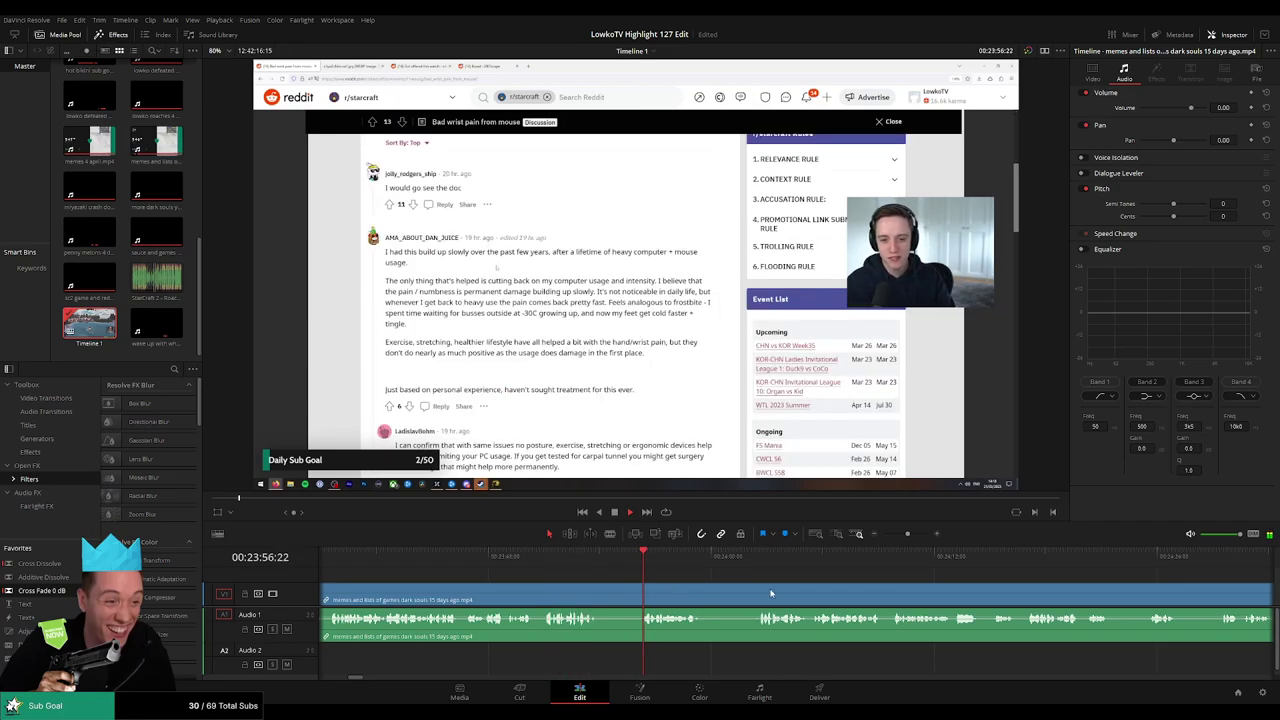
# Review the talk over the wrist pain post's comments, up to about 00:24:24, for highlight-worthy moments
pyautogui.hscroll(3, 635, 583)
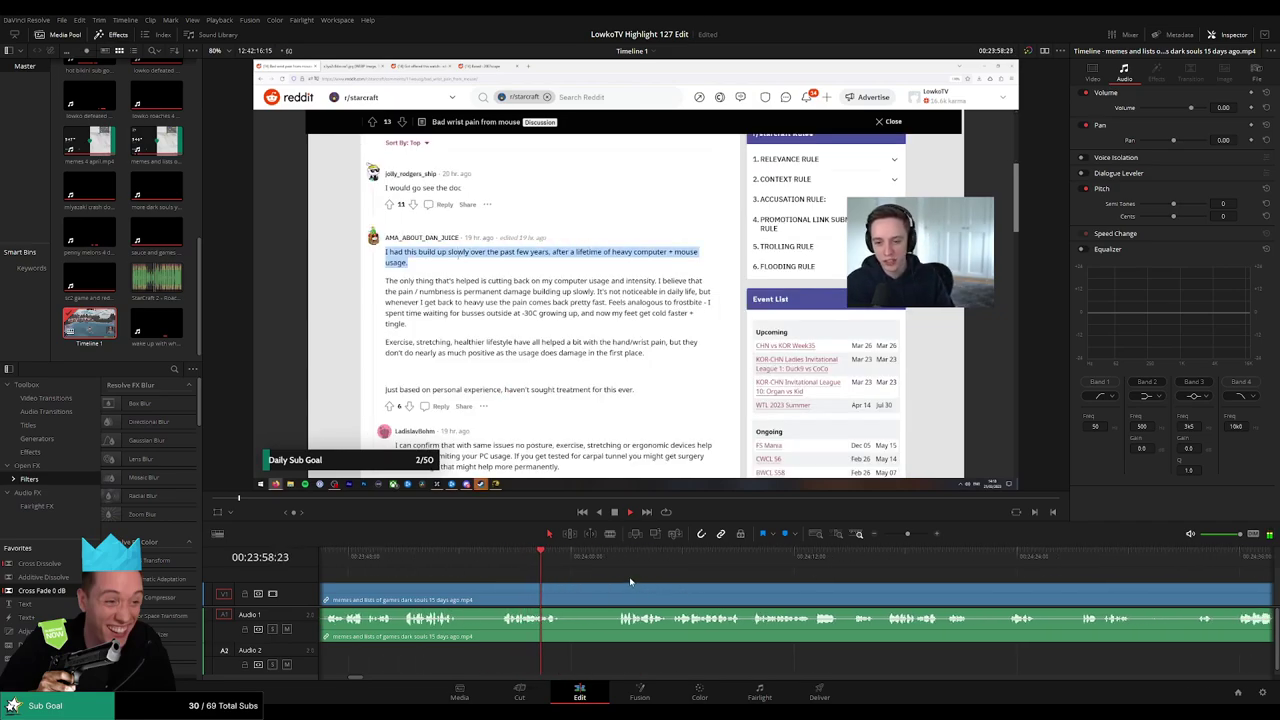
pyautogui.click(619, 558)
pyautogui.hscroll(3, 640, 566)
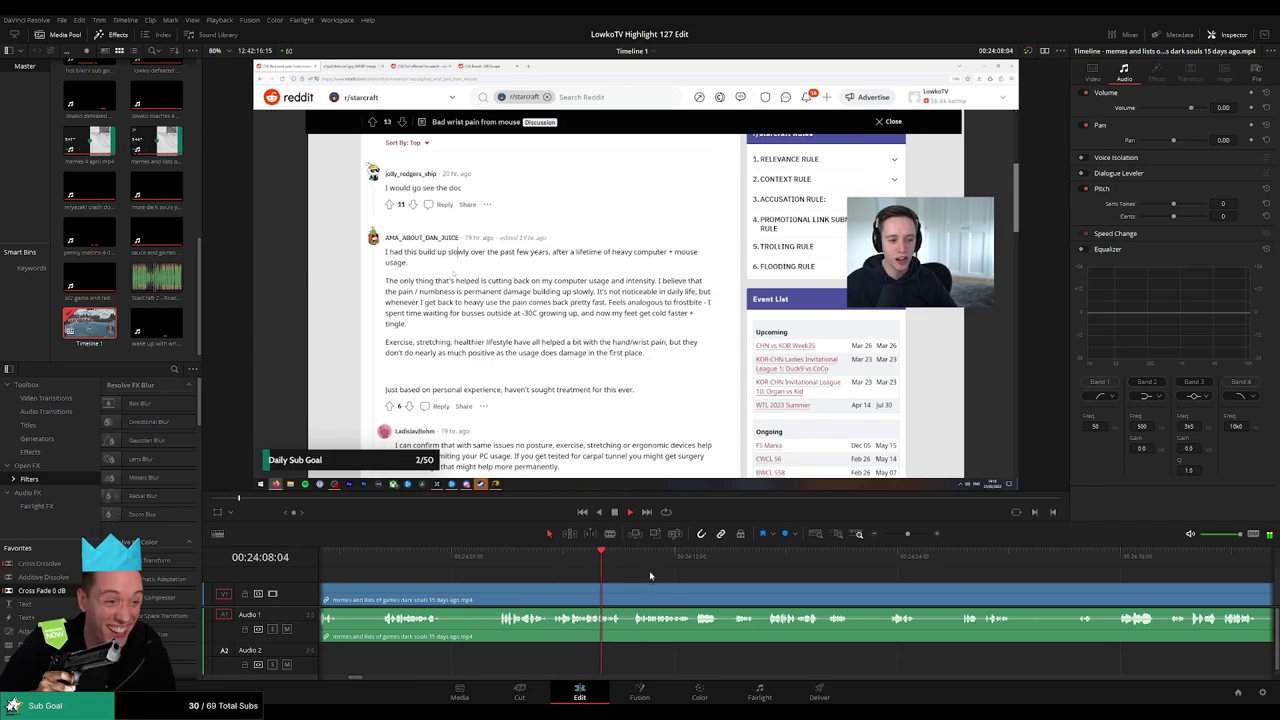
pyautogui.hscroll(3, 620, 562)
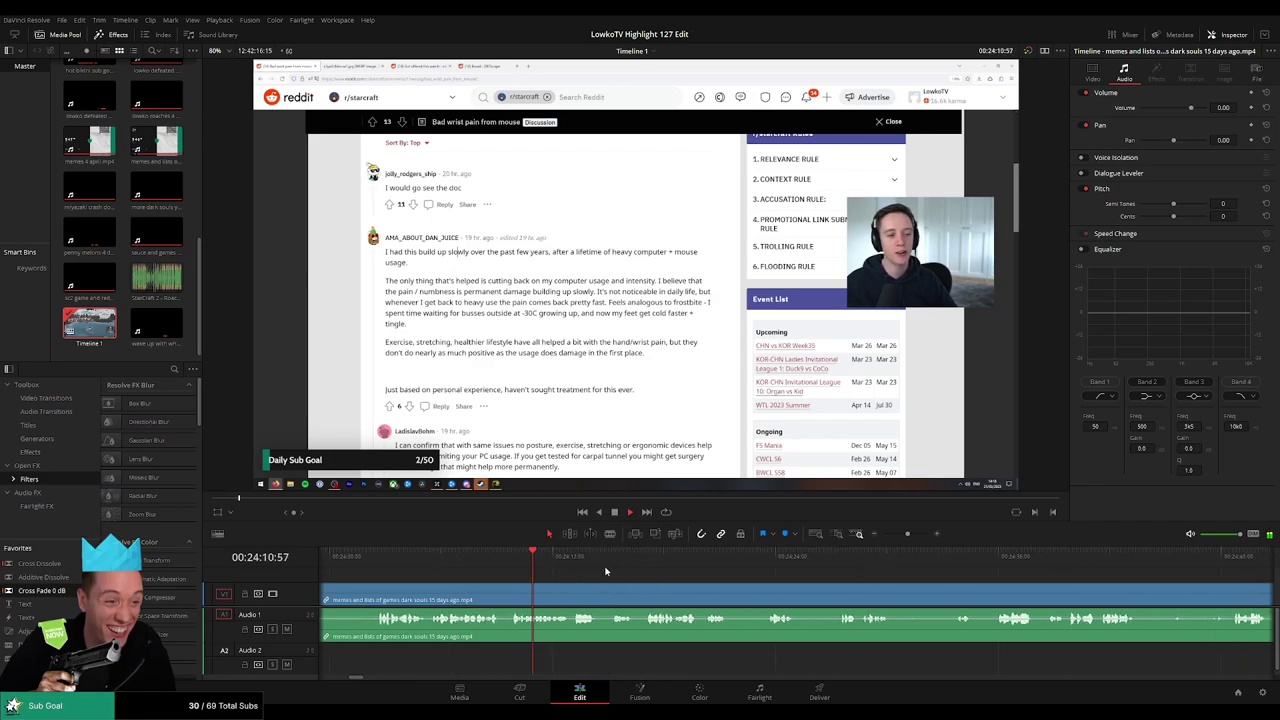
pyautogui.click(568, 564)
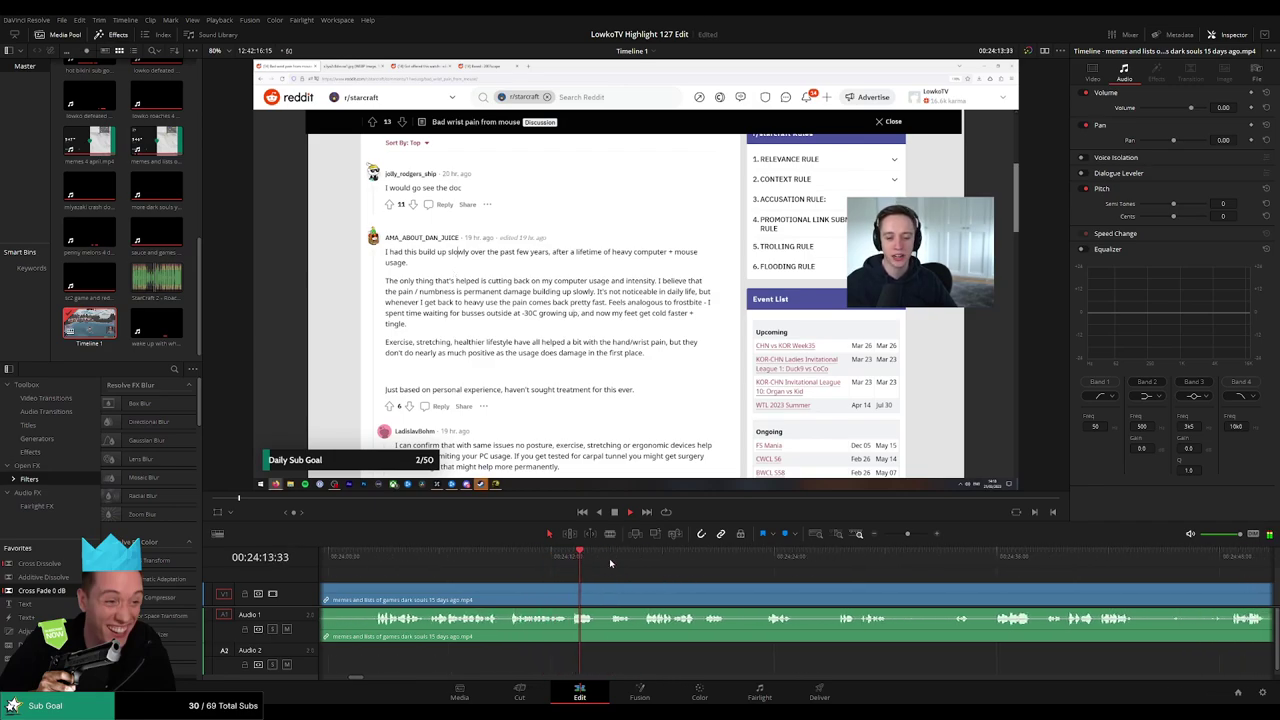
pyautogui.click(612, 562)
pyautogui.click(644, 563)
pyautogui.hscroll(3, 650, 562)
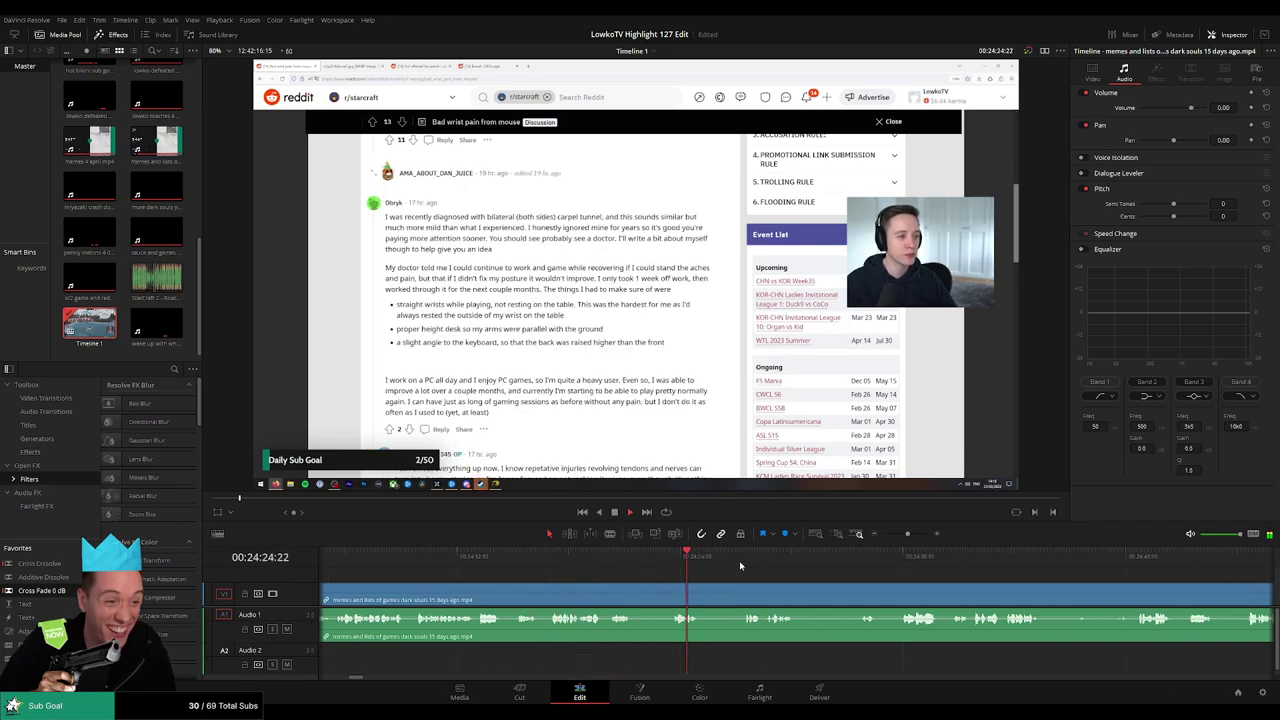
# Skim the first part of the "What's Your Personality Type?" chart discussion, up to about 00:26:03, for usable moments
pyautogui.hscroll(5, 750, 578)
pyautogui.click(944, 568)
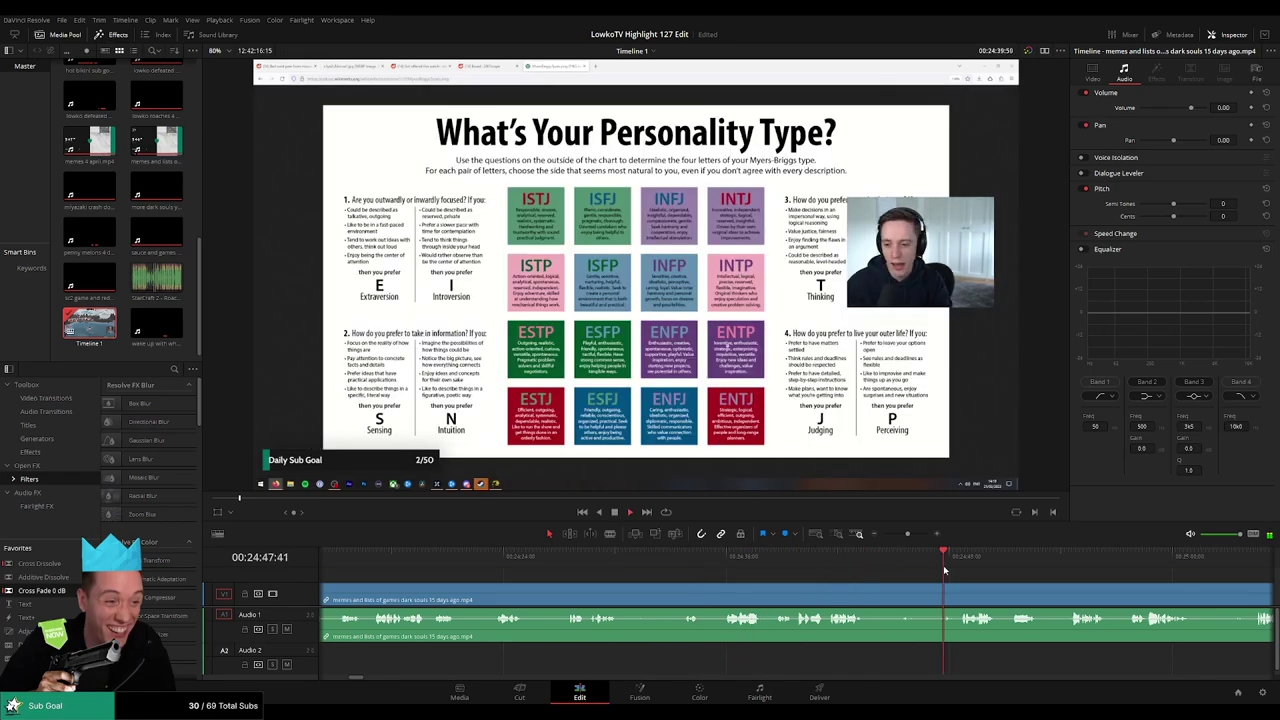
pyautogui.hscroll(13, 675, 583)
pyautogui.click(968, 570)
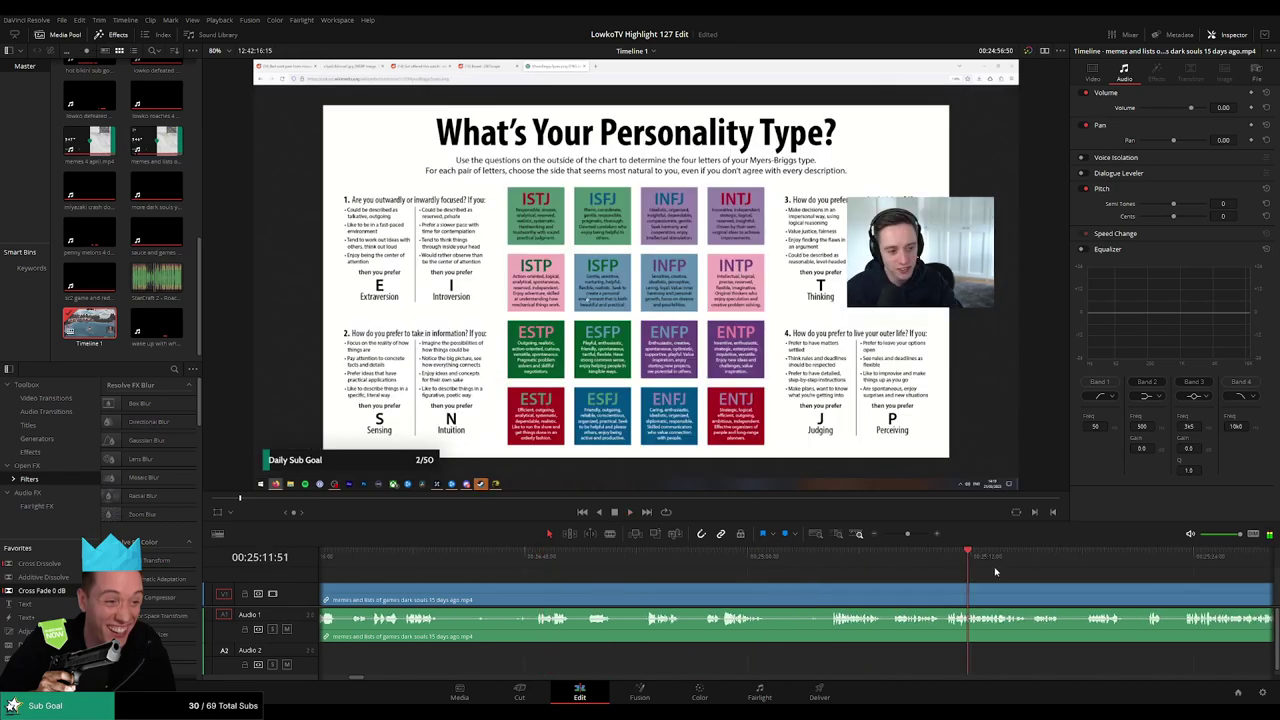
pyautogui.hscroll(13, 1105, 603)
pyautogui.click(817, 568)
pyautogui.click(950, 569)
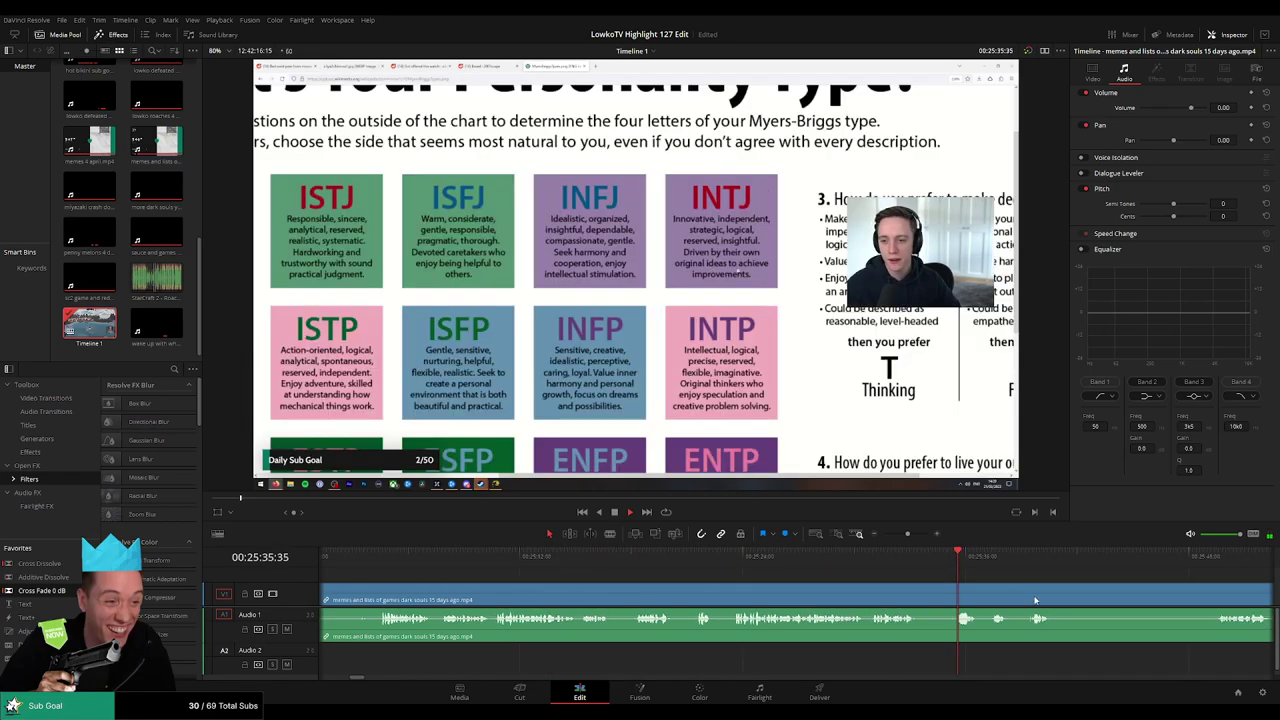
pyautogui.hscroll(12, 648, 572)
pyautogui.click(1071, 566)
pyautogui.hscroll(13, 1117, 590)
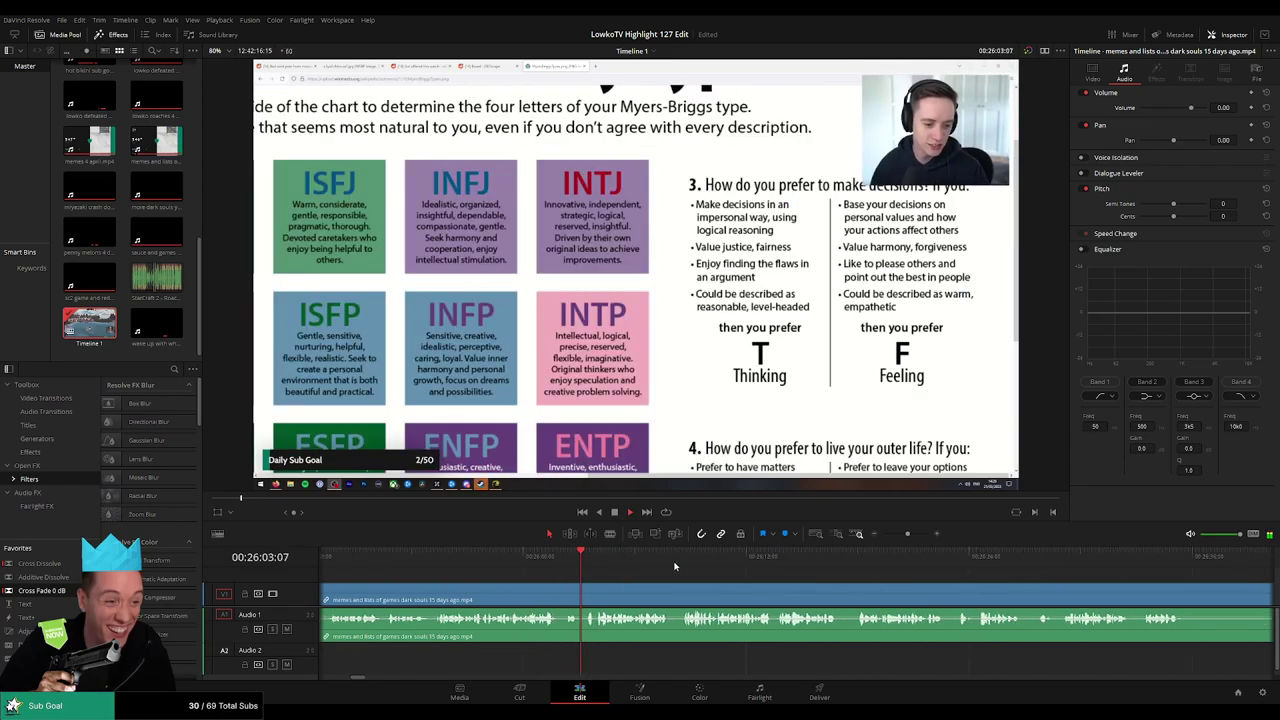
# Skim the rest of the personality chart walkthrough, up to the full-screen webcam section at about 00:27:25
pyautogui.click(856, 562)
pyautogui.hscroll(9, 923, 599)
pyautogui.click(648, 562)
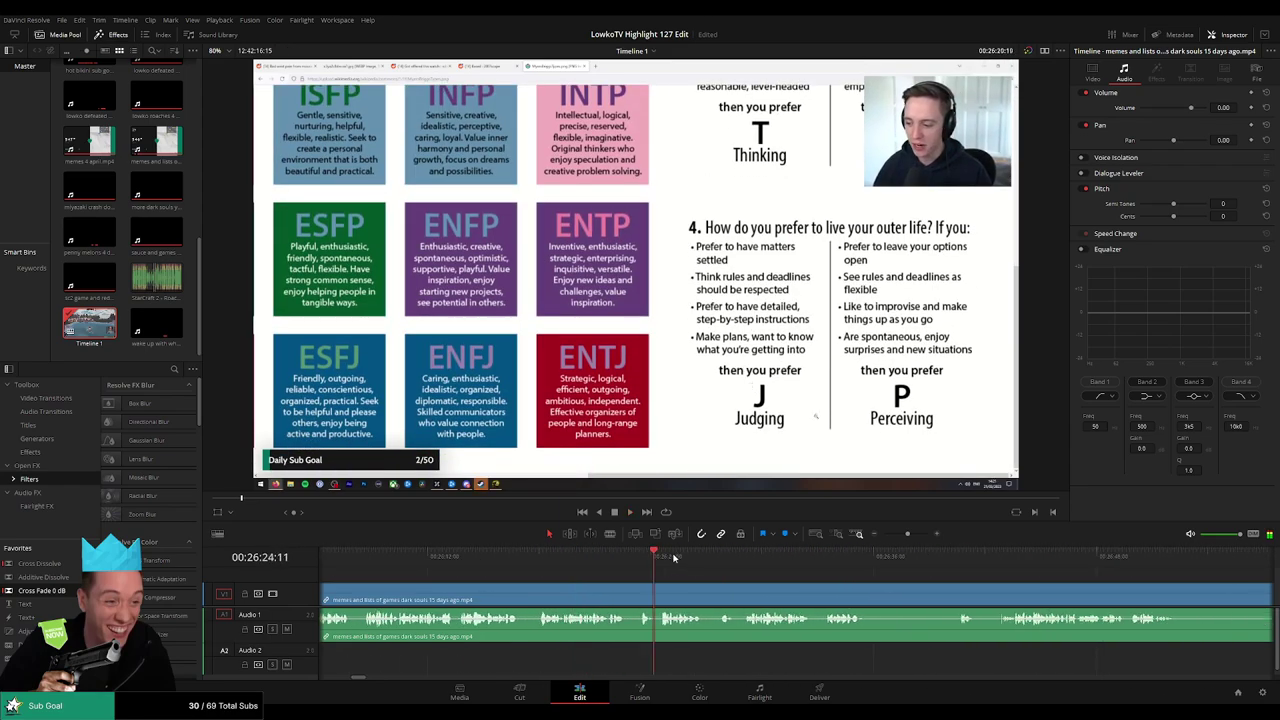
pyautogui.click(898, 566)
pyautogui.hscroll(9, 997, 586)
pyautogui.click(782, 561)
pyautogui.moveTo(867, 564); pyautogui.dragTo(895, 566)
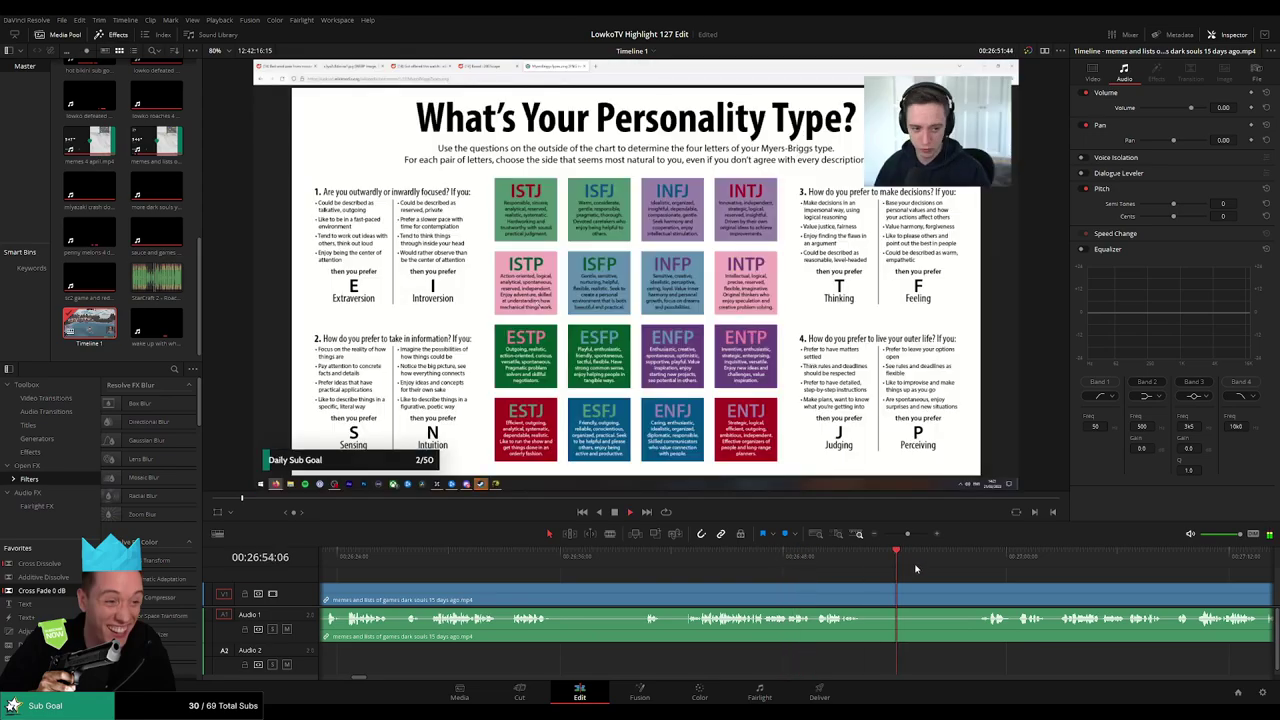
pyautogui.click(984, 561)
pyautogui.hscroll(2, 911, 577)
pyautogui.hscroll(9, 911, 577)
pyautogui.click(640, 565)
pyautogui.click(1045, 566)
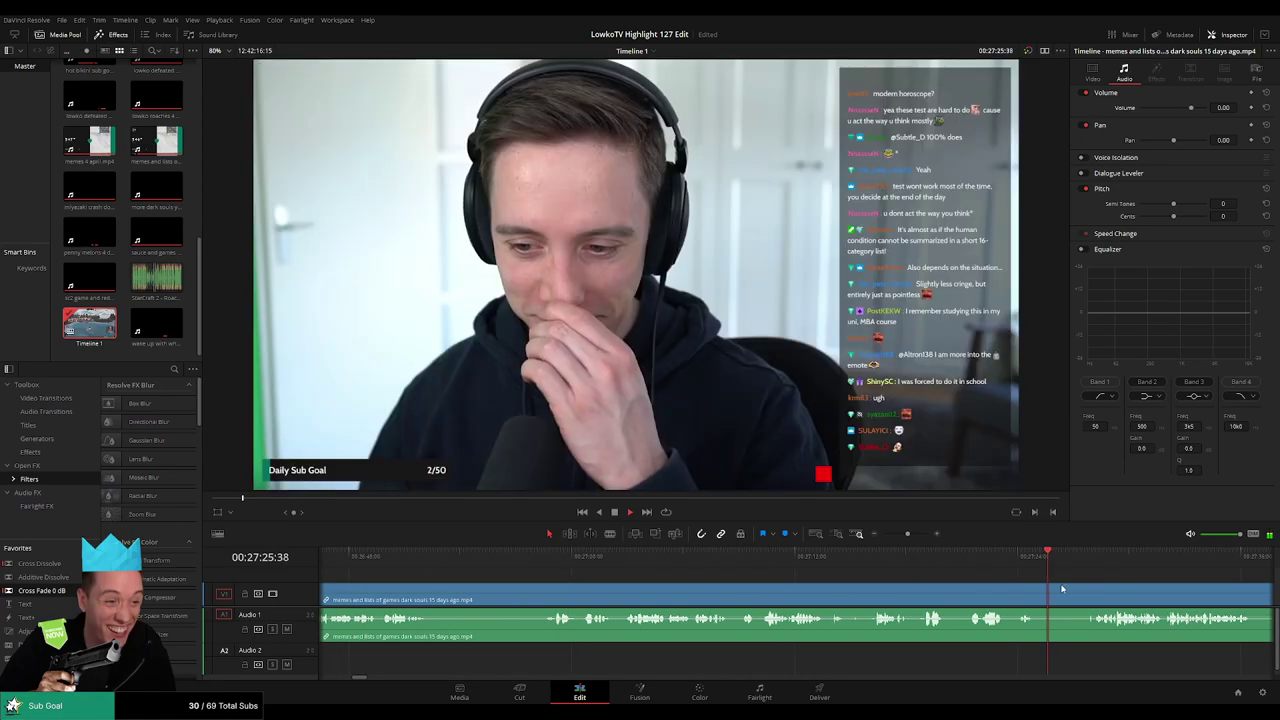
# Check the talk with chat about the personality types, up to about 00:28:13, for moments worth keeping
pyautogui.hscroll(11, 1062, 588)
pyautogui.click(680, 558)
pyautogui.press('space')
pyautogui.click(923, 558)
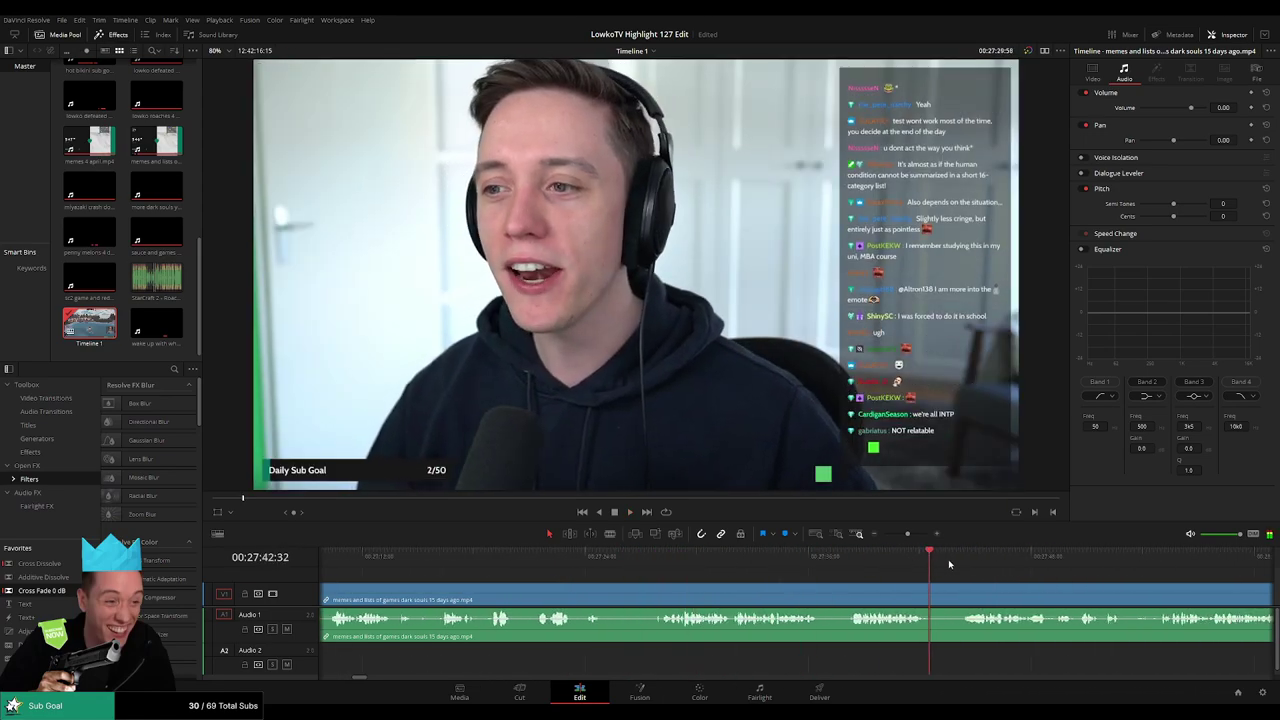
pyautogui.click(994, 558)
pyautogui.hscroll(5, 612, 553)
pyautogui.click(640, 558)
pyautogui.click(962, 558)
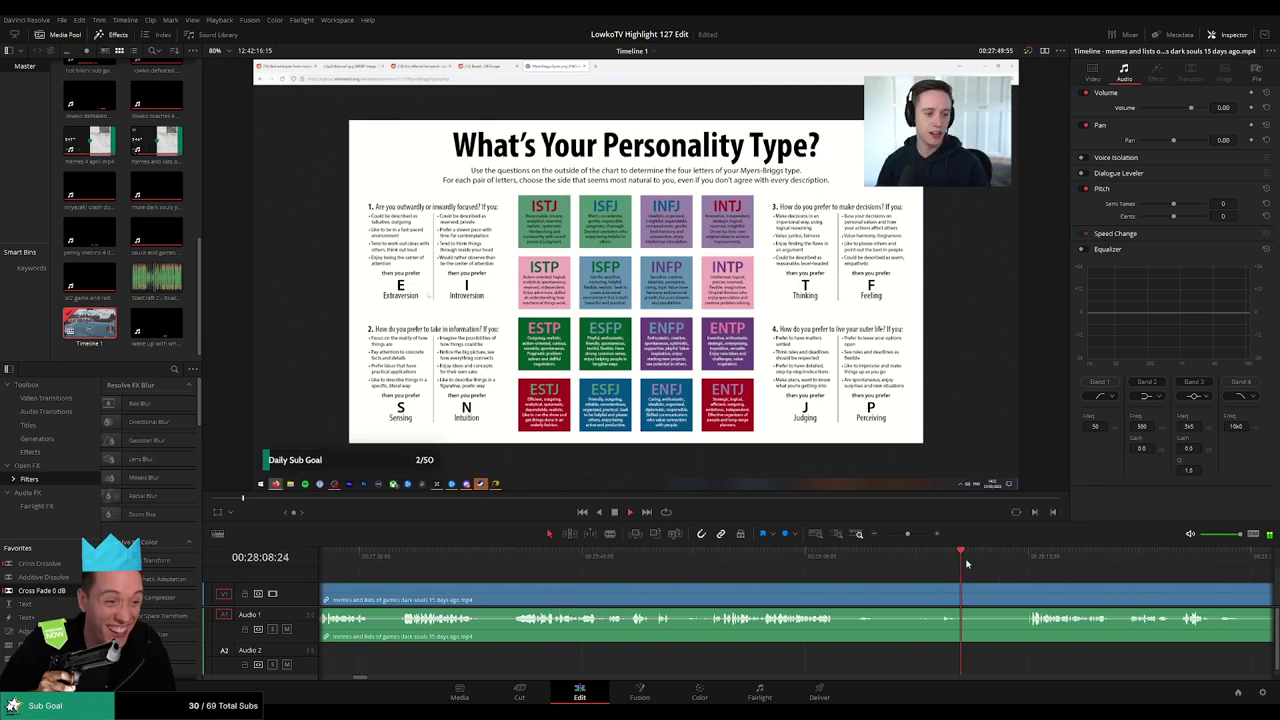
pyautogui.click(1015, 565)
pyautogui.hscroll(5, 950, 574)
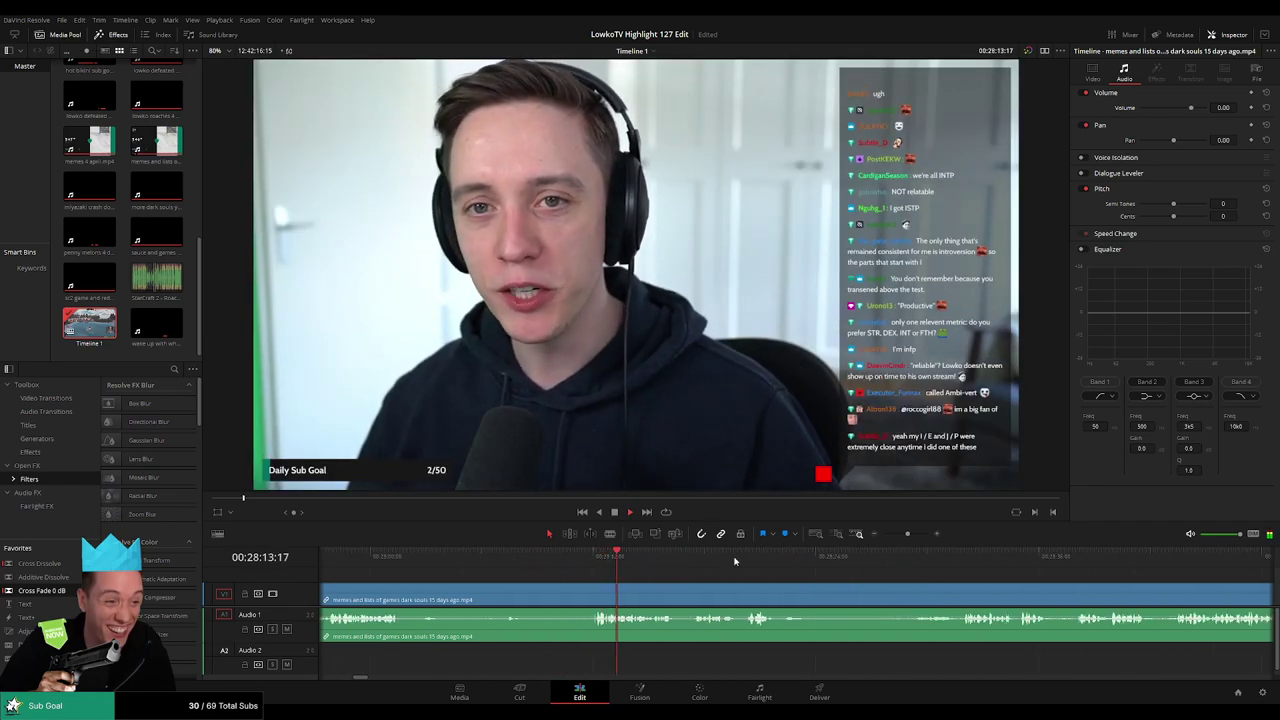
# Review the Dark Souls III start-up and title screen talk, up to about 00:29:24, for moments worth keeping
pyautogui.click(958, 568)
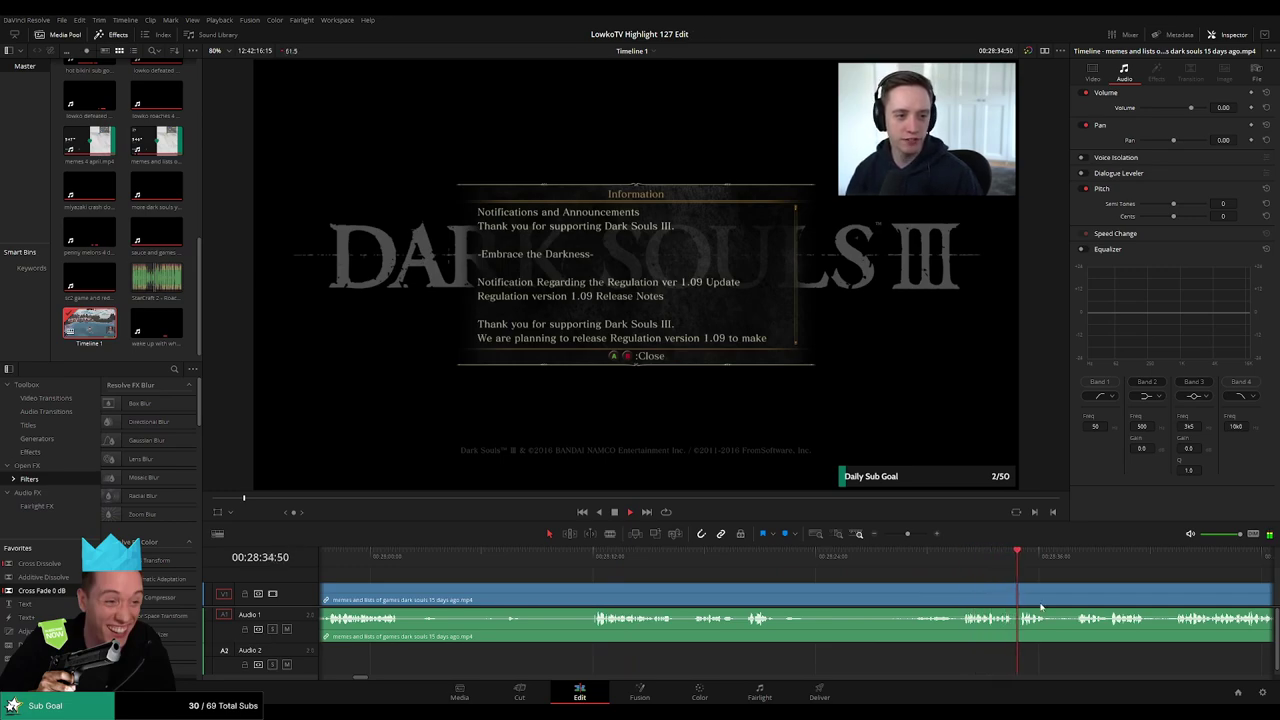
pyautogui.hscroll(3, 1040, 606)
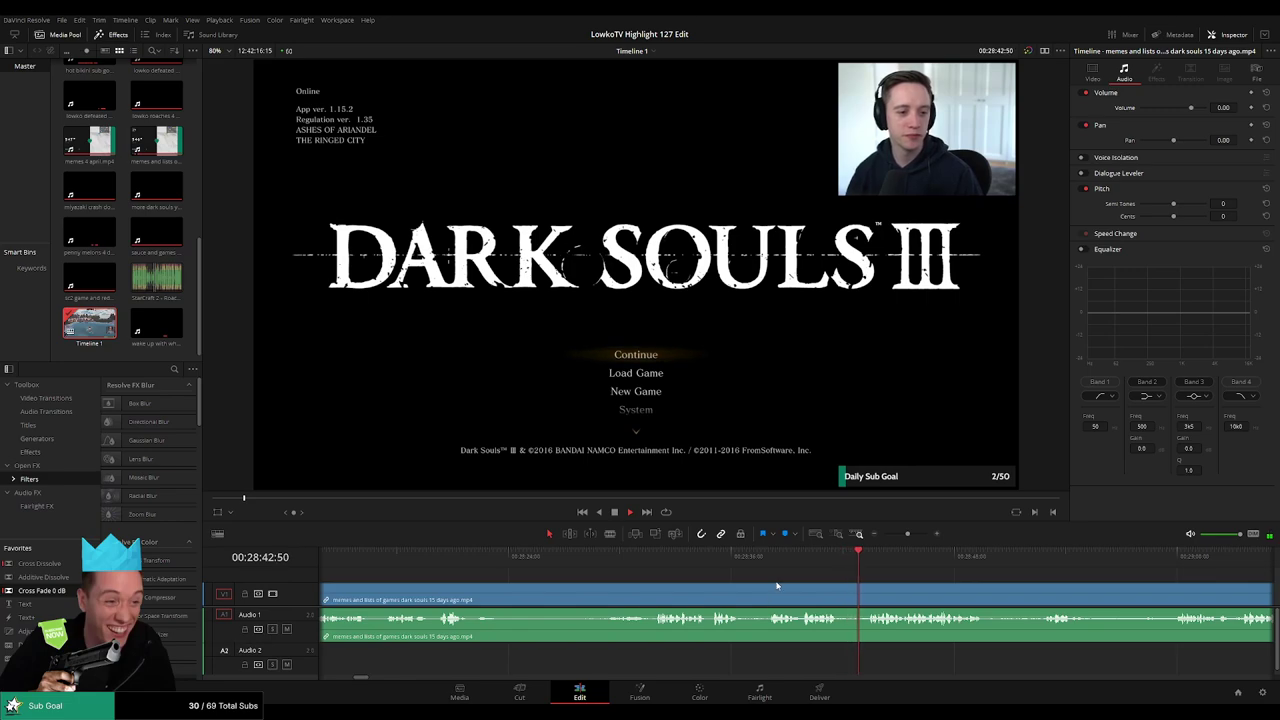
pyautogui.moveTo(961, 605); pyautogui.dragTo(711, 576)
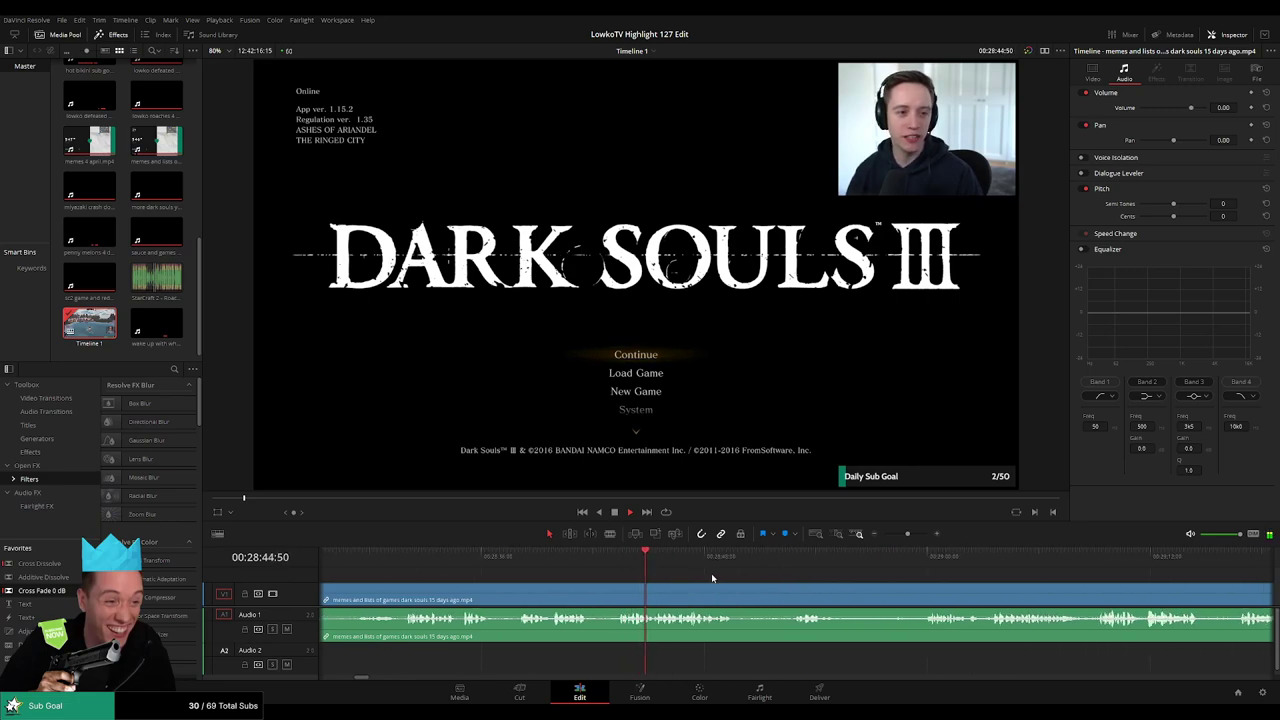
pyautogui.click(786, 556)
pyautogui.moveTo(893, 592); pyautogui.dragTo(745, 577)
pyautogui.click(771, 559)
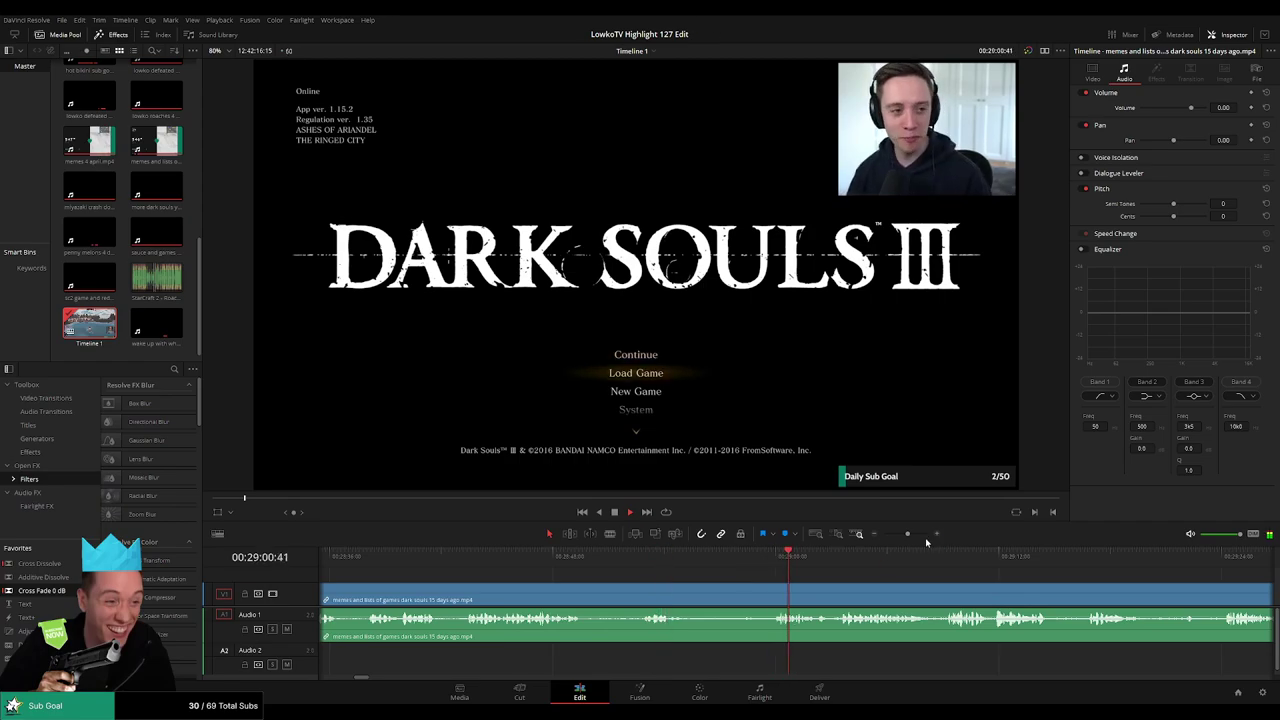
pyautogui.moveTo(908, 535); pyautogui.dragTo(906, 536)
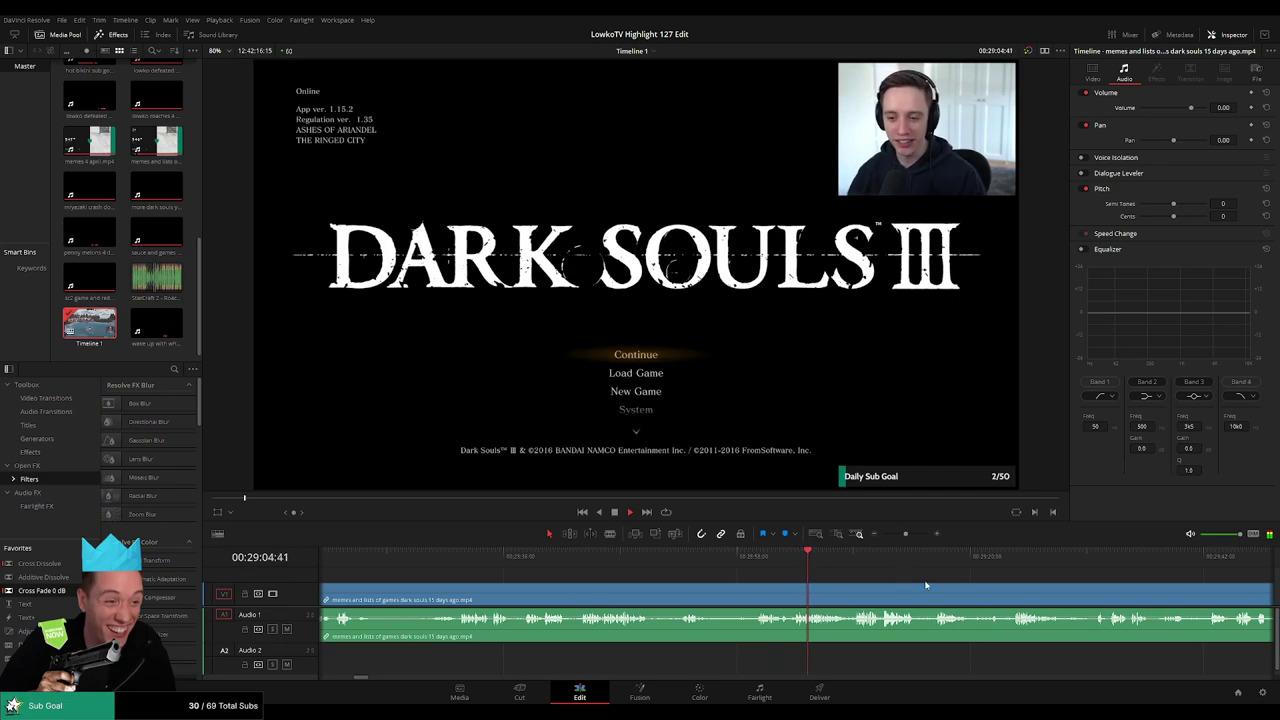
pyautogui.moveTo(926, 586); pyautogui.dragTo(768, 581)
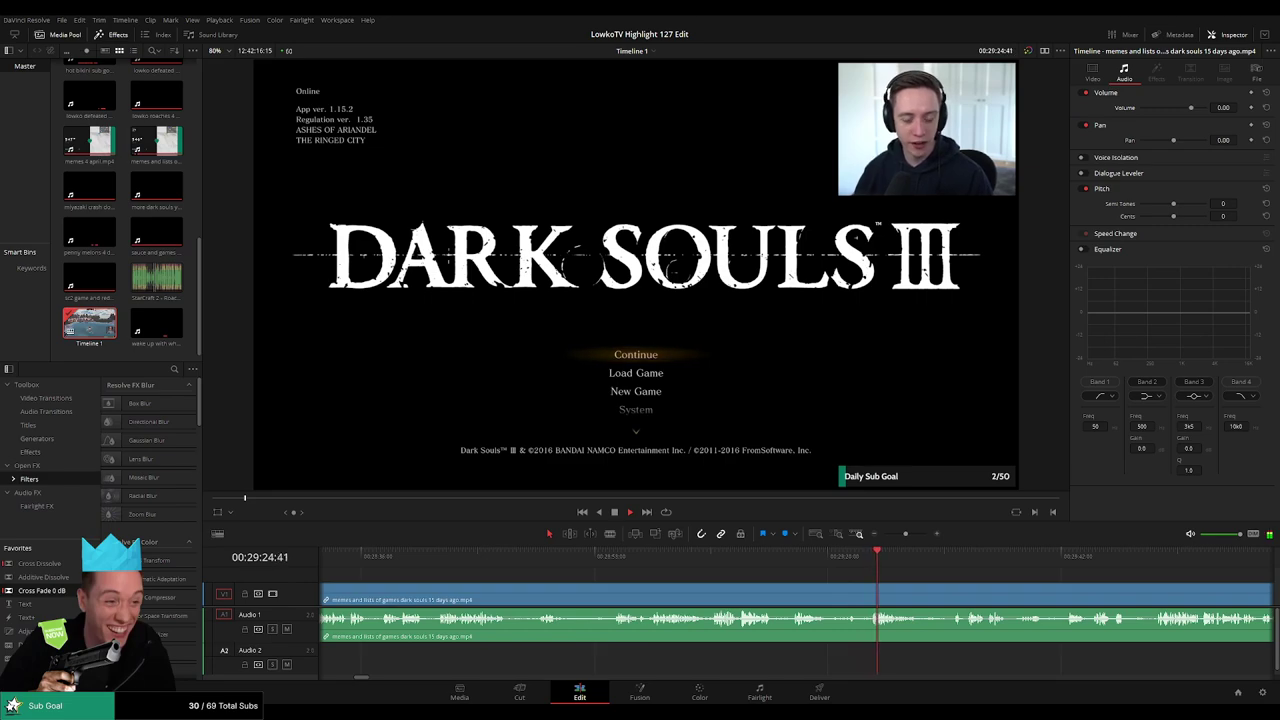
# Review the opening Dark Souls III gameplay from the bonfire, about 00:29:38 to 00:30:35, for highlight moments
pyautogui.moveTo(954, 570); pyautogui.dragTo(661, 568)
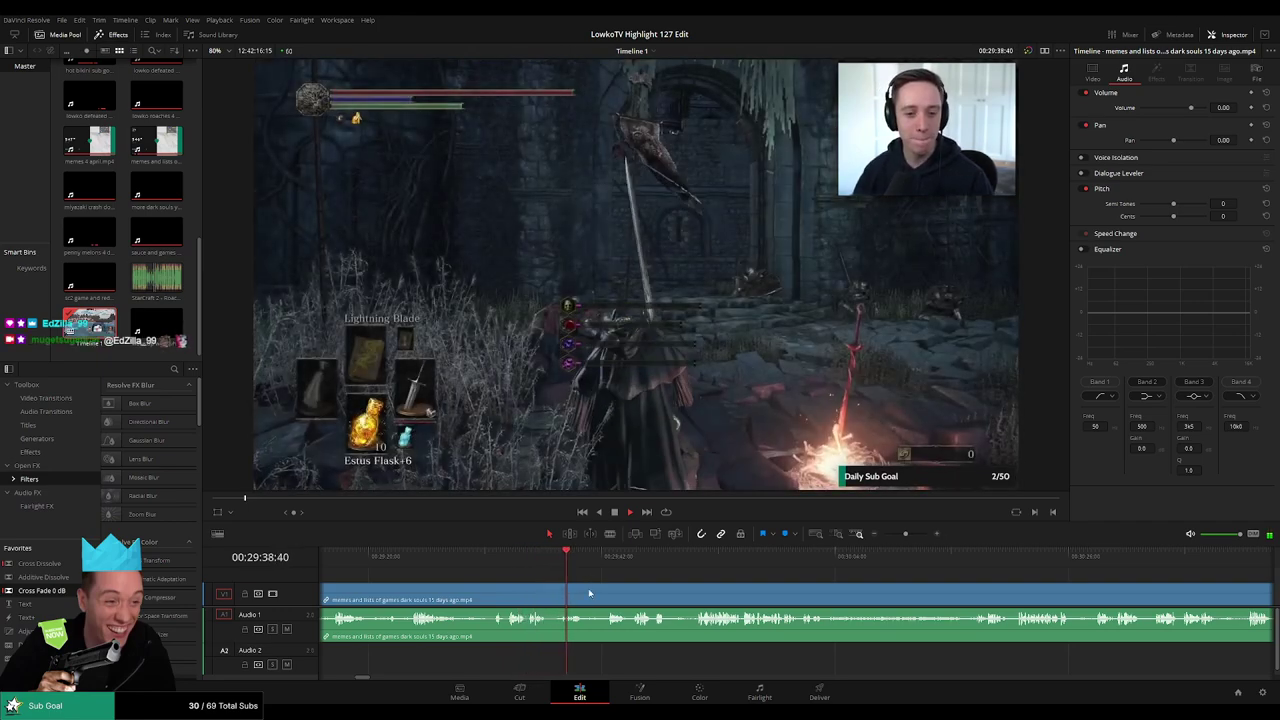
pyautogui.click(604, 560)
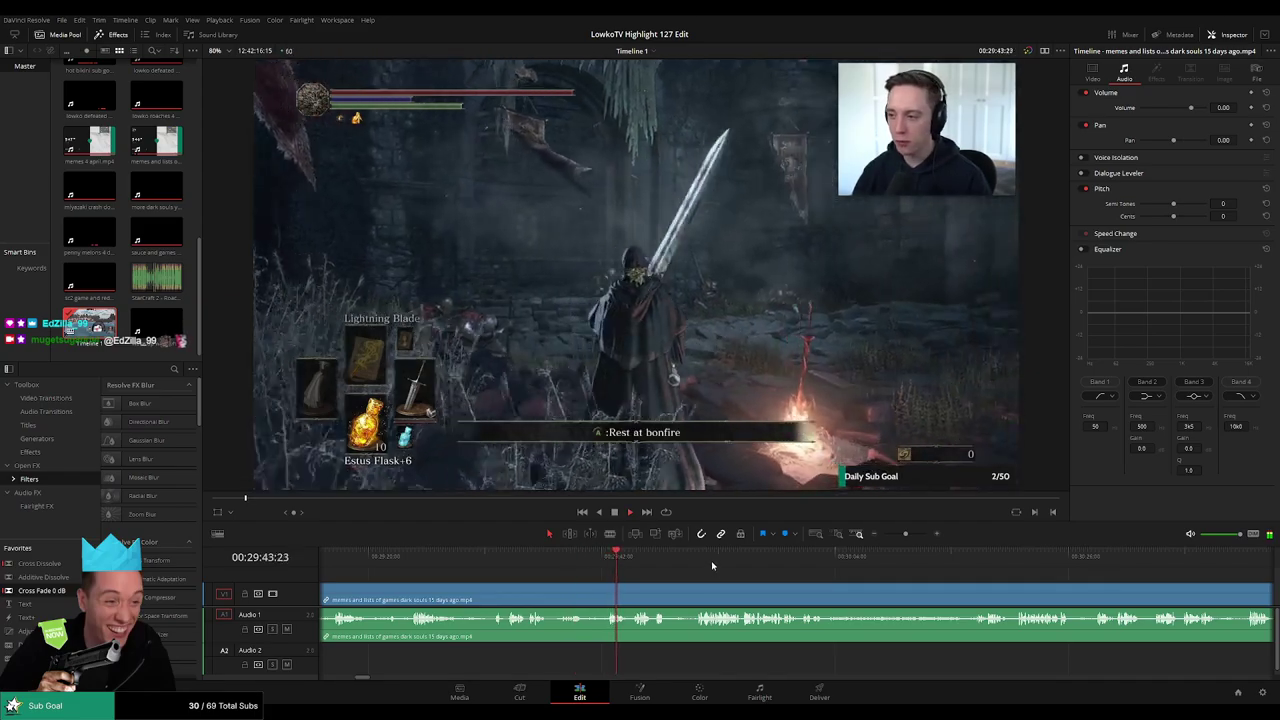
pyautogui.moveTo(686, 580); pyautogui.dragTo(628, 569)
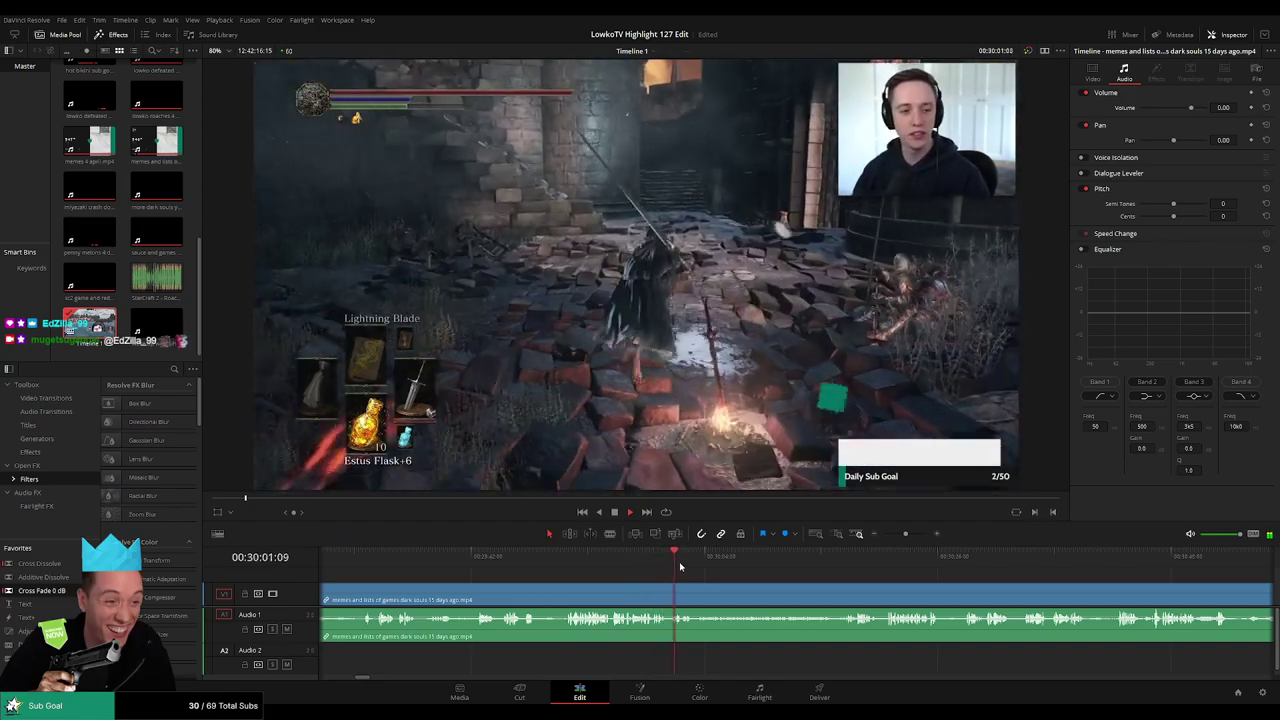
pyautogui.click(828, 561)
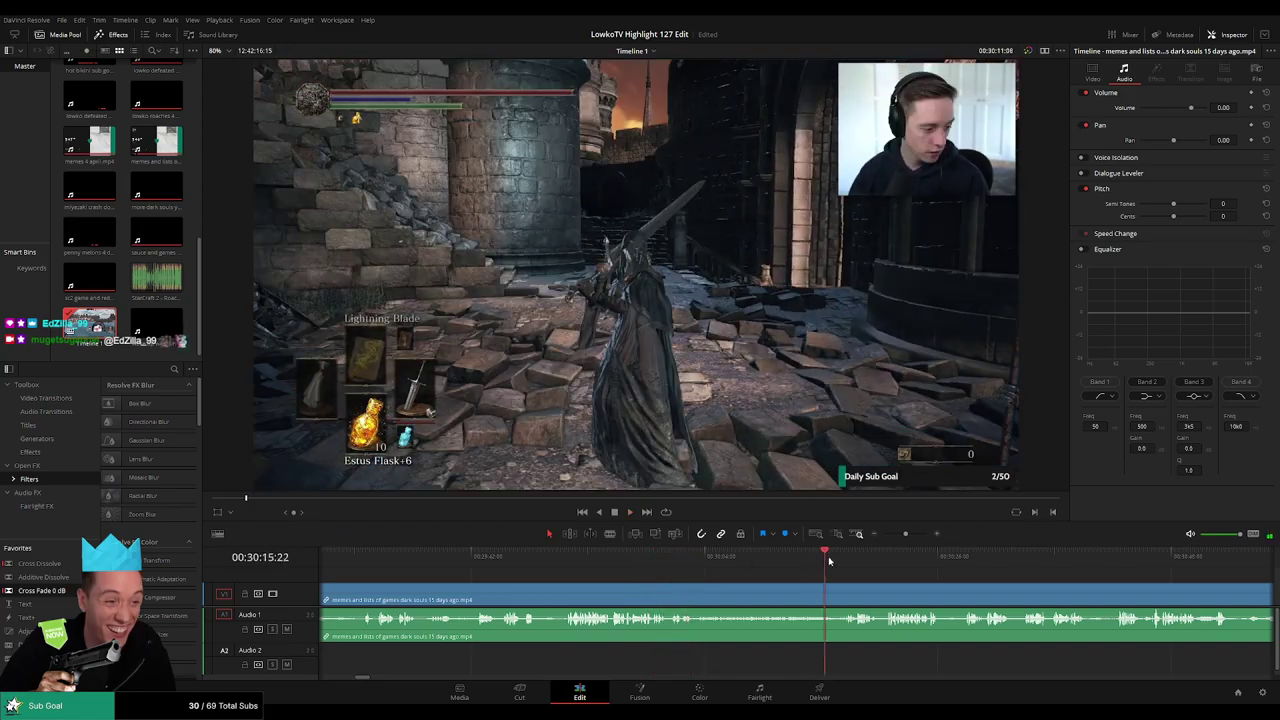
pyautogui.click(693, 561)
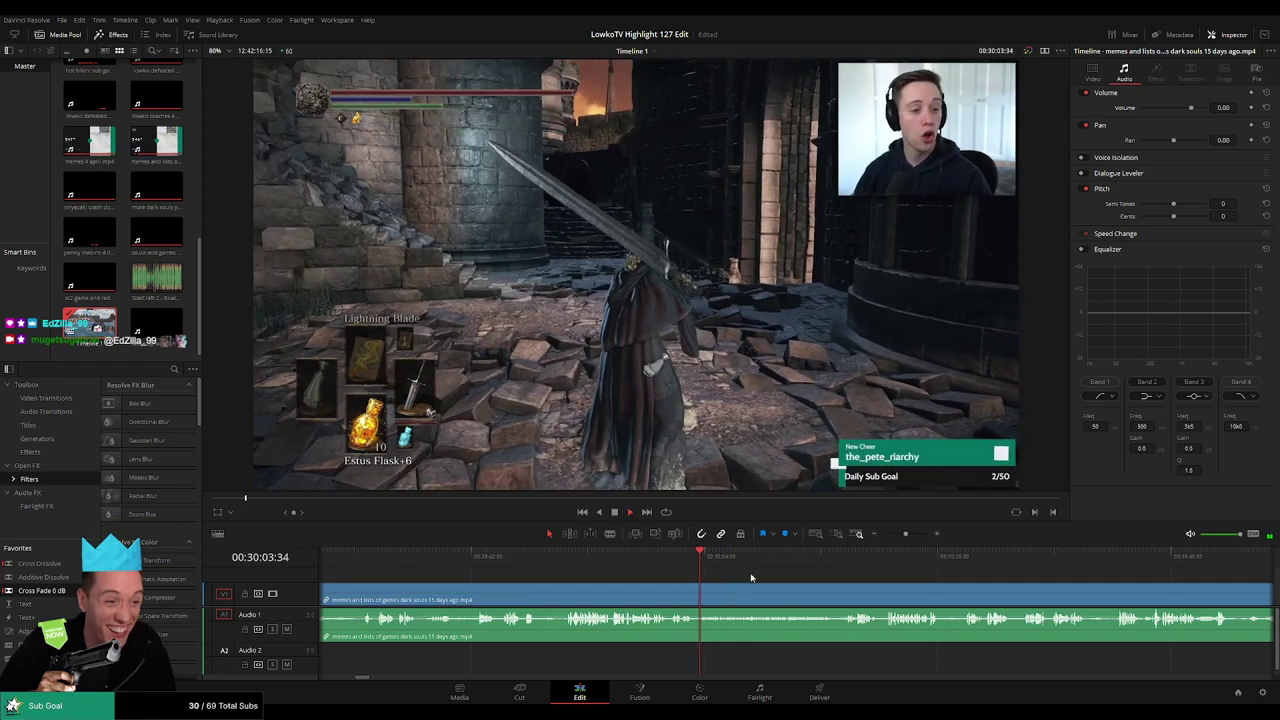
pyautogui.hscroll(2, 677, 582)
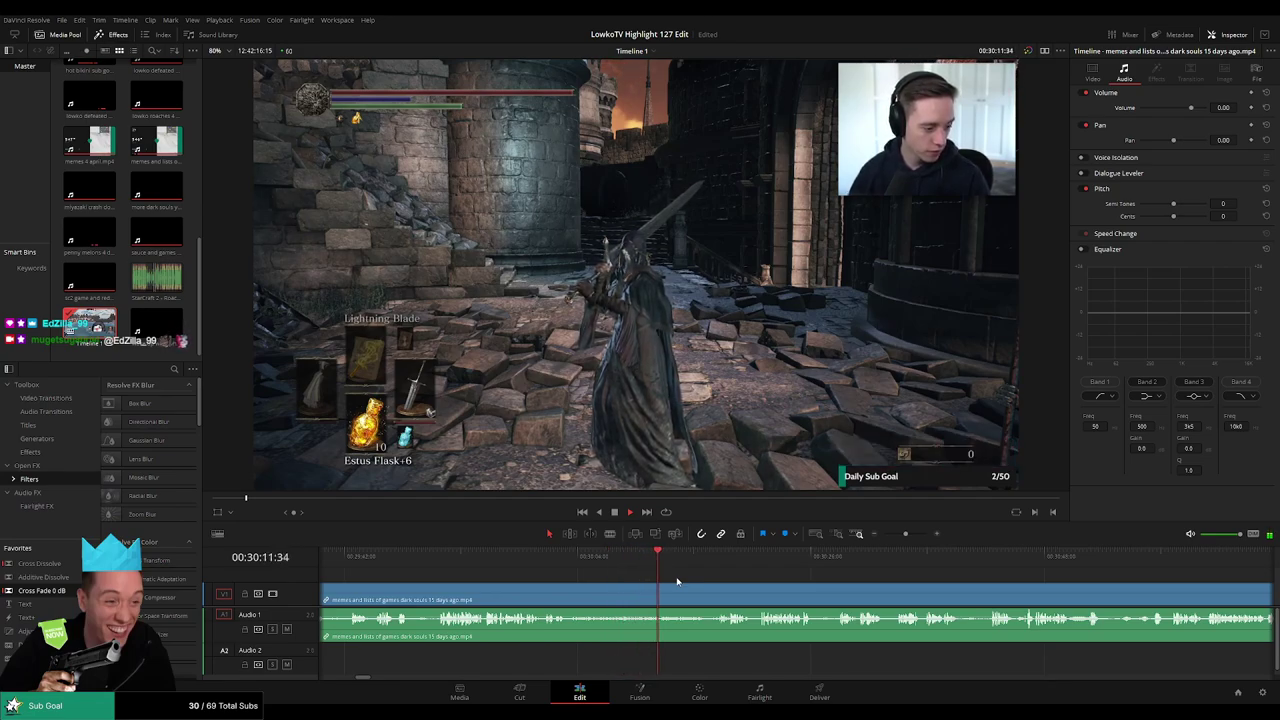
pyautogui.moveTo(709, 581); pyautogui.dragTo(638, 574)
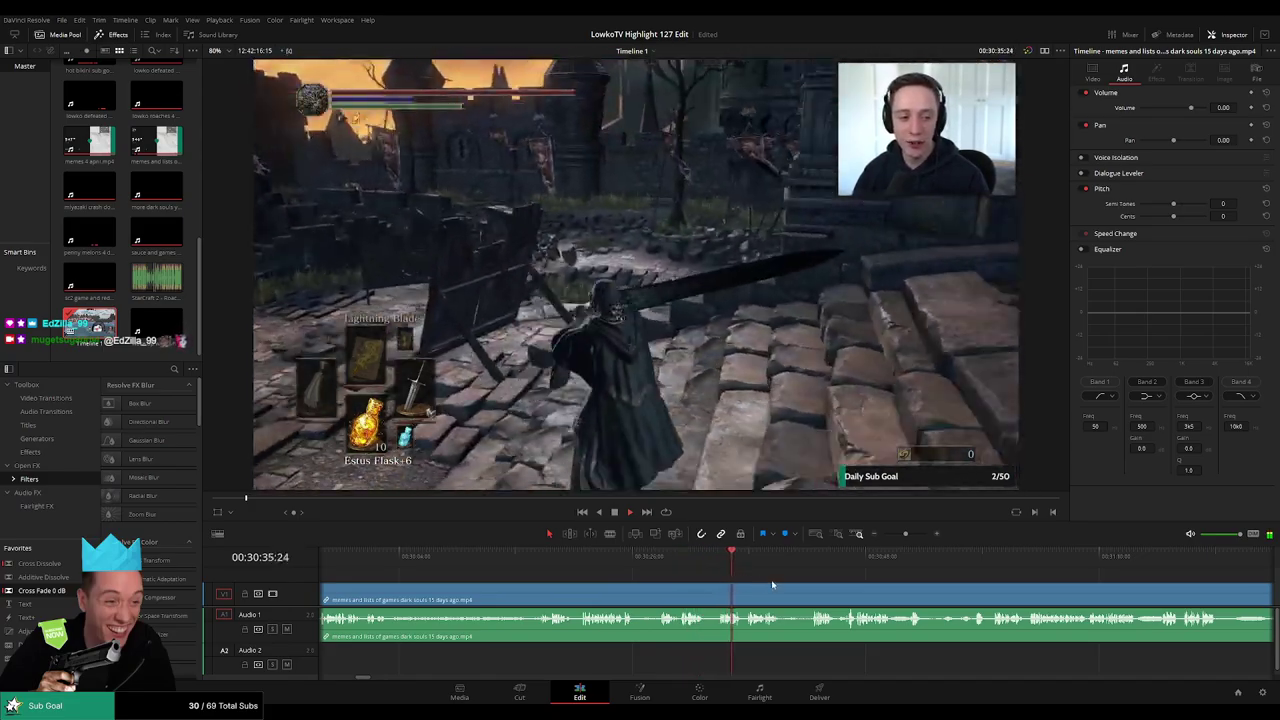
# Review the Dark Souls III run through the outdoor castle ruins, about 00:30:35 to 00:31:33, for highlight moments
pyautogui.click(707, 558)
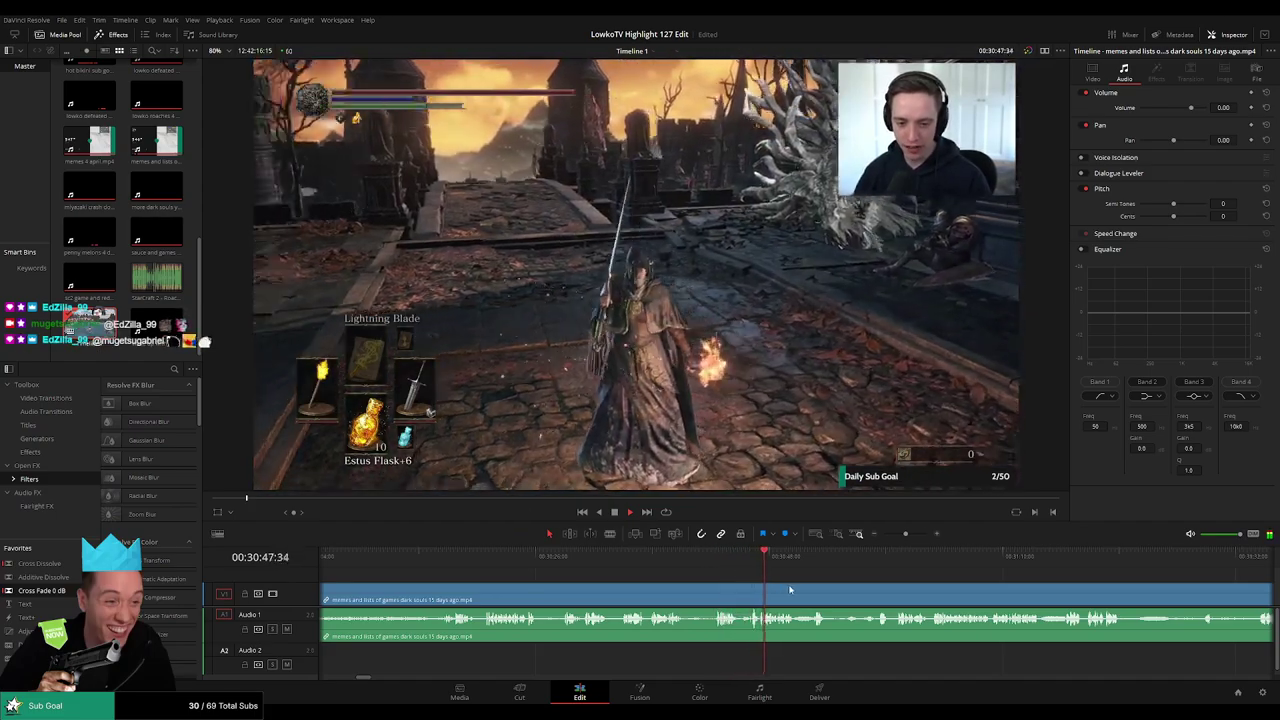
pyautogui.hscroll(2, 790, 590)
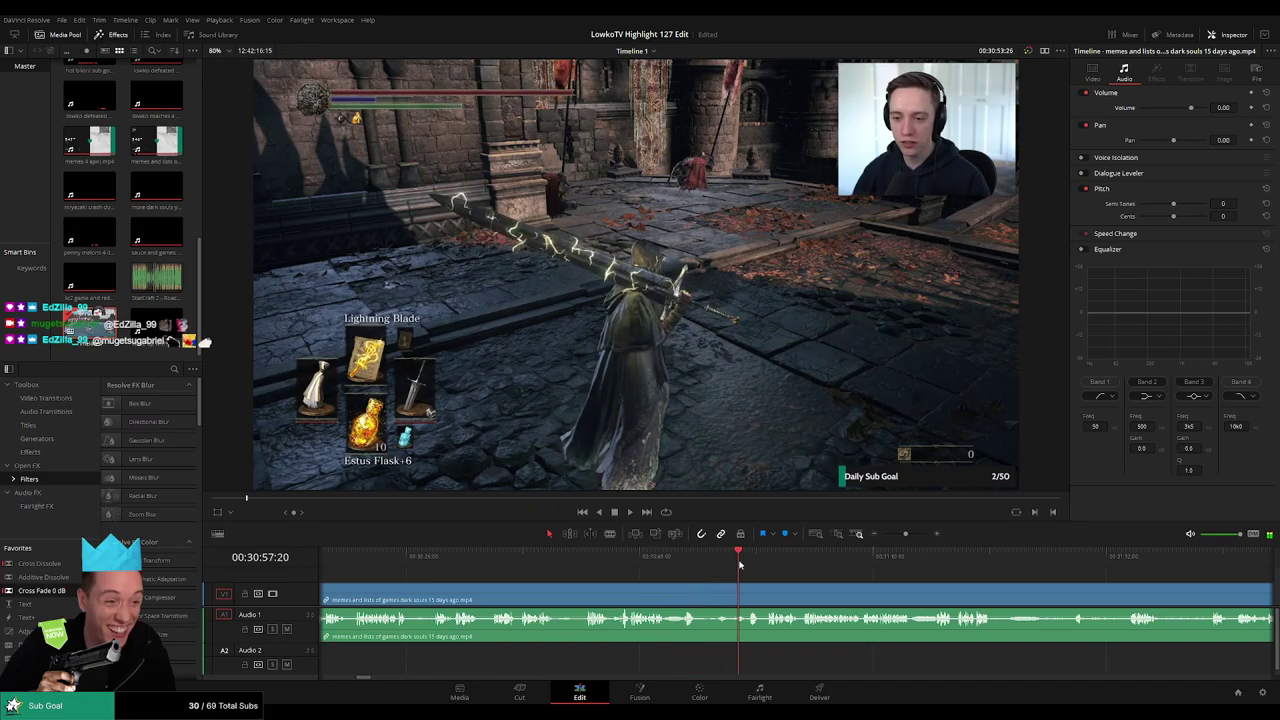
pyautogui.moveTo(740, 565); pyautogui.dragTo(748, 567)
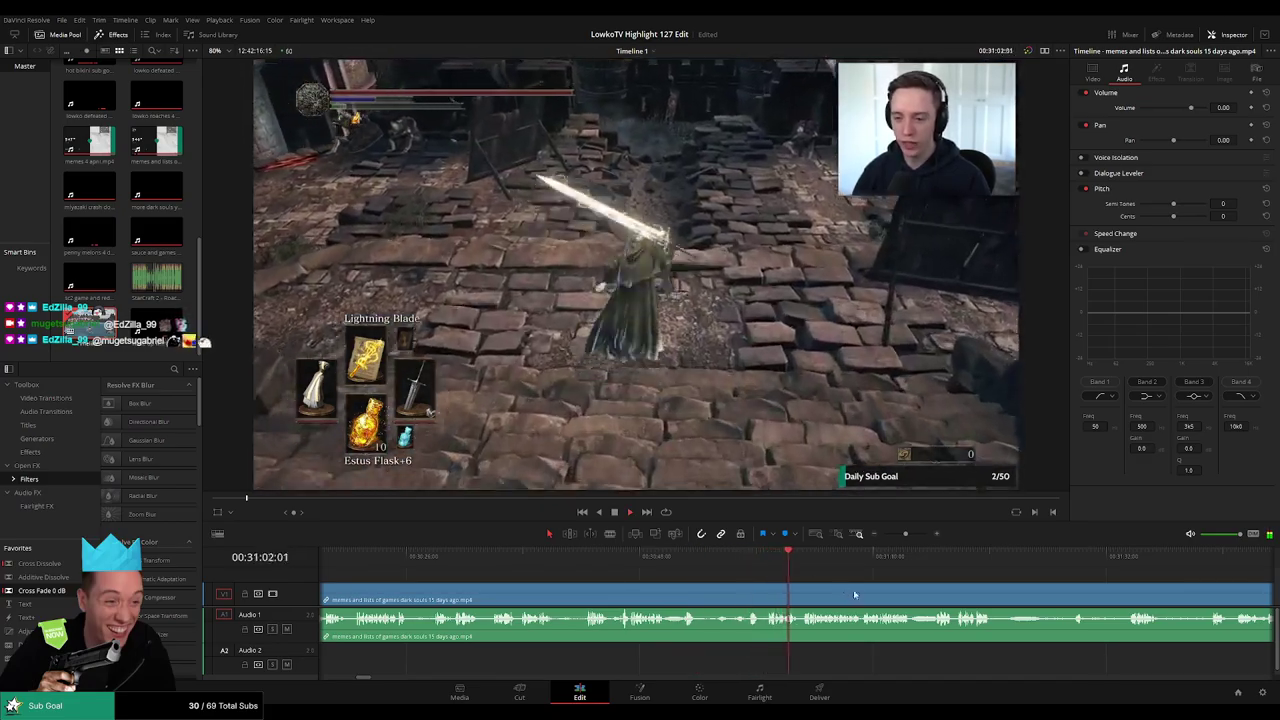
pyautogui.moveTo(855, 595); pyautogui.dragTo(696, 584)
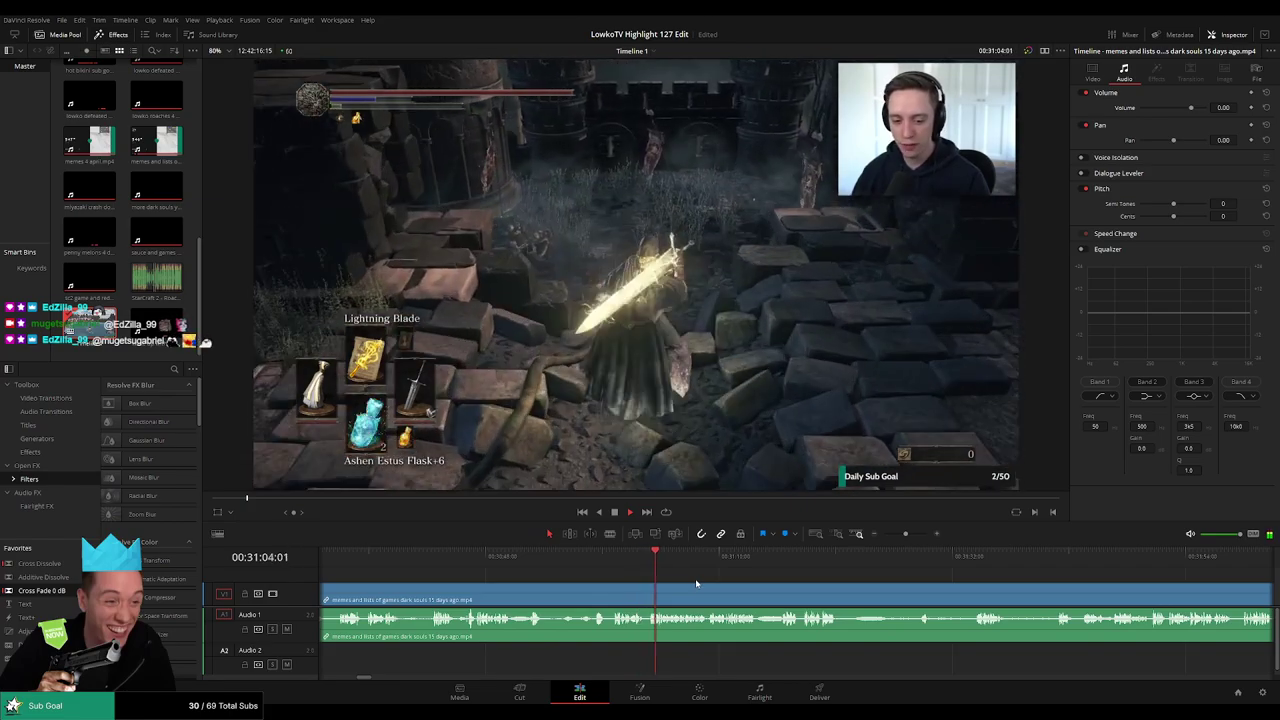
pyautogui.moveTo(718, 592); pyautogui.dragTo(686, 587)
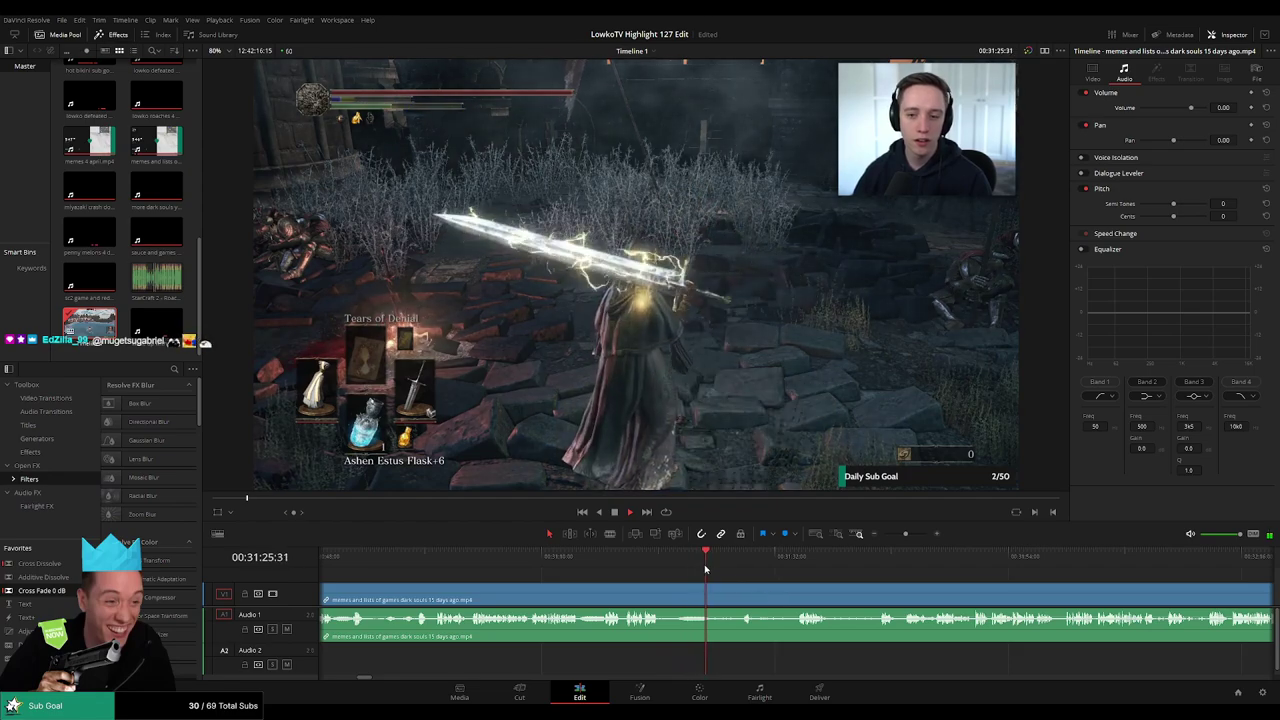
pyautogui.click(722, 562)
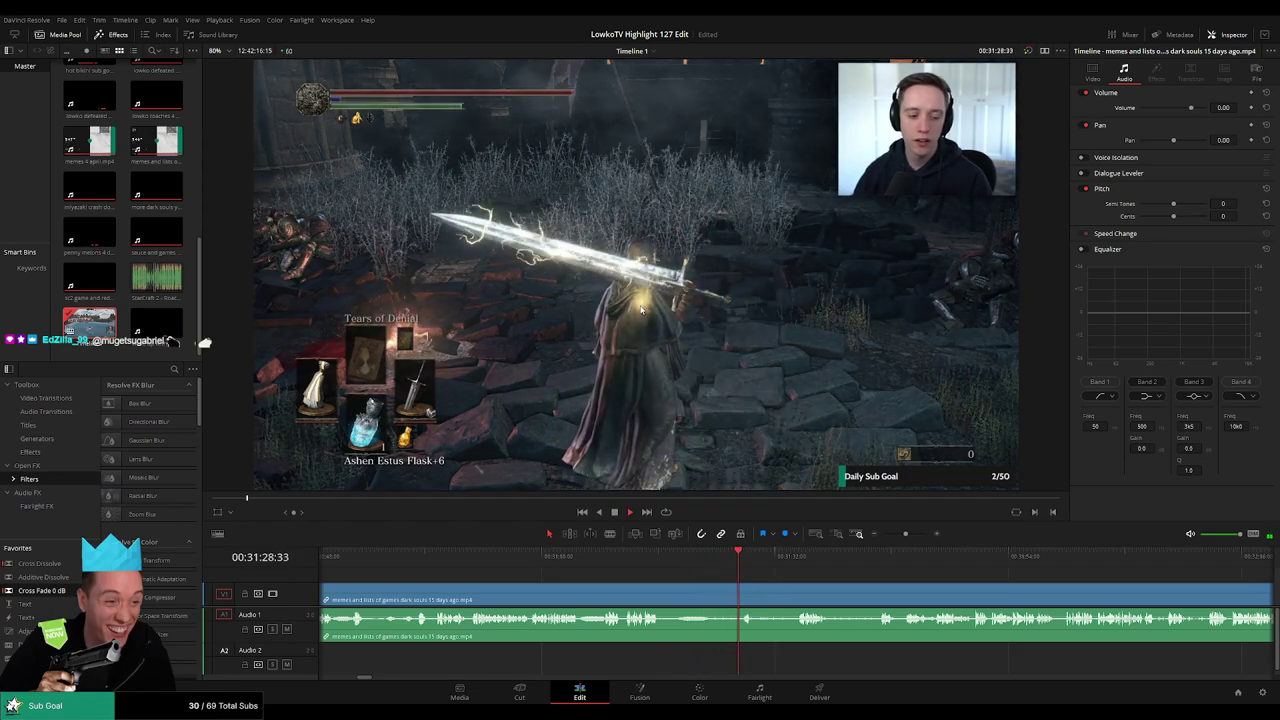
pyautogui.click(785, 561)
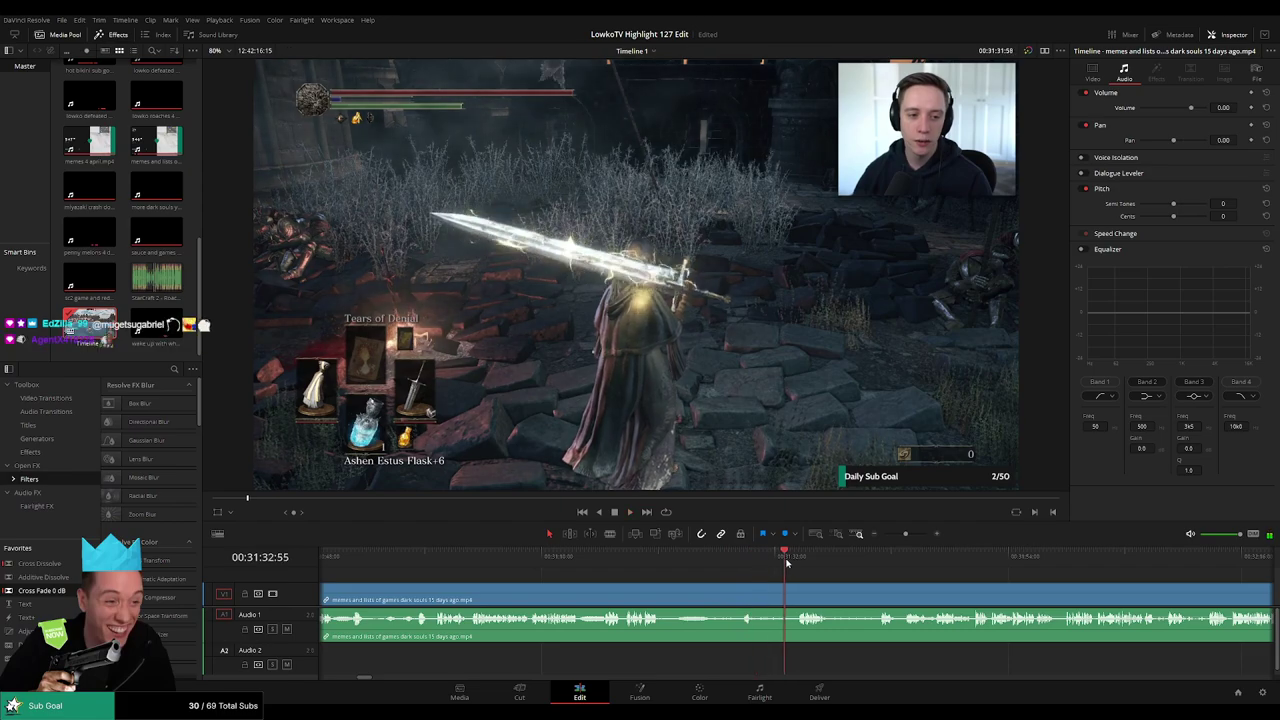
pyautogui.moveTo(872, 590); pyautogui.dragTo(709, 588)
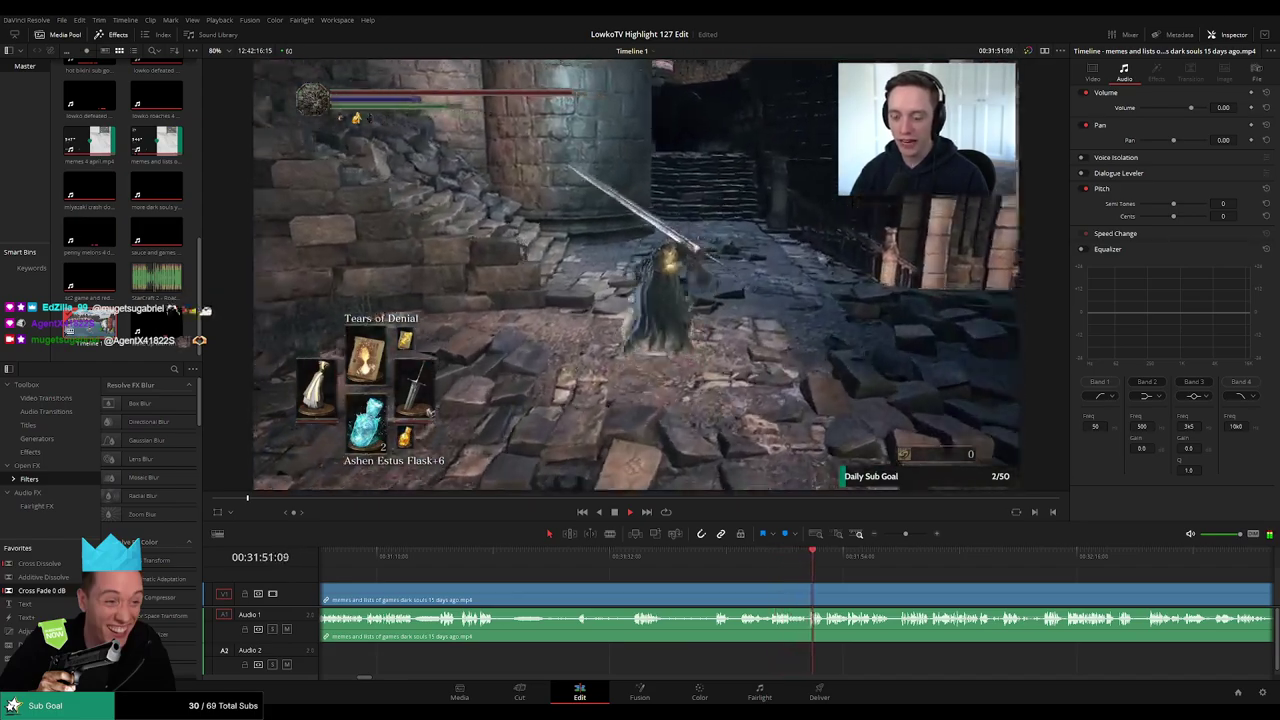
# Review the run into the castle and up its grand staircase, about 00:31:51 to 00:32:36, for moments worth keeping
pyautogui.hscroll(3, 677, 571)
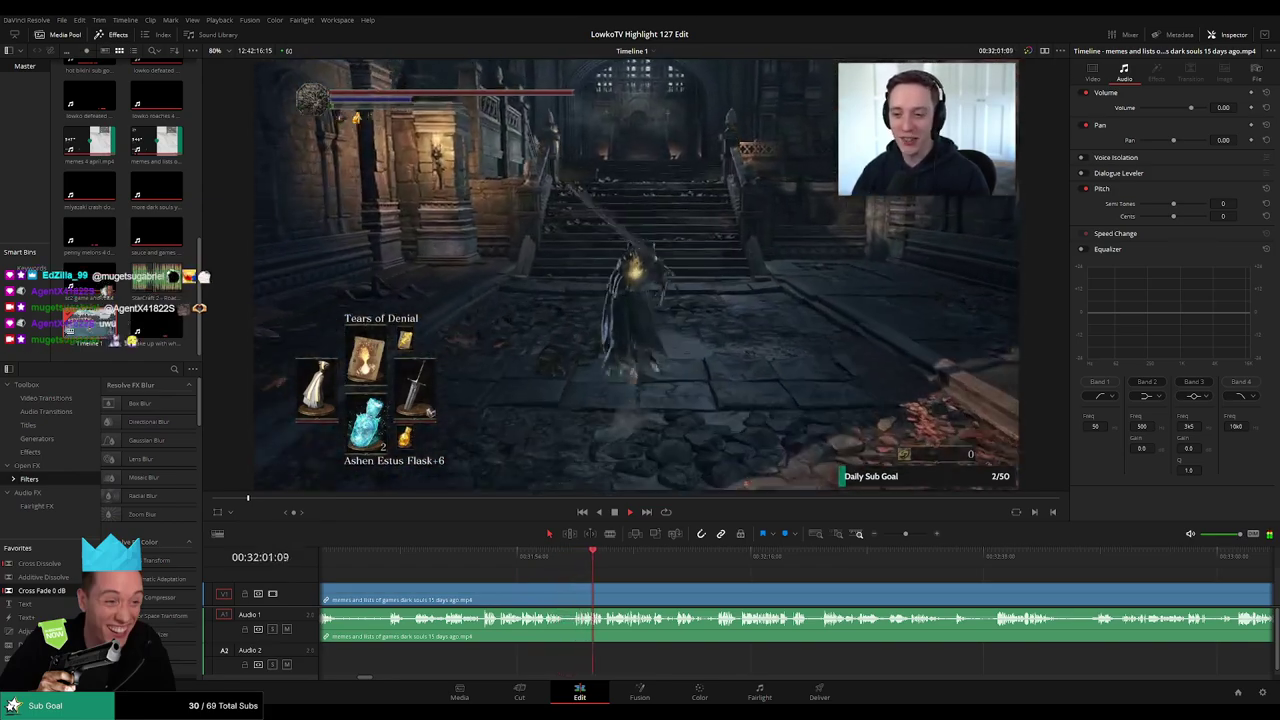
pyautogui.moveTo(642, 581); pyautogui.dragTo(570, 583)
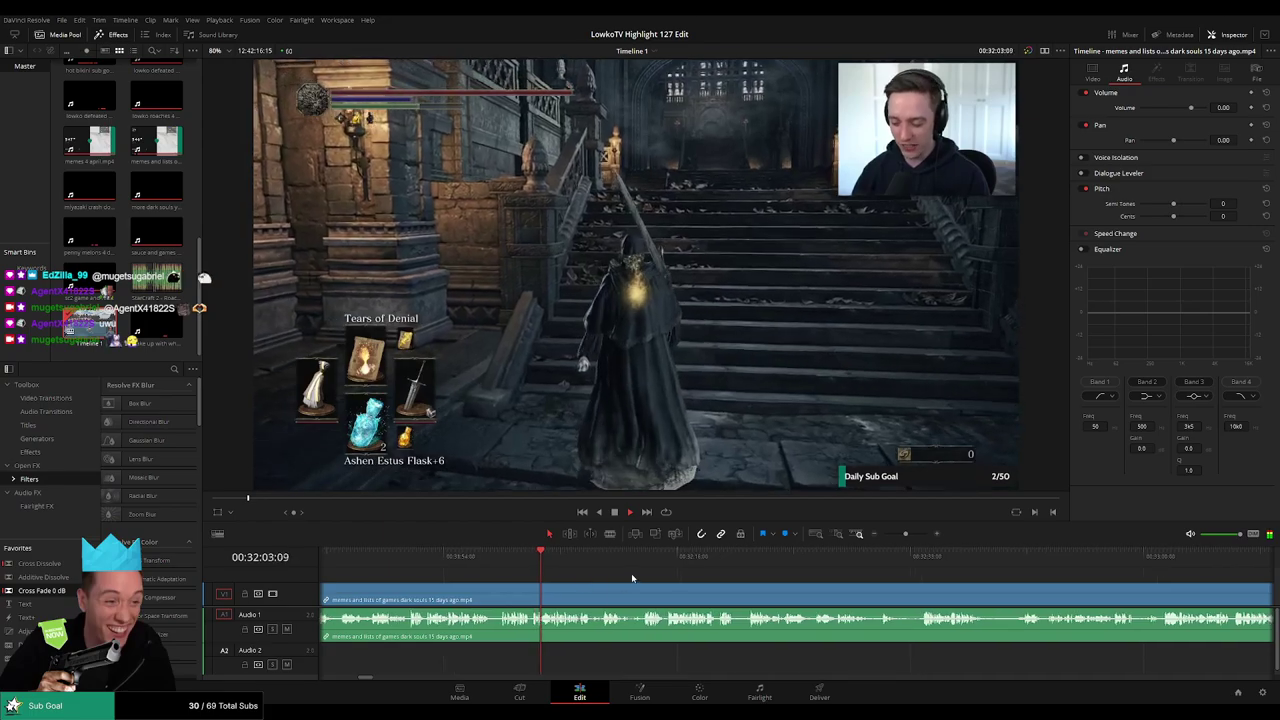
pyautogui.moveTo(906, 534)
pyautogui.mouseDown()
pyautogui.moveTo(886, 537)
pyautogui.moveTo(909, 538)
pyautogui.mouseUp()
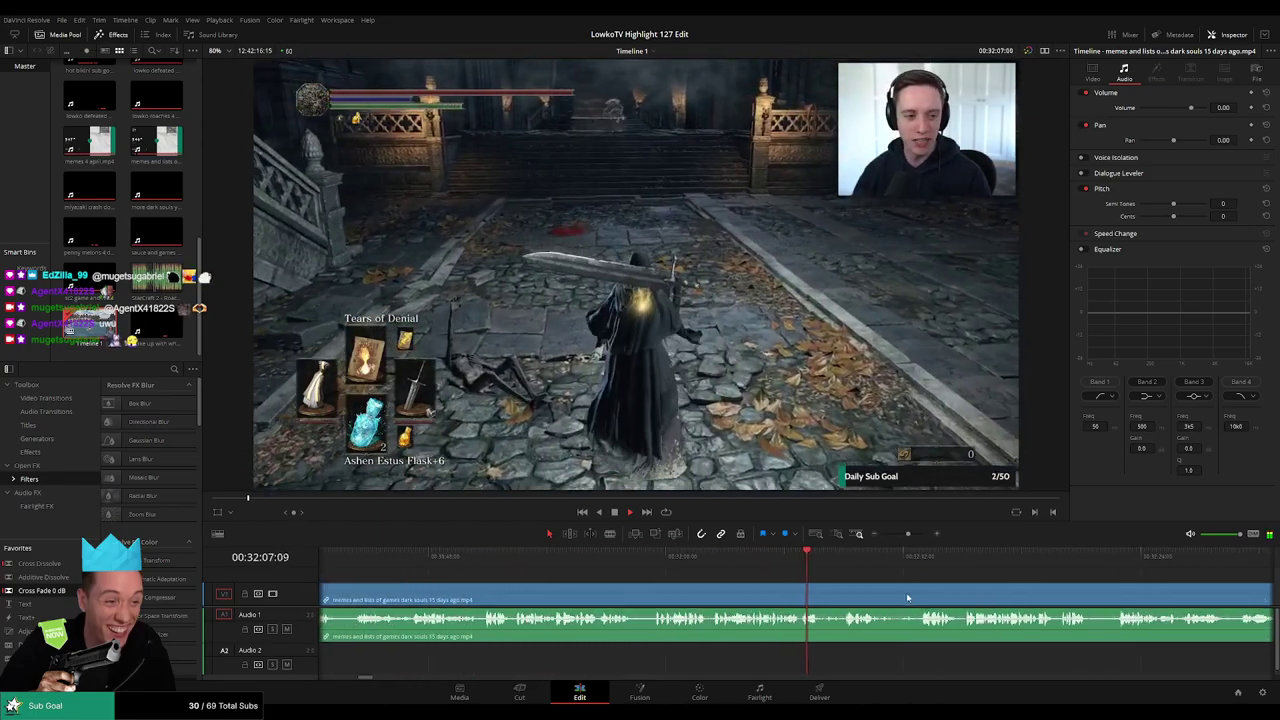
pyautogui.moveTo(905, 596); pyautogui.dragTo(786, 590)
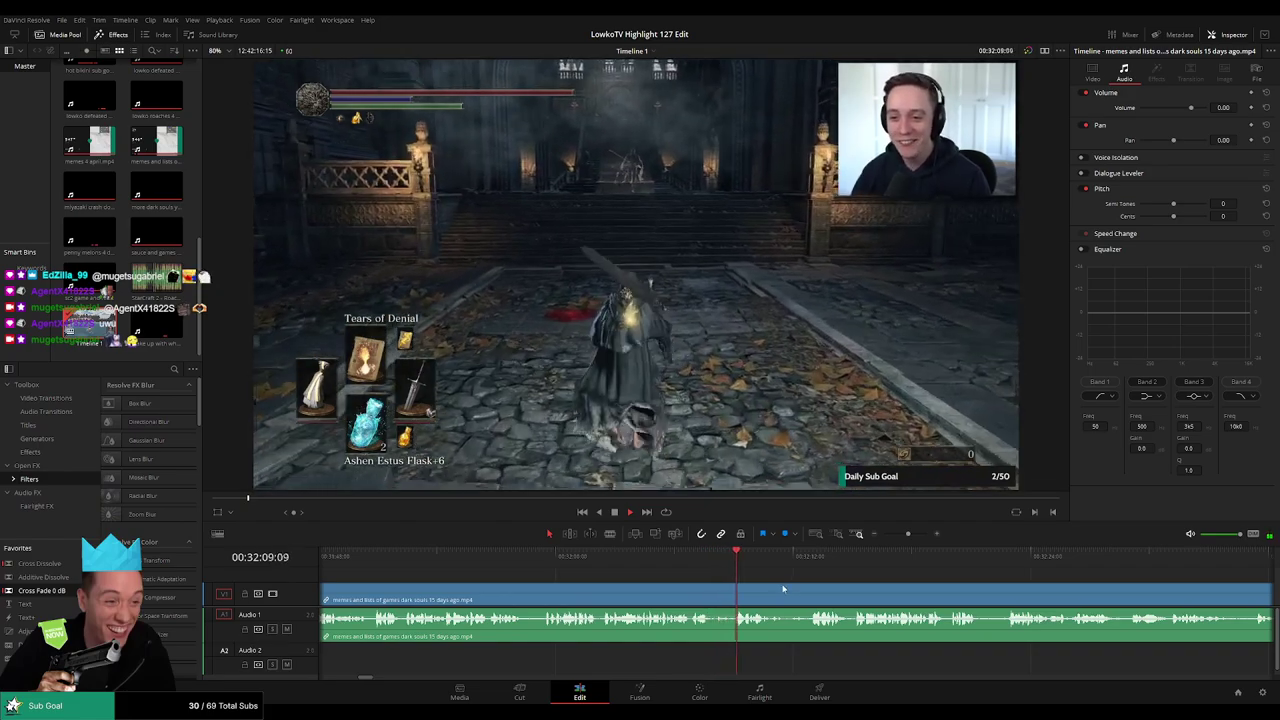
pyautogui.hscroll(2, 730, 585)
pyautogui.click(715, 578)
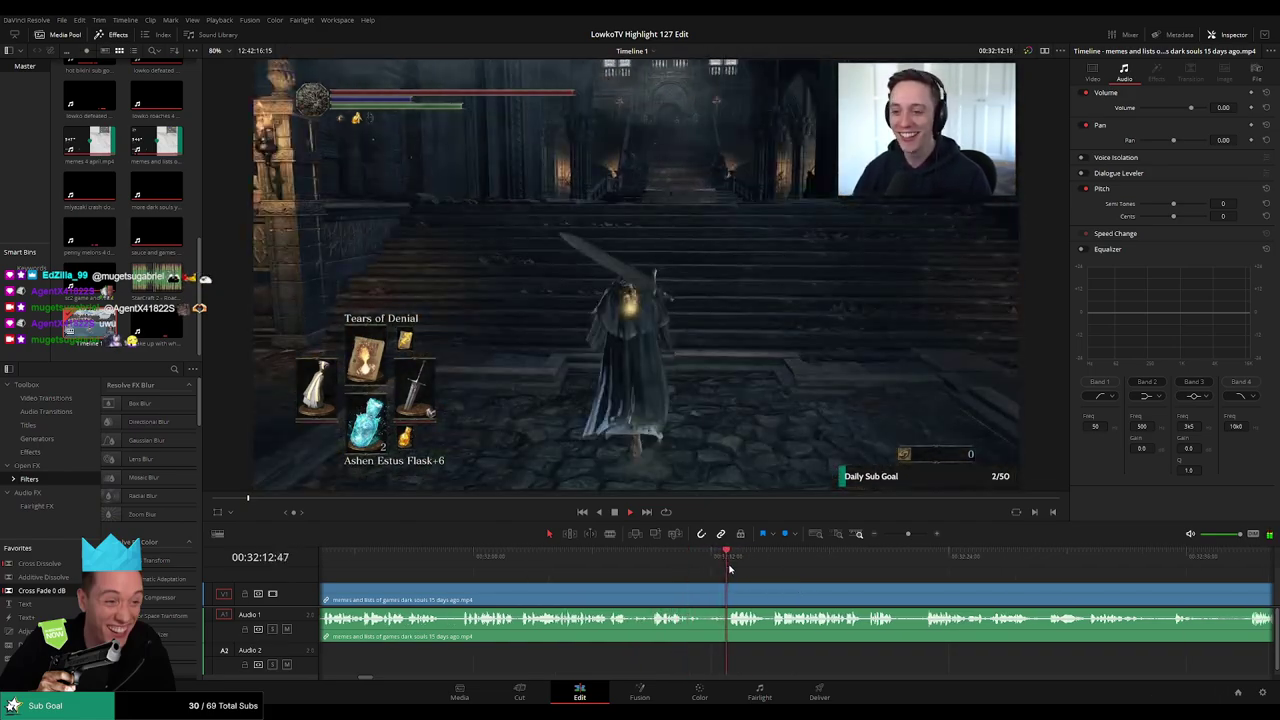
pyautogui.hscroll(2, 725, 579)
pyautogui.hscroll(1, 730, 582)
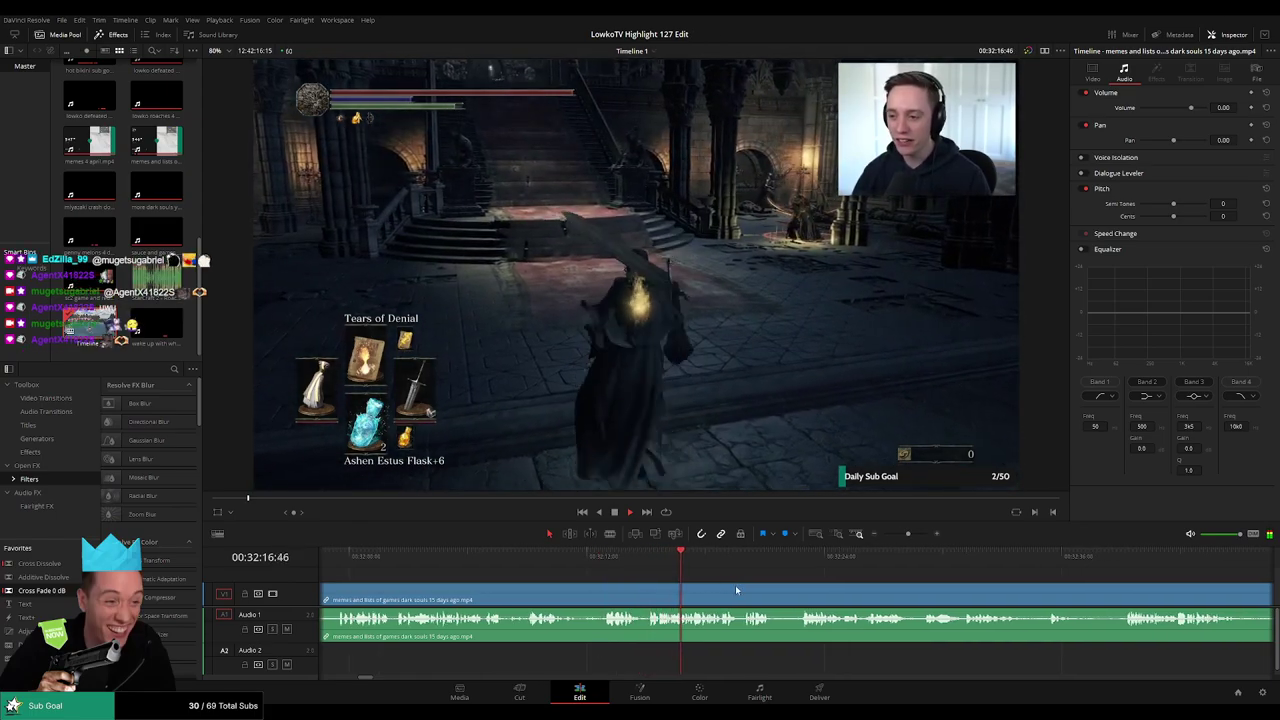
pyautogui.hscroll(2, 738, 586)
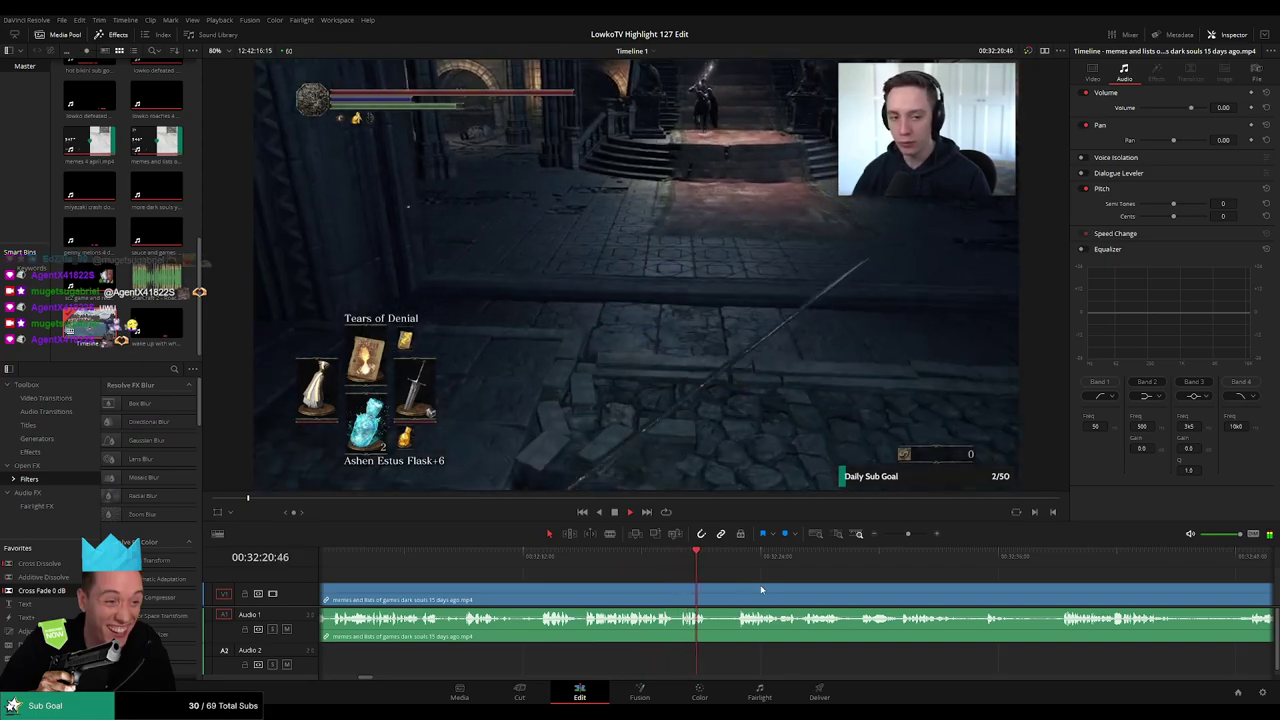
pyautogui.click(742, 562)
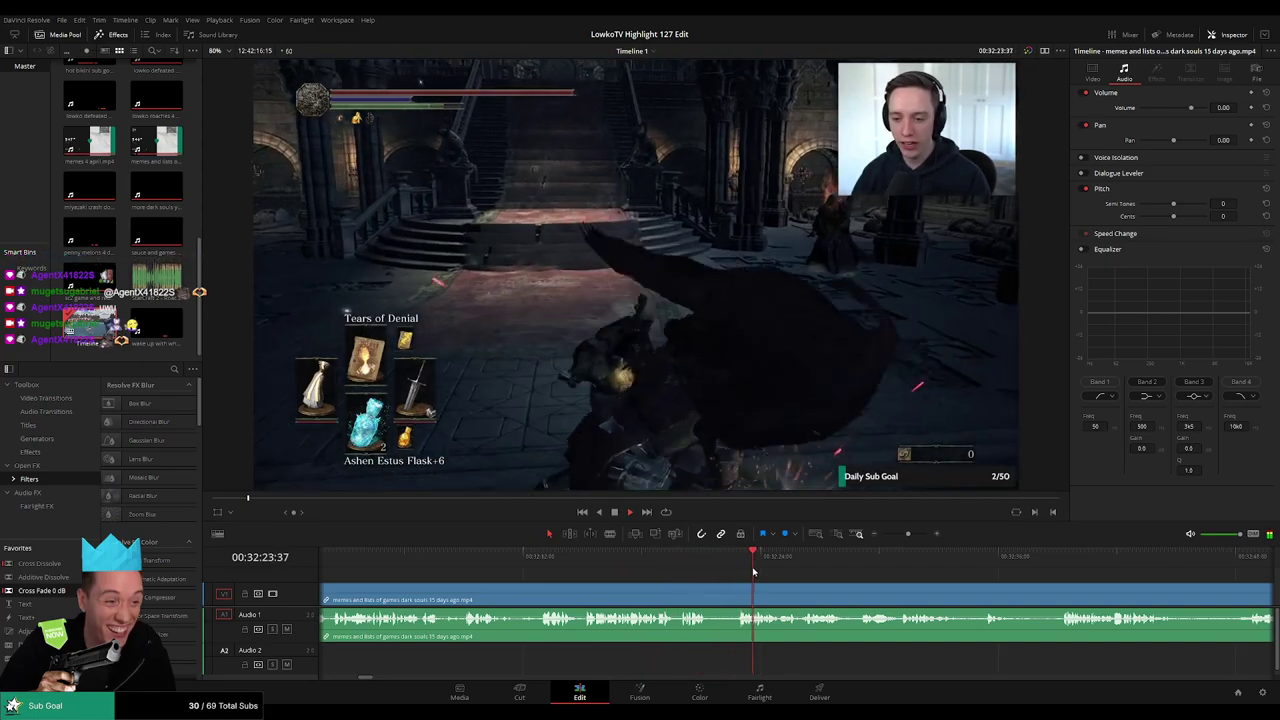
pyautogui.hscroll(3, 815, 597)
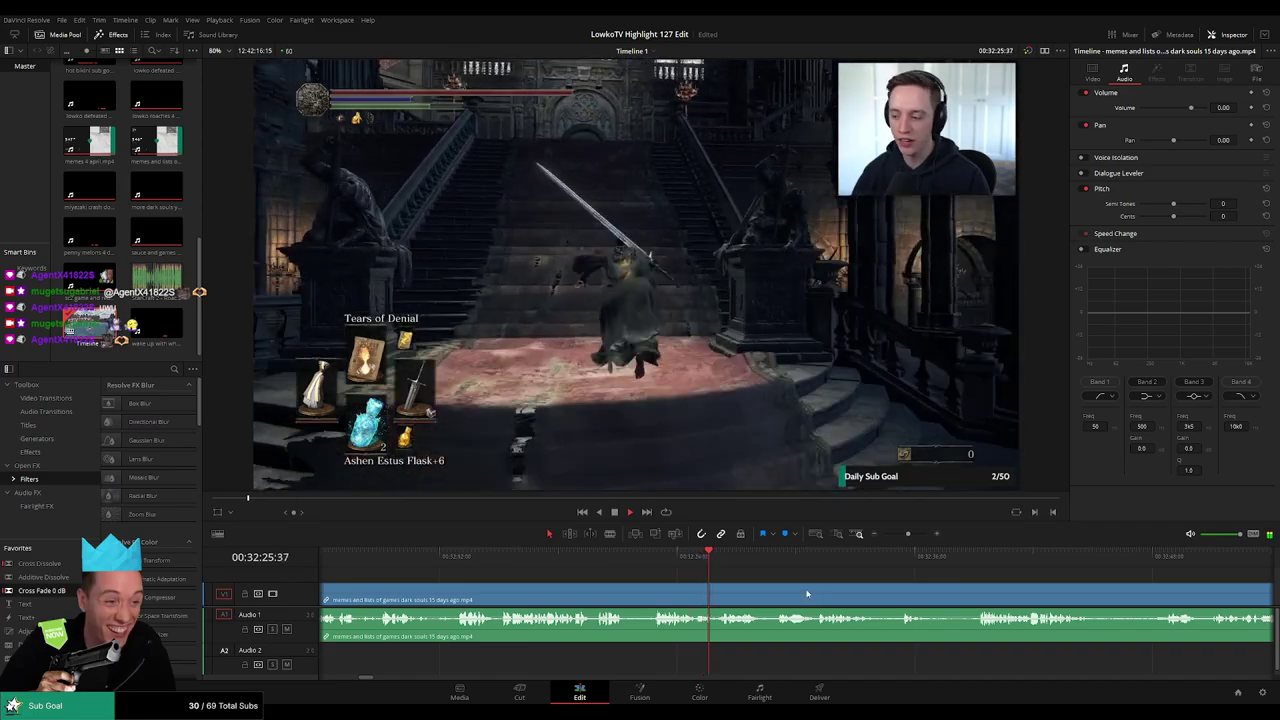
pyautogui.hscroll(3, 814, 589)
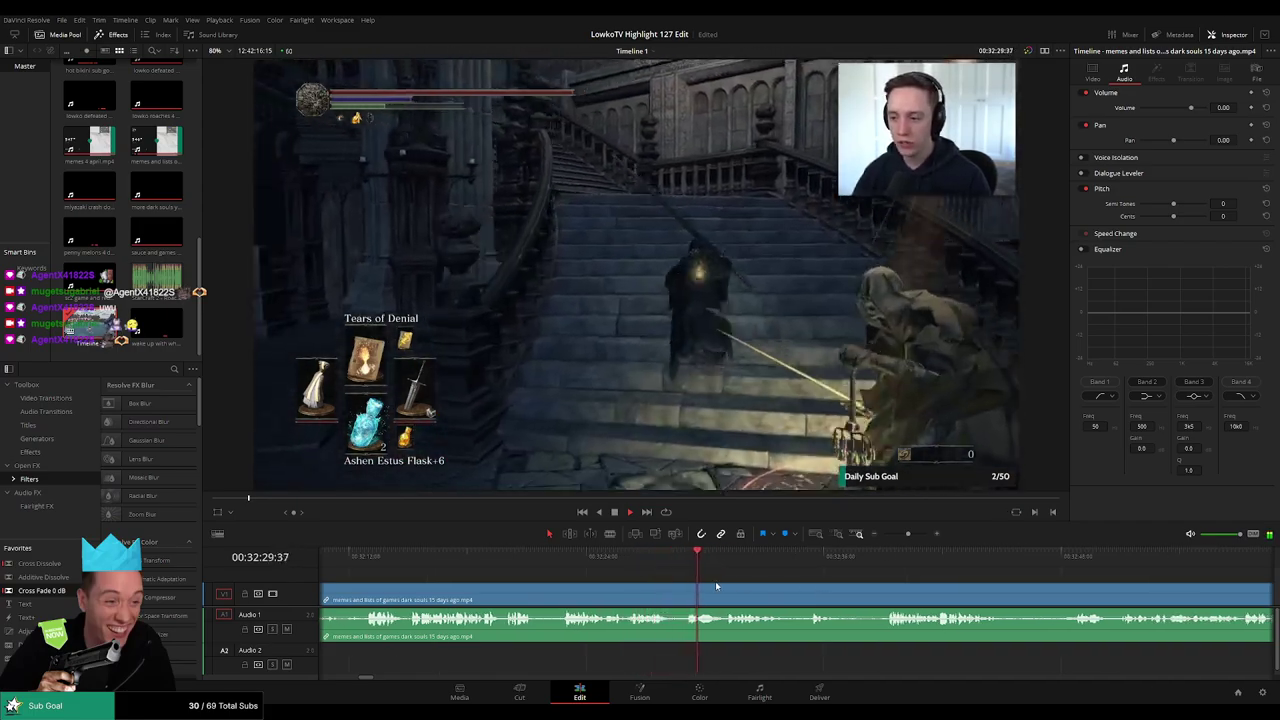
pyautogui.hscroll(3, 723, 583)
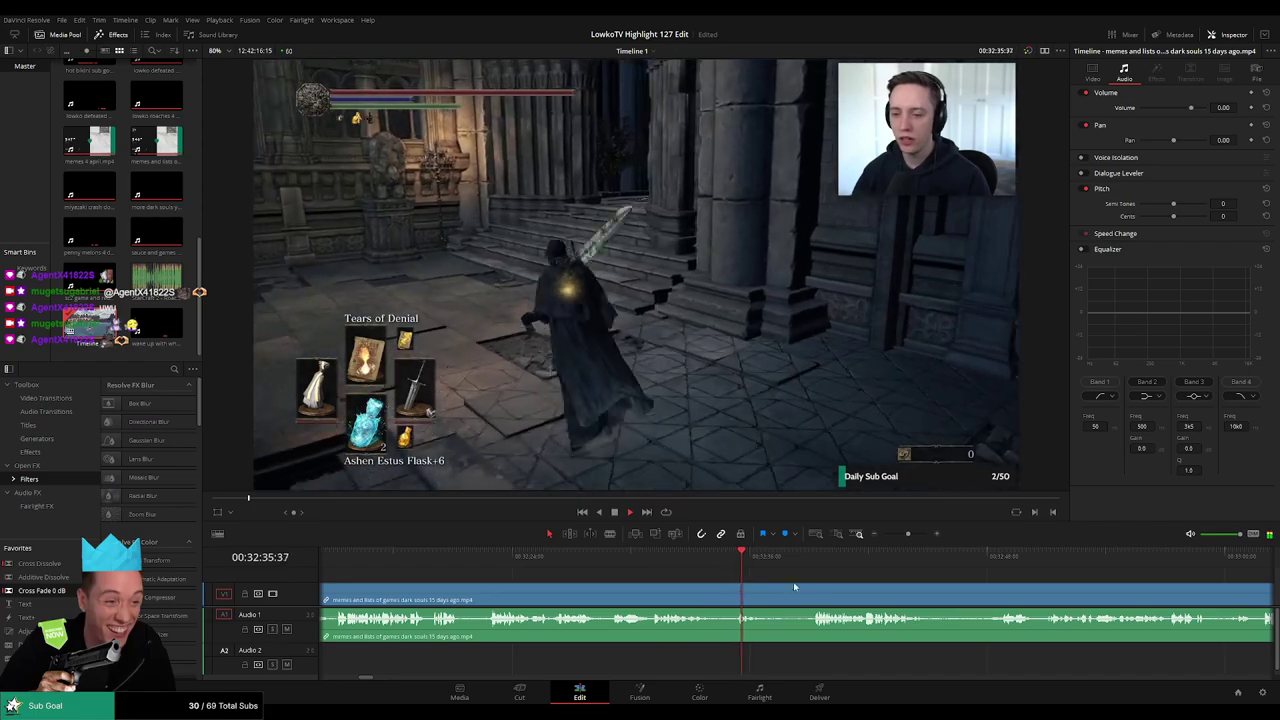
# Skim the gameplay around the bushes and stone archway, up to about 00:32:55, for usable moments
pyautogui.click(814, 556)
pyautogui.moveTo(857, 585); pyautogui.dragTo(713, 580)
pyautogui.moveTo(812, 588); pyautogui.dragTo(760, 585)
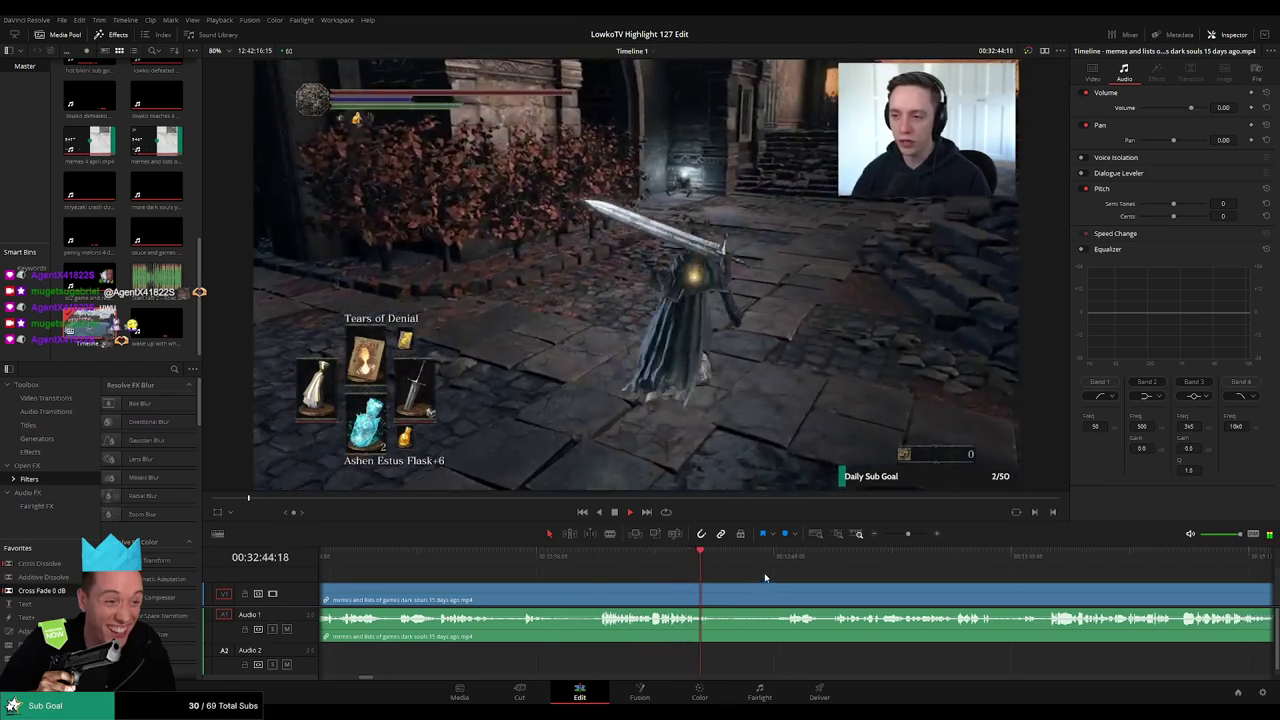
pyautogui.click(786, 559)
pyautogui.moveTo(876, 598); pyautogui.dragTo(777, 587)
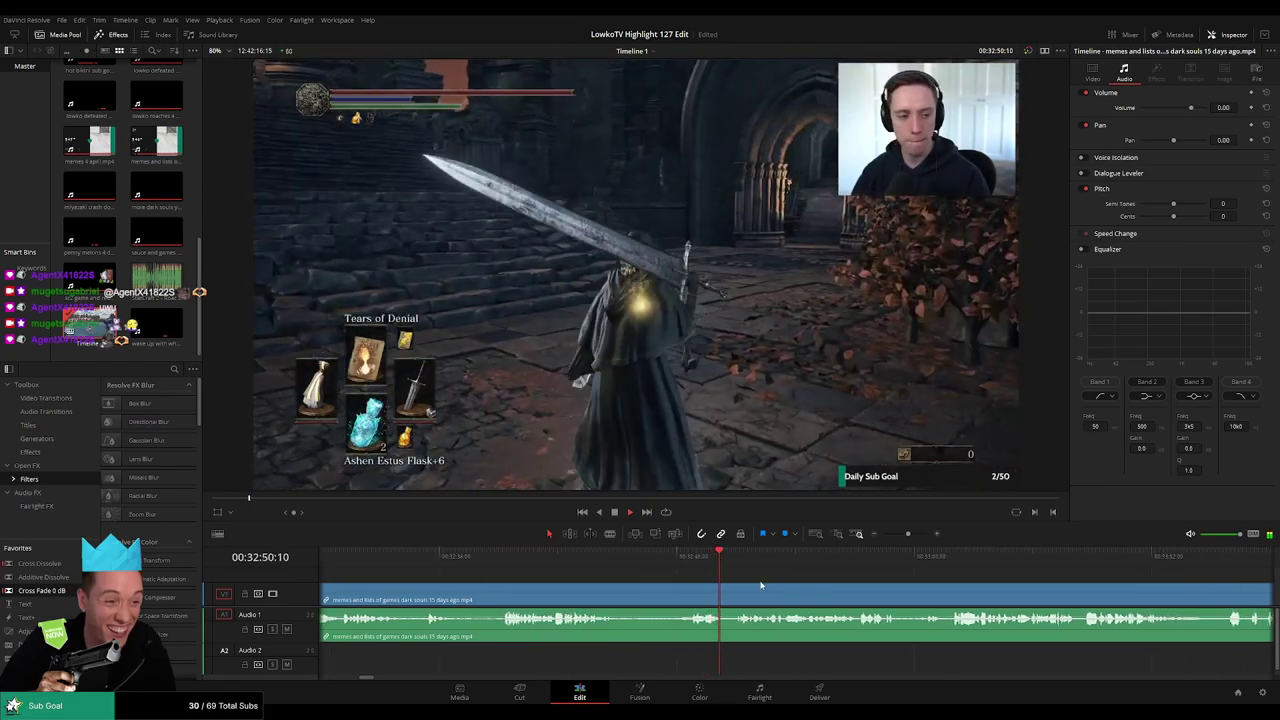
pyautogui.hscroll(4, 845, 589)
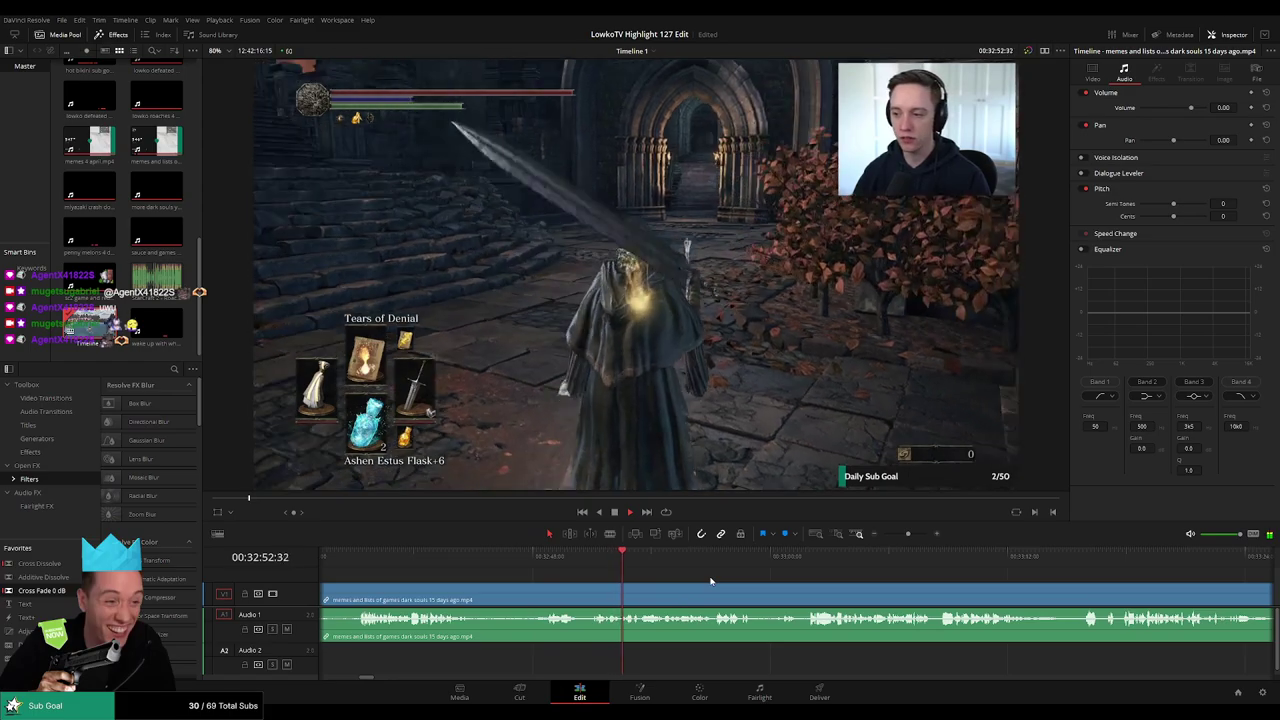
pyautogui.hscroll(3, 807, 593)
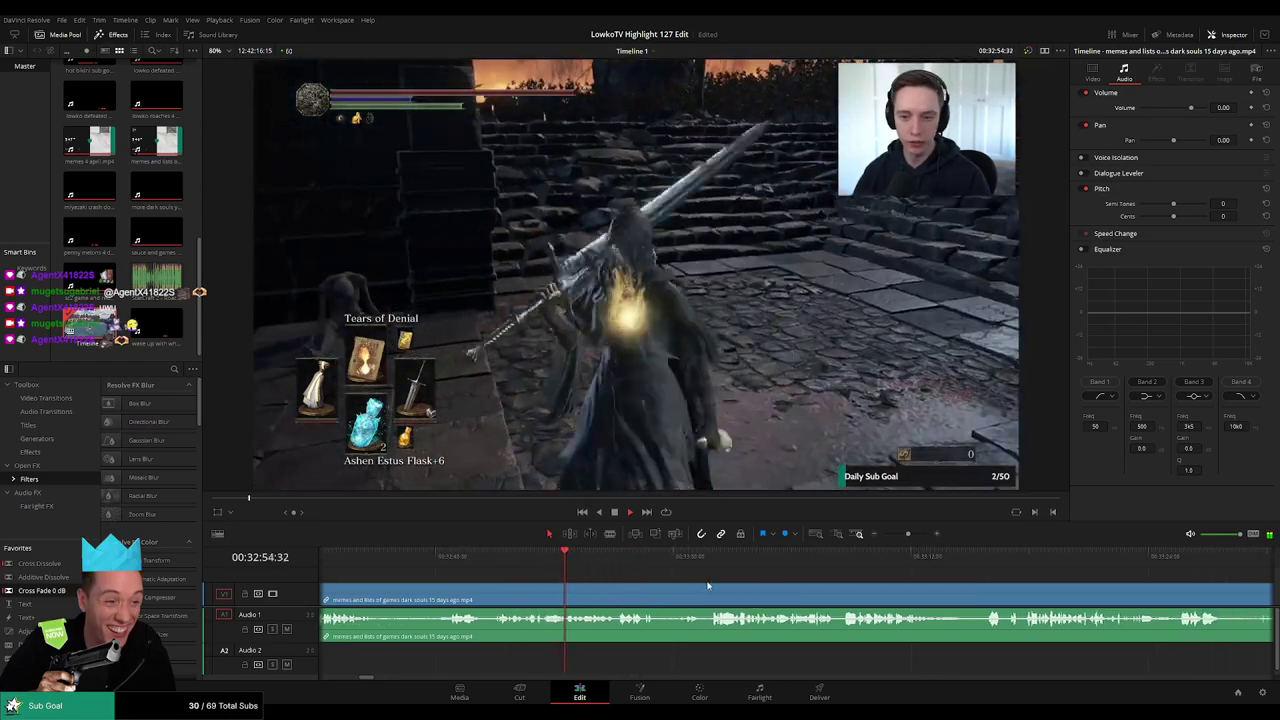
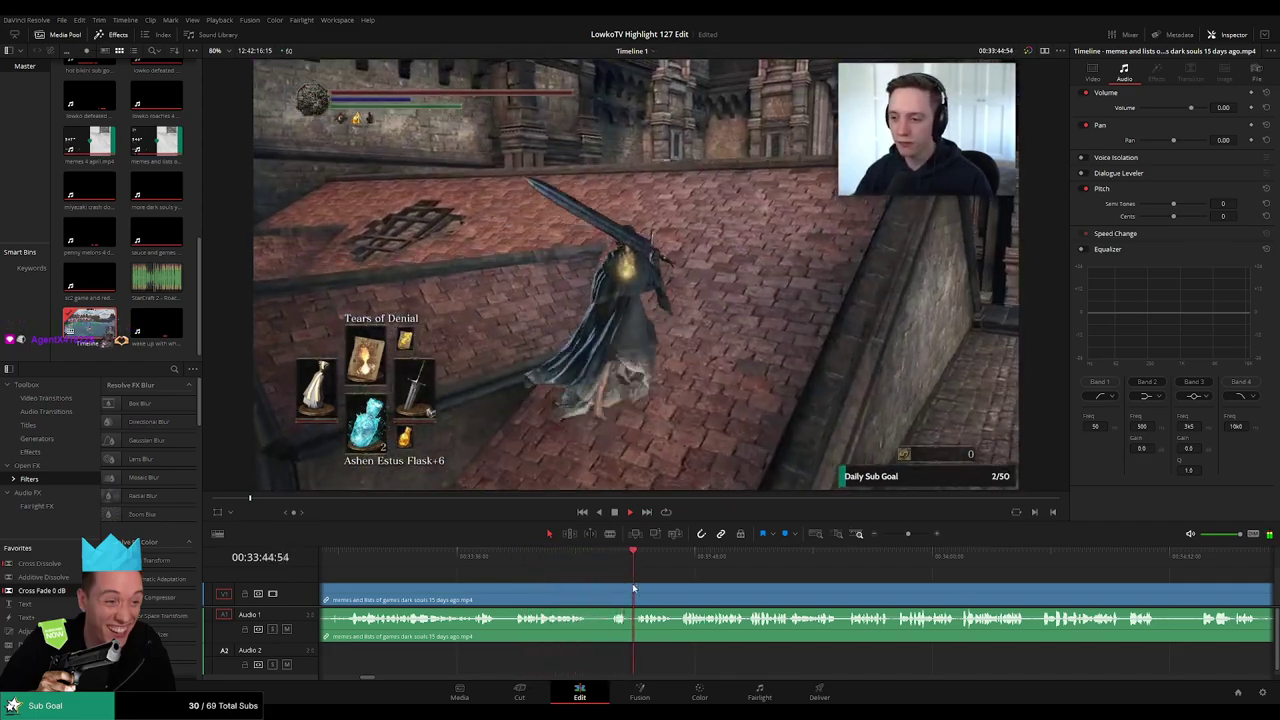
# Review the Dark Souls III run across the castle rooftops, about 00:33:44 to 00:34:27, for highlight moments
pyautogui.moveTo(658, 587); pyautogui.dragTo(534, 577)
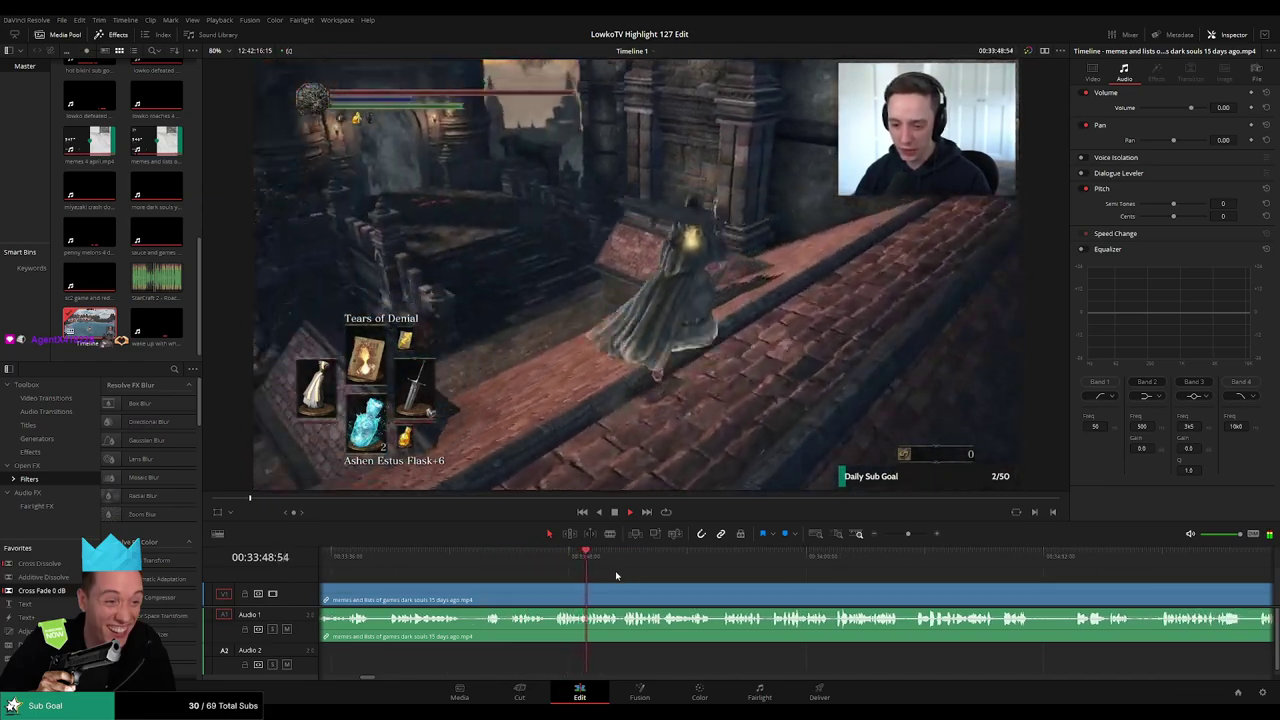
pyautogui.moveTo(692, 584); pyautogui.dragTo(590, 570)
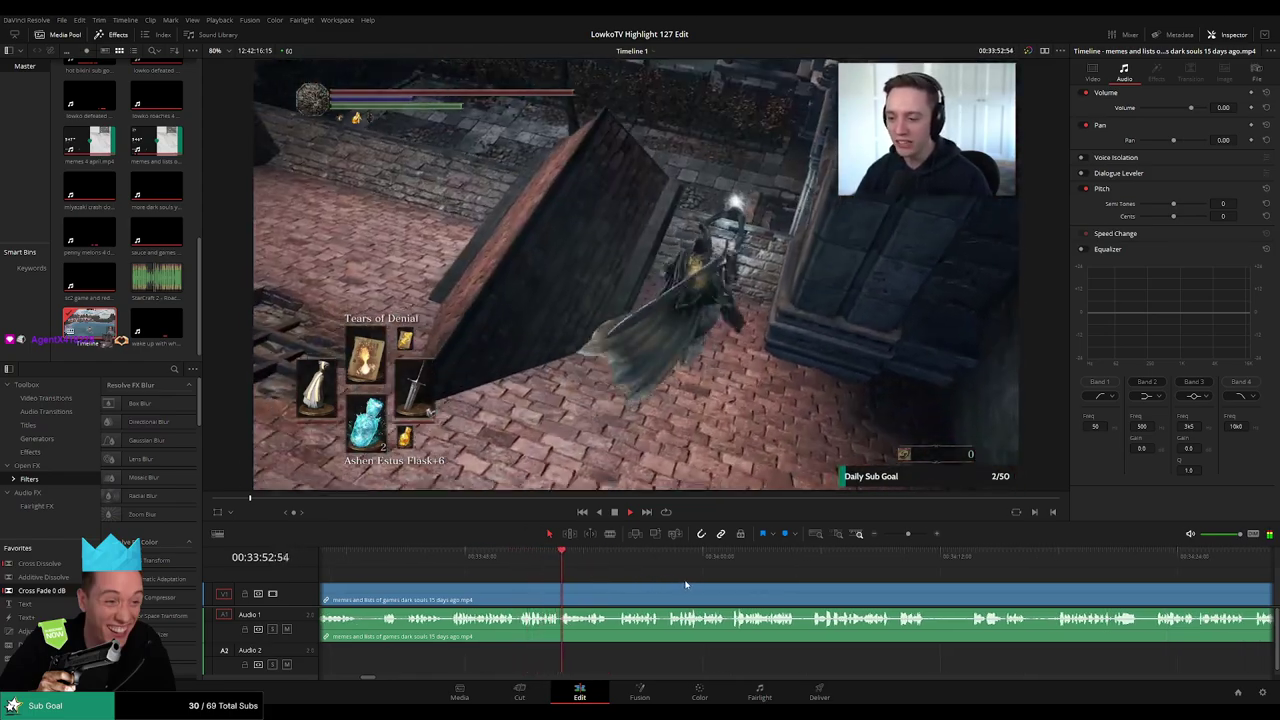
pyautogui.moveTo(690, 583); pyautogui.dragTo(622, 575)
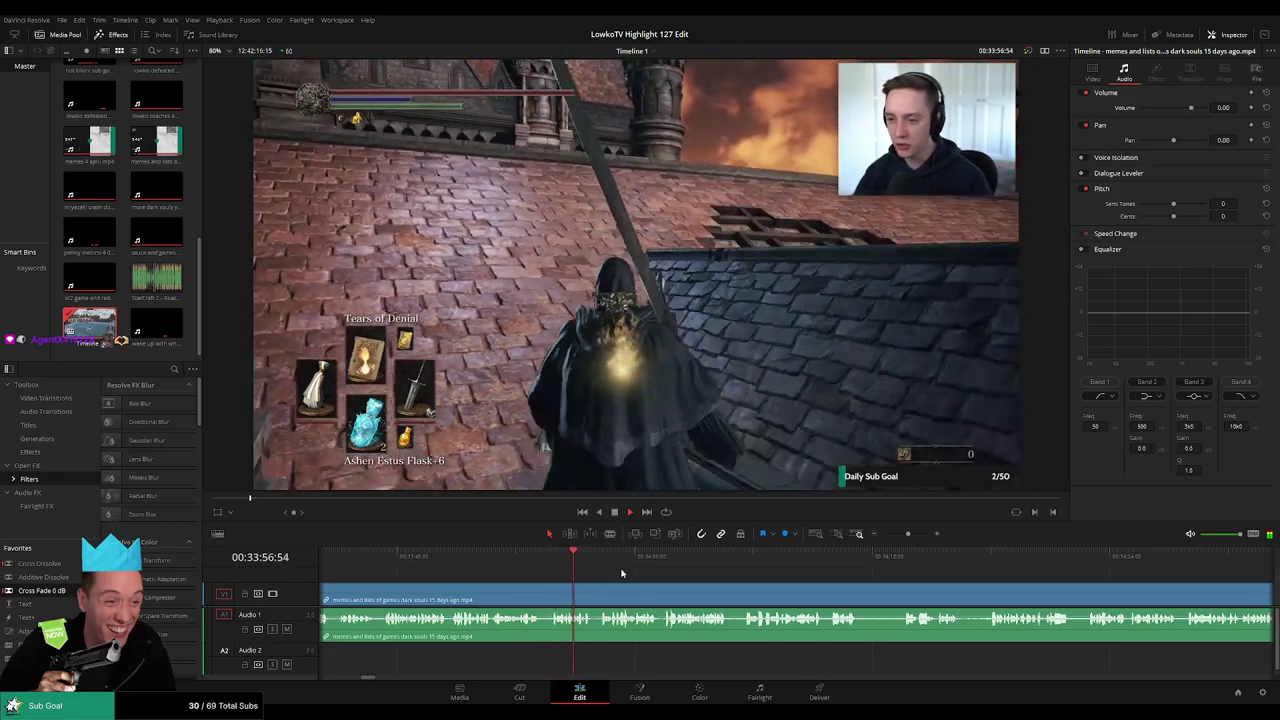
pyautogui.moveTo(665, 574); pyautogui.dragTo(623, 573)
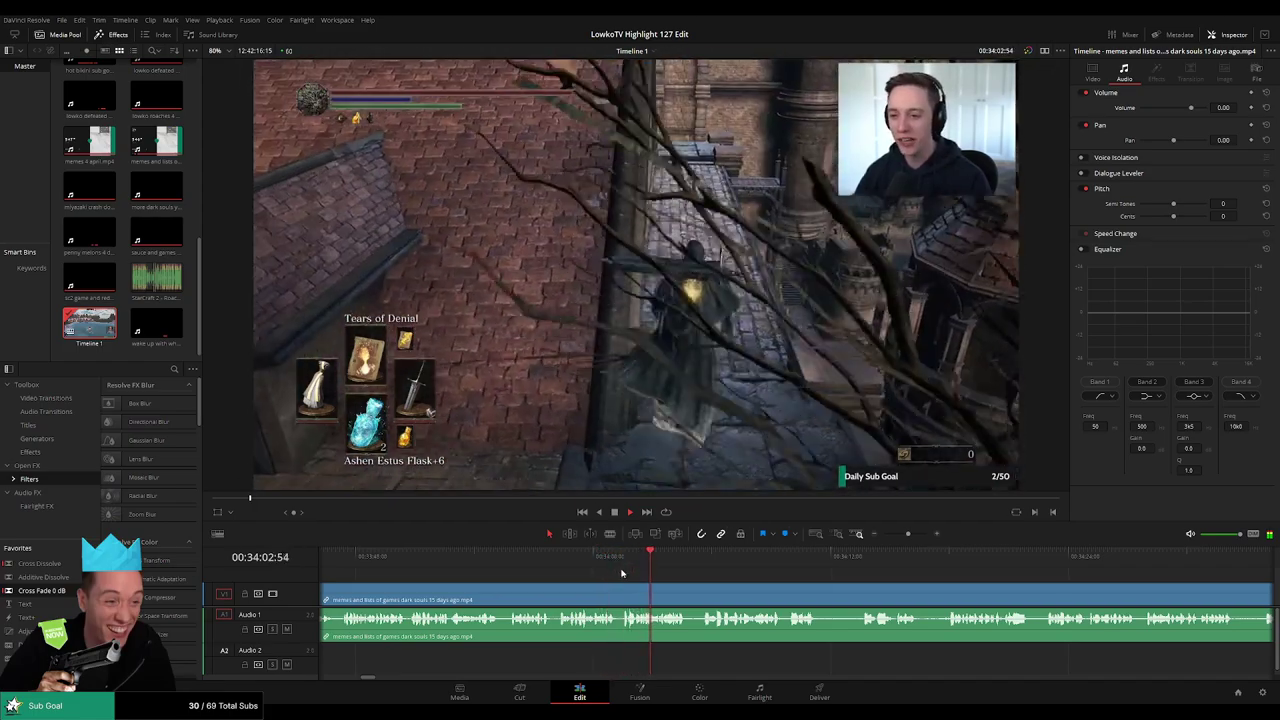
pyautogui.click(696, 557)
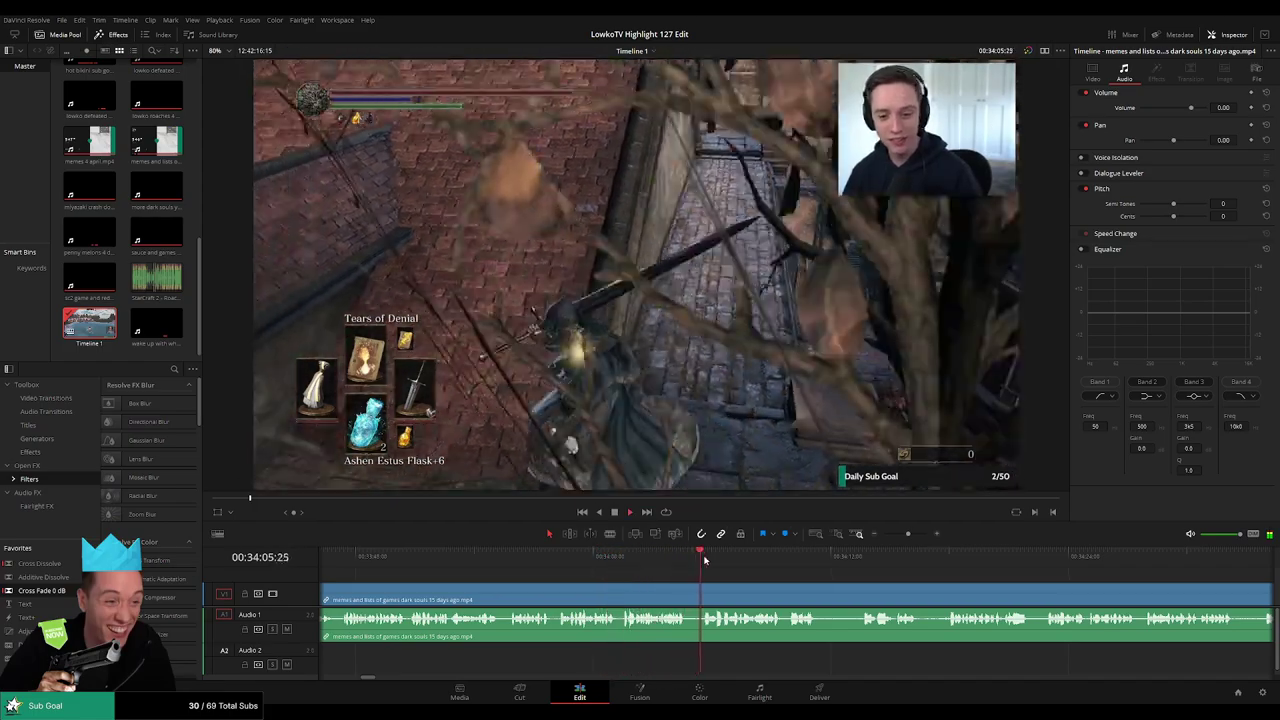
pyautogui.moveTo(843, 572); pyautogui.dragTo(725, 579)
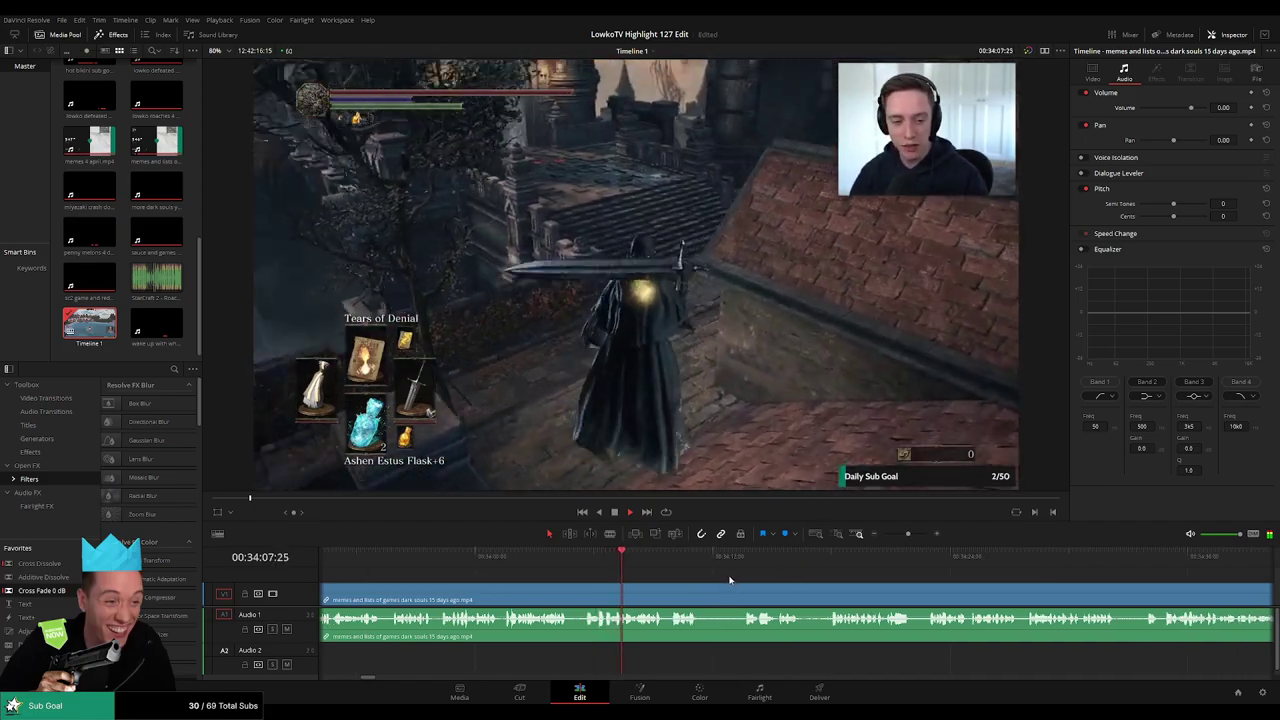
pyautogui.hscroll(2, 700, 577)
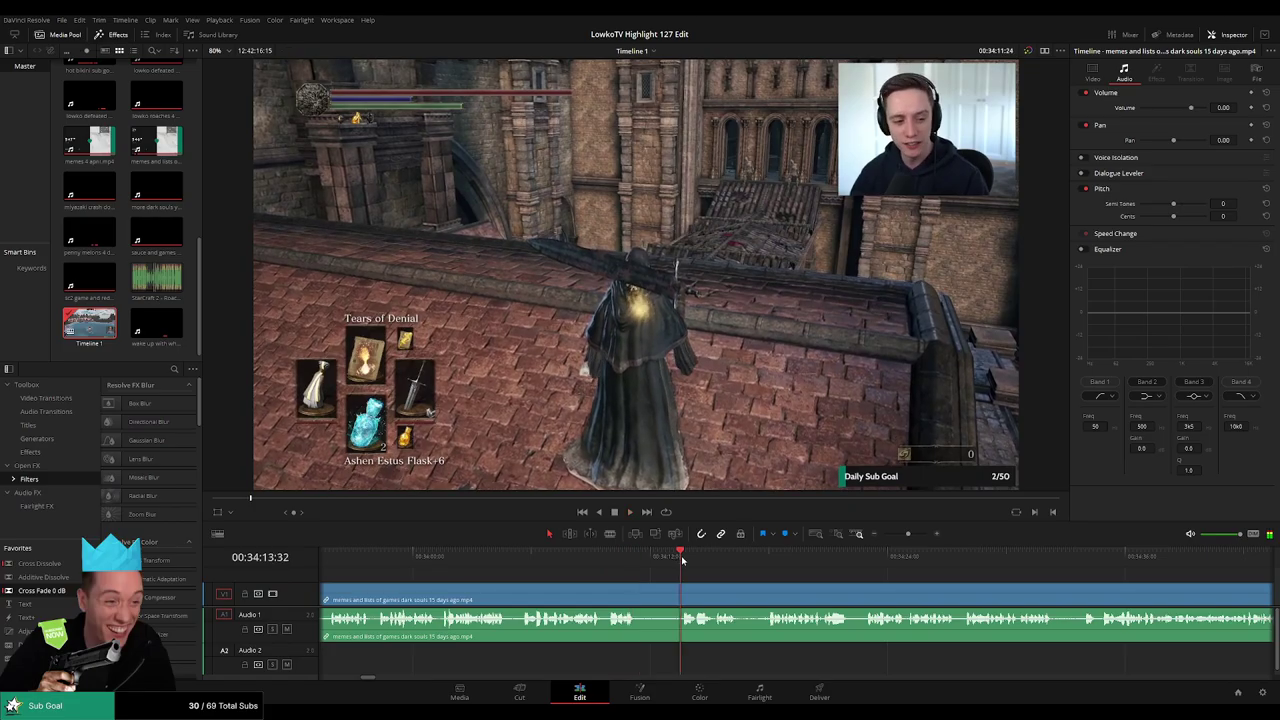
pyautogui.hscroll(3, 760, 582)
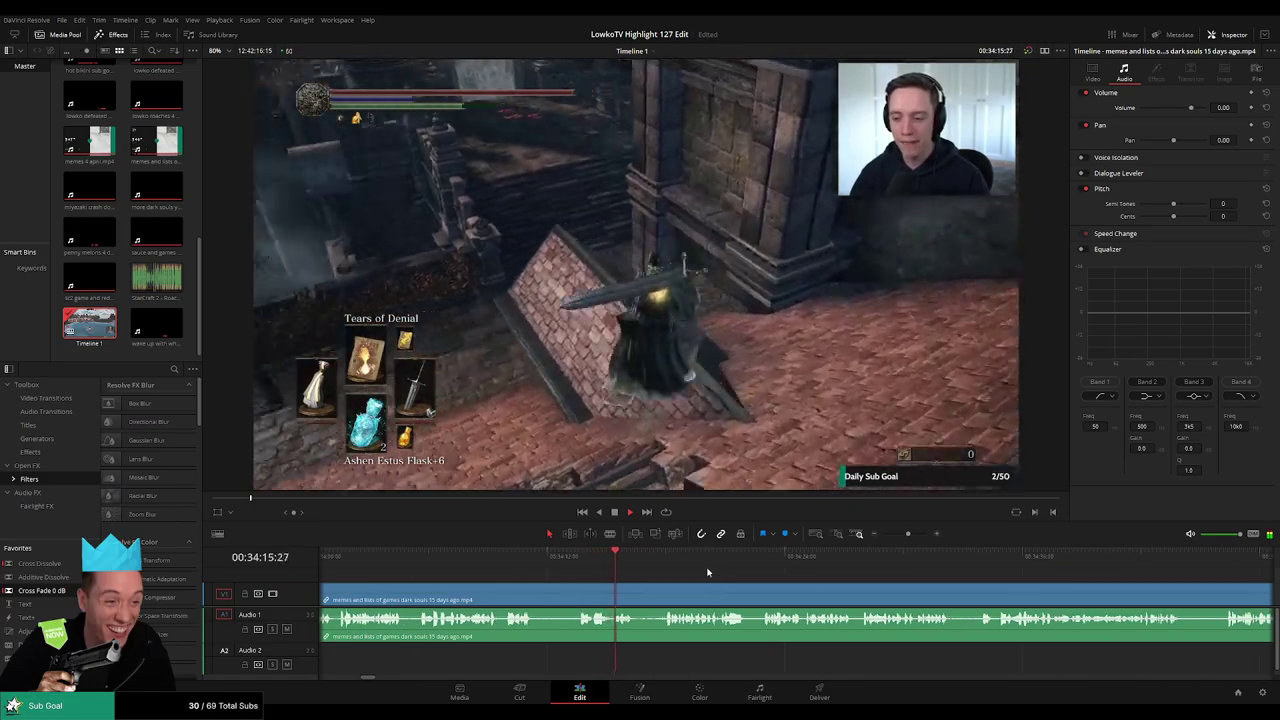
pyautogui.hscroll(2, 730, 585)
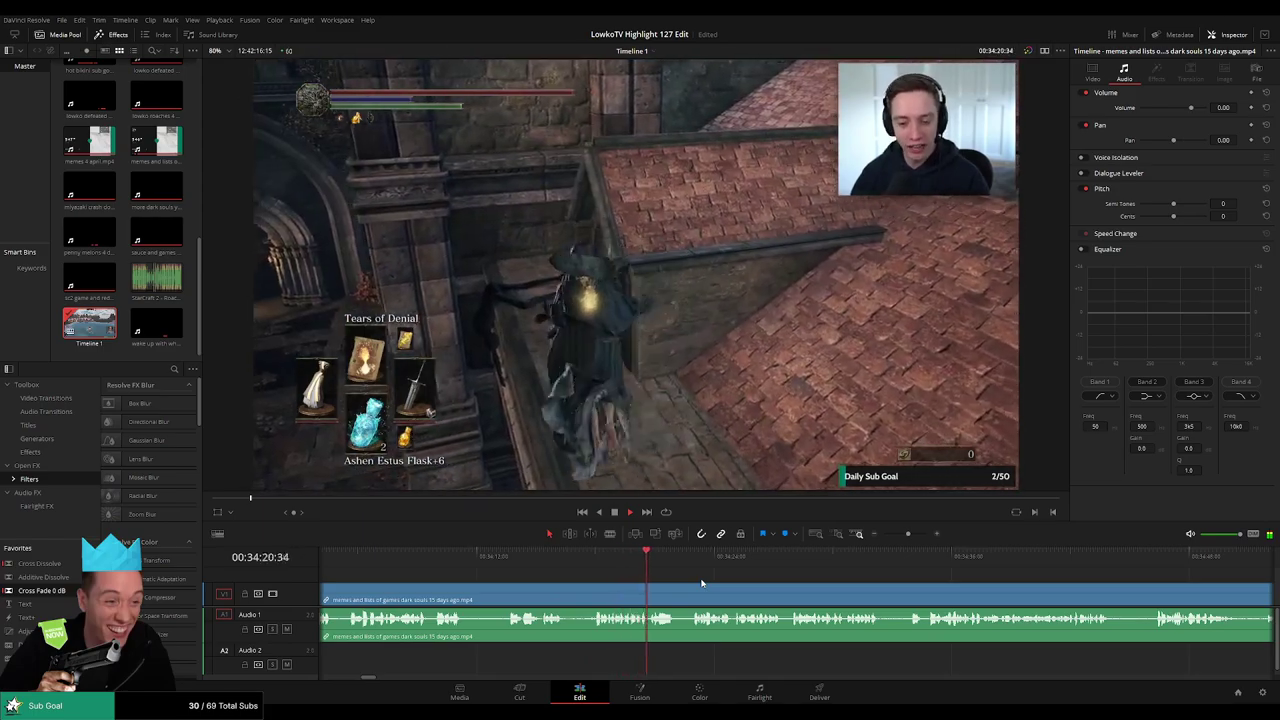
pyautogui.click(698, 560)
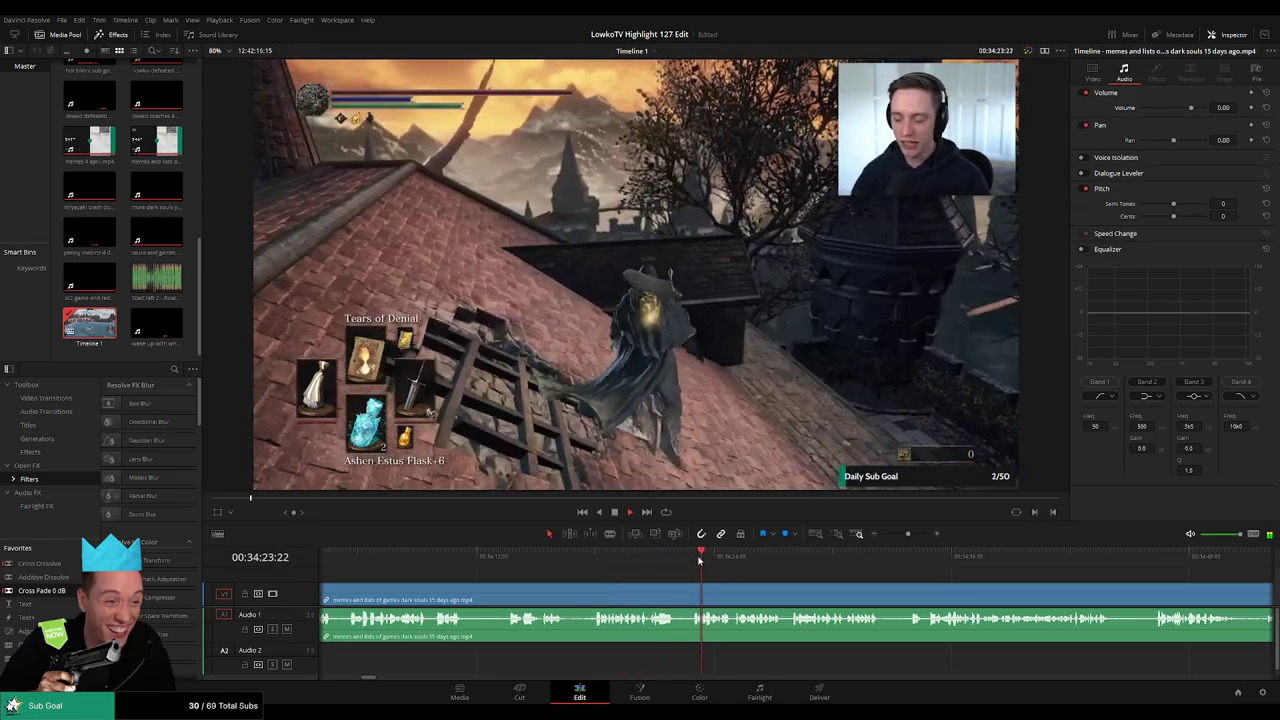
pyautogui.hscroll(3, 718, 574)
pyautogui.hscroll(2, 717, 578)
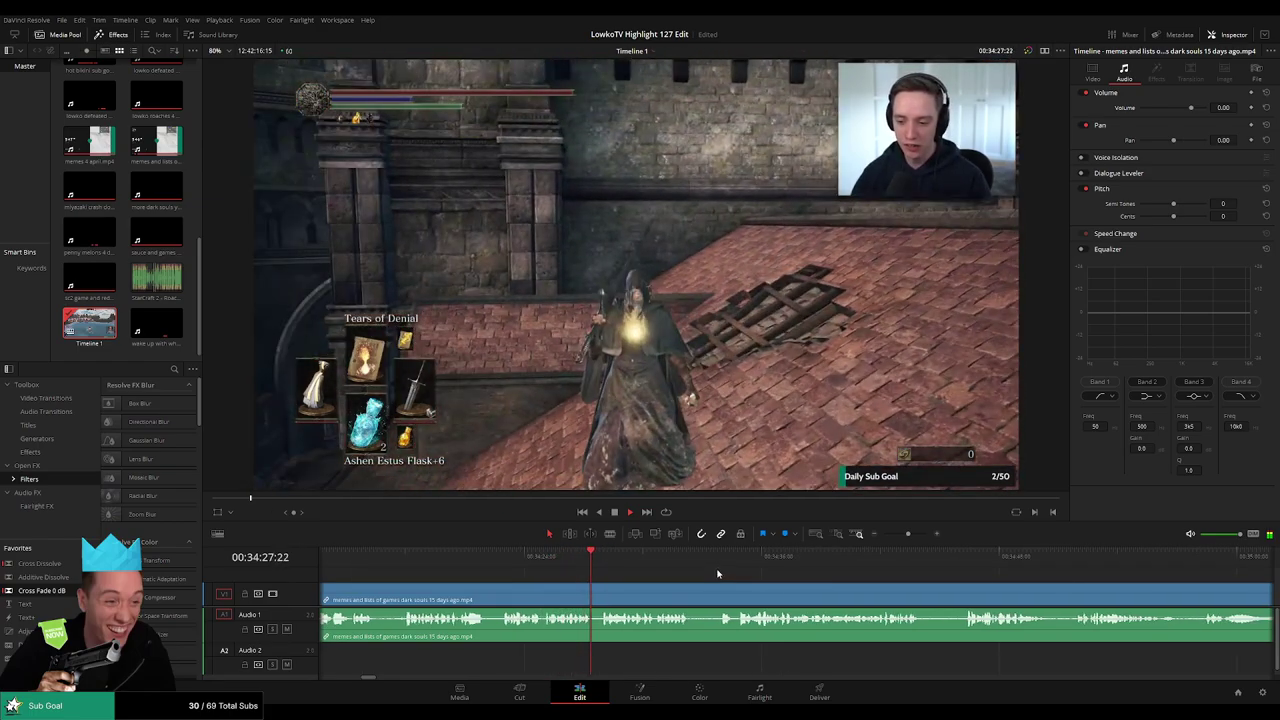
# Check the rooftop fight against the hollow enemies, about 00:35:01 to 00:35:23, for moments worth keeping
pyautogui.hscroll(3, 727, 575)
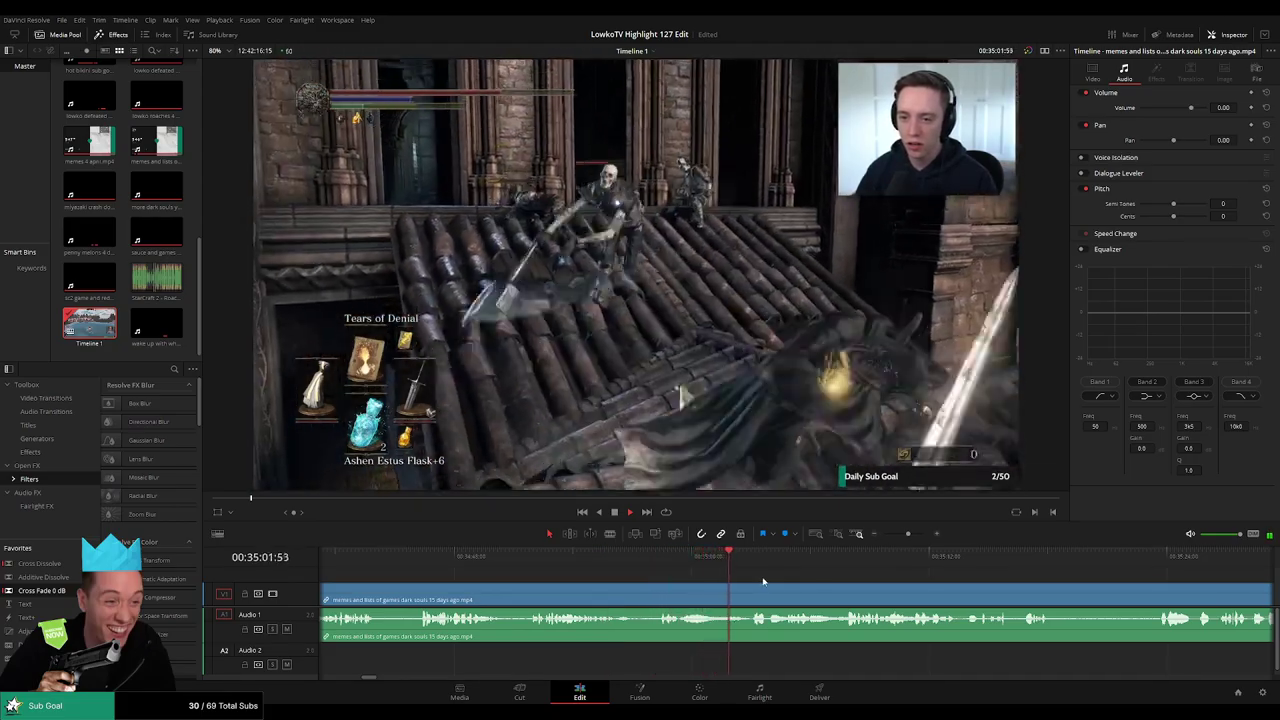
pyautogui.moveTo(812, 582); pyautogui.dragTo(688, 576)
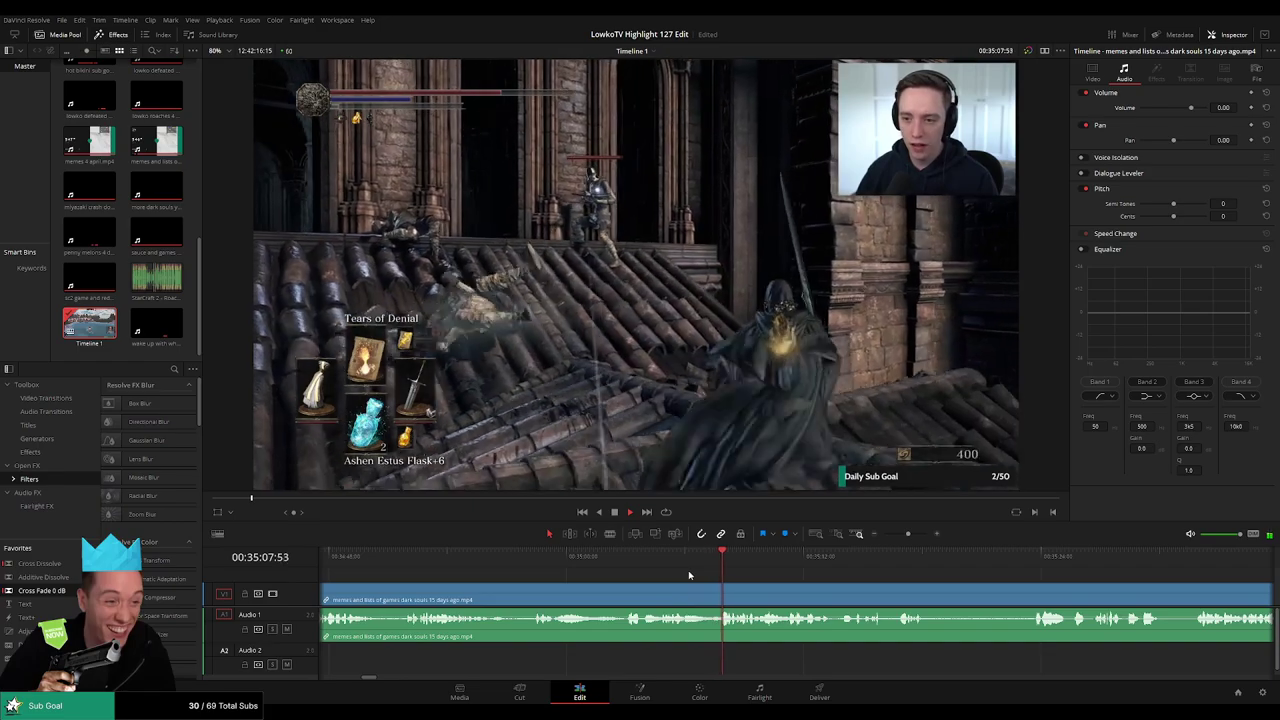
pyautogui.hscroll(3, 811, 582)
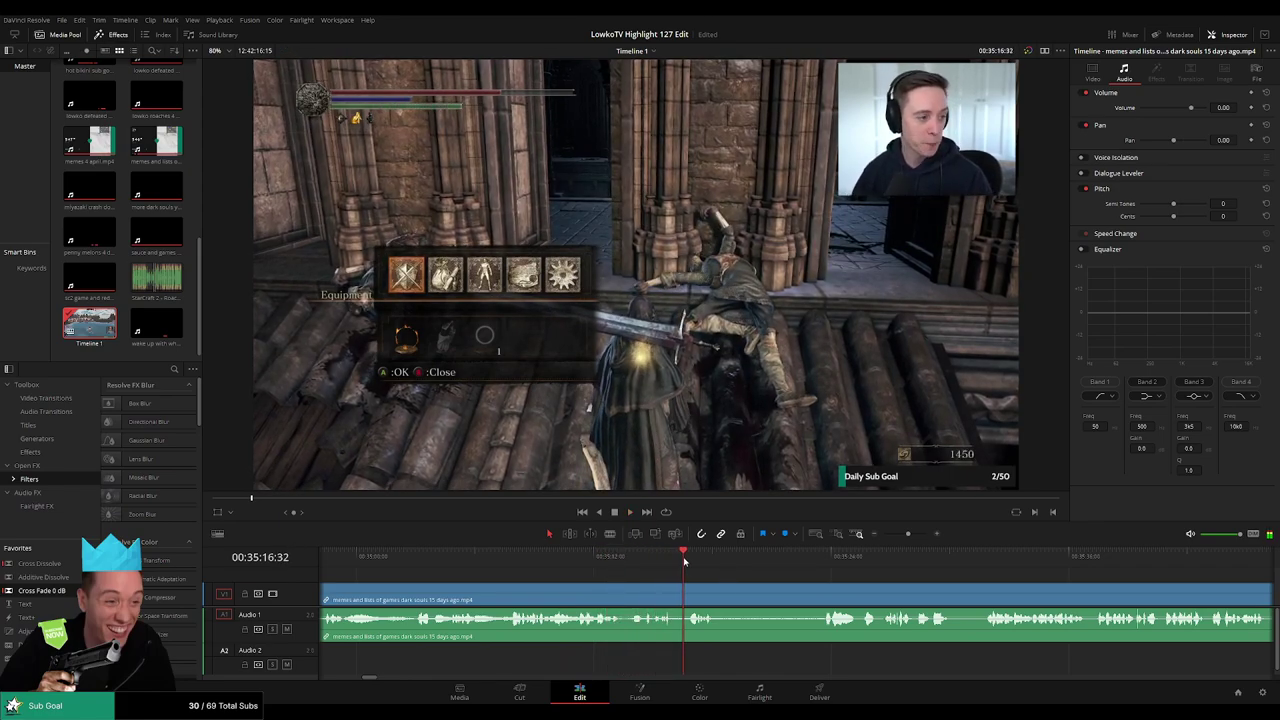
pyautogui.moveTo(805, 586); pyautogui.dragTo(635, 569)
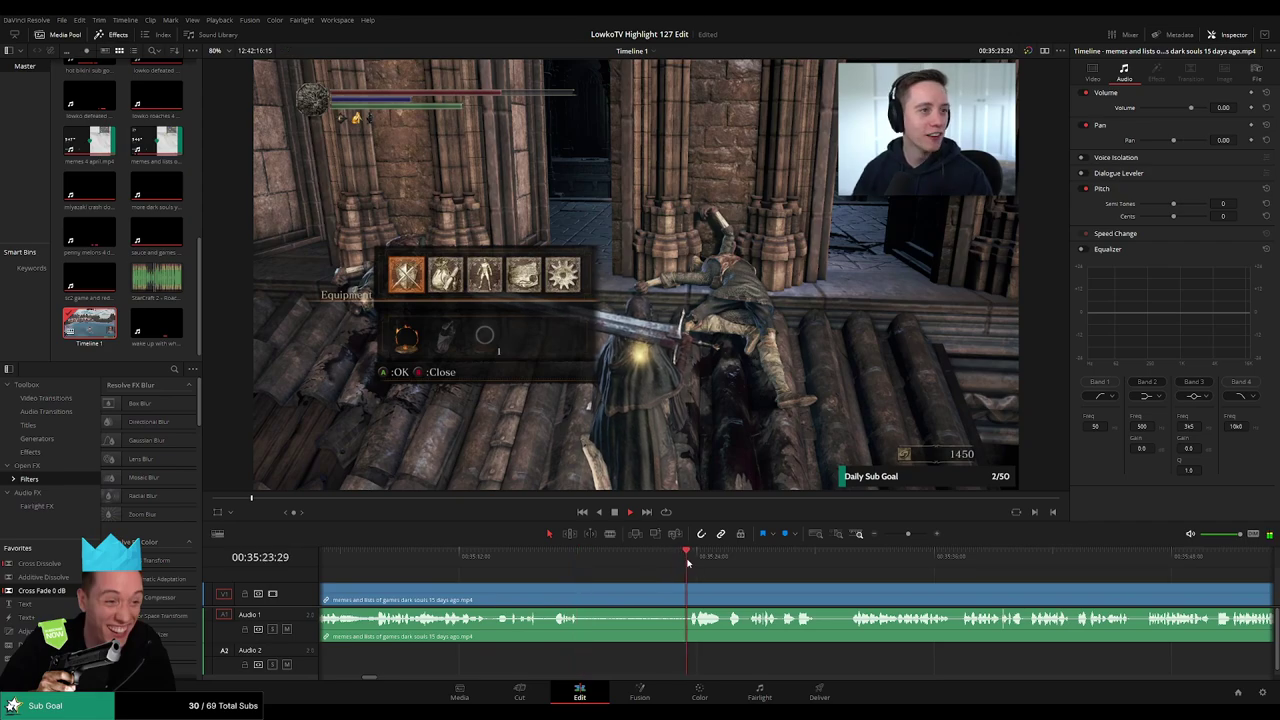
# Review the Kick website browsing and the full-screen webcam chat, about 00:35:25 to 00:35:56, for usable moments
pyautogui.hscroll(2, 773, 578)
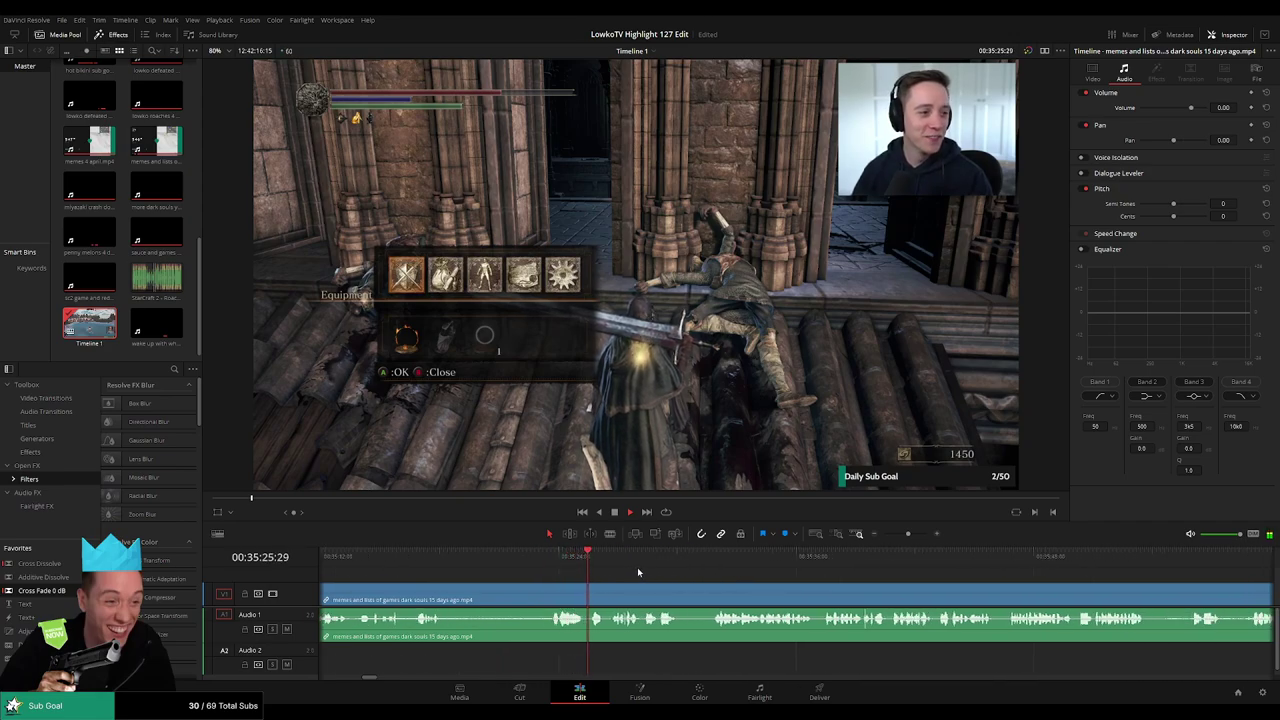
pyautogui.hscroll(1, 698, 583)
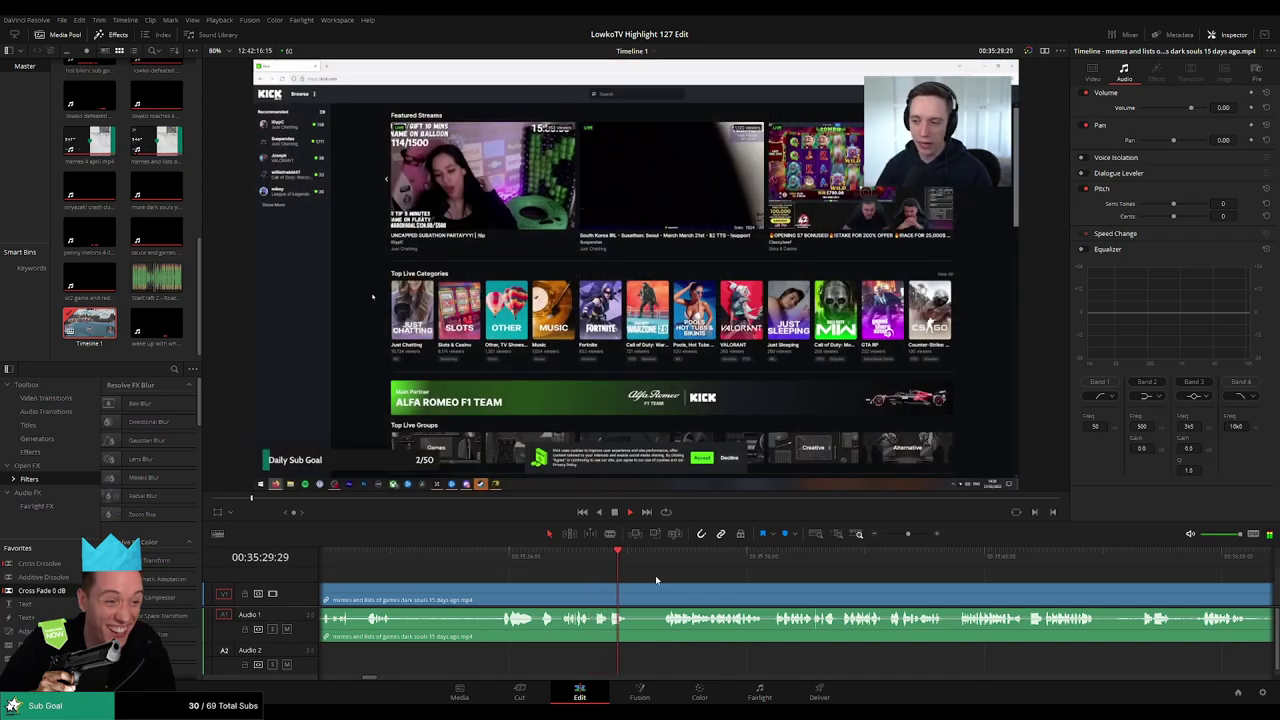
pyautogui.click(667, 562)
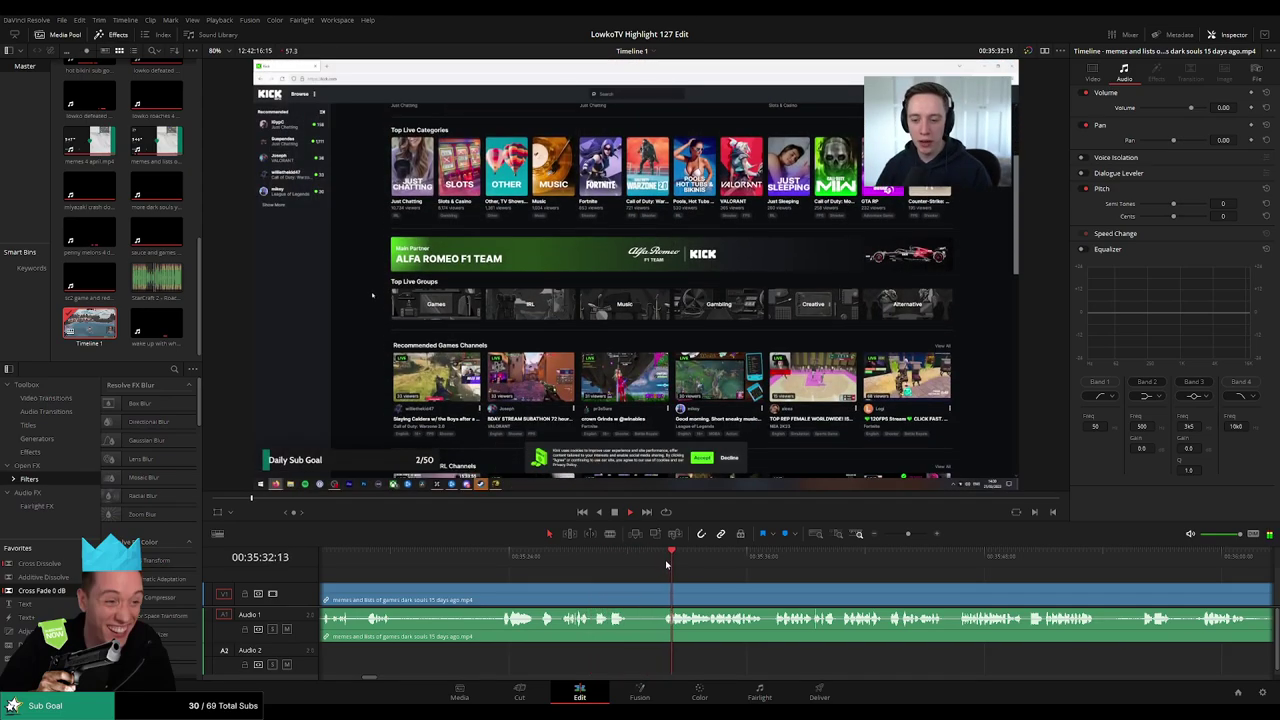
pyautogui.hscroll(3, 712, 588)
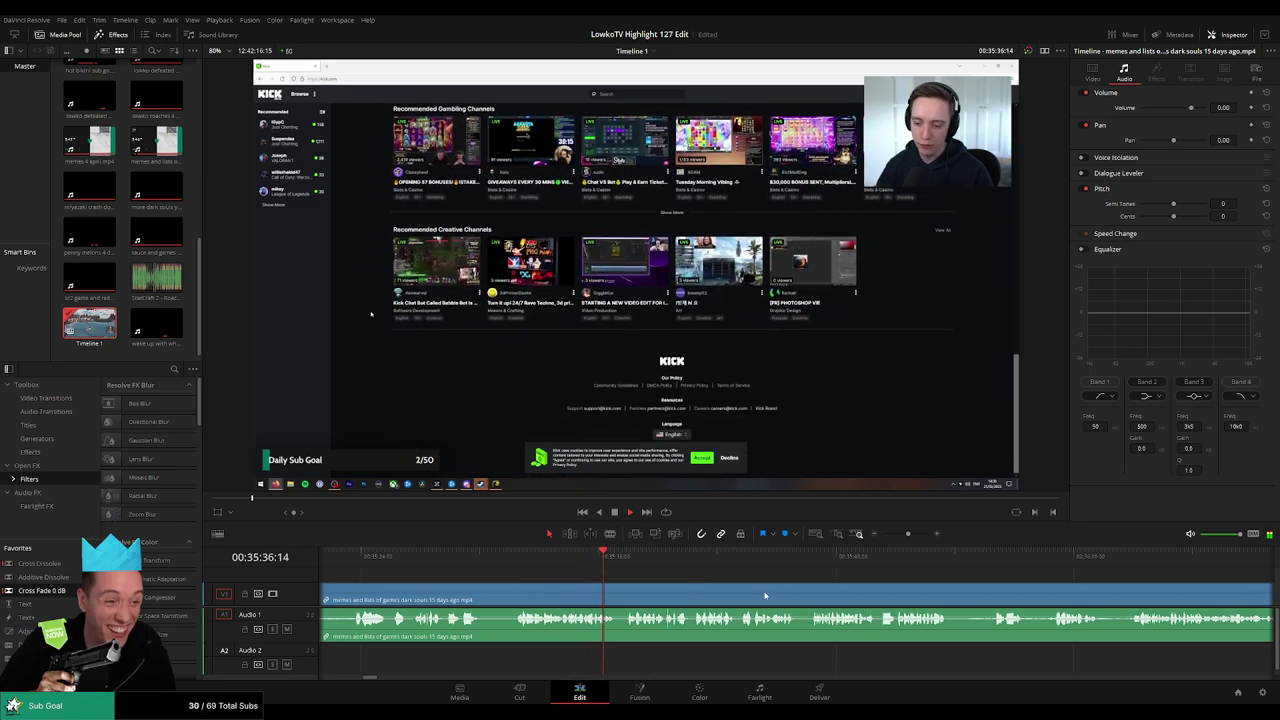
pyautogui.hscroll(5, 649, 582)
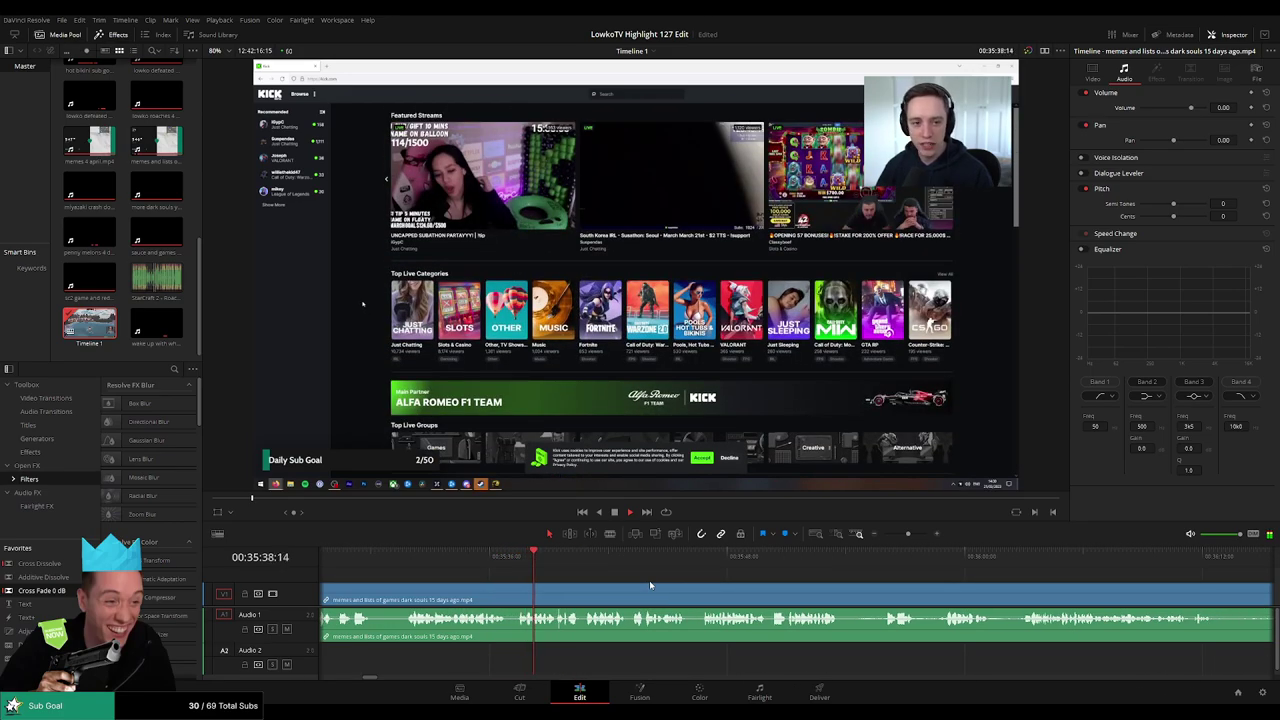
pyautogui.hscroll(5, 649, 580)
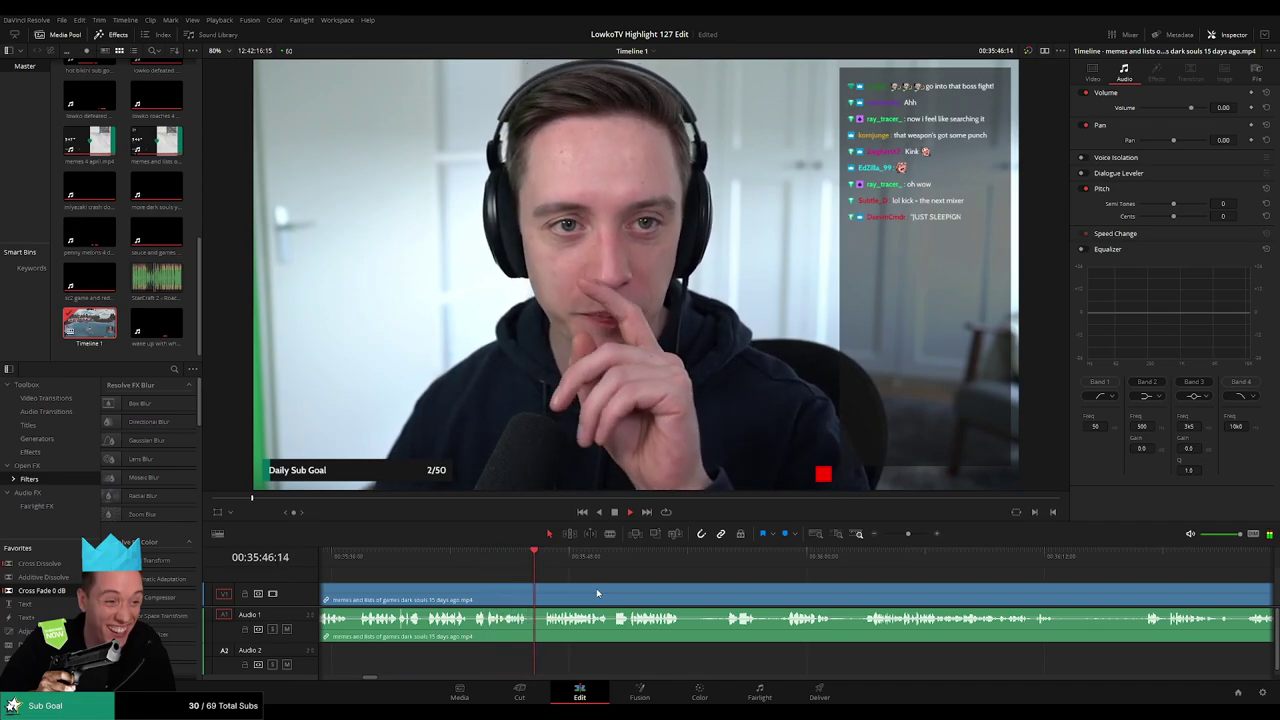
pyautogui.hscroll(2, 642, 586)
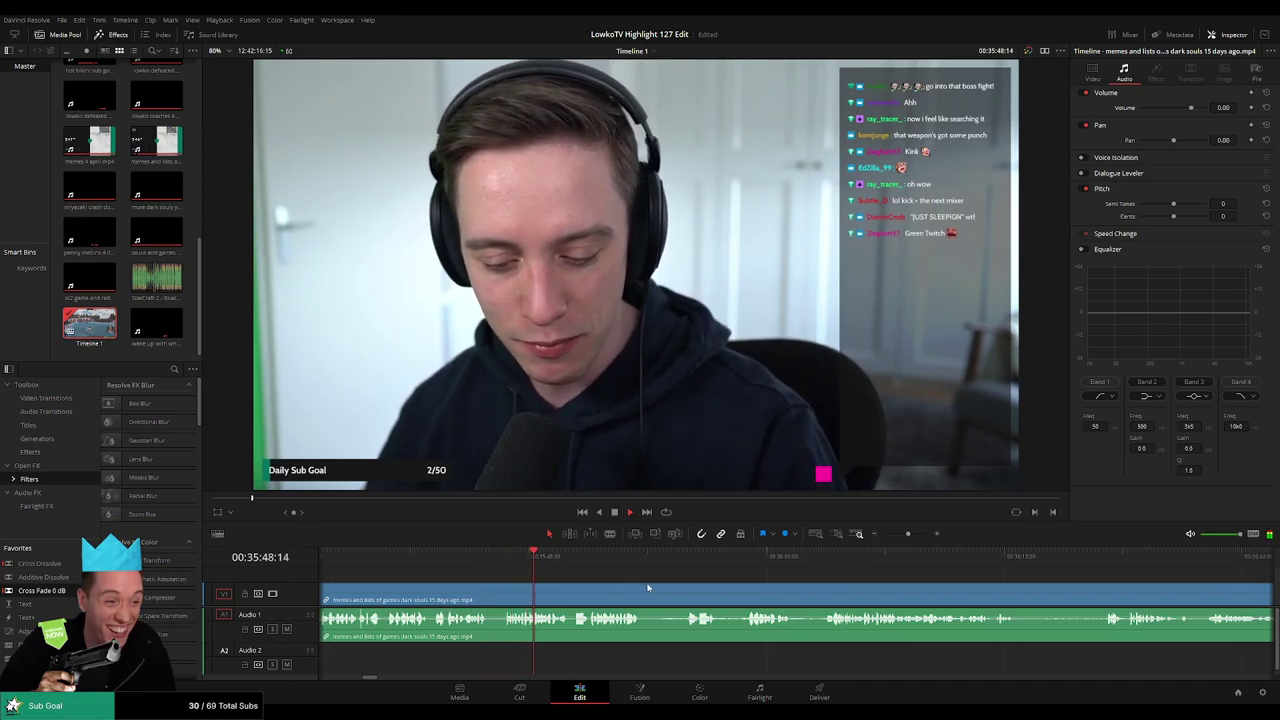
pyautogui.hscroll(2, 642, 588)
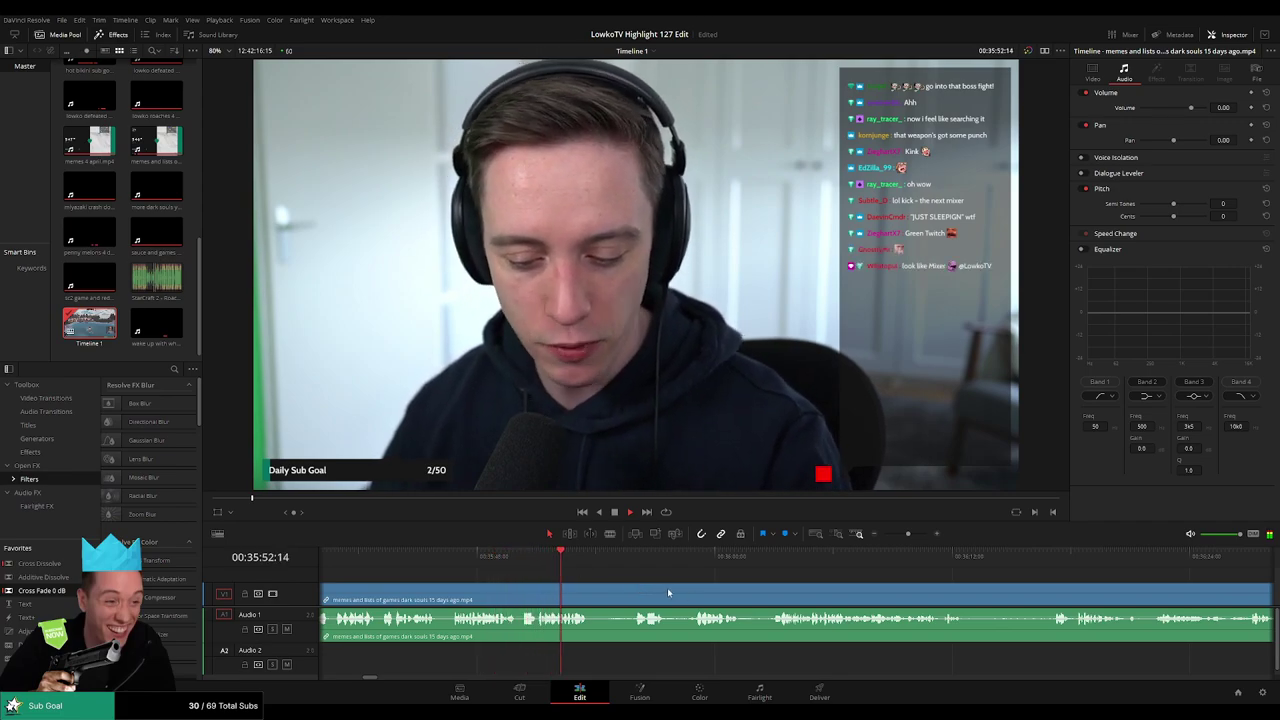
pyautogui.hscroll(2, 630, 590)
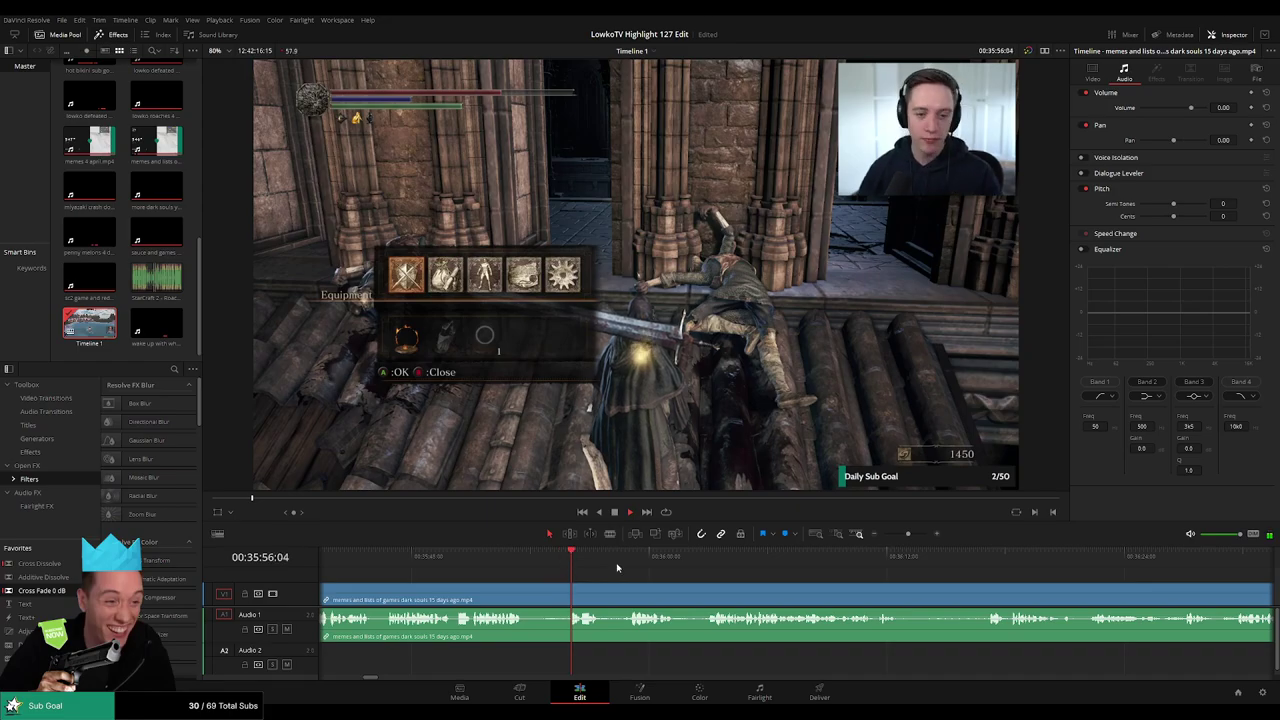
# Skim the exploration of the dark castle hall, about 00:35:56 to 00:36:52, for highlight moments
pyautogui.hscroll(2, 610, 568)
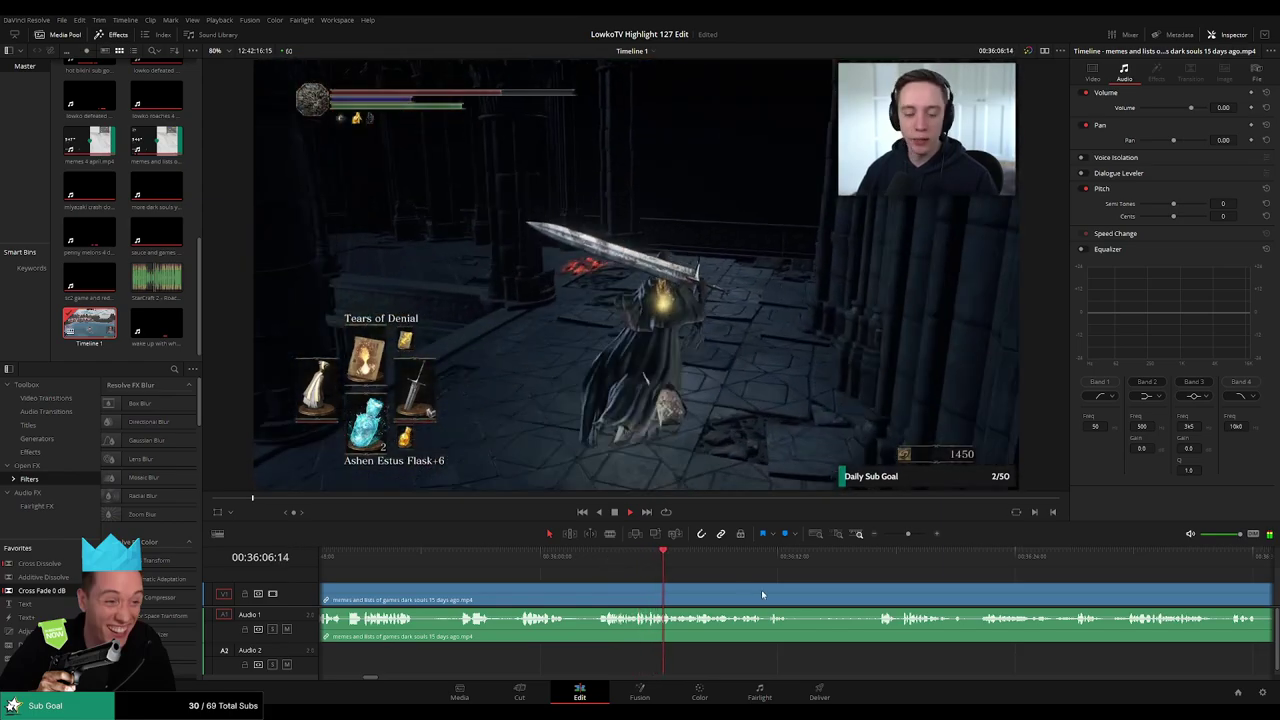
pyautogui.hscroll(2, 761, 594)
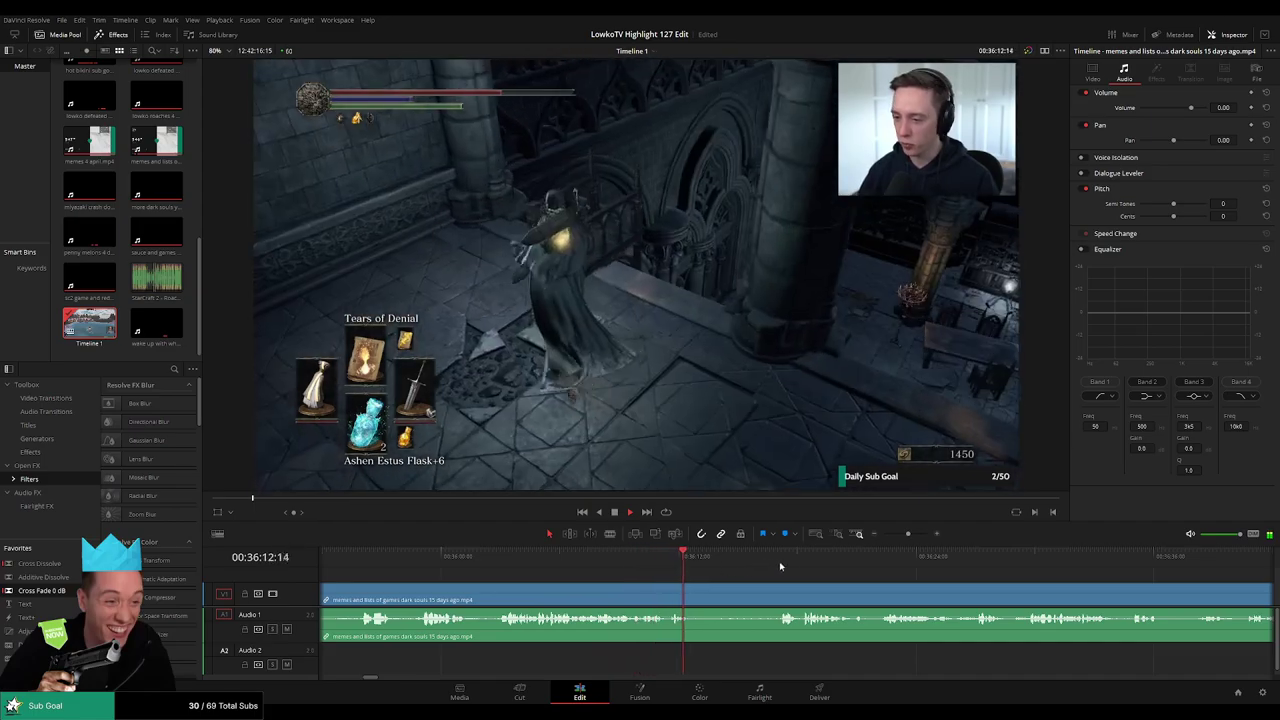
pyautogui.click(782, 564)
pyautogui.hscroll(4, 886, 594)
pyautogui.hscroll(2, 648, 582)
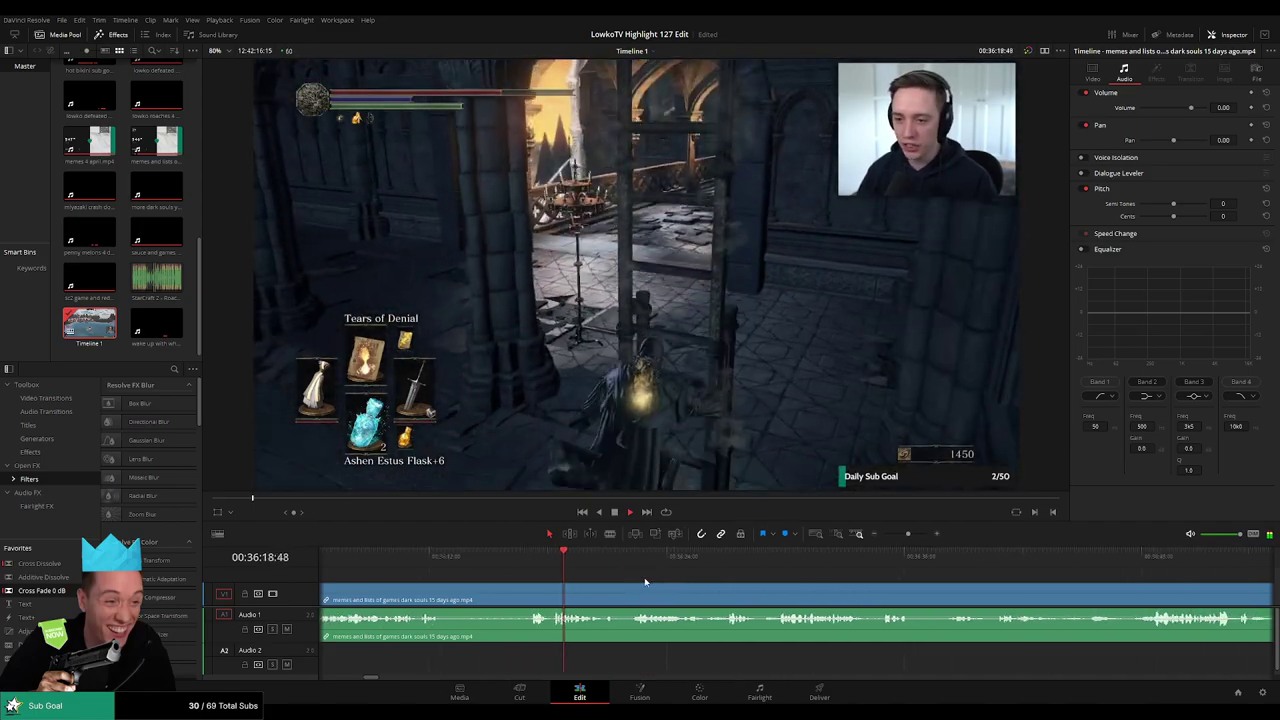
pyautogui.moveTo(908, 534)
pyautogui.mouseDown()
pyautogui.moveTo(888, 536)
pyautogui.moveTo(903, 537)
pyautogui.mouseUp()
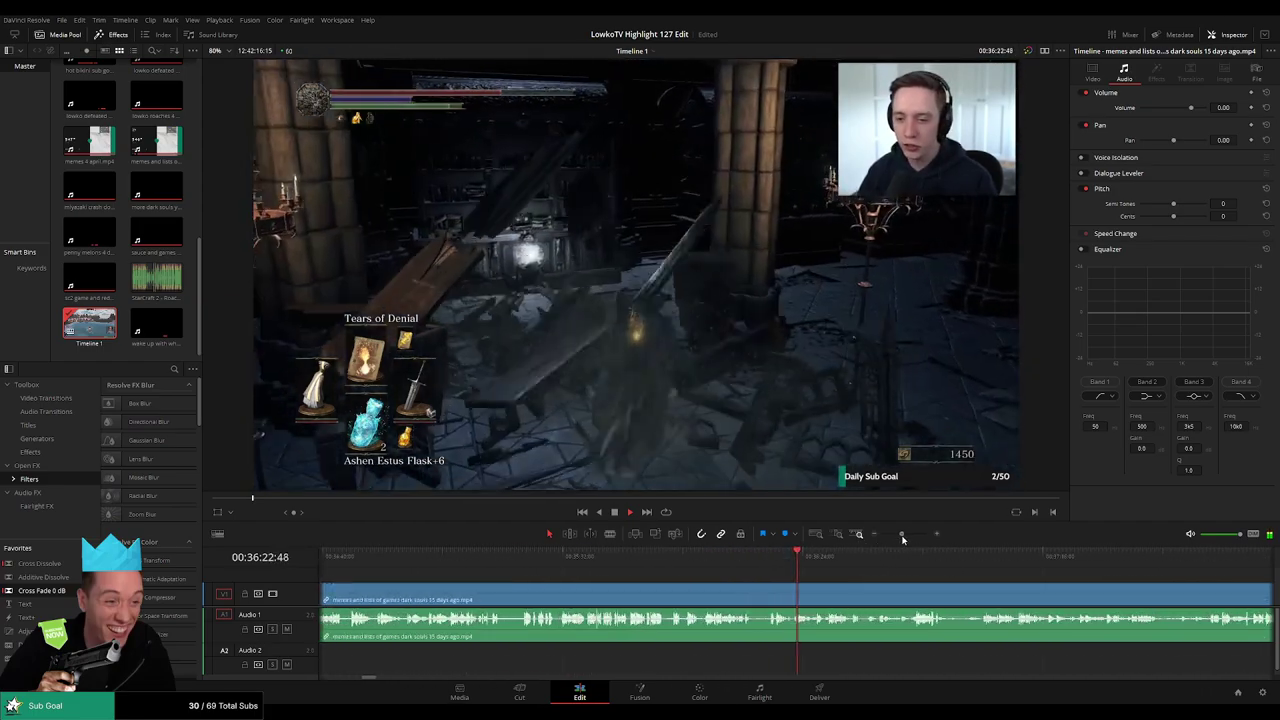
pyautogui.hscroll(4, 662, 587)
pyautogui.hscroll(2, 650, 587)
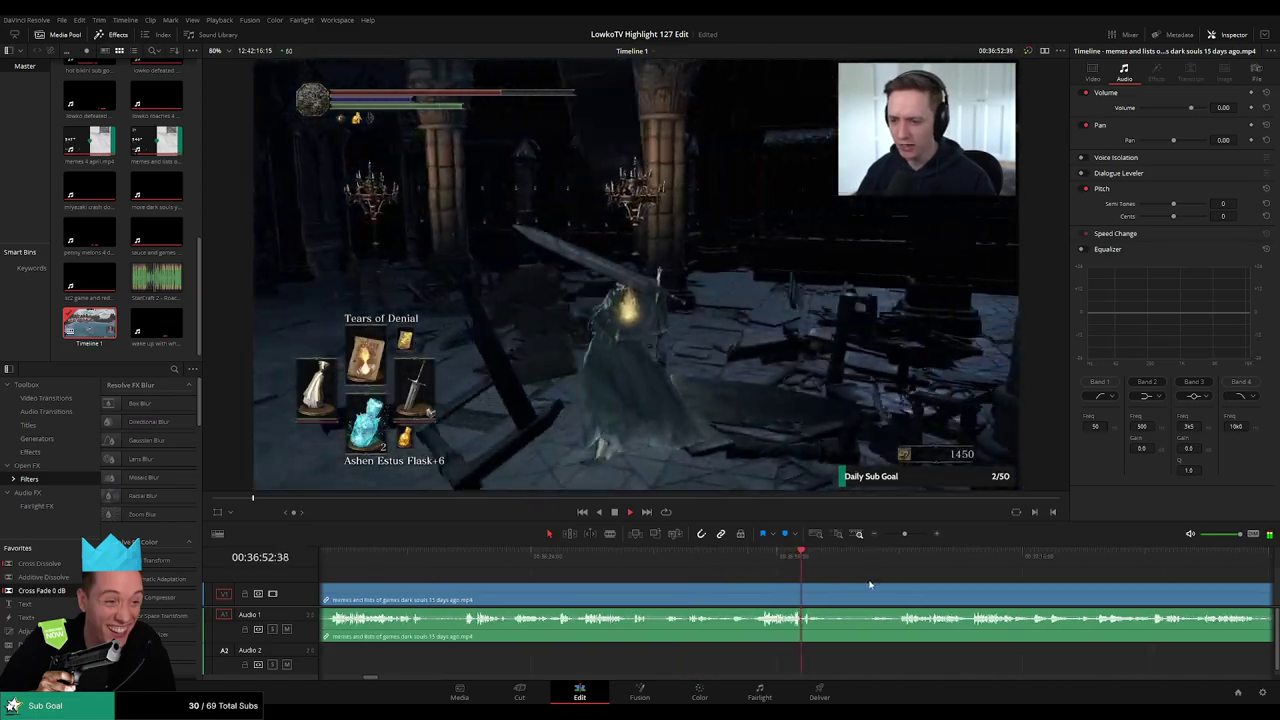
# Examine the knight fight on the stone bridge and the looting of the dark room, up to about 00:37:49
pyautogui.click(697, 571)
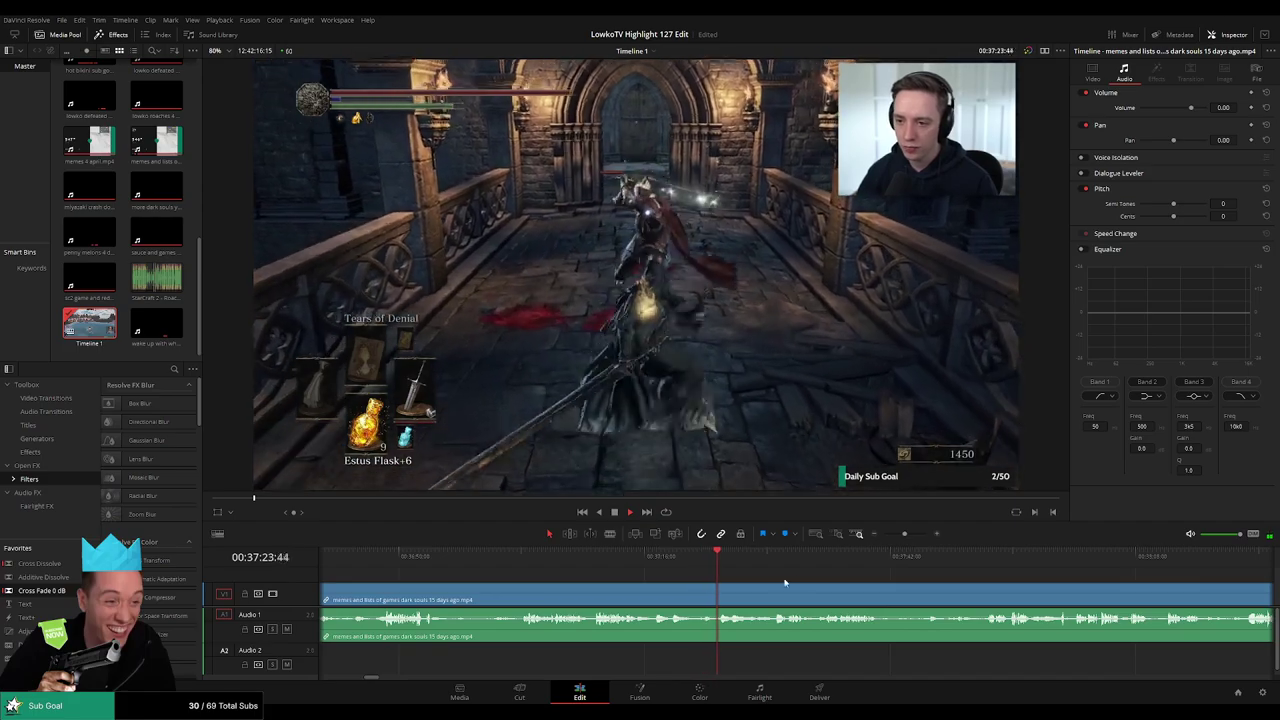
pyautogui.hscroll(3, 785, 582)
pyautogui.press('space')
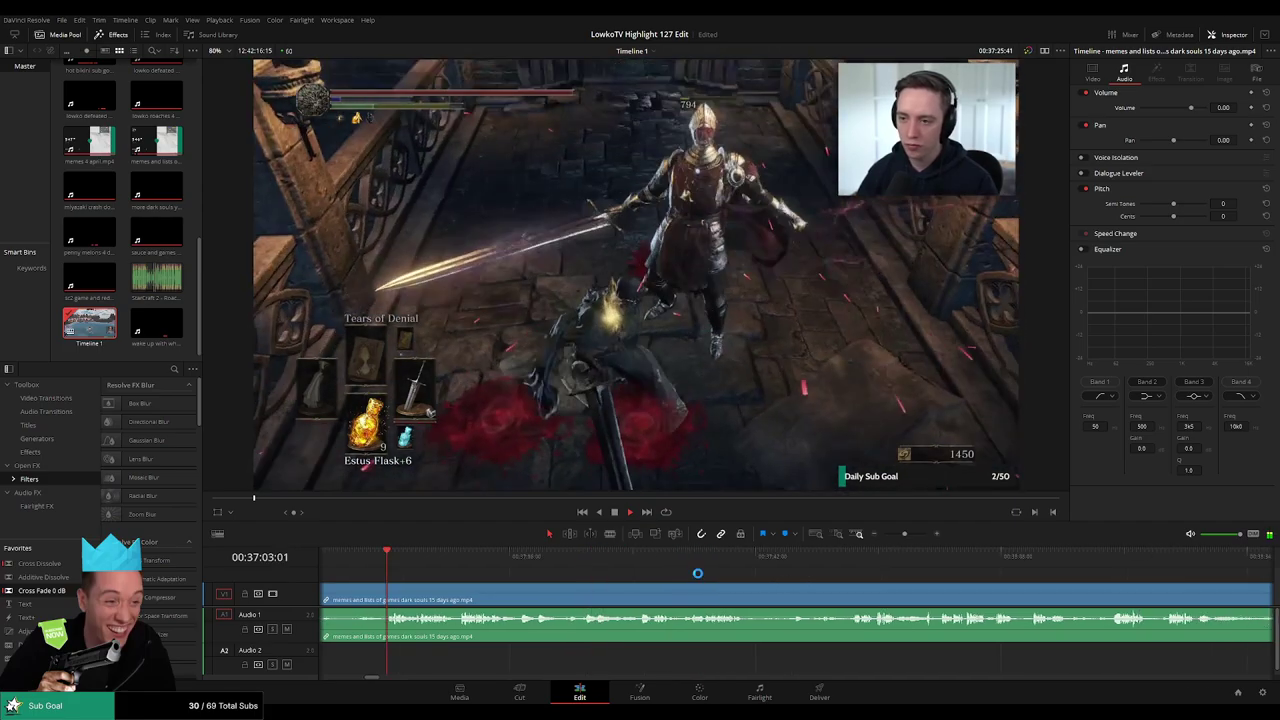
pyautogui.hscroll(-3, 697, 573)
pyautogui.hscroll(1, 600, 568)
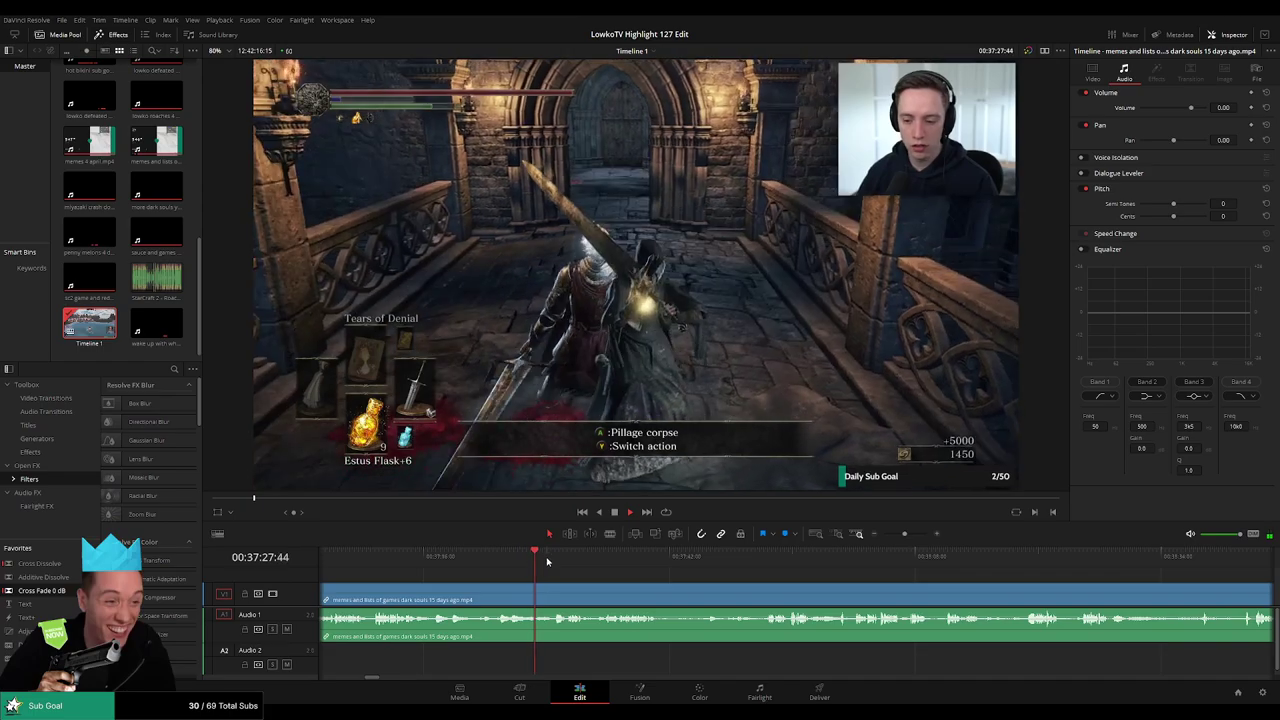
pyautogui.click(547, 562)
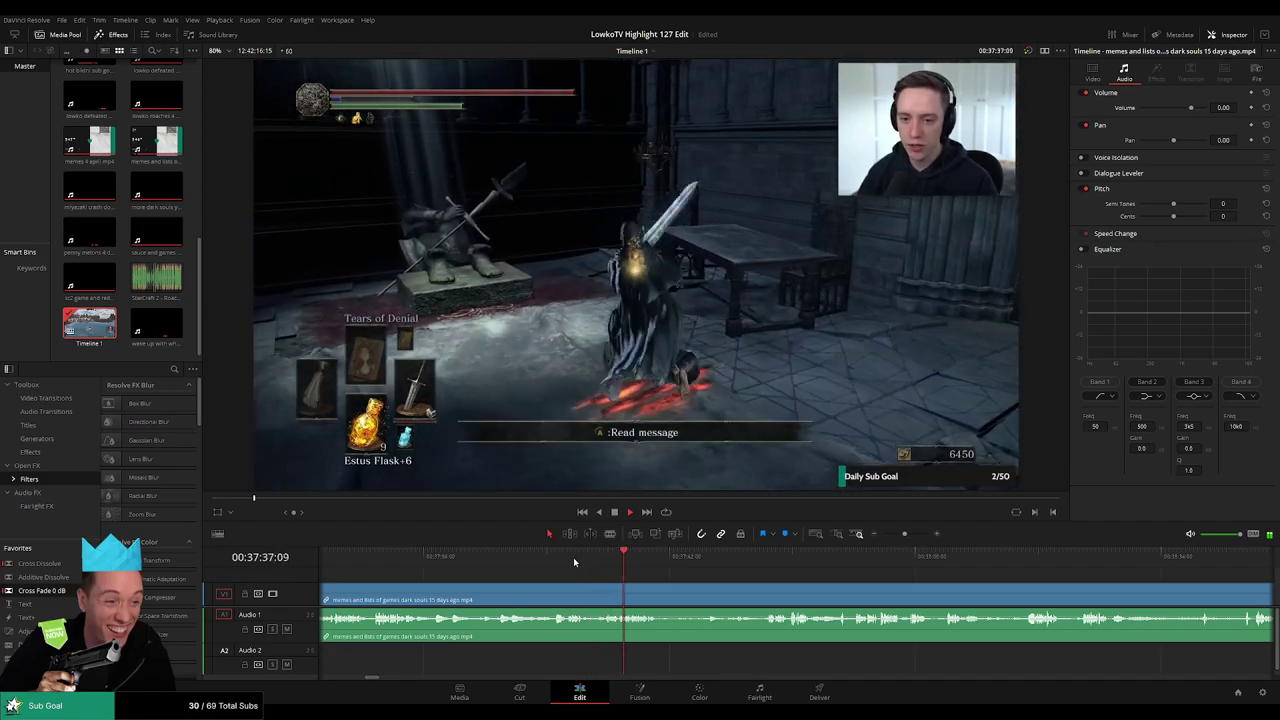
pyautogui.moveTo(730, 586); pyautogui.dragTo(619, 577)
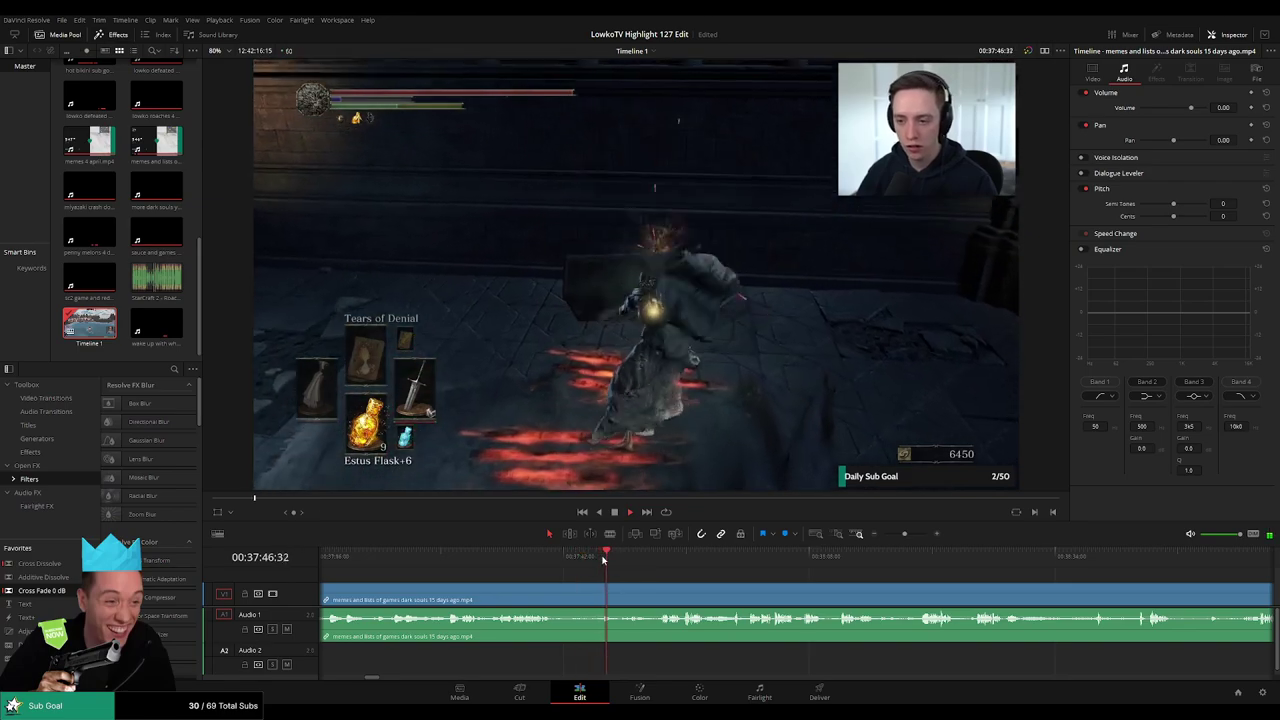
pyautogui.click(652, 558)
pyautogui.click(637, 557)
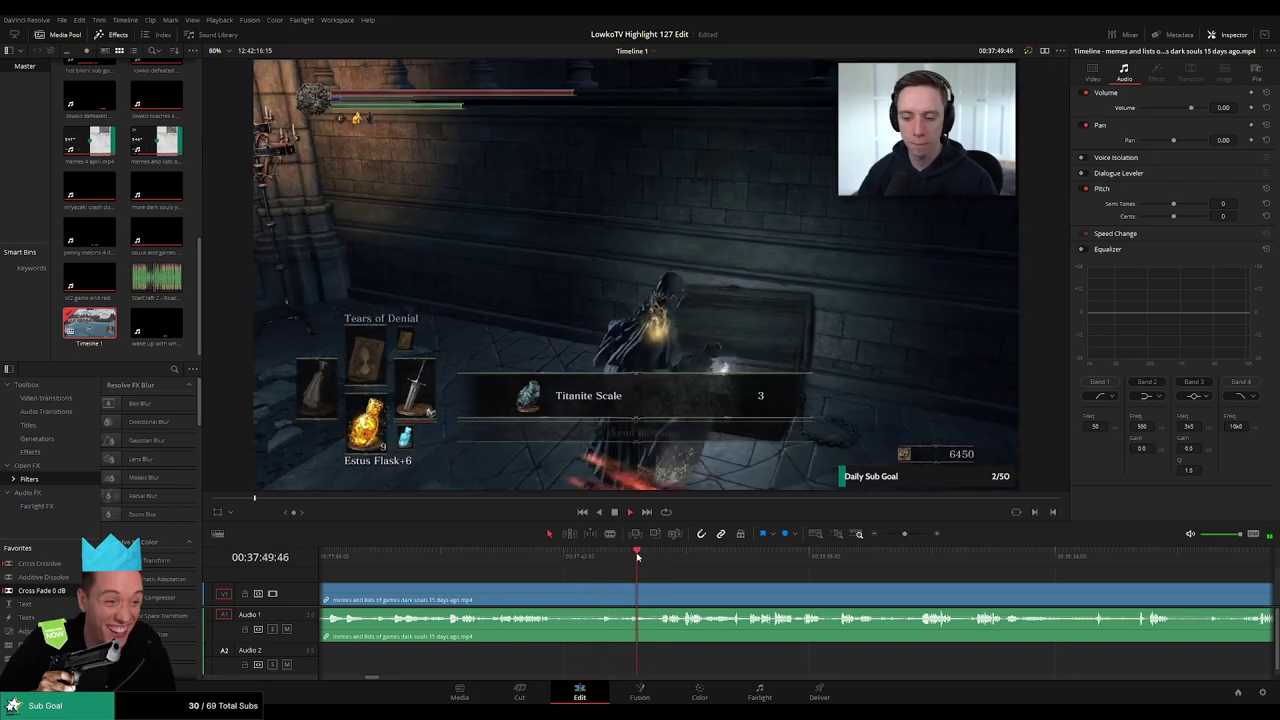
# Review the walk through the large door and the Altar of Sunlight scene, about 00:37:49 to 00:38:34, for highlight moments
pyautogui.click(664, 559)
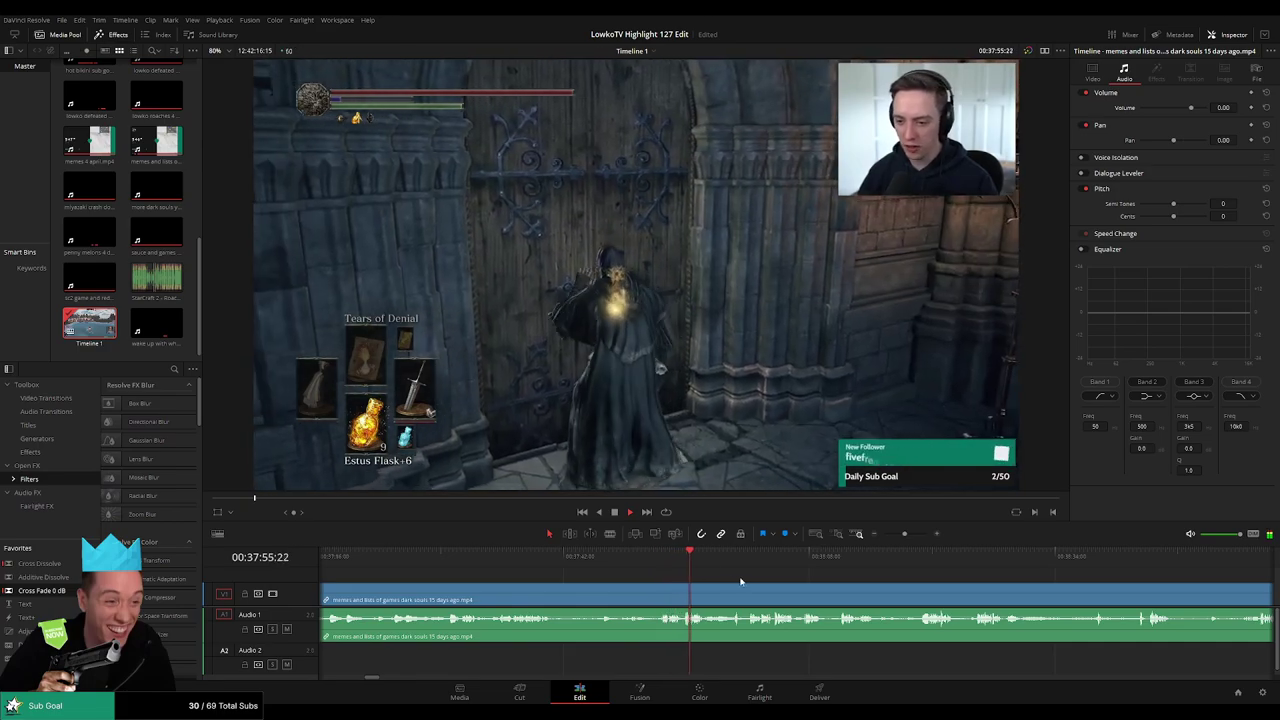
pyautogui.moveTo(741, 581); pyautogui.dragTo(625, 571)
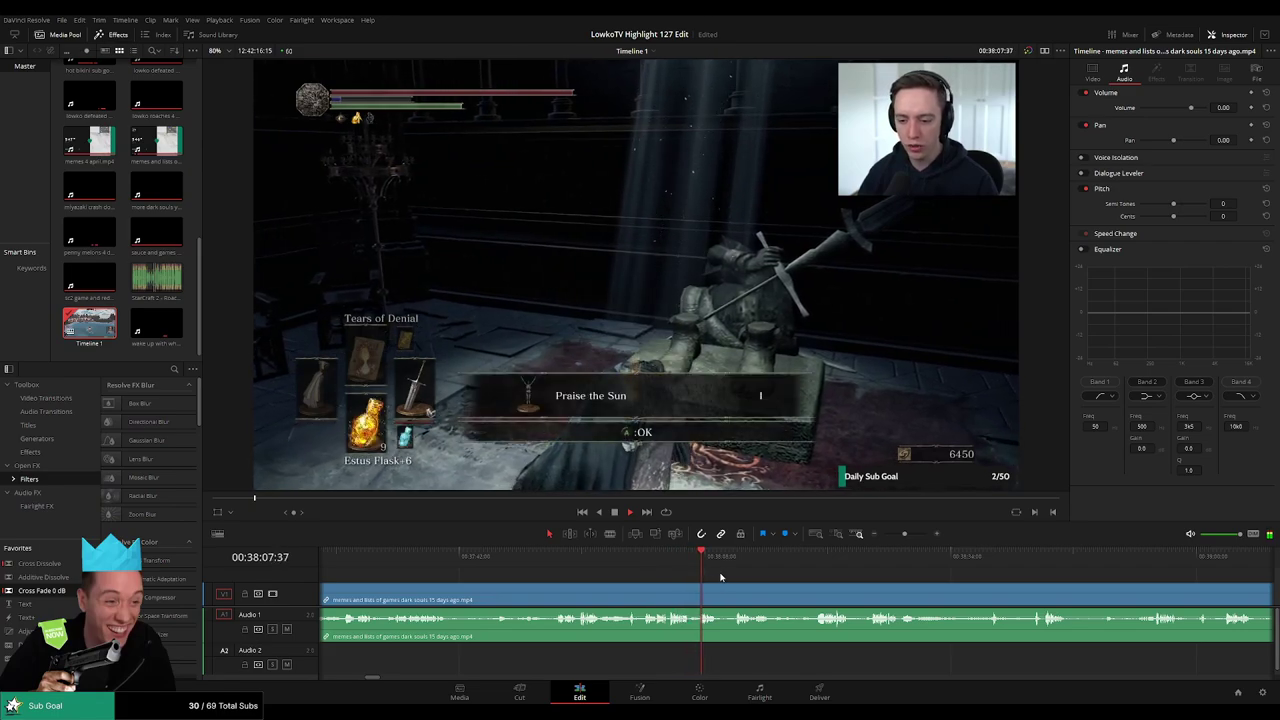
pyautogui.moveTo(755, 587); pyautogui.dragTo(574, 561)
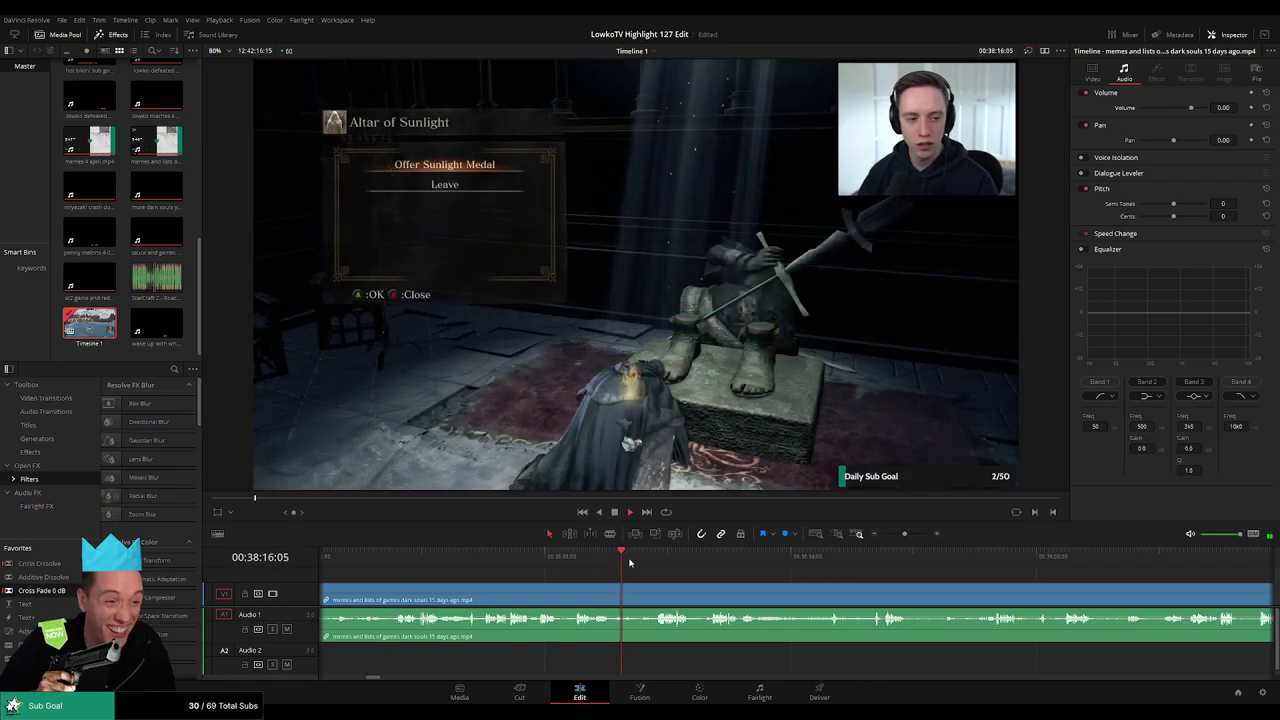
pyautogui.click(655, 562)
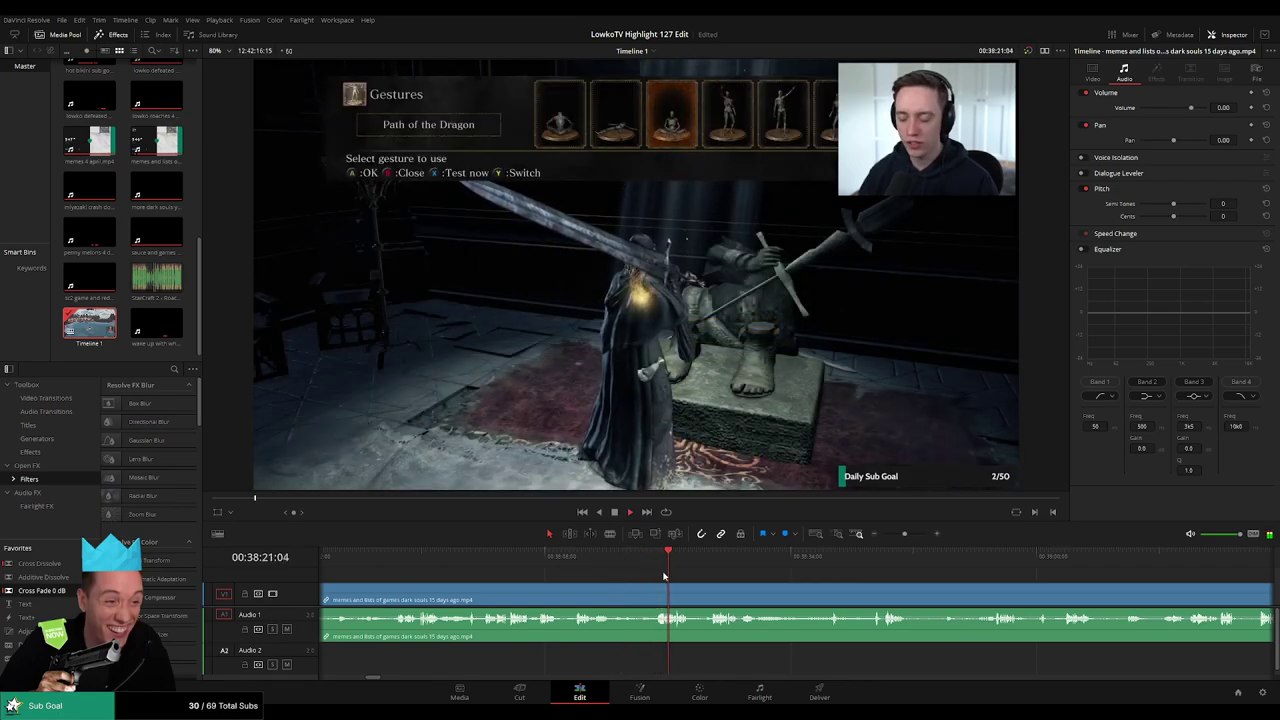
pyautogui.moveTo(745, 583); pyautogui.dragTo(589, 580)
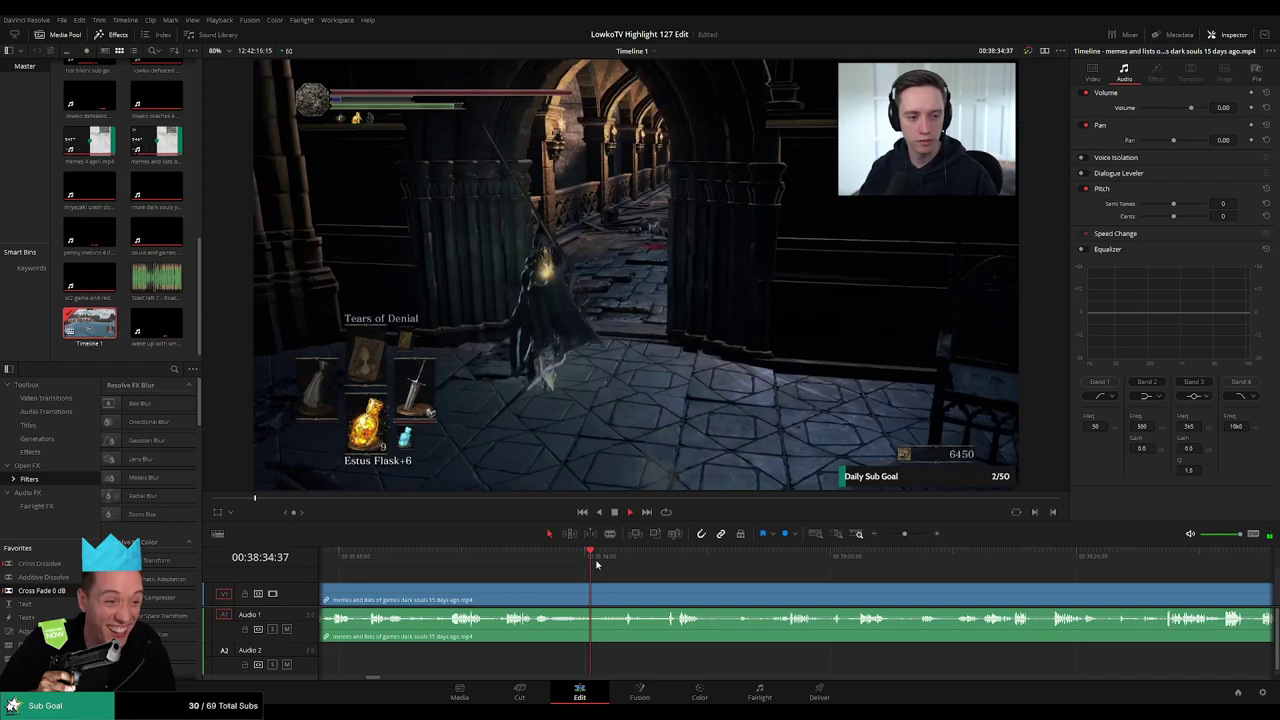
# Skim the exploration of the dark side rooms and corridors, about 00:38:34 to 00:39:42, for parts worth keeping
pyautogui.click(621, 568)
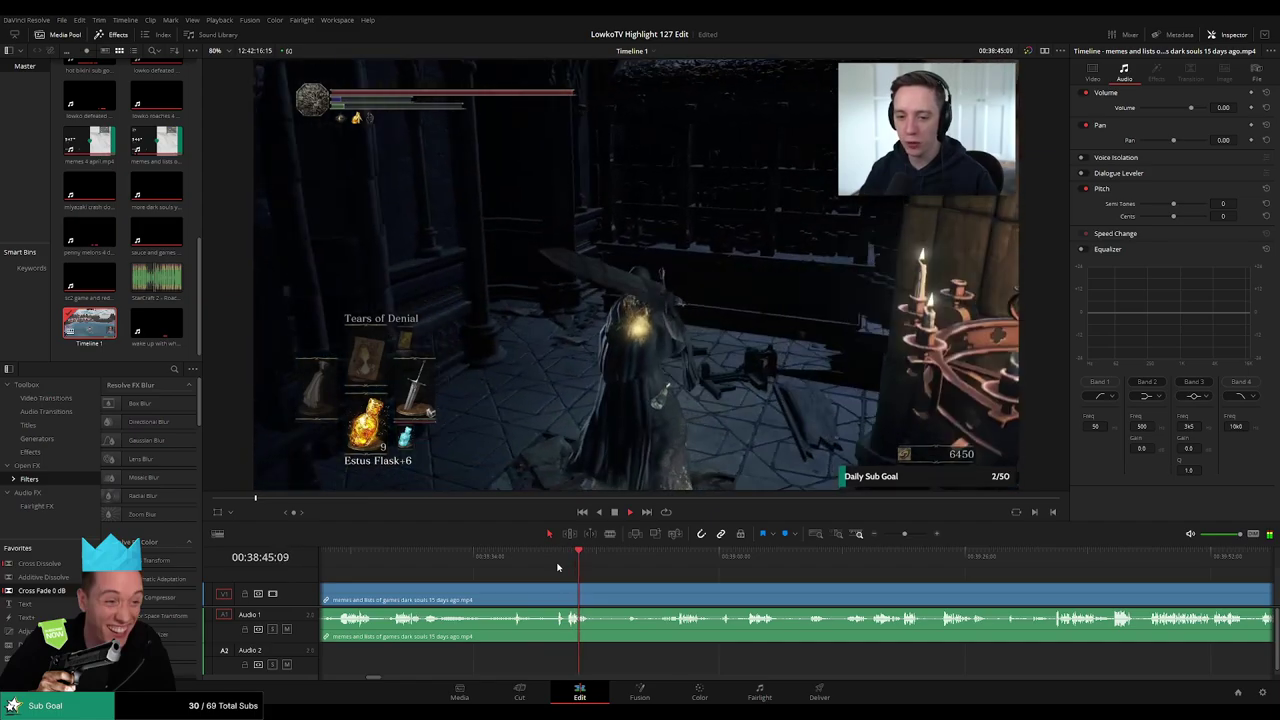
pyautogui.click(628, 555)
pyautogui.click(657, 561)
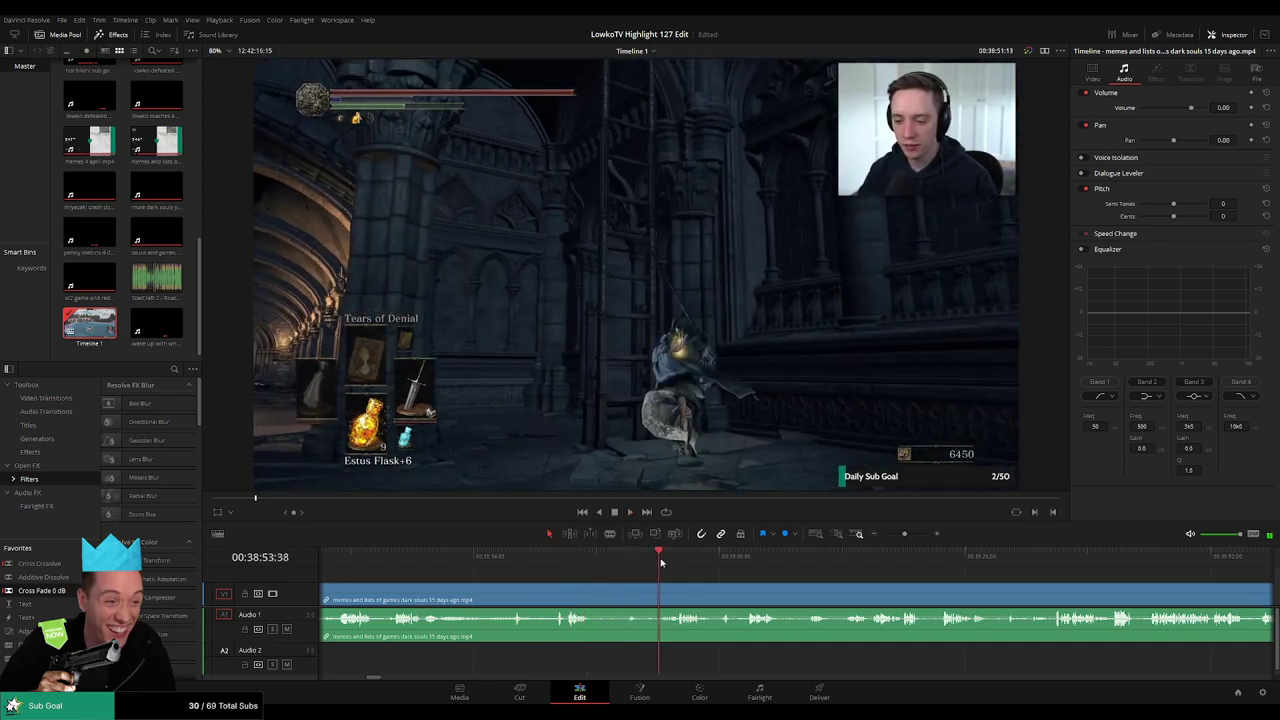
pyautogui.click(669, 562)
pyautogui.moveTo(758, 581); pyautogui.dragTo(667, 567)
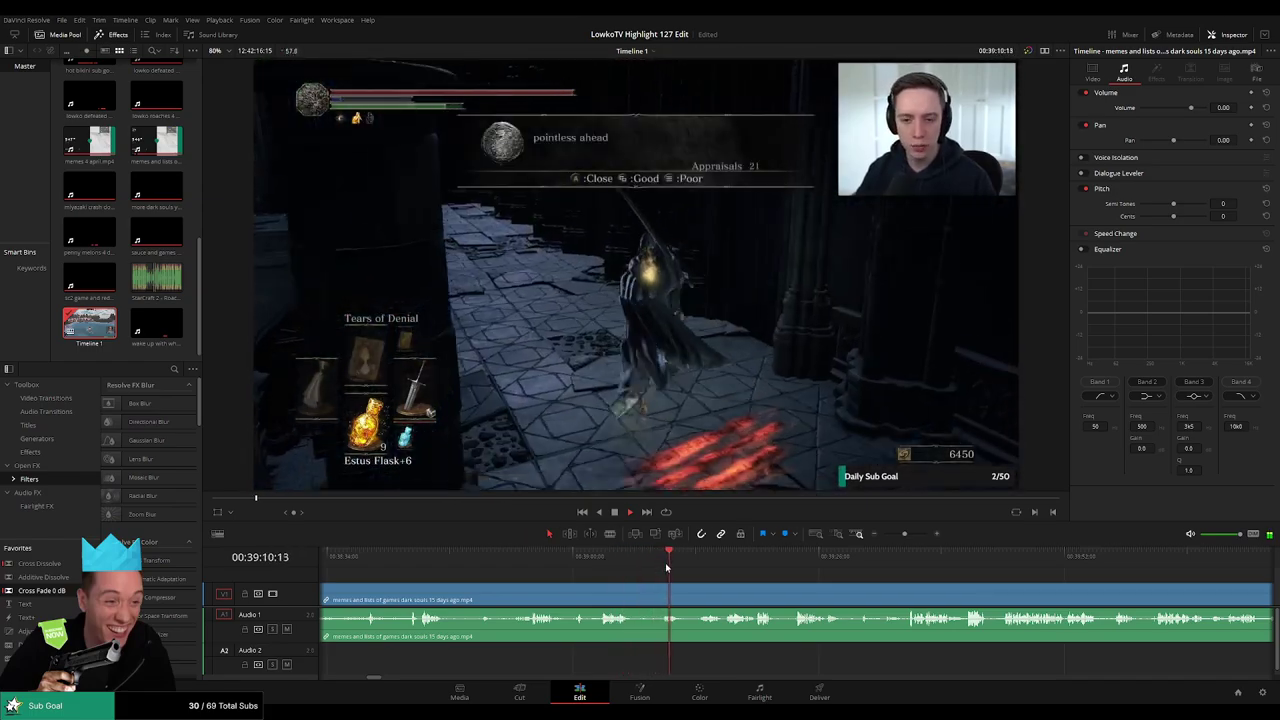
pyautogui.click(696, 566)
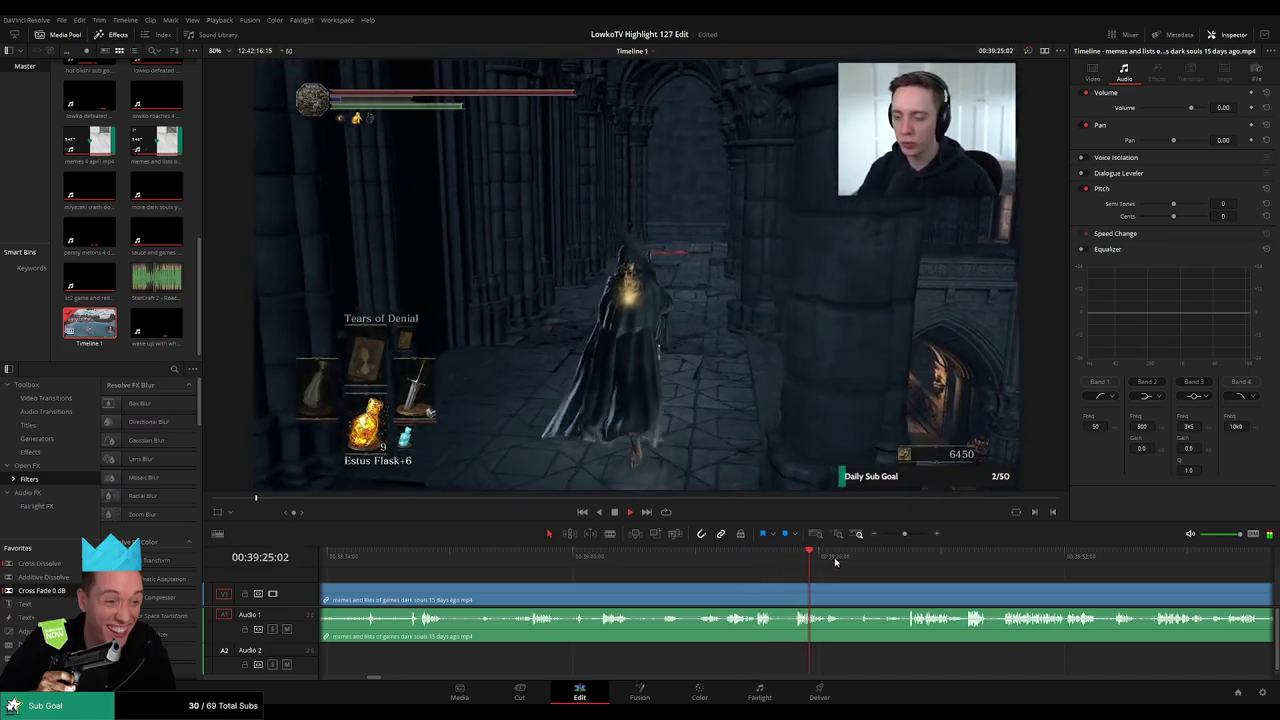
pyautogui.moveTo(967, 590); pyautogui.dragTo(602, 582)
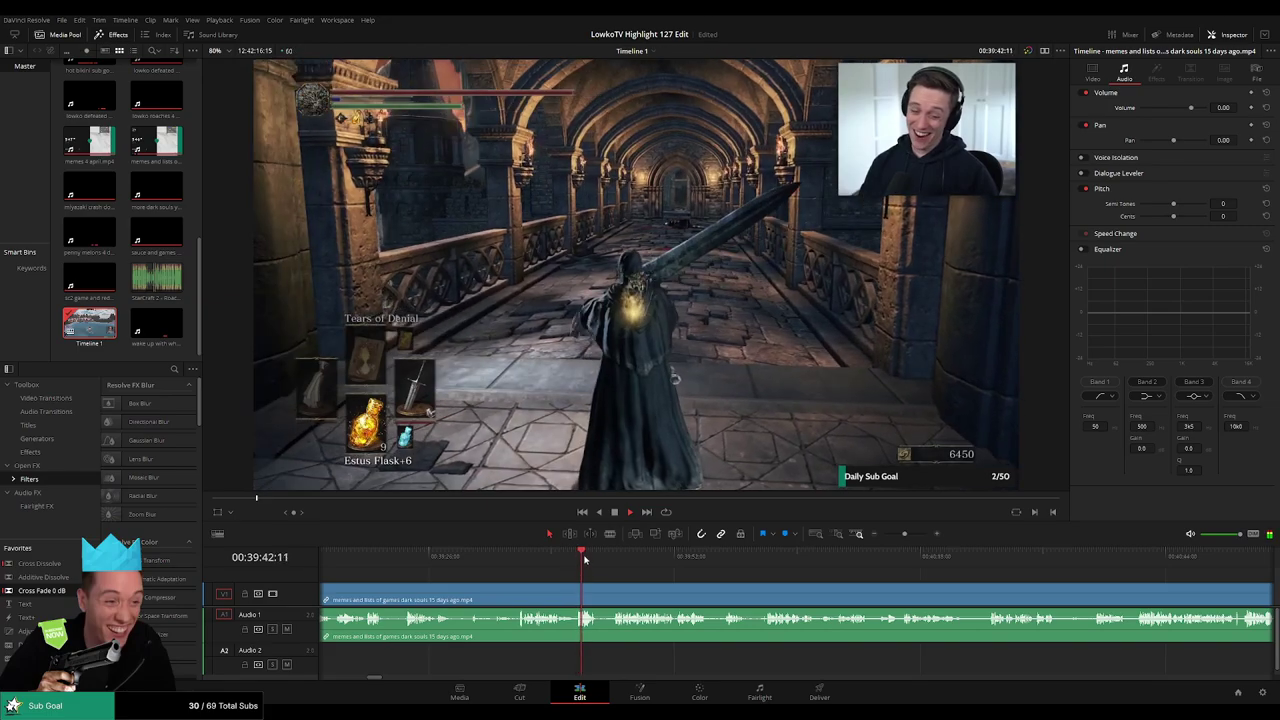
# Check the talk in the arched hallway and the run across the outdoor courtyard, about 00:39:42 to 00:40:45
pyautogui.moveTo(585, 560); pyautogui.dragTo(619, 558)
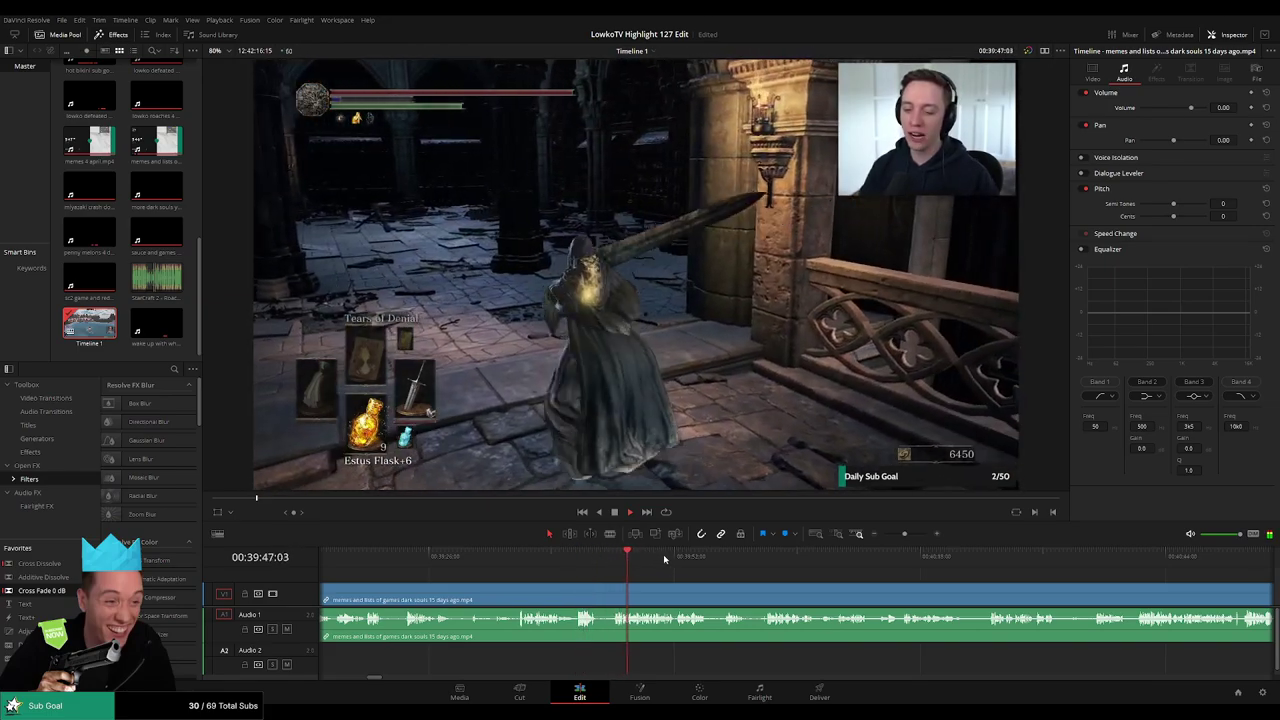
pyautogui.click(759, 553)
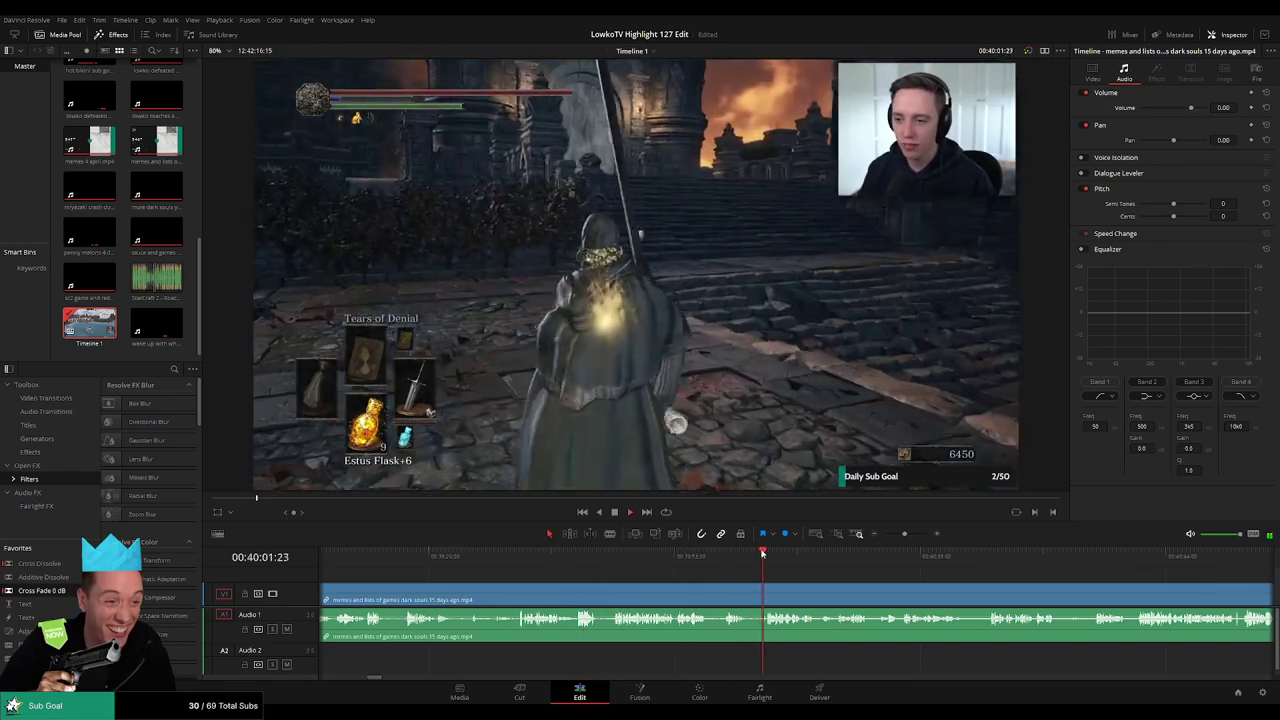
pyautogui.hscroll(3, 832, 579)
pyautogui.moveTo(762, 556); pyautogui.dragTo(841, 560)
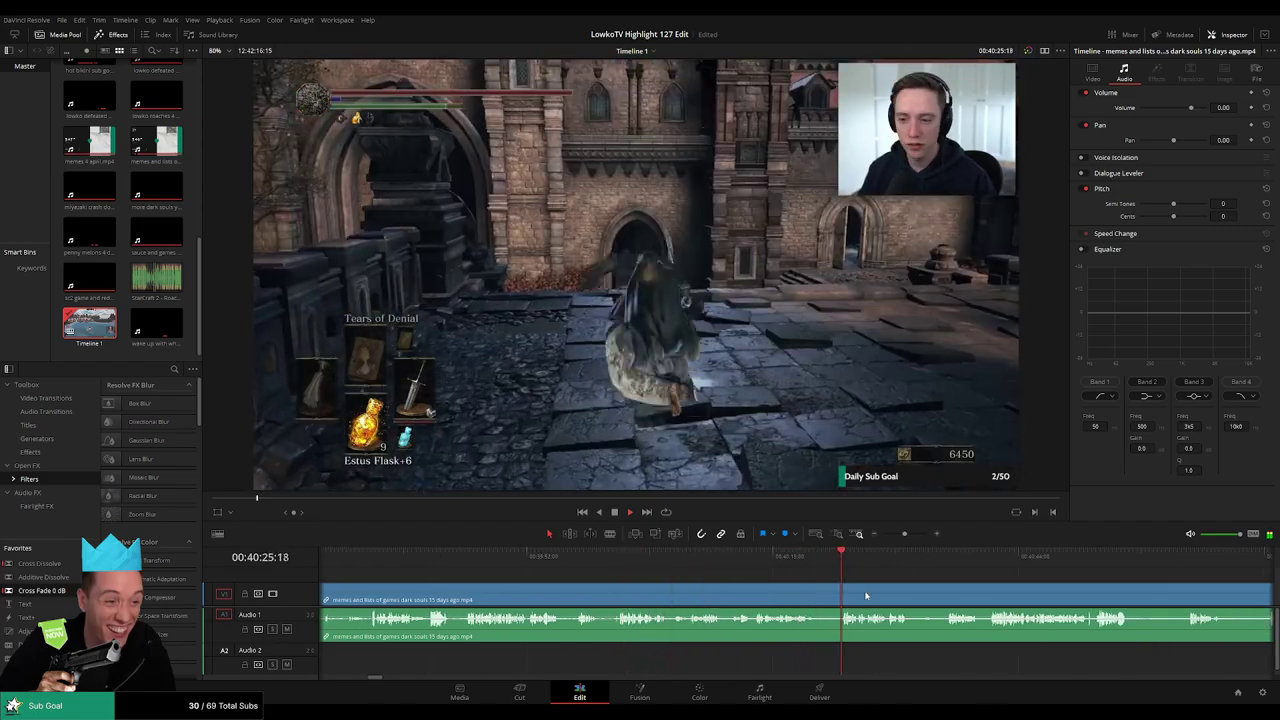
pyautogui.click(691, 558)
pyautogui.moveTo(691, 558); pyautogui.dragTo(720, 561)
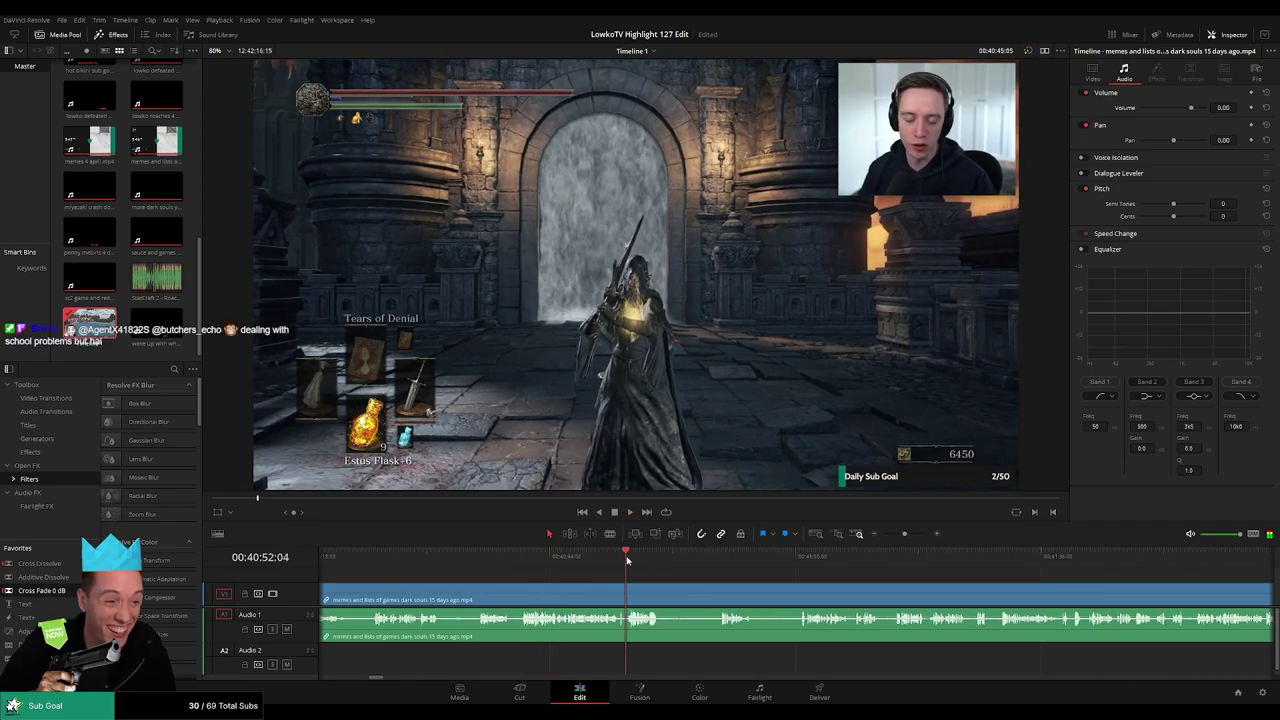
# Examine the footage around the stairs and terrace before the fog gate, about 00:40:52 to 00:42:17, for usable moments
pyautogui.click(721, 562)
pyautogui.click(797, 564)
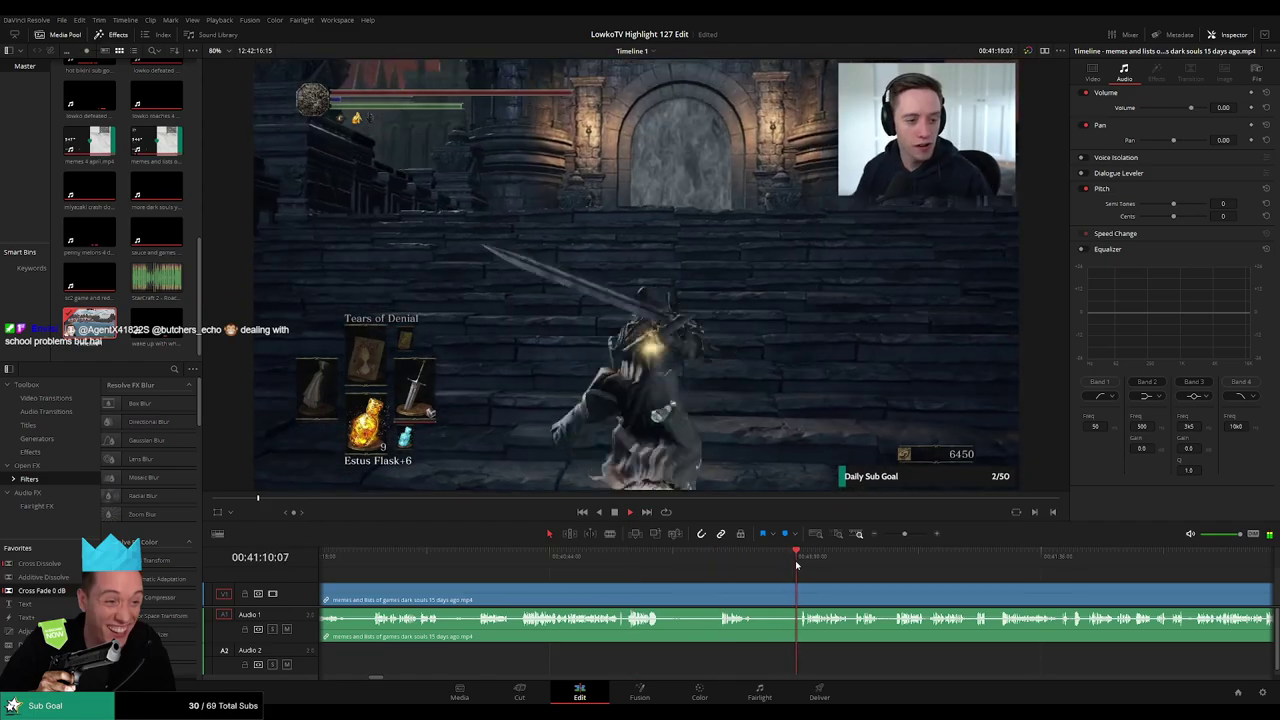
pyautogui.moveTo(857, 568); pyautogui.dragTo(554, 563)
pyautogui.click(742, 567)
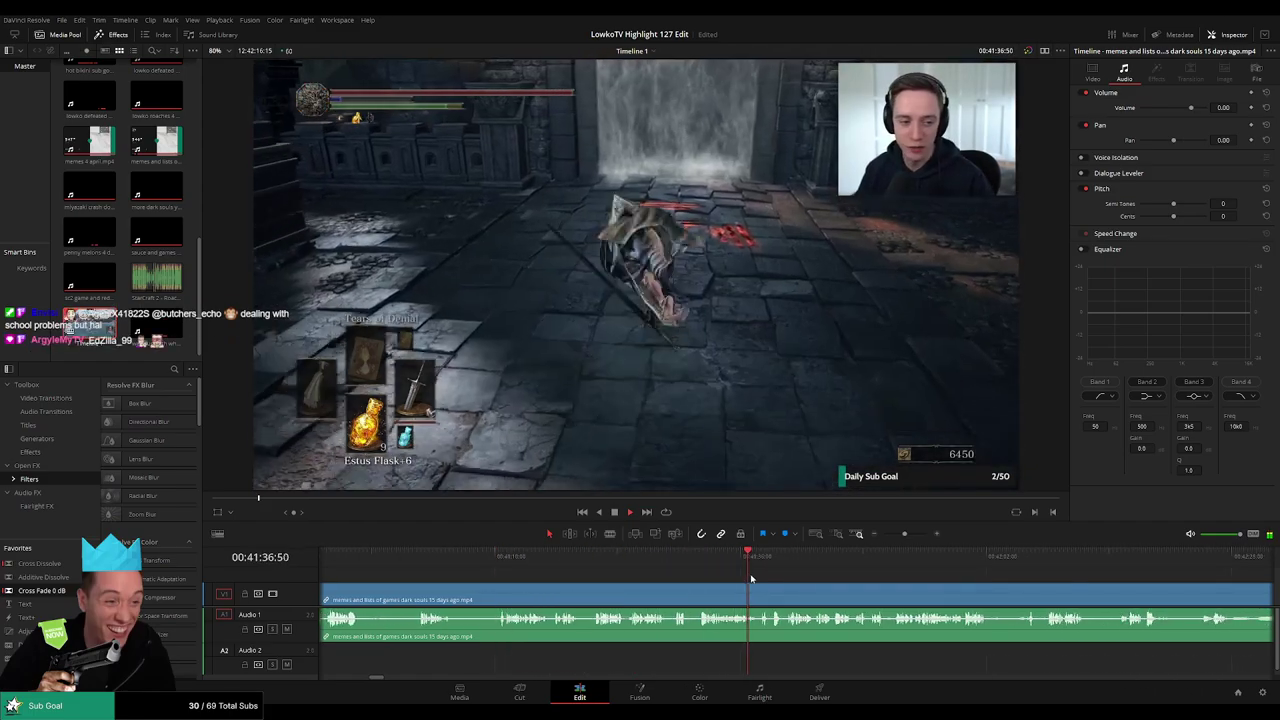
pyautogui.click(964, 566)
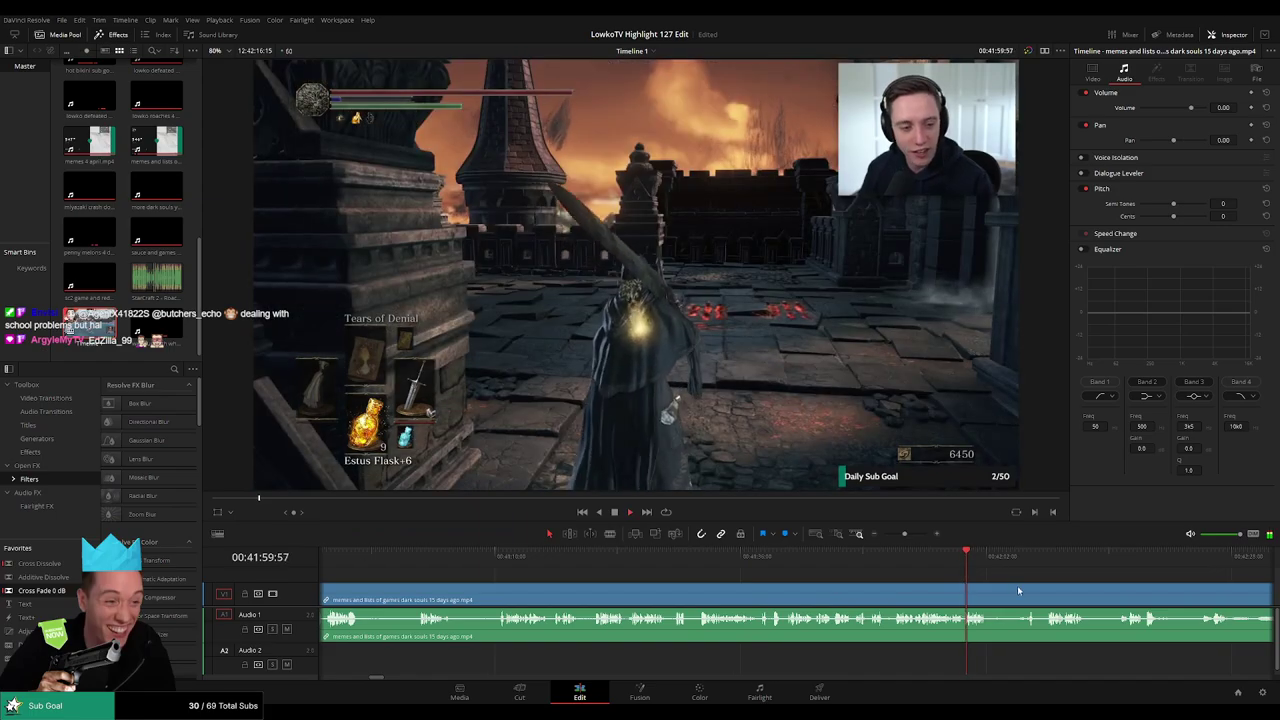
pyautogui.moveTo(1018, 590); pyautogui.dragTo(726, 571)
pyautogui.click(738, 564)
pyautogui.click(751, 564)
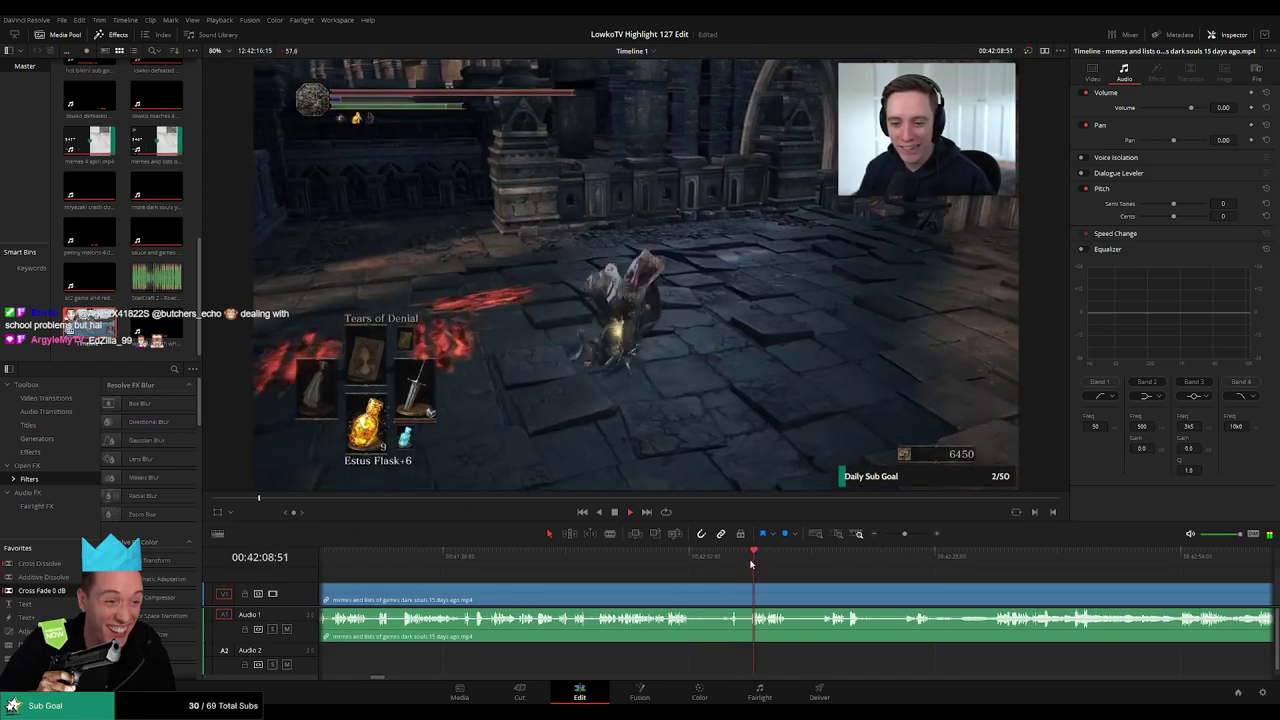
pyautogui.click(830, 566)
pyautogui.click(572, 567)
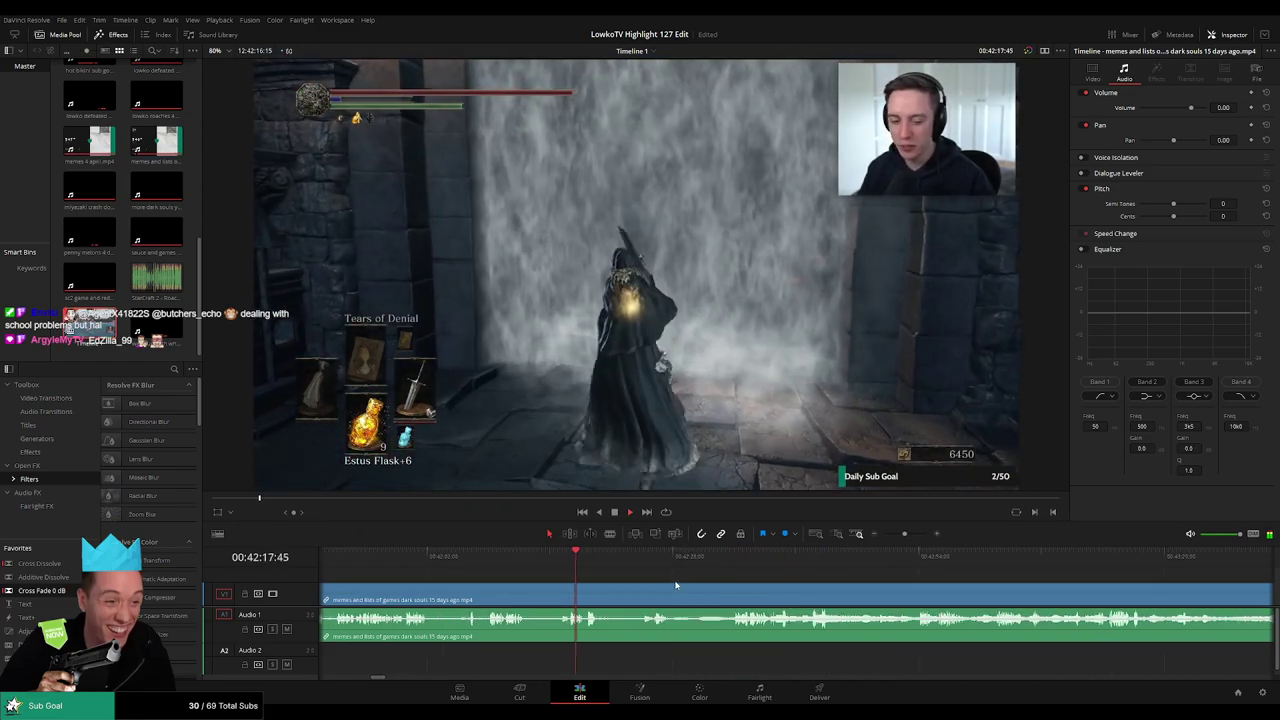
# Review the opening of the Dragonslayer Armour boss fight, about 00:42:17 to 00:44:20, for highlight moments
pyautogui.moveTo(602, 571); pyautogui.dragTo(739, 559)
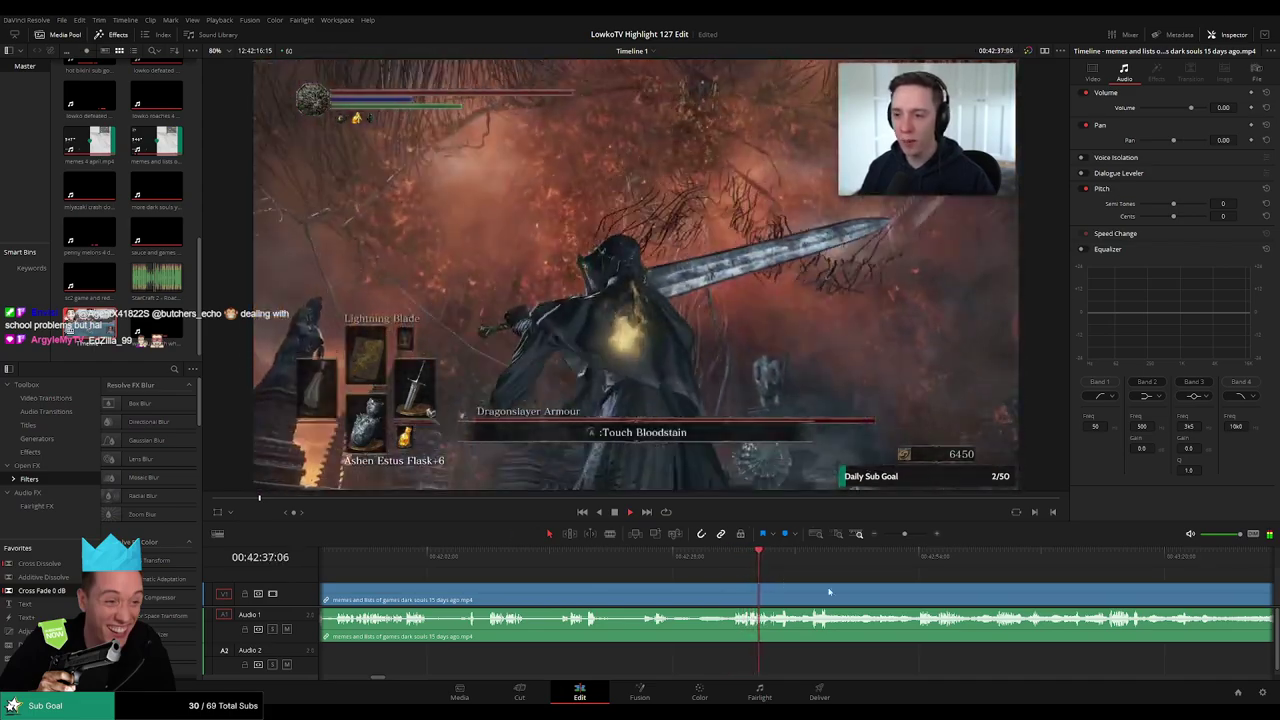
pyautogui.moveTo(904, 533)
pyautogui.mouseDown()
pyautogui.moveTo(887, 534)
pyautogui.moveTo(908, 534)
pyautogui.mouseUp()
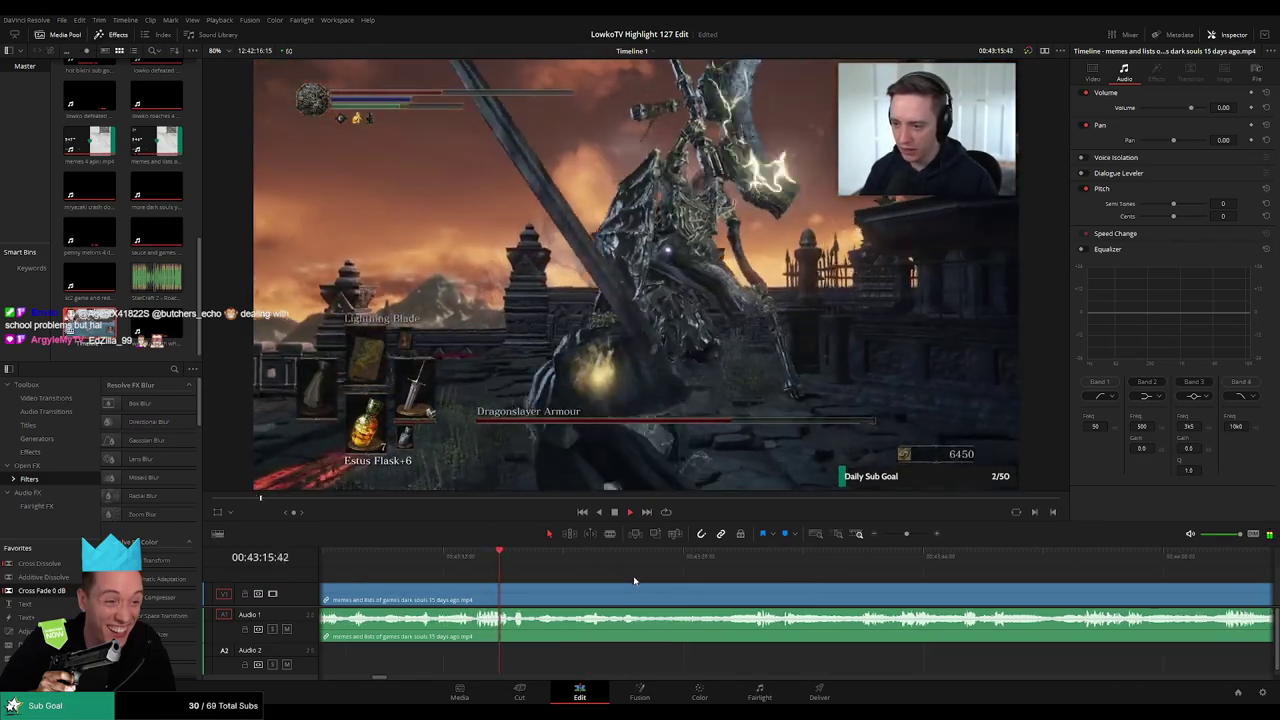
pyautogui.click(592, 558)
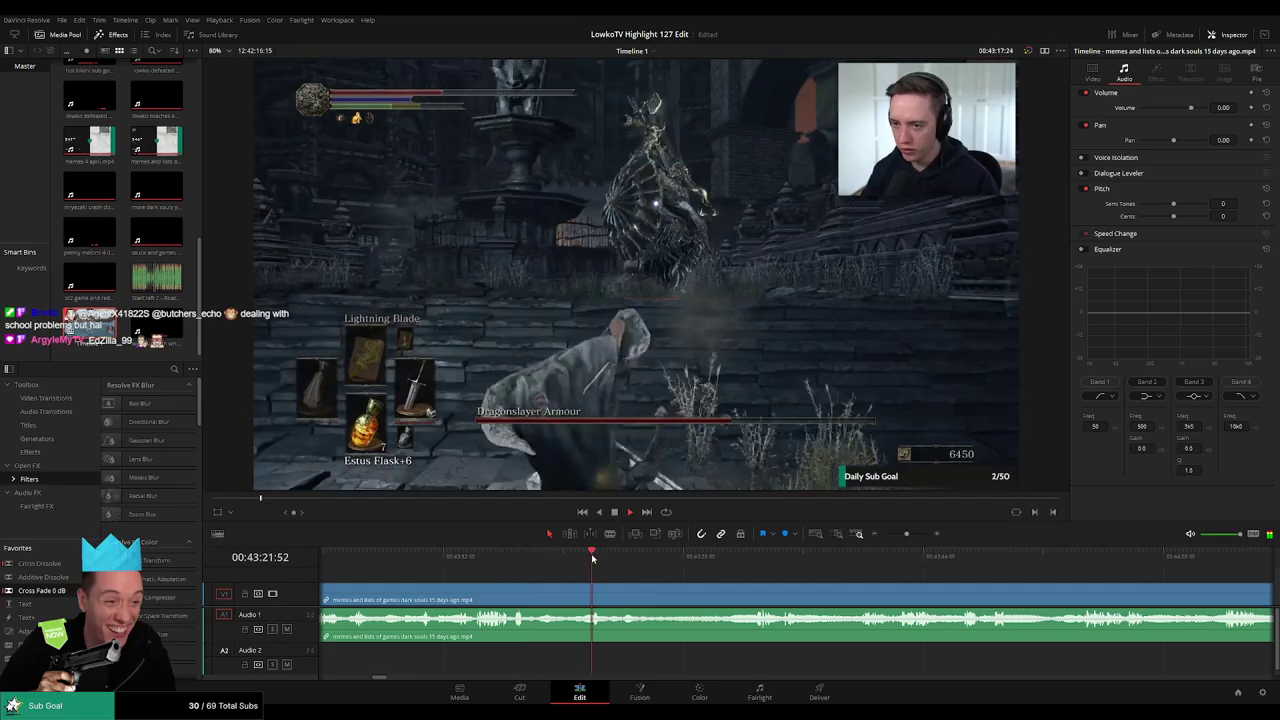
pyautogui.click(728, 557)
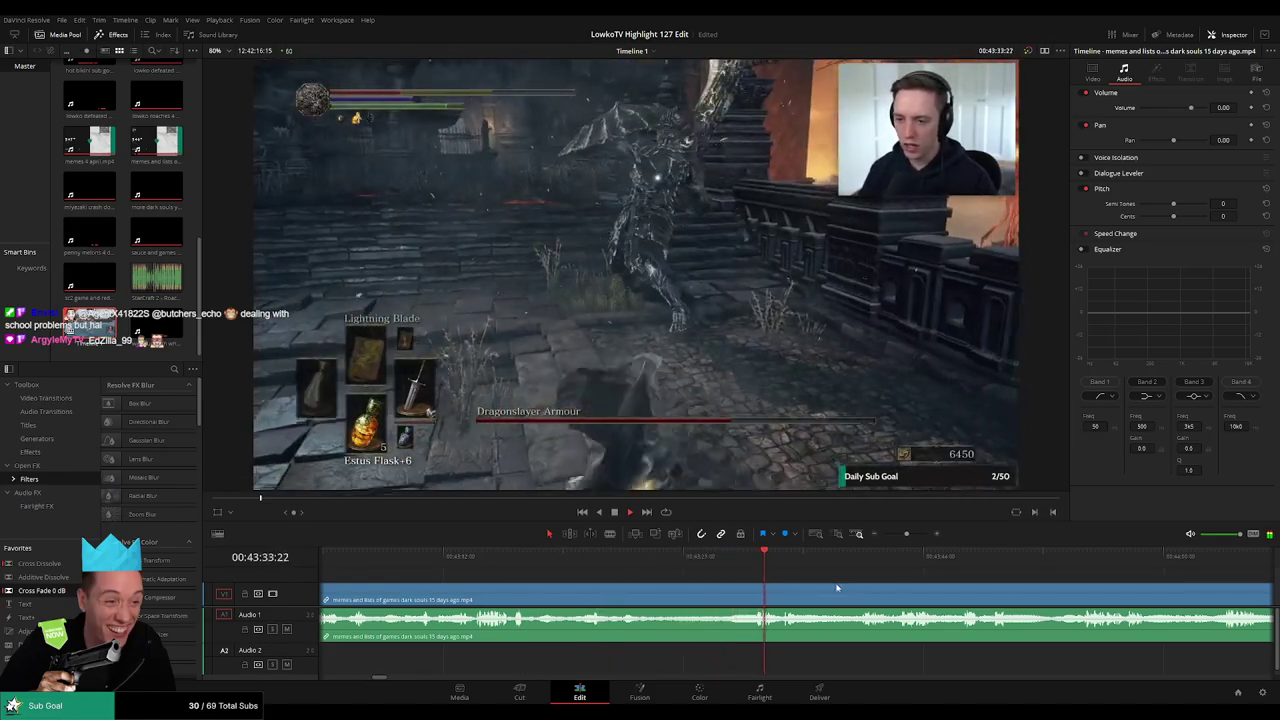
pyautogui.moveTo(837, 588); pyautogui.dragTo(612, 580)
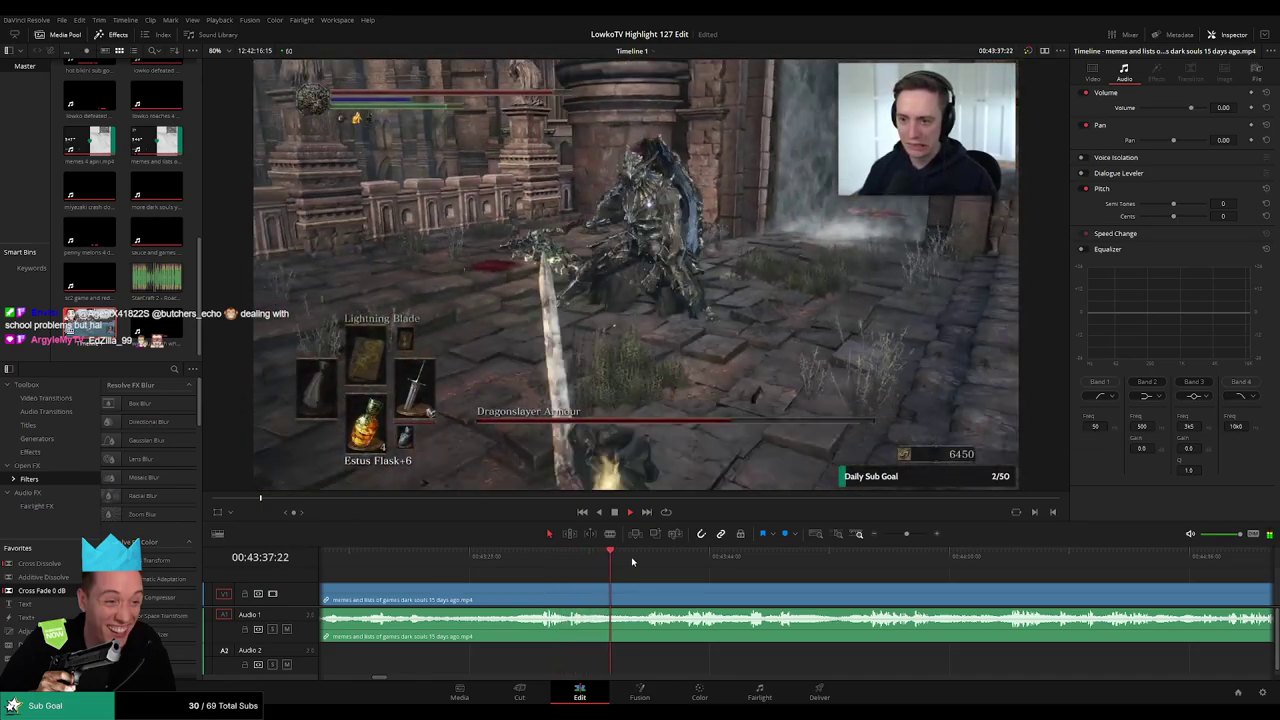
pyautogui.hscroll(2, 601, 583)
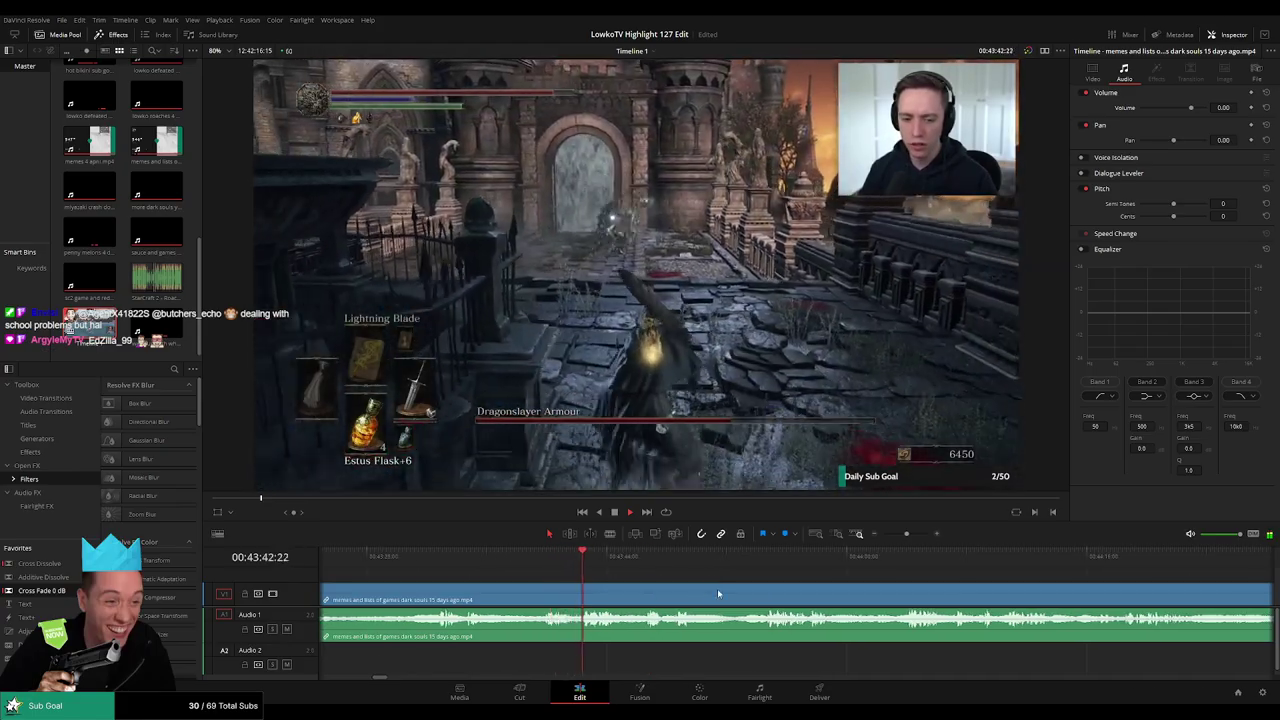
pyautogui.hscroll(2, 665, 588)
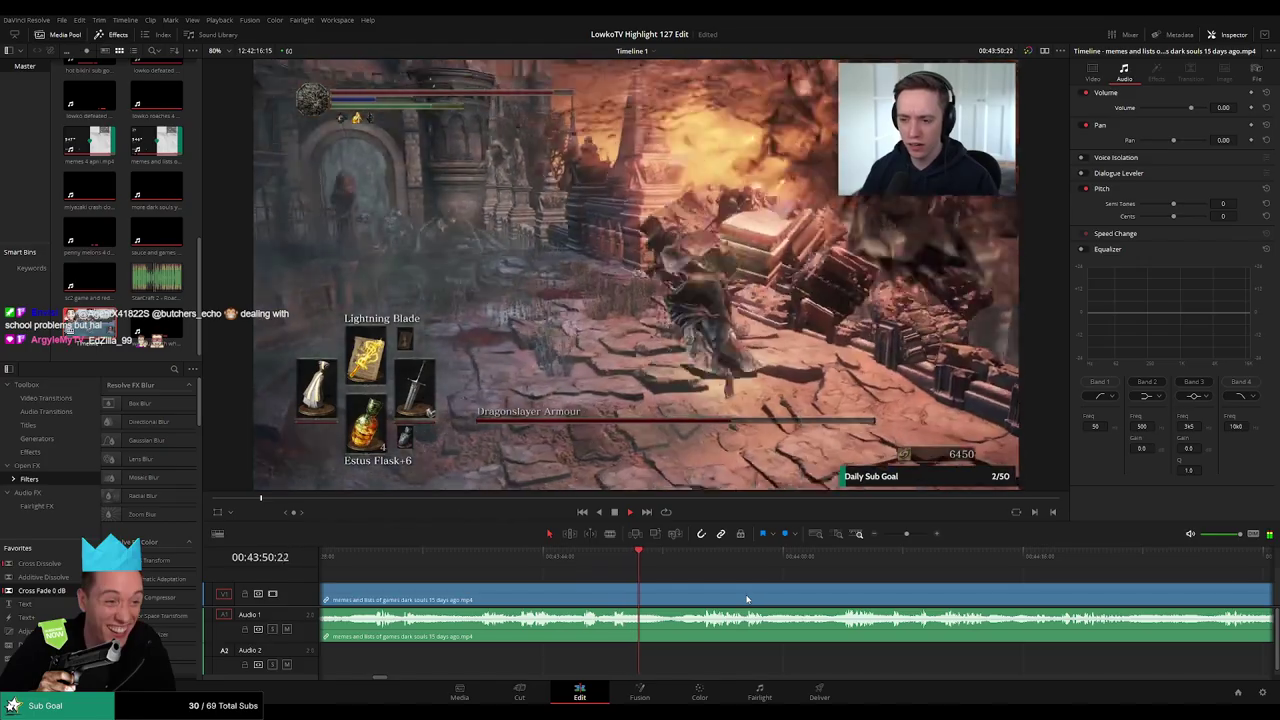
pyautogui.moveTo(767, 597); pyautogui.dragTo(659, 584)
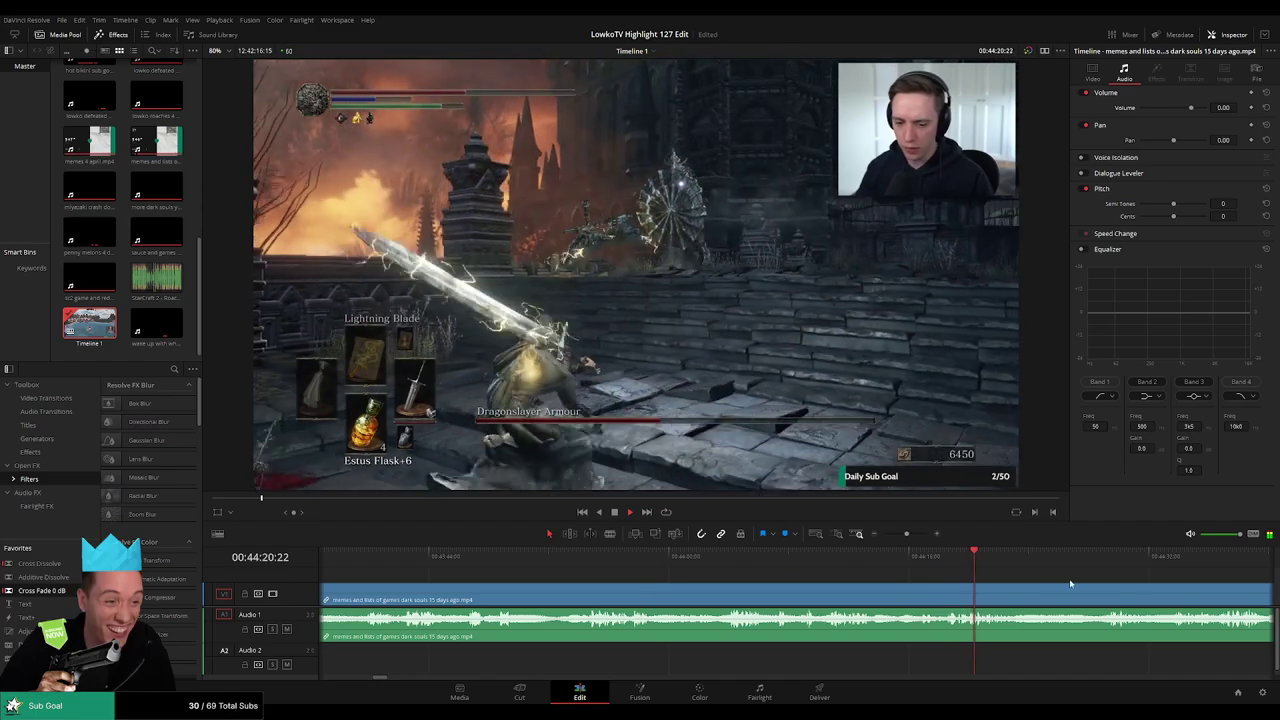
# Review the middle of the Dragonslayer Armour fight, about 00:44:20 to 00:44:49, for highlight moments
pyautogui.moveTo(1068, 583); pyautogui.dragTo(712, 582)
pyautogui.hscroll(2, 760, 575)
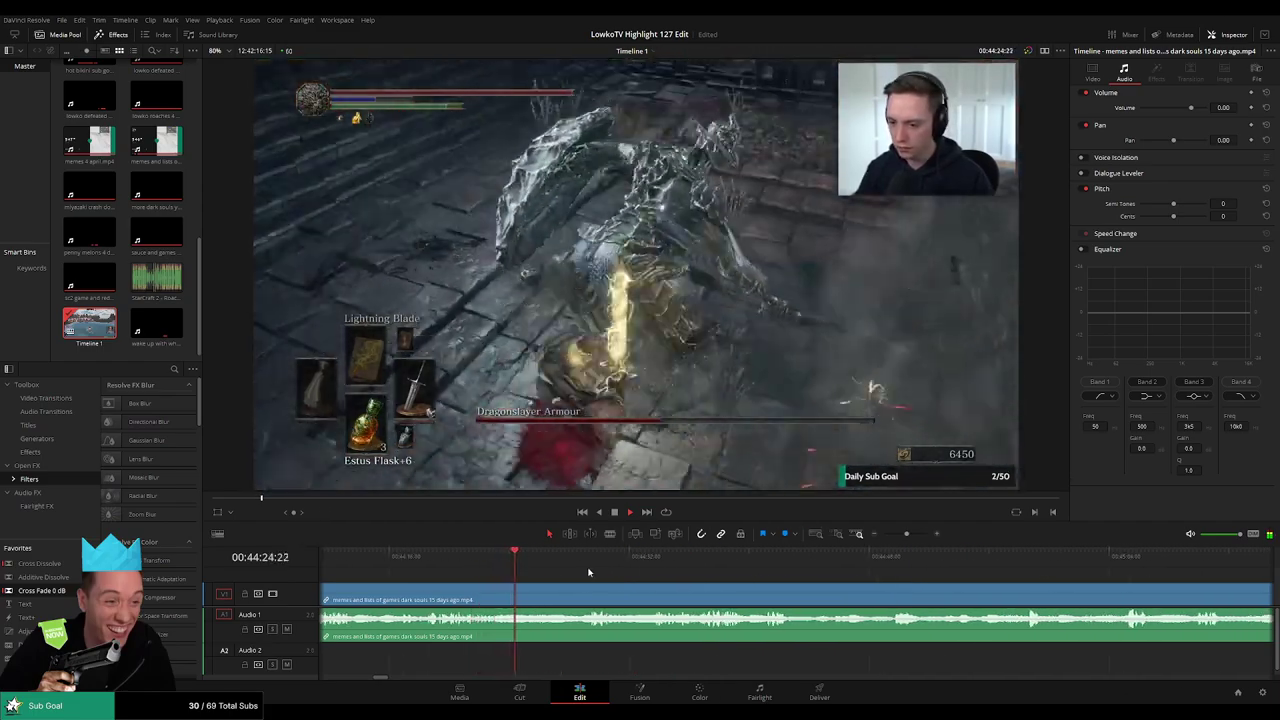
pyautogui.moveTo(592, 572); pyautogui.dragTo(517, 570)
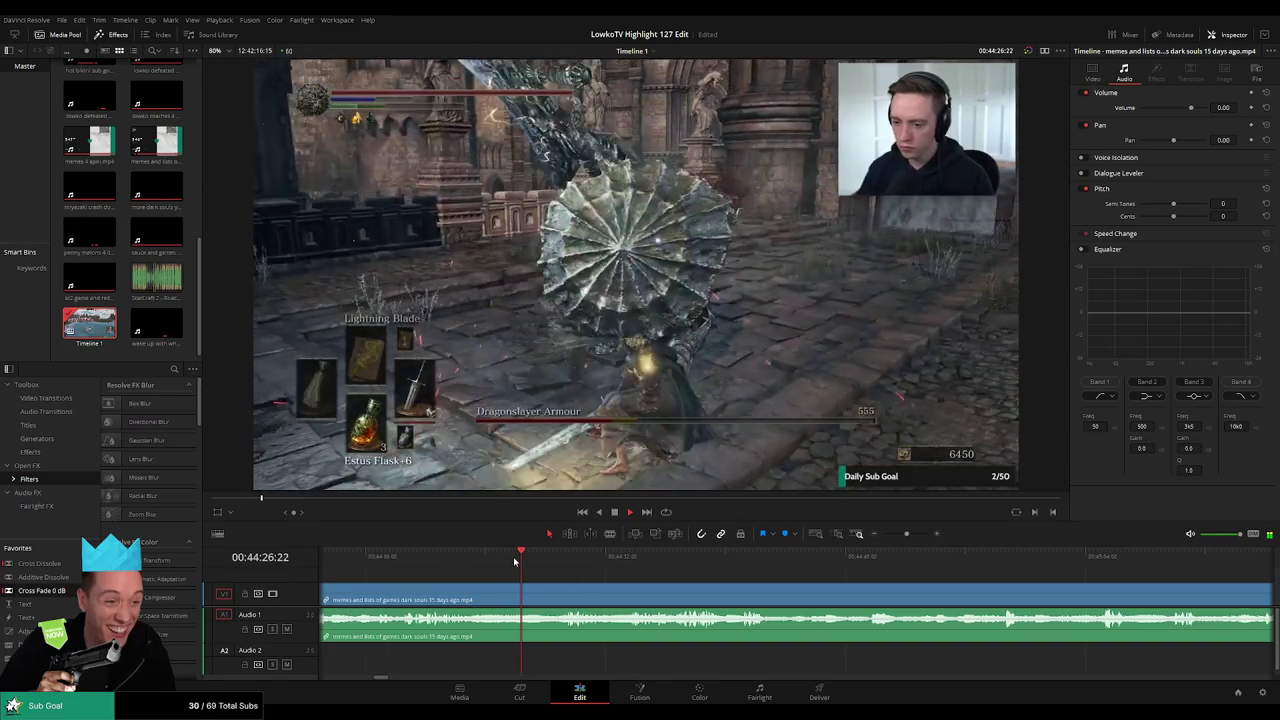
pyautogui.click(554, 557)
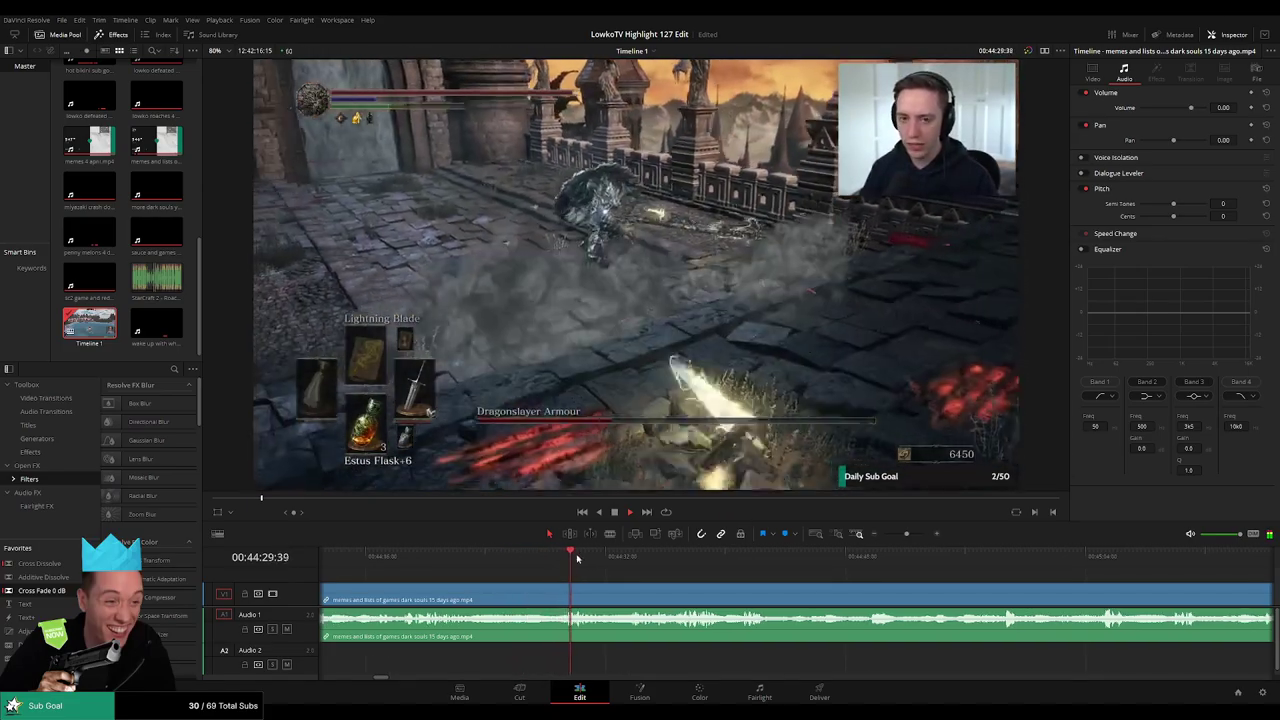
pyautogui.click(607, 557)
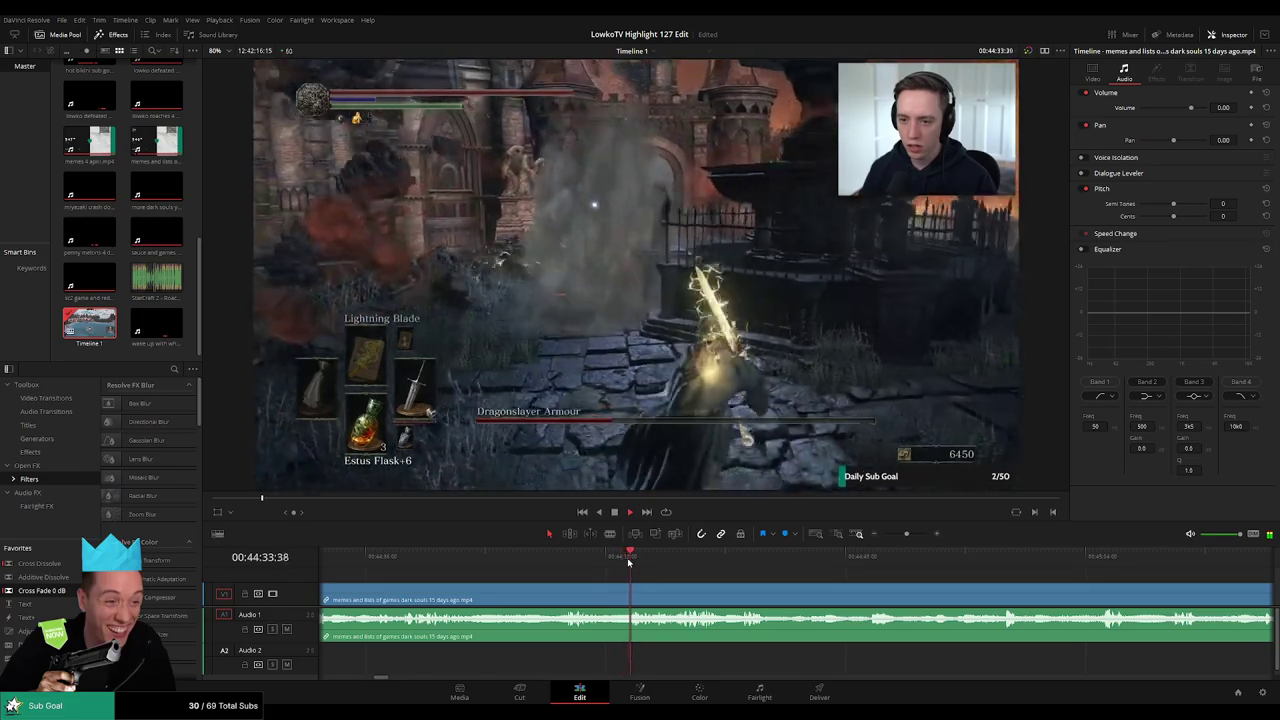
pyautogui.hscroll(4, 607, 577)
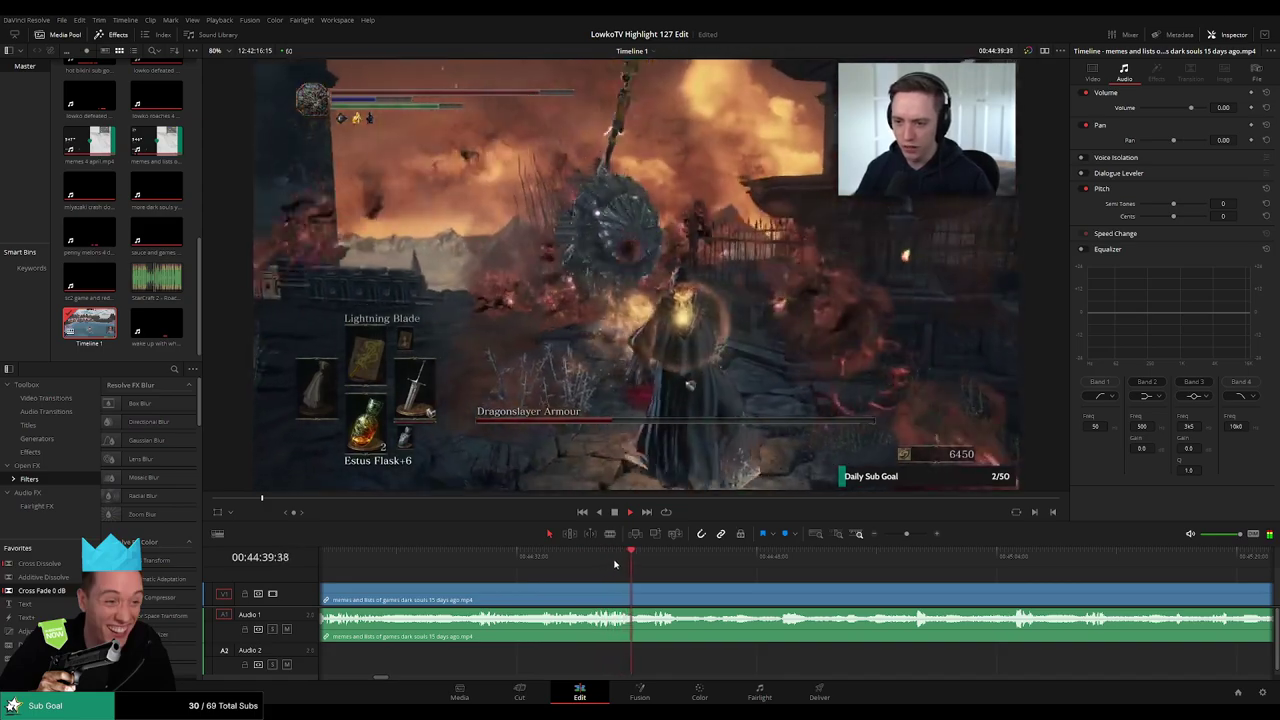
pyautogui.click(652, 562)
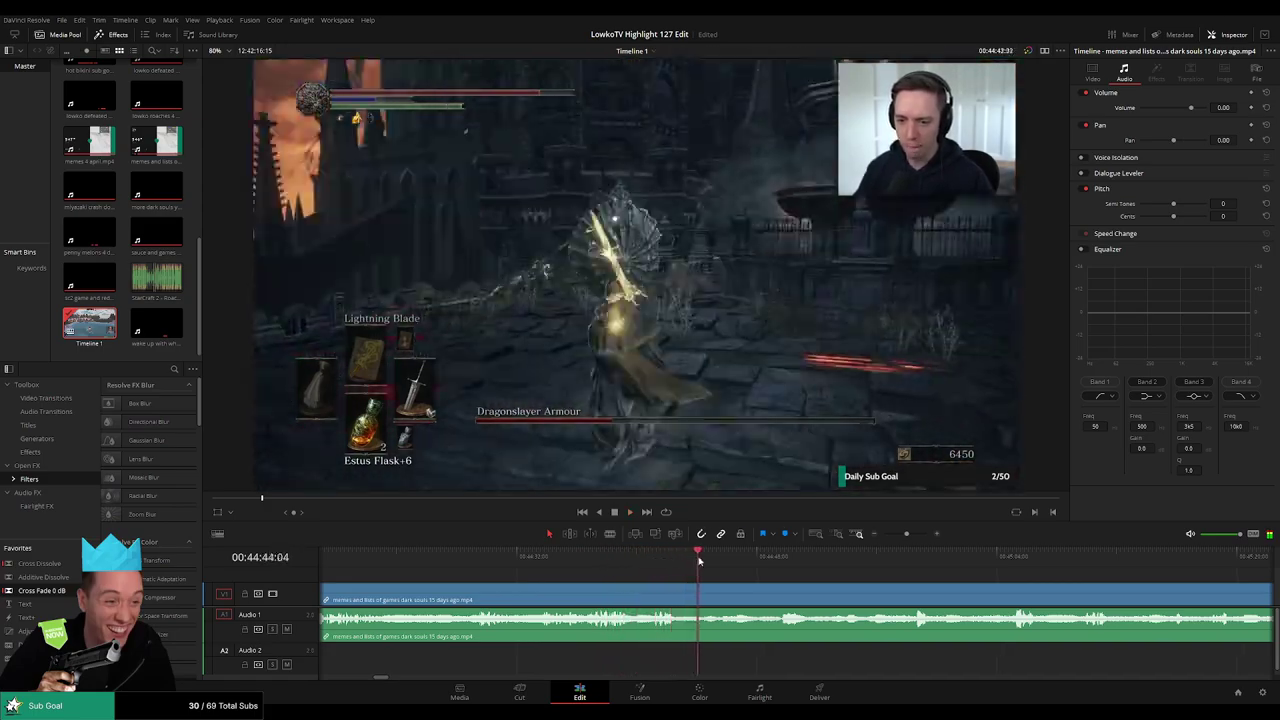
pyautogui.click(716, 562)
pyautogui.click(777, 556)
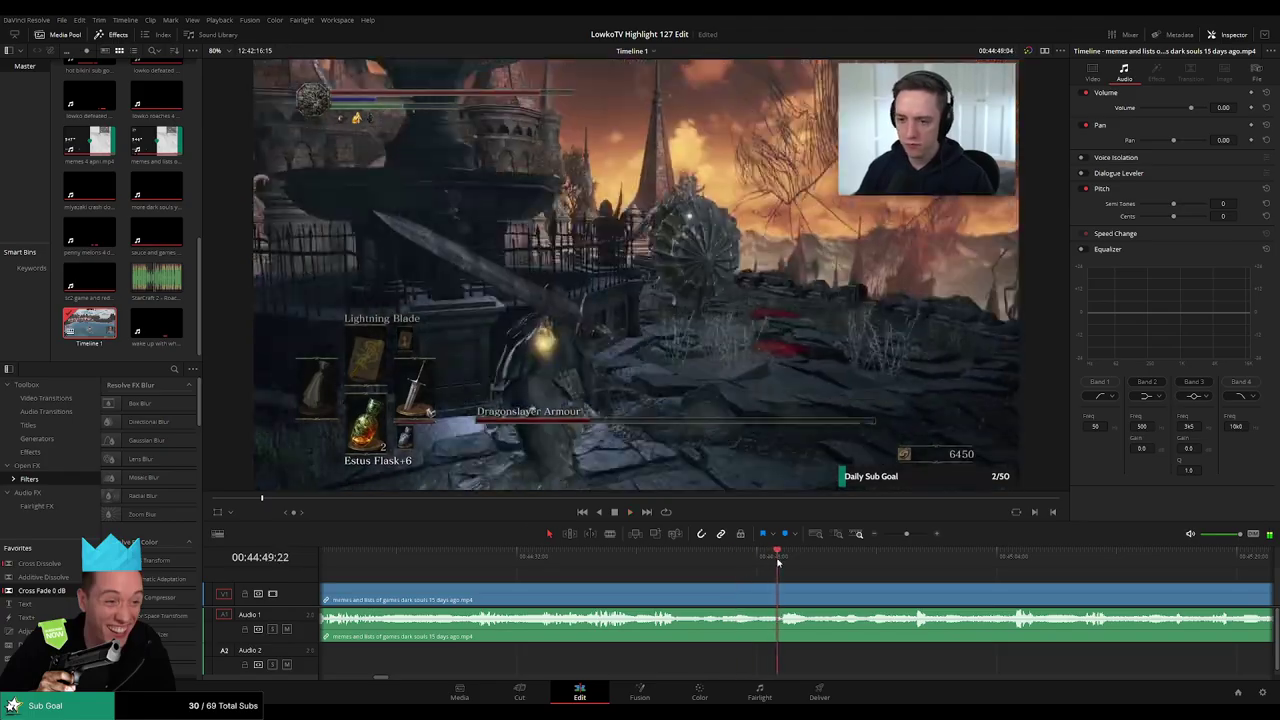
# Check the rest of the first boss attempt up to the player's death, about 00:44:49 to 00:45:33
pyautogui.hscroll(3, 745, 582)
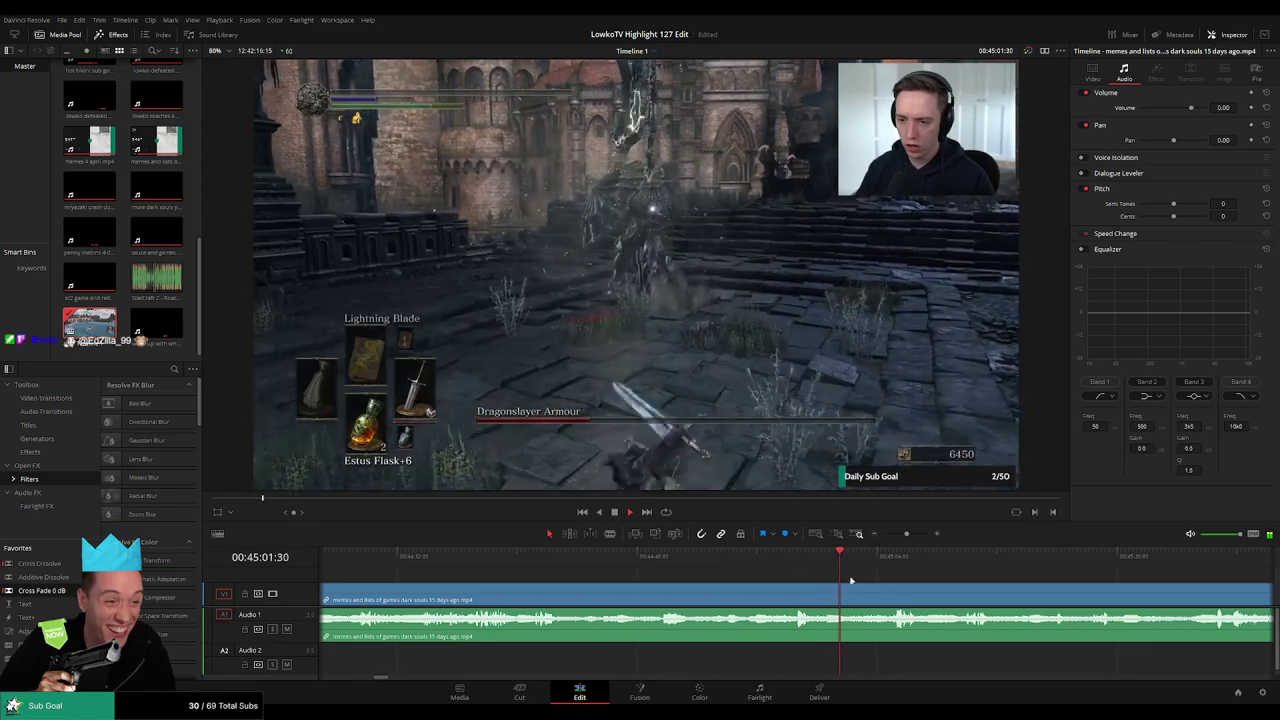
pyautogui.hscroll(3, 745, 571)
pyautogui.hscroll(1, 742, 576)
pyautogui.click(632, 561)
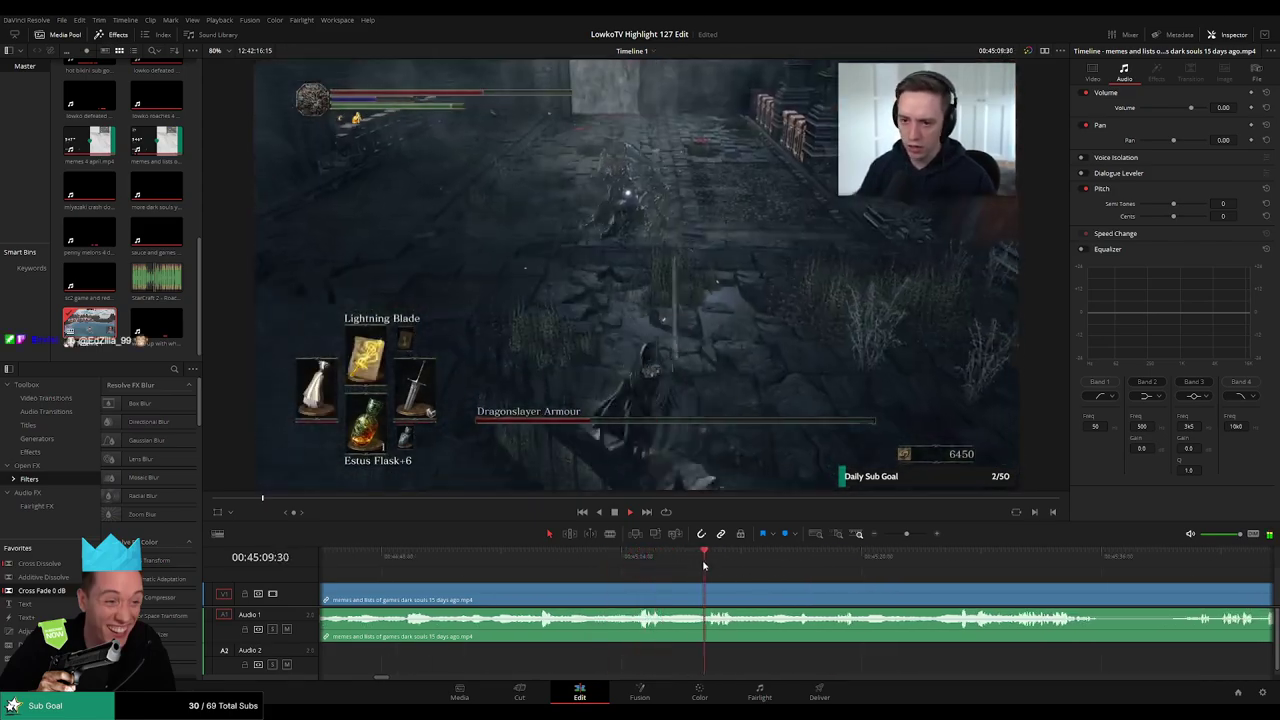
pyautogui.click(782, 558)
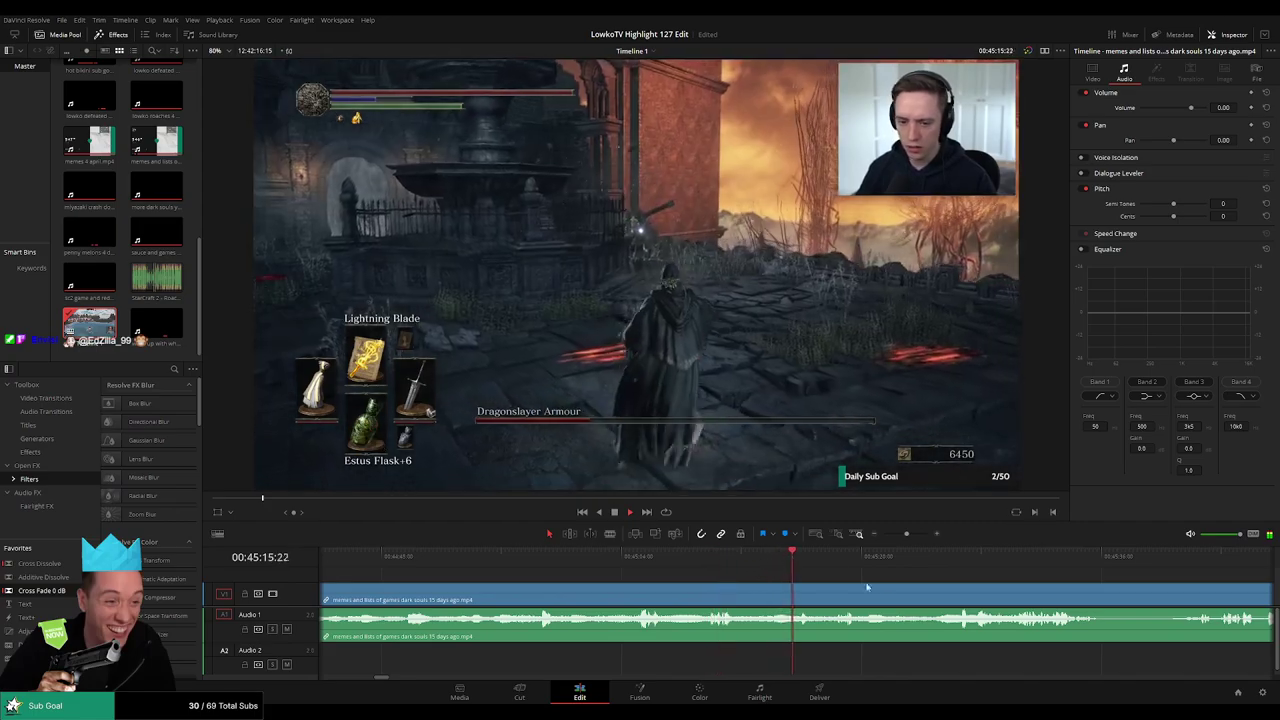
pyautogui.hscroll(3, 866, 586)
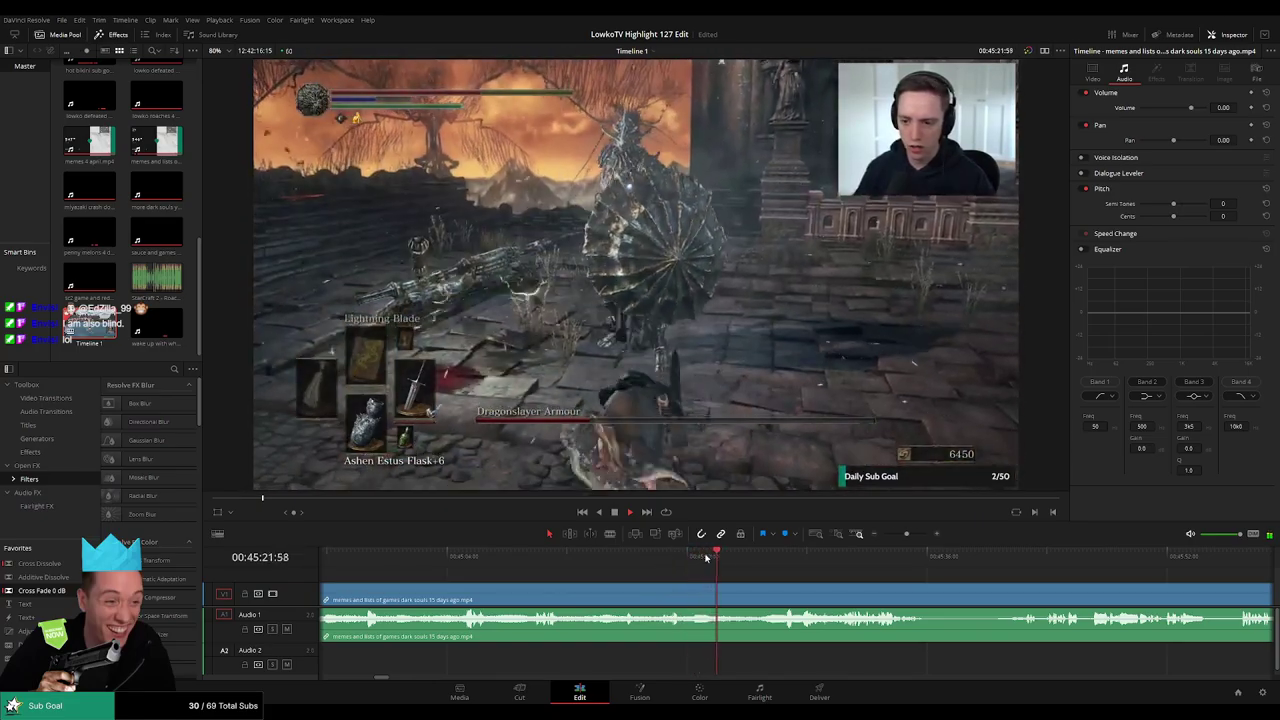
pyautogui.click(768, 556)
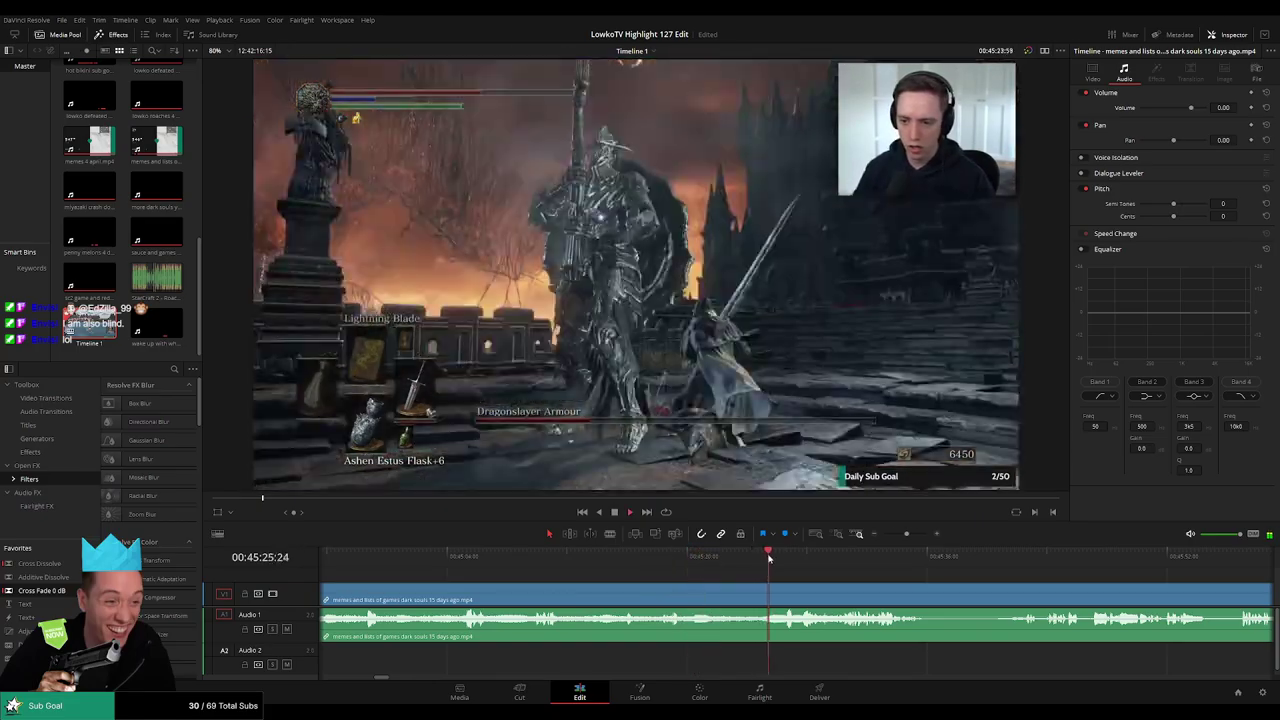
pyautogui.moveTo(864, 589); pyautogui.dragTo(631, 572)
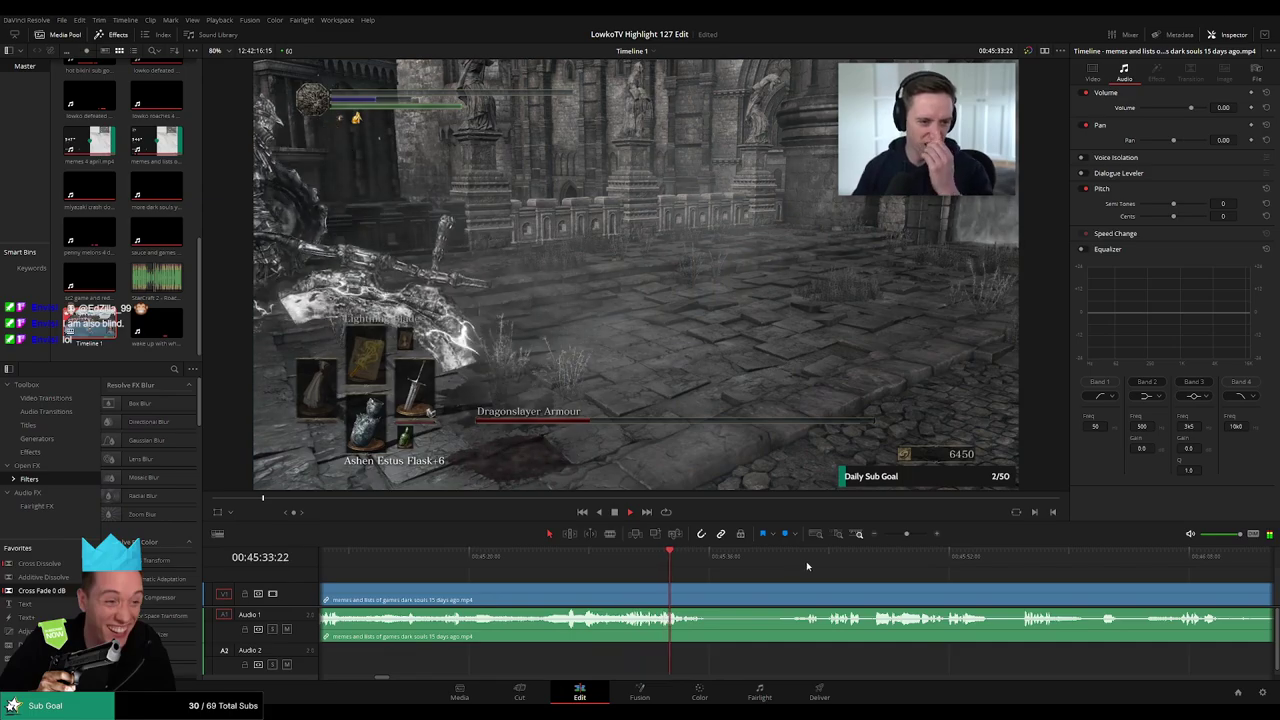
pyautogui.click(828, 558)
# Skim the Lothric Castle respawn and the run back toward the boss, about 00:45:45 to 00:47:05, for parts worth keeping
pyautogui.moveTo(928, 586); pyautogui.dragTo(657, 569)
pyautogui.click(620, 557)
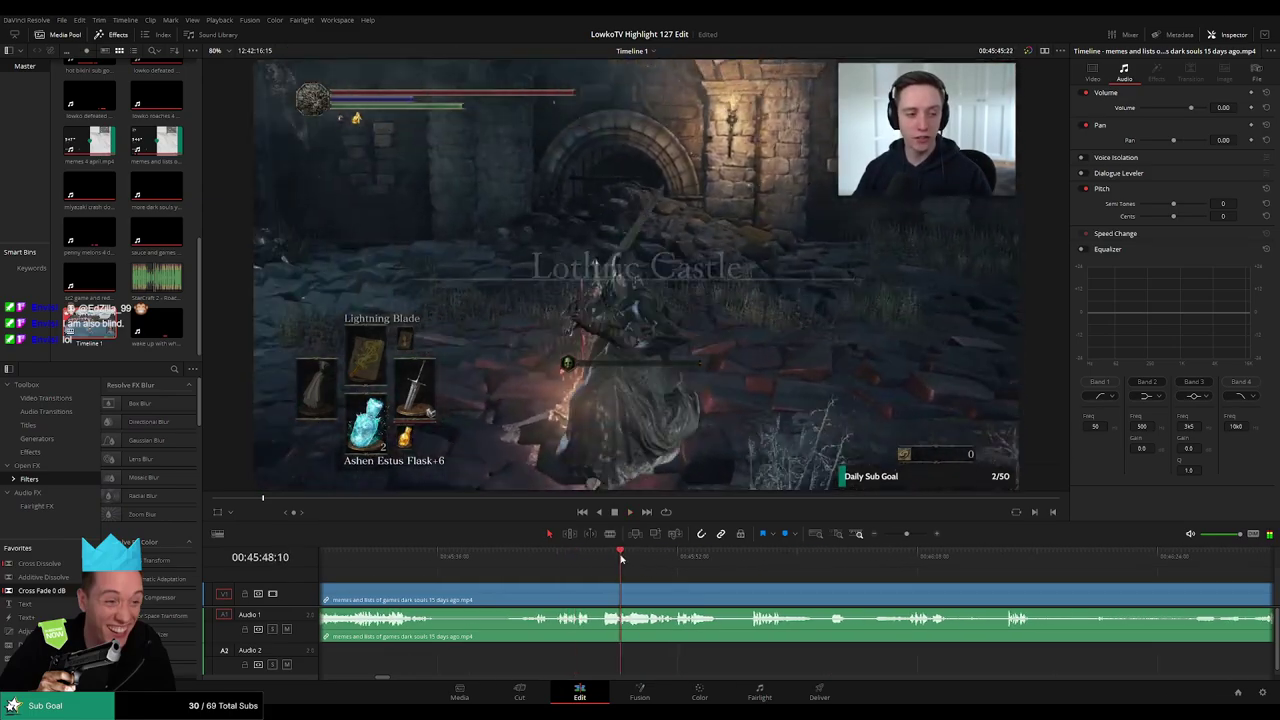
pyautogui.click(1000, 560)
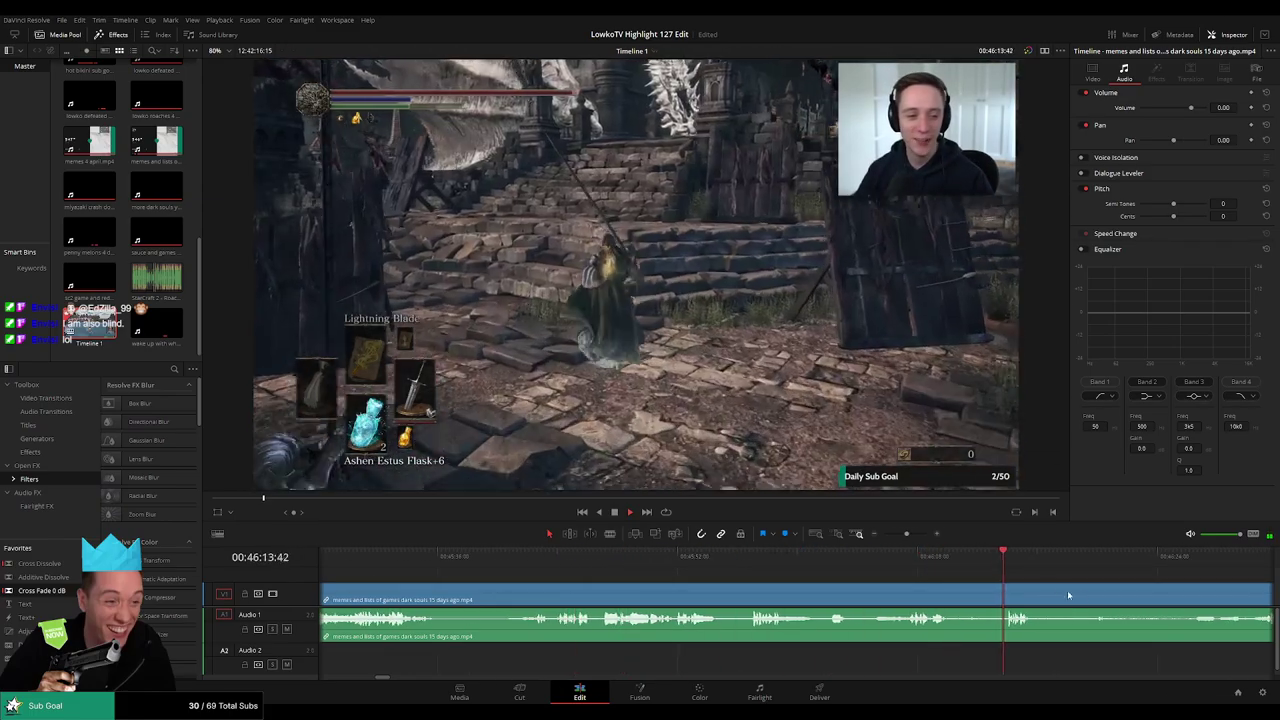
pyautogui.hscroll(3, 1063, 586)
pyautogui.click(853, 559)
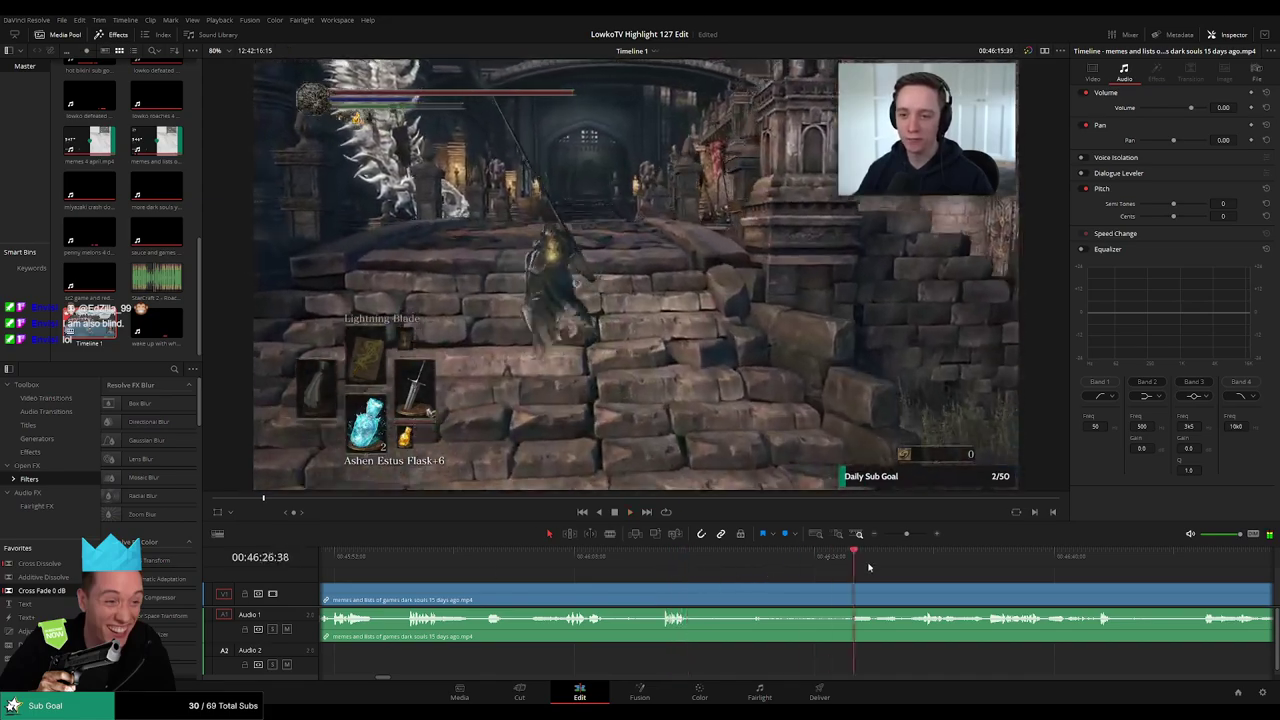
pyautogui.click(998, 560)
pyautogui.moveTo(1076, 585); pyautogui.dragTo(727, 583)
pyautogui.click(1080, 558)
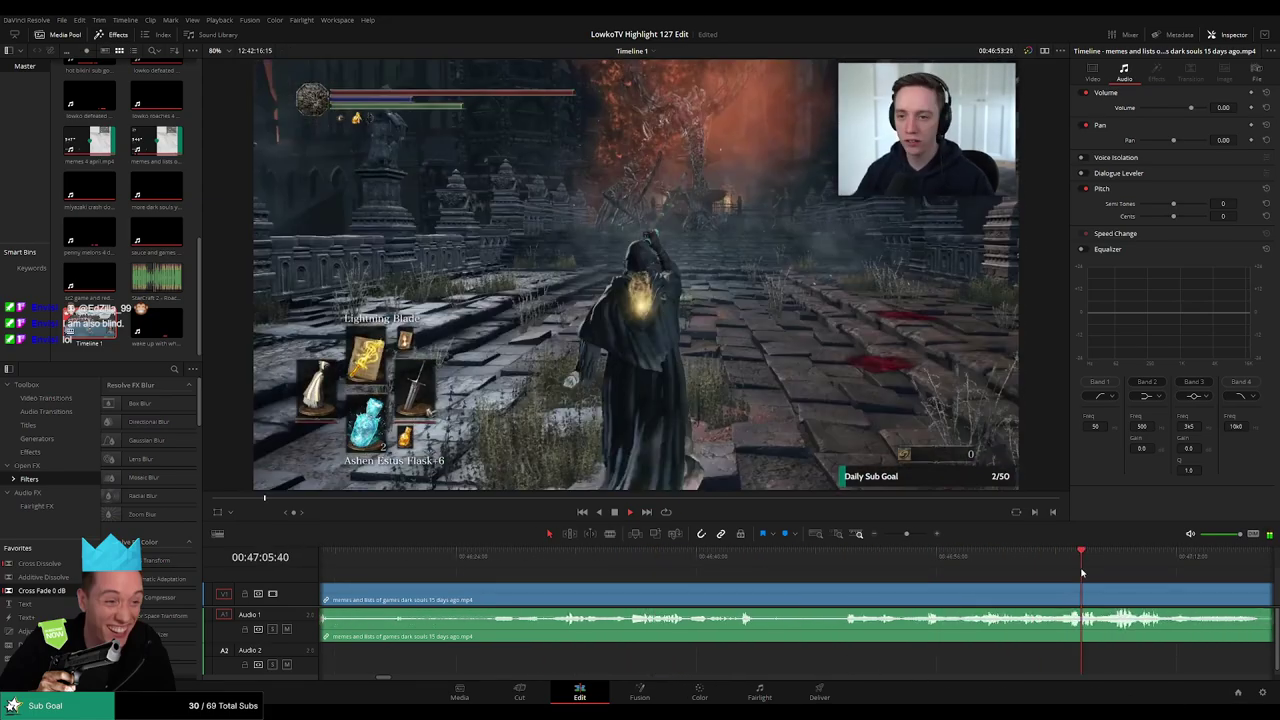
pyautogui.hscroll(3, 706, 578)
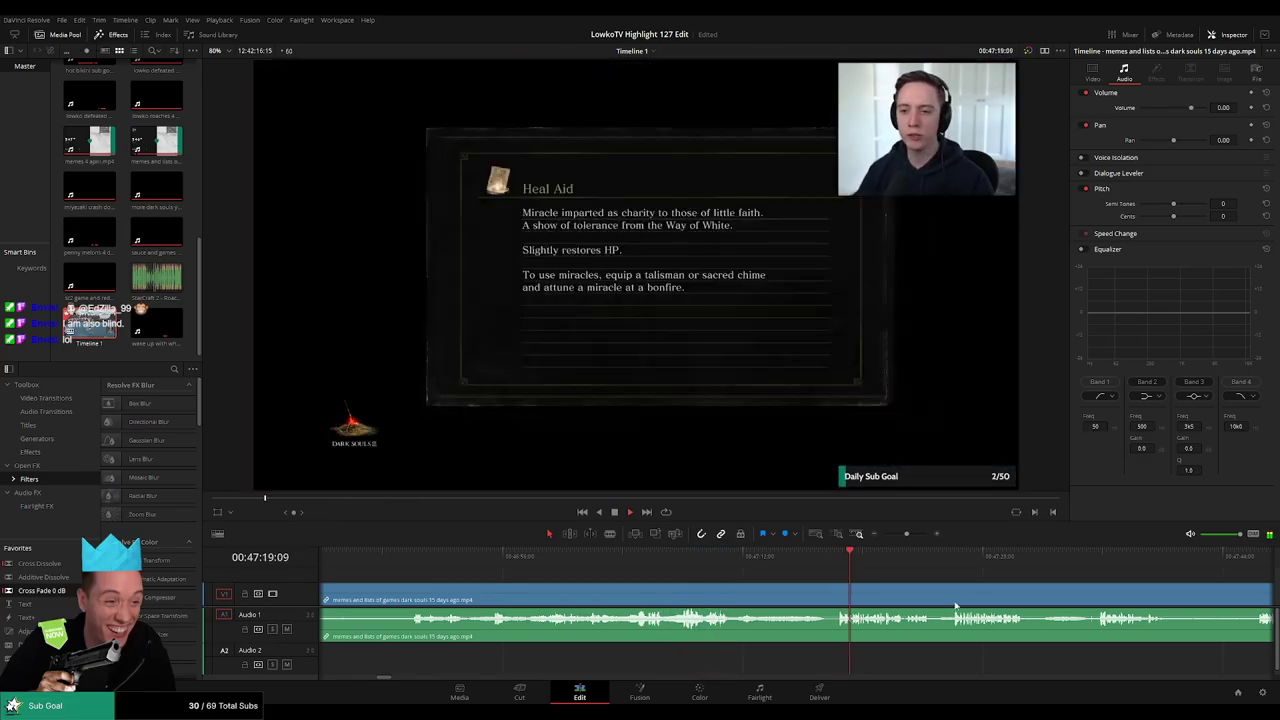
# Examine the Heal Aid loading screen, the next run back and the start of the new boss attempt, about 00:47:19 to 00:48:31
pyautogui.hscroll(5, 641, 577)
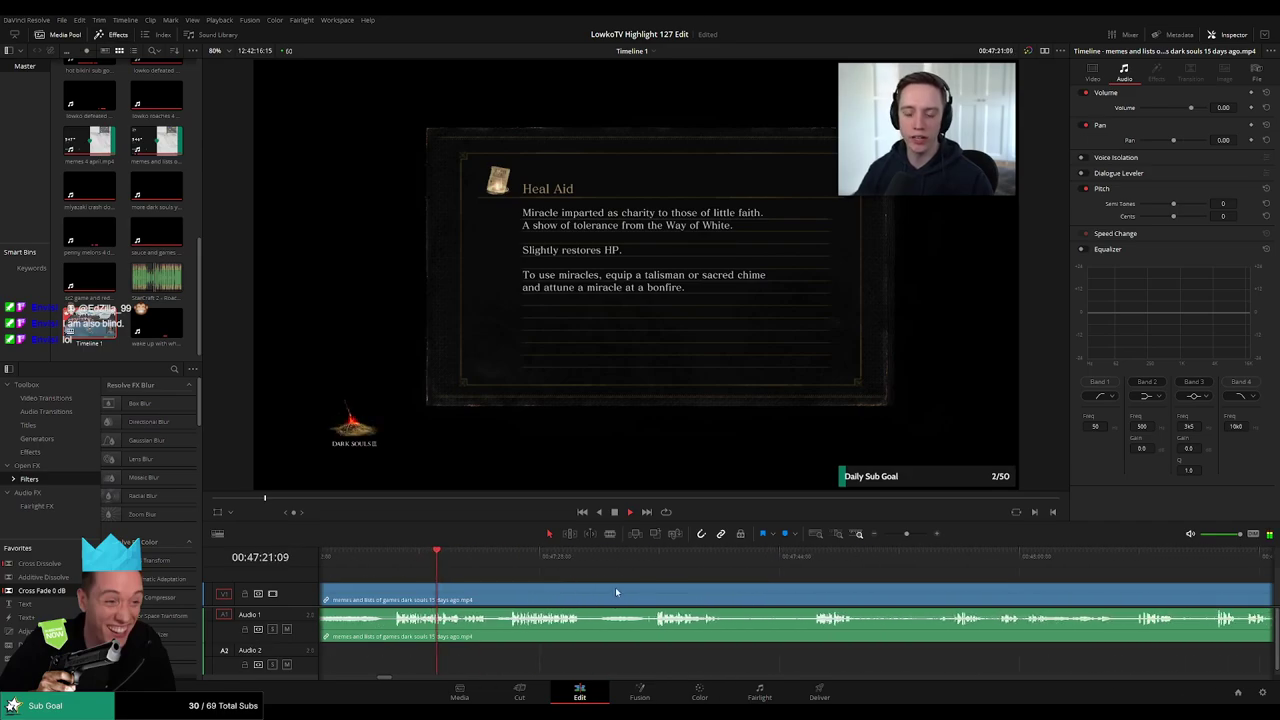
pyautogui.moveTo(905, 535)
pyautogui.mouseDown()
pyautogui.moveTo(886, 535)
pyautogui.moveTo(905, 537)
pyautogui.mouseUp()
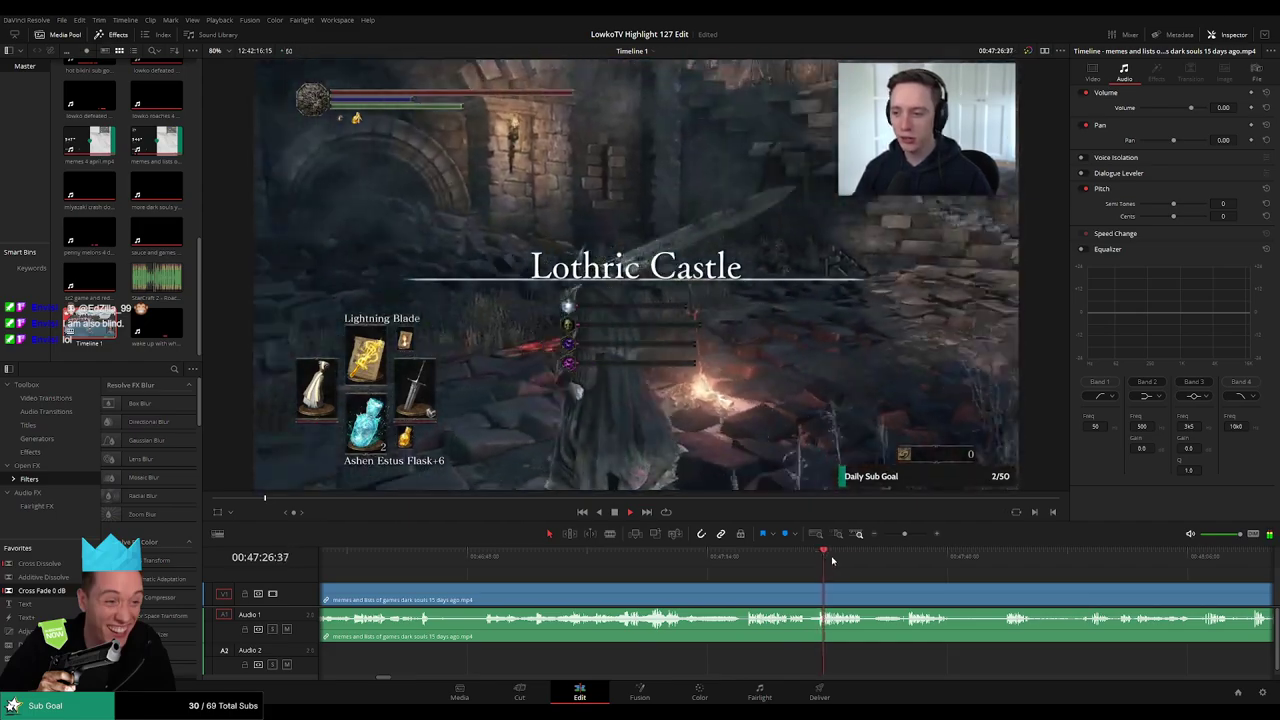
pyautogui.moveTo(994, 600); pyautogui.dragTo(692, 588)
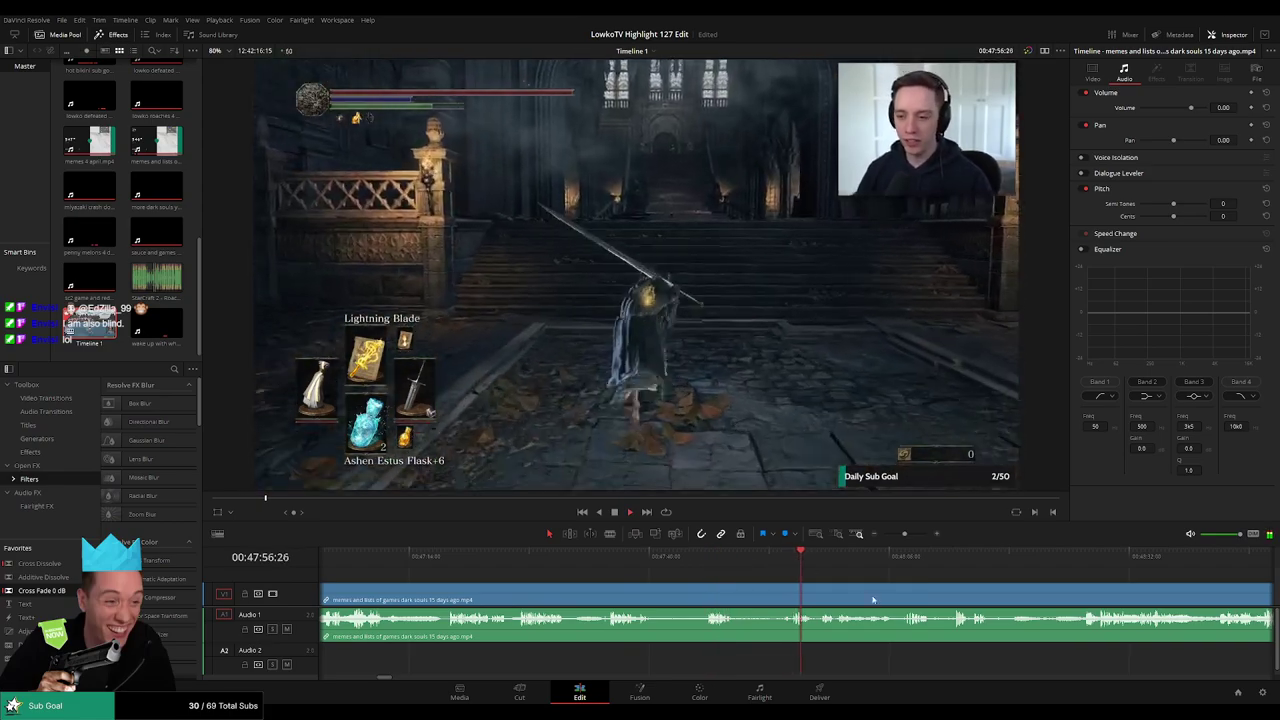
pyautogui.moveTo(873, 600); pyautogui.dragTo(641, 586)
pyautogui.moveTo(607, 561); pyautogui.dragTo(632, 587)
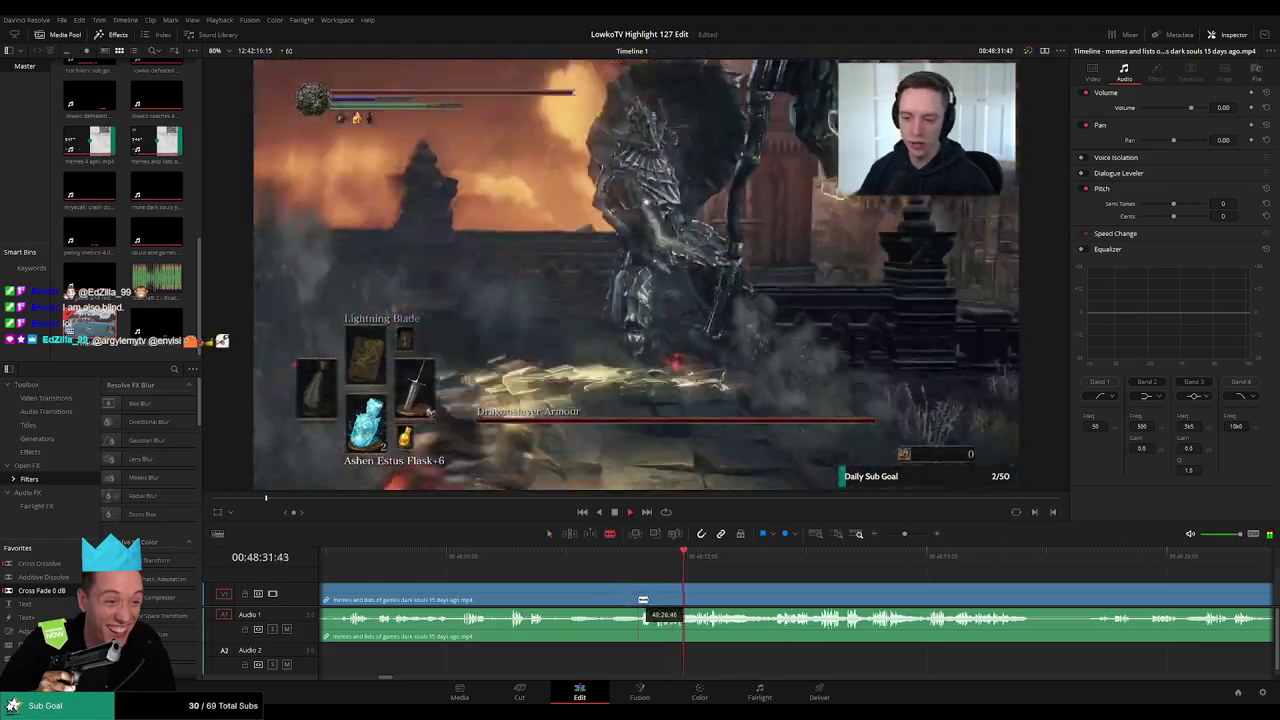
pyautogui.press('b')
pyautogui.press('a')
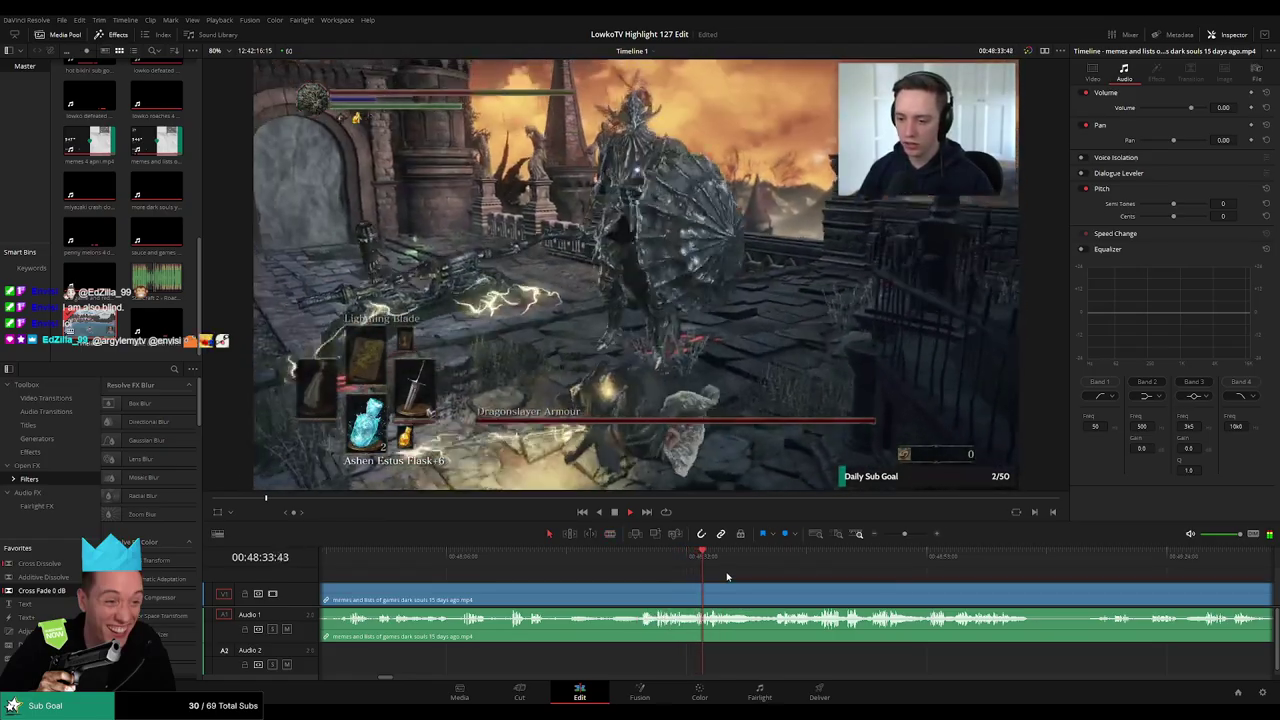
# Review the second Dragonslayer Armour attempt, about 00:48:33 to 00:49:03, for usable reactions
pyautogui.hscroll(1, 704, 572)
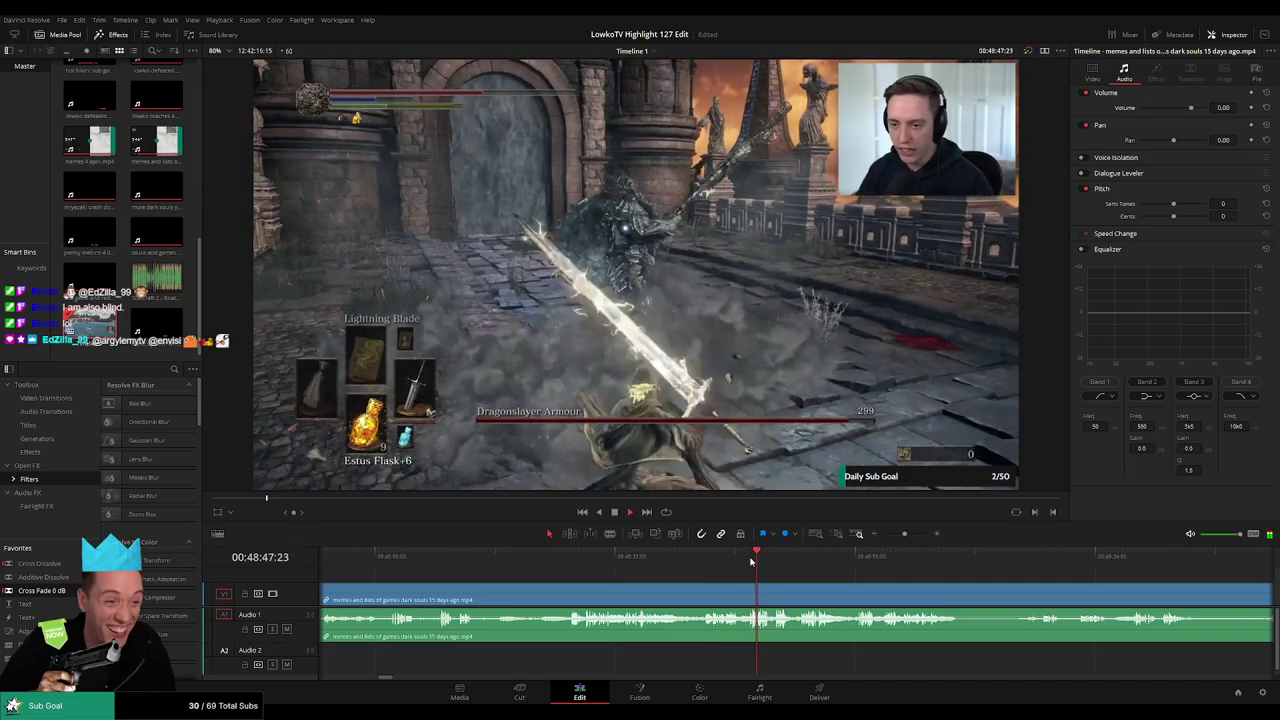
pyautogui.click(772, 558)
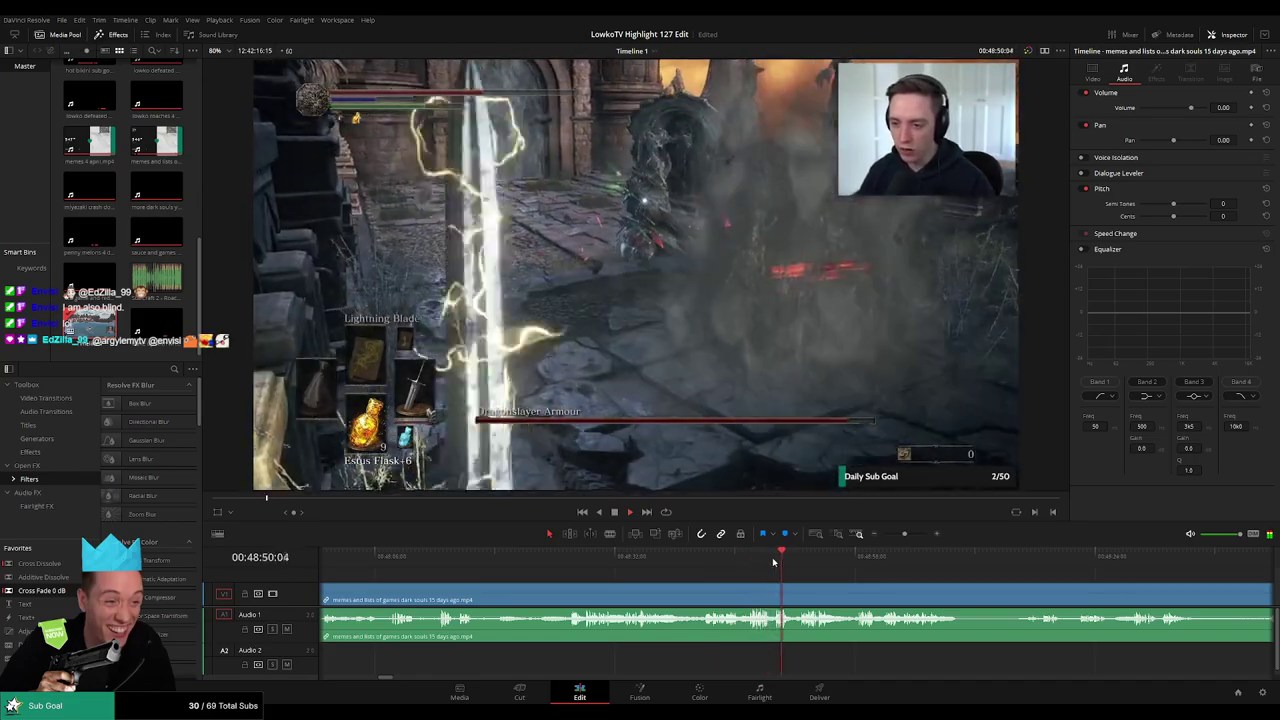
pyautogui.click(803, 558)
pyautogui.click(852, 559)
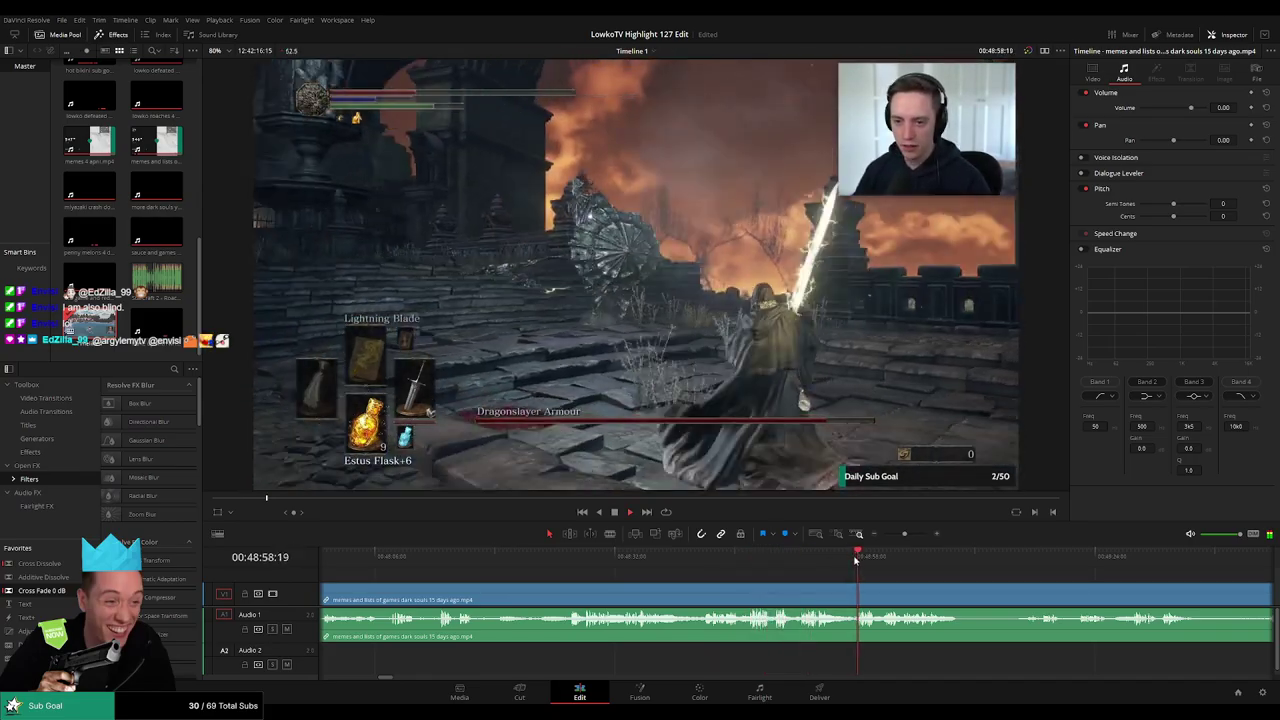
pyautogui.click(897, 557)
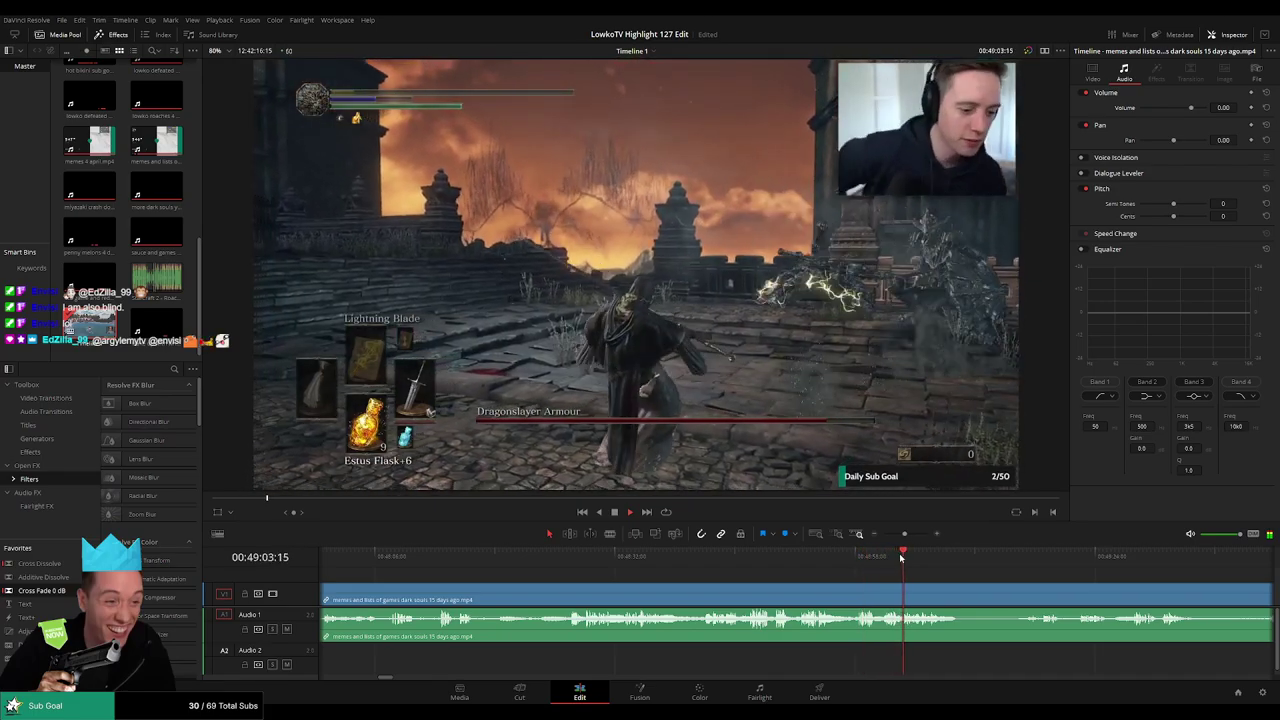
pyautogui.moveTo(905, 557); pyautogui.dragTo(1132, 560)
# Review the fog gate return and the following boss attempt through the fatal fall, about 00:50:18 to 00:51:42
pyautogui.moveTo(1200, 603); pyautogui.dragTo(640, 590)
pyautogui.click(1150, 562)
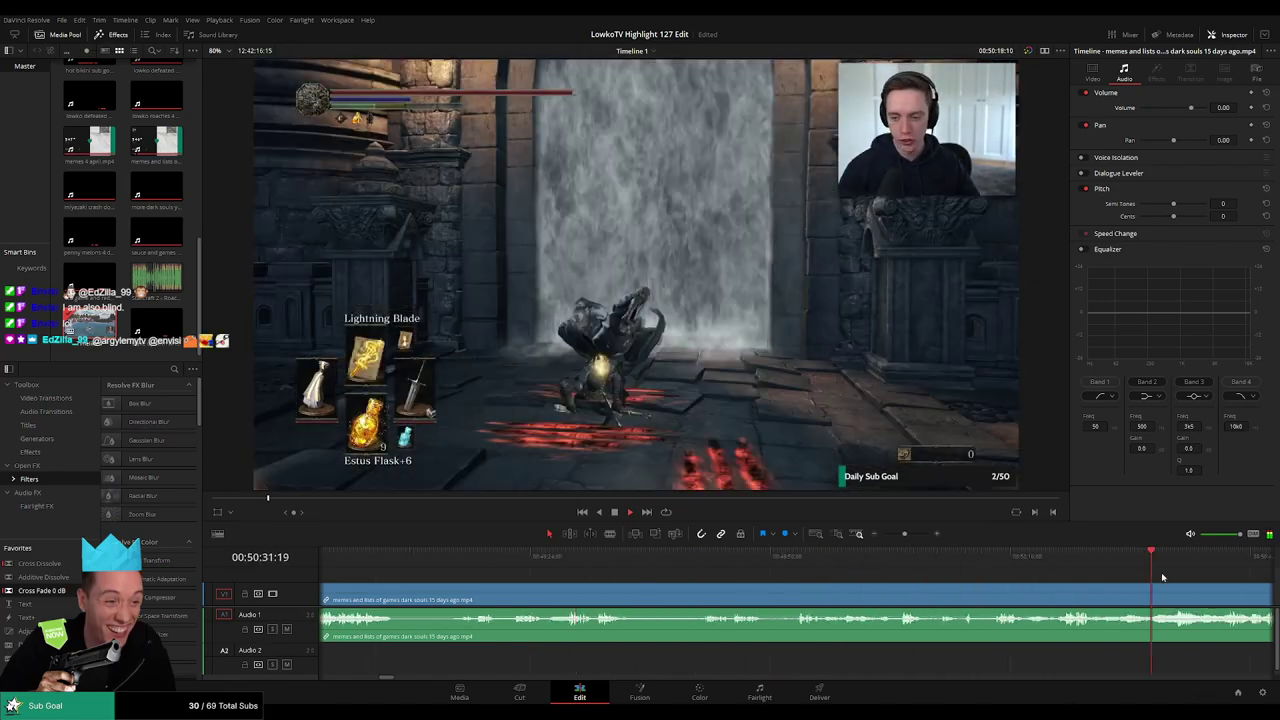
pyautogui.moveTo(1220, 594); pyautogui.dragTo(744, 583)
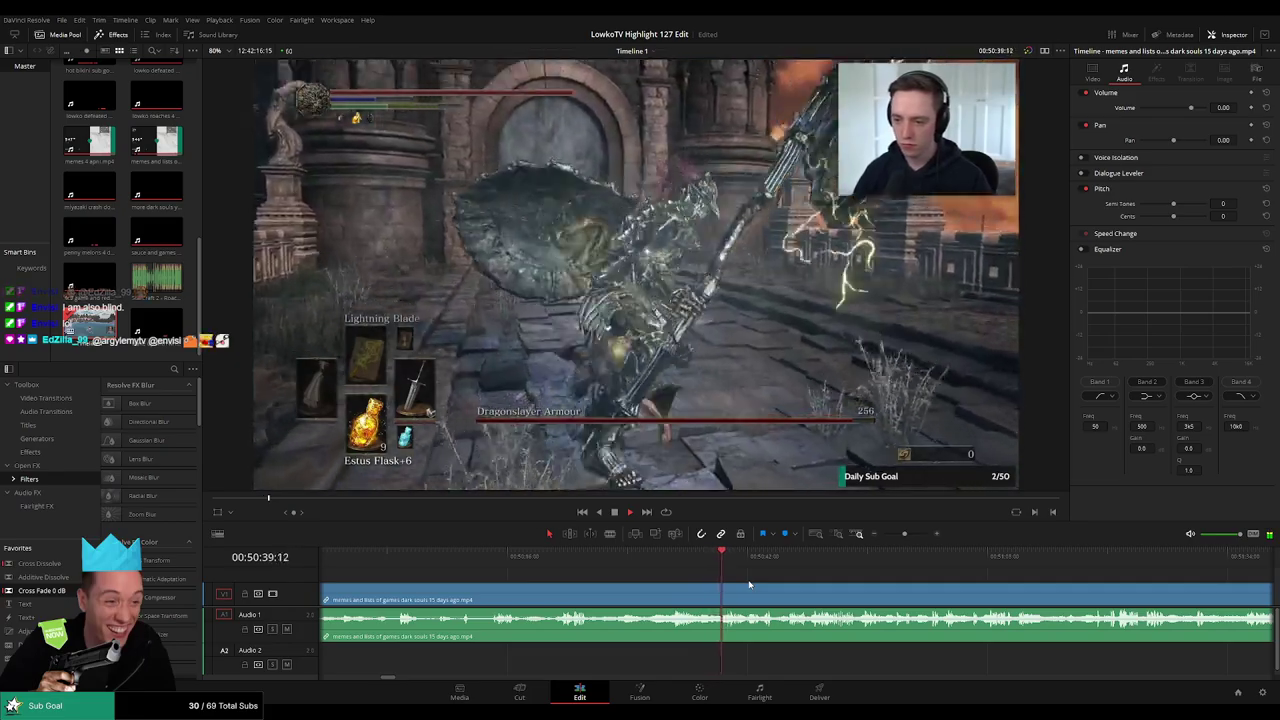
pyautogui.moveTo(804, 585); pyautogui.dragTo(656, 580)
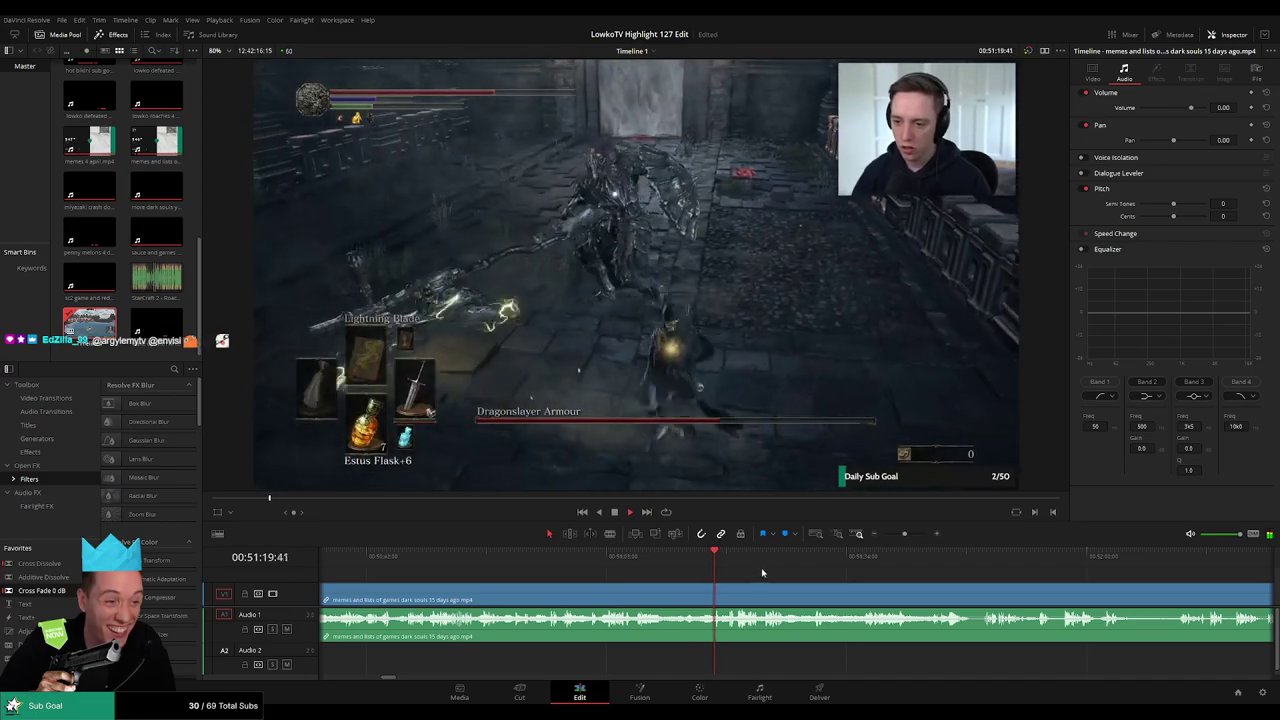
pyautogui.hscroll(5, 810, 572)
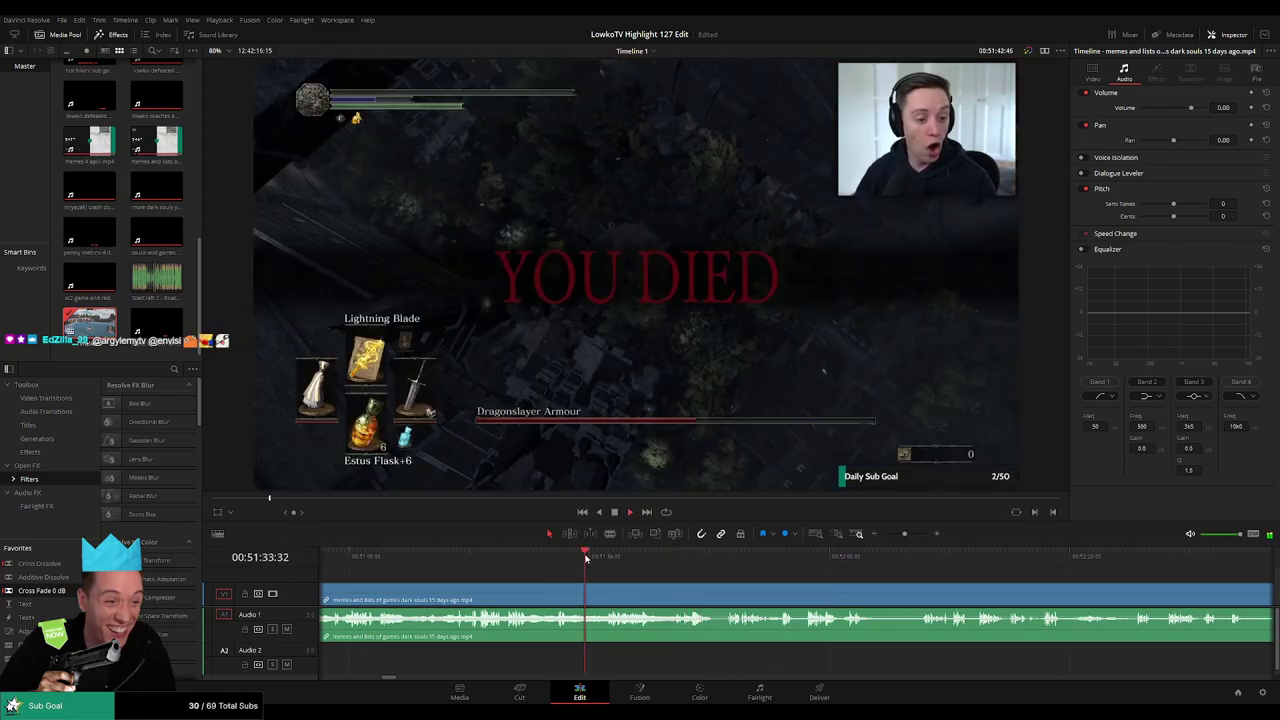
# Split the clip at about 00:51:35, before the fatal fall, and ripple delete the reviewed footage preceding it
pyautogui.scroll(3, 640, 579)
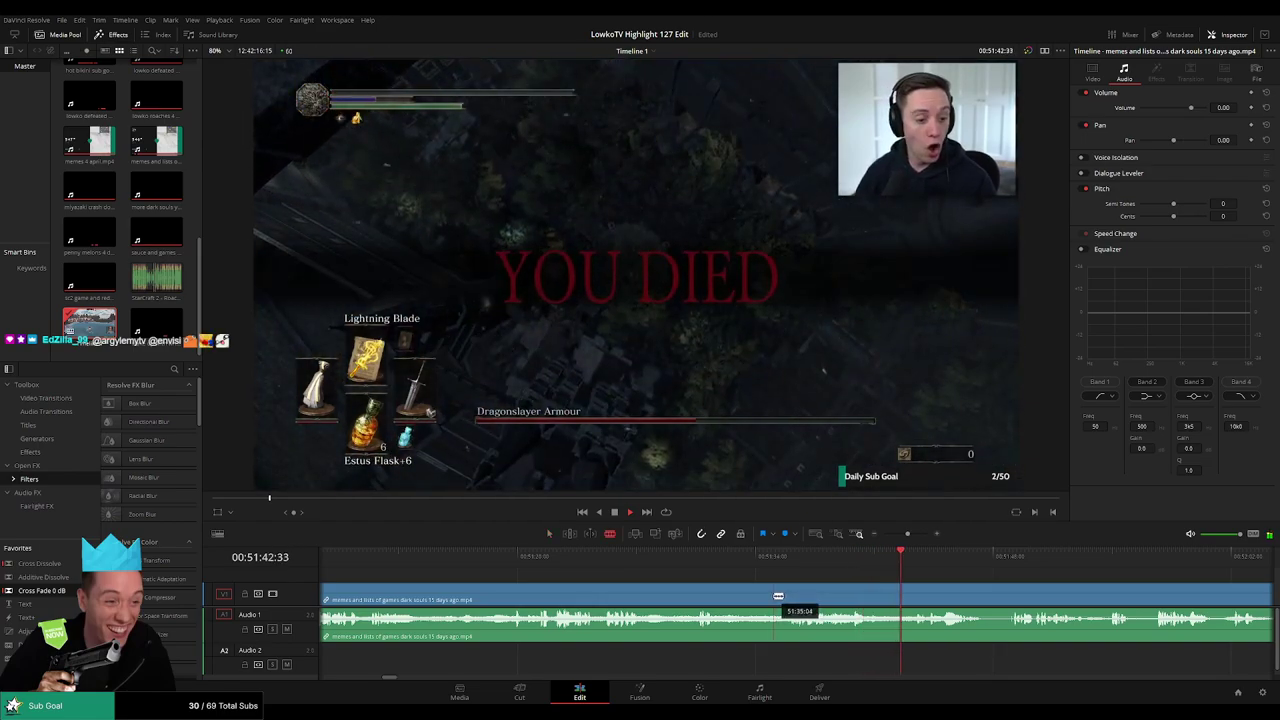
pyautogui.click(776, 597)
pyautogui.press('a')
pyautogui.click(740, 599)
pyautogui.press('Delete')
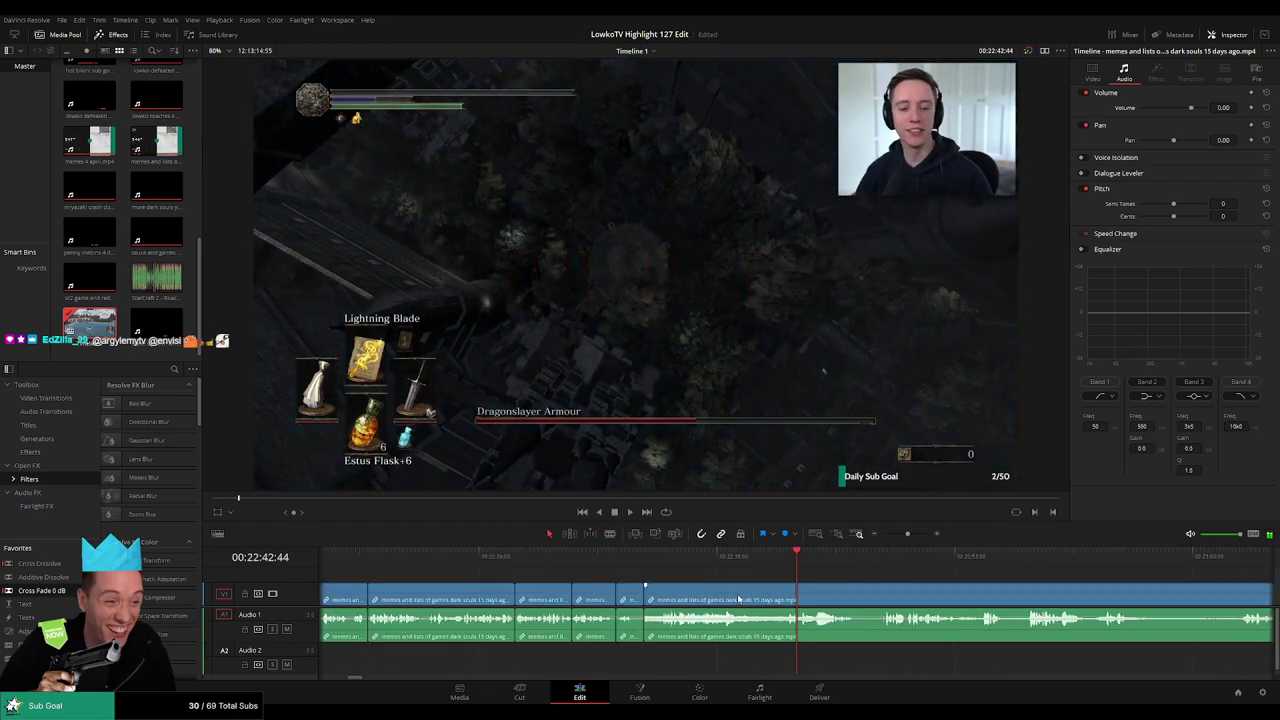
# Split the clip after the fatal fall at about 00:22:46 and ripple delete the Saint's Ring loading screen up to the bonfire
pyautogui.click(627, 558)
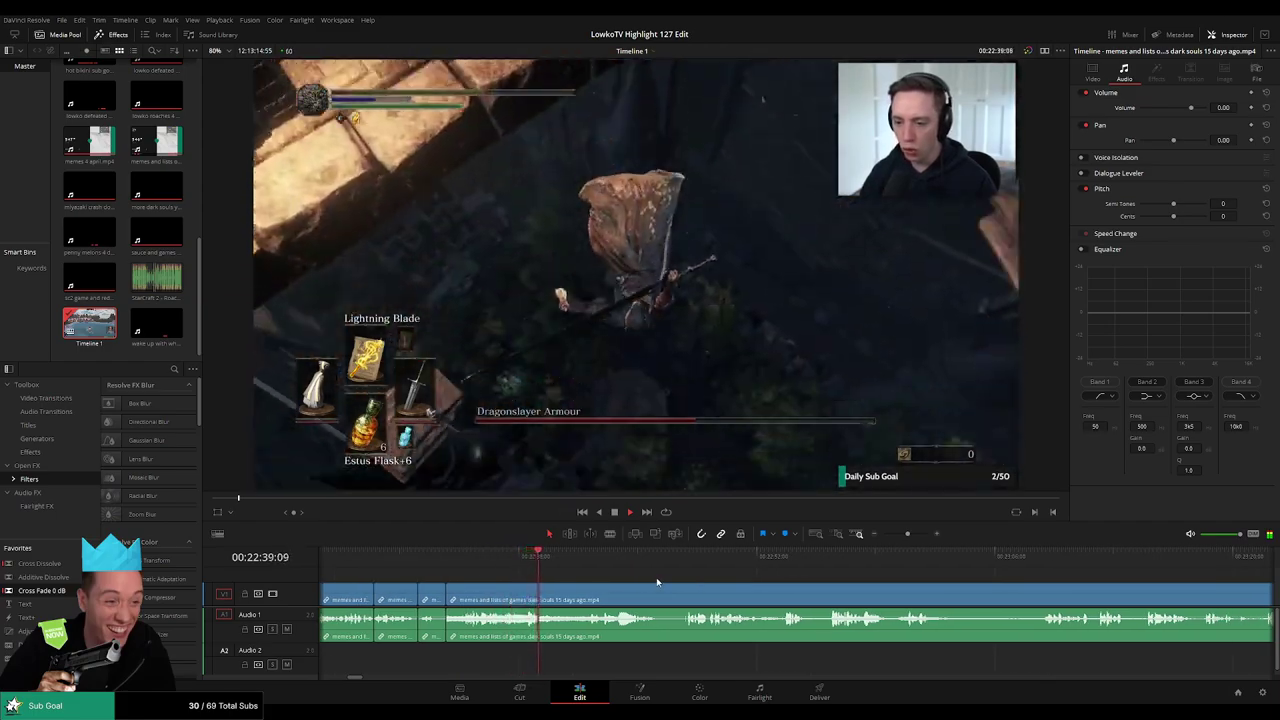
pyautogui.click(586, 557)
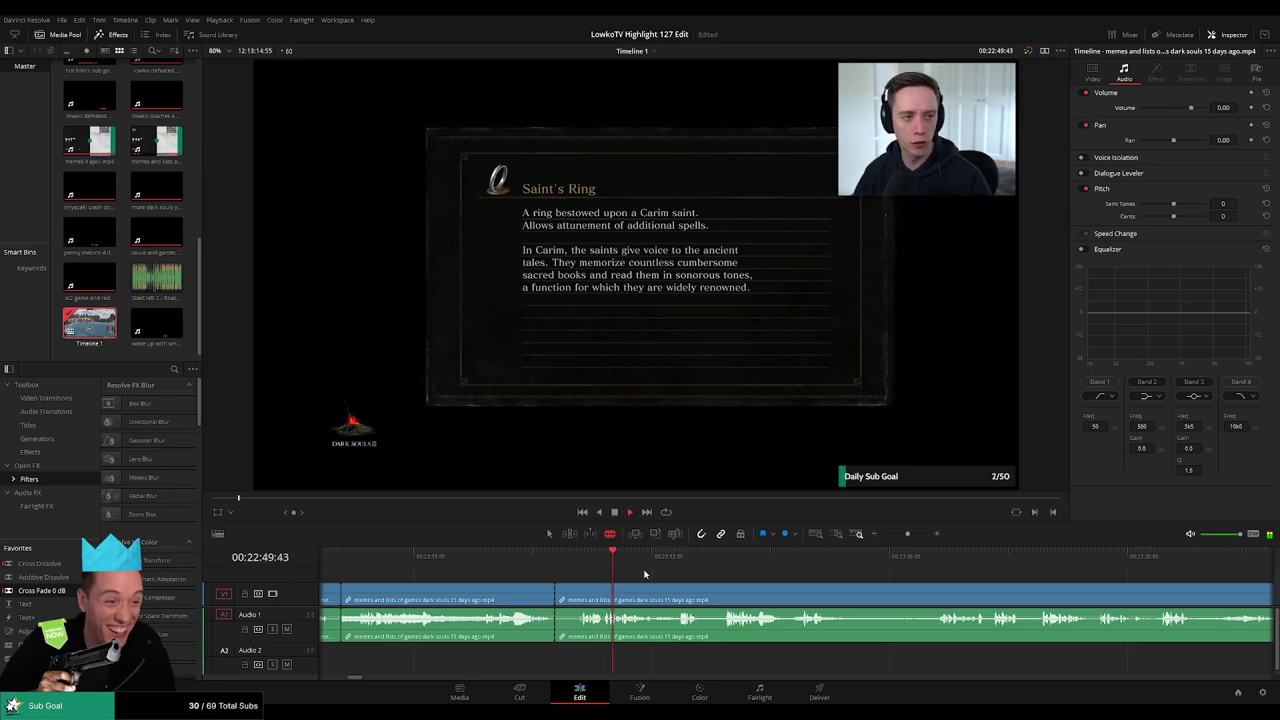
pyautogui.click(674, 566)
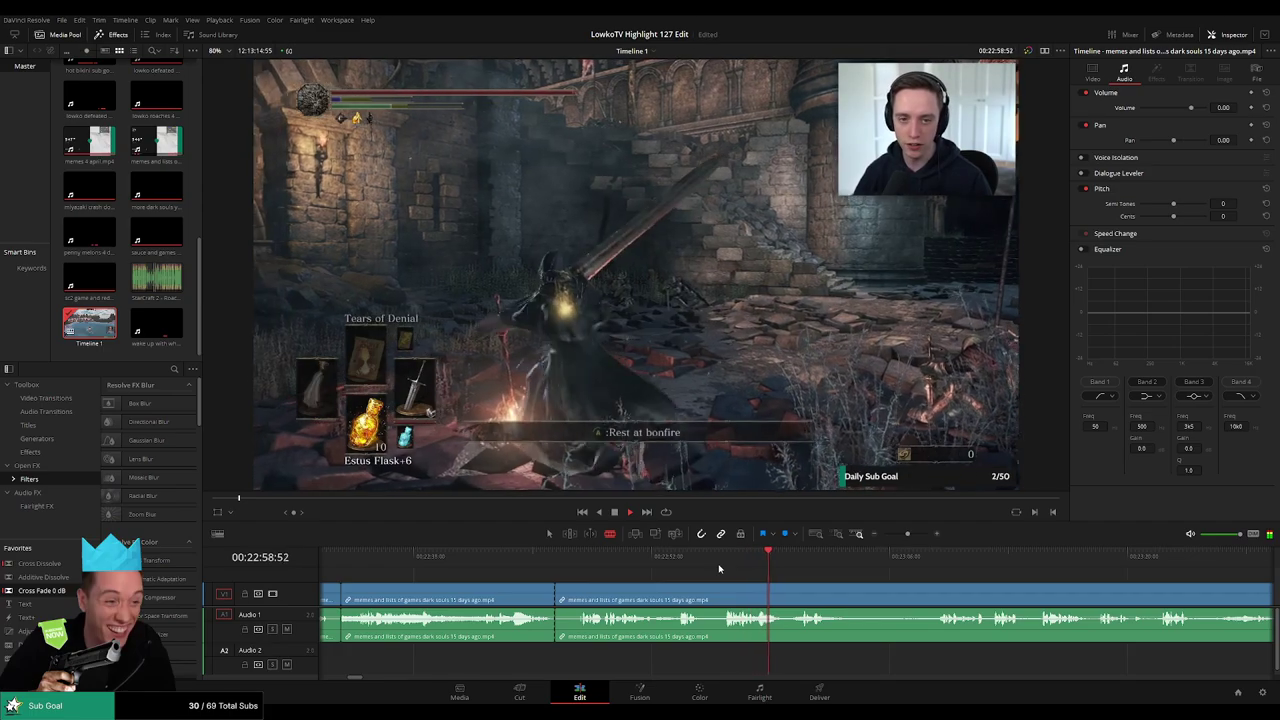
pyautogui.moveTo(776, 570); pyautogui.dragTo(800, 553)
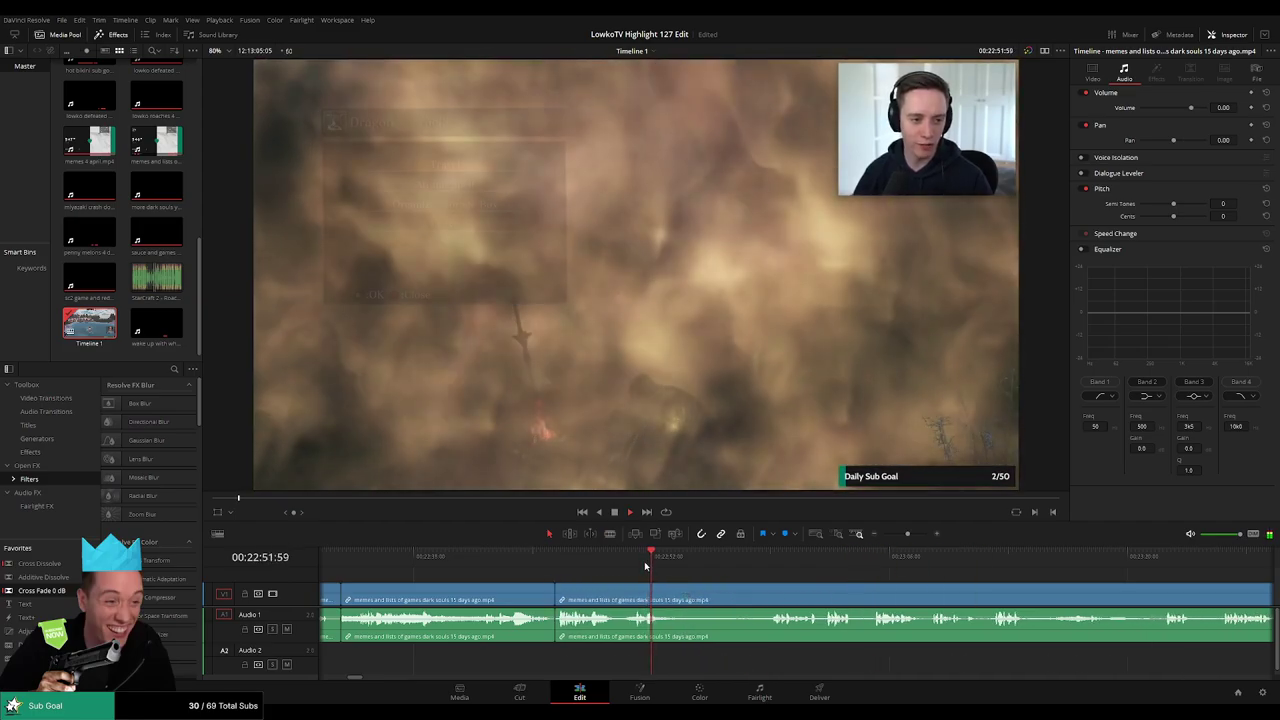
# Split the clip at about 00:22:54, after the bonfire respawn, and cross-fade the audio at the preceding cut
pyautogui.press('b')
pyautogui.click(685, 597)
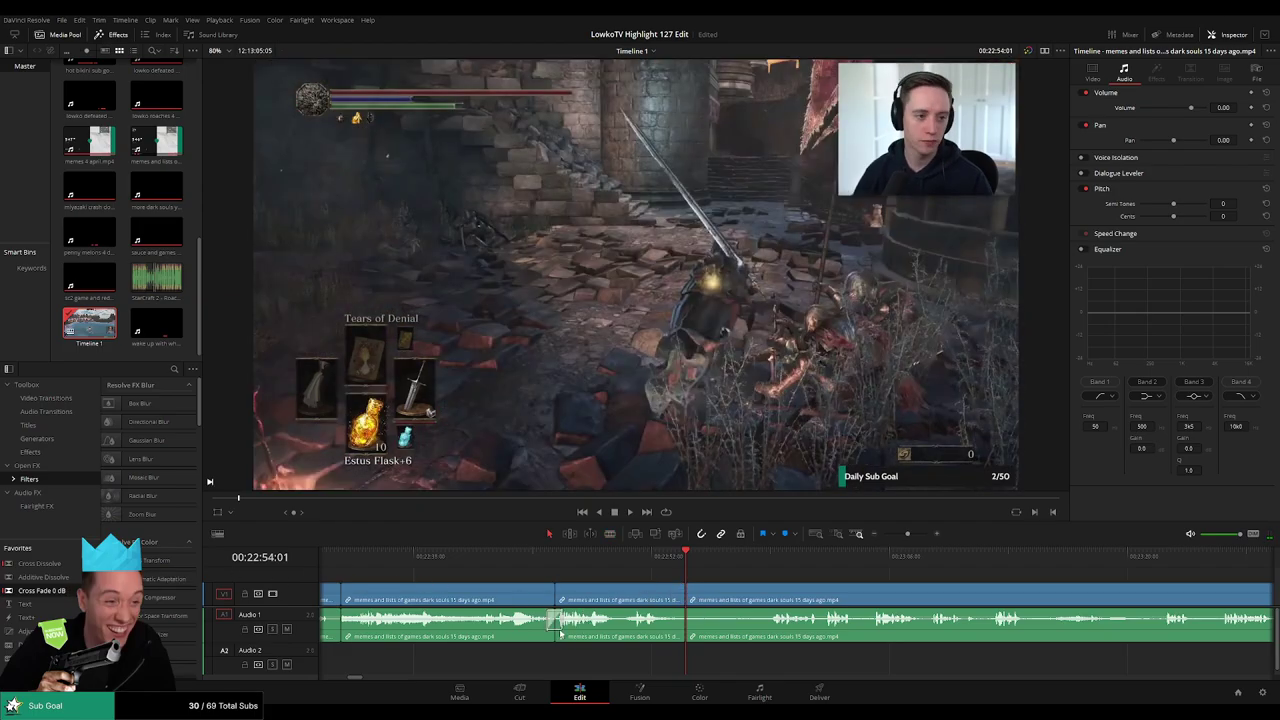
pyautogui.press('space')
# Review the run back and the start of the next boss attempt, and ripple delete it from 00:22:54 to just past 00:25:00
pyautogui.hscroll(4, 703, 589)
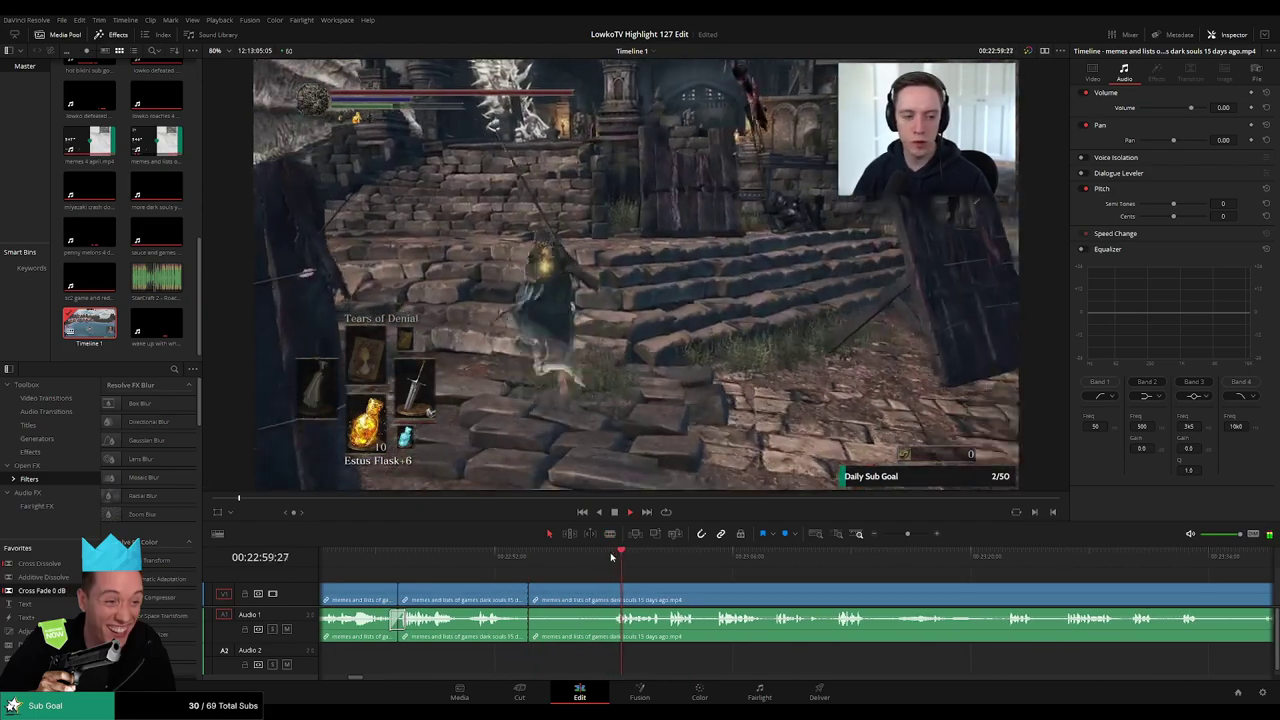
pyautogui.hscroll(4, 546, 582)
pyautogui.hscroll(-2, 546, 582)
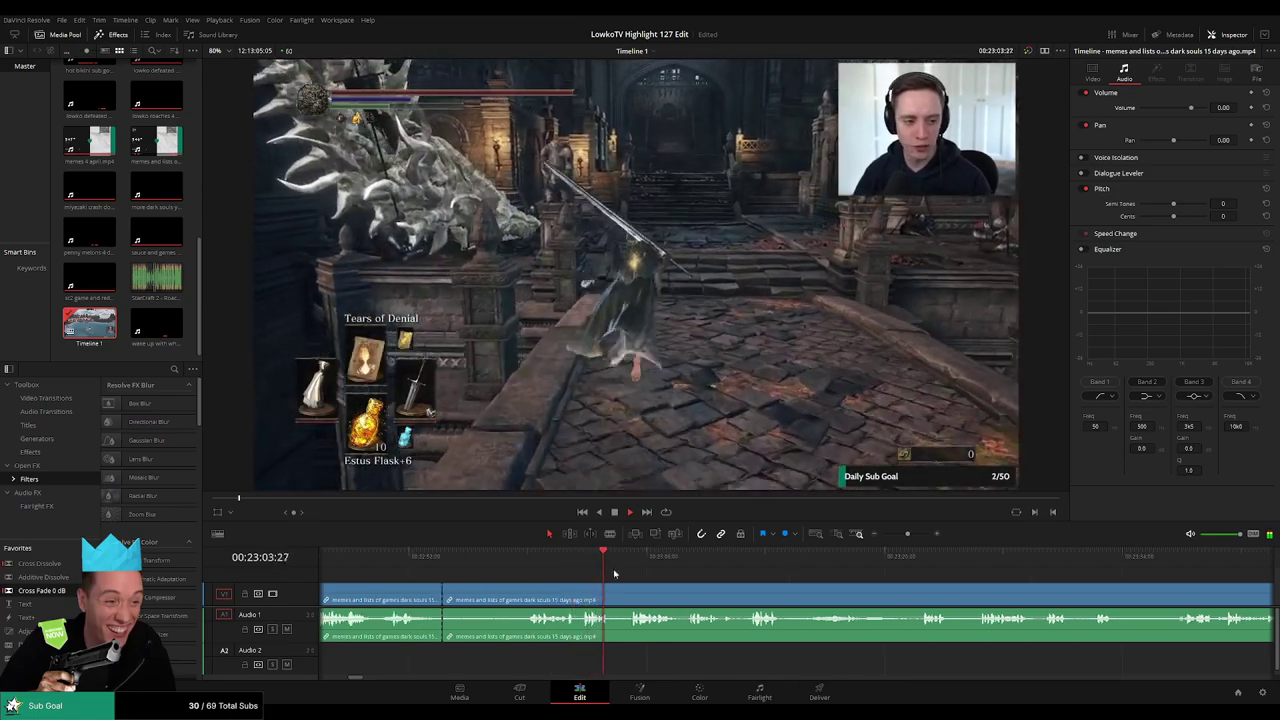
pyautogui.click(631, 557)
pyautogui.moveTo(733, 559); pyautogui.dragTo(672, 567)
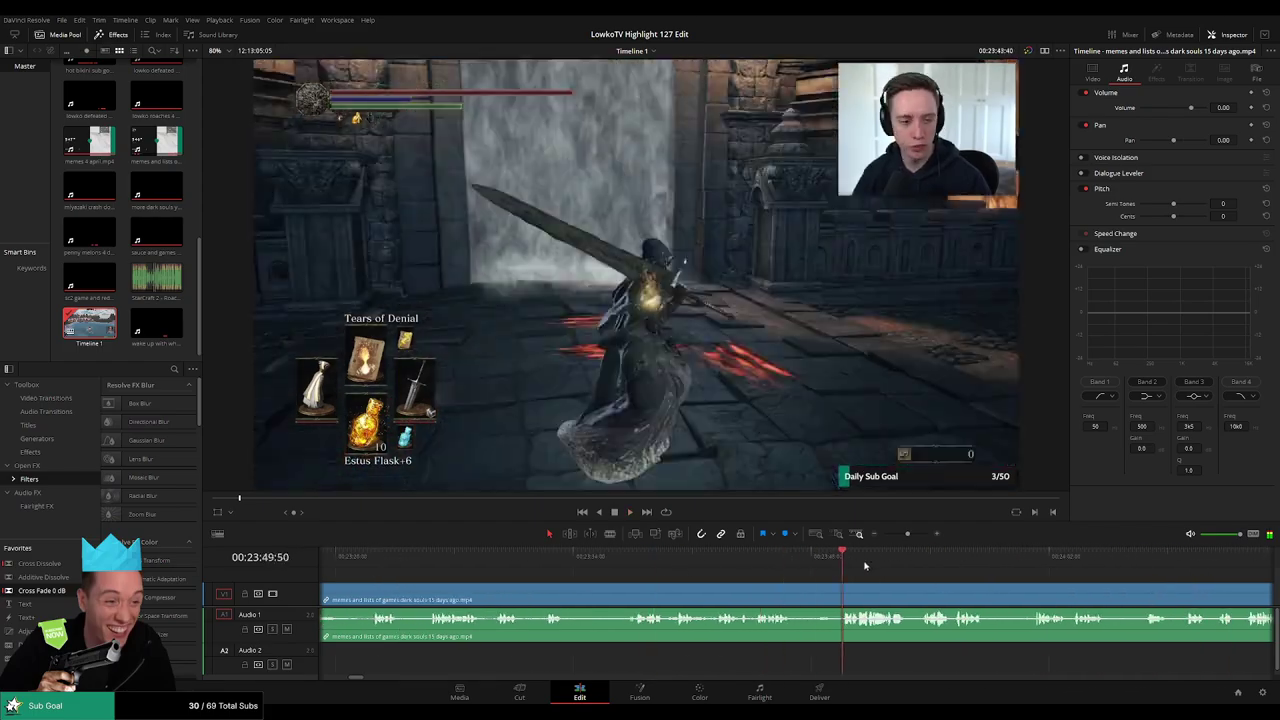
pyautogui.moveTo(989, 565); pyautogui.dragTo(854, 580)
pyautogui.click(971, 563)
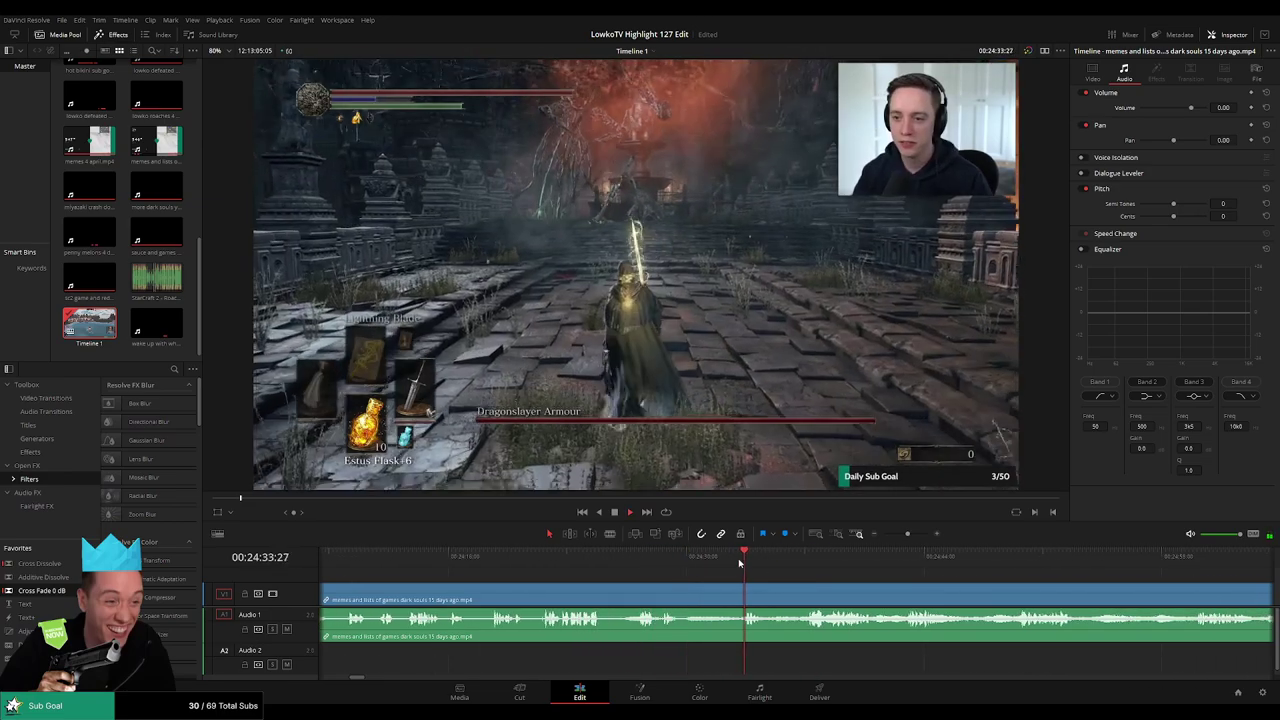
pyautogui.moveTo(613, 558); pyautogui.dragTo(735, 562)
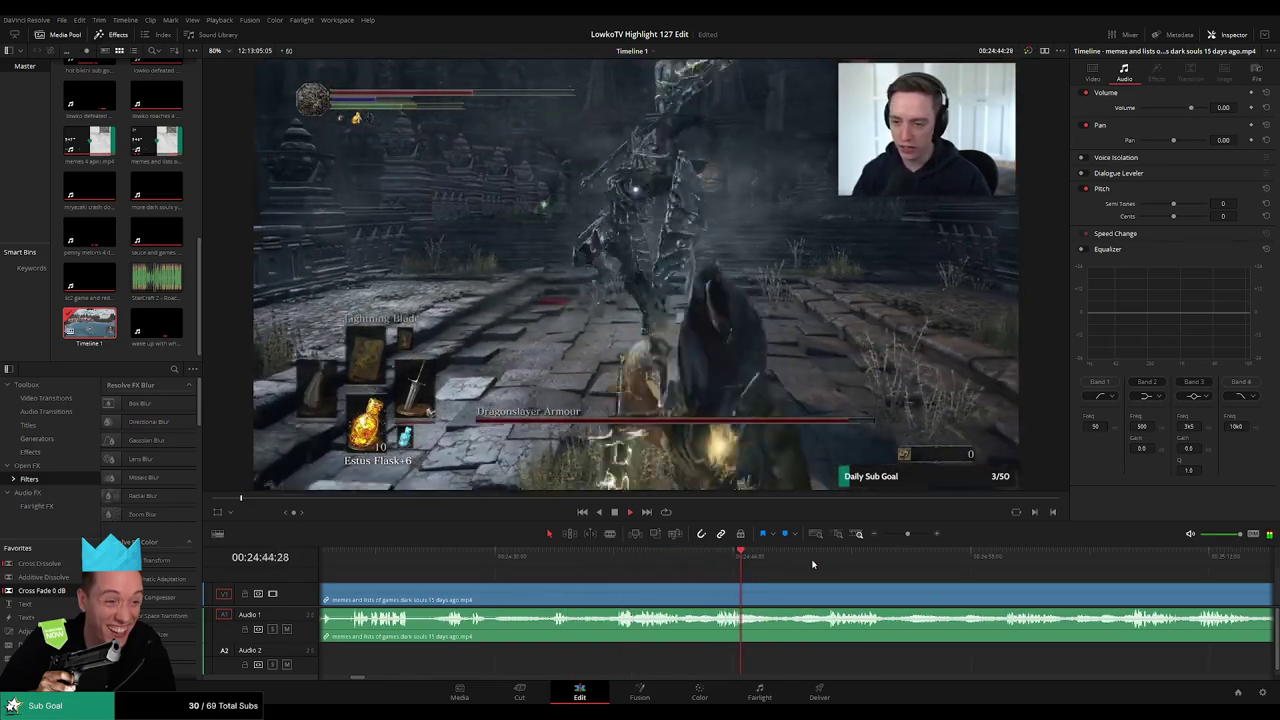
pyautogui.click(825, 563)
pyautogui.hscroll(2, 715, 572)
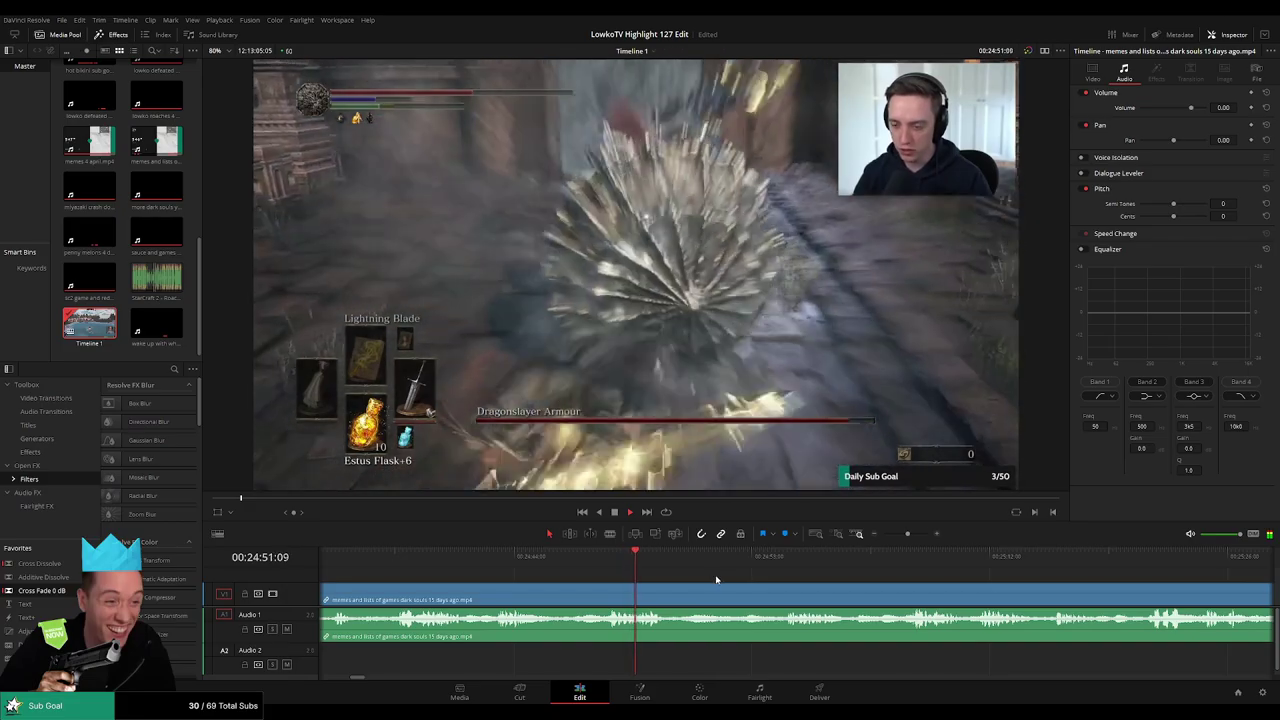
pyautogui.click(785, 563)
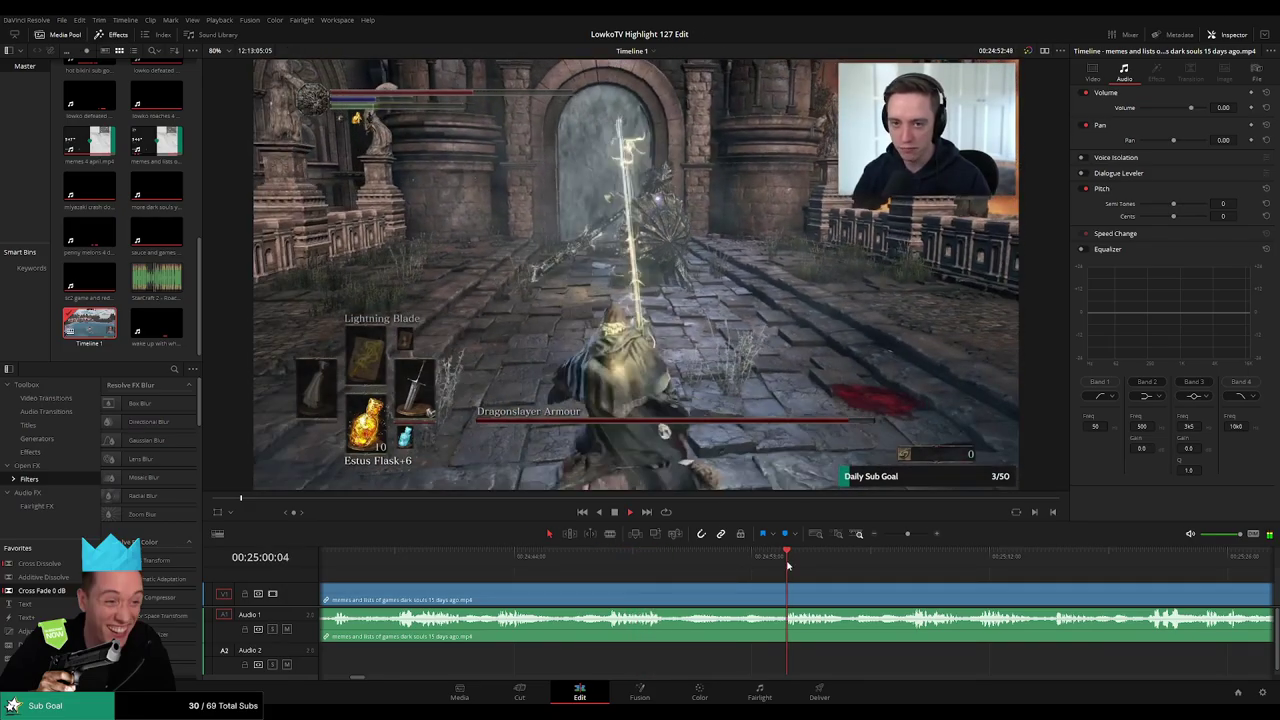
pyautogui.moveTo(911, 597); pyautogui.dragTo(759, 581)
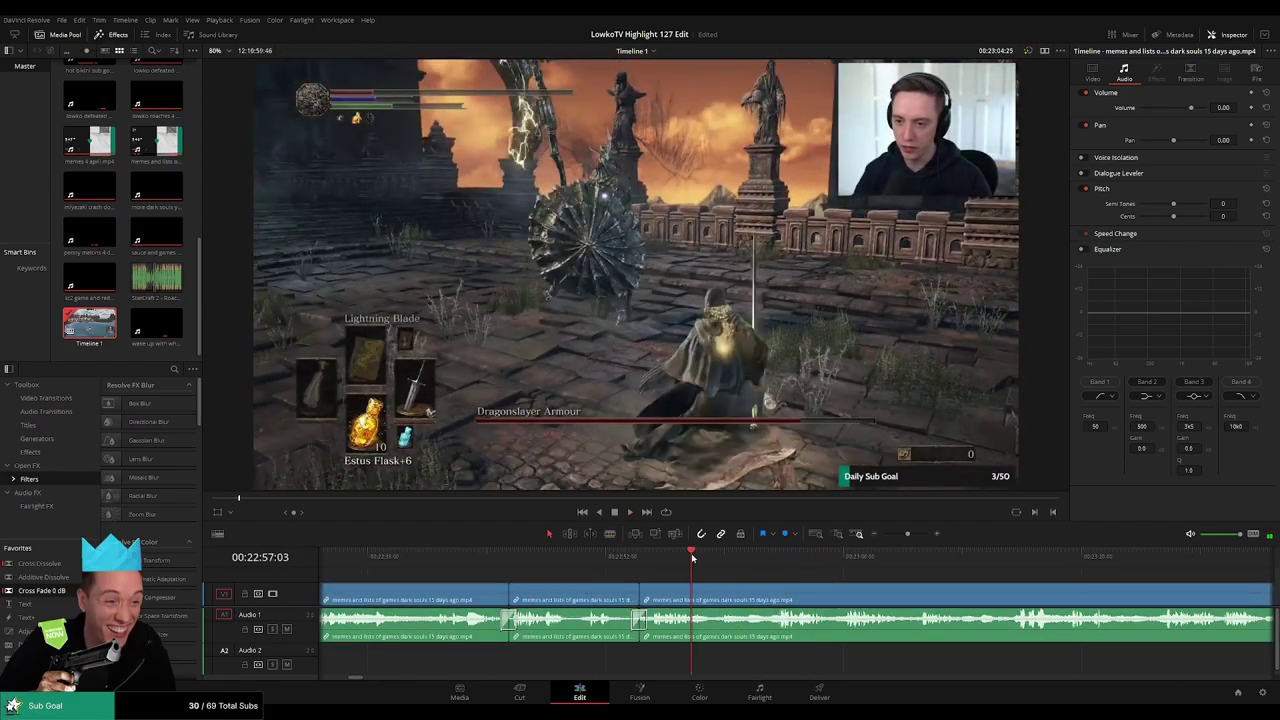
# Split the boss fight at about 00:22:58 and 00:23:15 and delete the section between the two cuts
pyautogui.press('space')
pyautogui.press('space')
pyautogui.press('b')
pyautogui.click(716, 601)
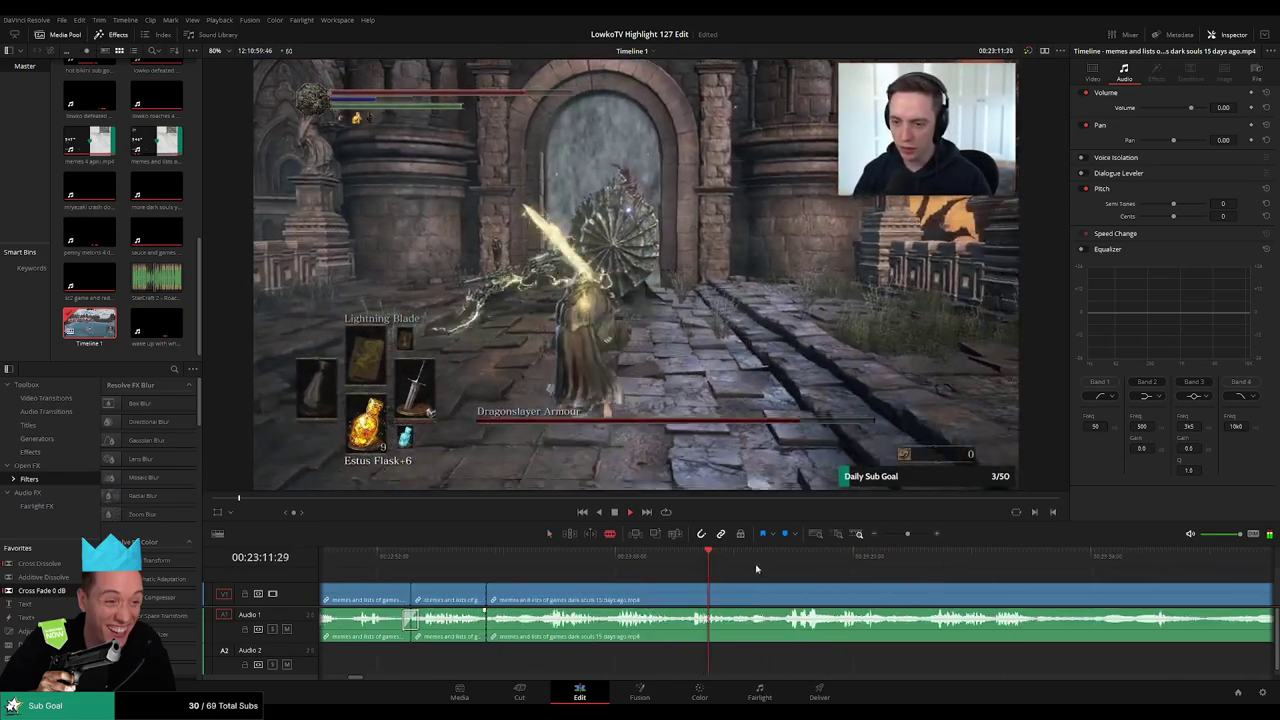
pyautogui.click(781, 557)
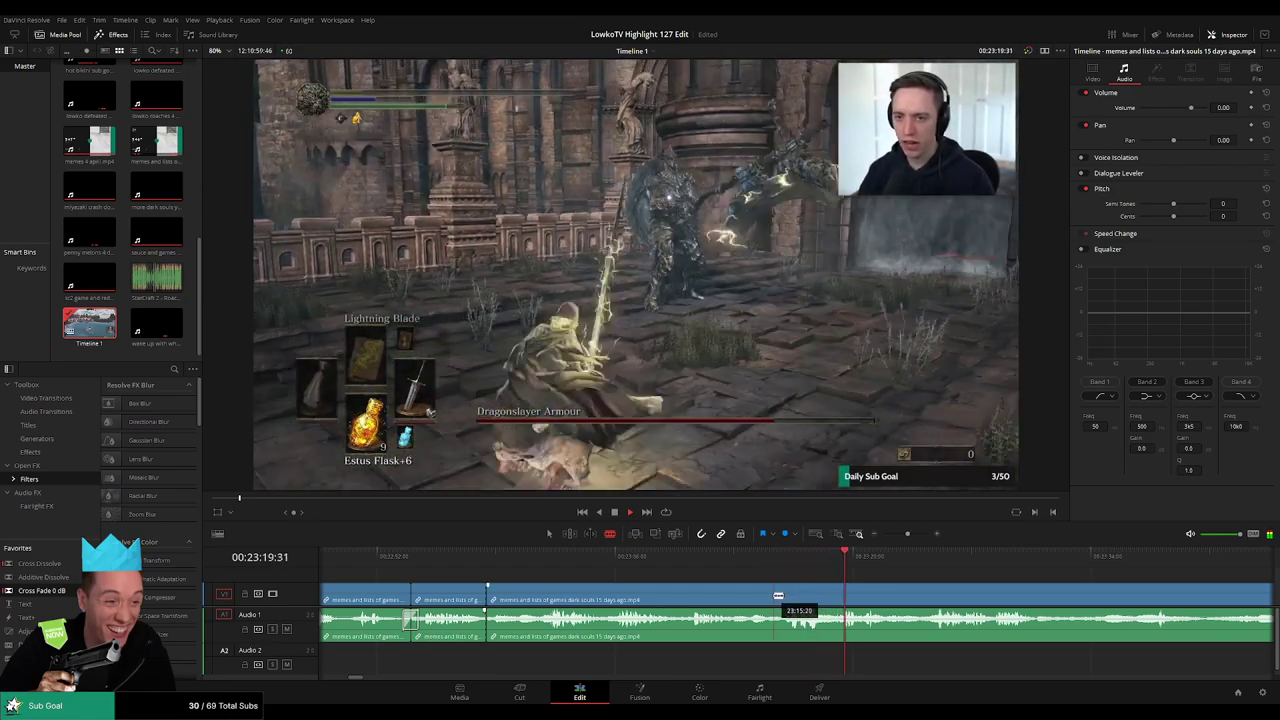
pyautogui.click(778, 596)
pyautogui.press('a')
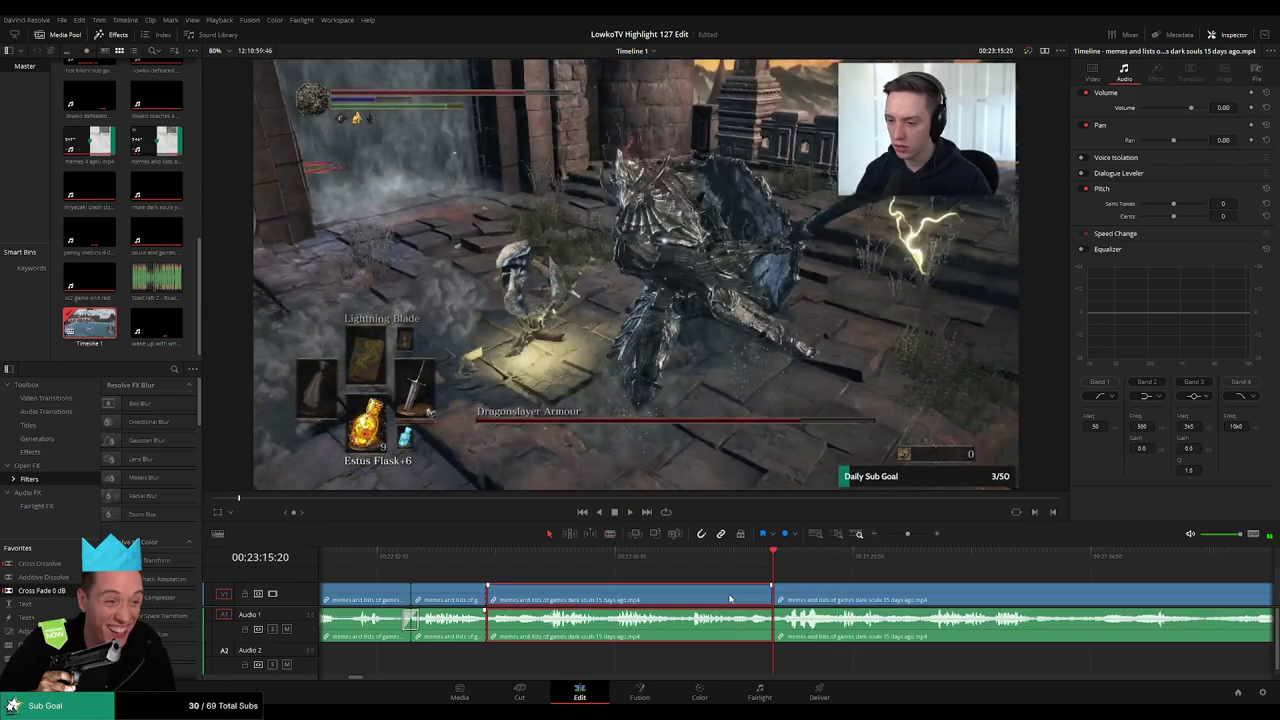
pyautogui.press('BackSpace')
# Split the fight footage at about 00:23:15 and 00:23:38 and ripple delete the part in between
pyautogui.press('space')
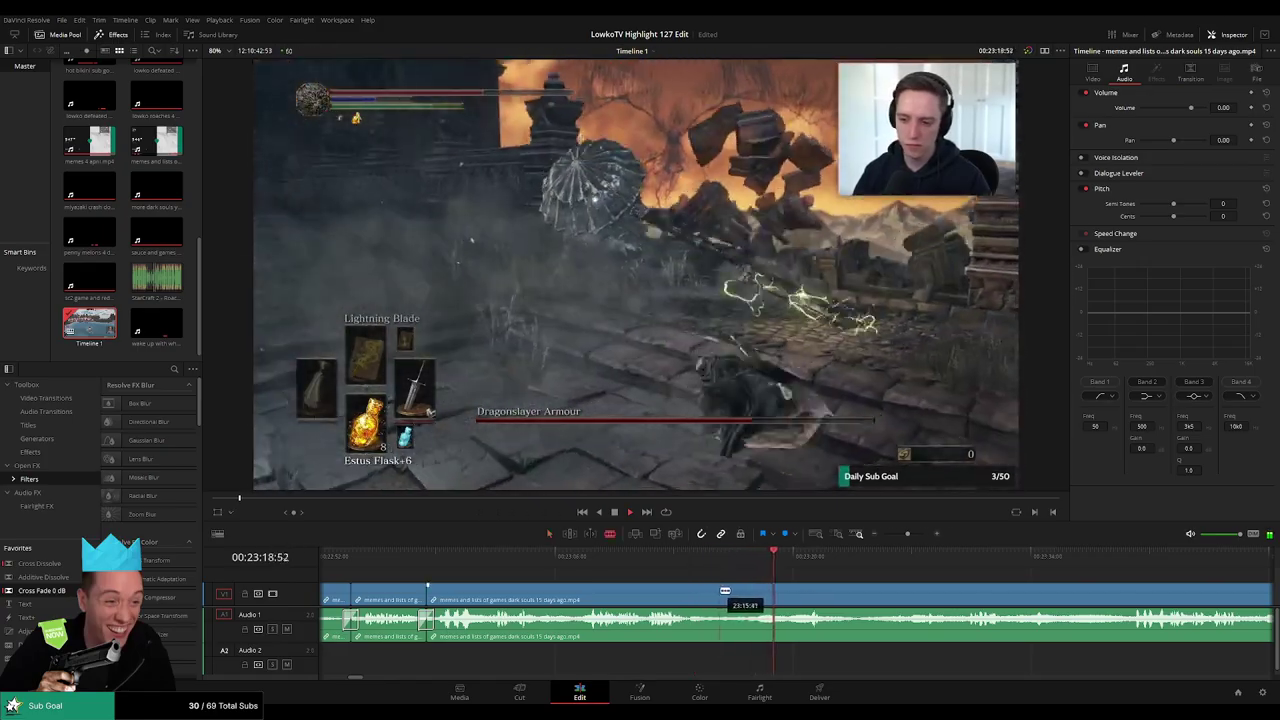
pyautogui.click(722, 591)
pyautogui.moveTo(849, 587); pyautogui.dragTo(677, 573)
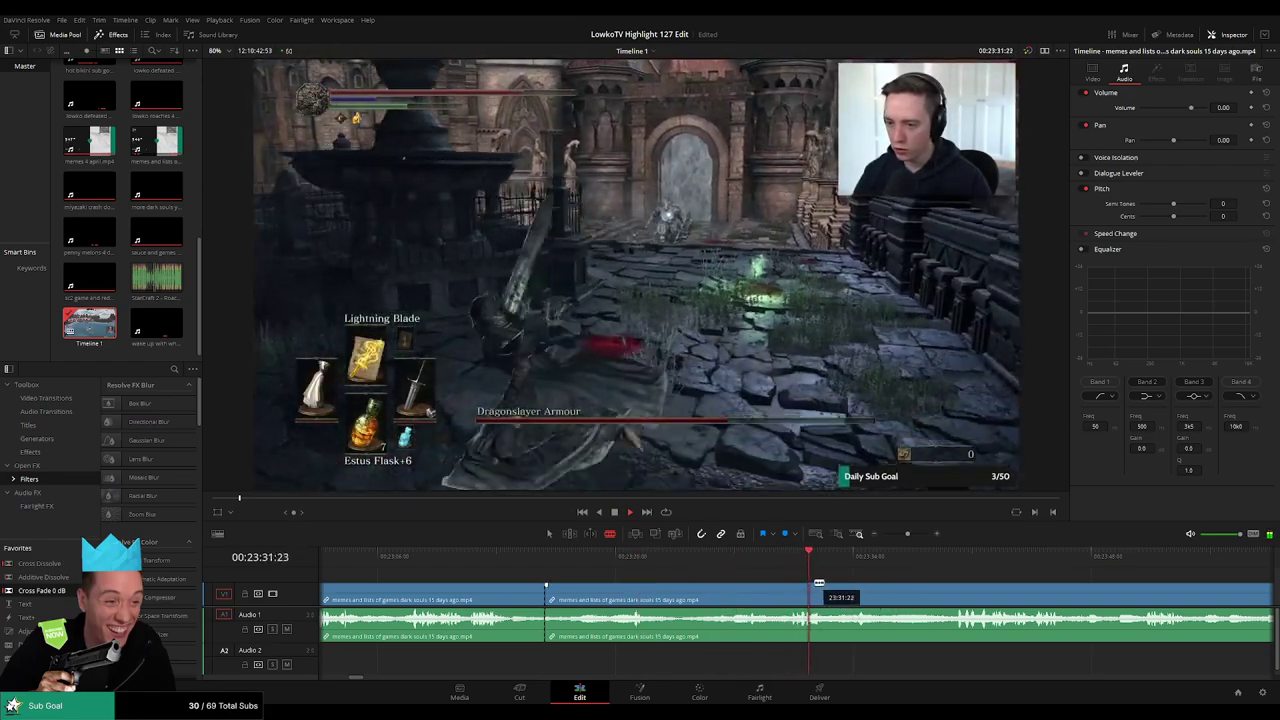
pyautogui.moveTo(890, 583); pyautogui.dragTo(725, 573)
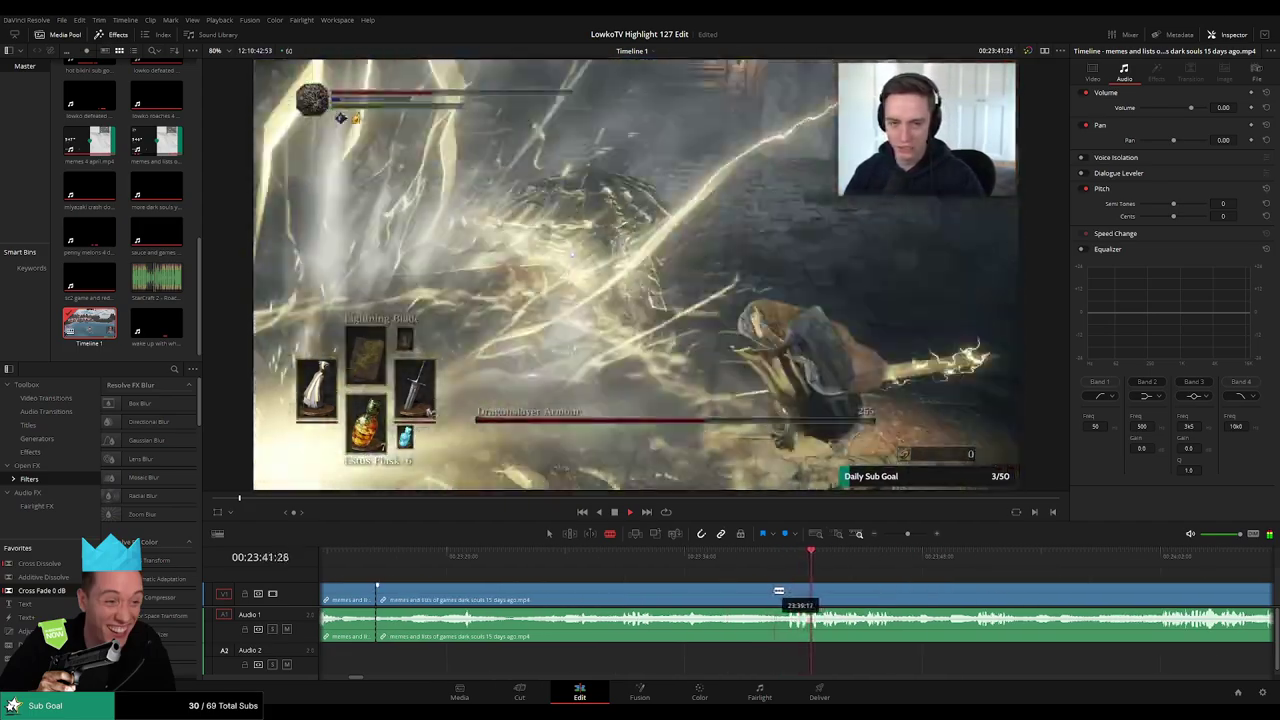
pyautogui.click(773, 591)
pyautogui.press('a')
pyautogui.click(714, 588)
pyautogui.press('Delete')
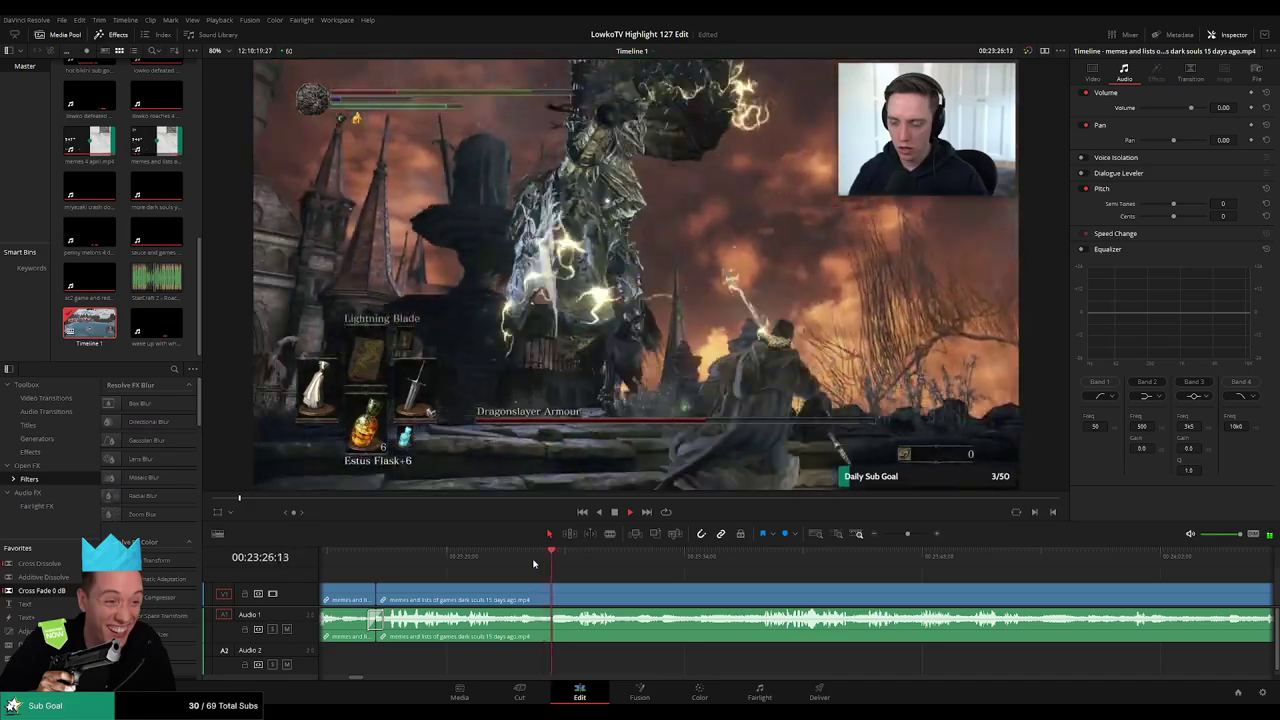
# Review the fight onward, split it at about 00:23:55 and 00:23:59, and ripple delete the short section between
pyautogui.moveTo(687, 600); pyautogui.dragTo(588, 591)
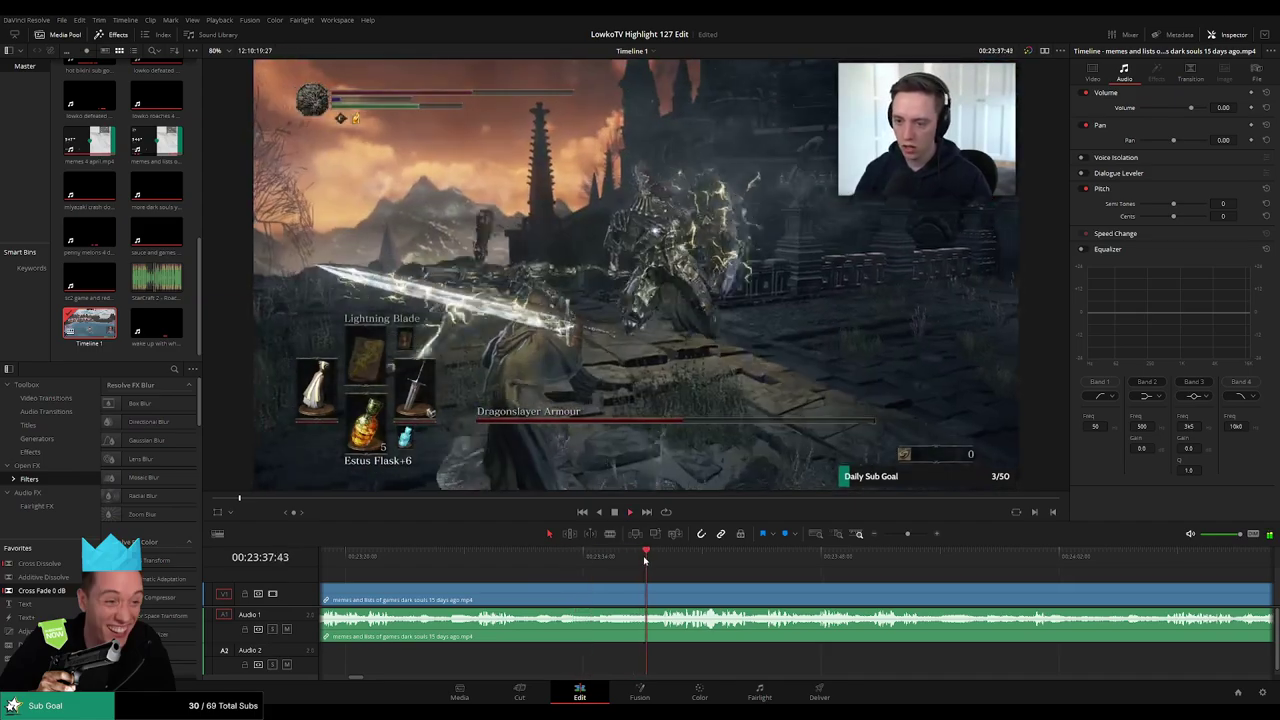
pyautogui.hscroll(3, 660, 572)
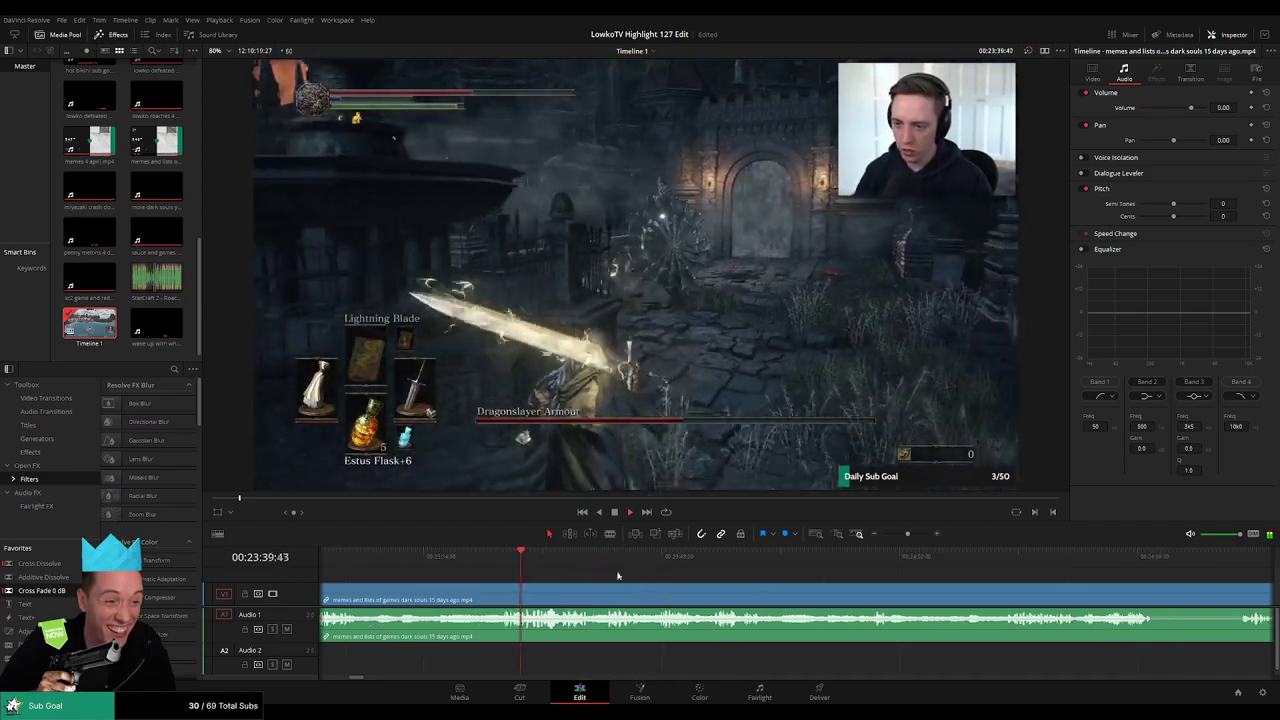
pyautogui.hscroll(1, 652, 584)
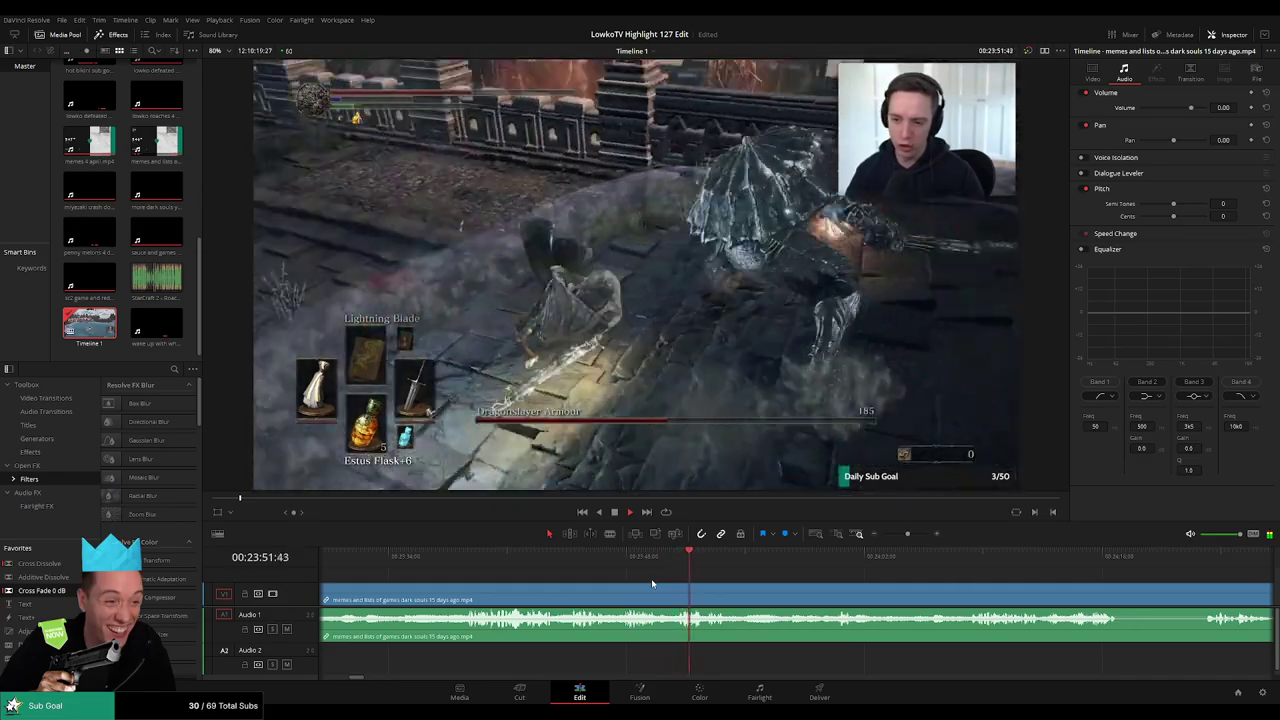
pyautogui.hscroll(2, 632, 581)
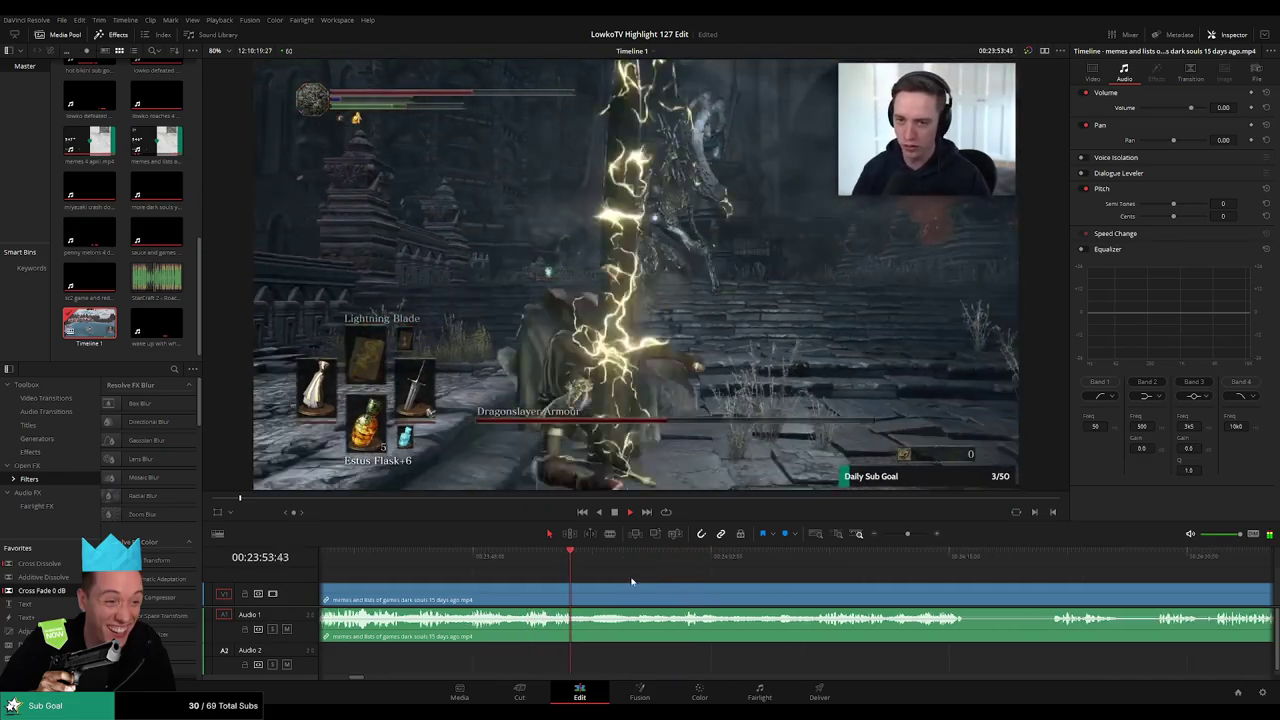
pyautogui.press('b')
pyautogui.click(591, 590)
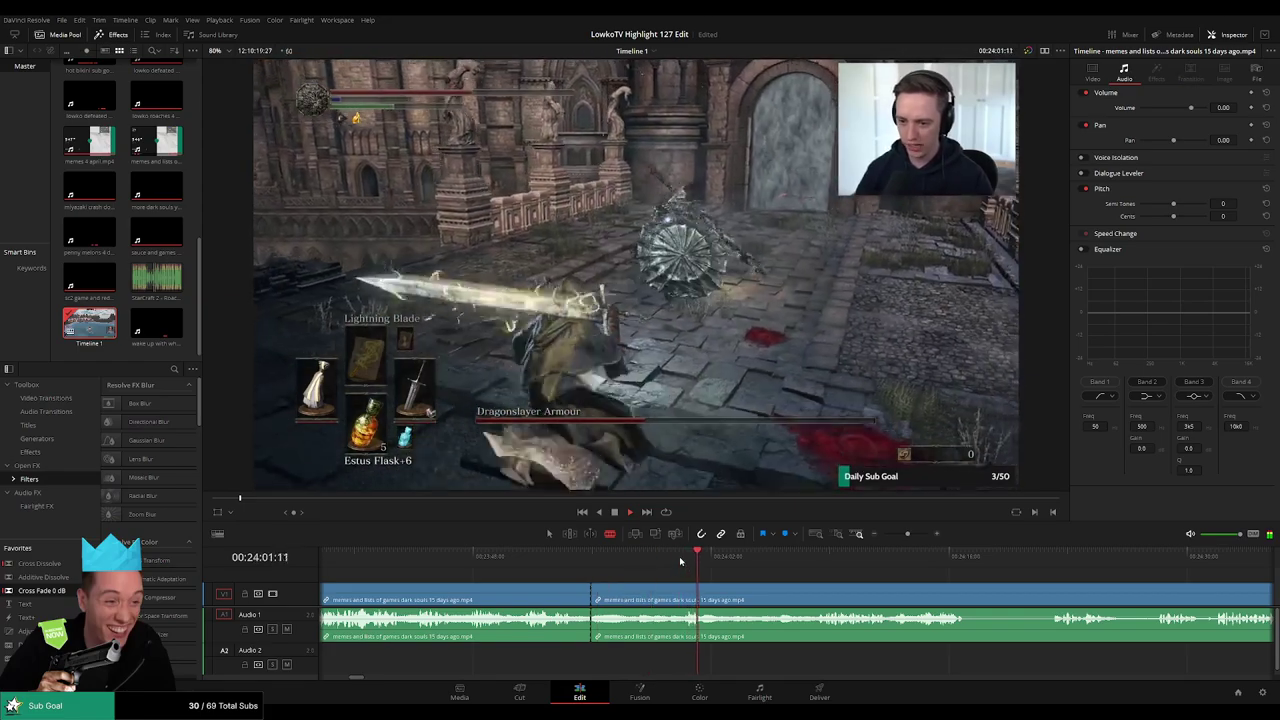
pyautogui.click(667, 598)
pyautogui.press('a')
pyautogui.click(648, 598)
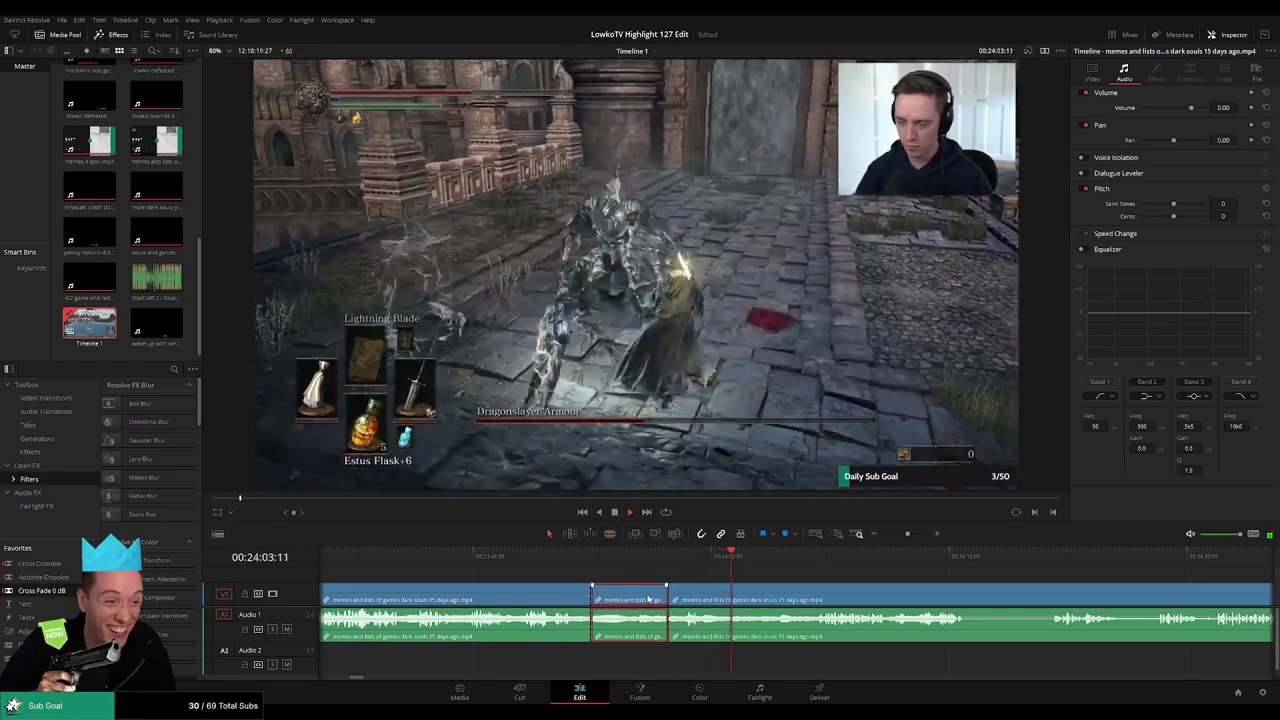
pyautogui.press('Delete')
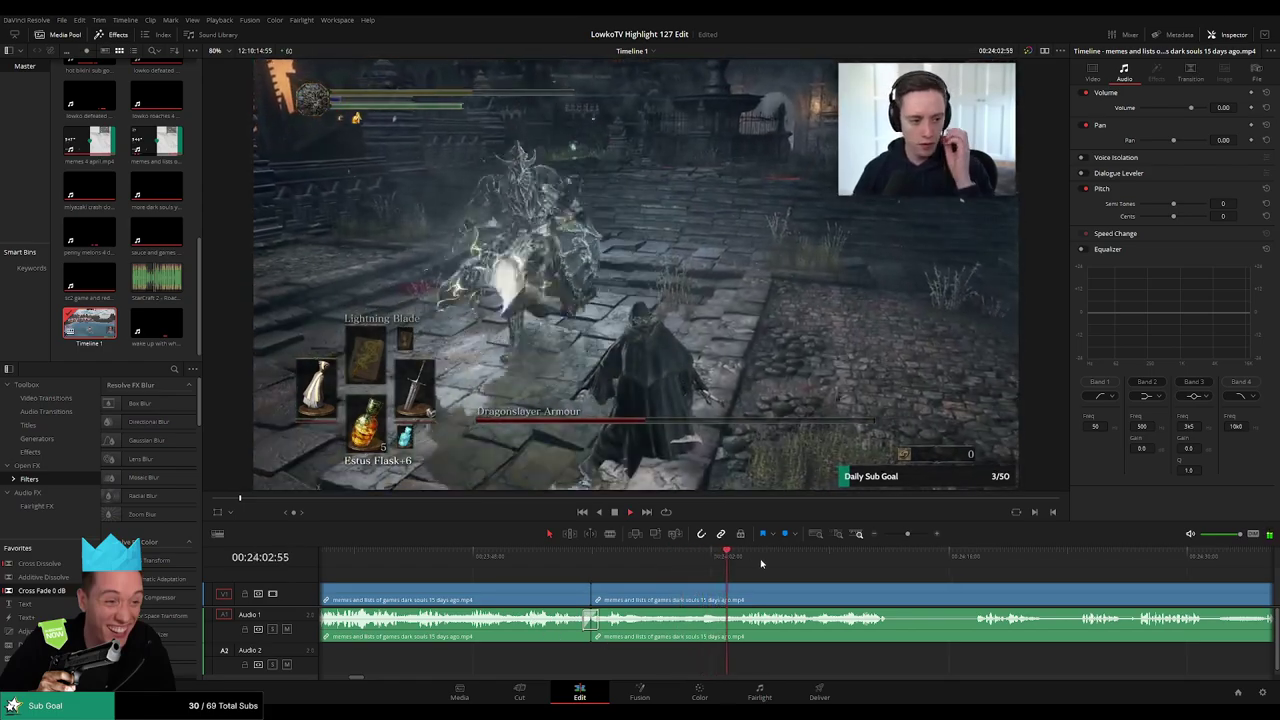
# Split the clip after the death at about 00:24:12 and at 00:24:17, and ripple delete the Spider Shield loading screen between
pyautogui.moveTo(875, 600); pyautogui.dragTo(738, 589)
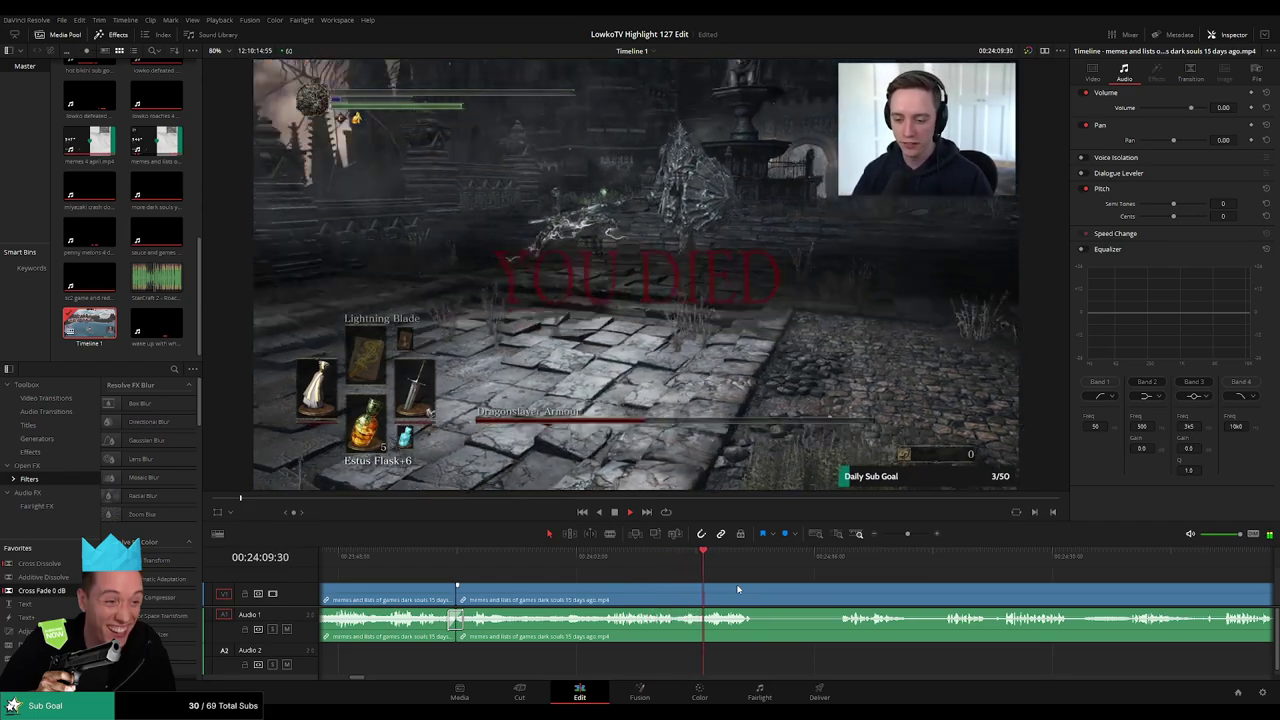
pyautogui.hscroll(3, 770, 620)
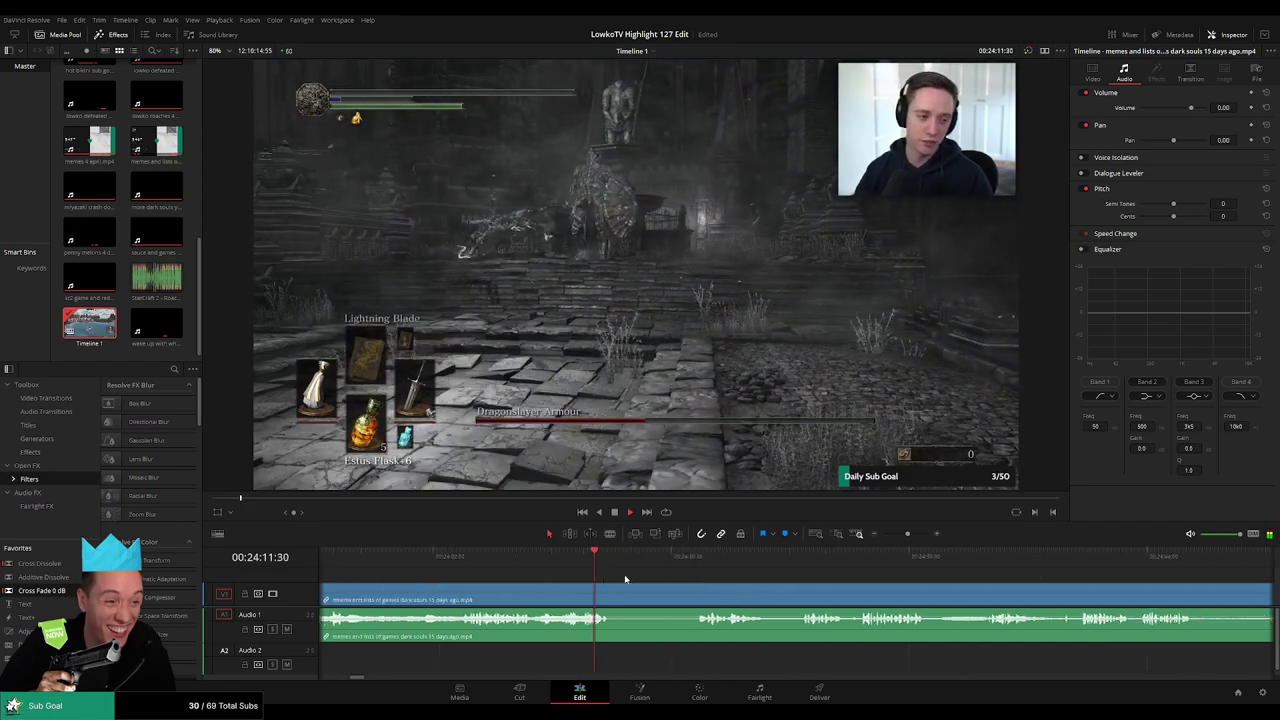
pyautogui.press('b')
pyautogui.click(604, 594)
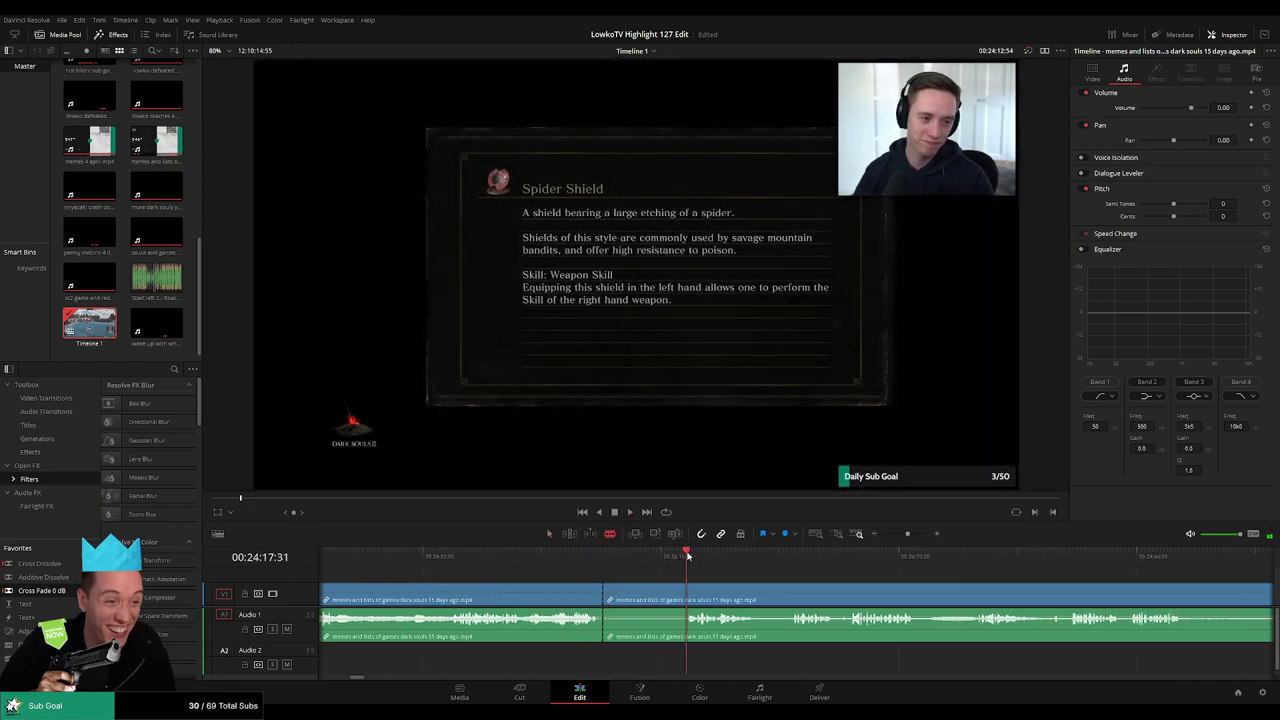
pyautogui.click(691, 597)
pyautogui.press('a')
pyautogui.click(667, 600)
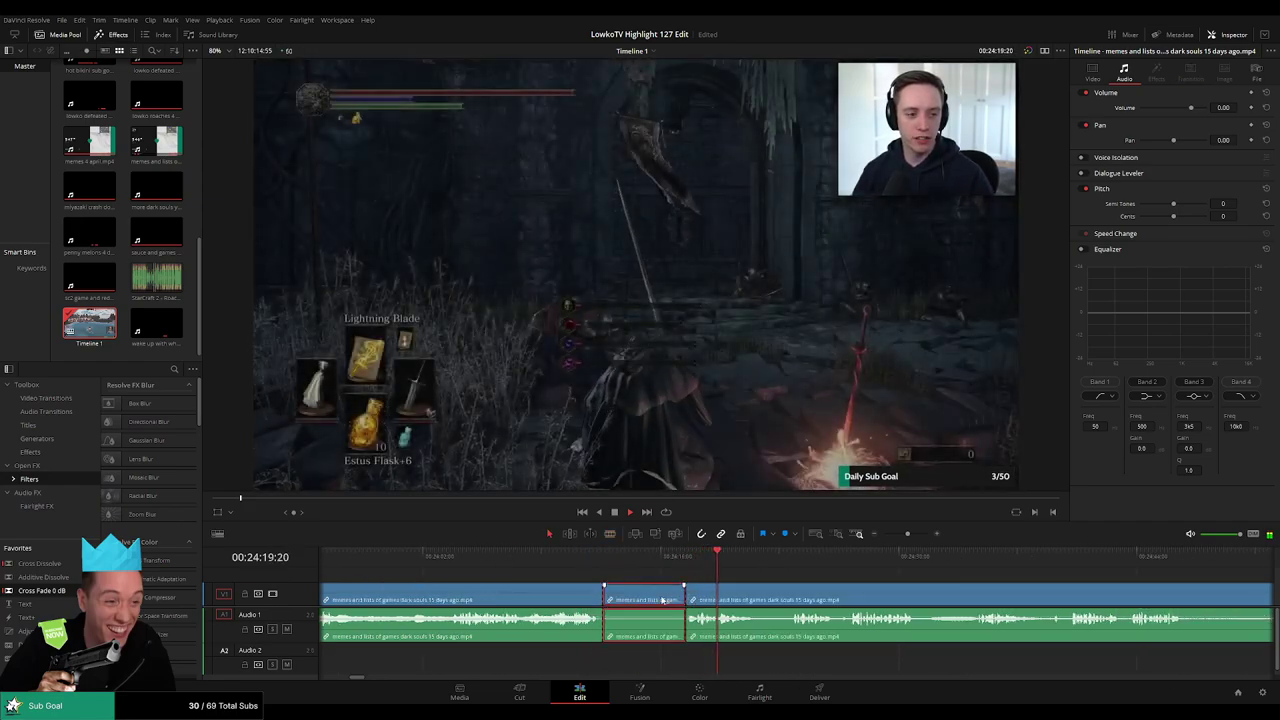
pyautogui.press('Delete')
# Play across the latest join and split the clip at about 00:24:17, just after the respawn at the Lothric Castle bonfire
pyautogui.click(611, 565)
pyautogui.press('space')
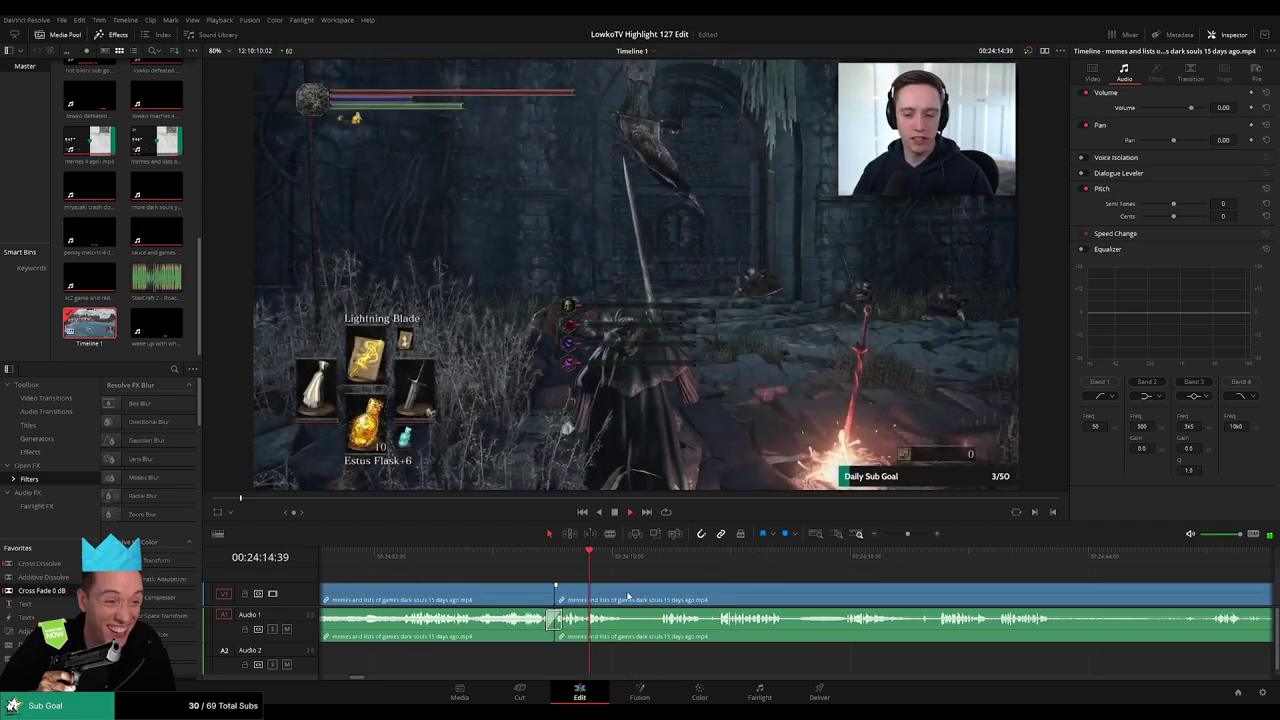
pyautogui.press('b')
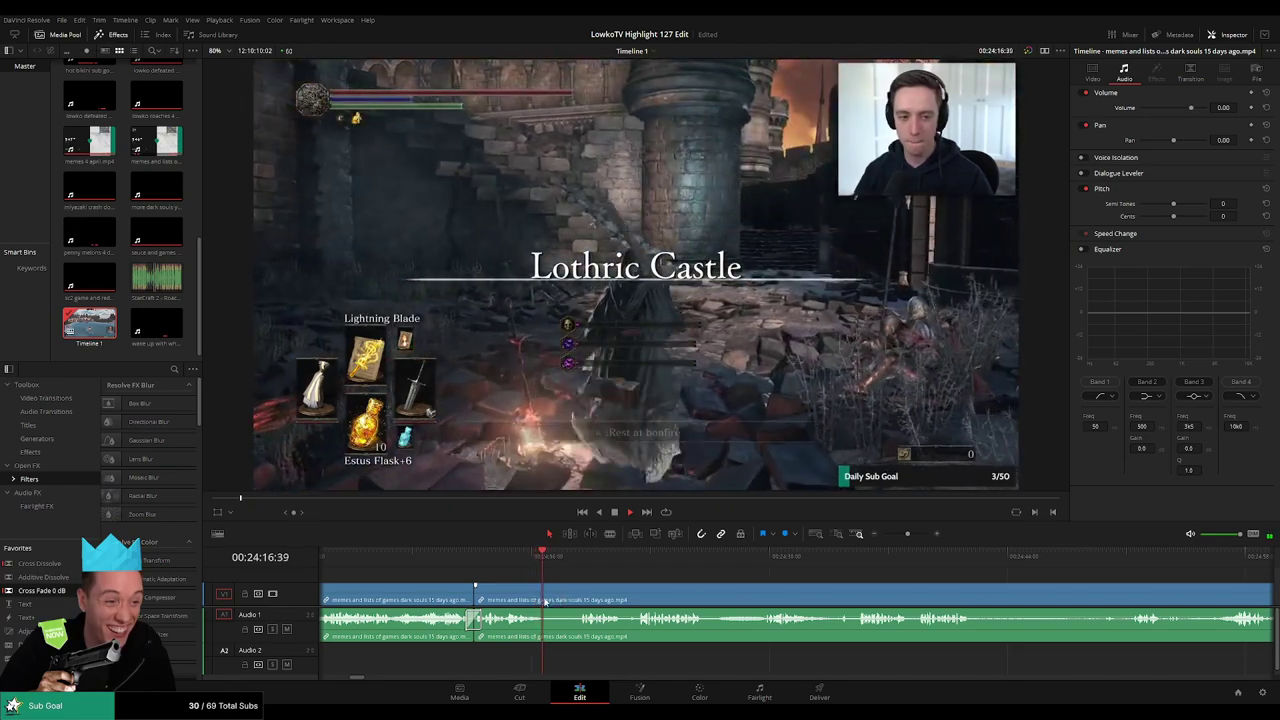
pyautogui.press('space')
pyautogui.click(544, 602)
# Skim the footage from the bonfire respawn to the fog gate at about 00:25:20 for highlight moments
pyautogui.click(582, 558)
pyautogui.press('space')
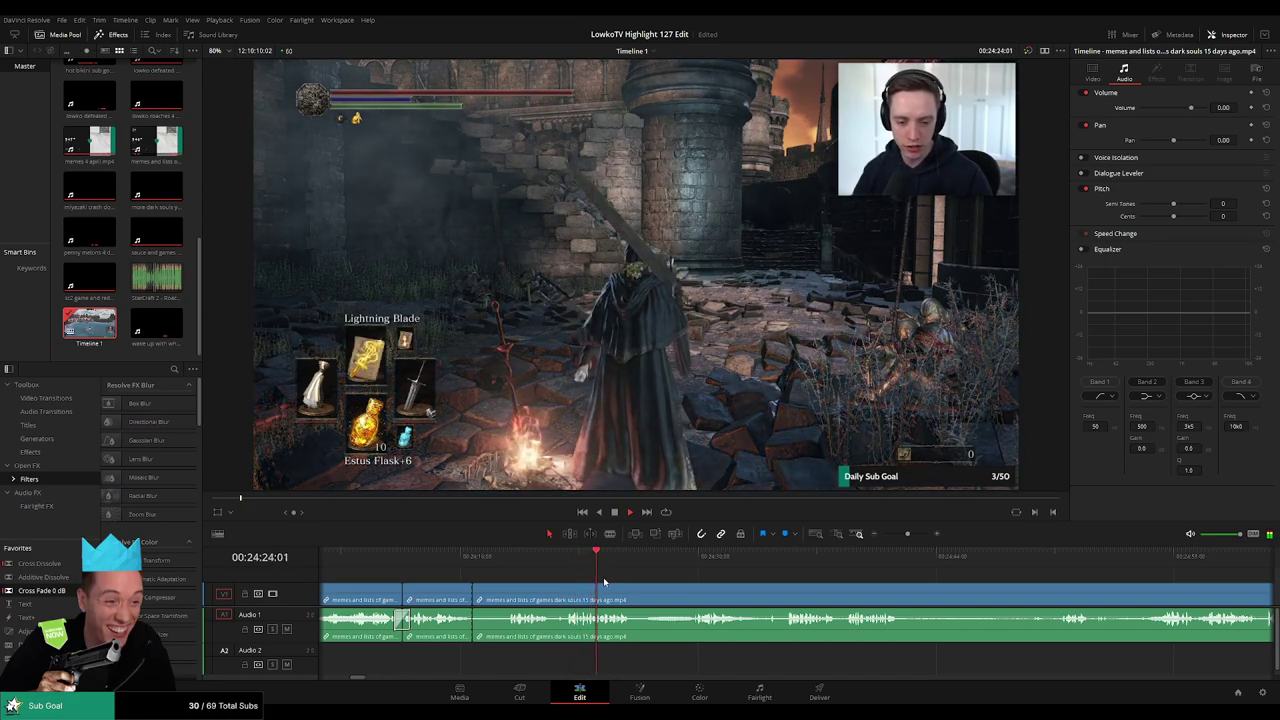
pyautogui.click(701, 557)
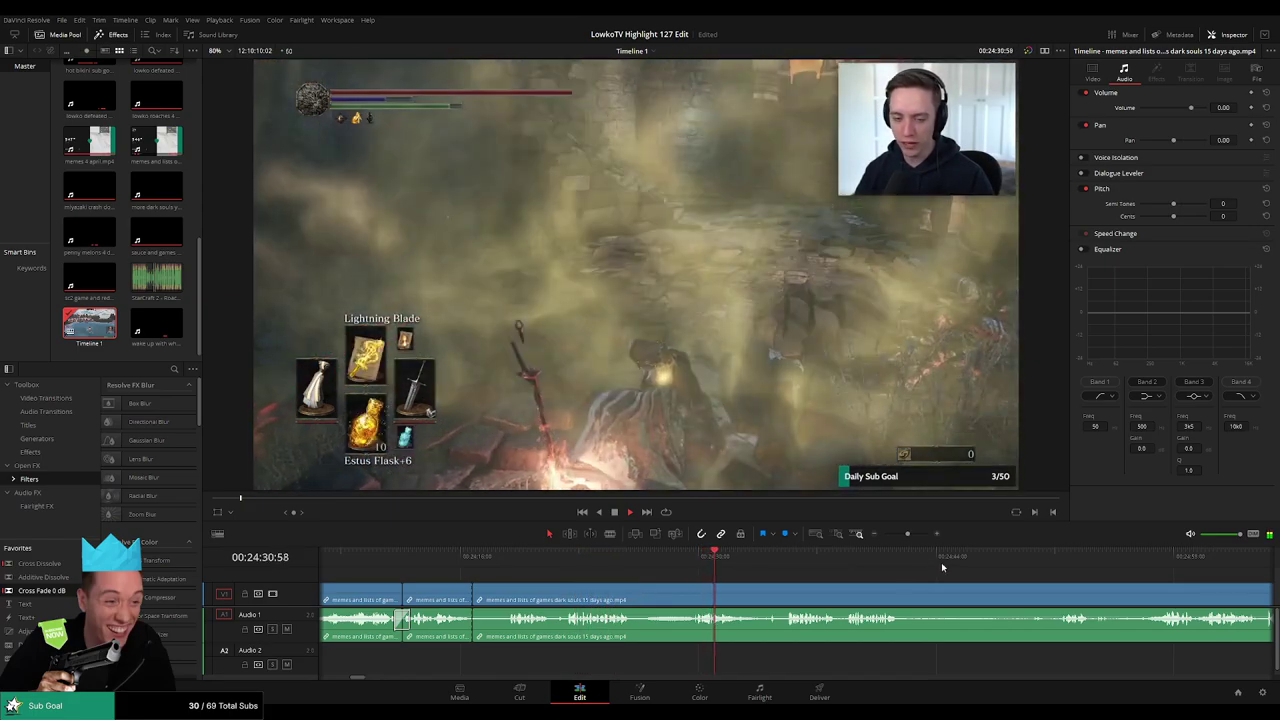
pyautogui.click(793, 562)
pyautogui.hscroll(4, 740, 566)
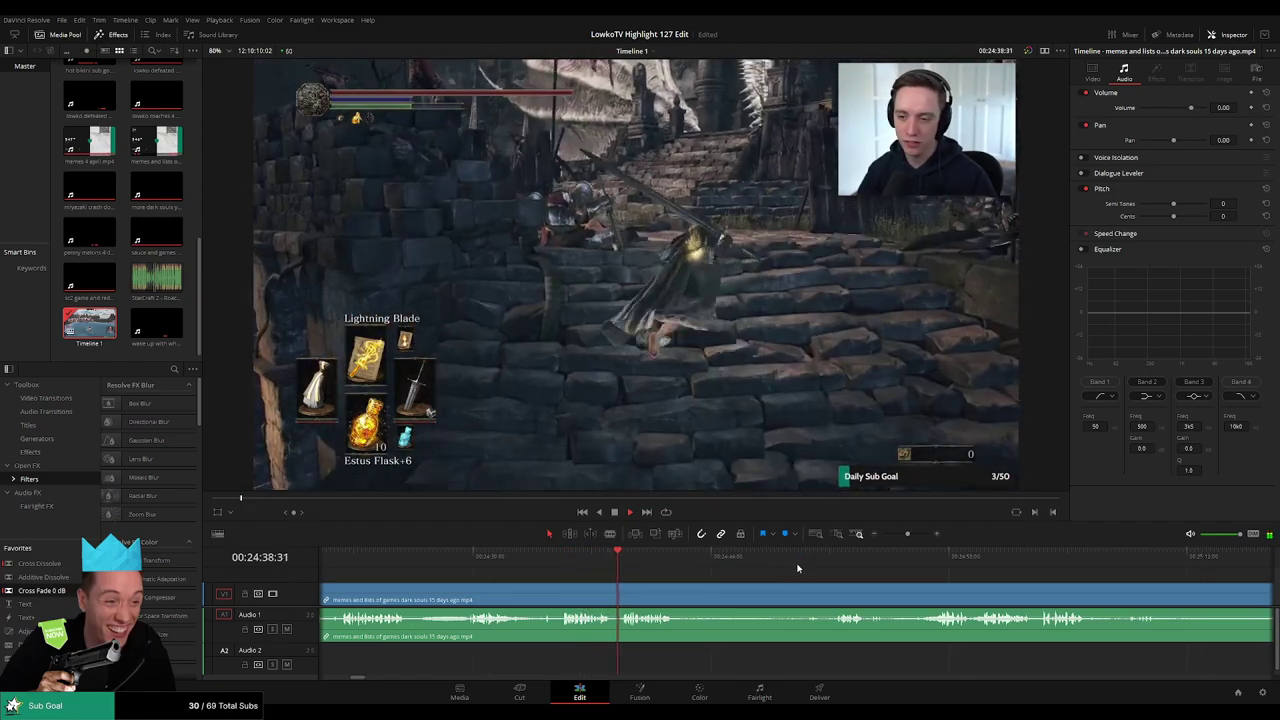
pyautogui.click(953, 557)
pyautogui.hscroll(4, 980, 578)
pyautogui.moveTo(908, 535); pyautogui.dragTo(904, 538)
pyautogui.click(929, 561)
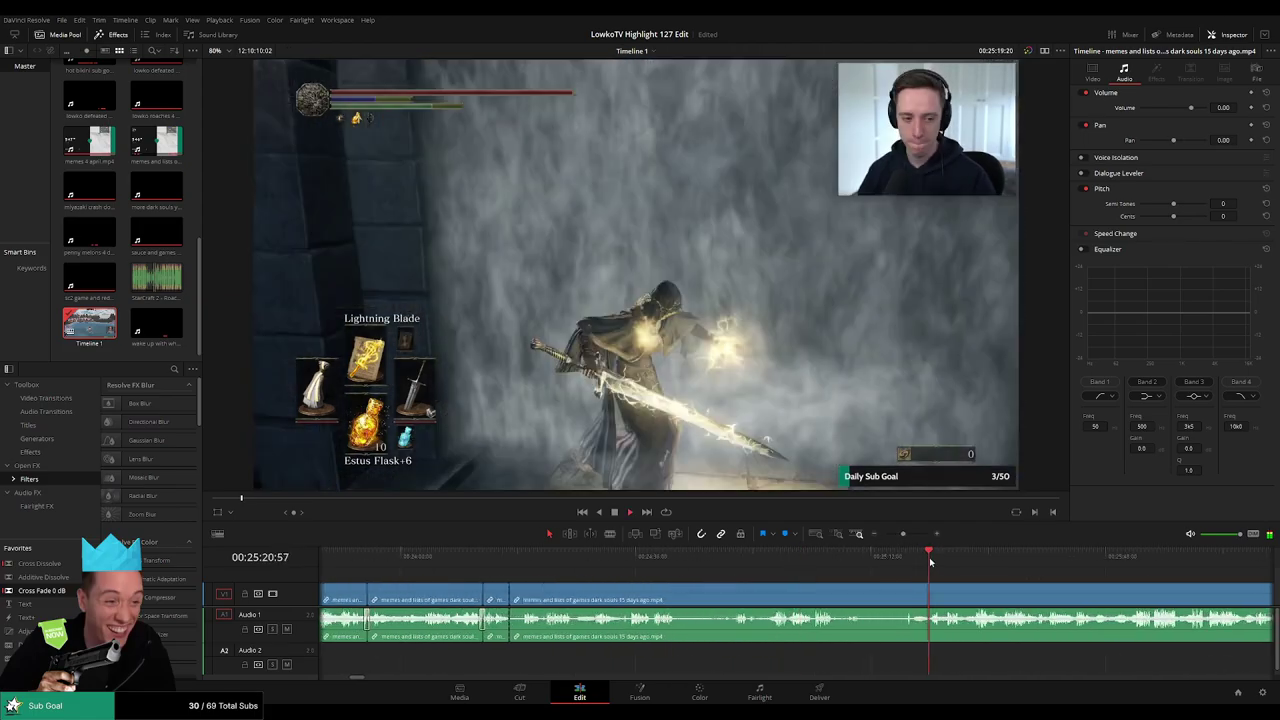
# Skim the Dragonslayer Armour attempt from the arena entrance to the loading screen at about 00:26:40
pyautogui.moveTo(1018, 597); pyautogui.dragTo(659, 586)
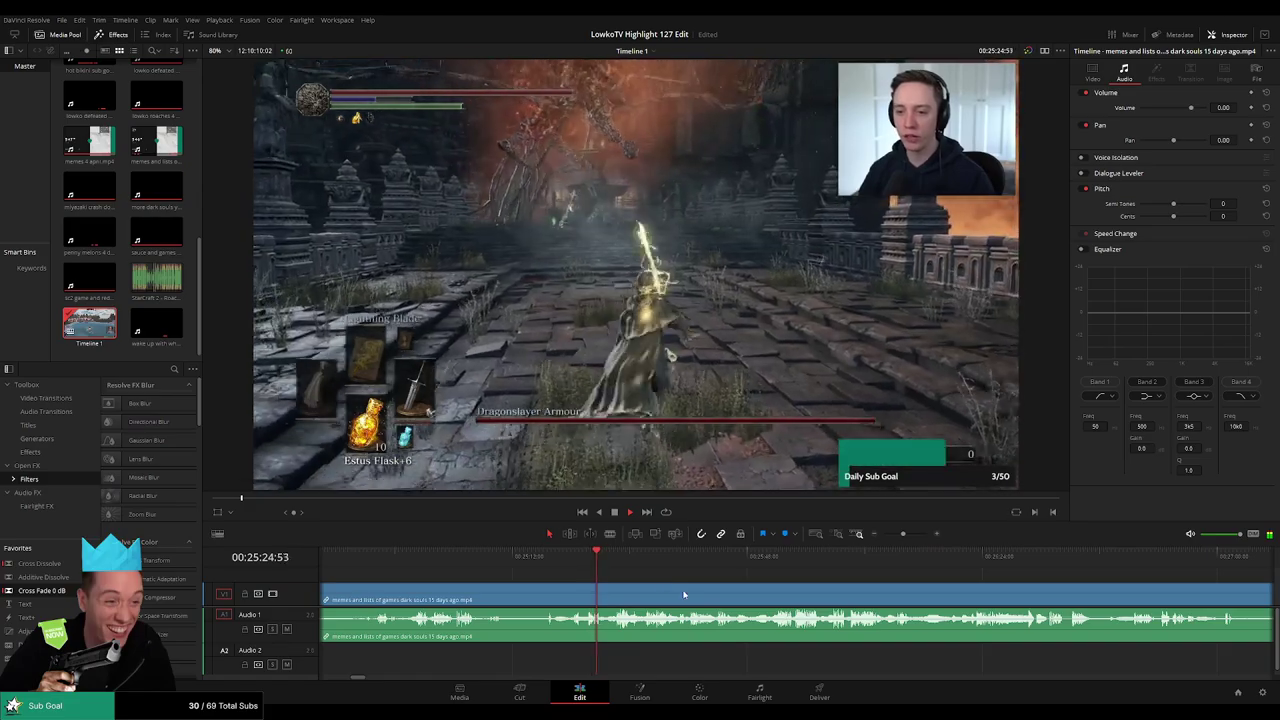
pyautogui.click(753, 569)
pyautogui.moveTo(904, 536); pyautogui.dragTo(900, 536)
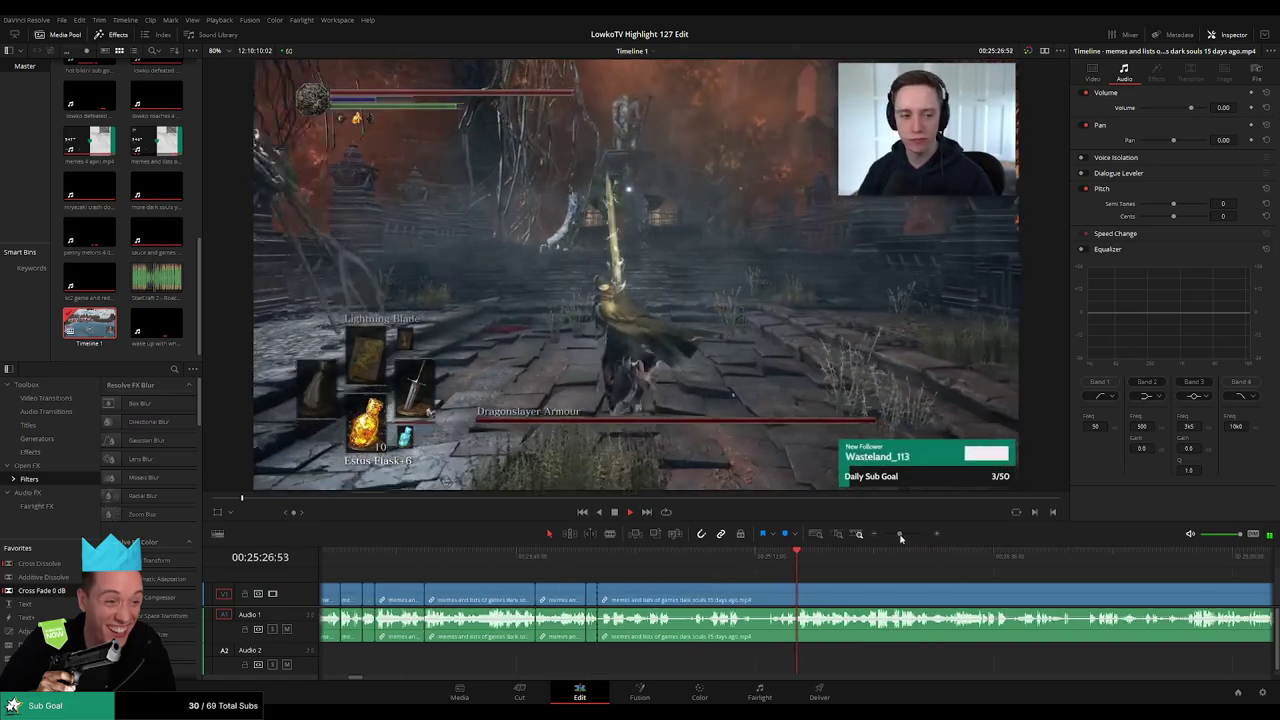
pyautogui.moveTo(968, 588); pyautogui.dragTo(589, 573)
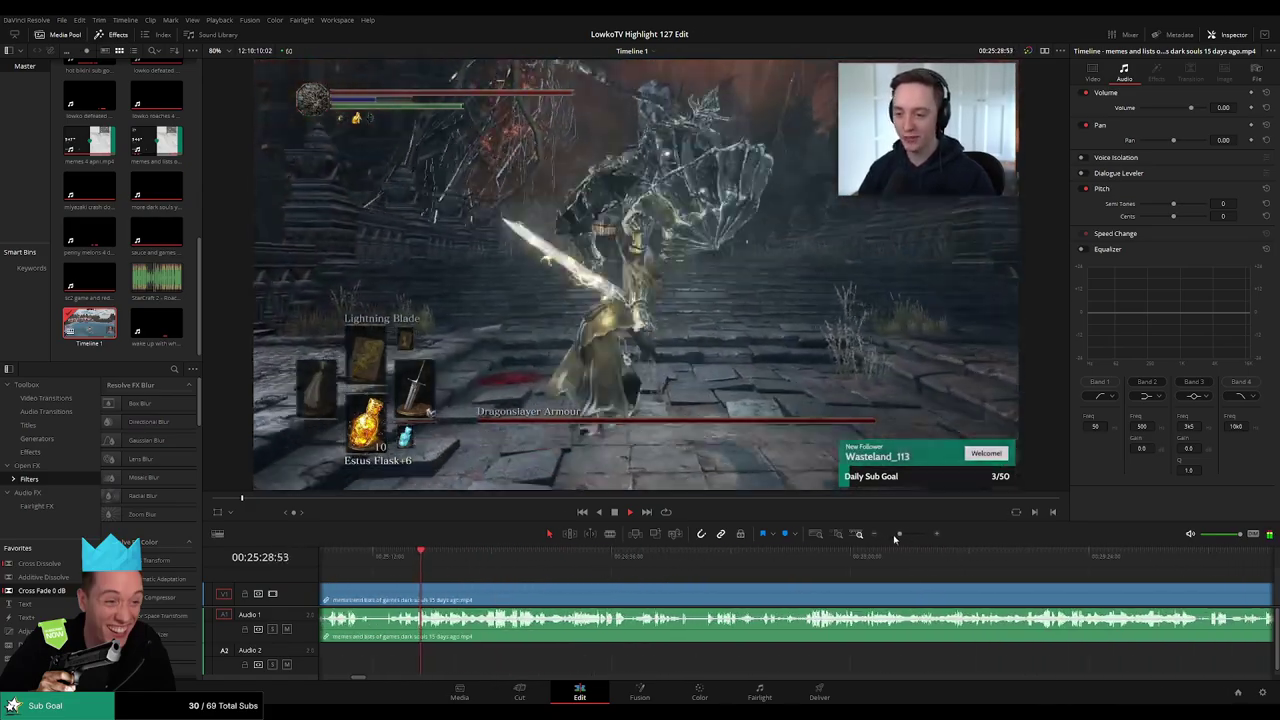
pyautogui.moveTo(899, 536); pyautogui.dragTo(906, 535)
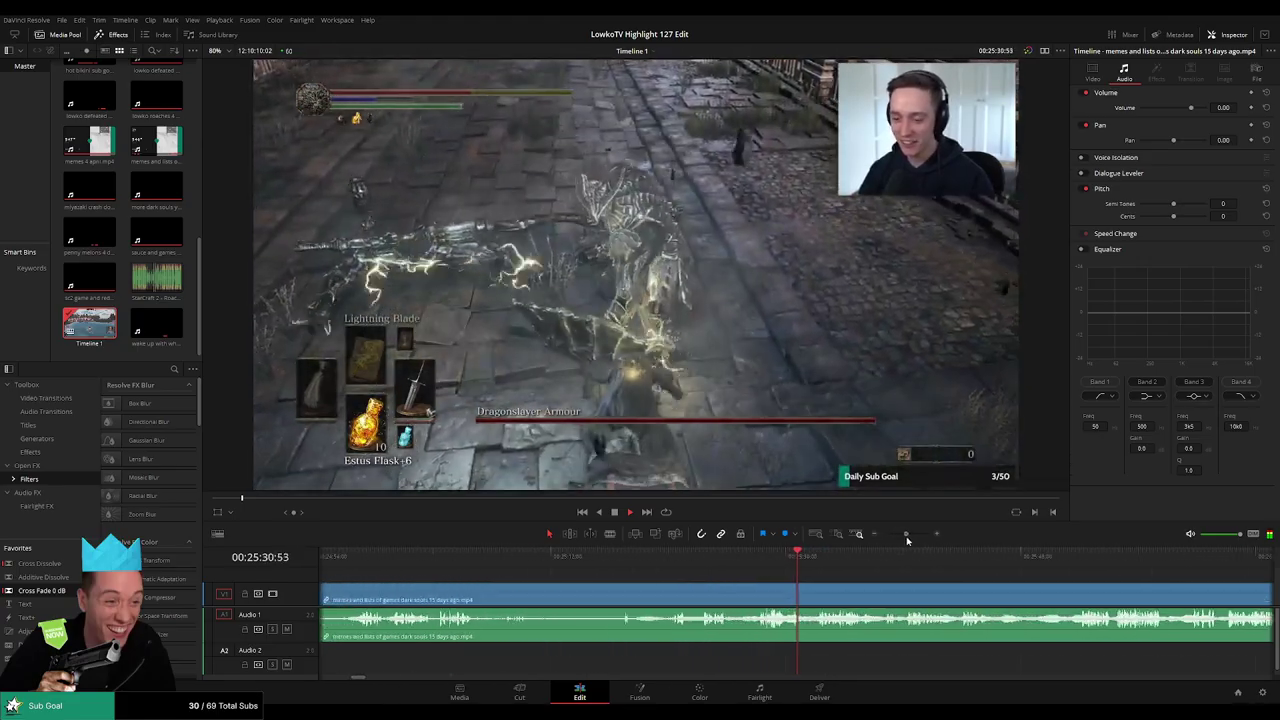
pyautogui.moveTo(914, 581); pyautogui.dragTo(866, 551)
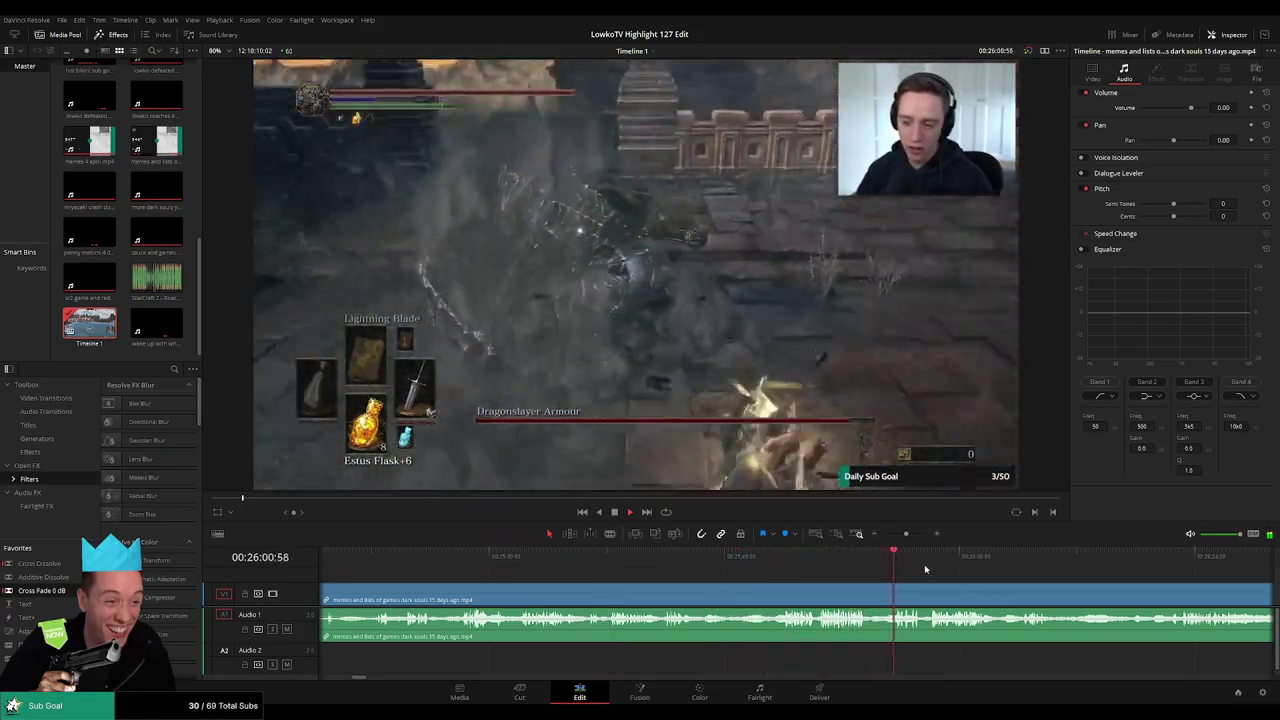
pyautogui.hscroll(2, 771, 563)
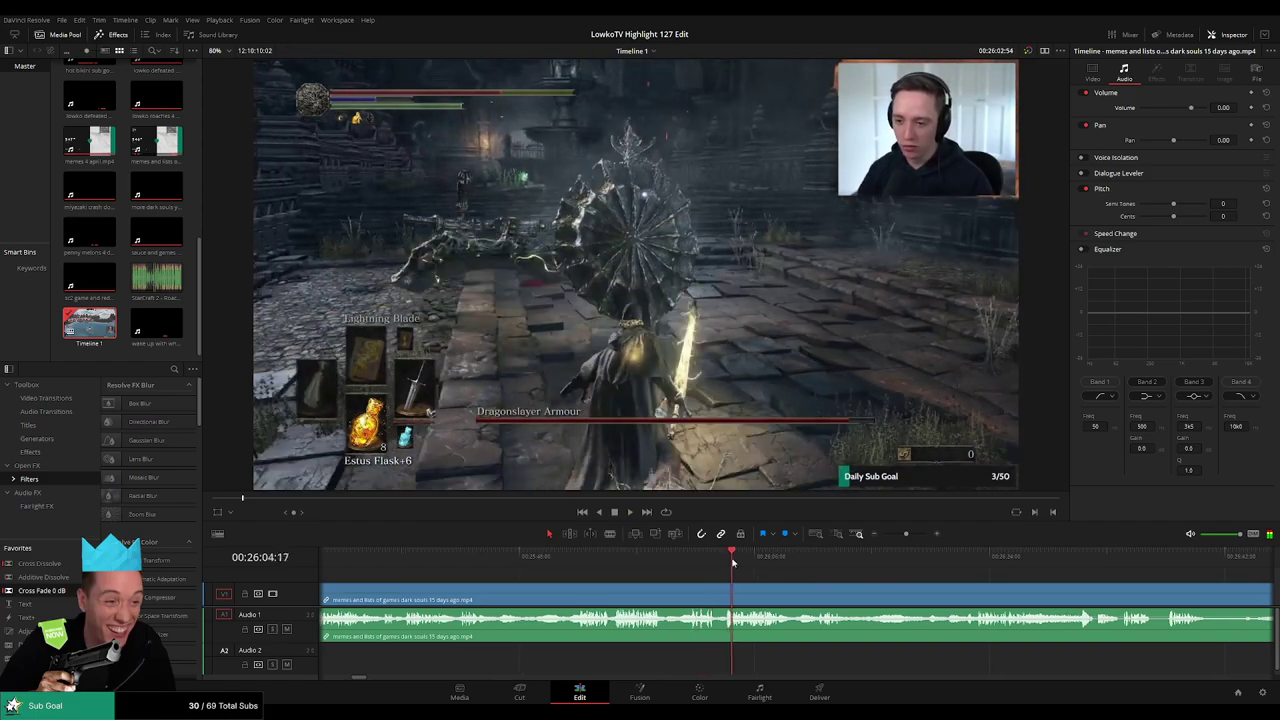
pyautogui.moveTo(789, 558); pyautogui.dragTo(922, 566)
pyautogui.hscroll(2, 930, 580)
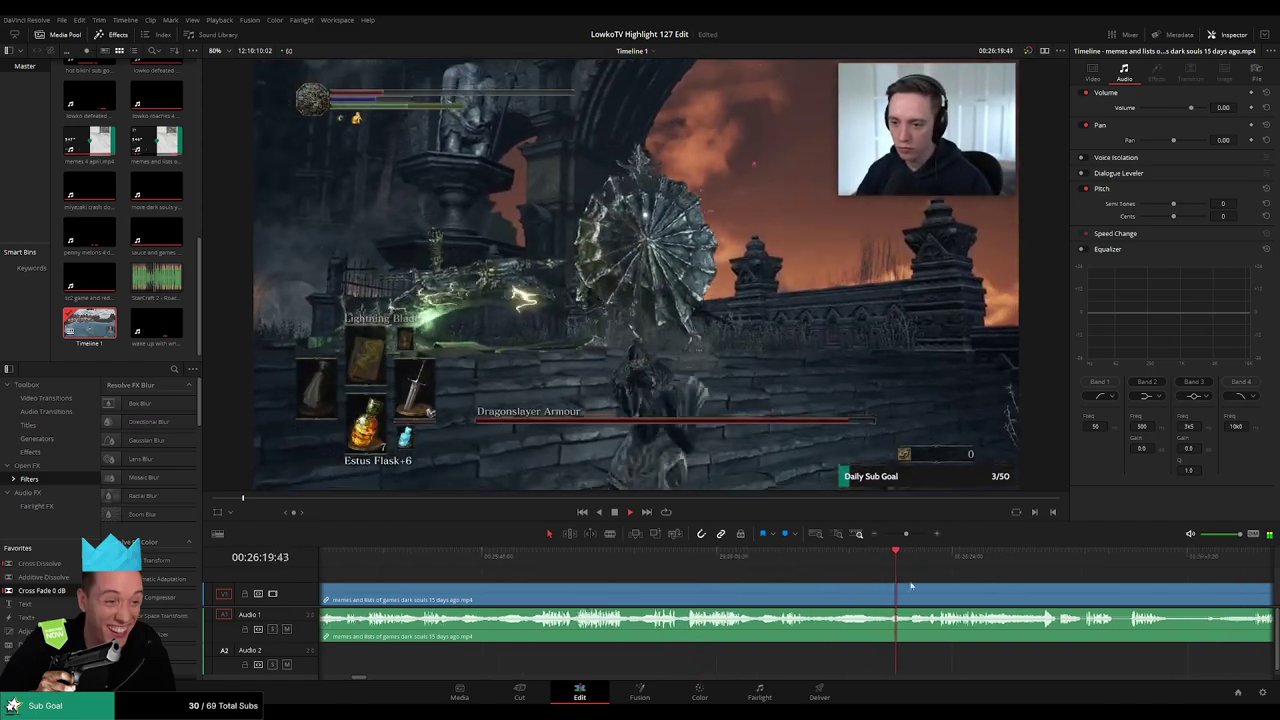
pyautogui.click(828, 560)
pyautogui.click(1030, 559)
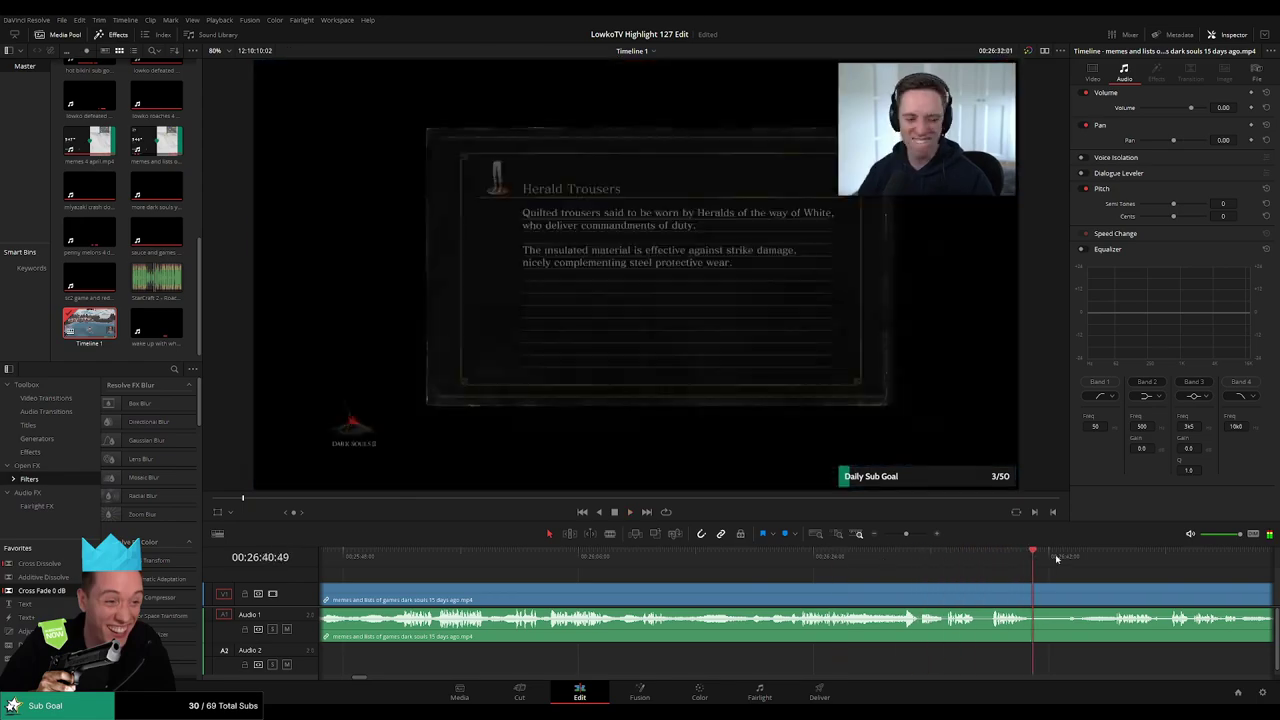
# Skim the run back after the death into the following boss attempt, up to about 00:28:07
pyautogui.click(1133, 560)
pyautogui.hscroll(5, 1191, 600)
pyautogui.click(1180, 562)
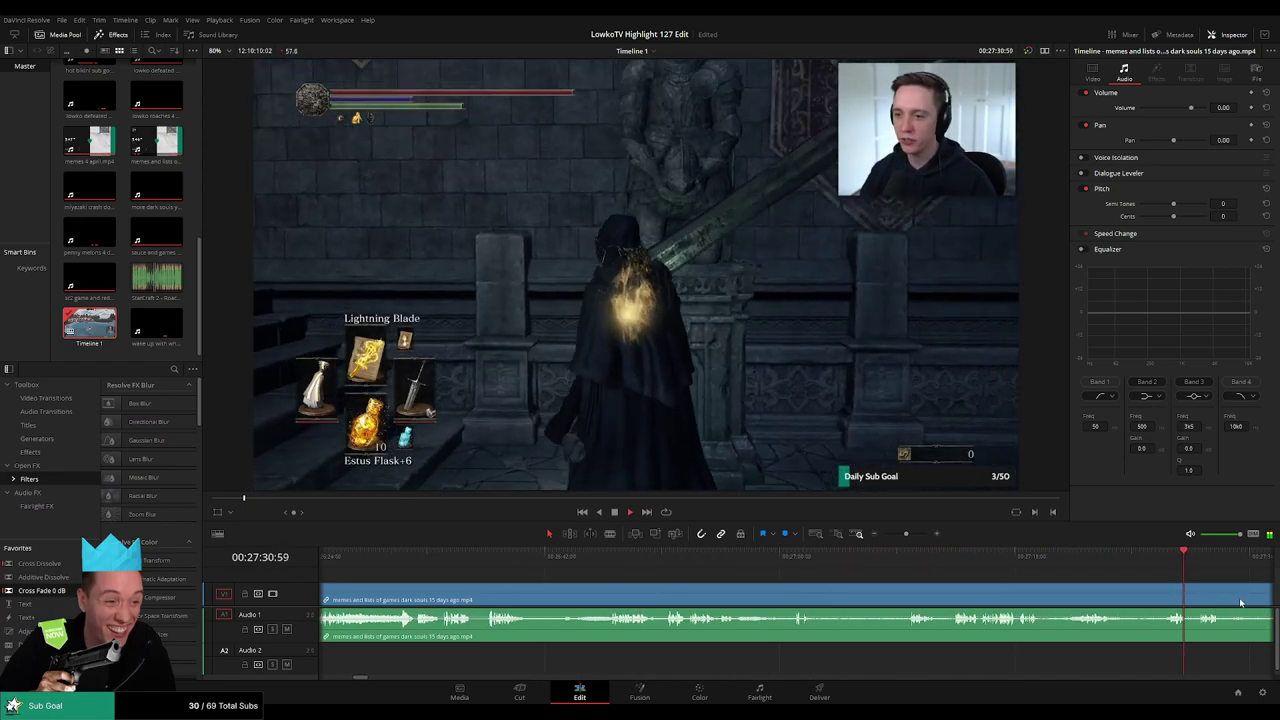
pyautogui.hscroll(5, 1240, 600)
pyautogui.click(874, 559)
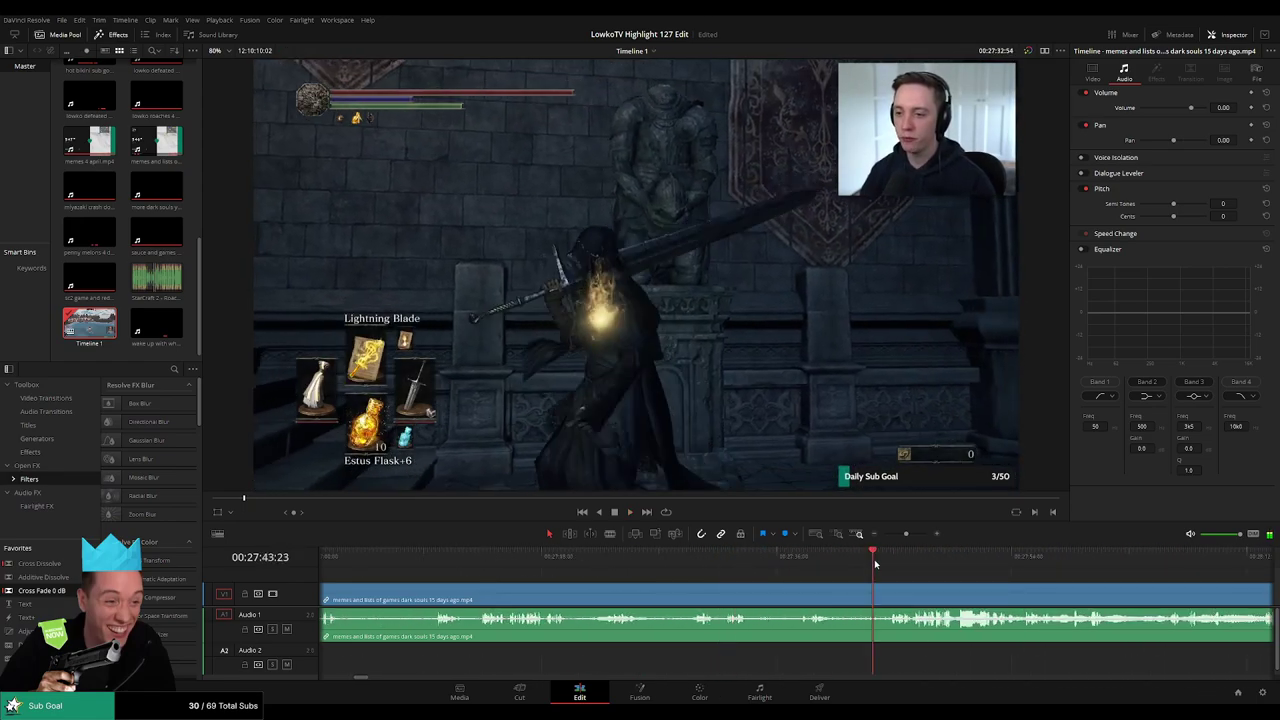
pyautogui.hscroll(2, 777, 574)
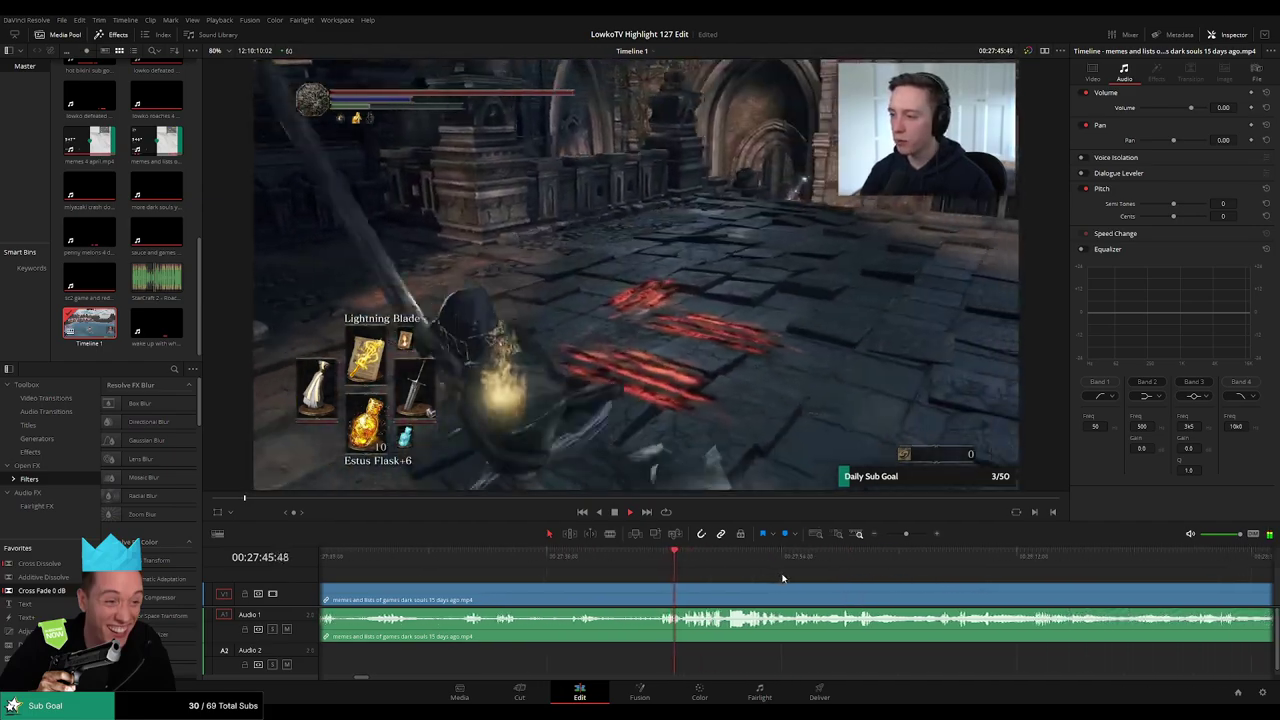
pyautogui.click(948, 558)
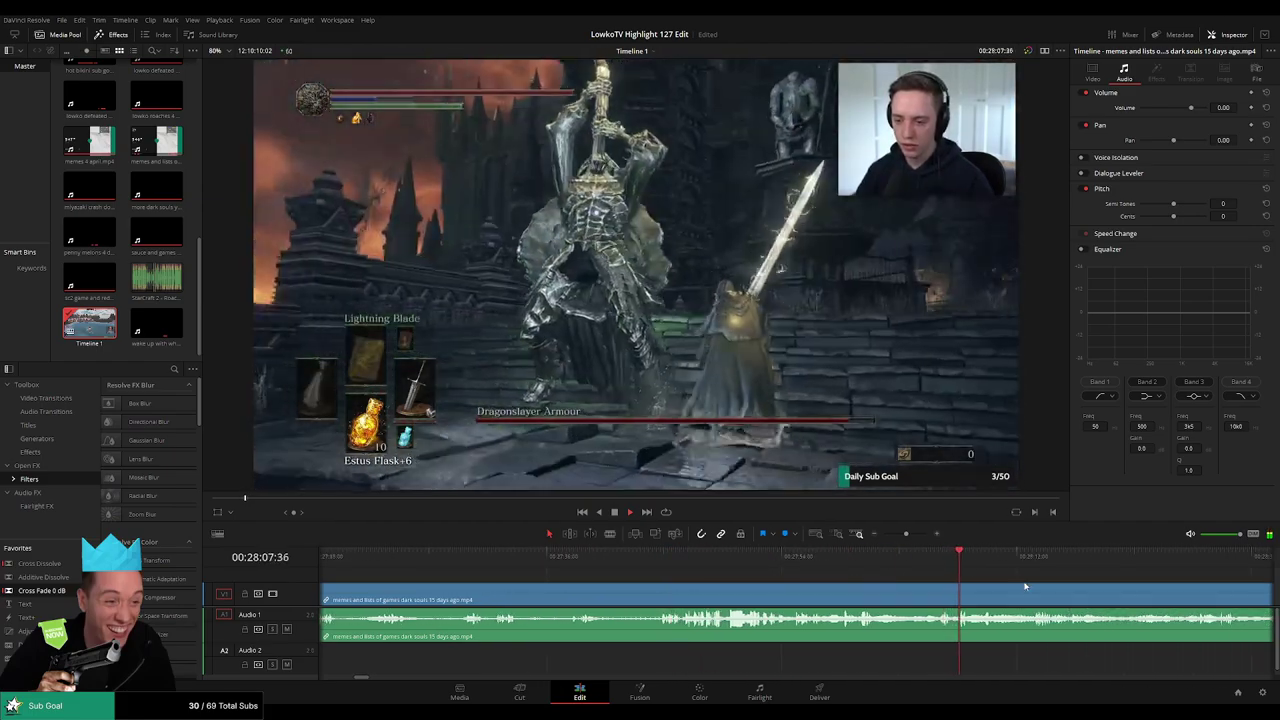
# Scan the boss attempt, split it at about 00:29:02, and ripple delete everything back to the cut at about 00:24:17
pyautogui.hscroll(2, 673, 569)
pyautogui.moveTo(836, 557); pyautogui.dragTo(865, 560)
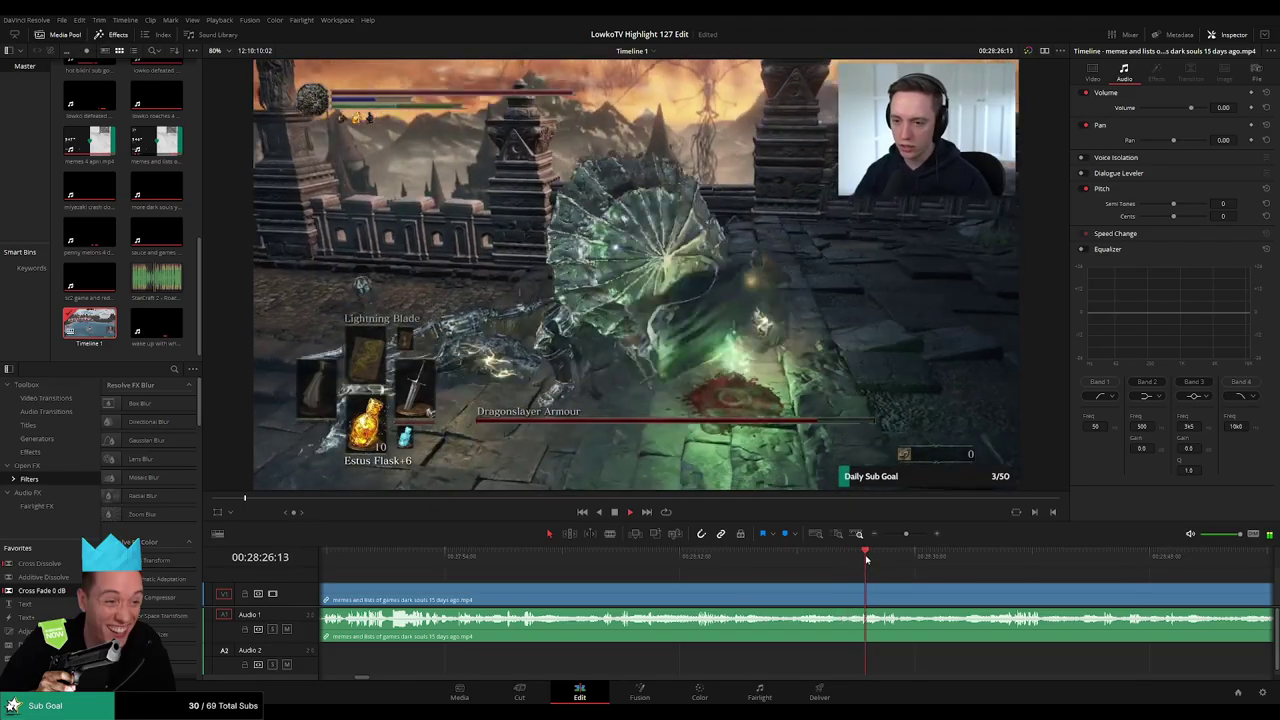
pyautogui.hscroll(1, 813, 582)
pyautogui.hscroll(2, 790, 581)
pyautogui.click(764, 559)
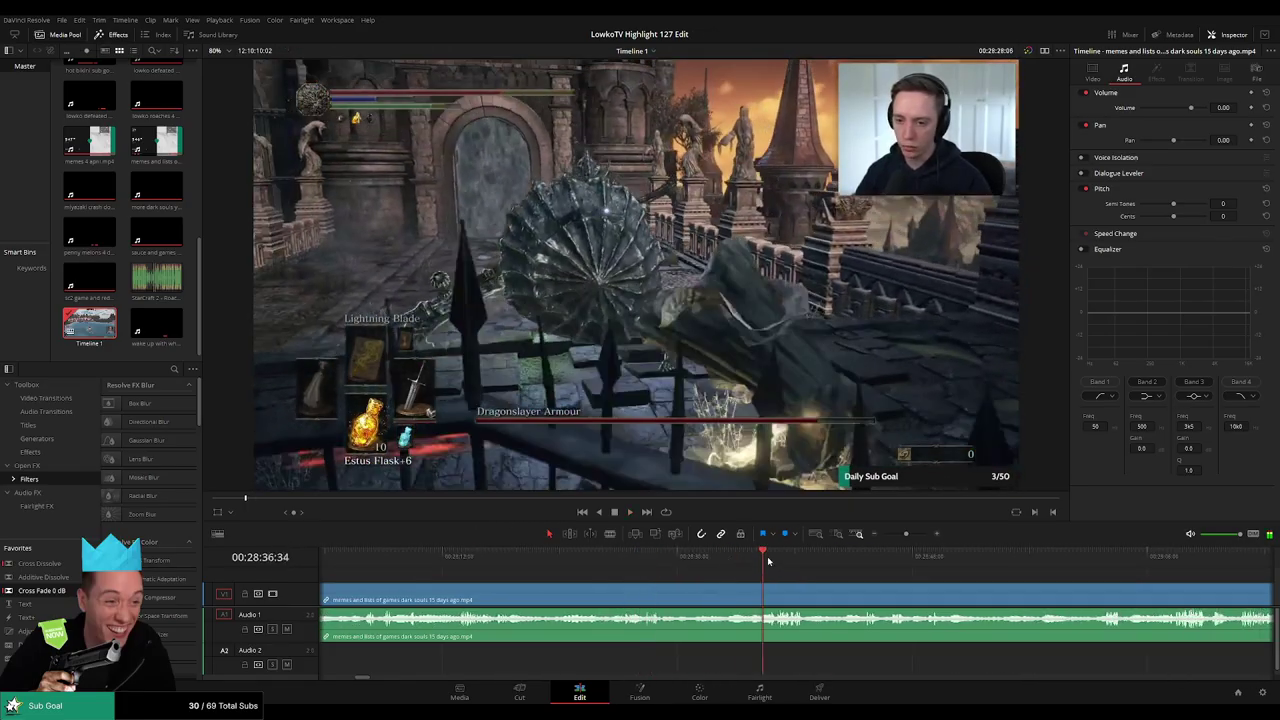
pyautogui.hscroll(2, 863, 585)
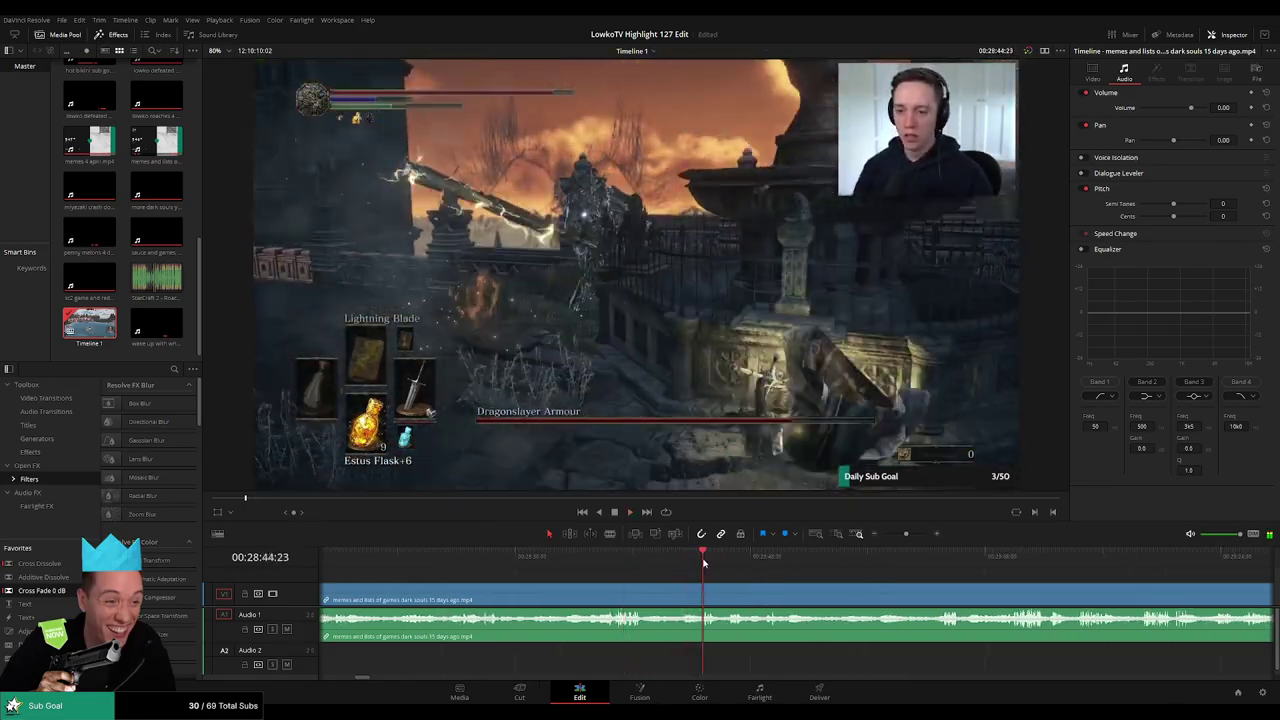
pyautogui.click(931, 564)
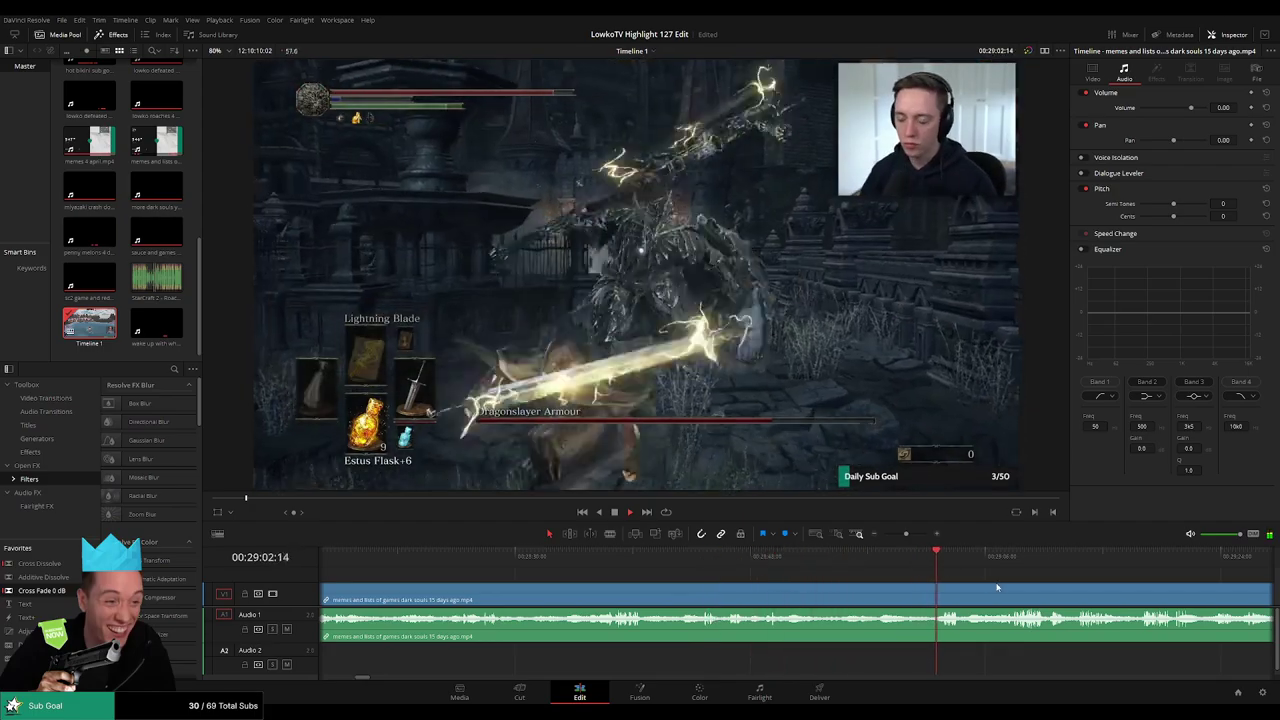
pyautogui.hscroll(3, 996, 587)
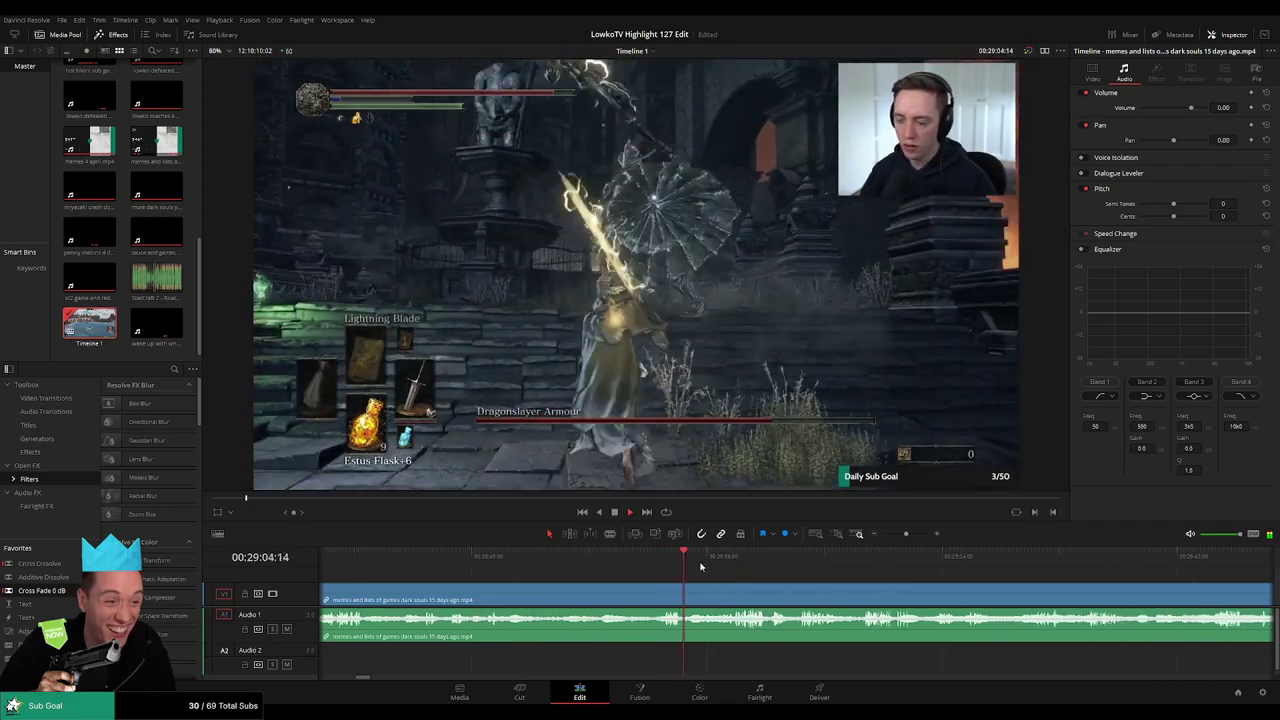
pyautogui.press('b')
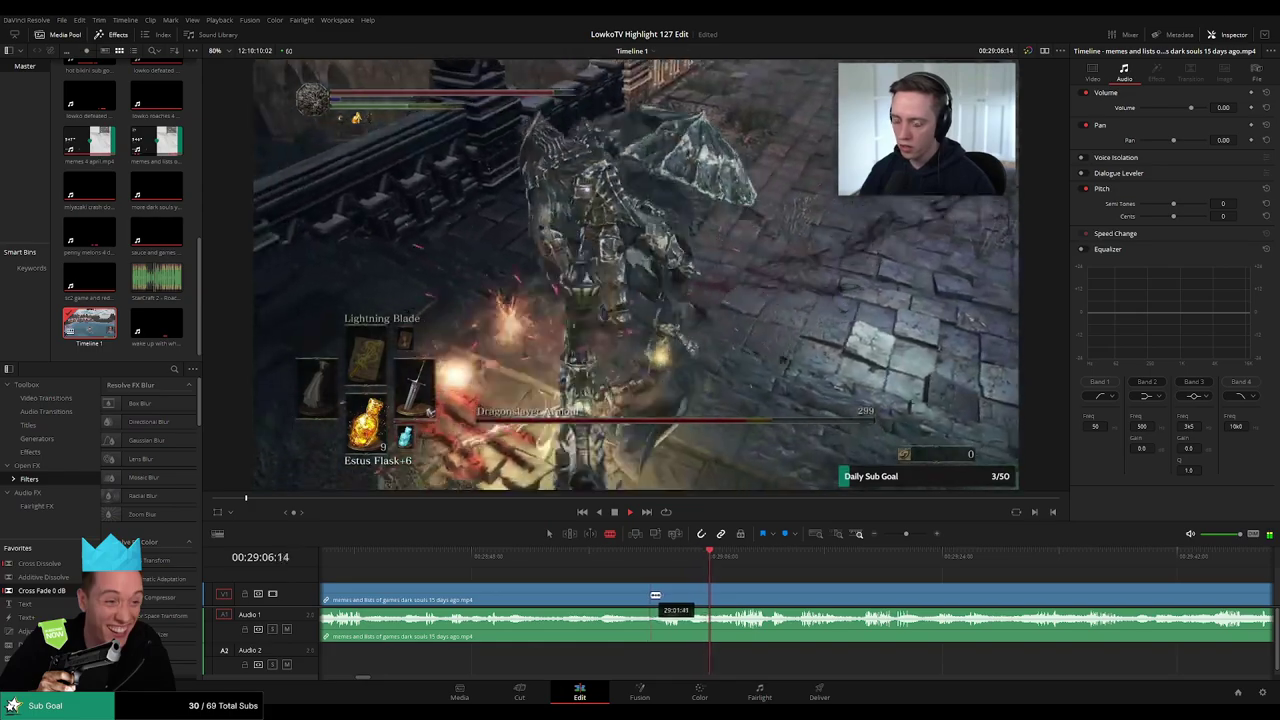
pyautogui.click(651, 597)
pyautogui.press('a')
pyautogui.click(615, 598)
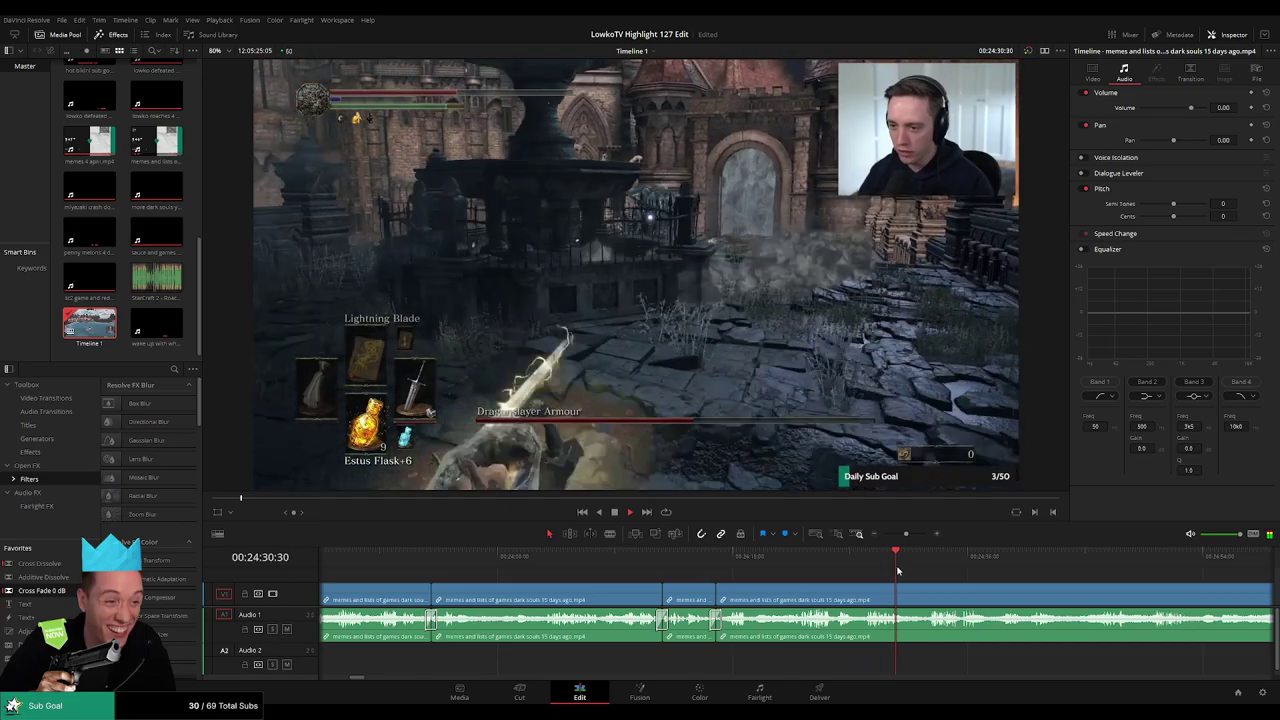
# Review the remaining boss fight through to the death and split the clip at about 00:25:17
pyautogui.moveTo(1015, 596); pyautogui.dragTo(641, 598)
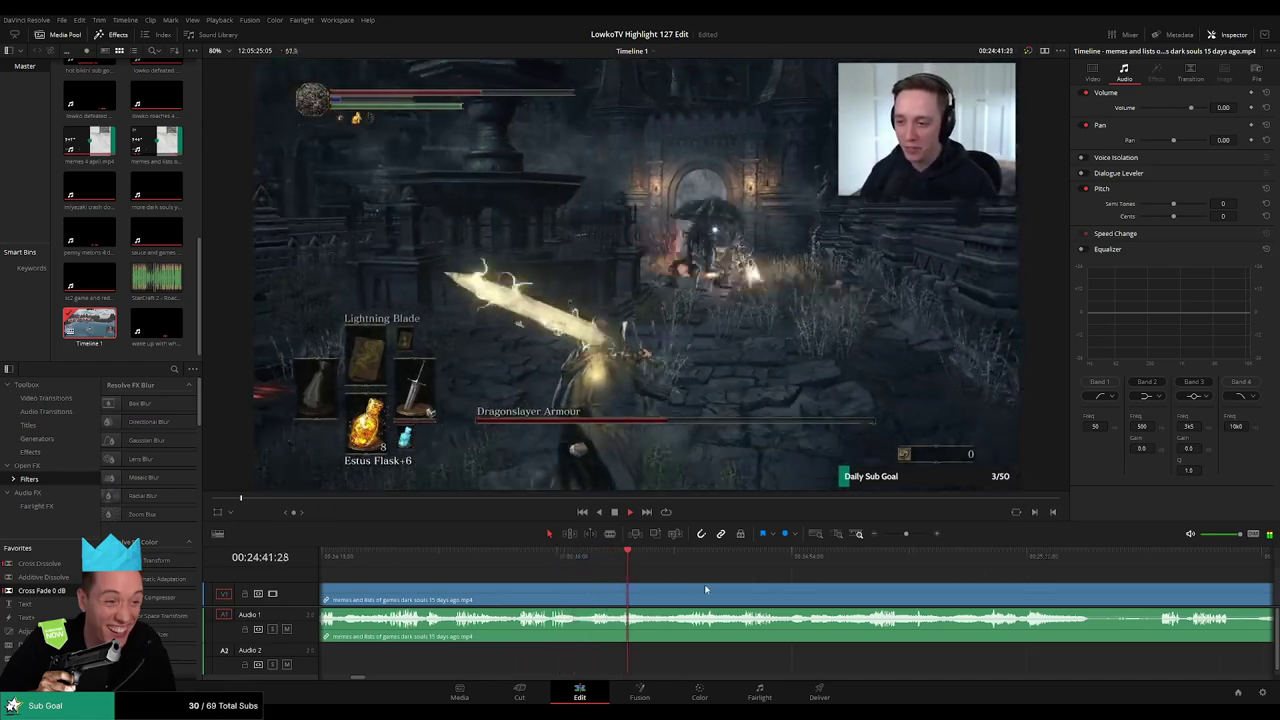
pyautogui.hscroll(1, 576, 580)
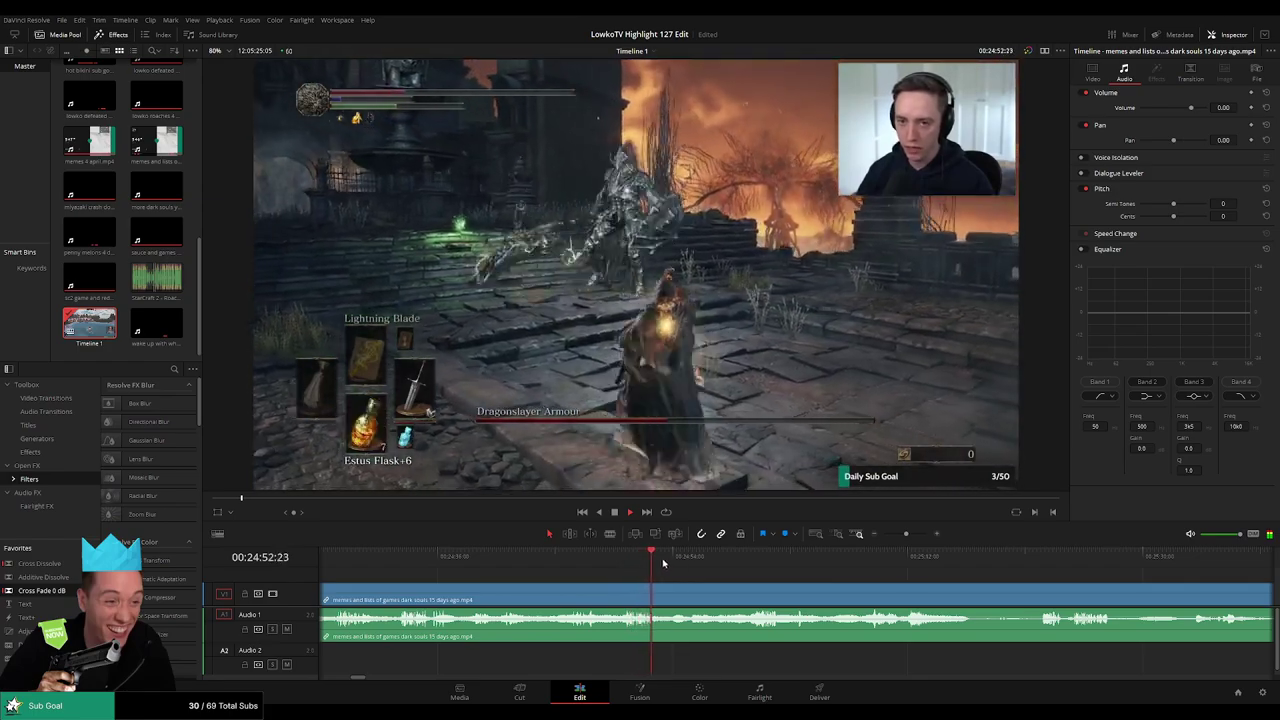
pyautogui.moveTo(662, 563); pyautogui.dragTo(746, 553)
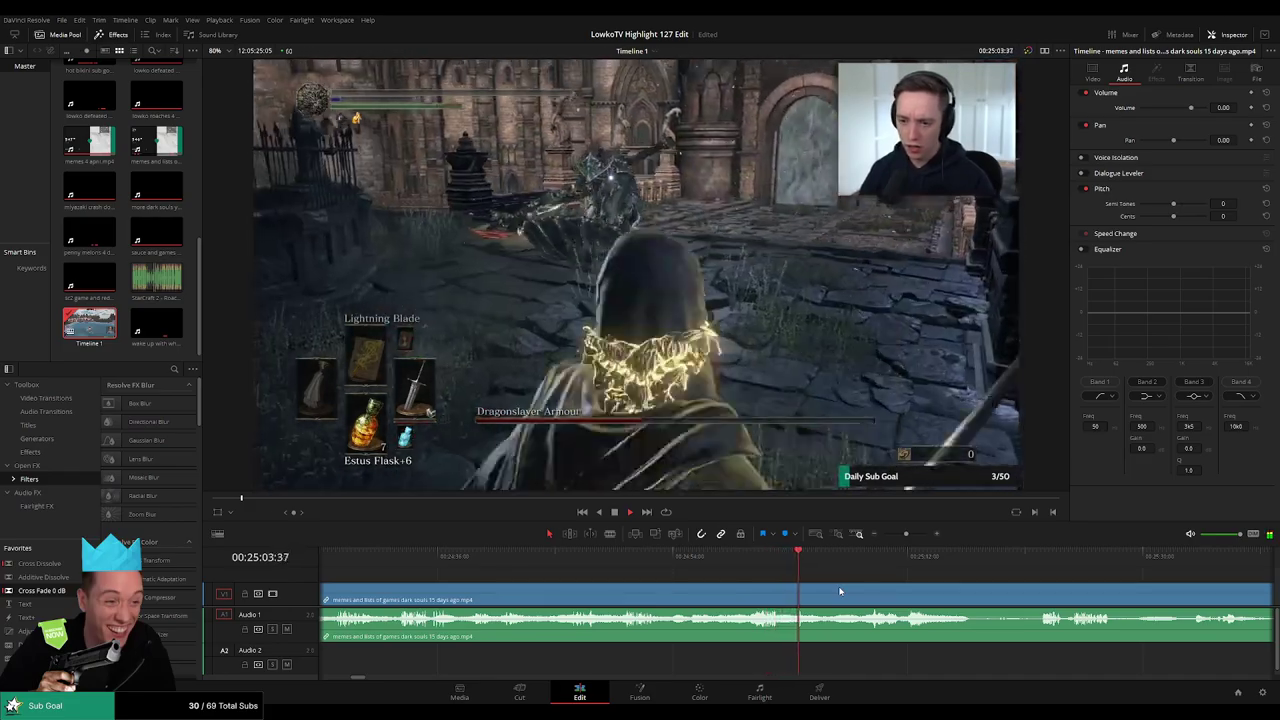
pyautogui.click(855, 562)
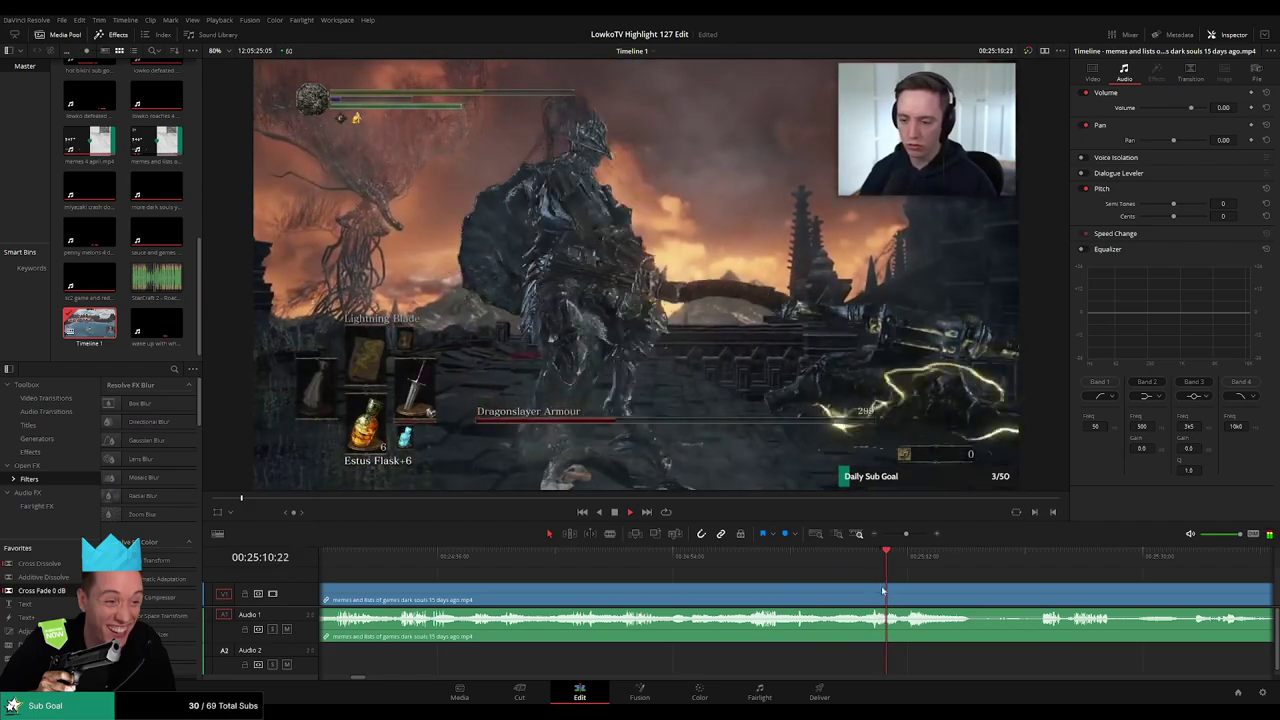
pyautogui.moveTo(951, 600); pyautogui.dragTo(745, 588)
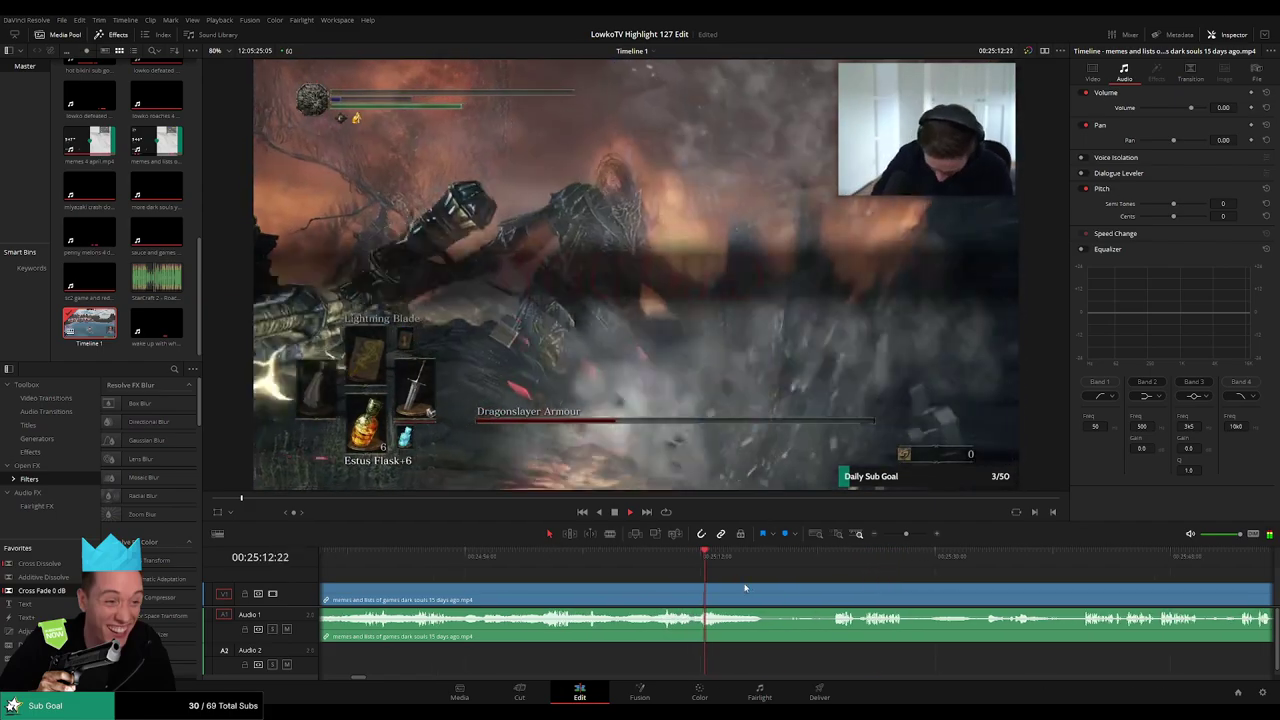
pyautogui.hscroll(2, 720, 585)
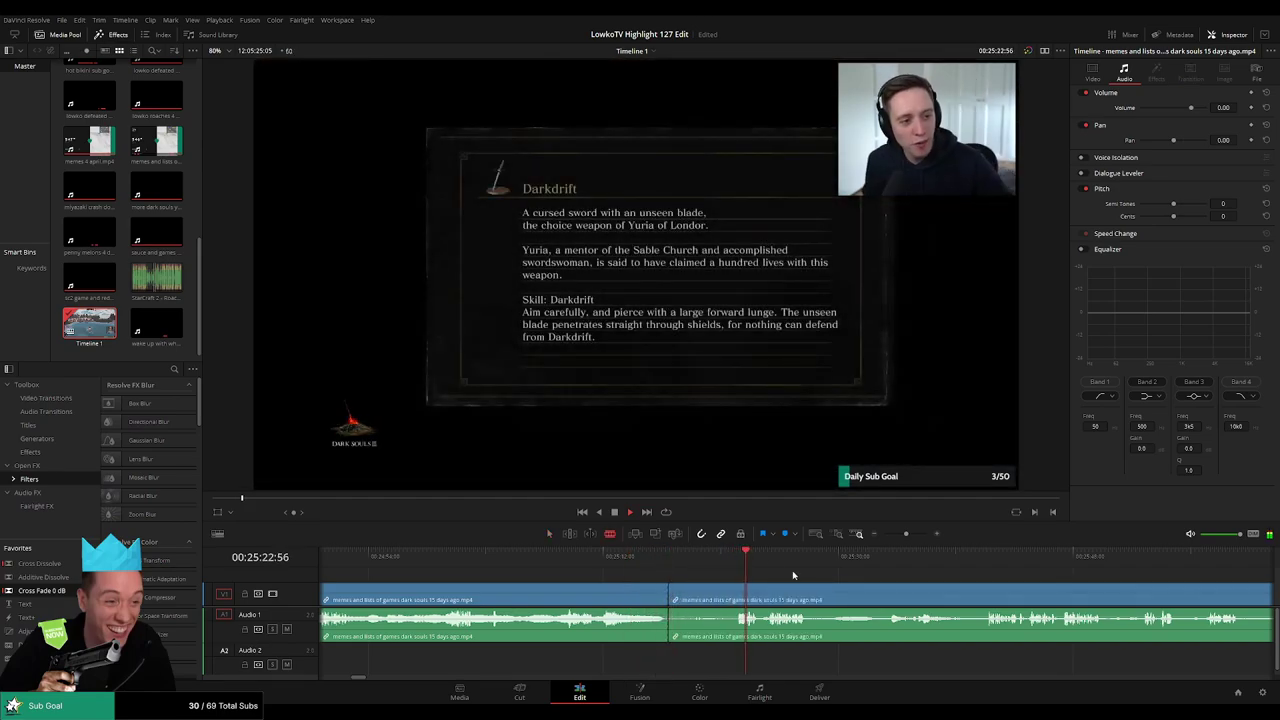
# Skim the footage after the cut, from the equipment menus into the next Dragonslayer Armour attempt at about 00:27:10
pyautogui.hscroll(2, 793, 575)
pyautogui.hscroll(4, 797, 577)
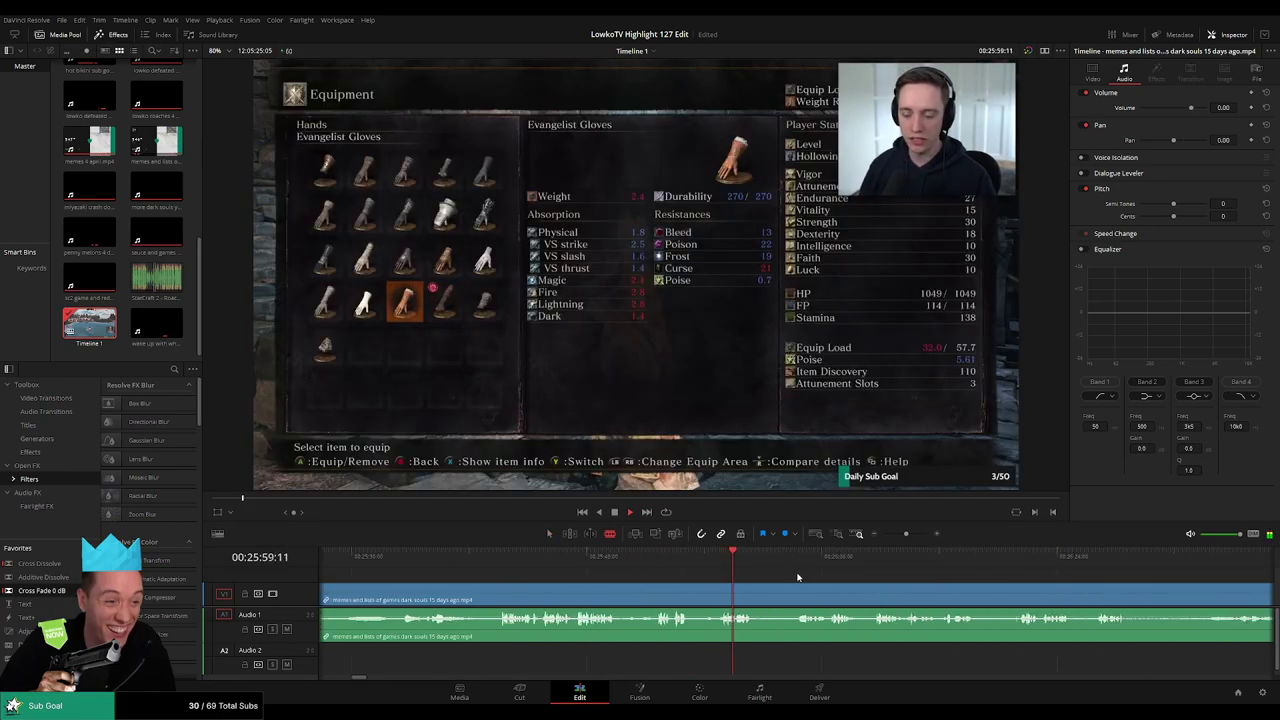
pyautogui.hscroll(5, 769, 583)
pyautogui.click(998, 562)
pyautogui.click(1158, 562)
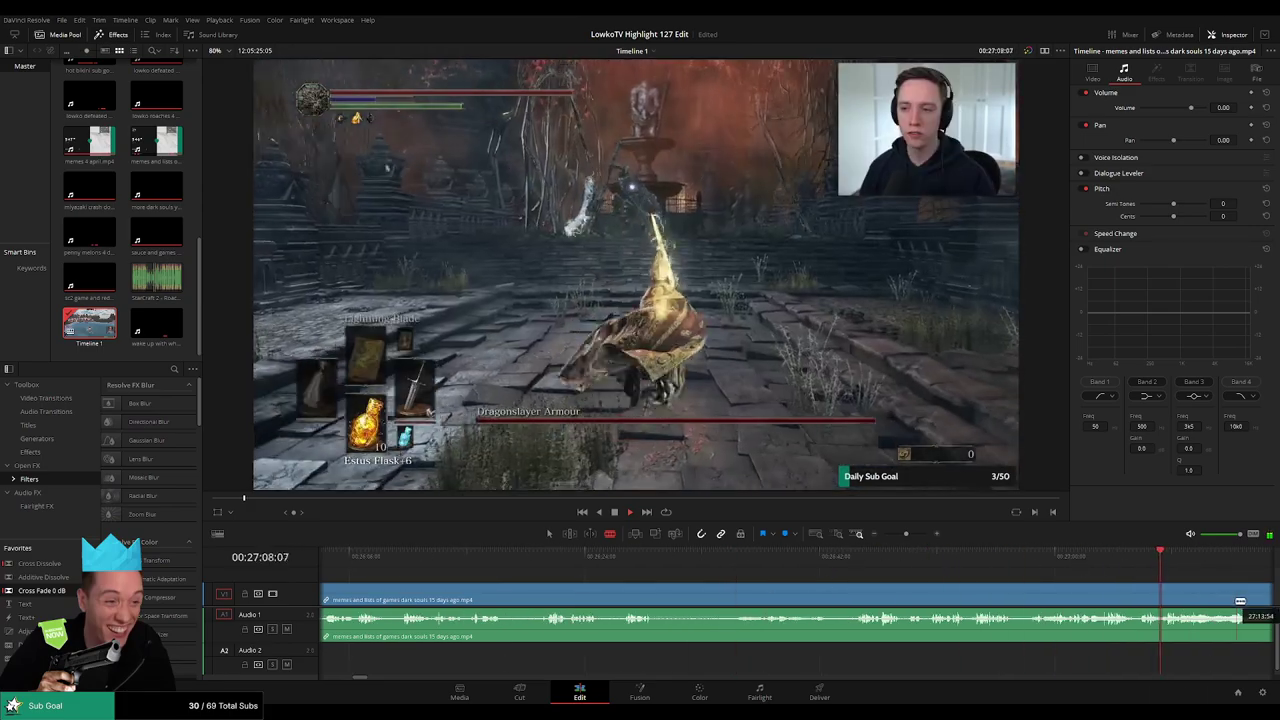
pyautogui.hscroll(5, 741, 582)
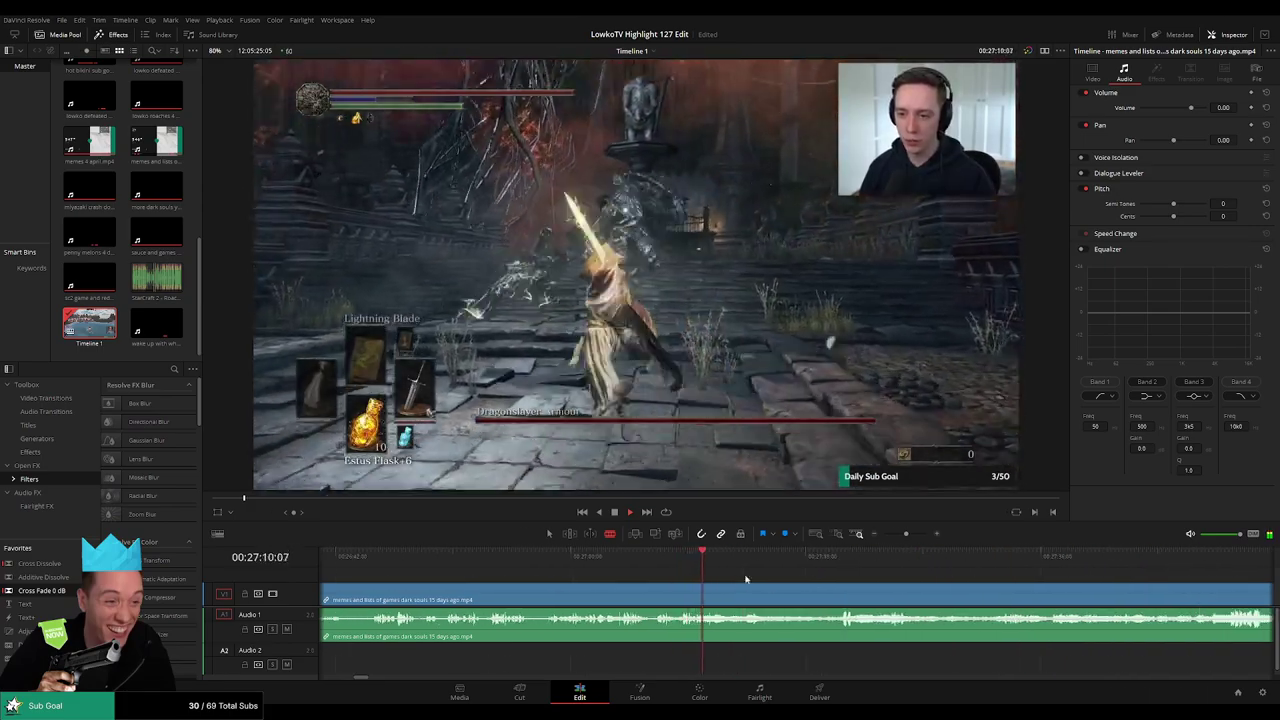
# Skim the opening of the Dragonslayer Armour attempt from about 00:27:10 to 00:27:52
pyautogui.moveTo(816, 560); pyautogui.dragTo(833, 560)
pyautogui.moveTo(954, 584); pyautogui.dragTo(748, 577)
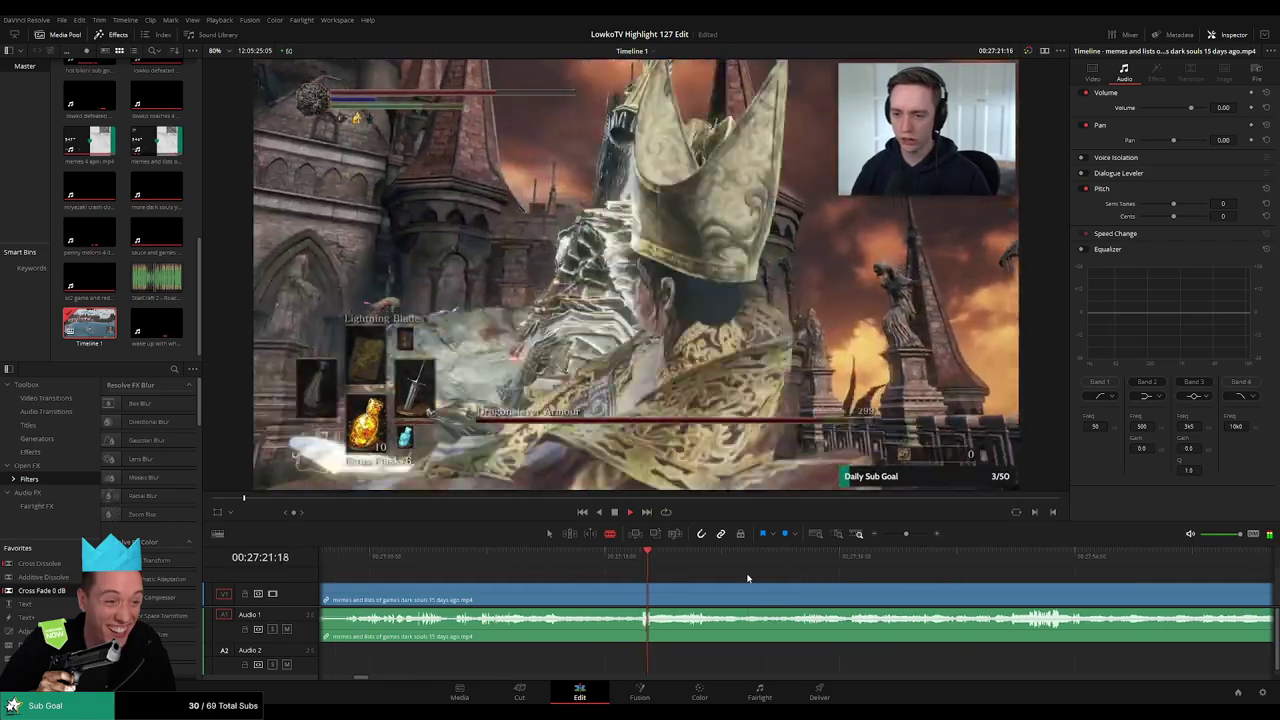
pyautogui.click(906, 534)
pyautogui.moveTo(906, 534); pyautogui.dragTo(908, 535)
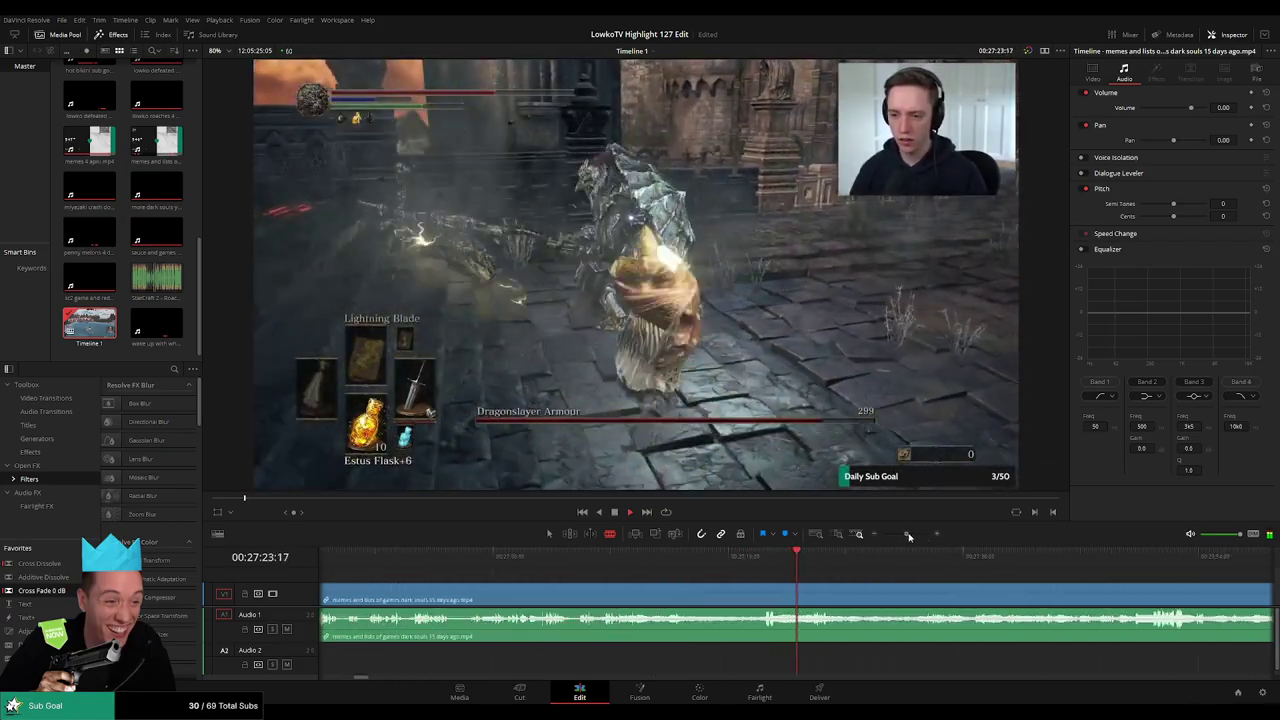
pyautogui.click(910, 561)
pyautogui.click(942, 561)
pyautogui.moveTo(1026, 585); pyautogui.dragTo(808, 580)
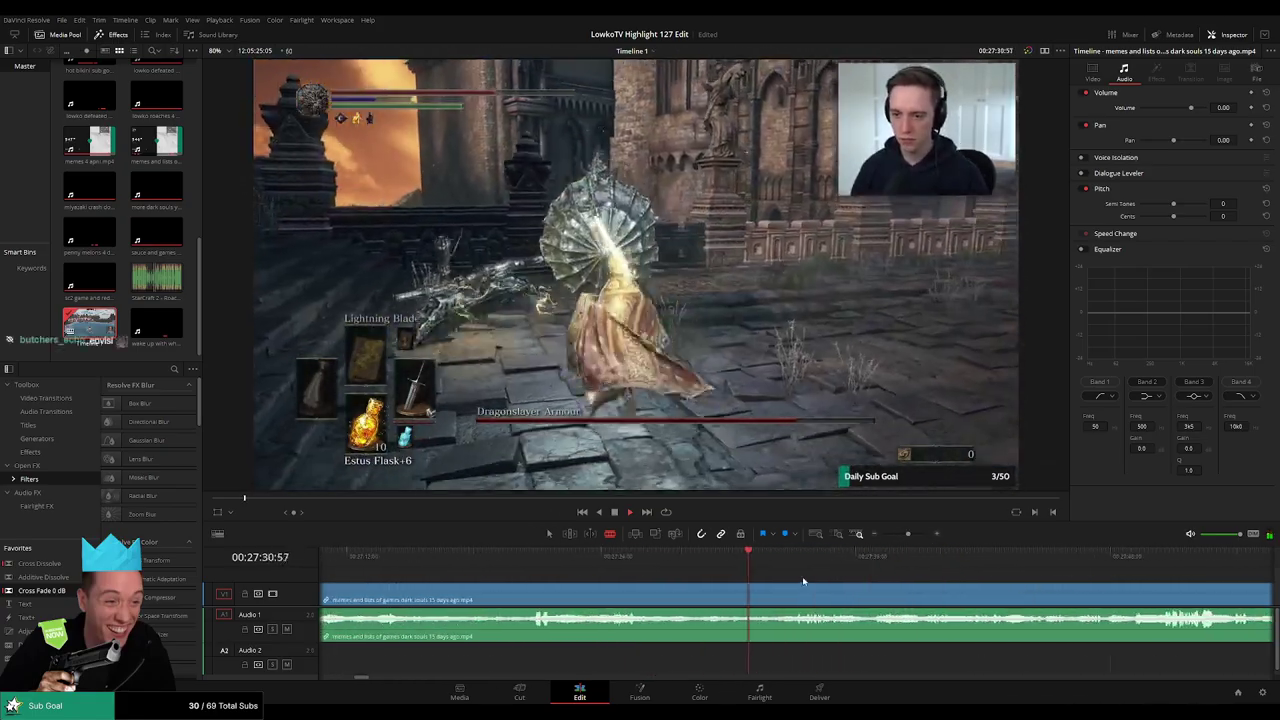
pyautogui.click(819, 560)
pyautogui.click(1040, 560)
pyautogui.click(1098, 561)
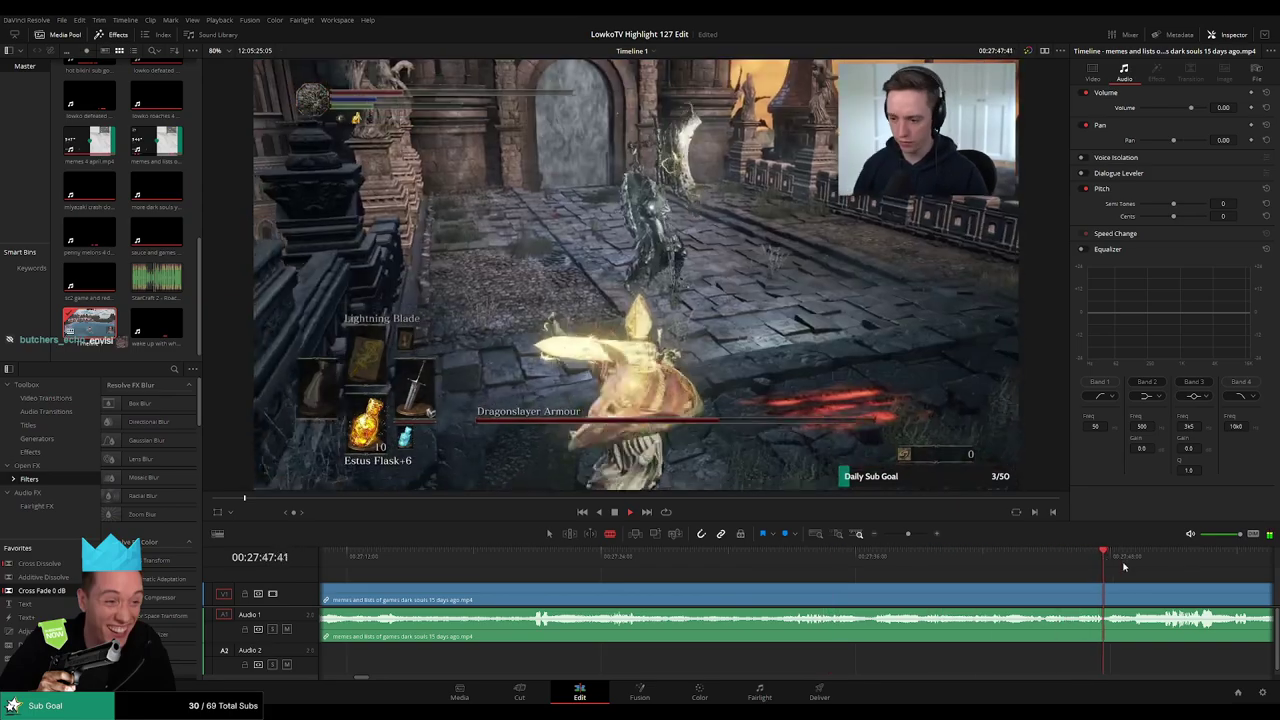
pyautogui.moveTo(1124, 570); pyautogui.dragTo(752, 566)
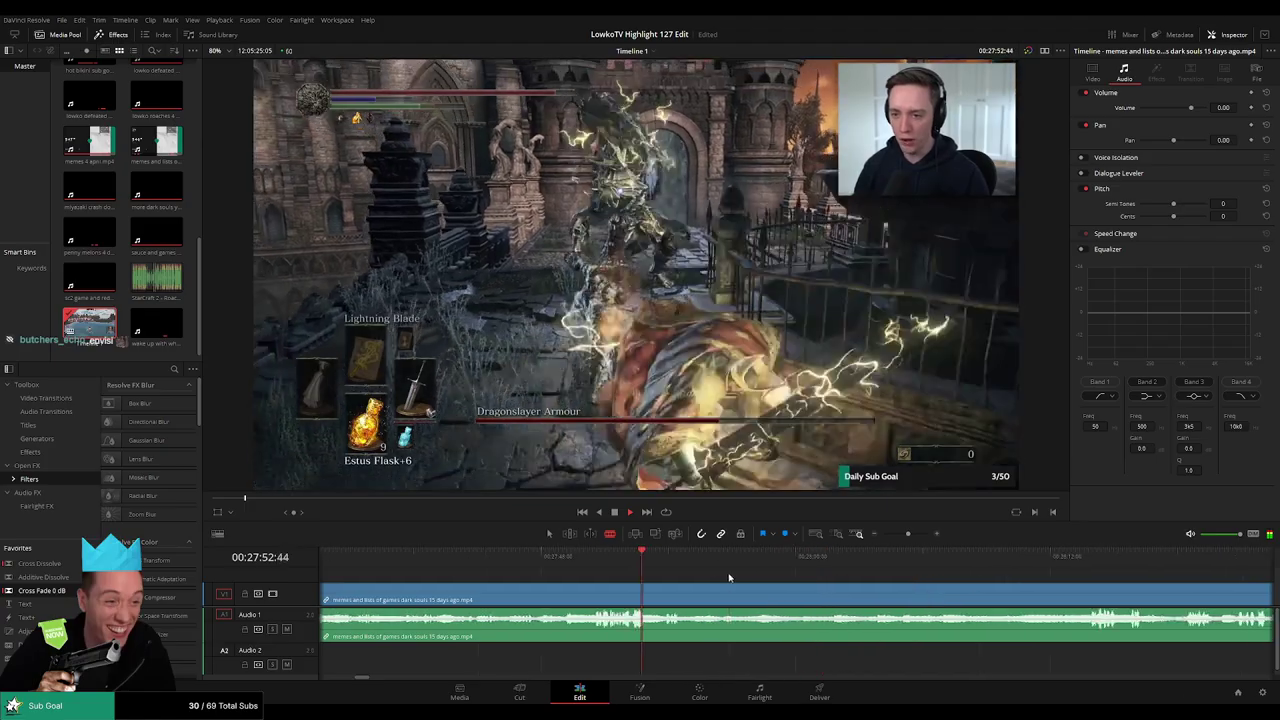
# Skim the rest of the boss attempt up to the end of the Dark Souls clip at about 00:29:13
pyautogui.click(1080, 557)
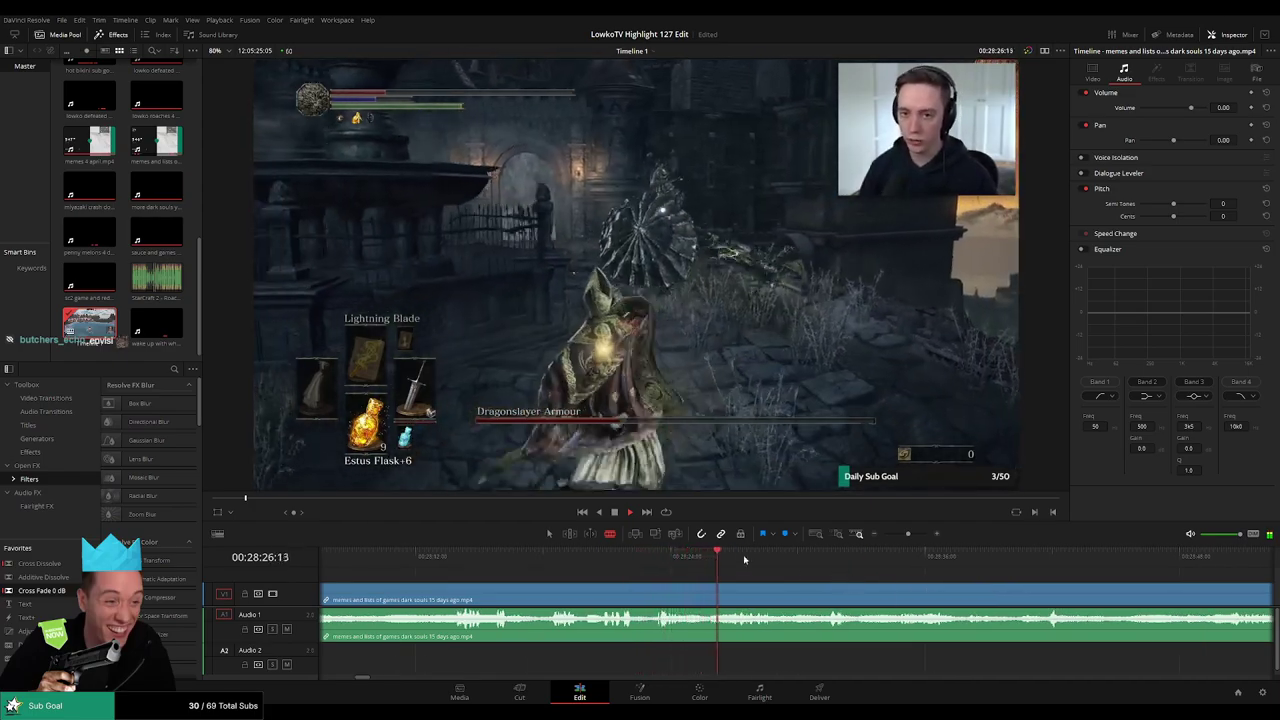
pyautogui.moveTo(893, 566); pyautogui.dragTo(729, 566)
pyautogui.click(658, 559)
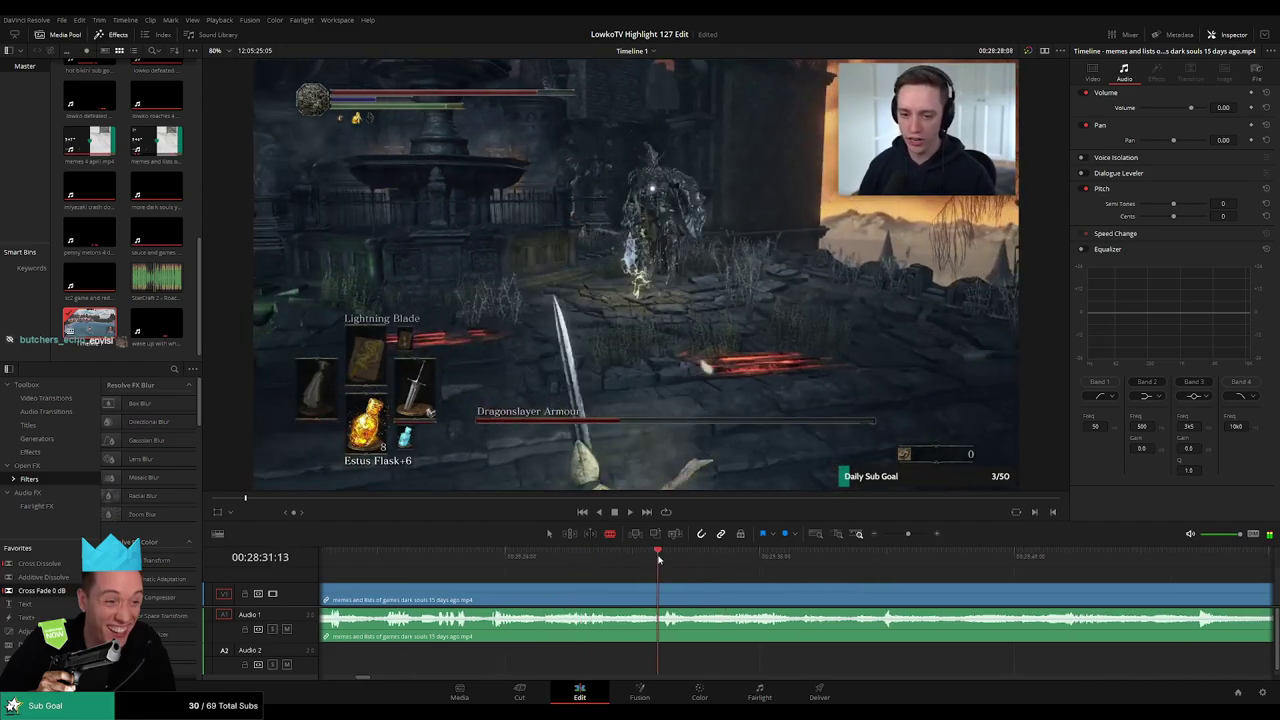
pyautogui.click(863, 556)
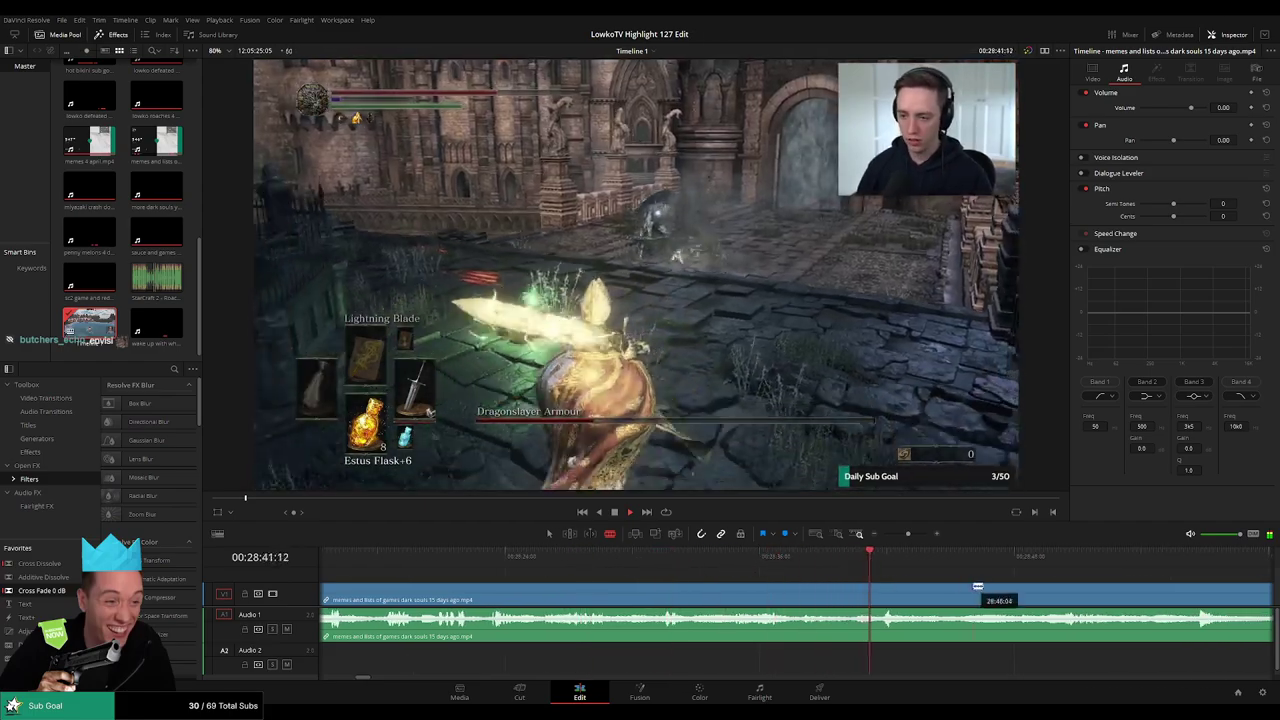
pyautogui.click(951, 556)
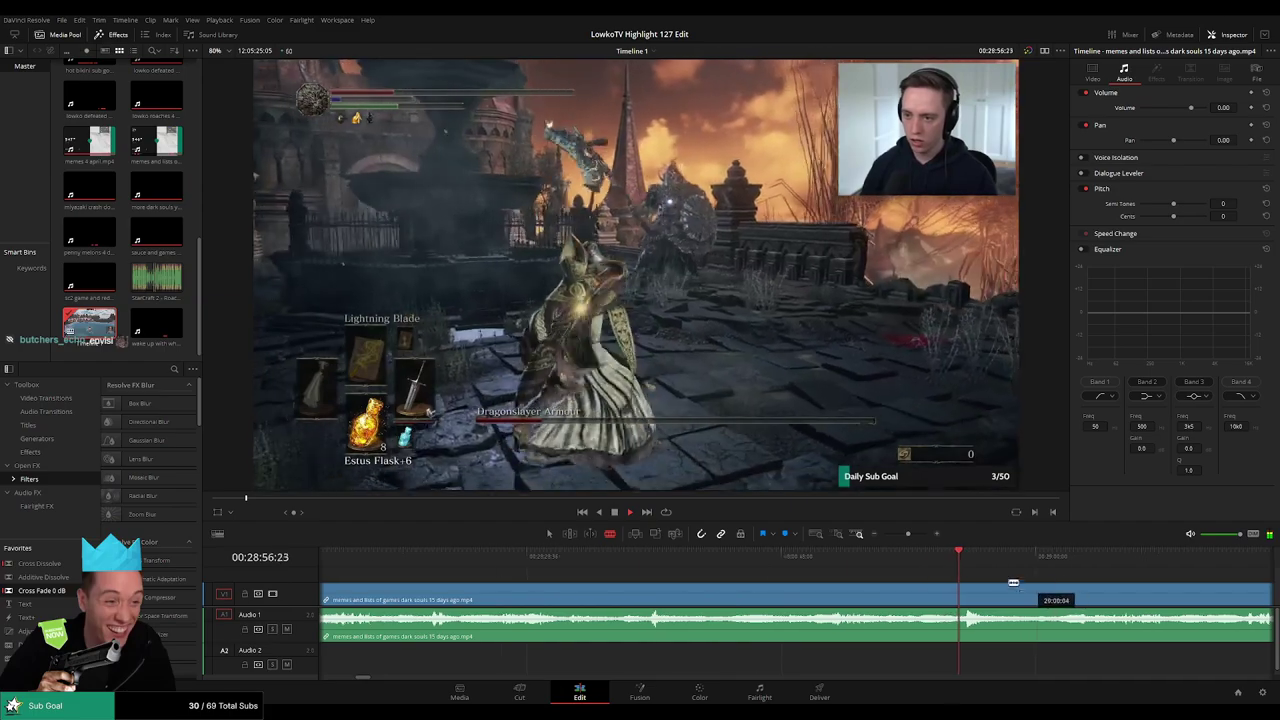
pyautogui.click(771, 557)
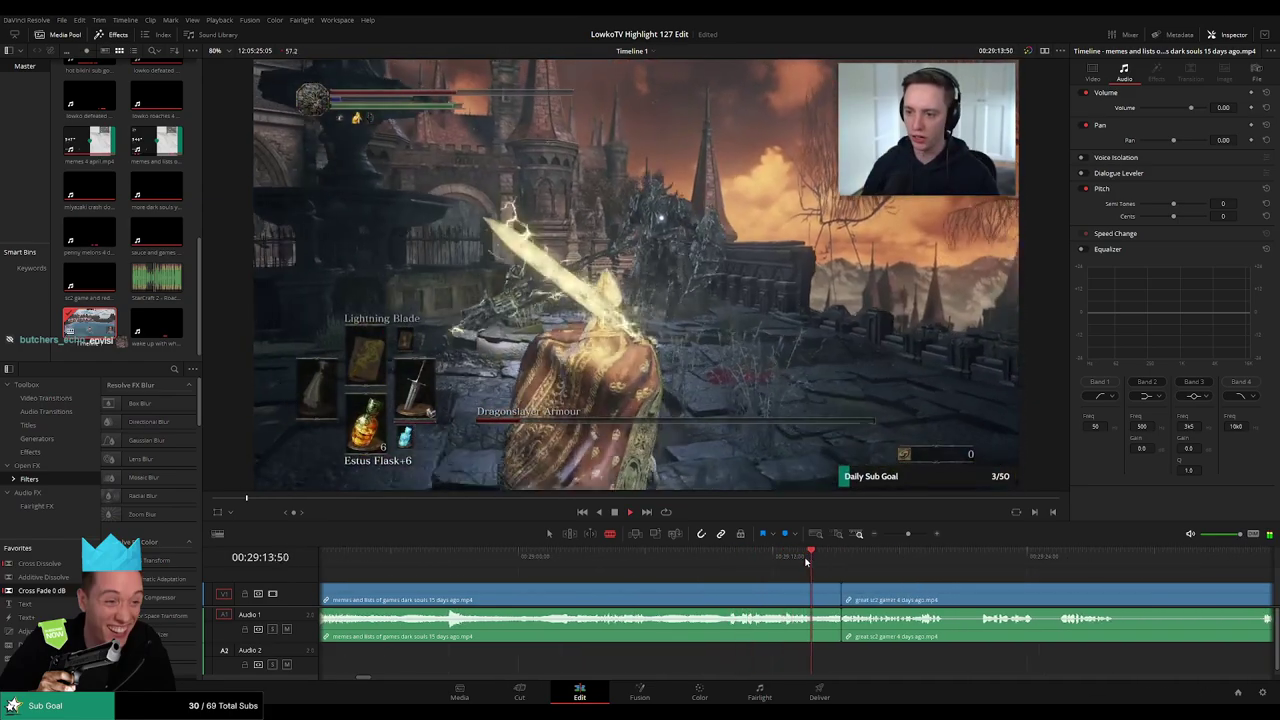
# Ripple delete the remaining Dark Souls segment before the great sc2 gamer clip and check the new join after the death scene
pyautogui.press('space')
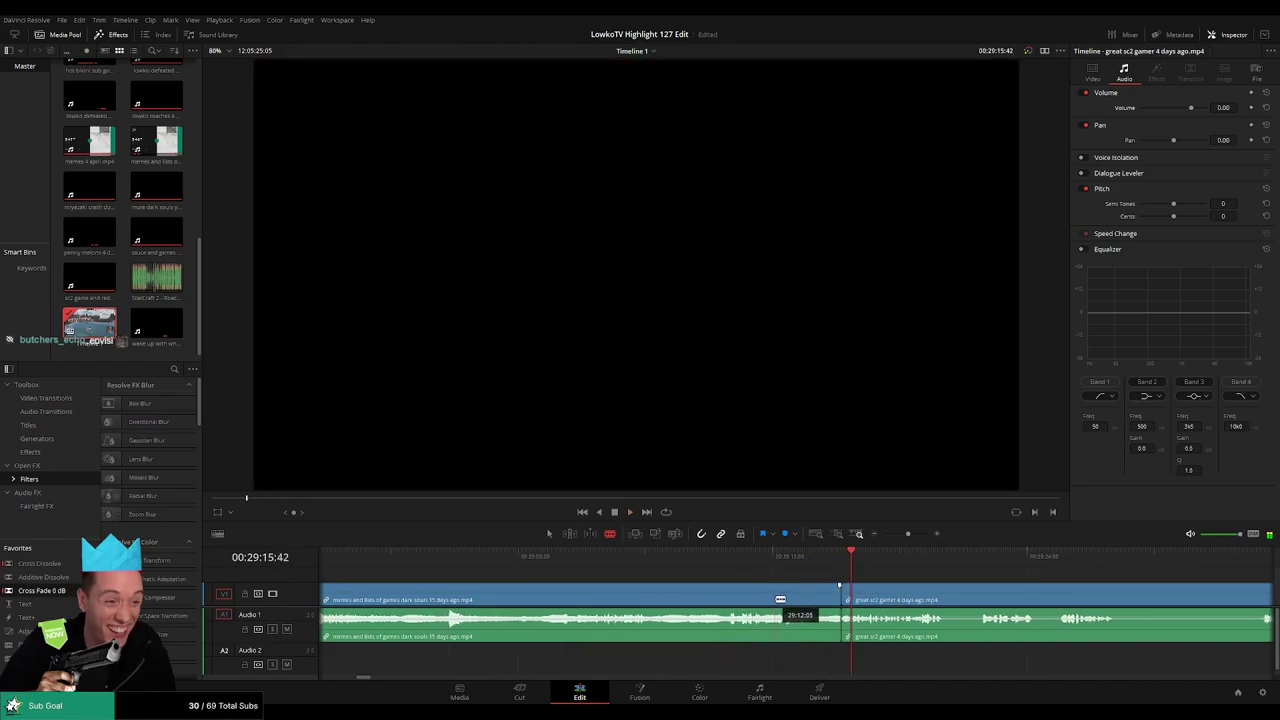
pyautogui.press('a')
pyautogui.click(780, 600)
pyautogui.press('Delete')
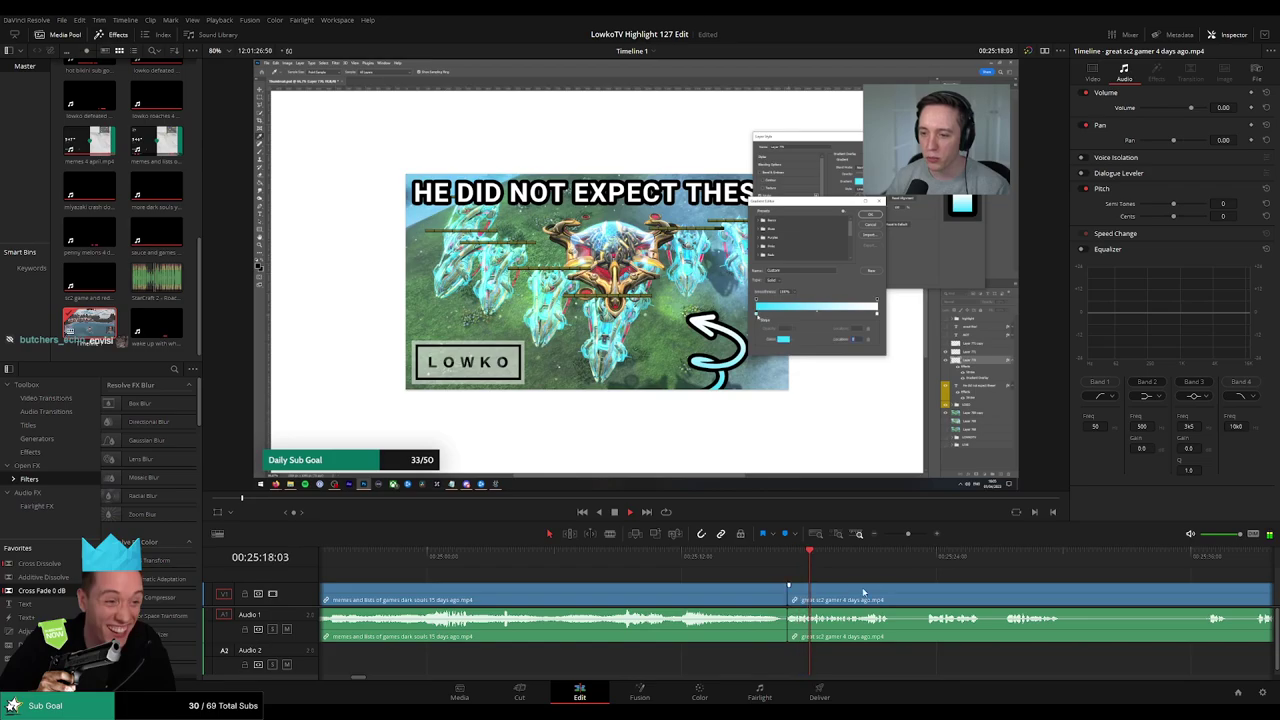
pyautogui.moveTo(902, 563); pyautogui.dragTo(917, 563)
pyautogui.click(718, 559)
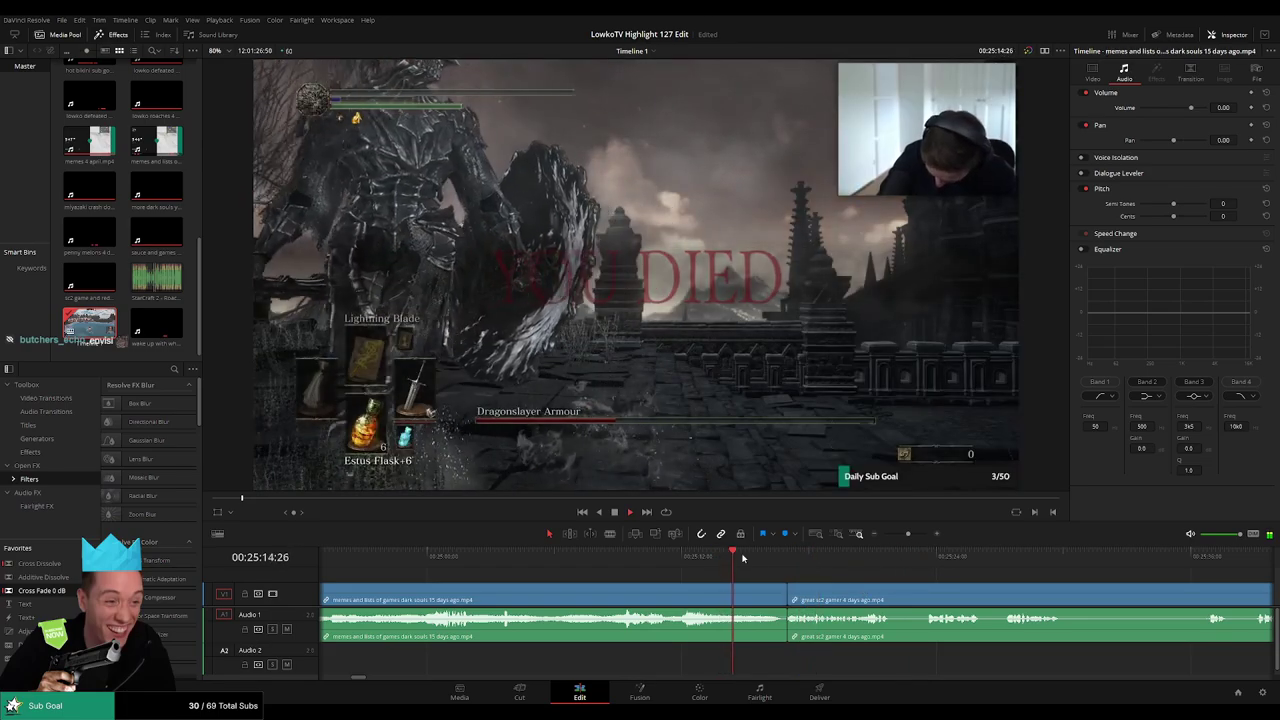
# Skim the start of the great sc2 gamer clip, from the thumbnail editing into the StarCraft II match at about 00:28:08
pyautogui.click(880, 557)
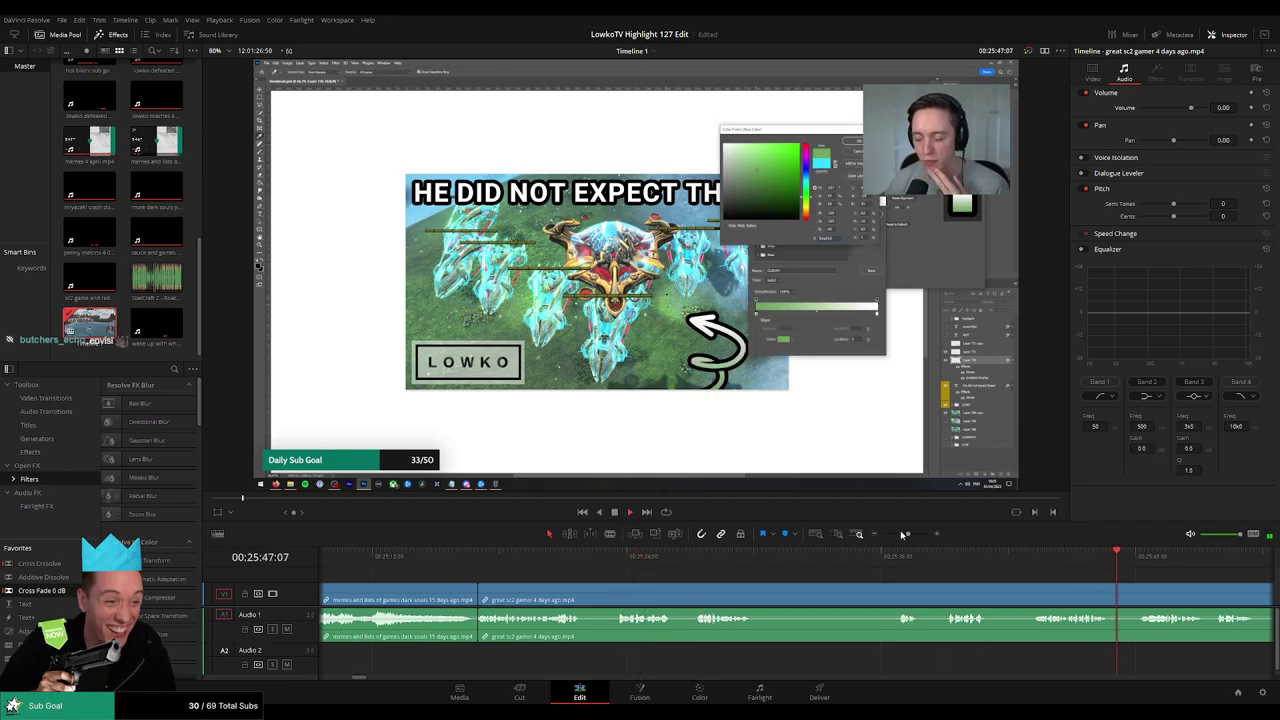
pyautogui.moveTo(901, 535); pyautogui.dragTo(894, 535)
pyautogui.click(817, 560)
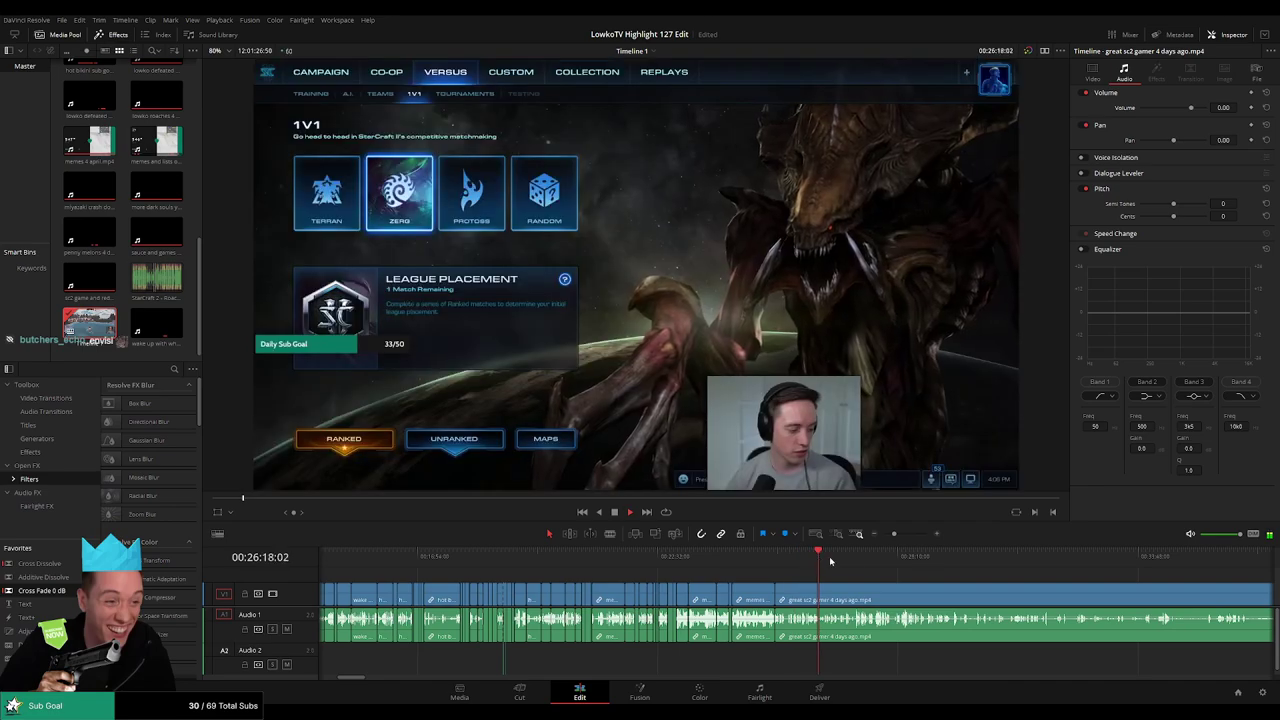
pyautogui.click(857, 558)
pyautogui.click(880, 556)
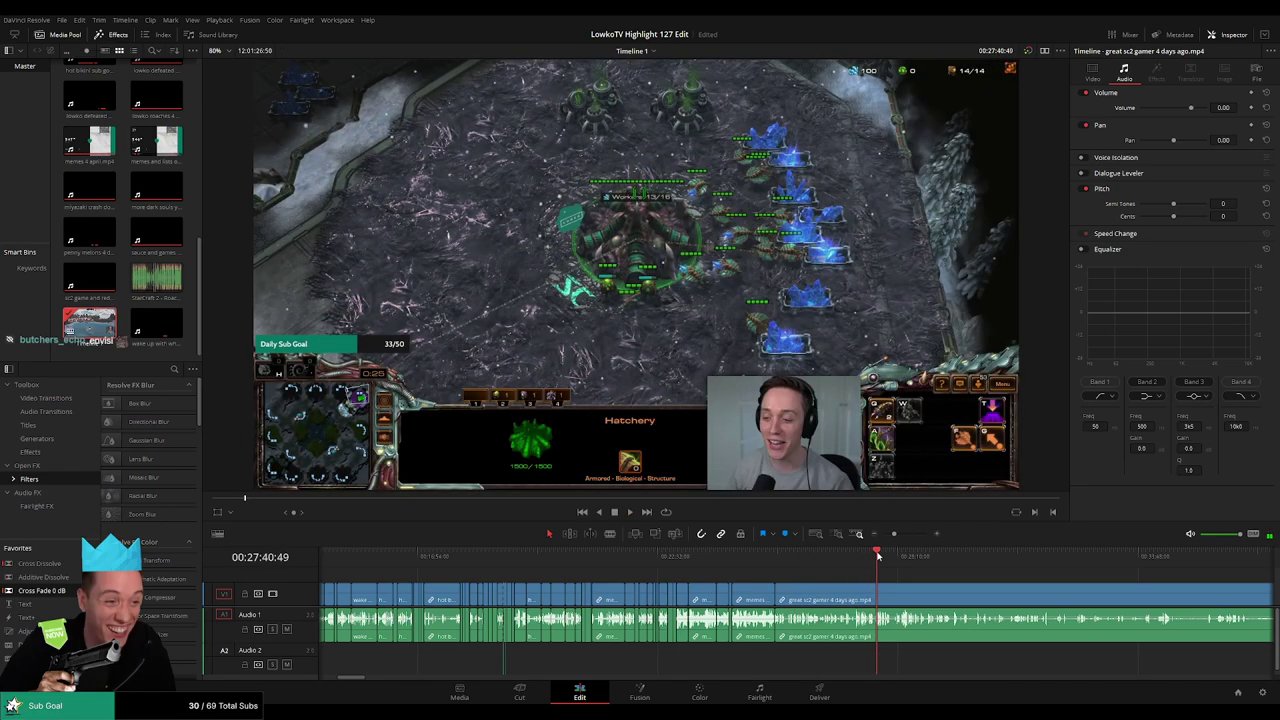
pyautogui.click(909, 556)
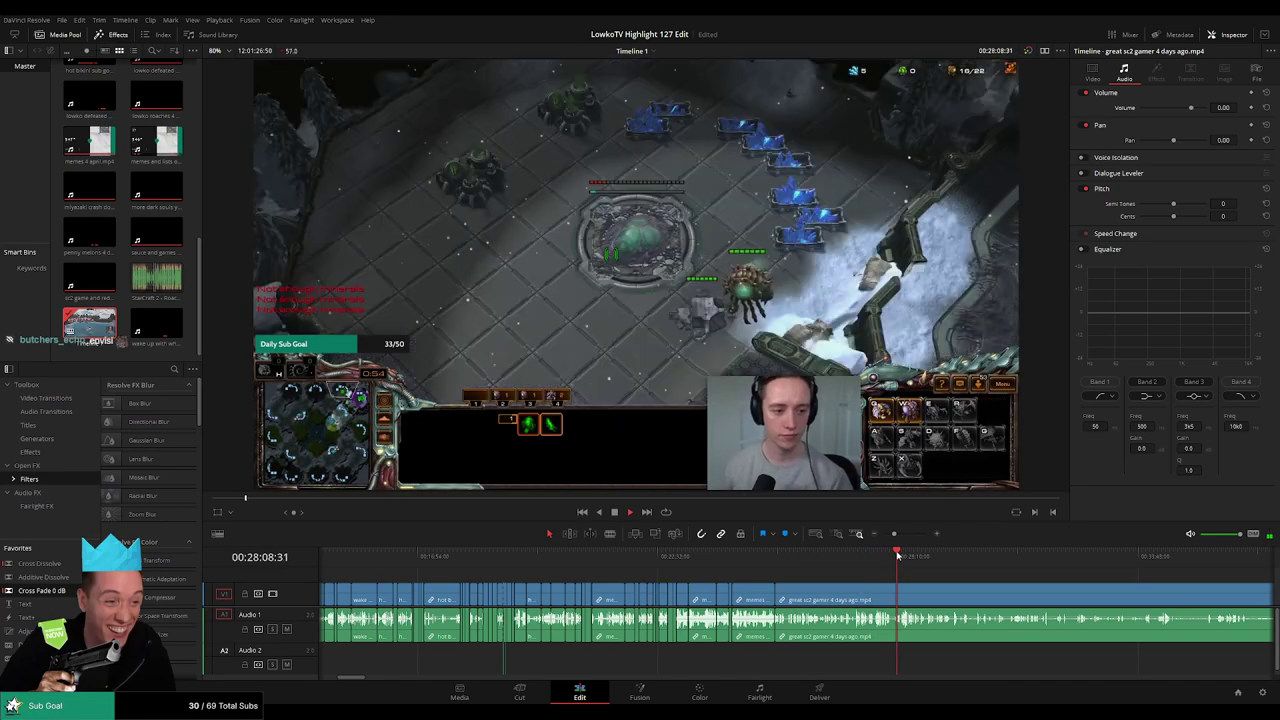
# Skim the first StarCraft II match for highlights, from about 00:28:08 up to 00:34:10
pyautogui.click(920, 556)
pyautogui.click(948, 558)
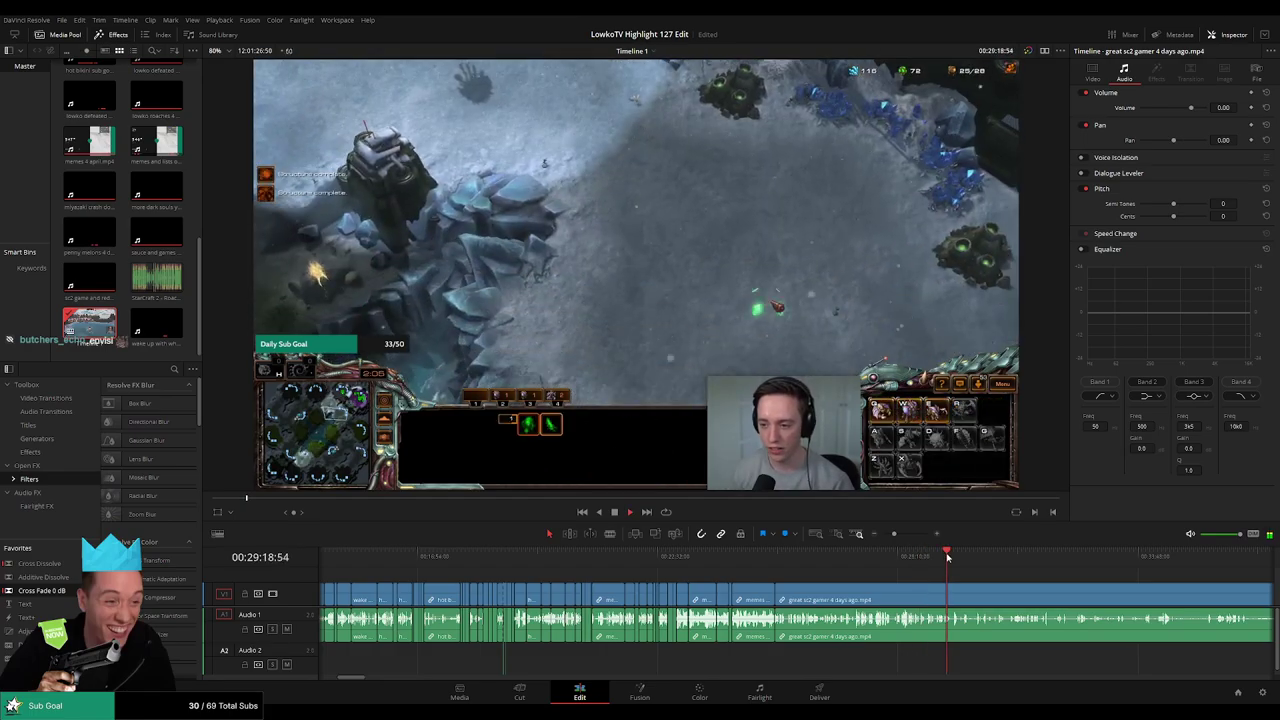
pyautogui.click(1003, 559)
pyautogui.moveTo(1058, 590); pyautogui.dragTo(738, 570)
pyautogui.click(737, 568)
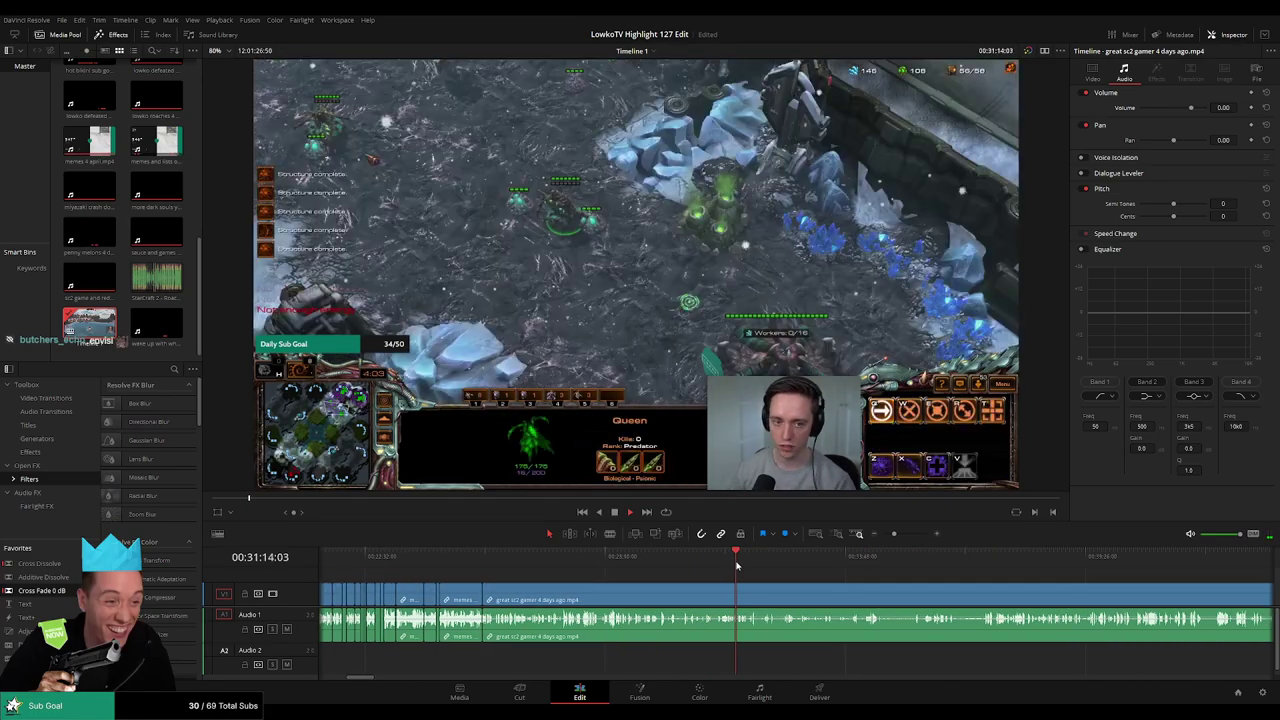
pyautogui.click(760, 558)
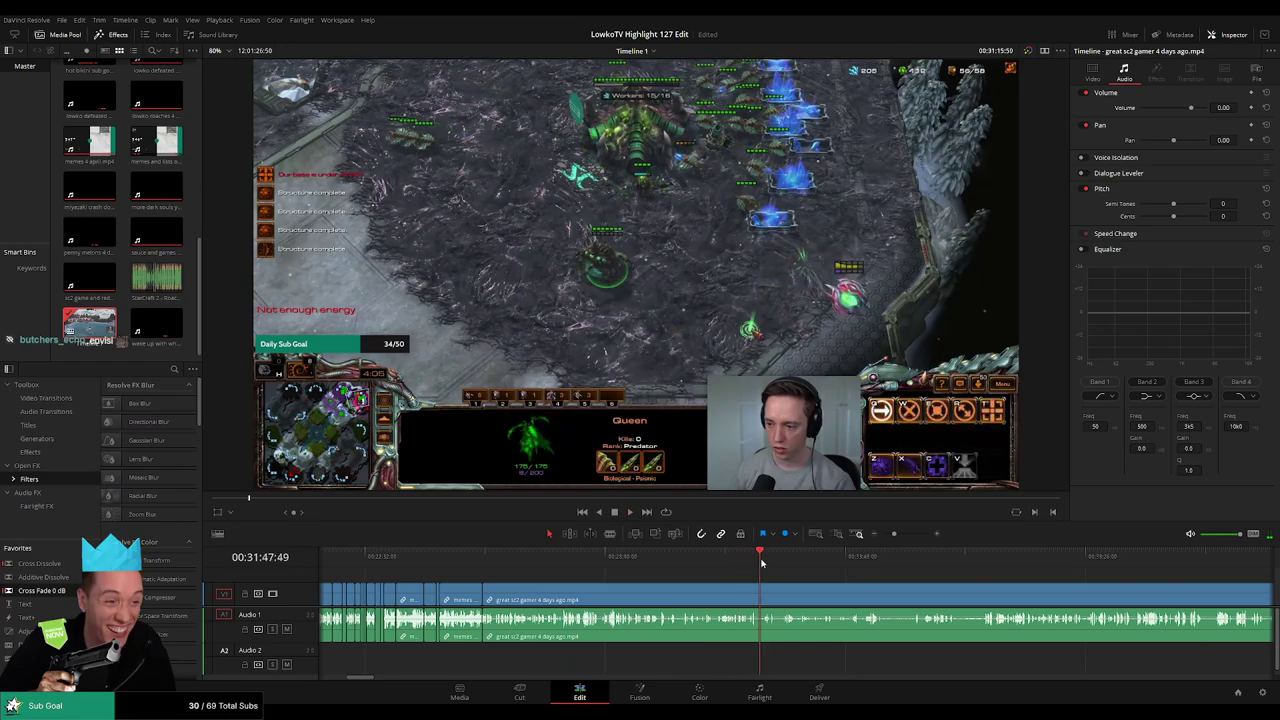
pyautogui.click(803, 560)
pyautogui.click(861, 560)
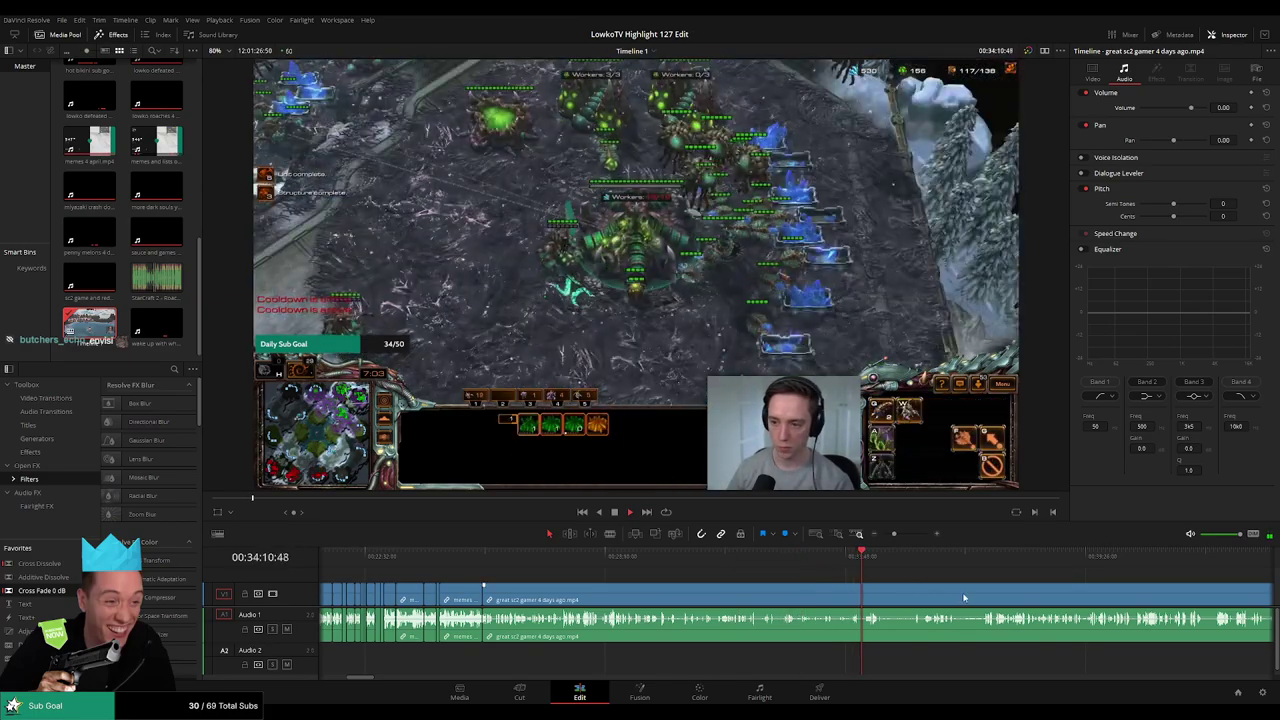
# Skim the late battle of the first match and the opening of the following StarCraft II match, up to about 00:40:37
pyautogui.moveTo(966, 597); pyautogui.dragTo(776, 583)
pyautogui.click(681, 561)
pyautogui.click(780, 560)
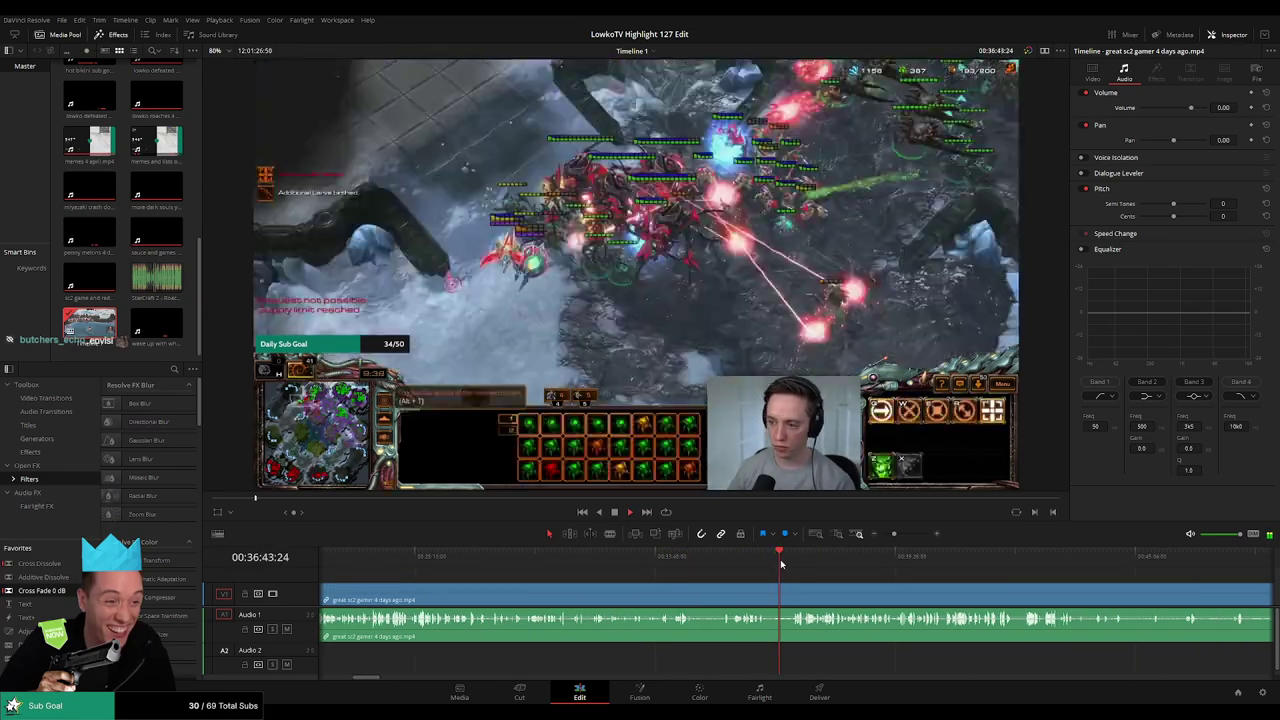
pyautogui.click(921, 568)
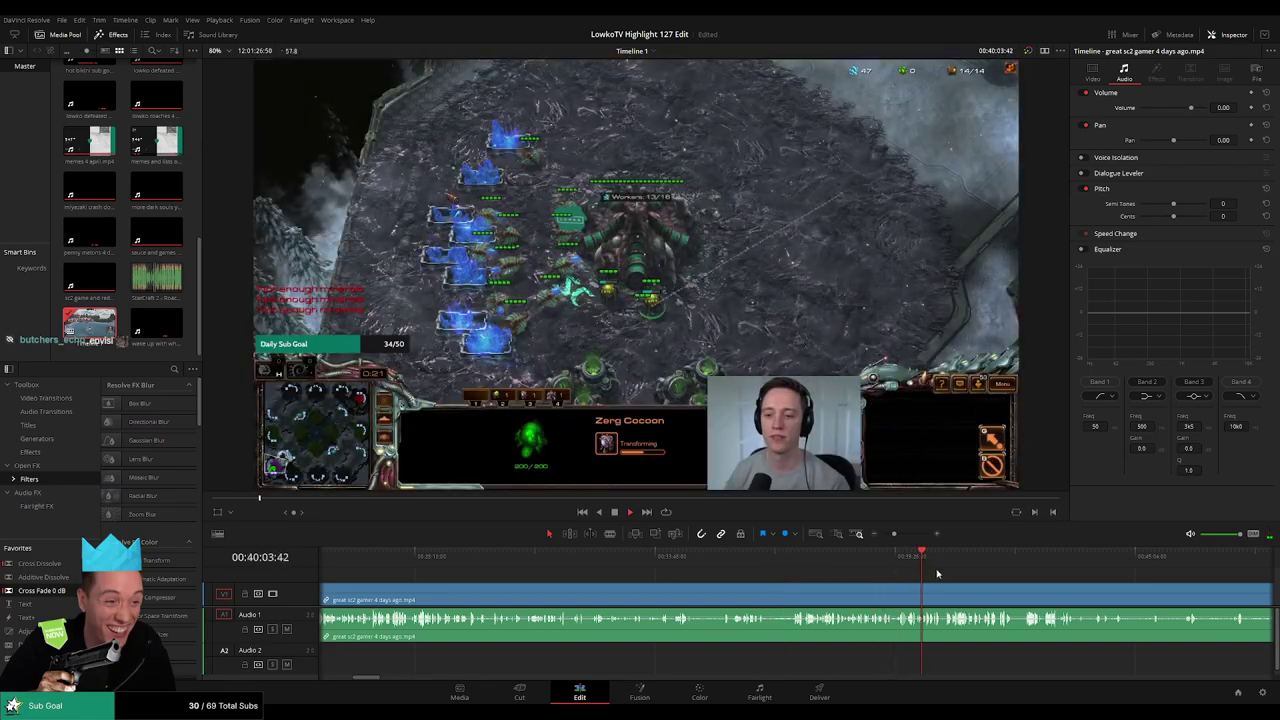
pyautogui.click(893, 567)
pyautogui.click(923, 566)
pyautogui.click(944, 566)
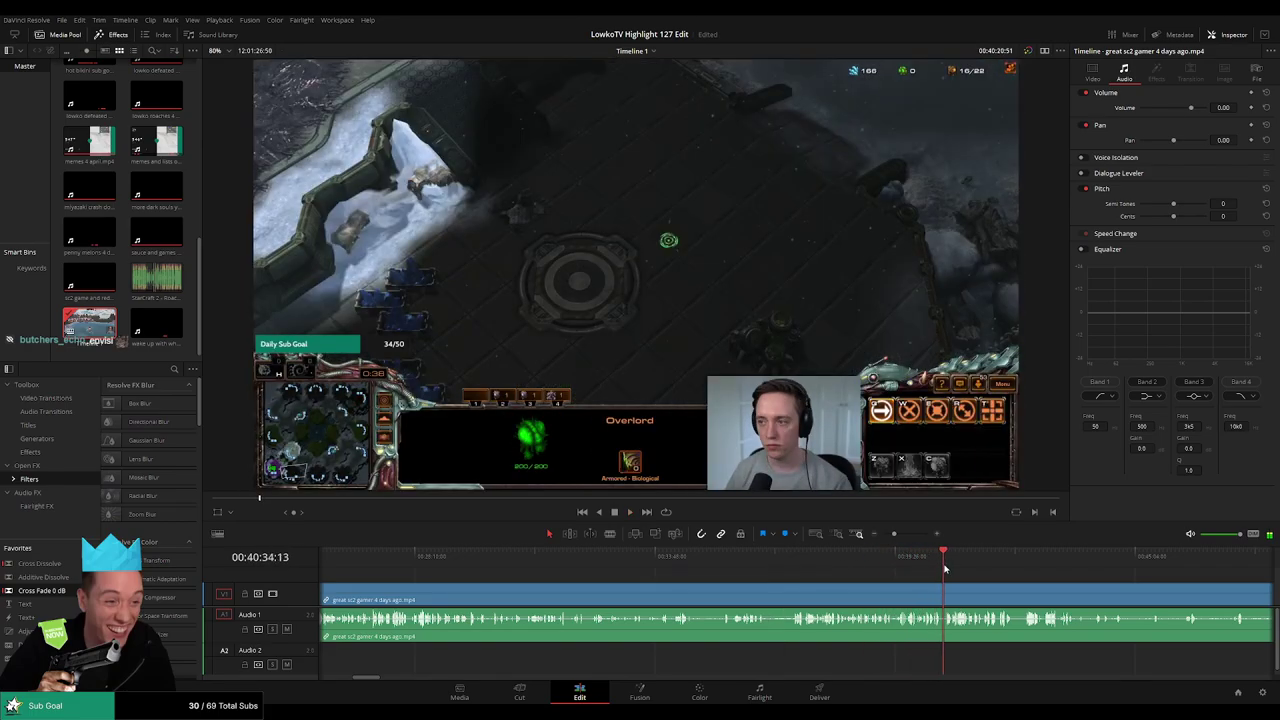
pyautogui.press('space')
pyautogui.moveTo(973, 579); pyautogui.dragTo(777, 573)
pyautogui.scroll(-5, 790, 575)
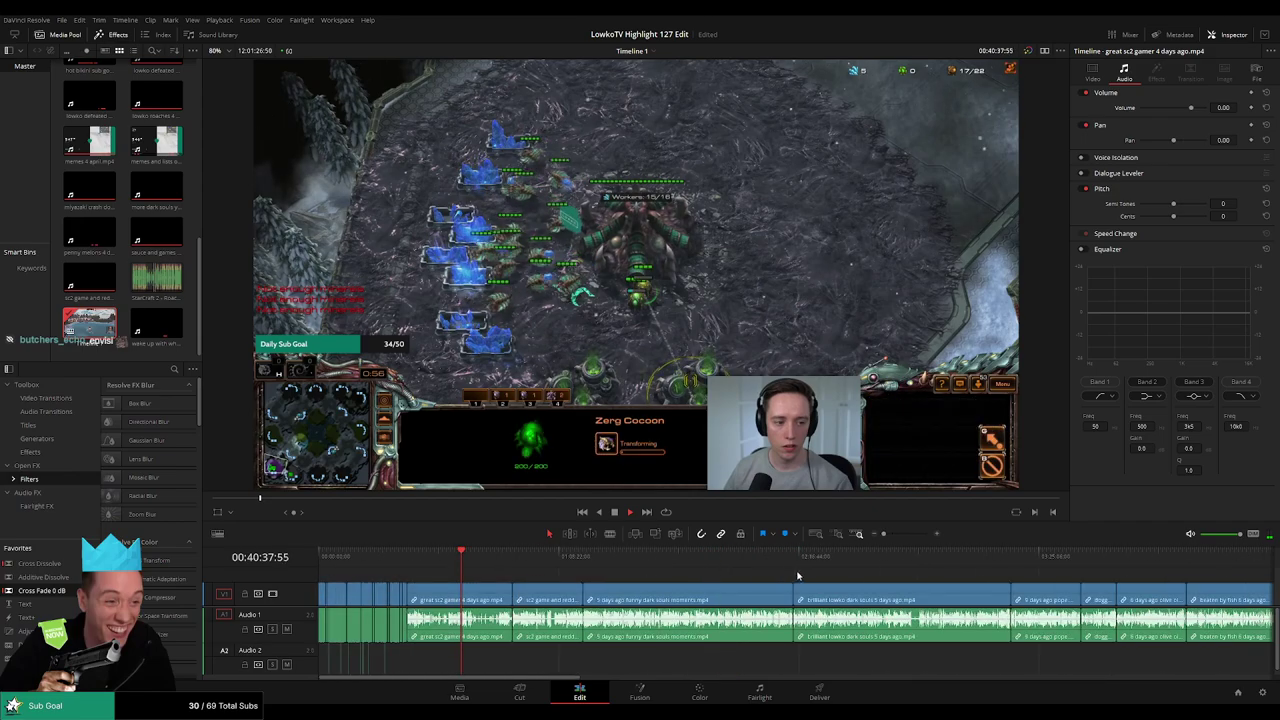
# Examine the early gameplay of the great sc2 gamer clip, from about 00:40:37 to 00:41:45, for highlight material
pyautogui.scroll(3, 814, 574)
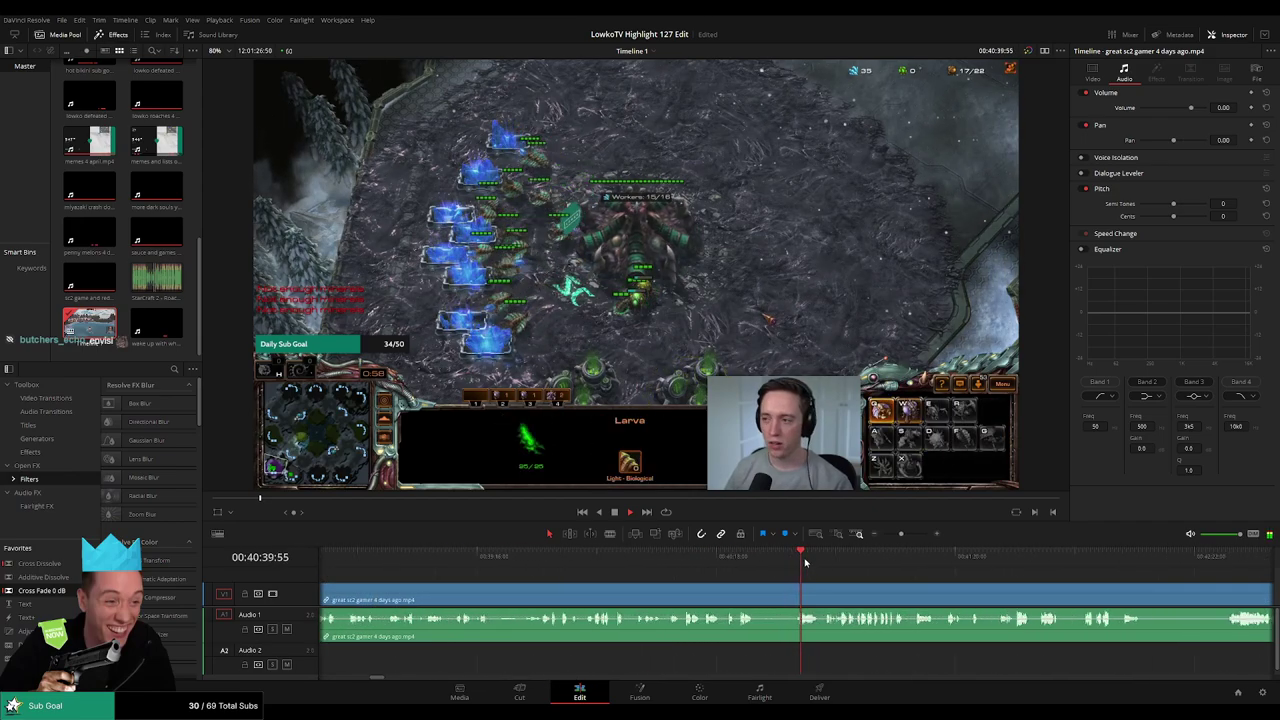
pyautogui.moveTo(835, 561); pyautogui.dragTo(840, 560)
pyautogui.scroll(3, 855, 568)
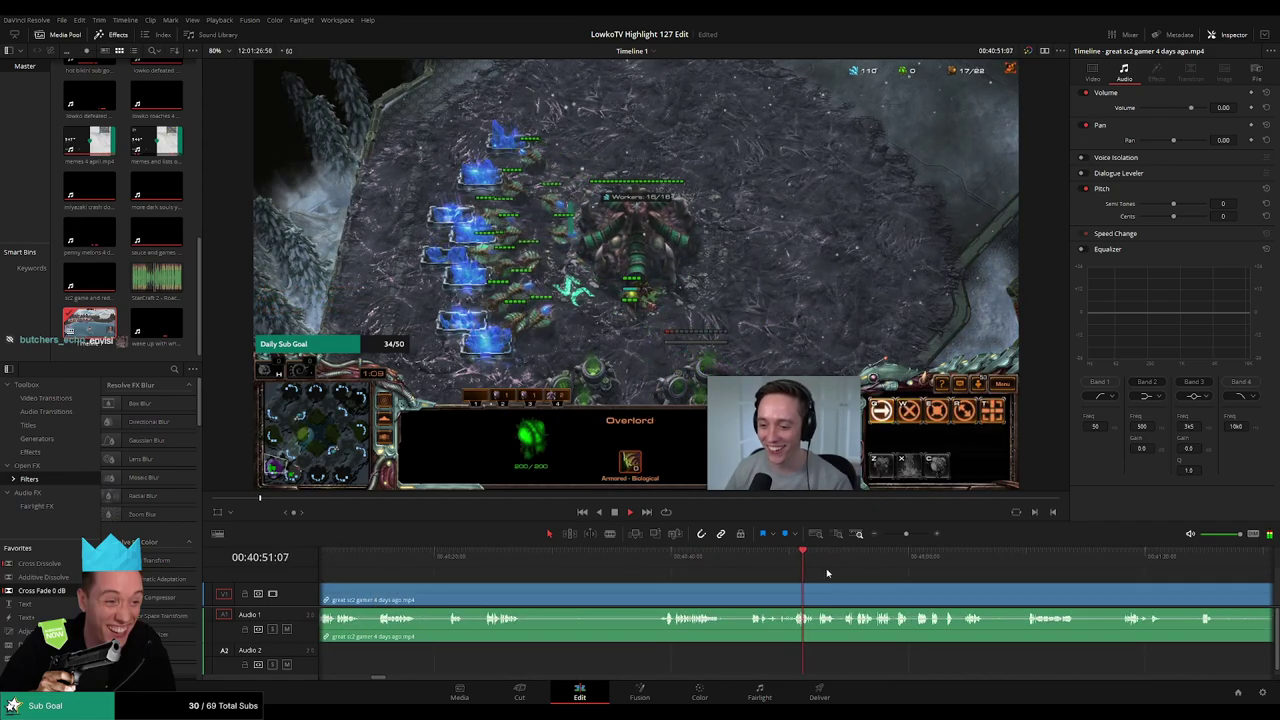
pyautogui.click(857, 557)
pyautogui.moveTo(947, 582); pyautogui.dragTo(693, 572)
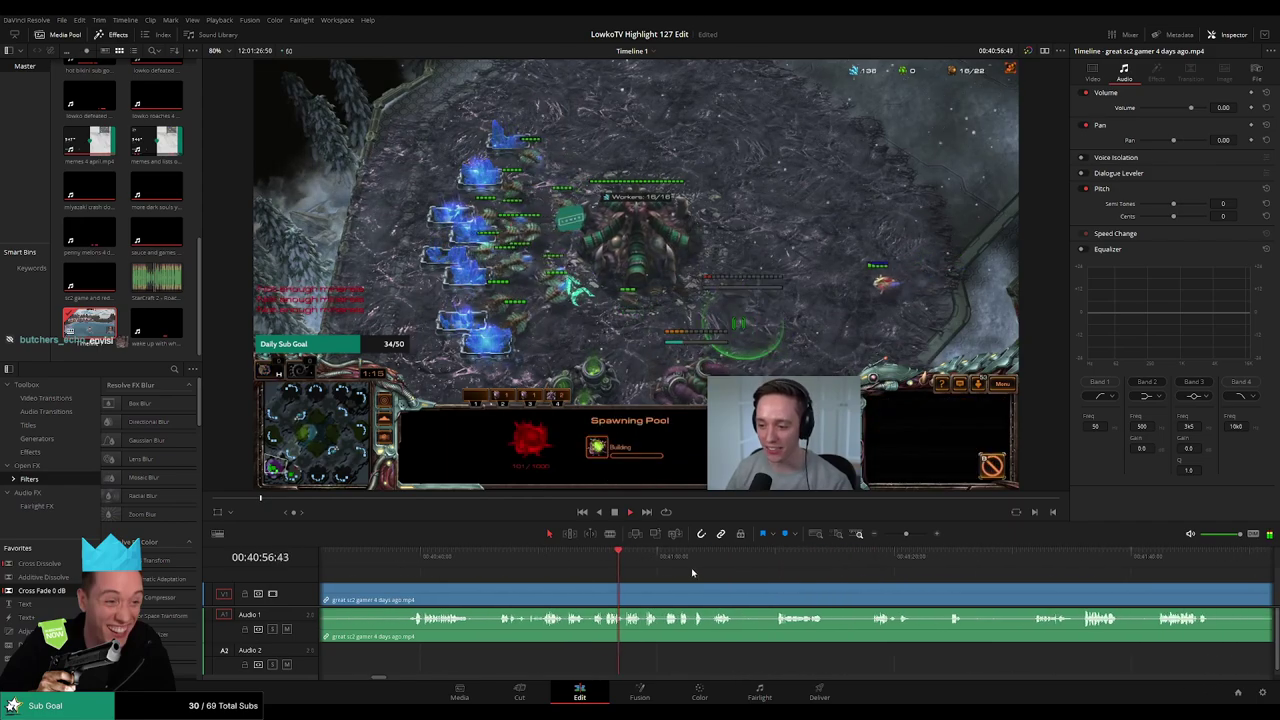
pyautogui.click(672, 558)
pyautogui.click(777, 558)
pyautogui.moveTo(856, 577); pyautogui.dragTo(634, 572)
pyautogui.click(656, 572)
pyautogui.click(972, 574)
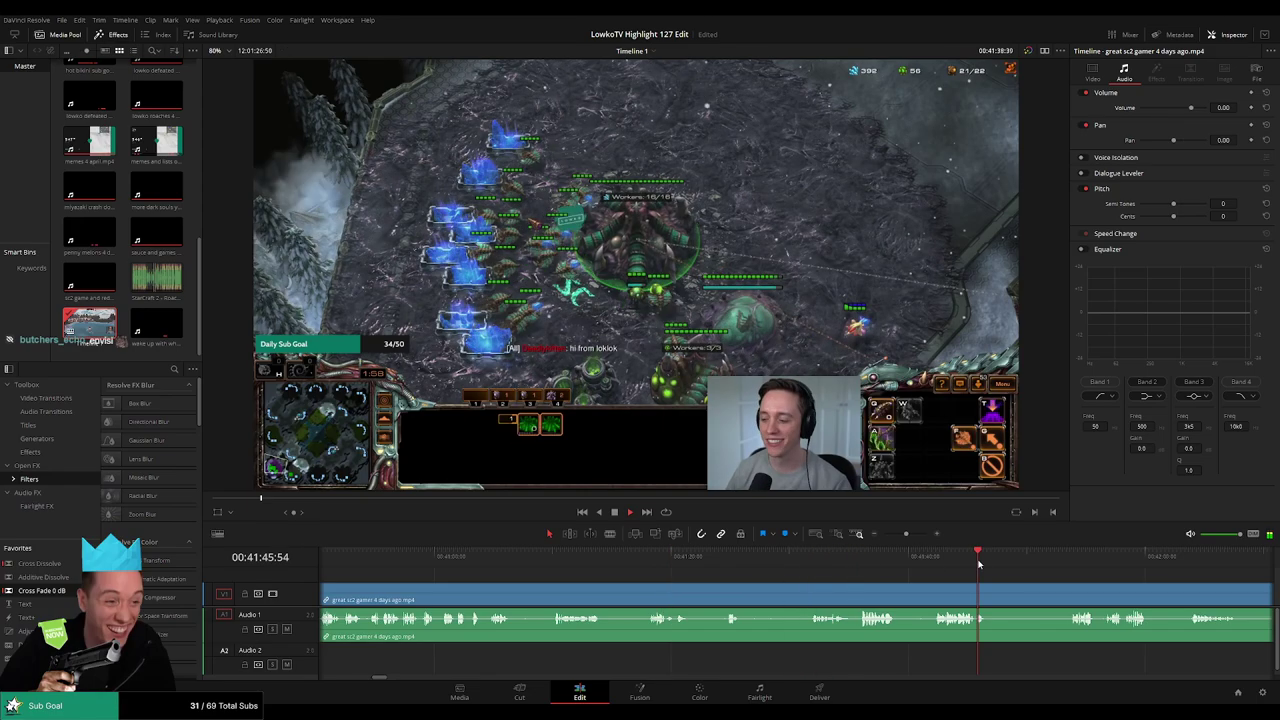
pyautogui.click(868, 574)
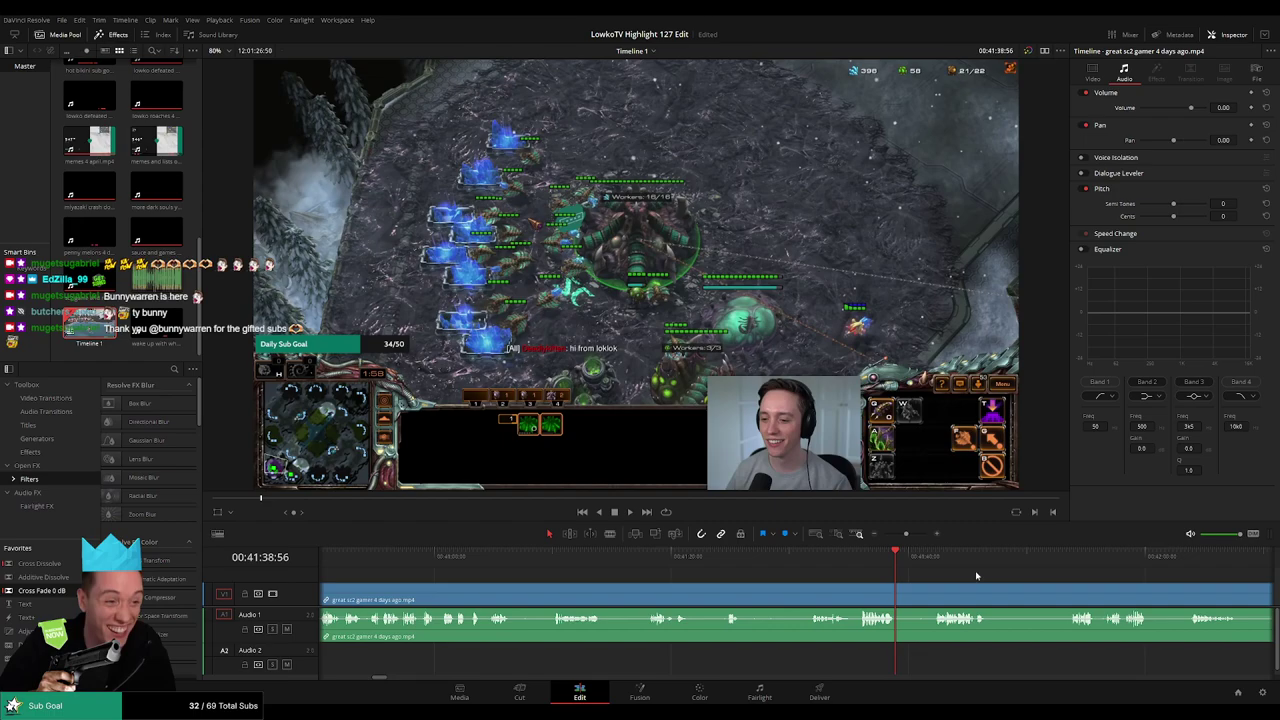
pyautogui.press('space')
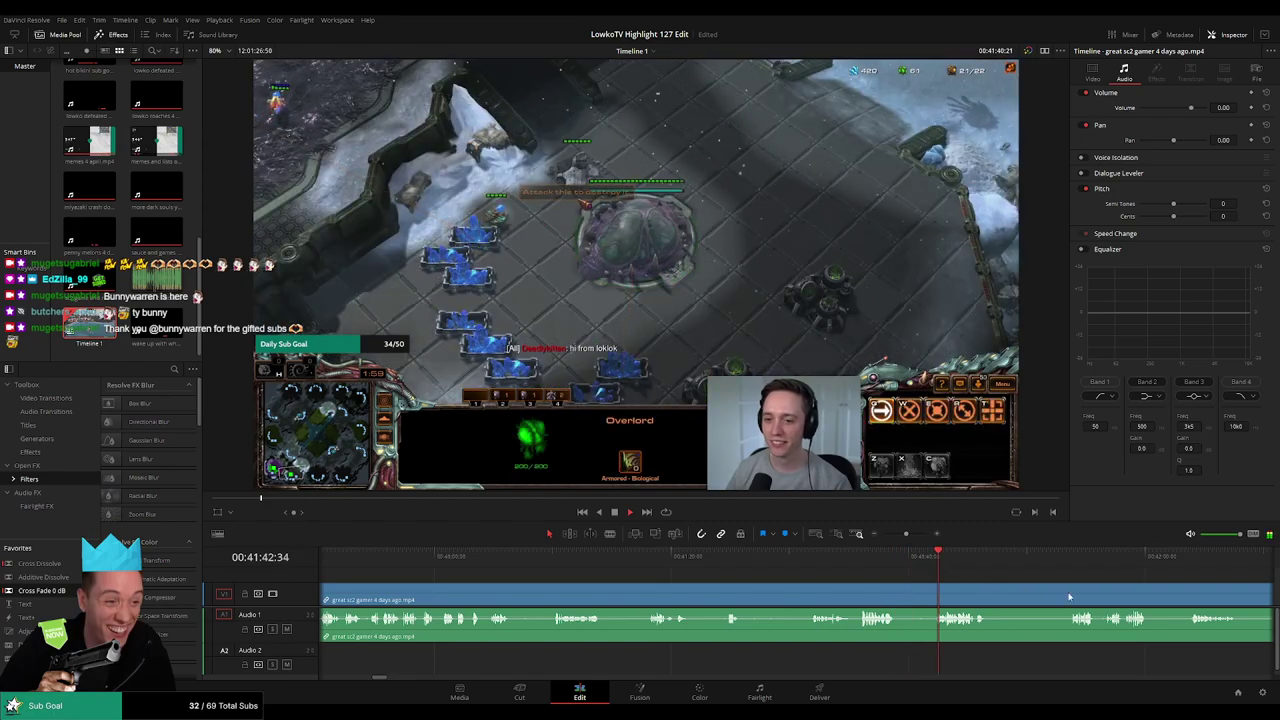
# Skim the rest of the great sc2 gamer clip up to its end and ripple delete the whole clip from the timeline
pyautogui.moveTo(1069, 597); pyautogui.dragTo(740, 575)
pyautogui.moveTo(907, 535); pyautogui.dragTo(894, 534)
pyautogui.click(836, 556)
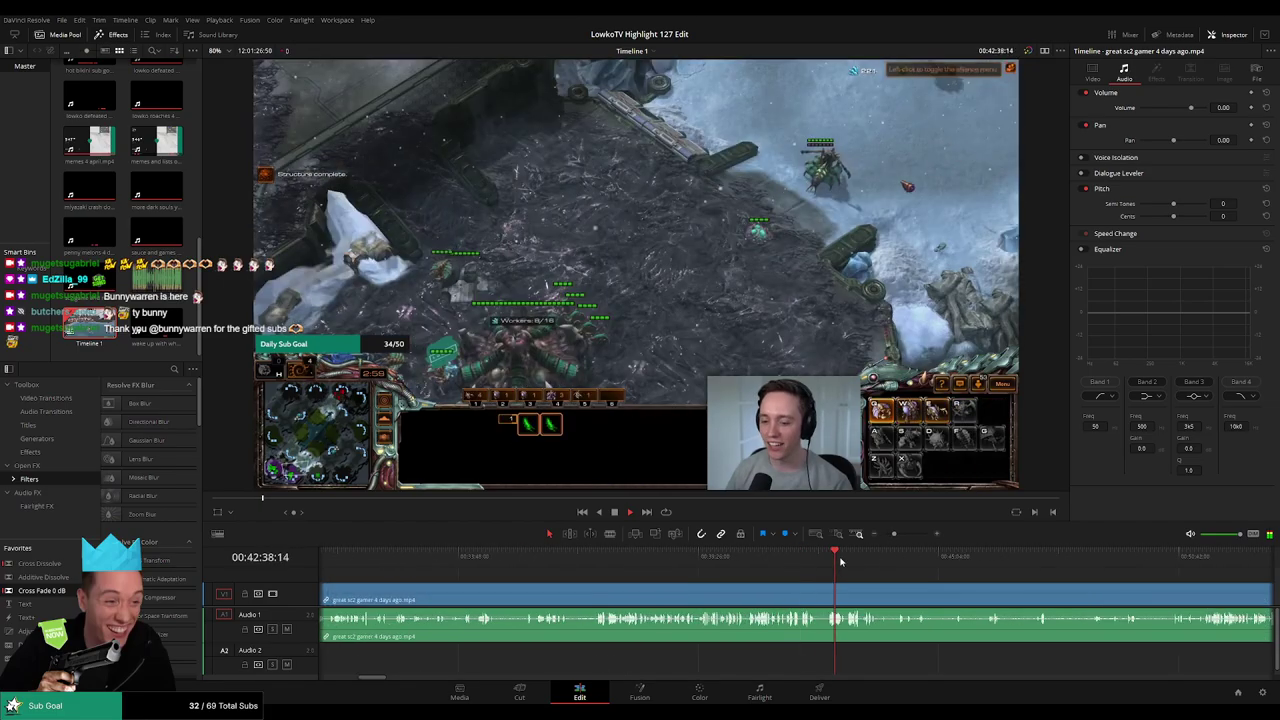
pyautogui.click(911, 557)
pyautogui.click(1025, 557)
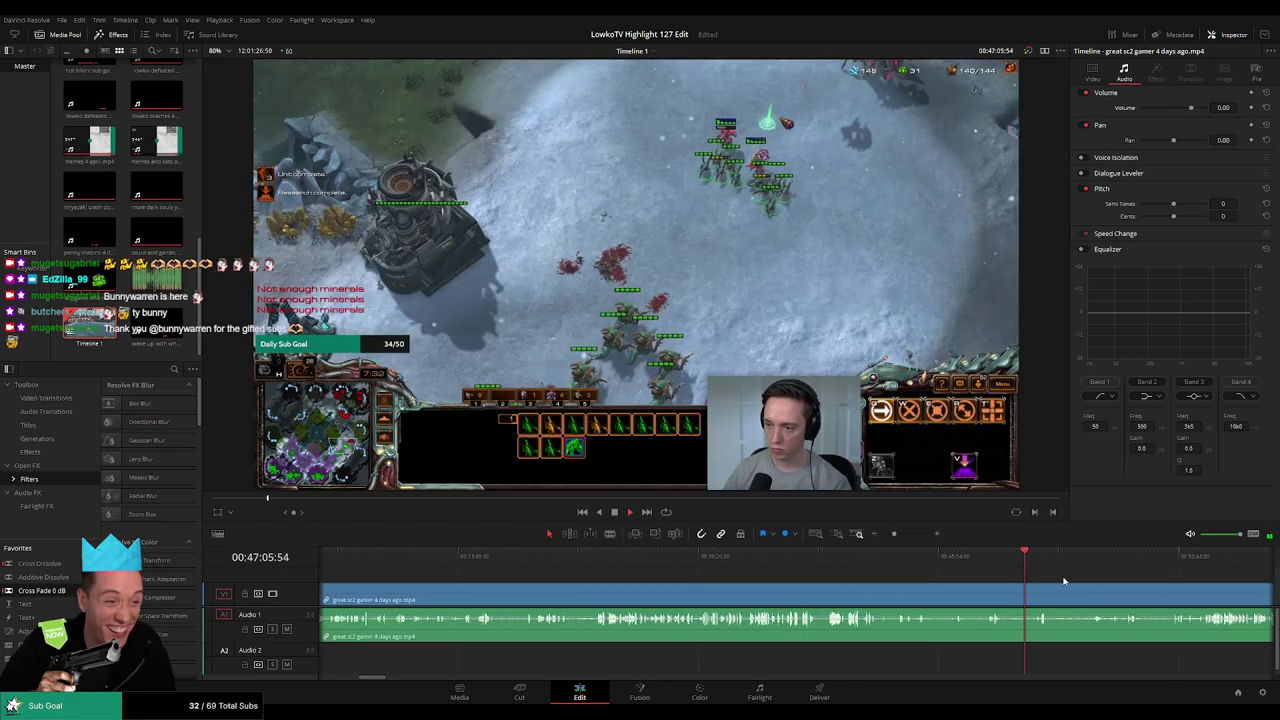
pyautogui.moveTo(1064, 581); pyautogui.dragTo(749, 571)
pyautogui.click(874, 559)
pyautogui.click(898, 559)
pyautogui.click(960, 560)
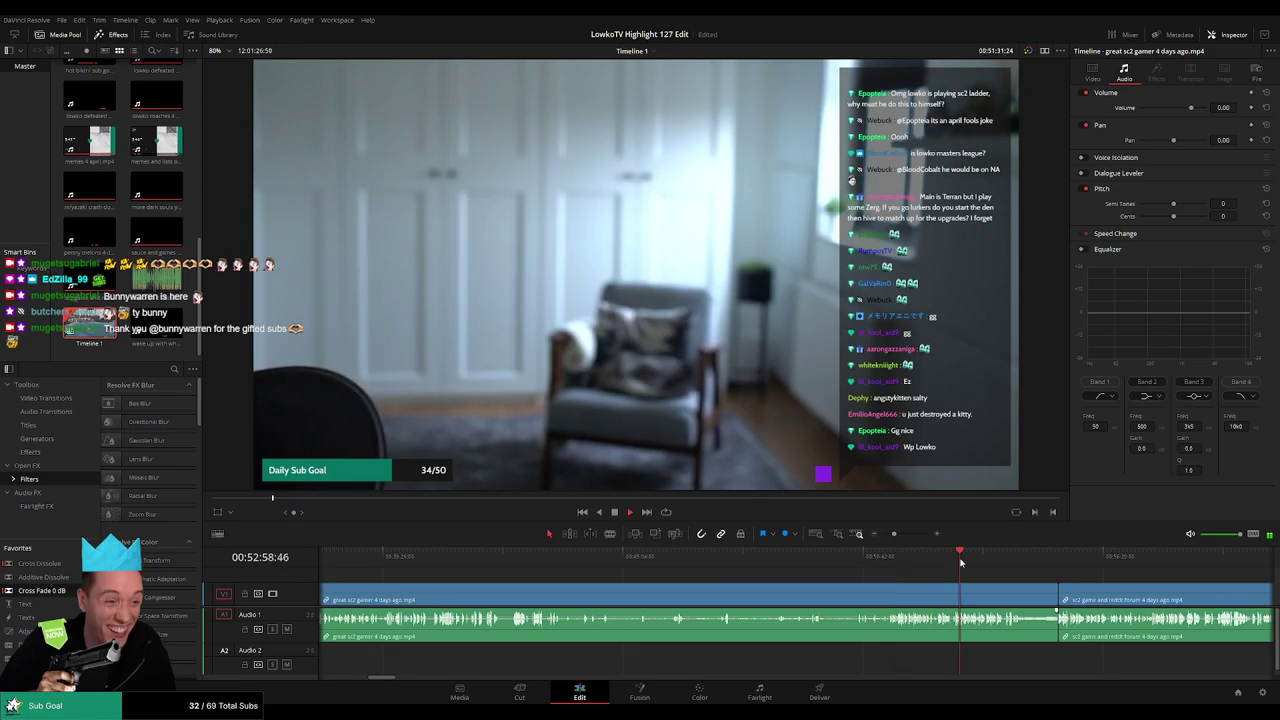
pyautogui.click(896, 592)
pyautogui.press('Delete')
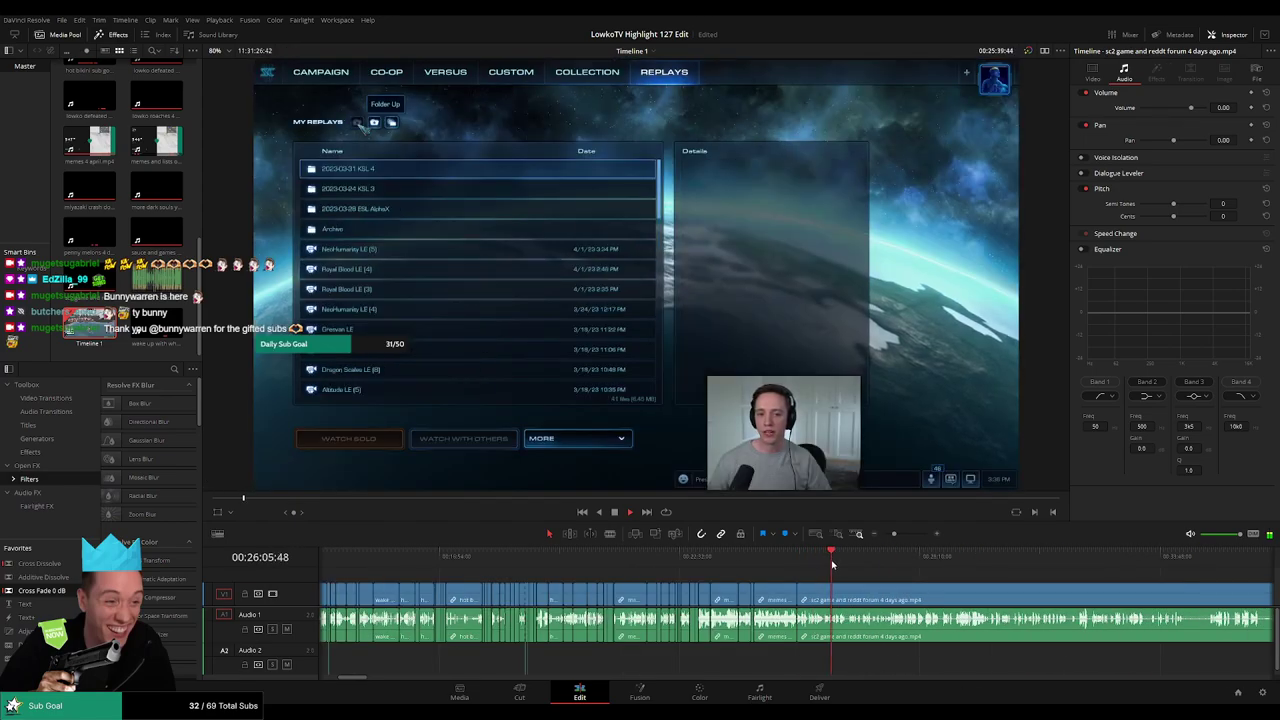
# Examine the opening of the sc2 game and reddt forum clip, from about 00:26:05 to 00:30:03, for highlight material
pyautogui.hscroll(3, 885, 577)
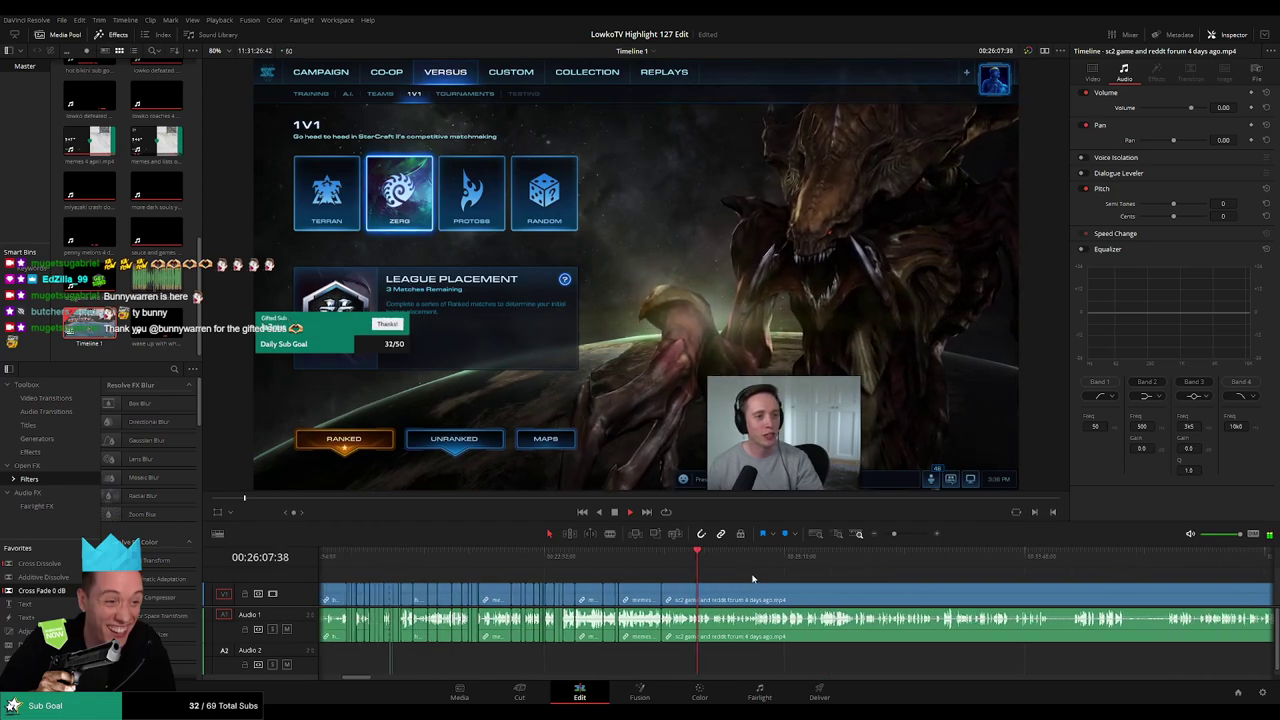
pyautogui.hscroll(2, 740, 585)
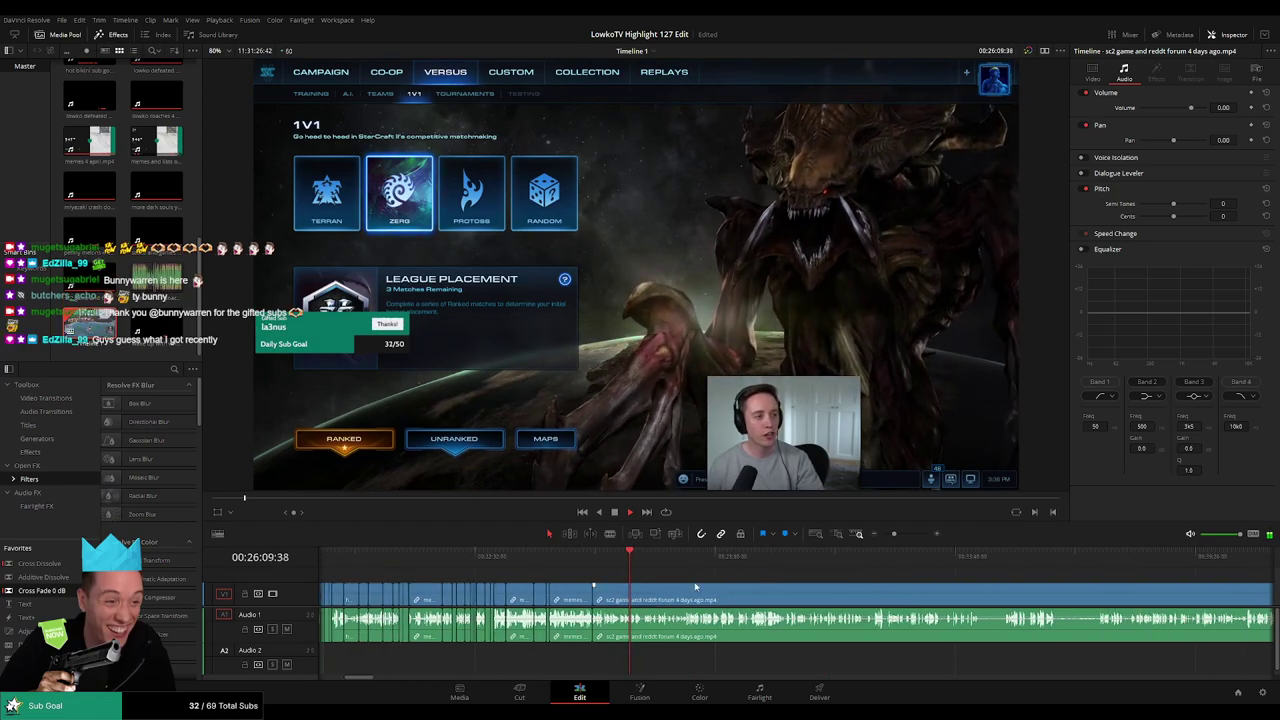
pyautogui.scroll(5, 679, 580)
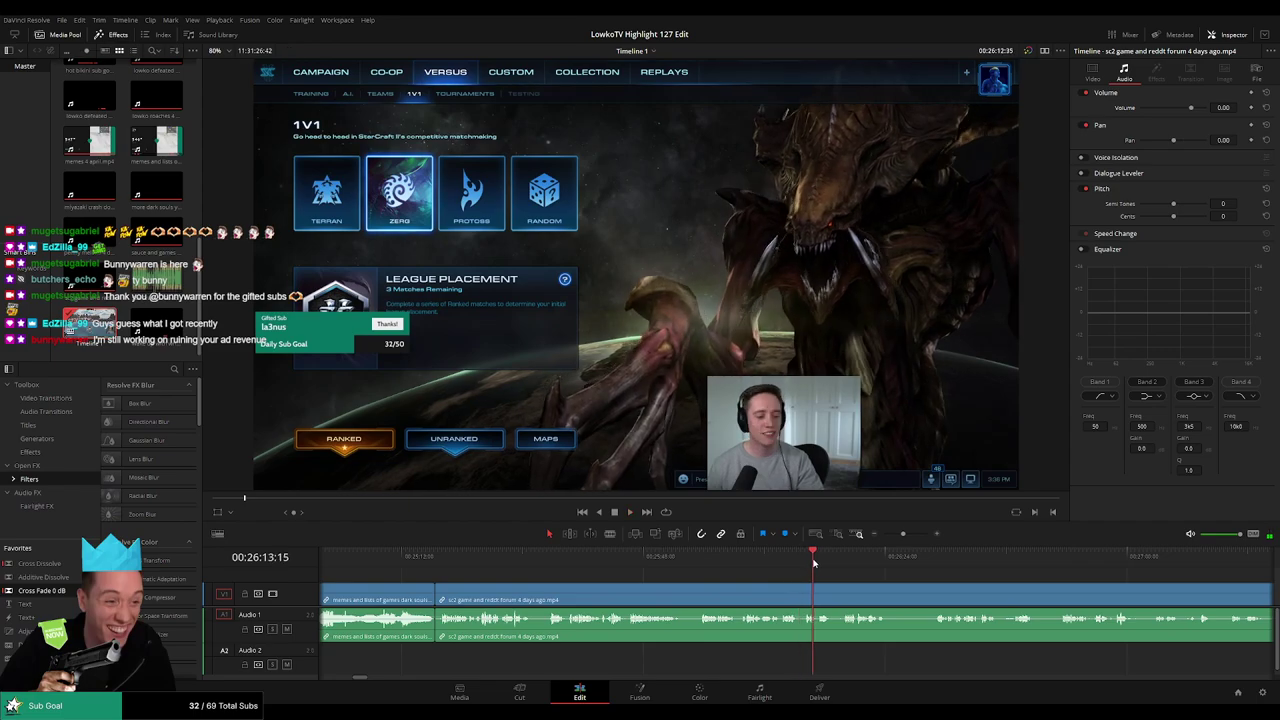
pyautogui.hscroll(5, 853, 577)
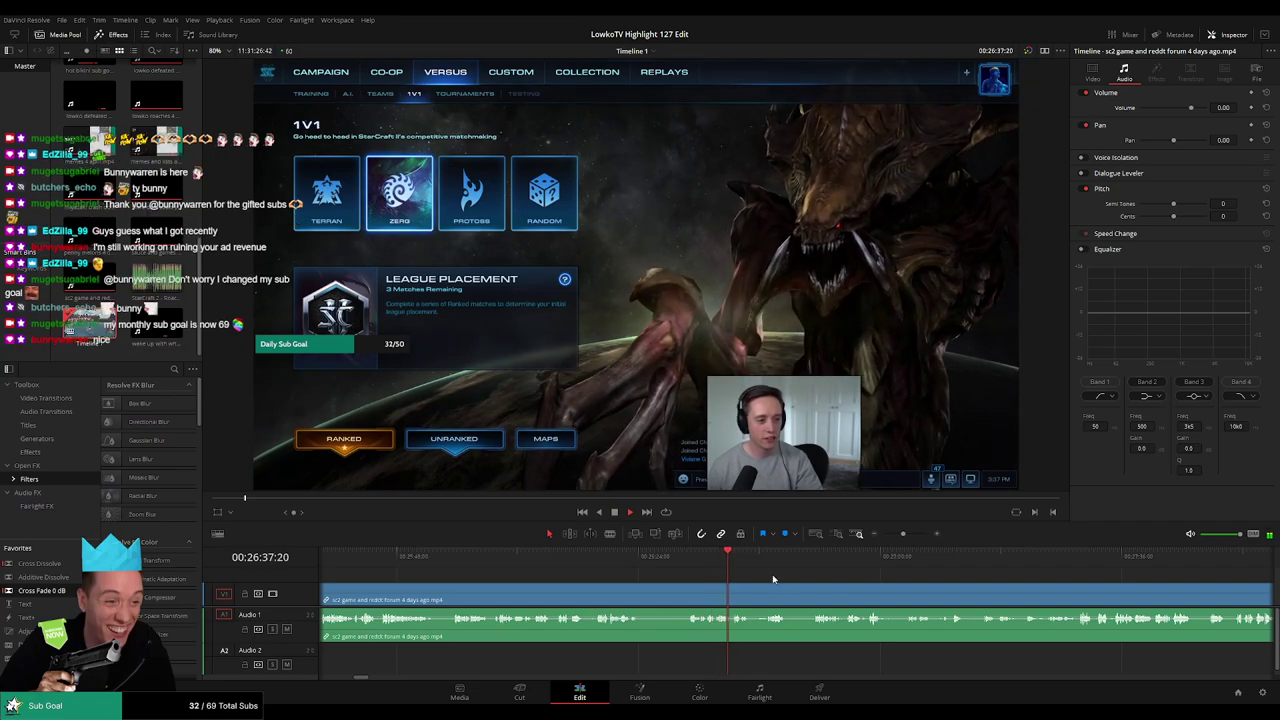
pyautogui.moveTo(773, 579); pyautogui.dragTo(925, 569)
pyautogui.click(594, 557)
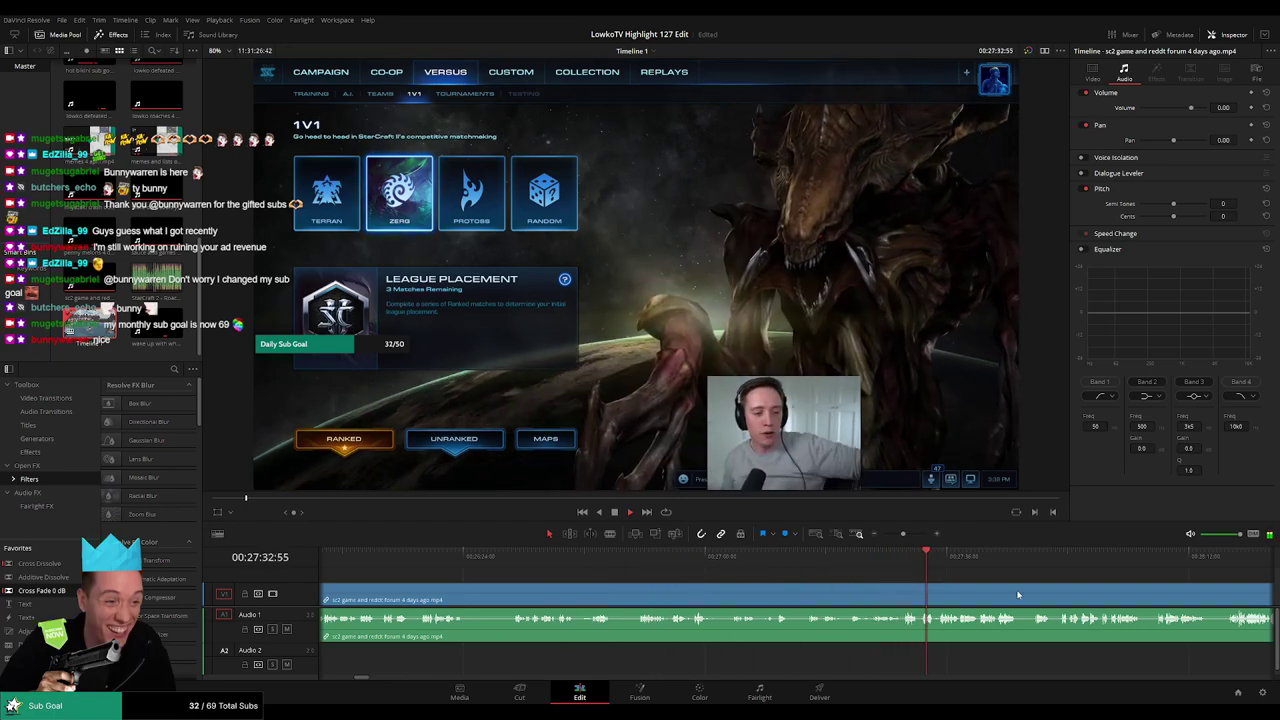
pyautogui.moveTo(1018, 595); pyautogui.dragTo(896, 537)
pyautogui.moveTo(837, 565); pyautogui.dragTo(711, 572)
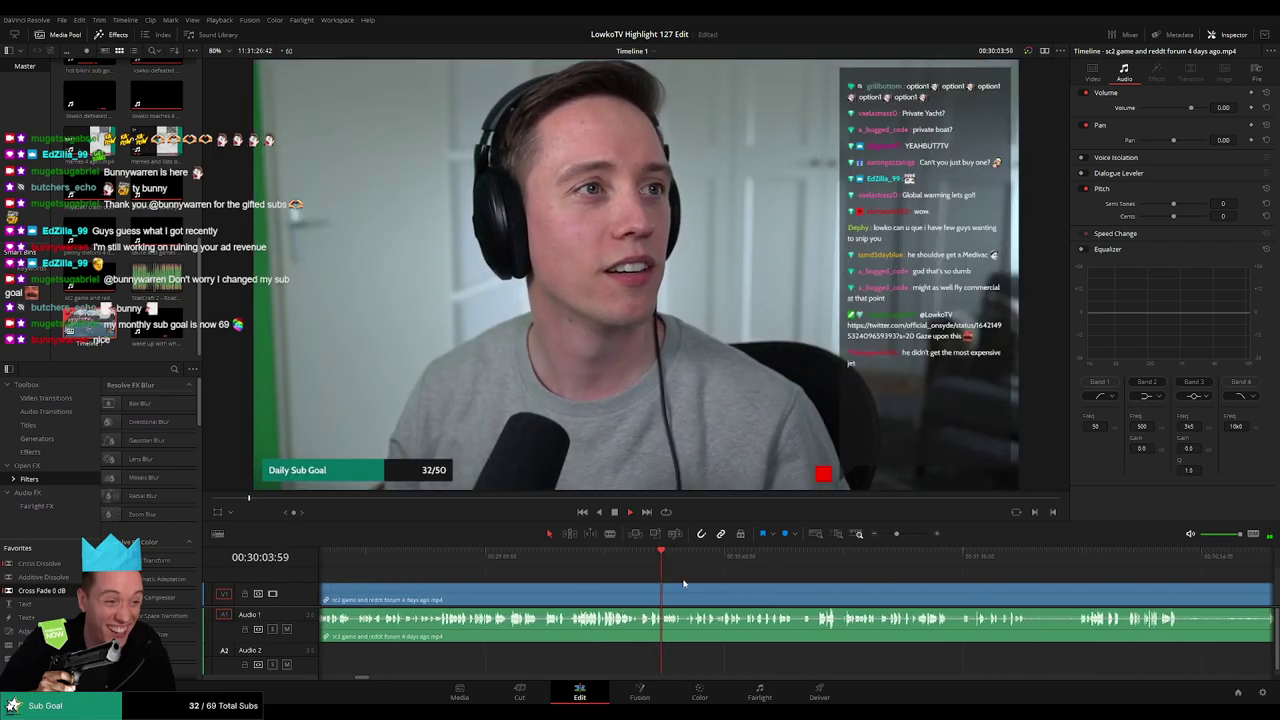
# Examine the talk and match loading section of the sc2 game and reddt forum clip, from about 00:30:03 to 00:30:40
pyautogui.scroll(4, 688, 573)
pyautogui.click(812, 559)
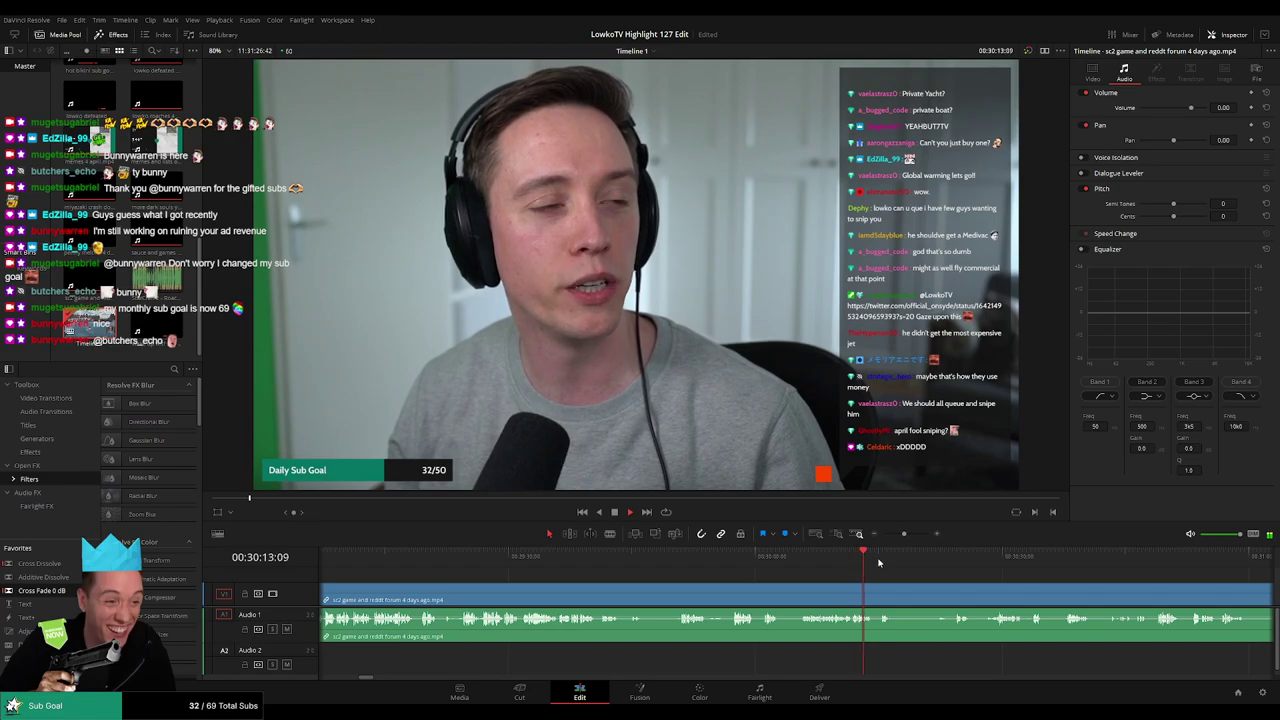
pyautogui.click(881, 562)
pyautogui.hscroll(2, 800, 571)
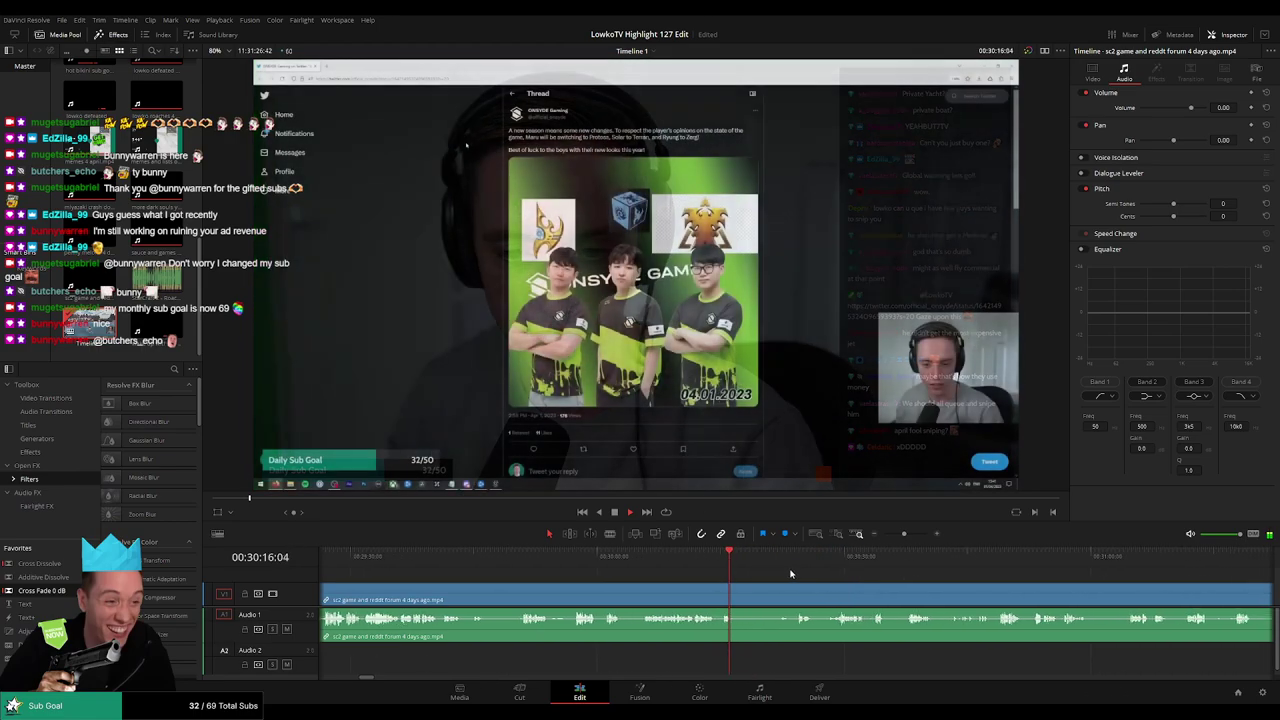
pyautogui.click(791, 558)
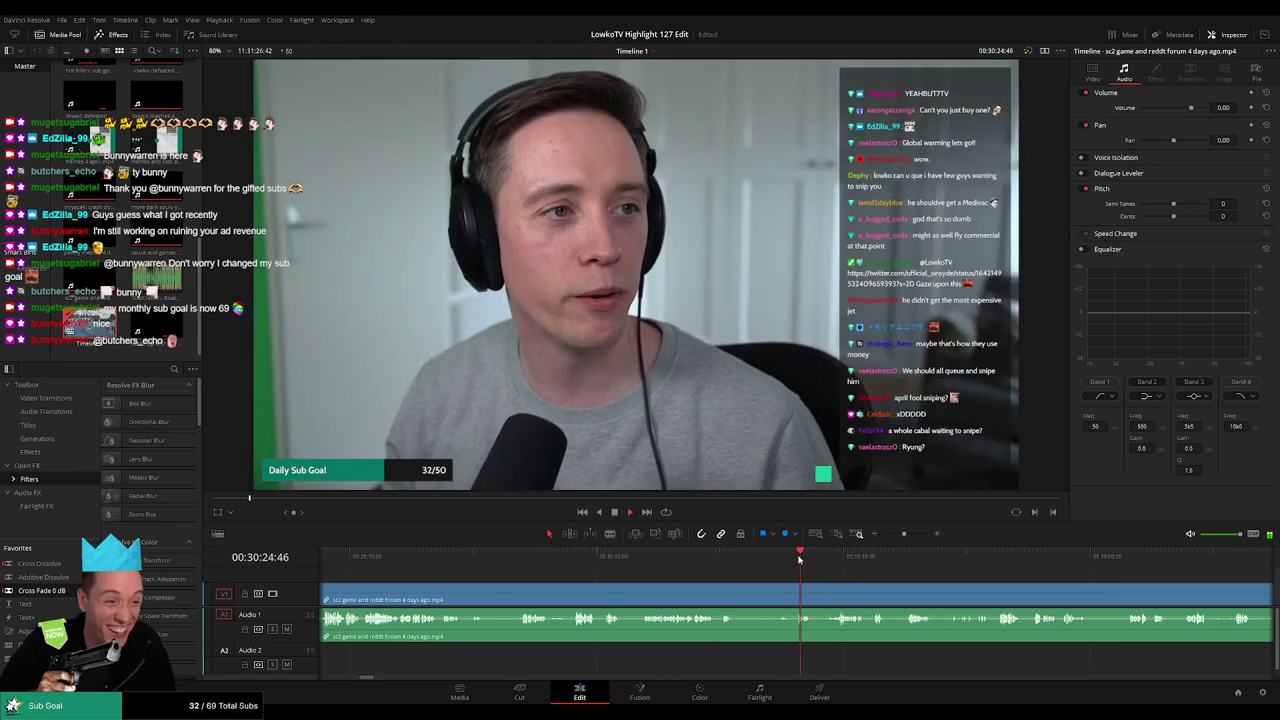
pyautogui.moveTo(839, 560); pyautogui.dragTo(861, 560)
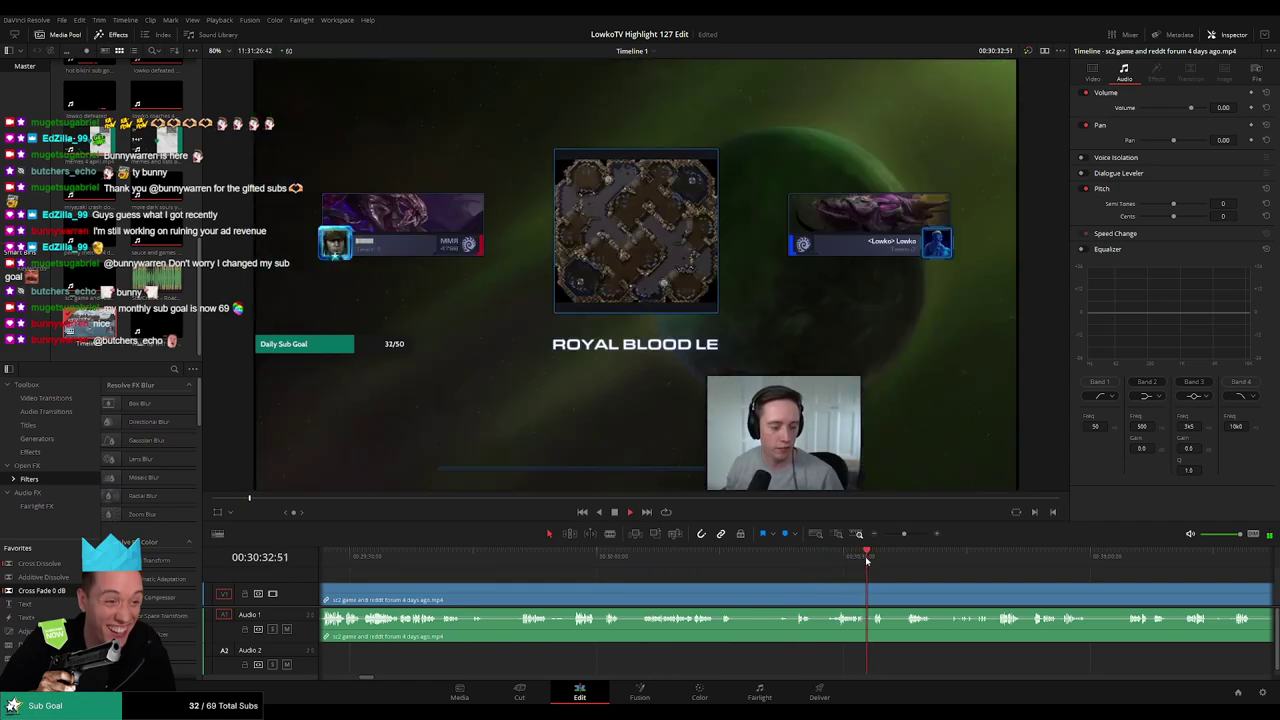
pyautogui.hscroll(2, 864, 567)
pyautogui.click(761, 568)
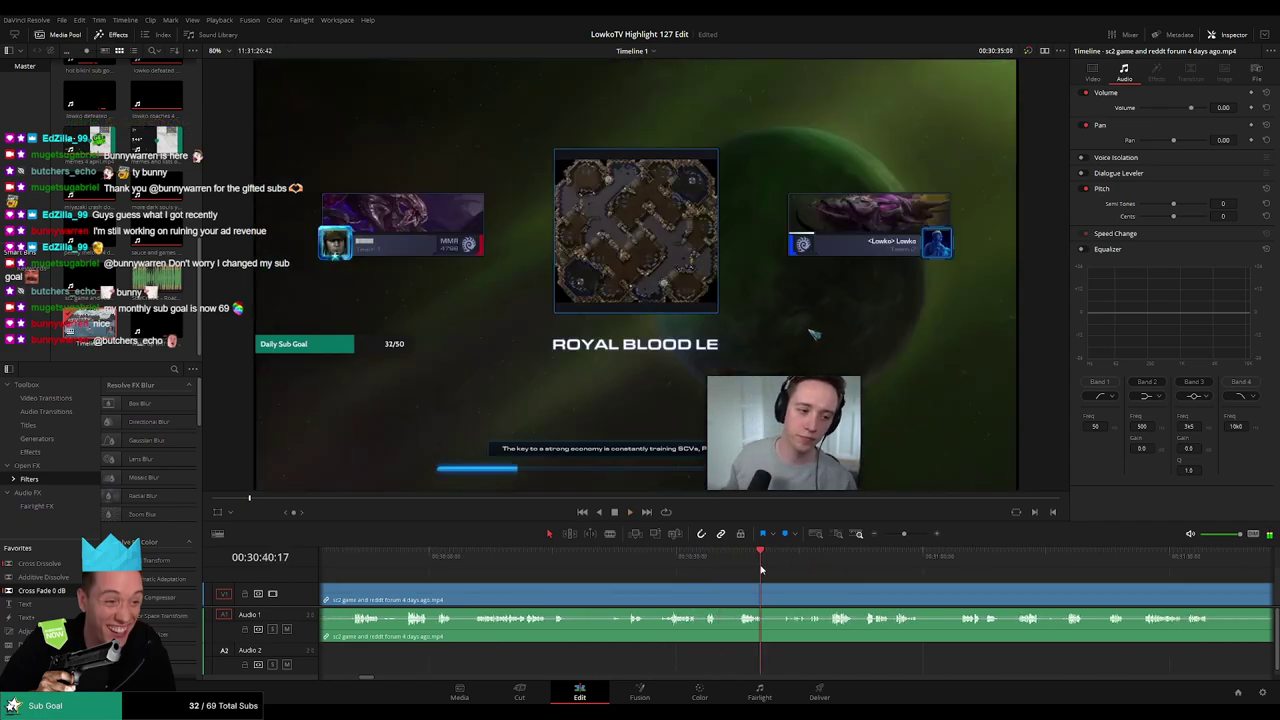
pyautogui.moveTo(804, 560); pyautogui.dragTo(834, 560)
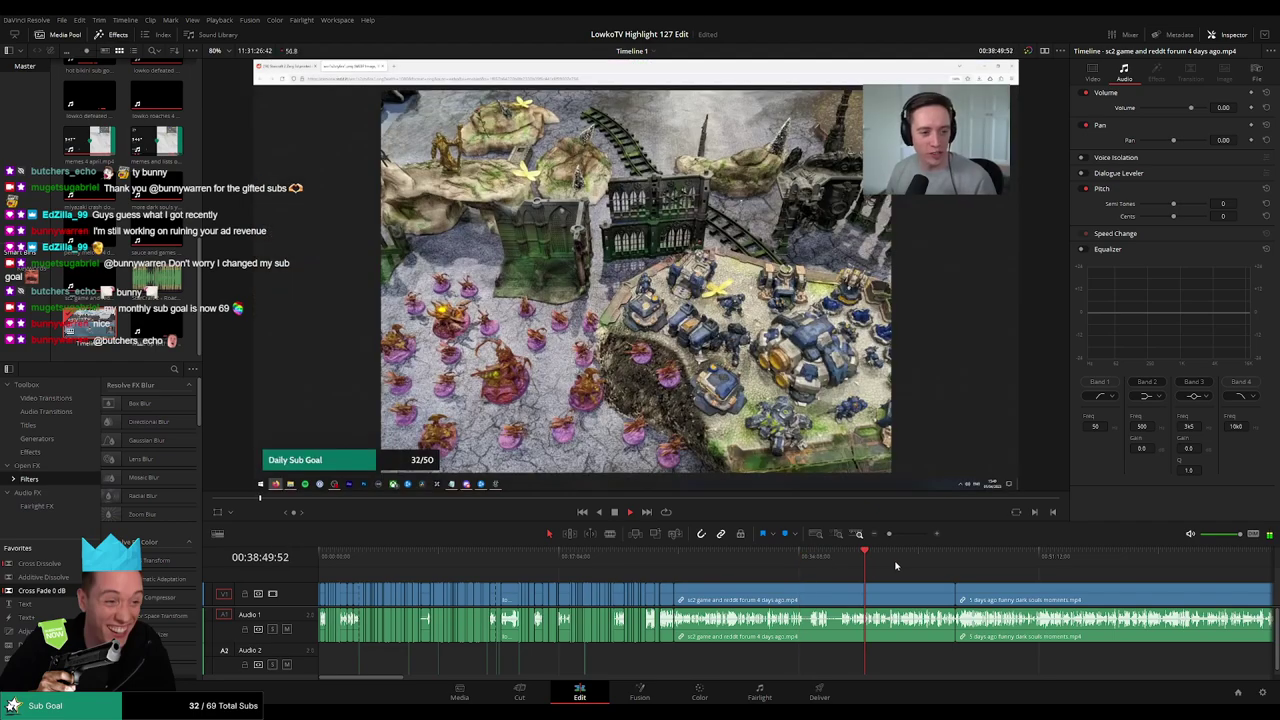
# Check the Reddit browsing near the end of the sc2 game and reddt forum clip, then ripple delete the clip
pyautogui.moveTo(900, 564); pyautogui.dragTo(920, 562)
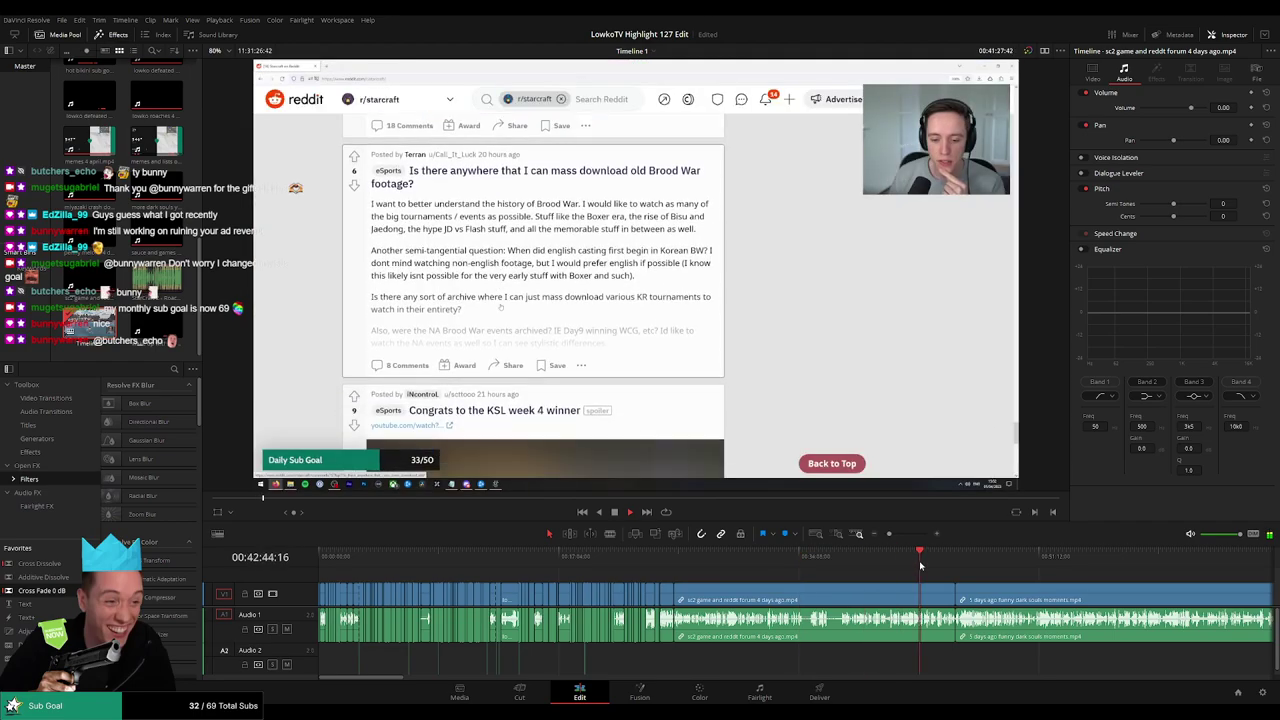
pyautogui.press('space')
pyautogui.click(784, 594)
pyautogui.press('Delete')
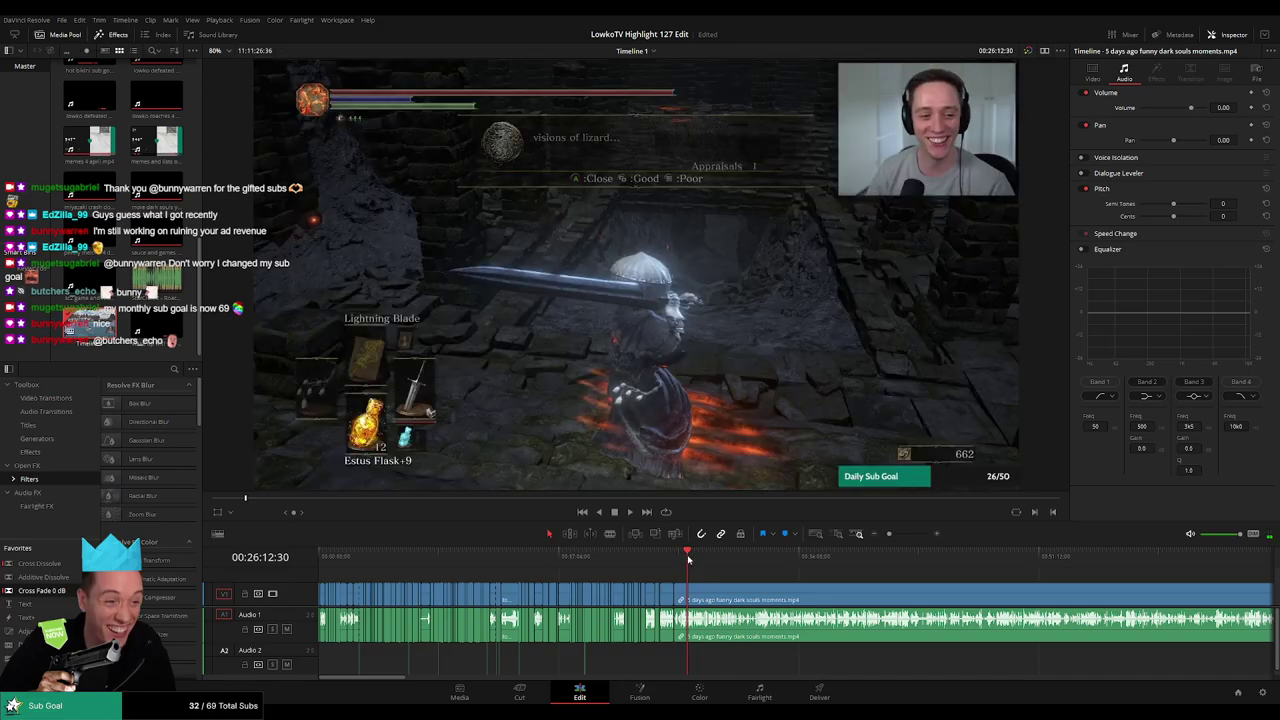
# Scan the beginning of the funny dark souls moments clip for the stretch leading into the Razer finger sleeves article
pyautogui.scroll(5, 704, 564)
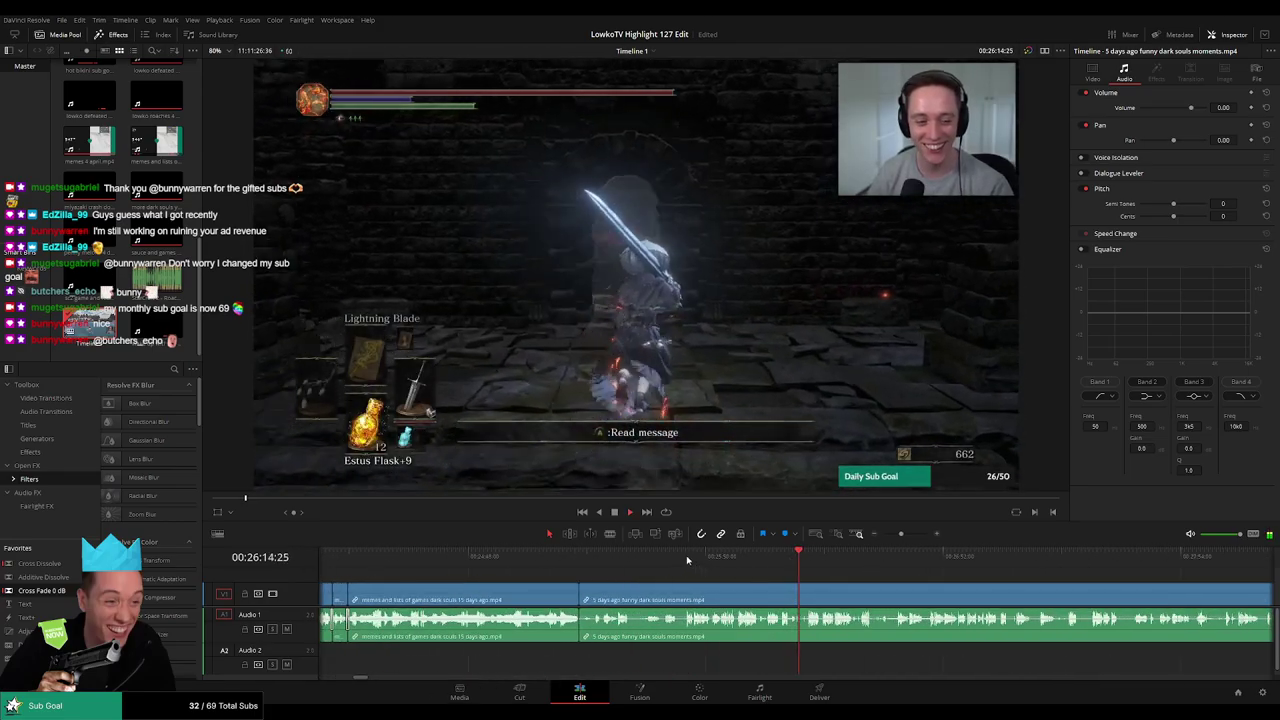
pyautogui.click(686, 557)
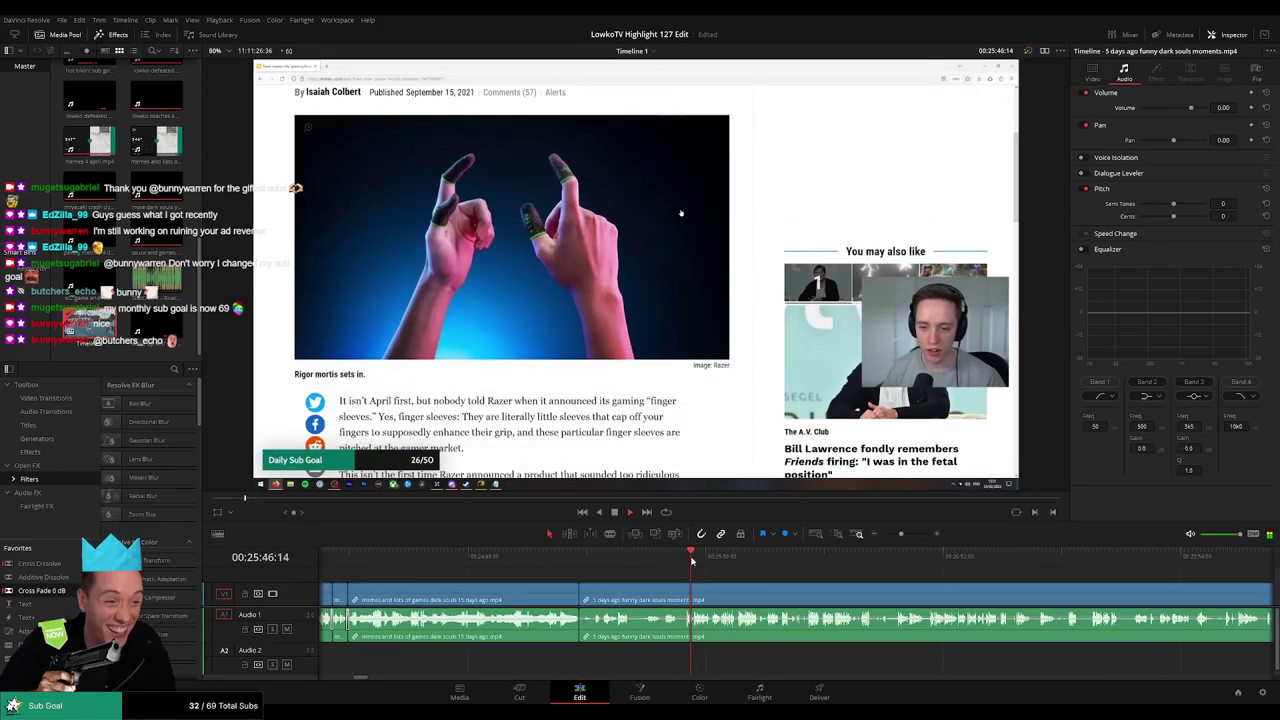
pyautogui.scroll(2, 708, 566)
pyautogui.click(728, 557)
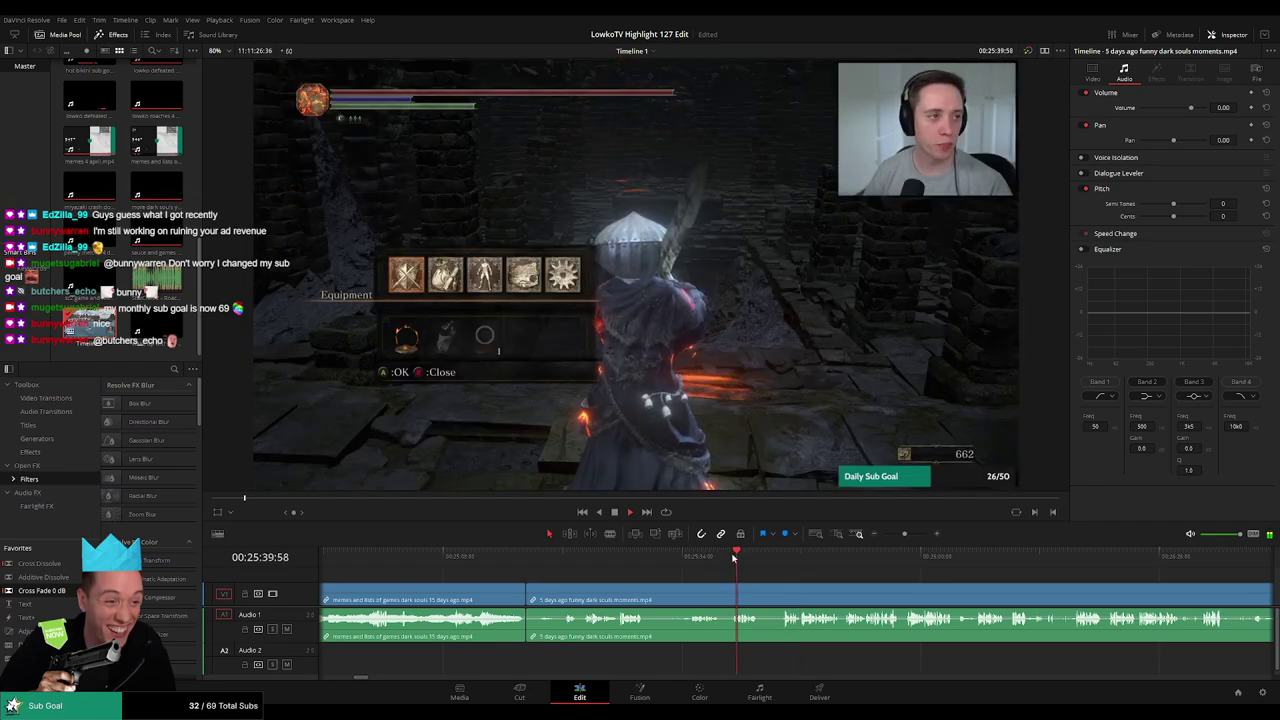
# Split the funny dark souls moments clip with the Blade tool just before 00:25:45, at the Razer article discussion
pyautogui.press('b')
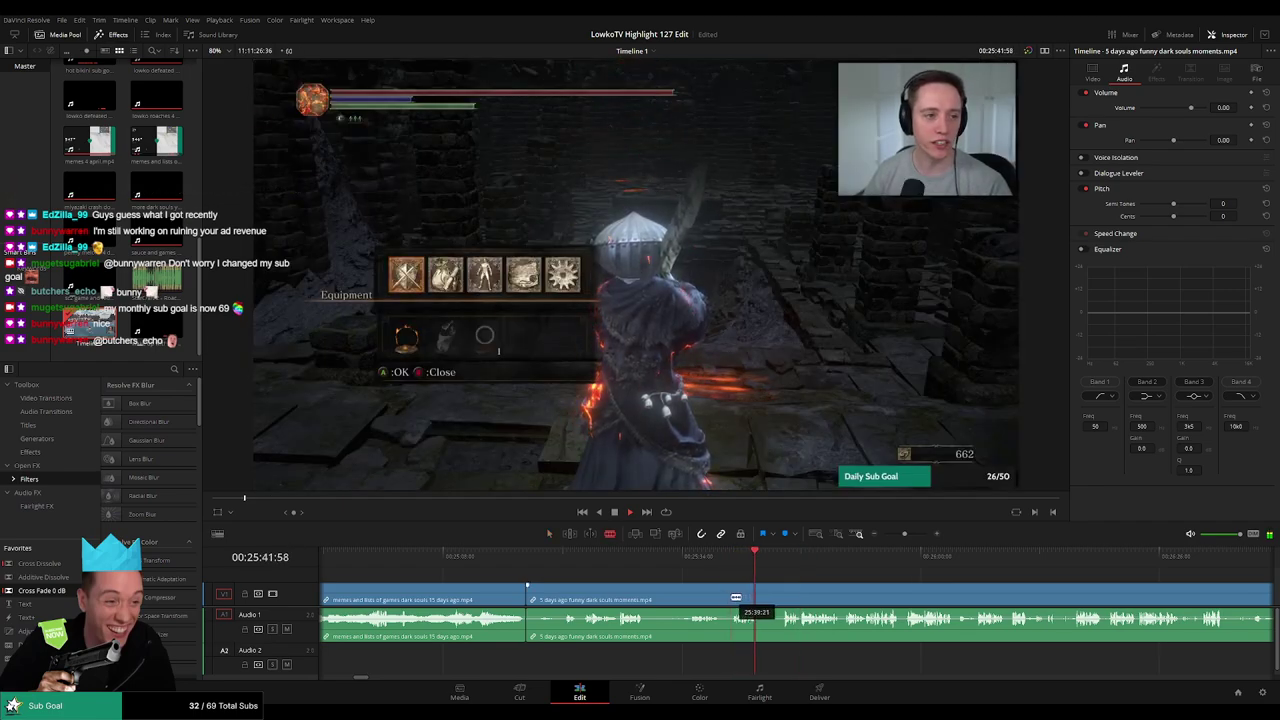
pyautogui.click(687, 558)
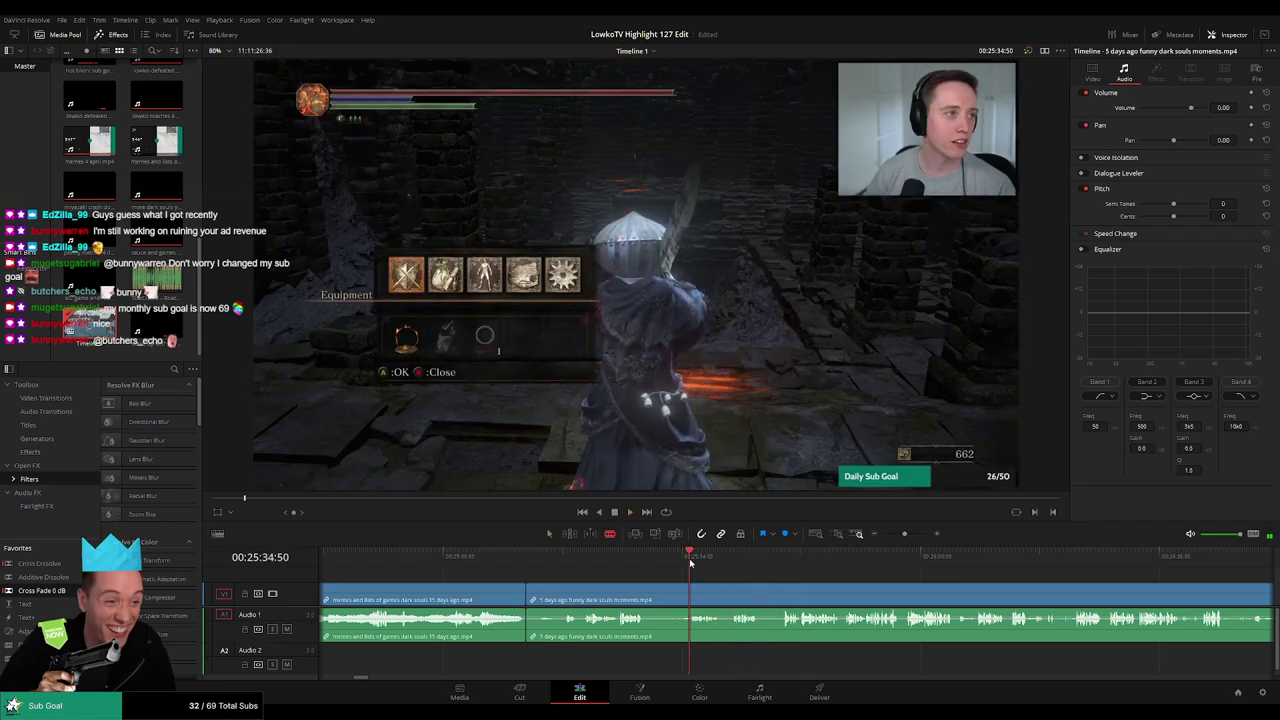
pyautogui.click(619, 559)
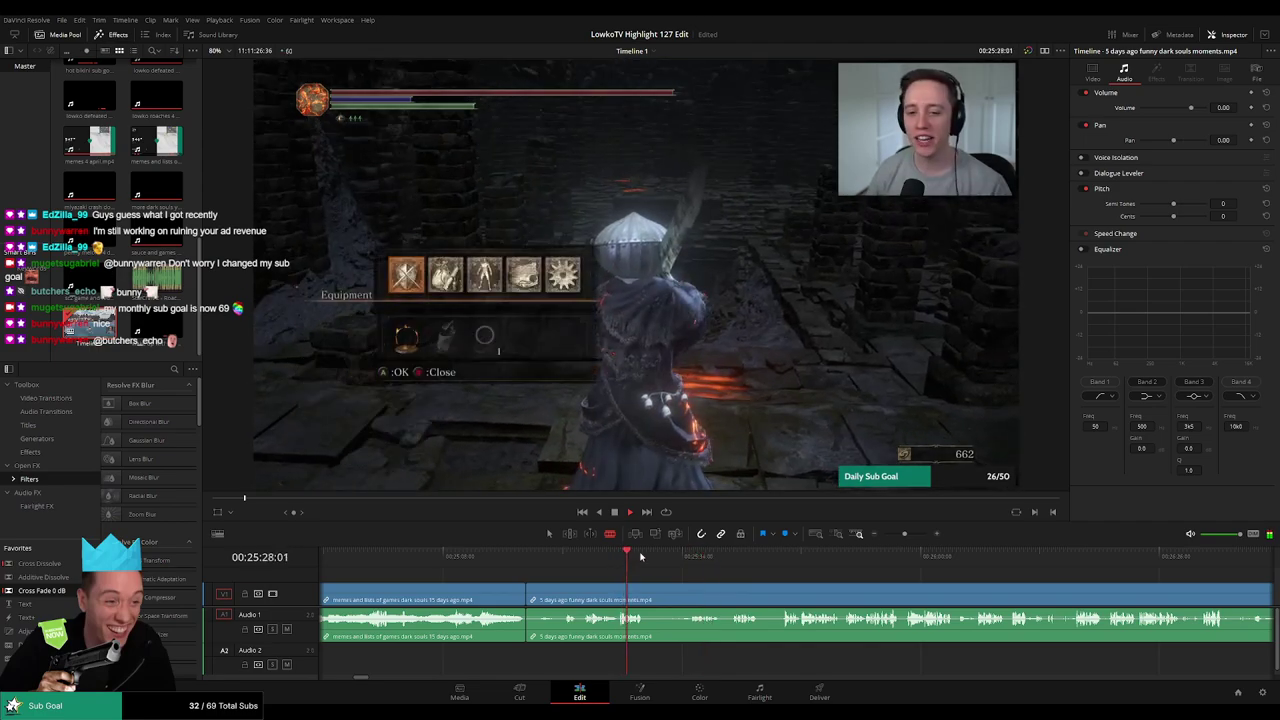
pyautogui.click(565, 561)
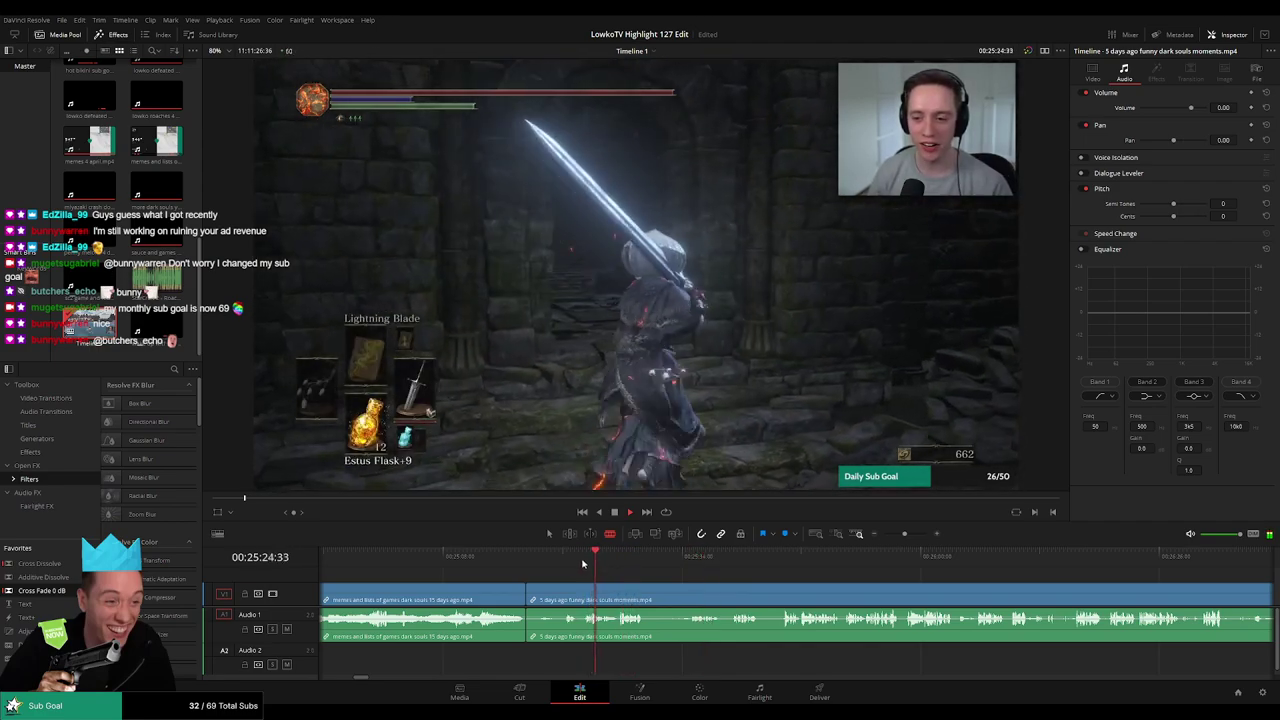
pyautogui.click(617, 561)
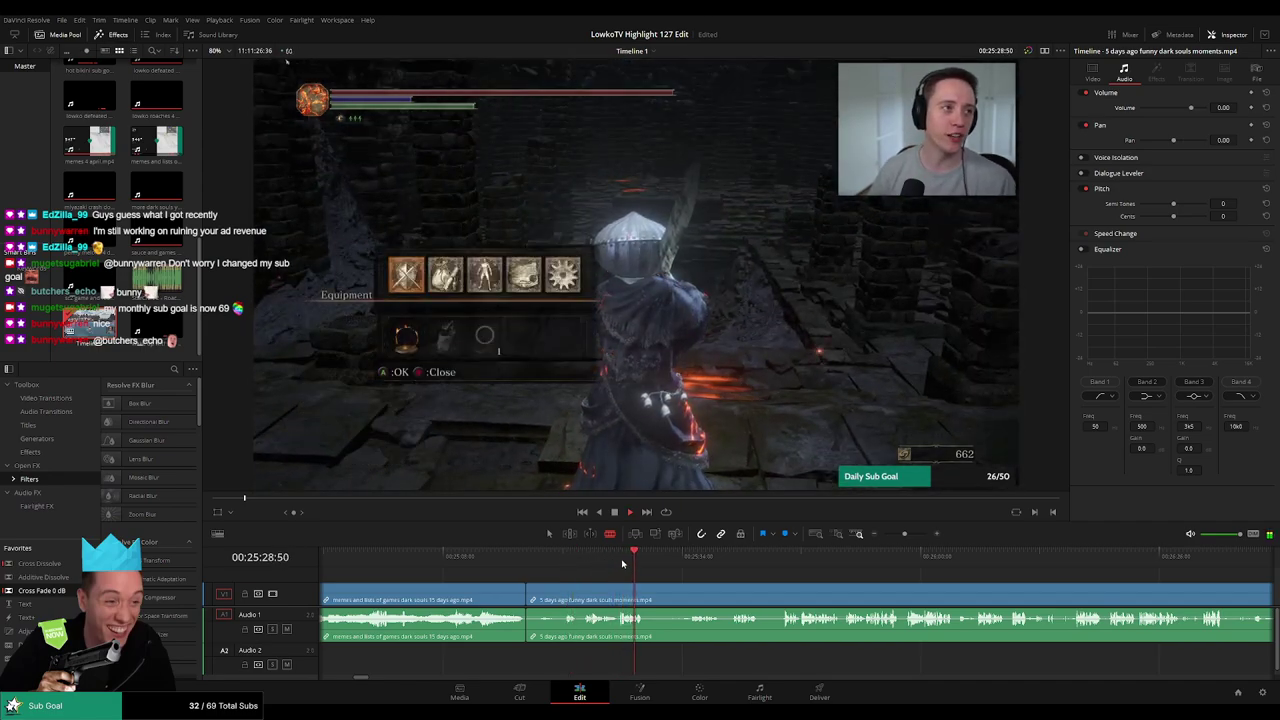
pyautogui.moveTo(704, 566); pyautogui.dragTo(734, 567)
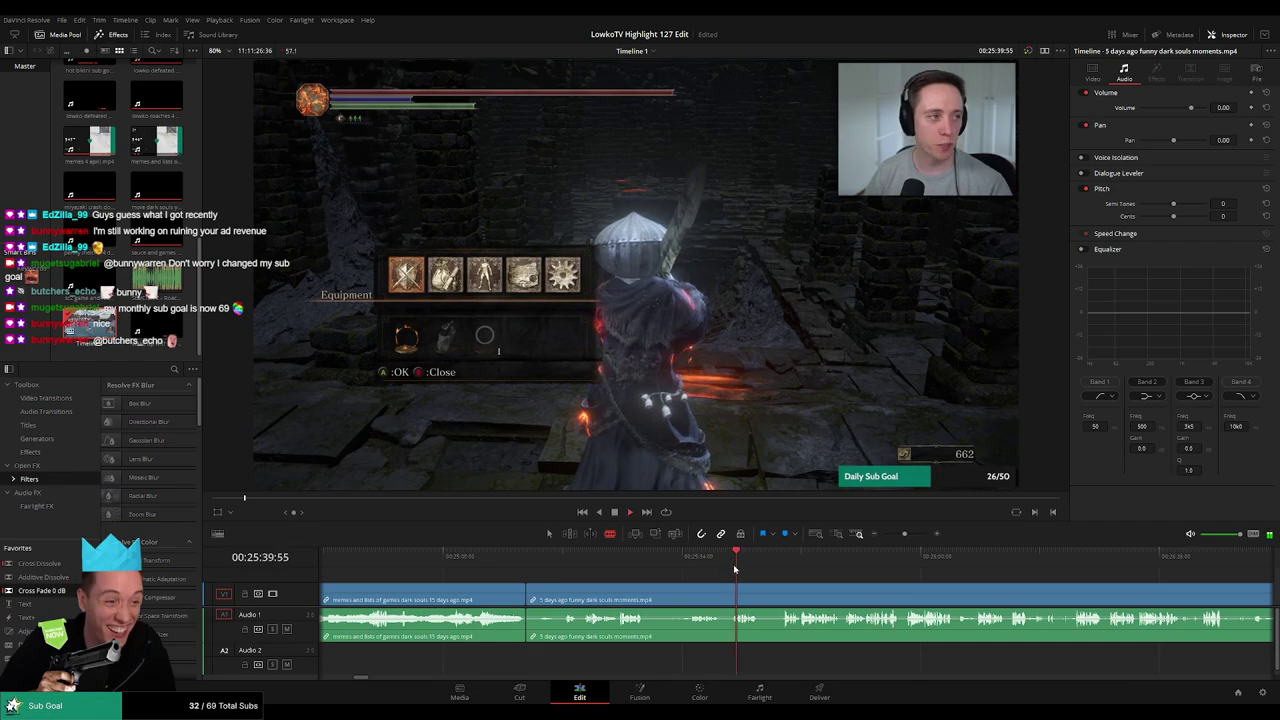
pyautogui.click(782, 560)
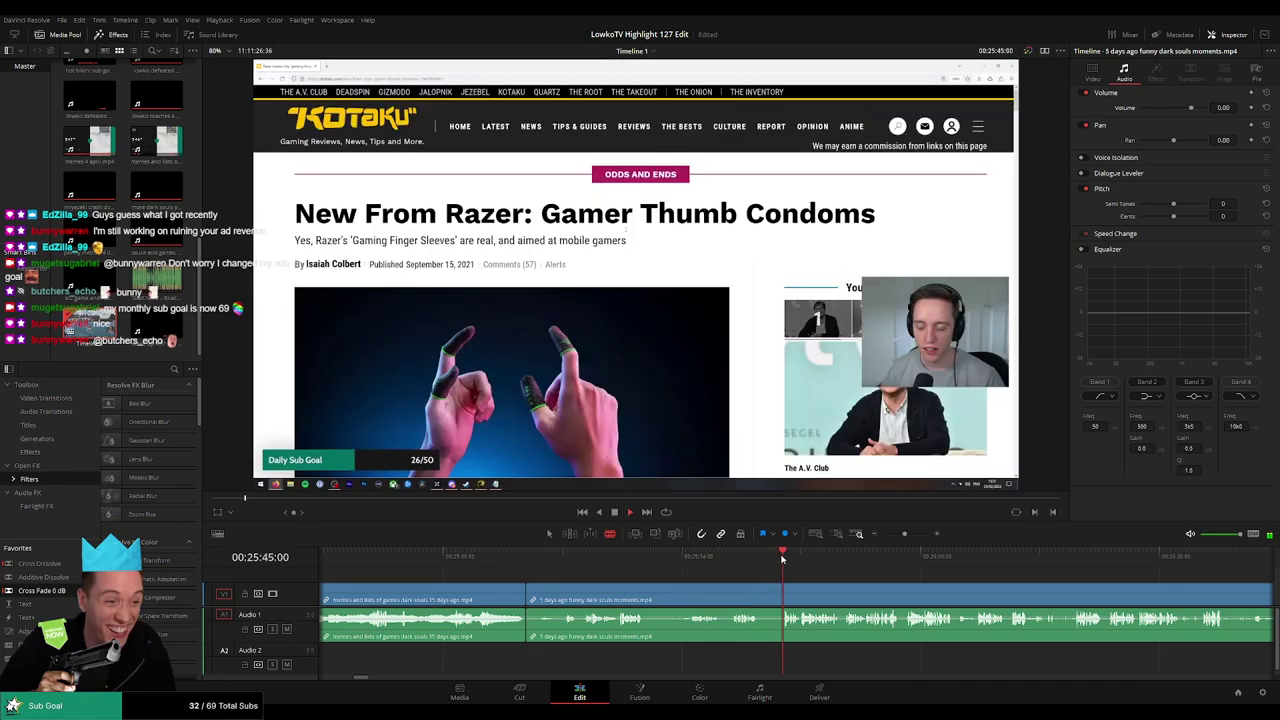
pyautogui.click(777, 589)
pyautogui.press('a')
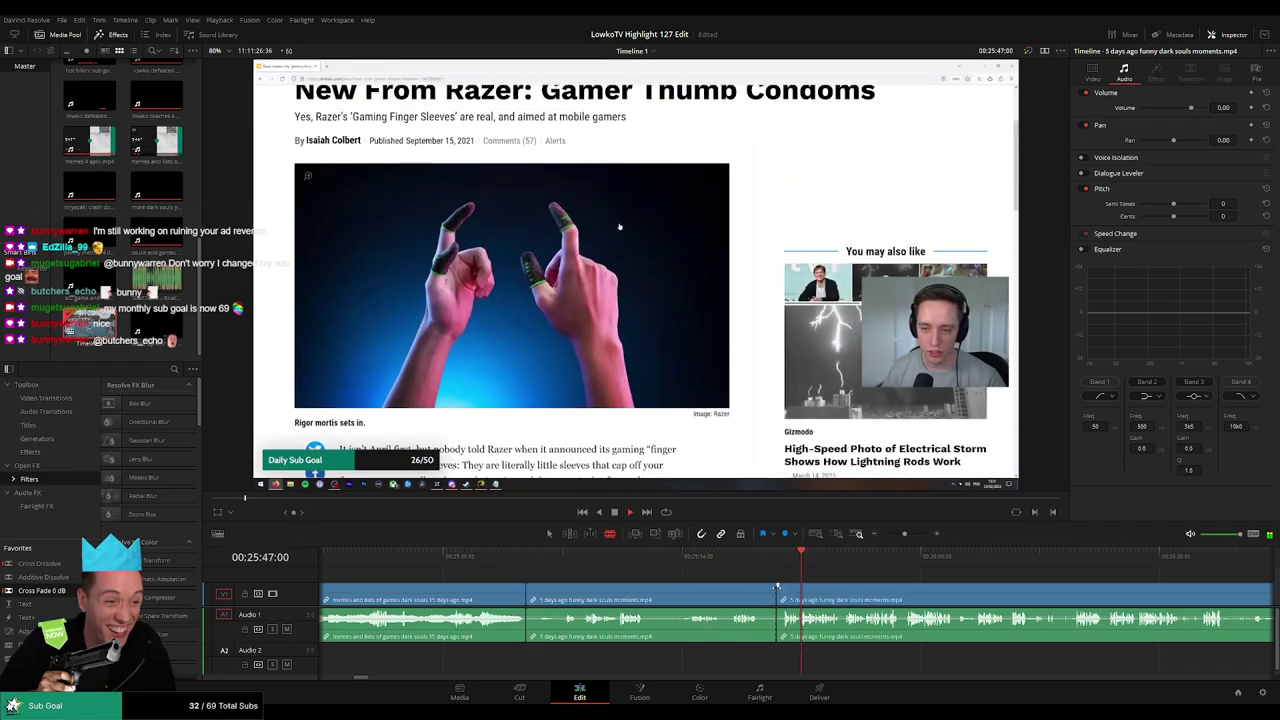
# Ripple delete the opening segment of the funny dark souls moments clip, up to the cut just before 00:25:45
pyautogui.click(747, 592)
pyautogui.press('Delete')
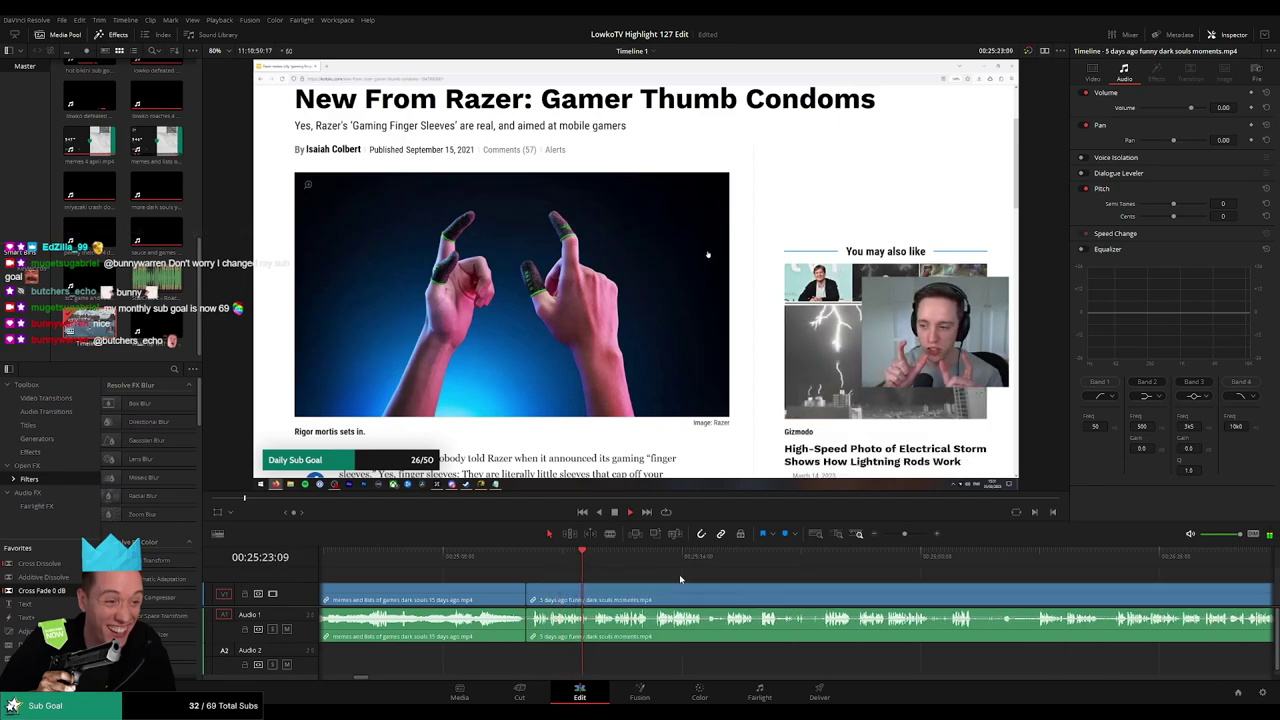
pyautogui.moveTo(681, 579); pyautogui.dragTo(621, 574)
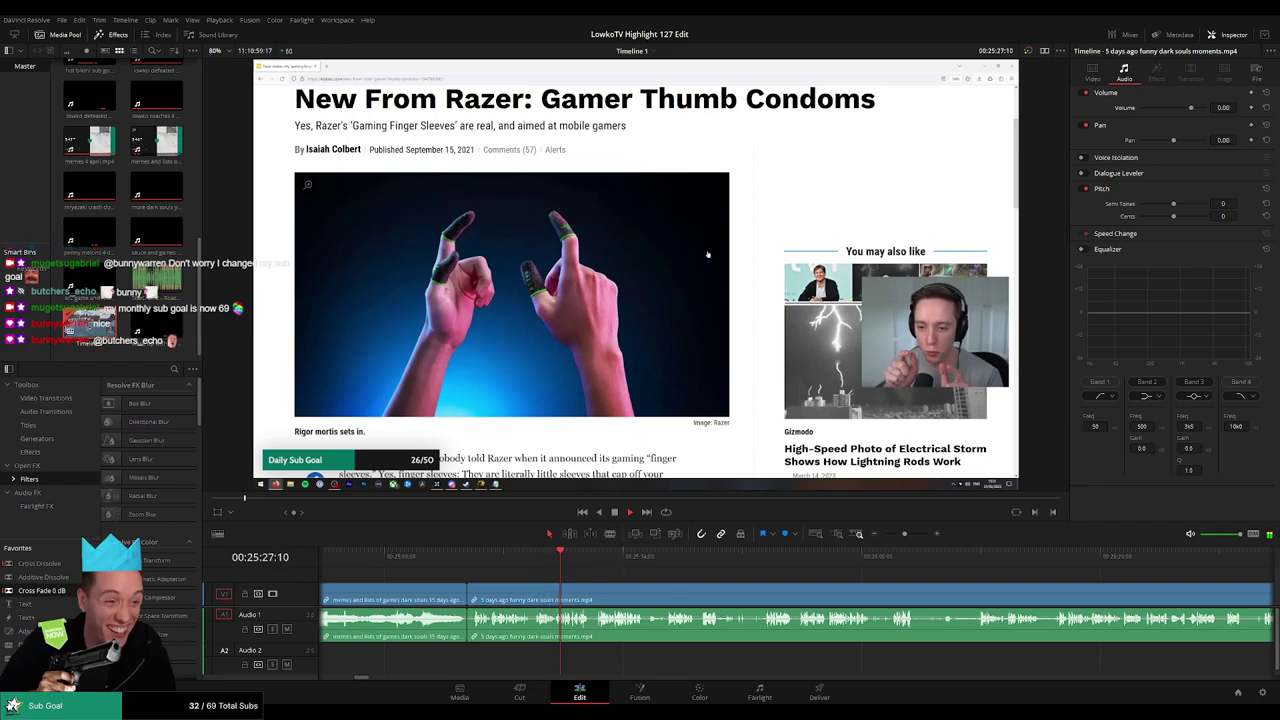
# Isolate the brief piece from about 00:25:25:30 to 00:25:25:50 with two blade cuts and disable its audio
pyautogui.click(587, 554)
pyautogui.click(539, 554)
pyautogui.moveTo(901, 538); pyautogui.dragTo(911, 540)
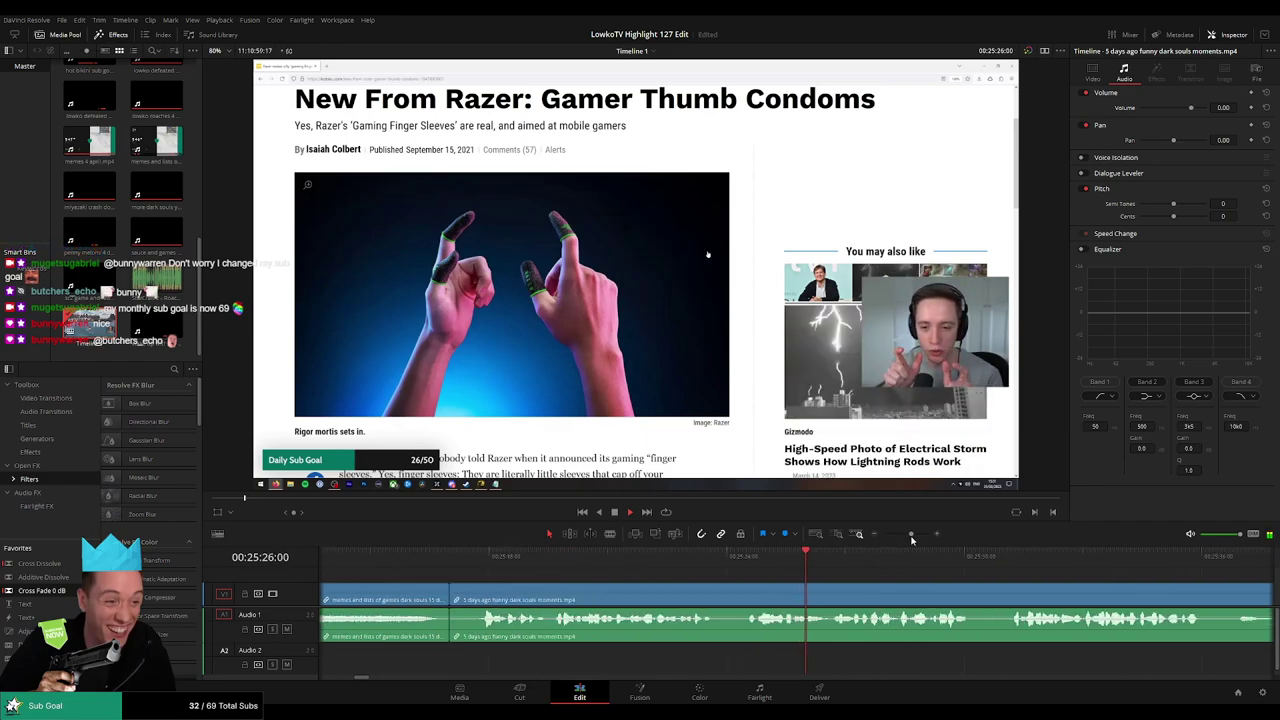
pyautogui.hscroll(3, 738, 574)
pyautogui.press('space')
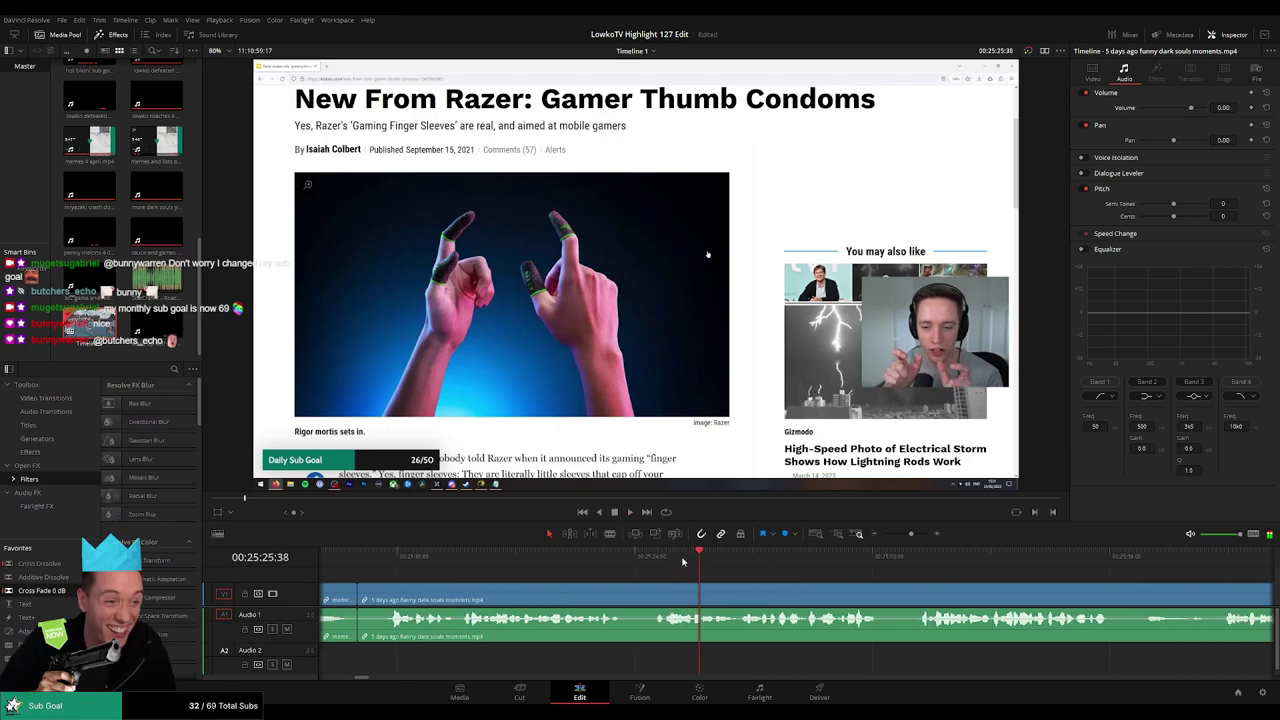
pyautogui.moveTo(683, 558); pyautogui.dragTo(694, 590)
pyautogui.press('b')
pyautogui.click(696, 593)
pyautogui.scroll(2, 730, 578)
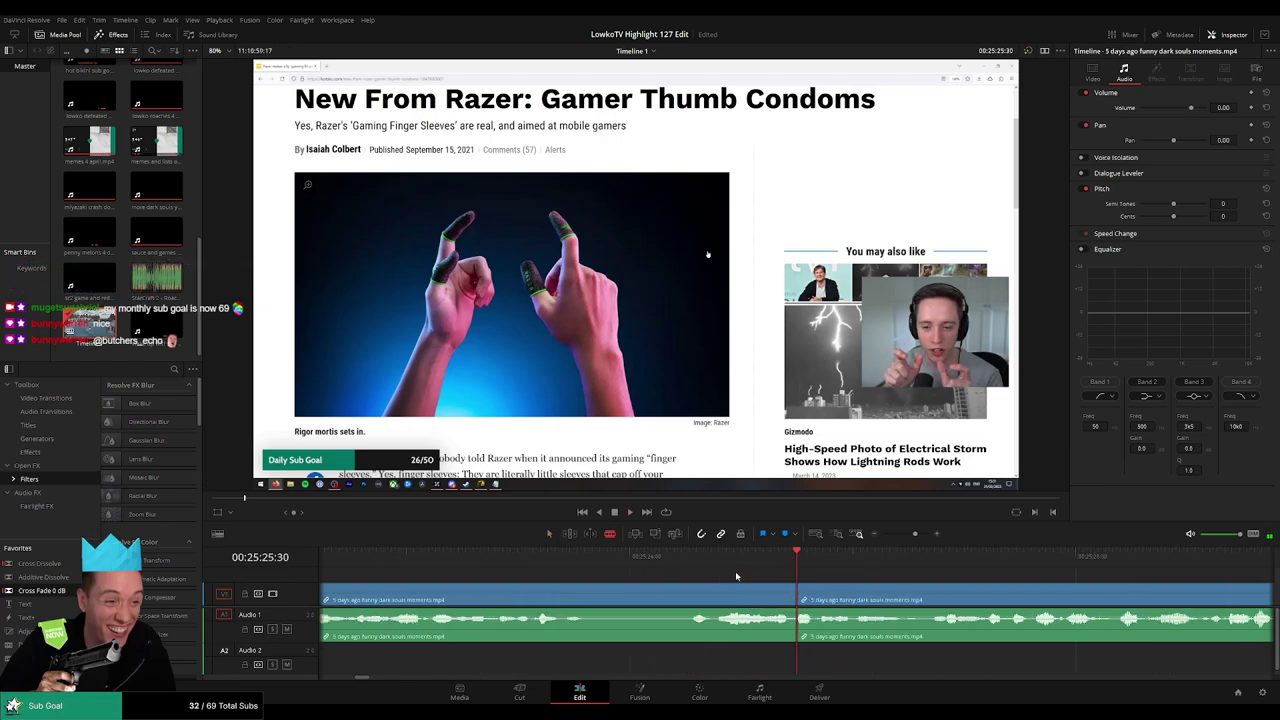
pyautogui.click(797, 590)
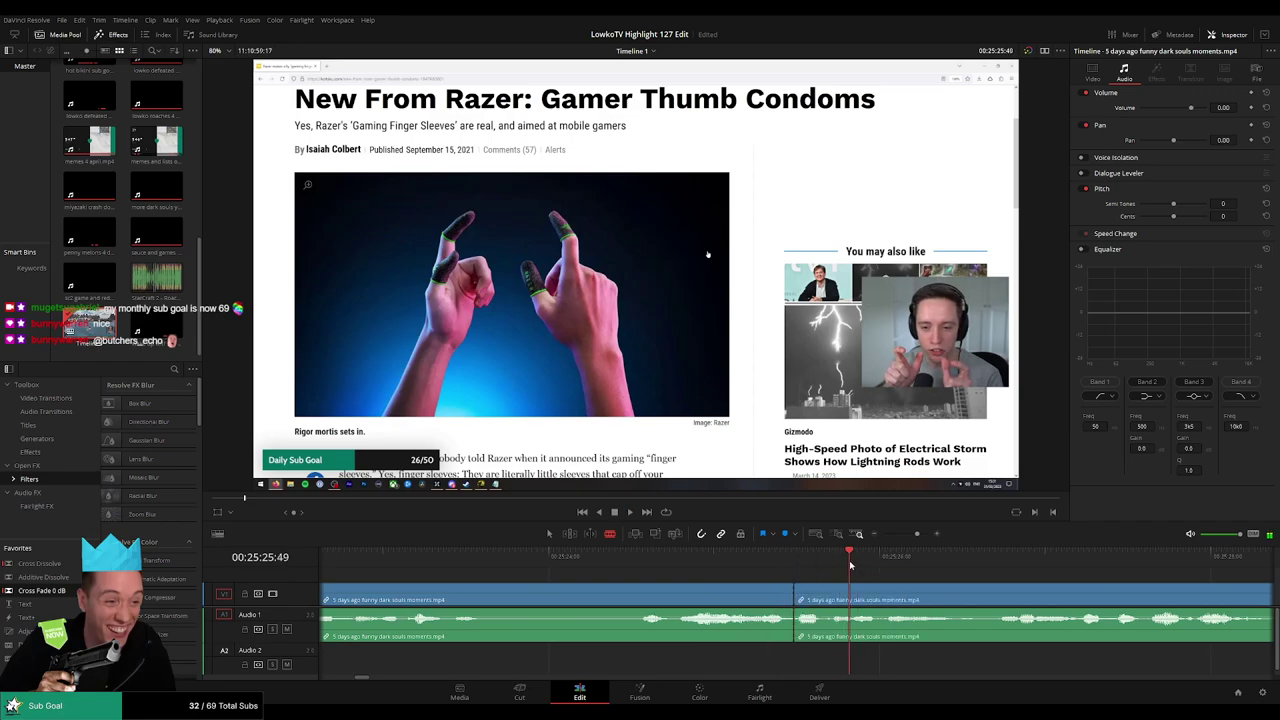
pyautogui.click(855, 598)
pyautogui.press('a')
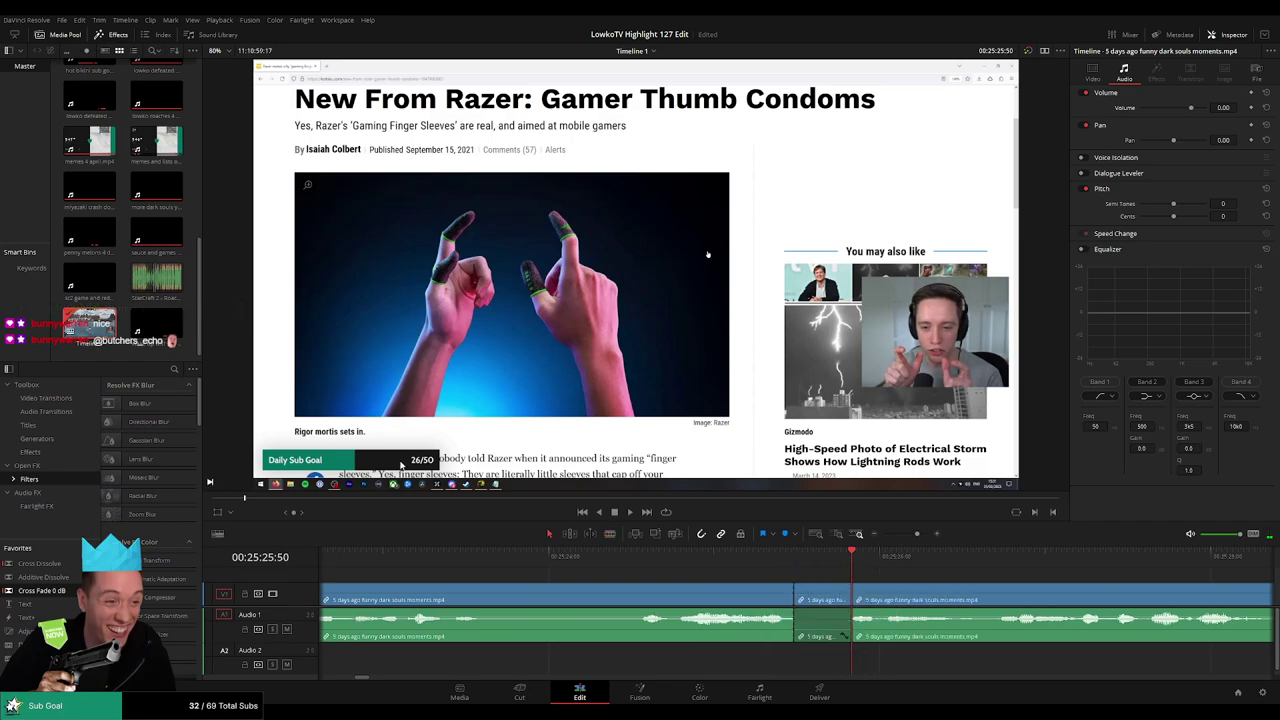
# Place StarCraft 2 - Roach Quotes.mp3 on Audio 2 under the isolated piece, trim it to that length, and lower its volume to about -27
pyautogui.moveTo(155, 280); pyautogui.dragTo(795, 663)
pyautogui.moveTo(911, 660); pyautogui.dragTo(852, 660)
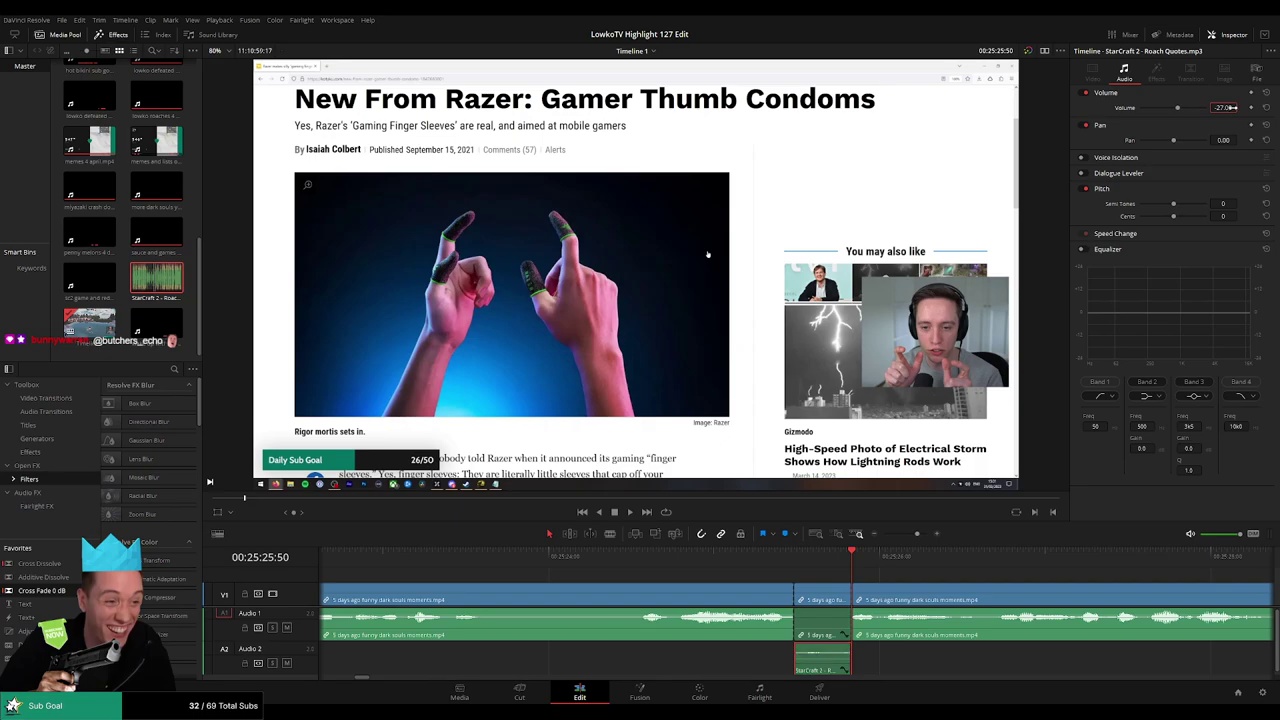
pyautogui.click(101, 322)
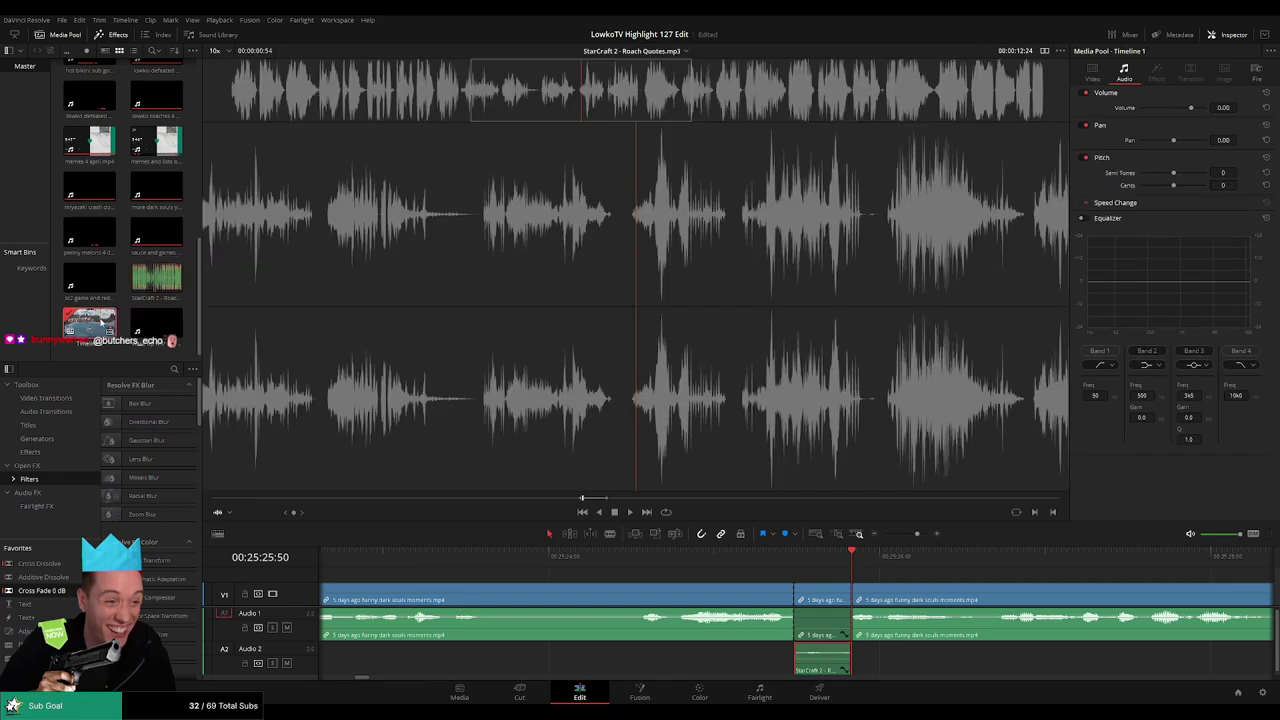
pyautogui.click(757, 568)
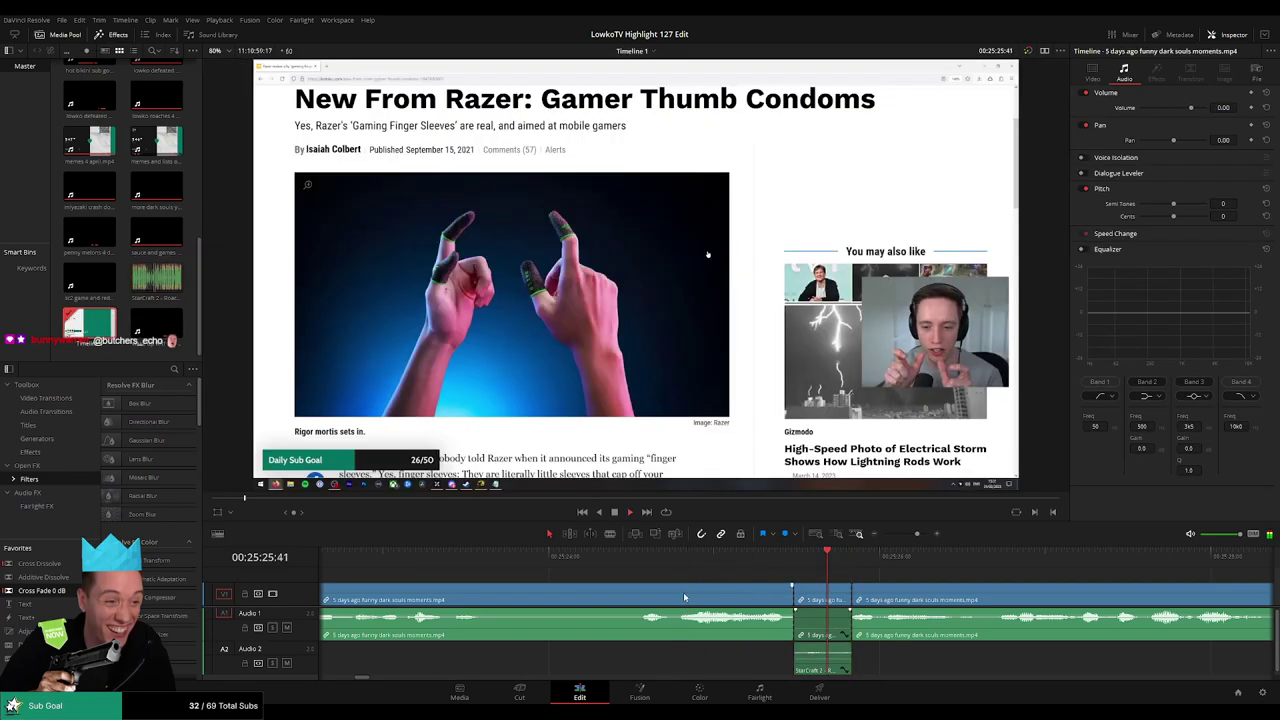
# Cut out the stretch from about 00:25:36 to 00:25:39 with a ripple delete and cross fade the audio at the join
pyautogui.scroll(-5, 686, 597)
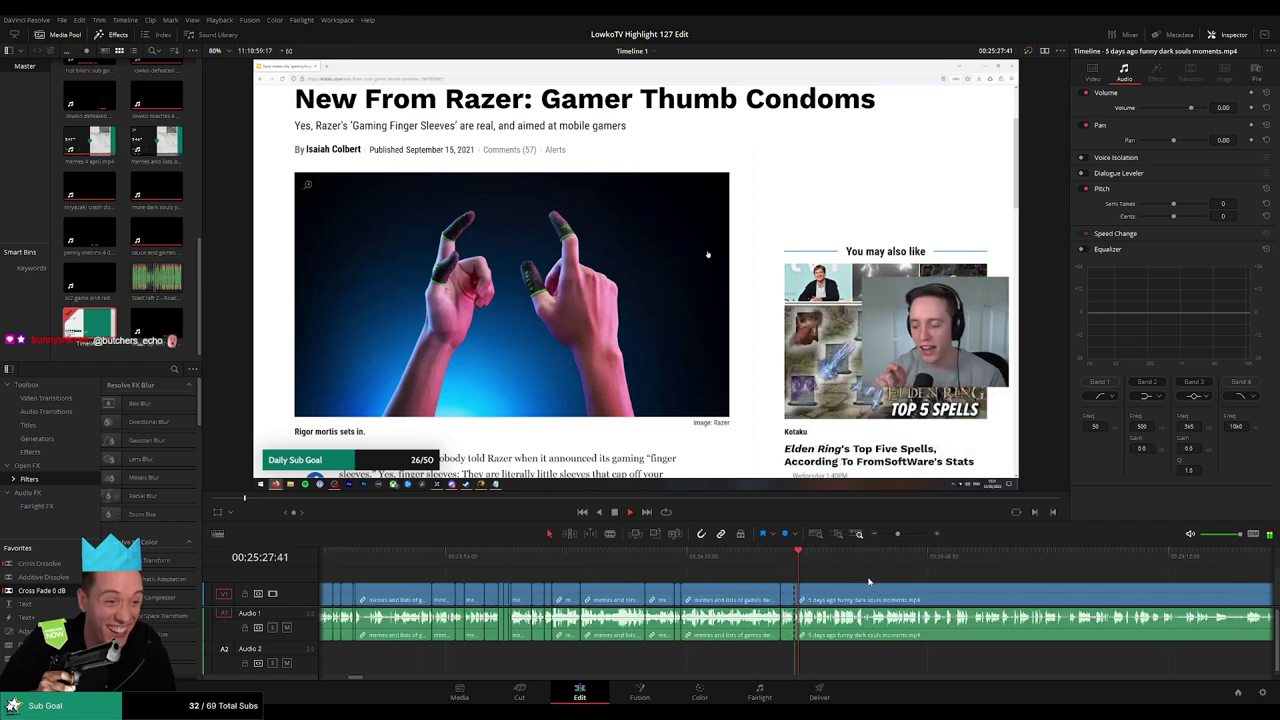
pyautogui.scroll(2, 525, 576)
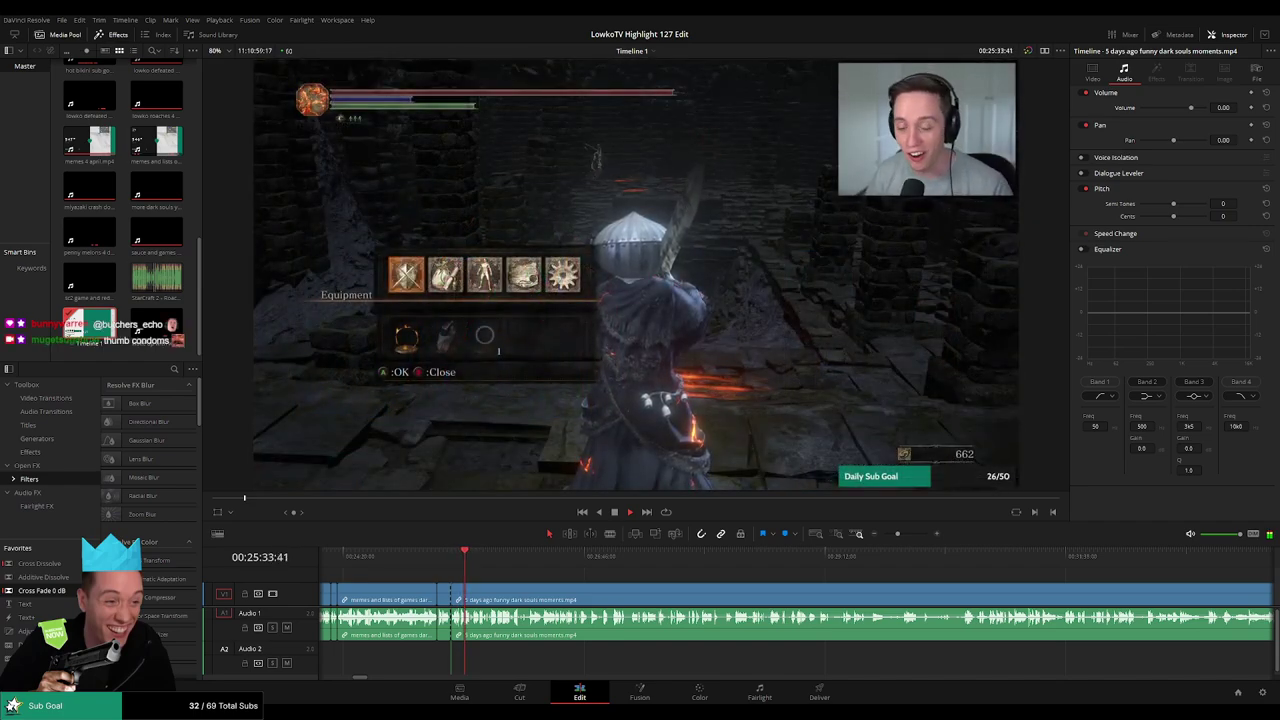
pyautogui.hscroll(-3, 515, 570)
pyautogui.scroll(4, 850, 604)
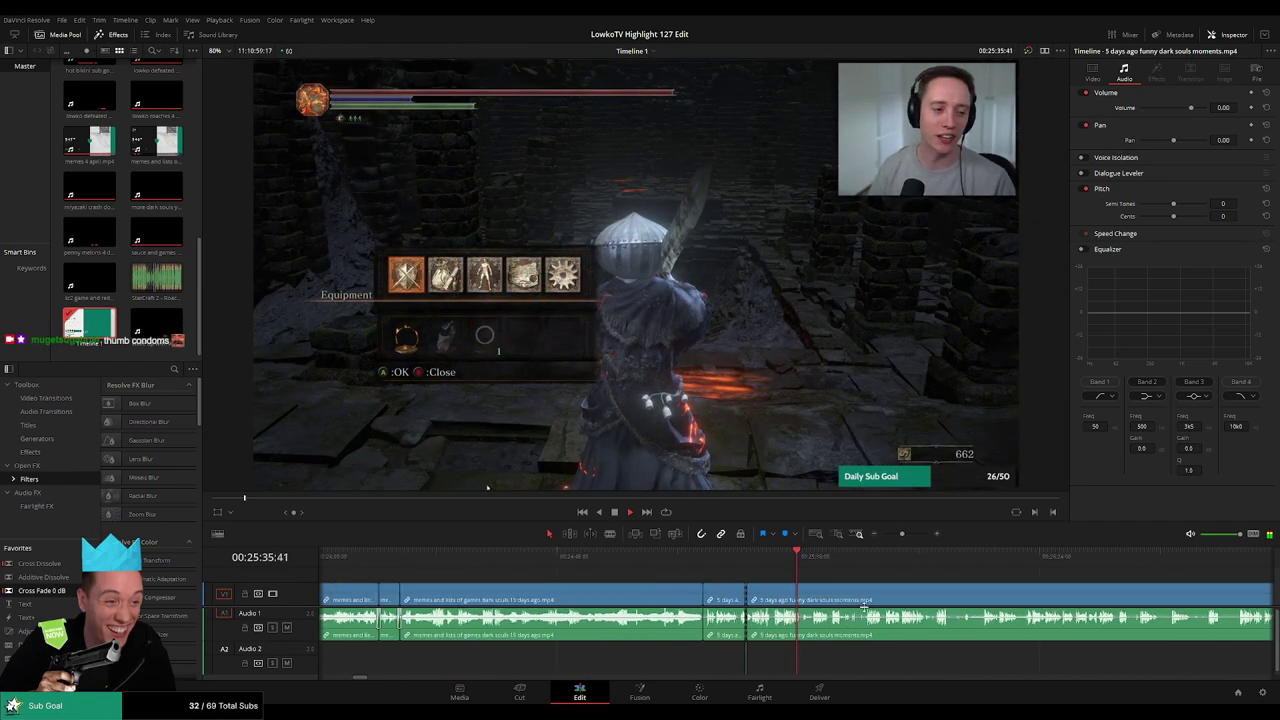
pyautogui.scroll(3, 845, 603)
pyautogui.hscroll(4, 571, 586)
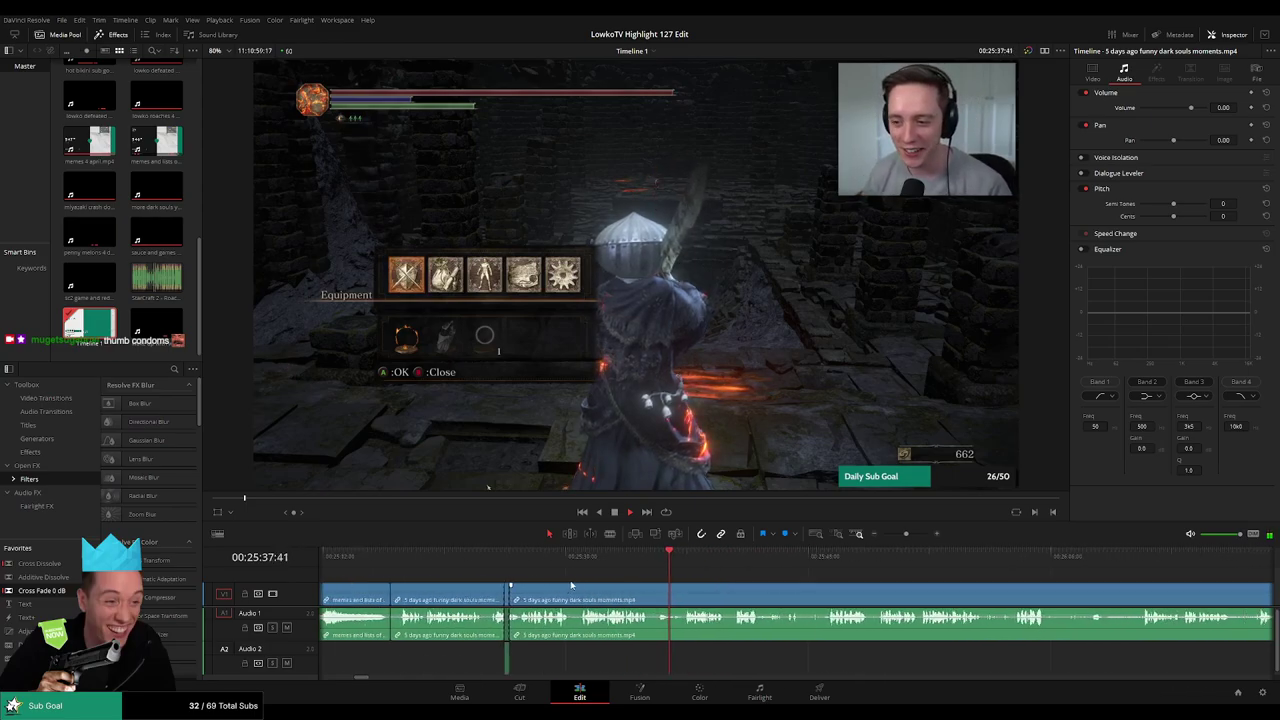
pyautogui.press('b')
pyautogui.click(605, 587)
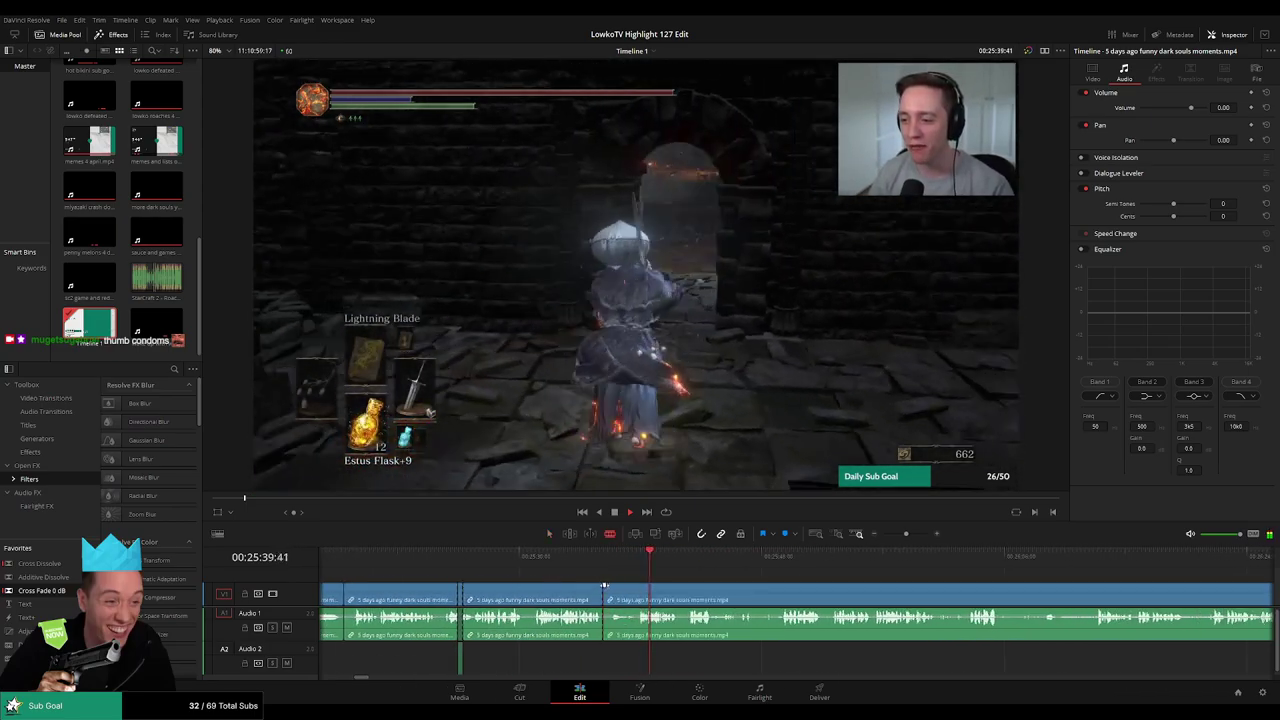
pyautogui.click(637, 587)
pyautogui.press('a')
pyautogui.click(621, 590)
pyautogui.press('Delete')
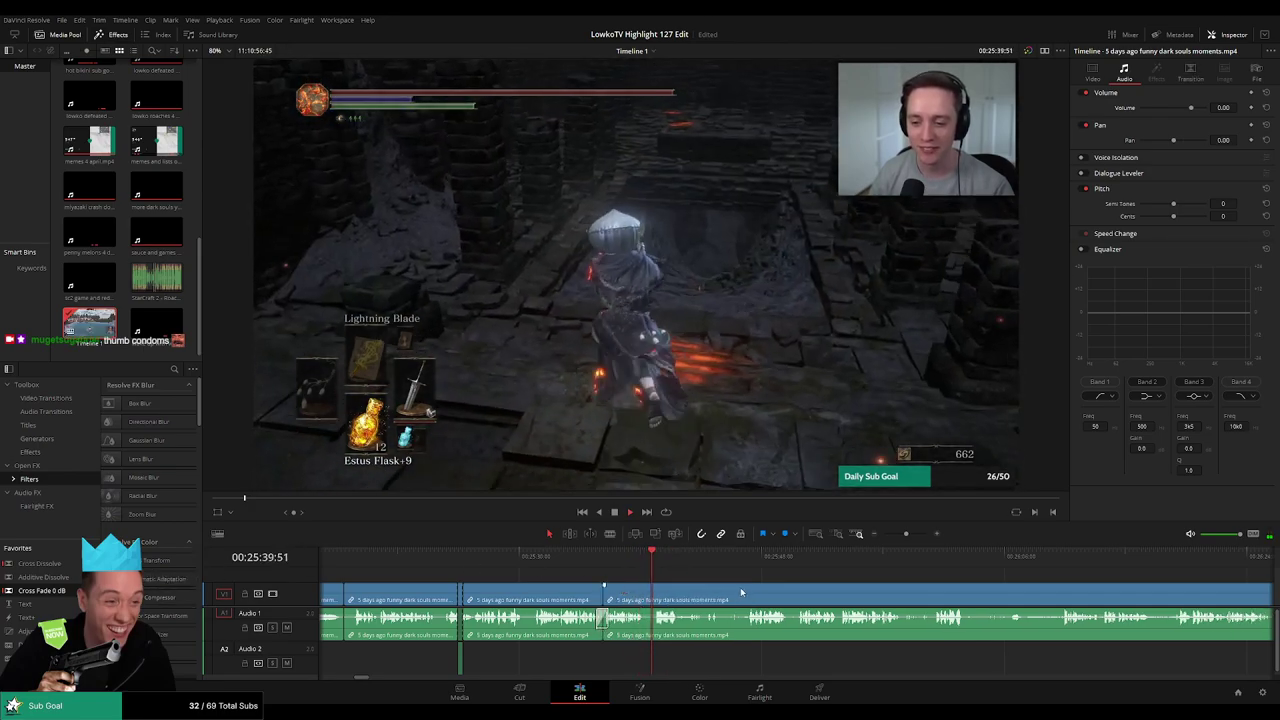
# Blade the Dark Souls footage at about 00:25:45 and 00:25:47 and ripple delete the piece between the cuts
pyautogui.hscroll(3, 629, 579)
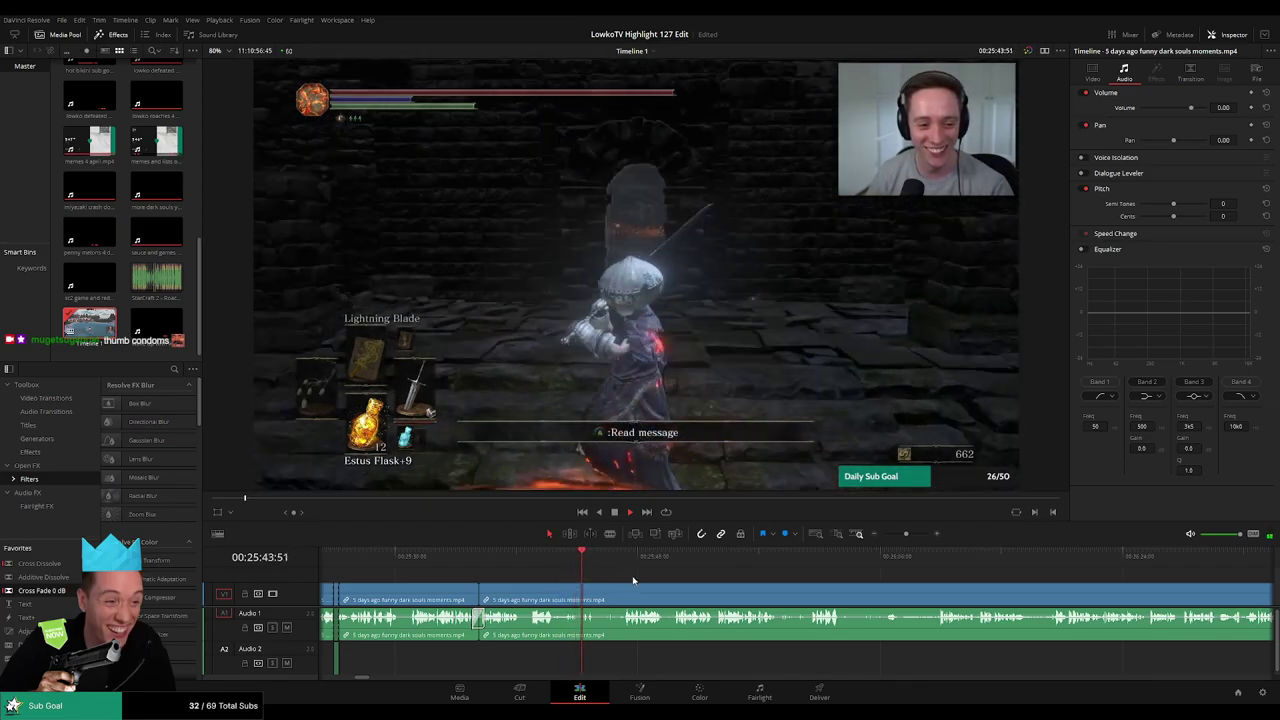
pyautogui.hscroll(1, 560, 585)
pyautogui.press('b')
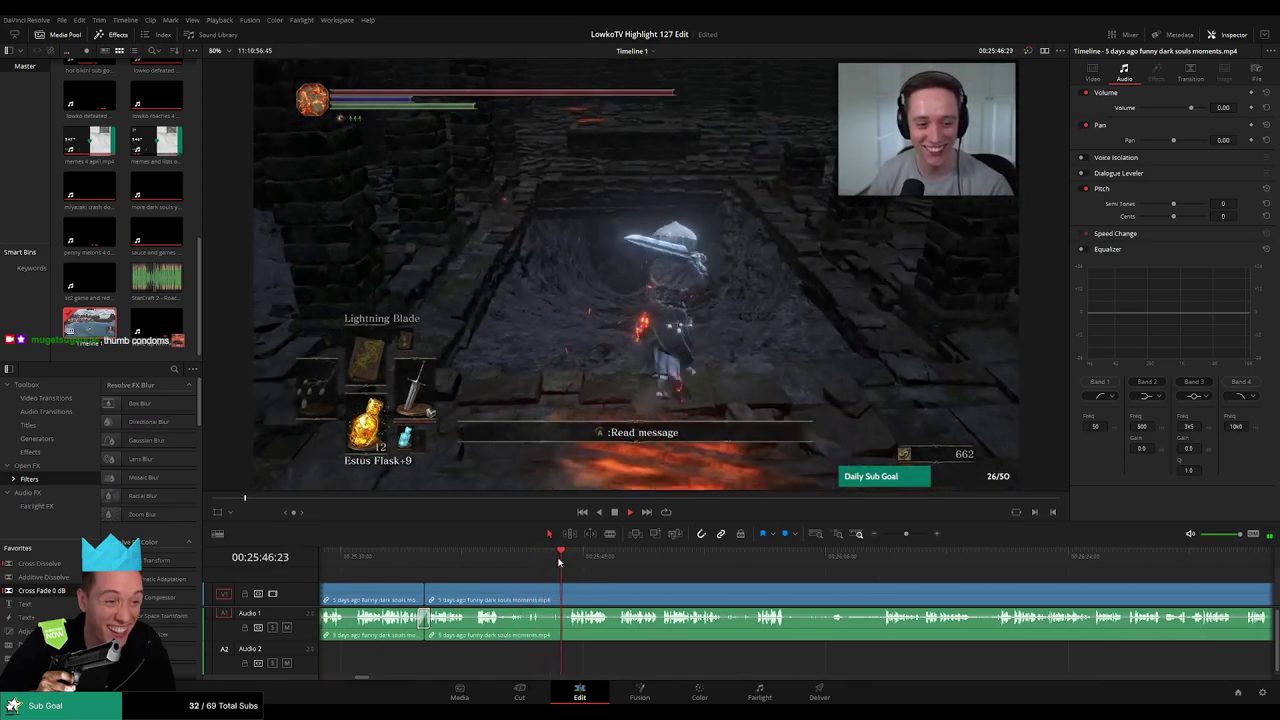
pyautogui.click(543, 593)
pyautogui.click(567, 593)
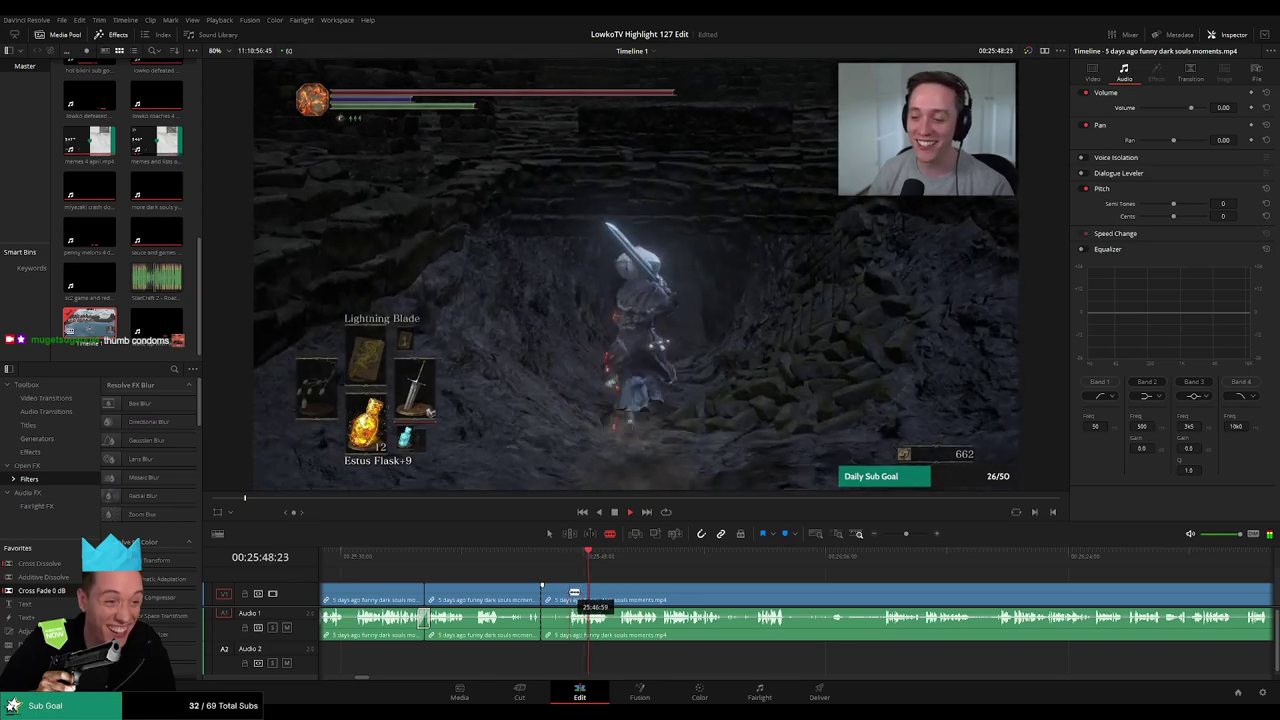
pyautogui.press('a')
pyautogui.click(560, 597)
pyautogui.press('Delete')
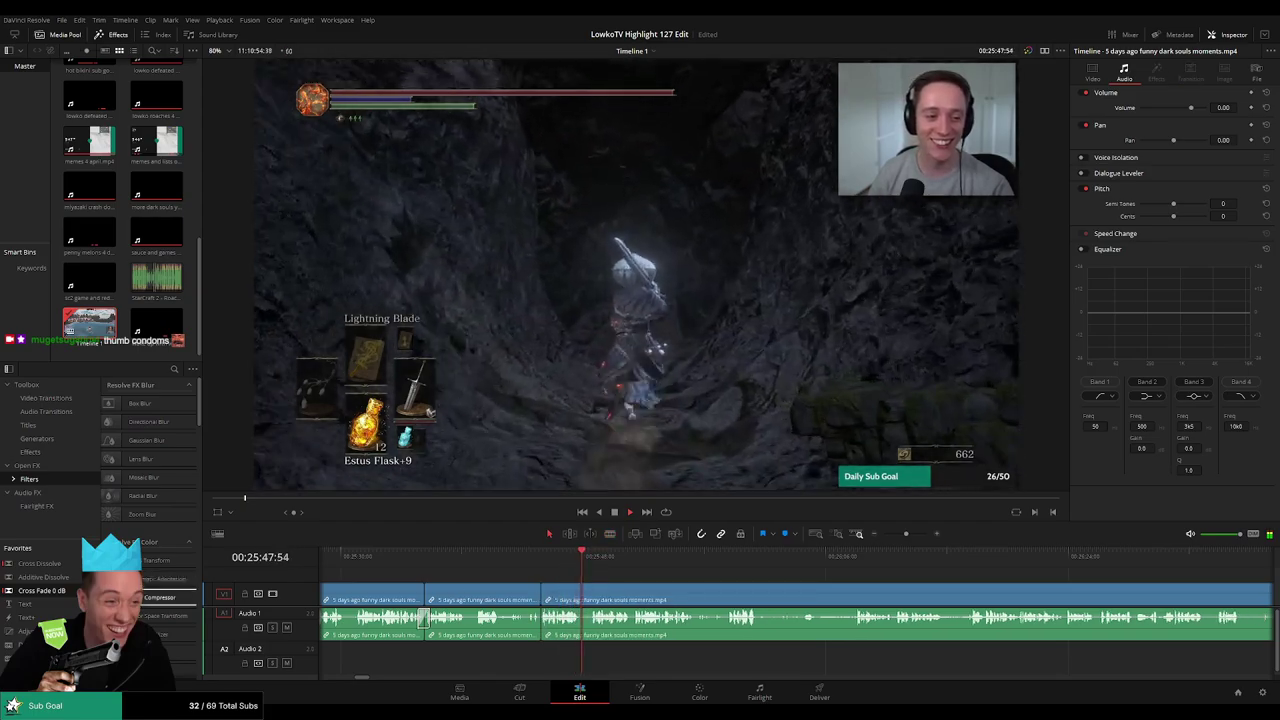
# Ripple delete the short piece from about 00:25:57 to 00:25:59 and add a Cross Fade 0 dB to the audio join
pyautogui.moveTo(686, 583); pyautogui.dragTo(560, 581)
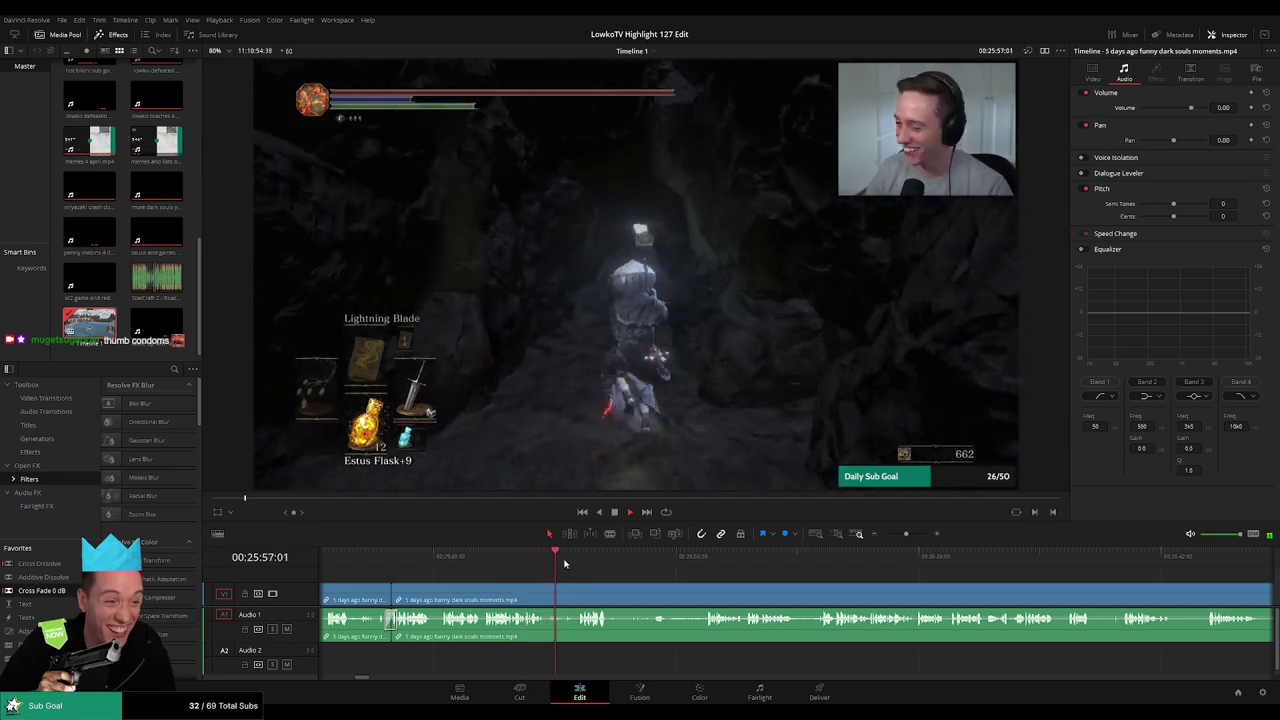
pyautogui.press('b')
pyautogui.click(563, 605)
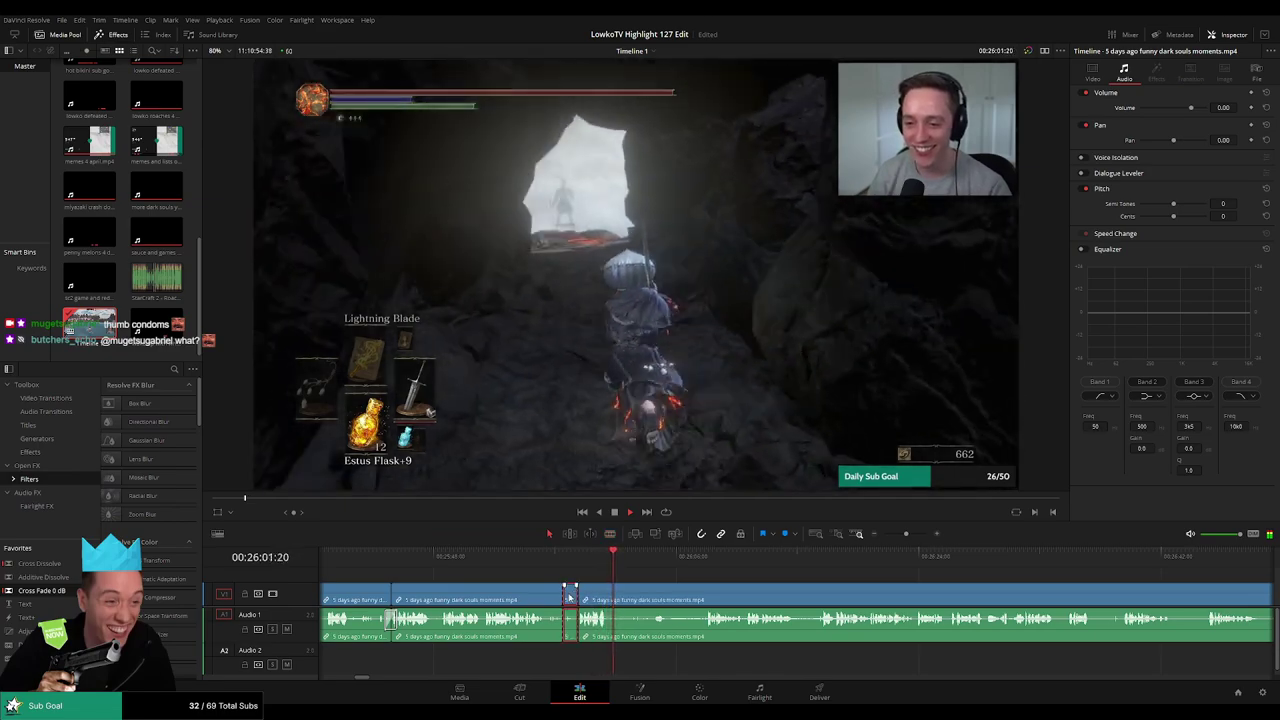
pyautogui.press('a')
pyautogui.moveTo(42, 591); pyautogui.dragTo(571, 635)
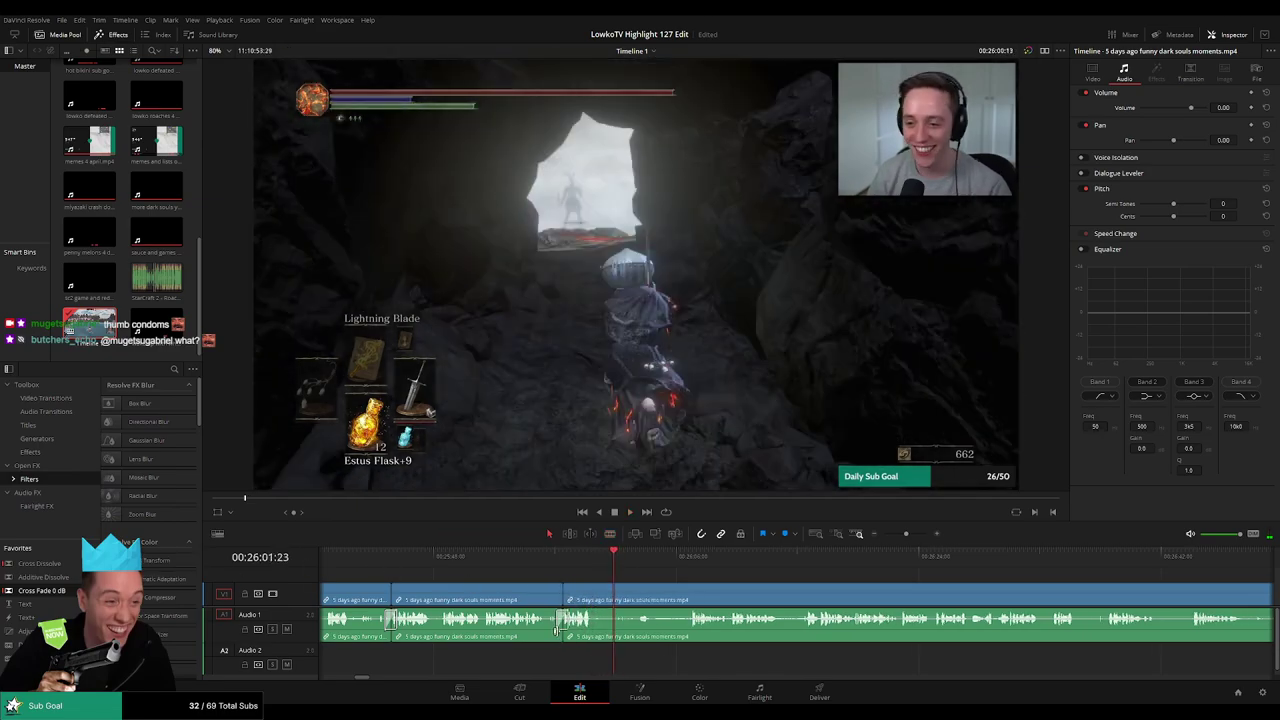
# Play back the edited funny dark souls moments section from the Razer article at about 00:25:18 to check the sound effect and joins
pyautogui.hscroll(-12, 765, 574)
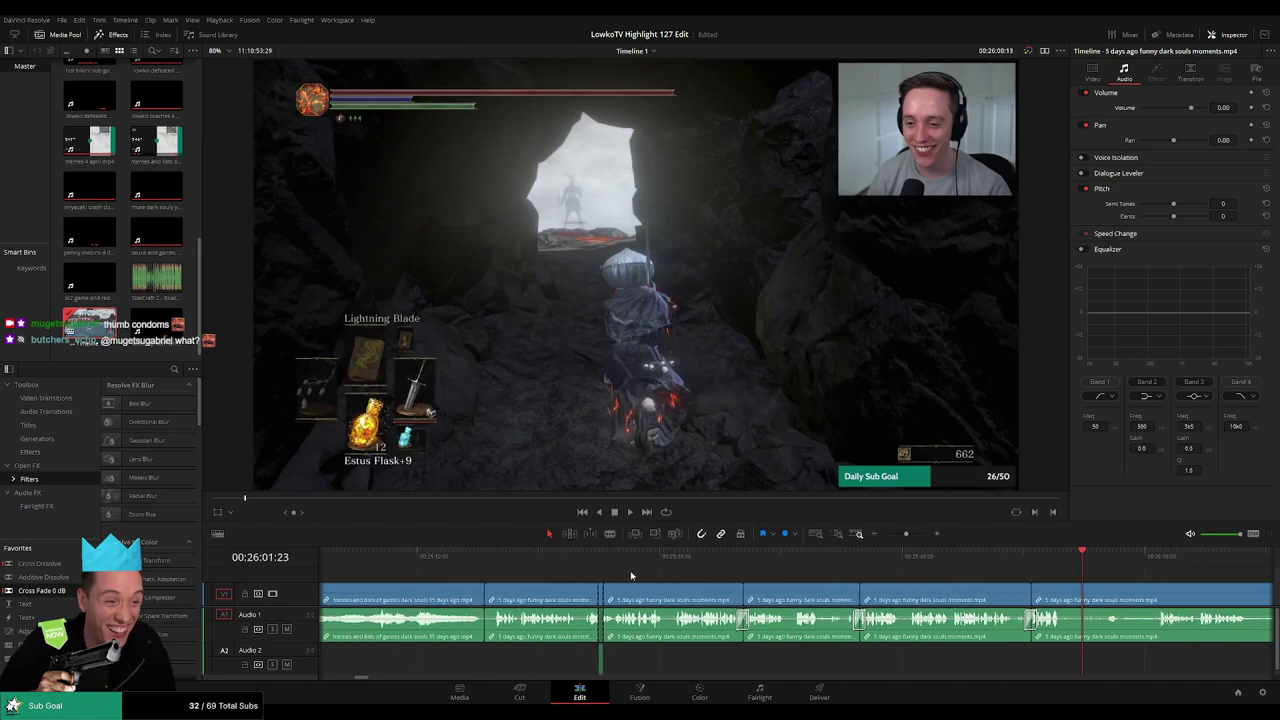
pyautogui.moveTo(512, 561); pyautogui.dragTo(488, 561)
pyautogui.press('space')
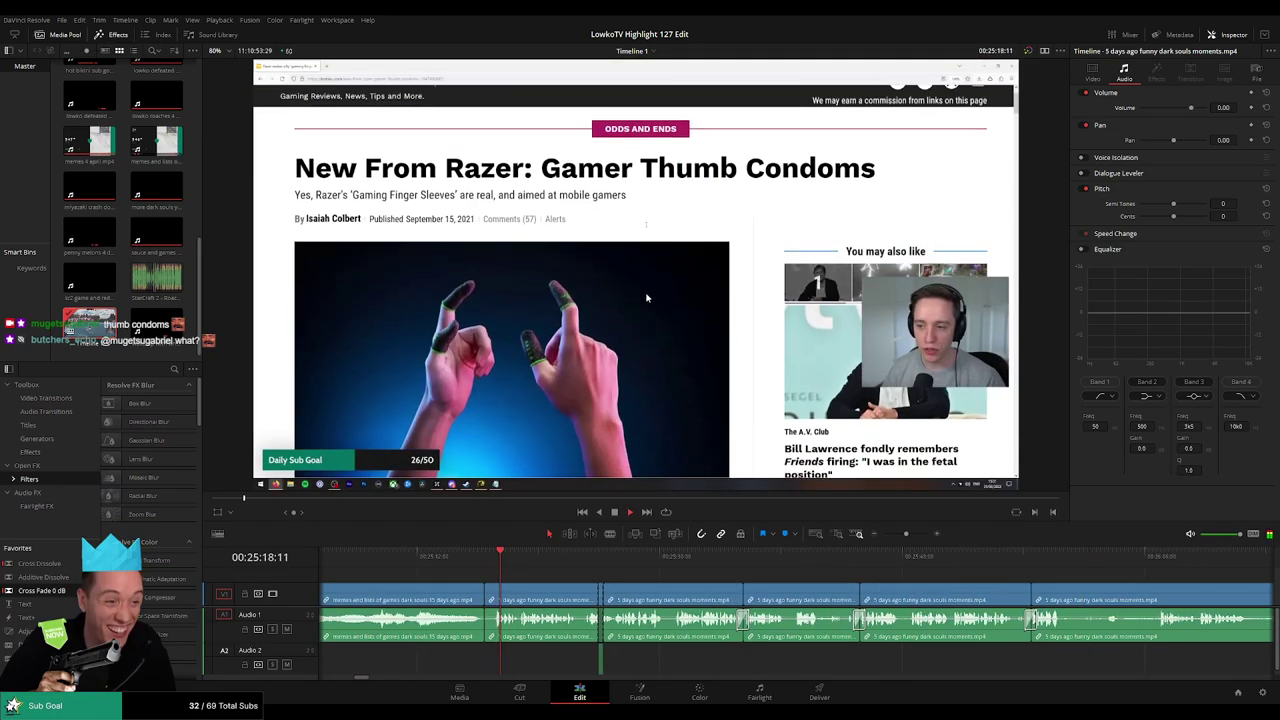
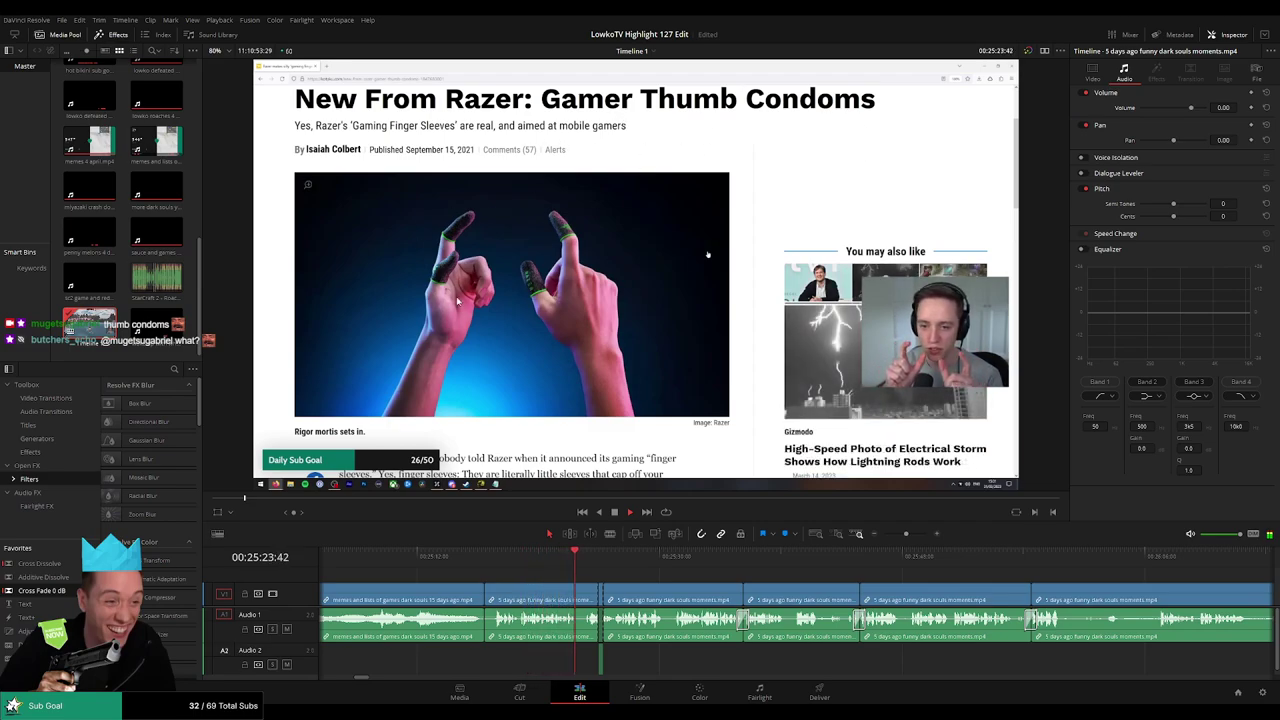
pyautogui.moveTo(672, 574); pyautogui.dragTo(636, 567)
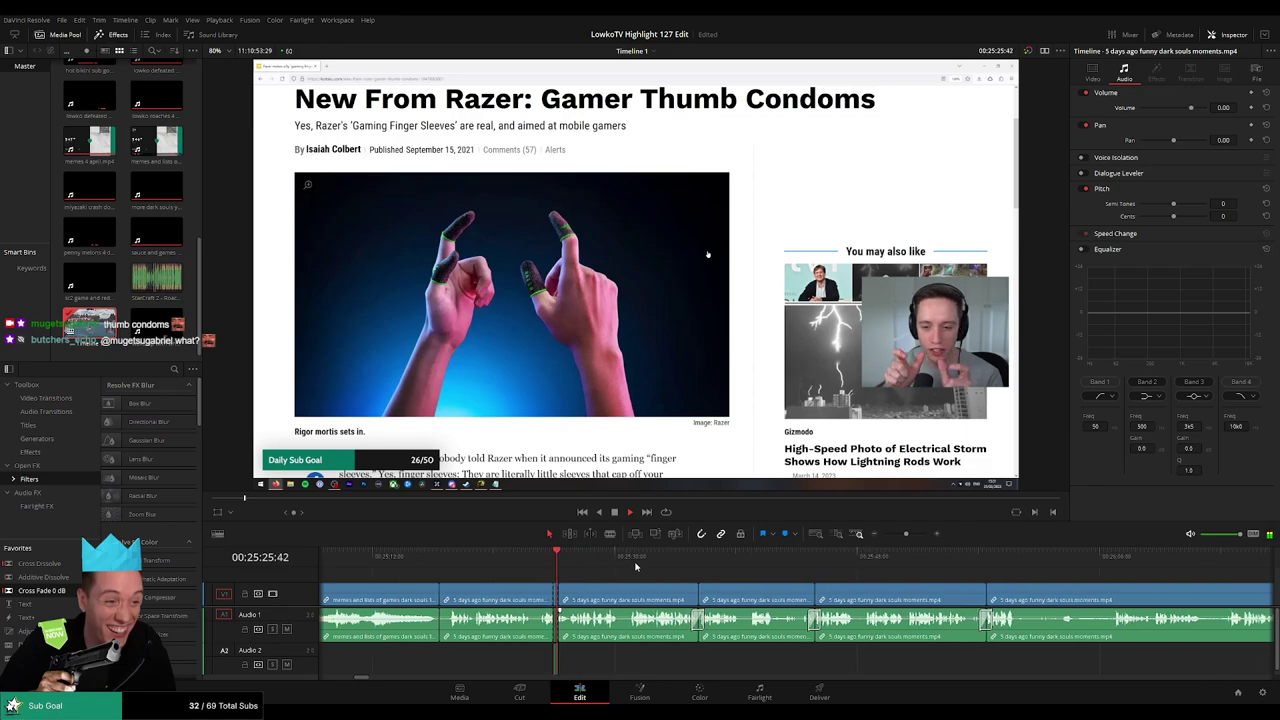
pyautogui.hscroll(1, 658, 571)
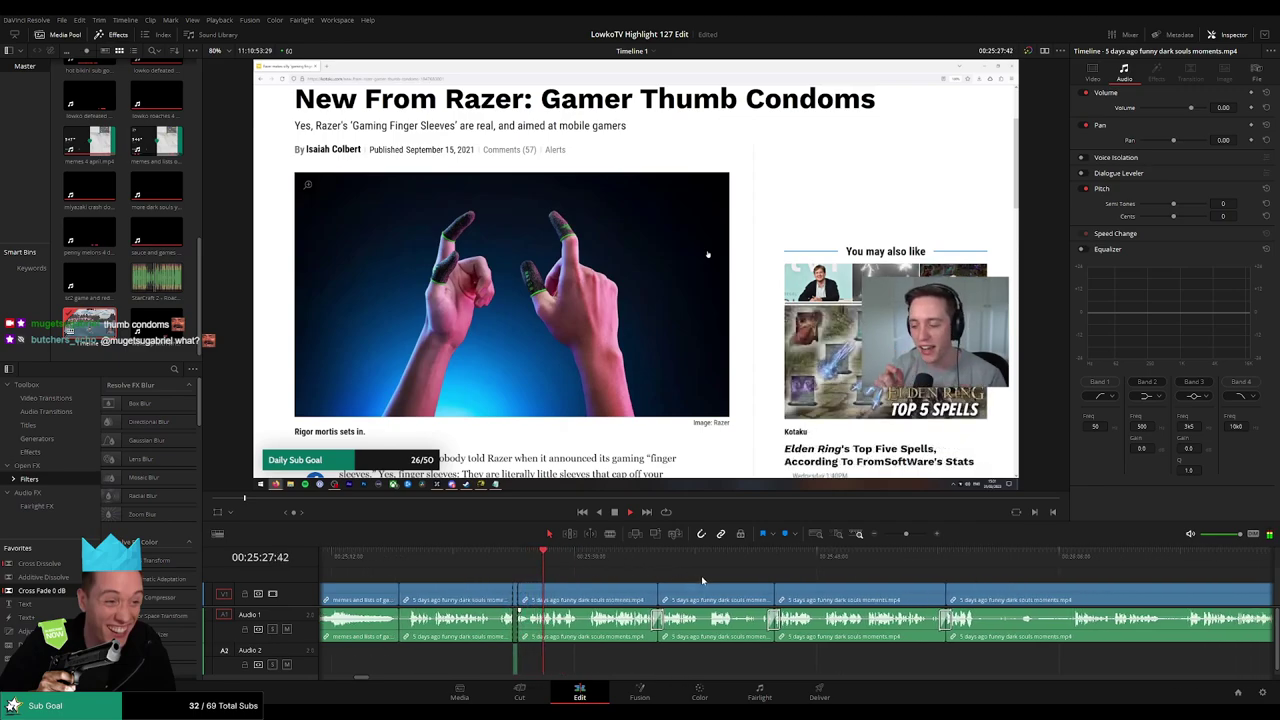
pyautogui.hscroll(1, 665, 570)
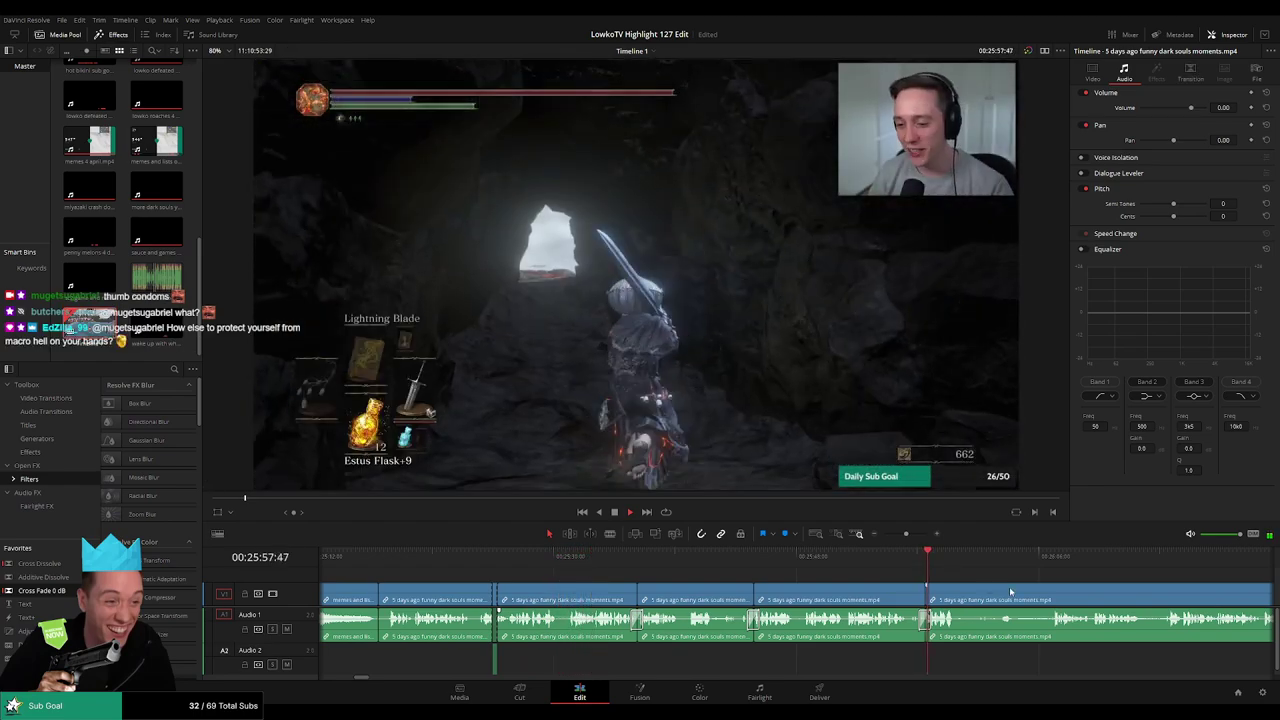
pyautogui.hscroll(5, 1008, 591)
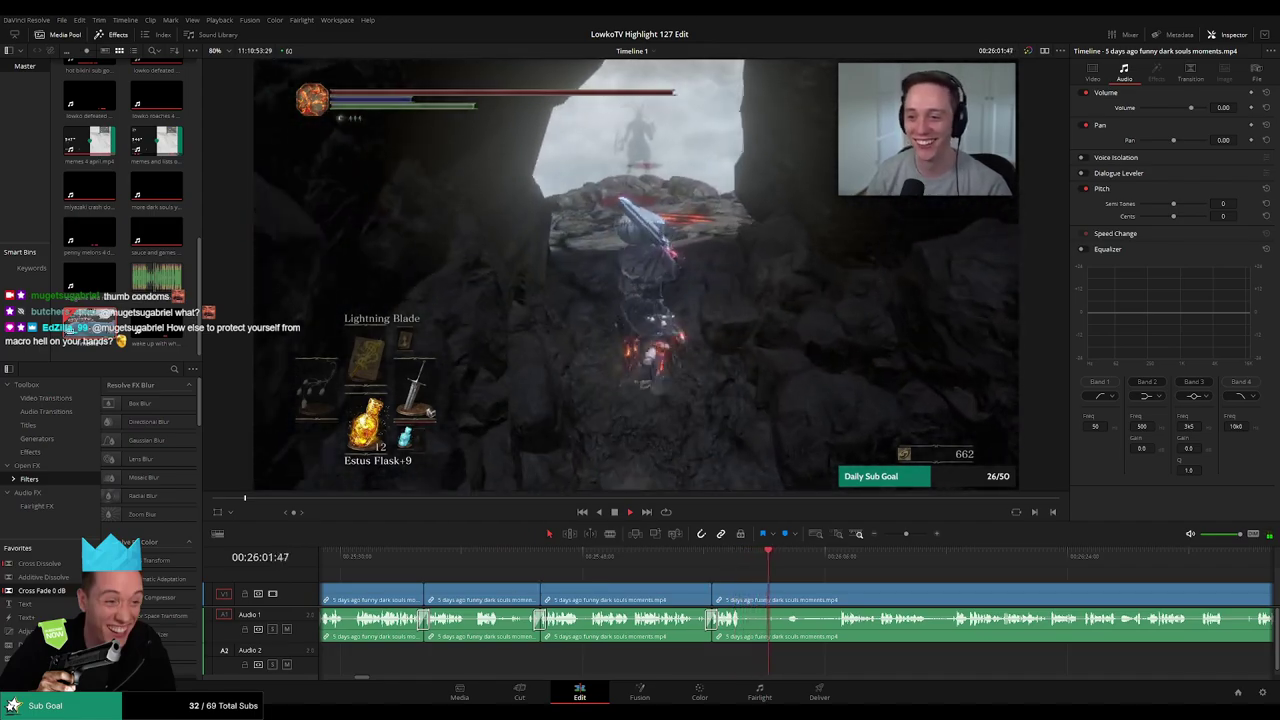
pyautogui.hscroll(5, 717, 593)
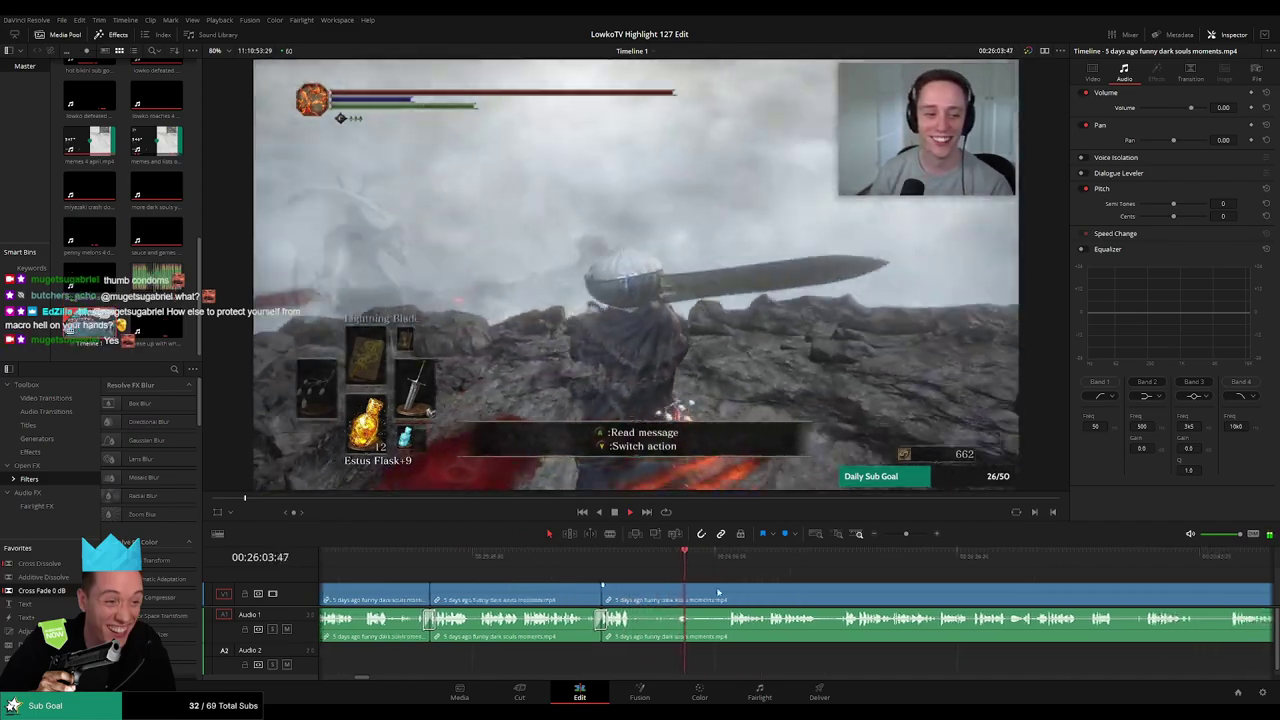
# Blade the Dark Souls footage at about 00:26:00 and skim ahead for where the next kept moment starts
pyautogui.click(620, 553)
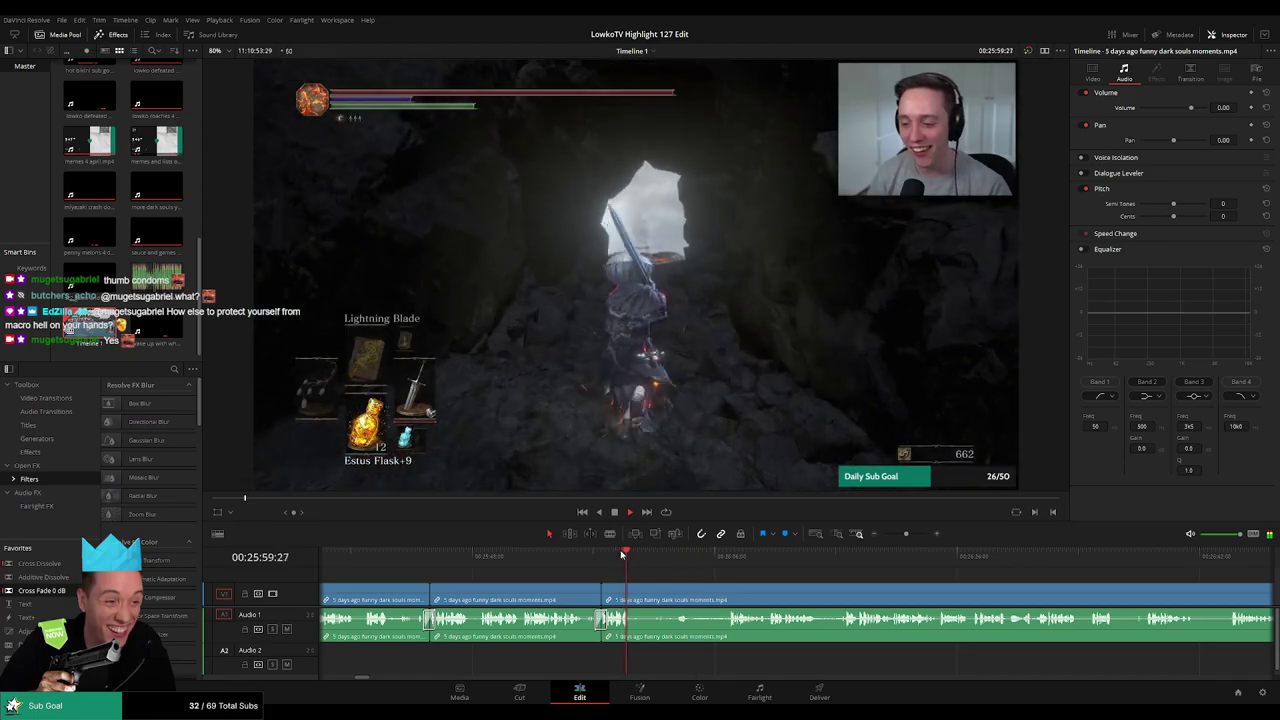
pyautogui.press('b')
pyautogui.click(642, 591)
pyautogui.click(736, 558)
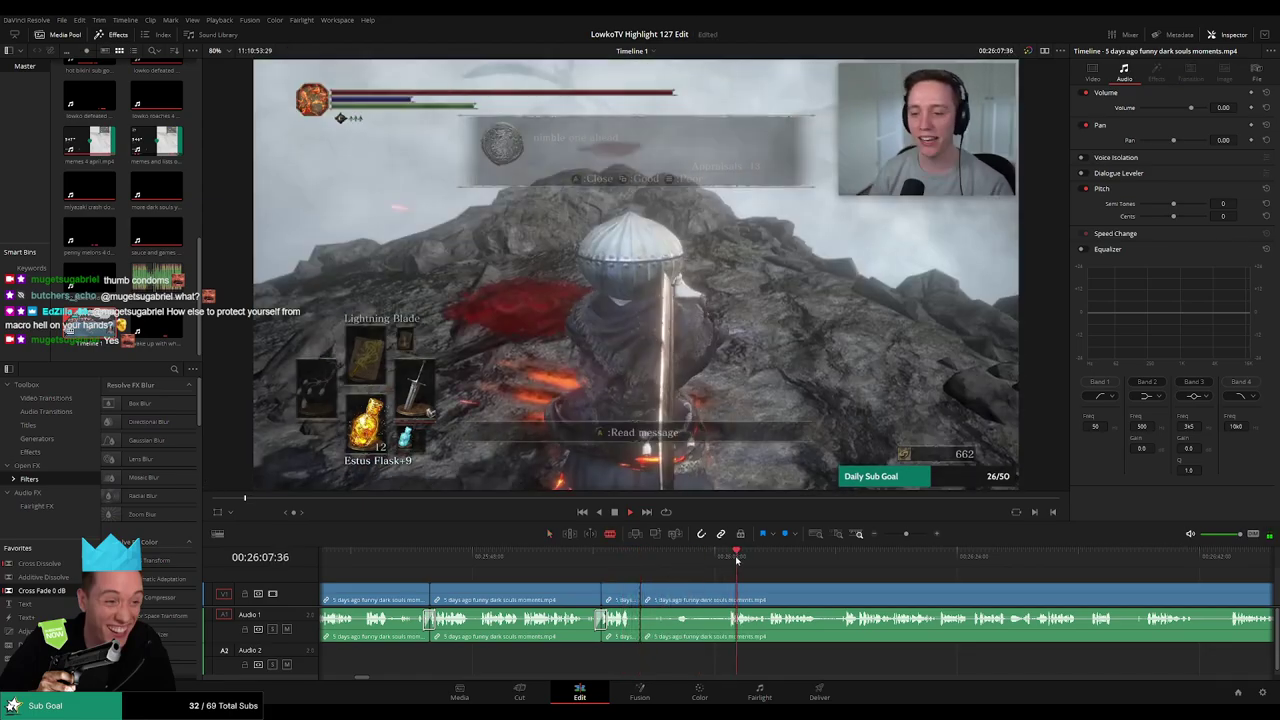
pyautogui.press('a')
pyautogui.click(777, 556)
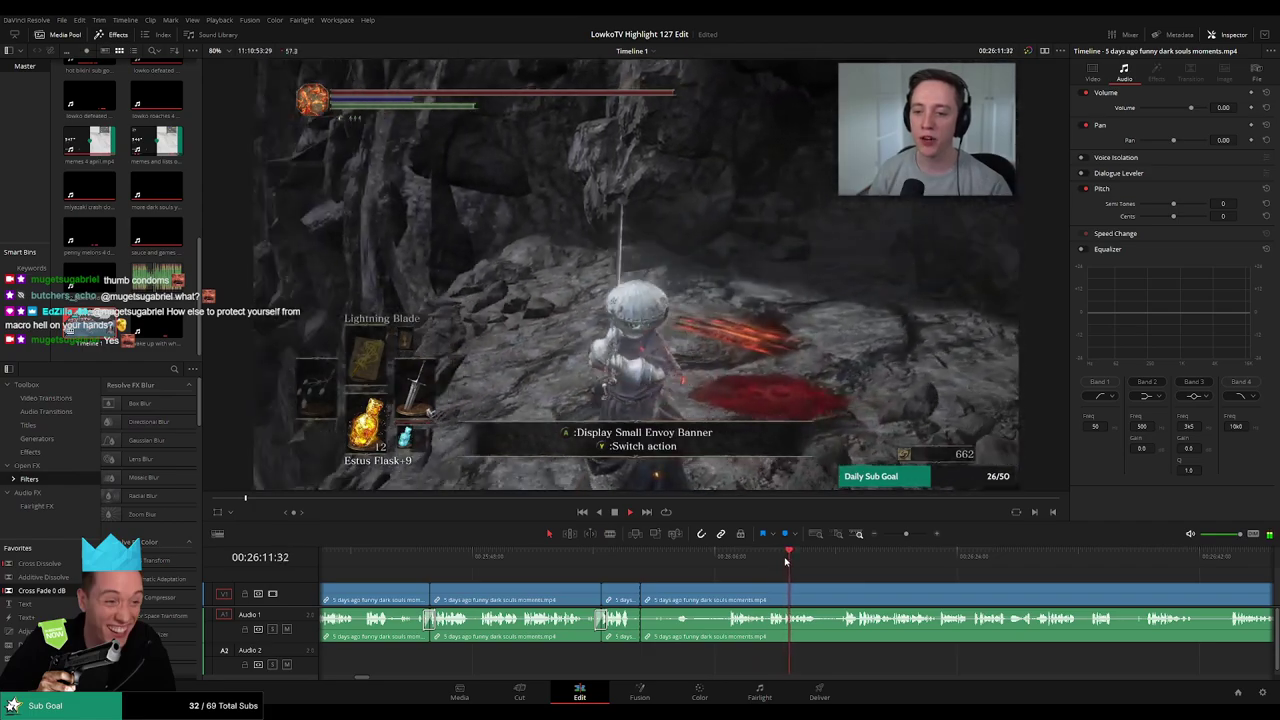
pyautogui.click(841, 558)
pyautogui.moveTo(938, 588); pyautogui.dragTo(728, 578)
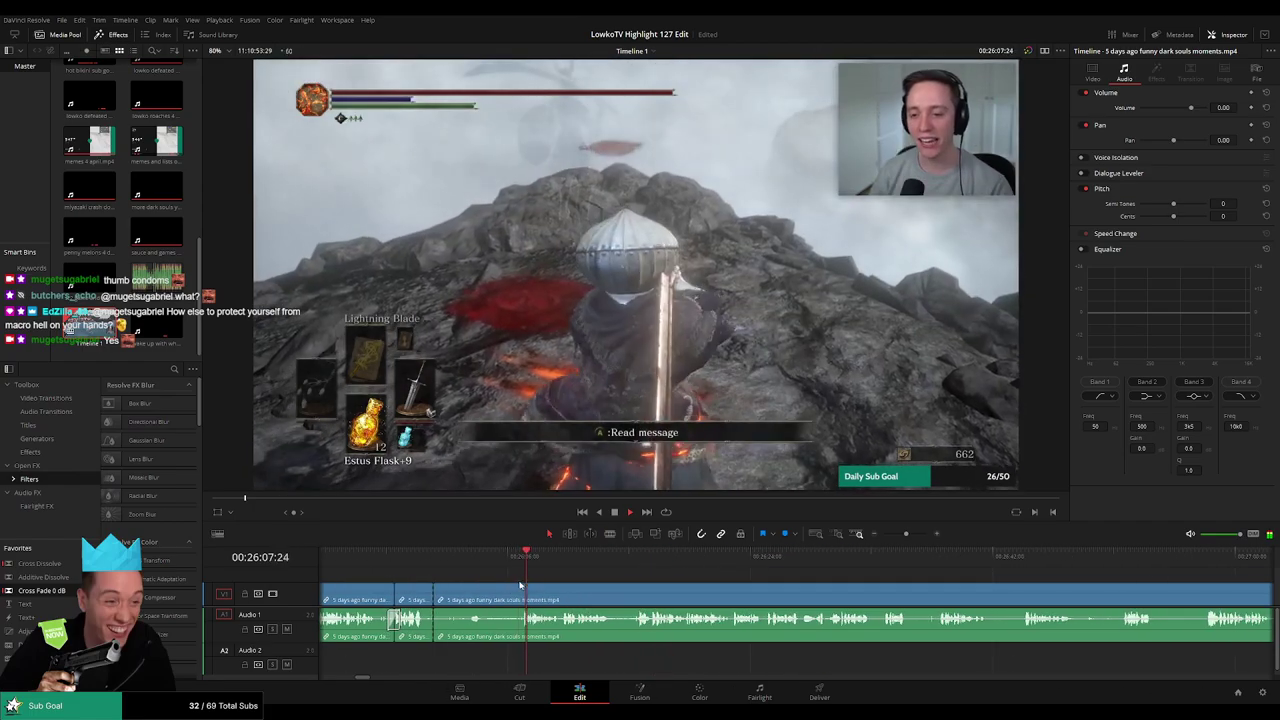
# Cut the footage at about 00:26:07, ripple delete the piece back to the 00:26:00 cut and add a Cross Fade 0 dB at the join
pyautogui.click(525, 592)
pyautogui.press('a')
pyautogui.click(500, 596)
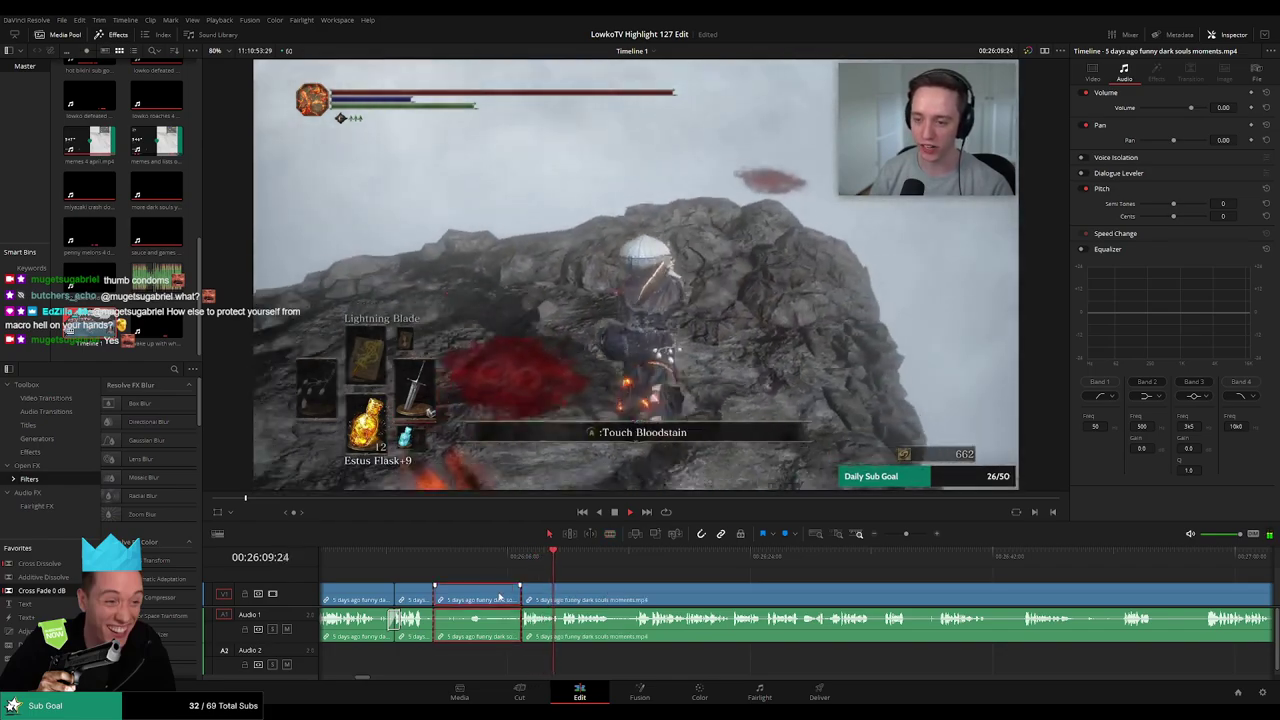
pyautogui.press('Delete')
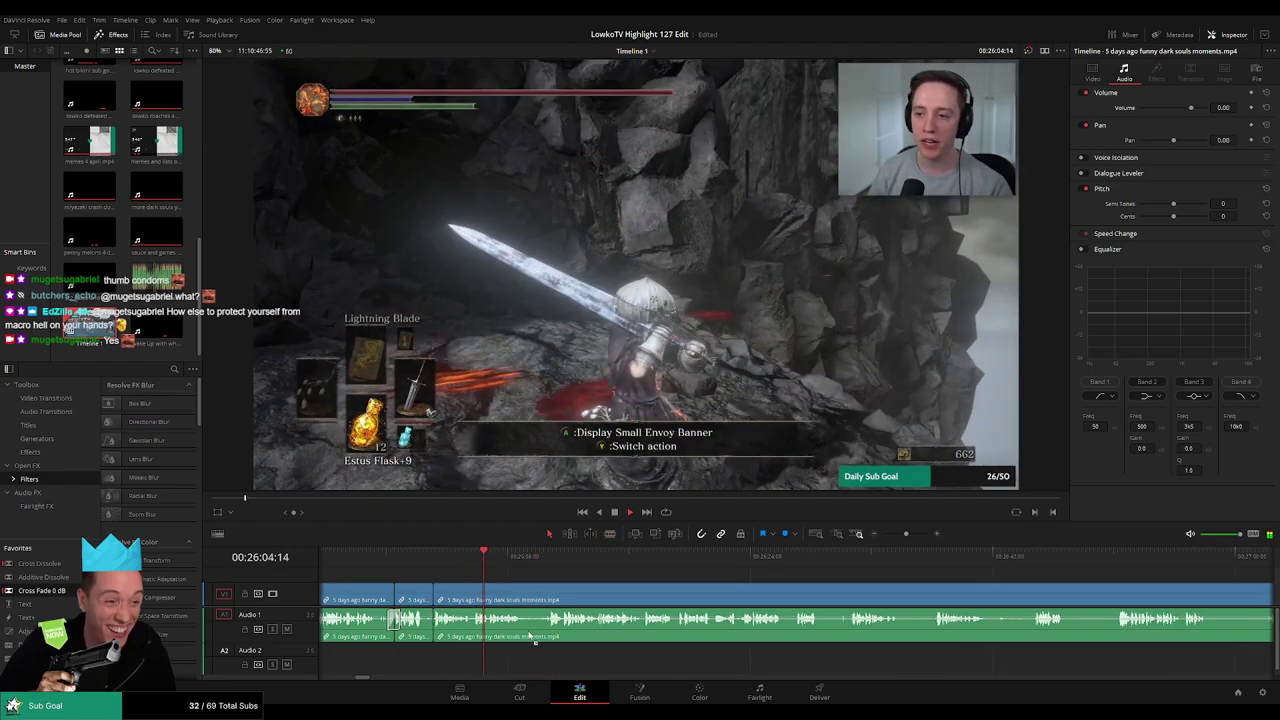
pyautogui.click(582, 578)
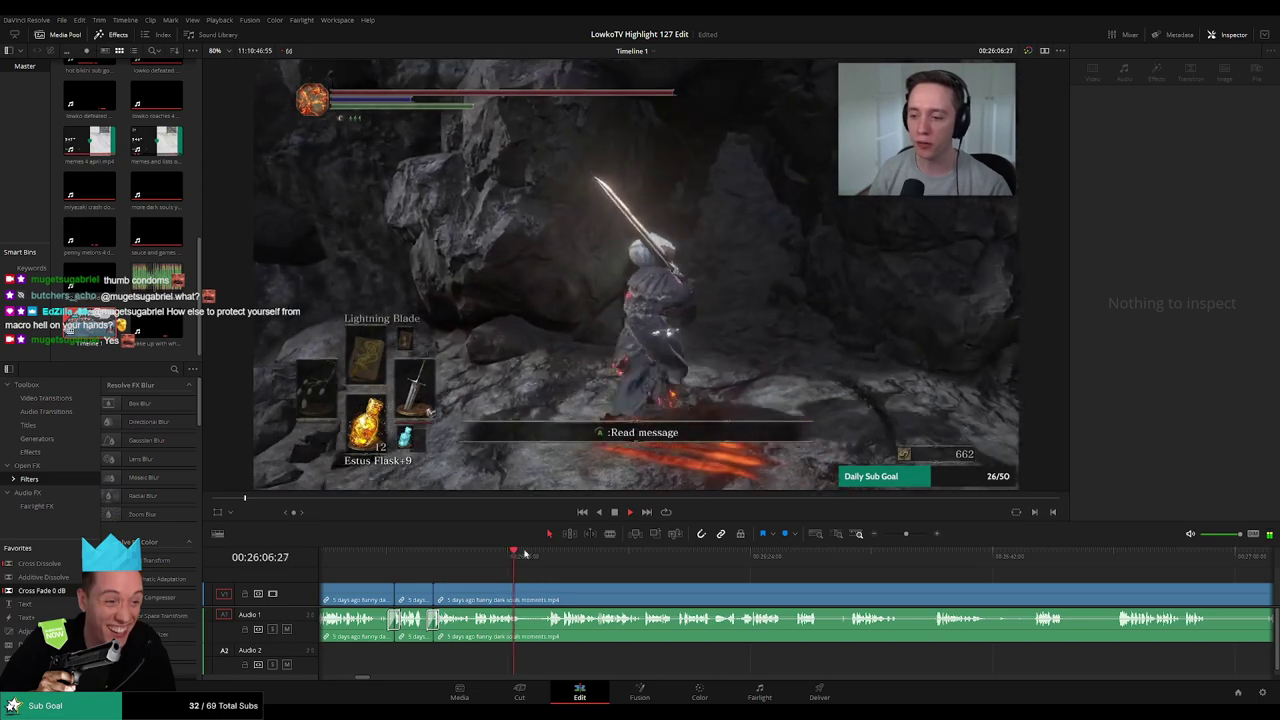
# Blade the Dark Souls footage at about 00:26:07 and 00:26:09 and ripple delete the piece between the cuts
pyautogui.click(540, 561)
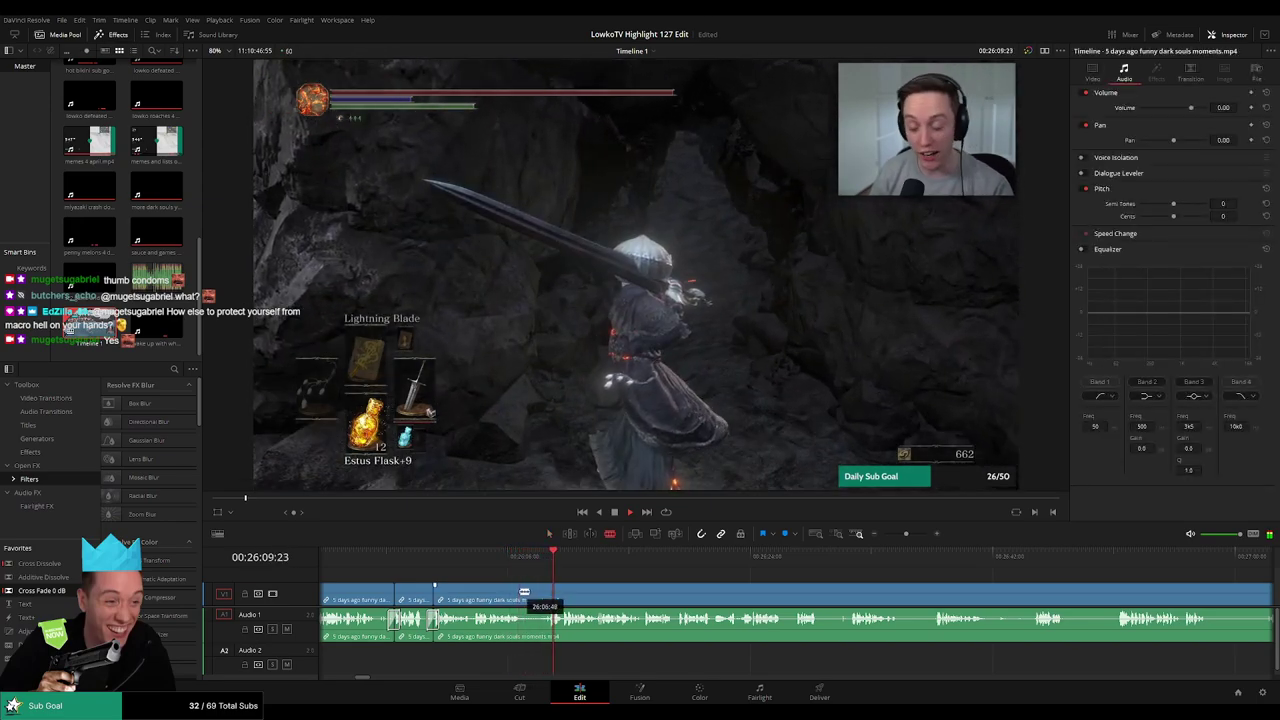
pyautogui.moveTo(530, 593); pyautogui.dragTo(552, 590)
pyautogui.click(541, 594)
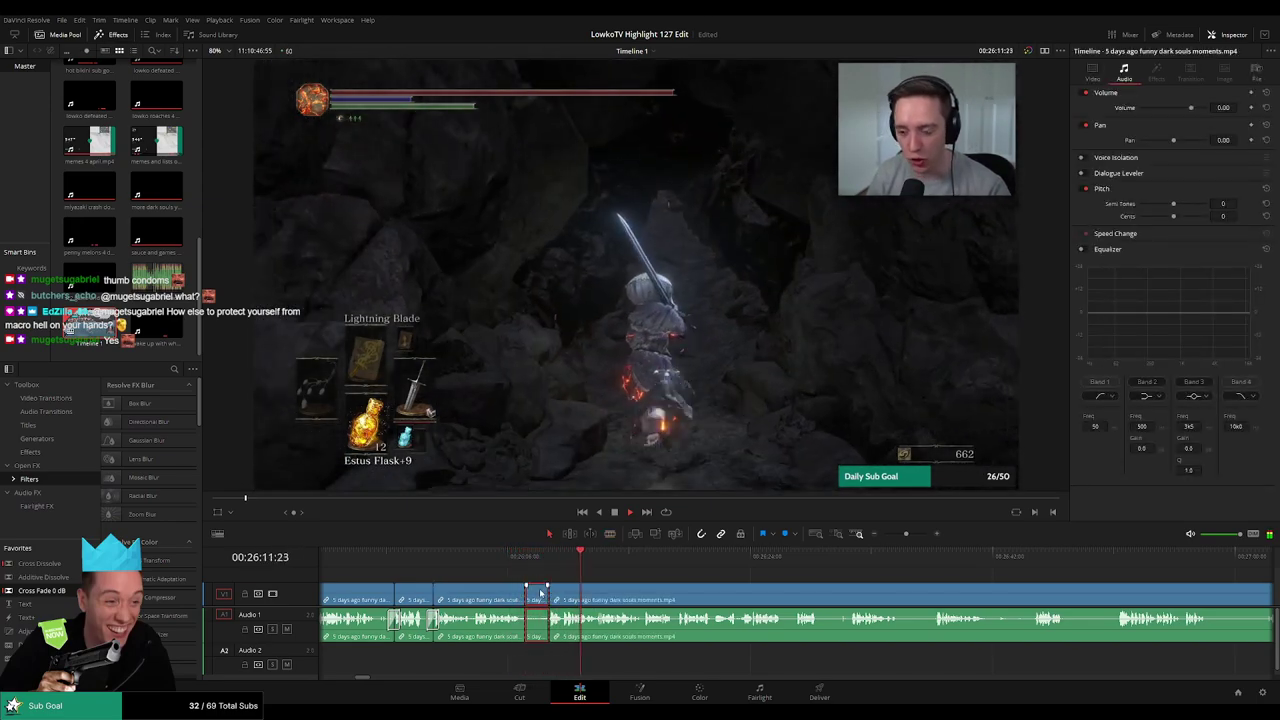
pyautogui.press('Delete')
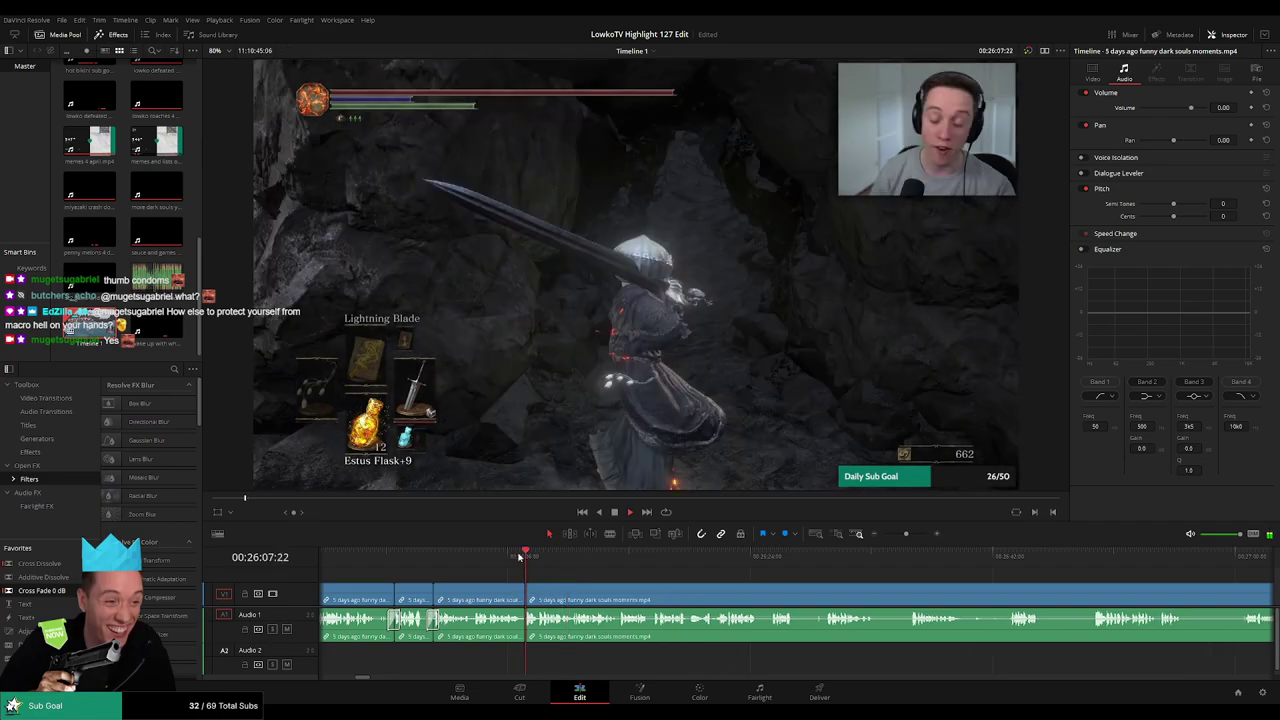
# Try a blade cut in the footage at about 00:26:16, play on past it and undo the cut
pyautogui.hscroll(1, 588, 573)
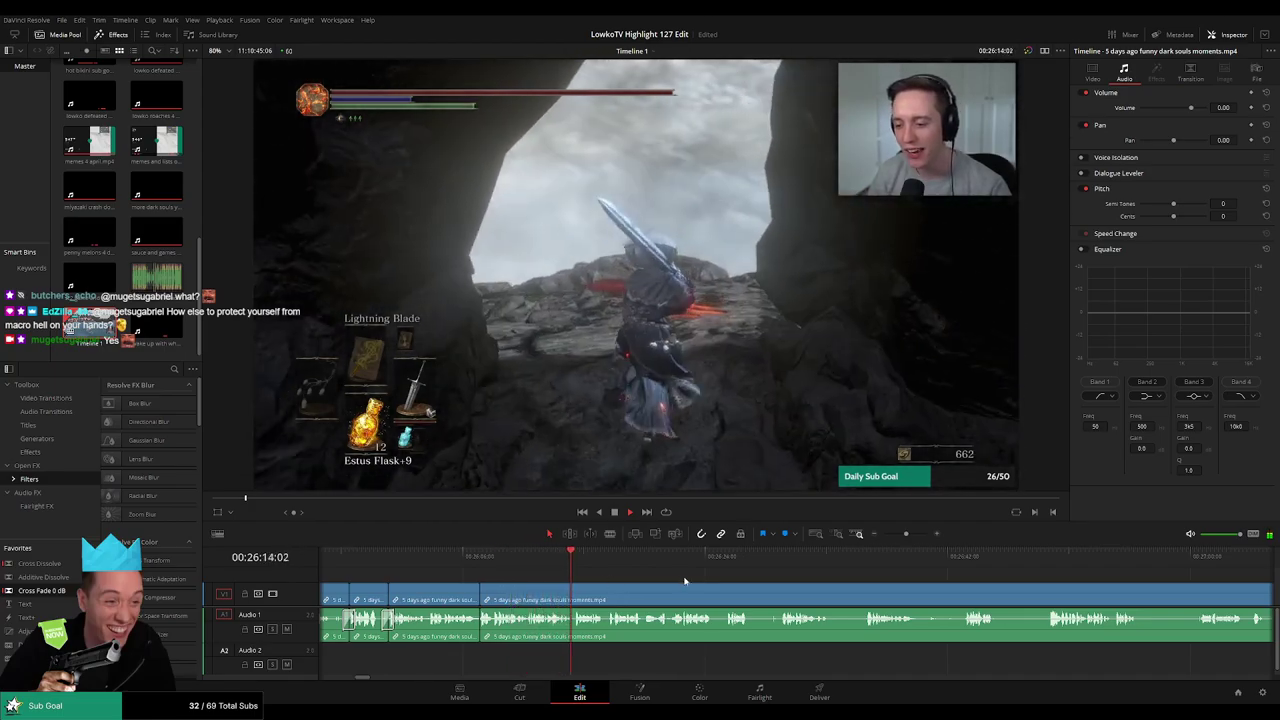
pyautogui.hscroll(4, 520, 583)
pyautogui.scroll(2, 570, 589)
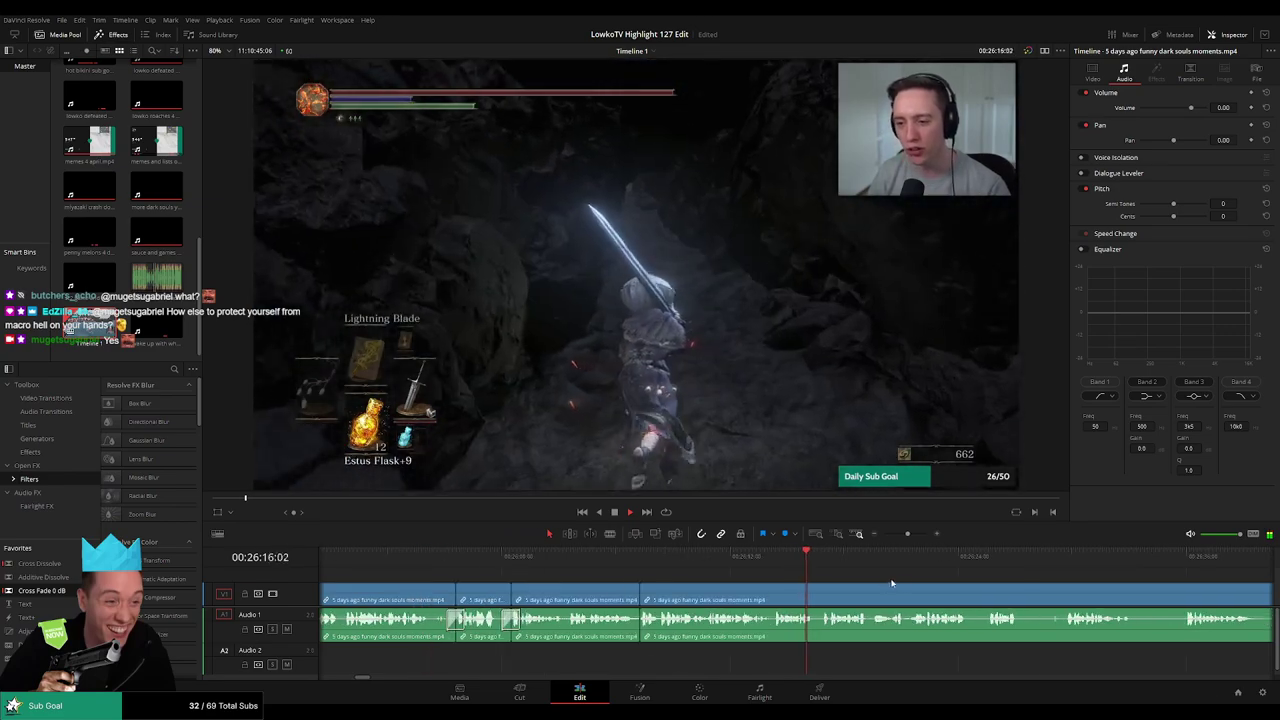
pyautogui.moveTo(893, 582); pyautogui.dragTo(672, 579)
pyautogui.hscroll(2, 660, 579)
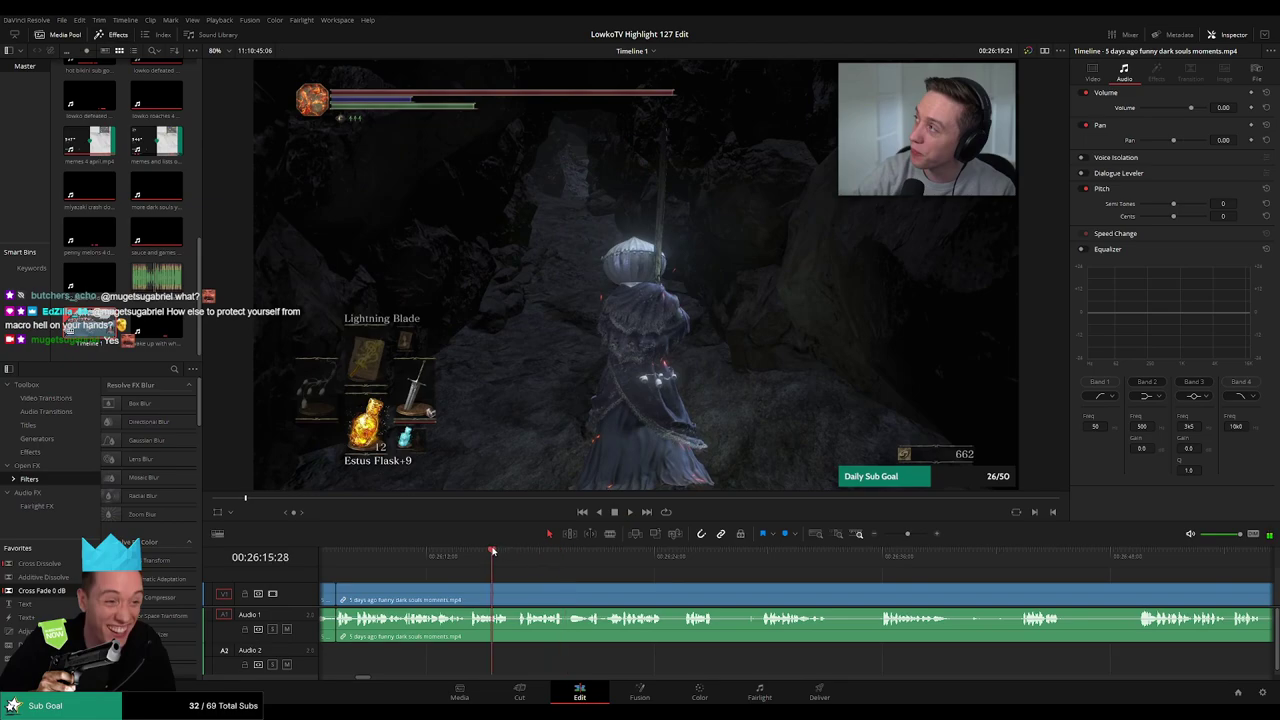
pyautogui.press('b')
pyautogui.click(518, 598)
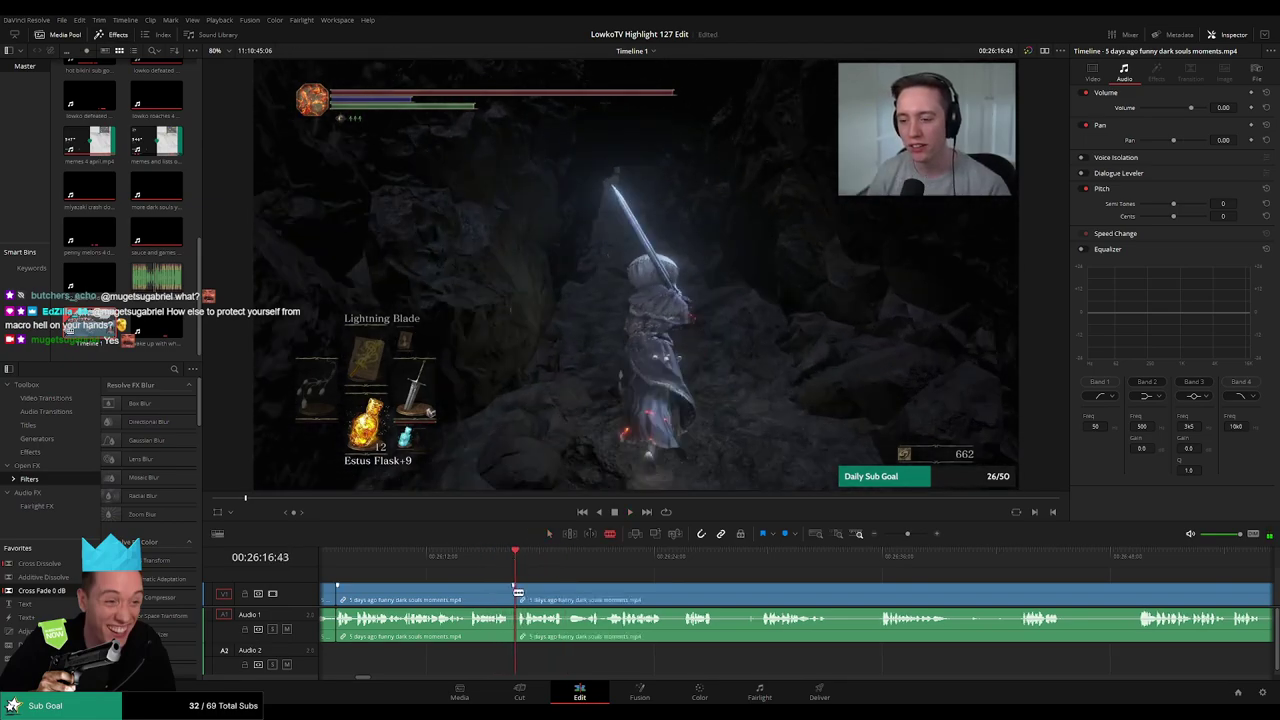
pyautogui.press('space')
pyautogui.scroll(2, 555, 576)
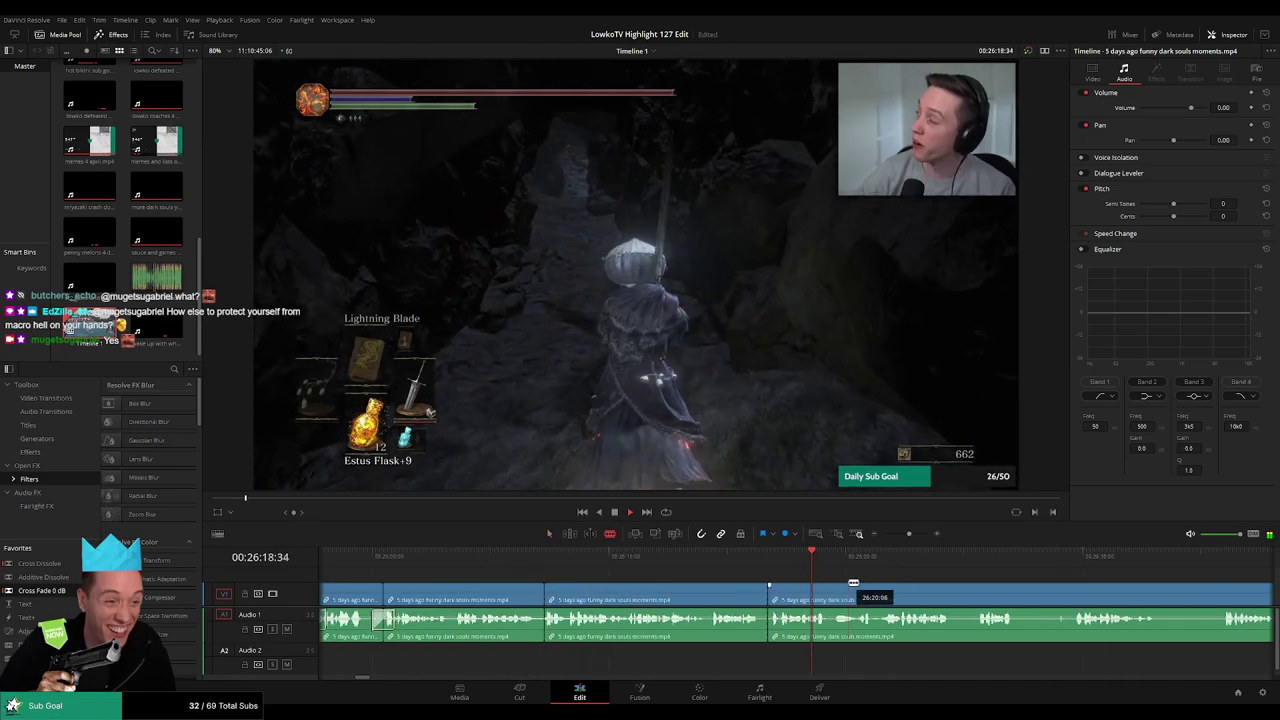
pyautogui.hscroll(4, 700, 580)
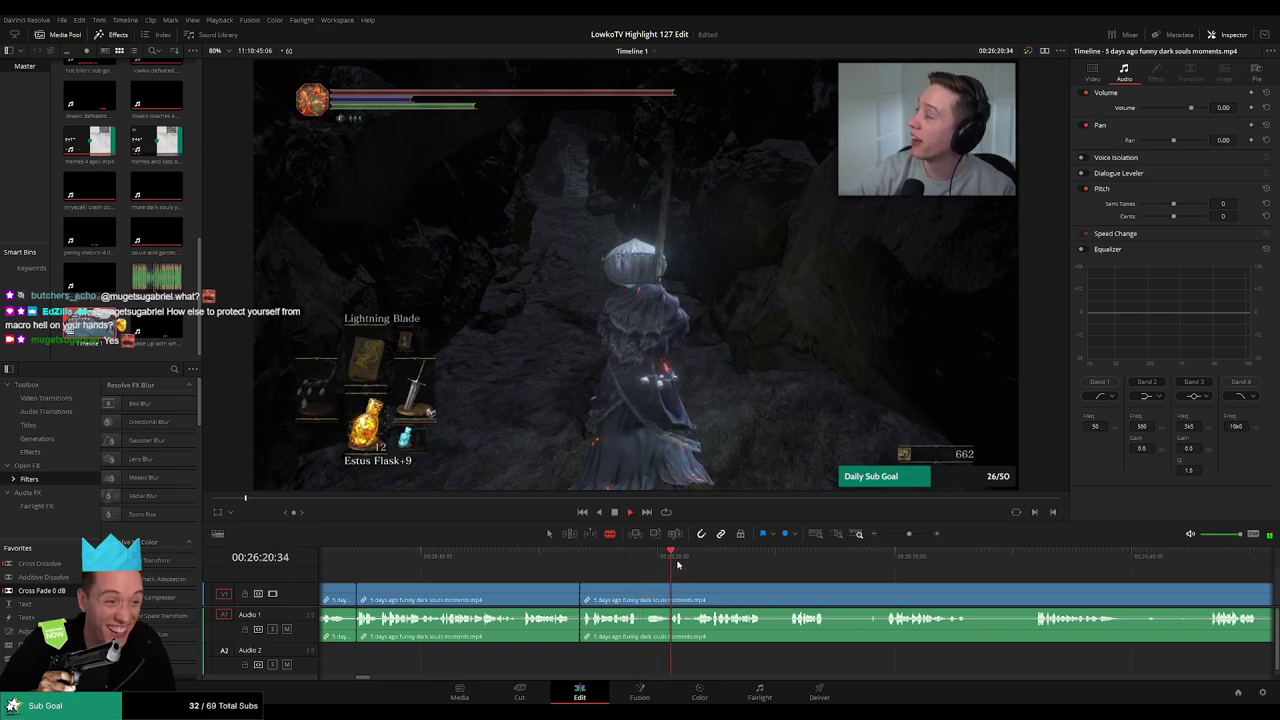
pyautogui.hotkey('ctrl', 'z')
# Isolate the short piece from about 00:26:18 to 00:26:19 with cuts and place a StarCraft 2 - Roach Quotes.mp3 snippet beneath it on Audio 2
pyautogui.click(614, 557)
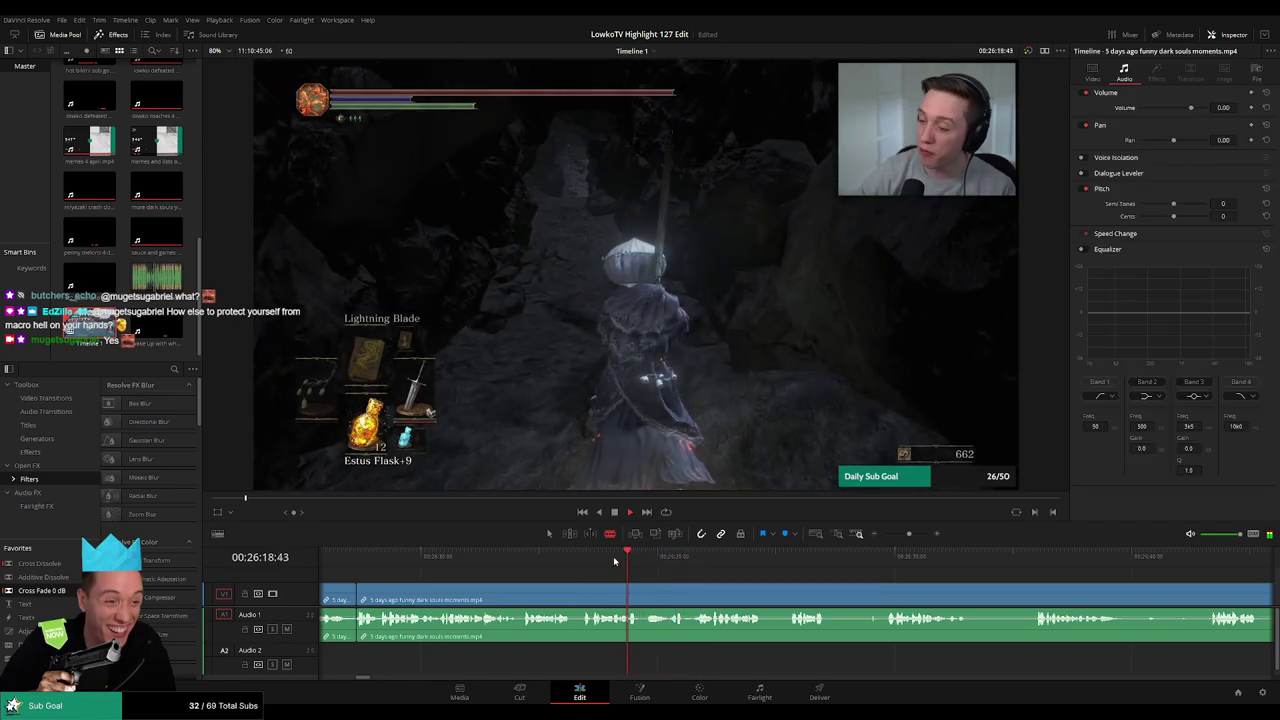
pyautogui.hotkey('ctrl', 'b')
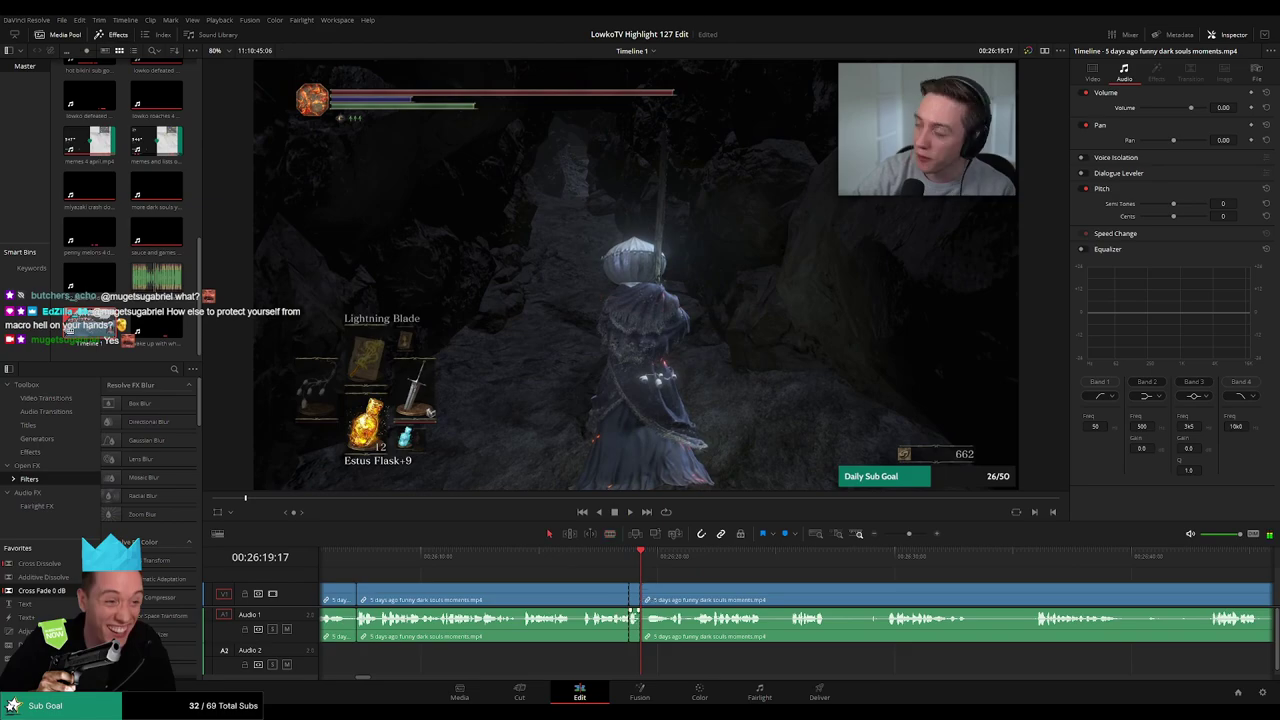
pyautogui.moveTo(166, 285); pyautogui.dragTo(641, 666)
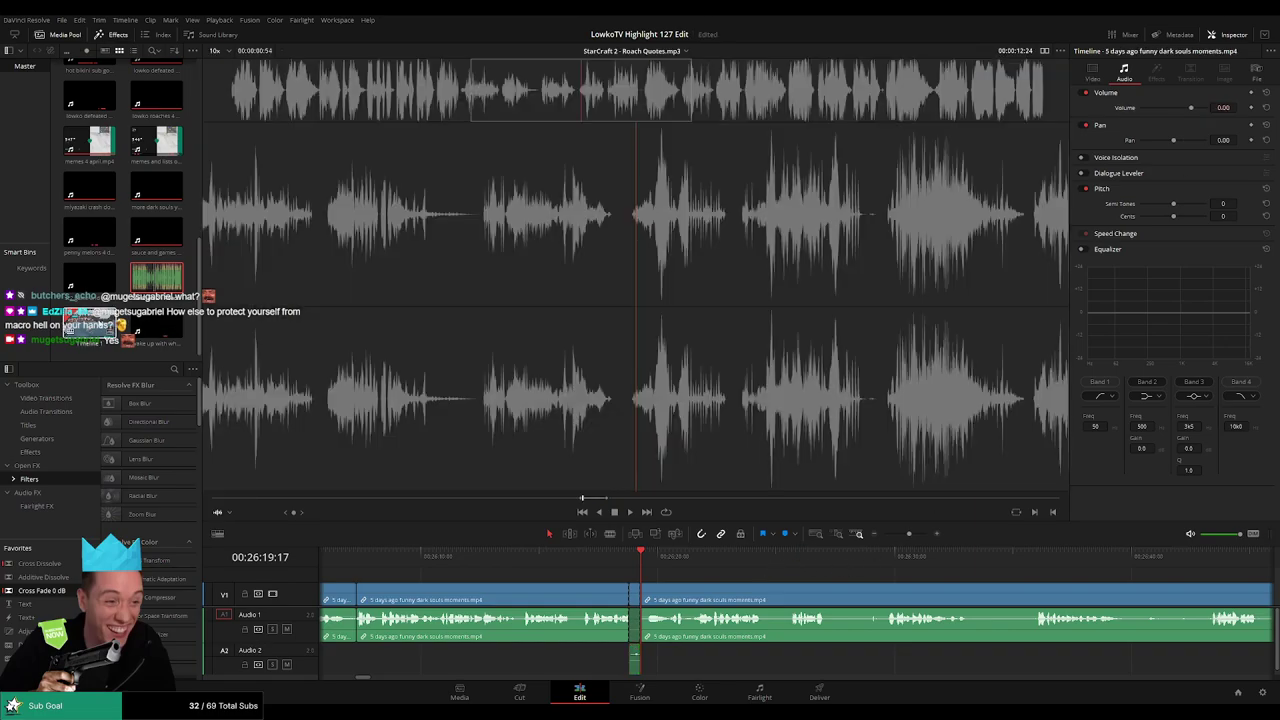
pyautogui.press('space')
# Blade the footage at about 00:26:27 and 00:26:29 and ripple delete the piece between the cuts
pyautogui.moveTo(783, 590); pyautogui.dragTo(576, 580)
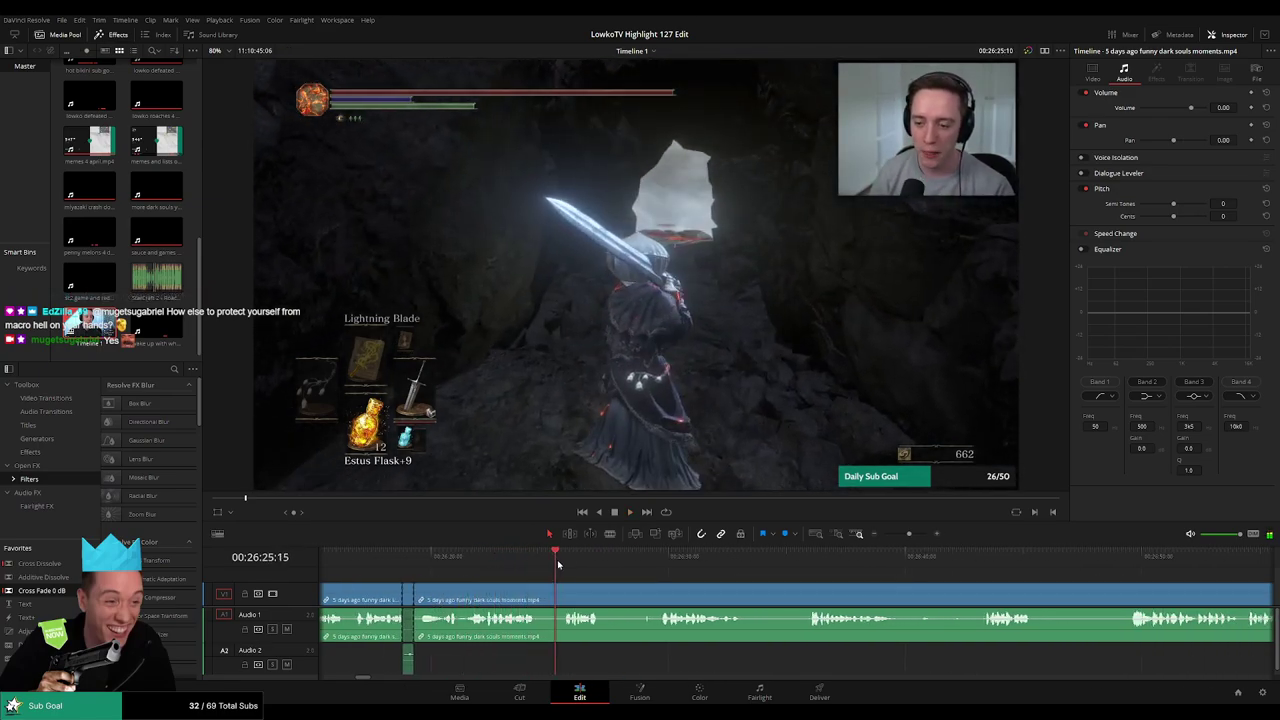
pyautogui.hotkey('ctrl', 'b')
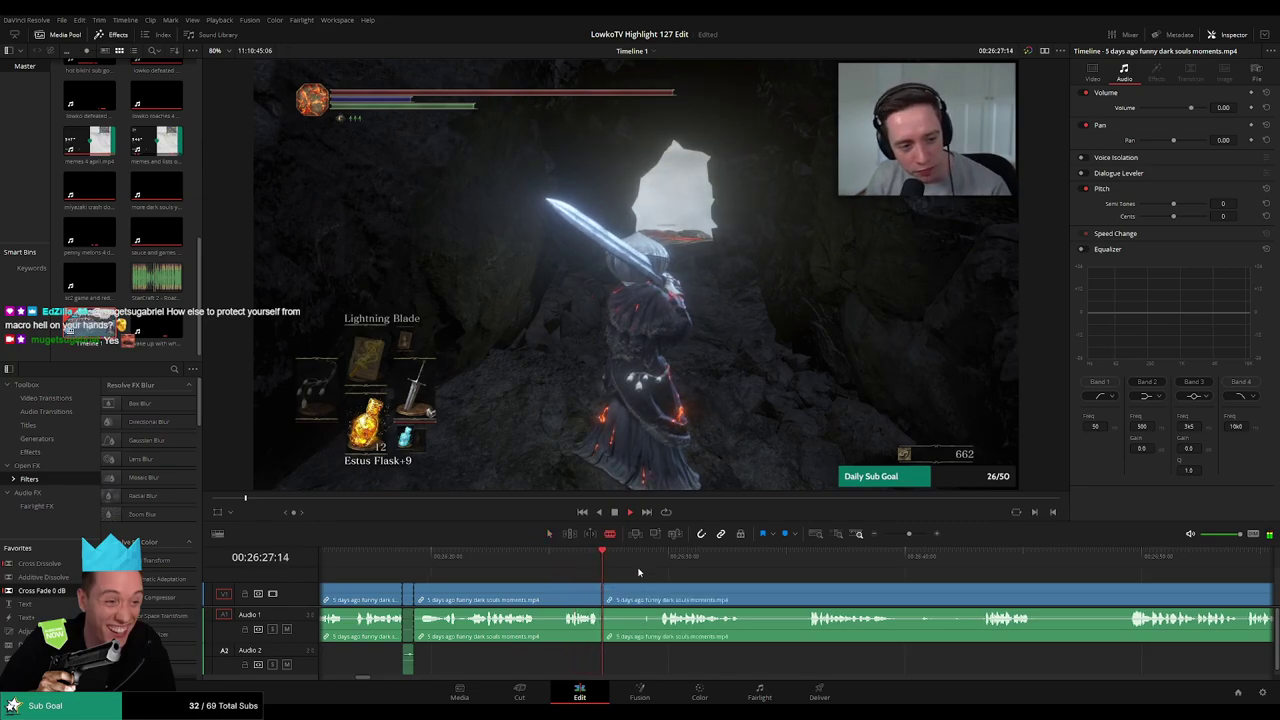
pyautogui.hotkey('ctrl', 'b')
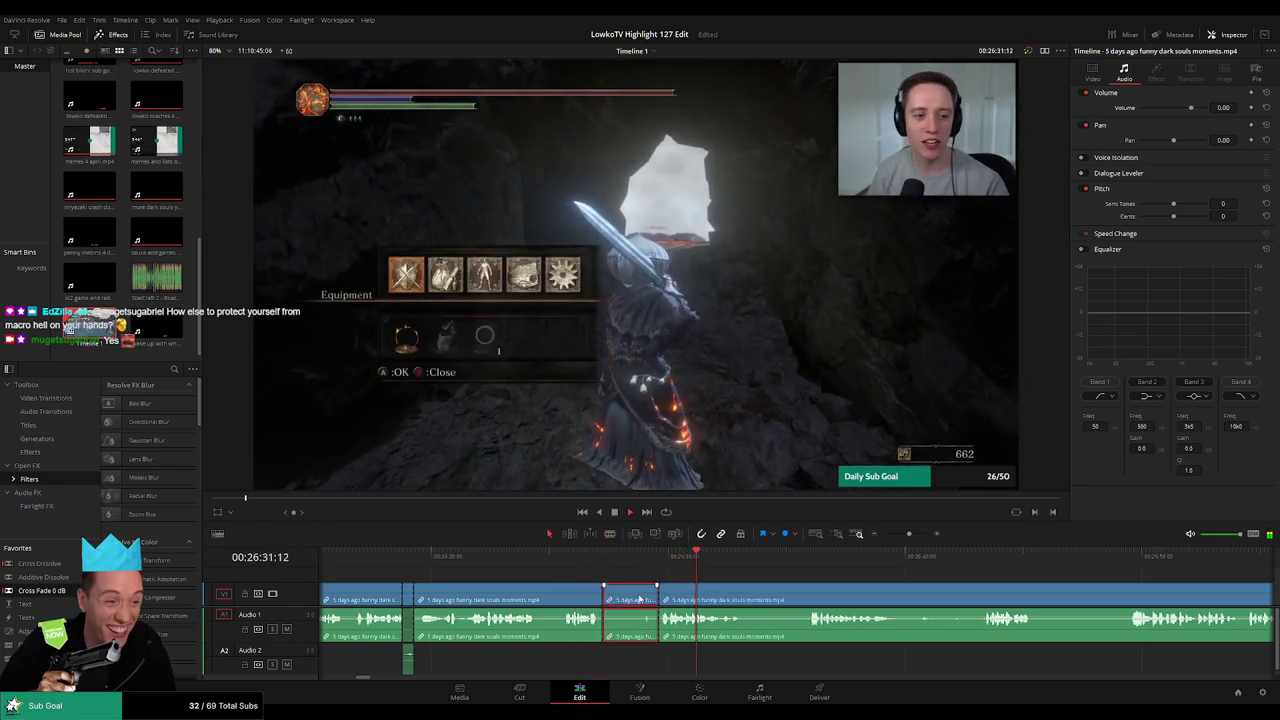
pyautogui.press('Delete')
# Cut out the equipment menu stretch from about 00:26:31 to 00:26:33 with a ripple delete and cross fade the audio at the join
pyautogui.moveTo(679, 583); pyautogui.dragTo(509, 564)
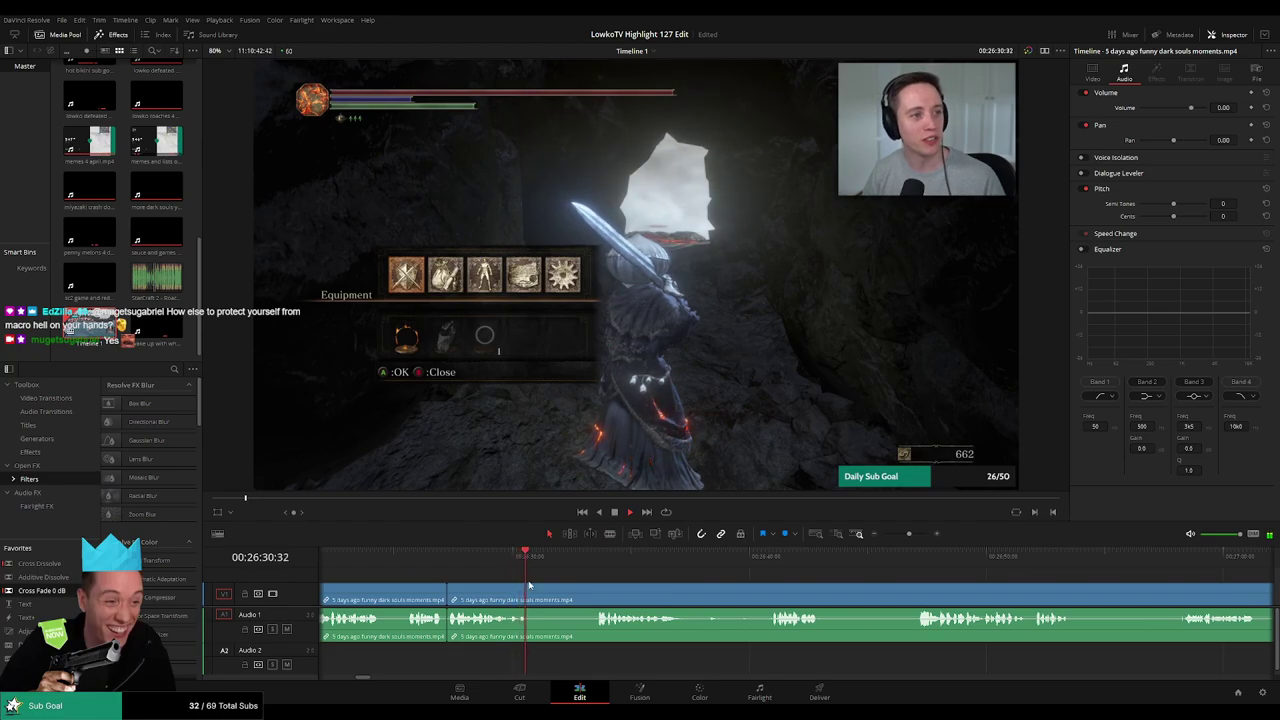
pyautogui.press('b')
pyautogui.click(536, 598)
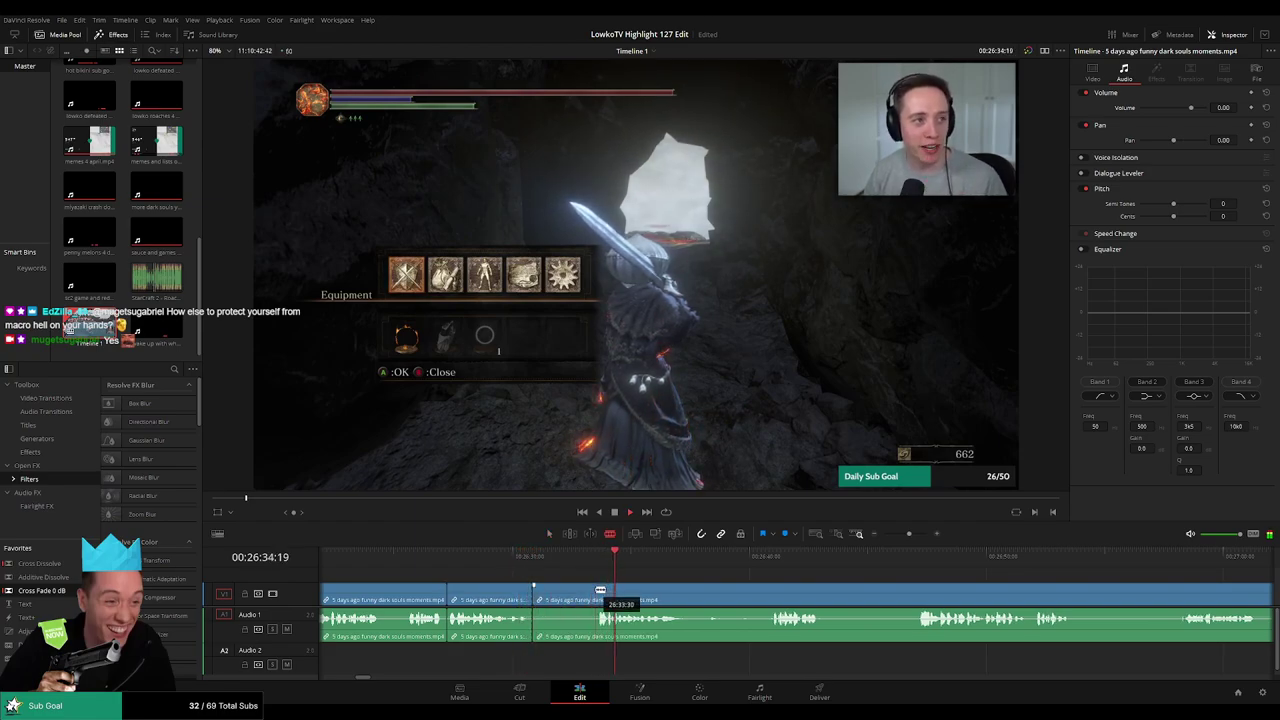
pyautogui.click(600, 598)
pyautogui.press('a')
pyautogui.click(570, 597)
pyautogui.press('Delete')
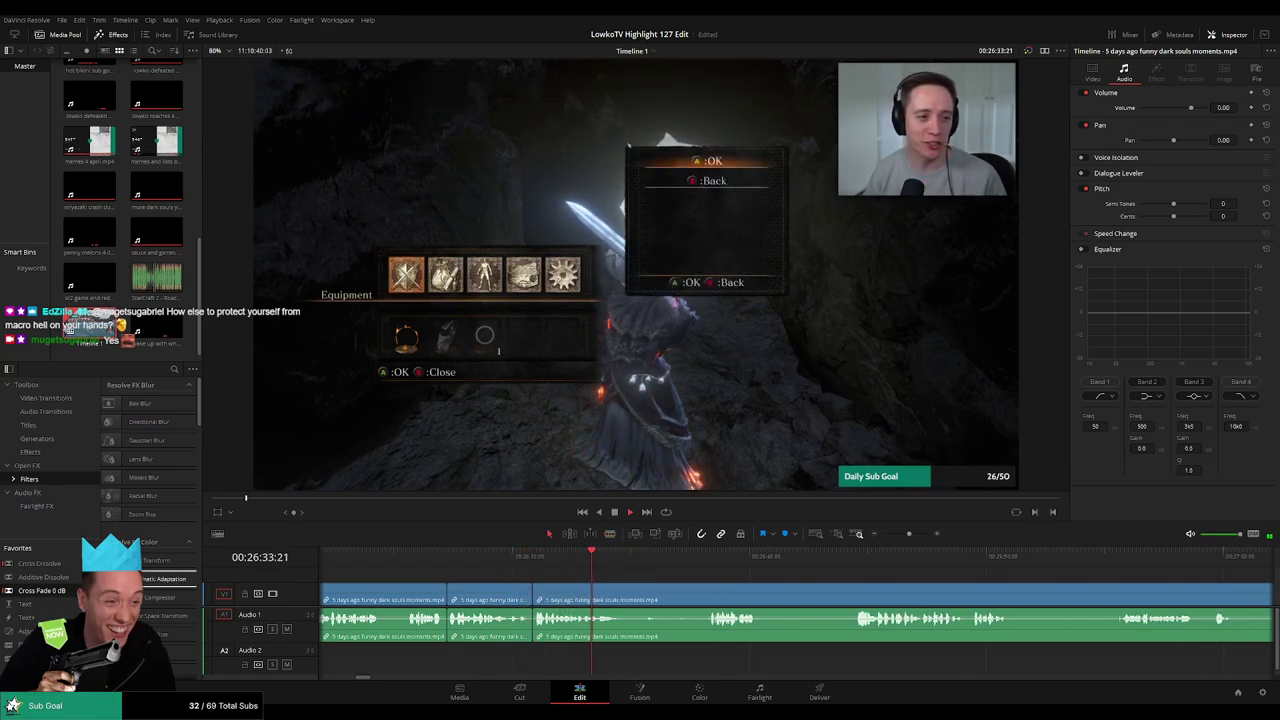
pyautogui.press('space')
# Ripple delete the stretch from about 00:26:35 to 00:26:44 and add a Cross Fade 0 dB to the audio join
pyautogui.press('b')
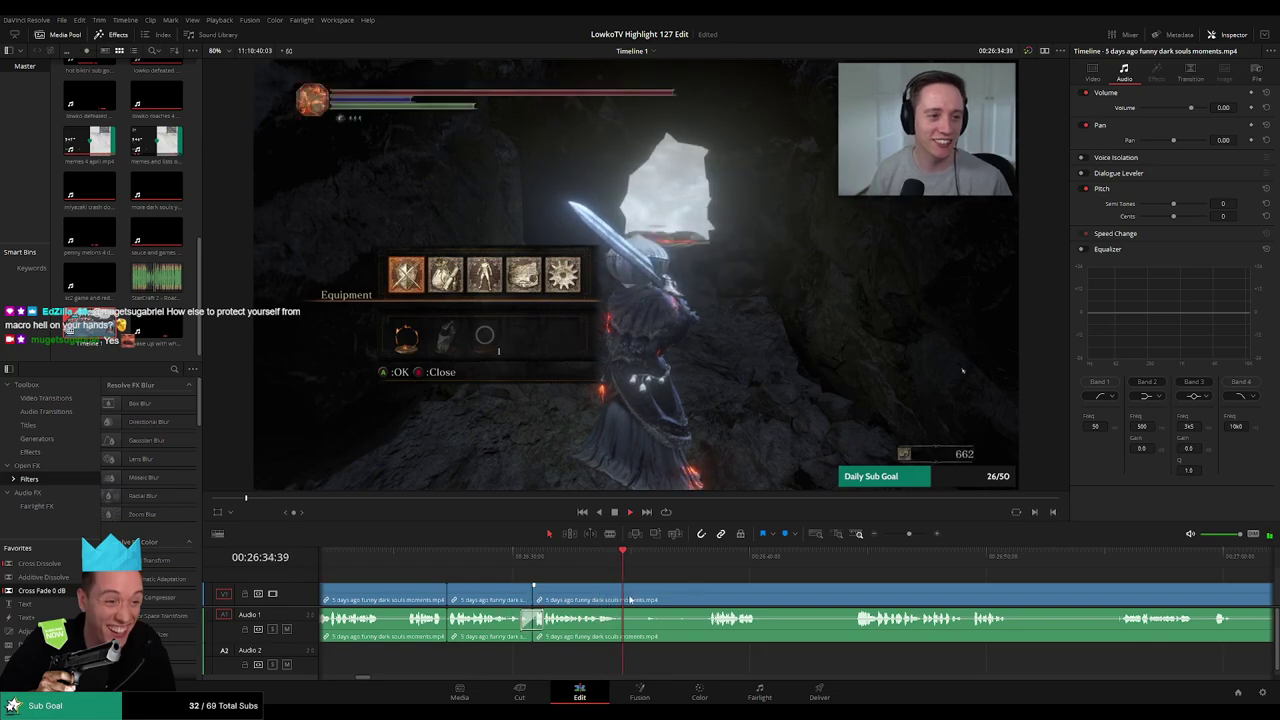
pyautogui.click(626, 598)
pyautogui.hscroll(3, 740, 580)
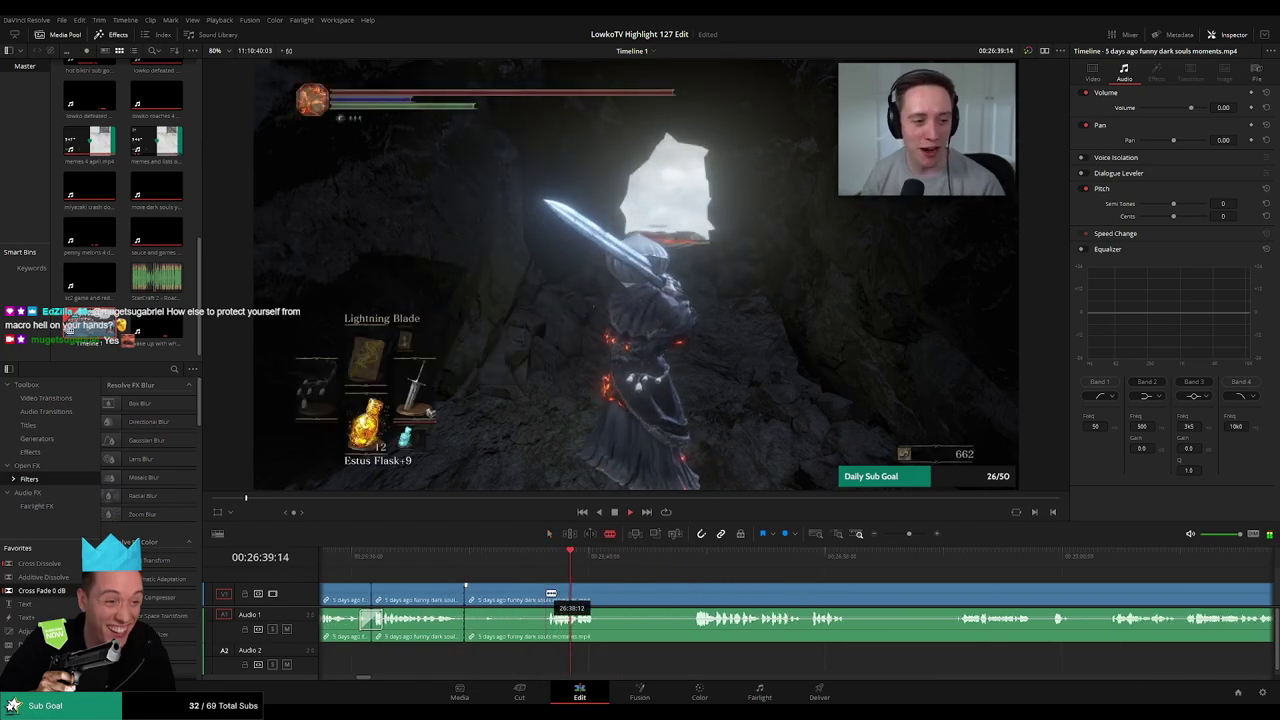
pyautogui.click(691, 559)
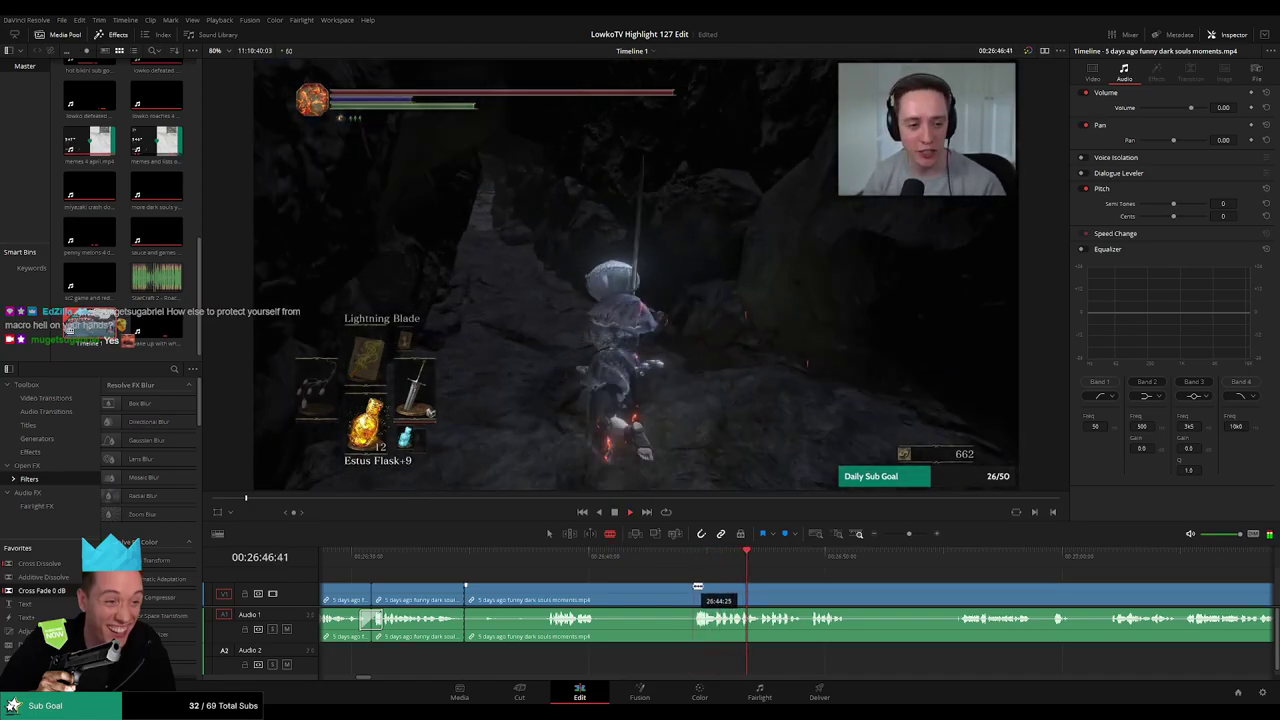
pyautogui.click(650, 591)
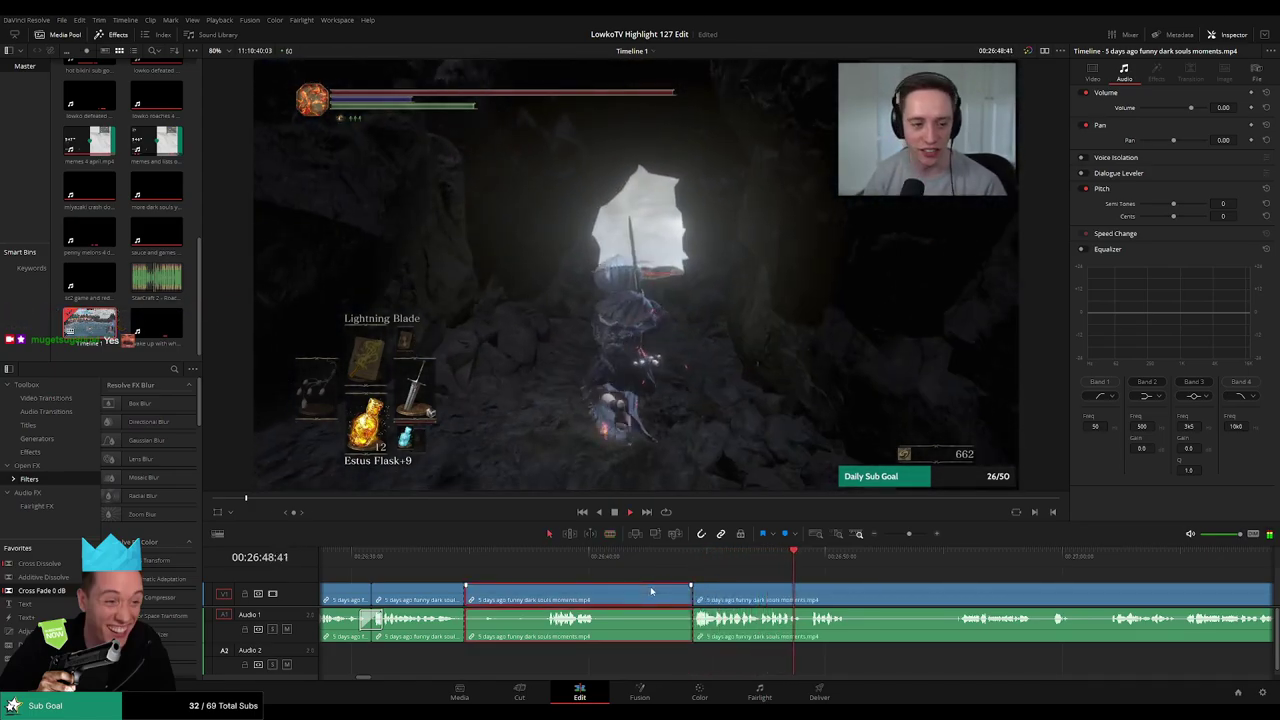
pyautogui.press('Delete')
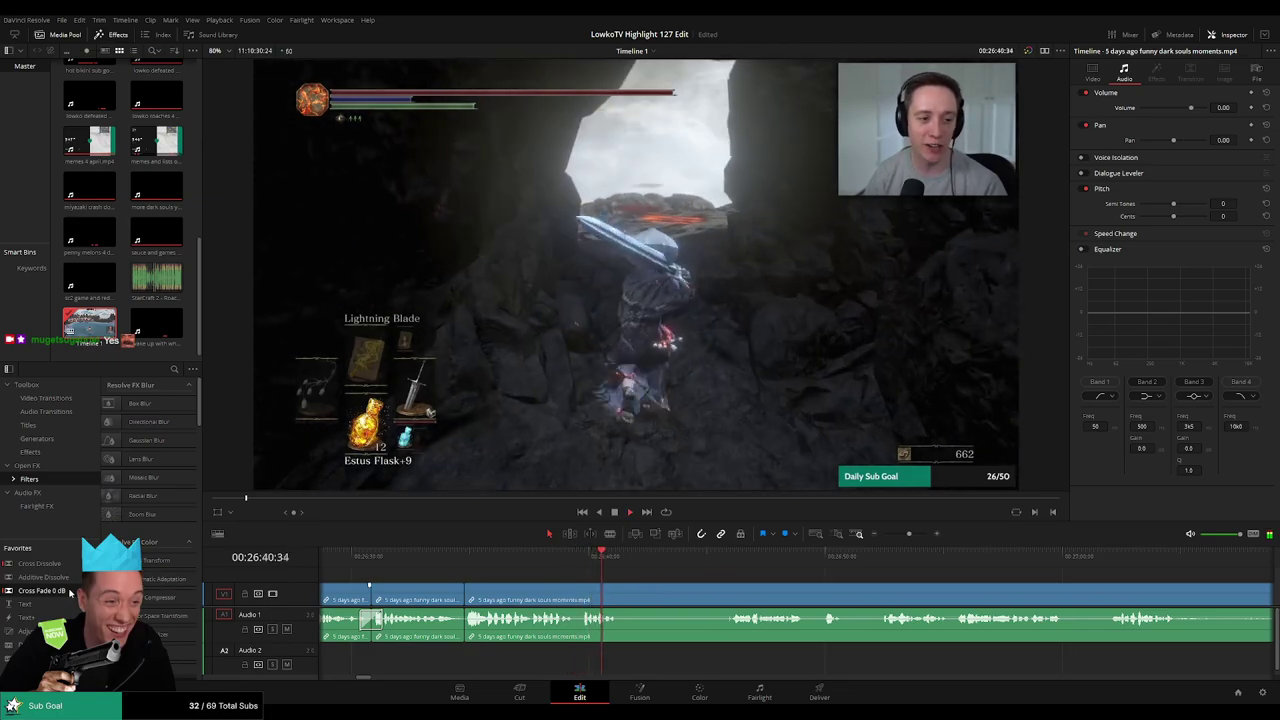
# Blade the footage at about 00:26:41 on the timeline
pyautogui.press('b')
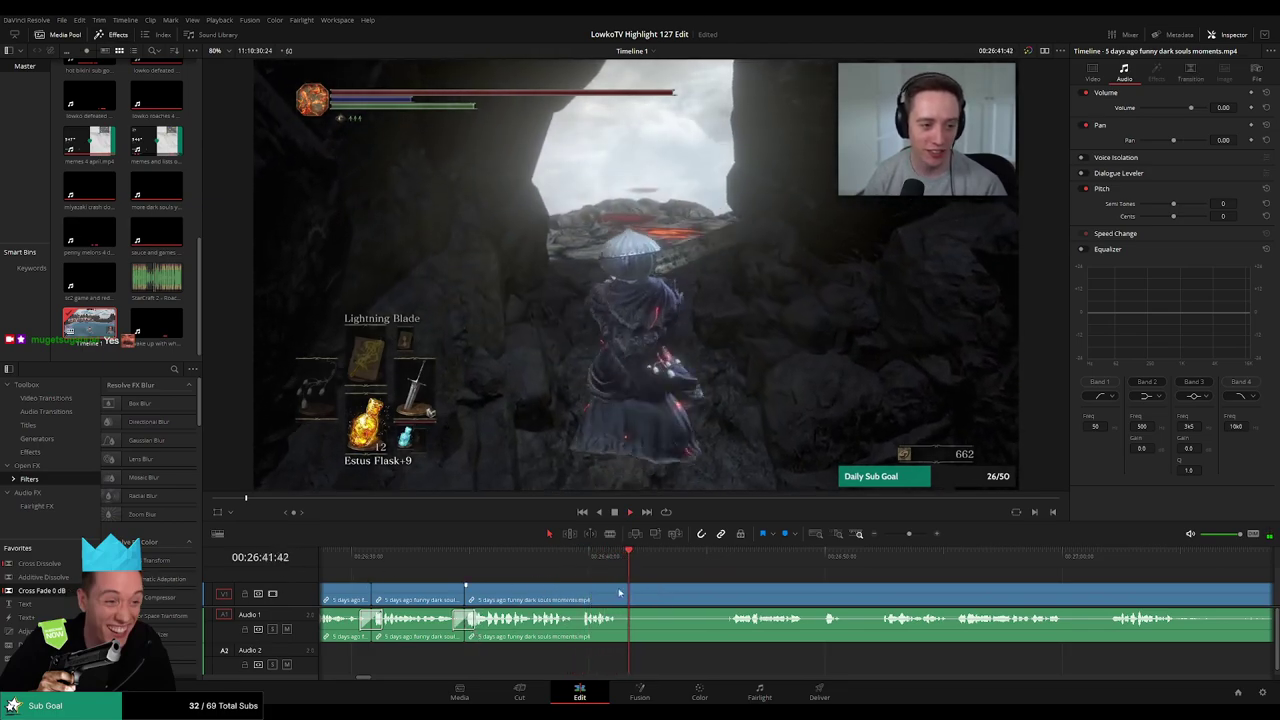
pyautogui.click(619, 594)
pyautogui.click(727, 556)
pyautogui.hscroll(2, 782, 571)
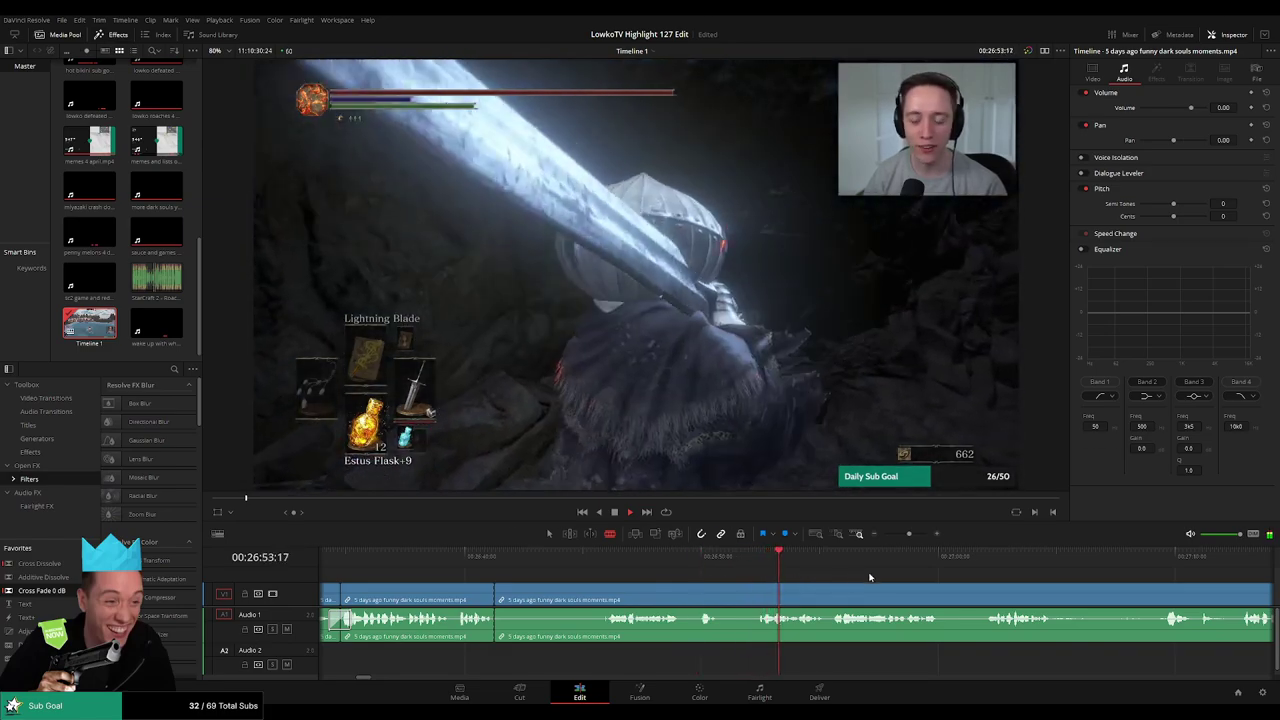
# Skim the footage from about 00:26:53 to 00:30:47 to find where the next moment worth keeping starts
pyautogui.hscroll(3, 686, 571)
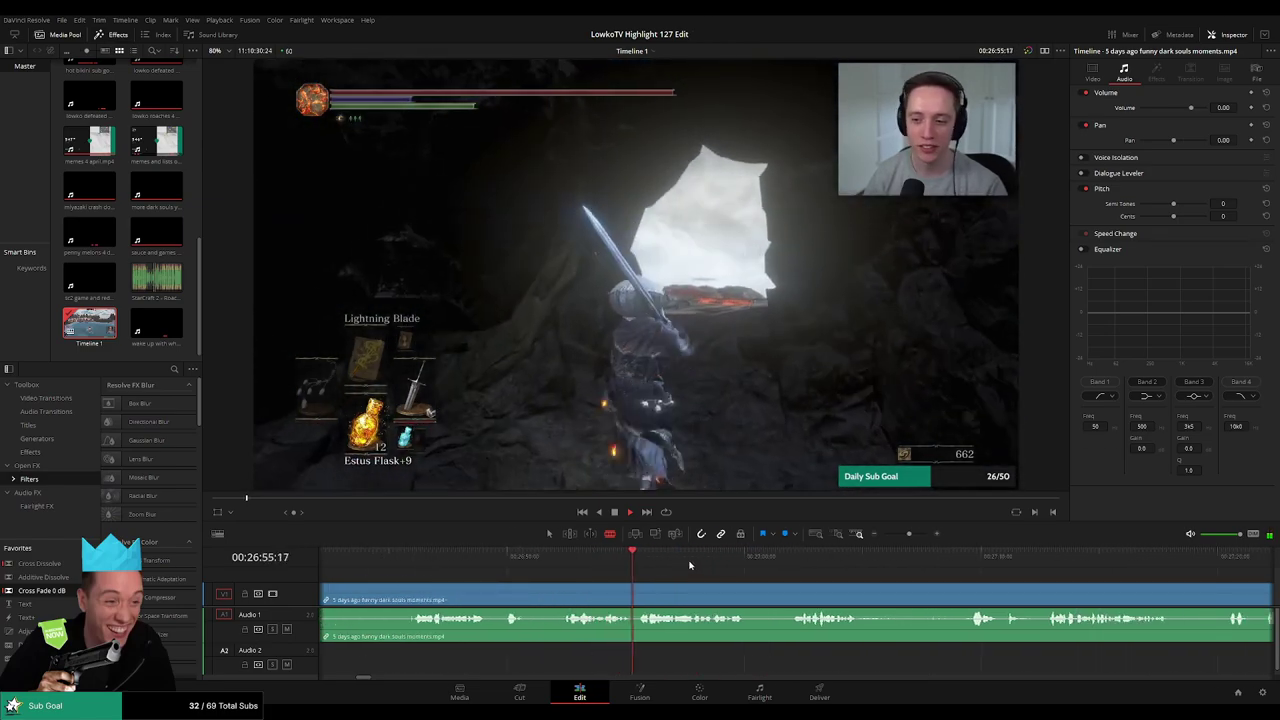
pyautogui.hscroll(1, 704, 575)
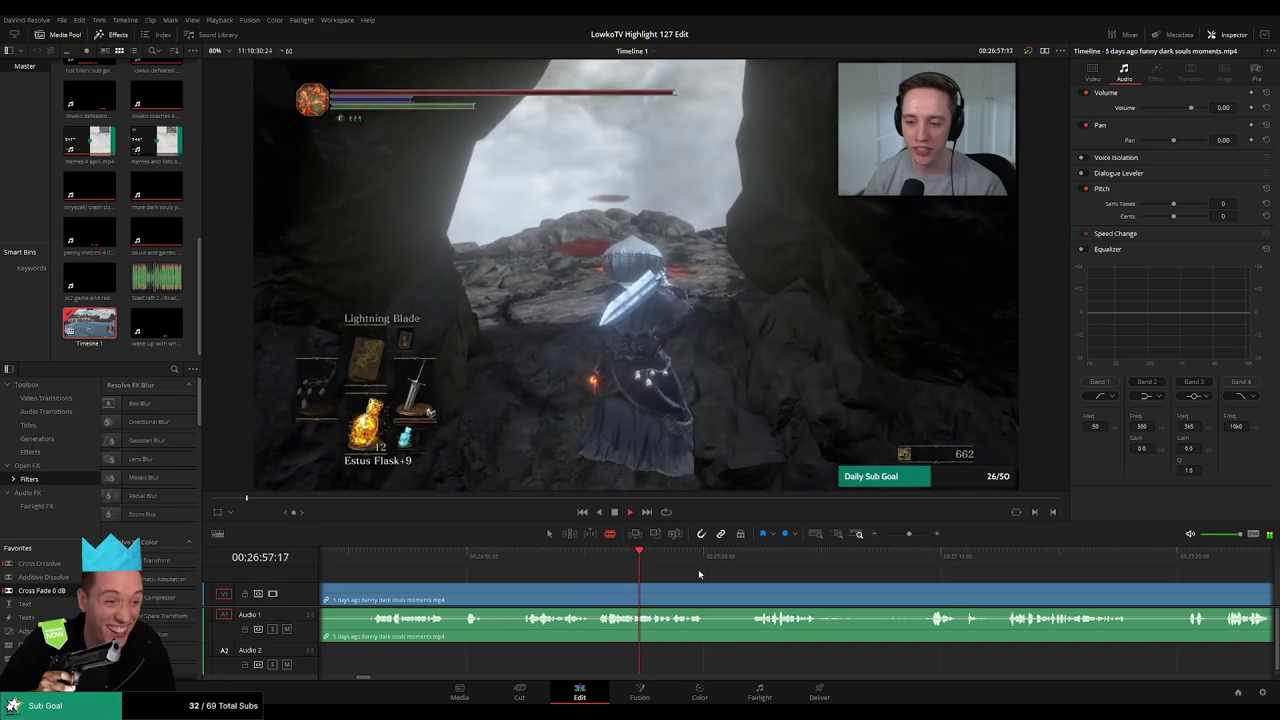
pyautogui.hscroll(1, 712, 575)
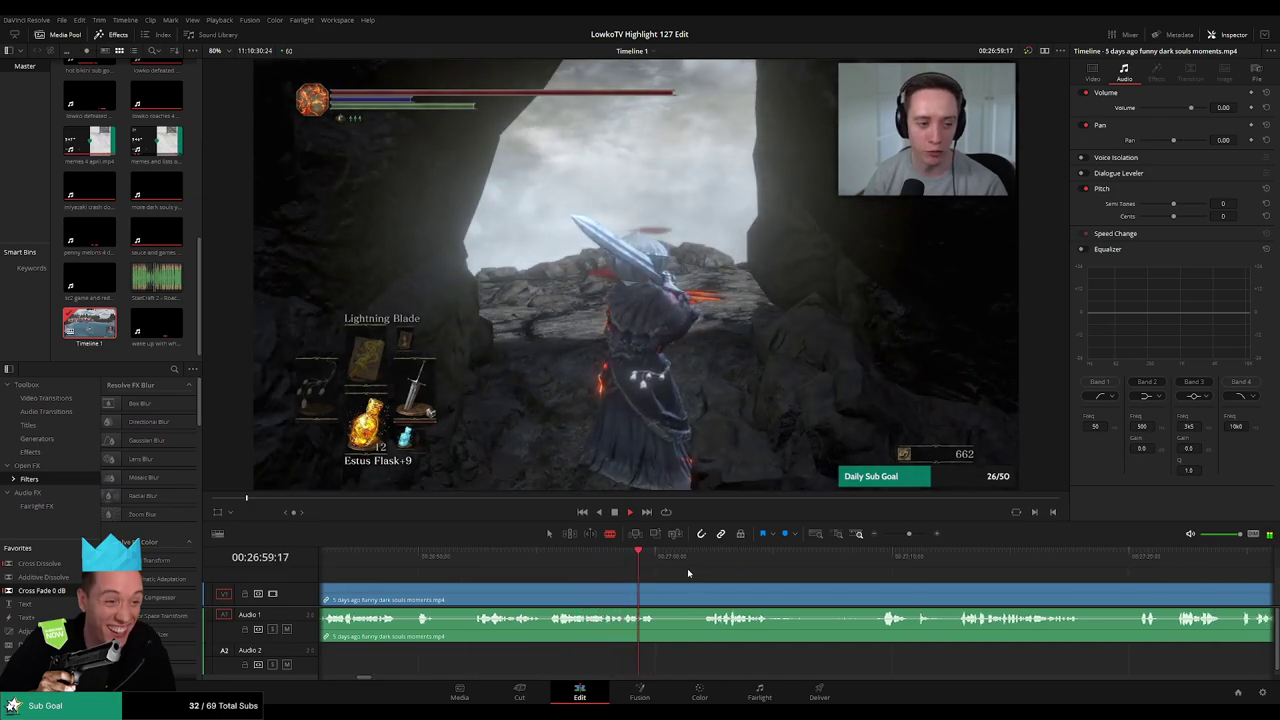
pyautogui.moveTo(834, 579); pyautogui.dragTo(752, 577)
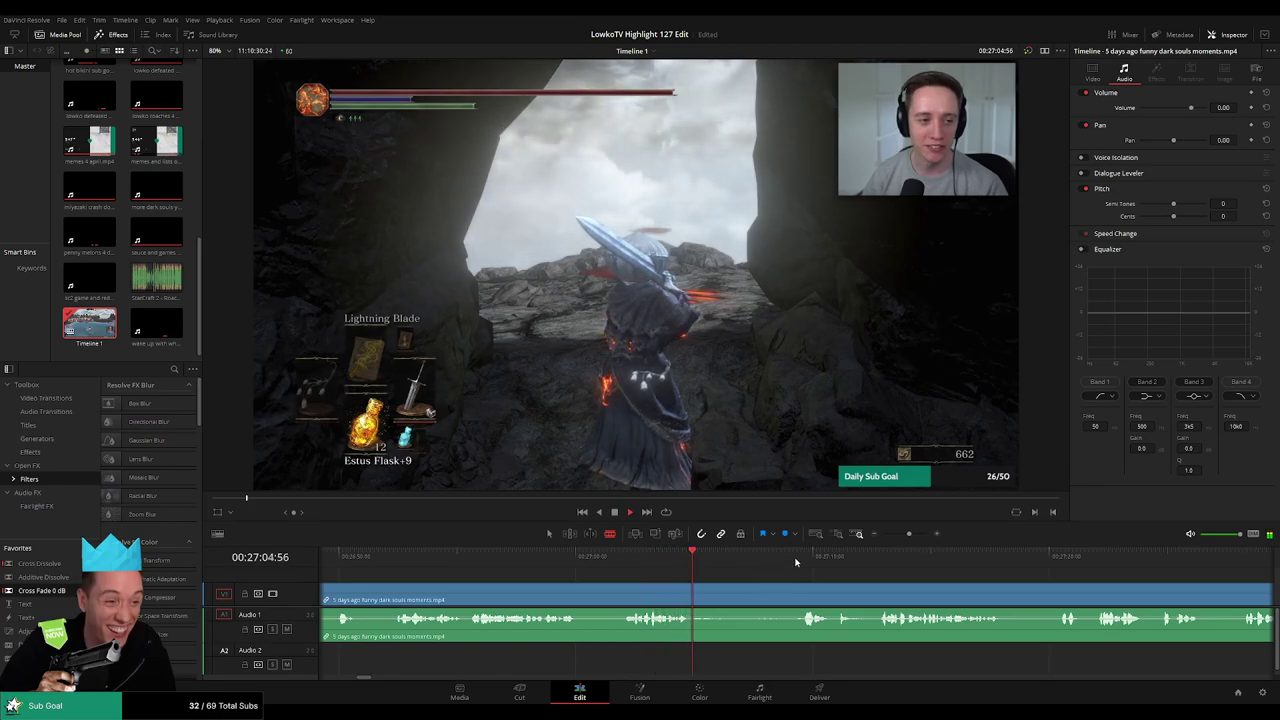
pyautogui.moveTo(909, 534)
pyautogui.mouseDown()
pyautogui.moveTo(885, 534)
pyautogui.moveTo(905, 538)
pyautogui.mouseUp()
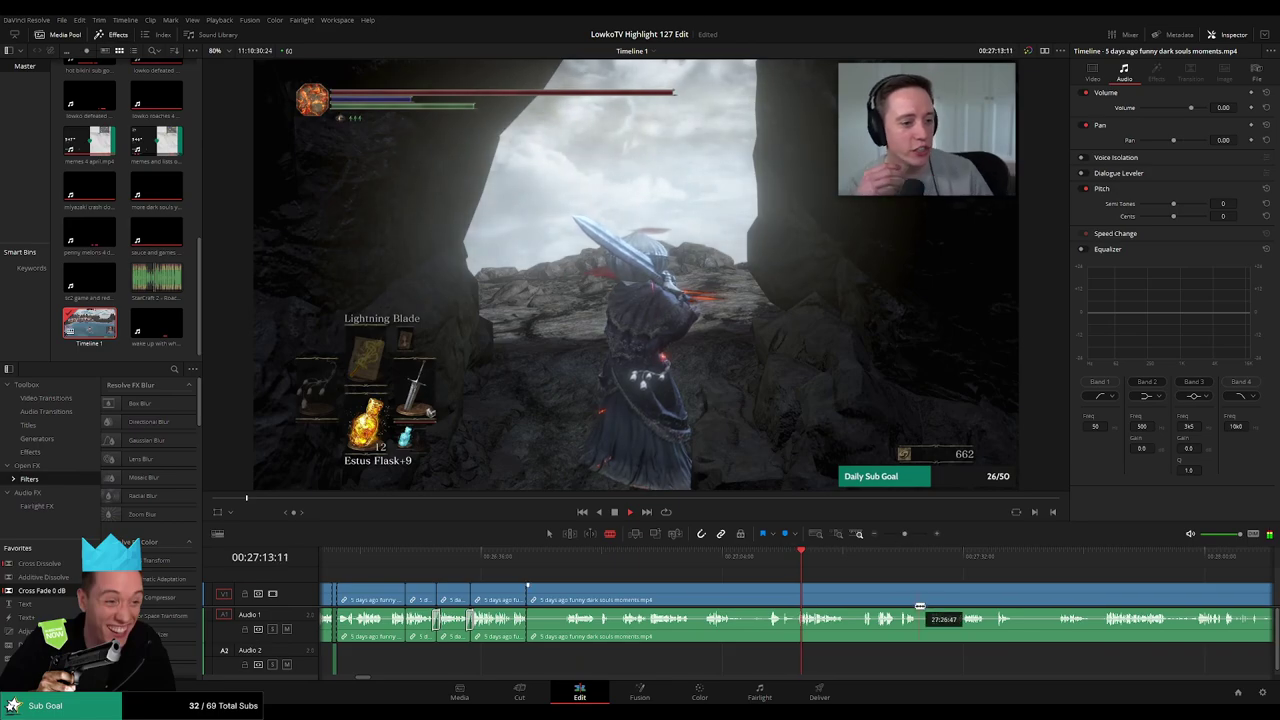
pyautogui.moveTo(841, 590); pyautogui.dragTo(675, 581)
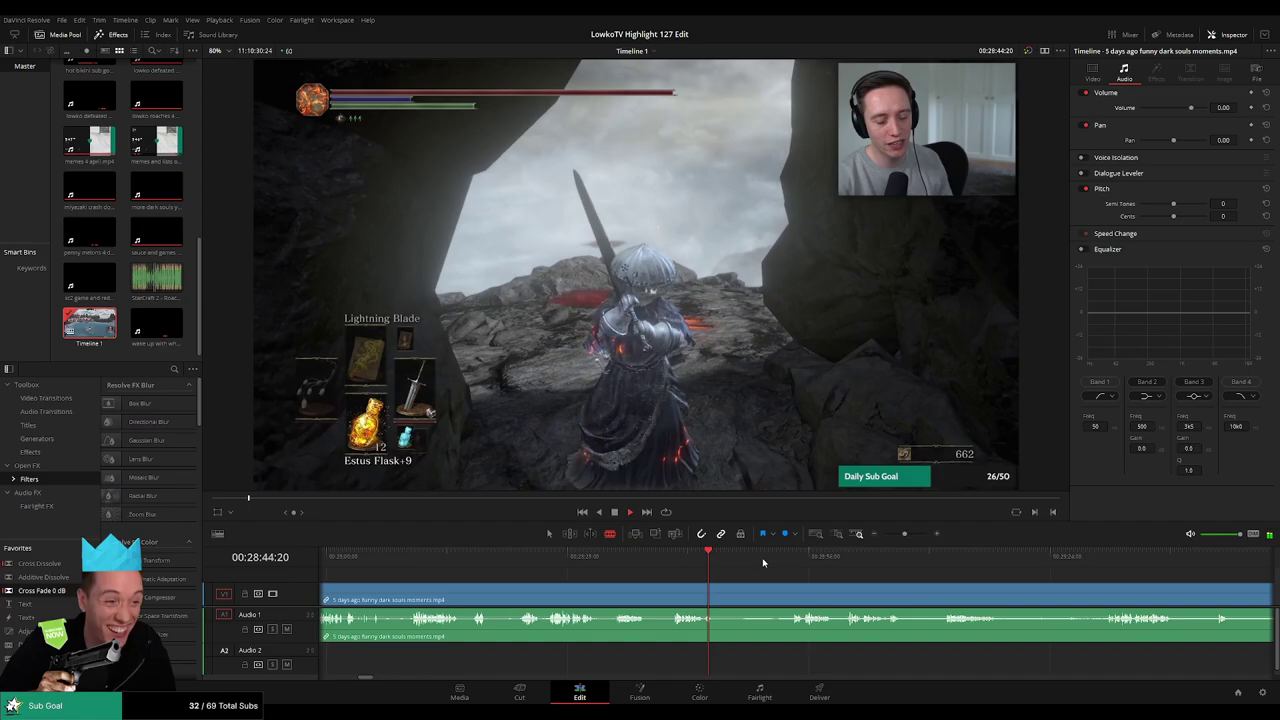
pyautogui.moveTo(763, 563); pyautogui.dragTo(711, 562)
pyautogui.click(833, 560)
pyautogui.click(1095, 563)
pyautogui.moveTo(1157, 576); pyautogui.dragTo(768, 563)
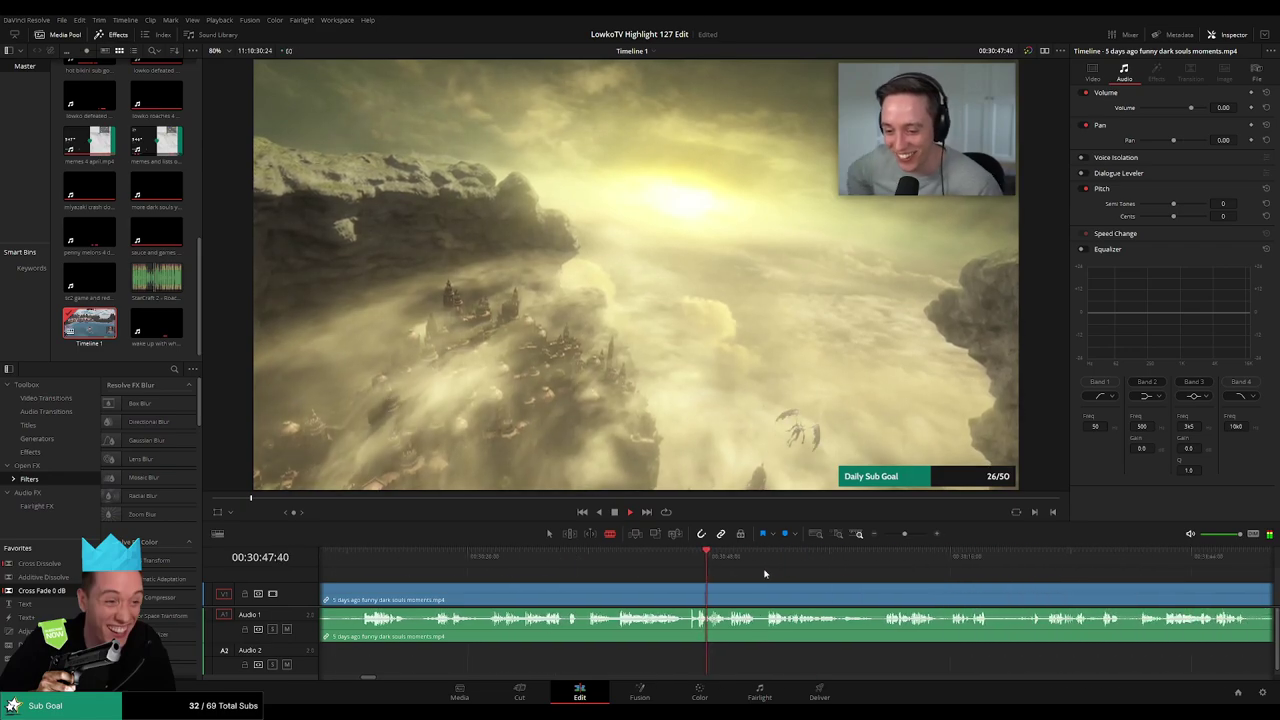
# Review the winged-creature cutscene between about 00:30:23 and 00:30:55 for anything worth keeping
pyautogui.press('space')
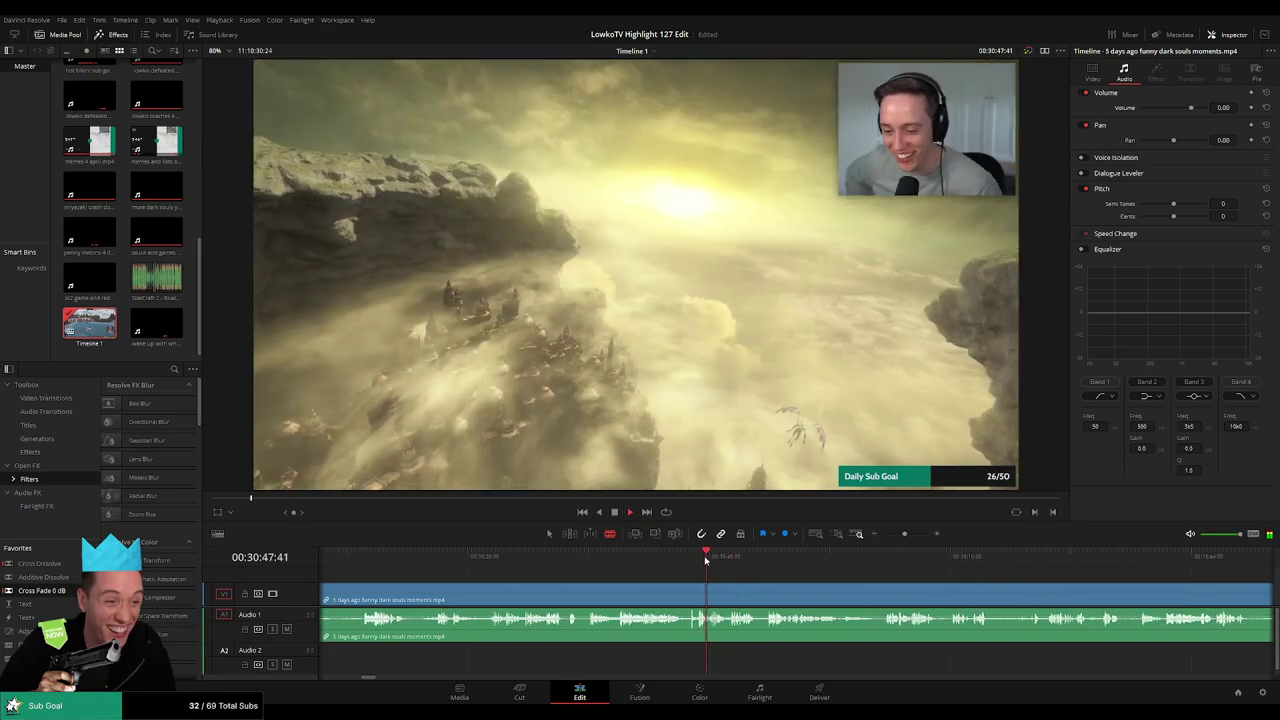
pyautogui.moveTo(695, 560); pyautogui.dragTo(618, 566)
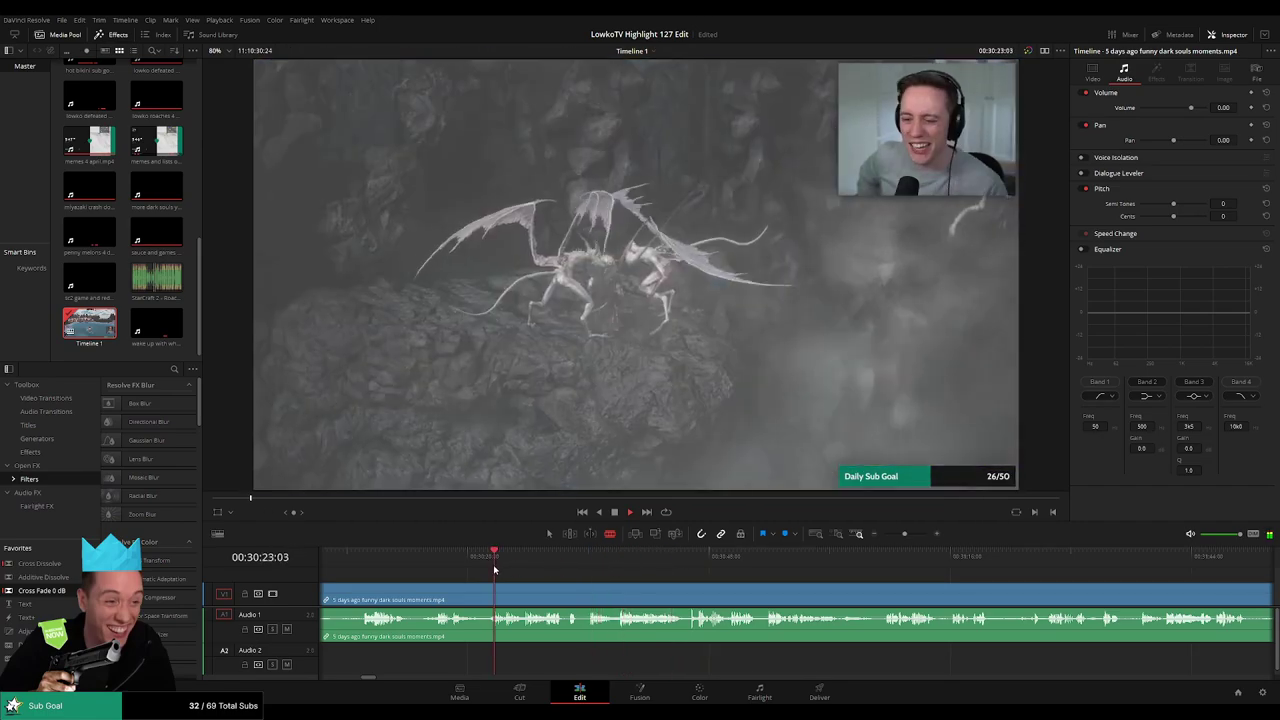
pyautogui.scroll(1, 571, 582)
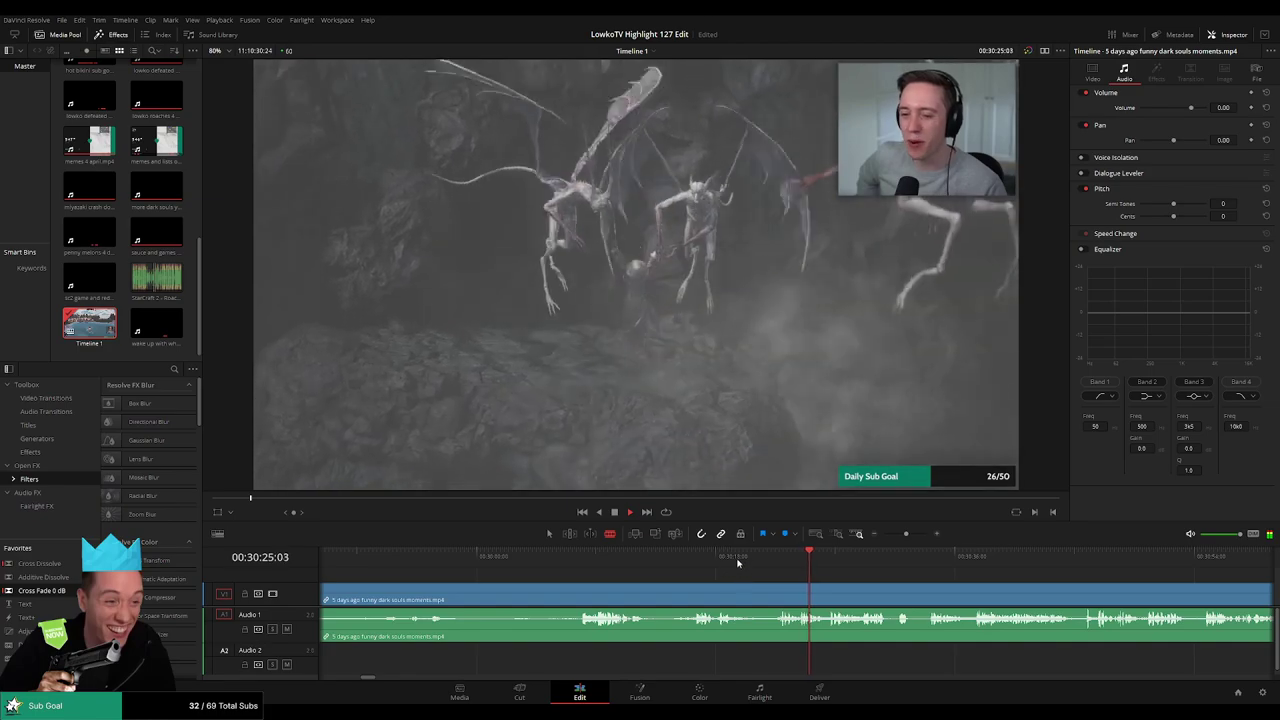
pyautogui.click(910, 558)
pyautogui.click(935, 558)
pyautogui.moveTo(1002, 578); pyautogui.dragTo(769, 567)
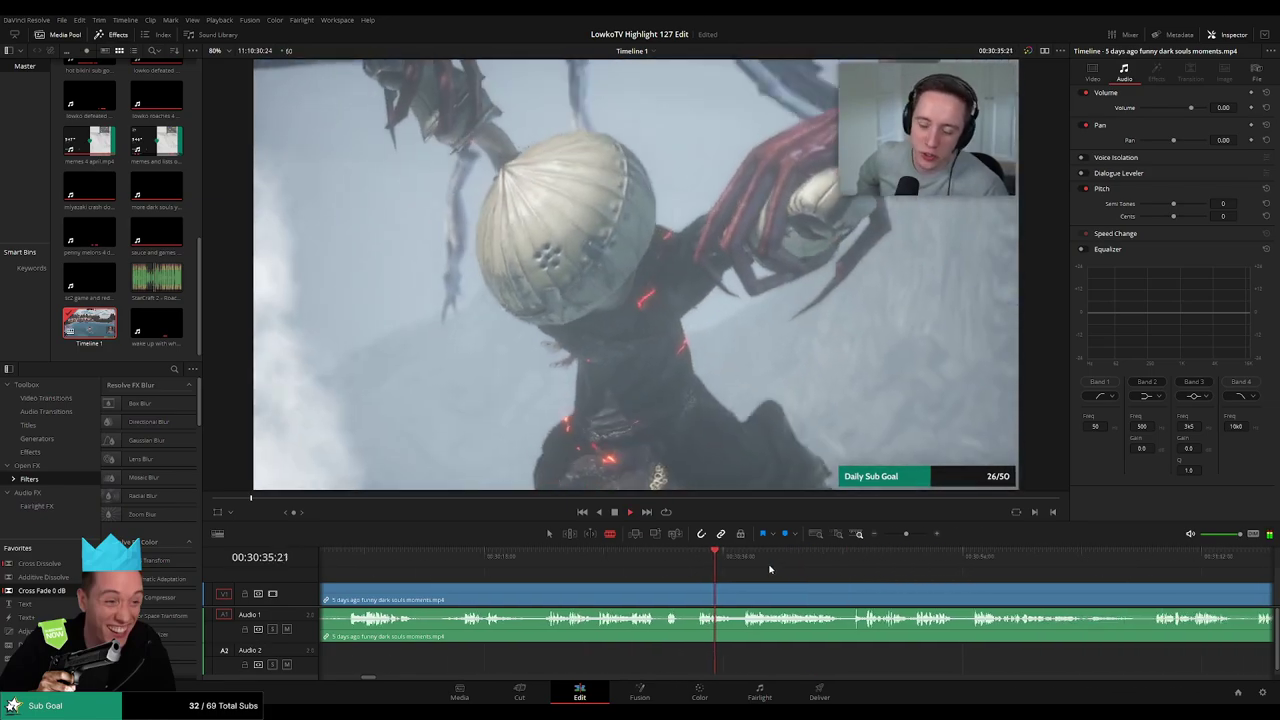
pyautogui.click(741, 558)
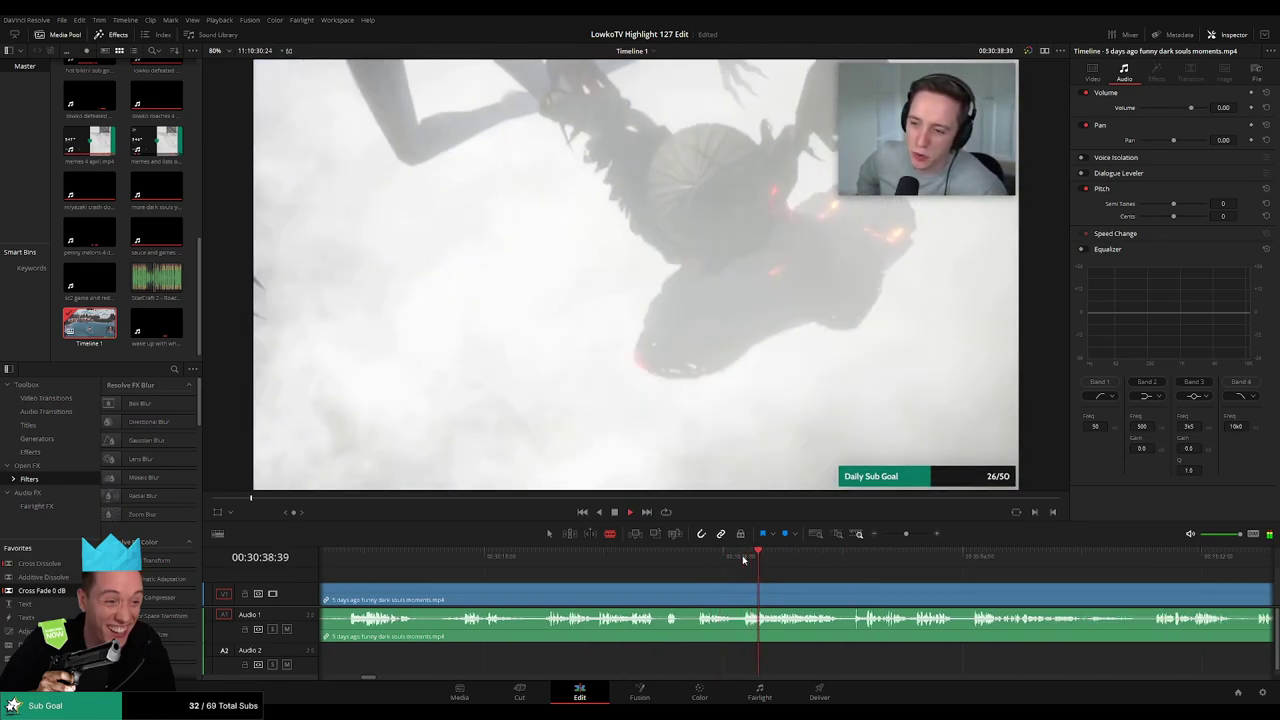
pyautogui.moveTo(835, 580); pyautogui.dragTo(719, 580)
pyautogui.click(725, 556)
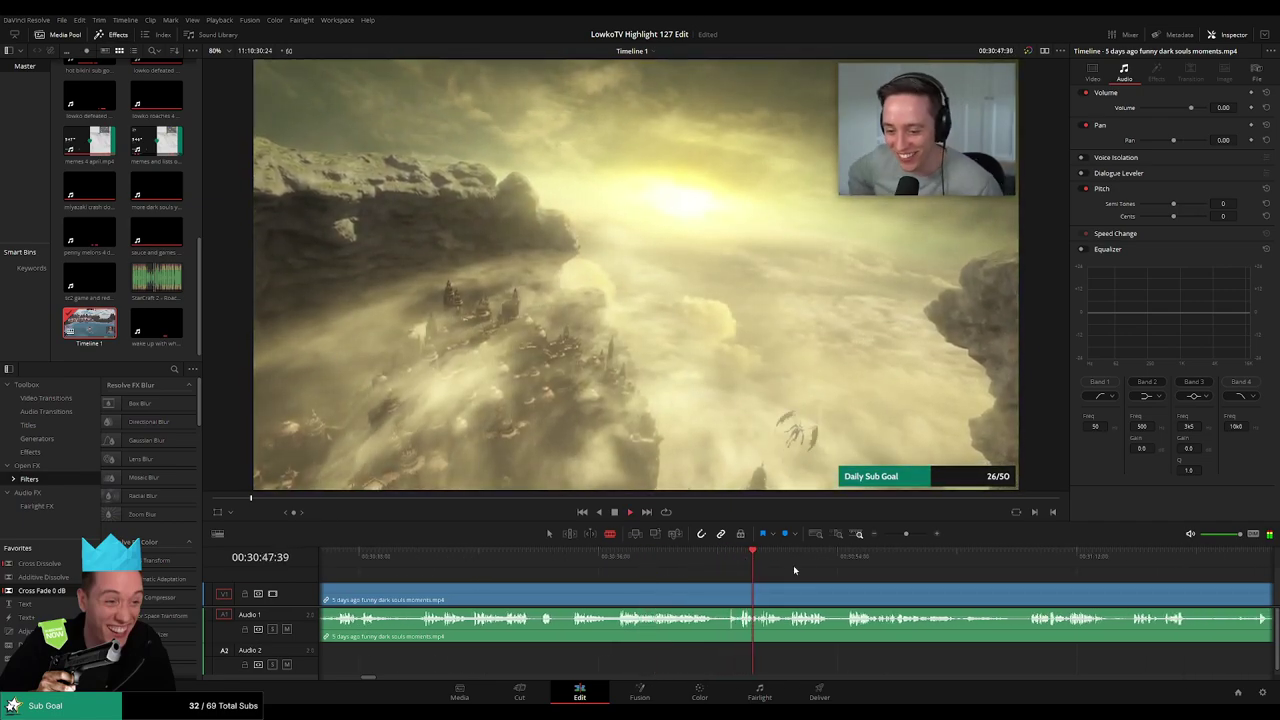
pyautogui.moveTo(816, 574); pyautogui.dragTo(695, 573)
pyautogui.click(673, 559)
pyautogui.click(730, 560)
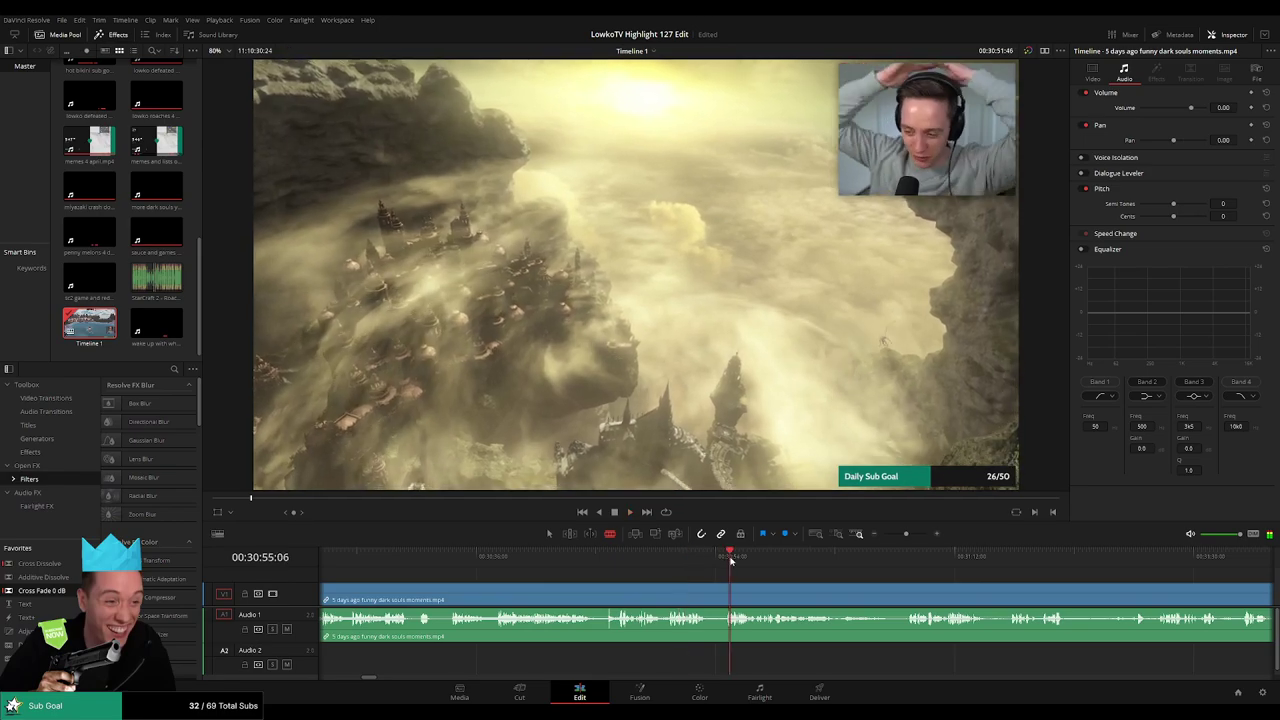
# Ripple delete the stretch from about 00:26:41 to 00:31:41 and add a Cross Fade 0 dB to the audio join
pyautogui.hscroll(2, 750, 566)
pyautogui.click(781, 556)
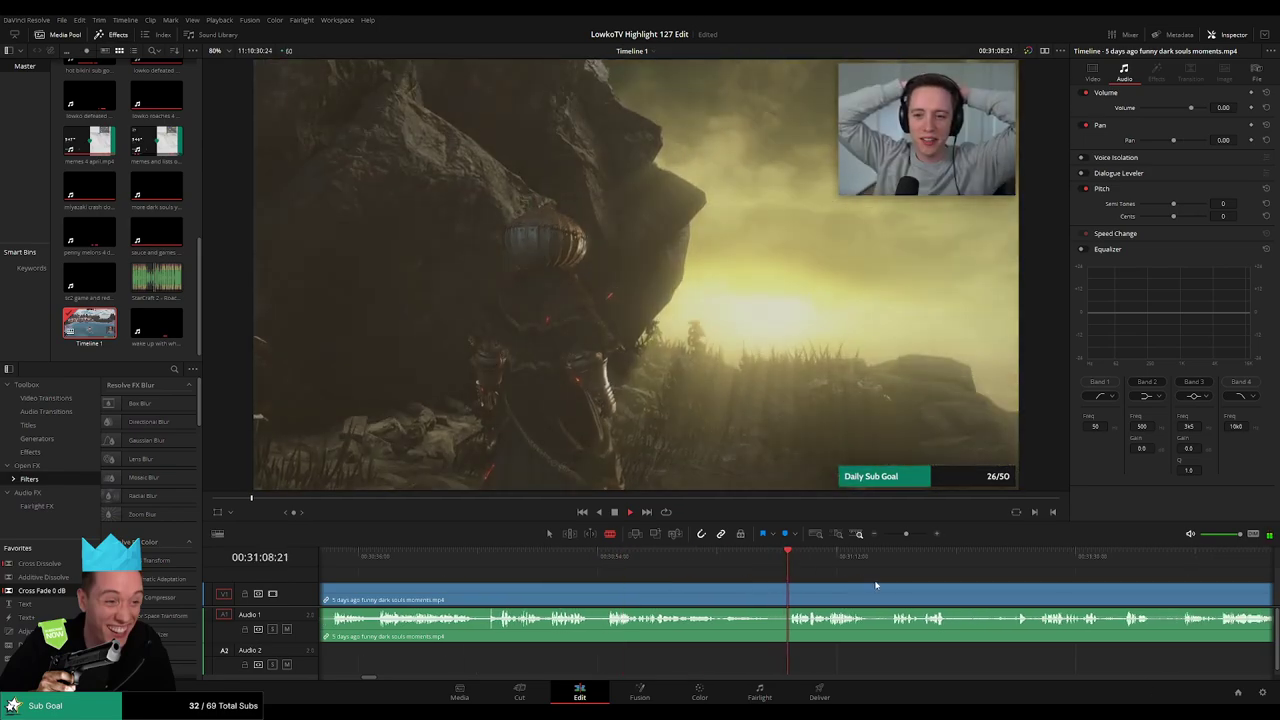
pyautogui.hscroll(2, 734, 583)
pyautogui.click(756, 556)
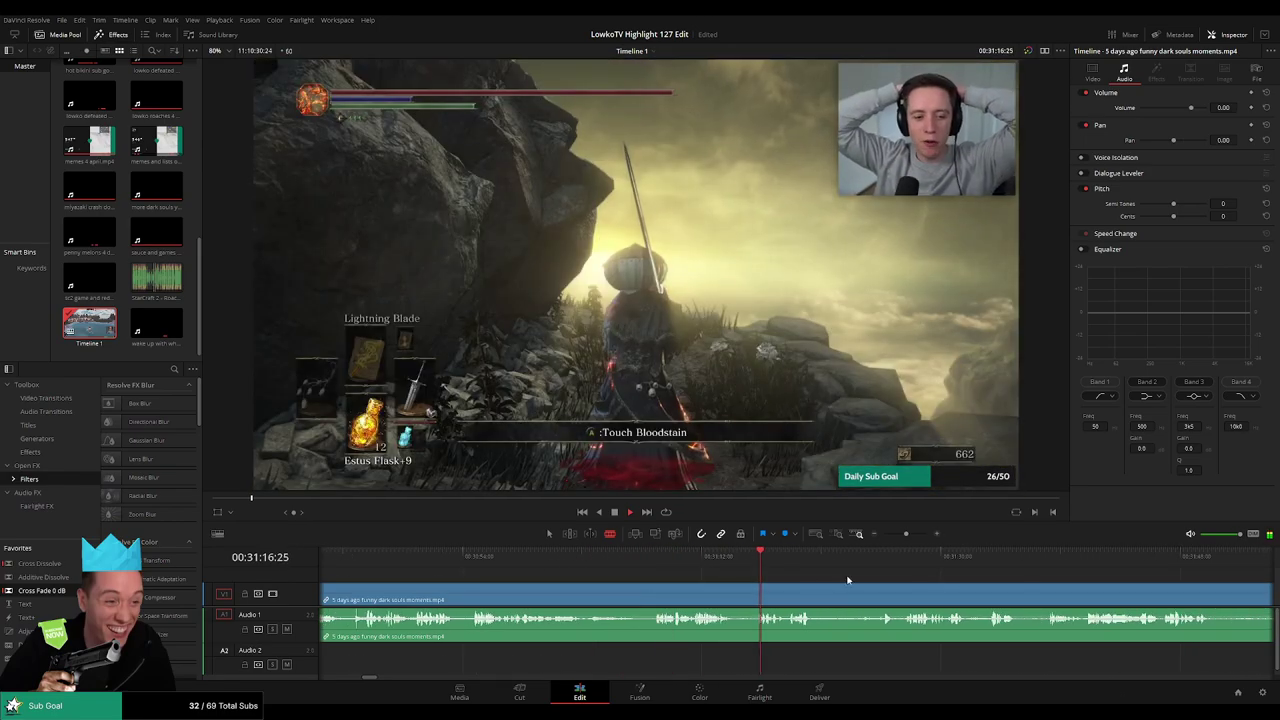
pyautogui.hscroll(2, 733, 579)
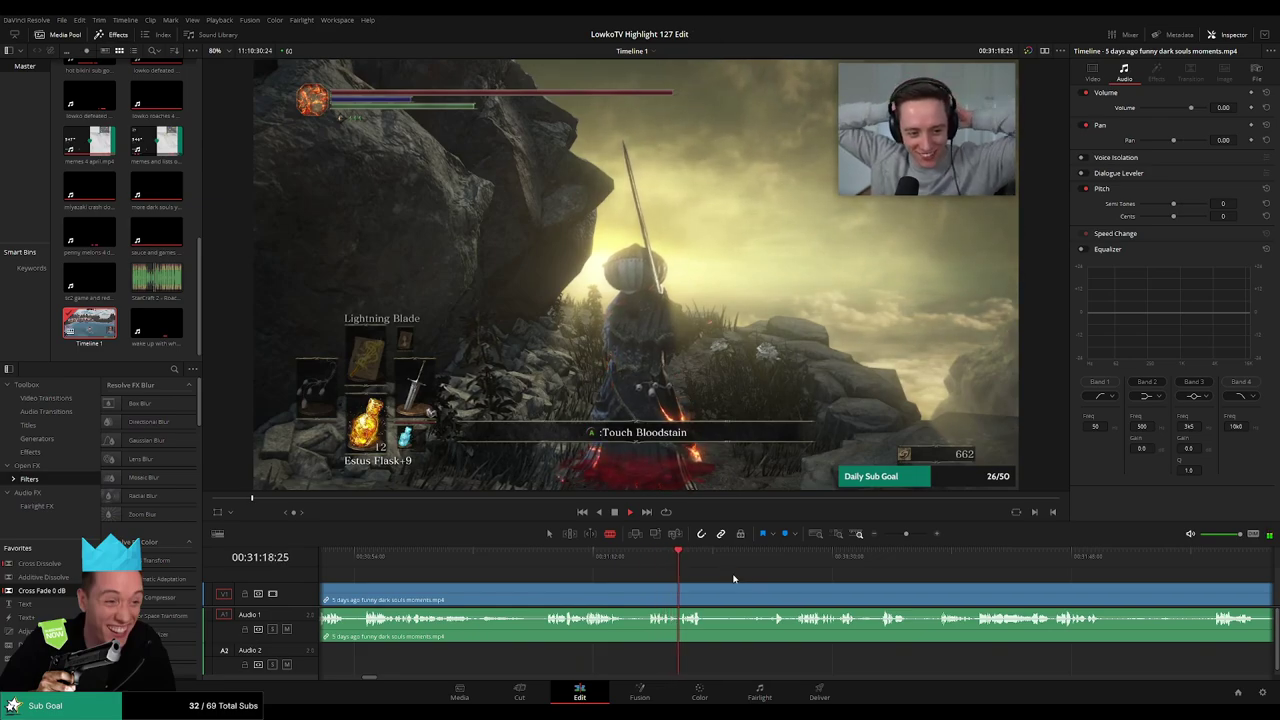
pyautogui.click(791, 556)
pyautogui.hscroll(2, 760, 570)
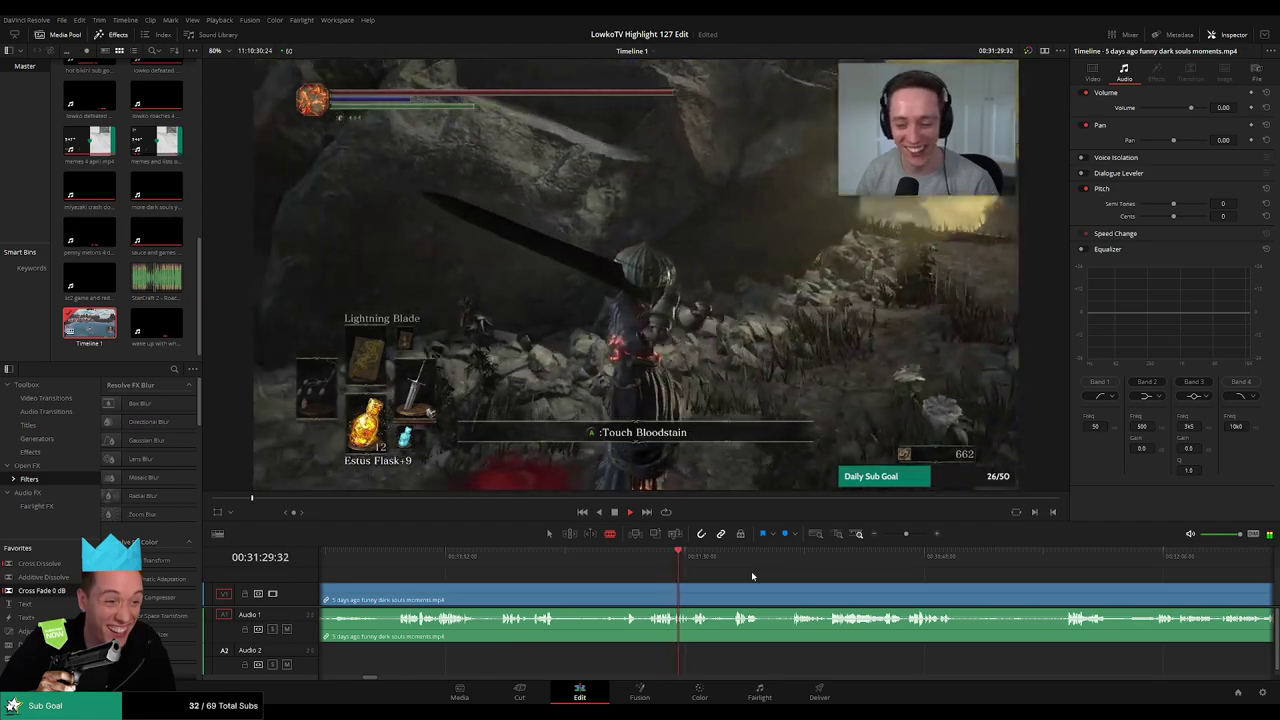
pyautogui.click(735, 556)
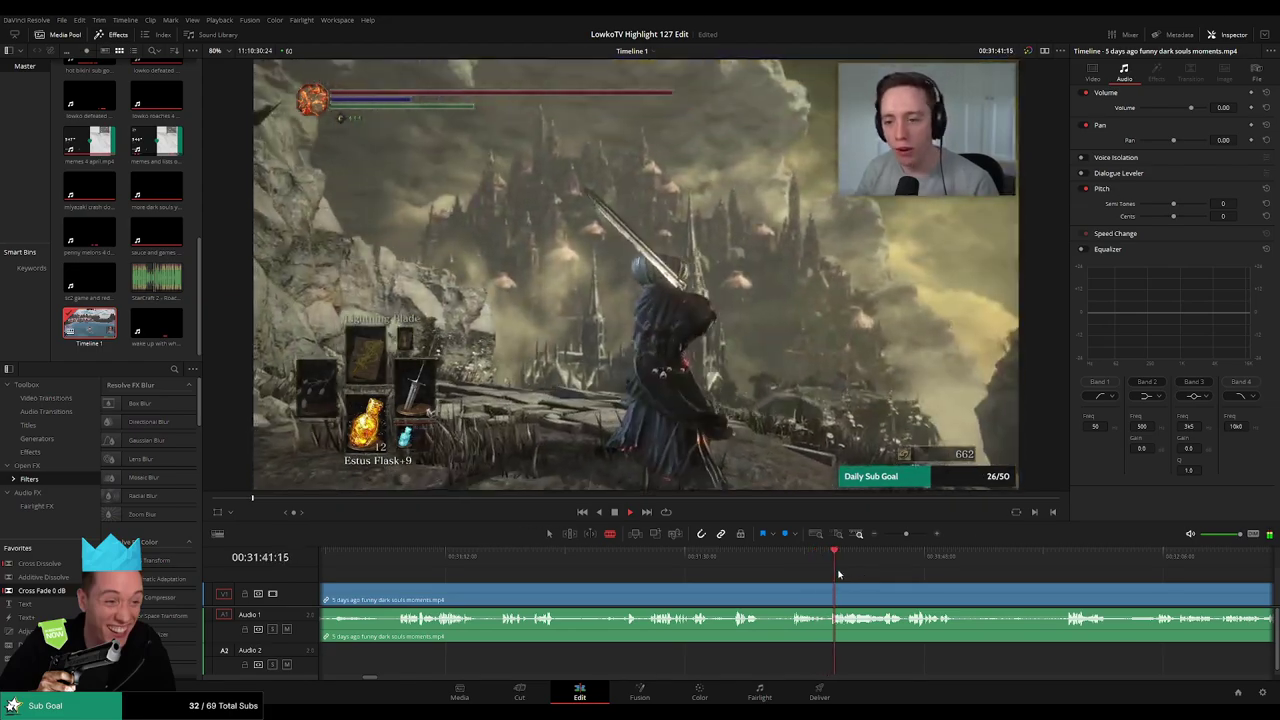
pyautogui.hscroll(2, 794, 568)
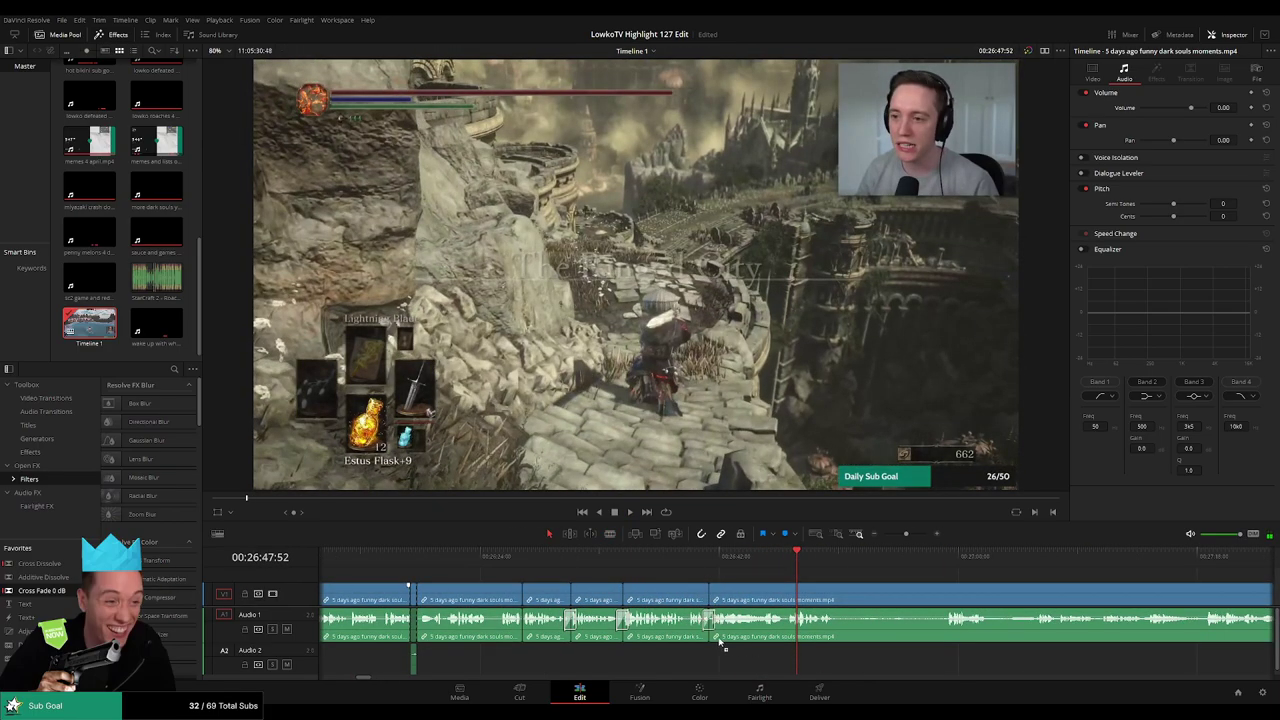
pyautogui.click(705, 566)
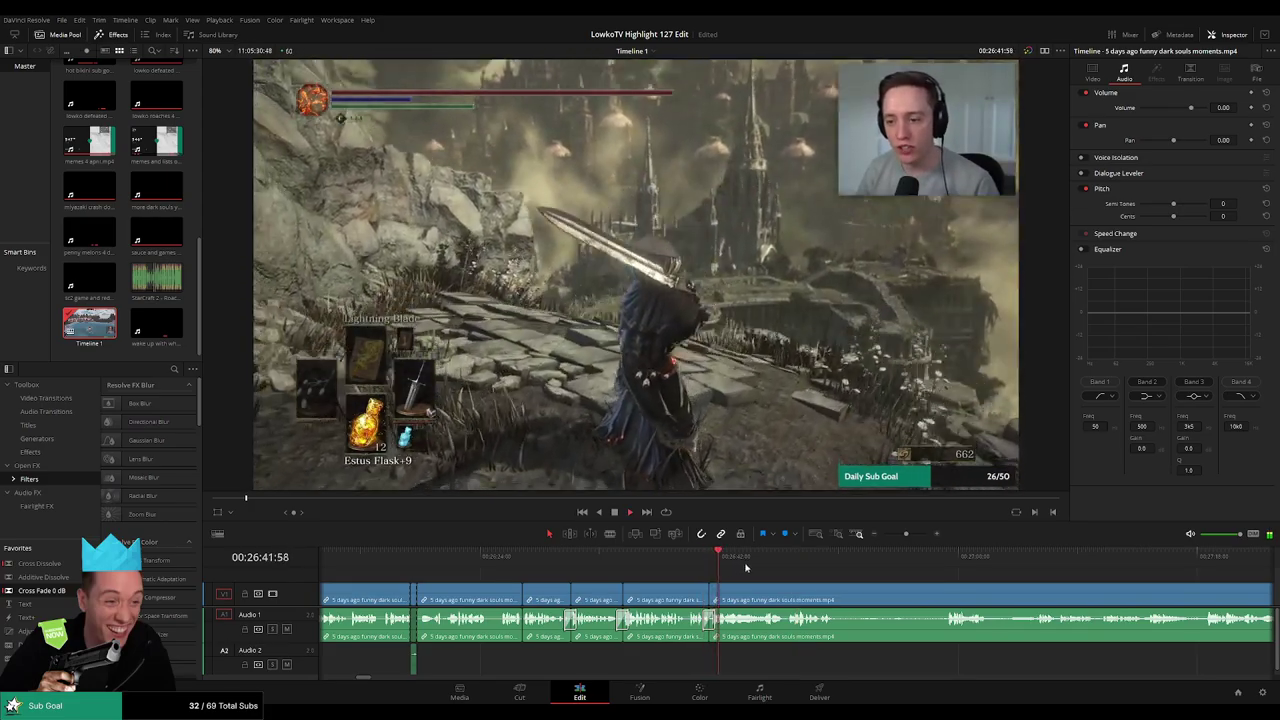
# Blade the footage at about 00:26:51 and 00:26:59 and ripple delete the walk to the bonfire between the cuts
pyautogui.hscroll(3, 786, 577)
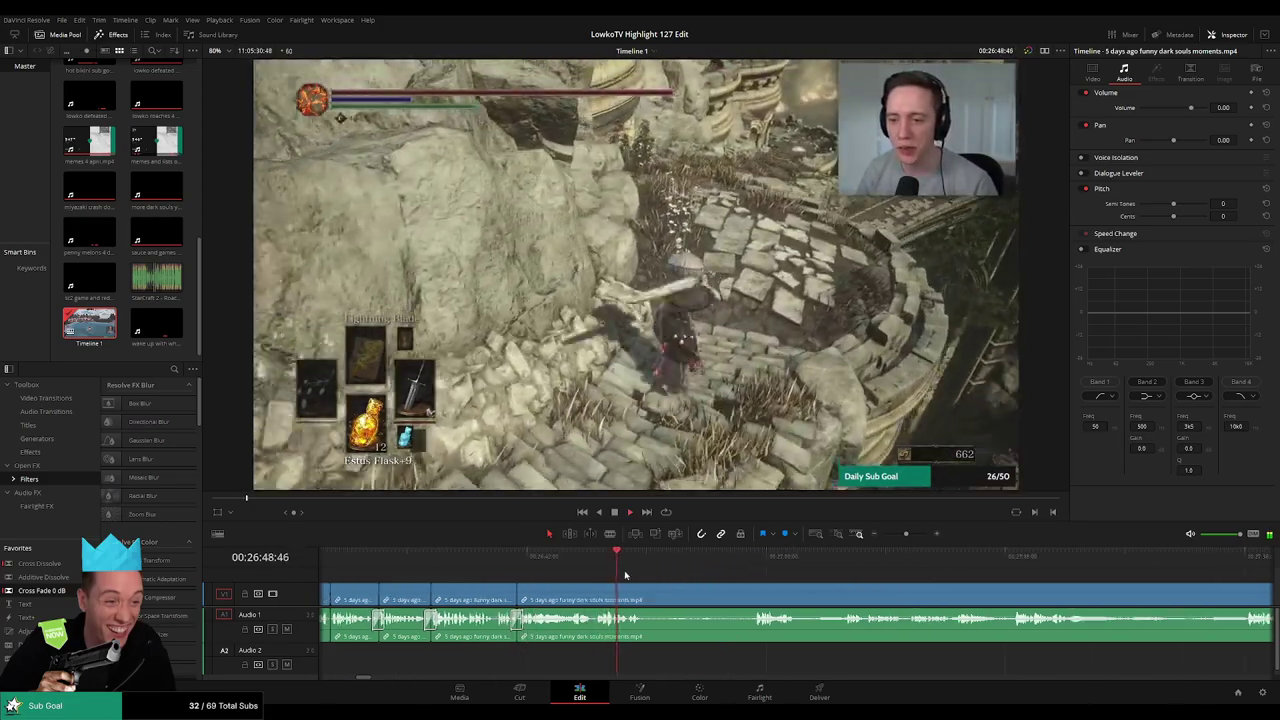
pyautogui.hscroll(1, 660, 580)
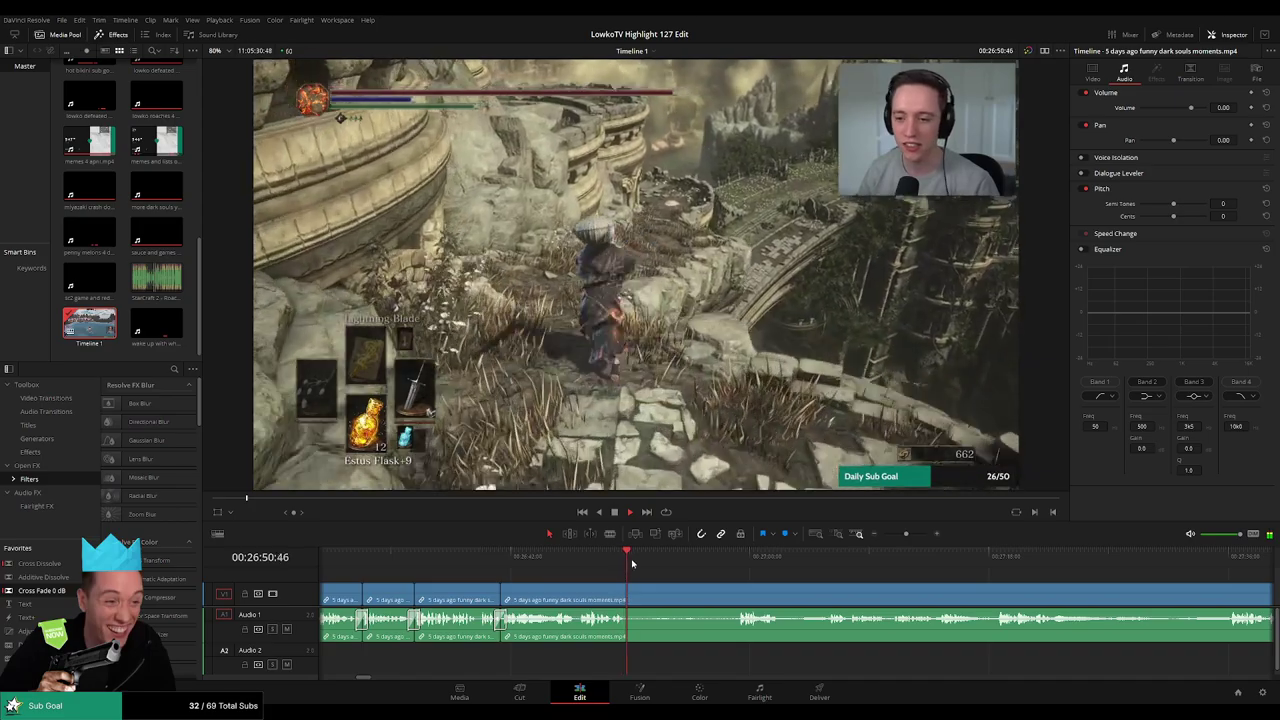
pyautogui.press('b')
pyautogui.click(632, 597)
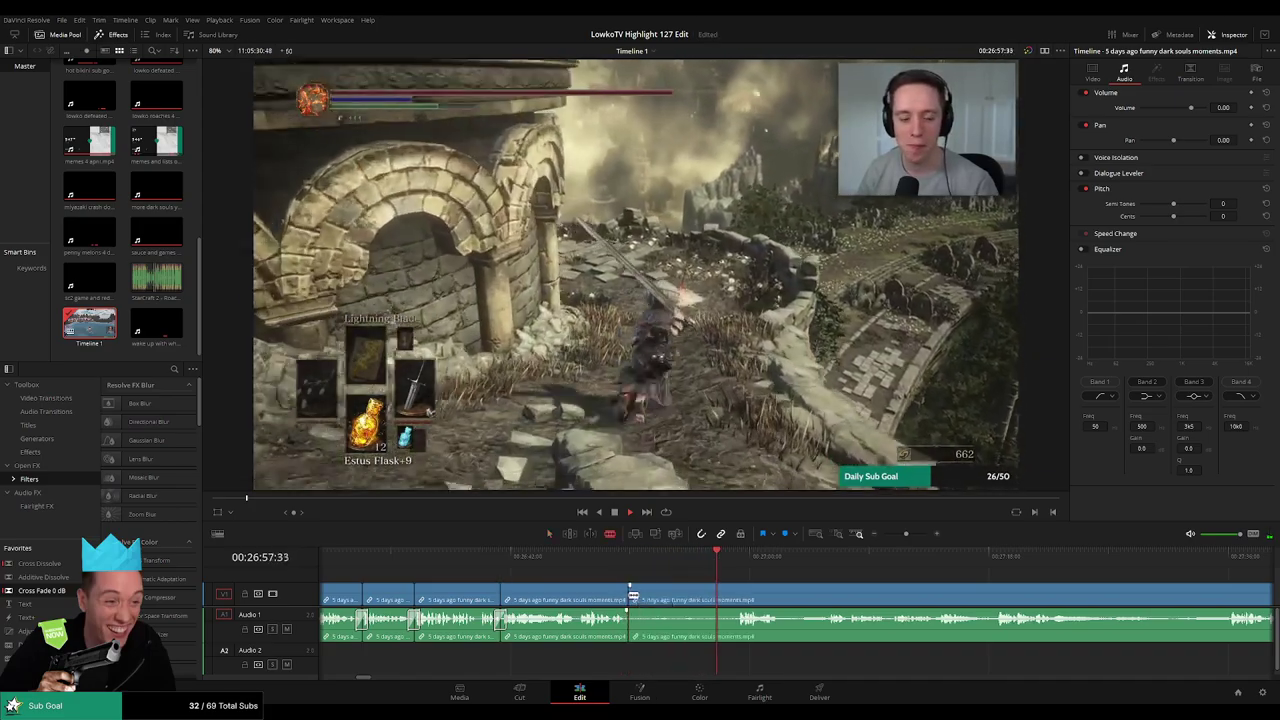
pyautogui.click(736, 560)
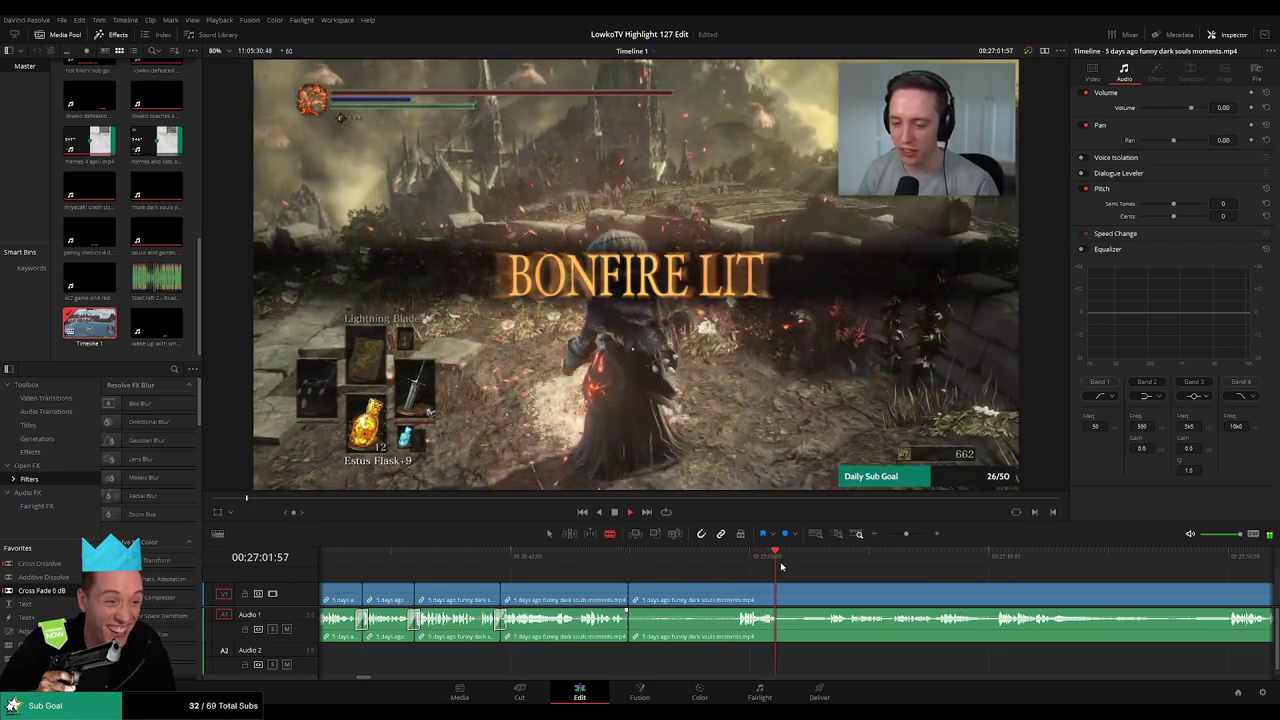
pyautogui.click(738, 597)
pyautogui.press('a')
pyautogui.click(706, 604)
pyautogui.press('BackSpace')
pyautogui.click(705, 604)
pyautogui.press('BackSpace')
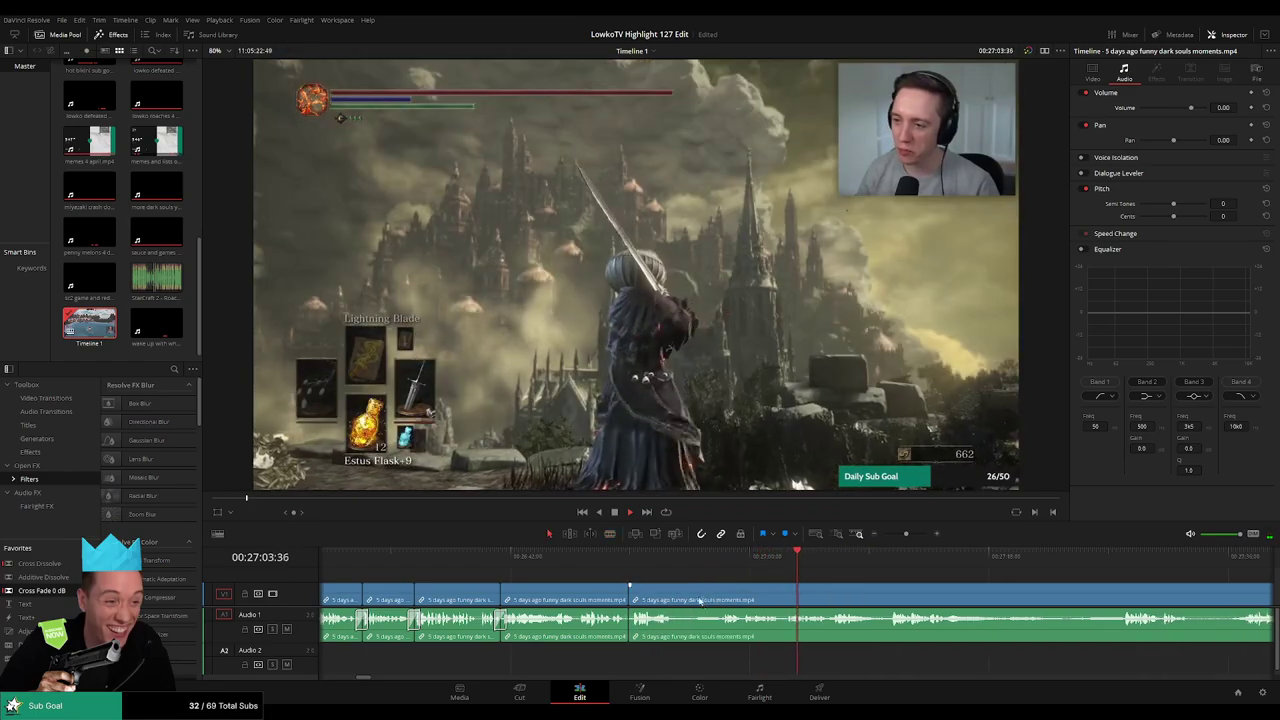
# Cross fade the audio at the join at about 00:26:51 with Cross Fade 0 dB
pyautogui.click(676, 567)
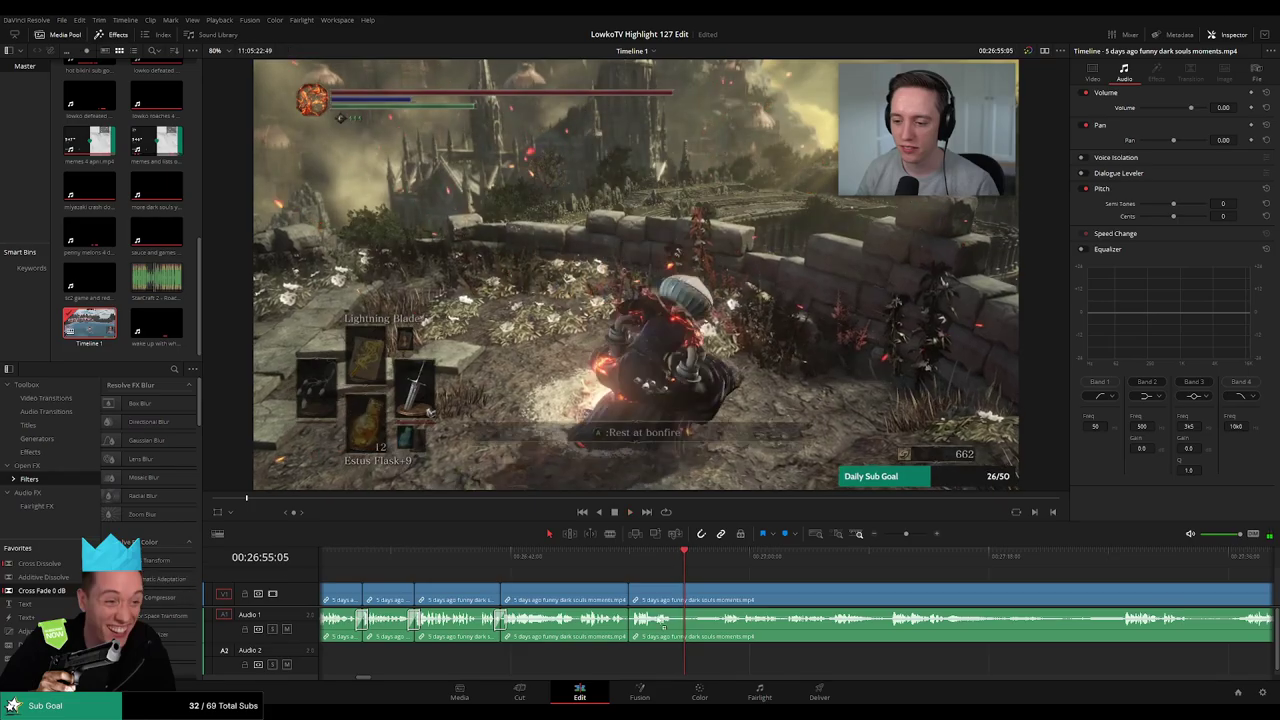
pyautogui.click(726, 566)
pyautogui.hscroll(3, 771, 588)
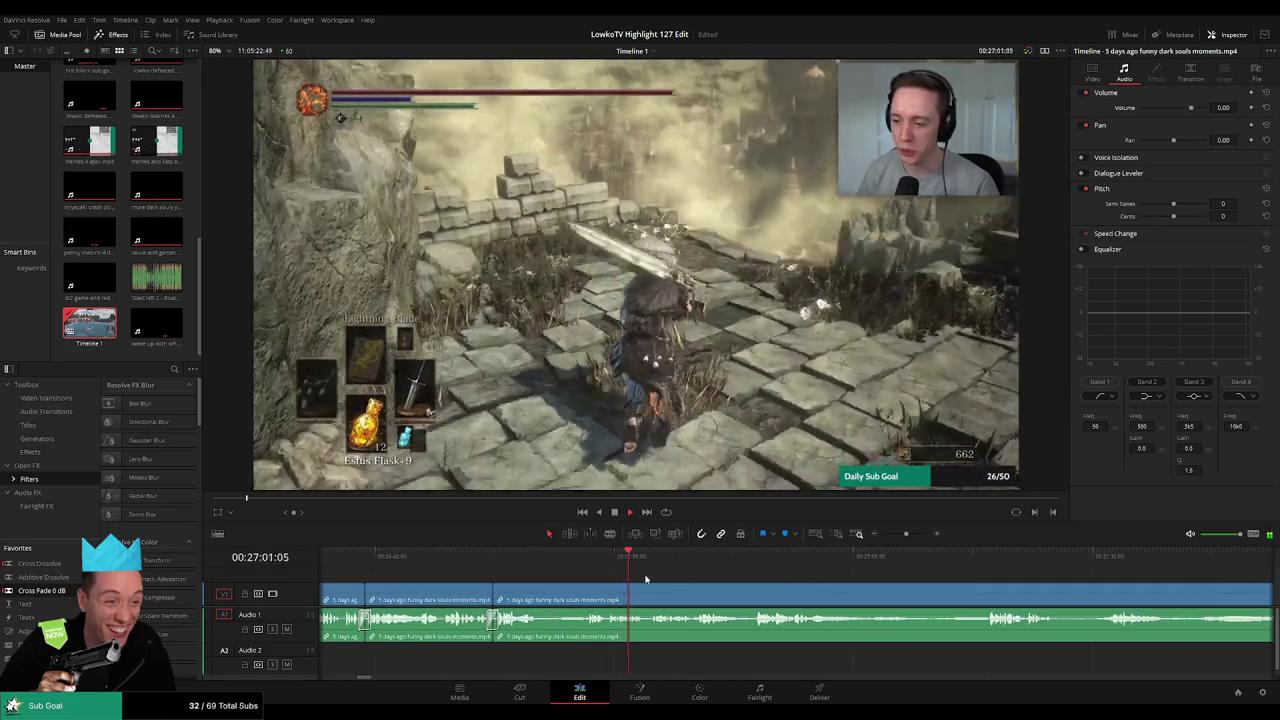
# Blade the footage at about 00:27:19, where the character rests at the bonfire
pyautogui.click(656, 566)
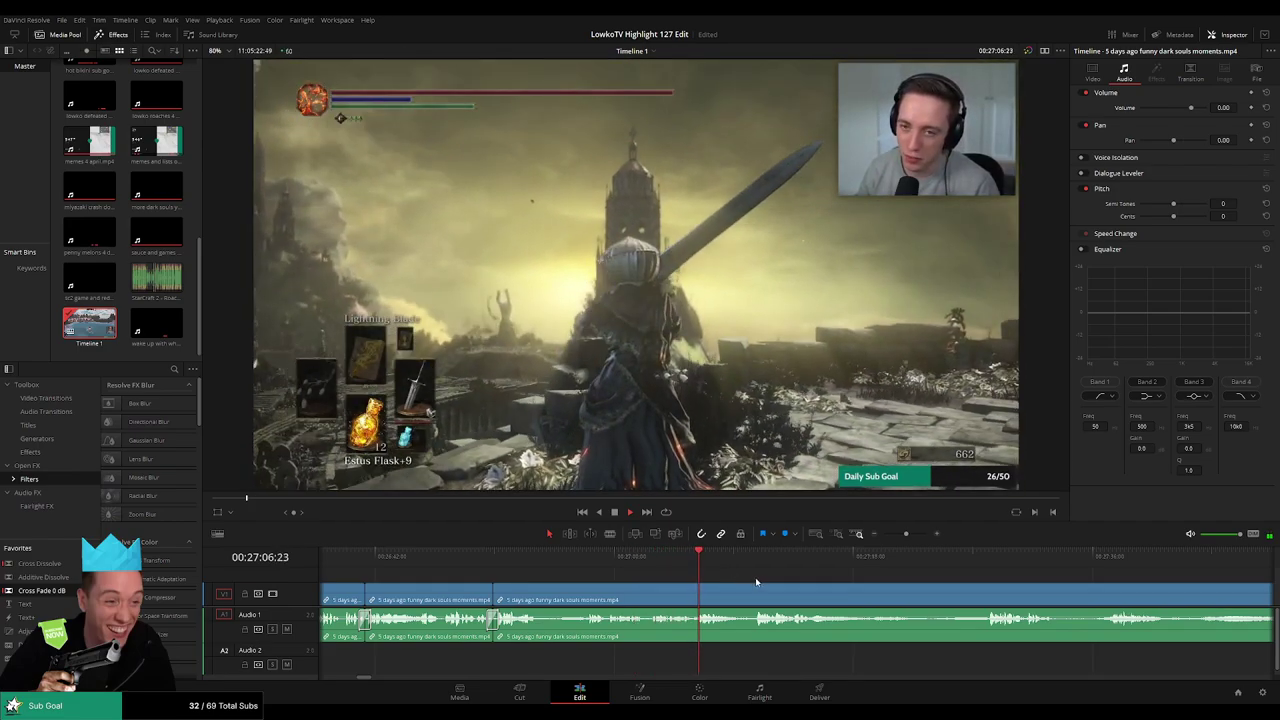
pyautogui.moveTo(757, 582); pyautogui.dragTo(670, 582)
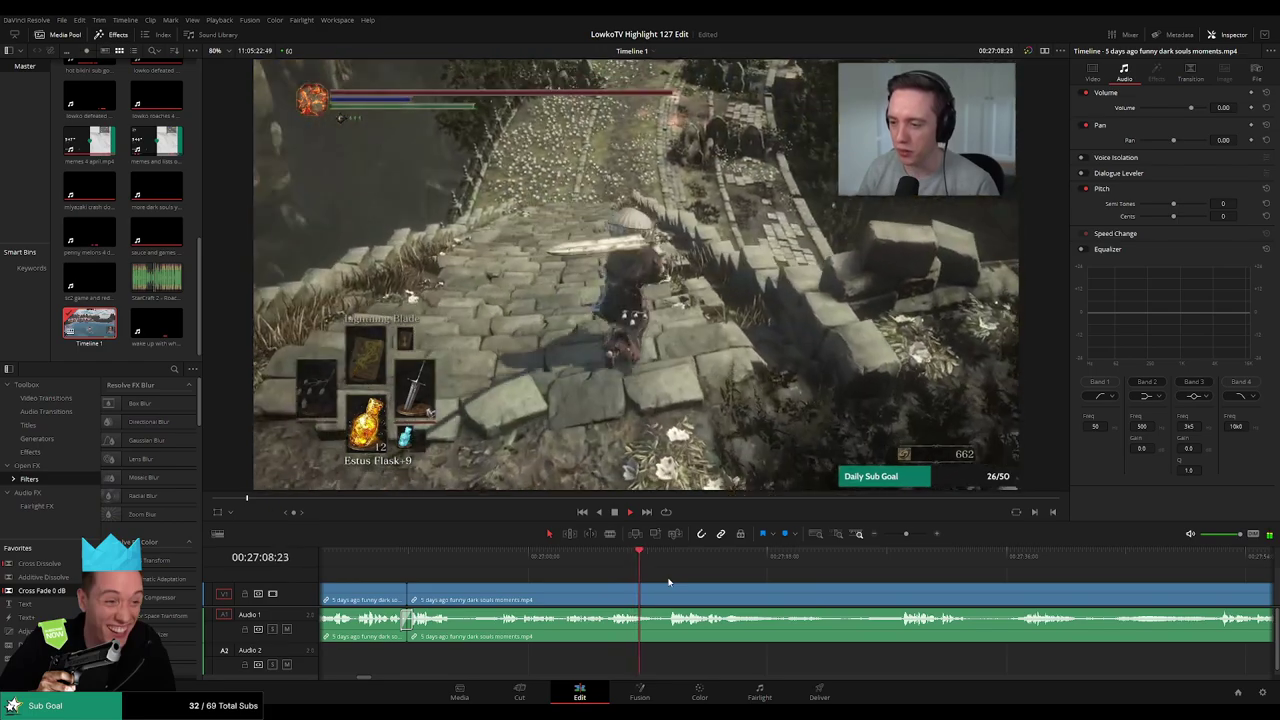
pyautogui.click(667, 561)
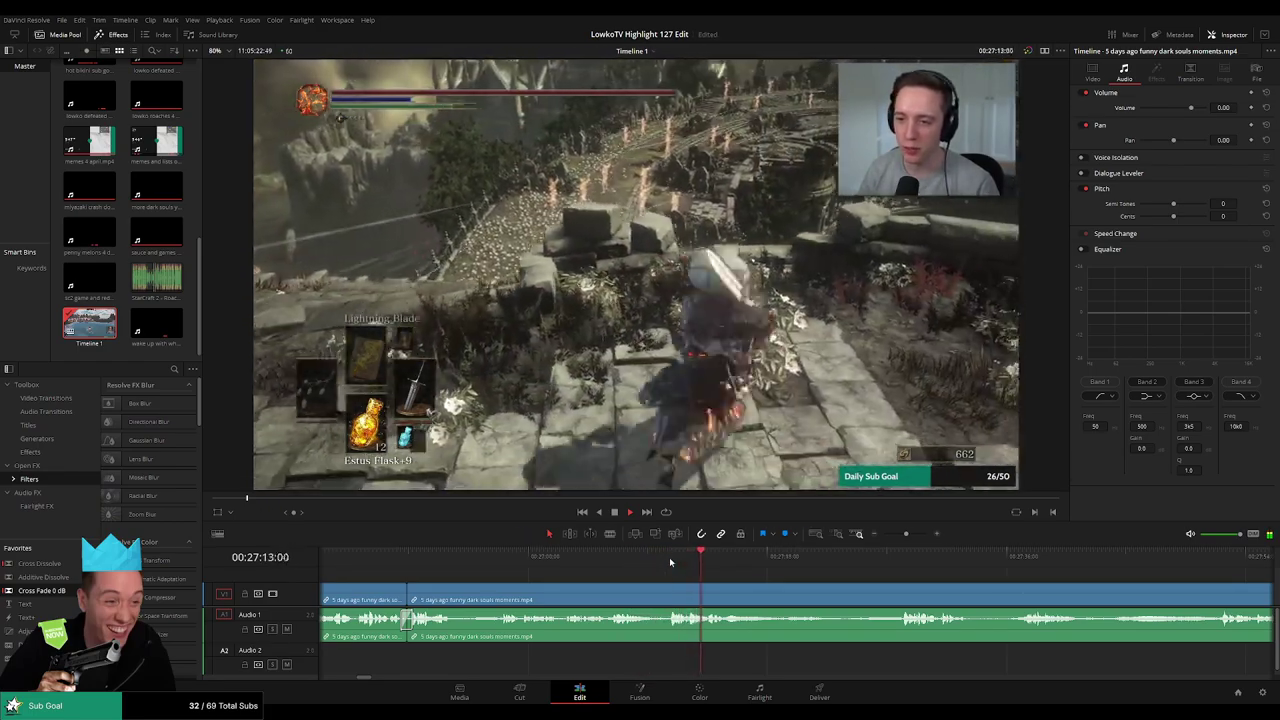
pyautogui.moveTo(791, 574); pyautogui.dragTo(700, 572)
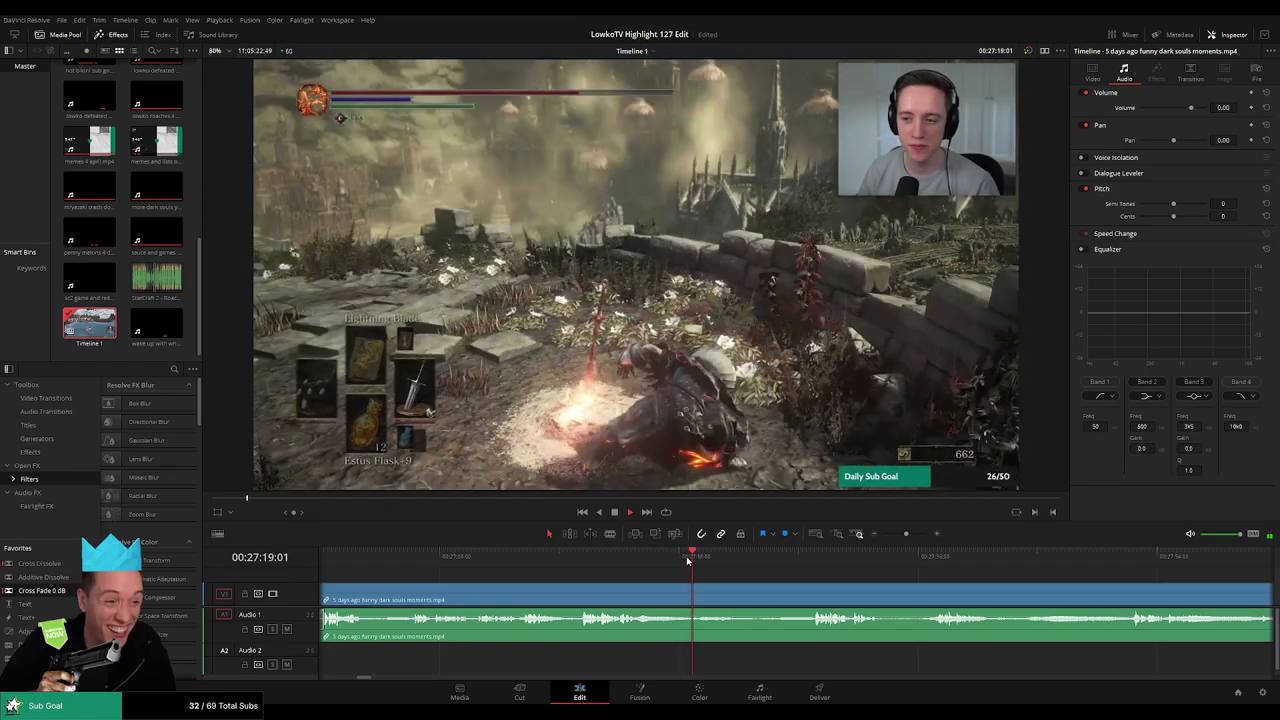
# Ripple delete the stretch from about 00:27:19 to 00:28:00 and add a Cross Fade 0 dB to the audio join
pyautogui.click(807, 556)
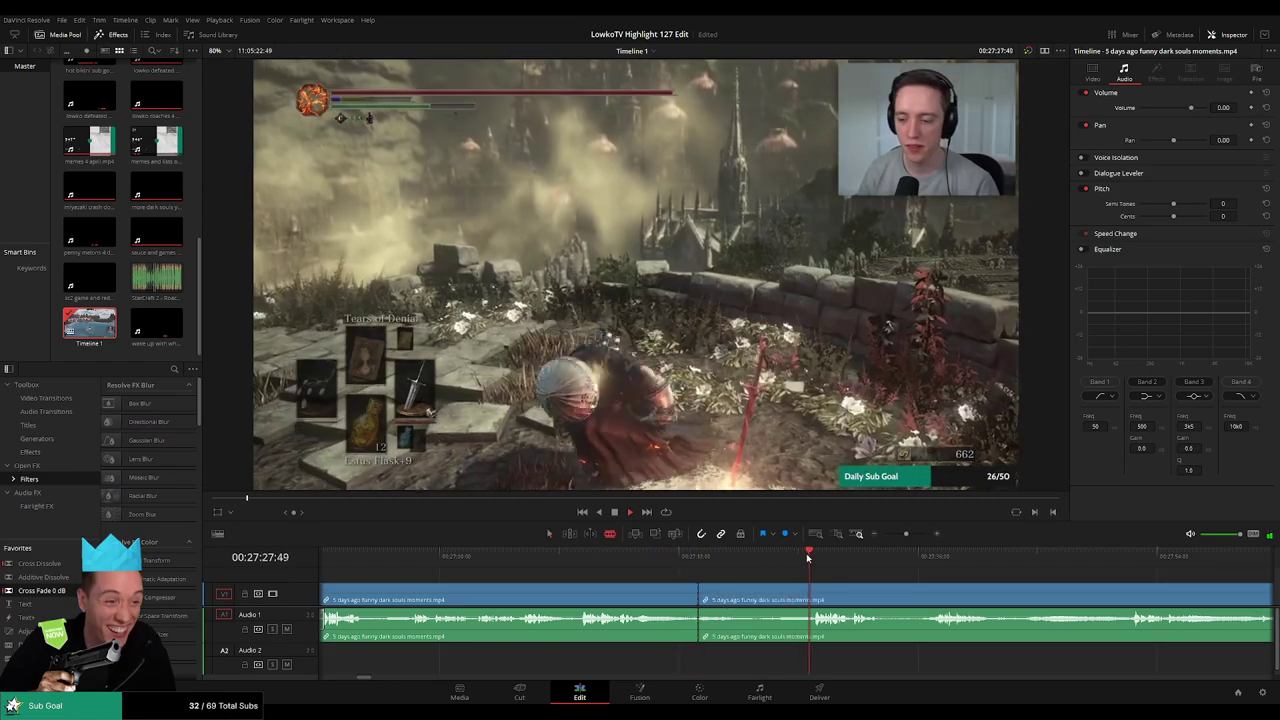
pyautogui.moveTo(863, 579); pyautogui.dragTo(944, 559)
pyautogui.click(750, 556)
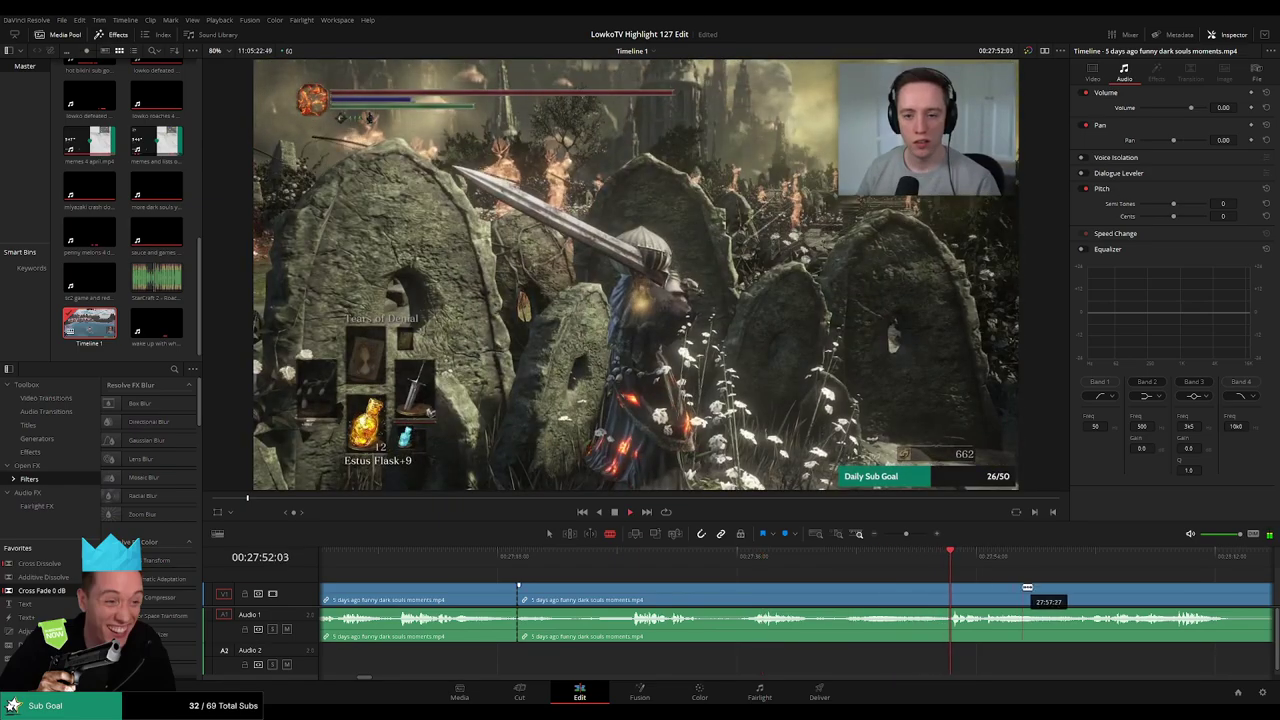
pyautogui.moveTo(1025, 587); pyautogui.dragTo(753, 567)
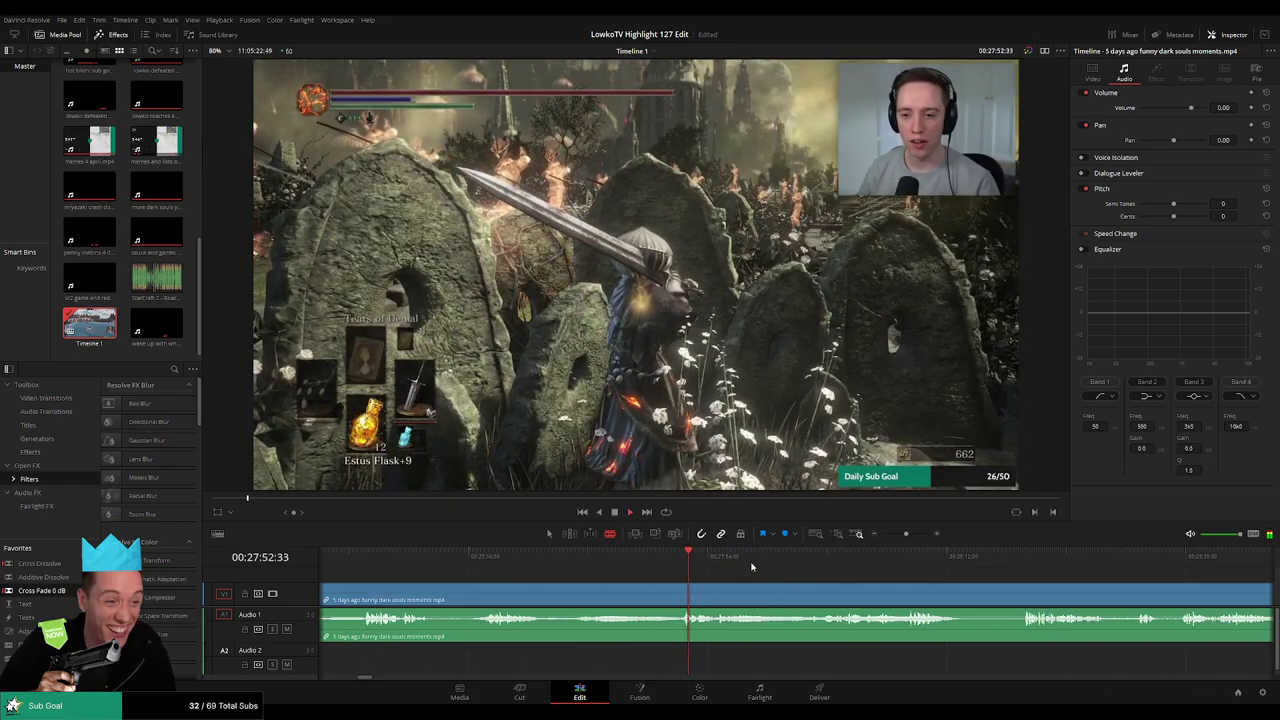
pyautogui.moveTo(829, 558); pyautogui.dragTo(912, 557)
pyautogui.moveTo(995, 578); pyautogui.dragTo(766, 563)
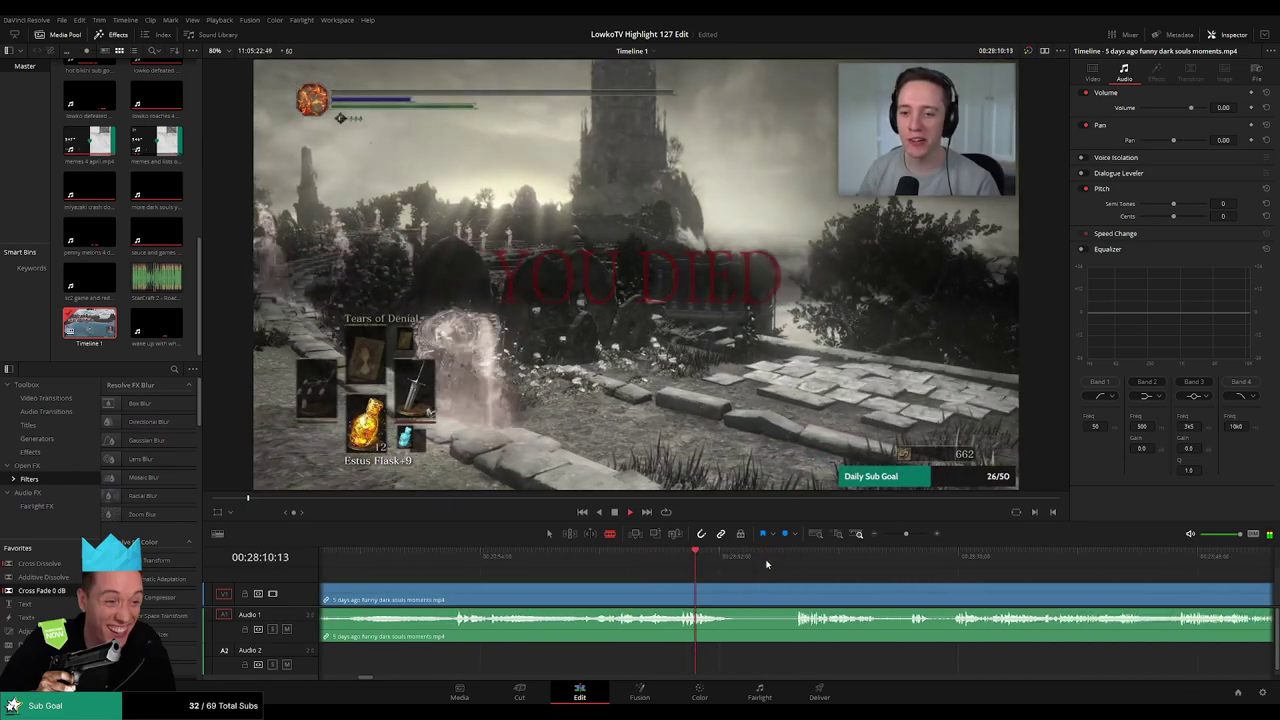
pyautogui.click(586, 568)
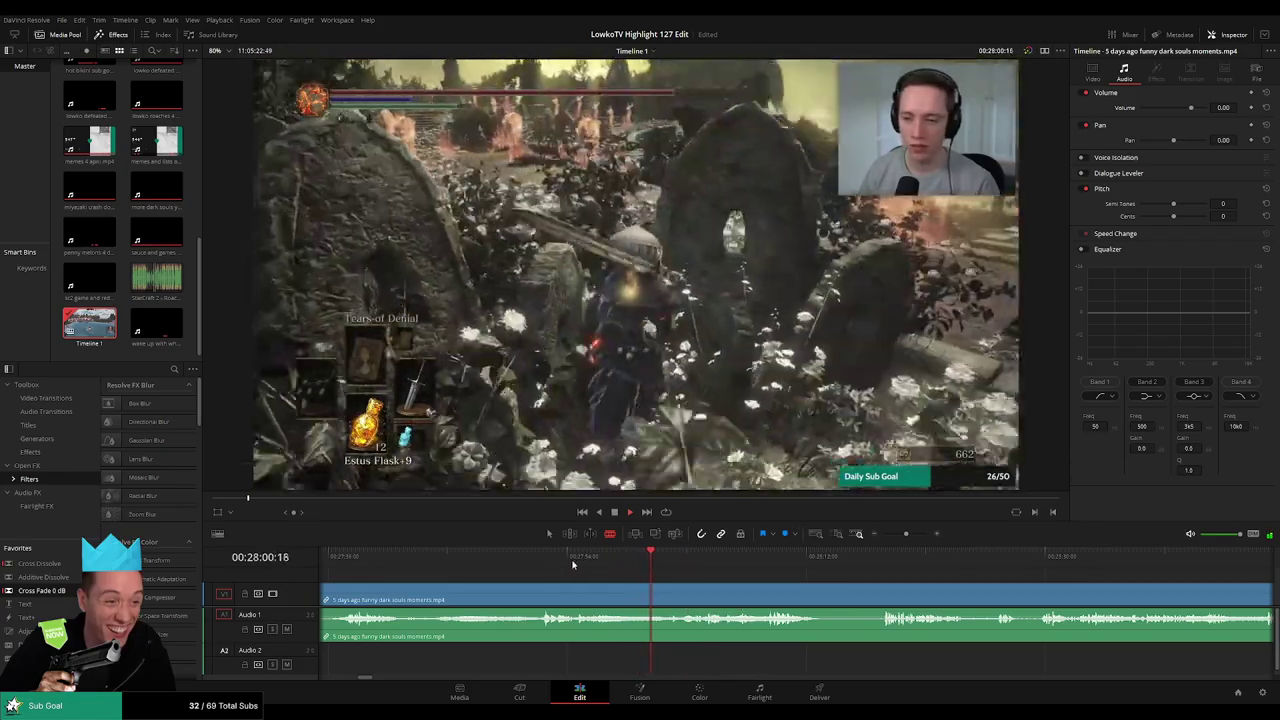
pyautogui.click(650, 591)
pyautogui.press('a')
pyautogui.click(614, 598)
pyautogui.press('BackSpace')
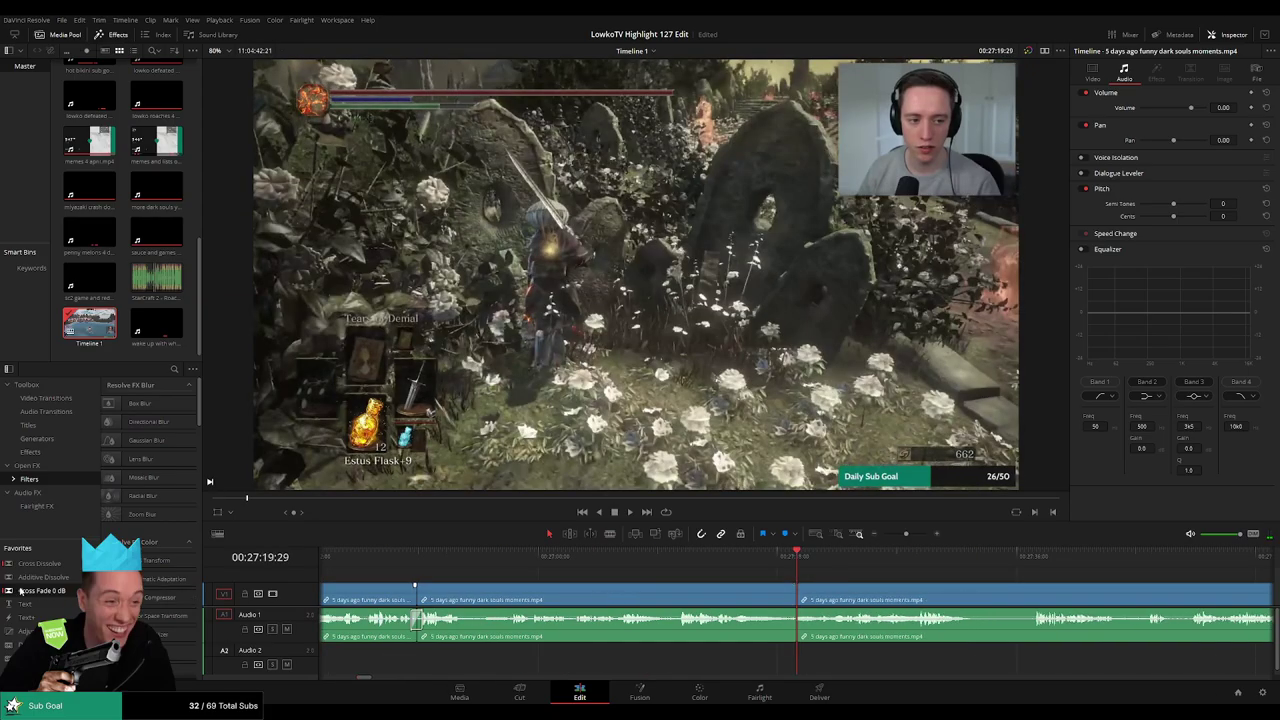
pyautogui.scroll(3, 825, 594)
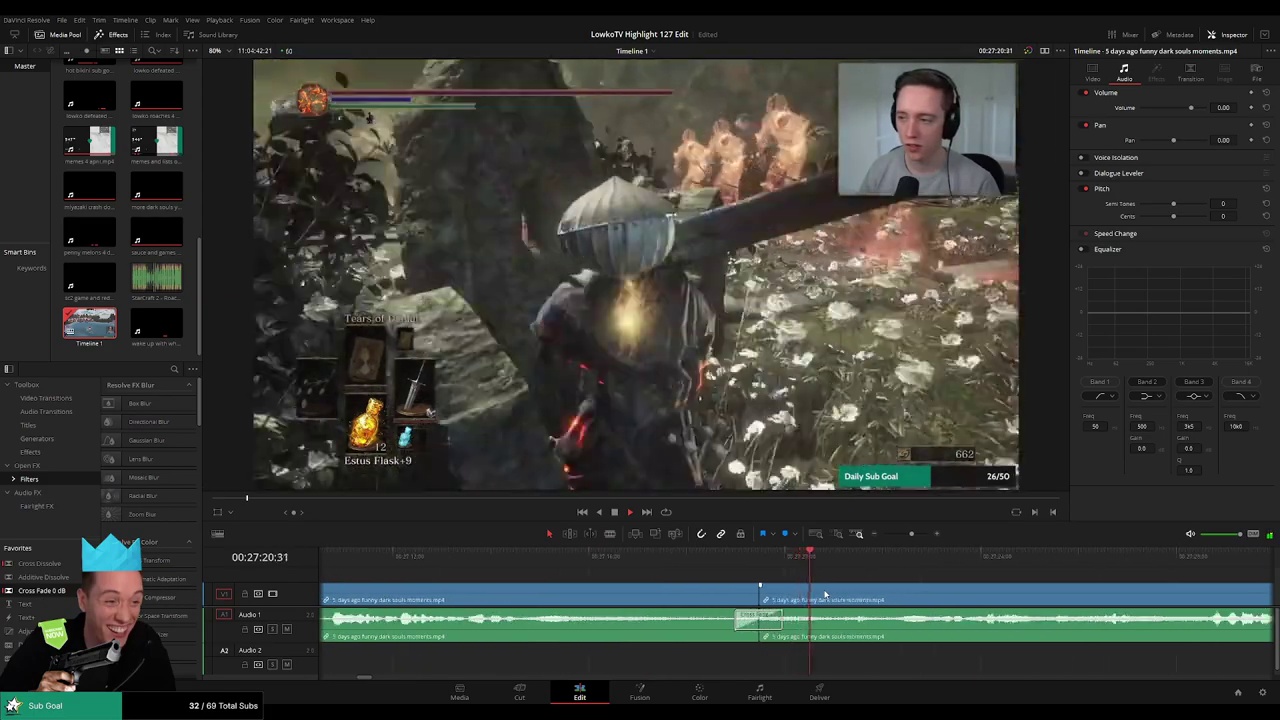
# Blade out a short piece ending at 00:27:21:45 and lower its audio volume to -100
pyautogui.hscroll(3, 688, 569)
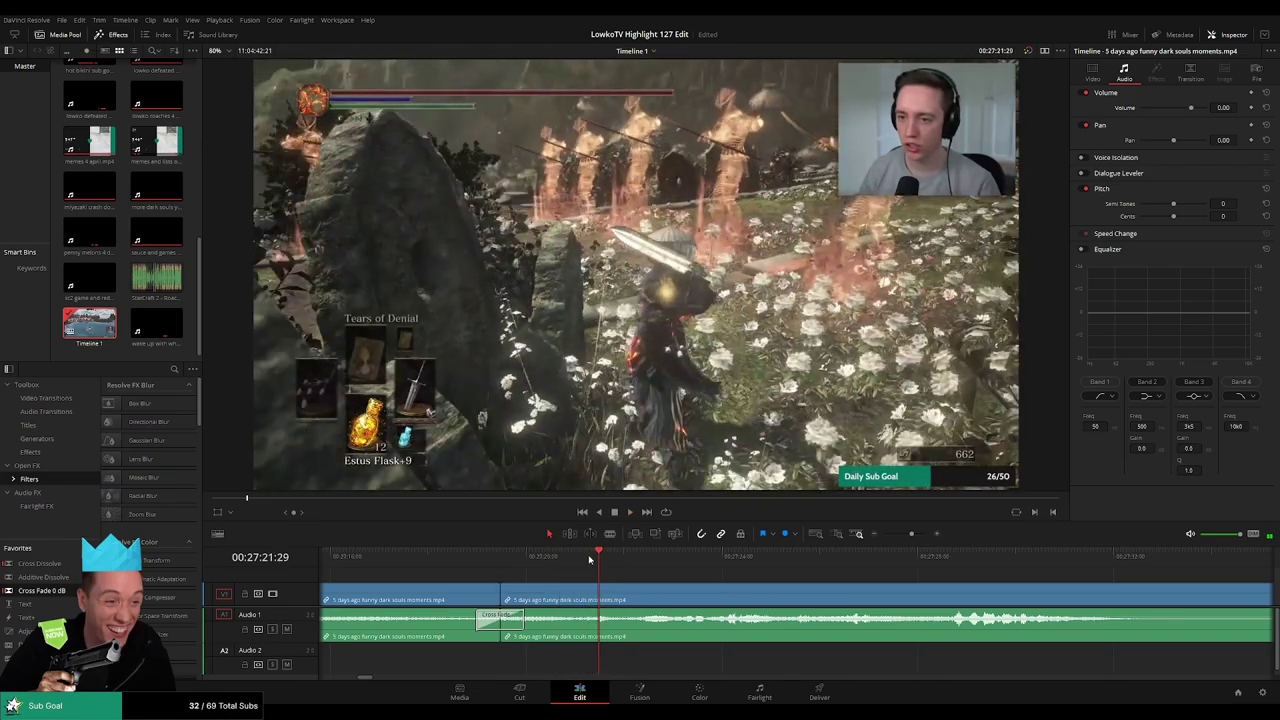
pyautogui.moveTo(586, 561); pyautogui.dragTo(618, 603)
pyautogui.press('space')
pyautogui.press('space')
pyautogui.hotkey('ctrl', 'b')
pyautogui.scroll(4, 606, 622)
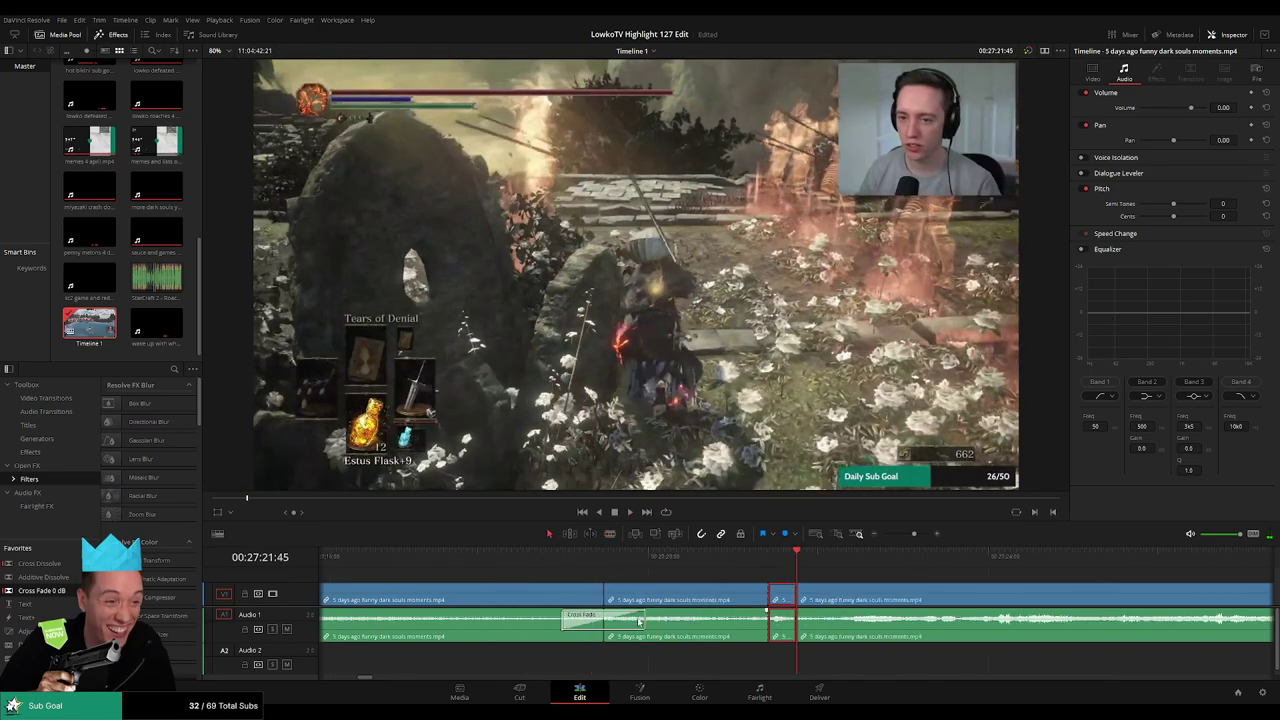
pyautogui.moveTo(780, 616); pyautogui.dragTo(785, 649)
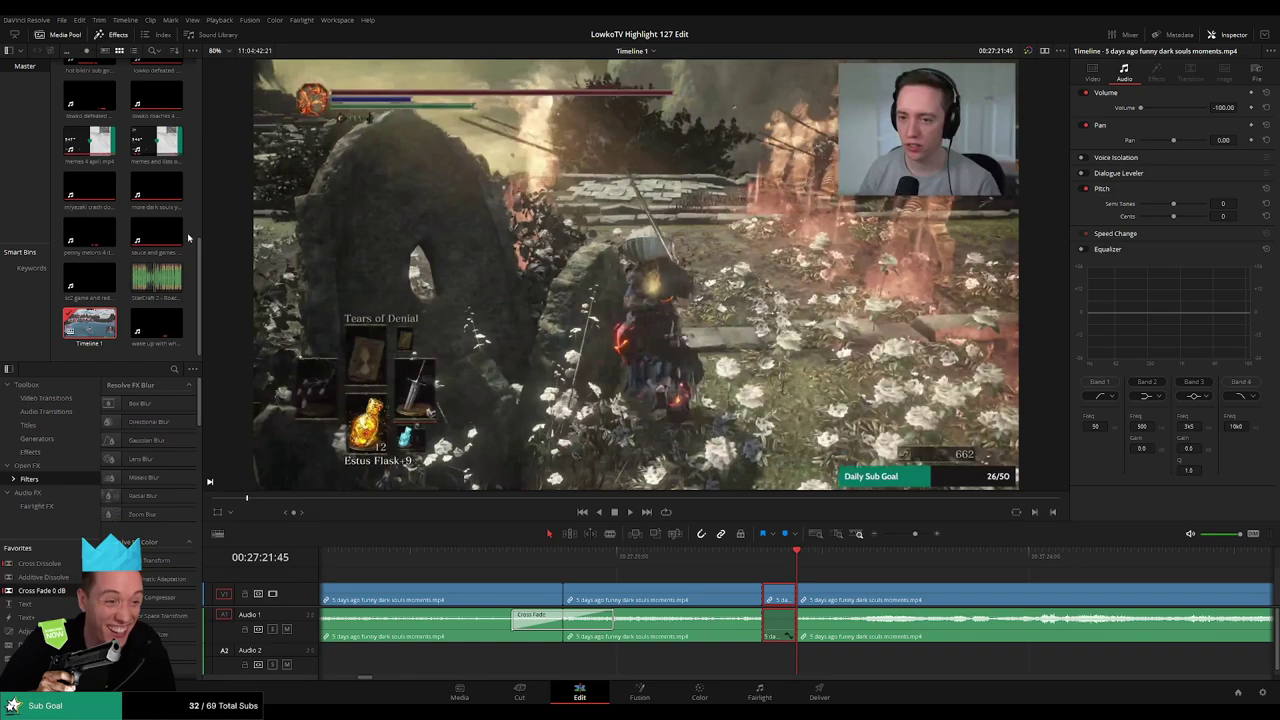
# Place the StarCraft 2 sound clip on Audio 2 beneath the muted piece and play back the result
pyautogui.moveTo(156, 277); pyautogui.dragTo(796, 668)
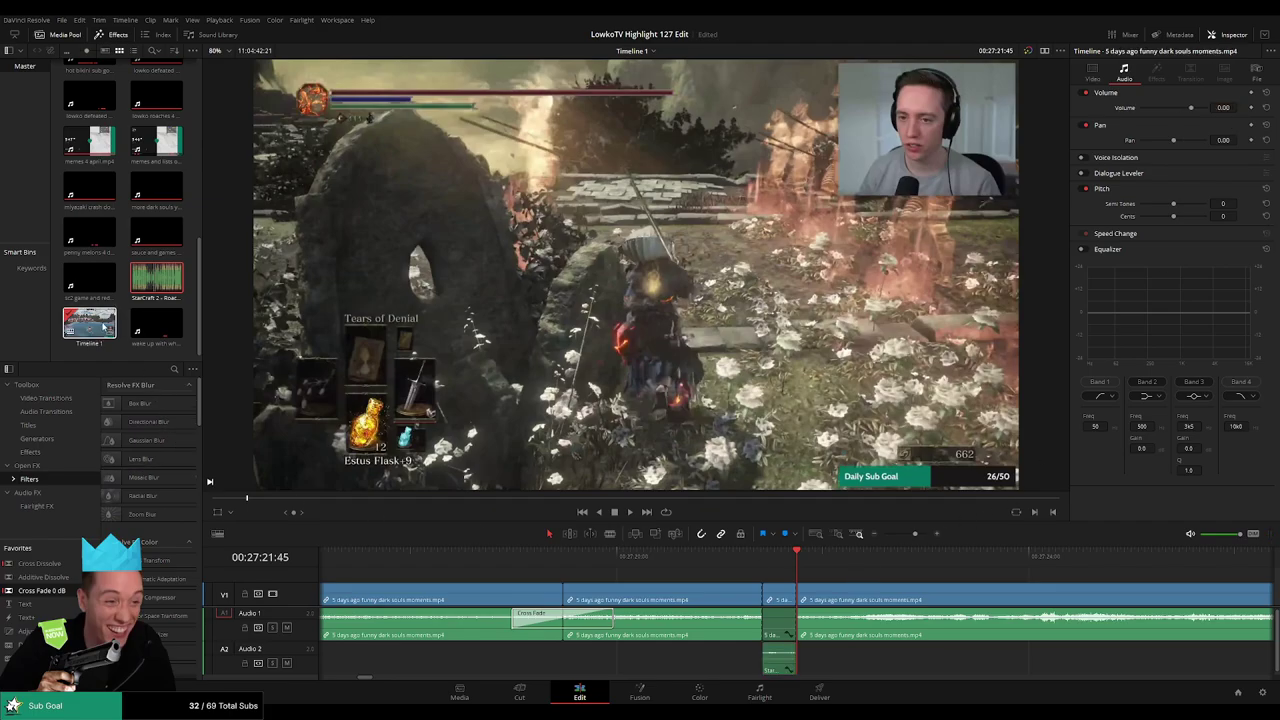
pyautogui.press('space')
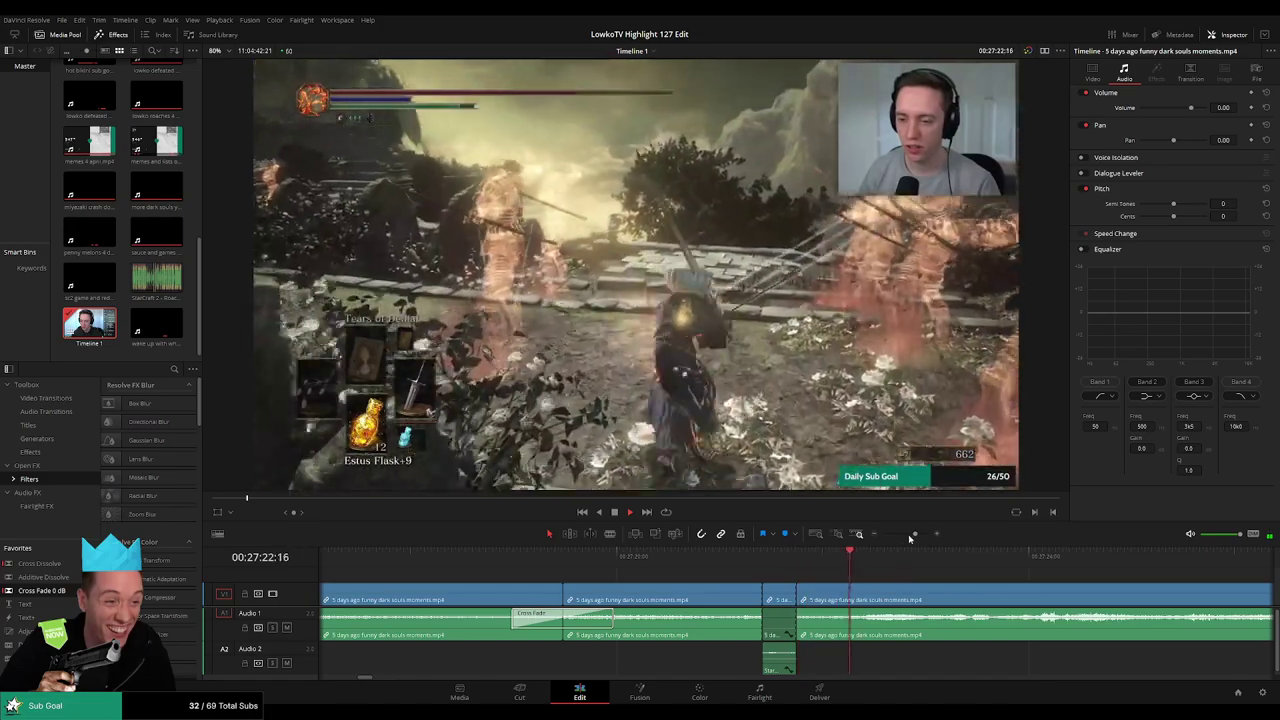
pyautogui.moveTo(914, 534)
pyautogui.mouseDown()
pyautogui.moveTo(897, 535)
pyautogui.moveTo(909, 535)
pyautogui.mouseUp()
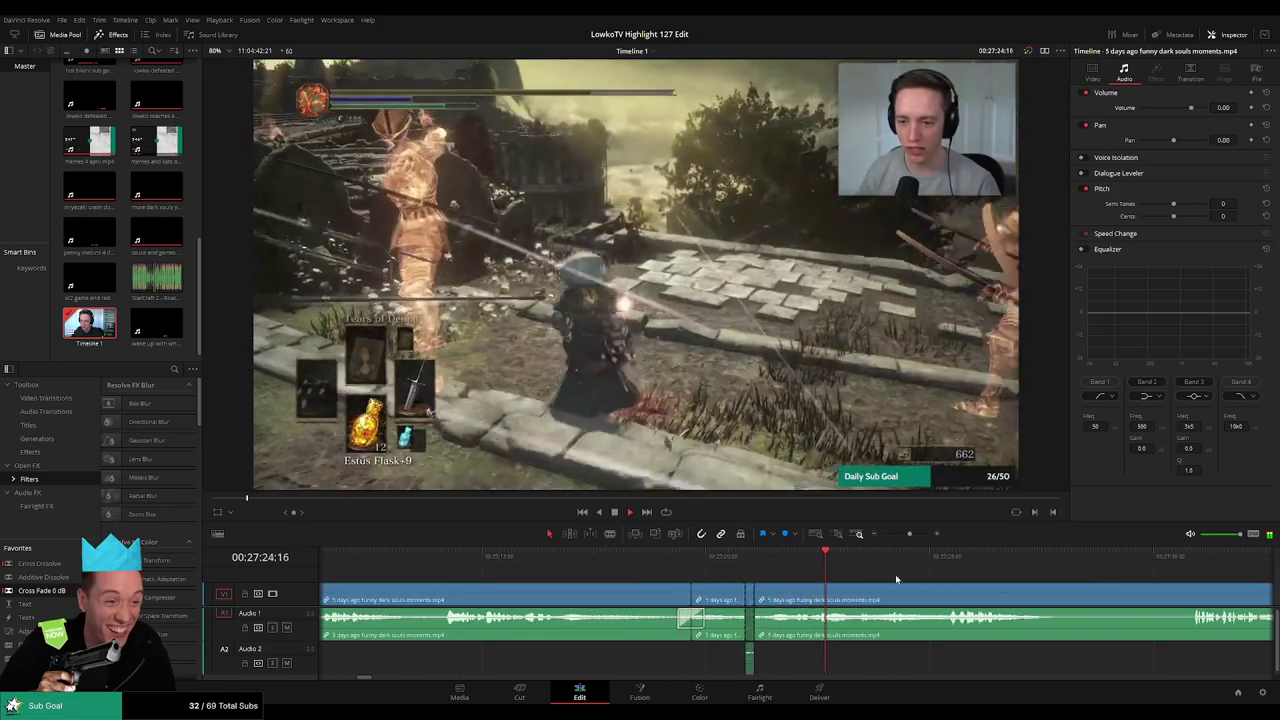
# Blade the footage at 00:27:32:05, on the black screen after the character's death
pyautogui.moveTo(964, 579); pyautogui.dragTo(705, 558)
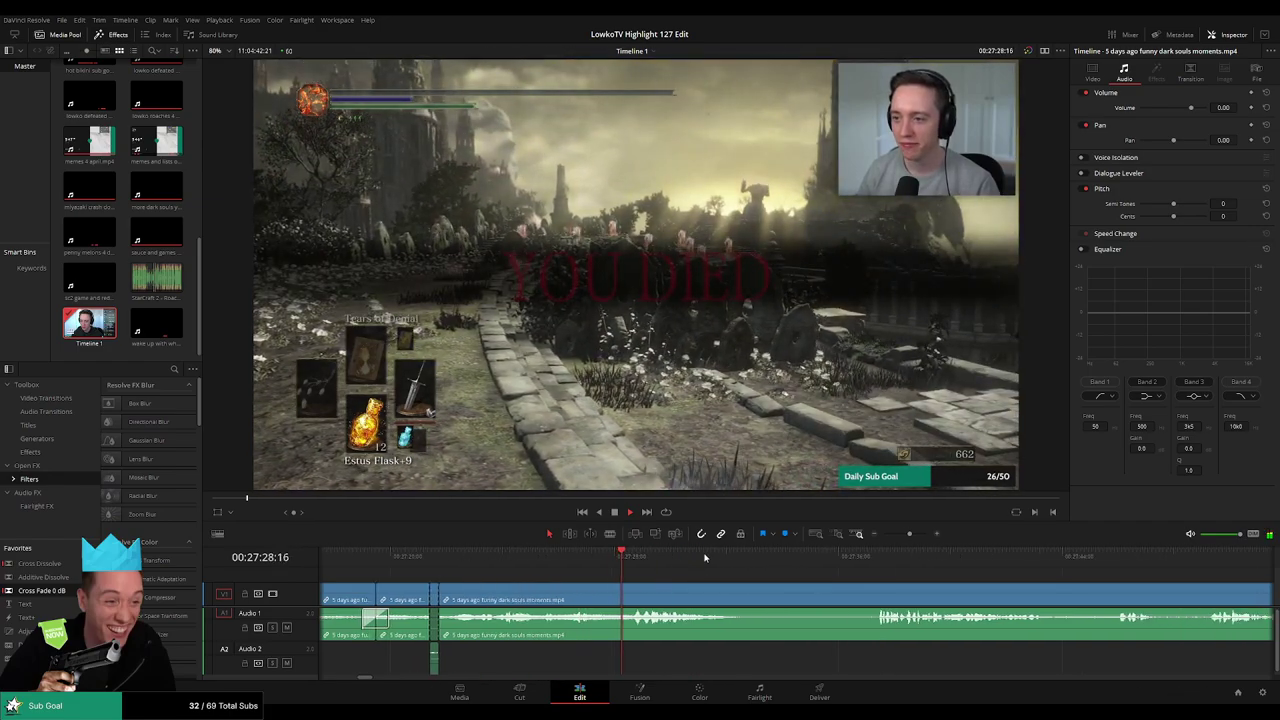
pyautogui.hscroll(1, 700, 572)
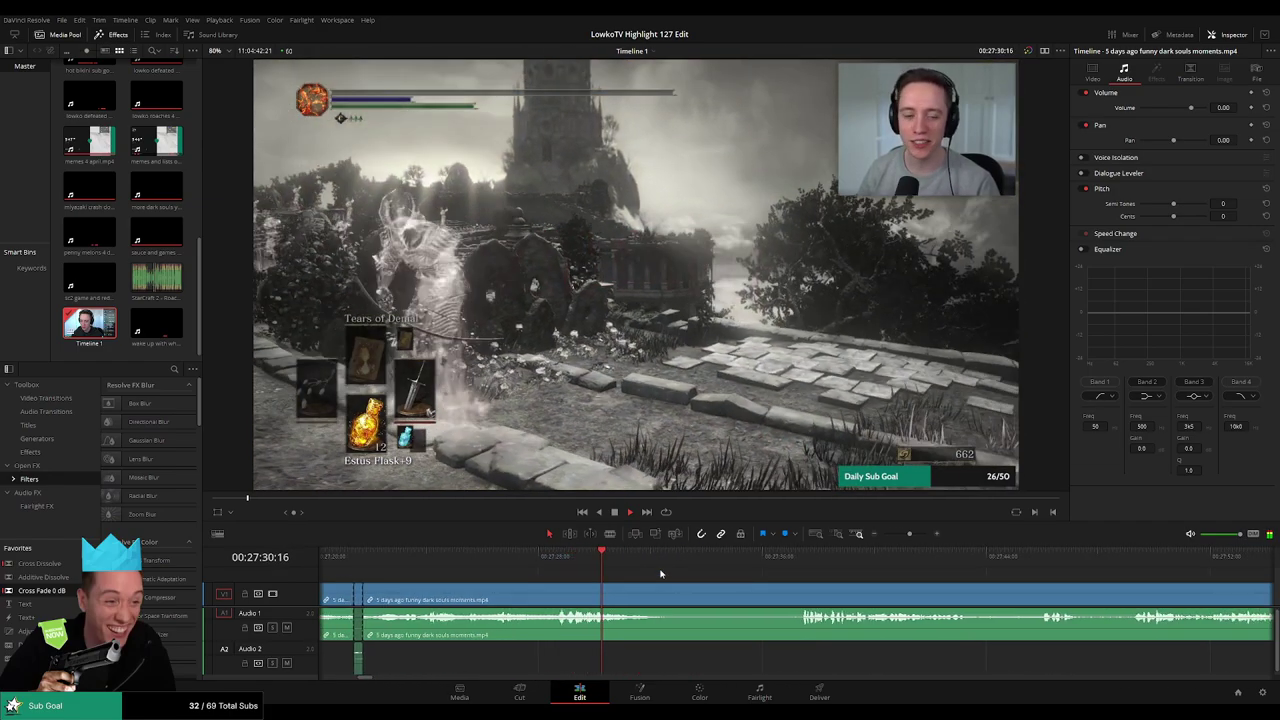
pyautogui.press('space')
pyautogui.press('b')
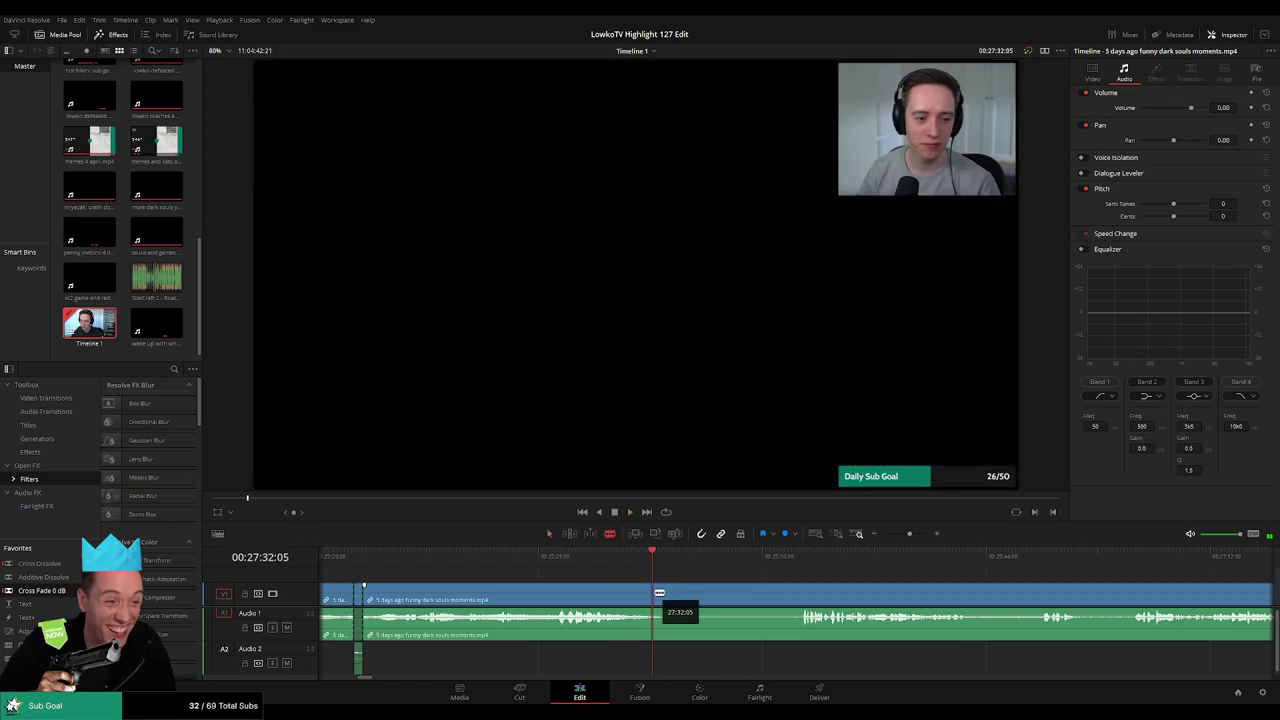
pyautogui.click(659, 593)
# Ripple delete the footage from the 00:27:32:05 cut up to the next run from the gravestones
pyautogui.press('space')
pyautogui.hscroll(3, 908, 588)
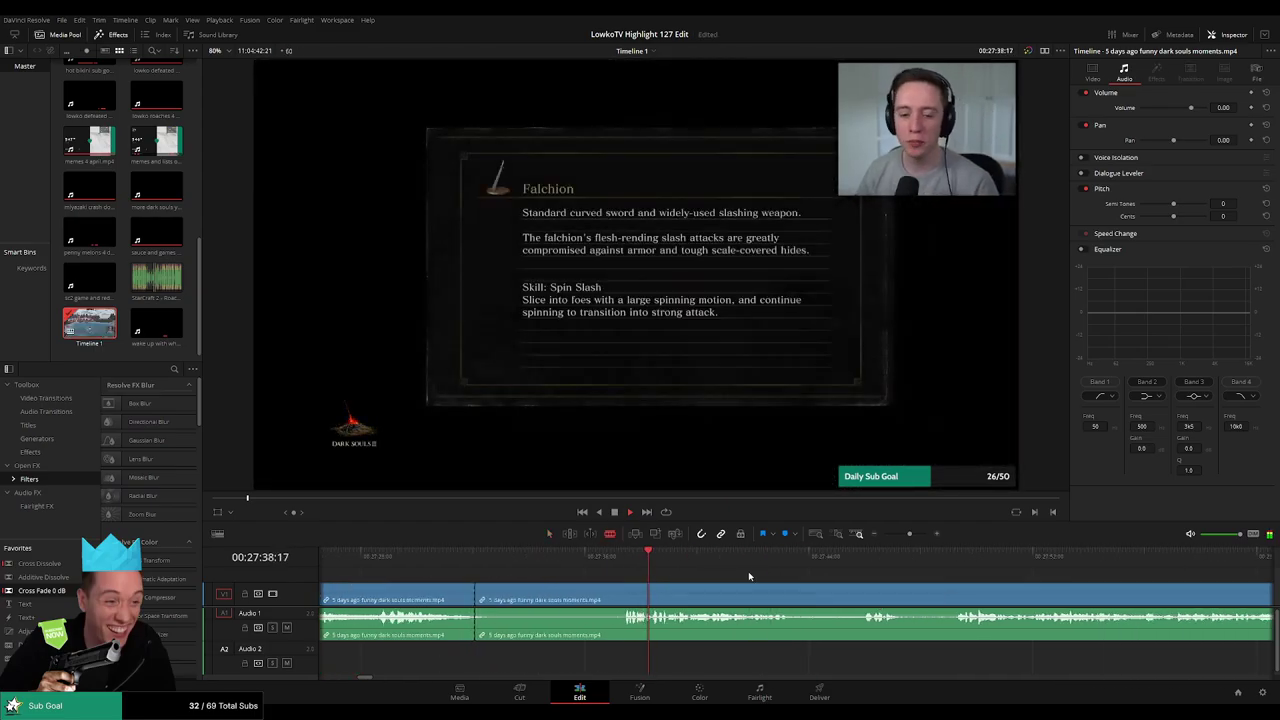
pyautogui.click(874, 560)
pyautogui.click(957, 560)
pyautogui.moveTo(909, 534); pyautogui.dragTo(899, 535)
pyautogui.click(849, 566)
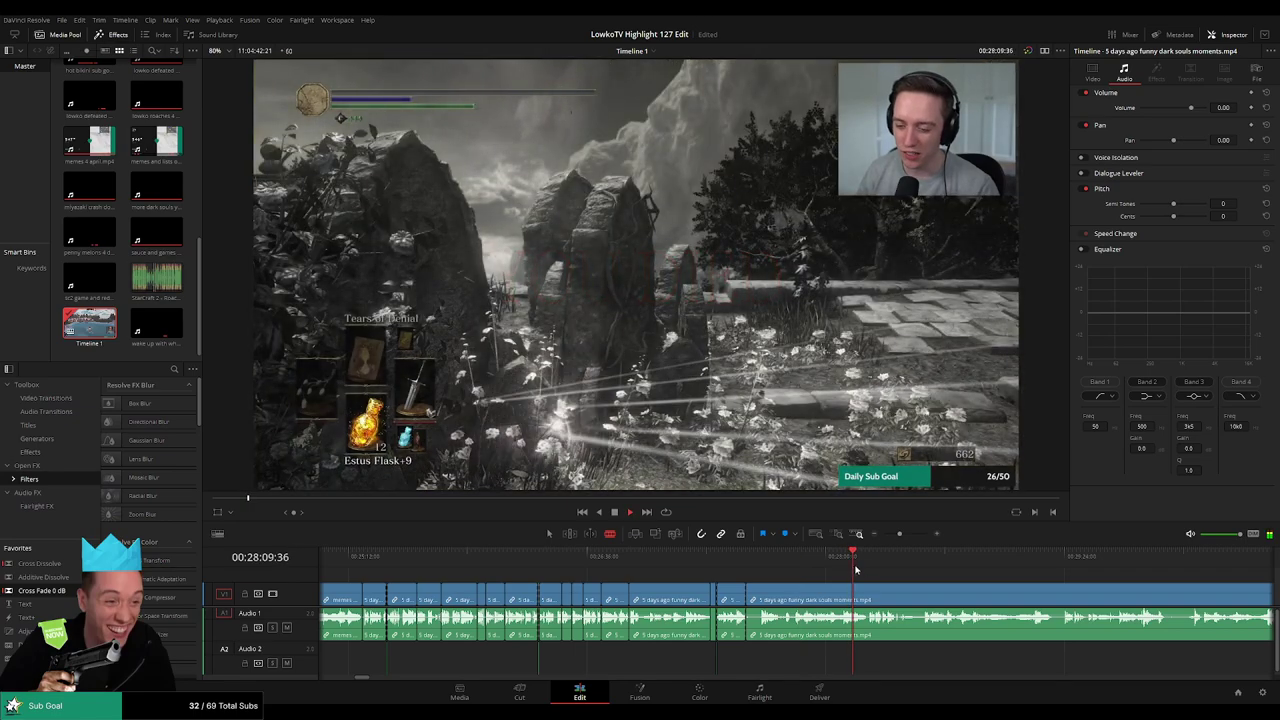
pyautogui.click(889, 566)
pyautogui.click(994, 568)
pyautogui.scroll(3, 1007, 580)
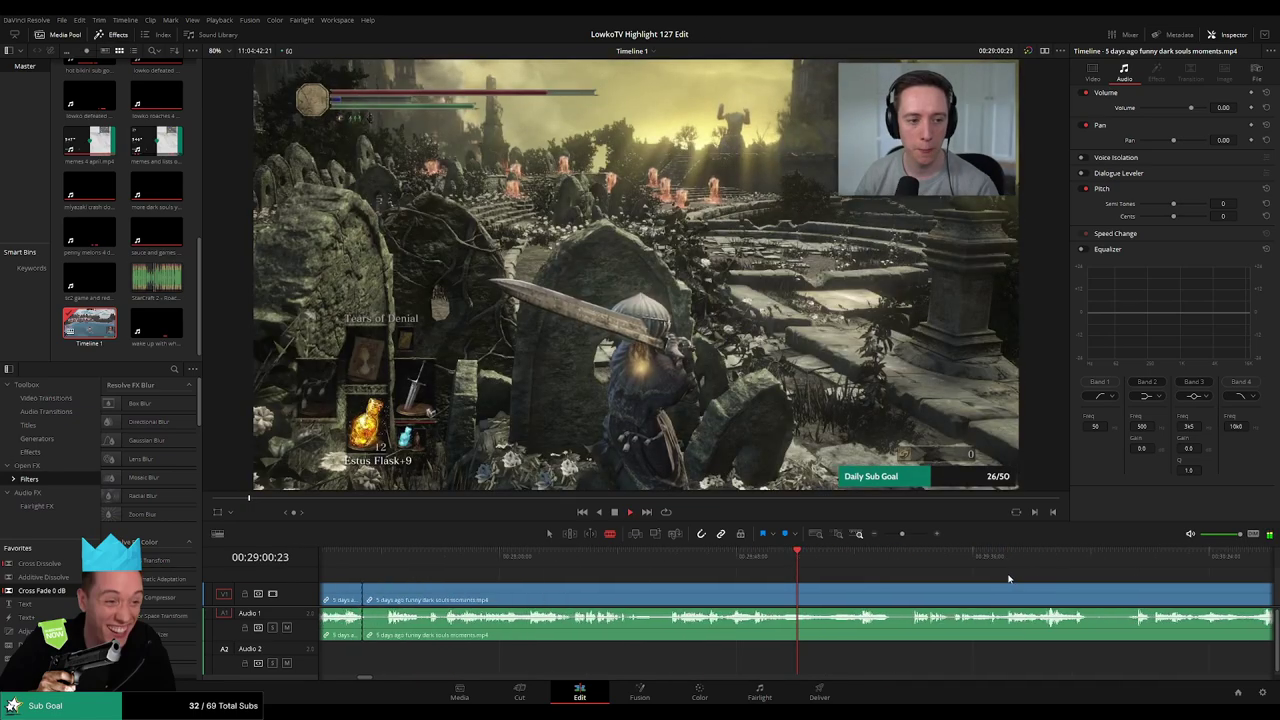
pyautogui.click(875, 562)
pyautogui.hscroll(3, 962, 589)
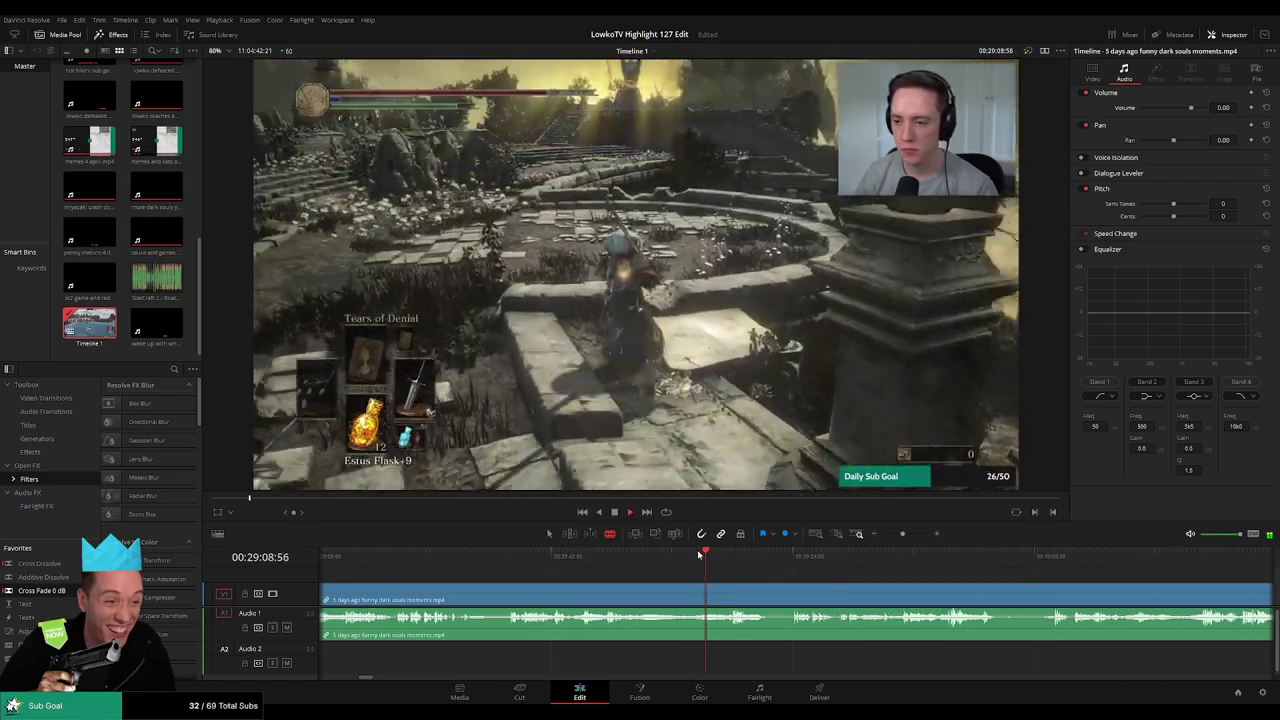
pyautogui.click(610, 555)
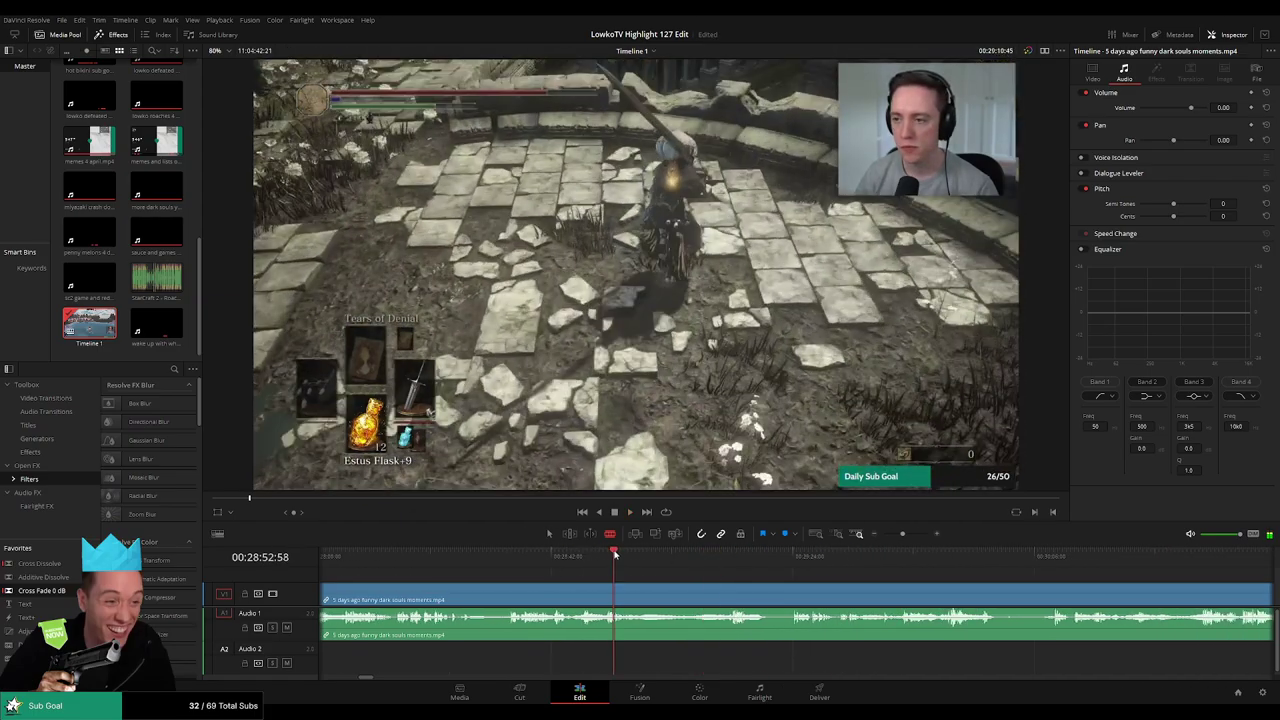
pyautogui.click(688, 557)
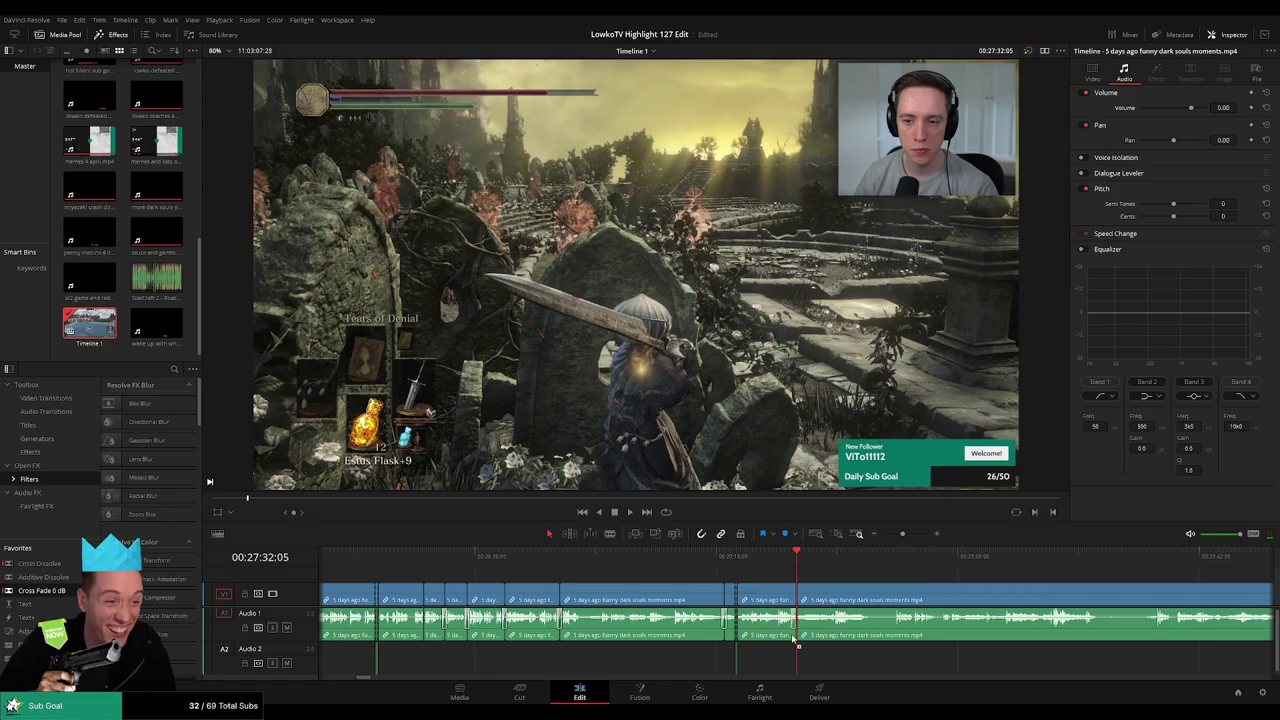
# Add a Cross Fade 0 dB to the audio join at 00:27:32:05 and blade the footage at about 00:27:43
pyautogui.moveTo(852, 650); pyautogui.dragTo(697, 588)
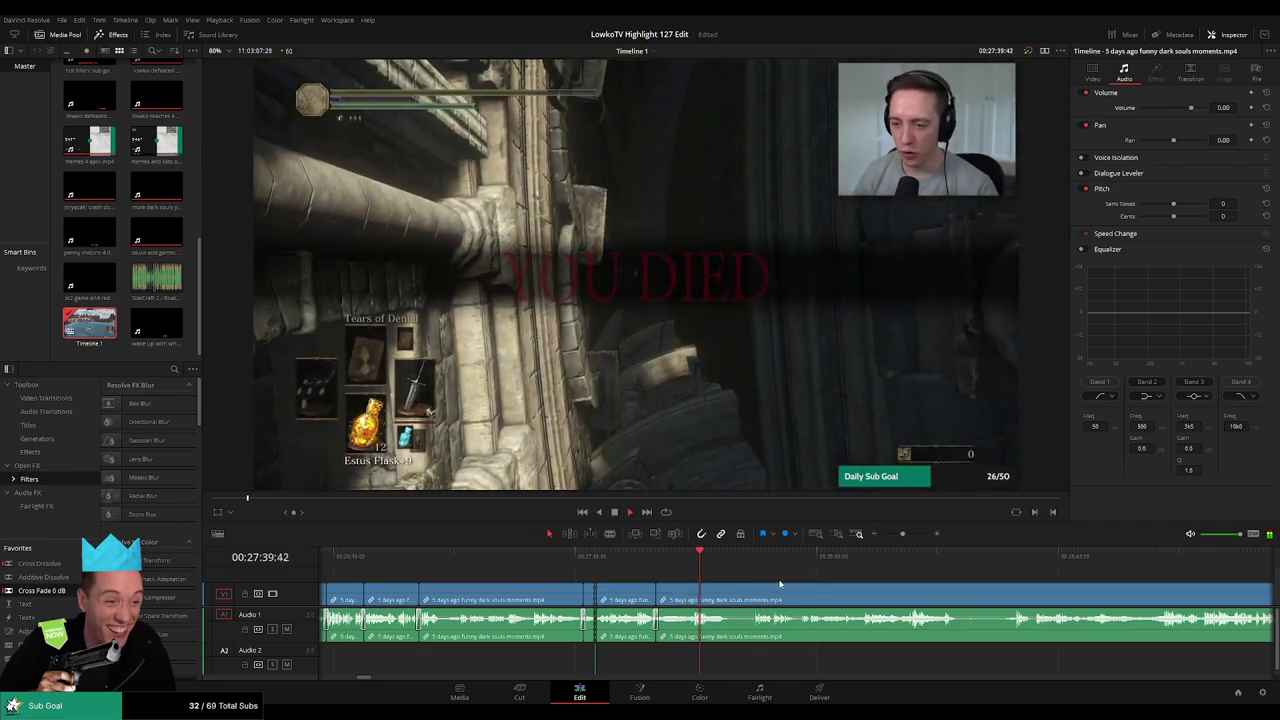
pyautogui.hscroll(3, 705, 584)
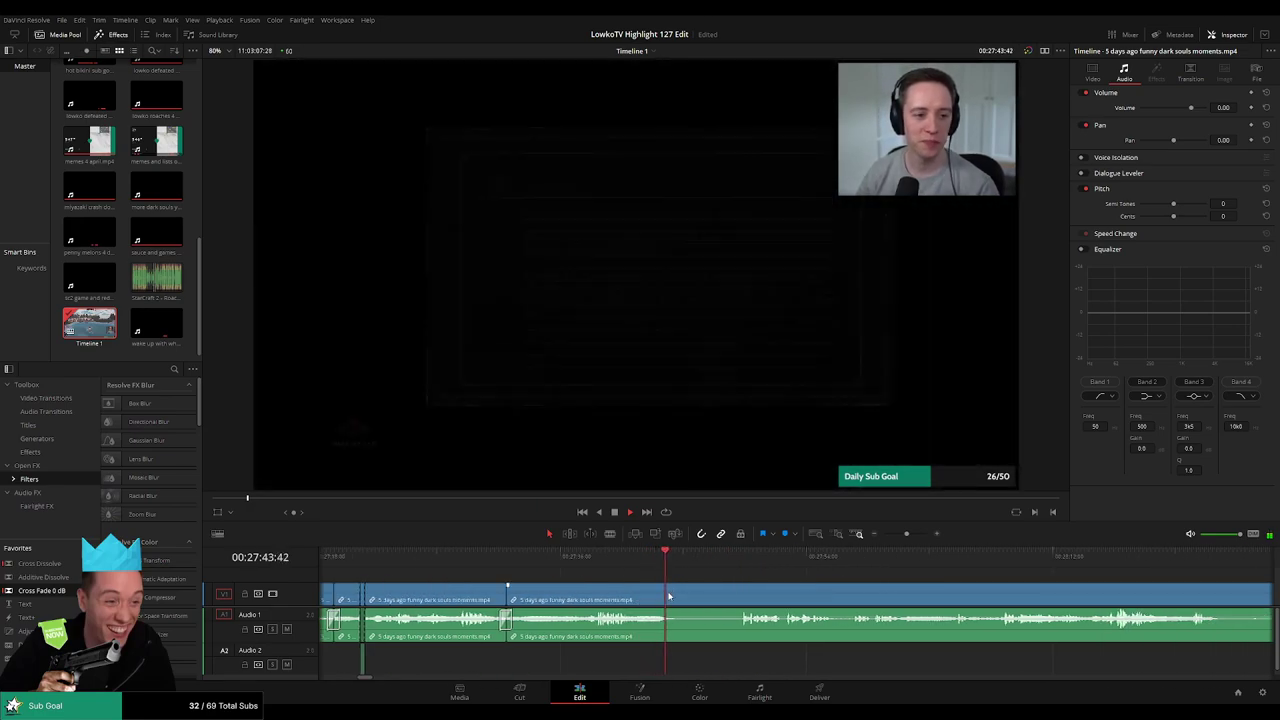
pyautogui.hscroll(3, 730, 570)
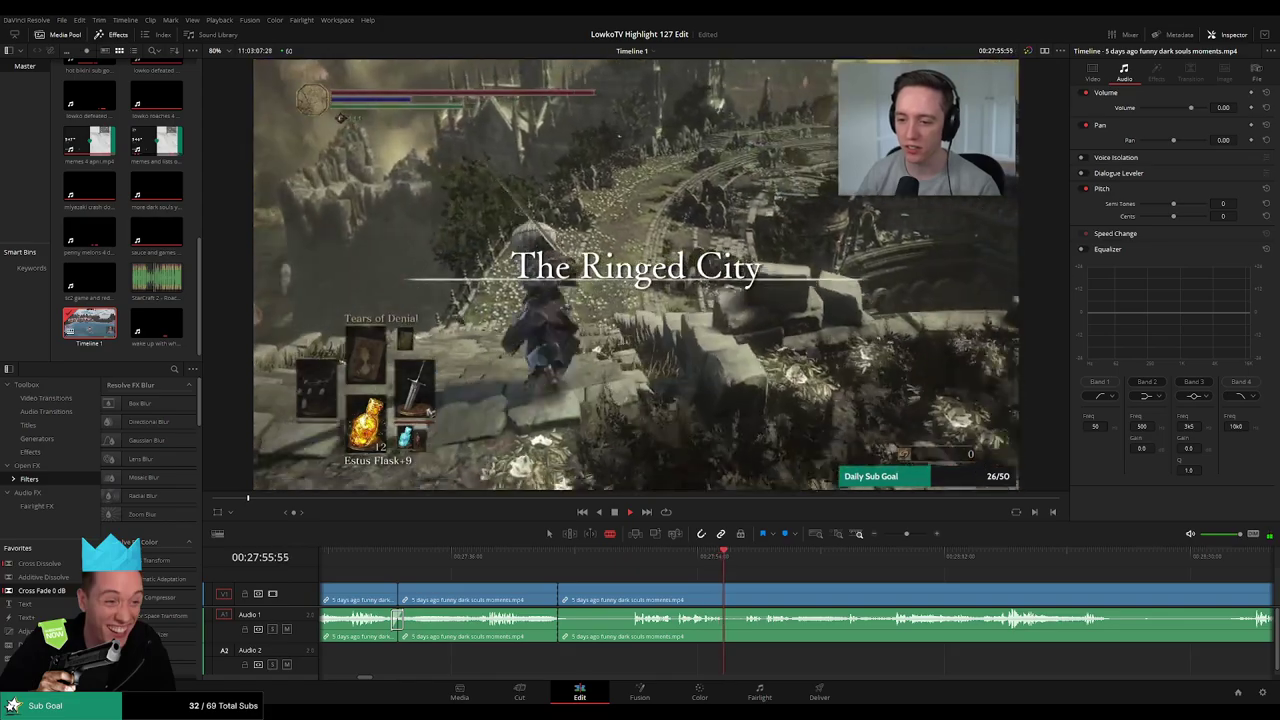
# Blade the footage at 00:28:14:40 and ripple delete the stretch back to the cut at about 00:27:43
pyautogui.hscroll(3, 858, 587)
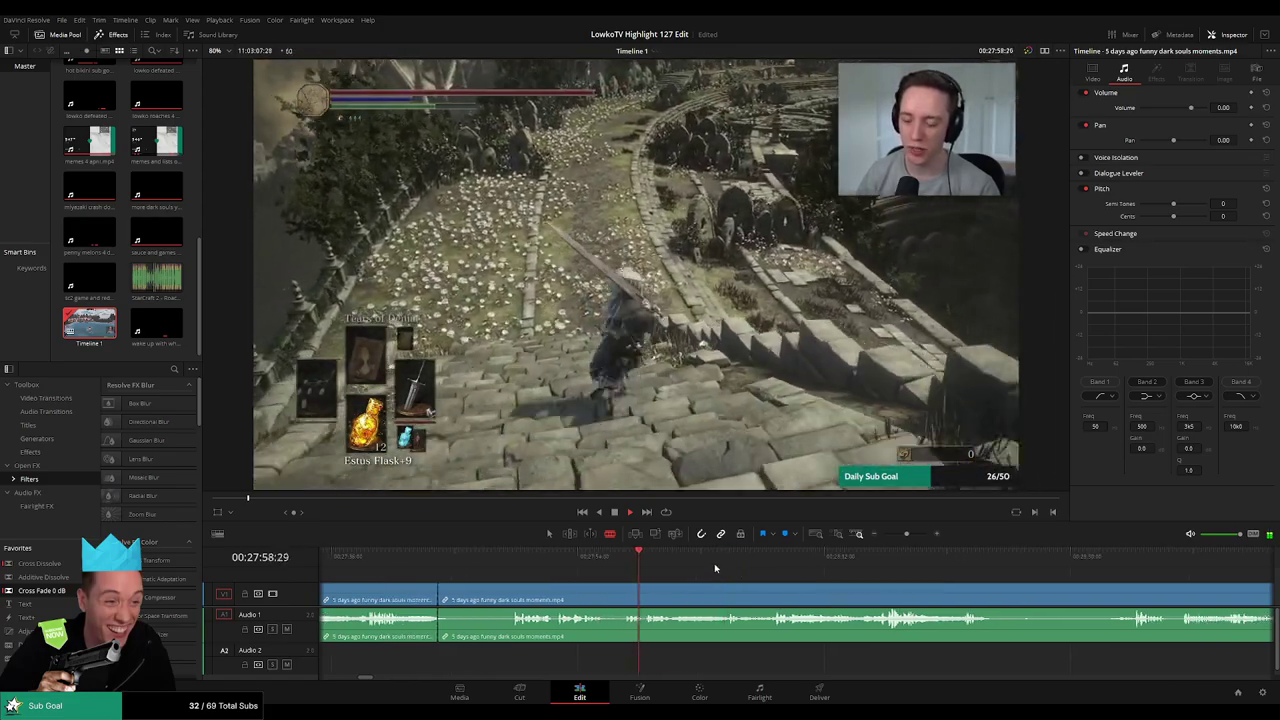
pyautogui.click(728, 567)
pyautogui.click(771, 571)
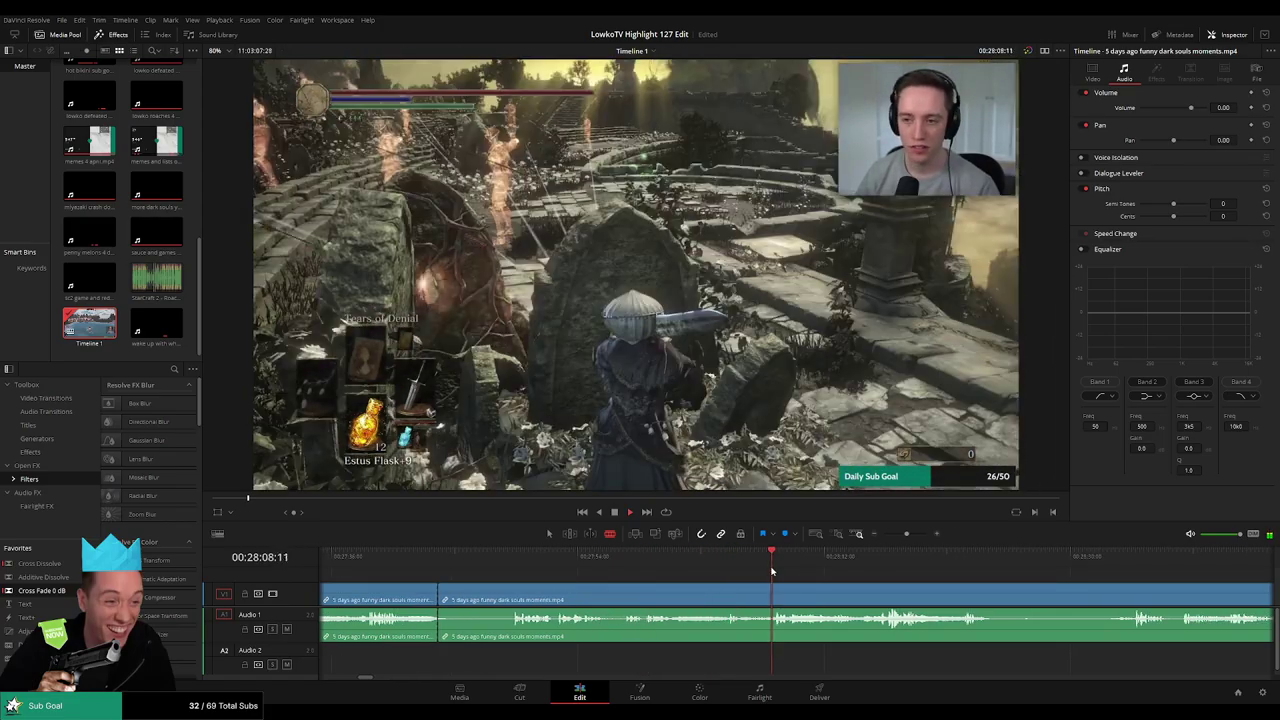
pyautogui.hscroll(4, 835, 584)
pyautogui.click(735, 566)
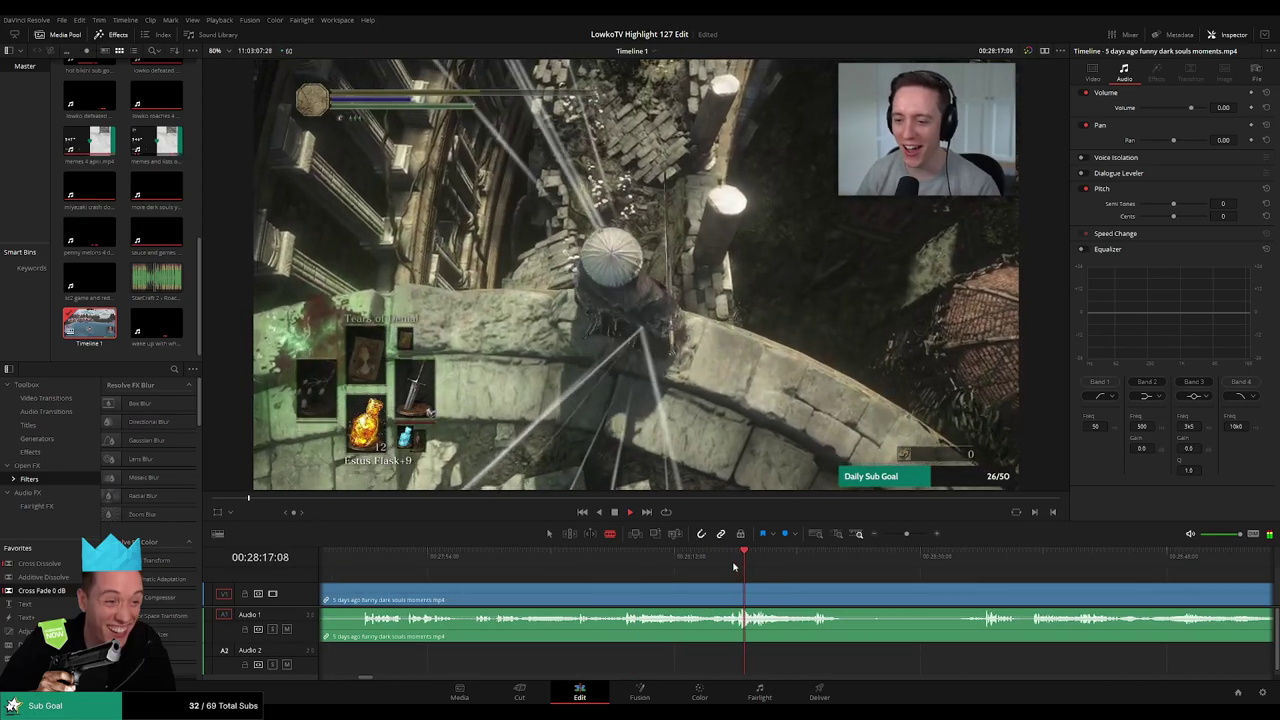
pyautogui.click(675, 560)
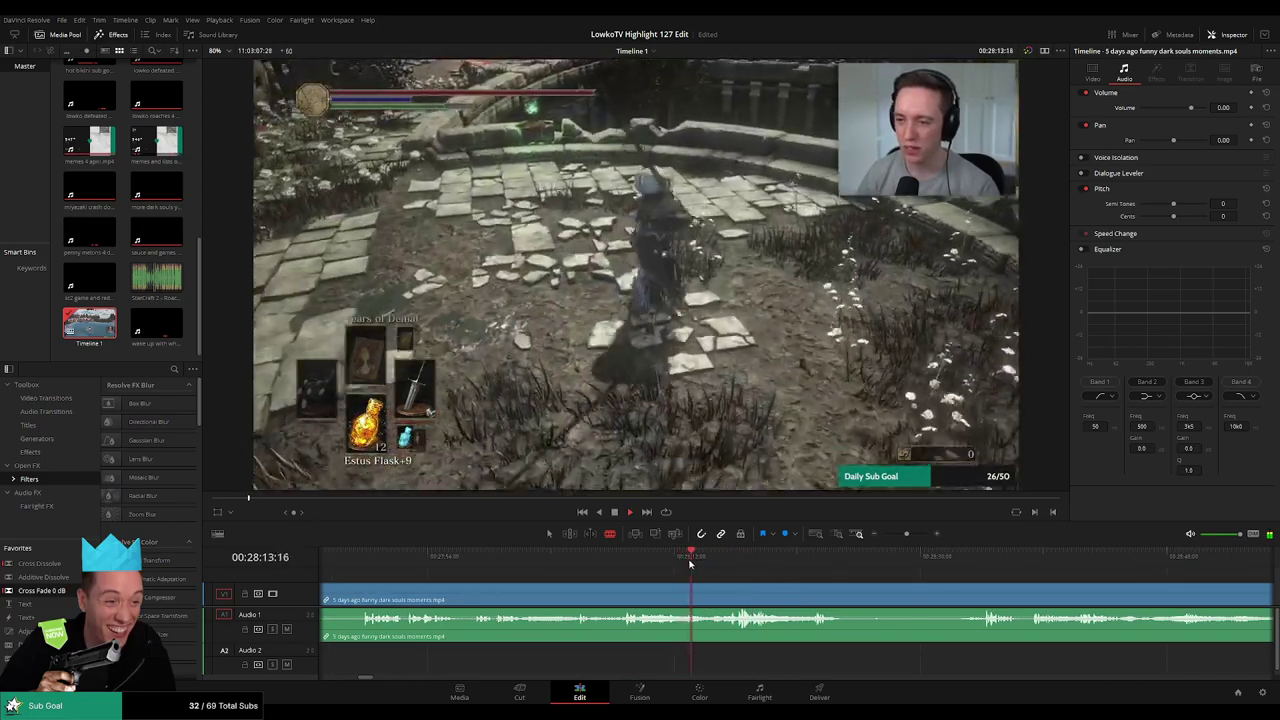
pyautogui.press('space')
pyautogui.click(709, 598)
pyautogui.press('a')
pyautogui.click(688, 601)
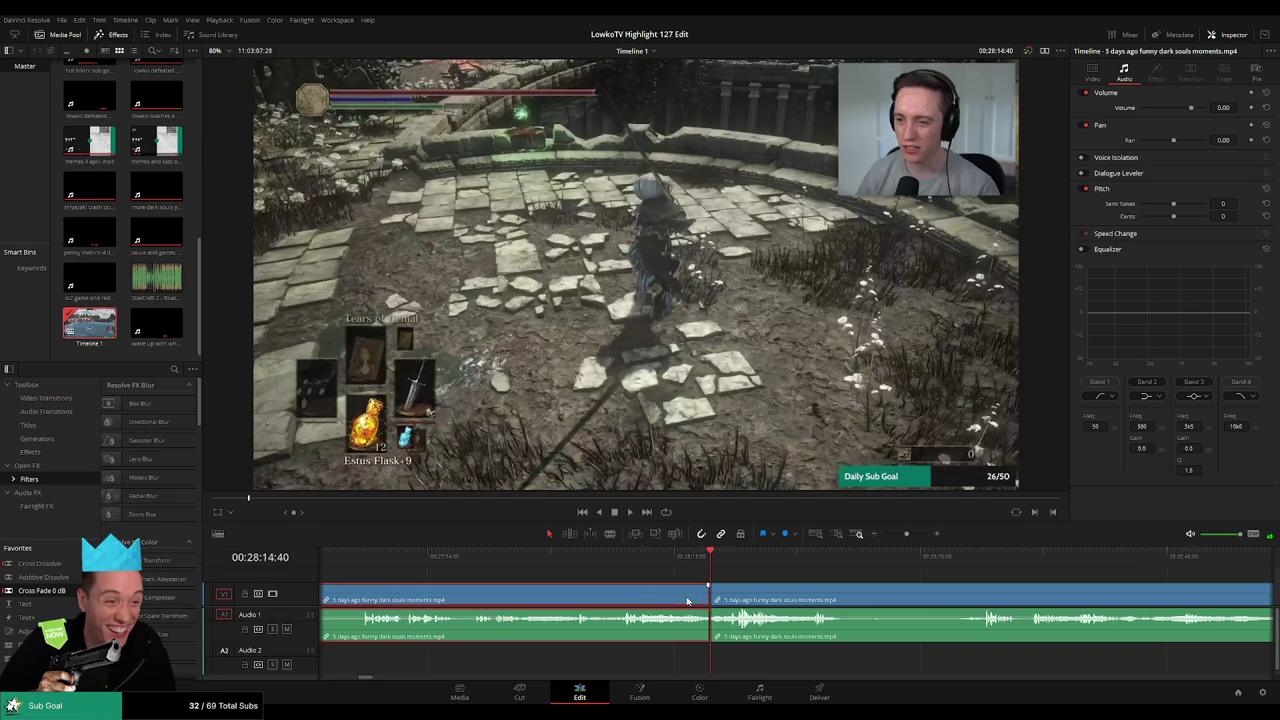
pyautogui.press('Delete')
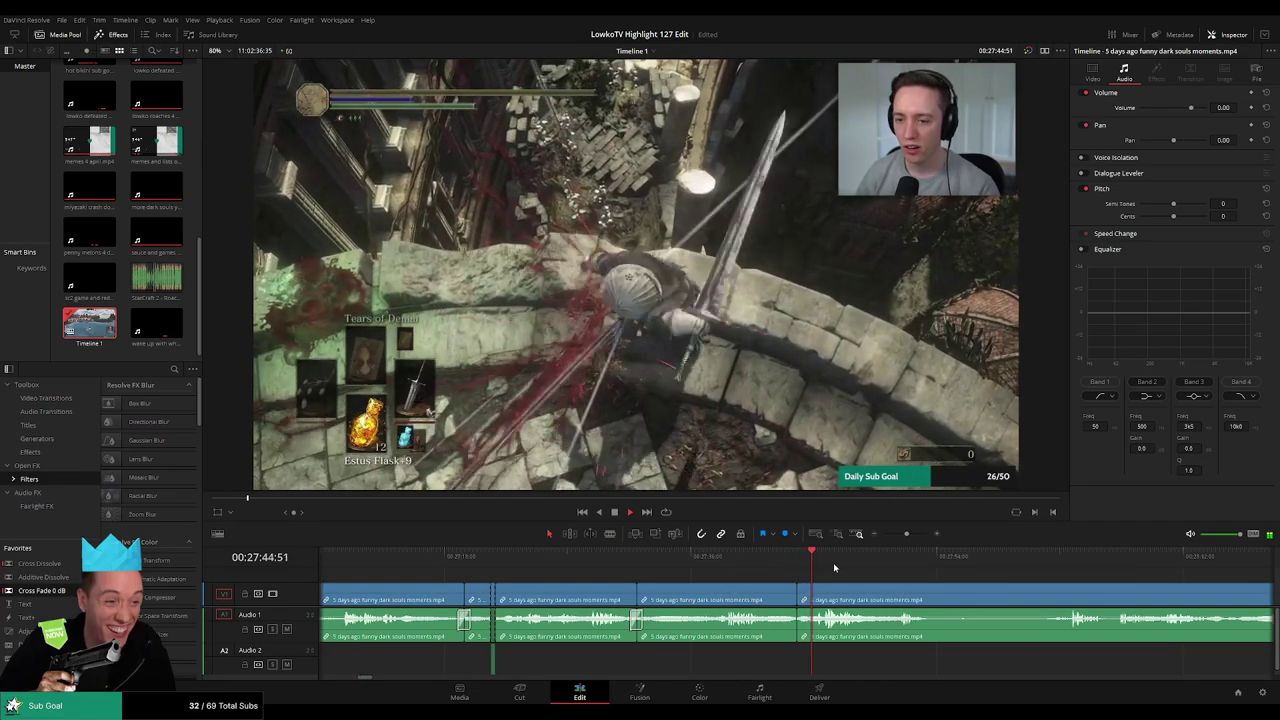
# Undo the last ripple delete and blade the footage slightly earlier, at 00:28:14:16
pyautogui.hotkey('ctrl', 'z')
pyautogui.click(1212, 557)
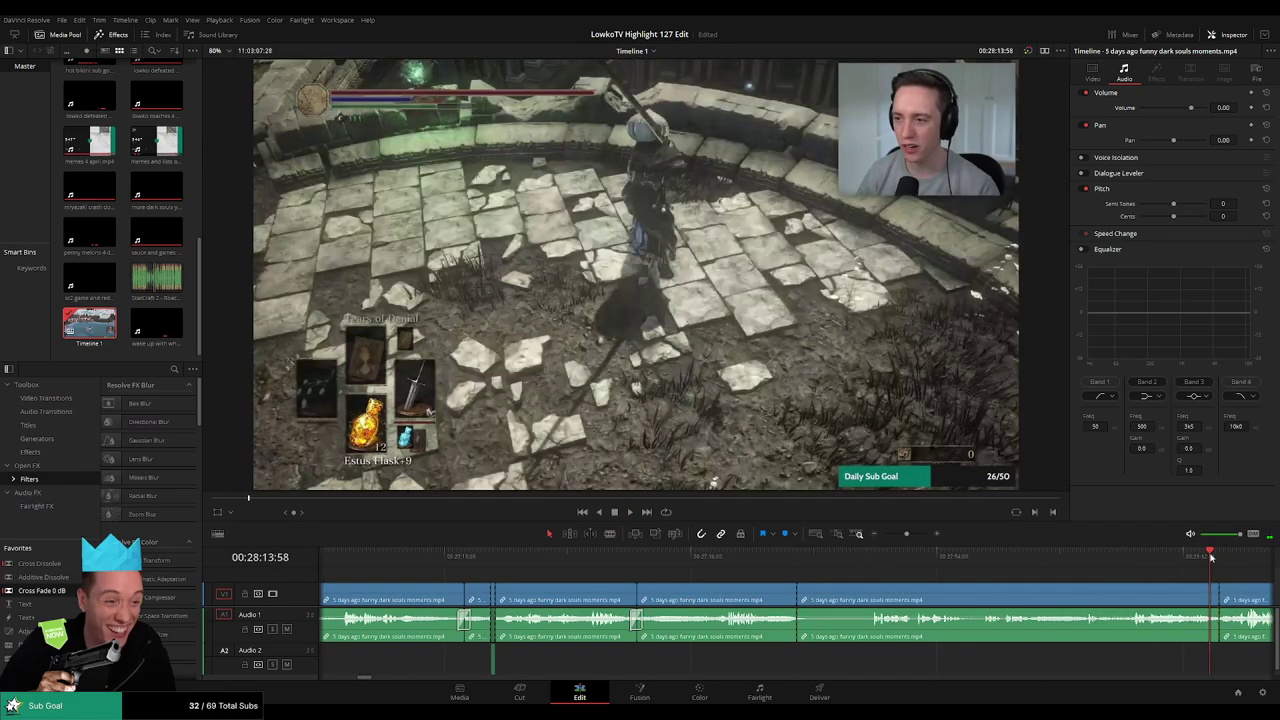
pyautogui.click(1217, 594)
pyautogui.press('a')
# Ripple delete the stretch between 00:27:43:47 and 00:28:14:16 and add a Cross Fade 0 dB to the audio join
pyautogui.click(1177, 600)
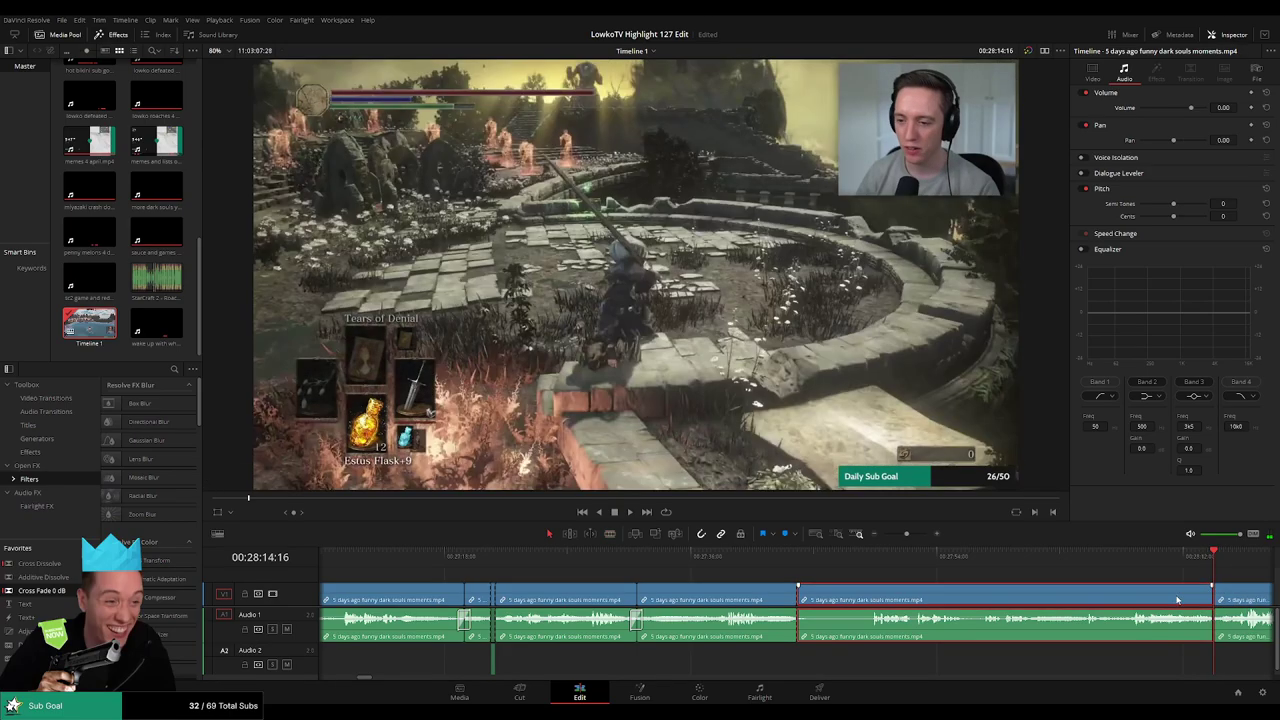
pyautogui.press('Delete')
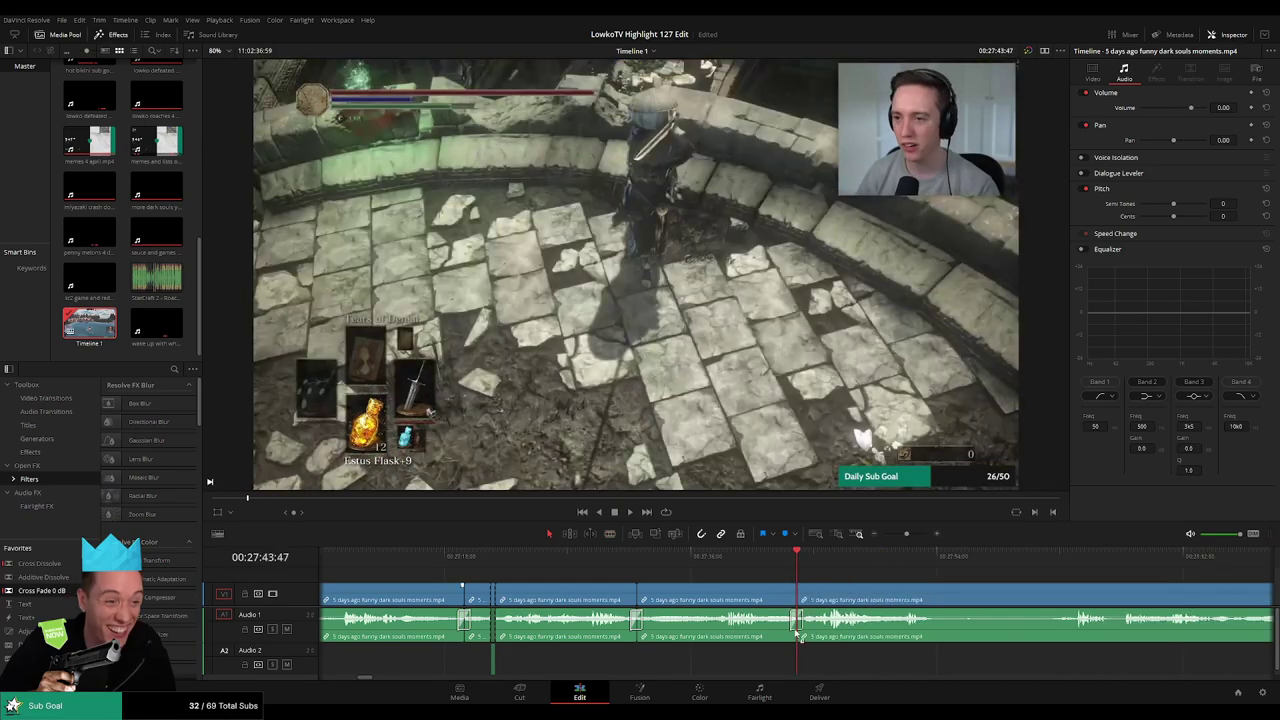
pyautogui.press('space')
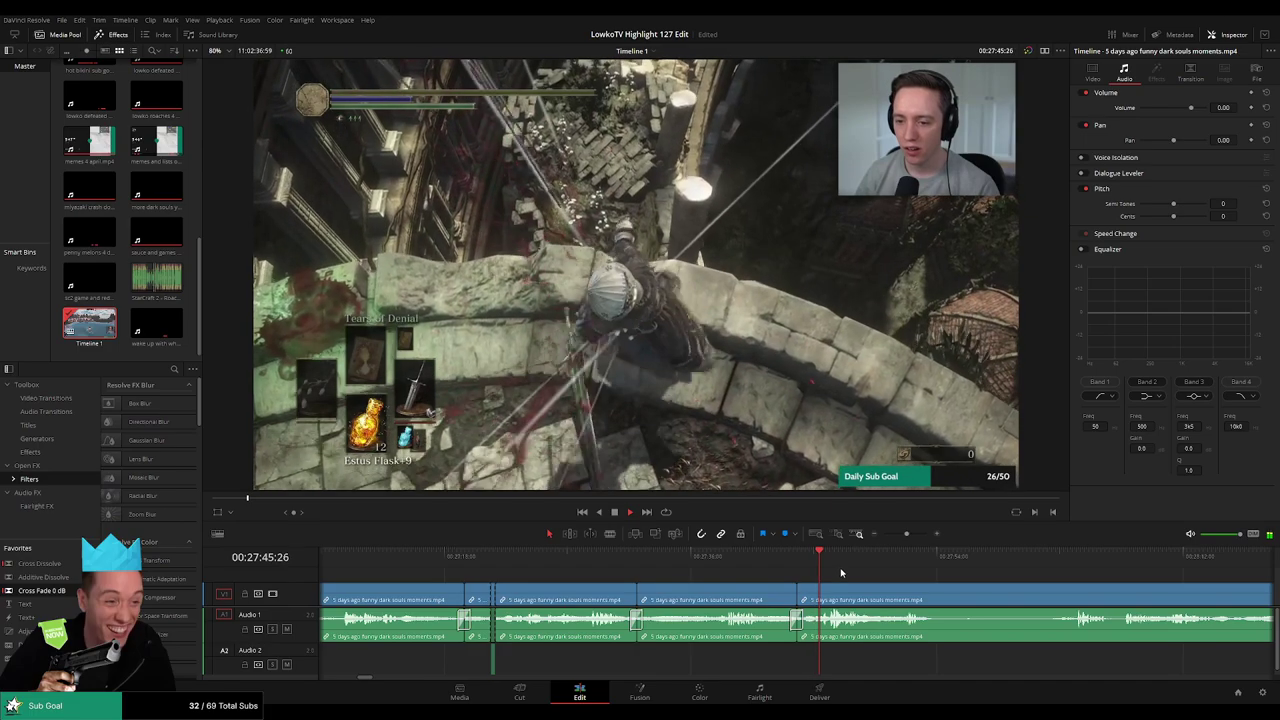
# Blade the footage at about 00:27:51, after the YOU DIED screen and the laughter that follows the death
pyautogui.moveTo(915, 577); pyautogui.dragTo(708, 561)
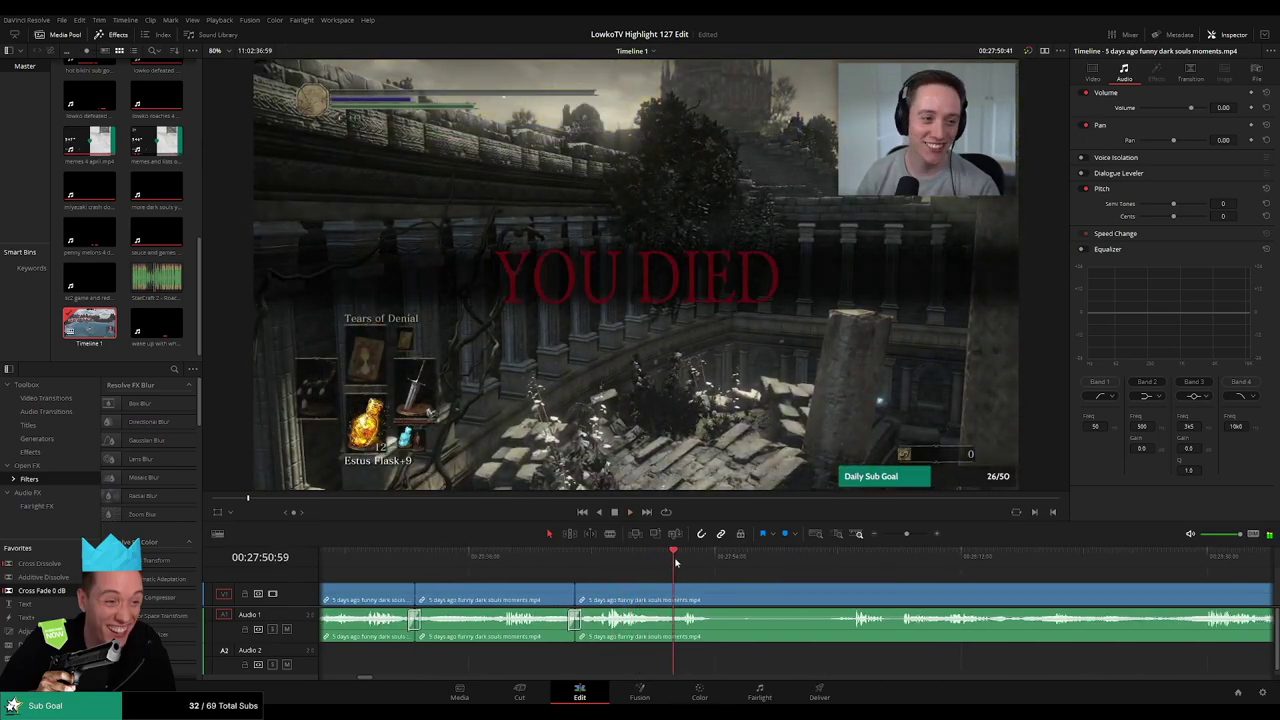
pyautogui.hscroll(2, 758, 586)
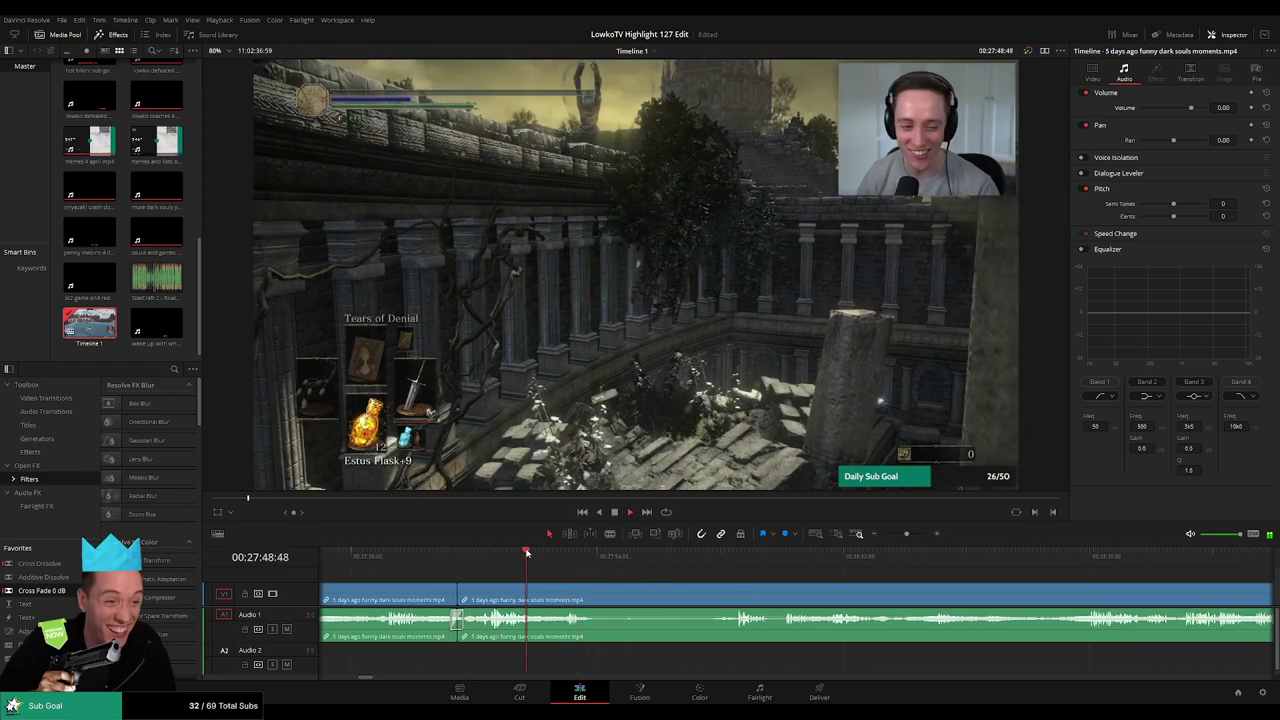
pyautogui.press('b')
pyautogui.click(560, 596)
# Blade the footage at 00:29:28:22, by the Touch Bloodstain gravestones, and ripple delete the stretch back to the cut at about 00:27:51
pyautogui.click(736, 558)
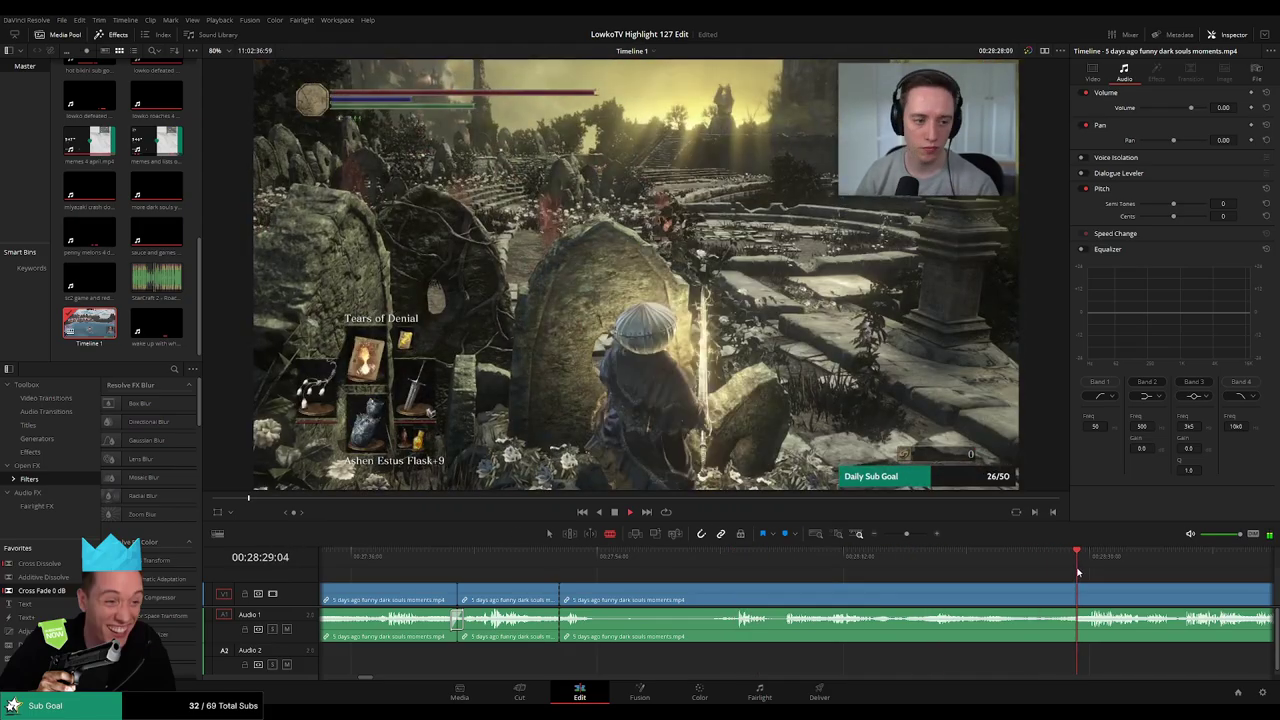
pyautogui.hscroll(5, 817, 580)
pyautogui.hscroll(2, 840, 582)
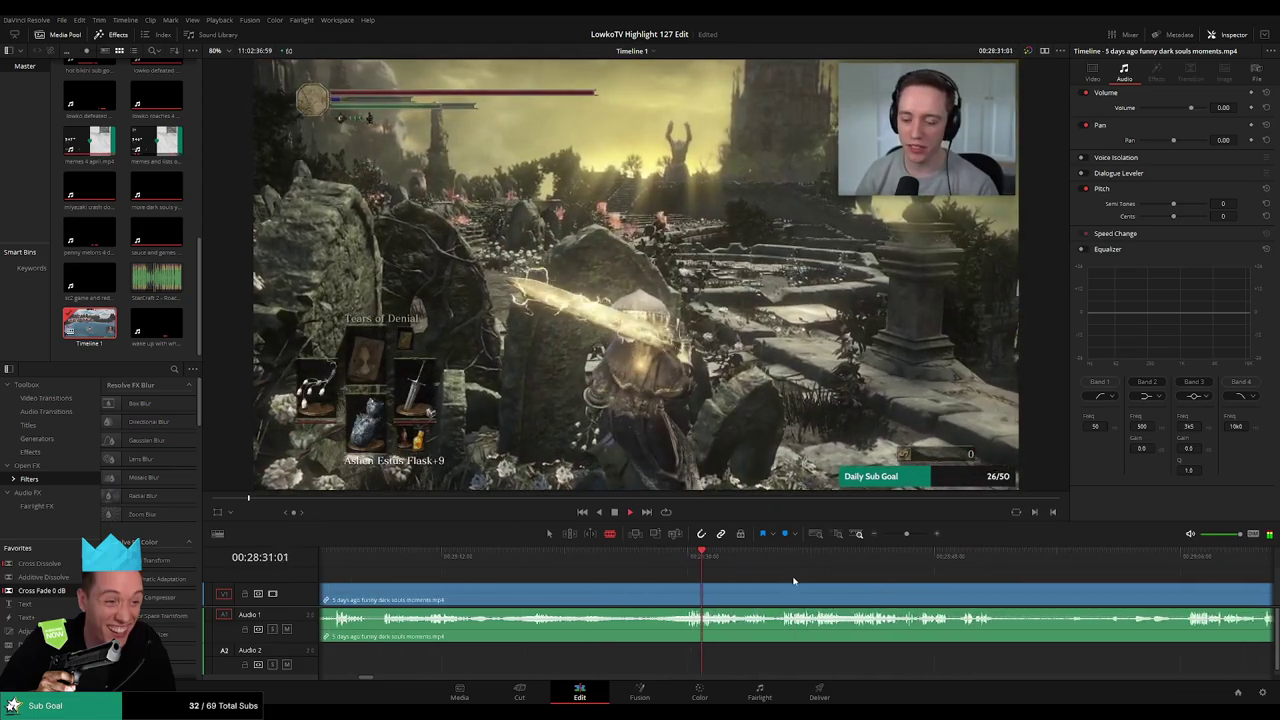
pyautogui.click(903, 559)
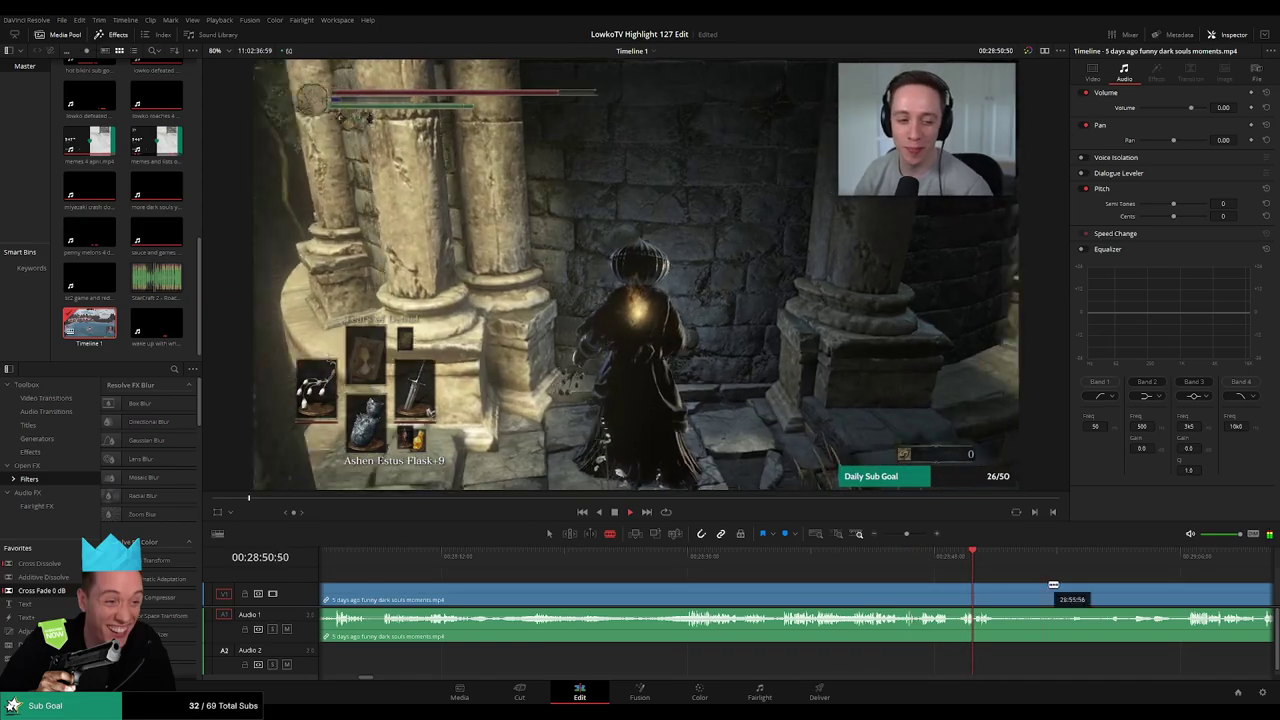
pyautogui.hscroll(4, 818, 570)
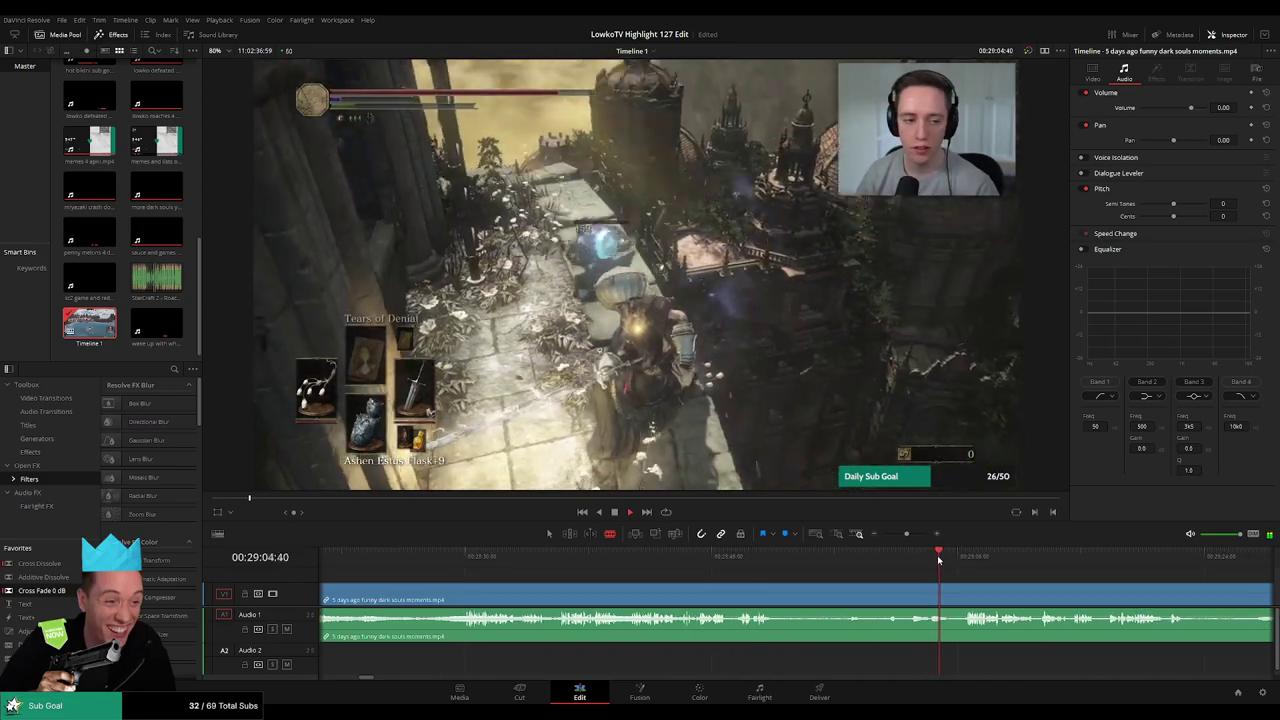
pyautogui.click(983, 566)
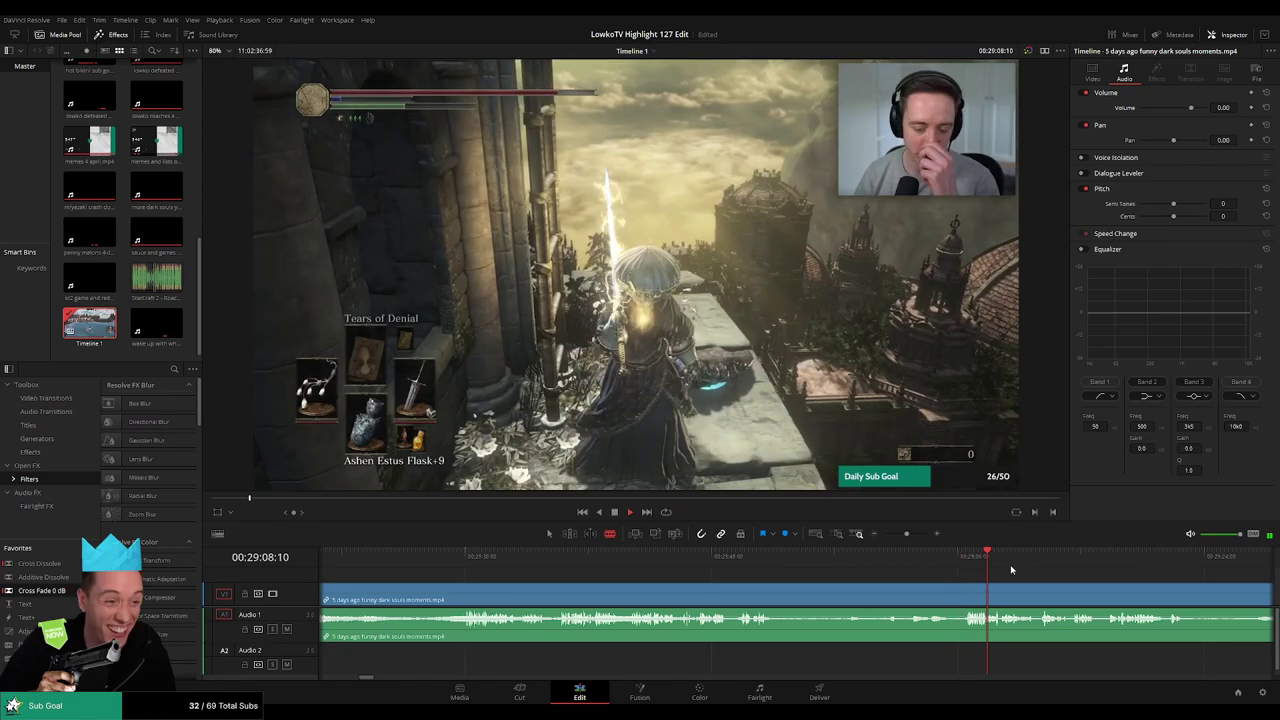
pyautogui.moveTo(1066, 588); pyautogui.dragTo(822, 568)
pyautogui.click(1015, 566)
pyautogui.click(1047, 566)
pyautogui.moveTo(1113, 588); pyautogui.dragTo(812, 573)
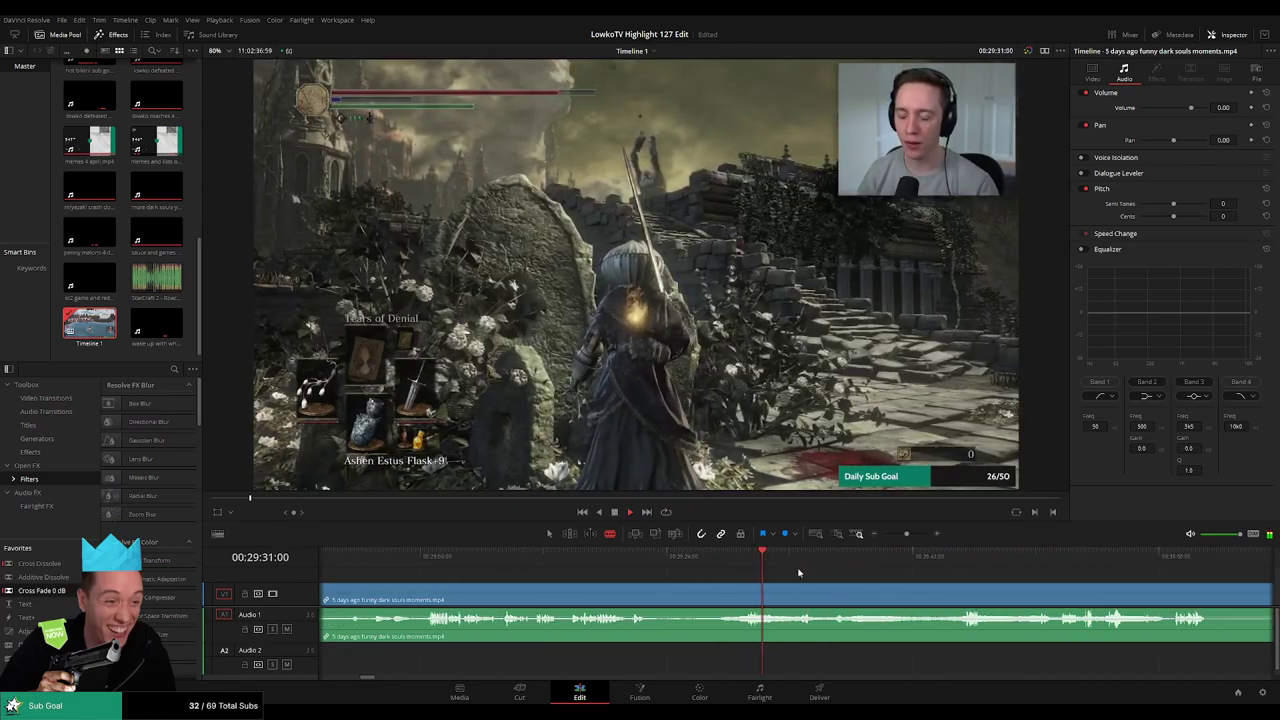
pyautogui.click(714, 565)
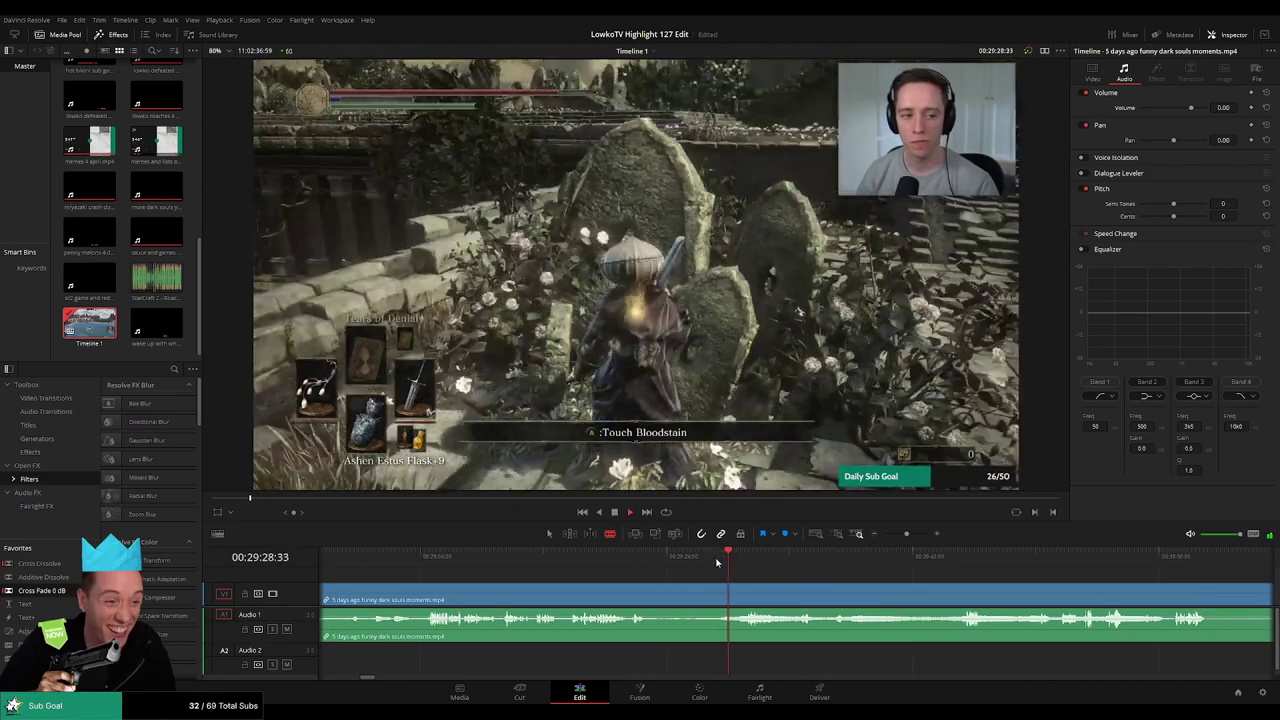
pyautogui.click(722, 563)
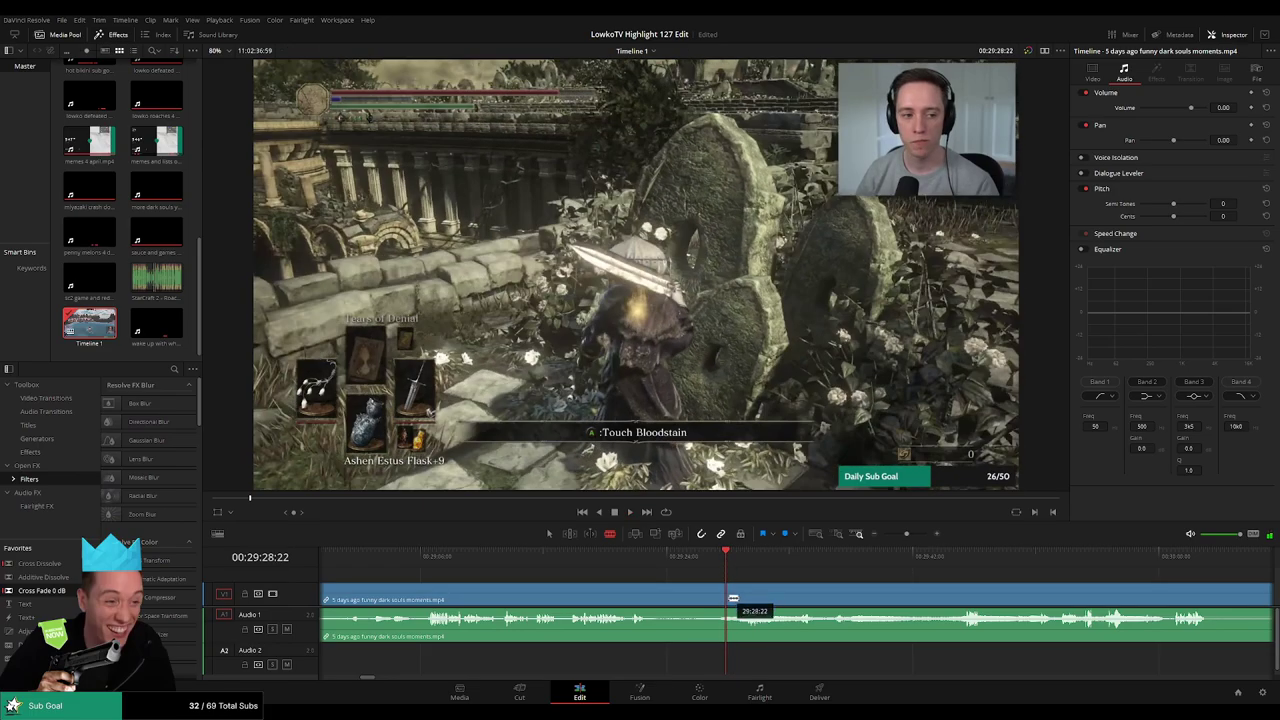
pyautogui.hotkey('ctrl', 'b')
pyautogui.press('Delete')
# Add a Cross Fade 0 dB to the audio join at about 00:27:51 and play across it
pyautogui.press('space')
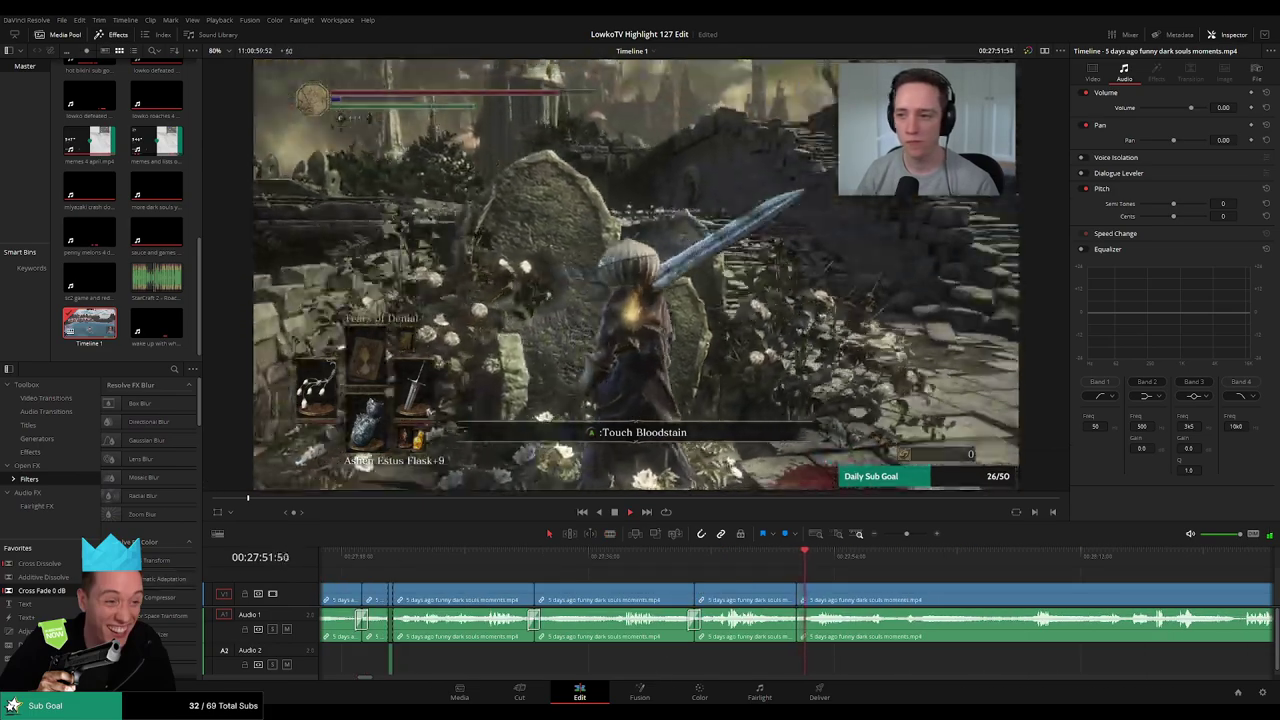
pyautogui.press('space')
pyautogui.moveTo(934, 583); pyautogui.dragTo(774, 580)
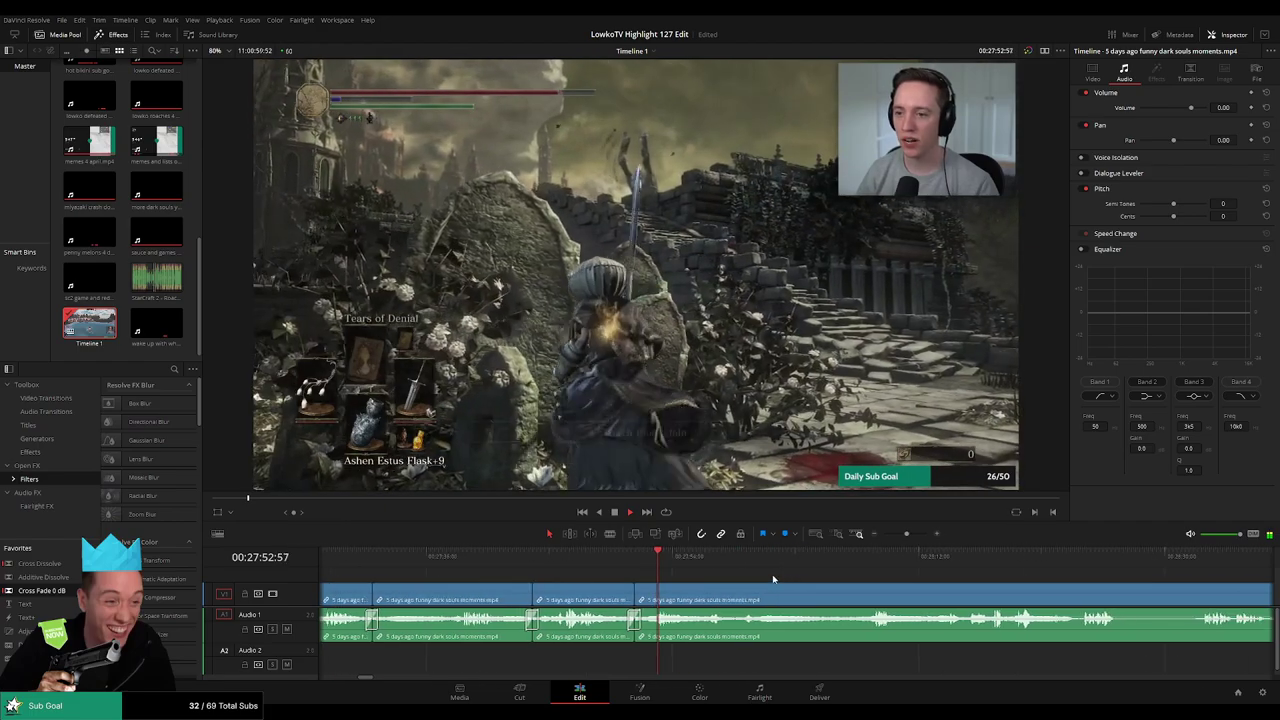
# Isolate the short section from about 00:28:17 to 00:28:18:19 with blade cuts and lower its audio volume to -100 dB
pyautogui.moveTo(753, 630); pyautogui.dragTo(615, 607)
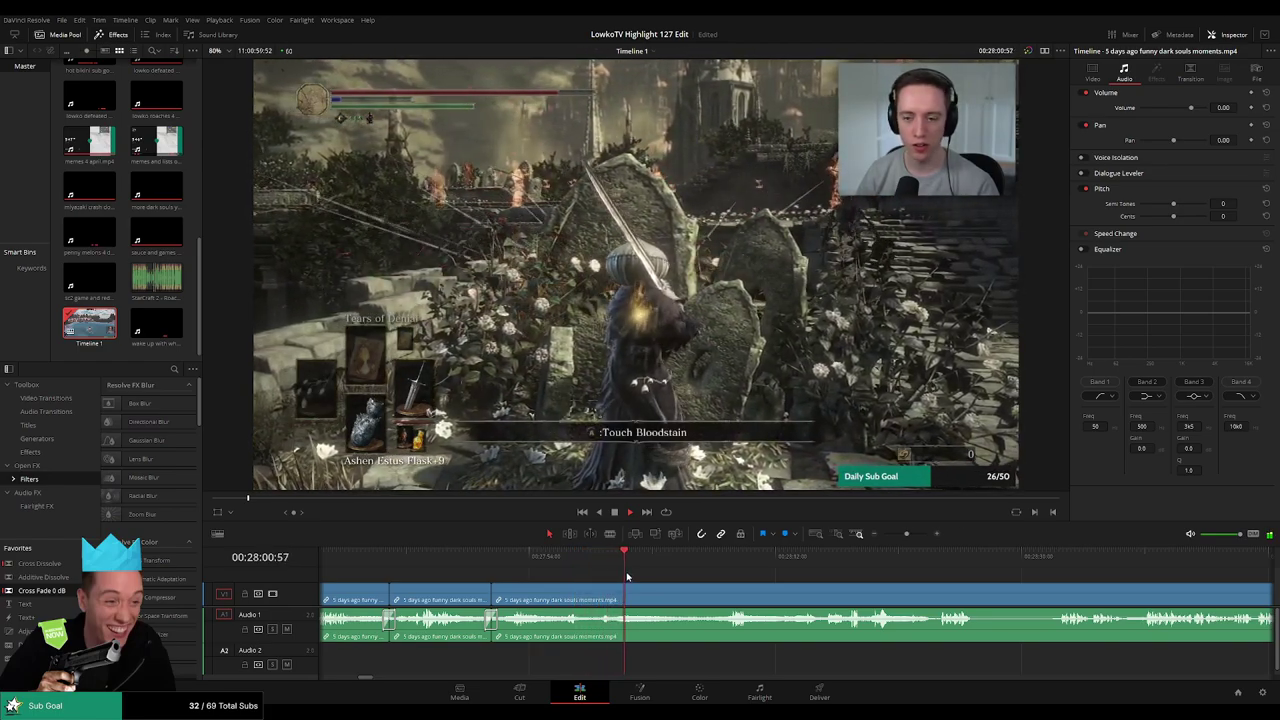
pyautogui.click(672, 557)
pyautogui.click(710, 557)
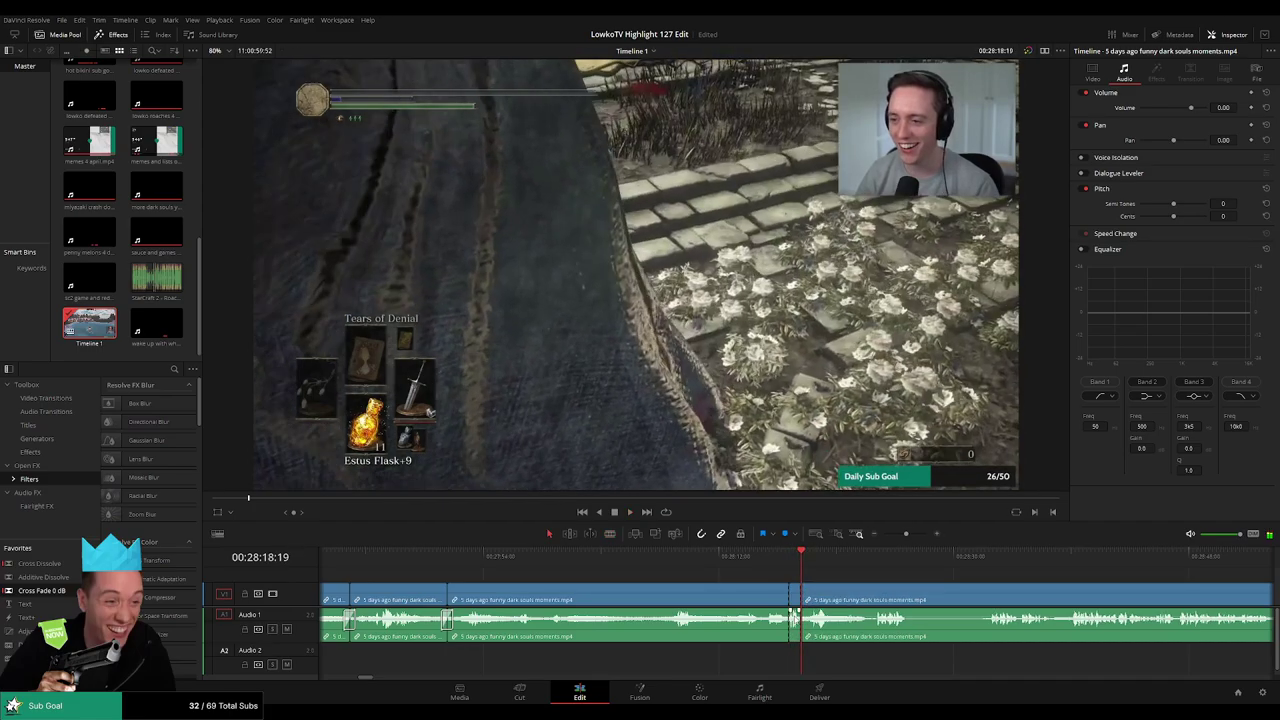
pyautogui.scroll(5, 796, 617)
pyautogui.moveTo(769, 619); pyautogui.dragTo(769, 647)
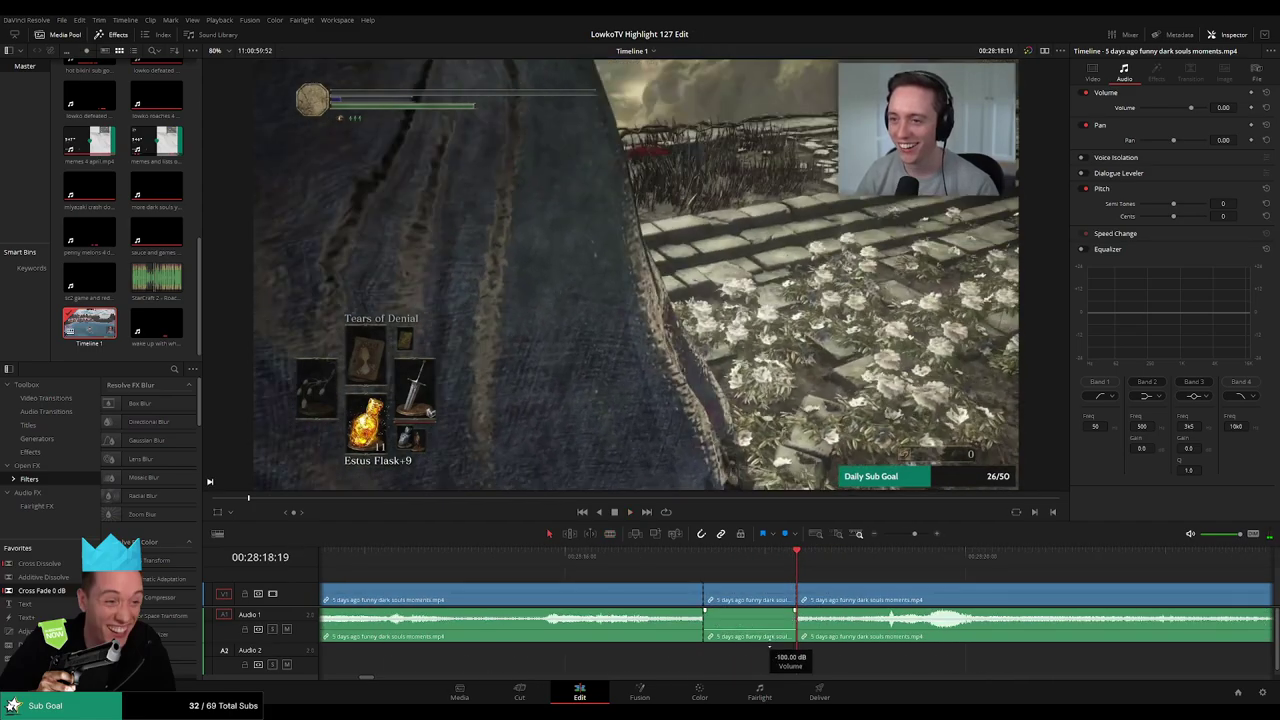
# Place a StarCraft 2 - Roach Quotes.mp3 excerpt on Audio 2 beneath the muted section and set its volume to -27.00
pyautogui.moveTo(156, 278); pyautogui.dragTo(711, 658)
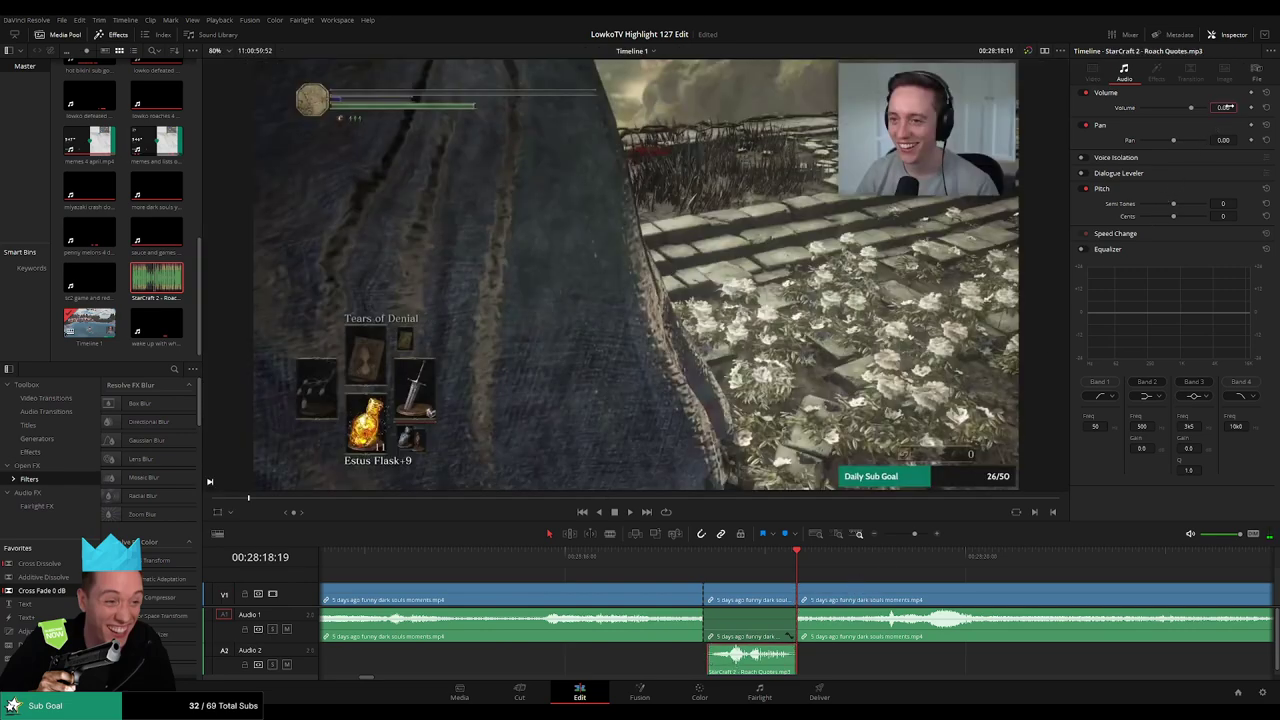
pyautogui.press('Return')
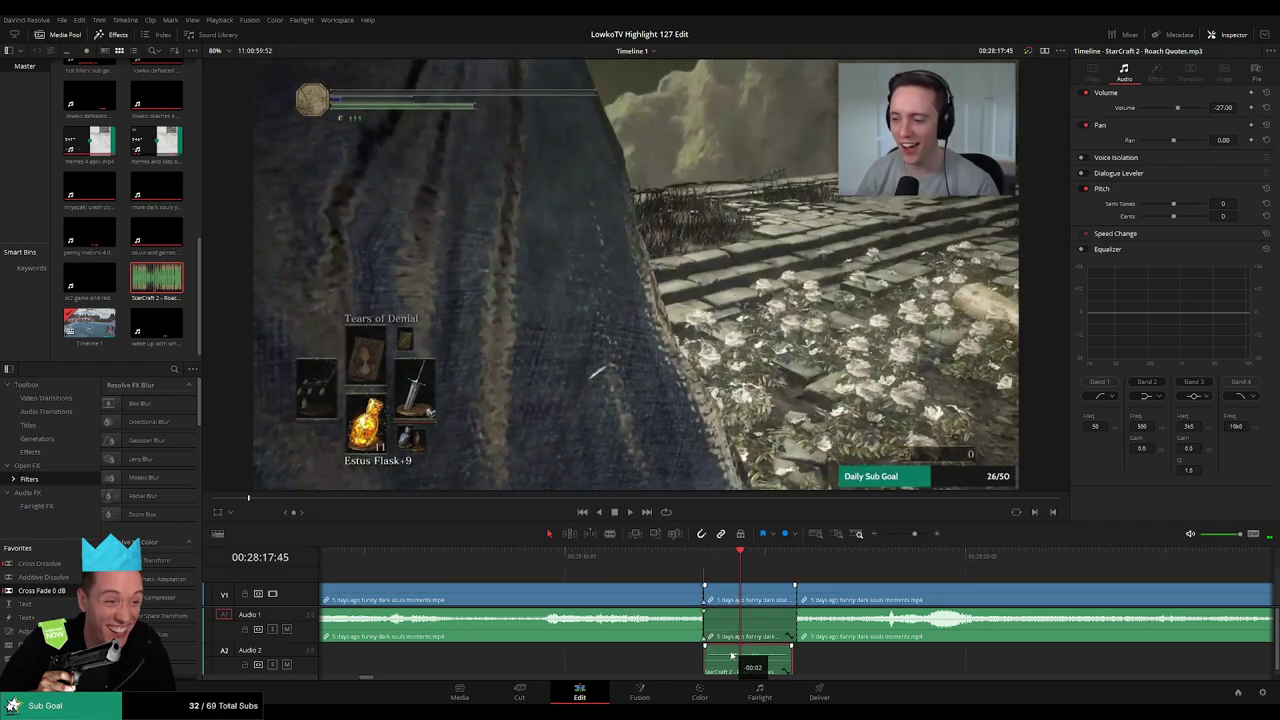
pyautogui.click(790, 571)
pyautogui.press('space')
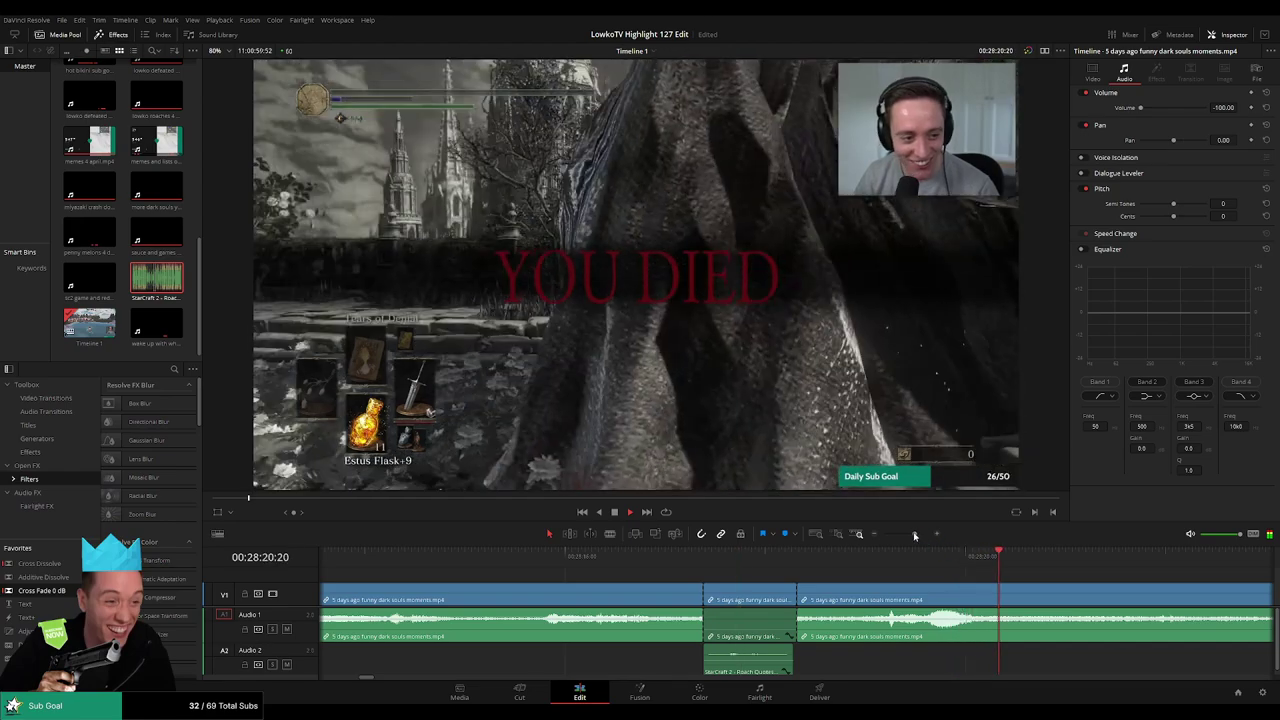
# Blade and ripple delete the stretch between about 00:28:26 and 00:28:32, and add a Cross Fade 0 dB to the audio join
pyautogui.moveTo(914, 534); pyautogui.dragTo(908, 537)
pyautogui.click(829, 562)
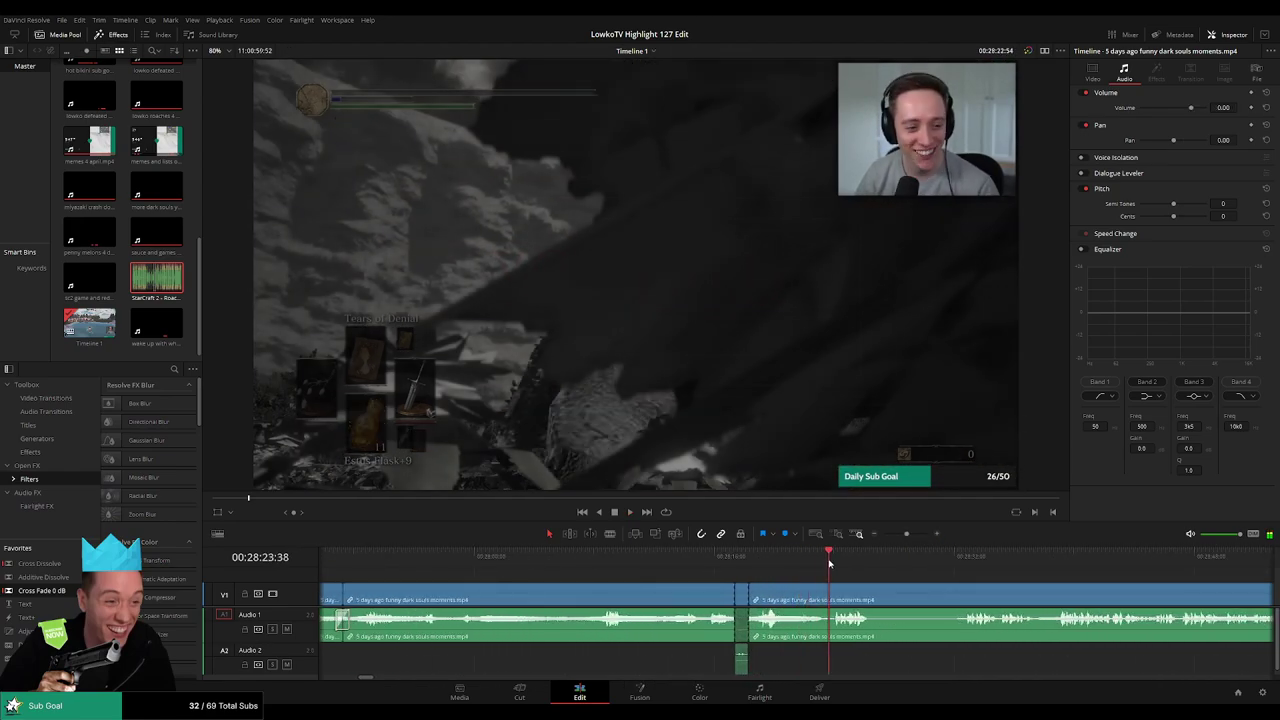
pyautogui.hscroll(3, 763, 585)
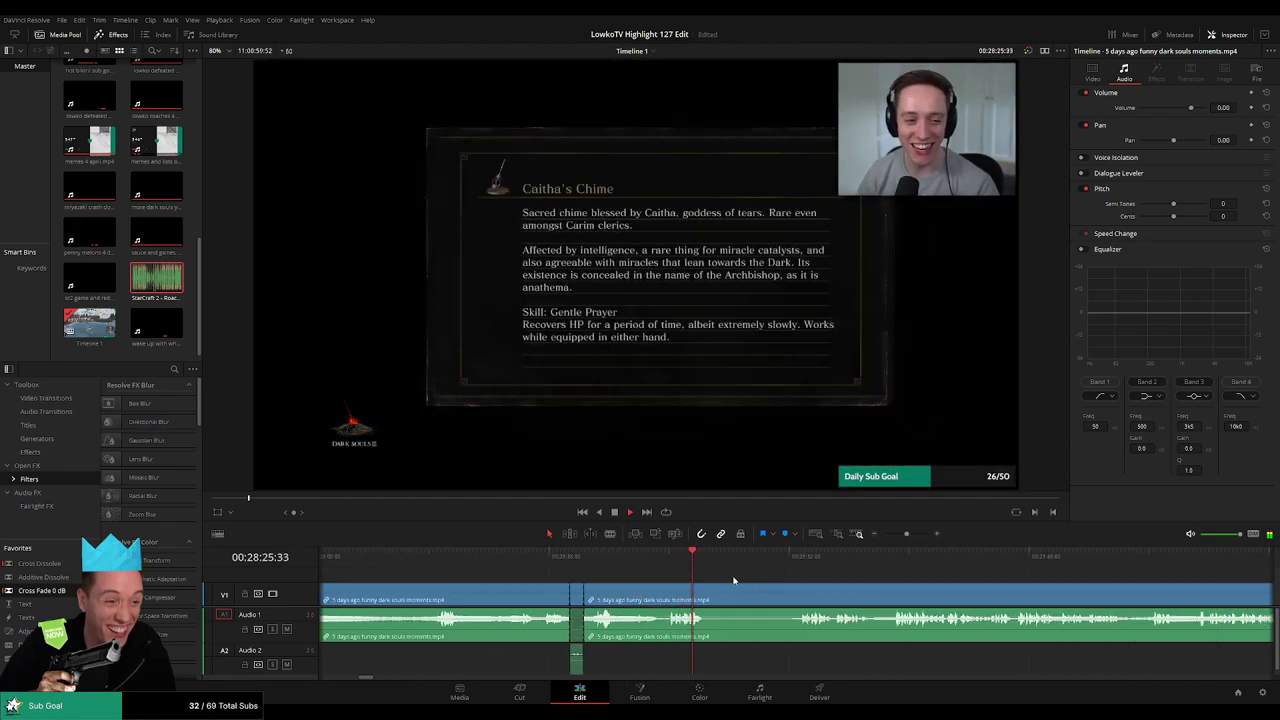
pyautogui.click(796, 565)
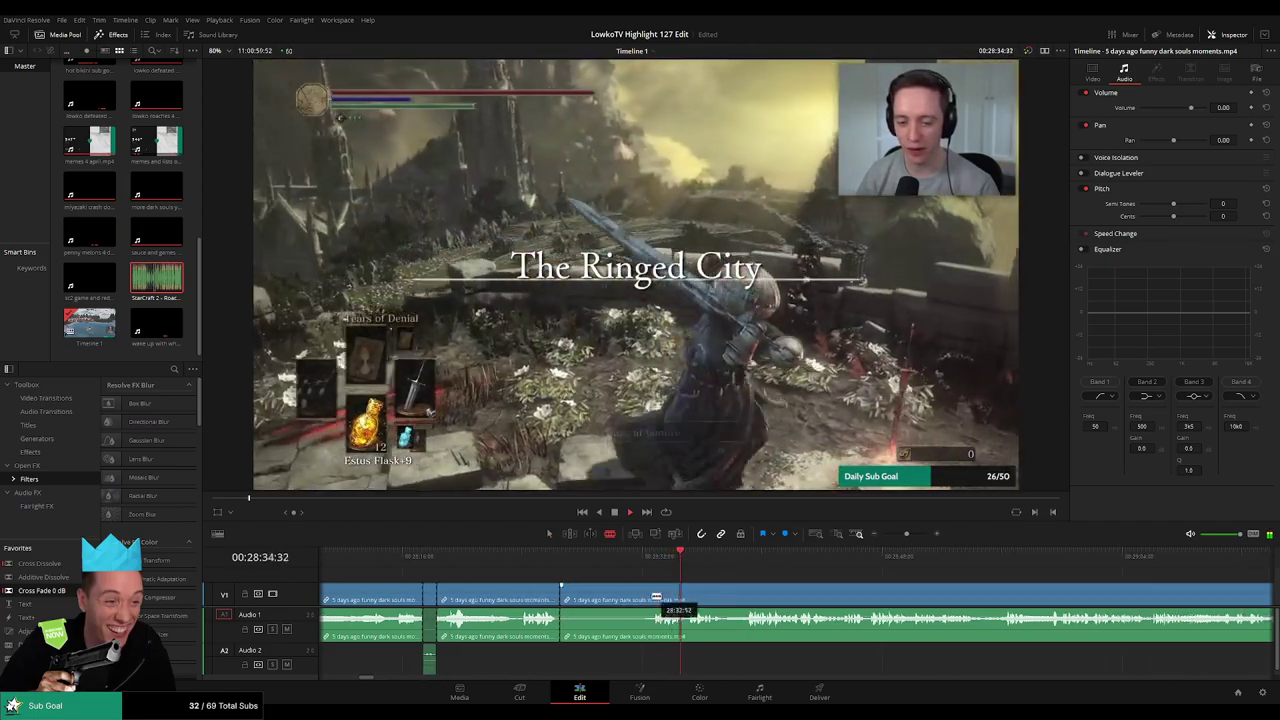
pyautogui.click(652, 599)
pyautogui.press('a')
pyautogui.click(629, 600)
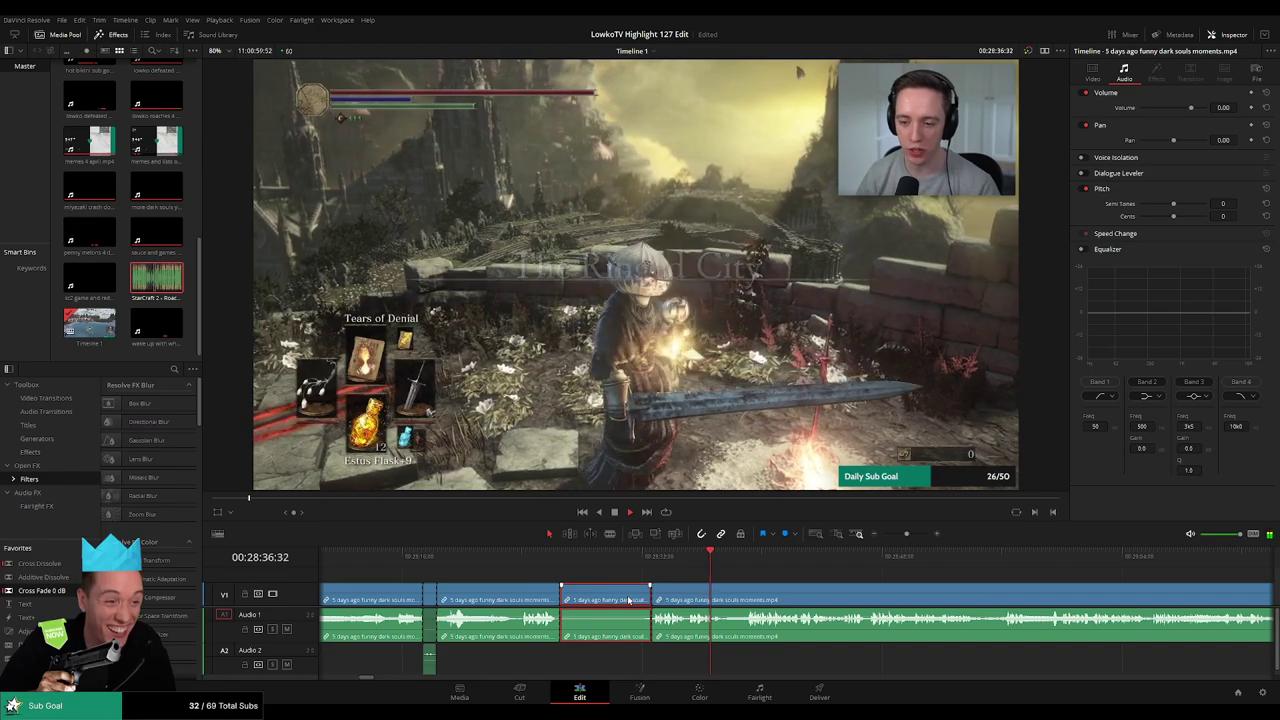
pyautogui.press('Delete')
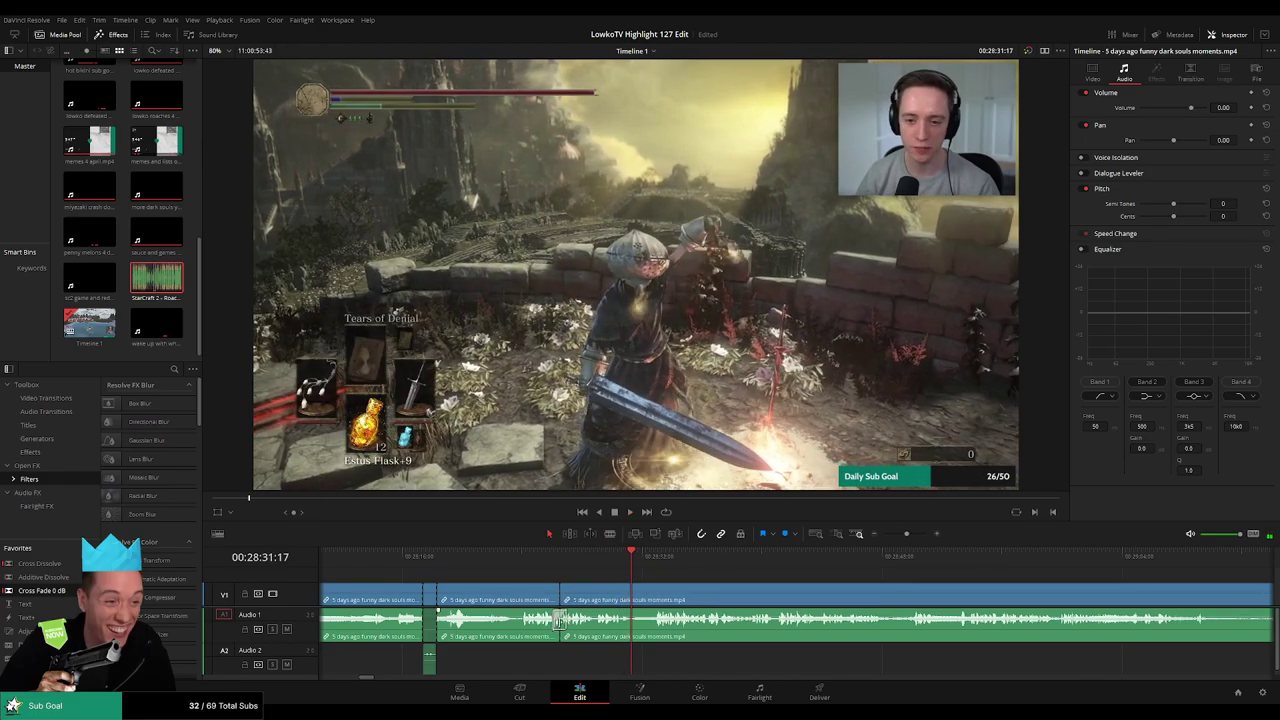
# Blade the footage at about 00:28:31, shortly after the Ringed City title fades
pyautogui.click(616, 562)
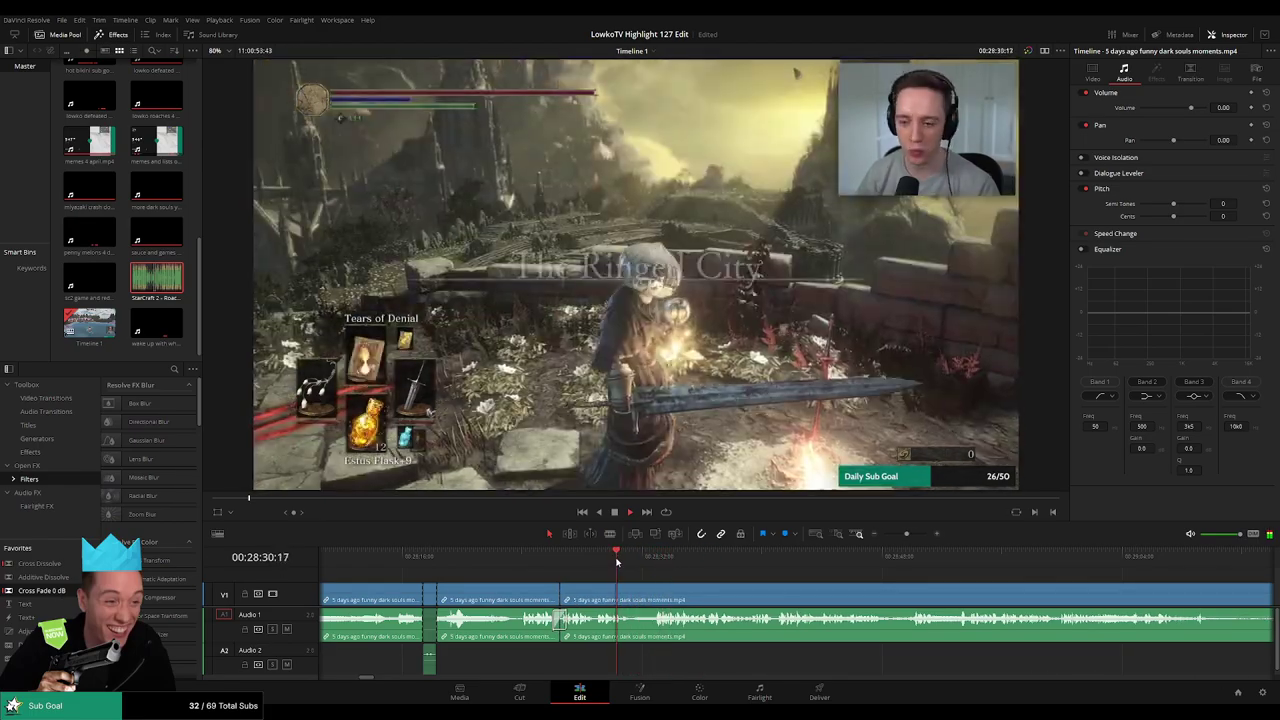
pyautogui.press('b')
pyautogui.click(632, 600)
# Blade the footage where the character attacks the robed giant and ripple delete the stretch back to the cut at about 00:28:31
pyautogui.moveTo(716, 563); pyautogui.dragTo(911, 562)
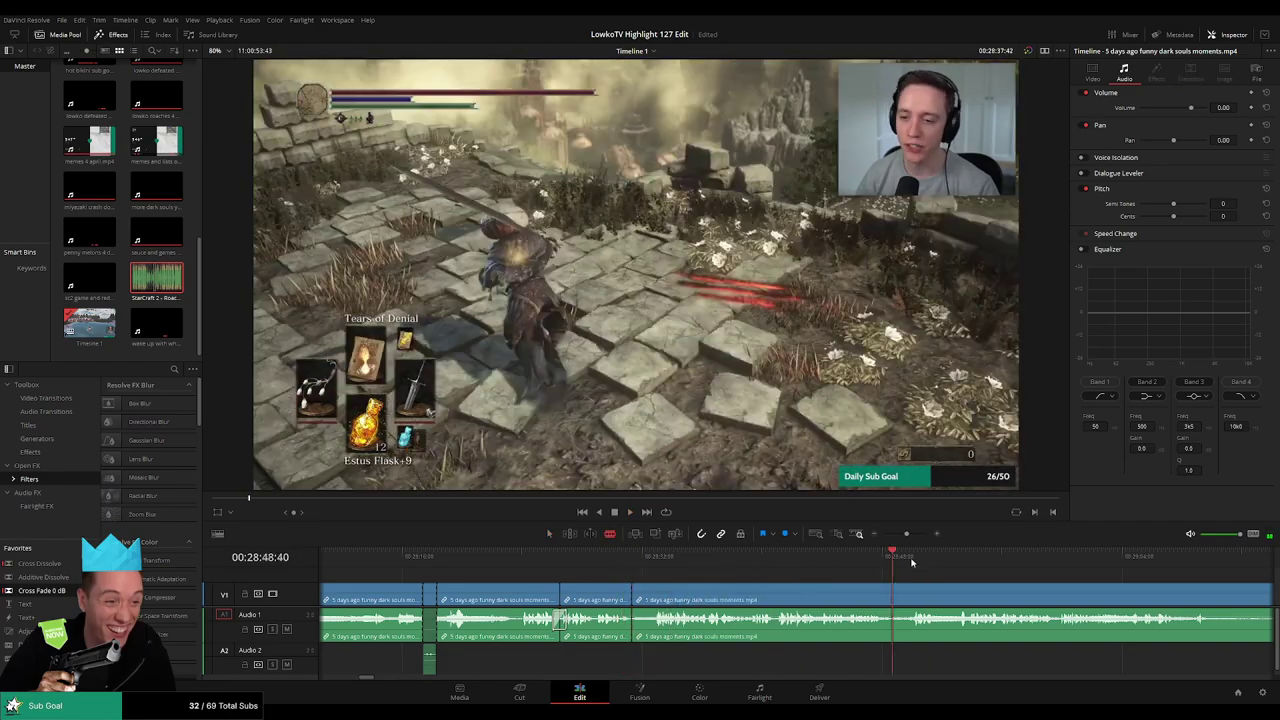
pyautogui.press('space')
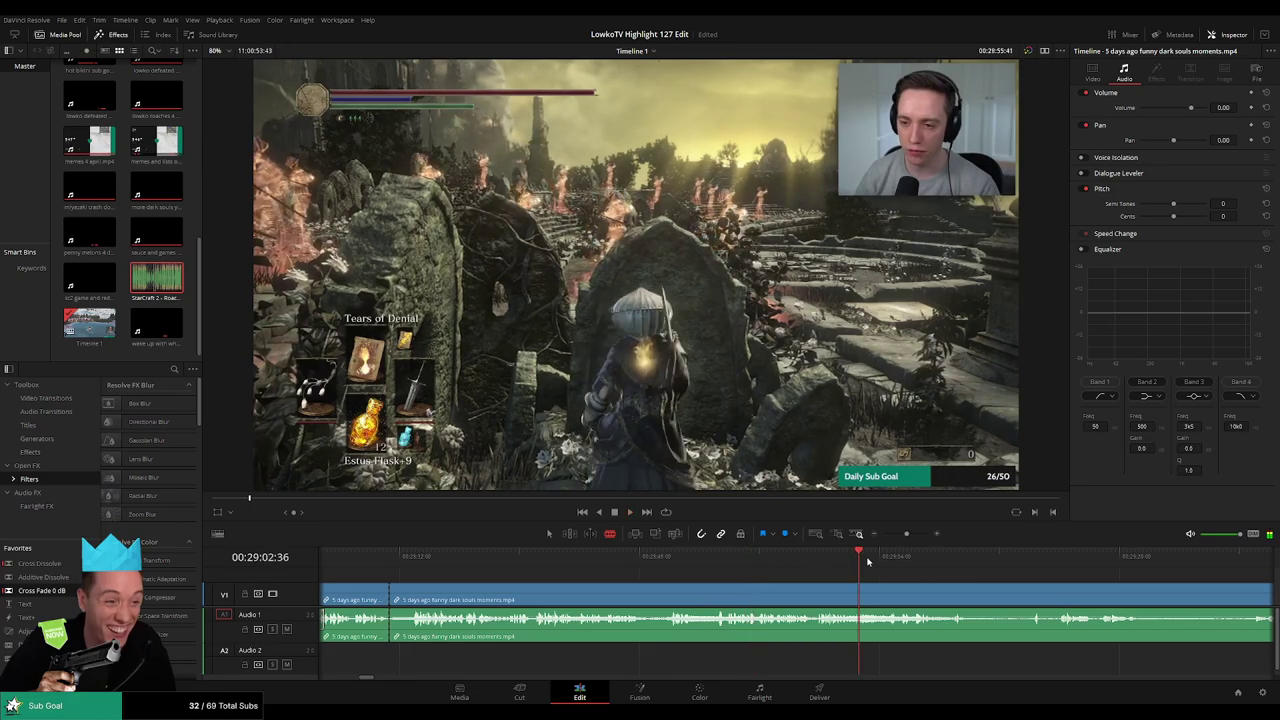
pyautogui.moveTo(868, 562); pyautogui.dragTo(1055, 565)
pyautogui.moveTo(1135, 592); pyautogui.dragTo(1080, 580)
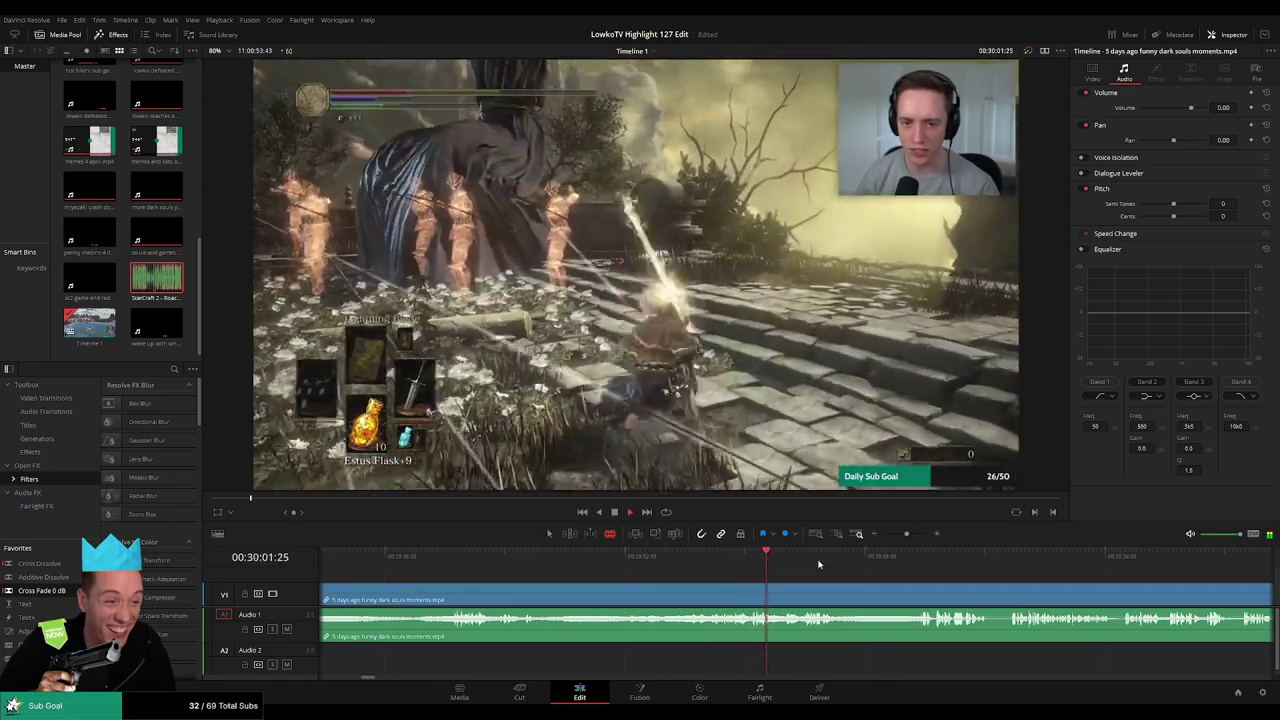
pyautogui.click(651, 553)
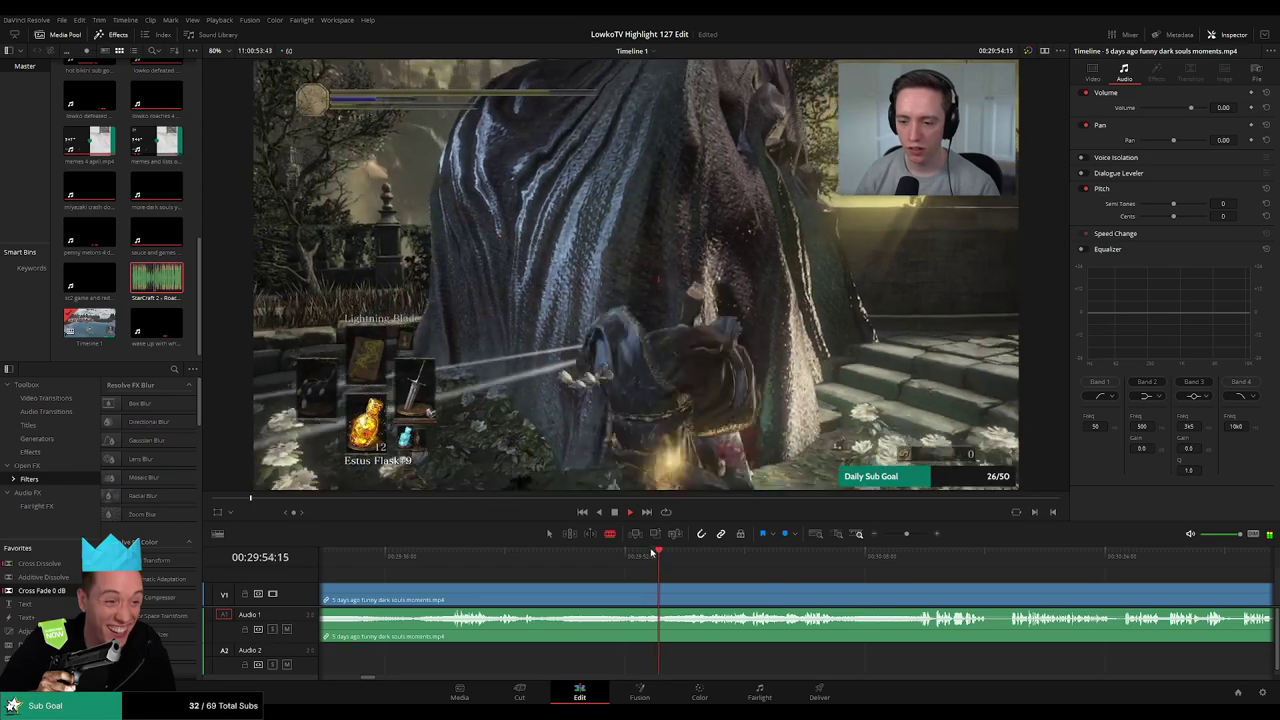
pyautogui.click(607, 553)
pyautogui.hotkey('ctrl', 'b')
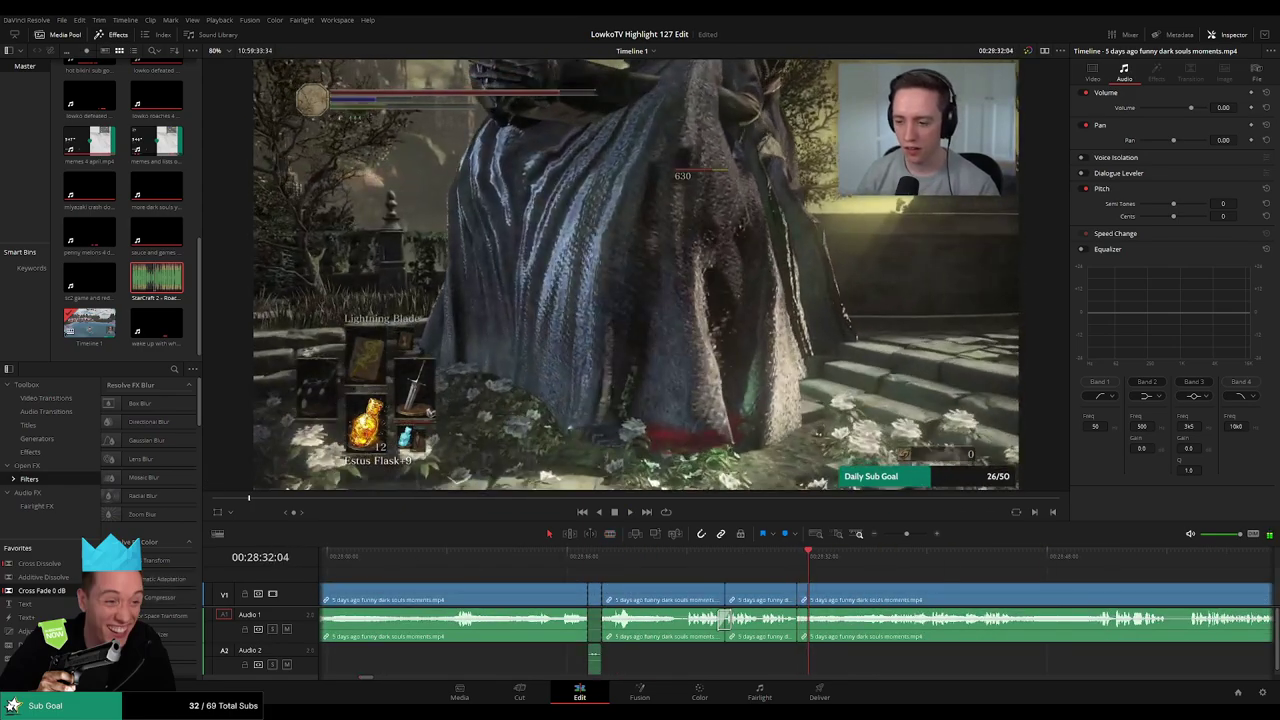
# Add a Cross Fade 0 dB to the audio join at about 00:28:31 and play the fight that follows
pyautogui.moveTo(823, 640); pyautogui.dragTo(799, 625)
pyautogui.press('space')
pyautogui.click(893, 560)
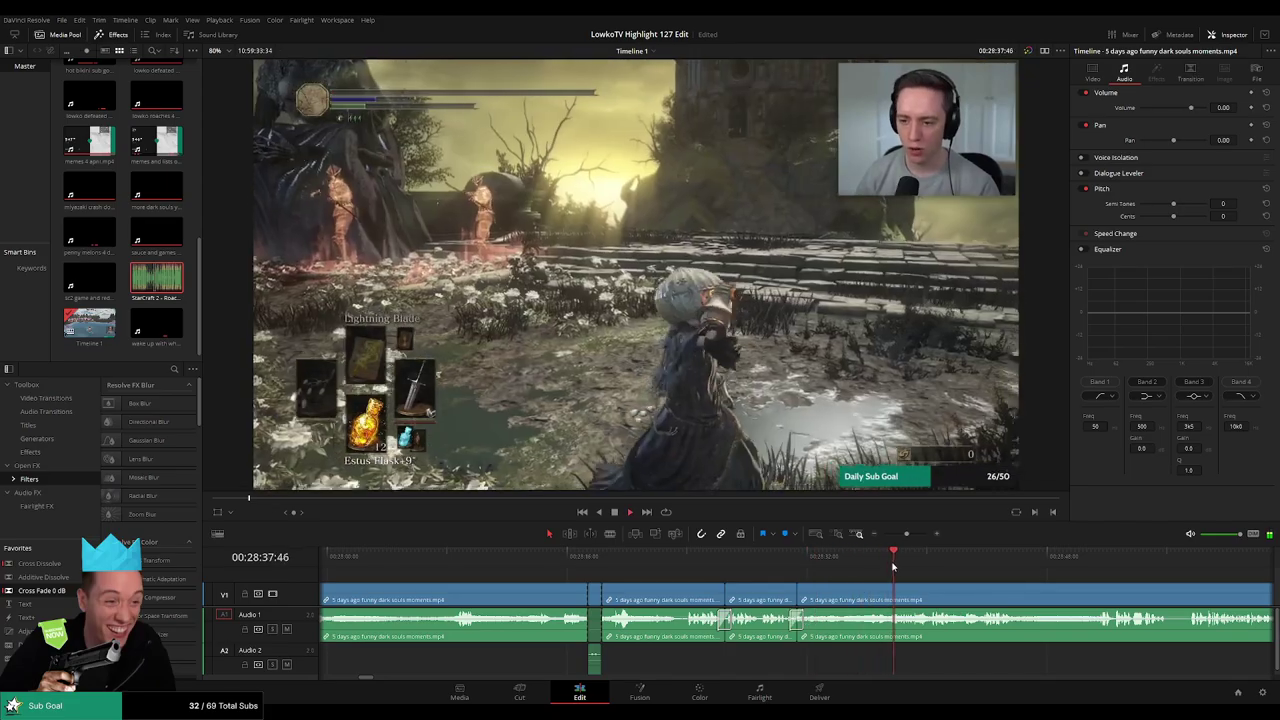
pyautogui.moveTo(978, 593); pyautogui.dragTo(748, 576)
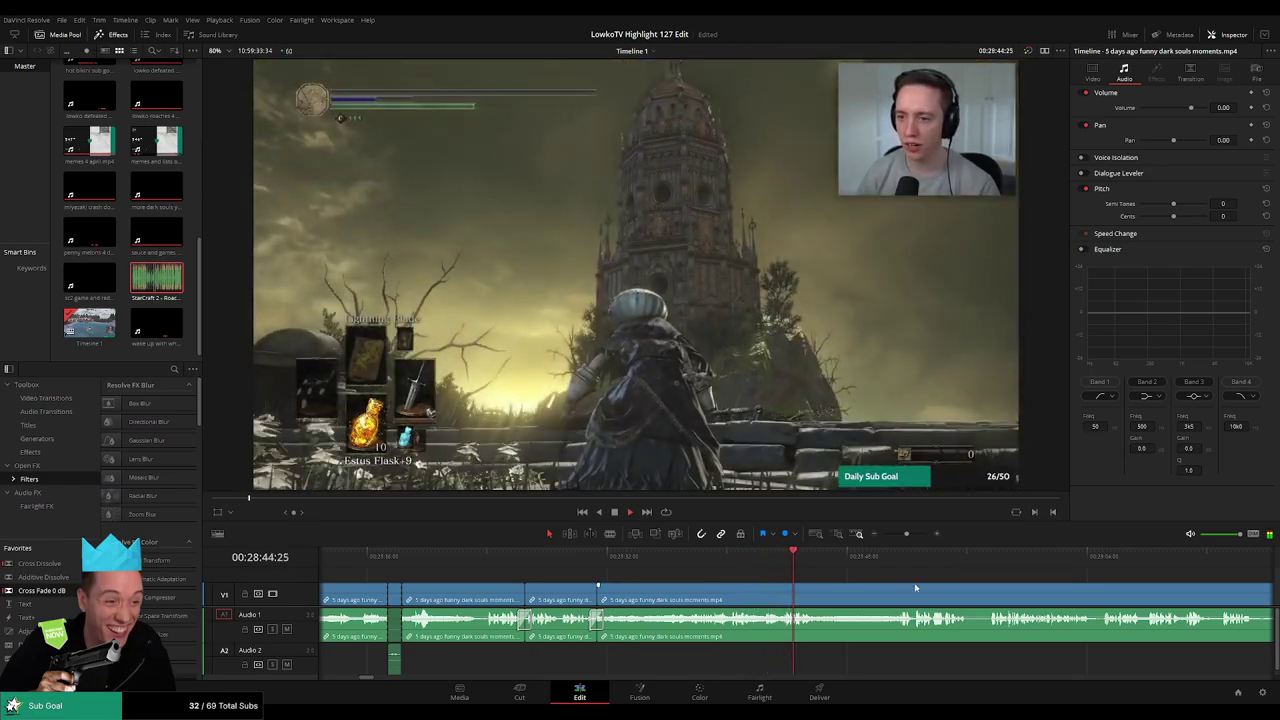
# Blade the footage at about 00:28:46, where the character lies fallen in front of the tower
pyautogui.scroll(-2, 737, 575)
pyautogui.scroll(-1, 788, 587)
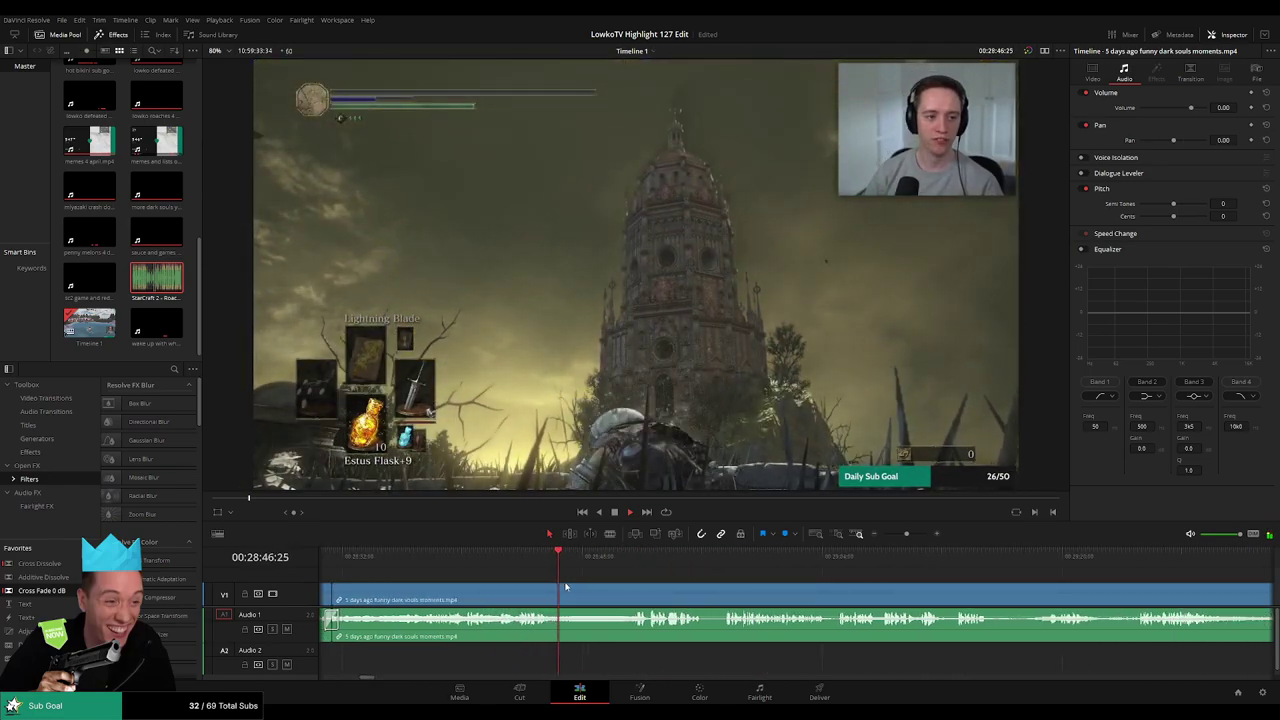
pyautogui.click(616, 557)
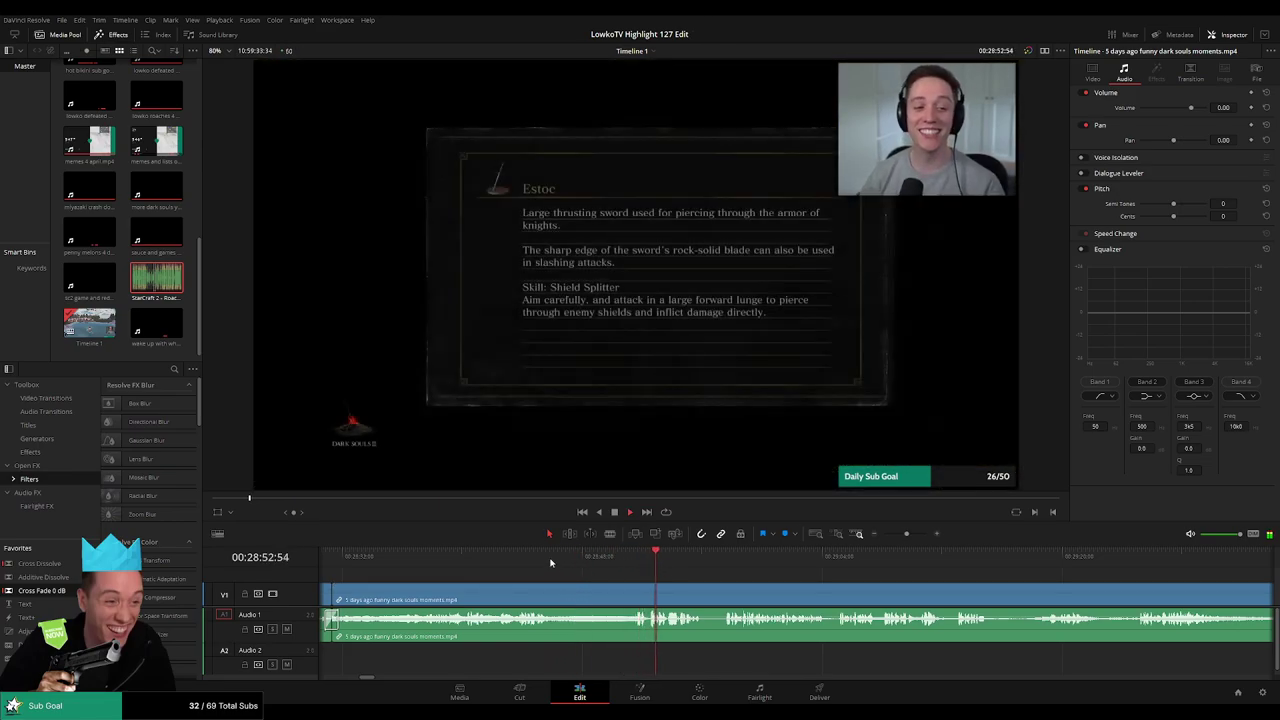
pyautogui.click(550, 560)
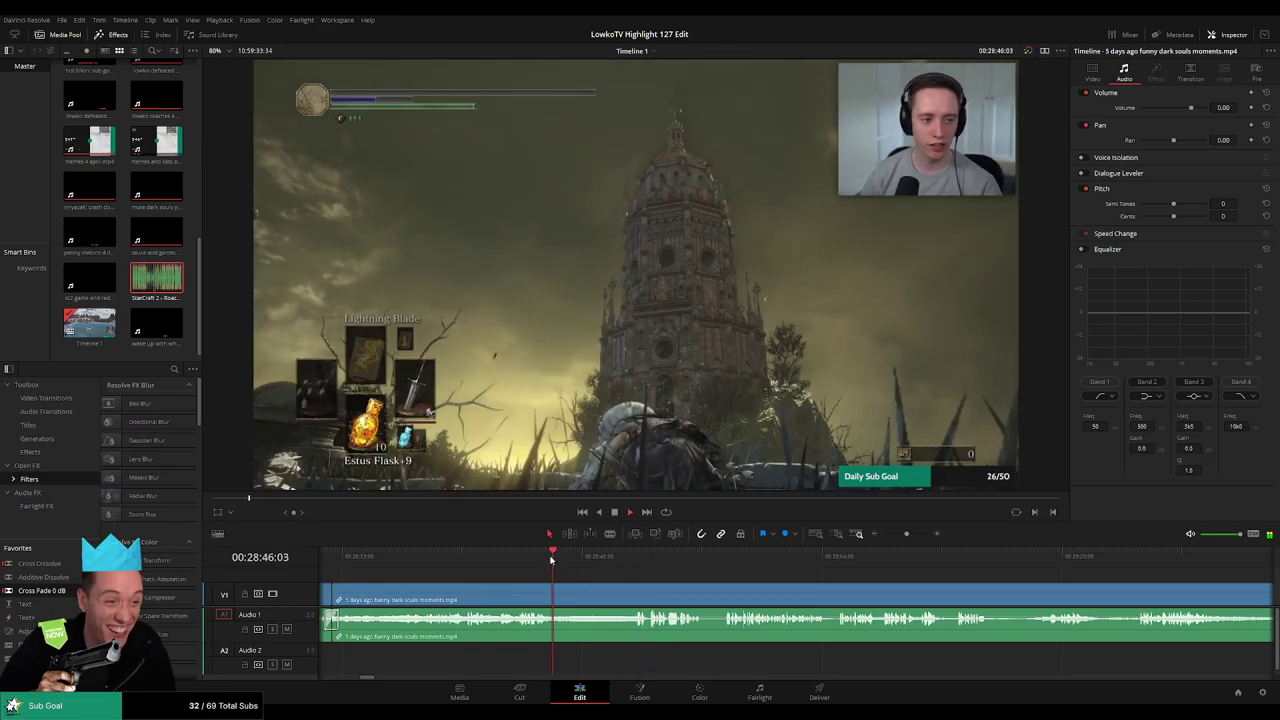
pyautogui.click(563, 592)
pyautogui.press('space')
# Skim the uncut footage from the Estoc loading screen at about 00:28:58 to about 00:30:24 for funny moments
pyautogui.moveTo(678, 553); pyautogui.dragTo(726, 555)
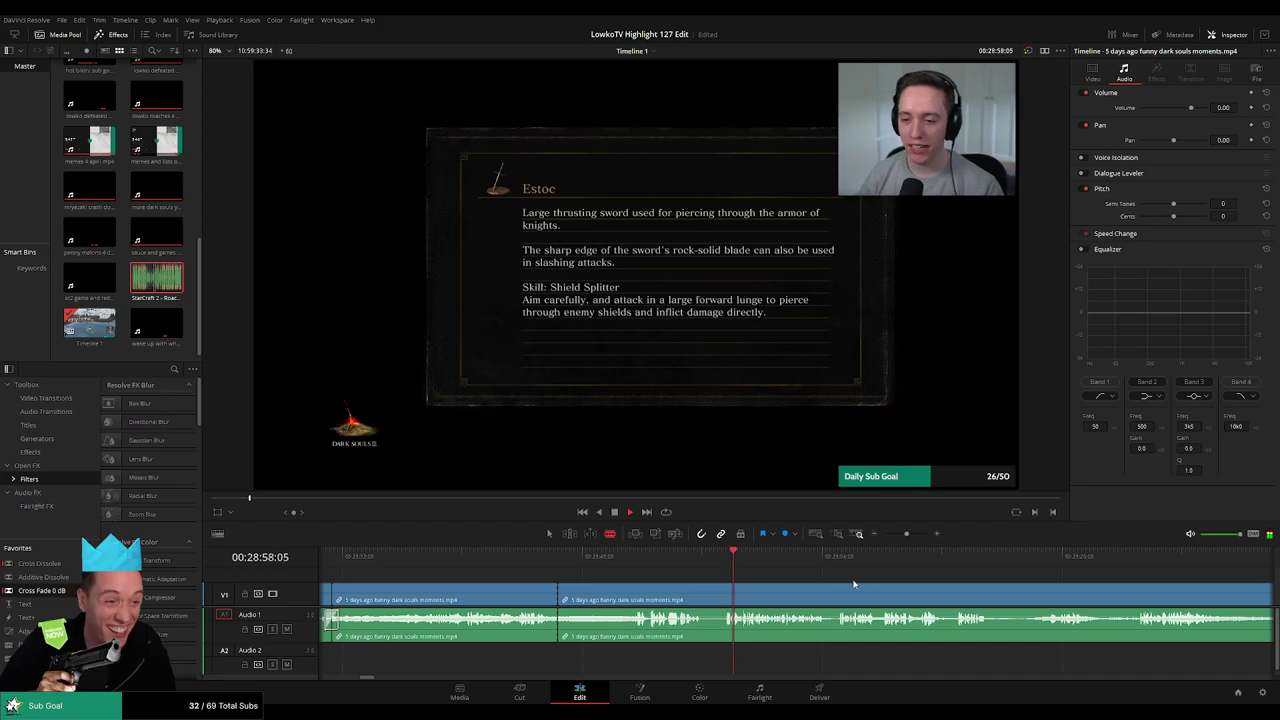
pyautogui.moveTo(854, 584); pyautogui.dragTo(750, 572)
pyautogui.click(742, 557)
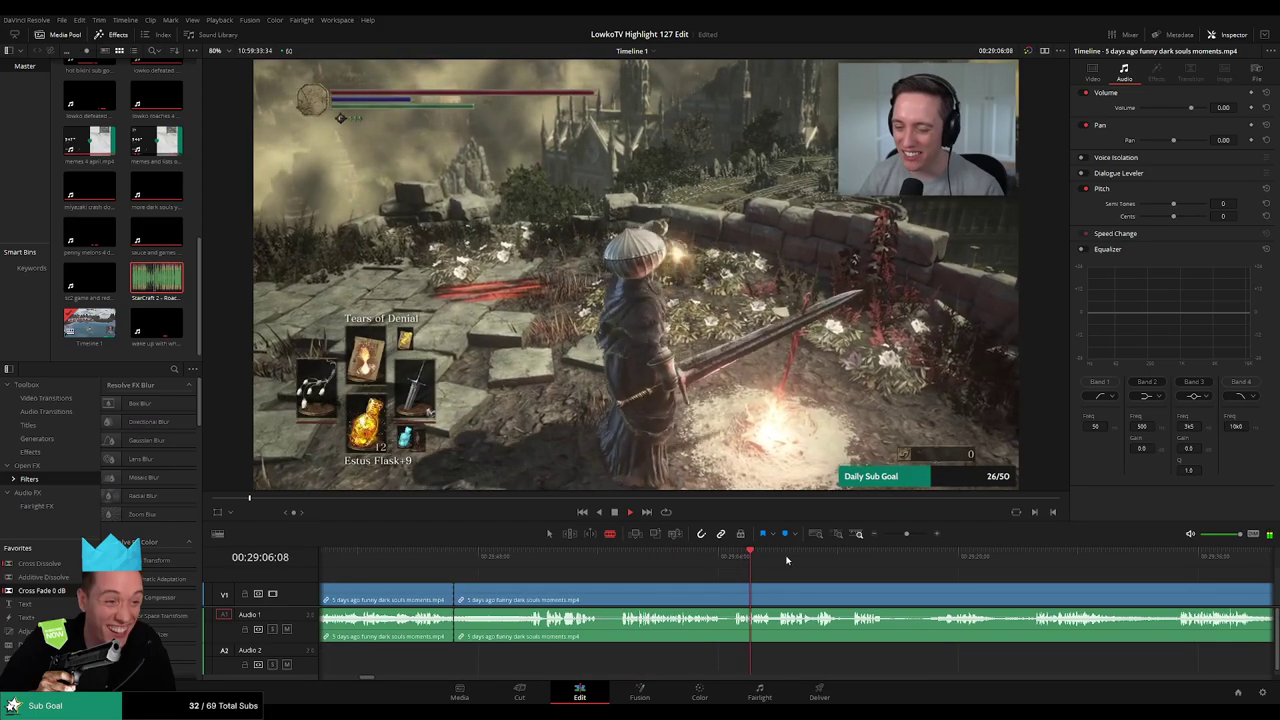
pyautogui.click(917, 557)
pyautogui.hscroll(5, 944, 567)
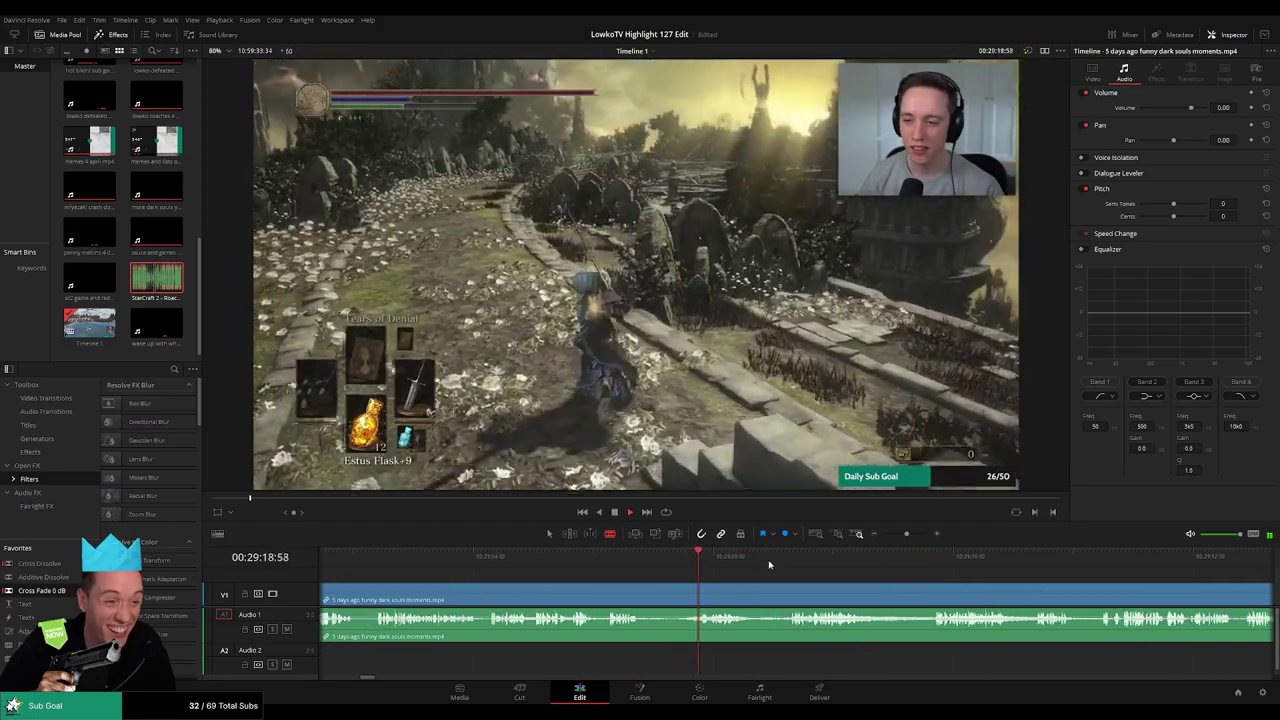
pyautogui.click(1035, 557)
pyautogui.moveTo(1106, 587); pyautogui.dragTo(874, 571)
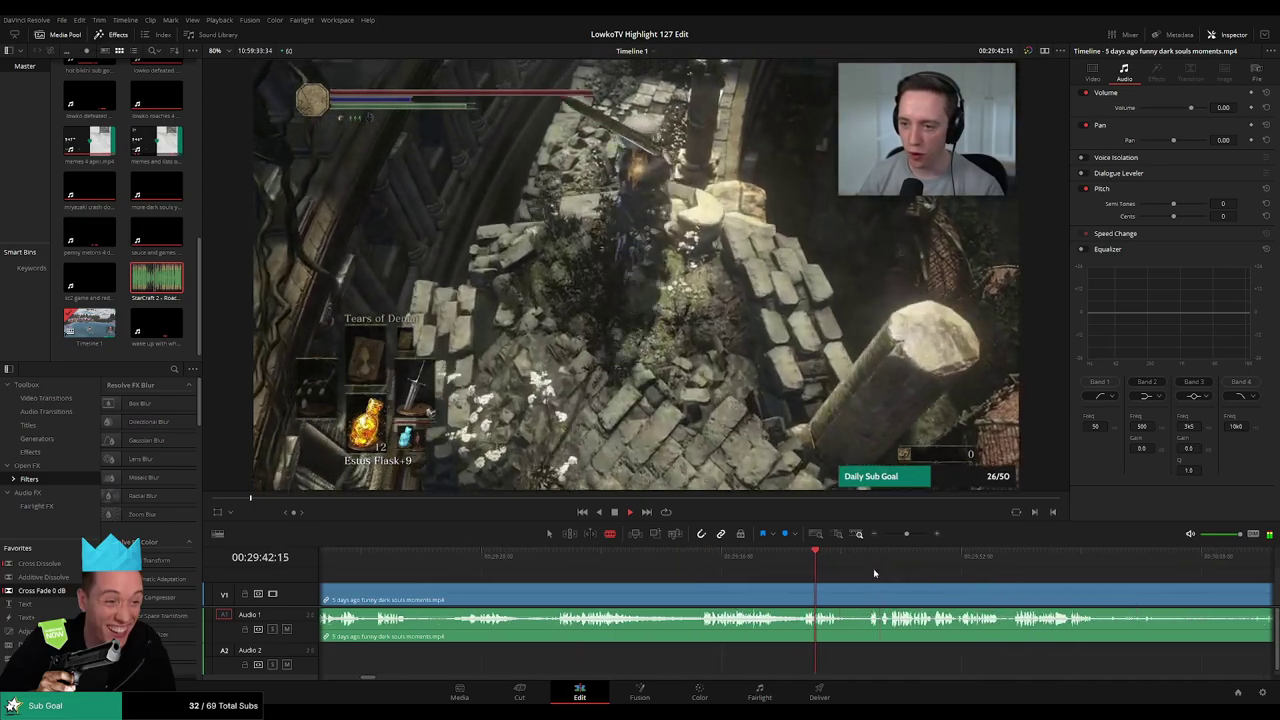
pyautogui.click(1086, 569)
pyautogui.moveTo(1186, 590); pyautogui.dragTo(800, 567)
pyautogui.click(1056, 567)
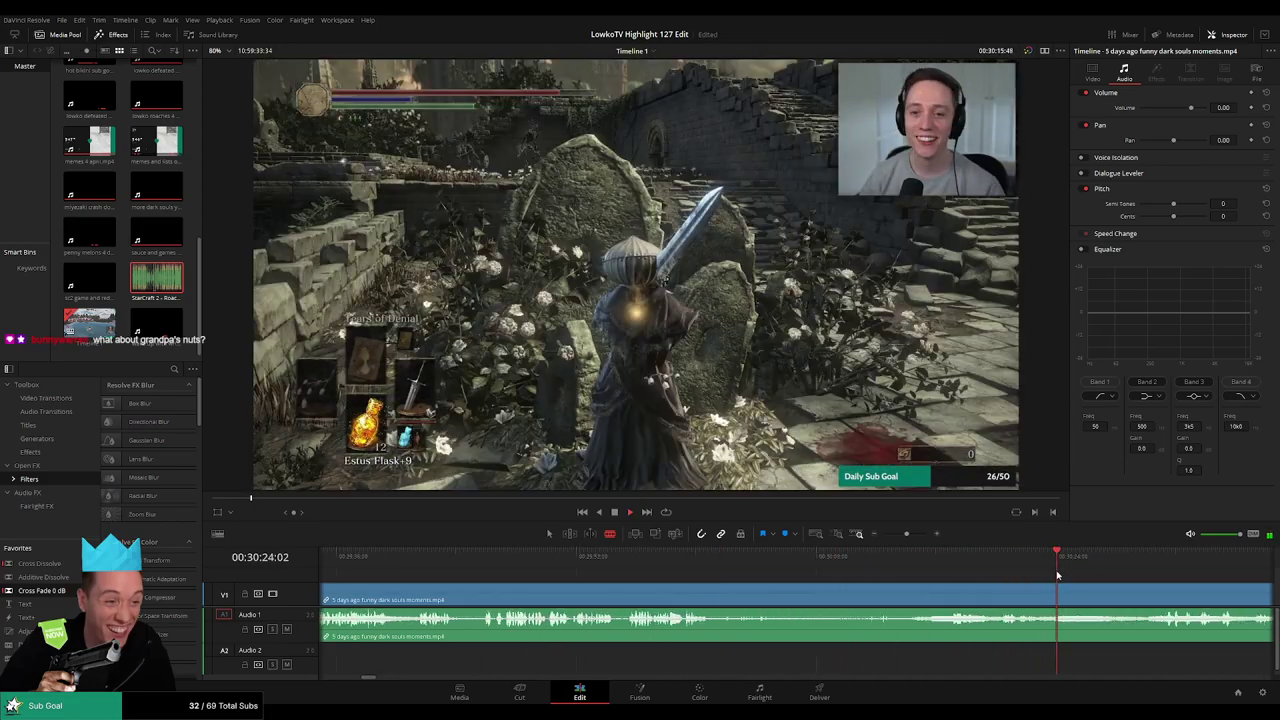
# Skim the following gameplay between about 00:30:33 and 00:31:25 for moments worth keeping
pyautogui.moveTo(1124, 586); pyautogui.dragTo(842, 566)
pyautogui.click(869, 562)
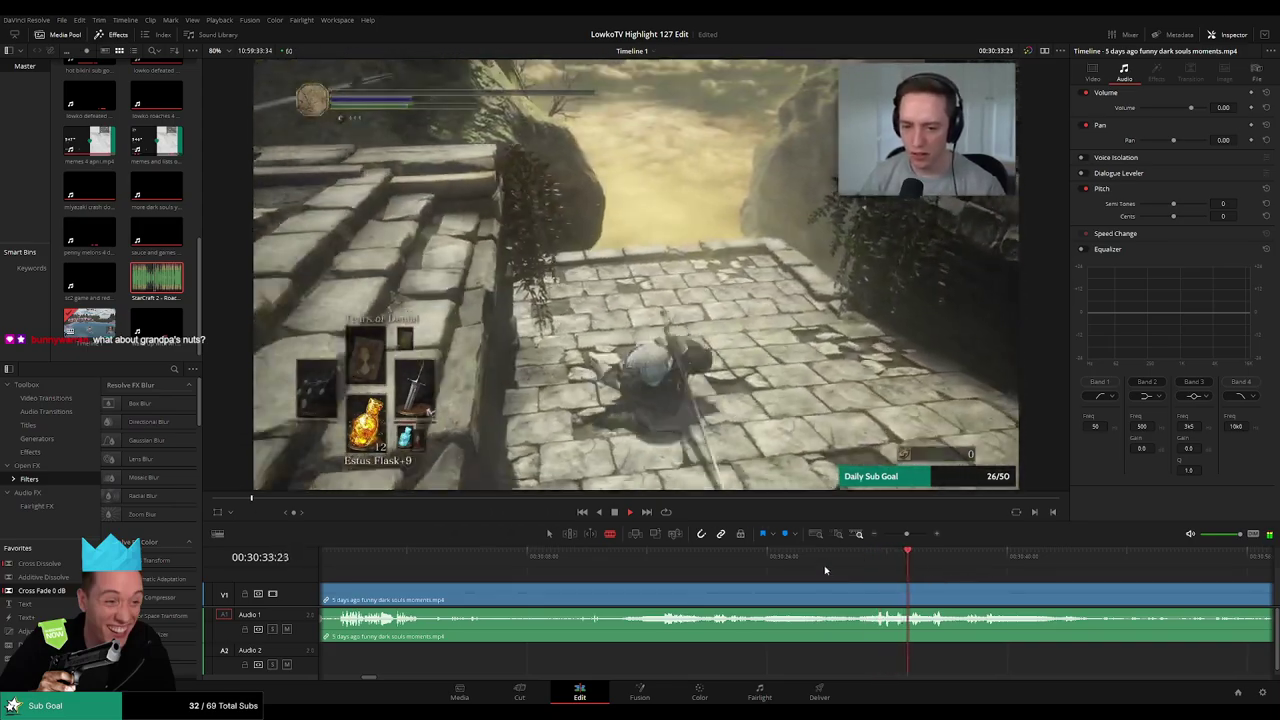
pyautogui.click(988, 562)
pyautogui.moveTo(1088, 583); pyautogui.dragTo(866, 558)
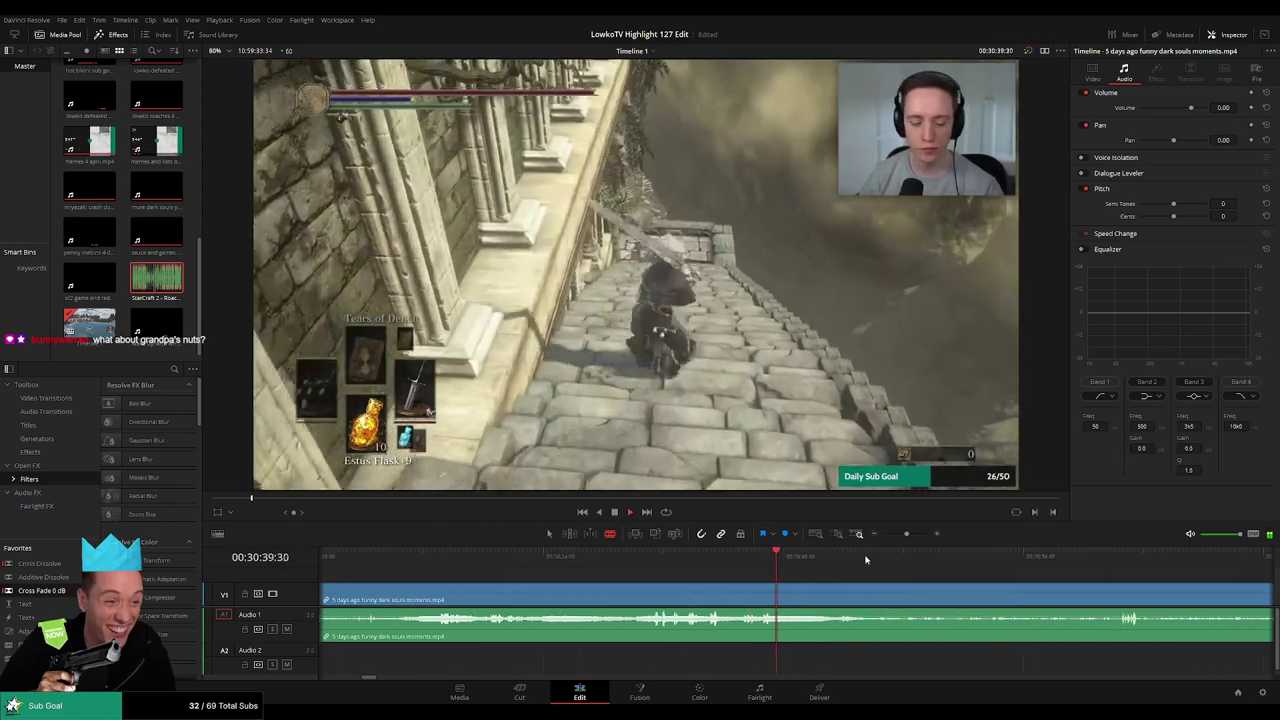
pyautogui.click(974, 563)
pyautogui.click(1092, 566)
pyautogui.moveTo(1145, 584); pyautogui.dragTo(730, 557)
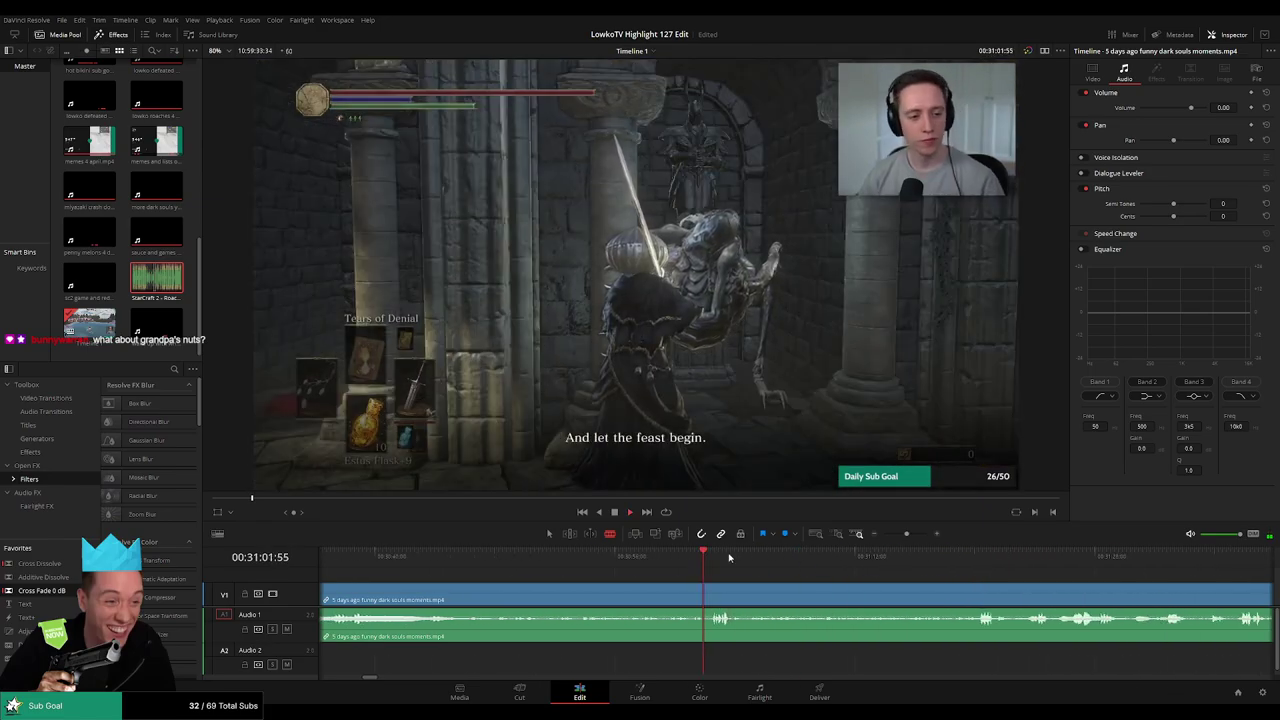
pyautogui.moveTo(1099, 586); pyautogui.dragTo(827, 578)
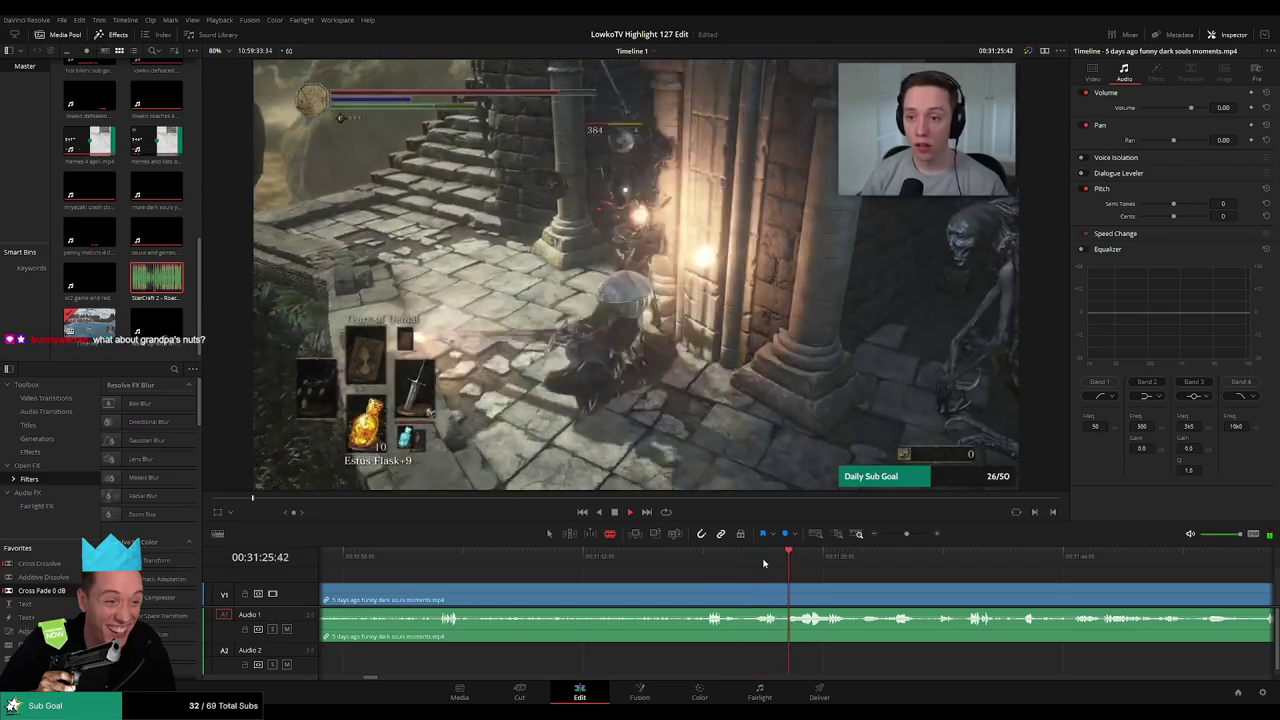
pyautogui.click(1195, 576)
# Sample the long Dark Souls clip at wider intervals from about 00:33:42 to 01:04:44 for the next highlight
pyautogui.moveTo(906, 534); pyautogui.dragTo(895, 537)
pyautogui.click(874, 560)
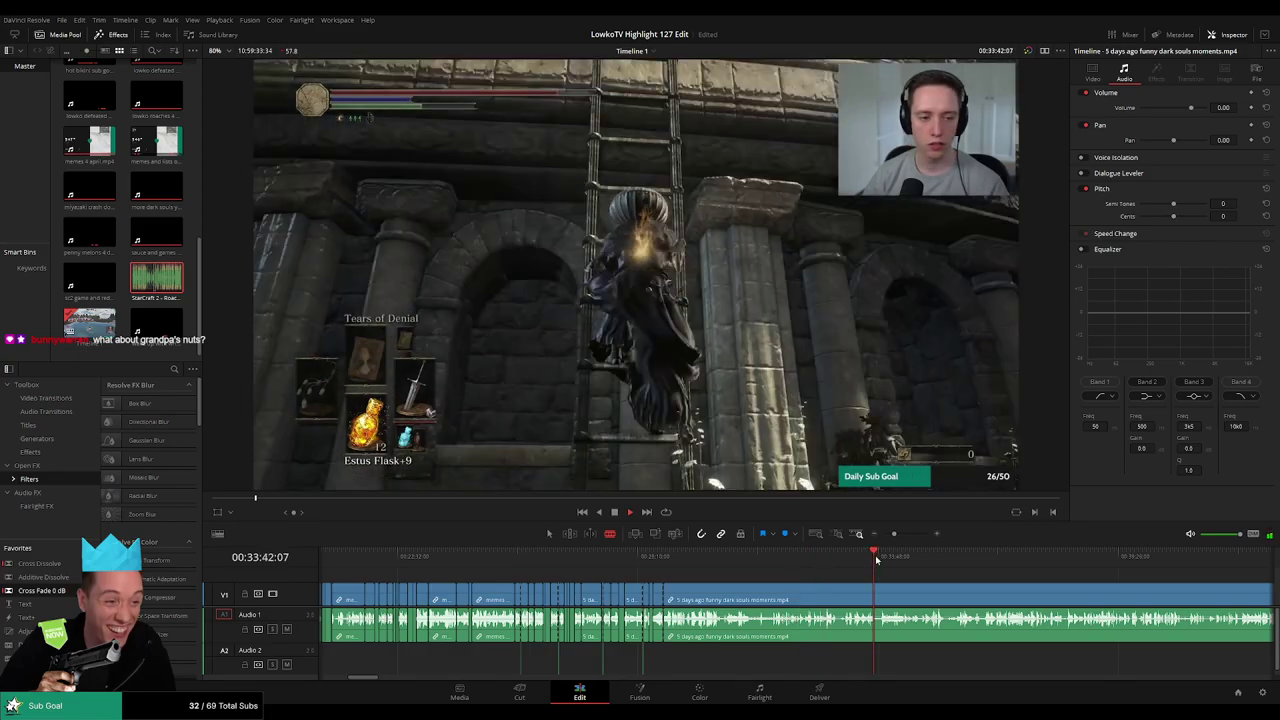
pyautogui.click(931, 560)
pyautogui.moveTo(1040, 588); pyautogui.dragTo(773, 567)
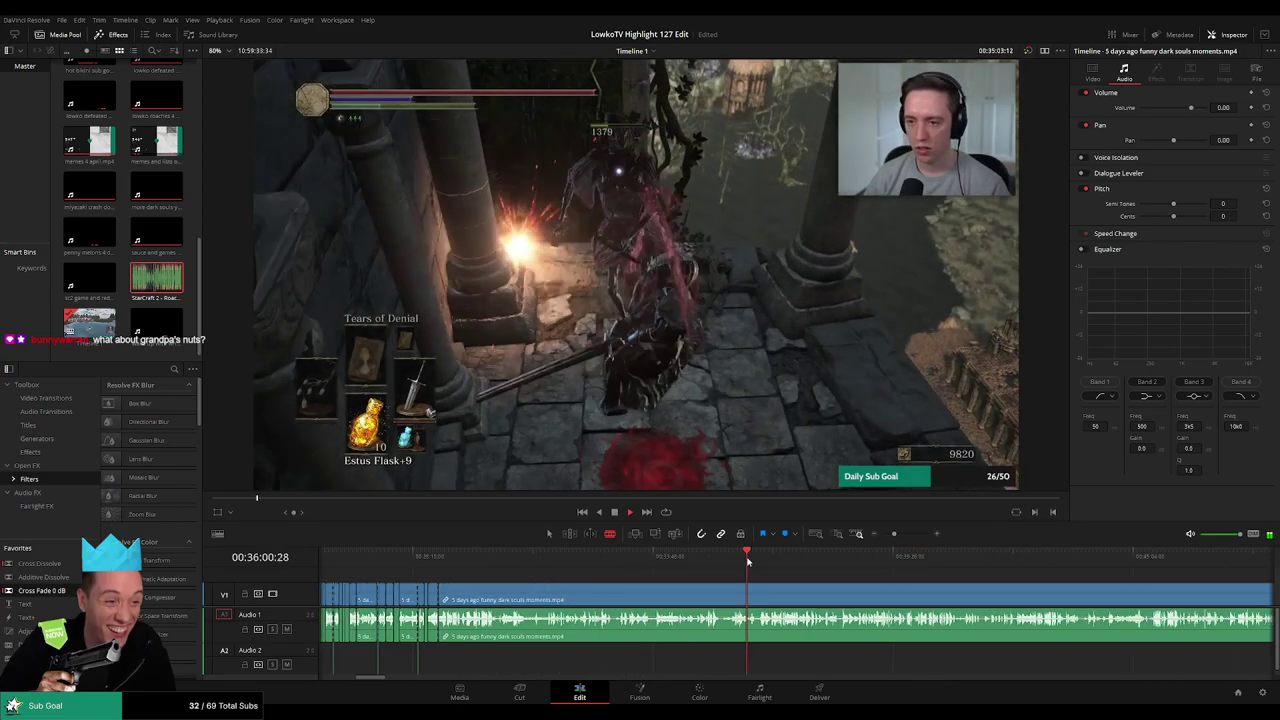
pyautogui.click(820, 563)
pyautogui.click(912, 565)
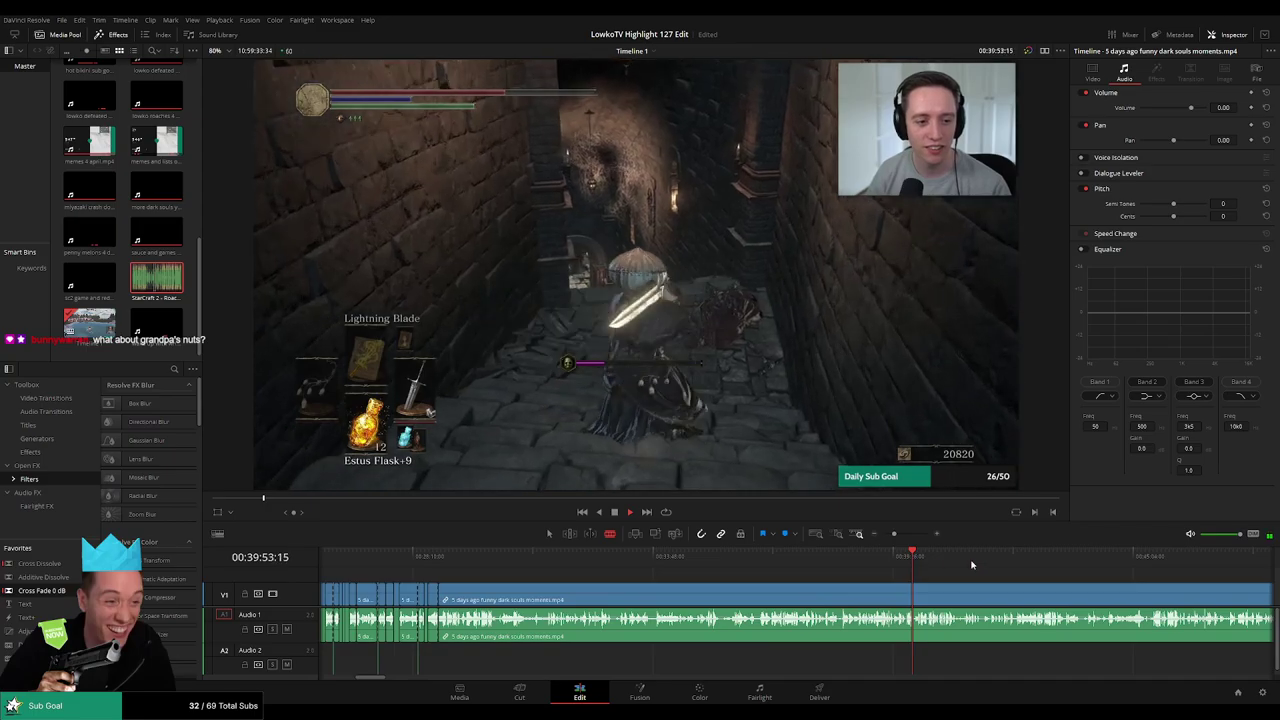
pyautogui.moveTo(1076, 590); pyautogui.dragTo(729, 567)
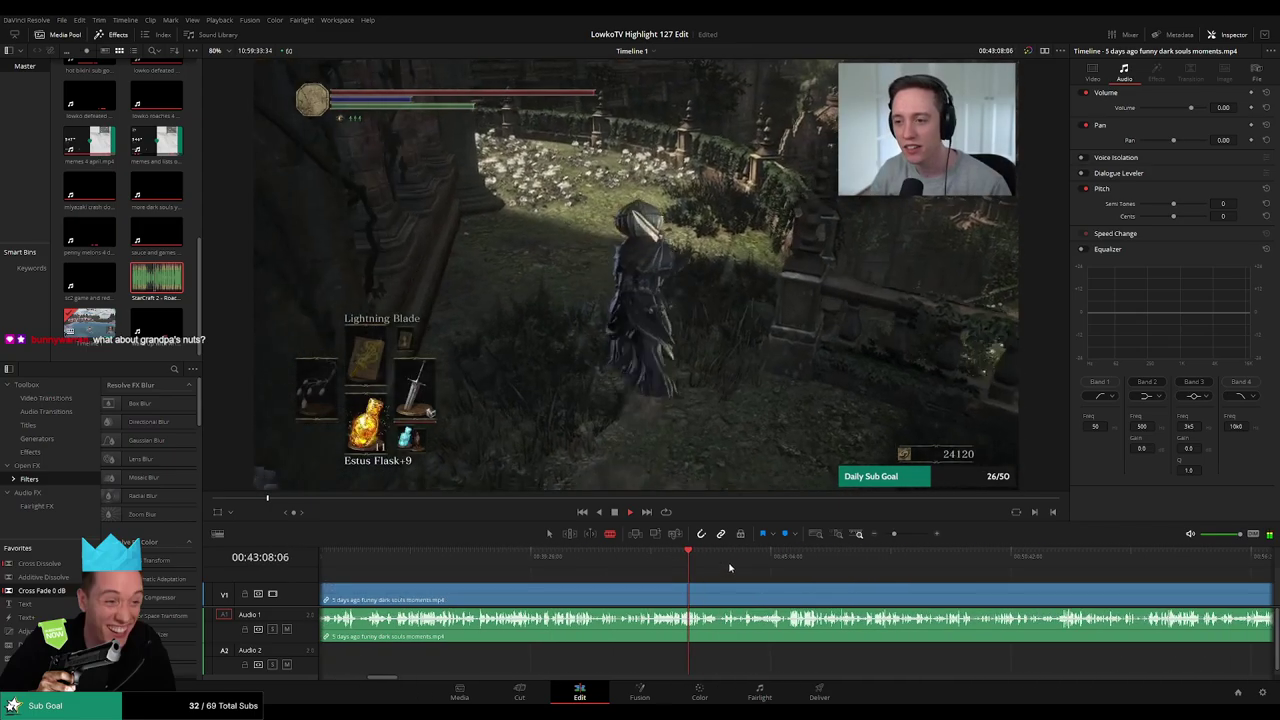
pyautogui.click(802, 559)
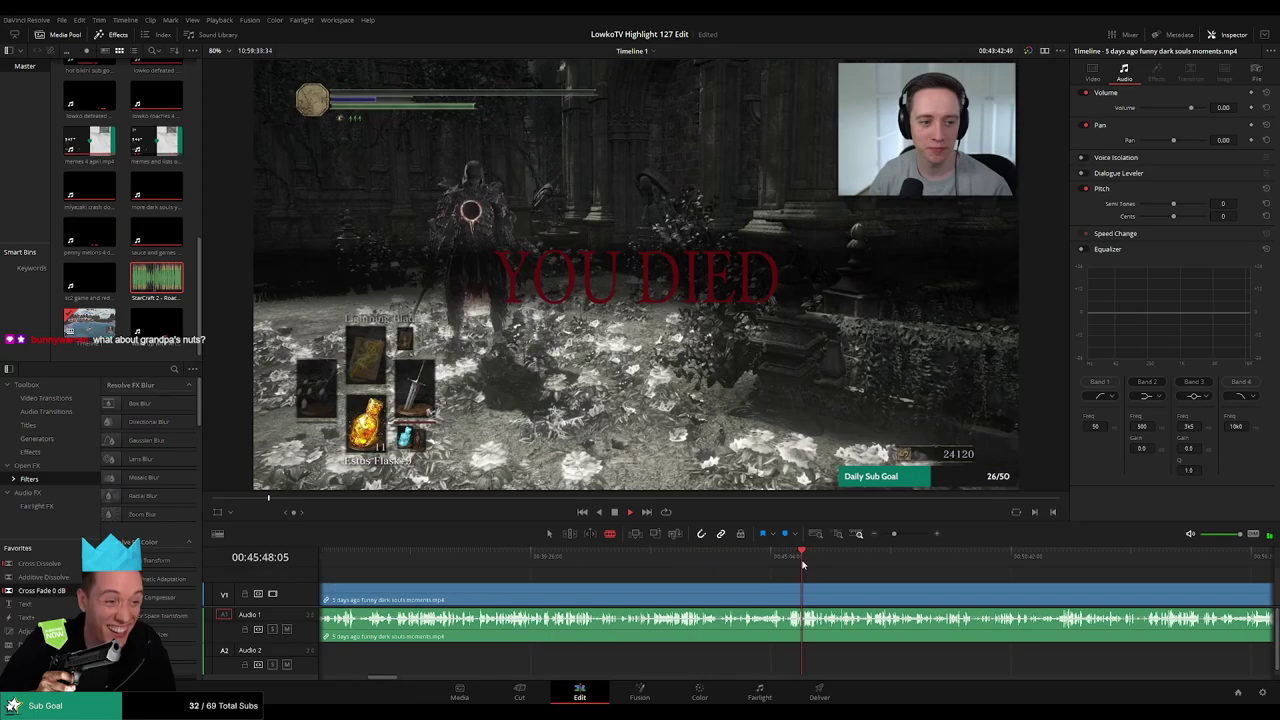
pyautogui.click(845, 560)
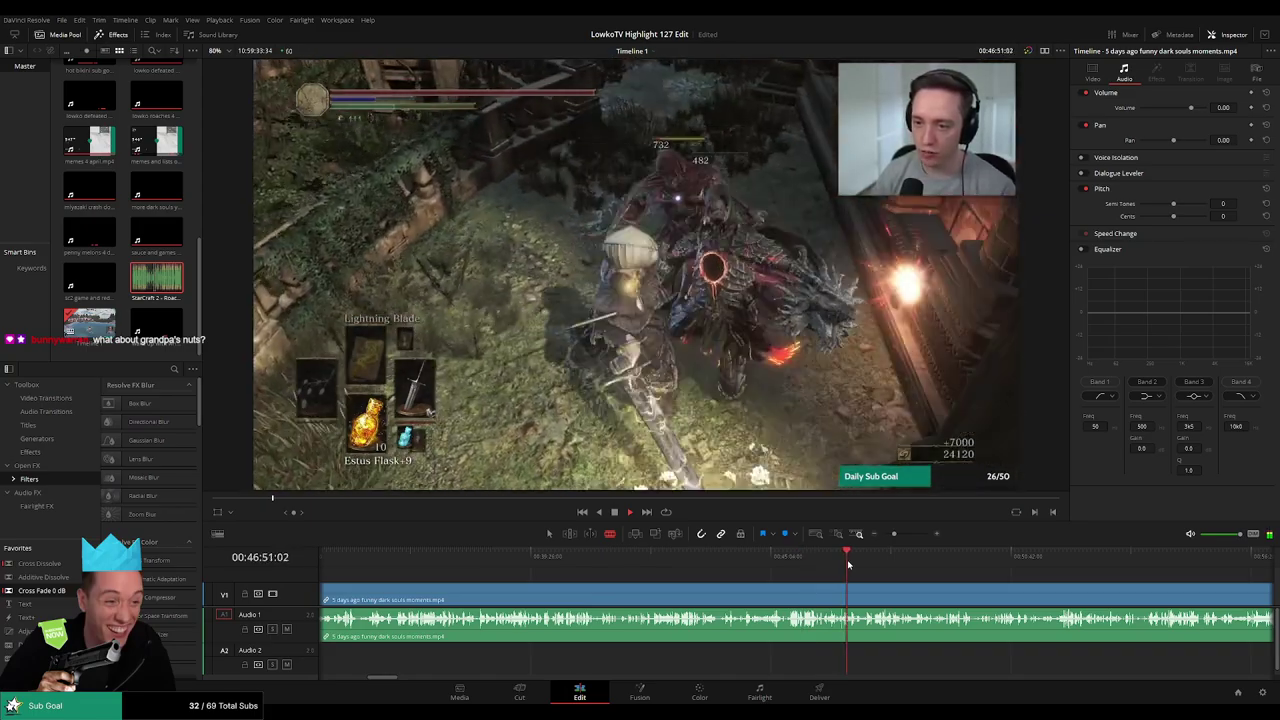
pyautogui.click(1024, 563)
pyautogui.moveTo(1096, 577); pyautogui.dragTo(818, 553)
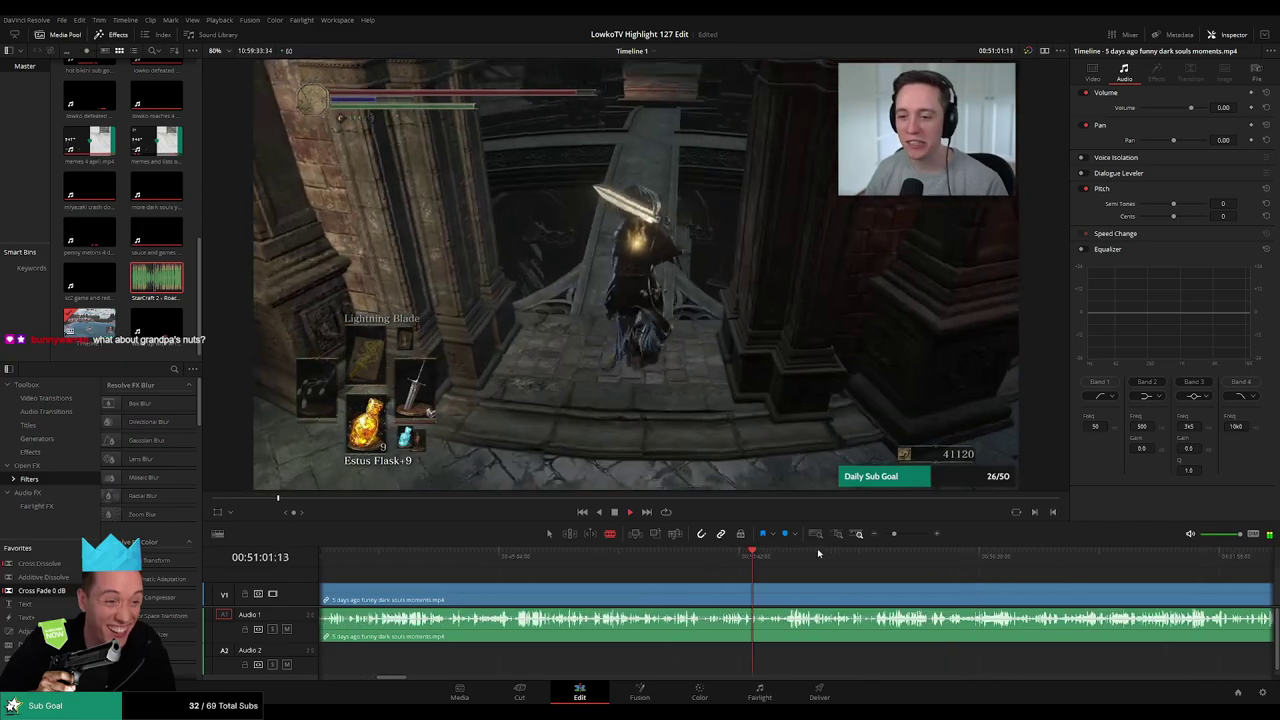
pyautogui.click(864, 556)
pyautogui.click(1017, 561)
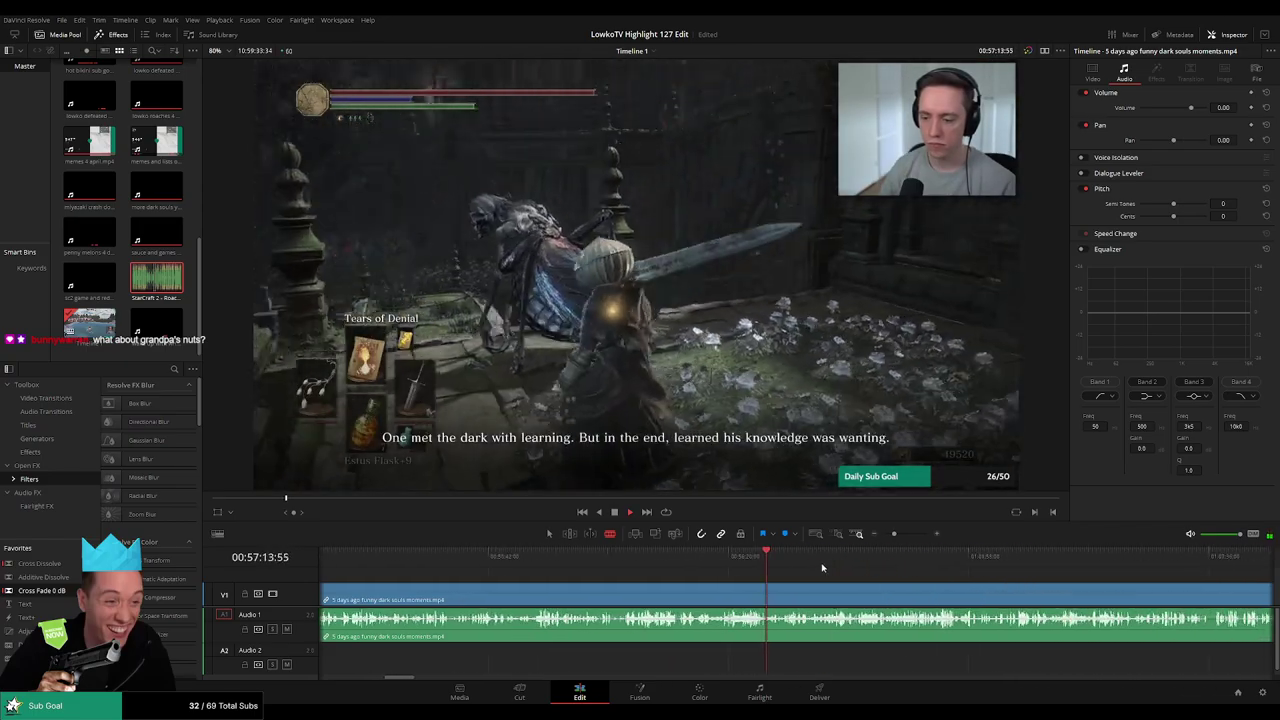
pyautogui.moveTo(1084, 574); pyautogui.dragTo(840, 566)
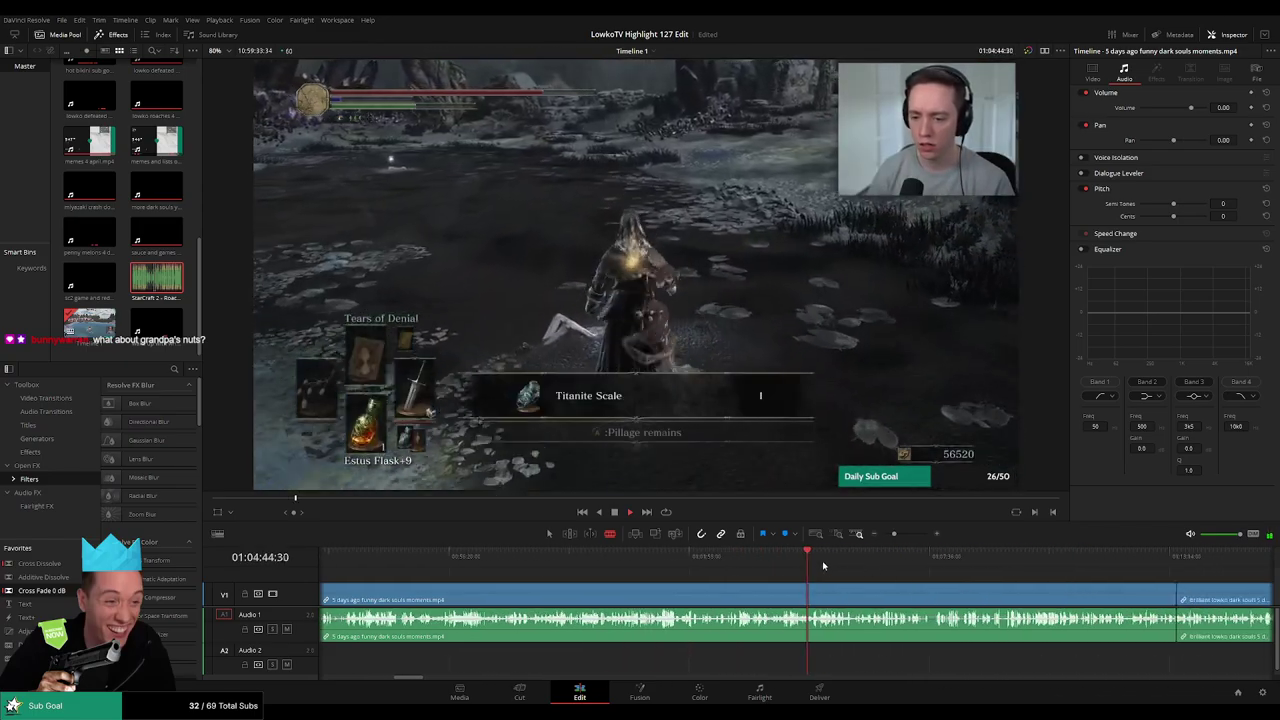
# Compare spots between about 01:03:56 and 01:12:27, including the Dark Souls III title screen, to locate the next highlight
pyautogui.click(873, 561)
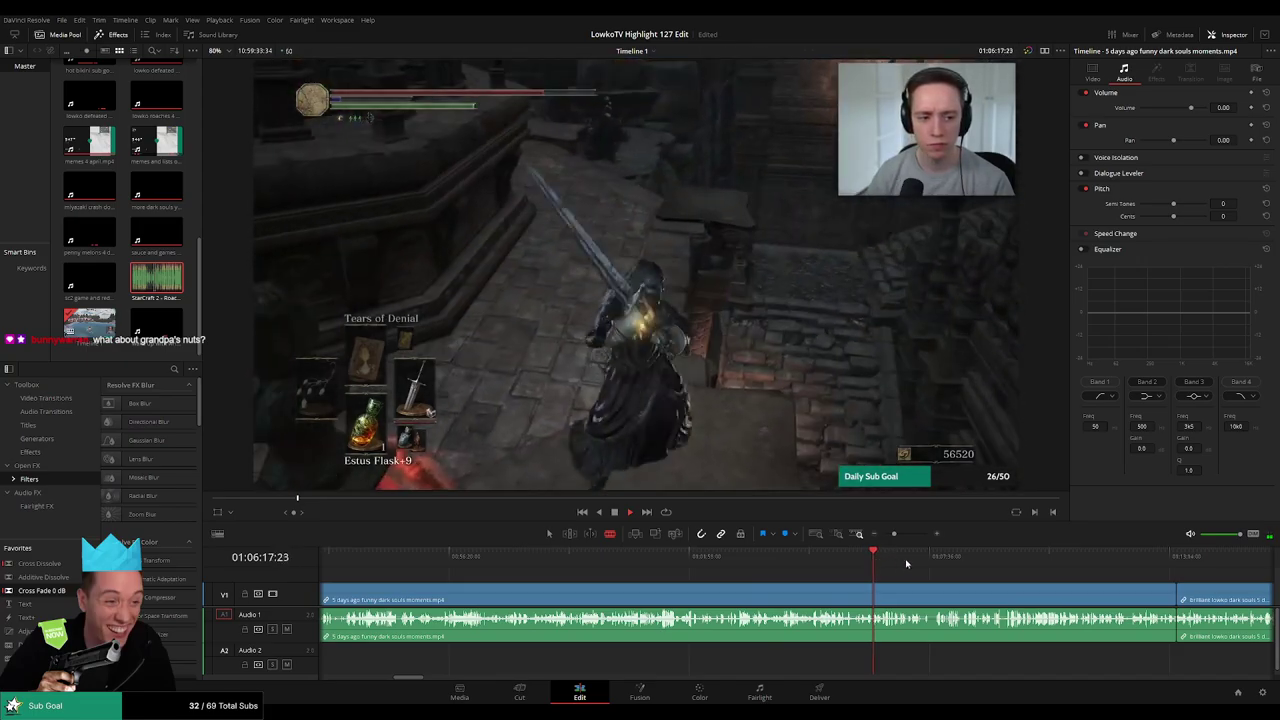
pyautogui.click(853, 560)
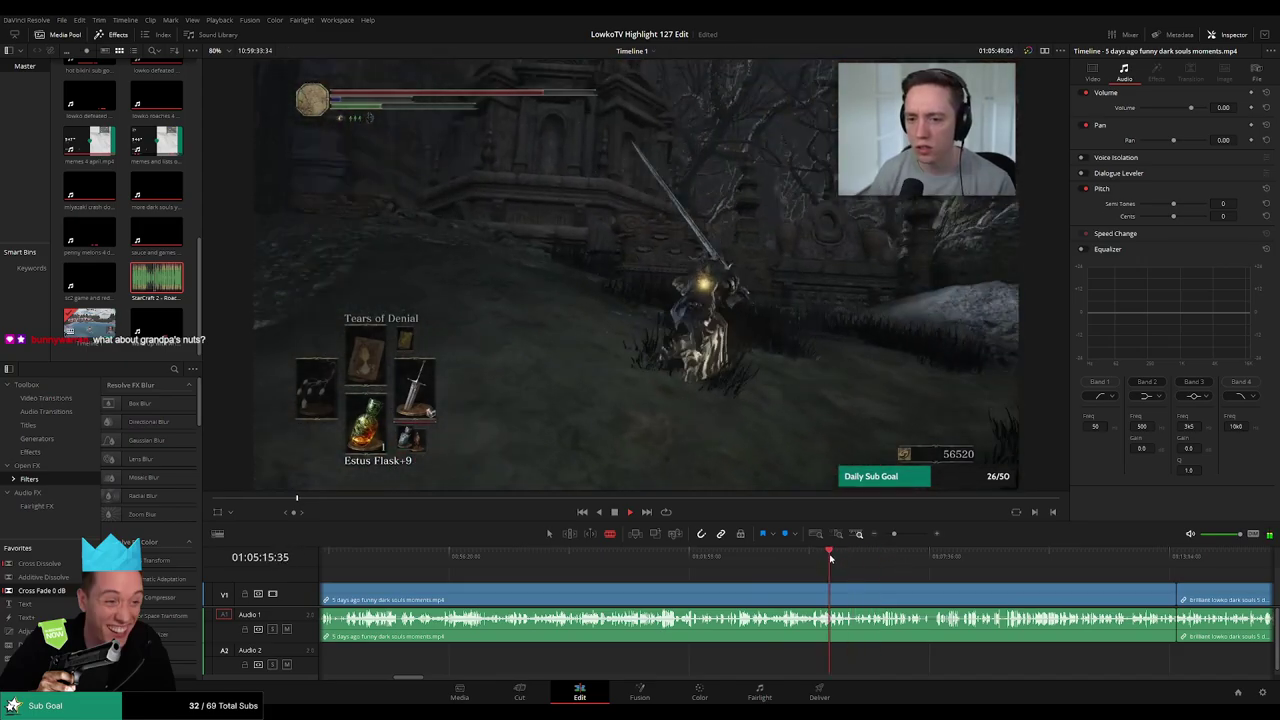
pyautogui.click(816, 558)
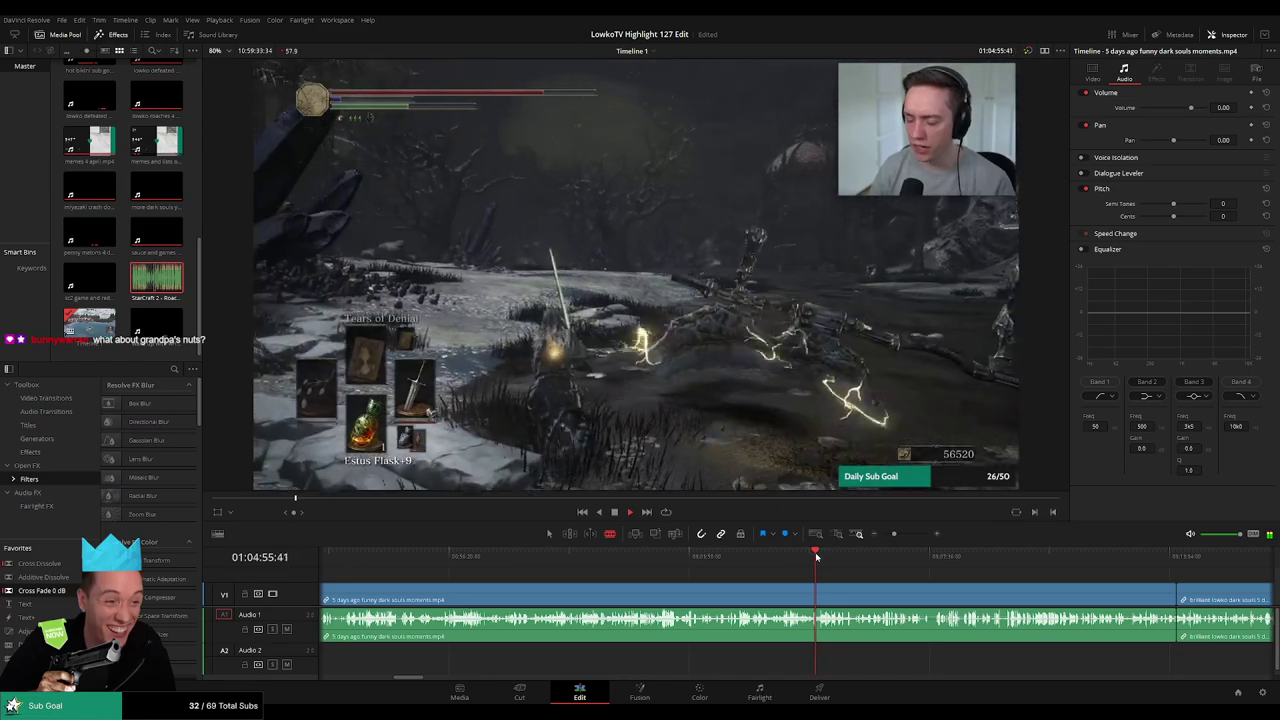
pyautogui.click(793, 558)
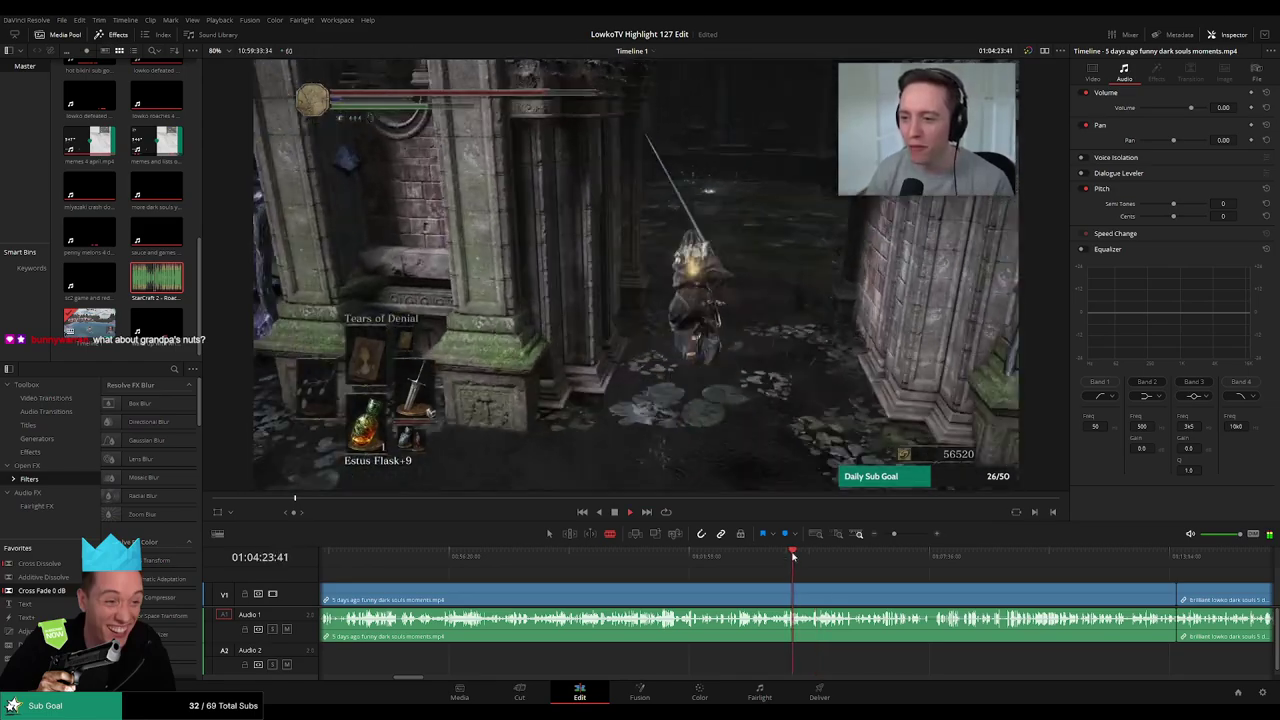
pyautogui.click(773, 557)
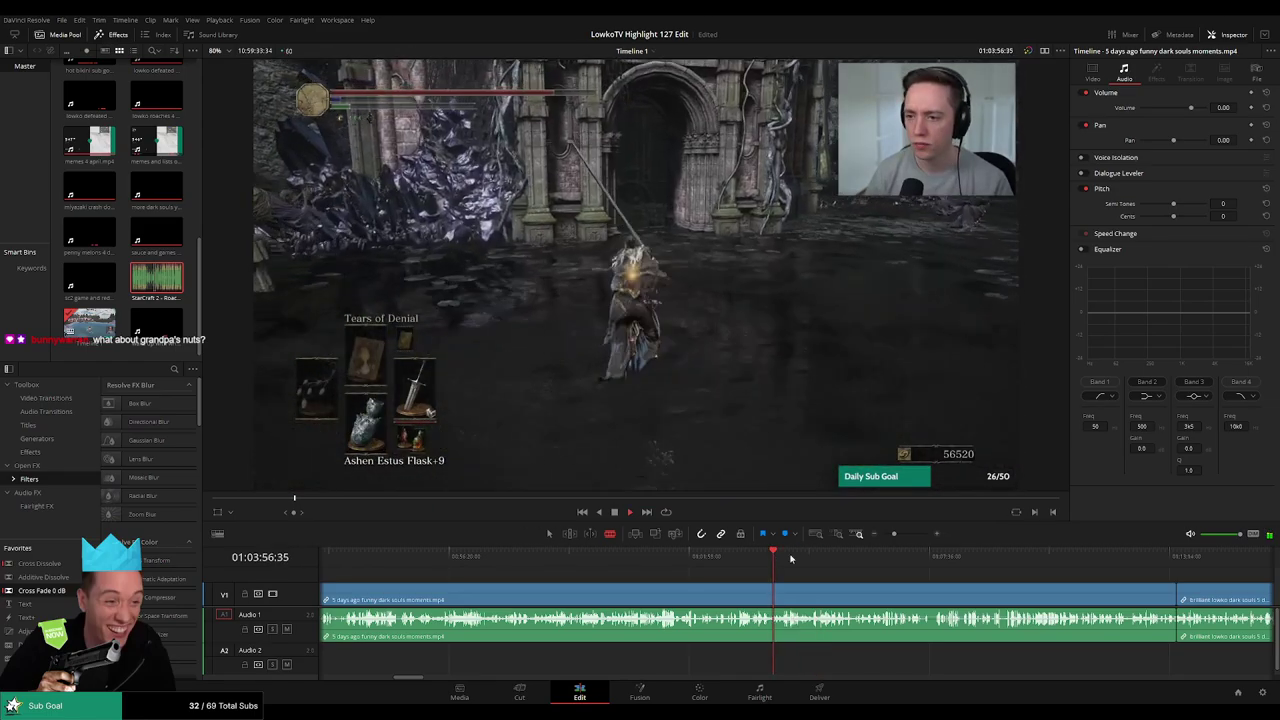
pyautogui.click(974, 560)
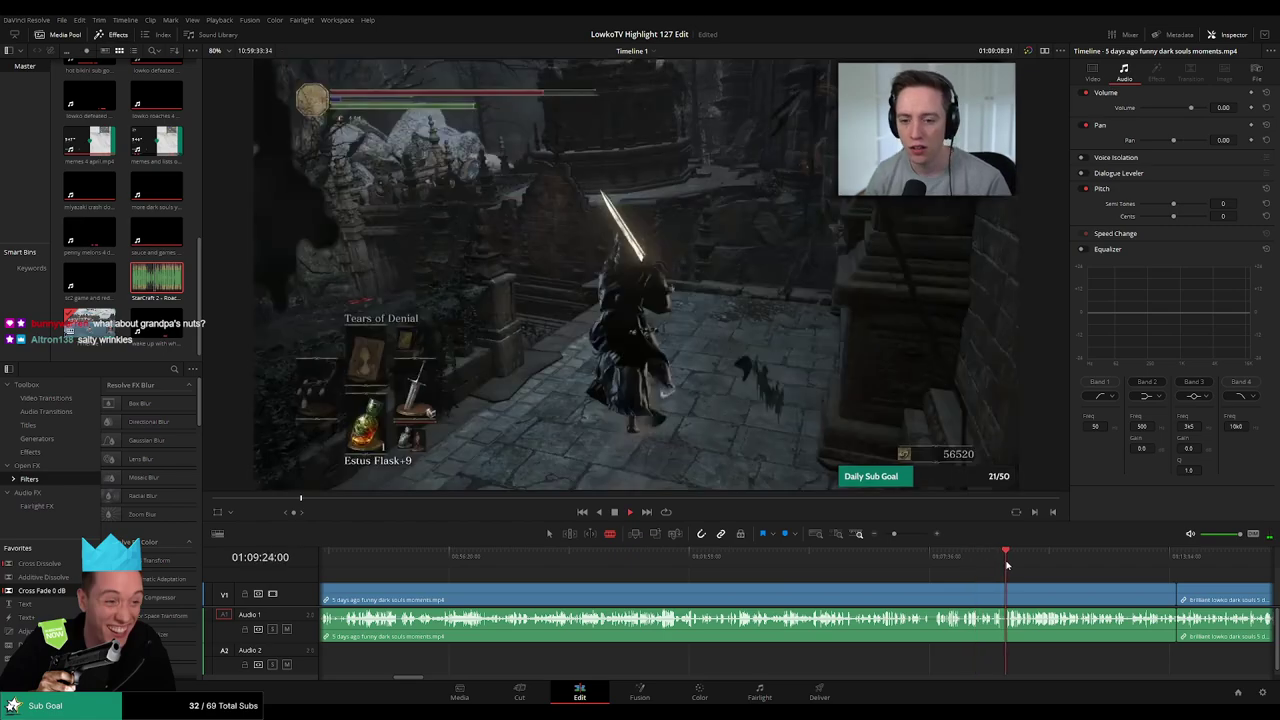
pyautogui.click(966, 560)
pyautogui.click(974, 562)
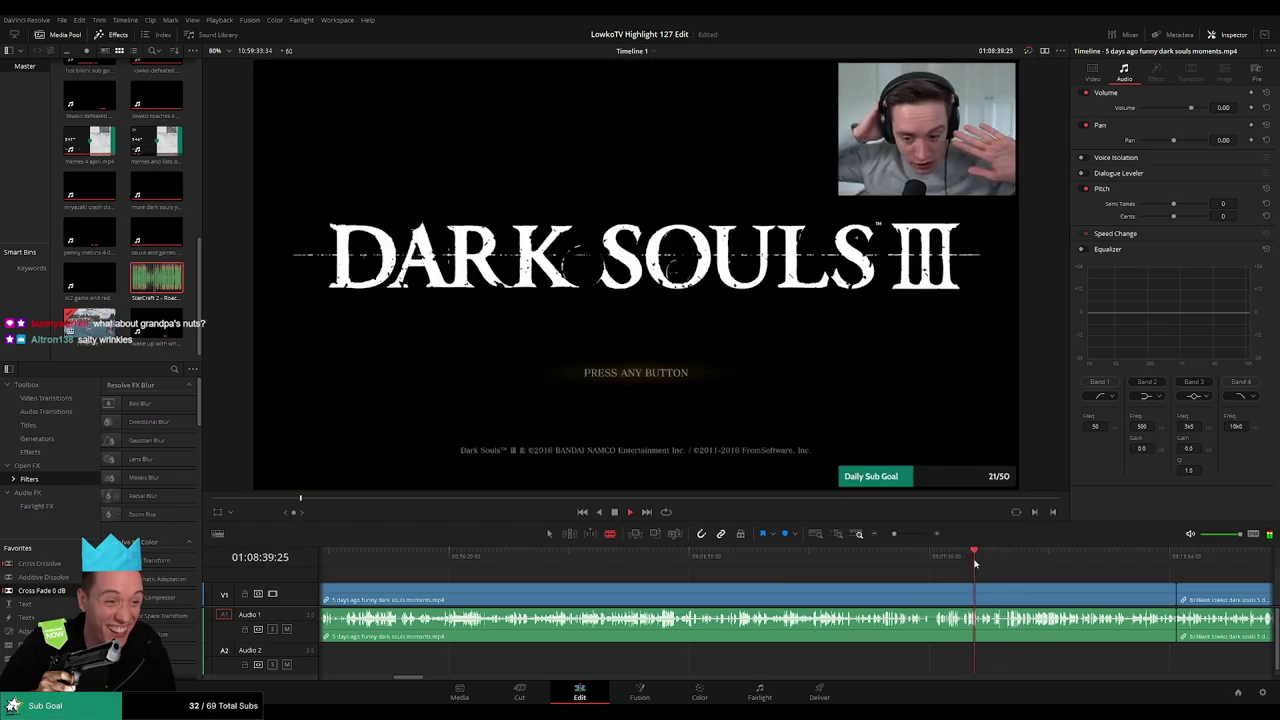
pyautogui.click(1089, 560)
pyautogui.click(1134, 560)
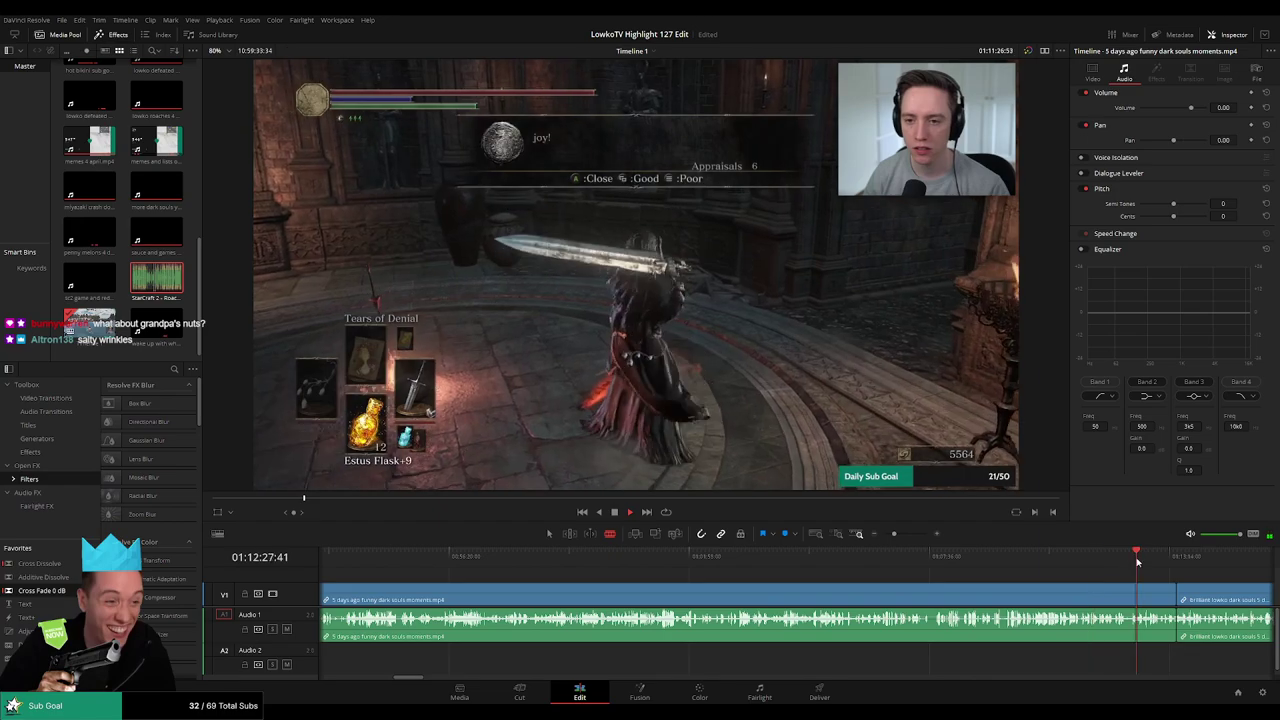
# Review the black-screen section around 01:07:28 to 01:08:08 and the gameplay leading up to it from about 01:04:12
pyautogui.click(968, 559)
pyautogui.scroll(3, 969, 566)
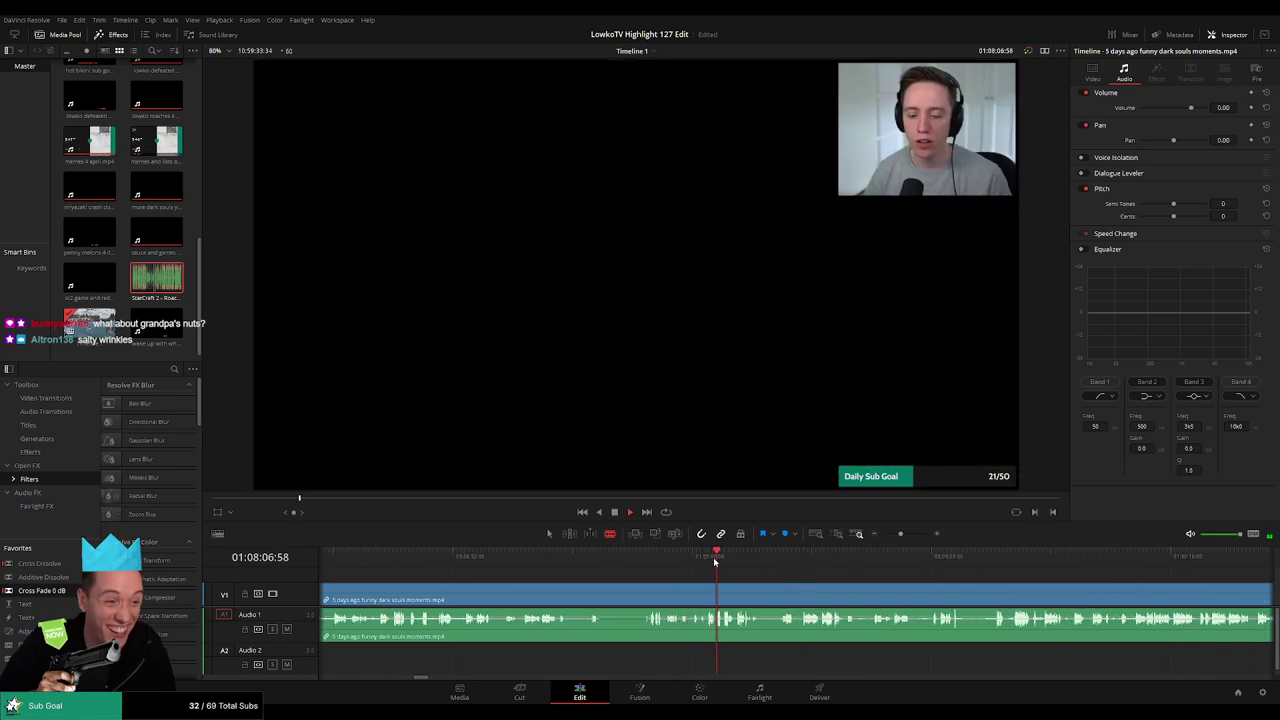
pyautogui.click(619, 557)
pyautogui.click(645, 558)
pyautogui.click(582, 560)
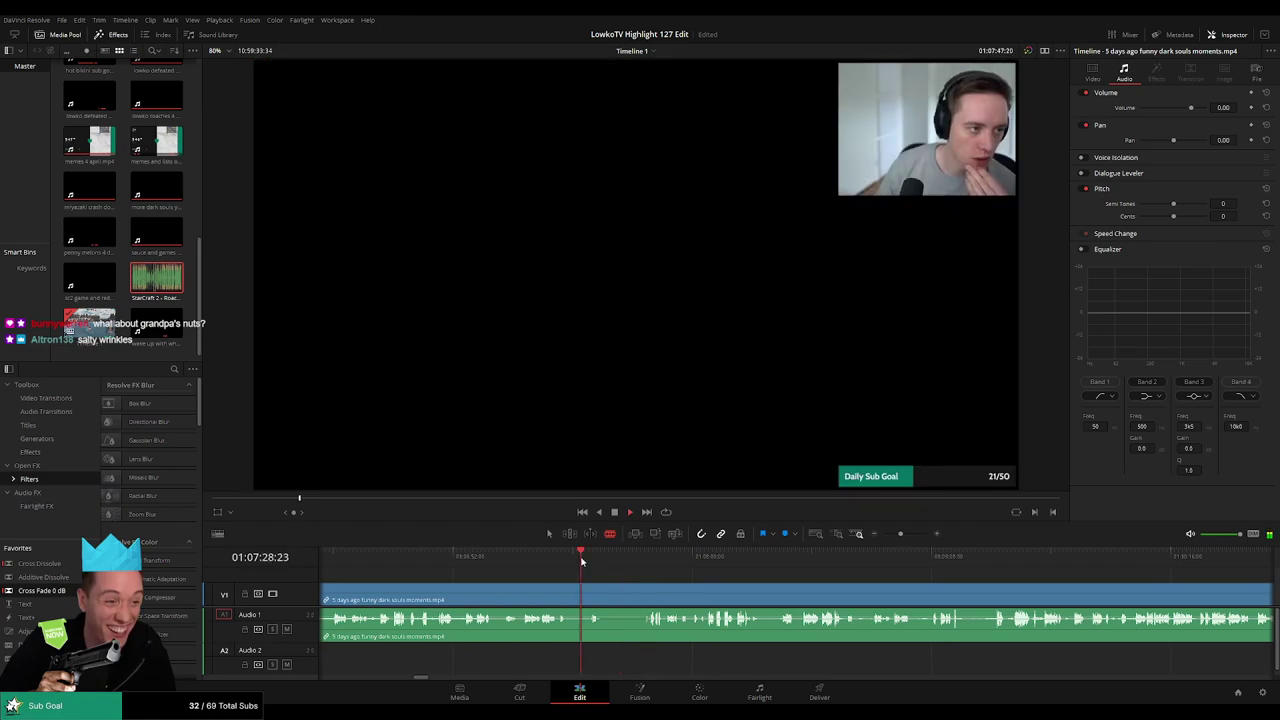
pyautogui.click(646, 558)
pyautogui.click(650, 560)
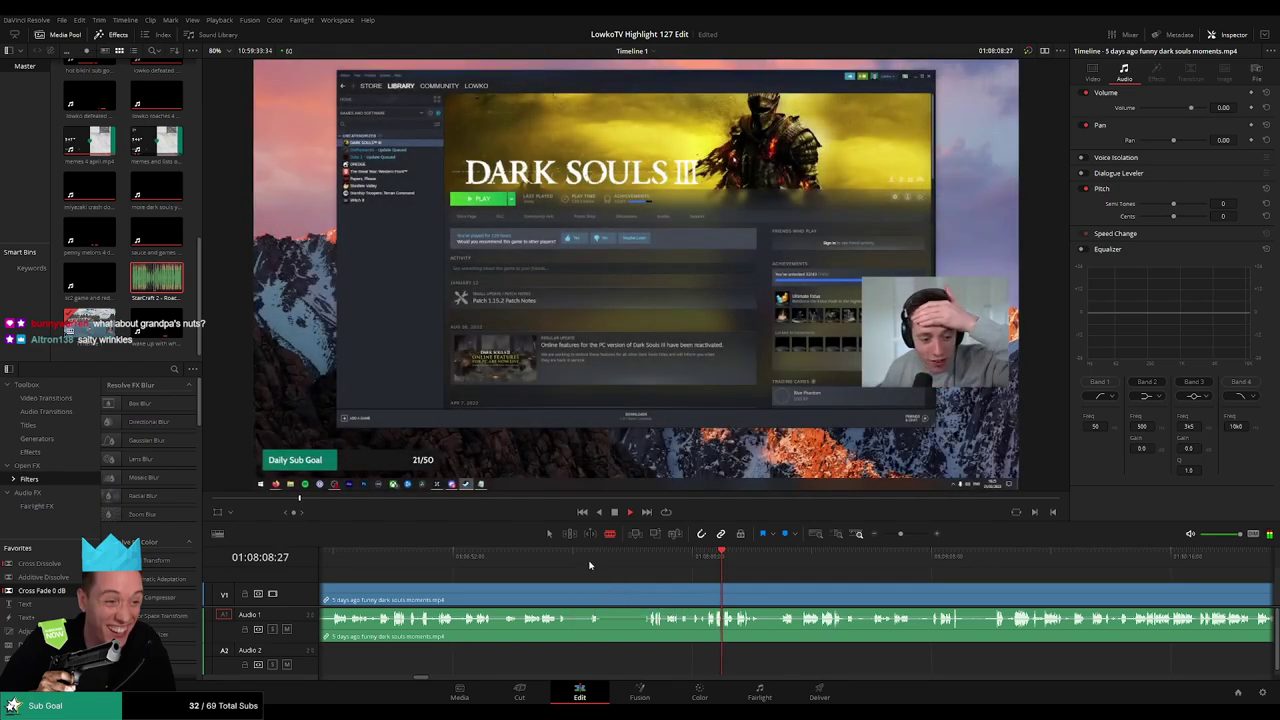
pyautogui.click(593, 569)
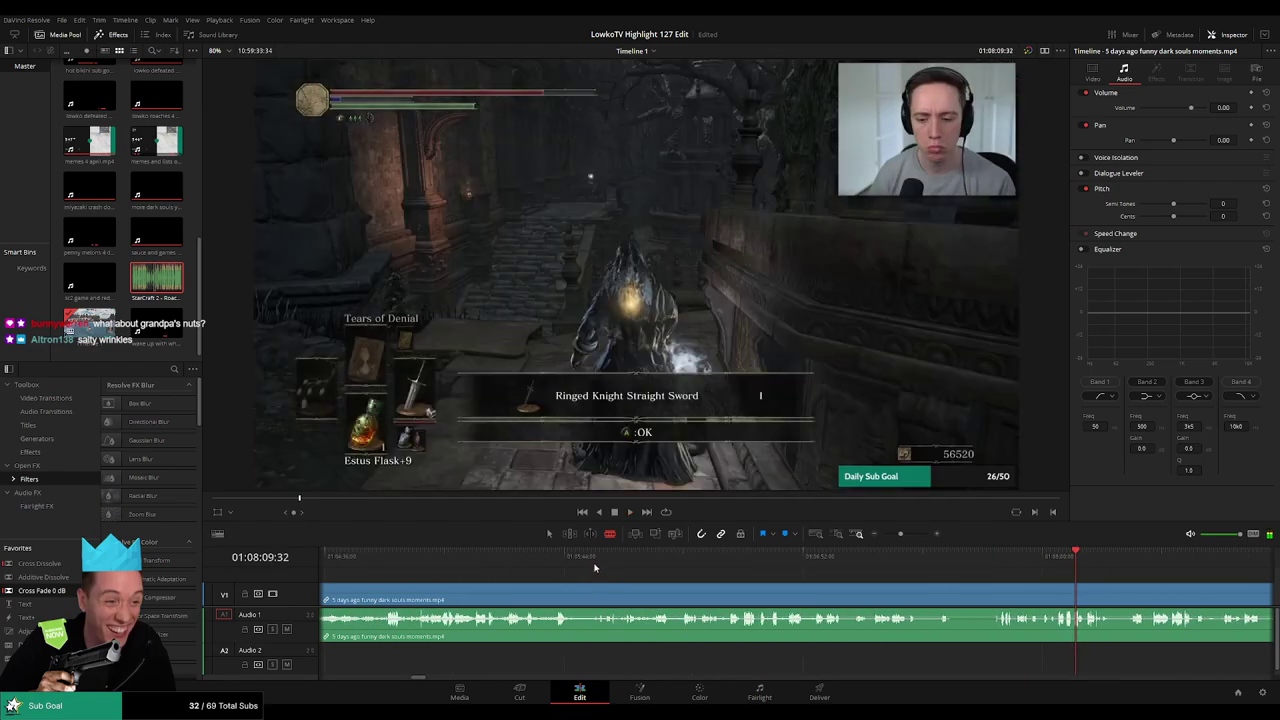
pyautogui.click(393, 569)
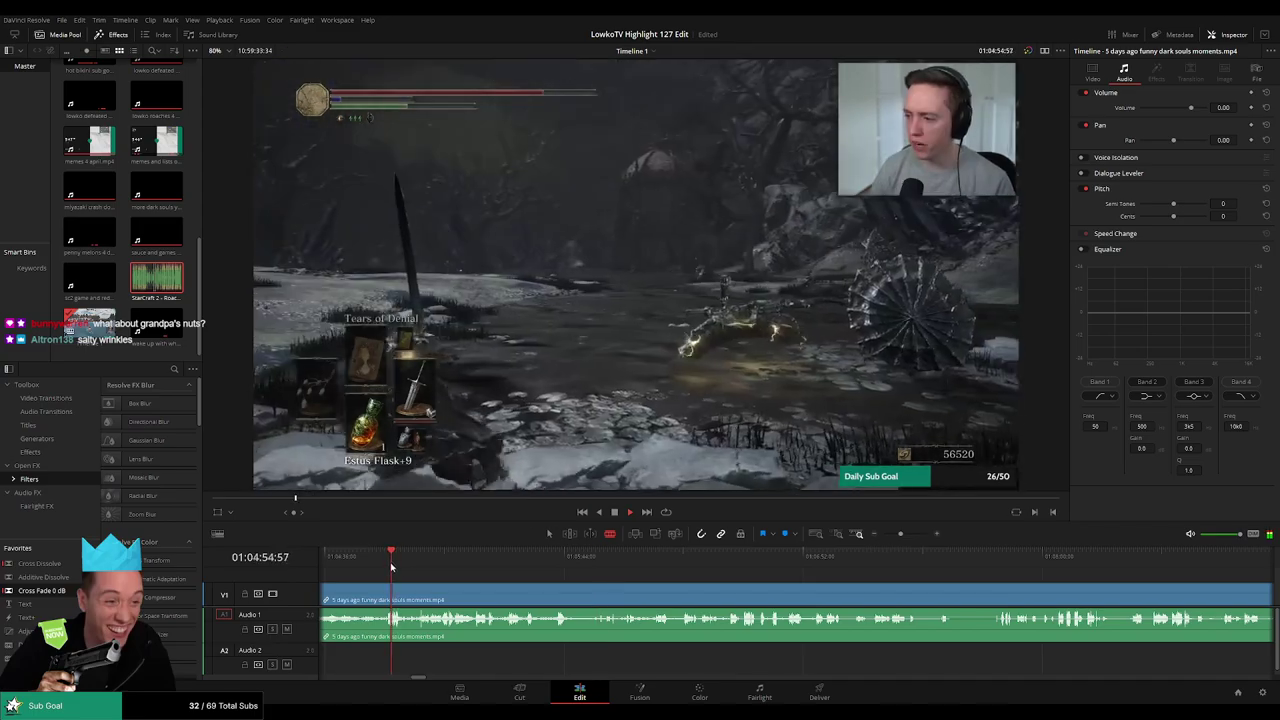
pyautogui.moveTo(413, 581); pyautogui.dragTo(646, 567)
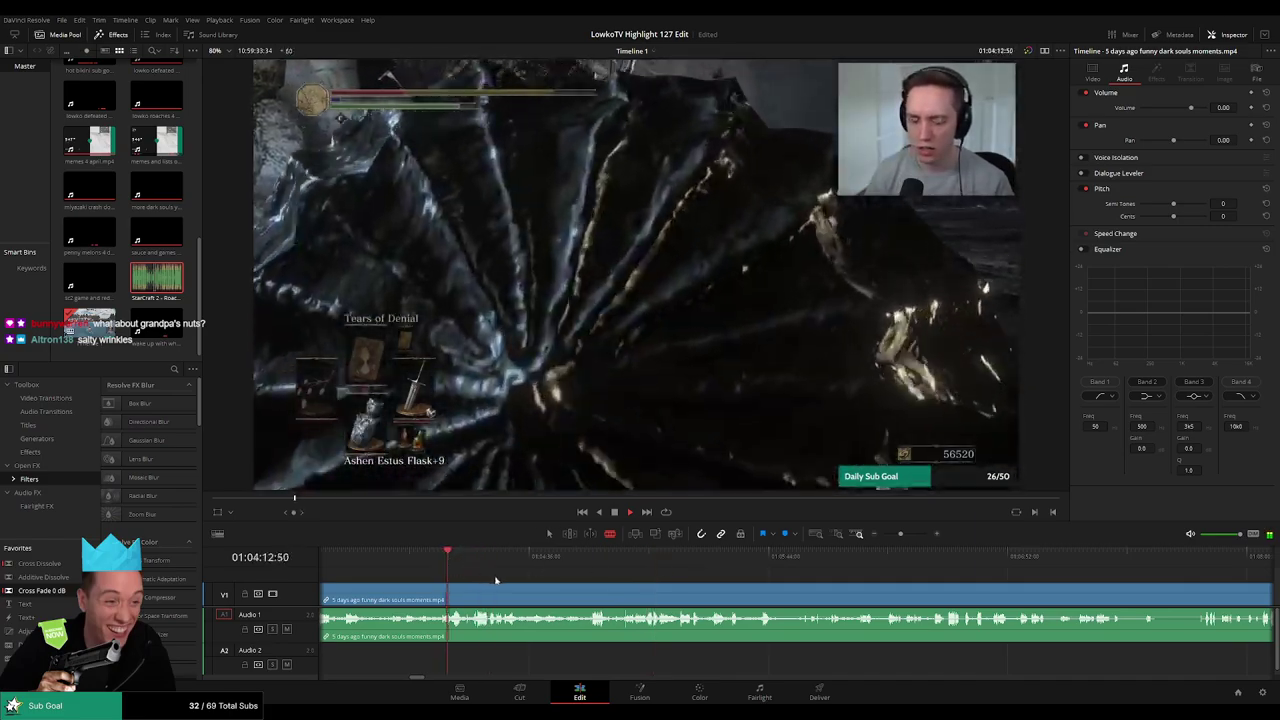
# Review the Dark Souls gameplay after the cut at about 00:28:46 and replay the moment around 00:28:59
pyautogui.scroll(3, 495, 580)
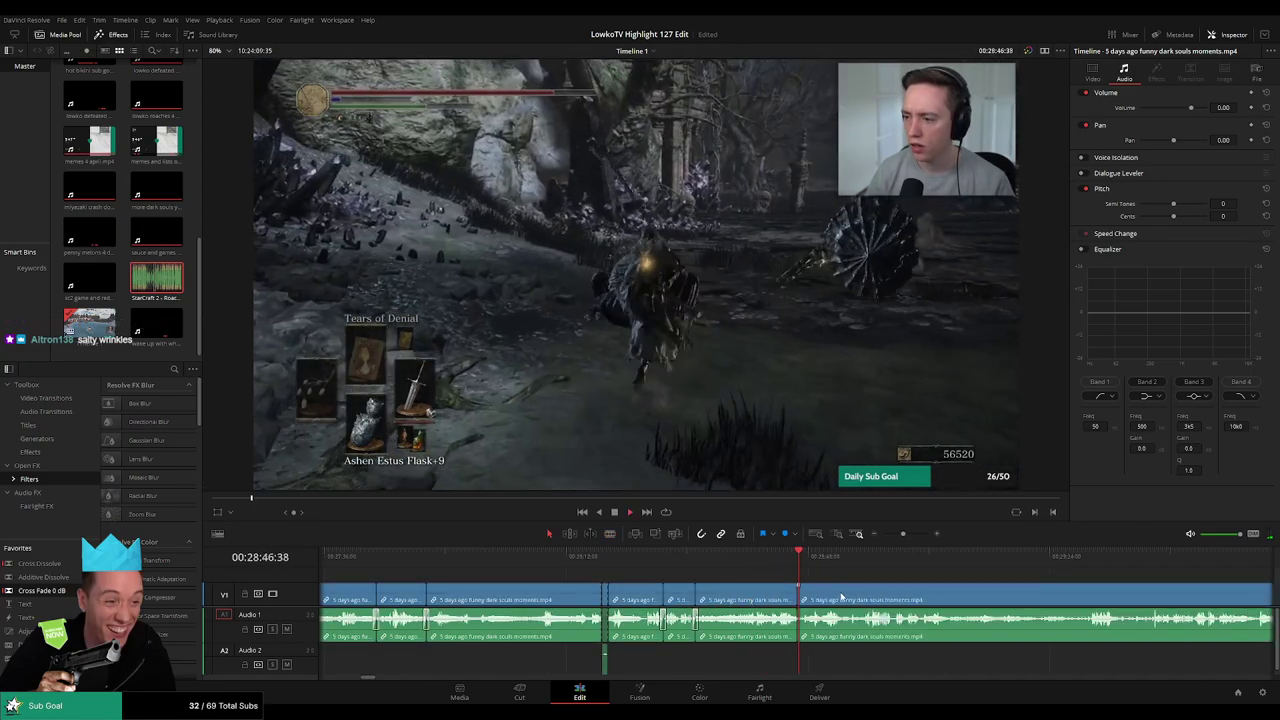
pyautogui.hscroll(4, 694, 587)
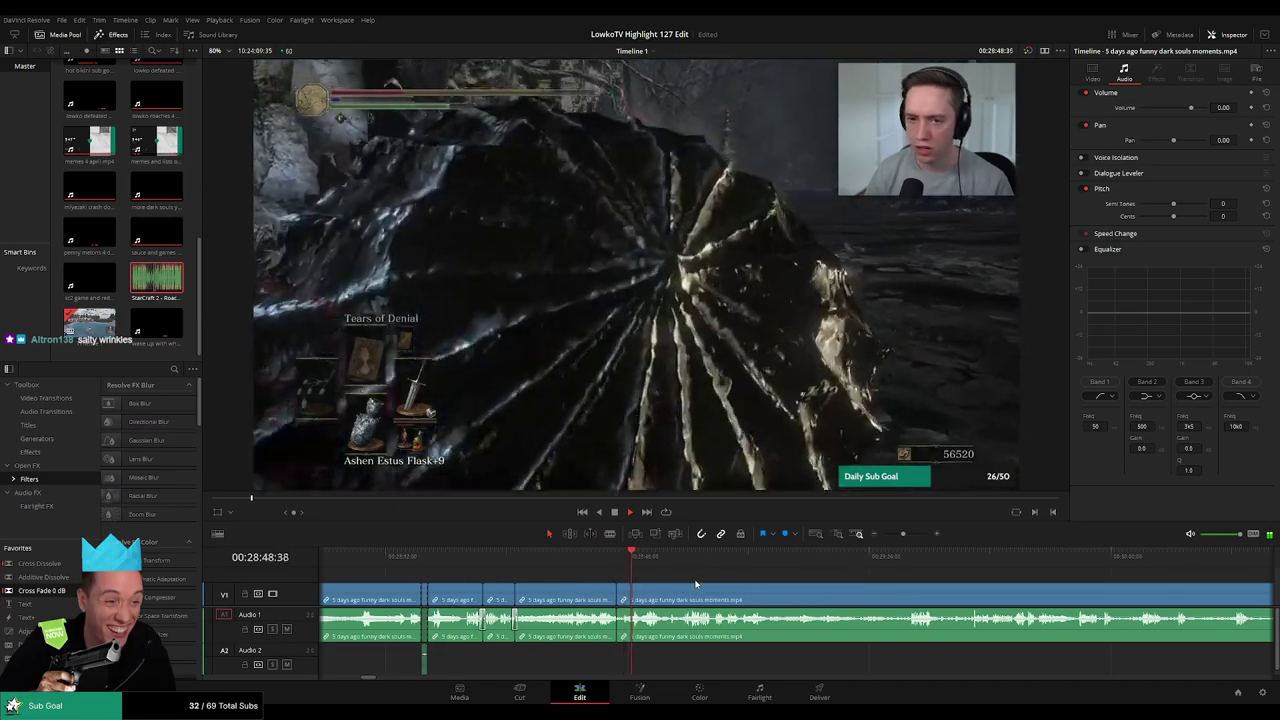
pyautogui.hscroll(2, 700, 580)
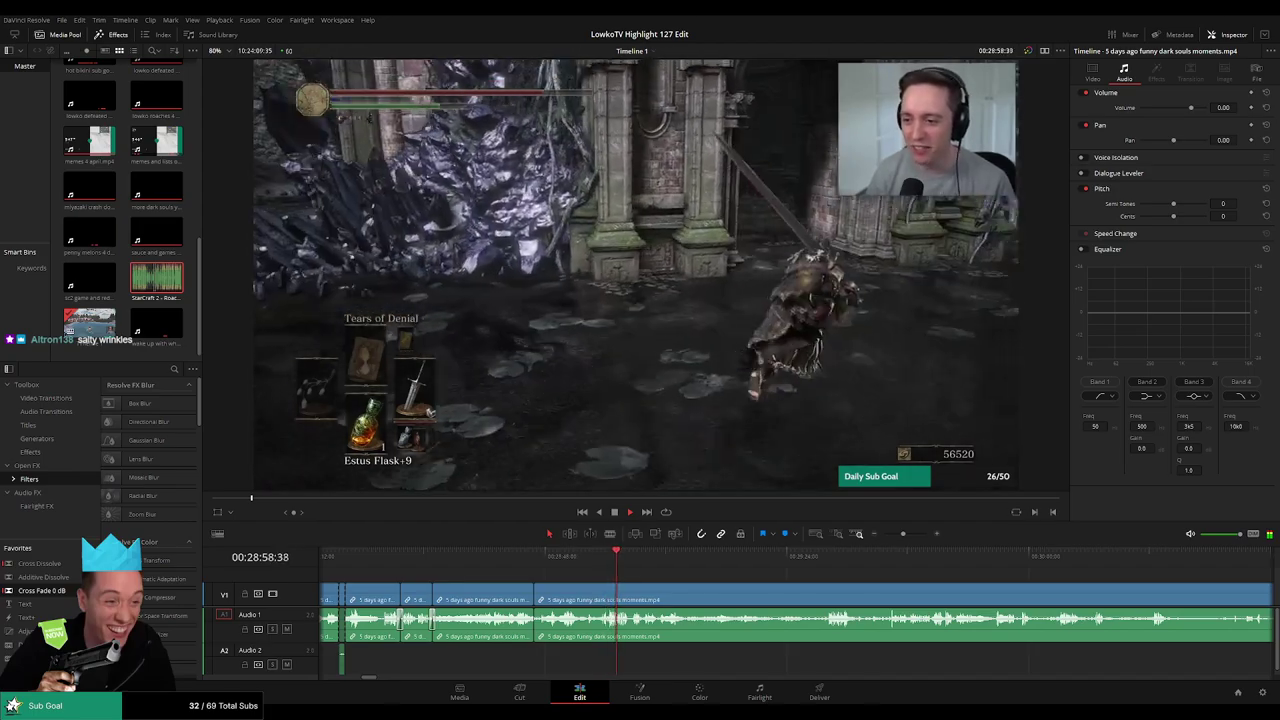
pyautogui.press('space')
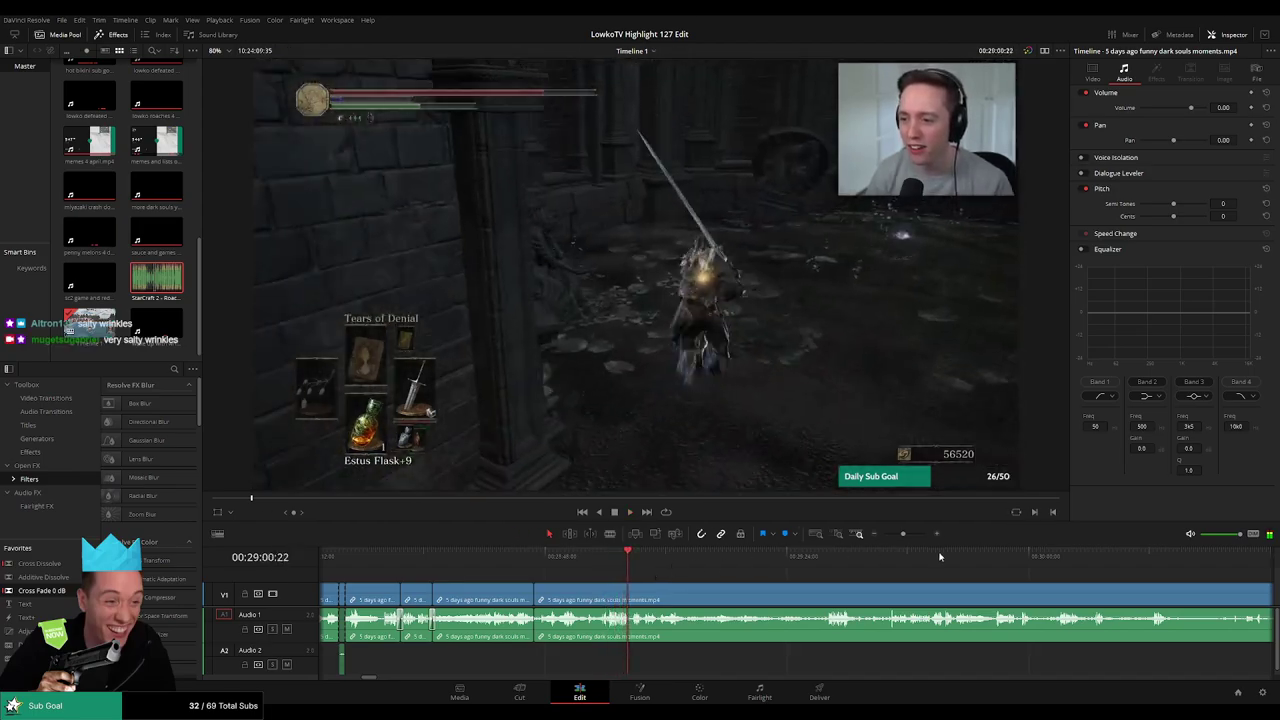
pyautogui.moveTo(903, 534); pyautogui.dragTo(915, 538)
pyautogui.click(643, 566)
pyautogui.press('space')
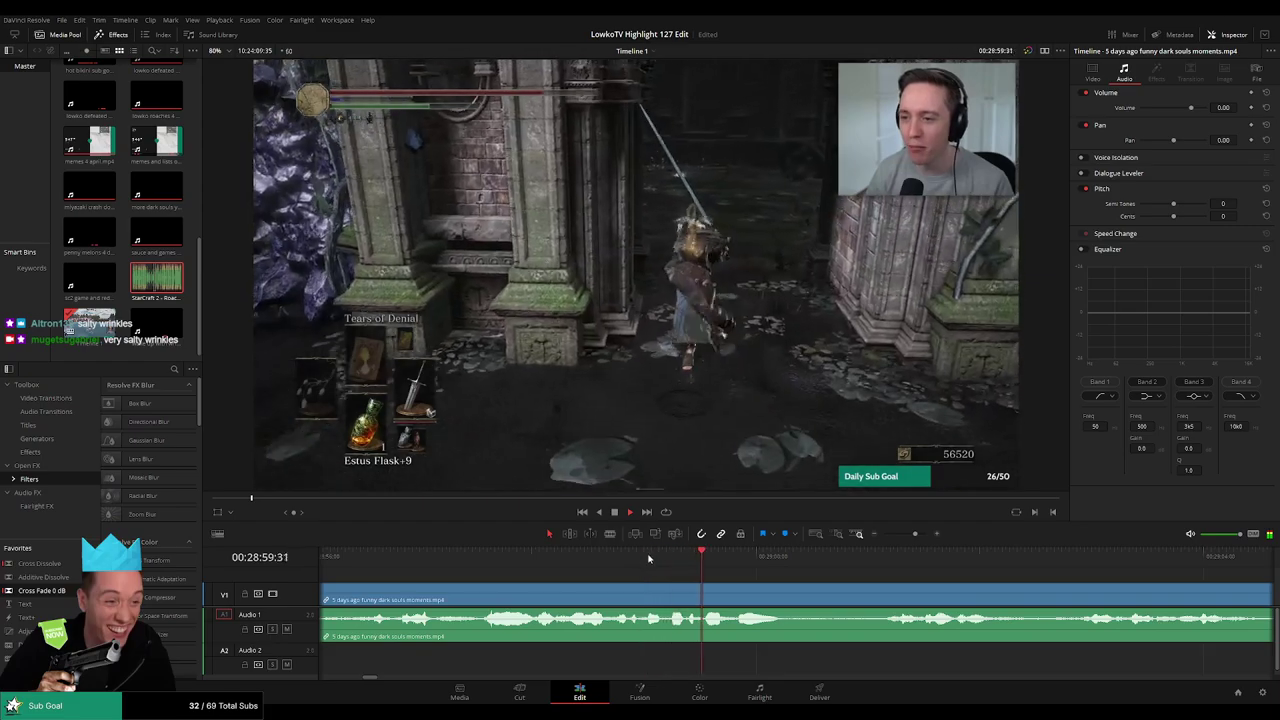
pyautogui.click(582, 565)
pyautogui.press('space')
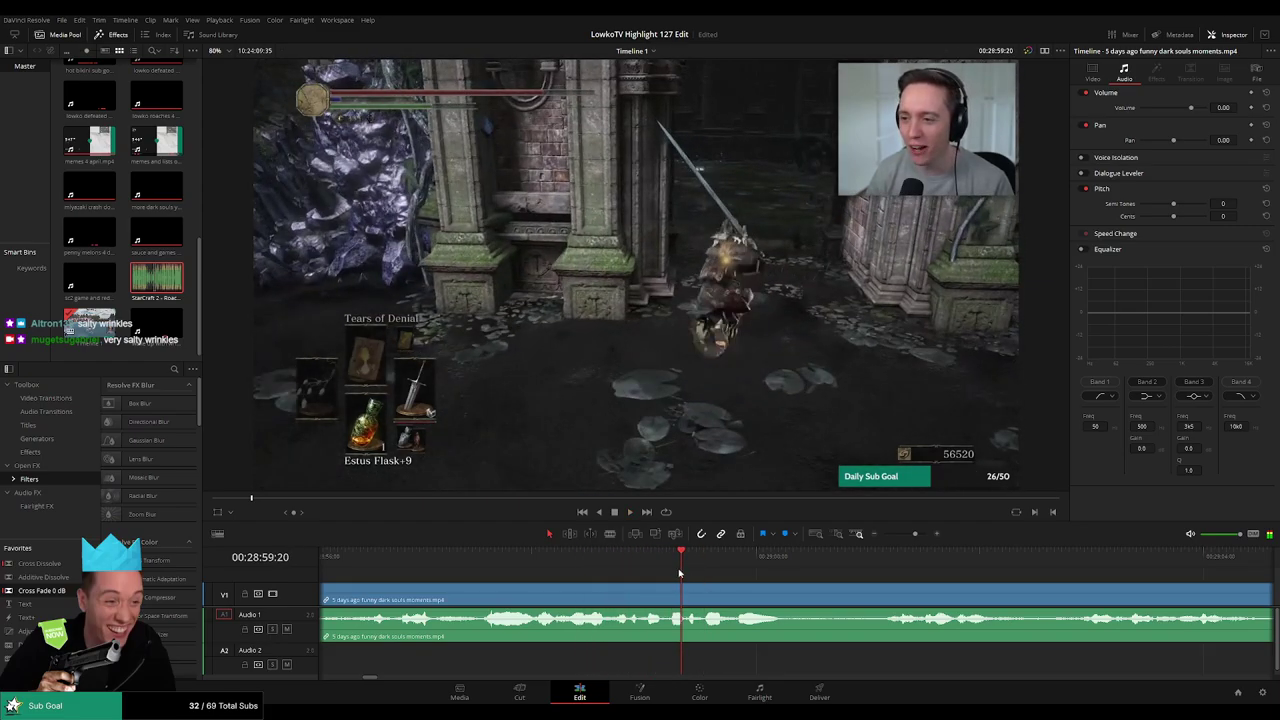
# Isolate a short segment of the Dark Souls clip by splitting it at about 00:28:59:13 and at 00:28:59:31
pyautogui.click(669, 566)
pyautogui.press('b')
pyautogui.click(669, 590)
pyautogui.press('space')
pyautogui.click(657, 565)
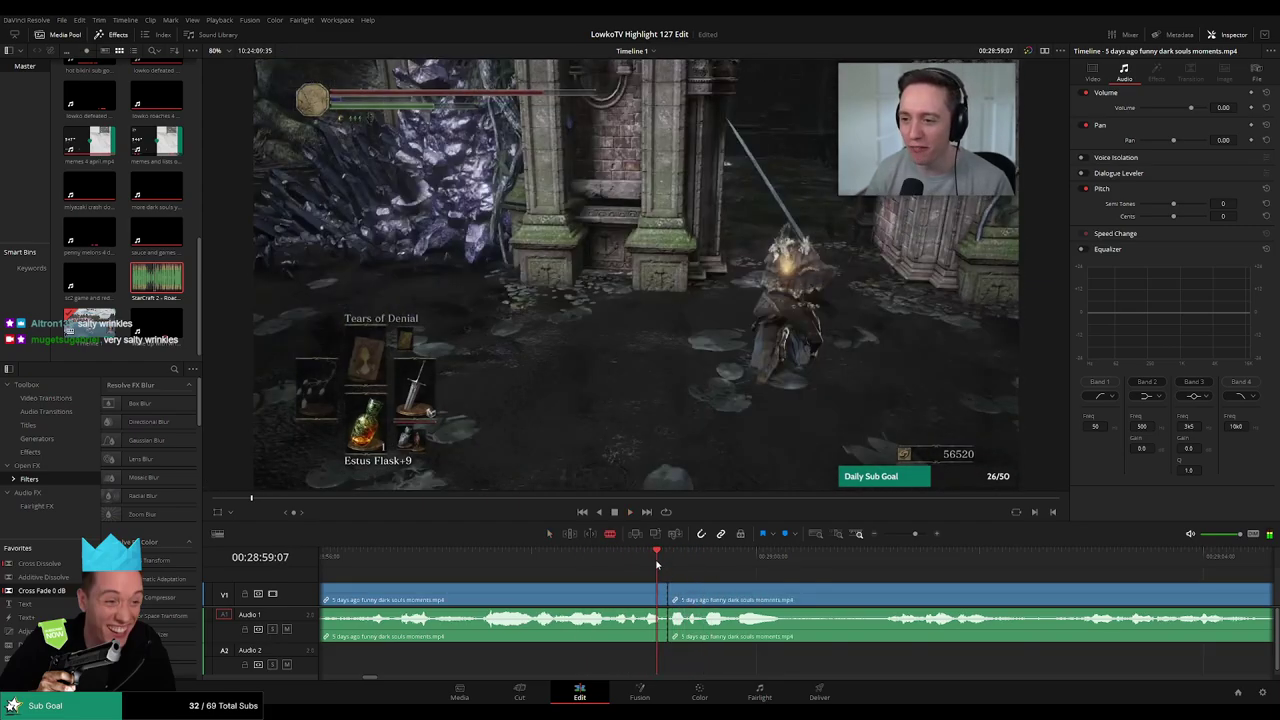
pyautogui.press('space')
pyautogui.click(701, 564)
pyautogui.click(702, 591)
pyautogui.press('a')
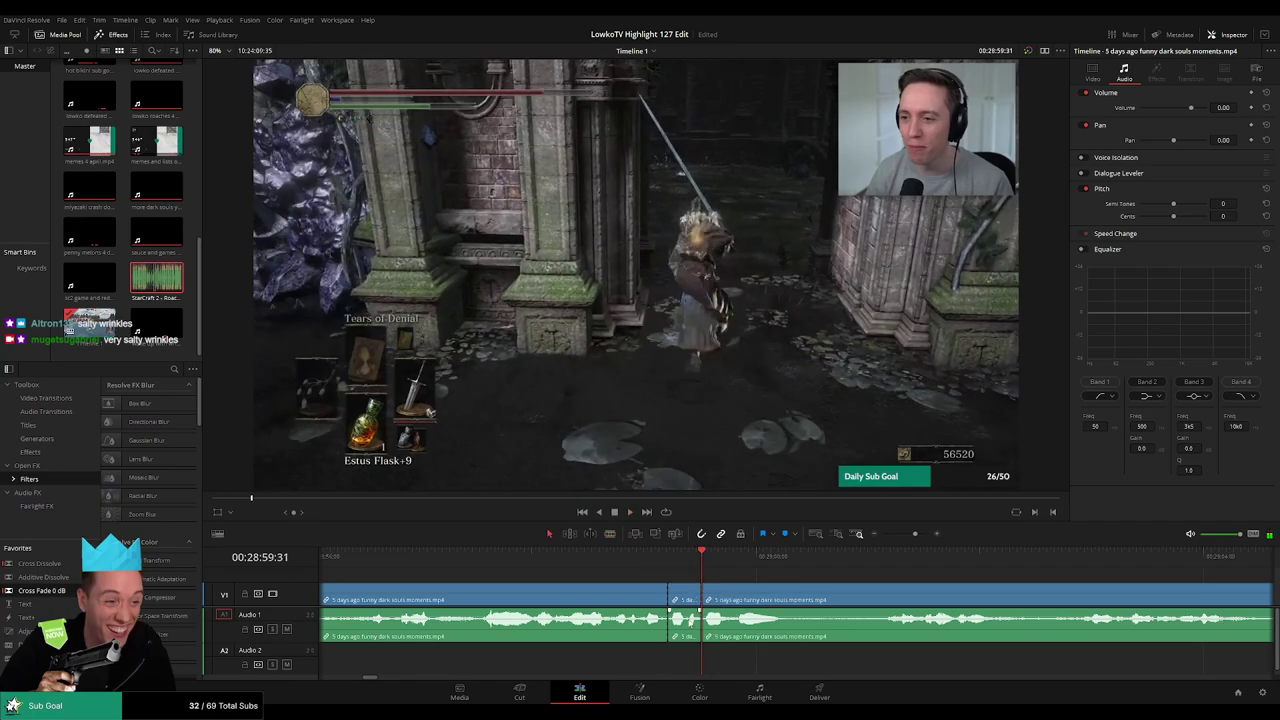
# Place the StarCraft 2 Roach Quotes sound on Audio 2 under the short segment, trim it to fit, set its volume to -27, and play it back
pyautogui.moveTo(160, 285); pyautogui.dragTo(669, 667)
pyautogui.moveTo(749, 668); pyautogui.dragTo(700, 668)
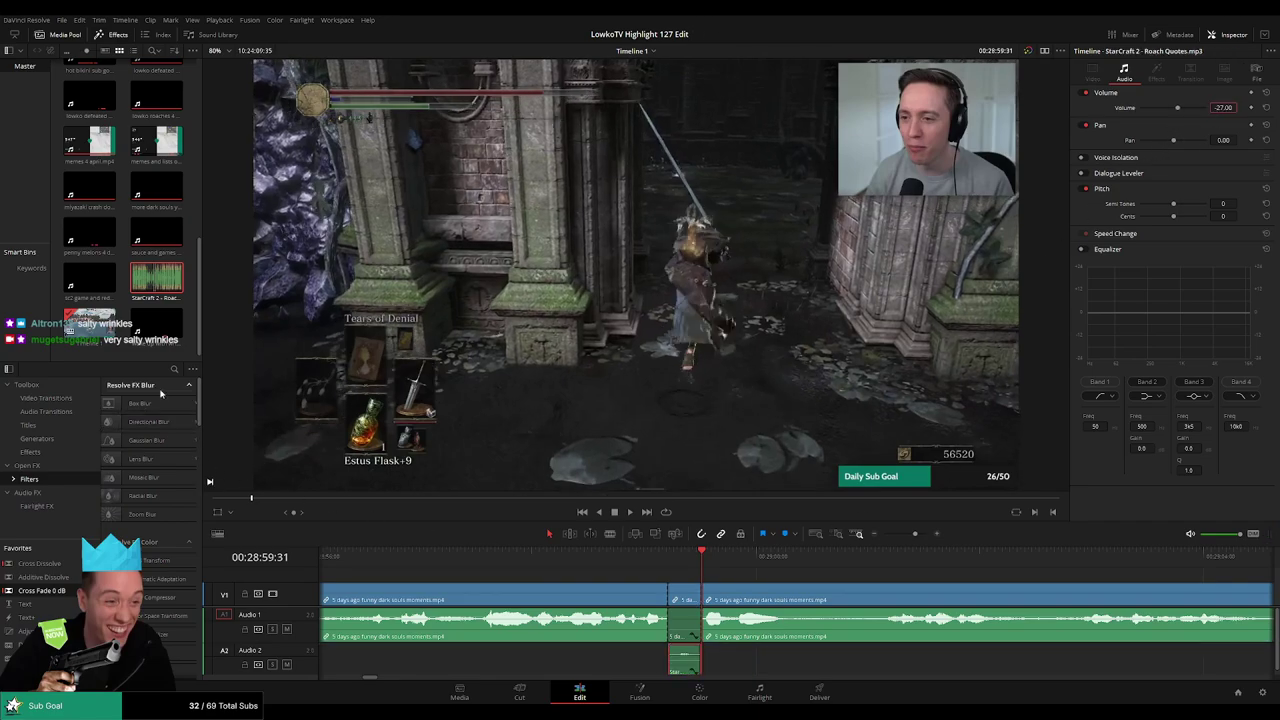
pyautogui.click(92, 323)
pyautogui.click(575, 555)
pyautogui.press('space')
pyautogui.click(778, 571)
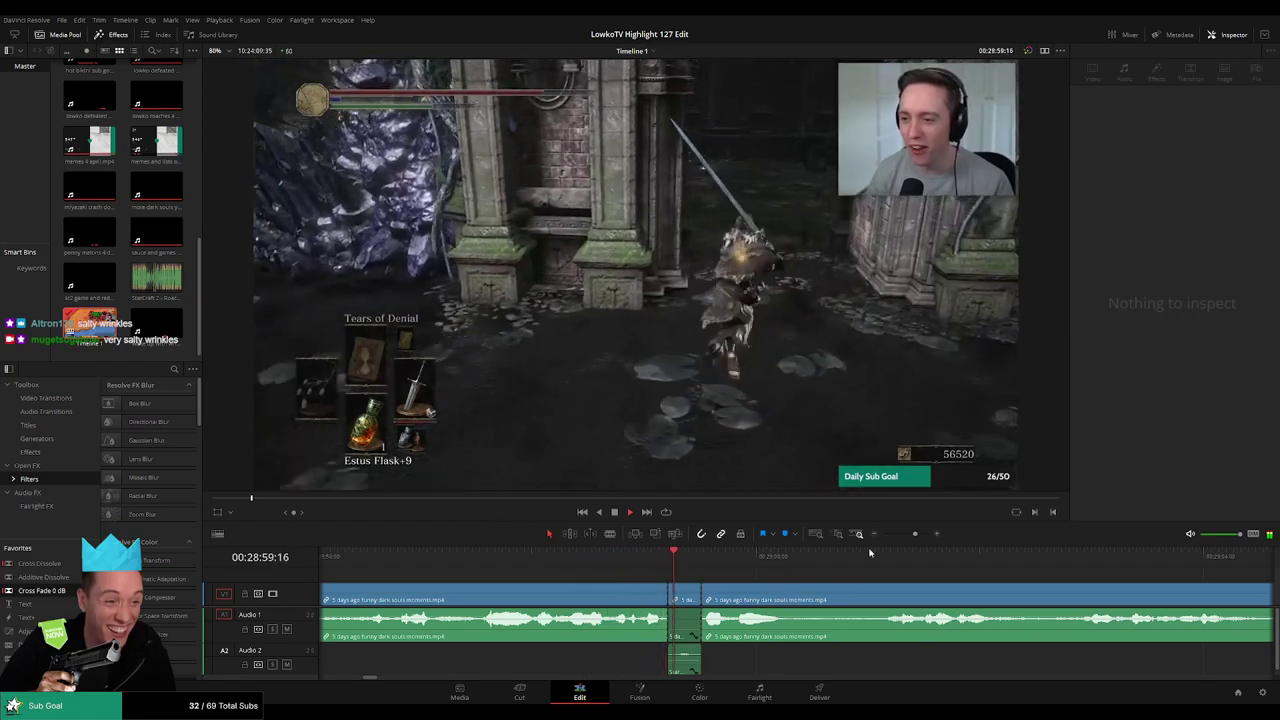
# Play on from about 00:29:01 and split the Dark Souls clip at about 00:29:09
pyautogui.moveTo(915, 534)
pyautogui.mouseDown()
pyautogui.moveTo(894, 535)
pyautogui.moveTo(906, 535)
pyautogui.mouseUp()
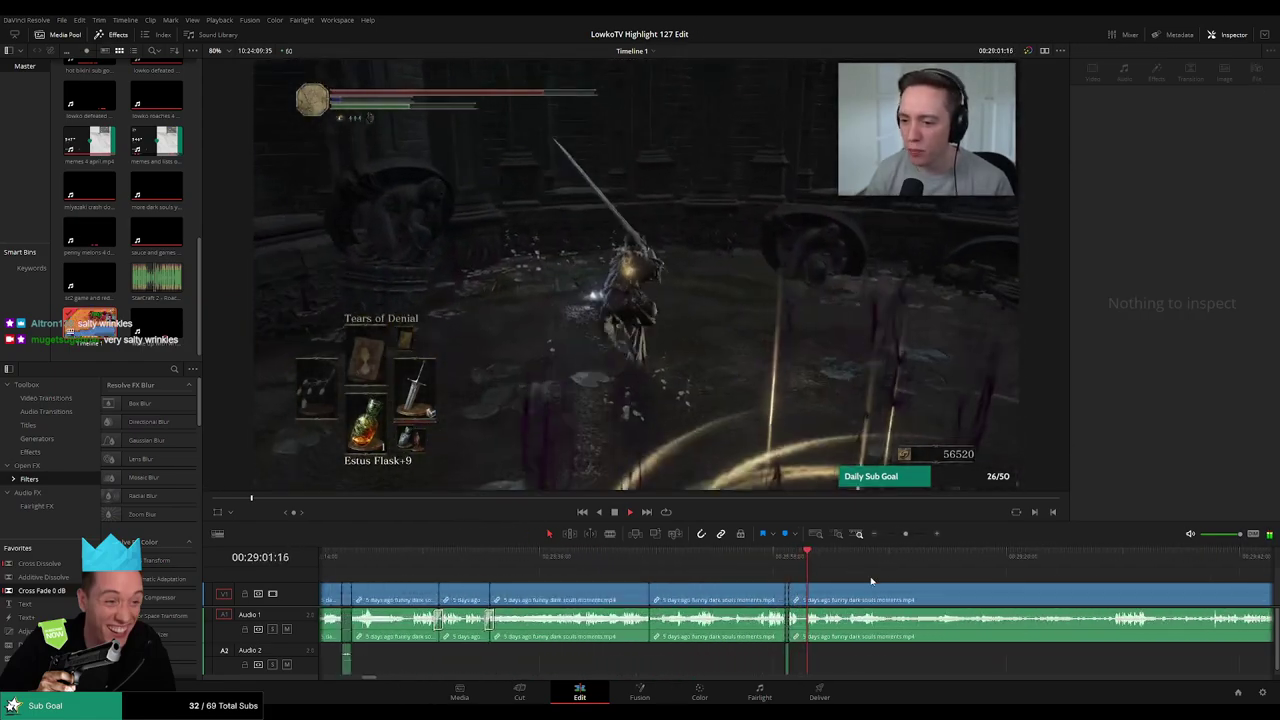
pyautogui.scroll(3, 870, 580)
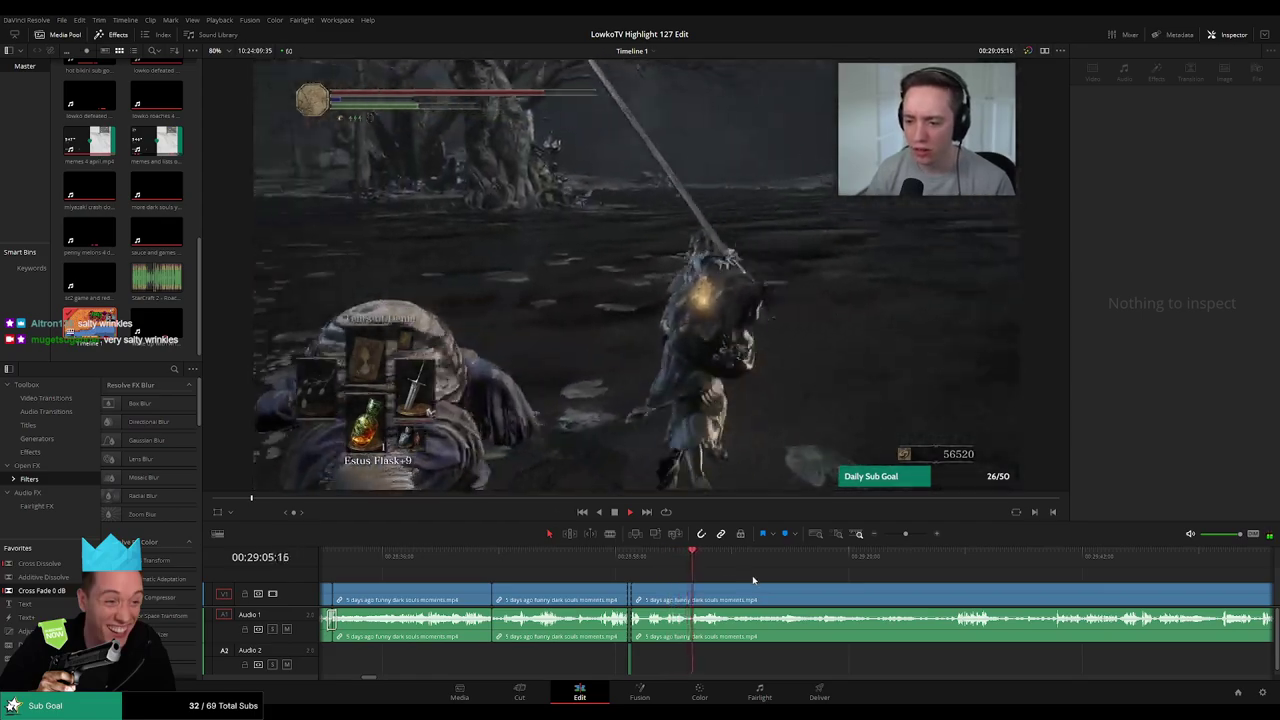
pyautogui.click(730, 563)
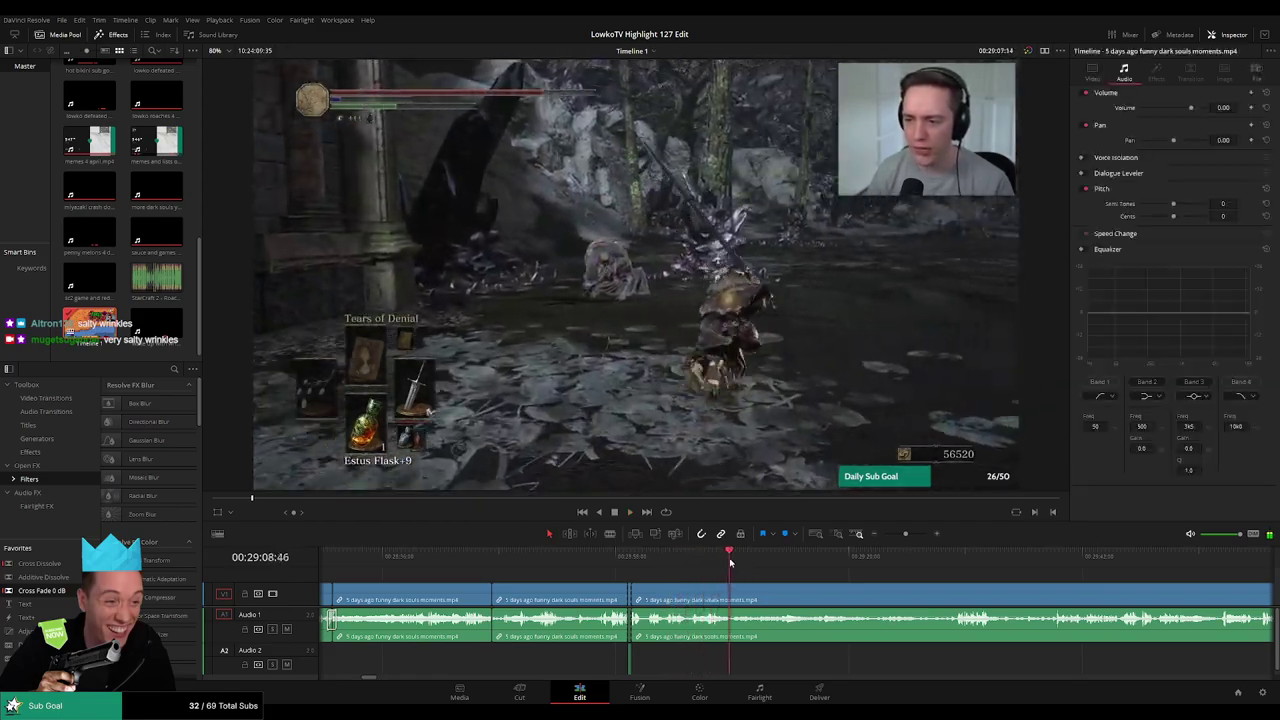
pyautogui.click(741, 563)
pyautogui.click(764, 563)
pyautogui.press('b')
pyautogui.click(735, 593)
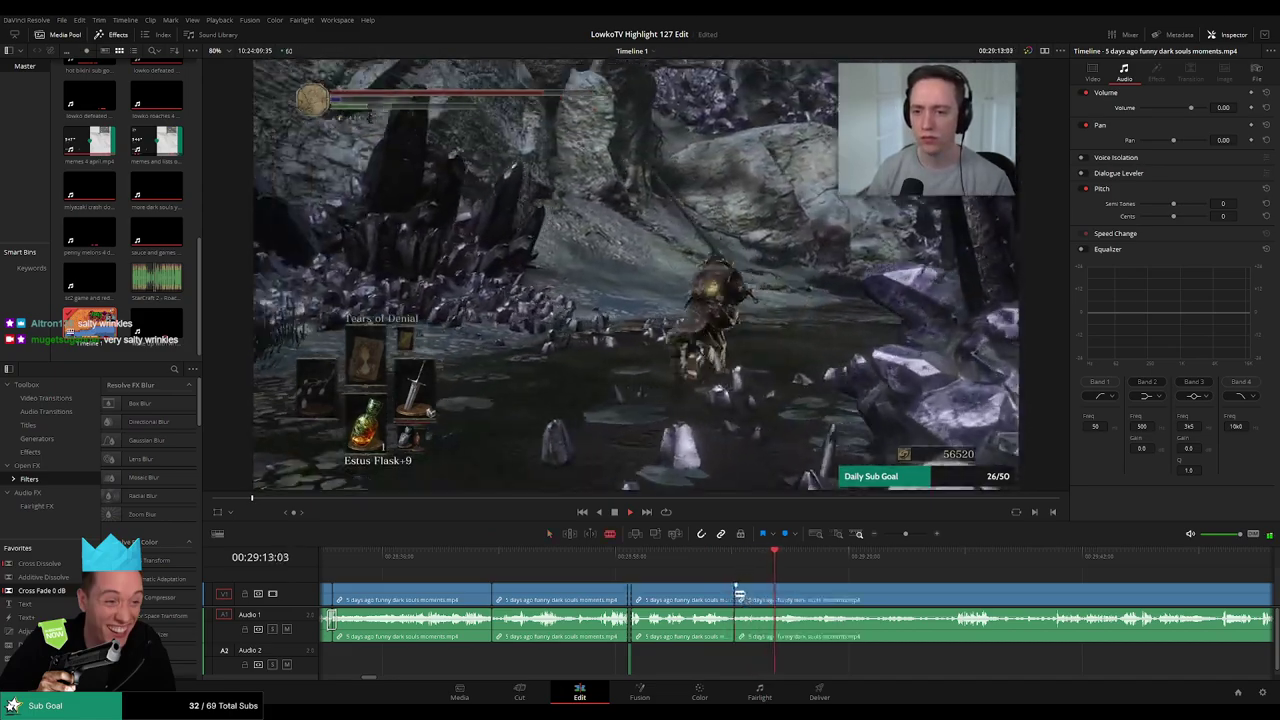
# Split the Dark Souls clip again at about 00:29:29 and remove the dead stretch back to the cut at 00:29:09
pyautogui.click(859, 563)
pyautogui.click(940, 563)
pyautogui.hscroll(3, 1000, 597)
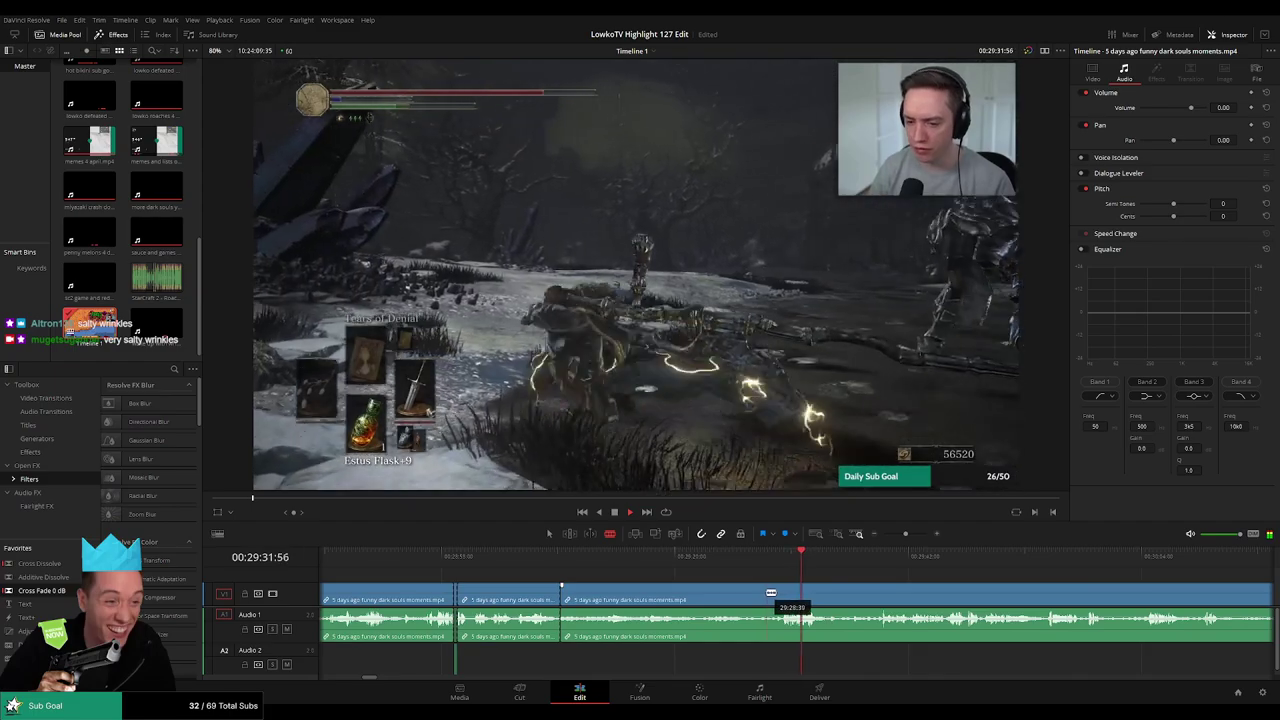
pyautogui.click(768, 593)
pyautogui.press('a')
pyautogui.click(728, 597)
pyautogui.press('Delete')
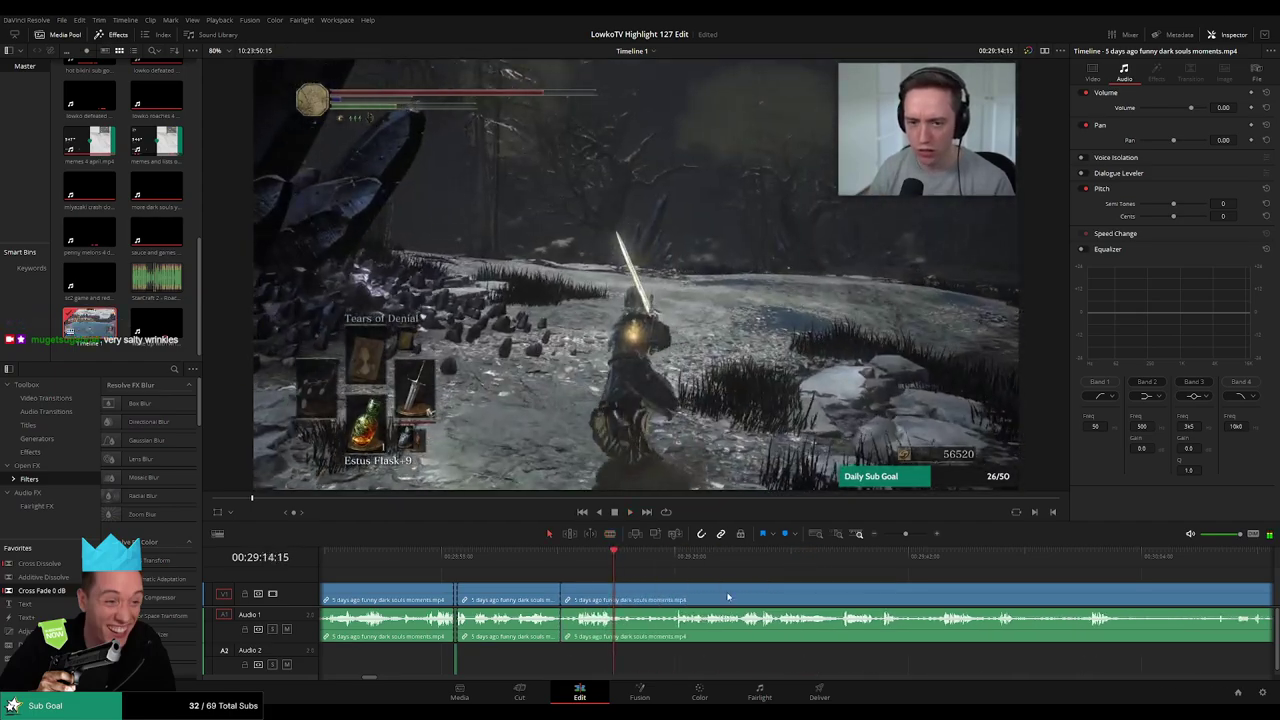
# Skim the gameplay from about 00:29:17 to 00:29:40 for the next dead stretch
pyautogui.click(648, 557)
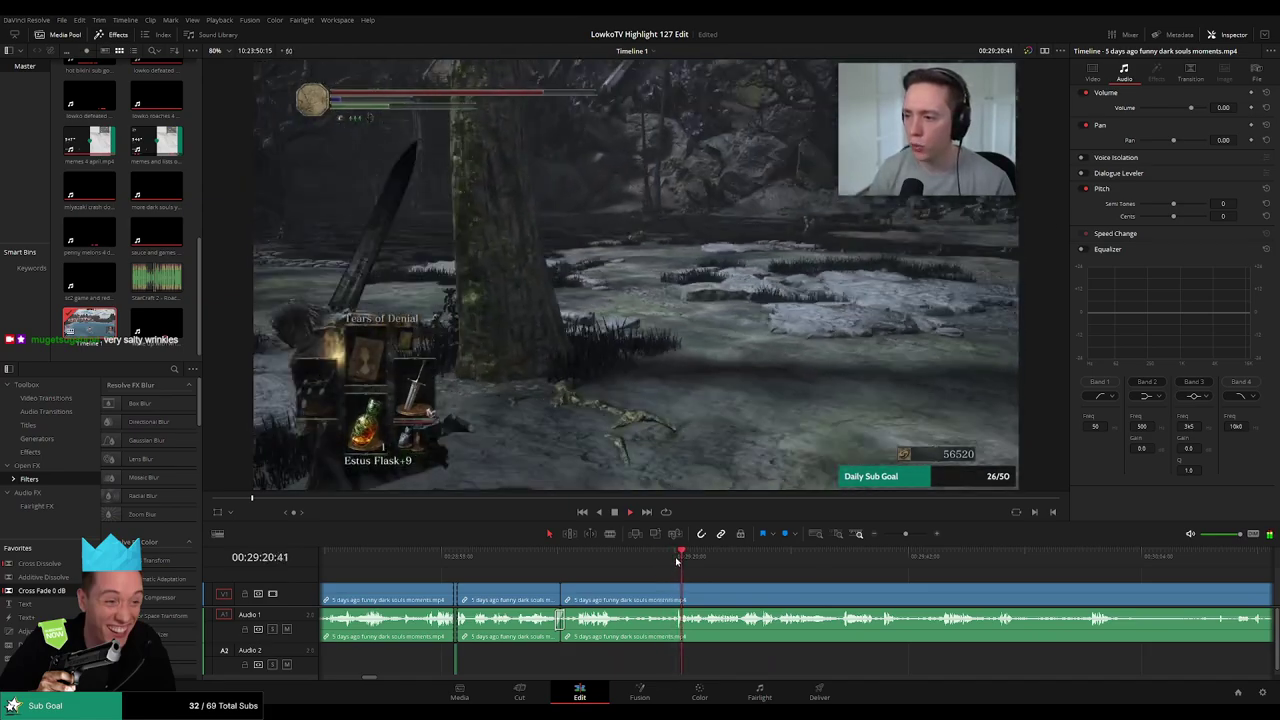
pyautogui.click(707, 560)
pyautogui.click(739, 560)
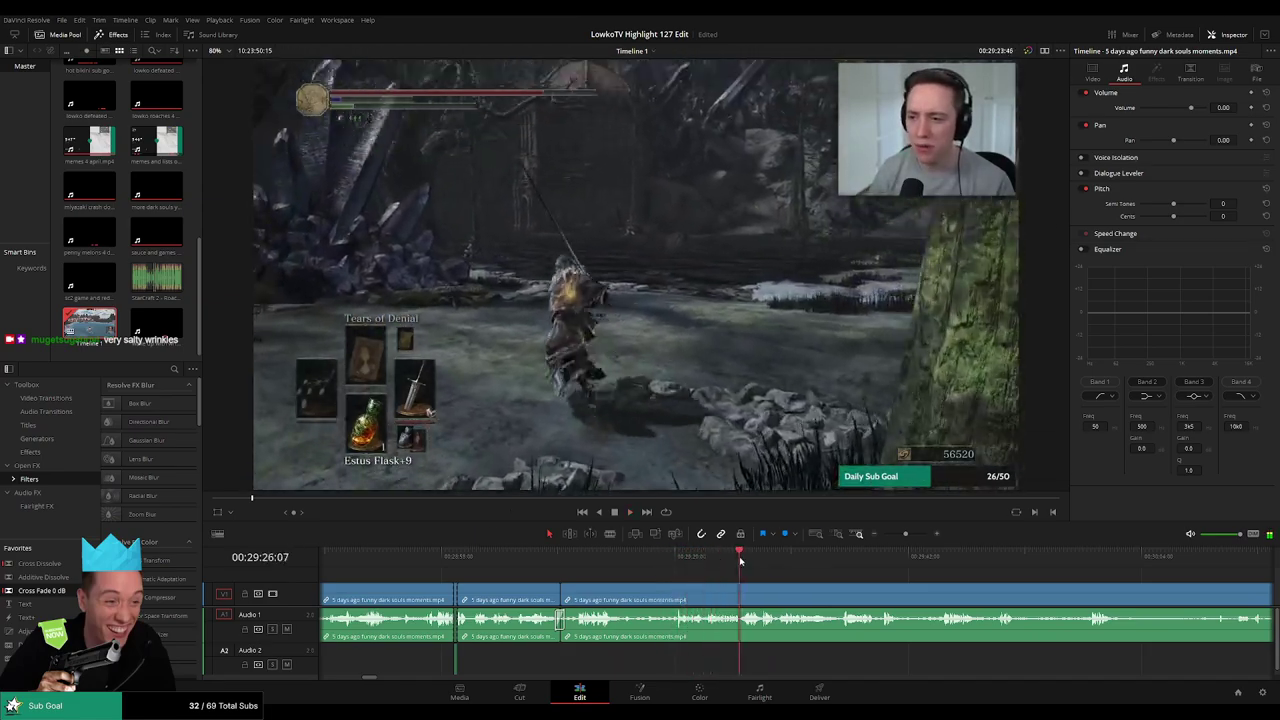
pyautogui.moveTo(834, 587); pyautogui.dragTo(660, 574)
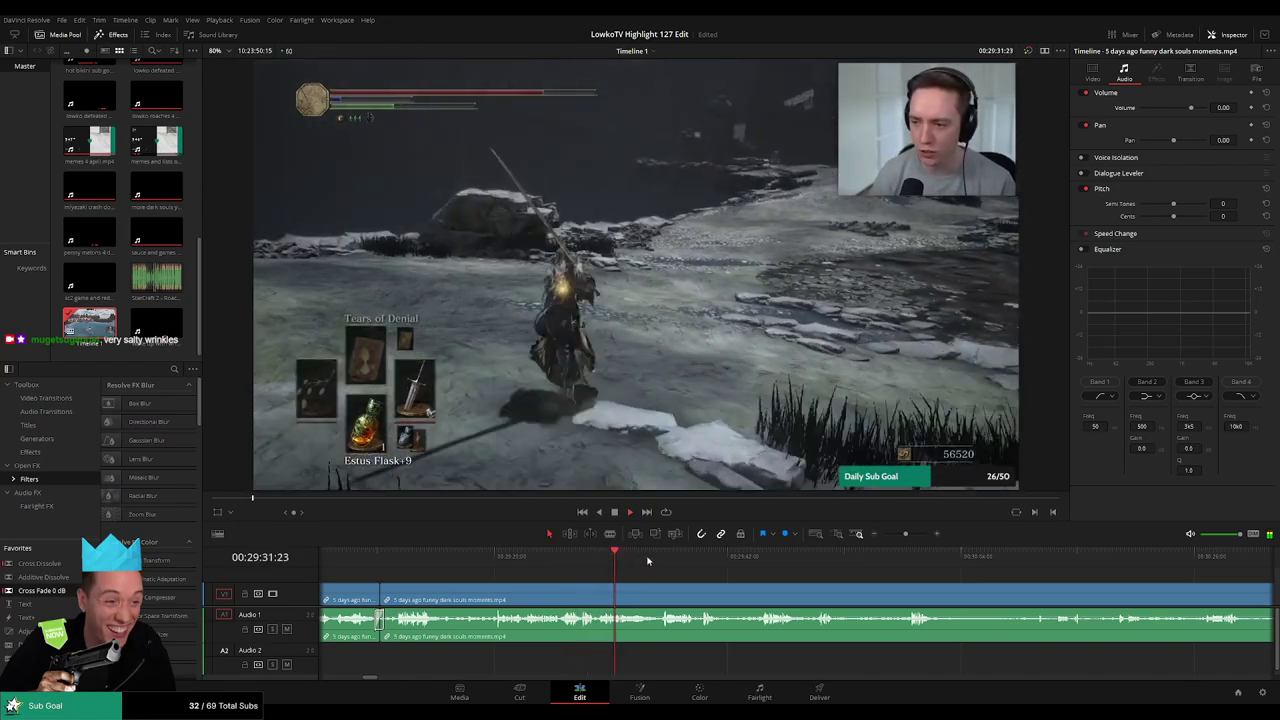
pyautogui.click(664, 560)
pyautogui.click(690, 560)
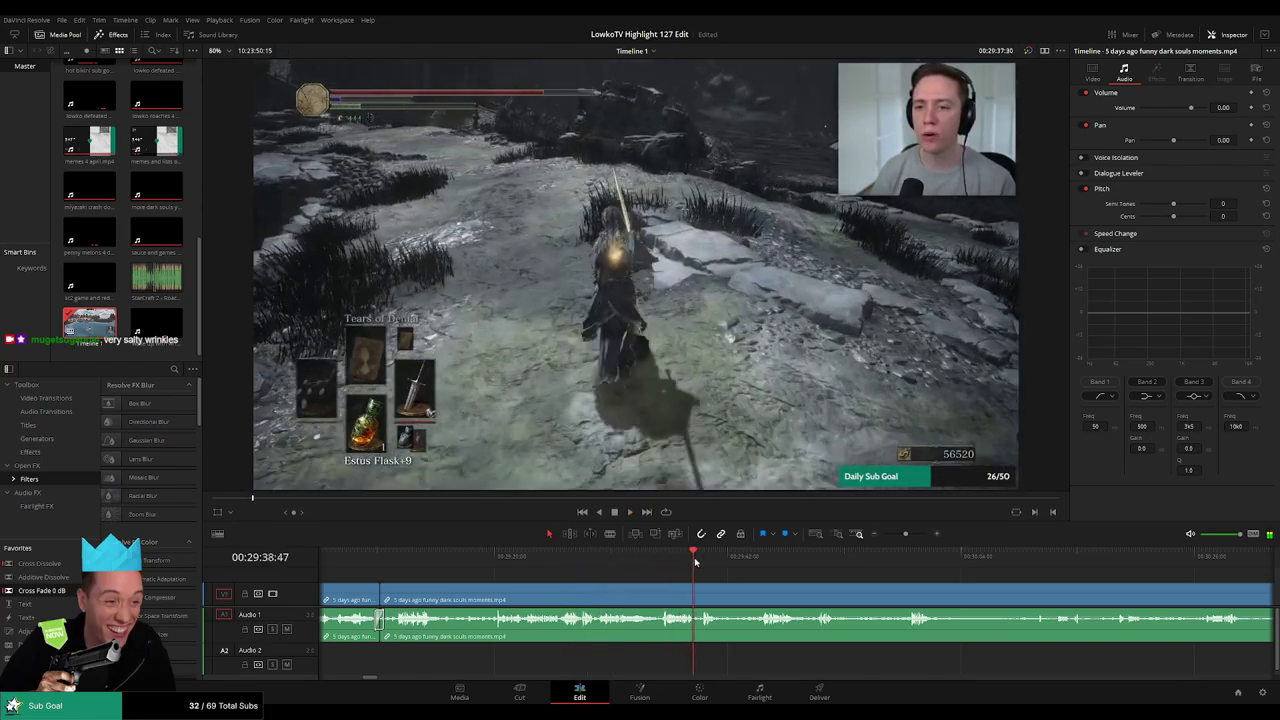
pyautogui.moveTo(755, 583); pyautogui.dragTo(674, 579)
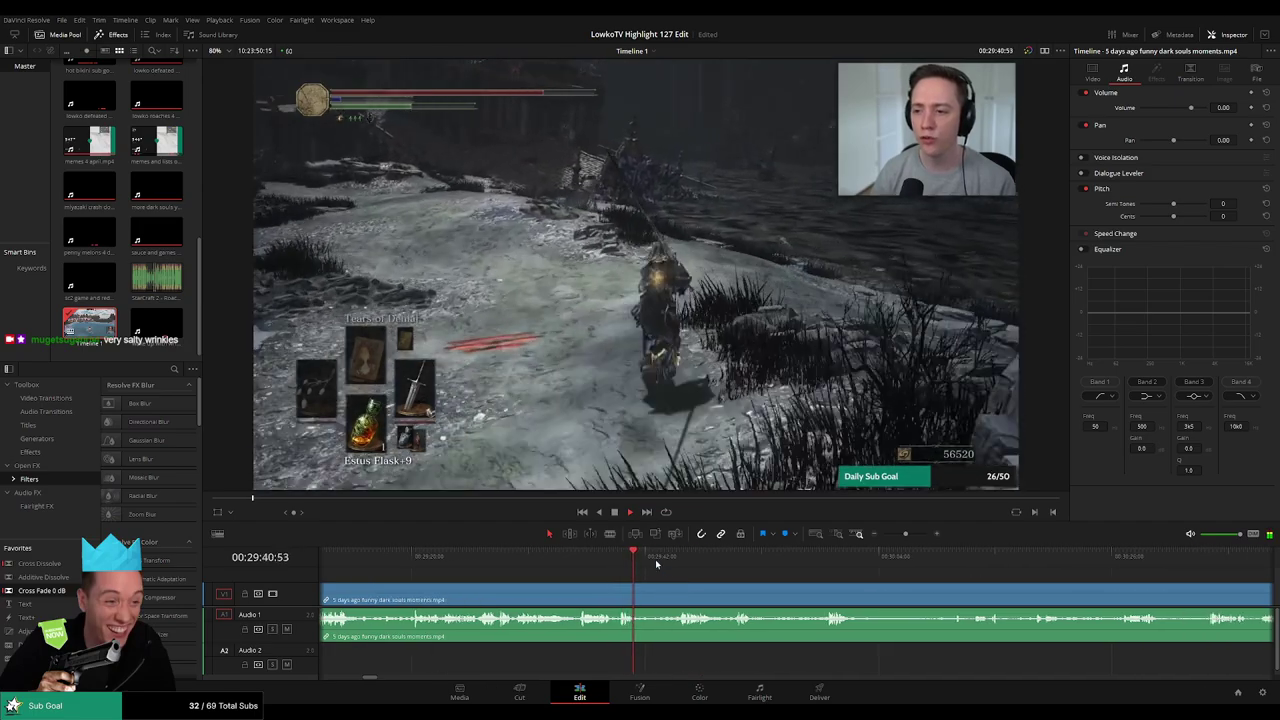
# Cut out the Dark Souls footage between about 00:29:41 and 00:29:45, closing the gap with an audio cross fade at the join
pyautogui.click(674, 579)
pyautogui.click(640, 593)
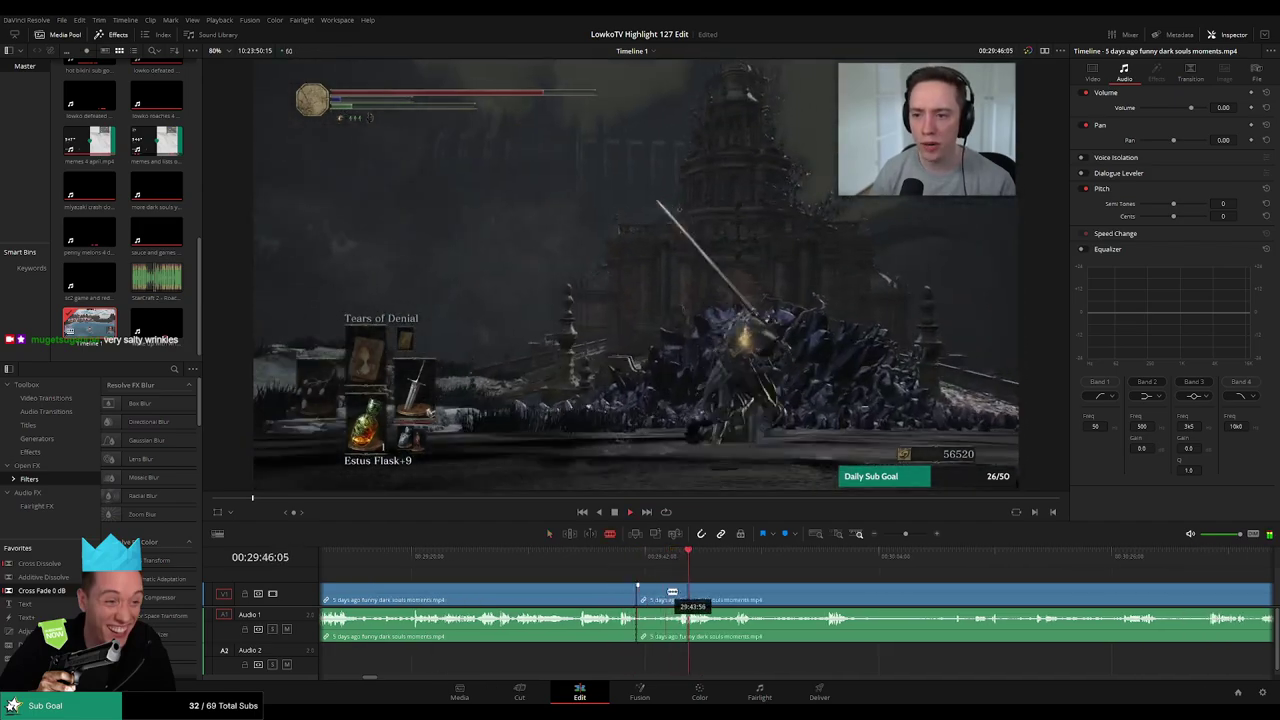
pyautogui.click(678, 592)
pyautogui.press('a')
pyautogui.click(658, 598)
pyautogui.press('Delete')
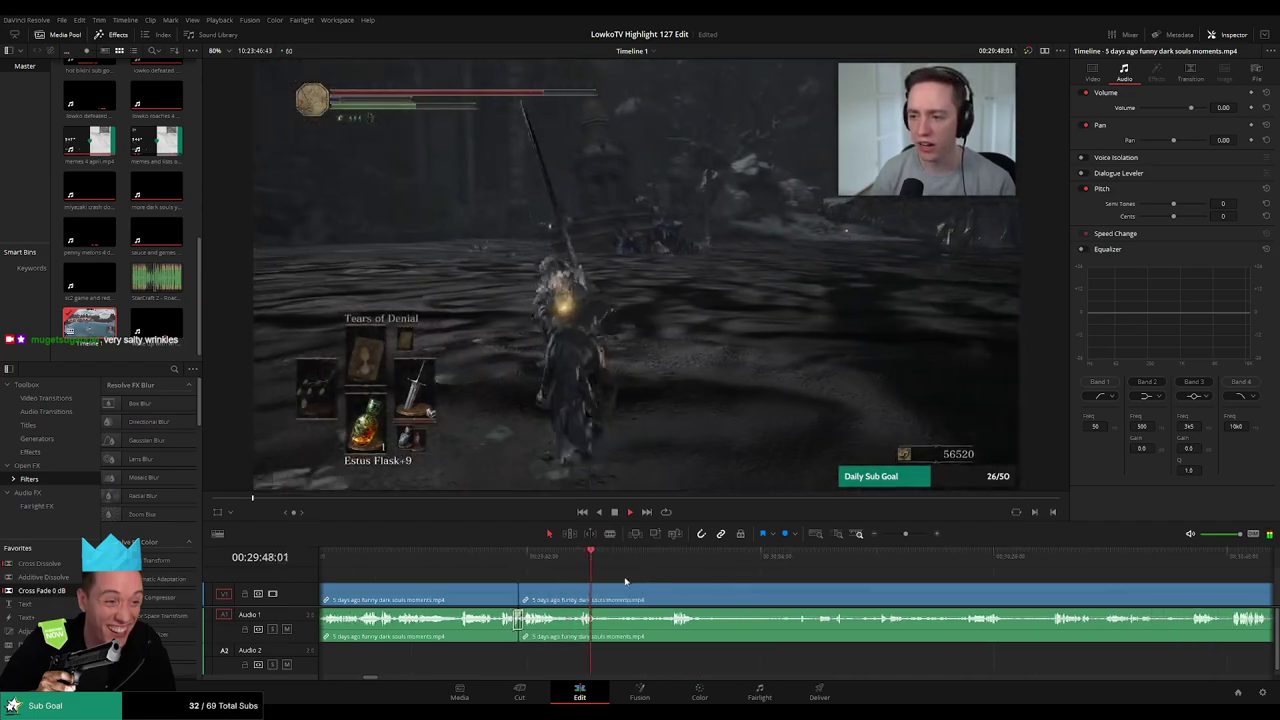
# Split the Dark Souls clip at about 00:29:49 and continue playback further along
pyautogui.press('b')
pyautogui.click(600, 599)
pyautogui.click(659, 557)
pyautogui.press('space')
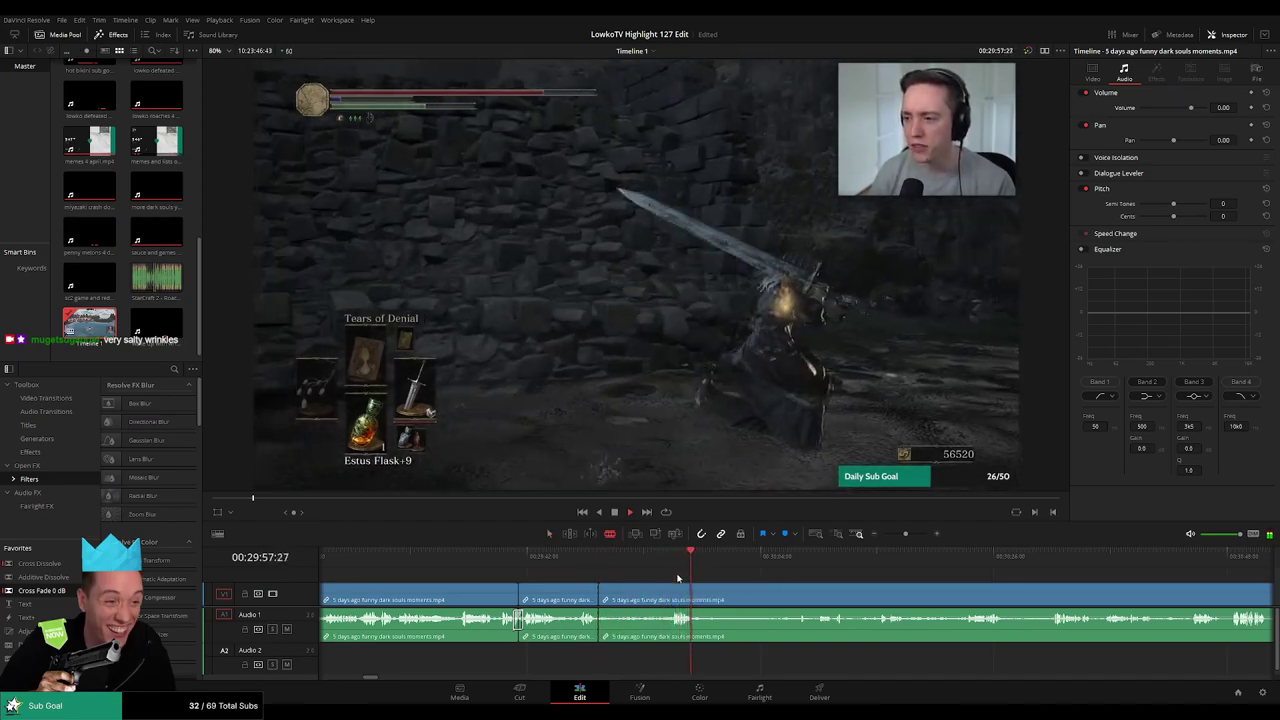
# Skim the gameplay from about 00:30:03 to 00:30:41 for the point where the commentary resumes
pyautogui.moveTo(754, 561); pyautogui.dragTo(812, 565)
pyautogui.press('space')
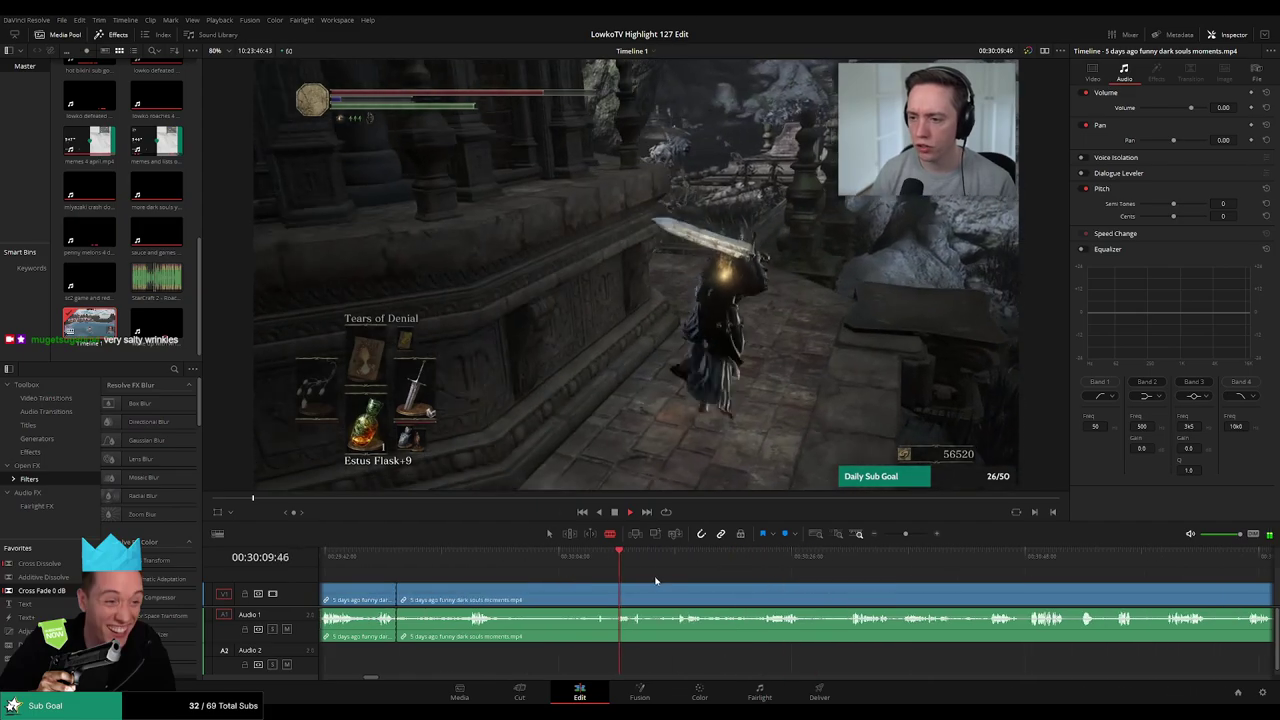
pyautogui.click(672, 565)
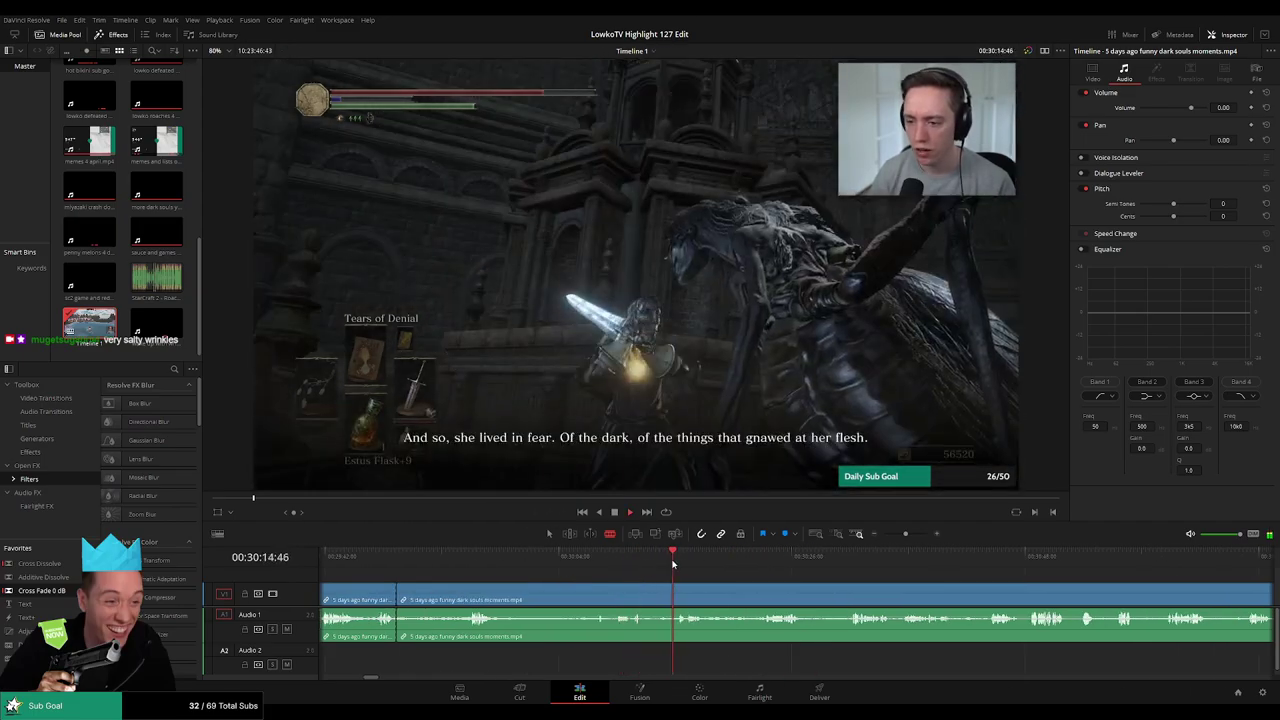
pyautogui.moveTo(802, 565); pyautogui.dragTo(838, 566)
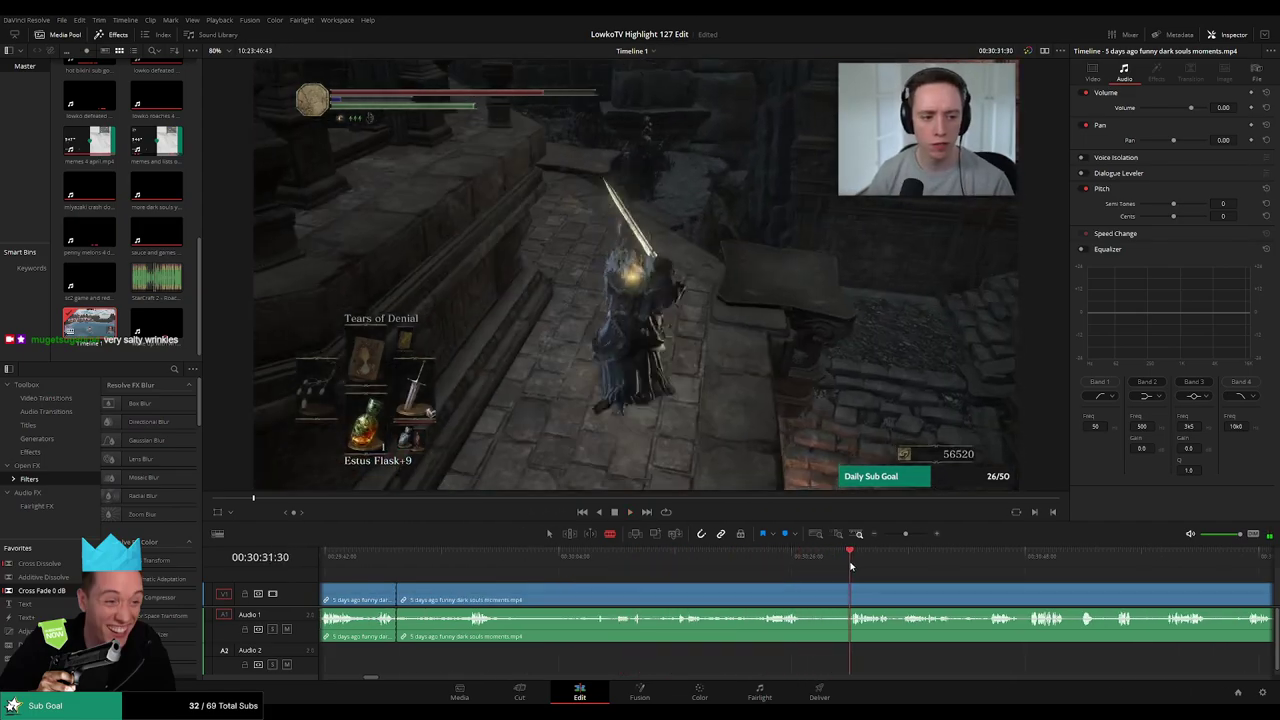
pyautogui.moveTo(922, 588); pyautogui.dragTo(693, 581)
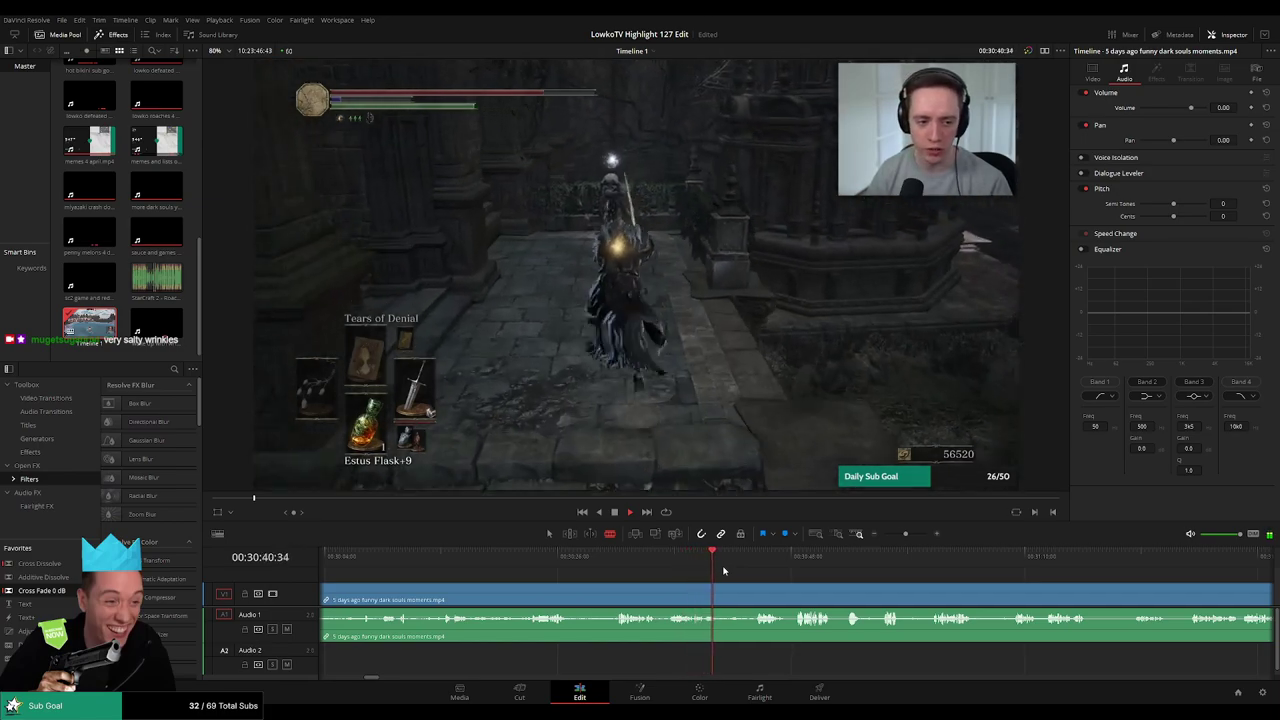
pyautogui.moveTo(724, 568)
pyautogui.mouseDown()
pyautogui.moveTo(797, 562)
pyautogui.moveTo(729, 575)
pyautogui.mouseUp()
# Split the Dark Souls clip at 00:30:47:18 and delete the stretch back to 00:29:49, with an audio cross fade at the join
pyautogui.click(700, 562)
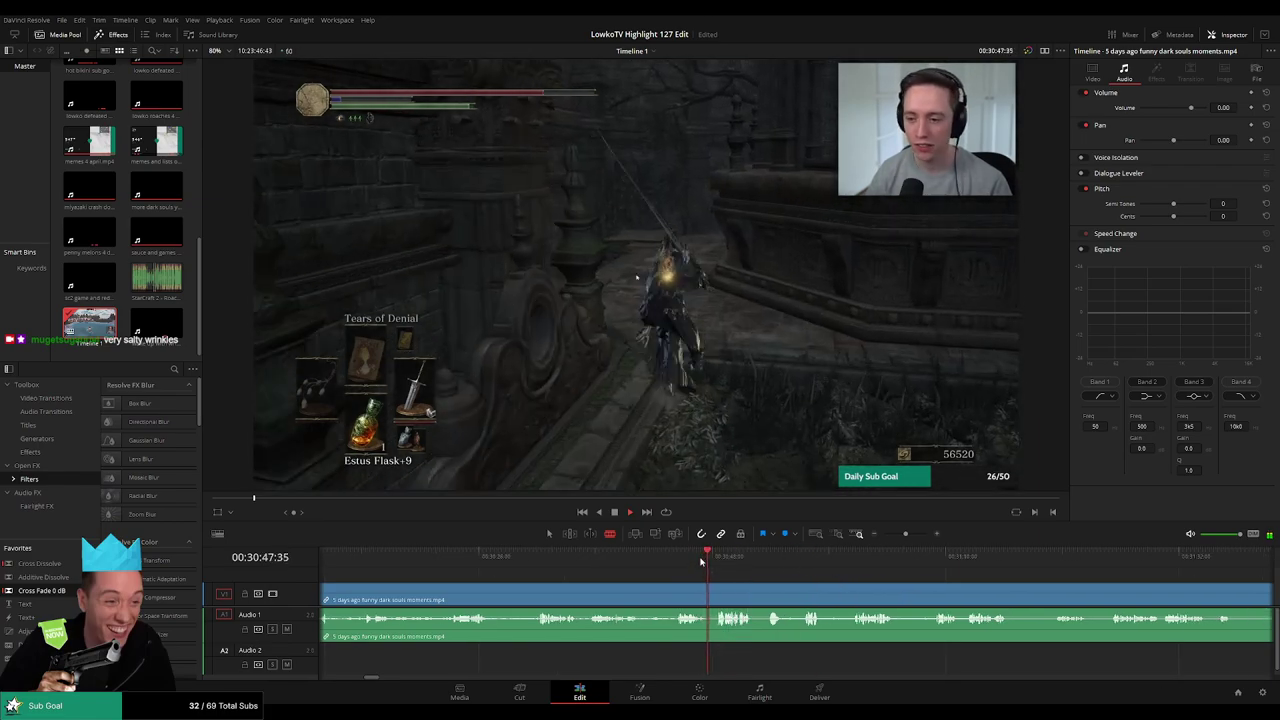
pyautogui.click(698, 561)
pyautogui.click(698, 561)
pyautogui.press('space')
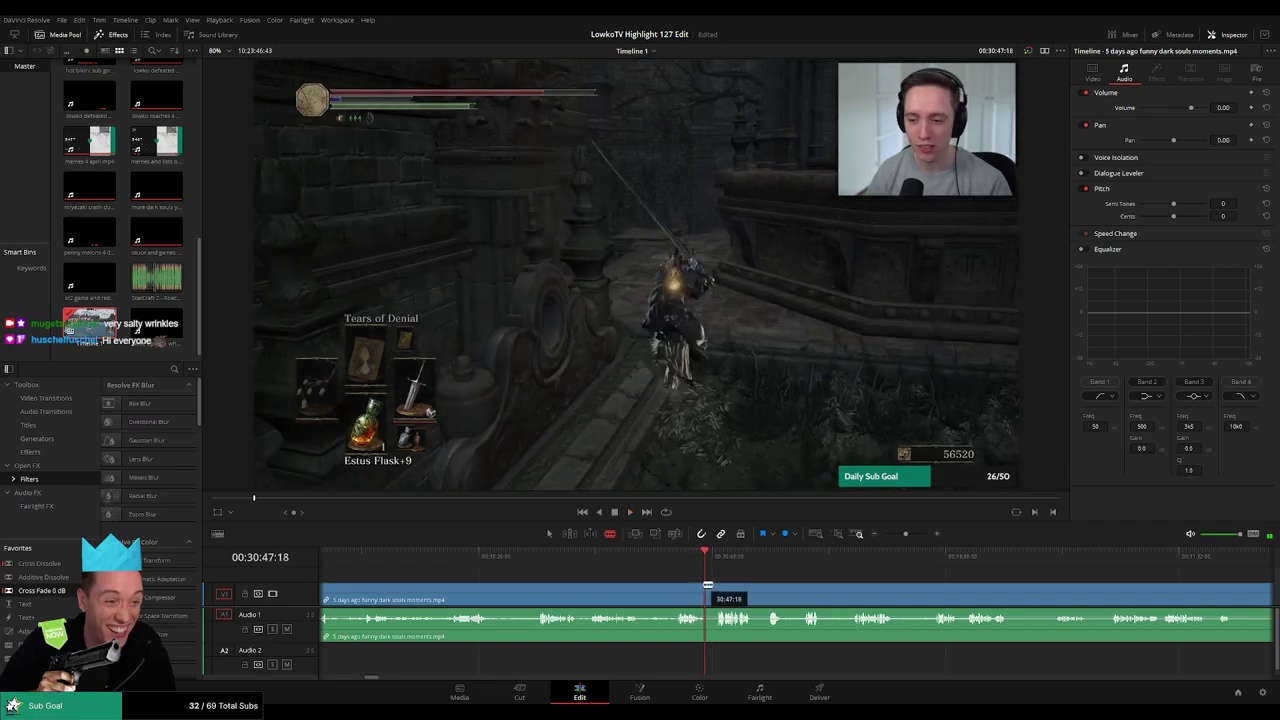
pyautogui.click(705, 592)
pyautogui.press('a')
pyautogui.click(687, 597)
pyautogui.press('Delete')
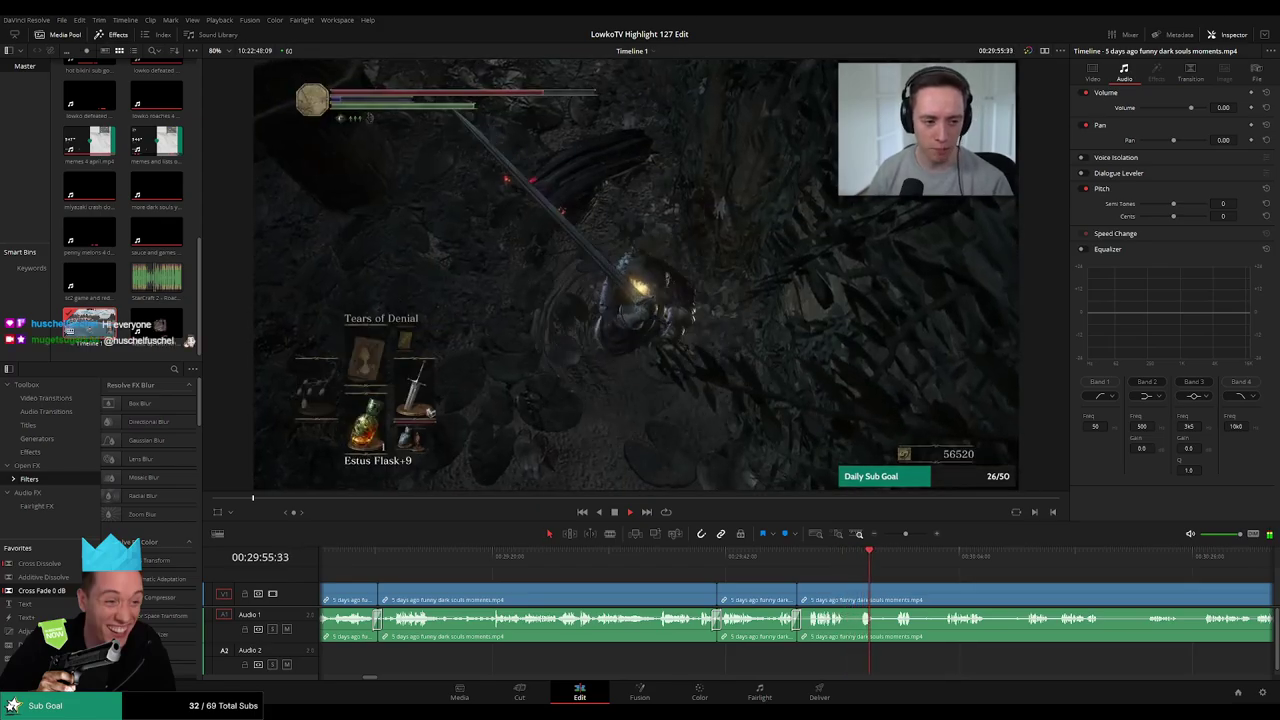
# Split the Dark Souls clip at about 00:29:53 and 00:29:58 and delete the segment in between
pyautogui.scroll(2, 912, 580)
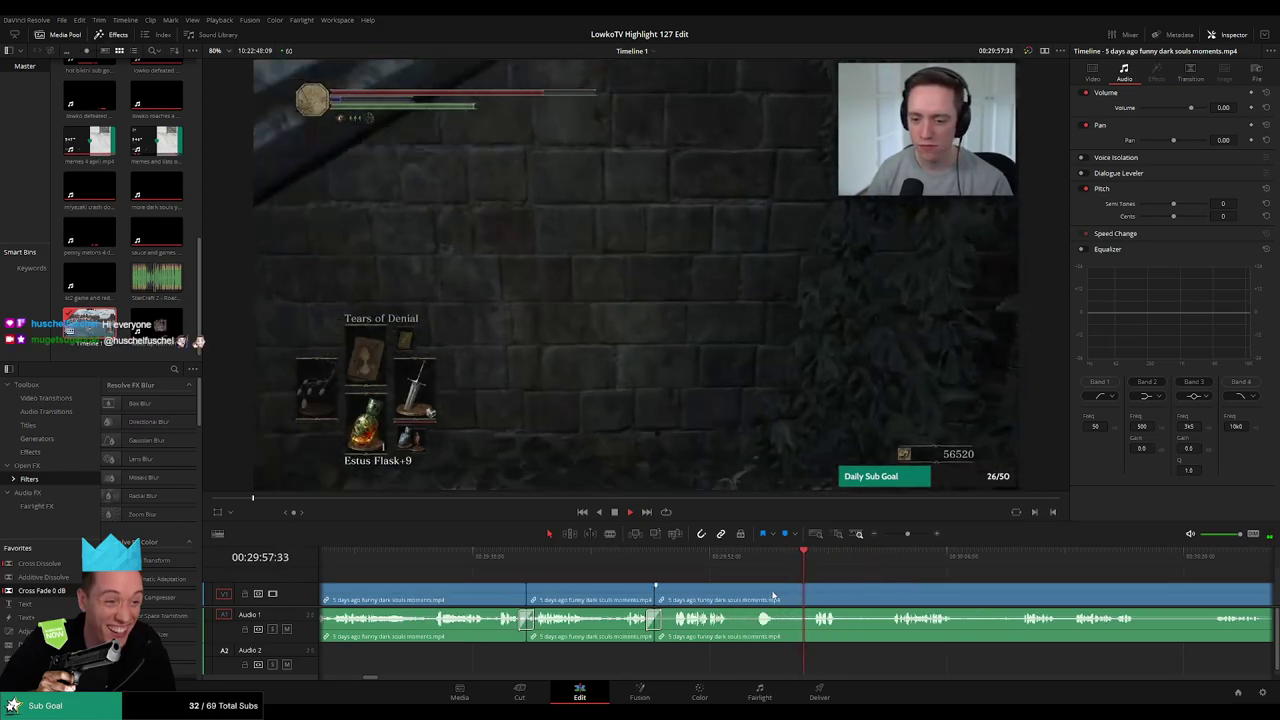
pyautogui.press('b')
pyautogui.click(737, 590)
pyautogui.click(813, 590)
pyautogui.press('a')
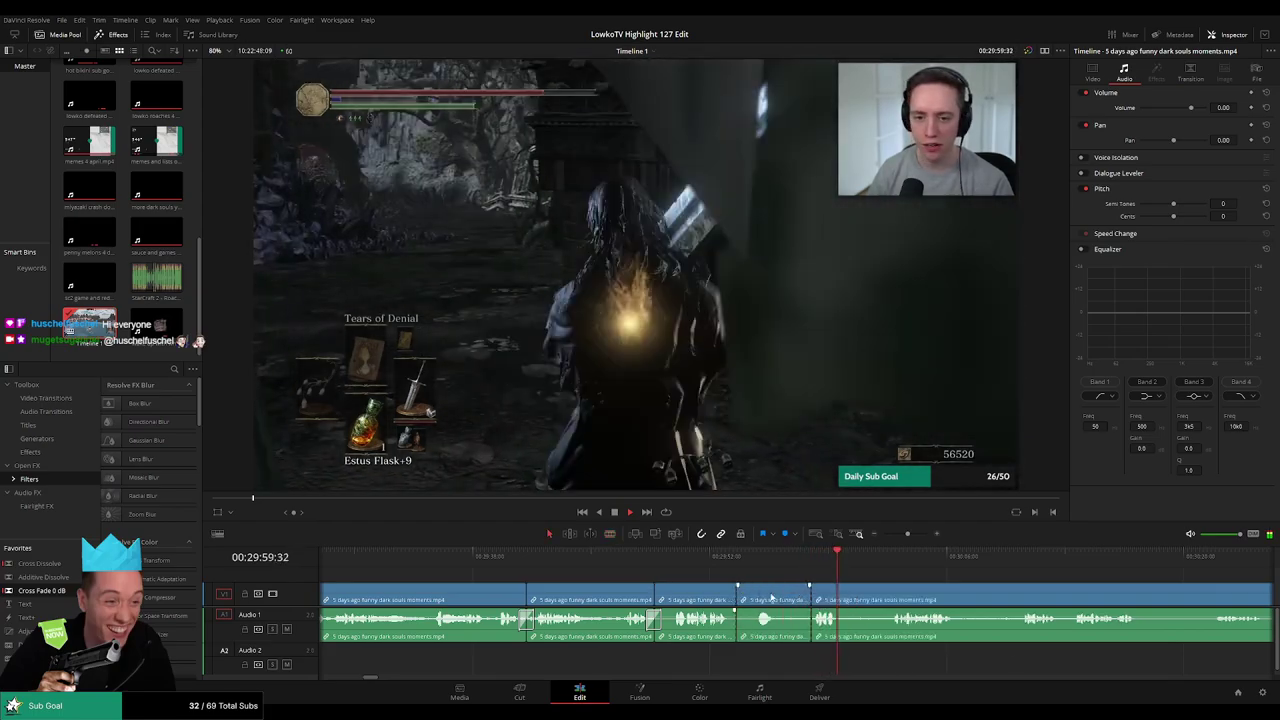
pyautogui.click(771, 597)
pyautogui.press('Delete')
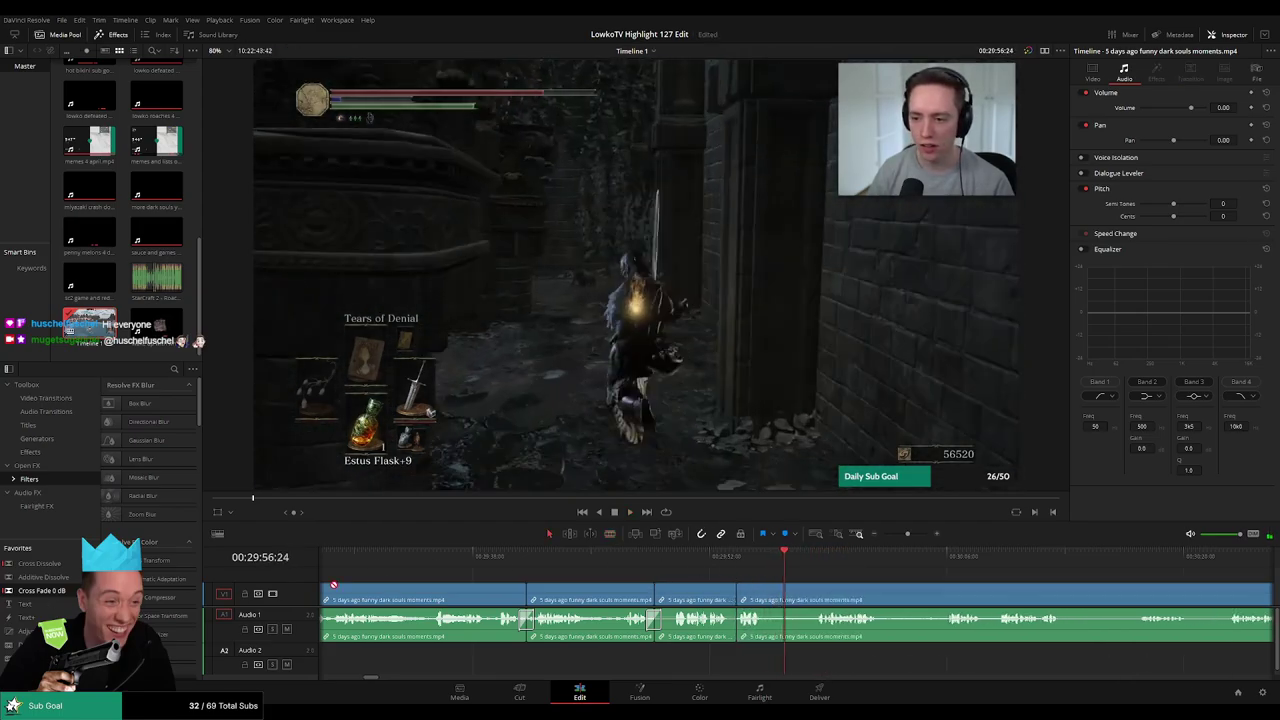
# Split the Dark Souls clip at about 00:29:55 and 00:29:58 and delete the segment in between, with an audio cross fade at the join
pyautogui.click(814, 560)
pyautogui.press('b')
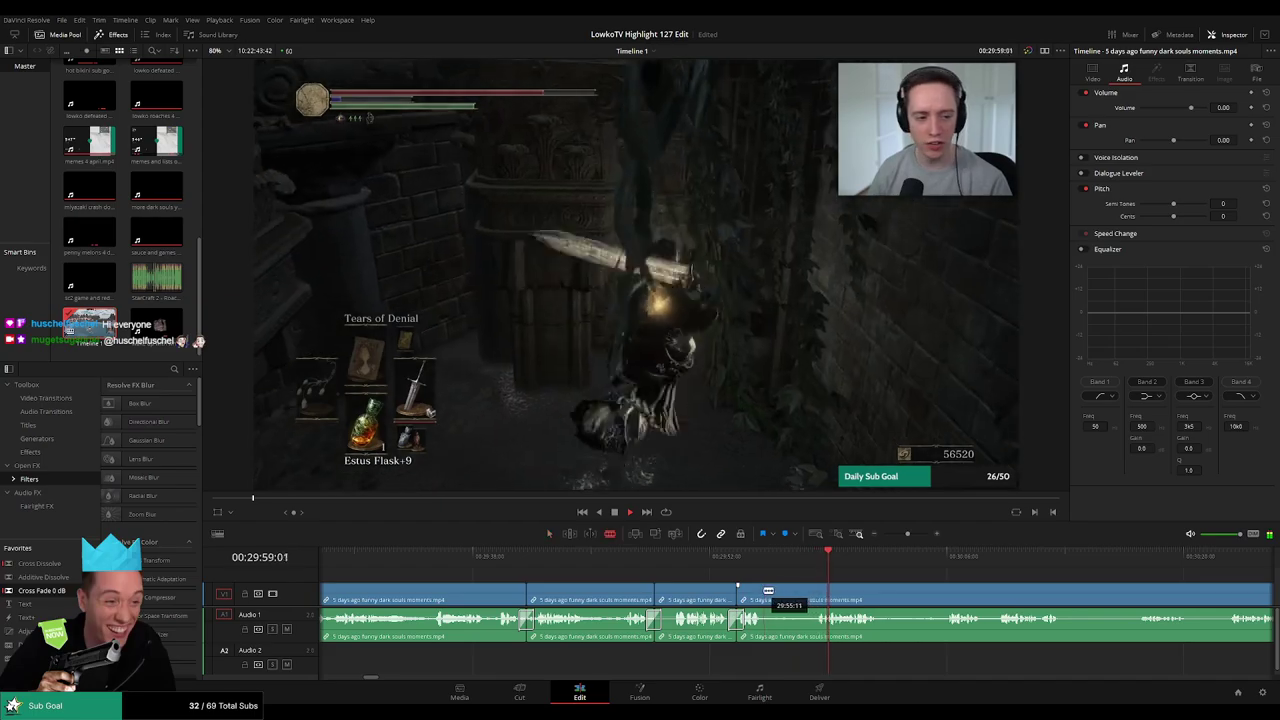
pyautogui.click(764, 590)
pyautogui.press('a')
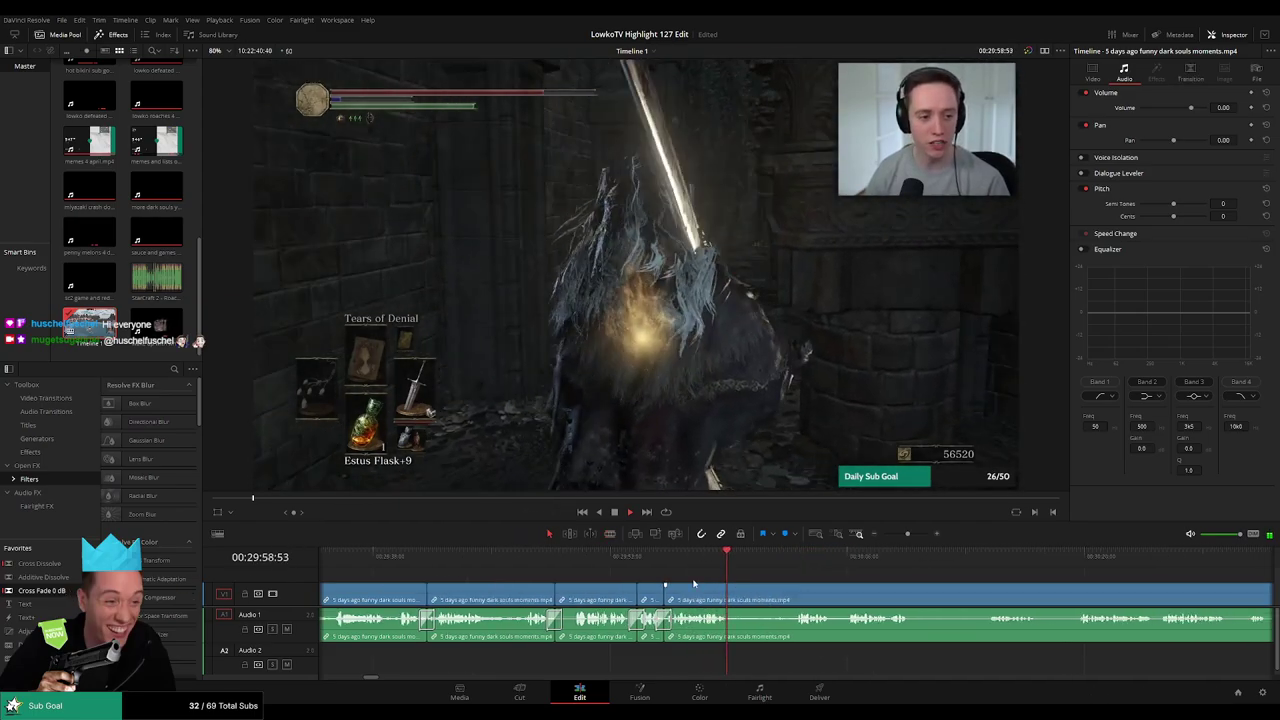
# Split the Dark Souls clip at about 00:29:59 and 00:30:02:45, delete the segment in between, and cross-fade the audio at the join
pyautogui.press('b')
pyautogui.click(583, 600)
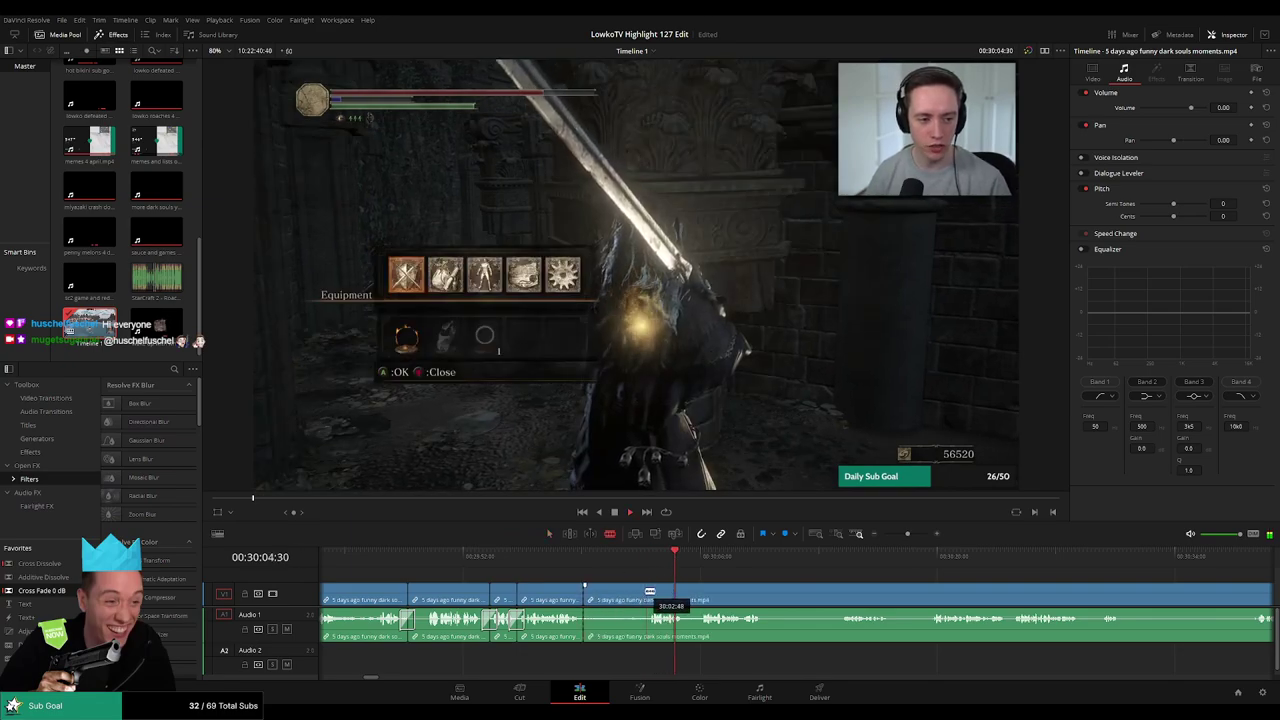
pyautogui.click(645, 598)
pyautogui.press('a')
pyautogui.click(620, 597)
pyautogui.press('Delete')
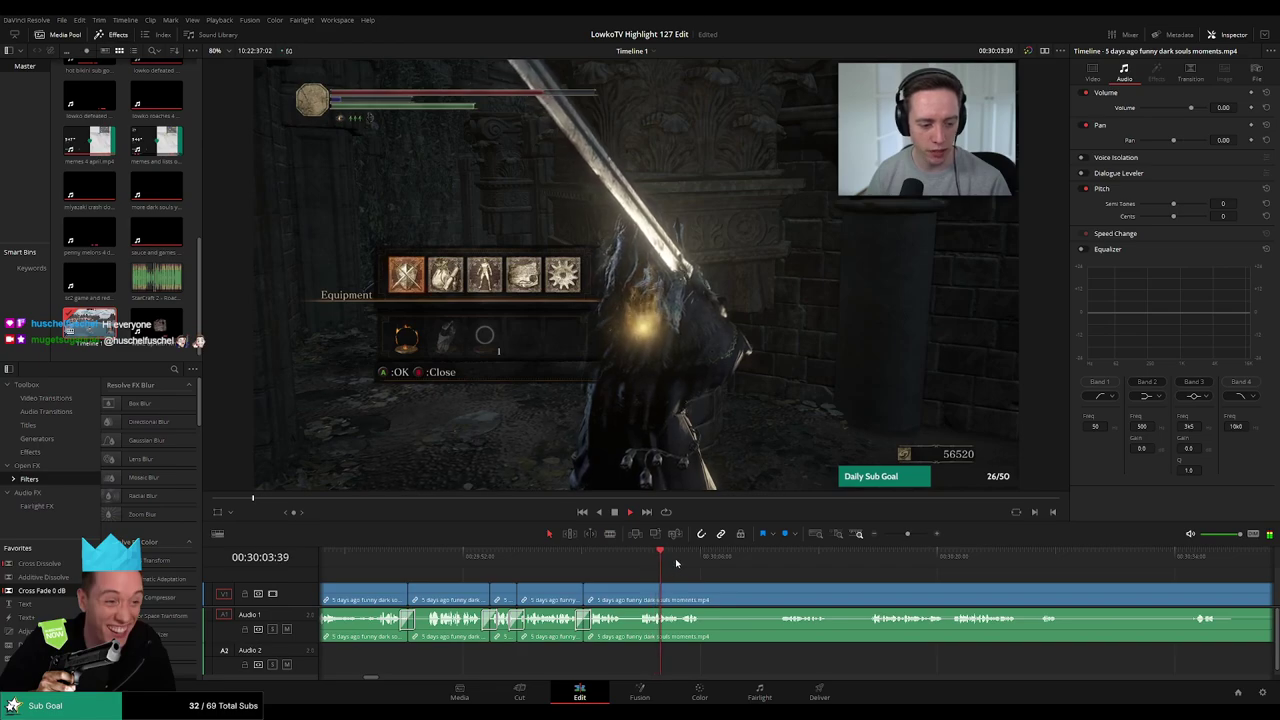
# Split the Dark Souls clip at about 00:30:06 and 00:30:16 and delete the segment in between, adding an audio cross fade at the join
pyautogui.click(753, 562)
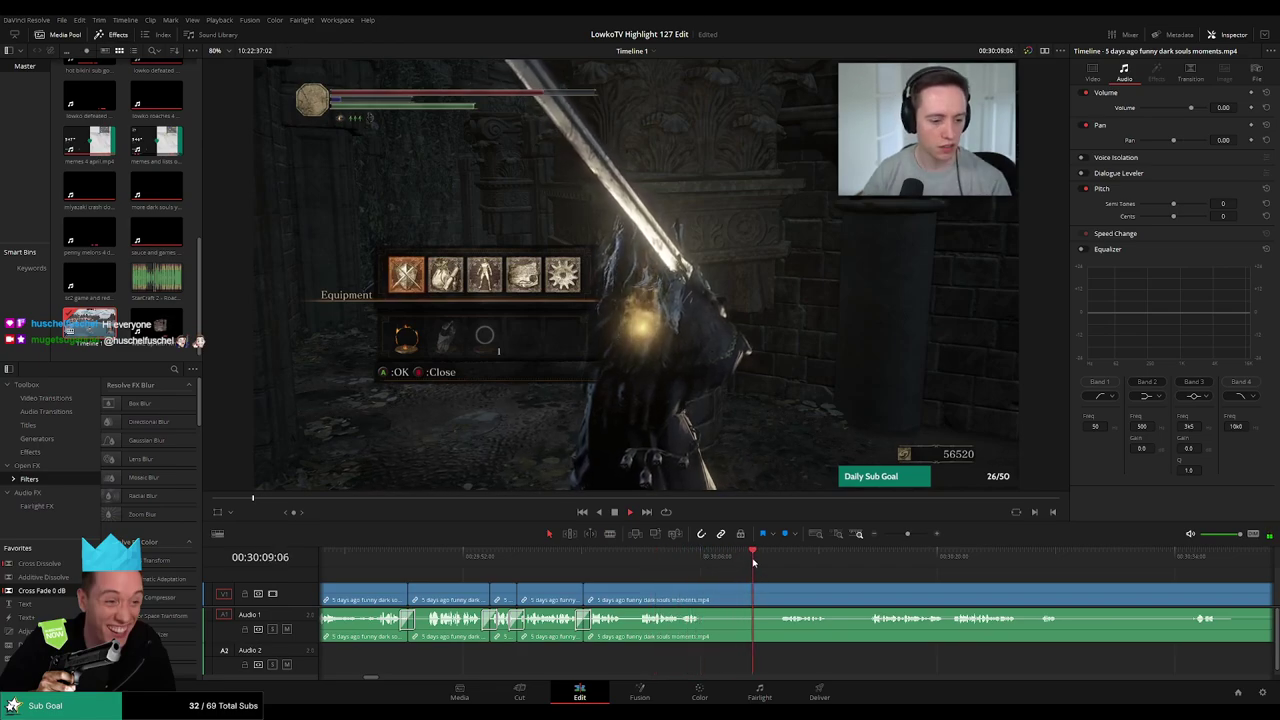
pyautogui.press('b')
pyautogui.click(701, 599)
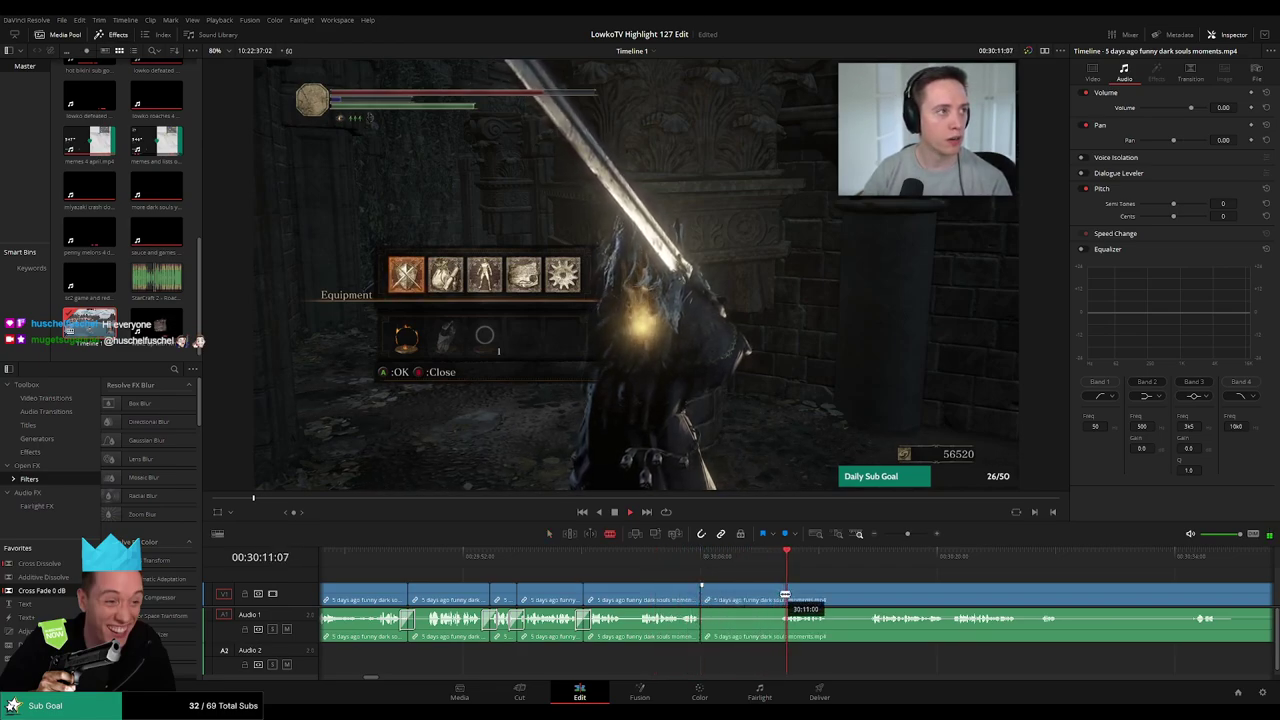
pyautogui.click(864, 557)
pyautogui.hscroll(4, 783, 580)
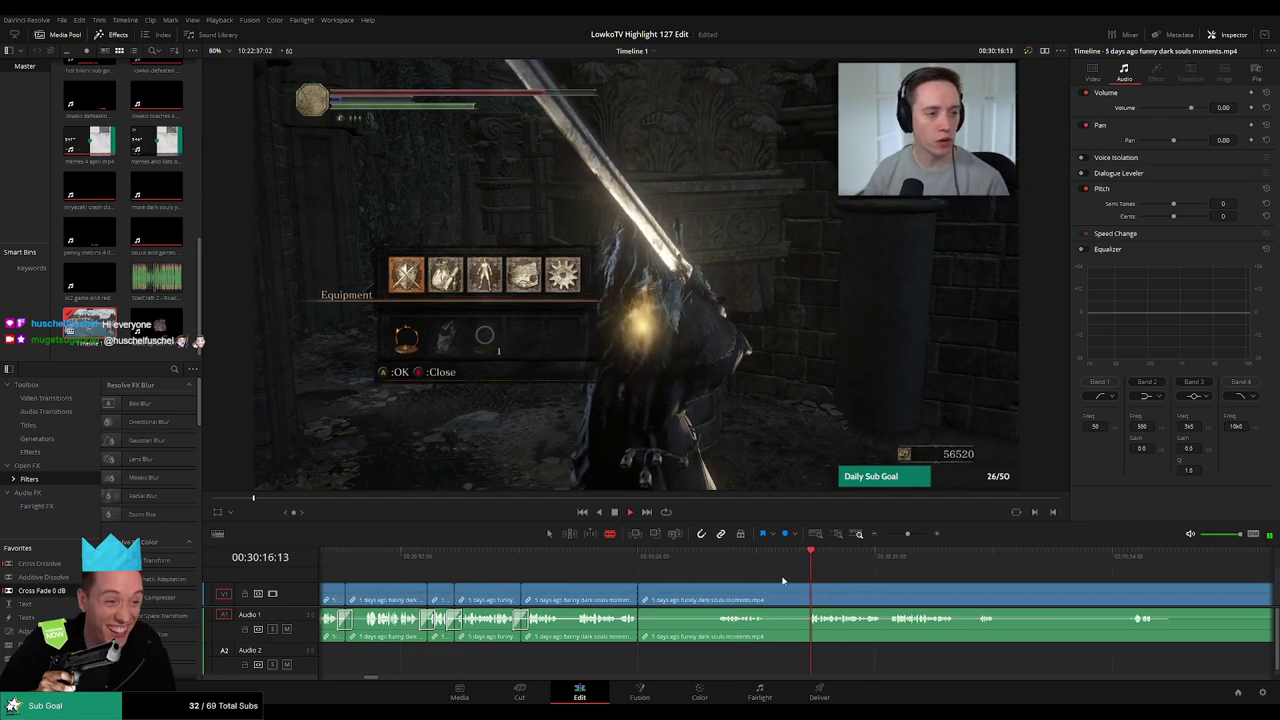
pyautogui.click(638, 595)
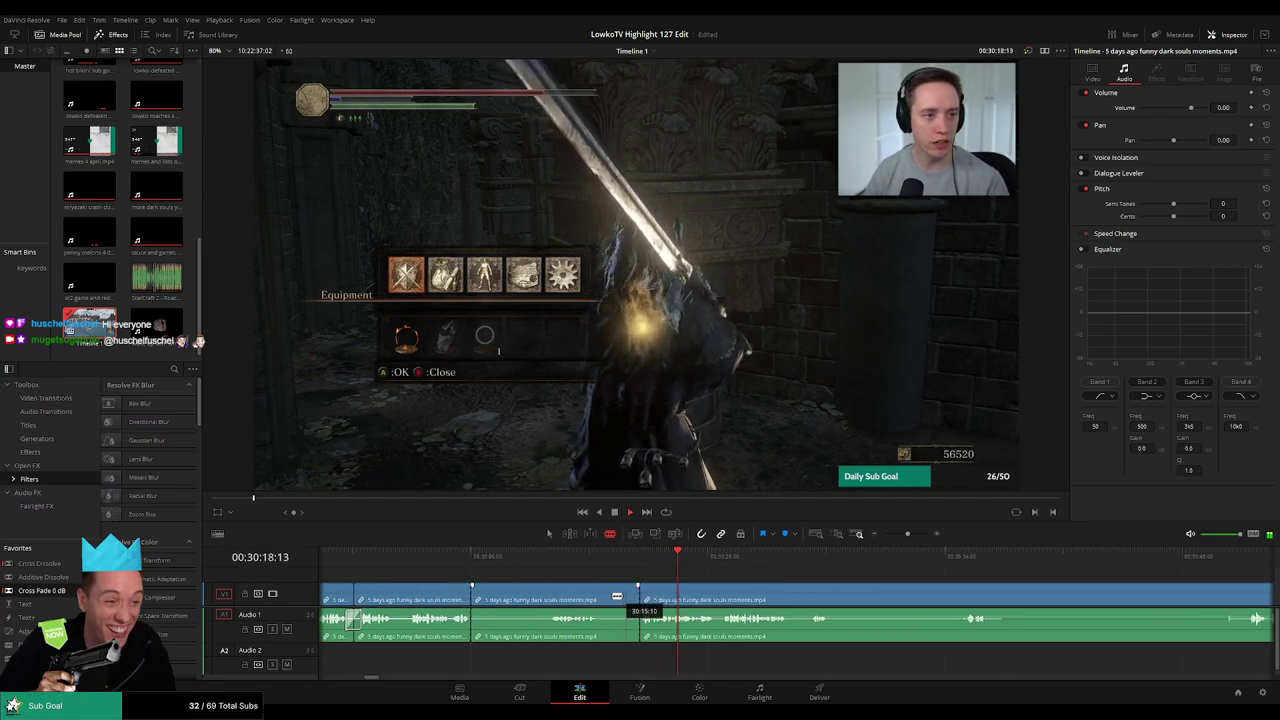
pyautogui.press('a')
pyautogui.click(603, 597)
pyautogui.press('Delete')
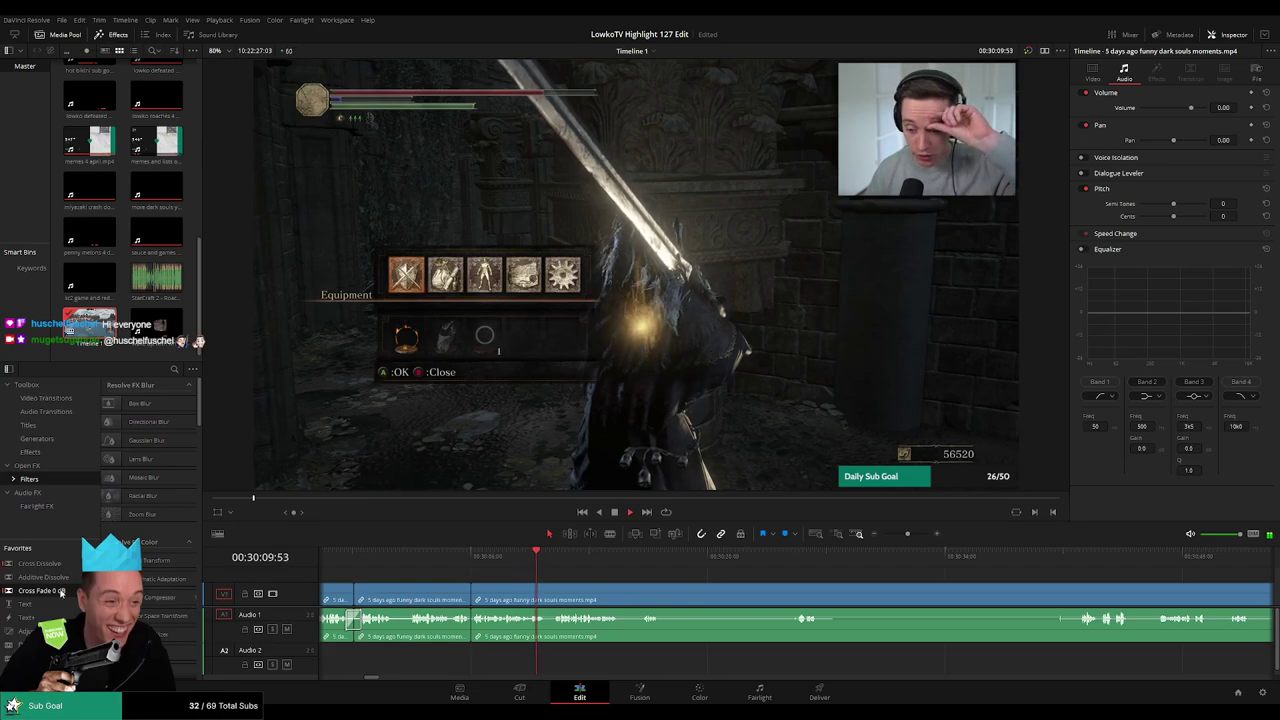
# Cut the short pause between about 00:30:14:40 and 00:30:16 out of the Dark Souls clip
pyautogui.click(579, 564)
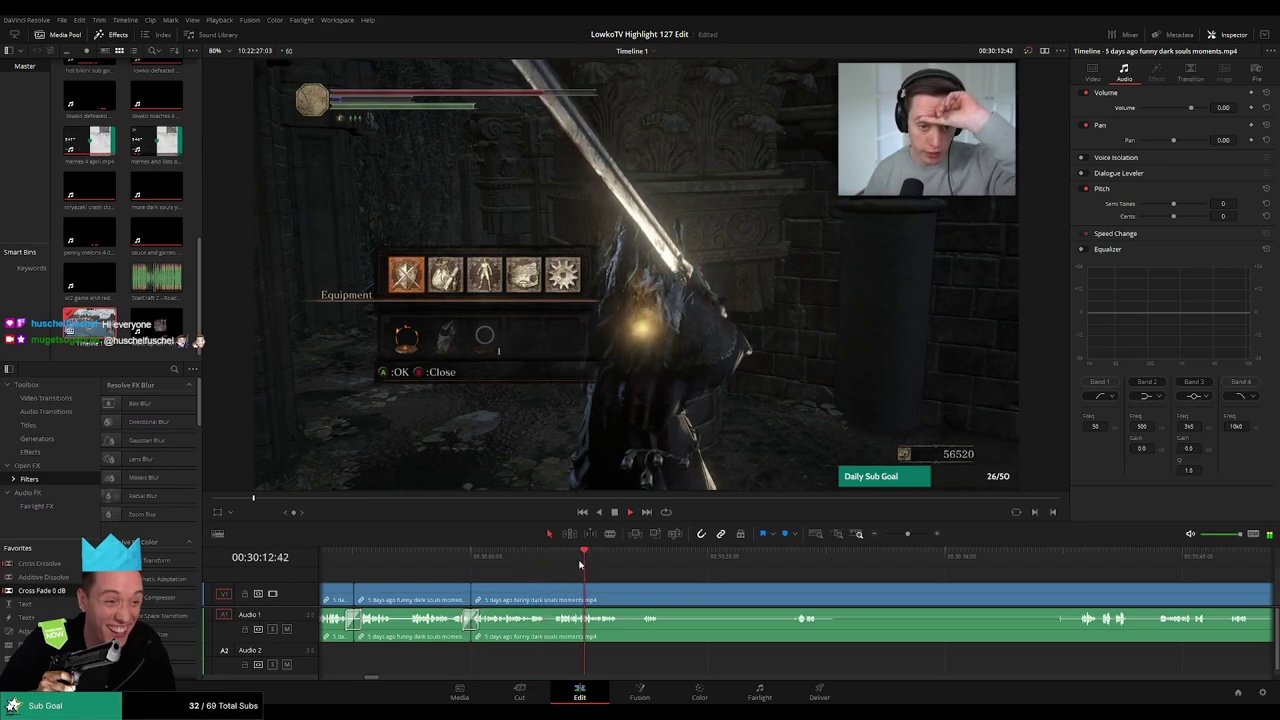
pyautogui.moveTo(622, 593); pyautogui.dragTo(639, 591)
pyautogui.click(641, 596)
pyautogui.press('a')
pyautogui.click(635, 597)
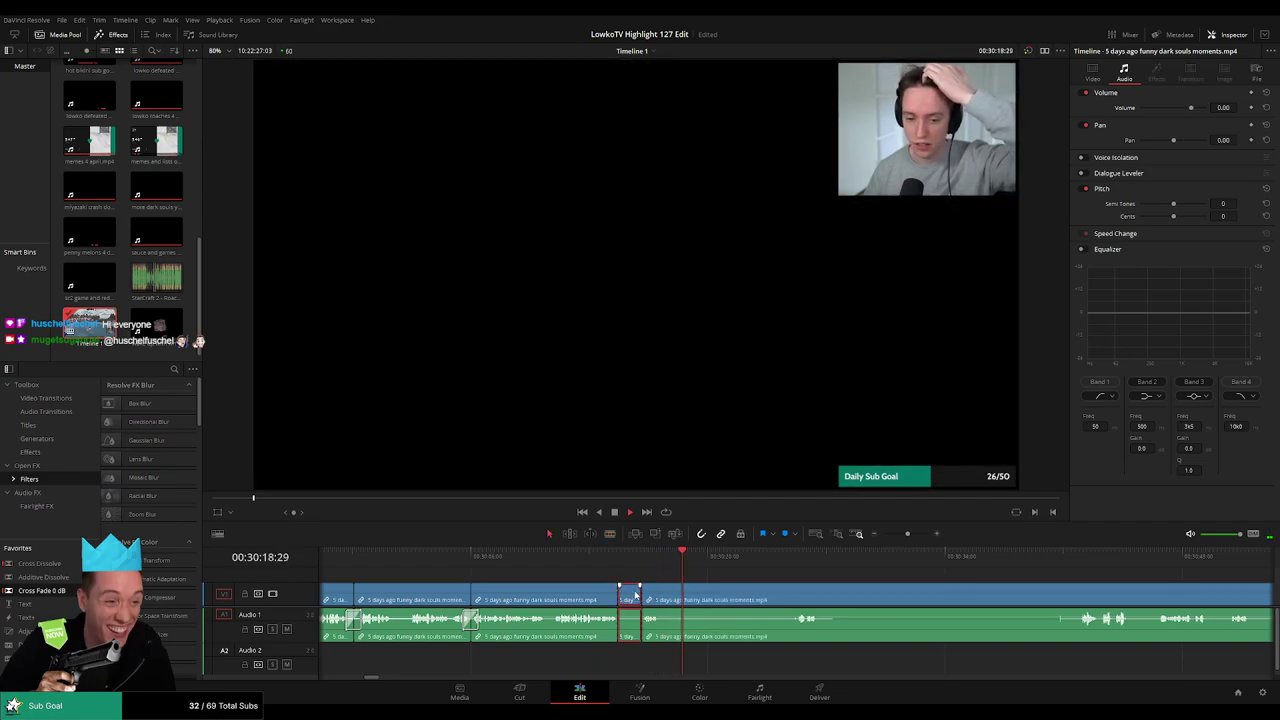
pyautogui.press('Delete')
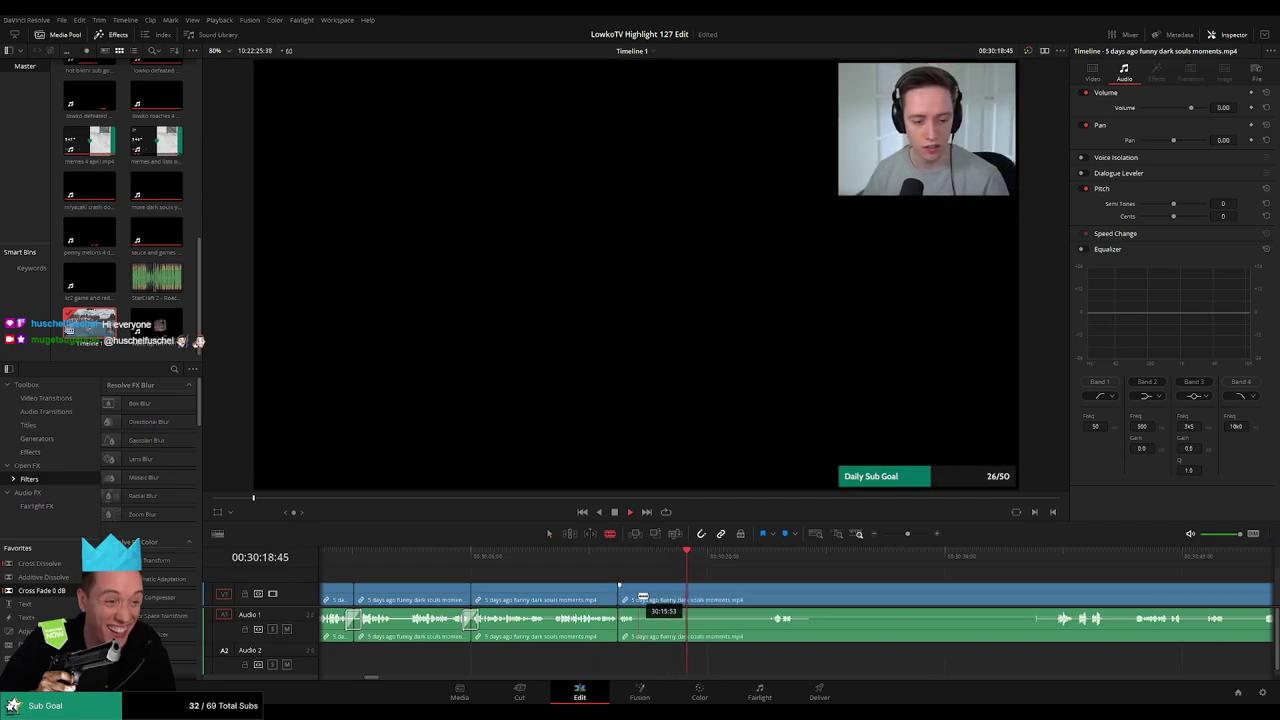
# Split the Dark Souls clip at about 00:30:15:40 and 00:30:23:50, delete the segment in between, and play back from the join
pyautogui.click(641, 596)
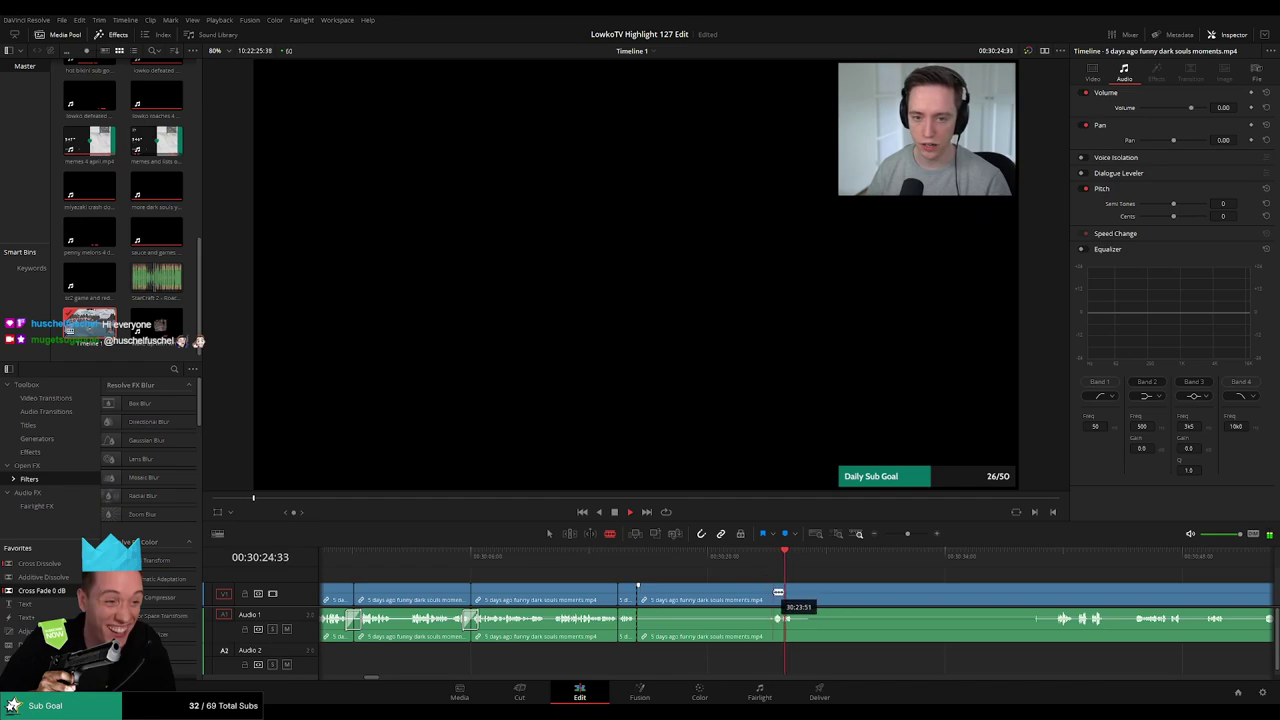
pyautogui.press('a')
pyautogui.click(755, 597)
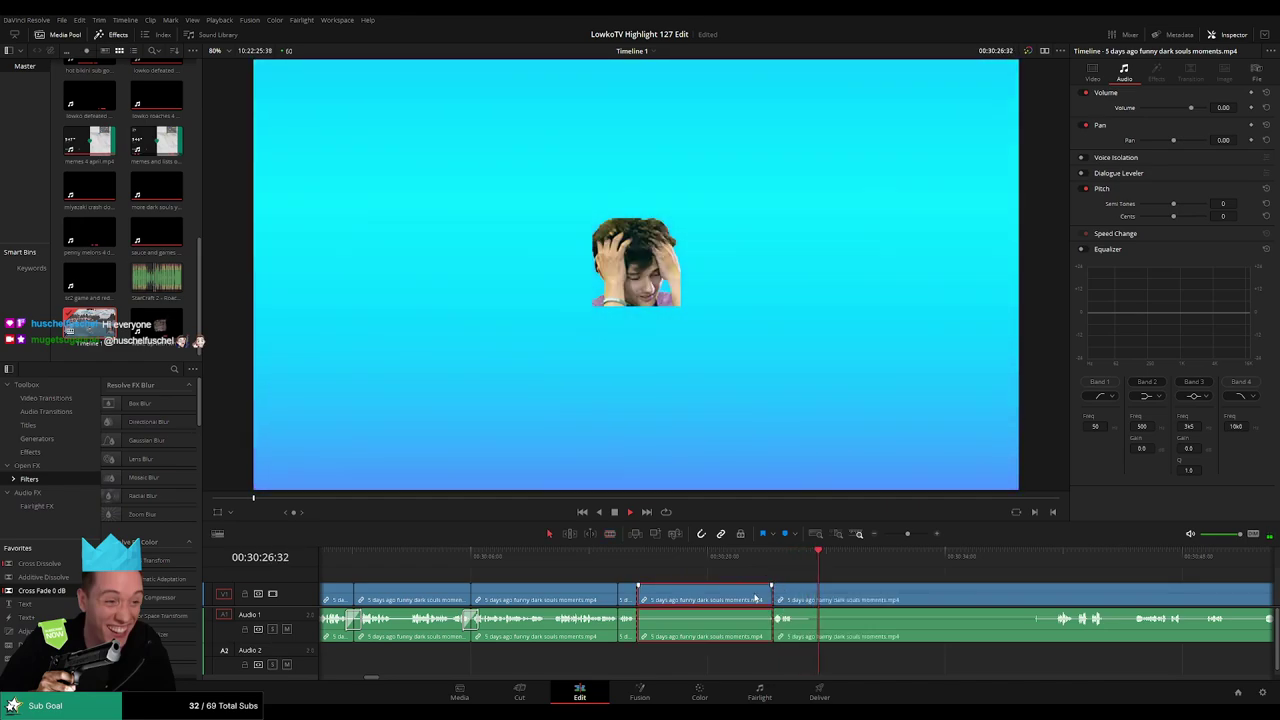
pyautogui.press('Delete')
pyautogui.click(637, 556)
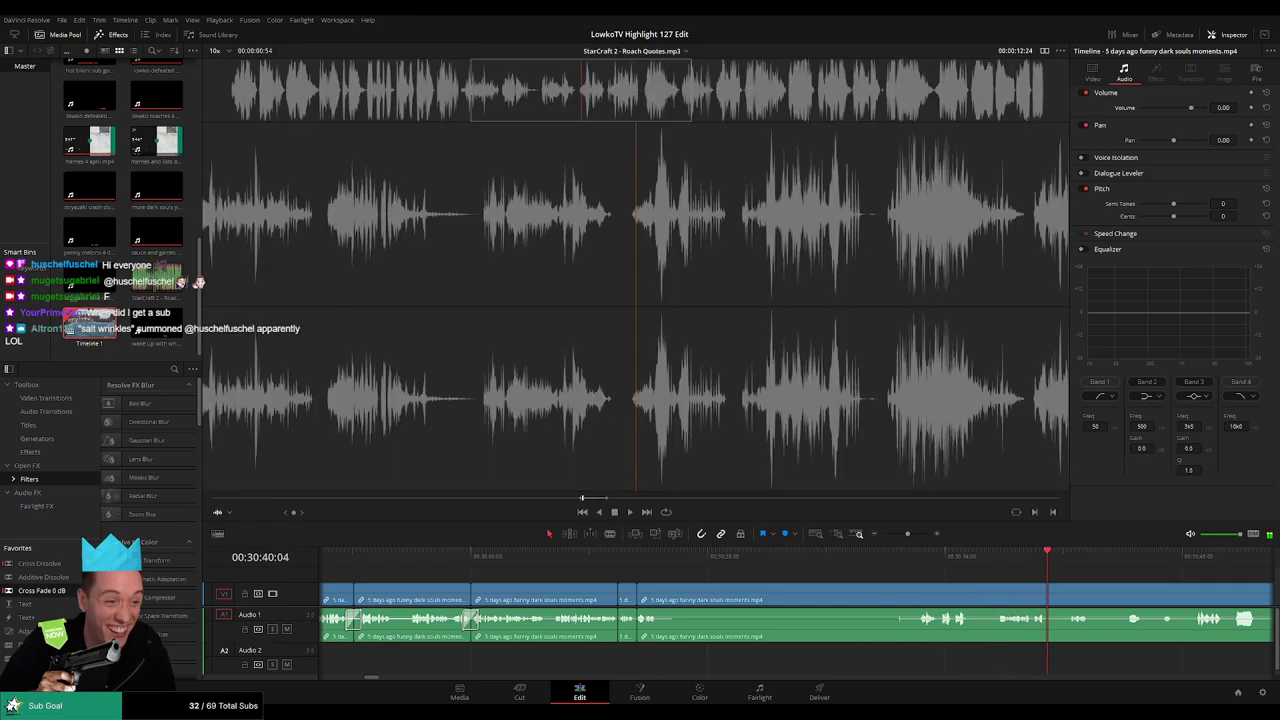
# Split the Dark Souls clip at 00:30:31:10 and about 00:30:32:20, delete the short segment in between, and resume playback
pyautogui.click(923, 557)
pyautogui.moveTo(902, 565); pyautogui.dragTo(896, 569)
pyautogui.press('space')
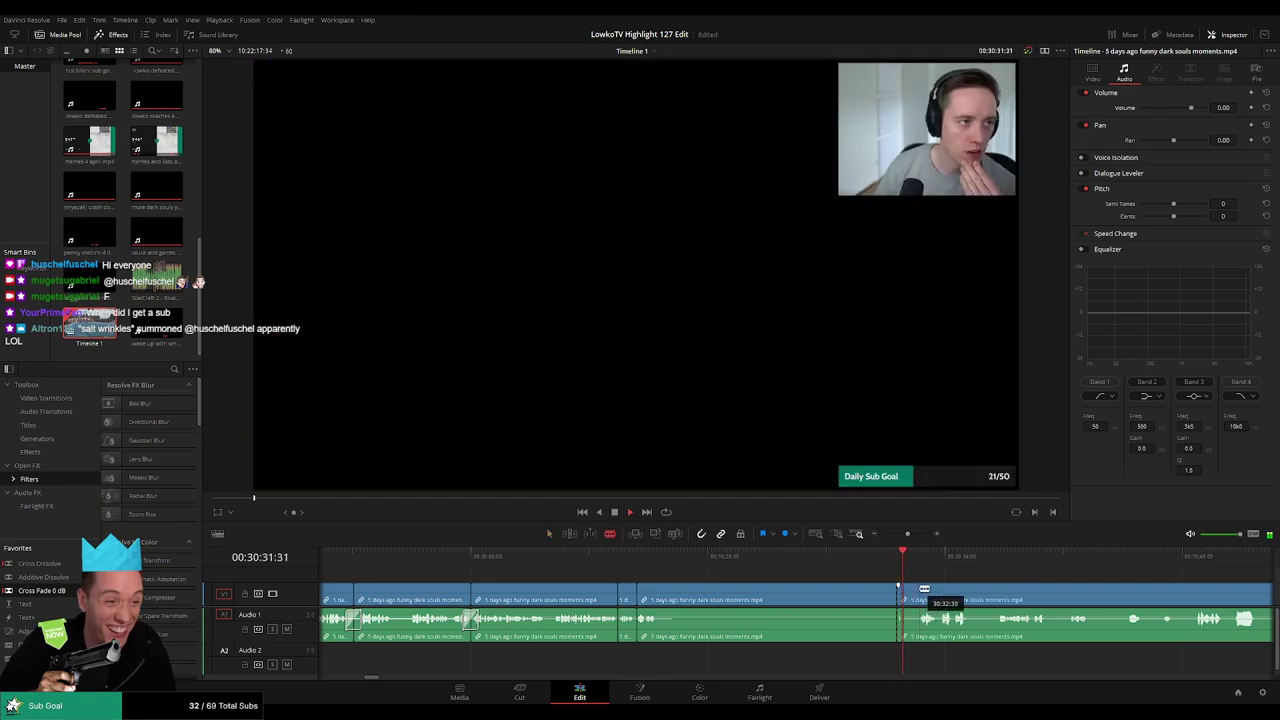
pyautogui.press('BackSpace')
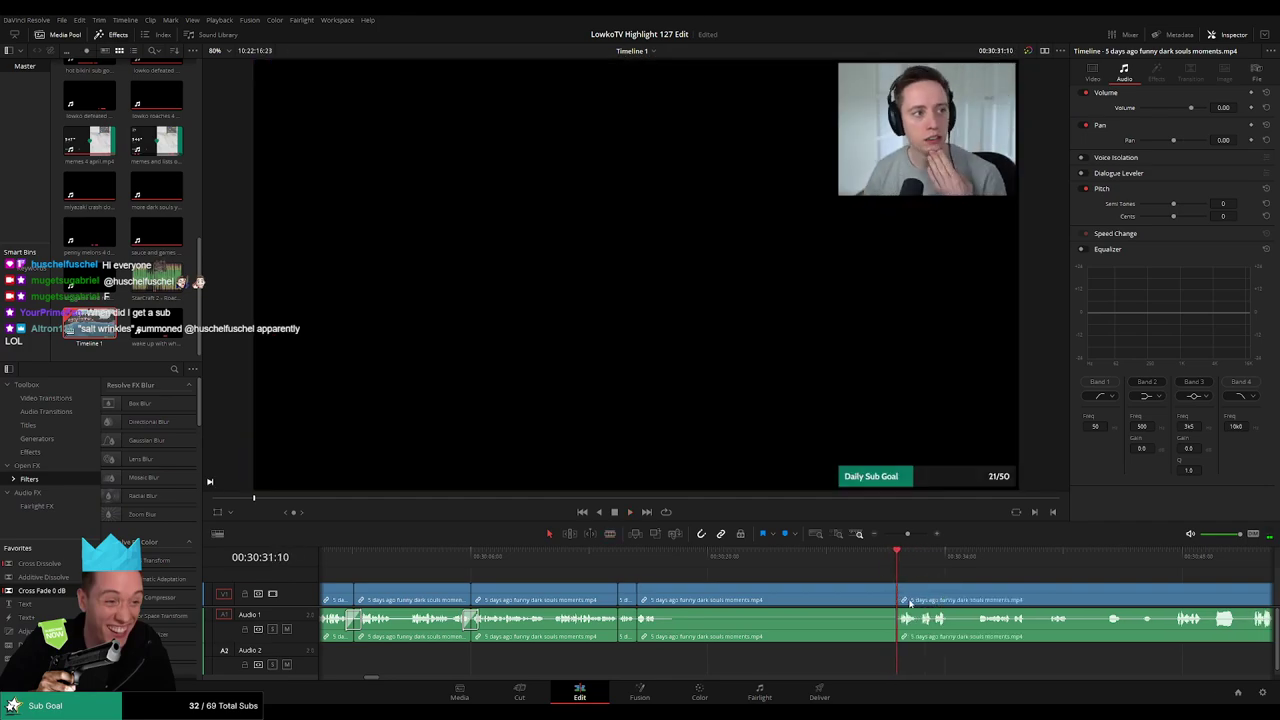
pyautogui.press('/')
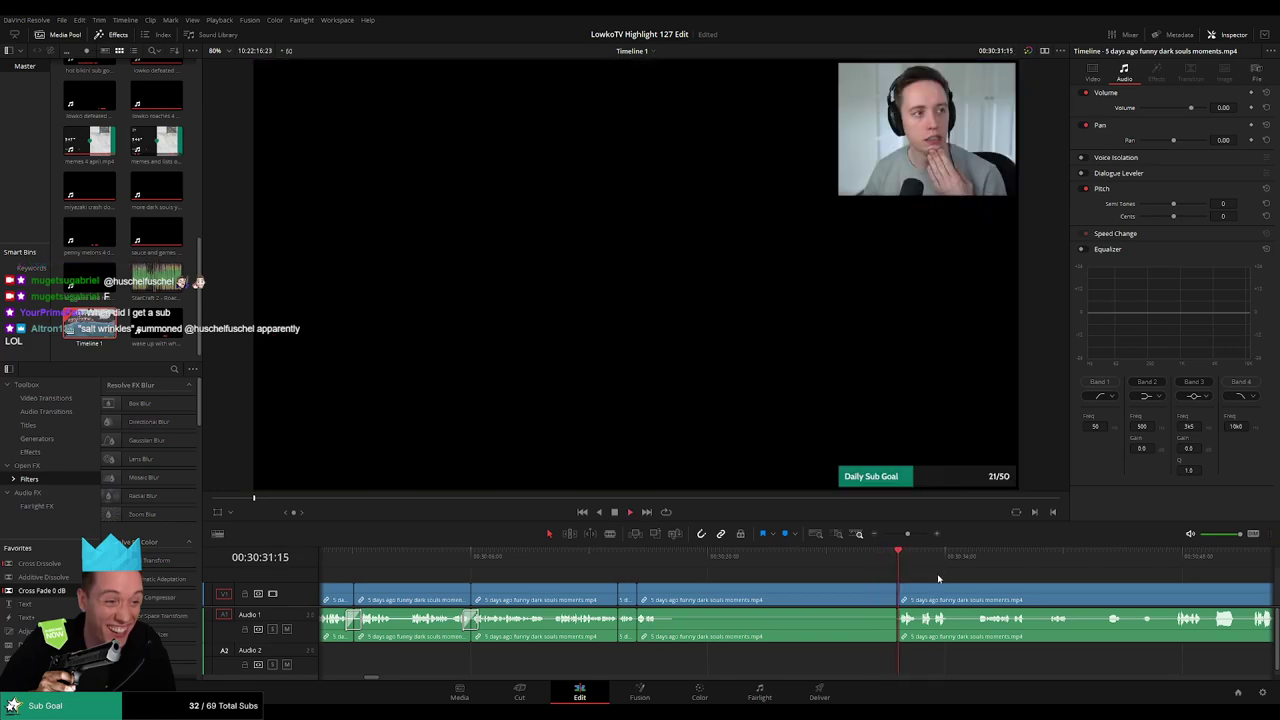
# Remove the stretch from about 00:30:25:12 to 00:30:30:20 from the Dark Souls clip, with an audio cross fade at the join
pyautogui.moveTo(723, 557); pyautogui.dragTo(798, 594)
pyautogui.click(840, 598)
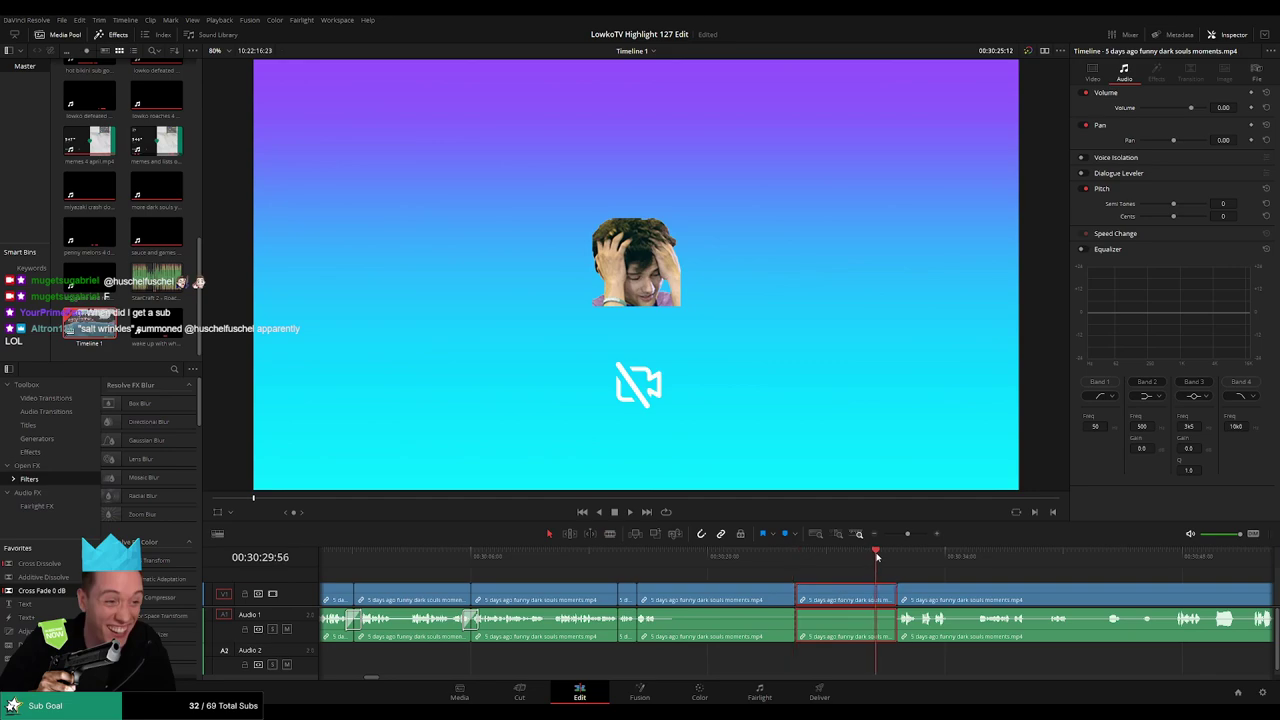
pyautogui.moveTo(877, 557); pyautogui.dragTo(883, 555)
pyautogui.hotkey('ctrl', 'b')
pyautogui.press('BackSpace')
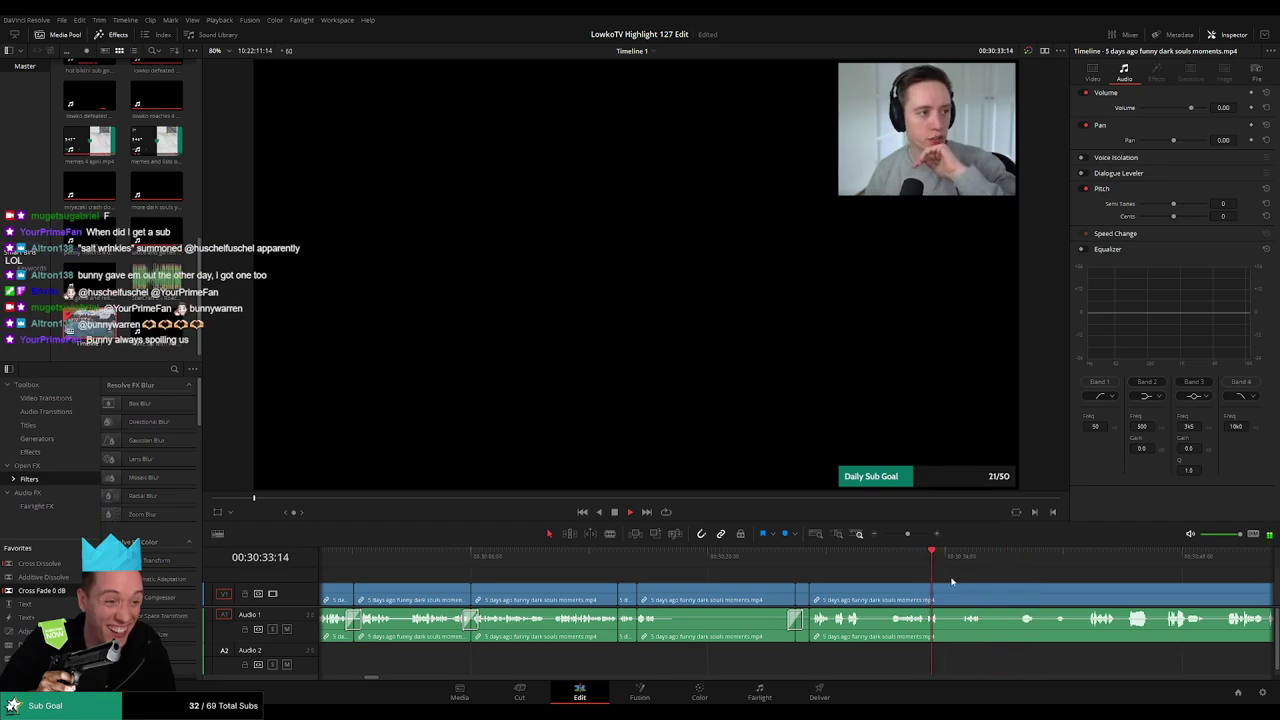
# Split the Dark Souls clip at about 00:30:33:50 and 00:30:35 and delete the short segment in between
pyautogui.moveTo(952, 581); pyautogui.dragTo(692, 567)
pyautogui.click(683, 592)
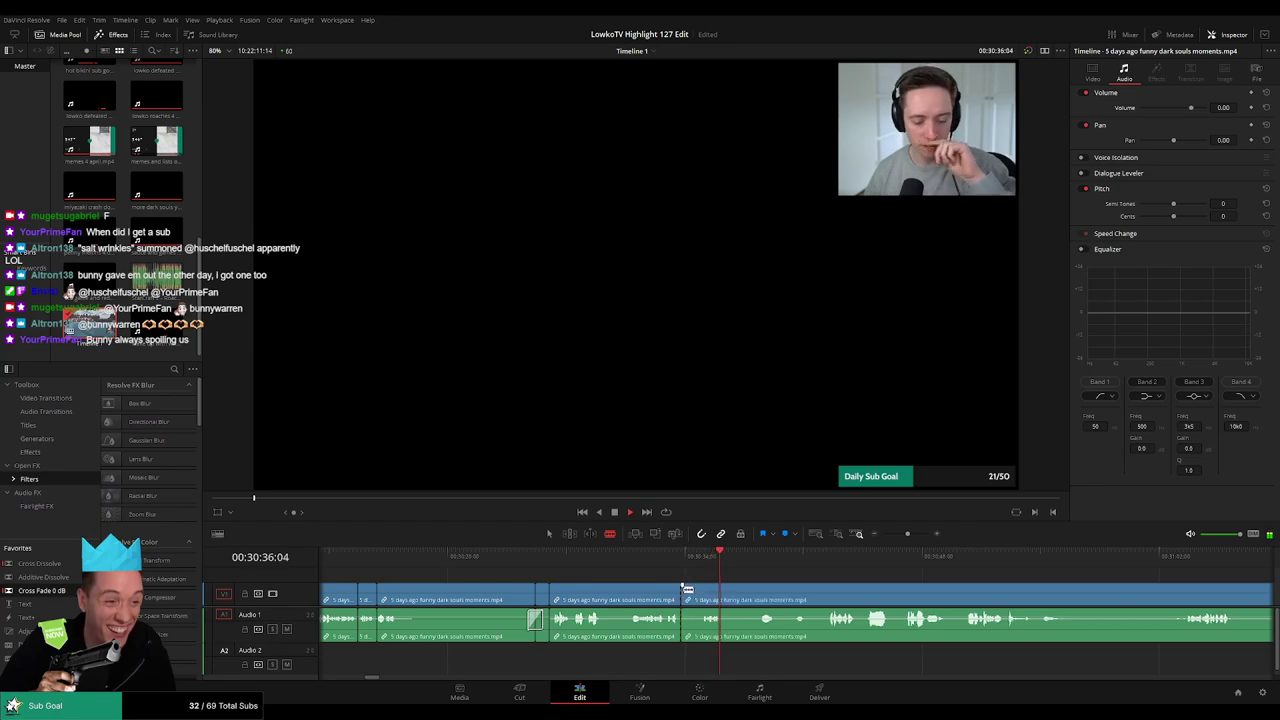
pyautogui.click(701, 592)
pyautogui.press('a')
pyautogui.click(689, 597)
pyautogui.press('Delete')
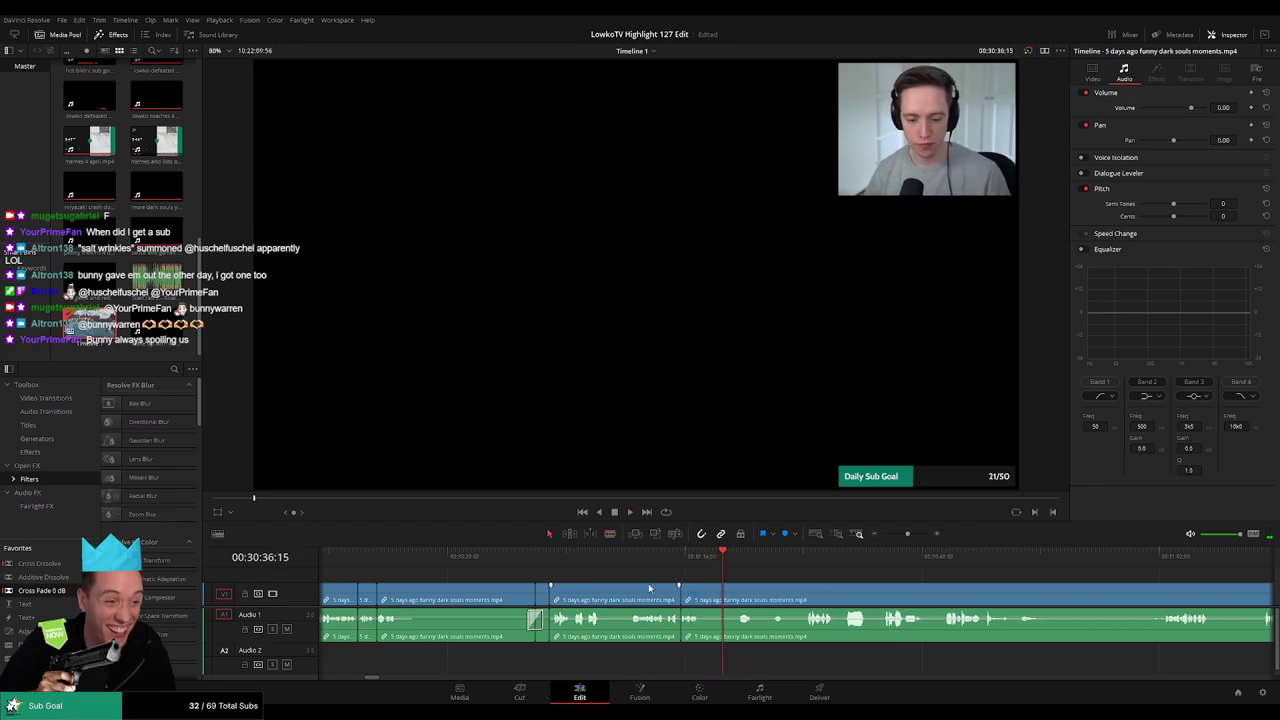
# Cut the gap between about 00:30:29:14 and 00:30:30:40 out of the Dark Souls clip and resume playback
pyautogui.press('space')
pyautogui.press('b')
pyautogui.click(605, 591)
pyautogui.click(629, 597)
pyautogui.press('a')
pyautogui.click(619, 602)
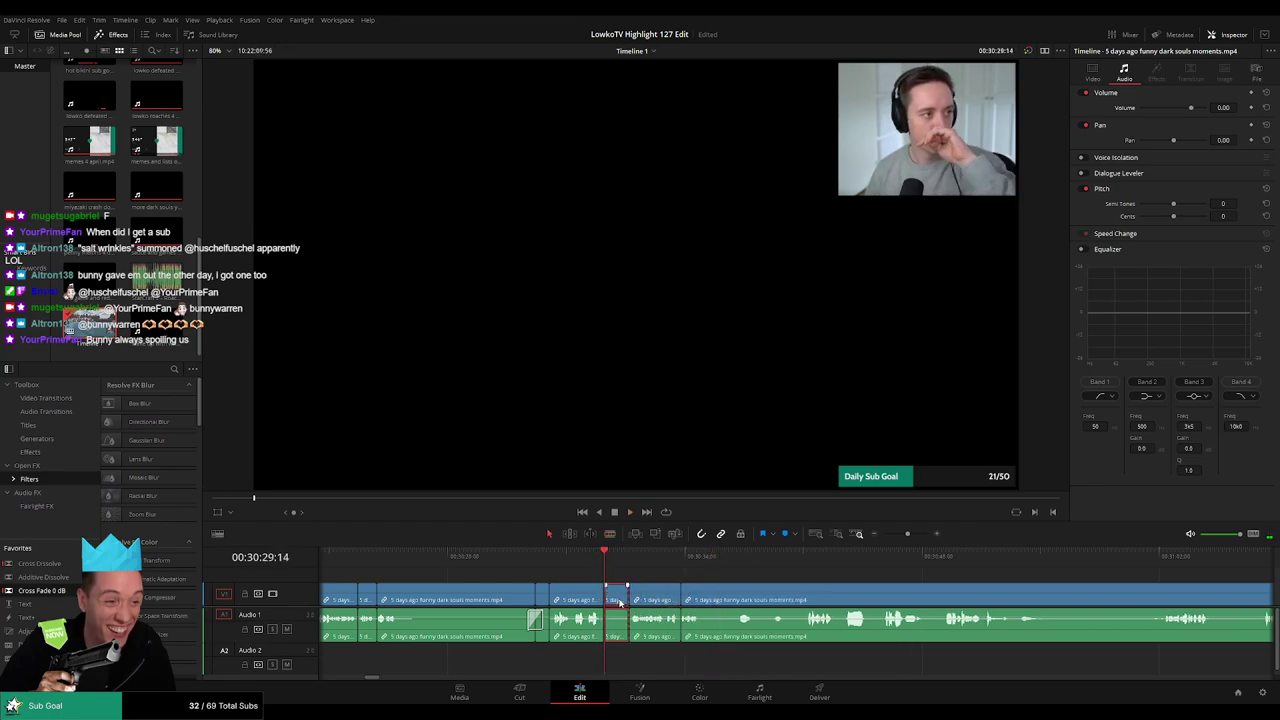
pyautogui.press('Delete')
pyautogui.press('space')
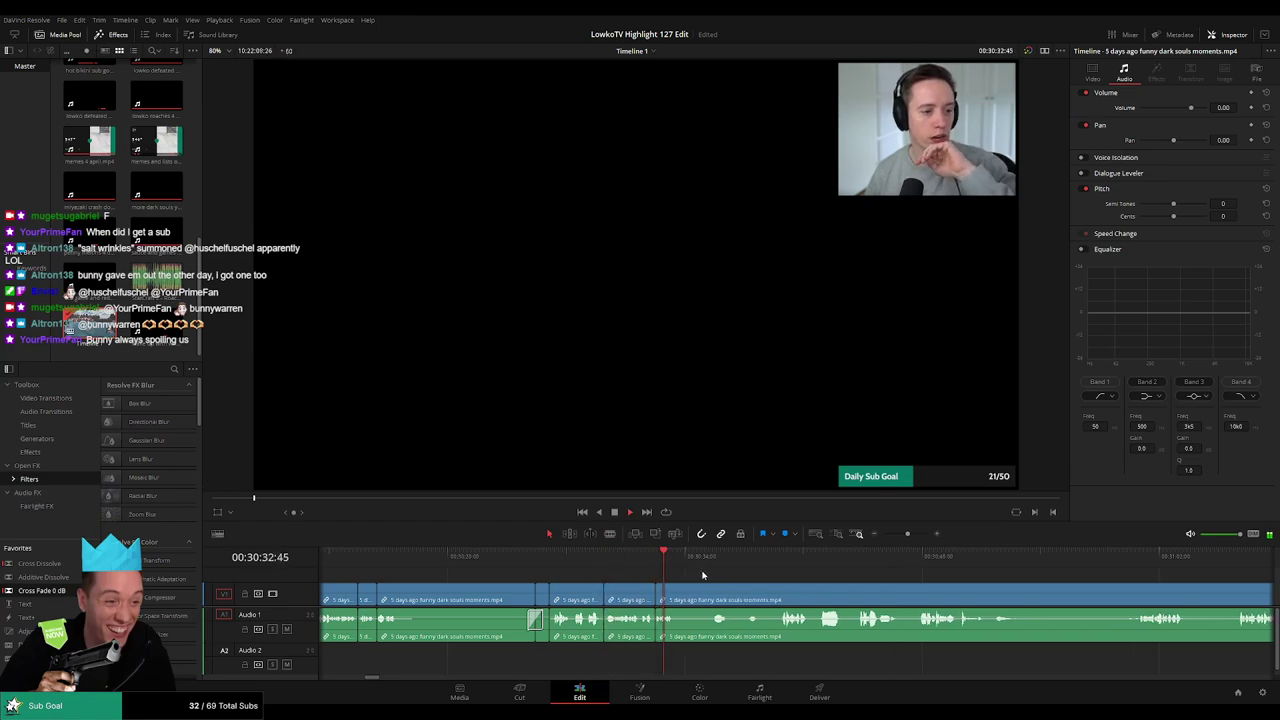
# Split the Dark Souls clip at about 00:30:33:40 and 00:30:37:20 and delete the segment in between
pyautogui.click(680, 590)
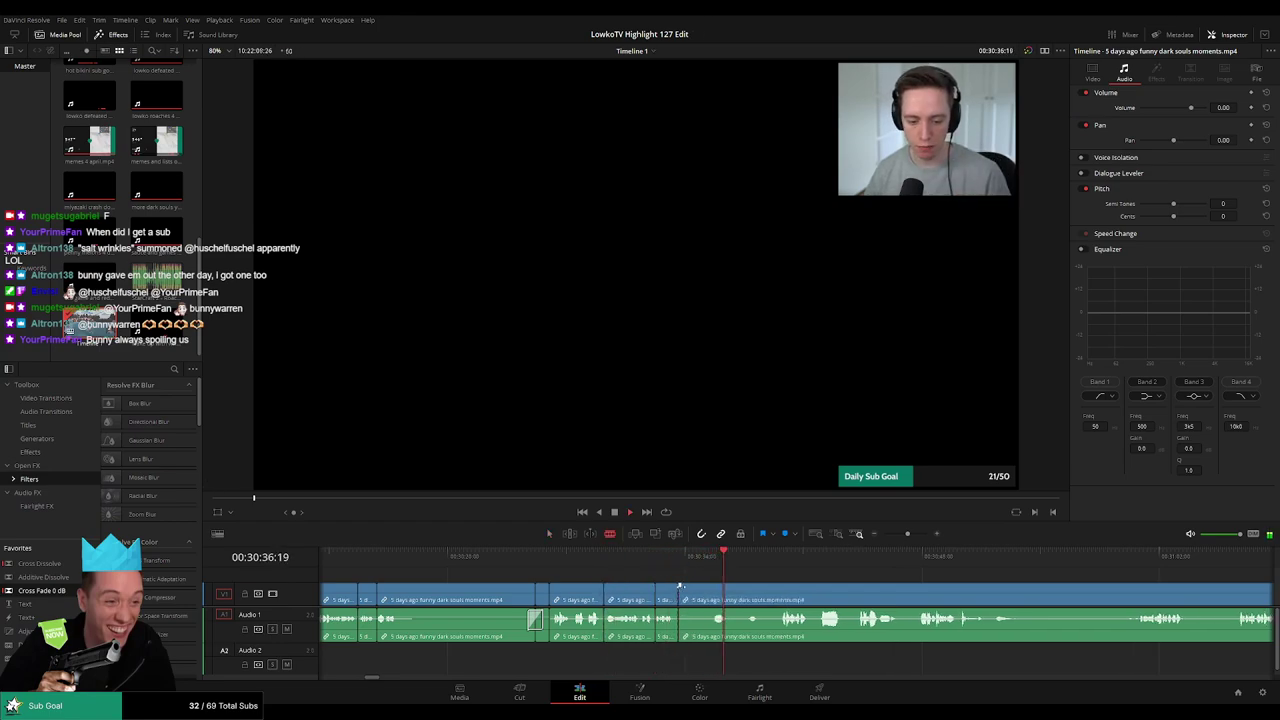
pyautogui.click(741, 592)
pyautogui.press('a')
pyautogui.click(731, 600)
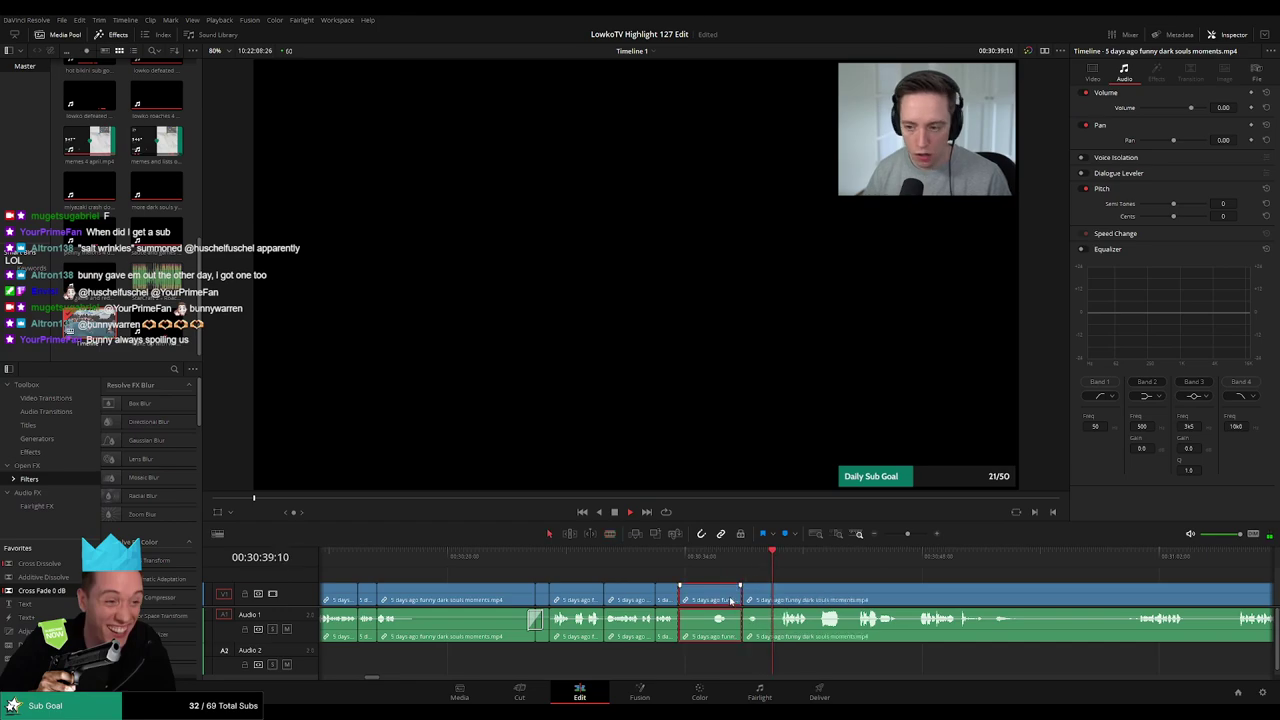
pyautogui.press('Delete')
# Split the Dark Souls clip at about 00:30:41:40 and 00:30:44, delete the segment in between, and play back across the join
pyautogui.click(716, 557)
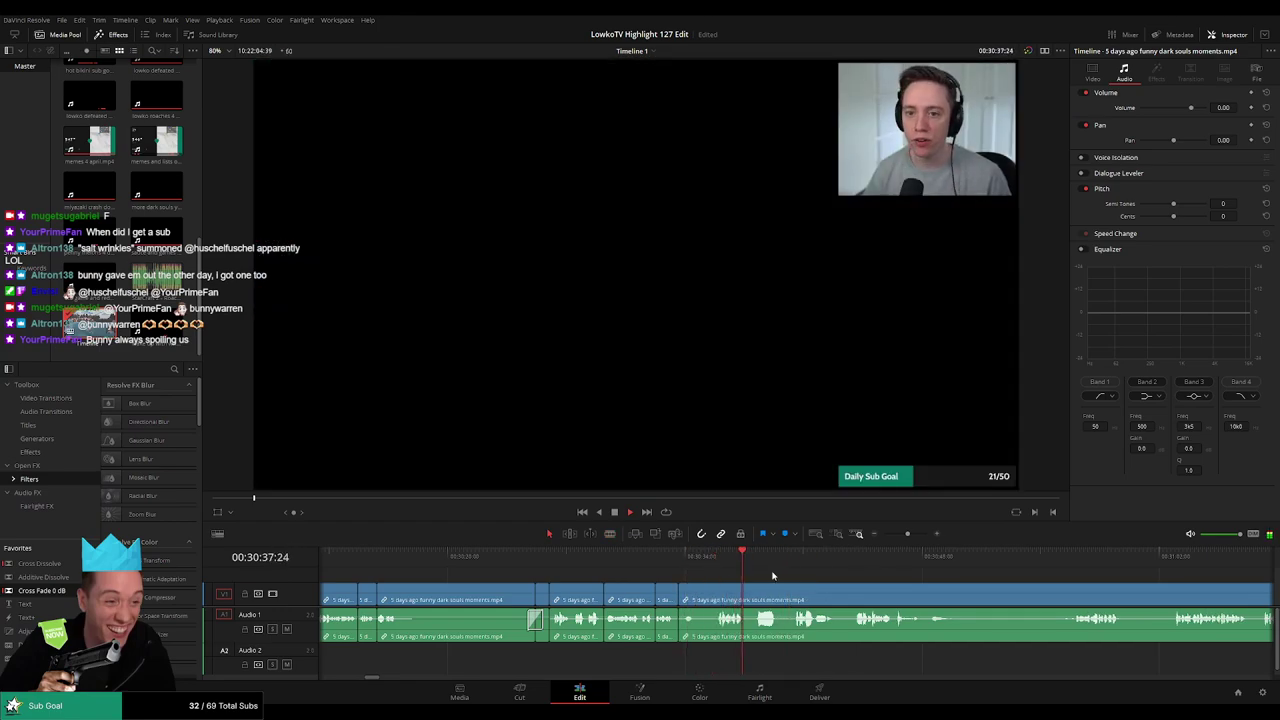
pyautogui.moveTo(734, 575); pyautogui.dragTo(640, 571)
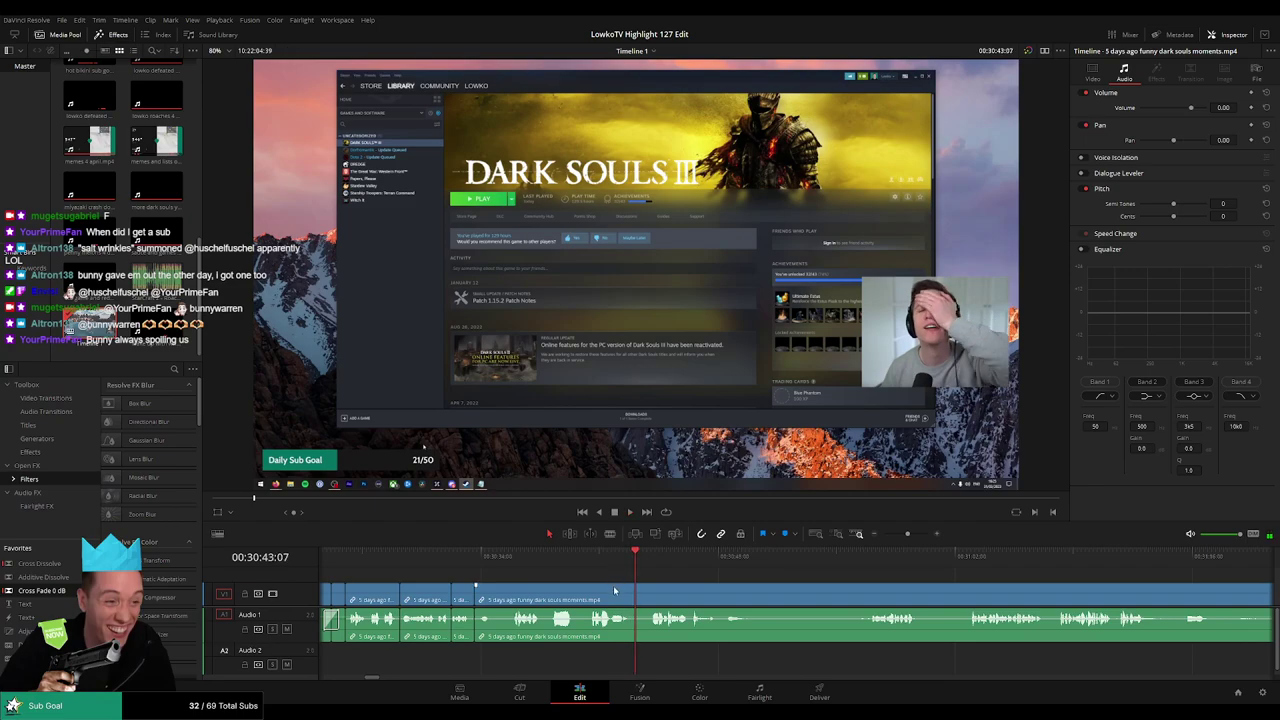
pyautogui.press('b')
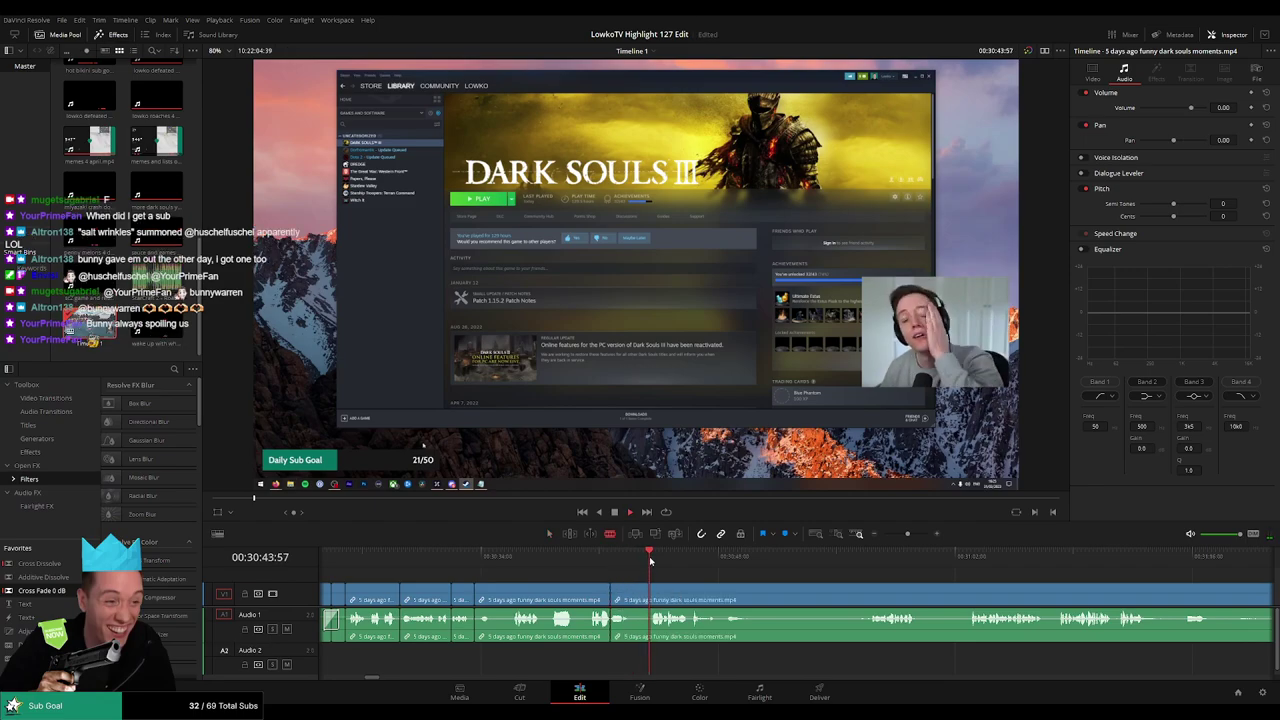
pyautogui.click(652, 589)
pyautogui.press('a')
pyautogui.click(633, 595)
pyautogui.press('Delete')
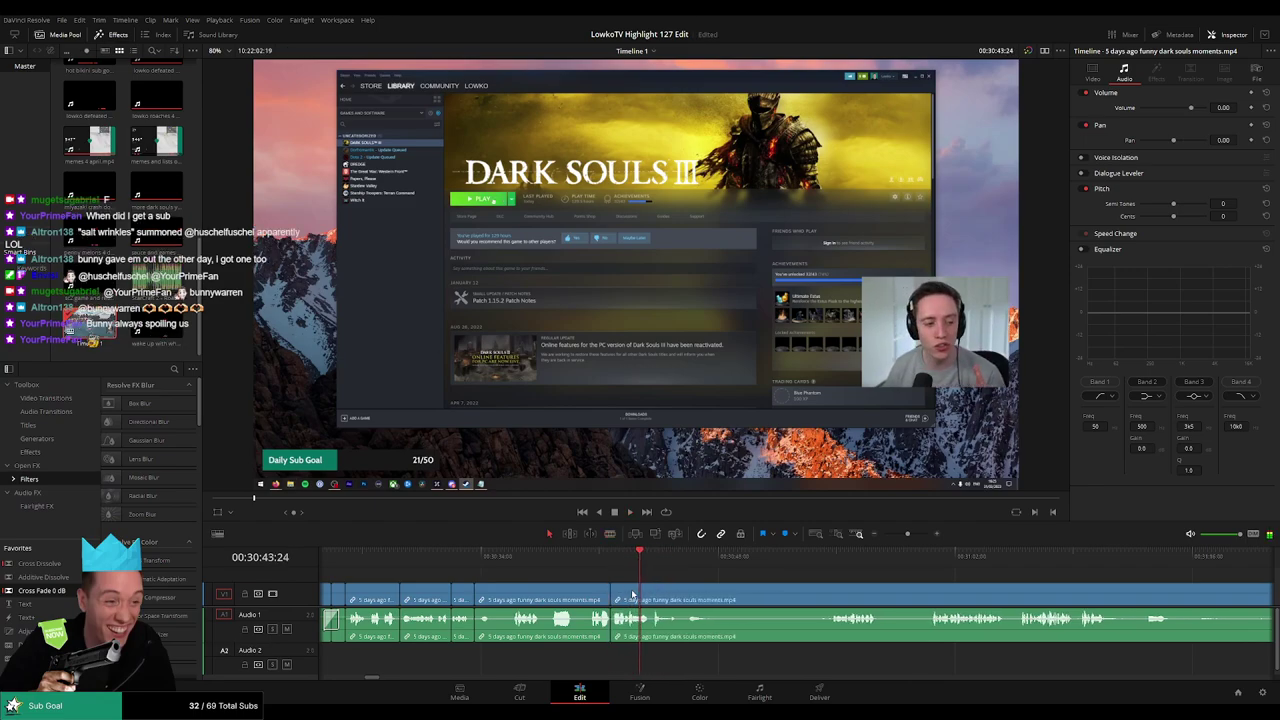
pyautogui.click(600, 560)
pyautogui.press('space')
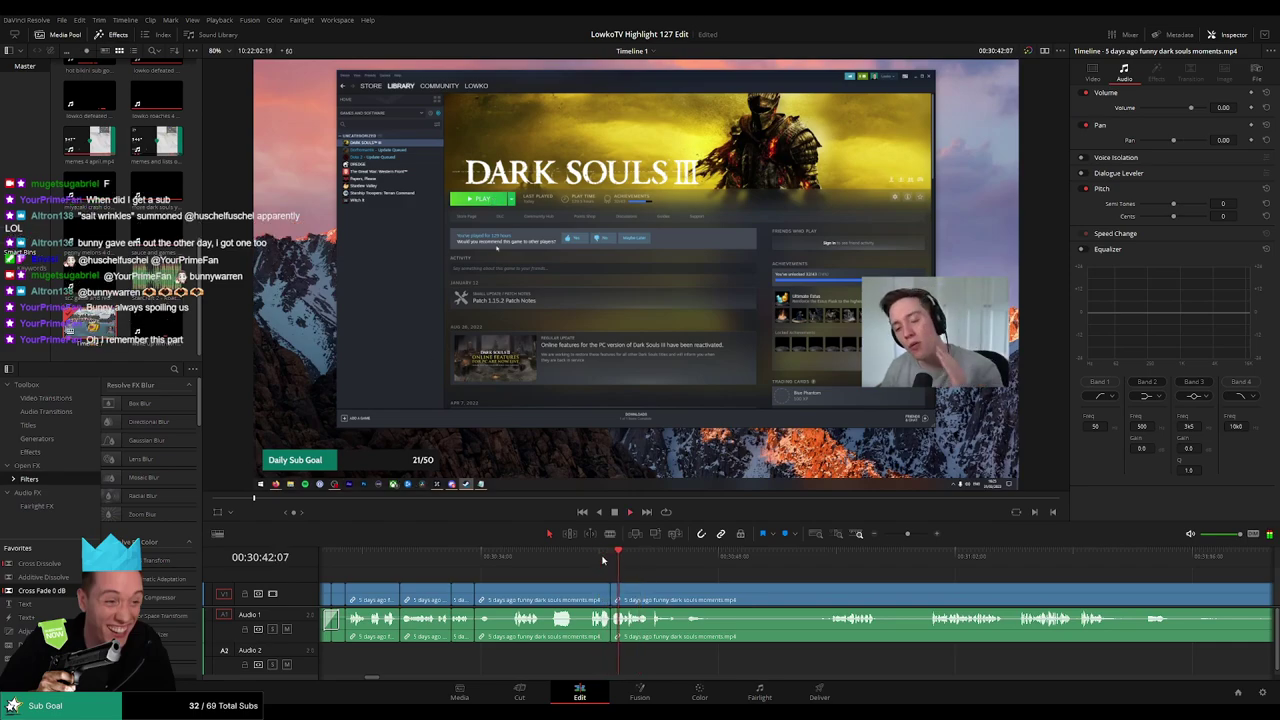
# Split the Dark Souls clip at about 00:30:44 and 00:30:48:30, delete the segment in between, and replay from just before the join
pyautogui.moveTo(707, 581); pyautogui.dragTo(635, 579)
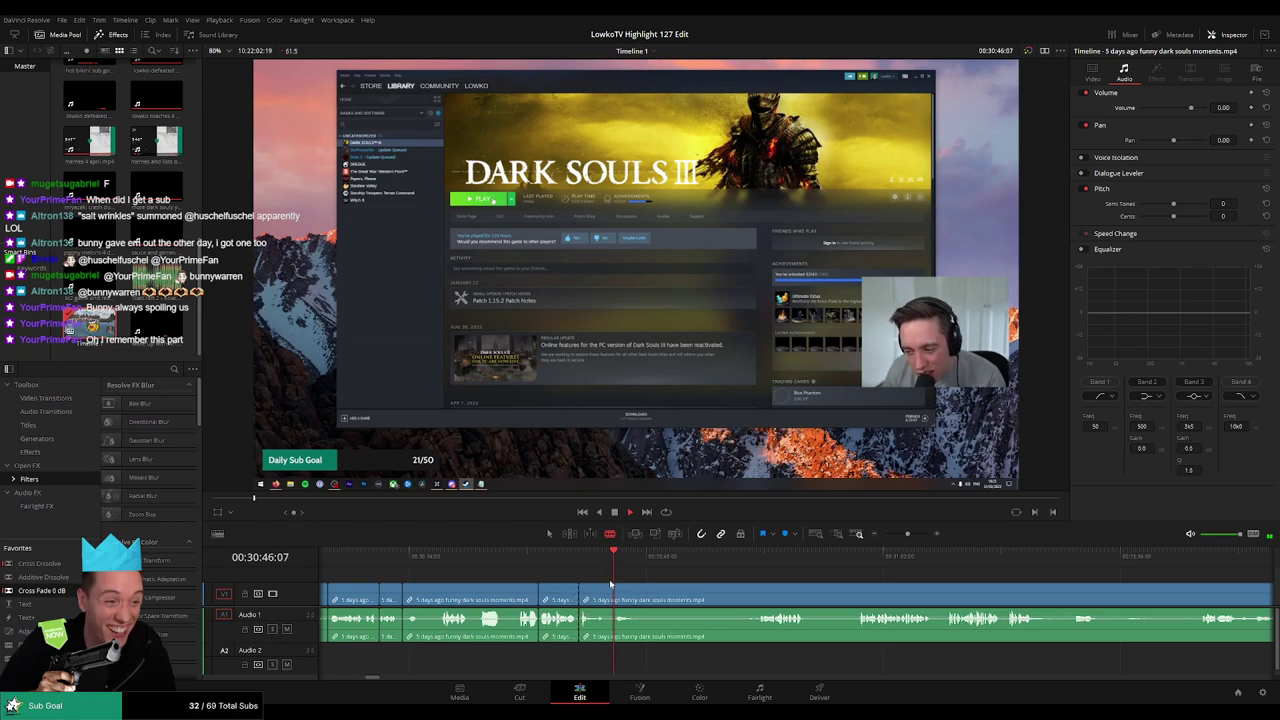
pyautogui.moveTo(630, 578)
pyautogui.mouseDown()
pyautogui.moveTo(729, 565)
pyautogui.moveTo(645, 565)
pyautogui.mouseUp()
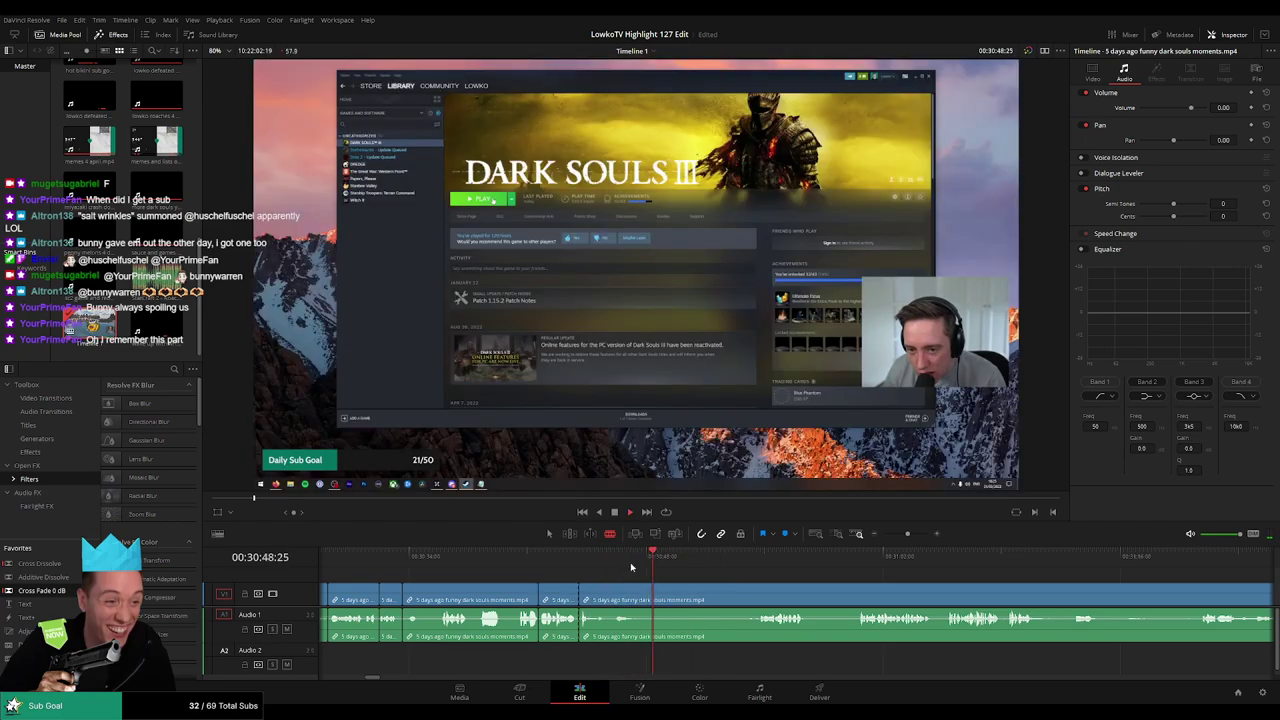
pyautogui.click(655, 597)
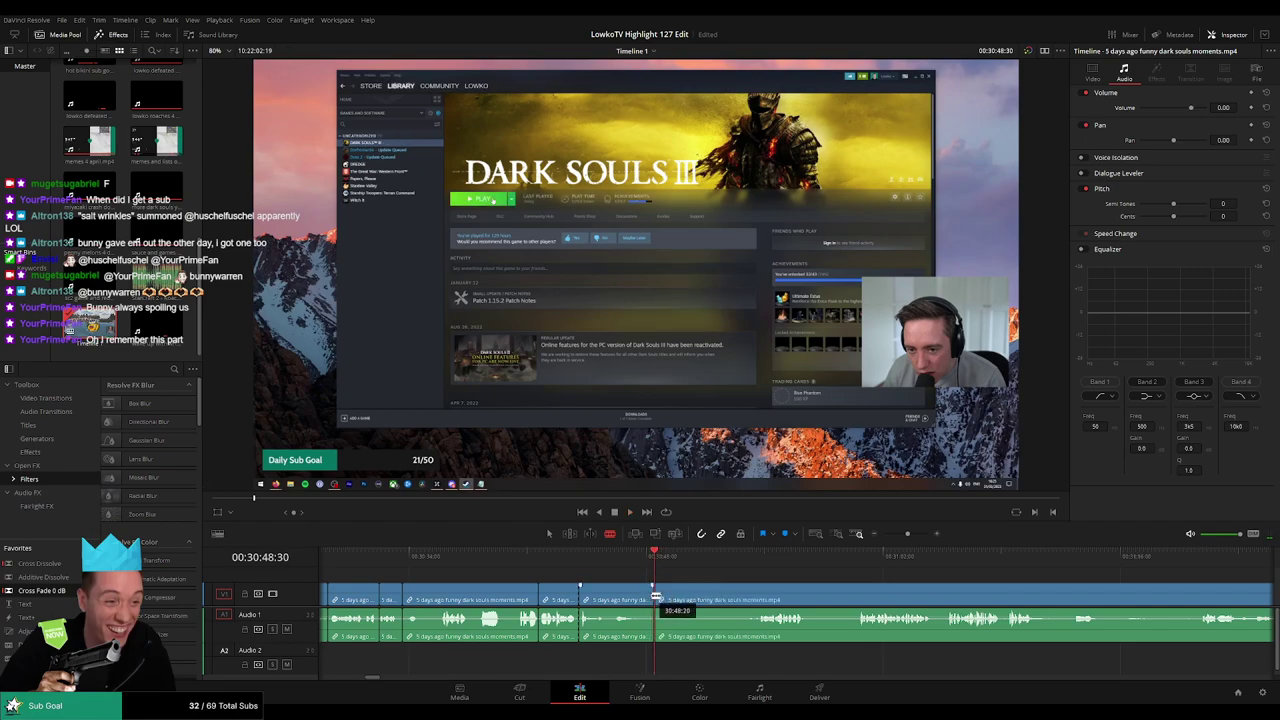
pyautogui.press('Delete')
pyautogui.press('space')
pyautogui.click(567, 561)
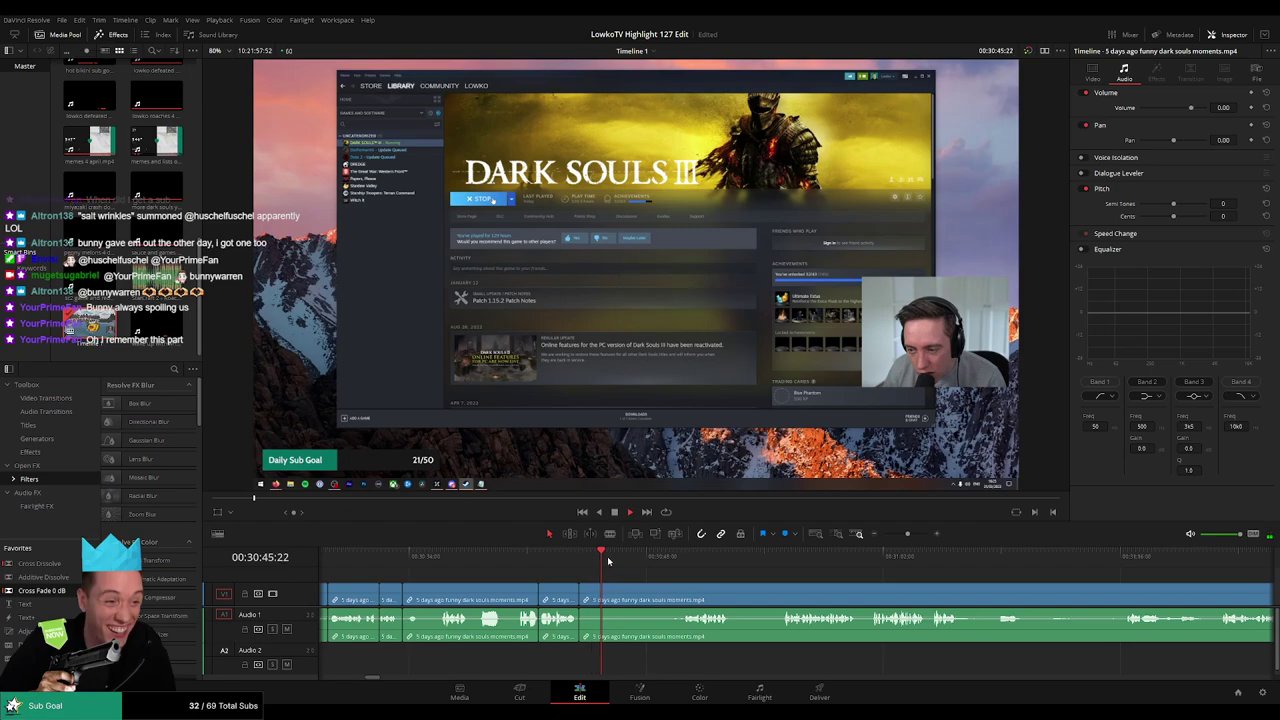
# Split the Dark Souls clip at about 00:30:53 and 00:30:56:04, delete the segment in between, and resume playback
pyautogui.moveTo(612, 561); pyautogui.dragTo(647, 561)
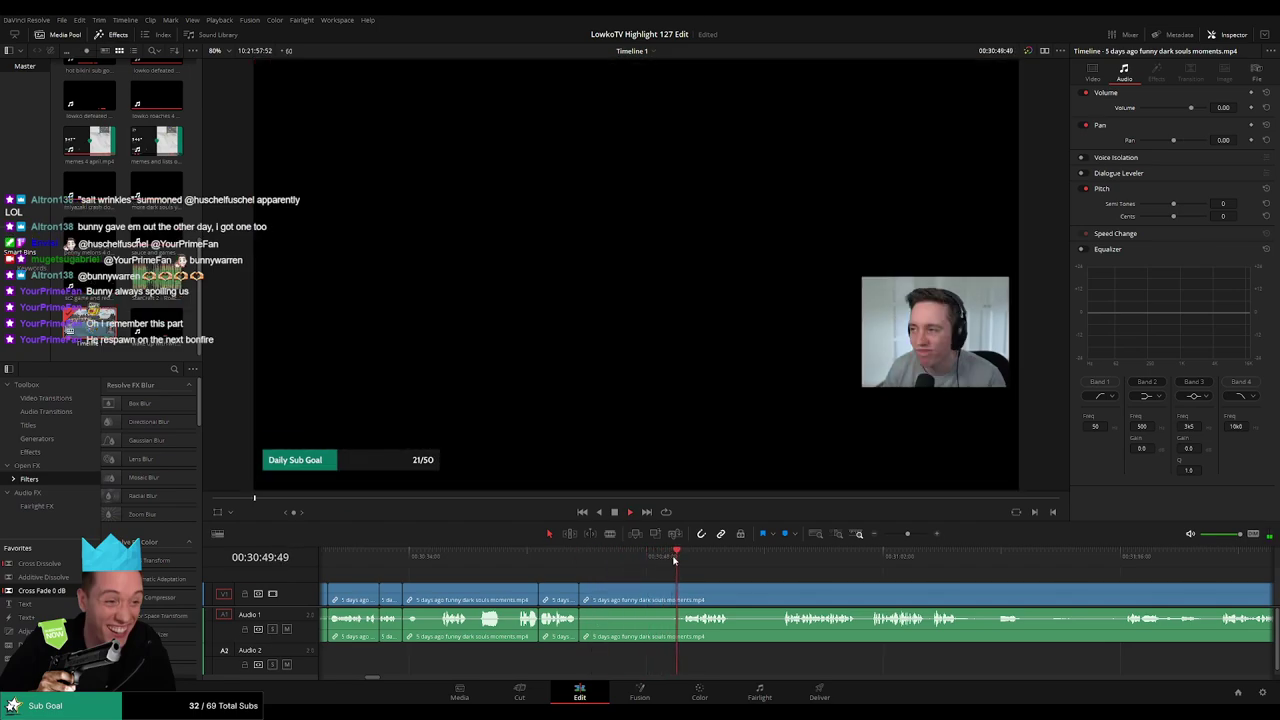
pyautogui.moveTo(728, 577); pyautogui.dragTo(600, 566)
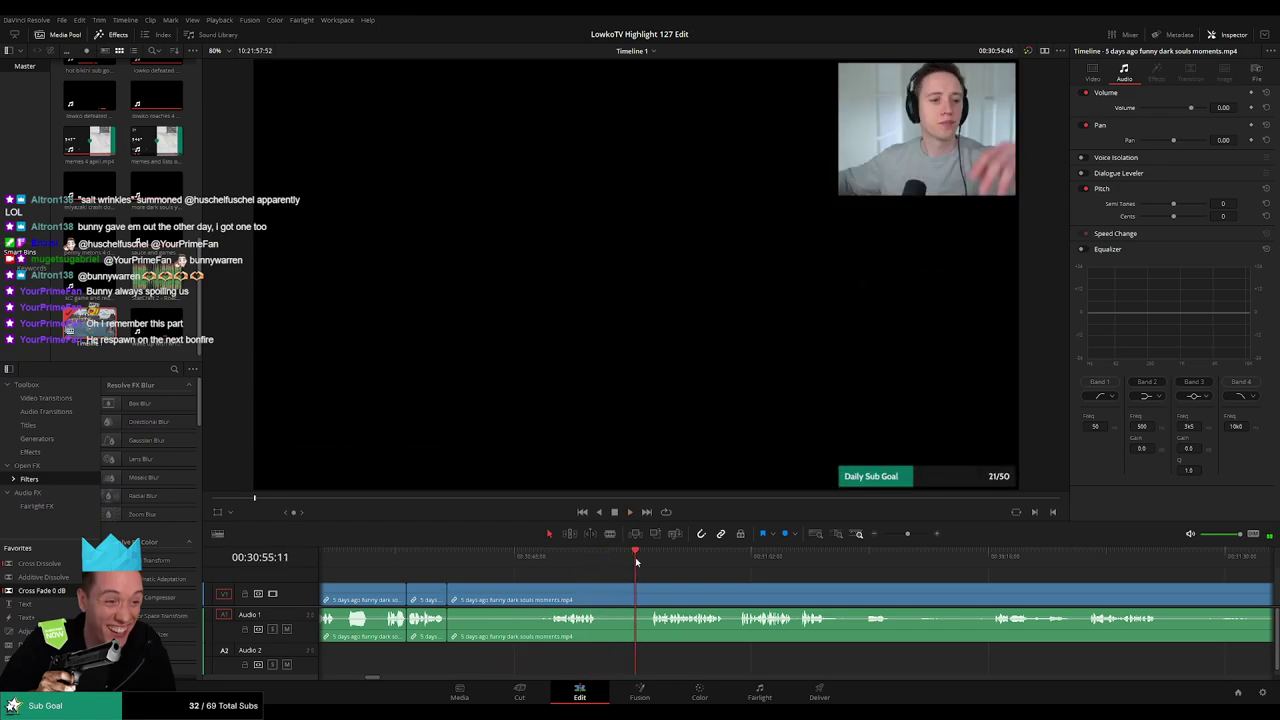
pyautogui.press('b')
pyautogui.click(602, 595)
pyautogui.click(654, 594)
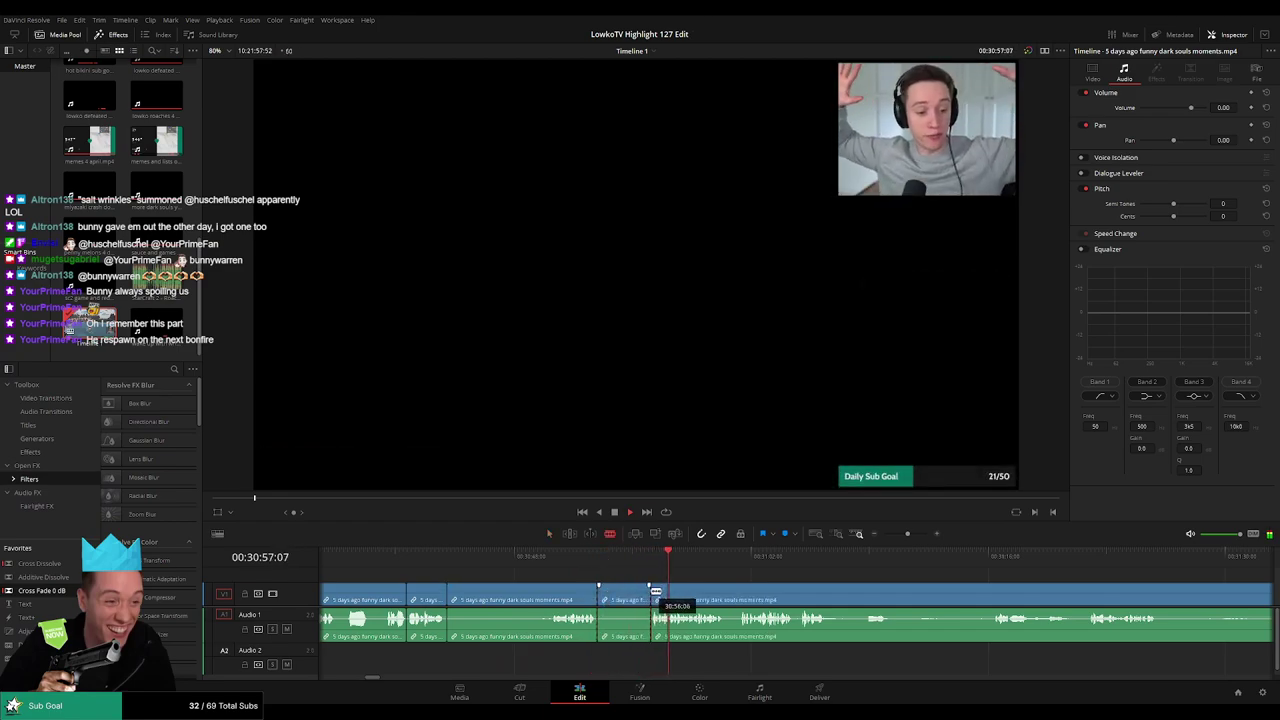
pyautogui.press('a')
pyautogui.click(634, 597)
pyautogui.press('Delete')
pyautogui.press('space')
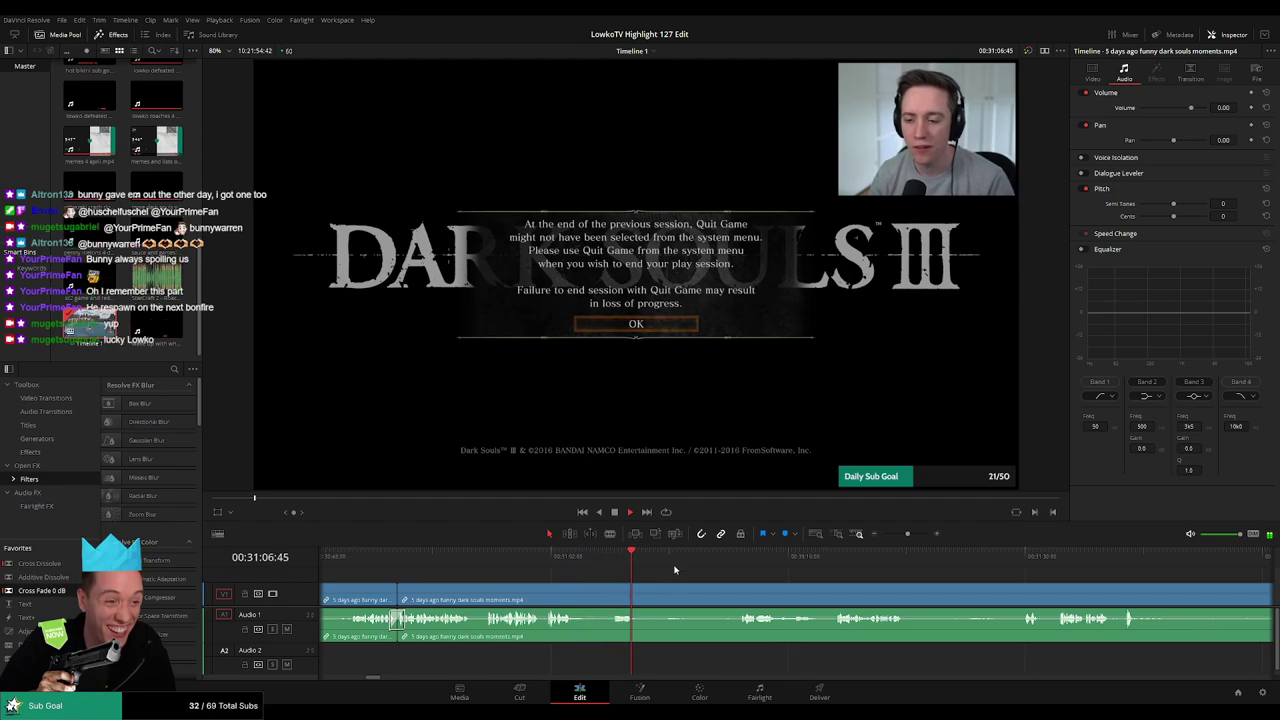
# Split the Dark Souls clip at about 00:31:23 and 00:31:25:44, delete the loading-screen segment in between, and resume playback
pyautogui.moveTo(667, 563); pyautogui.dragTo(703, 561)
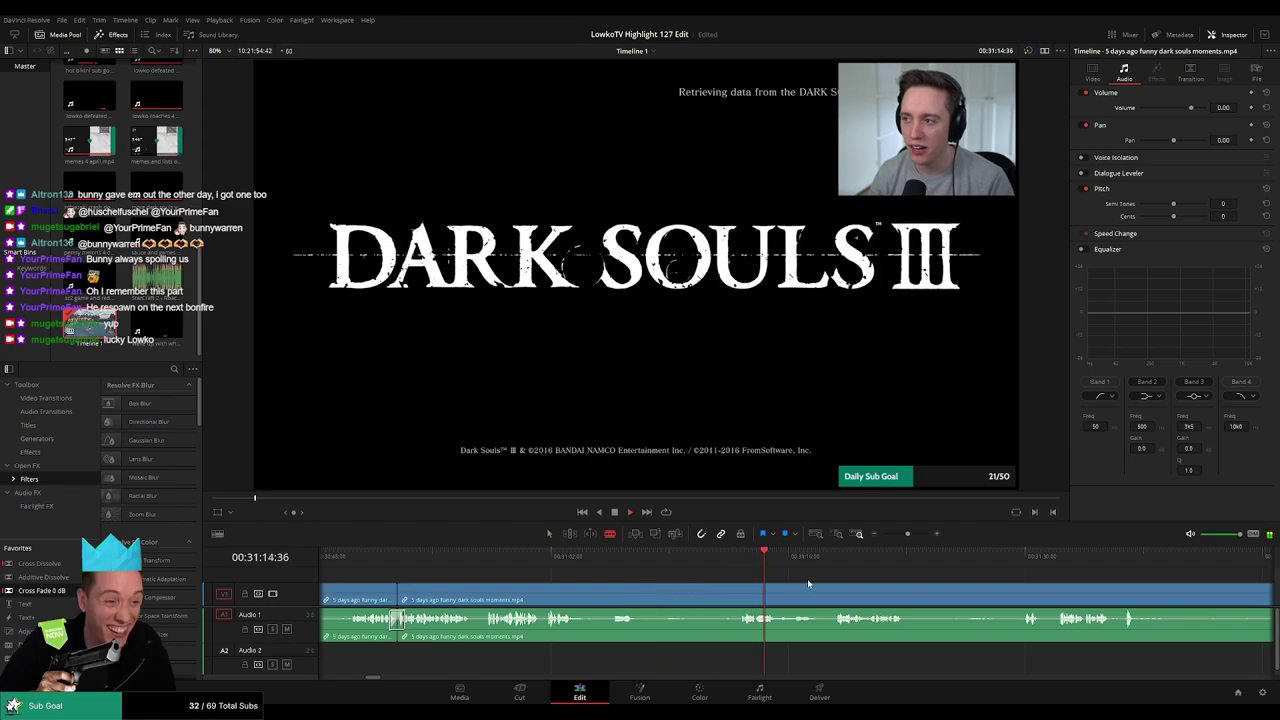
pyautogui.moveTo(820, 582); pyautogui.dragTo(679, 572)
pyautogui.press('a')
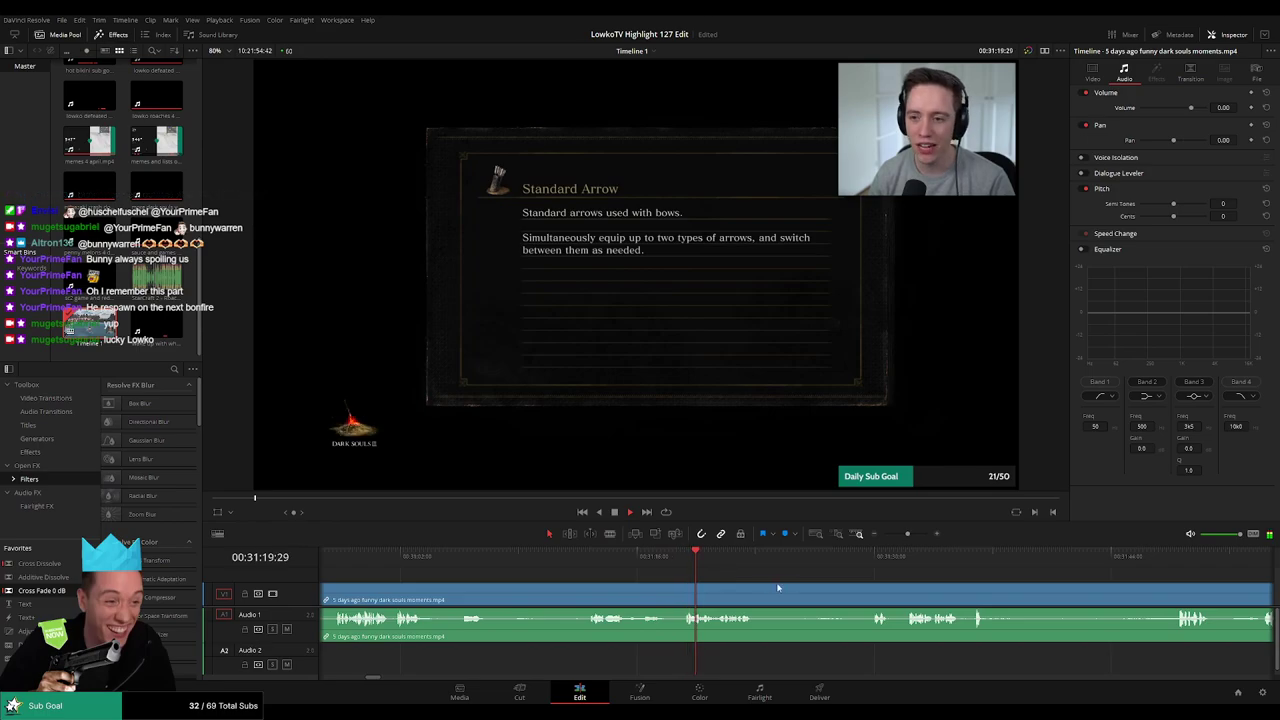
pyautogui.hscroll(2, 614, 570)
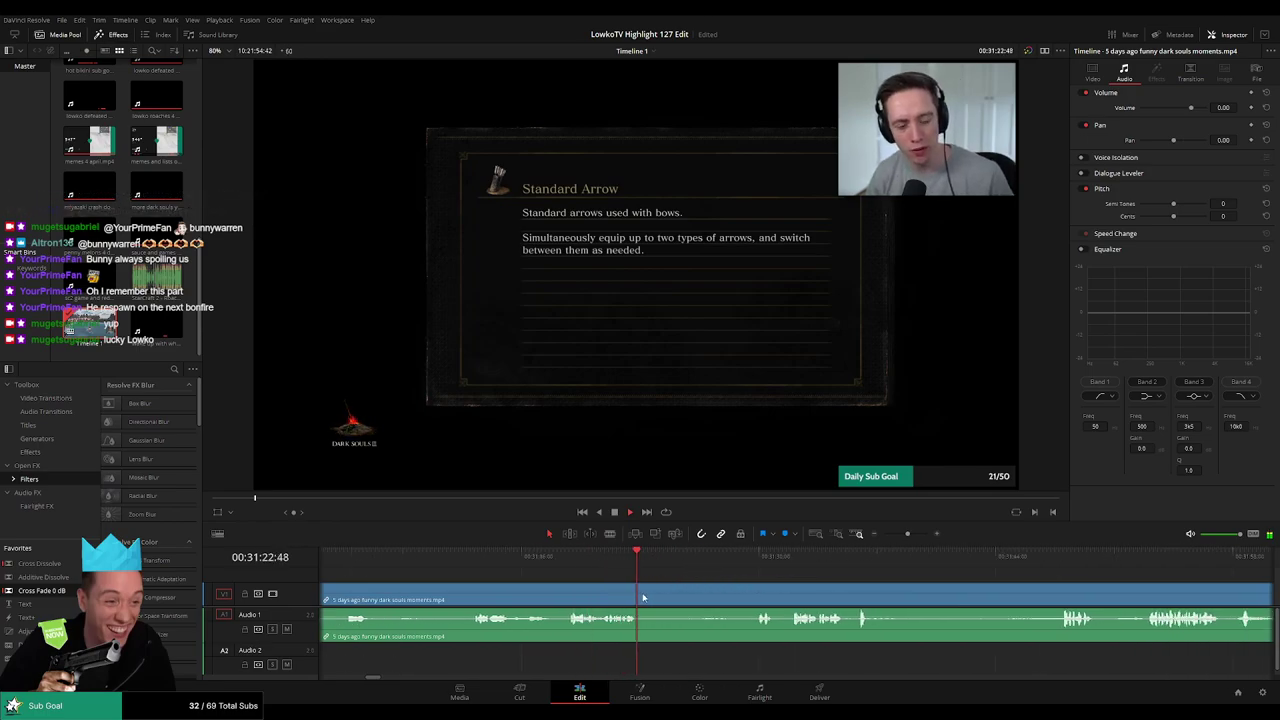
pyautogui.press('space')
pyautogui.press('b')
pyautogui.click(643, 597)
pyautogui.moveTo(698, 562); pyautogui.dragTo(695, 565)
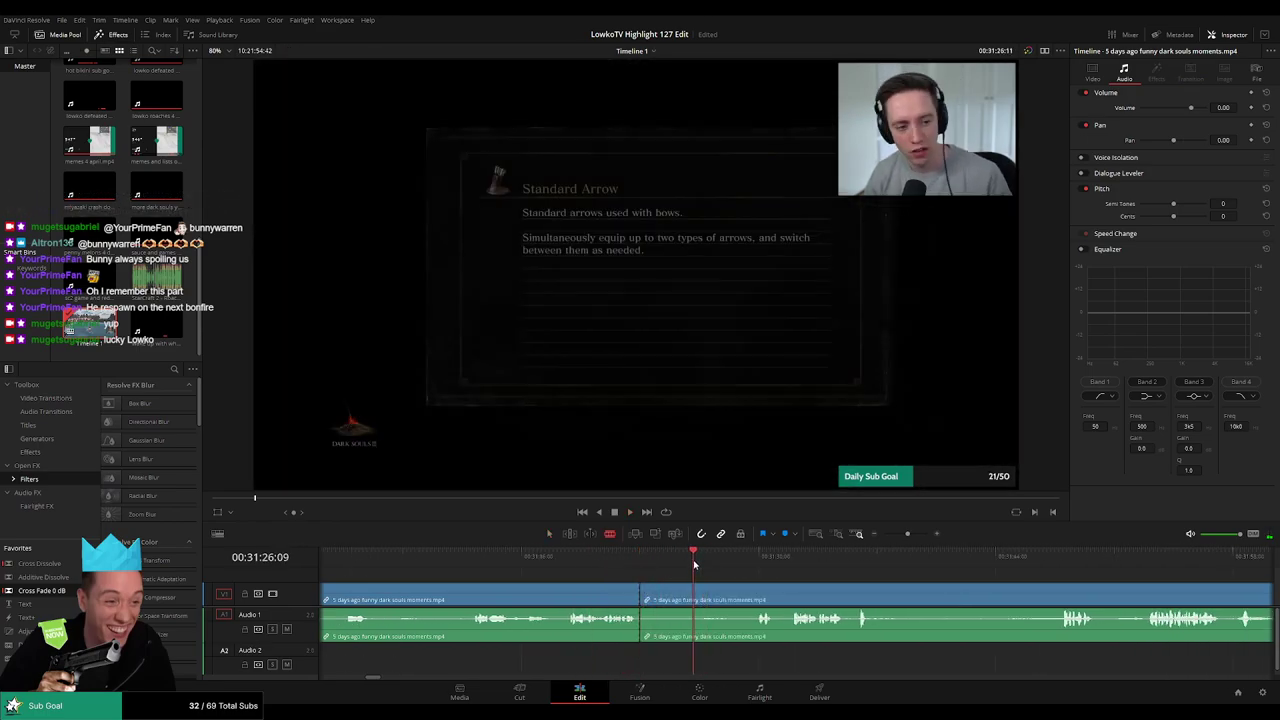
pyautogui.click(687, 564)
pyautogui.click(687, 594)
pyautogui.press('a')
pyautogui.click(675, 598)
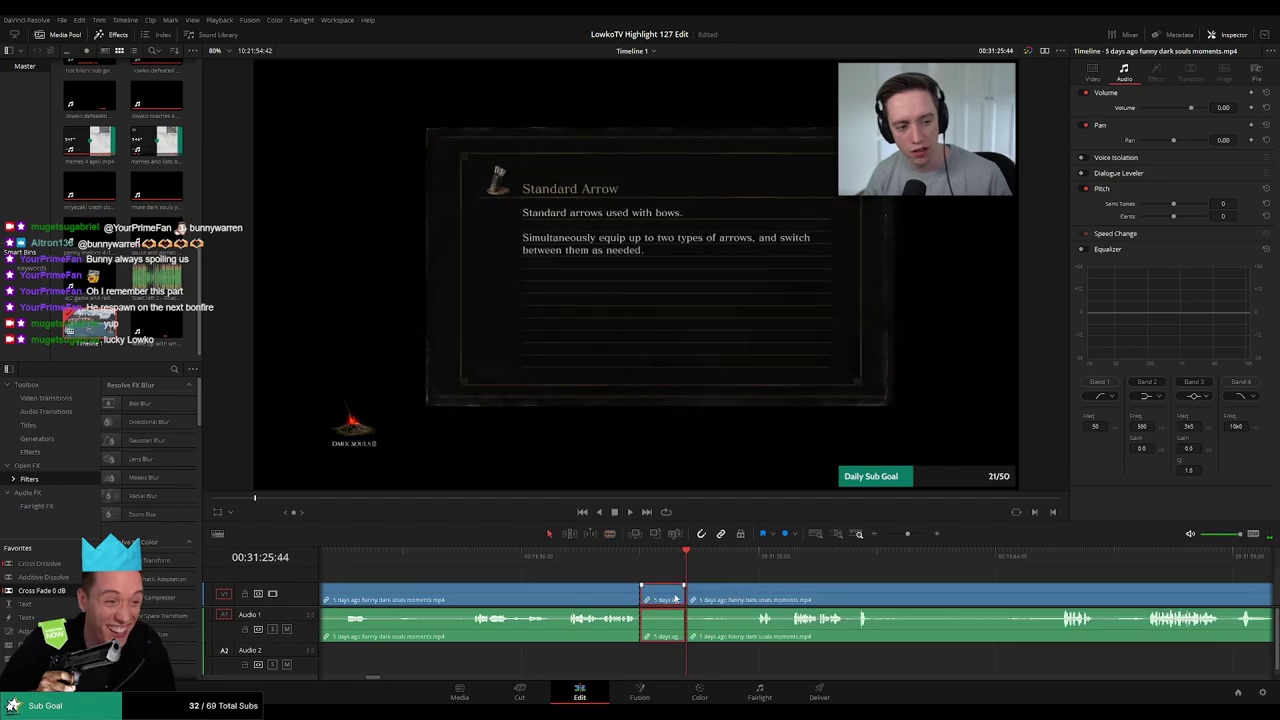
pyautogui.press('Delete')
pyautogui.press('space')
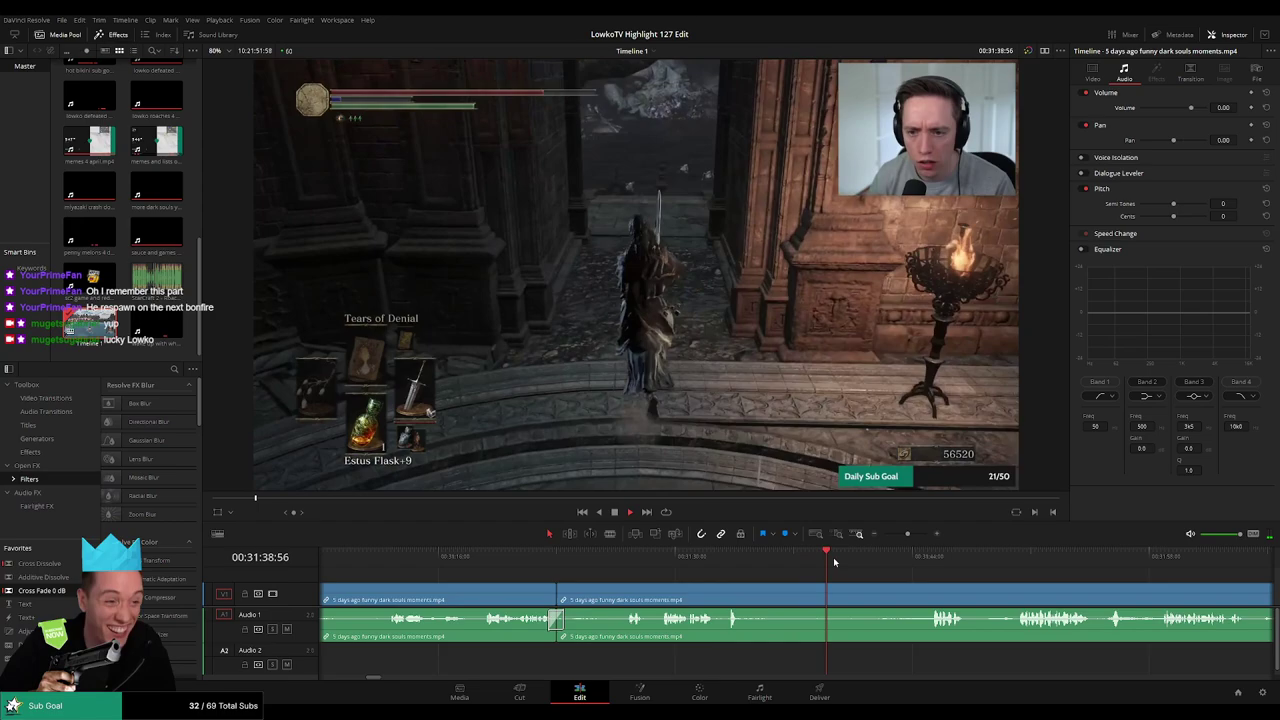
# Review the Dark Souls footage from about 00:31:39 to 00:32:56 for dead stretches, skipping over quiet parts
pyautogui.click(884, 562)
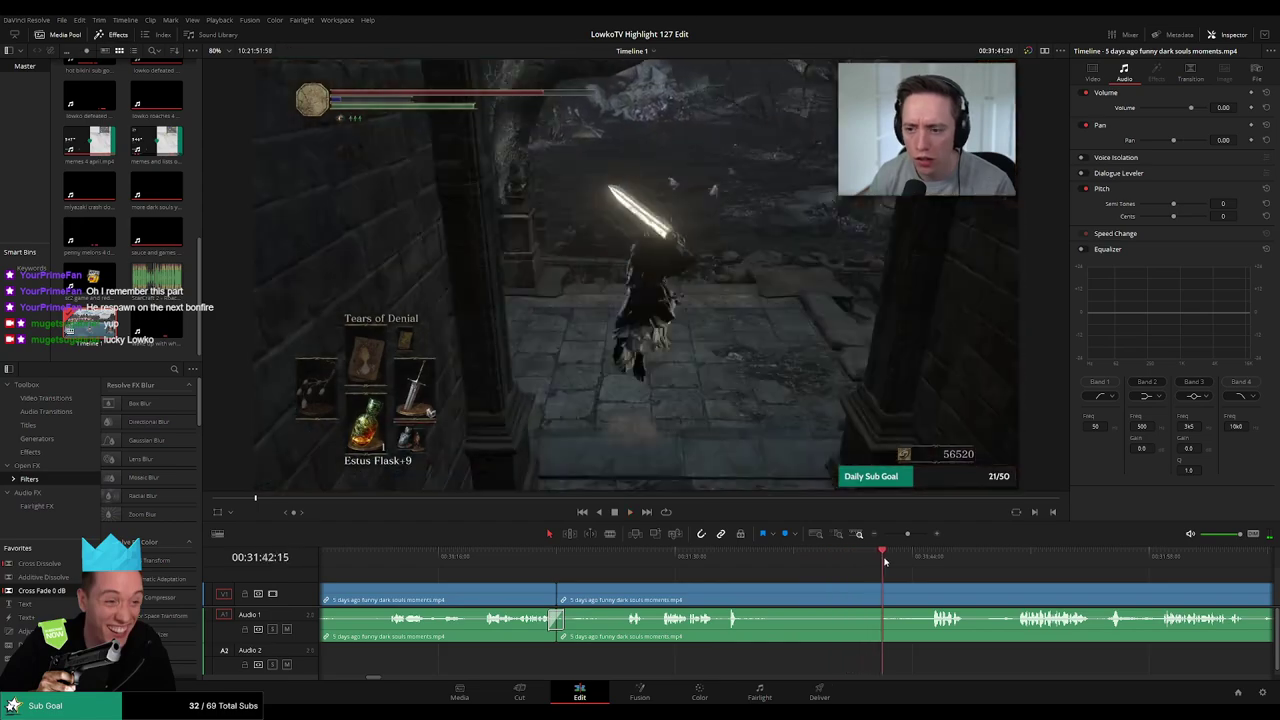
pyautogui.moveTo(979, 593); pyautogui.dragTo(742, 573)
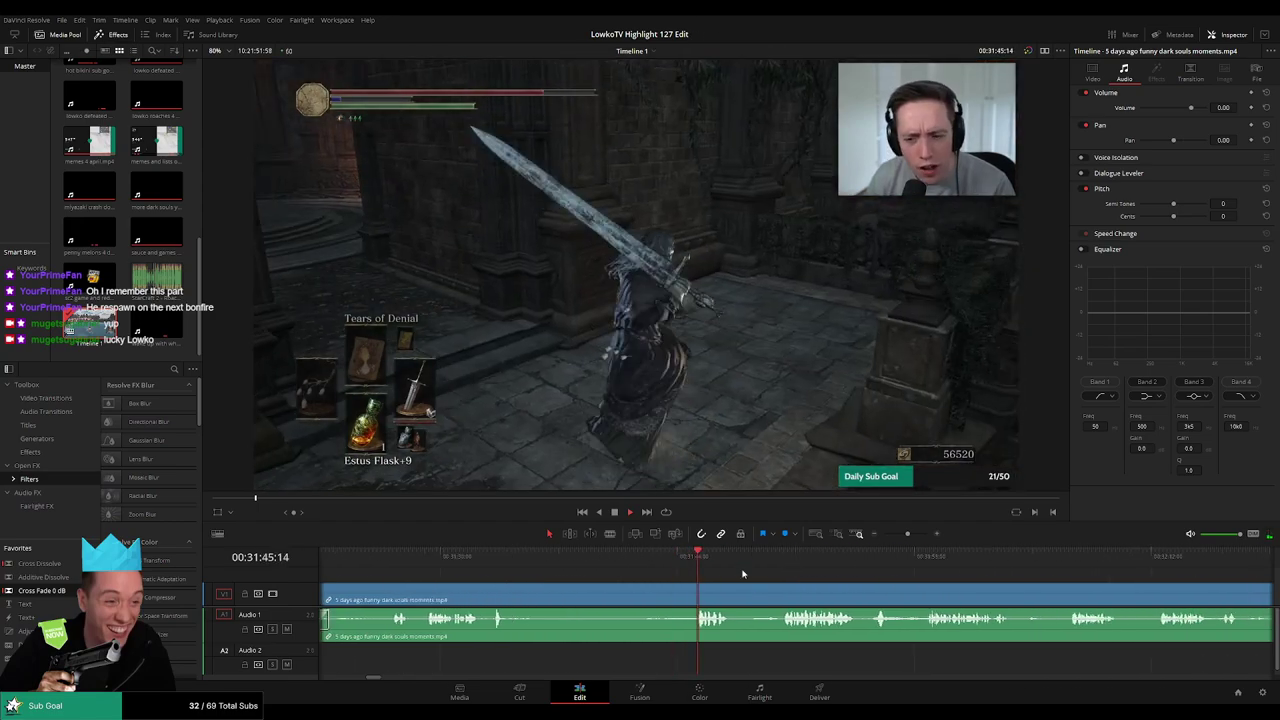
pyautogui.click(755, 558)
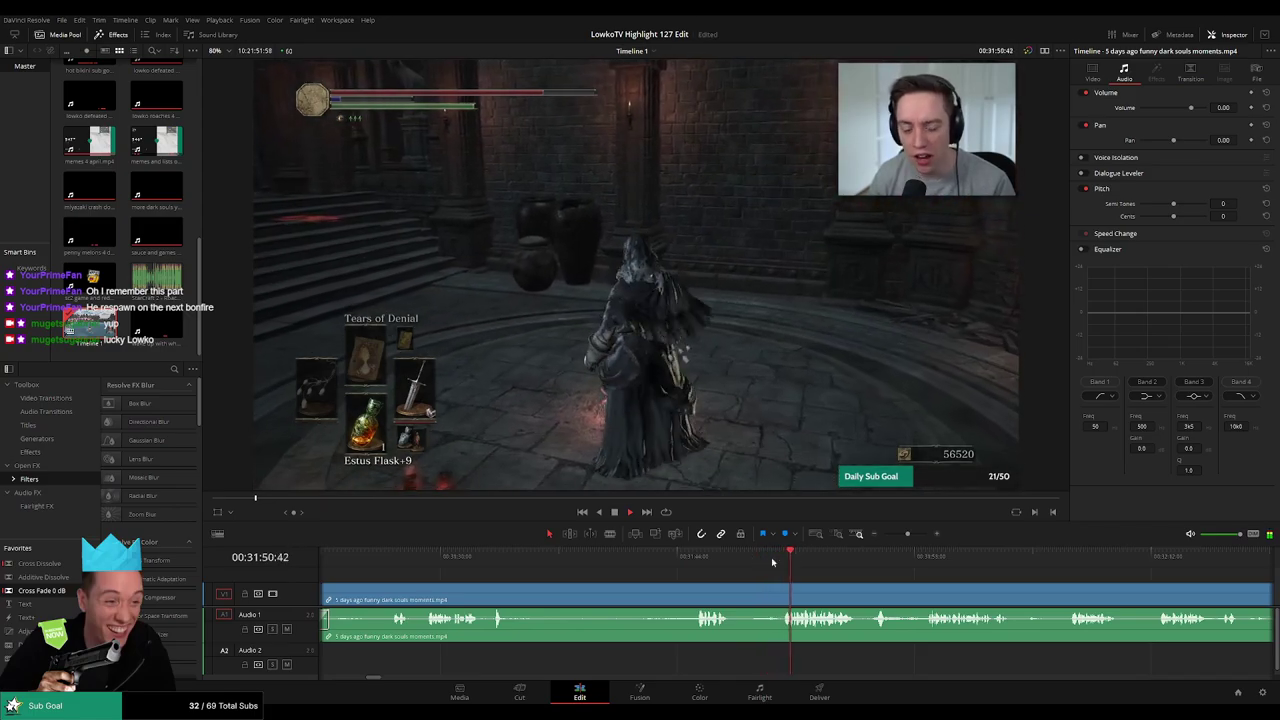
pyautogui.moveTo(863, 585); pyautogui.dragTo(733, 579)
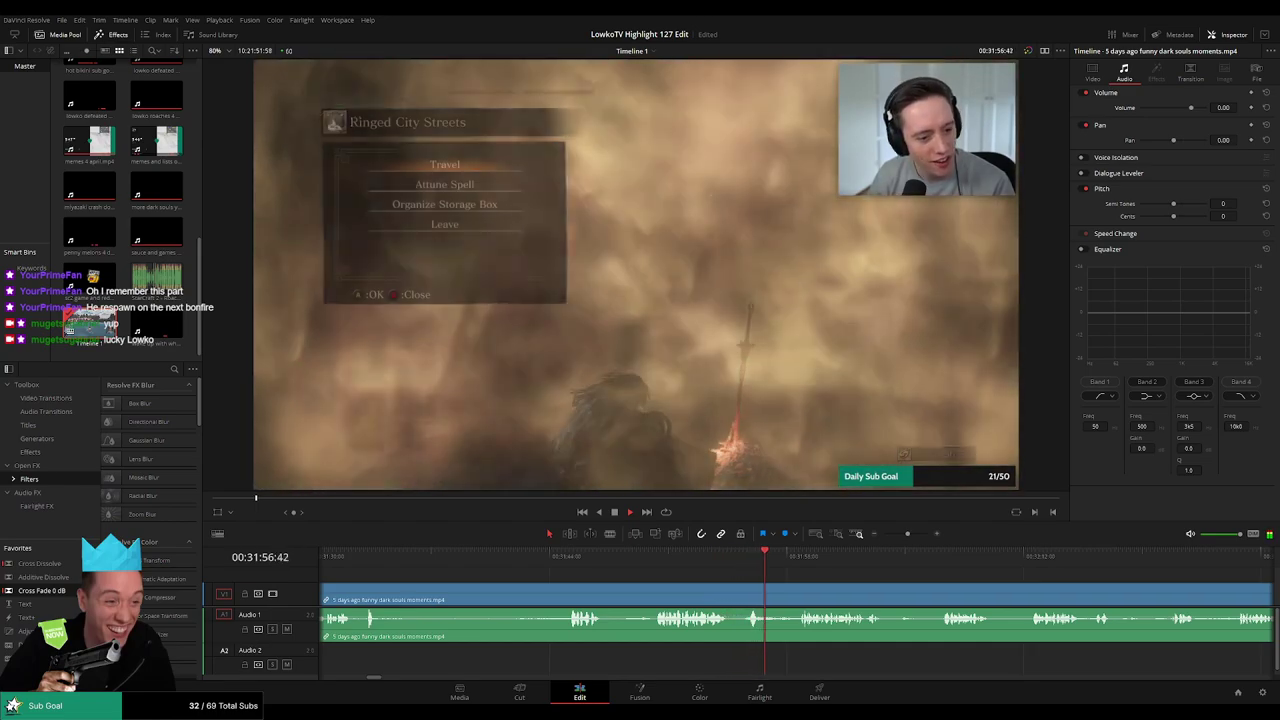
pyautogui.hscroll(5, 686, 572)
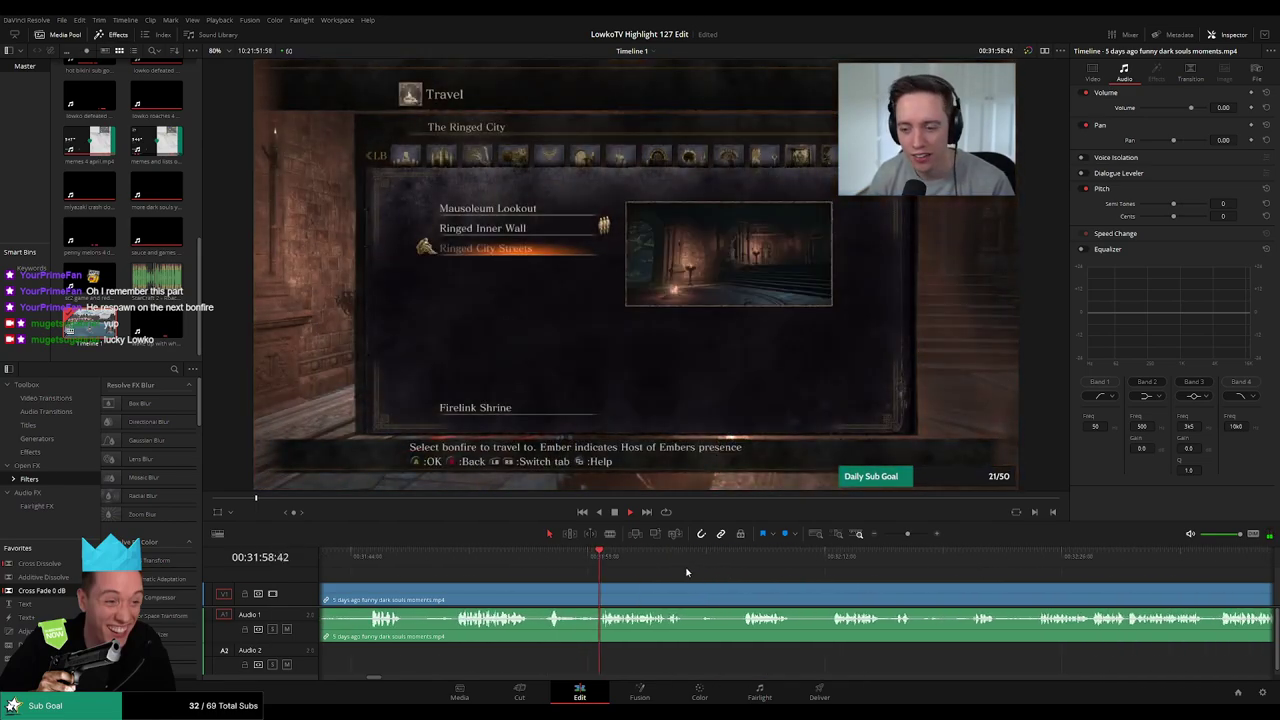
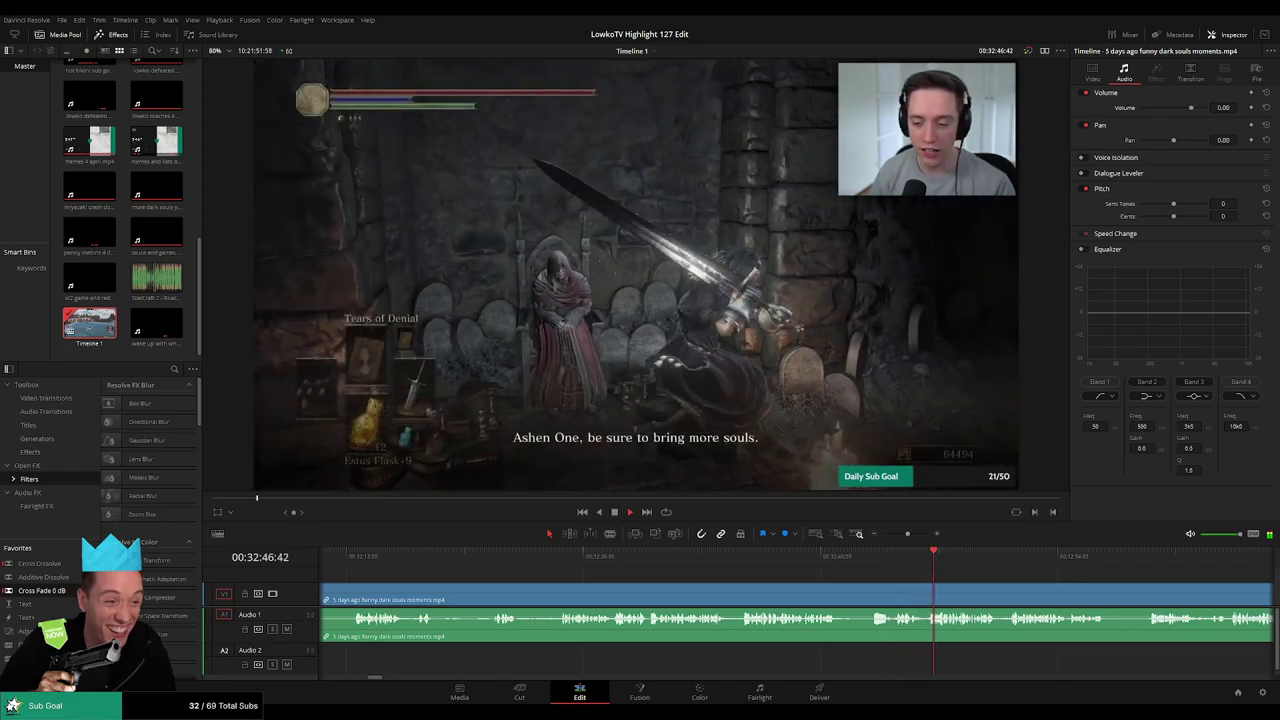
pyautogui.hscroll(3, 683, 567)
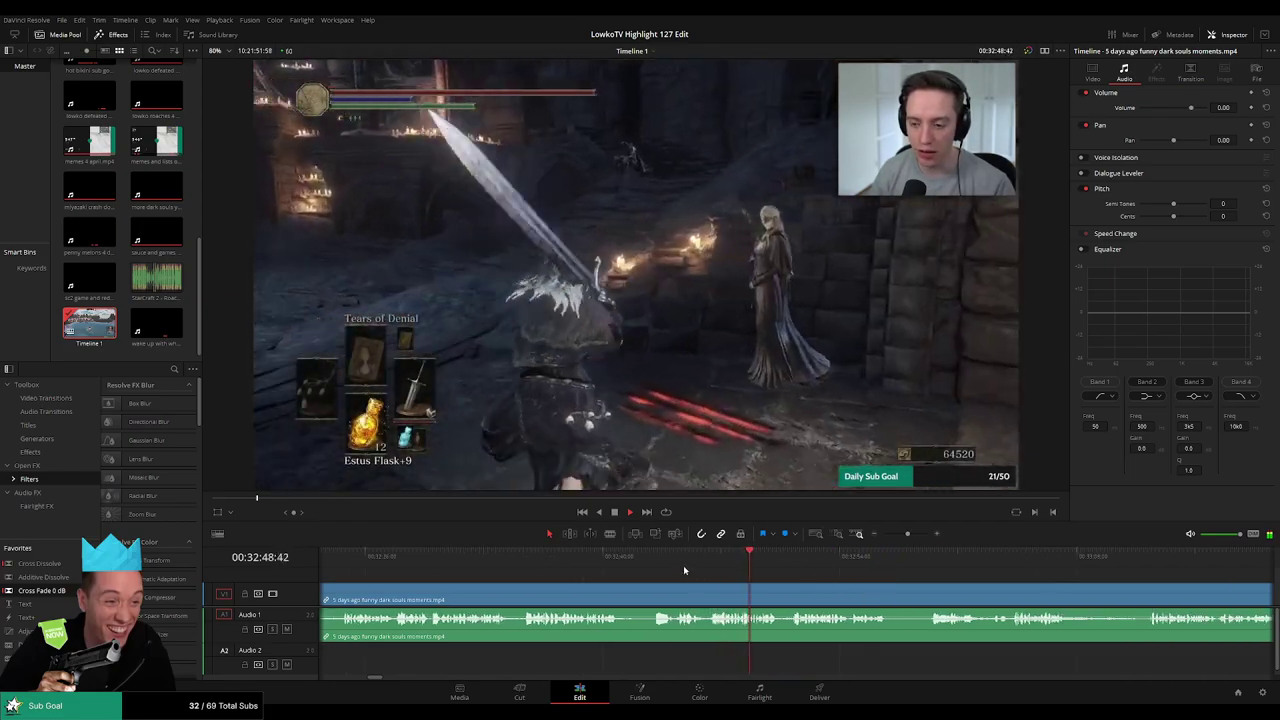
pyautogui.hscroll(1, 819, 581)
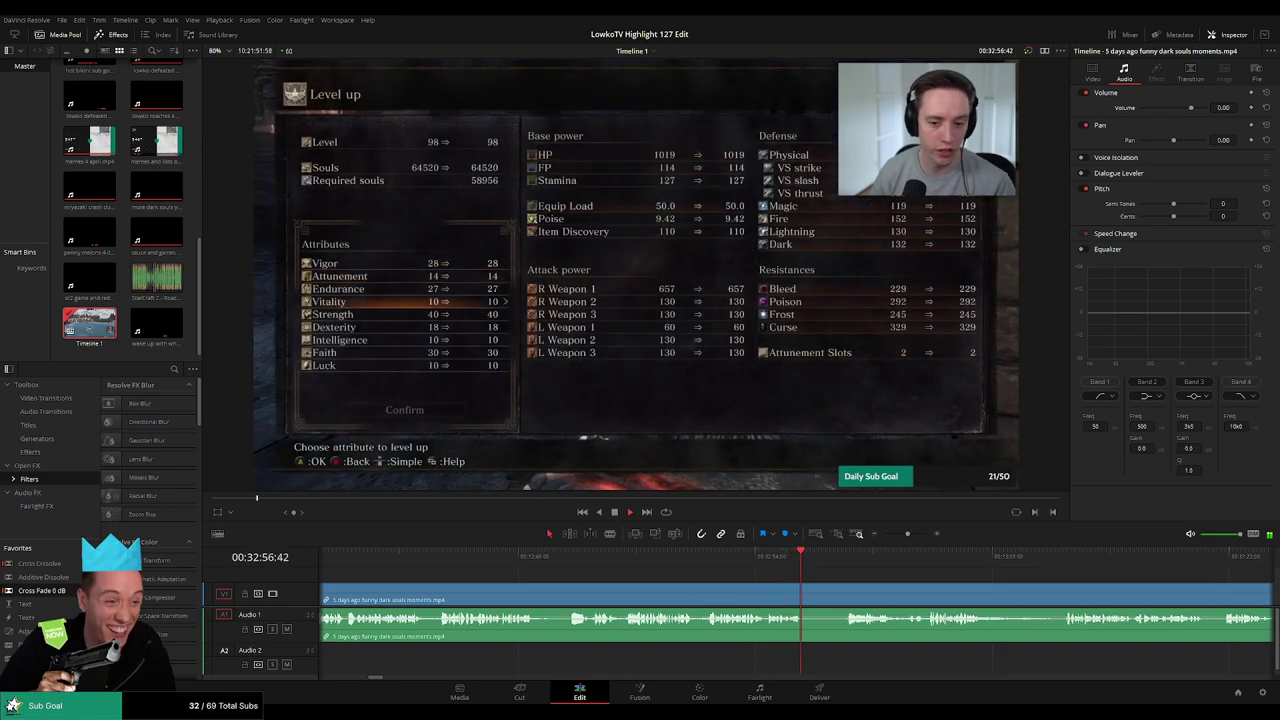
# Split the Dark Souls clip at about 00:32:57 and 00:32:59:20, delete the segment in between, and replay from just before the join
pyautogui.click(846, 560)
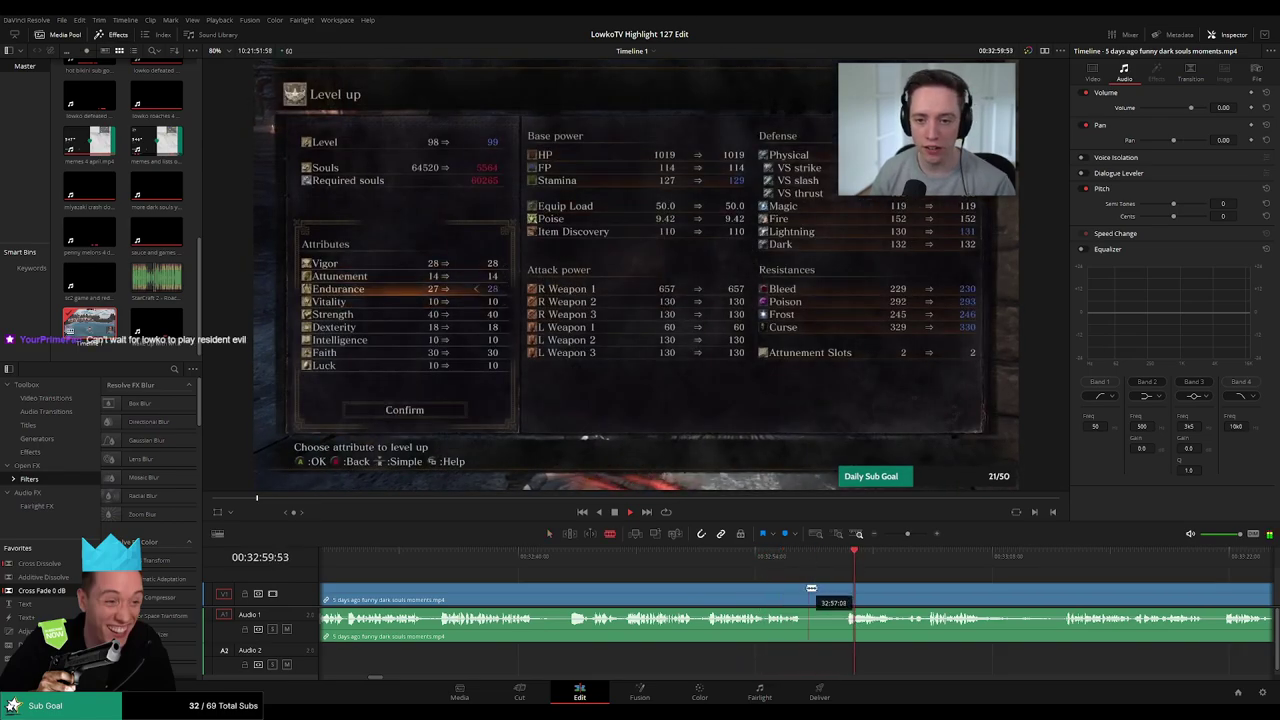
pyautogui.click(805, 590)
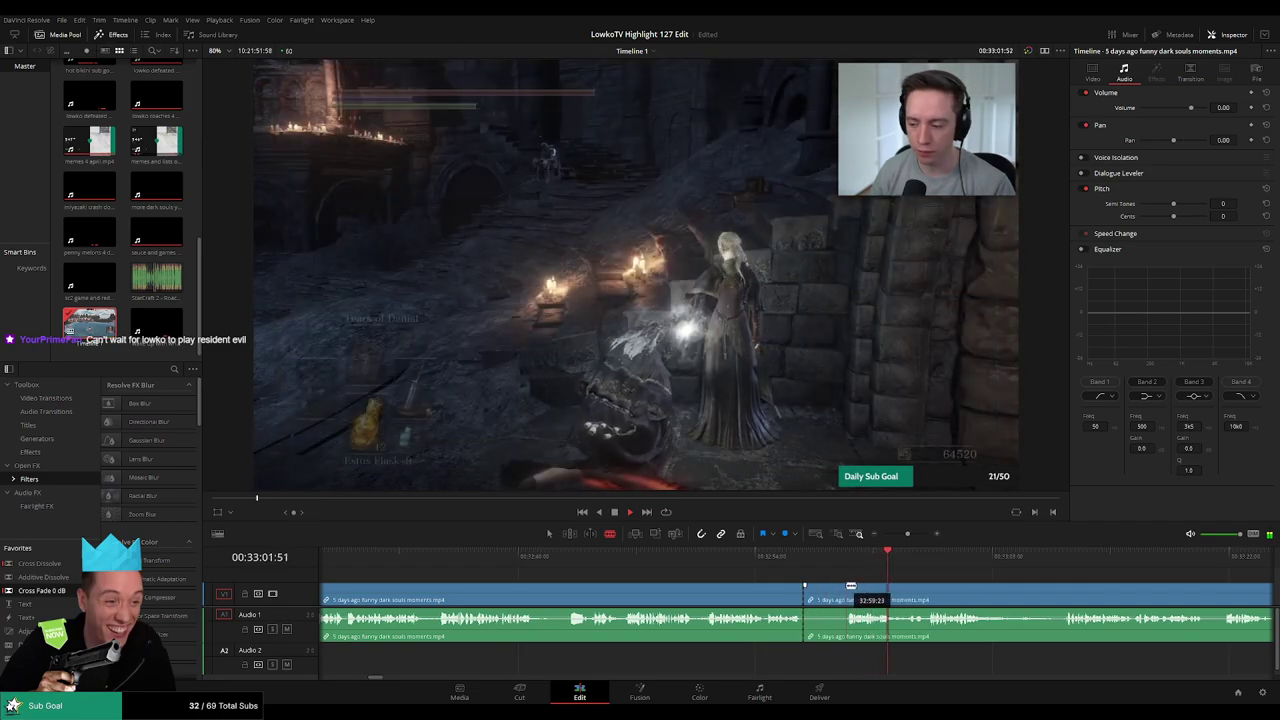
pyautogui.click(848, 586)
pyautogui.press('a')
pyautogui.click(831, 597)
pyautogui.press('BackSpace')
pyautogui.click(829, 597)
pyautogui.press('BackSpace')
pyautogui.press('space')
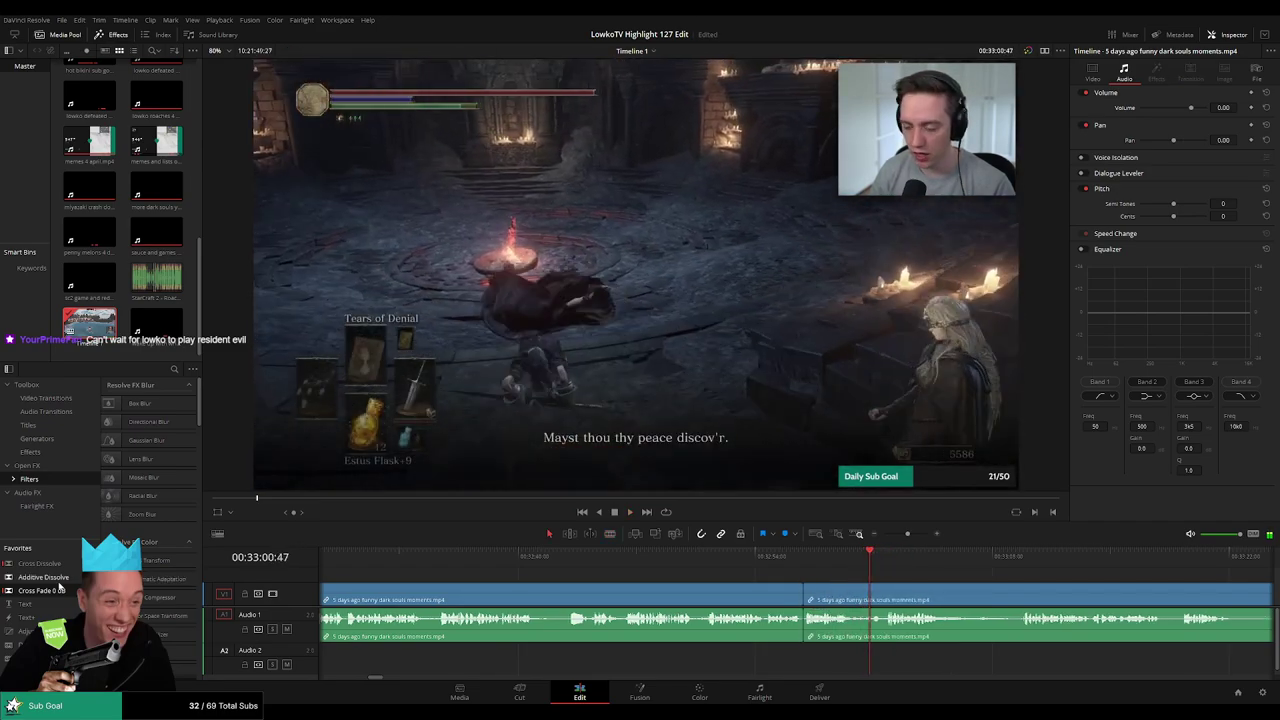
pyautogui.click(796, 558)
pyautogui.press('space')
# Split the Dark Souls clip at about 00:33:05 and 00:33:09:45, delete the segment in between, and replay from just before the join
pyautogui.moveTo(892, 577); pyautogui.dragTo(725, 570)
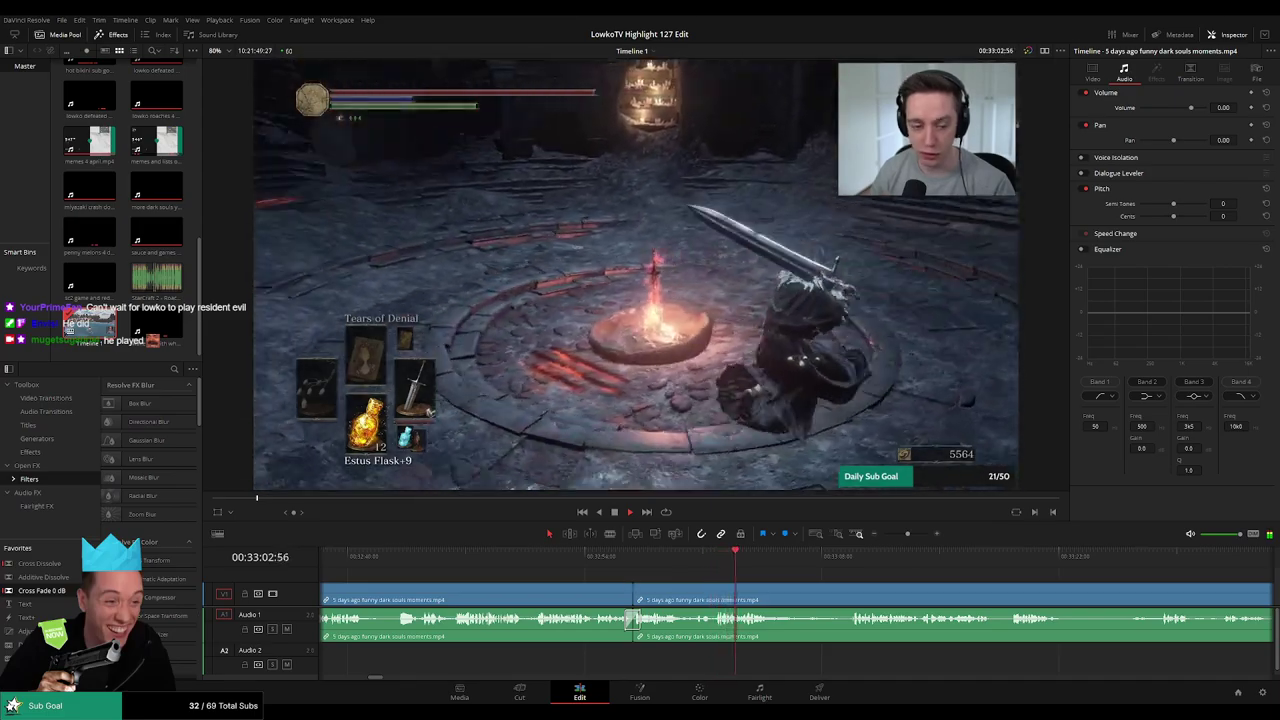
pyautogui.hscroll(2, 784, 592)
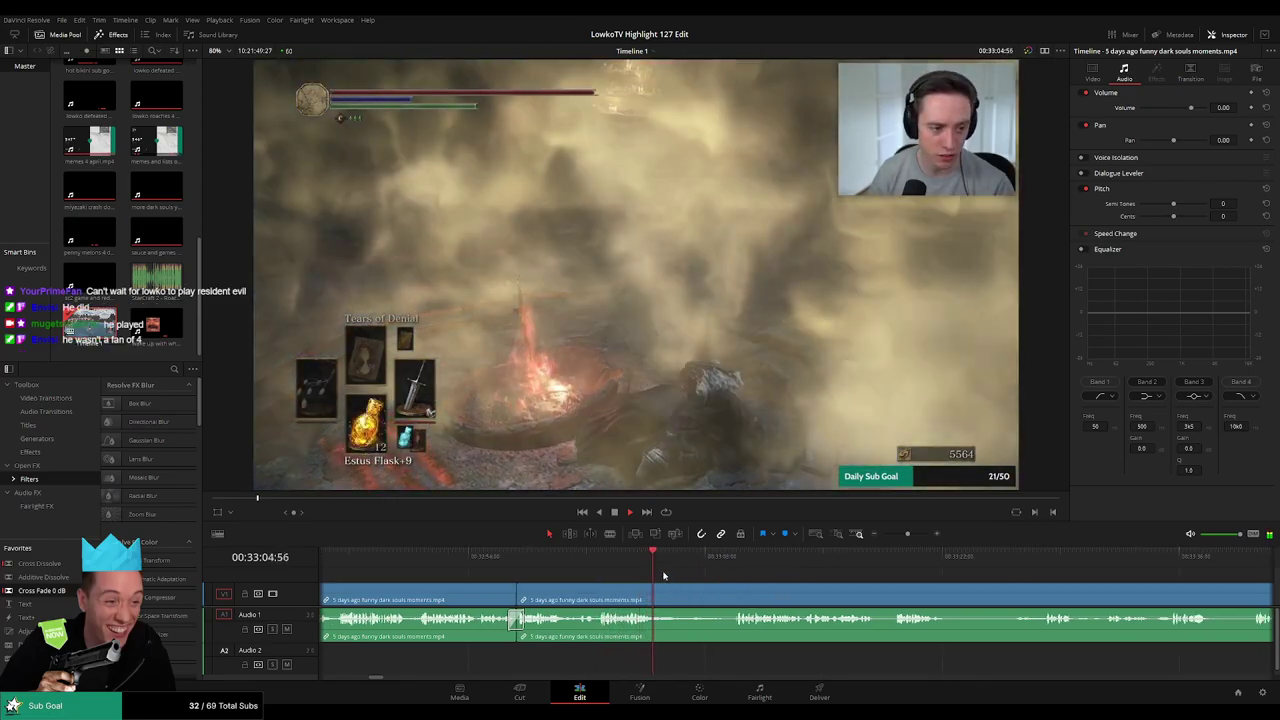
pyautogui.click(706, 560)
pyautogui.moveTo(709, 563); pyautogui.dragTo(733, 563)
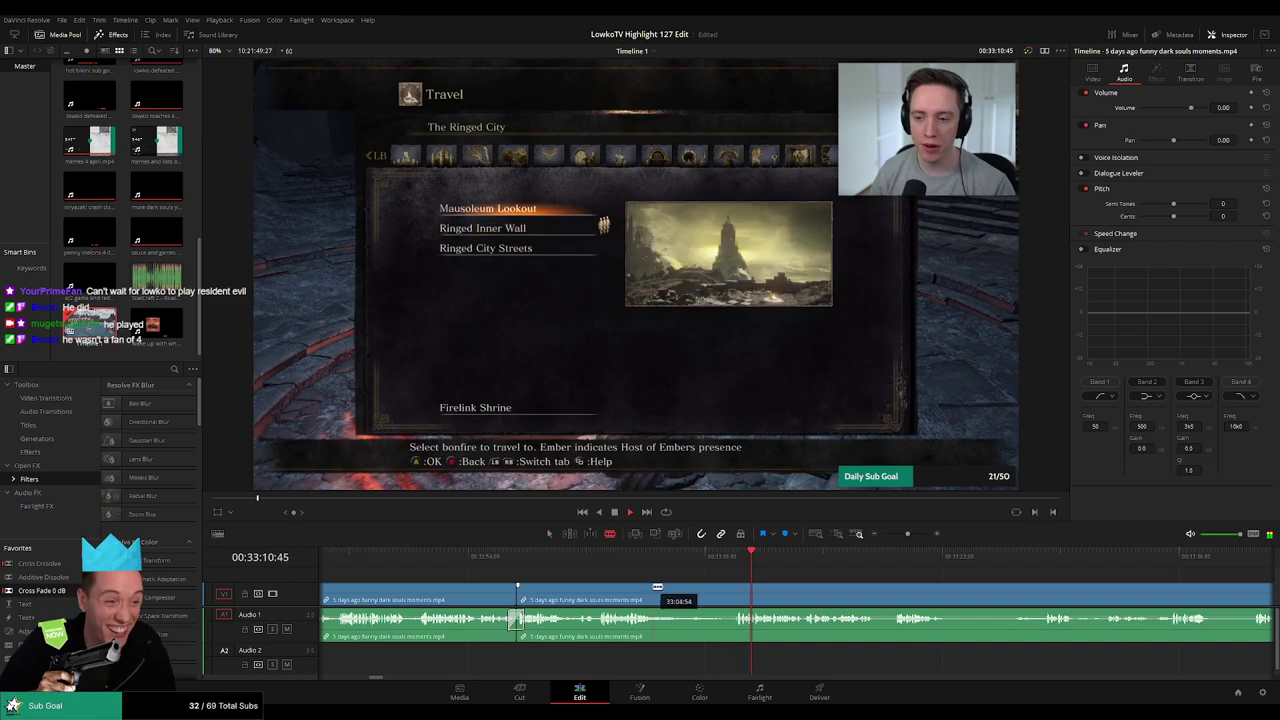
pyautogui.click(657, 587)
pyautogui.scroll(2, 723, 587)
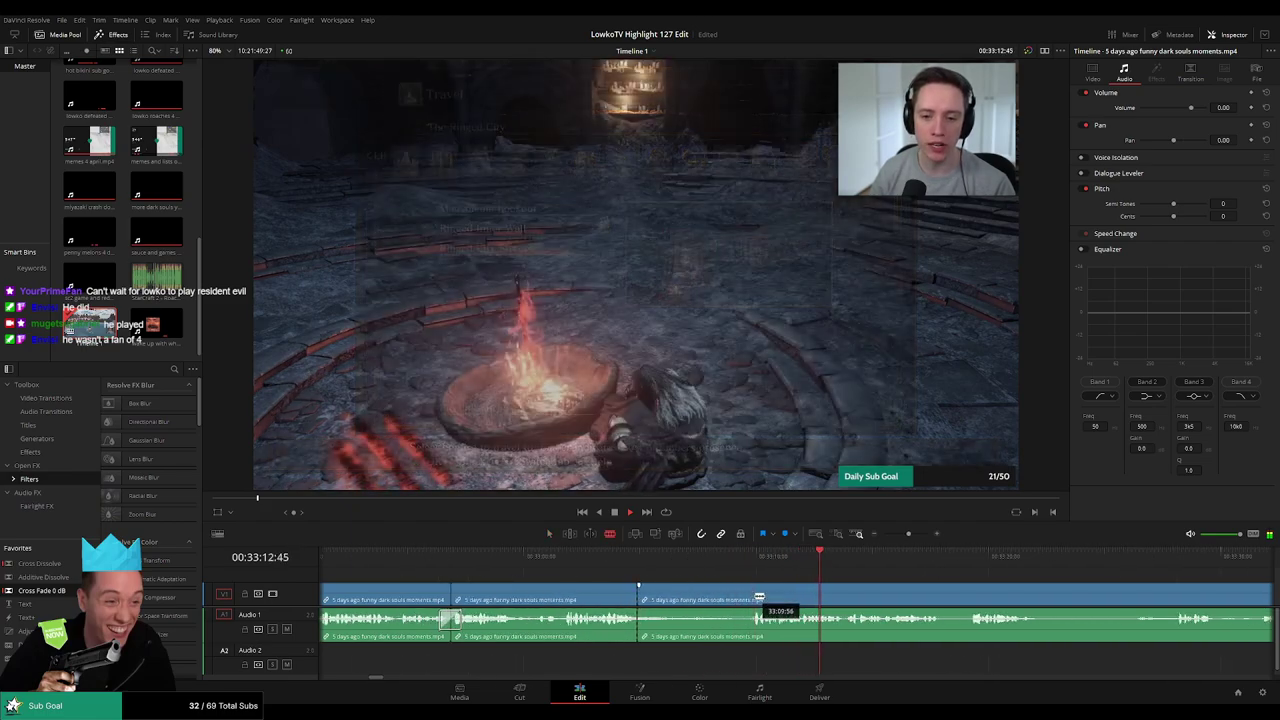
pyautogui.click(753, 598)
pyautogui.press('a')
pyautogui.click(741, 598)
pyautogui.press('Delete')
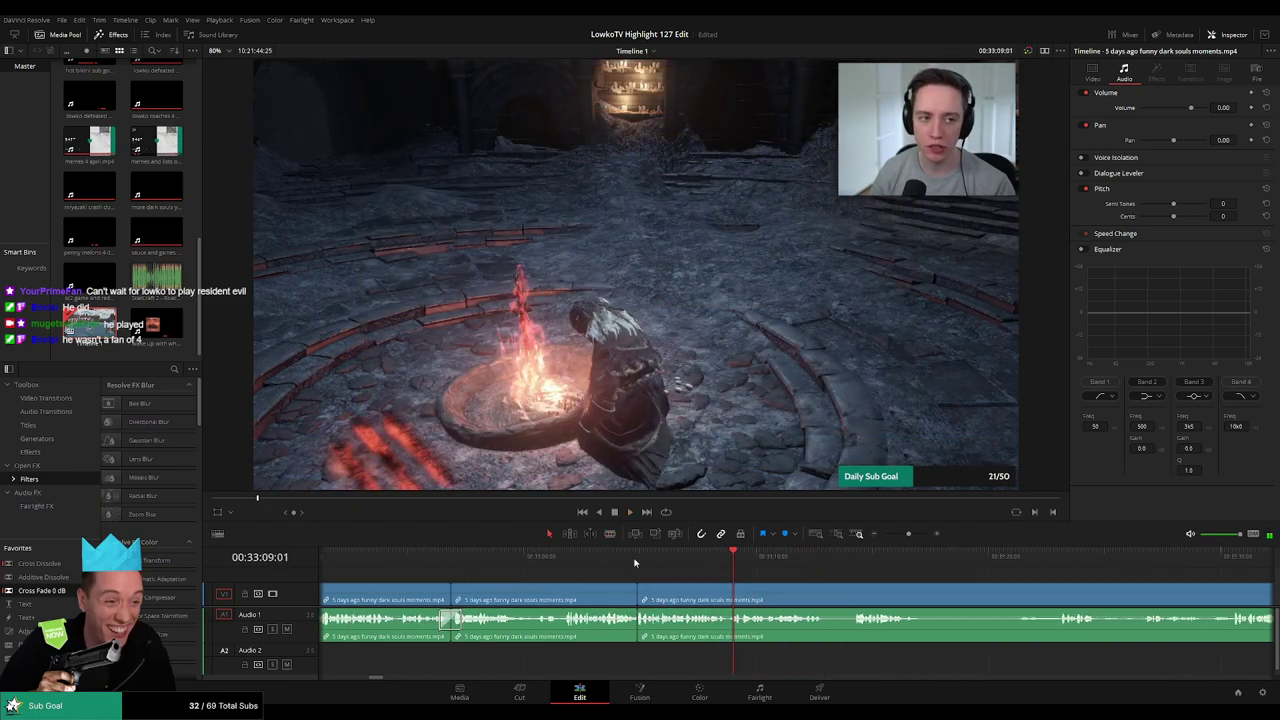
pyautogui.click(617, 560)
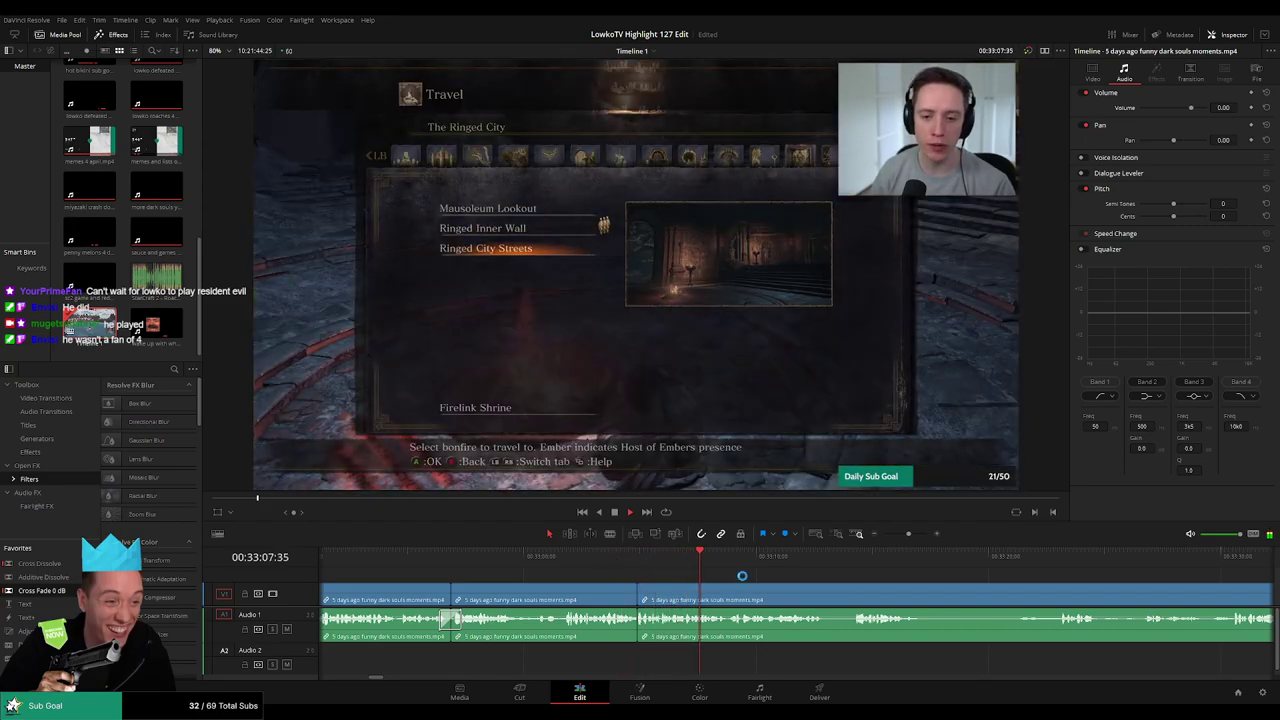
# Cut the short gap between about 00:33:13 and 00:33:14:10 out of the Dark Souls clip and resume playback
pyautogui.hscroll(3, 711, 574)
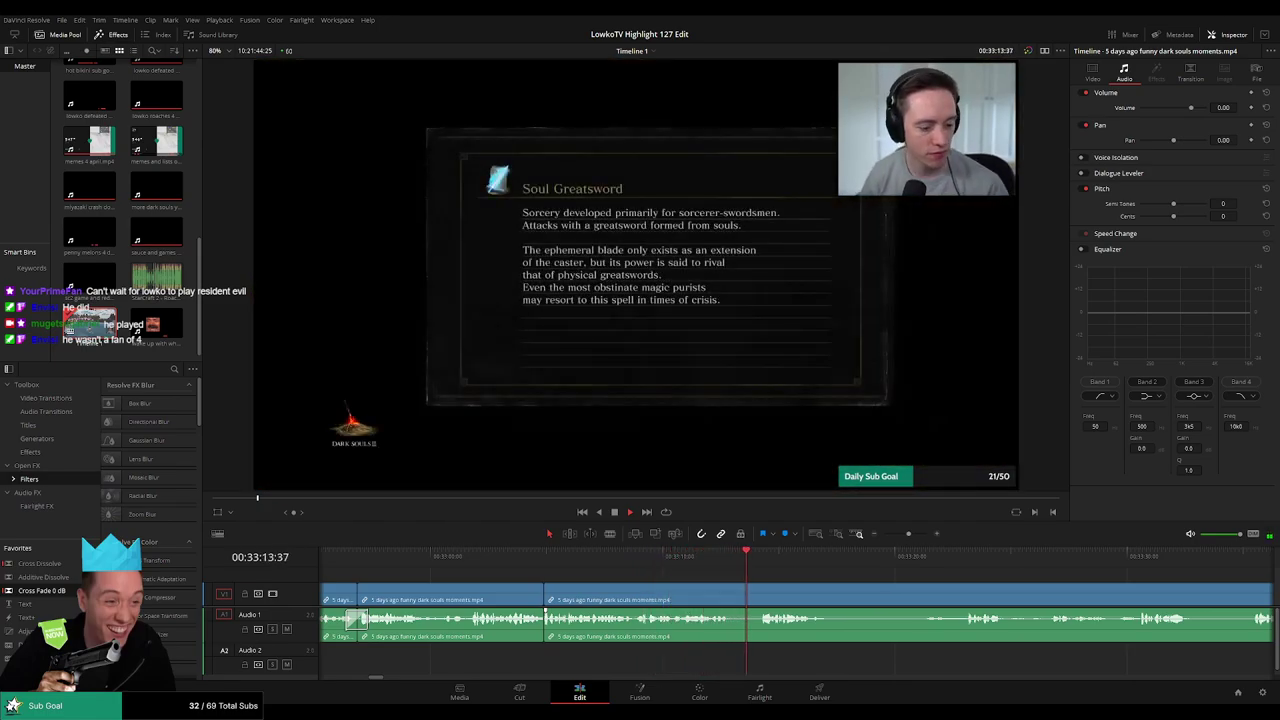
pyautogui.hscroll(2, 820, 577)
pyautogui.moveTo(646, 560); pyautogui.dragTo(686, 599)
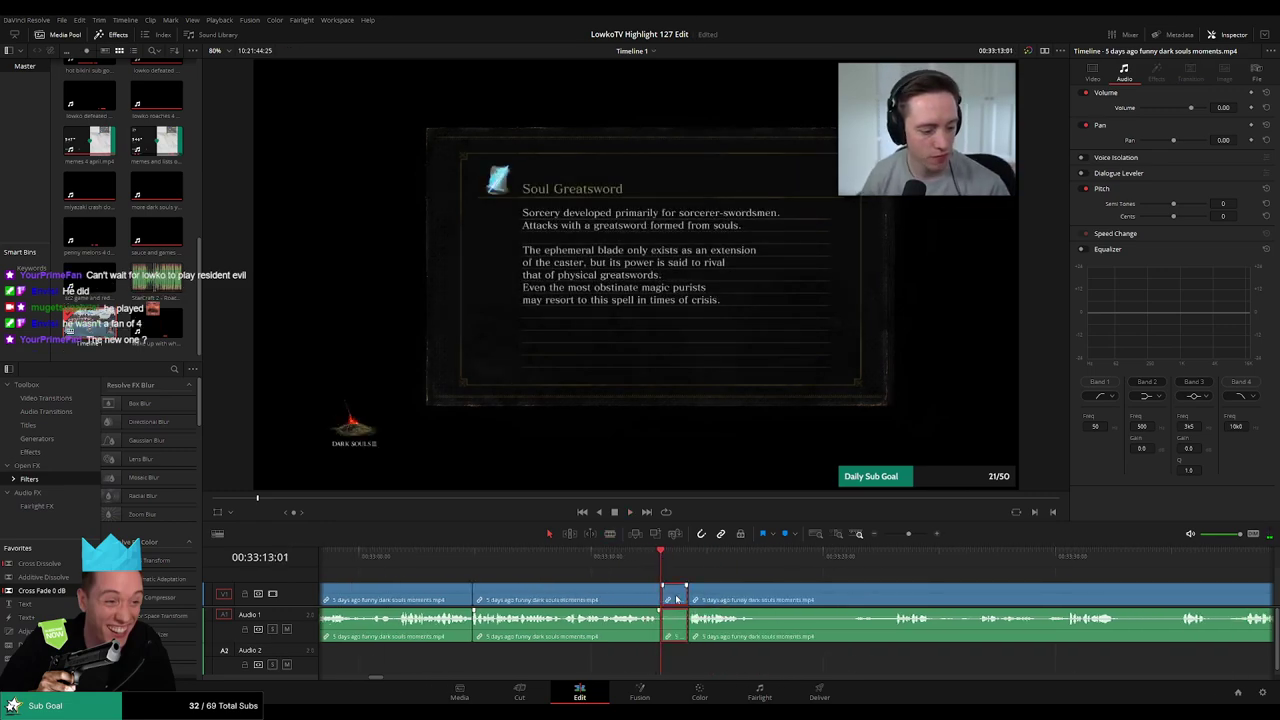
pyautogui.press('Delete')
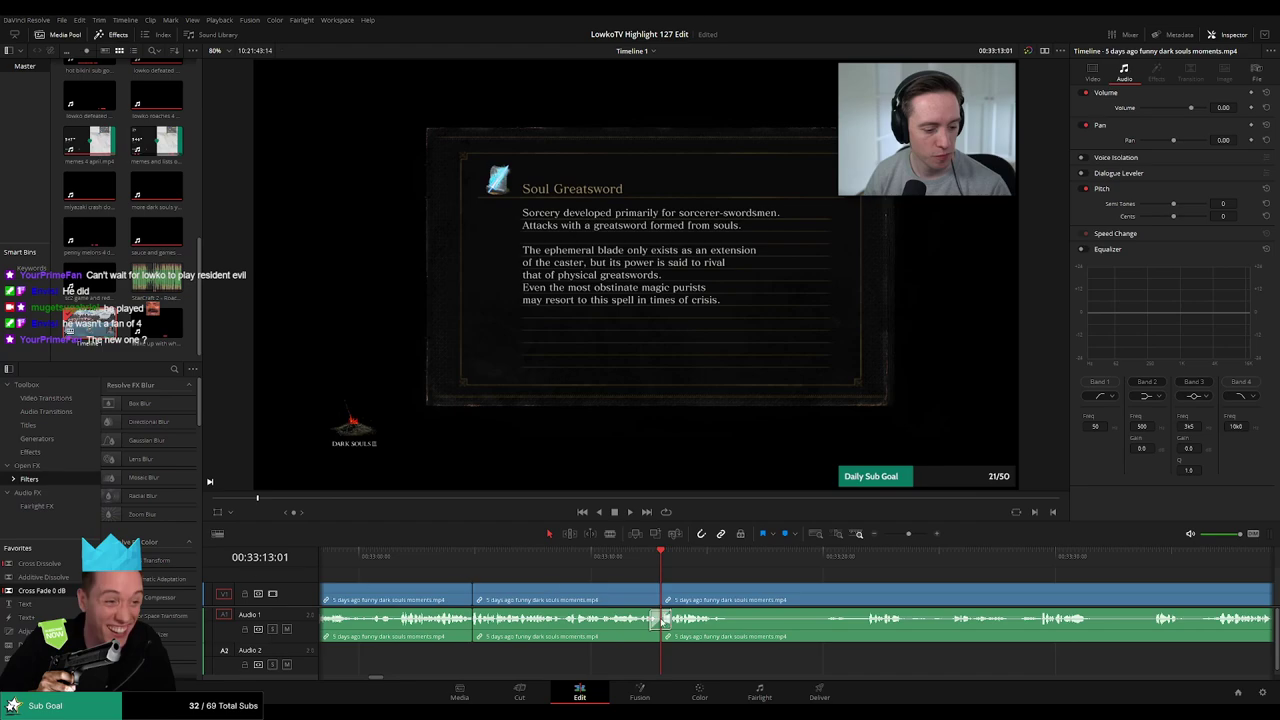
pyautogui.press('space')
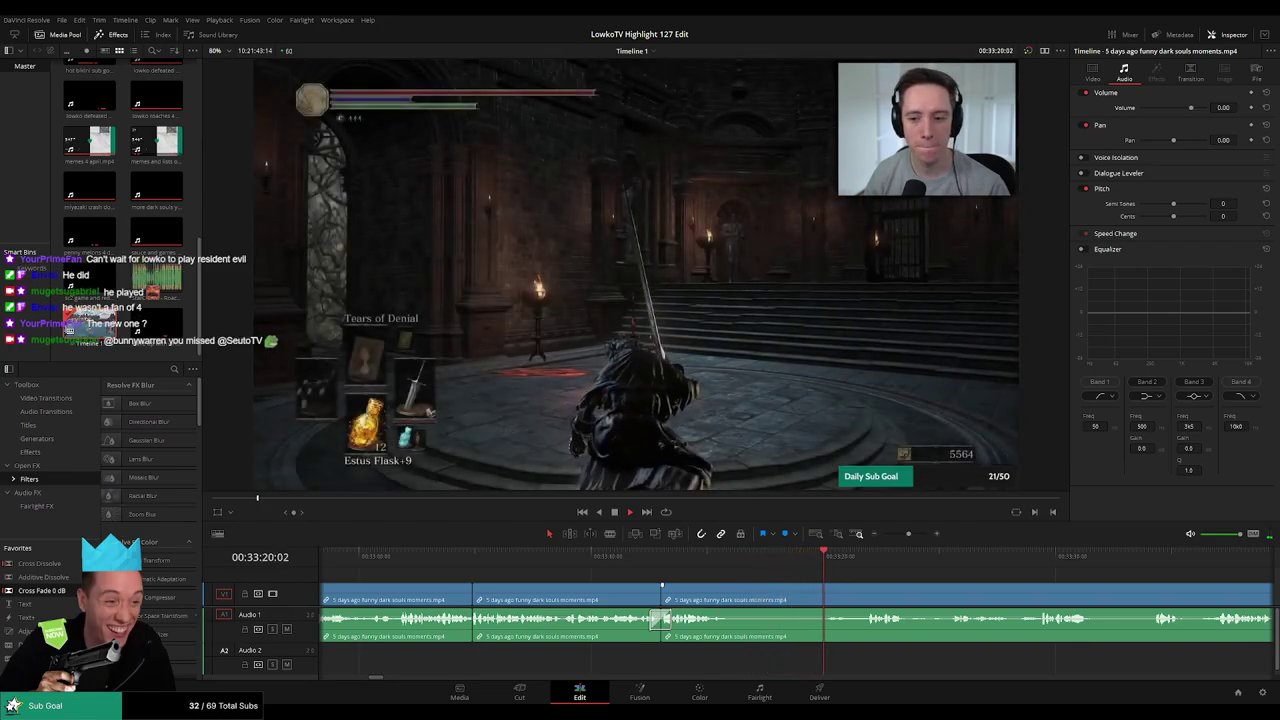
# Split the "5 days ago funny dark souls moments" clip at about 00:33:16, after the item description screen
pyautogui.click(703, 557)
pyautogui.moveTo(748, 588); pyautogui.dragTo(660, 590)
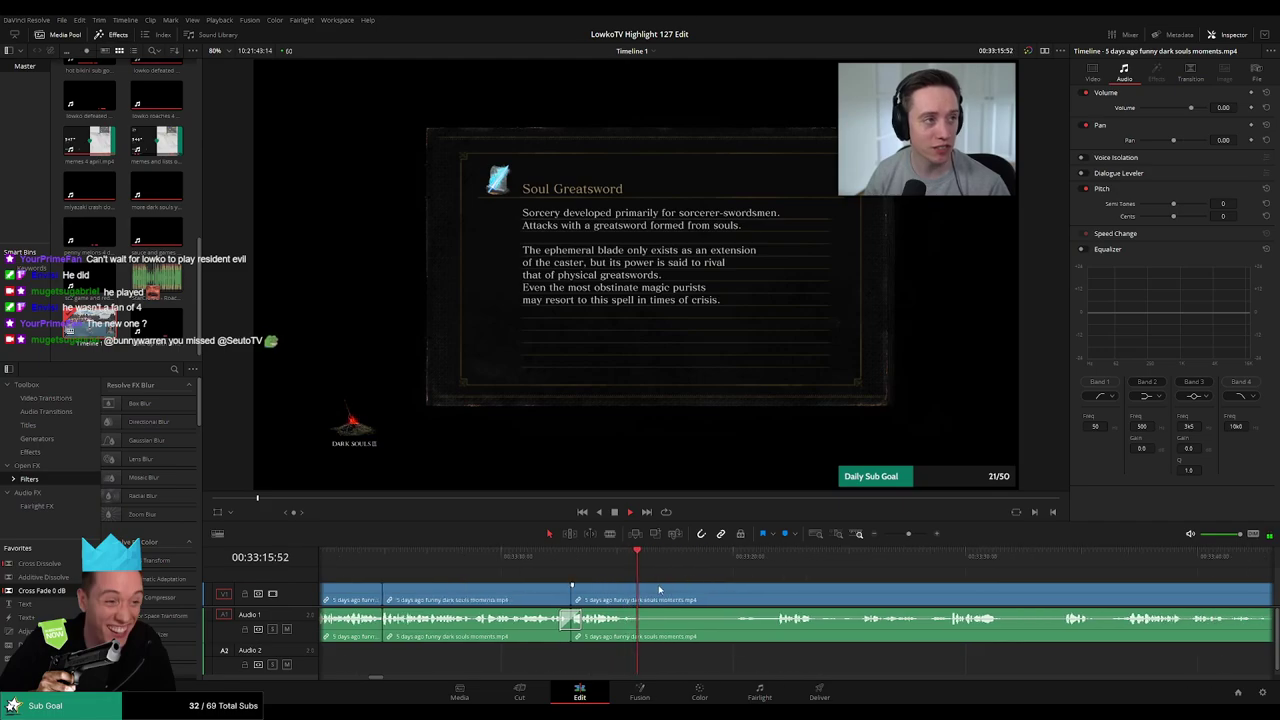
pyautogui.press('b')
pyautogui.click(645, 592)
# Skim the Dark Souls footage after the split up to about 00:33:39 and ripple delete the remaining segment
pyautogui.click(795, 557)
pyautogui.click(934, 557)
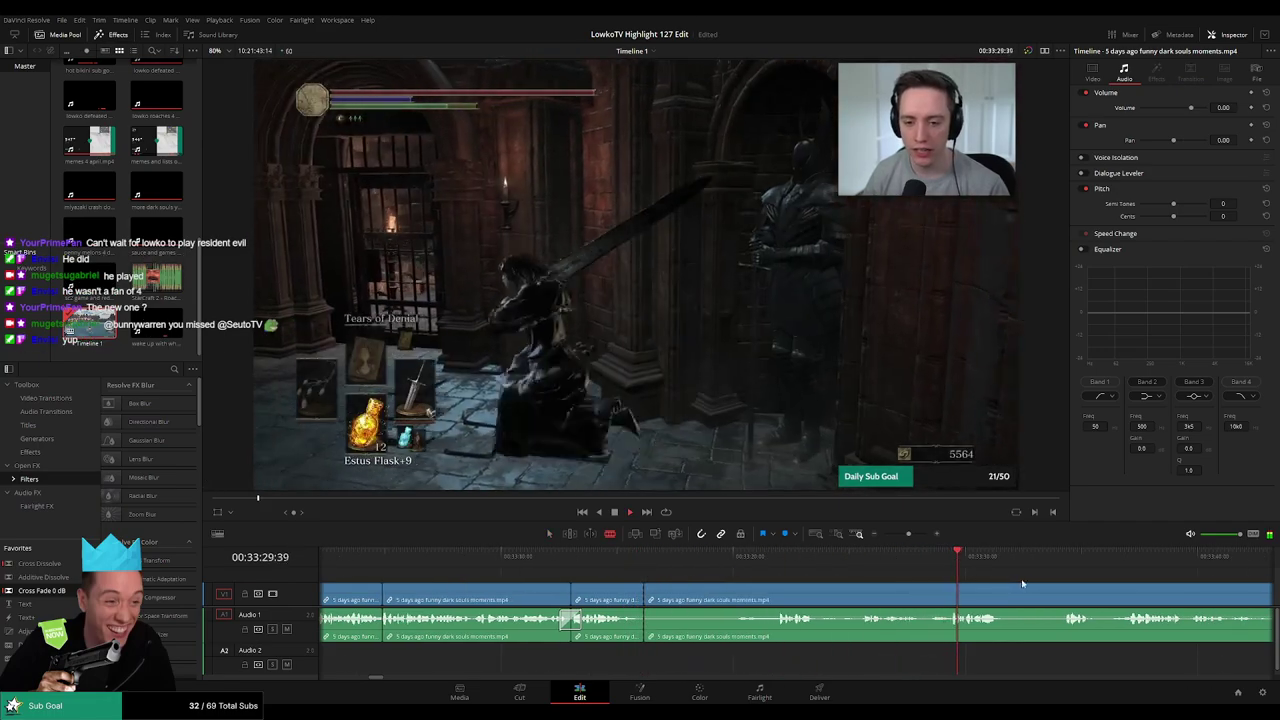
pyautogui.moveTo(932, 576); pyautogui.dragTo(726, 573)
pyautogui.click(808, 558)
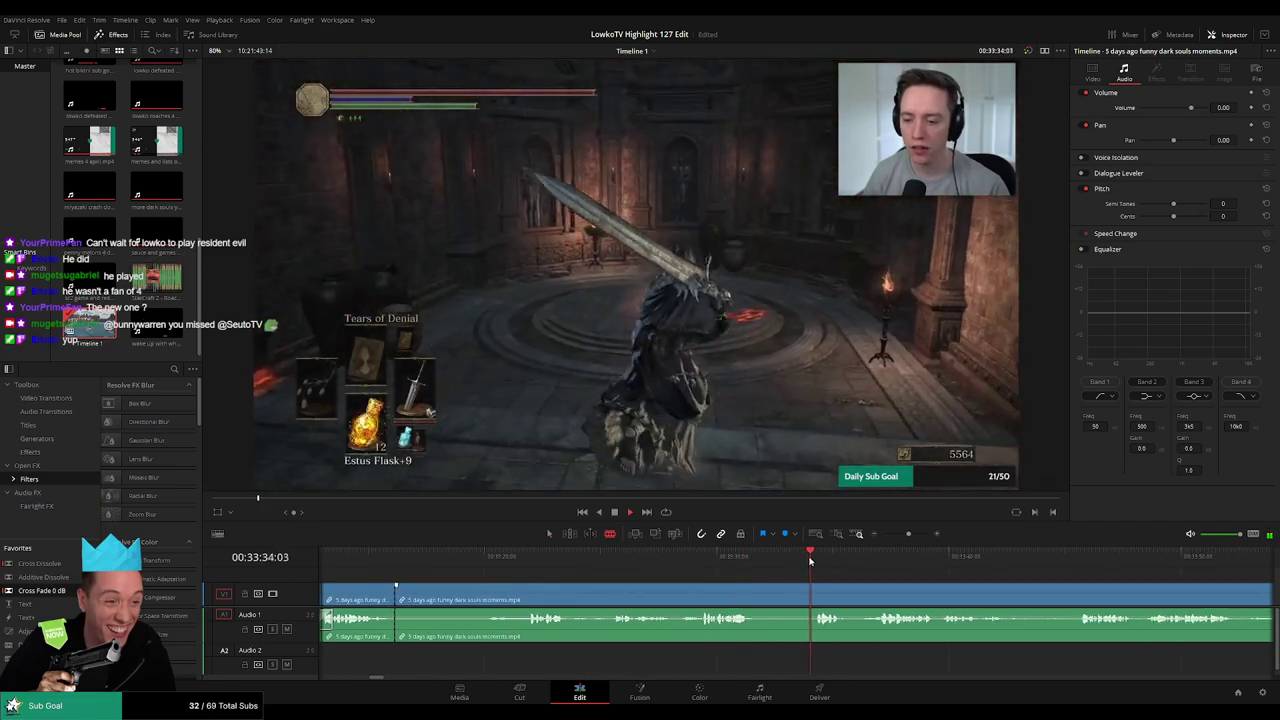
pyautogui.moveTo(860, 573); pyautogui.dragTo(748, 574)
pyautogui.click(758, 556)
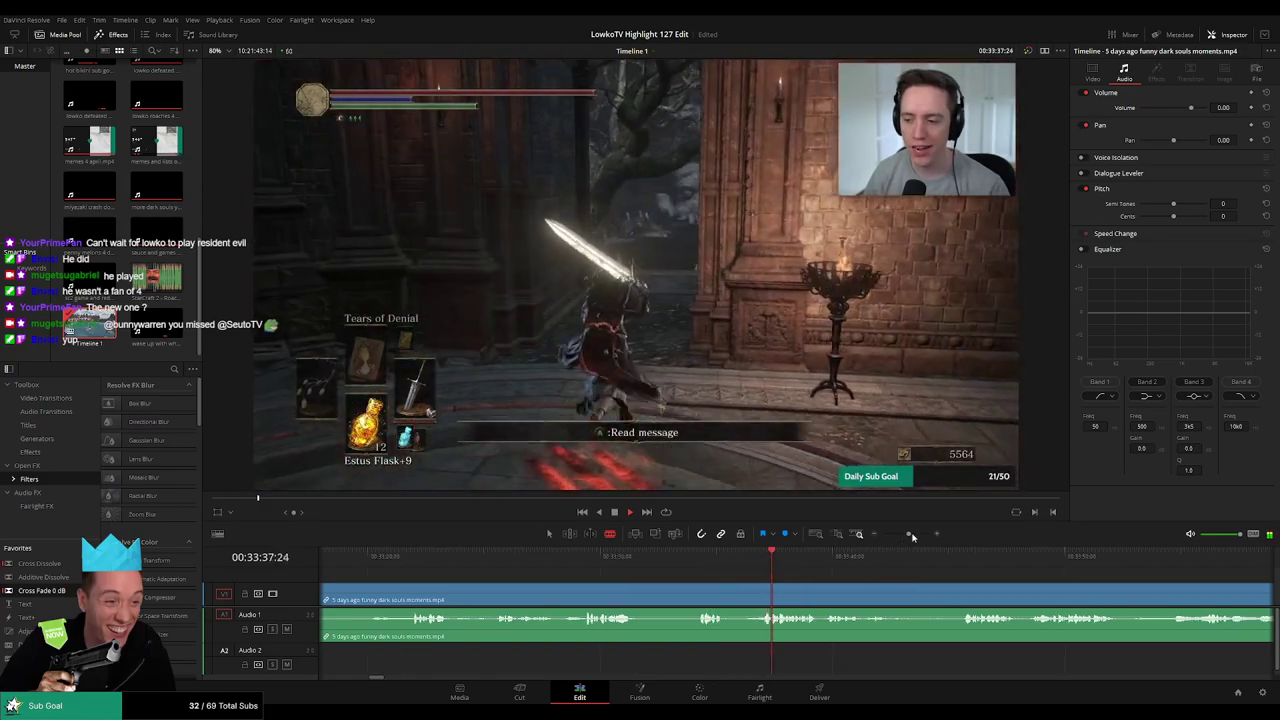
pyautogui.moveTo(909, 535); pyautogui.dragTo(903, 537)
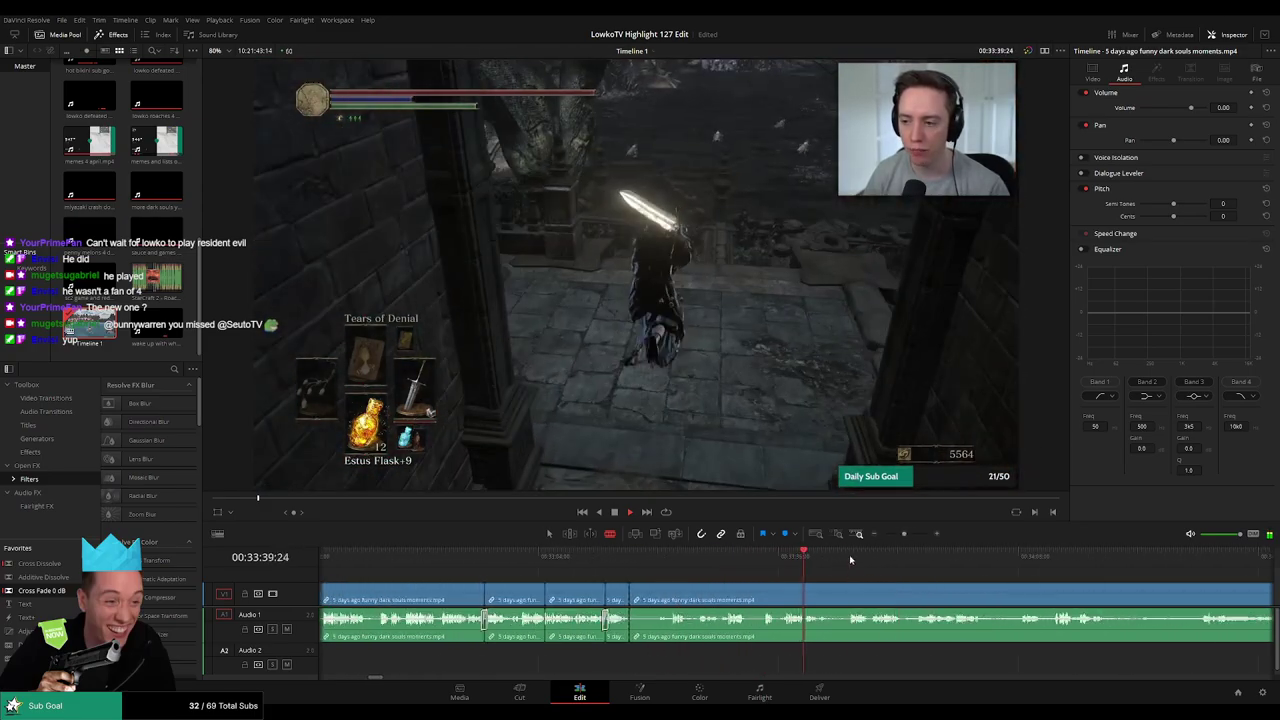
pyautogui.click(809, 600)
pyautogui.press('Delete')
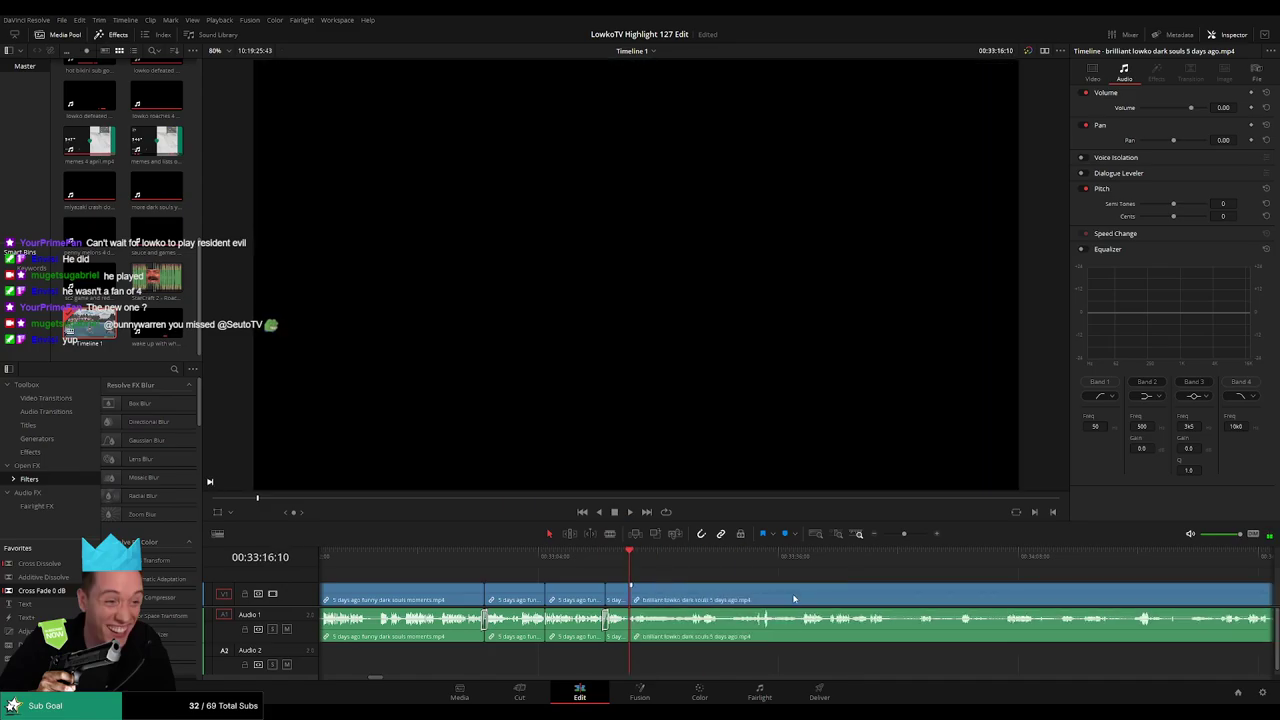
# Skim the opening of the "brilliant lowko dark souls 5 days ago" clip from about 00:33:16 to 00:35:22 for usable moments
pyautogui.press('space')
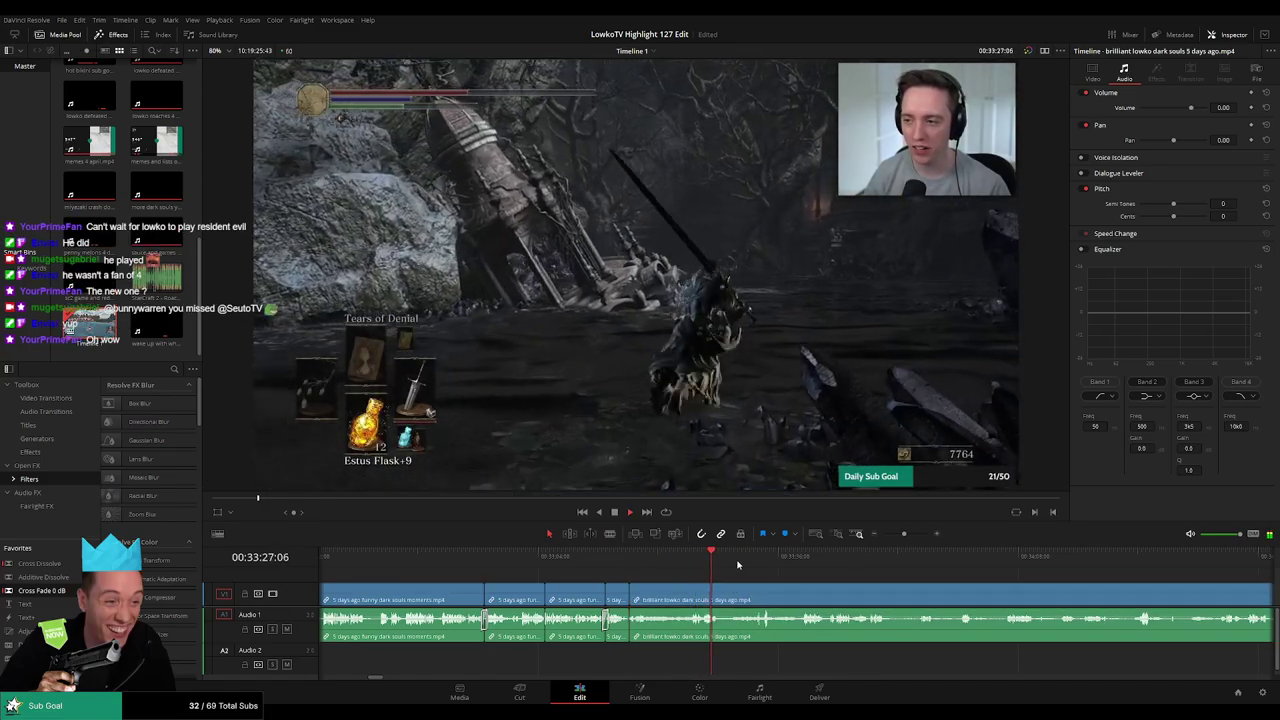
pyautogui.click(1098, 556)
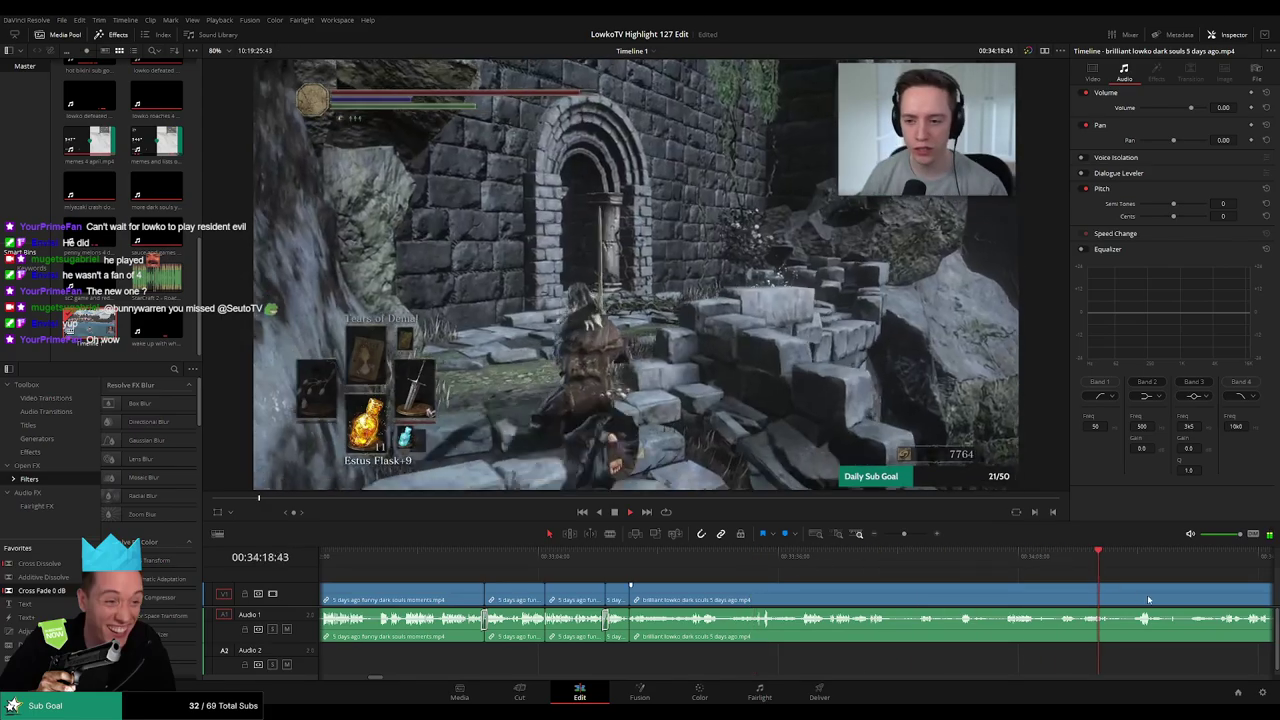
pyautogui.hscroll(3, 1148, 600)
pyautogui.click(926, 560)
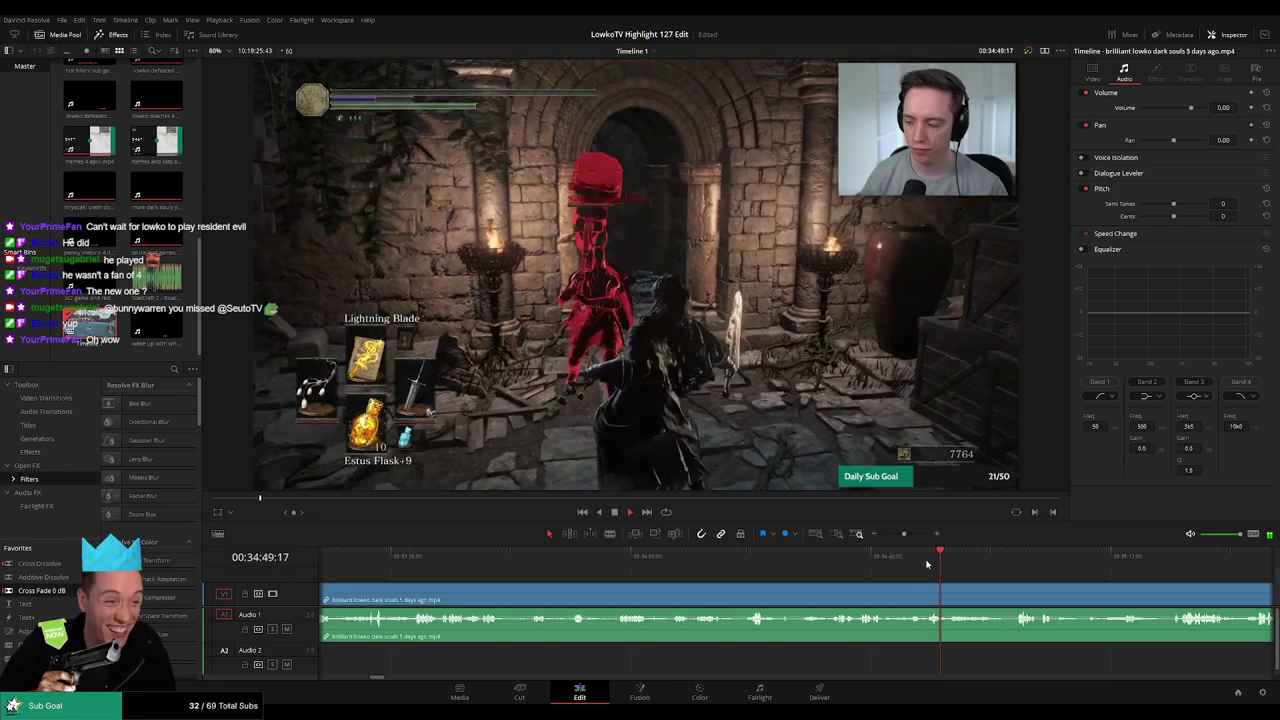
pyautogui.click(1057, 562)
pyautogui.click(1171, 562)
pyautogui.hscroll(3, 1206, 594)
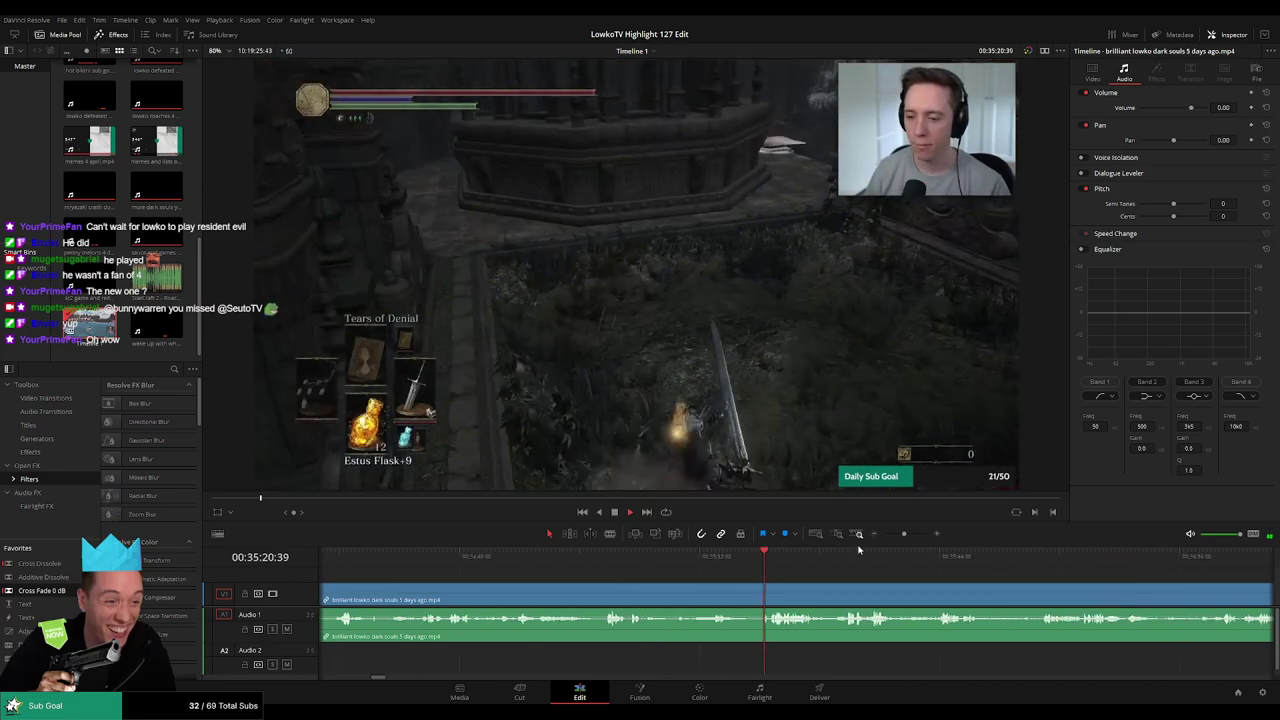
pyautogui.moveTo(904, 534); pyautogui.dragTo(894, 534)
pyautogui.hscroll(2, 940, 591)
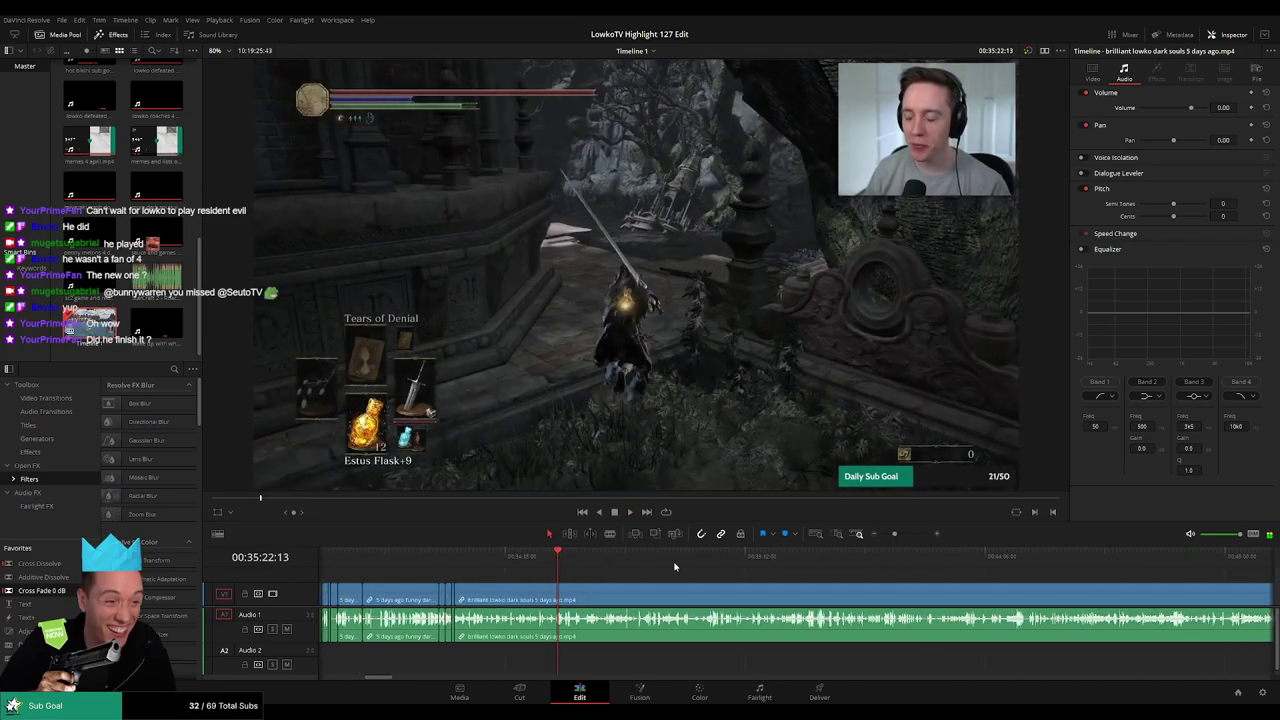
# Sample the "brilliant lowko dark souls" clip between about 00:44:07 and 00:52:04 for usable moments
pyautogui.moveTo(718, 556); pyautogui.dragTo(985, 556)
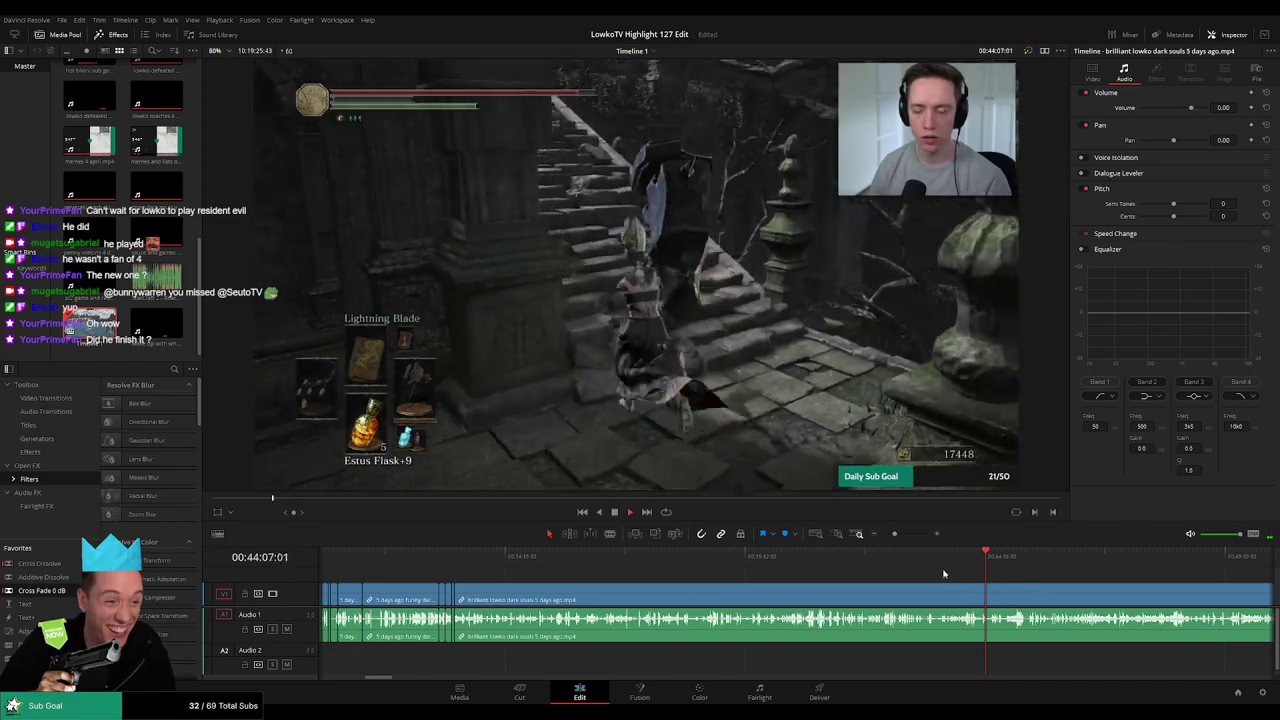
pyautogui.click(935, 560)
pyautogui.click(855, 560)
pyautogui.click(1040, 563)
pyautogui.click(1098, 567)
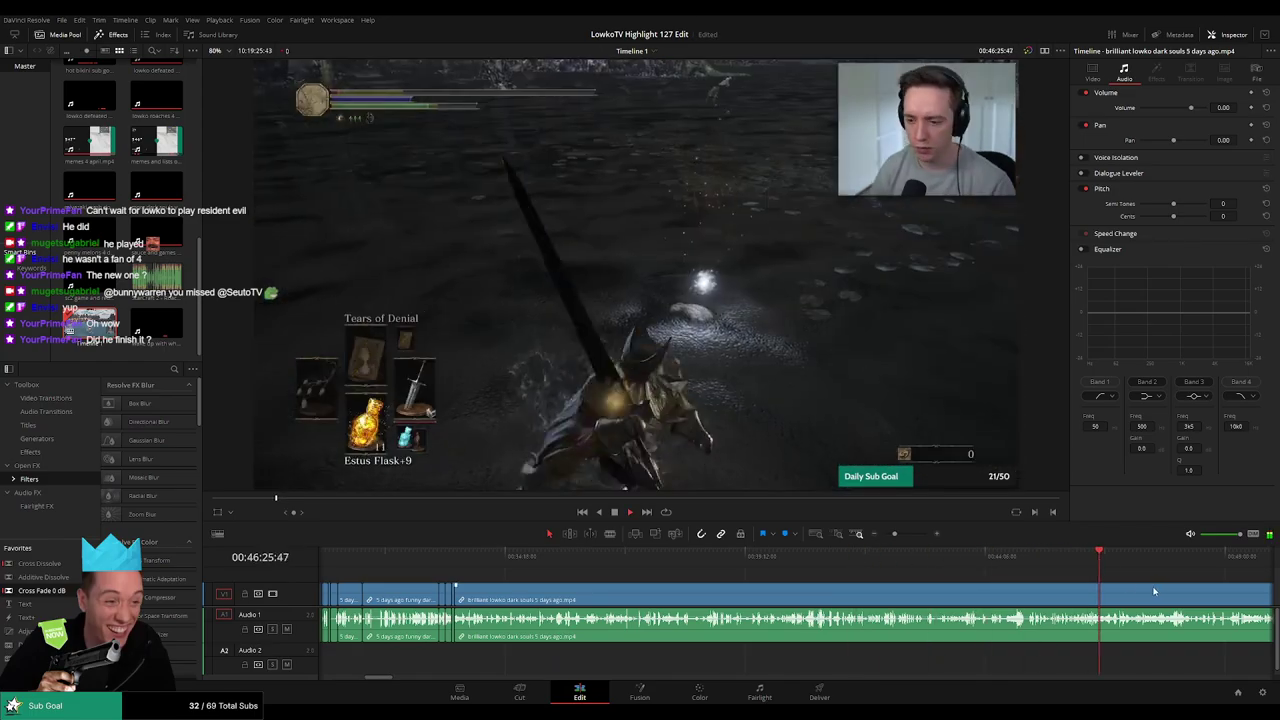
pyautogui.moveTo(1154, 591); pyautogui.dragTo(870, 574)
pyautogui.moveTo(1074, 583); pyautogui.dragTo(731, 577)
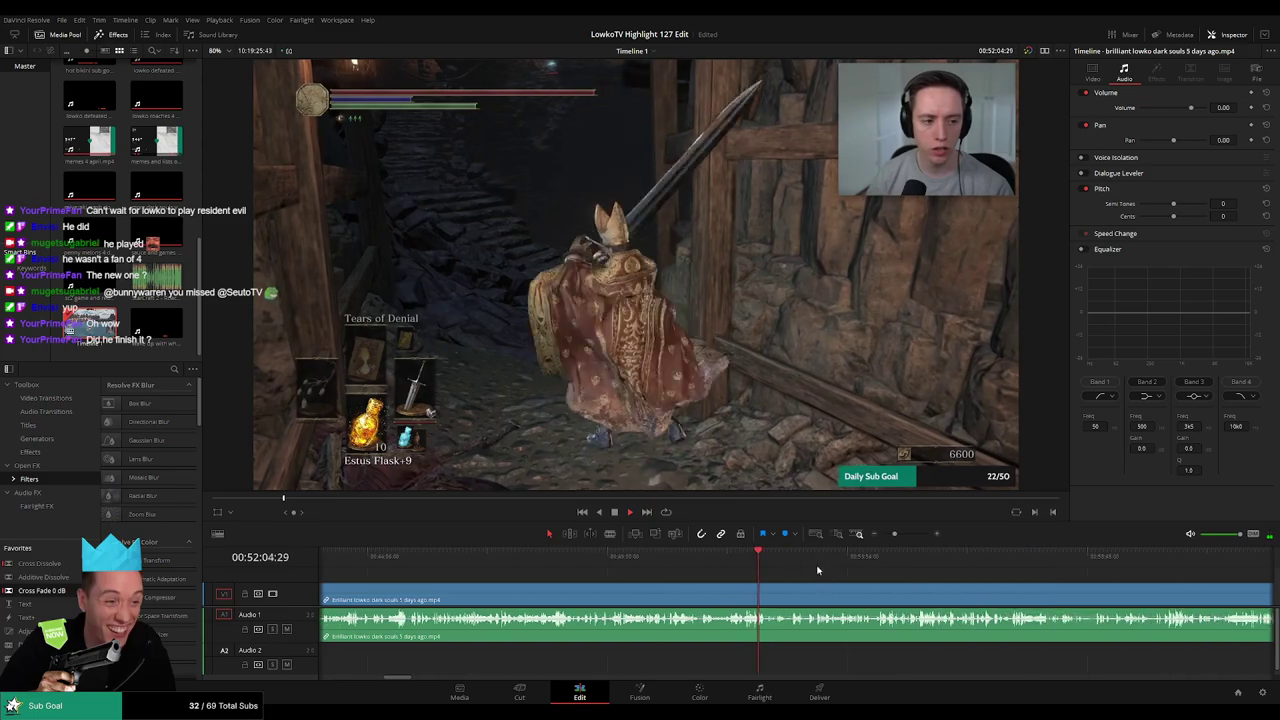
# Sample the "brilliant lowko dark souls" clip from about 00:56:05 to 01:02:31 for usable moments
pyautogui.click(848, 563)
pyautogui.moveTo(1008, 575); pyautogui.dragTo(778, 570)
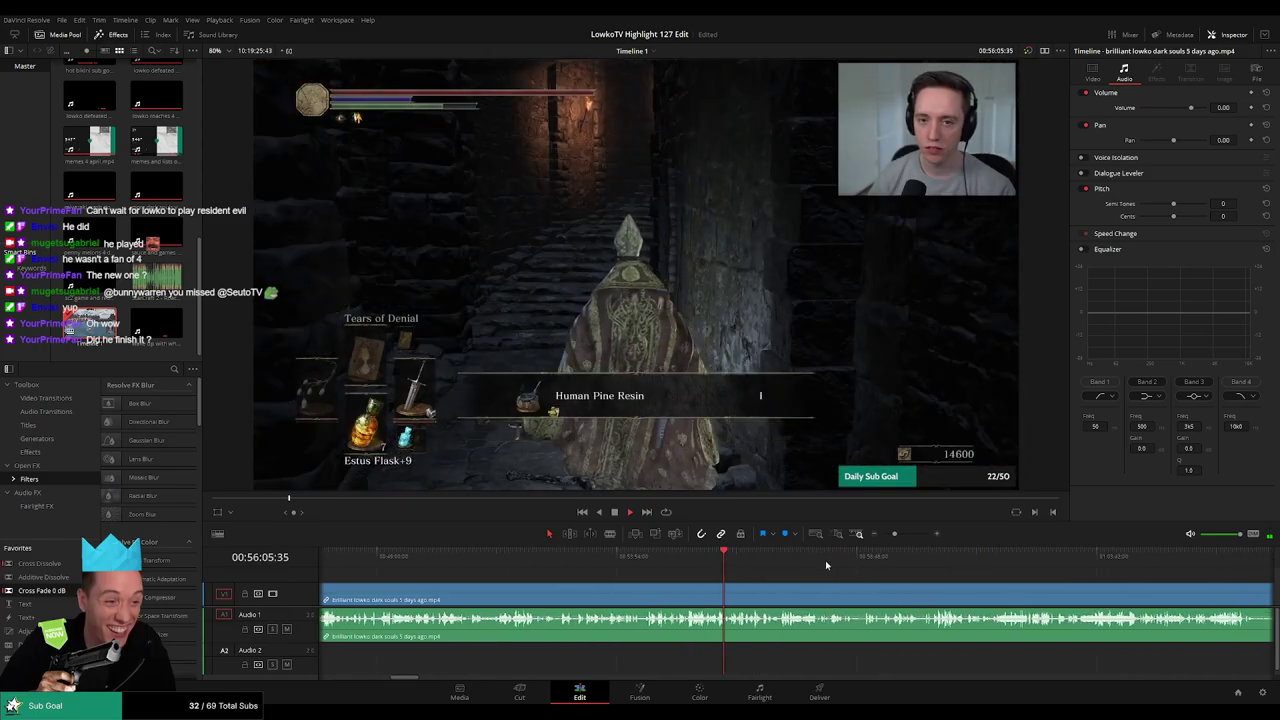
pyautogui.click(840, 560)
pyautogui.click(963, 563)
pyautogui.moveTo(963, 566); pyautogui.dragTo(1034, 563)
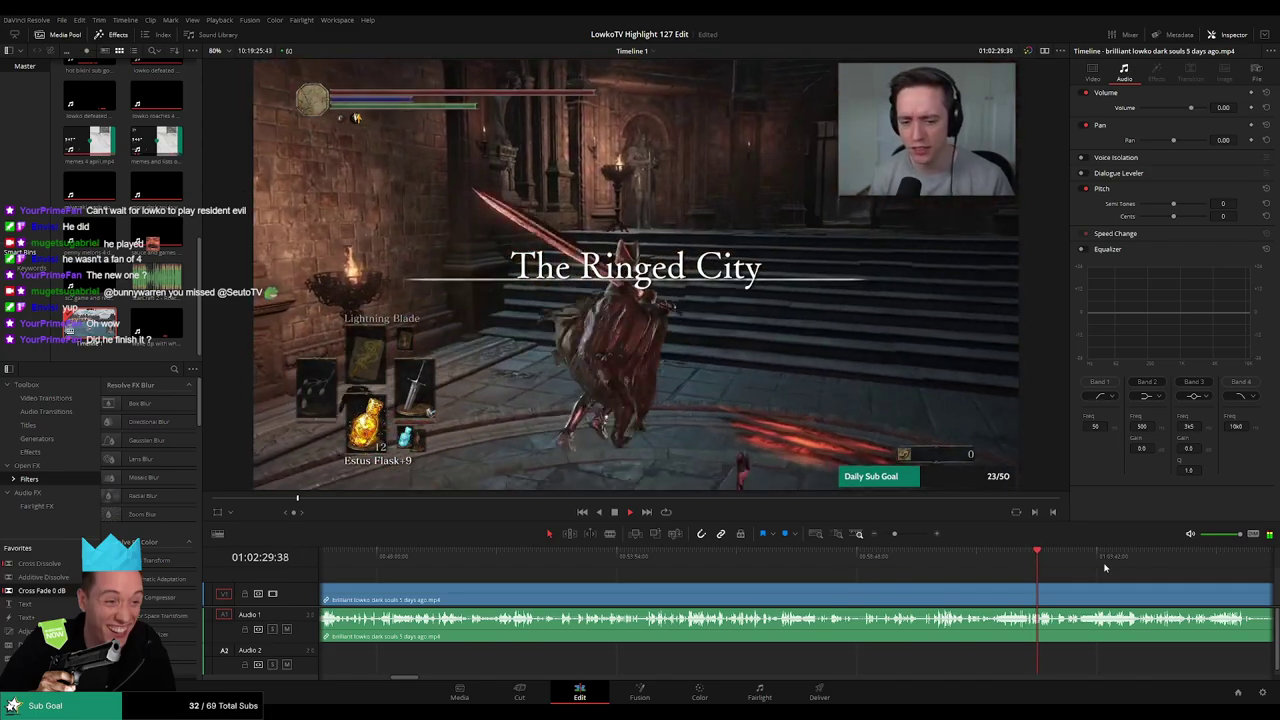
pyautogui.hscroll(4, 1082, 579)
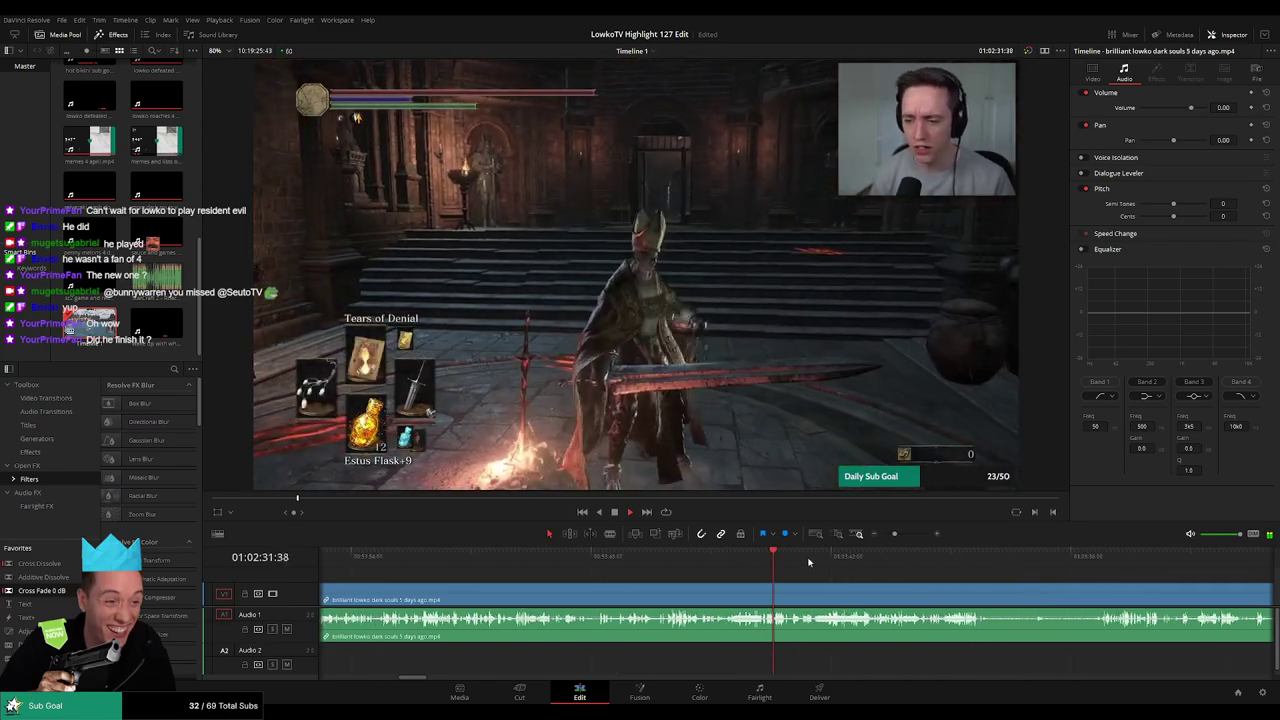
# Play the "brilliant lowko dark souls" clip from about 01:01:47 and sample it onward past 01:10:22
pyautogui.click(732, 563)
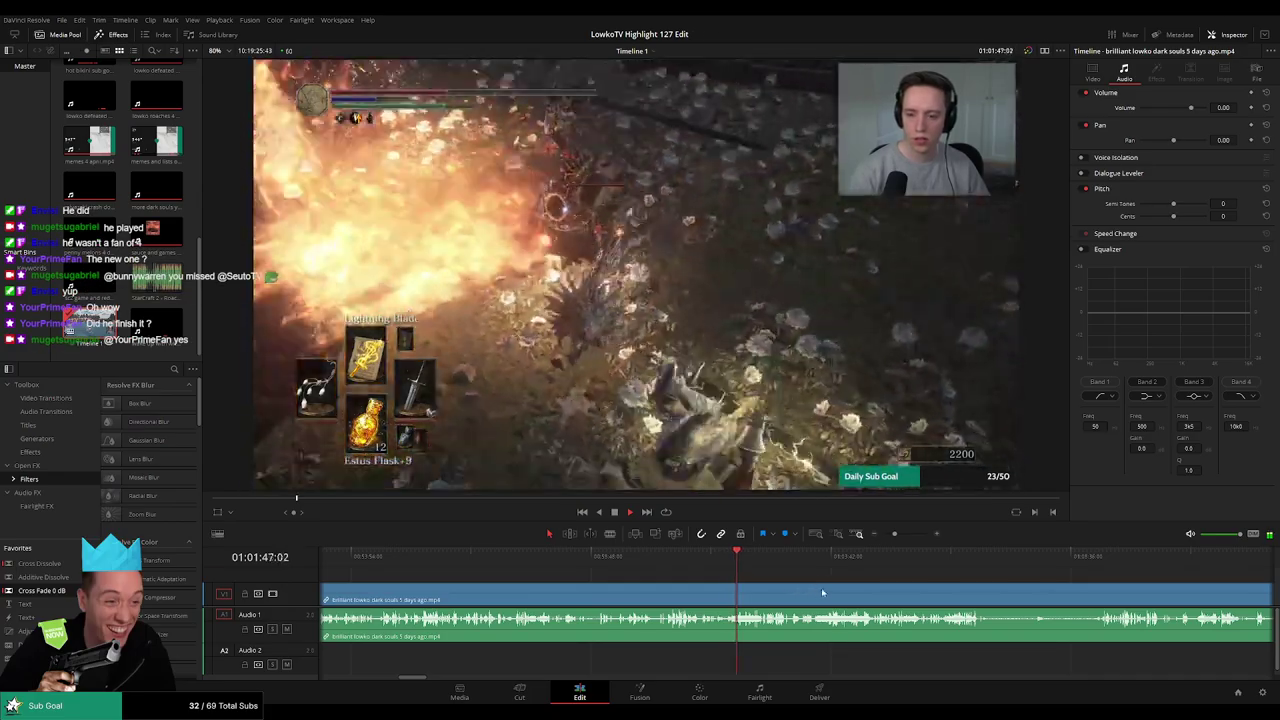
pyautogui.moveTo(854, 588); pyautogui.dragTo(706, 586)
pyautogui.click(611, 562)
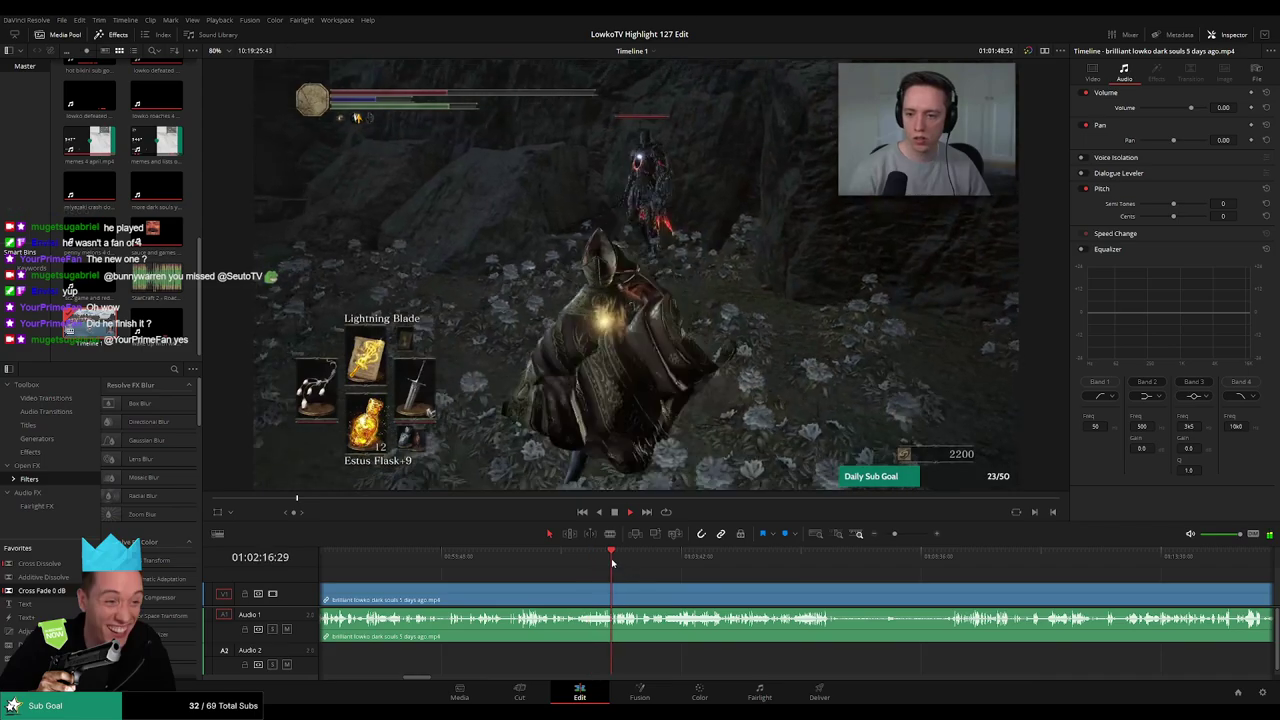
pyautogui.click(948, 563)
pyautogui.click(1008, 565)
pyautogui.moveTo(1113, 597); pyautogui.dragTo(757, 588)
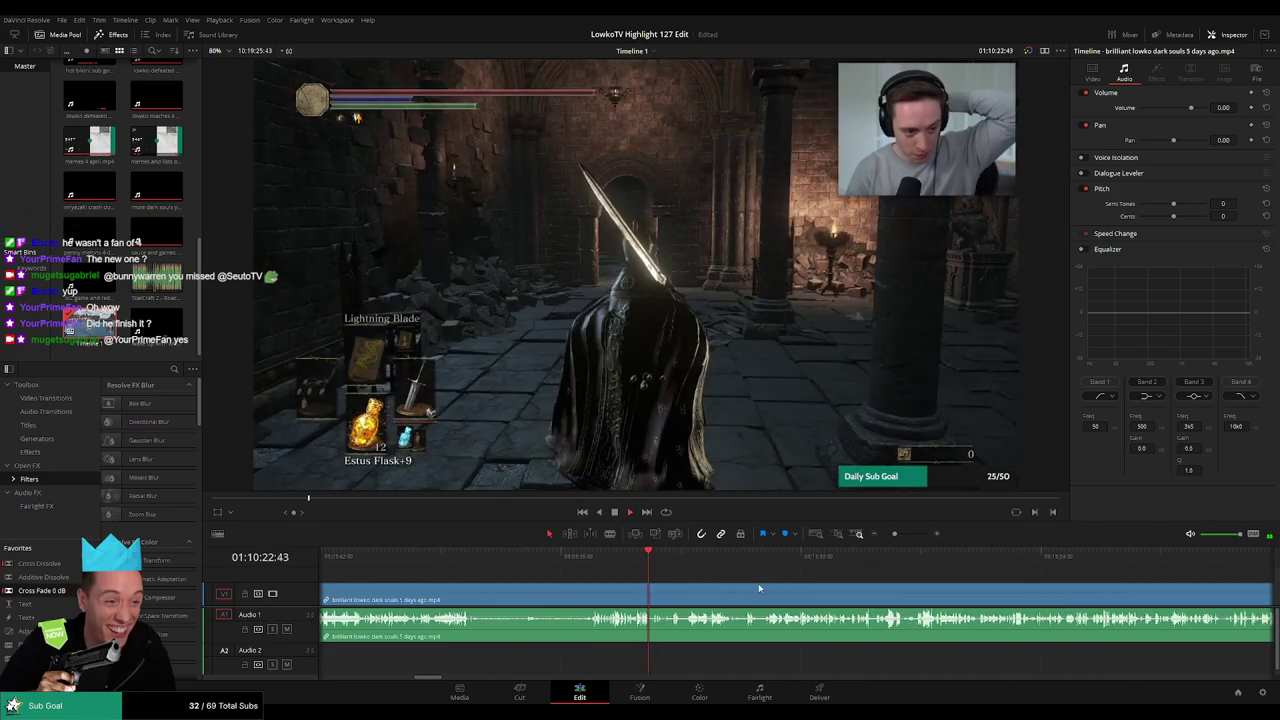
pyautogui.click(987, 566)
# Check the final part of the "brilliant lowko dark souls" clip from about 01:23:00 to 01:33:05 and ripple delete the whole clip
pyautogui.moveTo(895, 534); pyautogui.dragTo(885, 534)
pyautogui.click(771, 563)
pyautogui.click(793, 563)
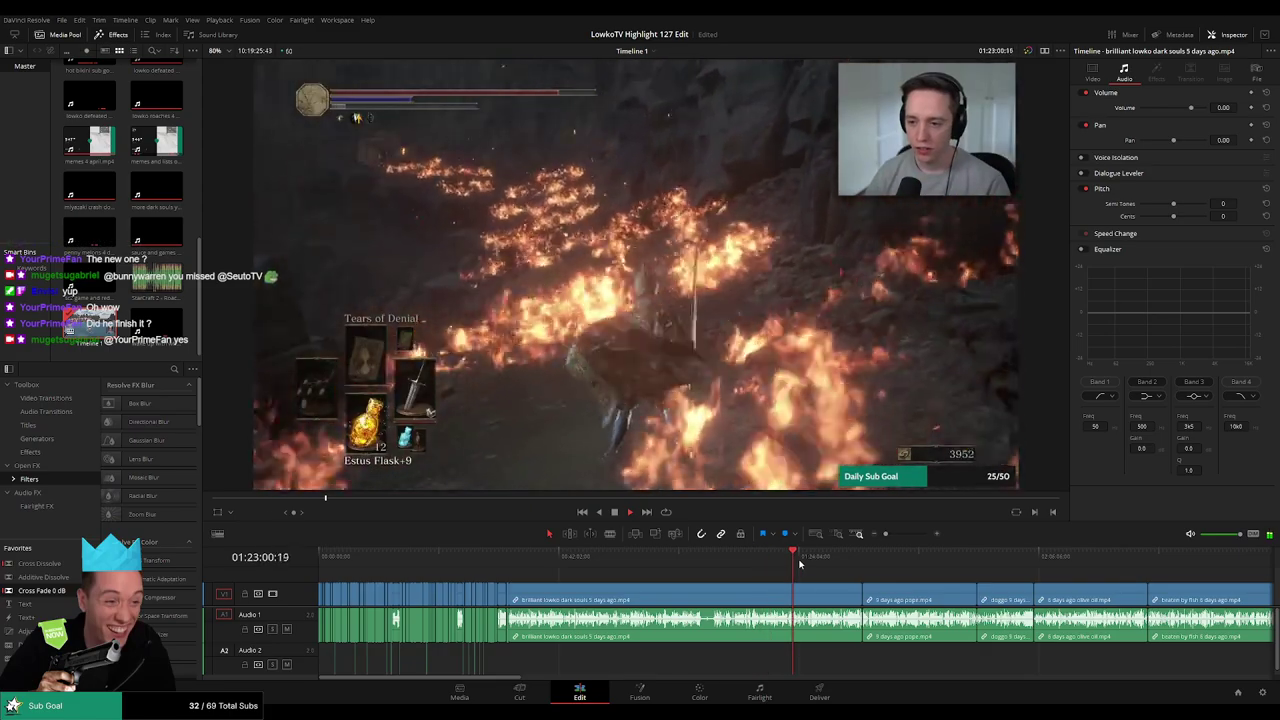
pyautogui.click(807, 563)
pyautogui.moveTo(808, 563); pyautogui.dragTo(850, 563)
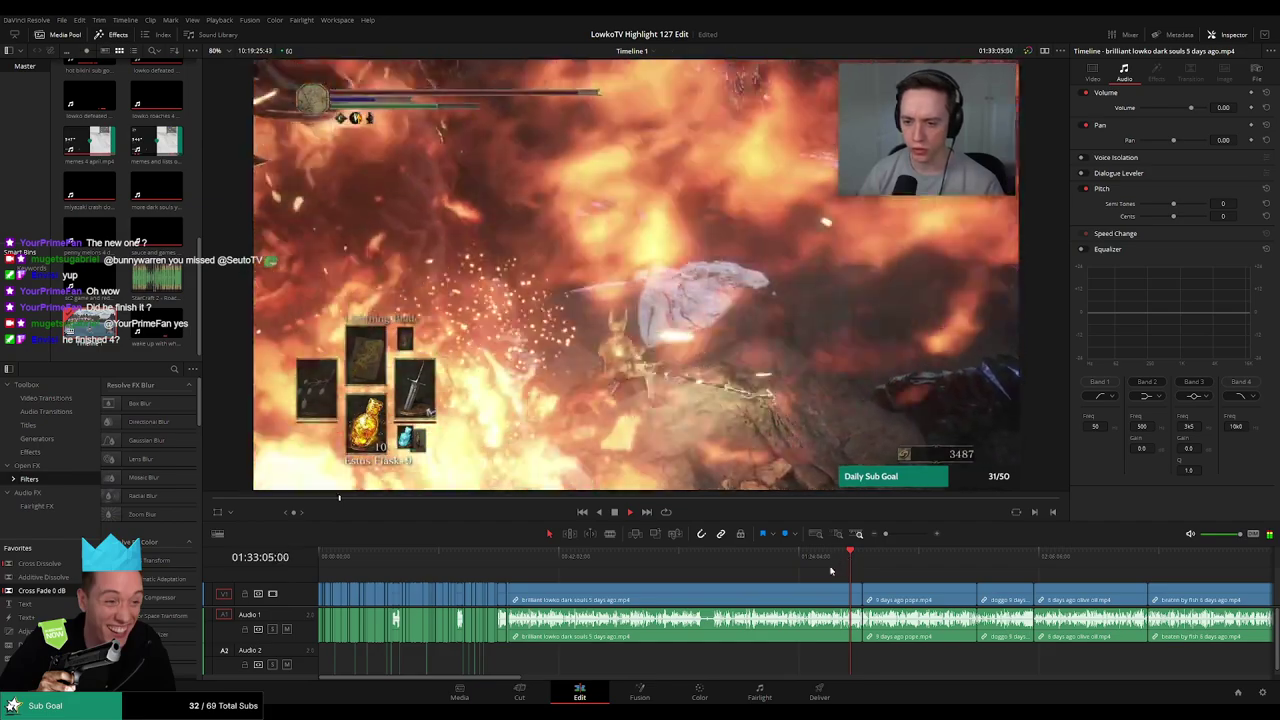
pyautogui.click(783, 597)
pyautogui.press('Delete')
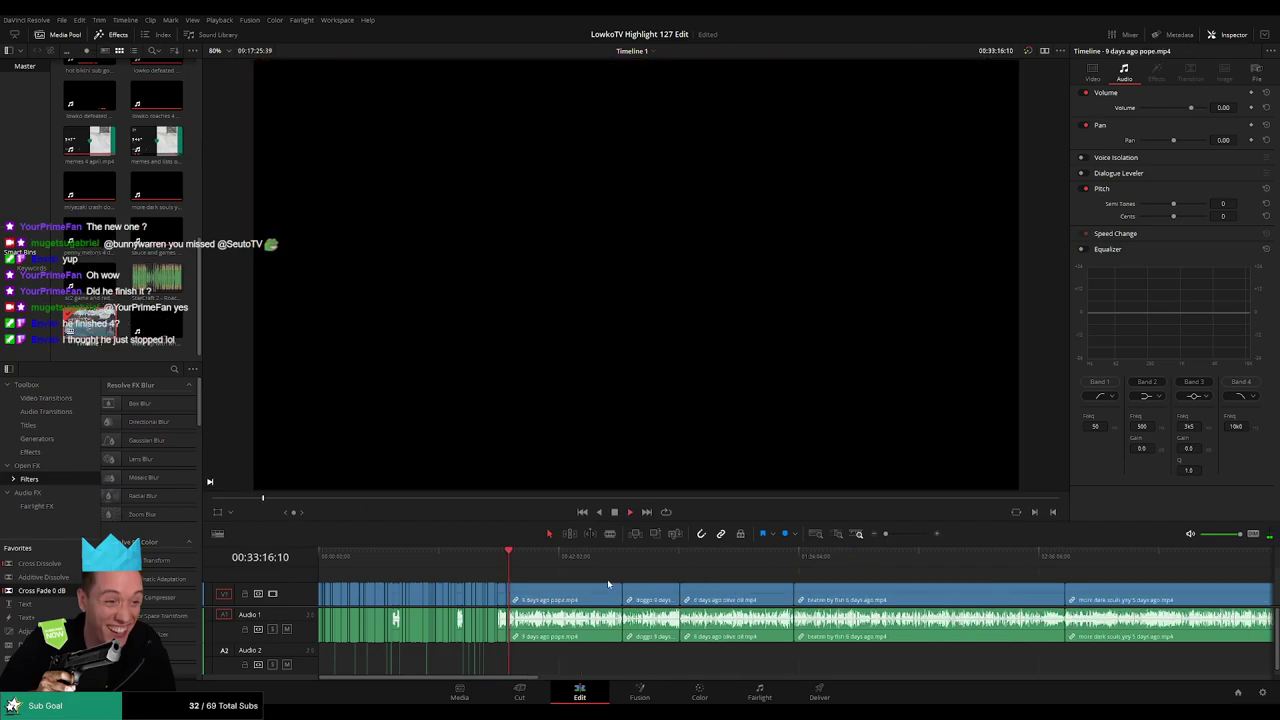
# Review the opening of the "9 days ago pope" clip from about 00:33:31 through 00:34:20 for a funny moment
pyautogui.scroll(5, 569, 572)
pyautogui.click(848, 561)
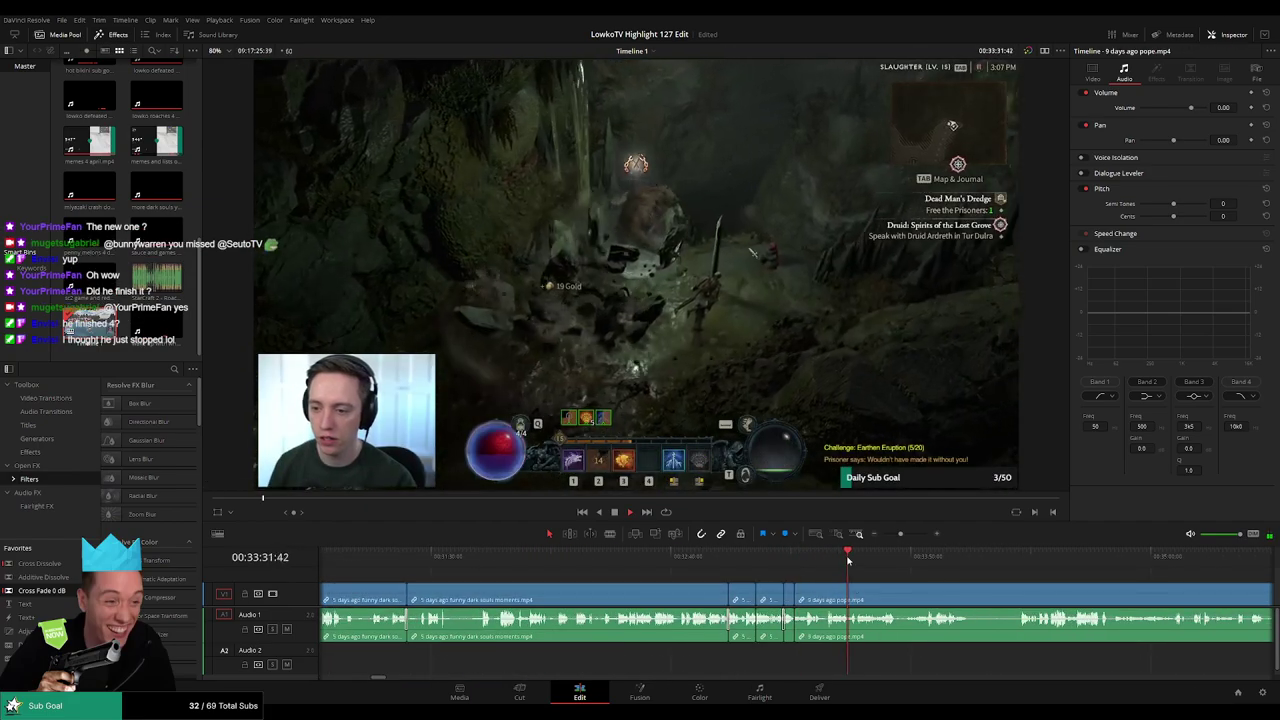
pyautogui.moveTo(921, 596); pyautogui.dragTo(739, 585)
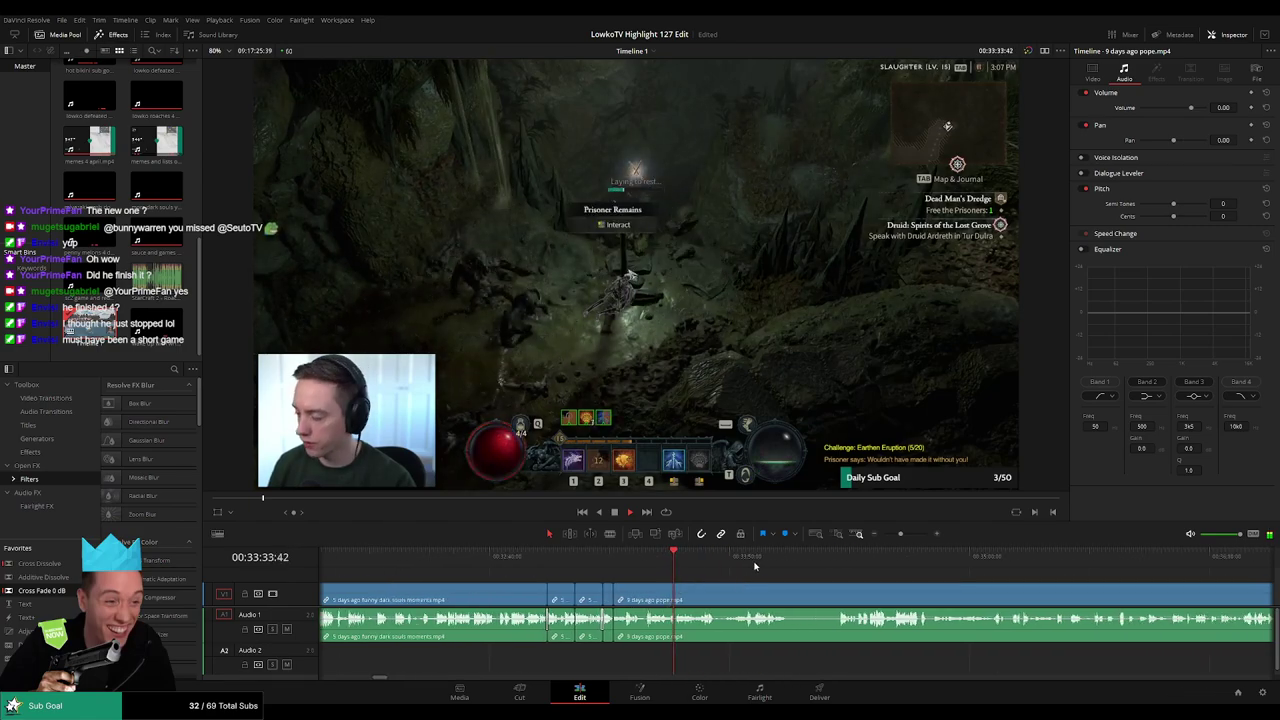
pyautogui.click(757, 566)
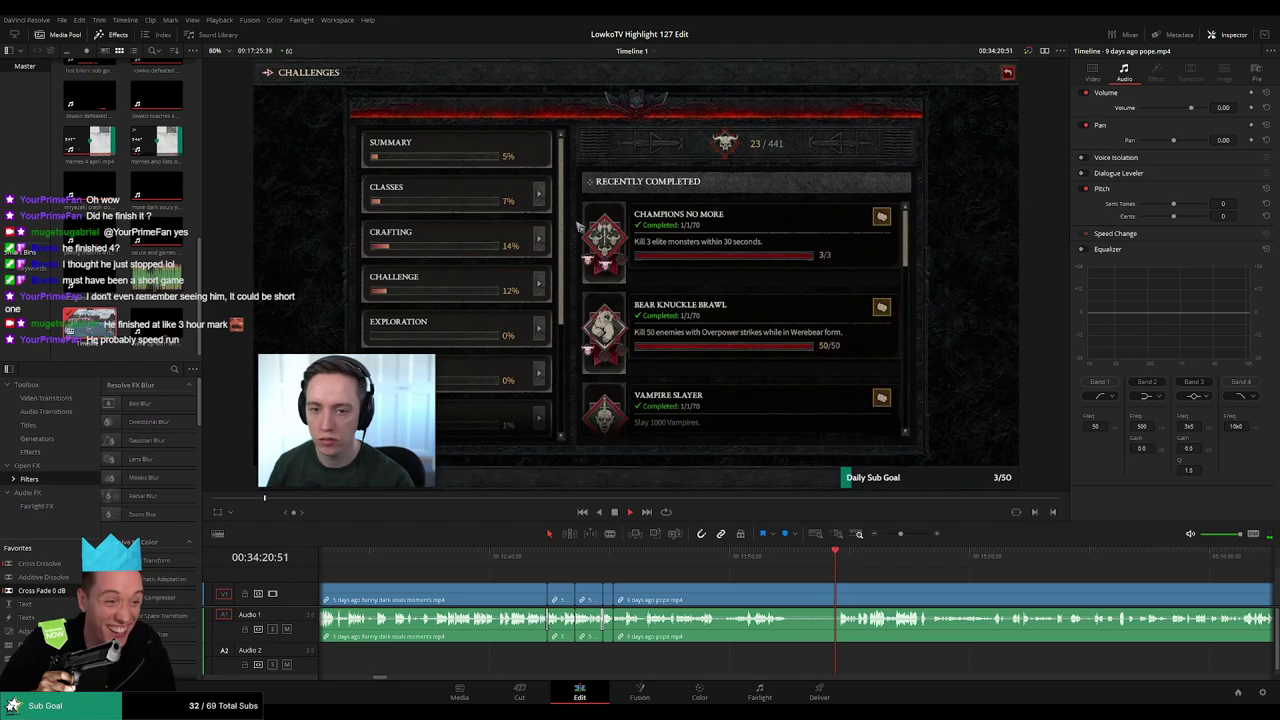
pyautogui.press('q')
pyautogui.click(836, 557)
pyautogui.press('space')
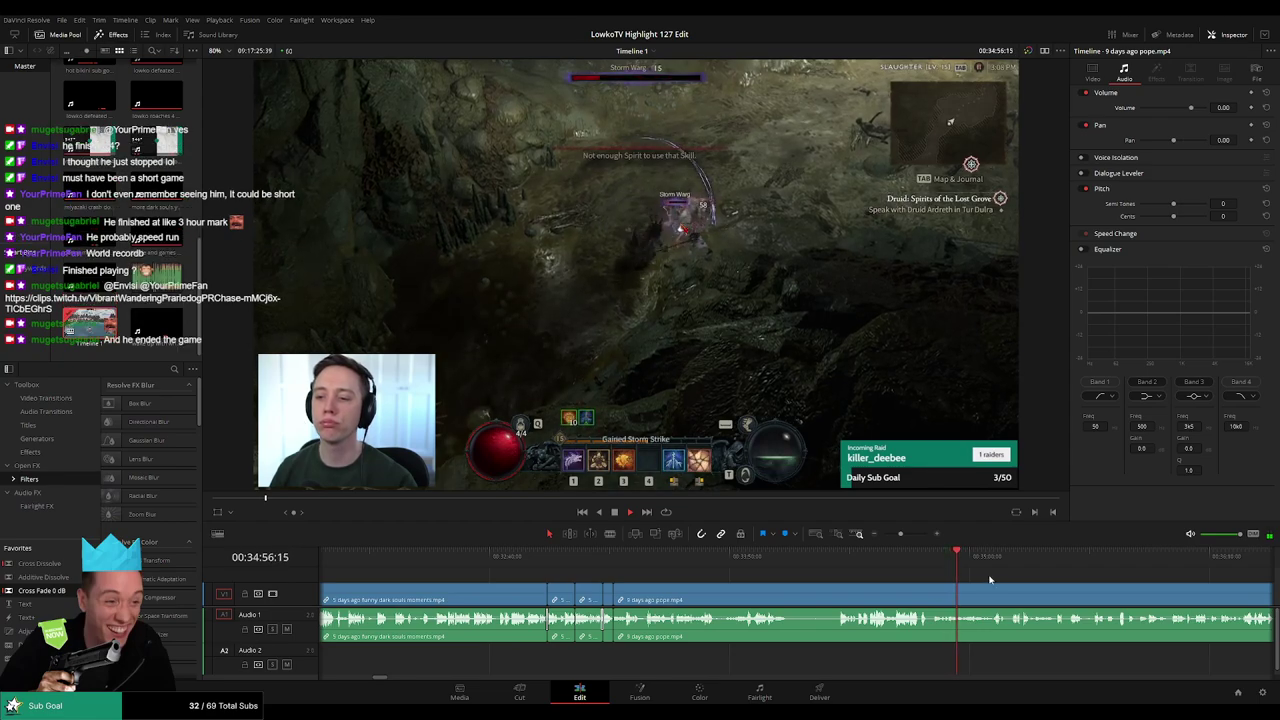
# Sample the rest of the "9 days ago pope" clip up to about 00:51:36 and ripple delete the clip
pyautogui.moveTo(1019, 587); pyautogui.dragTo(1027, 562)
pyautogui.click(1152, 574)
pyautogui.click(838, 559)
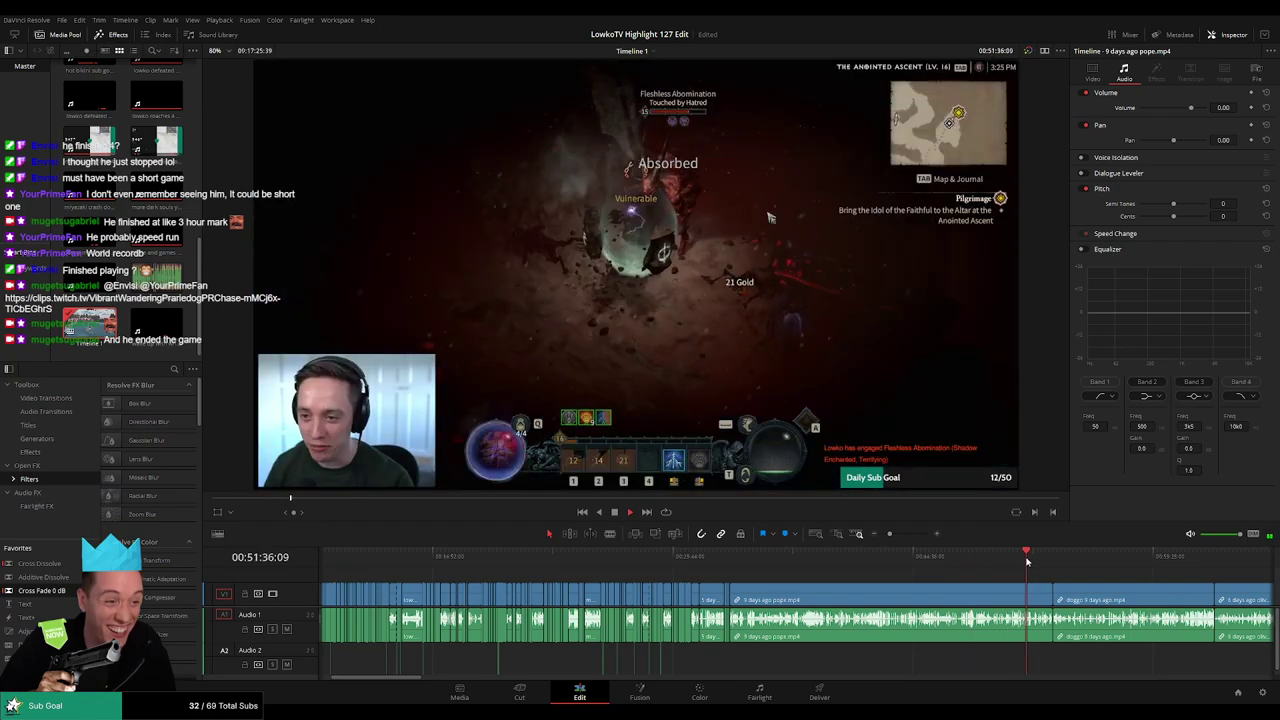
pyautogui.click(936, 598)
pyautogui.press('Delete')
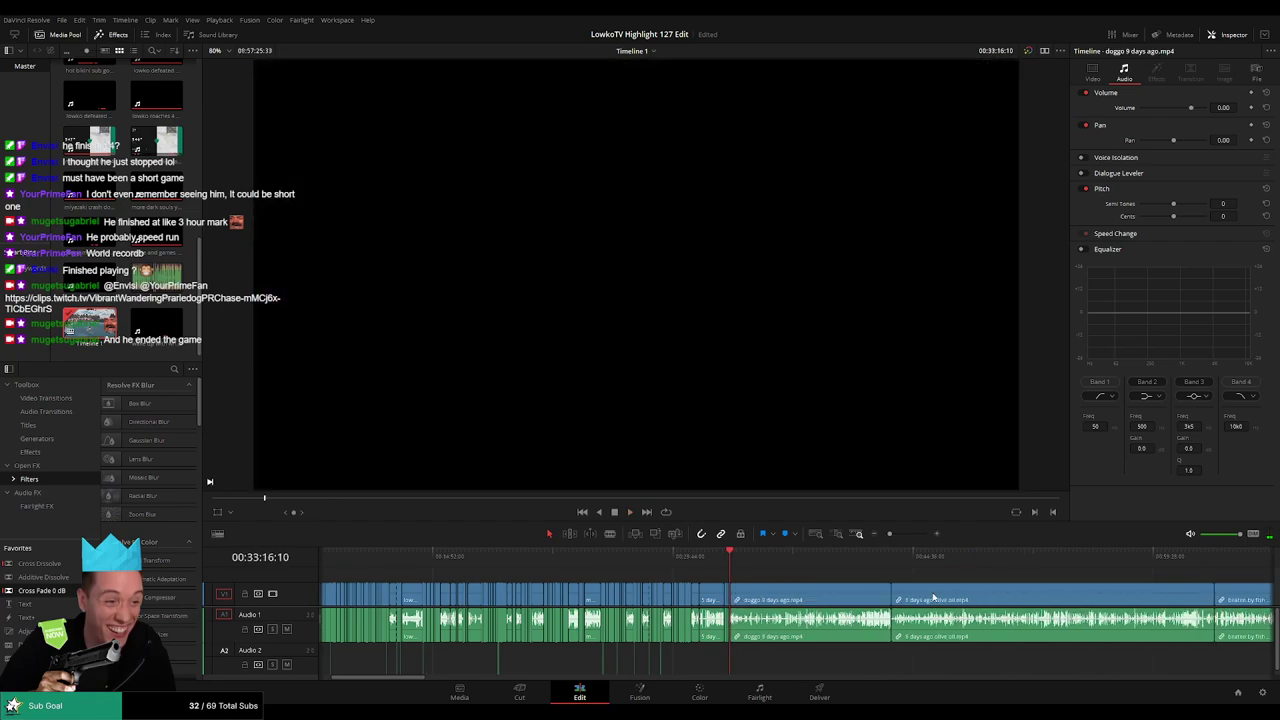
# Skim the "doggo 9 days ago" clip from about 00:34:01 to 00:41:10 for usable moments
pyautogui.click(742, 557)
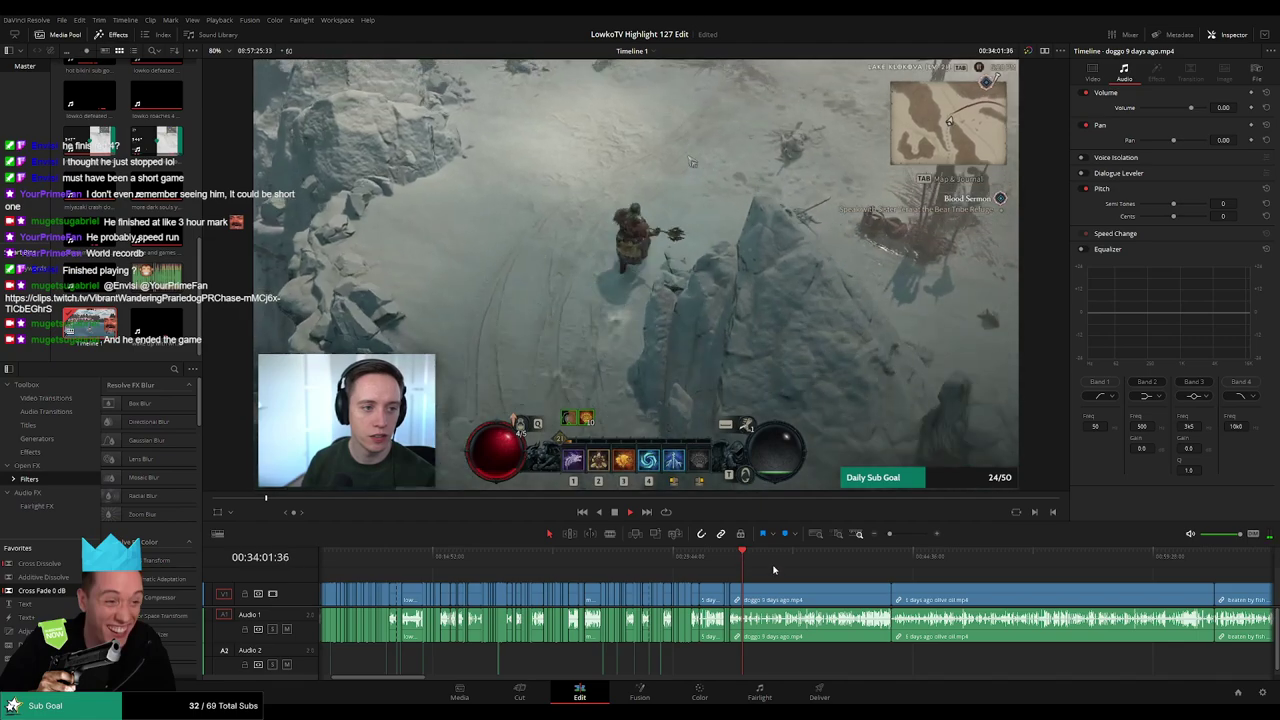
pyautogui.click(763, 557)
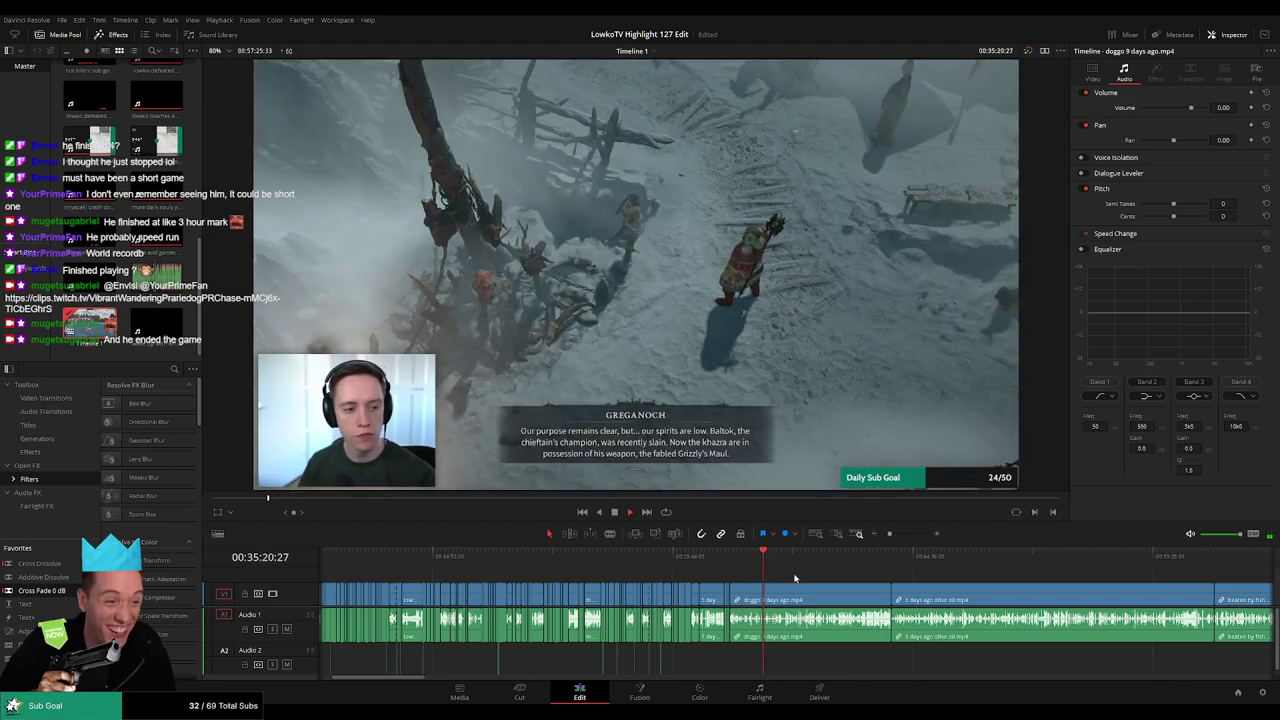
pyautogui.scroll(3, 792, 578)
pyautogui.moveTo(791, 566); pyautogui.dragTo(1021, 569)
pyautogui.moveTo(1054, 590); pyautogui.dragTo(1105, 571)
pyautogui.moveTo(901, 534); pyautogui.dragTo(894, 534)
pyautogui.click(851, 562)
pyautogui.click(886, 561)
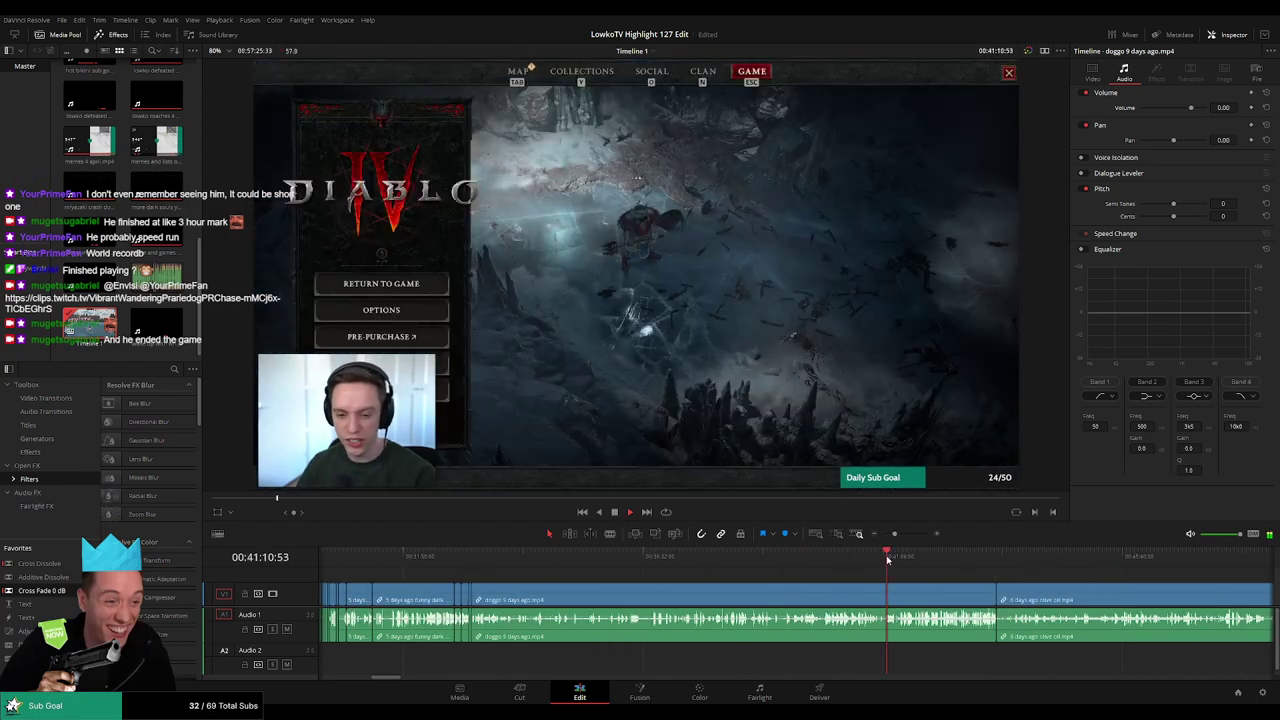
# Check the end of the "doggo 9 days ago" clip from about 00:42:08 and ripple delete the clip
pyautogui.moveTo(910, 569); pyautogui.dragTo(1087, 571)
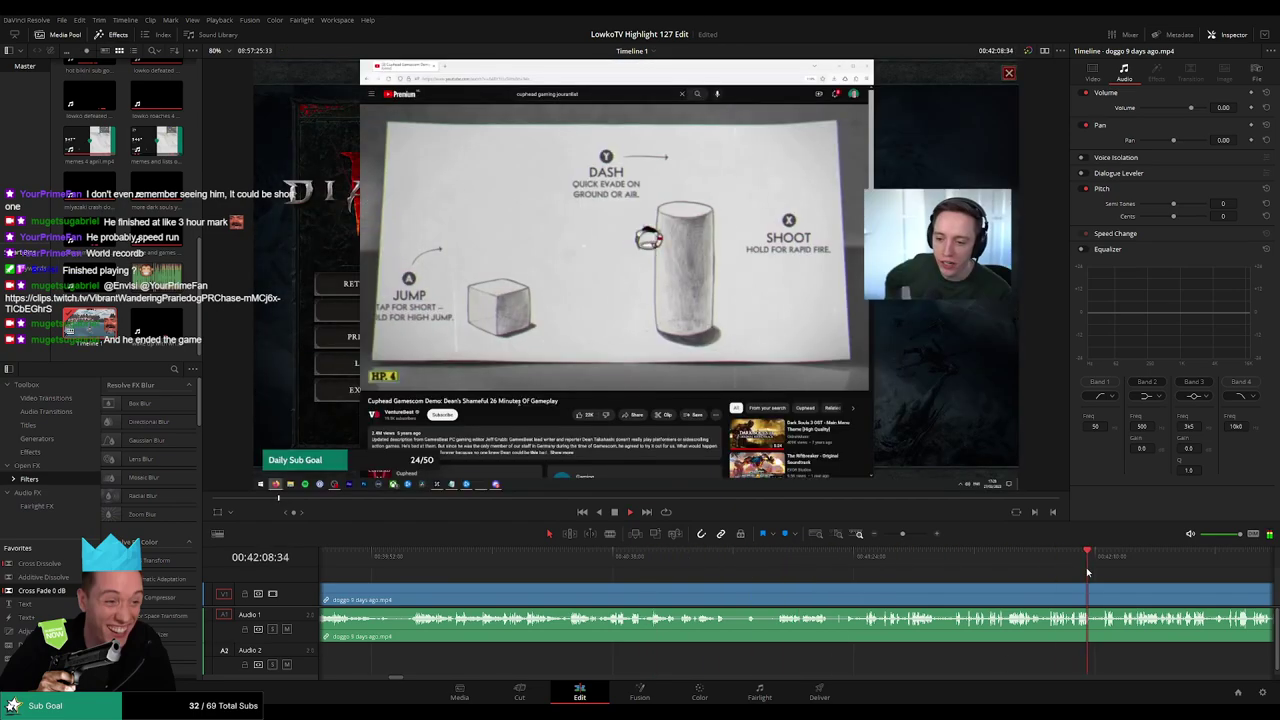
pyautogui.scroll(-2, 1040, 582)
pyautogui.moveTo(837, 572); pyautogui.dragTo(848, 562)
pyautogui.click(809, 600)
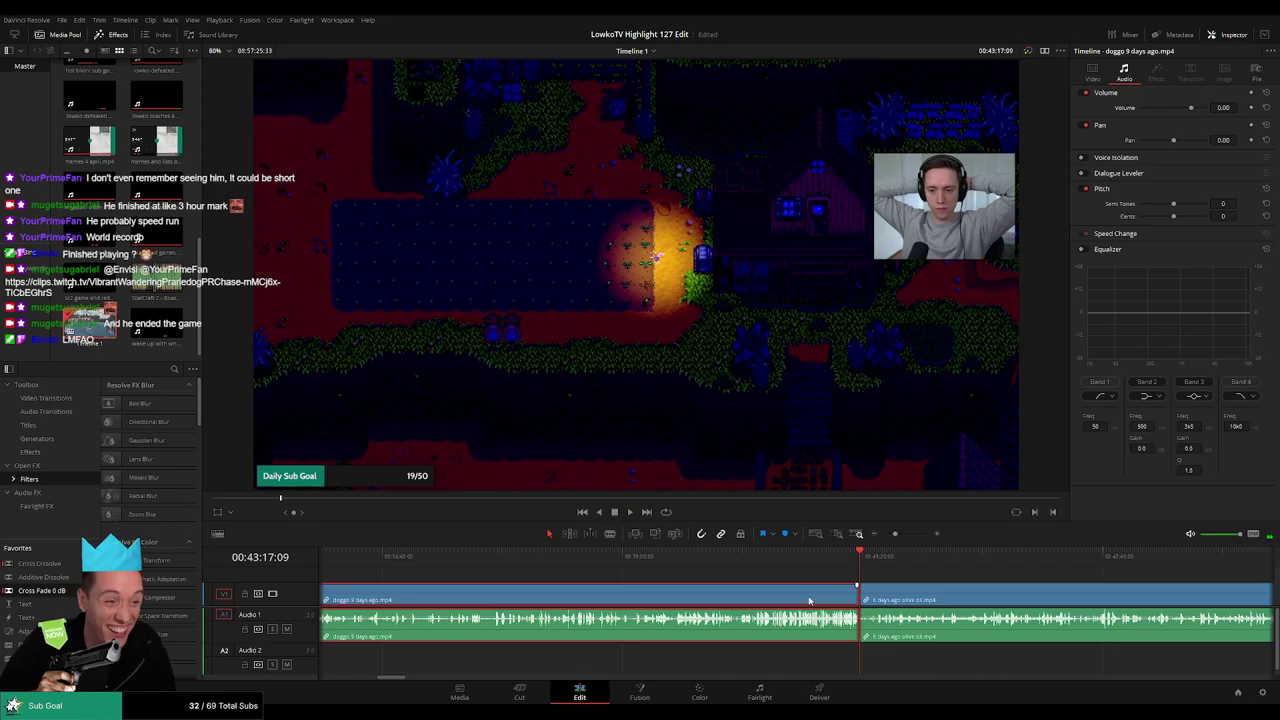
pyautogui.press('BackSpace')
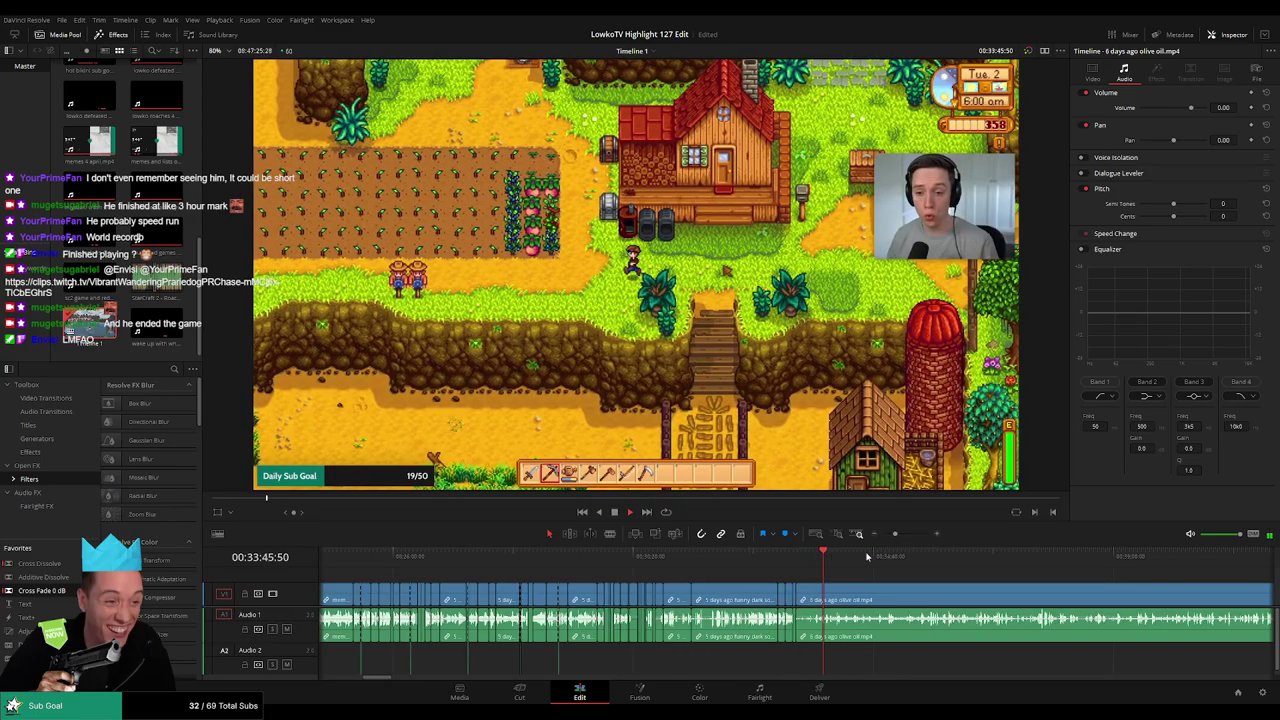
# Review the start of the "6 days ago olive oil.mp4" clip on the timeline, from the farm harvest to the barn scene around 00:37:38
pyautogui.moveTo(895, 534)
pyautogui.mouseDown()
pyautogui.moveTo(881, 536)
pyautogui.moveTo(905, 537)
pyautogui.mouseUp()
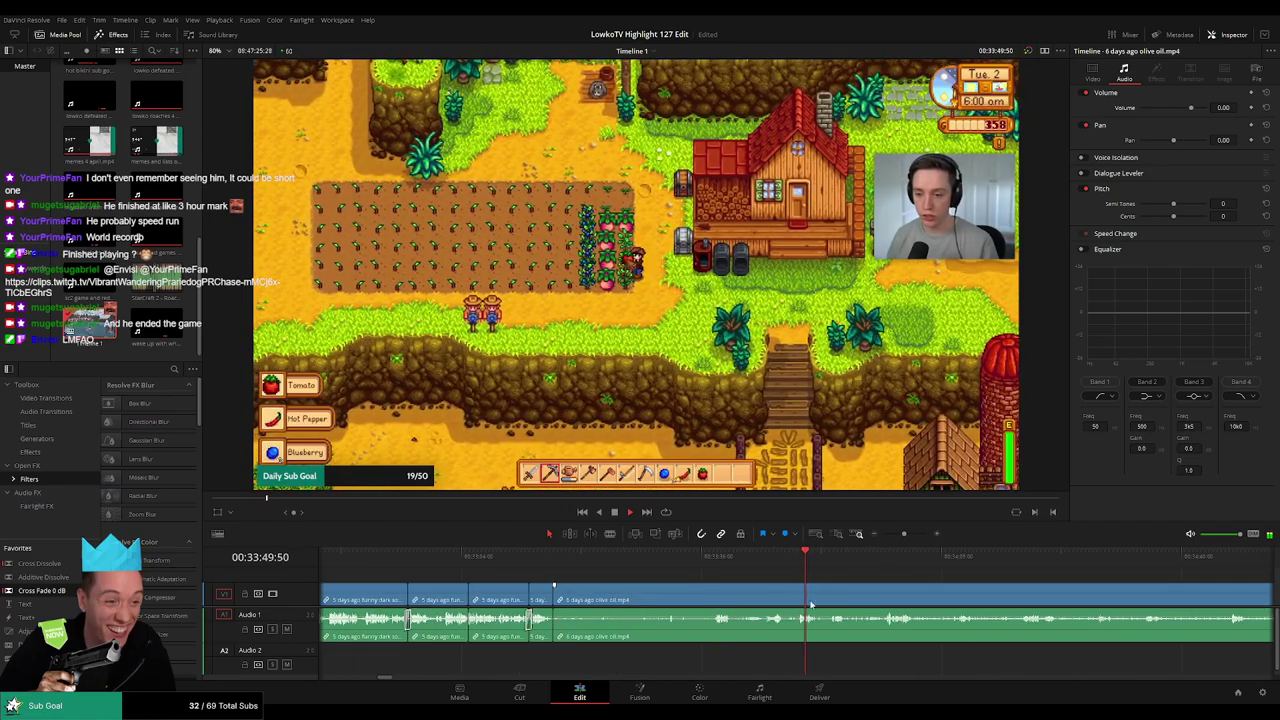
pyautogui.moveTo(862, 587); pyautogui.dragTo(737, 578)
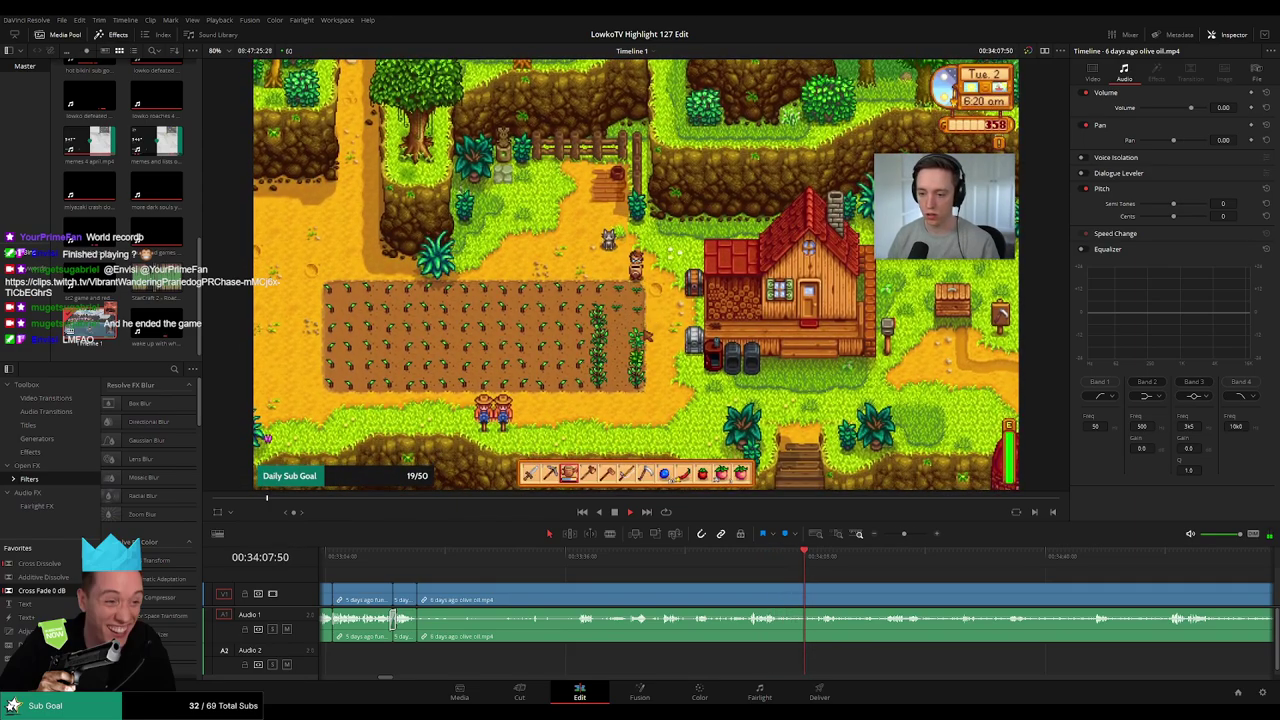
pyautogui.hscroll(5, 823, 571)
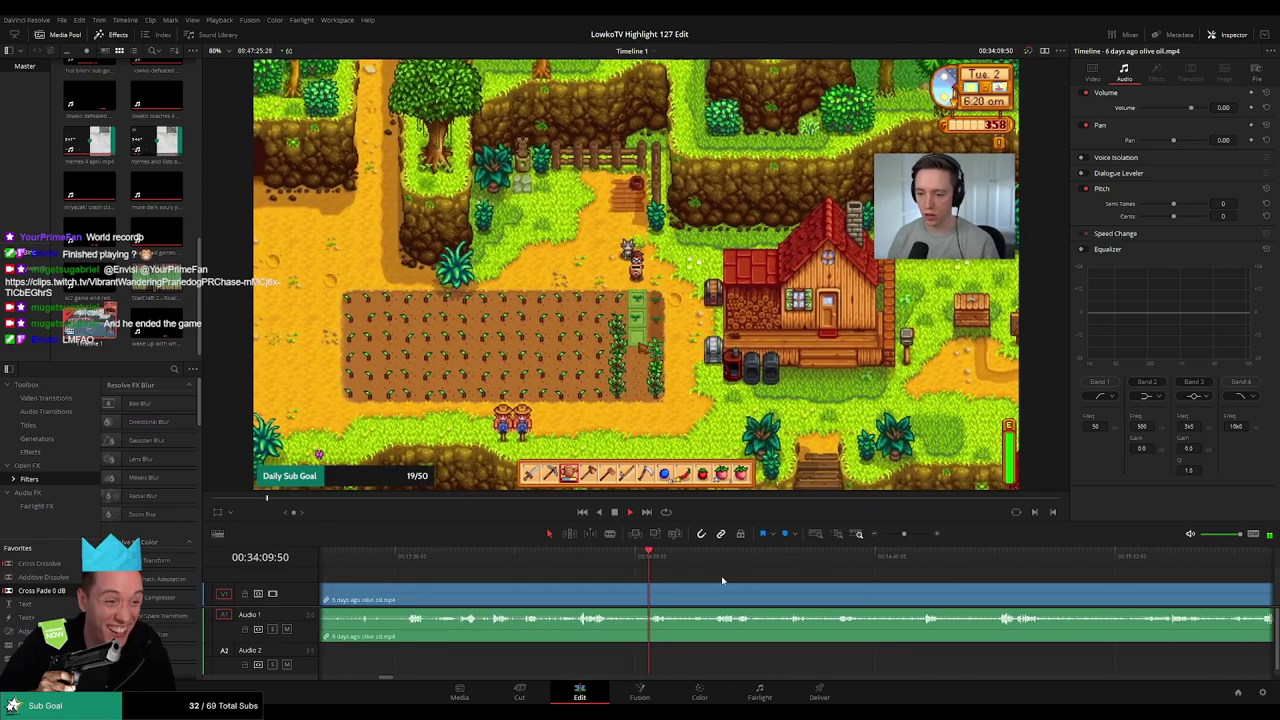
pyautogui.moveTo(905, 535)
pyautogui.mouseDown()
pyautogui.moveTo(888, 535)
pyautogui.moveTo(900, 537)
pyautogui.mouseUp()
pyautogui.hscroll(5, 688, 588)
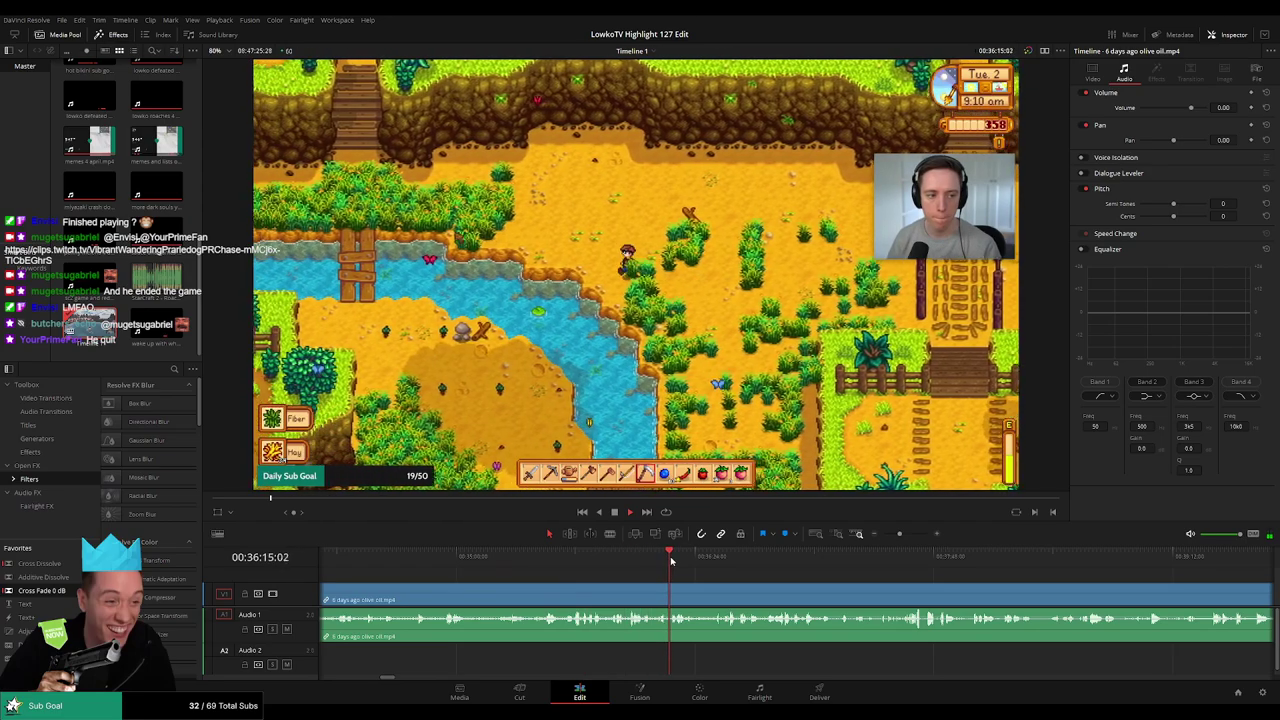
pyautogui.moveTo(900, 534)
pyautogui.mouseDown()
pyautogui.moveTo(889, 535)
pyautogui.moveTo(900, 536)
pyautogui.mouseUp()
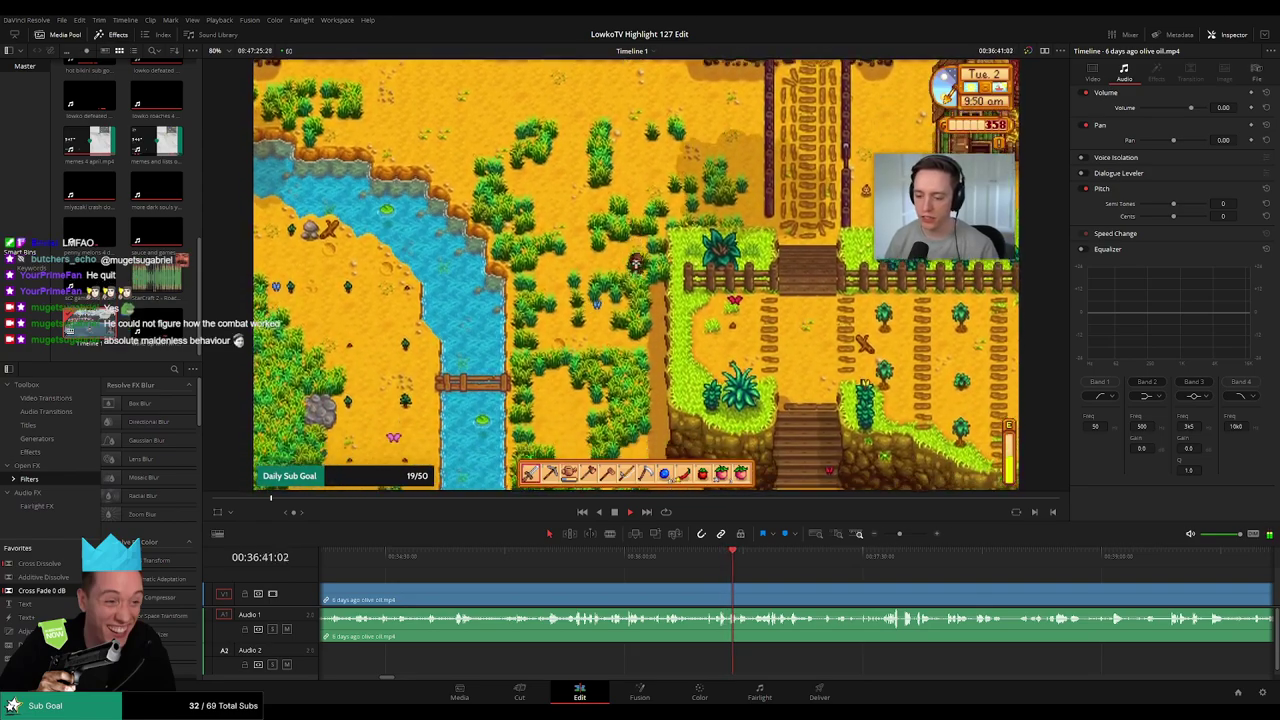
pyautogui.click(757, 557)
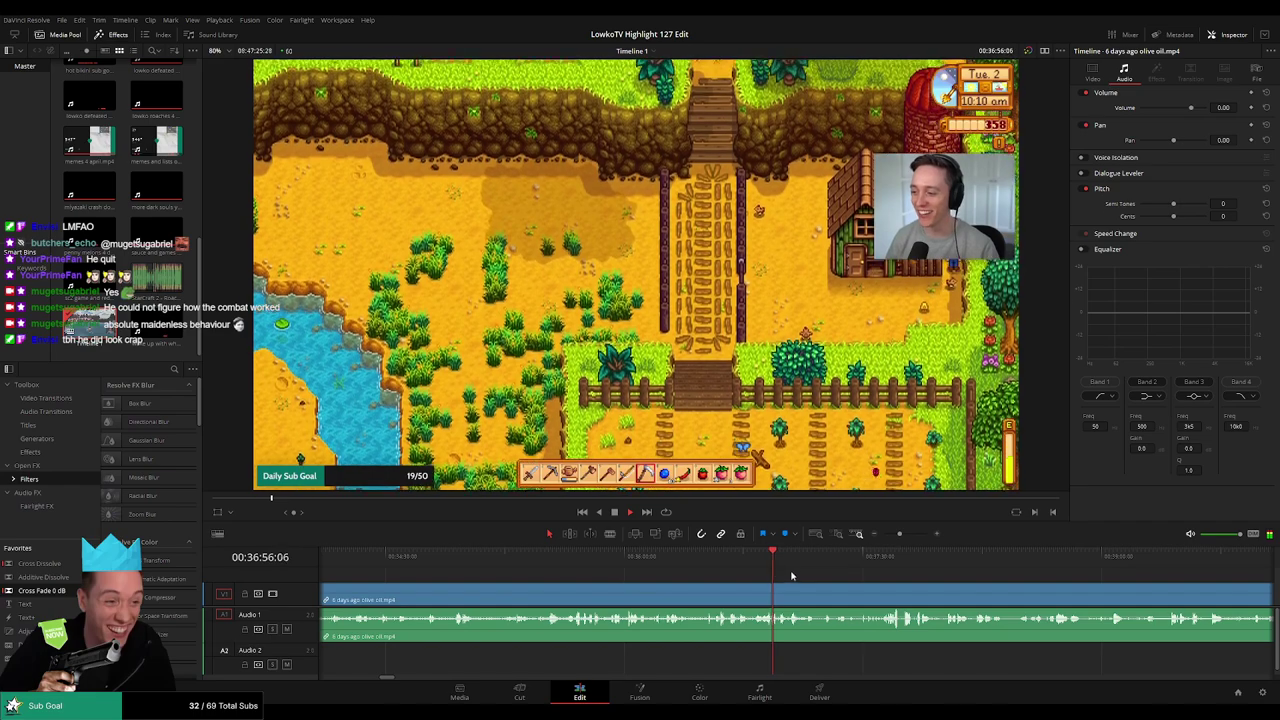
pyautogui.moveTo(791, 576); pyautogui.dragTo(886, 565)
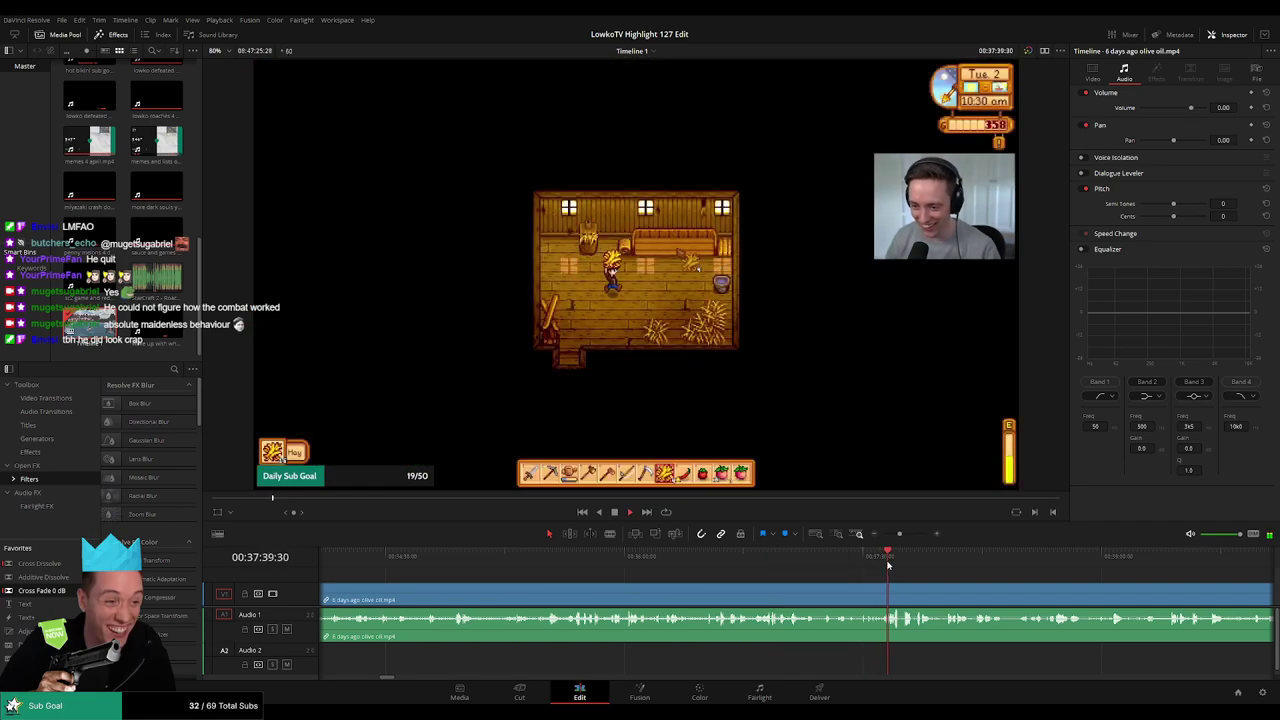
pyautogui.click(879, 564)
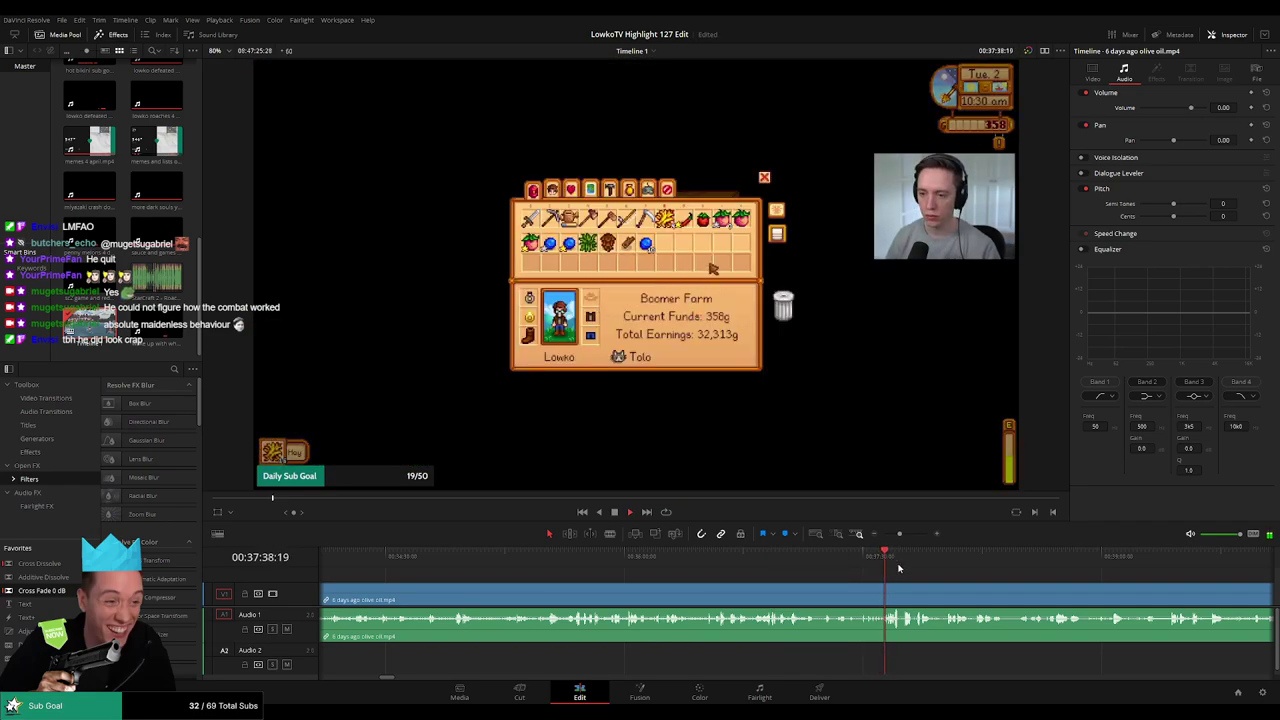
# Skim the olive oil clip from the barn scene through the storage chest sorting, up to about 00:38:43
pyautogui.scroll(3, 900, 569)
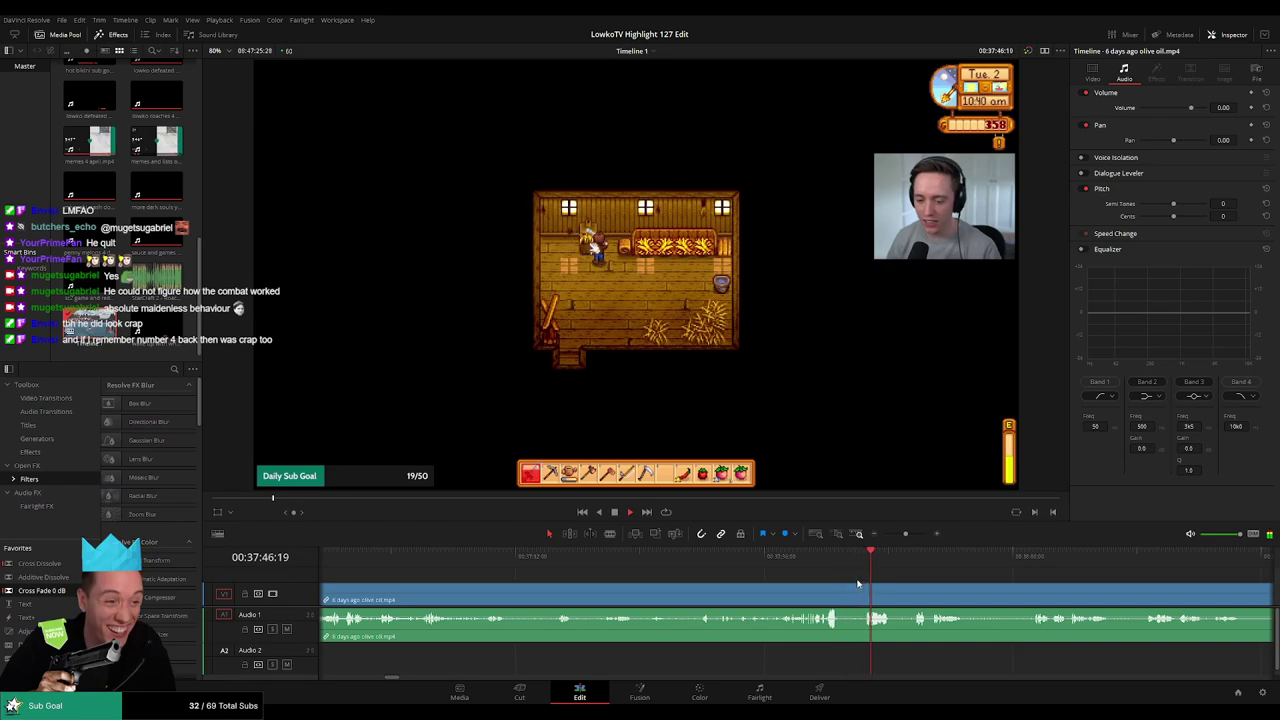
pyautogui.hscroll(3, 858, 583)
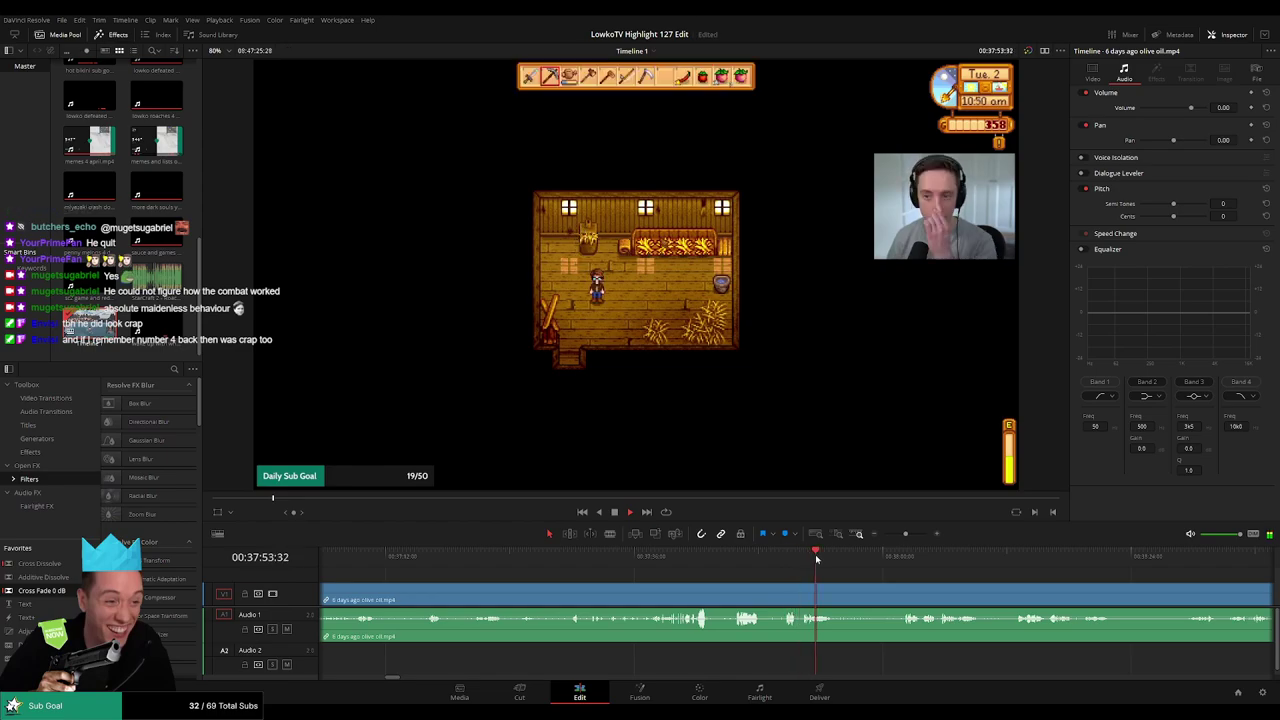
pyautogui.click(908, 556)
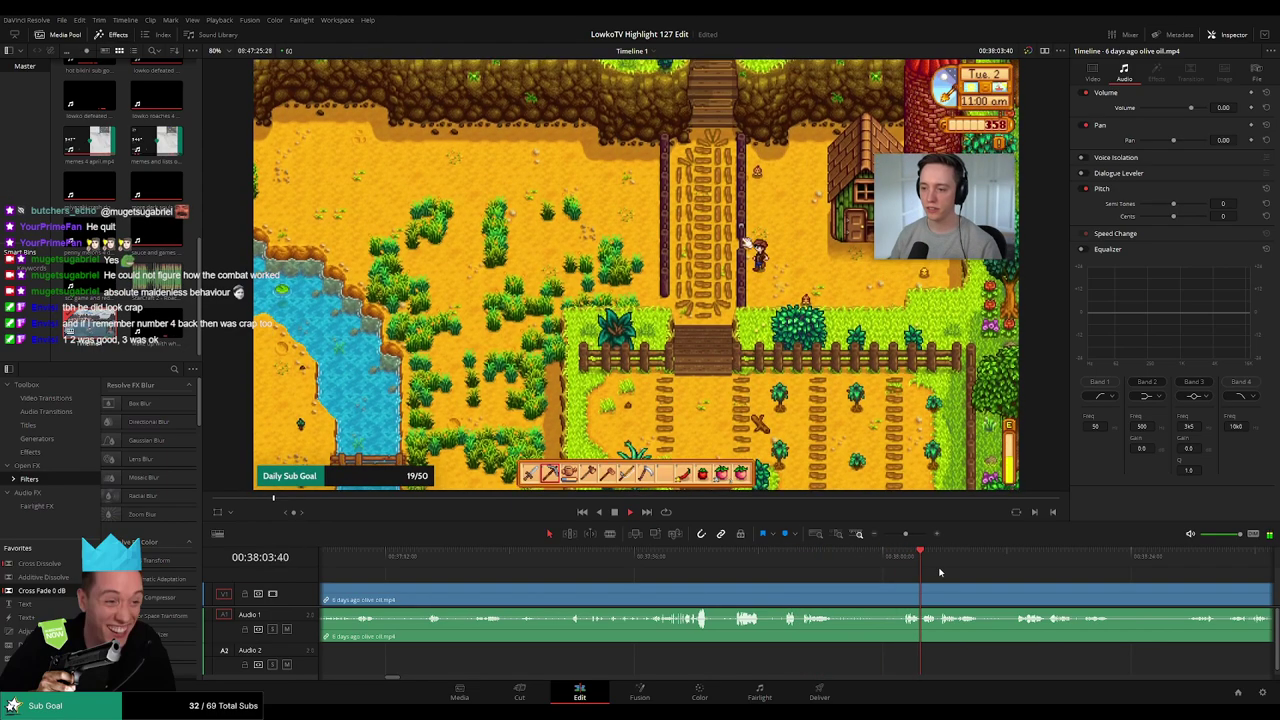
pyautogui.hscroll(4, 800, 578)
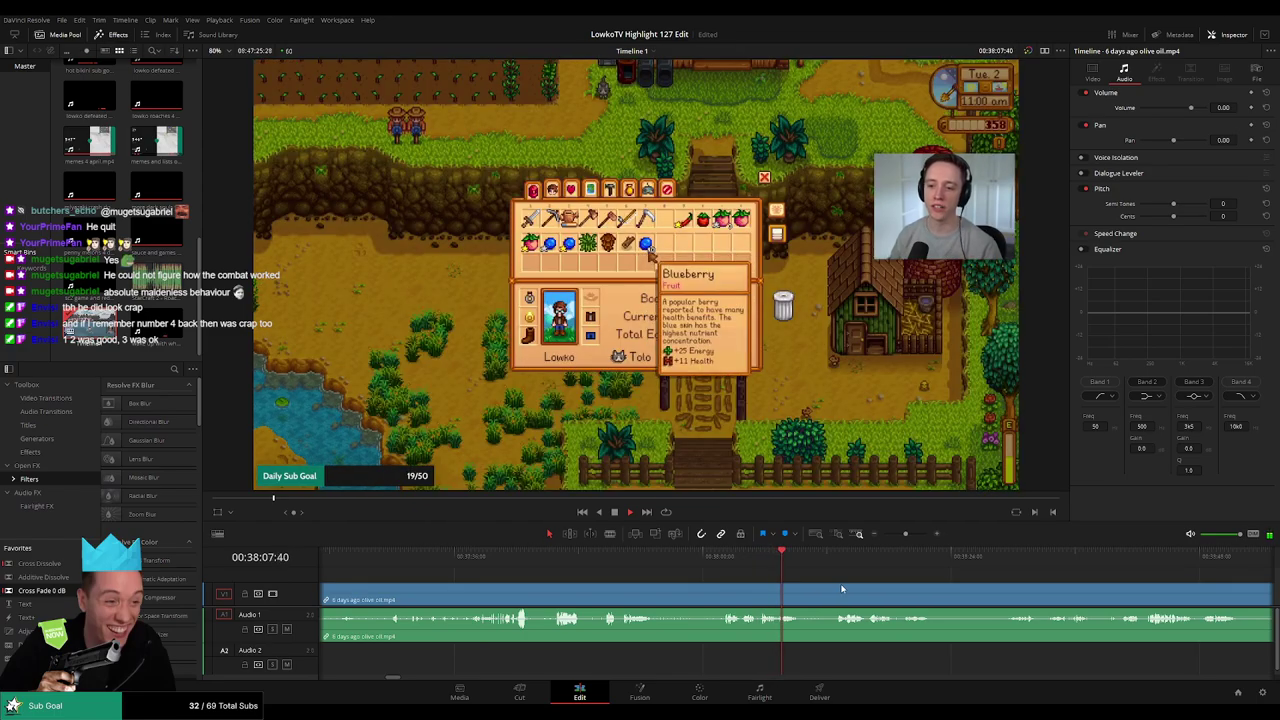
pyautogui.hscroll(2, 780, 588)
pyautogui.click(711, 561)
pyautogui.press('space')
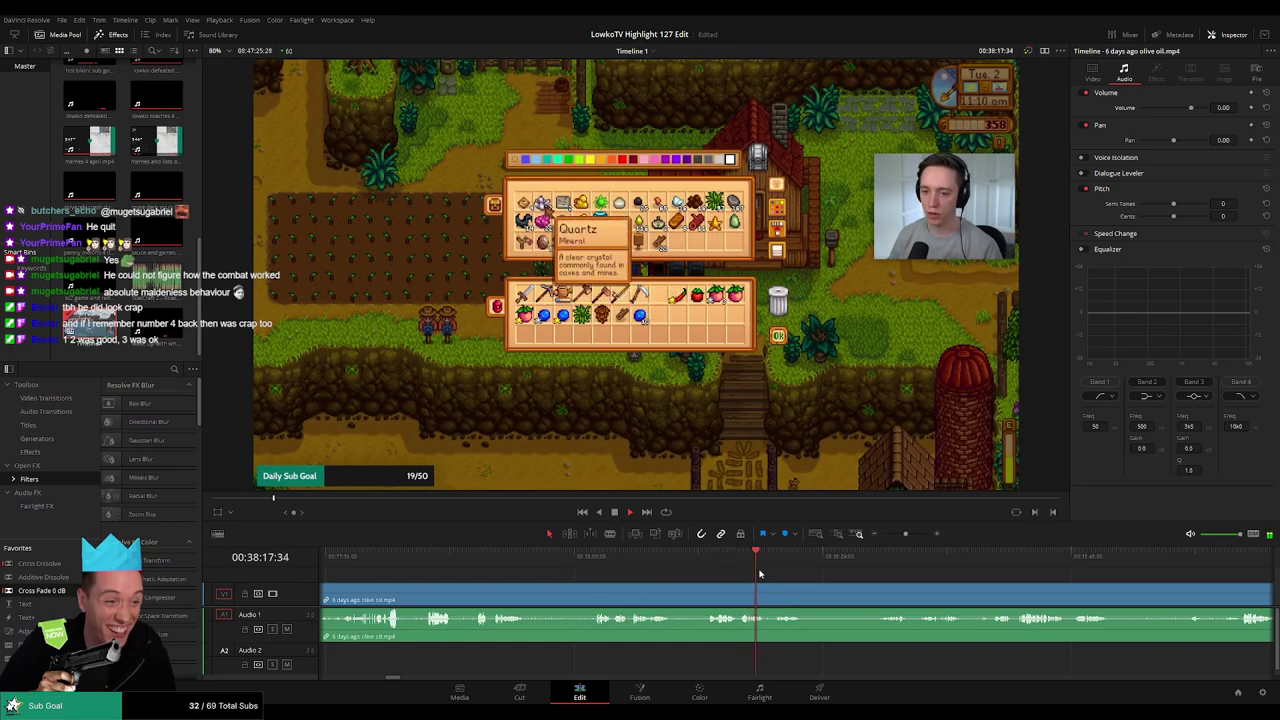
pyautogui.hscroll(3, 623, 574)
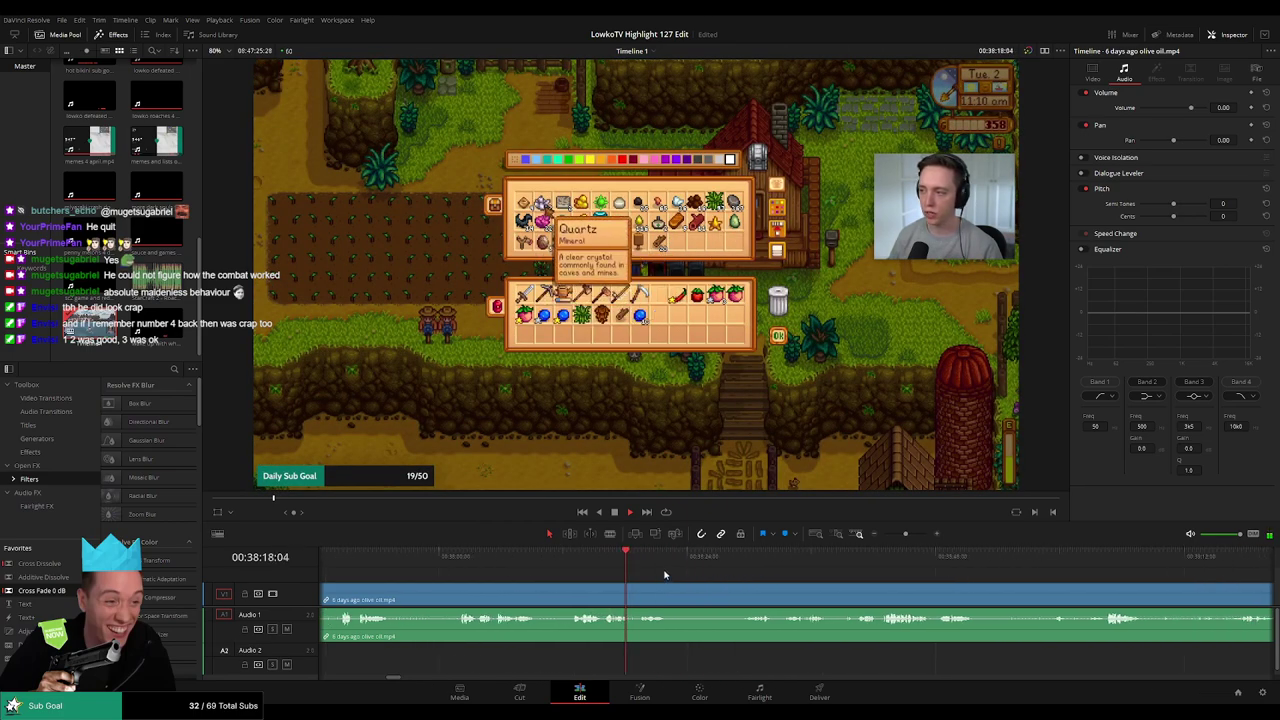
pyautogui.click(723, 556)
pyautogui.hscroll(3, 769, 583)
pyautogui.click(607, 562)
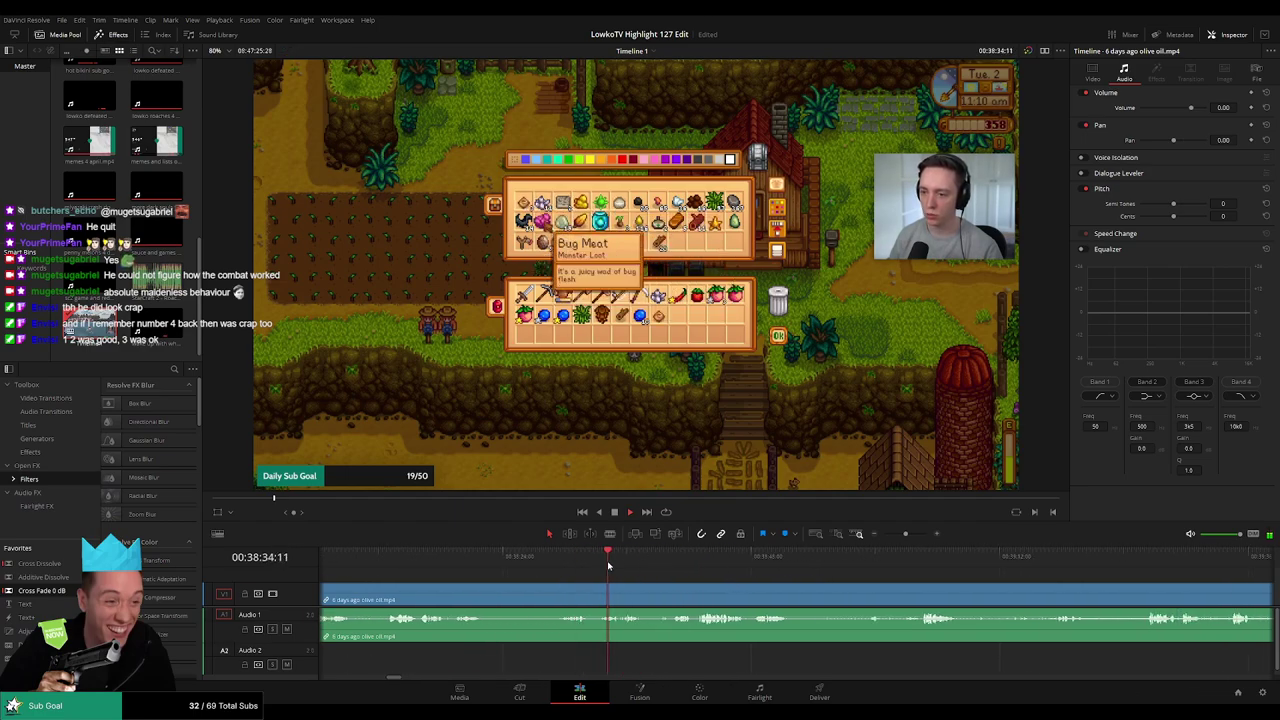
pyautogui.click(676, 557)
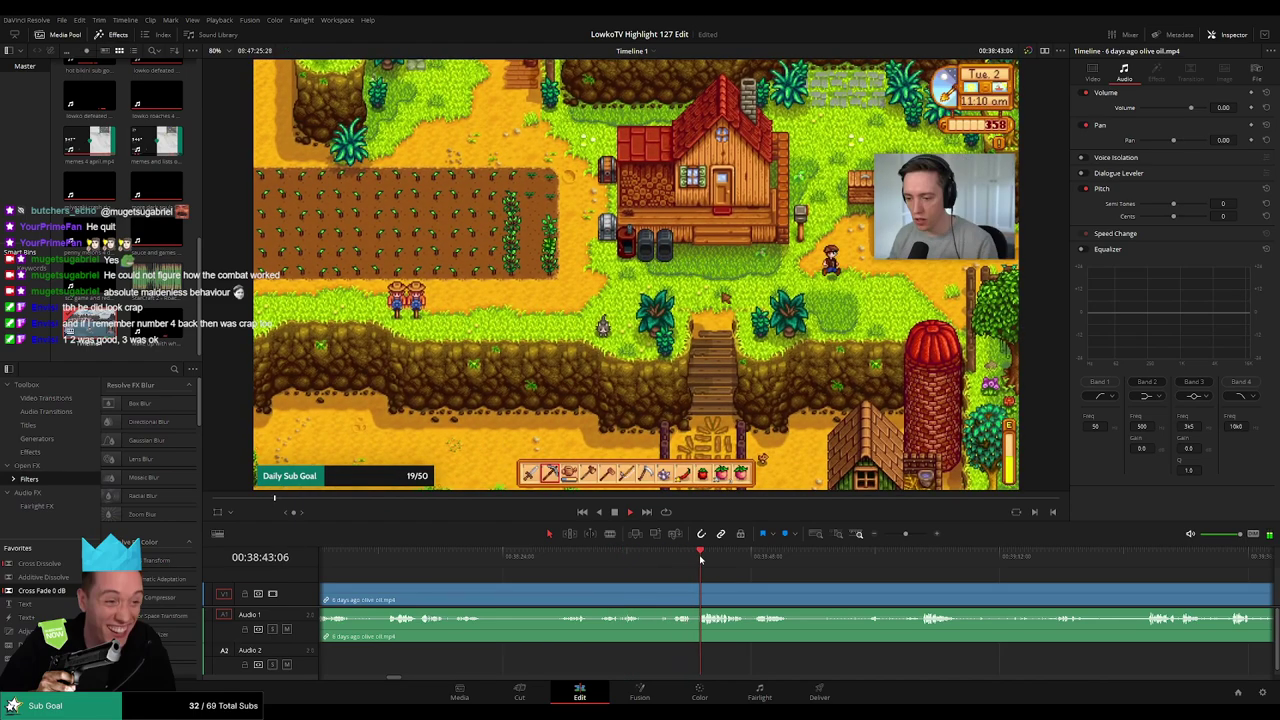
# Skim the olive oil clip from the walk to town into the seed shop, up to about 00:39:28
pyautogui.moveTo(722, 580); pyautogui.dragTo(639, 576)
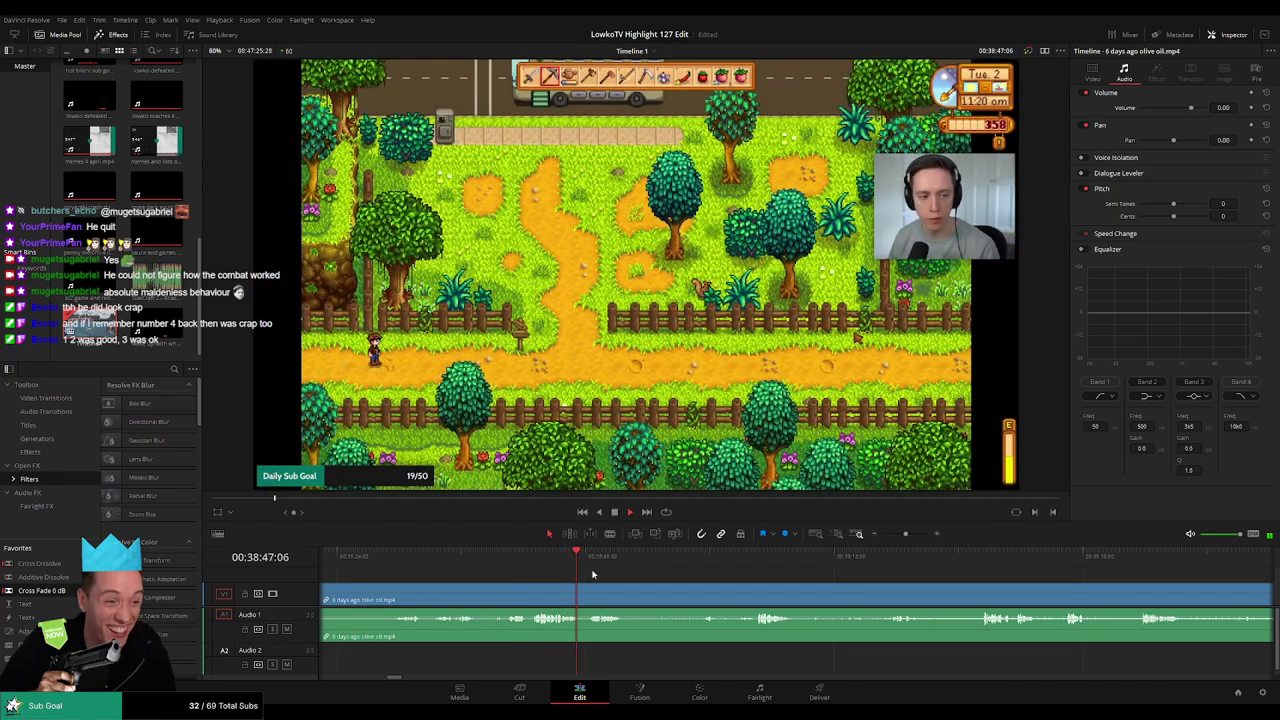
pyautogui.click(600, 567)
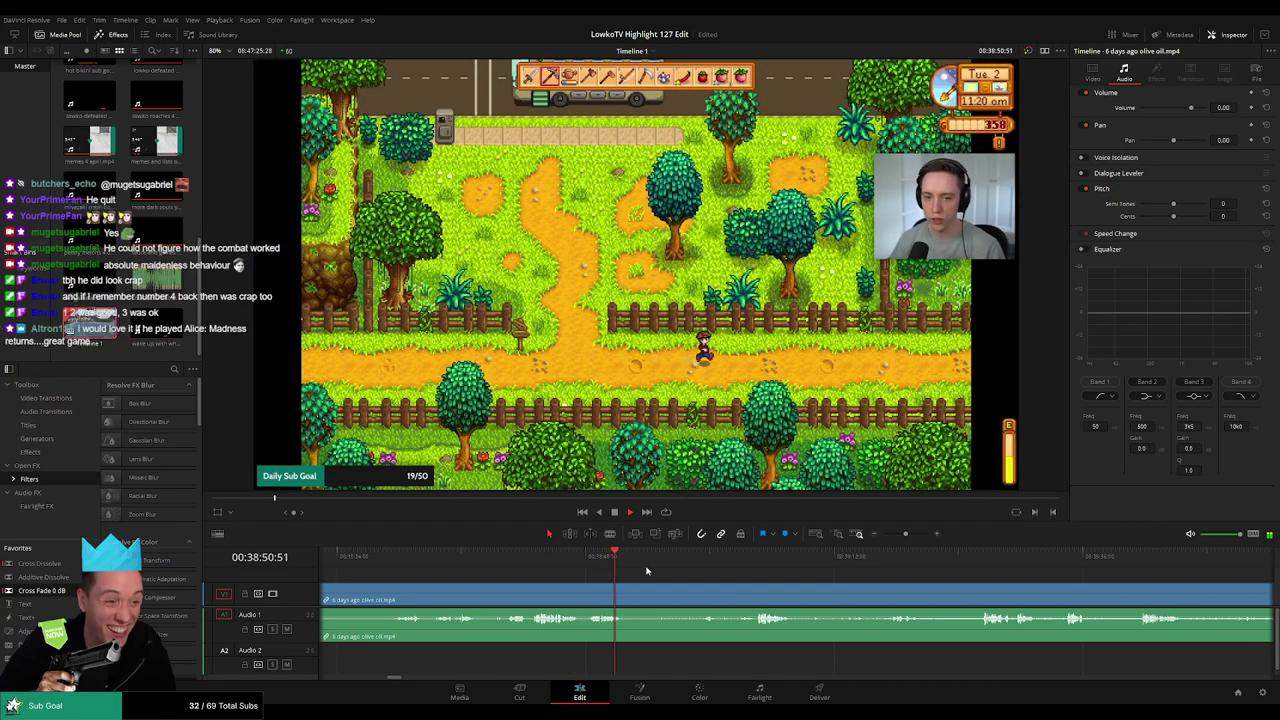
pyautogui.click(753, 565)
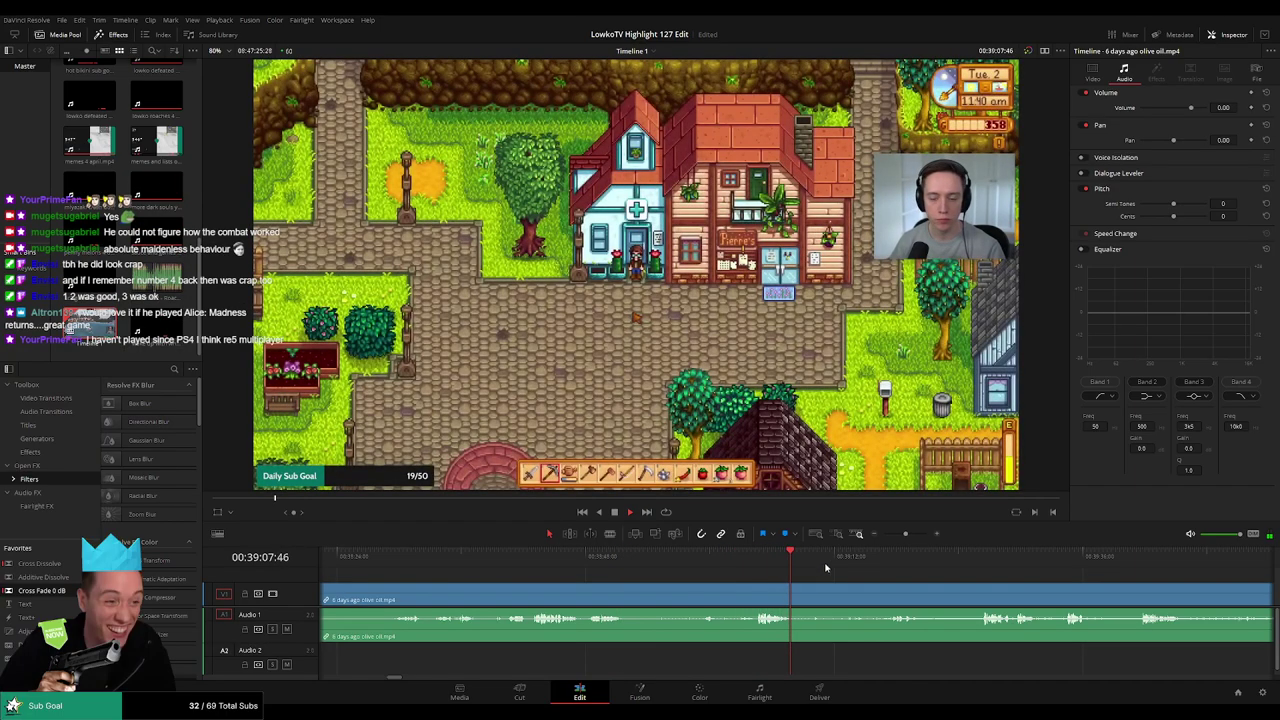
pyautogui.click(866, 571)
pyautogui.click(891, 574)
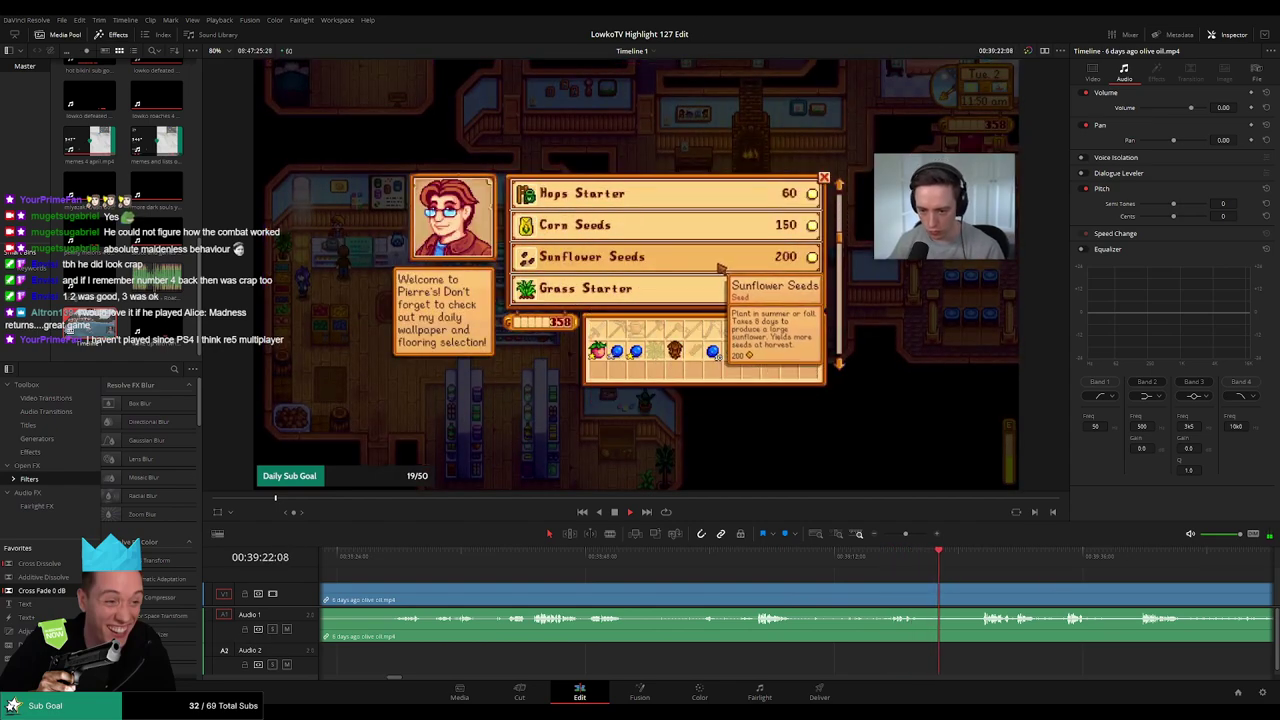
pyautogui.click(975, 575)
pyautogui.moveTo(1062, 582); pyautogui.dragTo(749, 570)
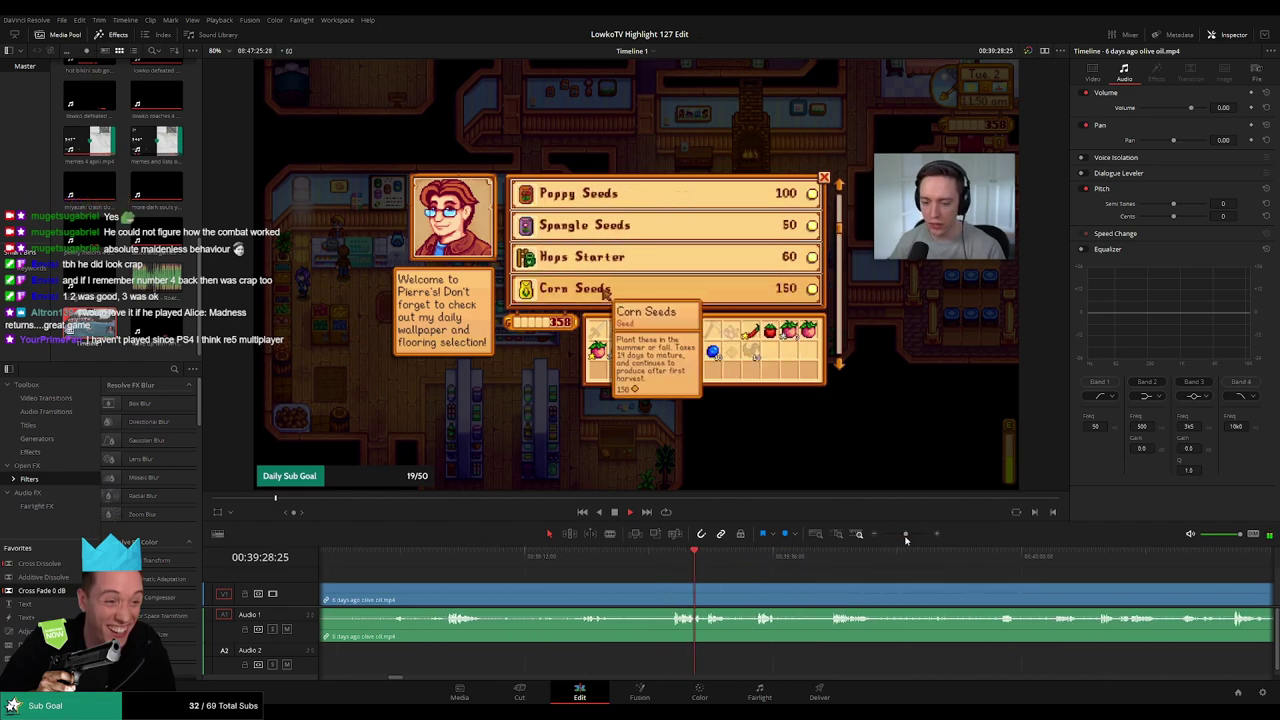
# Review the seed shop footage in the olive oil clip until the character has left the shop, around 00:40:27
pyautogui.moveTo(905, 534)
pyautogui.mouseDown()
pyautogui.moveTo(890, 535)
pyautogui.moveTo(905, 537)
pyautogui.mouseUp()
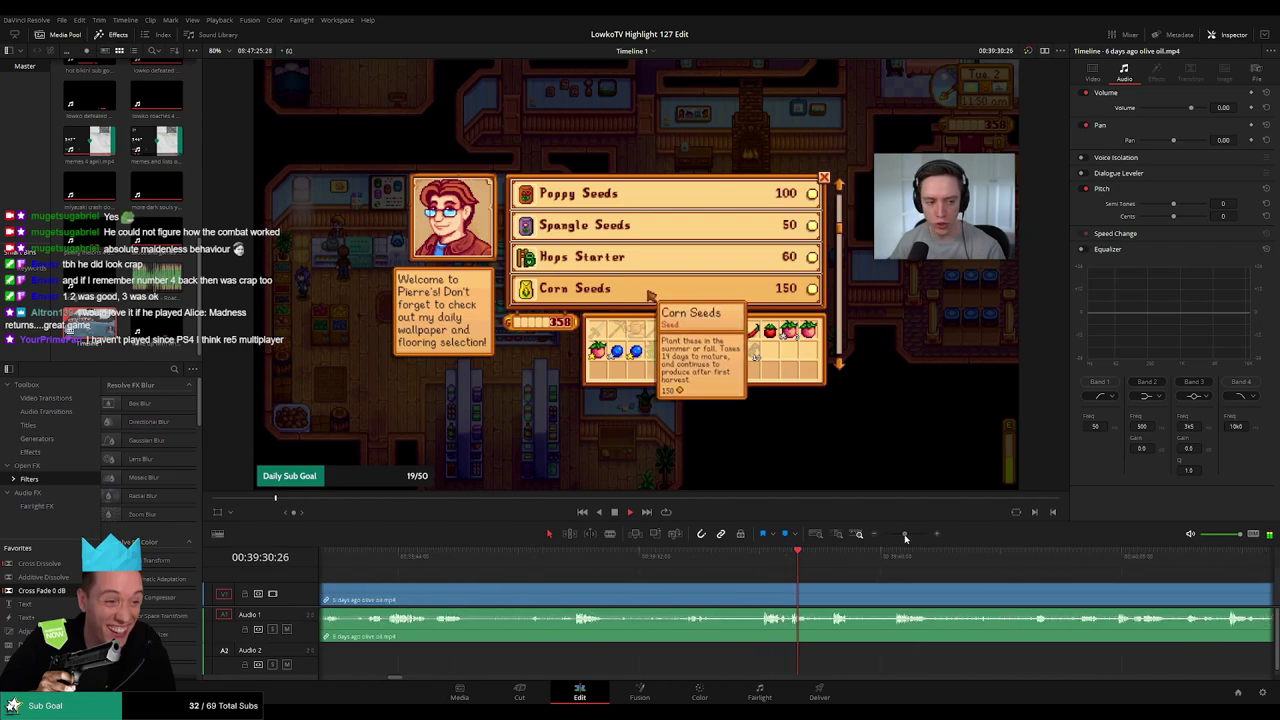
pyautogui.moveTo(903, 583); pyautogui.dragTo(702, 569)
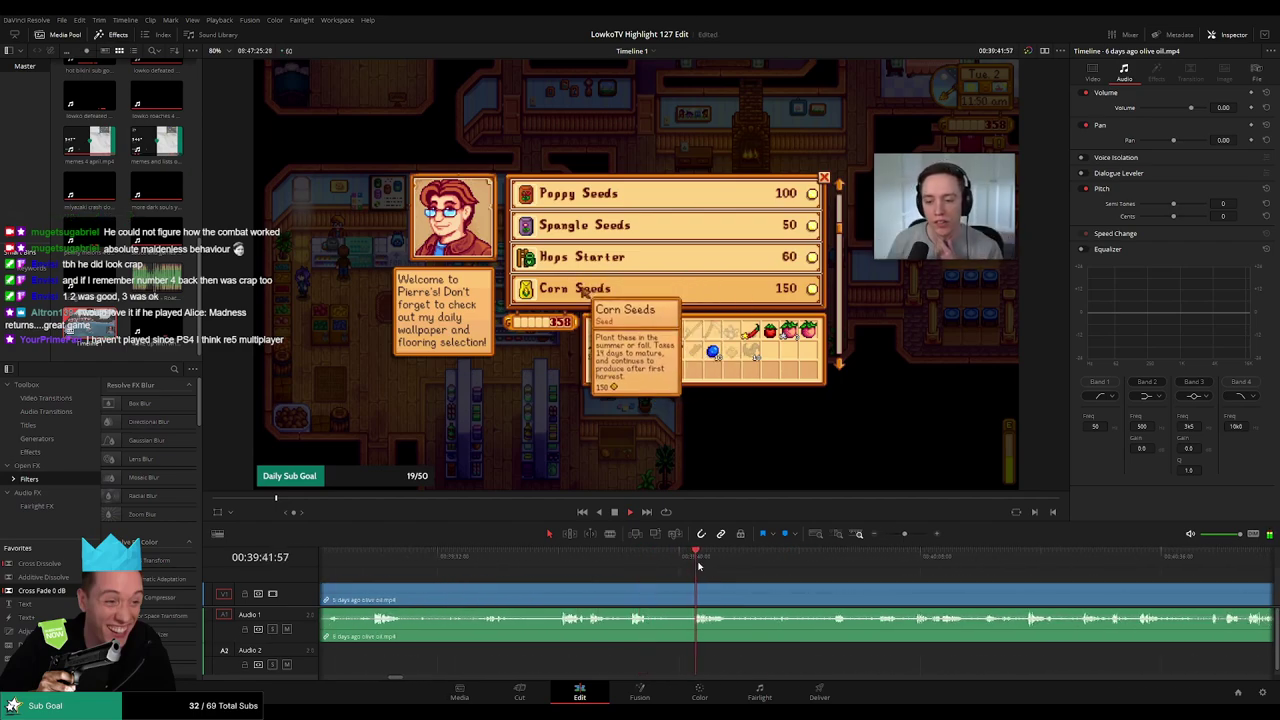
pyautogui.hscroll(2, 684, 579)
pyautogui.hscroll(2, 684, 579)
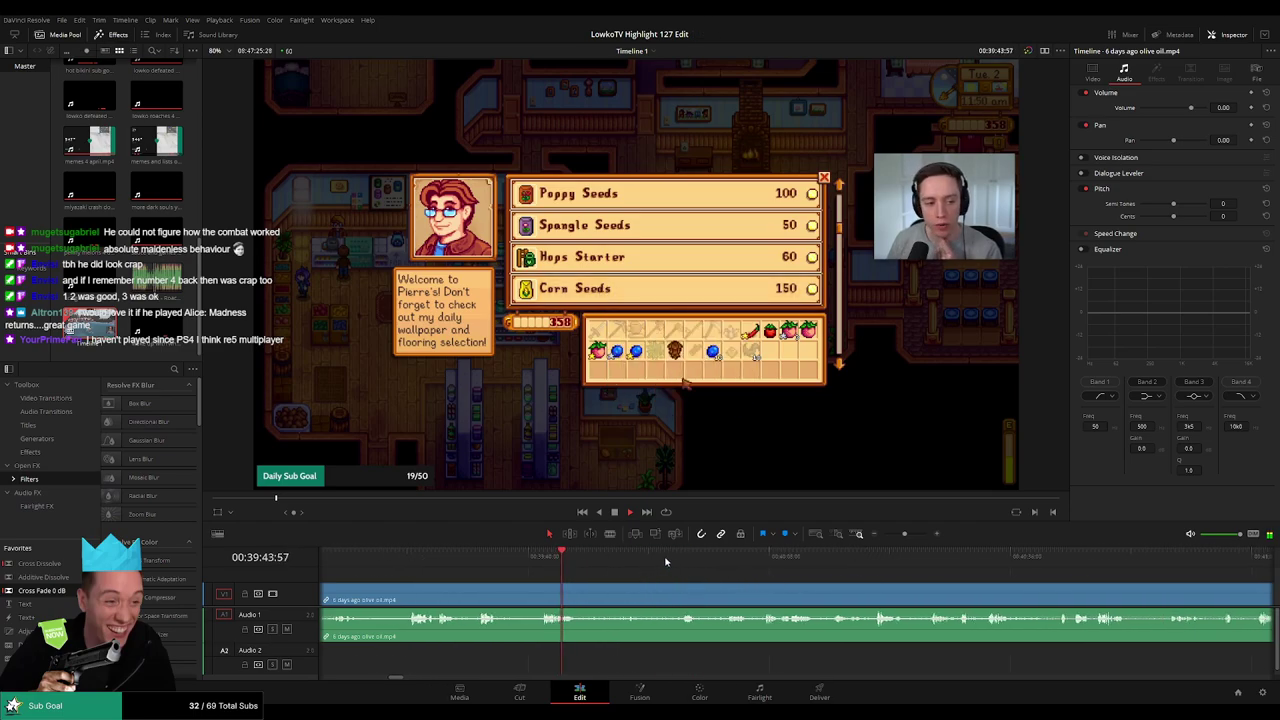
pyautogui.click(683, 560)
pyautogui.click(725, 560)
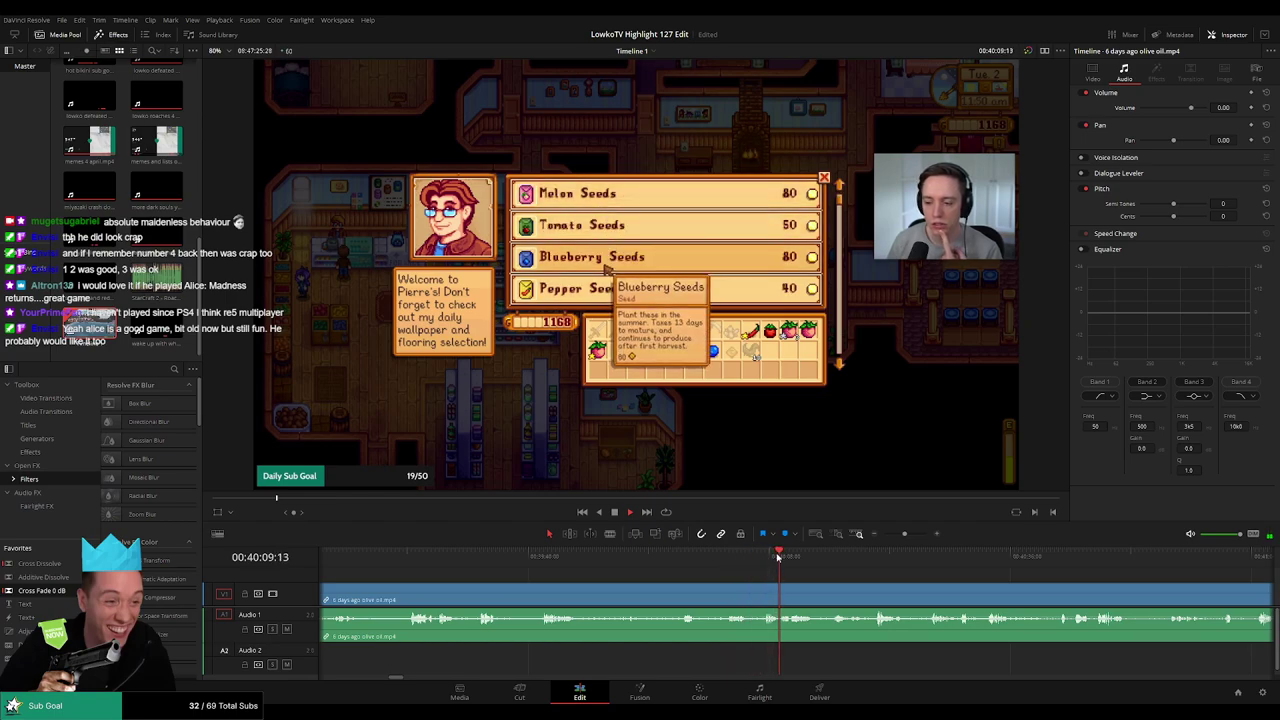
pyautogui.hscroll(5, 626, 566)
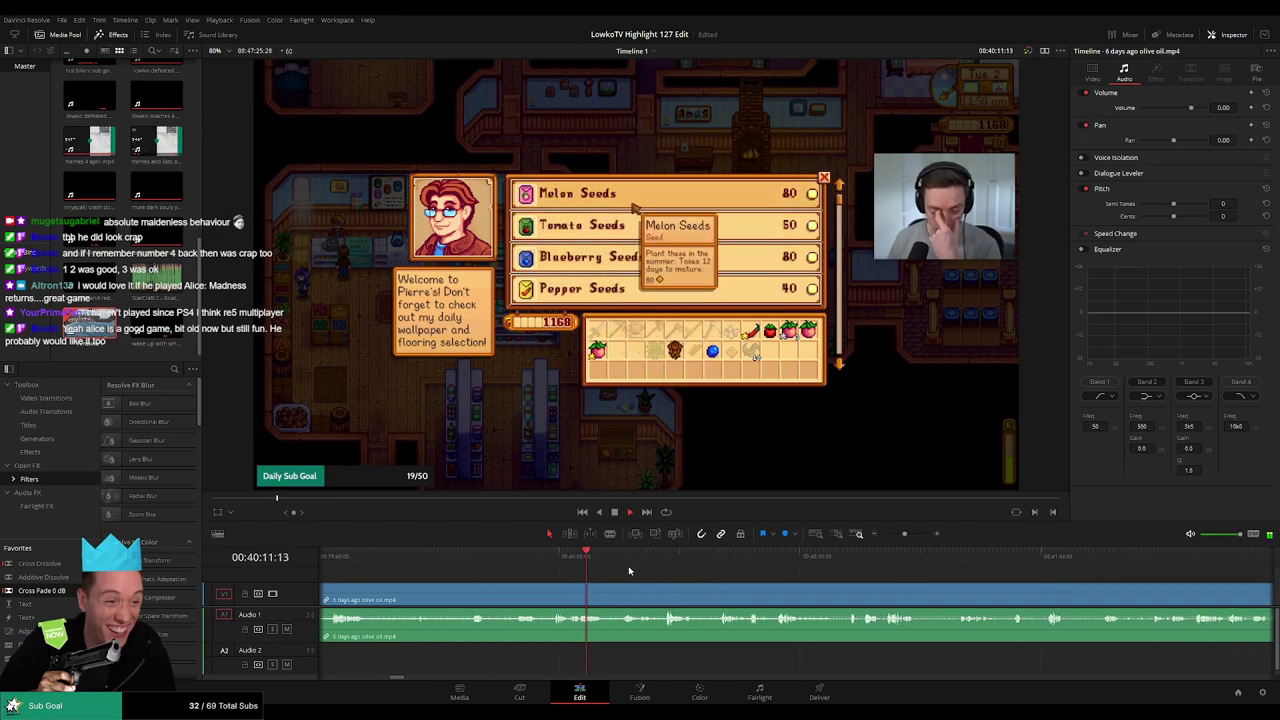
pyautogui.click(630, 557)
pyautogui.click(668, 560)
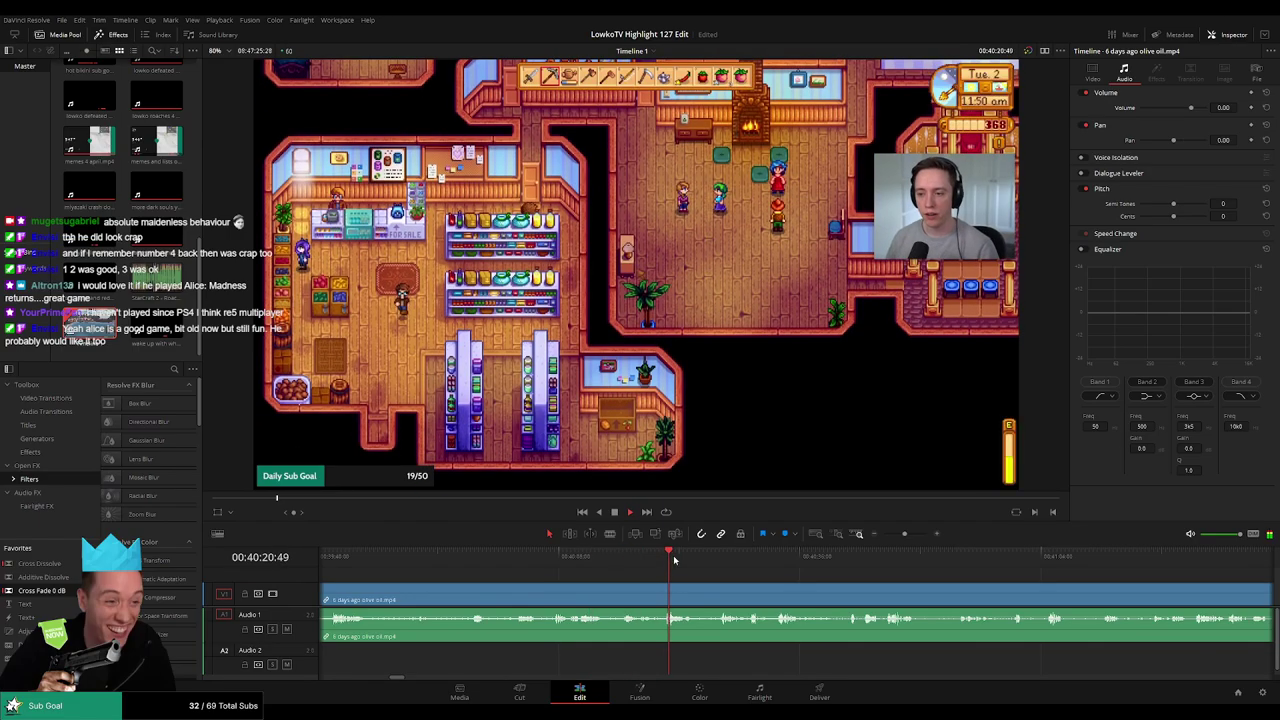
pyautogui.click(720, 561)
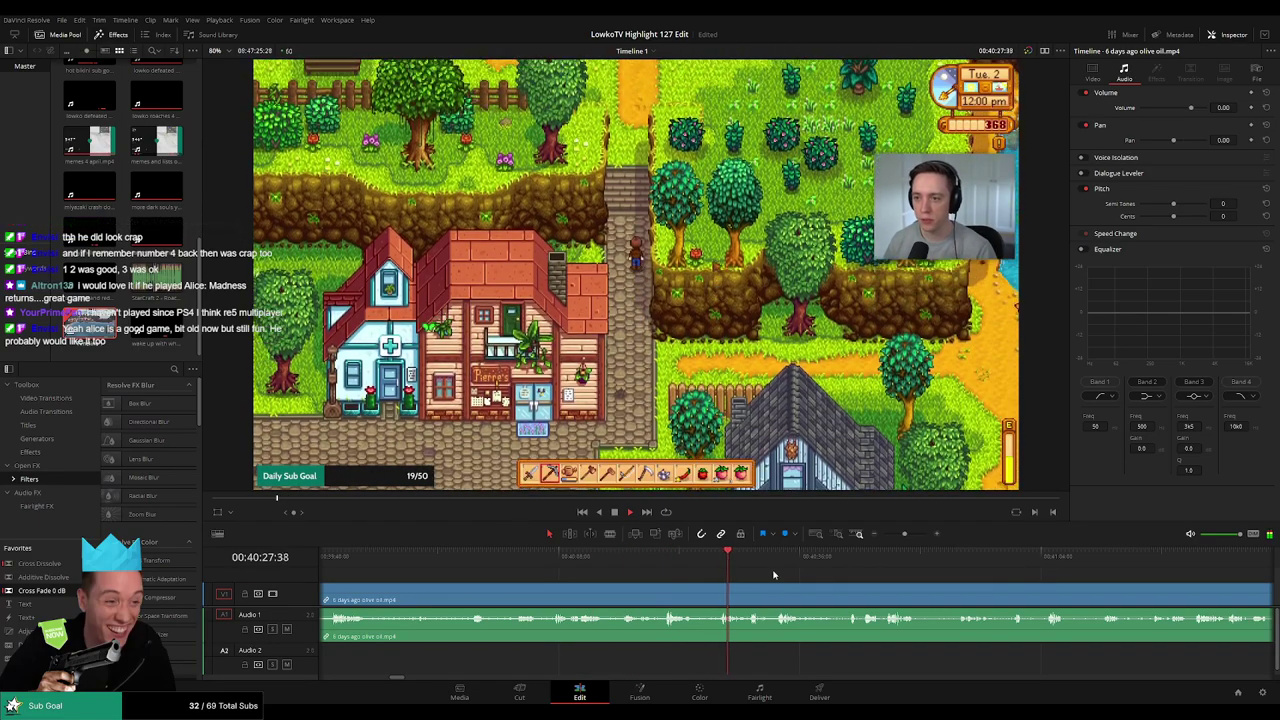
# Survey the remaining clips through the end of the timeline, then return to the playhead in the olive oil clip
pyautogui.moveTo(905, 534); pyautogui.dragTo(869, 537)
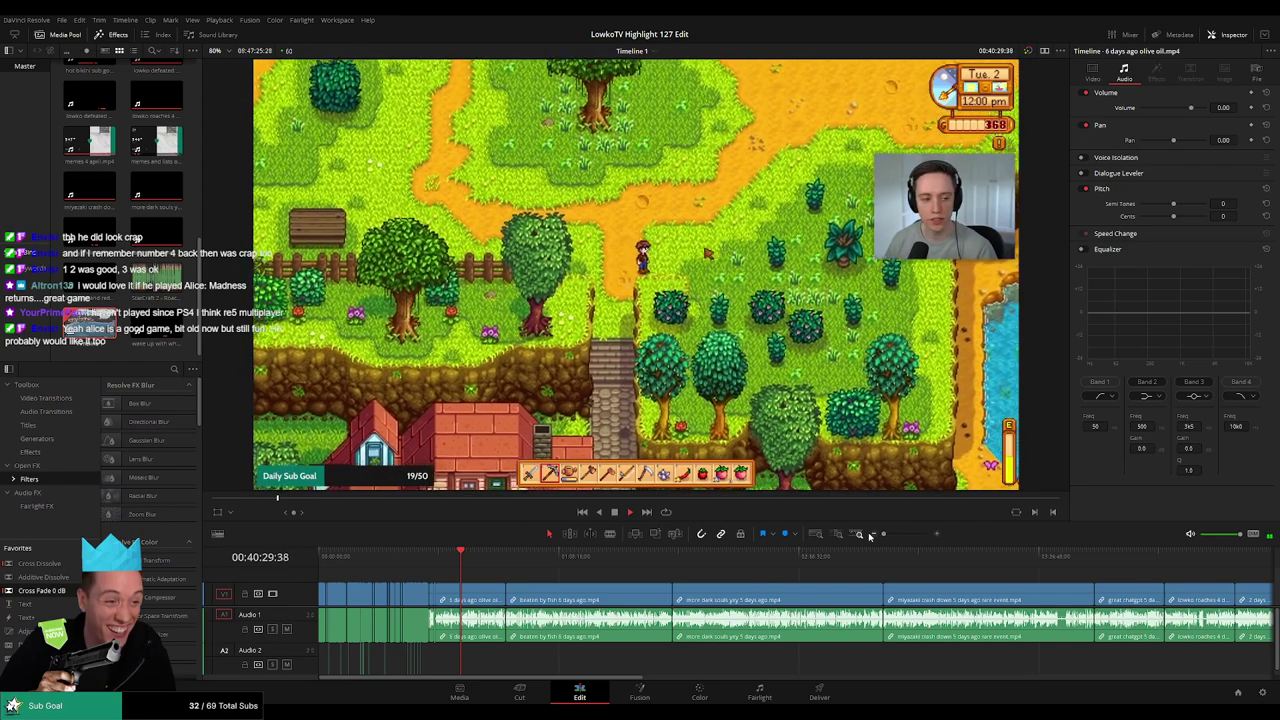
pyautogui.press('space')
pyautogui.hscroll(5, 773, 602)
pyautogui.hscroll(10, 894, 596)
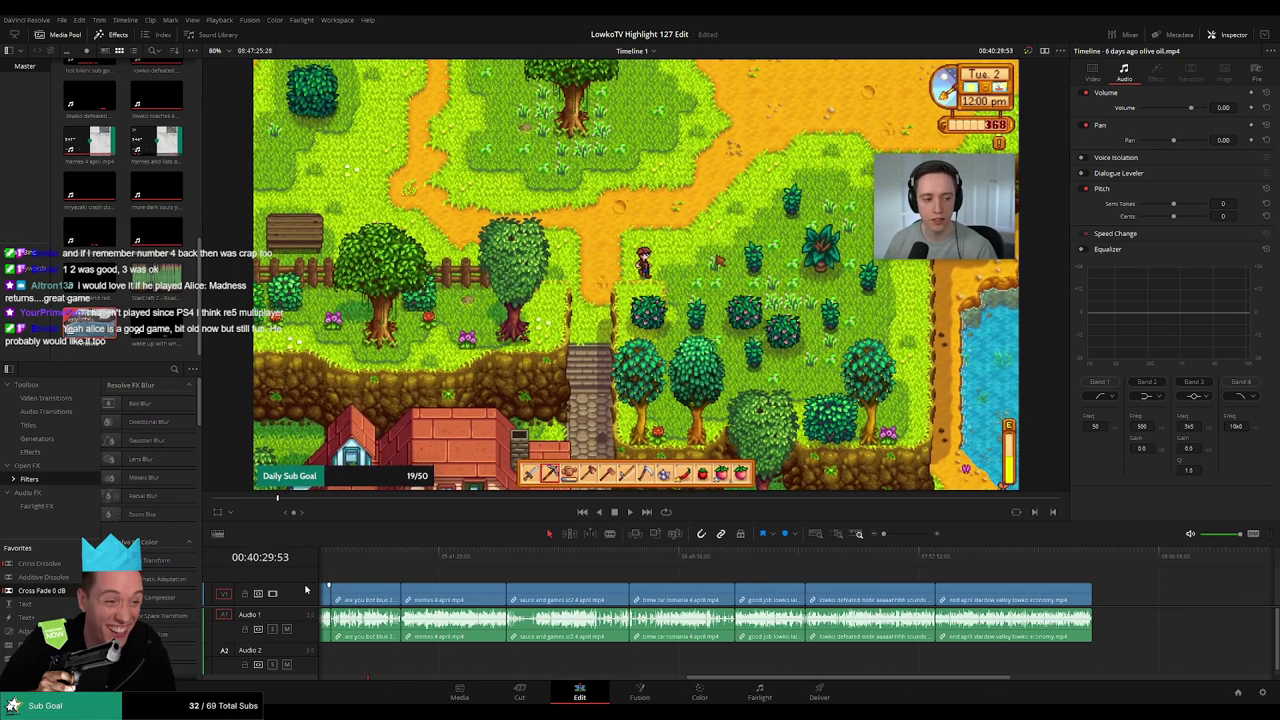
pyautogui.hscroll(-10, 500, 597)
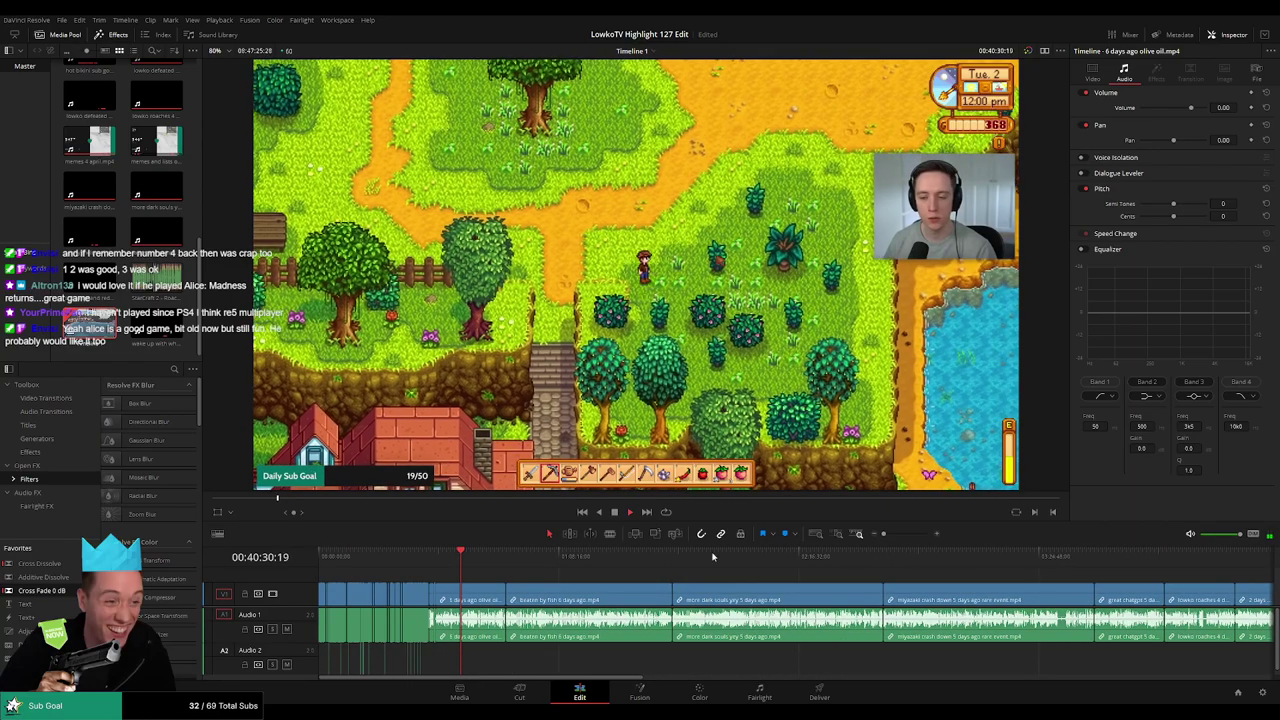
# Review the olive oil clip from the bundle screen through the breakfast pizza recipe page, up to about 00:42:00
pyautogui.scroll(5, 880, 590)
pyautogui.hscroll(2, 853, 595)
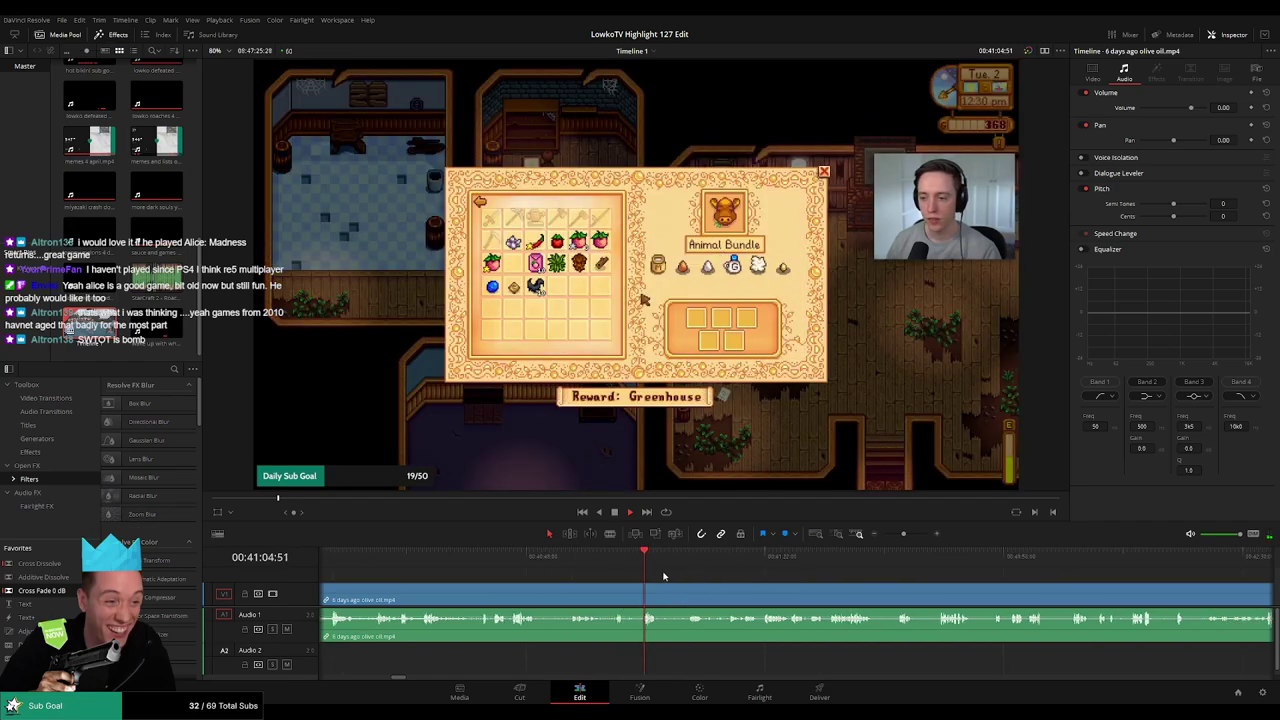
pyautogui.moveTo(499, 573); pyautogui.dragTo(606, 558)
pyautogui.moveTo(703, 583); pyautogui.dragTo(509, 560)
pyautogui.click(504, 560)
pyautogui.press('space')
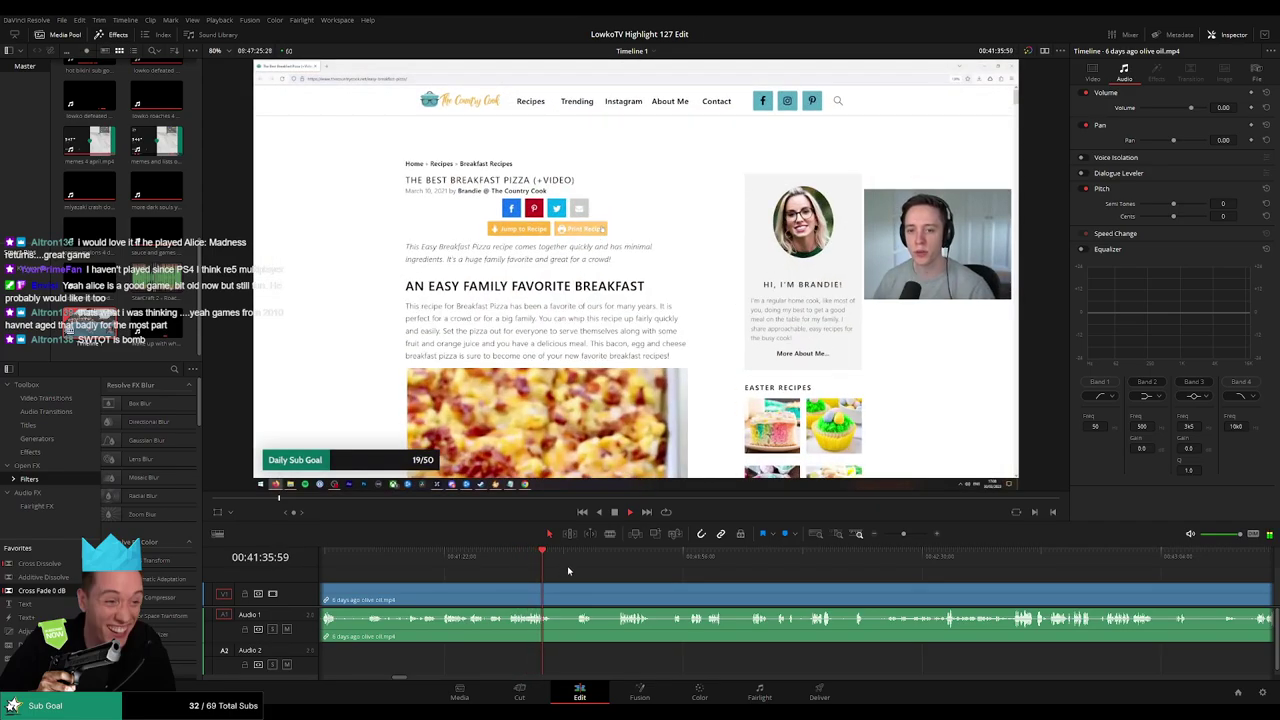
pyautogui.click(575, 560)
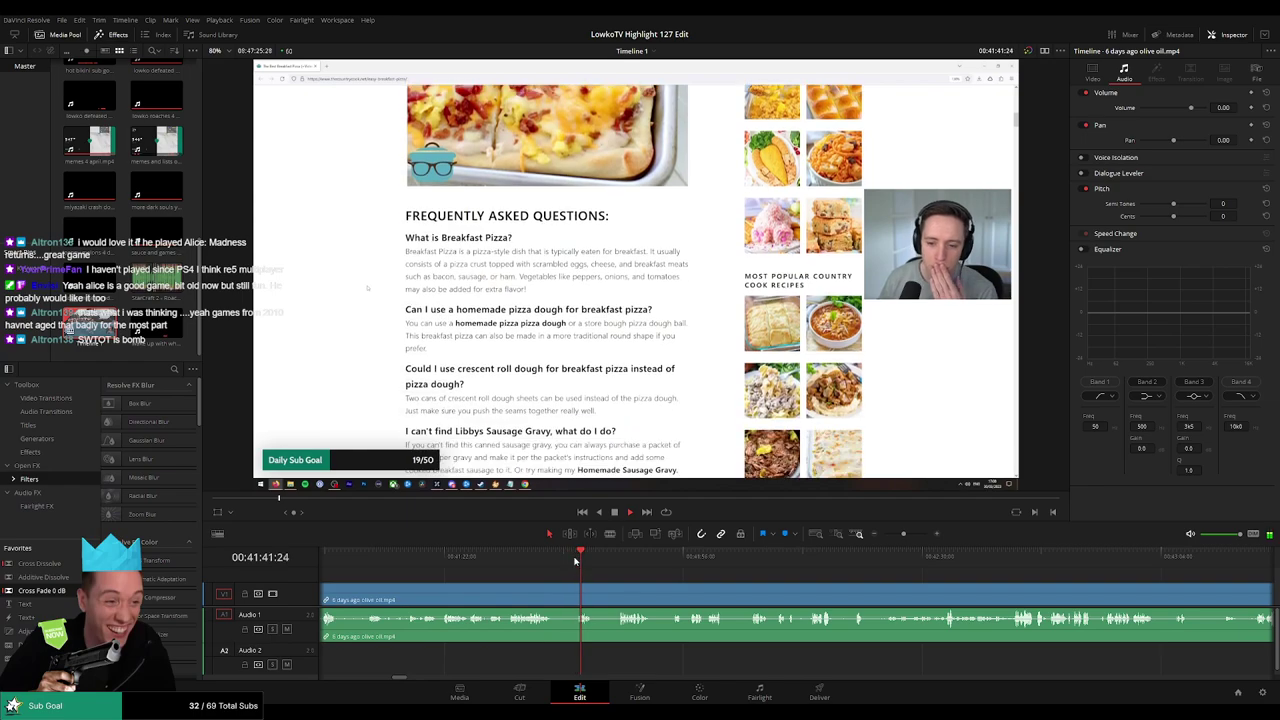
pyautogui.click(617, 560)
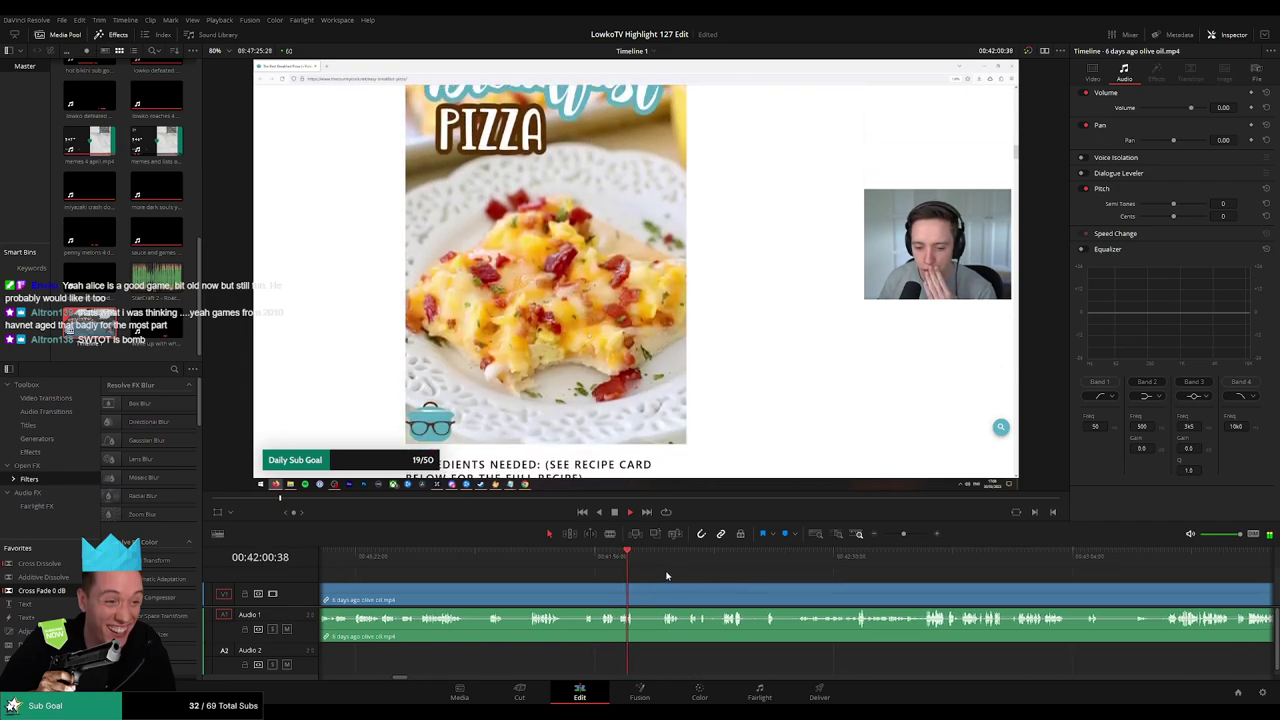
# Review the recipe's ingredients footage in the olive oil clip up to about 00:42:21
pyautogui.click(665, 562)
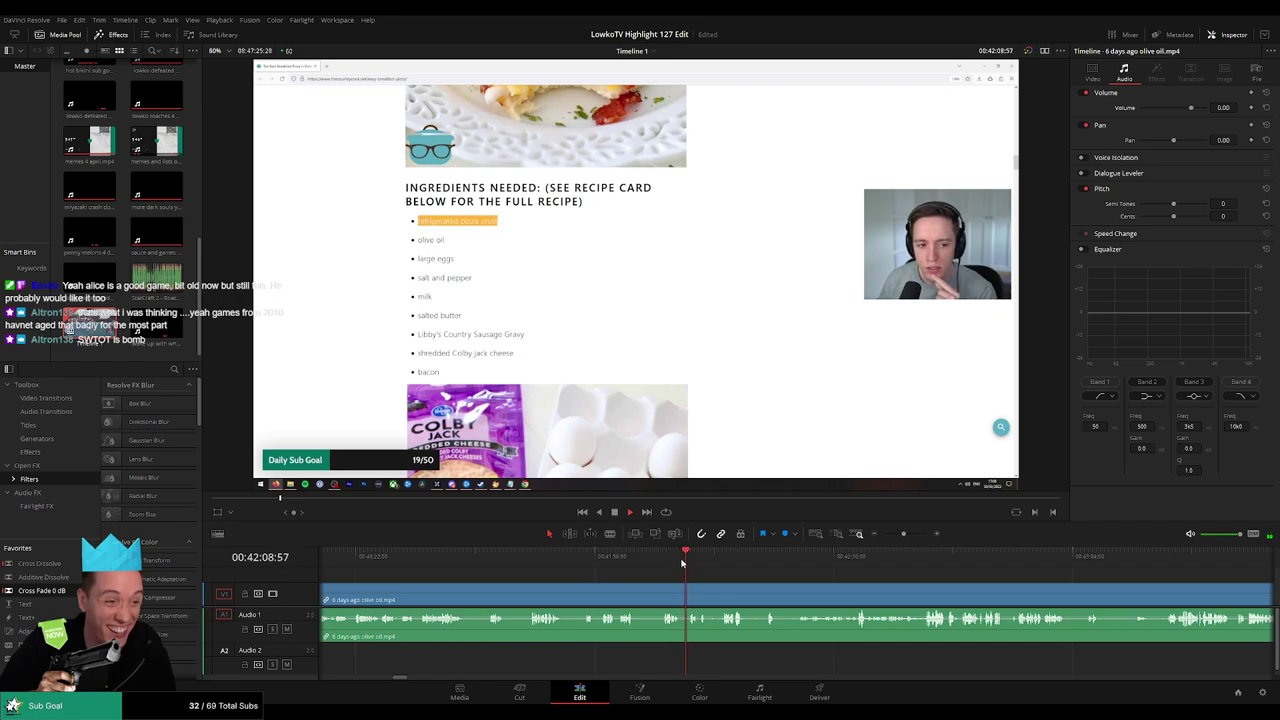
pyautogui.press('space')
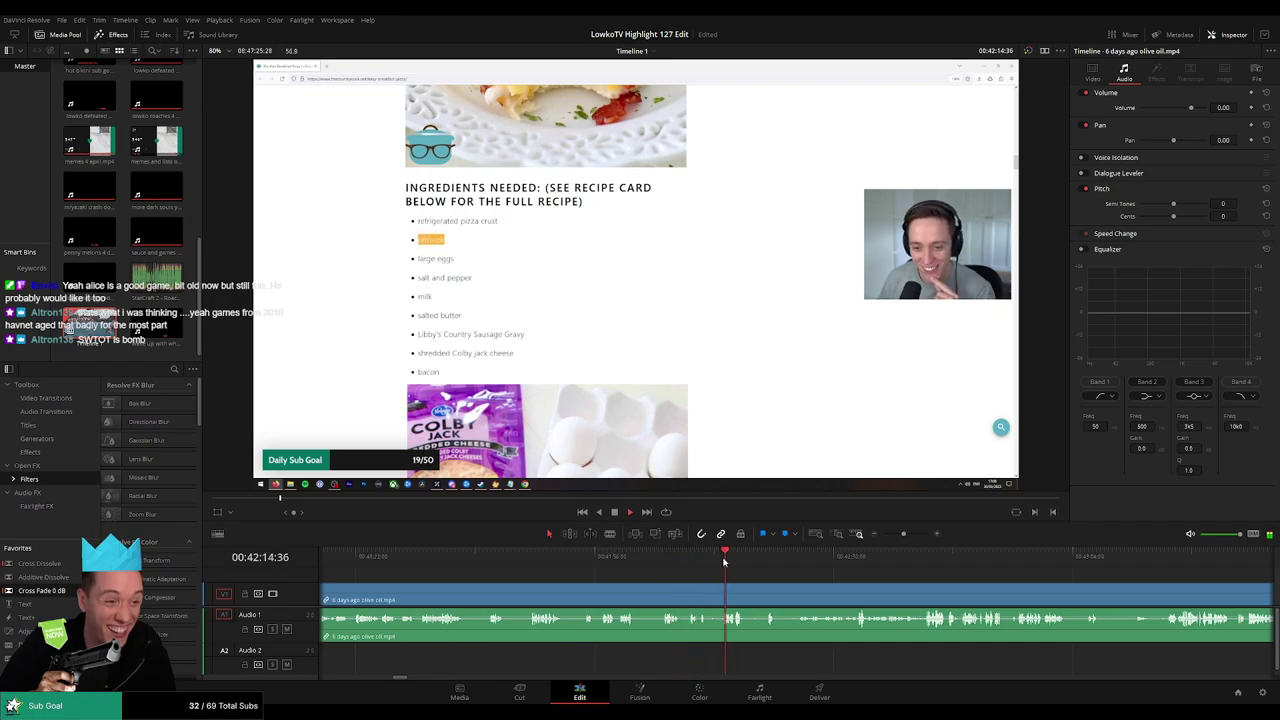
pyautogui.moveTo(759, 574); pyautogui.dragTo(678, 572)
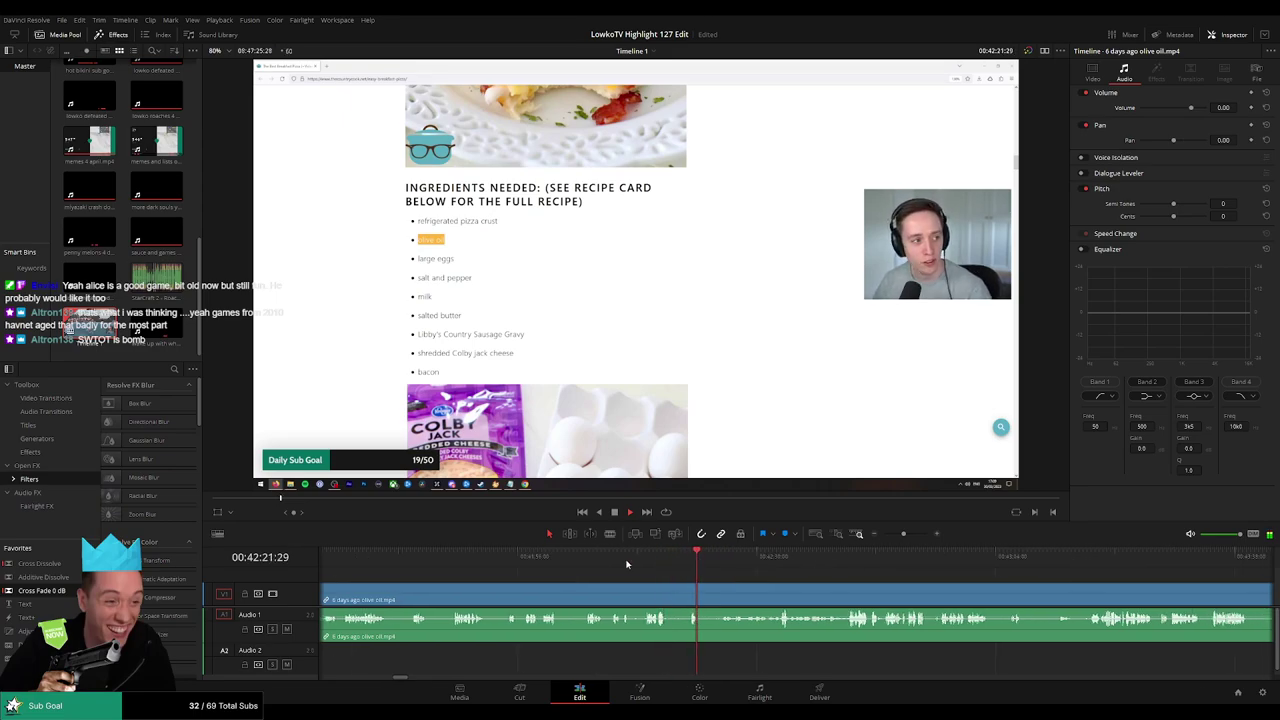
# Split the olive oil clip shortly before the breakfast pizza recipe page opens and ripple-delete all of the clip's footage before the split
pyautogui.click(353, 556)
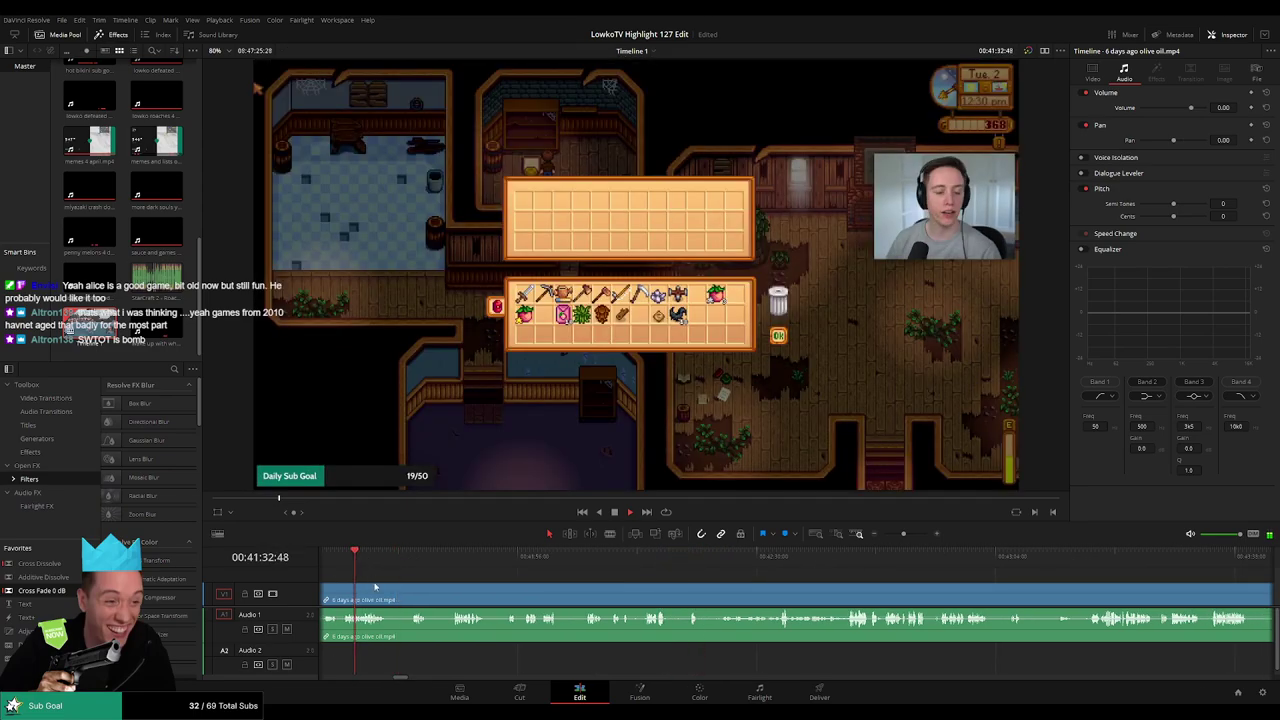
pyautogui.moveTo(374, 586); pyautogui.dragTo(650, 600)
pyautogui.press('b')
pyautogui.click(619, 601)
pyautogui.press('a')
pyautogui.click(596, 601)
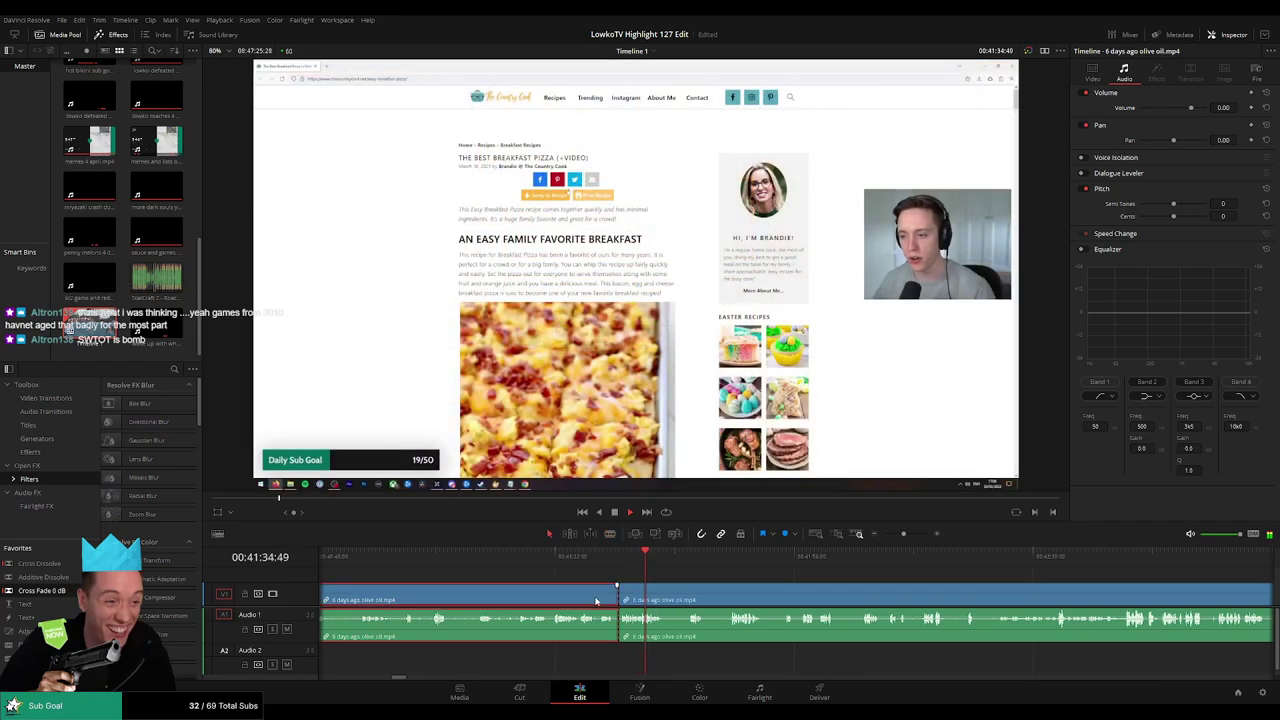
pyautogui.press('Delete')
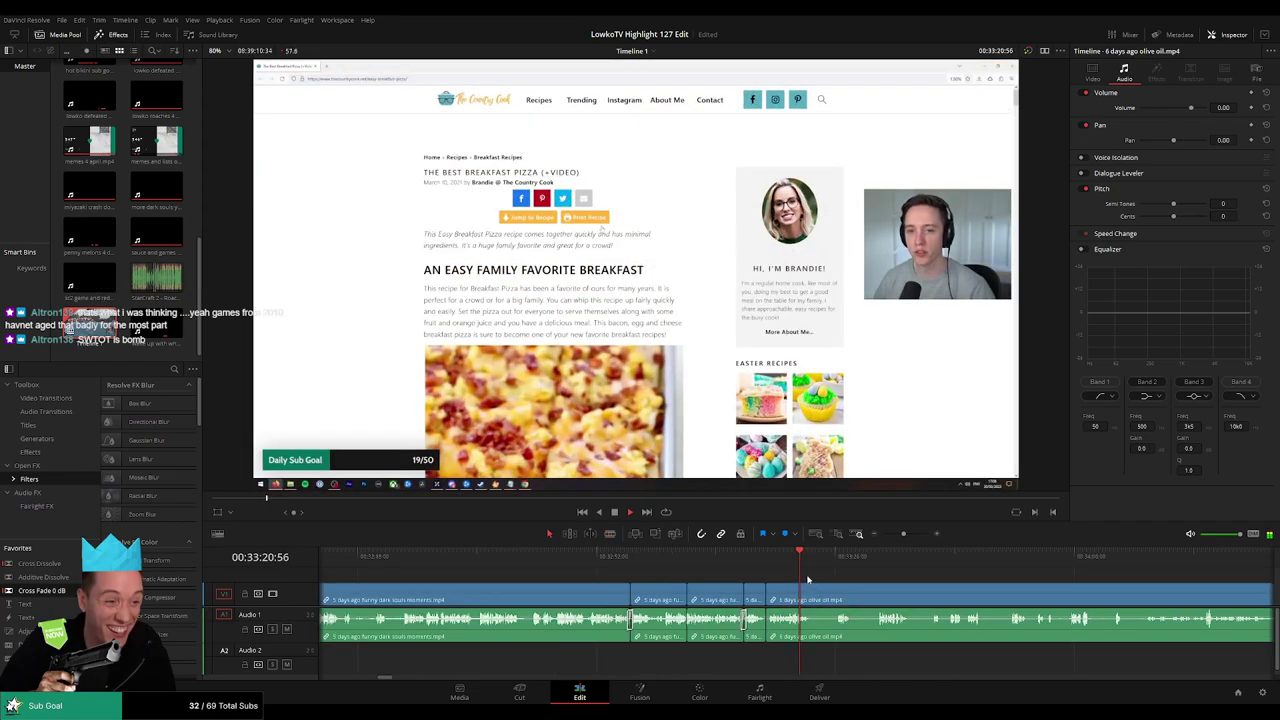
# Cut the silent stretch from about 00:33:22 to 00:33:26 out of the olive oil clip and add an audio cross fade at the join
pyautogui.scroll(2, 719, 575)
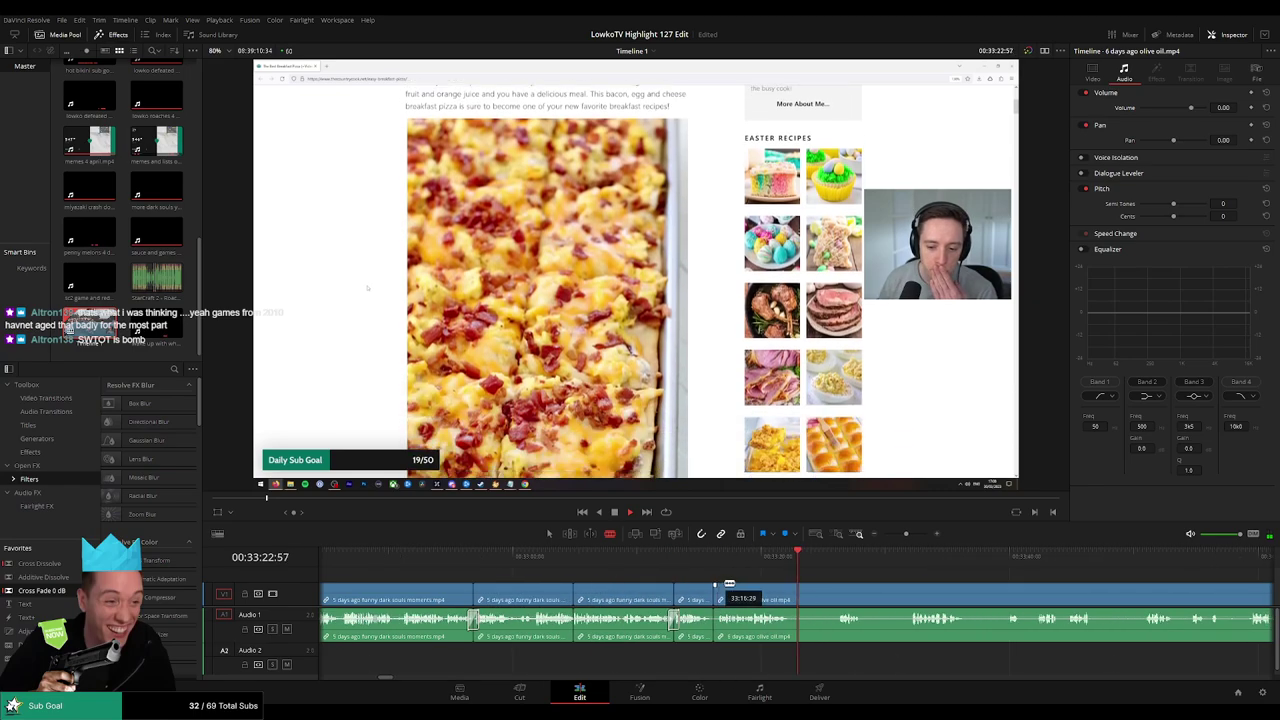
pyautogui.click(791, 592)
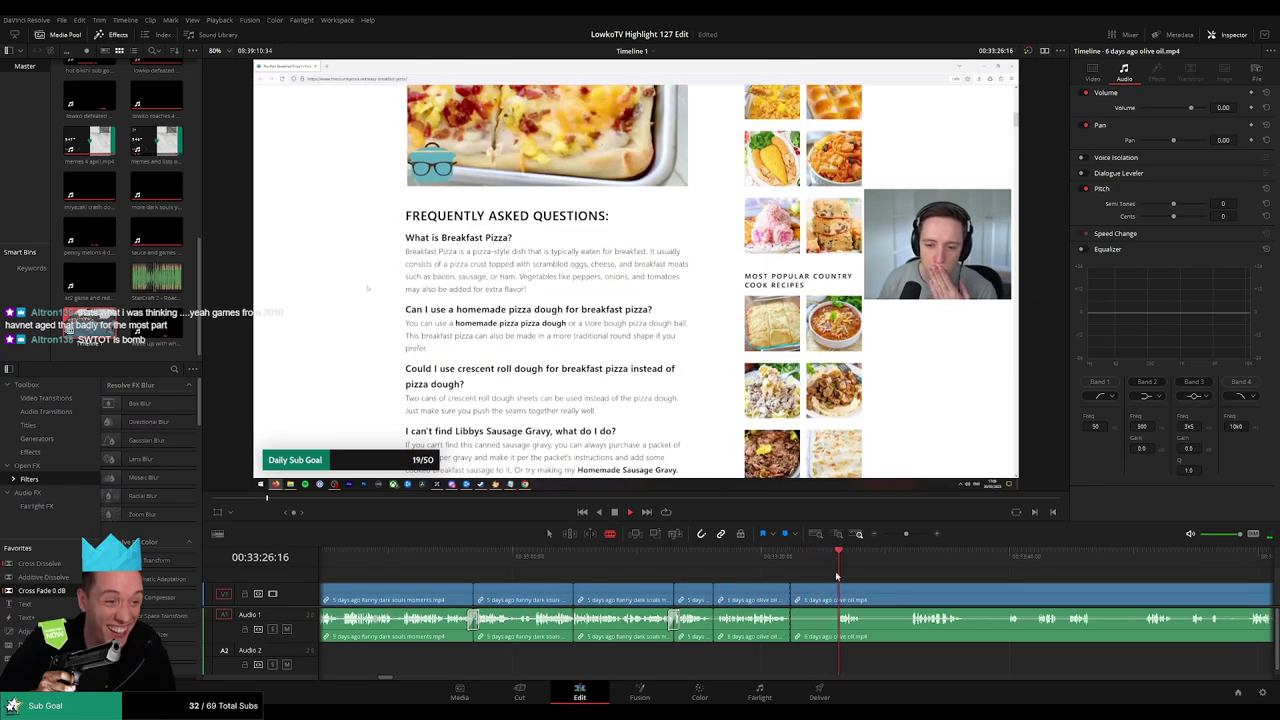
pyautogui.click(820, 598)
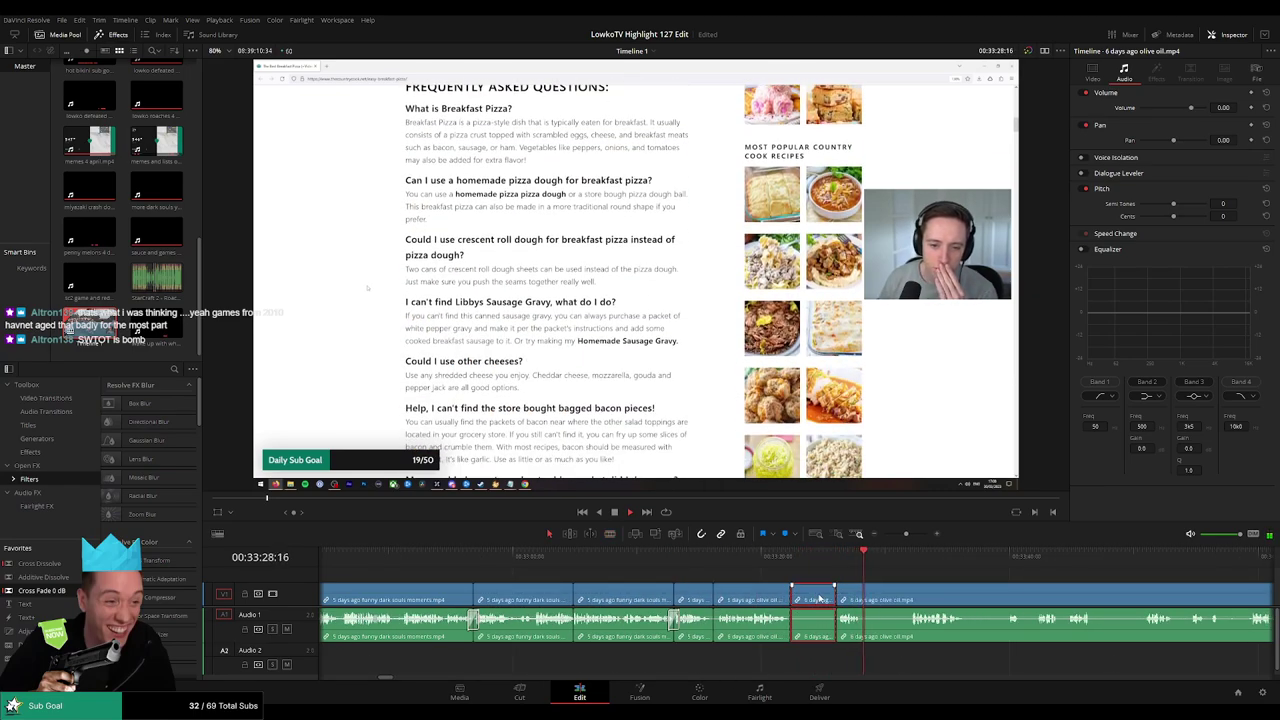
pyautogui.press('Delete')
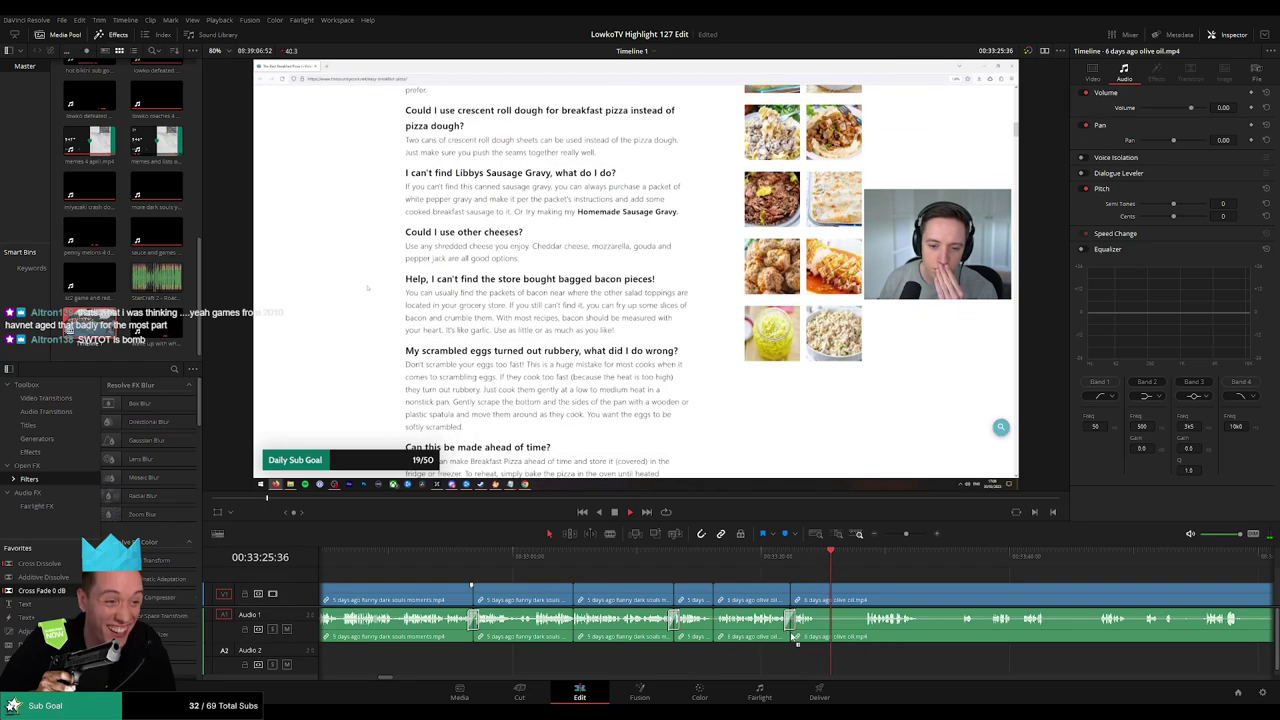
pyautogui.moveTo(791, 637); pyautogui.dragTo(792, 636)
# Ripple-delete the olive oil footage from about 00:33:24 to 00:33:28 and add an audio cross fade at the join
pyautogui.moveTo(909, 606); pyautogui.dragTo(660, 587)
pyautogui.click(624, 559)
pyautogui.press('b')
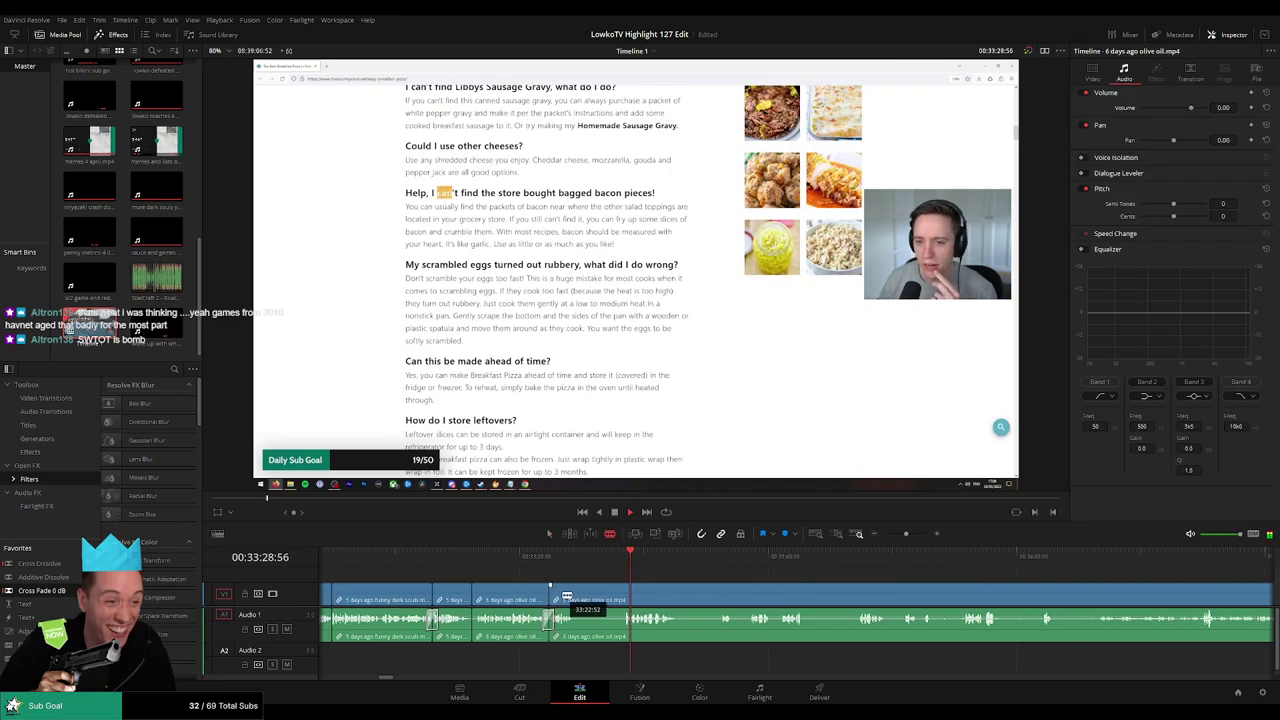
pyautogui.click(578, 596)
pyautogui.click(621, 596)
pyautogui.press('a')
pyautogui.click(602, 599)
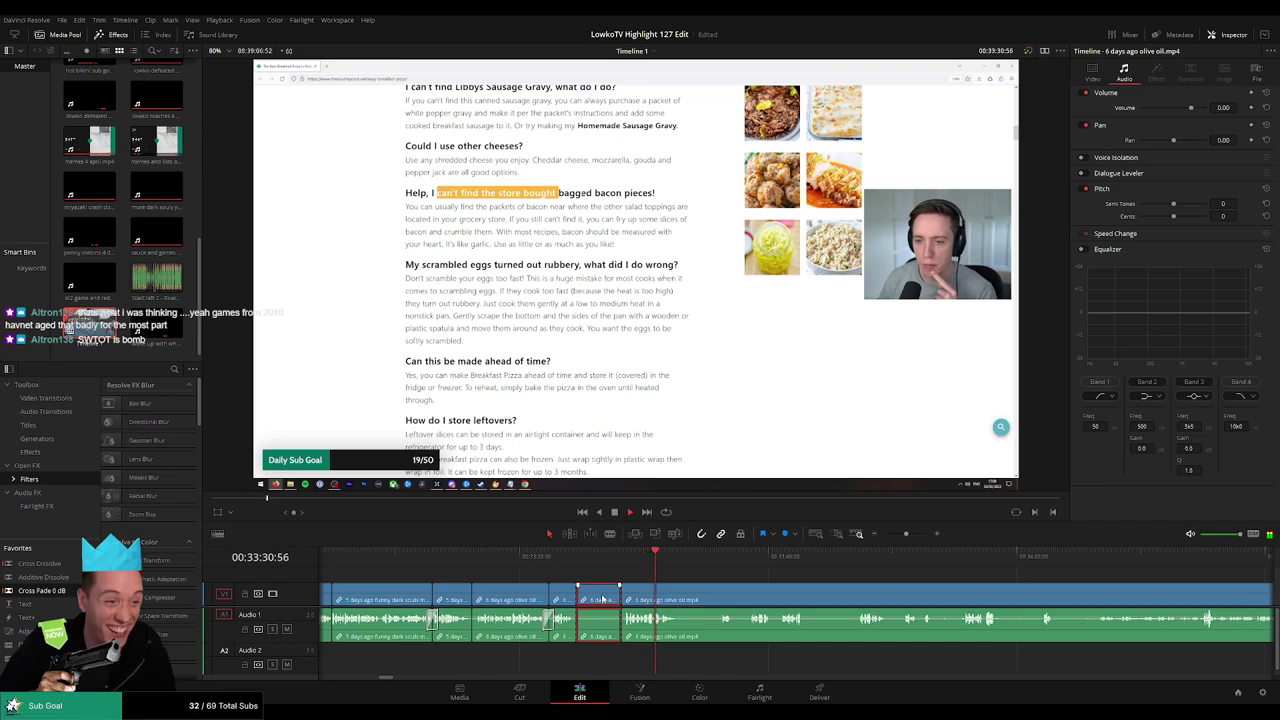
pyautogui.press('Delete')
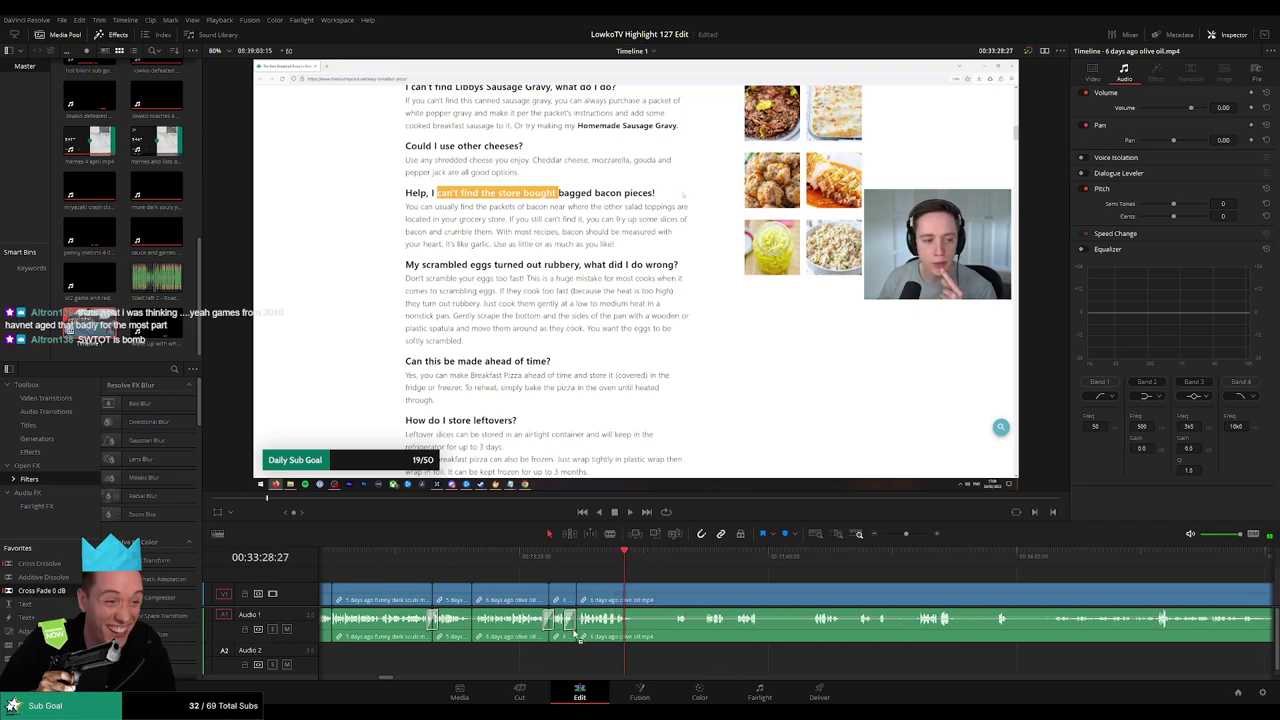
# Cut two short pauses out of the olive oil clip, starting at about 00:33:29 and 00:33:30, closing the gaps
pyautogui.click(652, 558)
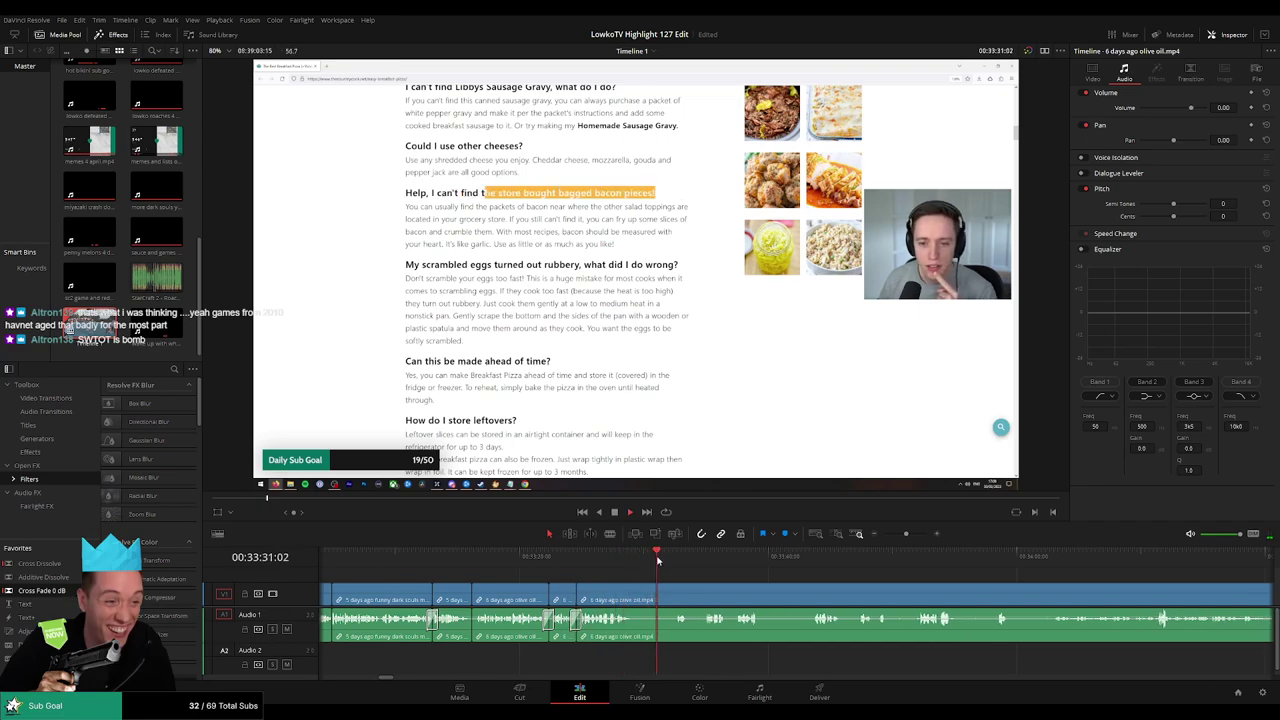
pyautogui.click(657, 600)
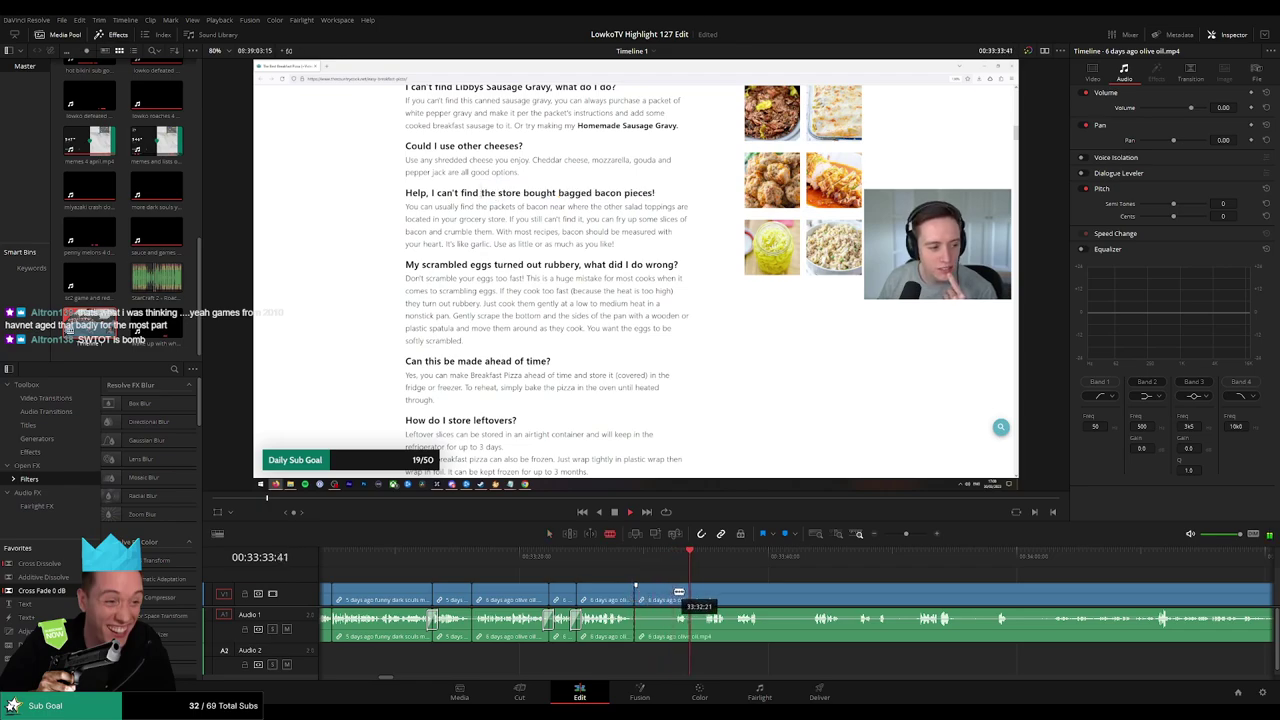
pyautogui.press('Delete')
pyautogui.press('b')
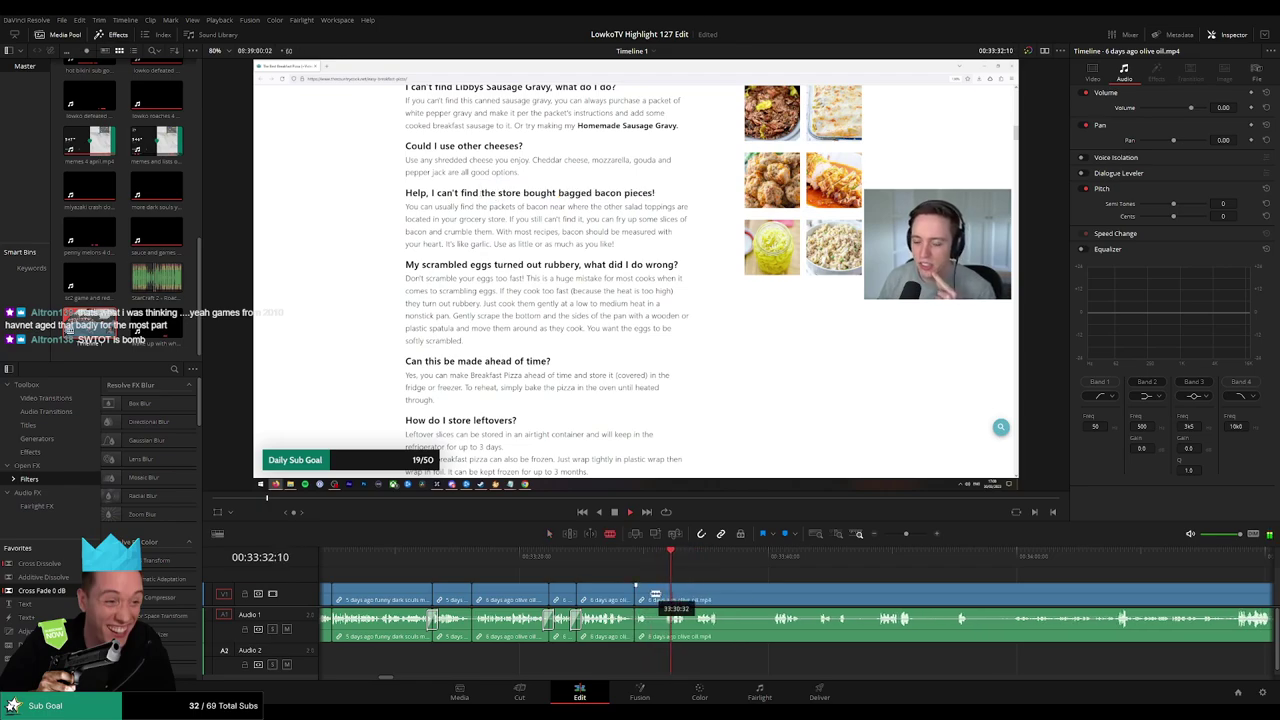
pyautogui.click(649, 592)
pyautogui.press('a')
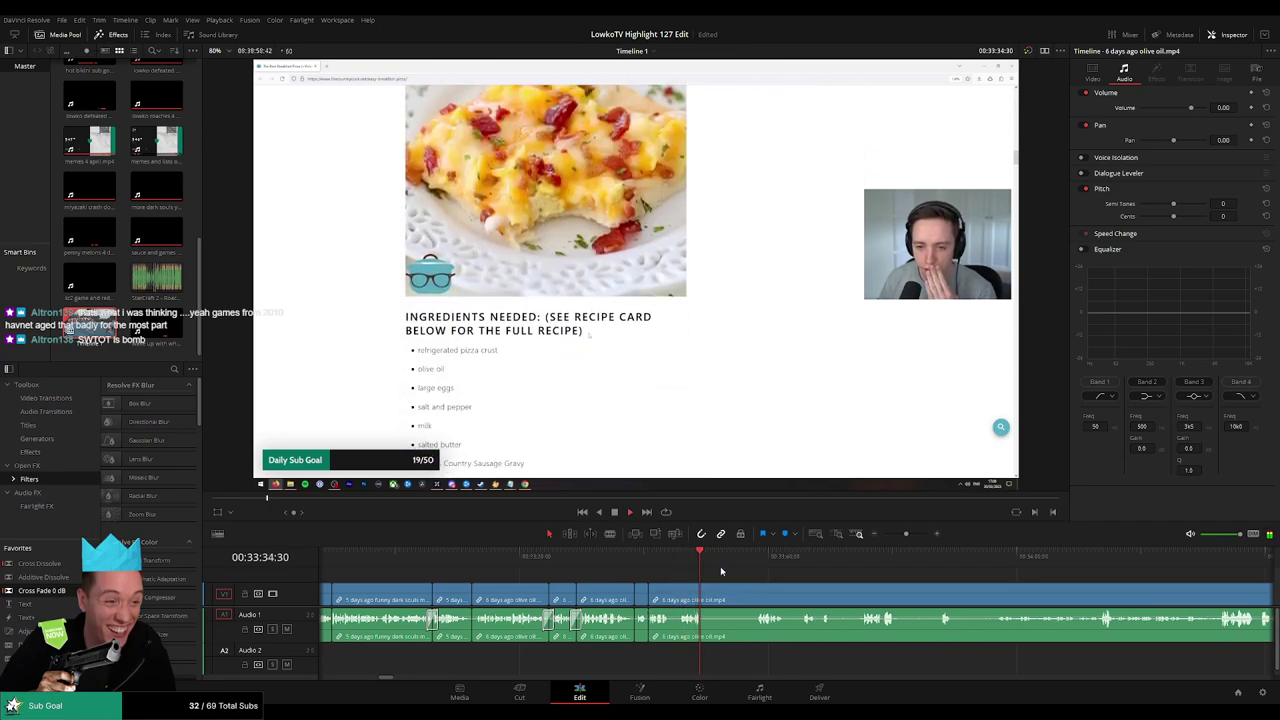
# Cut the silent stretch from about 00:33:35 to 00:33:38 out of the olive oil clip and close the gap
pyautogui.press('space')
pyautogui.press('b')
pyautogui.click(707, 590)
pyautogui.click(744, 557)
pyautogui.press('space')
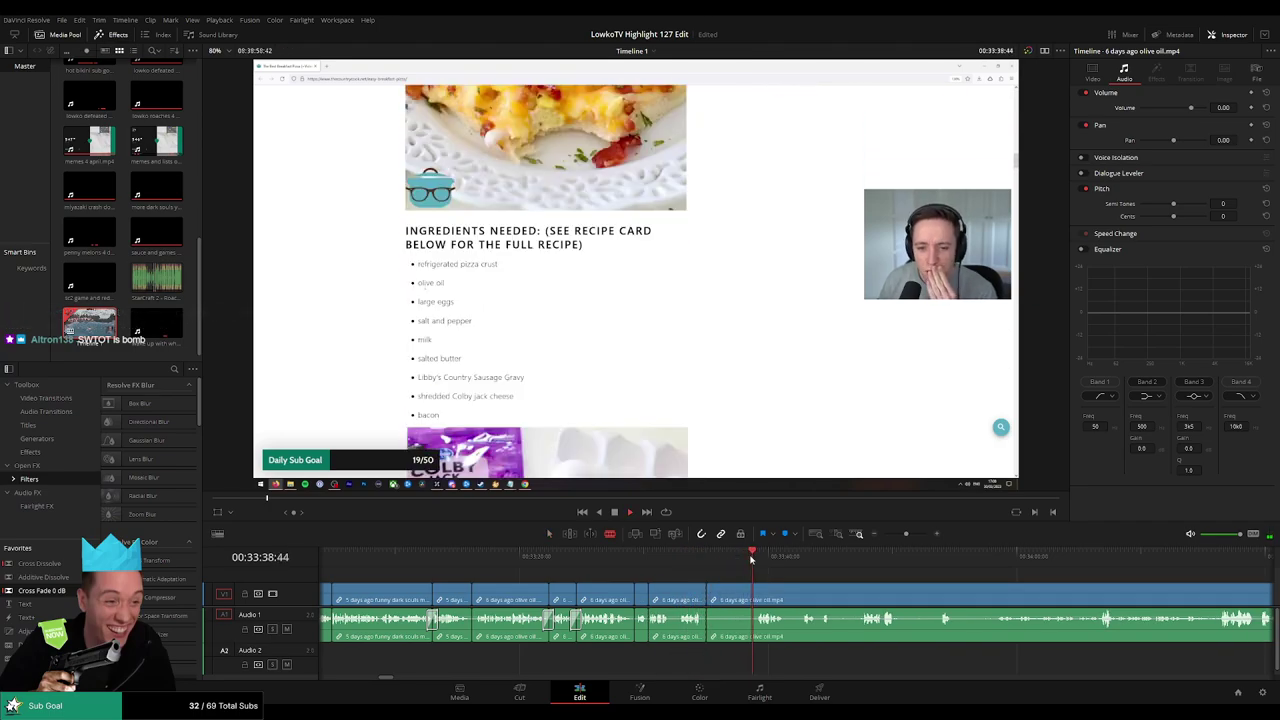
pyautogui.click(755, 603)
pyautogui.press('a')
pyautogui.click(743, 601)
pyautogui.press('BackSpace')
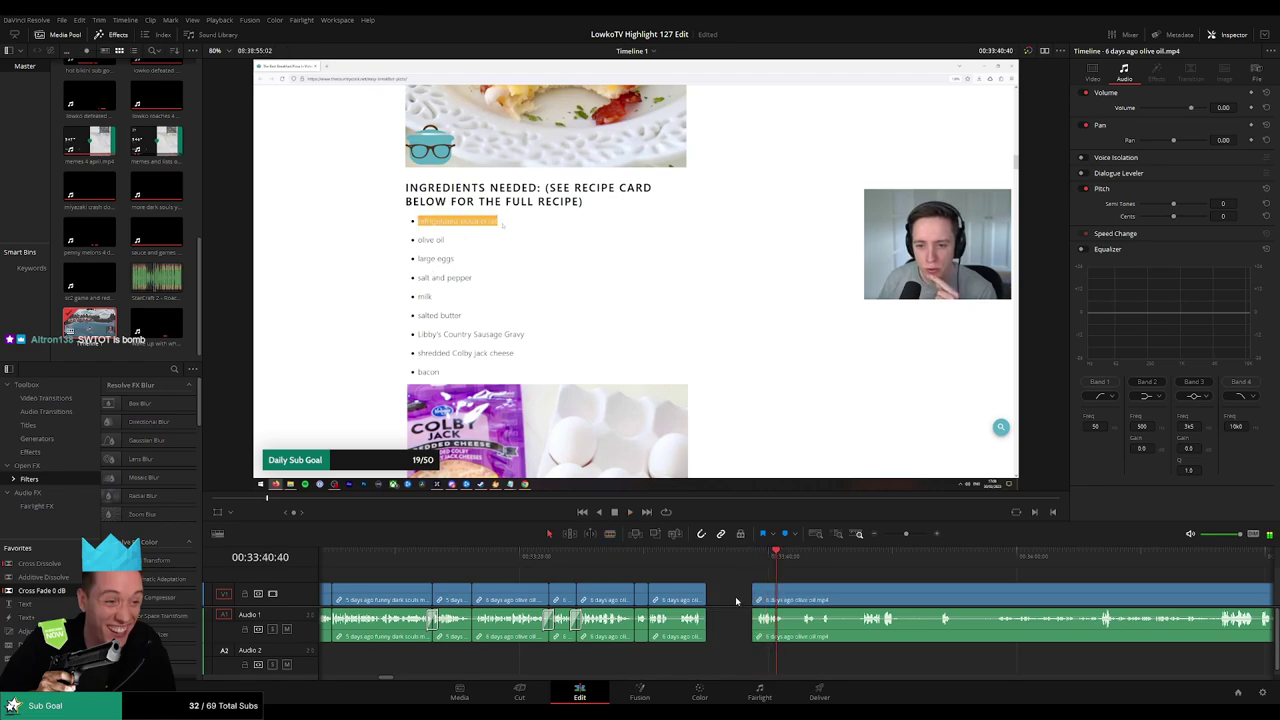
pyautogui.click(737, 601)
pyautogui.press('BackSpace')
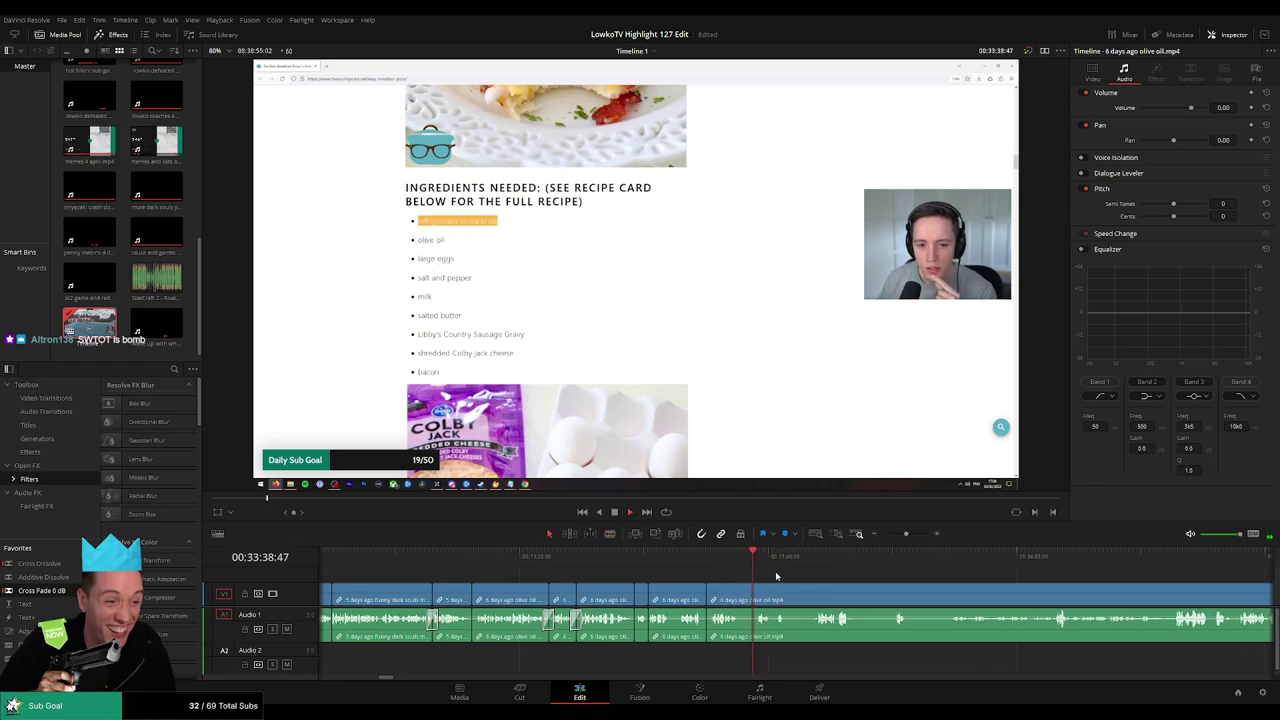
# Ripple-delete the short pause in the olive oil clip from about 00:33:41 to 00:33:43
pyautogui.moveTo(801, 577); pyautogui.dragTo(692, 580)
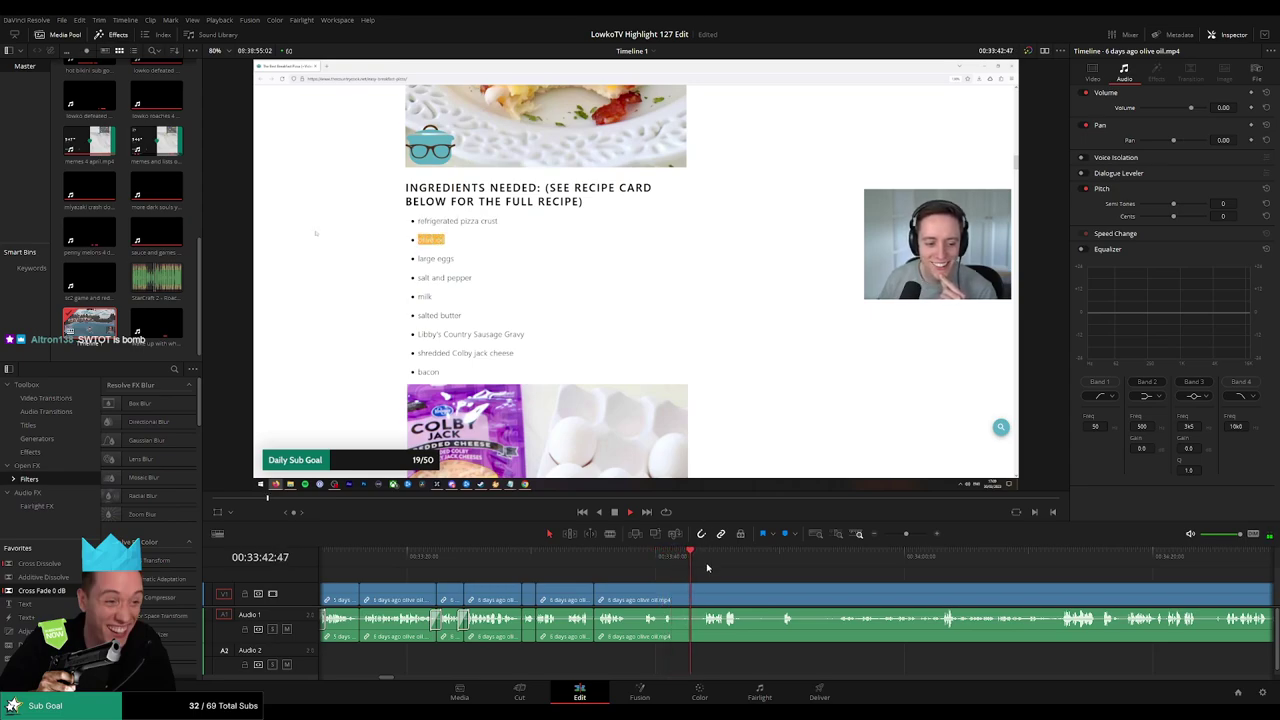
pyautogui.press('b')
pyautogui.click(676, 597)
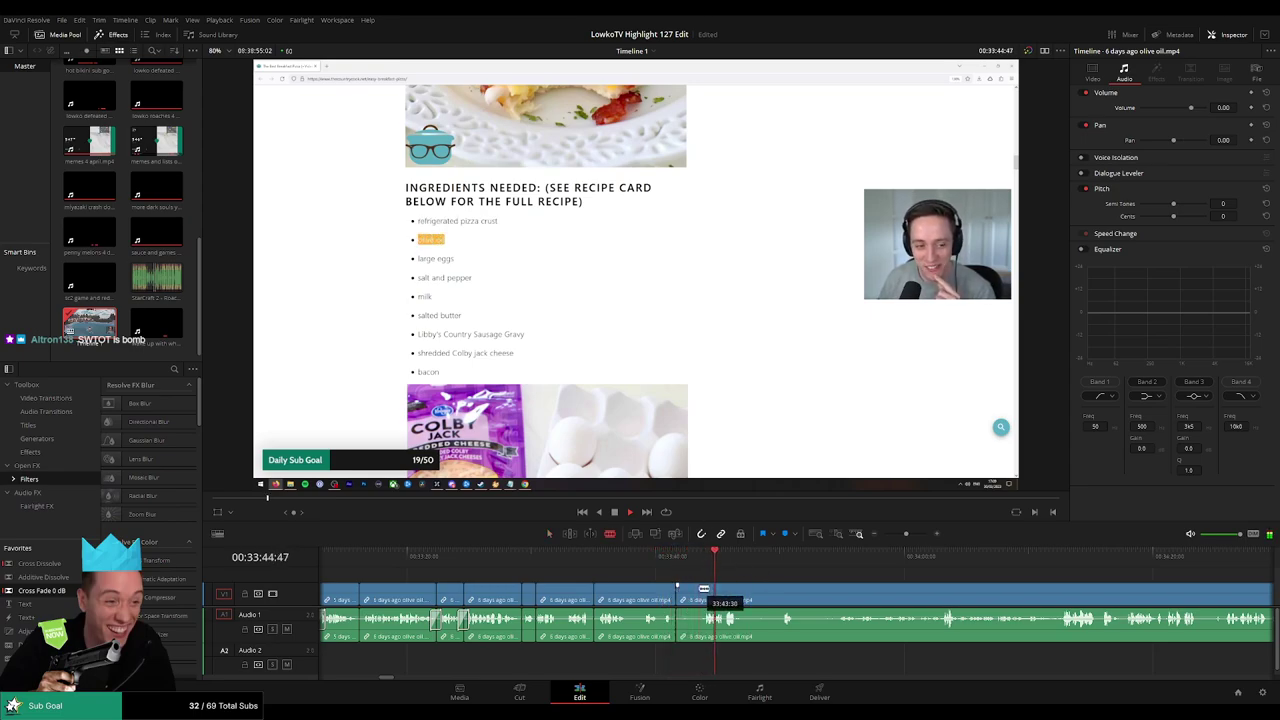
pyautogui.click(699, 597)
pyautogui.press('a')
pyautogui.press('Delete')
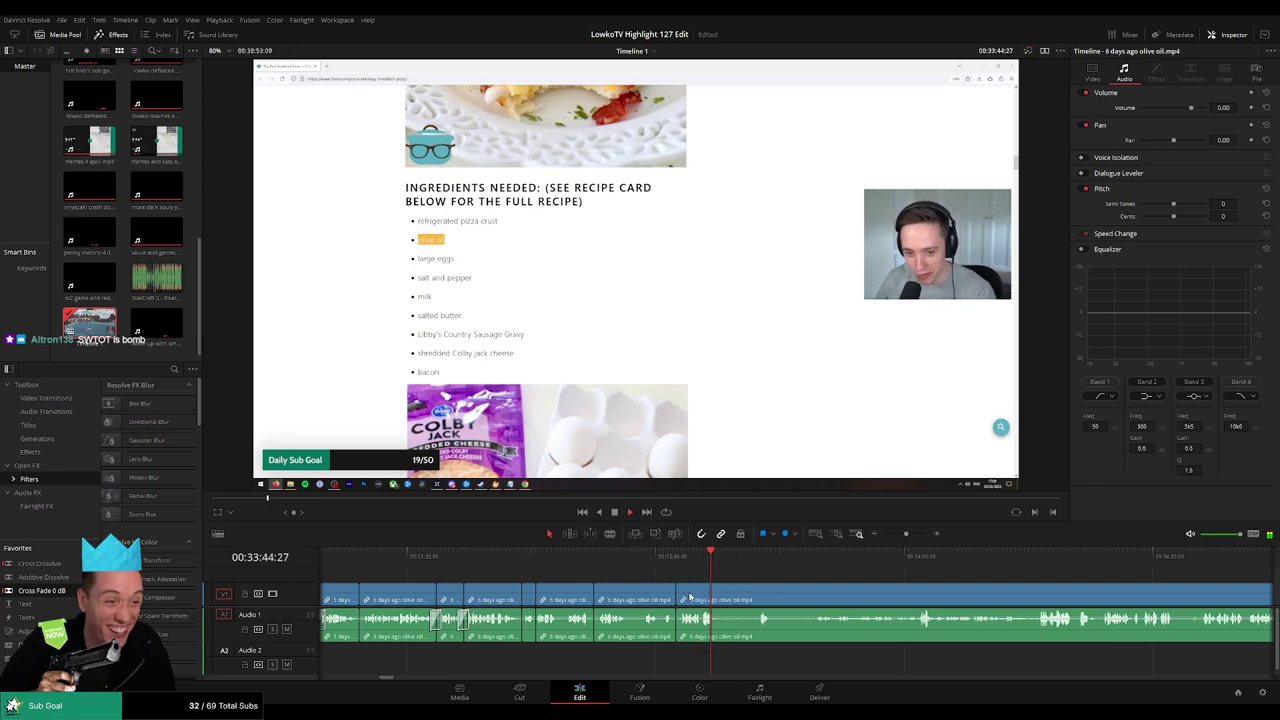
# Split the olive oil clip at about 00:33:45 and 00:33:48 and ripple-delete the section between the cuts
pyautogui.moveTo(742, 583); pyautogui.dragTo(640, 574)
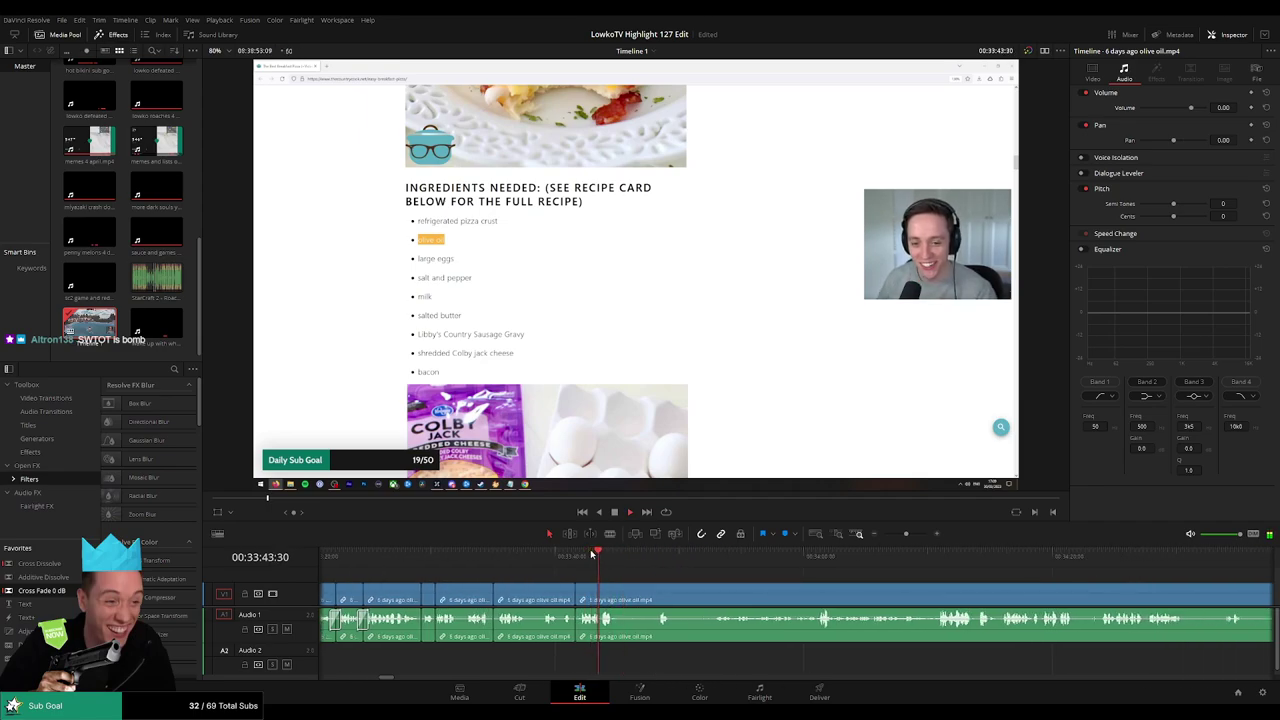
pyautogui.press('b')
pyautogui.click(626, 597)
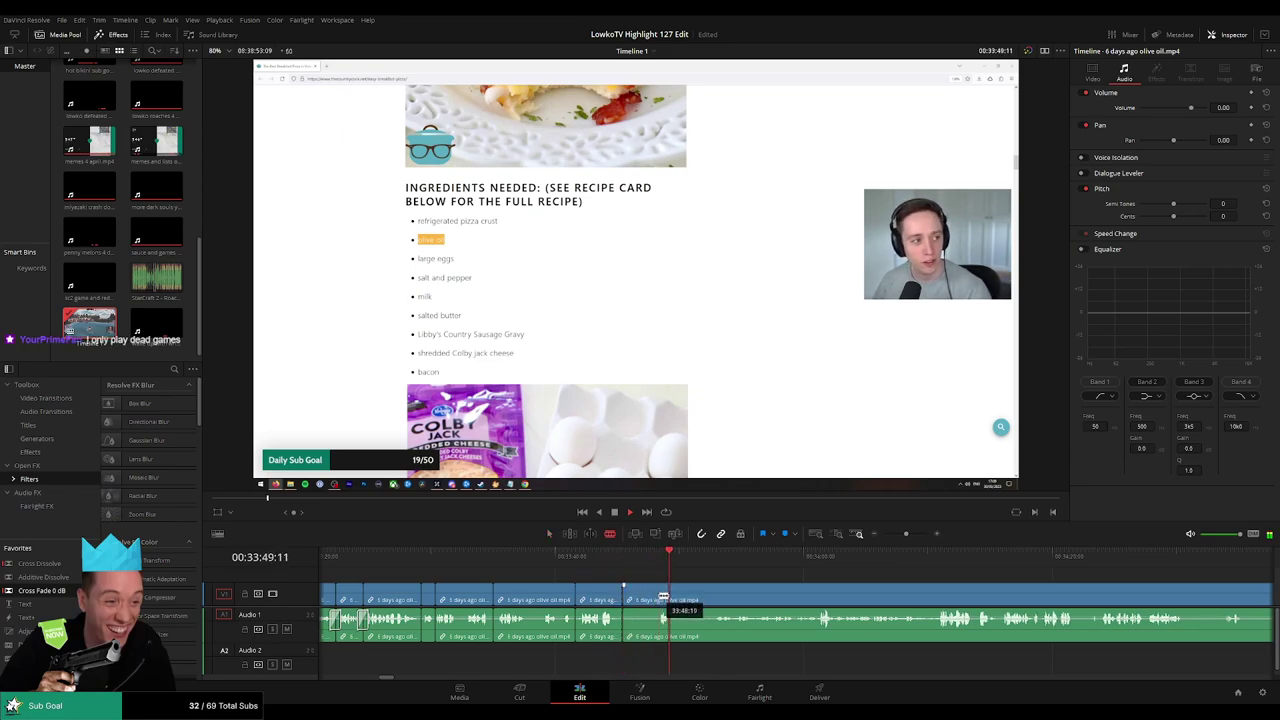
pyautogui.click(658, 596)
pyautogui.press('a')
pyautogui.click(645, 600)
pyautogui.press('BackSpace')
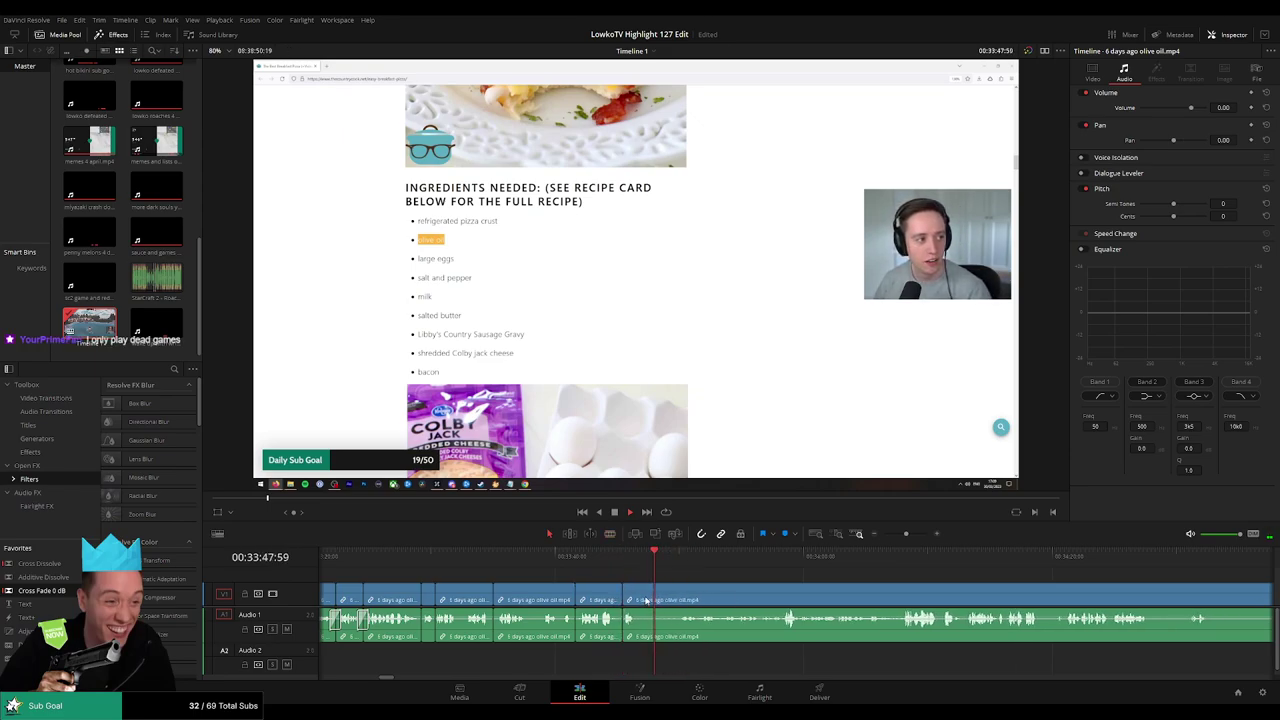
# Ripple-delete the olive oil footage from about 00:33:46 to 00:33:50 and add an audio cross fade at the join
pyautogui.press('b')
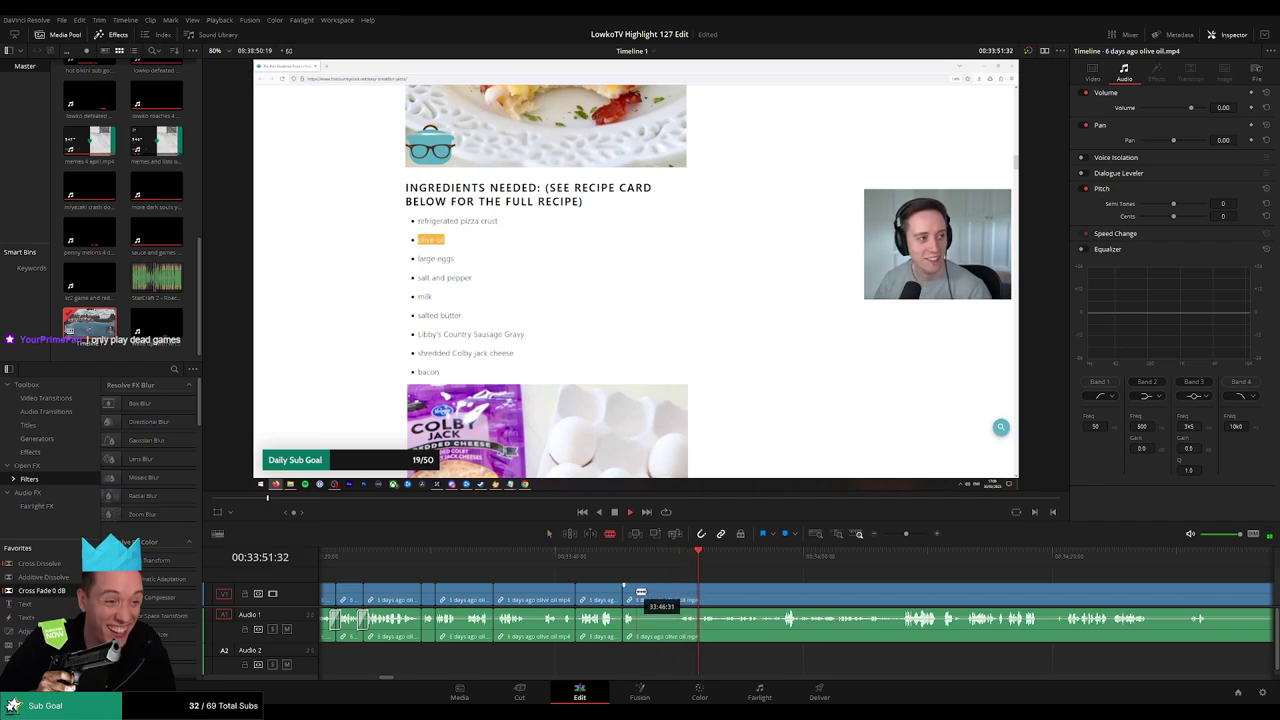
pyautogui.click(636, 594)
pyautogui.click(680, 596)
pyautogui.press('a')
pyautogui.click(670, 598)
pyautogui.press('BackSpace')
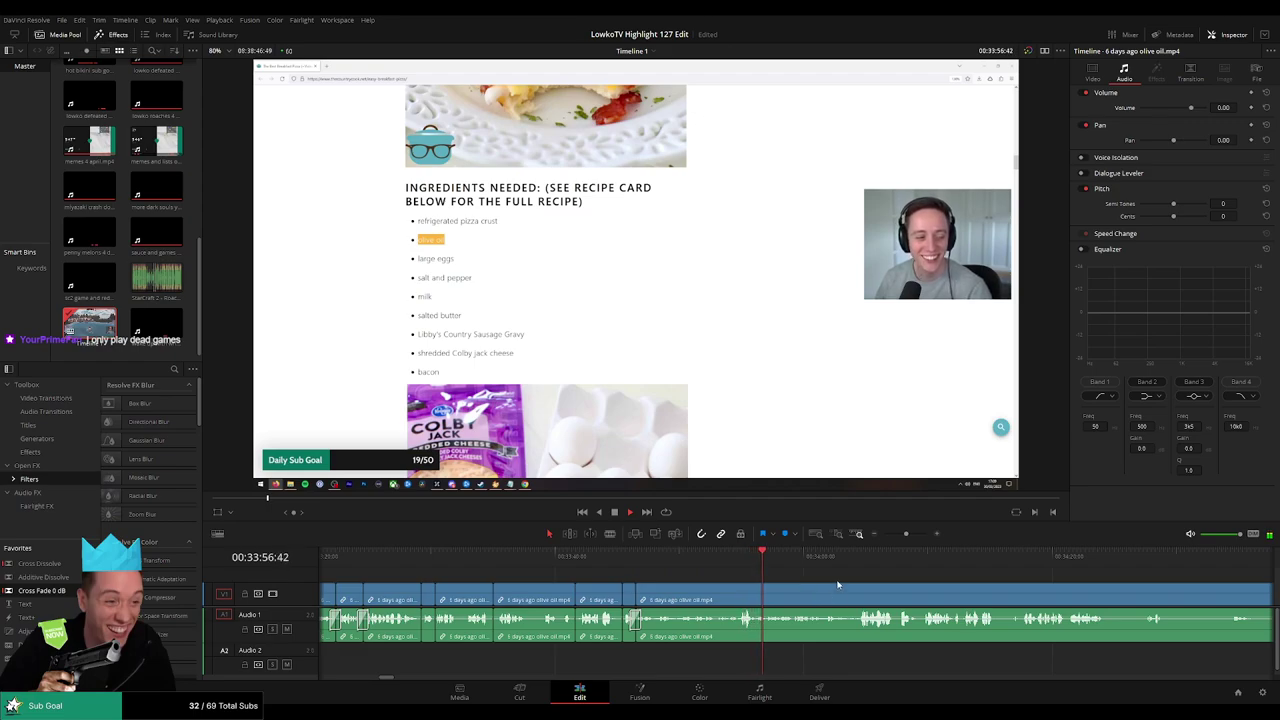
# Play on through the ingredients discussion and ripple-delete the pause from about 00:34:15 to 00:34:17 in the olive oil clip
pyautogui.hscroll(3, 848, 585)
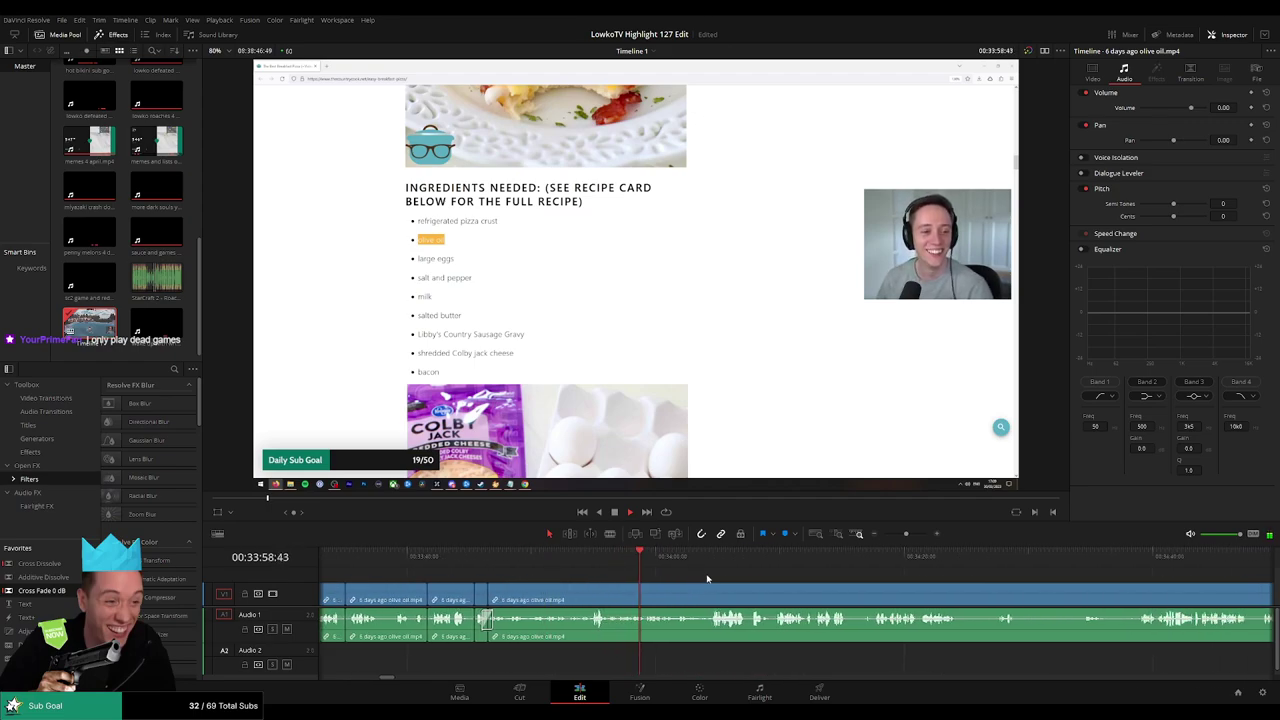
pyautogui.hscroll(2, 651, 574)
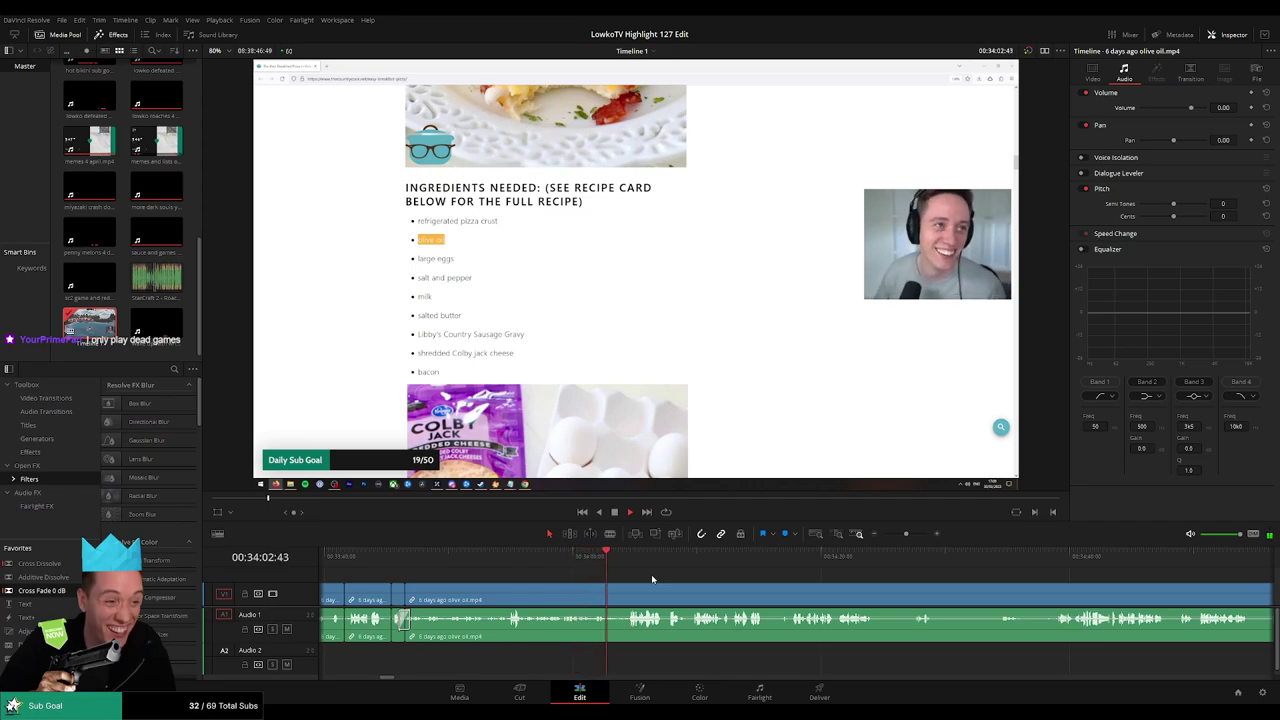
pyautogui.hscroll(2, 651, 576)
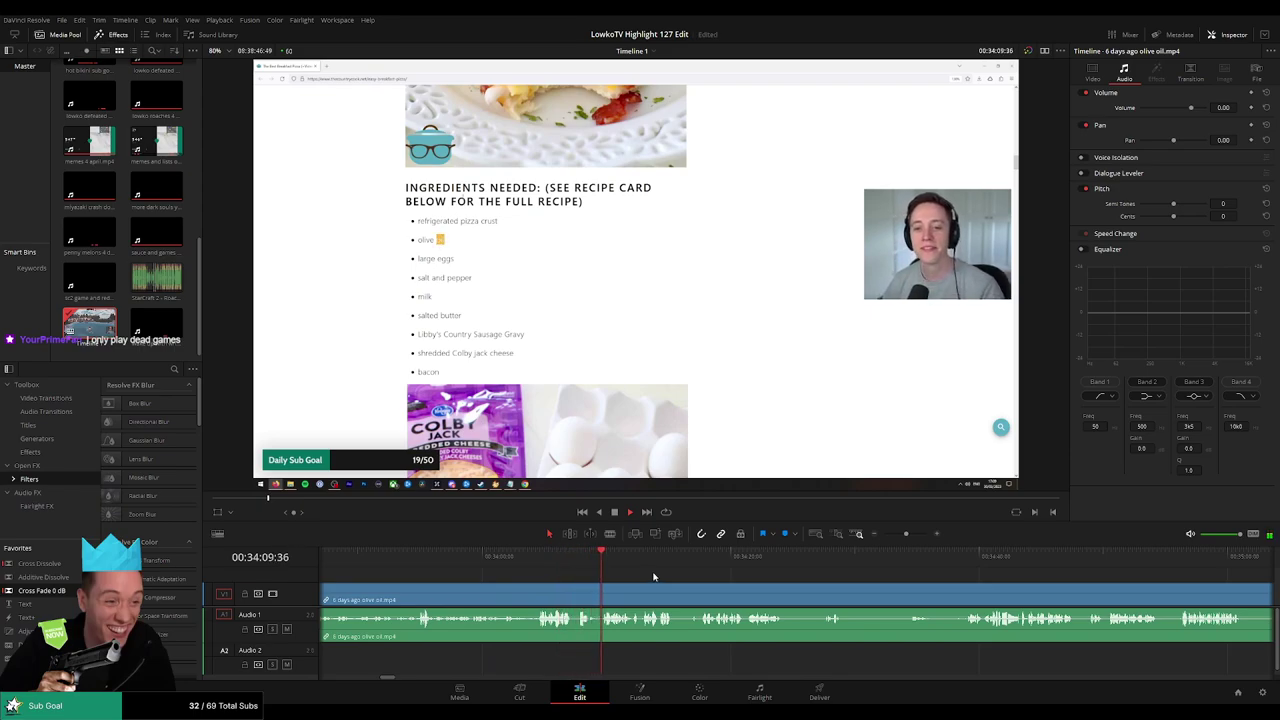
pyautogui.hscroll(1, 716, 588)
pyautogui.scroll(2, 803, 590)
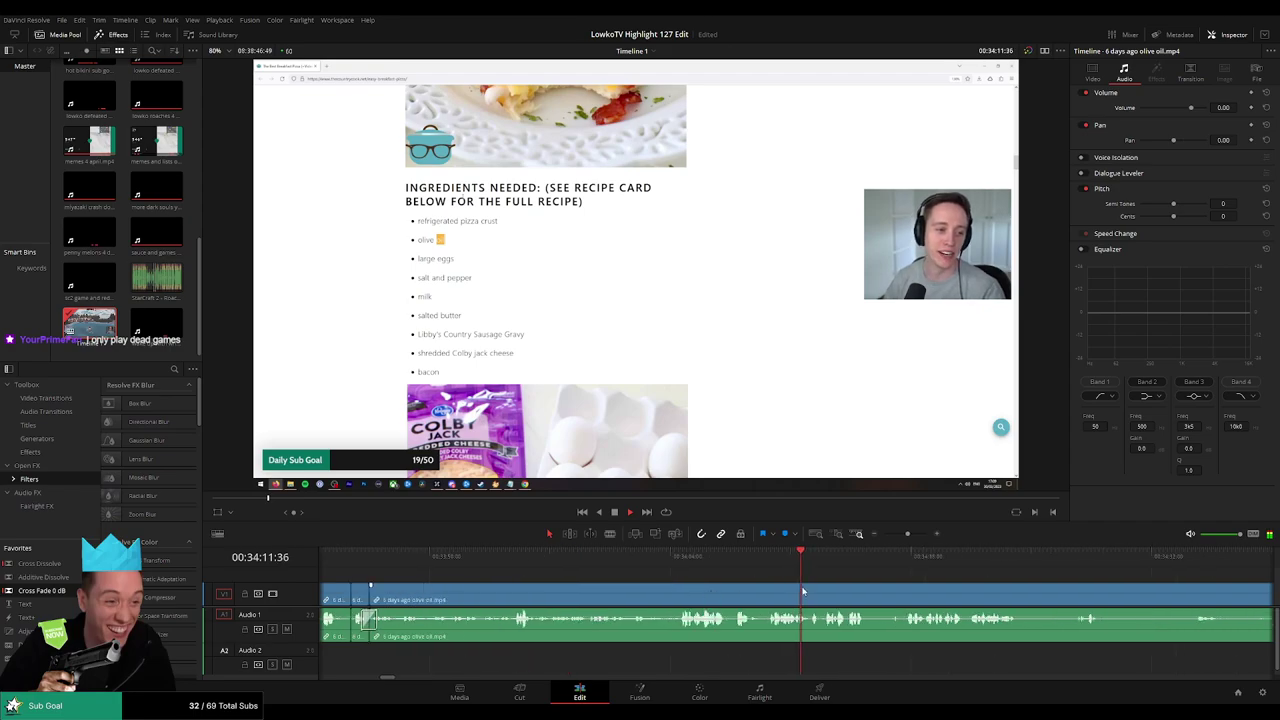
pyautogui.hscroll(4, 822, 588)
pyautogui.press('b')
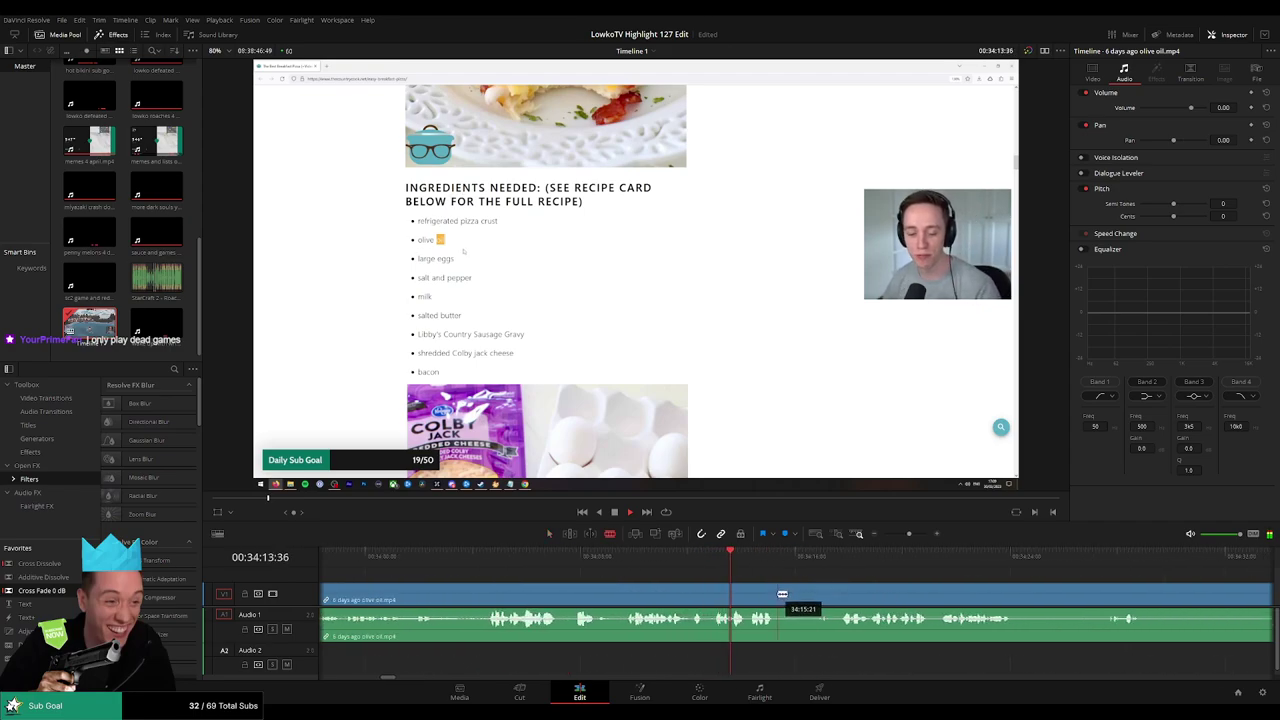
pyautogui.click(779, 597)
pyautogui.click(840, 592)
pyautogui.press('a')
pyautogui.click(814, 594)
pyautogui.press('Delete')
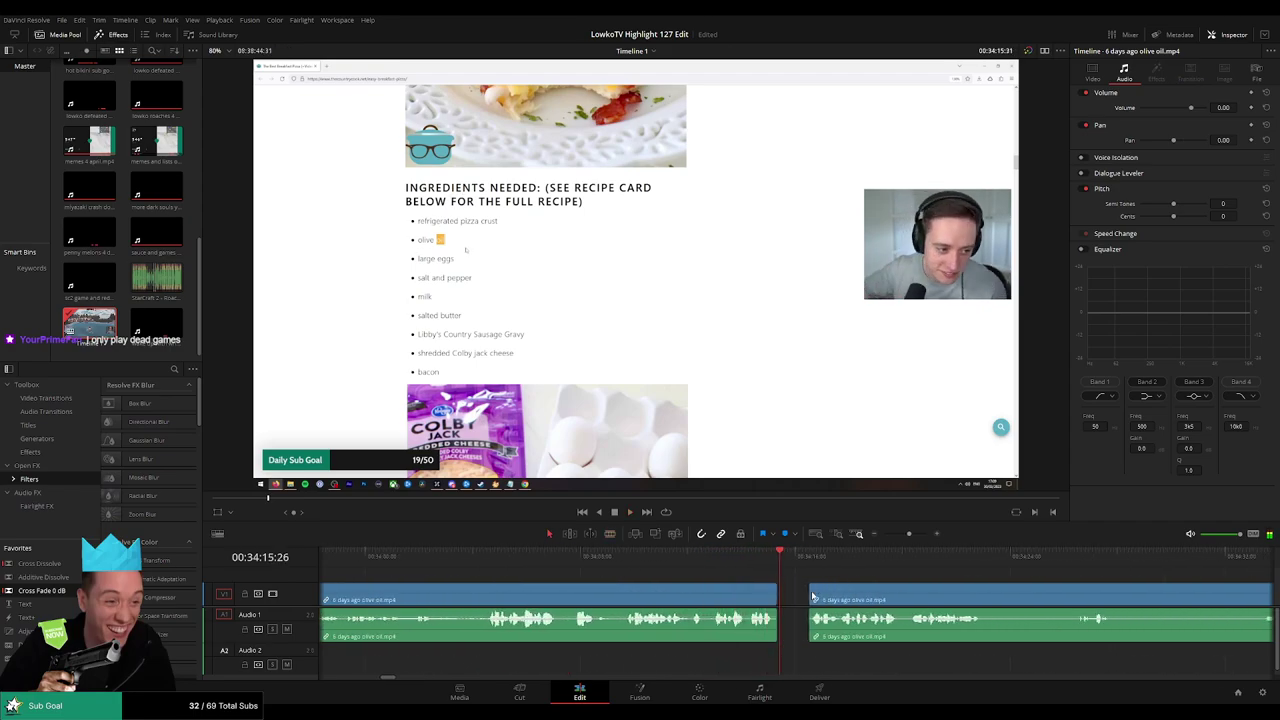
pyautogui.hscroll(4, 774, 590)
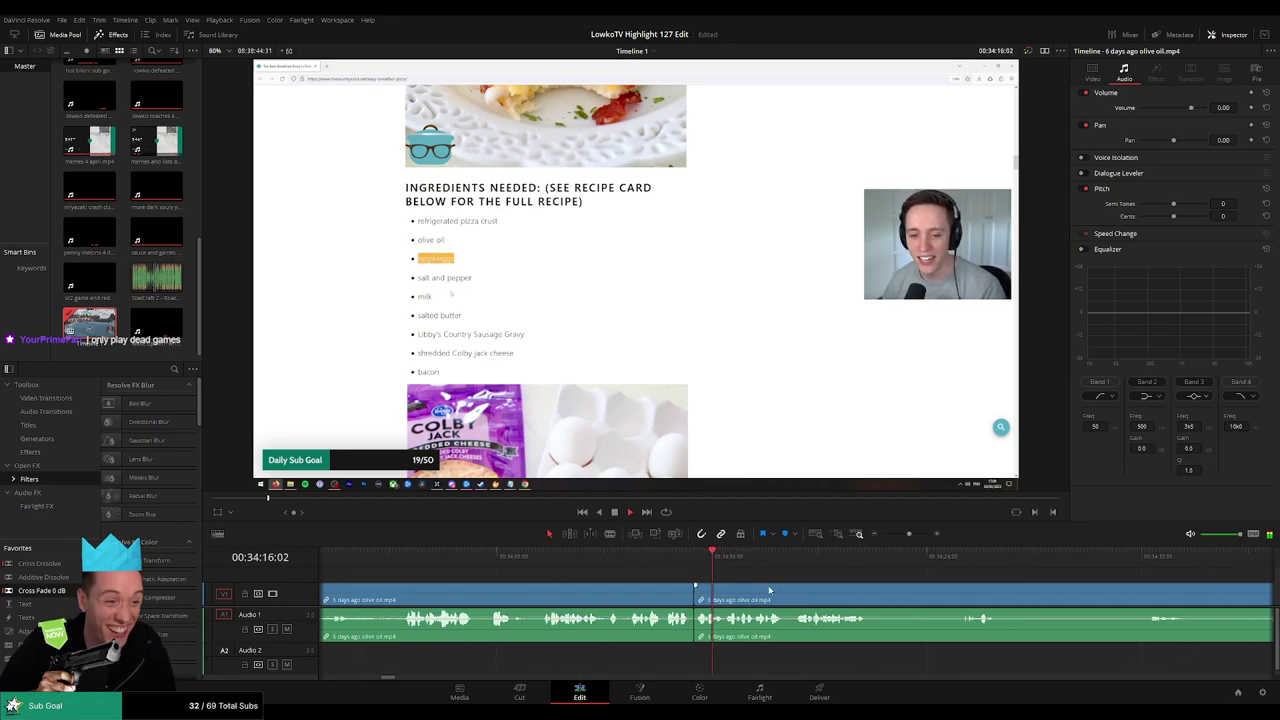
# Split the olive oil clip at about 00:34:22, right after the sausage gravy line
pyautogui.press('b')
pyautogui.click(714, 599)
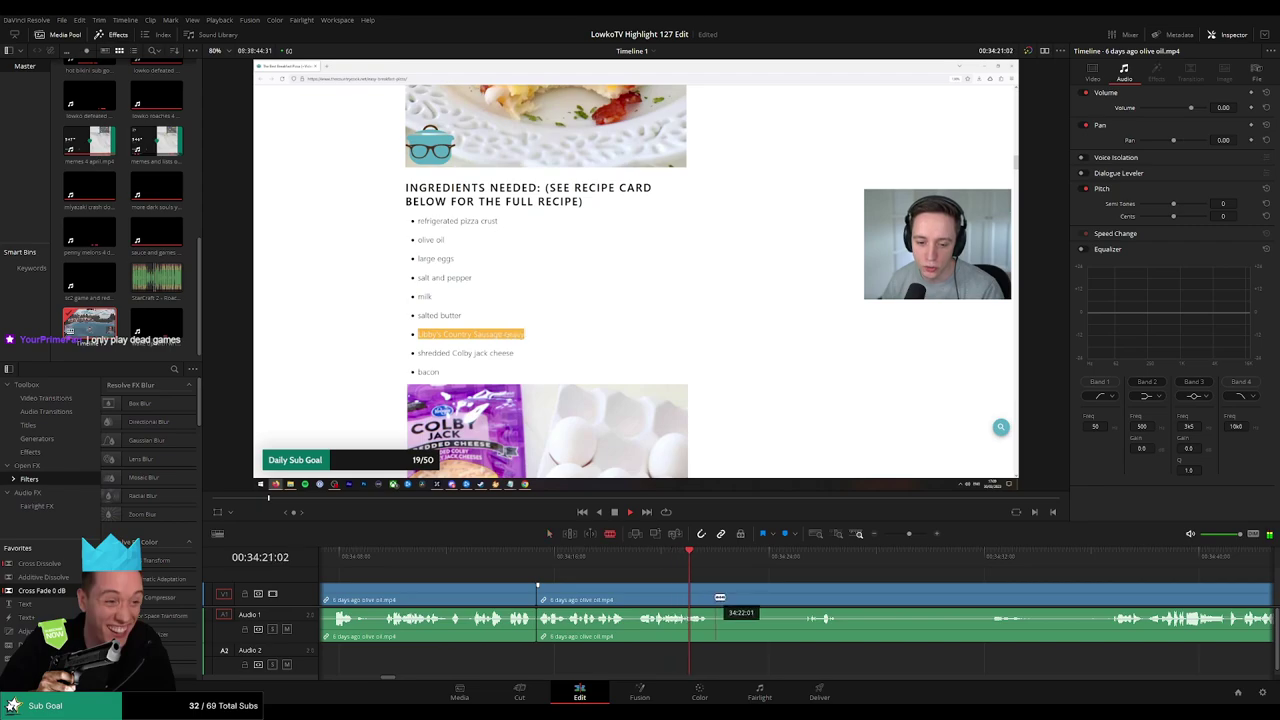
pyautogui.hscroll(2, 765, 598)
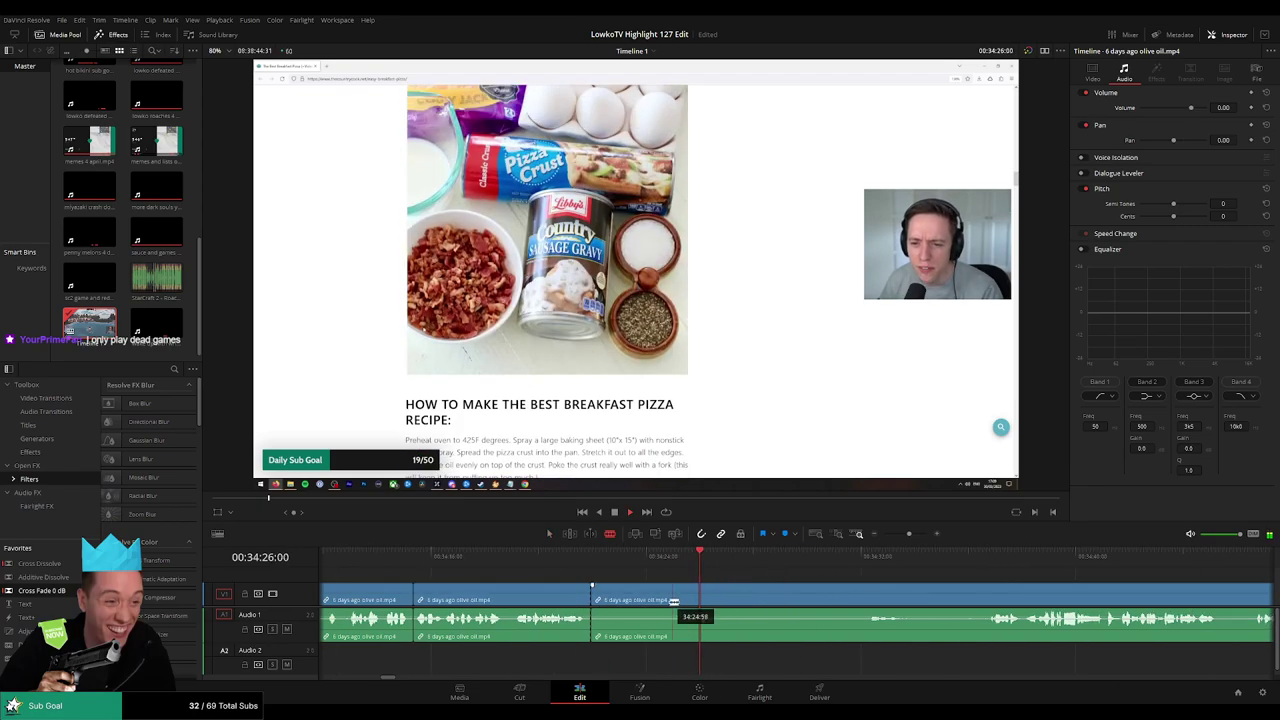
pyautogui.scroll(2, 711, 591)
pyautogui.click(690, 599)
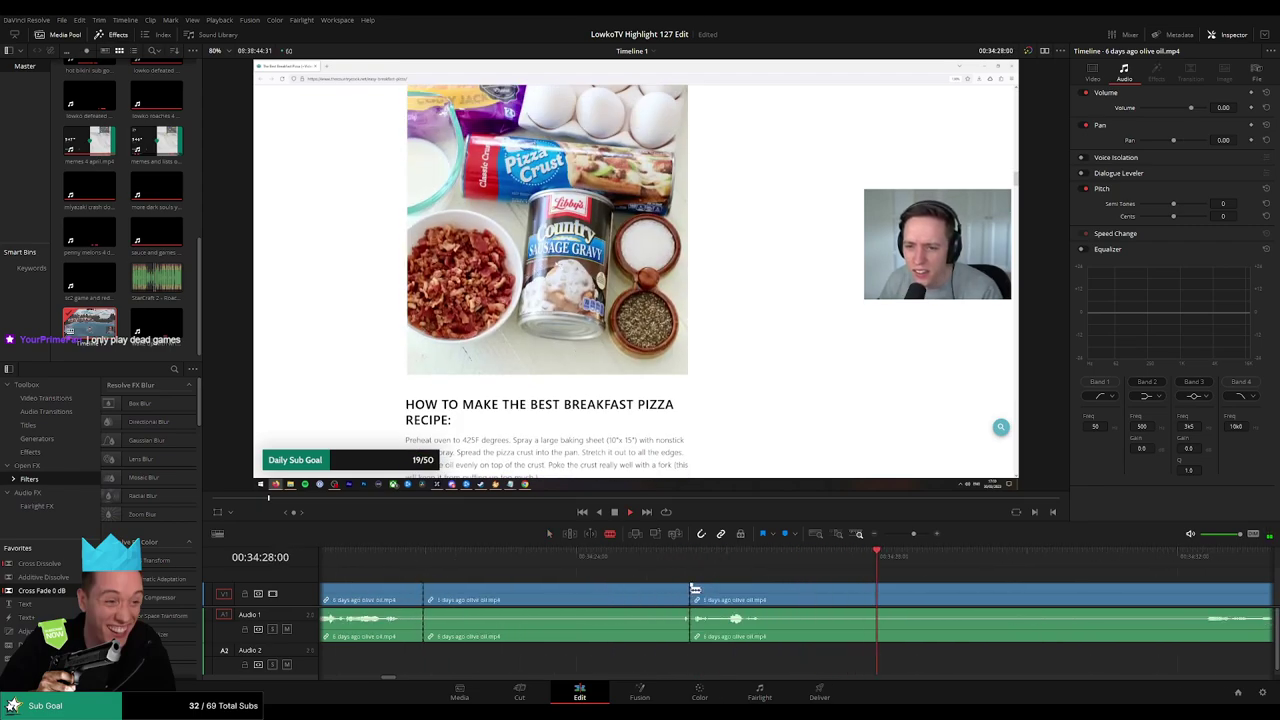
pyautogui.press('space')
pyautogui.press('a')
pyautogui.click(679, 557)
pyautogui.press('space')
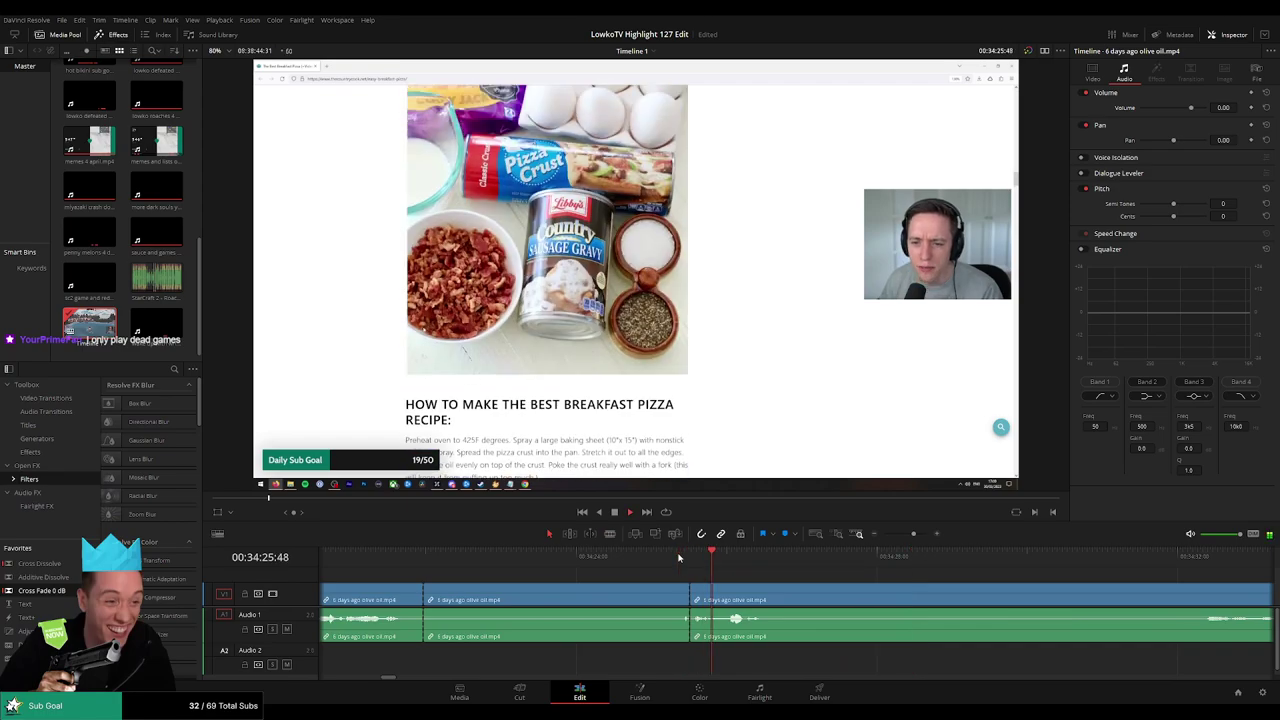
pyautogui.hotkey('ctrl', 'z')
# Split the olive oil clip at about 00:34:25 and ripple-delete the section back to the cut at 00:34:22
pyautogui.press('b')
pyautogui.click(648, 601)
pyautogui.press('a')
pyautogui.click(598, 605)
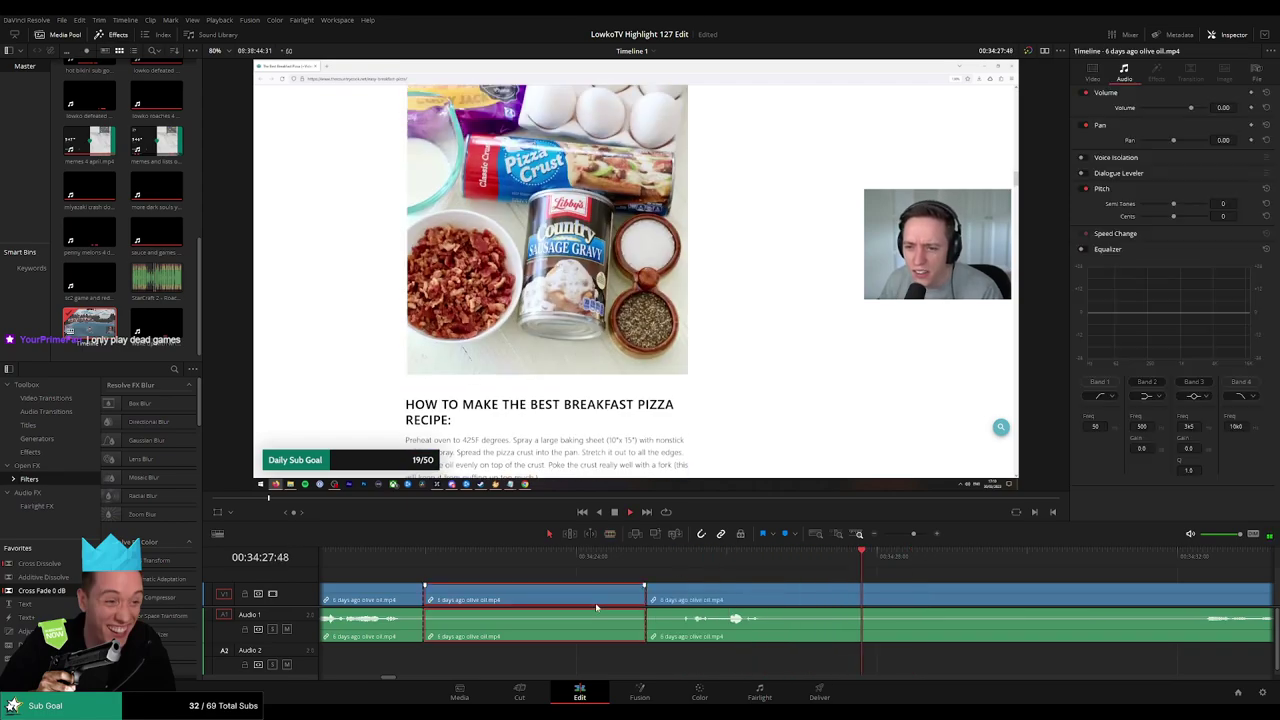
pyautogui.press('Delete')
# Split the olive oil clip at about 00:34:23:00 and 00:34:23:30 to isolate the short burst of speech
pyautogui.press('space')
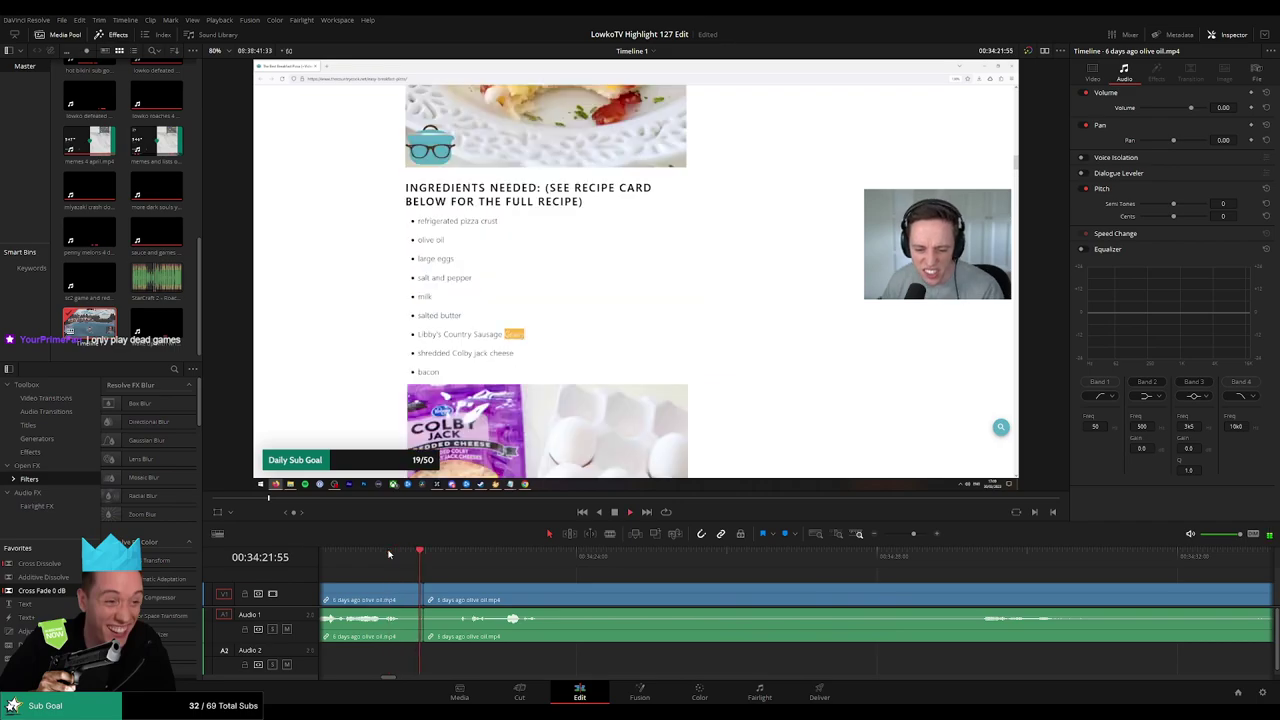
pyautogui.click(541, 596)
pyautogui.press('space')
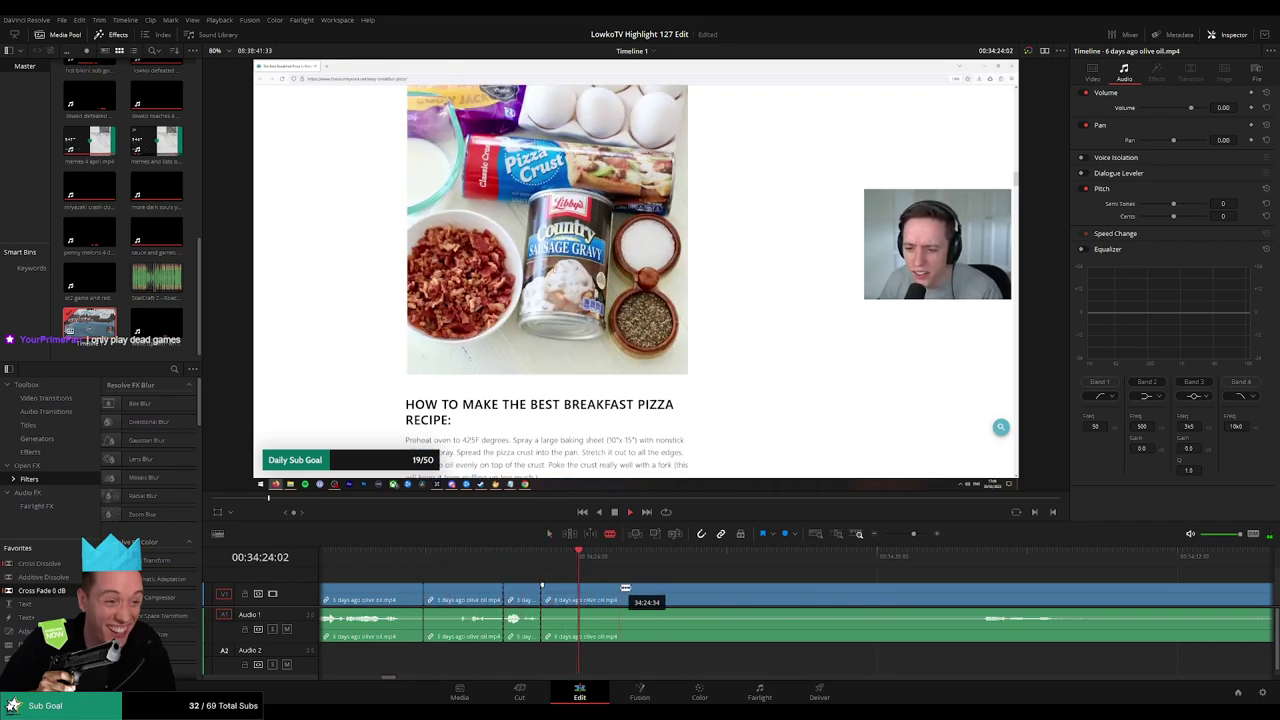
# Silence the isolated section and cover it on Audio 2 with StarCraft 2 - Roach Quotes.mp3 at a volume of -27.00
pyautogui.press('space')
pyautogui.press('a')
pyautogui.moveTo(522, 615); pyautogui.dragTo(522, 652)
pyautogui.moveTo(156, 280); pyautogui.dragTo(539, 661)
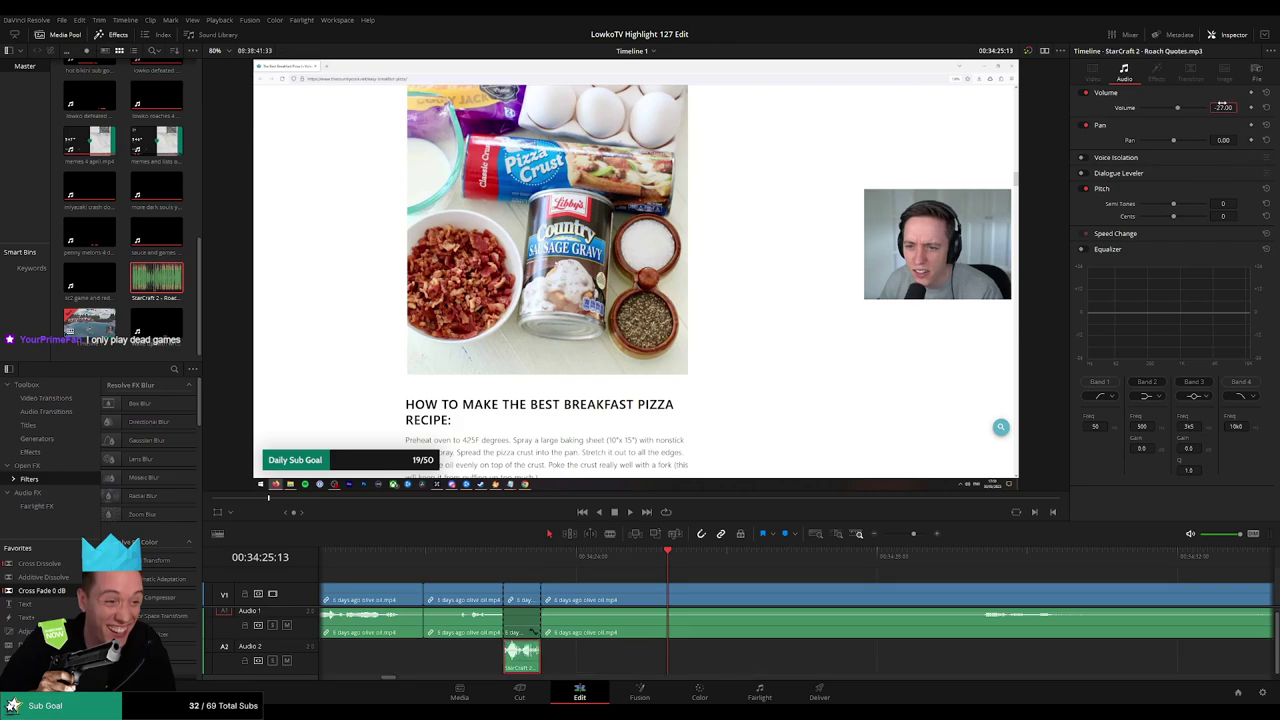
pyautogui.press('b')
pyautogui.click(668, 598)
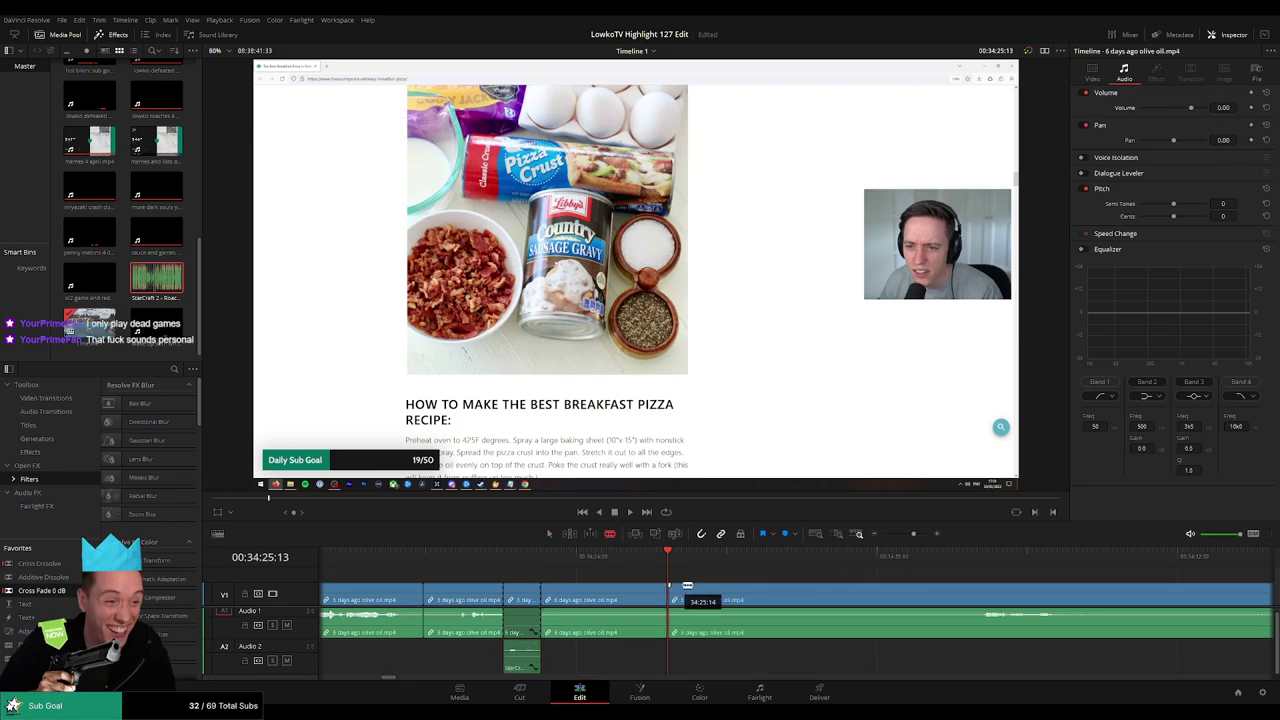
pyautogui.press('space')
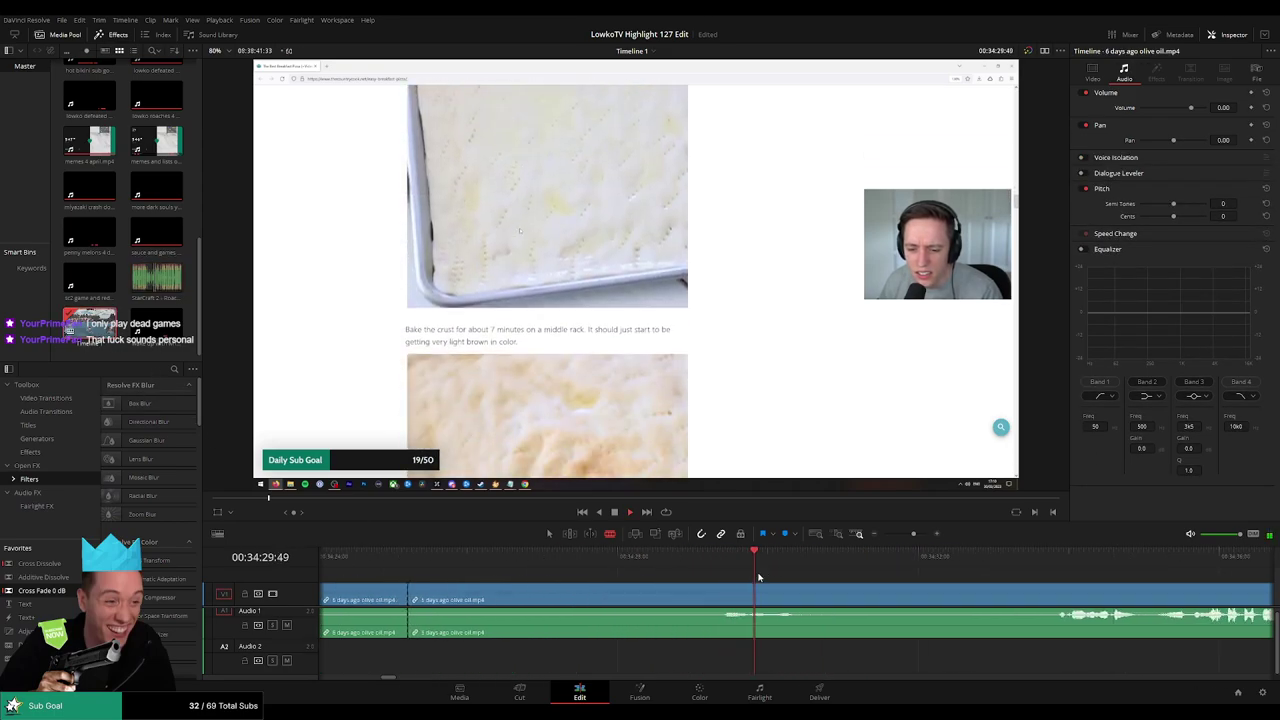
pyautogui.hotkey('ctrl', 'z')
# Play through the recipe instructions from about 00:34:32 to 00:34:55 to check for pauses worth cutting
pyautogui.moveTo(889, 562); pyautogui.dragTo(980, 563)
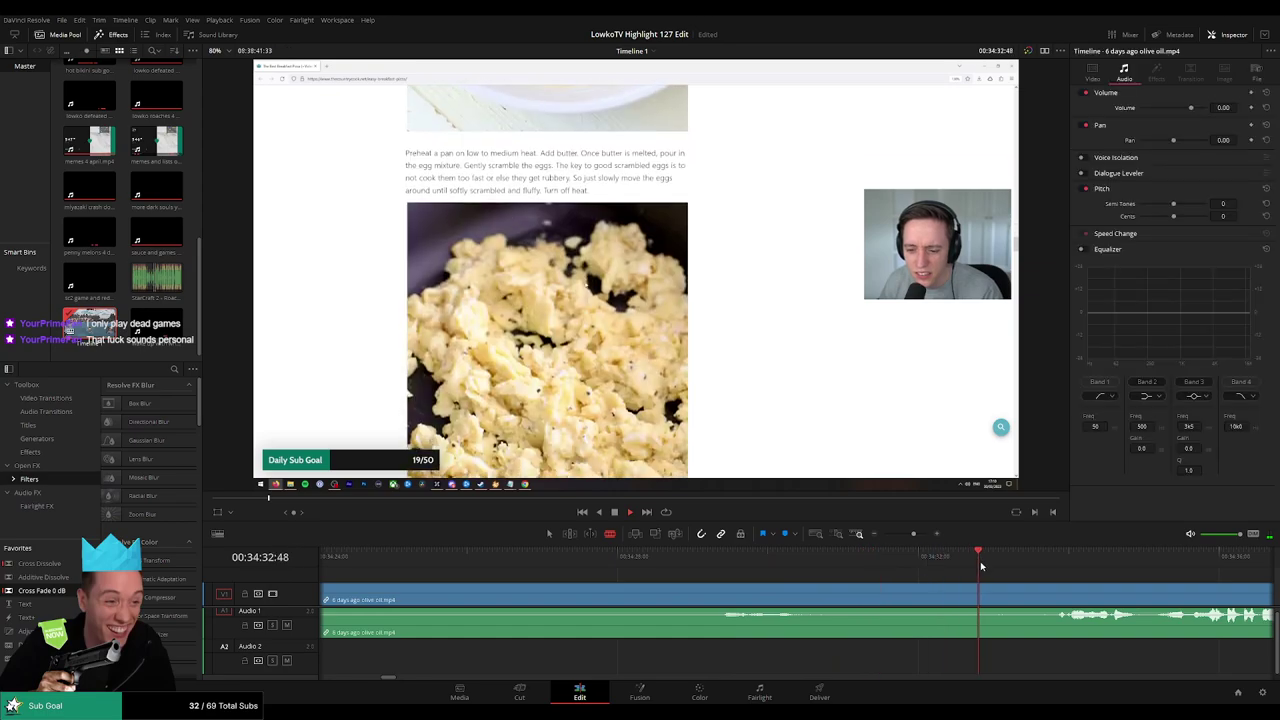
pyautogui.hscroll(2, 860, 574)
pyautogui.moveTo(913, 534); pyautogui.dragTo(909, 534)
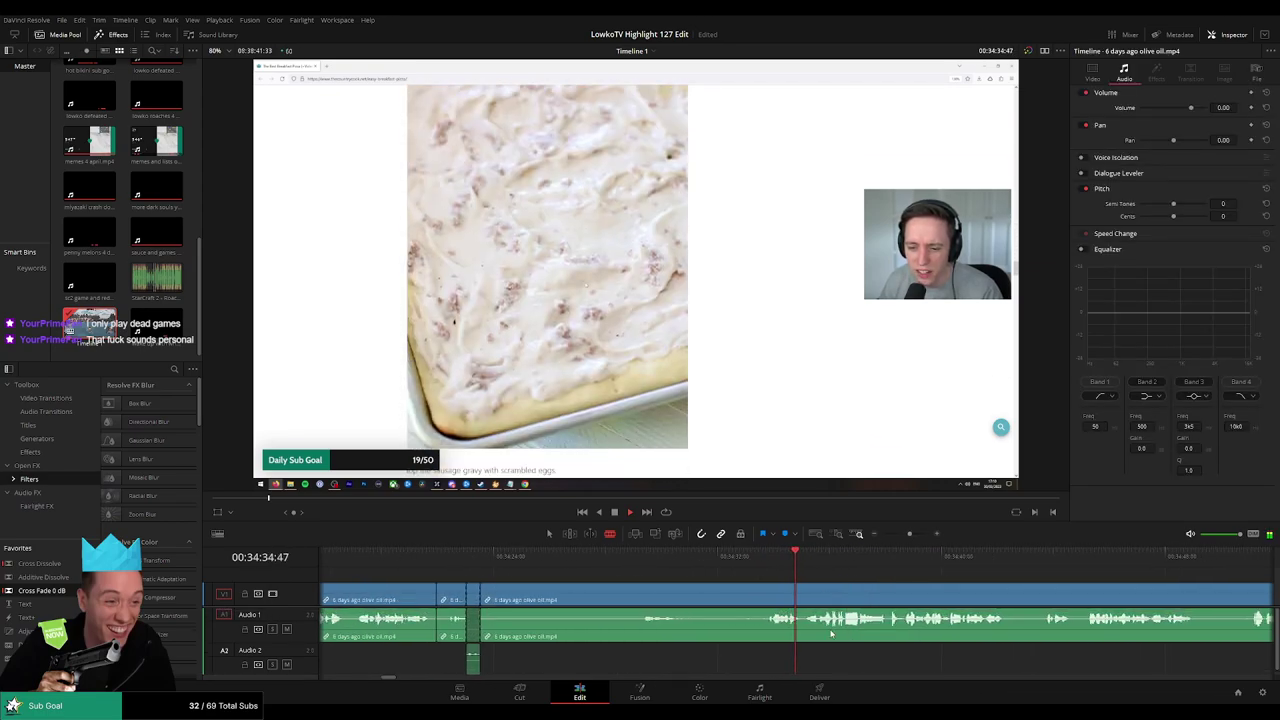
pyautogui.hotkey('ctrl', 'z')
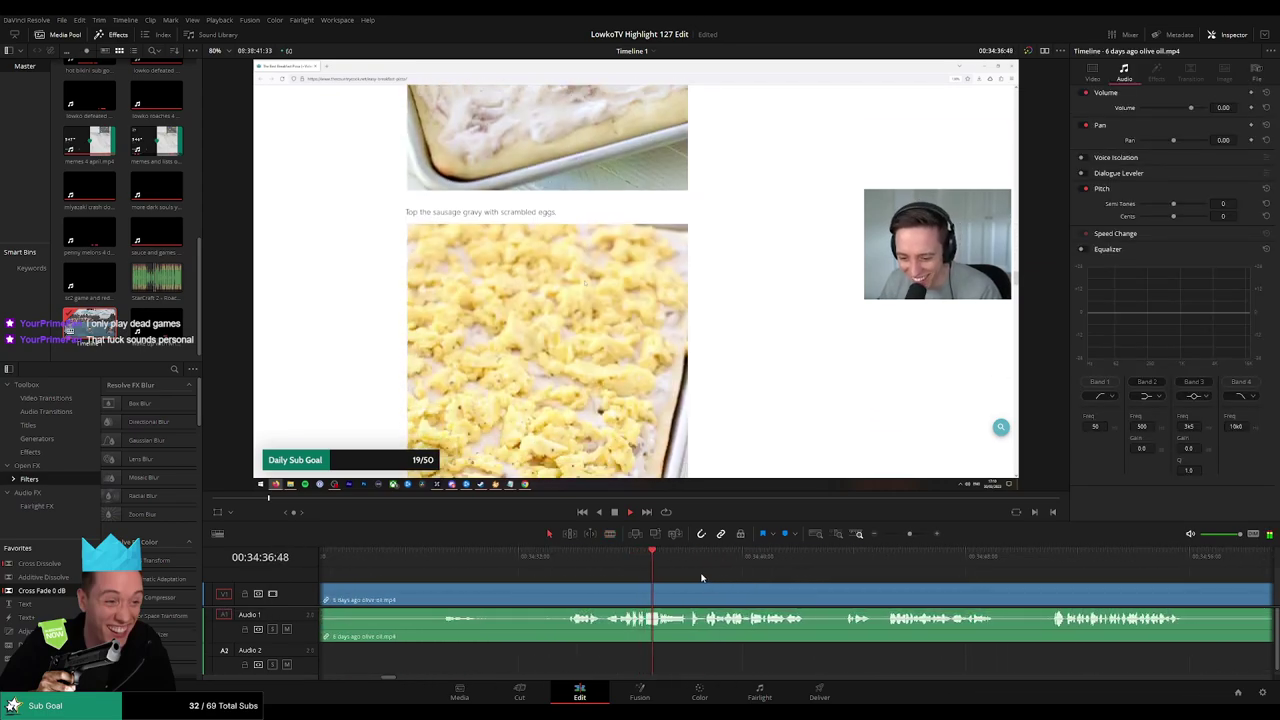
pyautogui.hscroll(-3, 700, 585)
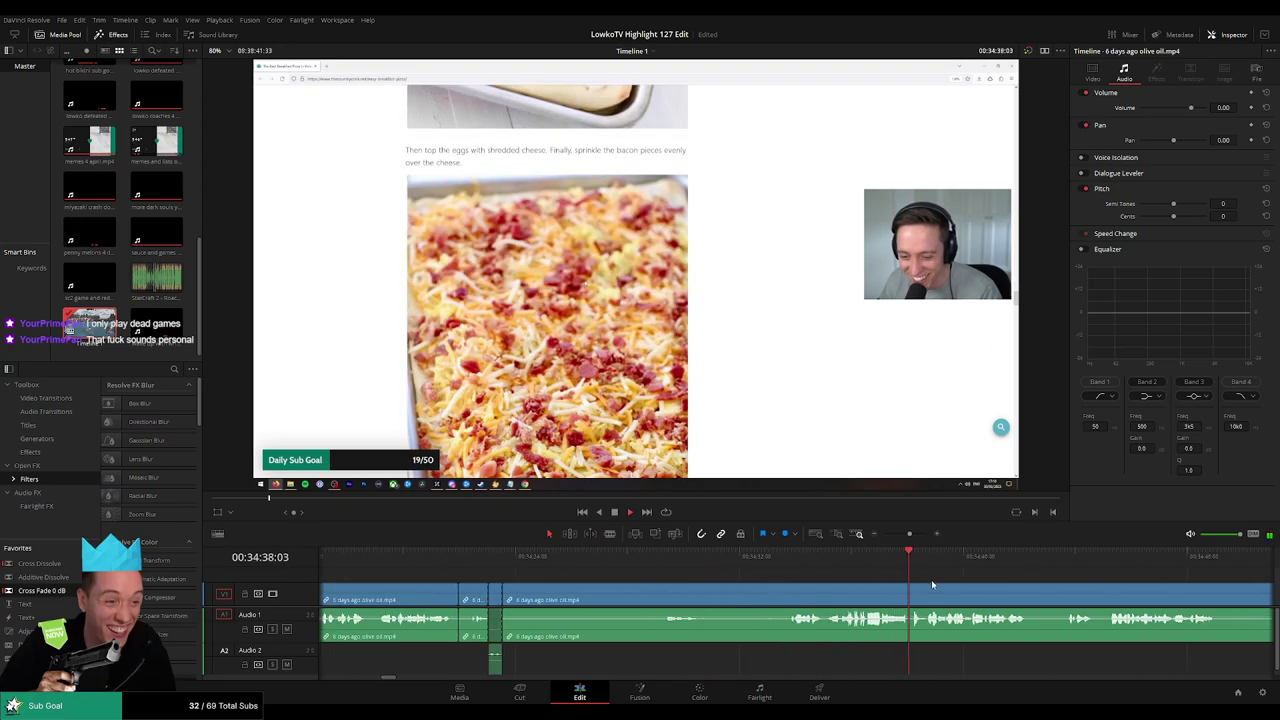
pyautogui.hscroll(3, 870, 584)
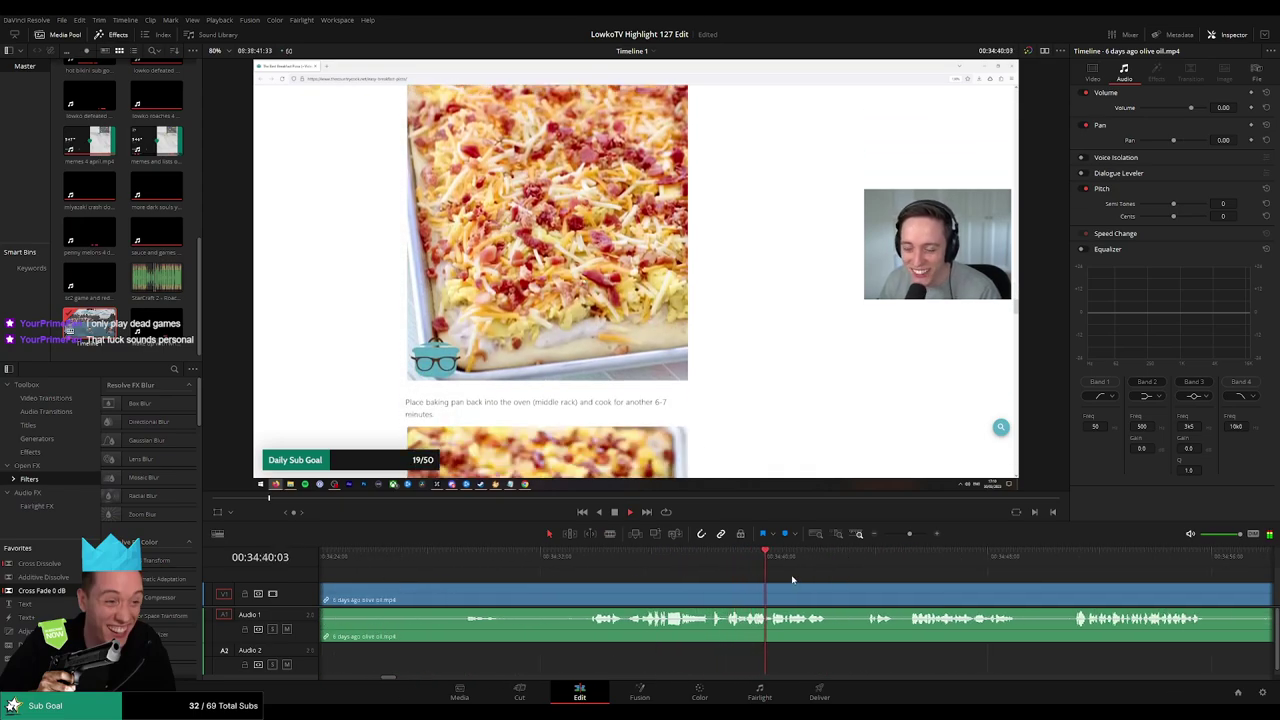
pyautogui.moveTo(891, 585); pyautogui.dragTo(734, 580)
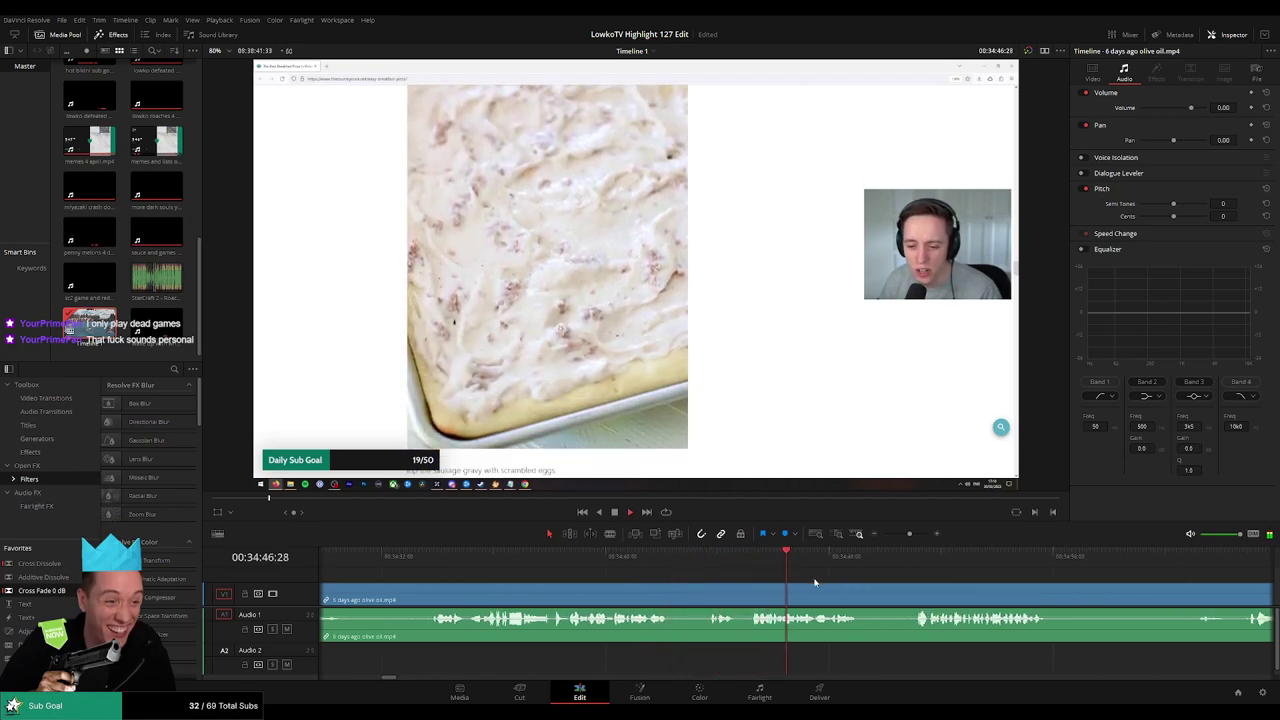
pyautogui.moveTo(868, 582); pyautogui.dragTo(738, 584)
pyautogui.press('b')
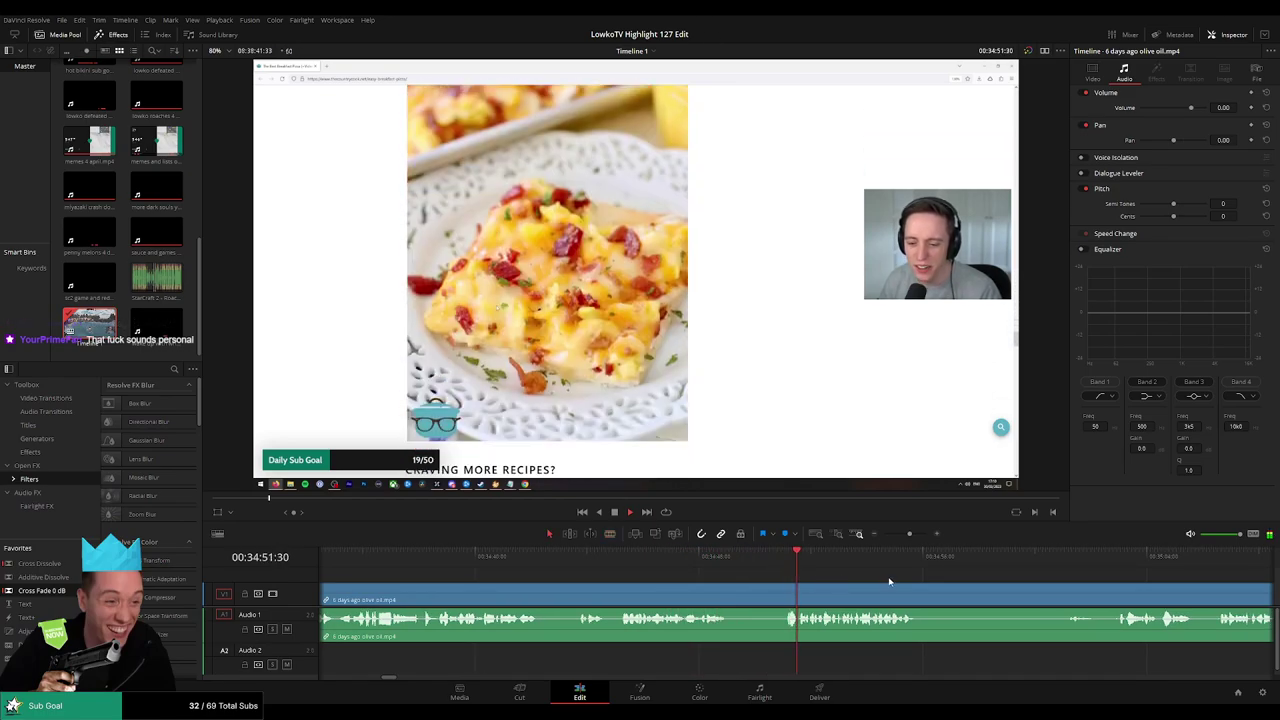
pyautogui.scroll(-3, 760, 578)
pyautogui.scroll(-2, 675, 574)
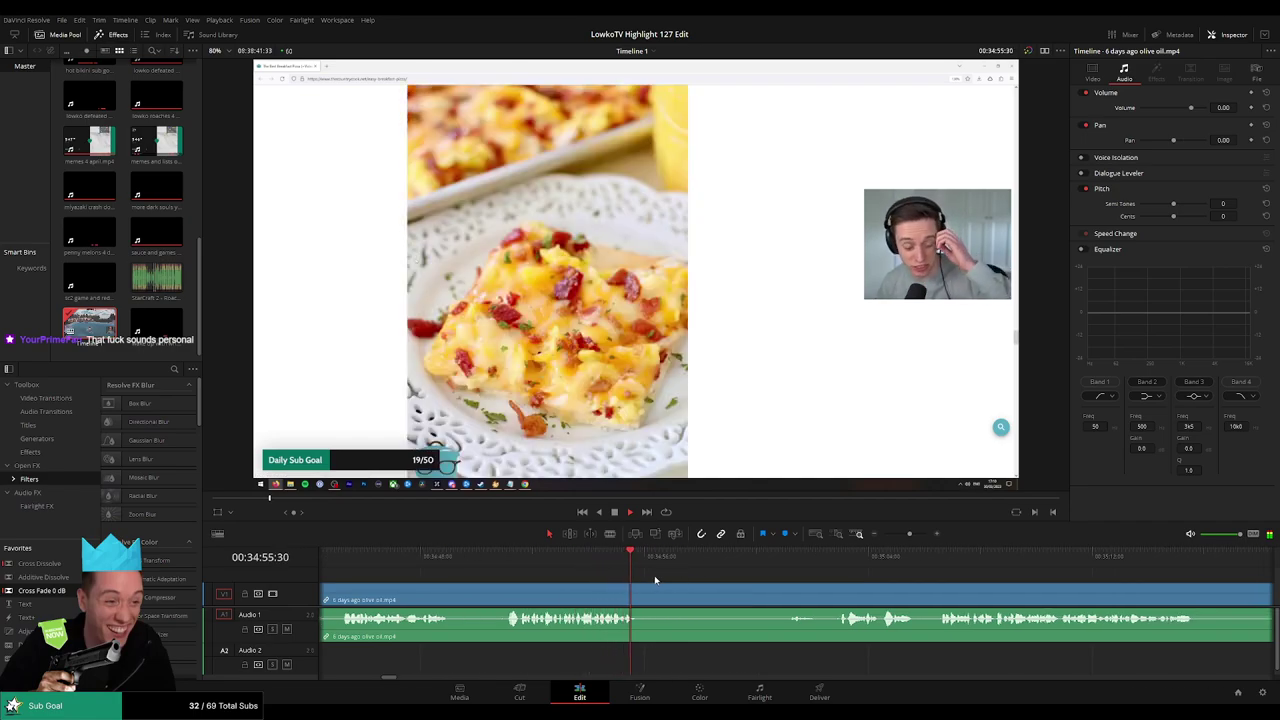
# Split the olive oil clip at about 00:34:56 and 00:35:03 and ripple-delete the section between the cuts
pyautogui.press('b')
pyautogui.click(646, 595)
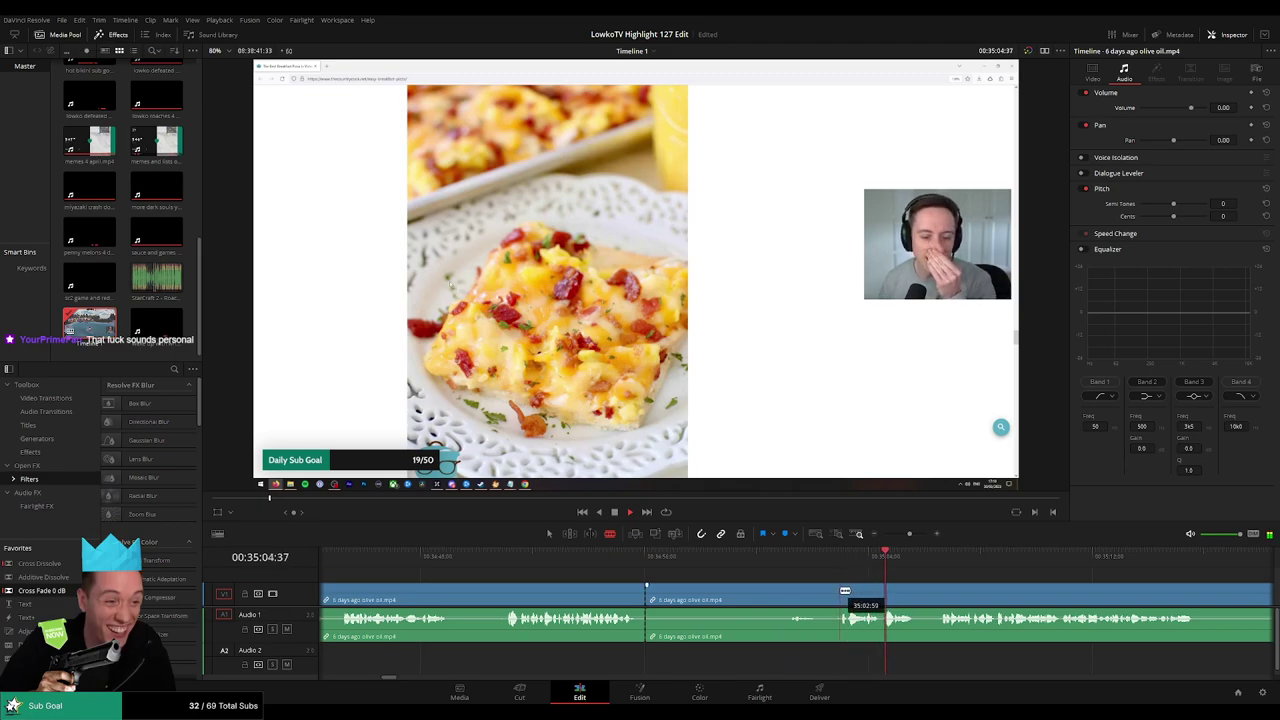
pyautogui.click(838, 595)
pyautogui.press('a')
pyautogui.click(797, 598)
pyautogui.press('Delete')
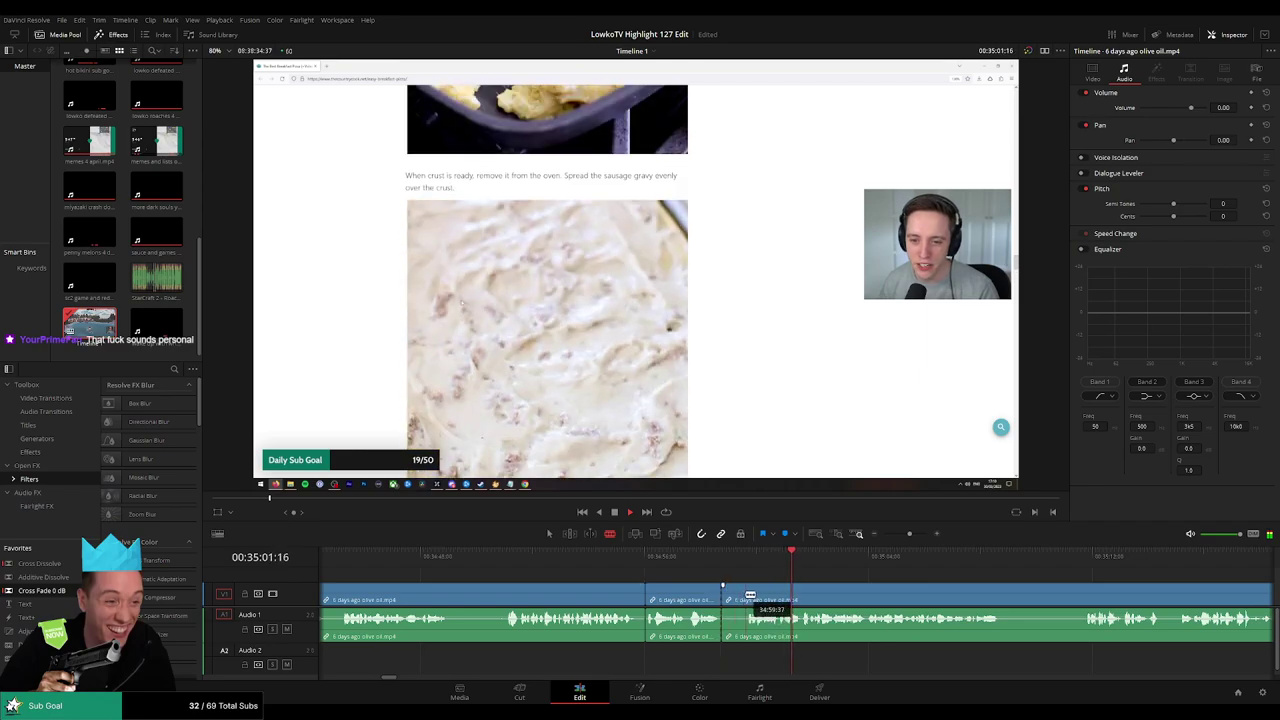
# Ripple-delete the brief pause at about 00:34:59 in the olive oil clip and add an audio cross fade at the join
pyautogui.click(722, 598)
pyautogui.press('a')
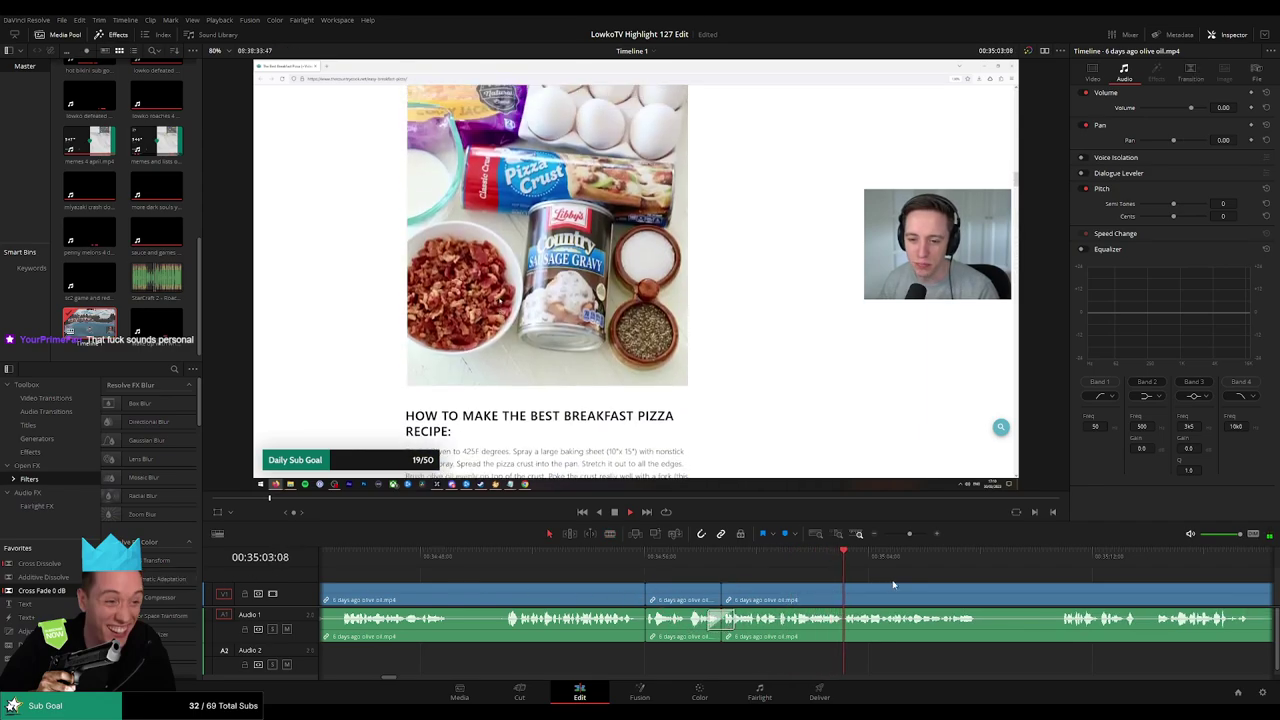
# Ripple-delete the olive oil footage from about 00:35:08 to 00:35:11 and add an audio cross fade at the join
pyautogui.scroll(-5, 718, 605)
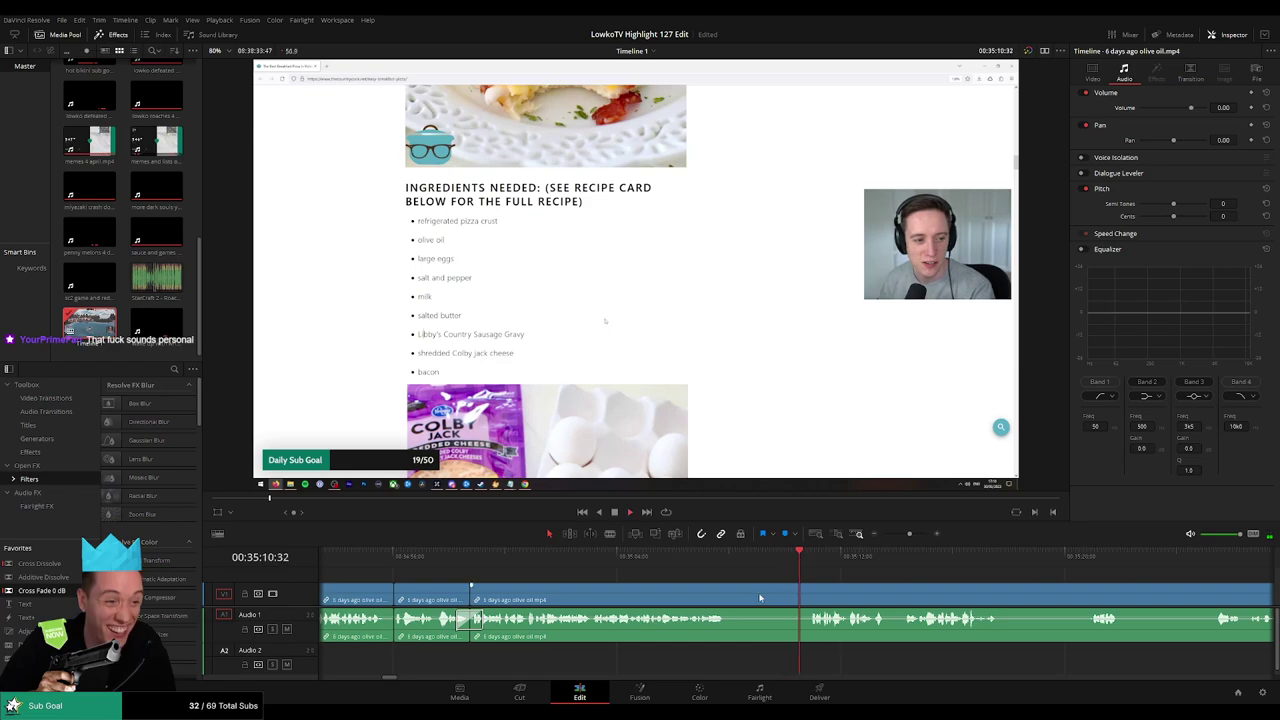
pyautogui.press('b')
pyautogui.click(726, 591)
pyautogui.click(809, 589)
pyautogui.press('a')
pyautogui.click(791, 597)
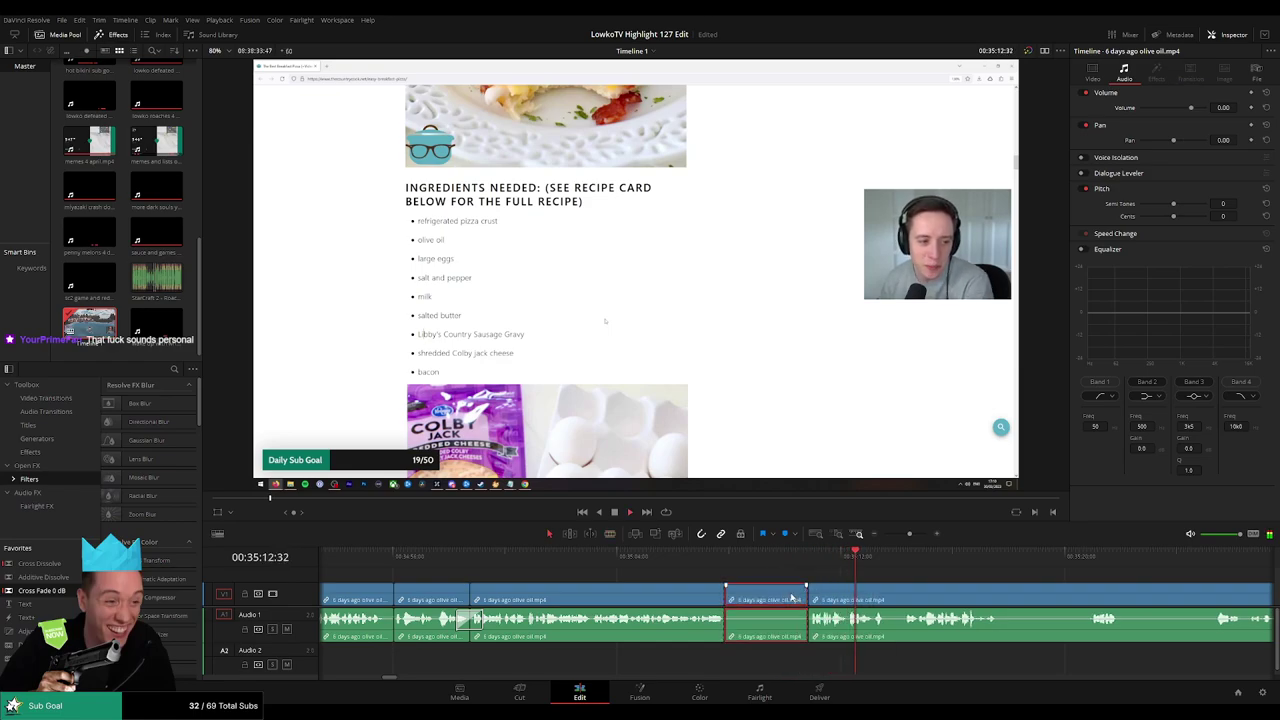
pyautogui.press('Delete')
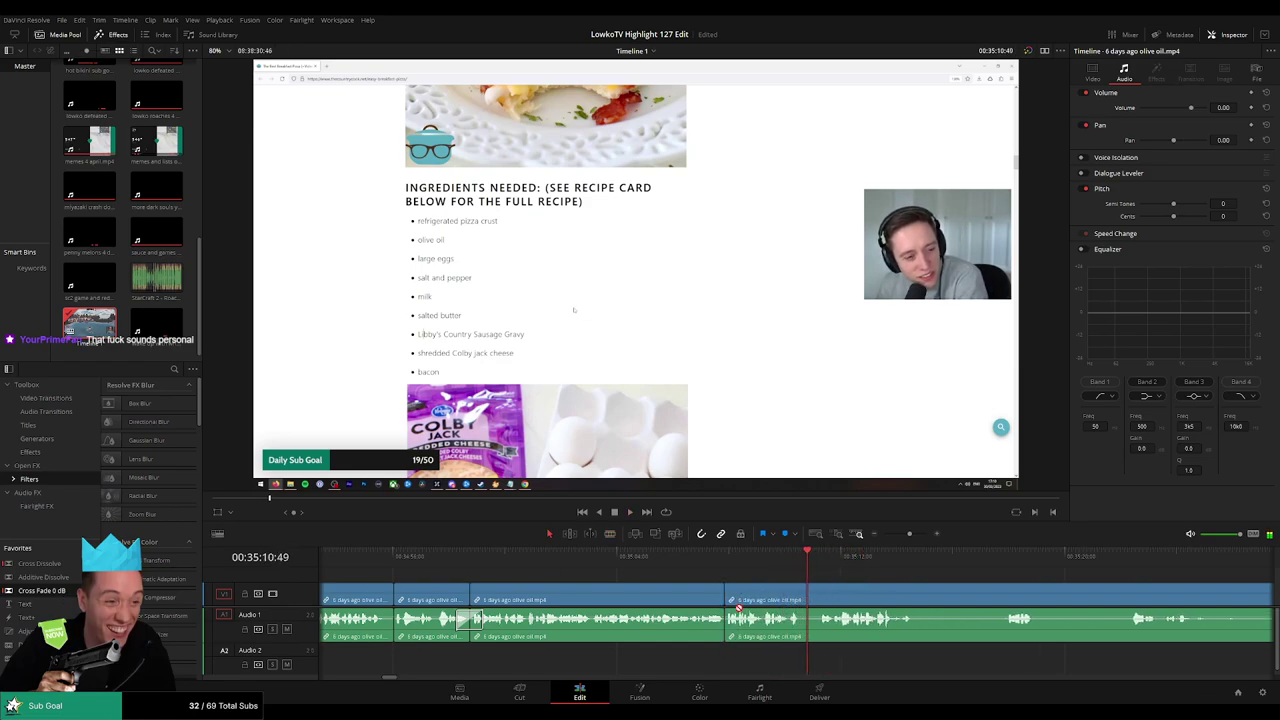
pyautogui.press('space')
# Ripple-delete the olive oil footage from about 00:35:15 to 00:35:18 and add an audio cross fade at the join
pyautogui.hscroll(5, 744, 589)
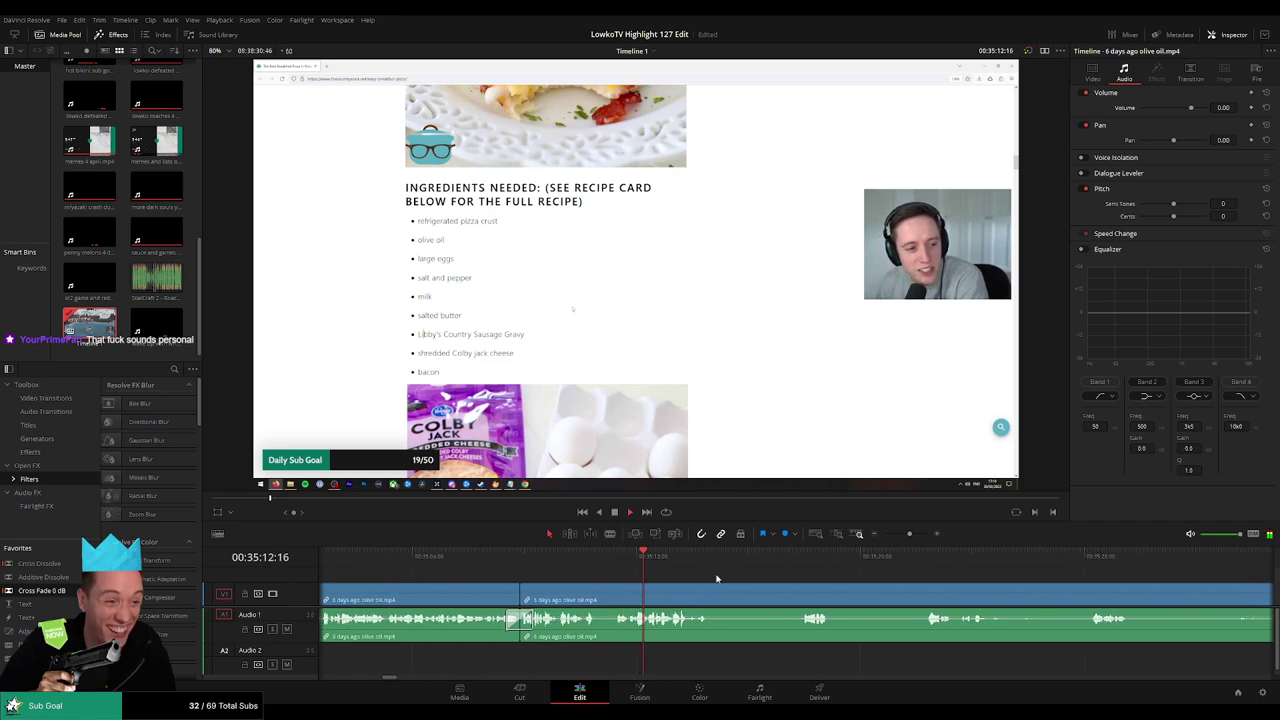
pyautogui.hscroll(2, 700, 578)
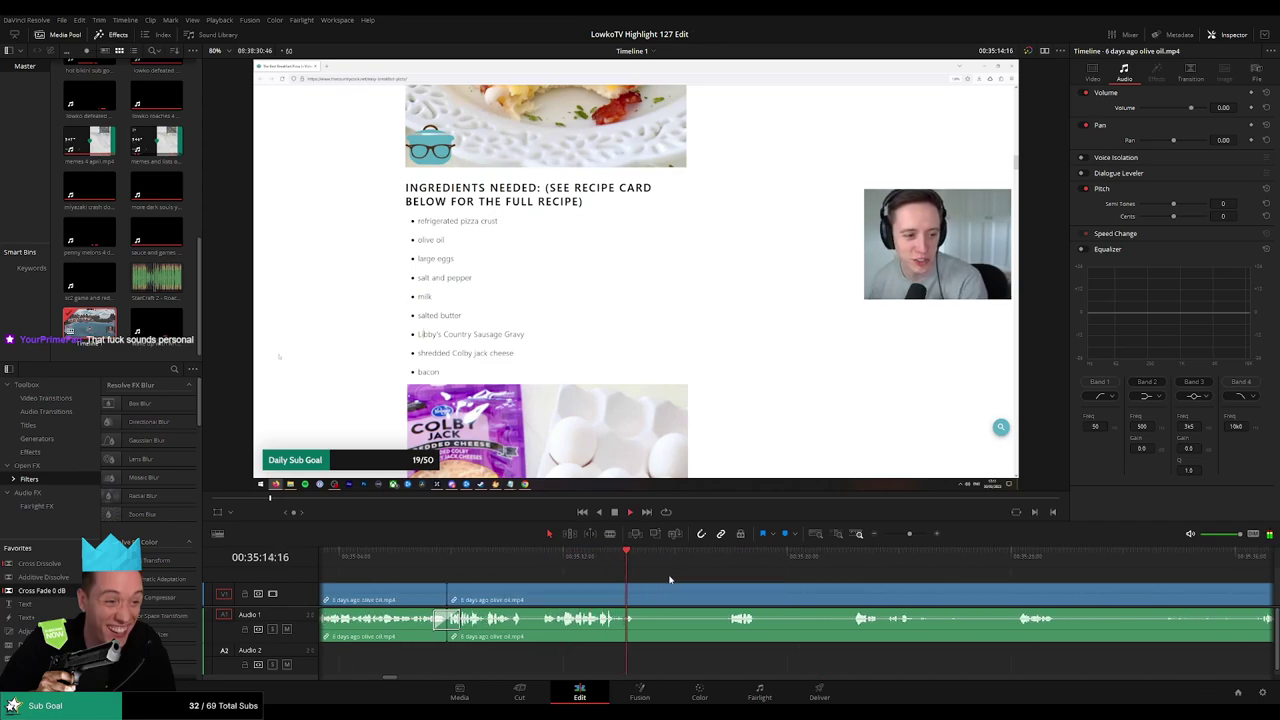
pyautogui.press('b')
pyautogui.click(643, 596)
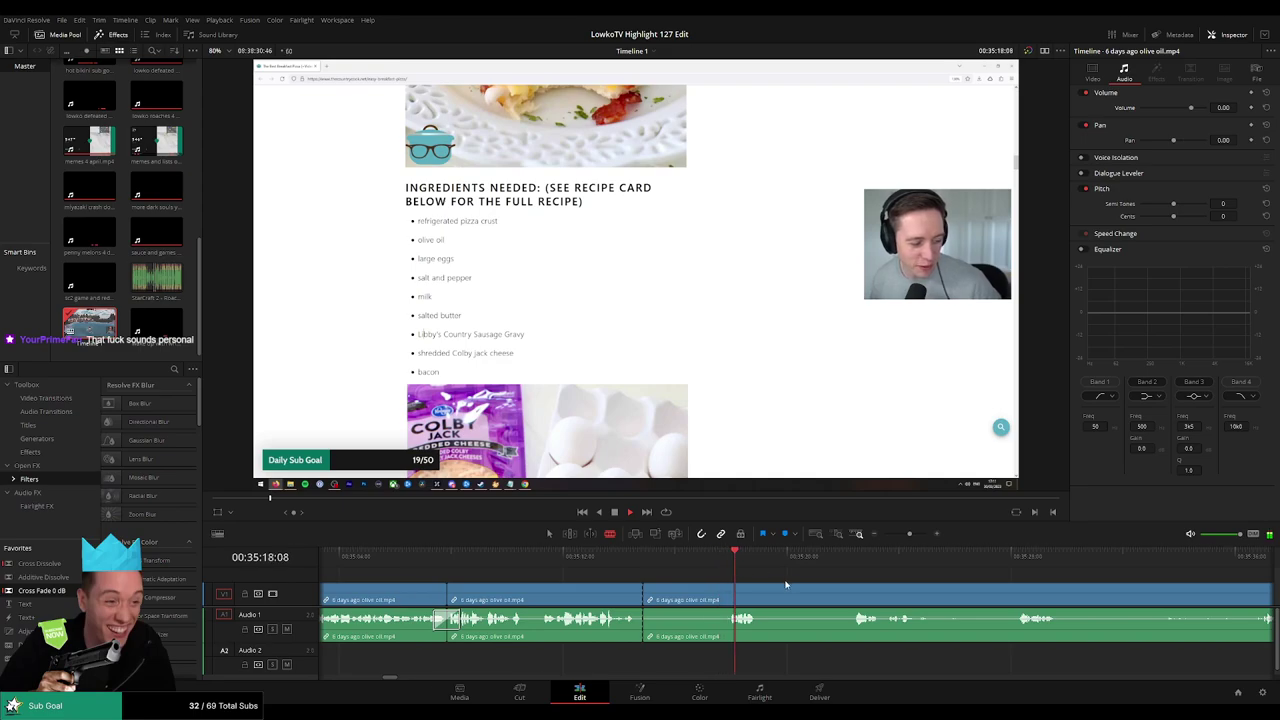
pyautogui.hscroll(1, 785, 585)
pyautogui.click(683, 596)
pyautogui.press('a')
pyautogui.click(650, 597)
pyautogui.press('Delete')
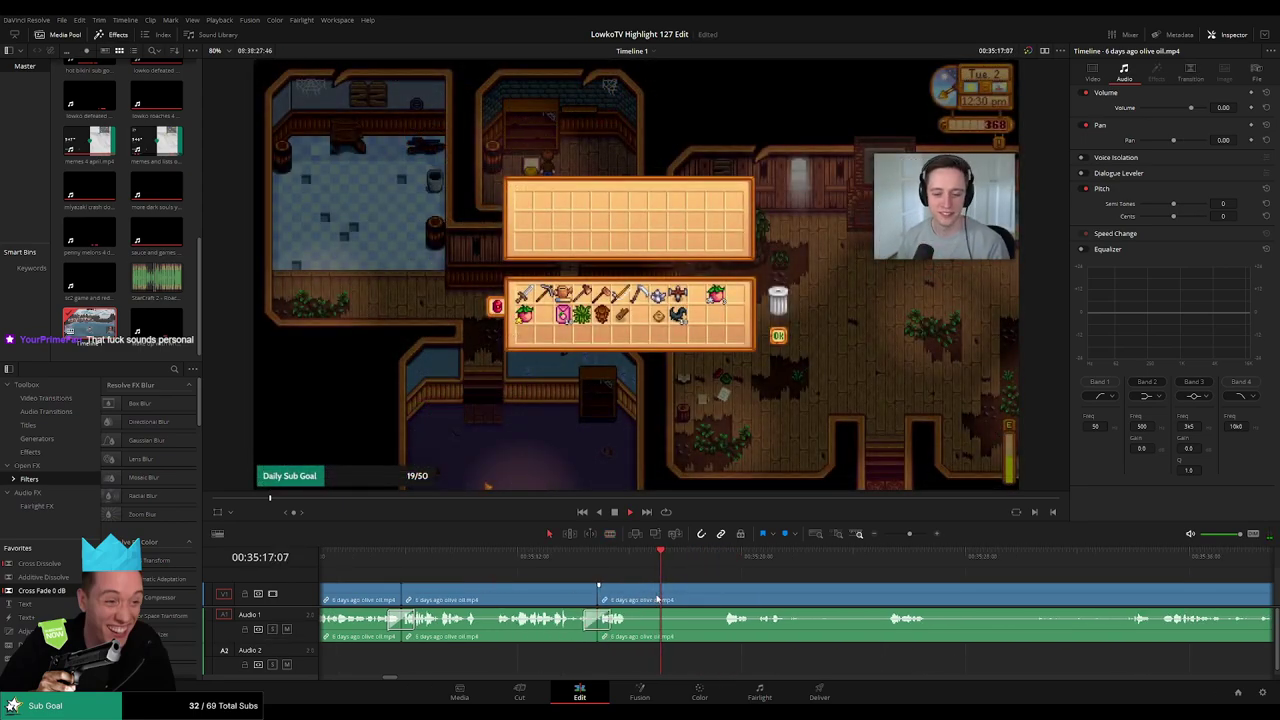
# Ripple-delete the olive oil footage from about 00:35:16 to 00:35:19 and add an audio cross fade at the join
pyautogui.press('b')
pyautogui.click(631, 590)
pyautogui.click(715, 559)
pyautogui.scroll(-1, 811, 587)
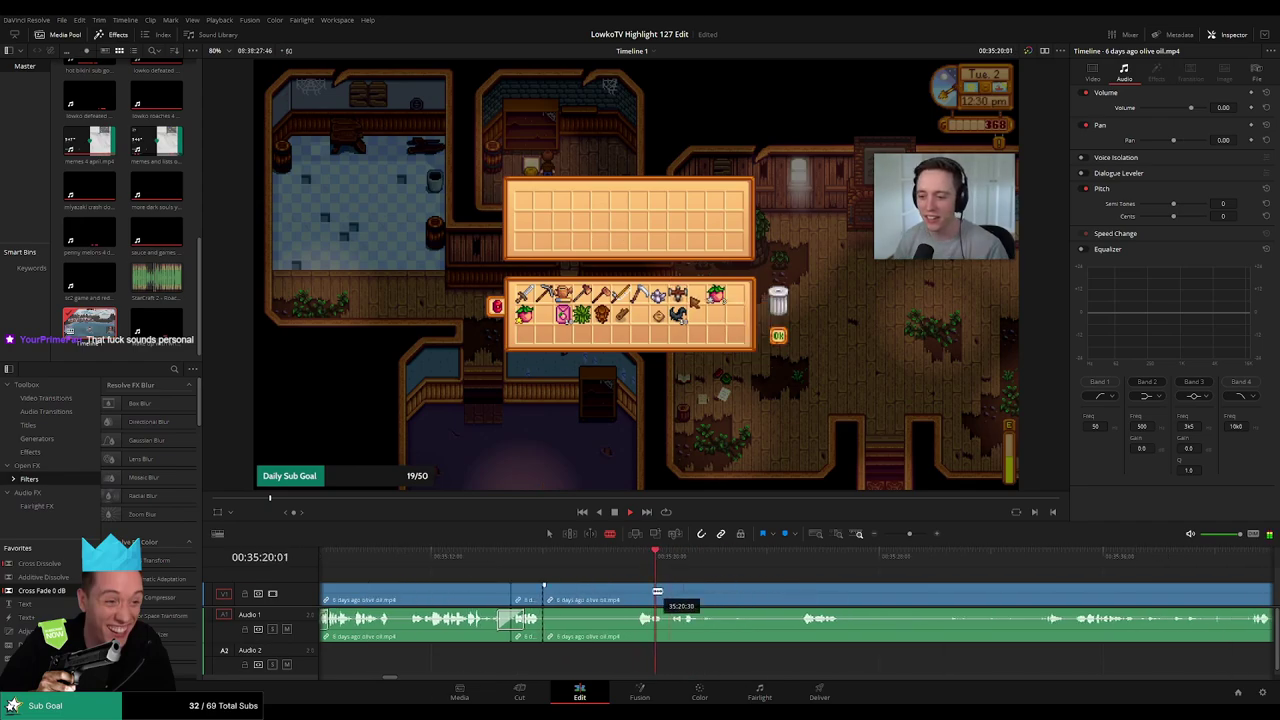
pyautogui.click(612, 598)
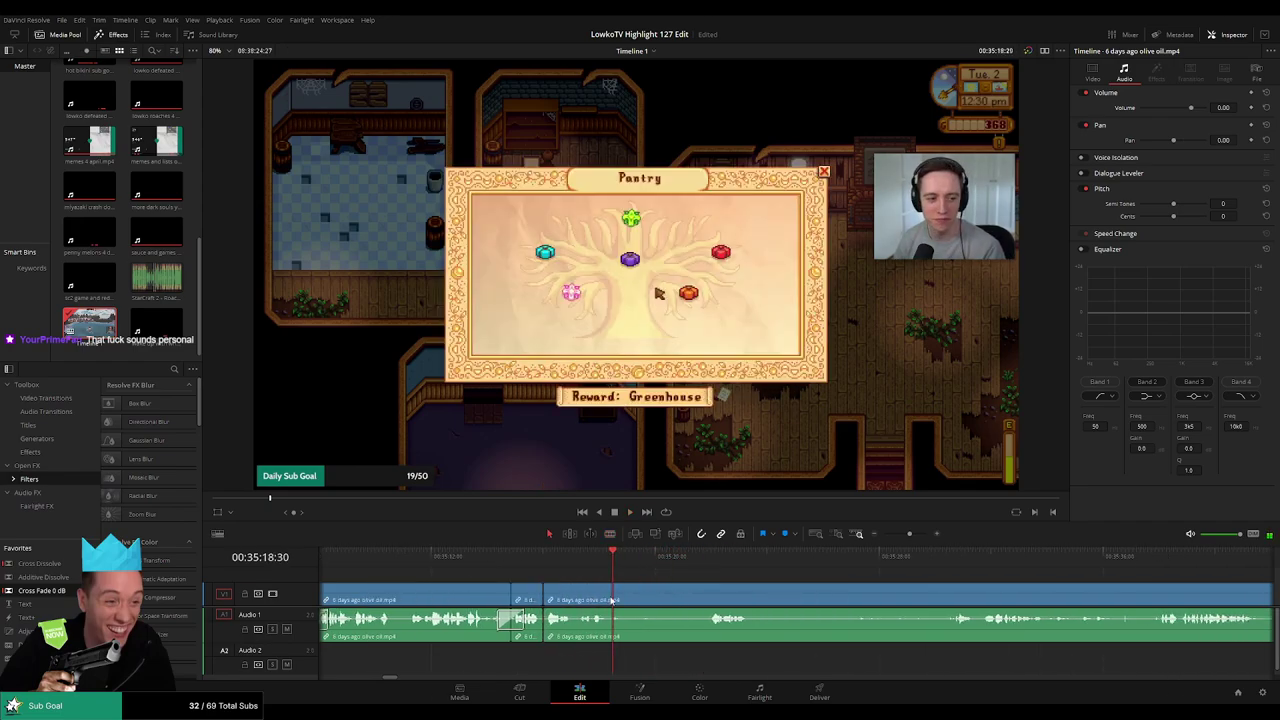
pyautogui.press('space')
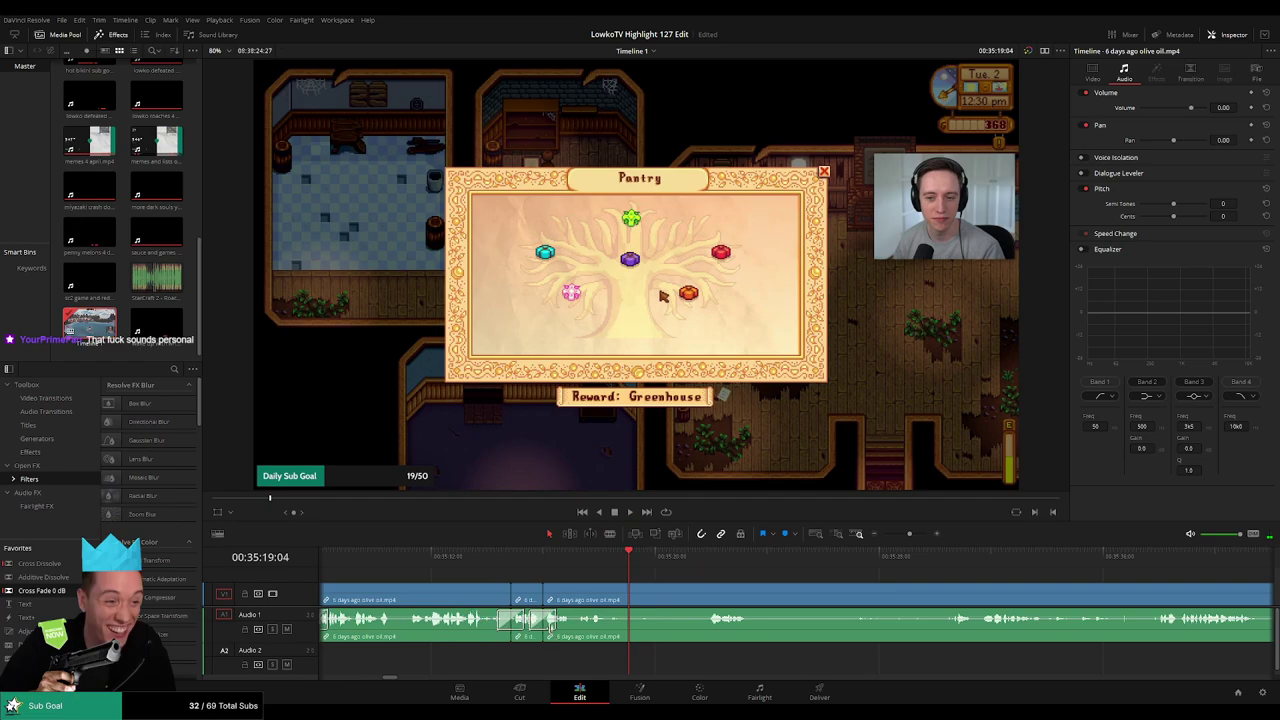
# Ripple-delete the olive oil footage from about 00:35:18 to 00:35:38 and add an audio cross fade at the join
pyautogui.press('b')
pyautogui.click(608, 598)
pyautogui.press('a')
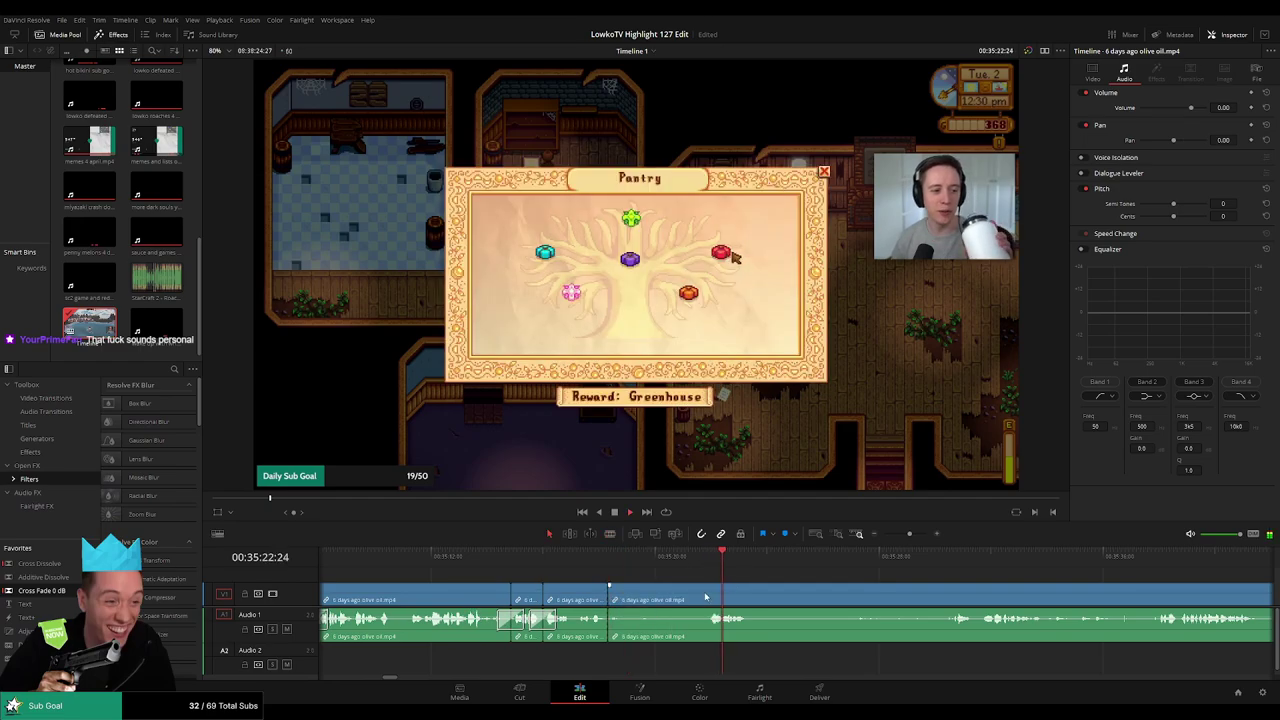
pyautogui.click(943, 563)
pyautogui.hscroll(1, 900, 583)
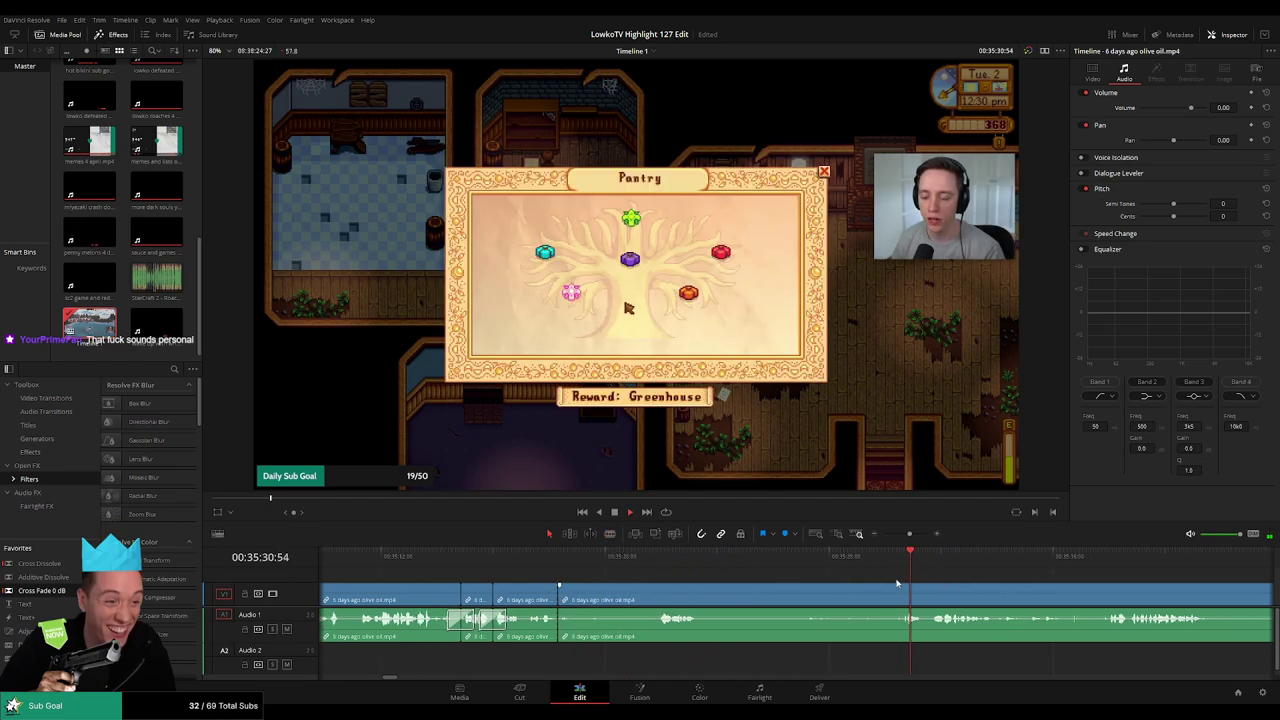
pyautogui.hscroll(4, 897, 583)
pyautogui.click(917, 556)
pyautogui.moveTo(910, 535)
pyautogui.mouseDown()
pyautogui.moveTo(893, 540)
pyautogui.moveTo(906, 534)
pyautogui.mouseUp()
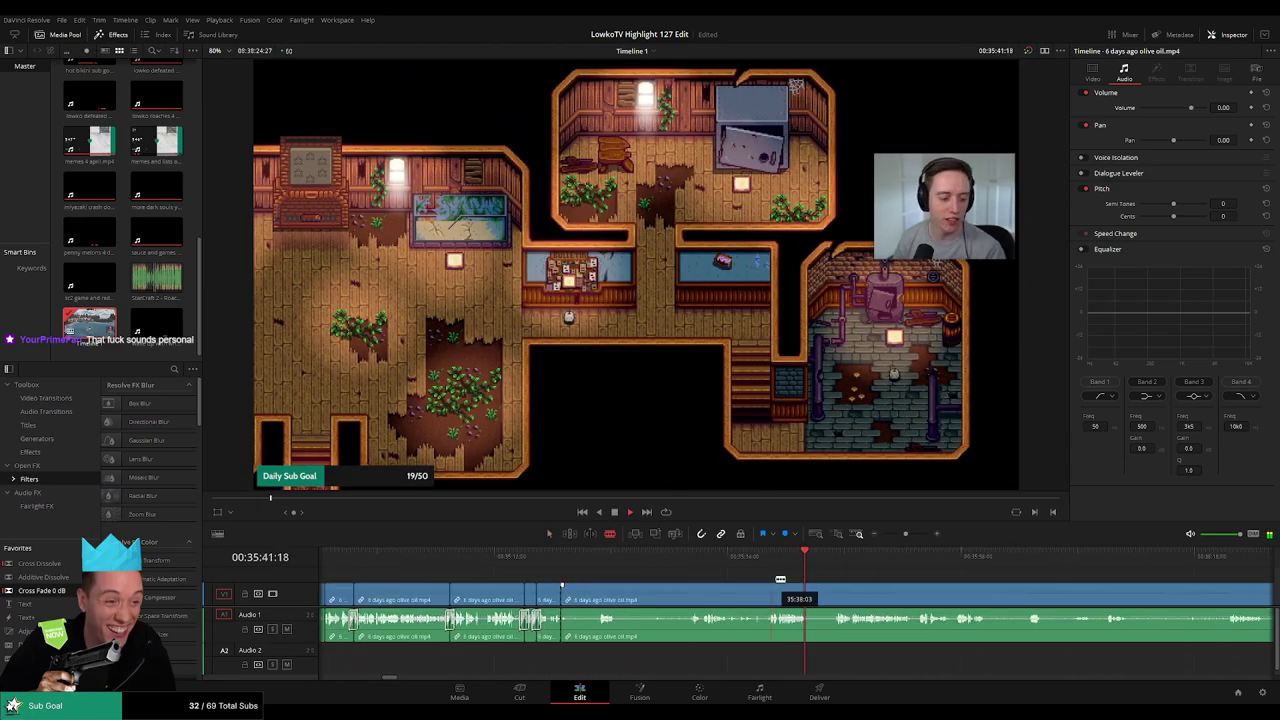
pyautogui.click(770, 556)
pyautogui.click(768, 597)
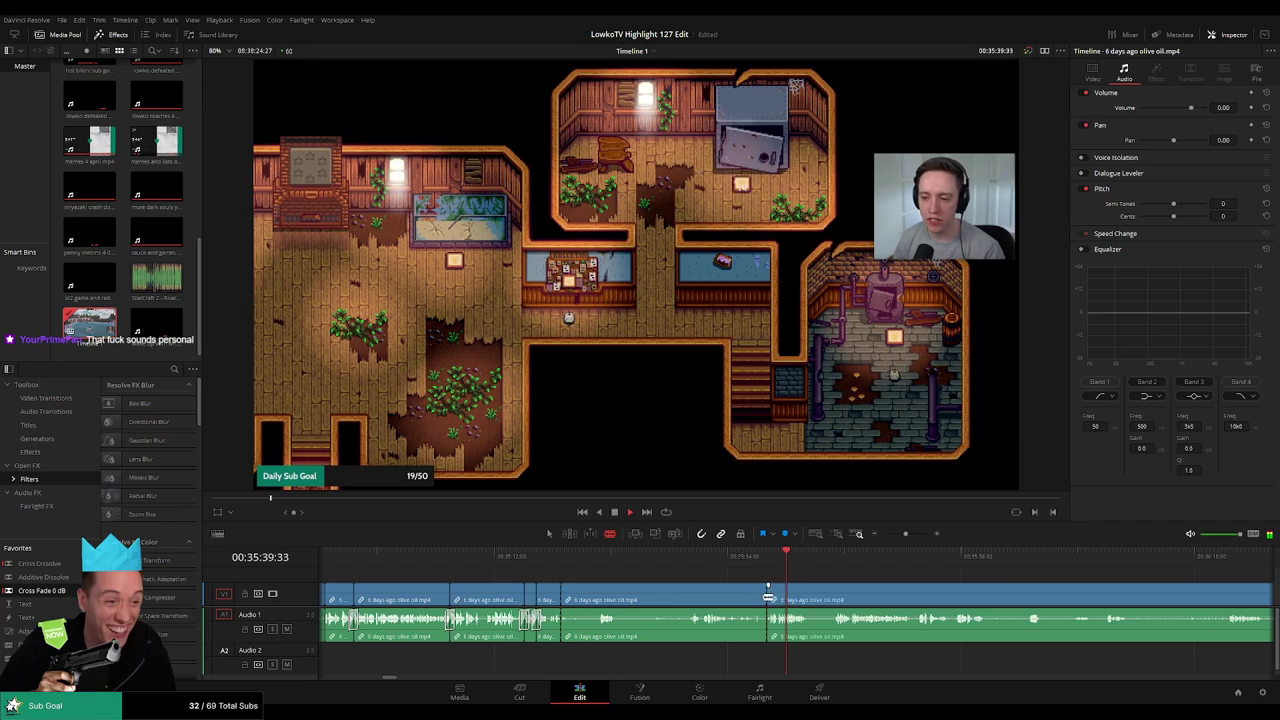
pyautogui.press('a')
pyautogui.click(737, 602)
pyautogui.press('Delete')
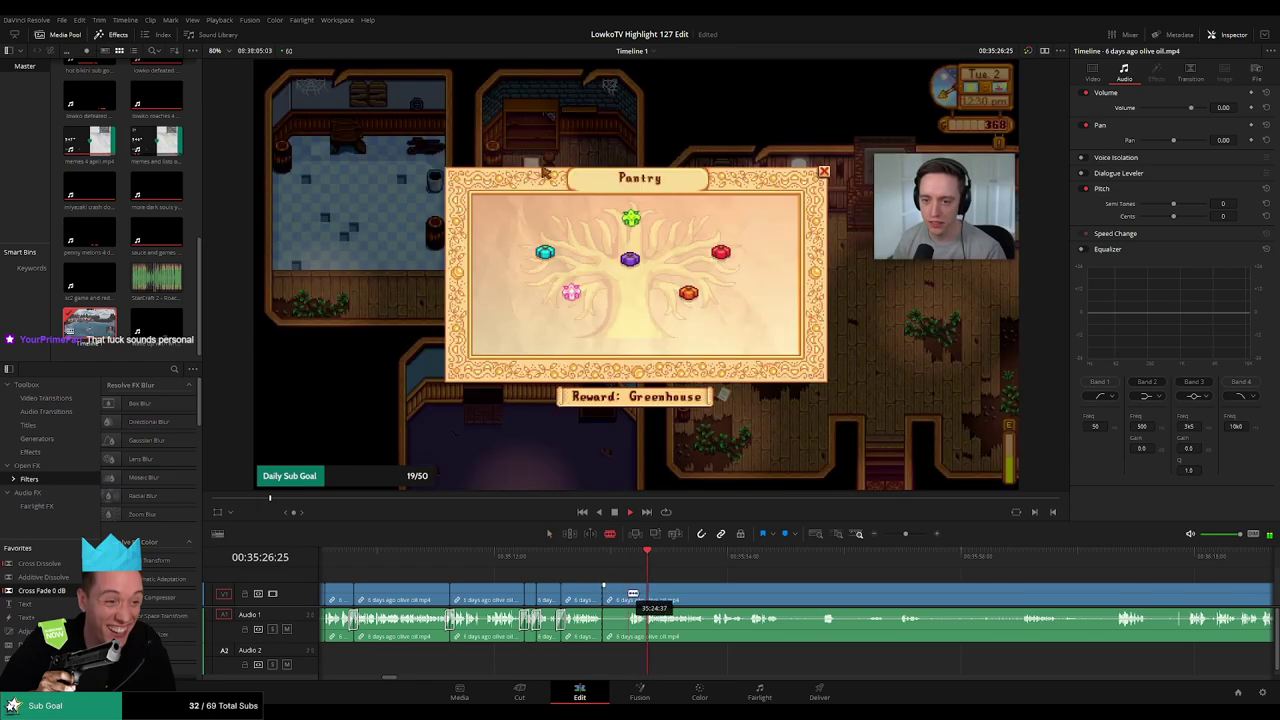
# Ripple-delete the olive oil footage from about 00:35:22 to 00:35:24 and add an audio cross fade at the join
pyautogui.press('Delete')
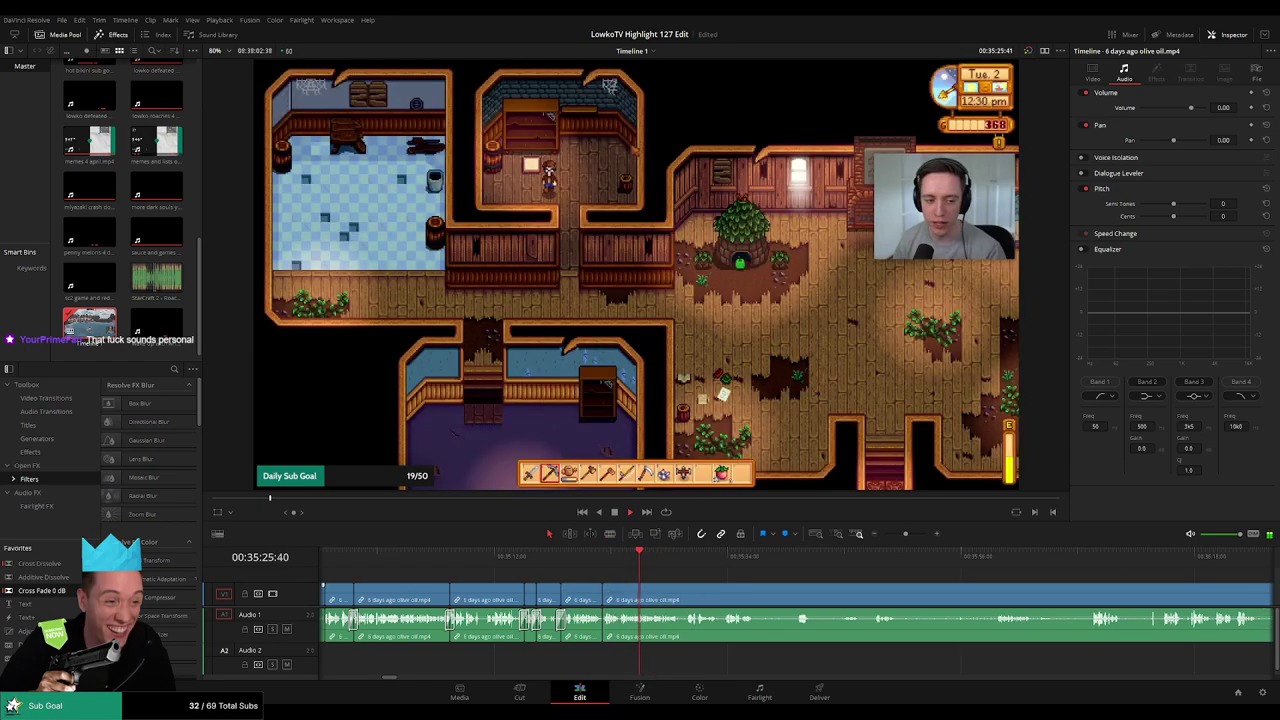
pyautogui.press('space')
pyautogui.press('space')
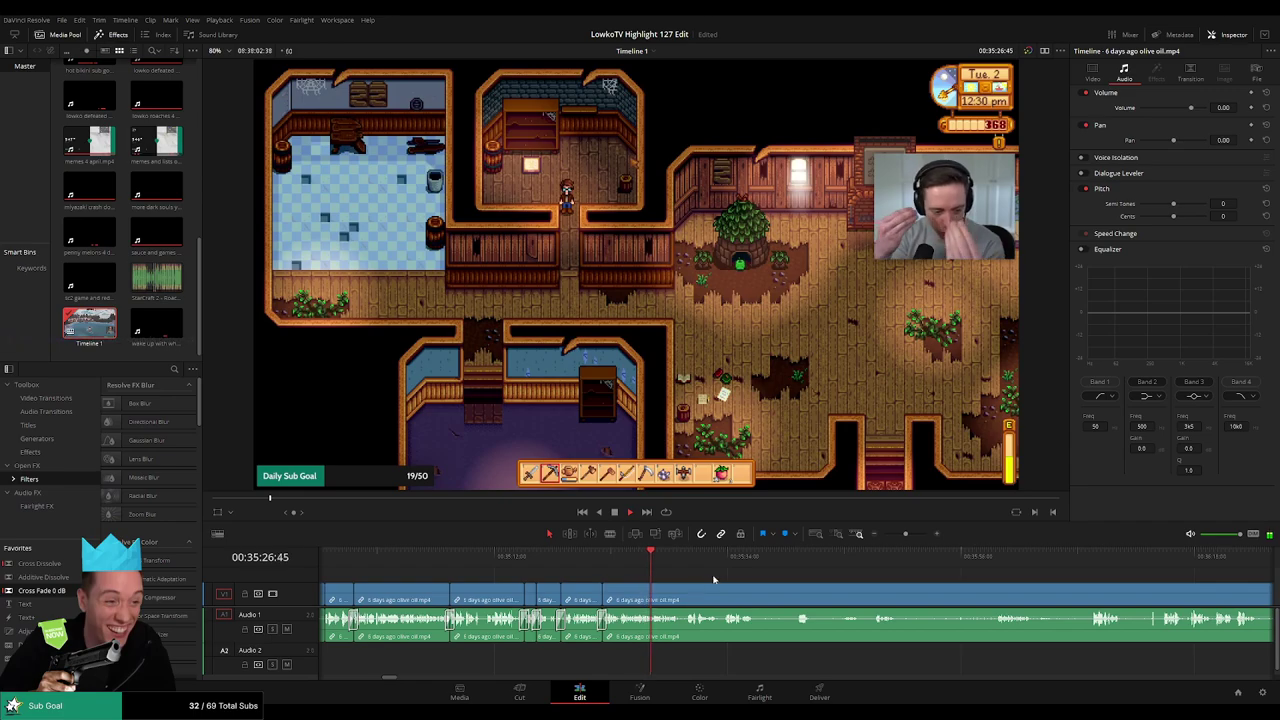
# Split the olive oil clip around the brief pause at about 00:35:30 and ripple-delete that pause
pyautogui.moveTo(702, 583); pyautogui.dragTo(668, 591)
pyautogui.scroll(1, 765, 588)
pyautogui.moveTo(862, 591); pyautogui.dragTo(611, 588)
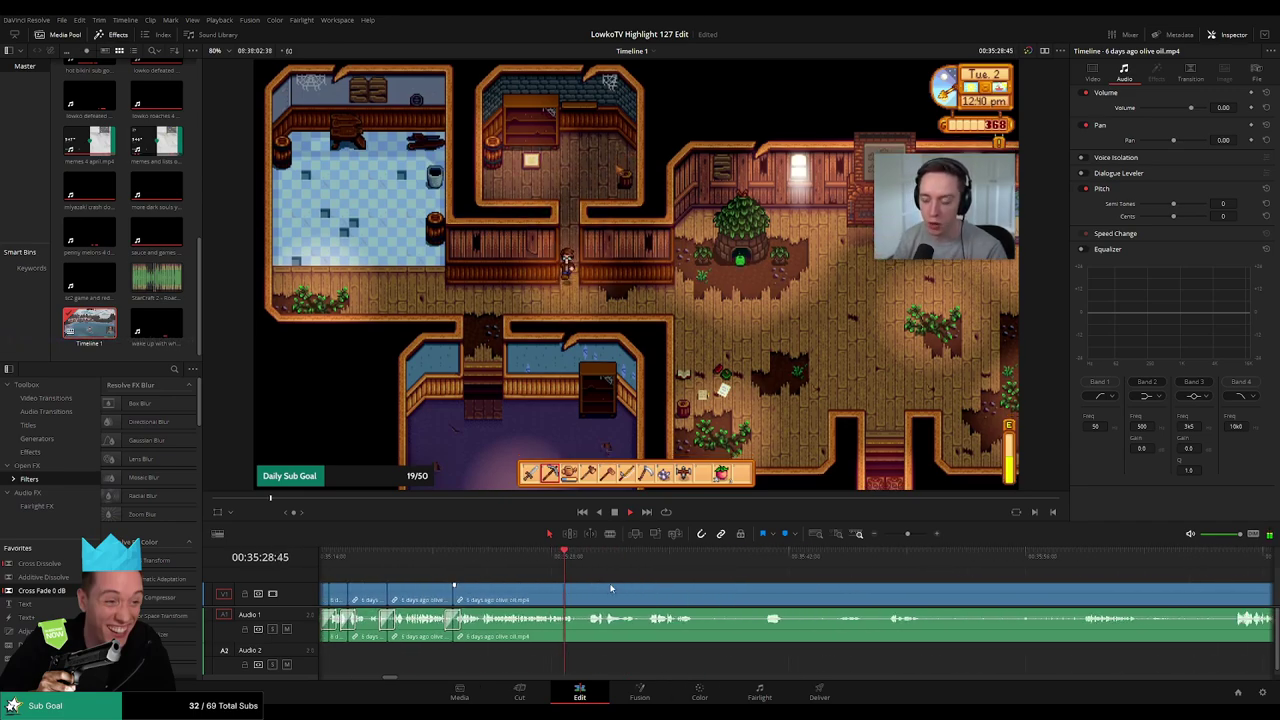
pyautogui.click(593, 563)
pyautogui.scroll(-1, 631, 579)
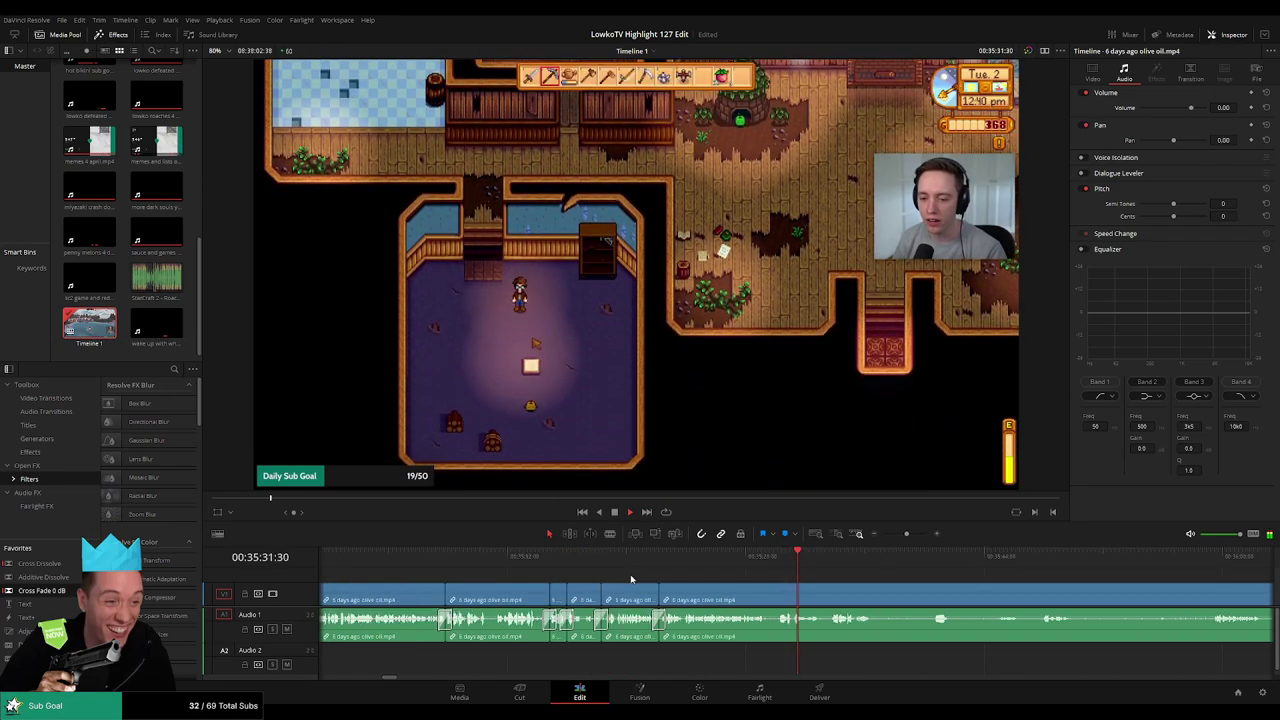
pyautogui.scroll(2, 640, 580)
pyautogui.press('b')
pyautogui.click(741, 594)
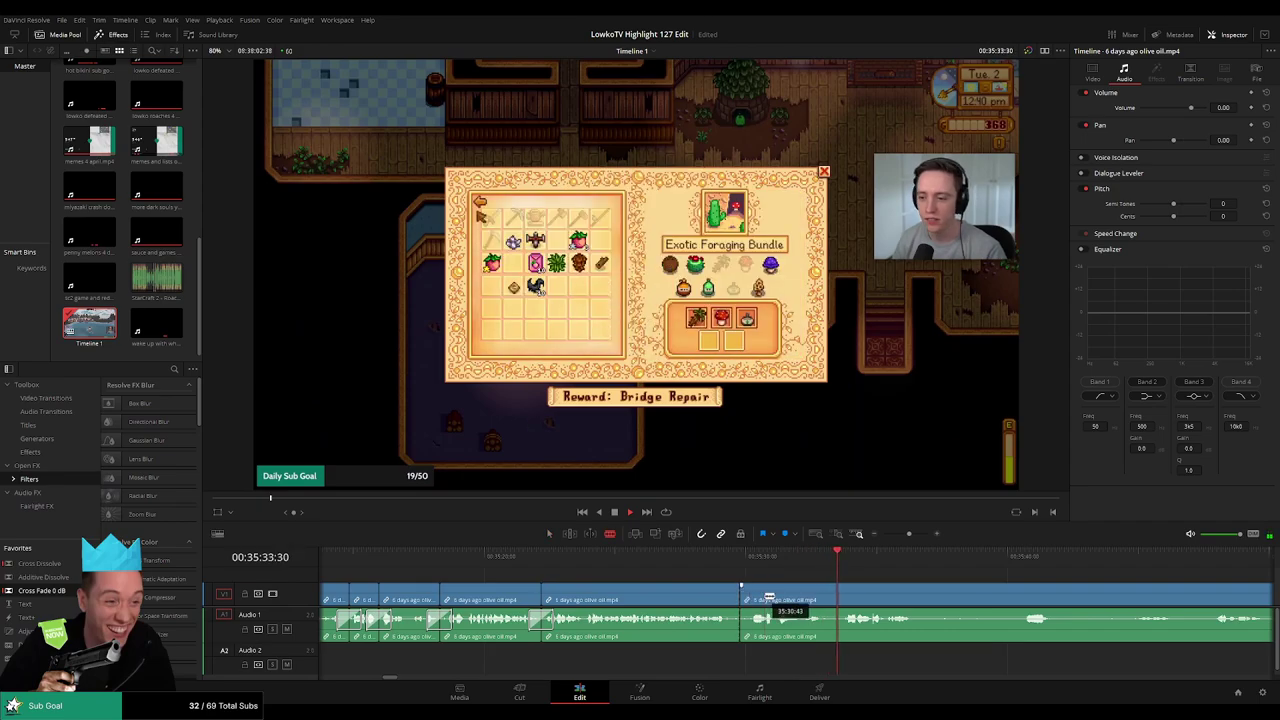
pyautogui.click(764, 597)
pyautogui.press('a')
pyautogui.click(753, 601)
pyautogui.press('Delete')
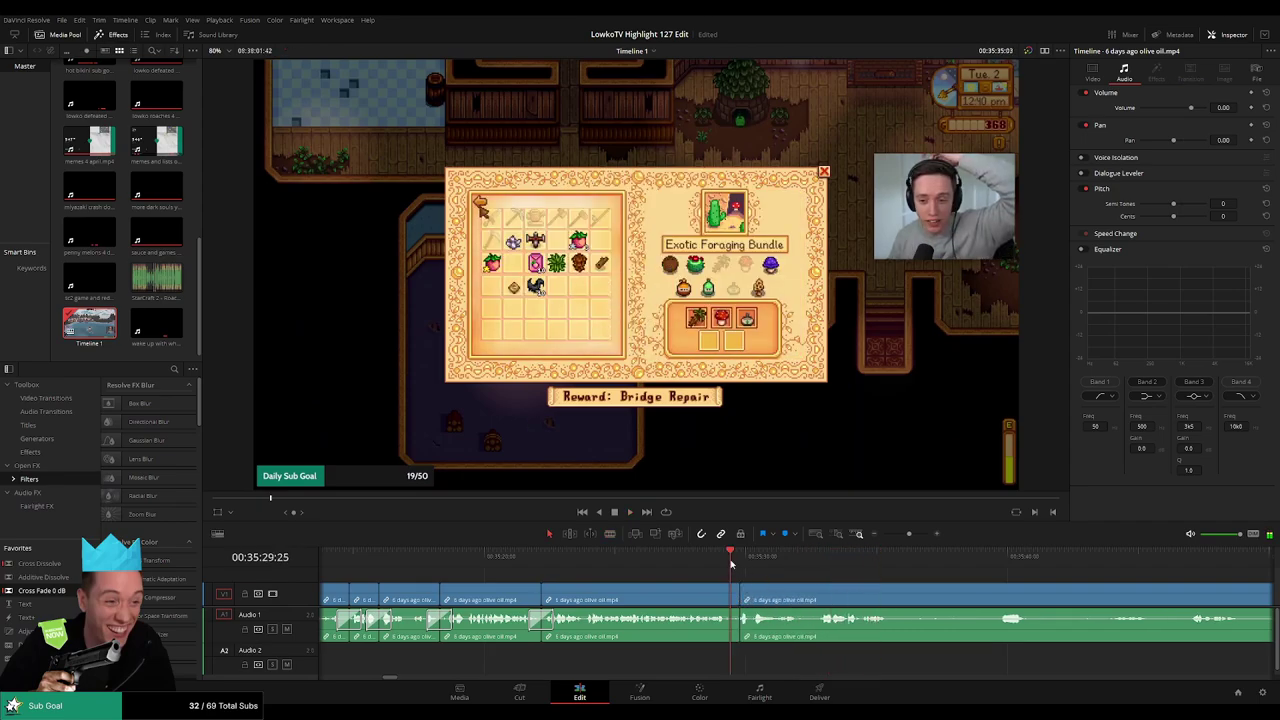
# Ripple-delete the olive oil footage from about 00:35:36 to 00:35:58
pyautogui.click(806, 564)
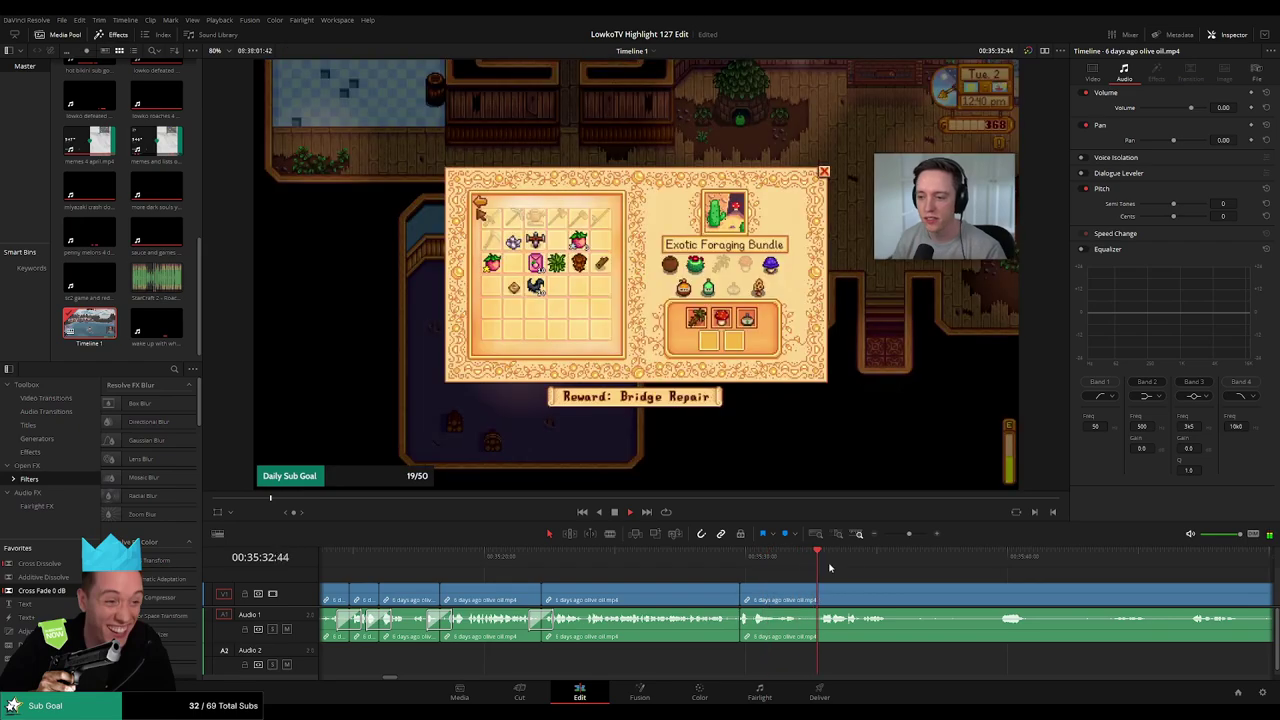
pyautogui.hscroll(4, 800, 572)
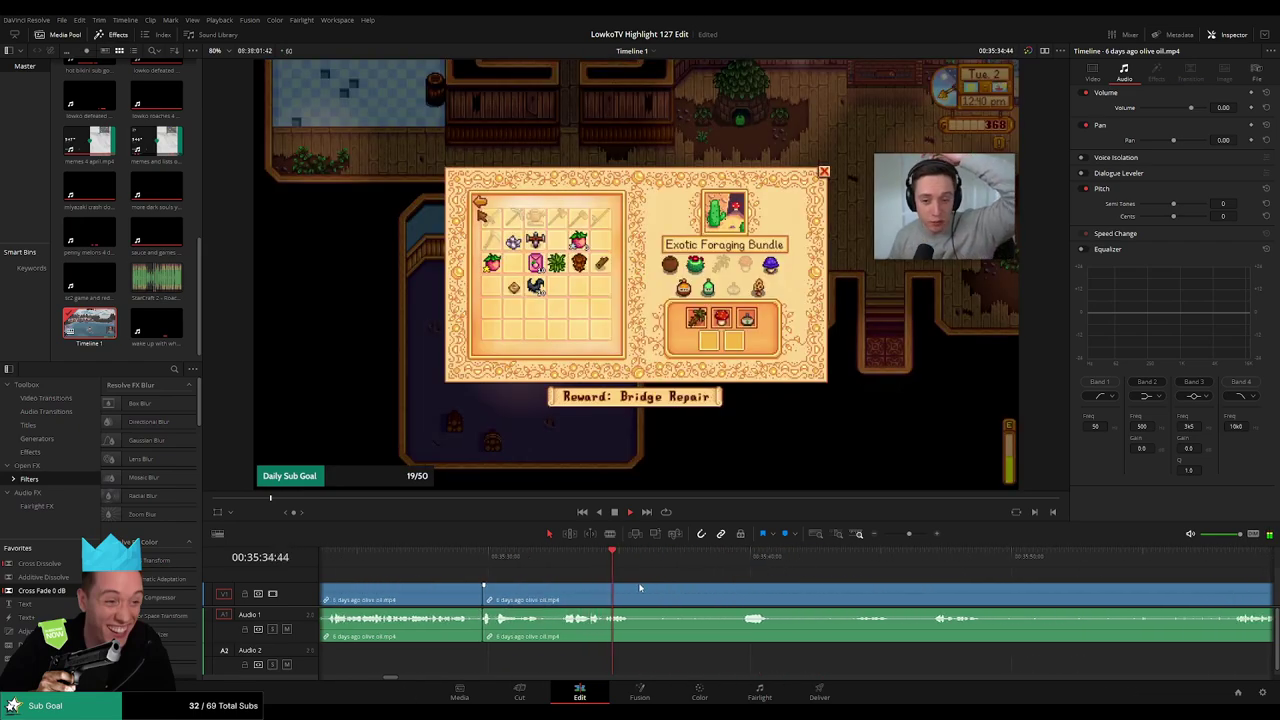
pyautogui.click(749, 558)
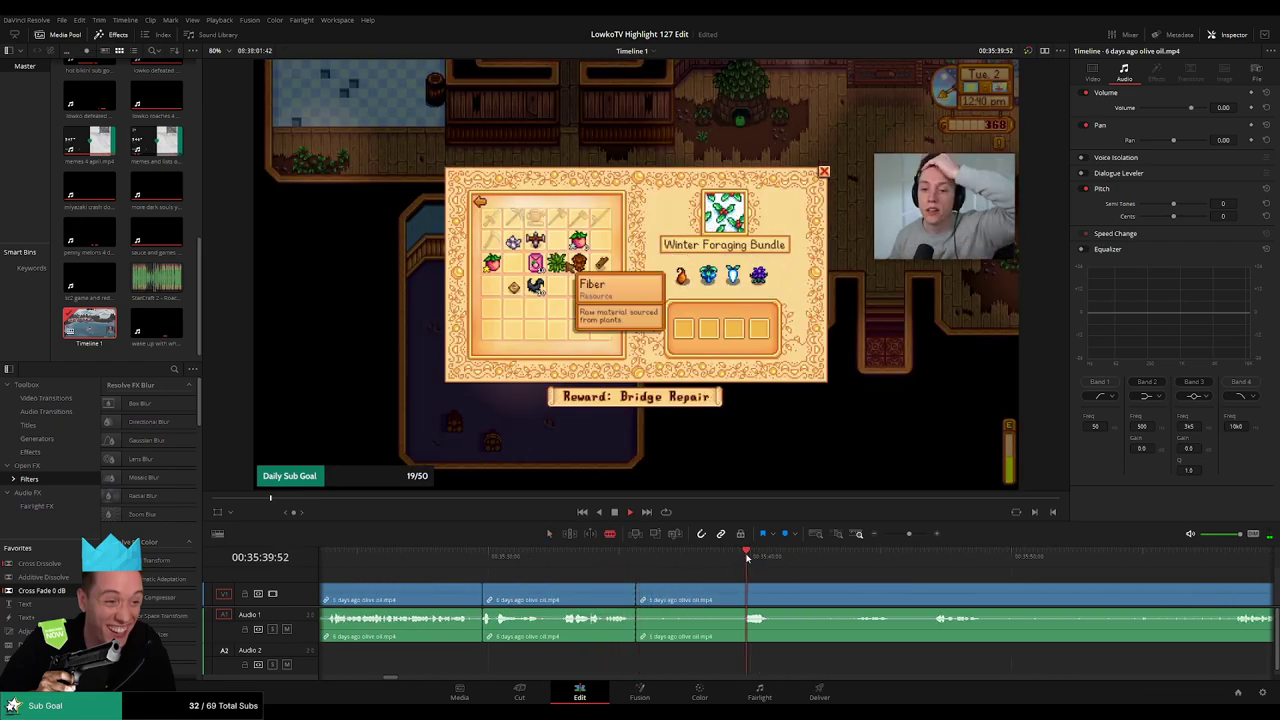
pyautogui.click(929, 558)
pyautogui.hscroll(4, 1035, 580)
pyautogui.click(1000, 557)
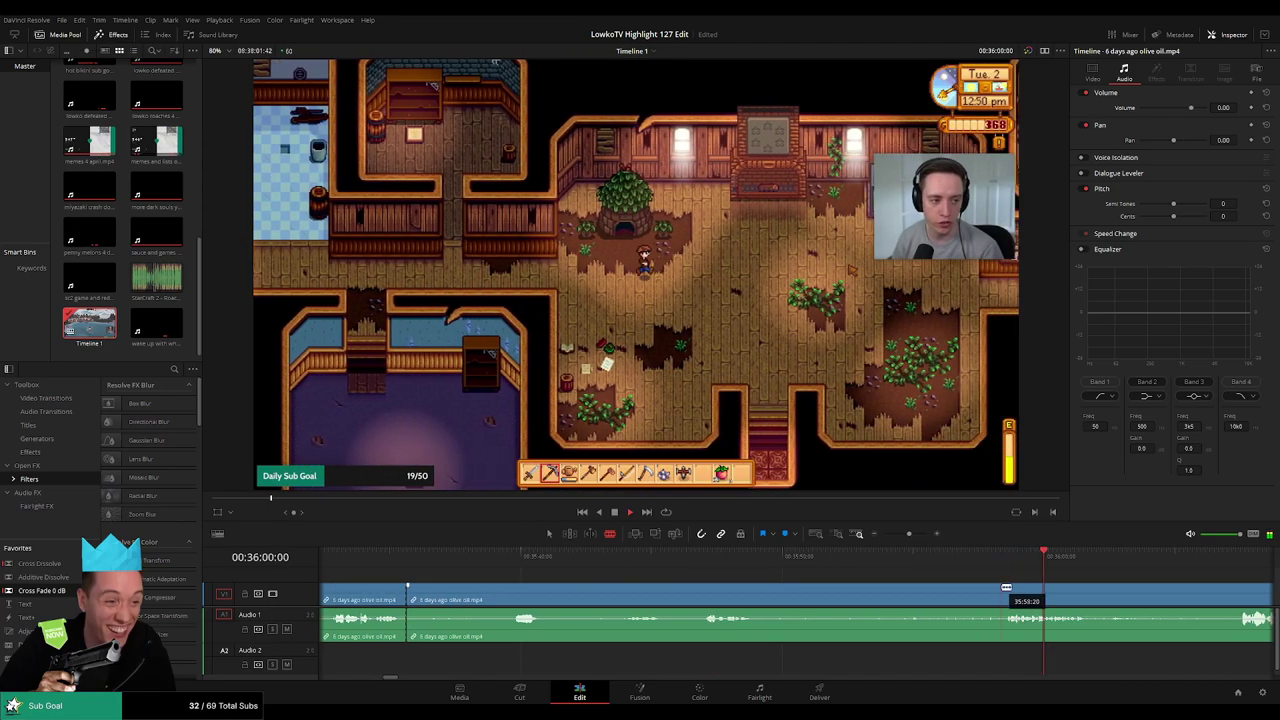
pyautogui.click(1004, 592)
pyautogui.press('a')
pyautogui.click(932, 598)
pyautogui.press('Delete')
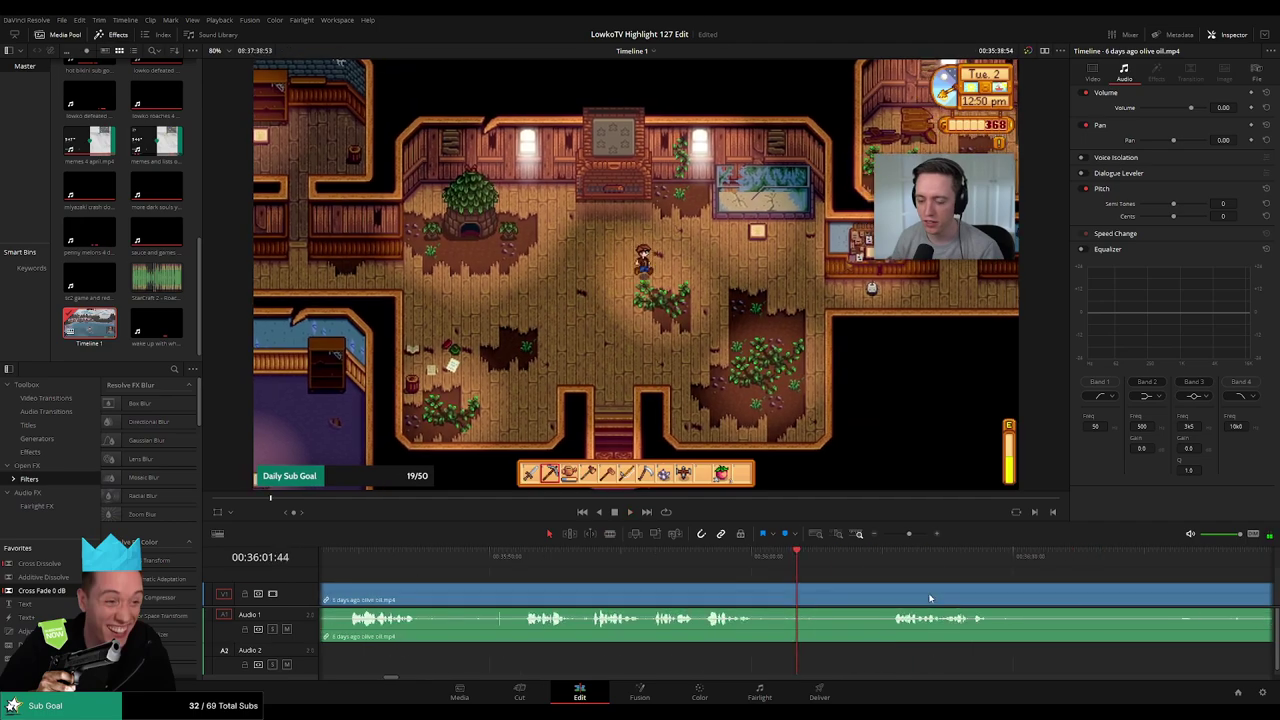
# Add a Cross Fade 0 dB to the audio join at about 00:35:36 and play across it
pyautogui.hscroll(-5, 474, 605)
pyautogui.press('space')
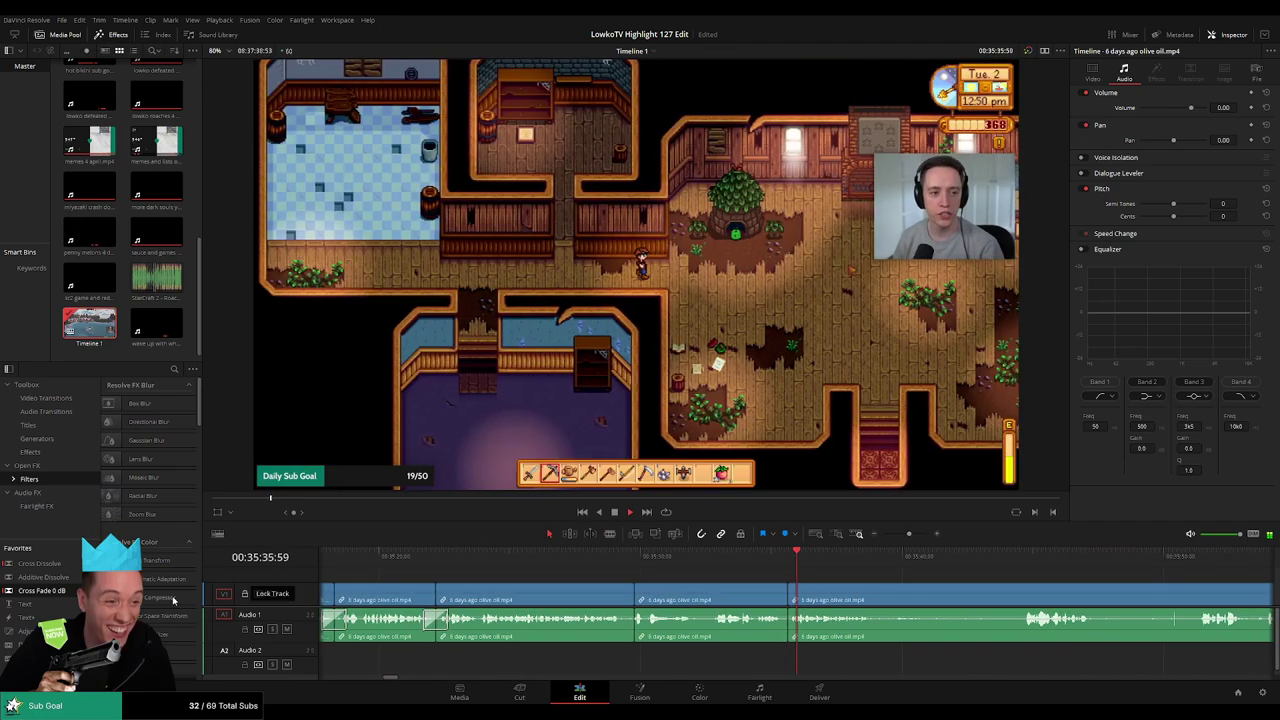
pyautogui.click(803, 622)
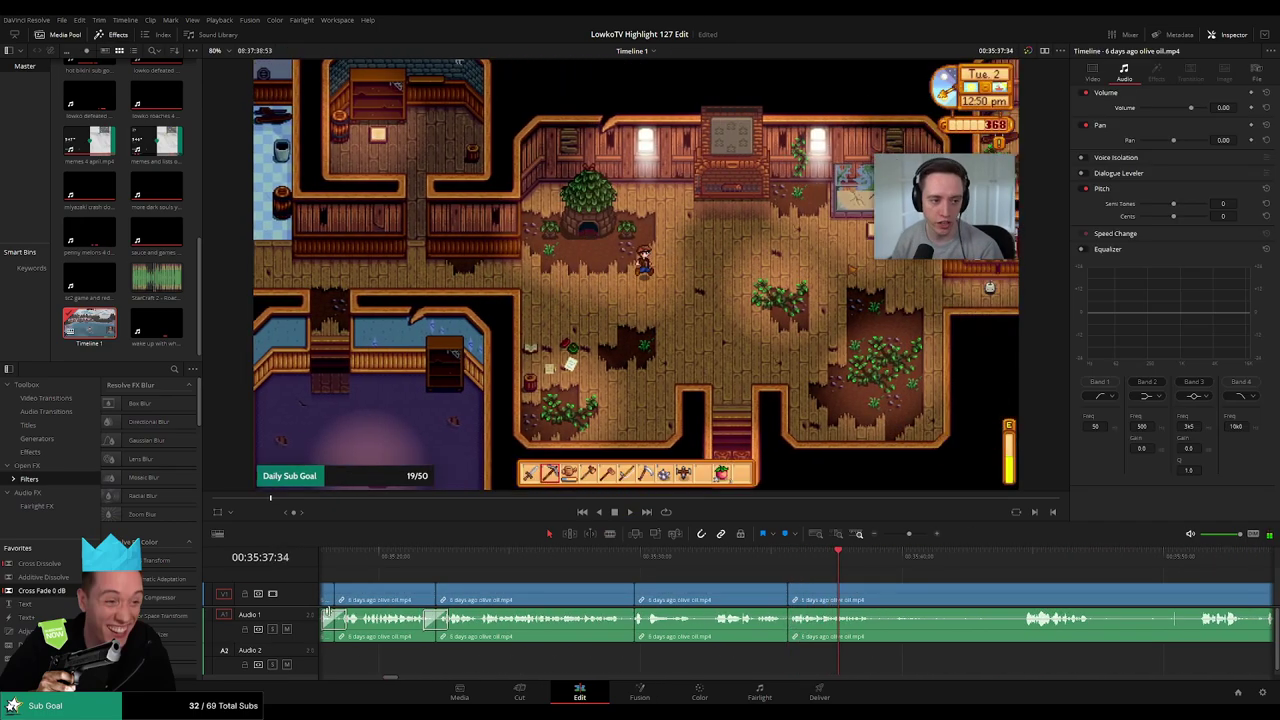
pyautogui.moveTo(61, 590); pyautogui.dragTo(810, 632)
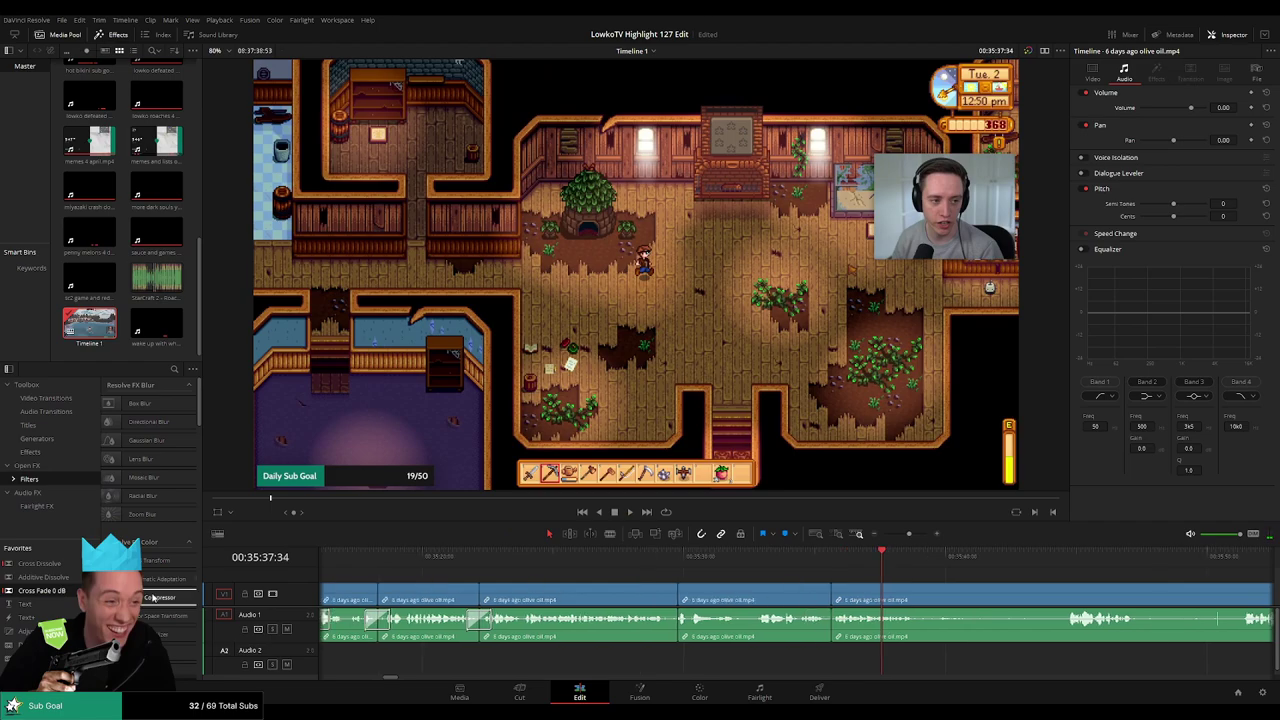
pyautogui.moveTo(61, 591); pyautogui.dragTo(741, 601)
pyautogui.moveTo(875, 630); pyautogui.dragTo(876, 630)
pyautogui.press('space')
# Ripple-delete the olive oil footage from about 00:35:47 to 00:35:51 and add an audio cross fade at the join
pyautogui.moveTo(1046, 583); pyautogui.dragTo(764, 568)
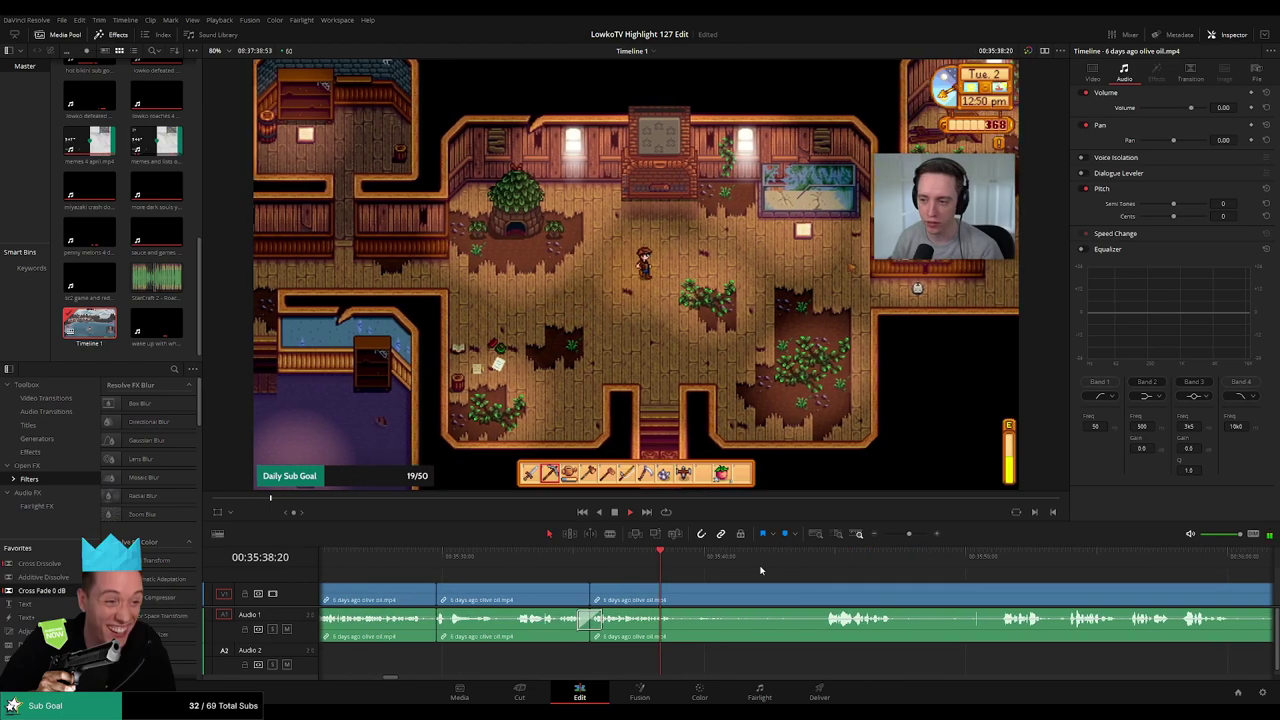
pyautogui.click(701, 561)
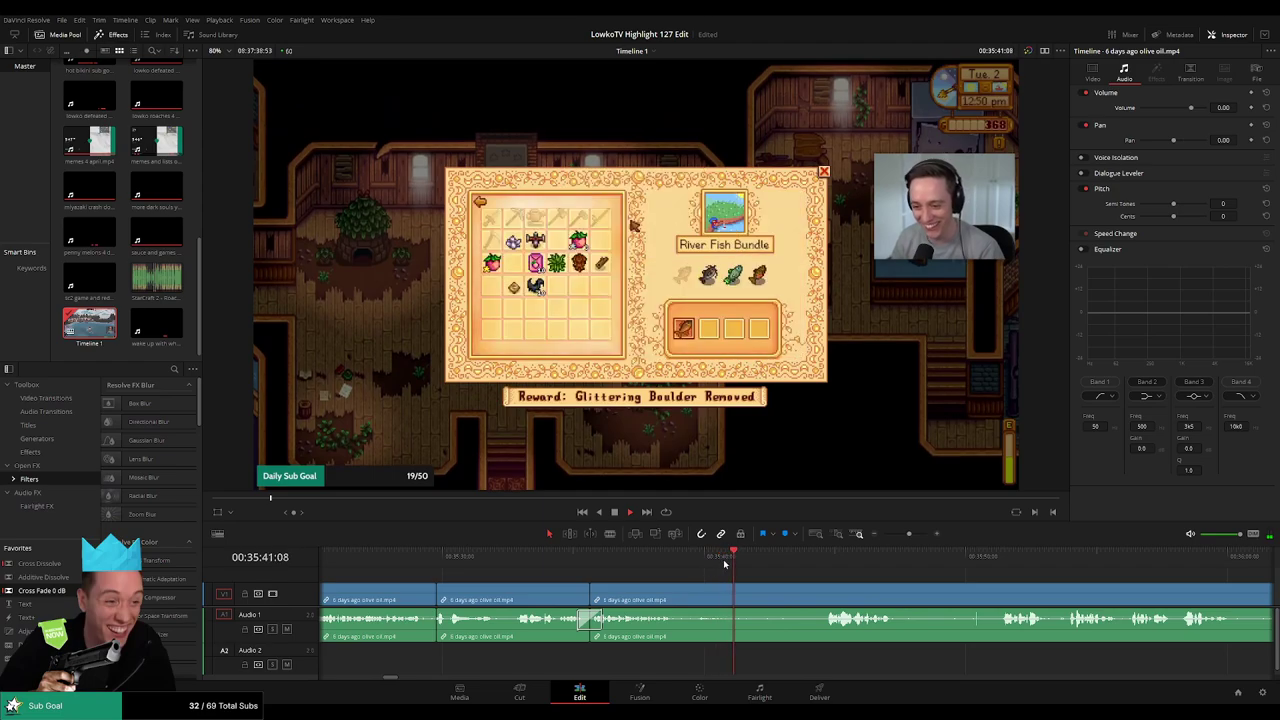
pyautogui.click(820, 559)
pyautogui.moveTo(939, 570); pyautogui.dragTo(759, 563)
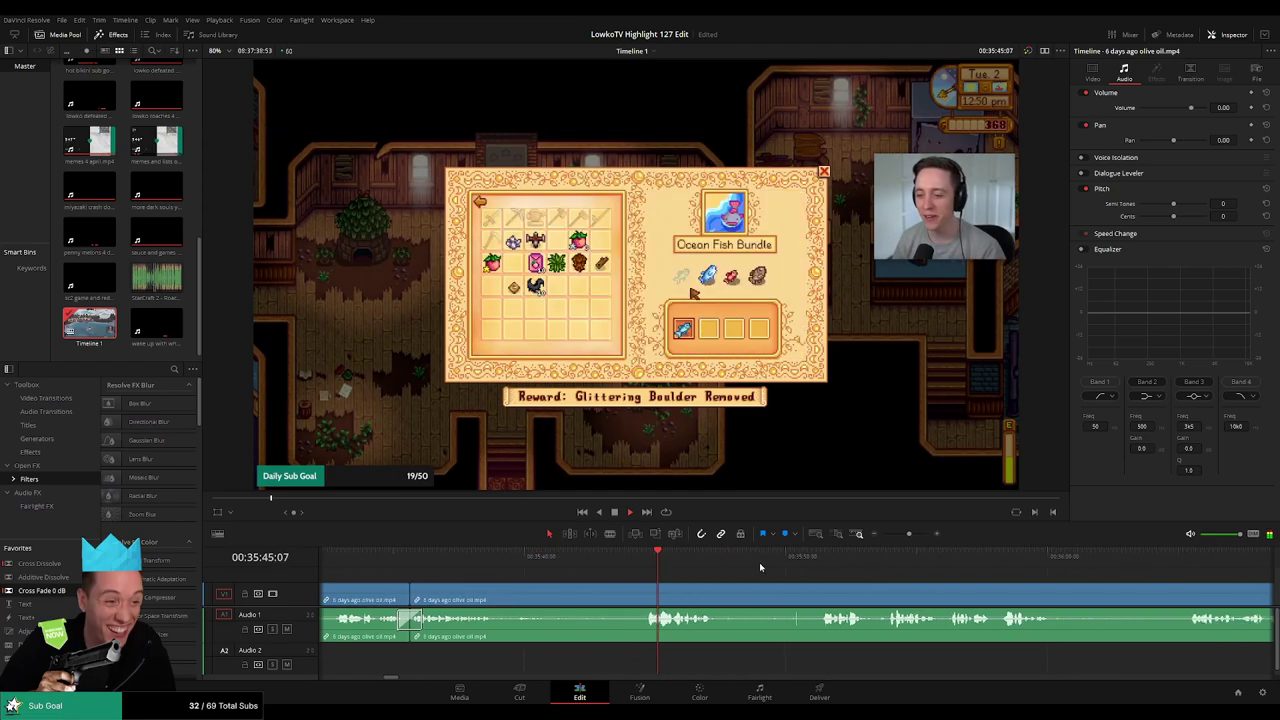
pyautogui.click(719, 596)
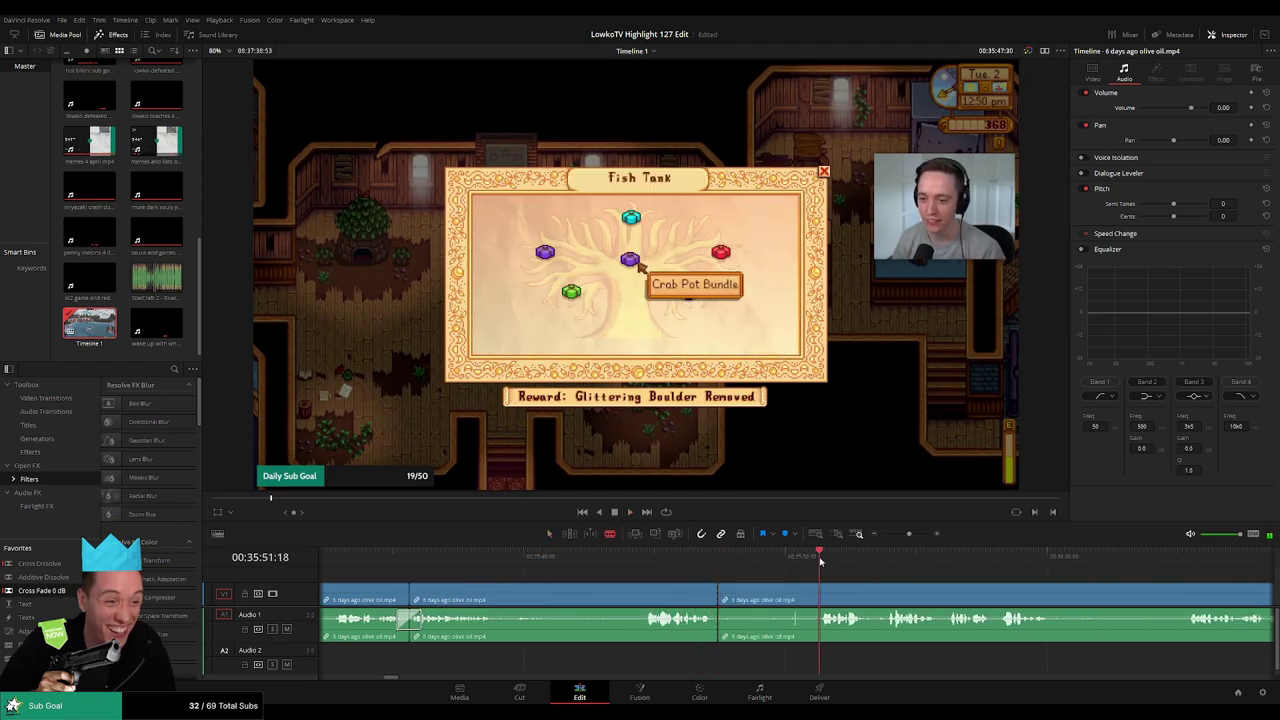
pyautogui.click(825, 591)
pyautogui.press('a')
pyautogui.click(803, 597)
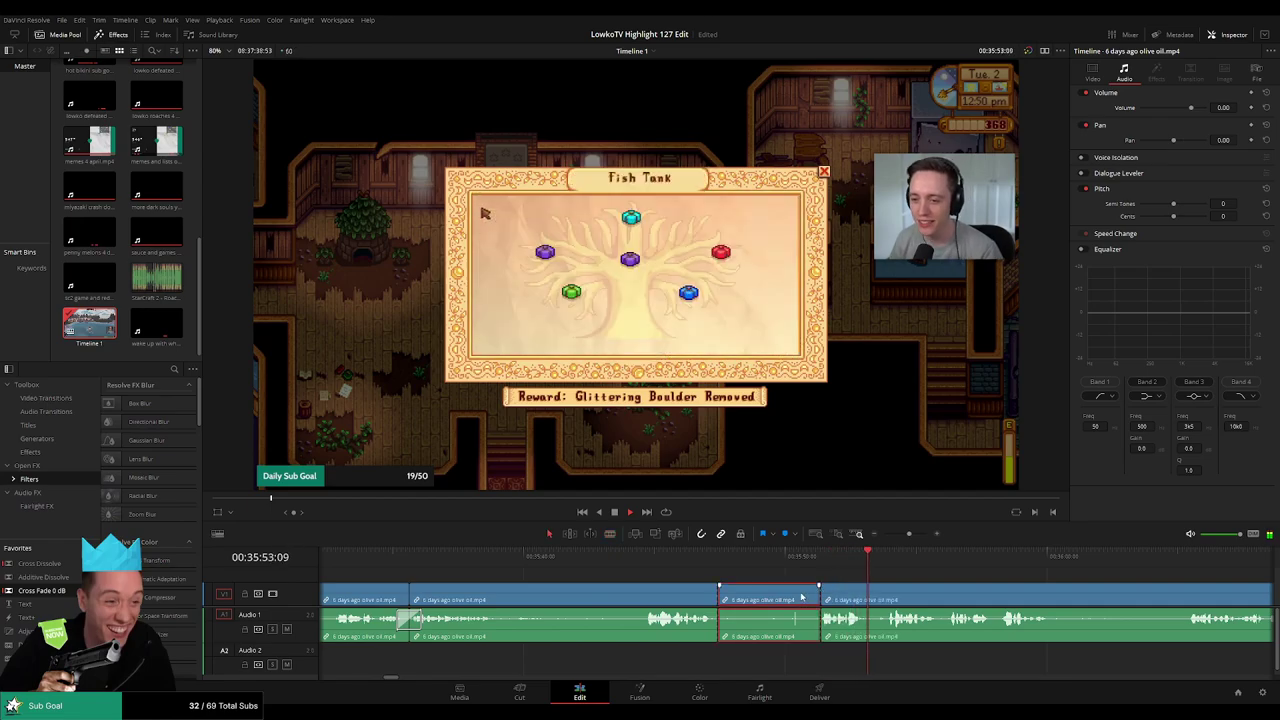
pyautogui.press('Delete')
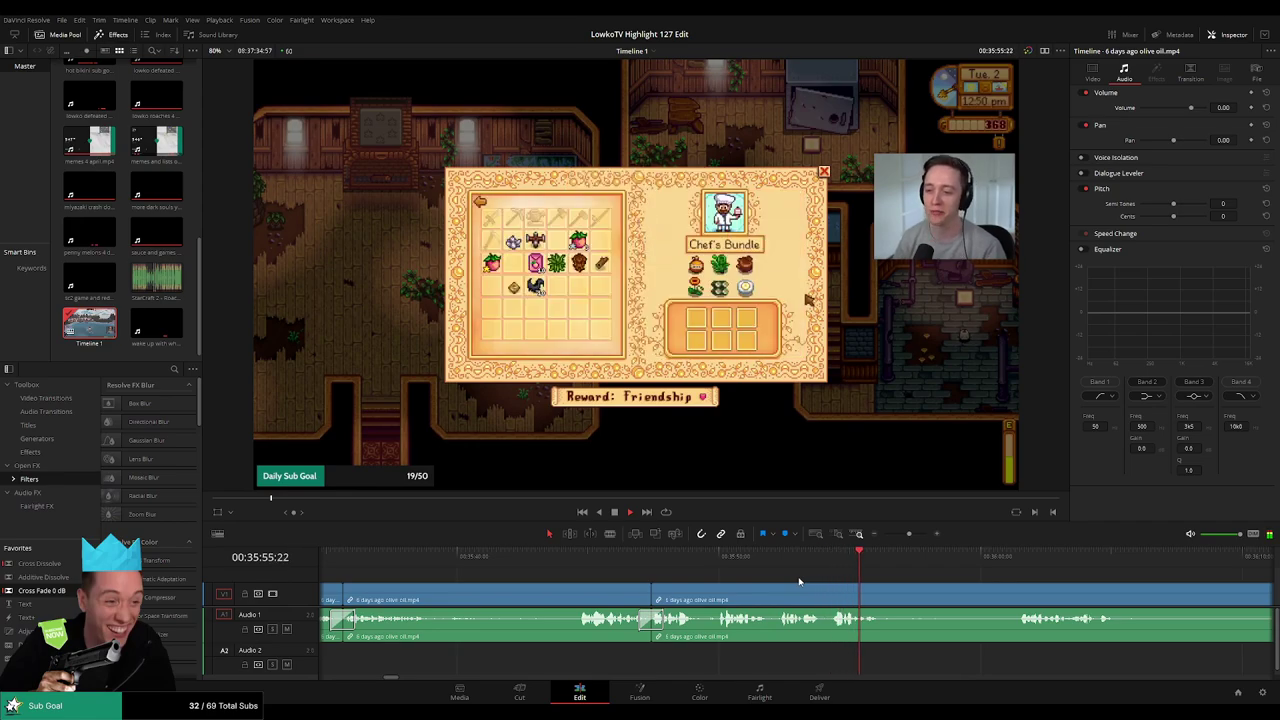
# Ripple-delete the olive oil footage from about 00:35:56 to 00:36:01 and add an audio cross fade at the join
pyautogui.moveTo(938, 590); pyautogui.dragTo(803, 583)
pyautogui.press('b')
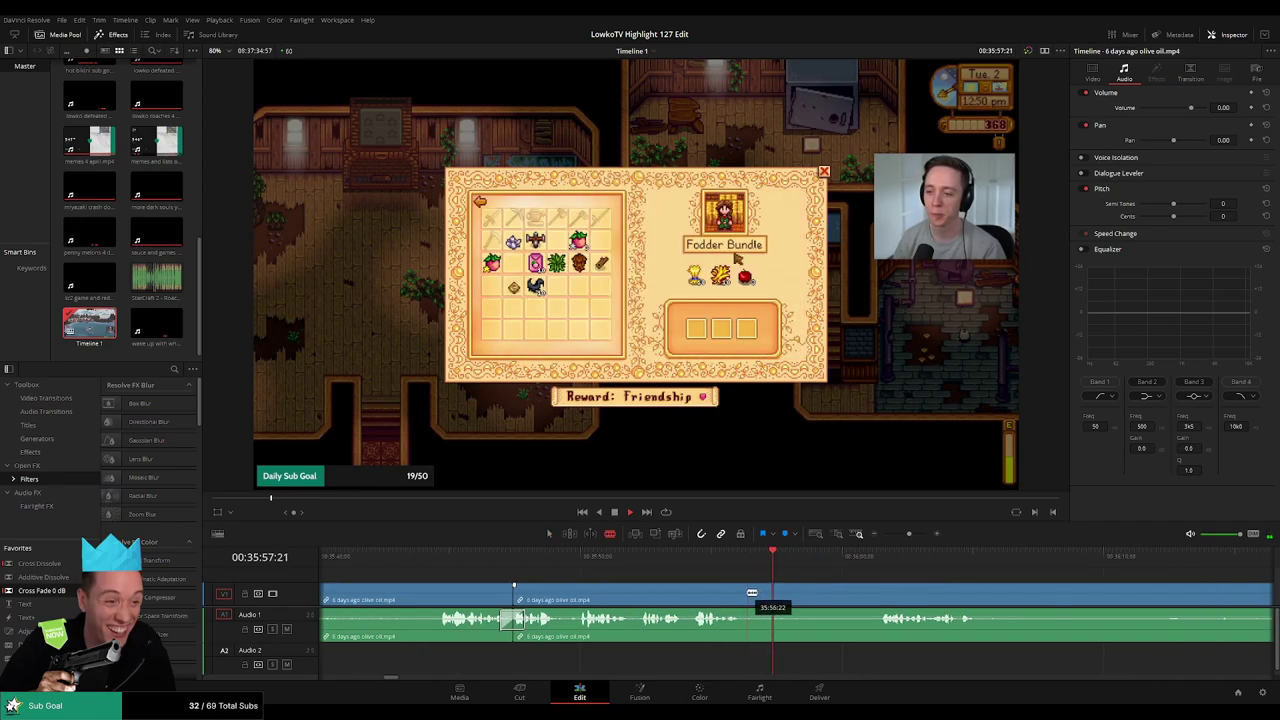
pyautogui.hscroll(3, 965, 584)
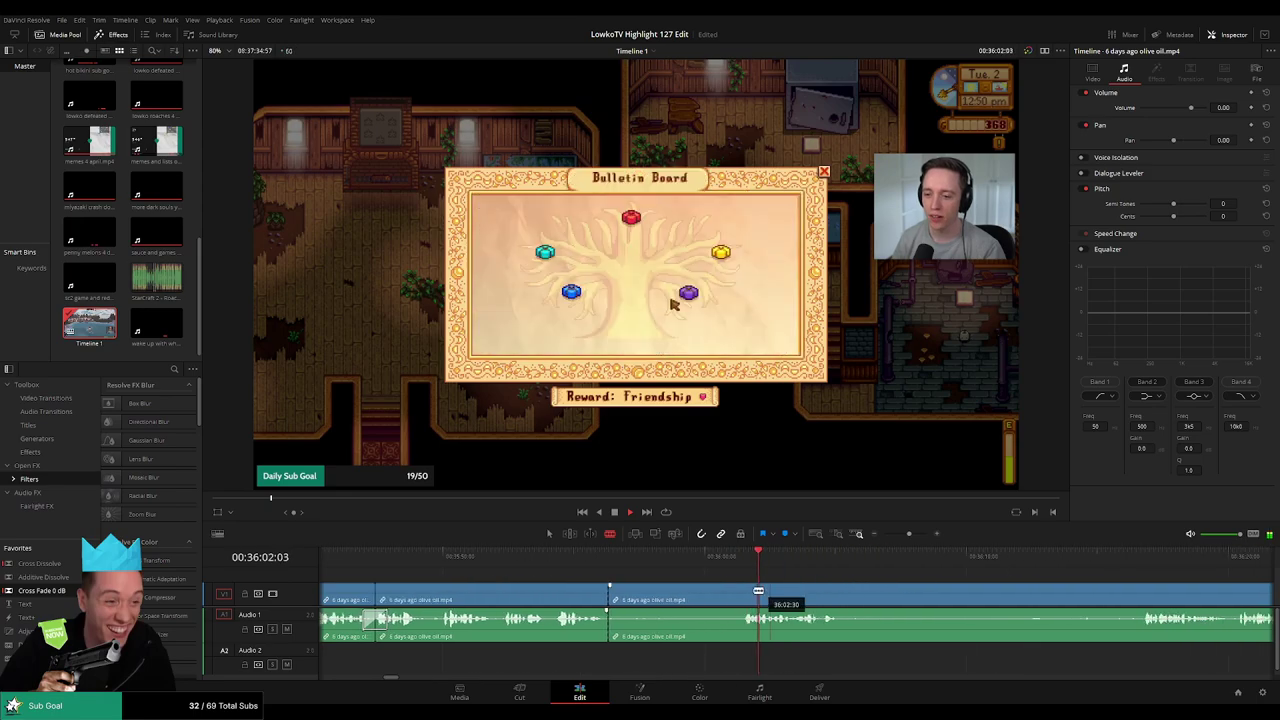
pyautogui.click(725, 599)
pyautogui.press('Delete')
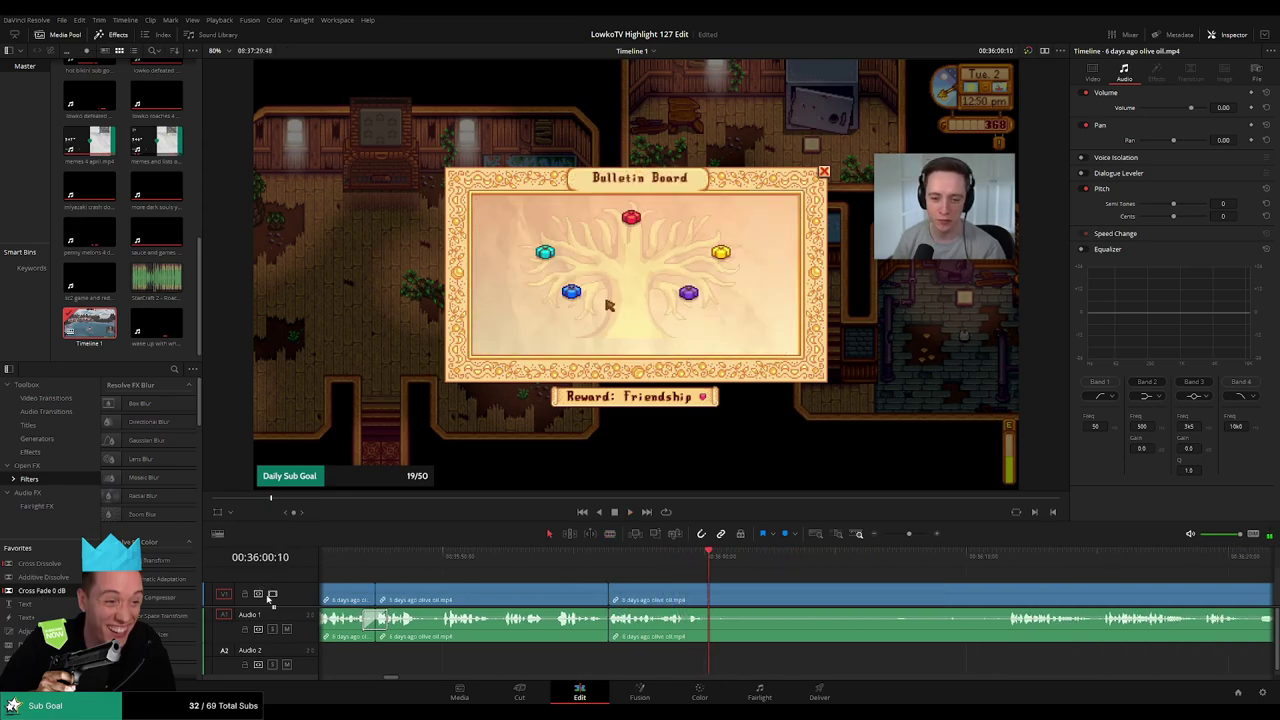
pyautogui.press('space')
# Ripple-delete the olive oil footage from about 00:36:00 to 00:36:12 and add an audio cross fade at the join
pyautogui.press('b')
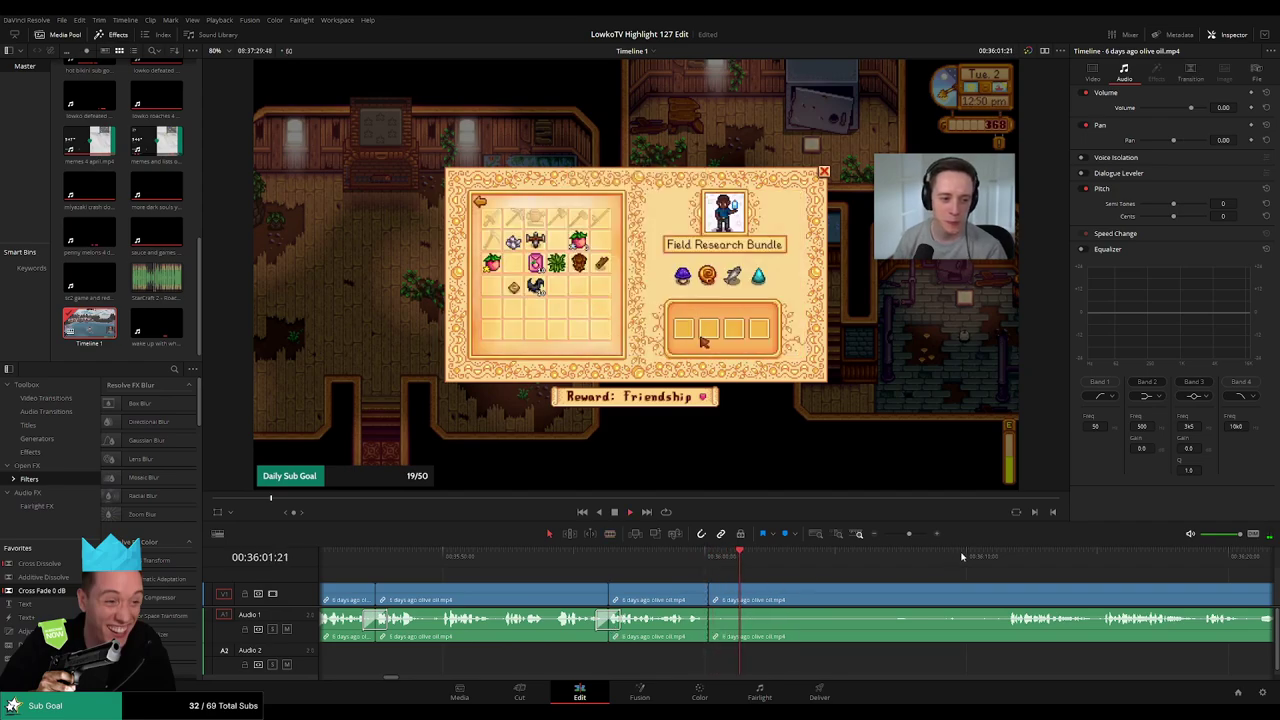
pyautogui.click(1006, 557)
pyautogui.hscroll(3, 1101, 583)
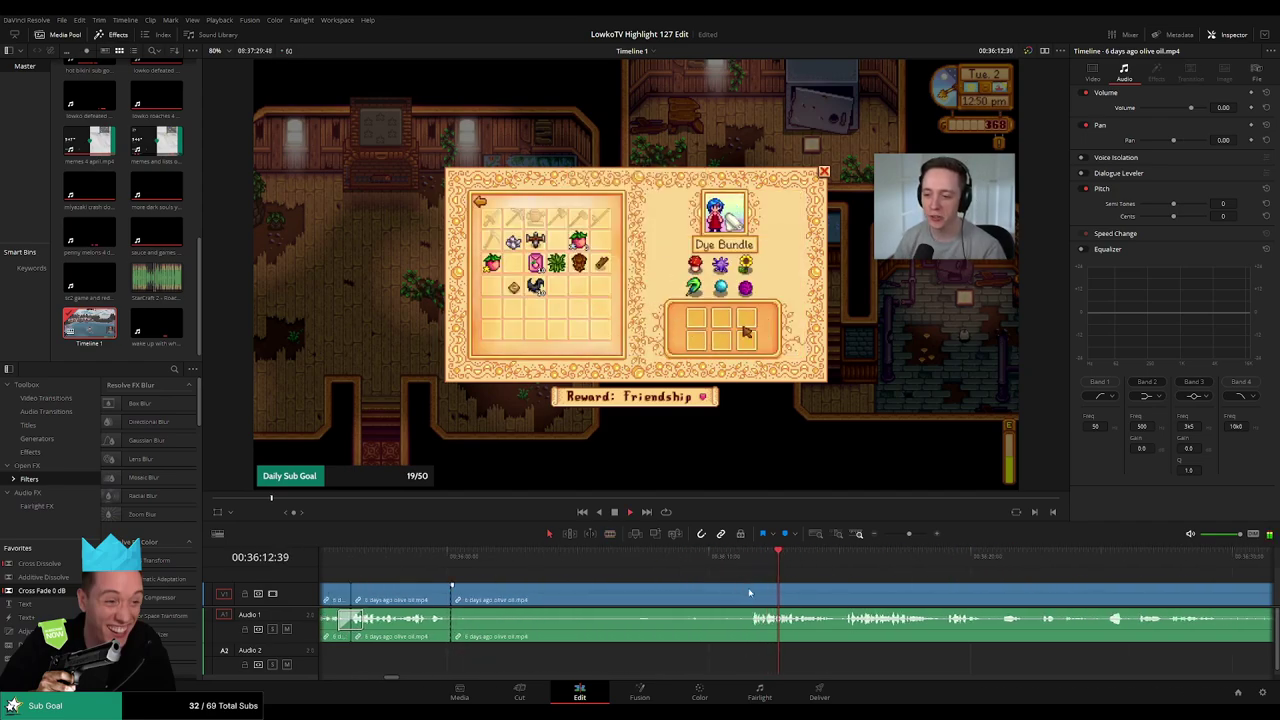
pyautogui.press('b')
pyautogui.click(751, 592)
pyautogui.press('a')
pyautogui.click(723, 595)
pyautogui.press('Delete')
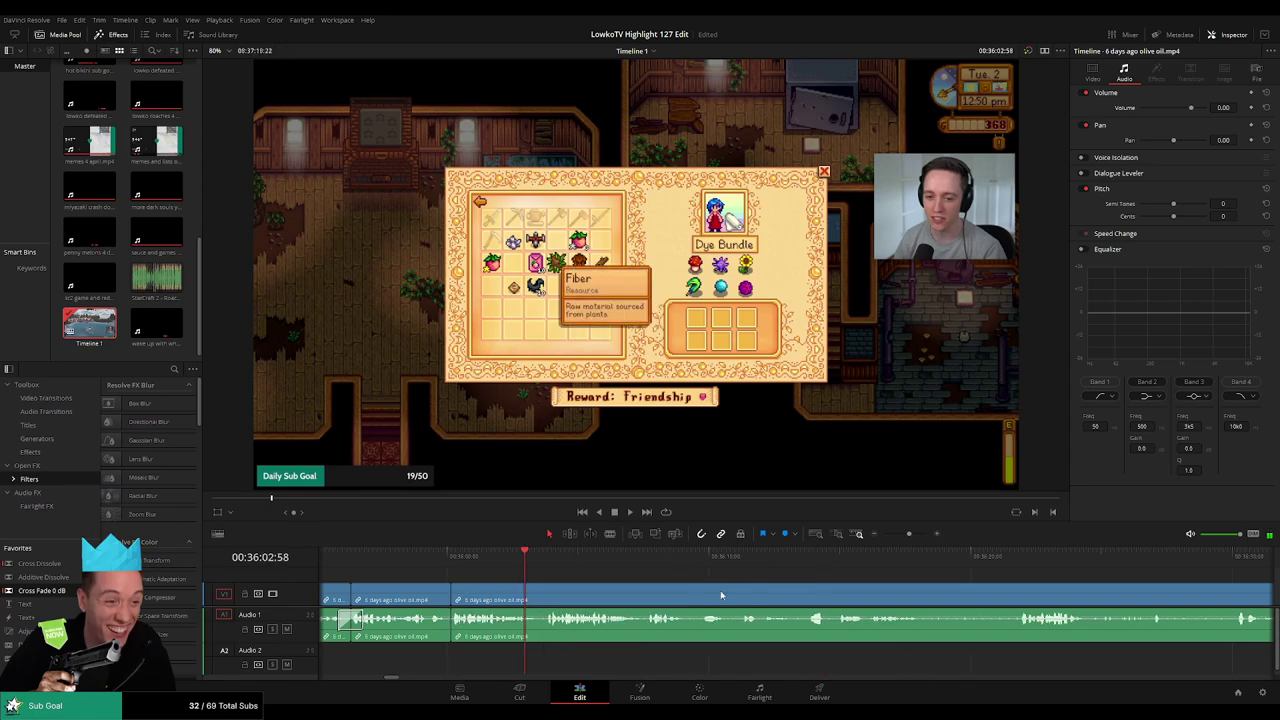
pyautogui.press('space')
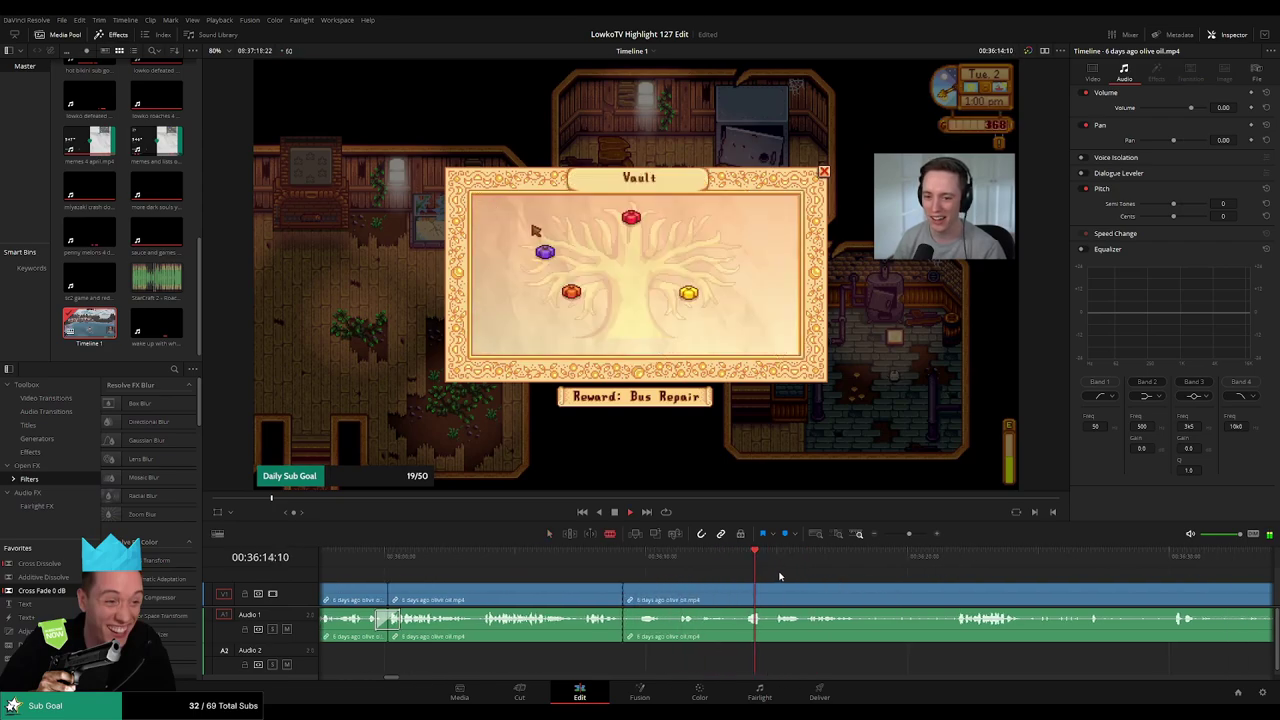
# Ripple-delete the olive oil footage from about 00:36:09 to 00:36:22
pyautogui.click(906, 558)
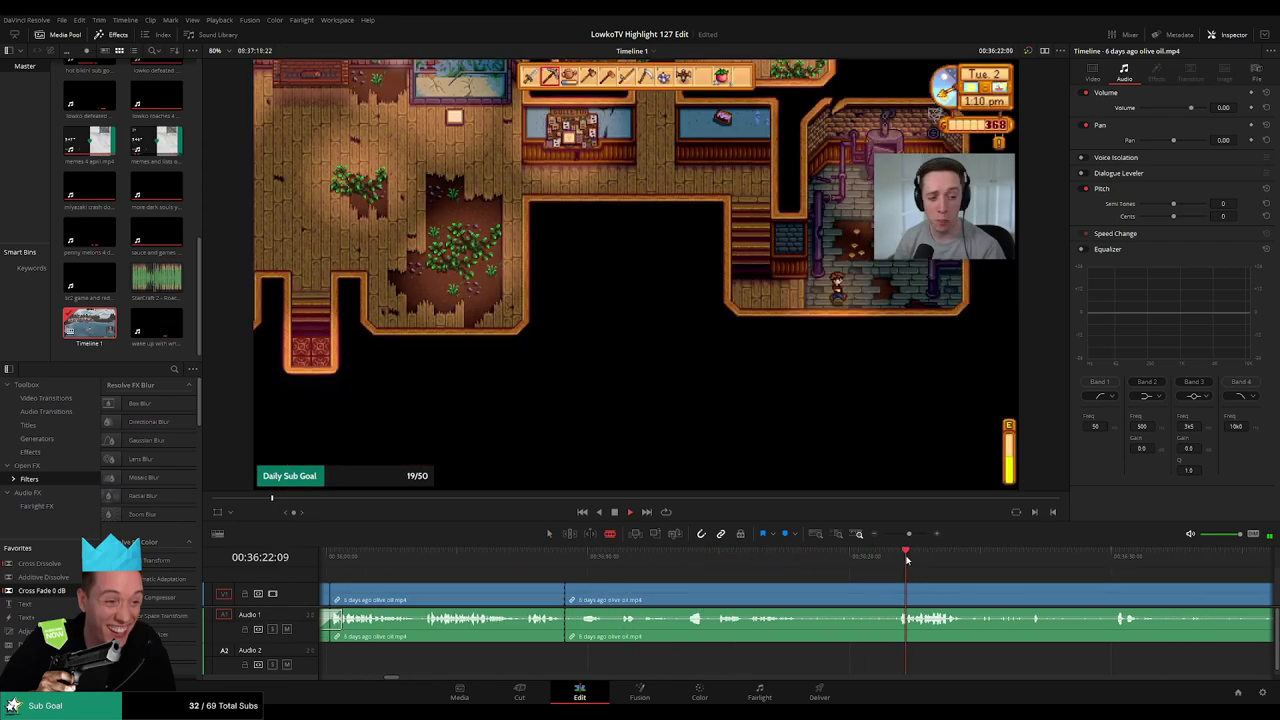
pyautogui.click(902, 594)
pyautogui.press('a')
pyautogui.click(866, 598)
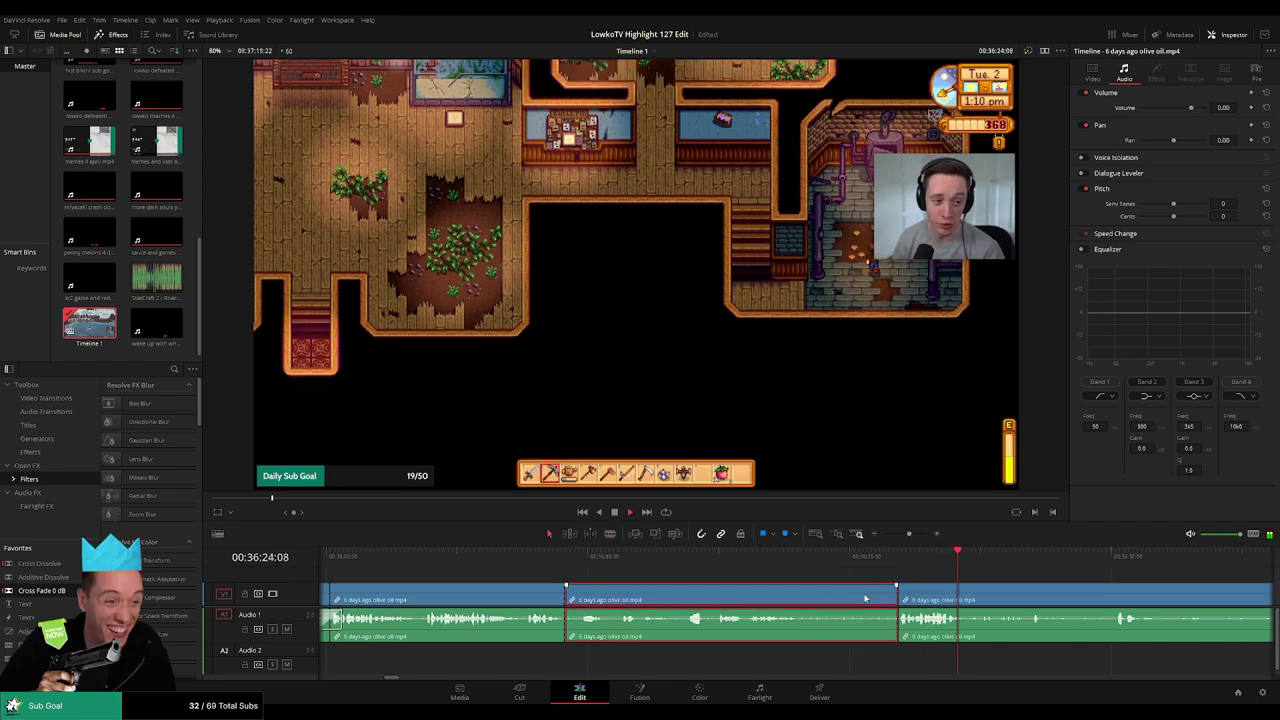
pyautogui.press('Delete')
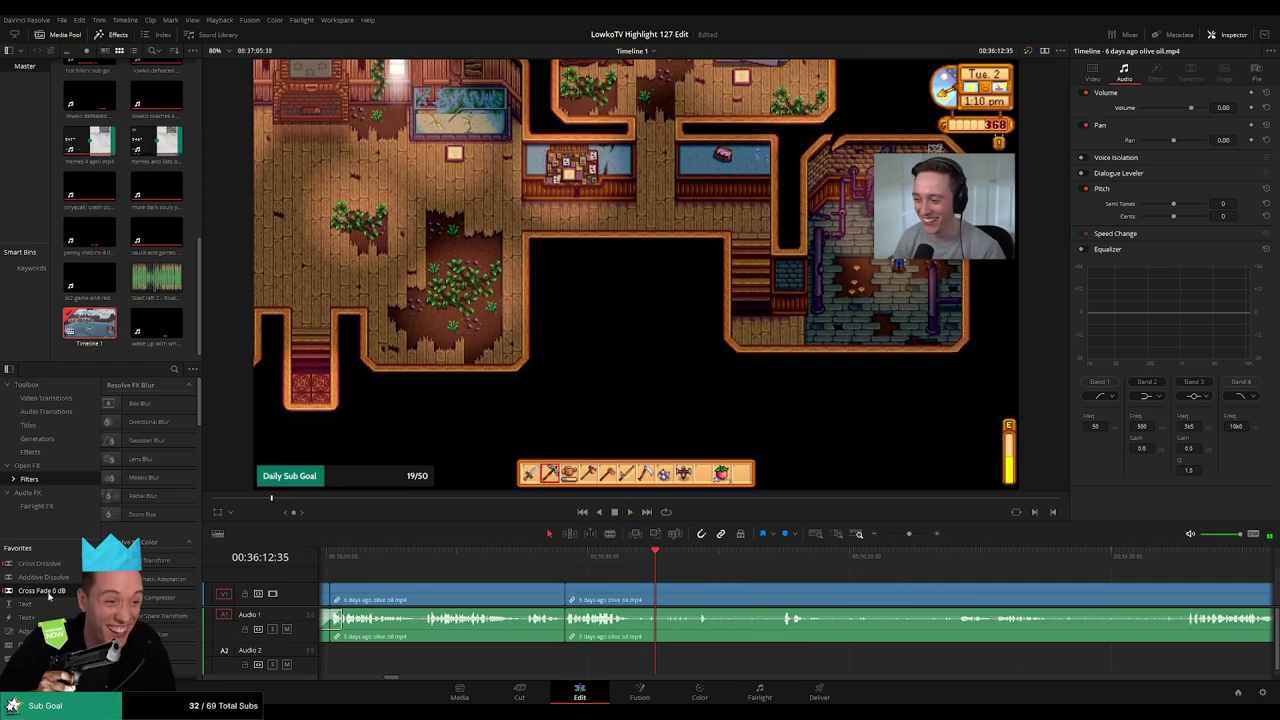
# Ripple-delete the olive oil footage from about 00:36:14 to 00:36:33 and add audio cross fades at the 00:36:09 and 00:36:14 joins
pyautogui.moveTo(780, 580); pyautogui.dragTo(697, 580)
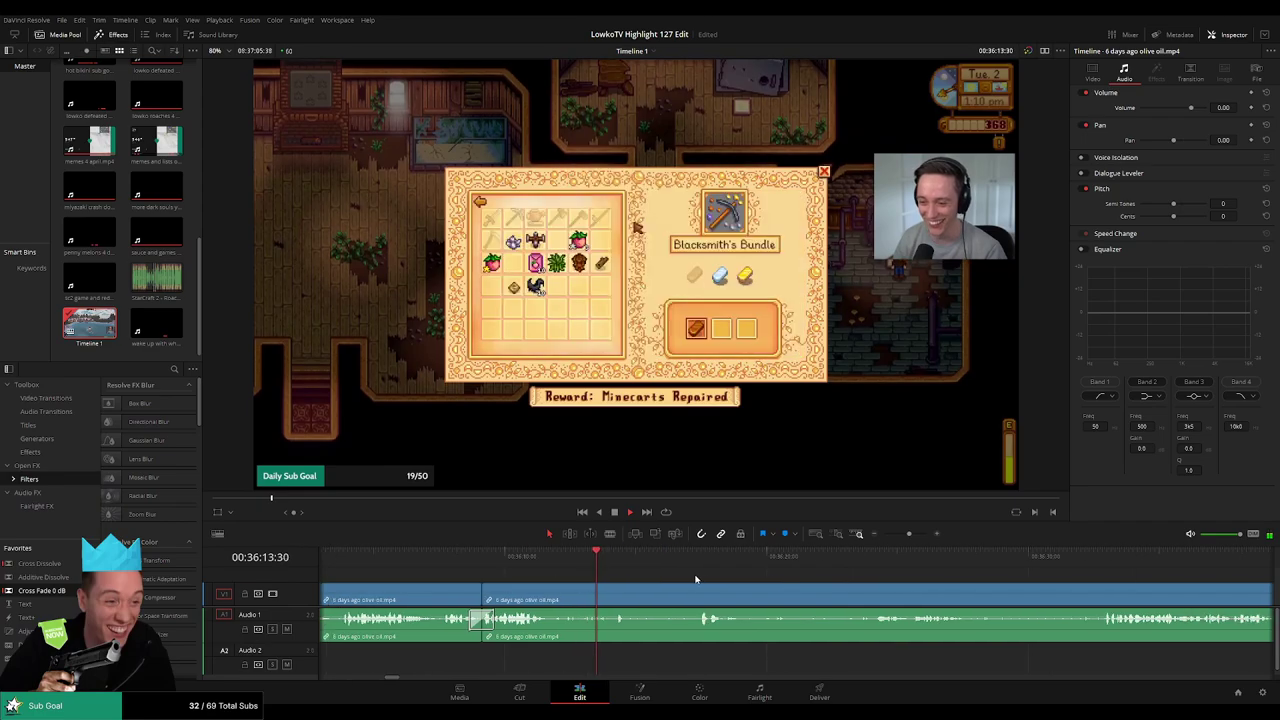
pyautogui.press('b')
pyautogui.click(612, 600)
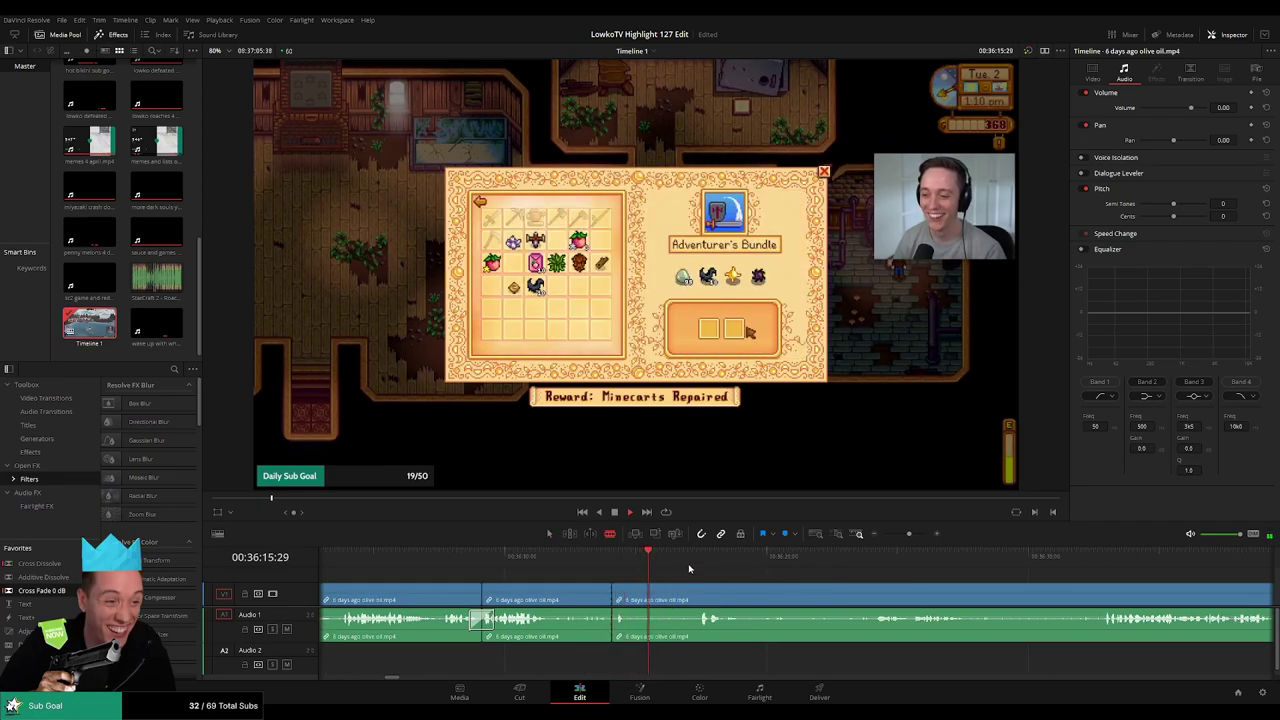
pyautogui.click(862, 553)
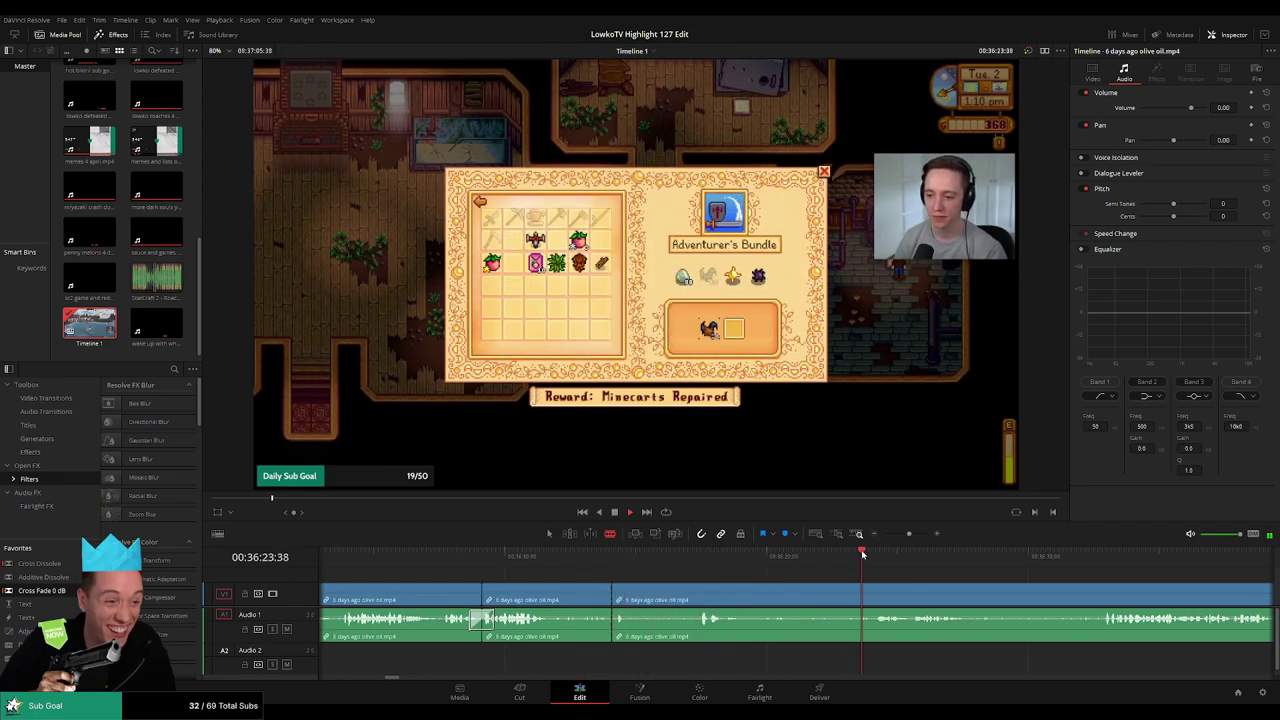
pyautogui.press('space')
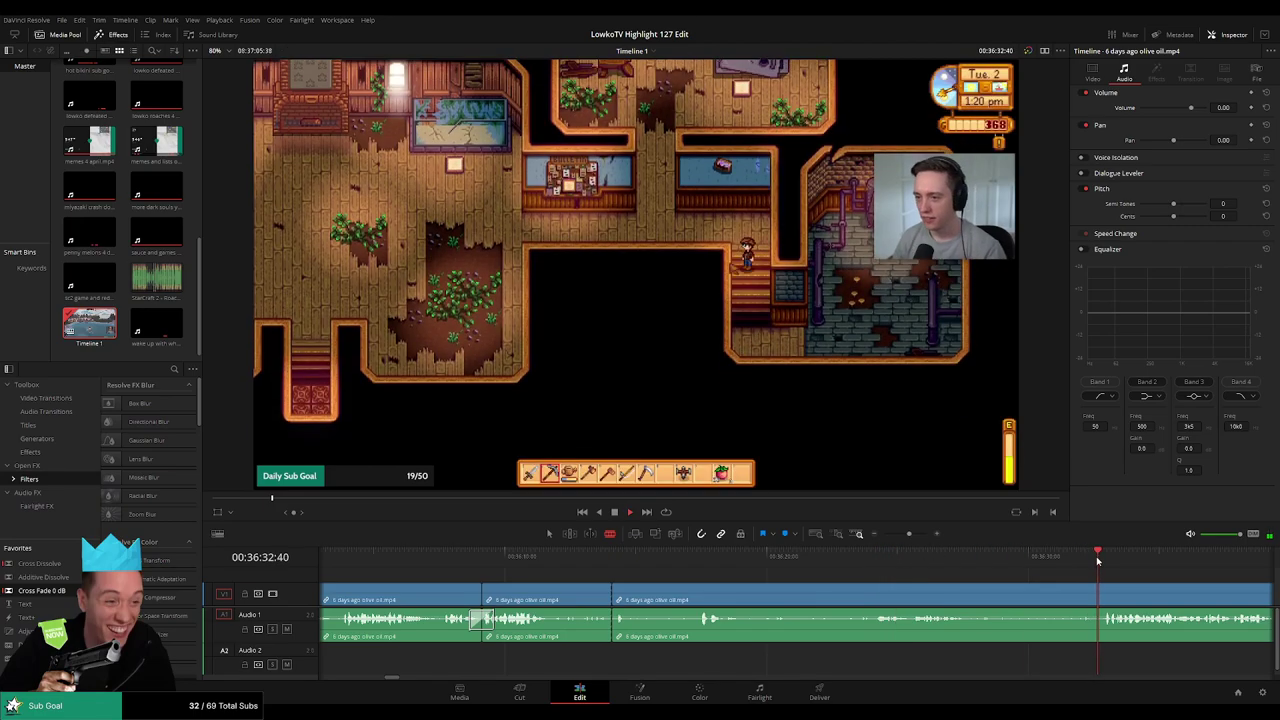
pyautogui.press('a')
pyautogui.click(1057, 597)
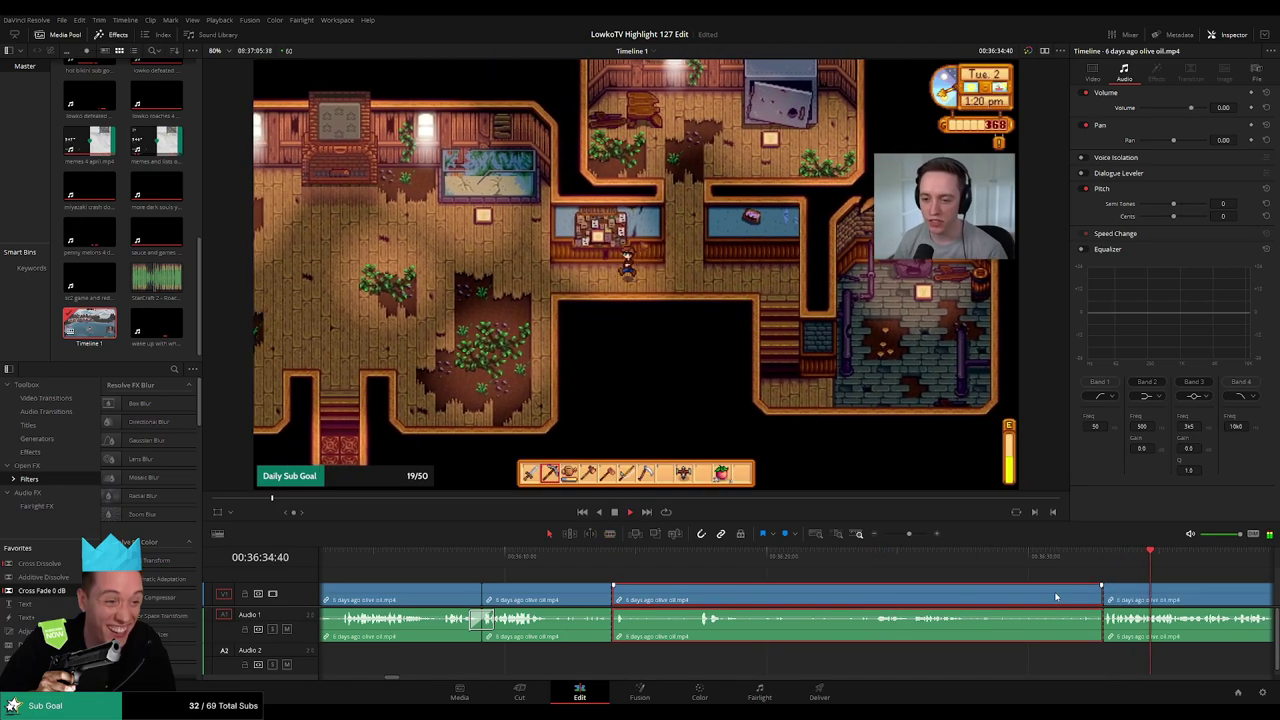
pyautogui.press('Delete')
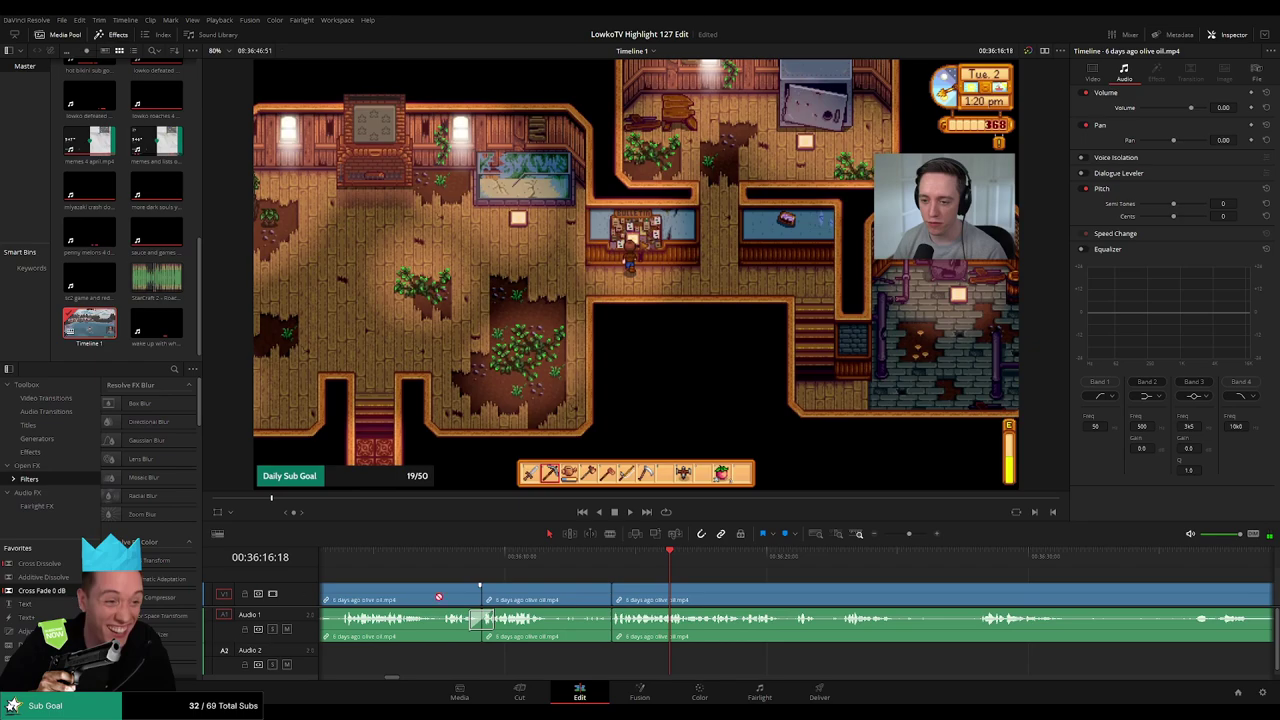
# Ripple-delete the olive oil footage from about 00:36:25 to 00:36:28 and add an audio cross fade at the join
pyautogui.press('space')
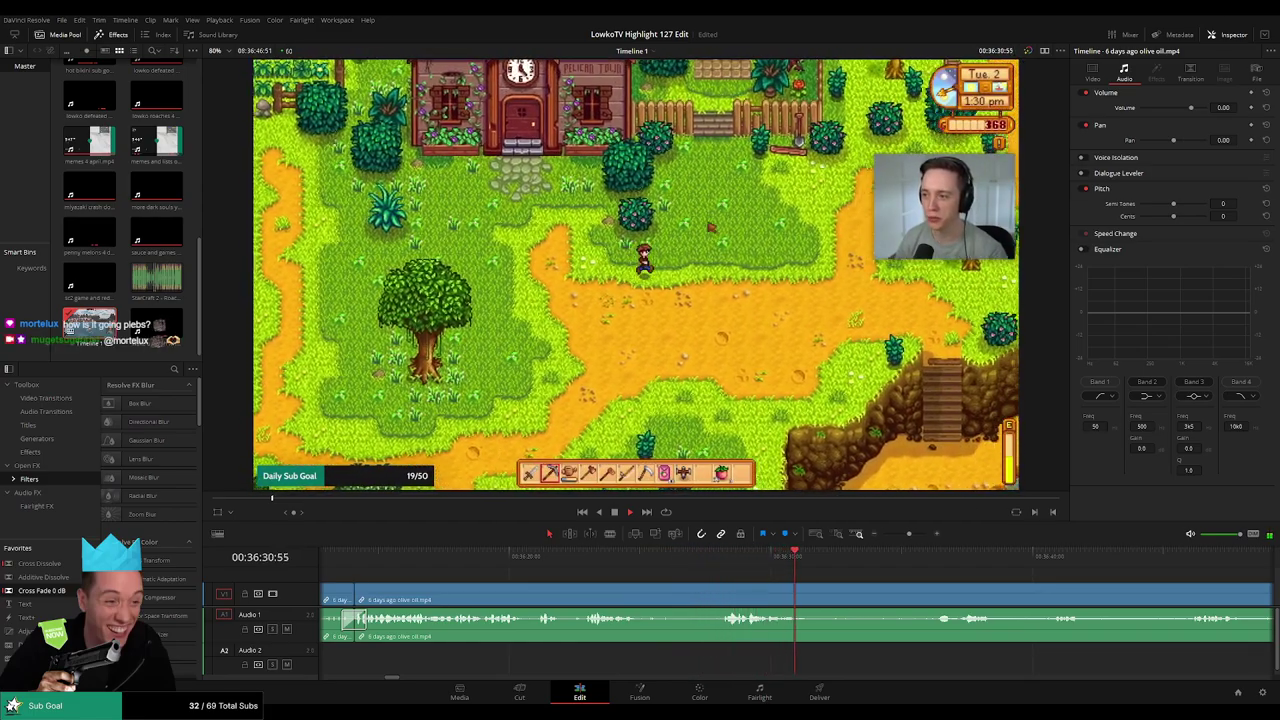
pyautogui.press('b')
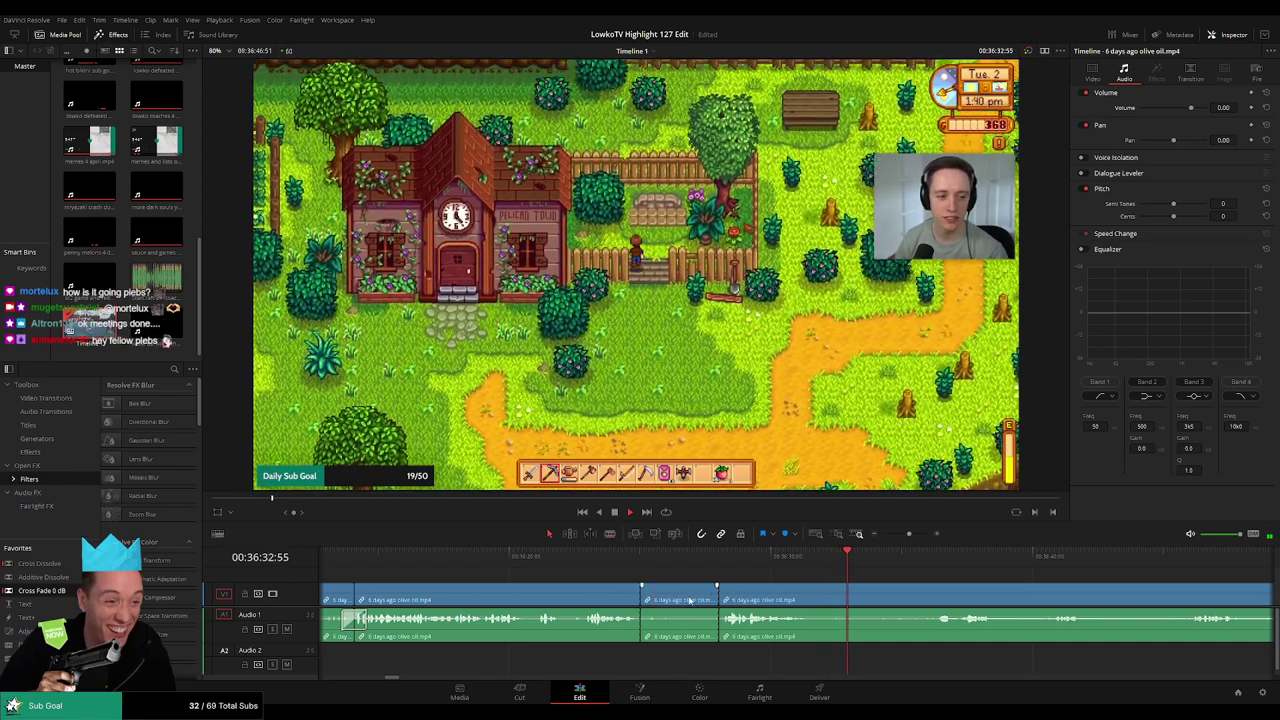
pyautogui.press('Delete')
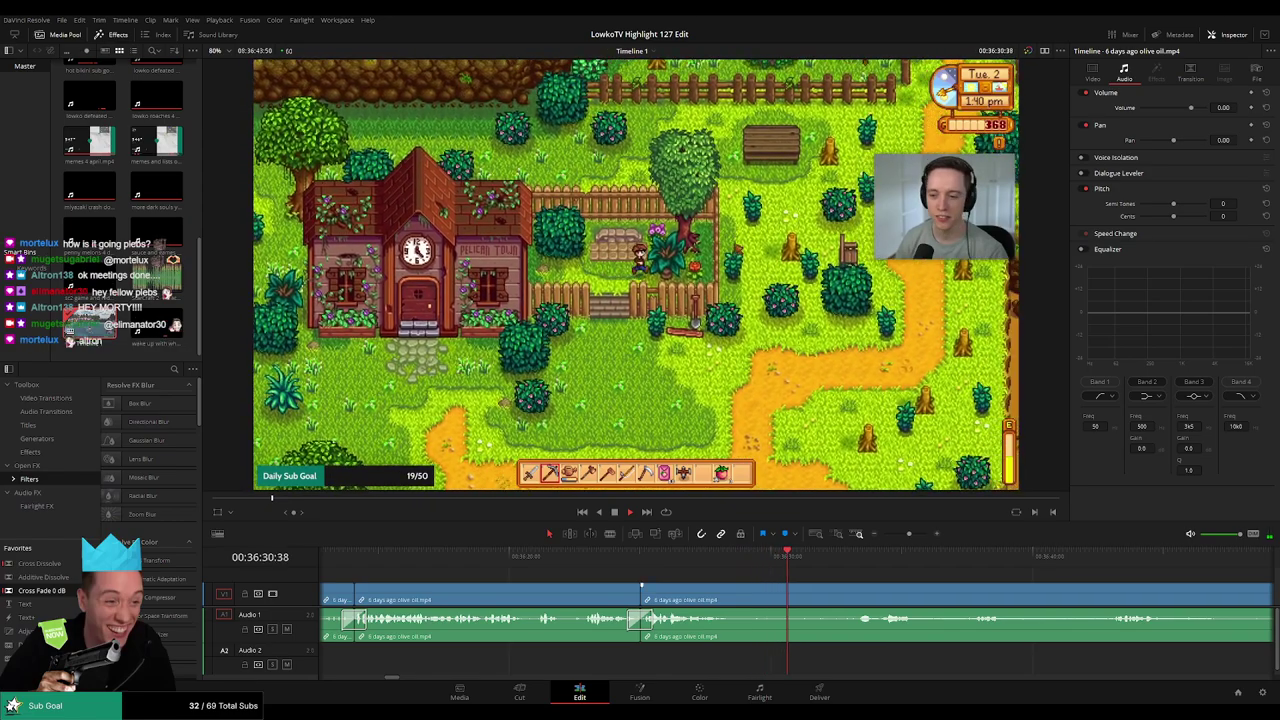
# Cut the olive oil clip at about 00:36:29 and ripple-delete all of its remaining footage up to the beaten by fish clip
pyautogui.click(742, 596)
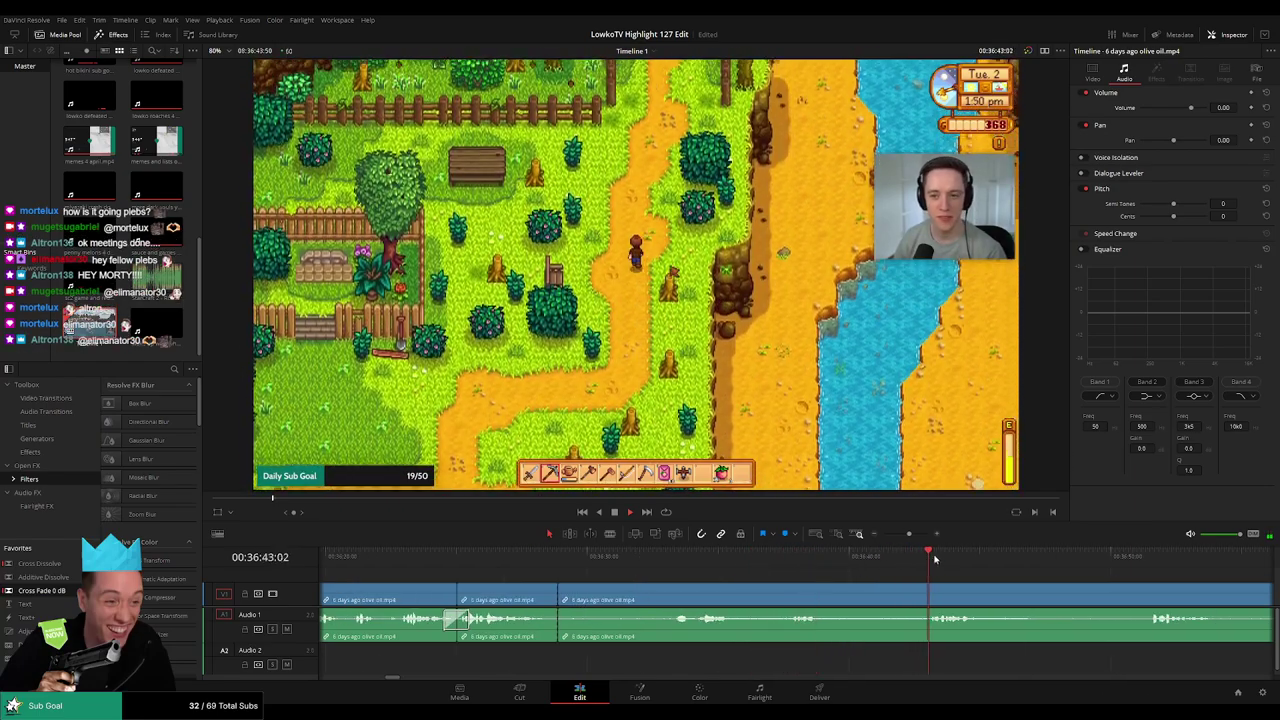
pyautogui.moveTo(908, 537); pyautogui.dragTo(898, 539)
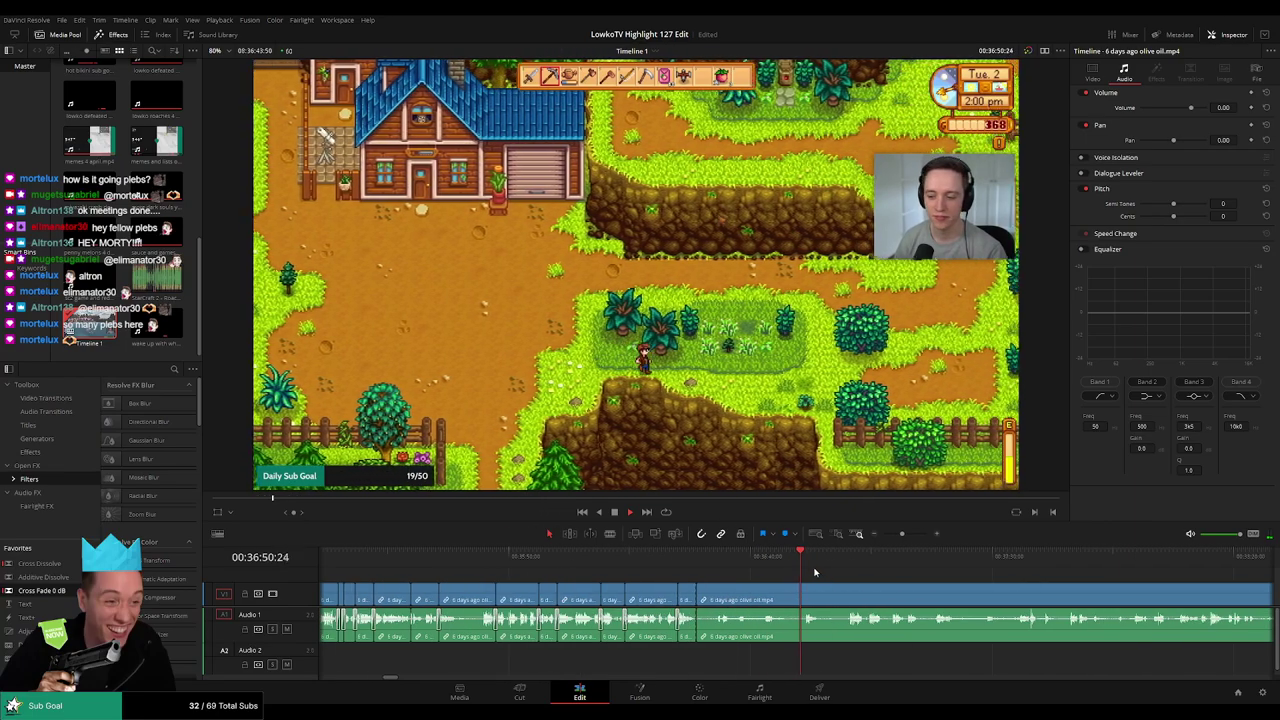
pyautogui.moveTo(808, 565); pyautogui.dragTo(900, 534)
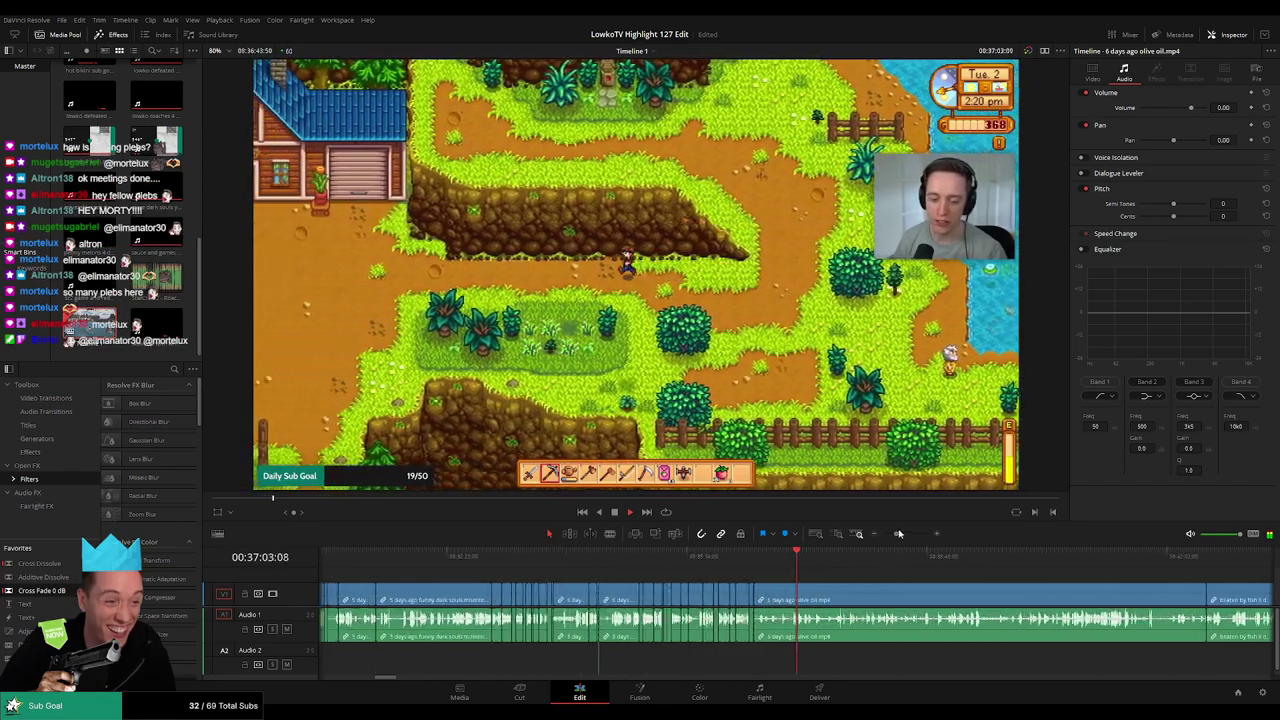
pyautogui.click(914, 558)
pyautogui.click(1013, 557)
pyautogui.hscroll(4, 930, 562)
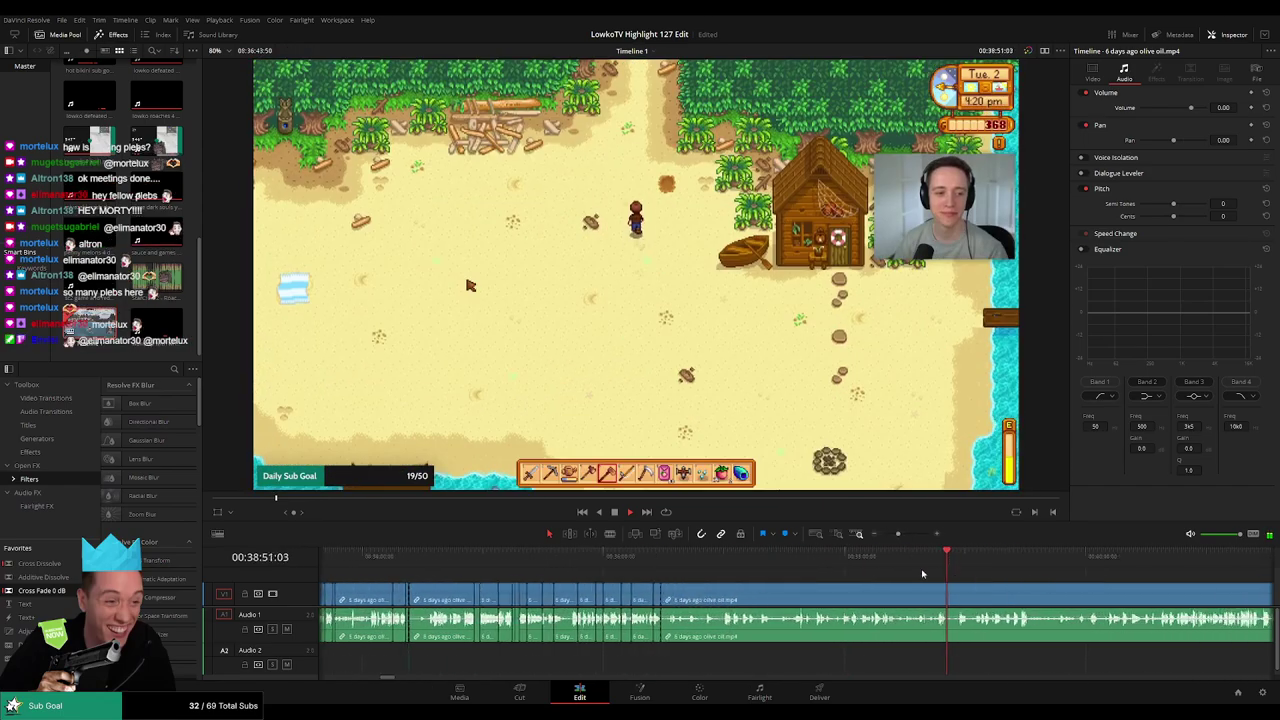
pyautogui.click(694, 563)
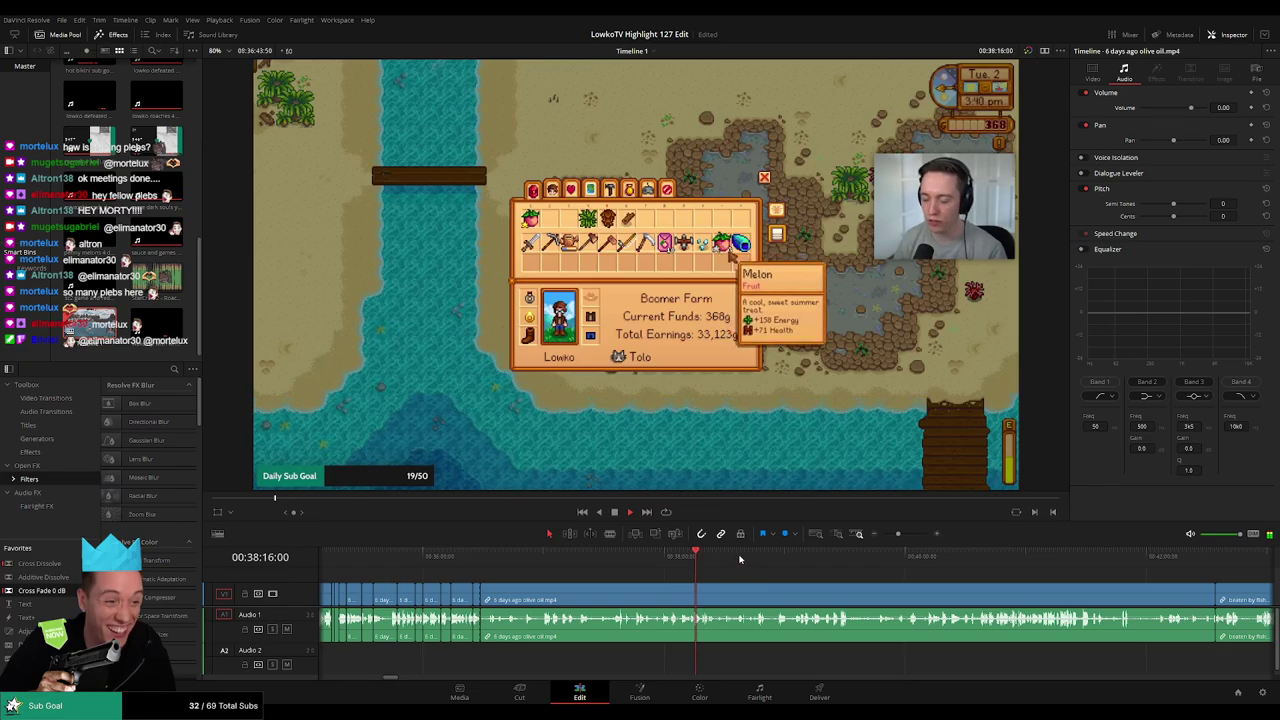
pyautogui.click(842, 557)
pyautogui.moveTo(883, 562); pyautogui.dragTo(1006, 558)
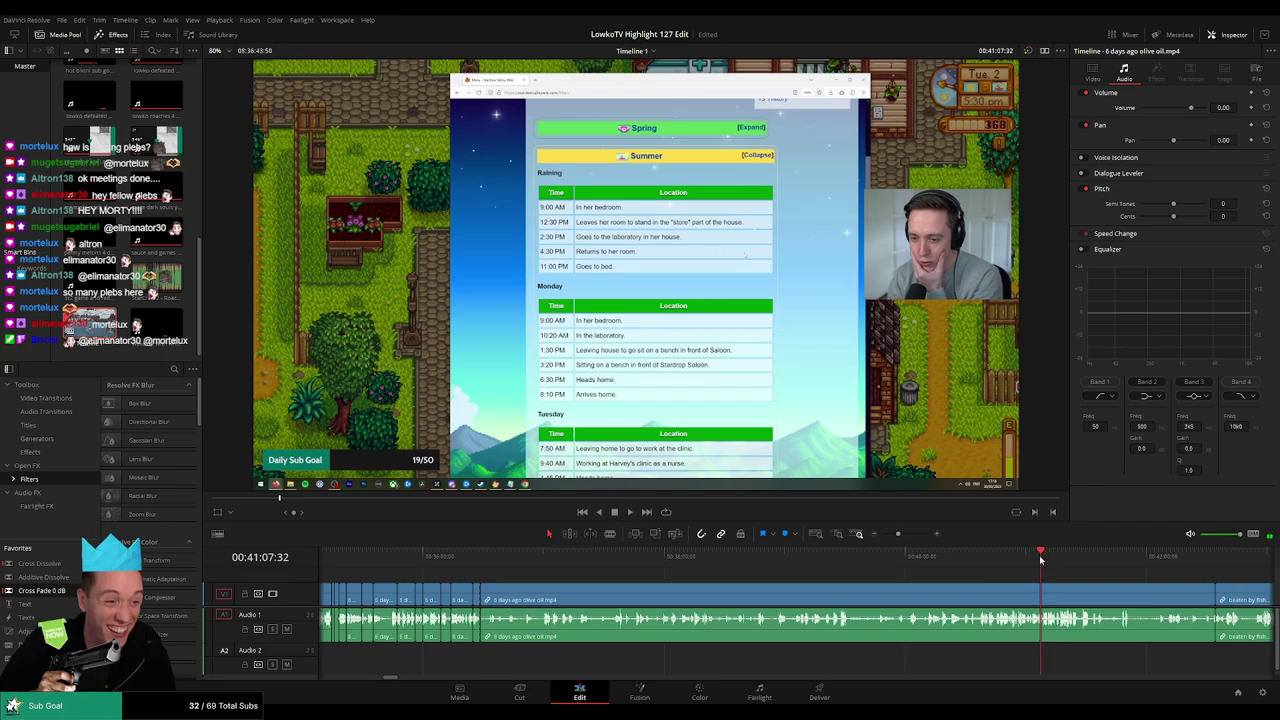
pyautogui.press('space')
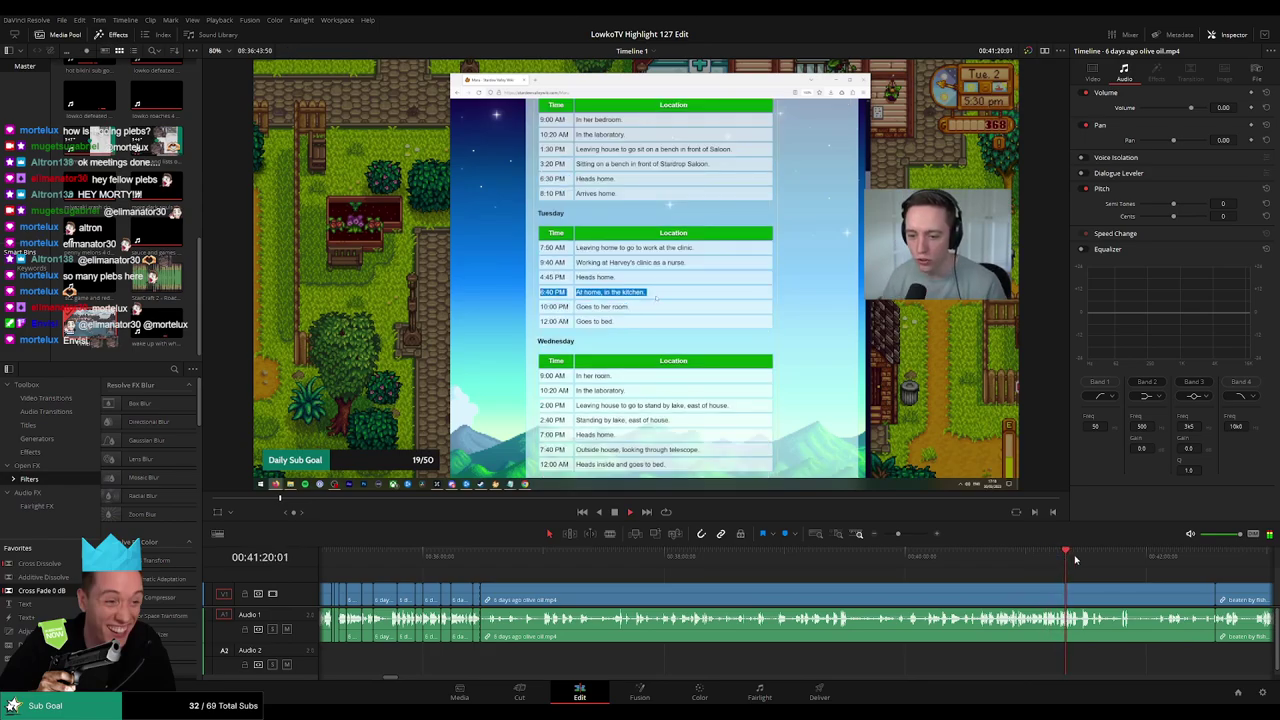
pyautogui.click(1103, 556)
pyautogui.click(1129, 556)
pyautogui.click(1036, 598)
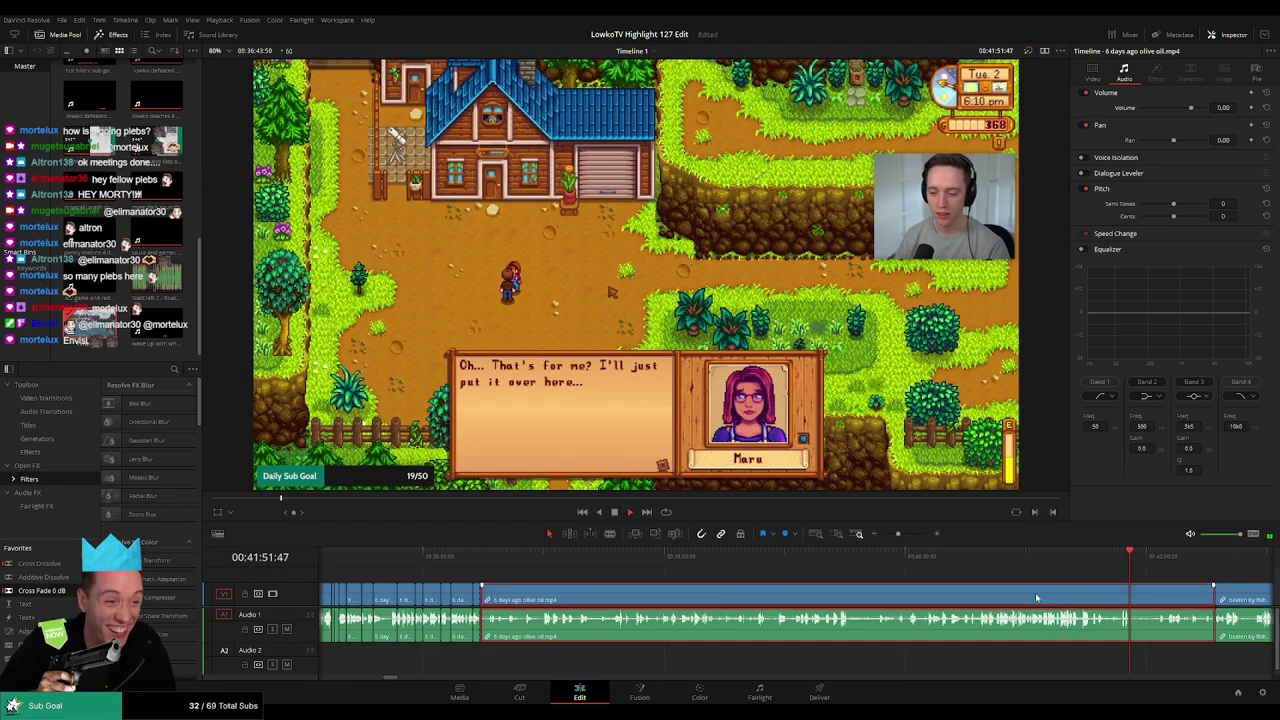
pyautogui.press('Delete')
# Skim the beaten by fish clip from its start at about 00:36:29 to 00:39:16 for footage worth keeping
pyautogui.click(517, 560)
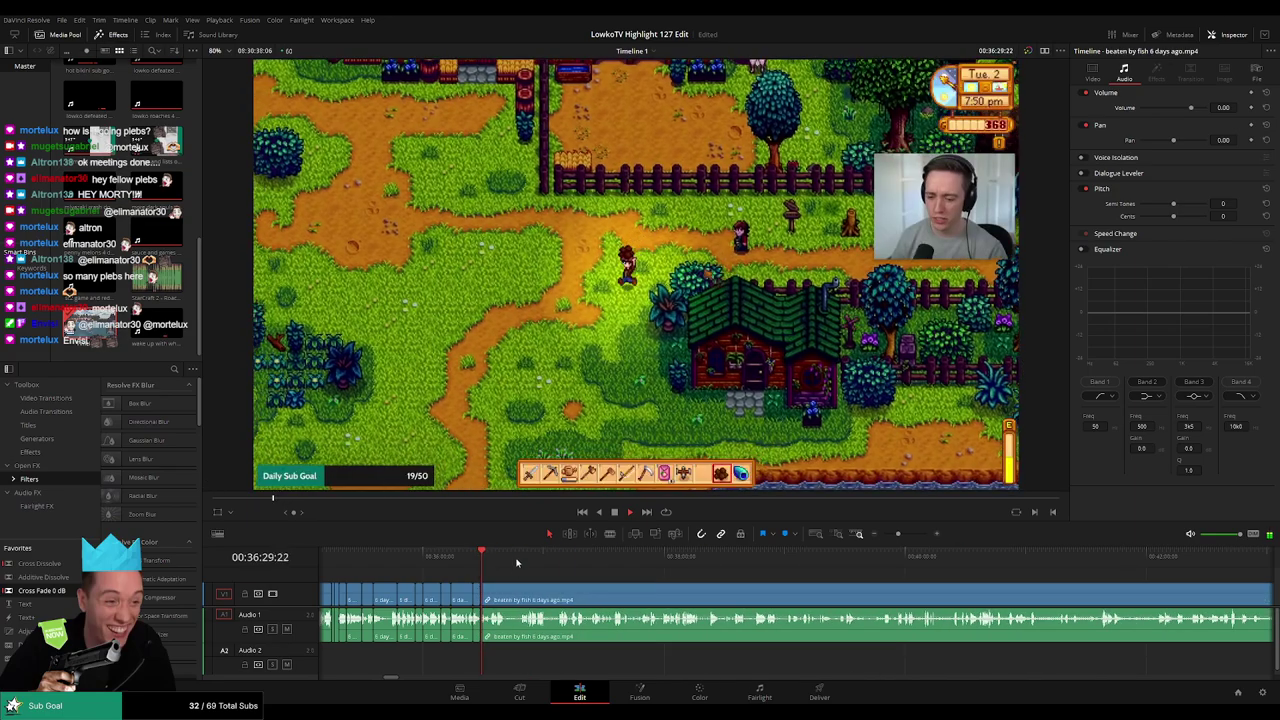
pyautogui.click(526, 564)
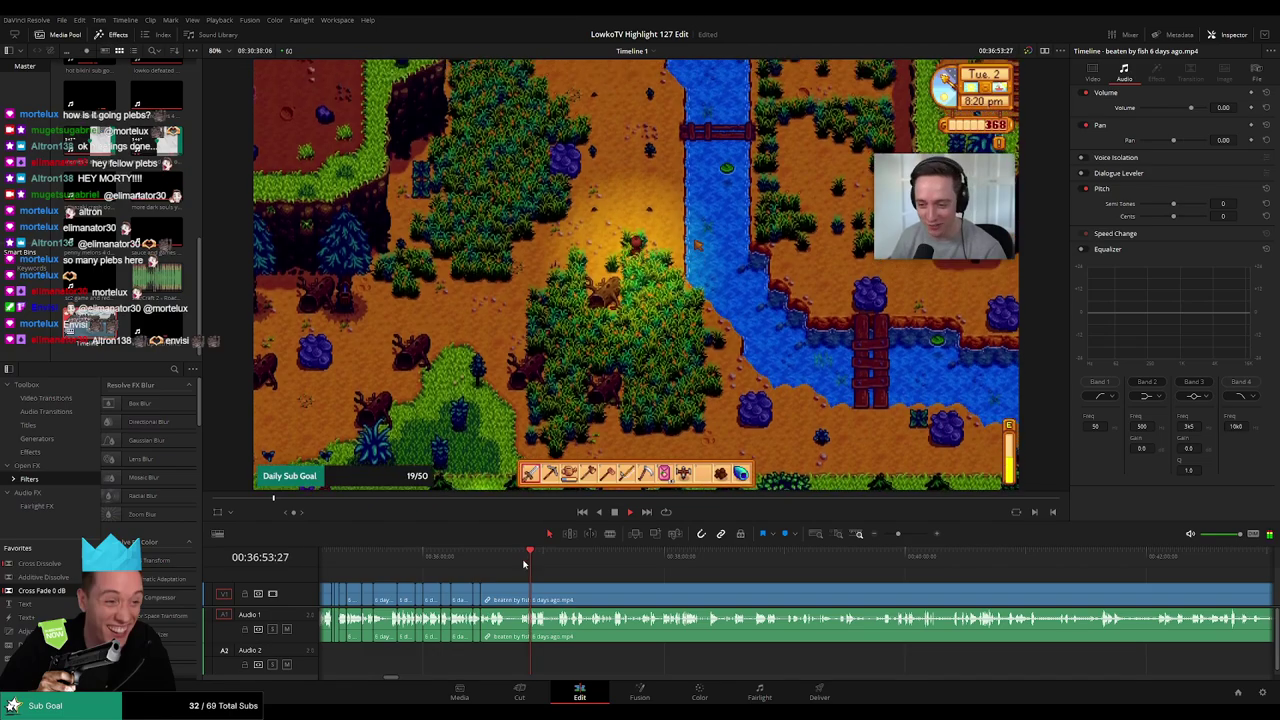
pyautogui.click(545, 560)
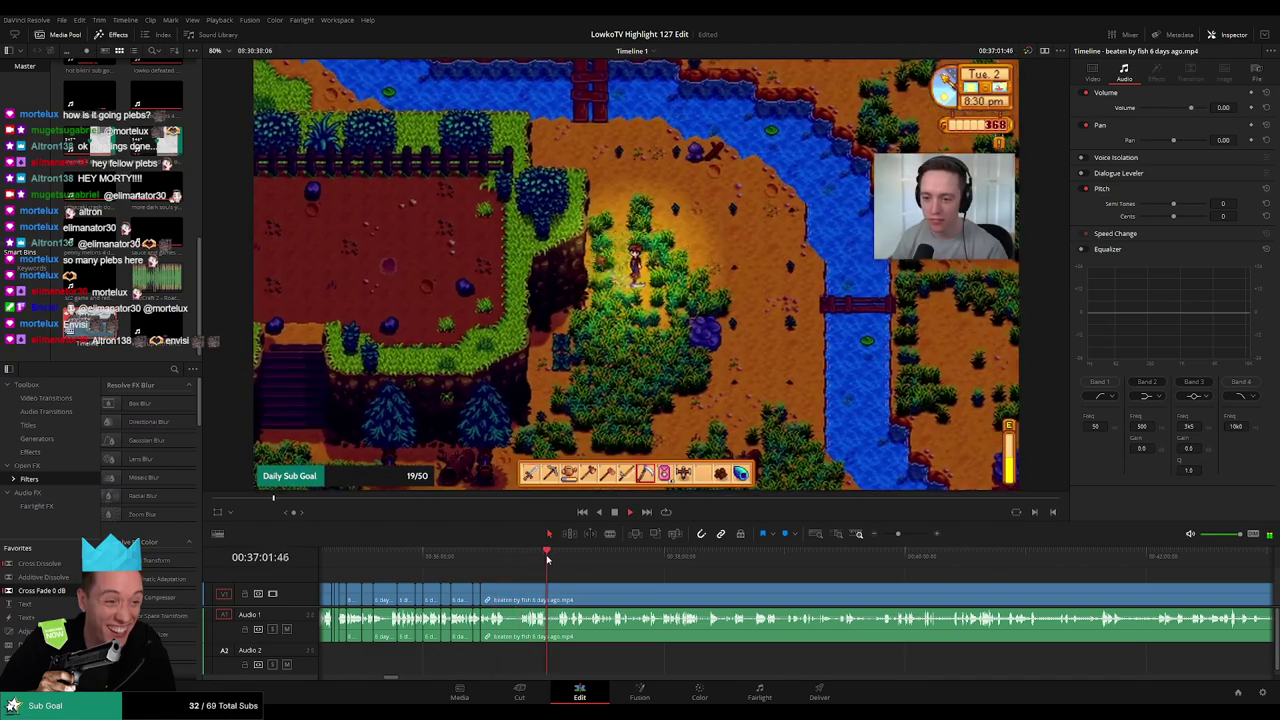
pyautogui.click(562, 560)
pyautogui.moveTo(895, 533)
pyautogui.mouseDown()
pyautogui.moveTo(880, 533)
pyautogui.moveTo(902, 533)
pyautogui.mouseUp()
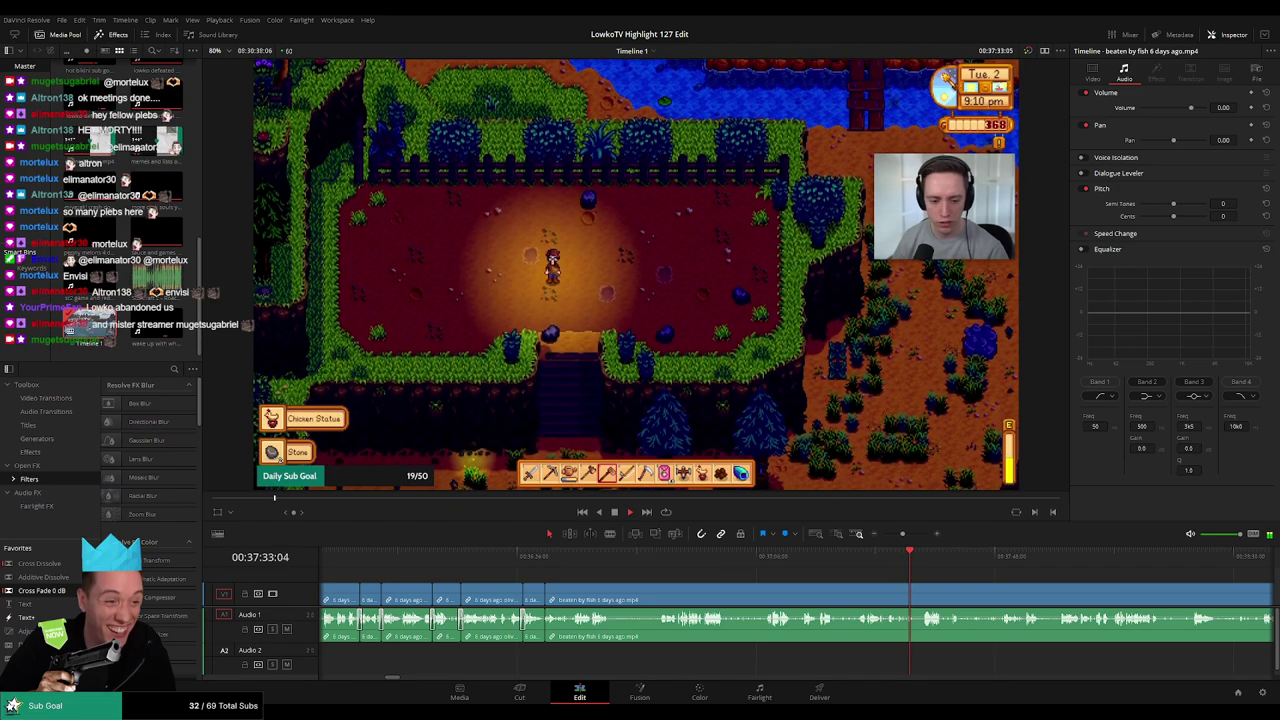
pyautogui.moveTo(980, 580); pyautogui.dragTo(836, 573)
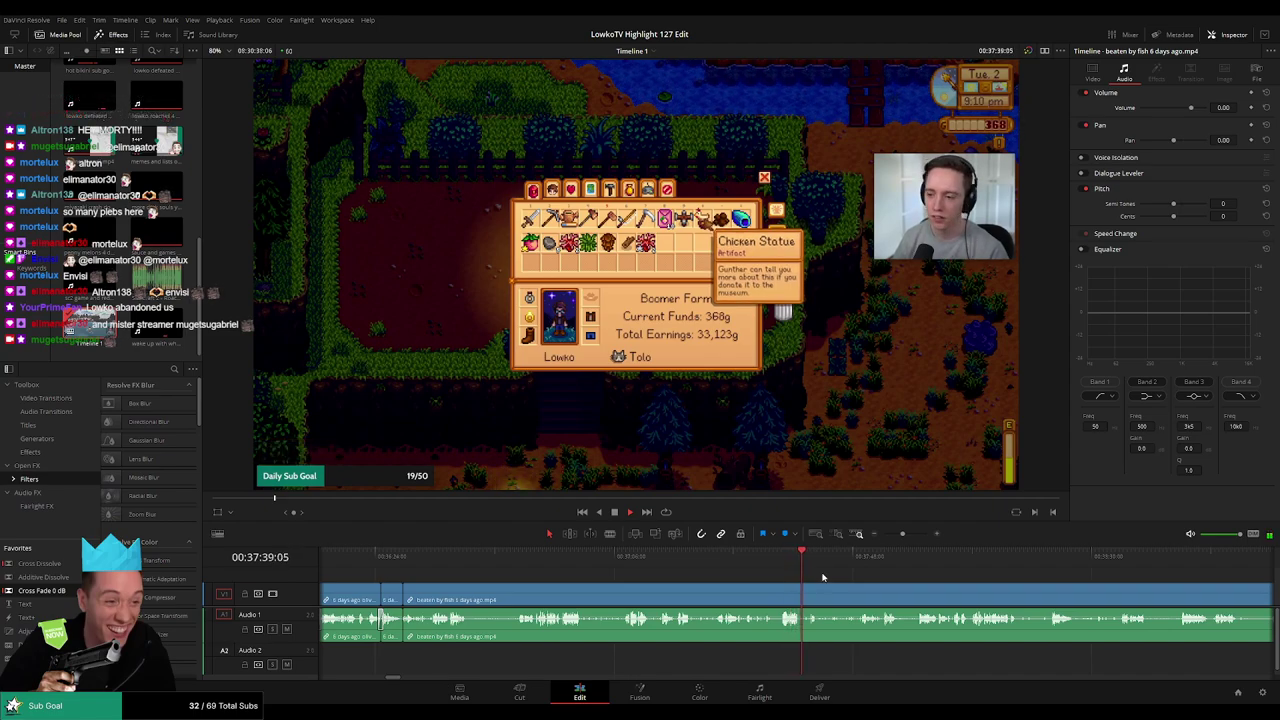
pyautogui.moveTo(951, 577); pyautogui.dragTo(672, 560)
pyautogui.click(784, 560)
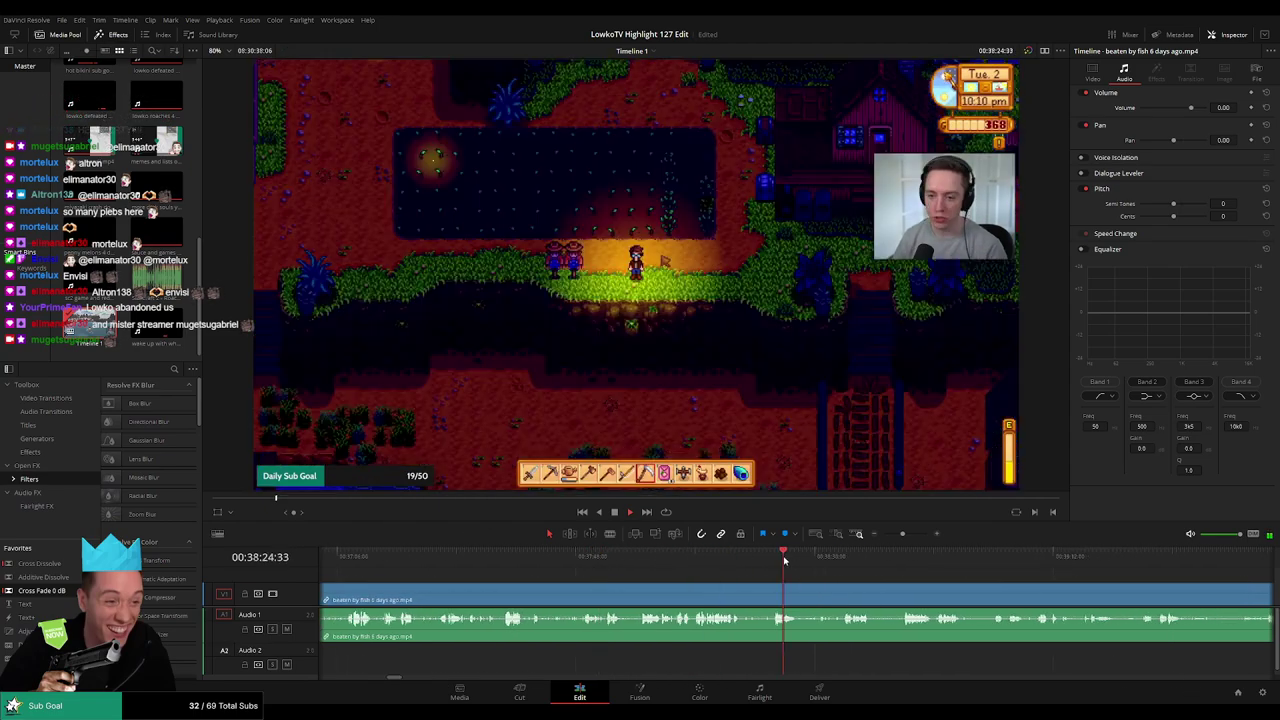
pyautogui.click(873, 561)
pyautogui.click(1023, 566)
pyautogui.moveTo(1068, 567); pyautogui.dragTo(698, 556)
pyautogui.click(706, 563)
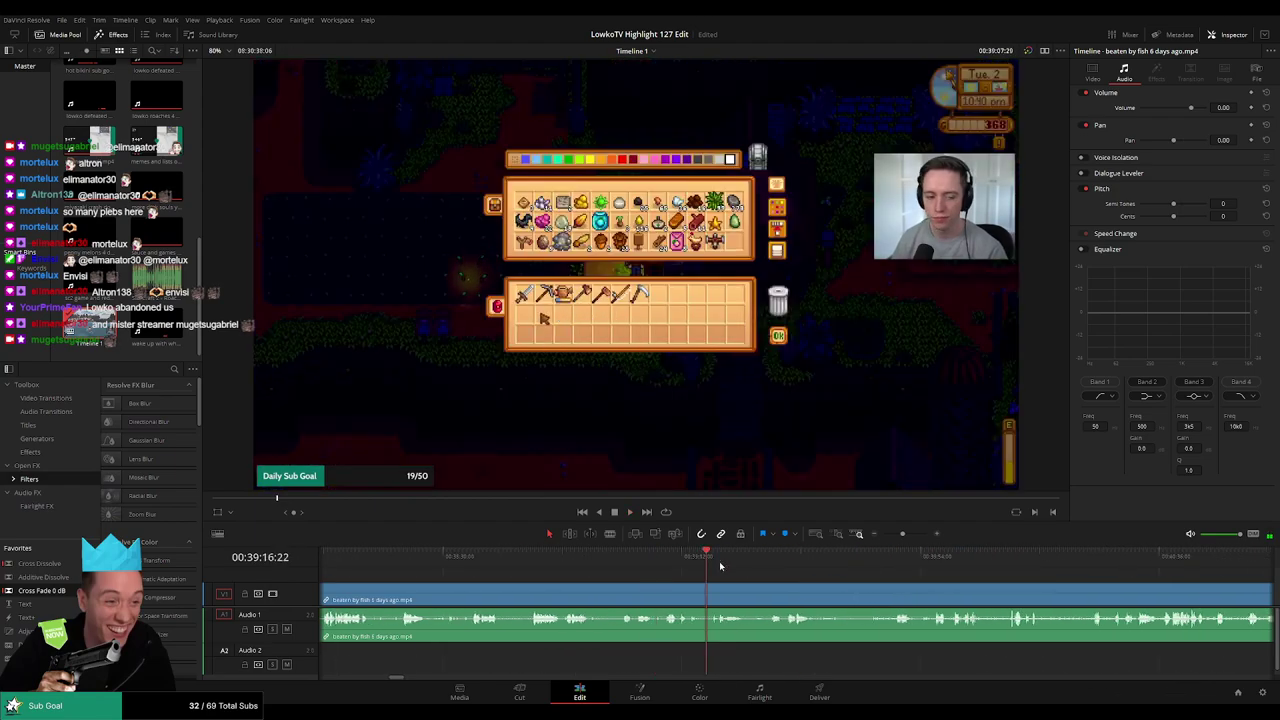
# Continue skimming the beaten by fish clip from about 00:39:16 to 00:46:32, looking for the fishing scene
pyautogui.click(800, 569)
pyautogui.click(959, 573)
pyautogui.moveTo(1027, 592); pyautogui.dragTo(733, 586)
pyautogui.click(820, 572)
pyautogui.click(966, 568)
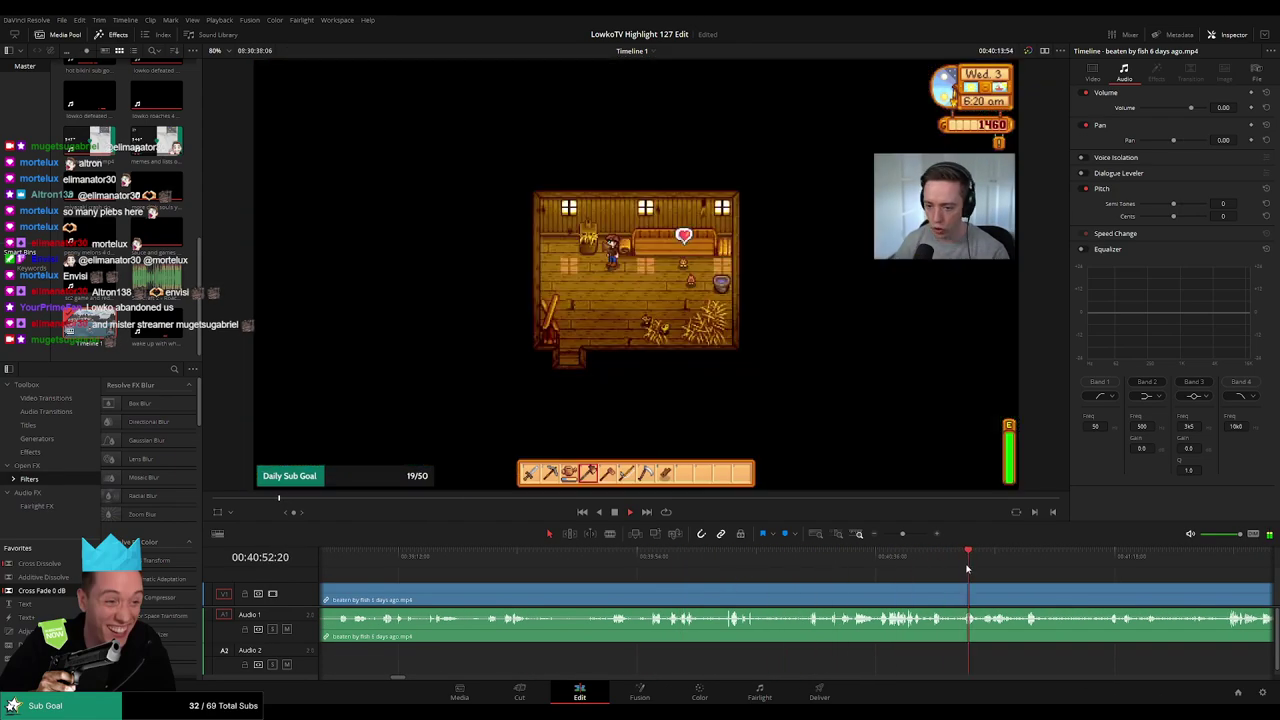
pyautogui.moveTo(902, 535); pyautogui.dragTo(891, 536)
pyautogui.click(828, 566)
pyautogui.click(854, 564)
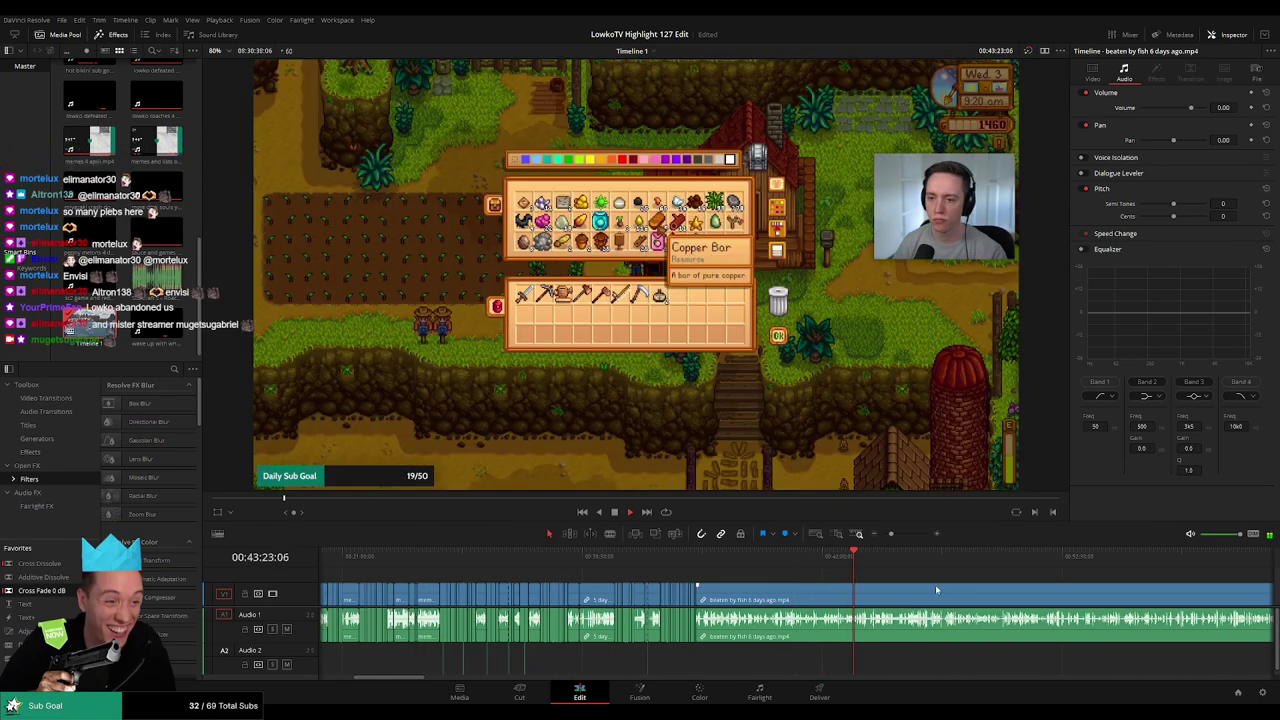
pyautogui.moveTo(938, 591); pyautogui.dragTo(702, 565)
pyautogui.moveTo(893, 535); pyautogui.dragTo(903, 535)
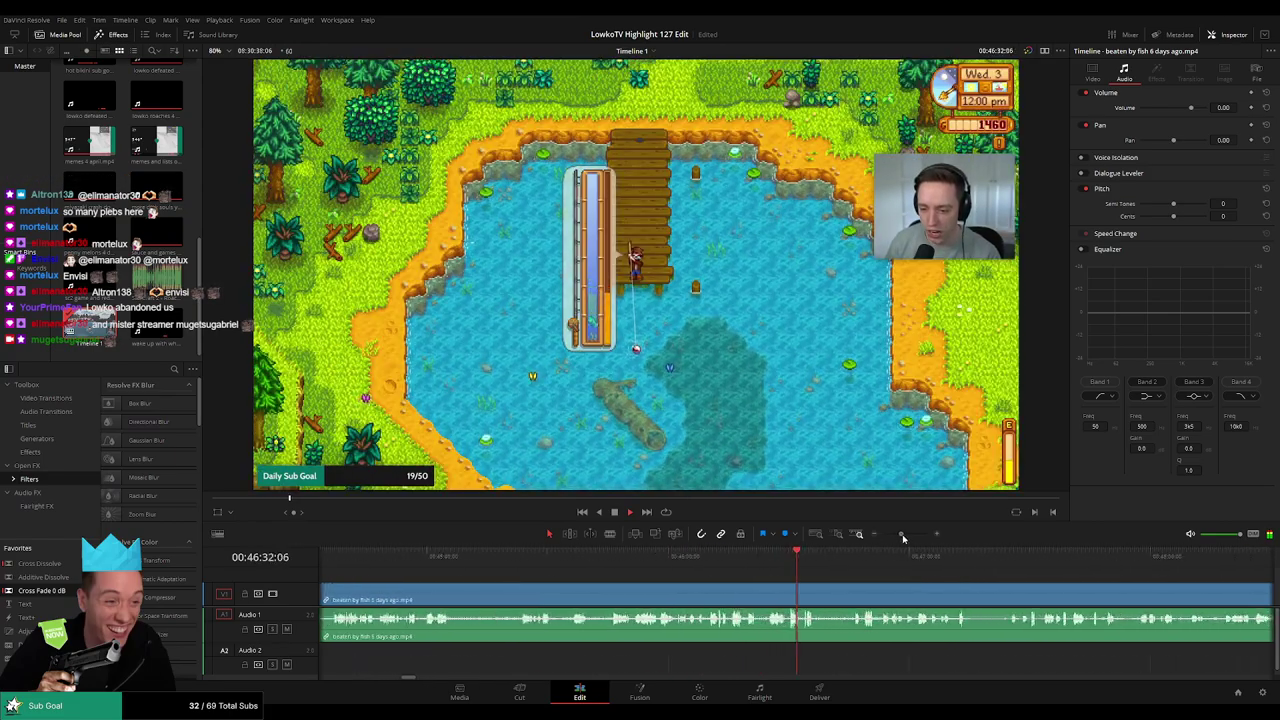
# Ripple-delete the opening of the beaten by fish clip up to the fishing scene at about 00:46, and cross-fade the audio join
pyautogui.click(575, 563)
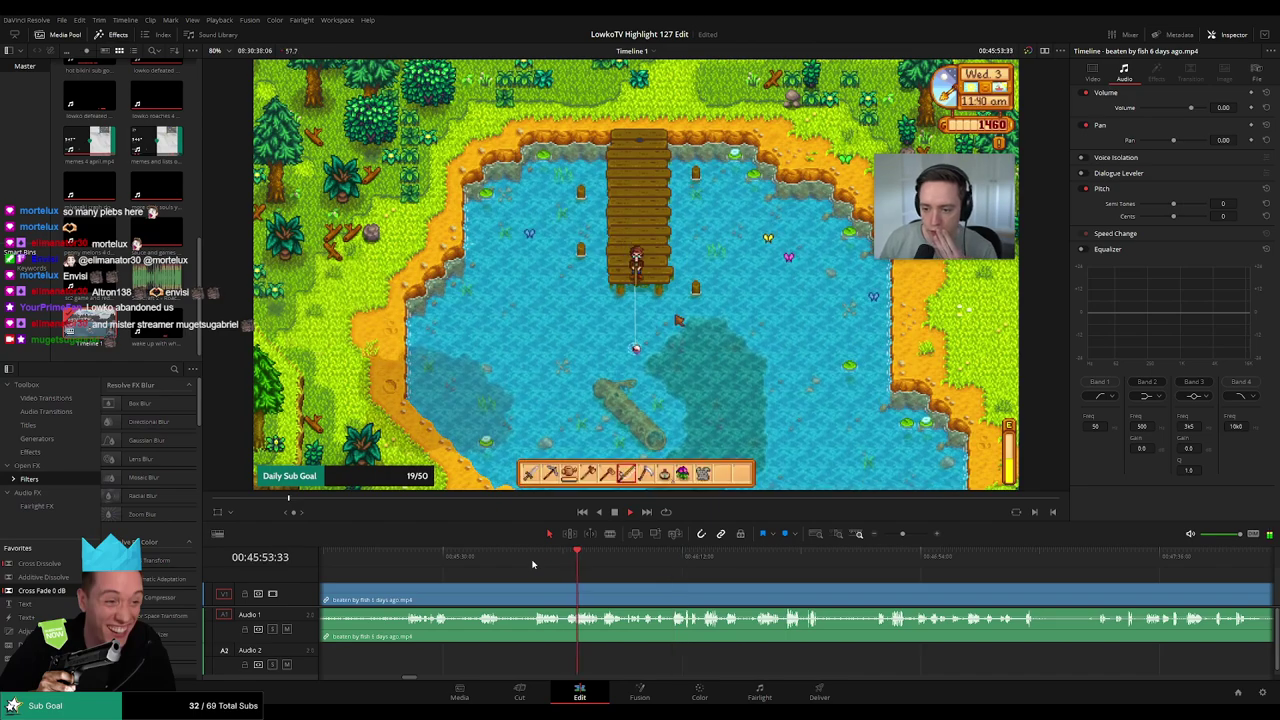
pyautogui.click(534, 563)
pyautogui.scroll(1, 591, 584)
pyautogui.scroll(1, 591, 584)
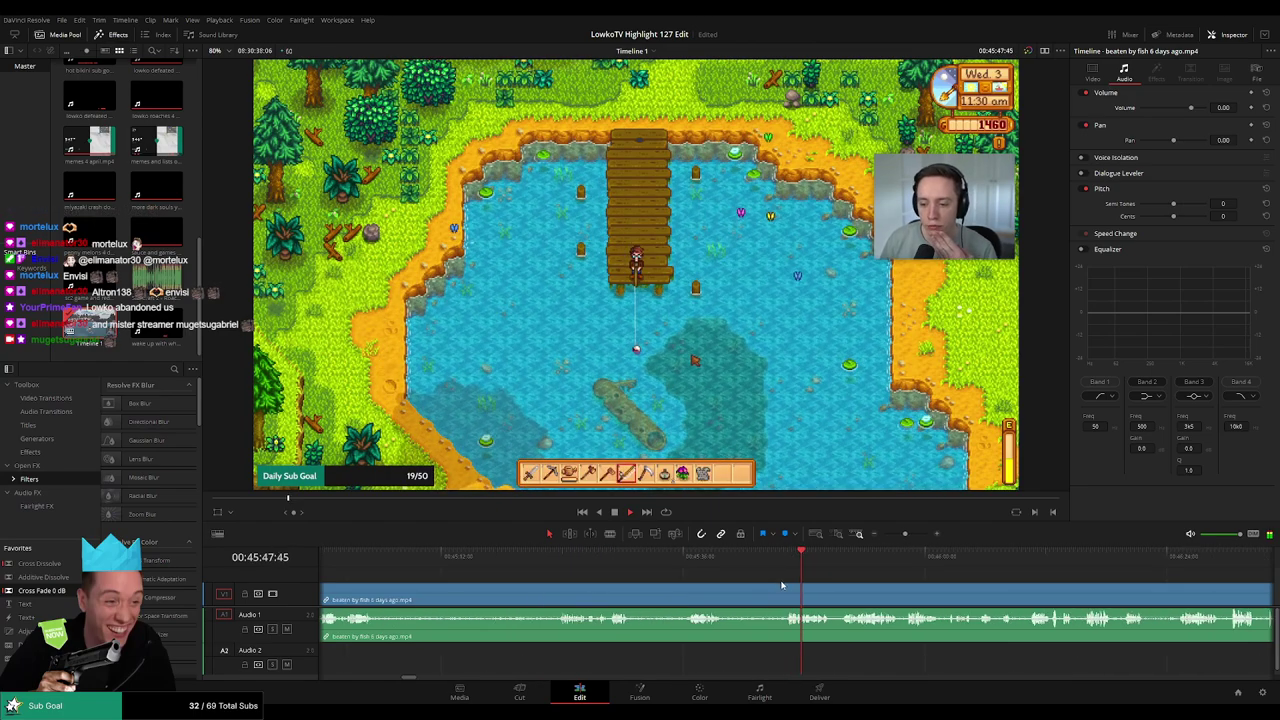
pyautogui.moveTo(843, 560); pyautogui.dragTo(784, 565)
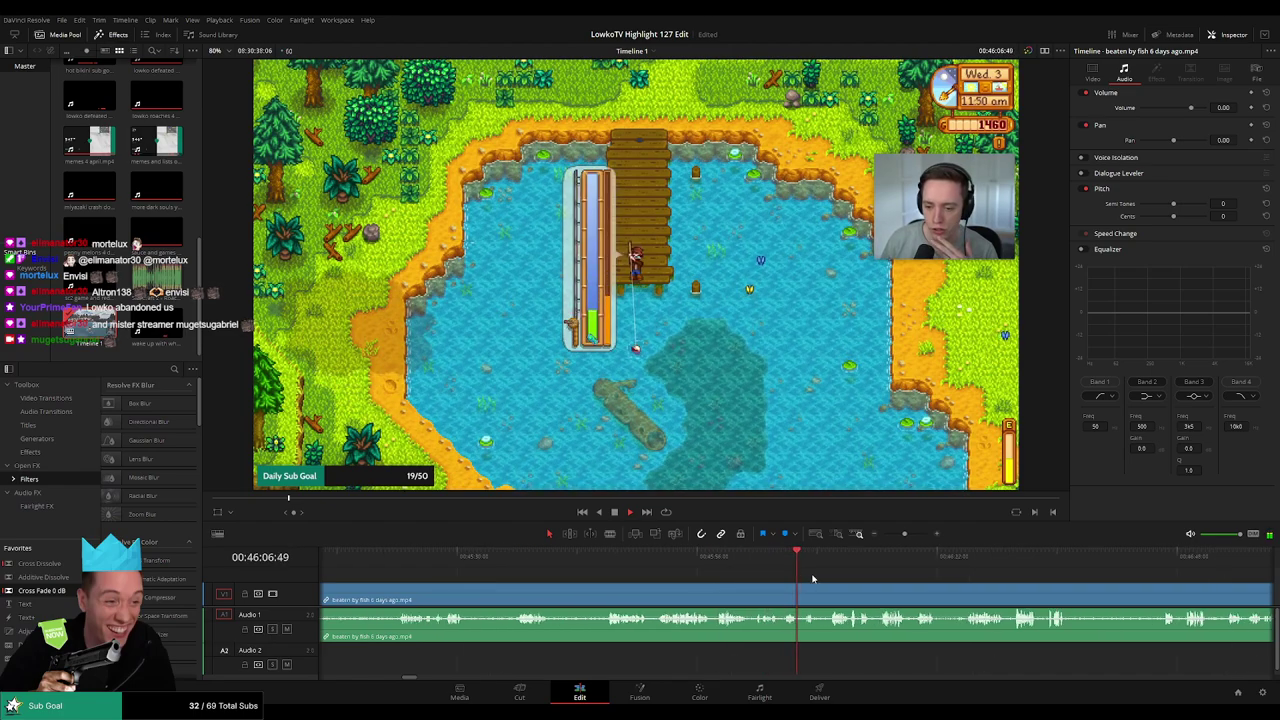
pyautogui.click(741, 602)
pyautogui.press('a')
pyautogui.click(726, 603)
pyautogui.press('Delete')
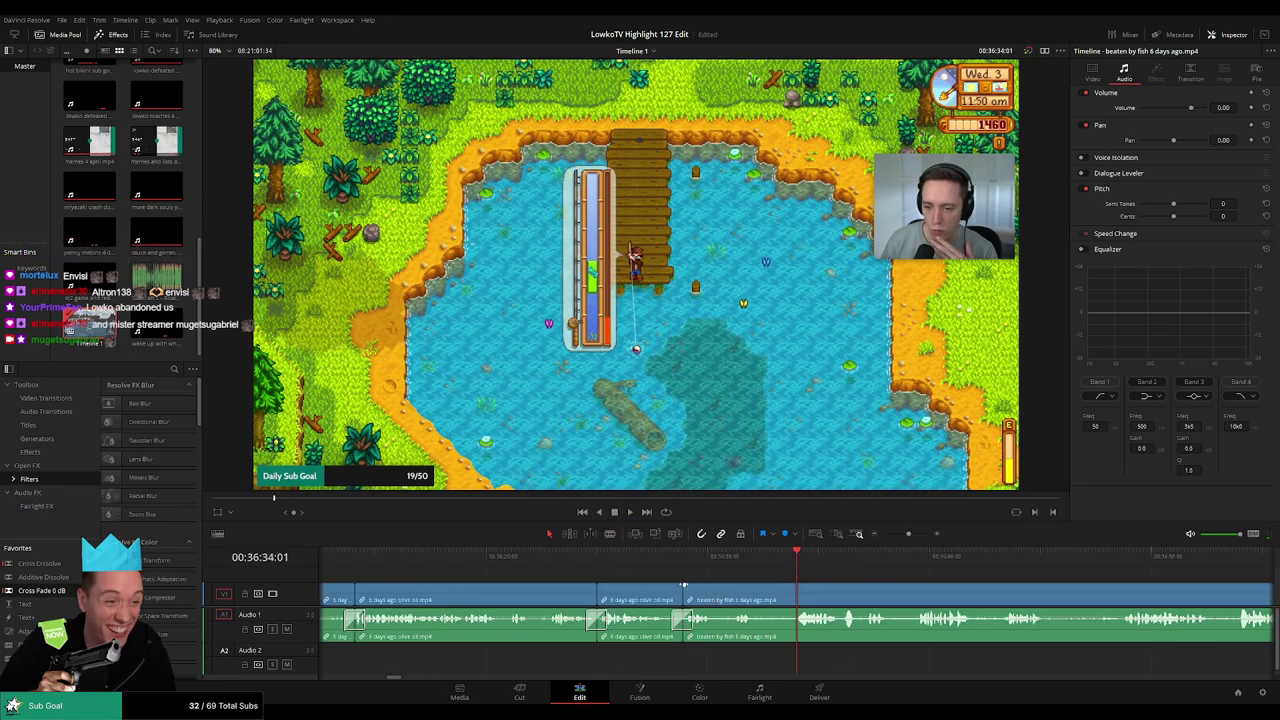
# Play the fishing scene from about 00:36:34 and isolate the brief moment ending at 00:36:37:28 with two cuts
pyautogui.click(672, 557)
pyautogui.press('space')
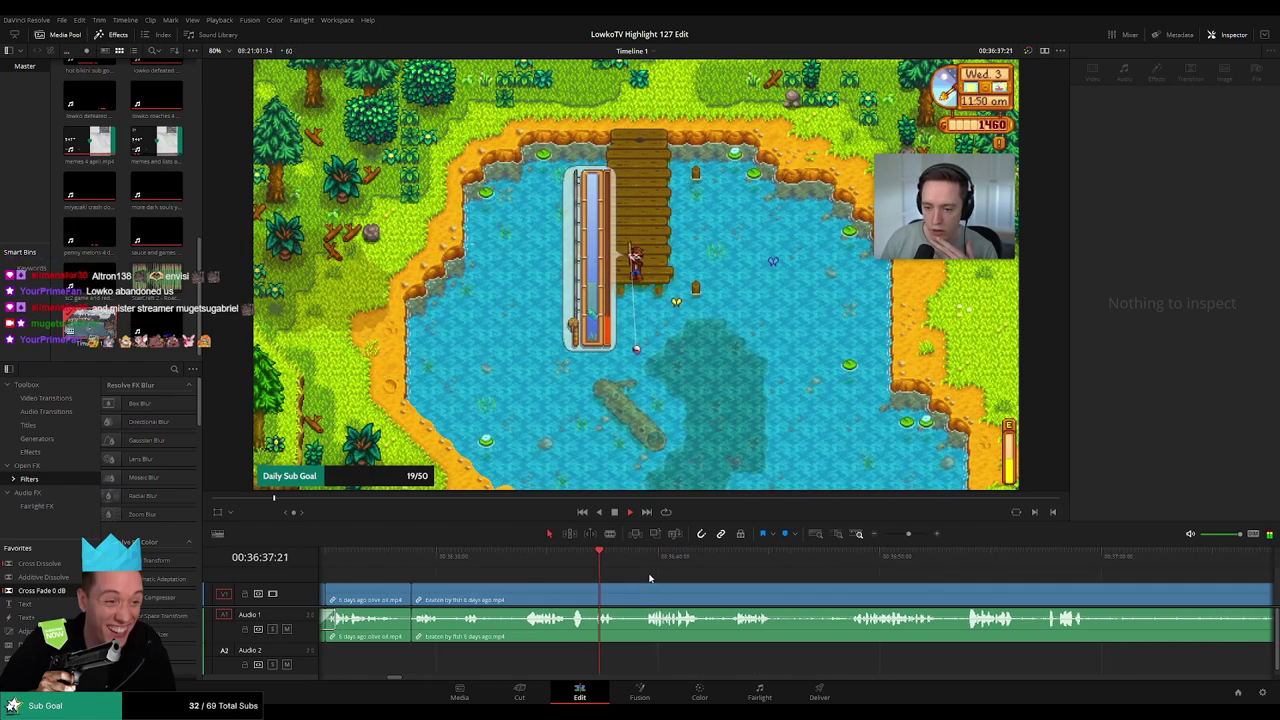
pyautogui.click(598, 568)
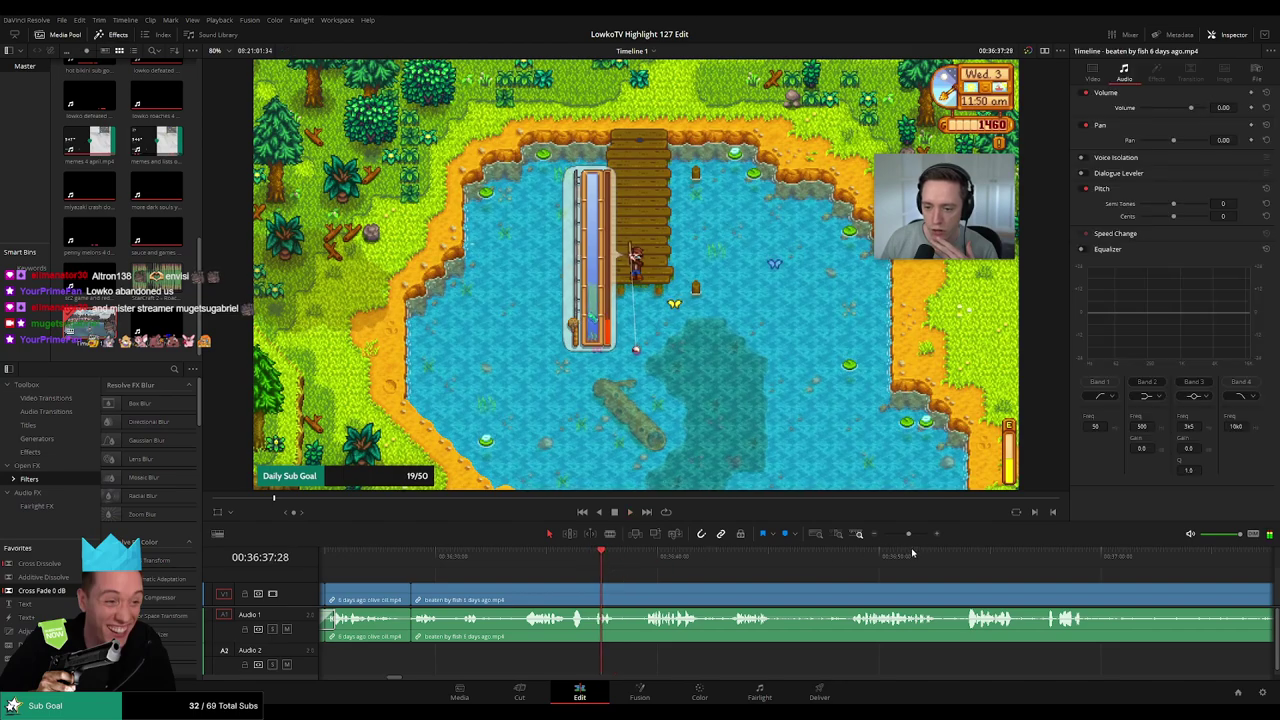
pyautogui.moveTo(909, 535); pyautogui.dragTo(915, 536)
pyautogui.press('b')
pyautogui.click(797, 598)
pyautogui.click(762, 600)
pyautogui.press('a')
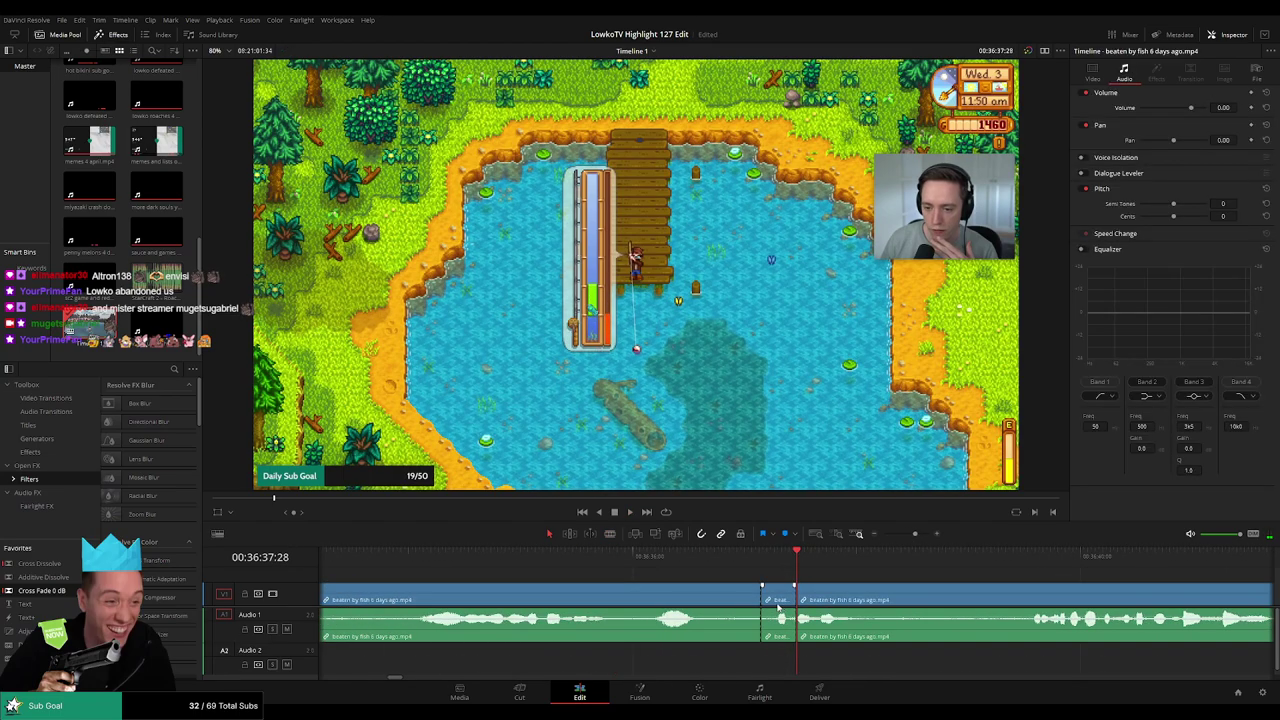
# Silence the isolated moment's original audio, place the StarCraft 2 Roach Quotes sound beneath it on Audio 2, and lower that sound's volume
pyautogui.click(777, 640)
pyautogui.moveTo(777, 640); pyautogui.dragTo(797, 664)
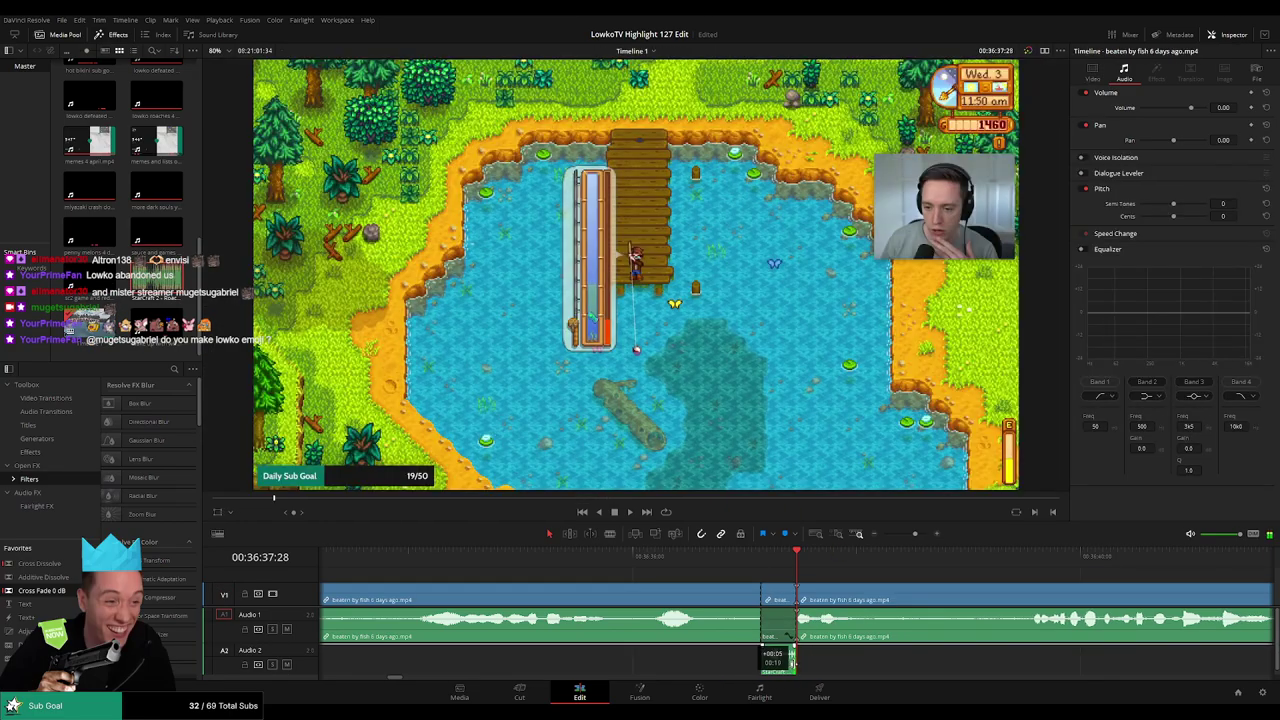
pyautogui.click(780, 660)
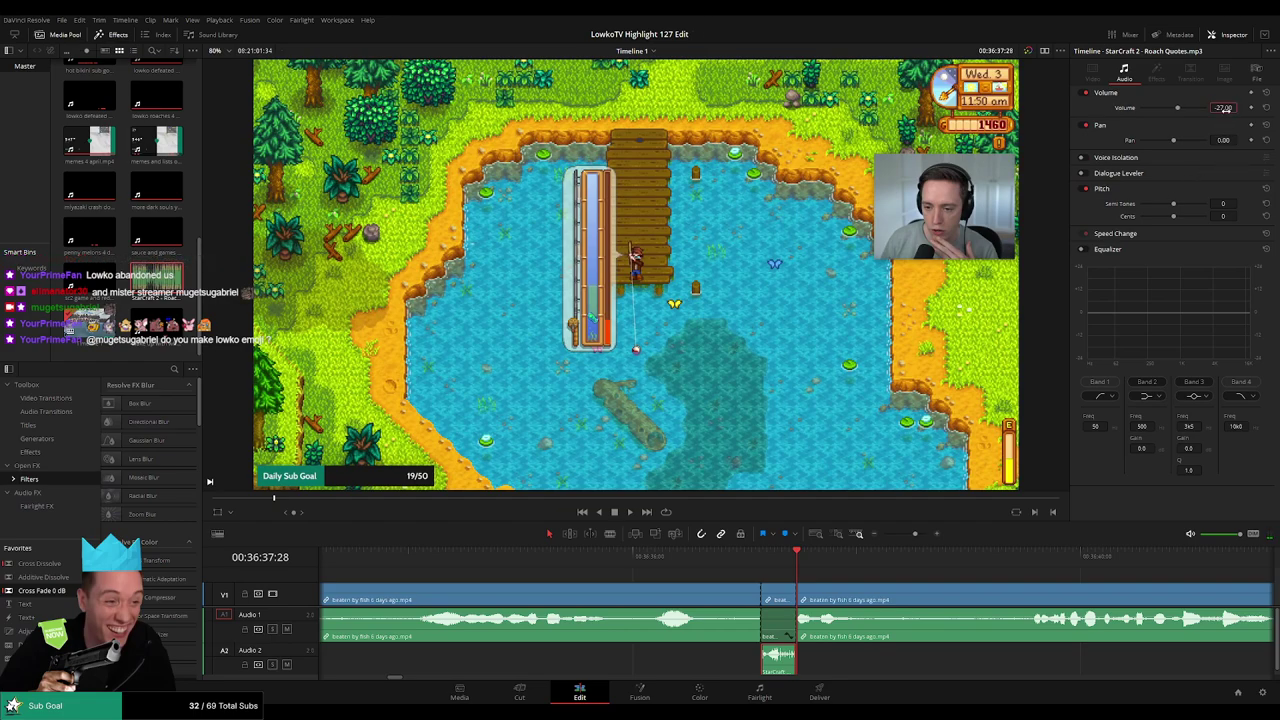
# Play back the covered moment around 00:36:37 to check how the replacement sound fits
pyautogui.click(746, 557)
pyautogui.click(799, 574)
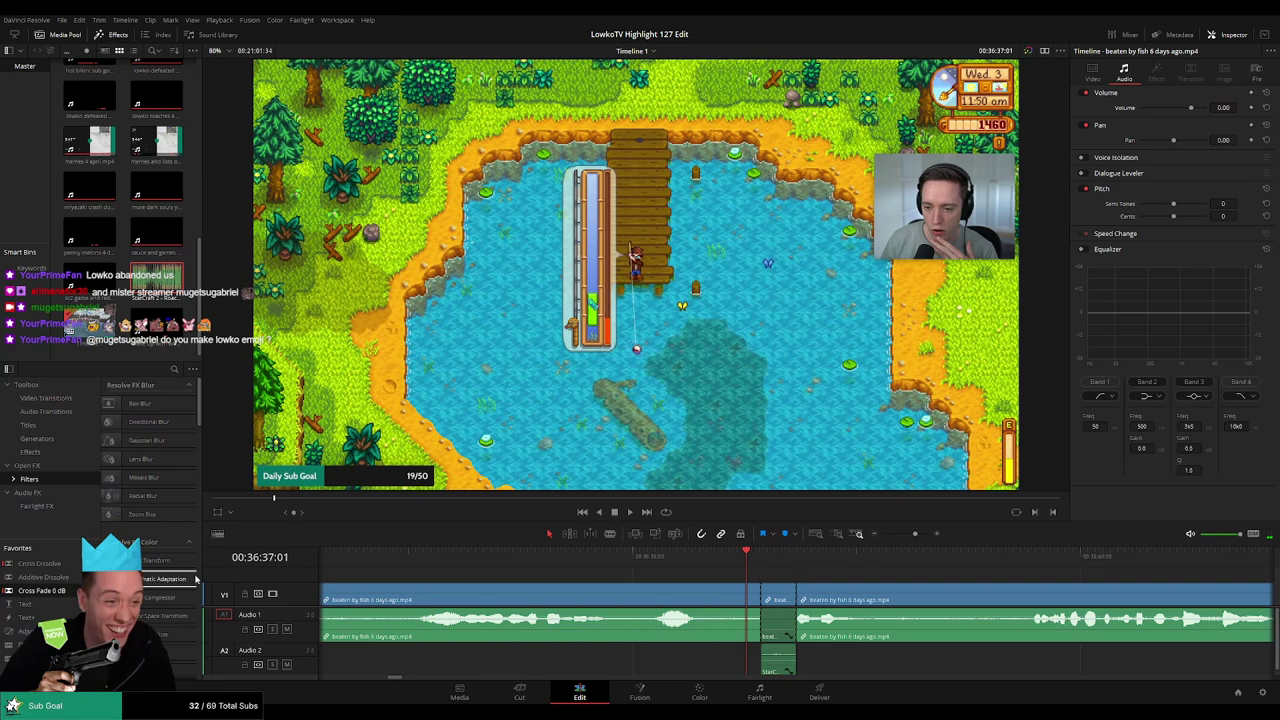
pyautogui.click(92, 325)
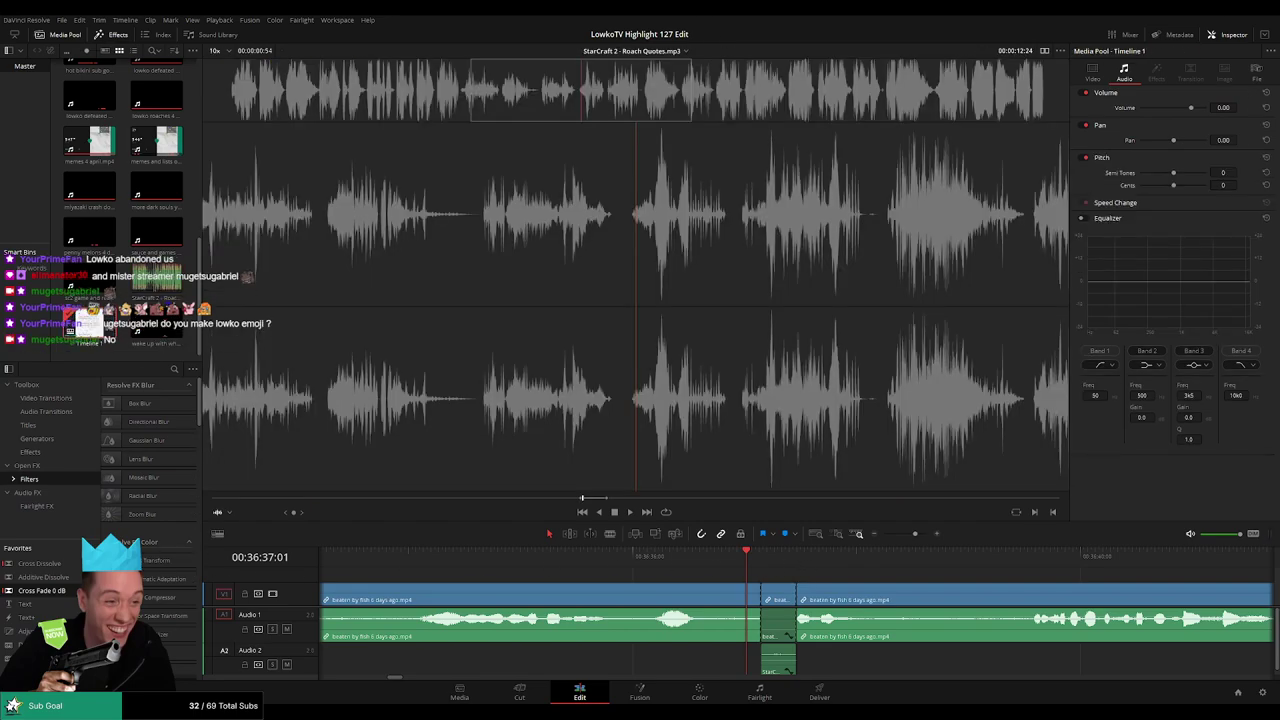
pyautogui.click(766, 578)
pyautogui.press('space')
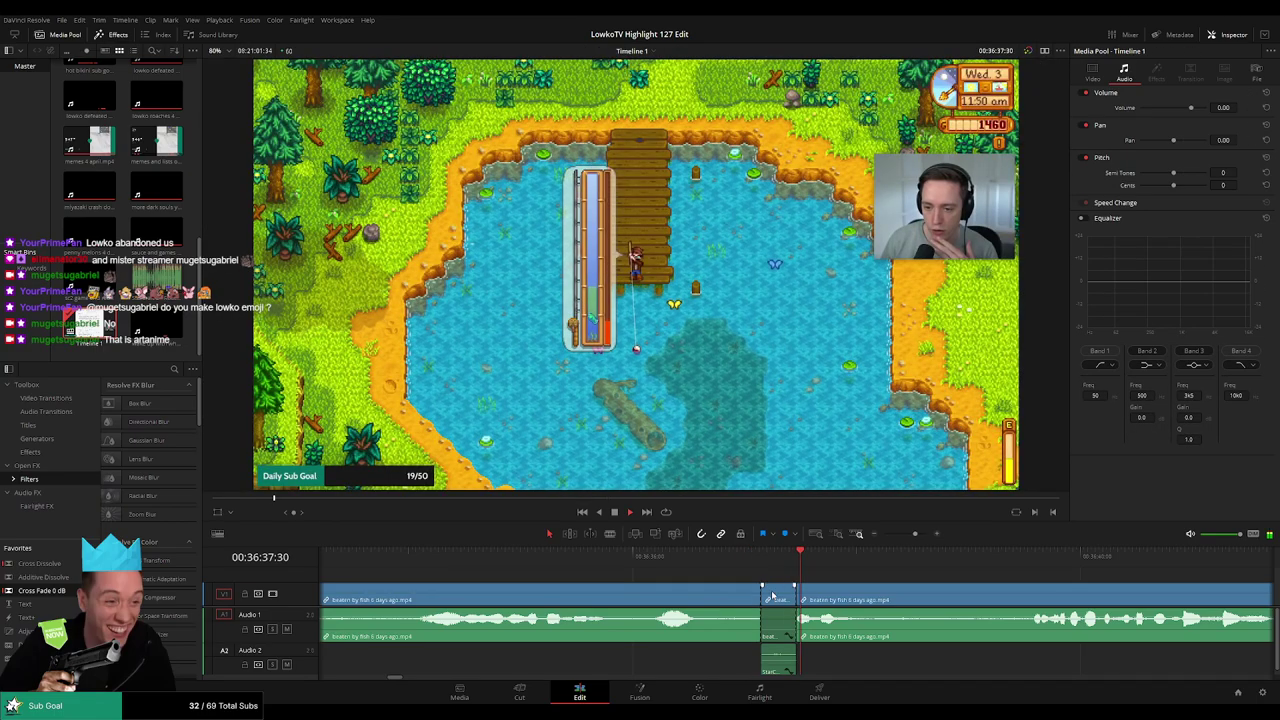
pyautogui.click(655, 567)
pyautogui.press('space')
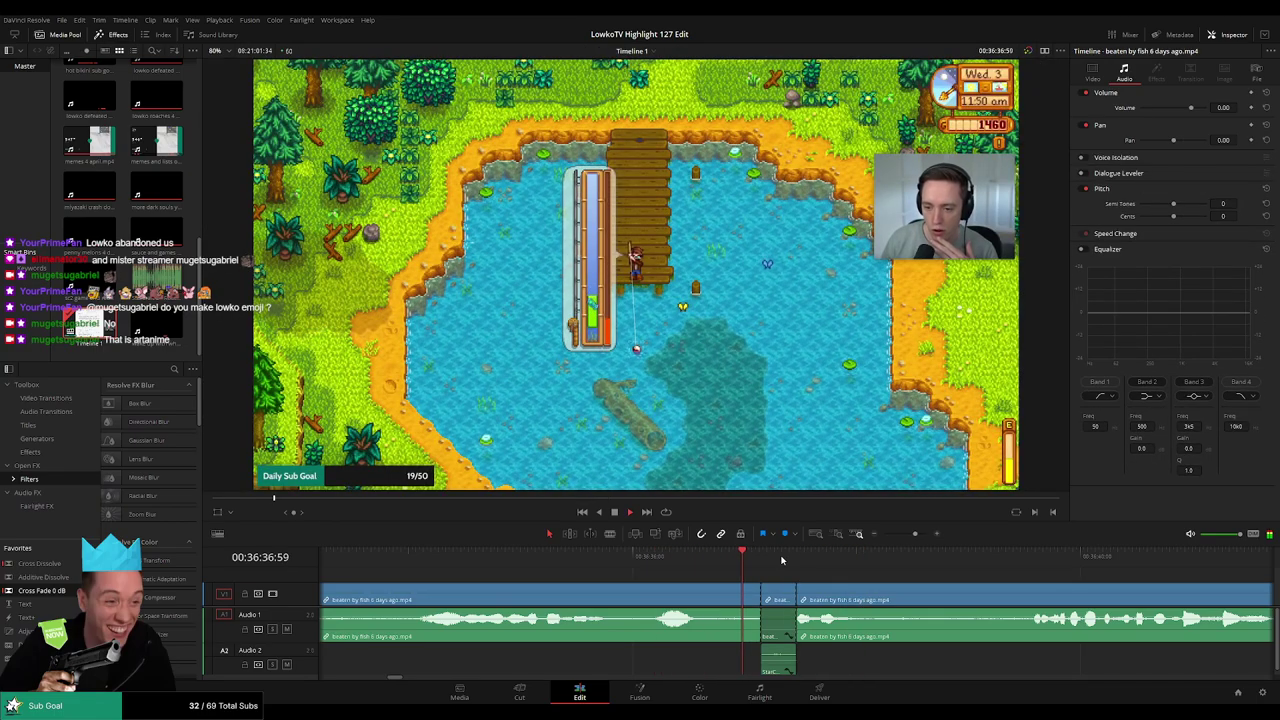
# Skim the beaten by fish clip from about 00:36:38 to 00:37:11, checking the fishing attempts for removable footage
pyautogui.scroll(-3, 880, 582)
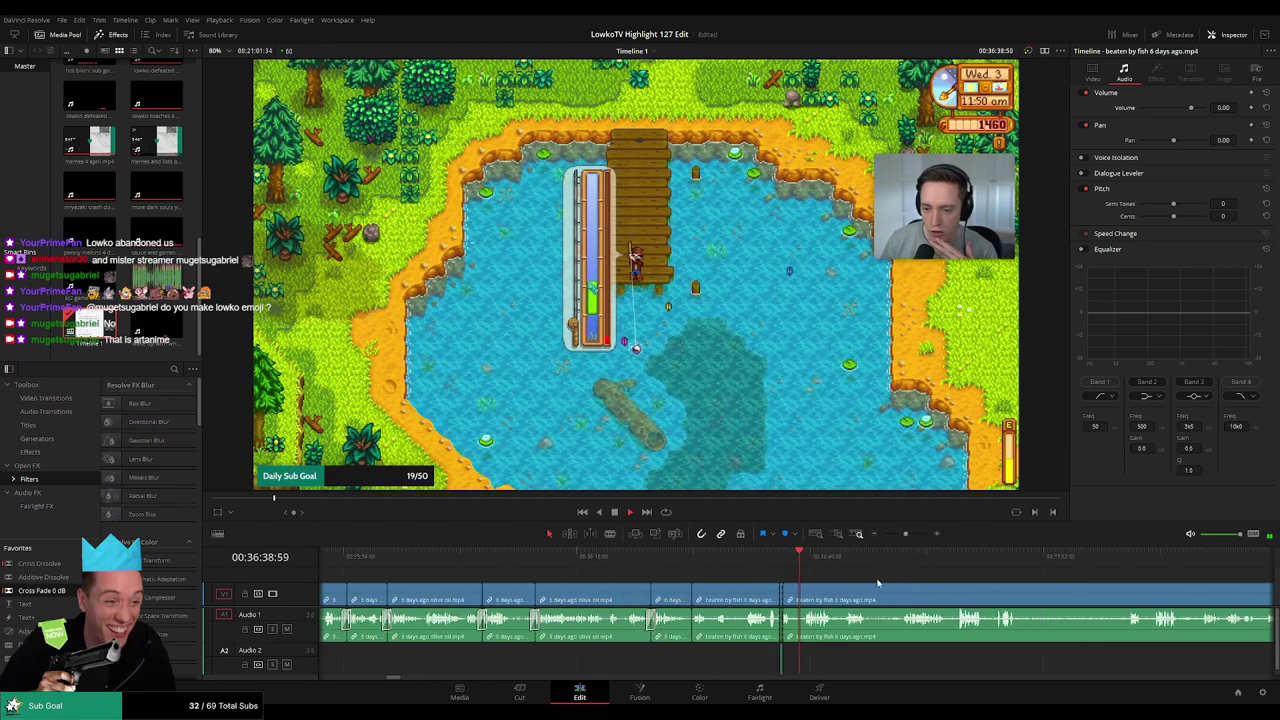
pyautogui.moveTo(848, 578); pyautogui.dragTo(718, 577)
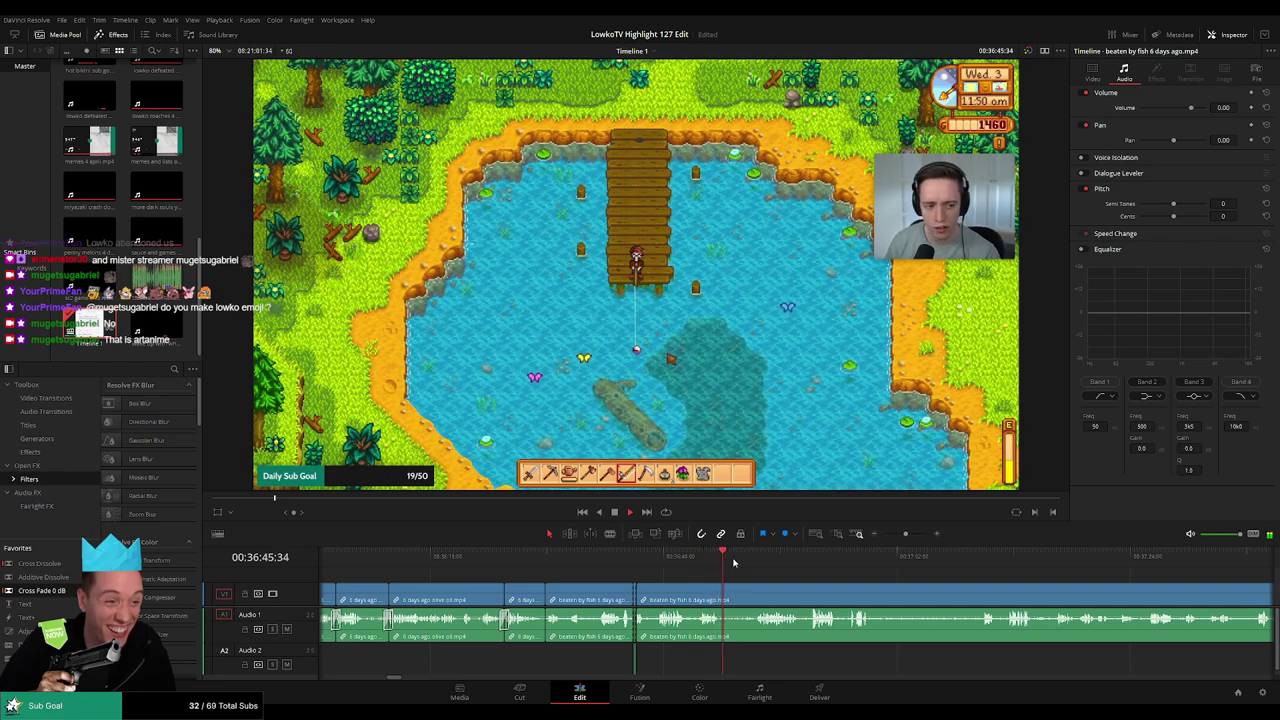
pyautogui.hscroll(3, 685, 568)
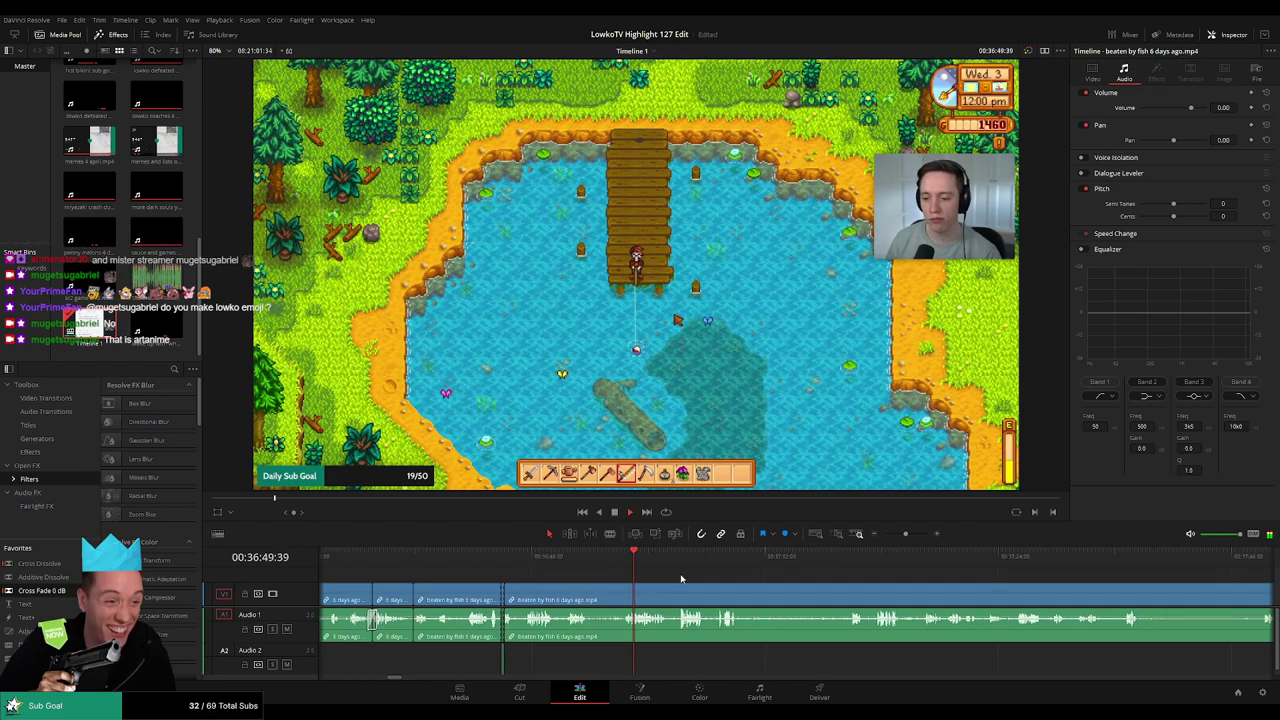
pyautogui.scroll(-1, 683, 580)
pyautogui.moveTo(683, 580)
pyautogui.mouseDown()
pyautogui.moveTo(831, 583)
pyautogui.moveTo(677, 579)
pyautogui.mouseUp()
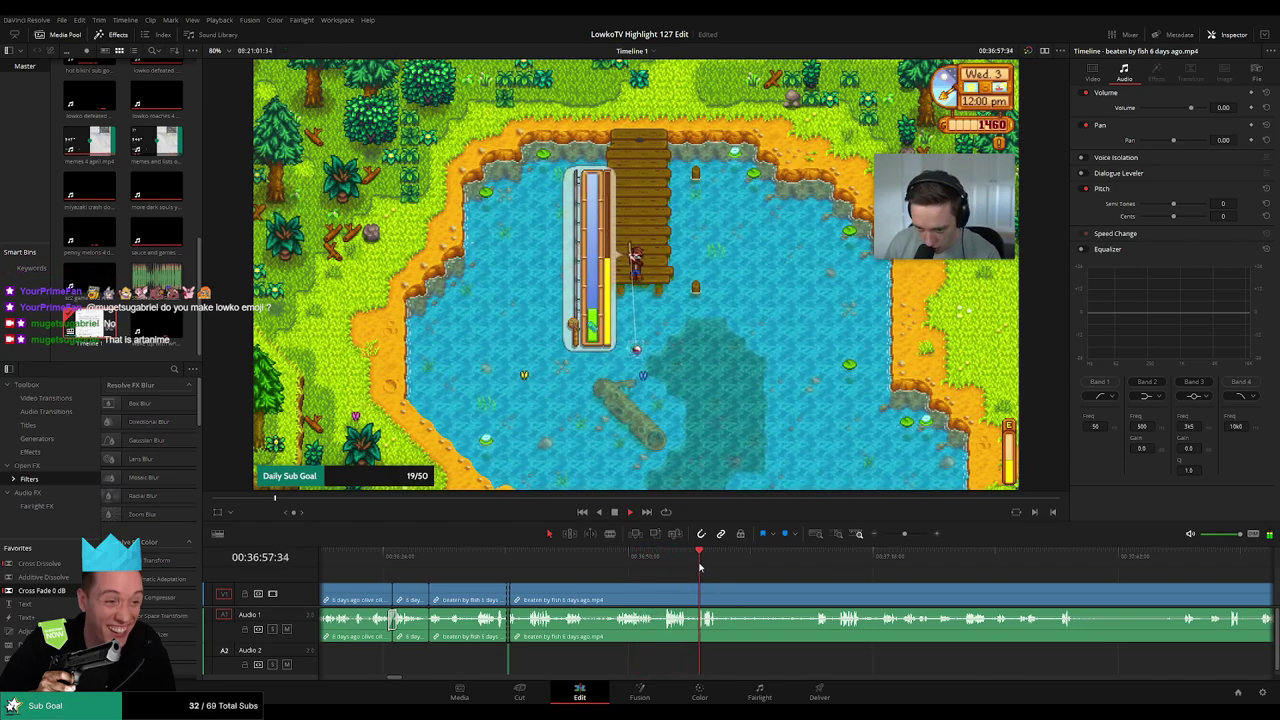
pyautogui.hscroll(2, 677, 574)
pyautogui.moveTo(648, 573); pyautogui.dragTo(730, 563)
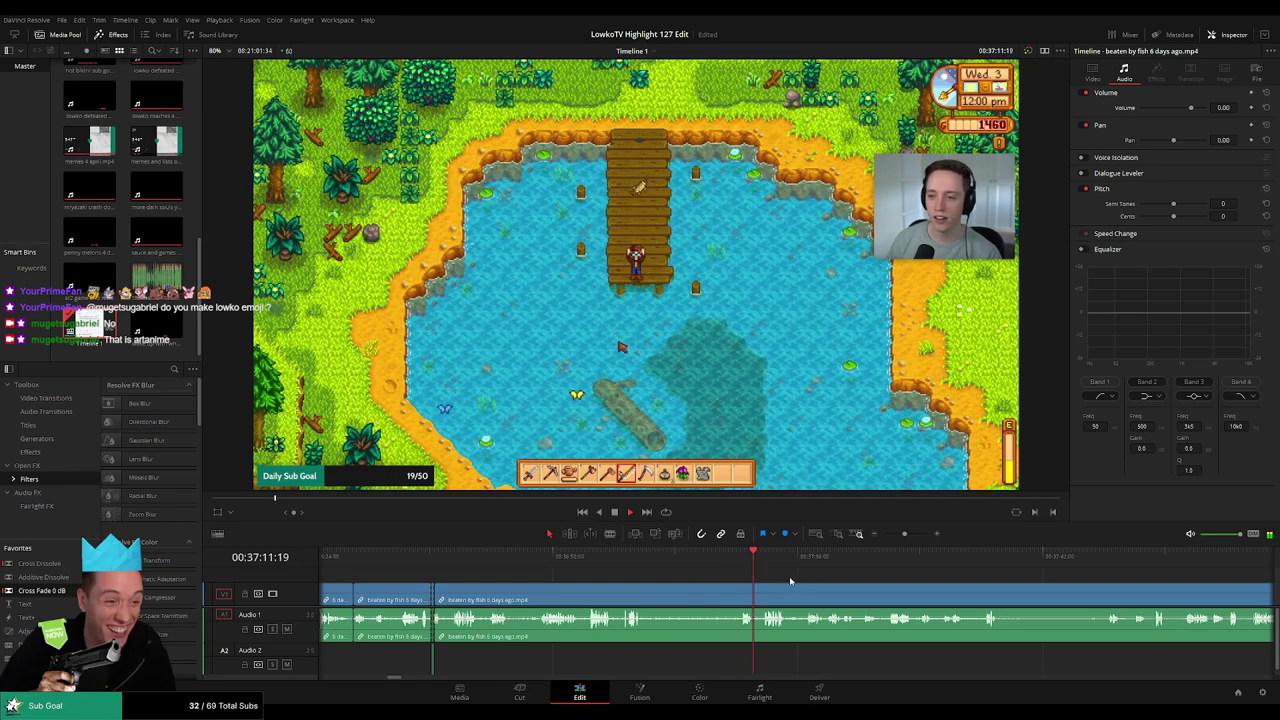
# Continue reviewing the beaten by fish clip from about 00:37:13 to 00:37:36, where the character leaves the pond
pyautogui.scroll(2, 792, 581)
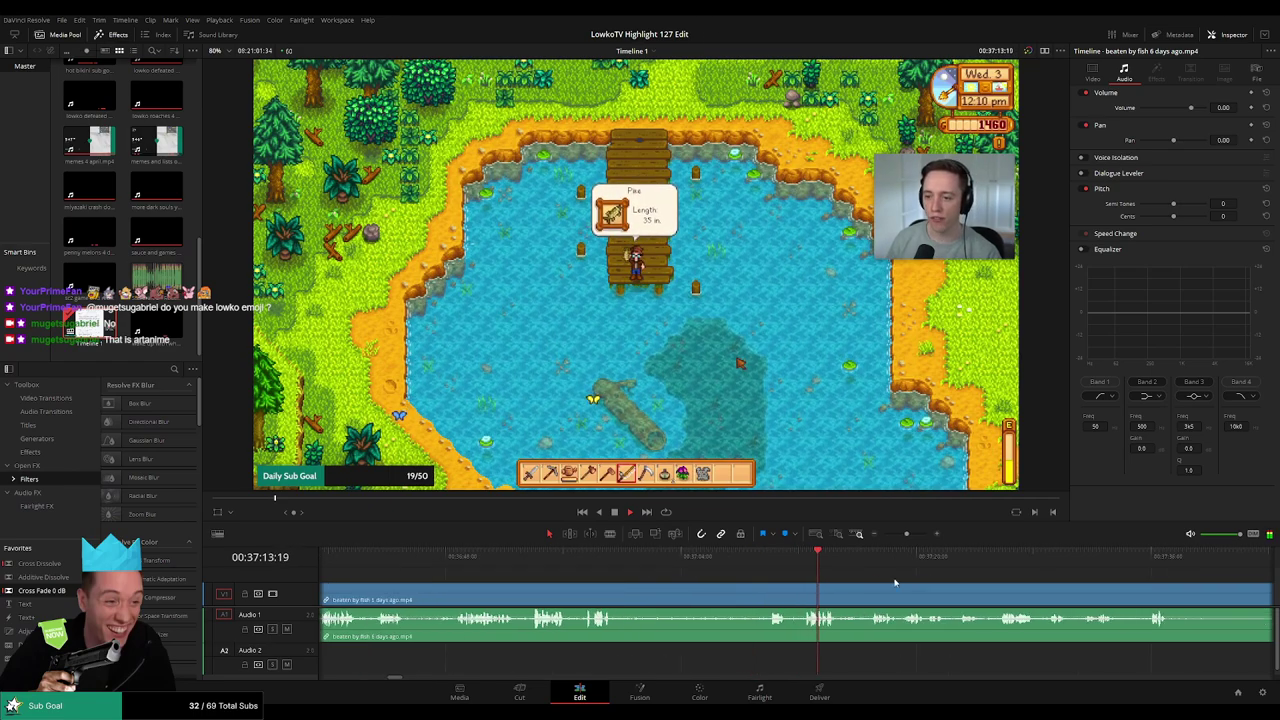
pyautogui.moveTo(894, 583); pyautogui.dragTo(660, 564)
pyautogui.press('space')
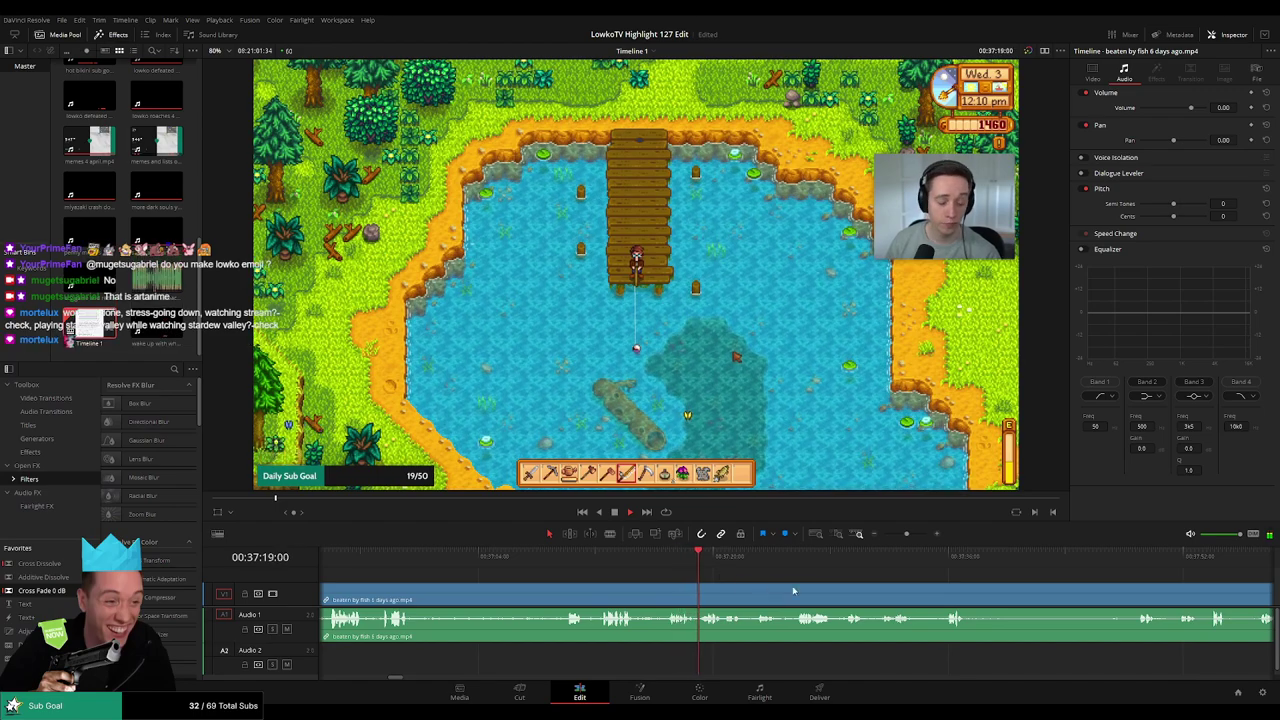
pyautogui.moveTo(796, 591); pyautogui.dragTo(671, 580)
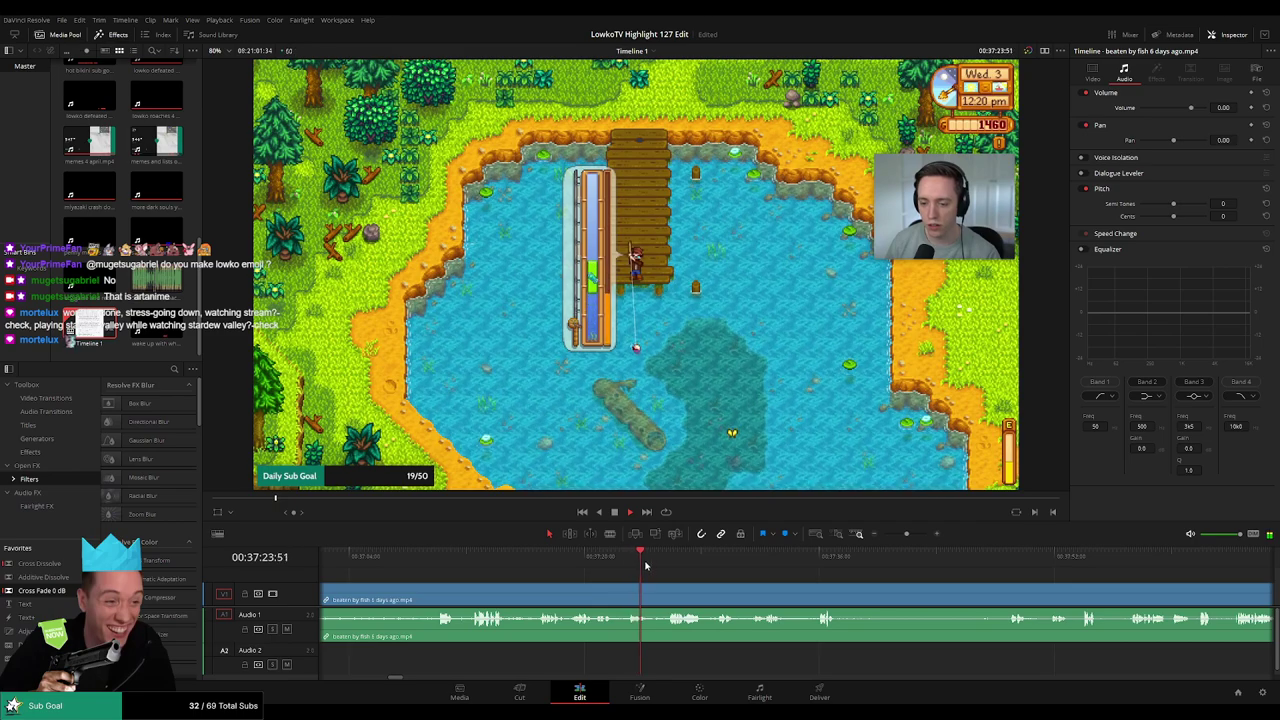
pyautogui.click(668, 566)
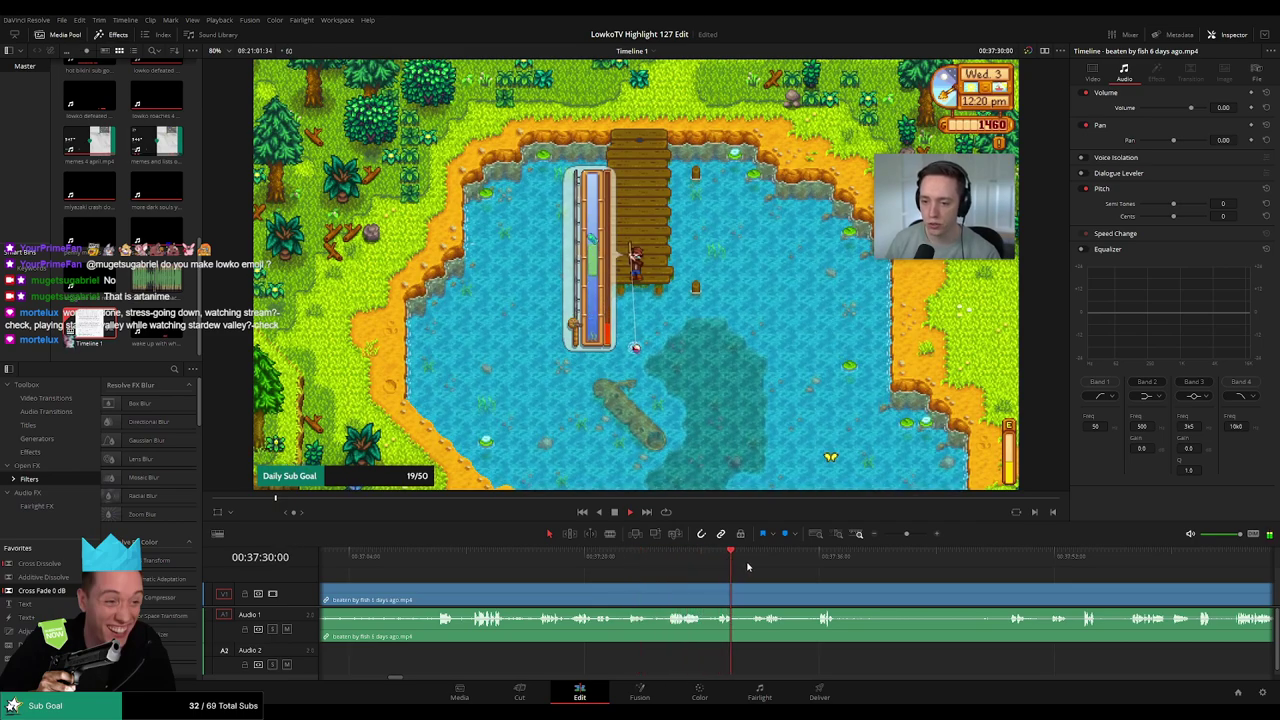
pyautogui.hscroll(2, 686, 579)
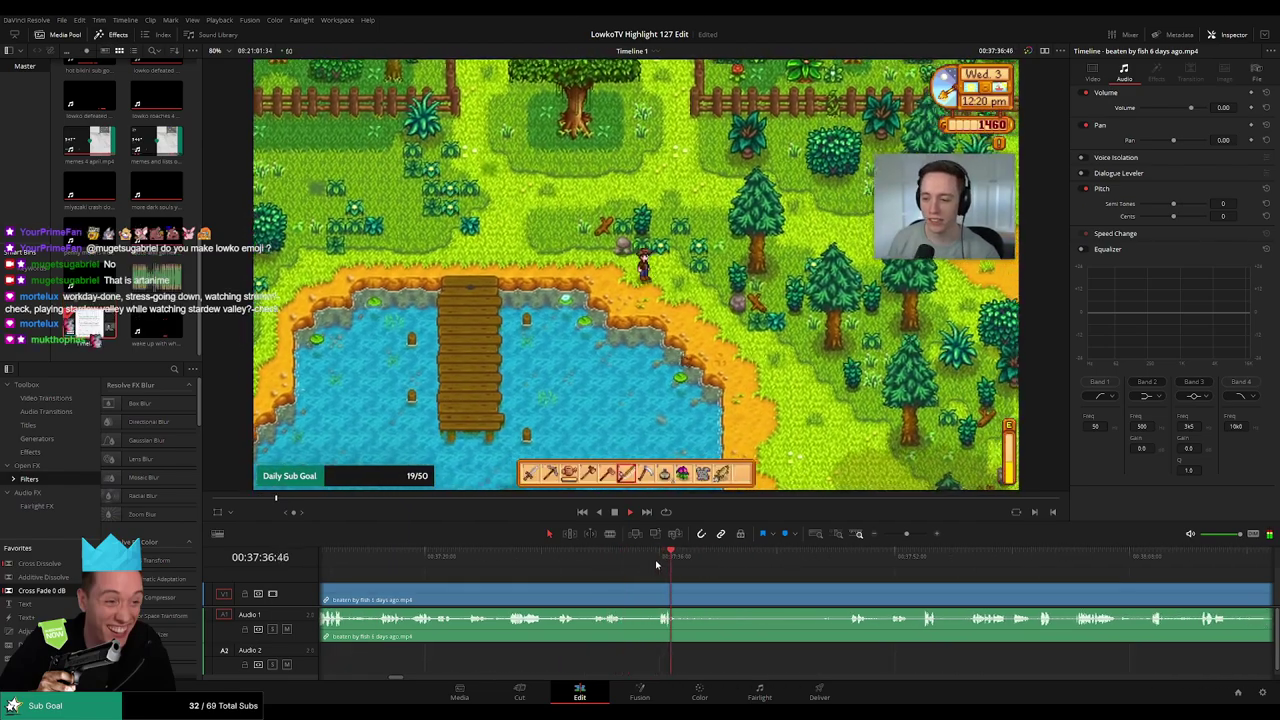
# Ripple-delete the walk away from the pond between about 00:37:37 and 00:37:53 in the beaten by fish clip
pyautogui.press('space')
pyautogui.press('b')
pyautogui.click(686, 592)
pyautogui.moveTo(816, 557); pyautogui.dragTo(845, 558)
pyautogui.hscroll(2, 922, 592)
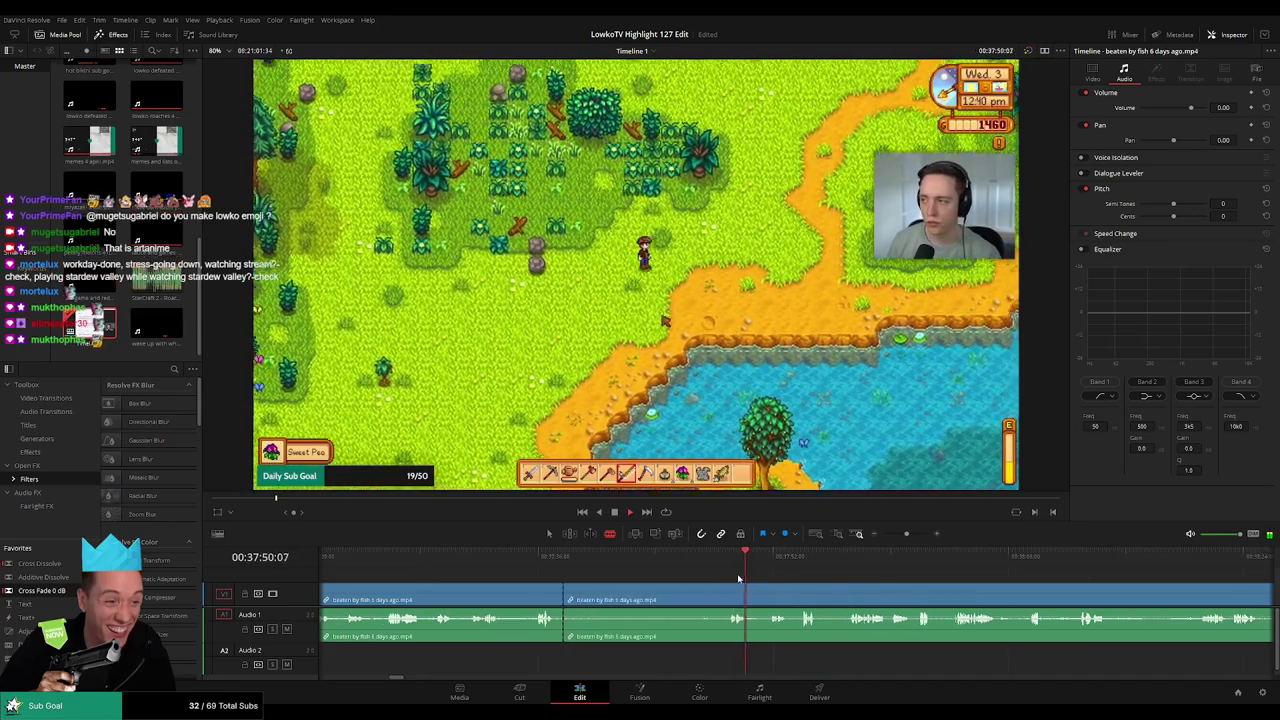
pyautogui.click(768, 557)
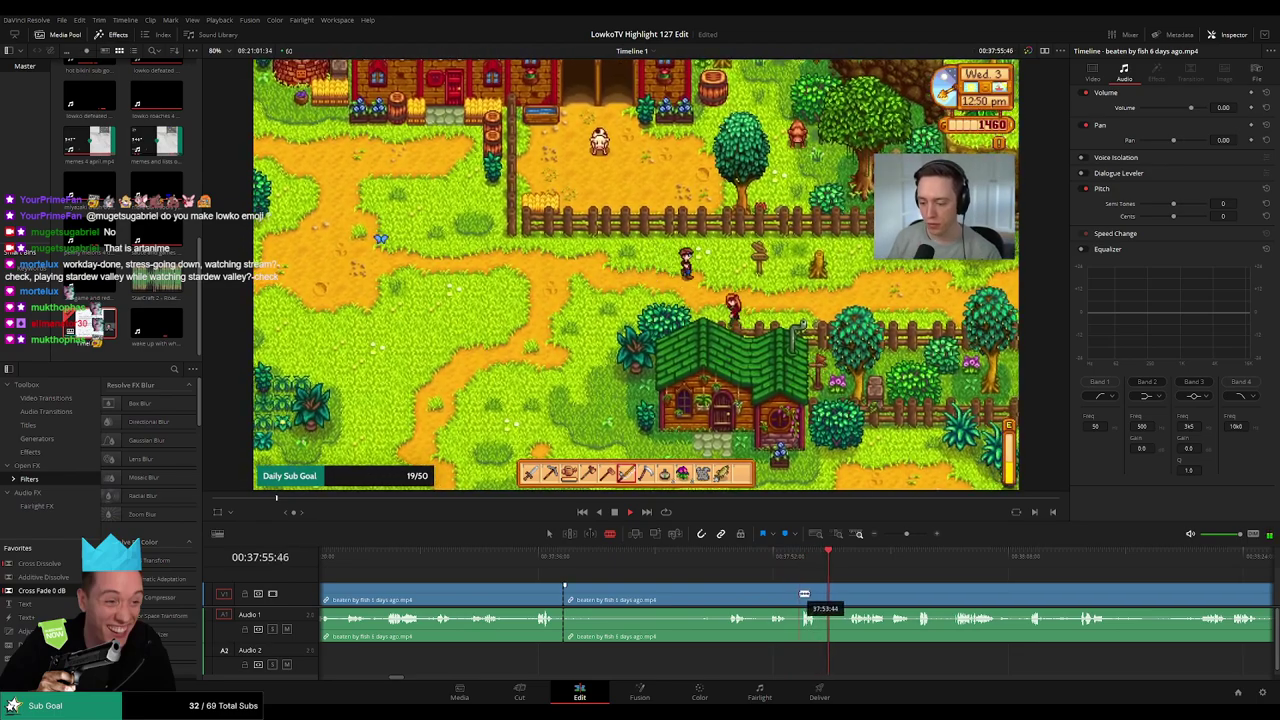
pyautogui.click(801, 597)
pyautogui.press('a')
pyautogui.click(757, 600)
pyautogui.press('Delete')
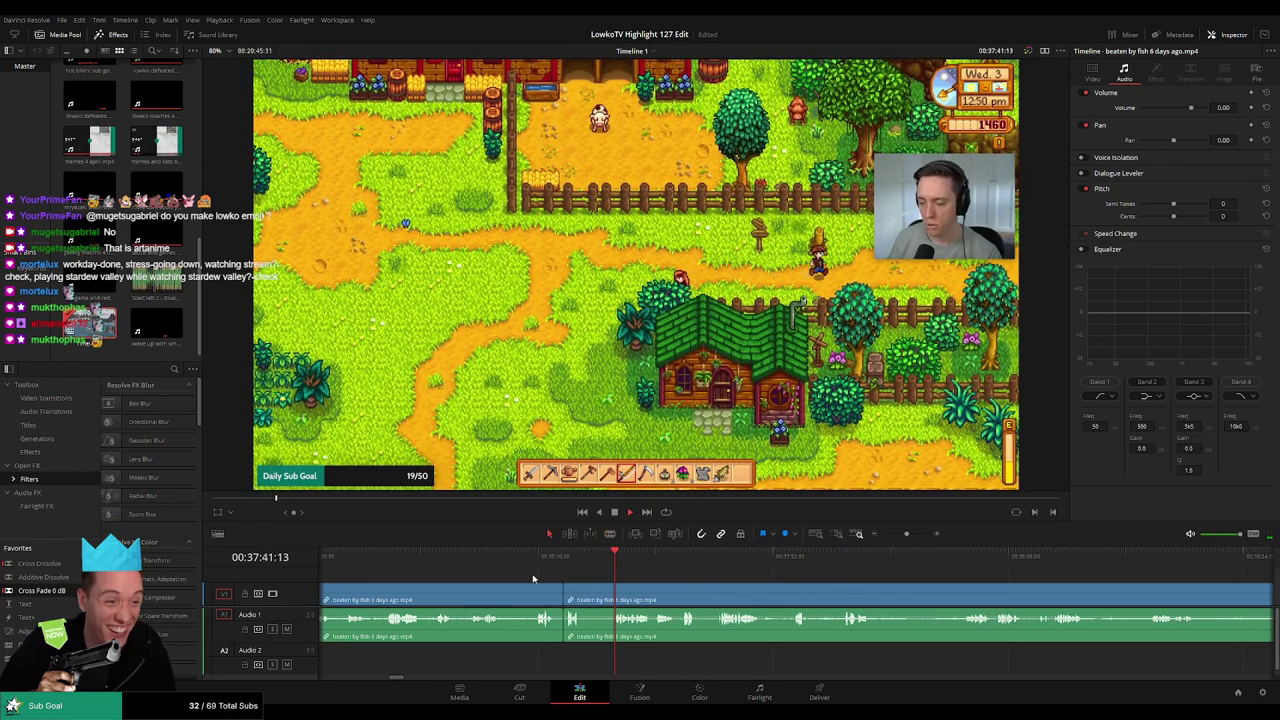
# Cut out the short stretch between about 00:37:39 and 00:37:41, and cross-fade the audio joins on both sides of the piece before it
pyautogui.press('b')
pyautogui.click(585, 597)
pyautogui.click(610, 597)
pyautogui.press('a')
pyautogui.click(597, 600)
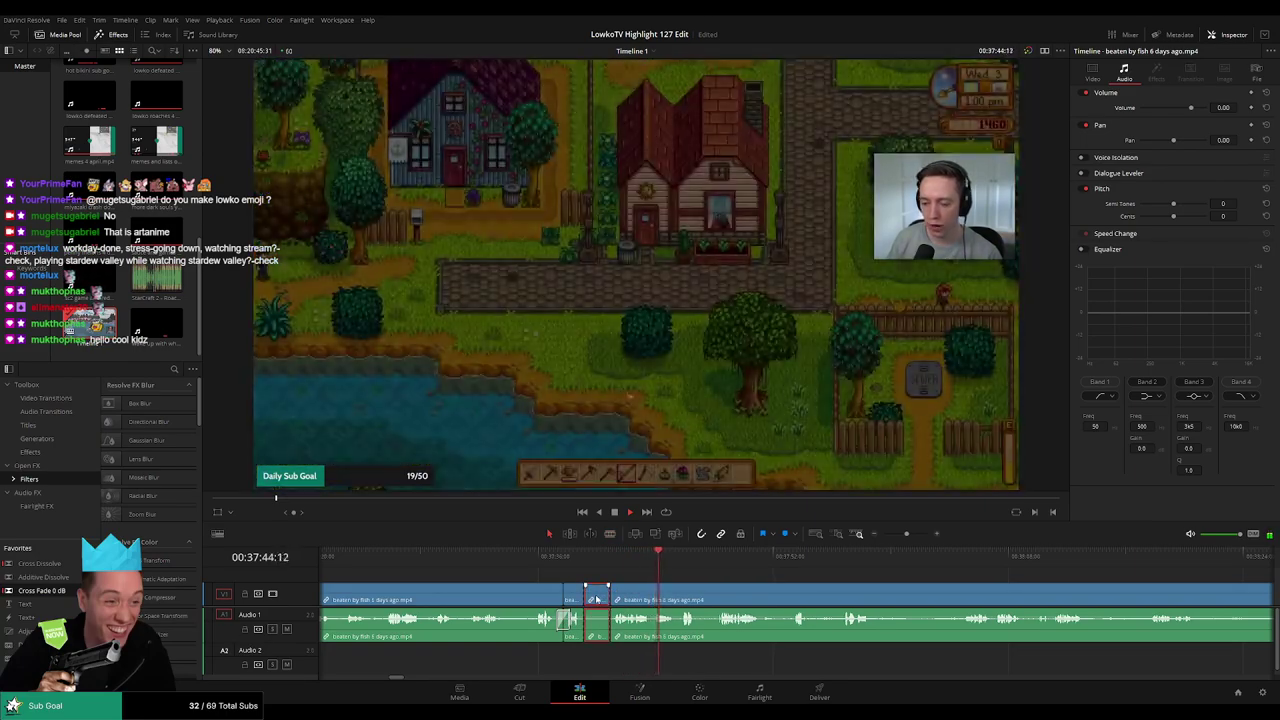
pyautogui.press('Delete')
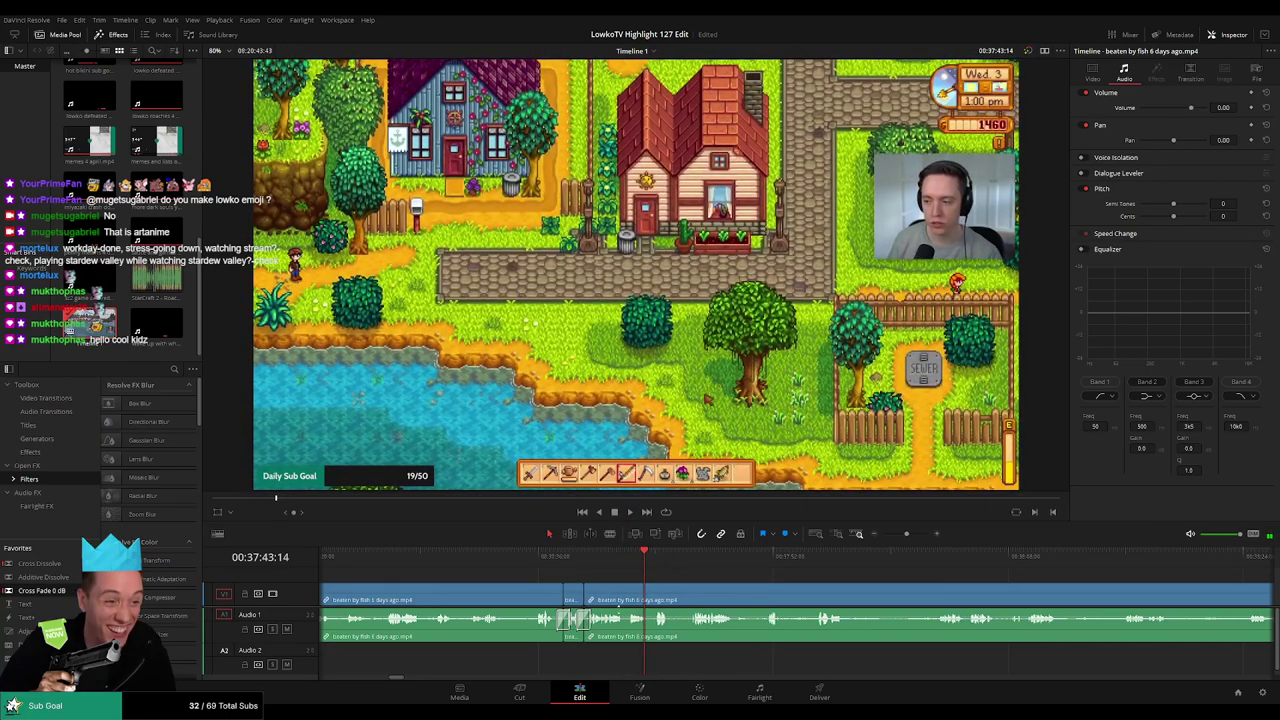
# Cut out the tiny sliver of the village scene at about 00:37:46 with a ripple delete and play across the join
pyautogui.hscroll(2, 640, 590)
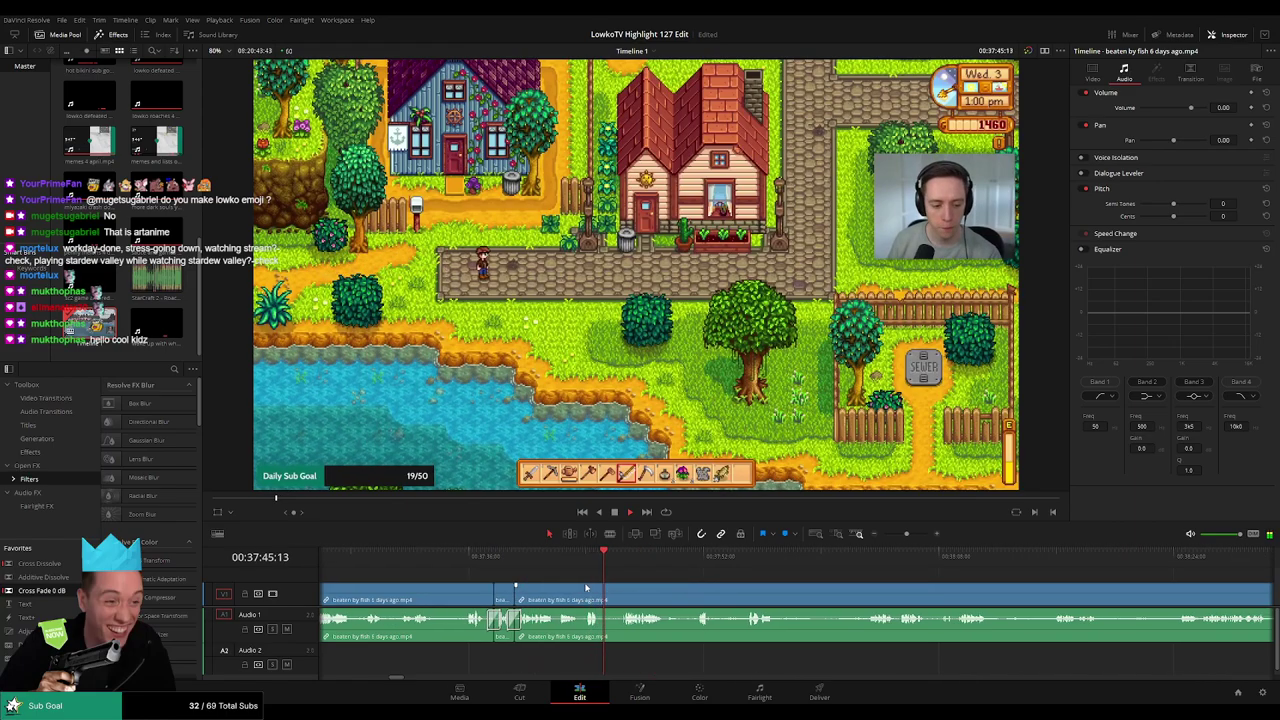
pyautogui.scroll(5, 668, 586)
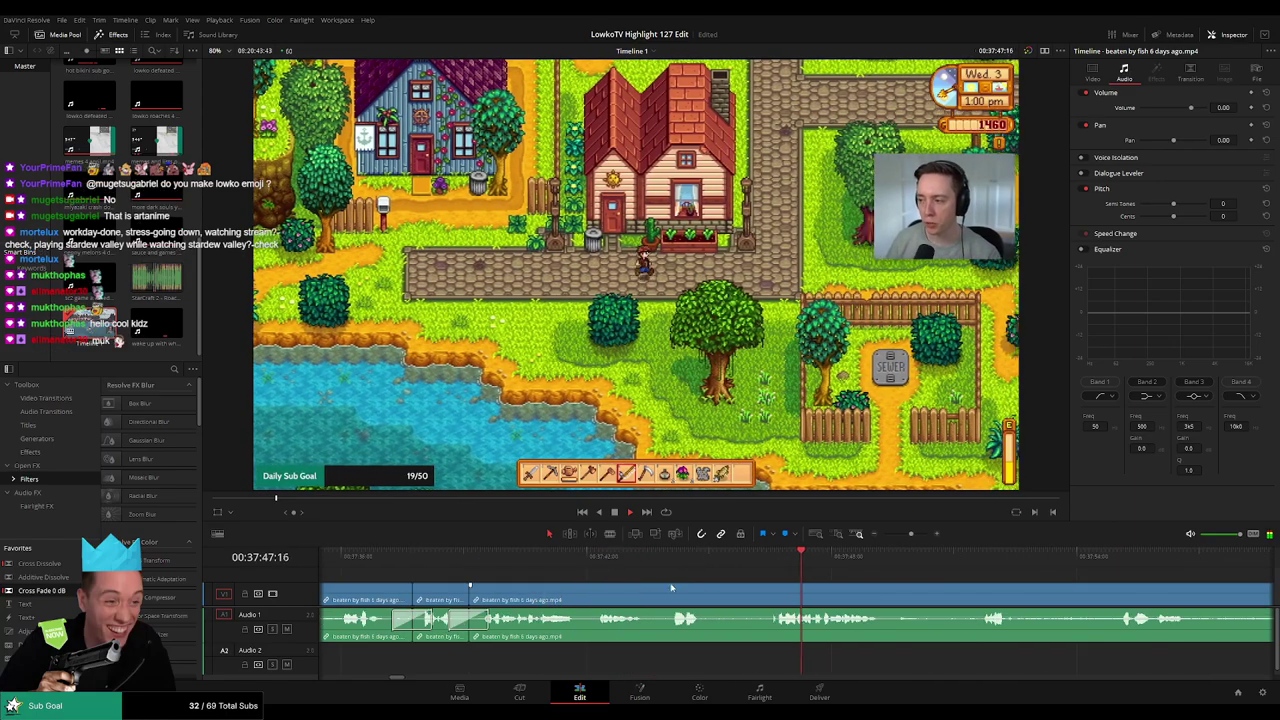
pyautogui.press('b')
pyautogui.click(721, 597)
pyautogui.click(732, 598)
pyautogui.press('a')
pyautogui.click(727, 600)
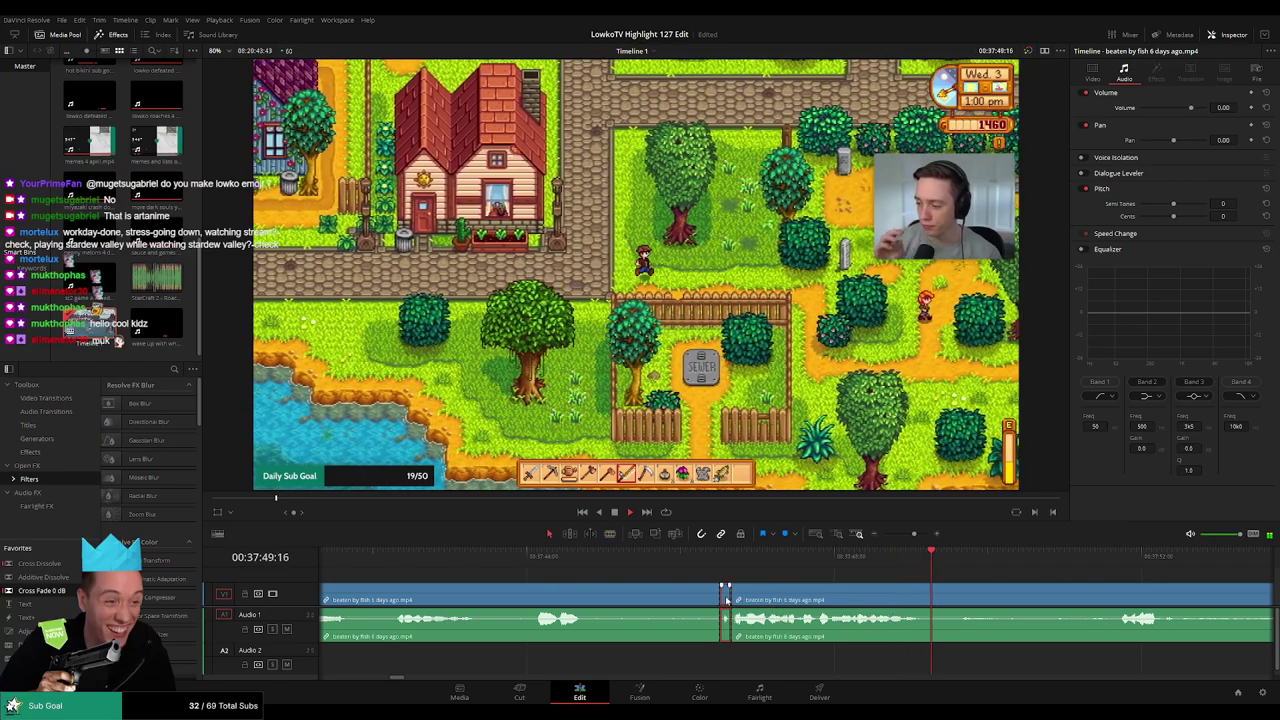
pyautogui.click(693, 560)
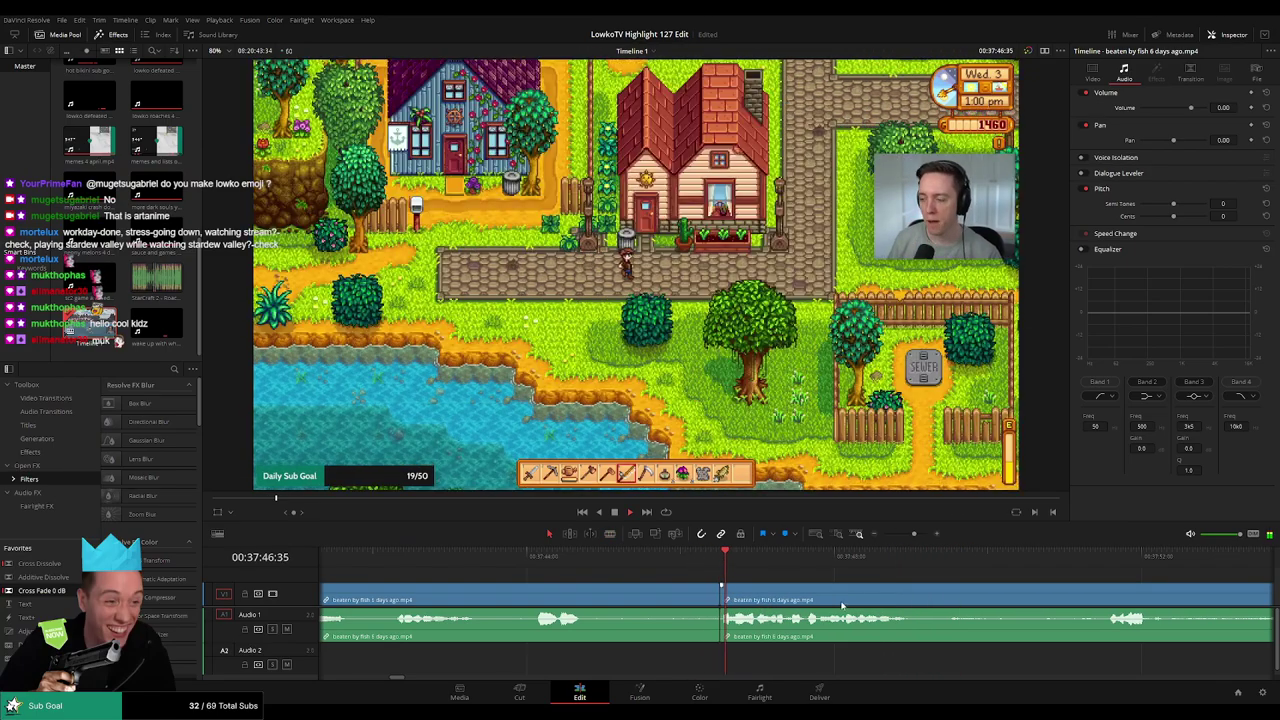
pyautogui.scroll(-5, 862, 568)
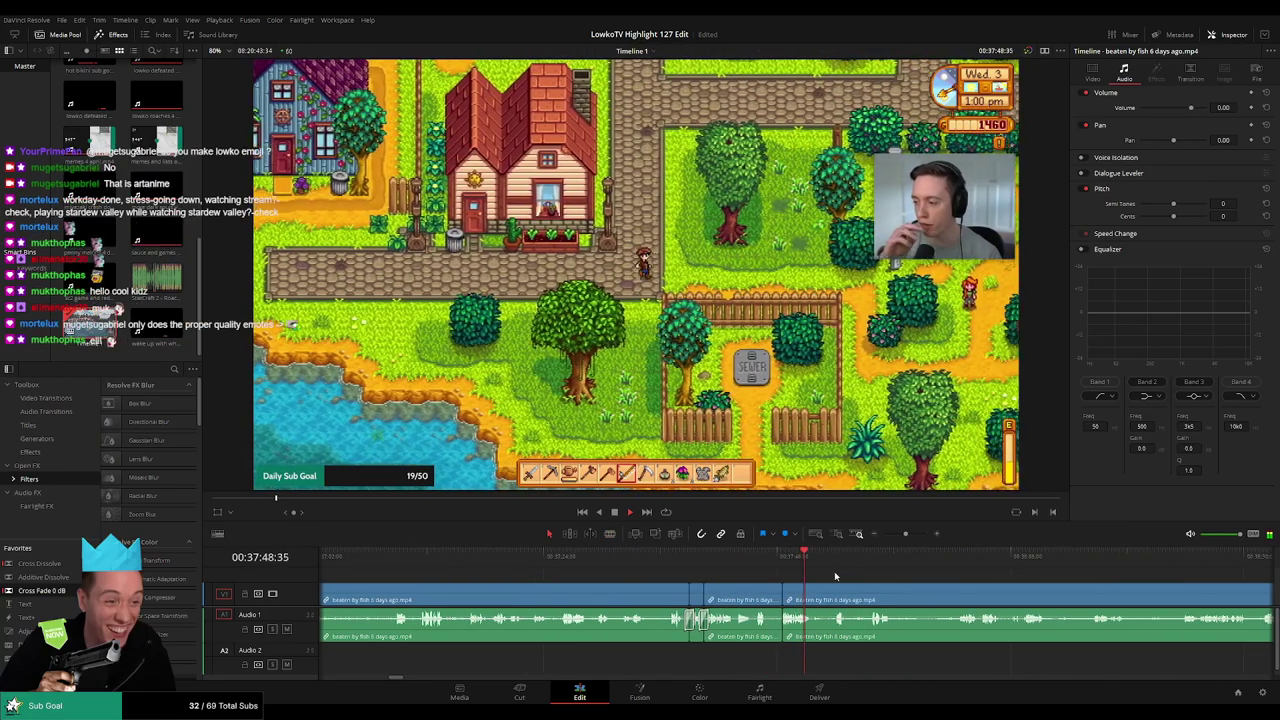
# Ripple-delete the walk to the beach between about 00:37:57 and 00:38:02:52, and cross-fade the audio join
pyautogui.moveTo(834, 572); pyautogui.dragTo(606, 576)
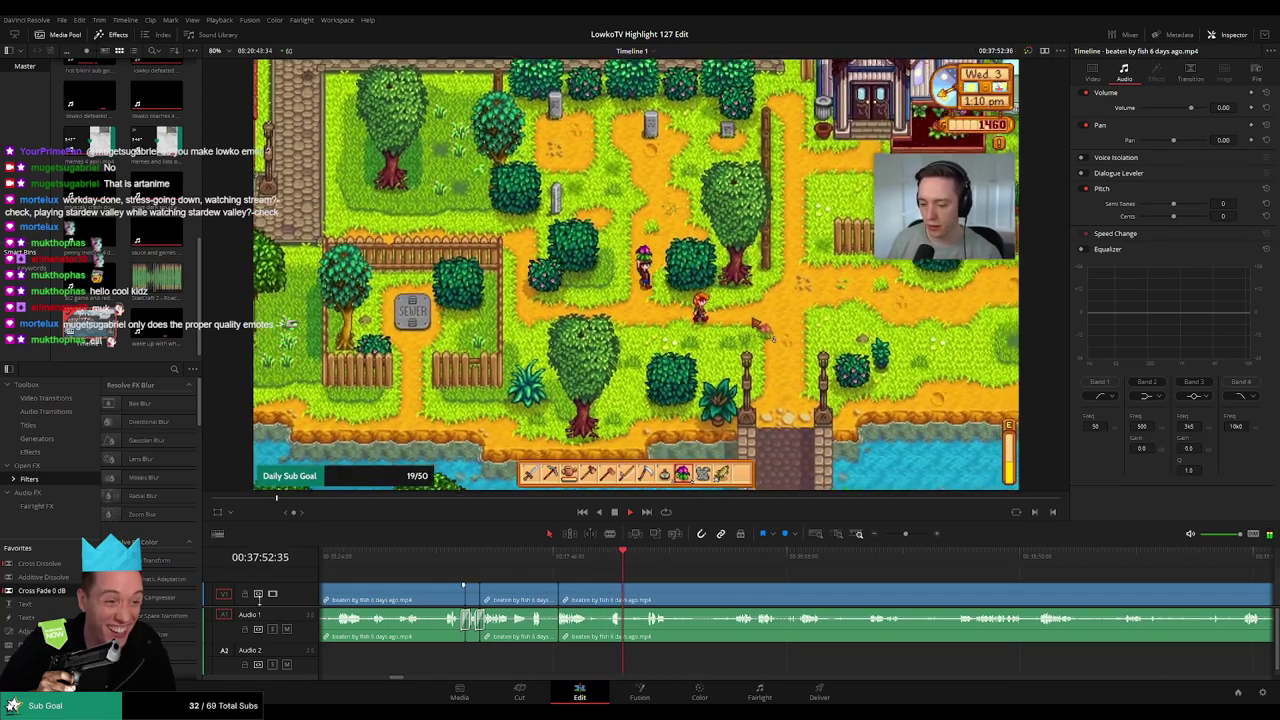
pyautogui.hscroll(1, 592, 583)
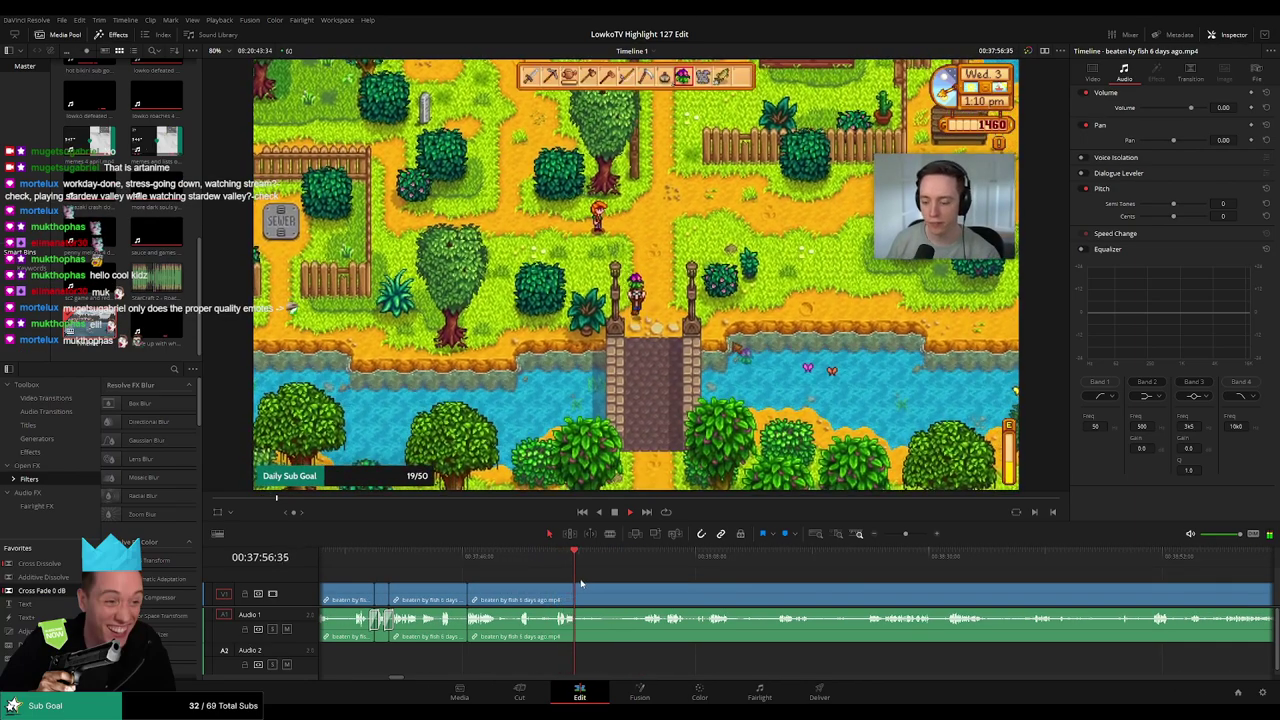
pyautogui.press('b')
pyautogui.click(590, 595)
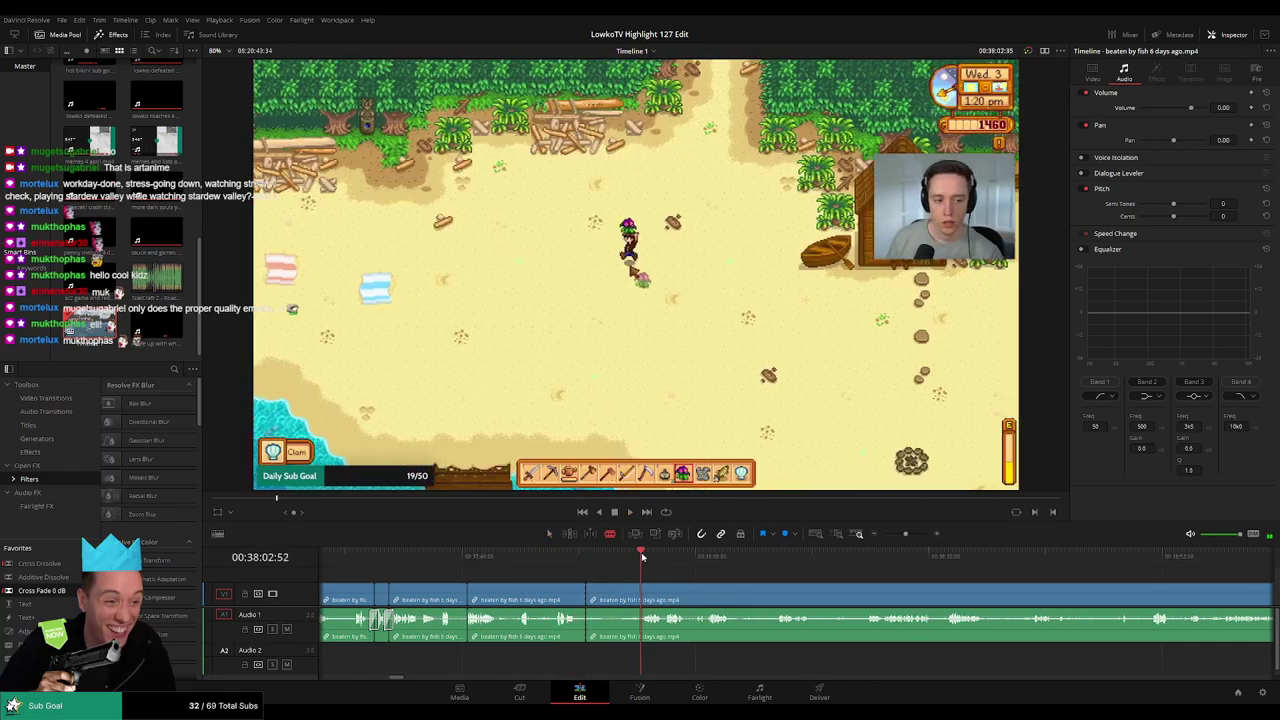
pyautogui.click(641, 596)
pyautogui.press('a')
pyautogui.click(619, 597)
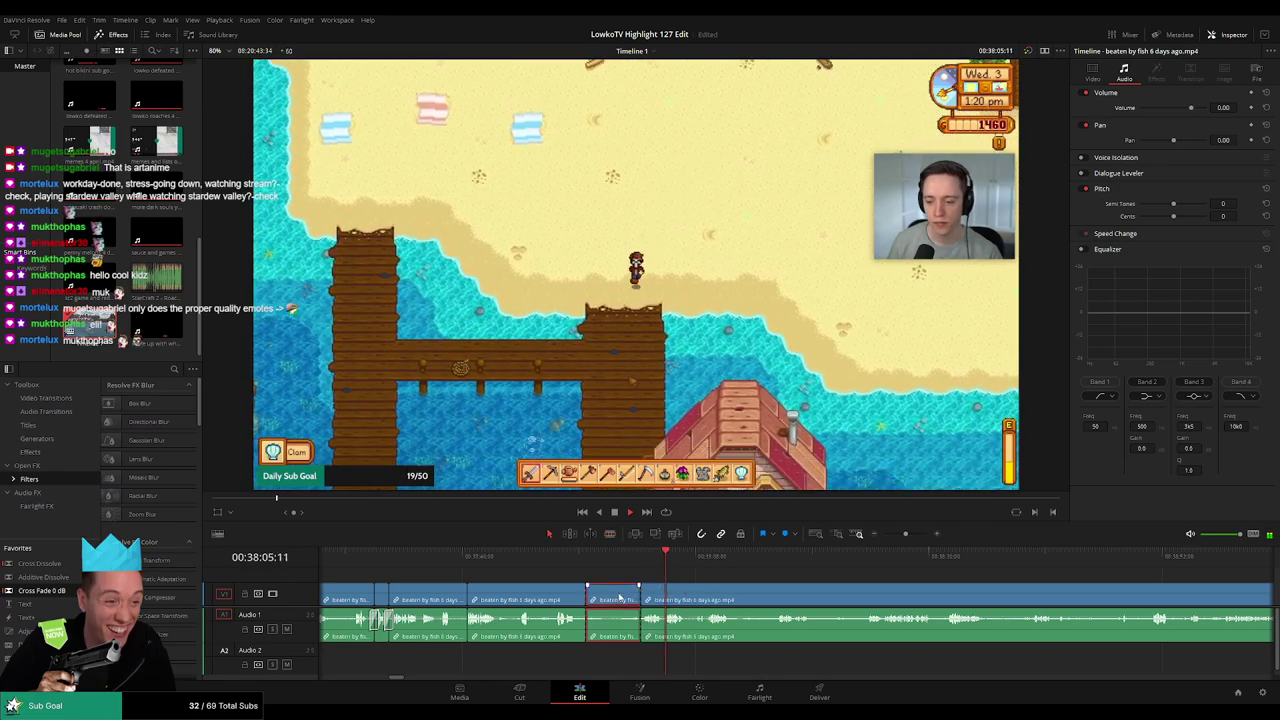
pyautogui.press('Delete')
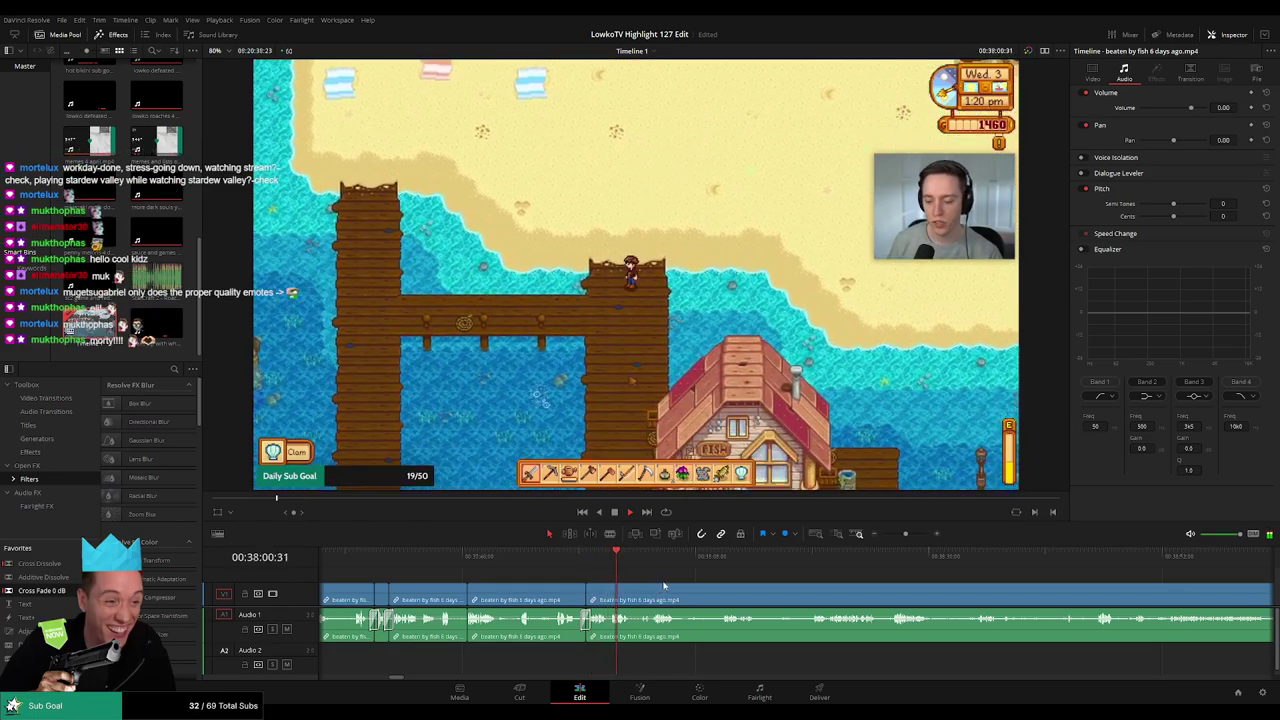
pyautogui.moveTo(662, 588); pyautogui.dragTo(541, 588)
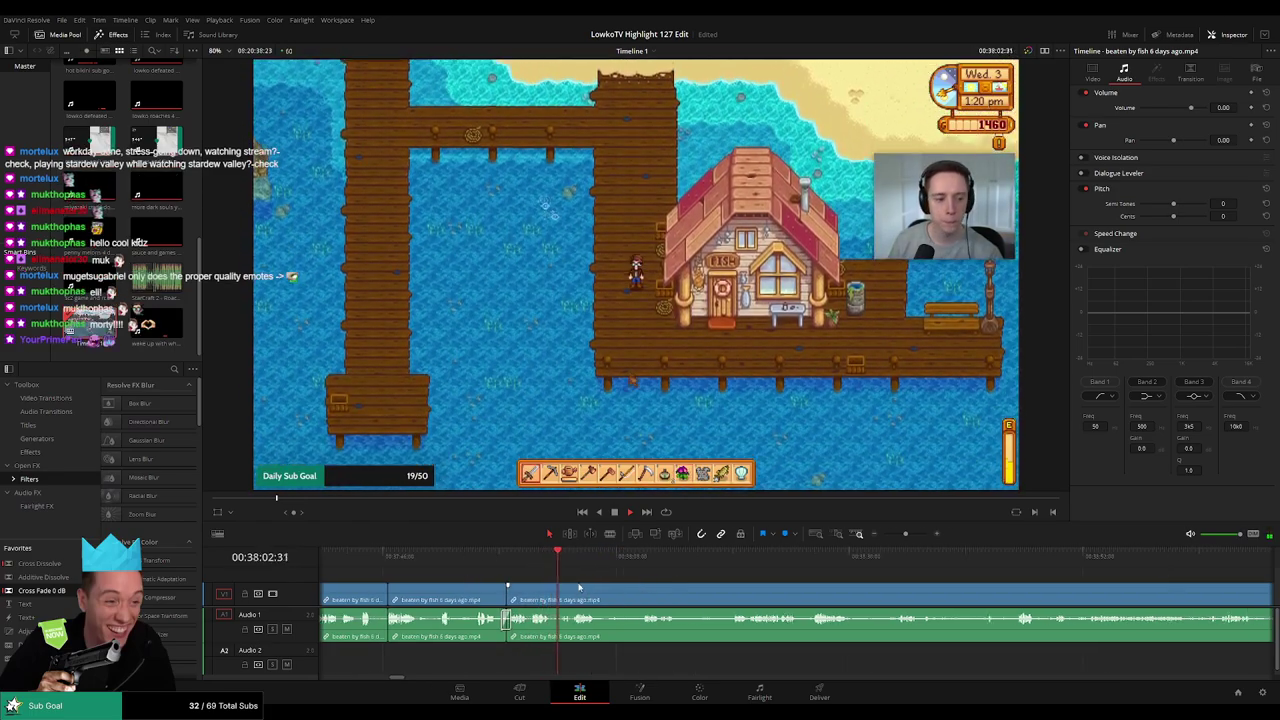
# Split the beaten by fish clip at about 00:38:07, just as the character enters the fish shop
pyautogui.hscroll(2, 578, 588)
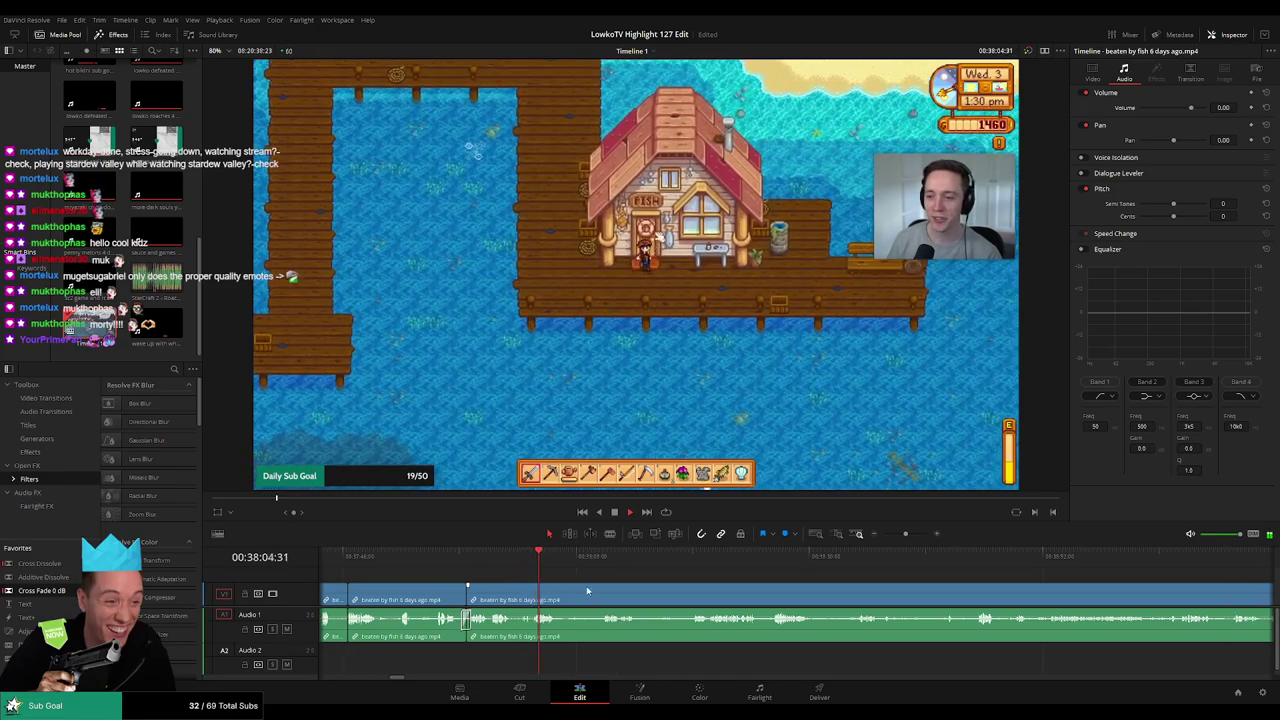
pyautogui.hotkey('ctrl', 'b')
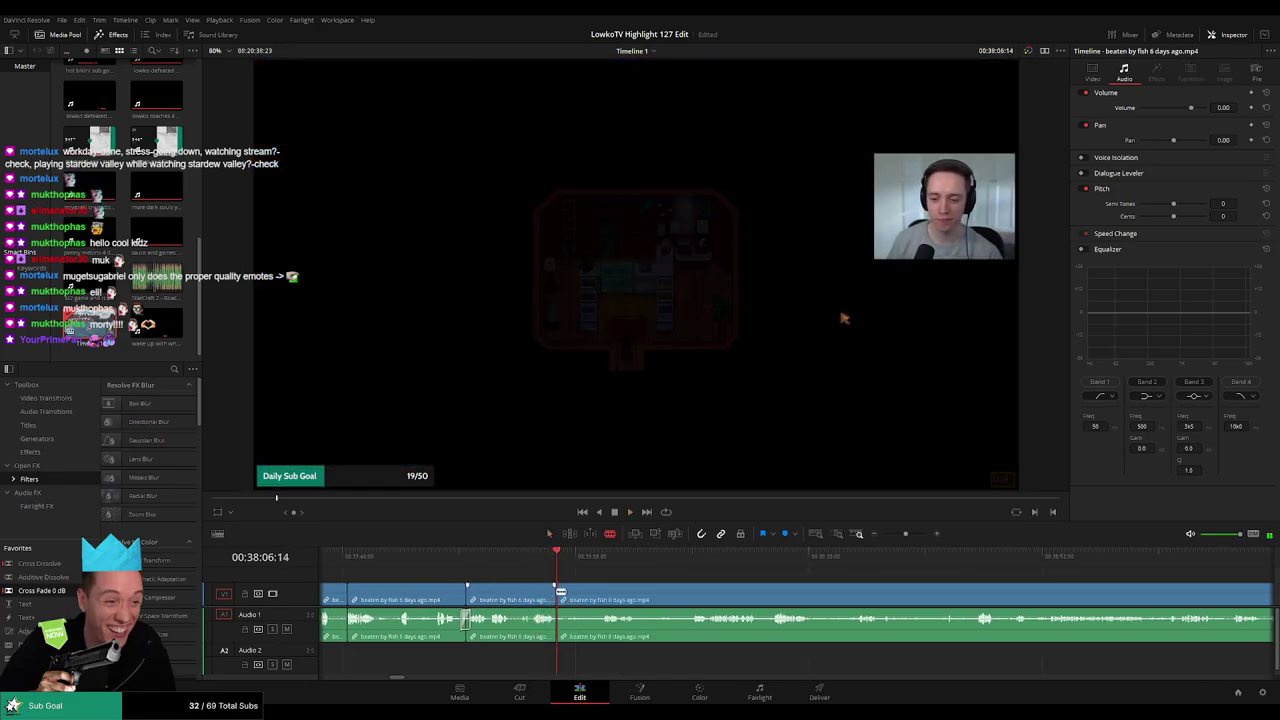
pyautogui.moveTo(557, 593); pyautogui.dragTo(564, 594)
pyautogui.click(608, 566)
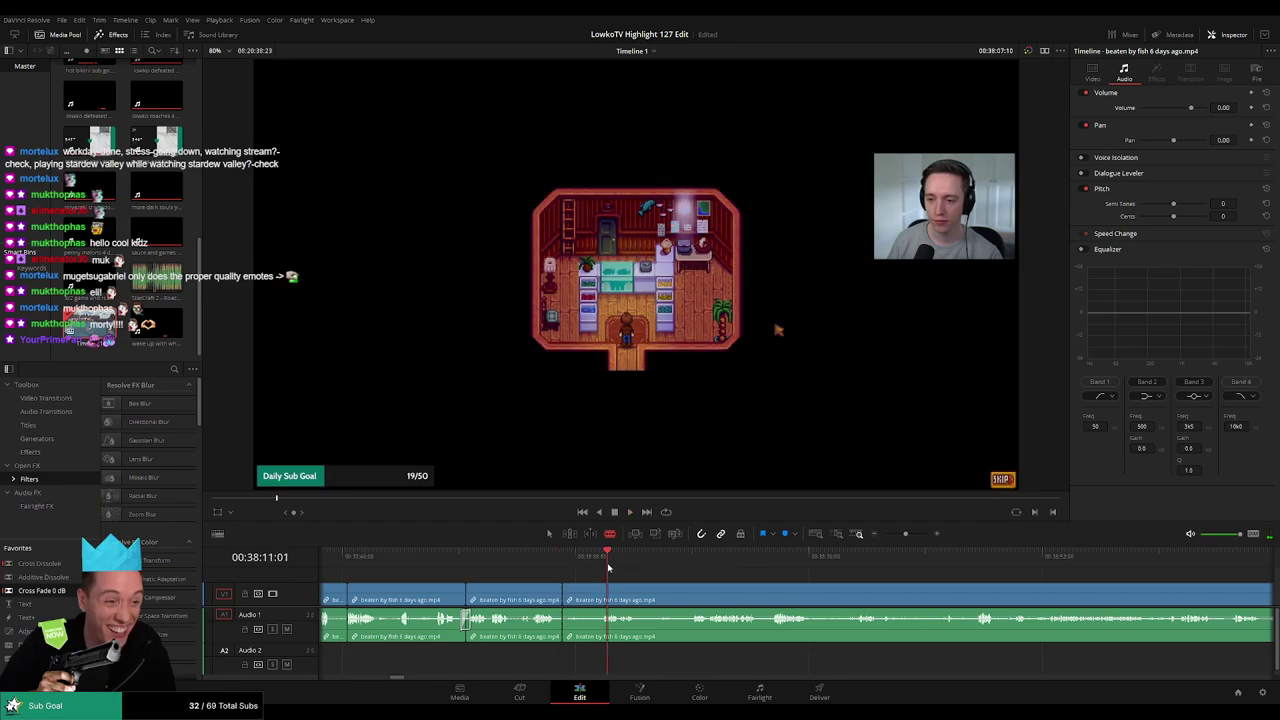
# Examine the footage from the fish shop visit through the pier fishing, up to about 00:42:21, for the next part worth keeping
pyautogui.press('space')
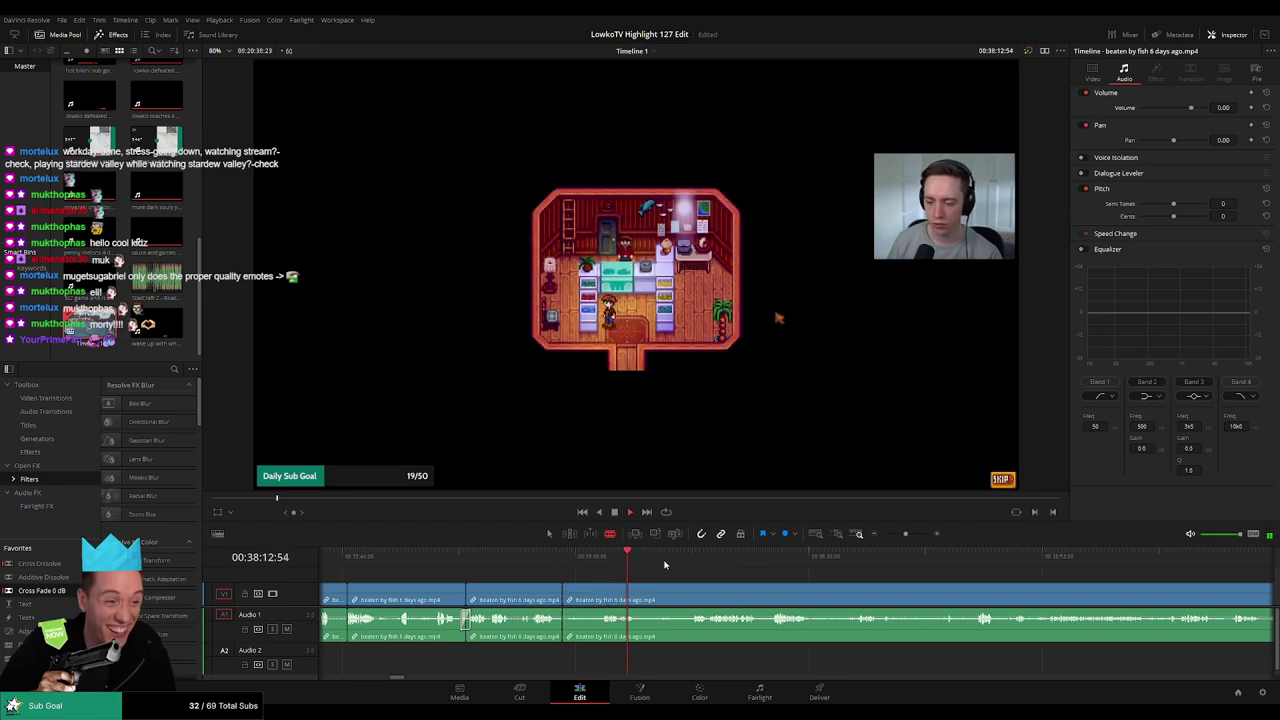
pyautogui.click(688, 563)
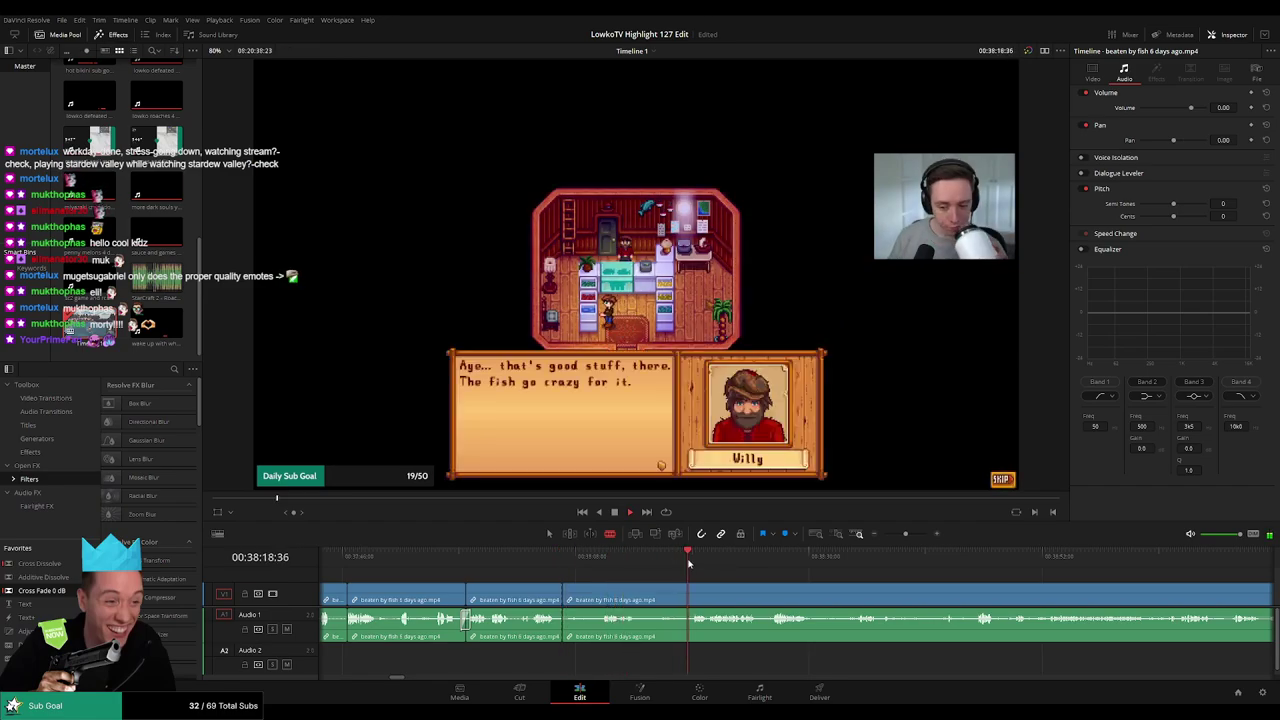
pyautogui.click(613, 560)
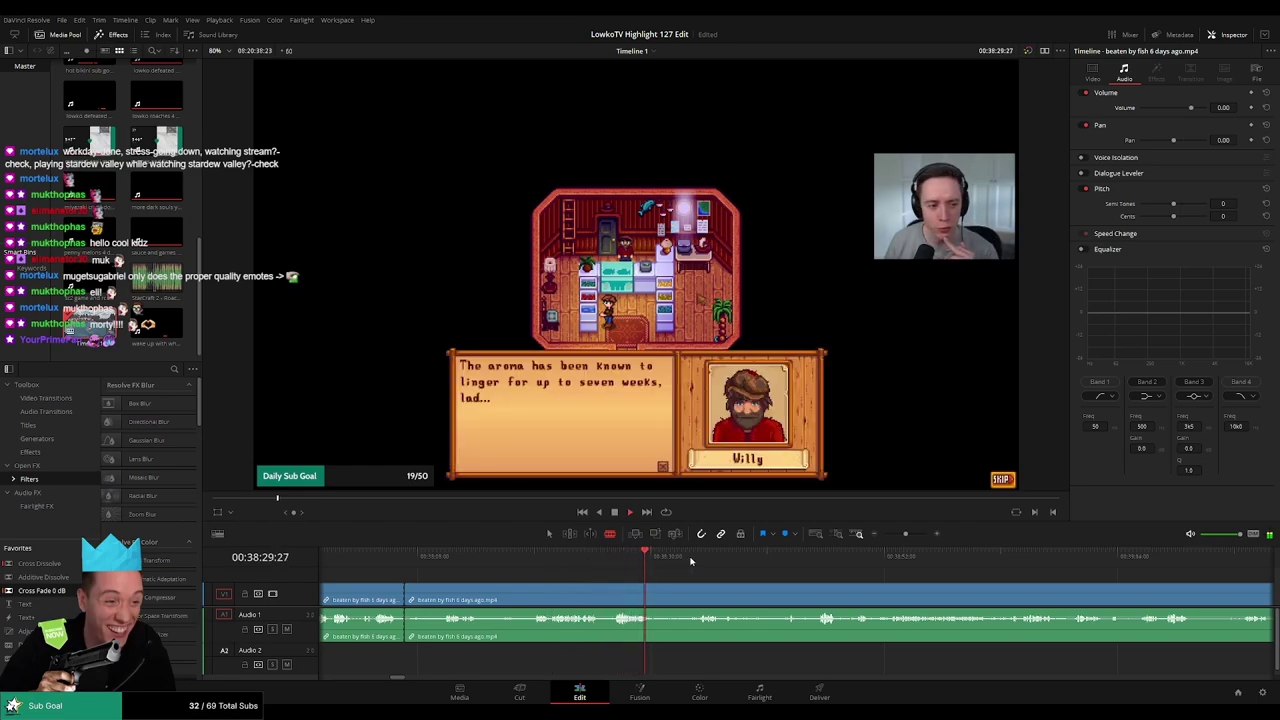
pyautogui.moveTo(697, 562); pyautogui.dragTo(974, 556)
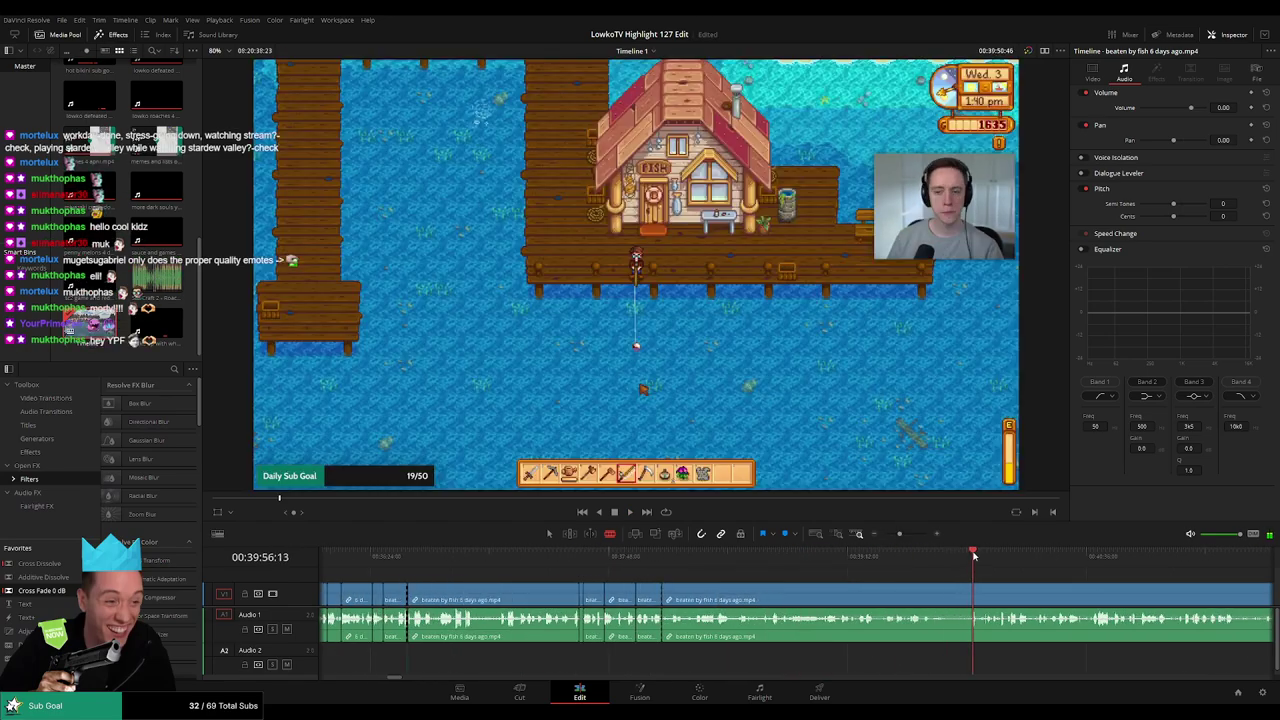
pyautogui.press('space')
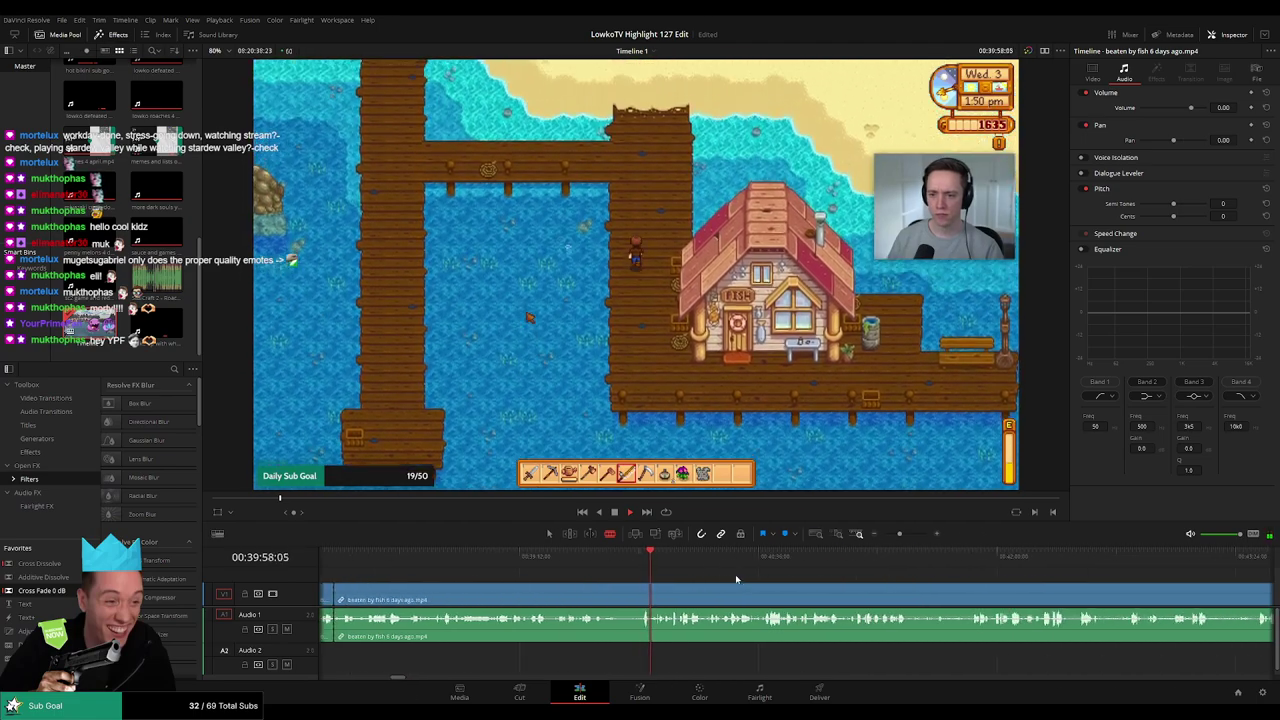
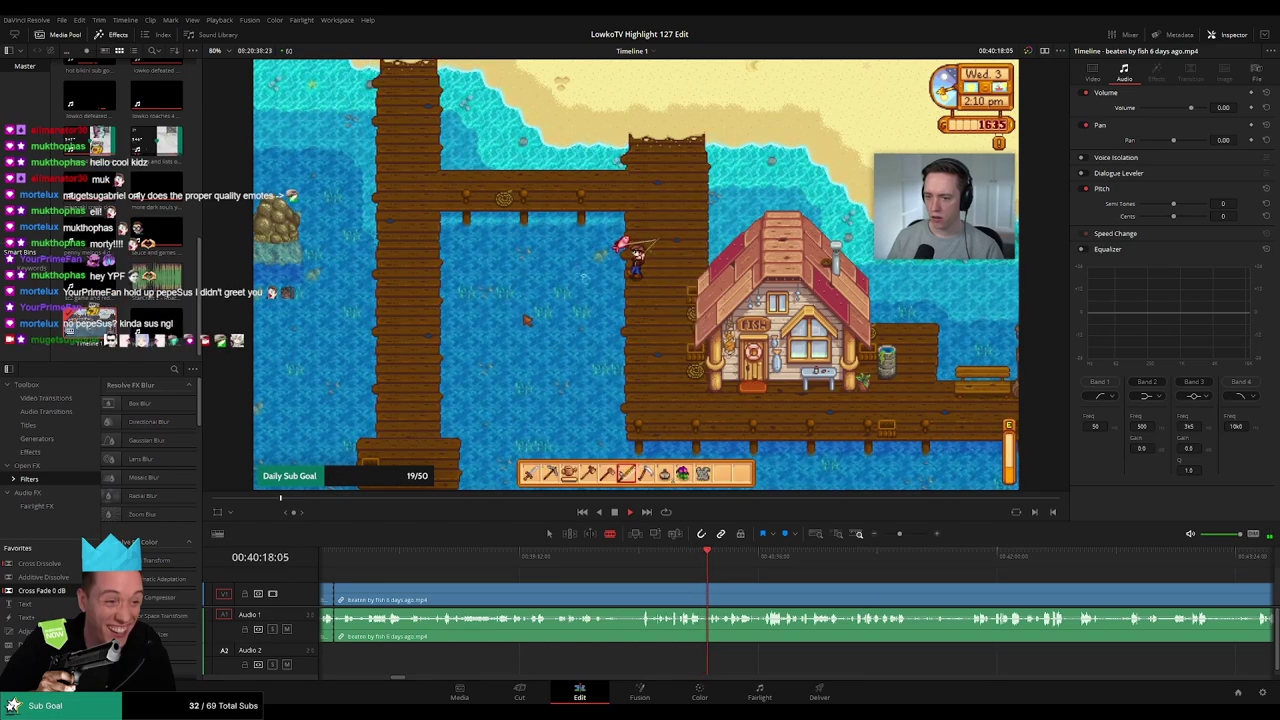
pyautogui.moveTo(734, 583); pyautogui.dragTo(650, 581)
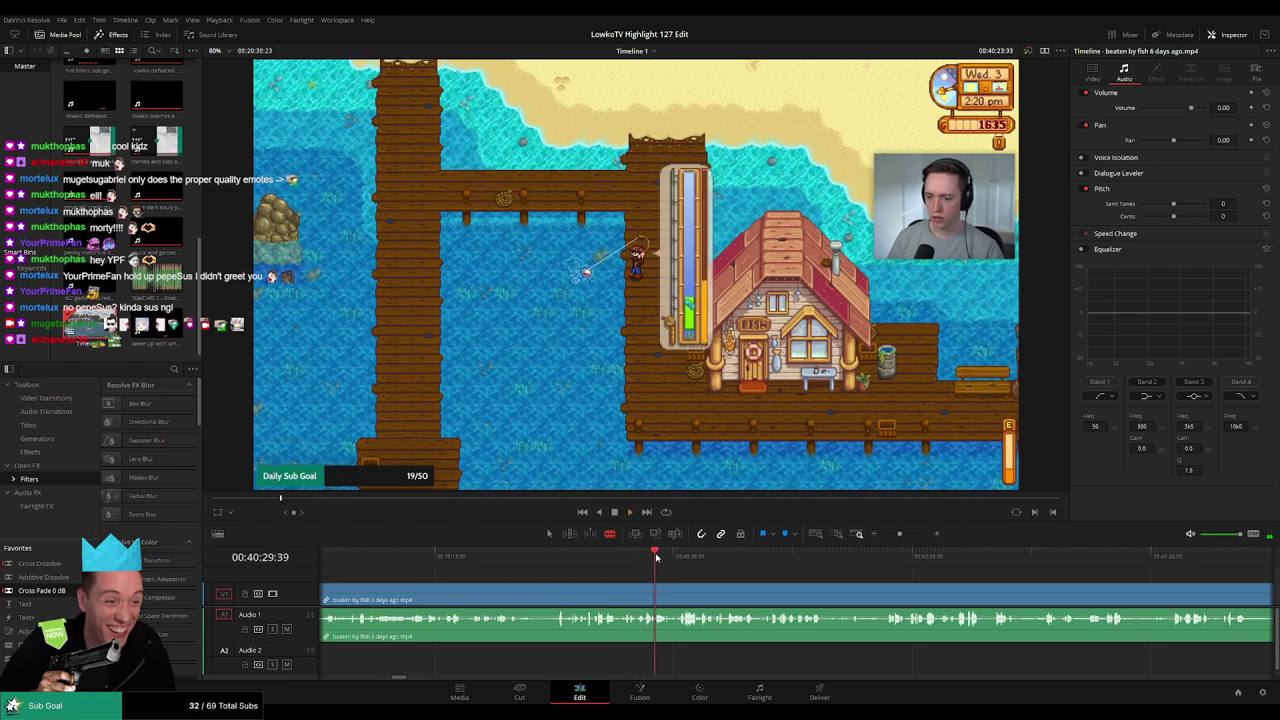
pyautogui.click(720, 566)
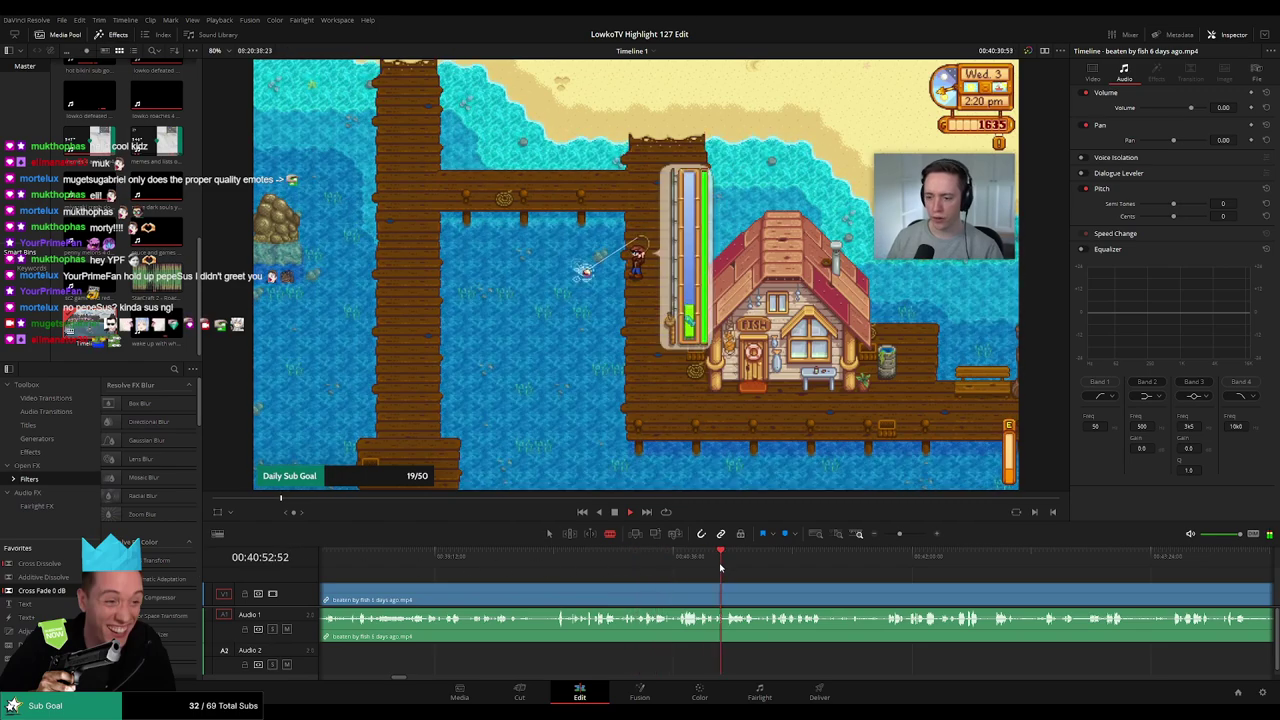
pyautogui.click(736, 561)
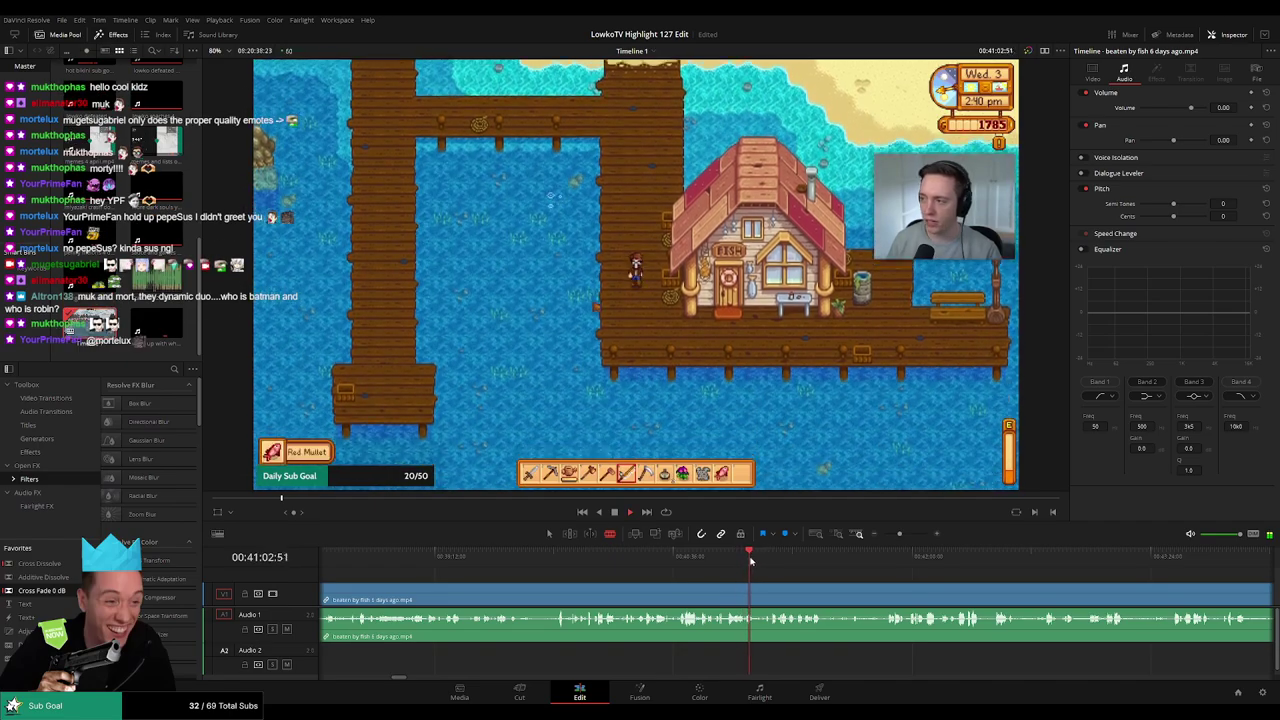
pyautogui.click(788, 562)
pyautogui.click(910, 564)
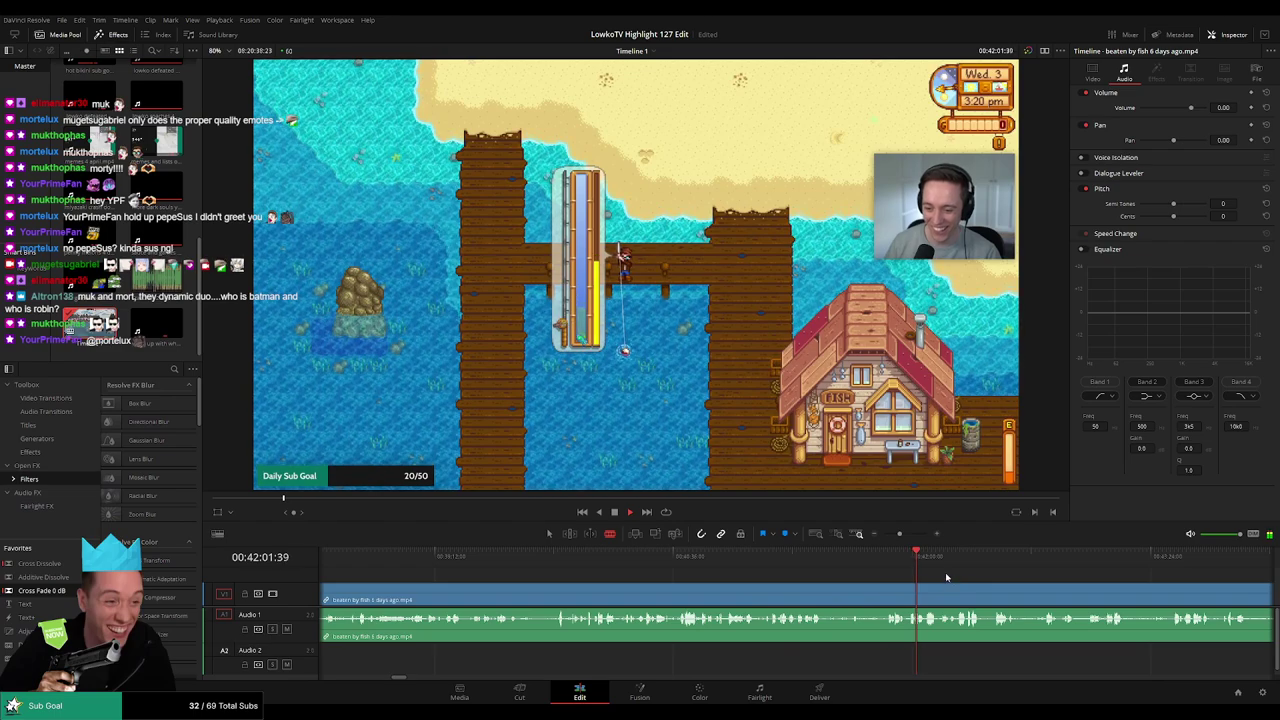
pyautogui.click(950, 562)
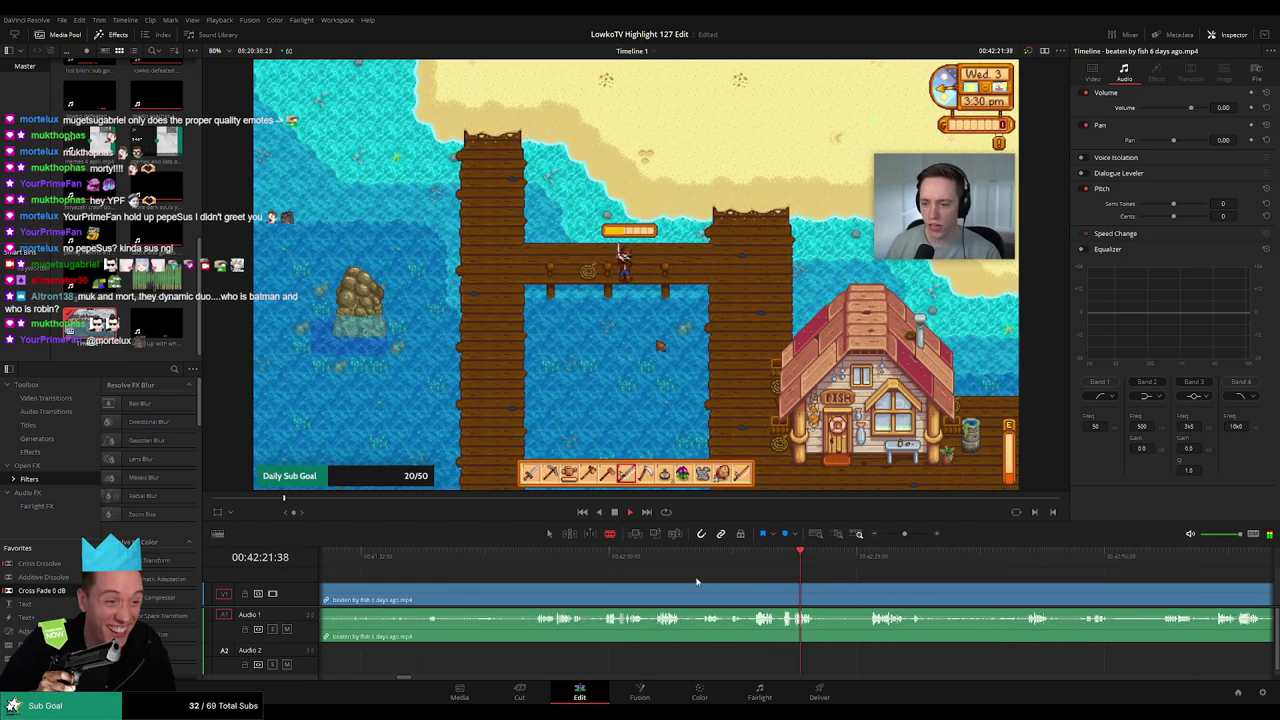
pyautogui.click(606, 565)
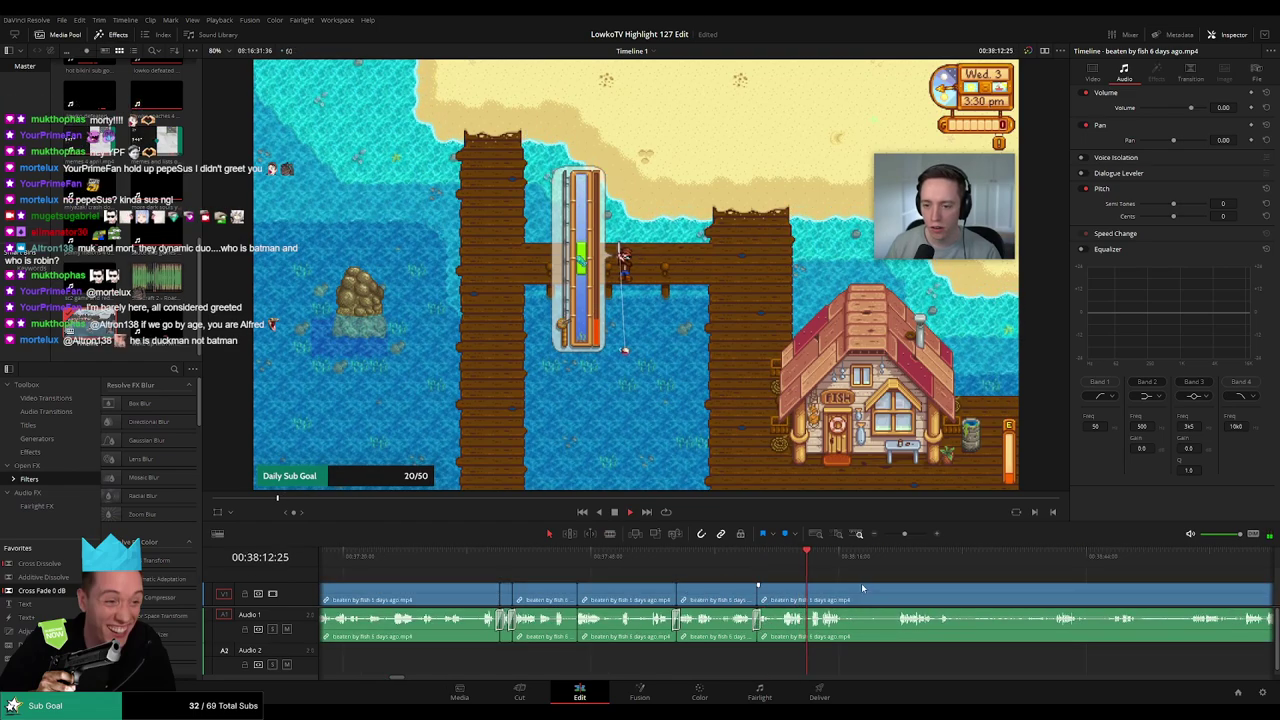
# Ripple-delete the fishing wait between about 00:38:17 and 00:38:22, and cross-fade the audio join
pyautogui.moveTo(862, 585); pyautogui.dragTo(750, 580)
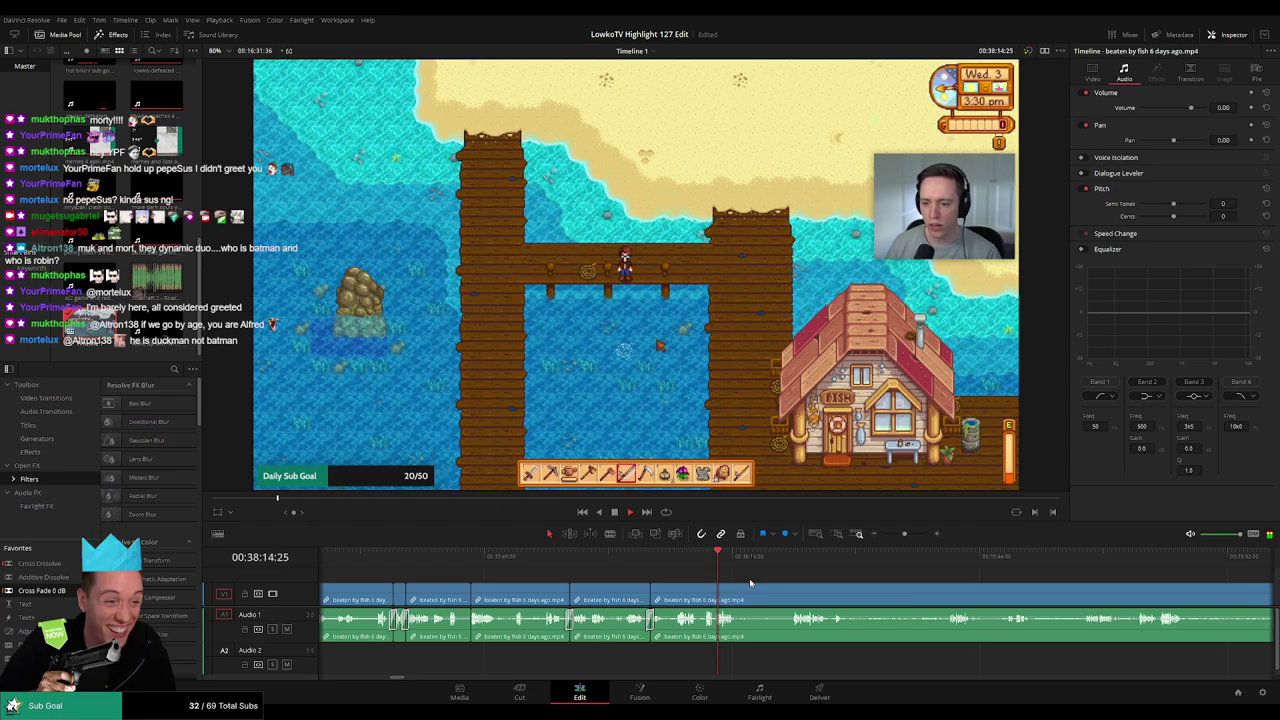
pyautogui.hscroll(3, 749, 578)
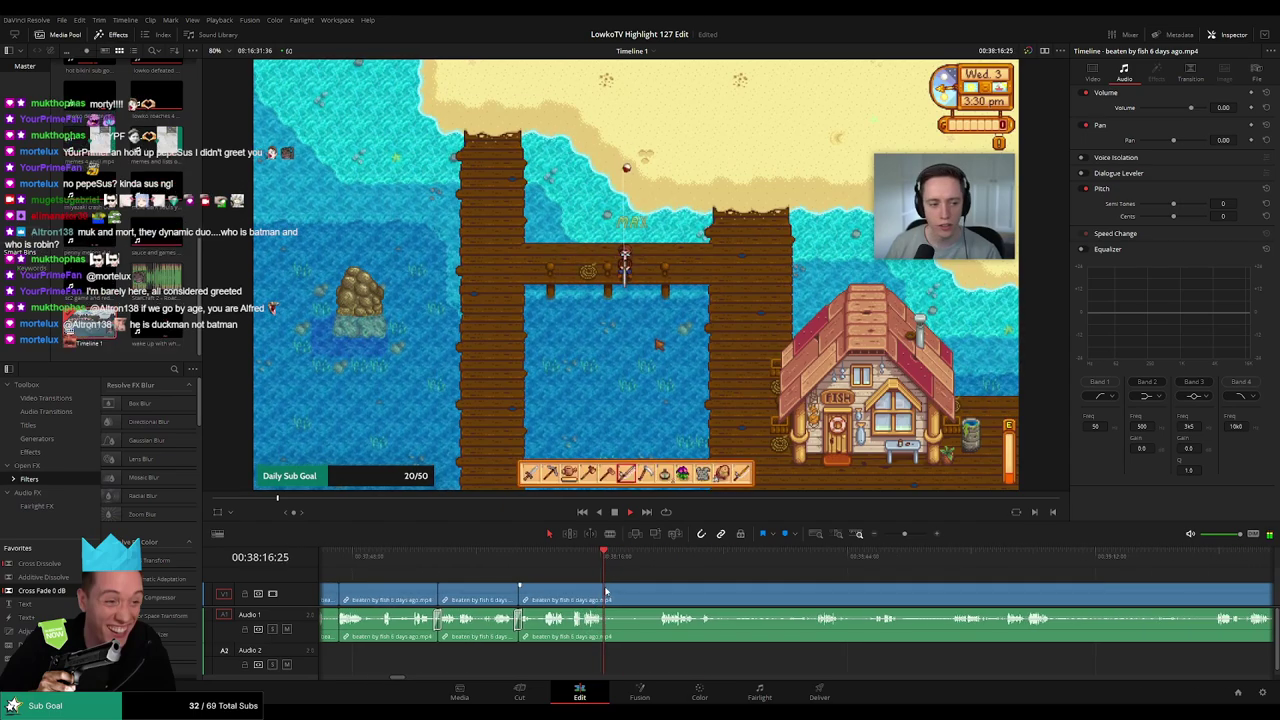
pyautogui.press('b')
pyautogui.click(613, 599)
pyautogui.click(656, 558)
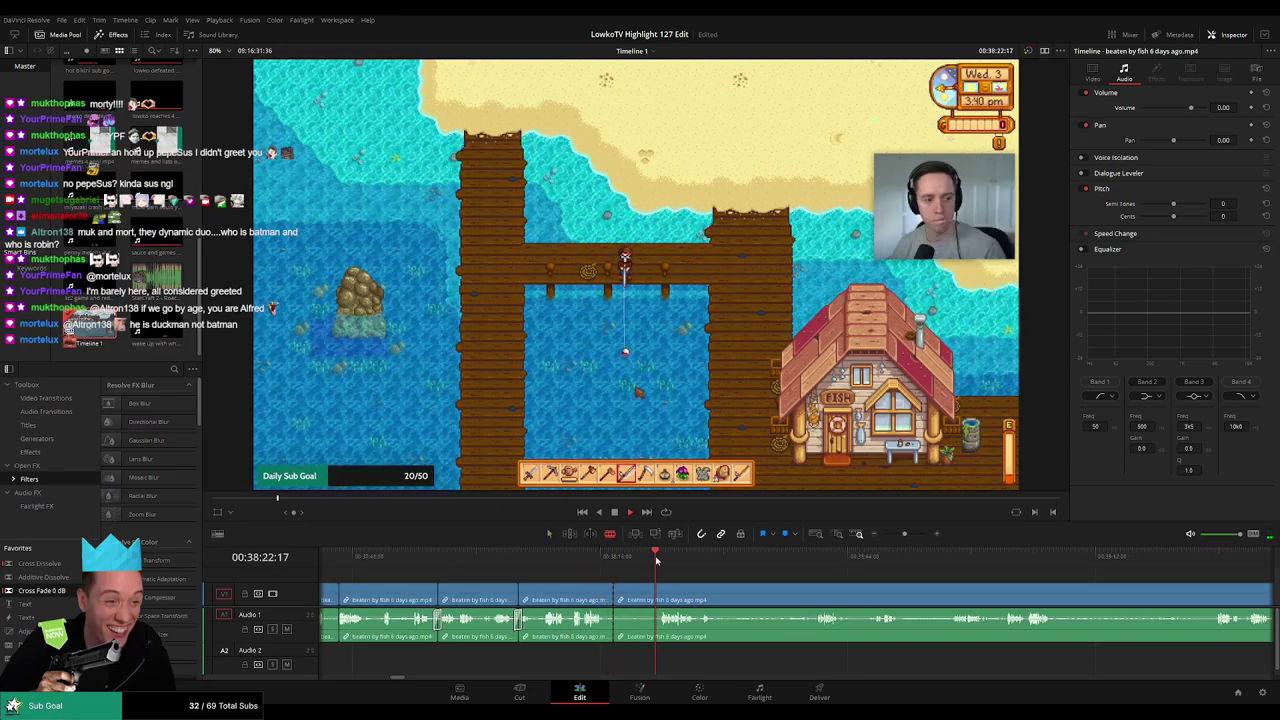
pyautogui.hscroll(2, 727, 577)
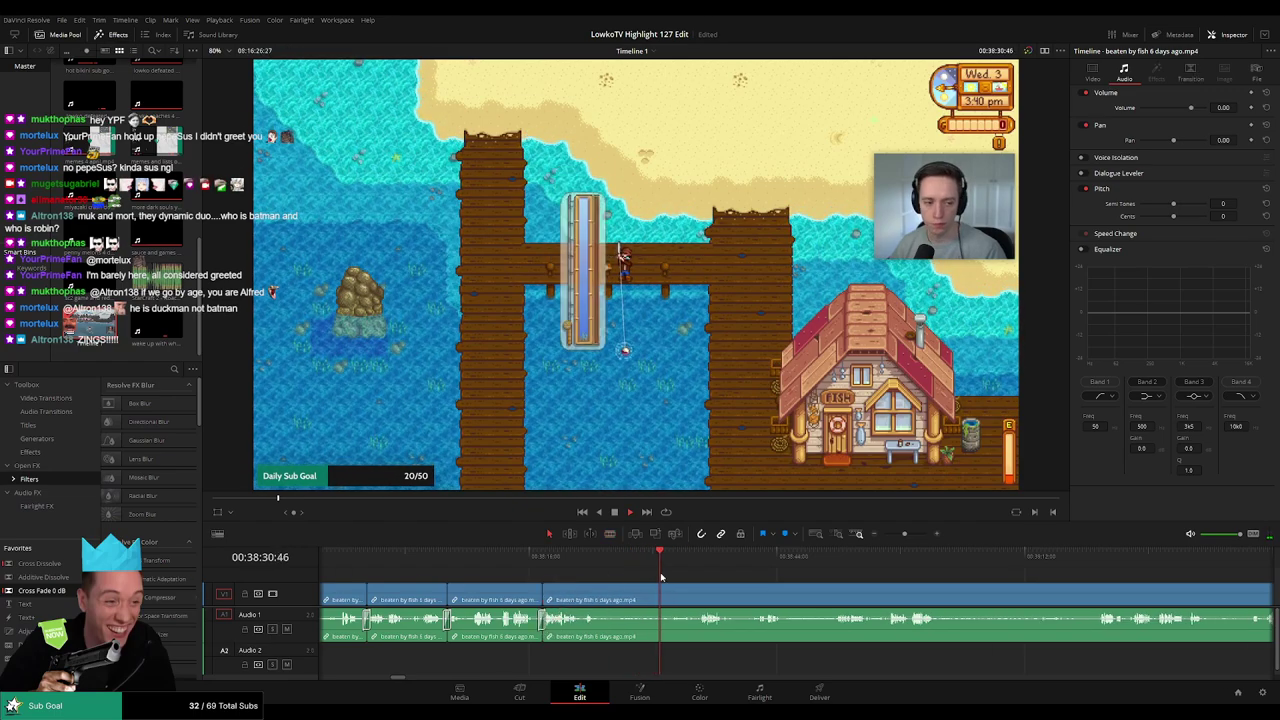
# Review the fishing up to about 00:38:37, and split the clip at about 00:38:23 during the fishing minigame
pyautogui.moveTo(660, 577); pyautogui.dragTo(689, 563)
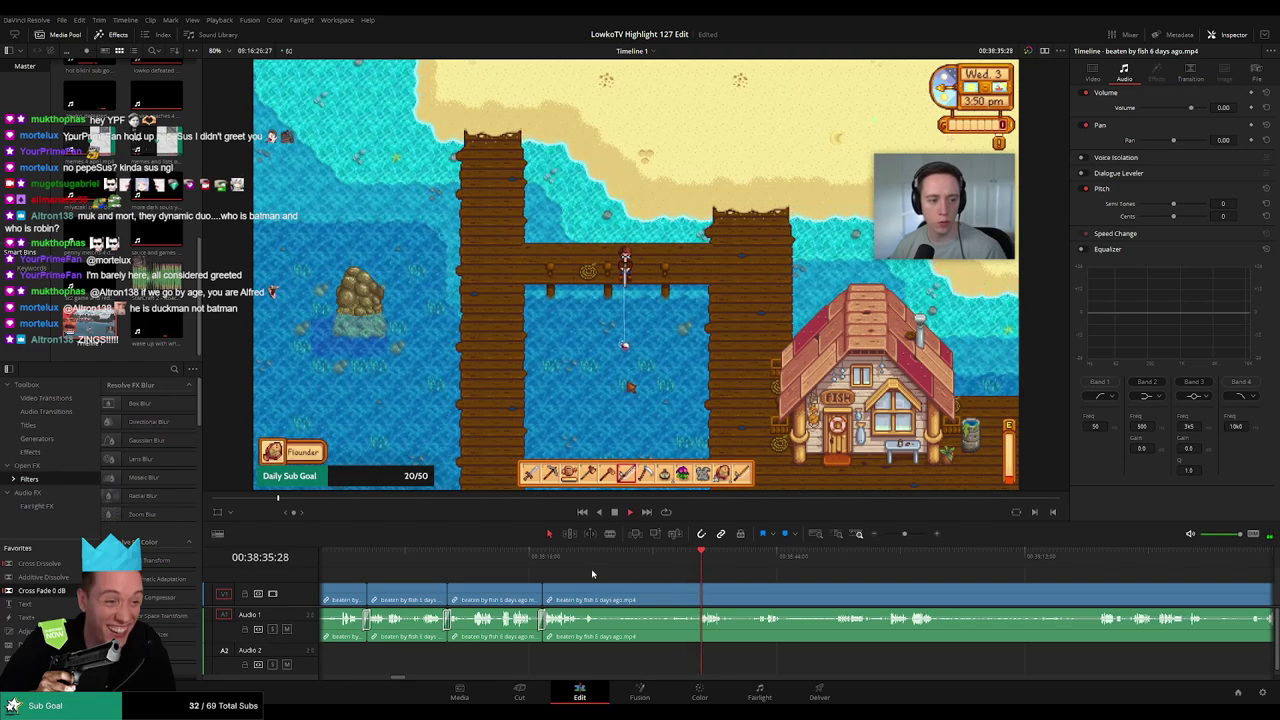
pyautogui.moveTo(776, 589); pyautogui.dragTo(643, 578)
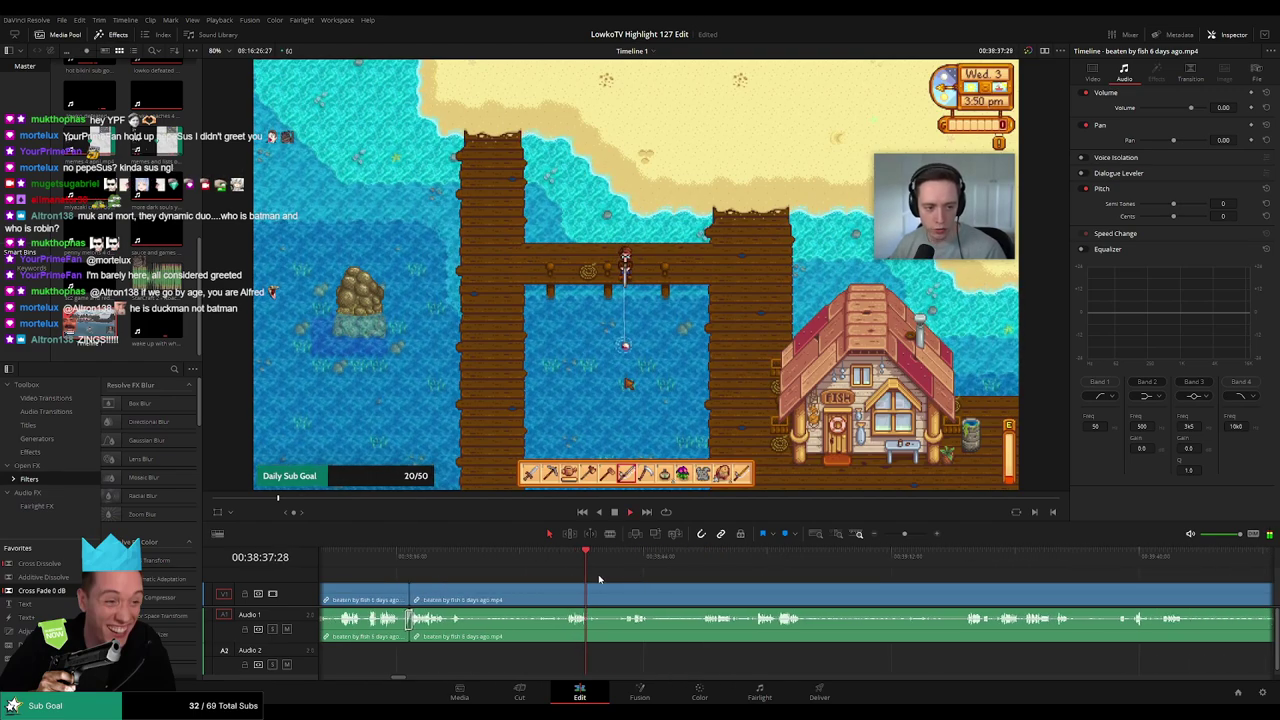
pyautogui.click(442, 560)
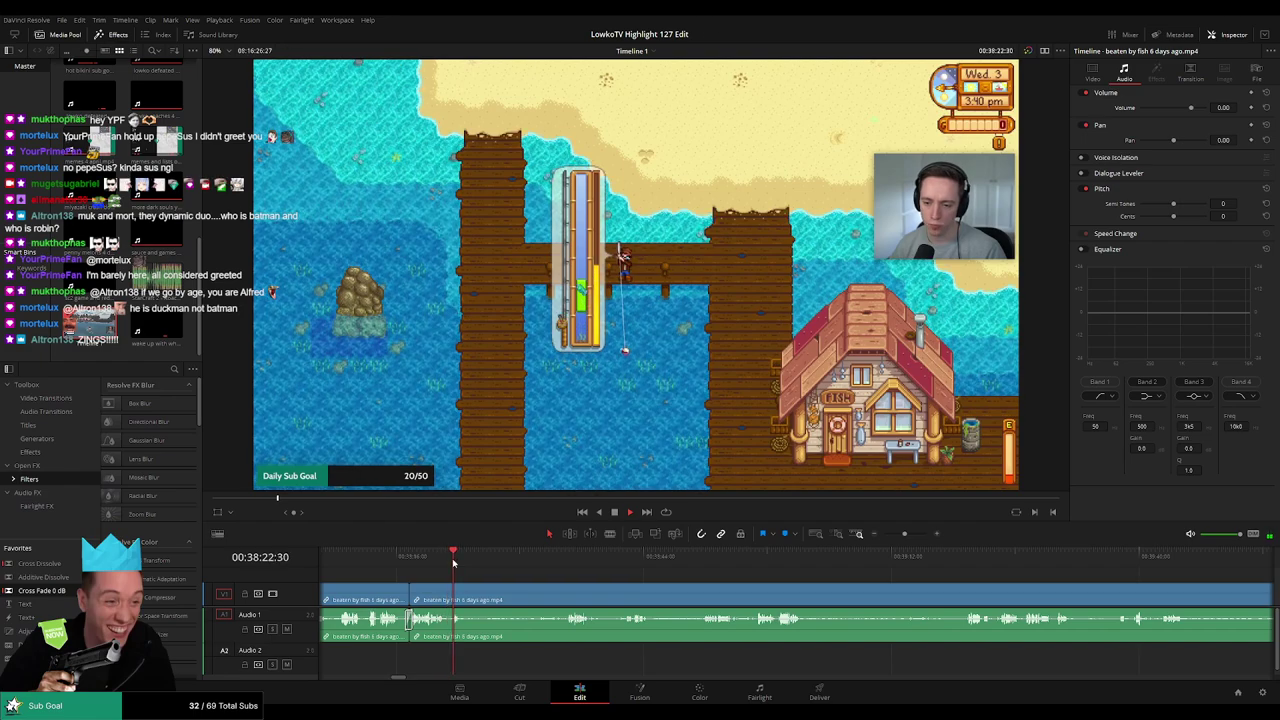
pyautogui.press('b')
pyautogui.click(464, 599)
# Ripple-delete the fishing from the split at about 00:38:23 to 00:38:50:32, cross-fade the audio join and play on
pyautogui.moveTo(639, 561); pyautogui.dragTo(702, 563)
pyautogui.moveTo(777, 583); pyautogui.dragTo(704, 582)
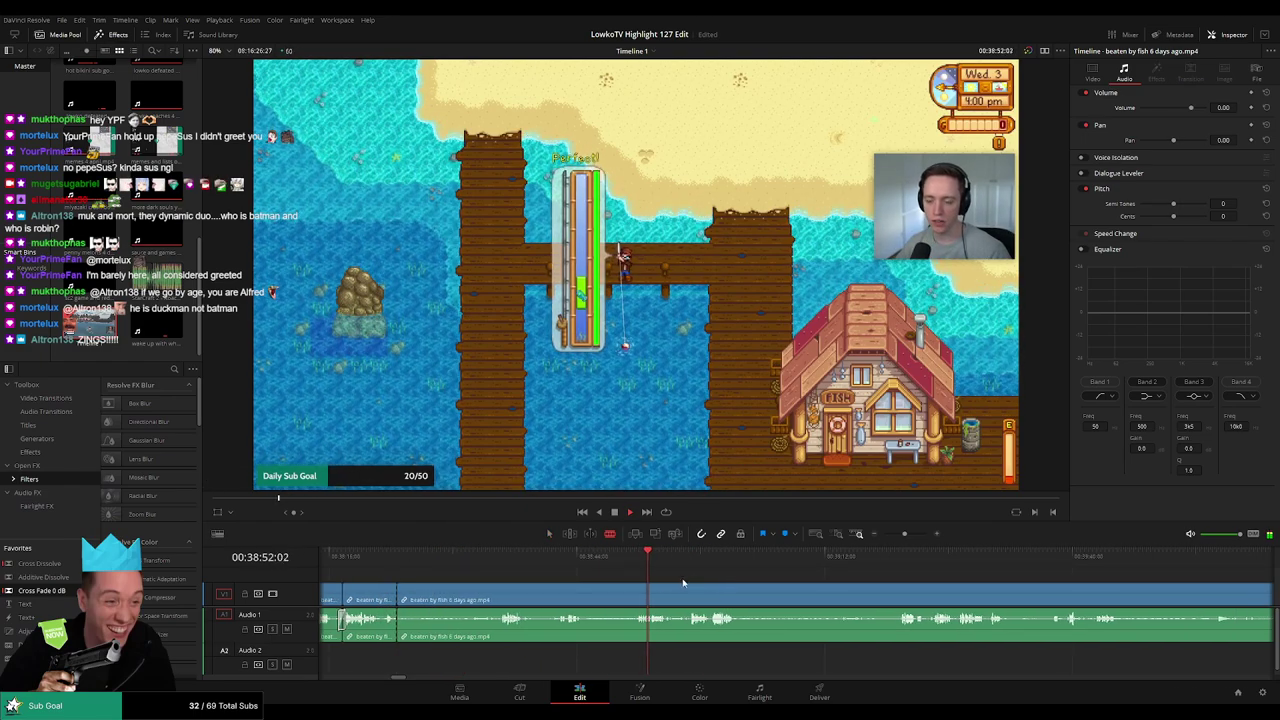
pyautogui.click(559, 567)
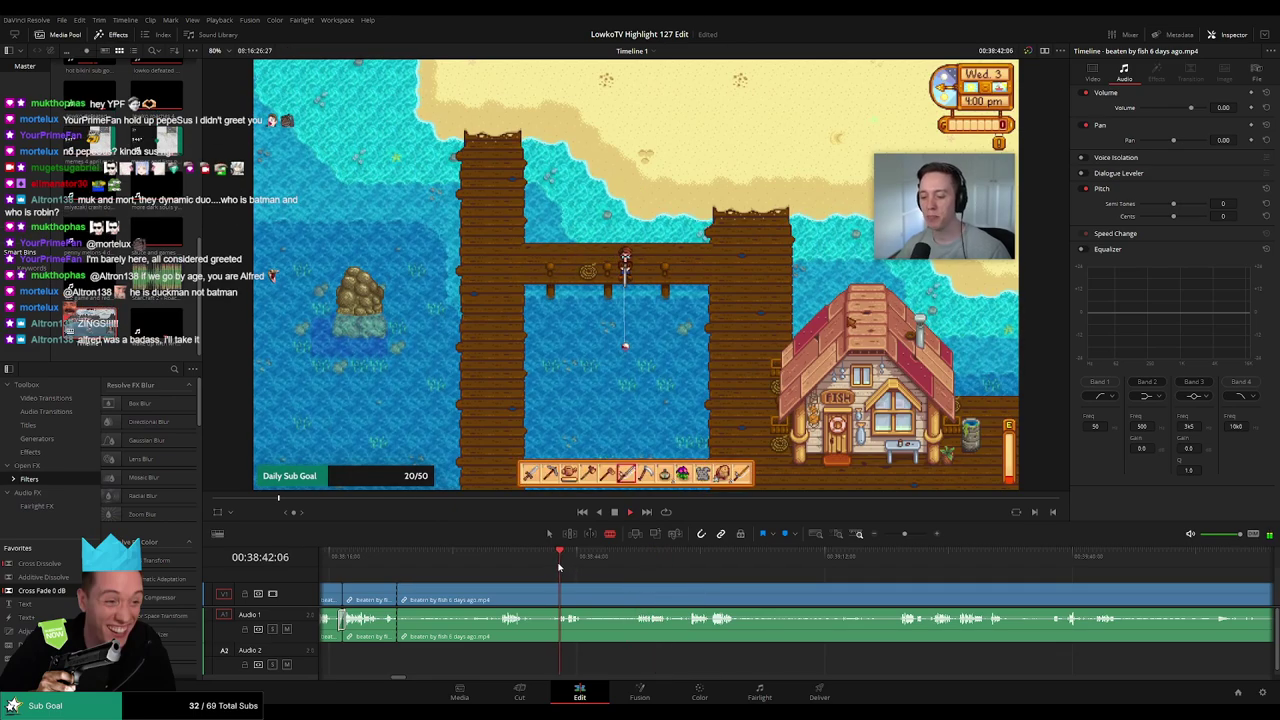
pyautogui.click(631, 567)
pyautogui.press('space')
pyautogui.click(634, 593)
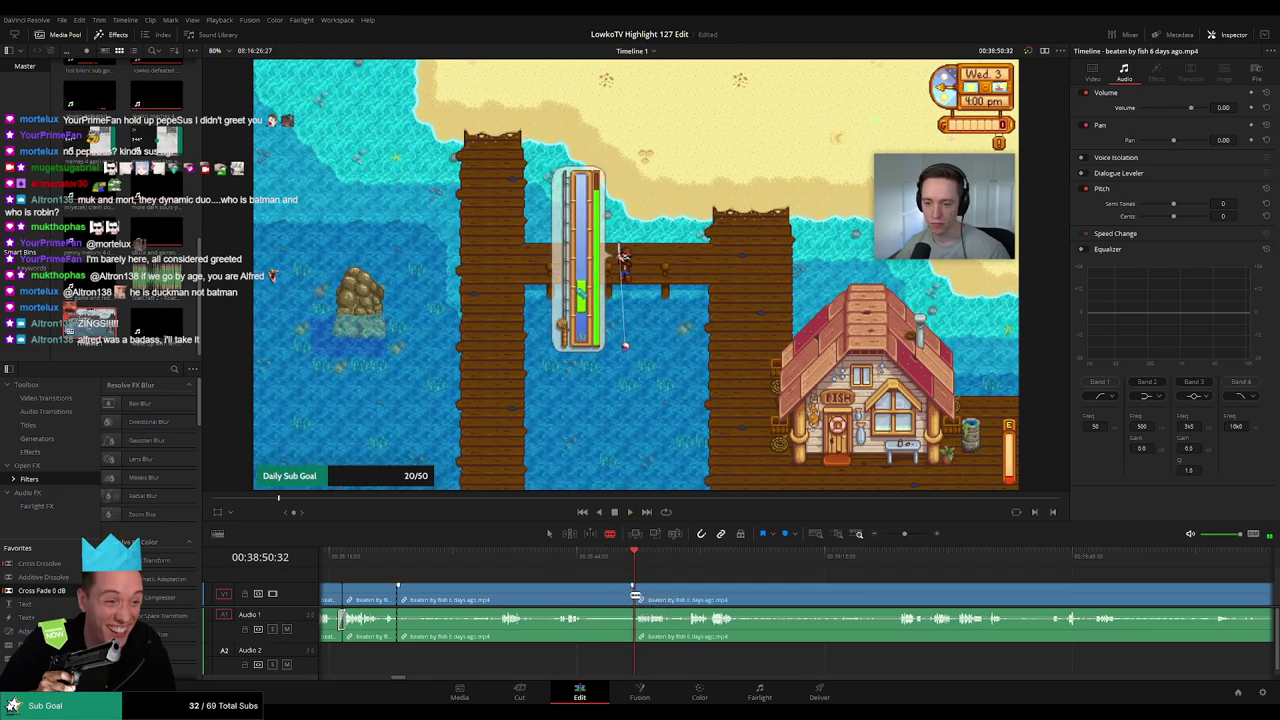
pyautogui.press('a')
pyautogui.click(607, 599)
pyautogui.press('Delete')
pyautogui.press('space')
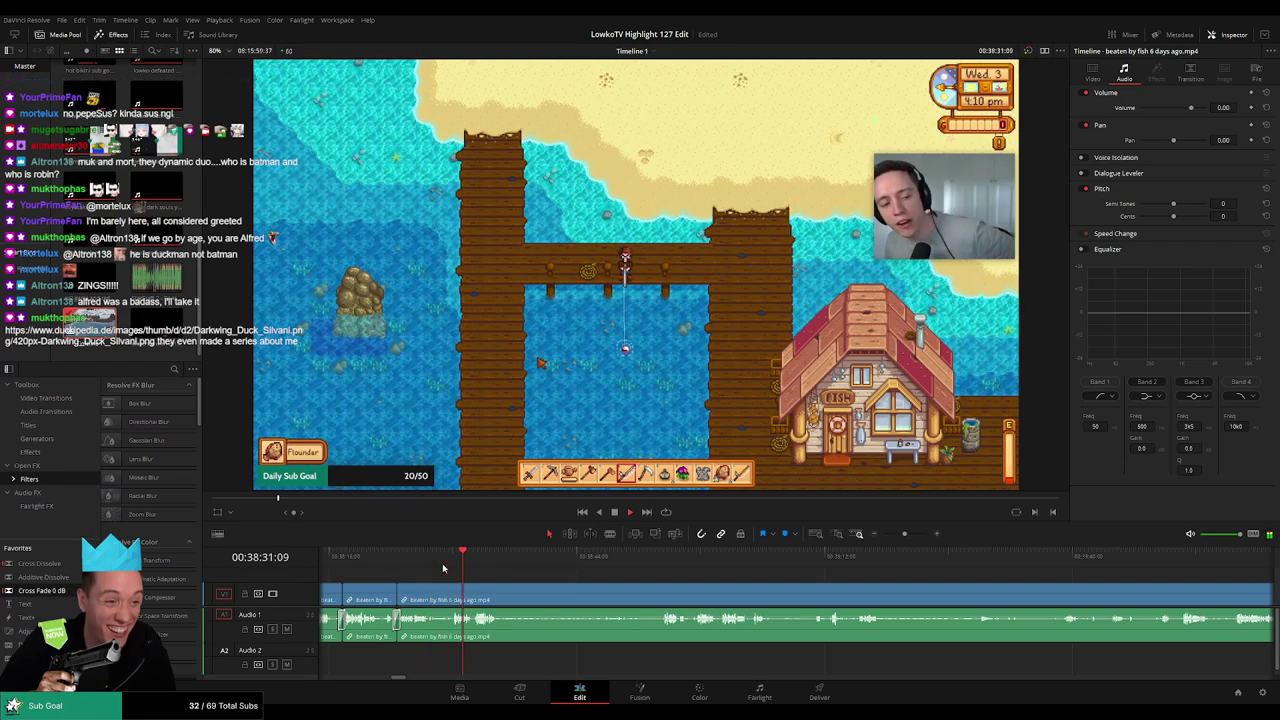
# Split the beaten by fish clip at about 00:38:33, shortly after the Flounder catch
pyautogui.moveTo(530, 585); pyautogui.dragTo(504, 583)
pyautogui.hscroll(2, 500, 585)
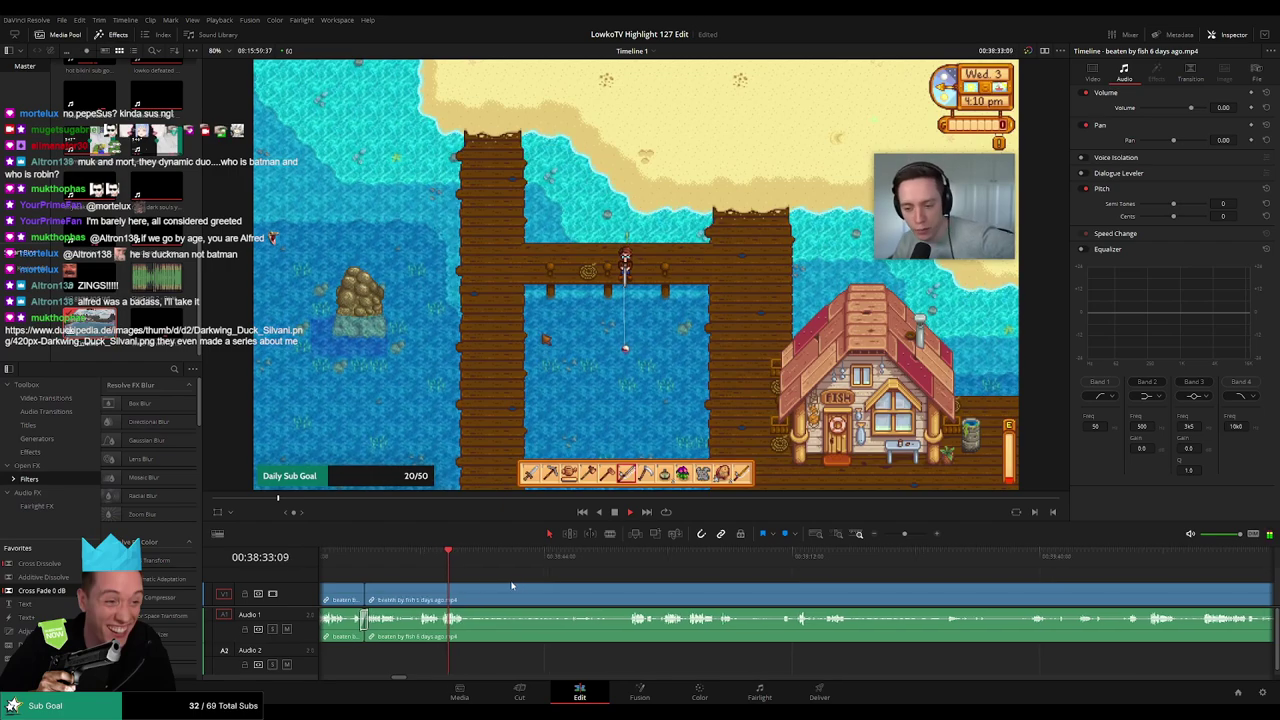
pyautogui.press('b')
pyautogui.click(448, 600)
# Scan the fishing footage after the last split, up to the night scene at about 00:44:36, for a moment worth keeping
pyautogui.click(597, 553)
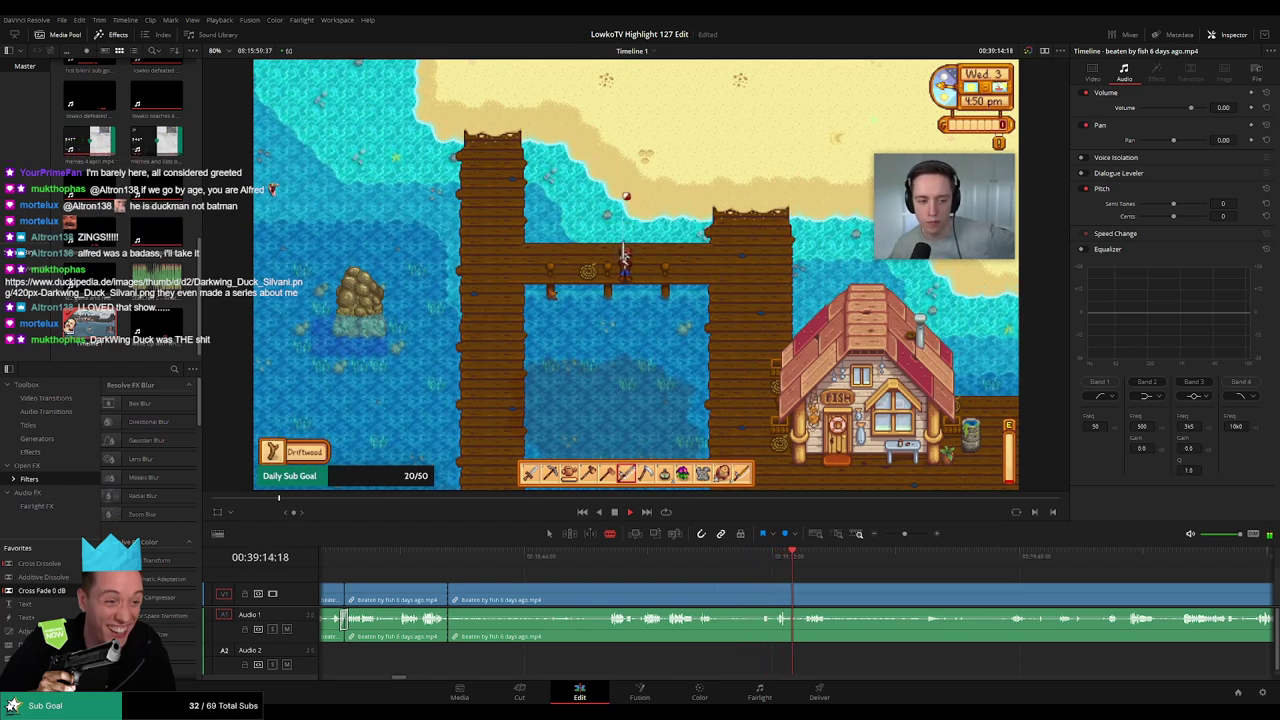
pyautogui.moveTo(836, 585); pyautogui.dragTo(650, 584)
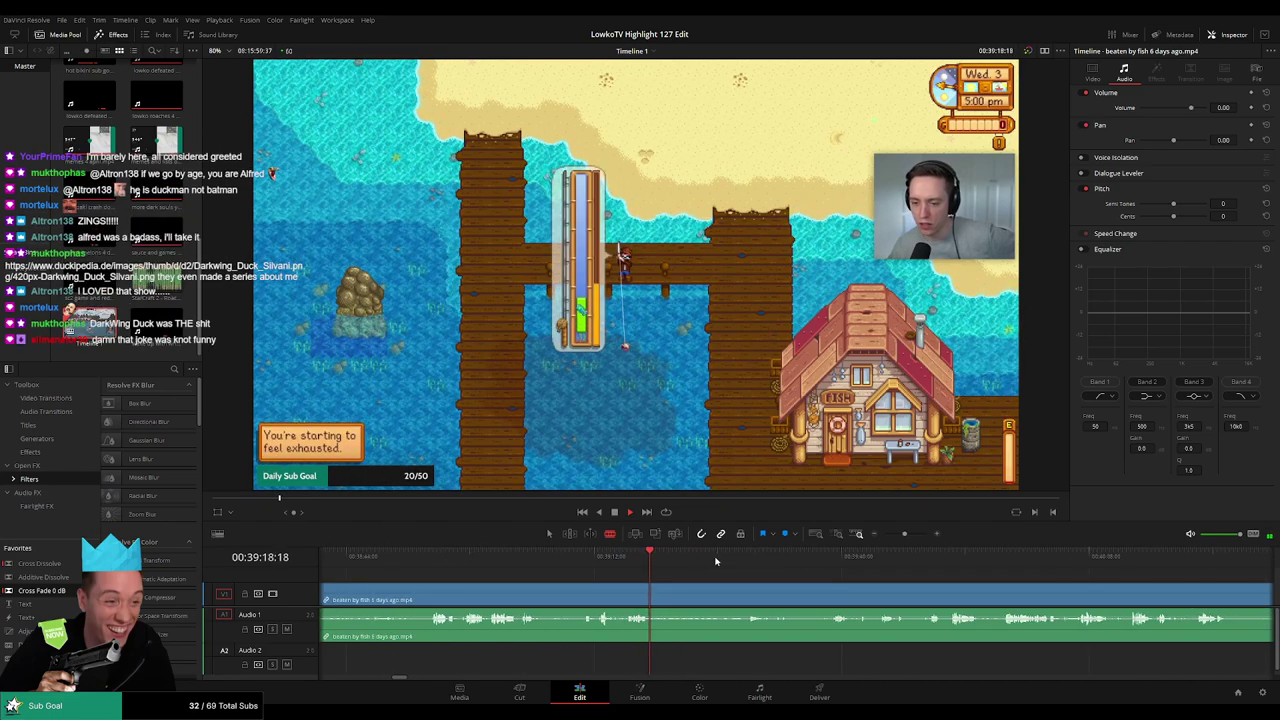
pyautogui.moveTo(716, 561); pyautogui.dragTo(776, 584)
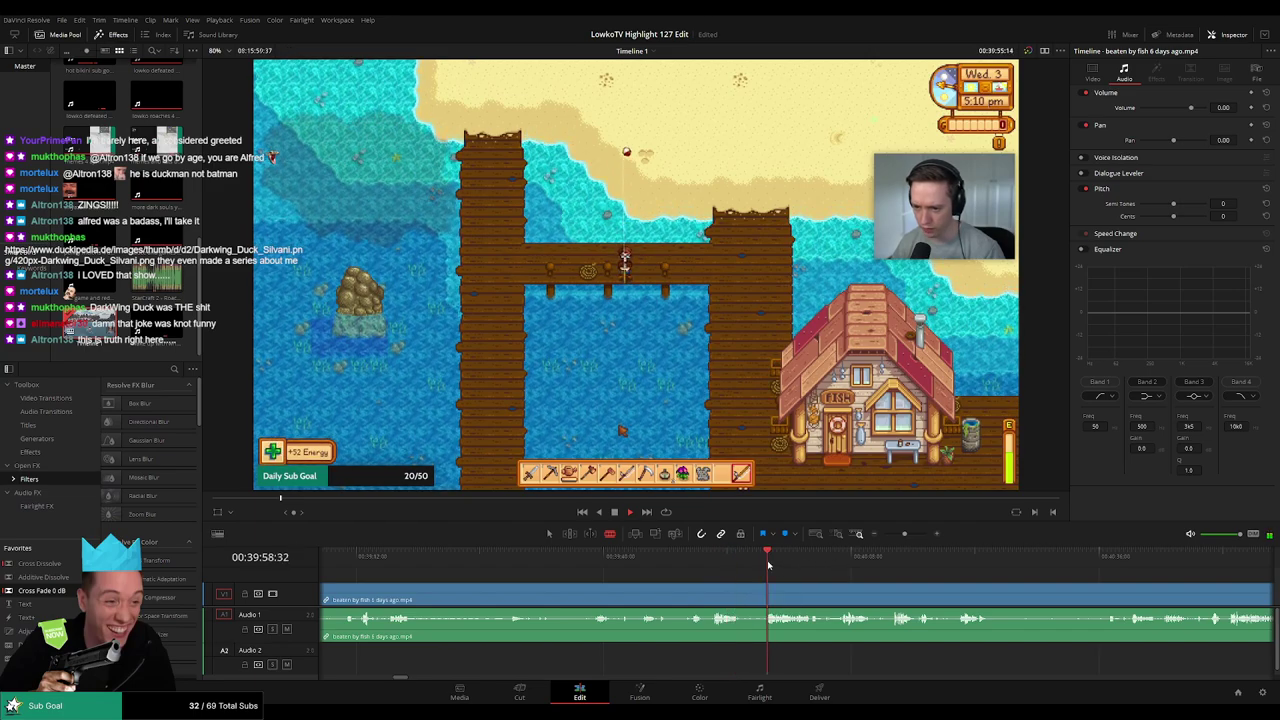
pyautogui.moveTo(896, 533); pyautogui.dragTo(898, 538)
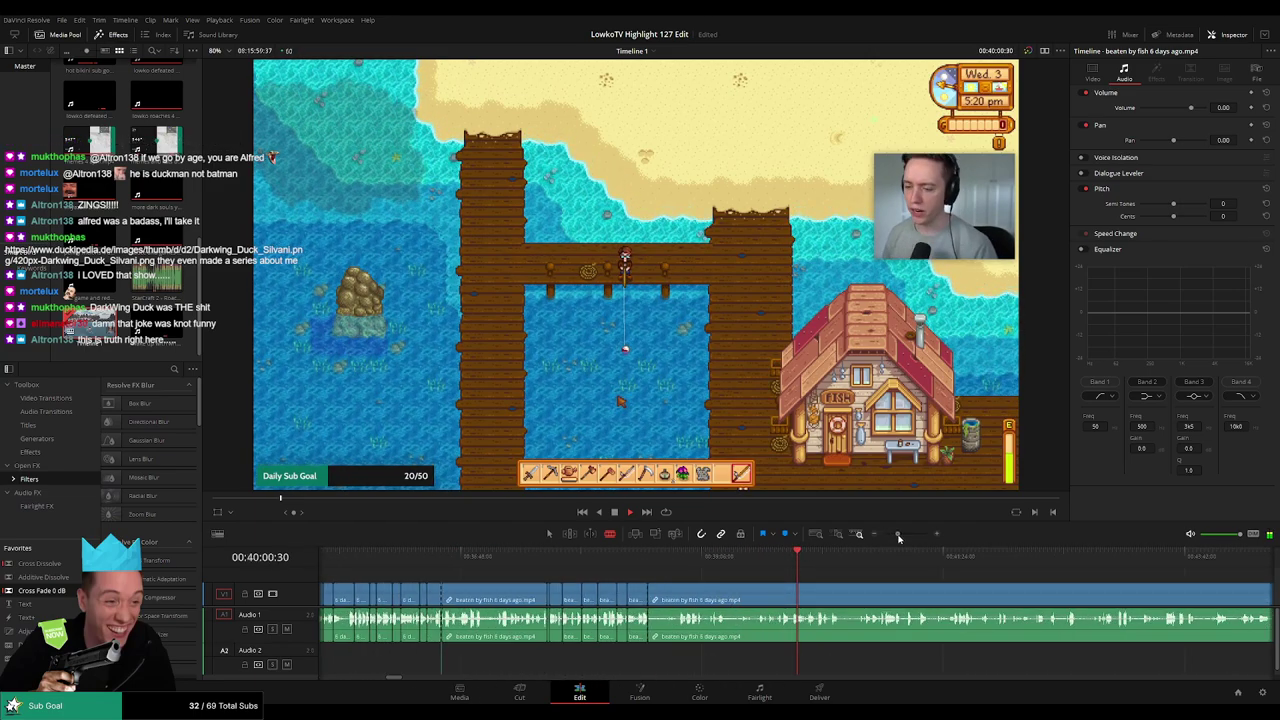
pyautogui.click(1083, 560)
pyautogui.moveTo(1108, 577); pyautogui.dragTo(898, 561)
pyautogui.click(688, 562)
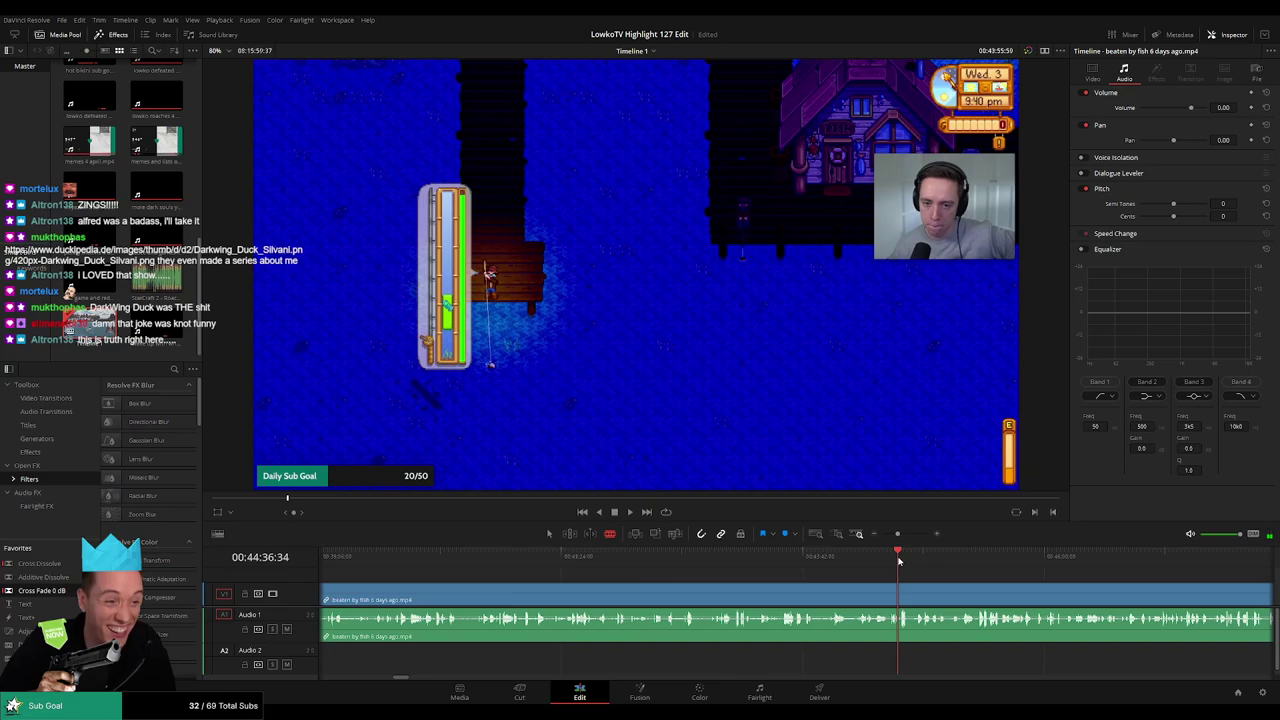
# Scan the remainder of the beaten by fish clip, from the night fishing at about 00:44:36 to about 01:08:01, for moments worth keeping
pyautogui.press('space')
pyautogui.moveTo(1013, 568); pyautogui.dragTo(718, 561)
pyautogui.click(1090, 563)
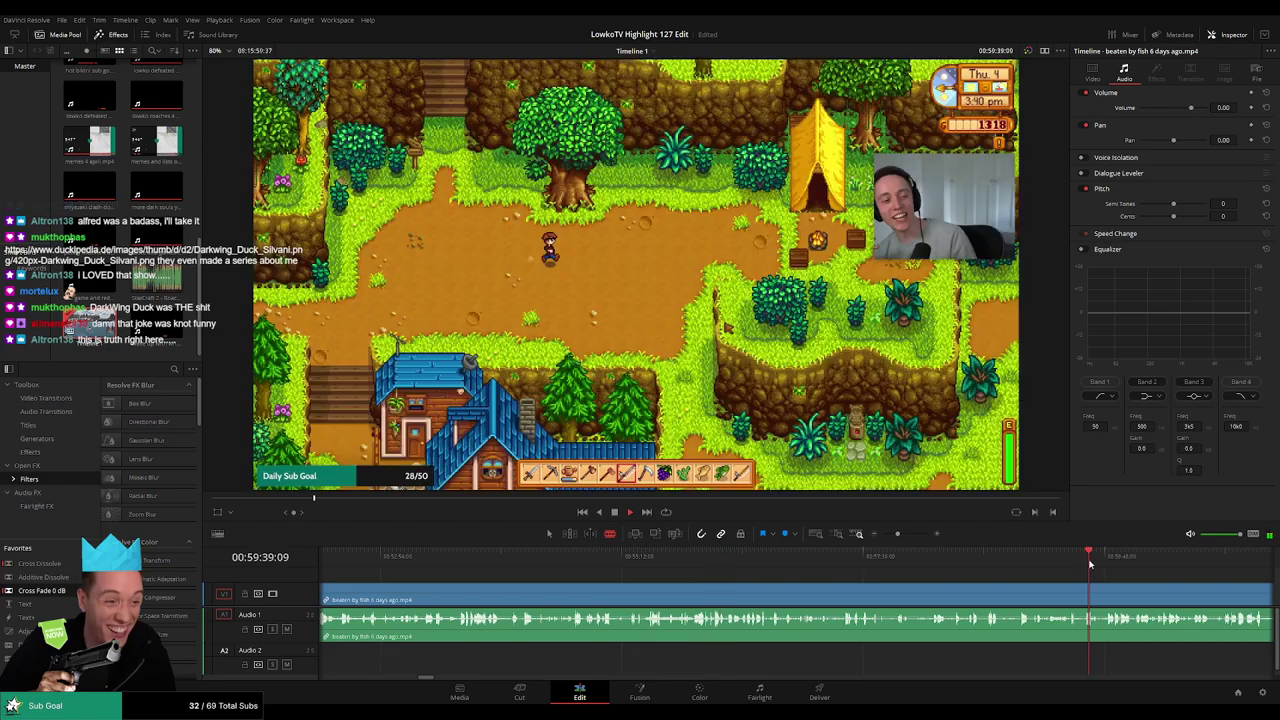
pyautogui.moveTo(898, 534); pyautogui.dragTo(893, 535)
pyautogui.click(829, 562)
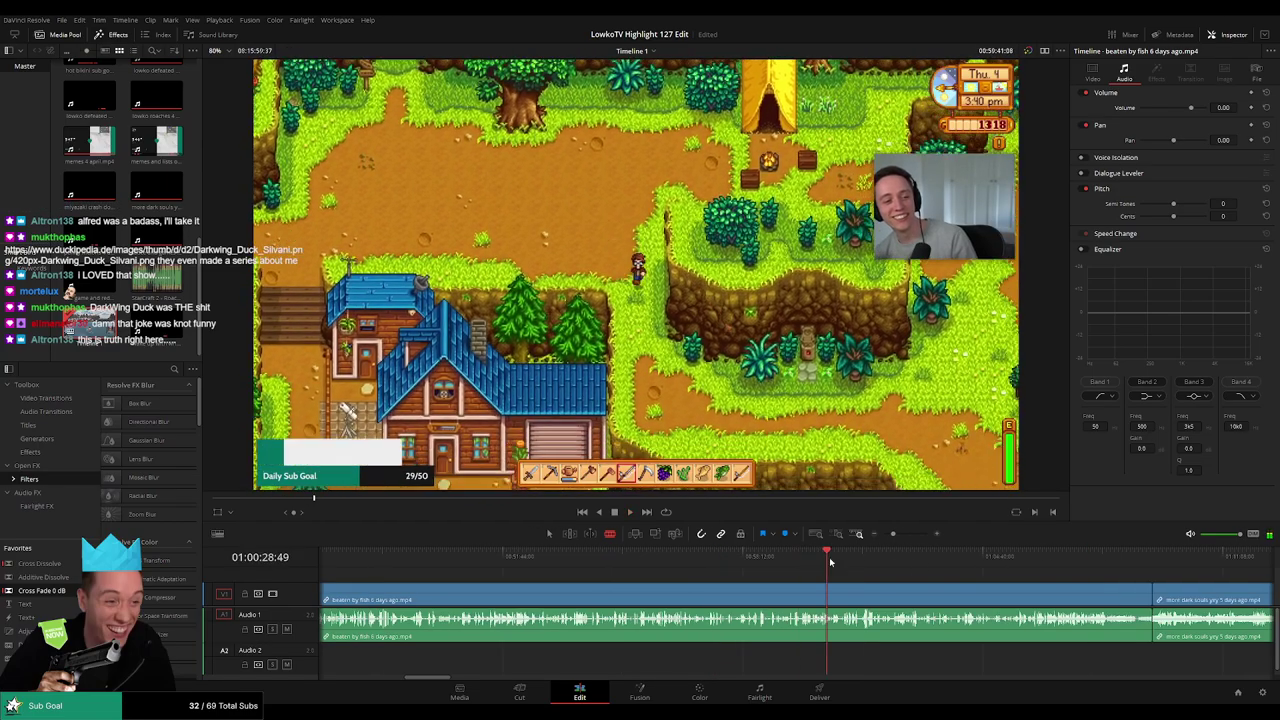
pyautogui.click(927, 561)
pyautogui.click(1015, 558)
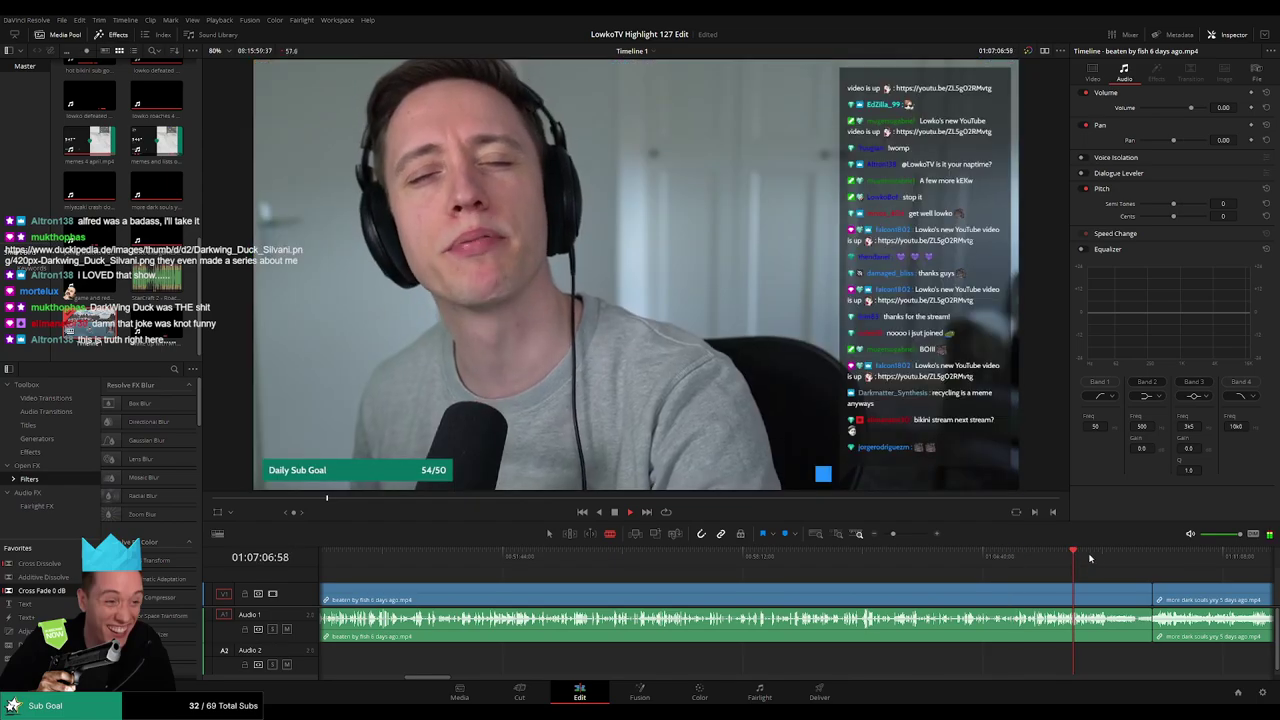
pyautogui.click(1107, 558)
pyautogui.press('space')
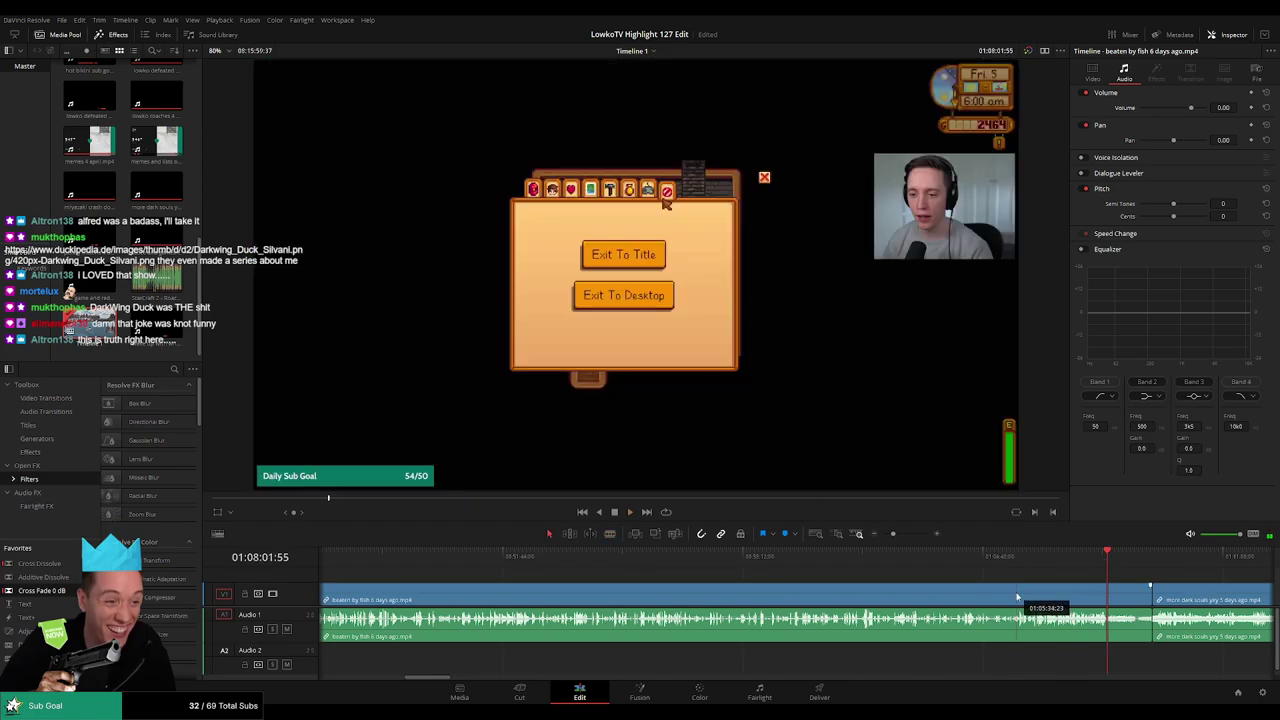
# Ripple-delete the remaining beaten by fish footage up to the more dark souls yey clip, and resume playback
pyautogui.press('a')
pyautogui.click(1018, 597)
pyautogui.press('Delete')
pyautogui.press('space')
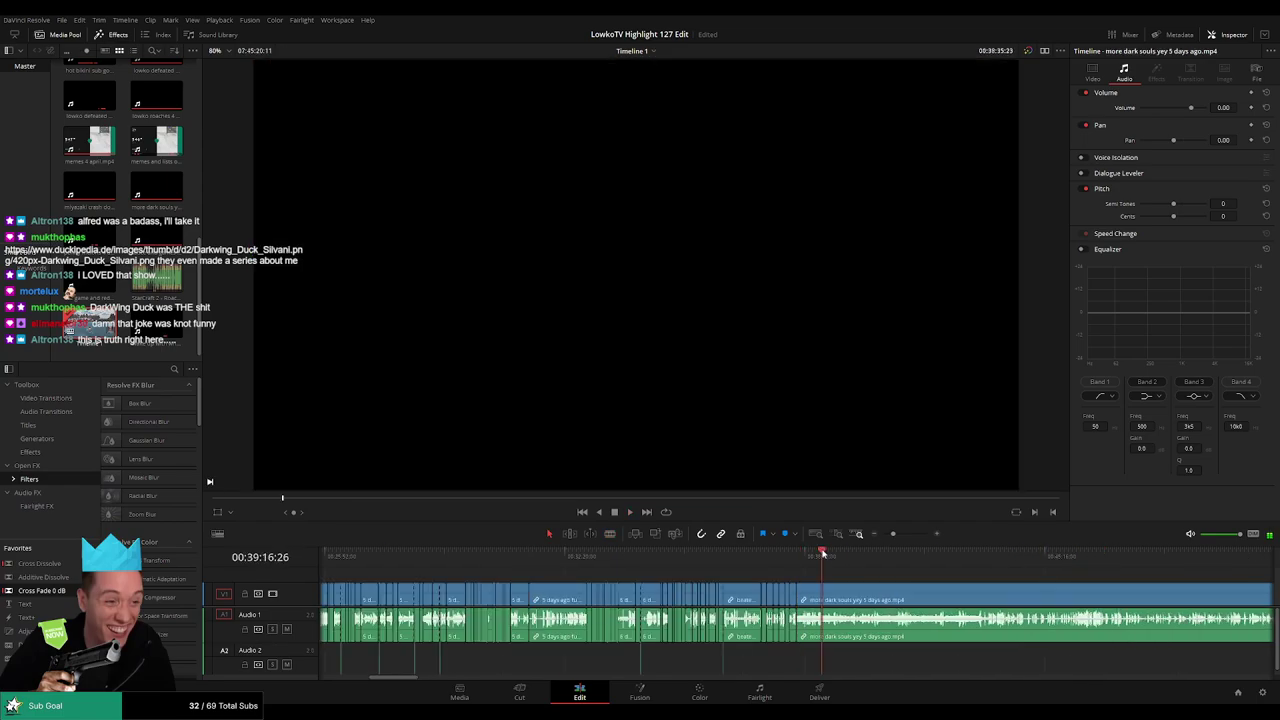
# Skim the first part of the more dark souls yey clip, up to about 01:06:53, for a highlight
pyautogui.click(877, 556)
pyautogui.press('space')
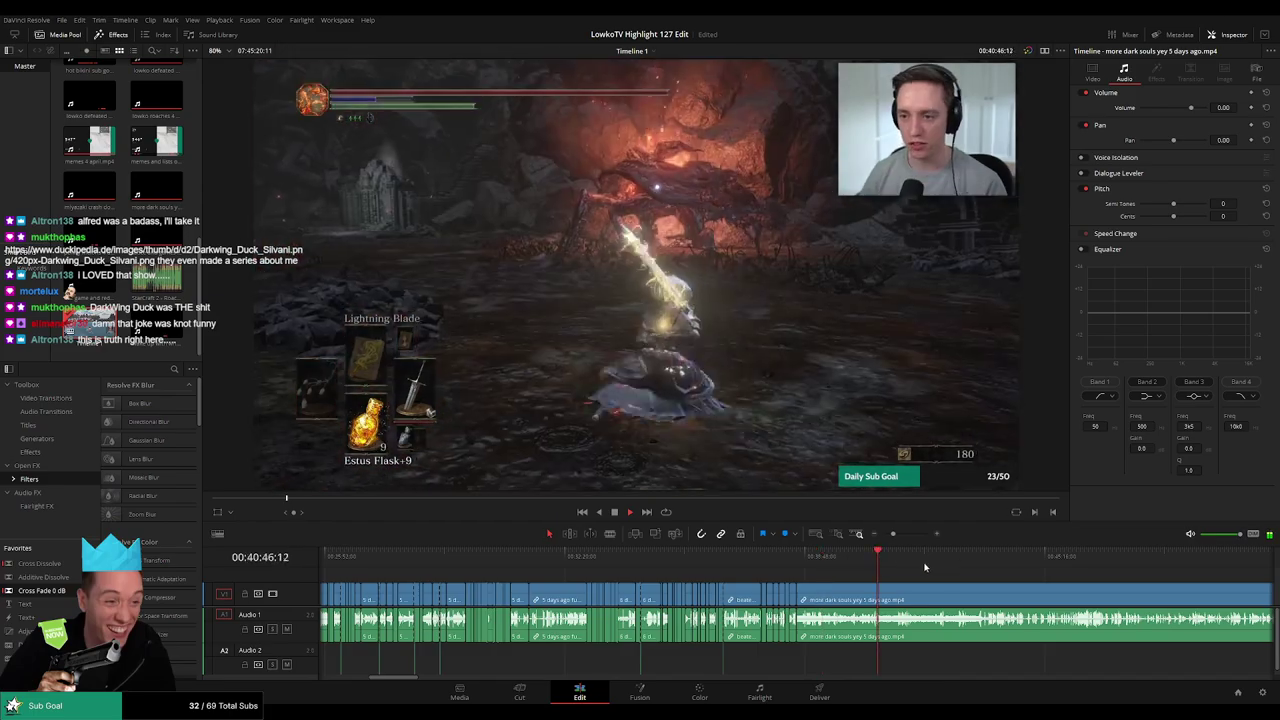
pyautogui.moveTo(991, 566); pyautogui.dragTo(694, 563)
pyautogui.click(1051, 564)
pyautogui.click(1144, 566)
pyautogui.moveTo(1175, 576); pyautogui.dragTo(721, 564)
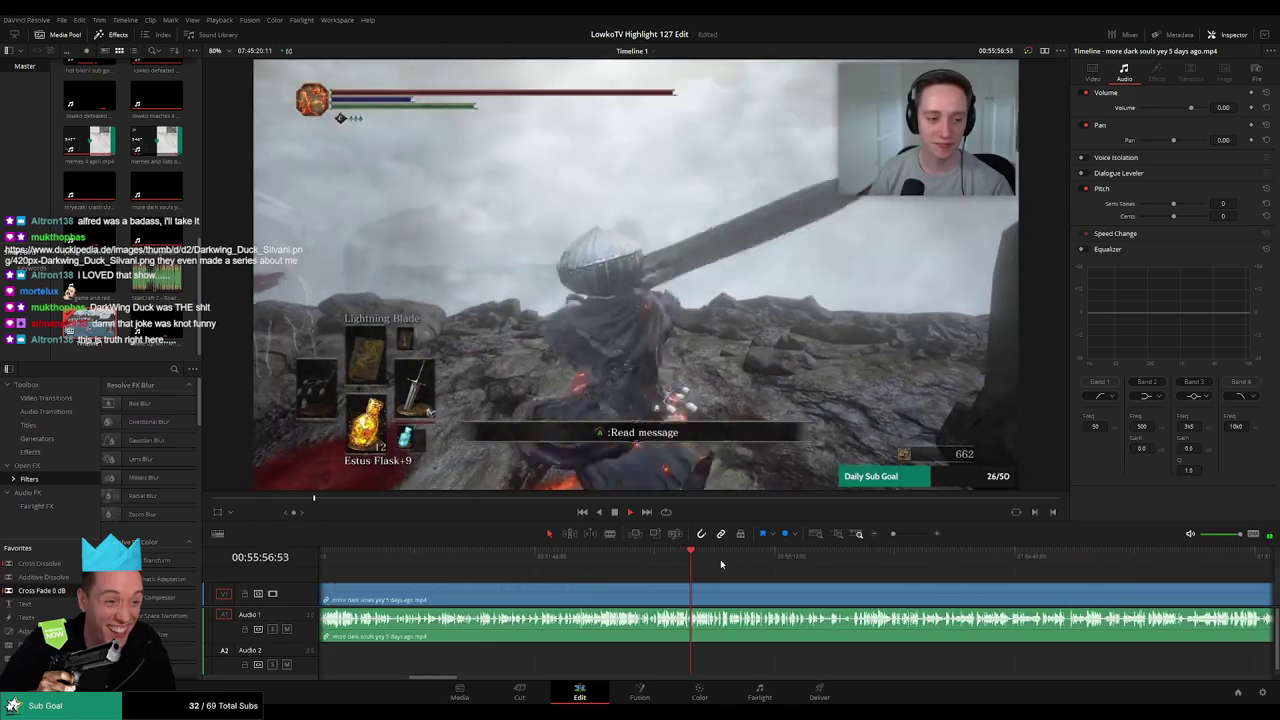
pyautogui.click(754, 563)
pyautogui.click(920, 565)
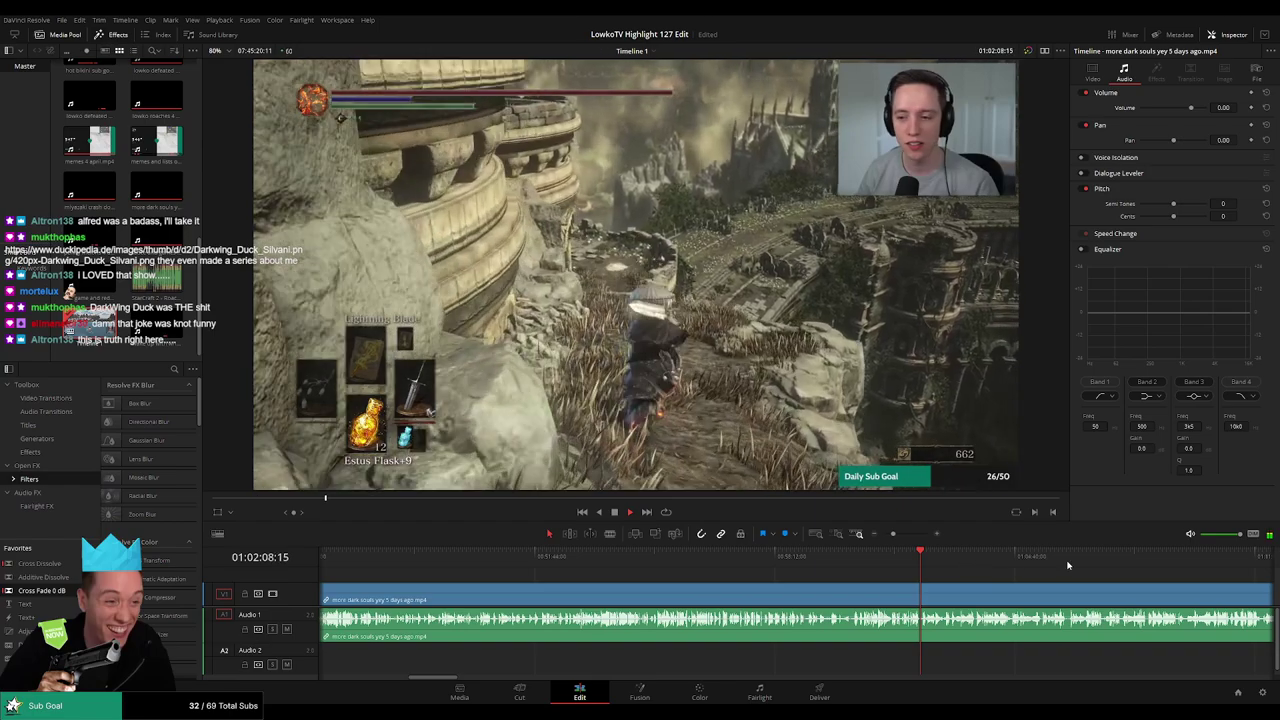
pyautogui.click(1095, 565)
pyautogui.press('space')
# Review the rest of the more dark souls yey clip to about 01:35:43, and ripple-delete the whole clip
pyautogui.moveTo(893, 534); pyautogui.dragTo(883, 534)
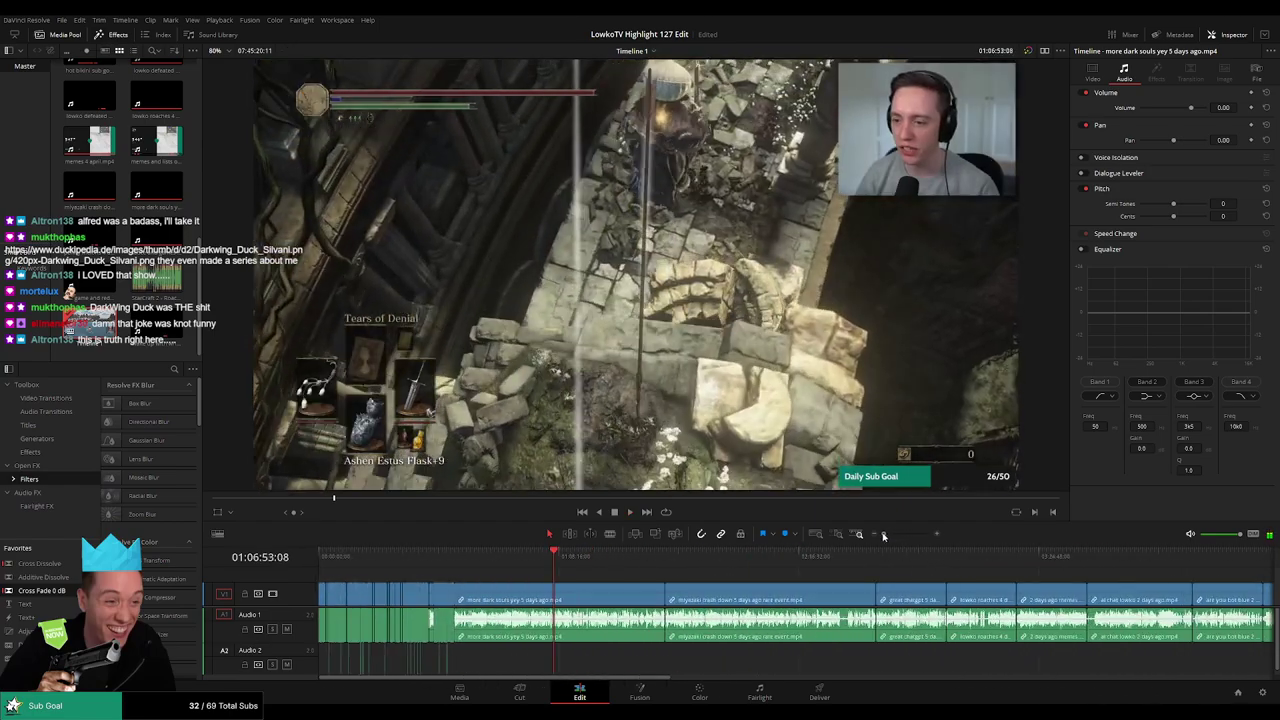
pyautogui.click(582, 564)
pyautogui.click(600, 564)
pyautogui.press('space')
pyautogui.click(630, 564)
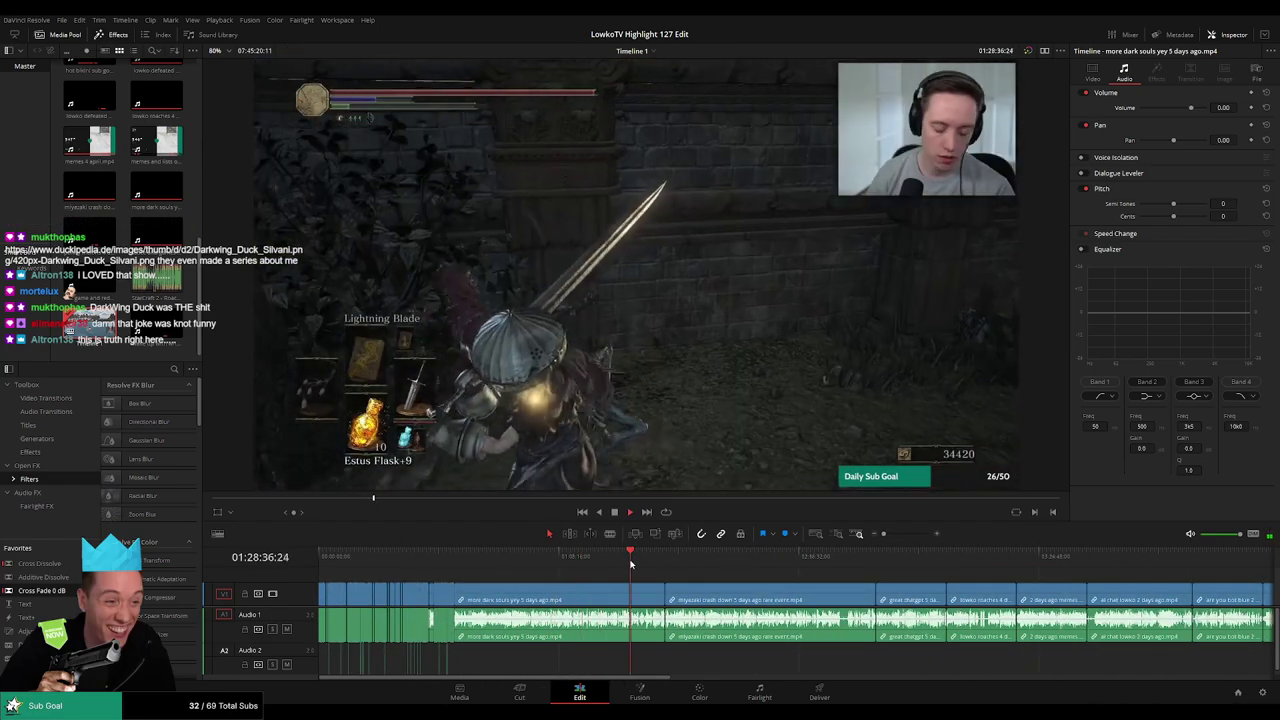
pyautogui.click(649, 563)
pyautogui.click(656, 563)
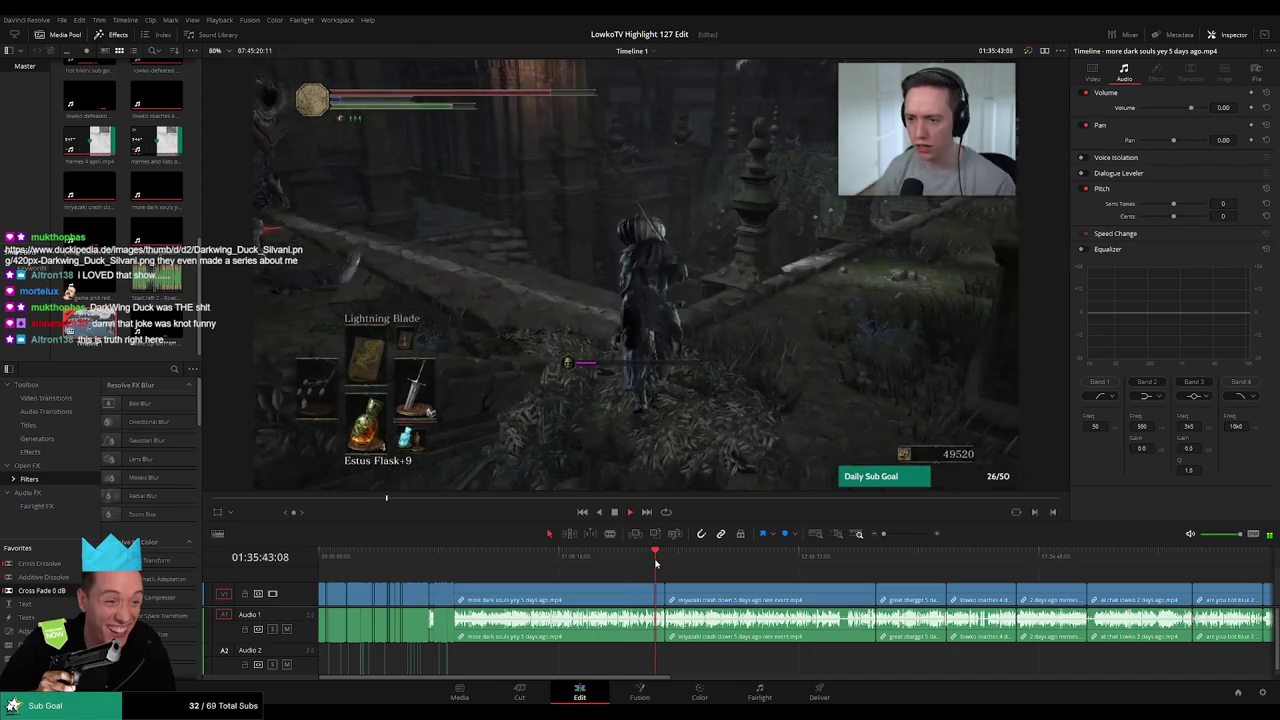
pyautogui.press('space')
pyautogui.click(590, 600)
pyautogui.press('Delete')
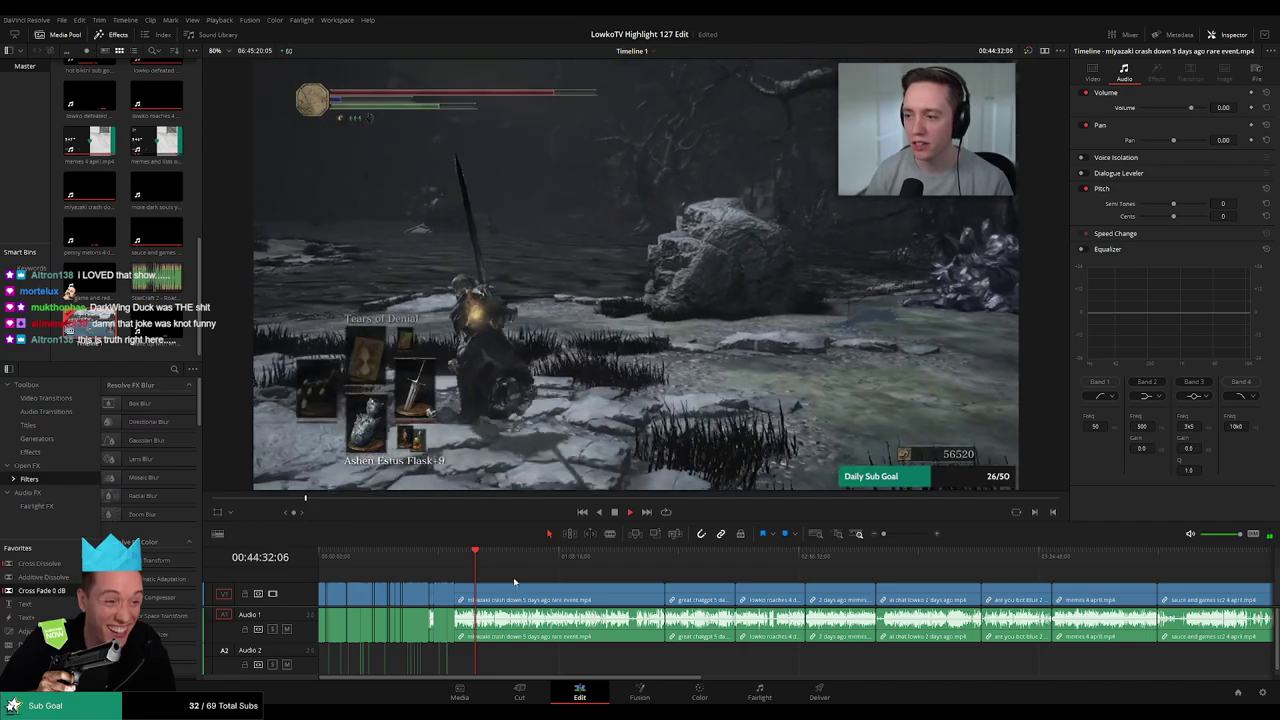
# Review the miyazaki crash down clip through to about 01:34:47, and ripple-delete the whole clip
pyautogui.scroll(6, 597, 583)
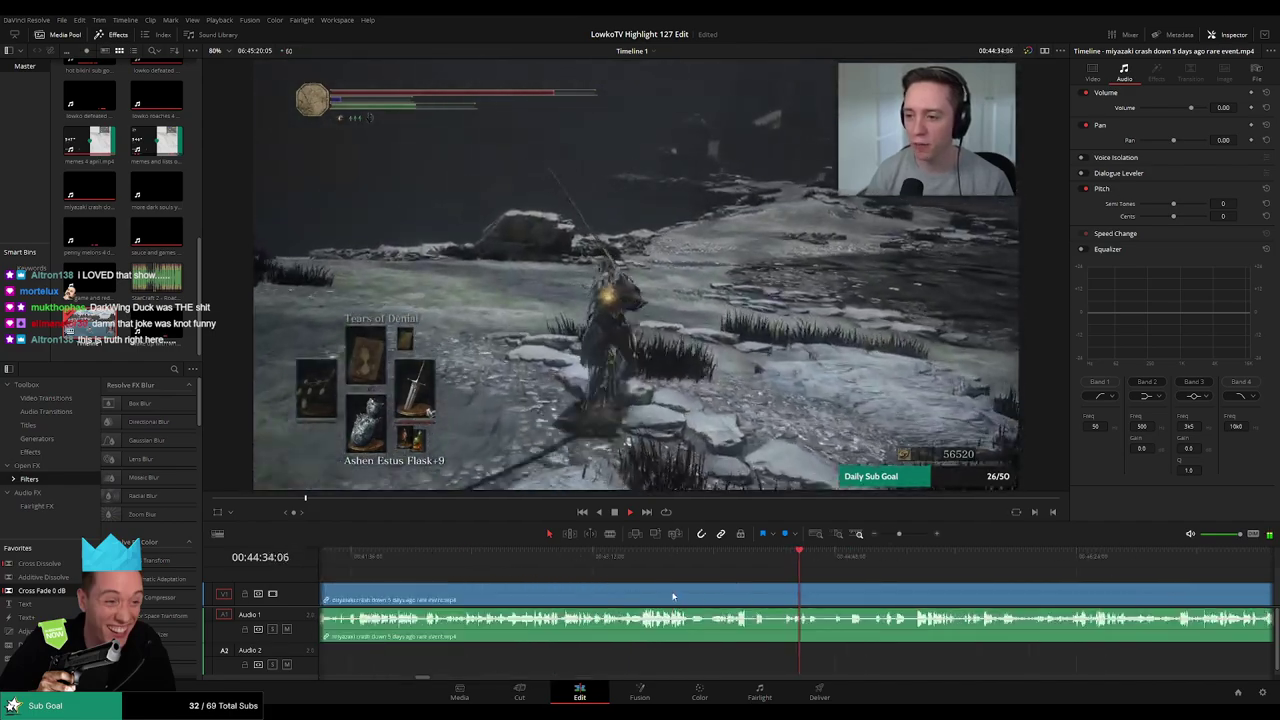
pyautogui.scroll(-2, 793, 580)
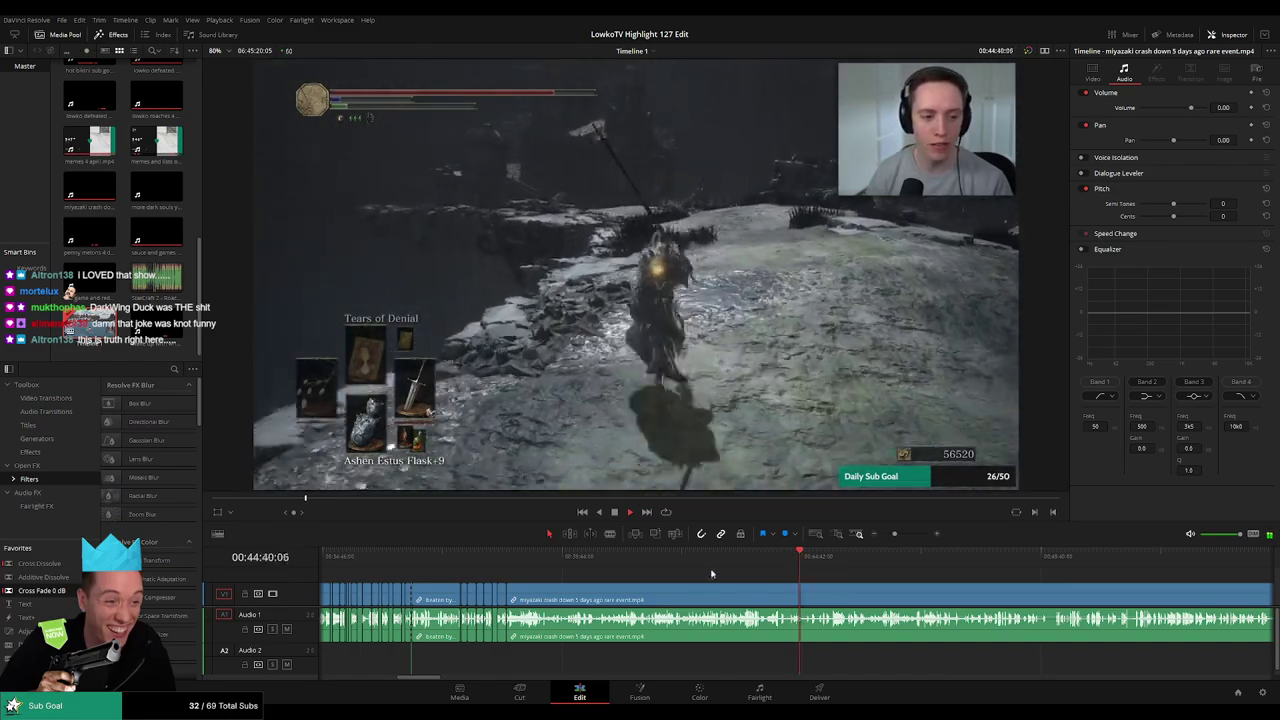
pyautogui.moveTo(1180, 566); pyautogui.dragTo(1194, 566)
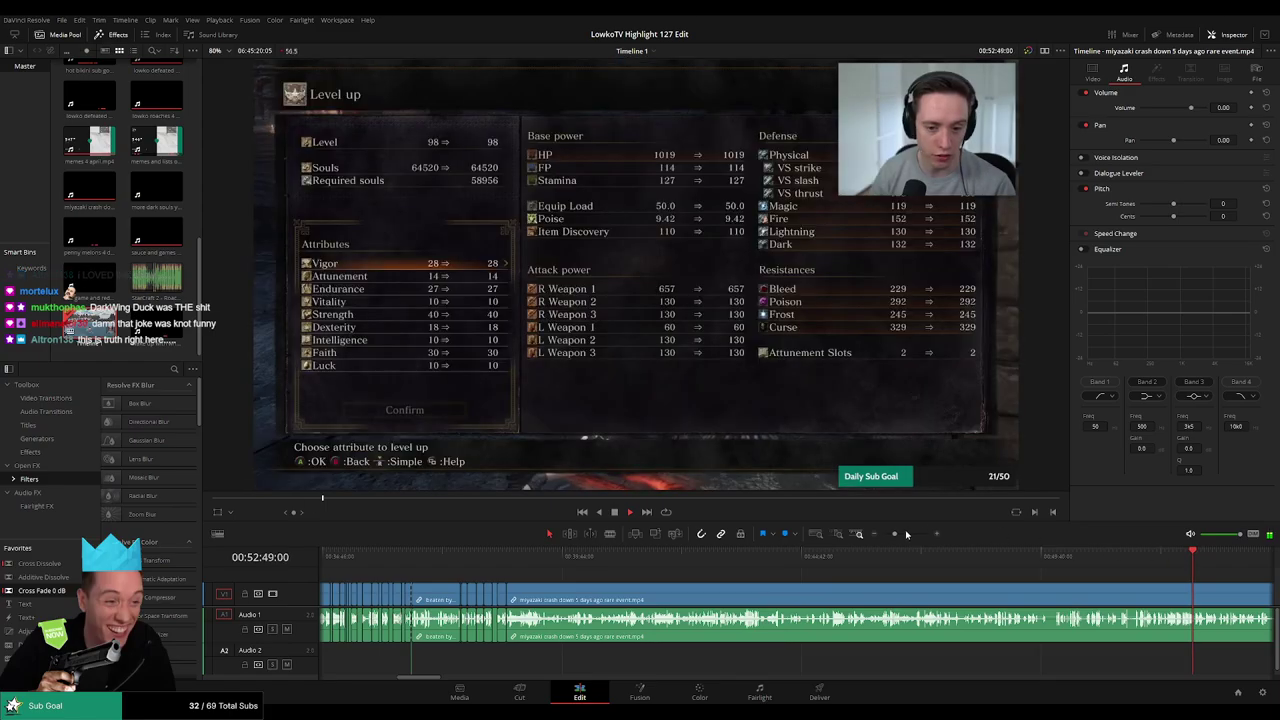
pyautogui.moveTo(895, 534); pyautogui.dragTo(887, 536)
pyautogui.click(864, 560)
pyautogui.hscroll(4, 711, 577)
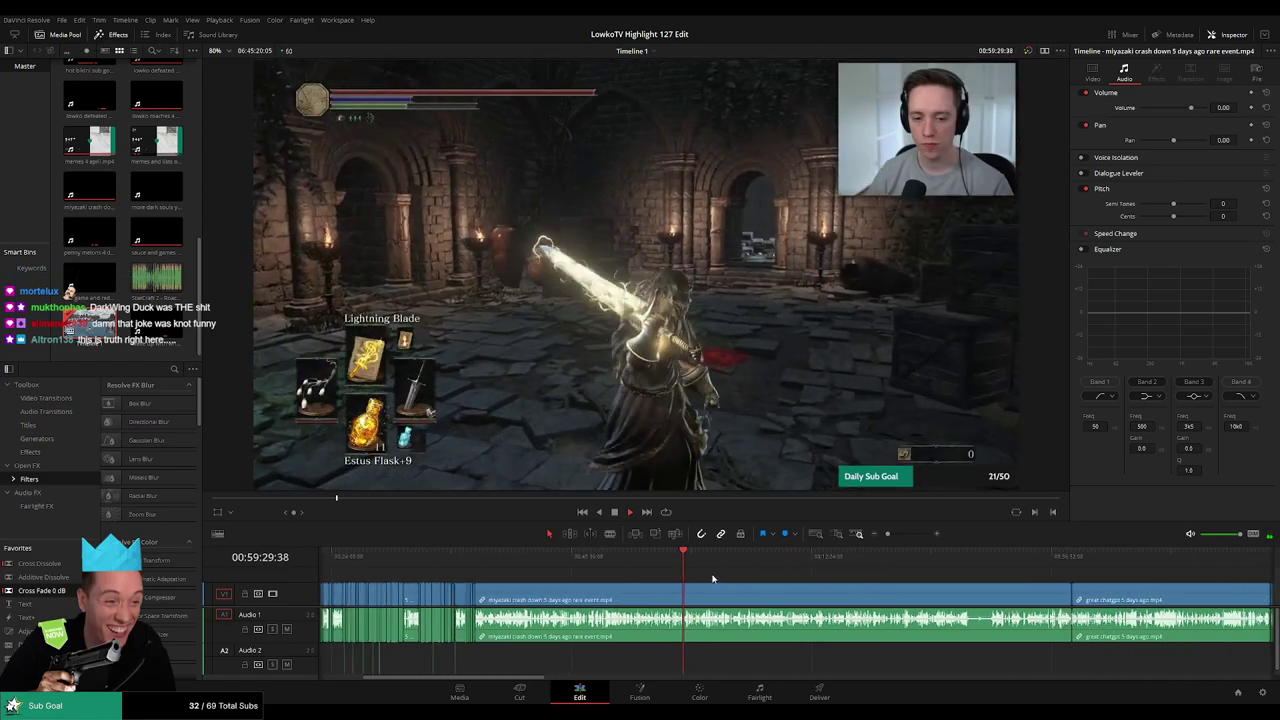
pyautogui.click(726, 560)
pyautogui.moveTo(725, 556); pyautogui.dragTo(1006, 561)
pyautogui.click(924, 595)
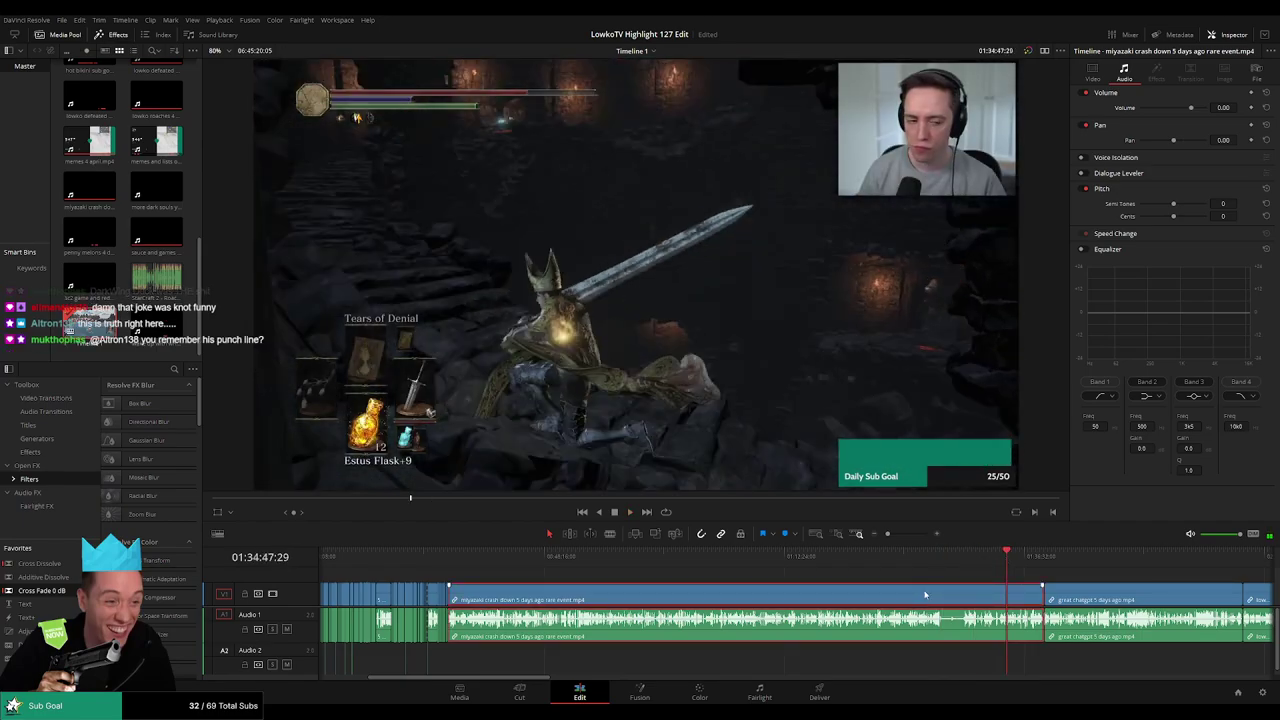
pyautogui.press('BackSpace')
pyautogui.hotkey('ctrl', 'z')
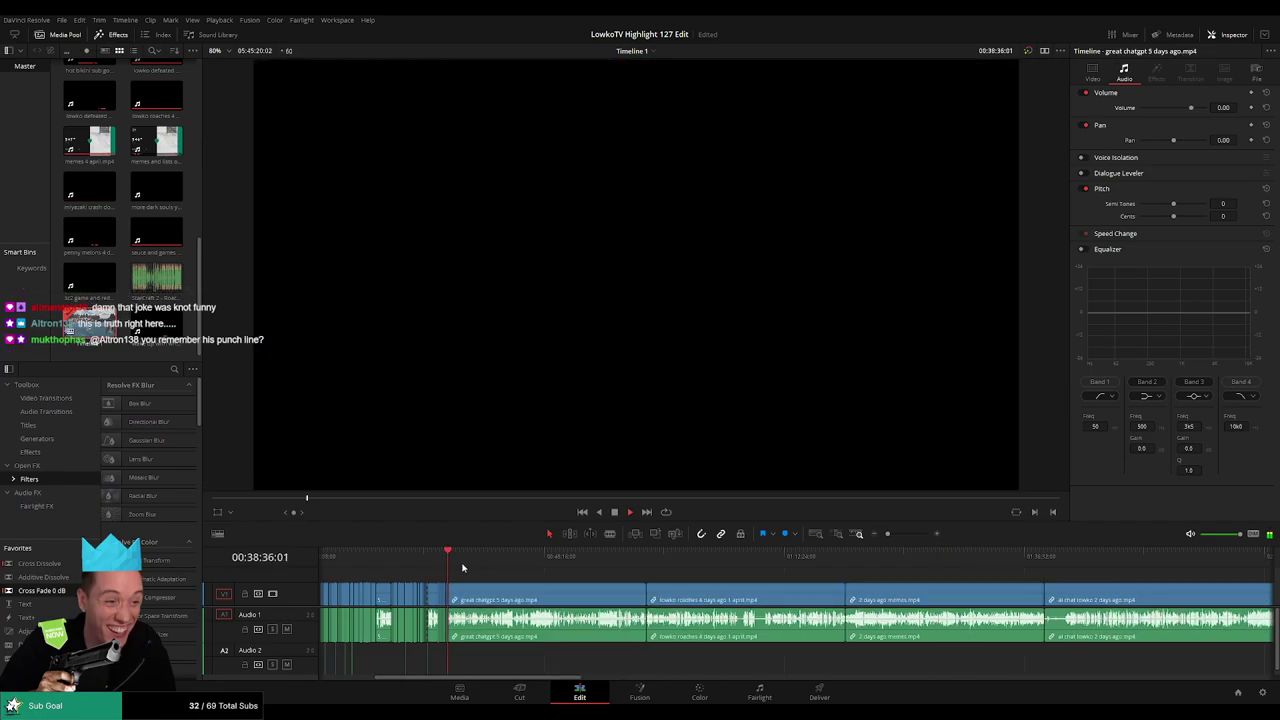
# Split the great chatgpt clip at about 00:46:07, just outside the town building, and ripple-delete everything in it before the split
pyautogui.scroll(5, 460, 563)
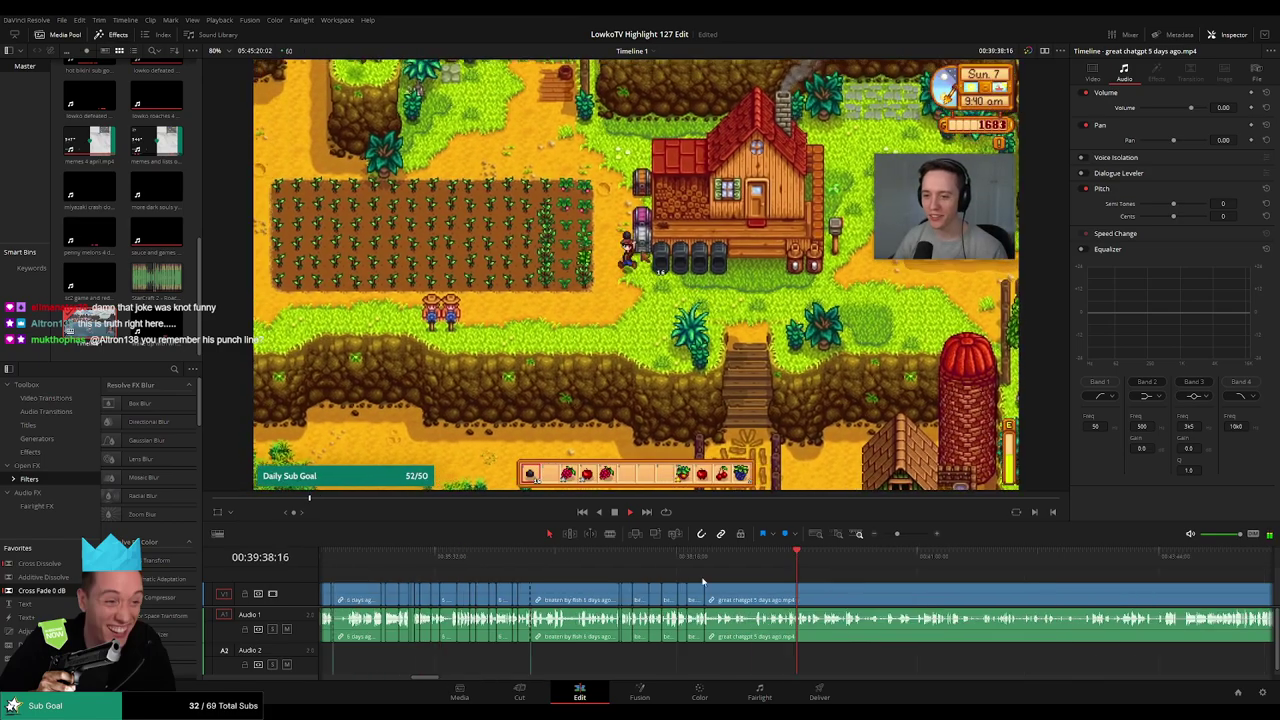
pyautogui.click(1039, 561)
pyautogui.hscroll(4, 900, 559)
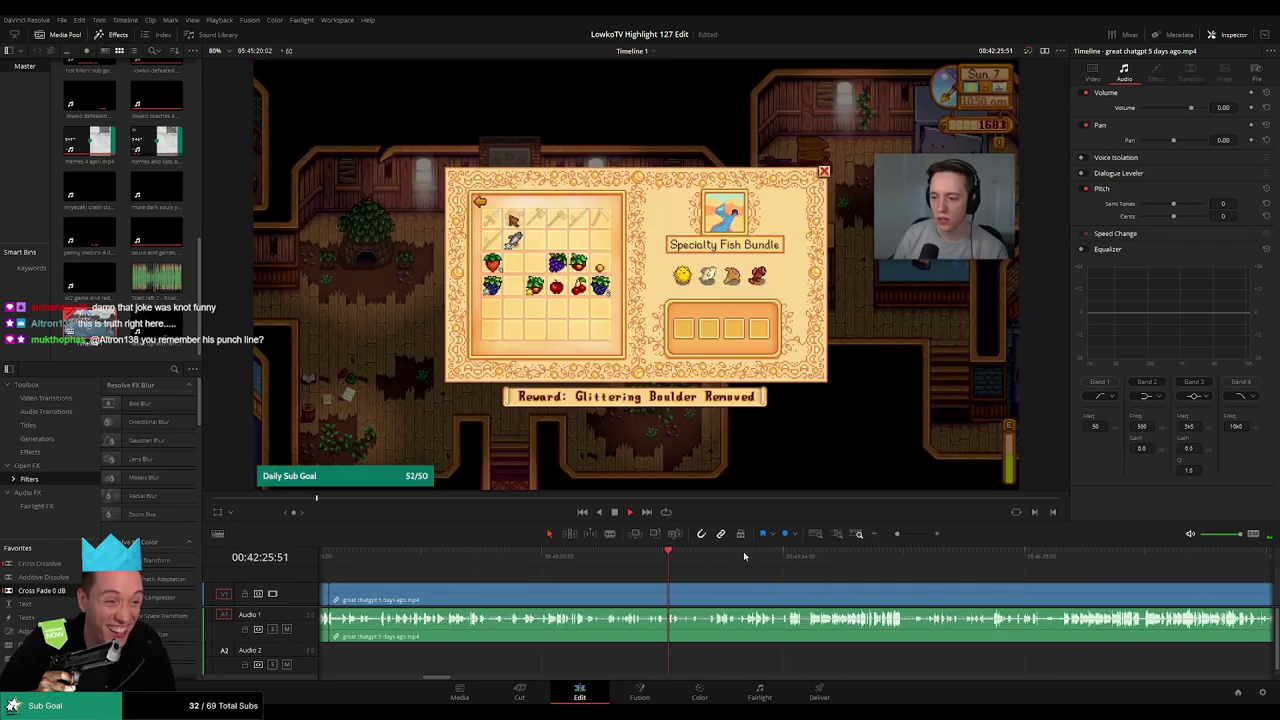
pyautogui.click(1078, 562)
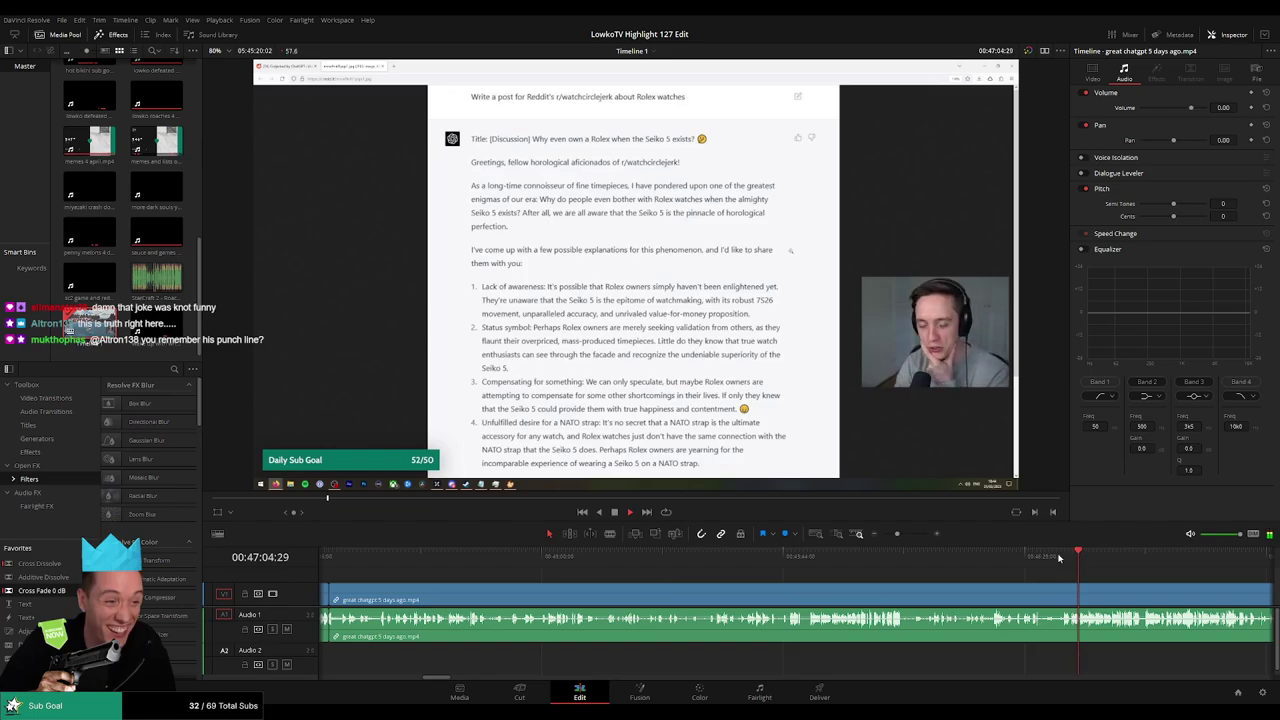
pyautogui.click(1036, 558)
pyautogui.scroll(3, 1038, 577)
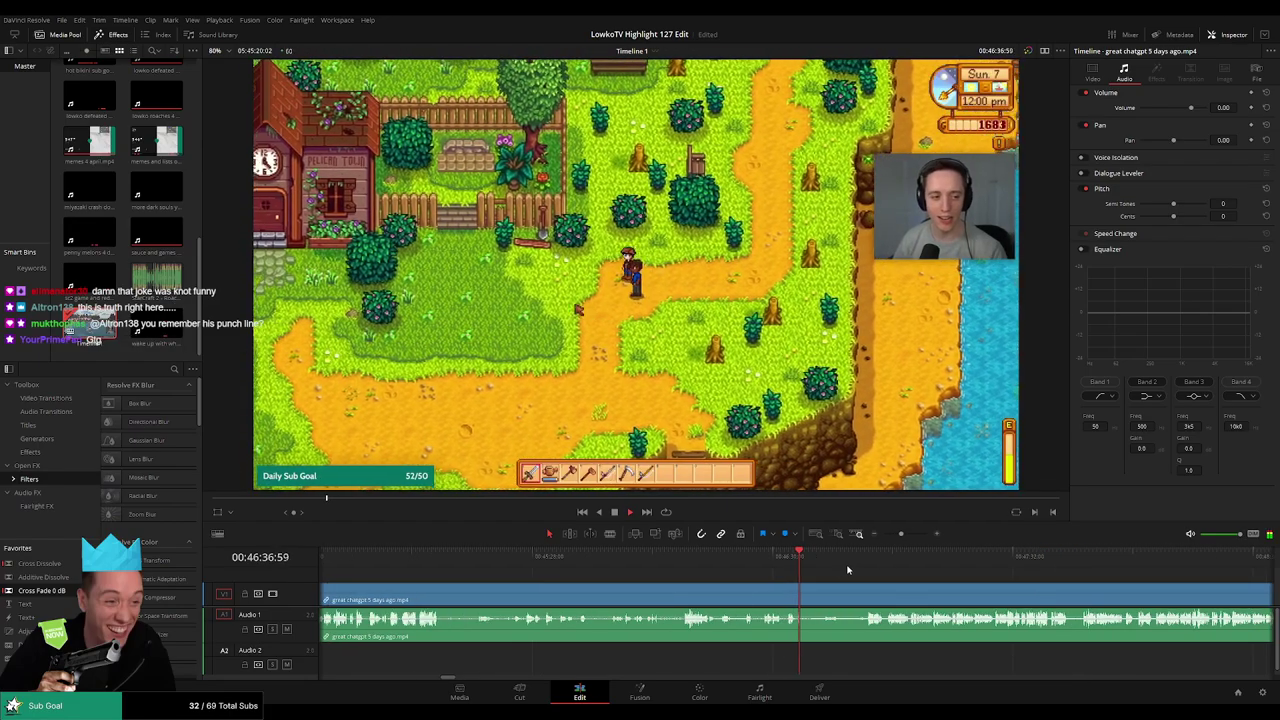
pyautogui.moveTo(847, 570); pyautogui.dragTo(697, 558)
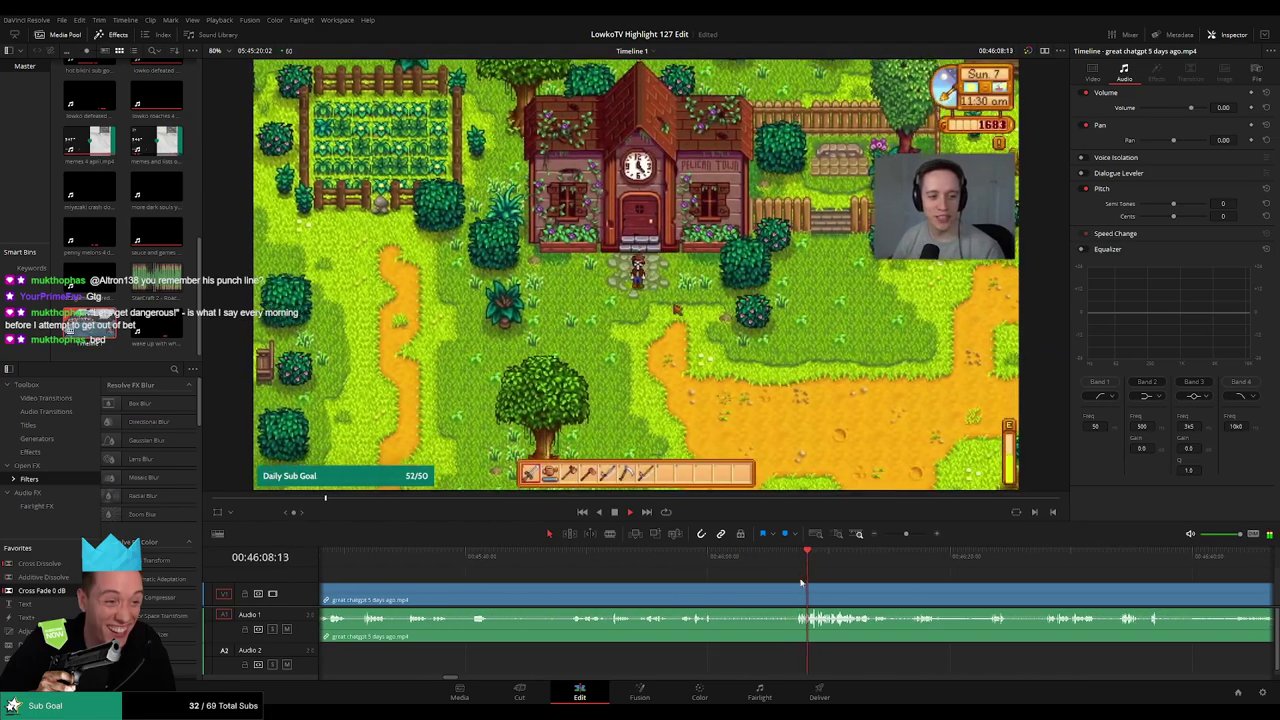
pyautogui.press('b')
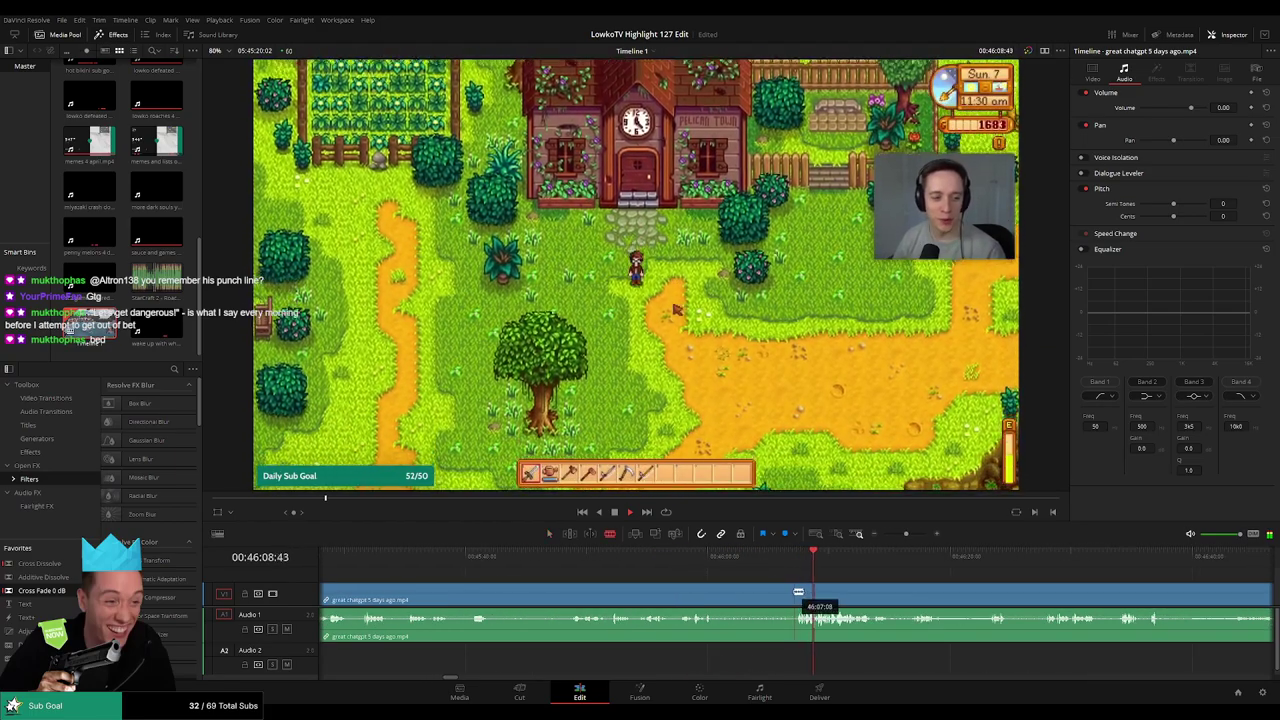
pyautogui.click(791, 592)
pyautogui.press('a')
pyautogui.click(738, 600)
pyautogui.press('Delete')
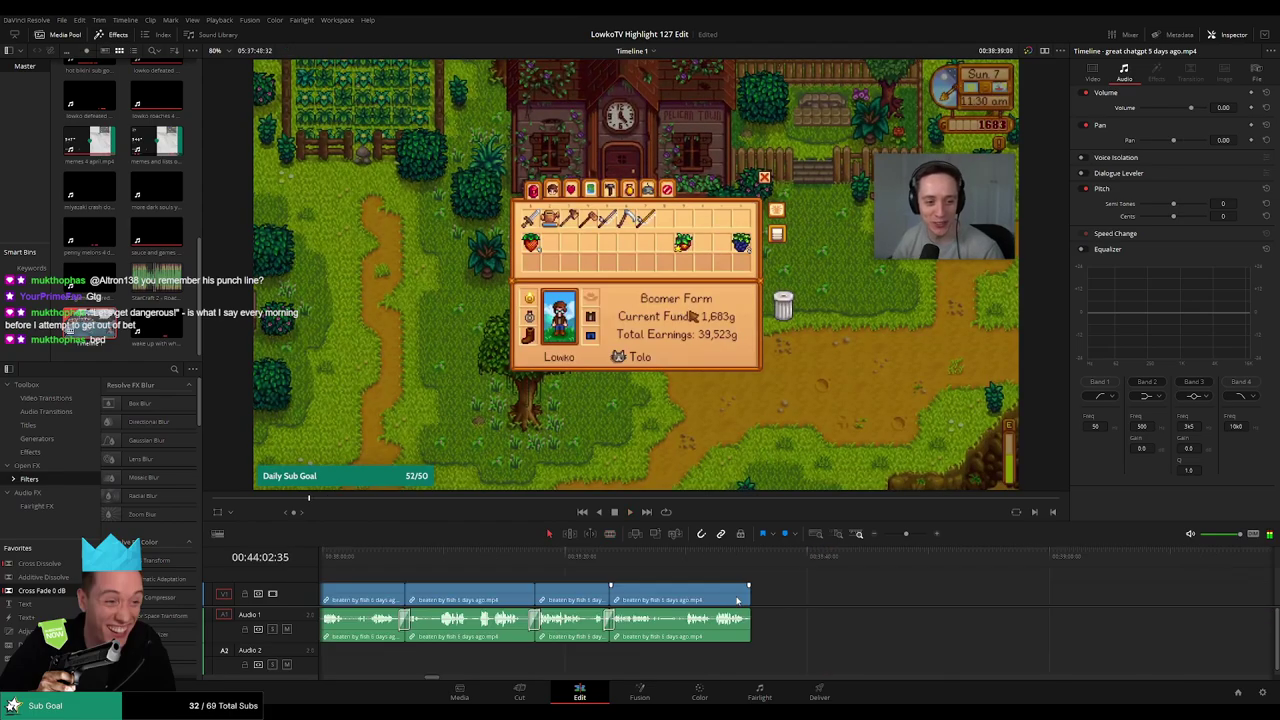
# Split the great chatgpt clip at about 00:38:43 and 00:38:45, and ripple-delete the walking between the splits
pyautogui.moveTo(886, 581); pyautogui.dragTo(699, 583)
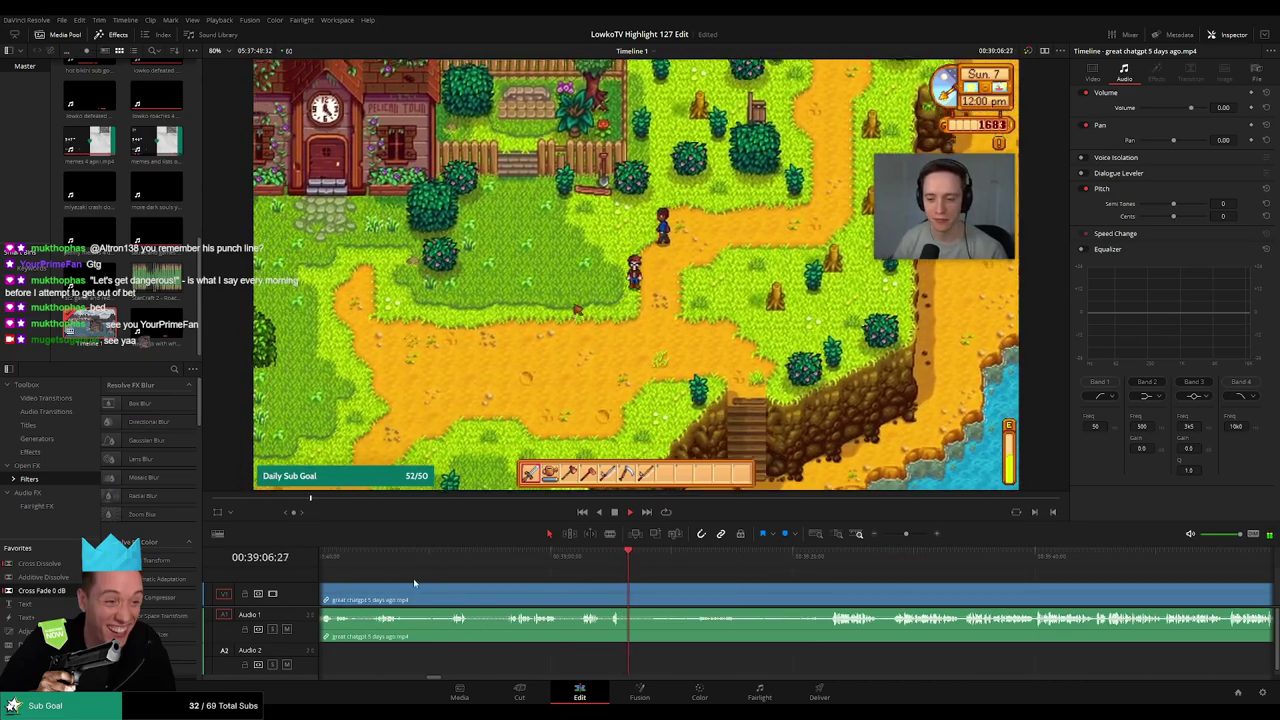
pyautogui.click(569, 560)
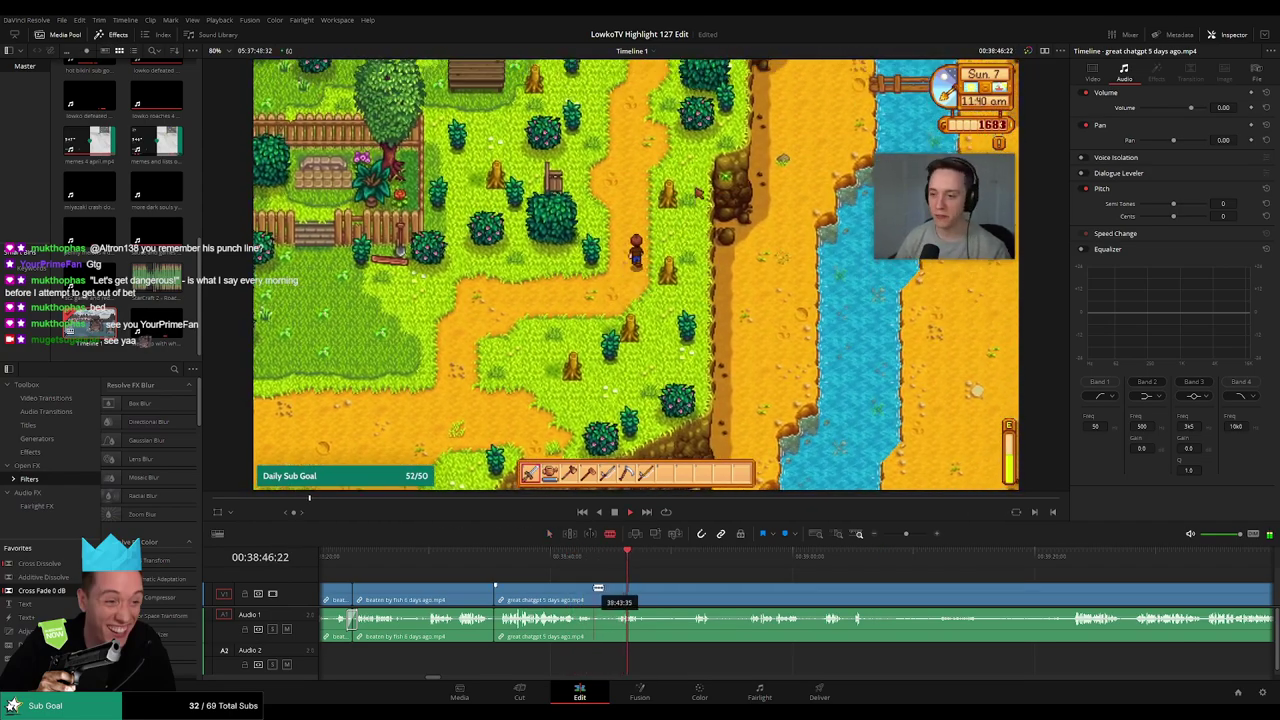
pyautogui.click(598, 588)
pyautogui.scroll(3, 630, 589)
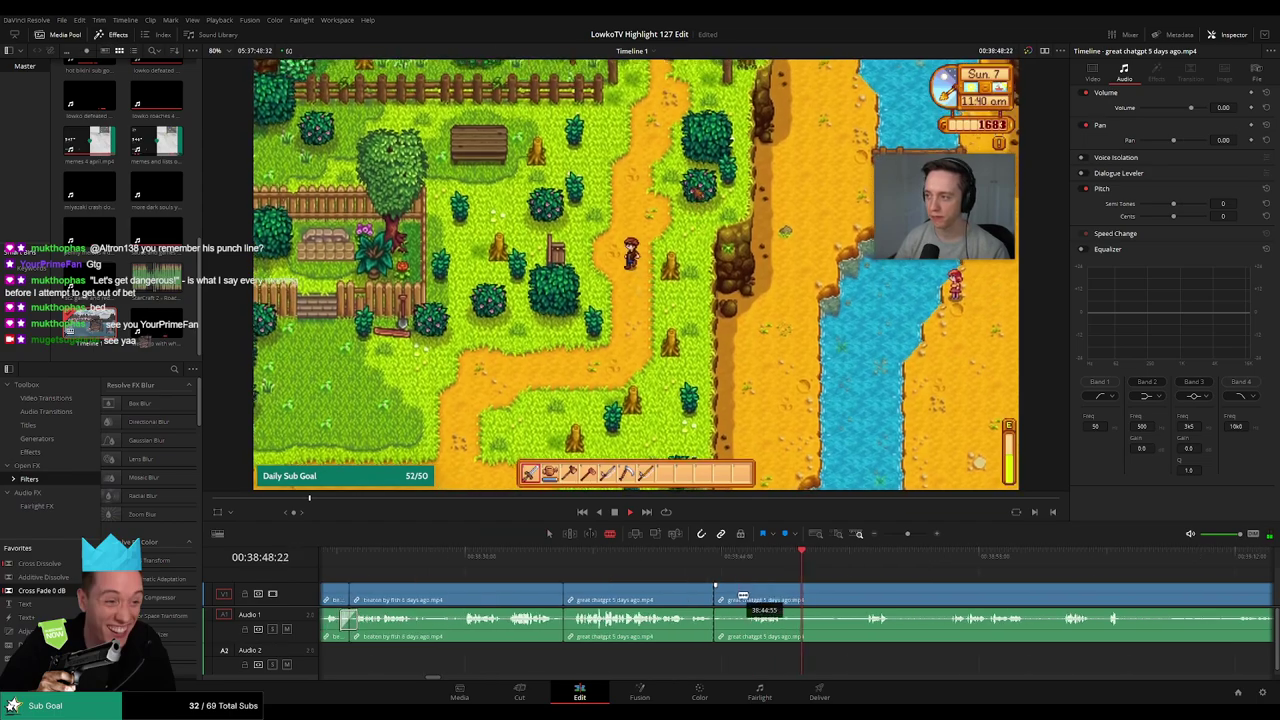
pyautogui.press('space')
pyautogui.click(754, 591)
pyautogui.press('a')
pyautogui.click(740, 595)
pyautogui.press('BackSpace')
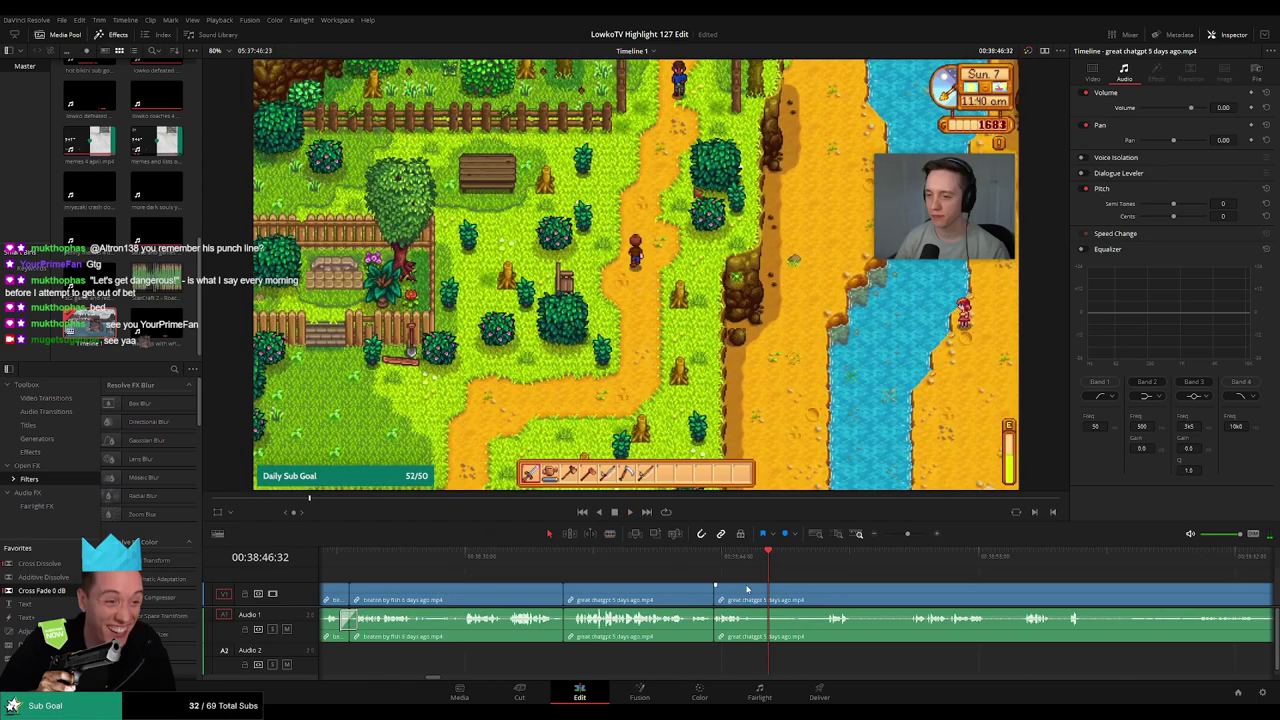
# Ripple-delete the walking from about 00:38:46 to 00:38:49 in the great chatgpt clip, and cross-fade the audio join
pyautogui.click(703, 568)
pyautogui.moveTo(759, 583); pyautogui.dragTo(601, 591)
pyautogui.press('b')
pyautogui.click(555, 599)
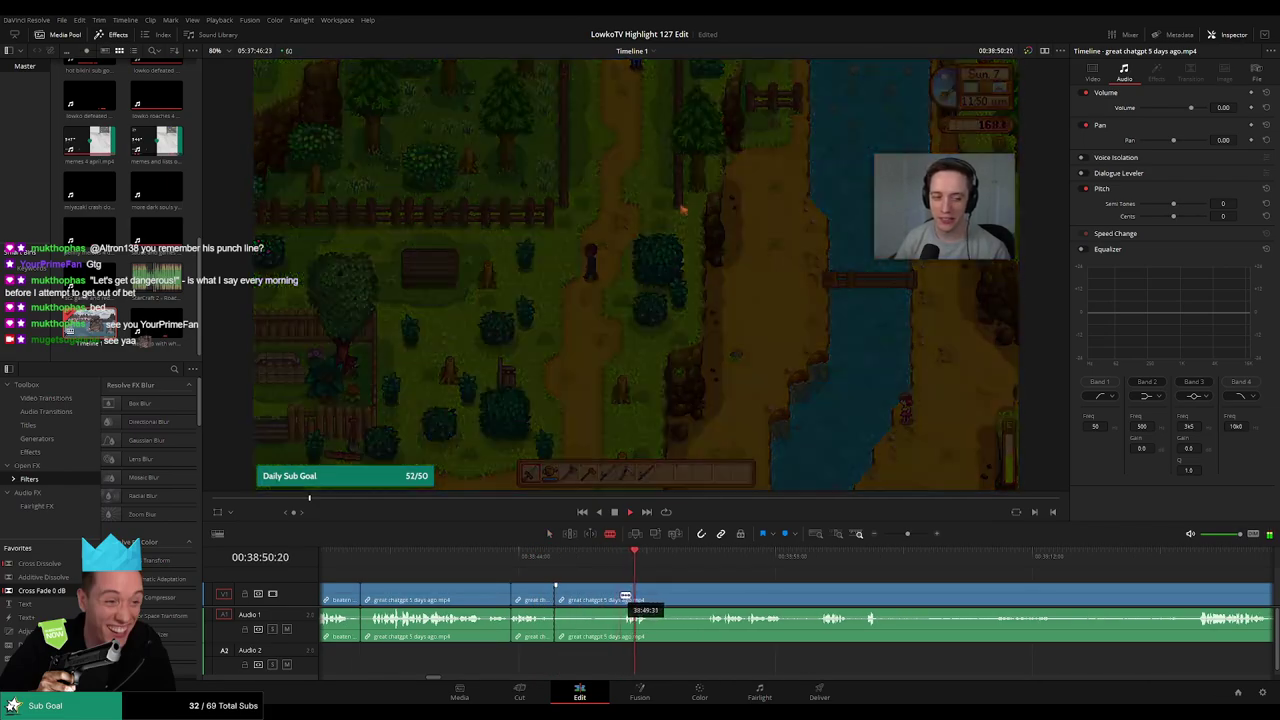
pyautogui.click(621, 598)
pyautogui.press('a')
pyautogui.click(600, 599)
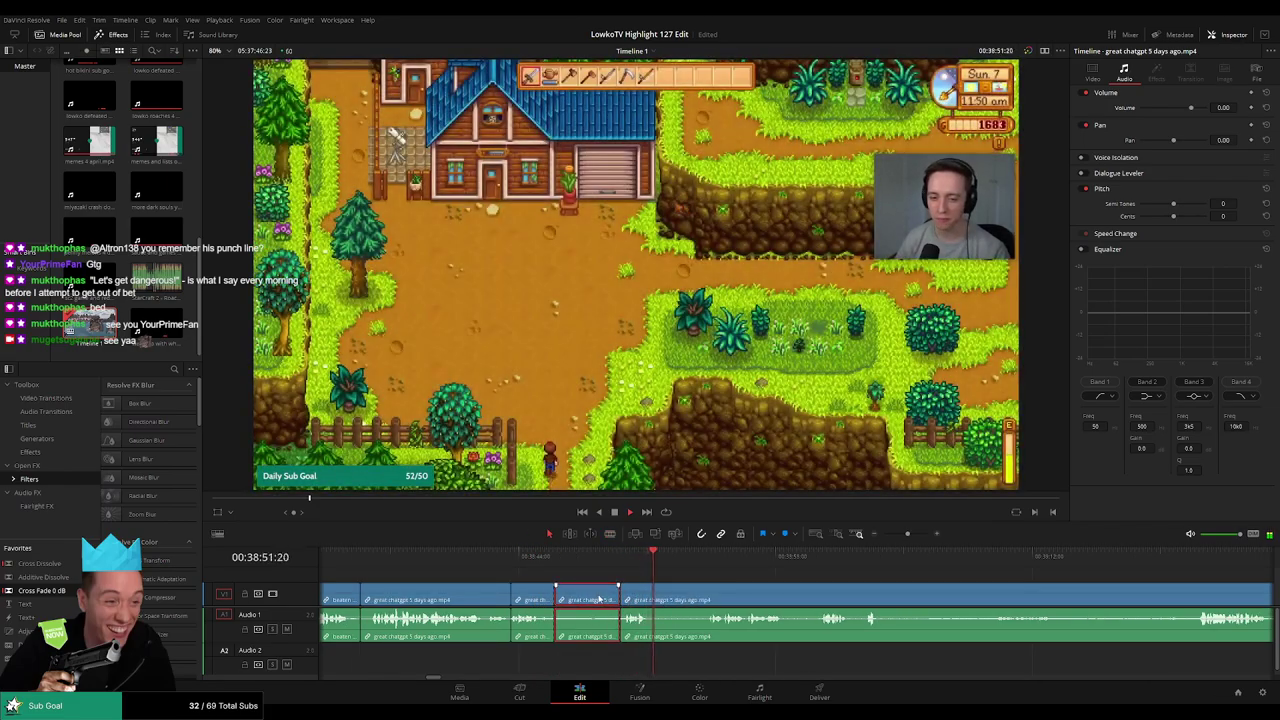
pyautogui.press('Delete')
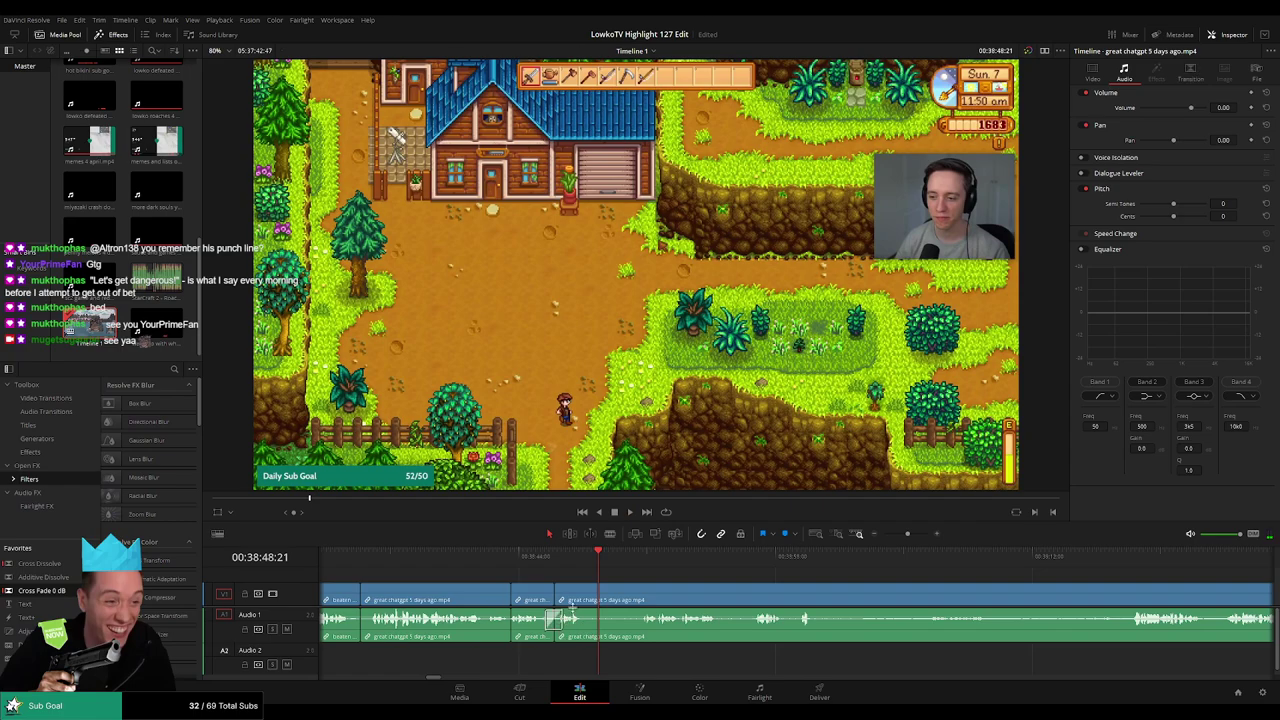
# Cut out about three seconds of walking near the blue-roofed house starting at about 00:38:48, cross-fade the audio join and play on
pyautogui.click(586, 598)
pyautogui.click(639, 598)
pyautogui.press('a')
pyautogui.click(622, 598)
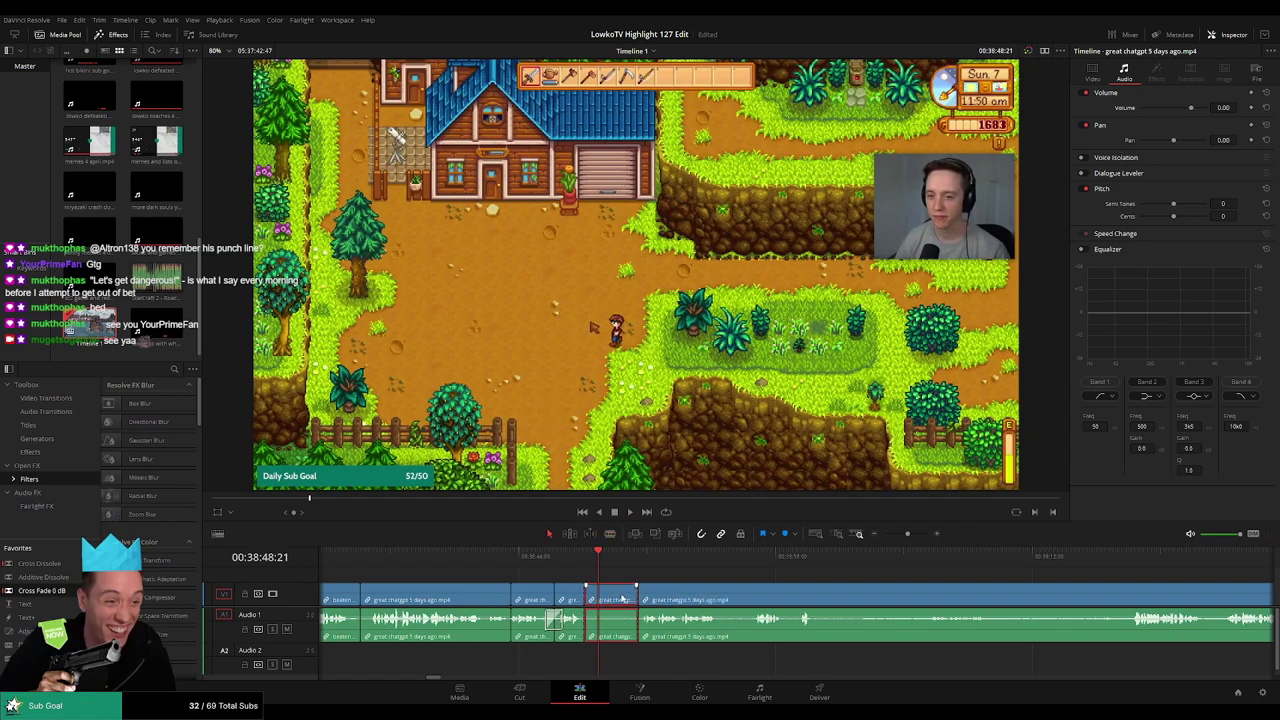
pyautogui.press('Delete')
pyautogui.press('space')
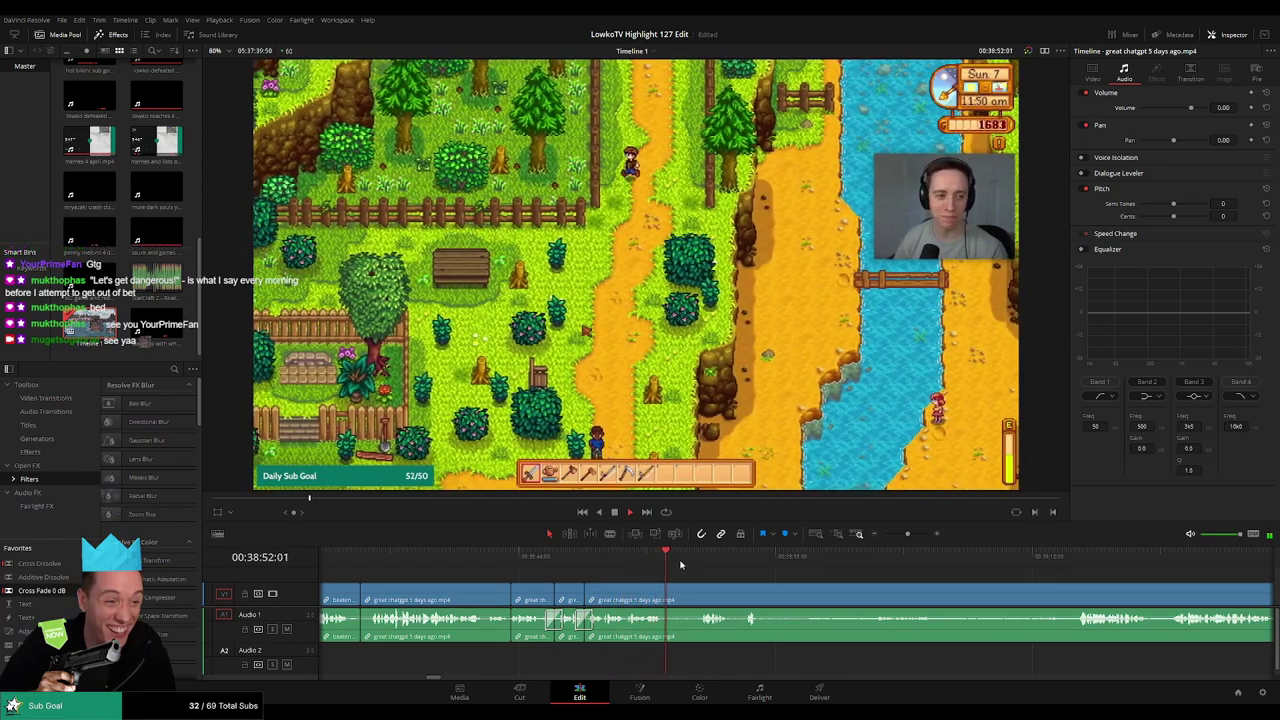
# Split the great chatgpt clip at about 00:38:52 and 00:38:54, ripple-delete the walking between the splits, and cross-fade the audio join
pyautogui.click(663, 597)
pyautogui.click(699, 597)
pyautogui.press('a')
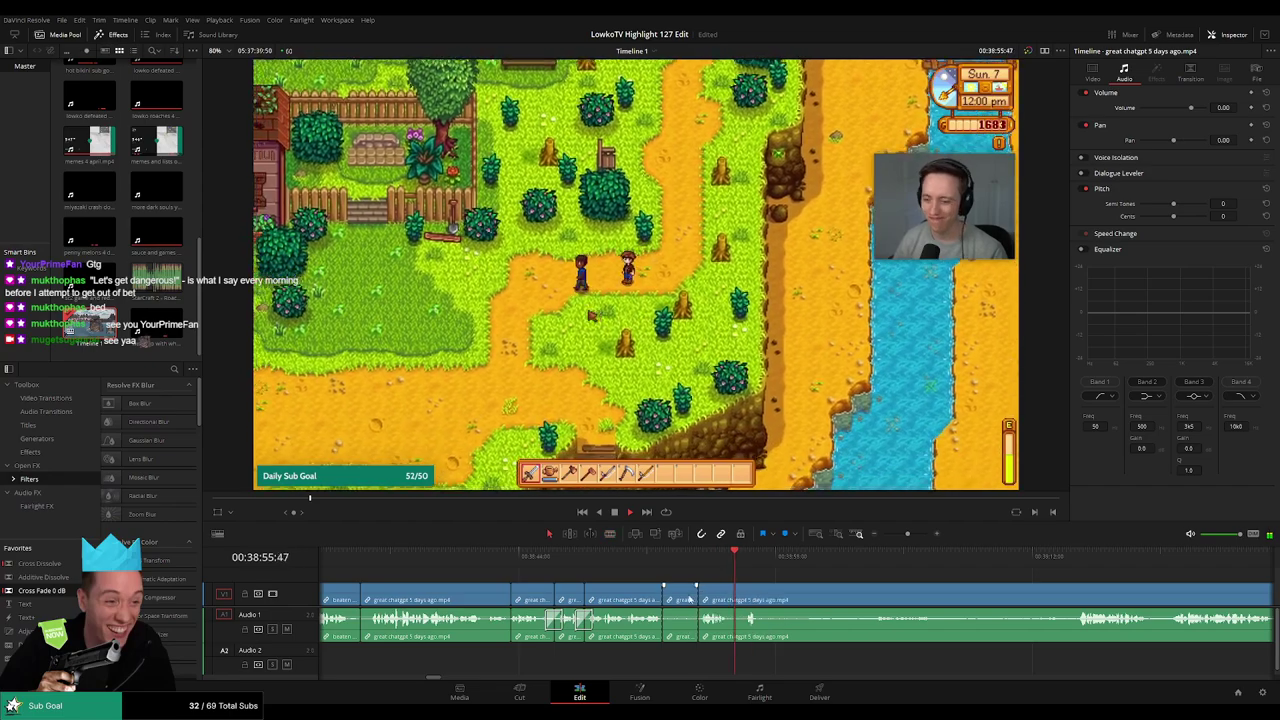
pyautogui.click(689, 598)
pyautogui.press('Delete')
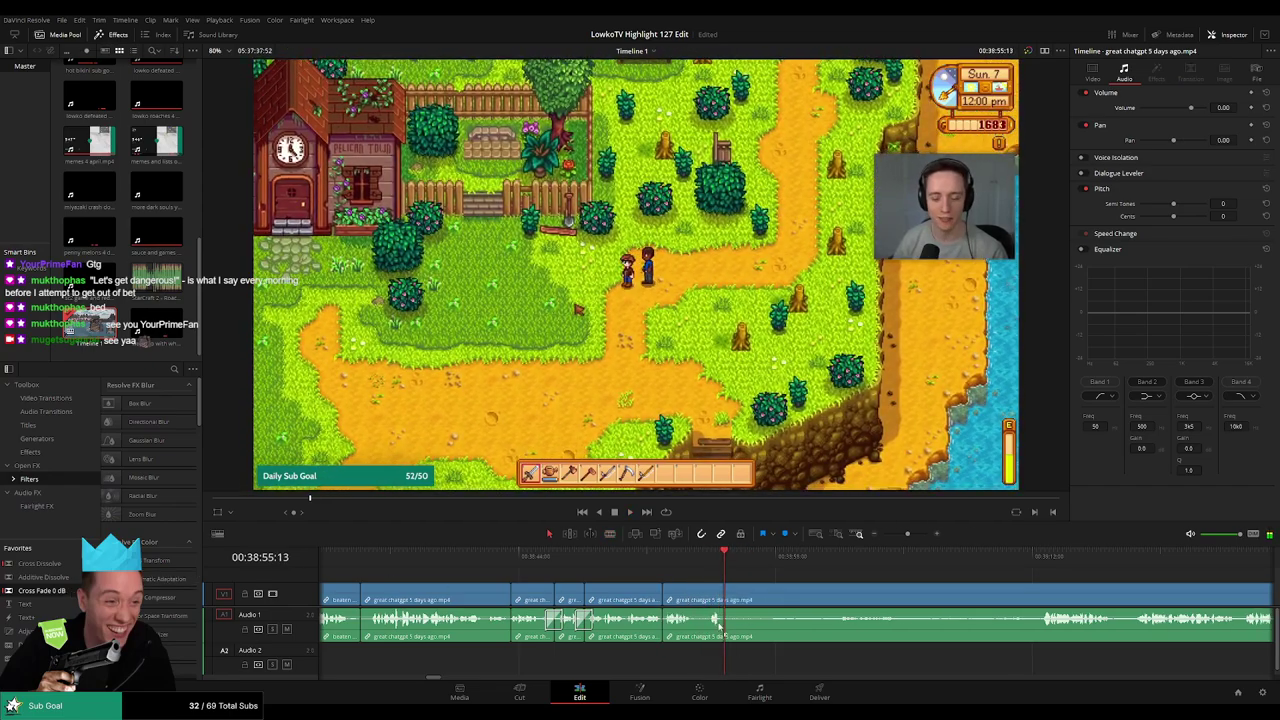
# Cut out the quiet stretch of the great chatgpt clip from about 00:38:55 to 00:39:09, closing the gap and cross-fading the audio join
pyautogui.press('b')
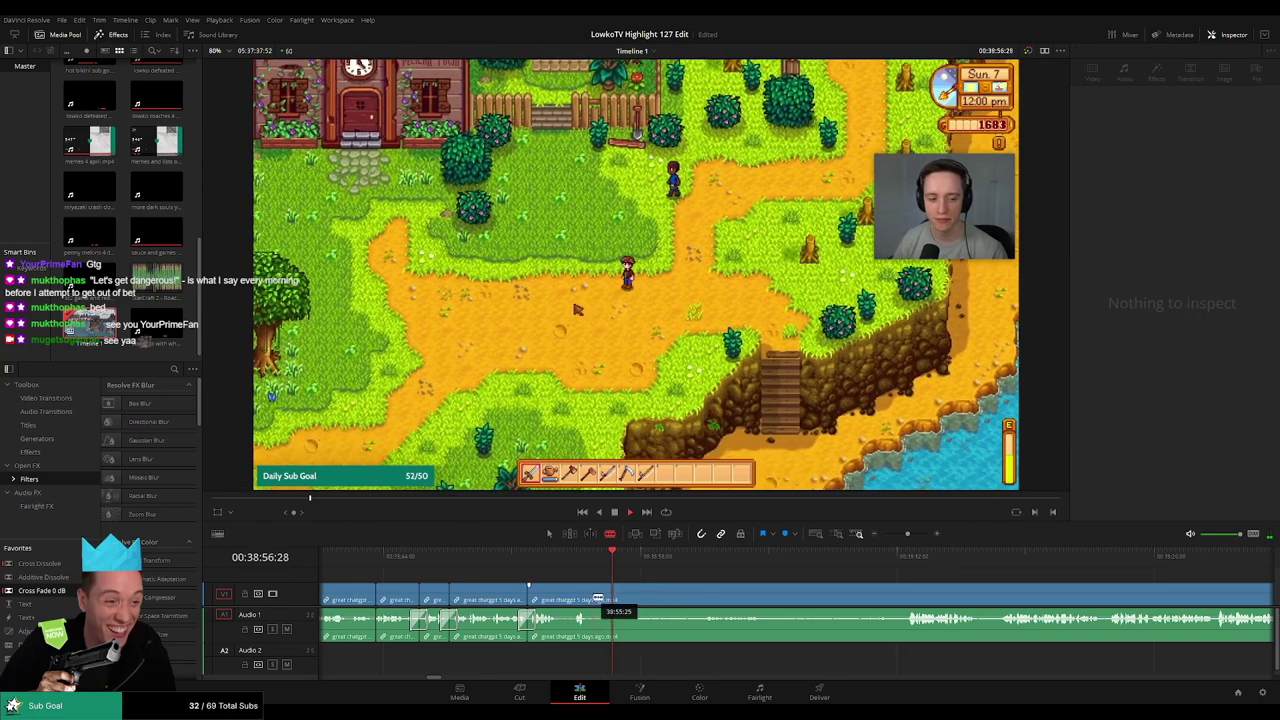
pyautogui.click(590, 598)
pyautogui.moveTo(720, 558); pyautogui.dragTo(901, 562)
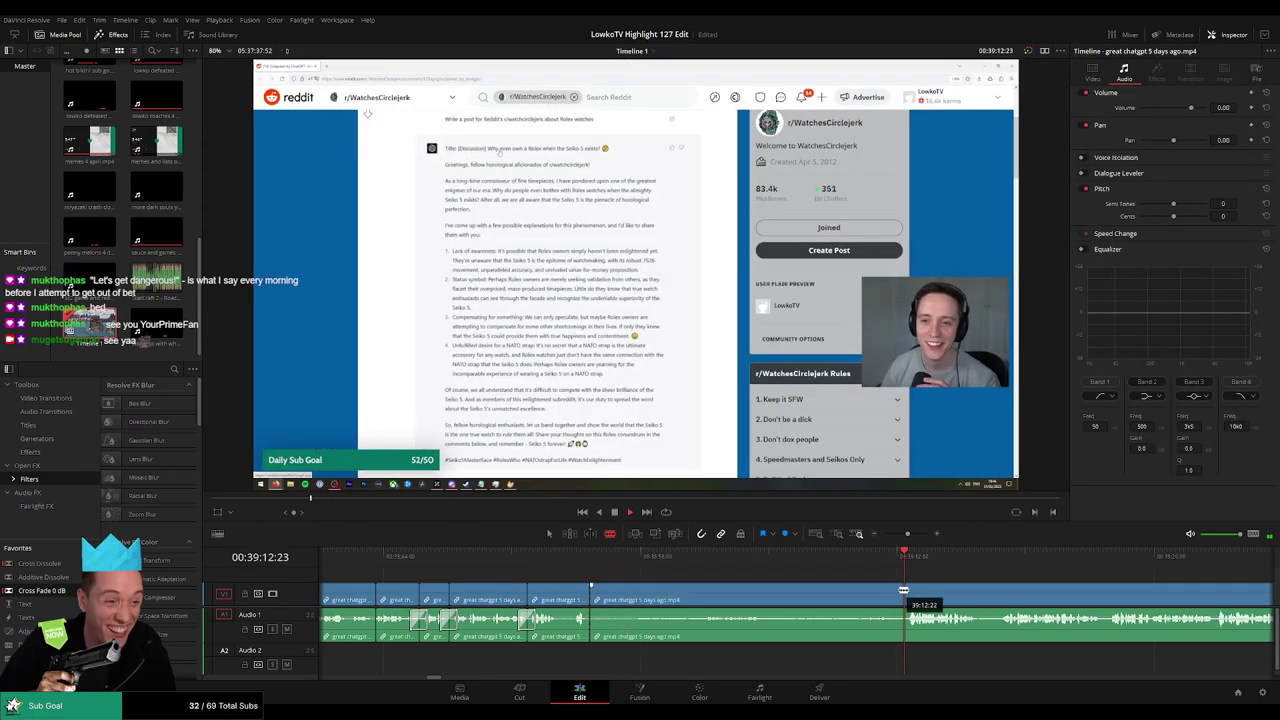
pyautogui.click(866, 565)
pyautogui.click(854, 565)
pyautogui.click(802, 566)
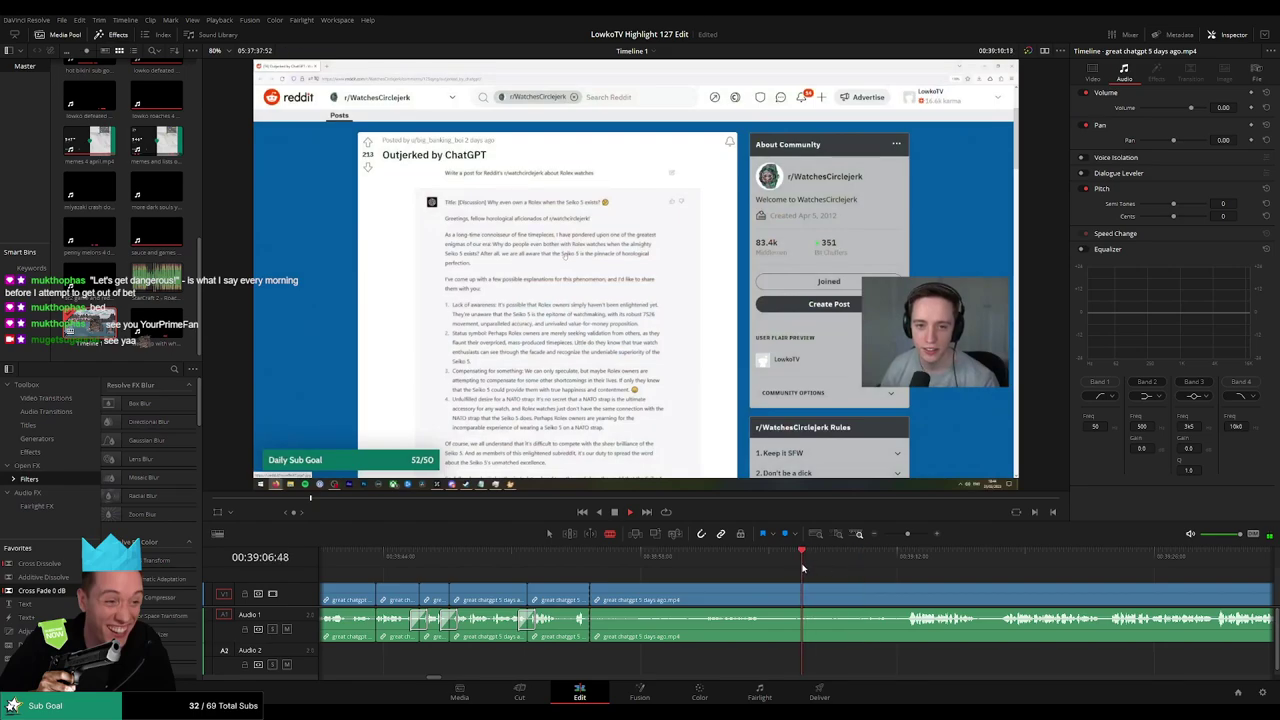
pyautogui.click(843, 567)
pyautogui.click(843, 567)
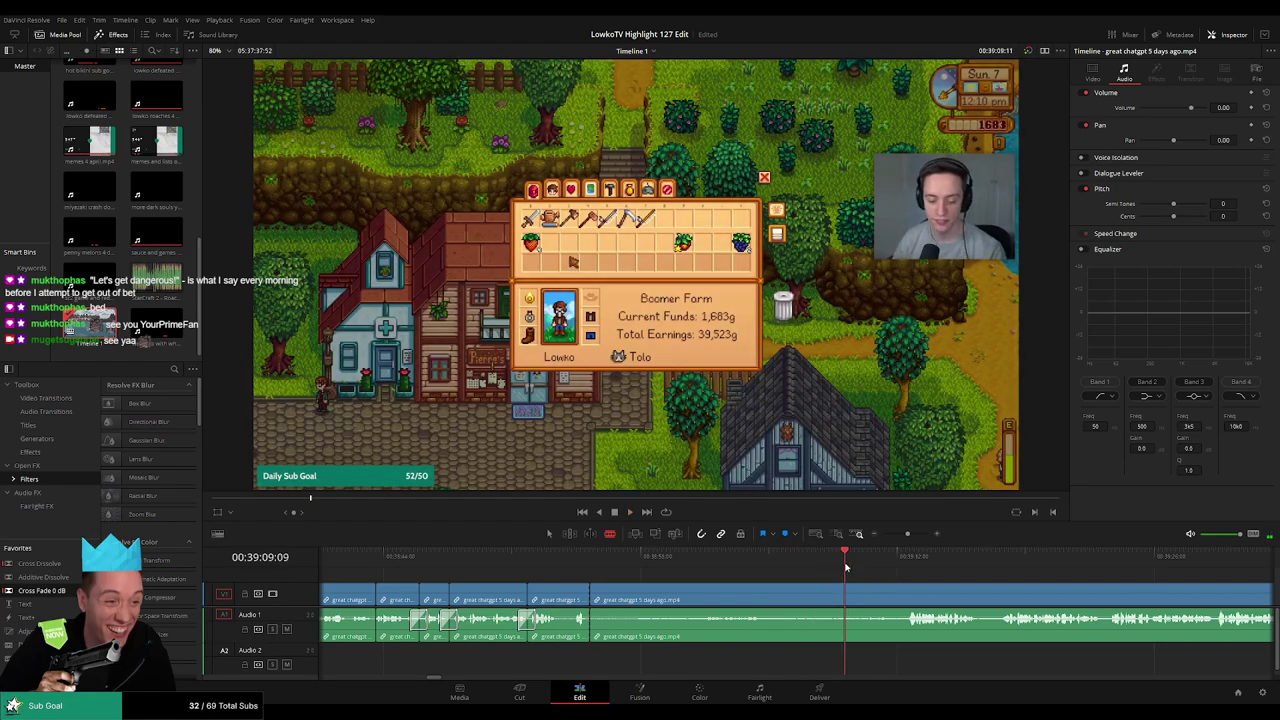
pyautogui.press('space')
pyautogui.click(855, 597)
pyautogui.press('a')
pyautogui.click(803, 602)
pyautogui.press('Delete')
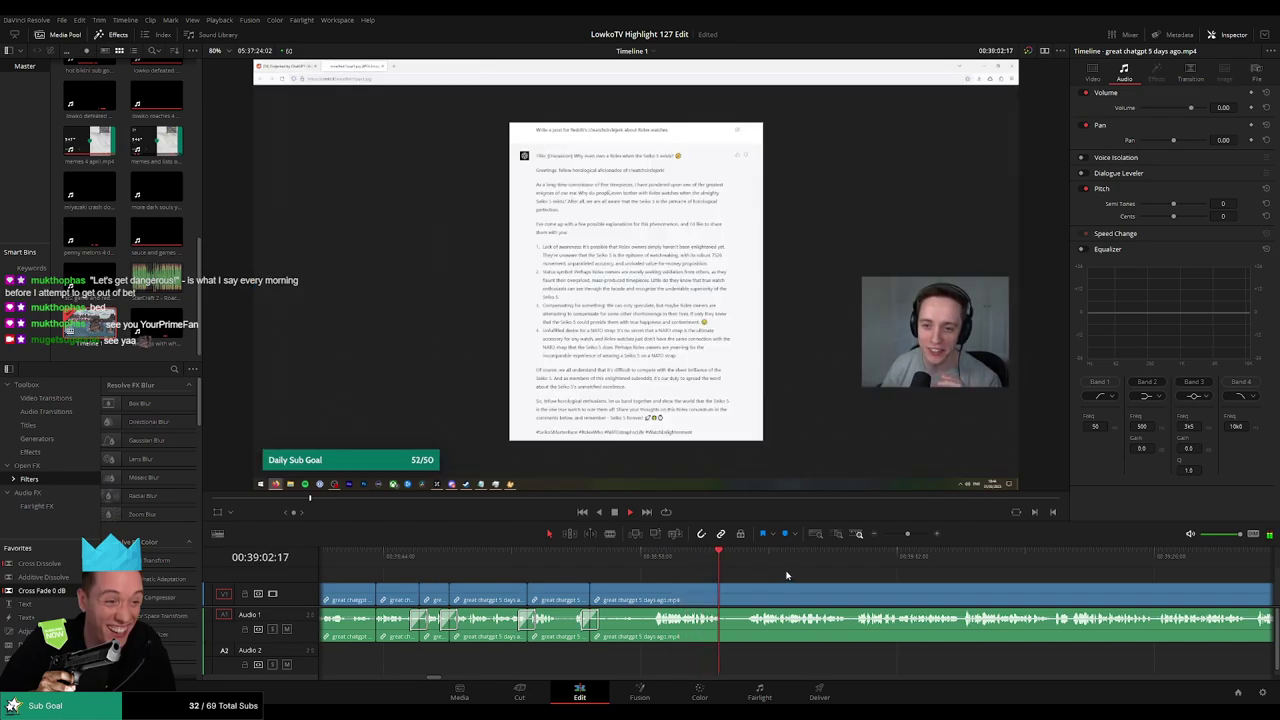
# Ripple-delete the one-second pause at about 00:39:03, before the ChatGPT post is read aloud, and cross-fade the audio join
pyautogui.hscroll(3, 603, 577)
pyautogui.press('b')
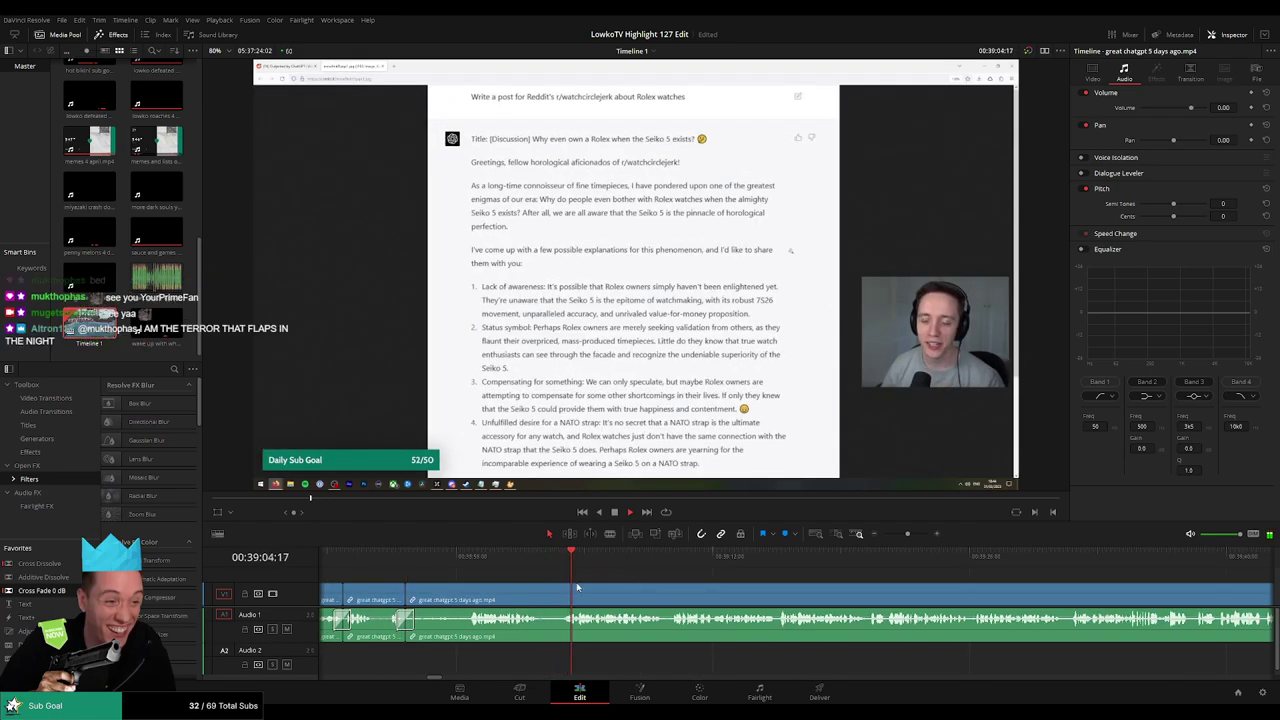
pyautogui.click(540, 600)
pyautogui.click(558, 598)
pyautogui.press('a')
pyautogui.click(550, 600)
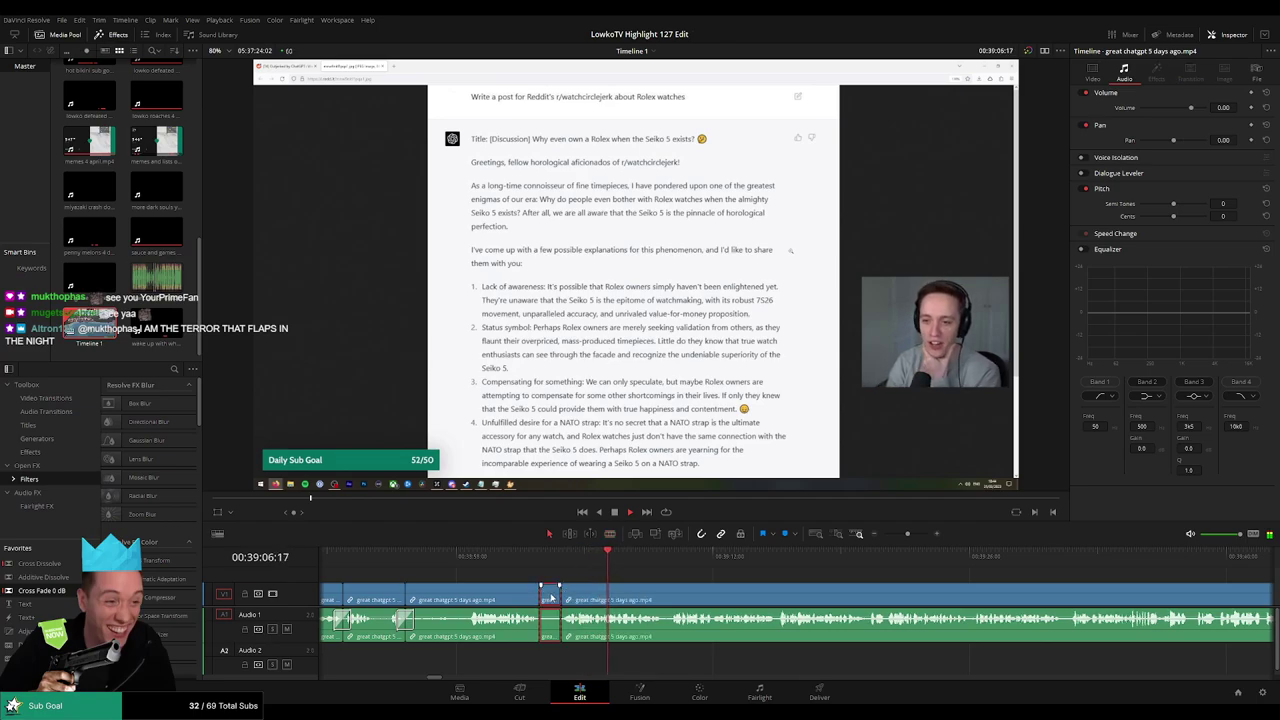
pyautogui.press('Delete')
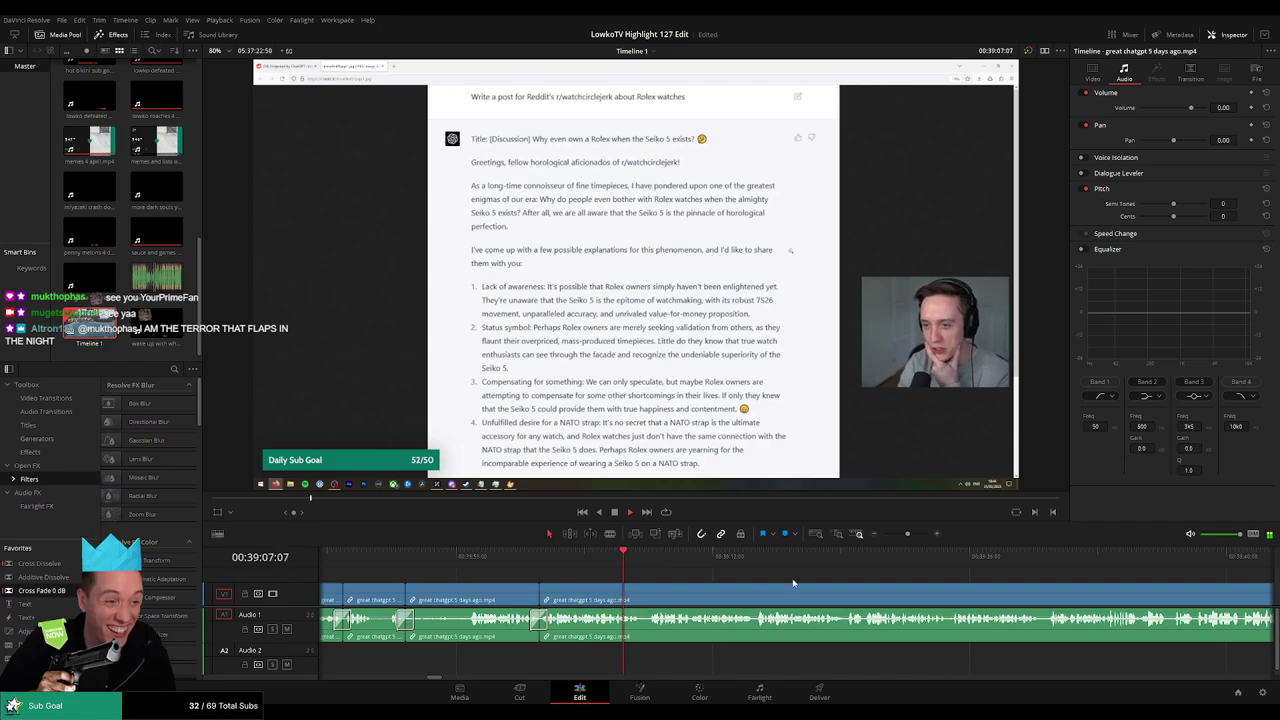
# Play through the reading of the ChatGPT post from about 00:39:08 to 00:39:37, checking for the next dull stretch
pyautogui.moveTo(794, 581); pyautogui.dragTo(588, 578)
pyautogui.press('q')
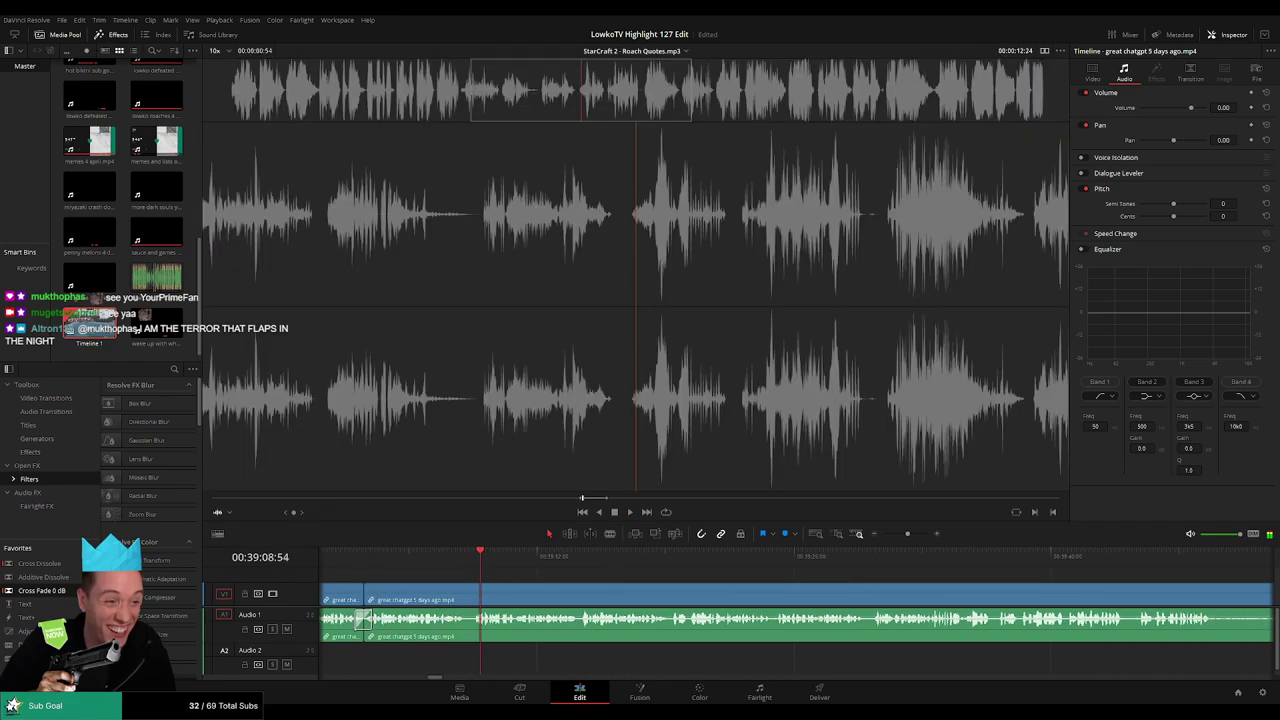
pyautogui.press('q')
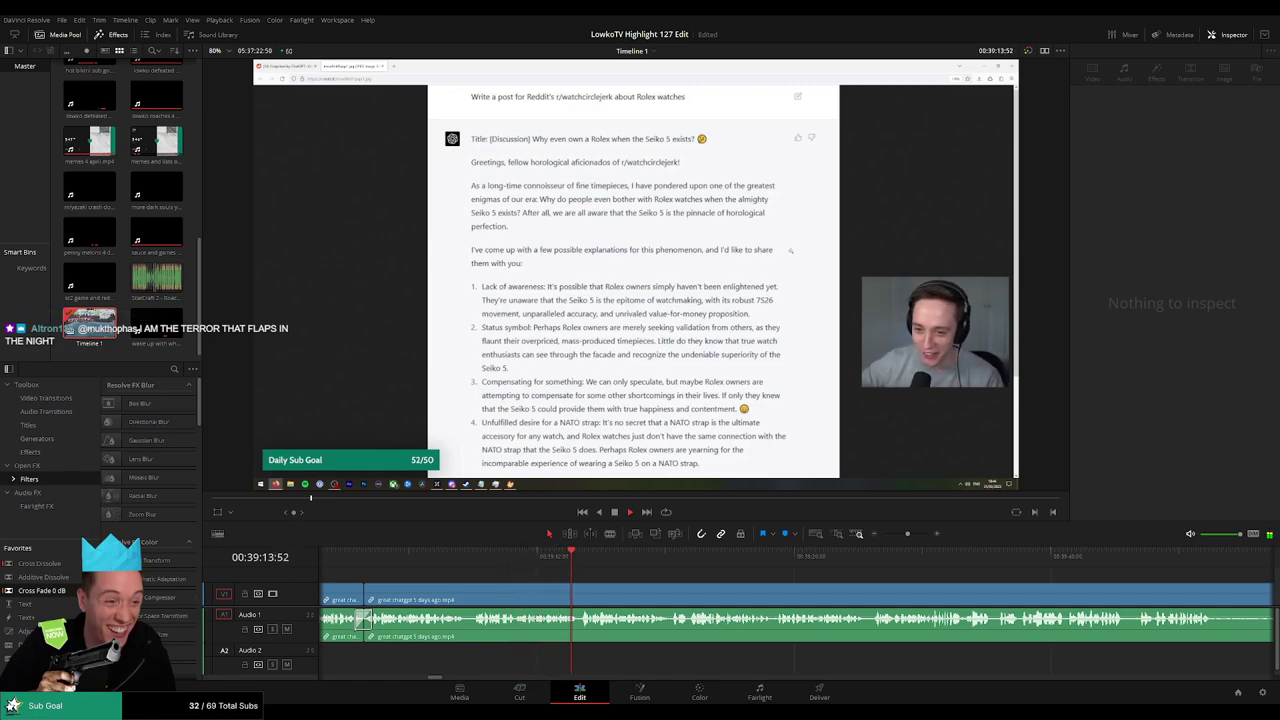
pyautogui.moveTo(734, 588); pyautogui.dragTo(561, 573)
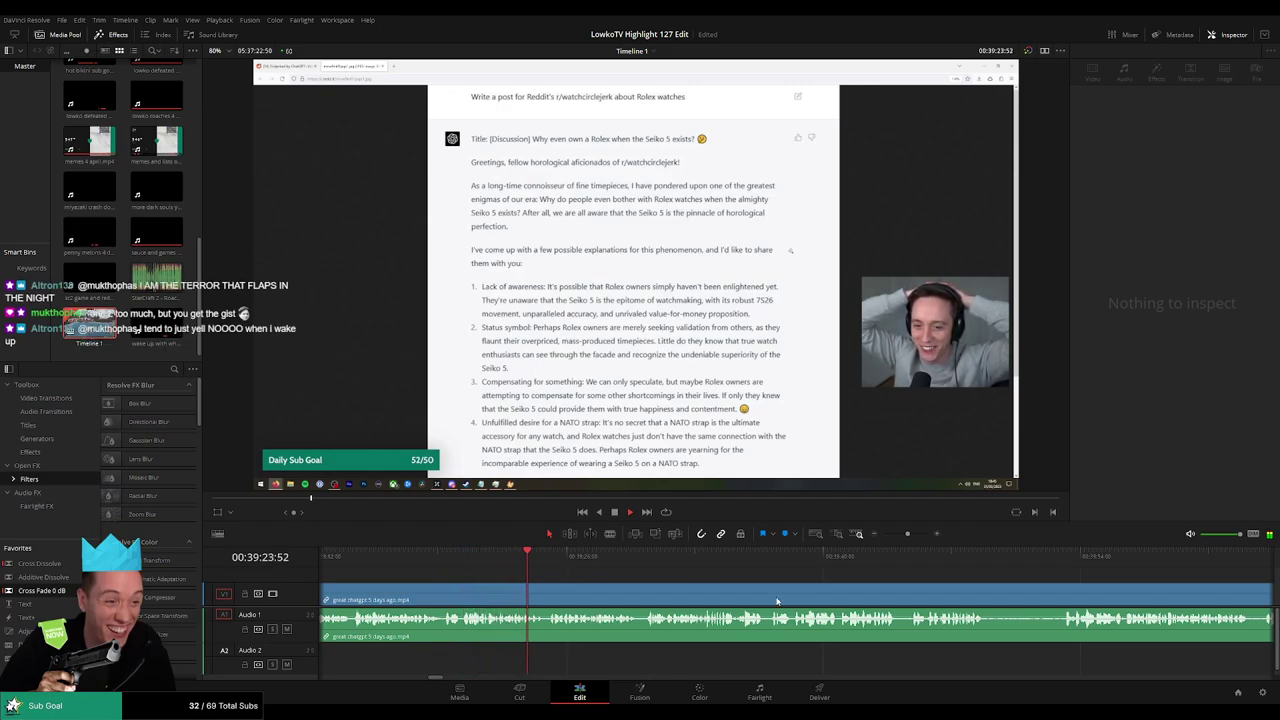
pyautogui.hscroll(2, 620, 584)
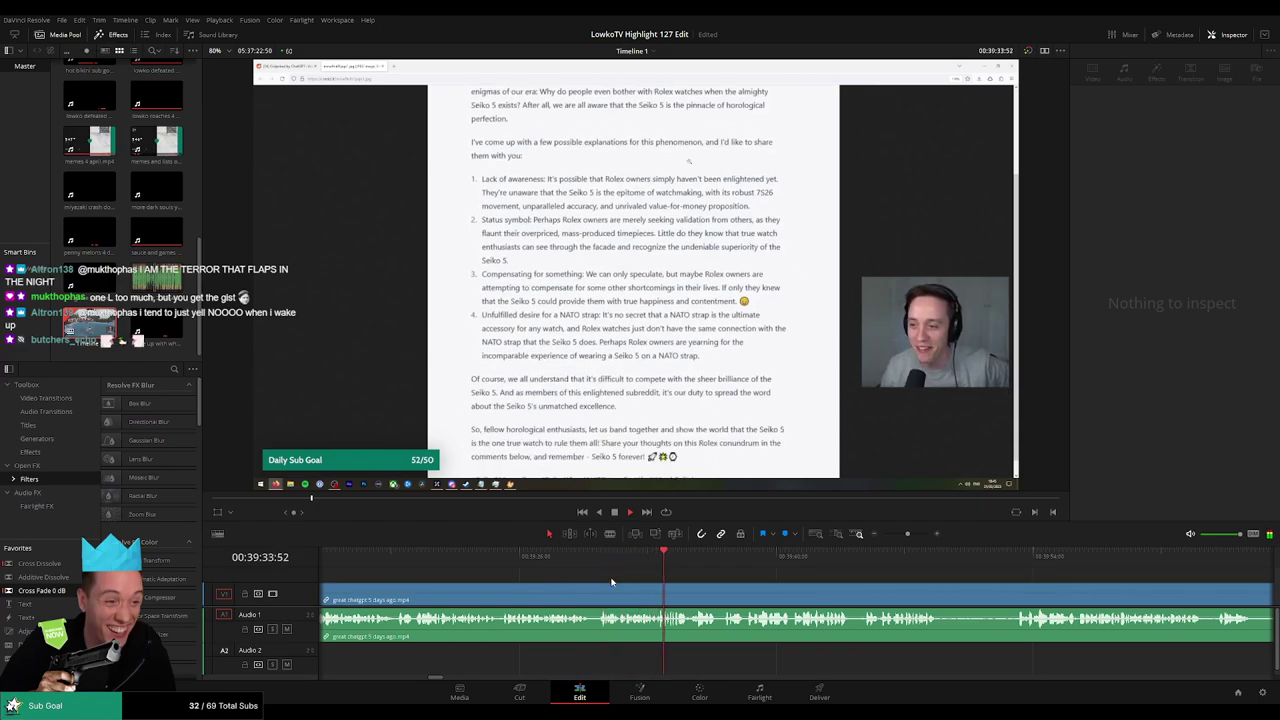
pyautogui.moveTo(752, 576); pyautogui.dragTo(648, 568)
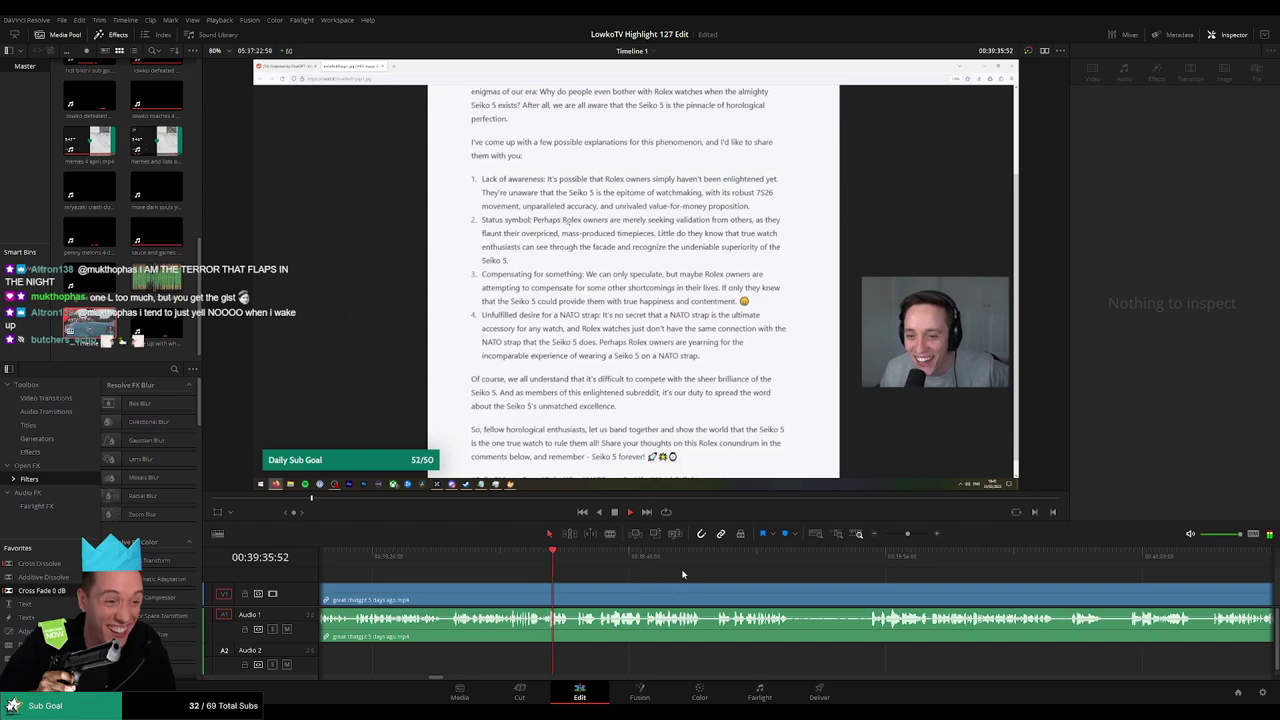
pyautogui.hscroll(3, 677, 575)
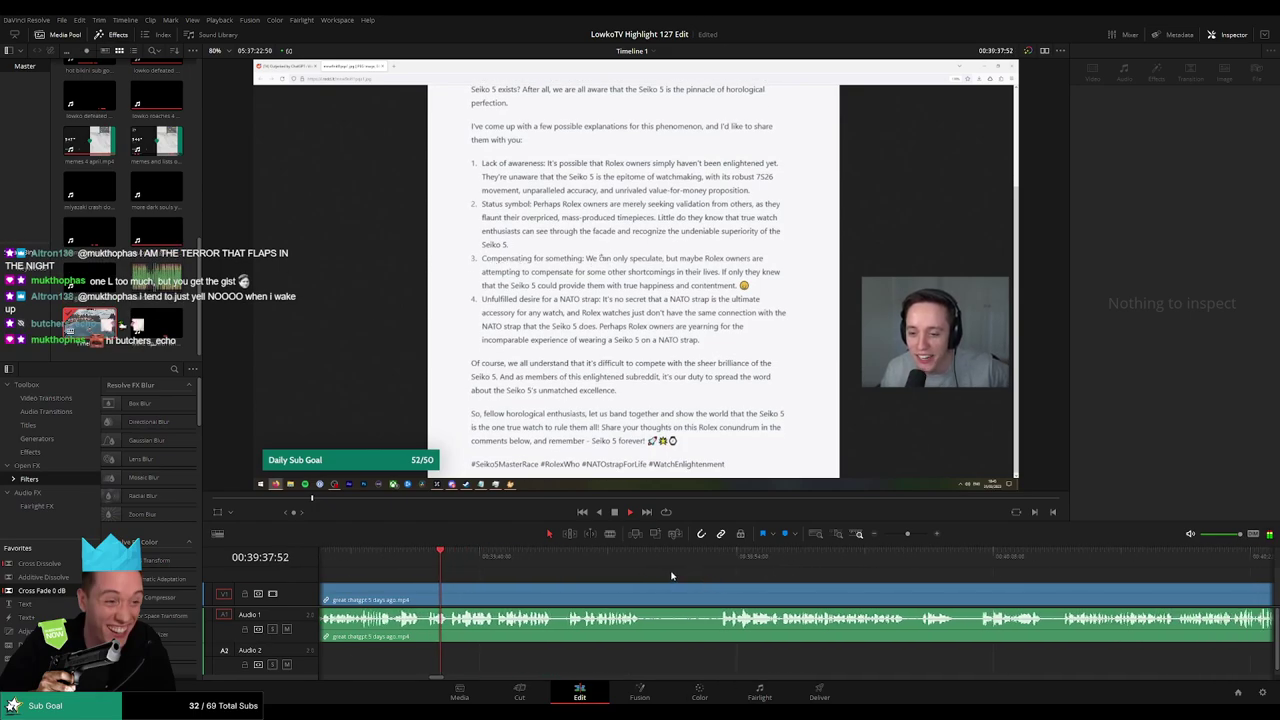
# Split the great chatgpt clip at about 00:39:49 and 00:39:53, ripple-delete the silent piece between, and cross-fade the audio join
pyautogui.press('b')
pyautogui.click(644, 596)
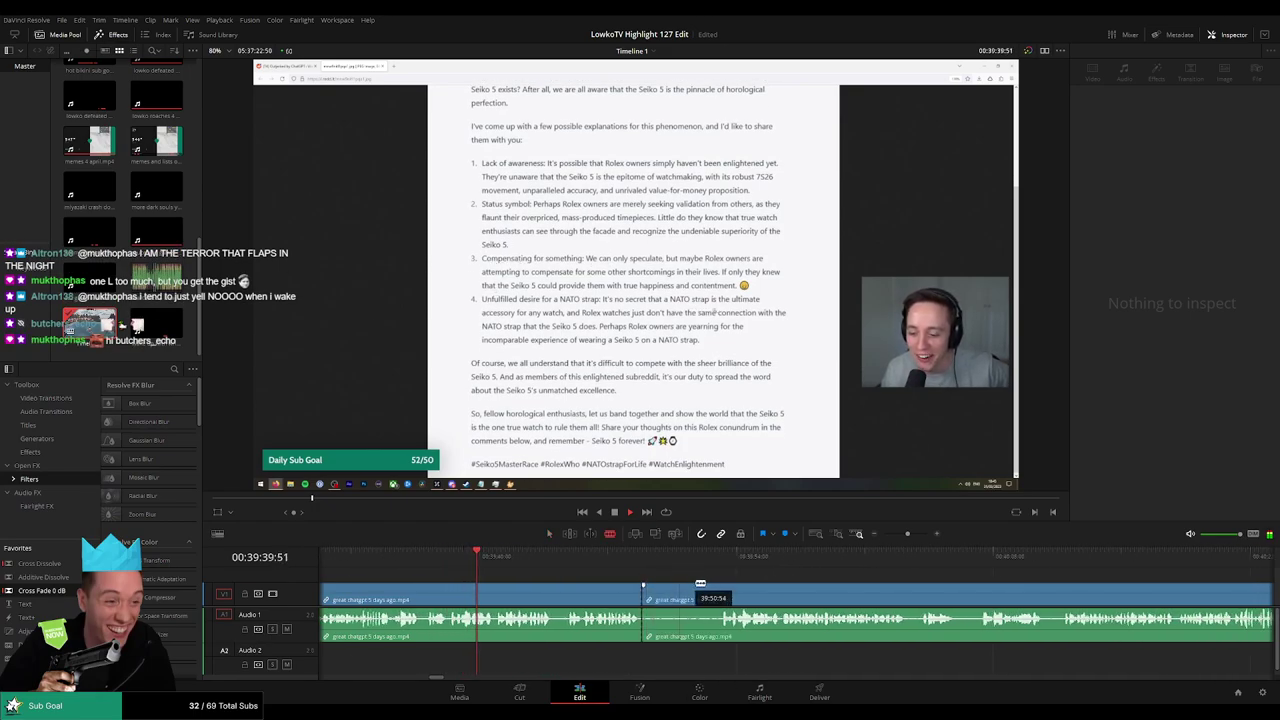
pyautogui.click(720, 596)
pyautogui.press('a')
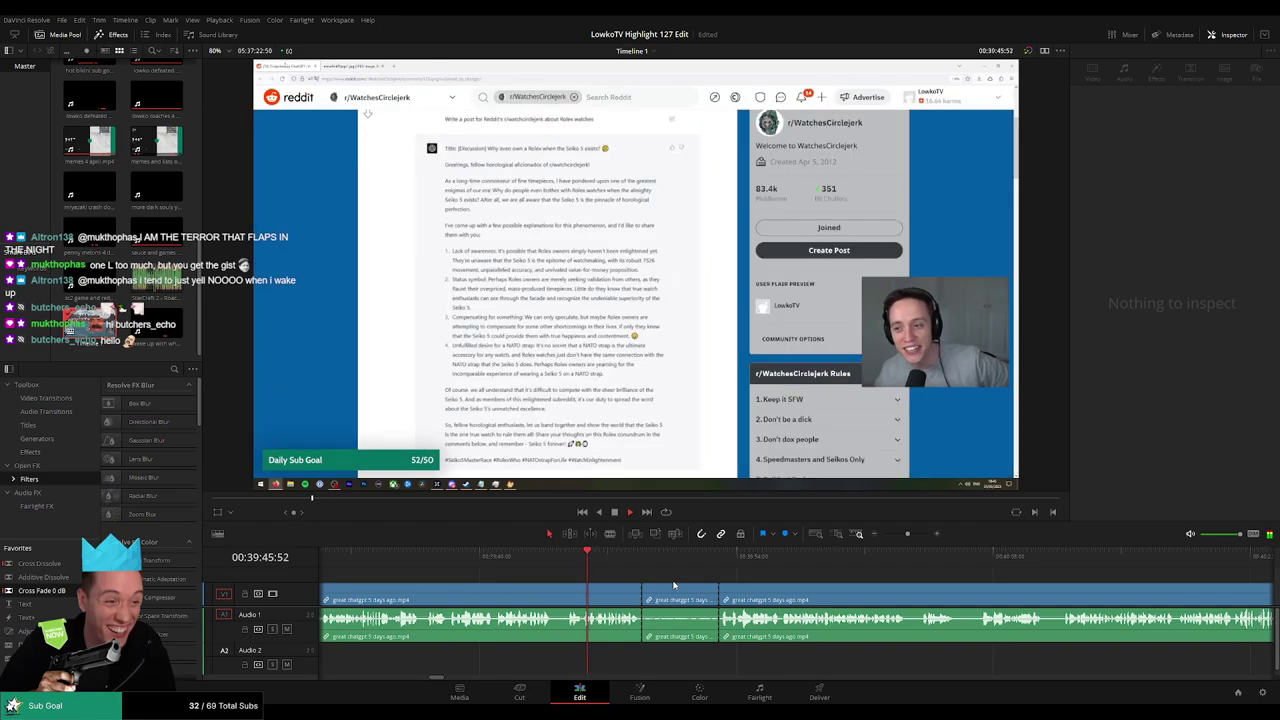
pyautogui.moveTo(692, 569); pyautogui.dragTo(645, 563)
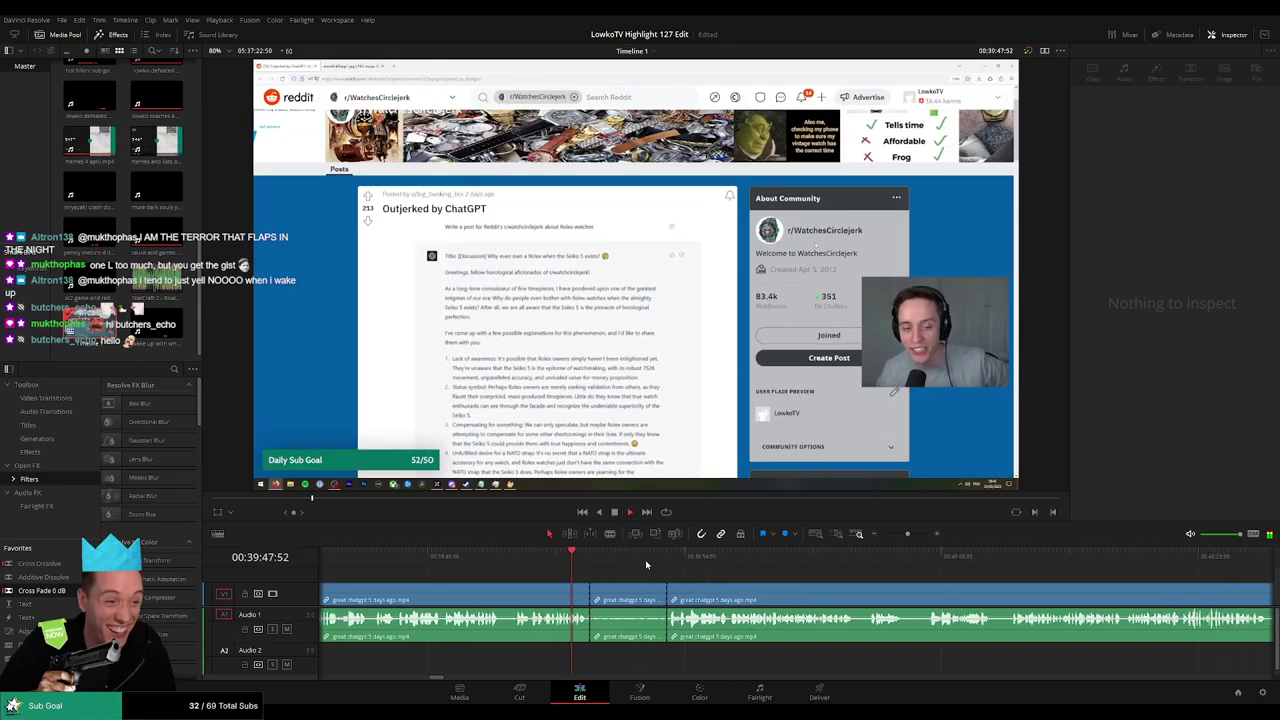
pyautogui.click(631, 558)
pyautogui.click(627, 602)
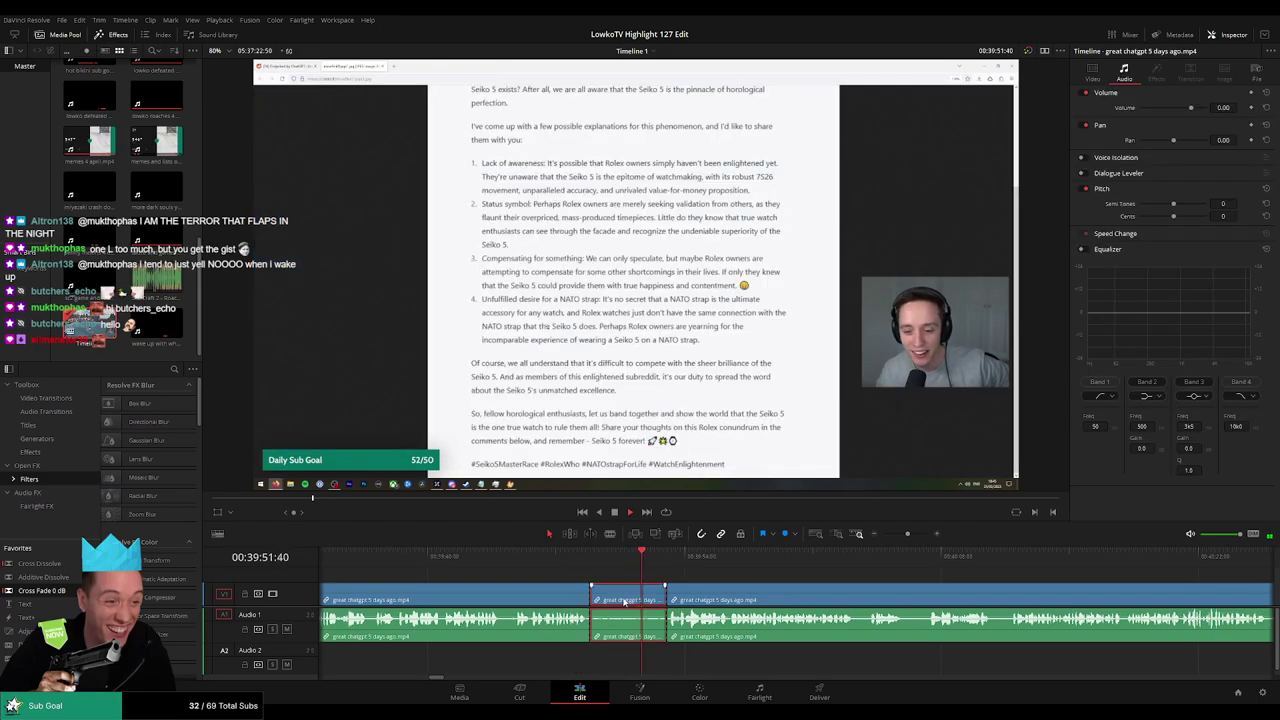
pyautogui.press('Delete')
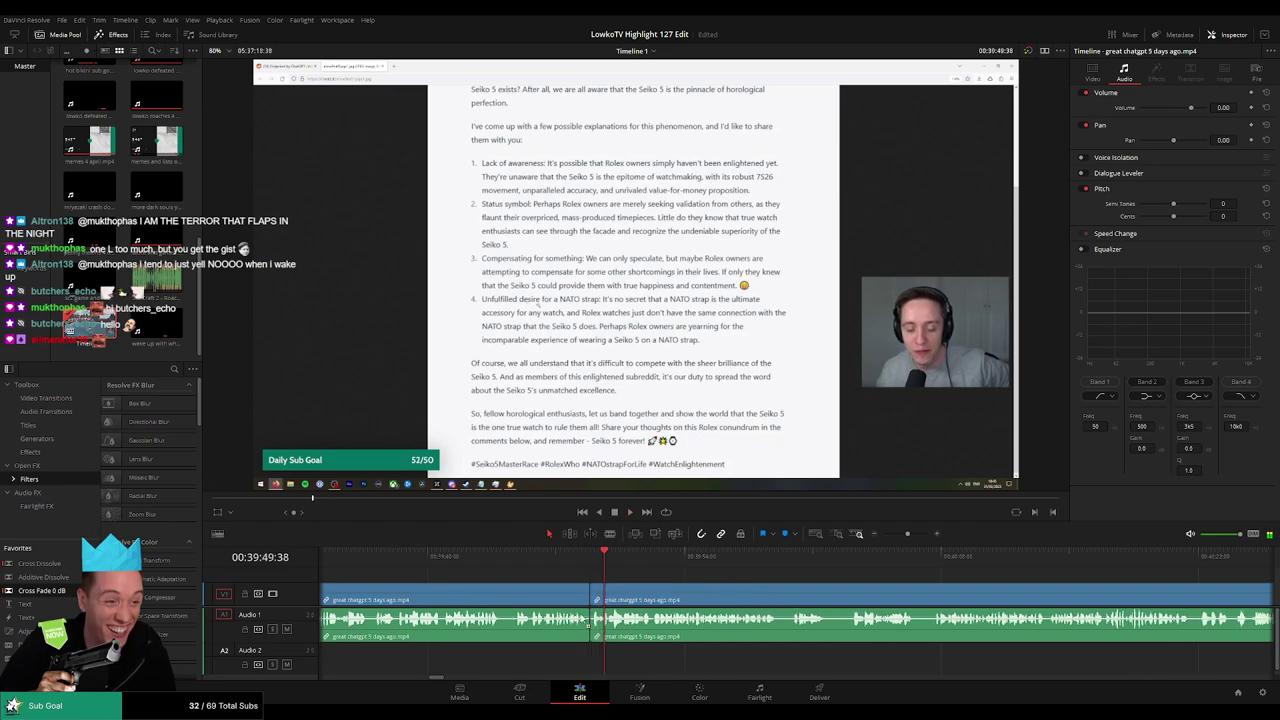
# Play on and ripple-delete the short pause from about 00:40:02 to 00:40:03 in the post reading, cross-fading the audio join
pyautogui.hscroll(3, 715, 583)
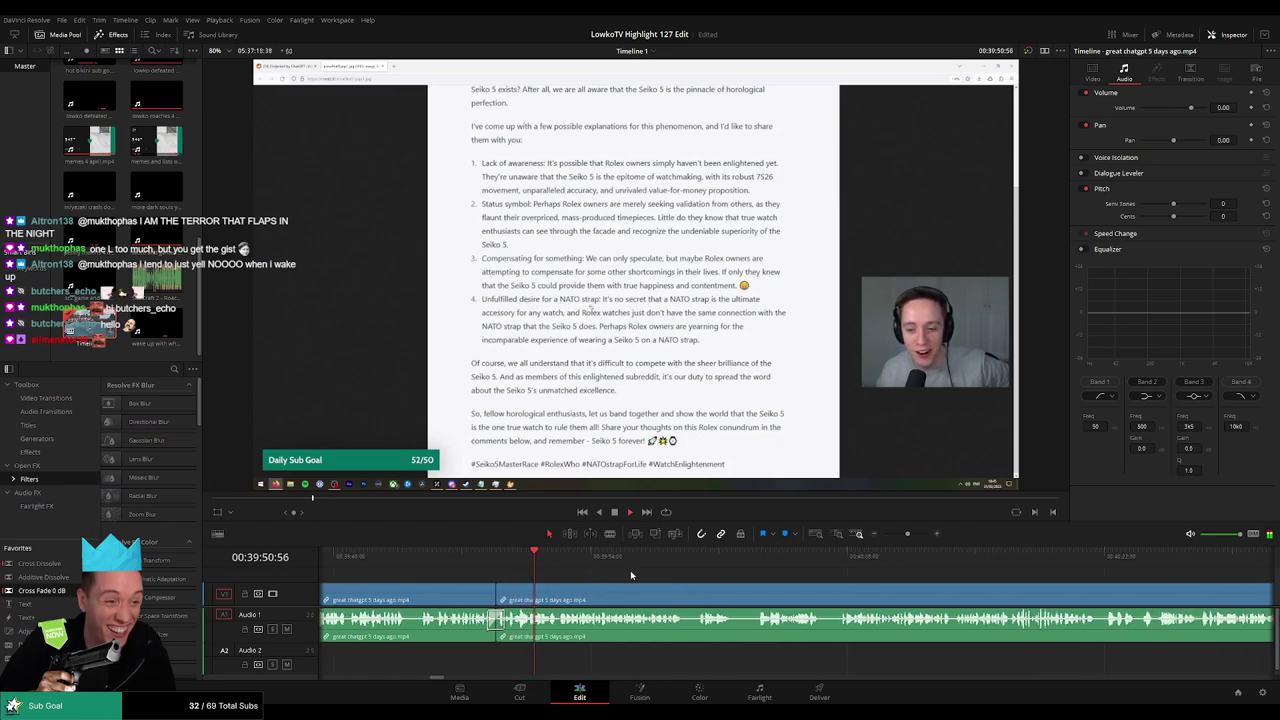
pyautogui.hscroll(2, 715, 588)
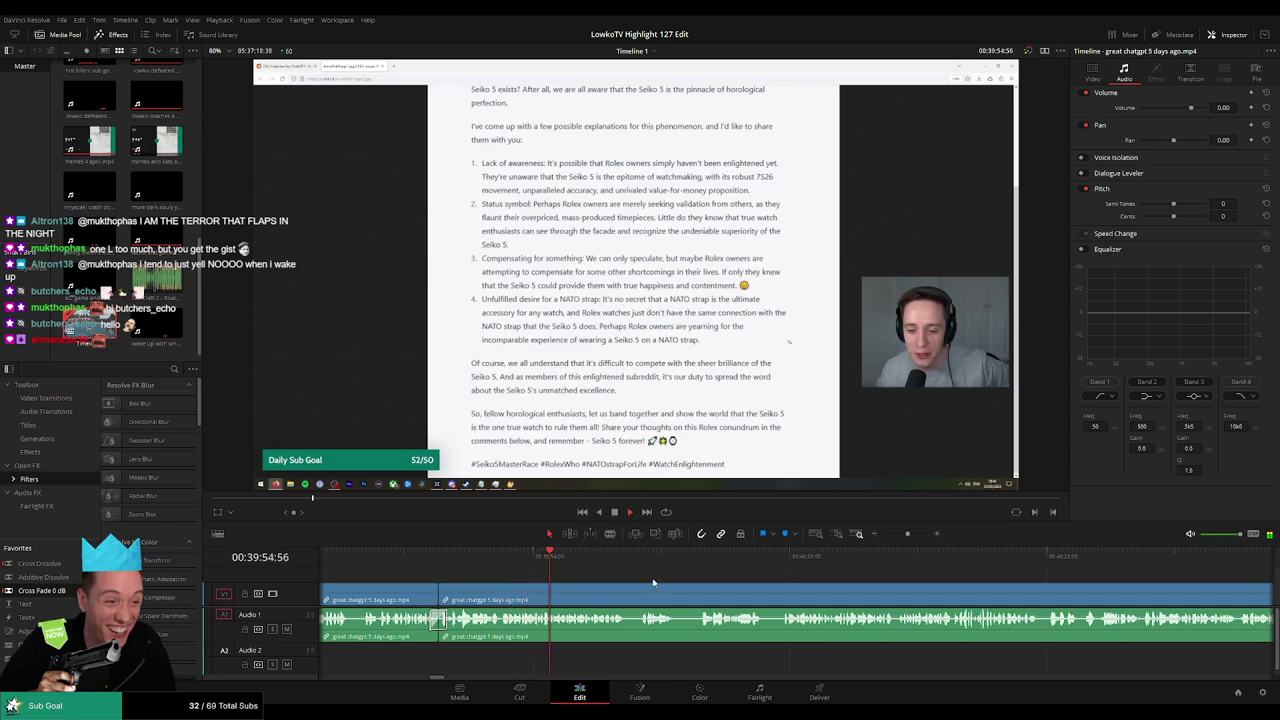
pyautogui.hscroll(2, 670, 576)
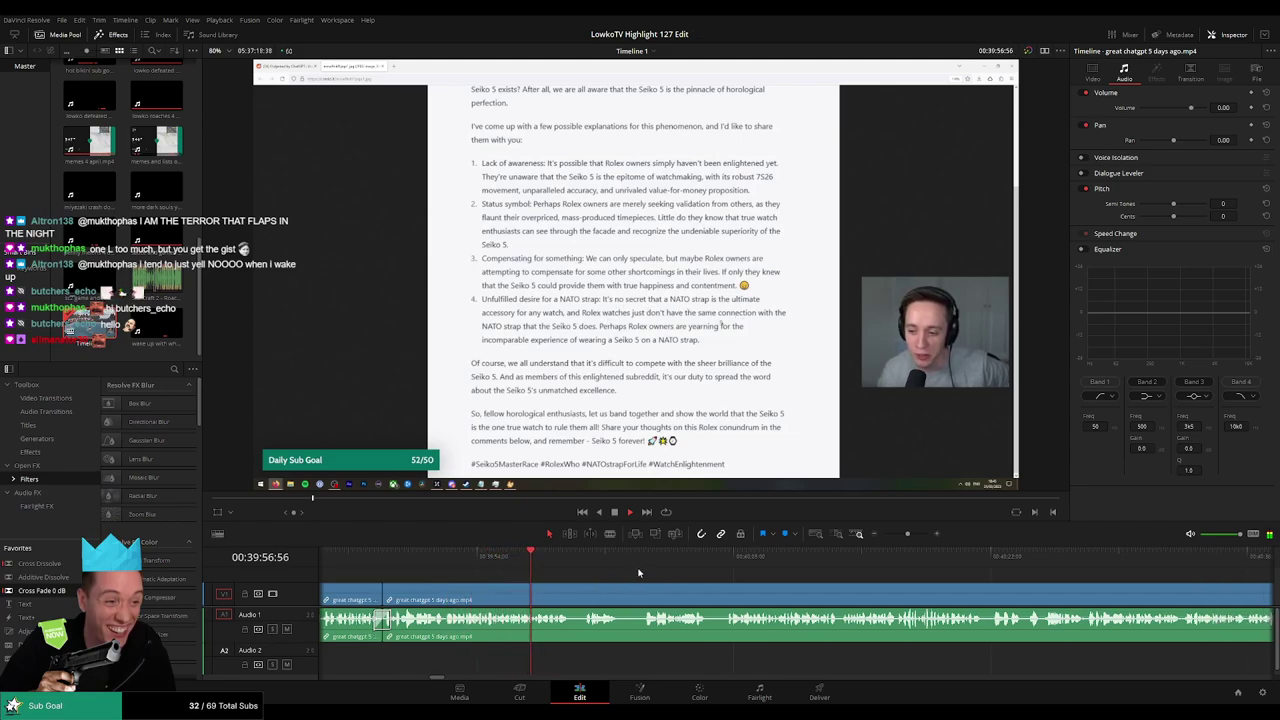
pyautogui.hscroll(3, 638, 572)
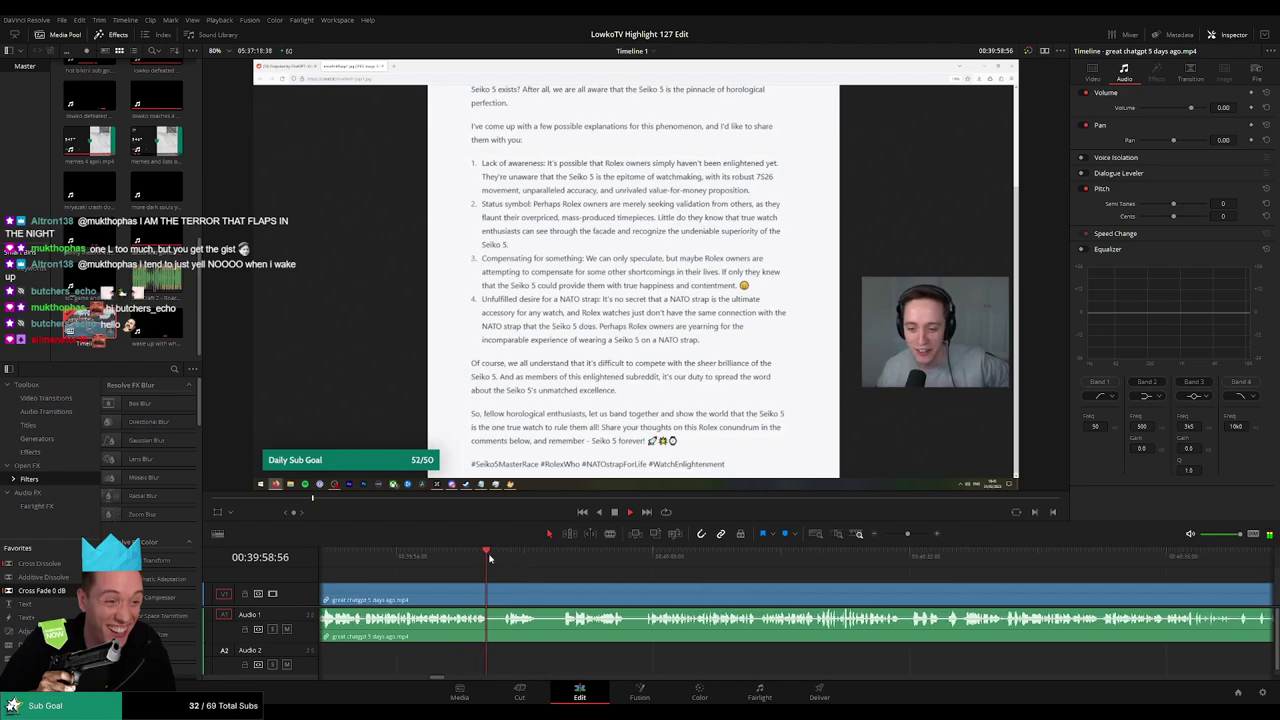
pyautogui.click(502, 556)
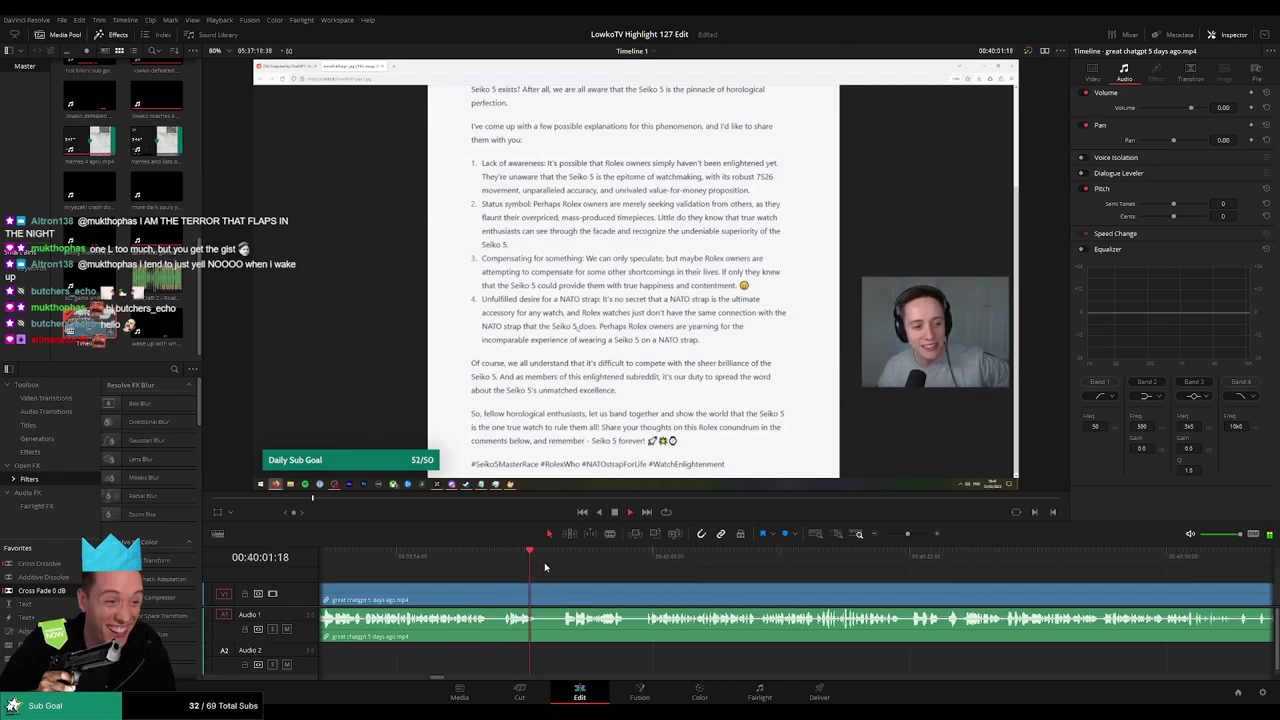
pyautogui.press('b')
pyautogui.click(540, 605)
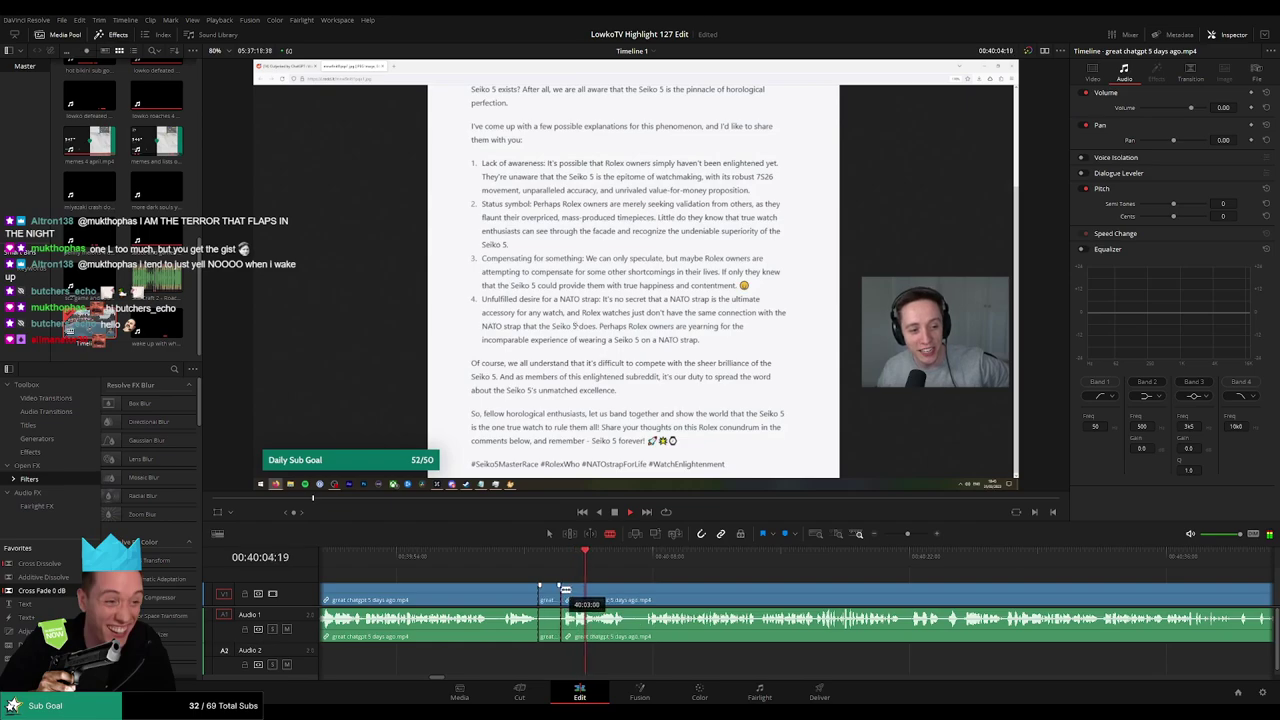
pyautogui.press('a')
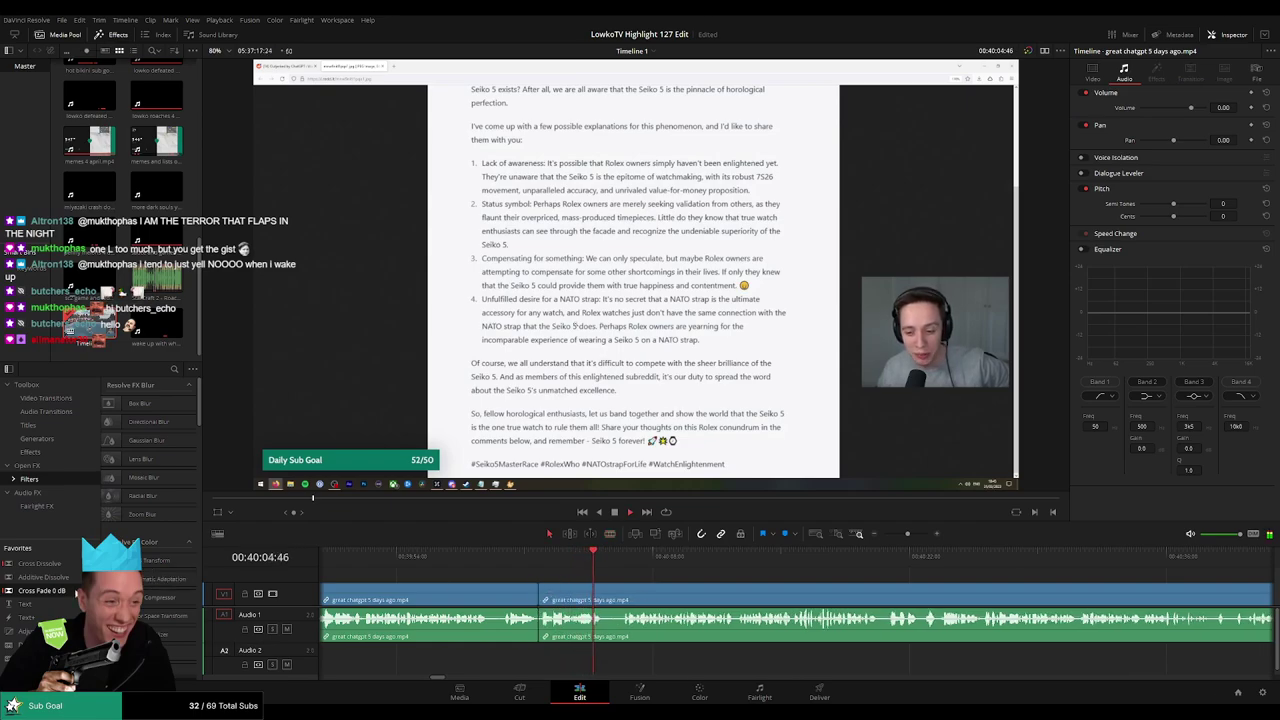
# Split the great chatgpt clip at about 00:40:05 and 00:40:06, ripple-delete the pause between the splits, and cross-fade the audio join
pyautogui.press('b')
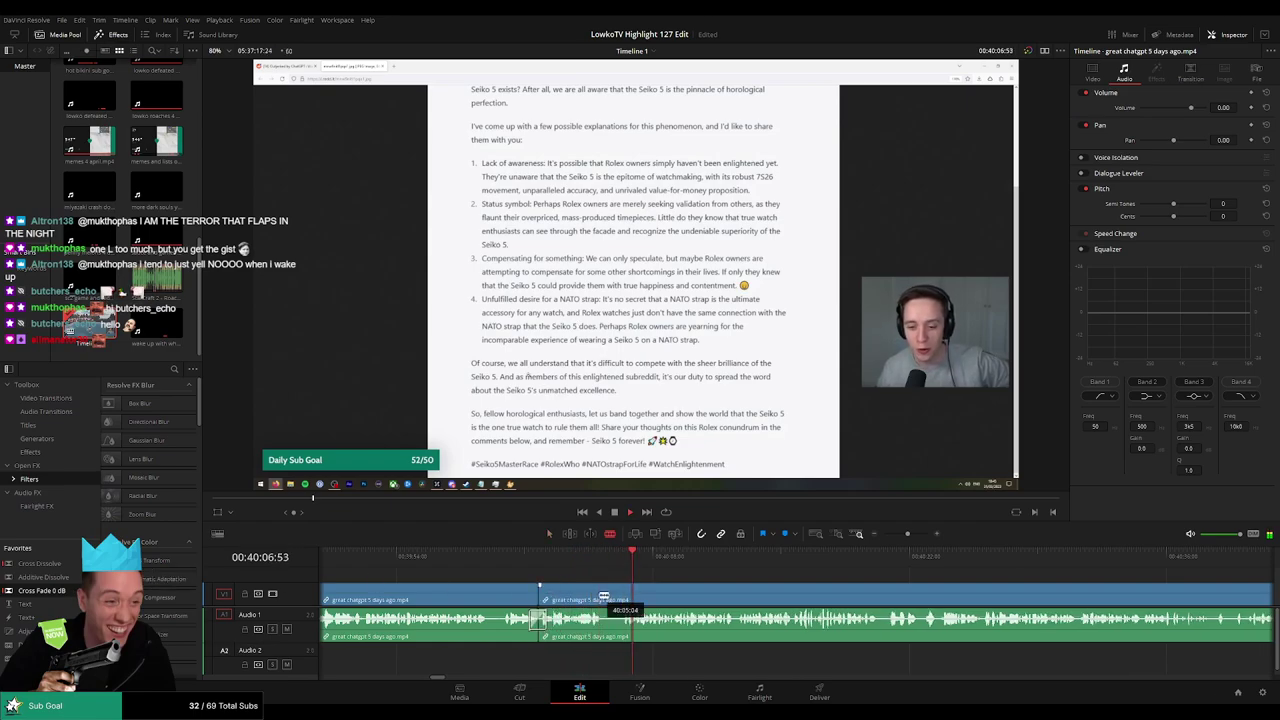
pyautogui.click(603, 598)
pyautogui.click(622, 597)
pyautogui.press('a')
pyautogui.click(612, 600)
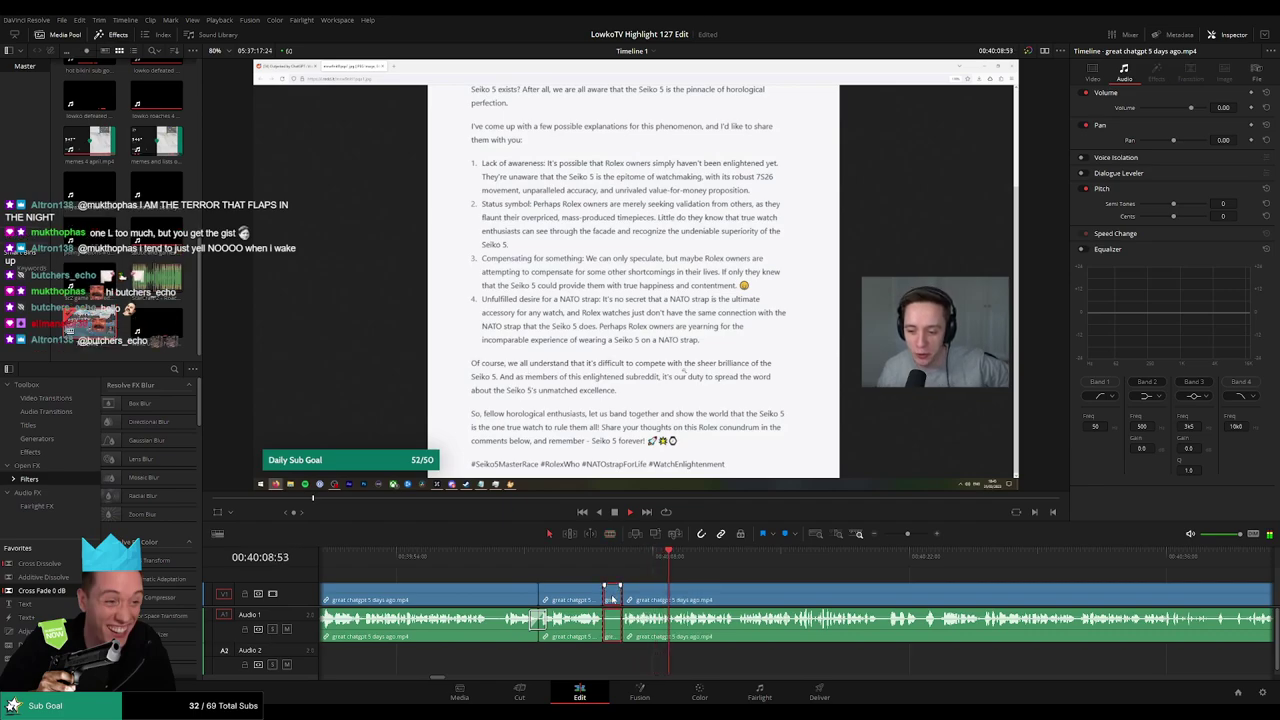
pyautogui.press('Delete')
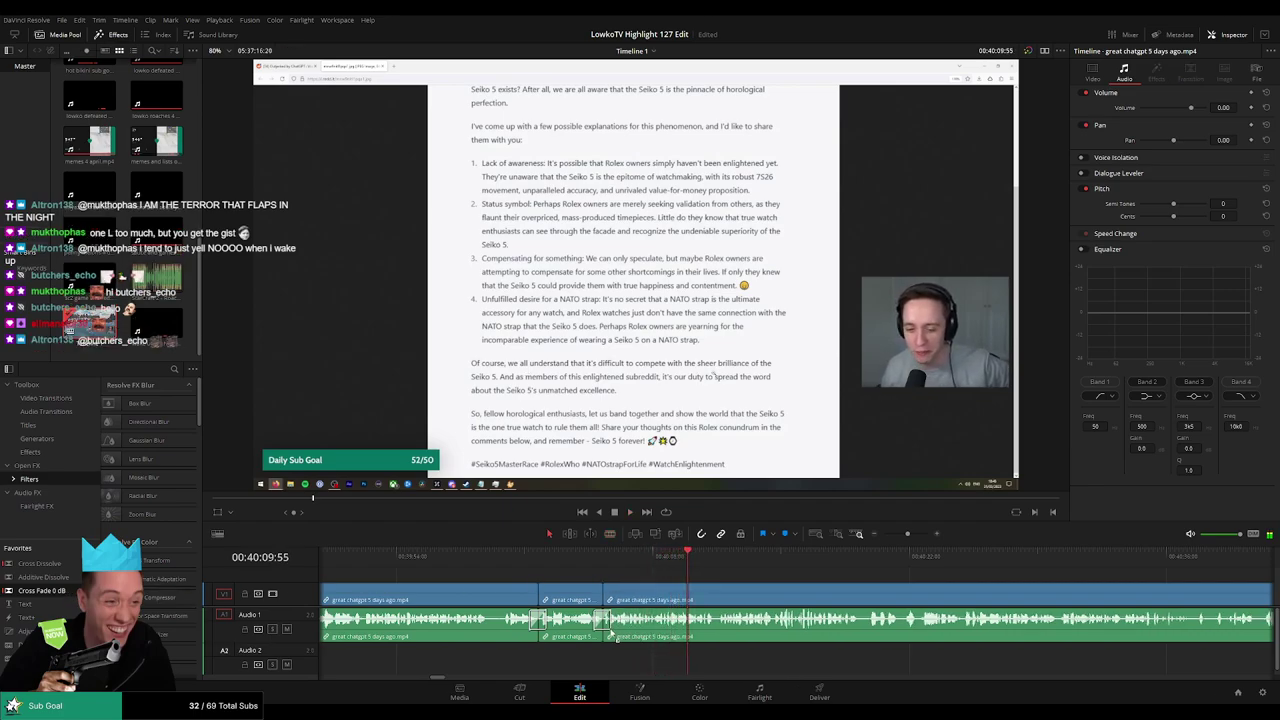
# Play the great chatgpt clip from about 00:40:09, split it near 00:40:56 and 00:40:58, ripple-delete the piece between, and cross-fade the audio join
pyautogui.moveTo(816, 602); pyautogui.dragTo(670, 587)
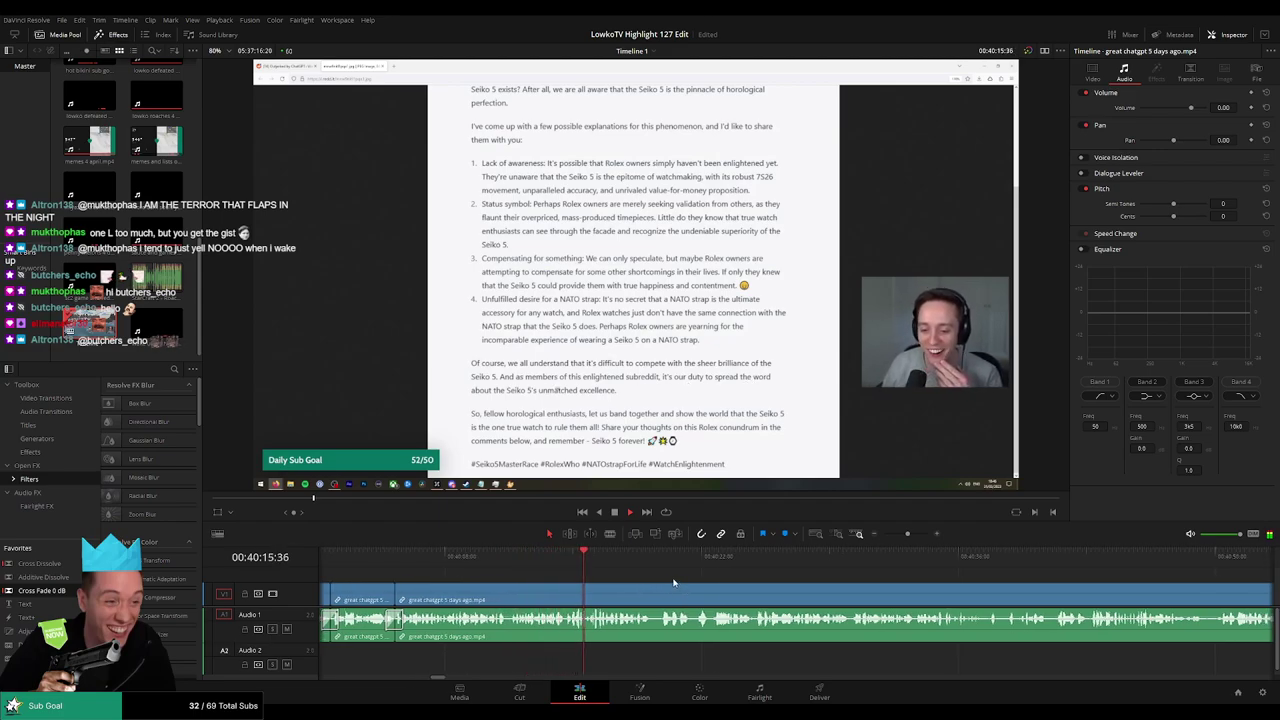
pyautogui.hscroll(1, 660, 585)
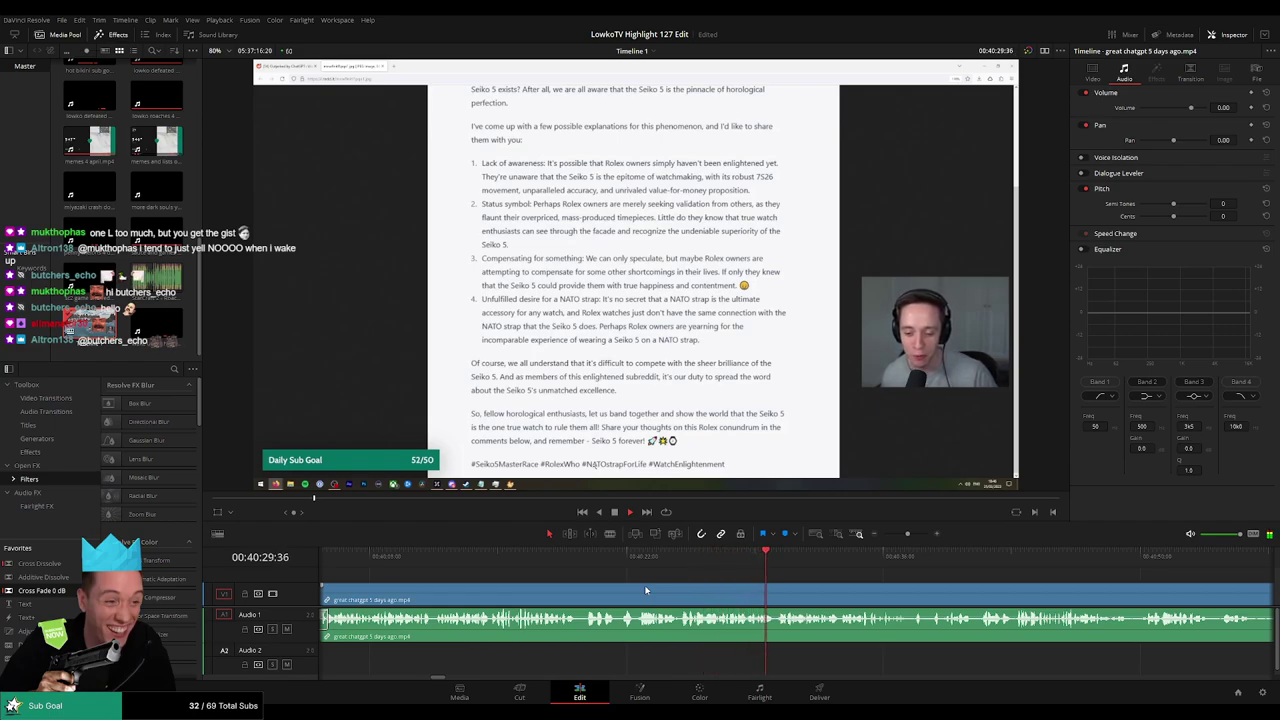
pyautogui.moveTo(894, 577); pyautogui.dragTo(771, 576)
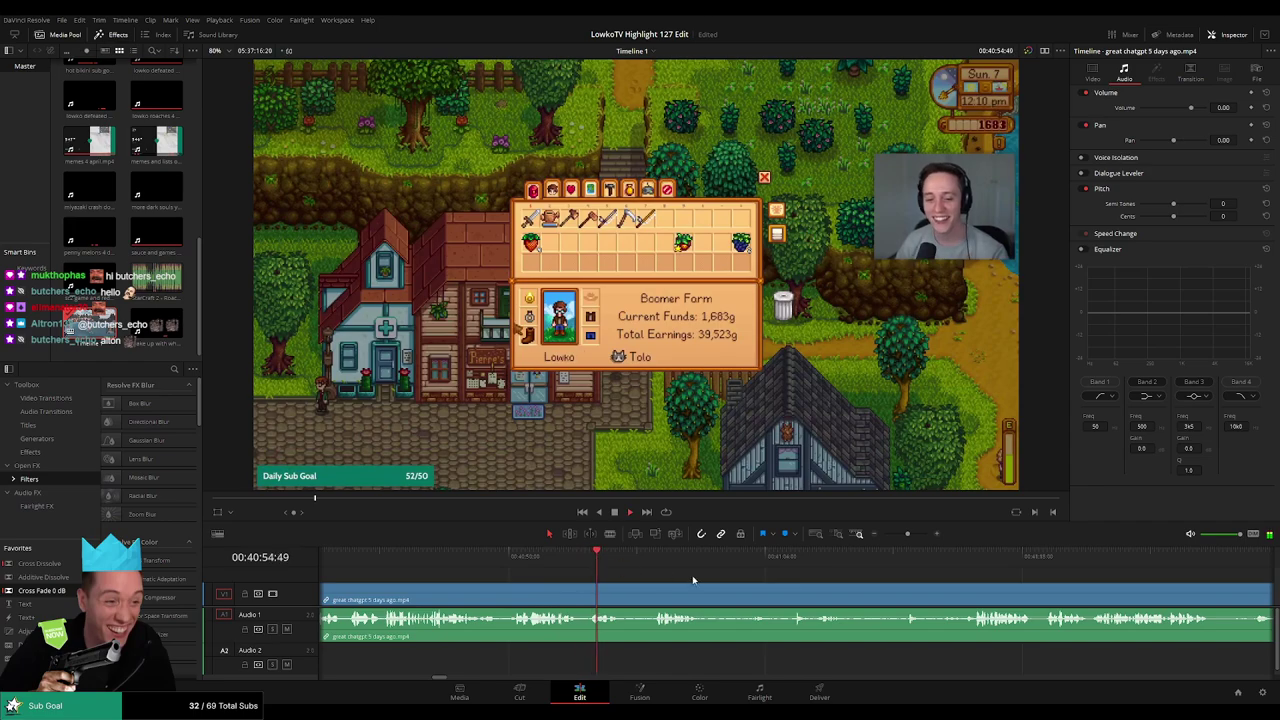
pyautogui.moveTo(694, 580); pyautogui.dragTo(537, 571)
pyautogui.click(561, 557)
pyautogui.press('b')
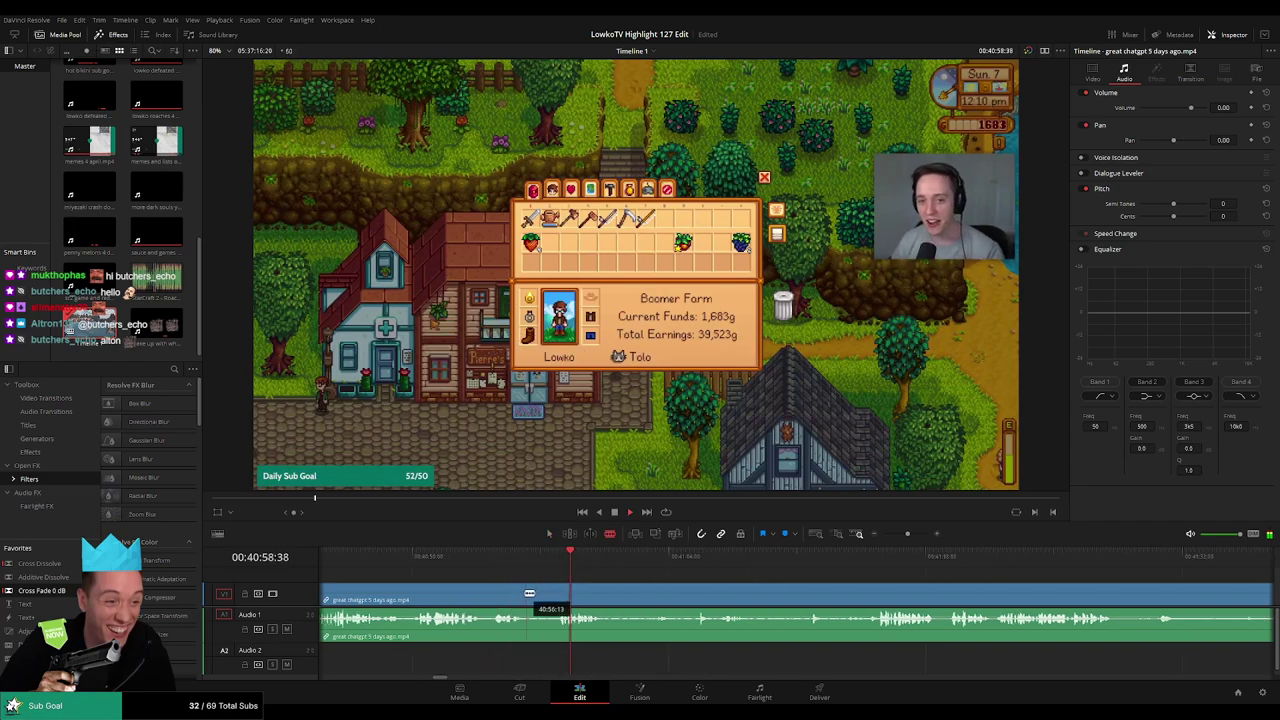
pyautogui.click(526, 594)
pyautogui.click(557, 594)
pyautogui.press('a')
pyautogui.click(543, 597)
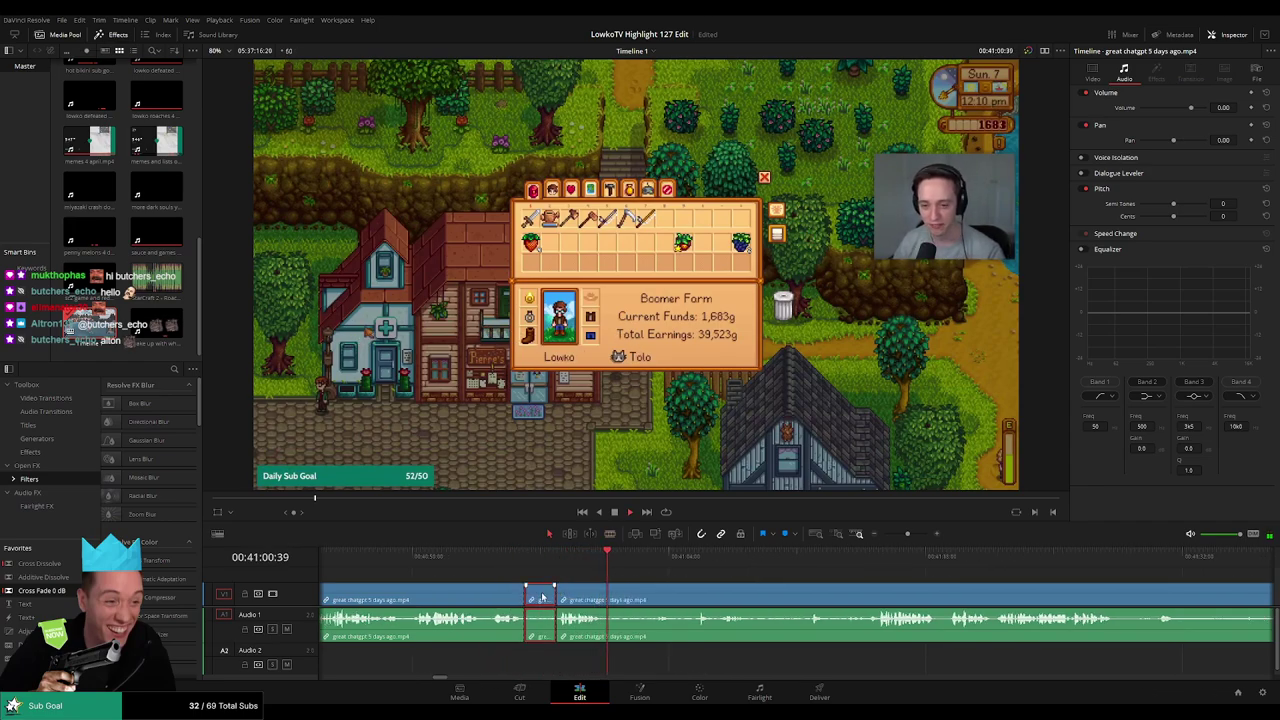
pyautogui.press('Delete')
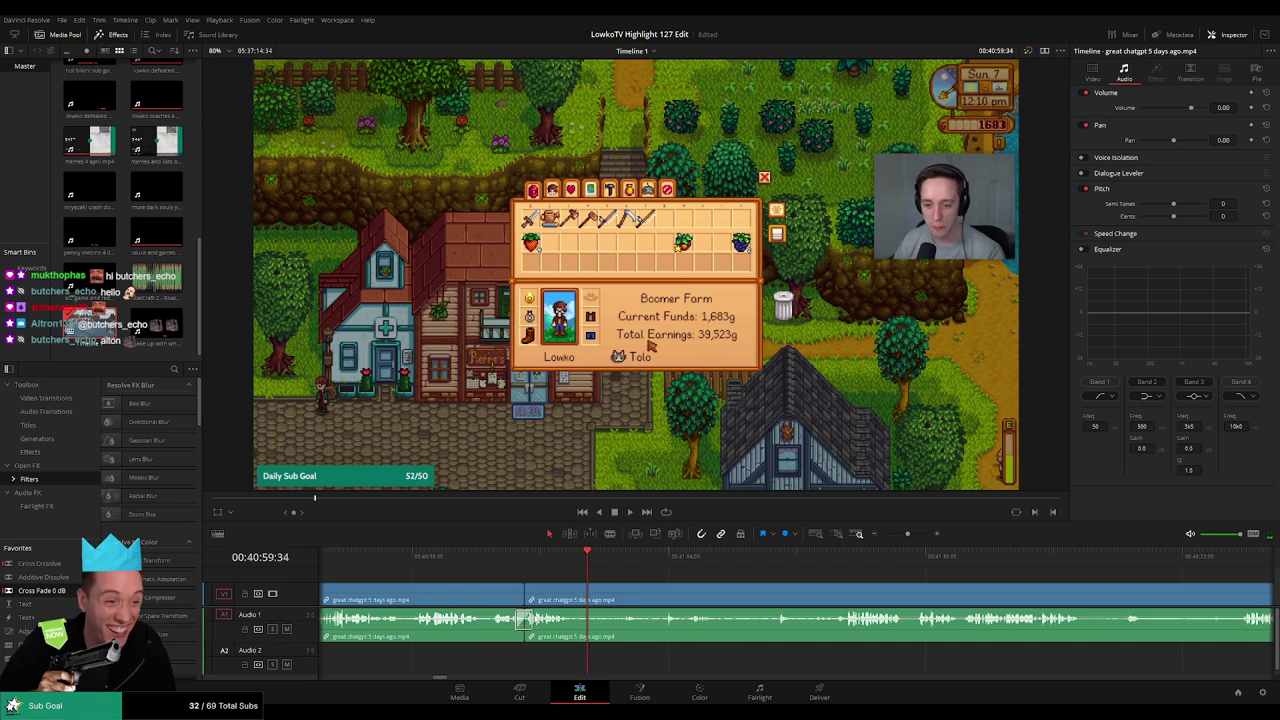
# Split the great chatgpt clip at about 00:40:59 and 00:41:10, ripple-delete the silent inventory-screen stretch between, and cross-fade the audio join
pyautogui.press('b')
pyautogui.click(579, 594)
pyautogui.click(694, 558)
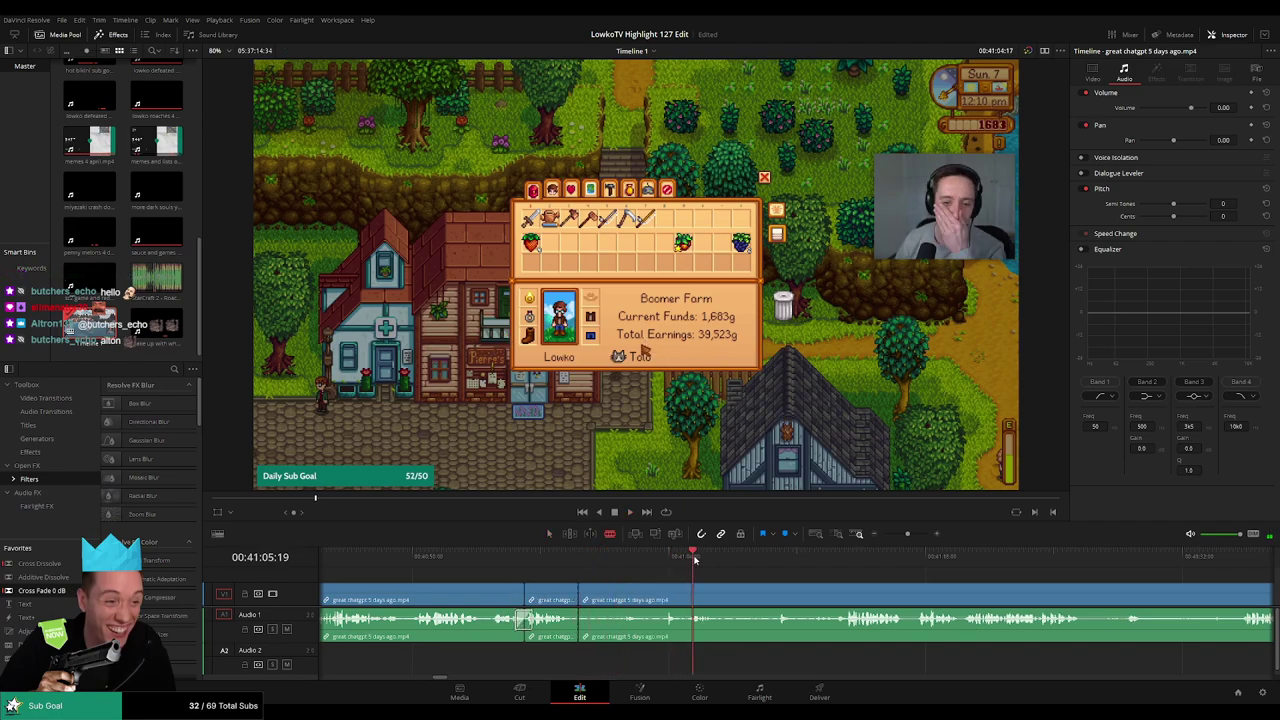
pyautogui.click(840, 553)
pyautogui.press('space')
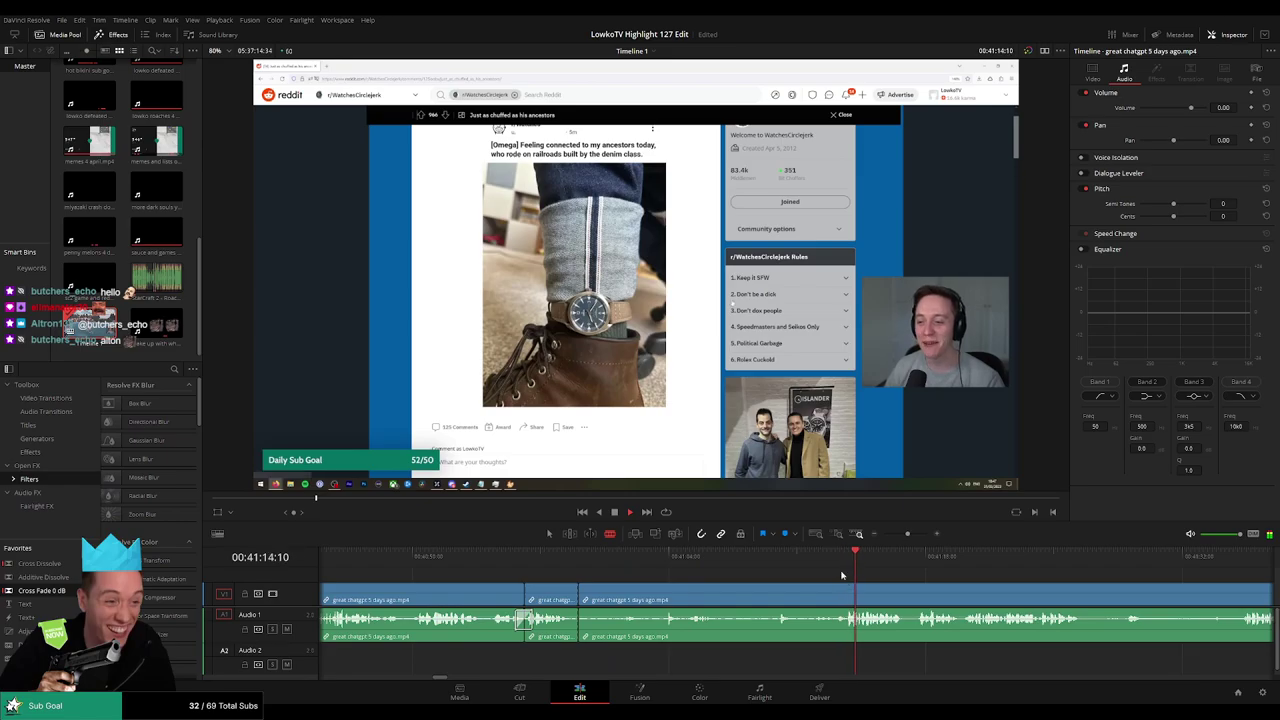
pyautogui.click(791, 570)
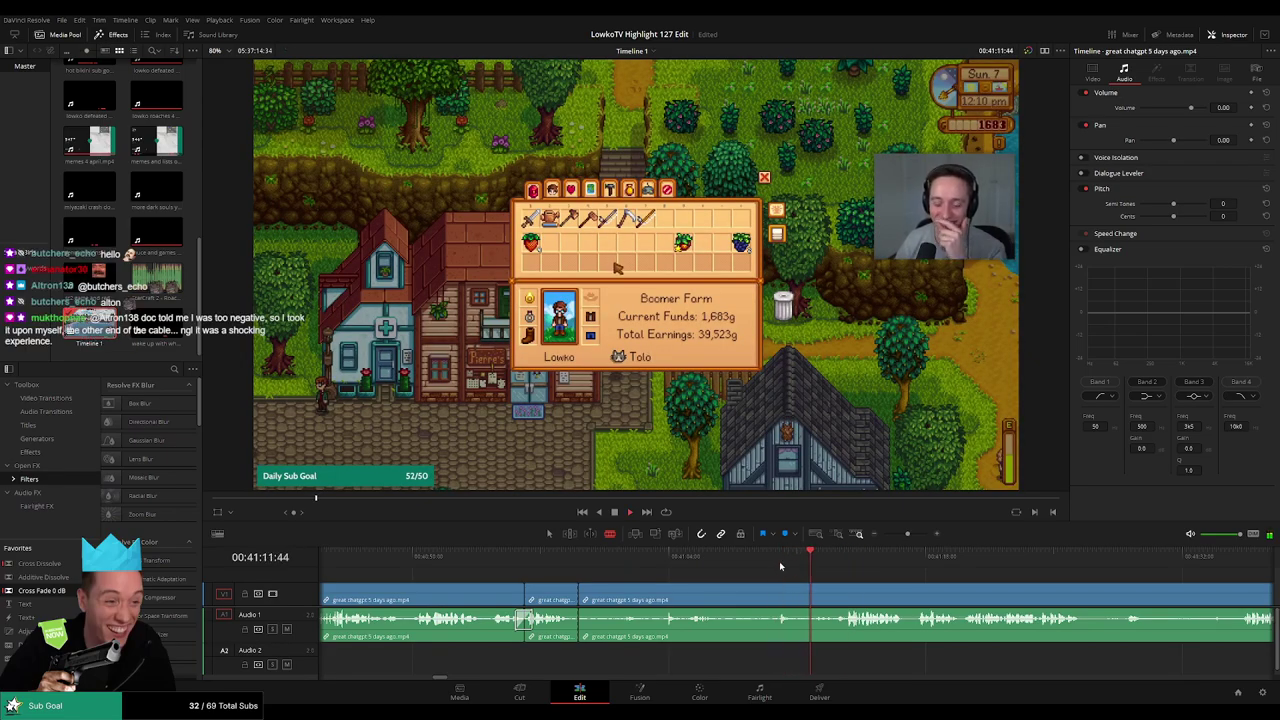
pyautogui.click(776, 595)
pyautogui.press('a')
pyautogui.click(747, 601)
pyautogui.press('Delete')
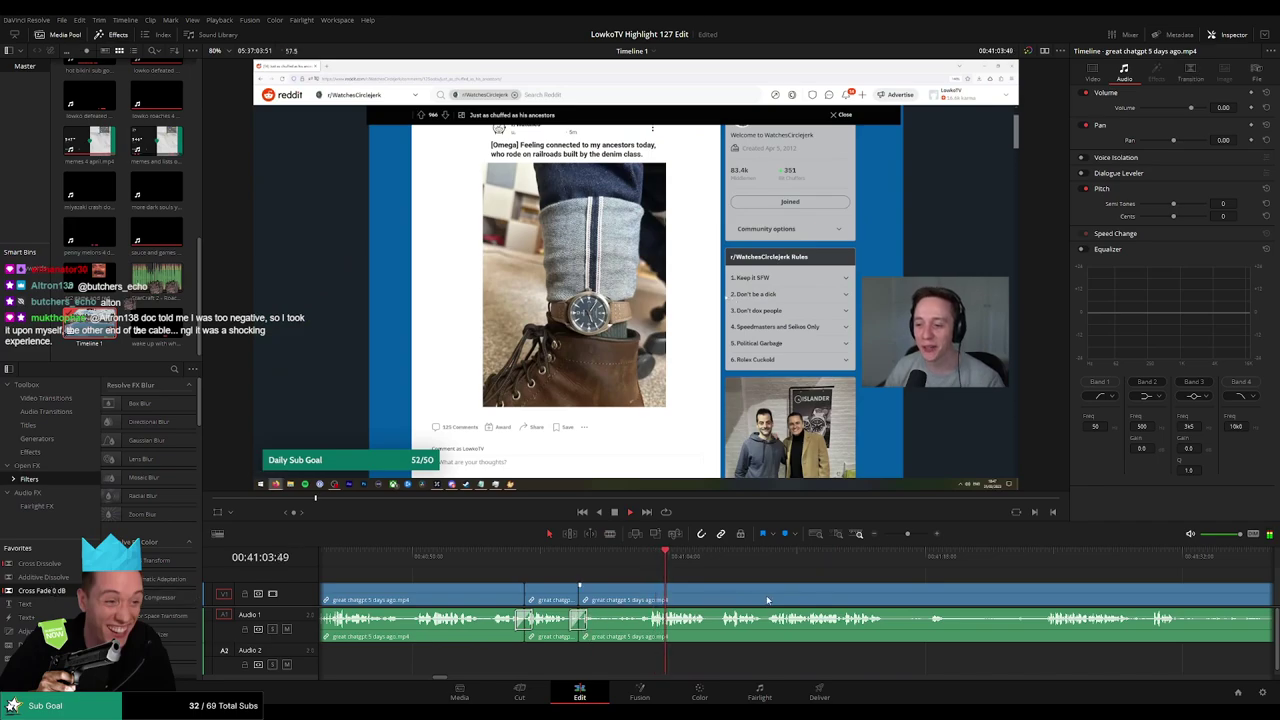
# Play through the Omega watch post, split at about 00:41:19 and 00:41:24, ripple-delete the quiet piece between, and cross-fade the audio join
pyautogui.hscroll(3, 766, 600)
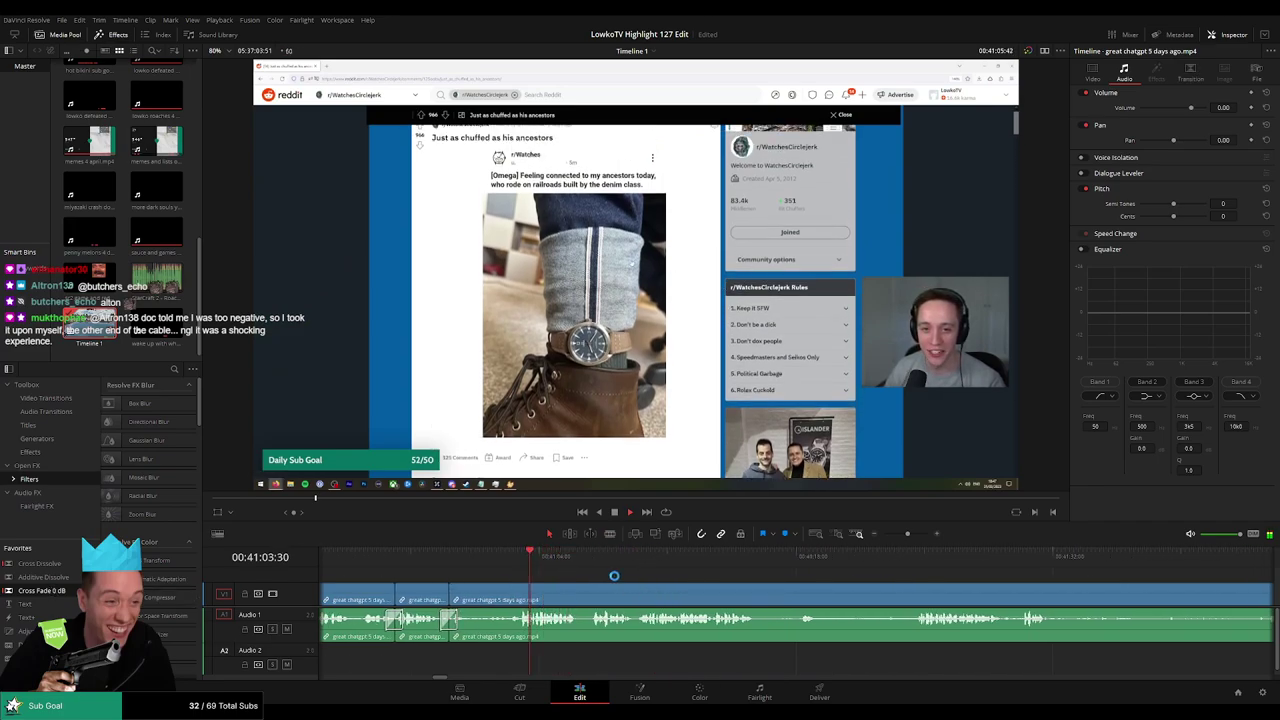
pyautogui.hscroll(2, 613, 580)
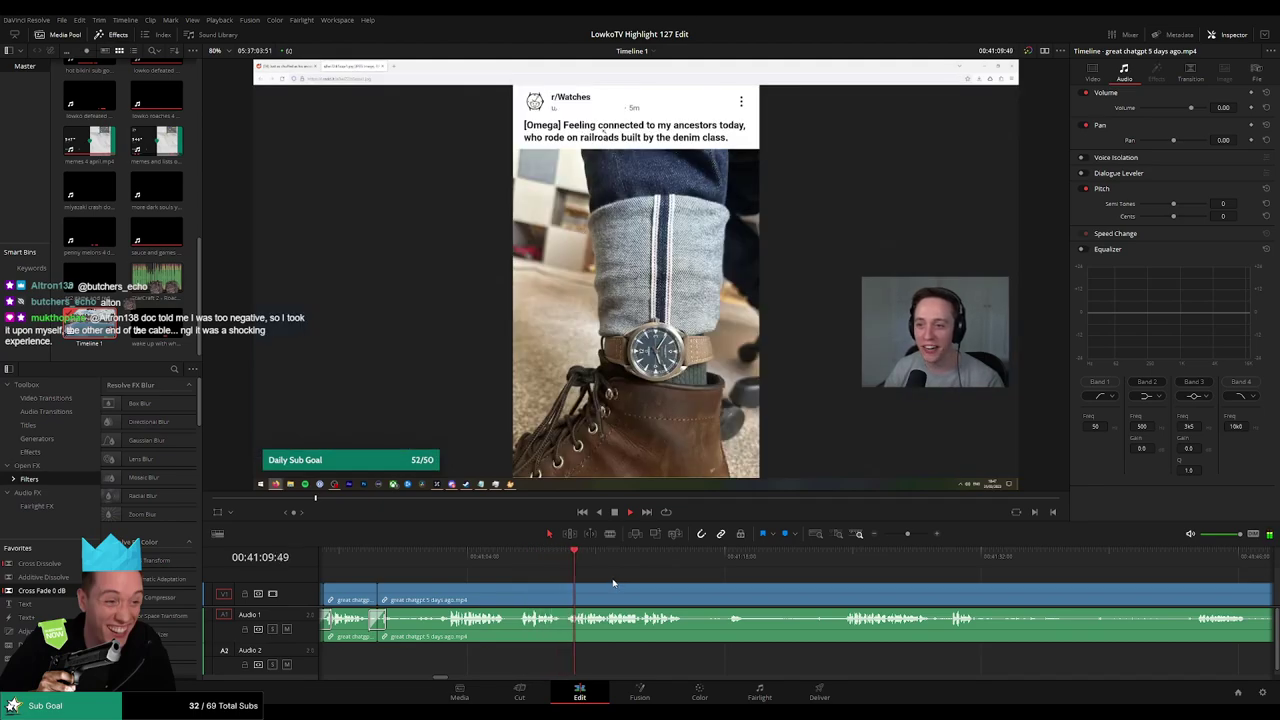
pyautogui.moveTo(677, 587); pyautogui.dragTo(616, 581)
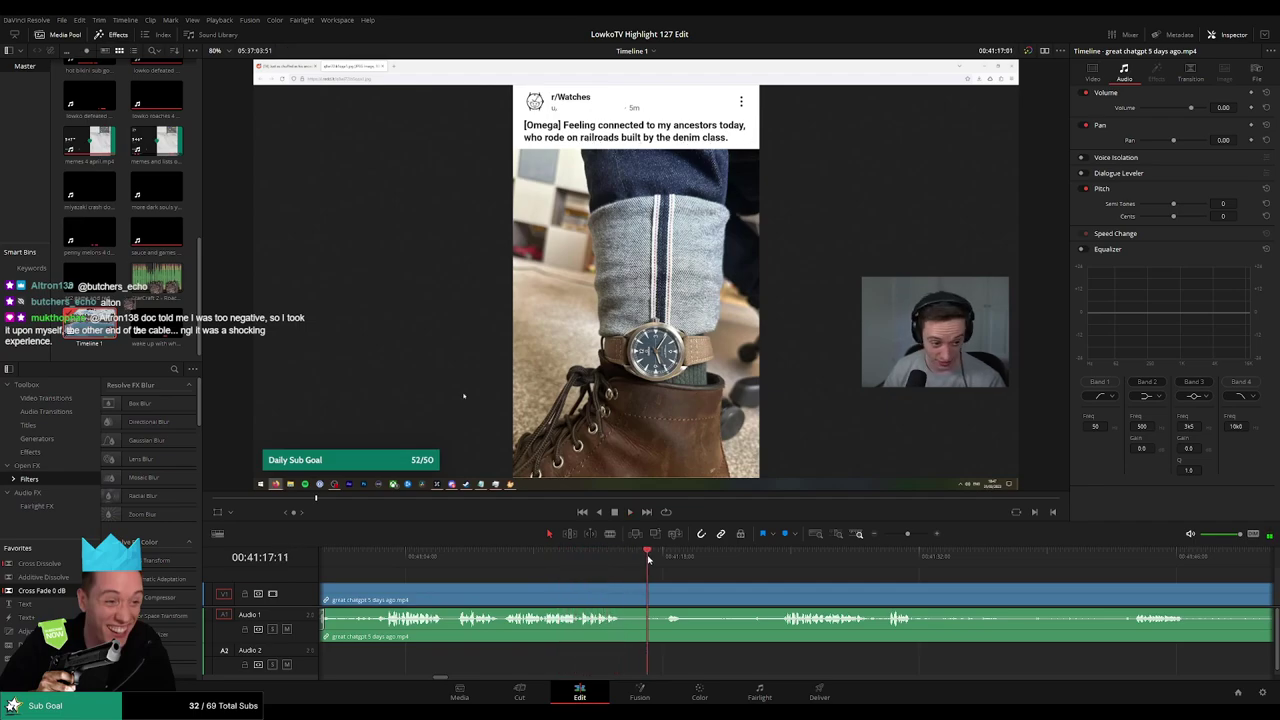
pyautogui.press('b')
pyautogui.click(566, 593)
pyautogui.click(659, 556)
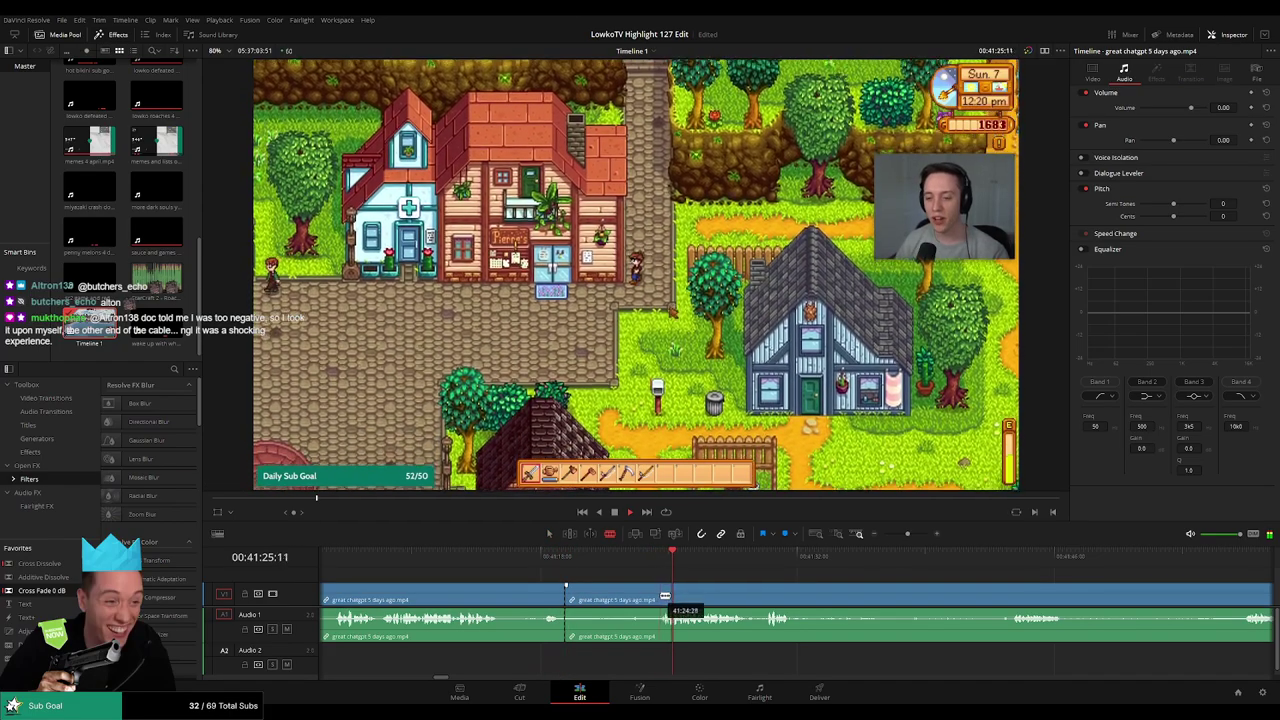
pyautogui.click(665, 596)
pyautogui.press('a')
pyautogui.click(647, 598)
pyautogui.press('Delete')
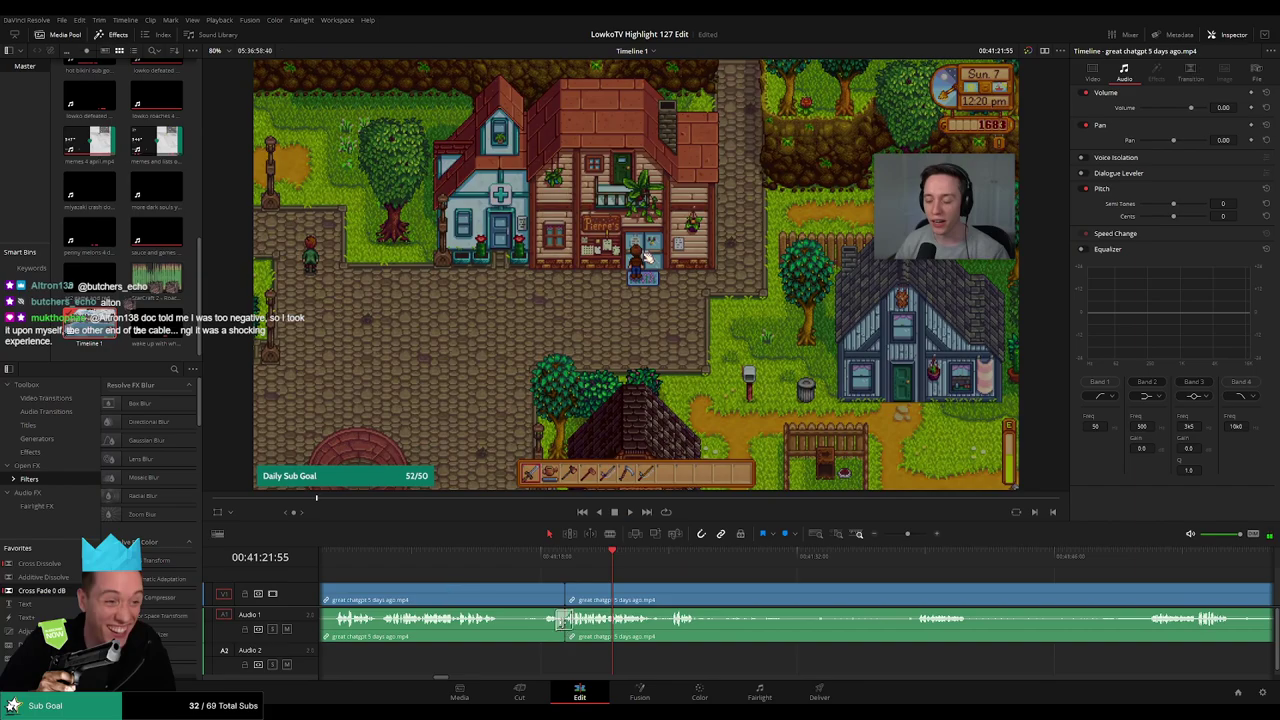
# Play on into the shop scene and split the great chatgpt clip at about 00:41:27
pyautogui.press('space')
pyautogui.moveTo(713, 579); pyautogui.dragTo(632, 577)
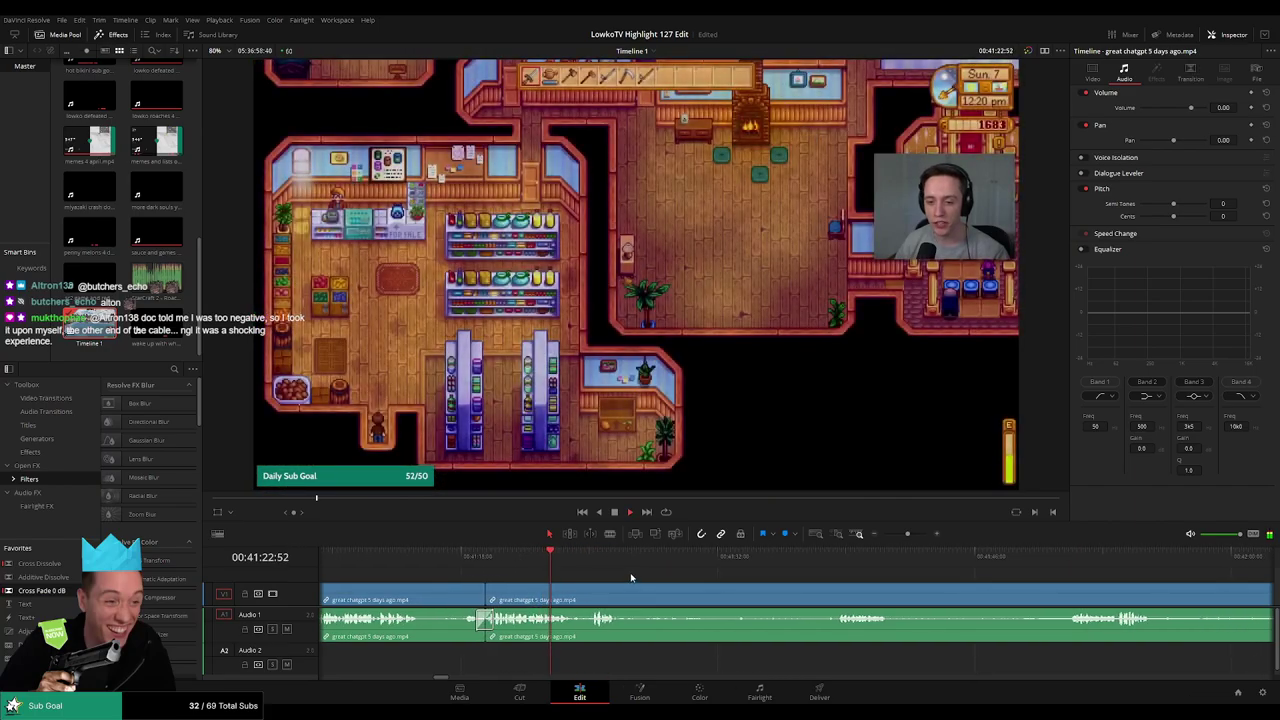
pyautogui.hscroll(3, 577, 567)
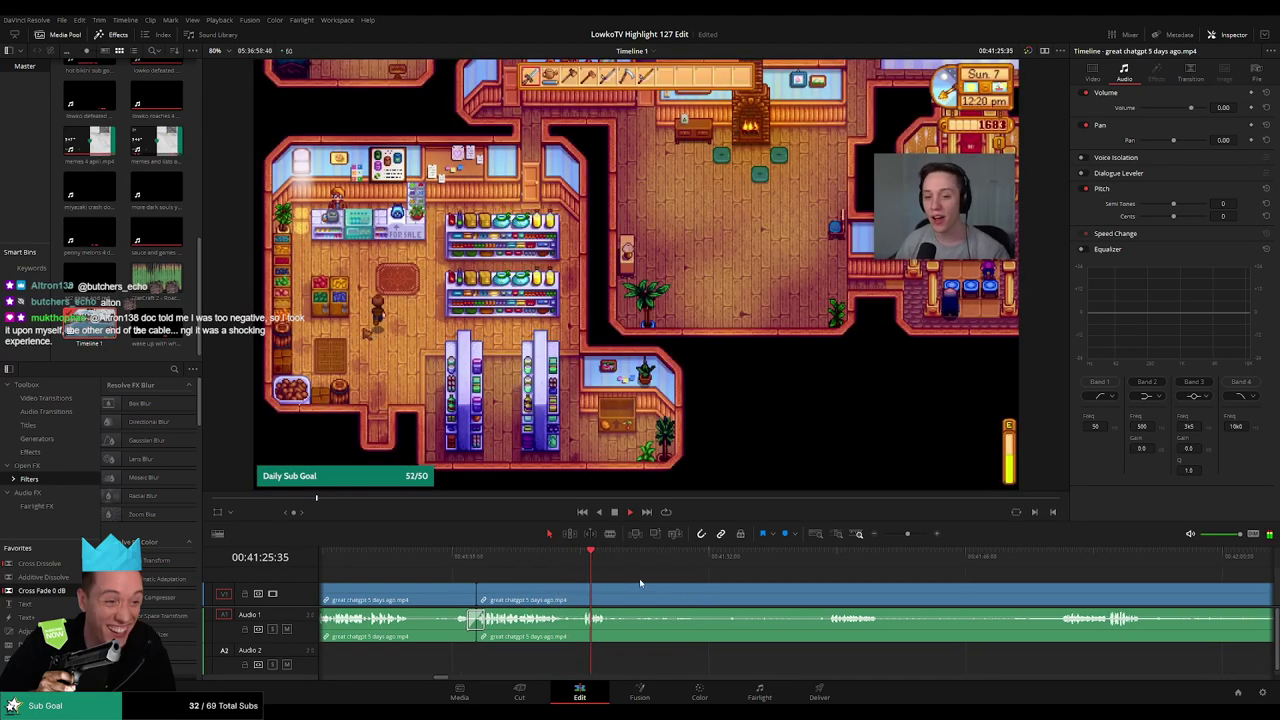
pyautogui.hotkey('ctrl', 'b')
# Try to split the great chatgpt clip at about 00:41:38 and ripple-delete the quiet shop stretch before that point
pyautogui.click(742, 556)
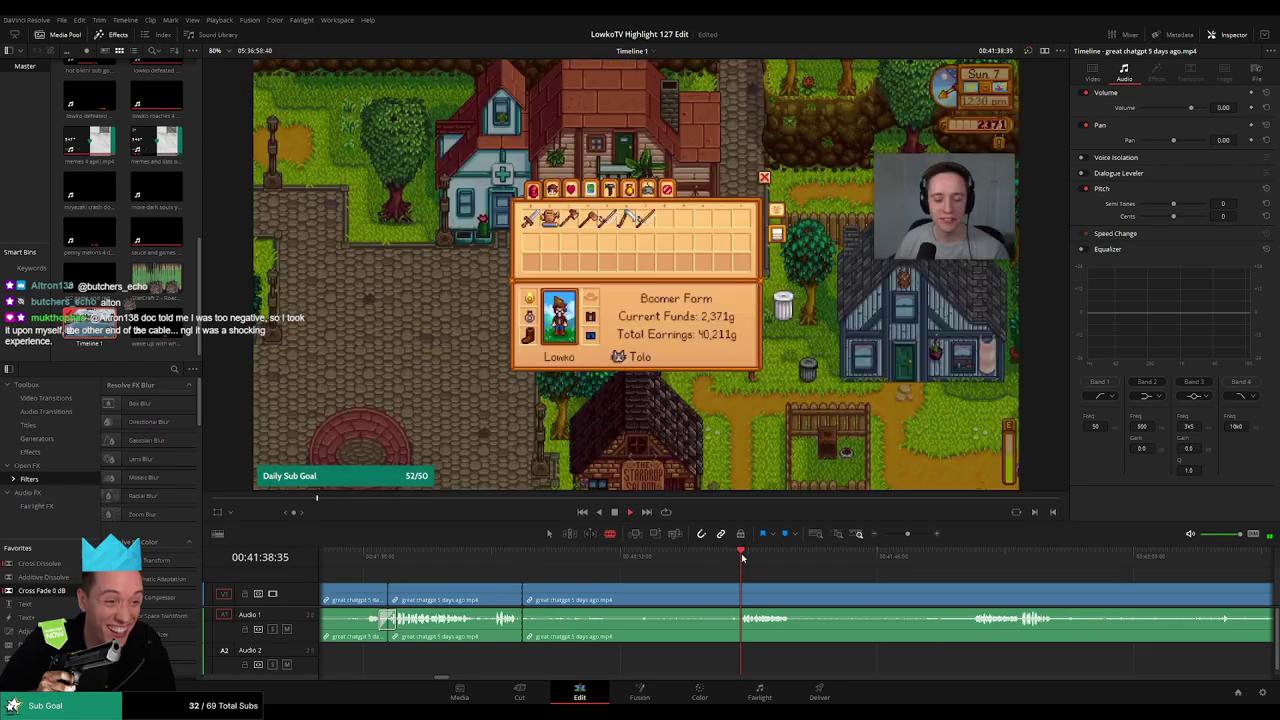
pyautogui.click(741, 592)
pyautogui.press('a')
pyautogui.click(694, 598)
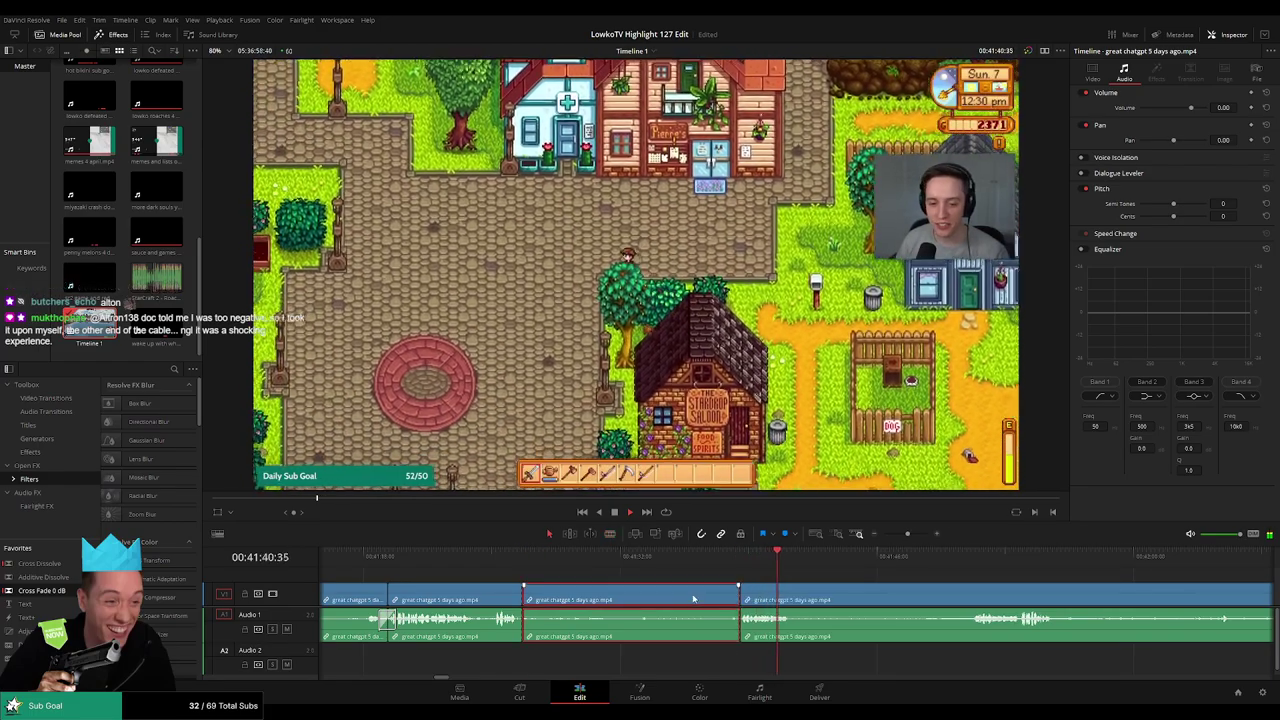
pyautogui.press('BackSpace')
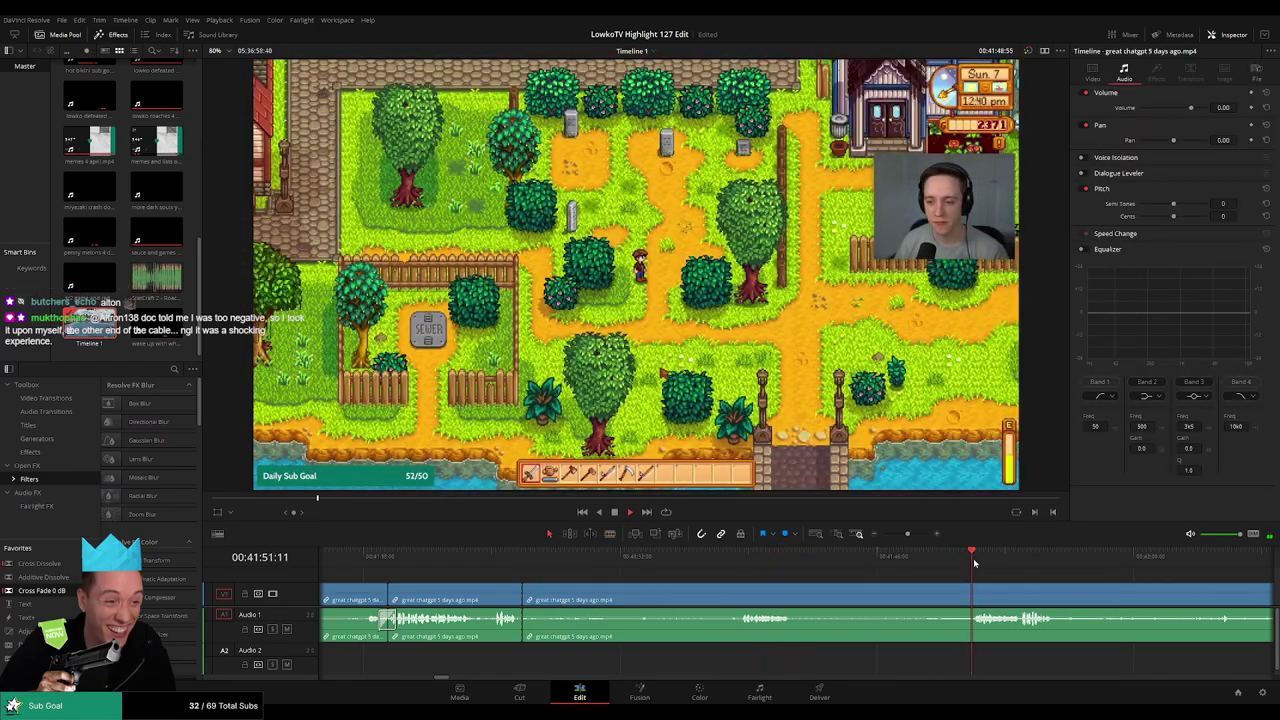
# Skim the rest of the great chatgpt clip up to about 00:47:47 and ripple-delete the whole remainder from about 00:41:27
pyautogui.scroll(-3, 1064, 586)
pyautogui.moveTo(908, 540); pyautogui.dragTo(891, 534)
pyautogui.moveTo(819, 568); pyautogui.dragTo(883, 566)
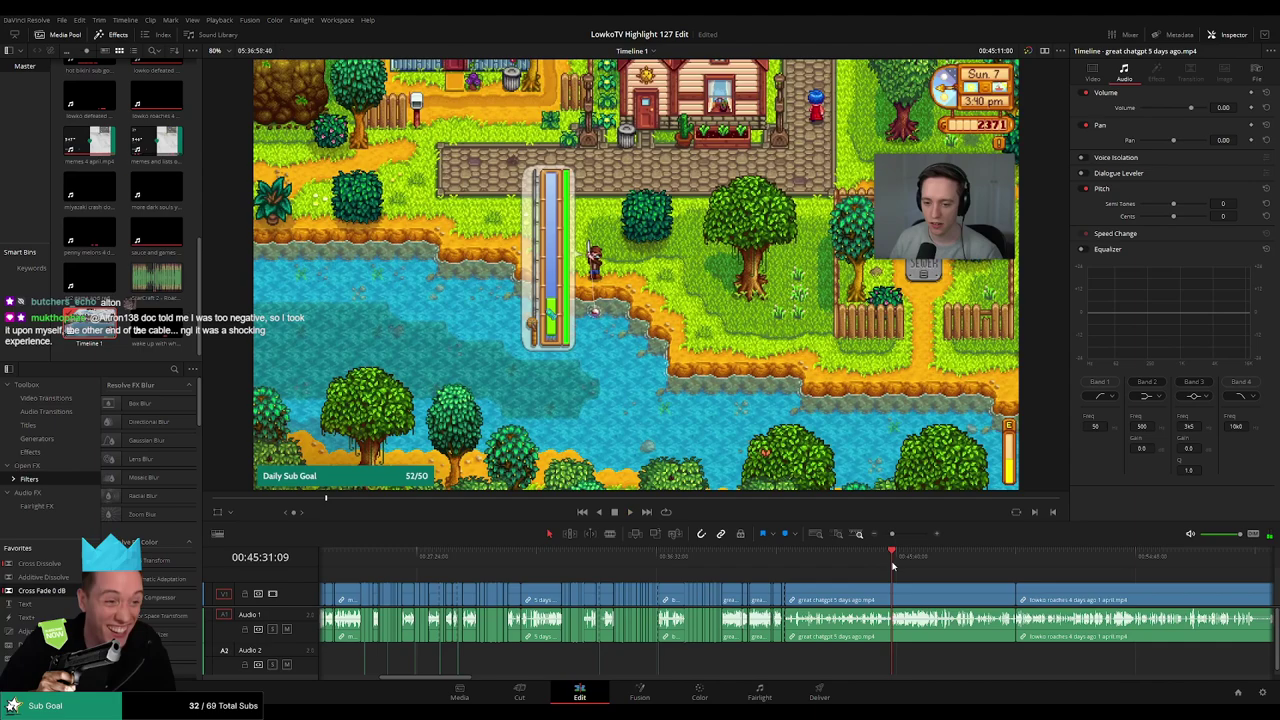
pyautogui.press('space')
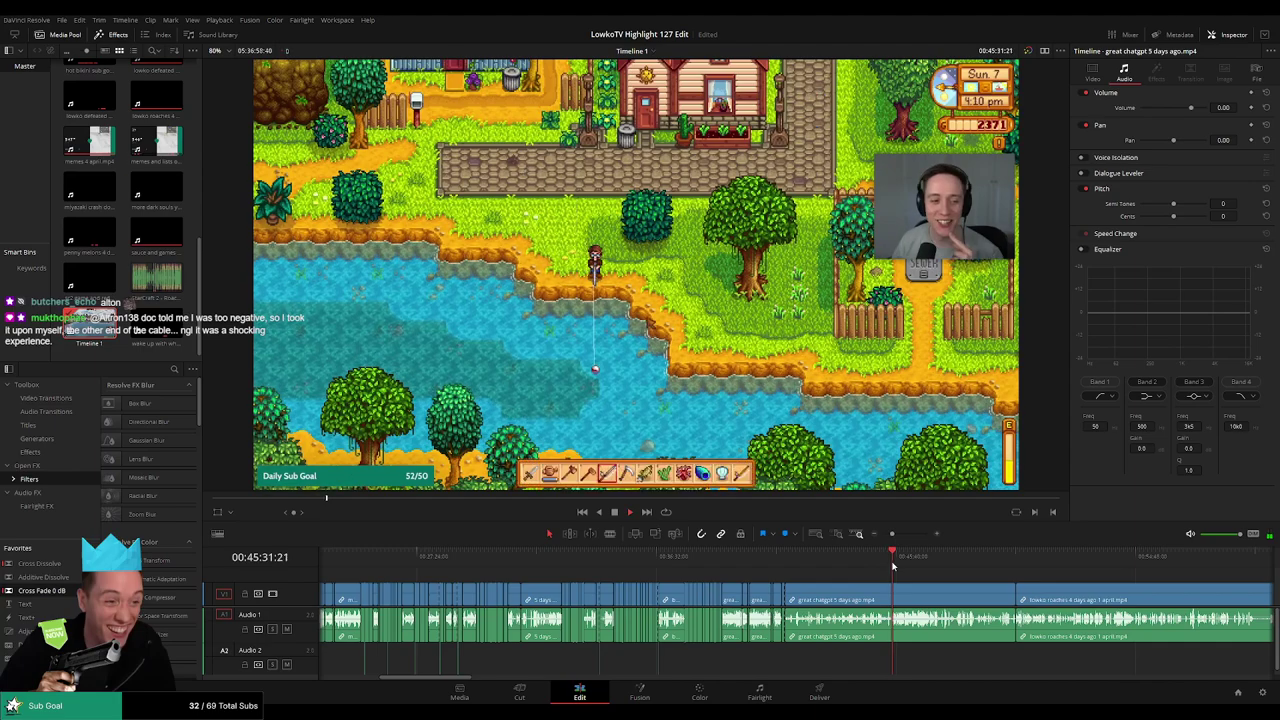
pyautogui.click(898, 567)
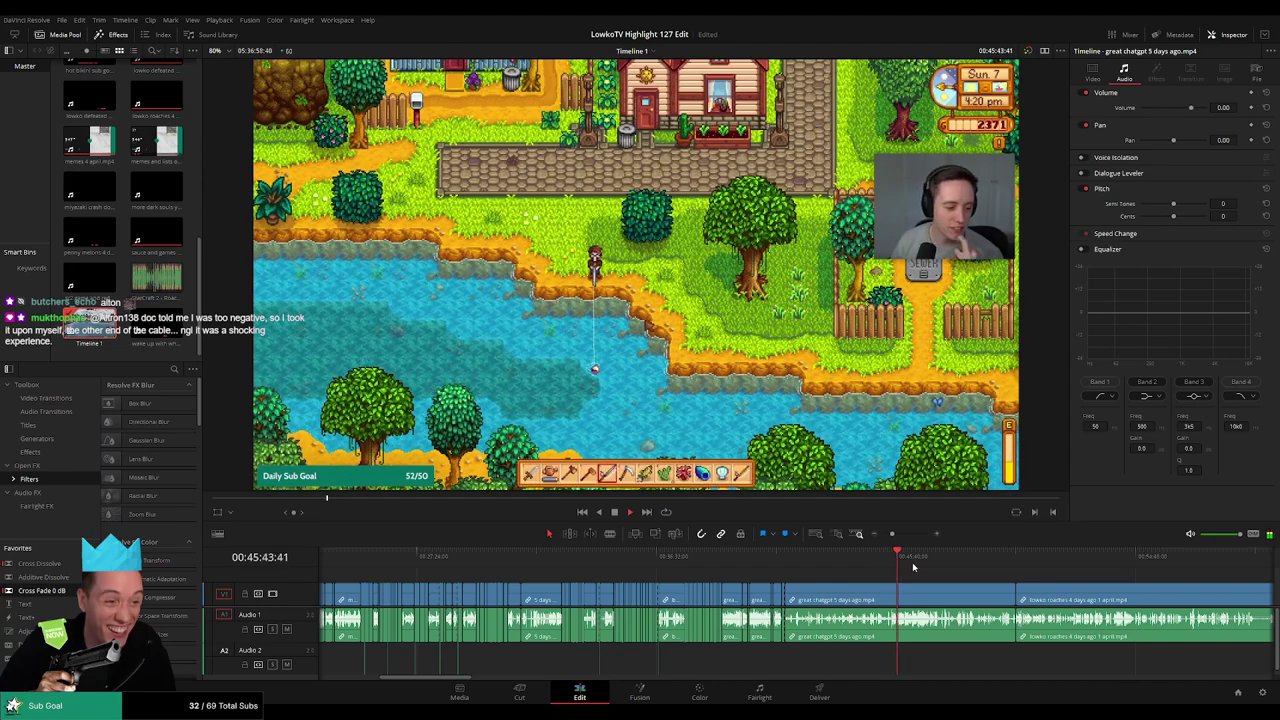
pyautogui.click(913, 567)
pyautogui.click(930, 567)
pyautogui.press('space')
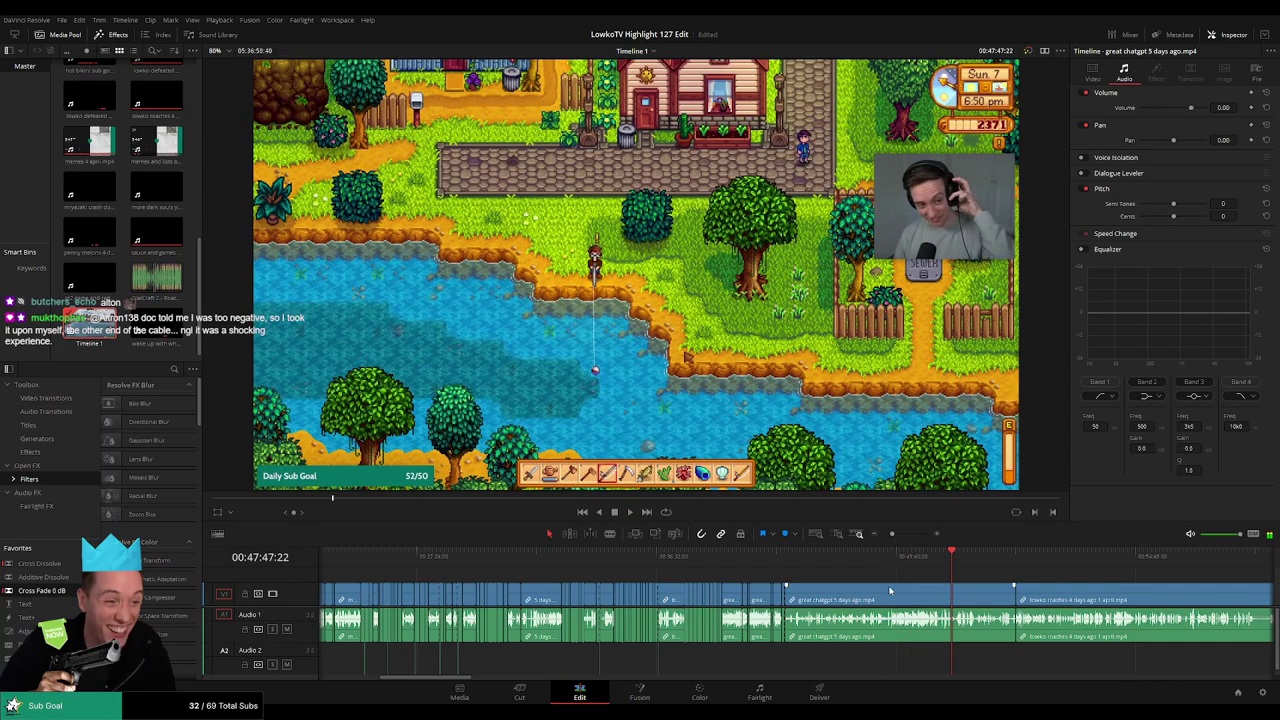
pyautogui.click(887, 590)
pyautogui.press('Delete')
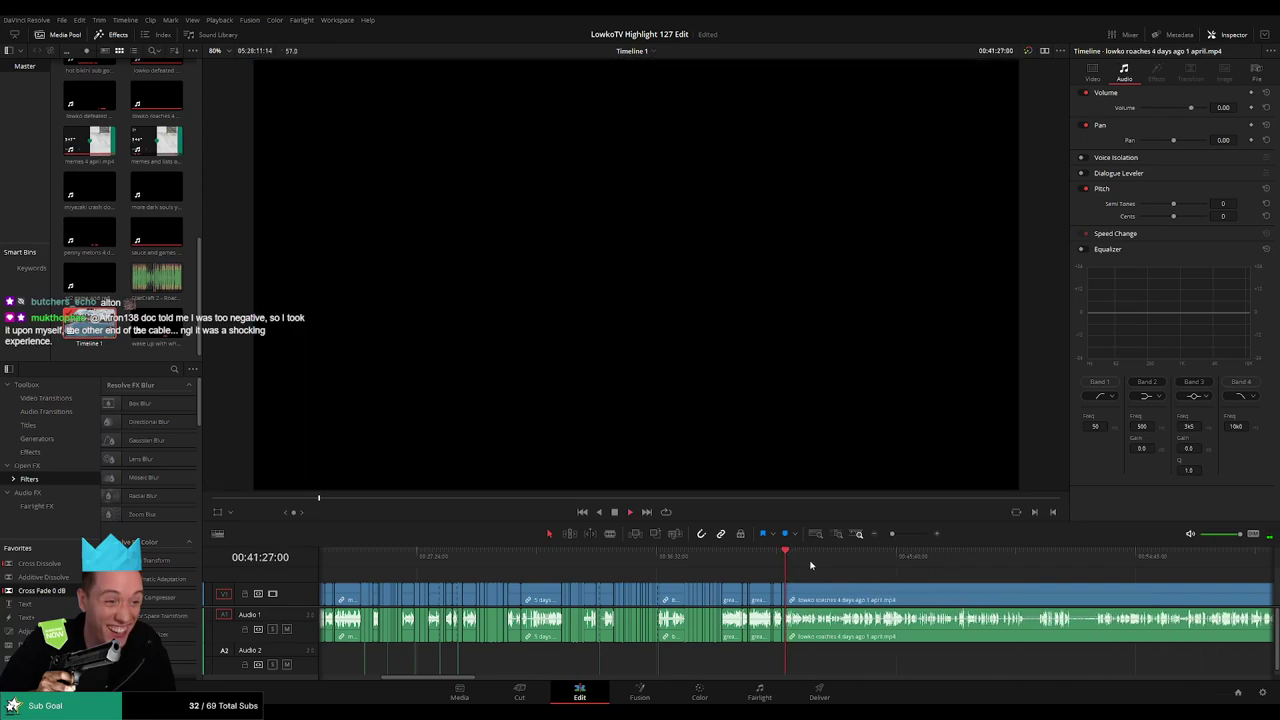
# Skim the lowko roaches 4 days ago 1 april clip up to about 00:56:44 and ripple-delete the entire clip
pyautogui.click(829, 556)
pyautogui.press('space')
pyautogui.click(866, 559)
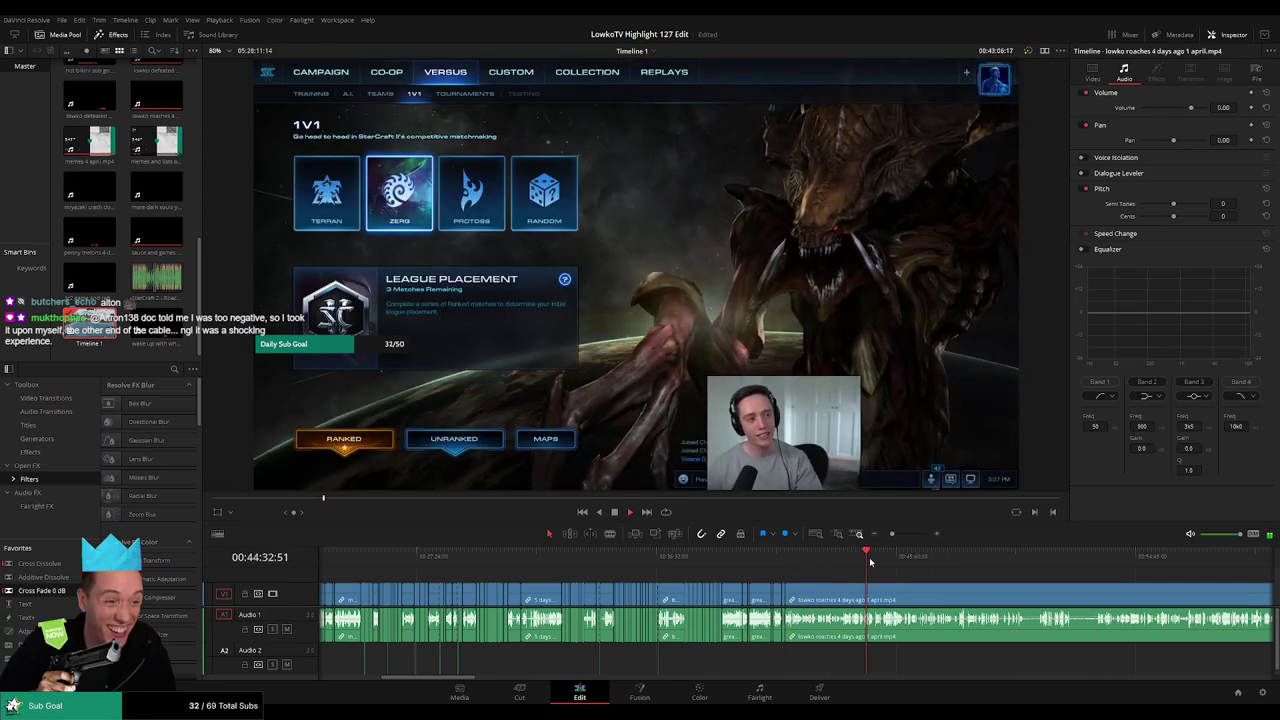
pyautogui.click(913, 560)
pyautogui.moveTo(896, 577); pyautogui.dragTo(828, 579)
pyautogui.hscroll(2, 828, 578)
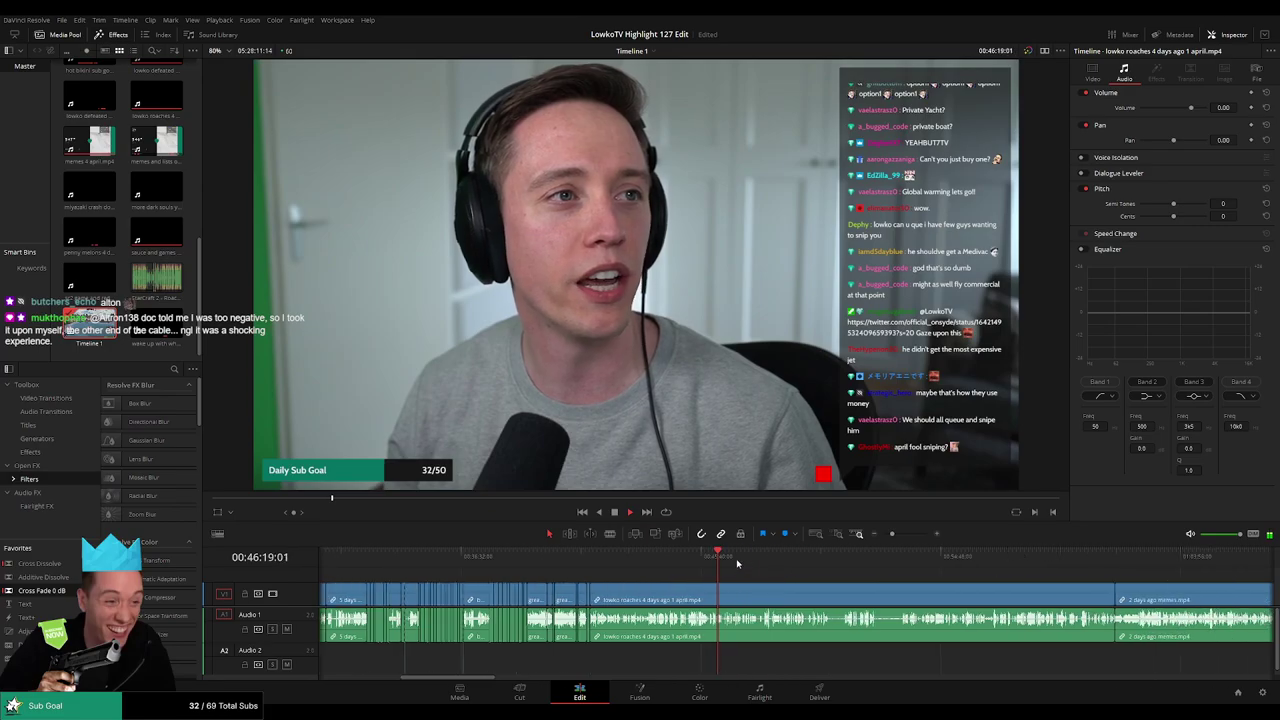
pyautogui.click(817, 558)
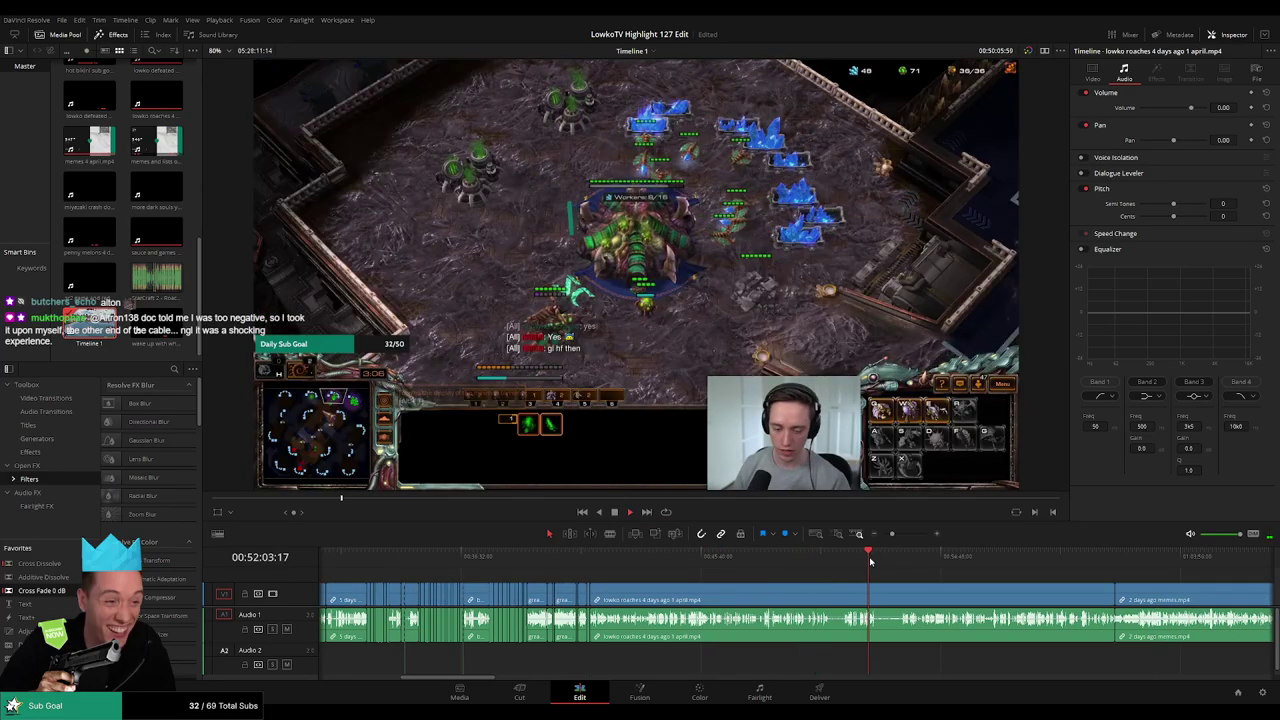
pyautogui.click(926, 556)
pyautogui.click(991, 558)
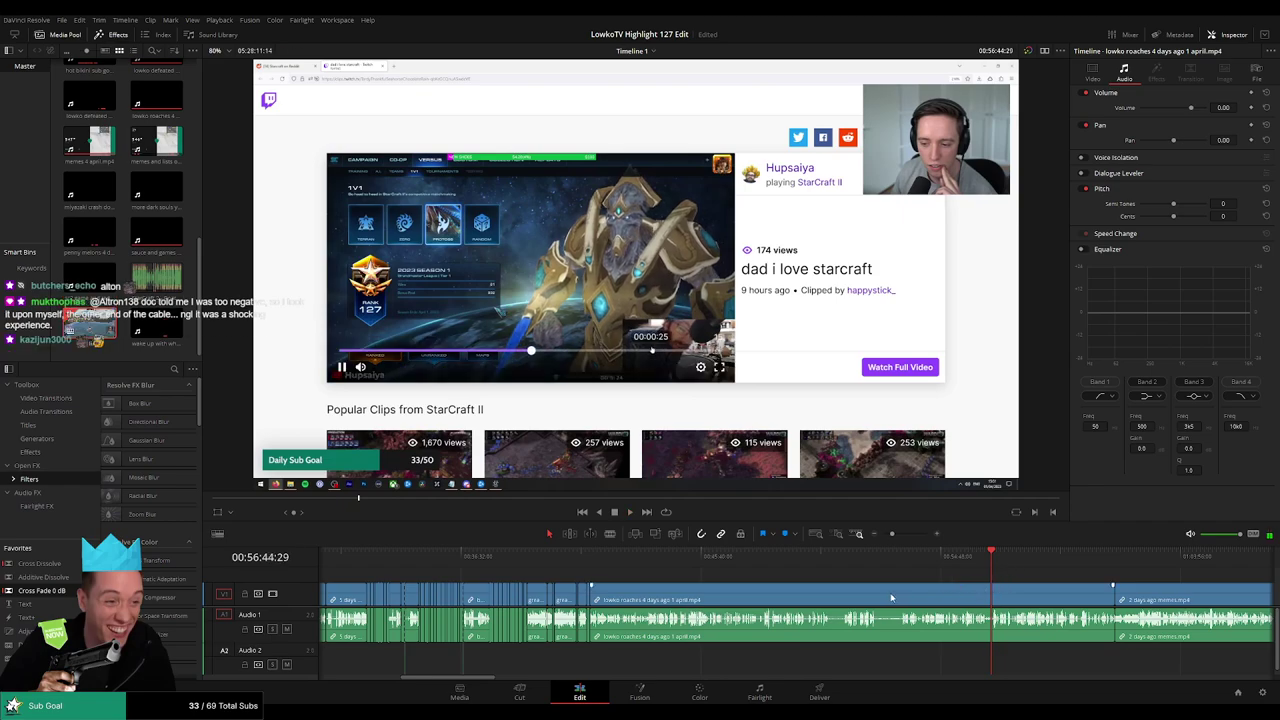
pyautogui.click(891, 598)
pyautogui.press('Delete')
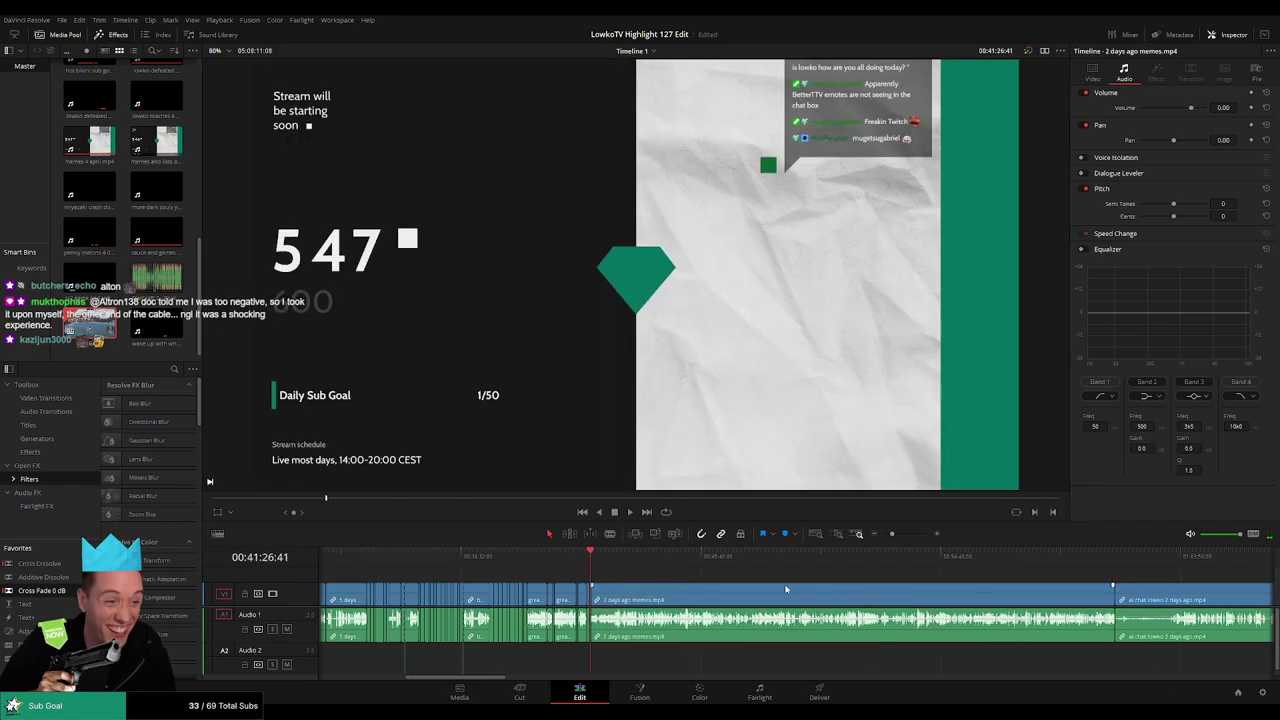
# Skim the start of the 2 days ago memes clip up to about 00:44:34 and save the project
pyautogui.moveTo(609, 561); pyautogui.dragTo(638, 563)
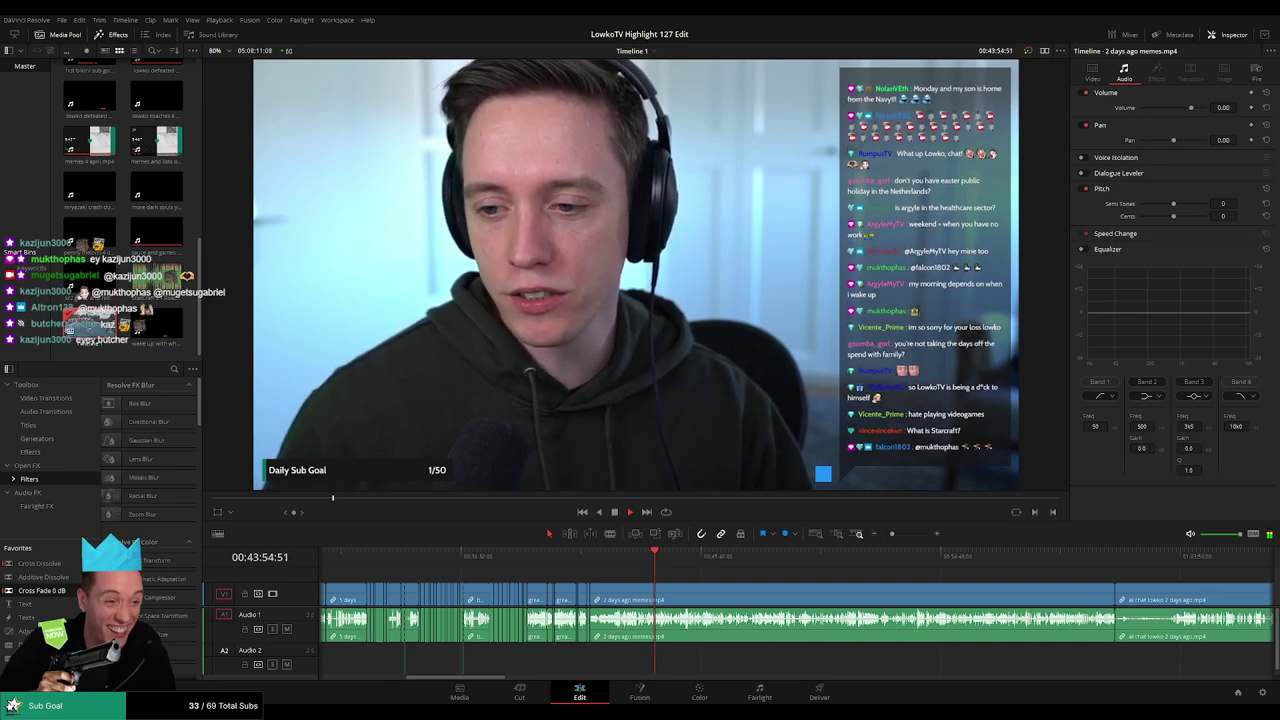
pyautogui.scroll(2, 708, 583)
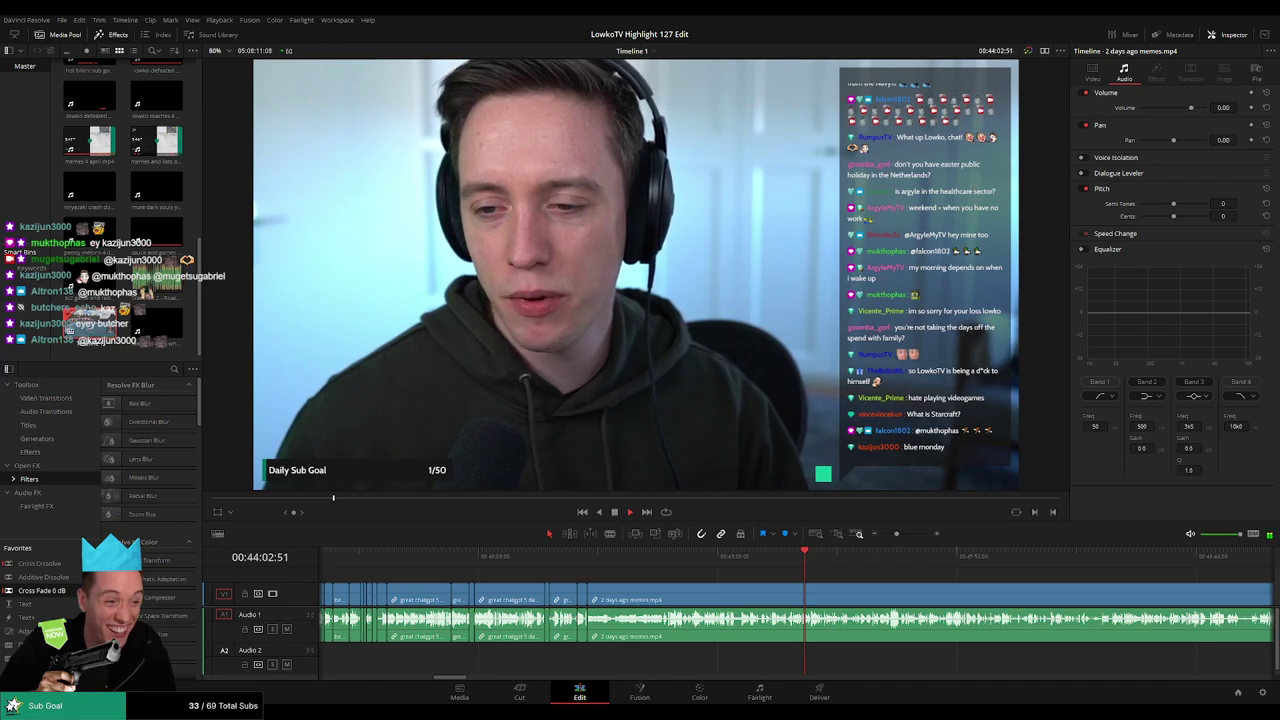
pyautogui.click(865, 587)
pyautogui.moveTo(826, 556); pyautogui.dragTo(846, 568)
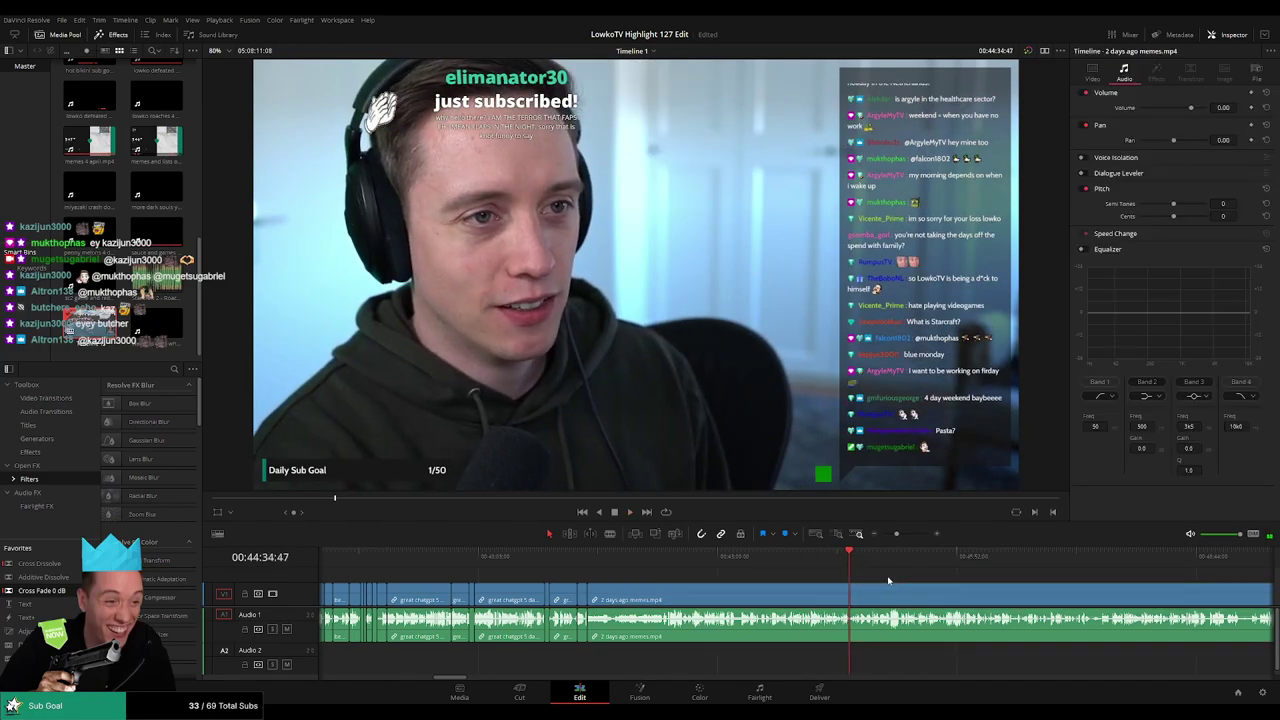
pyautogui.hotkey('ctrl', 's')
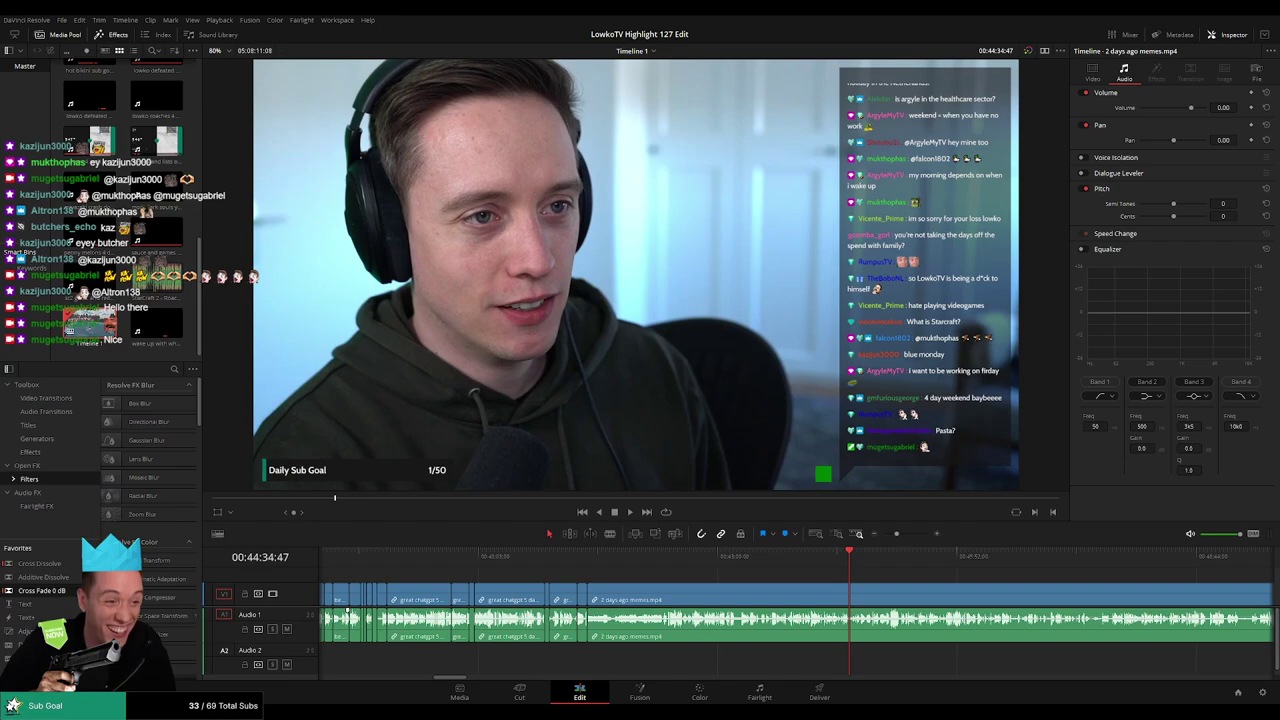
# Review the 2 days ago memes clip from about 00:44:34 through the sponsorship invitation up to about 00:45:48
pyautogui.press('space')
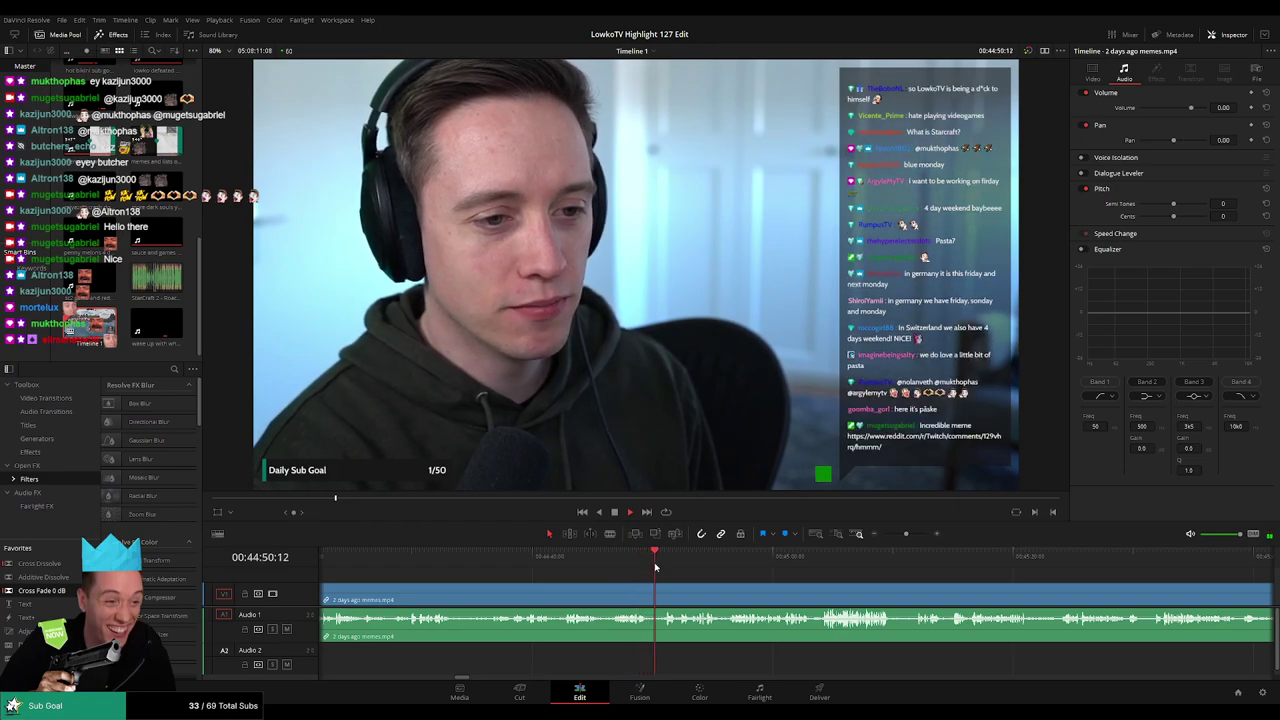
pyautogui.moveTo(698, 577); pyautogui.dragTo(588, 571)
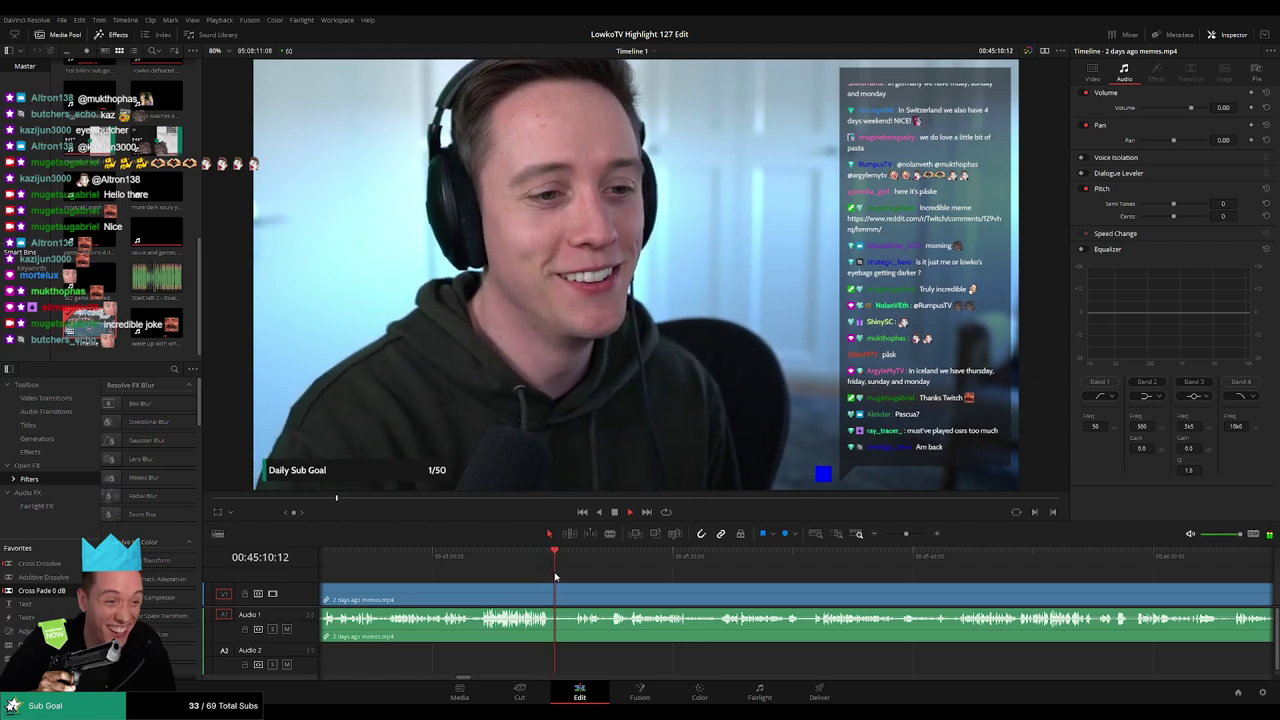
pyautogui.click(578, 561)
pyautogui.press('space')
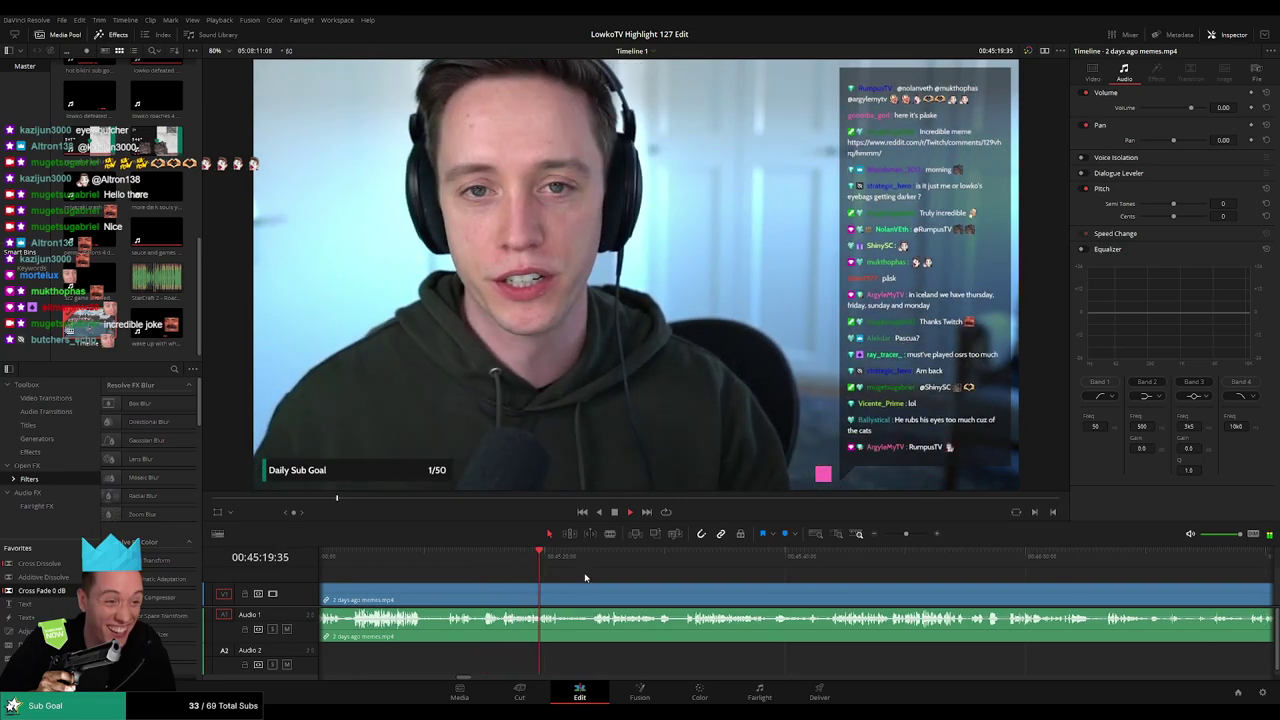
pyautogui.click(598, 558)
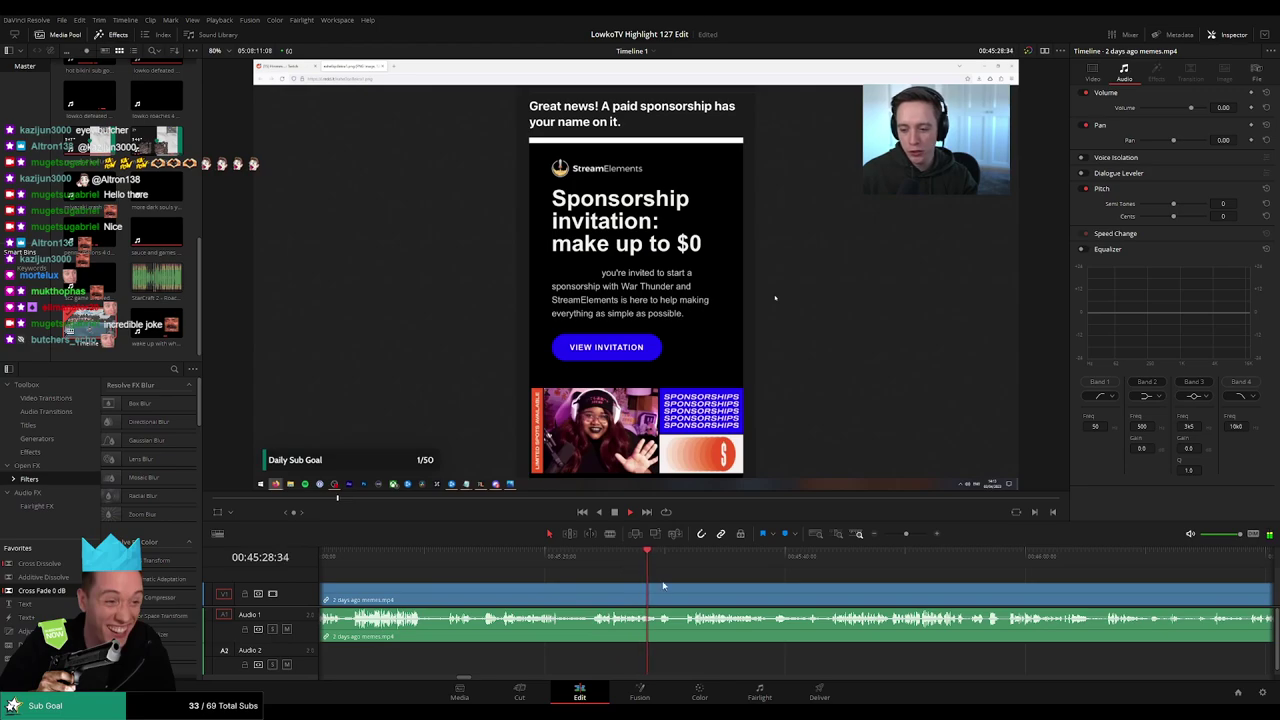
pyautogui.hscroll(5, 640, 573)
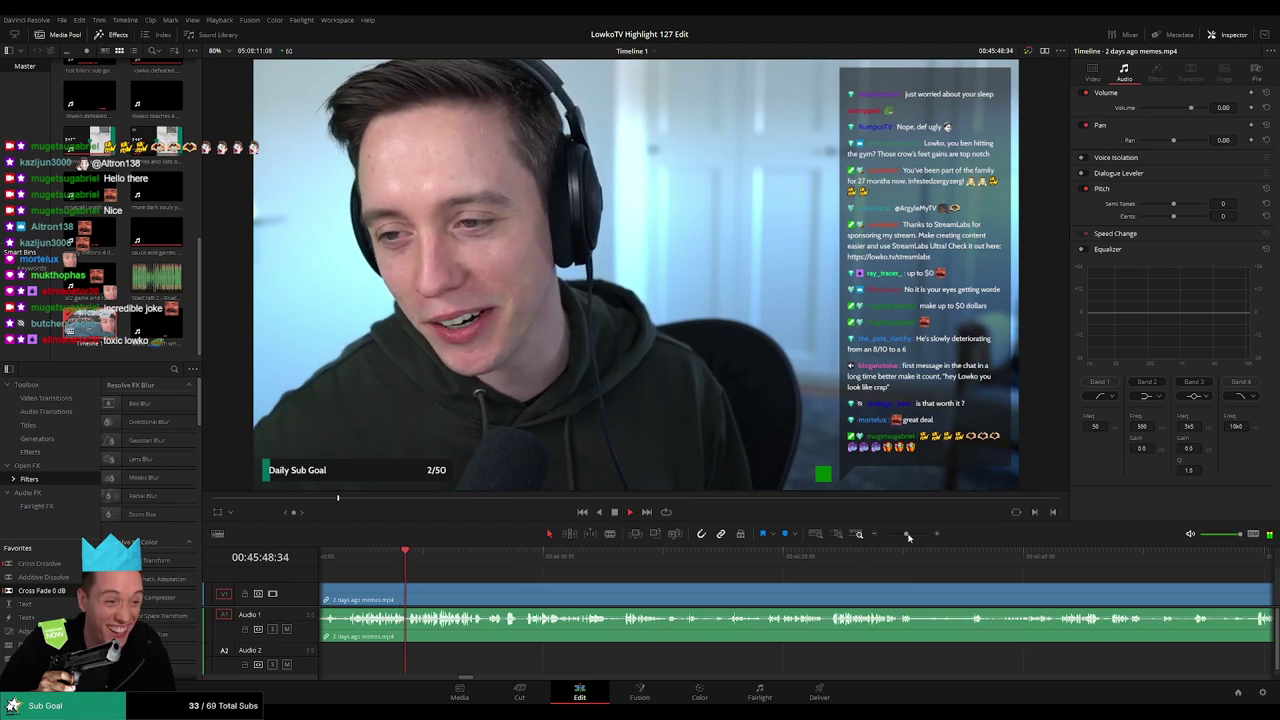
# Skim ahead through the 2 days ago memes clip from about 00:45:48 to about 00:51:54 for usable moments
pyautogui.moveTo(906, 533); pyautogui.dragTo(620, 571)
pyautogui.moveTo(972, 577); pyautogui.dragTo(635, 574)
pyautogui.click(1029, 558)
pyautogui.moveTo(1062, 579); pyautogui.dragTo(768, 575)
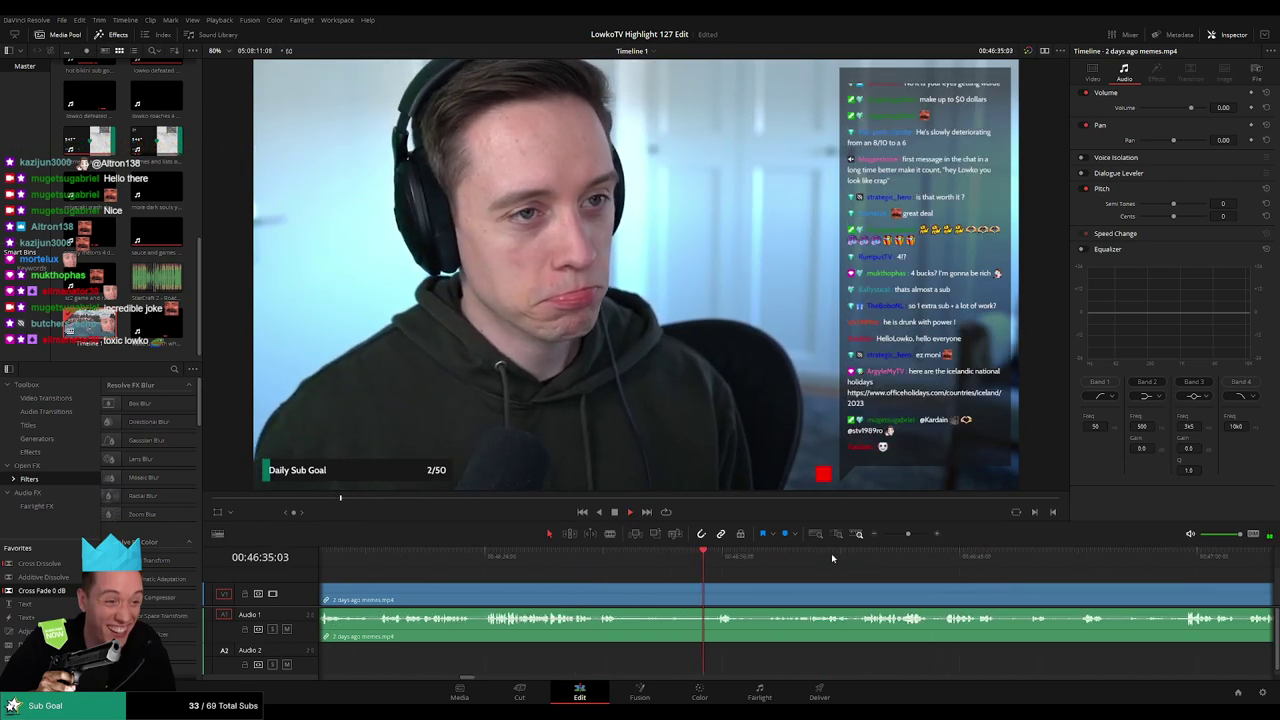
pyautogui.click(1080, 556)
pyautogui.moveTo(1174, 590); pyautogui.dragTo(836, 575)
pyautogui.moveTo(902, 537); pyautogui.dragTo(889, 534)
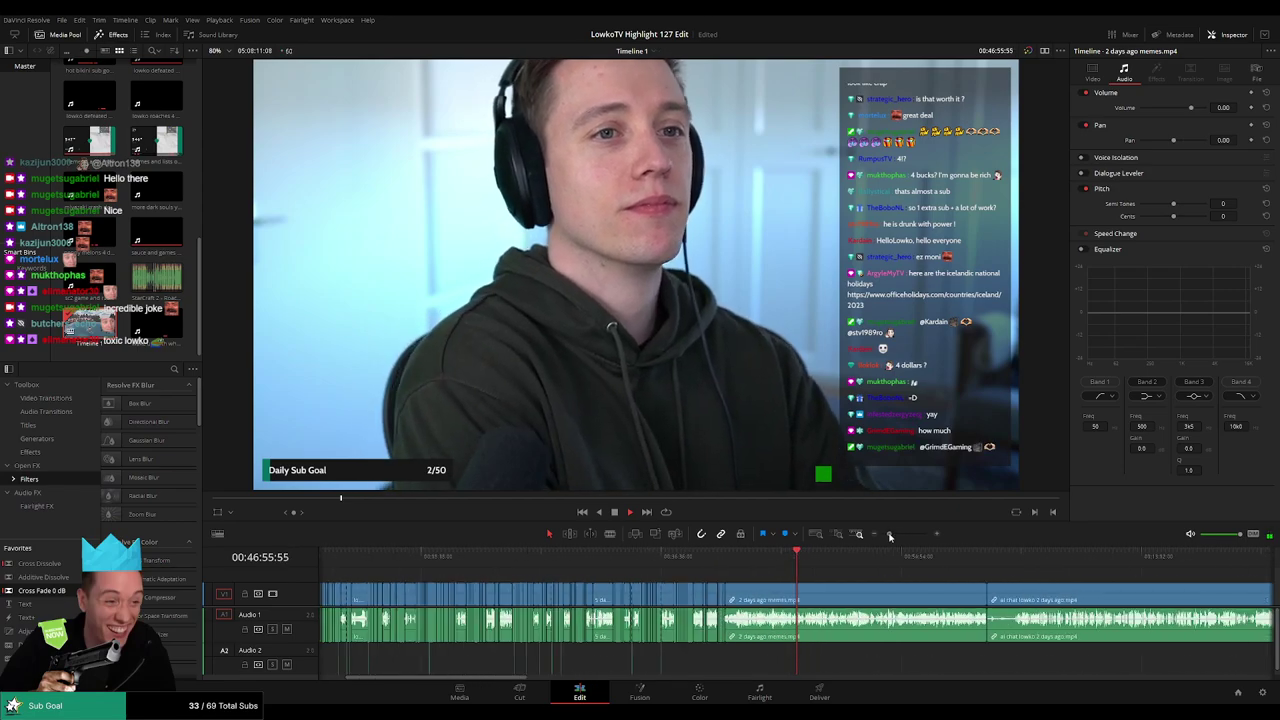
pyautogui.moveTo(808, 558); pyautogui.dragTo(884, 560)
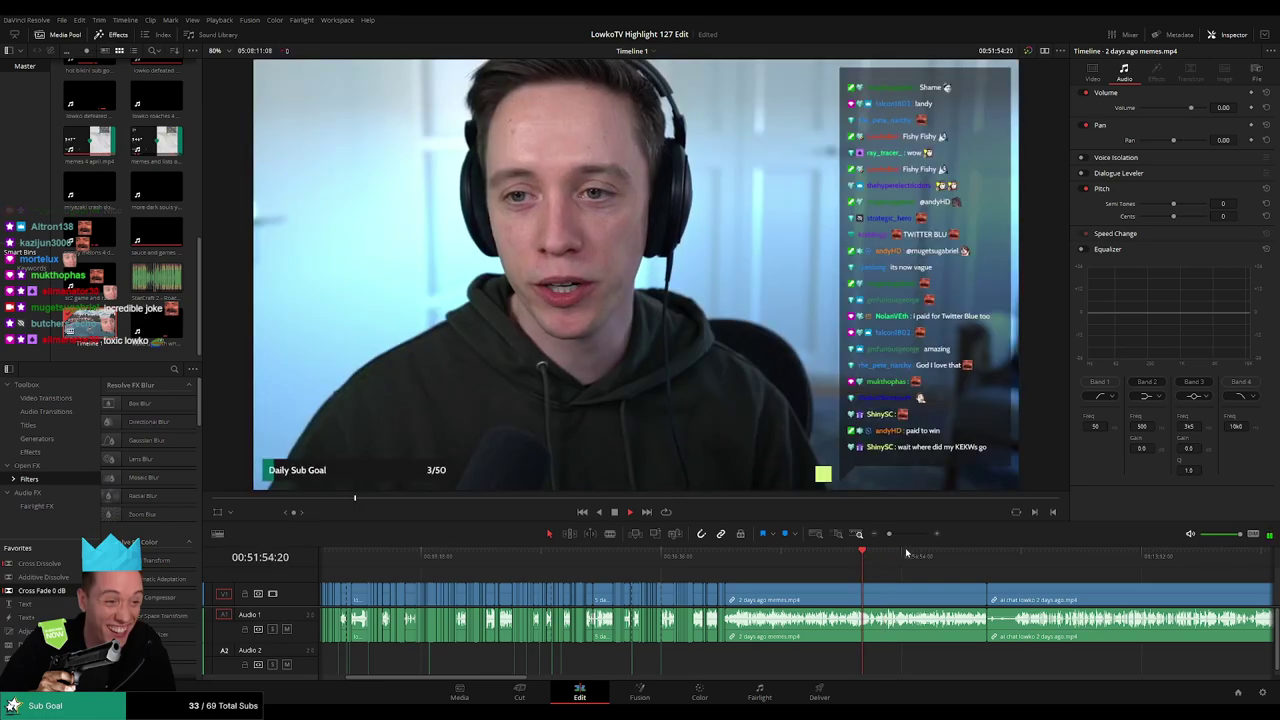
# Locate the lead-in to the paid-for-Twitter meme, split there at about 00:51:08, and ripple-delete the memes footage before it
pyautogui.click(900, 534)
pyautogui.click(745, 562)
pyautogui.press('space')
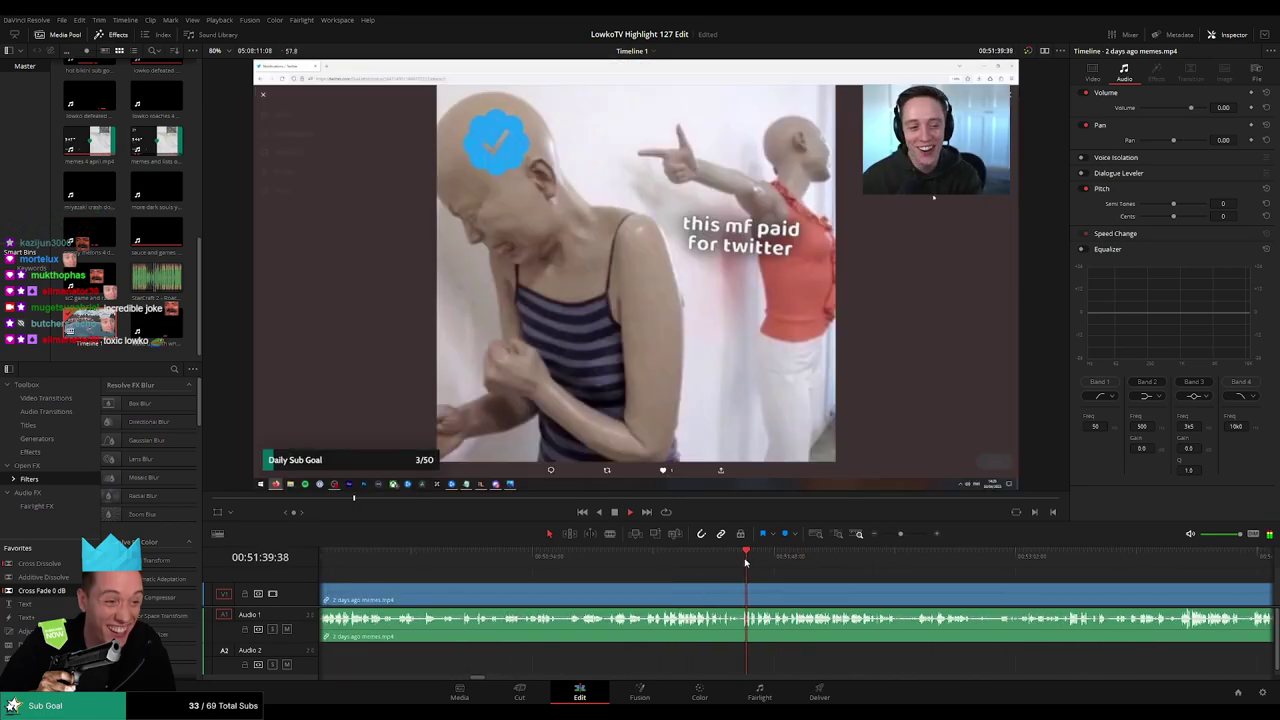
pyautogui.scroll(1, 746, 583)
pyautogui.click(745, 564)
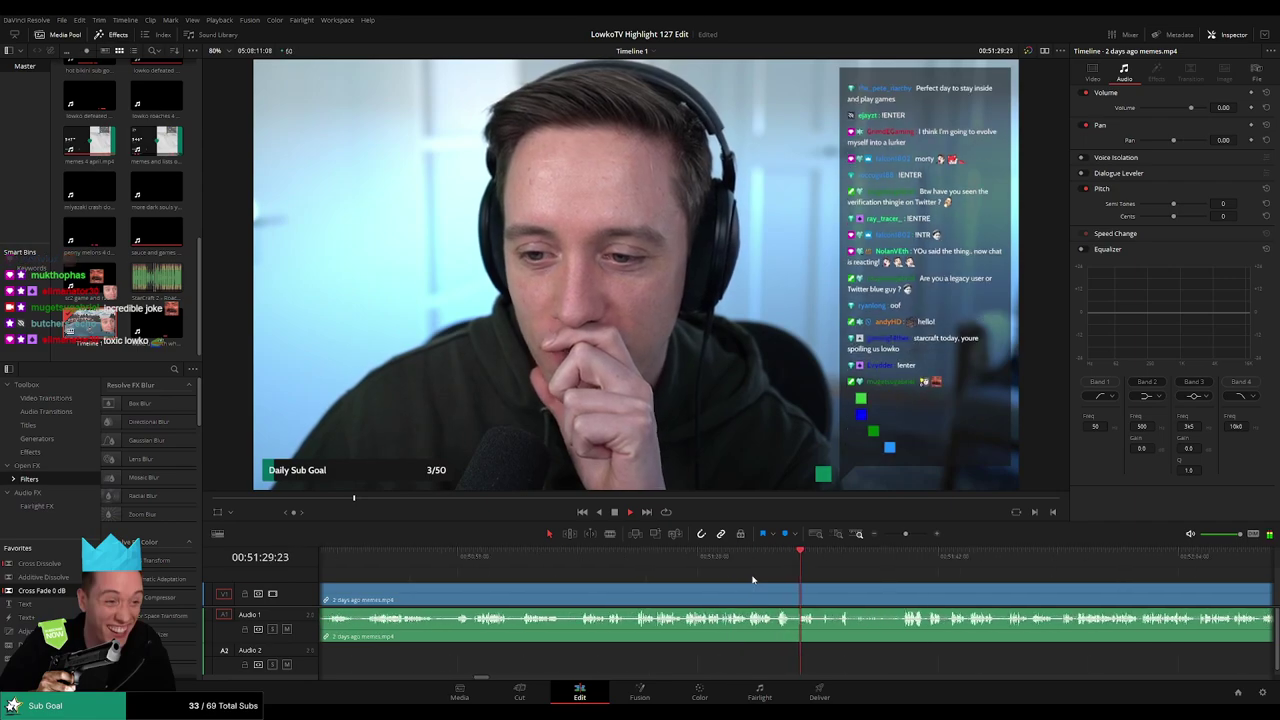
pyautogui.click(684, 559)
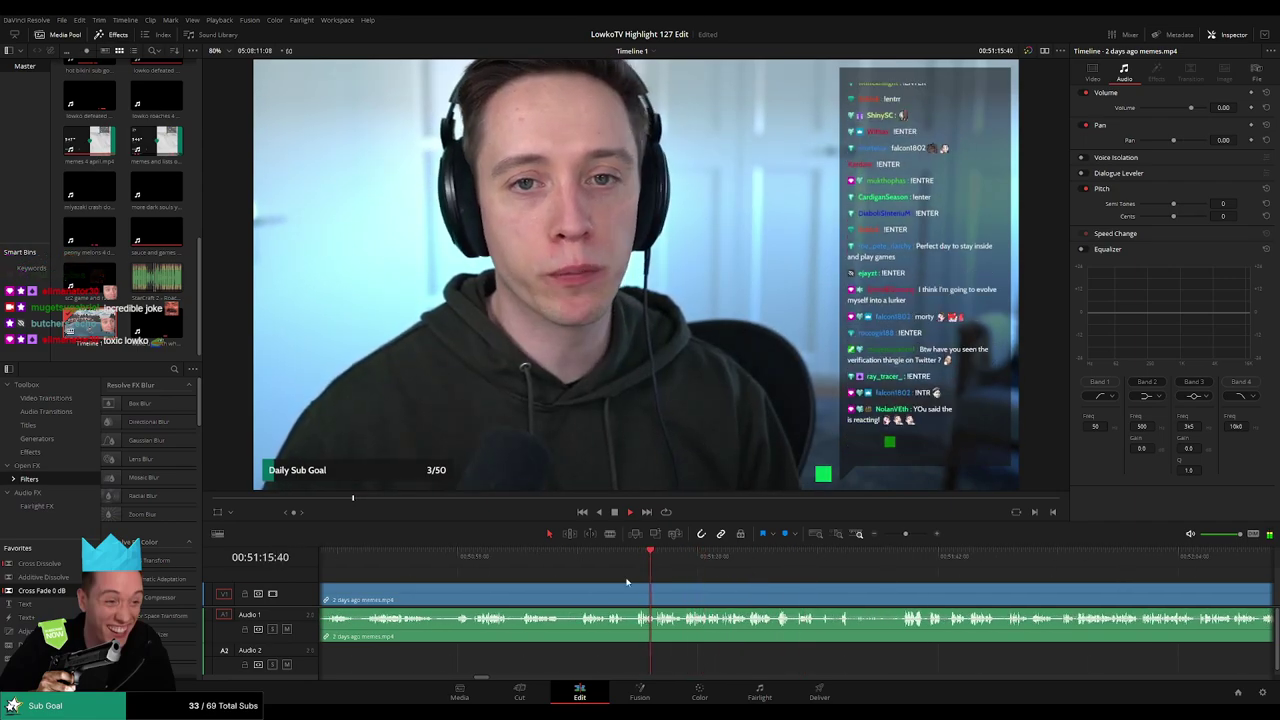
pyautogui.click(726, 565)
pyautogui.moveTo(727, 568); pyautogui.dragTo(636, 568)
pyautogui.click(594, 565)
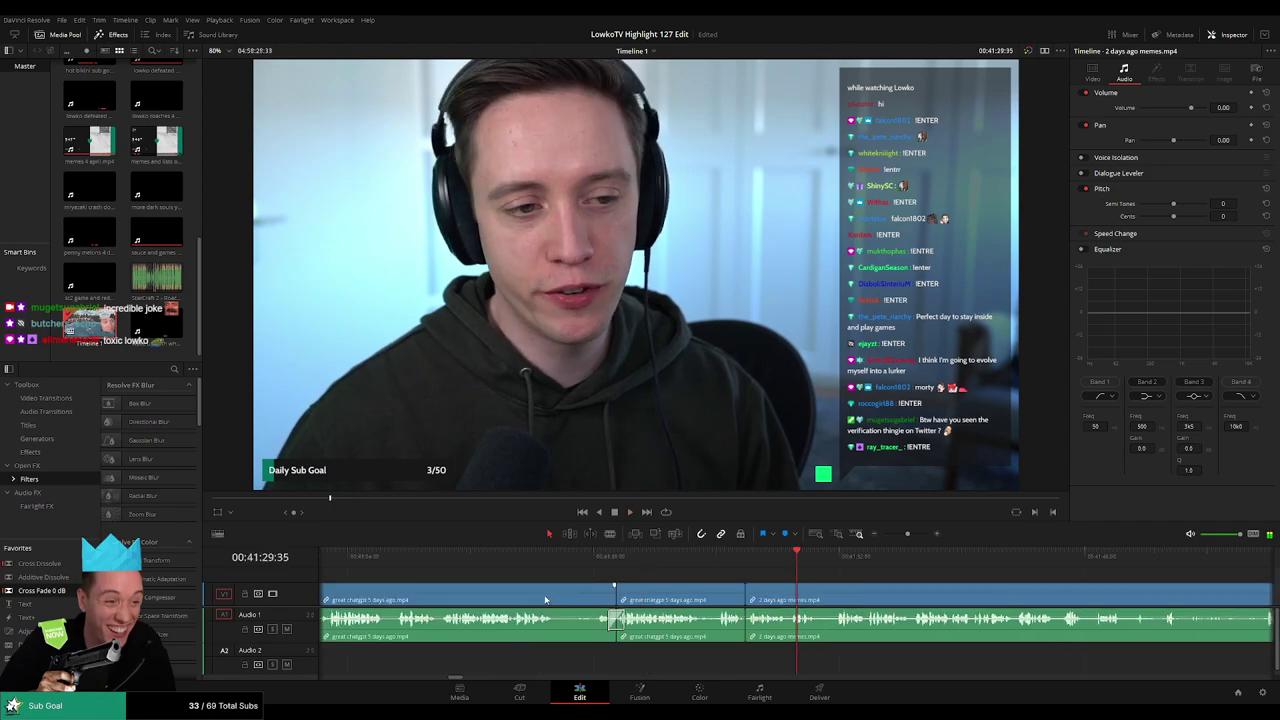
# Play the shortened opening of the 2 days ago memes clip and split it at about 00:41:46
pyautogui.moveTo(841, 587); pyautogui.dragTo(755, 575)
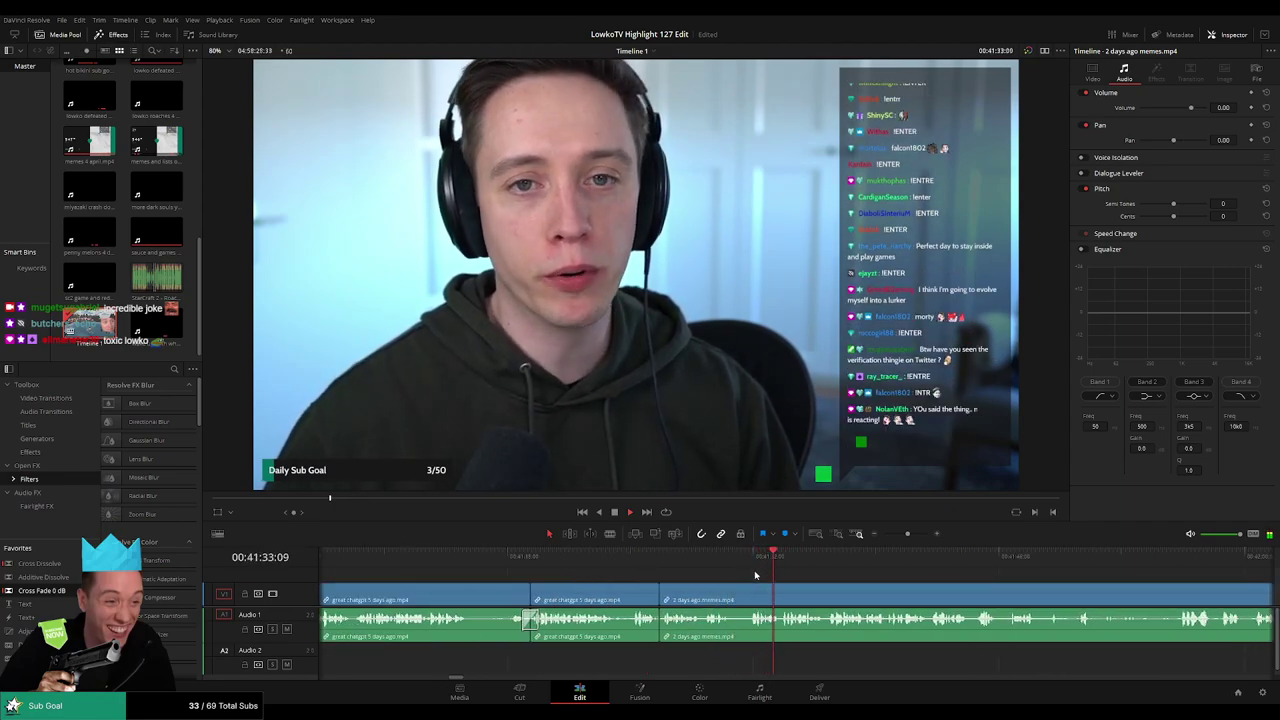
pyautogui.hscroll(3, 828, 592)
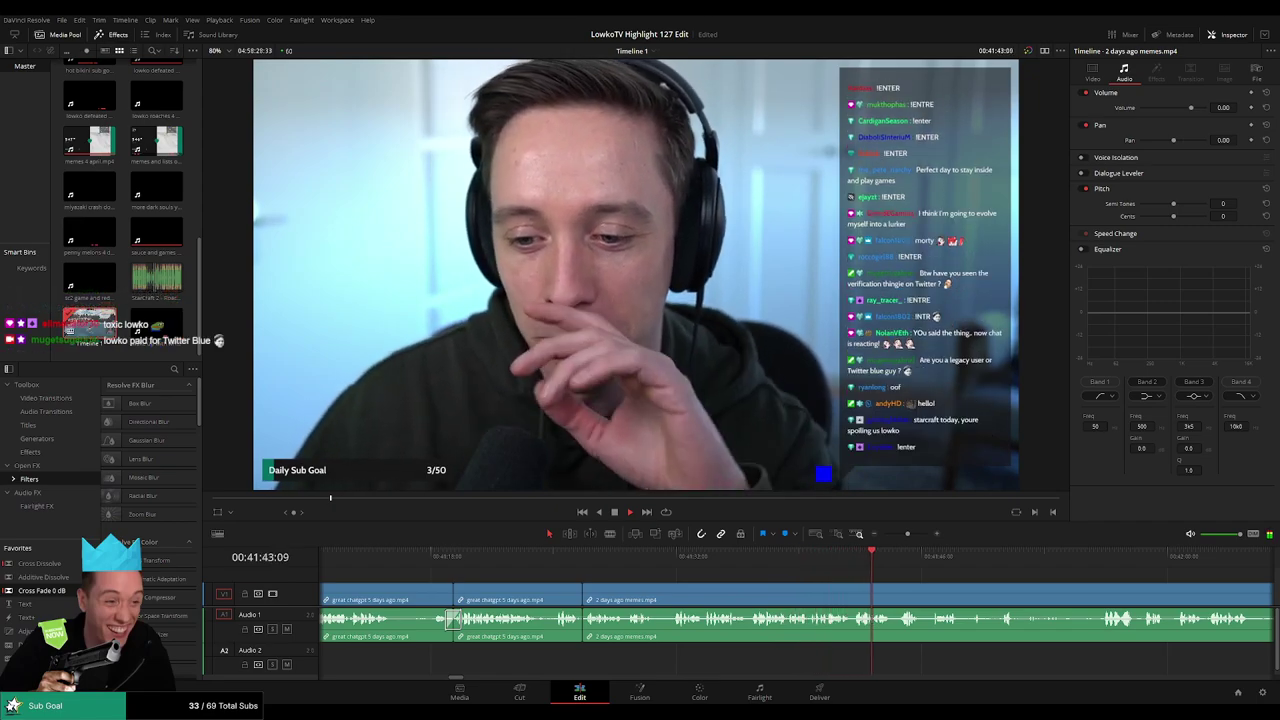
pyautogui.hscroll(5, 600, 578)
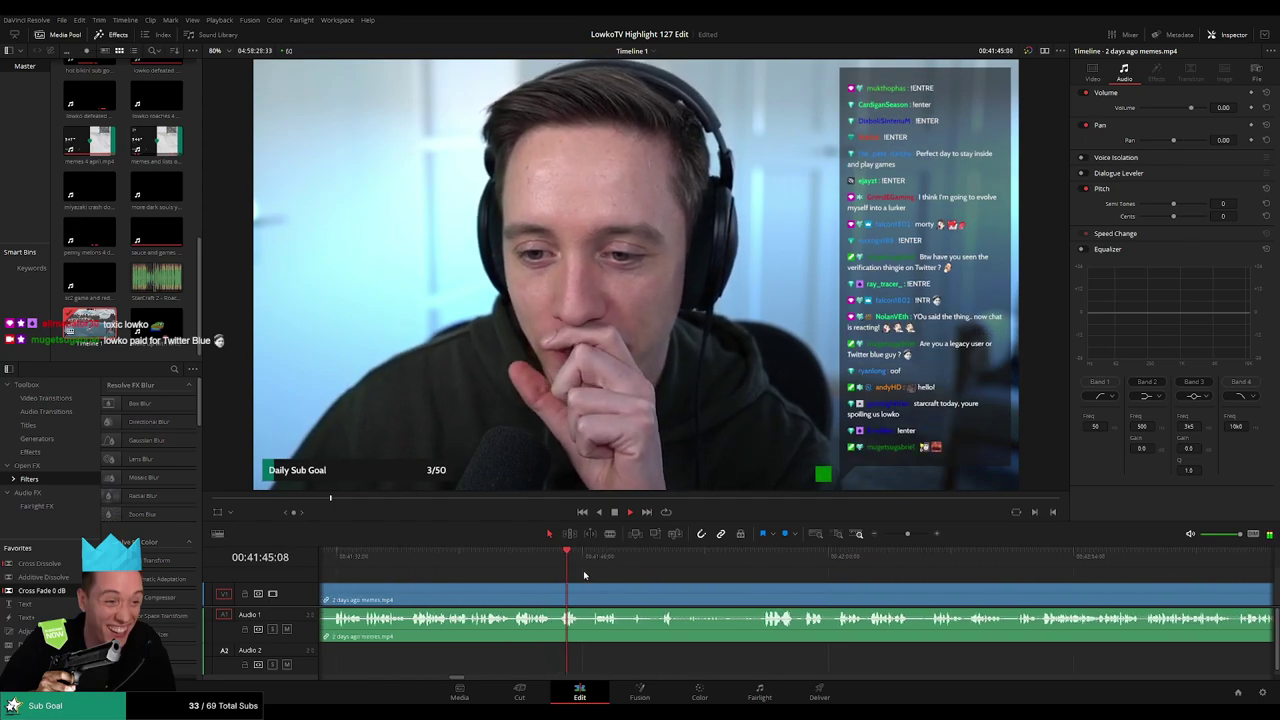
pyautogui.press('b')
pyautogui.click(585, 594)
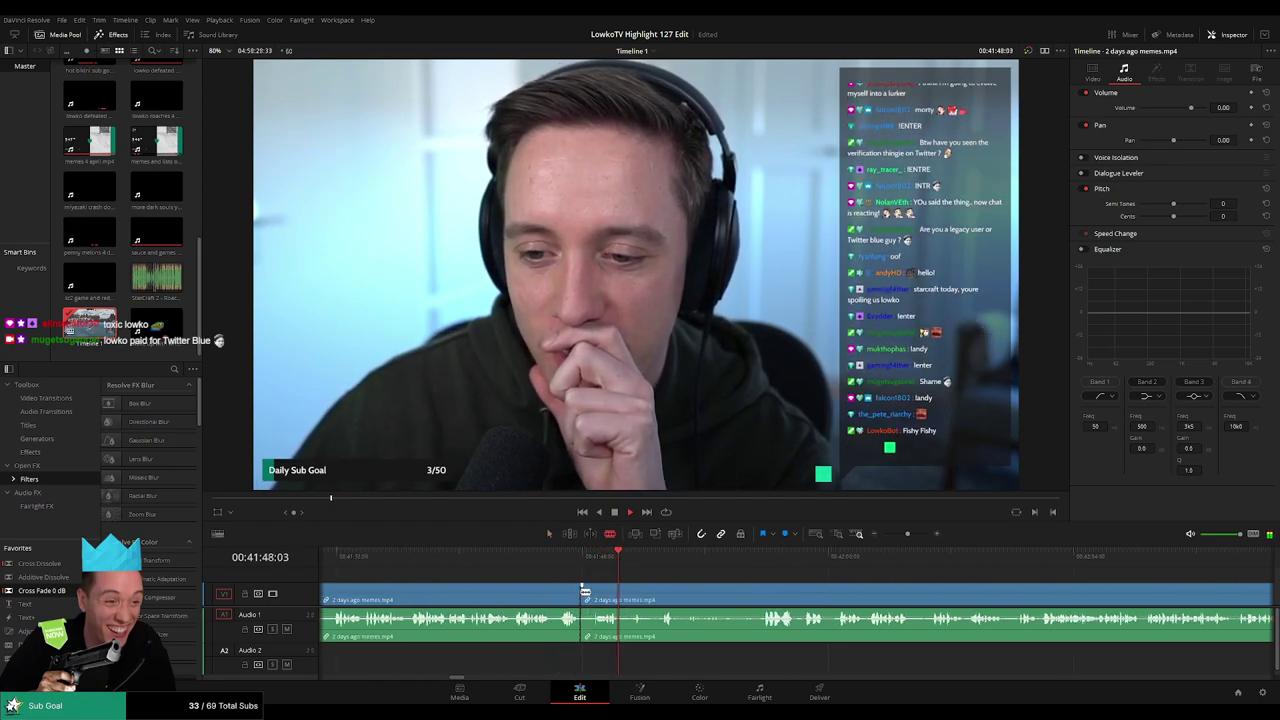
# Split the memes clip again at about 00:41:50, ripple-delete the quiet piece between the cuts, and cross-fade the audio join
pyautogui.click(686, 560)
pyautogui.click(657, 558)
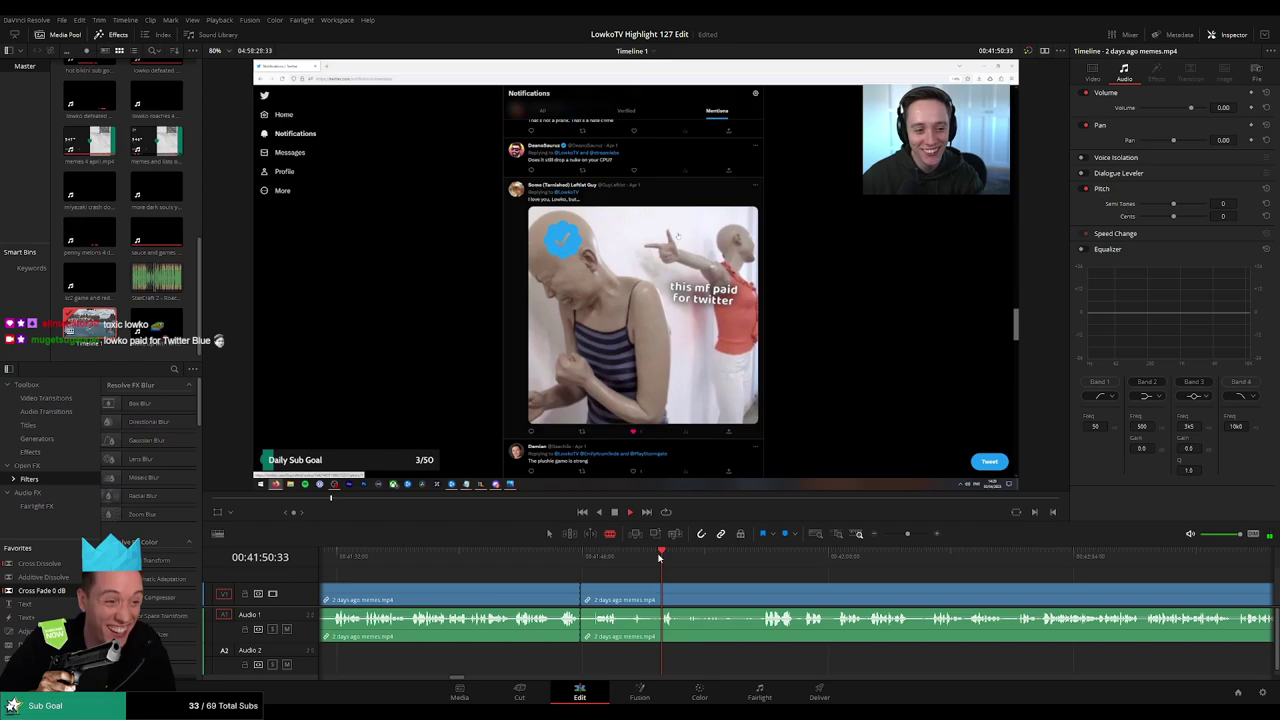
pyautogui.click(636, 559)
pyautogui.press('space')
pyautogui.click(657, 595)
pyautogui.press('a')
pyautogui.click(633, 600)
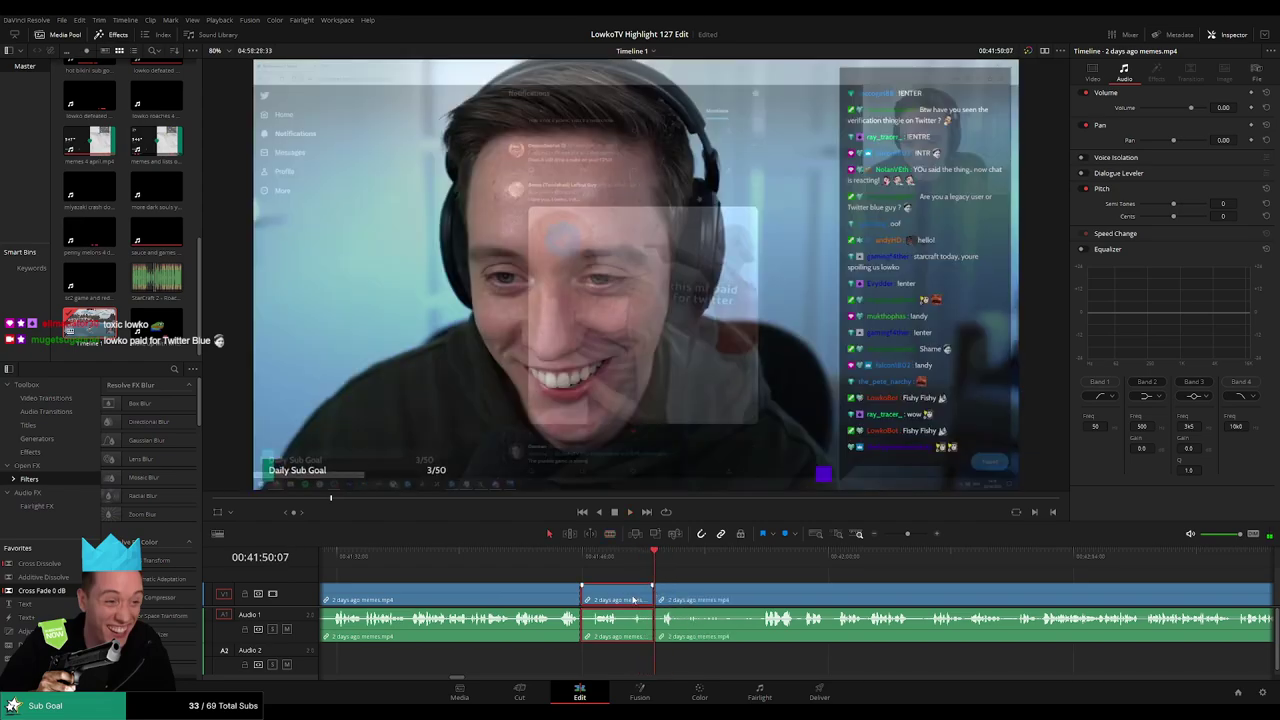
pyautogui.press('Delete')
pyautogui.press('space')
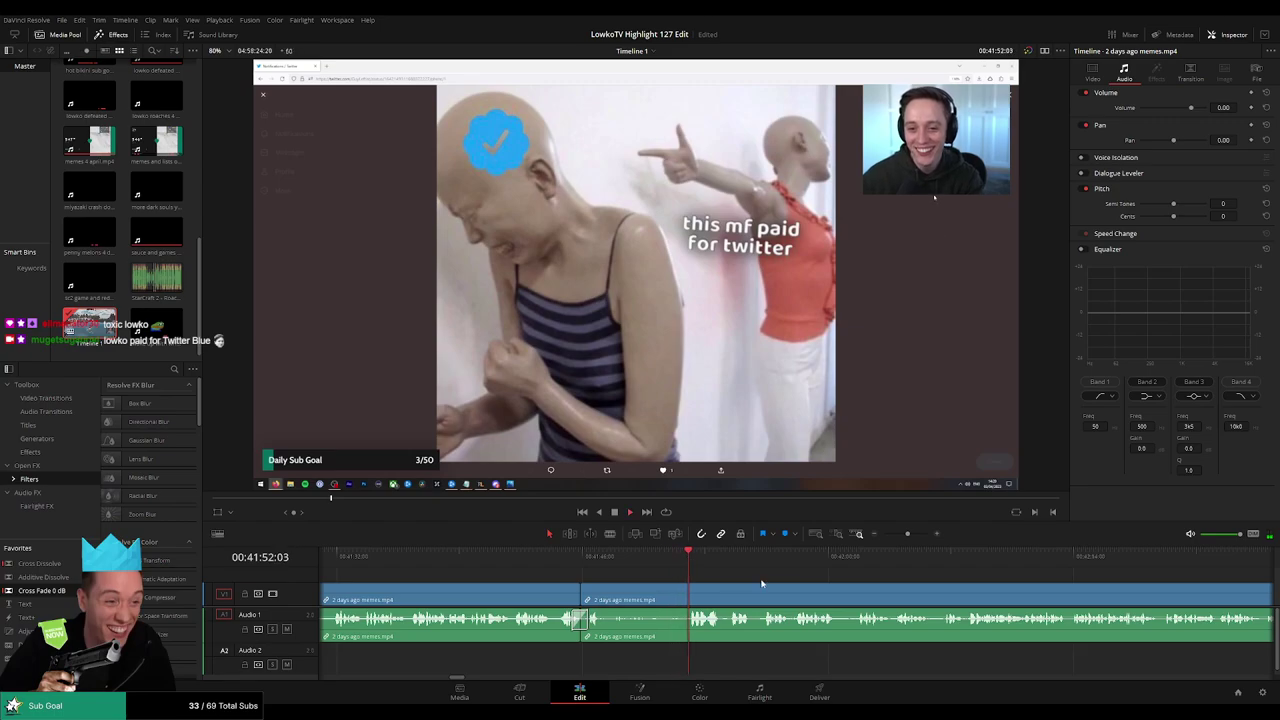
# Review the reaction to the paid-for-Twitter meme from about 00:41:52 to about 00:42:20
pyautogui.moveTo(761, 581); pyautogui.dragTo(622, 572)
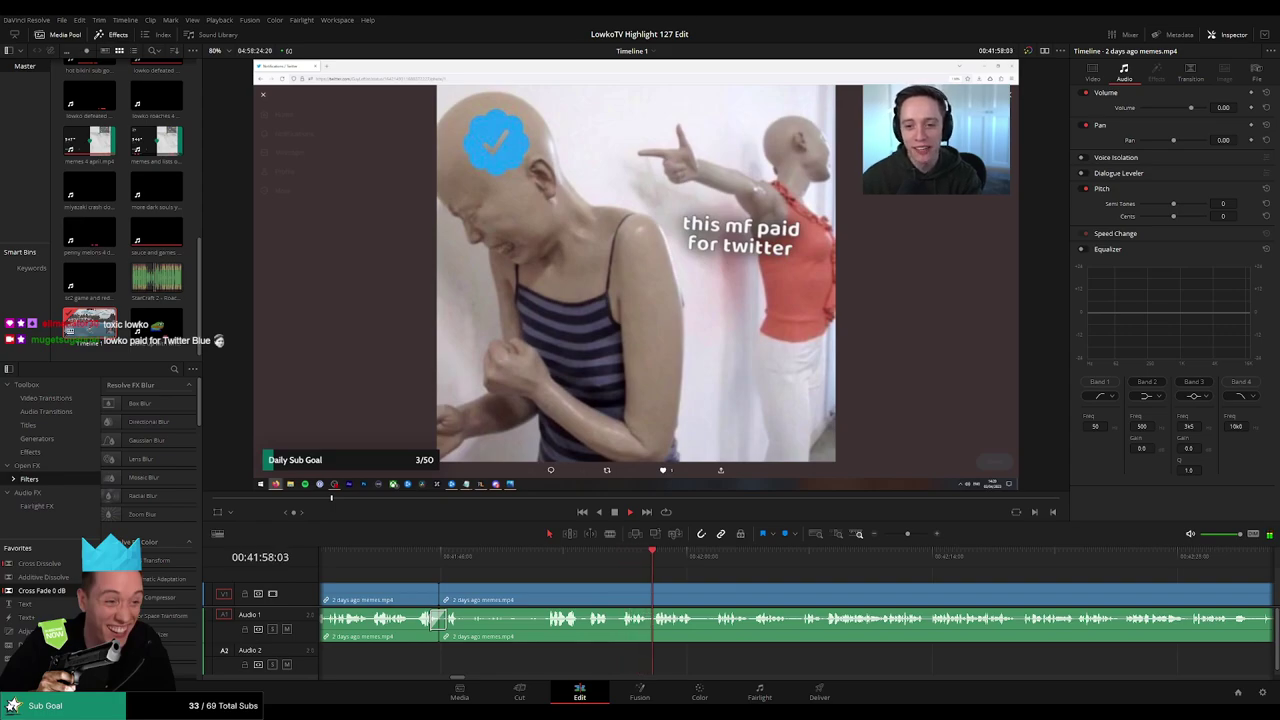
pyautogui.hscroll(3, 777, 585)
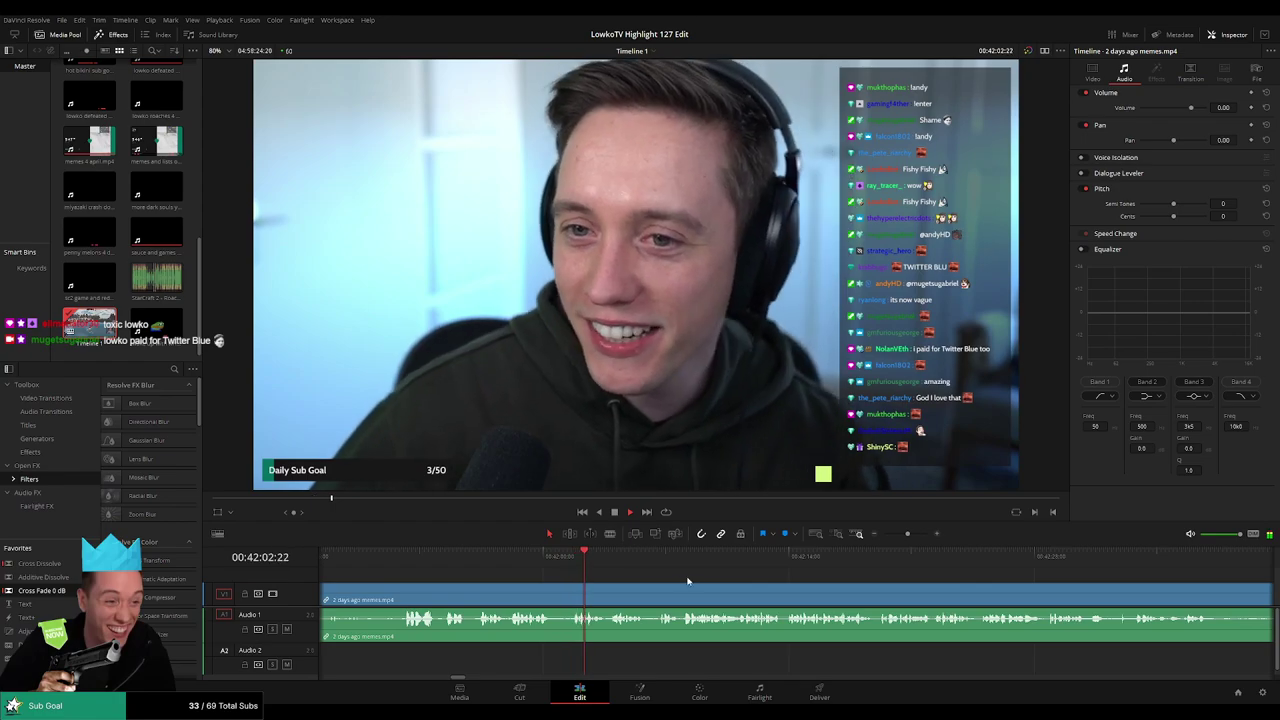
pyautogui.hscroll(2, 600, 565)
pyautogui.click(603, 568)
pyautogui.click(566, 568)
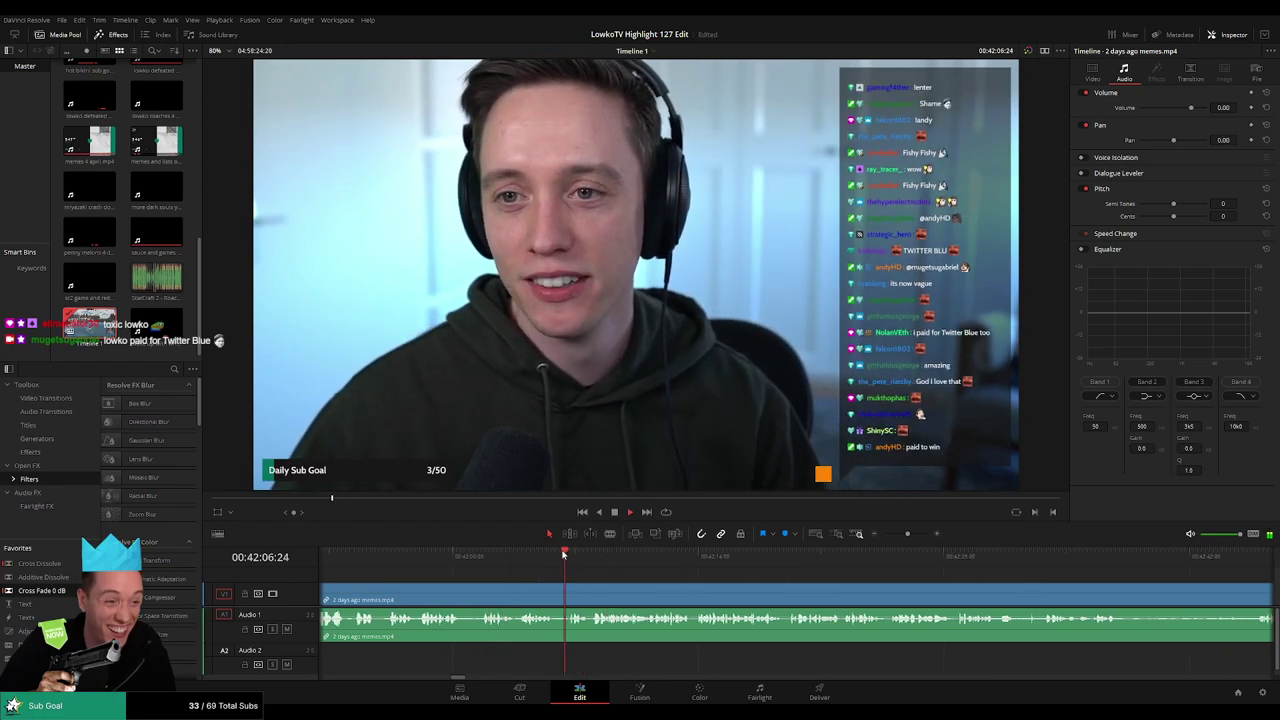
pyautogui.click(520, 568)
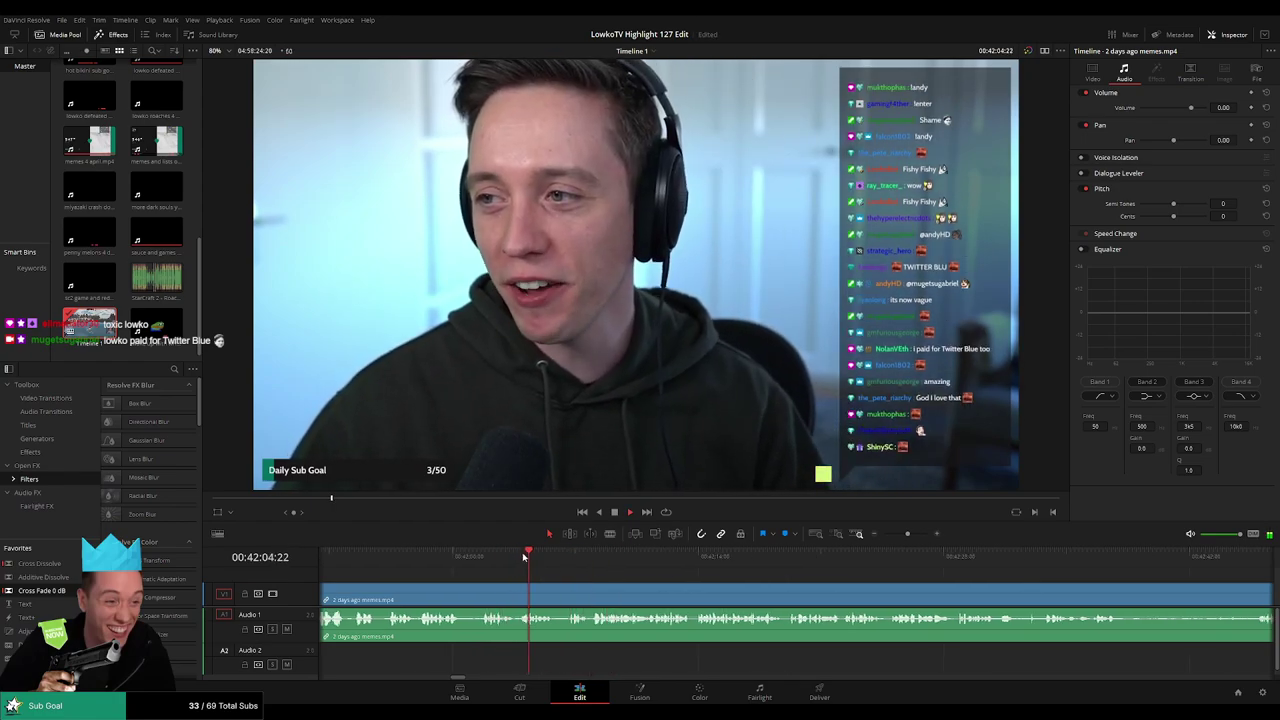
pyautogui.click(485, 566)
pyautogui.hscroll(-4, 520, 574)
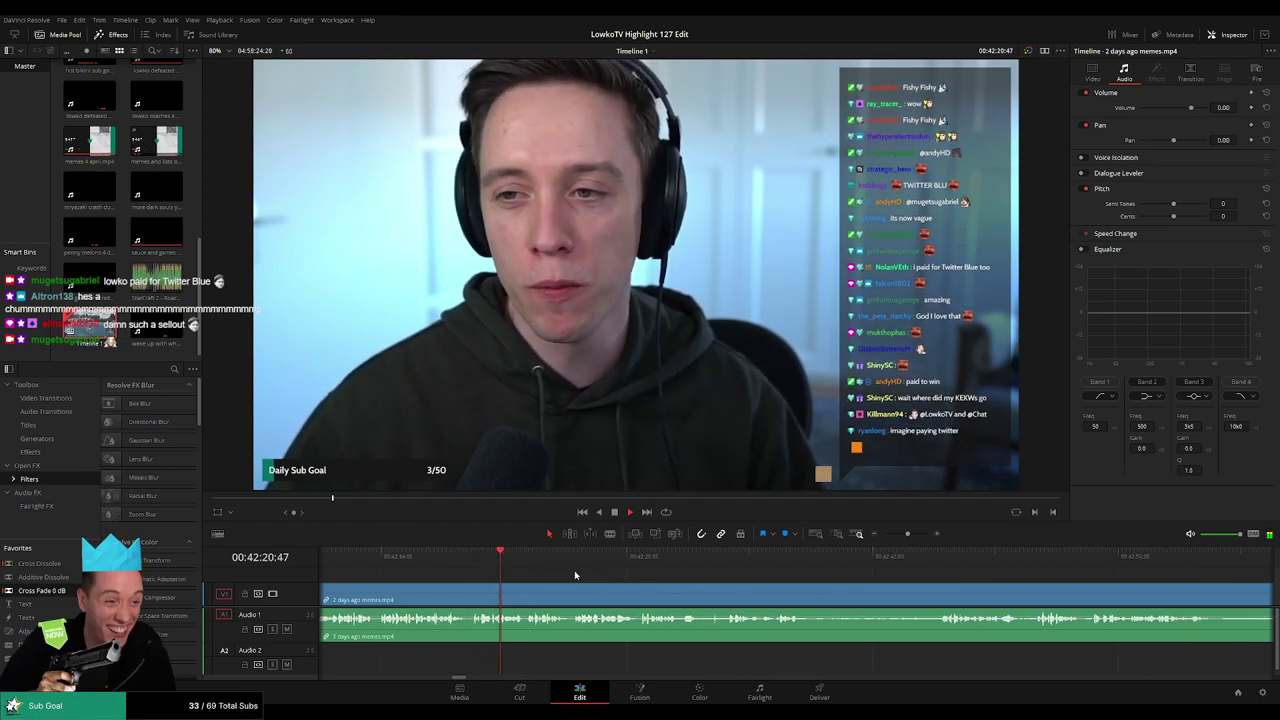
# Isolate the short section between about 00:42:21:37 and 00:42:22:04 with two cuts and lower its audio to -100 dB
pyautogui.click(437, 560)
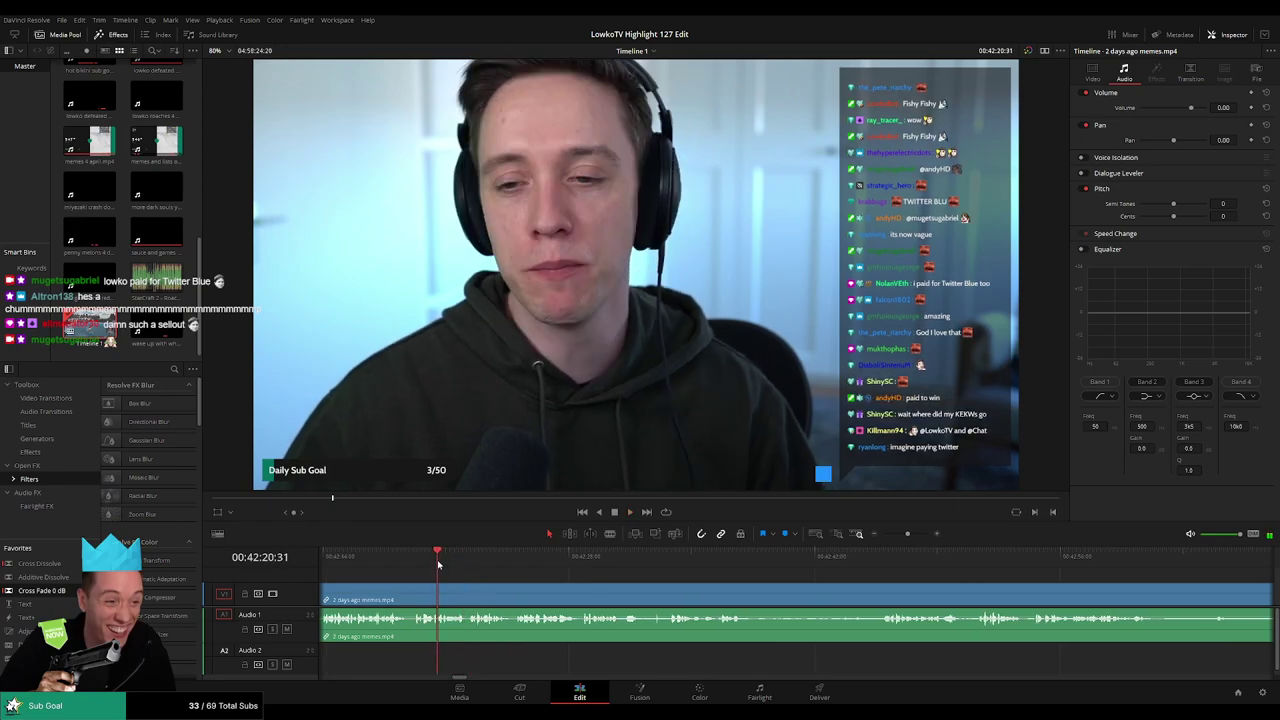
pyautogui.press('space')
pyautogui.moveTo(908, 536); pyautogui.dragTo(918, 537)
pyautogui.press('space')
pyautogui.moveTo(738, 545); pyautogui.dragTo(738, 543)
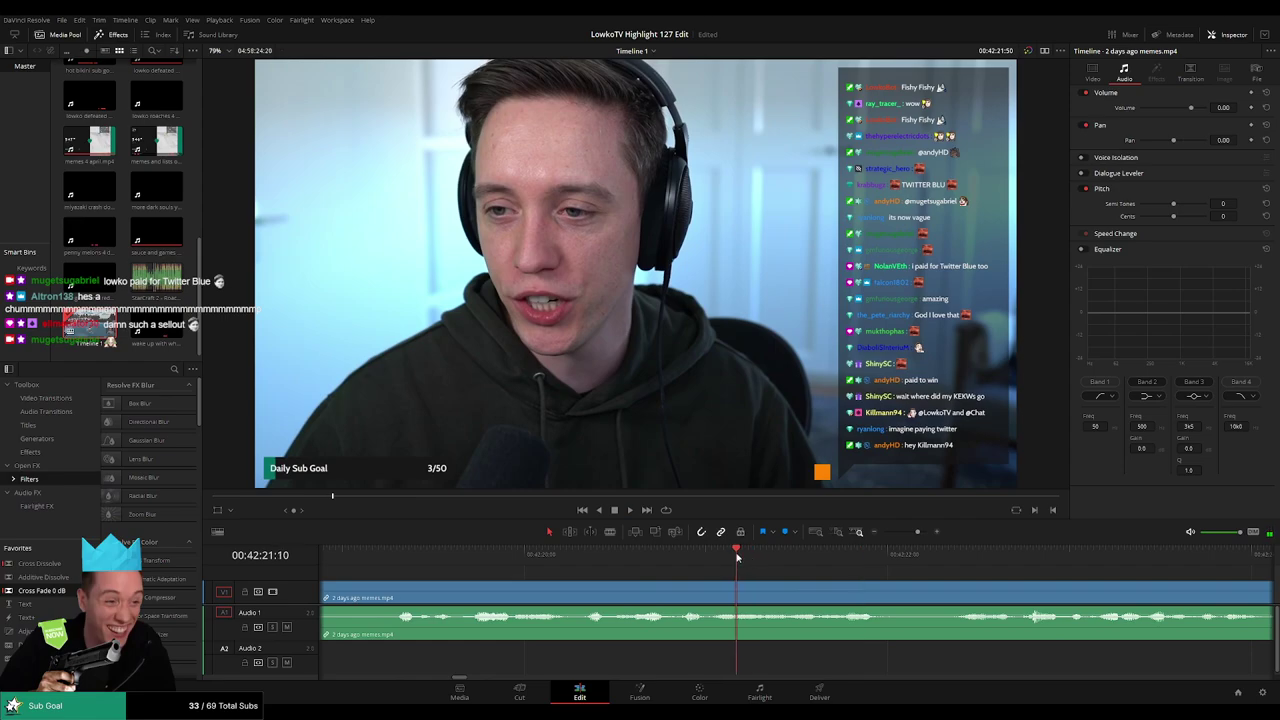
pyautogui.click(822, 592)
pyautogui.moveTo(869, 611); pyautogui.dragTo(871, 642)
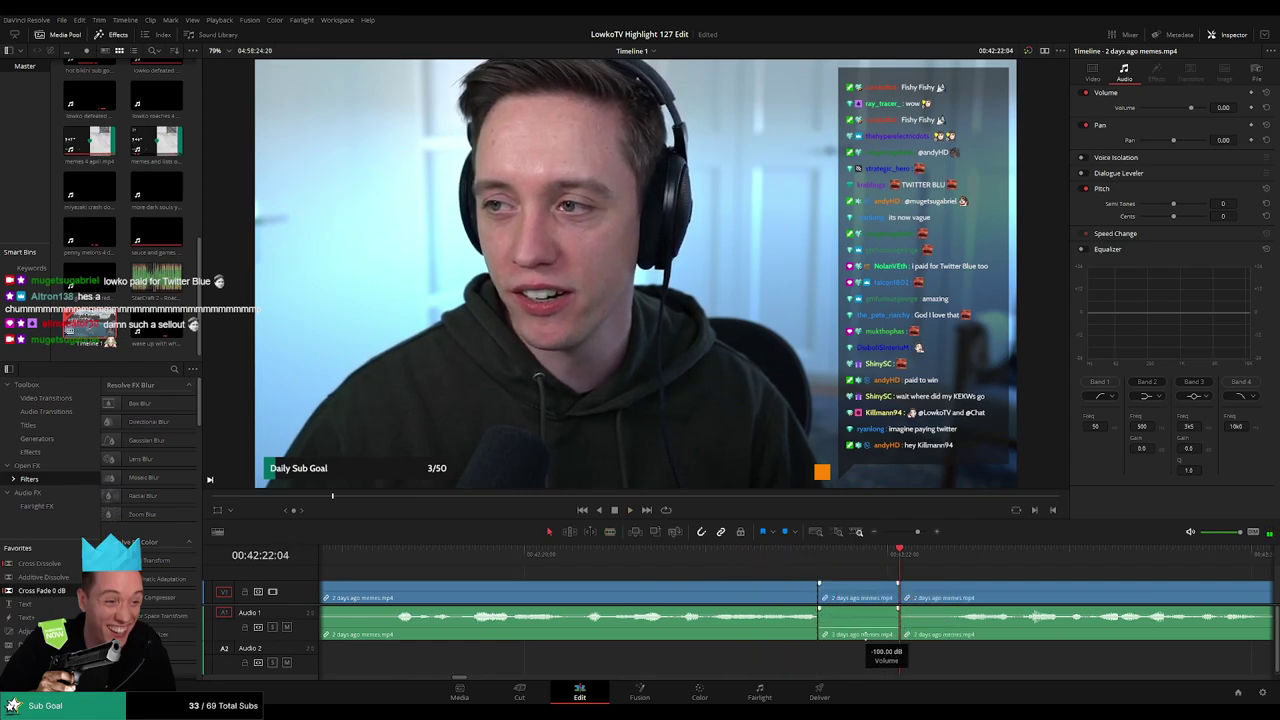
# Place the StarCraft 2 Roach Quotes audio on Audio 2 under the silenced section, trim it to match, and set its volume to -27
pyautogui.moveTo(157, 279); pyautogui.dragTo(820, 654)
pyautogui.moveTo(954, 662); pyautogui.dragTo(899, 658)
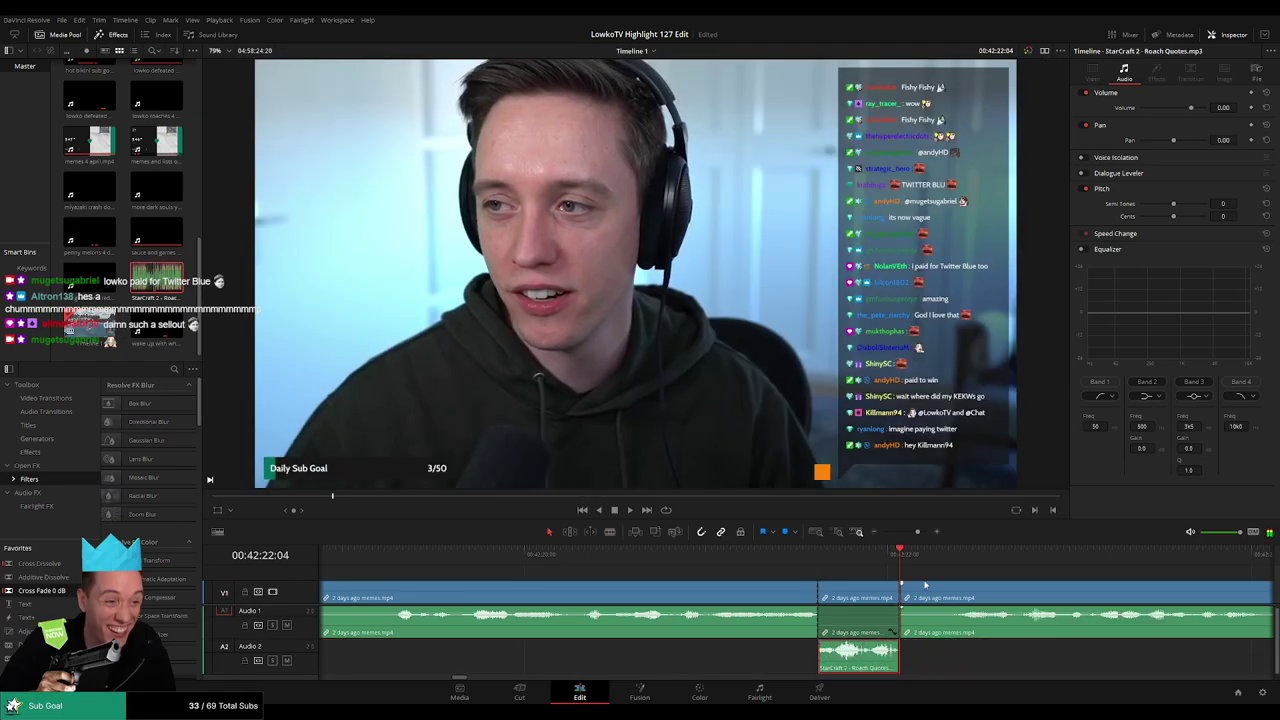
pyautogui.click(1231, 110)
pyautogui.write('-27')
pyautogui.press('Return')
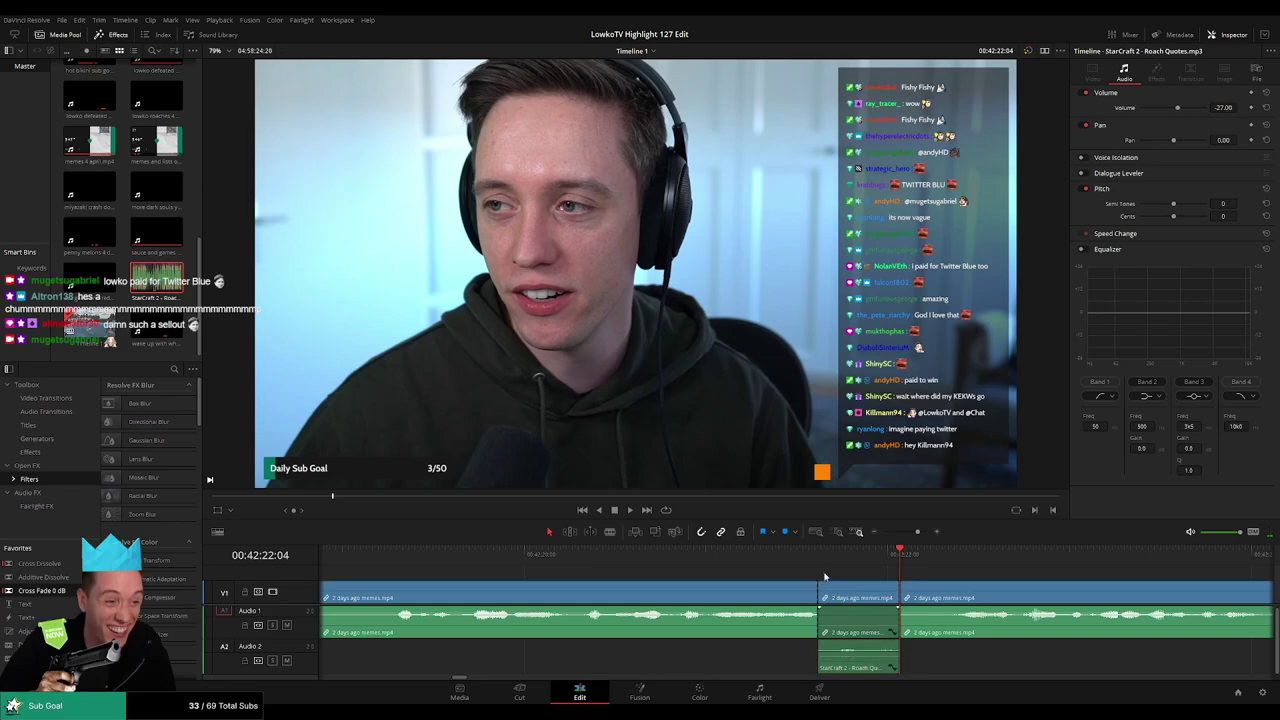
# Play the memes footage following the censored section and recheck it around 00:42:25
pyautogui.press('space')
pyautogui.scroll(-5, 745, 566)
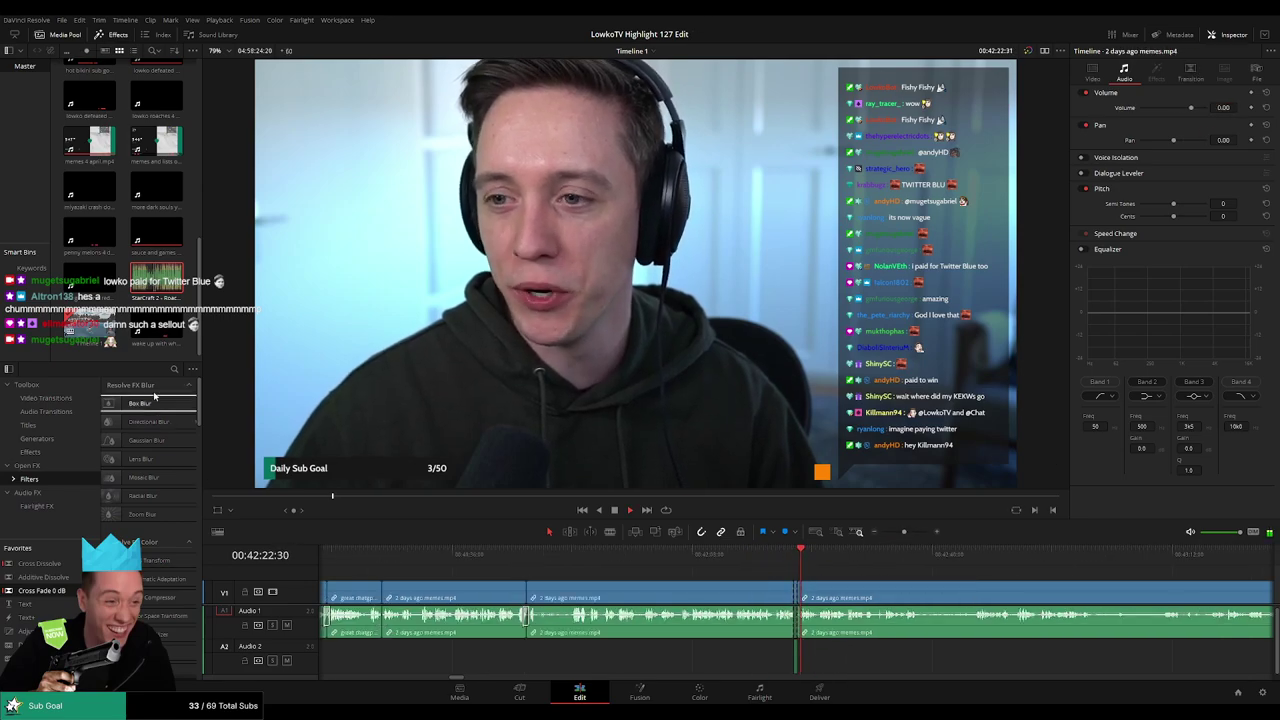
pyautogui.click(100, 341)
pyautogui.moveTo(866, 576); pyautogui.dragTo(680, 573)
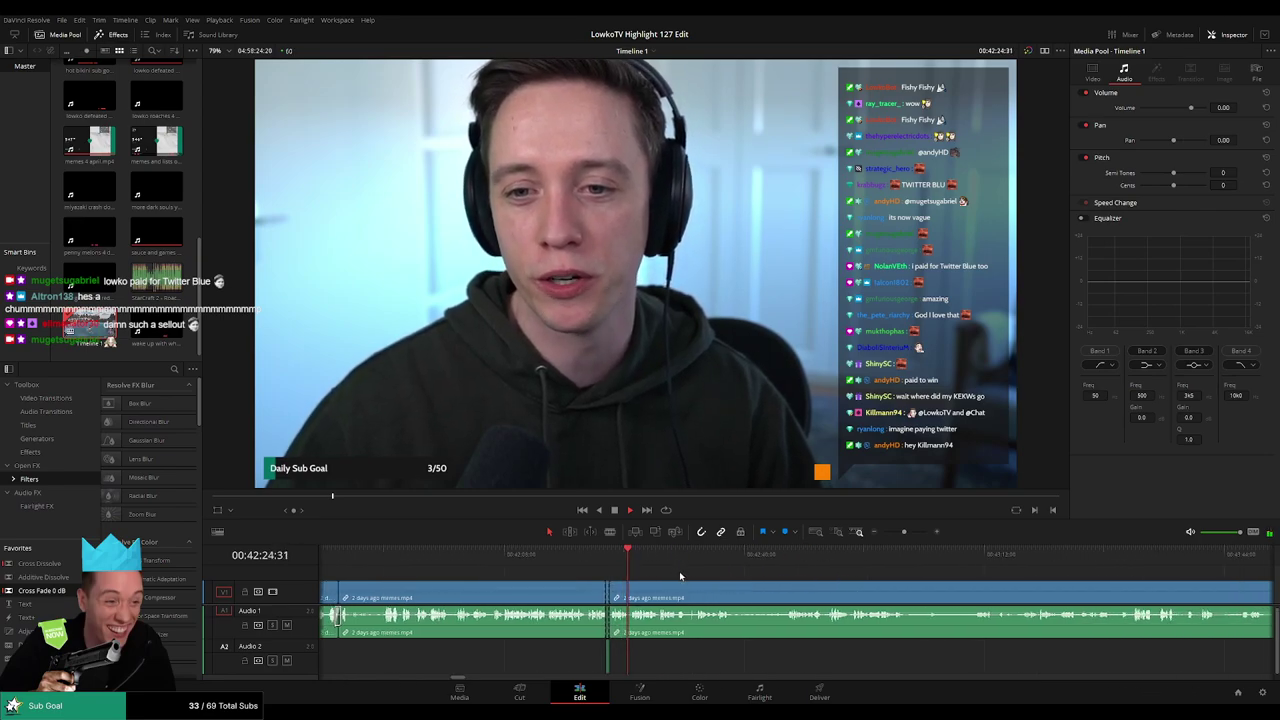
pyautogui.scroll(4, 680, 590)
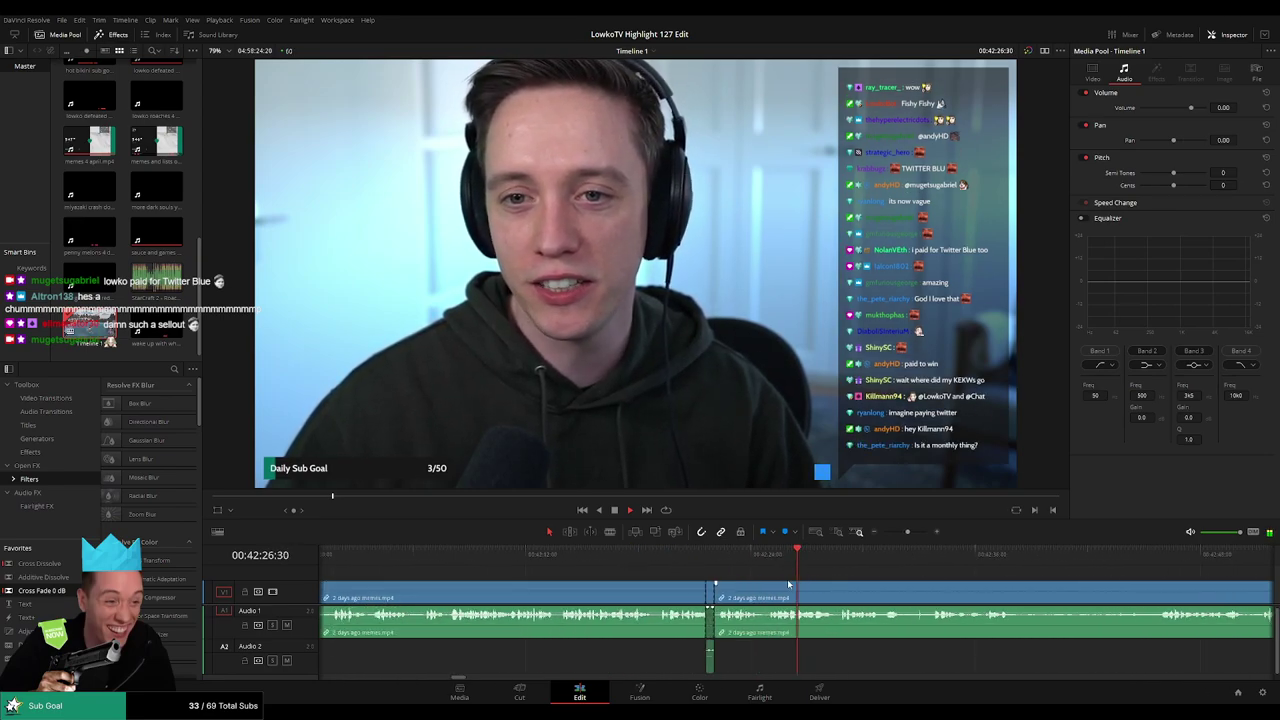
pyautogui.scroll(-1, 780, 586)
pyautogui.scroll(3, 795, 586)
pyautogui.click(683, 554)
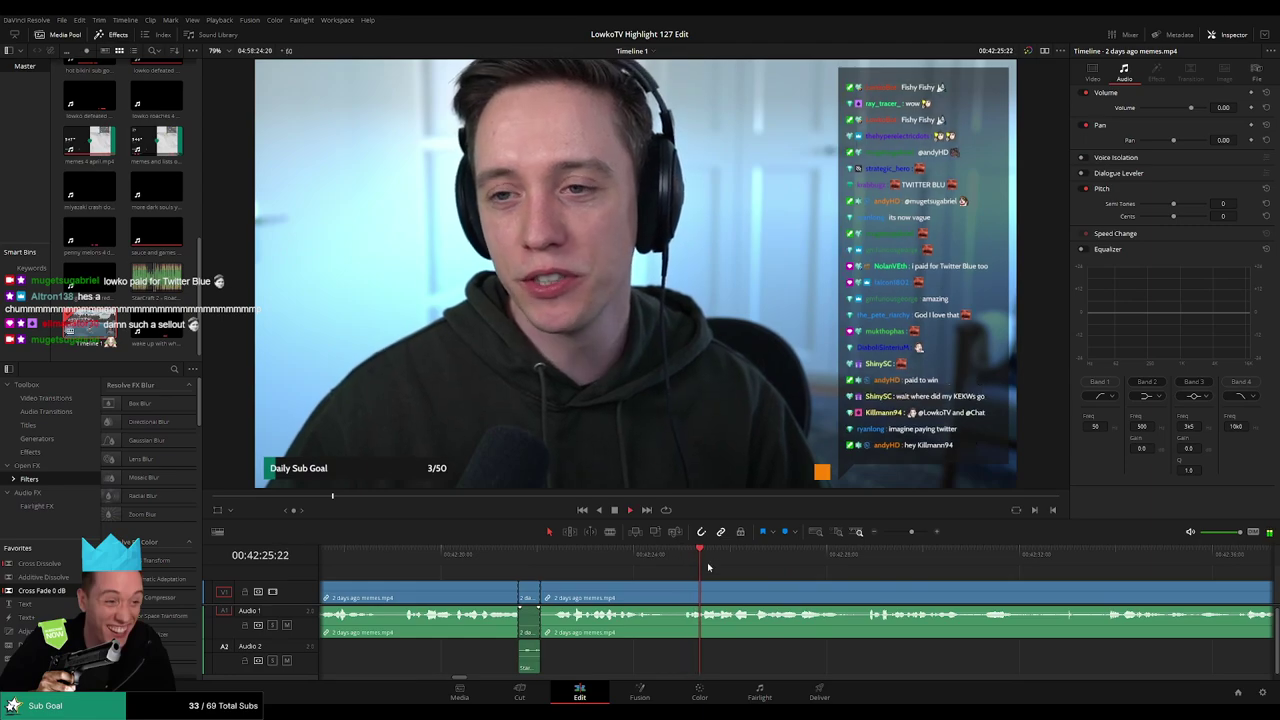
# Split the memes clip just before 00:42:25:46 and again at 00:42:26:02 to isolate a short section
pyautogui.click(708, 553)
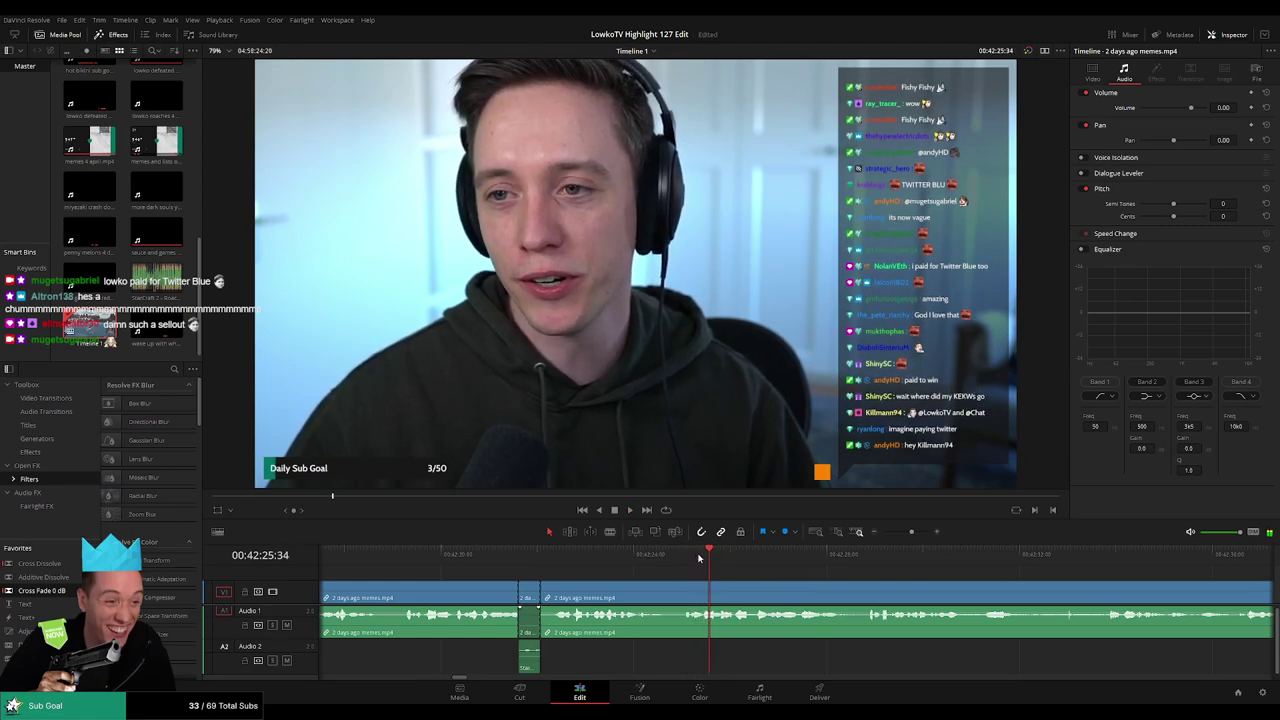
pyautogui.moveTo(710, 560); pyautogui.dragTo(716, 560)
pyautogui.click(717, 587)
pyautogui.press('space')
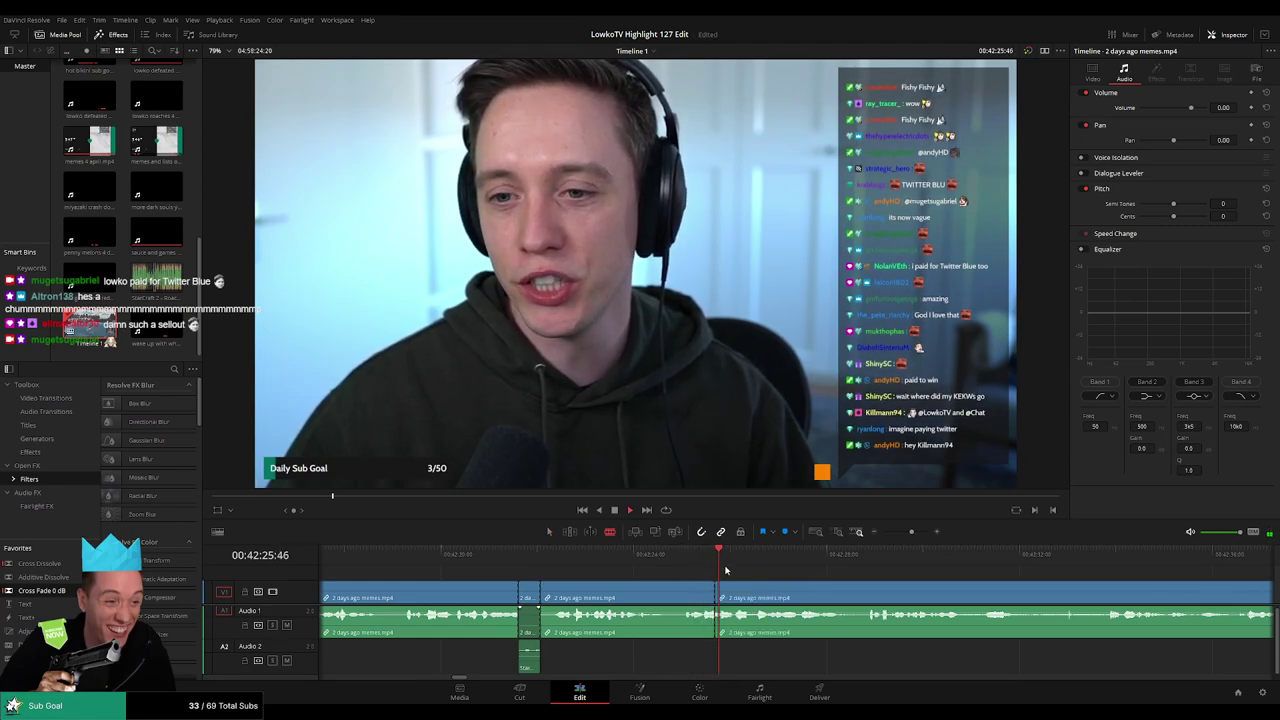
pyautogui.press('space')
pyautogui.click(716, 562)
pyautogui.press('space')
pyautogui.click(735, 600)
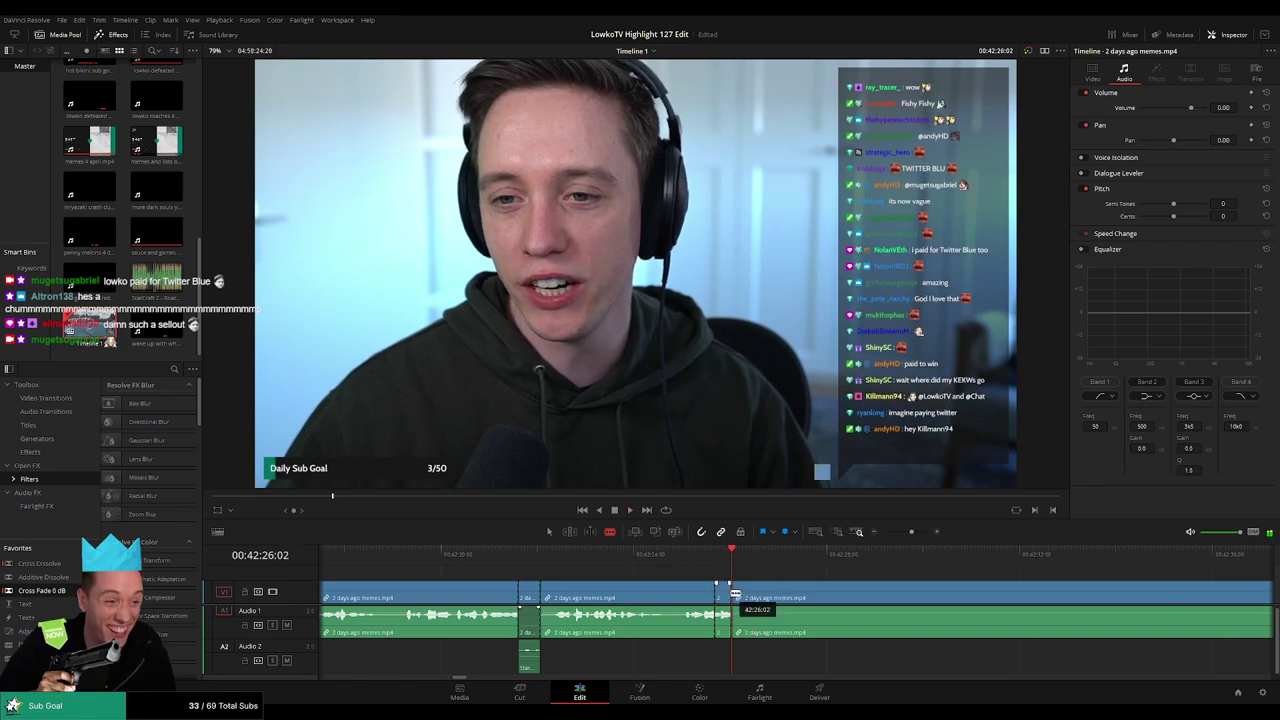
# Mute the isolated section's original audio, place the StarCraft 2 Roach Quotes sound beneath it on Audio 2, and play it back
pyautogui.press('a')
pyautogui.moveTo(186, 289); pyautogui.dragTo(728, 660)
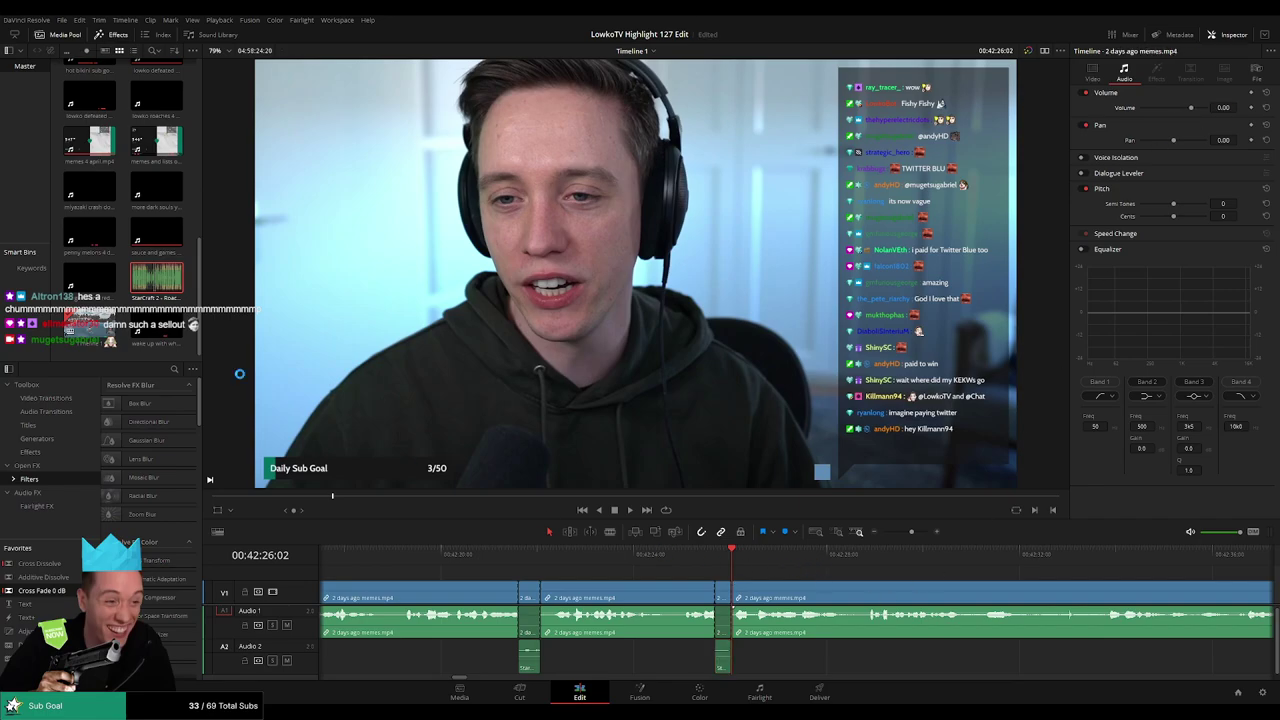
pyautogui.click(100, 328)
pyautogui.click(692, 555)
pyautogui.press('space')
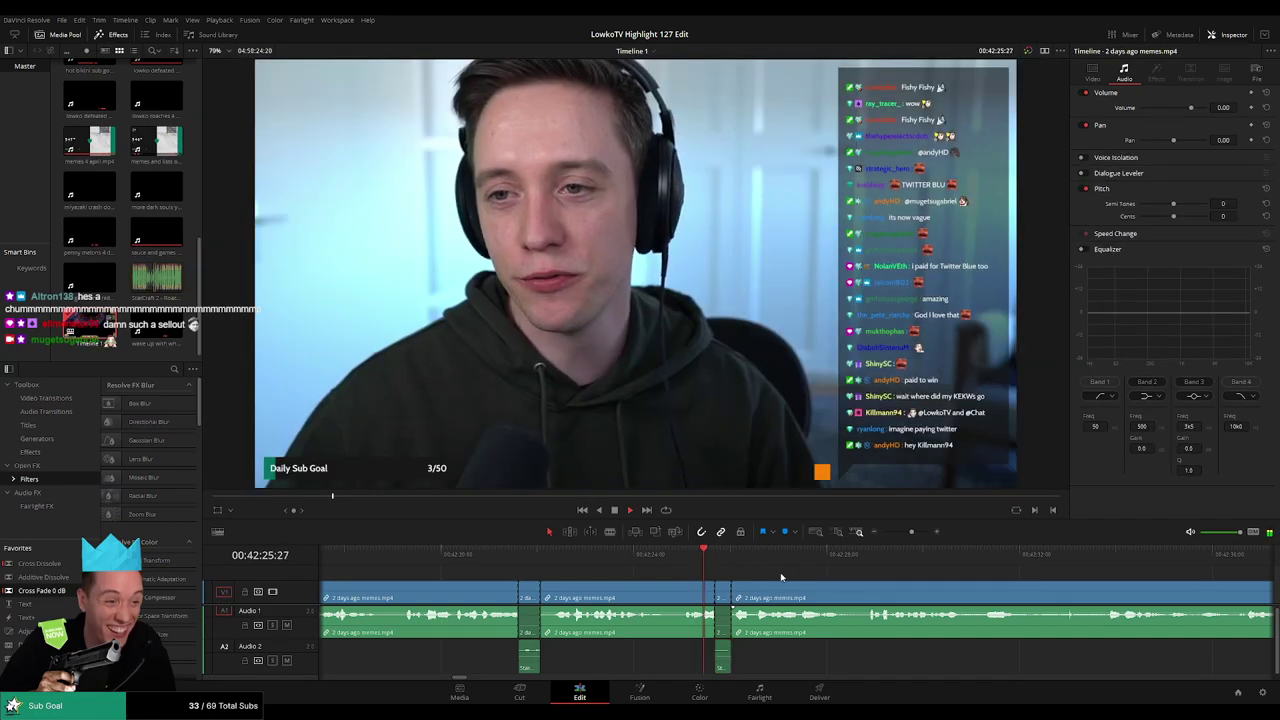
# Ripple-delete the roughly three-second section ending at 00:42:33:48 and bridge the join with an audio Cross Fade
pyautogui.moveTo(894, 586); pyautogui.dragTo(659, 567)
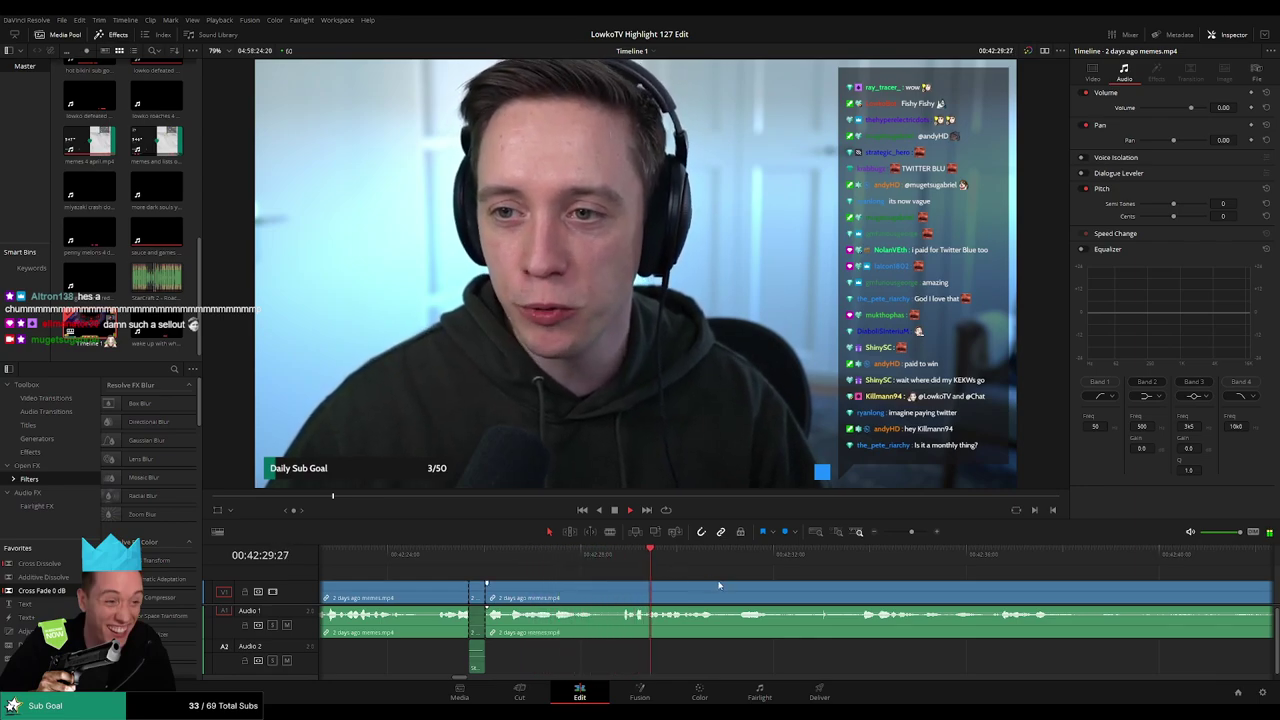
pyautogui.hscroll(3, 830, 580)
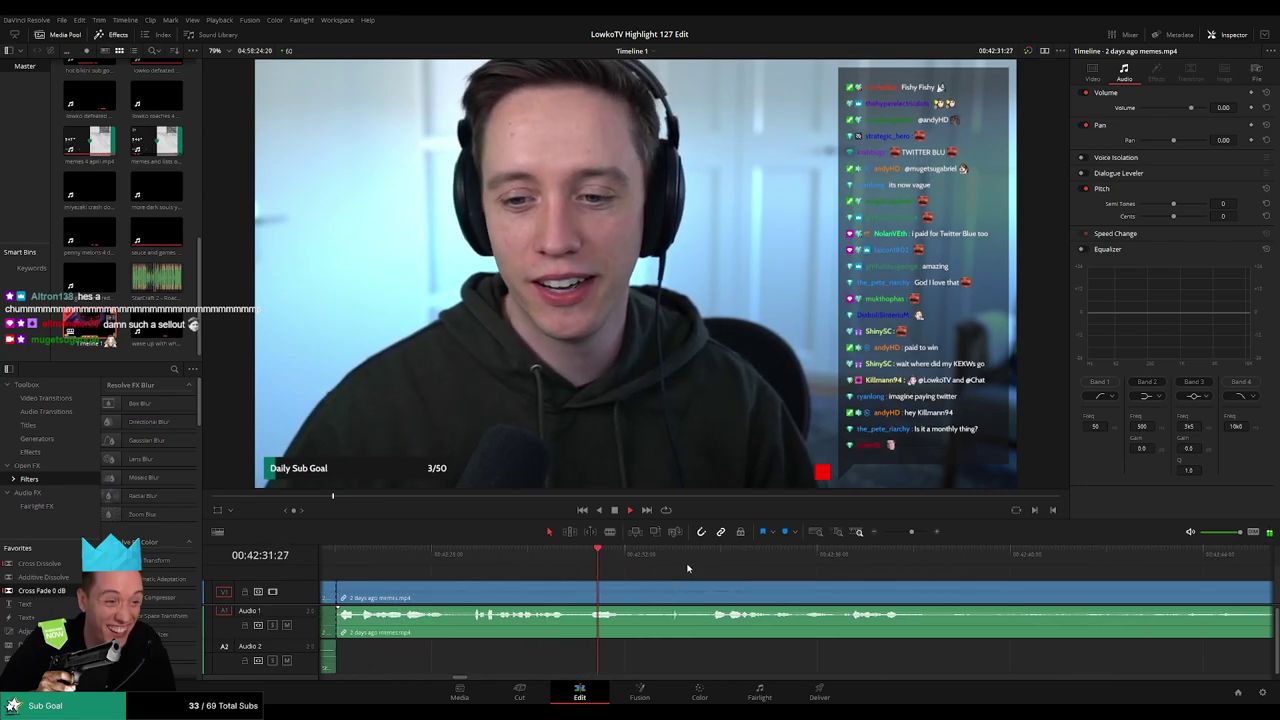
pyautogui.click(571, 596)
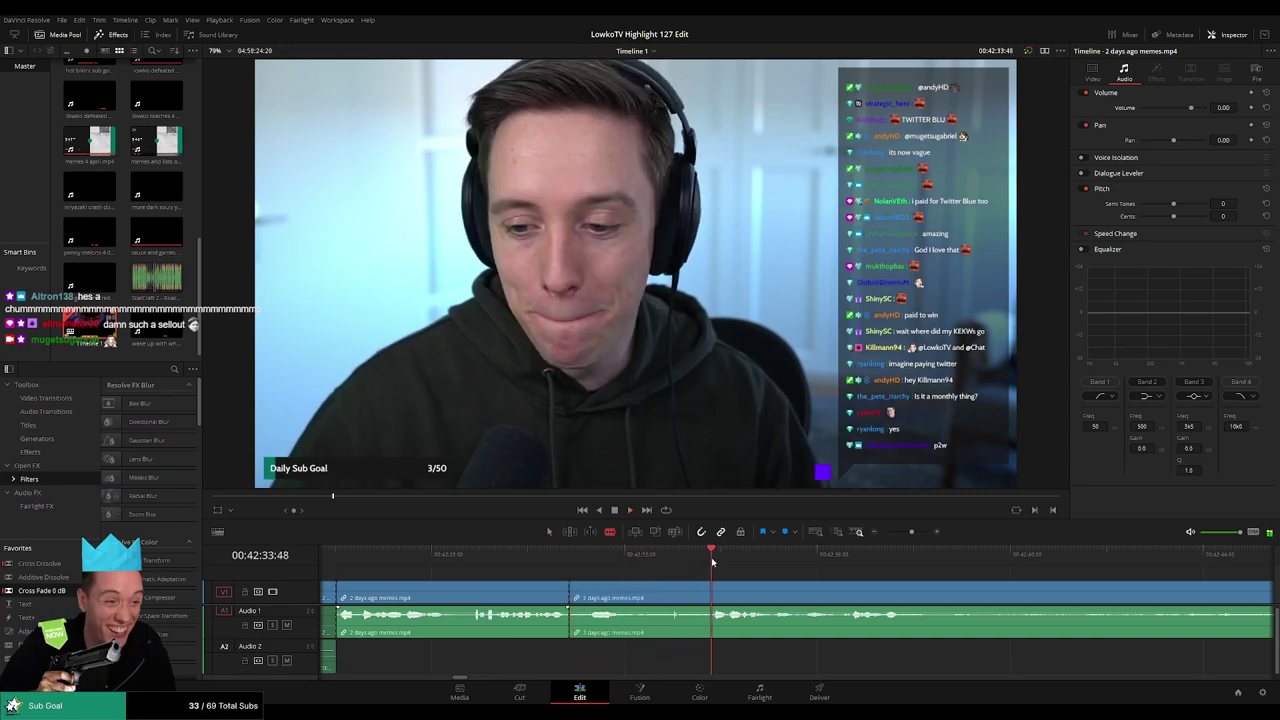
pyautogui.click(712, 593)
pyautogui.press('a')
pyautogui.click(661, 604)
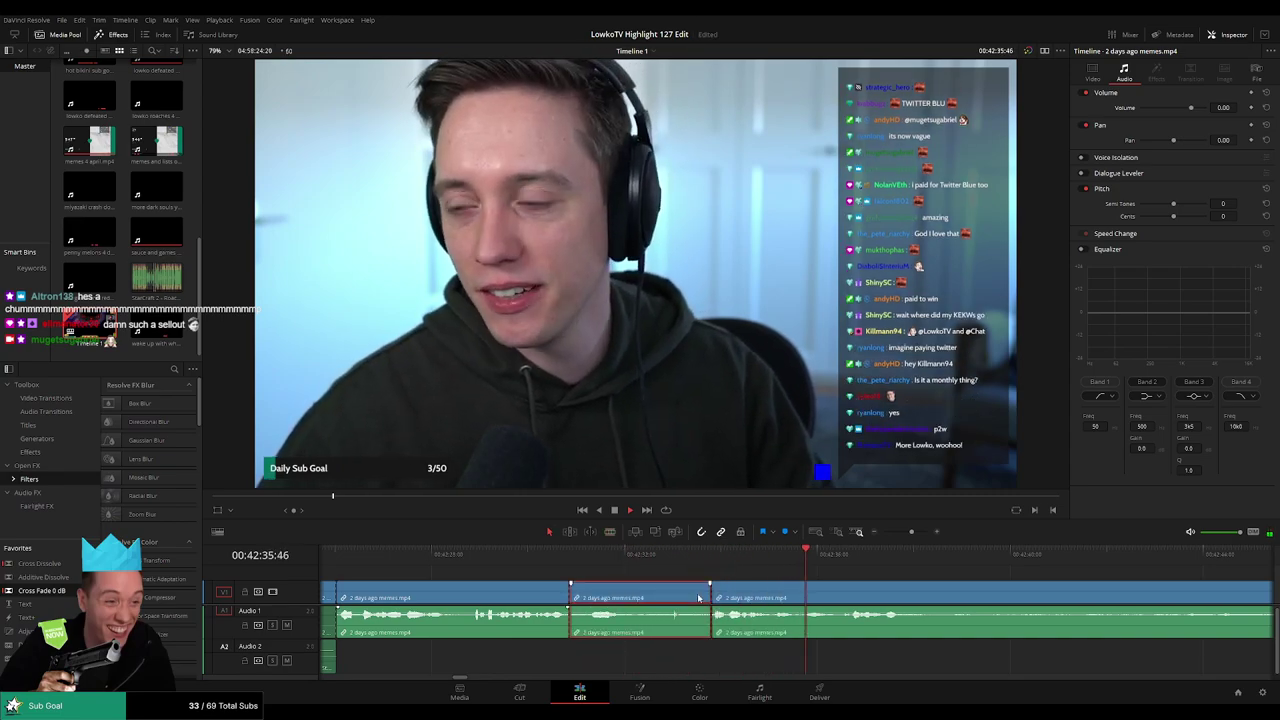
pyautogui.press('Delete')
pyautogui.click(547, 555)
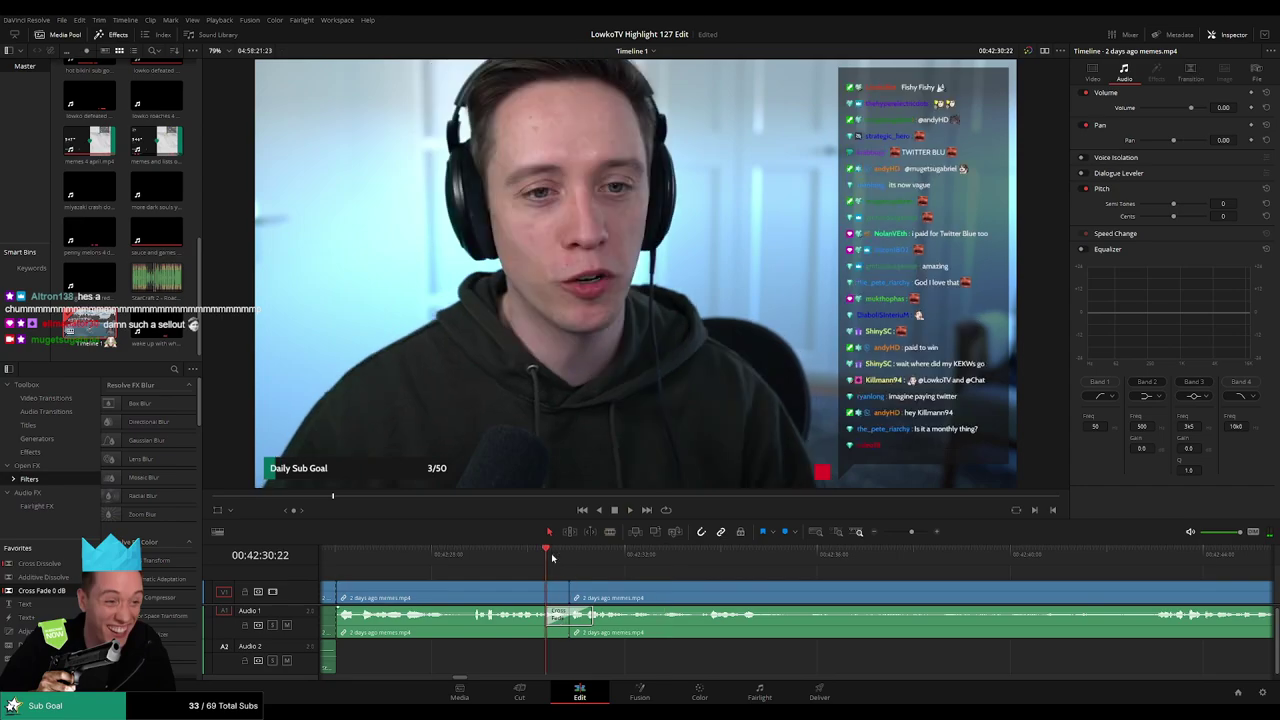
# Ripple-delete the section from about 00:42:35 to 00:42:43 and put an audio Cross Fade over the join
pyautogui.moveTo(795, 582); pyautogui.dragTo(691, 572)
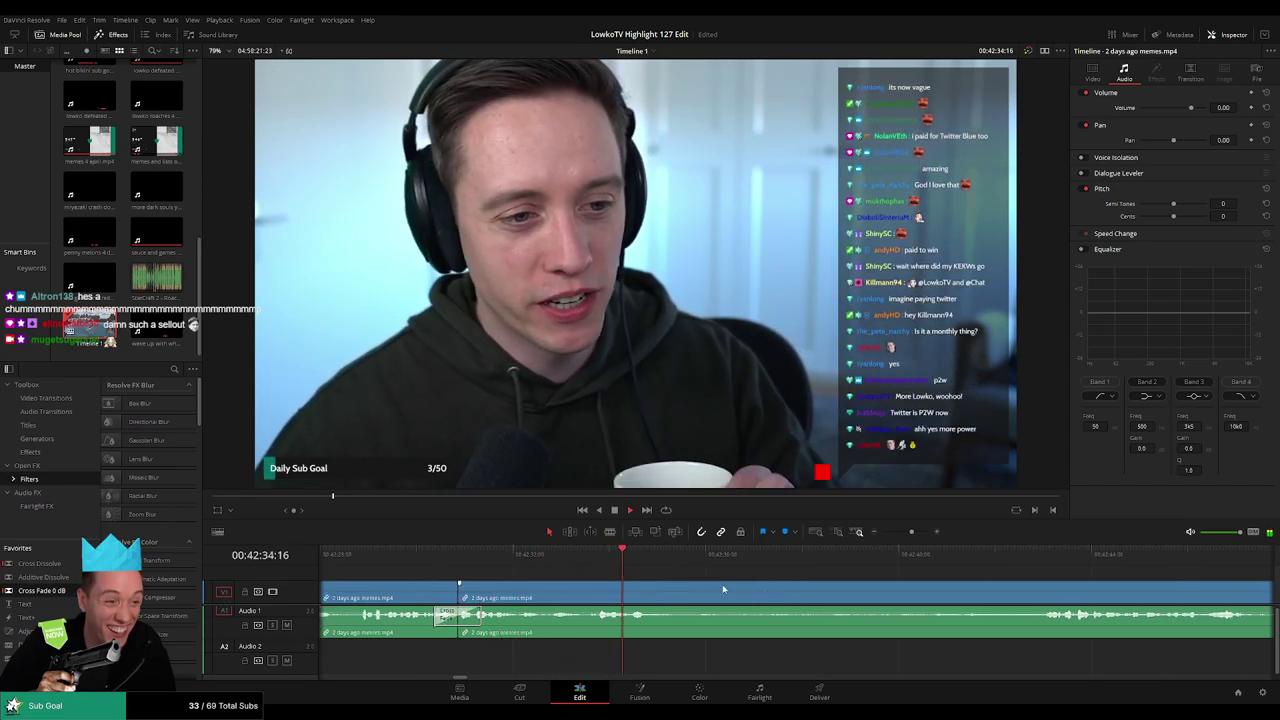
pyautogui.press('b')
pyautogui.click(665, 590)
pyautogui.click(1049, 560)
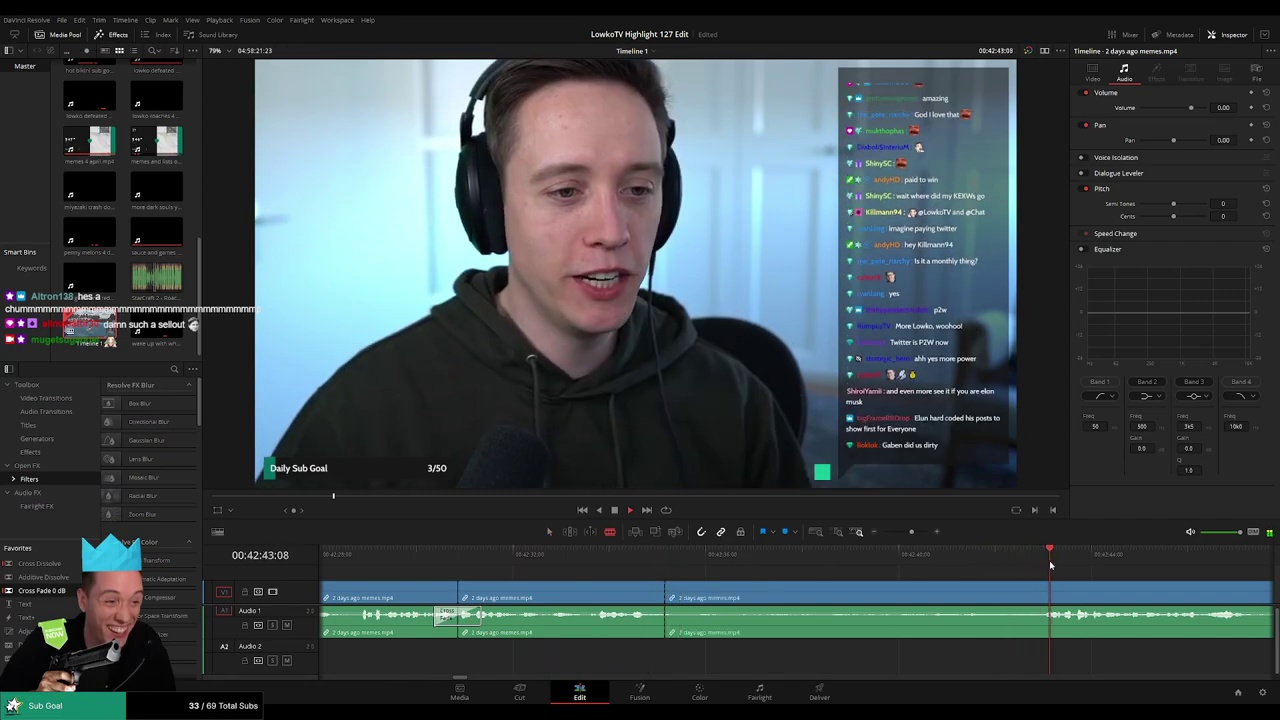
pyautogui.click(1041, 586)
pyautogui.press('a')
pyautogui.click(979, 596)
pyautogui.press('Delete')
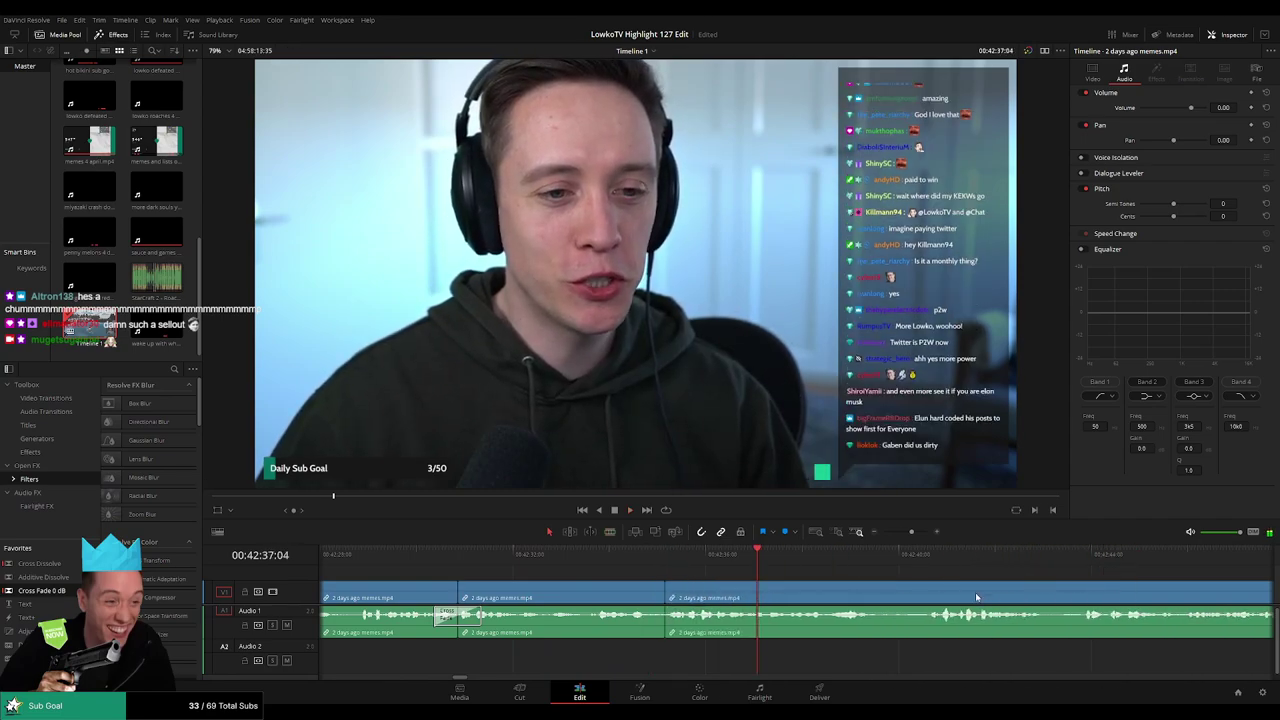
pyautogui.moveTo(42, 591); pyautogui.dragTo(687, 632)
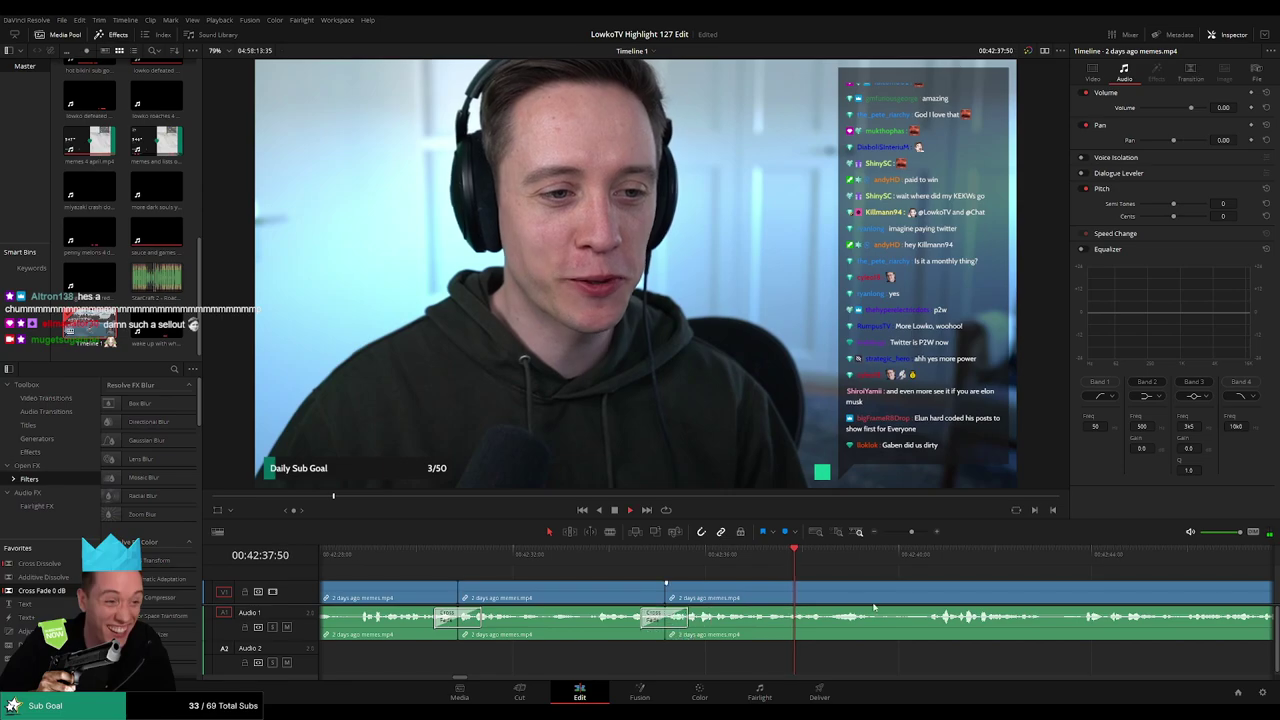
# Try splitting the clip at about 00:42:46:47
pyautogui.moveTo(896, 667); pyautogui.dragTo(608, 610)
pyautogui.click(629, 557)
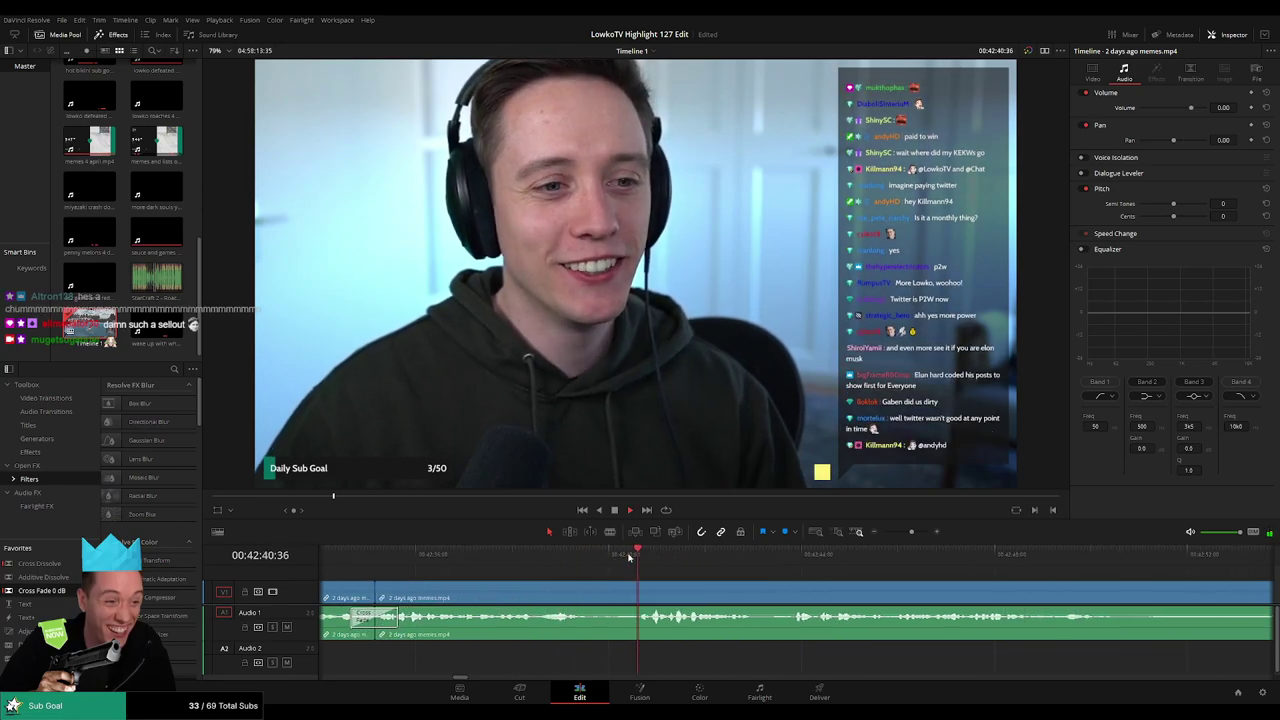
pyautogui.hscroll(4, 666, 583)
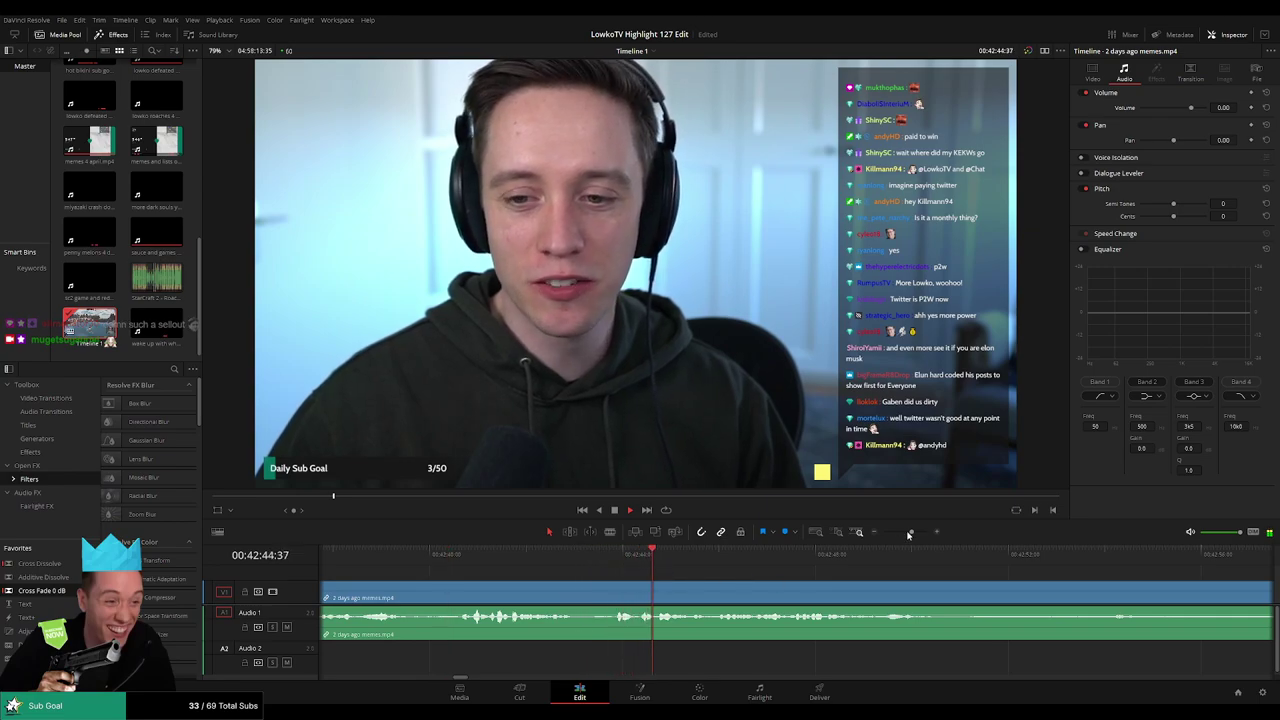
pyautogui.moveTo(911, 532); pyautogui.dragTo(909, 532)
pyautogui.moveTo(884, 587); pyautogui.dragTo(580, 578)
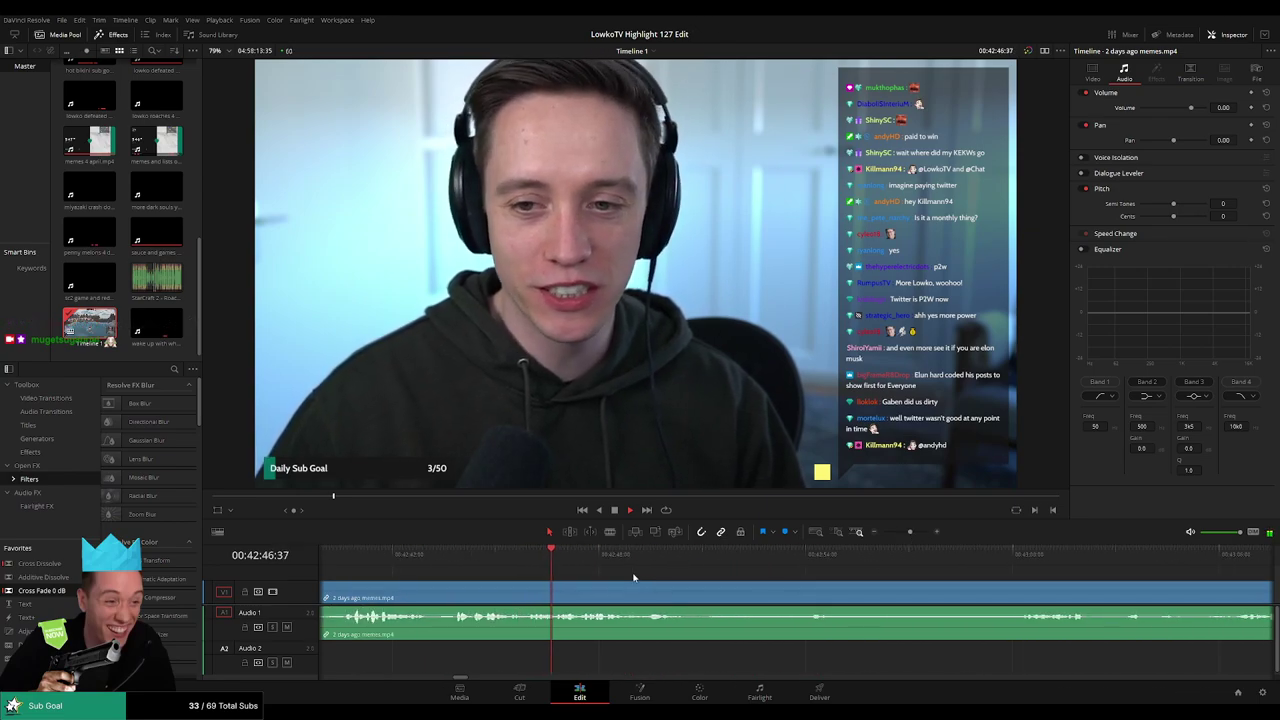
pyautogui.click(535, 561)
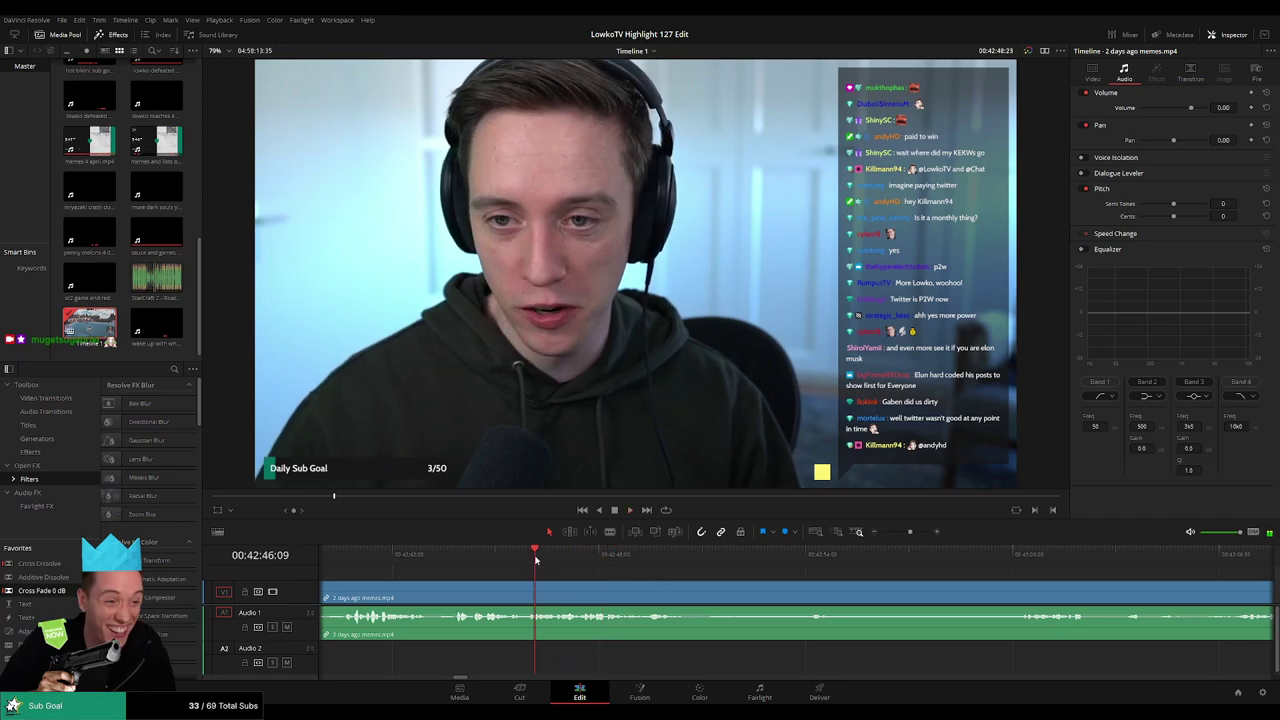
pyautogui.press('b')
pyautogui.click(557, 598)
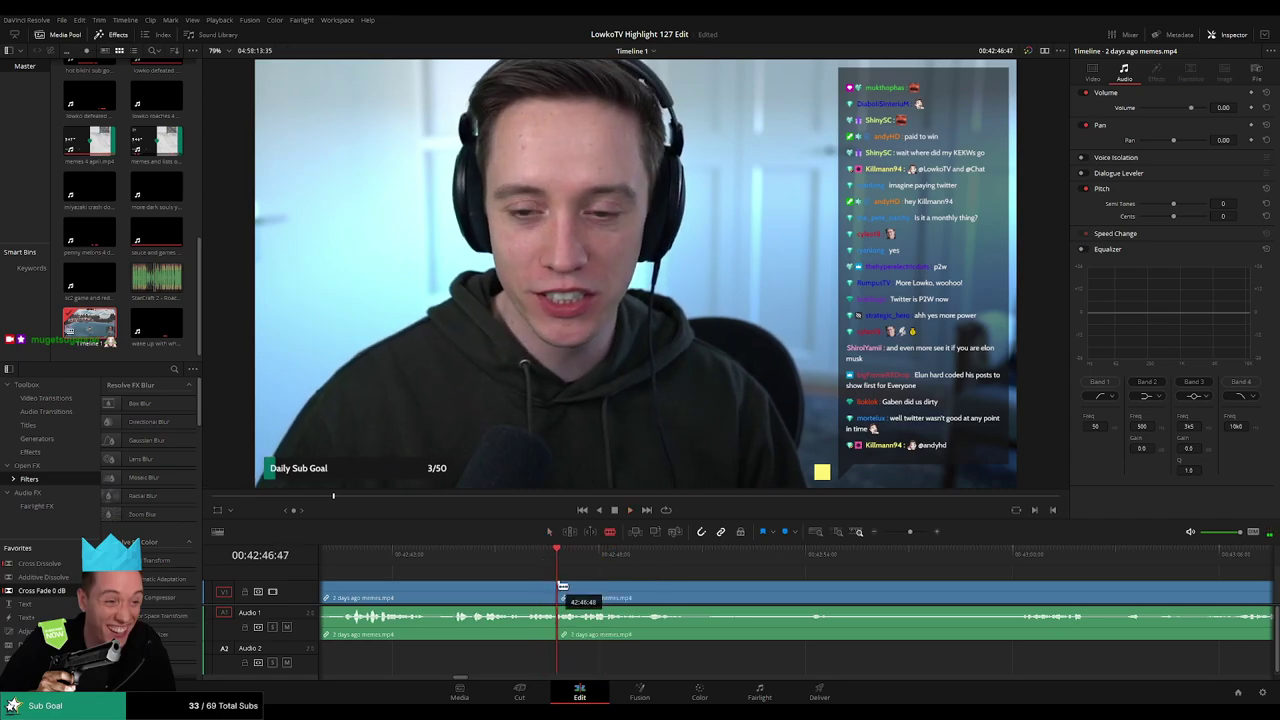
pyautogui.scroll(5, 664, 577)
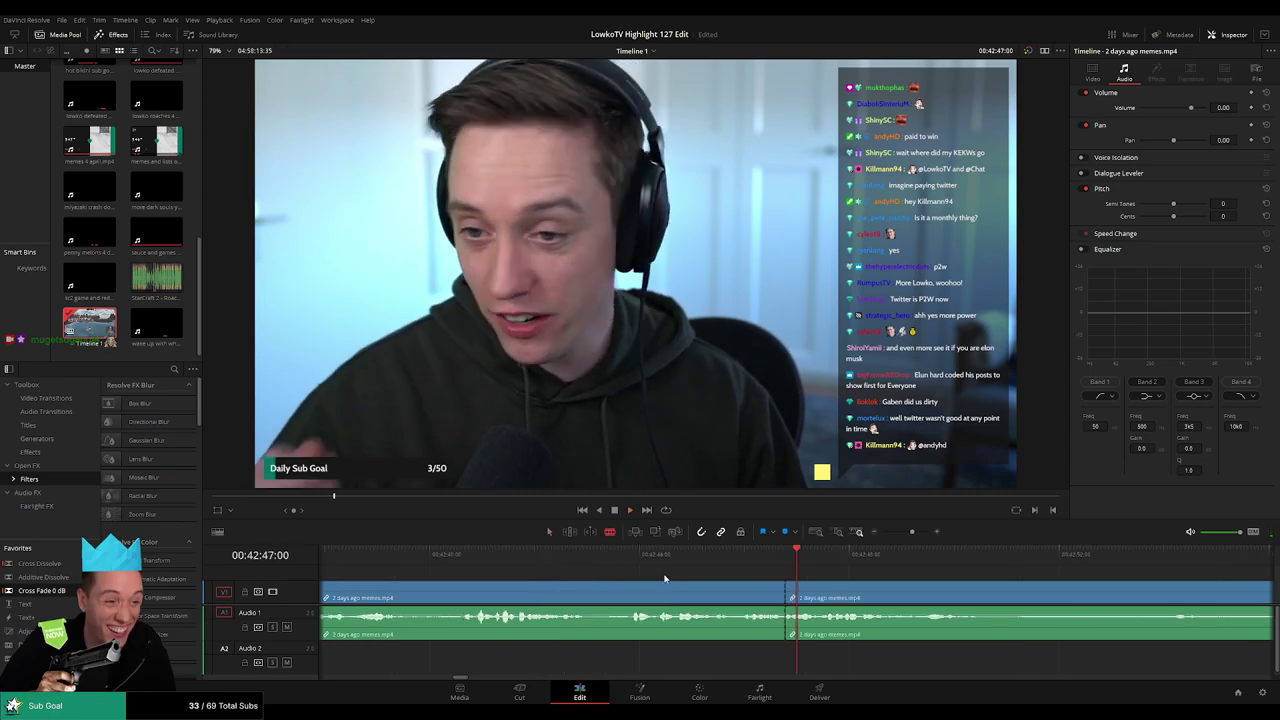
pyautogui.hotkey('ctrl', 'z')
# Split the clip at 00:42:46:42 and 00:42:46:54 to isolate a short section
pyautogui.click(706, 564)
pyautogui.press('space')
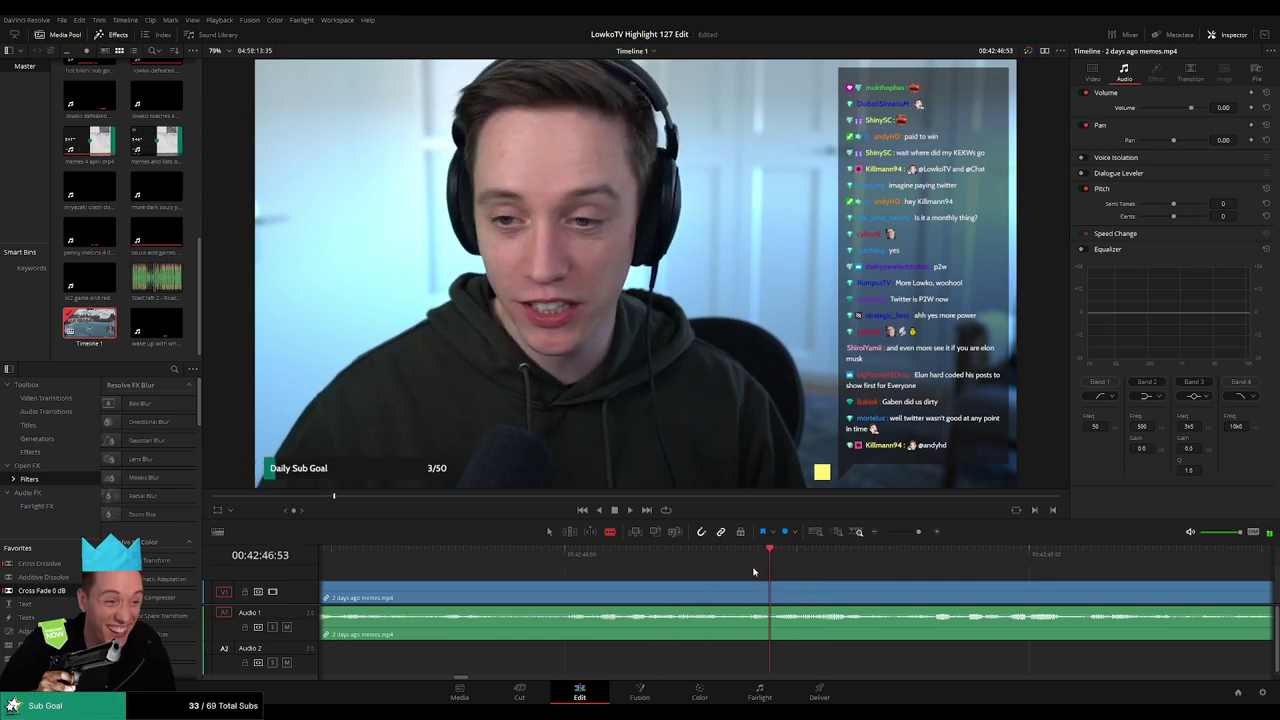
pyautogui.click(614, 554)
pyautogui.press('space')
pyautogui.click(730, 588)
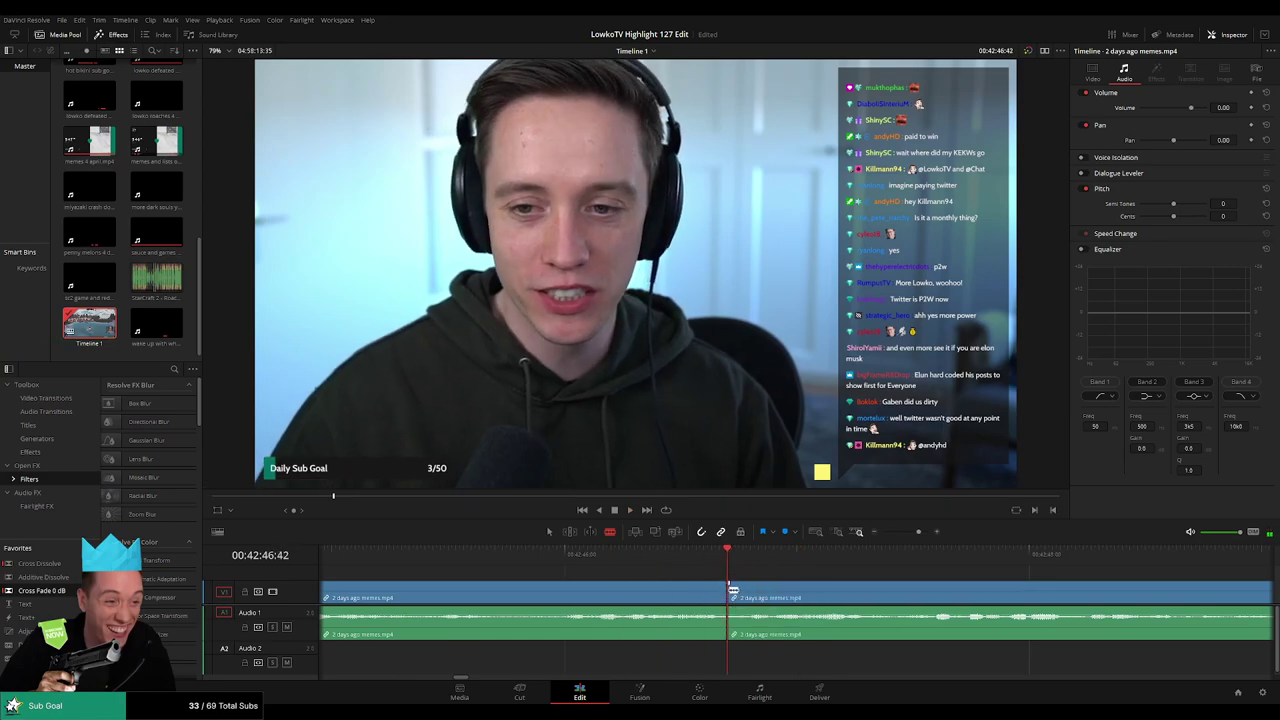
pyautogui.click(773, 598)
pyautogui.press('a')
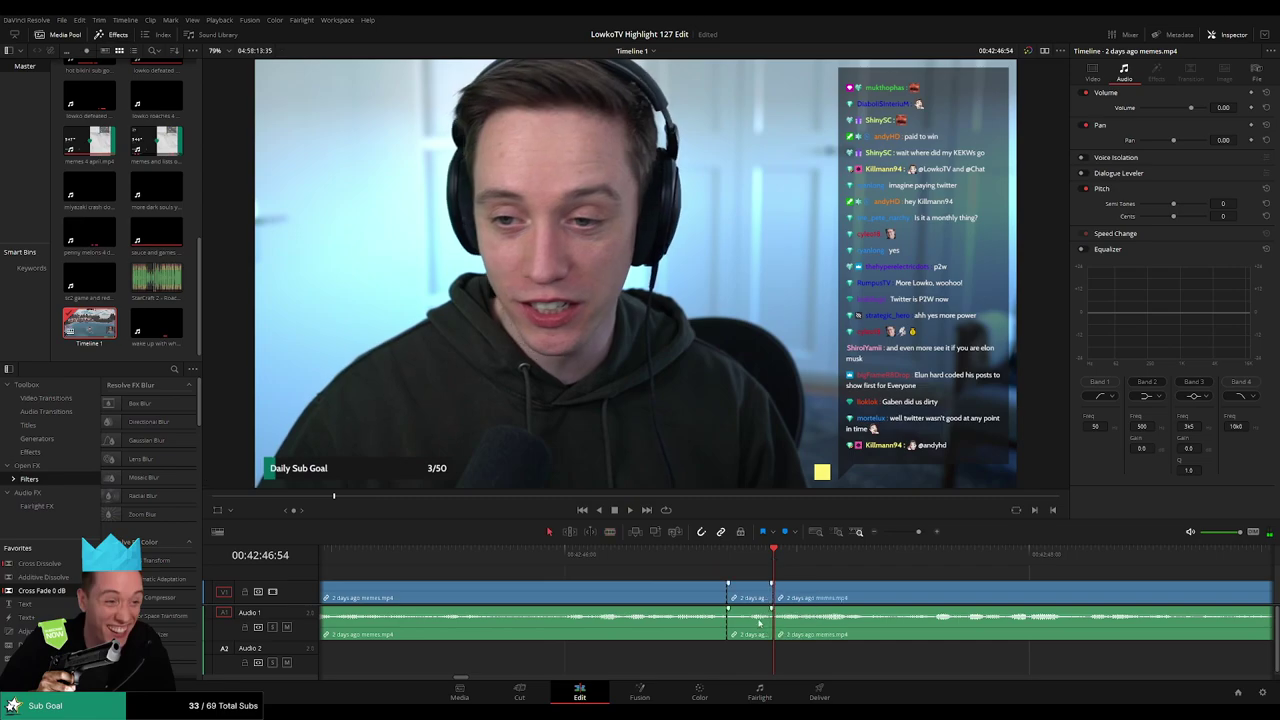
# Place the StarCraft 2 Roach Quotes sound on Audio 2 beneath the new section, trim it to match, and set its volume to -20
pyautogui.moveTo(156, 278); pyautogui.dragTo(729, 664)
pyautogui.moveTo(842, 666); pyautogui.dragTo(758, 668)
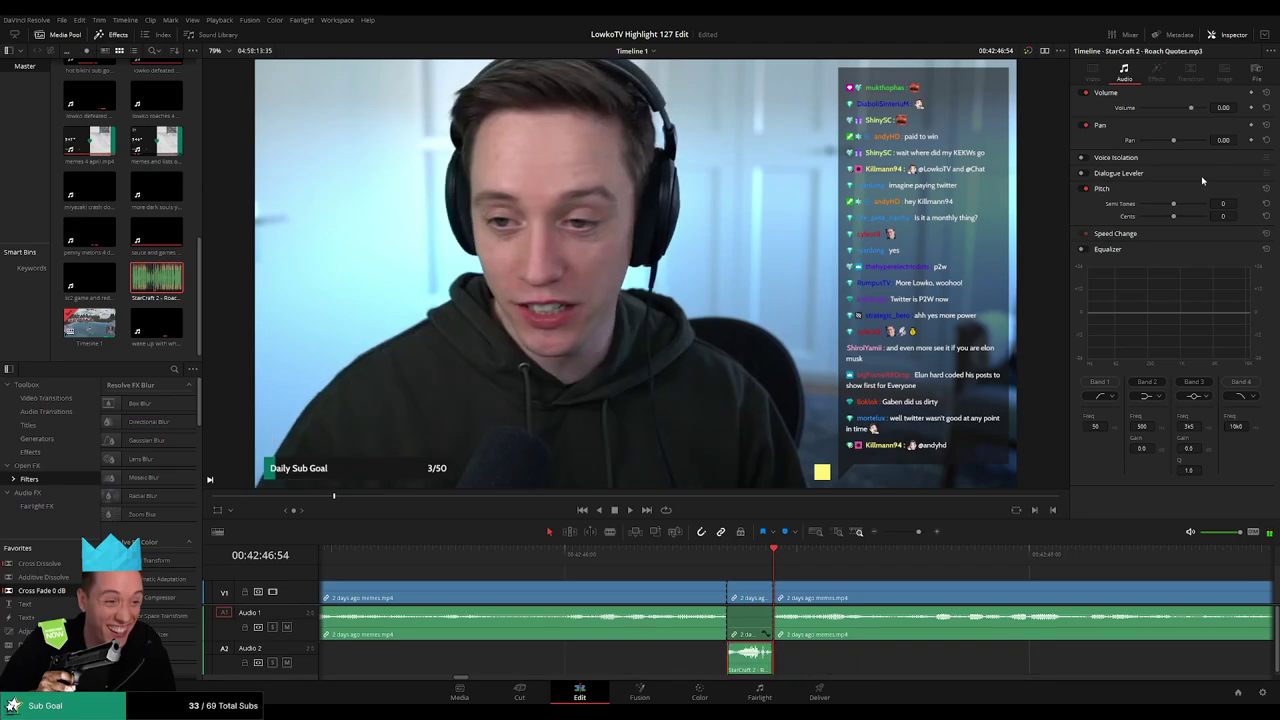
pyautogui.click(1224, 108)
pyautogui.write('-20')
pyautogui.press('Return')
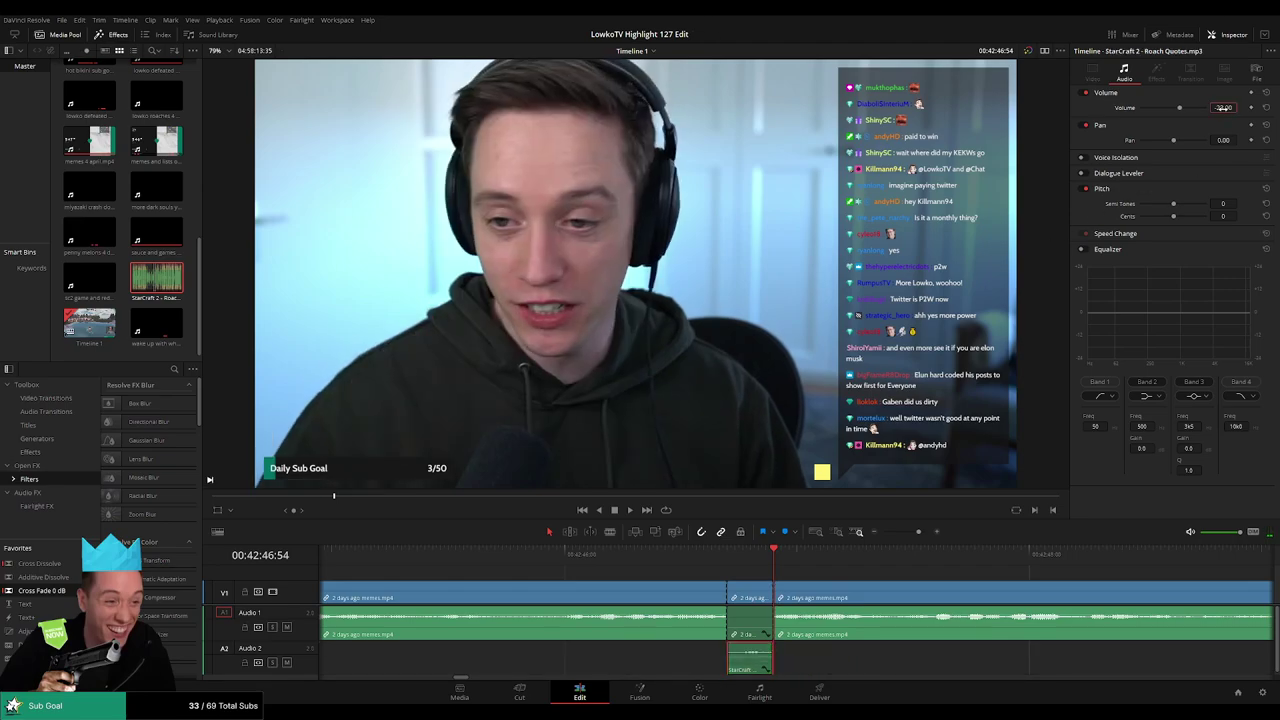
pyautogui.moveTo(689, 556); pyautogui.dragTo(663, 556)
pyautogui.press('space')
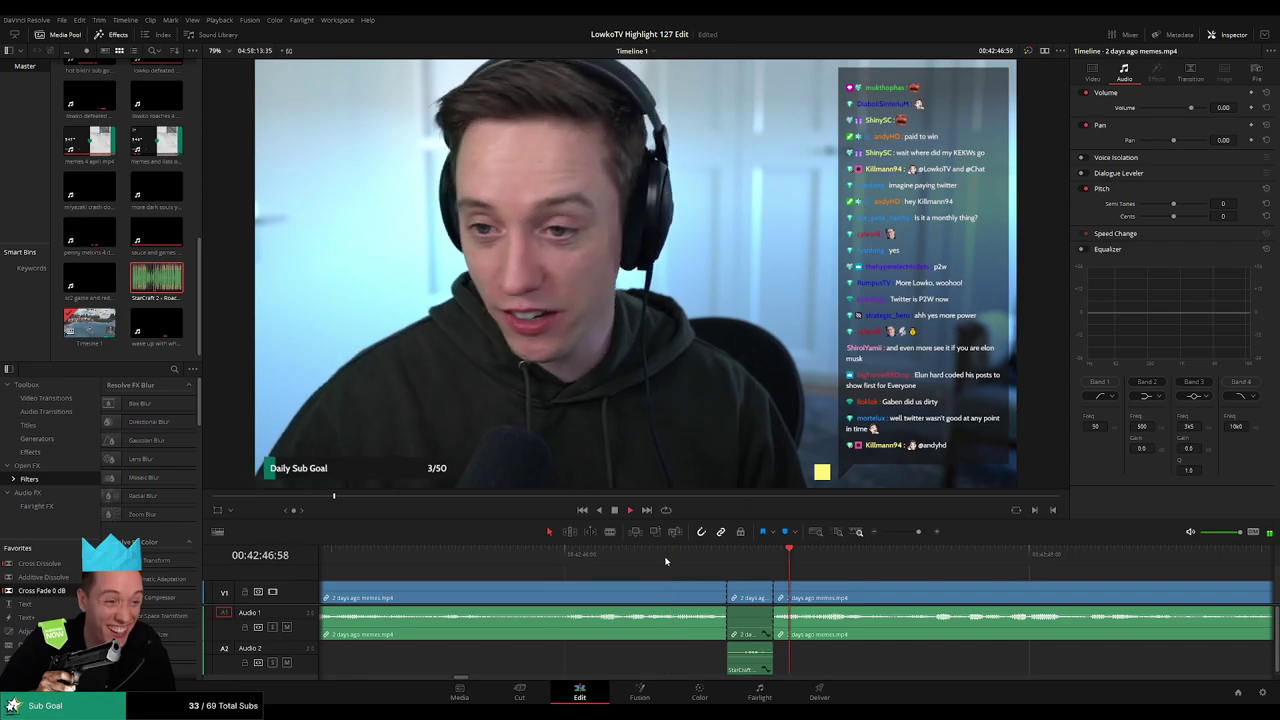
# Ripple-delete the section from 00:42:50:49 to about 00:43:06 and cross-fade the audio at the join
pyautogui.moveTo(918, 533); pyautogui.dragTo(908, 536)
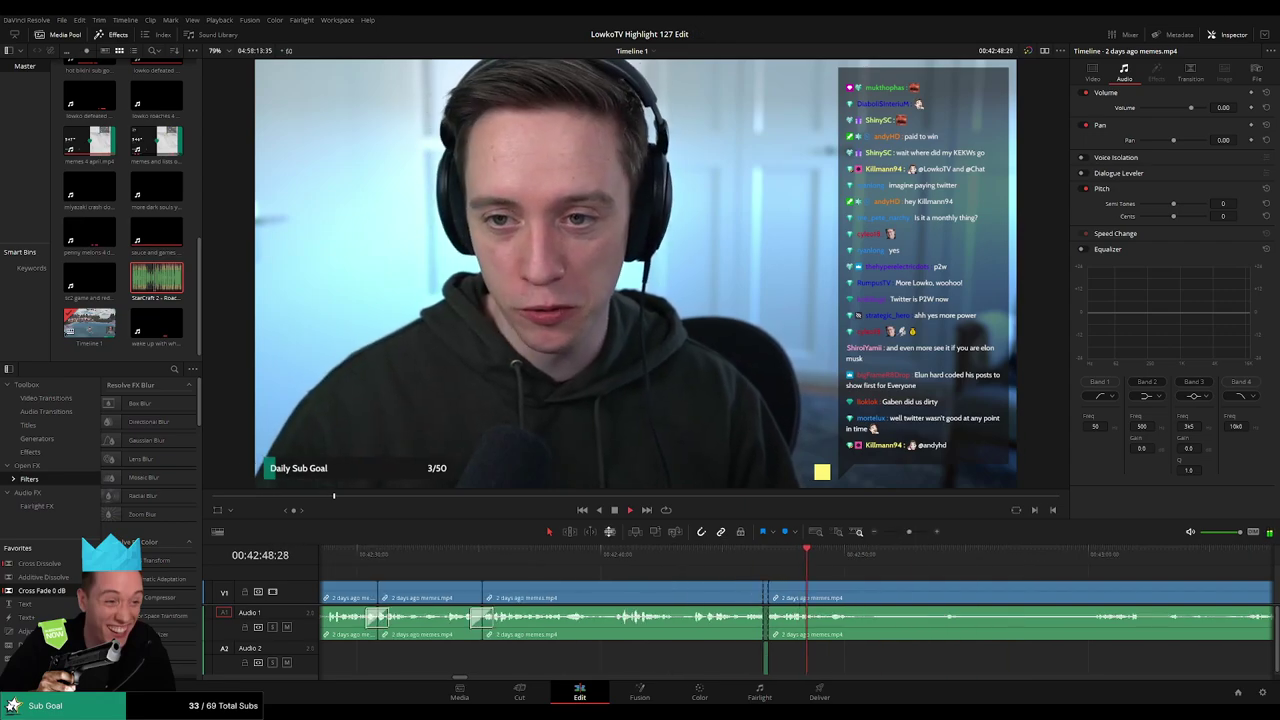
pyautogui.click(90, 323)
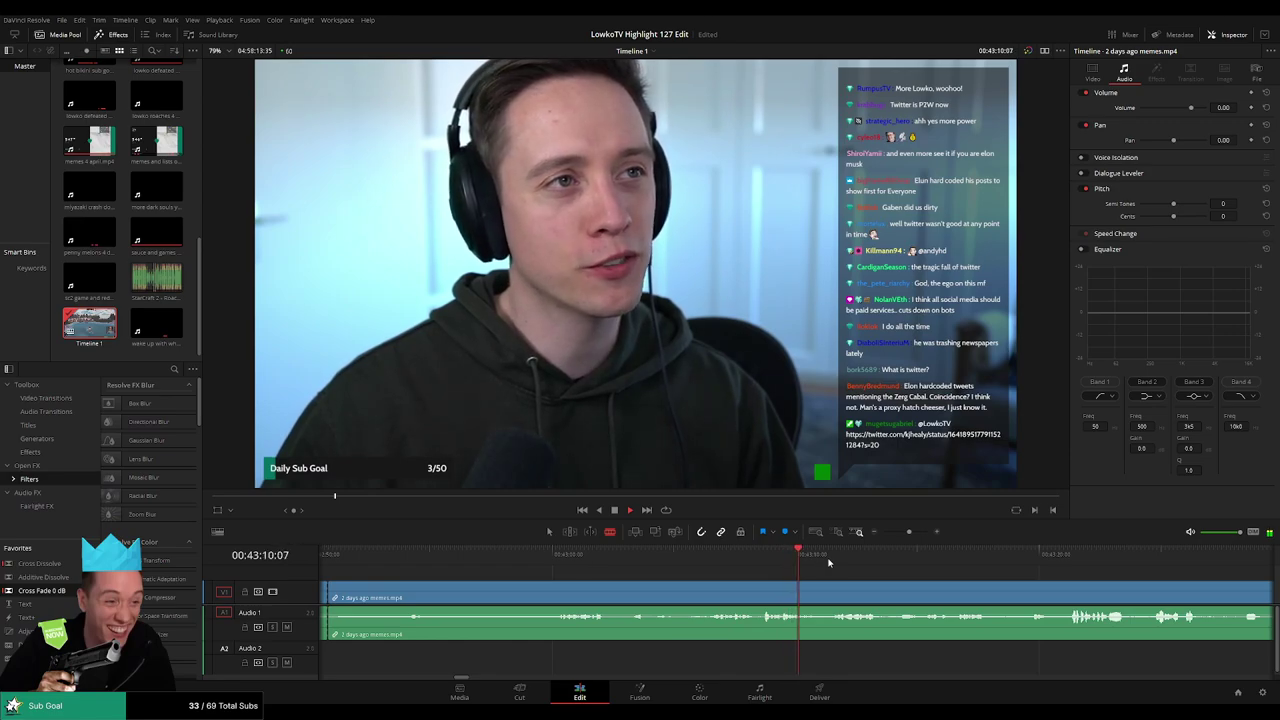
pyautogui.click(702, 588)
pyautogui.press('a')
pyautogui.click(671, 589)
pyautogui.press('Delete')
pyautogui.hscroll(-2, 688, 588)
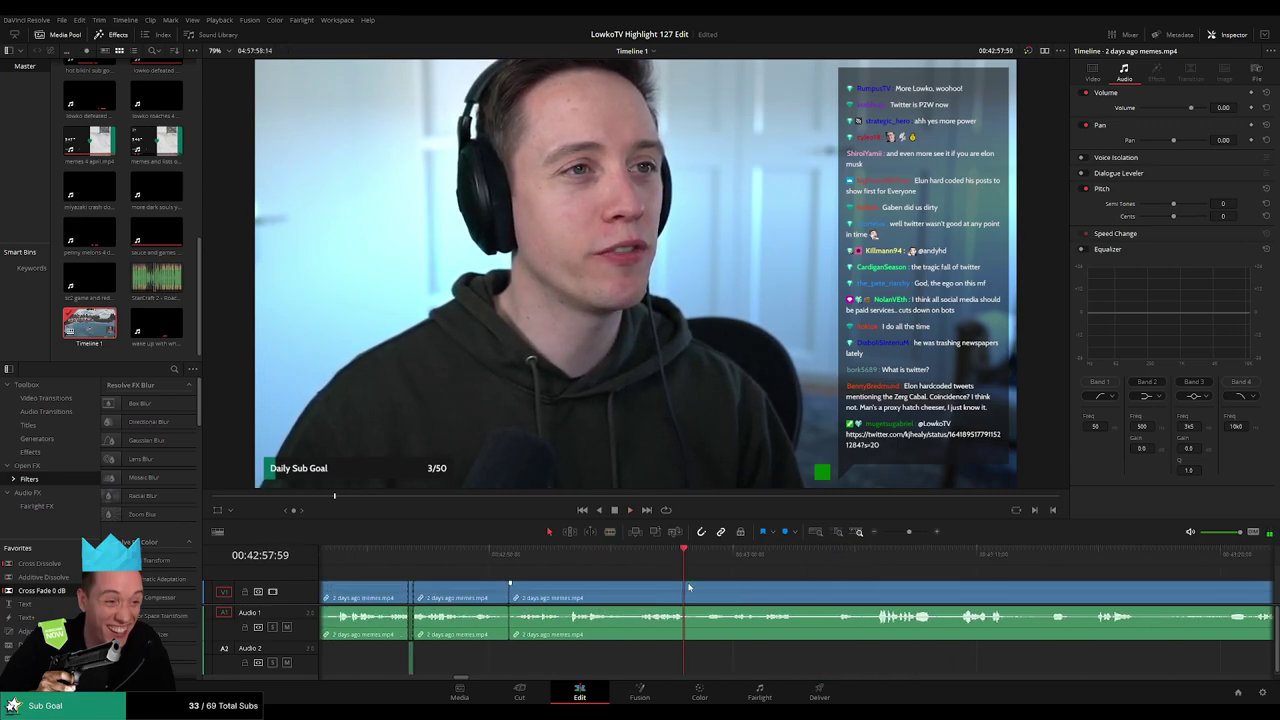
pyautogui.press('space')
pyautogui.hscroll(-1, 688, 588)
pyautogui.click(568, 555)
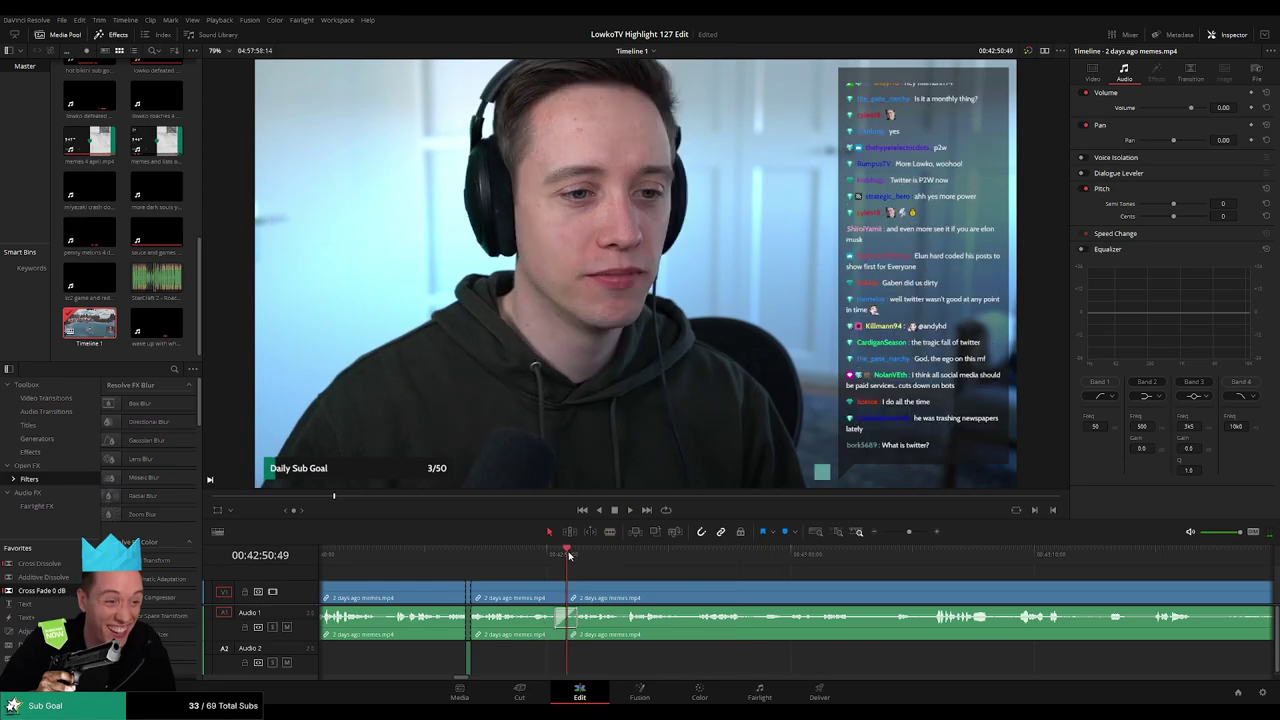
# Play through the footage from about 00:42:56 to 00:43:18 to look for the next section to cut
pyautogui.click(699, 566)
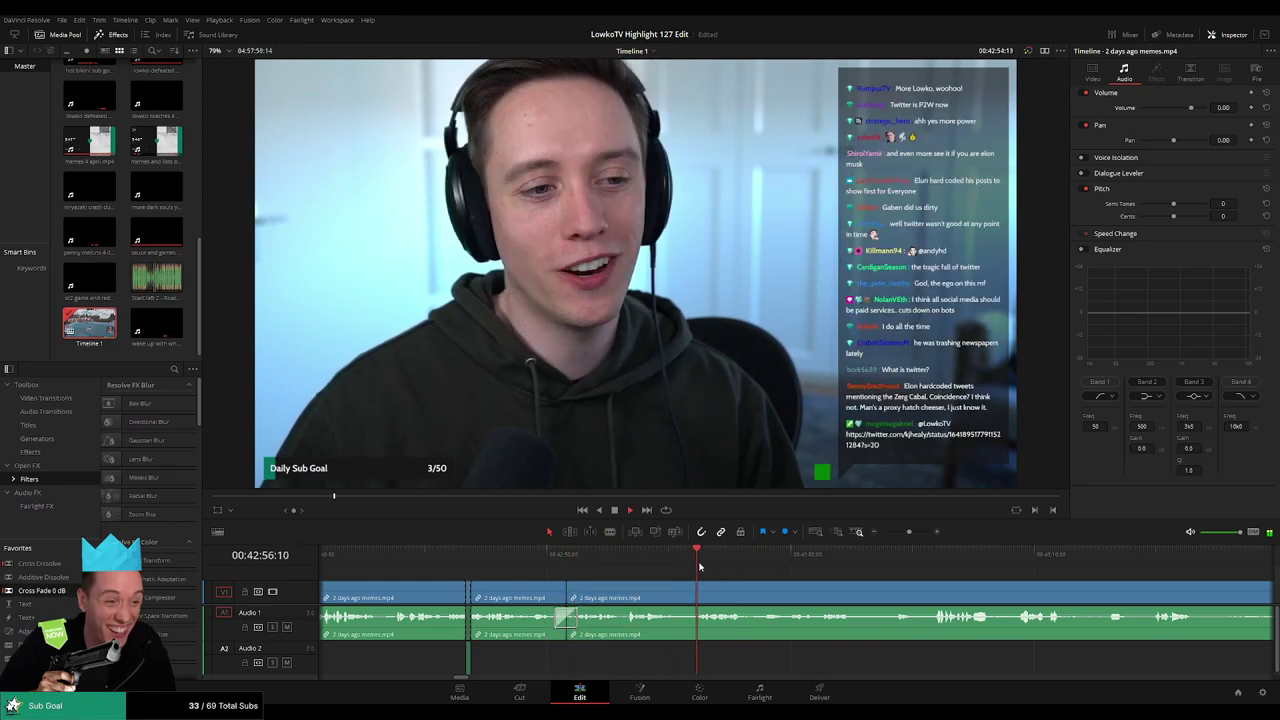
pyautogui.click(766, 568)
pyautogui.hscroll(5, 800, 584)
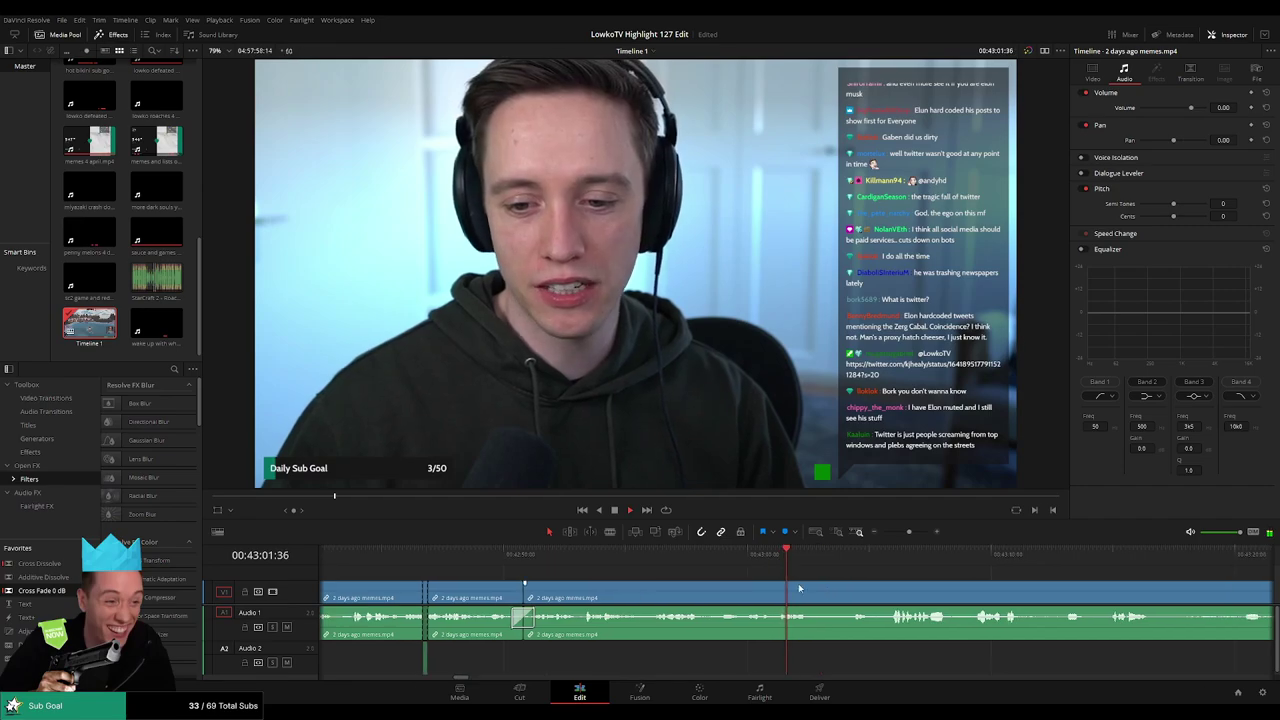
pyautogui.click(686, 556)
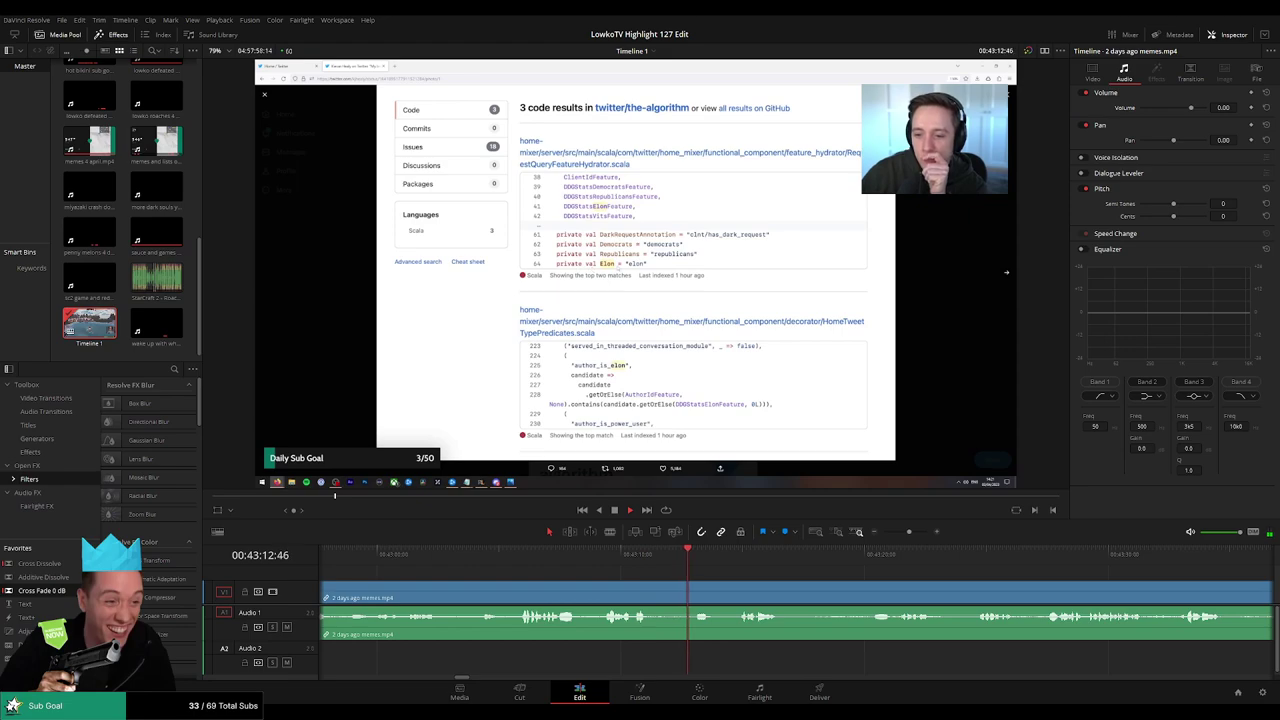
pyautogui.hscroll(2, 631, 565)
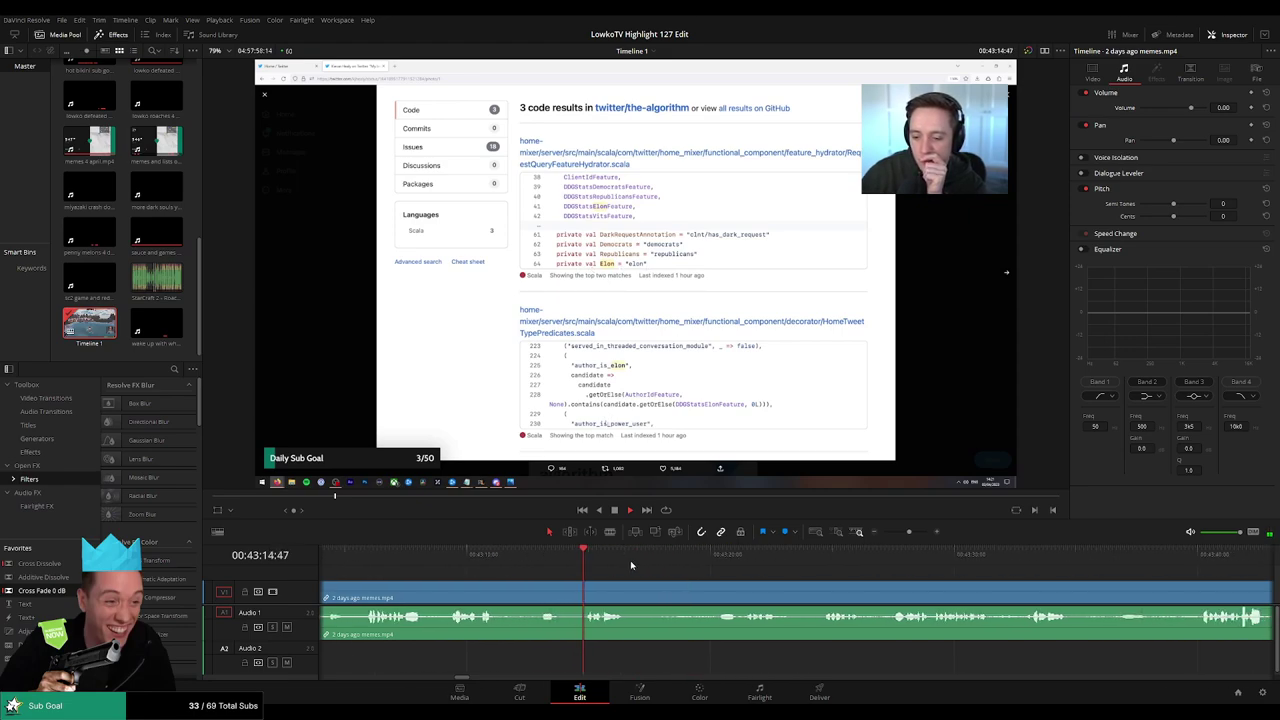
pyautogui.hscroll(1, 645, 574)
pyautogui.click(597, 549)
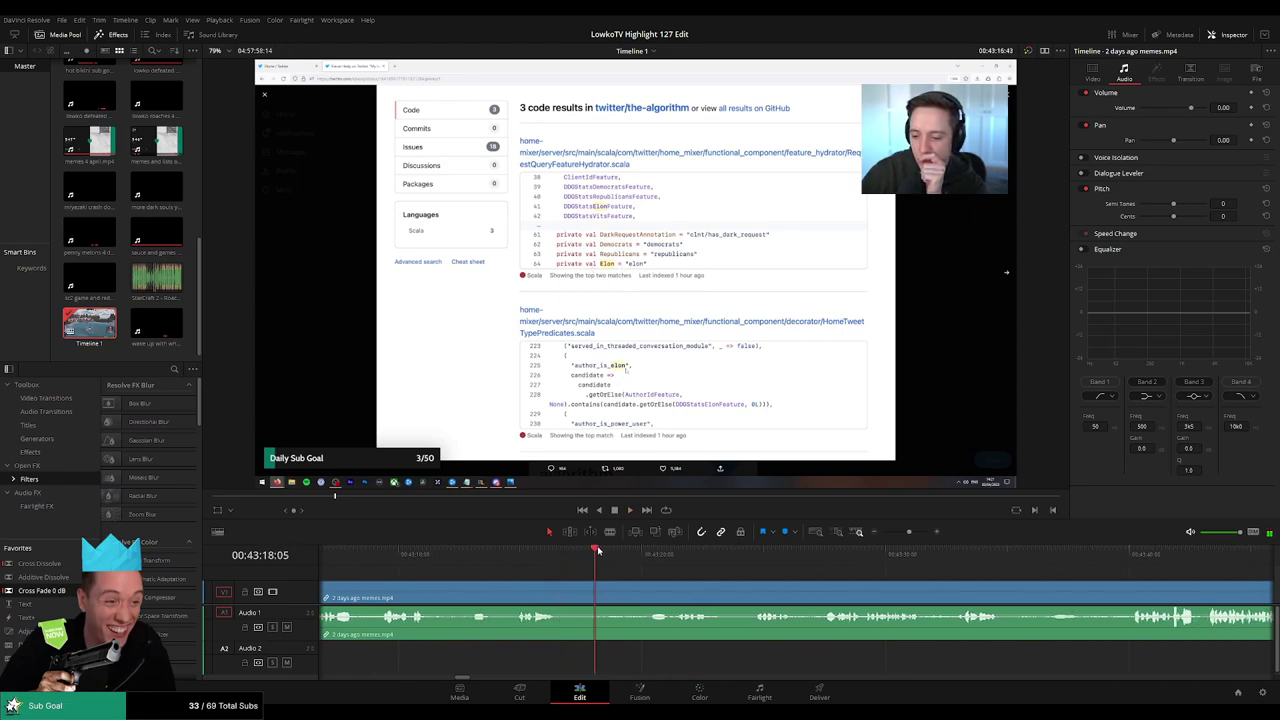
# Ripple-delete the section from about 00:43:16 to 00:43:21 and cross-fade the audio at the join
pyautogui.press('b')
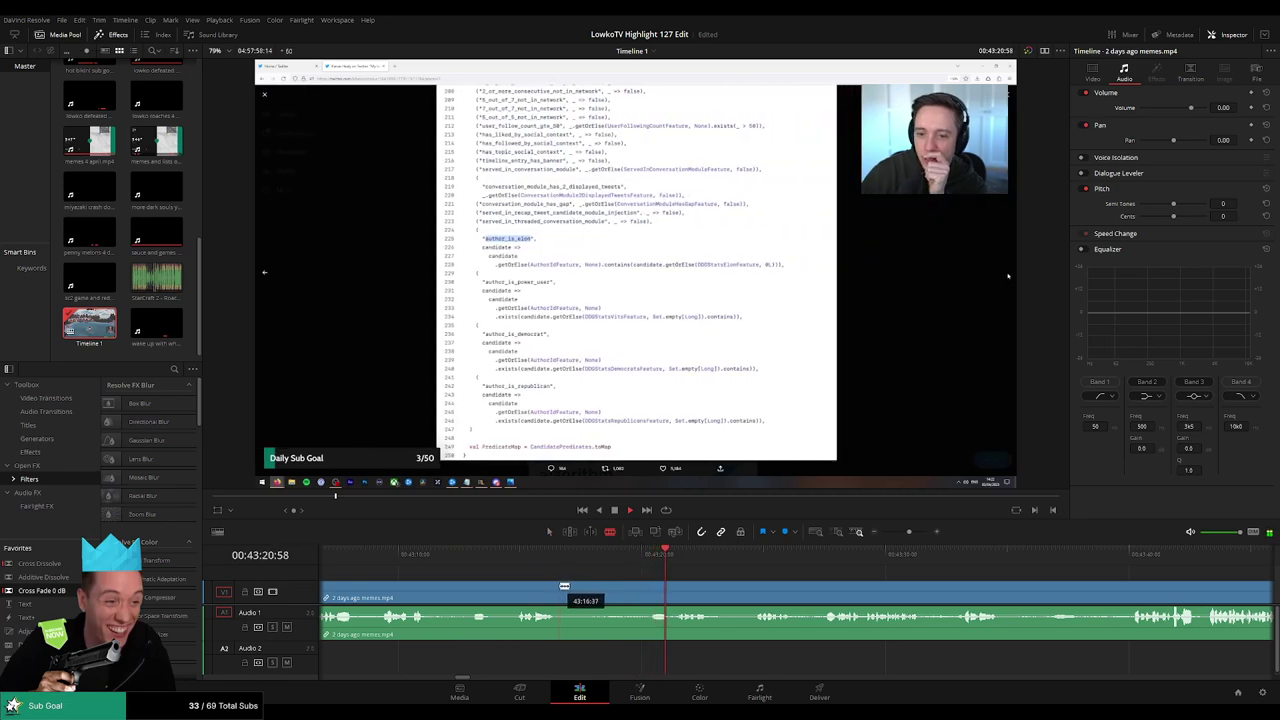
pyautogui.click(560, 597)
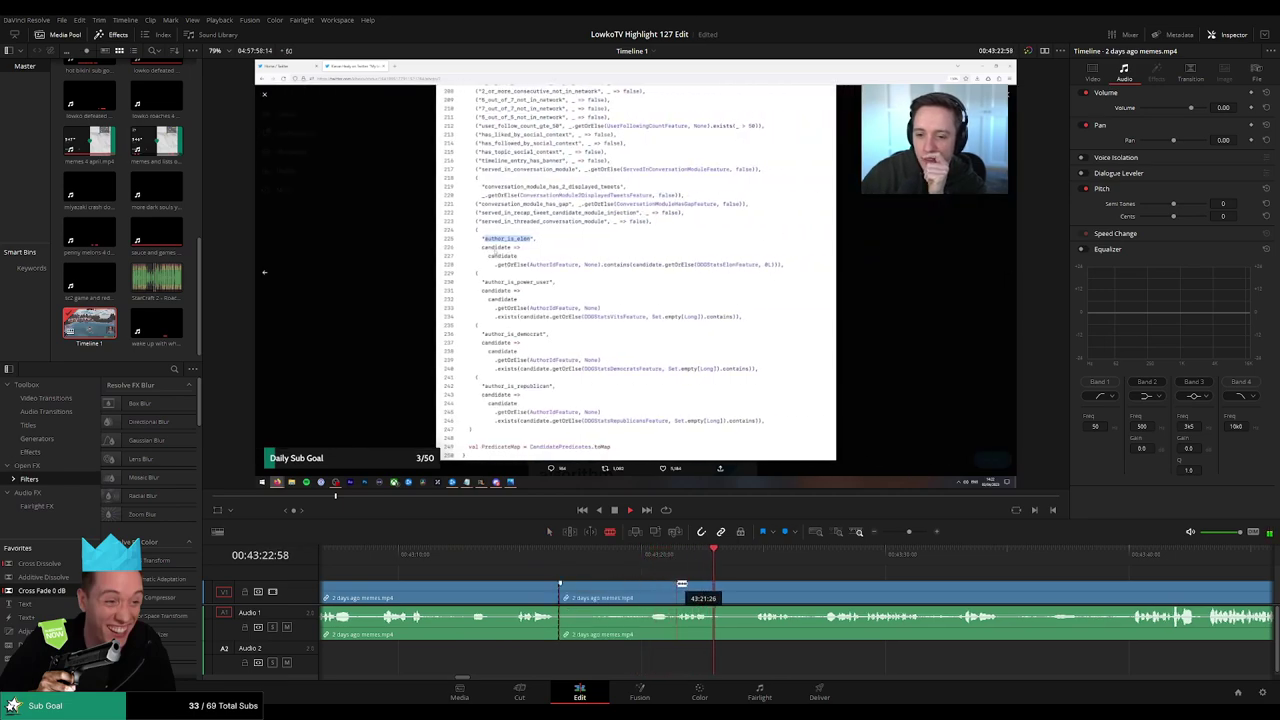
pyautogui.click(678, 584)
pyautogui.press('a')
pyautogui.click(647, 590)
pyautogui.press('Delete')
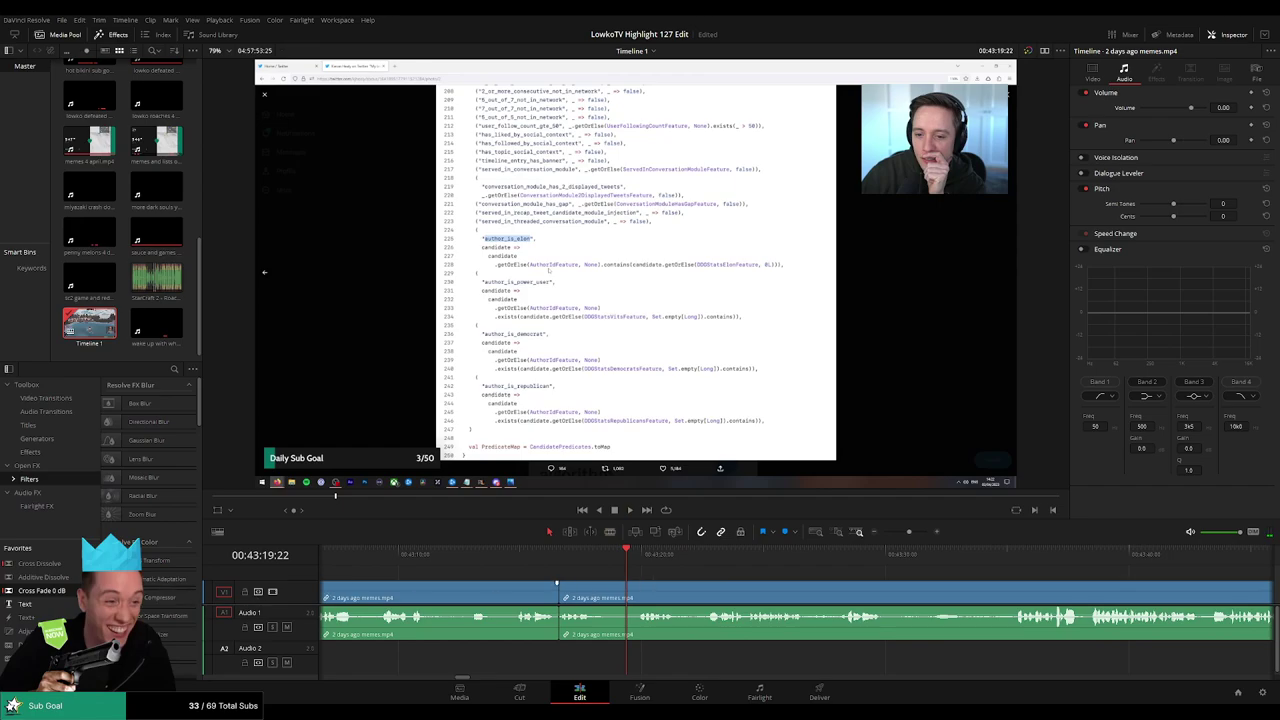
pyautogui.click(550, 556)
pyautogui.press('space')
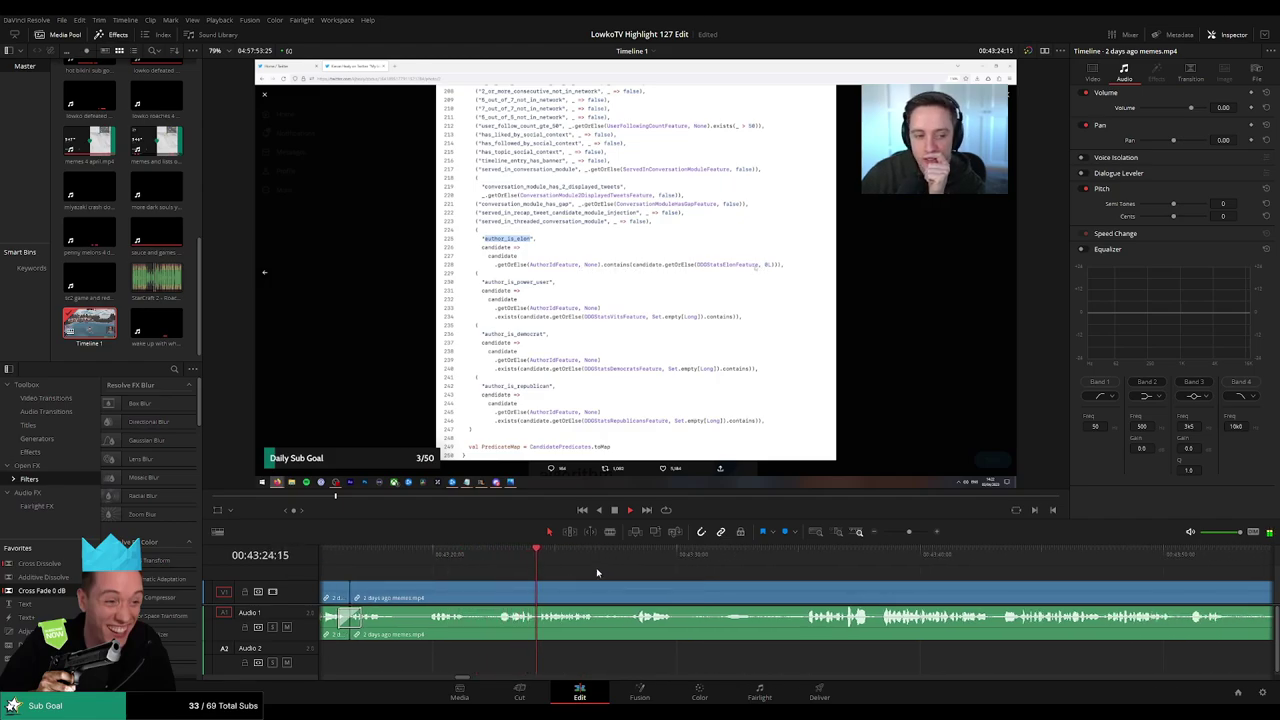
# Split the clip at about 00:43:23:33 and 00:43:23:47 to isolate a very short section
pyautogui.scroll(4, 565, 584)
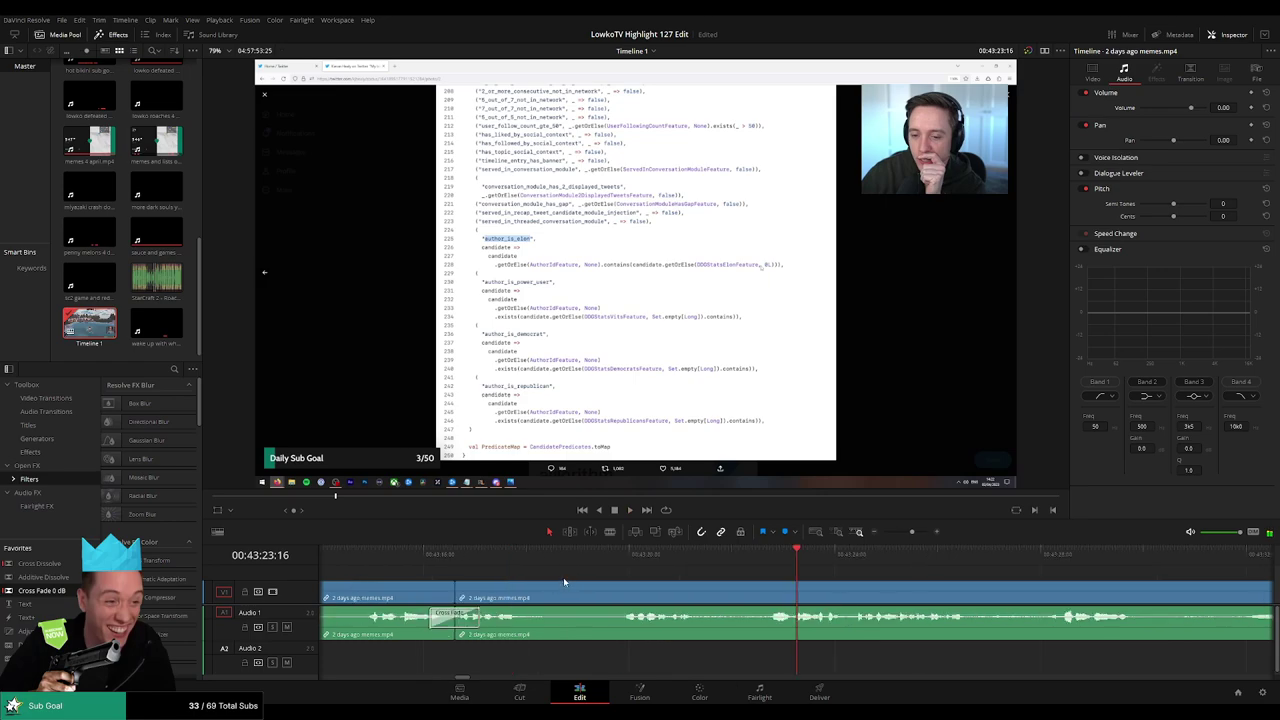
pyautogui.press('space')
pyautogui.press('space')
pyautogui.press('b')
pyautogui.click(844, 586)
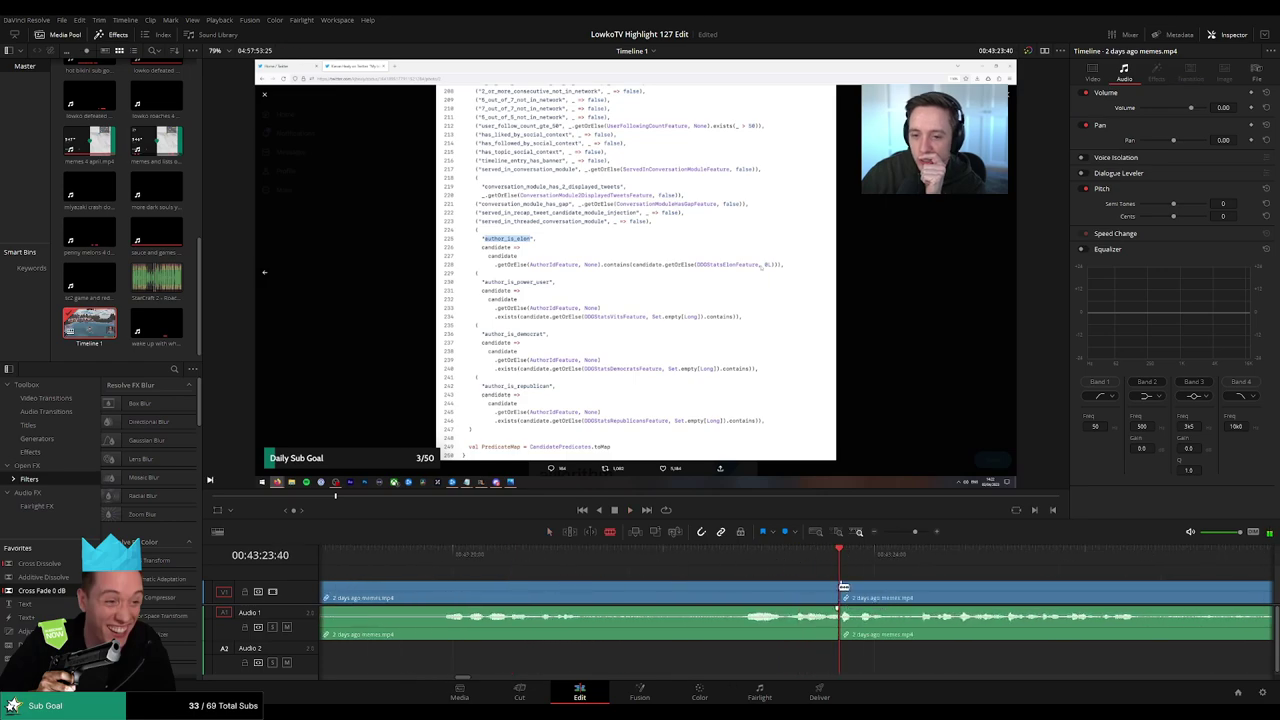
pyautogui.moveTo(836, 555)
pyautogui.mouseDown()
pyautogui.moveTo(848, 555)
pyautogui.moveTo(794, 555)
pyautogui.moveTo(844, 555)
pyautogui.moveTo(822, 553)
pyautogui.mouseUp()
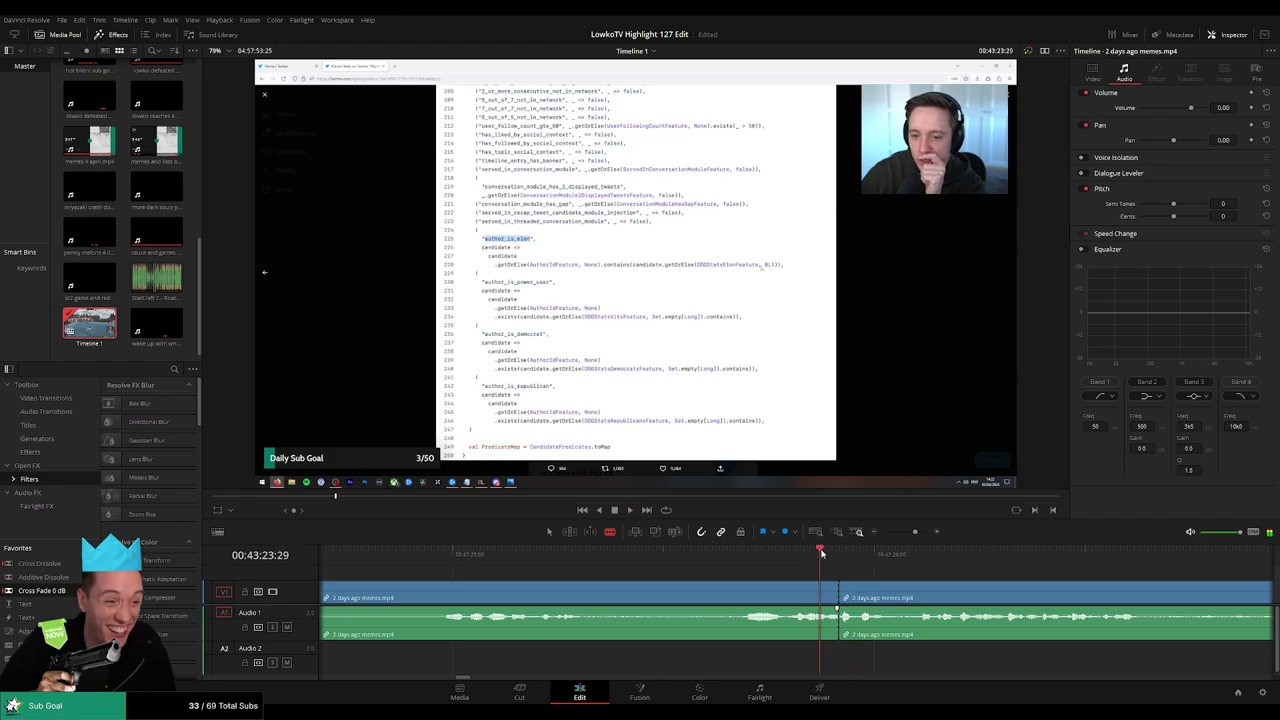
pyautogui.hotkey('ctrl', 'z')
pyautogui.hotkey('ctrl', 'b')
pyautogui.click(855, 608)
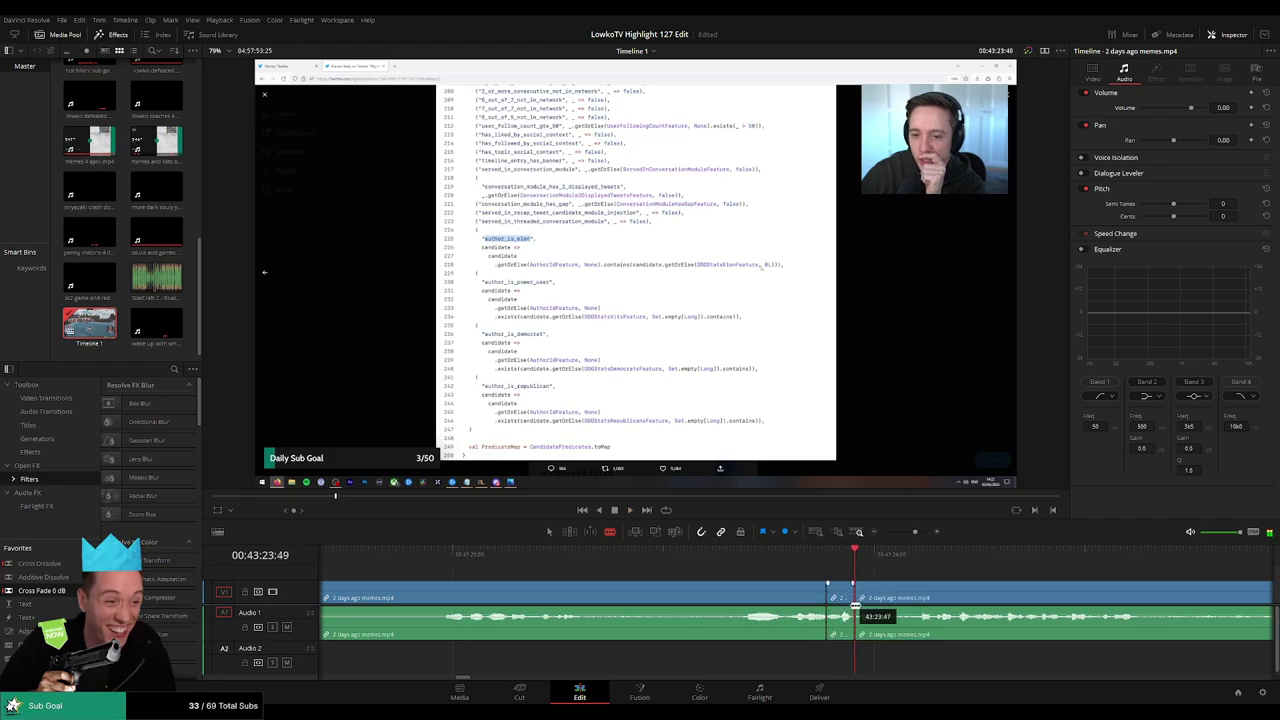
# Place the StarCraft 2 Roach Quotes sound on Audio 2 beneath the isolated section, trim it to match, and lower its volume
pyautogui.moveTo(156, 280); pyautogui.dragTo(828, 668)
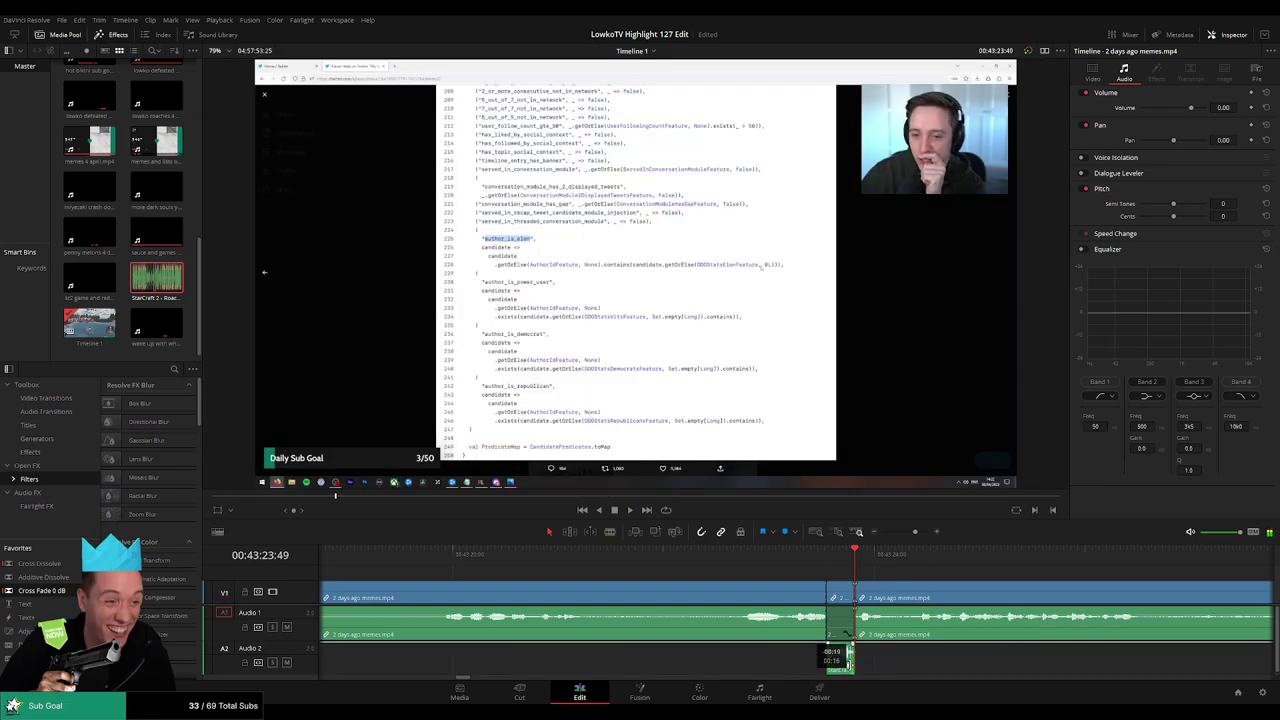
pyautogui.click(845, 667)
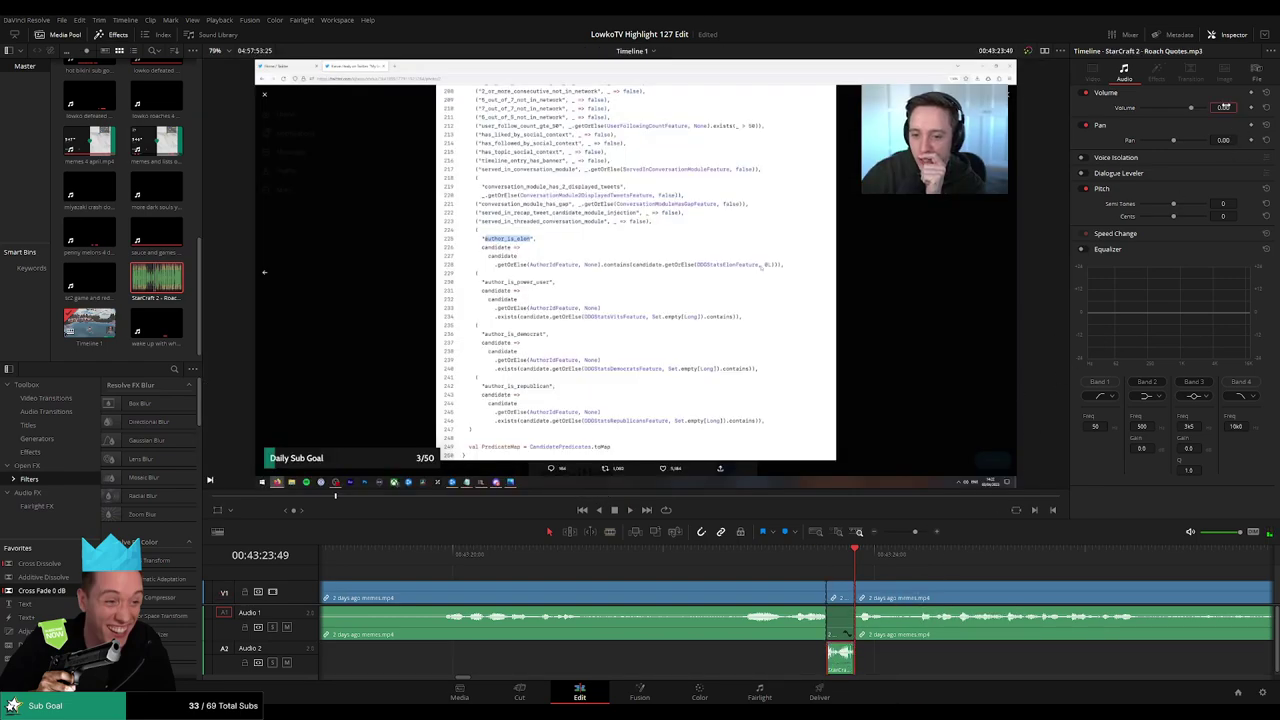
pyautogui.moveTo(1226, 106); pyautogui.dragTo(1222, 106)
pyautogui.click(106, 326)
pyautogui.click(974, 577)
pyautogui.press('space')
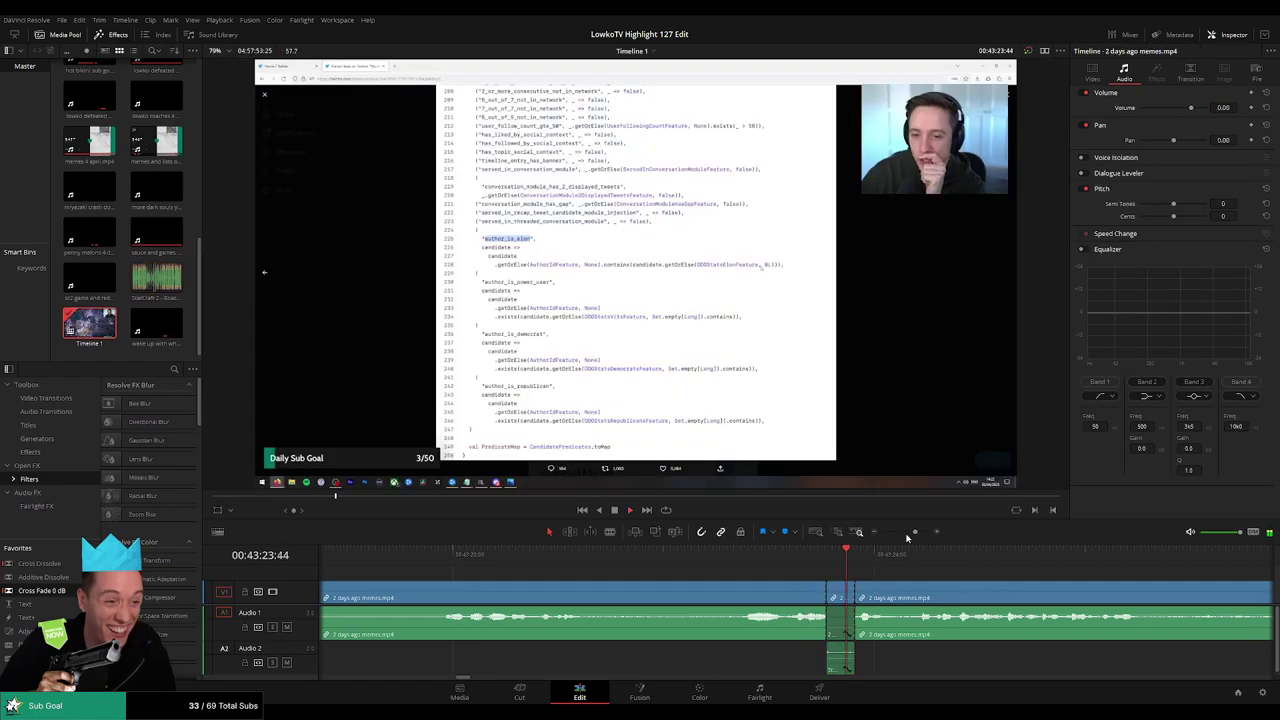
# Ripple-delete the section from about 00:43:30 to 00:43:35 and cross-fade the audio at the join
pyautogui.moveTo(914, 532); pyautogui.dragTo(908, 533)
pyautogui.moveTo(860, 568); pyautogui.dragTo(702, 574)
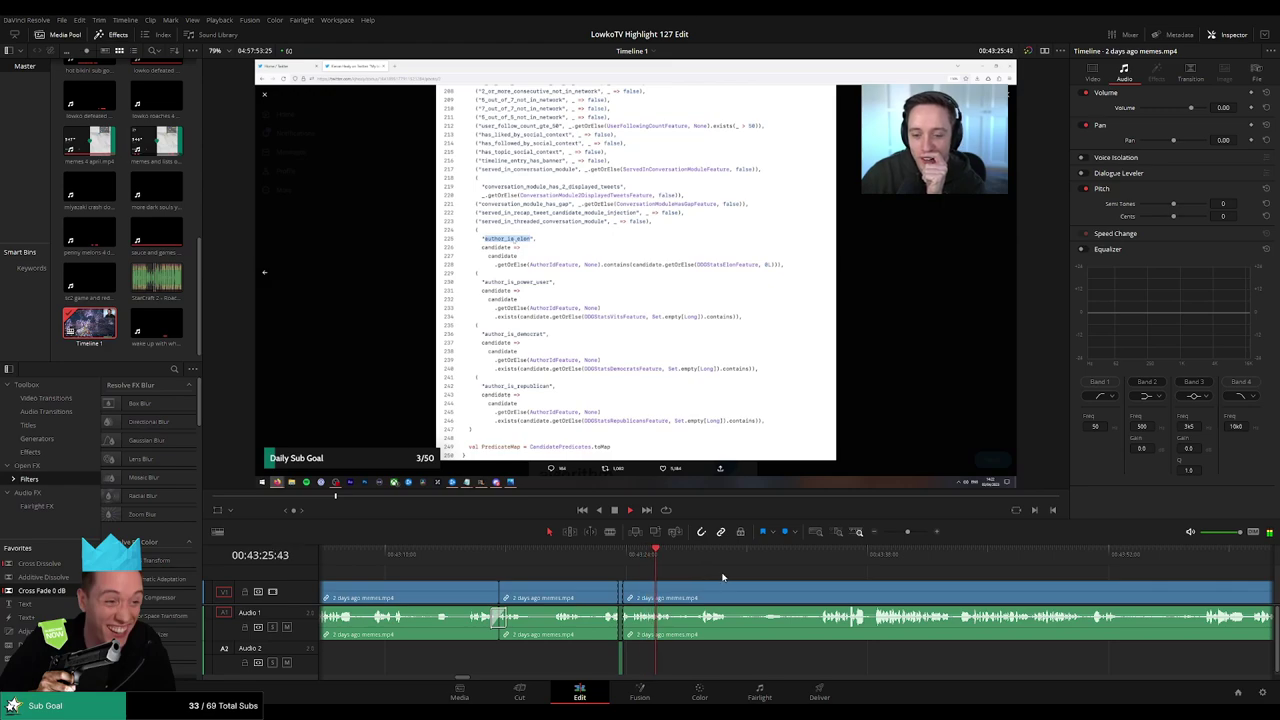
pyautogui.hscroll(2, 722, 577)
pyautogui.hscroll(1, 585, 577)
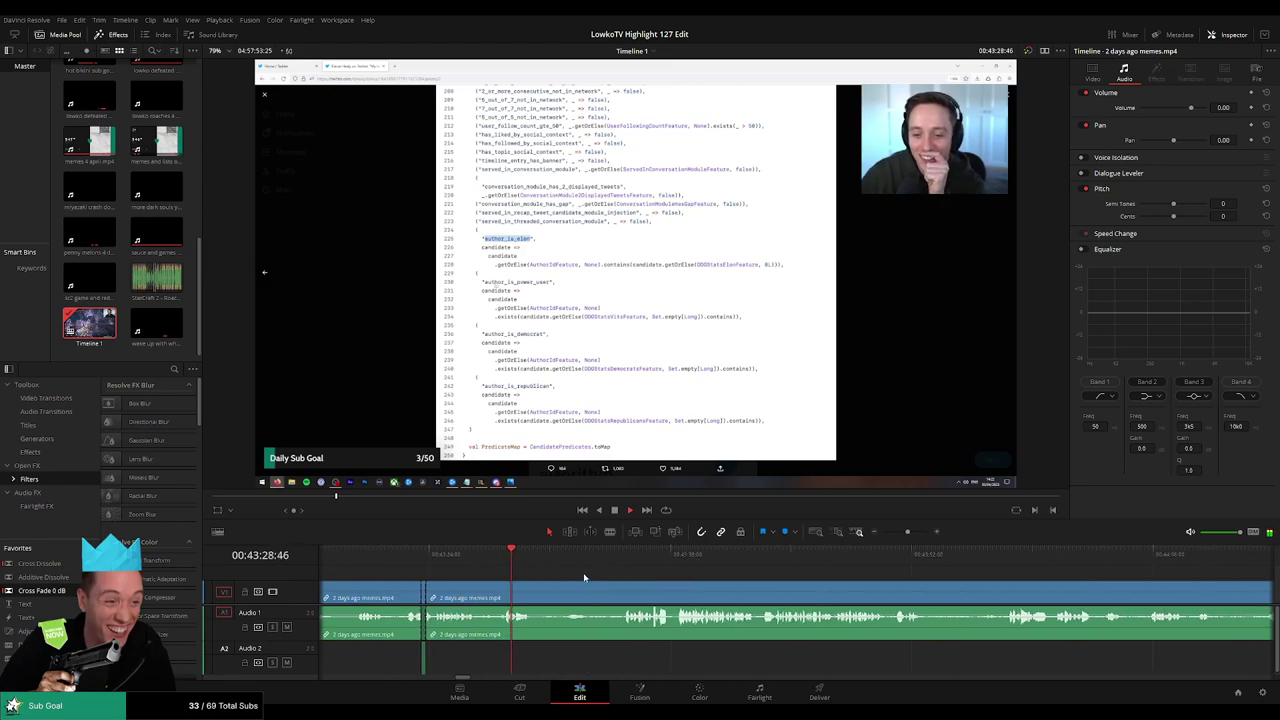
pyautogui.press('b')
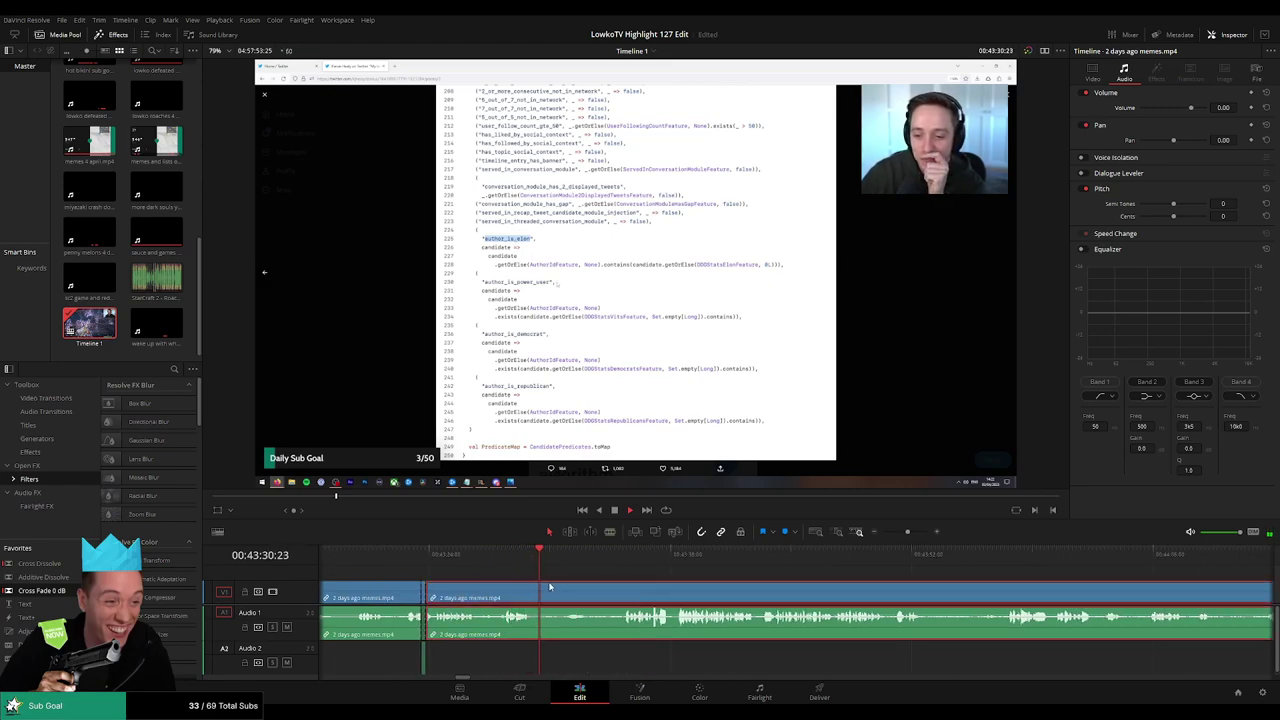
pyautogui.click(535, 596)
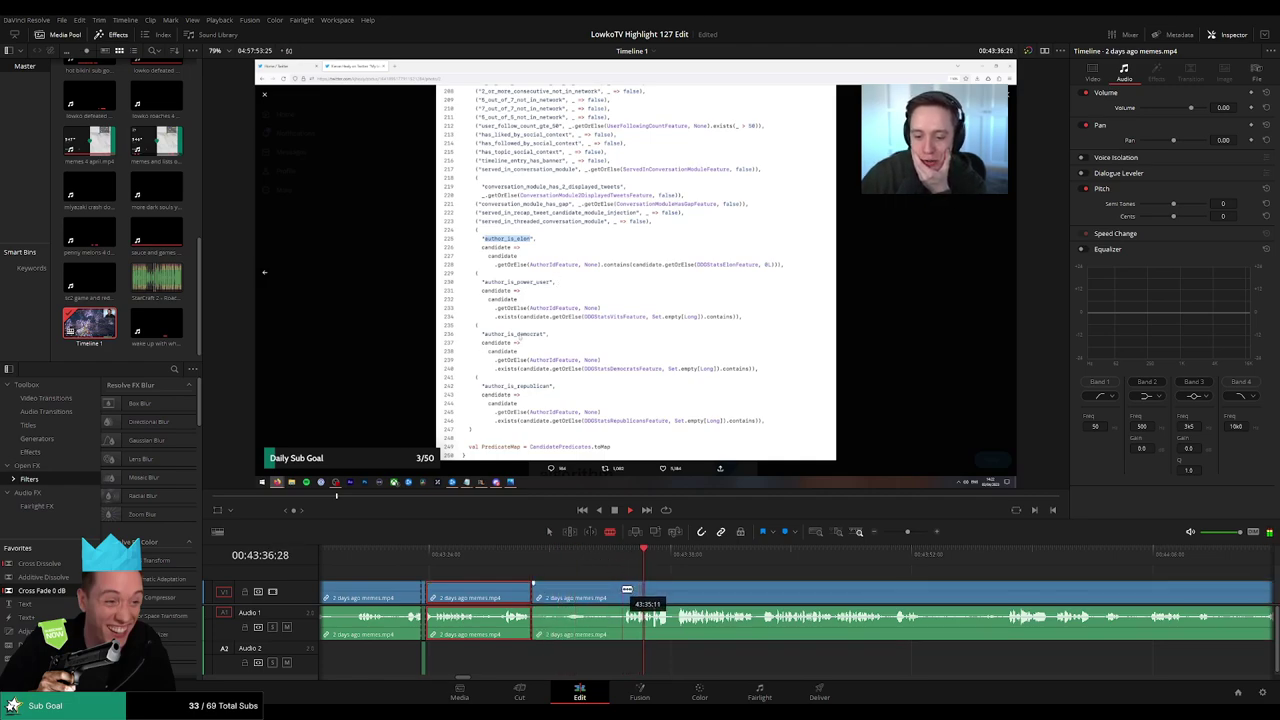
pyautogui.click(623, 596)
pyautogui.press('a')
pyautogui.click(590, 596)
pyautogui.press('Delete')
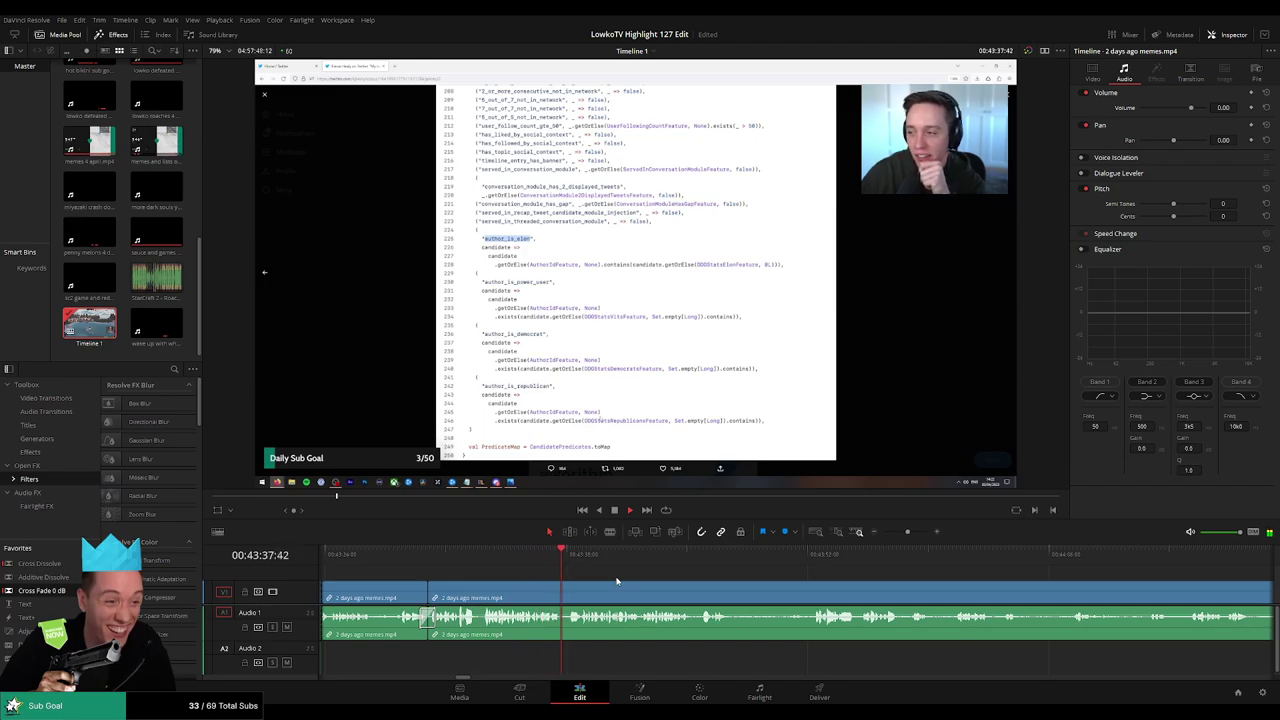
# Ripple-delete the short section from about 00:43:38 to 00:43:38:43
pyautogui.press('b')
pyautogui.click(566, 595)
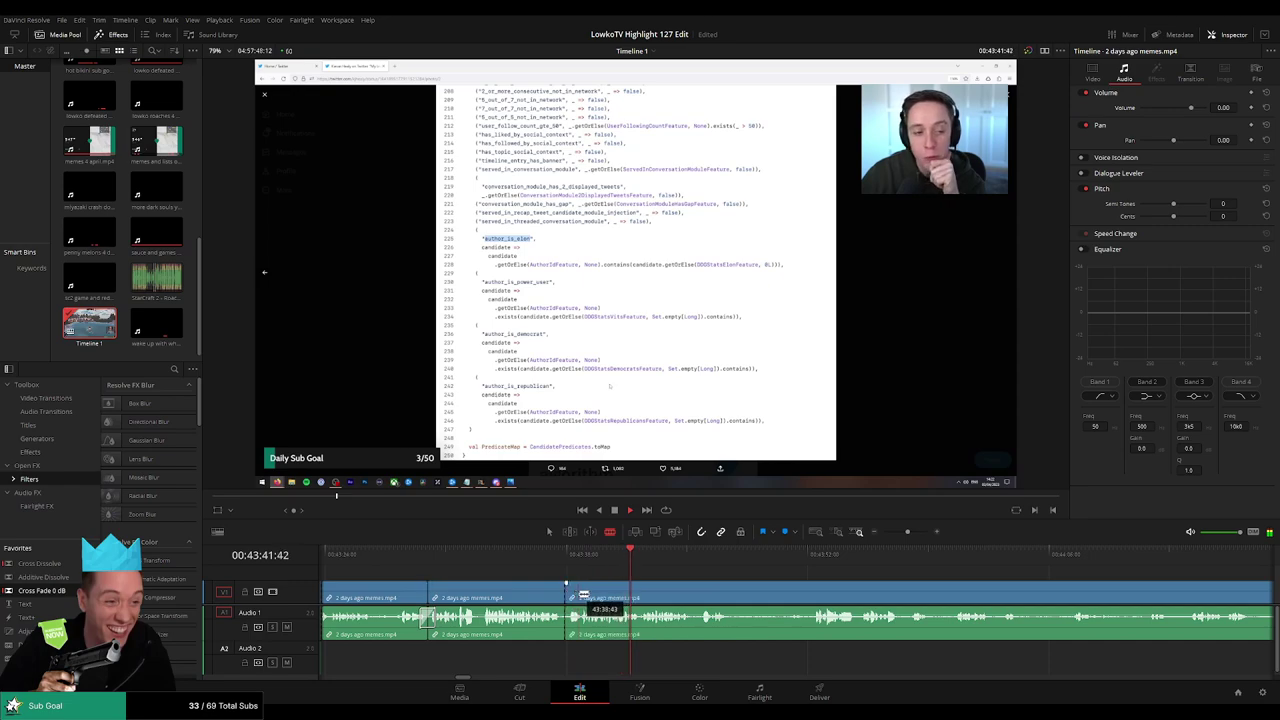
pyautogui.click(581, 595)
pyautogui.press('a')
pyautogui.click(575, 597)
pyautogui.press('Delete')
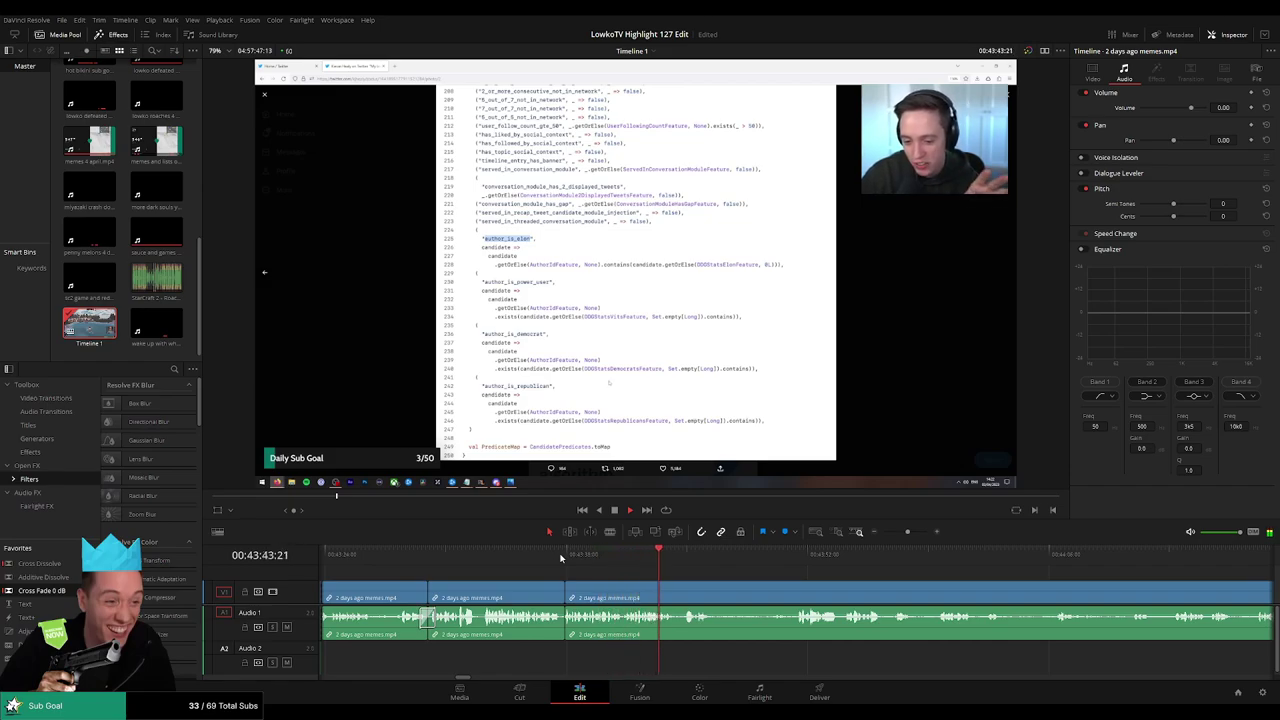
# Split the clip at about 00:43:46:33 and ripple-delete the roughly half-second piece around 00:43:45
pyautogui.hotkey('ctrl', 'b')
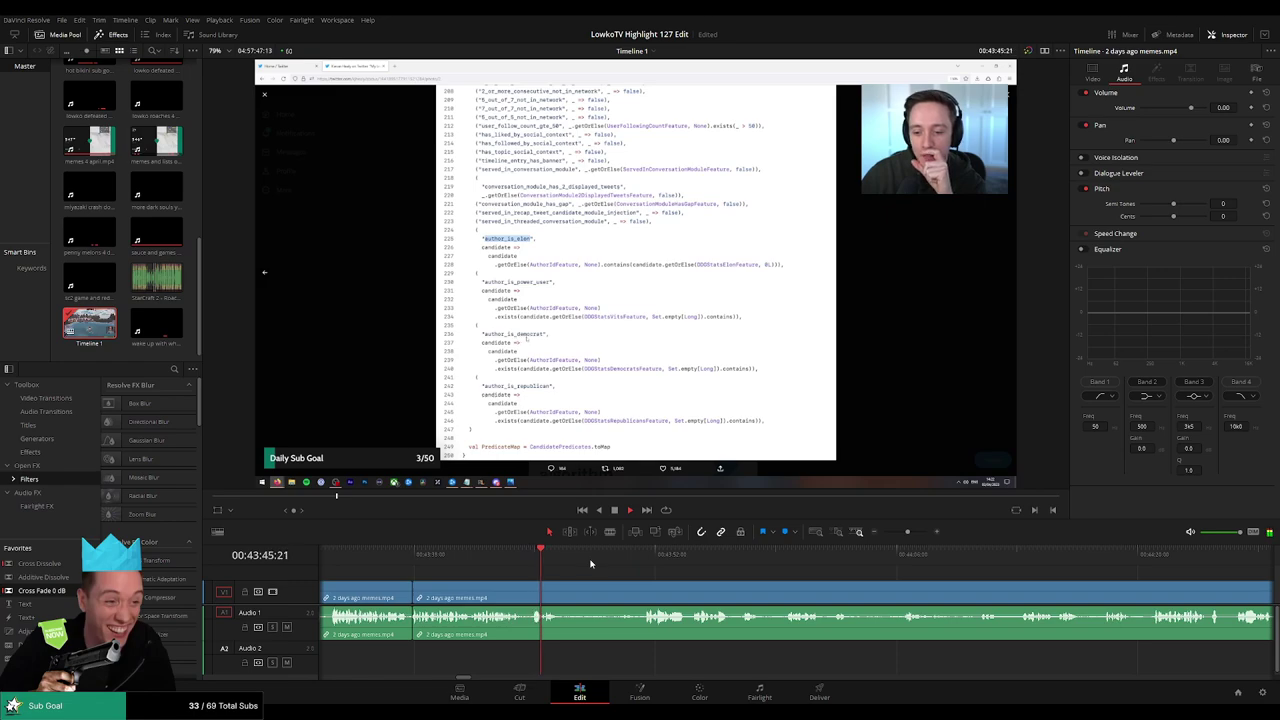
pyautogui.scroll(2, 586, 566)
pyautogui.press('b')
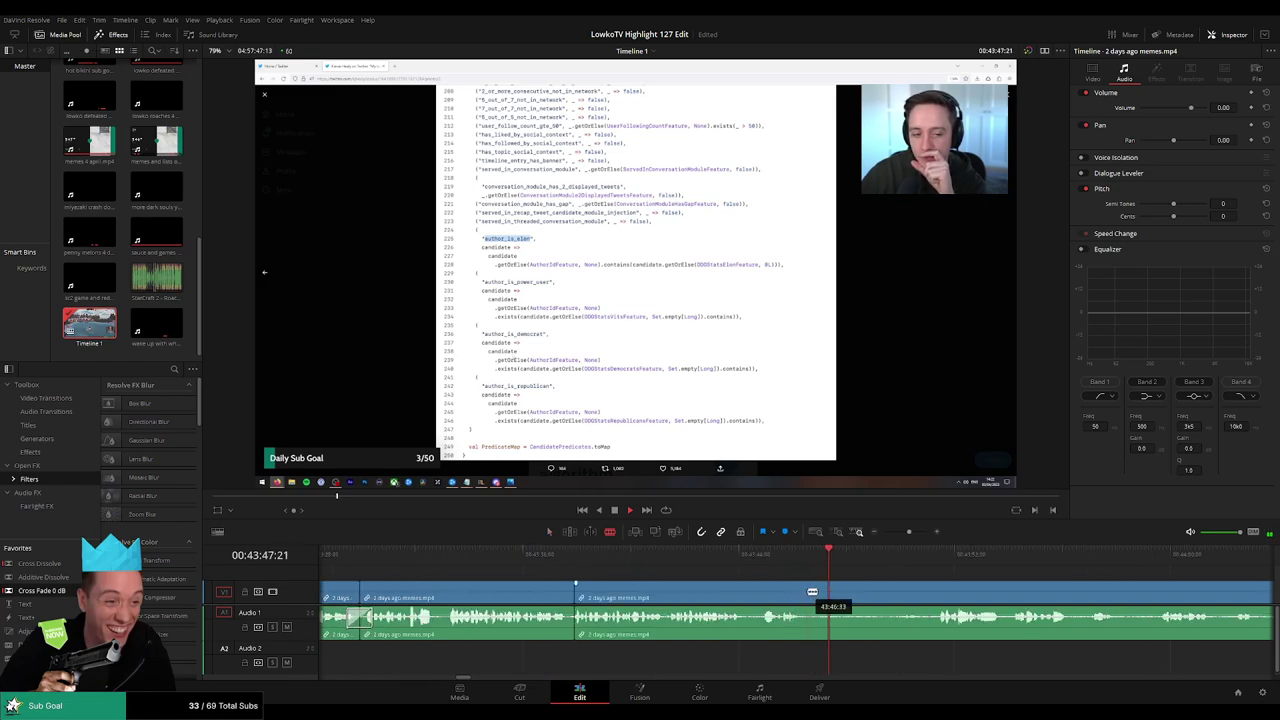
pyautogui.click(811, 593)
pyautogui.click(764, 593)
pyautogui.click(776, 592)
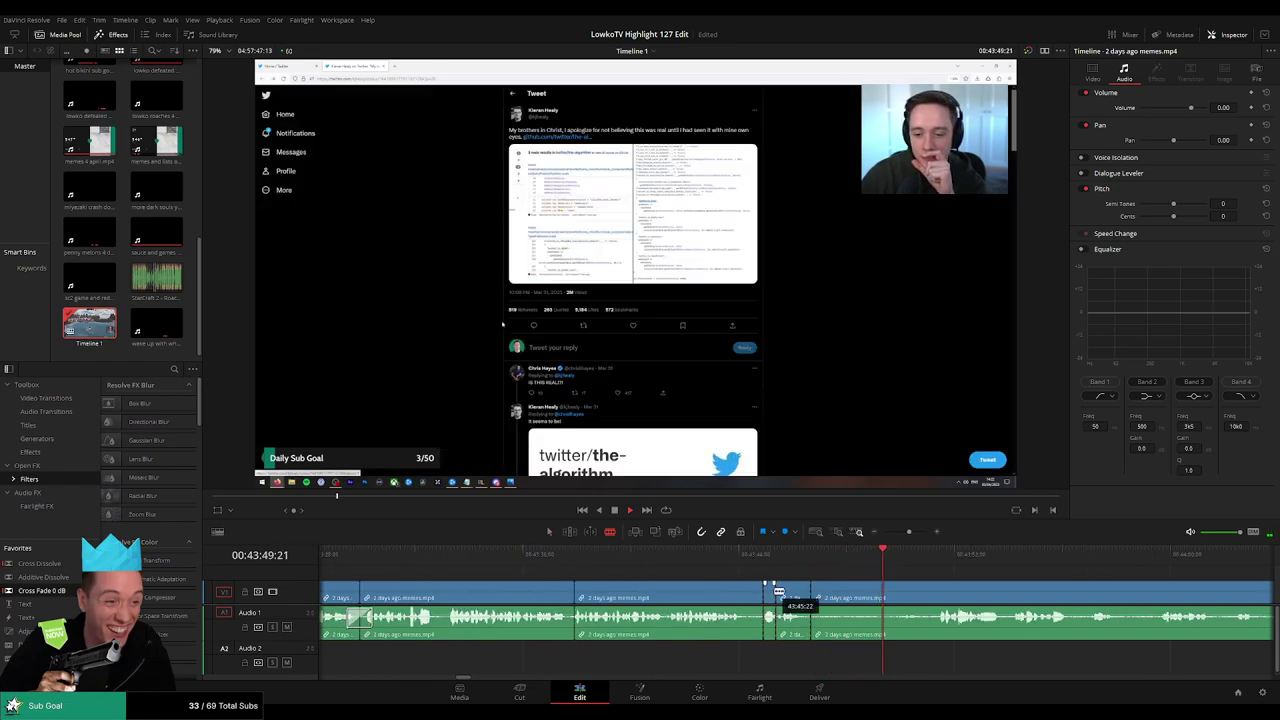
pyautogui.press('a')
pyautogui.click(771, 594)
pyautogui.press('Delete')
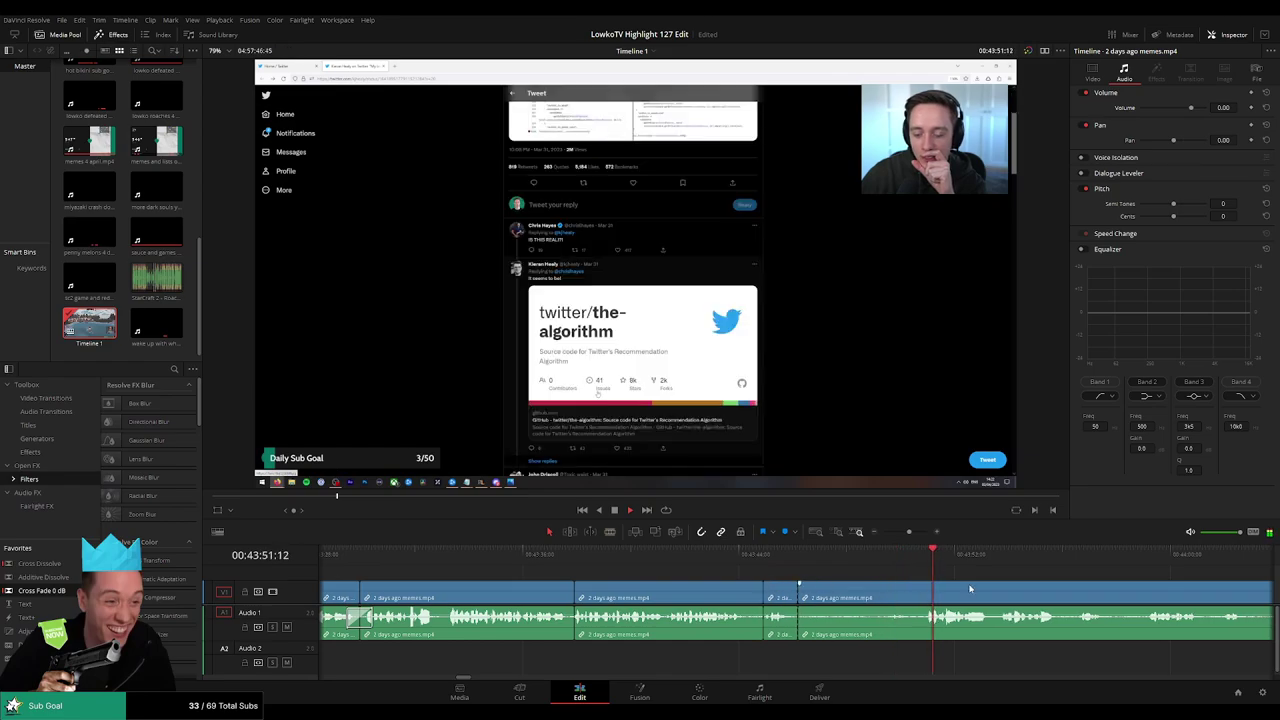
# Ripple-delete the section of about 4.5 seconds starting near 00:43:46 and cross-fade the audio at the join
pyautogui.click(744, 596)
pyautogui.press('a')
pyautogui.click(708, 597)
pyautogui.press('Delete')
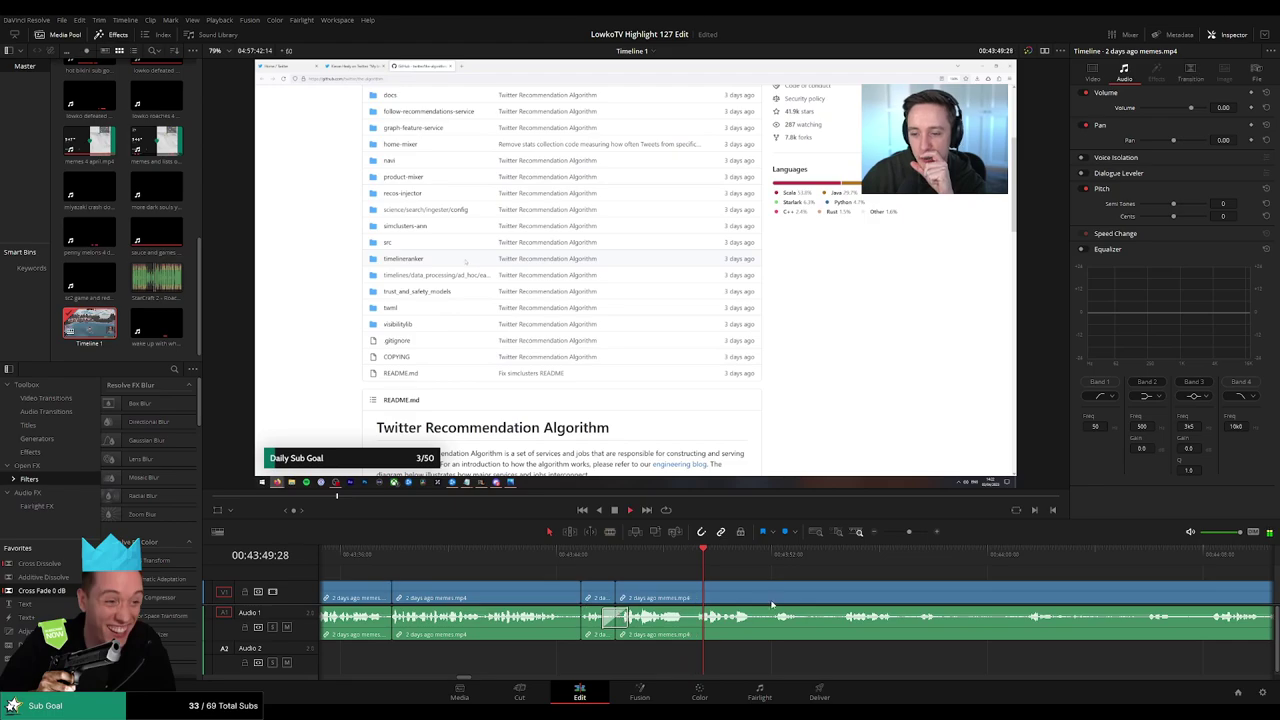
# Ripple-delete the section from about 00:43:58:30 to 00:44:01:12 and cross-fade the audio at the join
pyautogui.hscroll(4, 648, 568)
pyautogui.click(557, 557)
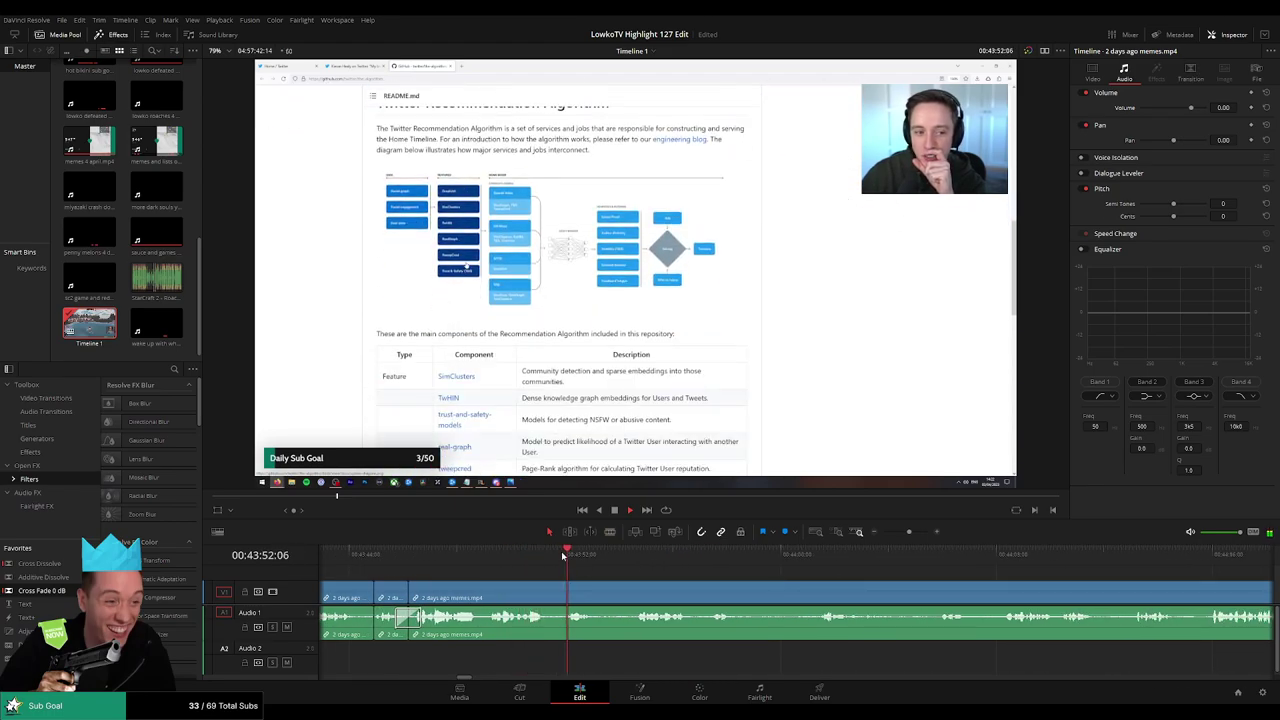
pyautogui.click(626, 558)
pyautogui.moveTo(740, 575); pyautogui.dragTo(635, 566)
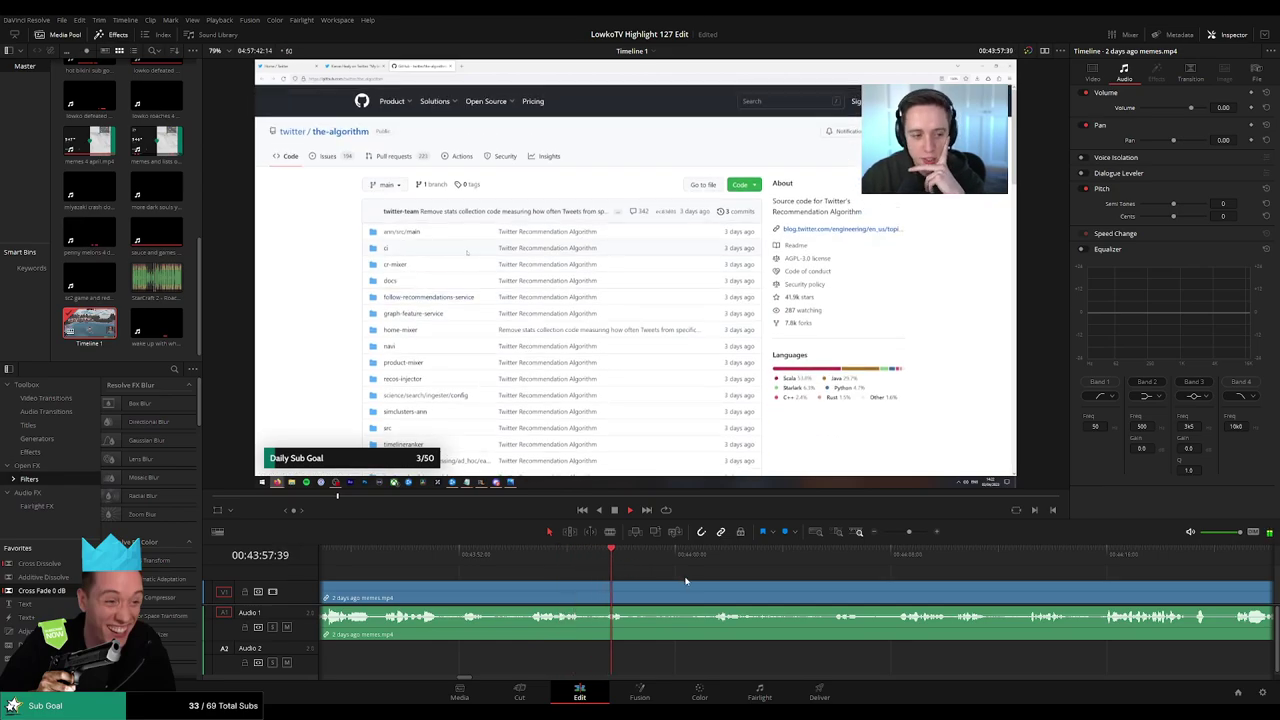
pyautogui.press('b')
pyautogui.click(635, 590)
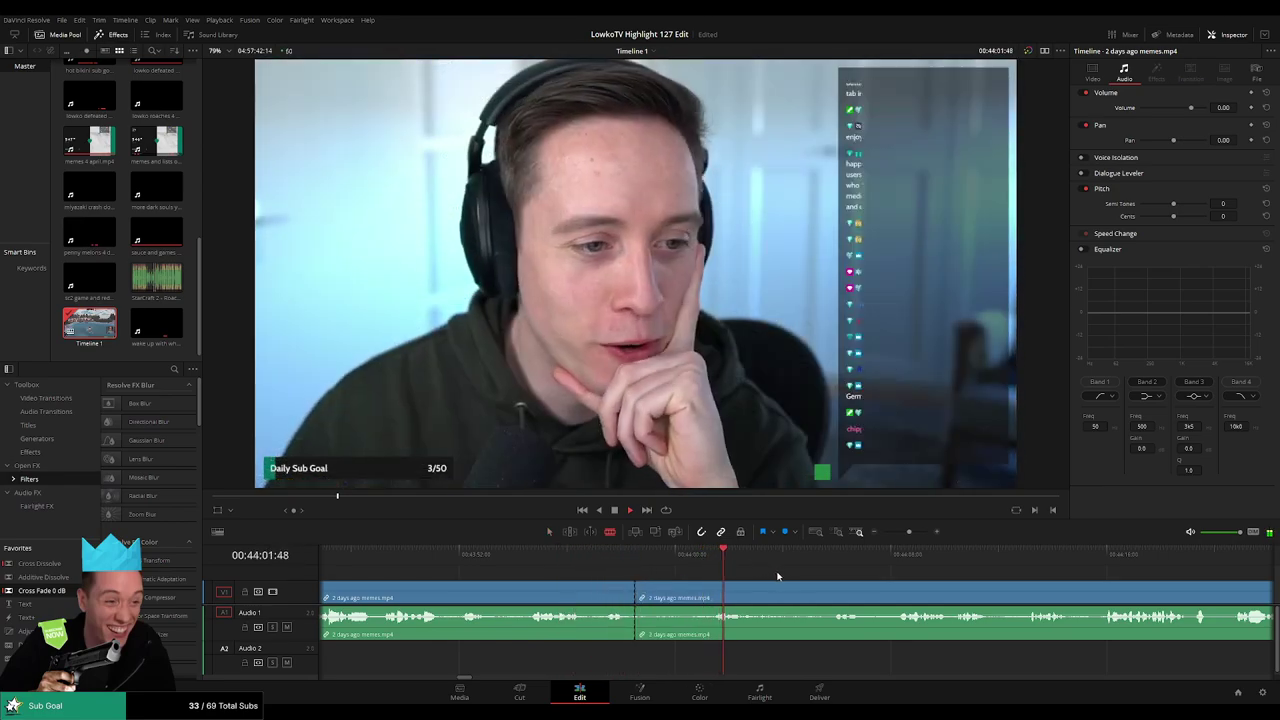
pyautogui.moveTo(778, 576); pyautogui.dragTo(678, 567)
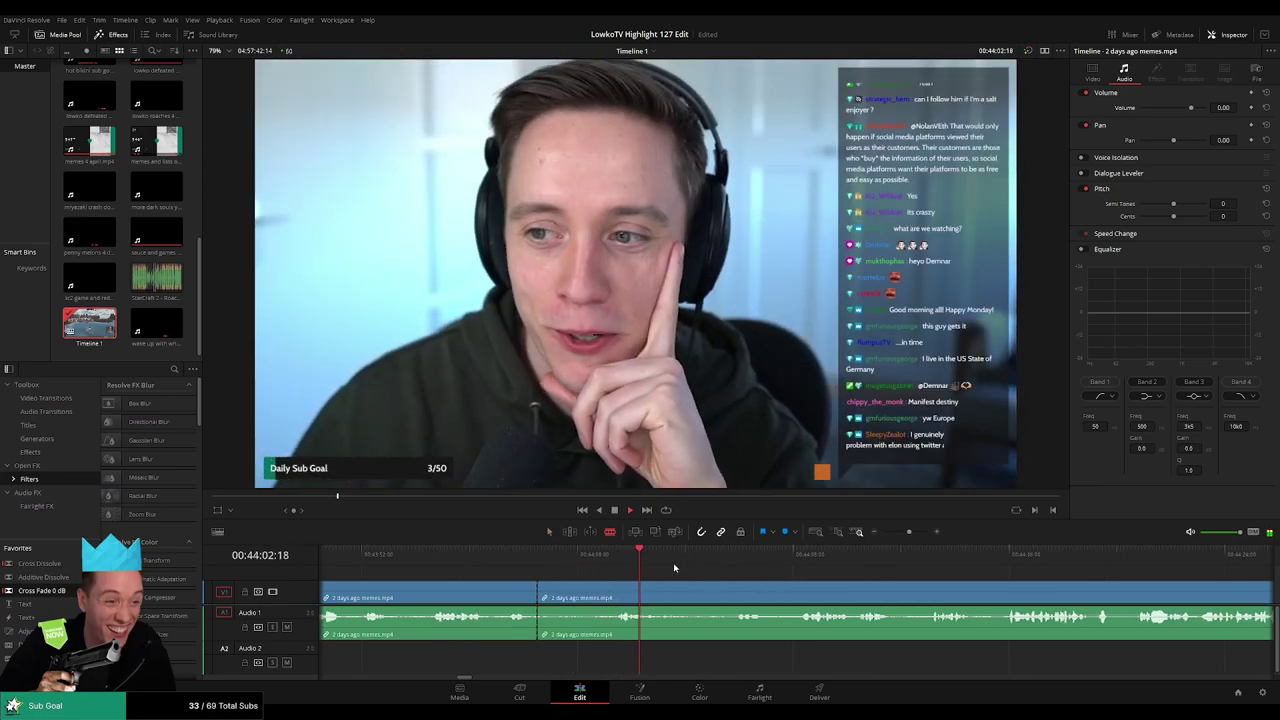
pyautogui.click(612, 590)
pyautogui.press('a')
pyautogui.click(589, 591)
pyautogui.press('BackSpace')
pyautogui.click(586, 591)
pyautogui.press('BackSpace')
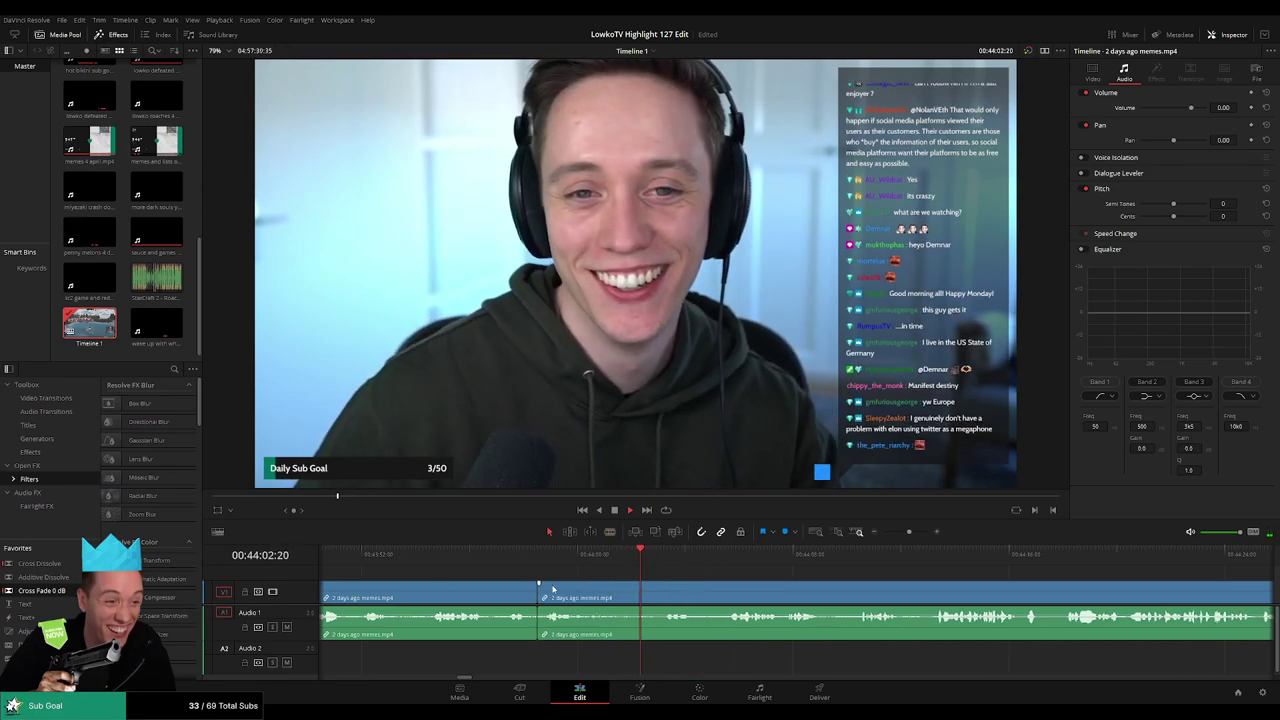
# Ripple-delete the section from about 00:44:01 to 00:44:05:25 and cross-fade the audio at the join
pyautogui.press('b')
pyautogui.click(610, 605)
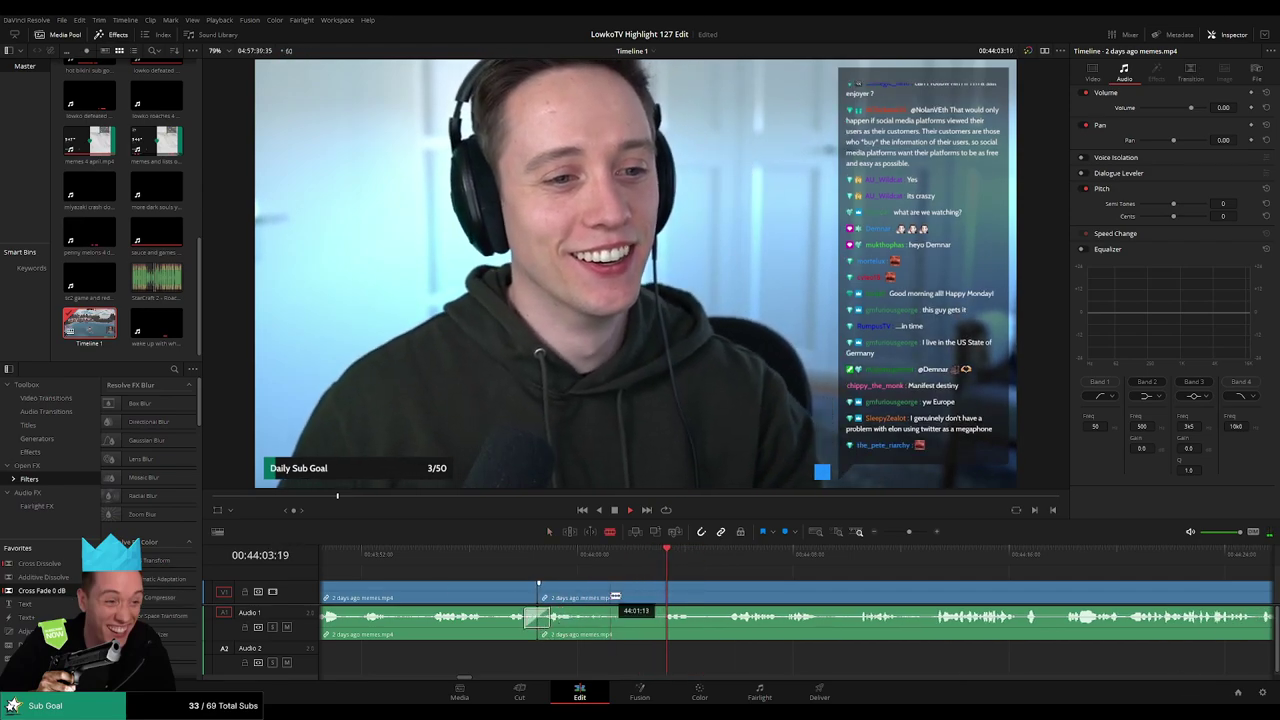
pyautogui.click(727, 600)
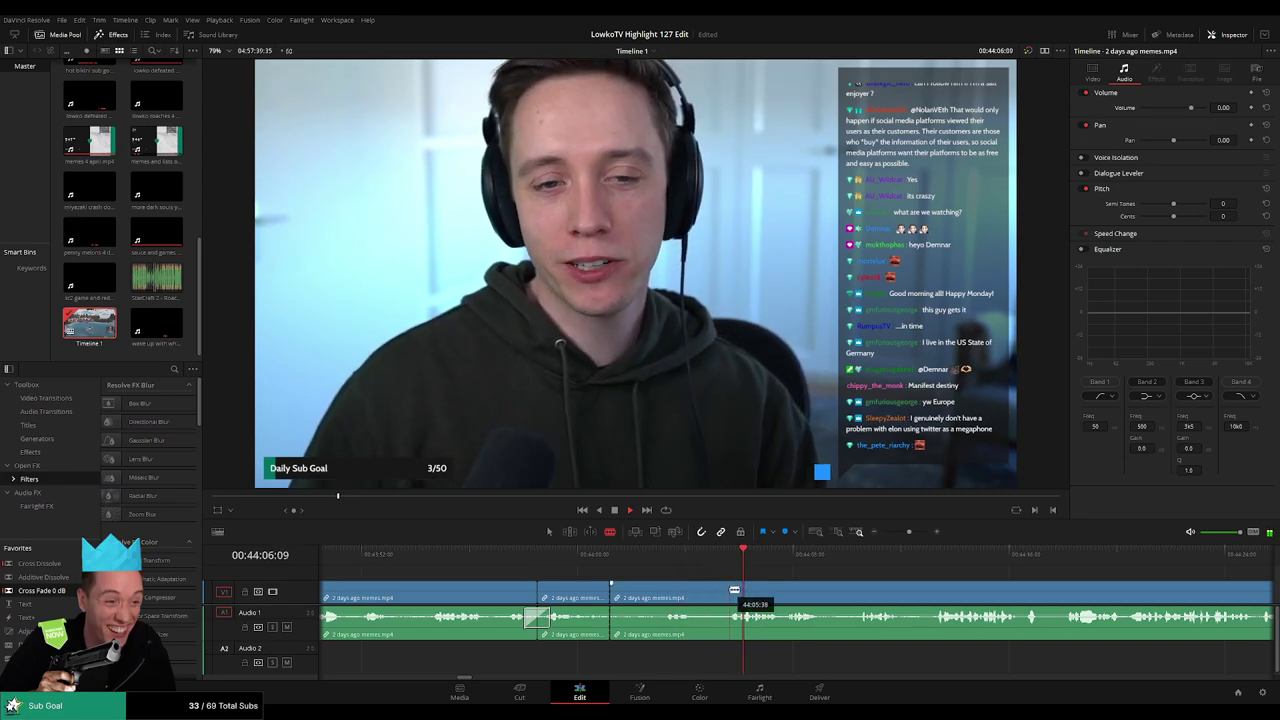
pyautogui.press('a')
pyautogui.click(703, 598)
pyautogui.press('Delete')
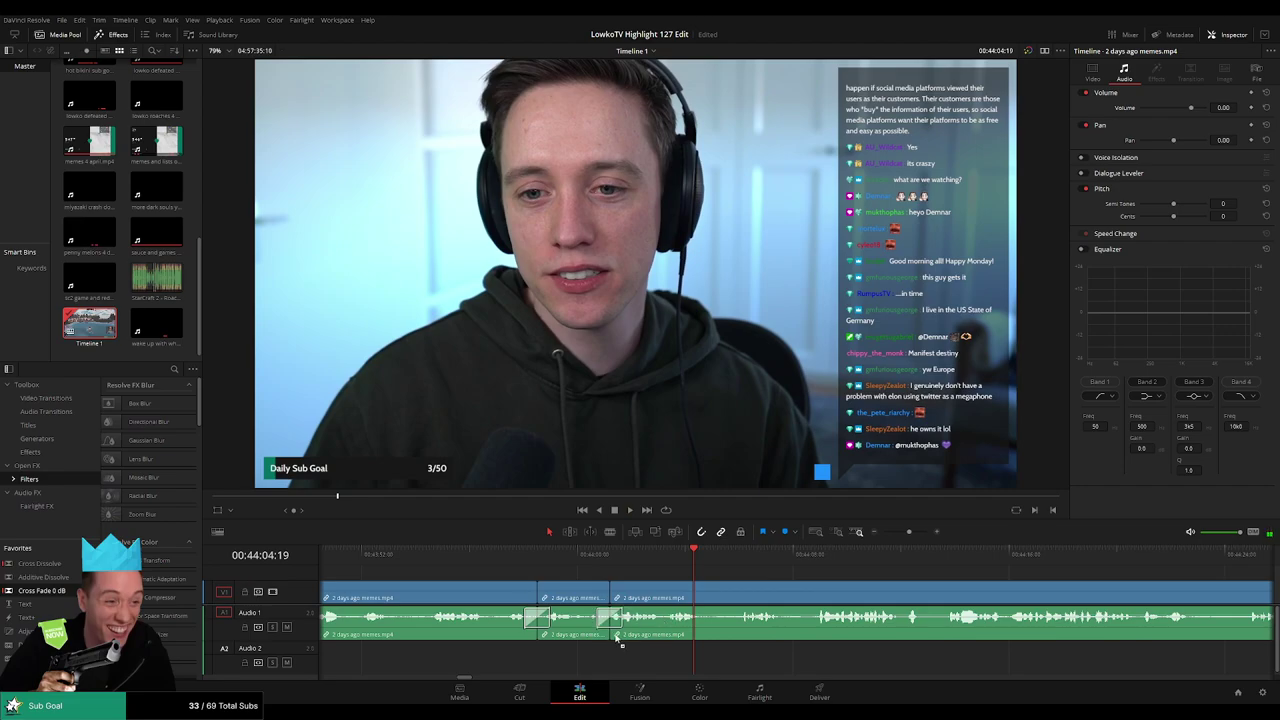
pyautogui.moveTo(616, 638); pyautogui.dragTo(616, 638)
# Ripple-delete the roughly one-second section from about 00:44:04:46 to 00:44:05:48 and cross-fade the audio at the join
pyautogui.press('space')
pyautogui.click(734, 554)
pyautogui.moveTo(741, 588); pyautogui.dragTo(563, 590)
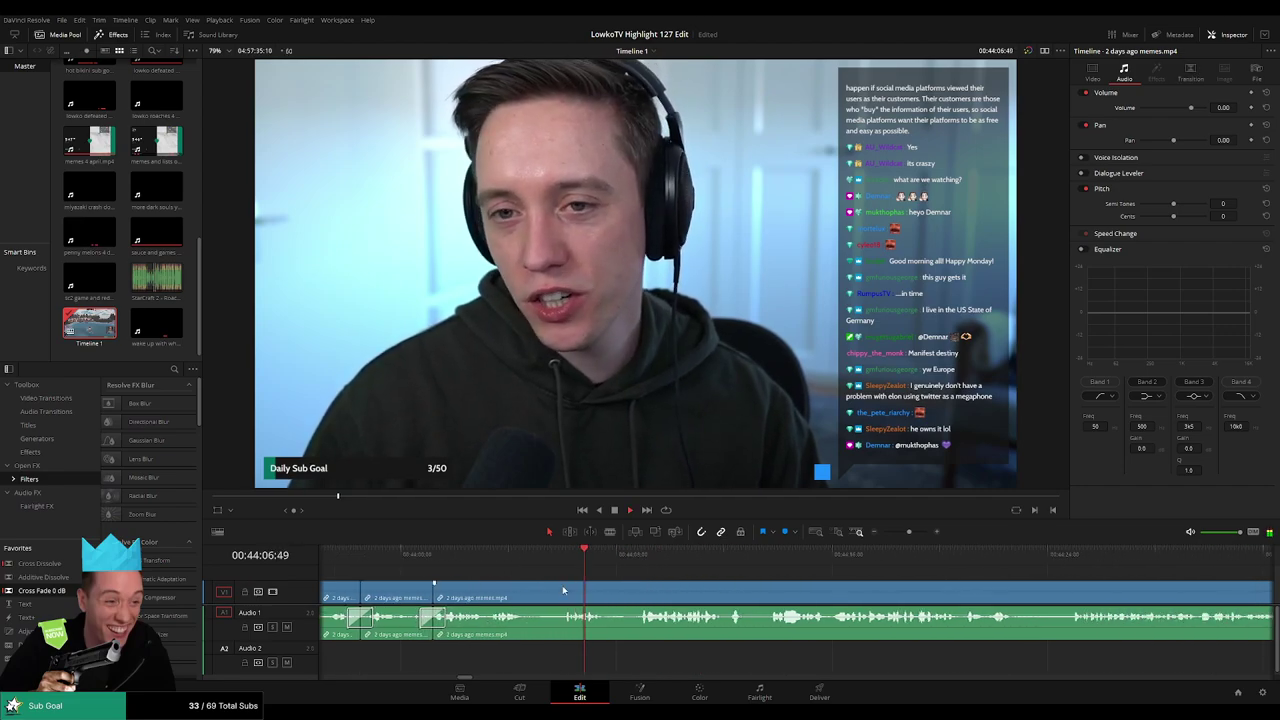
pyautogui.click(507, 553)
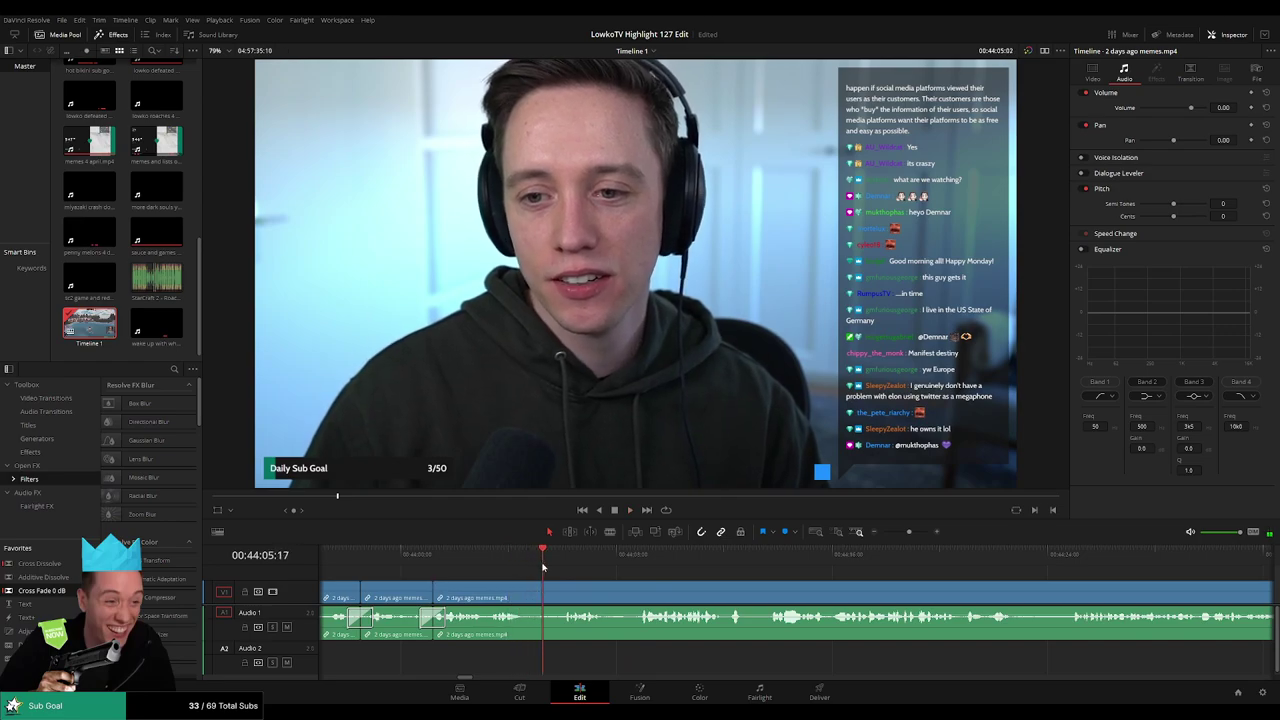
pyautogui.press('space')
pyautogui.click(528, 555)
pyautogui.press('b')
pyautogui.click(529, 597)
pyautogui.click(556, 597)
pyautogui.press('a')
pyautogui.click(543, 602)
pyautogui.press('Delete')
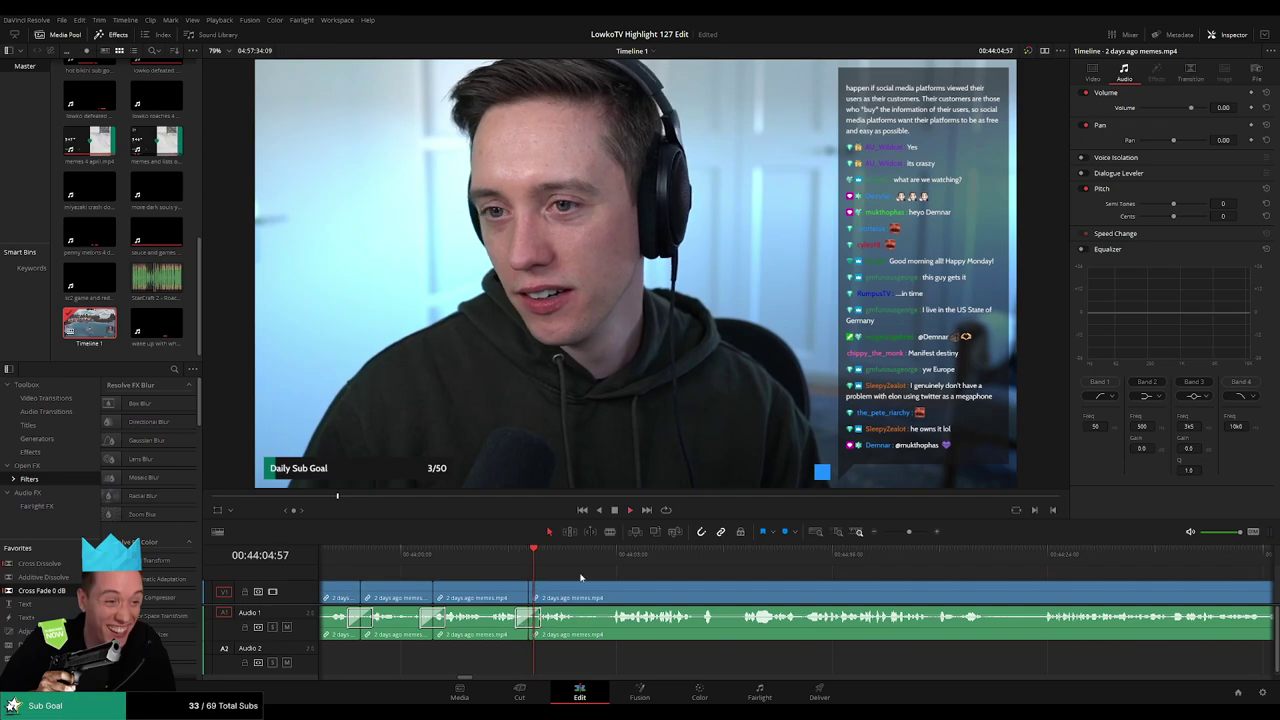
pyautogui.press('space')
pyautogui.hotkey('shift', 't')
pyautogui.scroll(2, 700, 580)
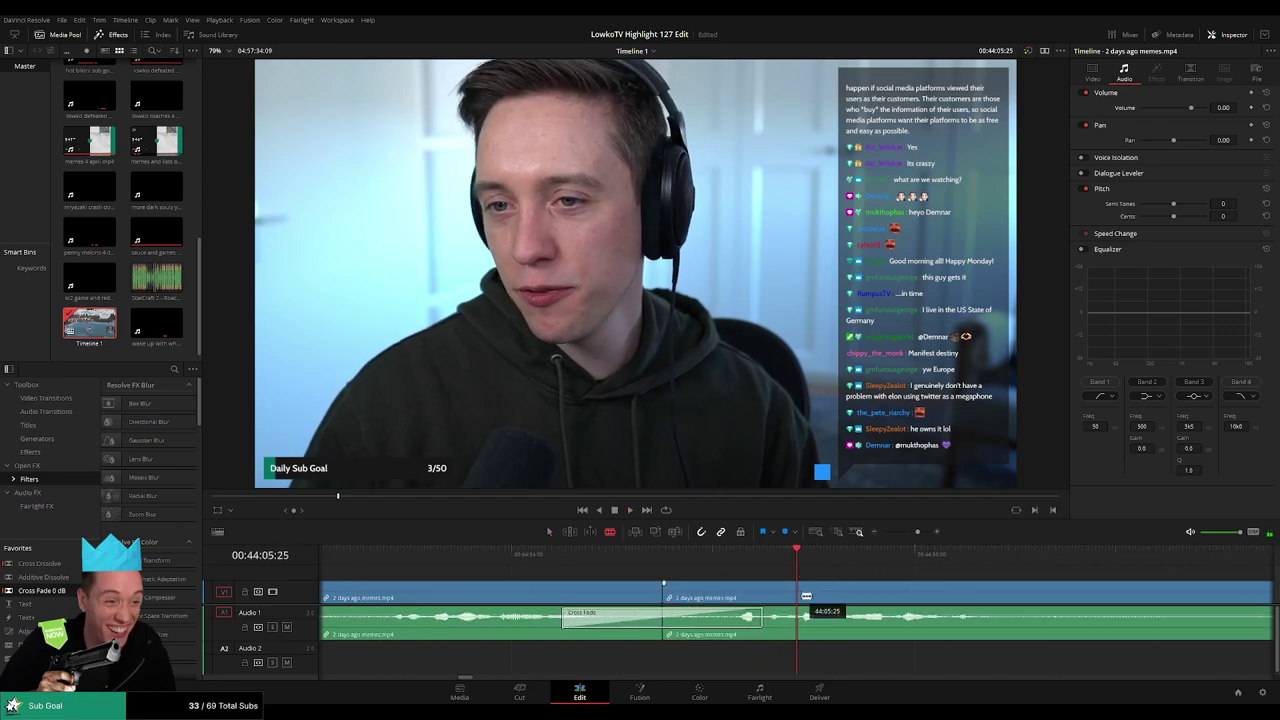
# Split out the short section from about 00:44:05:21 to 00:44:05:34 and silence its original audio
pyautogui.click(805, 596)
pyautogui.press('space')
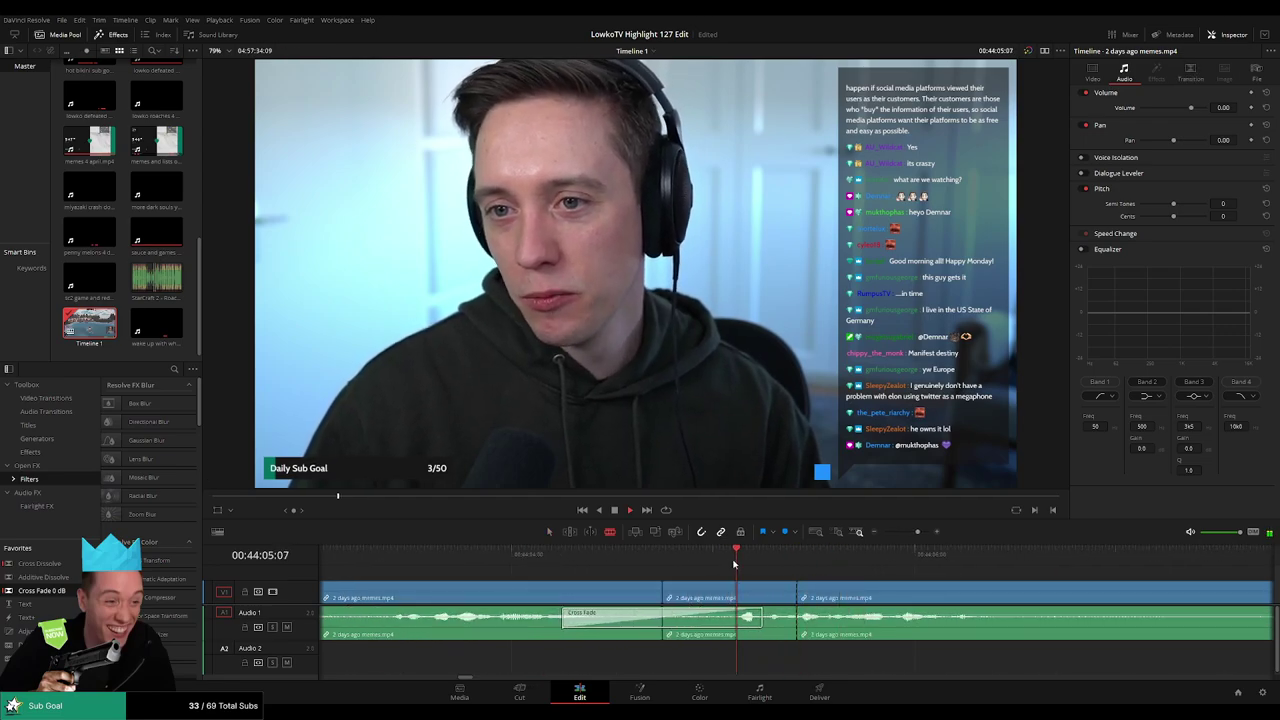
pyautogui.moveTo(787, 553); pyautogui.dragTo(827, 555)
pyautogui.press('space')
pyautogui.press('space')
pyautogui.click(803, 554)
pyautogui.hotkey('ctrl', 'b')
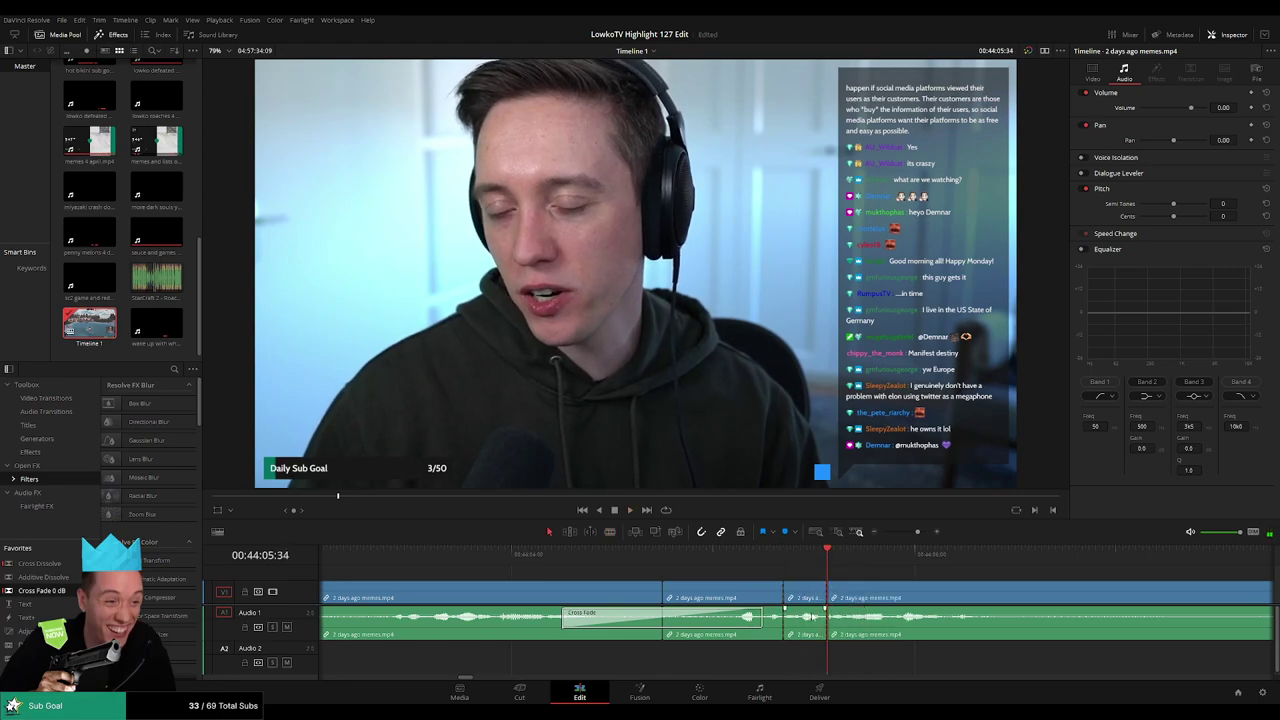
pyautogui.moveTo(812, 616); pyautogui.dragTo(830, 643)
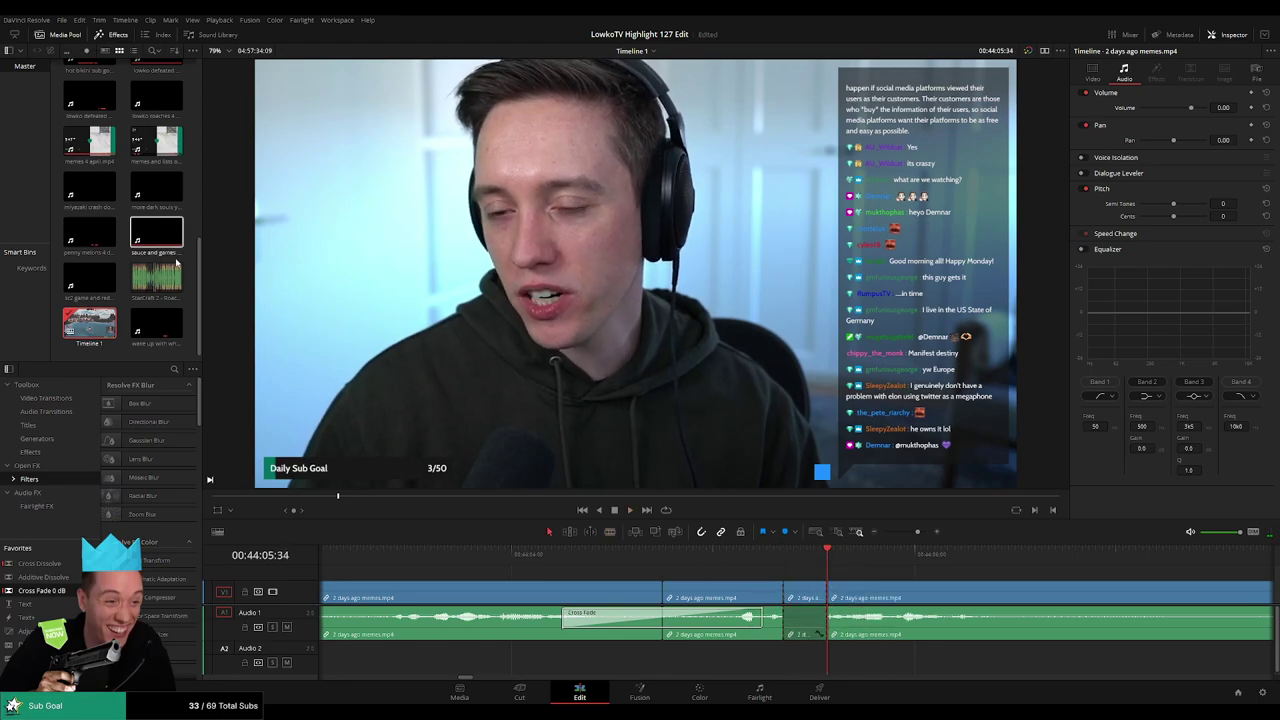
# Place the StarCraft 2 Roach Quotes sound on Audio 2 beneath the section silenced near 00:44:05 and set its volume to -23
pyautogui.moveTo(176, 262); pyautogui.dragTo(815, 665)
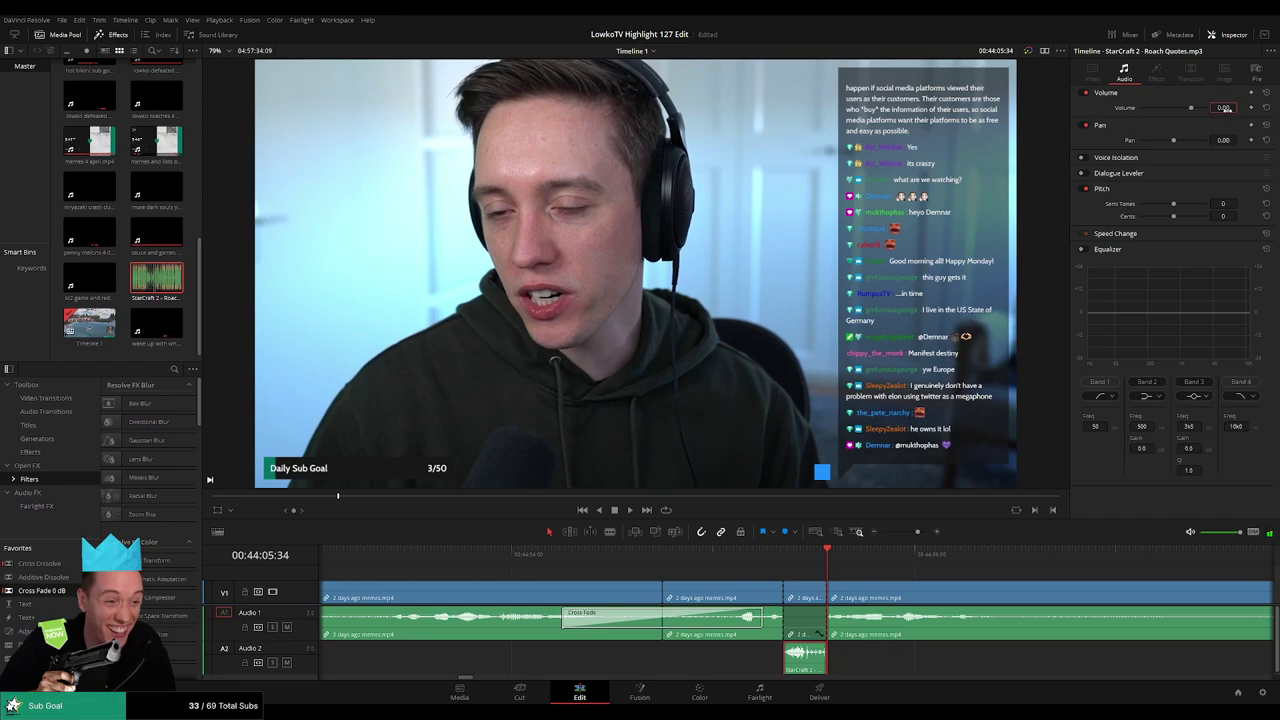
pyautogui.press('Return')
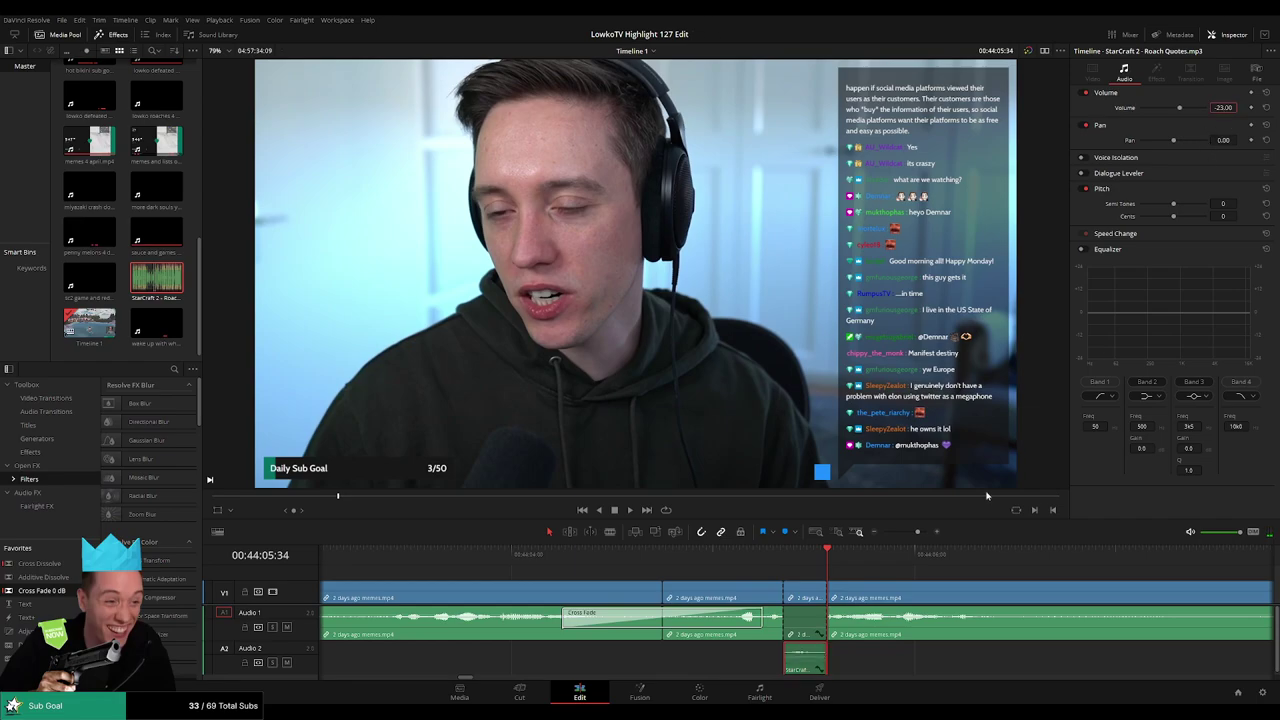
pyautogui.click(908, 572)
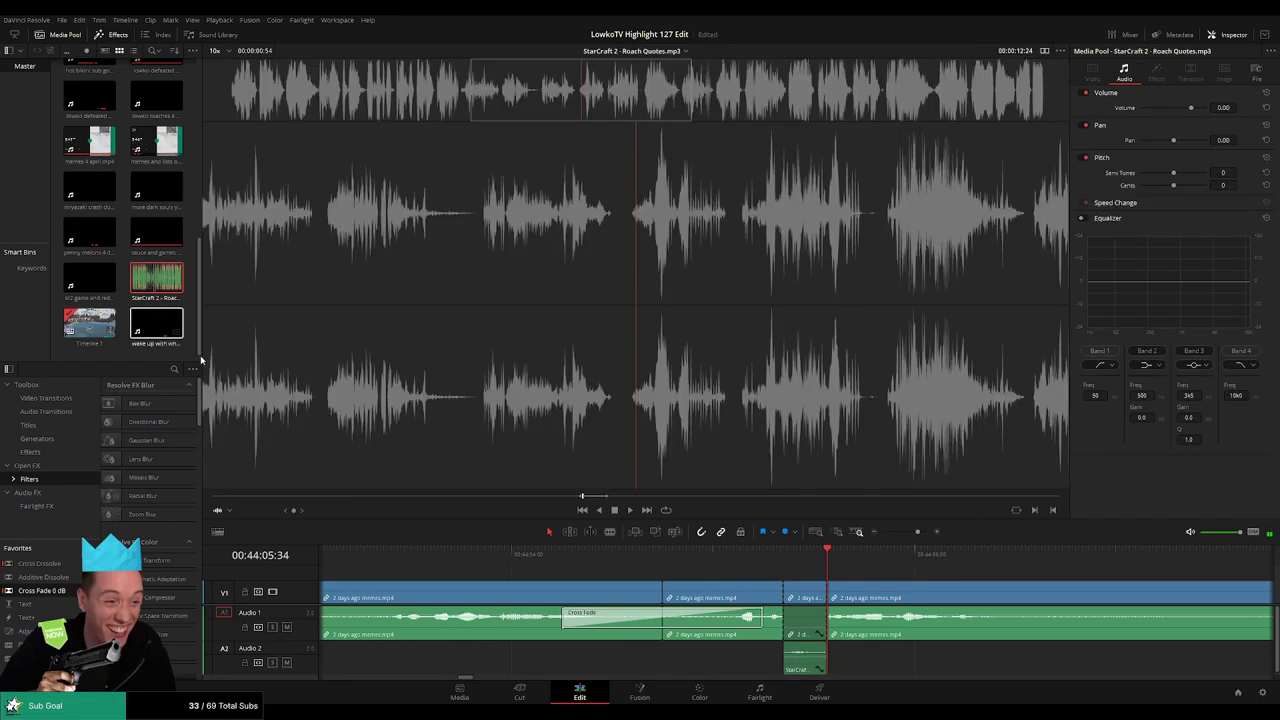
pyautogui.click(773, 566)
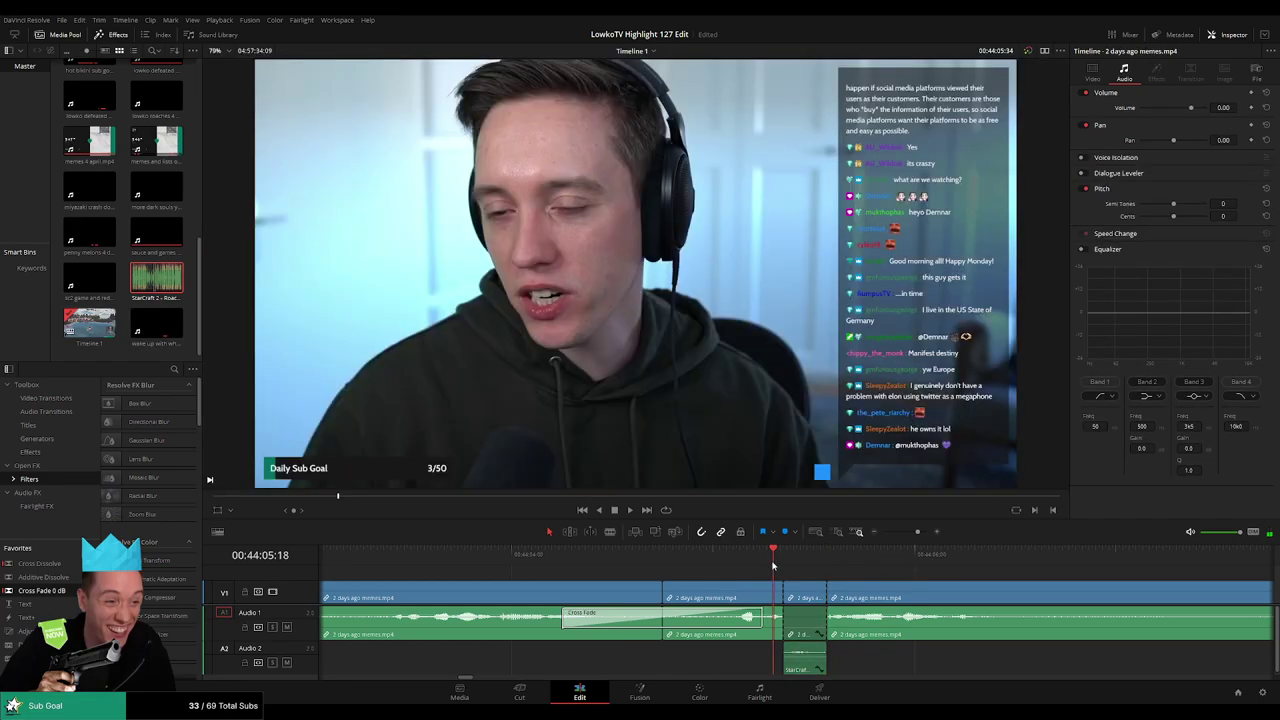
# Review the footage onward, split out the section from about 00:44:18:43 to 00:44:19:03, and silence its original audio
pyautogui.moveTo(917, 532); pyautogui.dragTo(909, 539)
pyautogui.moveTo(904, 584); pyautogui.dragTo(699, 579)
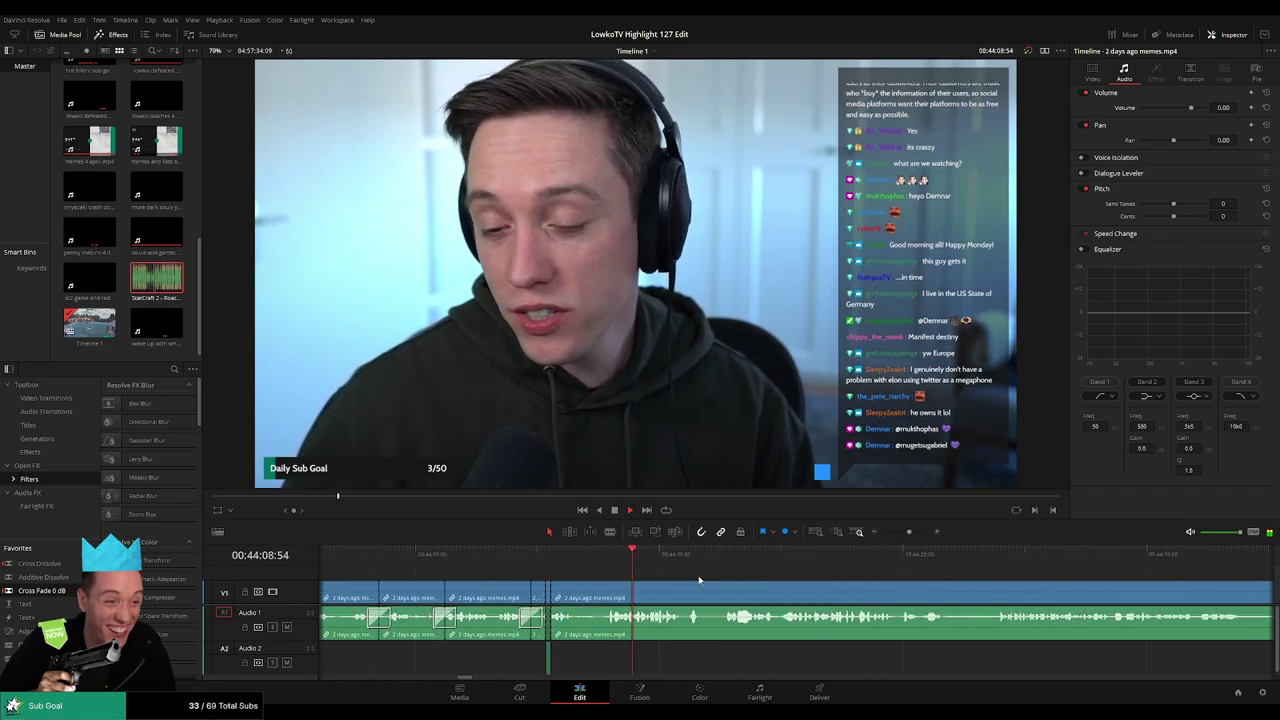
pyautogui.hscroll(2, 640, 566)
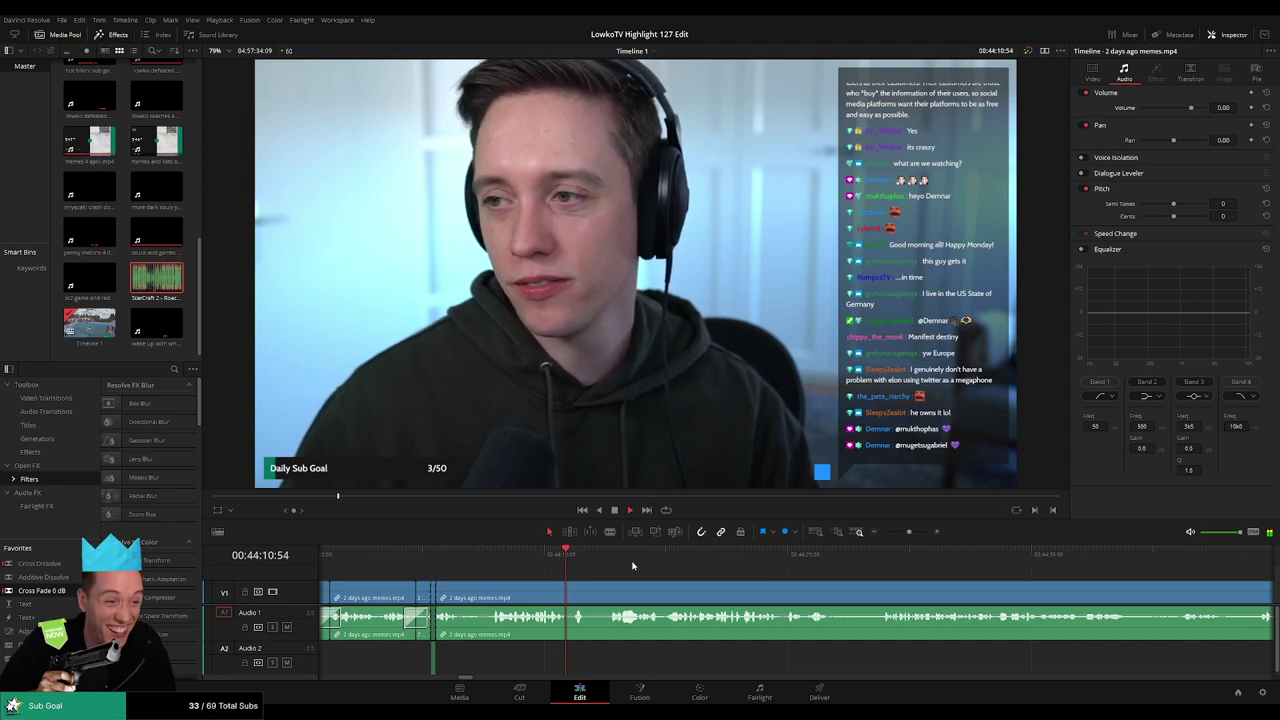
pyautogui.hscroll(2, 683, 578)
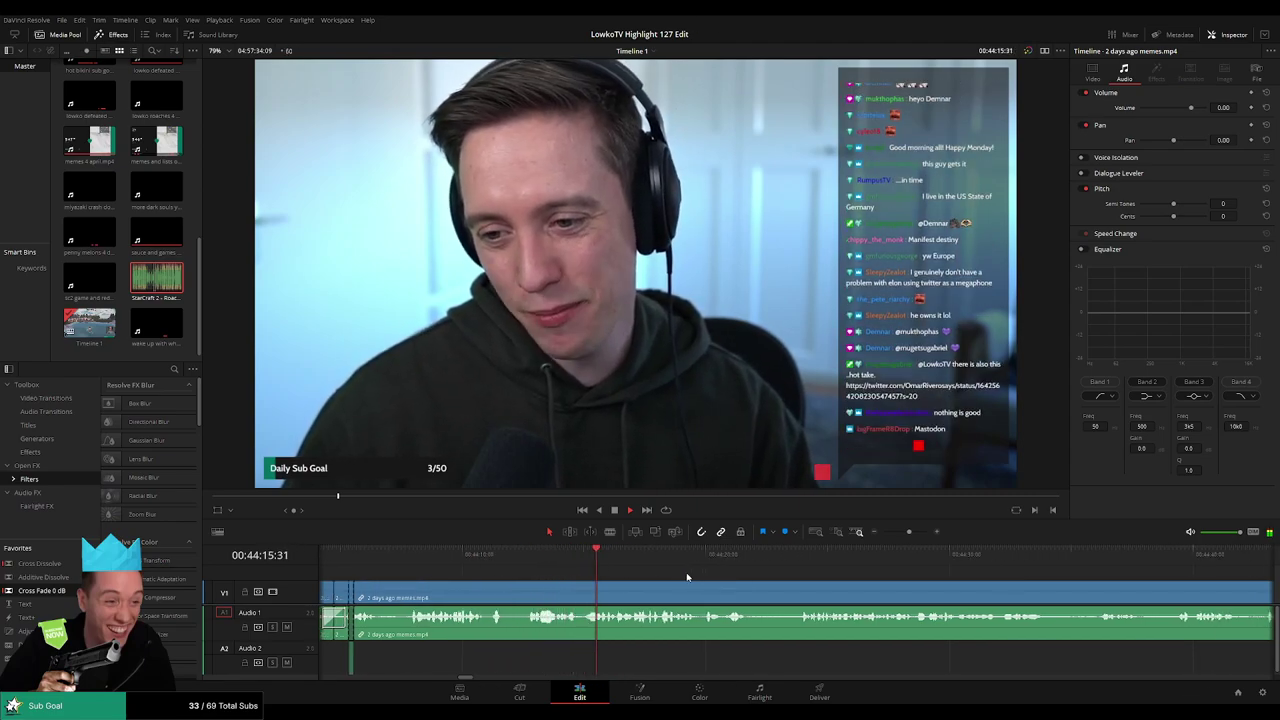
pyautogui.hscroll(2, 660, 579)
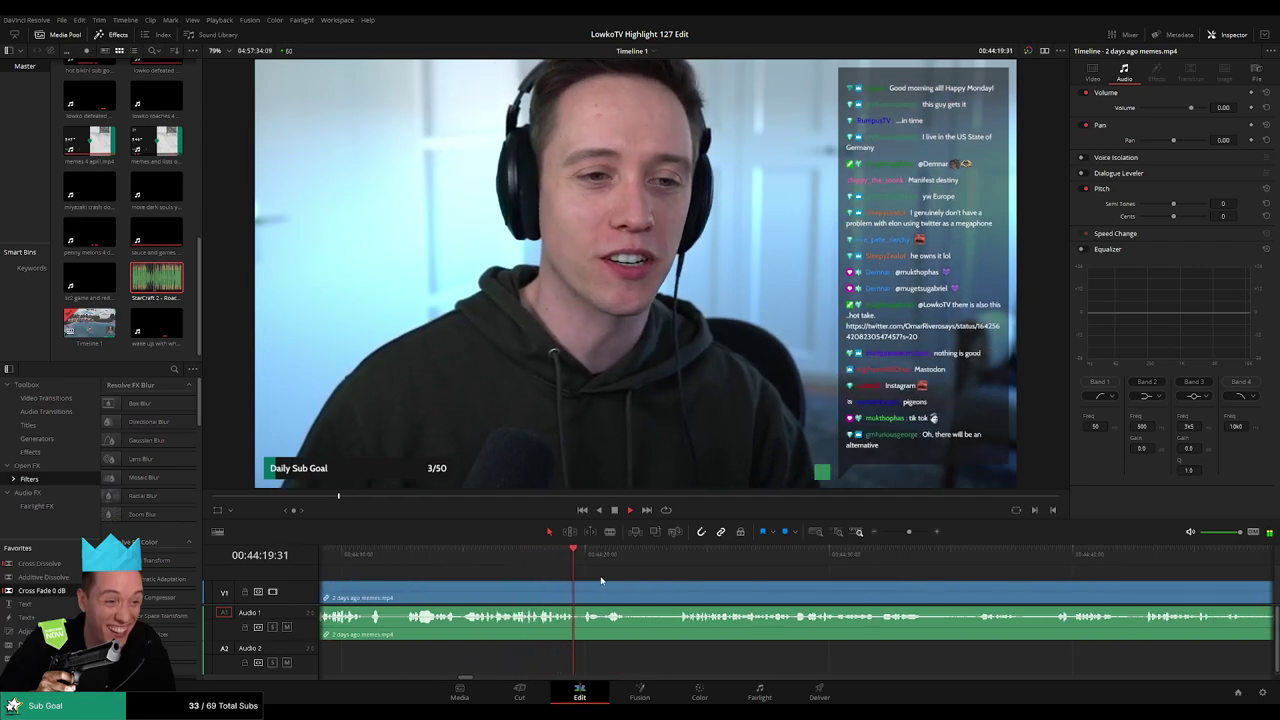
pyautogui.click(527, 556)
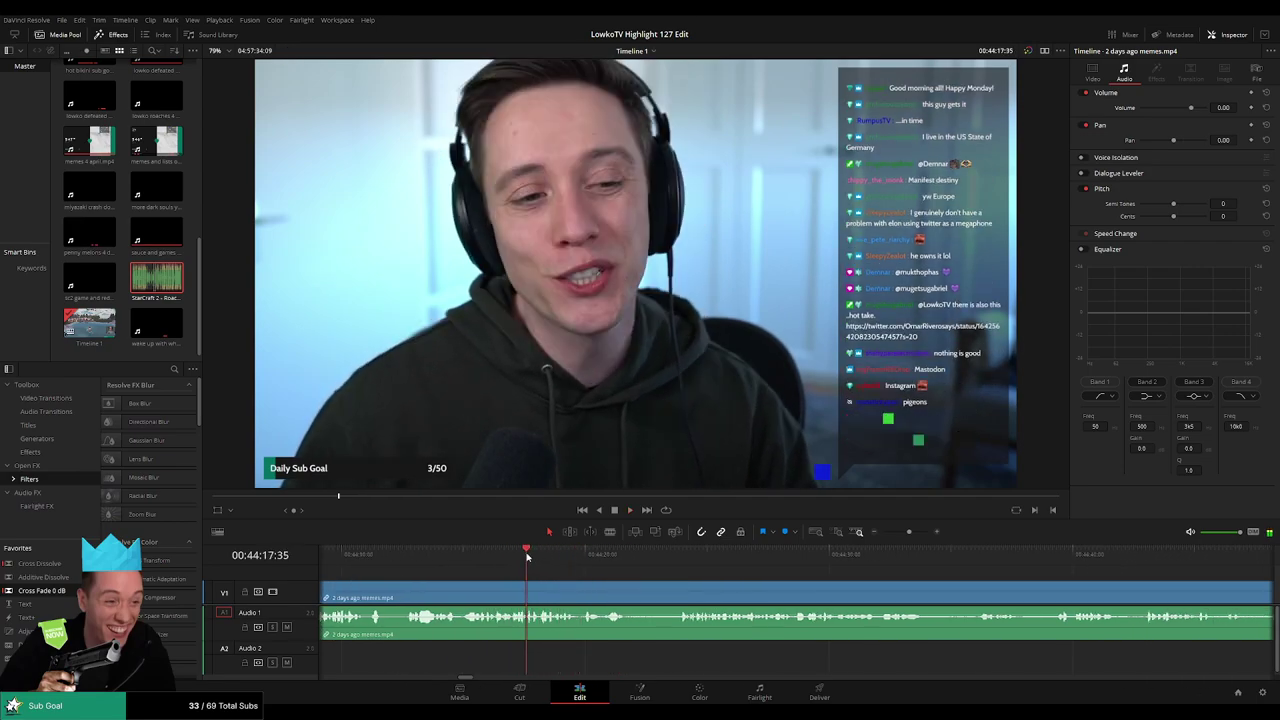
pyautogui.moveTo(909, 532); pyautogui.dragTo(913, 532)
pyautogui.click(711, 561)
pyautogui.press('space')
pyautogui.hscroll(3, 668, 573)
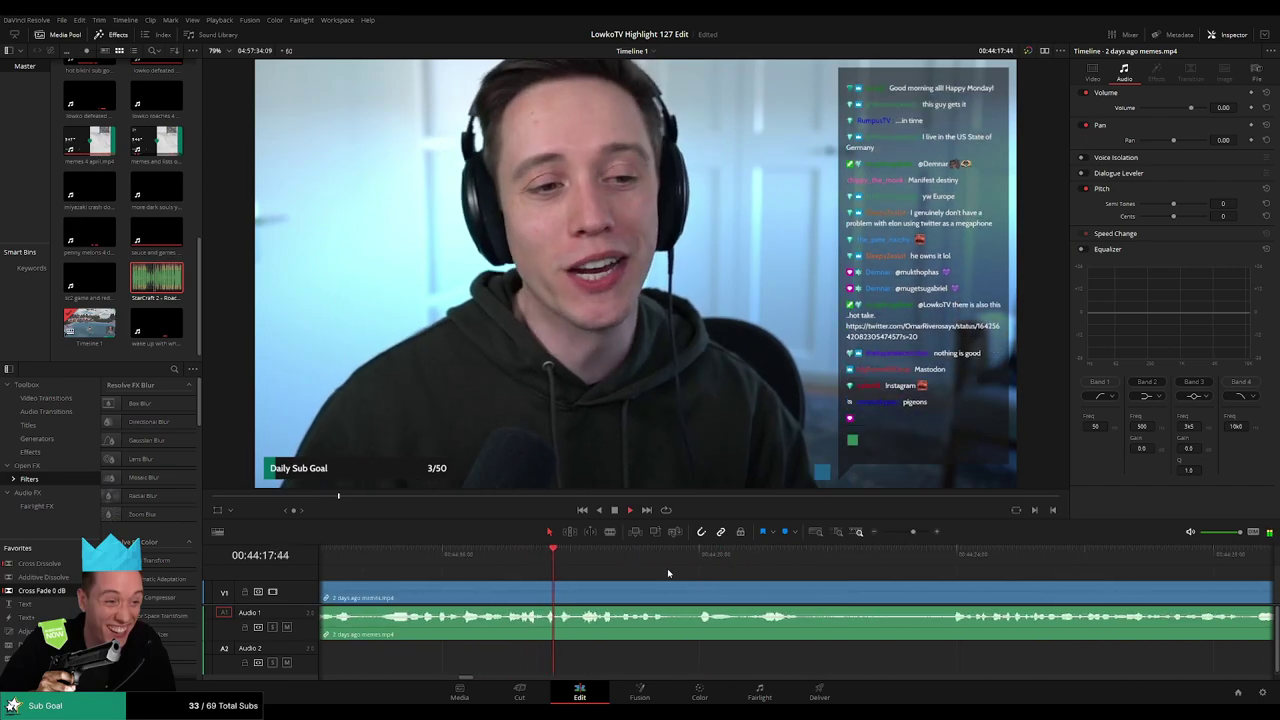
pyautogui.press('space')
pyautogui.press('b')
pyautogui.click(652, 583)
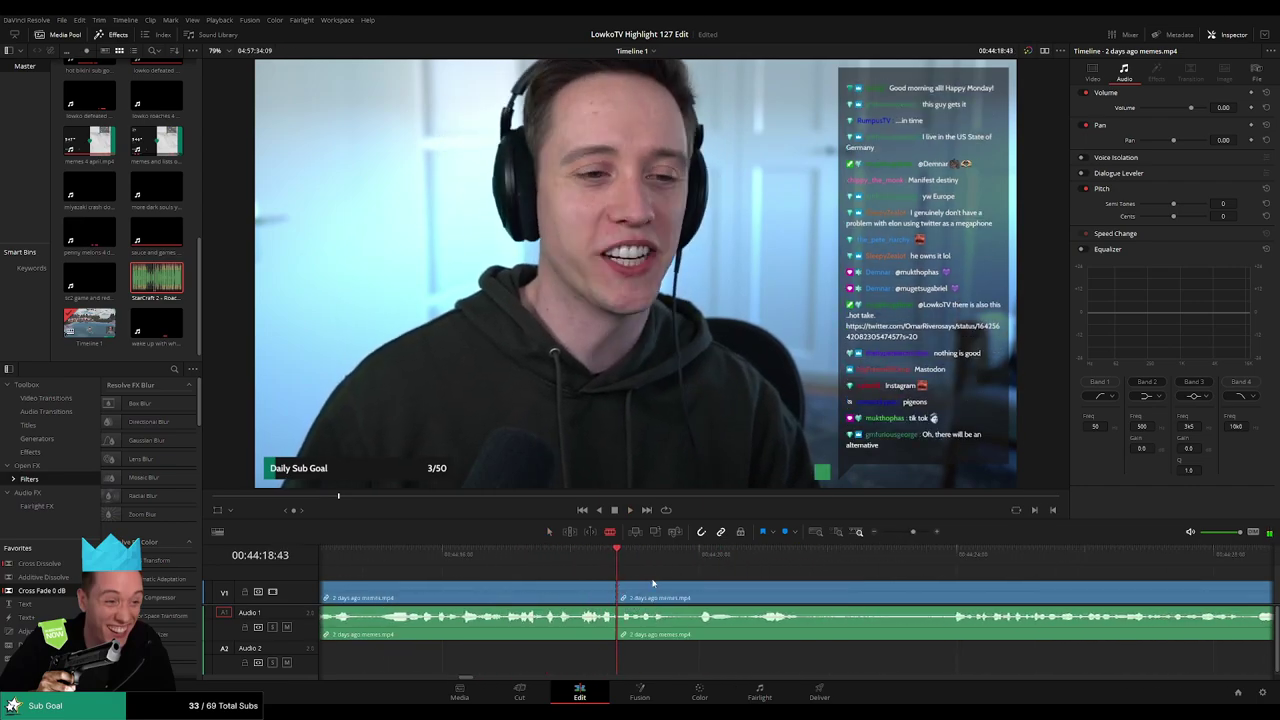
pyautogui.click(639, 596)
pyautogui.moveTo(628, 613); pyautogui.dragTo(628, 638)
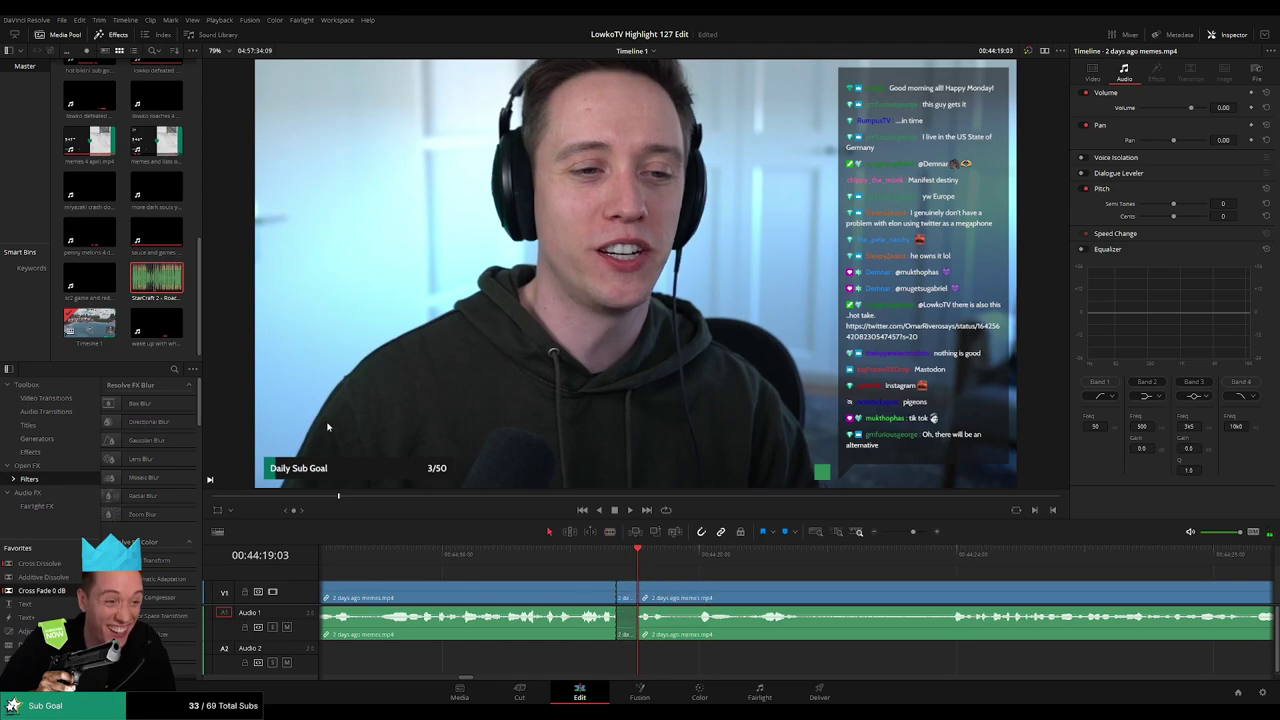
# Cover the silenced section near 00:44:19 with the Roach Quotes sound on Audio 2, lower its volume and play the result
pyautogui.moveTo(157, 280); pyautogui.dragTo(636, 660)
pyautogui.click(656, 663)
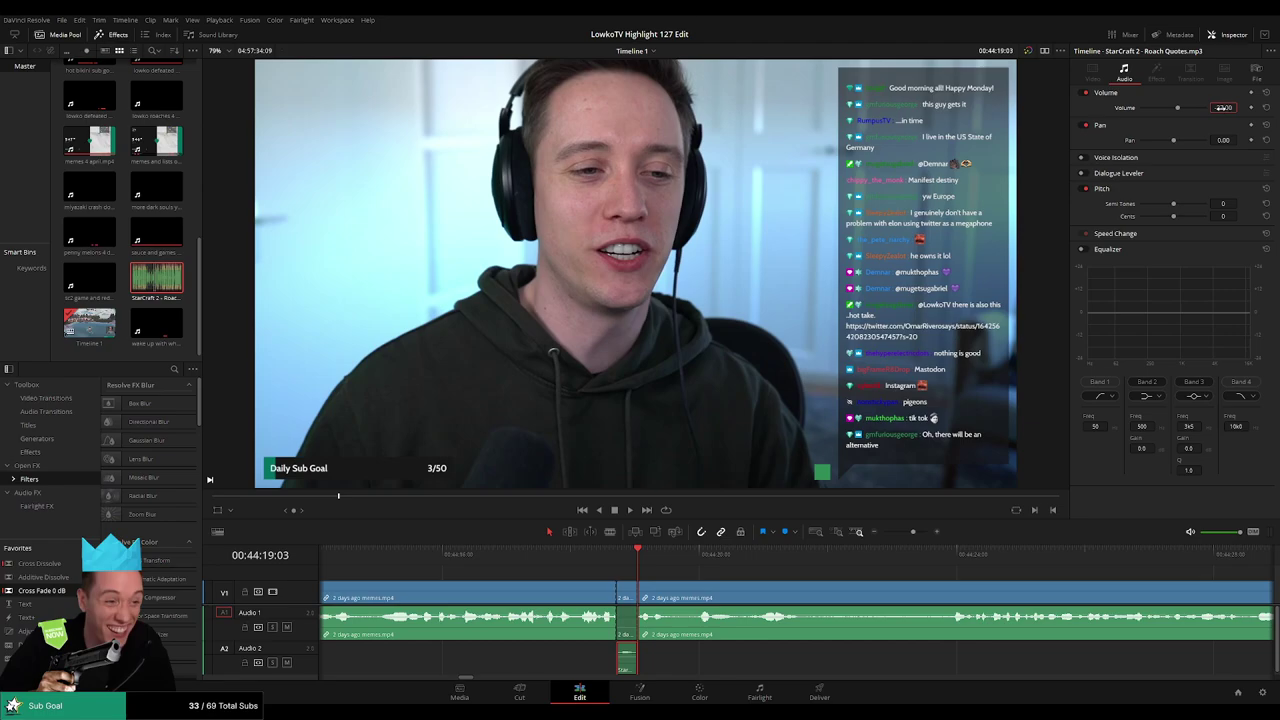
pyautogui.click(716, 578)
pyautogui.click(568, 556)
pyautogui.press('space')
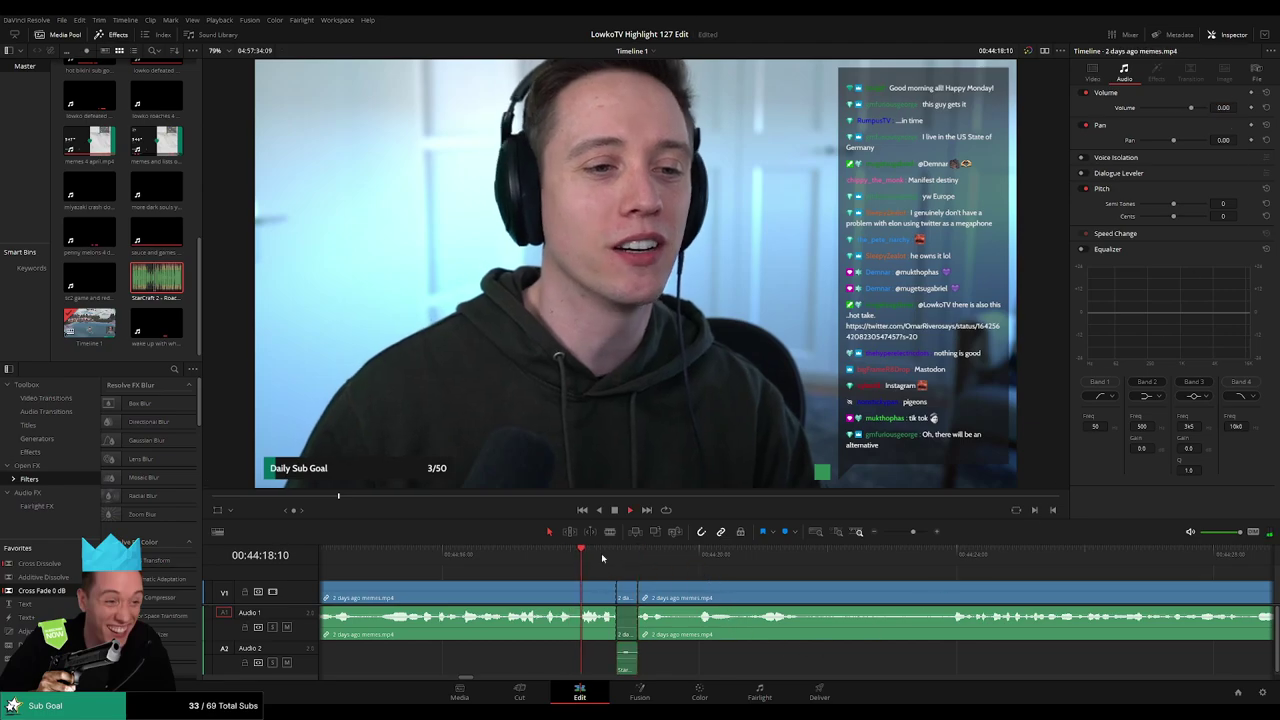
pyautogui.click(94, 324)
pyautogui.click(700, 568)
pyautogui.press('space')
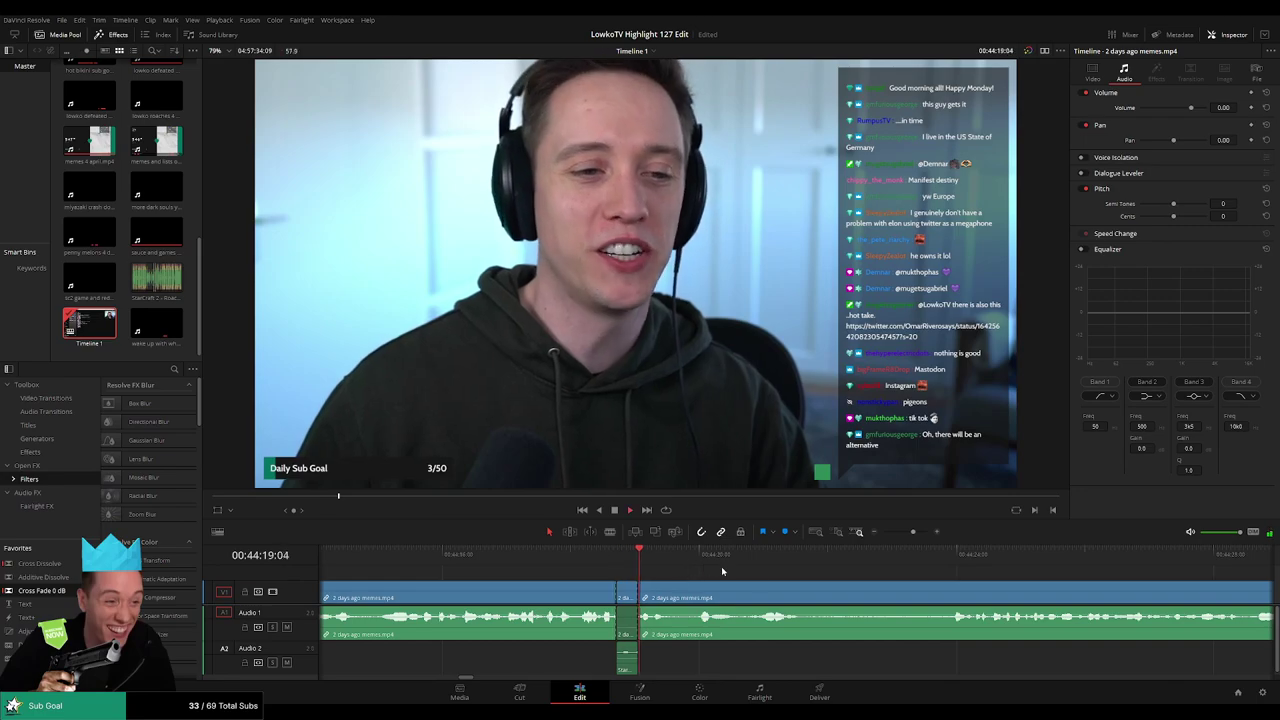
# Ripple-delete the section of about two seconds starting at 00:44:34:00 and cross-fade the audio at the join
pyautogui.hscroll(2, 640, 573)
pyautogui.hscroll(2, 660, 577)
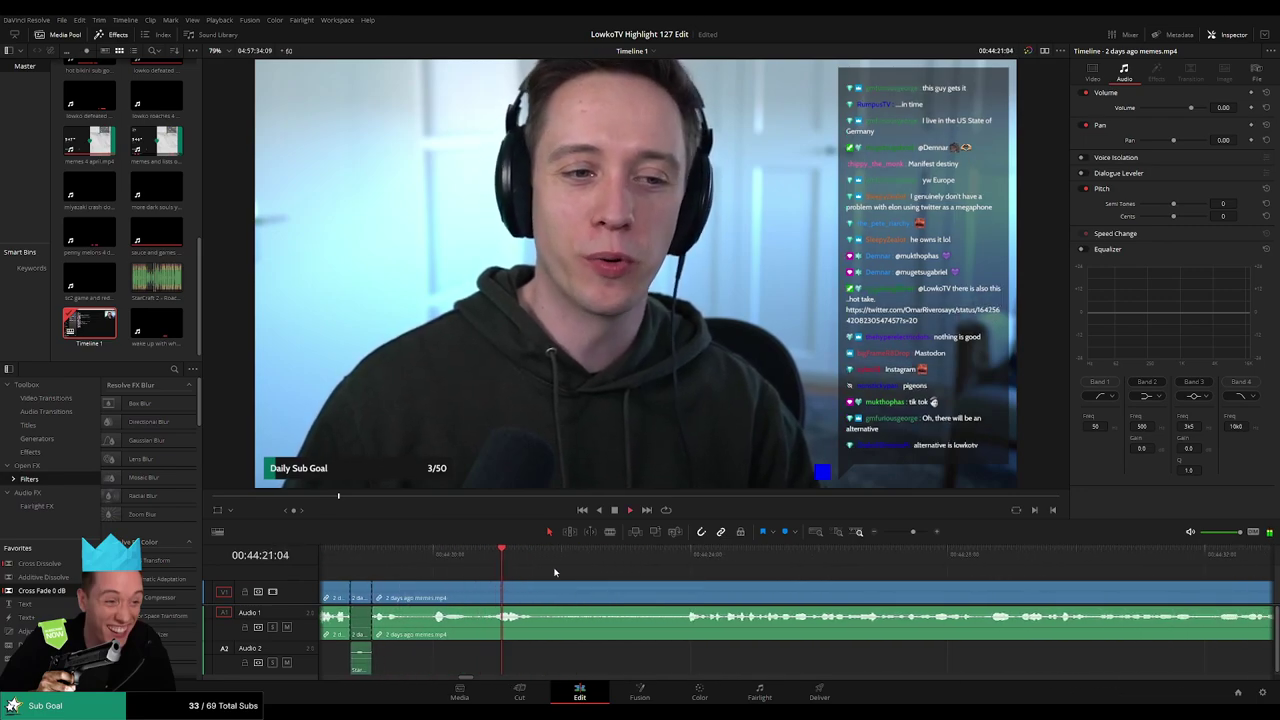
pyautogui.click(670, 567)
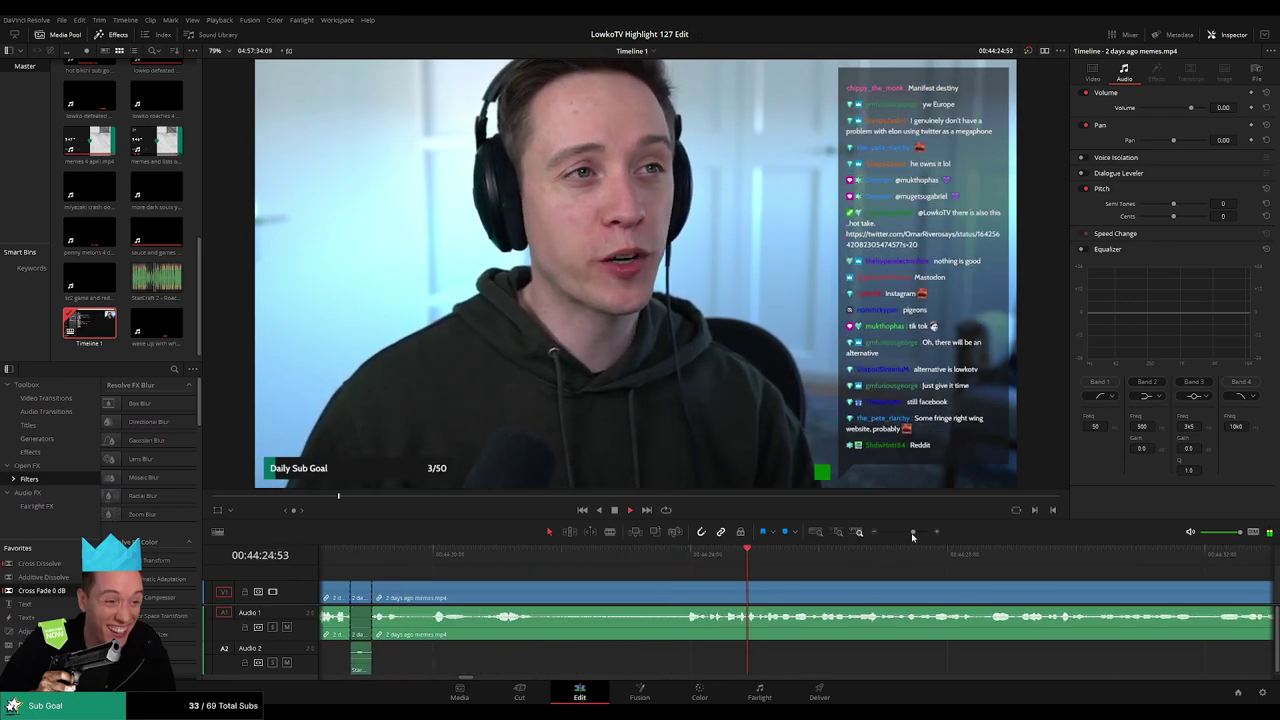
pyautogui.moveTo(909, 531); pyautogui.dragTo(906, 531)
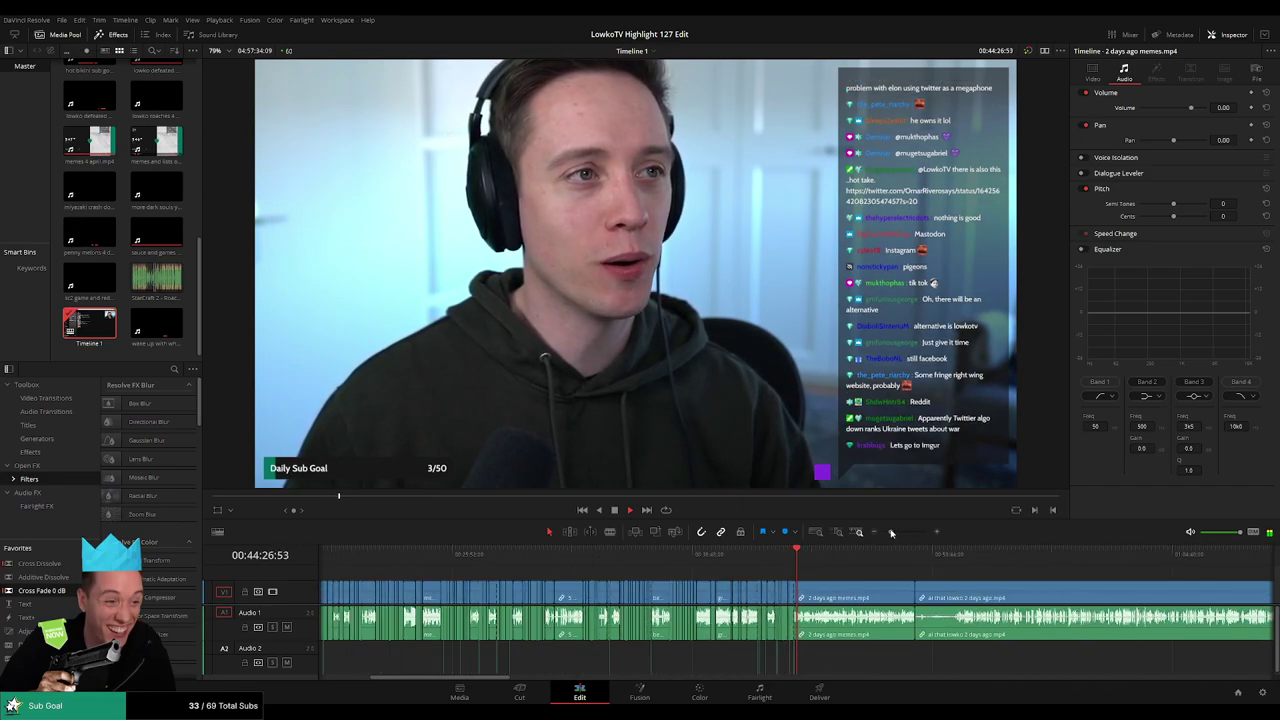
pyautogui.moveTo(896, 533); pyautogui.dragTo(907, 533)
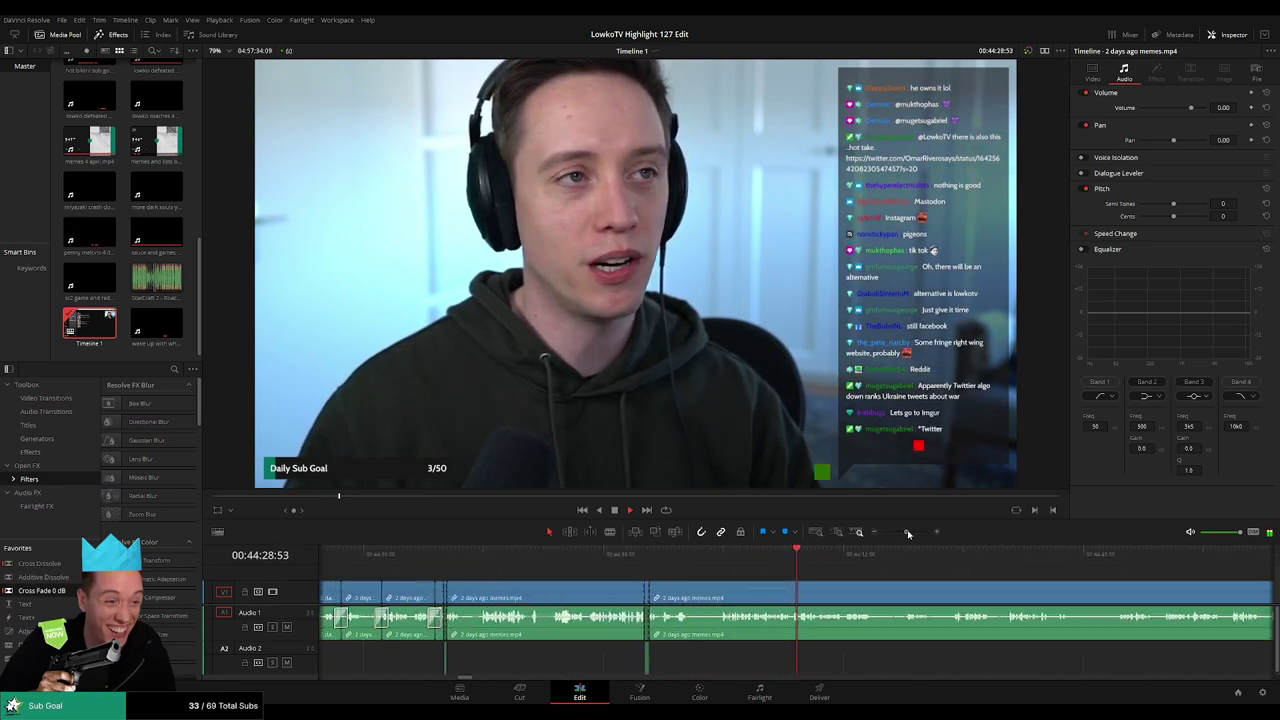
pyautogui.moveTo(706, 578); pyautogui.dragTo(557, 577)
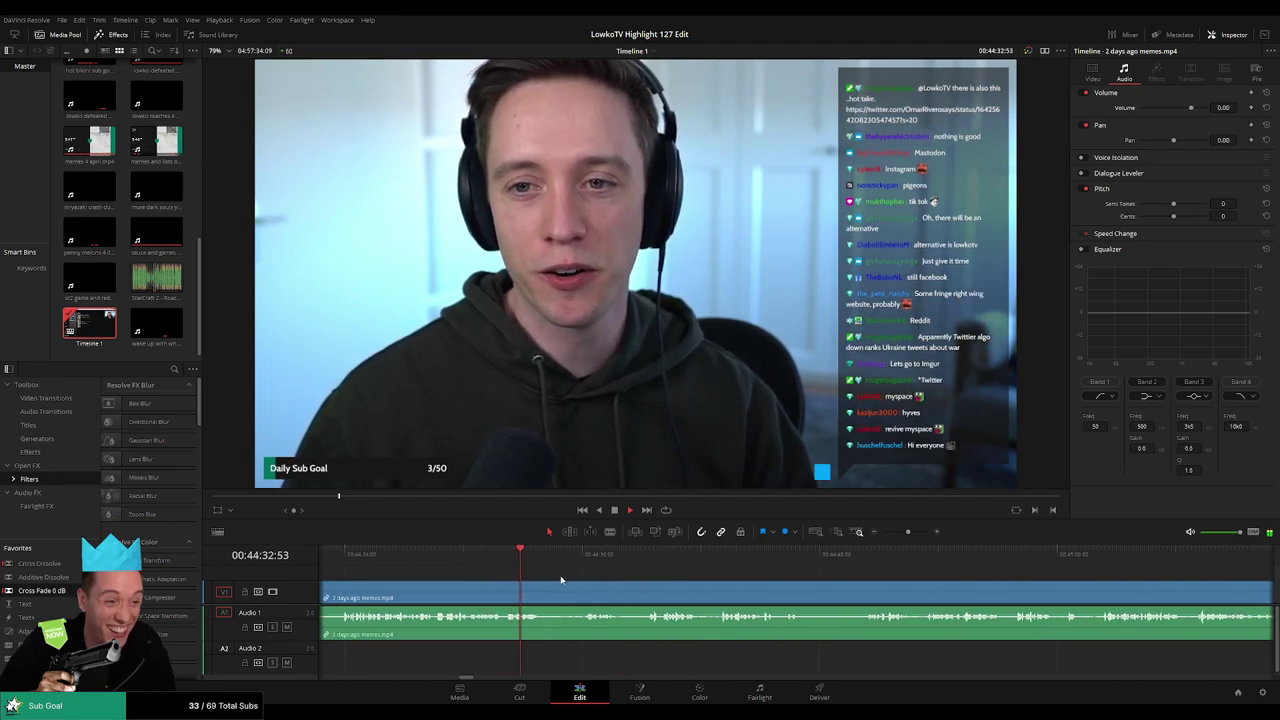
pyautogui.press('space')
pyautogui.press('b')
pyautogui.click(544, 590)
pyautogui.click(580, 590)
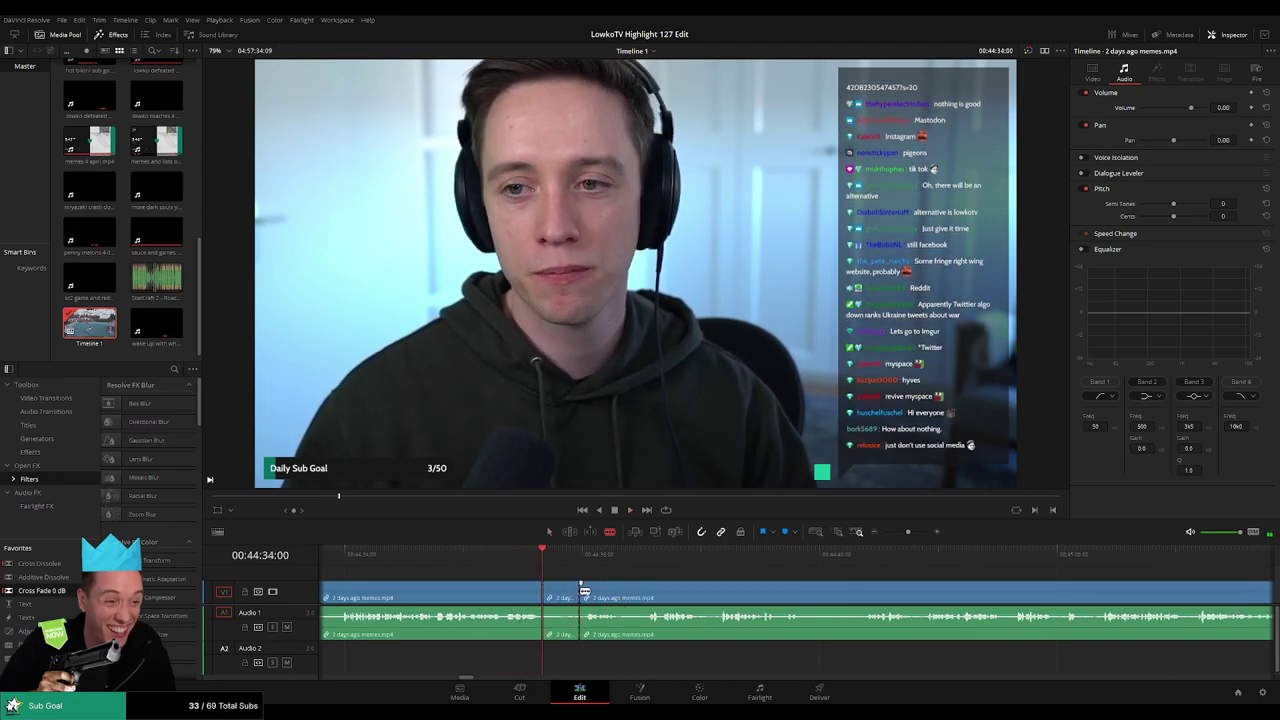
pyautogui.press('a')
pyautogui.click(565, 596)
pyautogui.press('Delete')
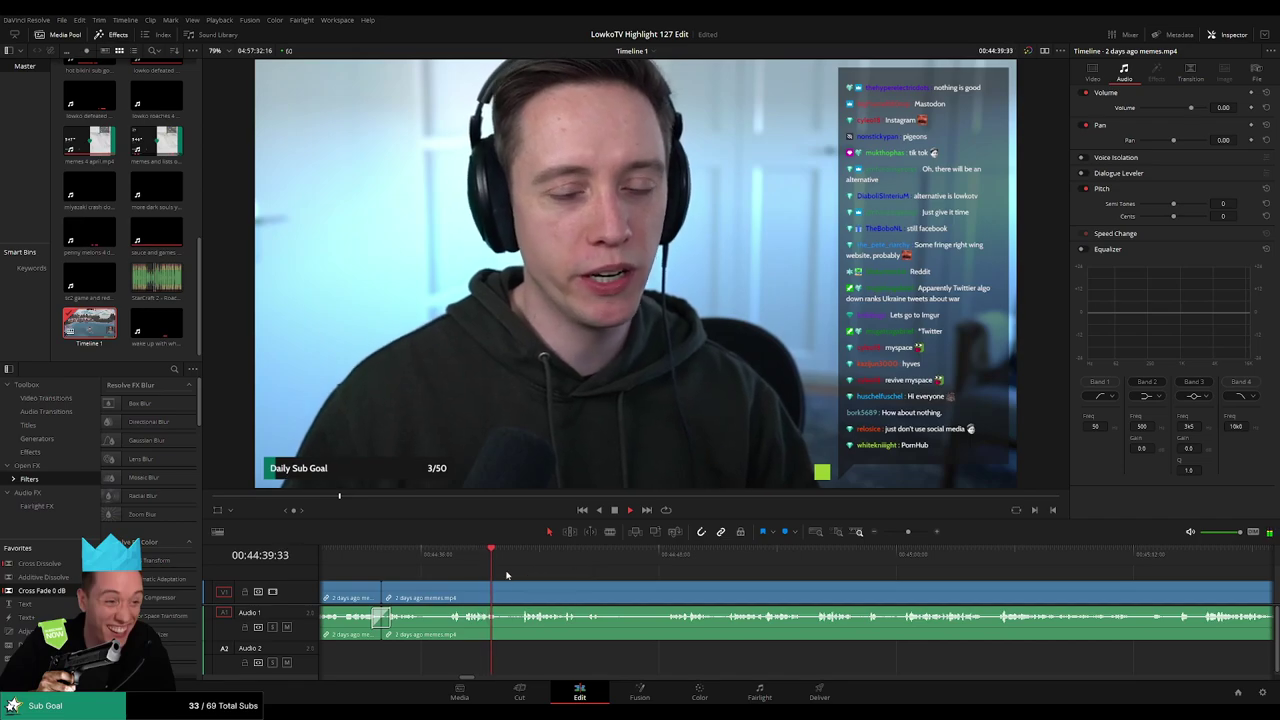
# Ripple-delete the section of about three seconds starting near 00:44:45:18 and cross-fade the audio at the join
pyautogui.click(515, 557)
pyautogui.moveTo(645, 578); pyautogui.dragTo(525, 571)
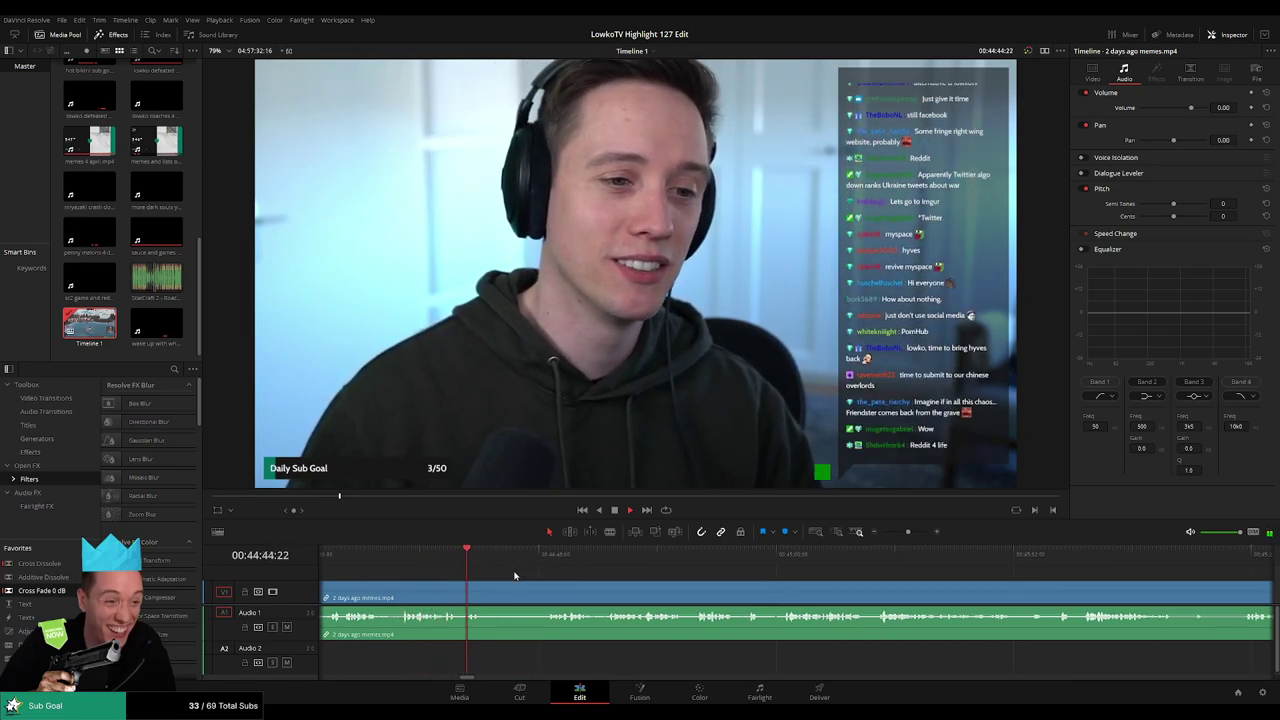
pyautogui.press('b')
pyautogui.click(486, 590)
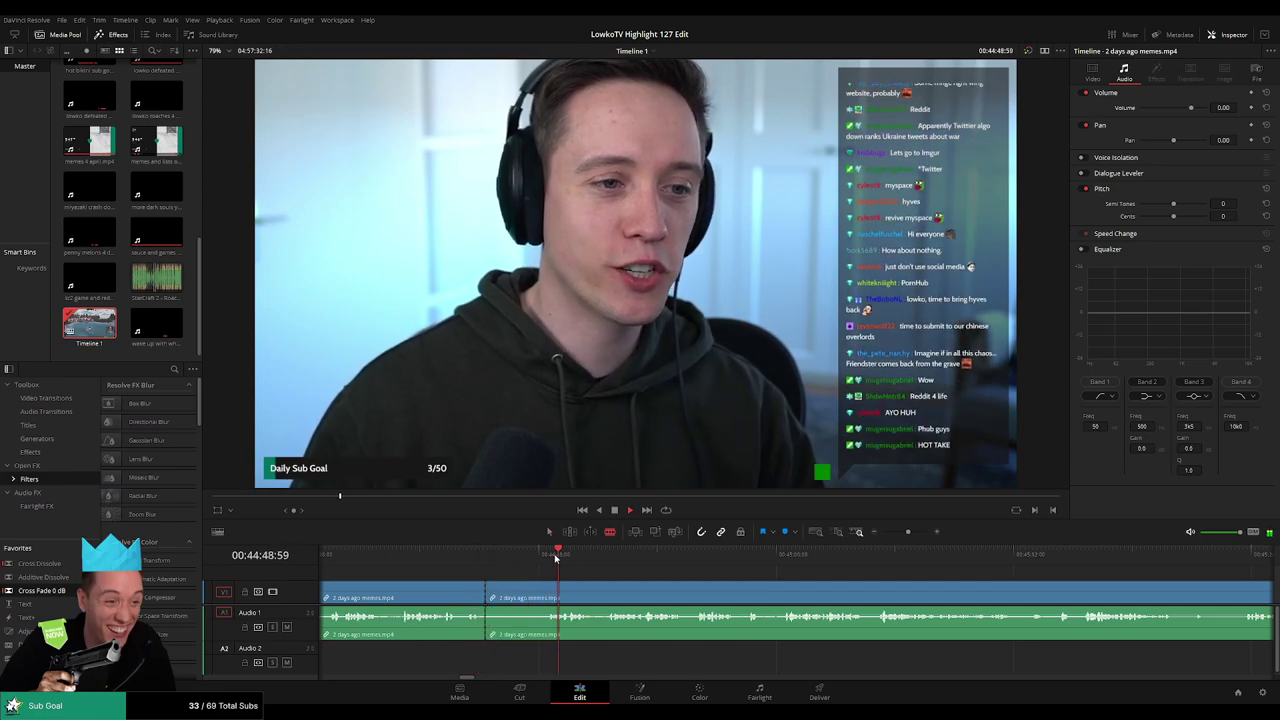
pyautogui.click(548, 586)
pyautogui.press('a')
pyautogui.click(530, 597)
pyautogui.press('BackSpace')
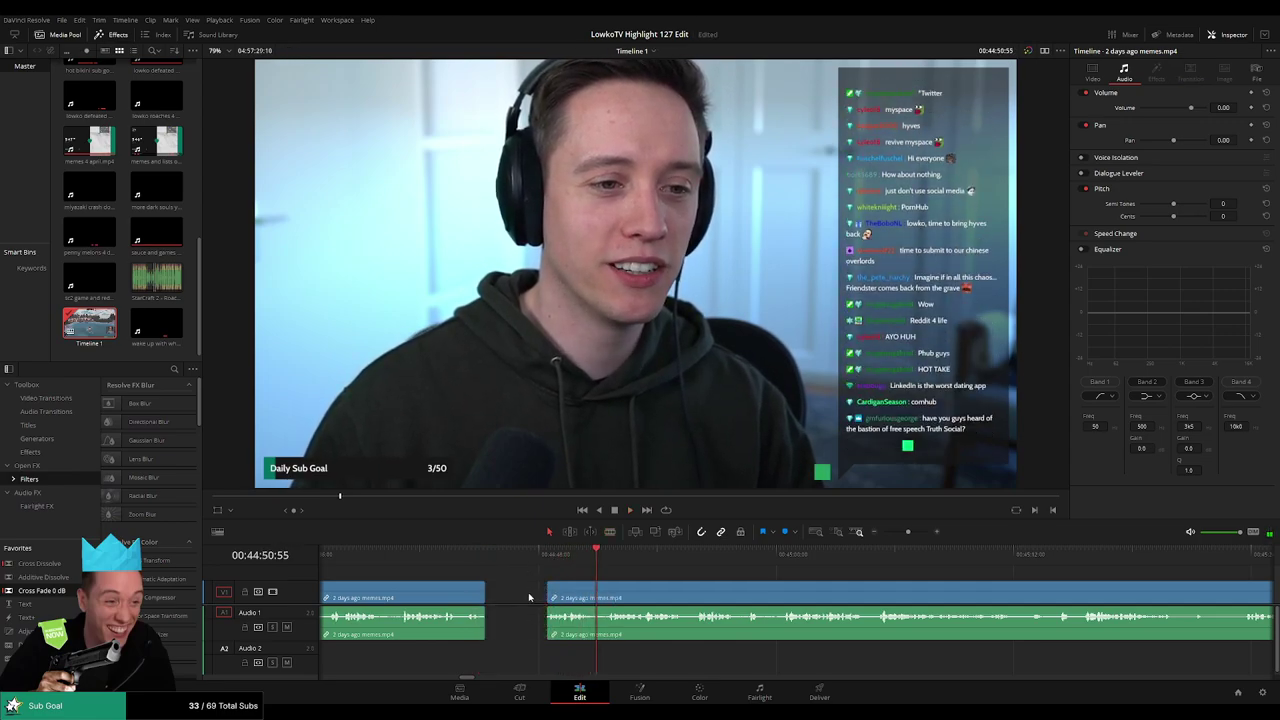
pyautogui.click(530, 597)
pyautogui.press('BackSpace')
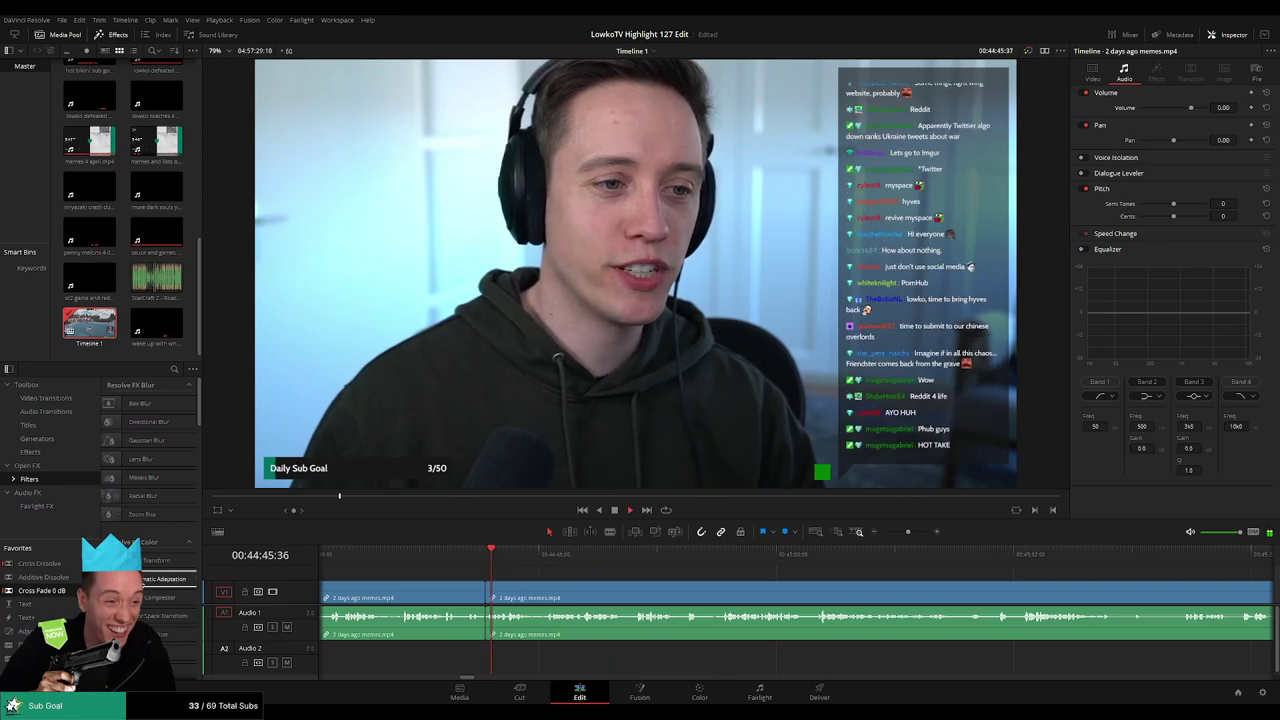
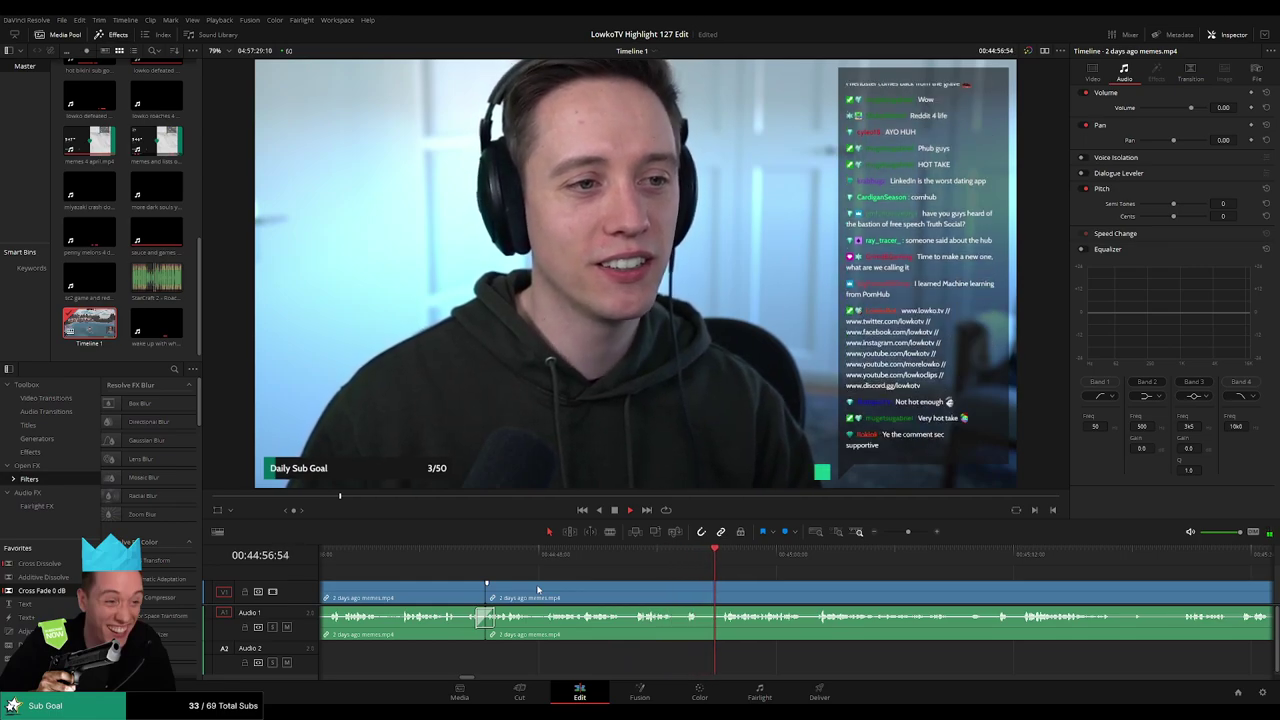
# Review the footage onward, ripple-delete the section of about two seconds starting near 00:45:09 and cross-fade the audio at the join
pyautogui.hscroll(4, 590, 592)
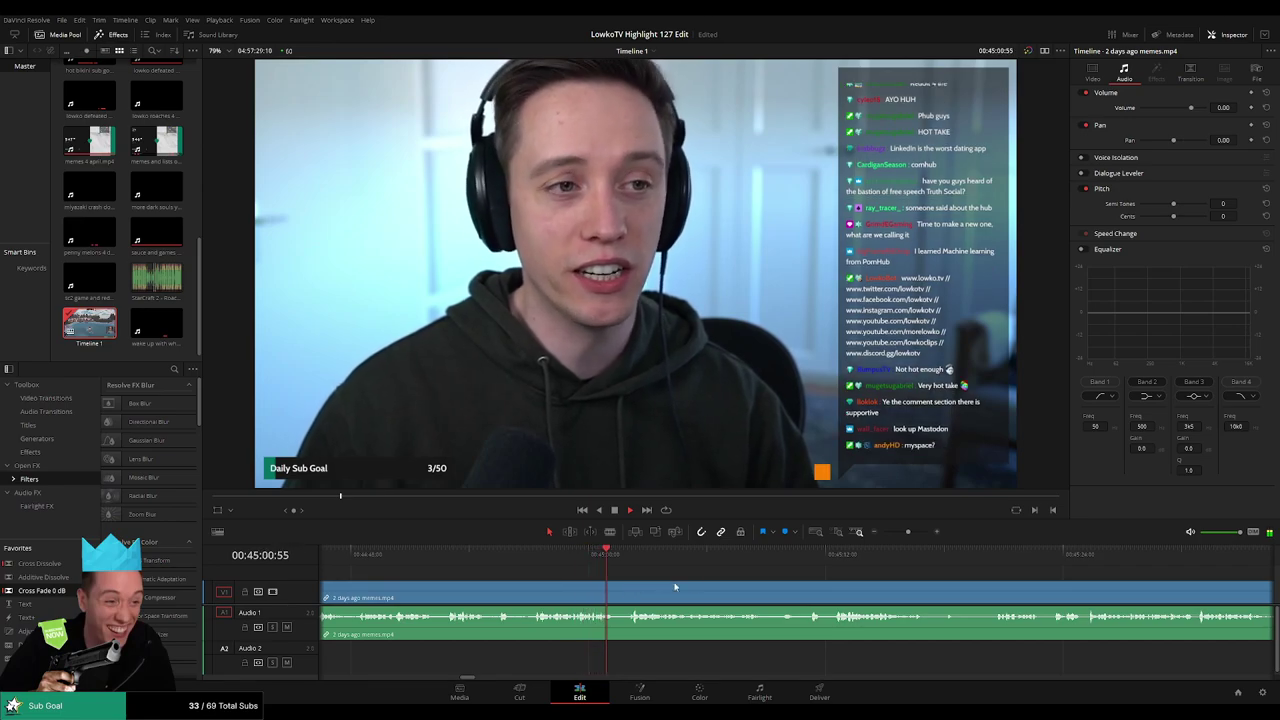
pyautogui.hscroll(4, 640, 590)
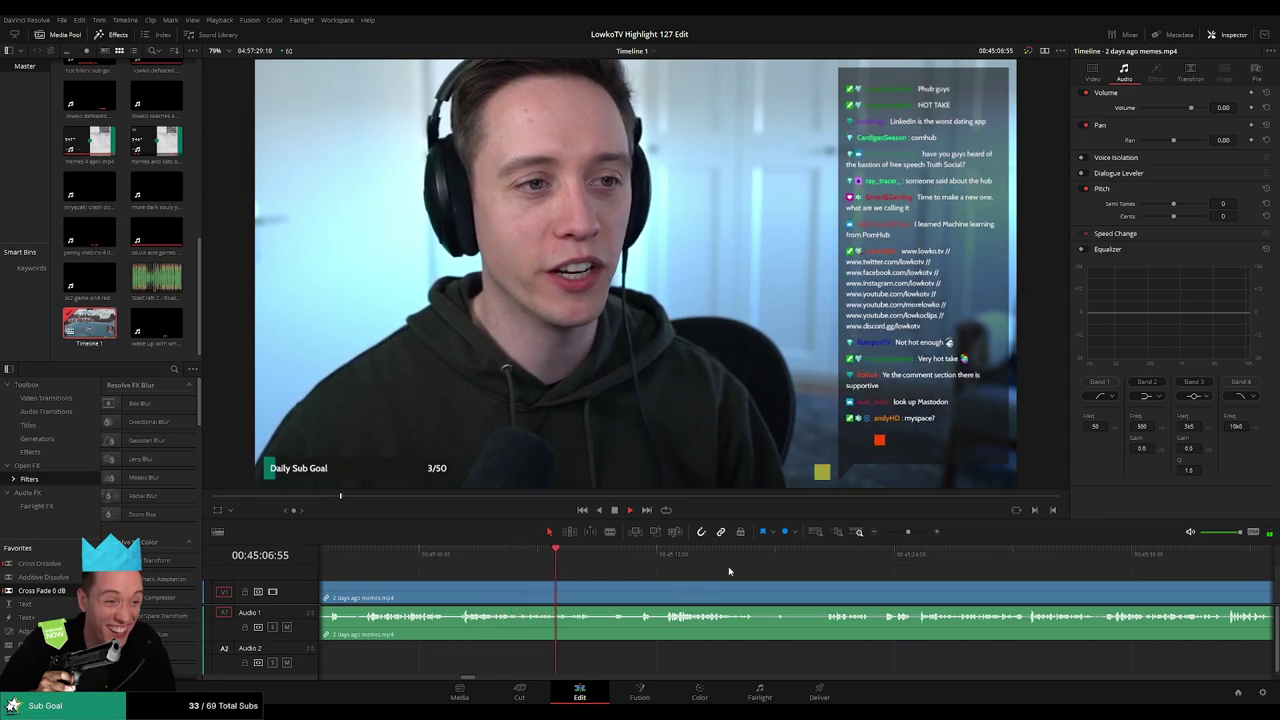
pyautogui.hscroll(1, 603, 591)
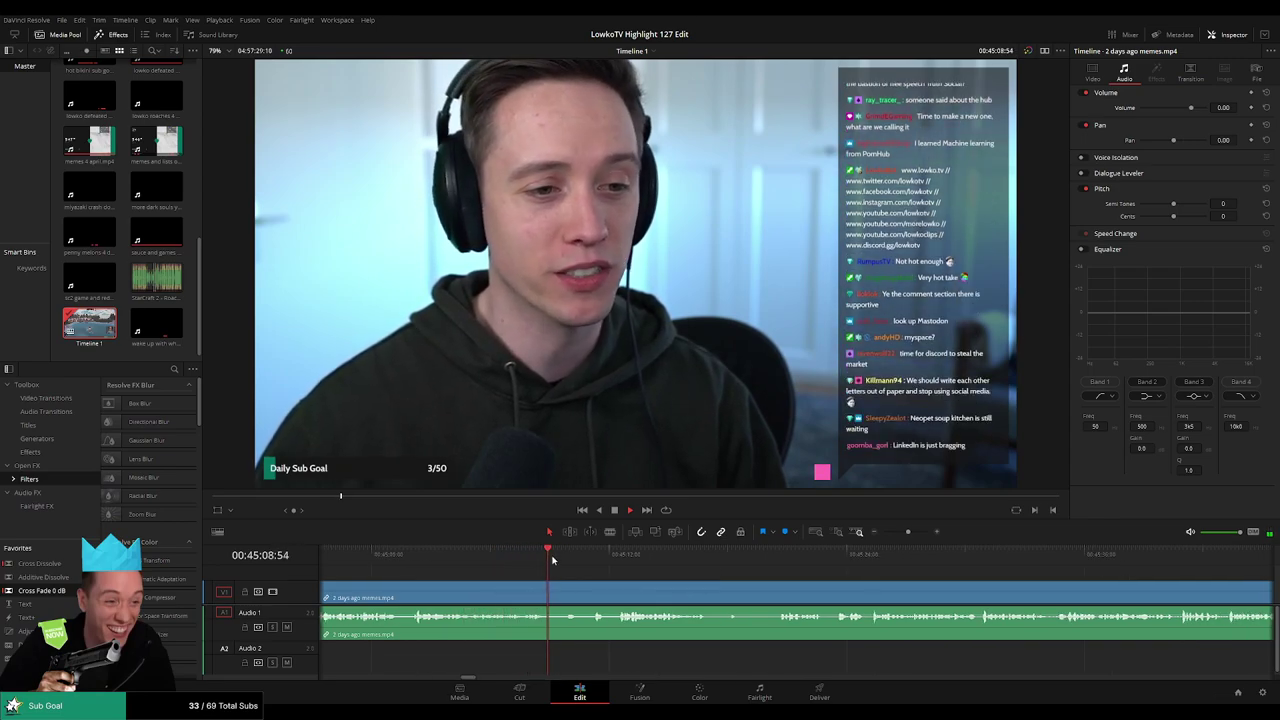
pyautogui.hscroll(2, 605, 584)
pyautogui.press('b')
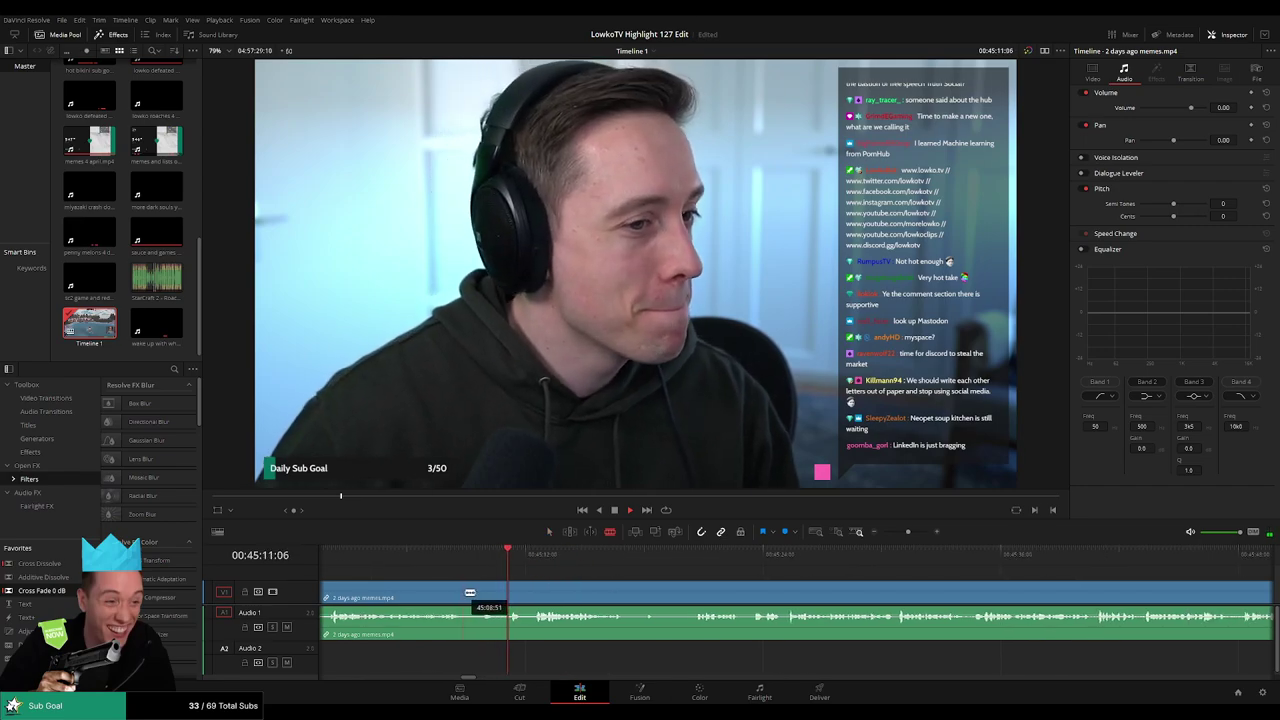
pyautogui.click(466, 592)
pyautogui.click(508, 592)
pyautogui.press('a')
pyautogui.click(501, 593)
pyautogui.press('BackSpace')
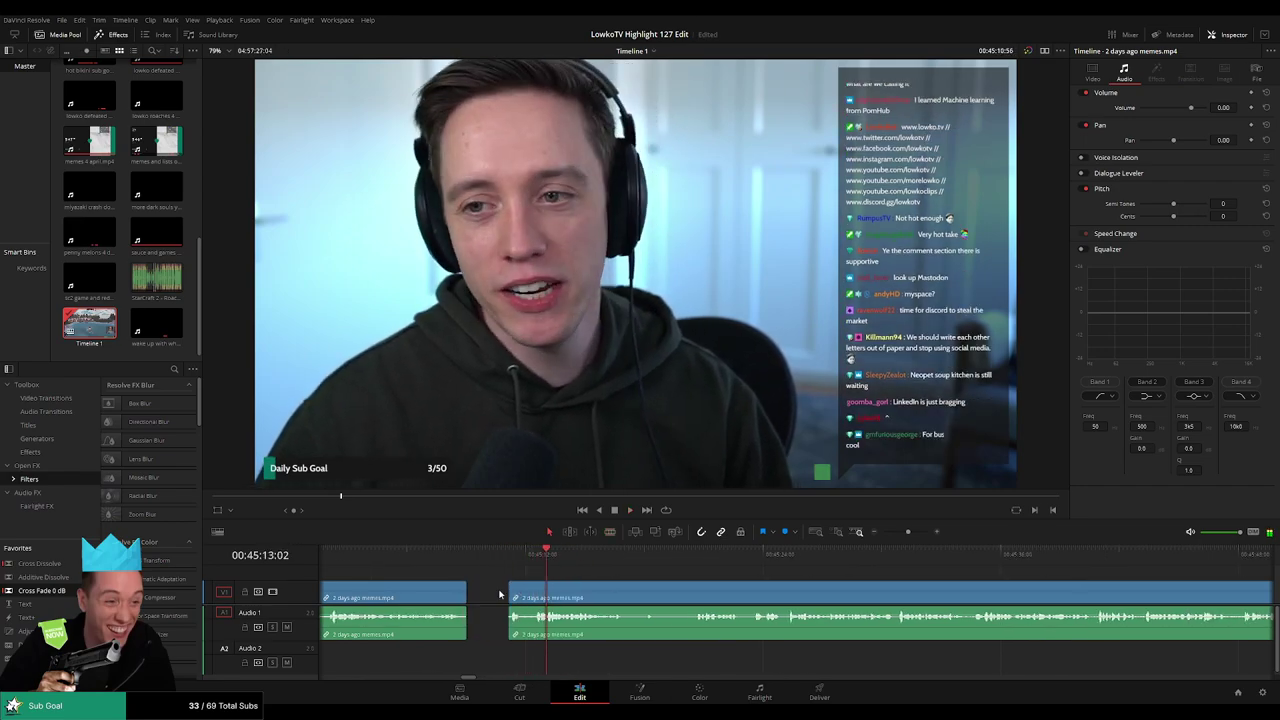
pyautogui.click(500, 594)
pyautogui.press('Delete')
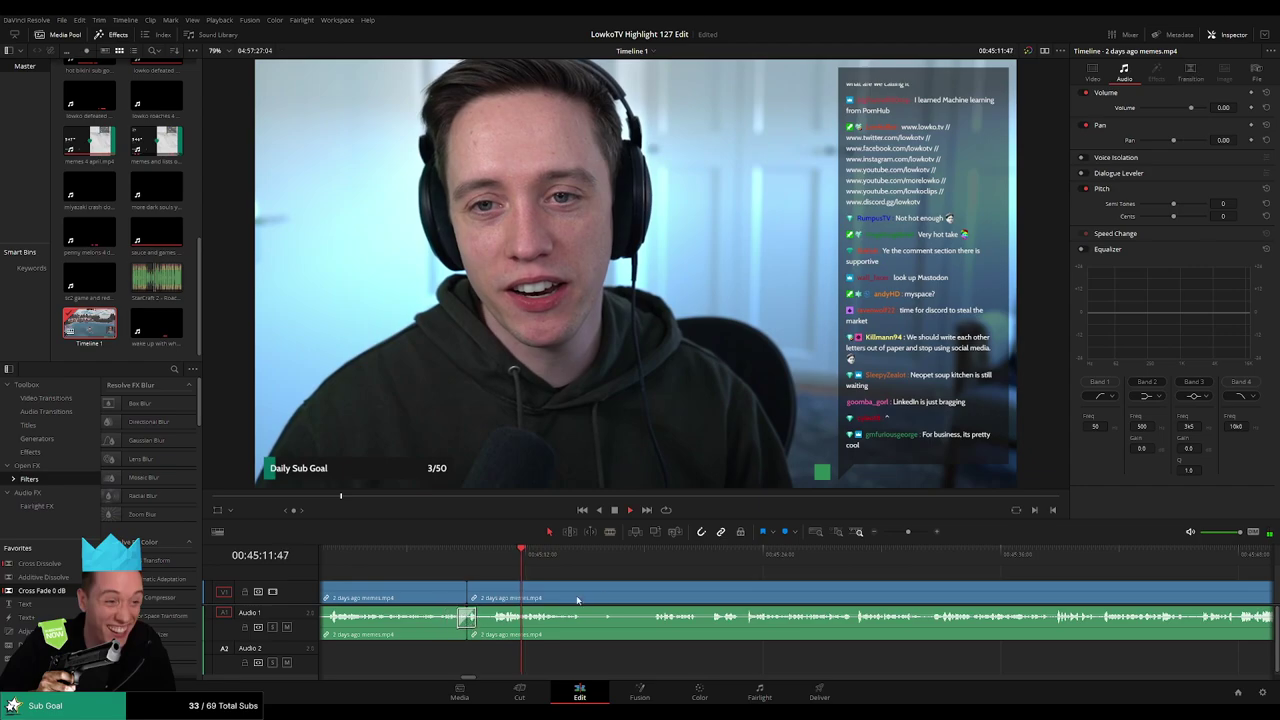
# Ripple-delete two short sections between about 00:45:15 and 00:45:18 and cross-fade the audio at the joins
pyautogui.hscroll(3, 540, 585)
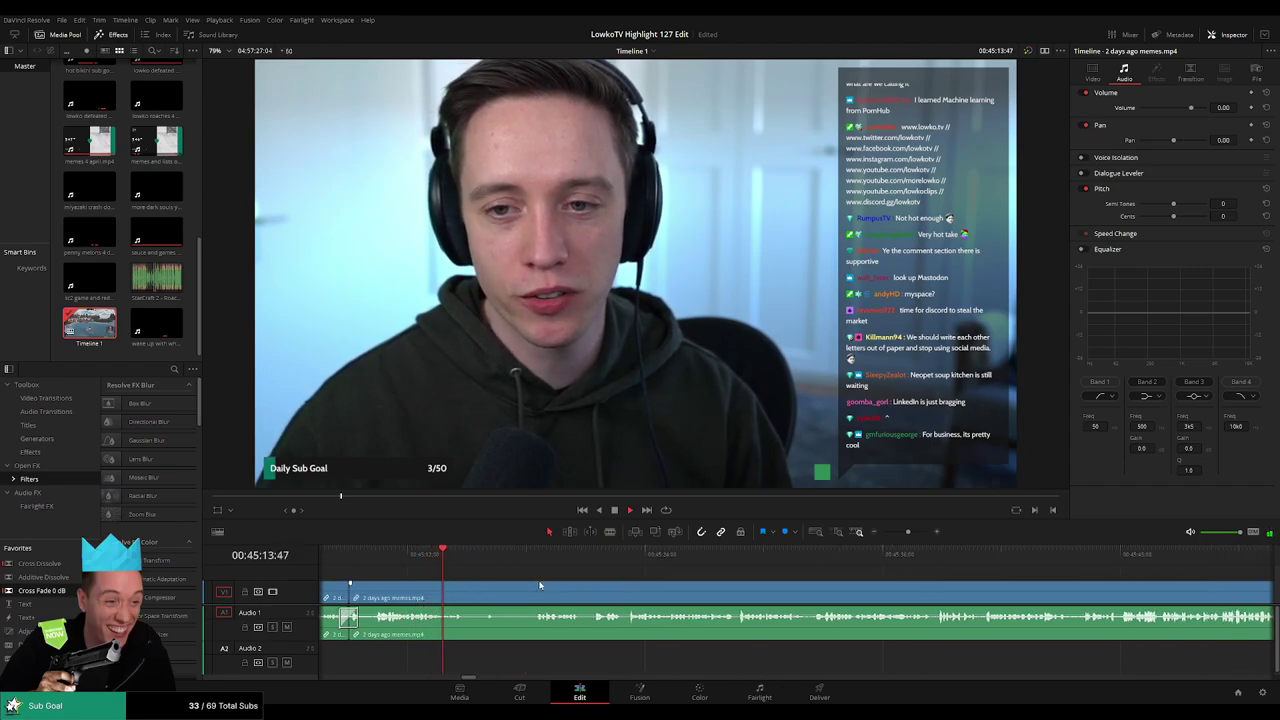
pyautogui.press('b')
pyautogui.click(471, 596)
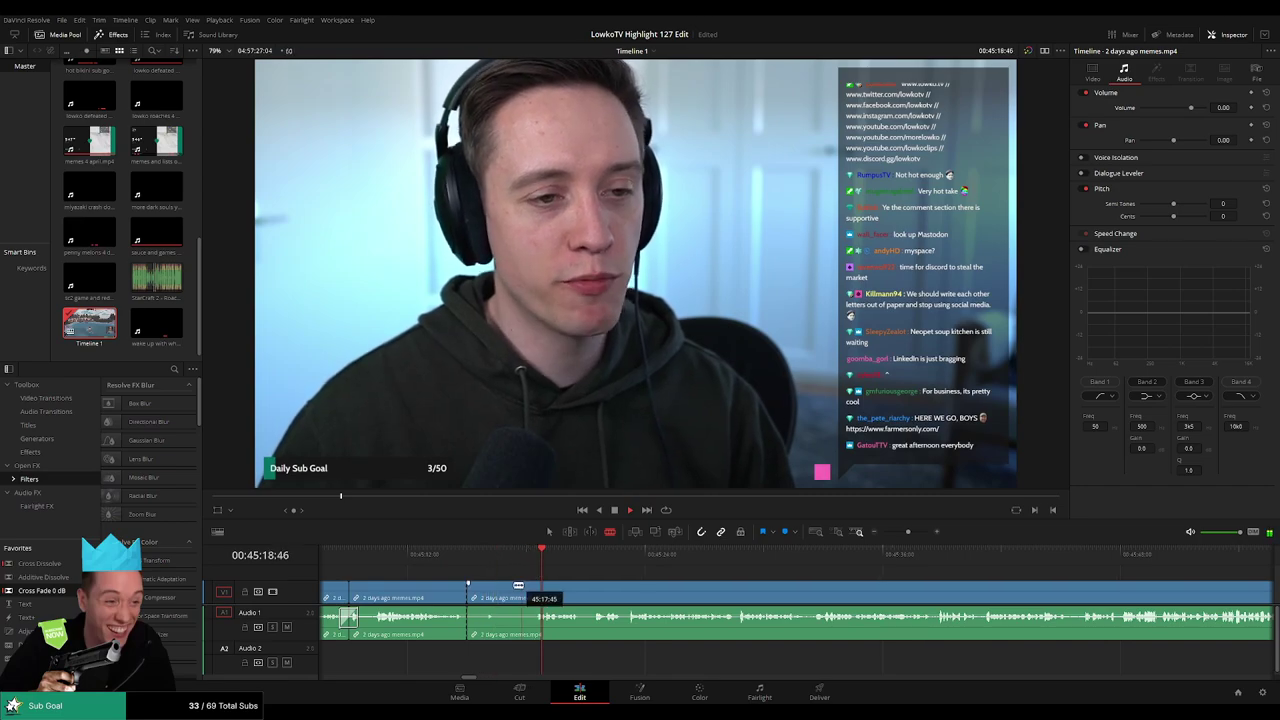
pyautogui.click(485, 588)
pyautogui.click(503, 591)
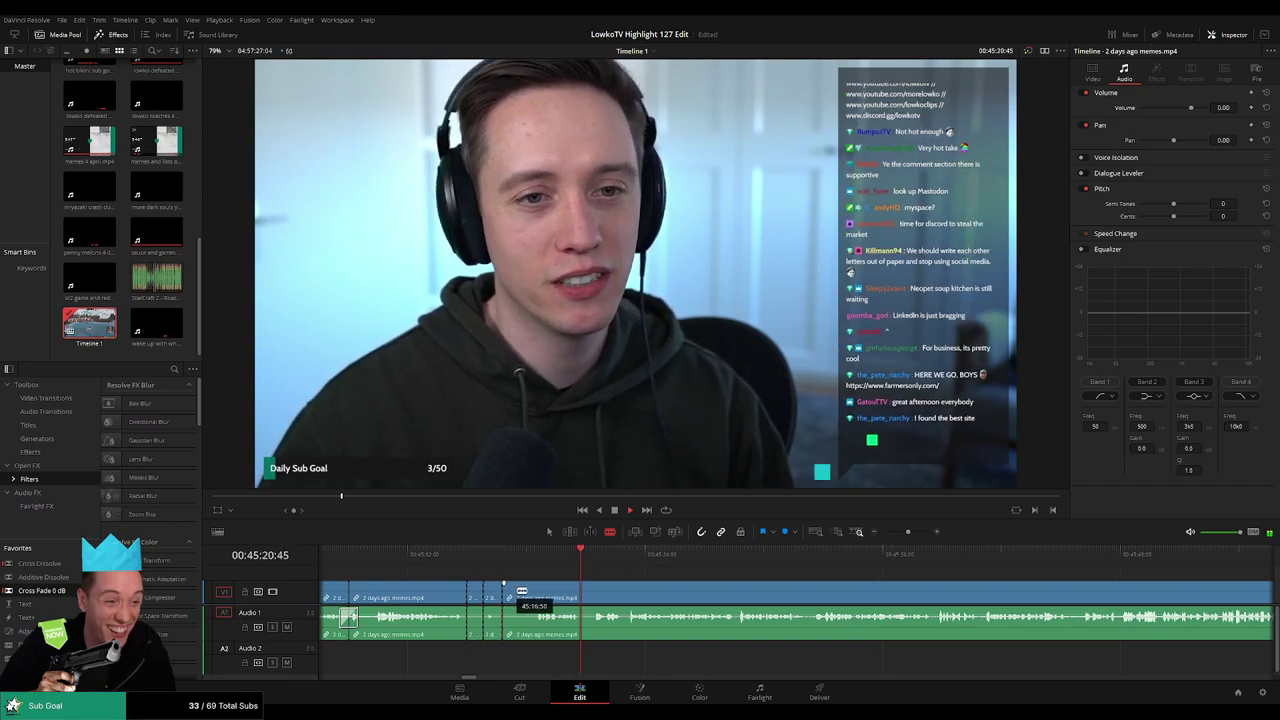
pyautogui.click(535, 596)
pyautogui.press('a')
pyautogui.click(522, 596)
pyautogui.press('Delete')
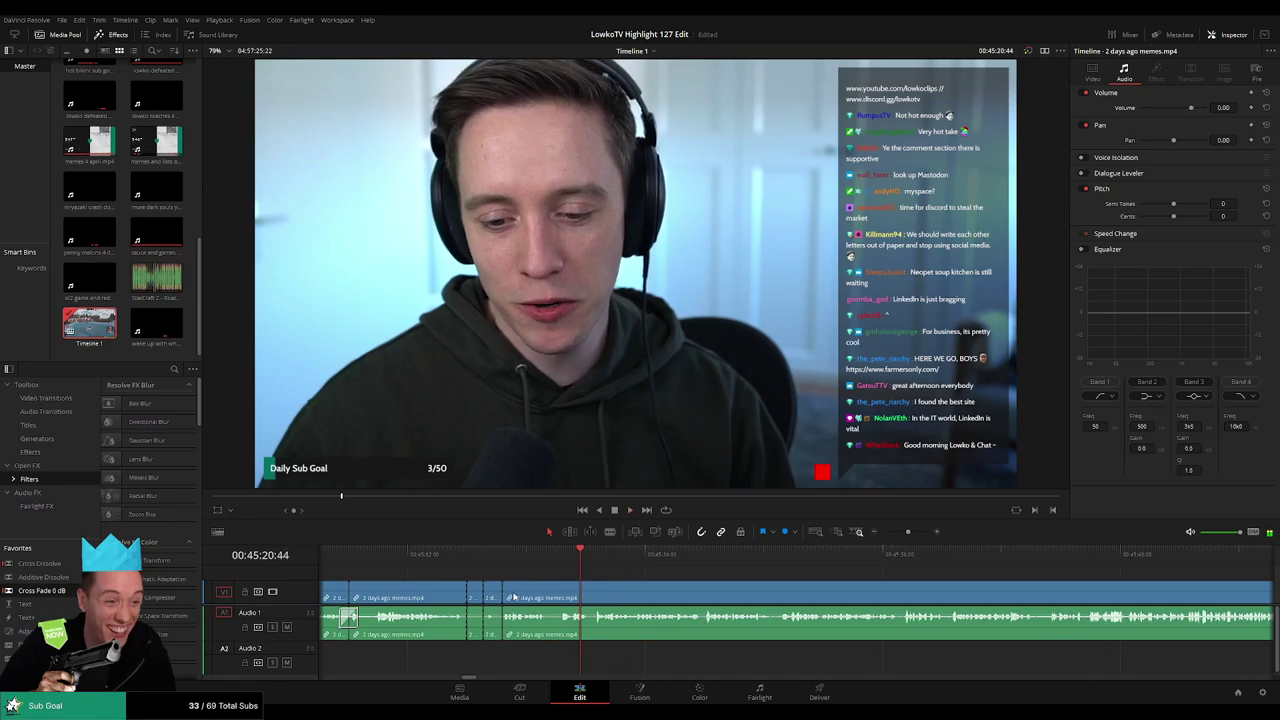
pyautogui.press('Delete')
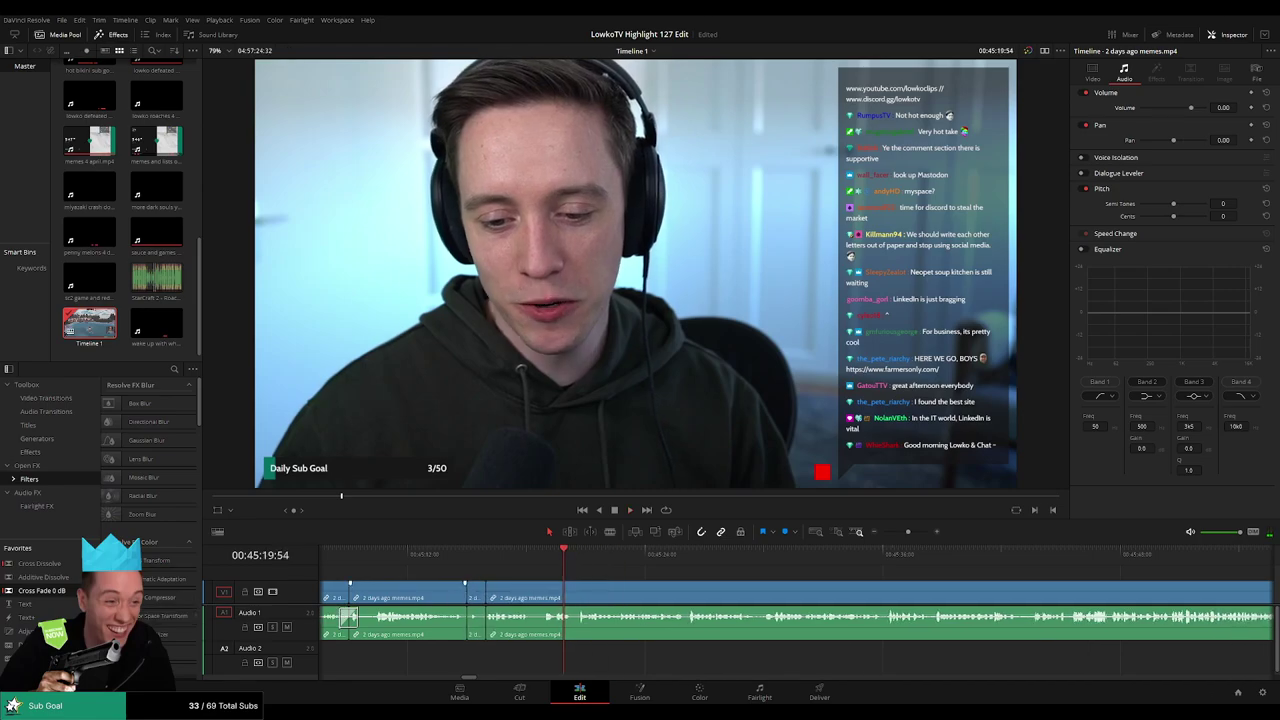
pyautogui.moveTo(42, 590); pyautogui.dragTo(428, 603)
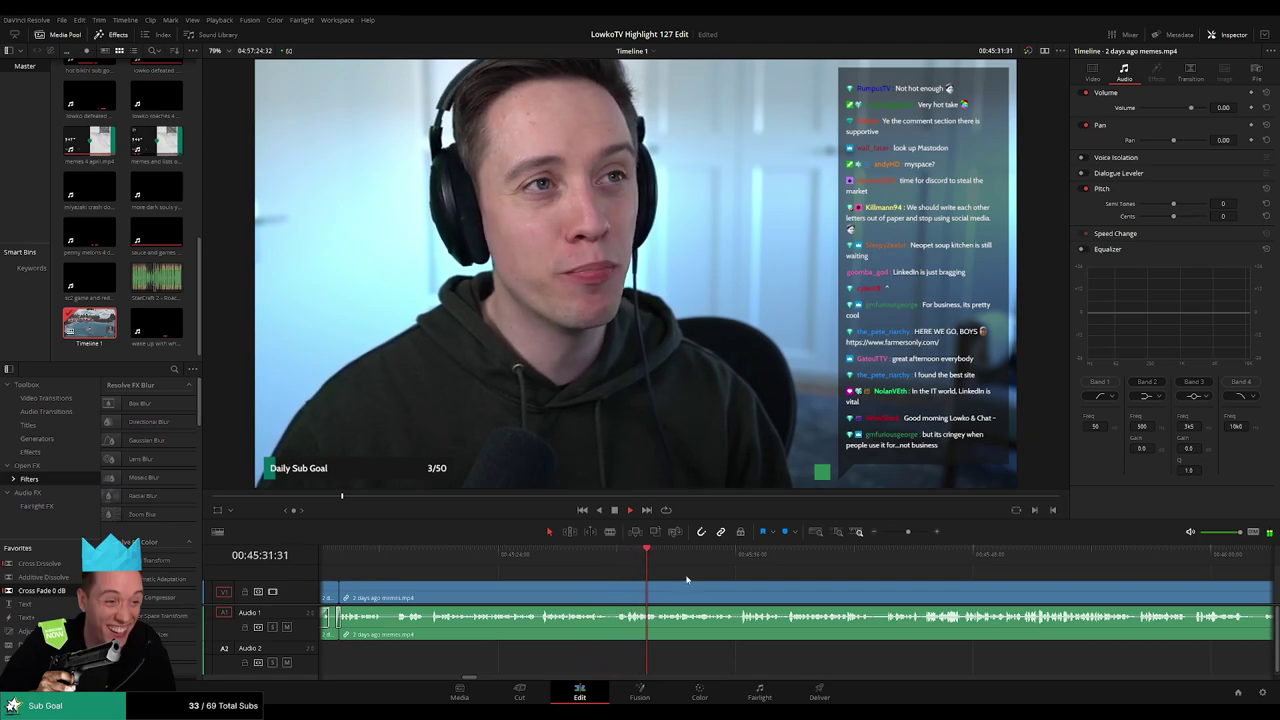
# Ripple-delete the section of about half a second starting near 00:45:30
pyautogui.press('b')
pyautogui.click(620, 596)
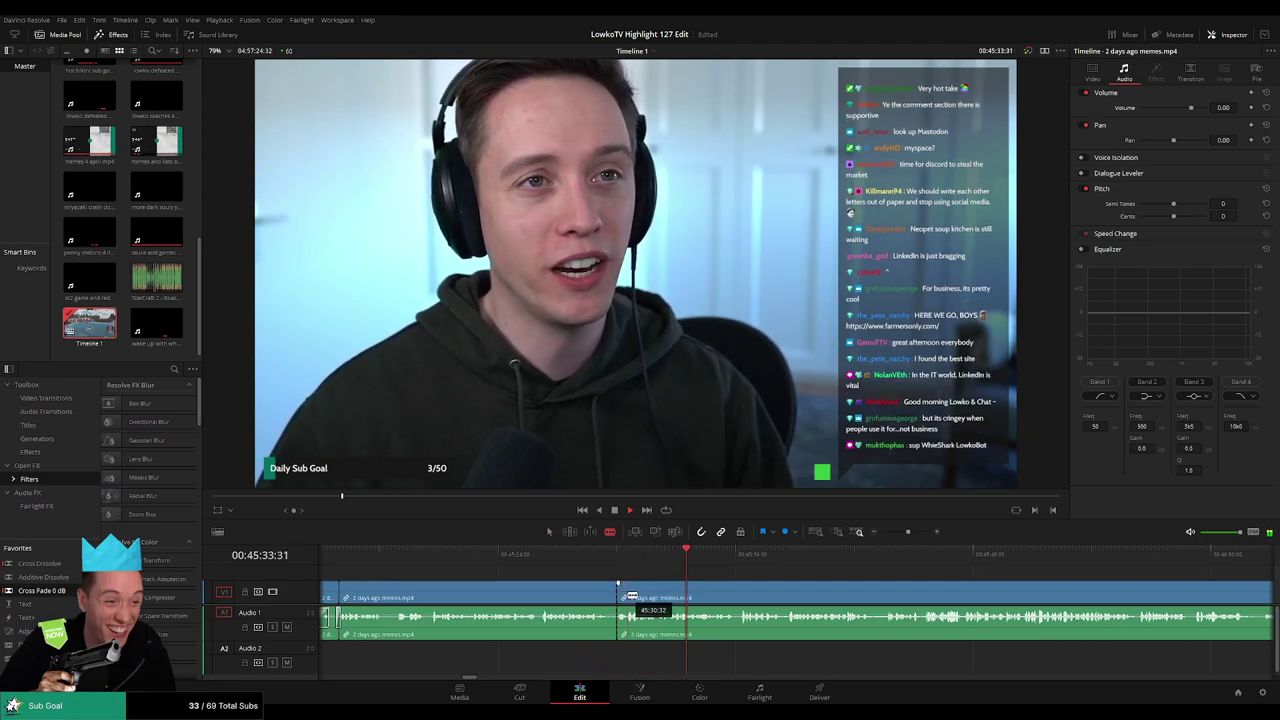
pyautogui.press('a')
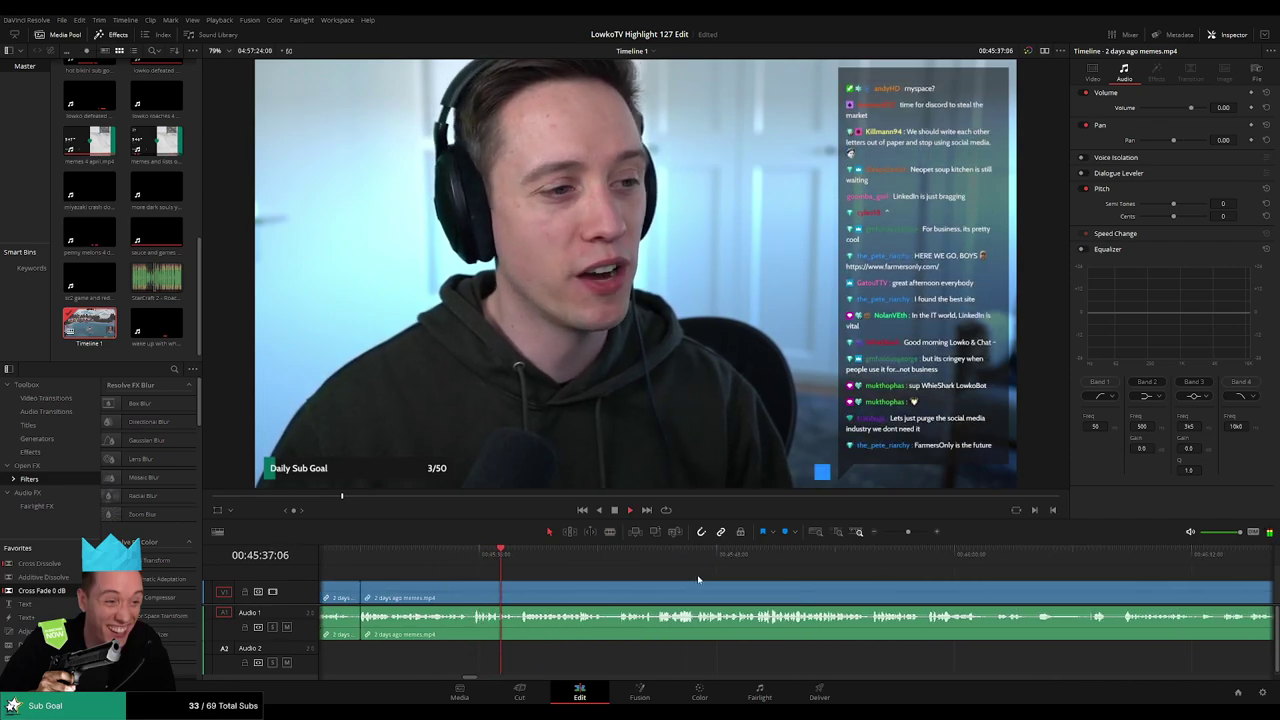
# Split out the section from about 00:45:37:17 to 00:45:37:41 and silence its original audio
pyautogui.click(428, 557)
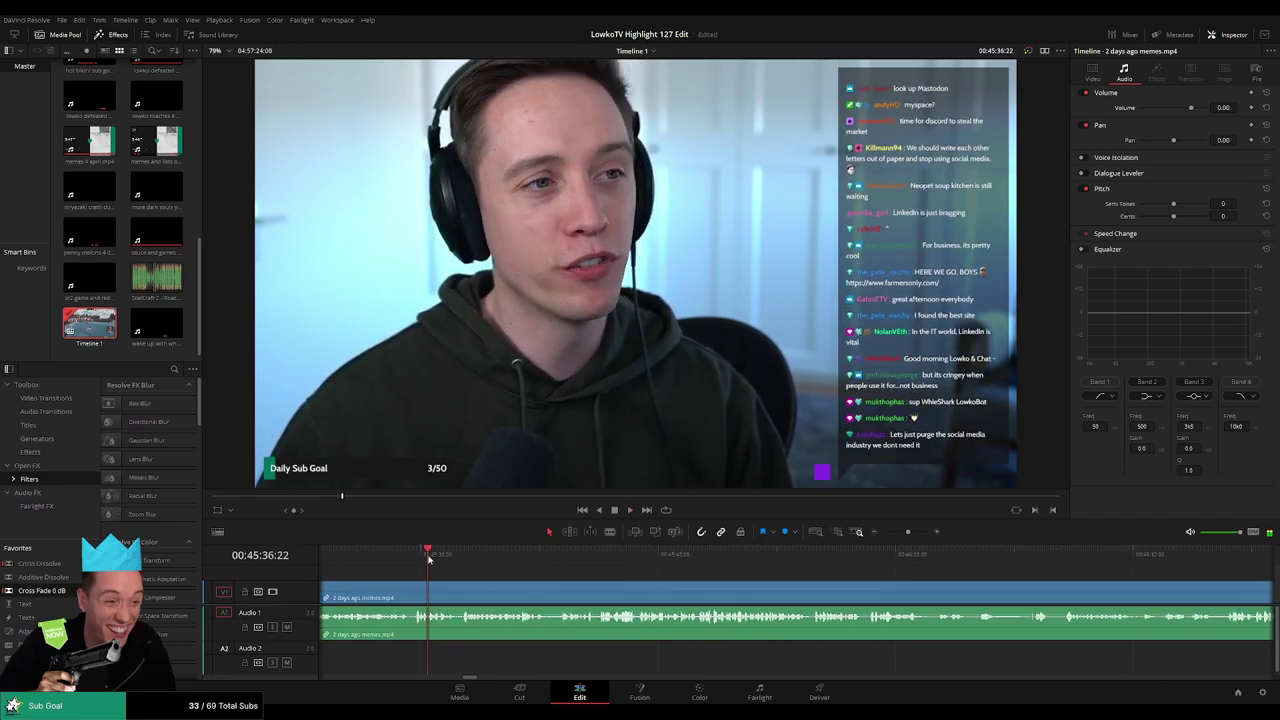
pyautogui.click(454, 596)
pyautogui.press('space')
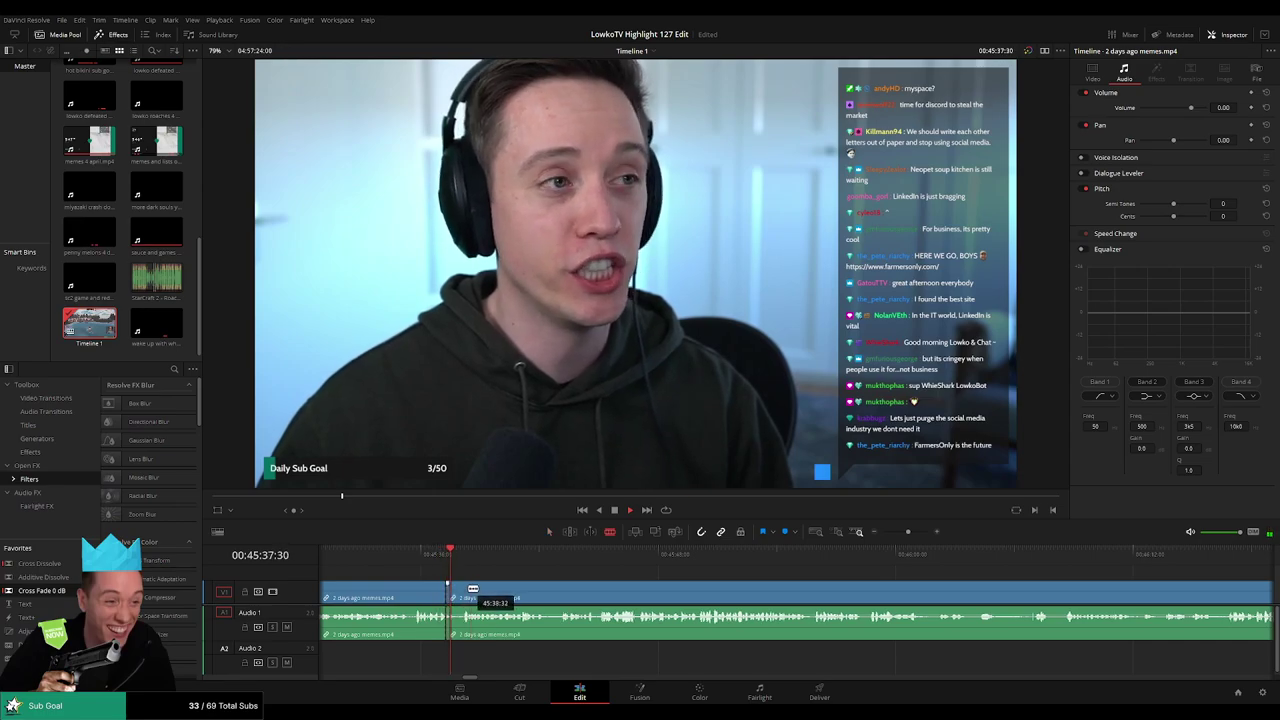
pyautogui.press('space')
pyautogui.click(460, 597)
pyautogui.press('a')
pyautogui.scroll(1, 548, 614)
pyautogui.scroll(5, 548, 614)
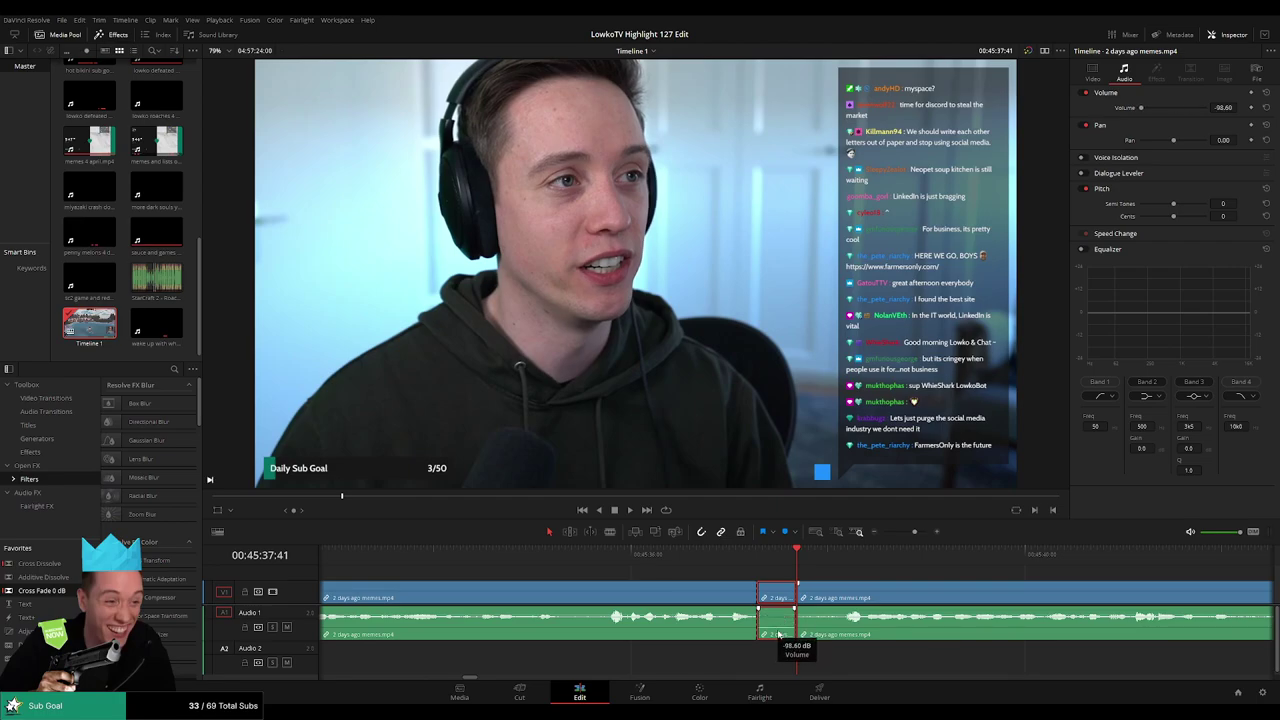
# Cover the silenced section near 00:45:37 with the Roach Quotes sound on Audio 2, set its volume to -27 and play the result
pyautogui.moveTo(157, 278); pyautogui.dragTo(743, 661)
pyautogui.moveTo(744, 660); pyautogui.dragTo(796, 662)
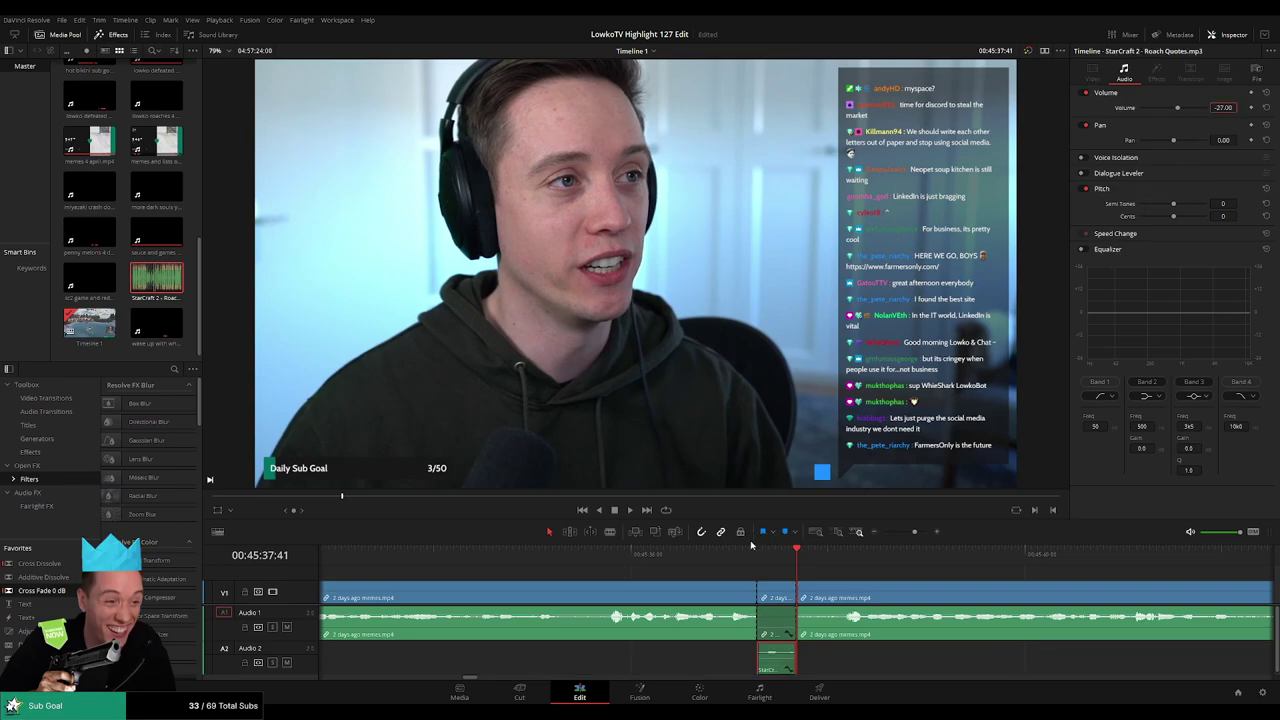
pyautogui.click(690, 553)
pyautogui.press('space')
pyautogui.click(95, 325)
pyautogui.click(868, 572)
pyautogui.press('space')
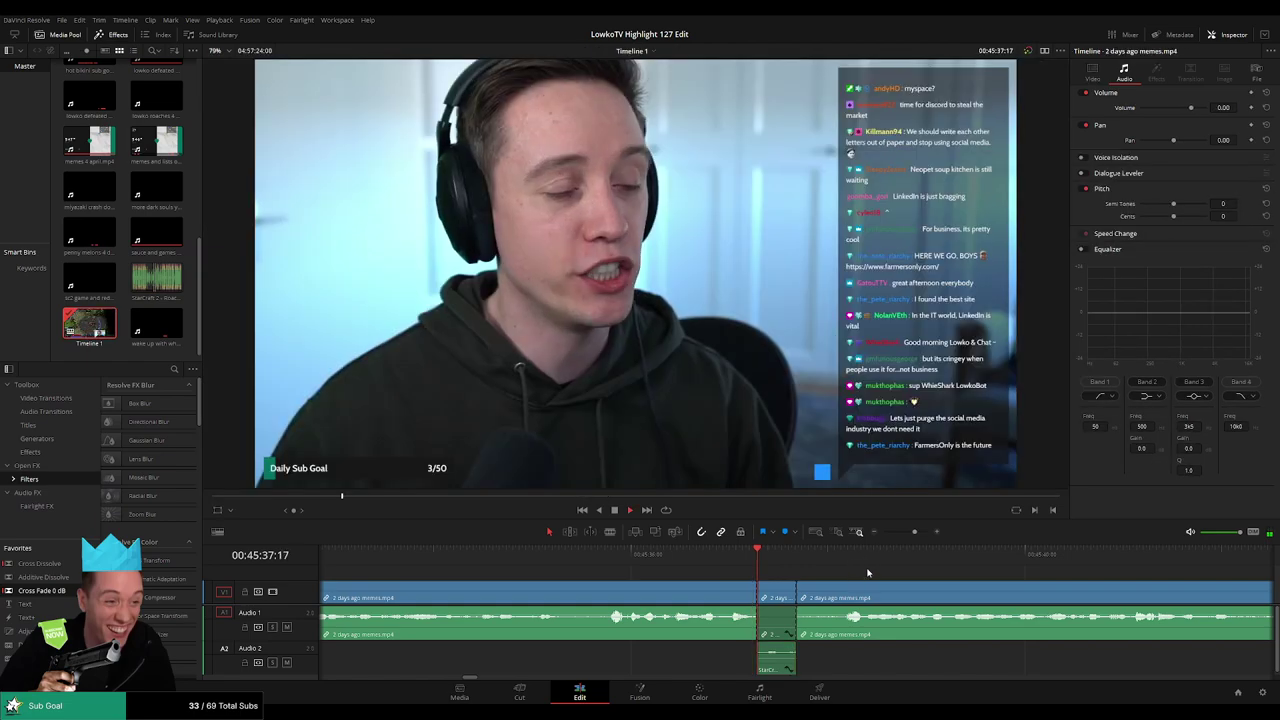
# Review the footage playing from about 00:45:38 to 00:46:02 for sections to cut
pyautogui.hscroll(3, 908, 582)
pyautogui.click(909, 534)
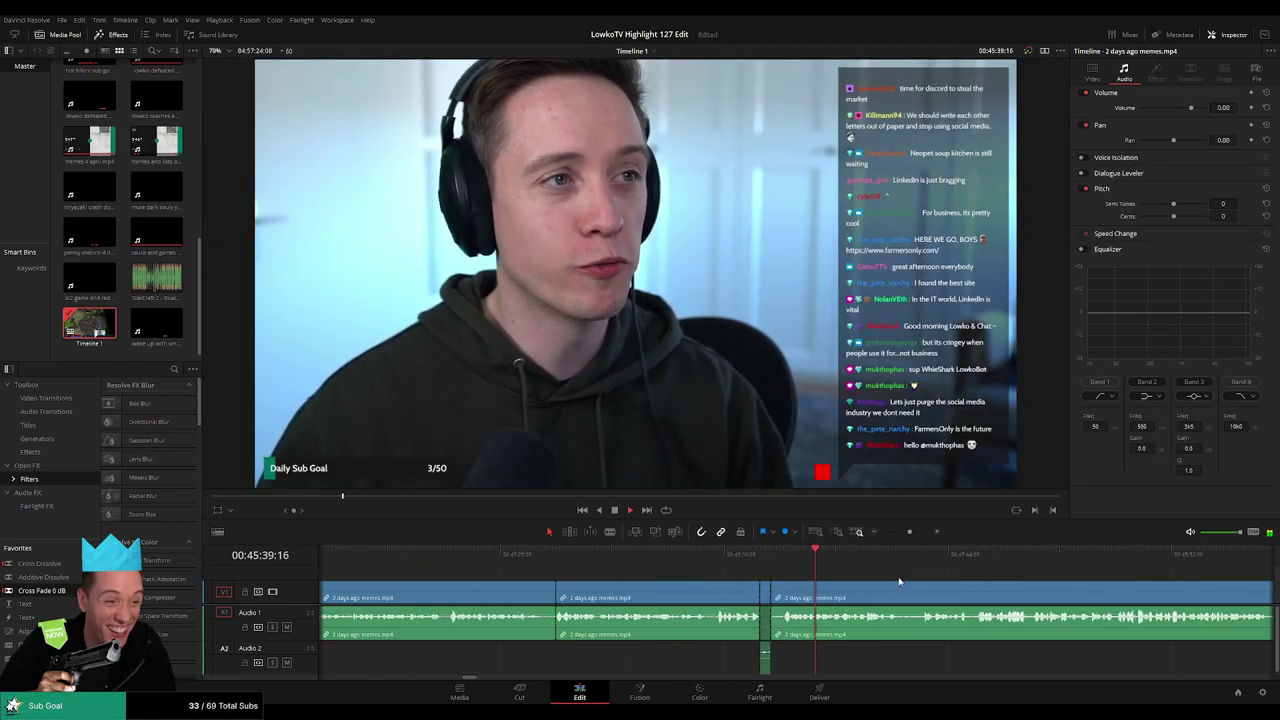
pyautogui.hscroll(3, 899, 581)
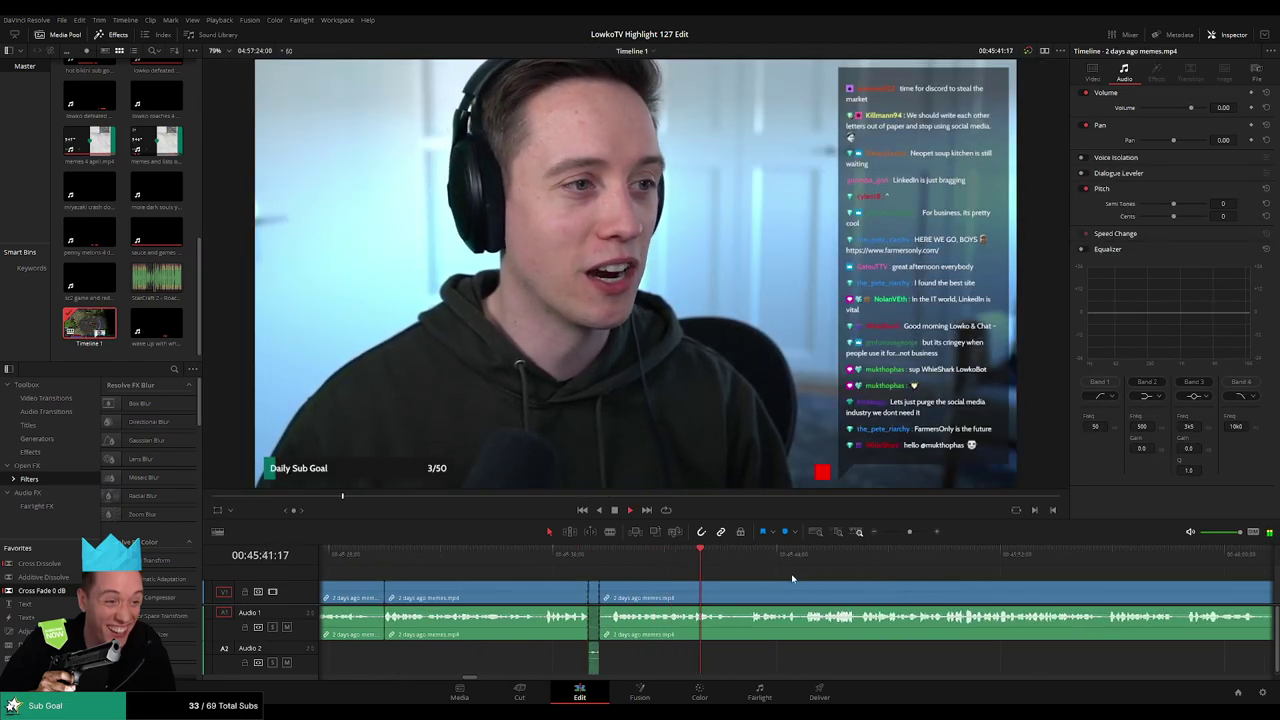
pyautogui.hscroll(2, 745, 572)
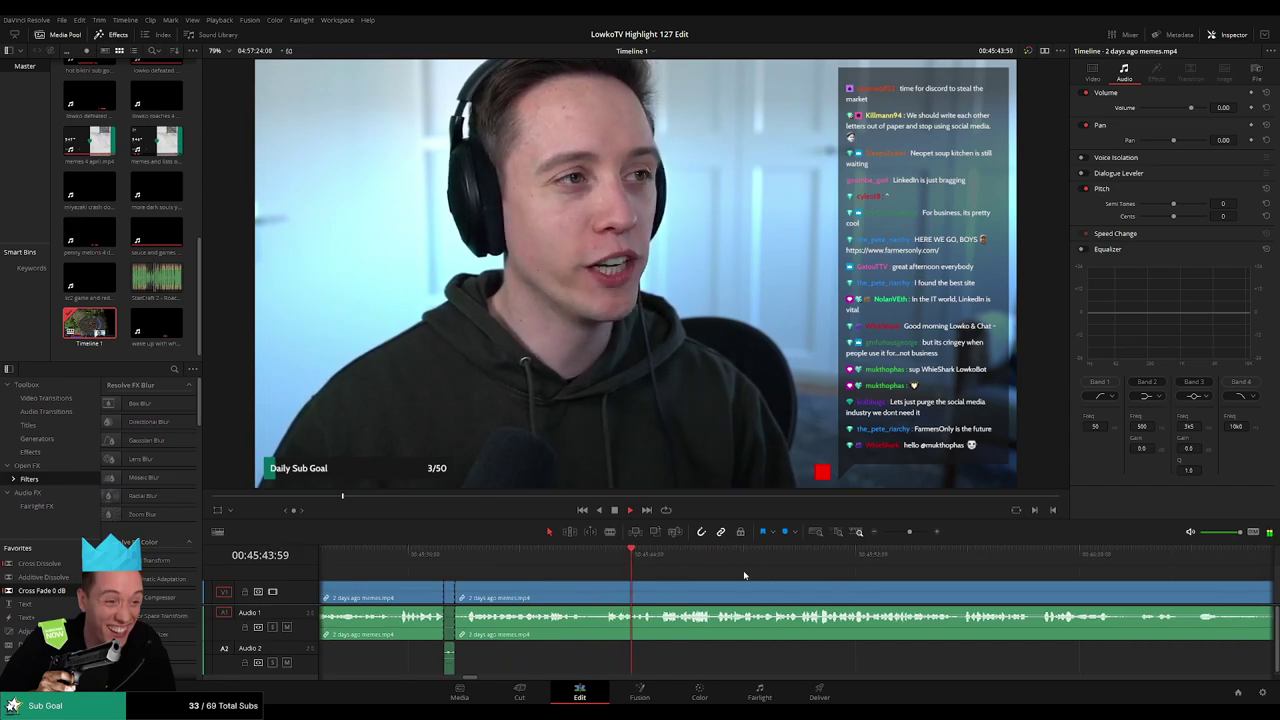
pyautogui.hscroll(2, 745, 574)
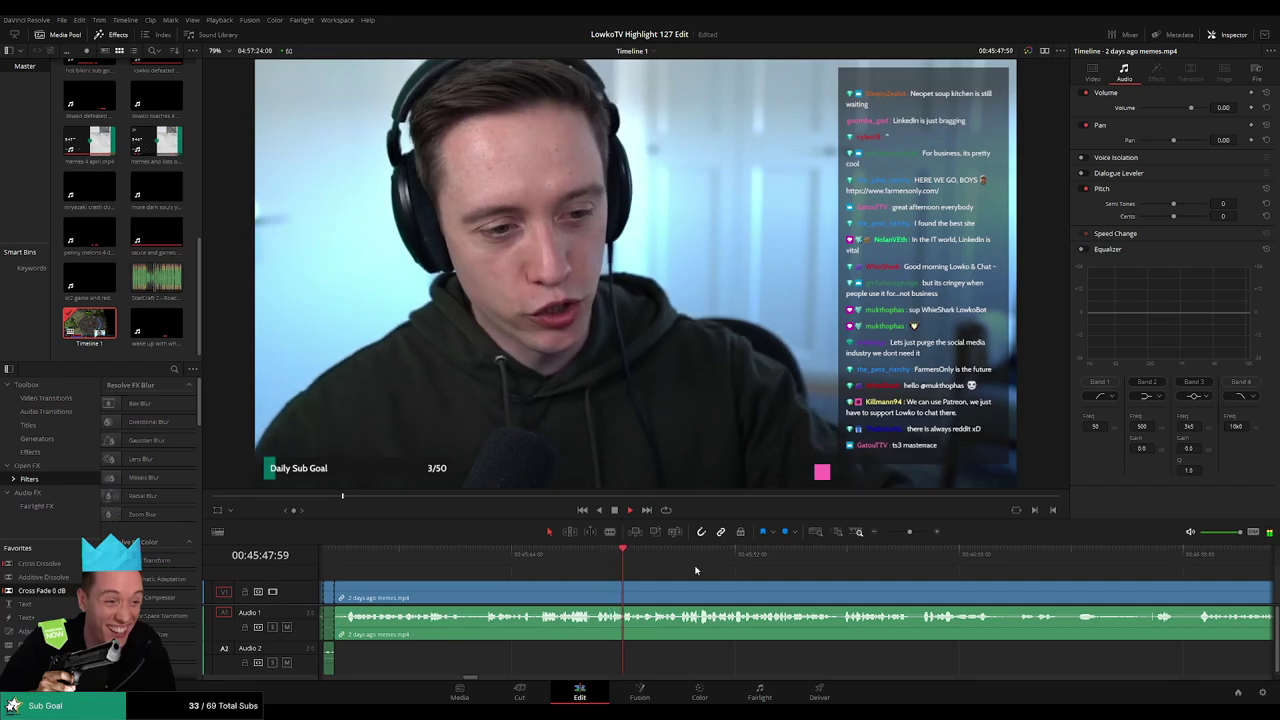
pyautogui.hscroll(2, 662, 574)
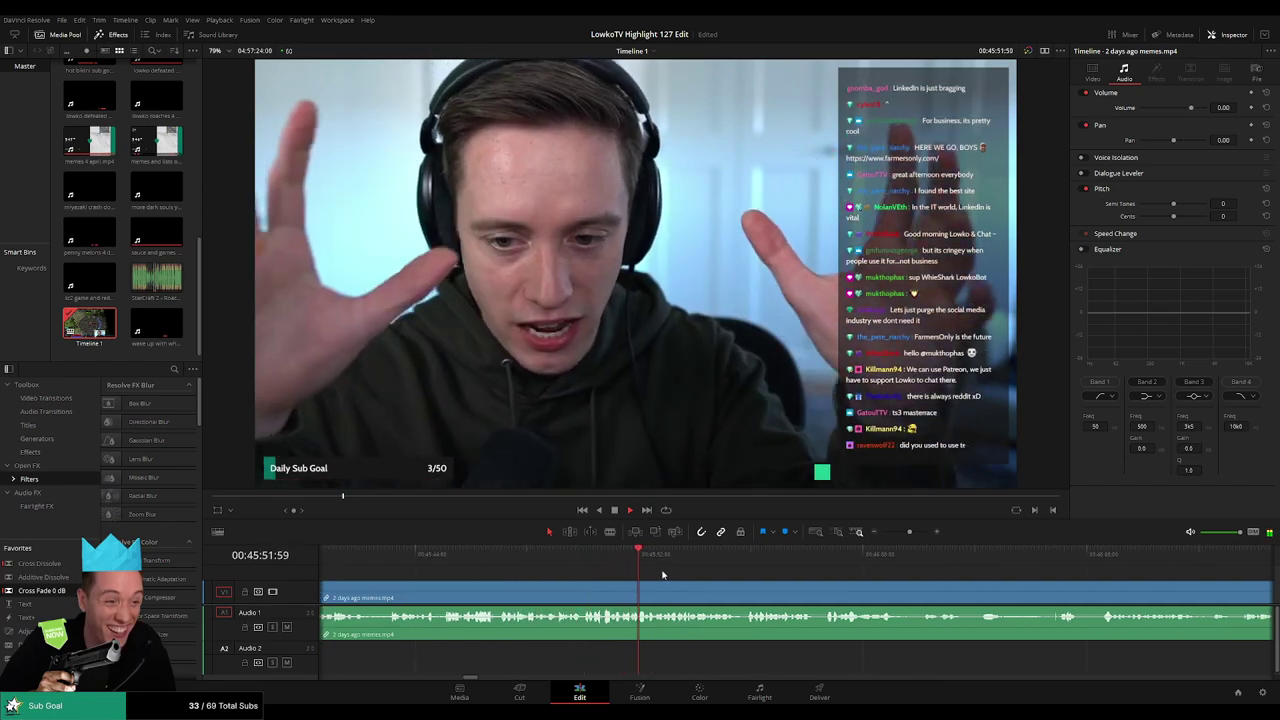
pyautogui.hscroll(2, 665, 575)
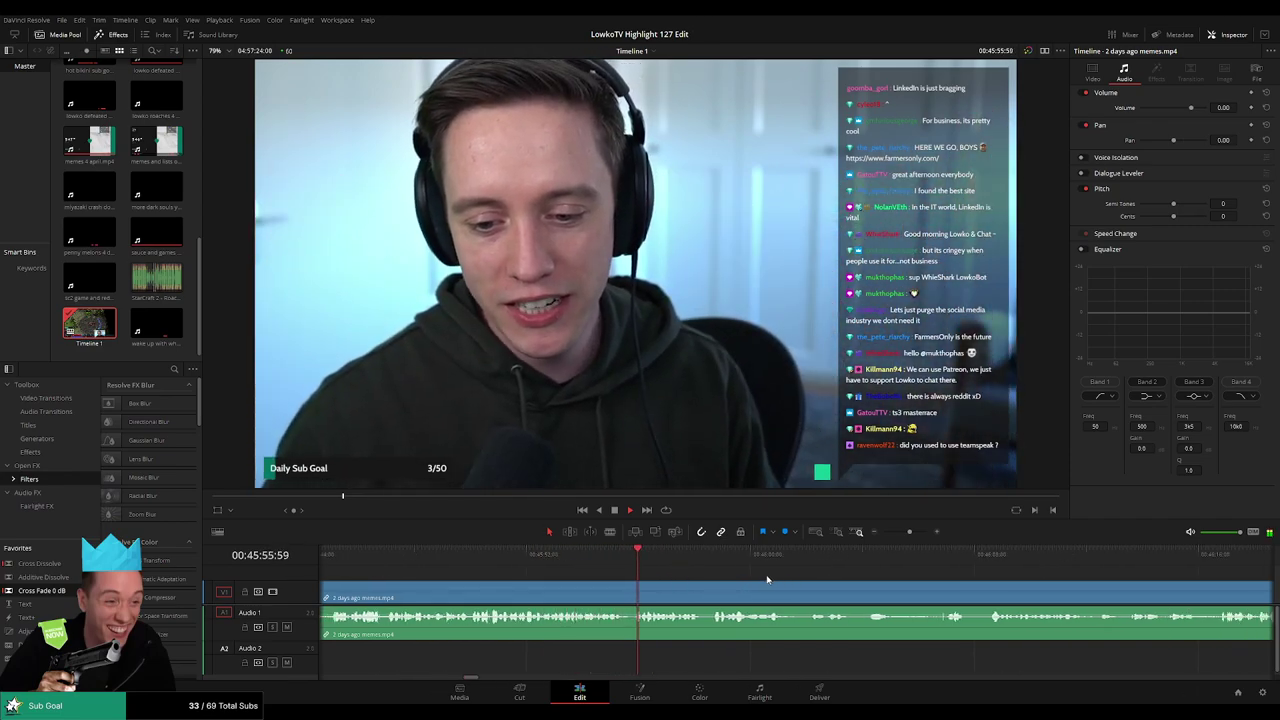
pyautogui.hscroll(3, 767, 579)
pyautogui.hscroll(2, 631, 575)
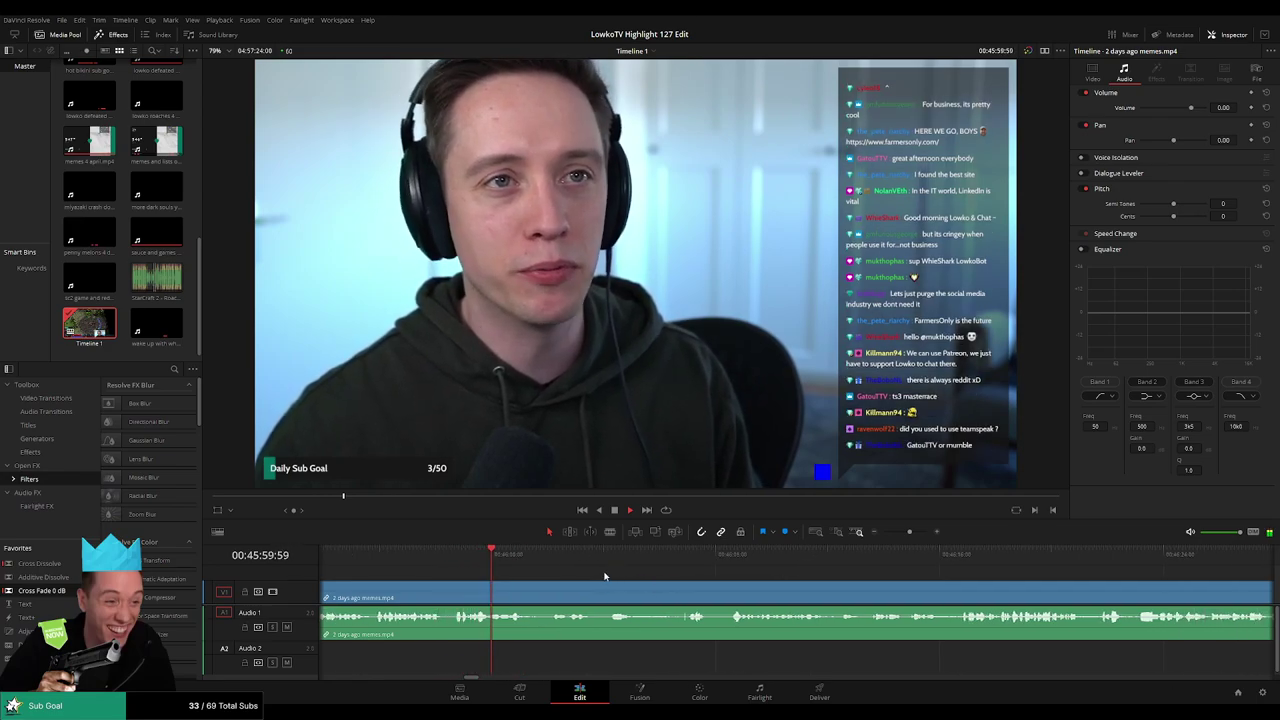
pyautogui.hscroll(4, 542, 572)
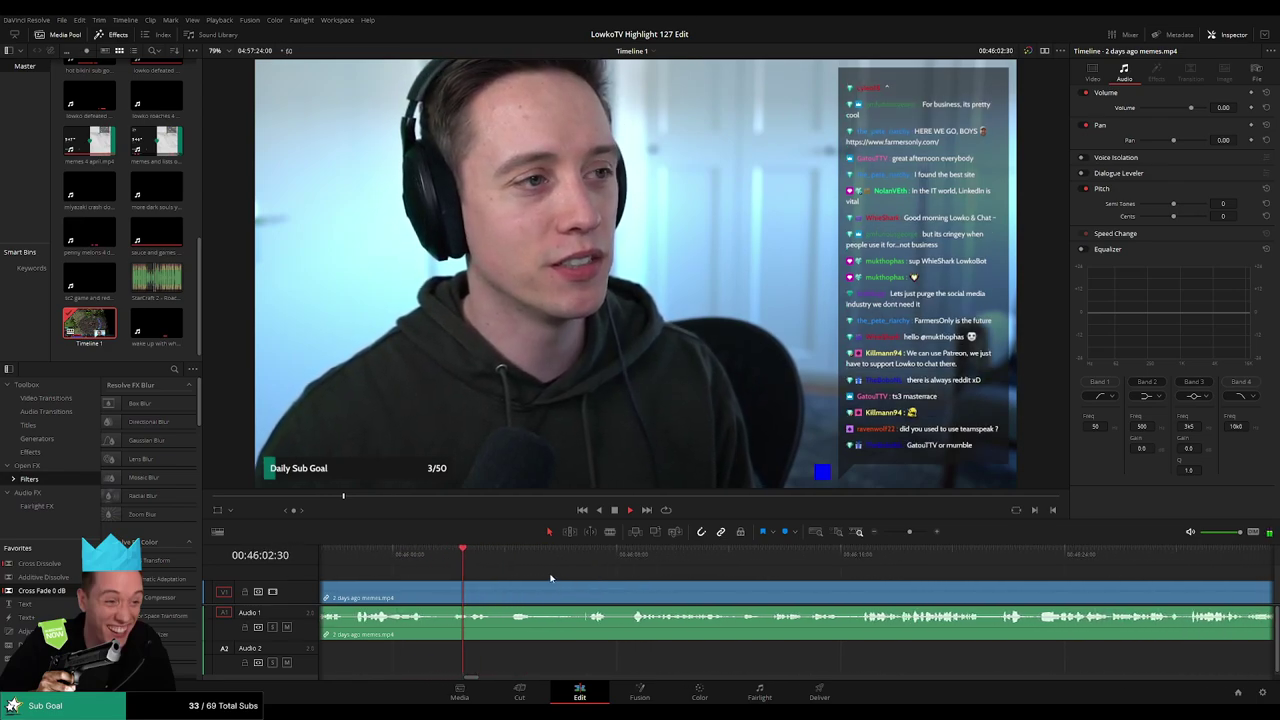
# Ripple-delete the section of about five seconds starting near 00:46:03:35 and cross-fade the audio at the join
pyautogui.click(498, 567)
pyautogui.press('b')
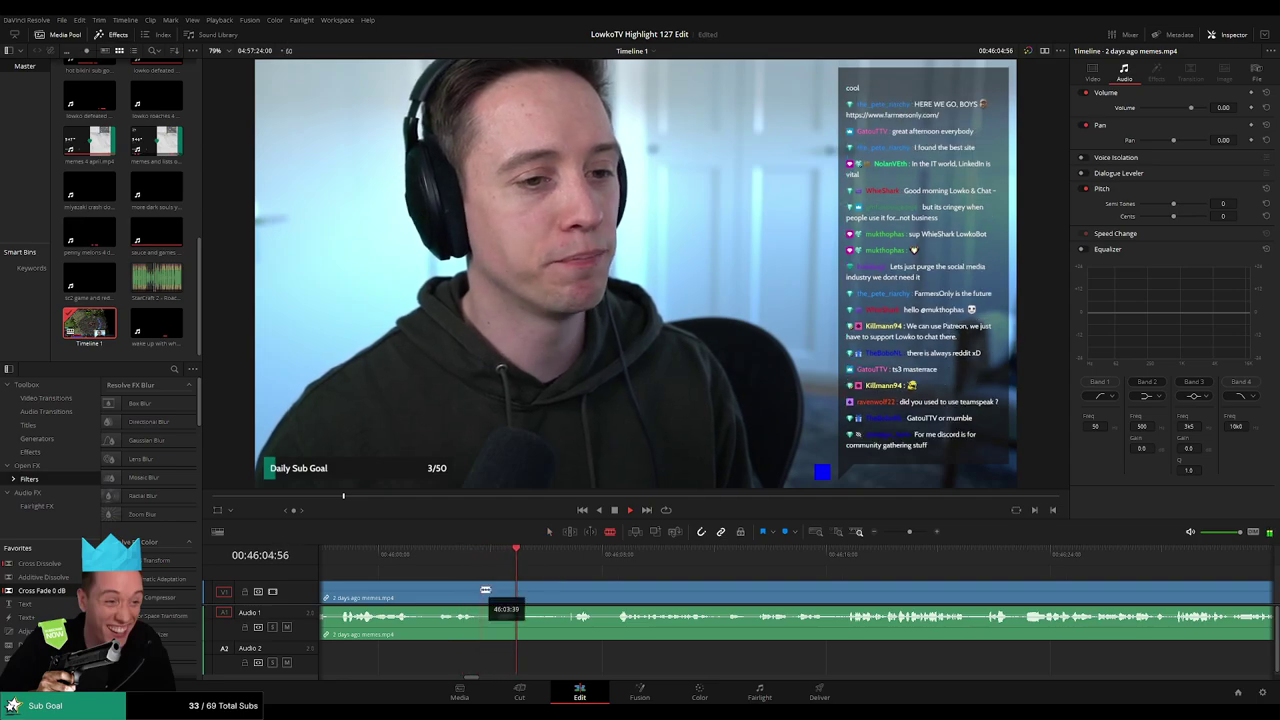
pyautogui.click(482, 592)
pyautogui.click(566, 561)
pyautogui.moveTo(565, 562); pyautogui.dragTo(612, 562)
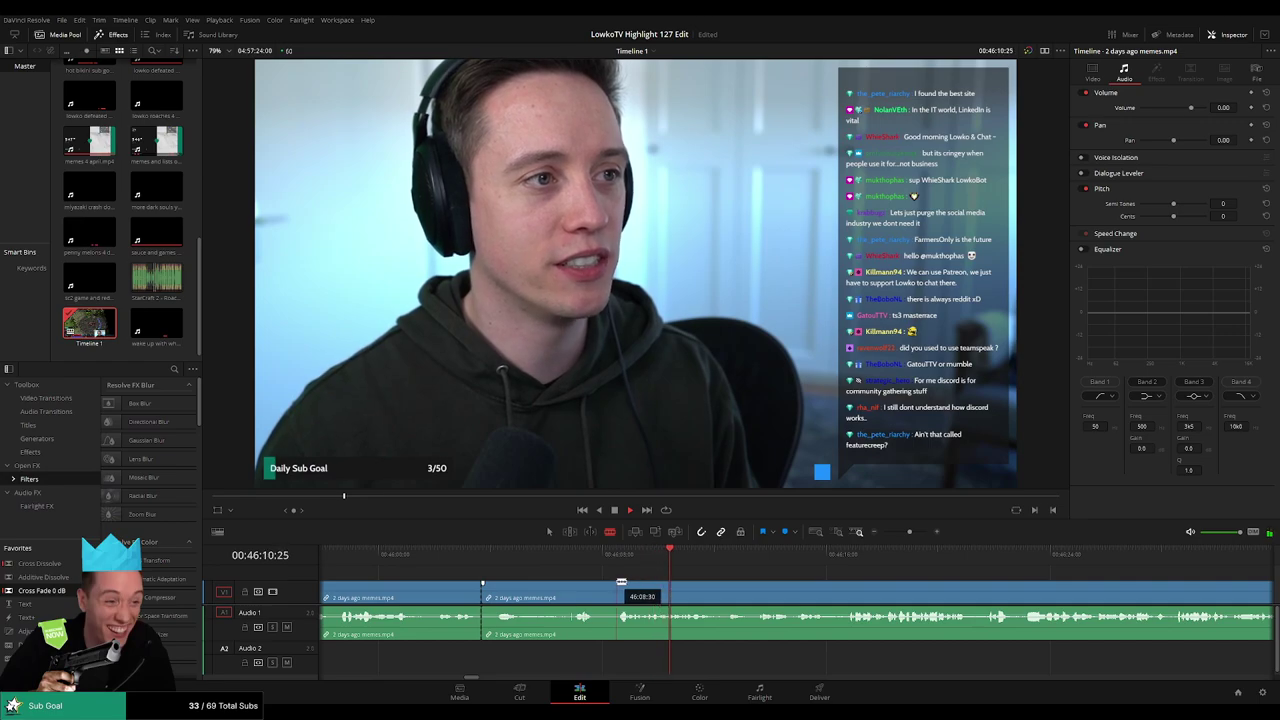
pyautogui.click(621, 583)
pyautogui.press('a')
pyautogui.click(589, 591)
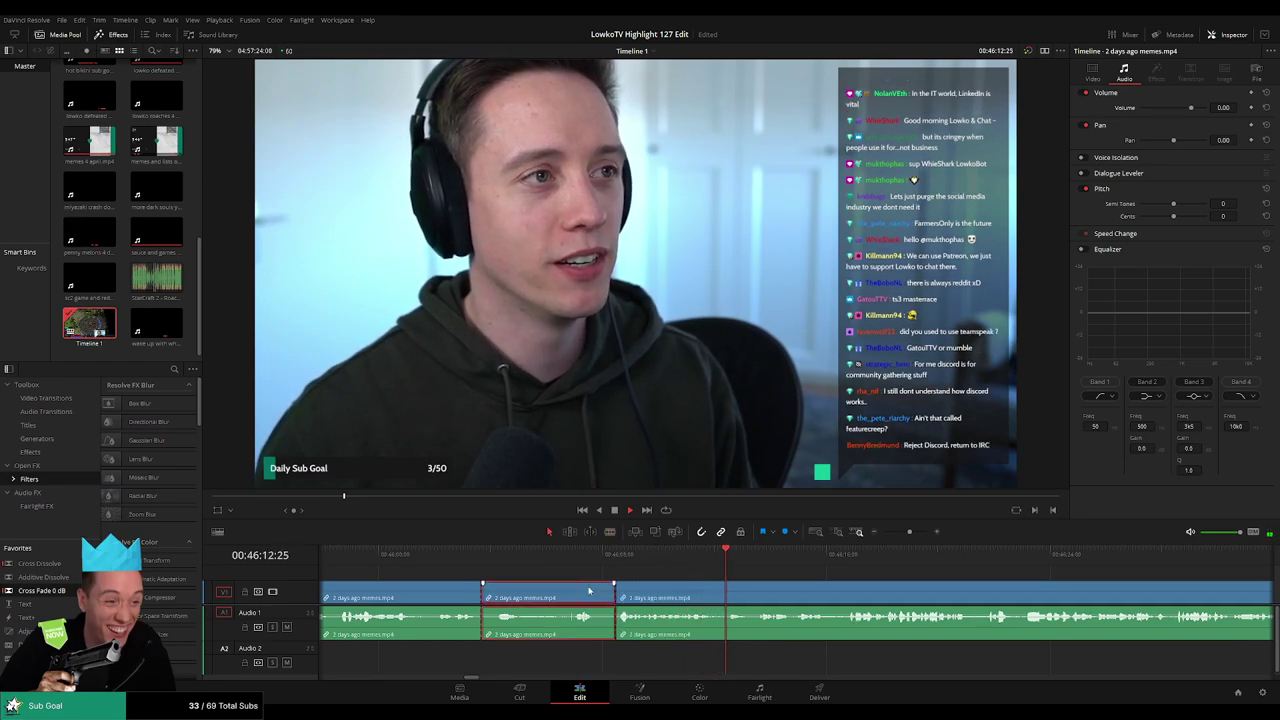
pyautogui.press('Delete')
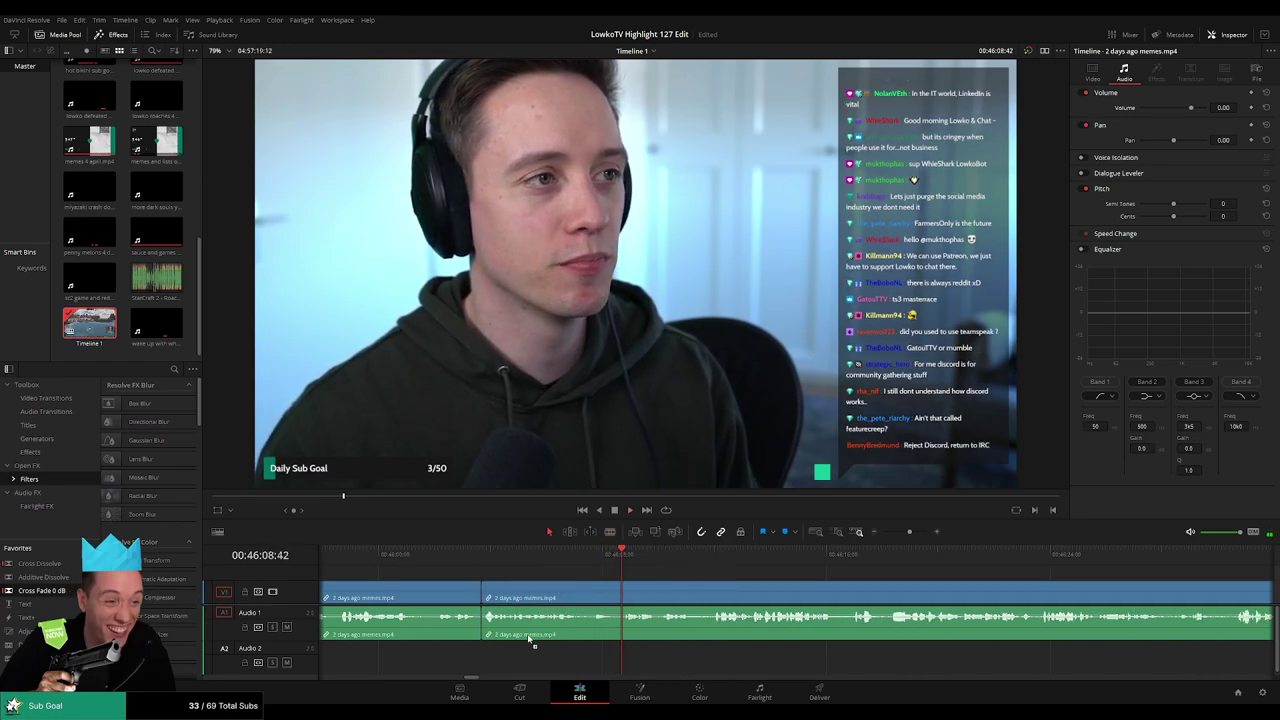
# Ripple-delete the section of about one second starting near 00:46:07:40
pyautogui.press('b')
pyautogui.click(592, 591)
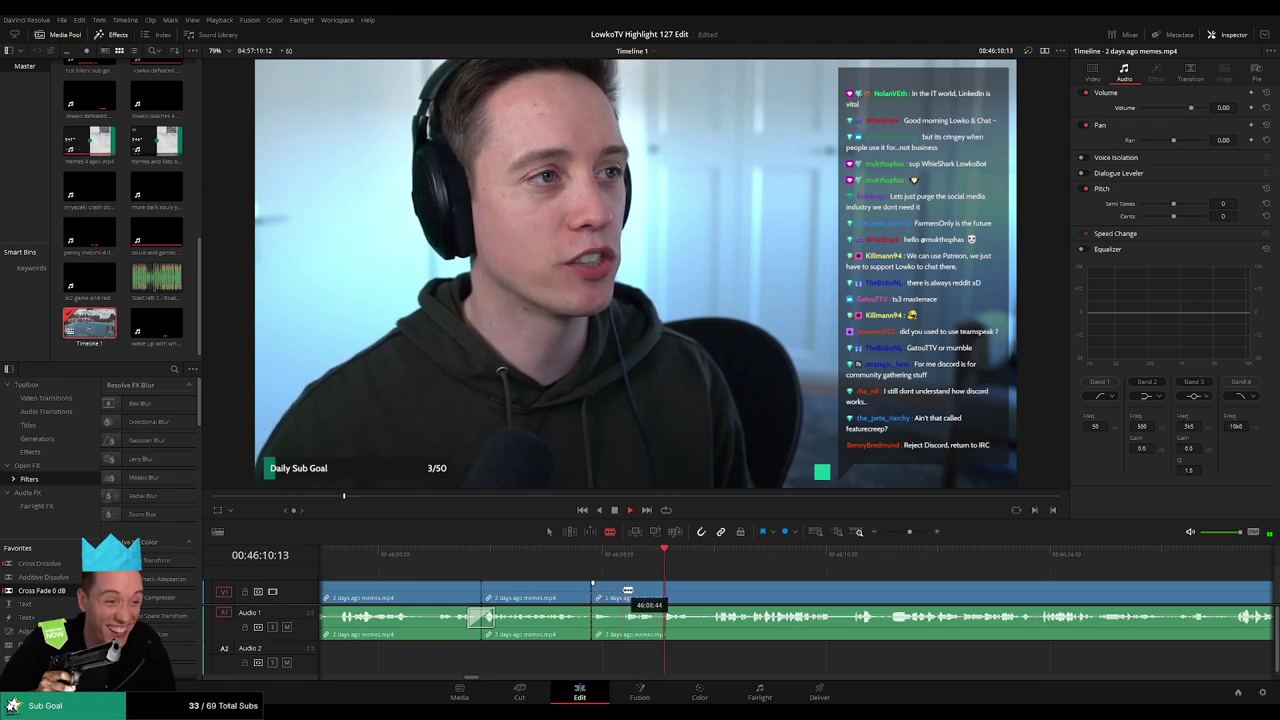
pyautogui.click(622, 591)
pyautogui.press('a')
pyautogui.click(608, 595)
pyautogui.press('Delete')
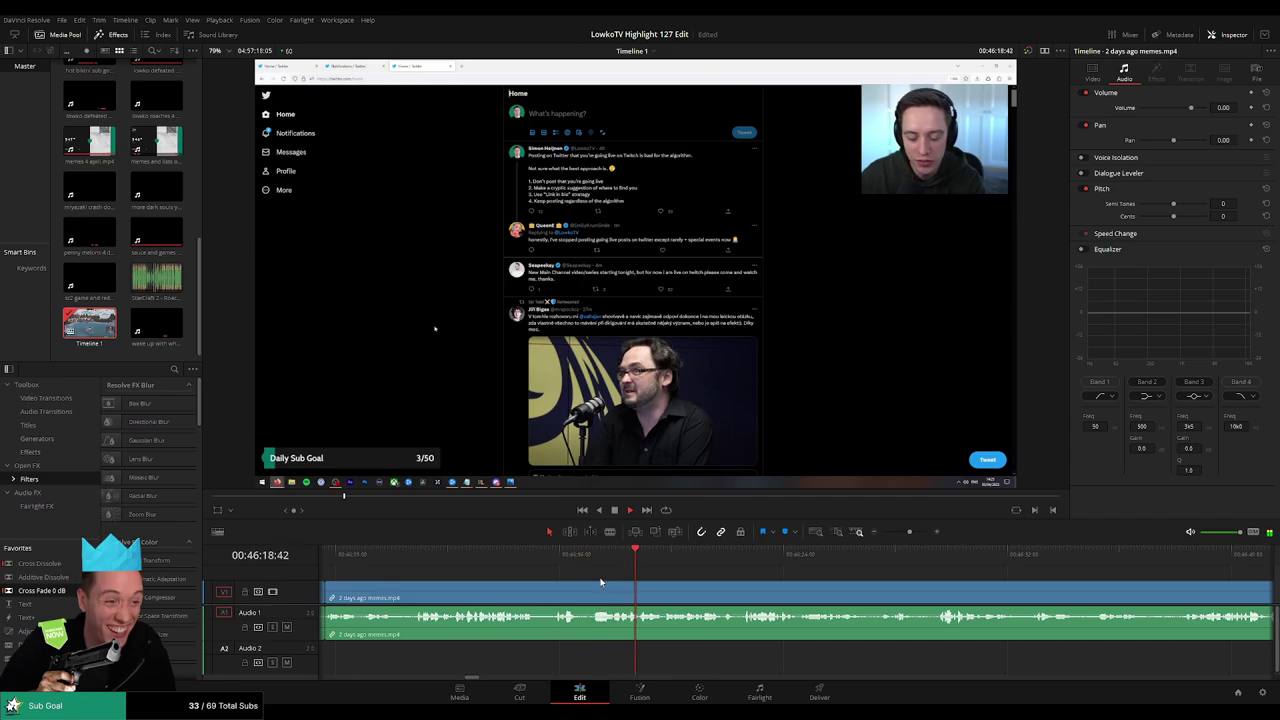
# Ripple-delete the section of under one second starting near 00:46:17
pyautogui.press('b')
pyautogui.click(594, 597)
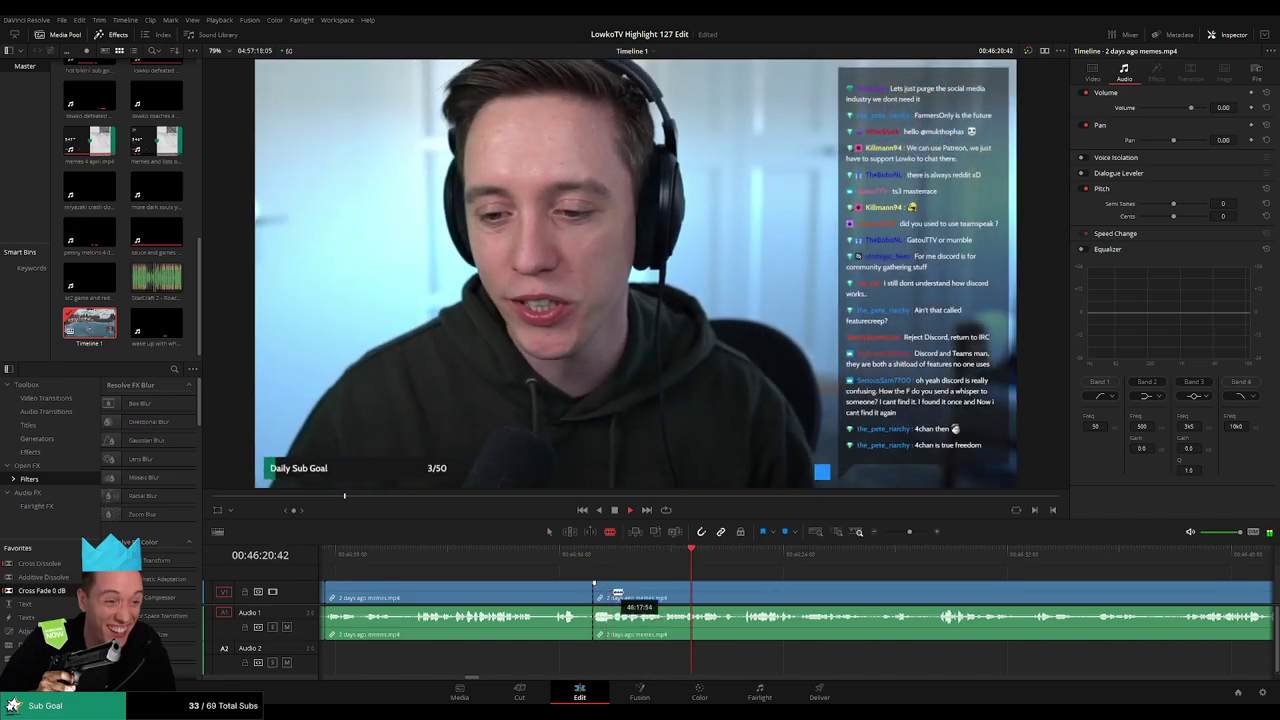
pyautogui.press('a')
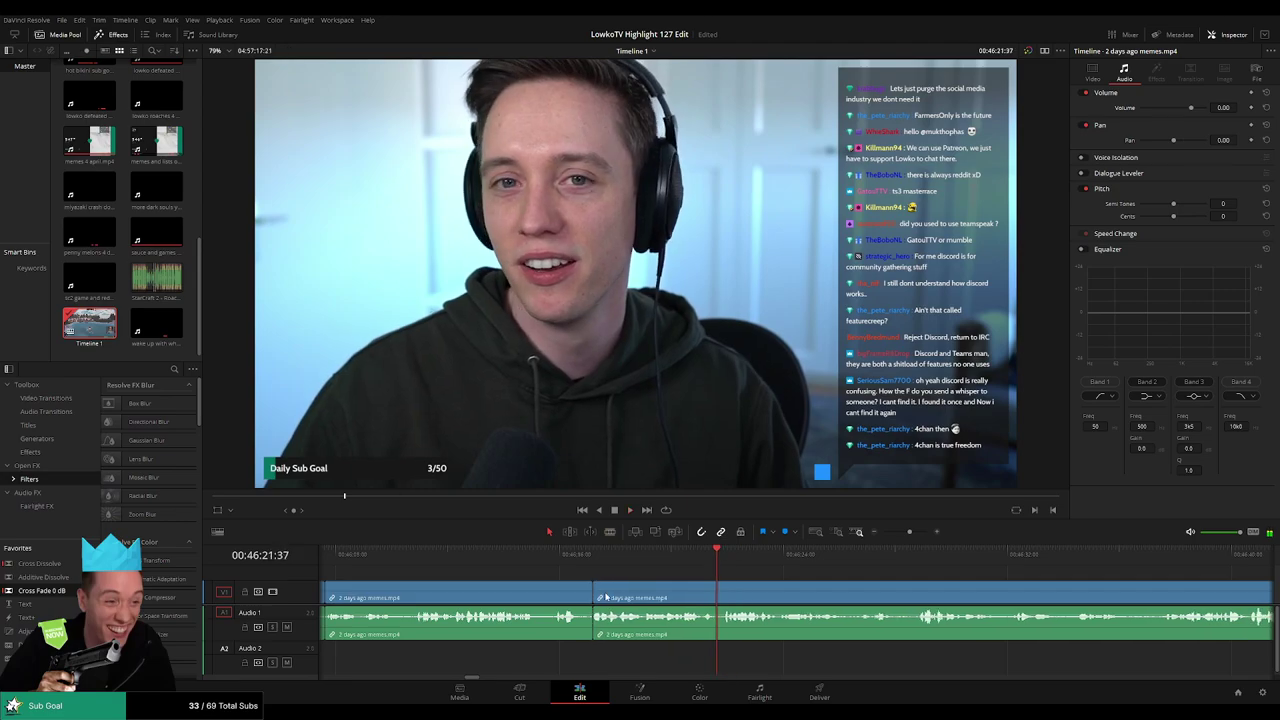
# Review the footage from about 00:46:21 to 00:46:38 and split the 2 days ago memes.mp4 clip near 00:46:36
pyautogui.moveTo(872, 577); pyautogui.dragTo(643, 563)
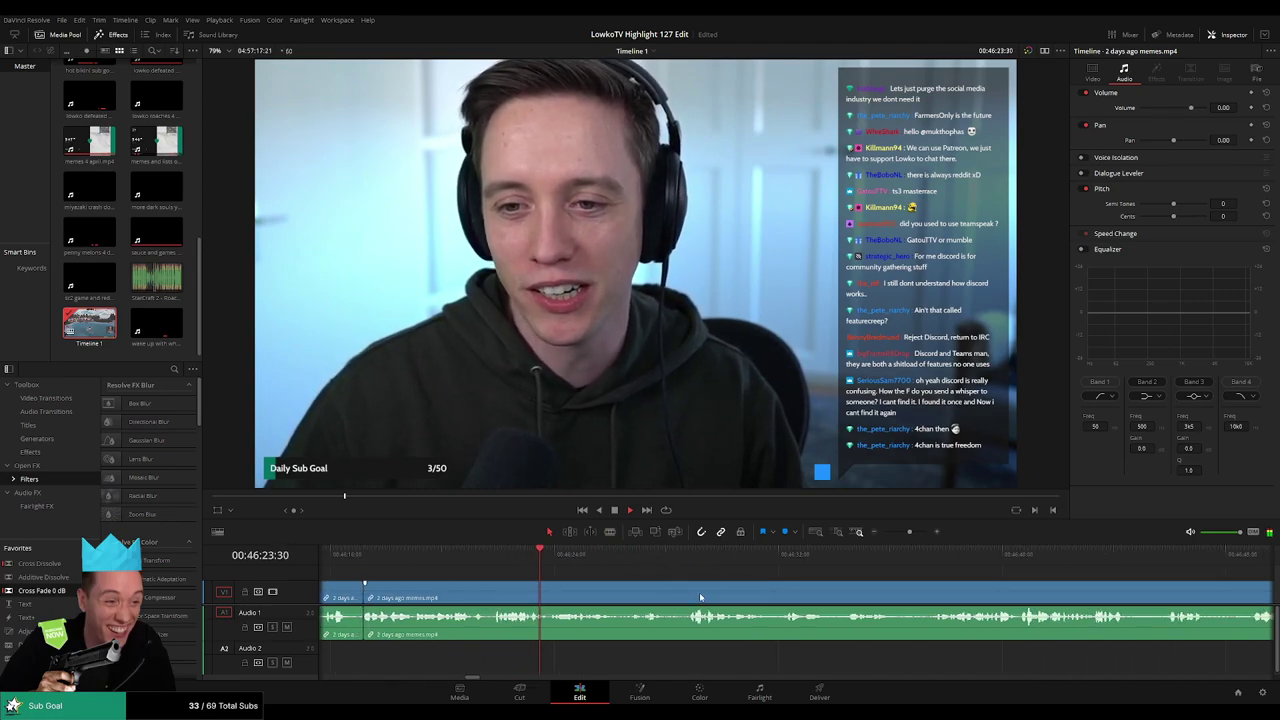
pyautogui.hscroll(1, 700, 597)
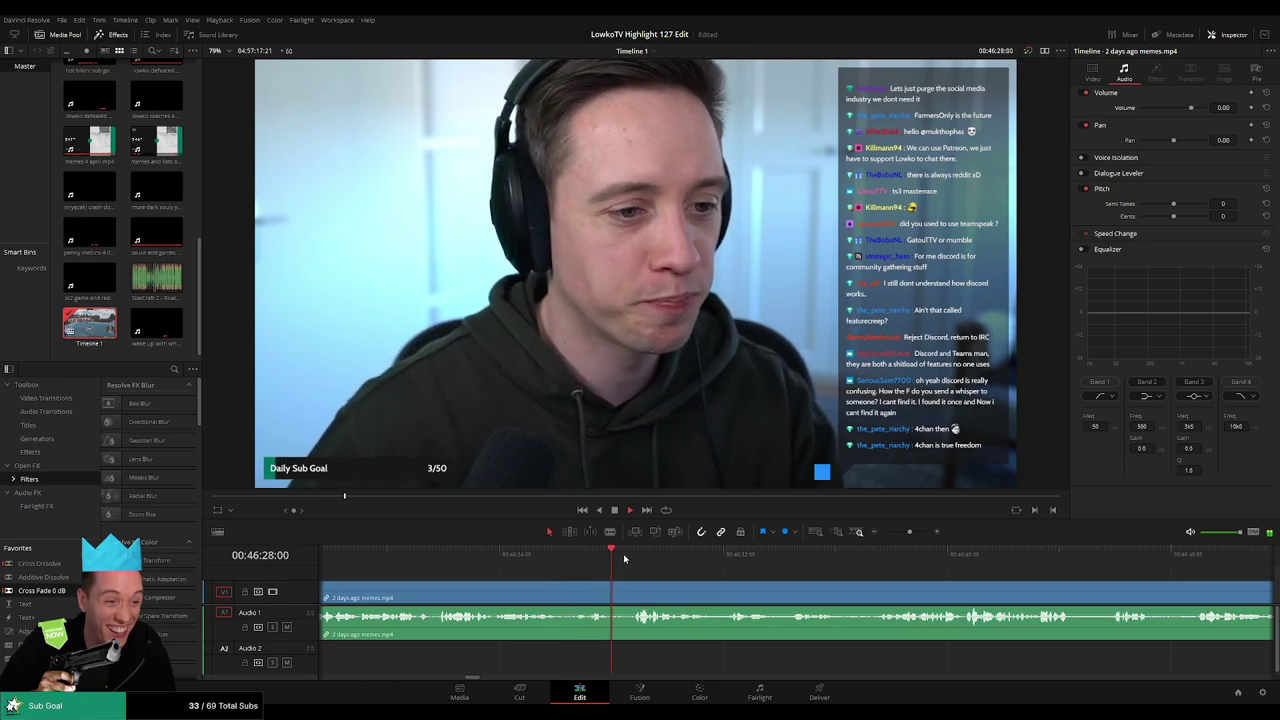
pyautogui.hscroll(2, 610, 565)
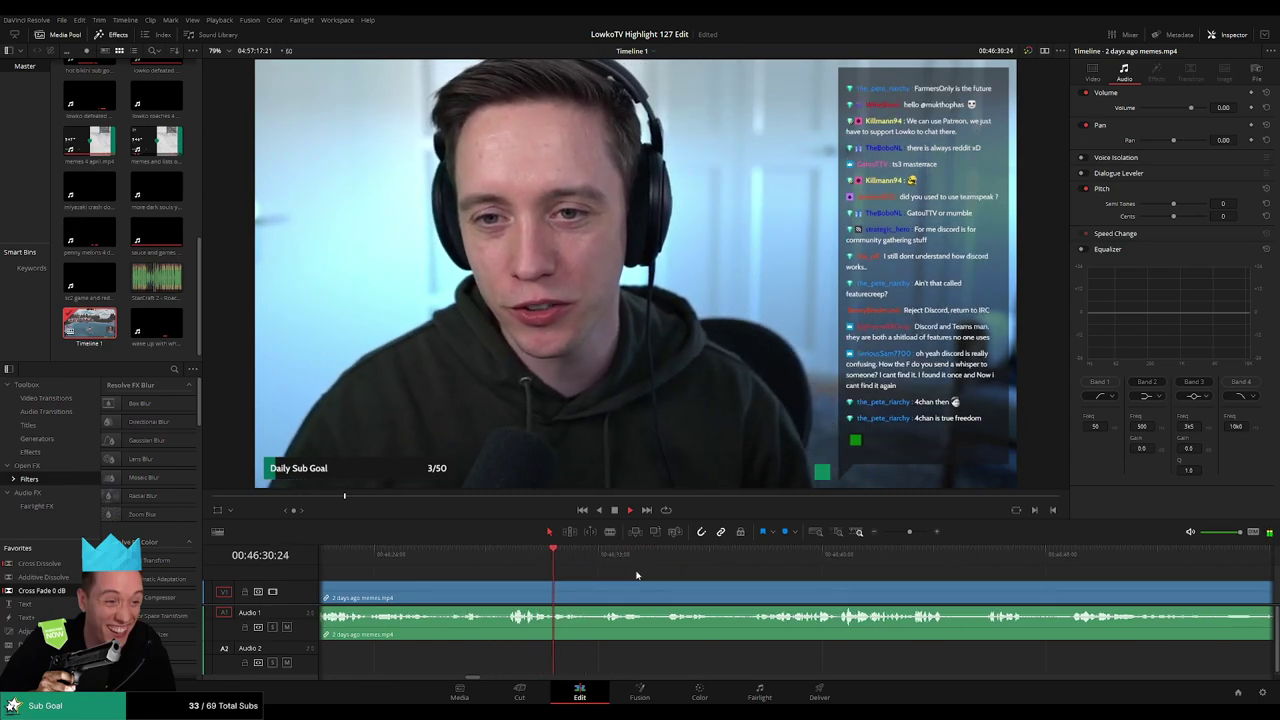
pyautogui.hscroll(2, 602, 574)
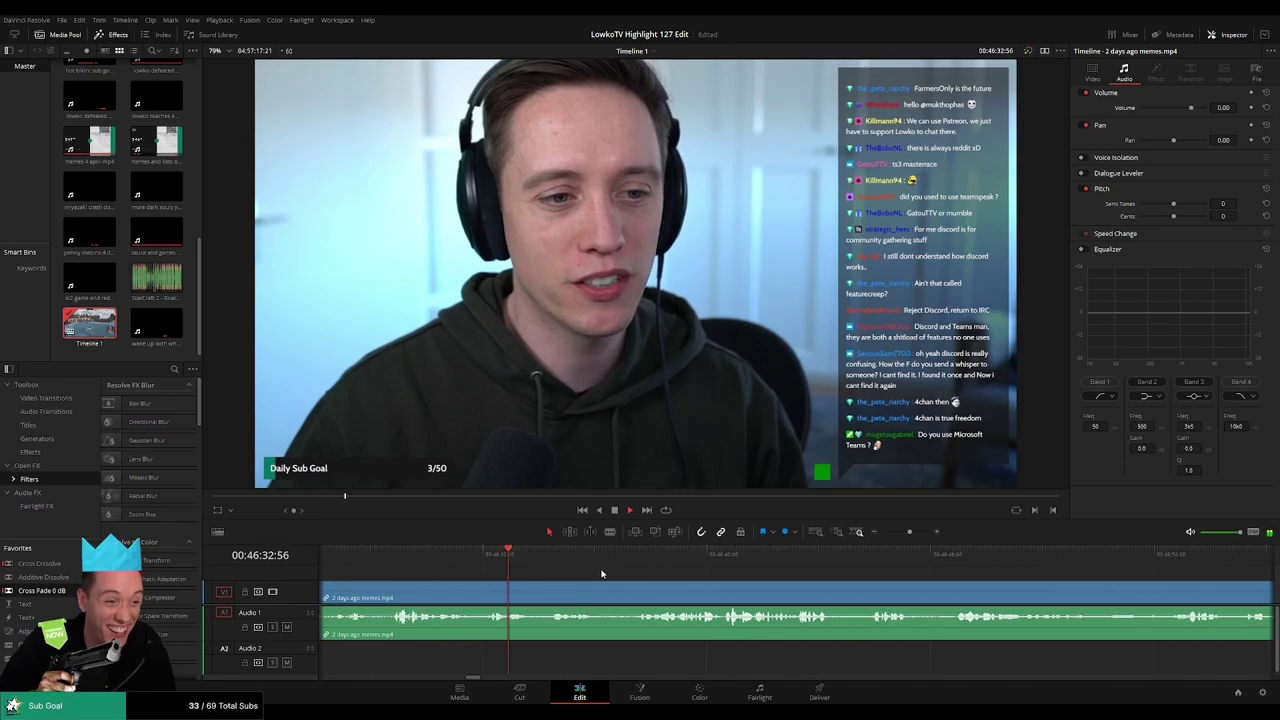
pyautogui.hscroll(1, 561, 577)
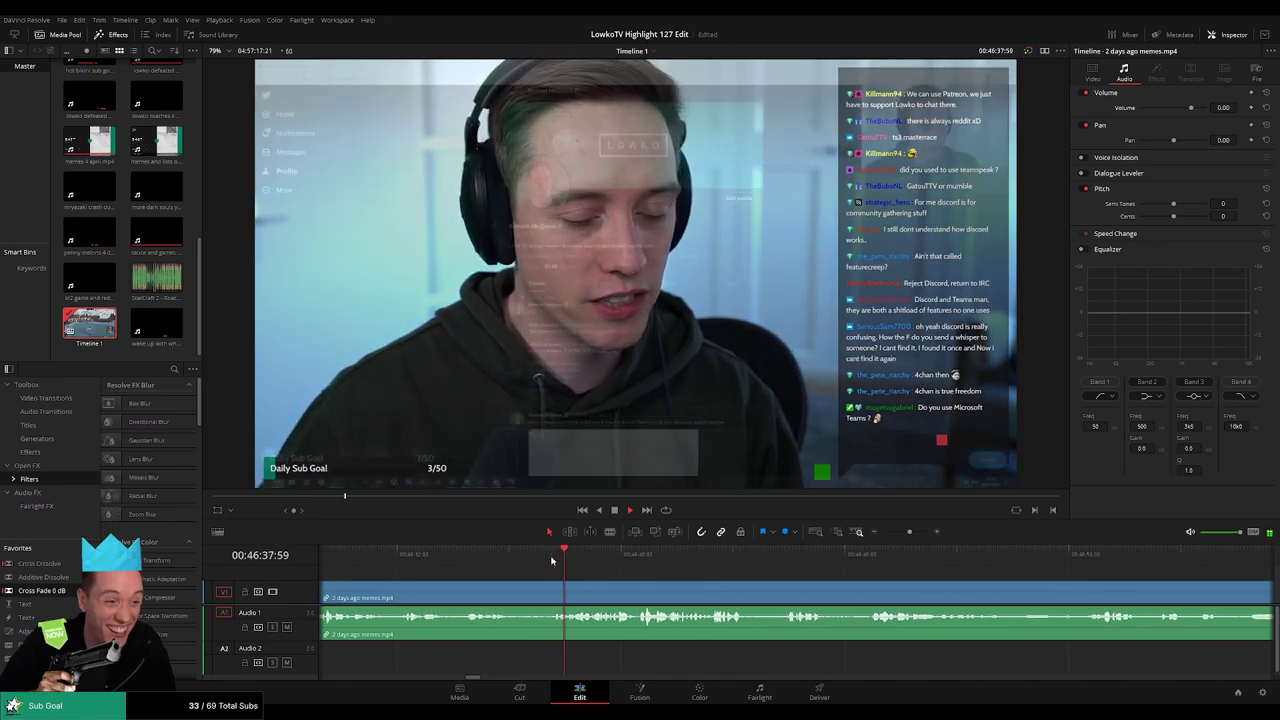
pyautogui.press('b')
pyautogui.click(523, 590)
pyautogui.press('a')
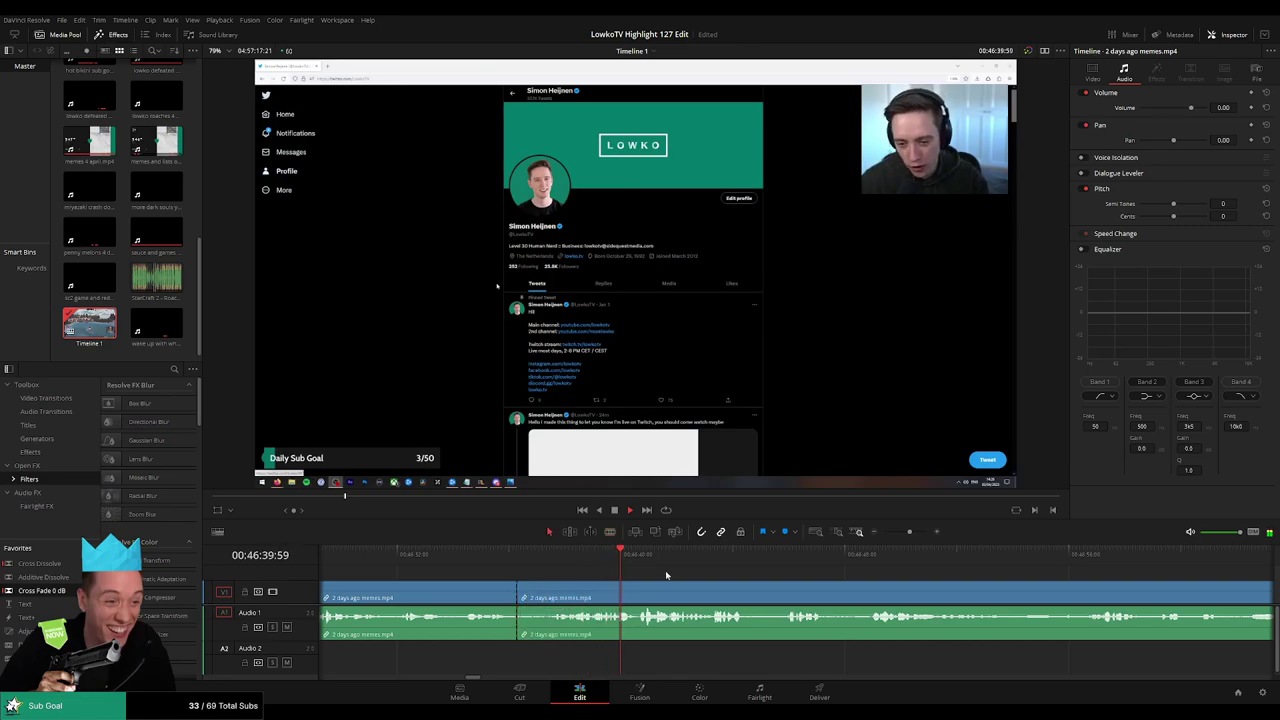
# Check the rest of the 2 days ago memes.mp4 clip and ripple-delete everything from the split near 00:46:36 to its end
pyautogui.hscroll(1, 651, 576)
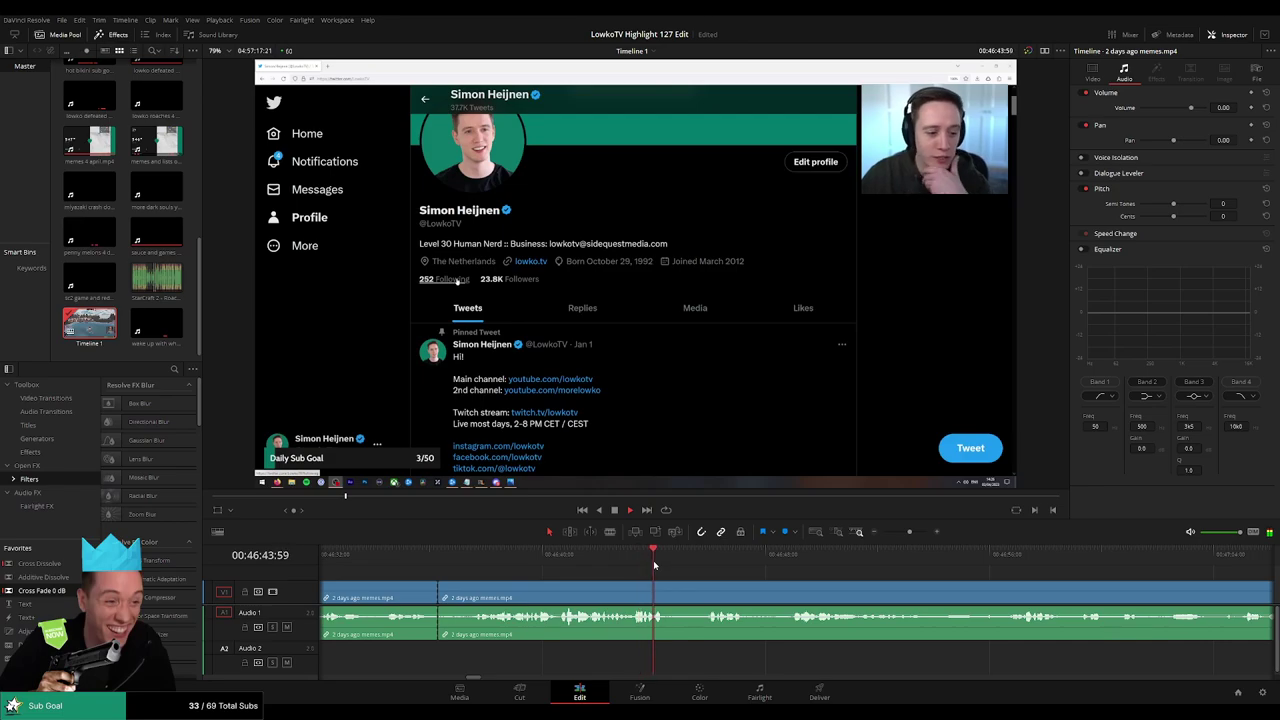
pyautogui.click(704, 558)
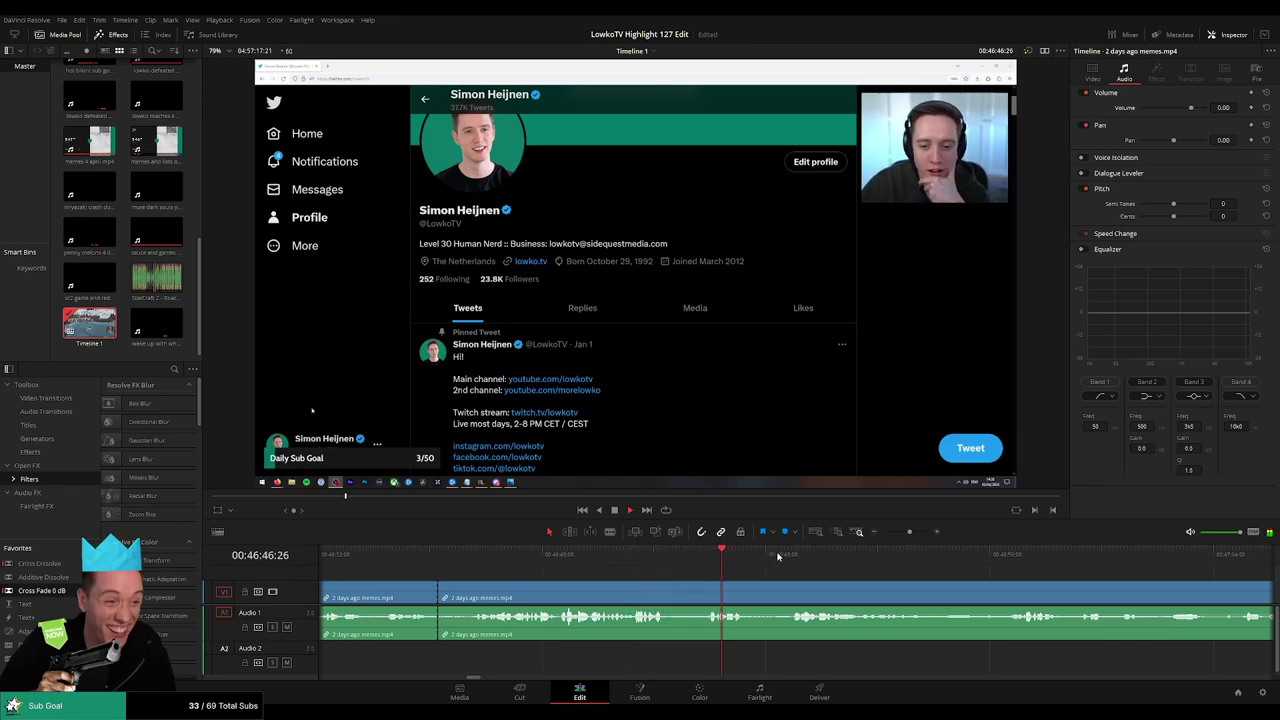
pyautogui.moveTo(1056, 557); pyautogui.dragTo(1122, 560)
pyautogui.moveTo(909, 532); pyautogui.dragTo(907, 534)
pyautogui.click(832, 560)
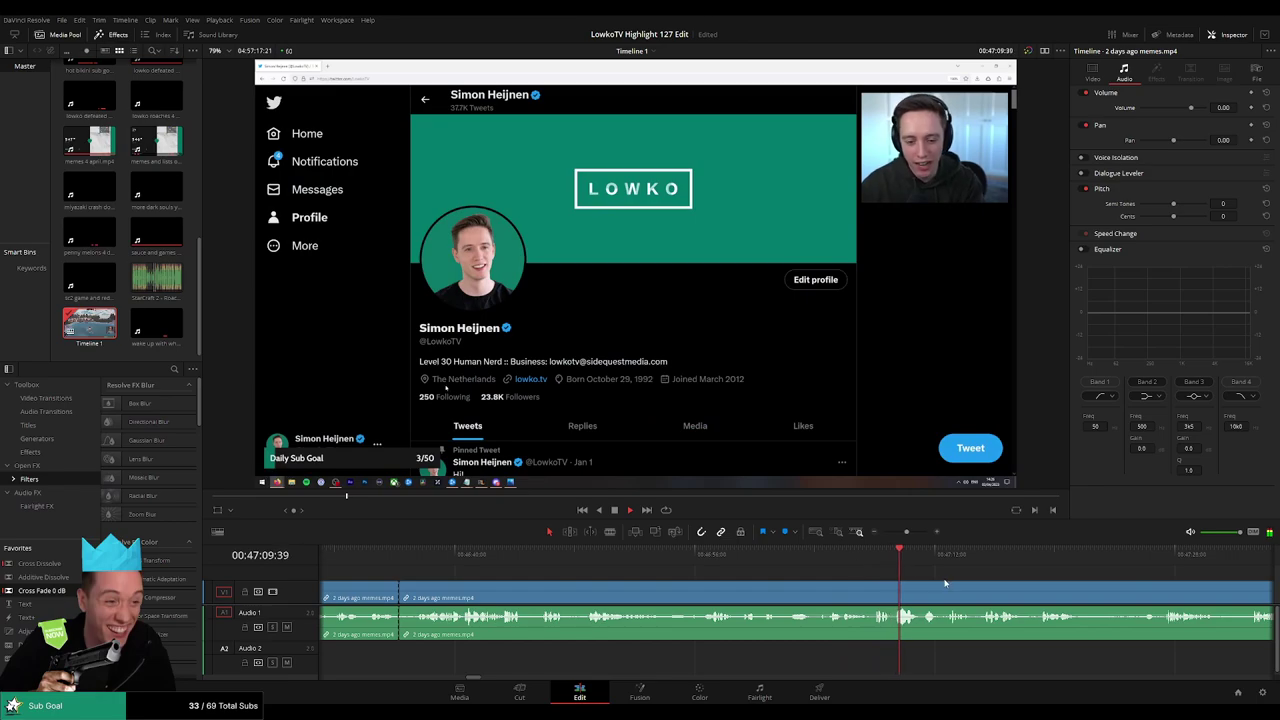
pyautogui.click(709, 555)
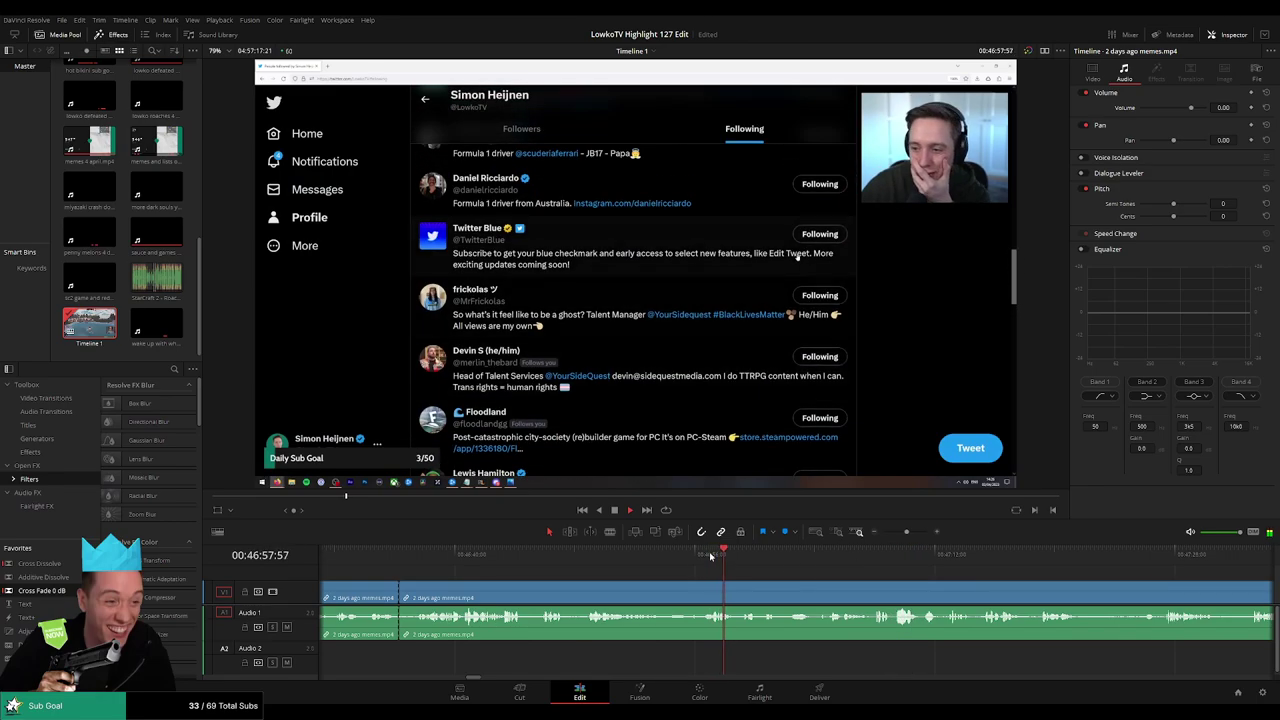
pyautogui.click(1038, 556)
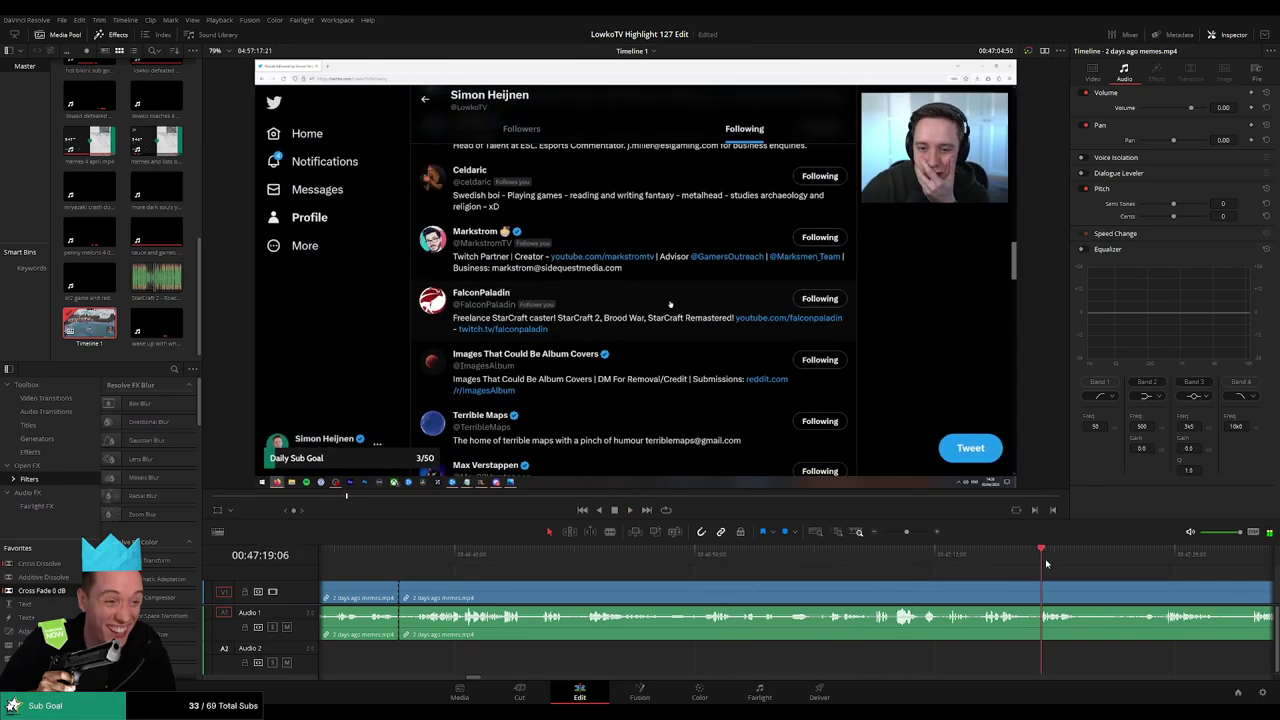
pyautogui.hscroll(4, 1048, 564)
pyautogui.click(1080, 557)
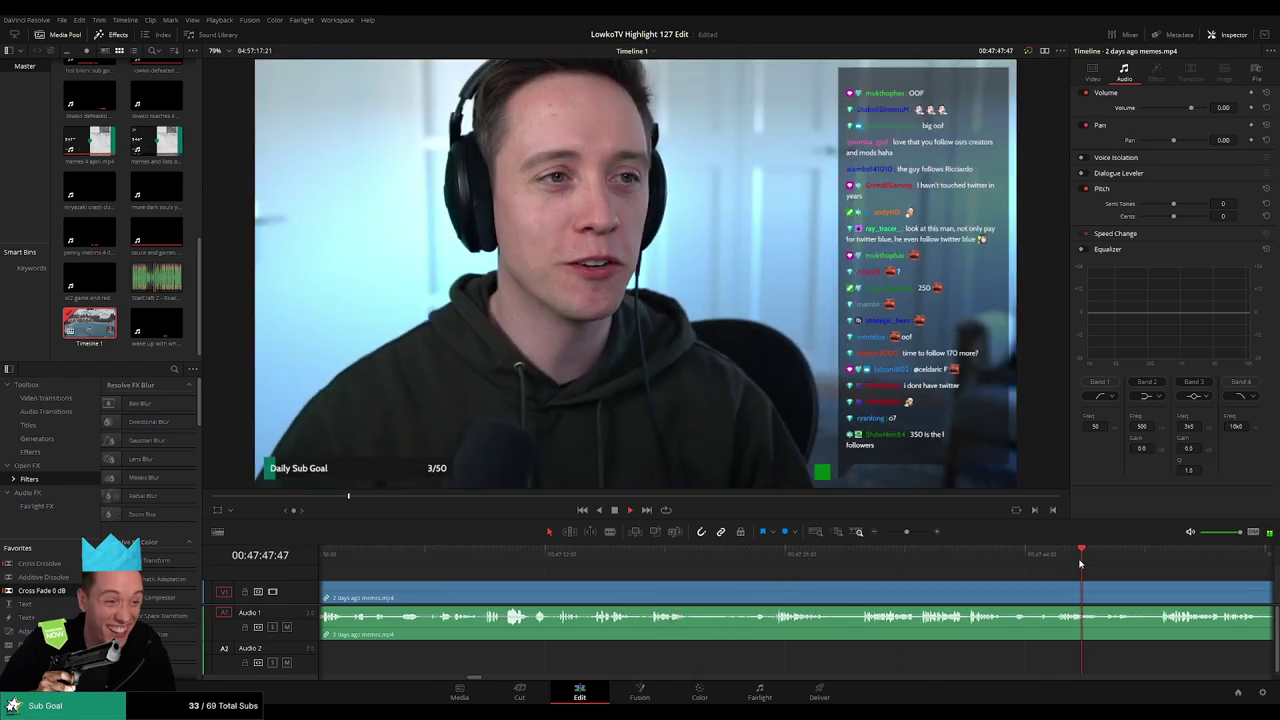
pyautogui.moveTo(903, 536); pyautogui.dragTo(891, 532)
pyautogui.click(828, 554)
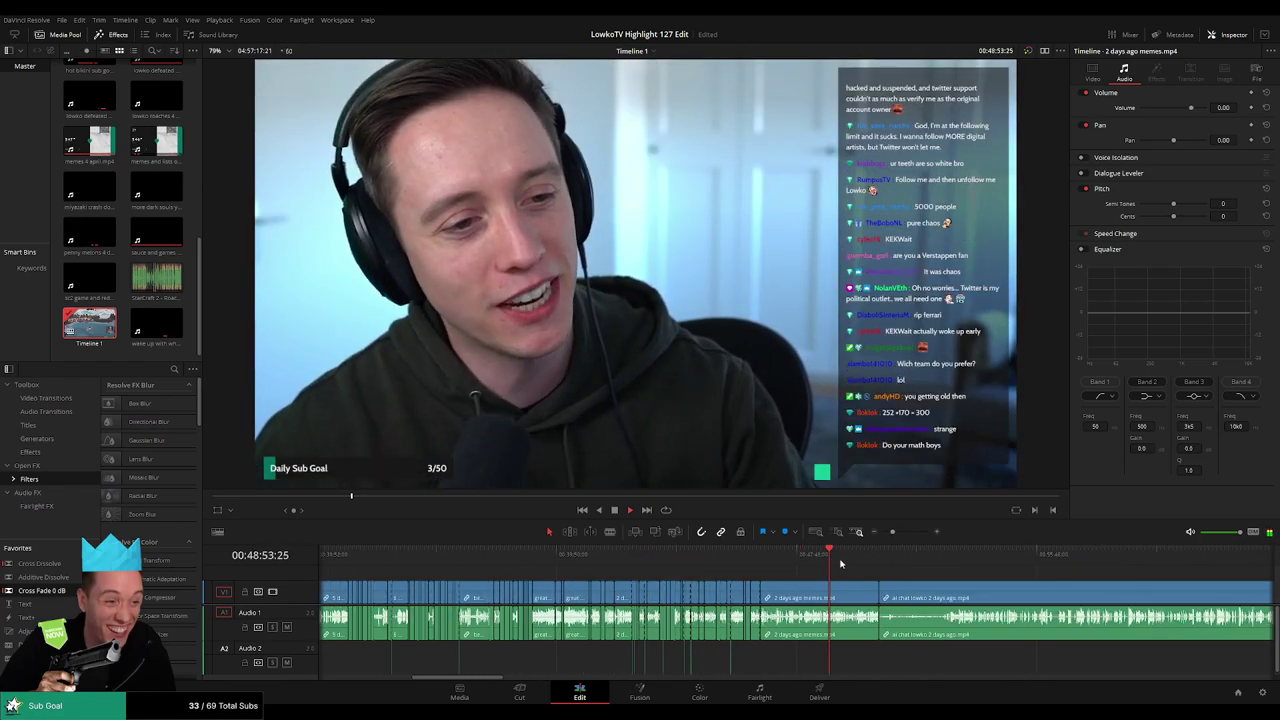
pyautogui.press('Delete')
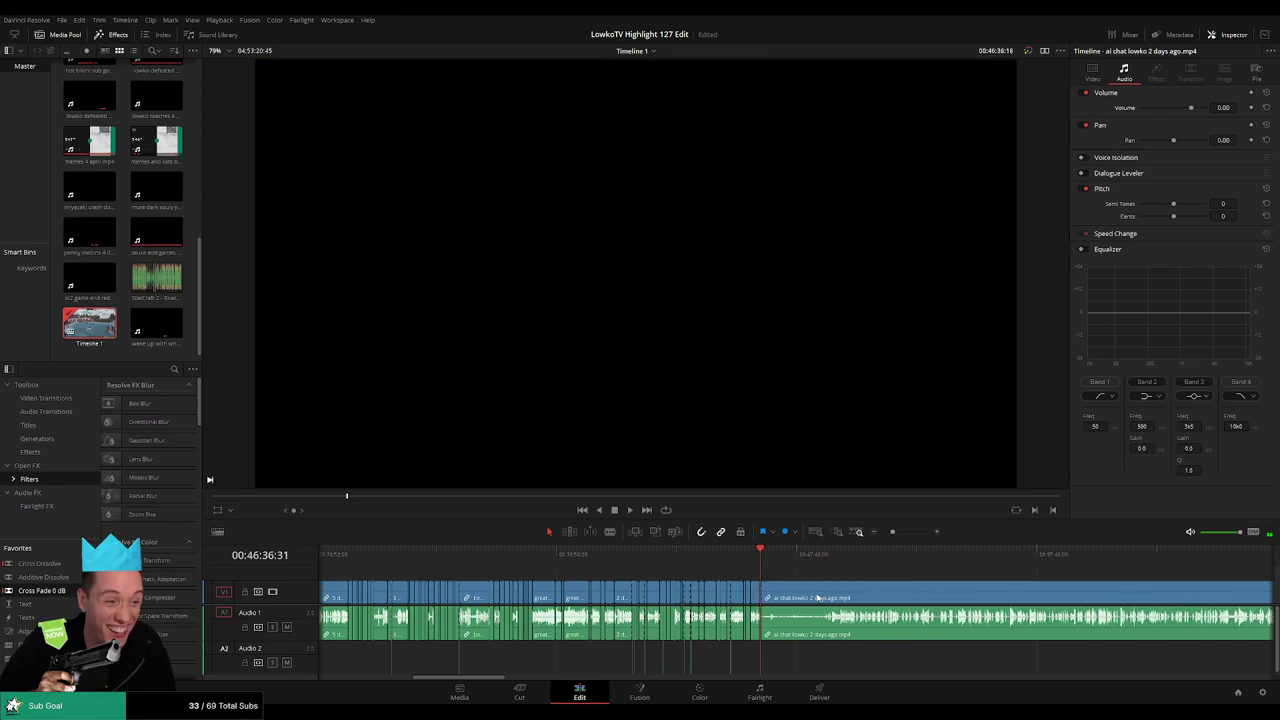
# Skim the ai chat lowko 2 days ago.mp4 clip from its start to about 00:50:47 for where usable footage begins
pyautogui.press('space')
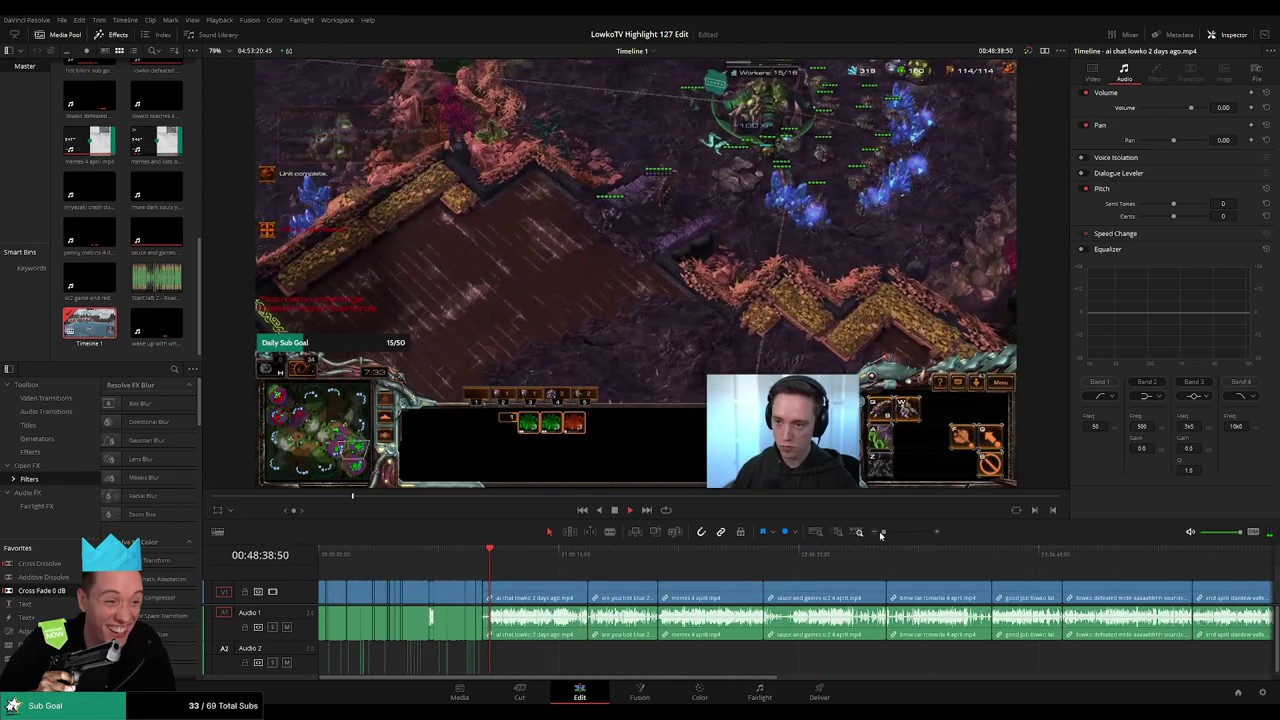
pyautogui.hotkey('shift', 'z')
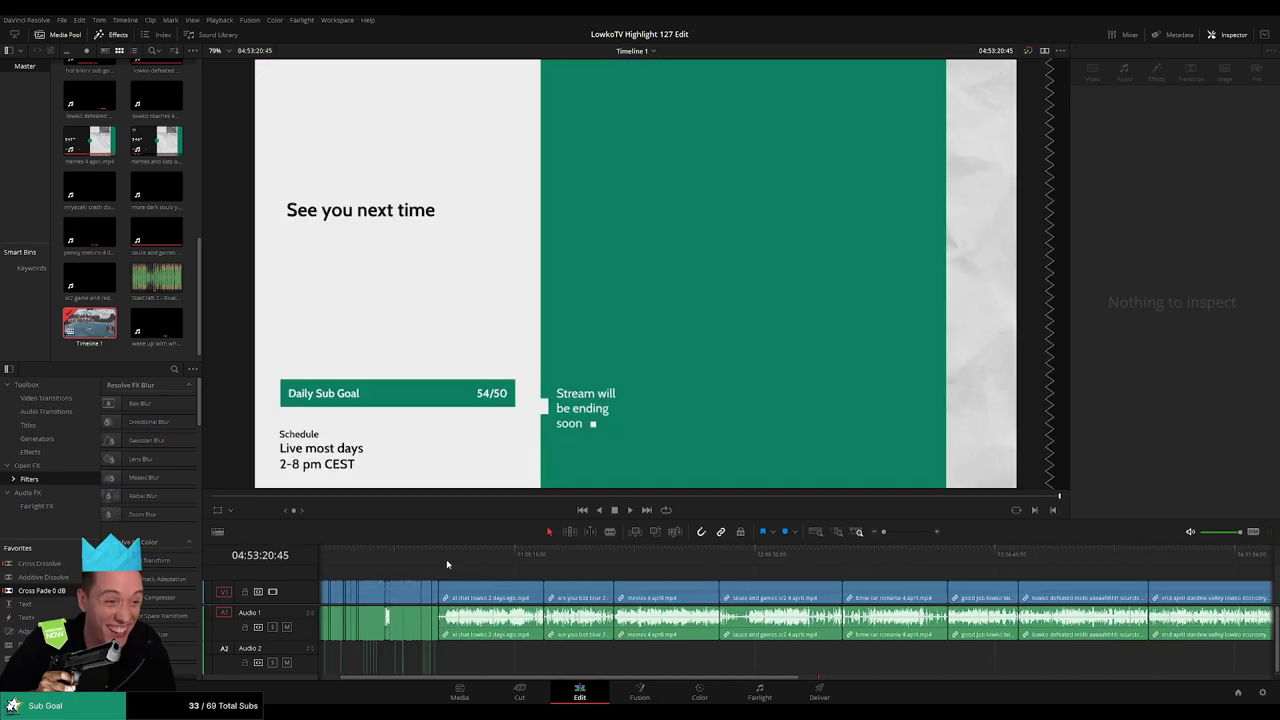
pyautogui.click(438, 556)
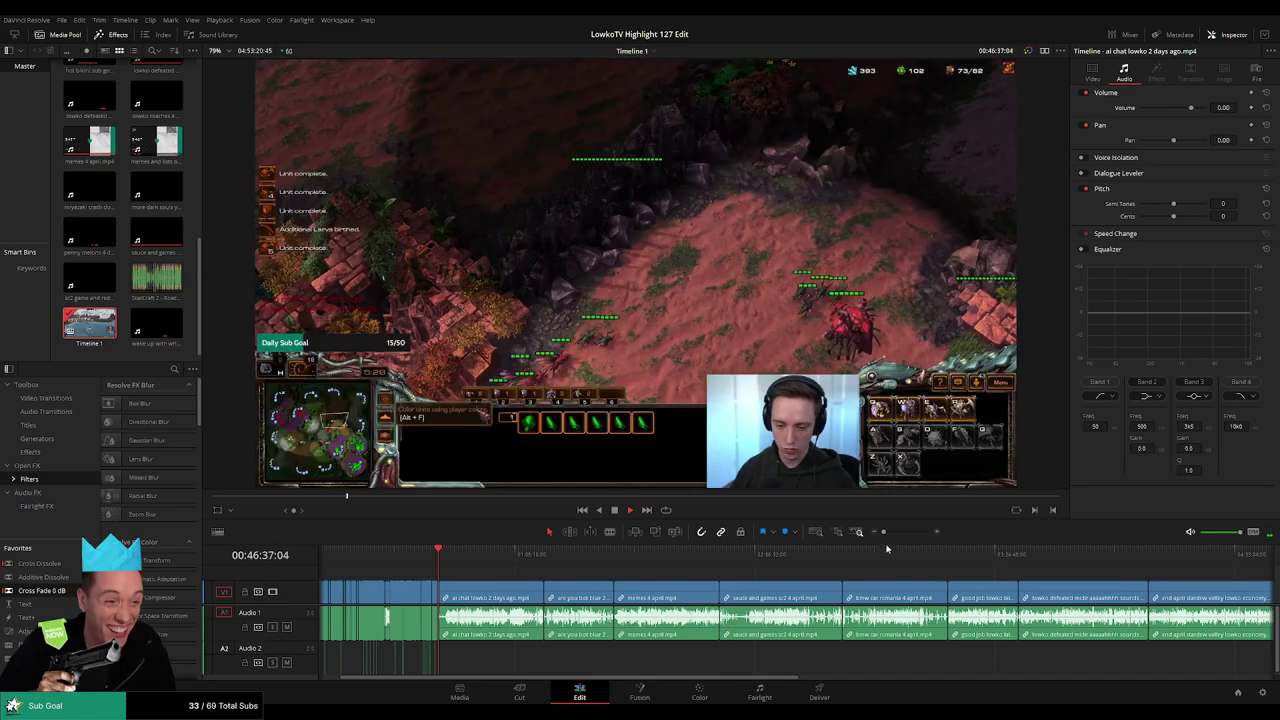
pyautogui.moveTo(884, 532); pyautogui.dragTo(906, 533)
pyautogui.hscroll(3, 741, 573)
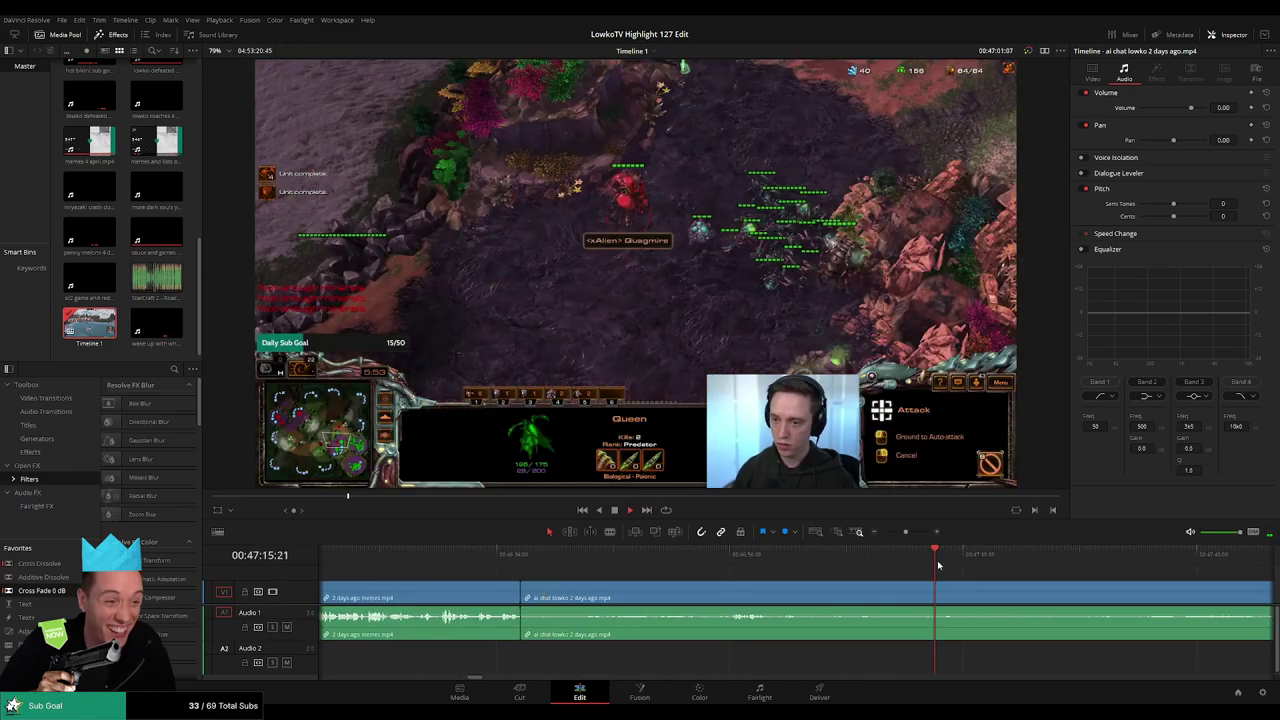
pyautogui.click(941, 558)
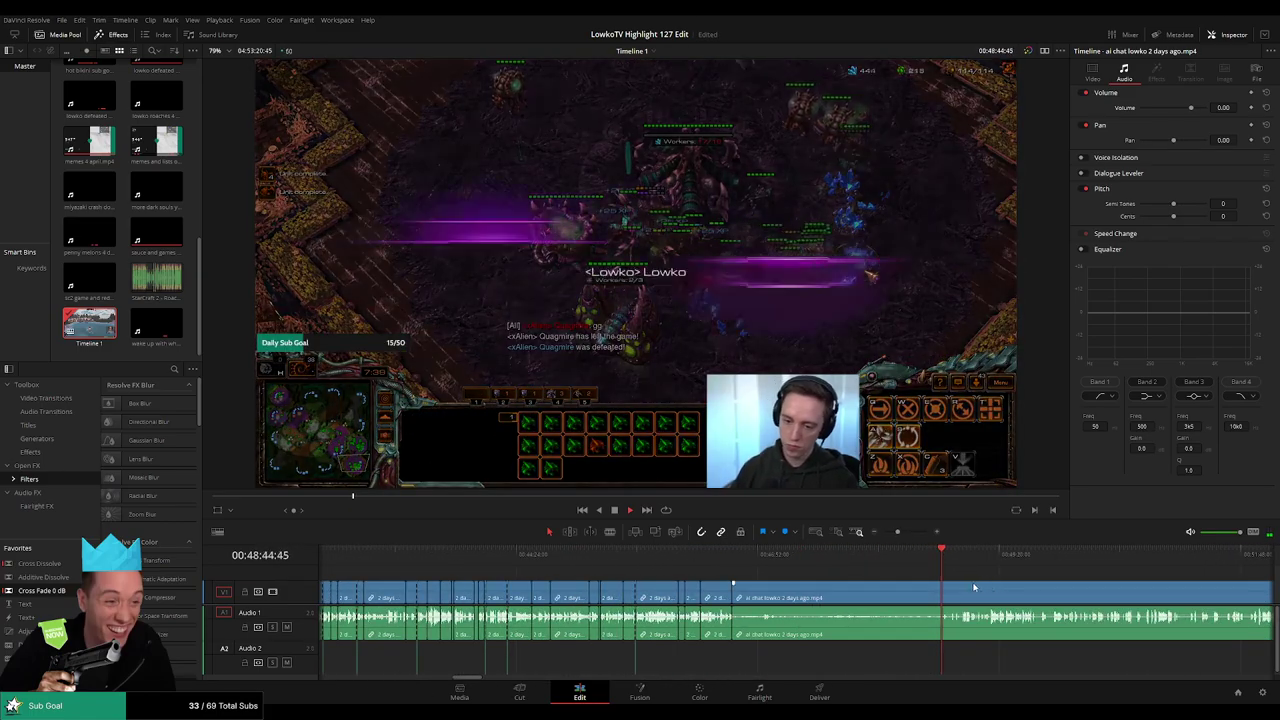
pyautogui.hscroll(3, 974, 586)
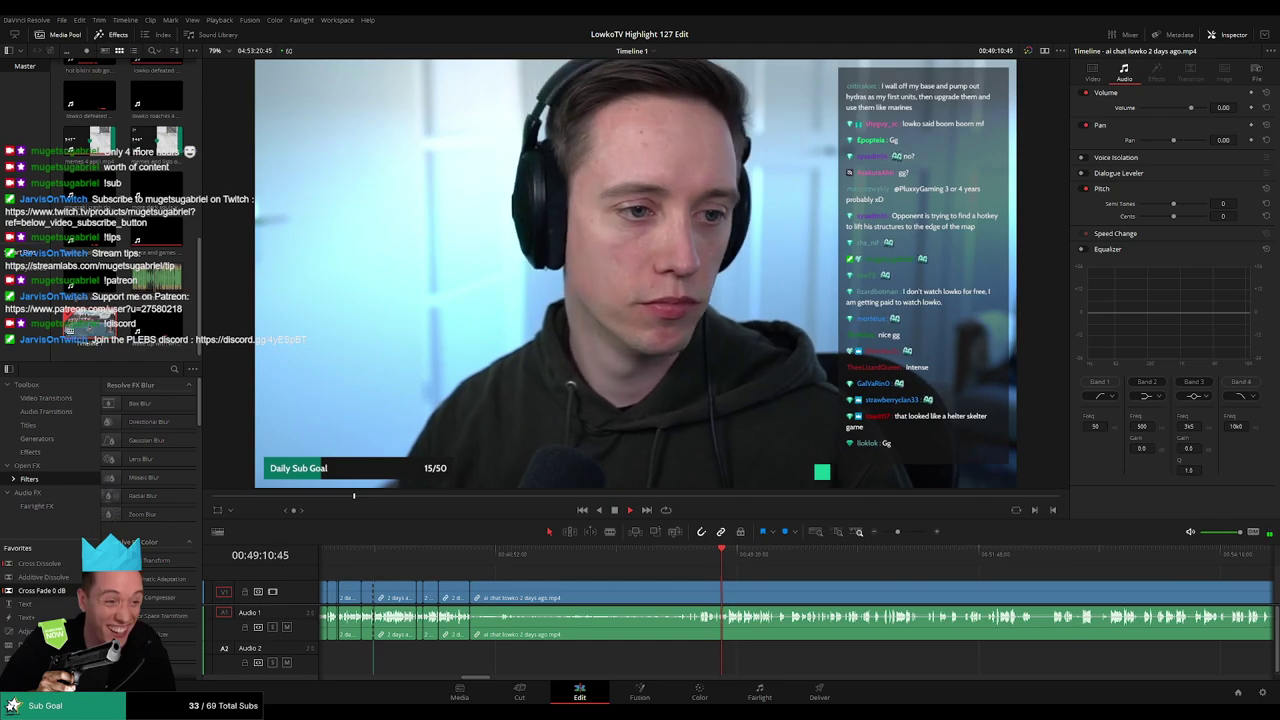
pyautogui.click(744, 557)
pyautogui.click(879, 559)
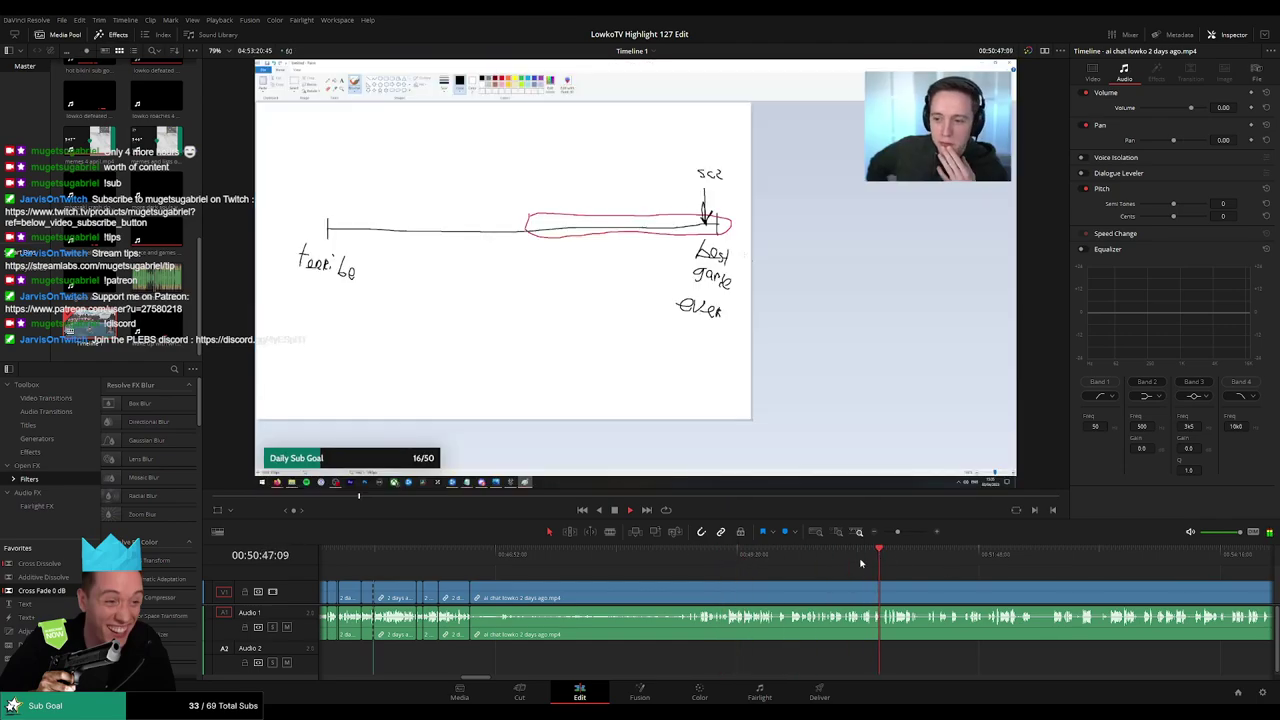
pyautogui.hscroll(2, 718, 566)
pyautogui.click(702, 559)
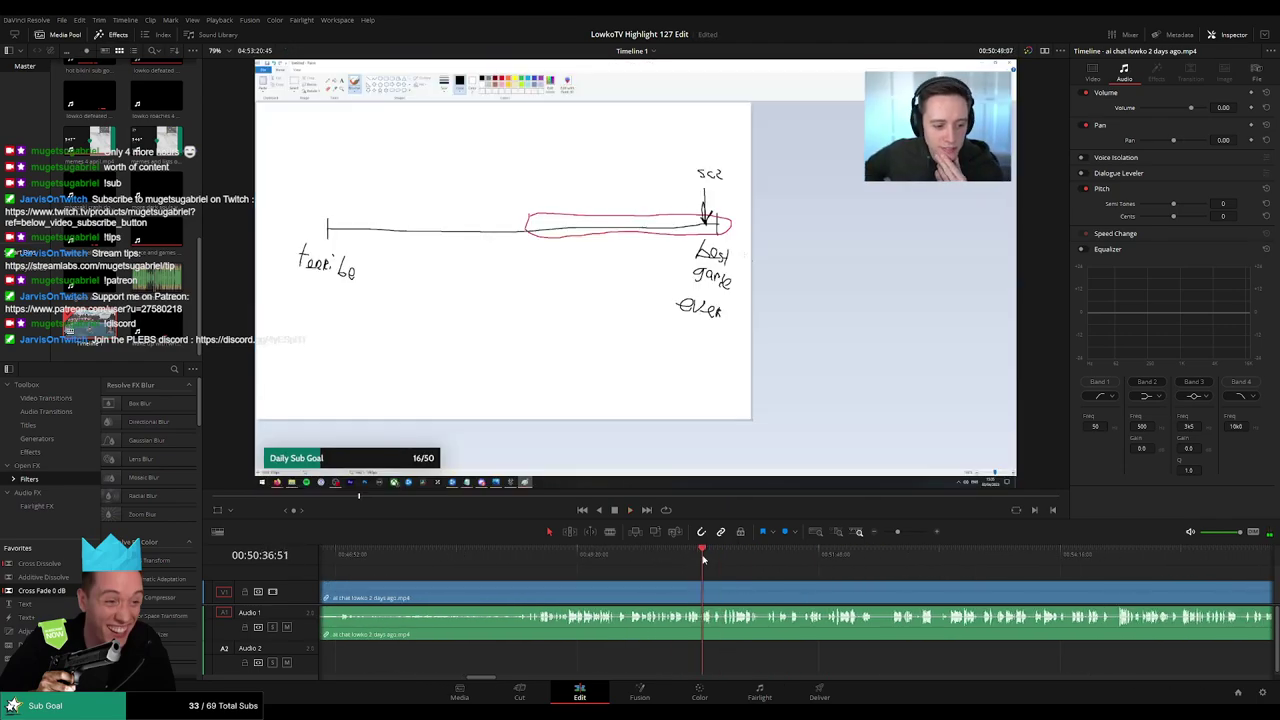
pyautogui.press('space')
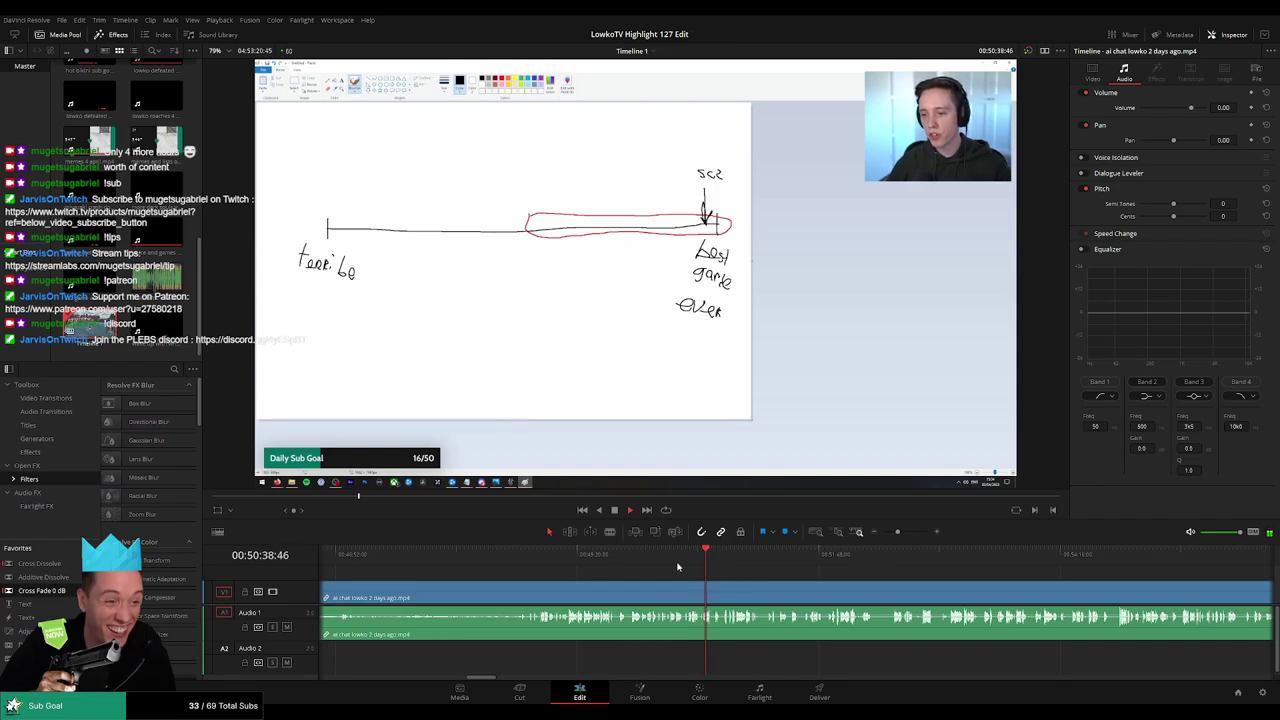
# Skim the ai chat lowko 2 days ago.mp4 clip from about 00:53 to 01:00:58 to find its starting point
pyautogui.hscroll(4, 803, 572)
pyautogui.moveTo(643, 564); pyautogui.dragTo(768, 564)
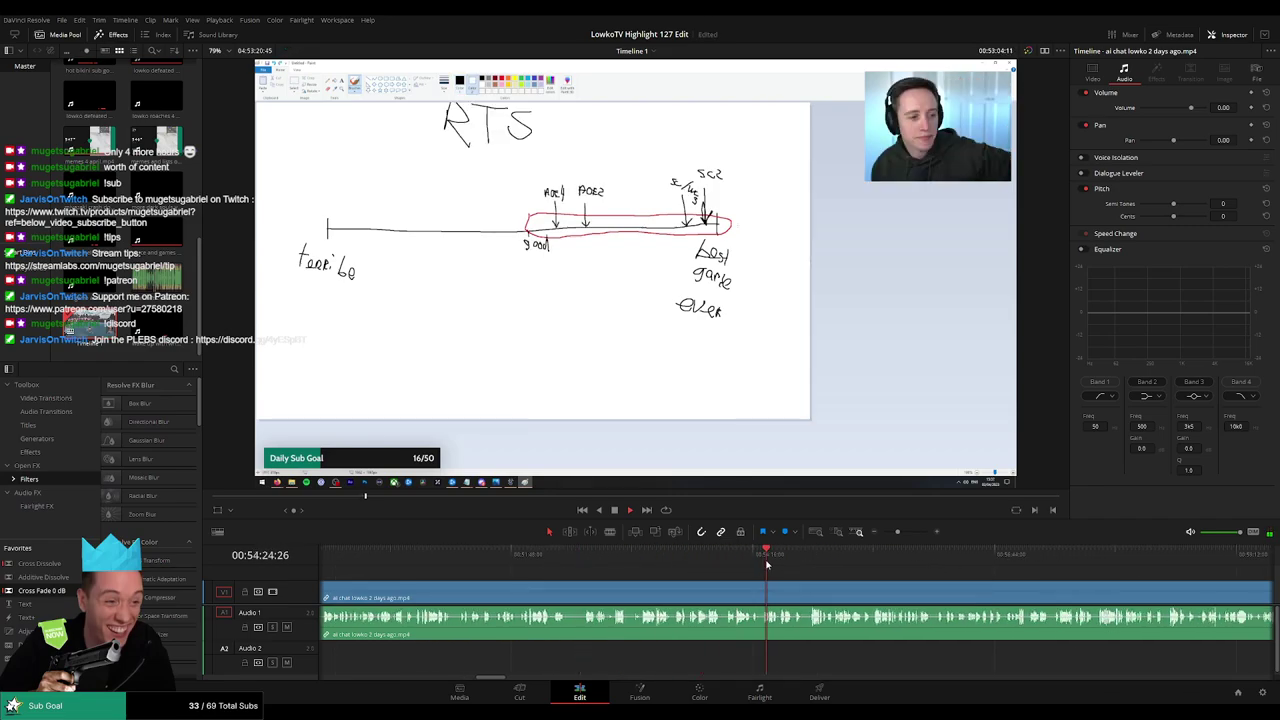
pyautogui.click(926, 566)
pyautogui.click(977, 558)
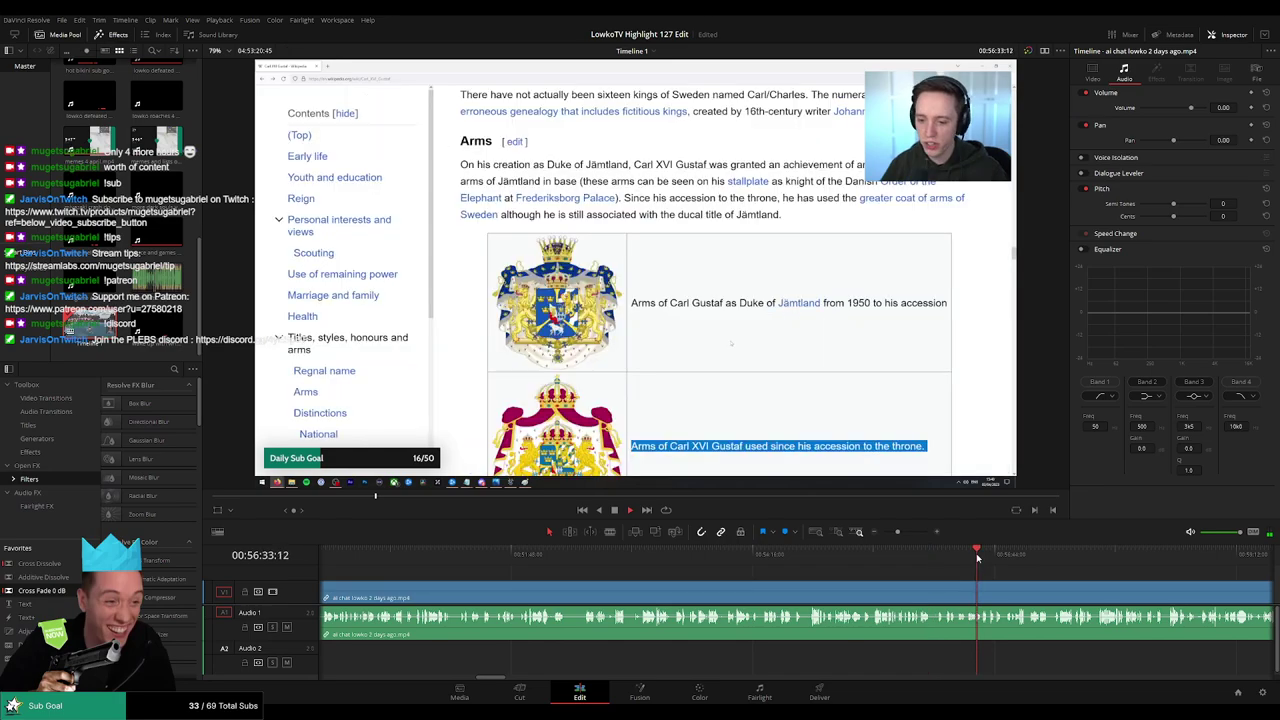
pyautogui.hscroll(3, 783, 563)
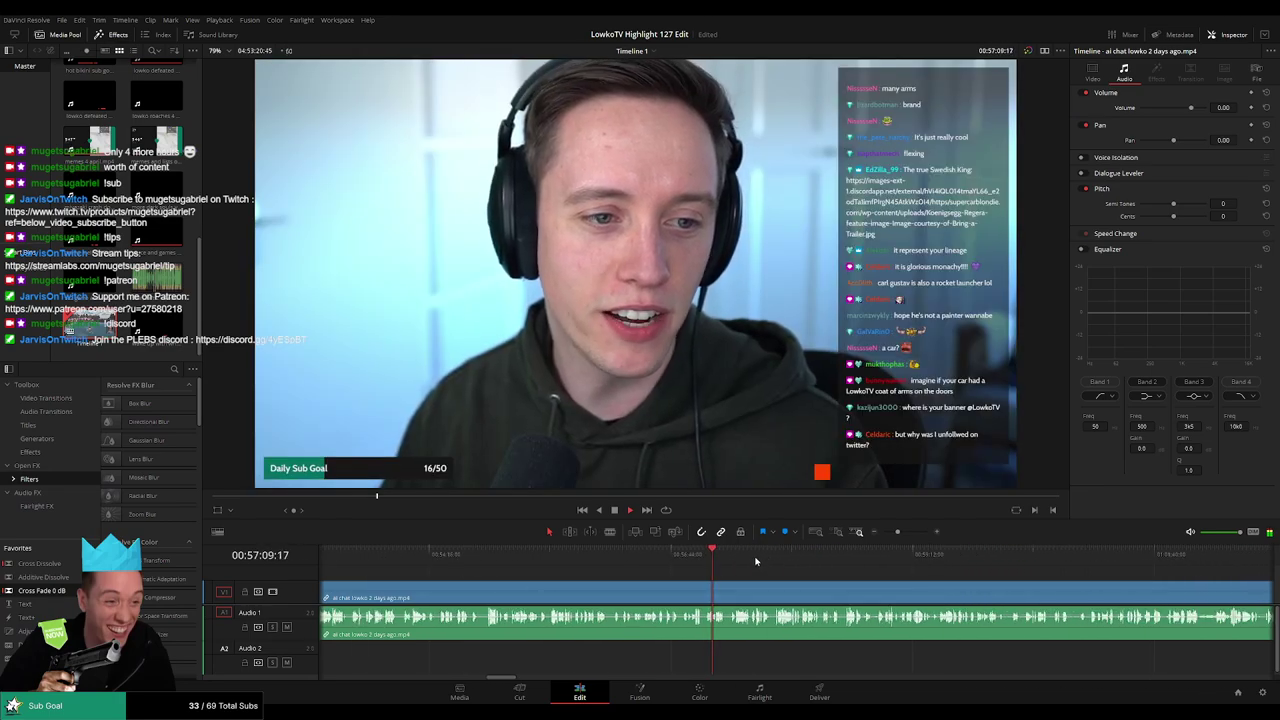
pyautogui.click(748, 558)
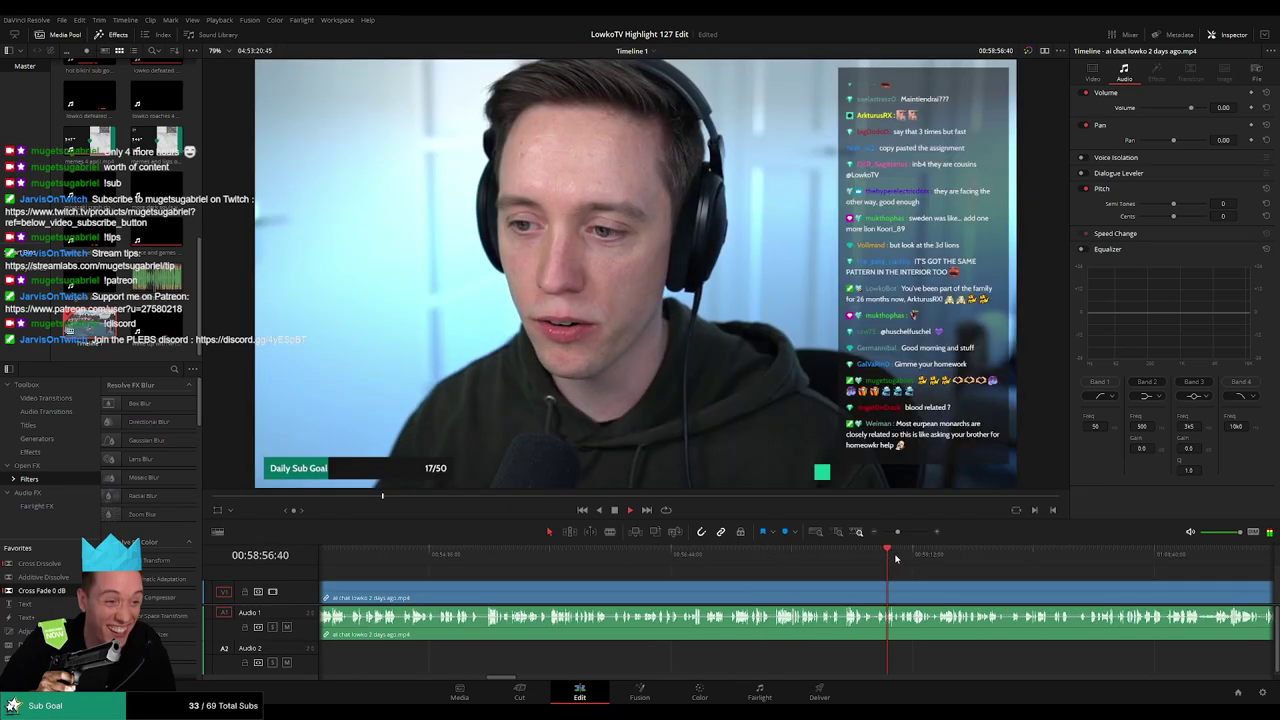
pyautogui.click(917, 558)
pyautogui.click(975, 558)
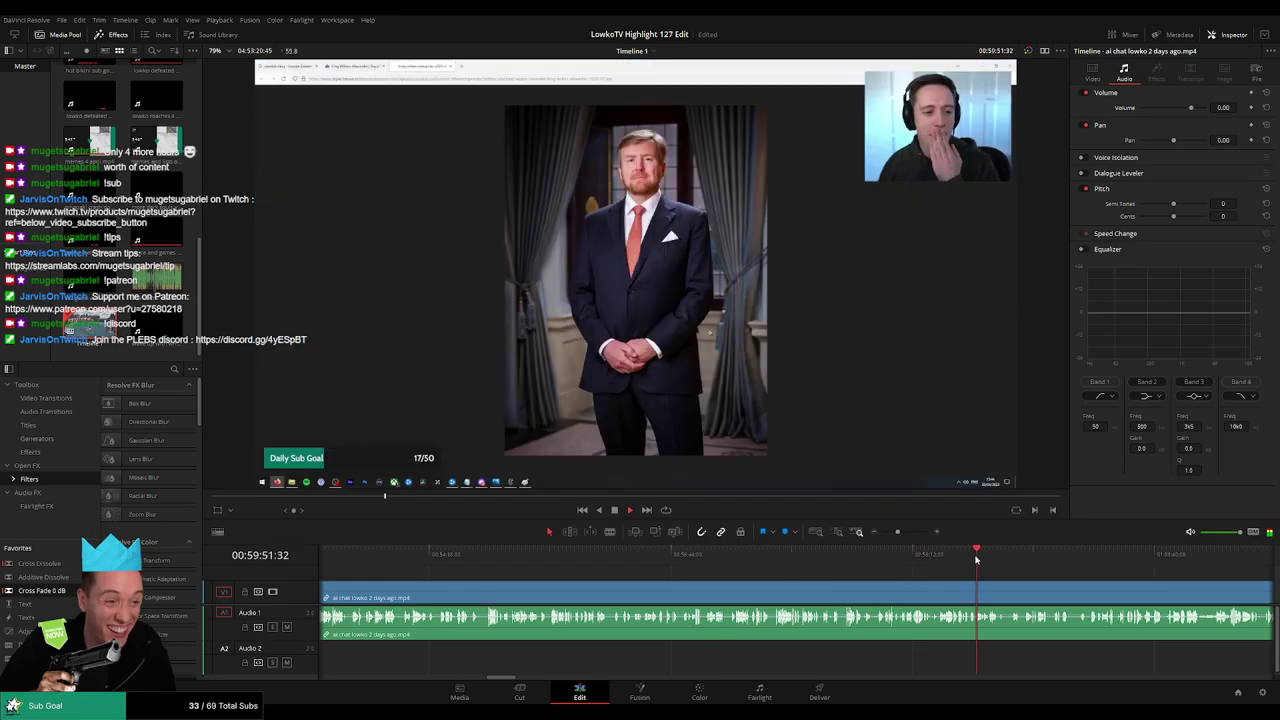
pyautogui.hscroll(2, 825, 560)
pyautogui.click(812, 558)
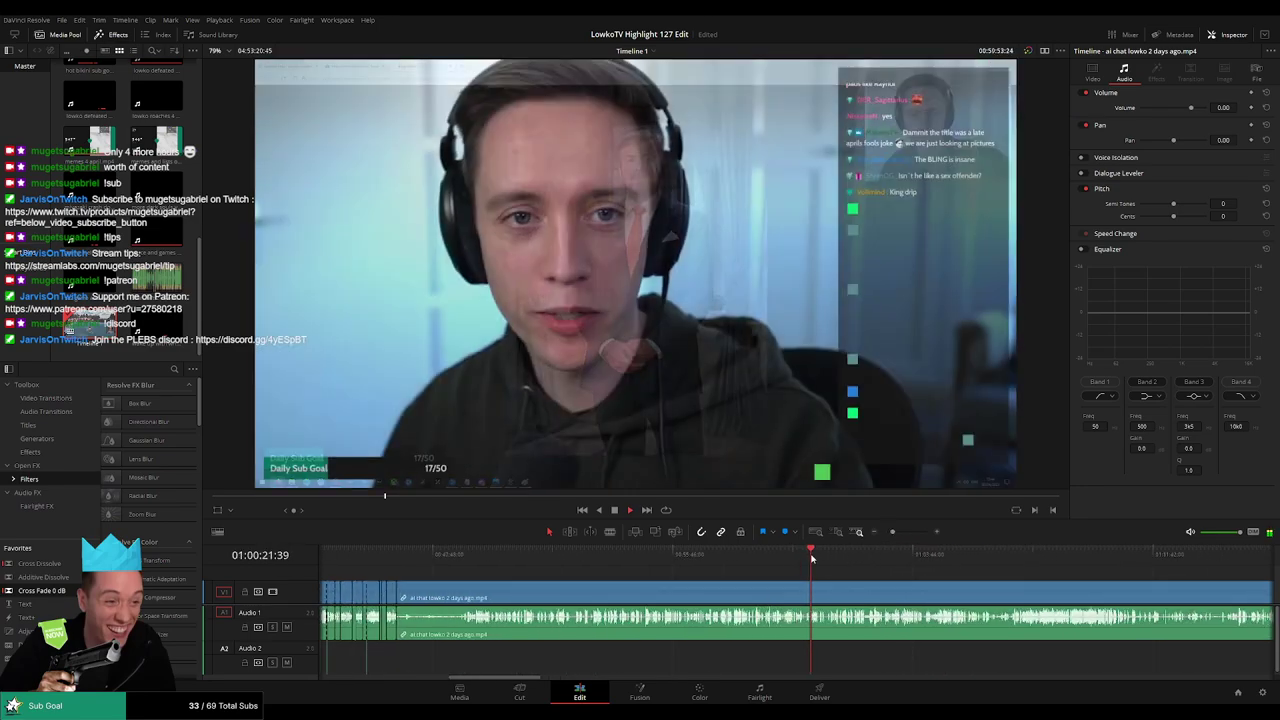
pyautogui.click(829, 558)
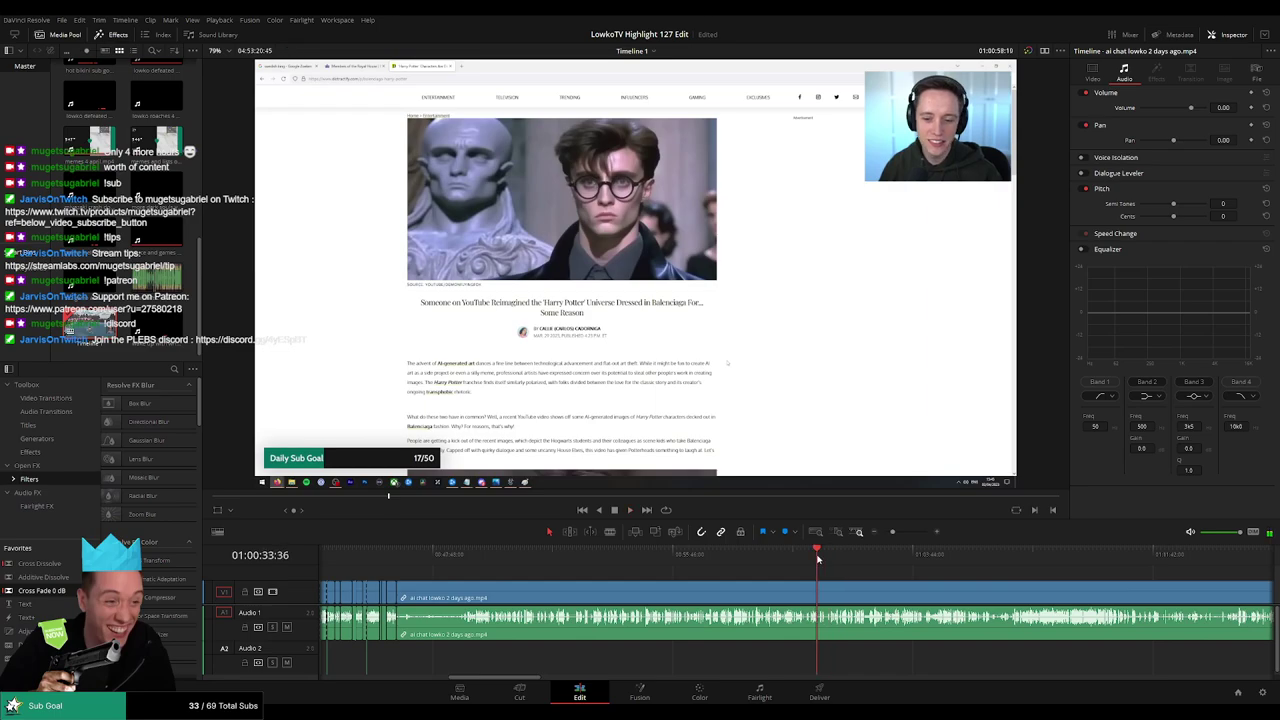
pyautogui.click(812, 558)
pyautogui.scroll(2, 800, 558)
# Split the ai chat lowko 2 days ago.mp4 clip near 01:00:21 and ripple-delete the part before the split
pyautogui.click(745, 555)
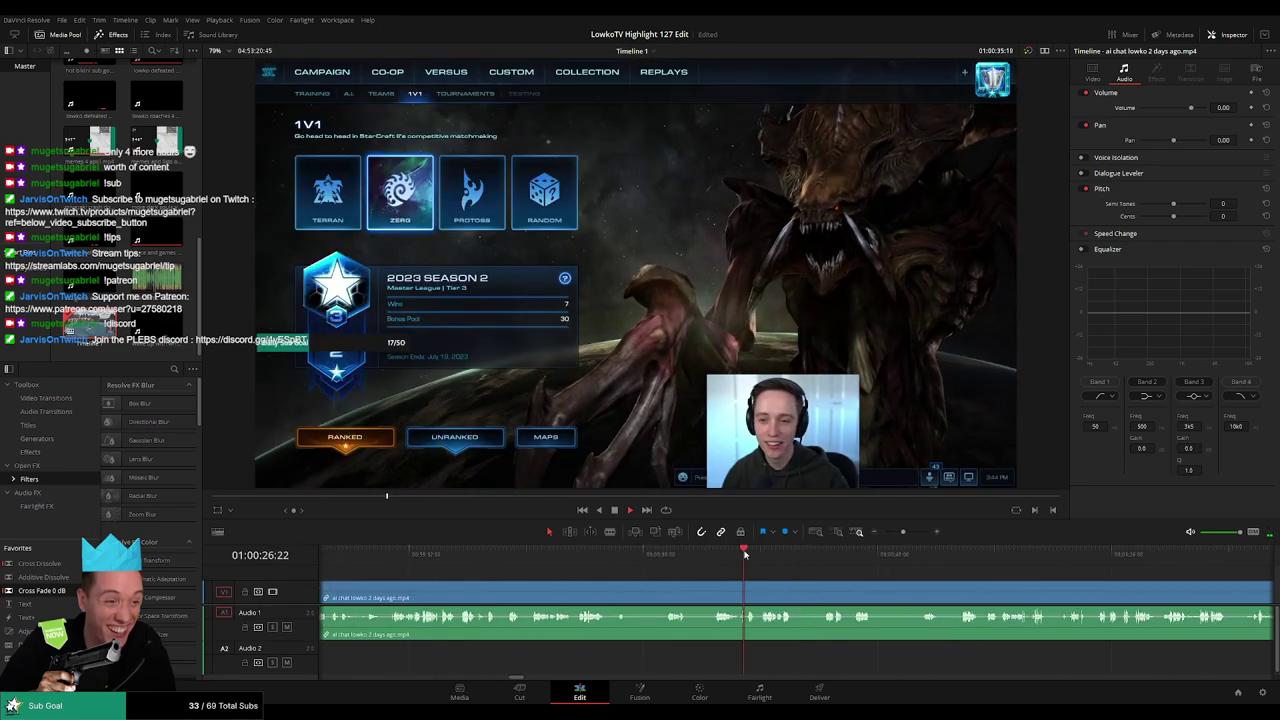
pyautogui.click(719, 555)
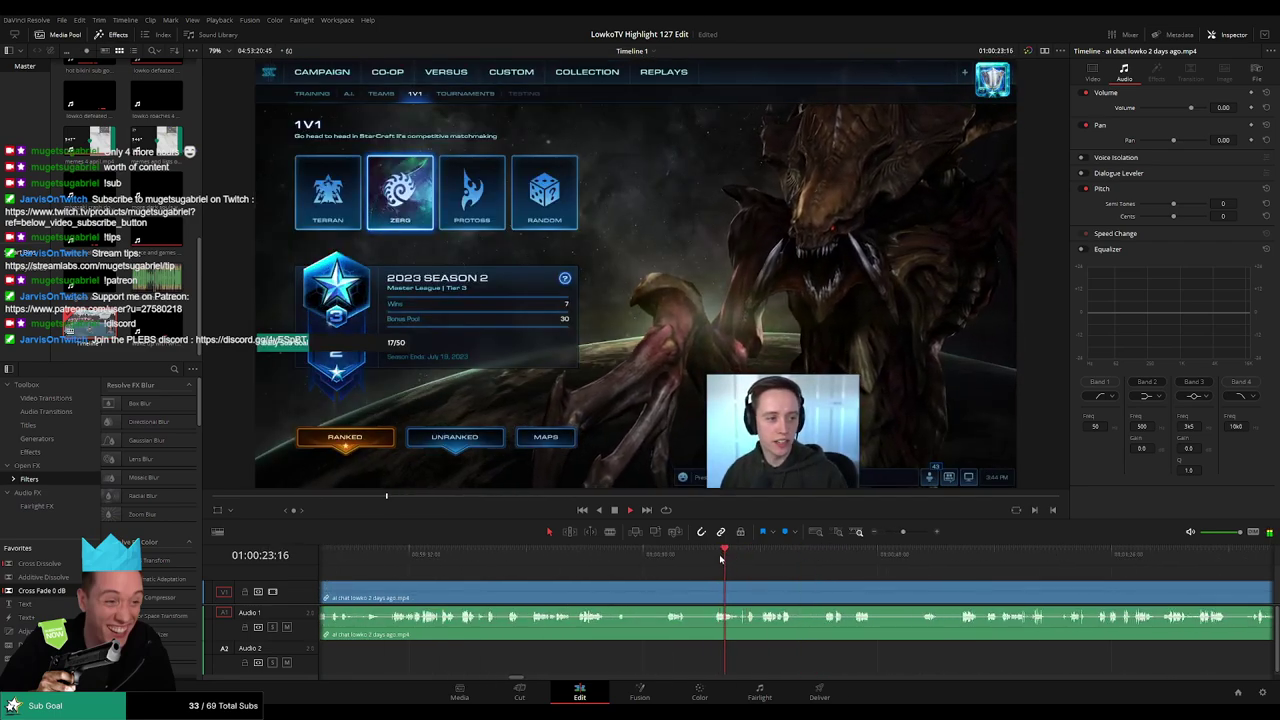
pyautogui.click(717, 597)
pyautogui.press('a')
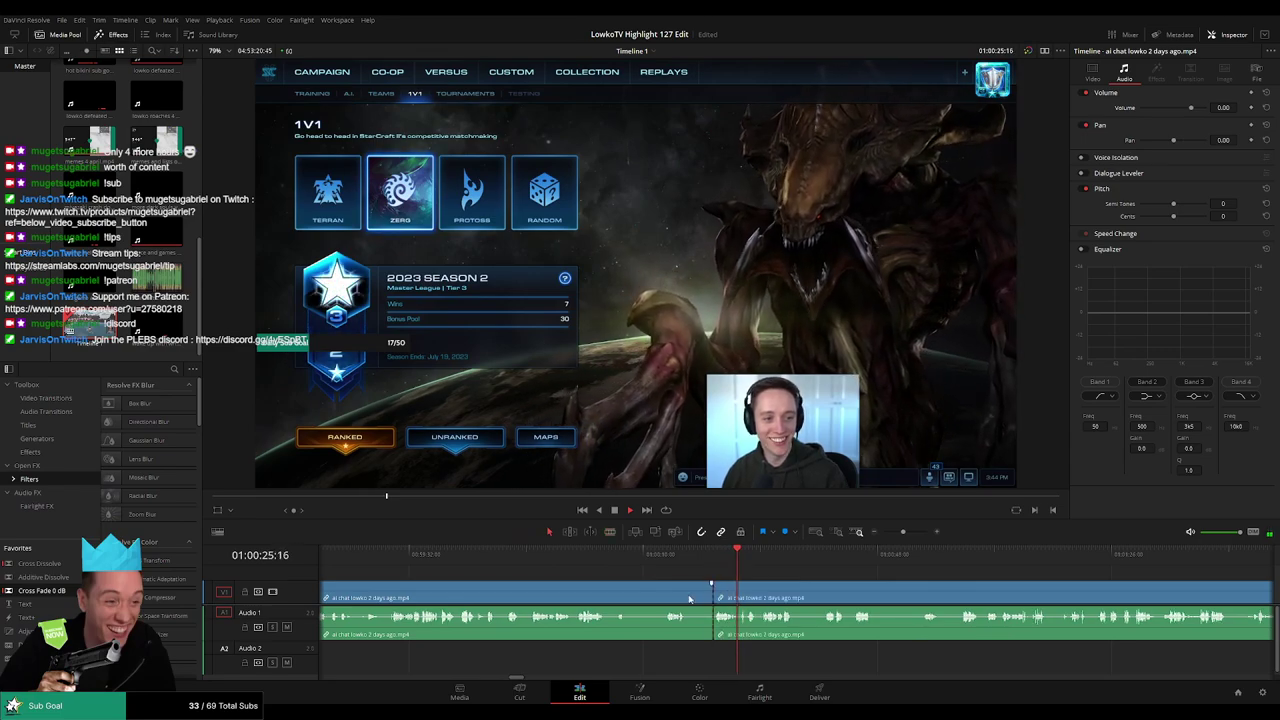
pyautogui.click(689, 598)
pyautogui.press('Delete')
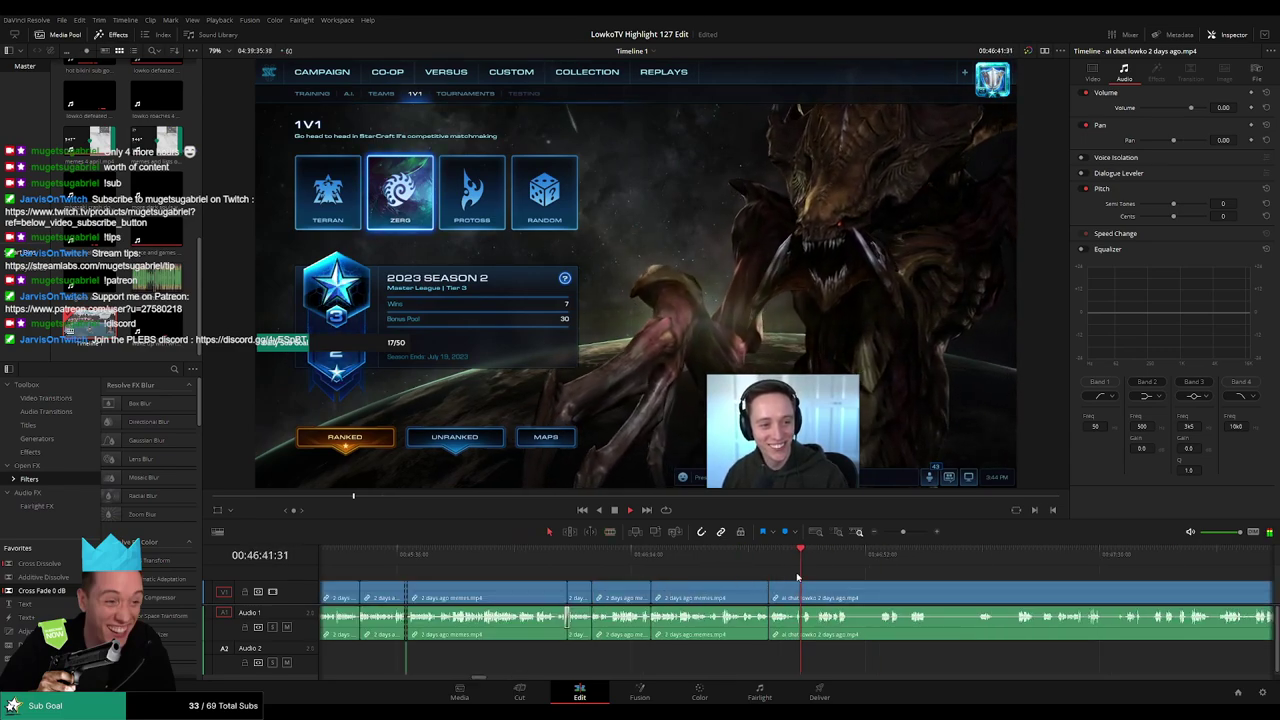
pyautogui.scroll(2, 837, 575)
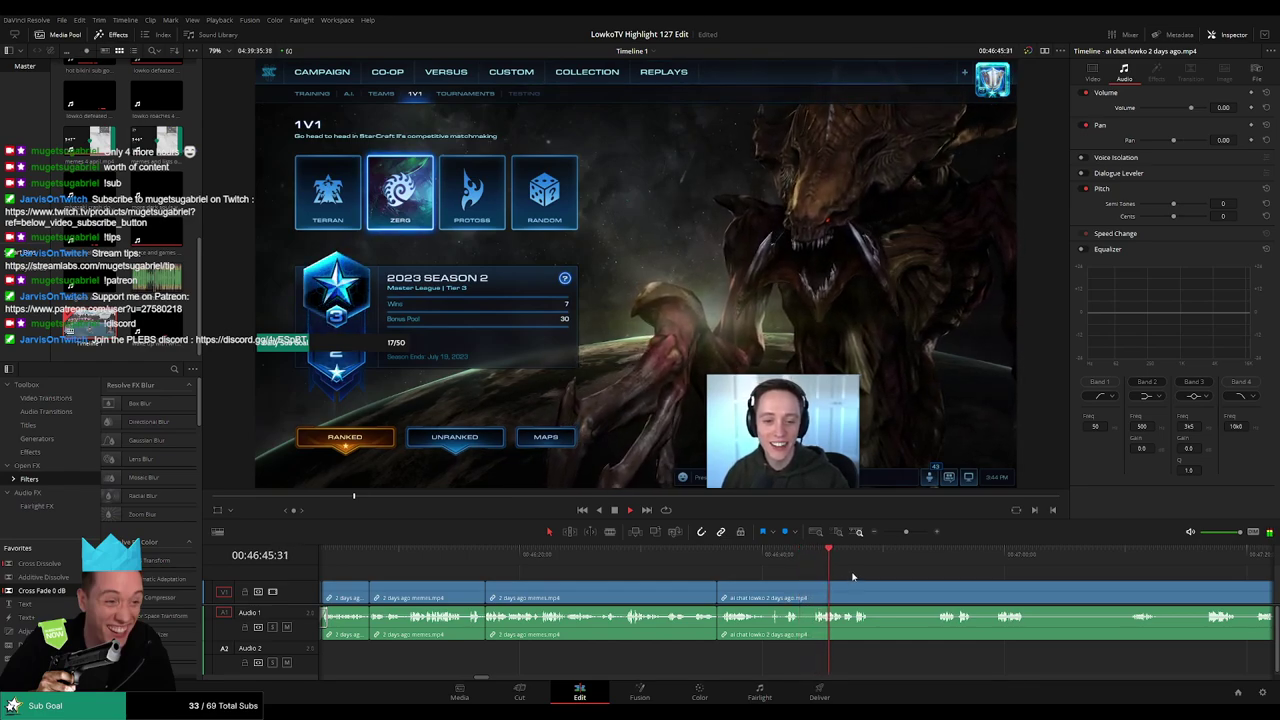
# Ripple-delete the ai chat lowko 2 days ago.mp4 section from 00:46:49 to about 00:46:54 and cross-fade the audio join
pyautogui.moveTo(880, 575); pyautogui.dragTo(633, 576)
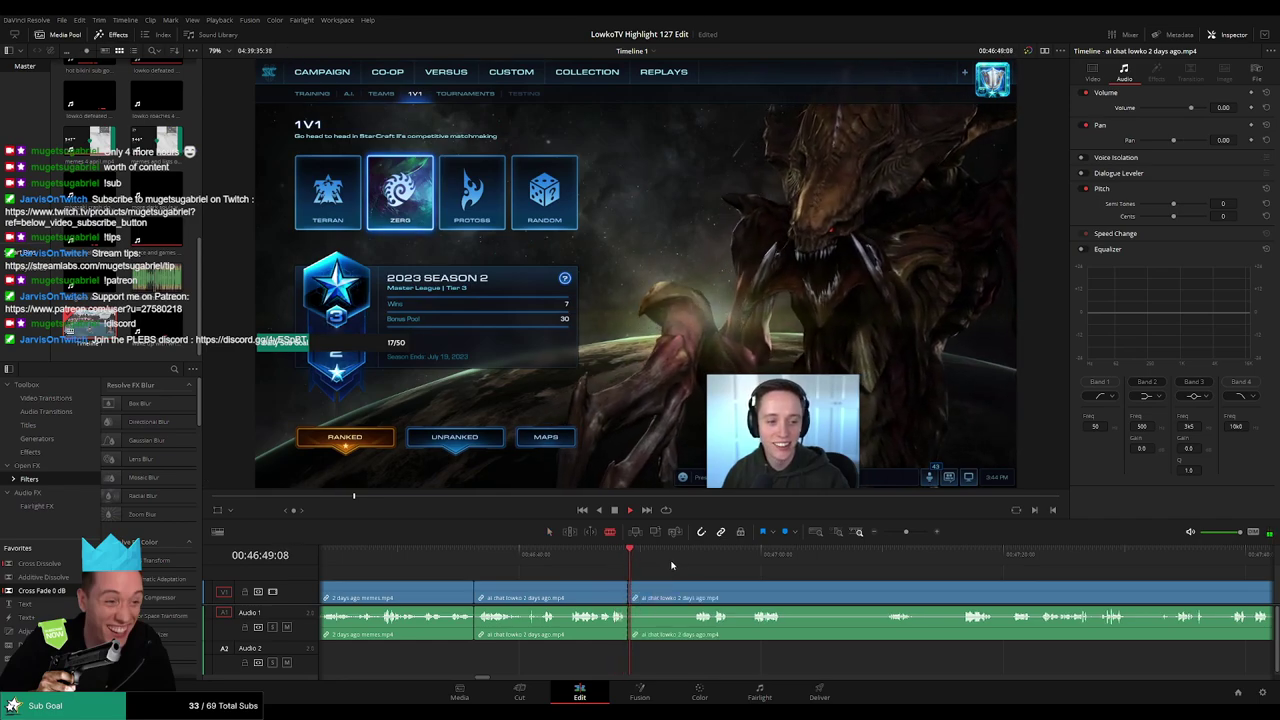
pyautogui.hotkey('ctrl', 'b')
pyautogui.click(668, 596)
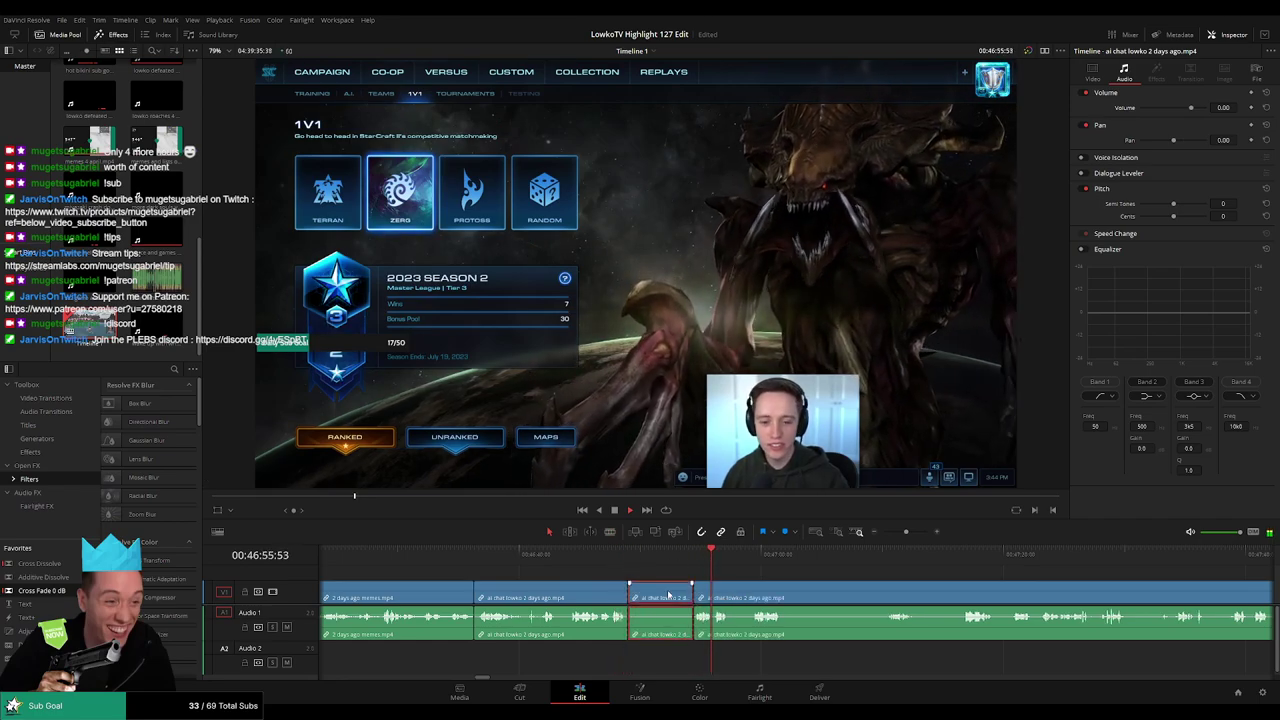
pyautogui.press('Delete')
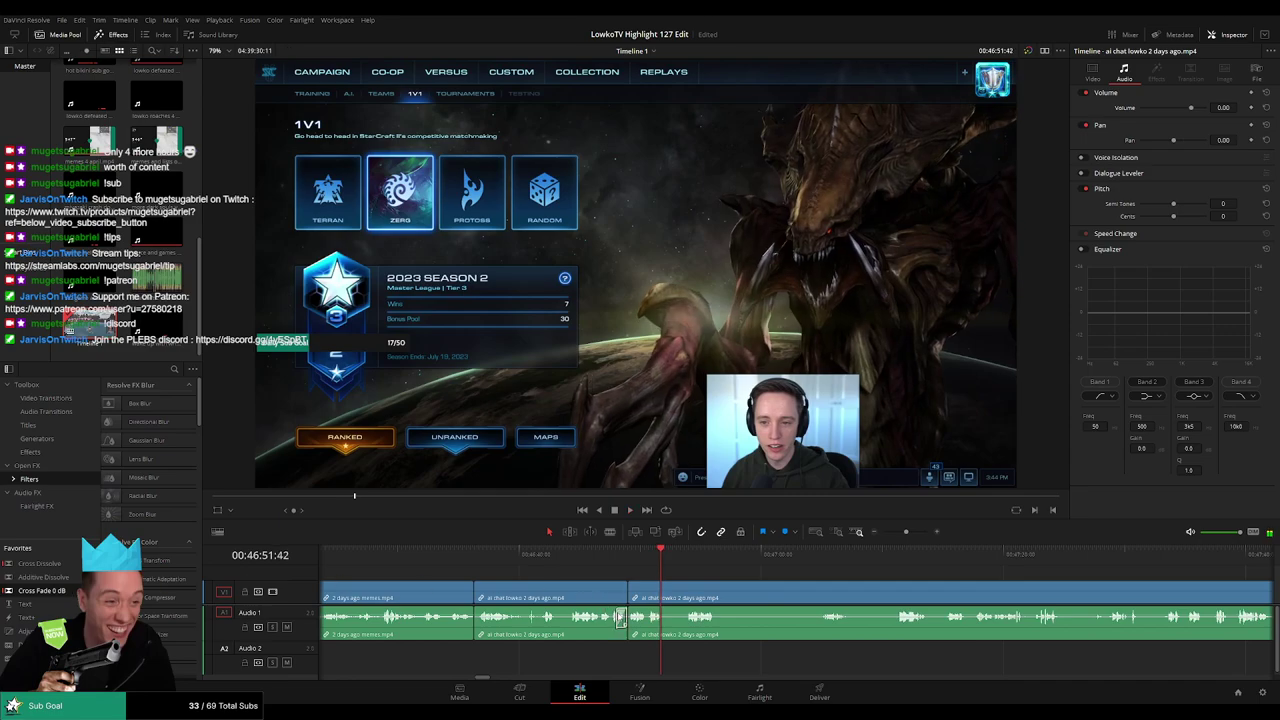
# Split the clip at 00:46:51:53 and about 00:46:54, ripple-delete the piece between, and cross-fade the audio join
pyautogui.click(684, 566)
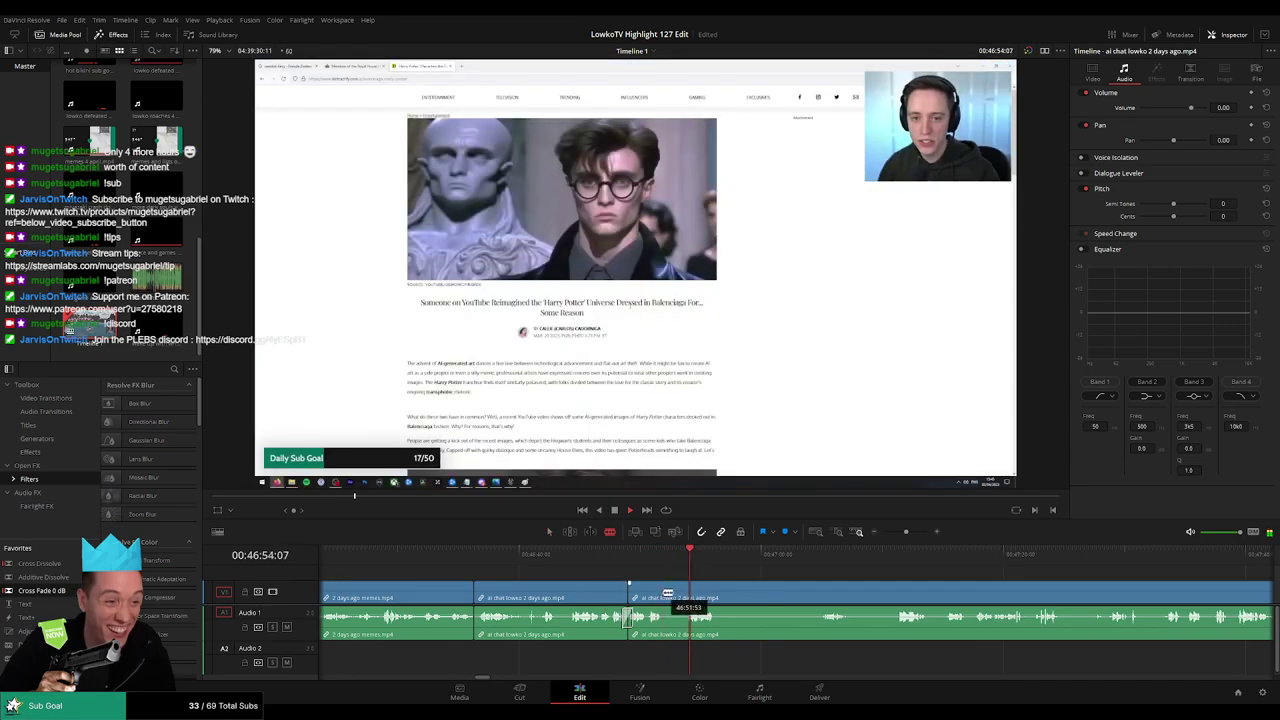
pyautogui.click(665, 596)
pyautogui.click(688, 595)
pyautogui.press('a')
pyautogui.click(674, 596)
pyautogui.press('Delete')
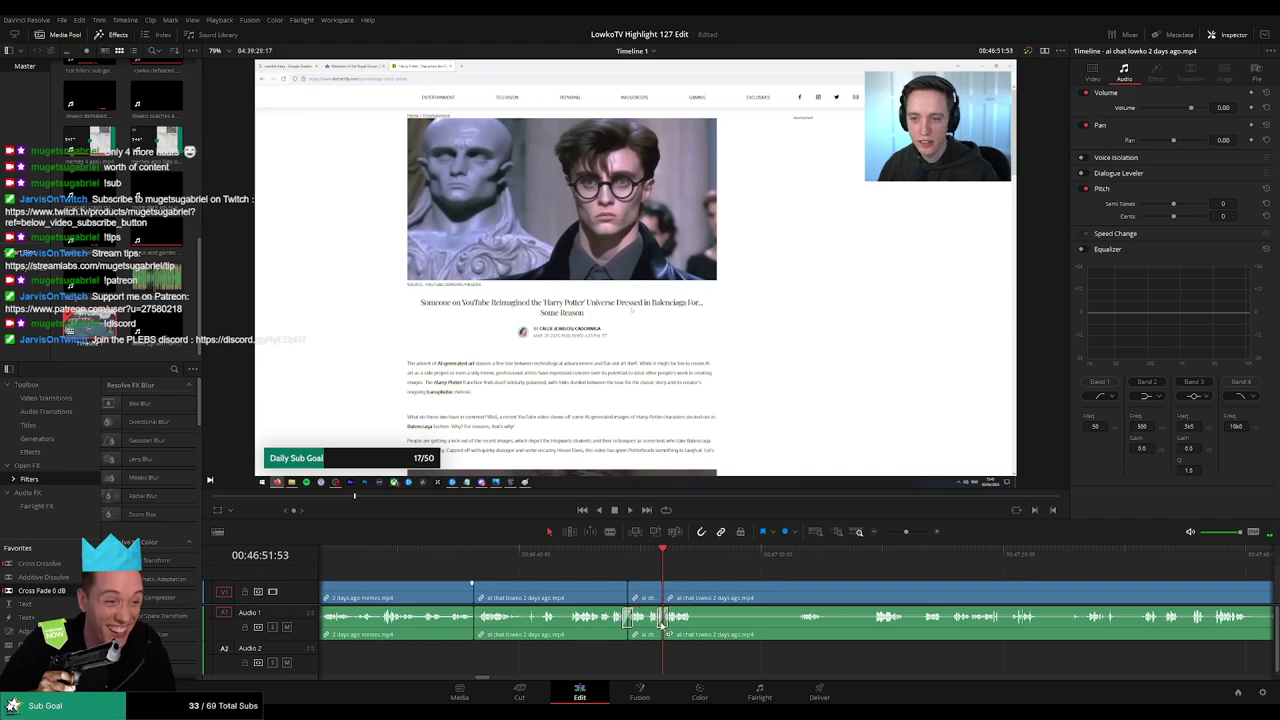
# Ripple-delete the section between about 00:46:54:19 and 00:47:09:06 and add an audio cross fade at the join
pyautogui.moveTo(735, 589); pyautogui.dragTo(588, 574)
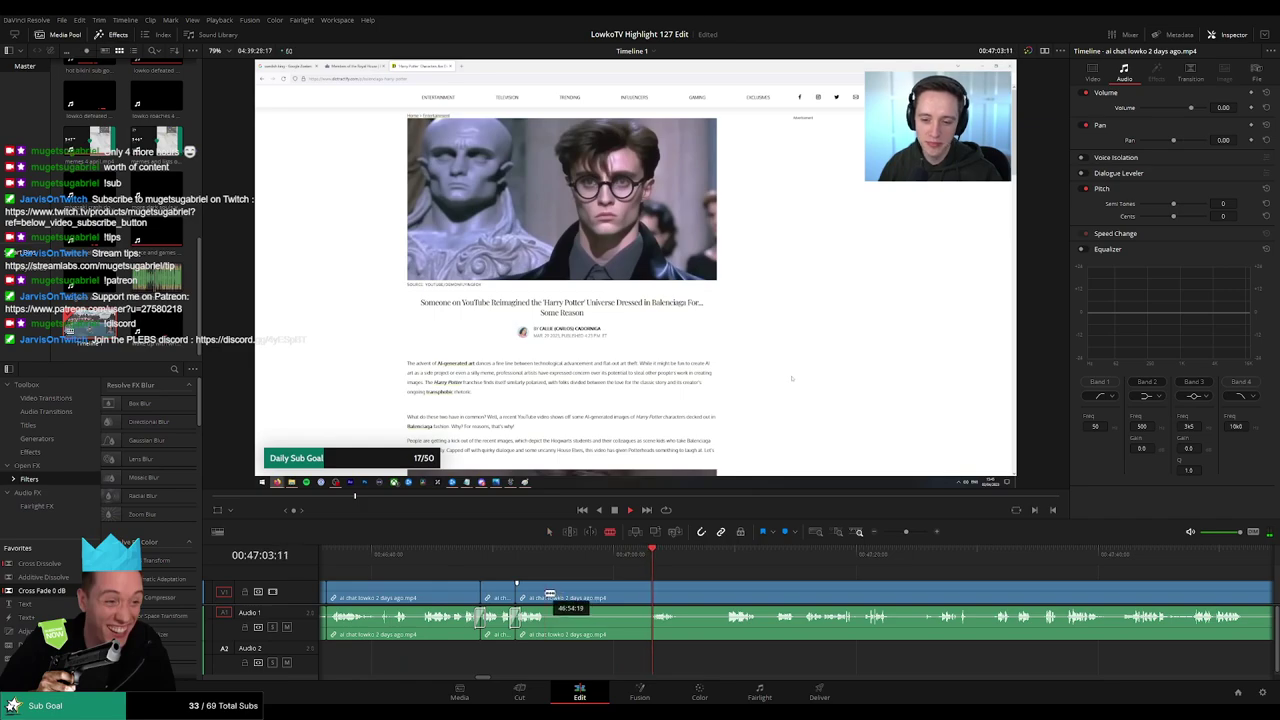
pyautogui.moveTo(550, 594); pyautogui.dragTo(642, 590)
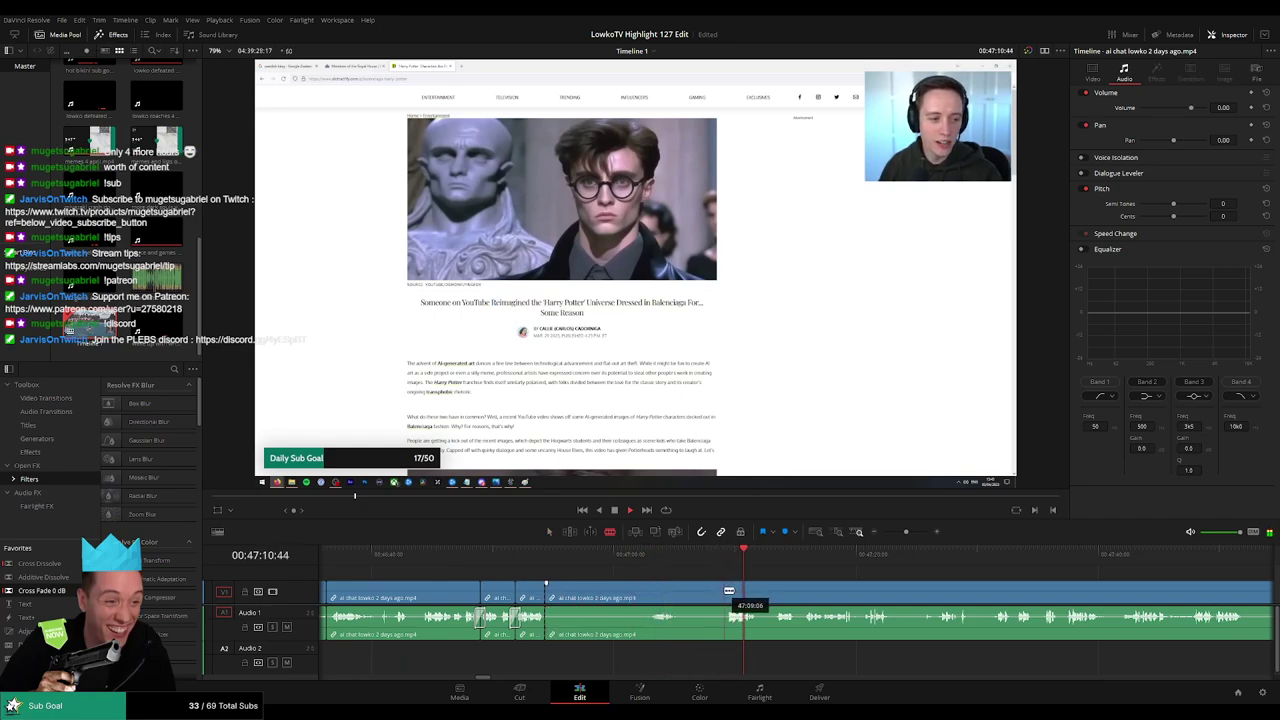
pyautogui.moveTo(728, 591); pyautogui.dragTo(726, 591)
pyautogui.click(703, 596)
pyautogui.press('Delete')
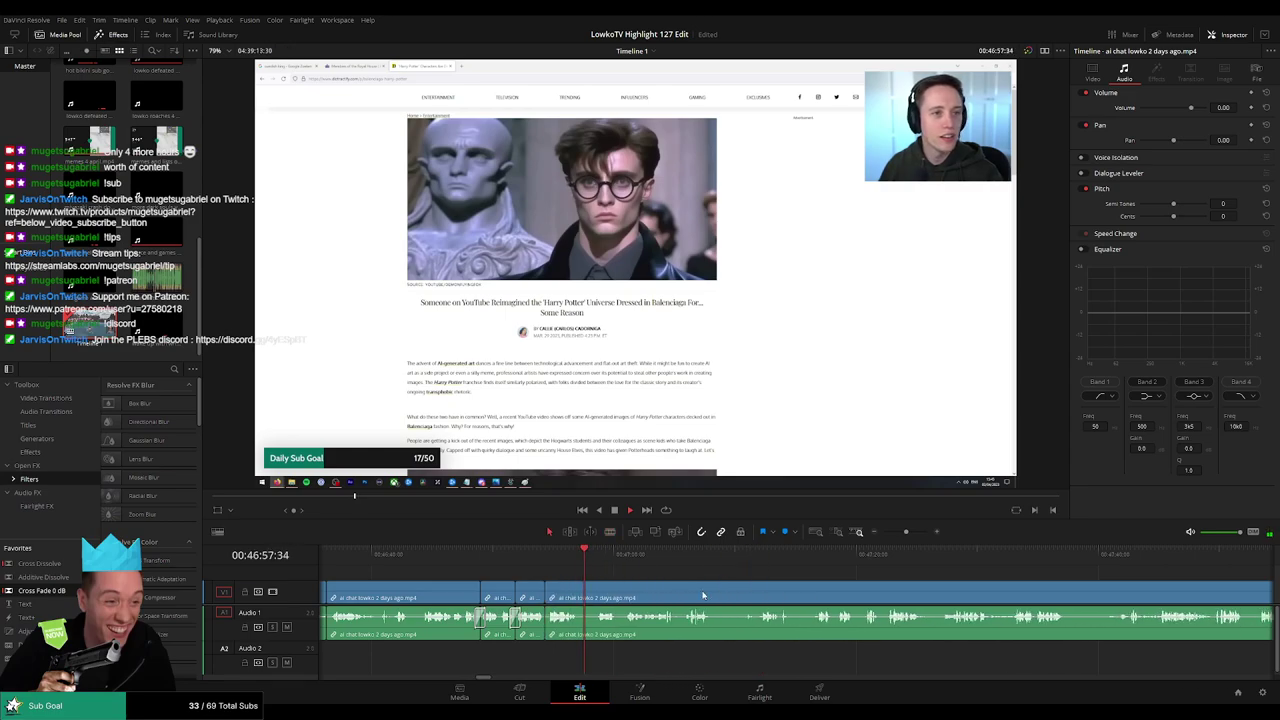
pyautogui.moveTo(45, 591); pyautogui.dragTo(468, 587)
pyautogui.moveTo(546, 637); pyautogui.dragTo(546, 636)
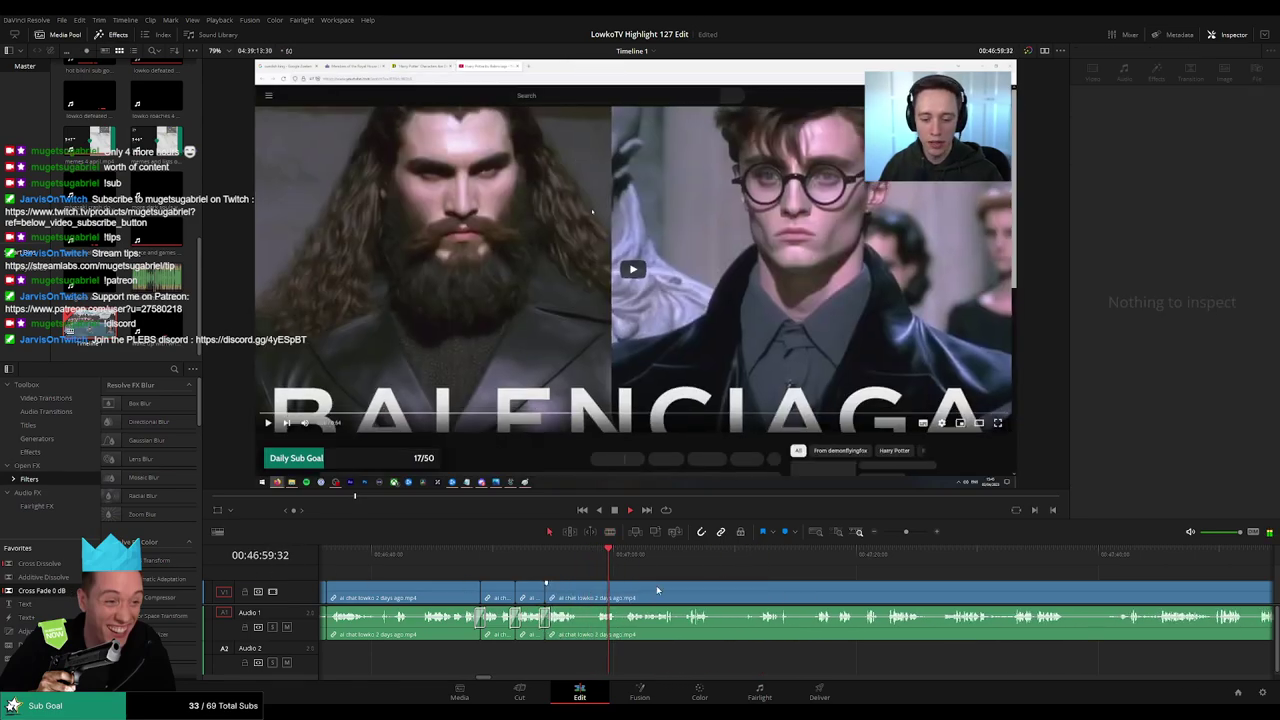
# Check the footage following the last join and split the ai chat lowko 2 days ago.mp4 clip near 00:47:26
pyautogui.hscroll(1, 640, 577)
pyautogui.click(582, 561)
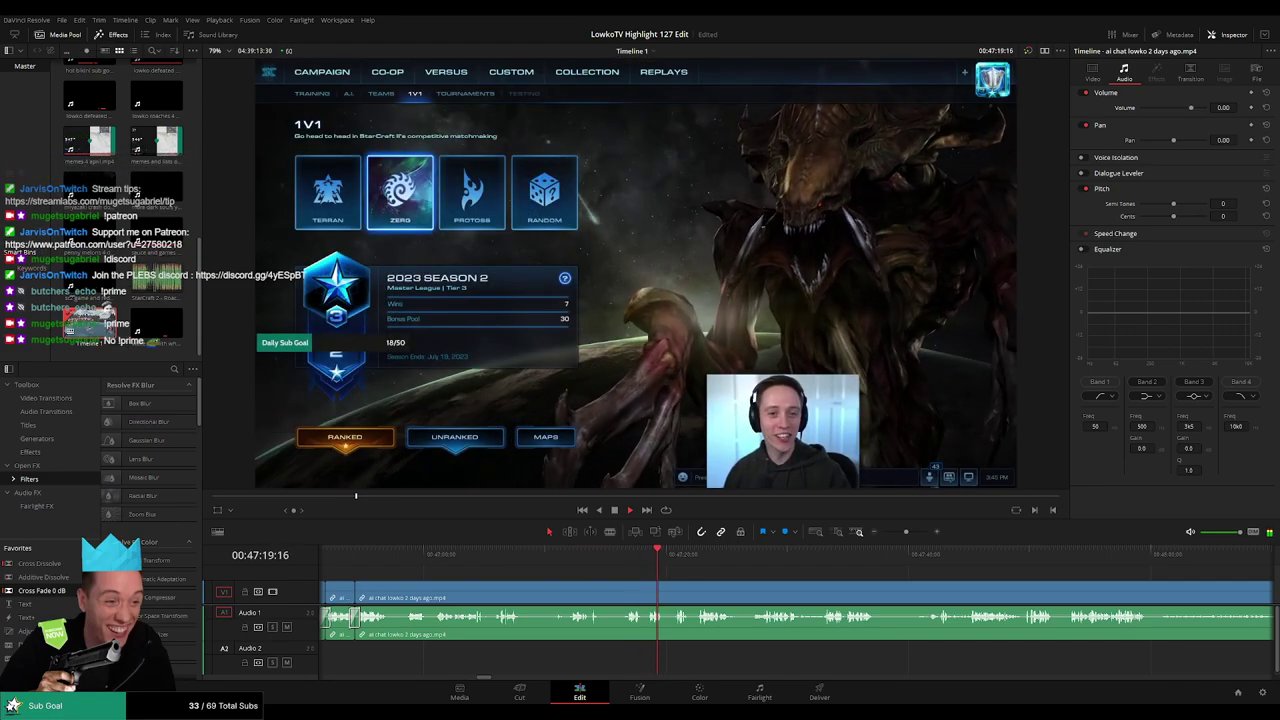
pyautogui.hscroll(1, 657, 572)
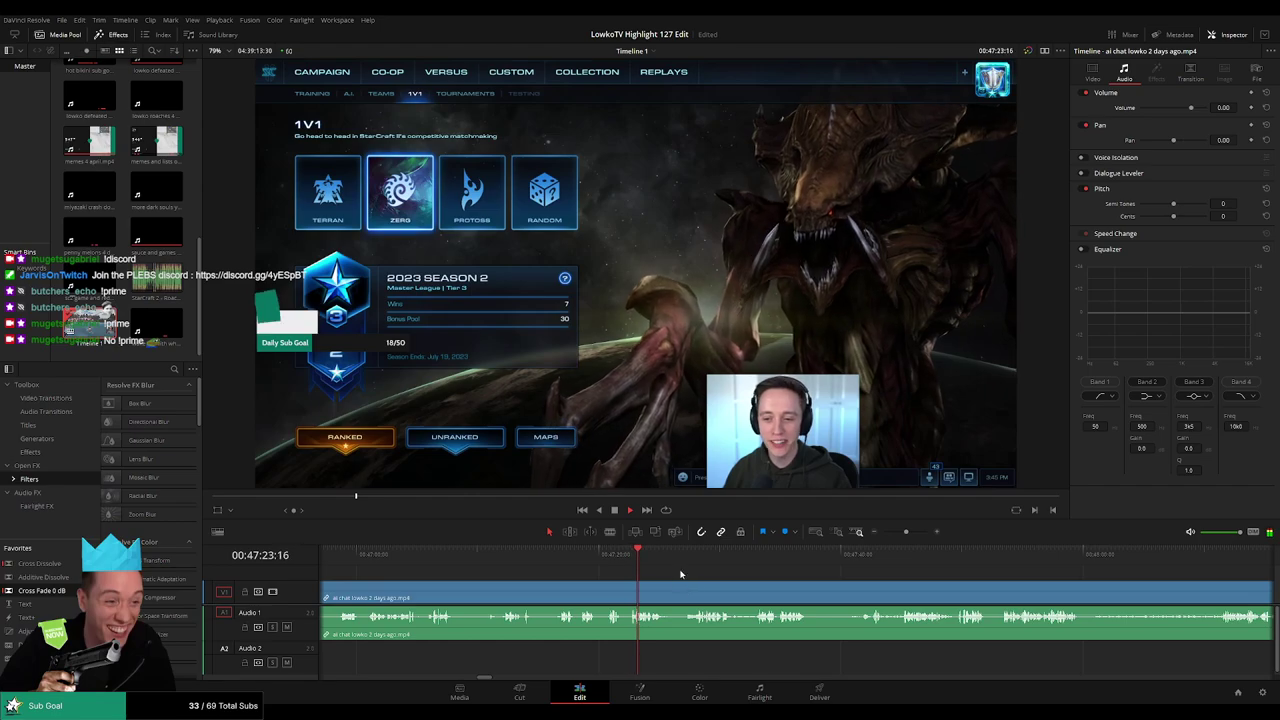
pyautogui.hscroll(-3, 687, 587)
pyautogui.hscroll(5, 895, 591)
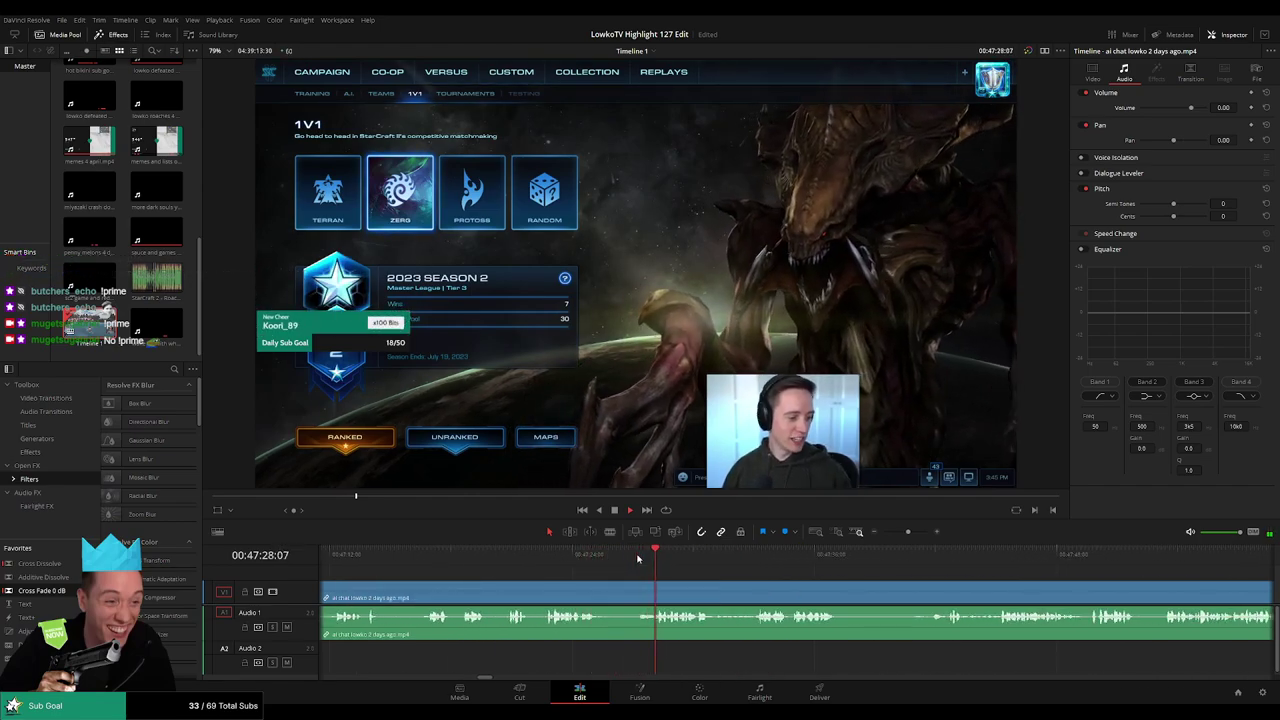
pyautogui.click(563, 562)
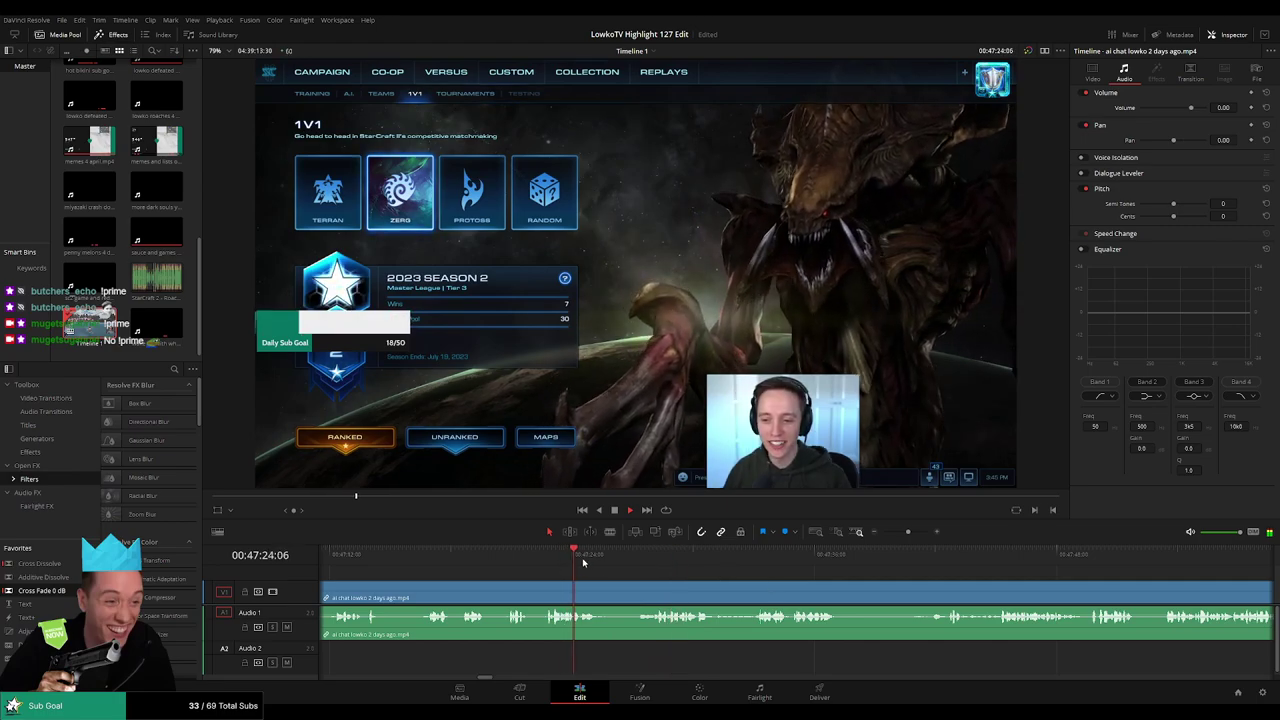
pyautogui.click(608, 570)
pyautogui.press('b')
pyautogui.click(612, 585)
# Skim the StarCraft 2 Queens part of the clip from about 00:47:33 to 00:48:20 for footage worth keeping
pyautogui.click(748, 558)
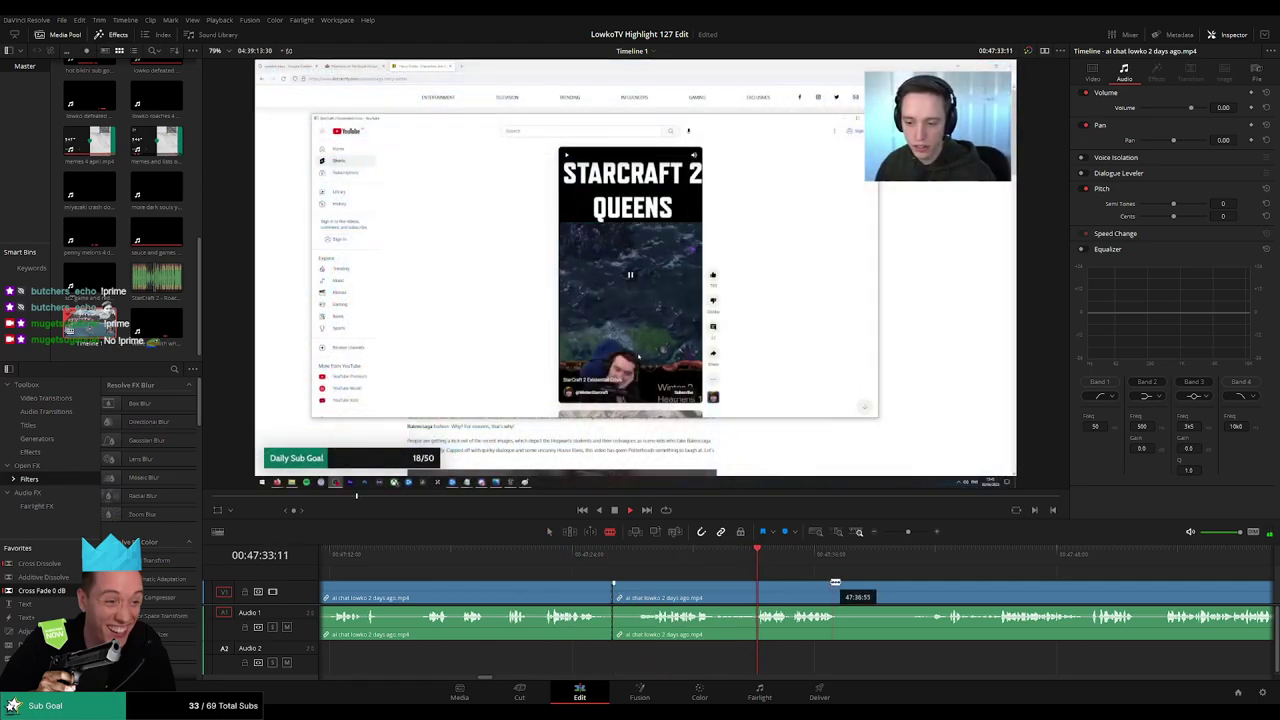
pyautogui.hscroll(5, 765, 581)
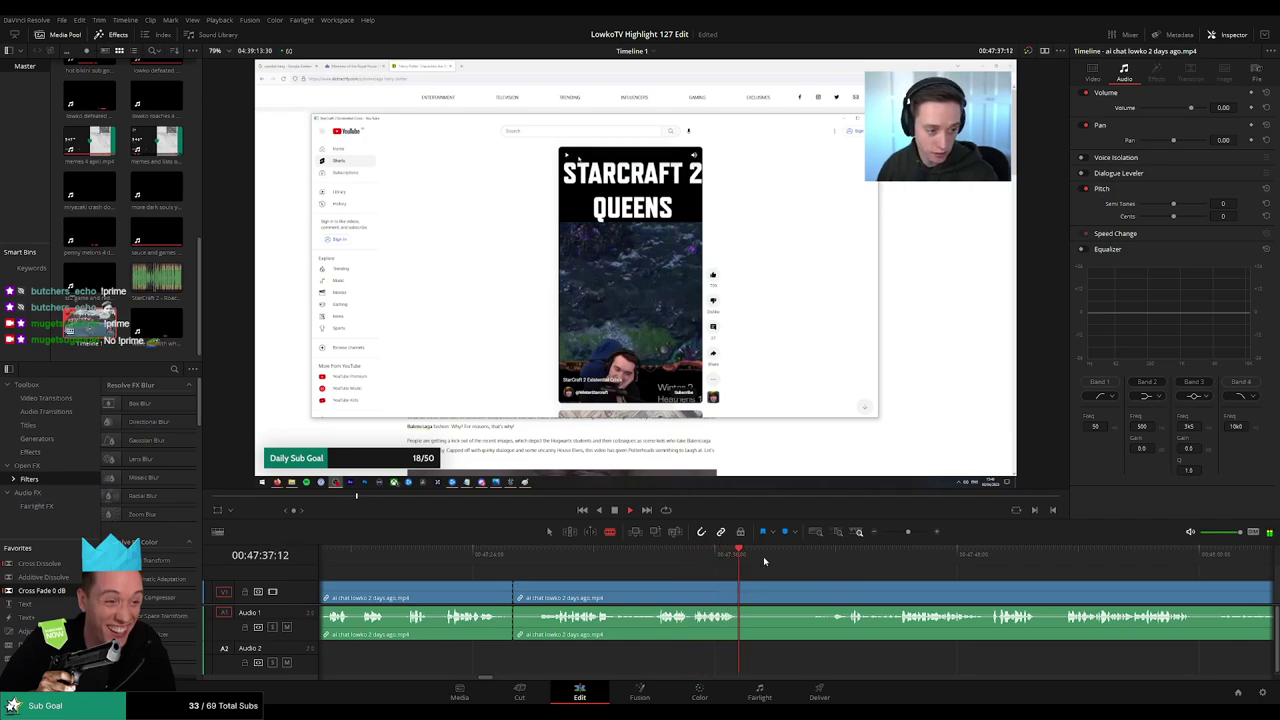
pyautogui.moveTo(807, 553); pyautogui.dragTo(833, 553)
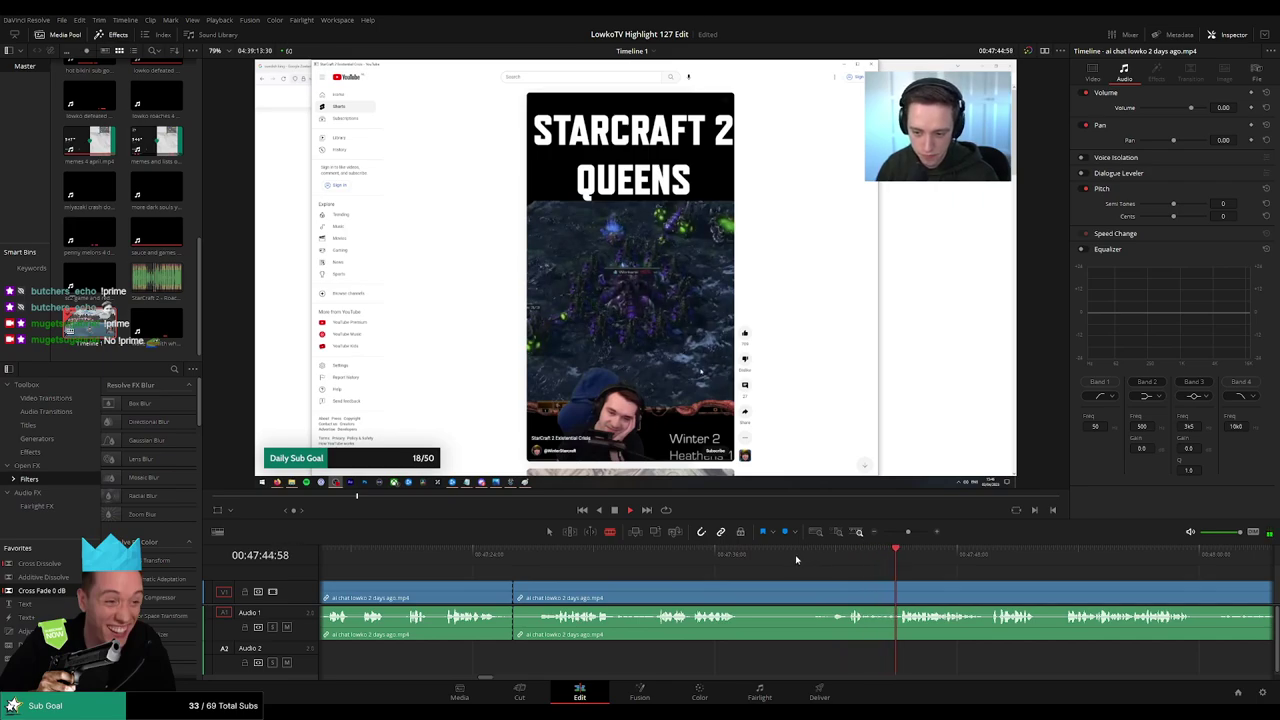
pyautogui.hscroll(10, 901, 558)
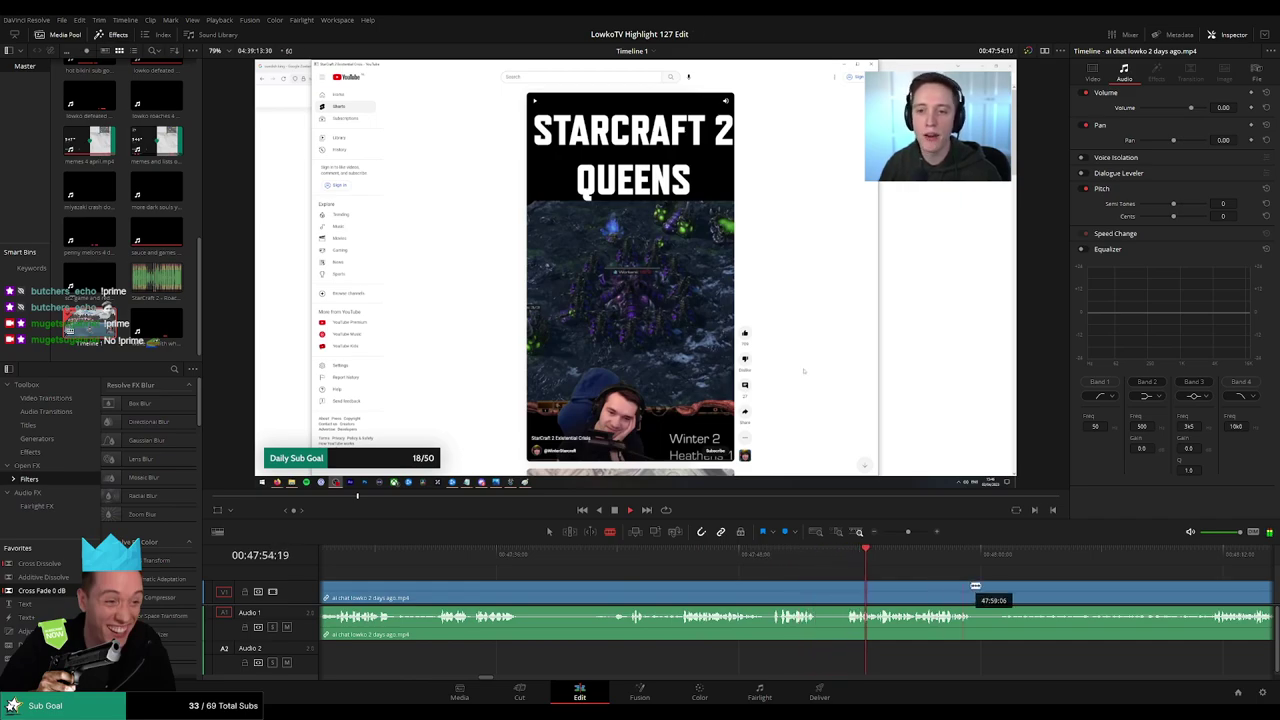
pyautogui.hscroll(10, 645, 587)
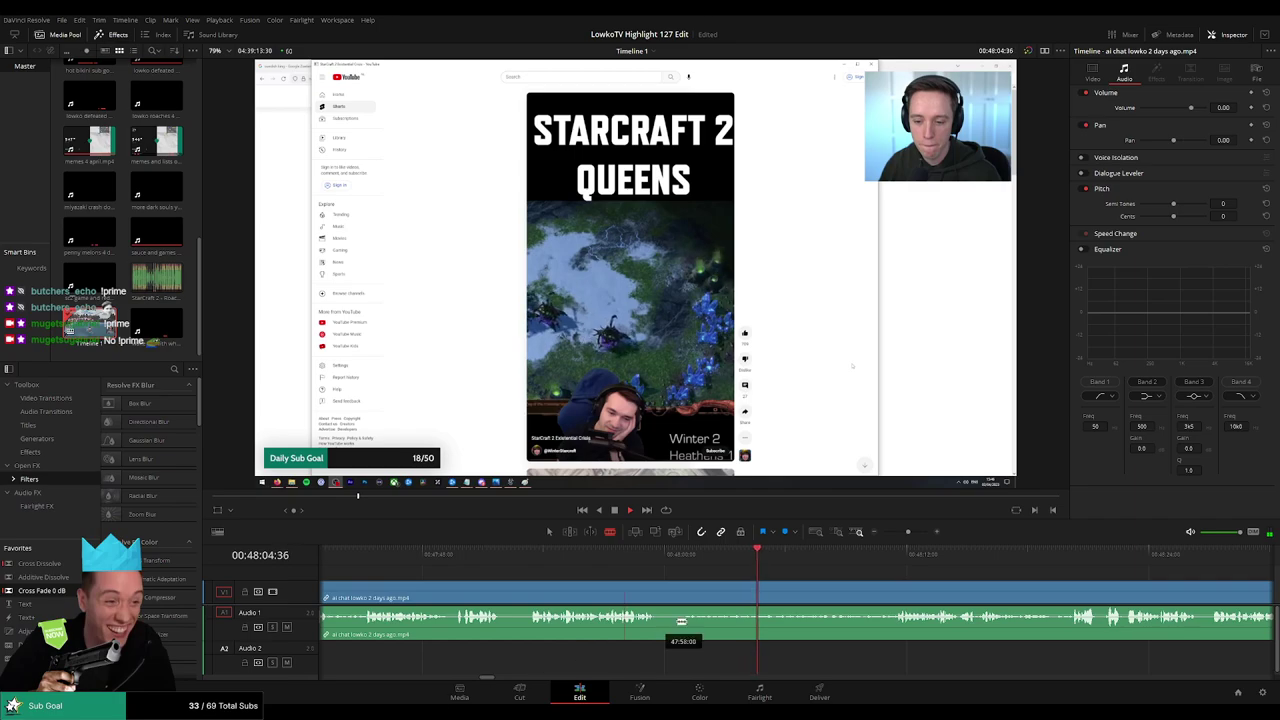
pyautogui.click(838, 558)
pyautogui.moveTo(838, 559); pyautogui.dragTo(672, 566)
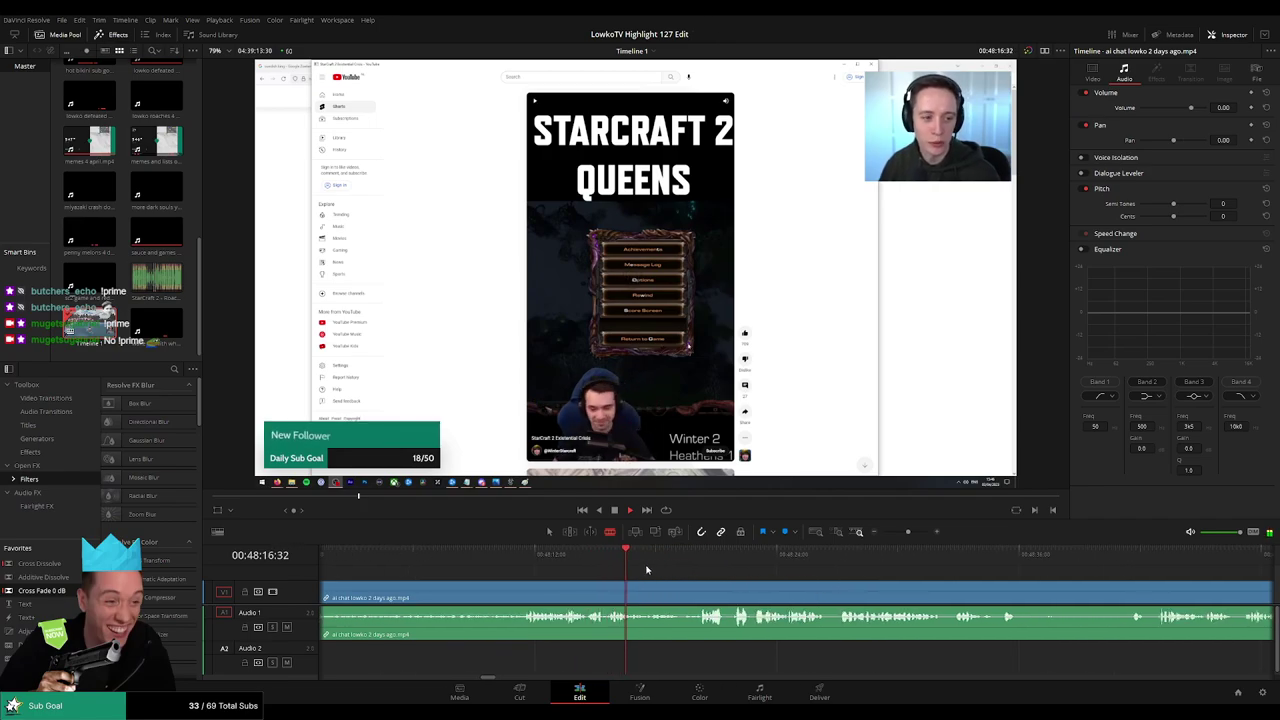
pyautogui.click(697, 557)
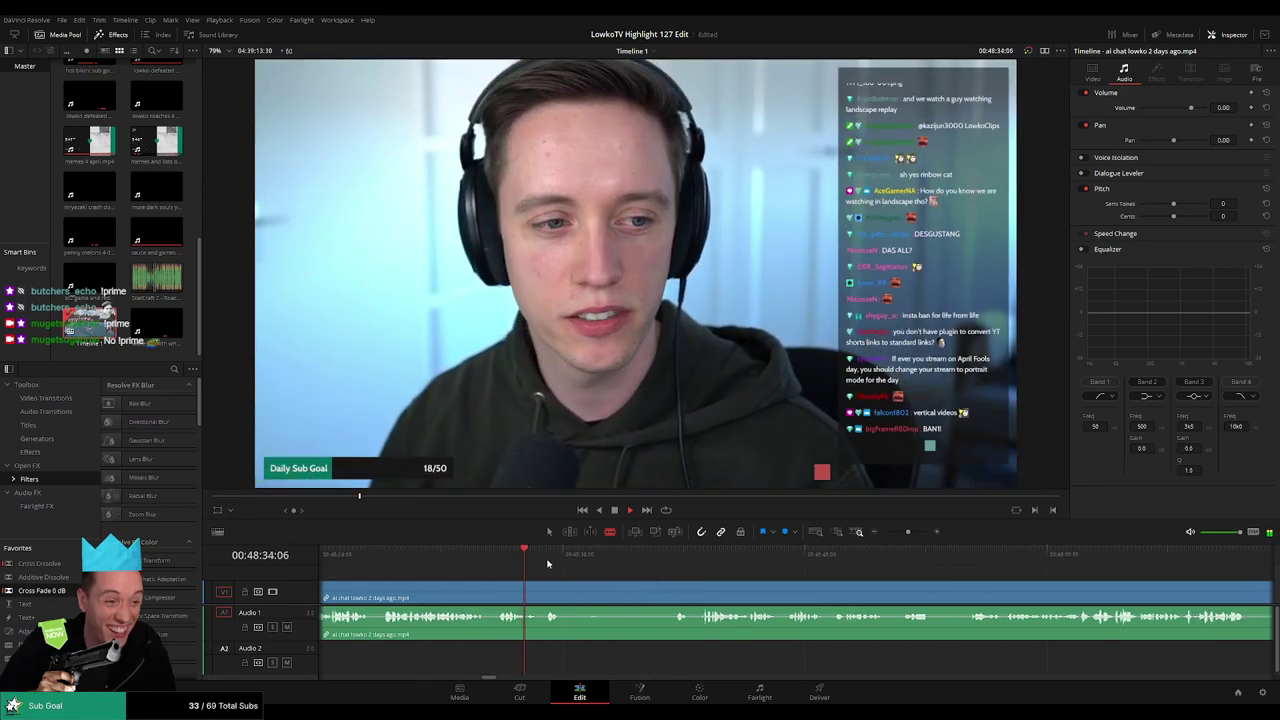
# Skim the ai chat lowko 2 days ago.mp4 clip from about 00:48:40 to 00:50:17 for the next usable section
pyautogui.click(666, 555)
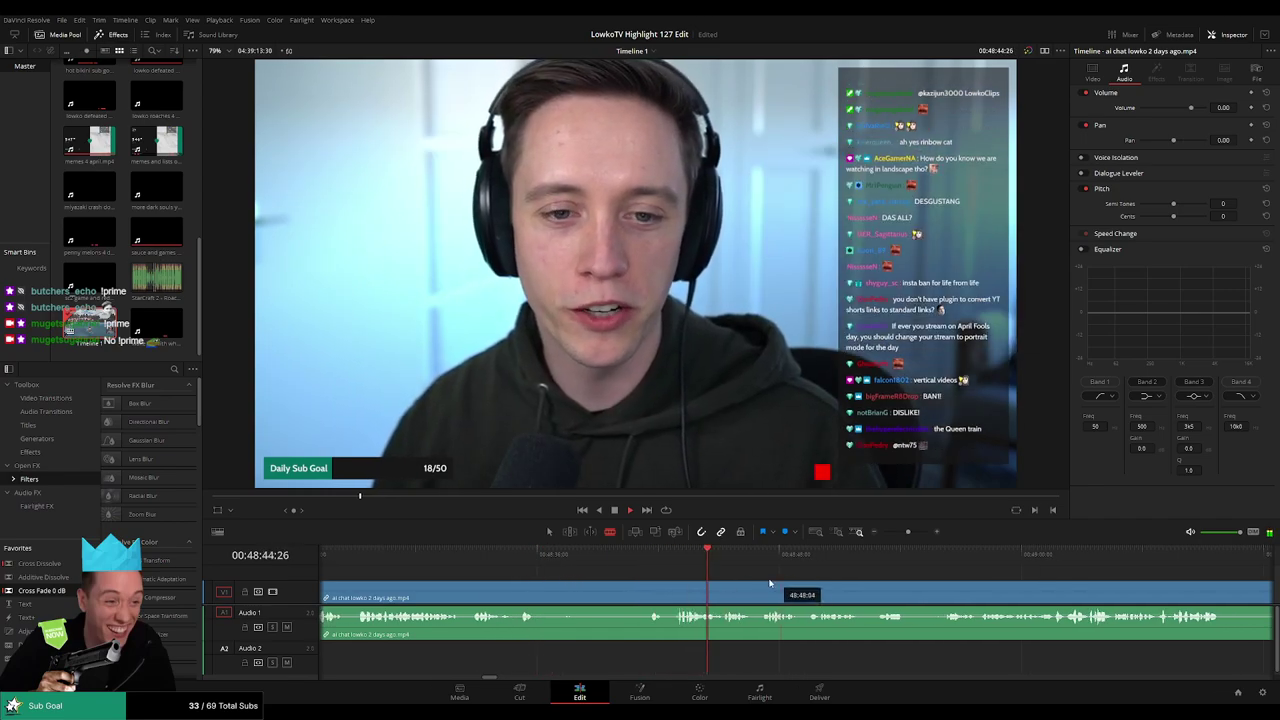
pyautogui.hscroll(2, 771, 581)
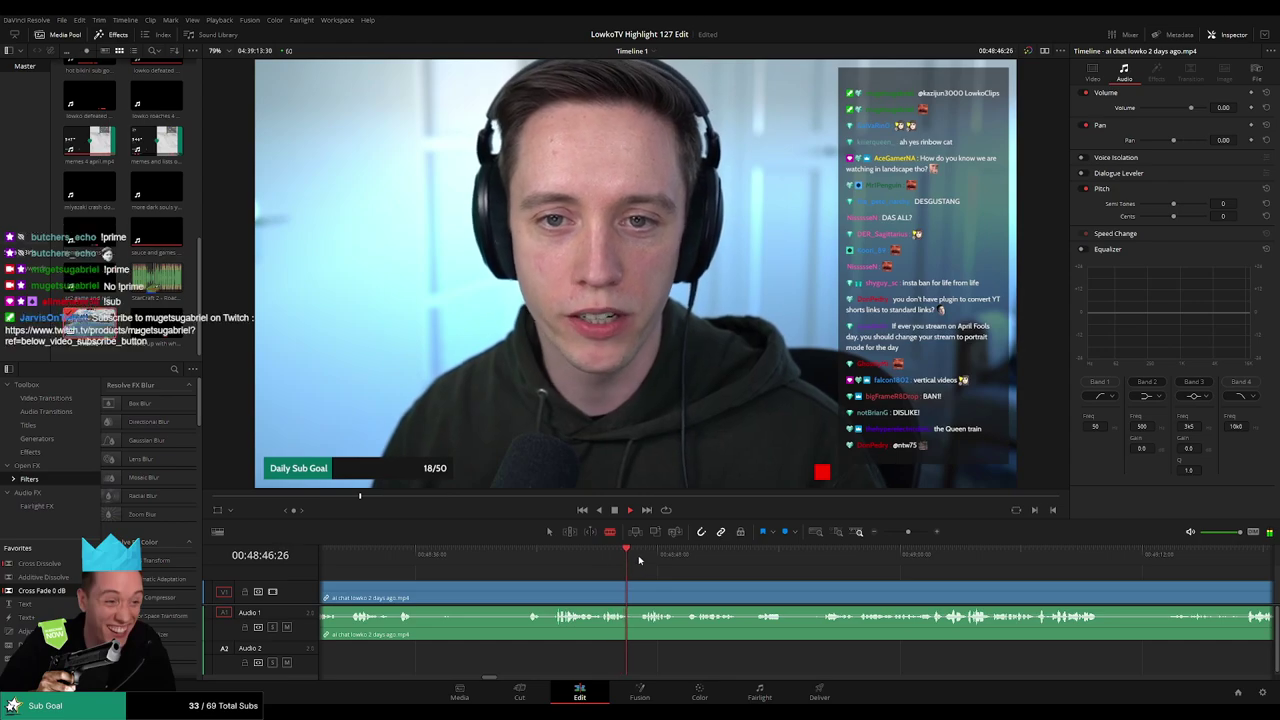
pyautogui.click(640, 559)
pyautogui.hscroll(5, 691, 579)
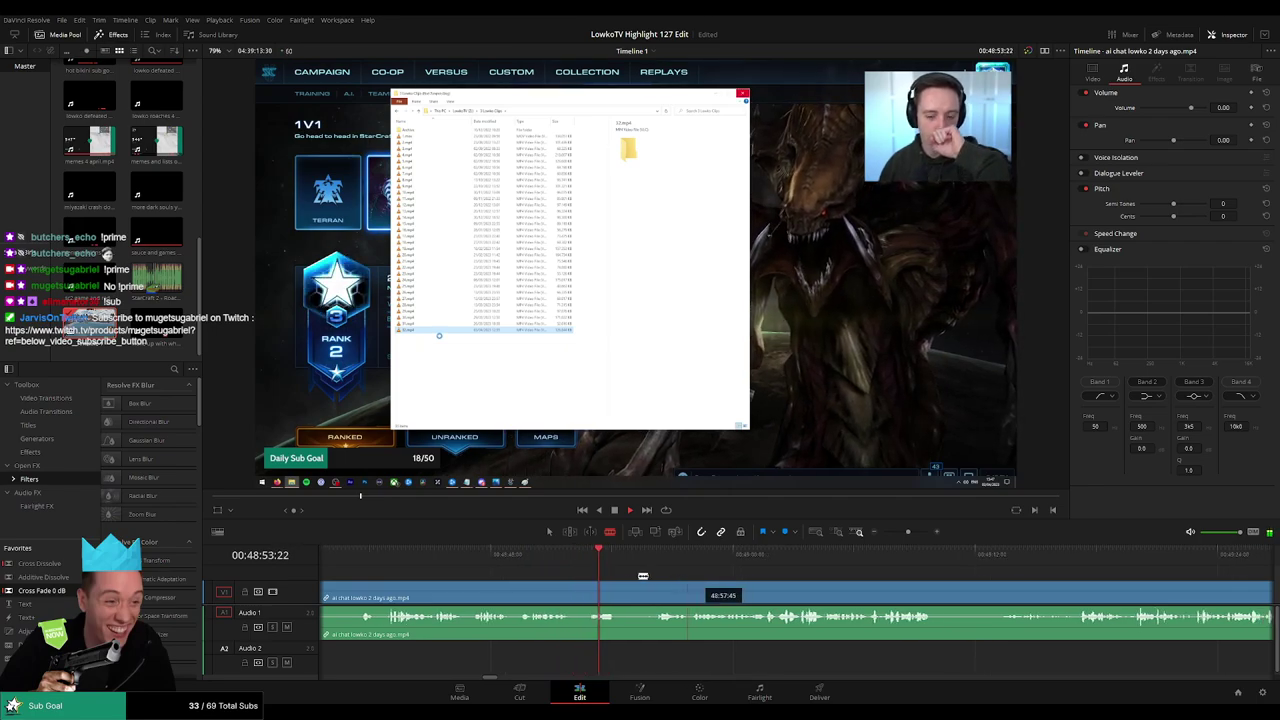
pyautogui.hscroll(3, 600, 572)
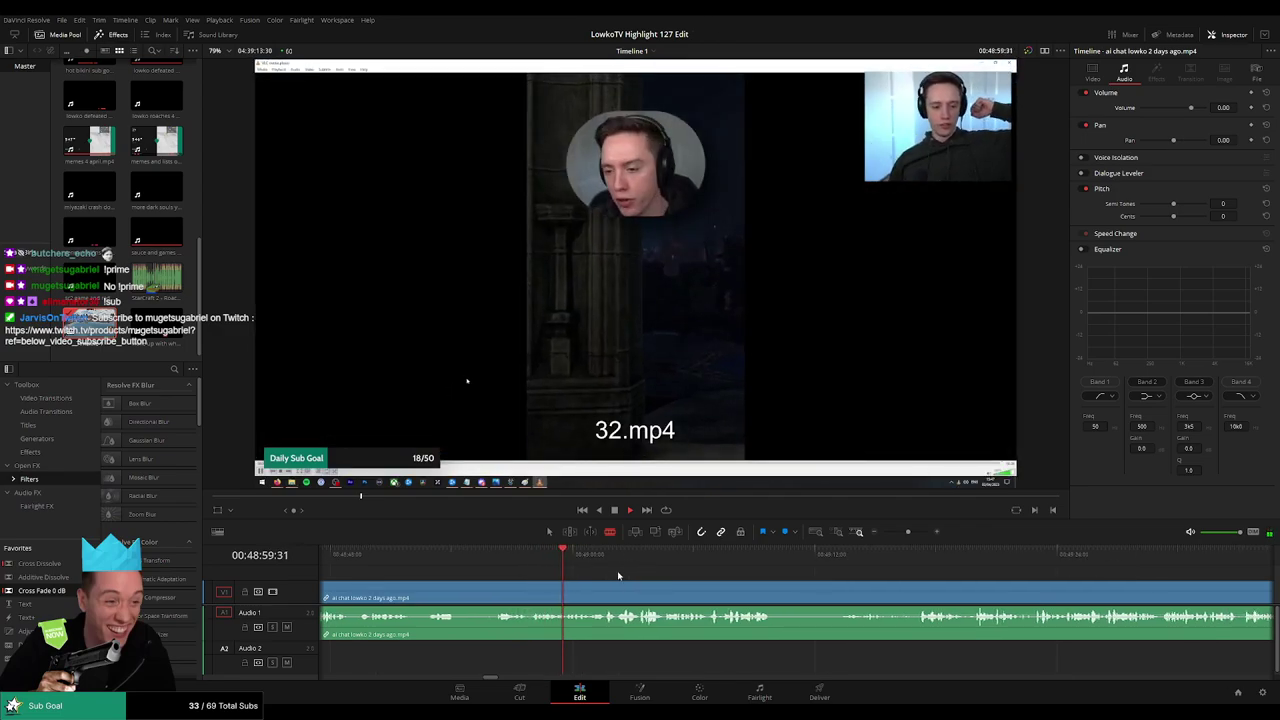
pyautogui.hscroll(2, 660, 579)
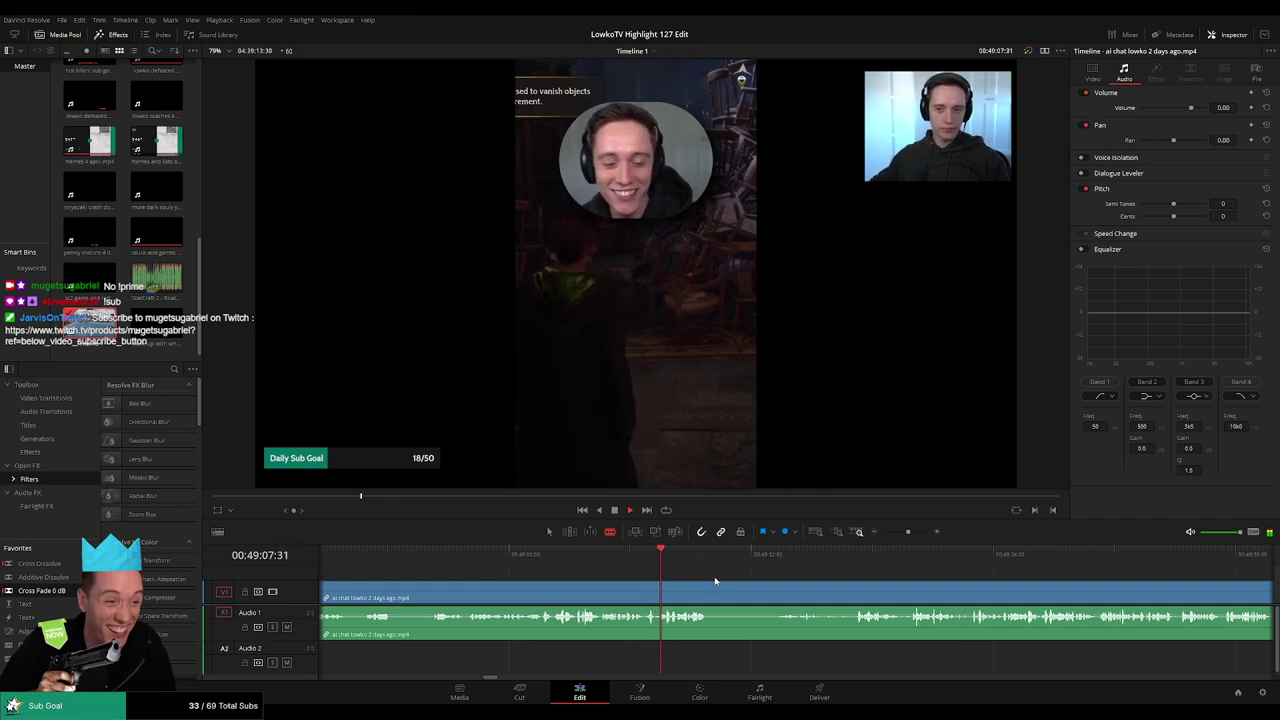
pyautogui.hscroll(3, 600, 572)
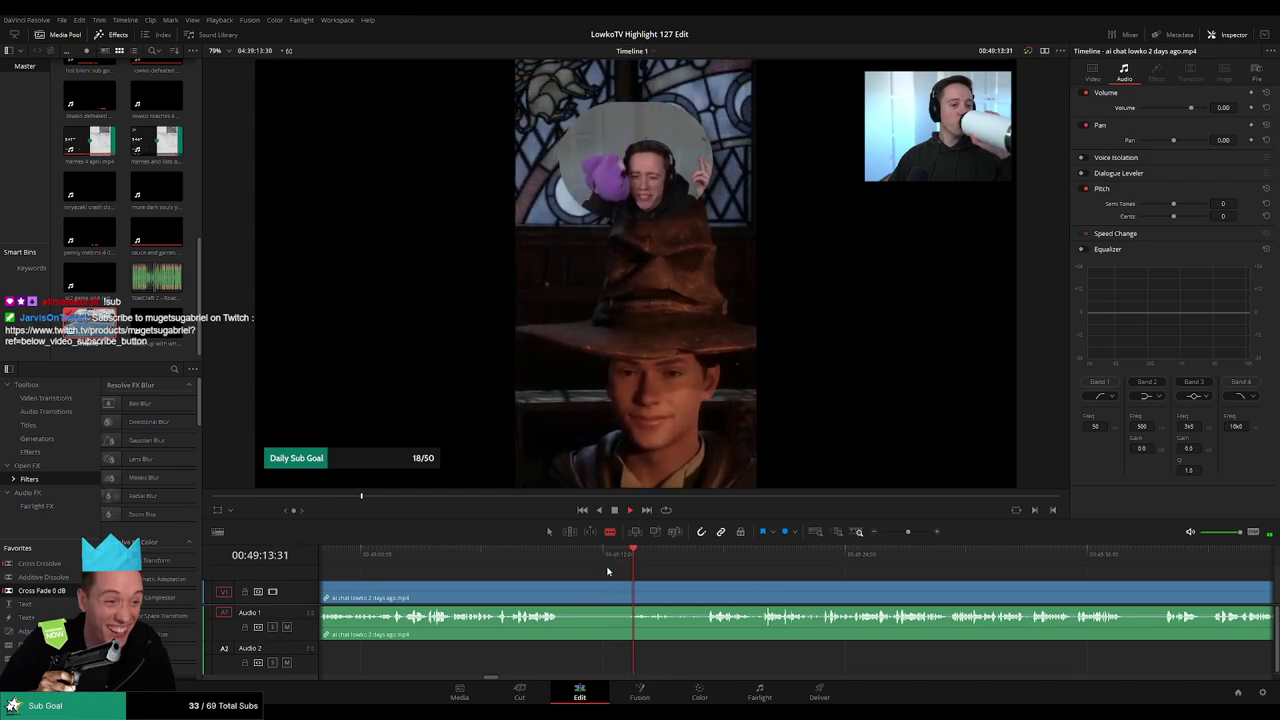
pyautogui.hscroll(3, 716, 578)
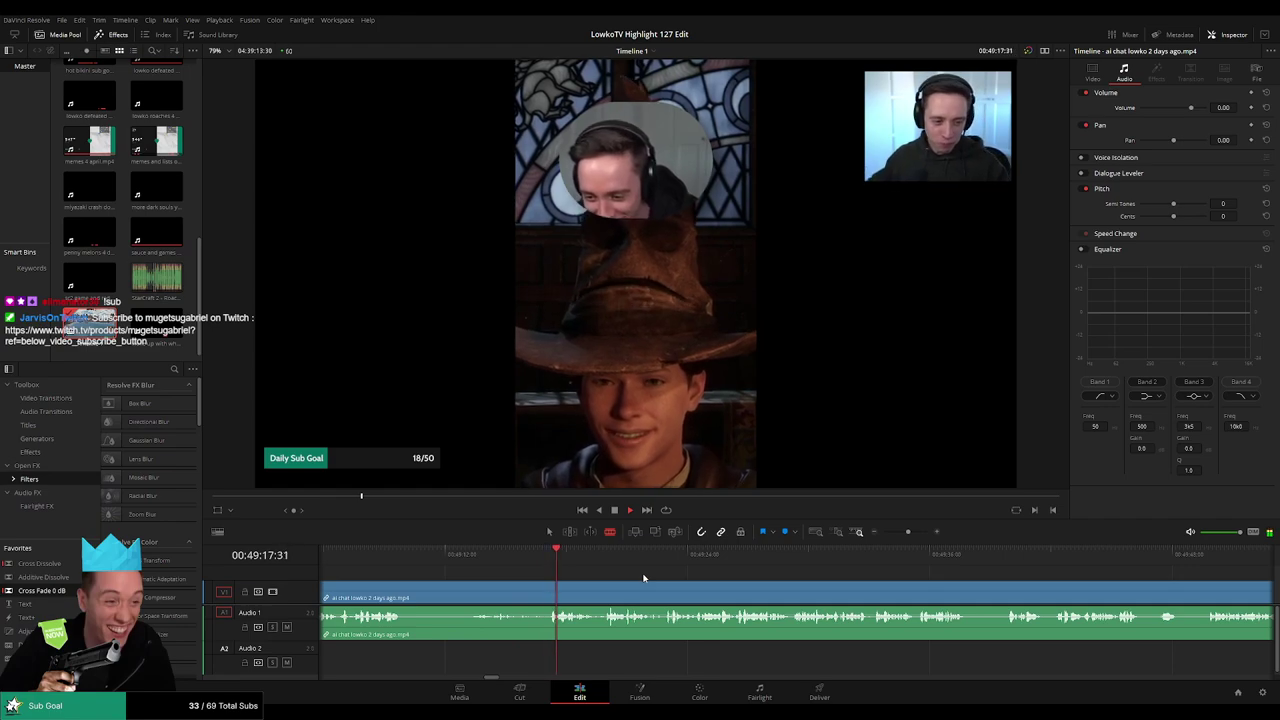
pyautogui.hscroll(3, 692, 581)
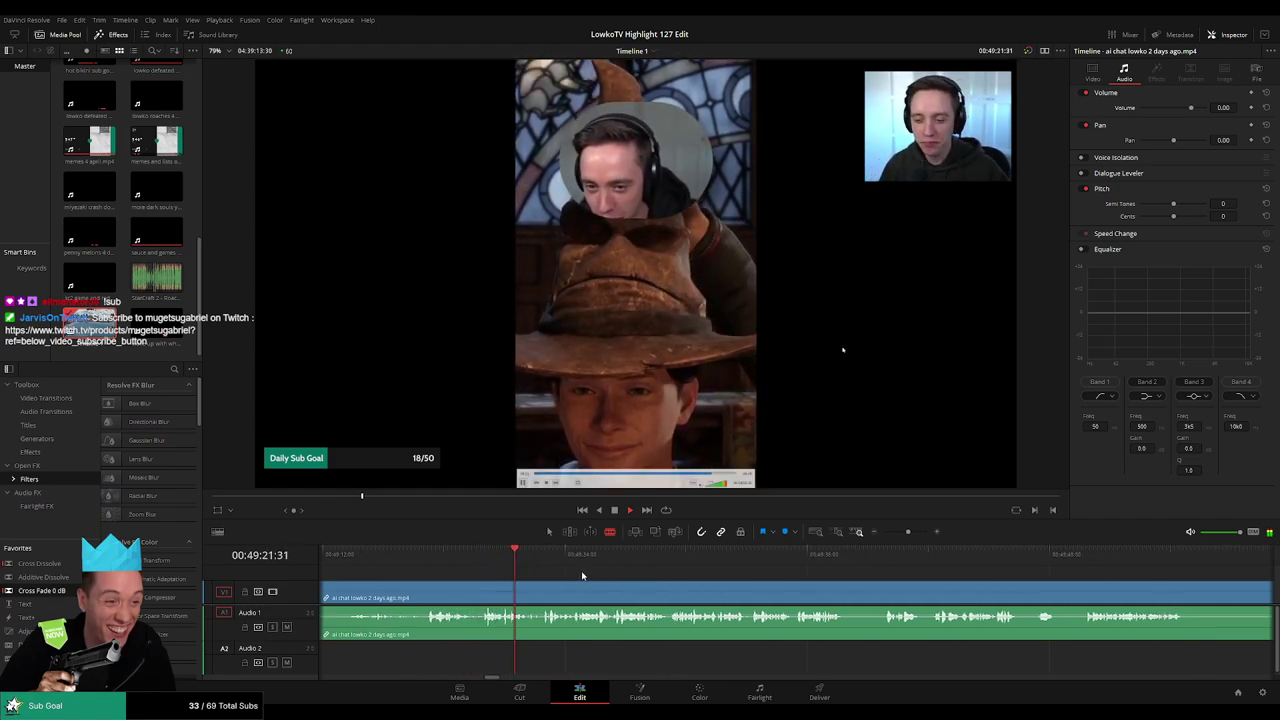
pyautogui.hscroll(1, 590, 577)
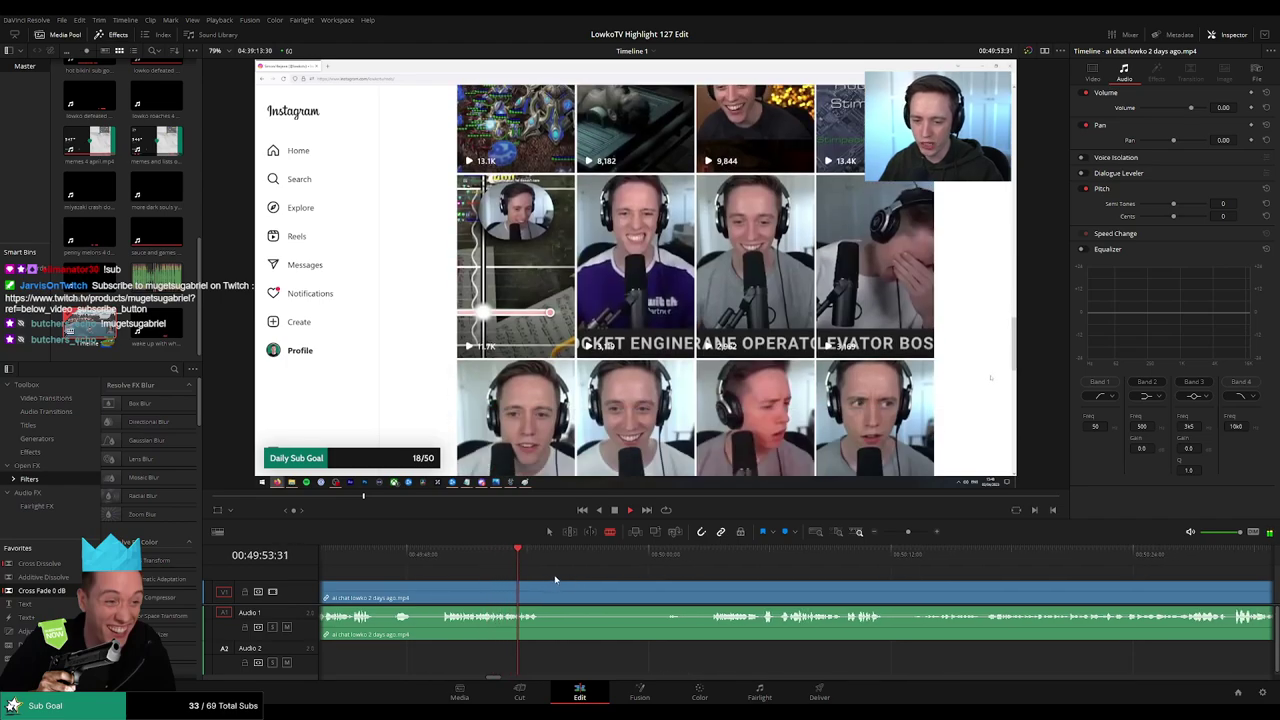
pyautogui.click(653, 563)
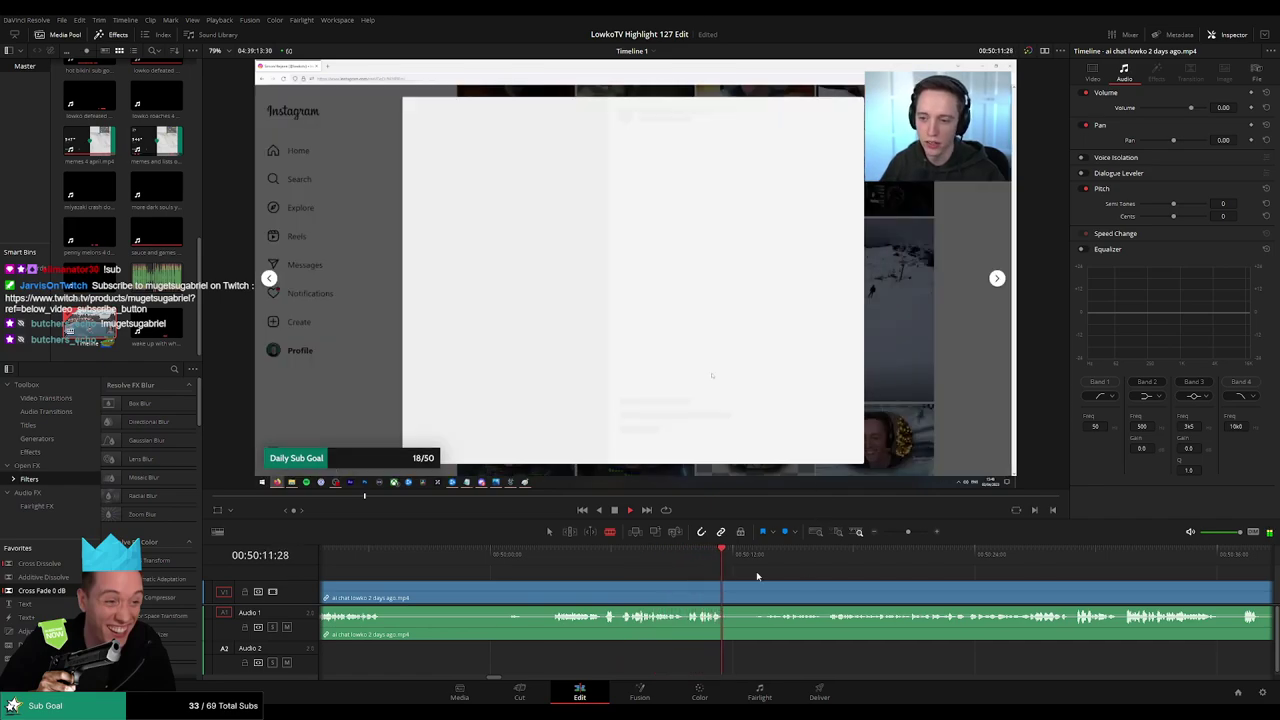
pyautogui.hscroll(2, 700, 574)
pyautogui.click(678, 556)
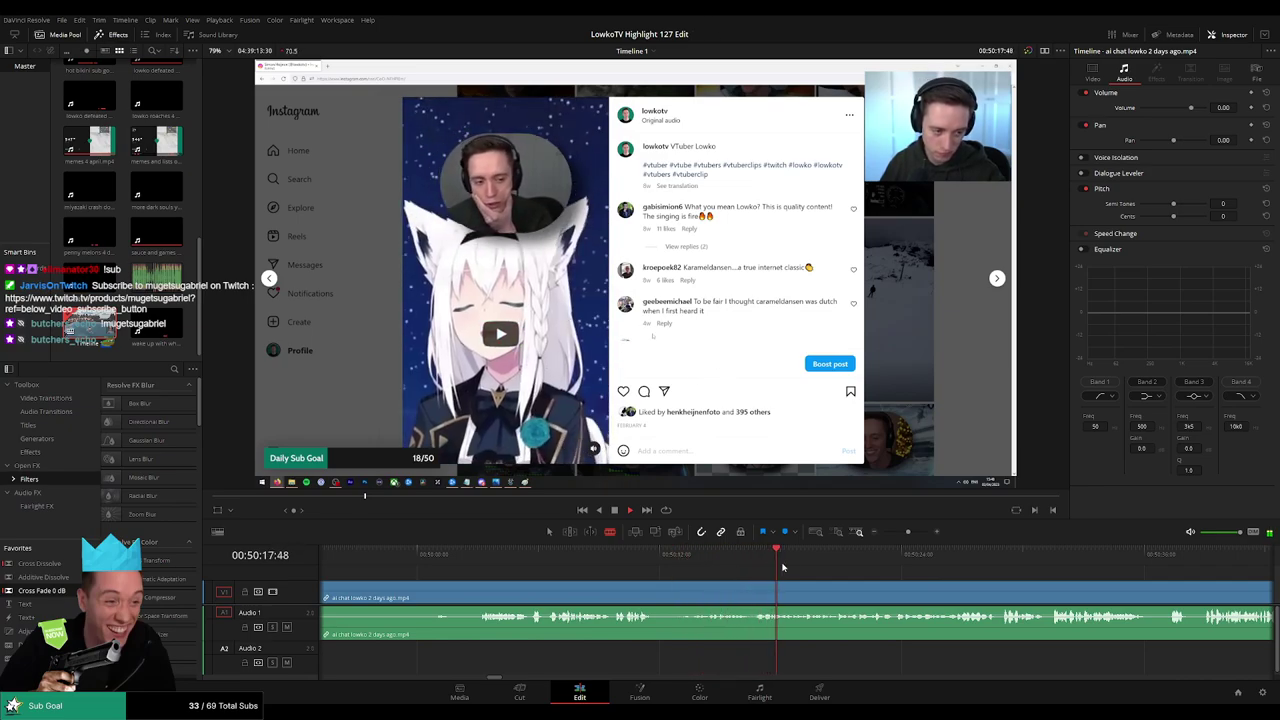
# Ripple-delete the section between about 00:47:26 and 00:47:31 and add an audio cross fade at the join
pyautogui.moveTo(908, 532); pyautogui.dragTo(897, 533)
pyautogui.click(524, 550)
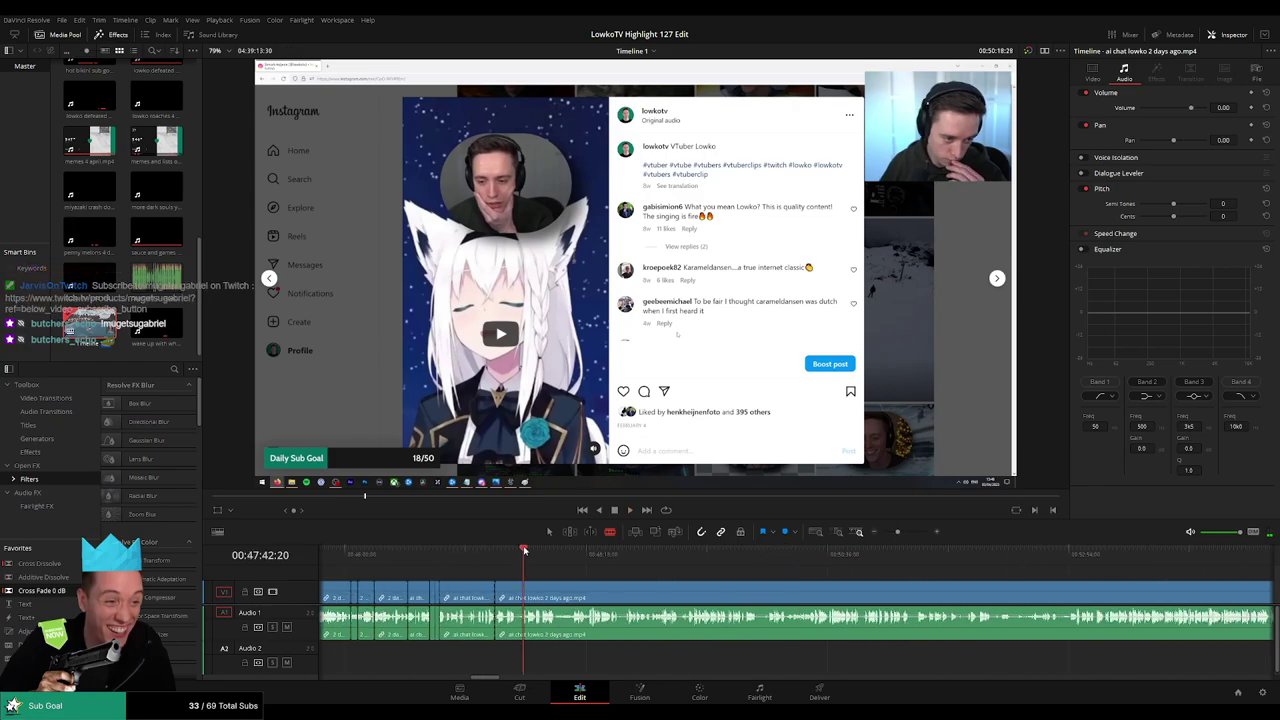
pyautogui.press('space')
pyautogui.scroll(3, 579, 573)
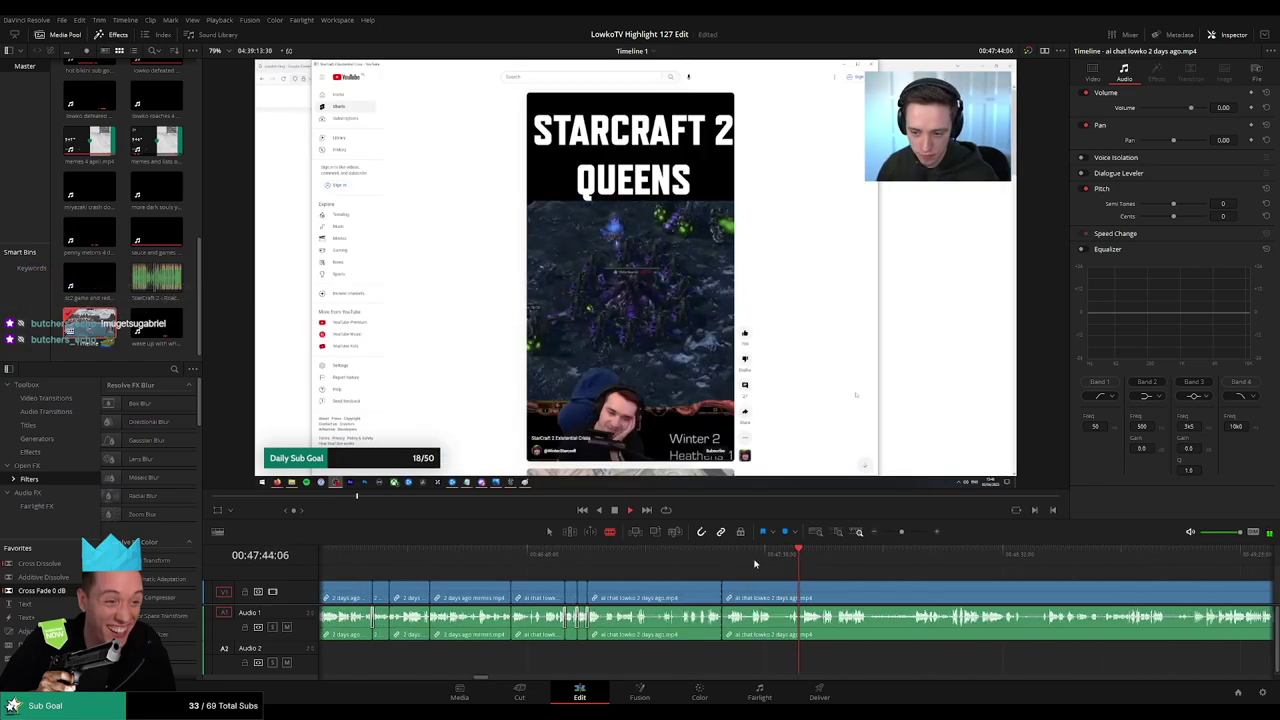
pyautogui.click(716, 553)
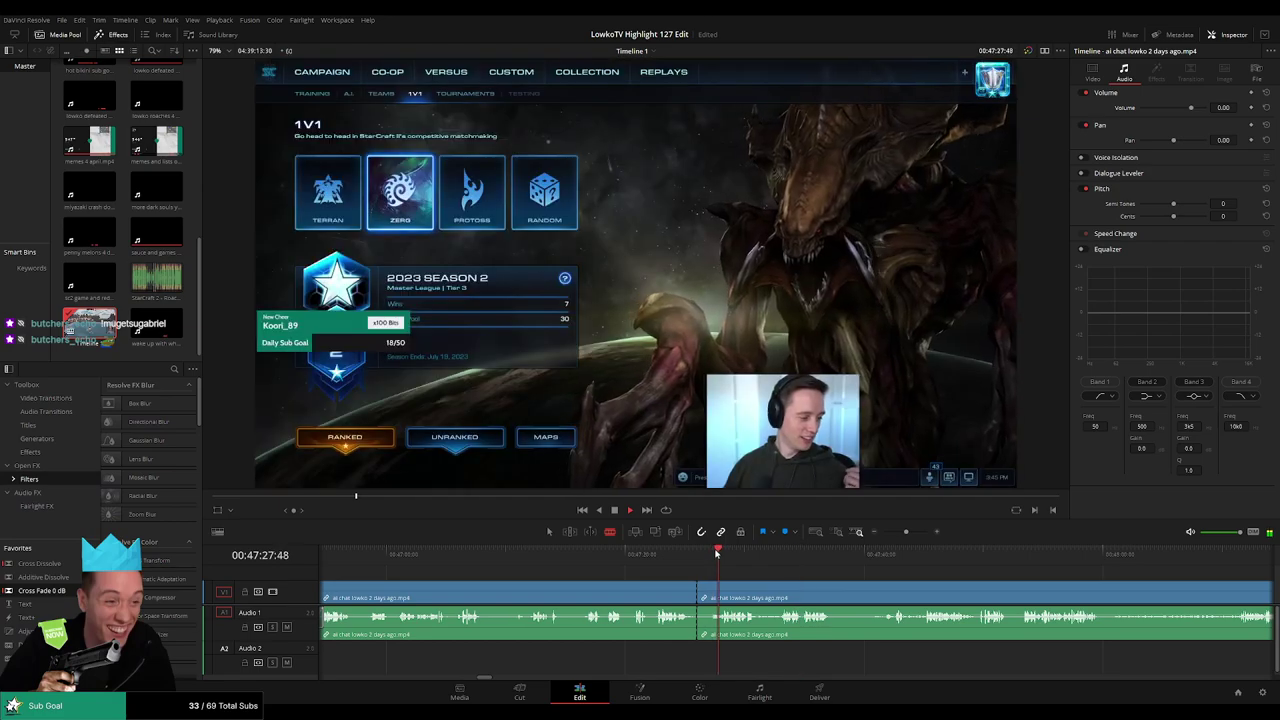
pyautogui.click(773, 555)
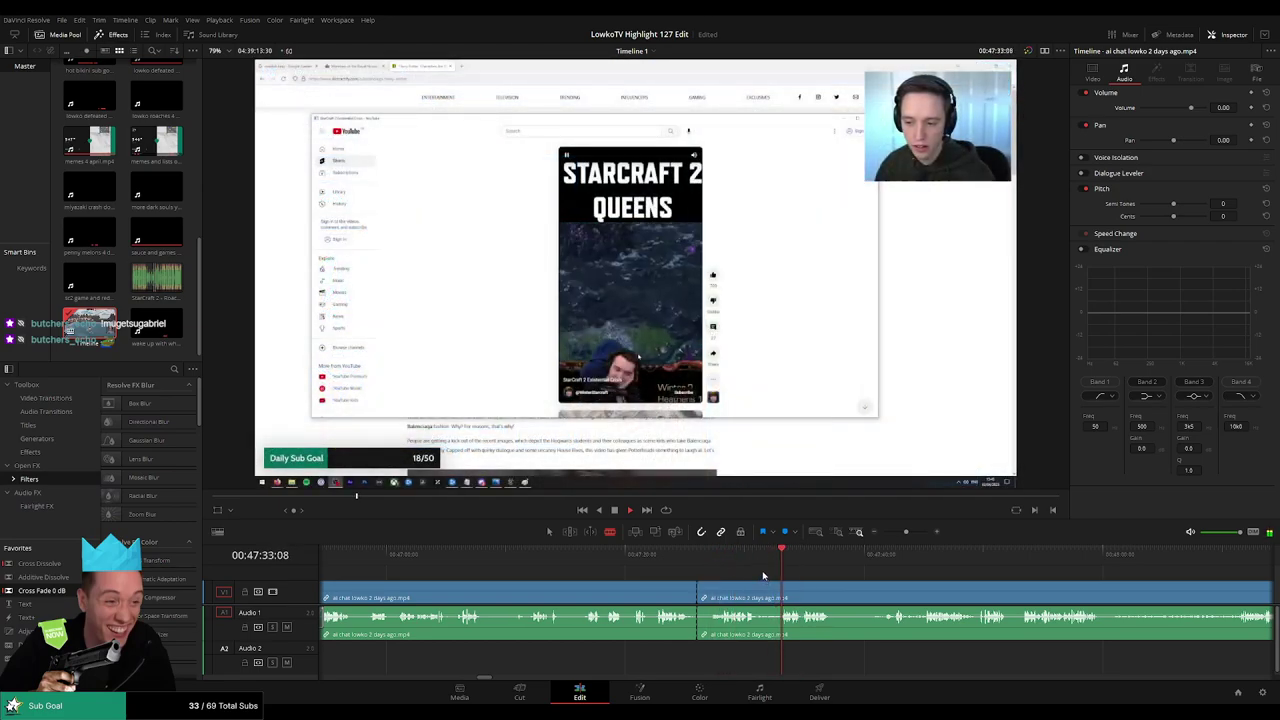
pyautogui.click(753, 557)
pyautogui.press('space')
pyautogui.click(759, 597)
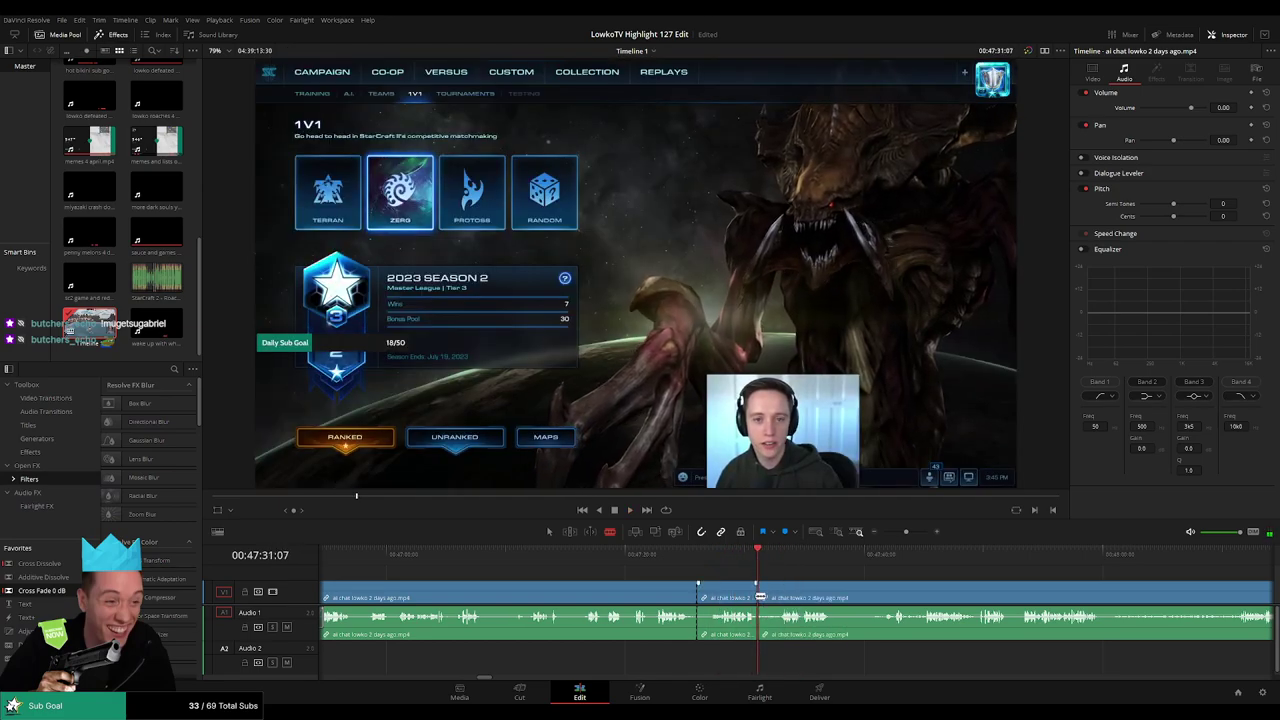
pyautogui.press('a')
pyautogui.click(747, 599)
pyautogui.press('Delete')
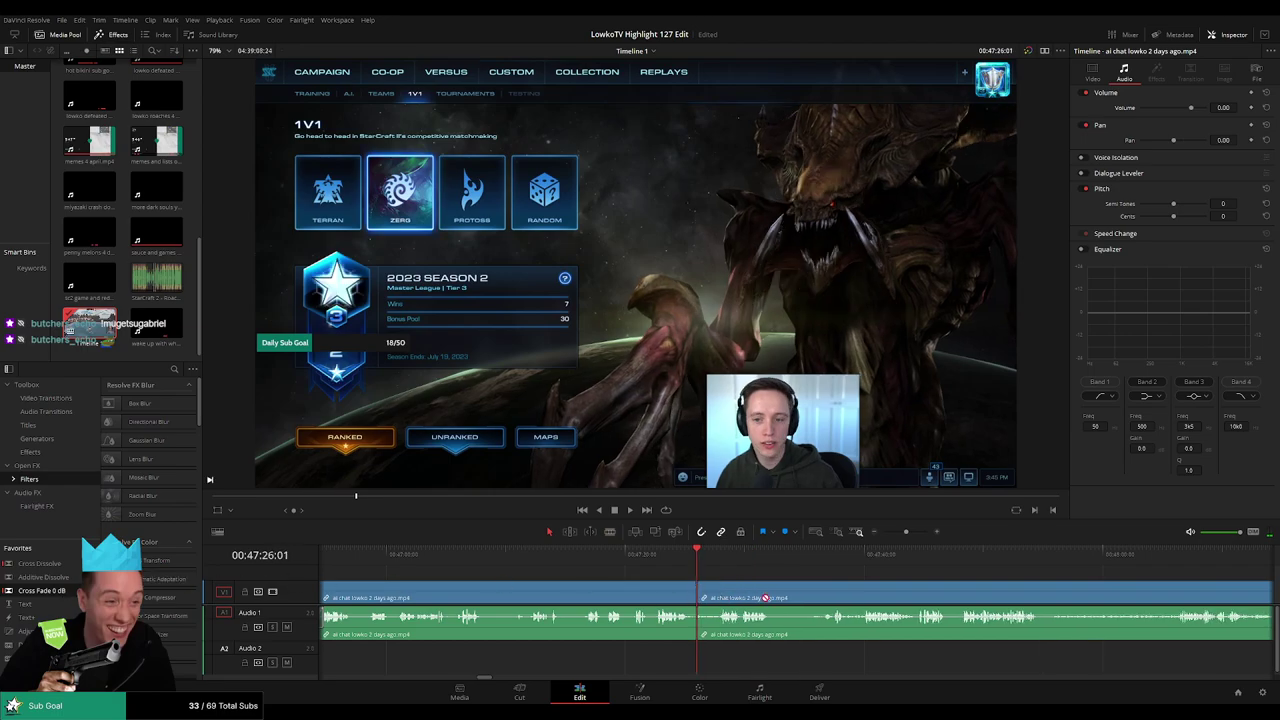
# Ripple-delete the section between about 00:47:32 and 00:47:36, plus a short piece of under a second just after the join
pyautogui.click(795, 556)
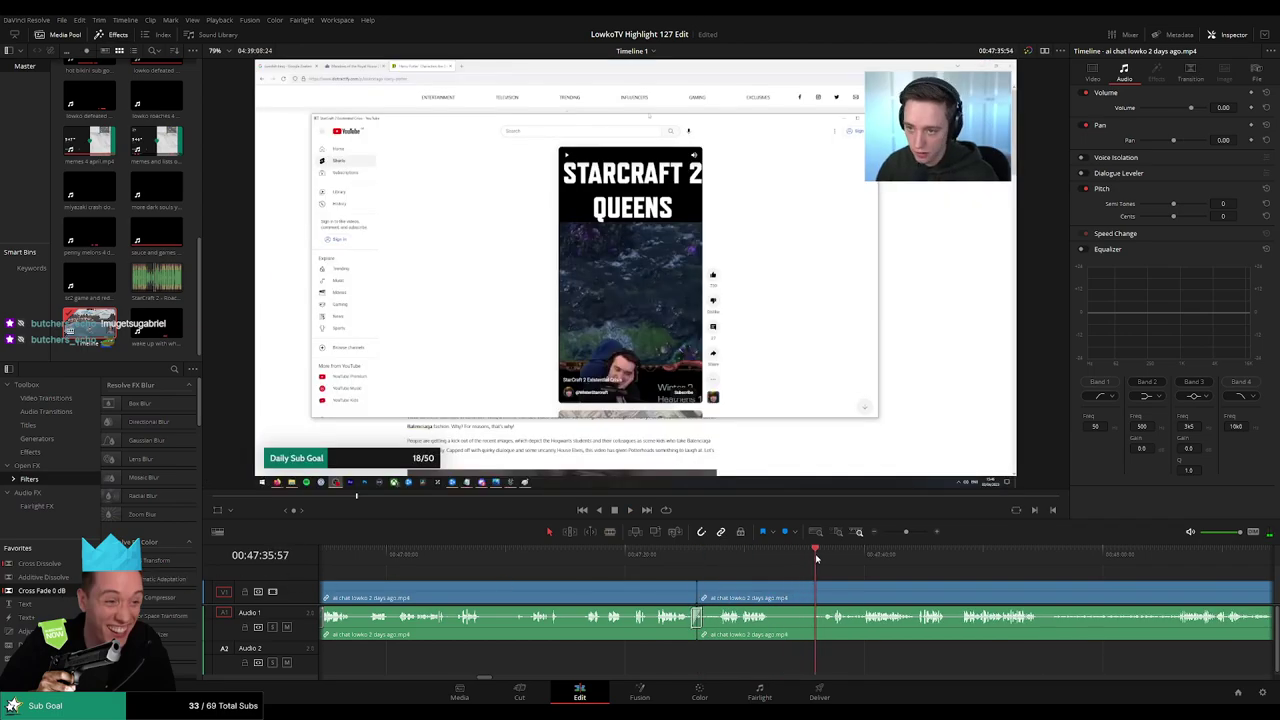
pyautogui.press('space')
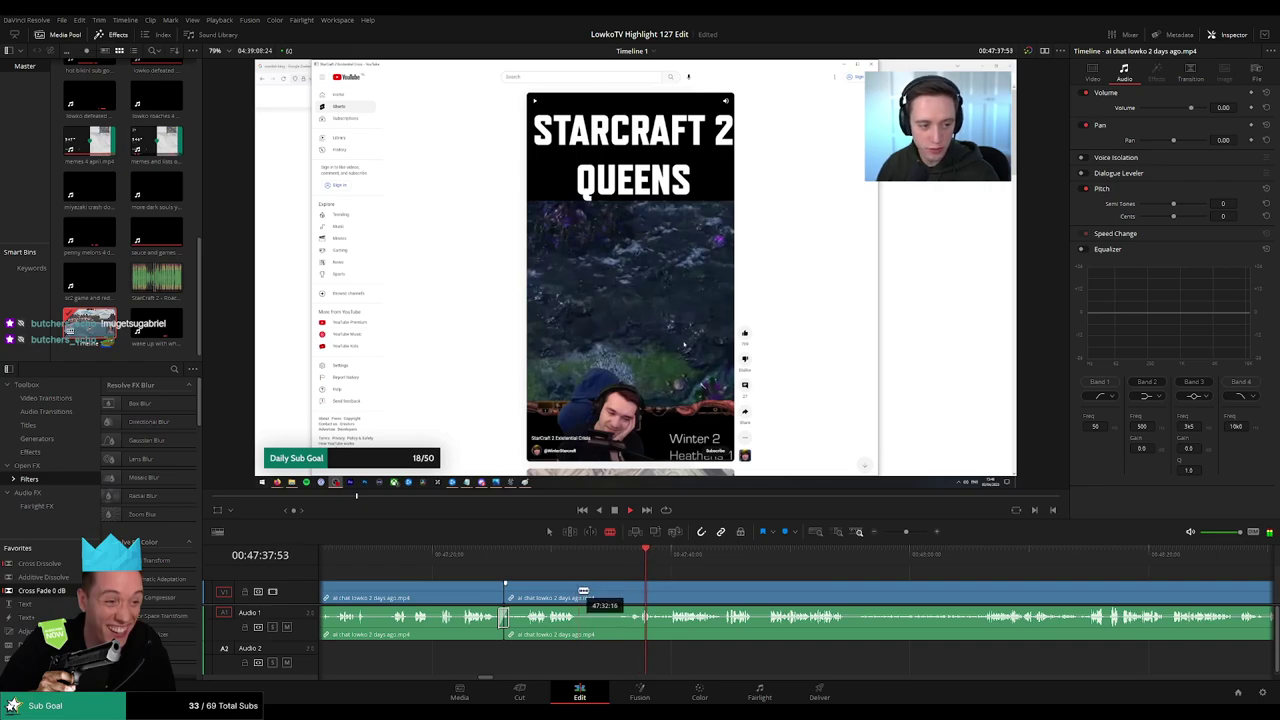
pyautogui.click(581, 597)
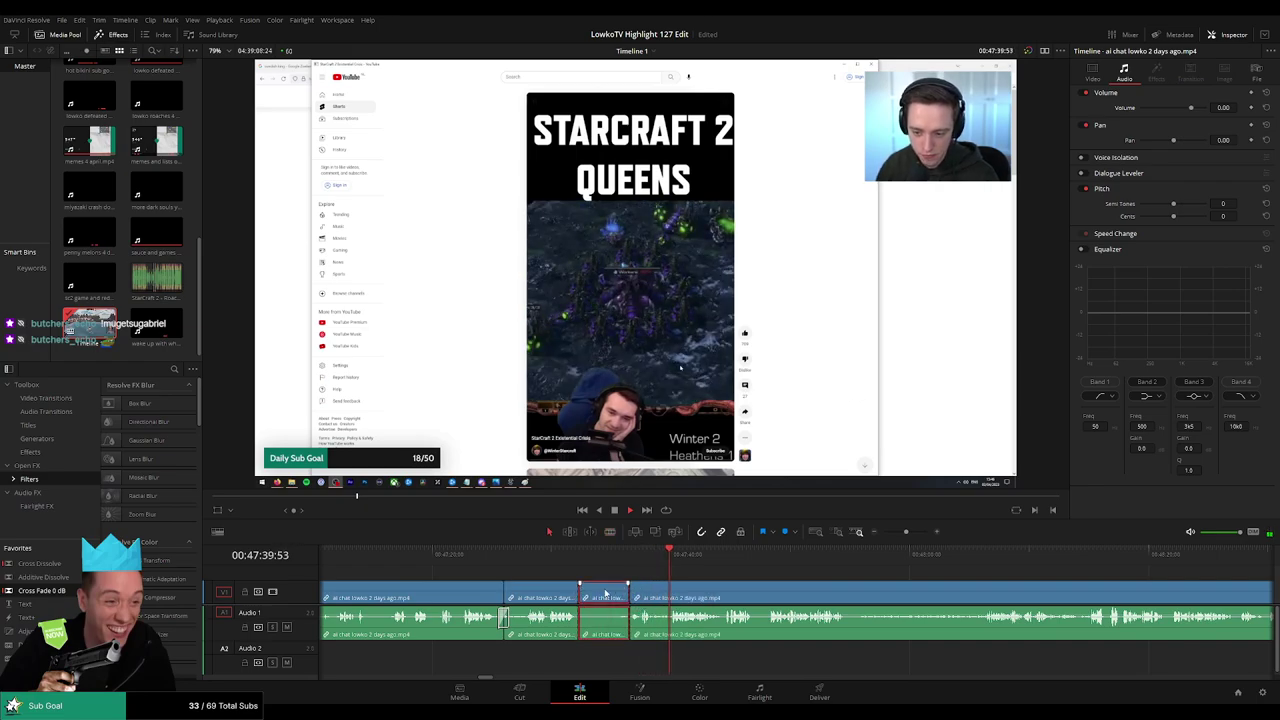
pyautogui.press('Delete')
pyautogui.press('space')
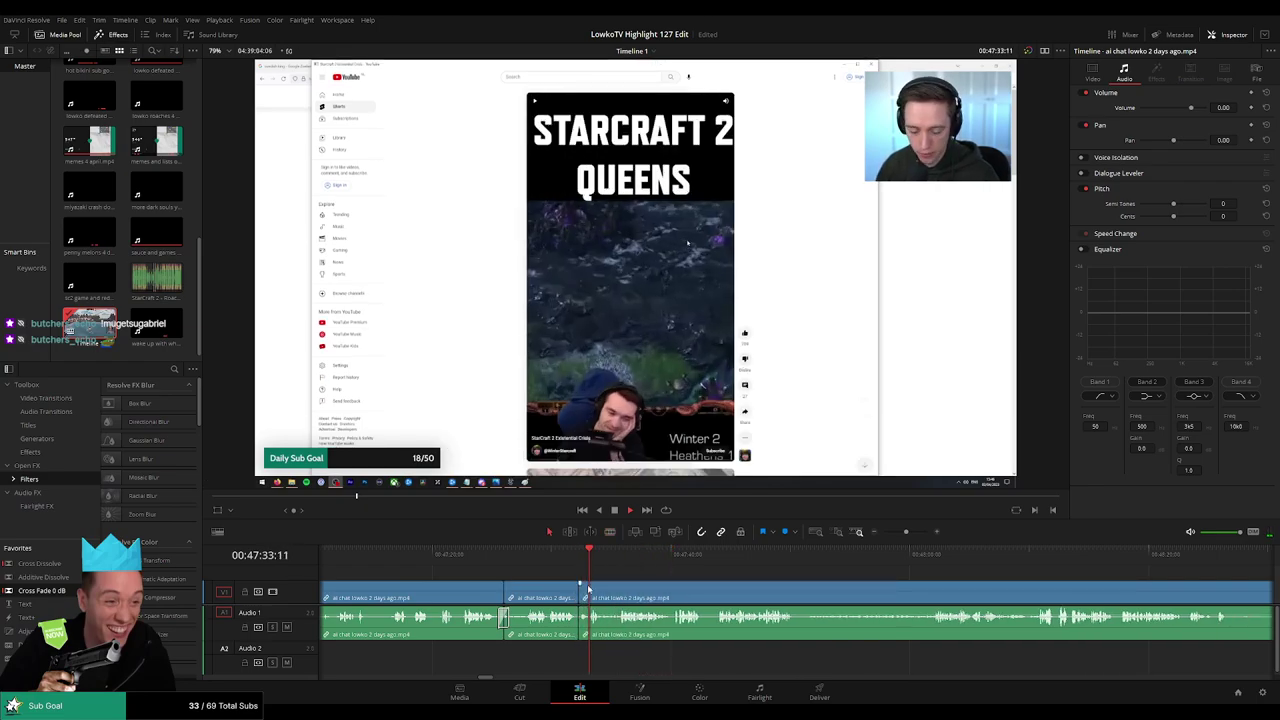
pyautogui.press('Delete')
# Ripple-delete the section between about 00:48:25:46 and 00:48:32 and add an audio cross fade at the join
pyautogui.click(699, 555)
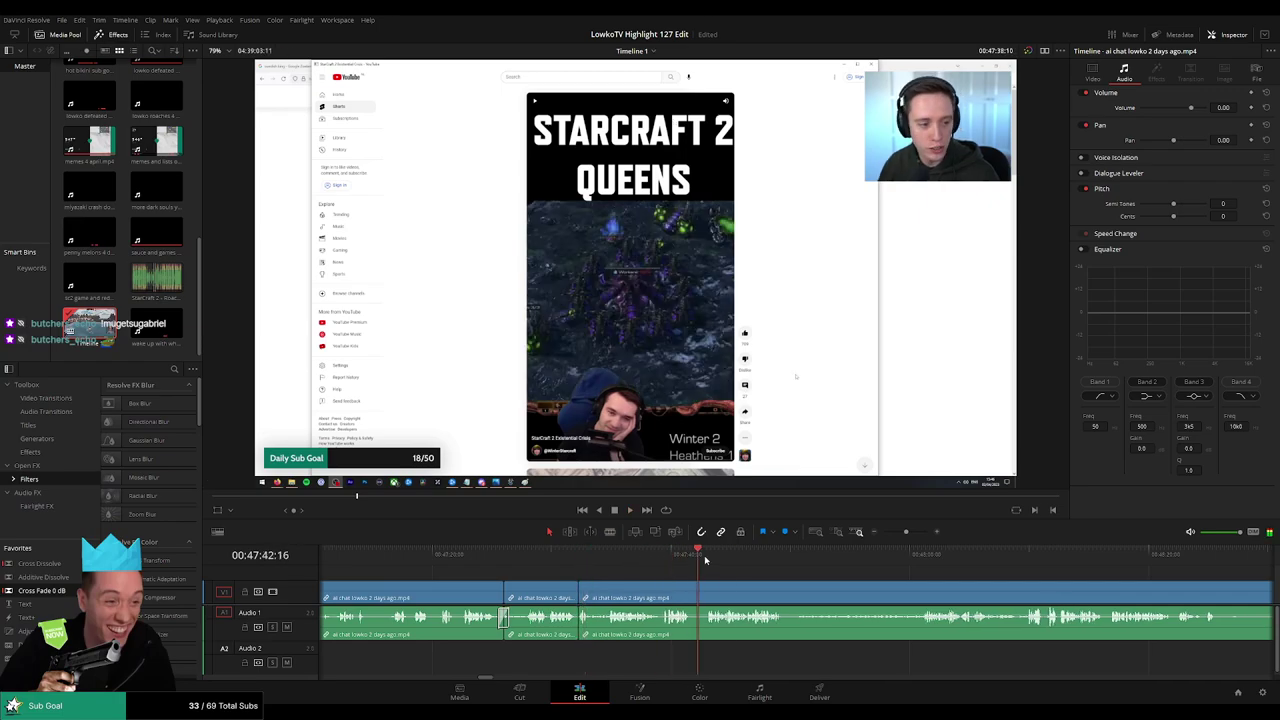
pyautogui.moveTo(793, 561); pyautogui.dragTo(1050, 561)
pyautogui.press('space')
pyautogui.hscroll(5, 962, 580)
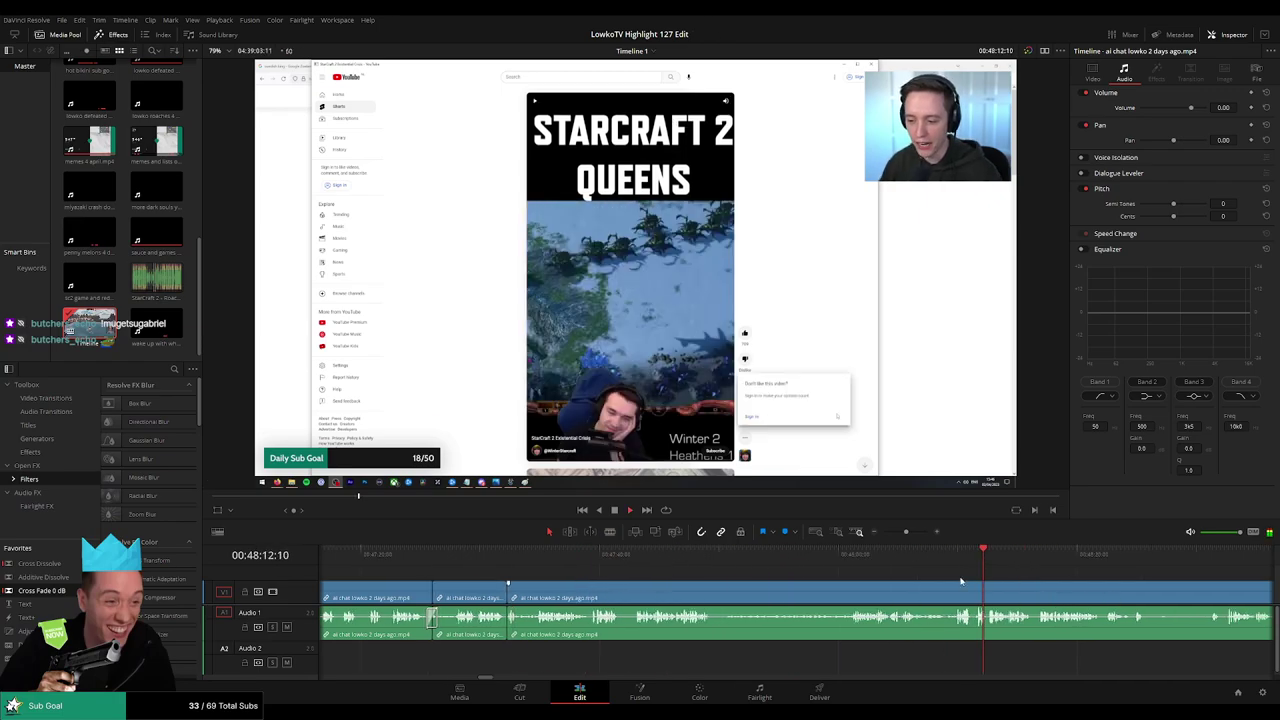
pyautogui.click(862, 554)
pyautogui.hscroll(3, 800, 566)
pyautogui.press('space')
pyautogui.press('b')
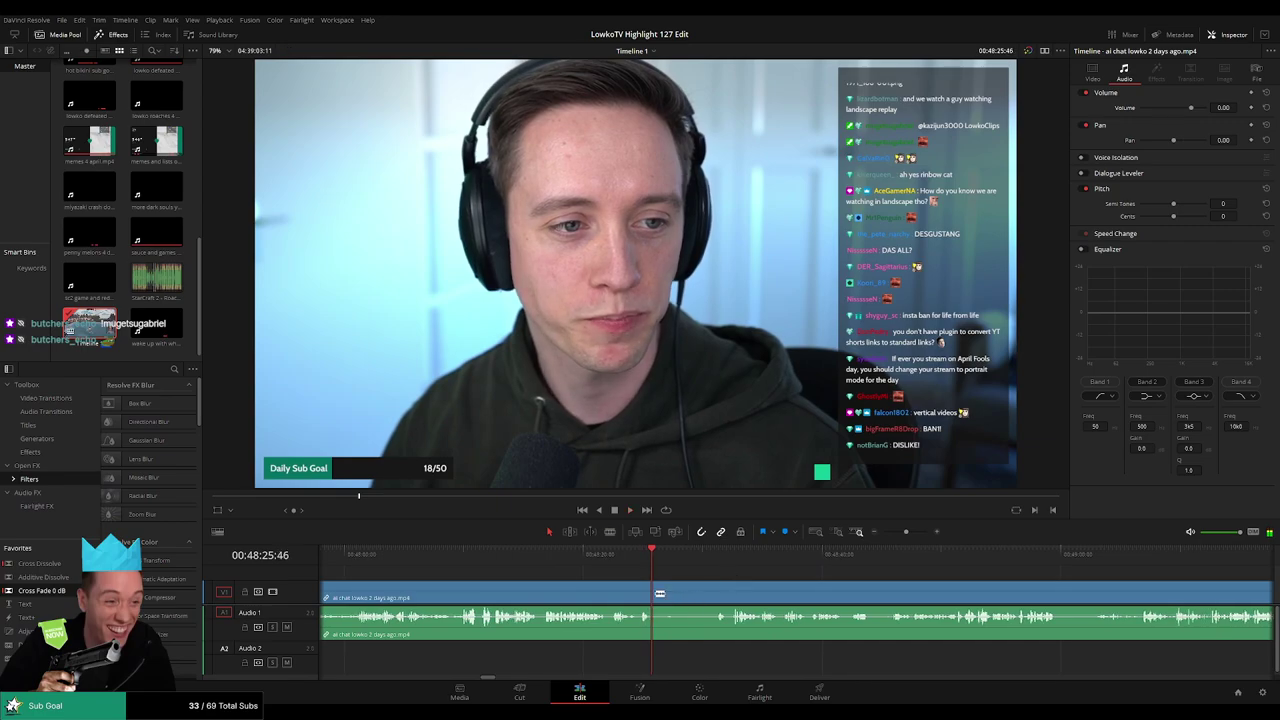
pyautogui.click(653, 593)
pyautogui.click(710, 560)
pyautogui.press('space')
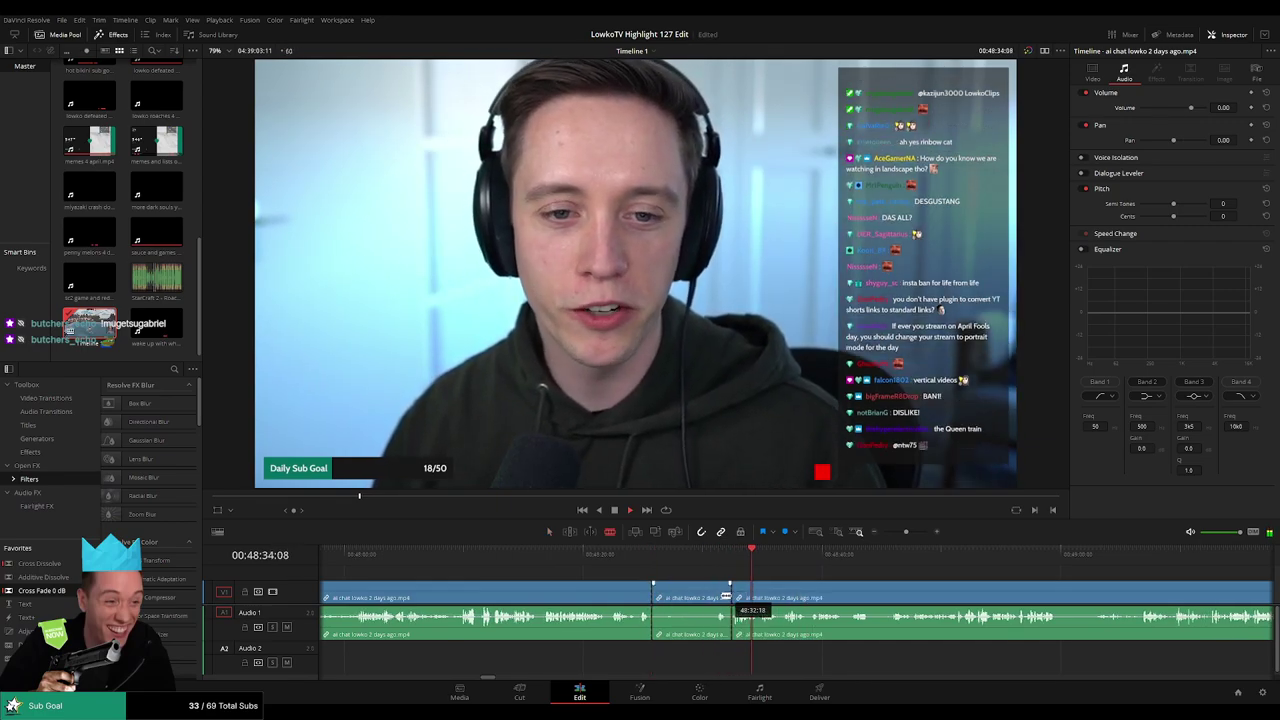
pyautogui.click(712, 598)
pyautogui.press('Delete')
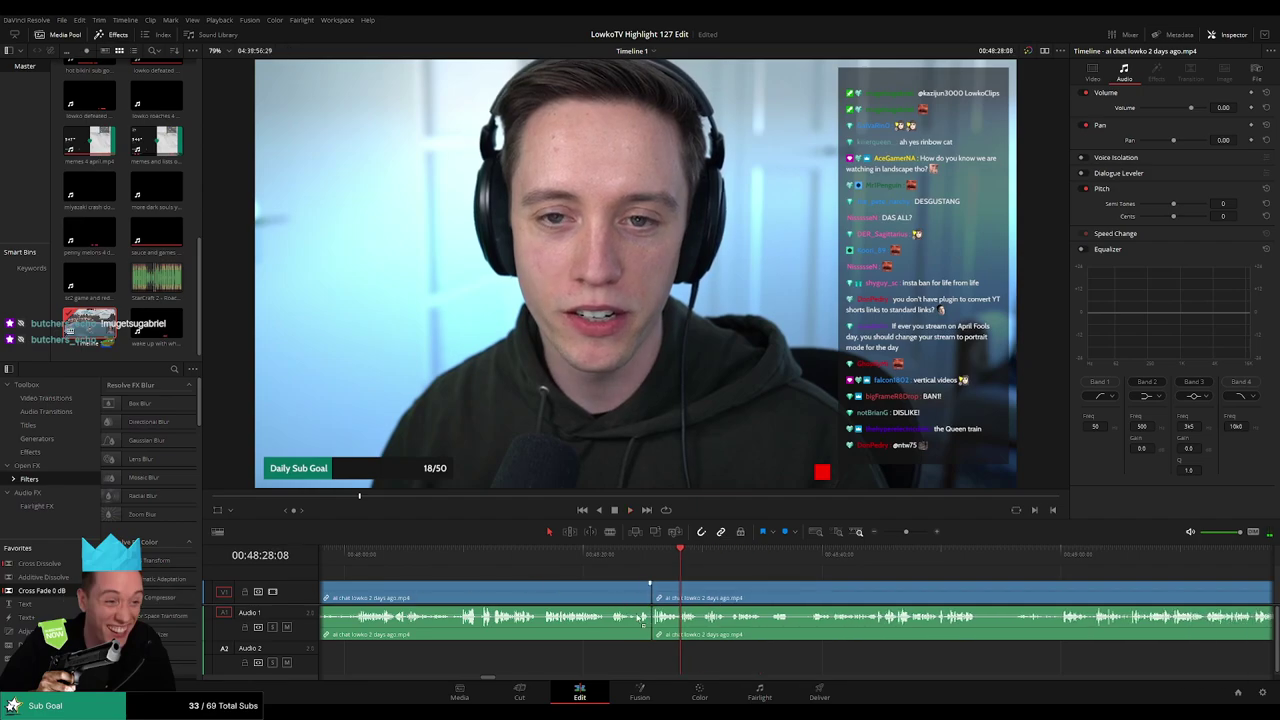
# Ripple-delete the section between about 00:48:37 and 00:48:39 and add an audio cross fade at the join
pyautogui.click(782, 556)
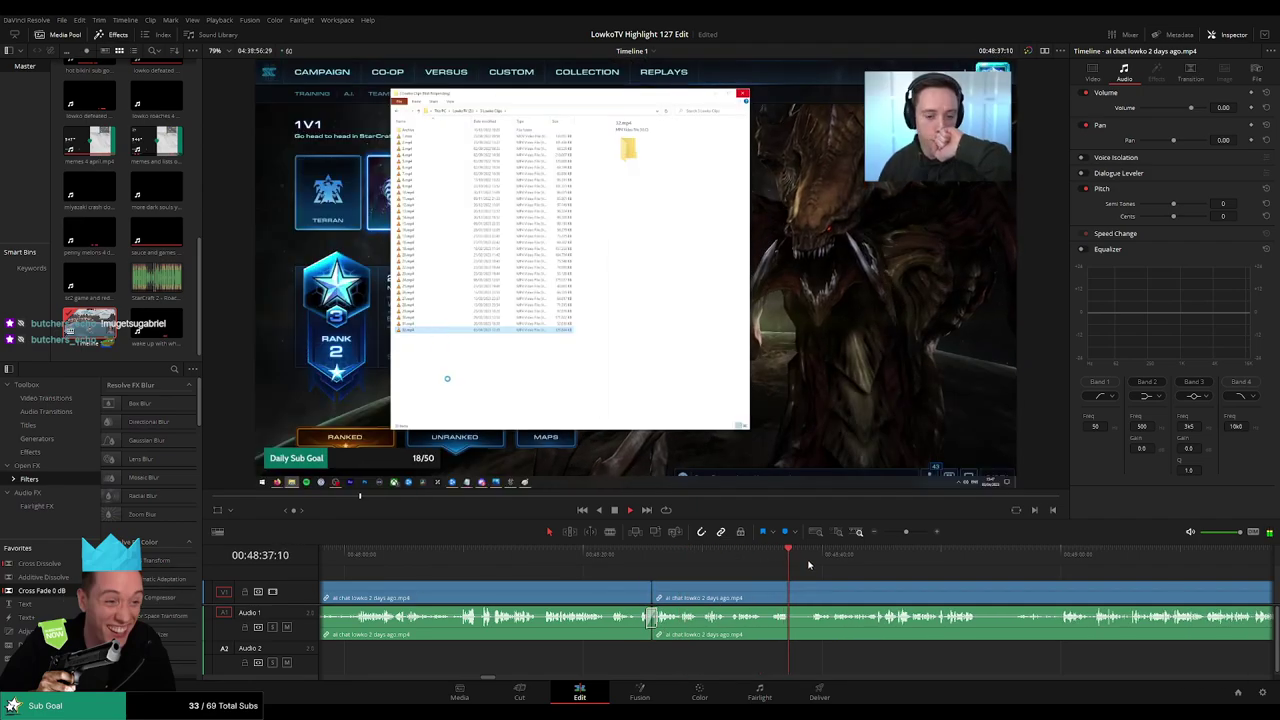
pyautogui.click(820, 558)
pyautogui.hscroll(3, 902, 582)
pyautogui.press('b')
pyautogui.click(573, 597)
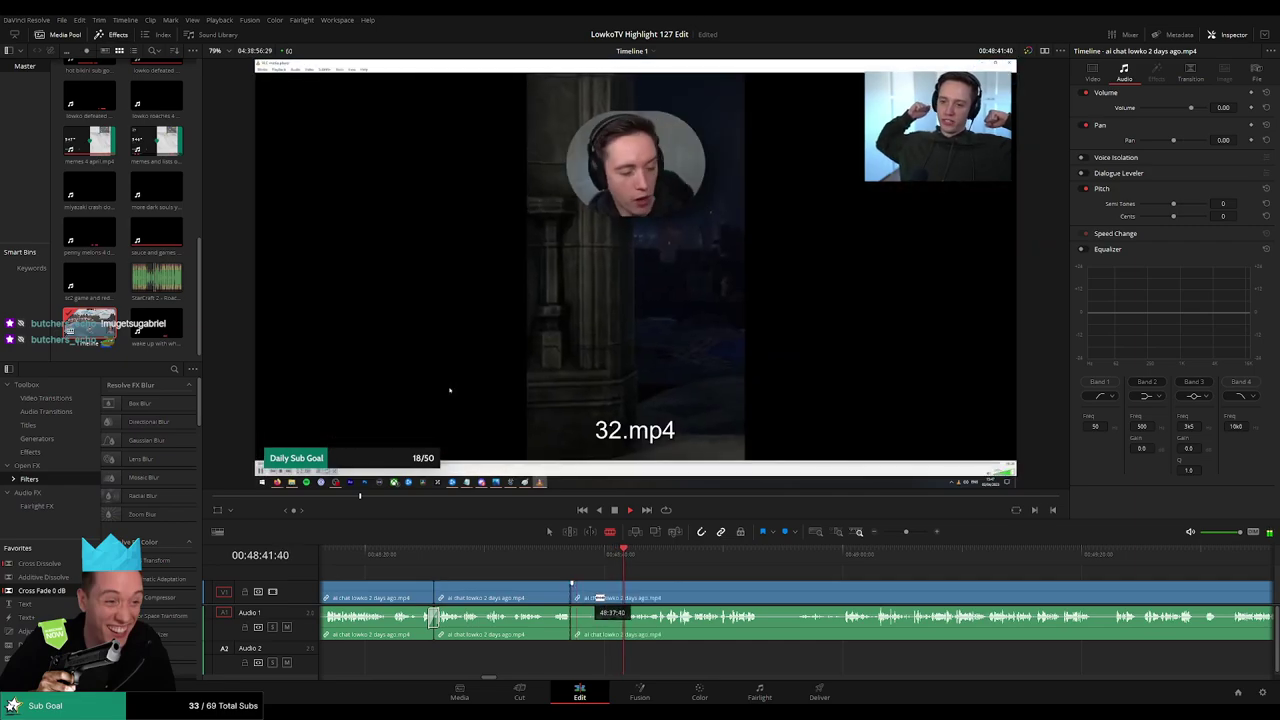
pyautogui.scroll(-2, 630, 595)
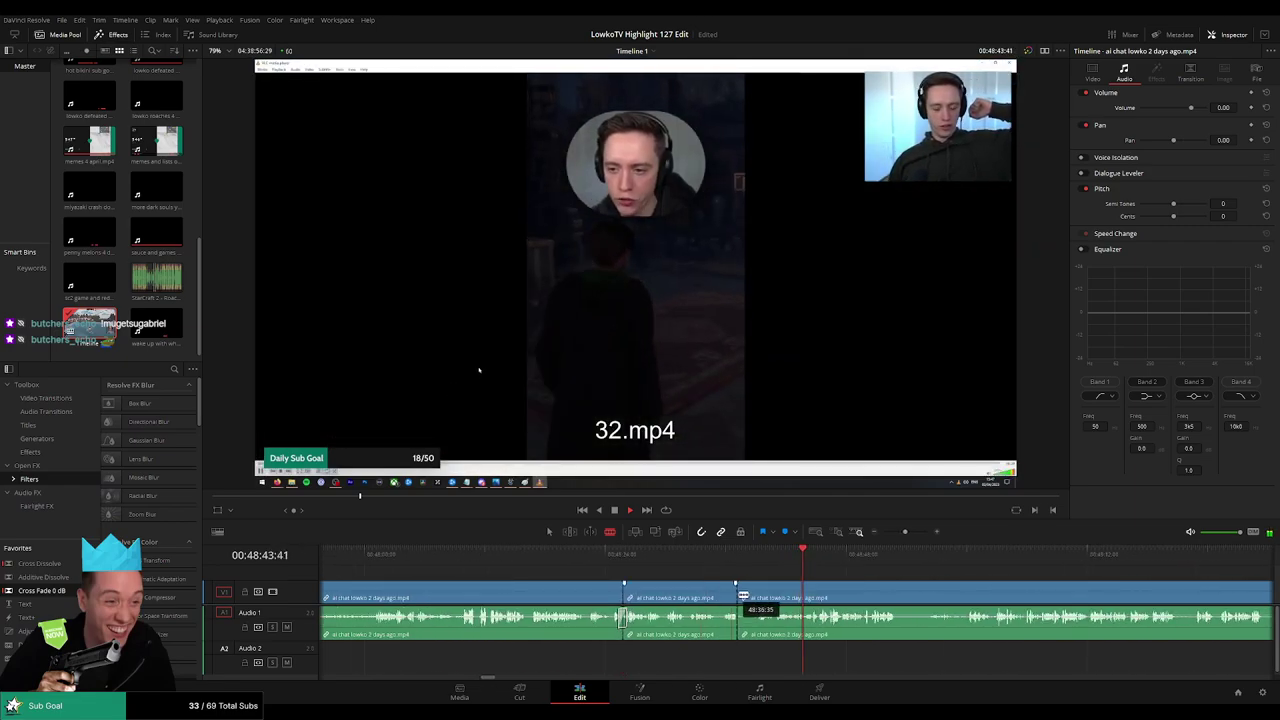
pyautogui.moveTo(901, 531); pyautogui.dragTo(912, 535)
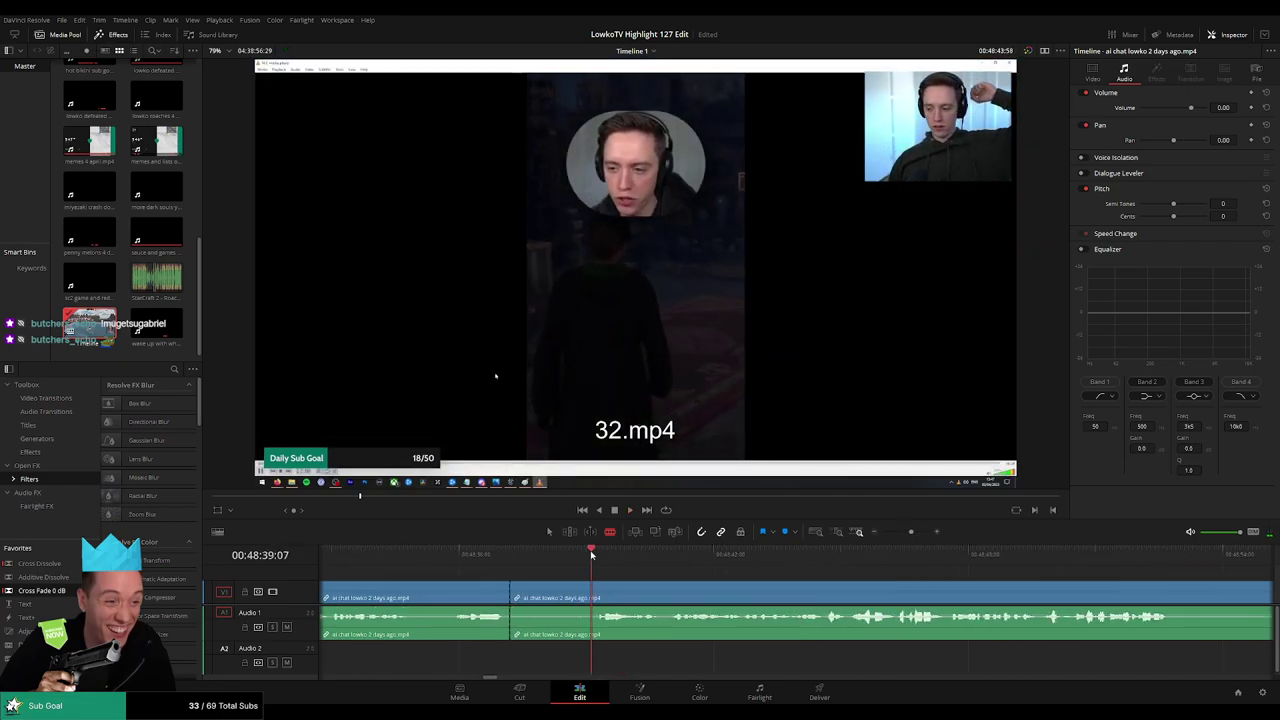
pyautogui.click(595, 592)
pyautogui.press('a')
pyautogui.click(581, 597)
pyautogui.press('Delete')
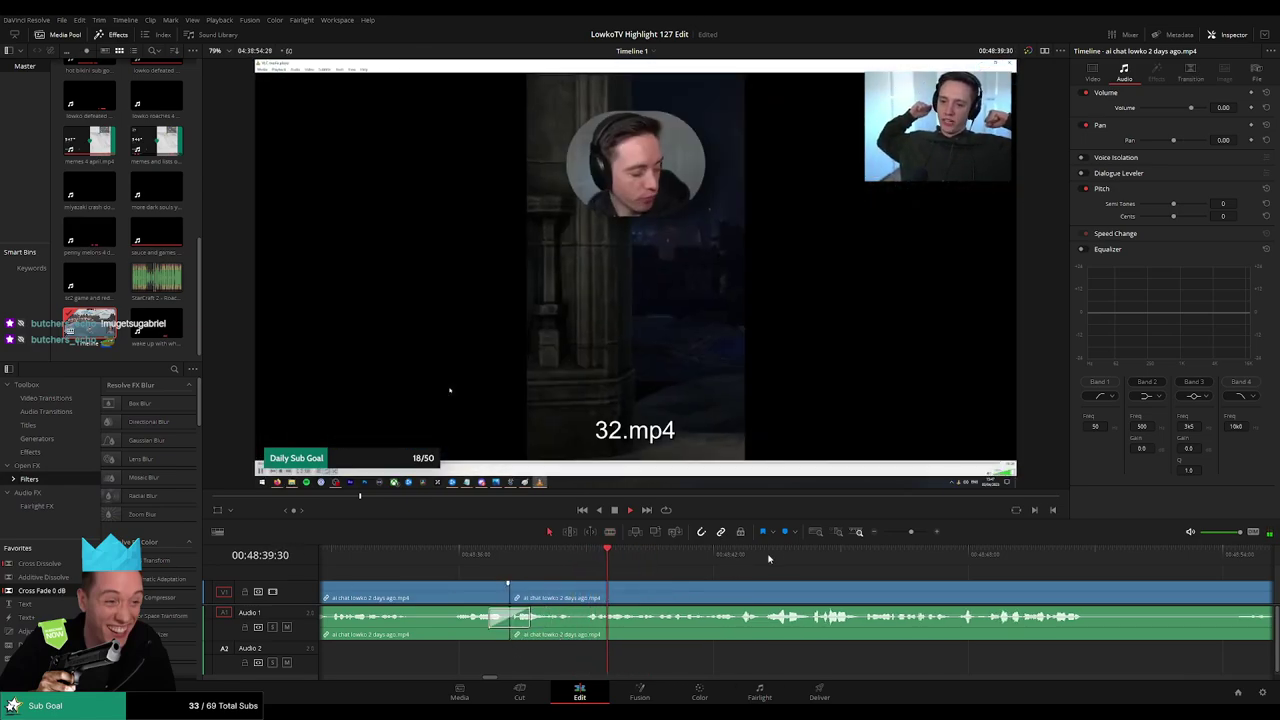
# Split the clip around the unwanted section between about 00:49:28 and 00:49:30 and ripple-delete it
pyautogui.click(958, 553)
pyautogui.moveTo(911, 531); pyautogui.dragTo(896, 531)
pyautogui.click(842, 555)
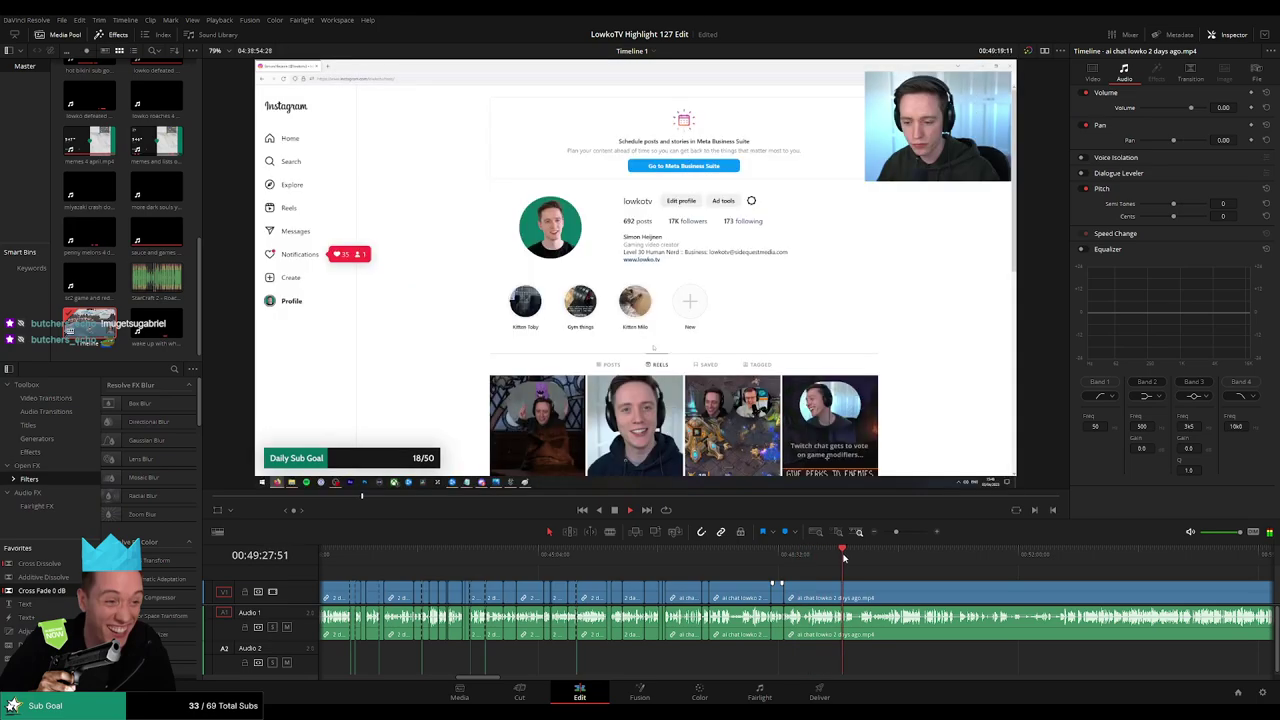
pyautogui.scroll(5, 845, 574)
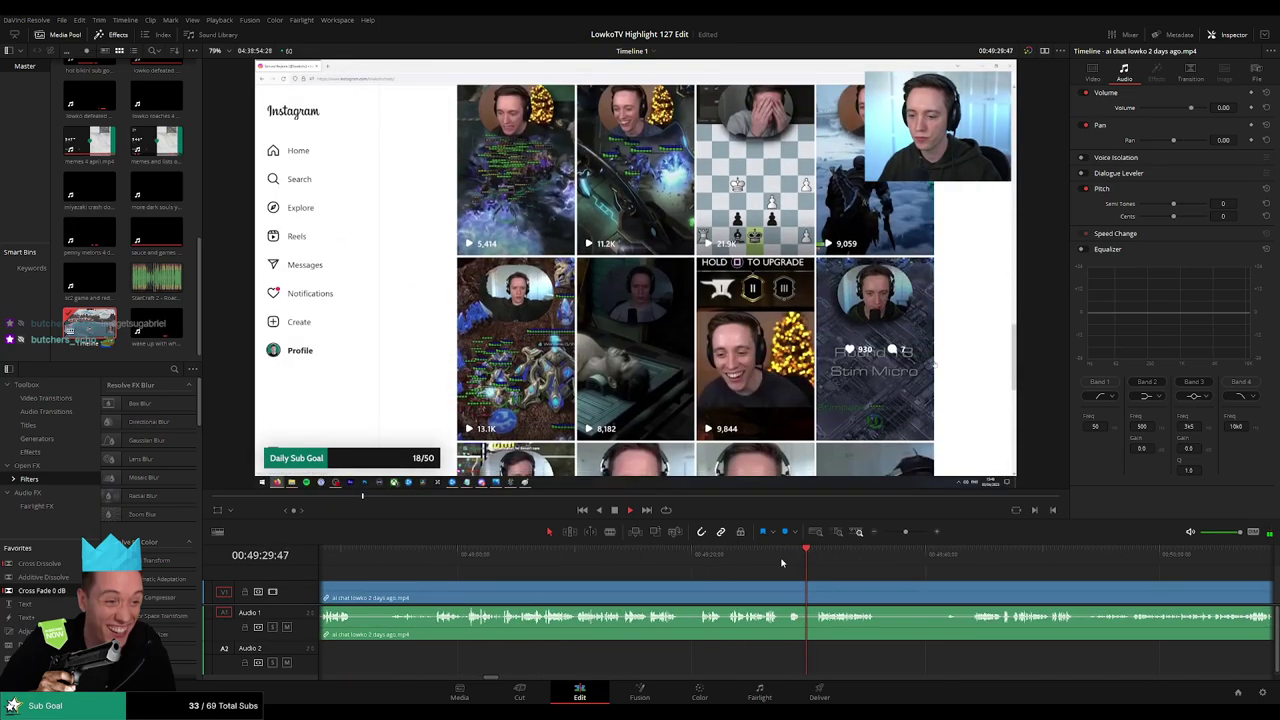
pyautogui.press('b')
pyautogui.click(784, 588)
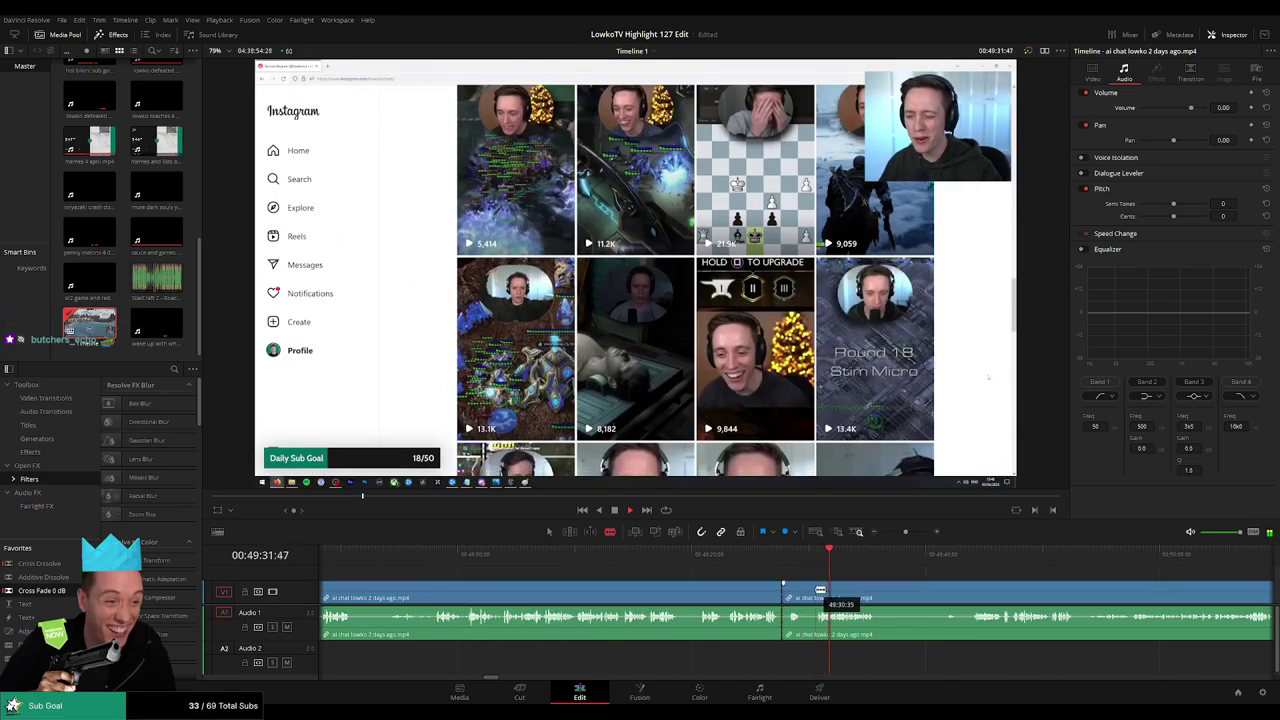
pyautogui.click(813, 590)
pyautogui.press('a')
pyautogui.press('Delete')
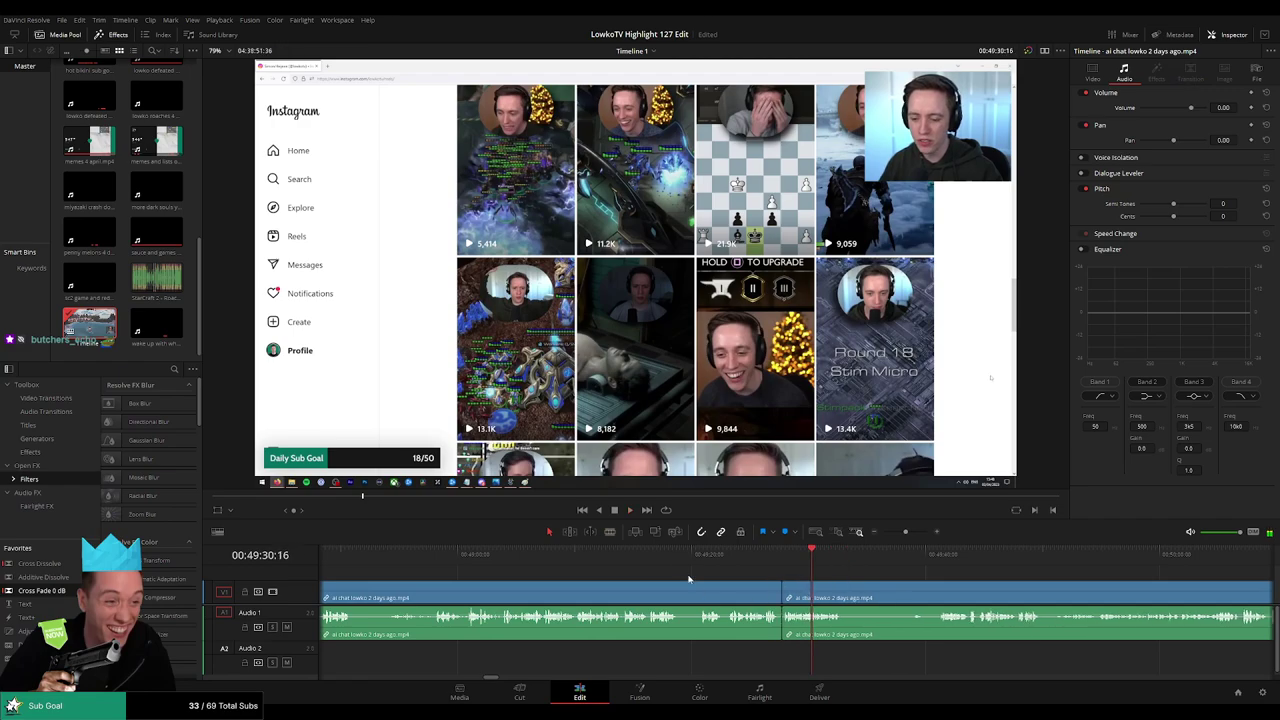
# Ripple-delete the short section from about 00:49:18:54 to 00:49:20 and add Cross Fade 0 dB to this join and the following one
pyautogui.click(673, 558)
pyautogui.press('b')
pyautogui.click(681, 598)
pyautogui.click(697, 597)
pyautogui.press('a')
pyautogui.click(689, 599)
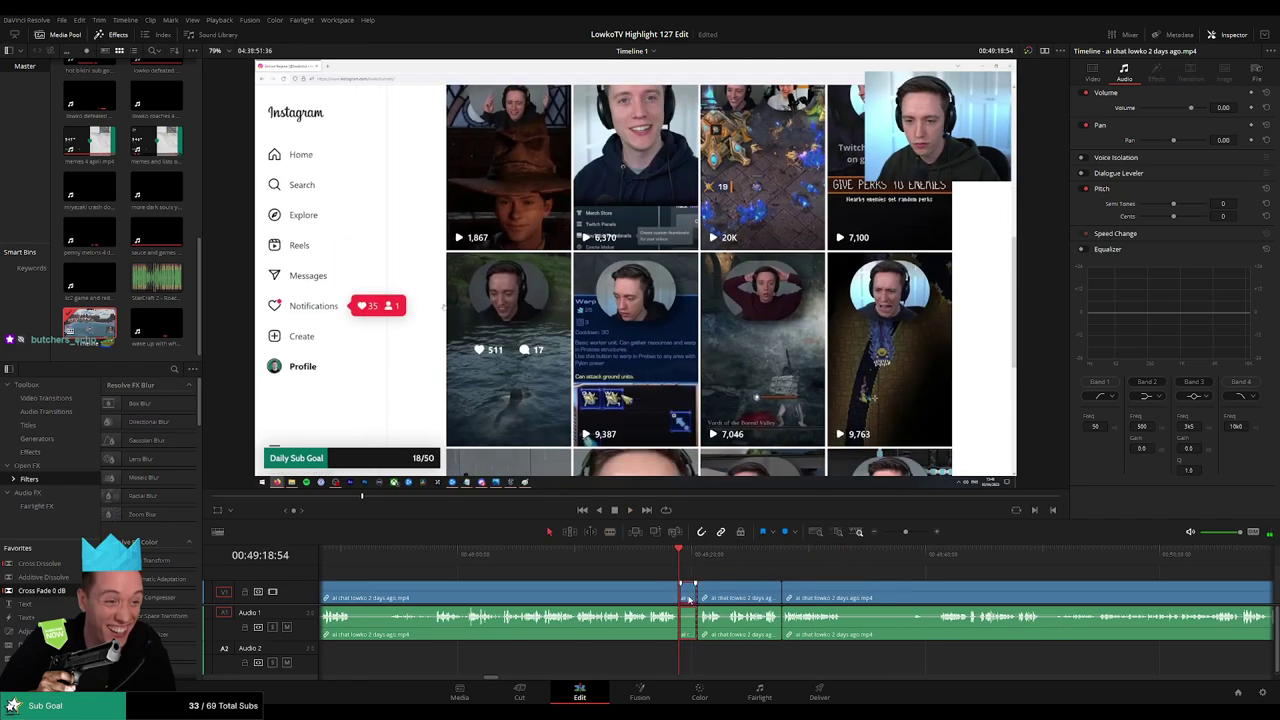
pyautogui.press('Delete')
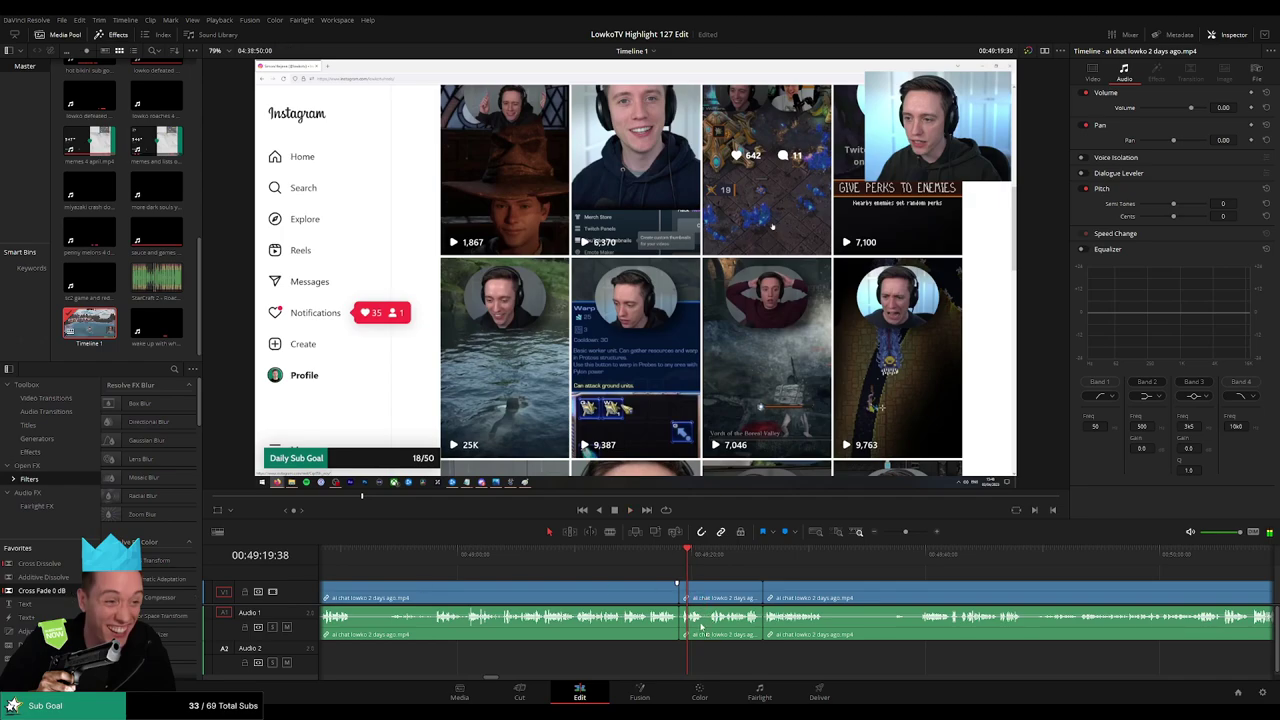
pyautogui.moveTo(75, 592); pyautogui.dragTo(787, 620)
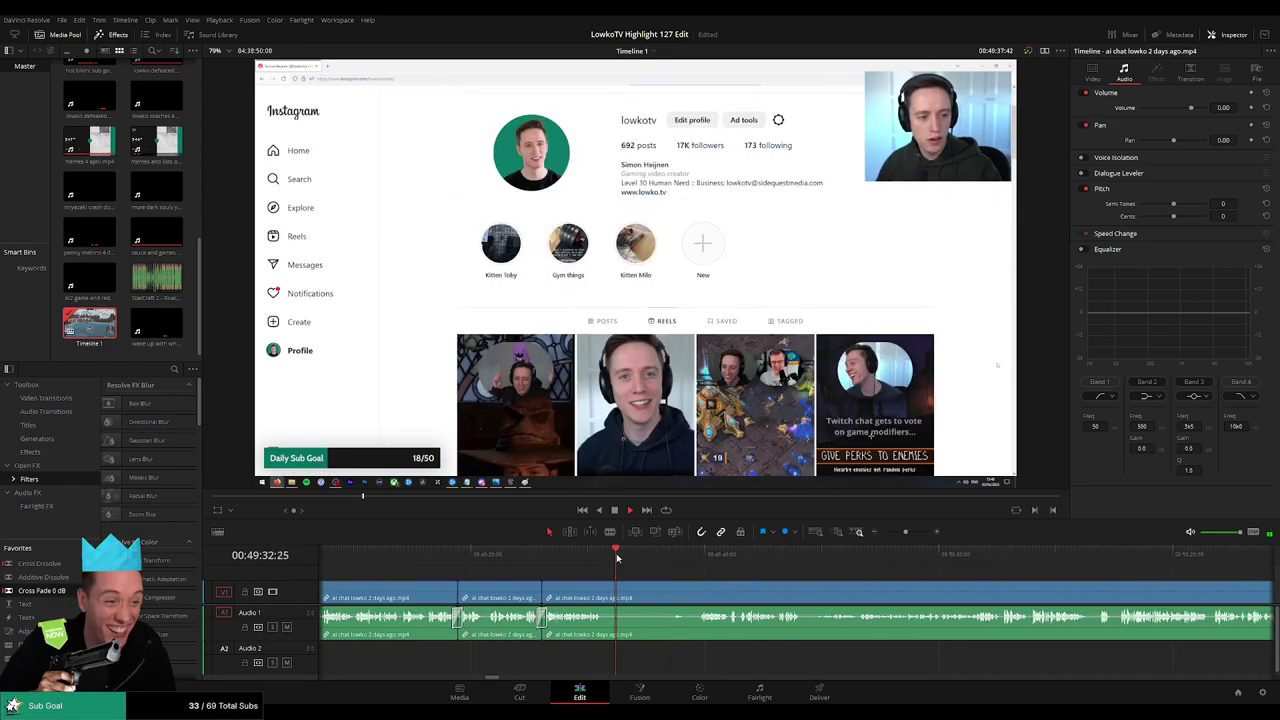
# Ripple-delete the section between about 00:49:32 and 00:49:39 and add an audio cross fade at the join
pyautogui.click(651, 556)
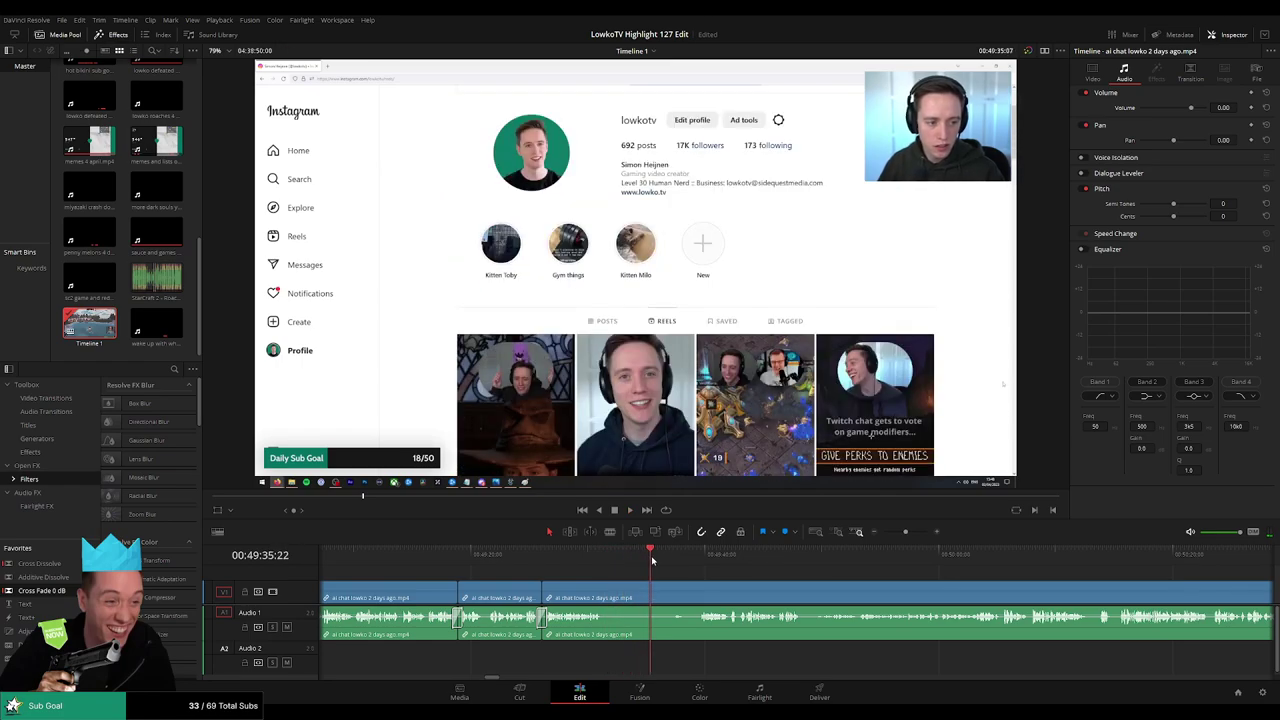
pyautogui.click(611, 597)
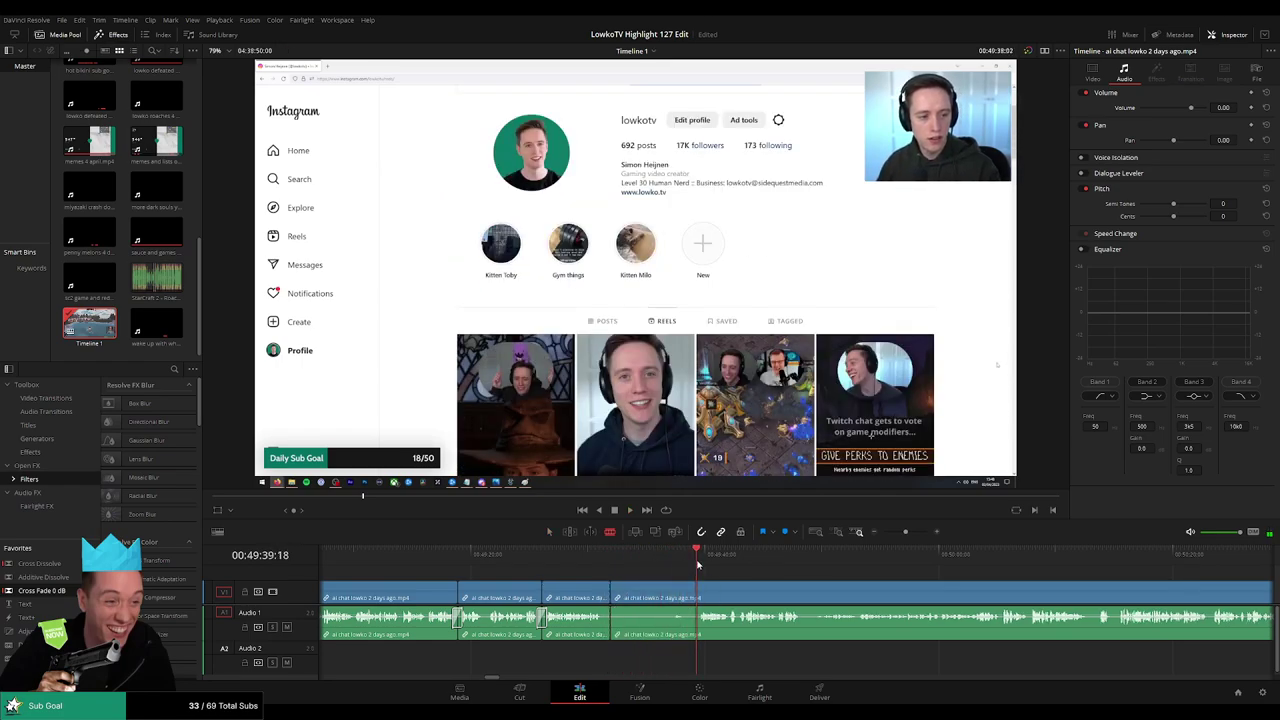
pyautogui.click(704, 596)
pyautogui.press('a')
pyautogui.click(661, 599)
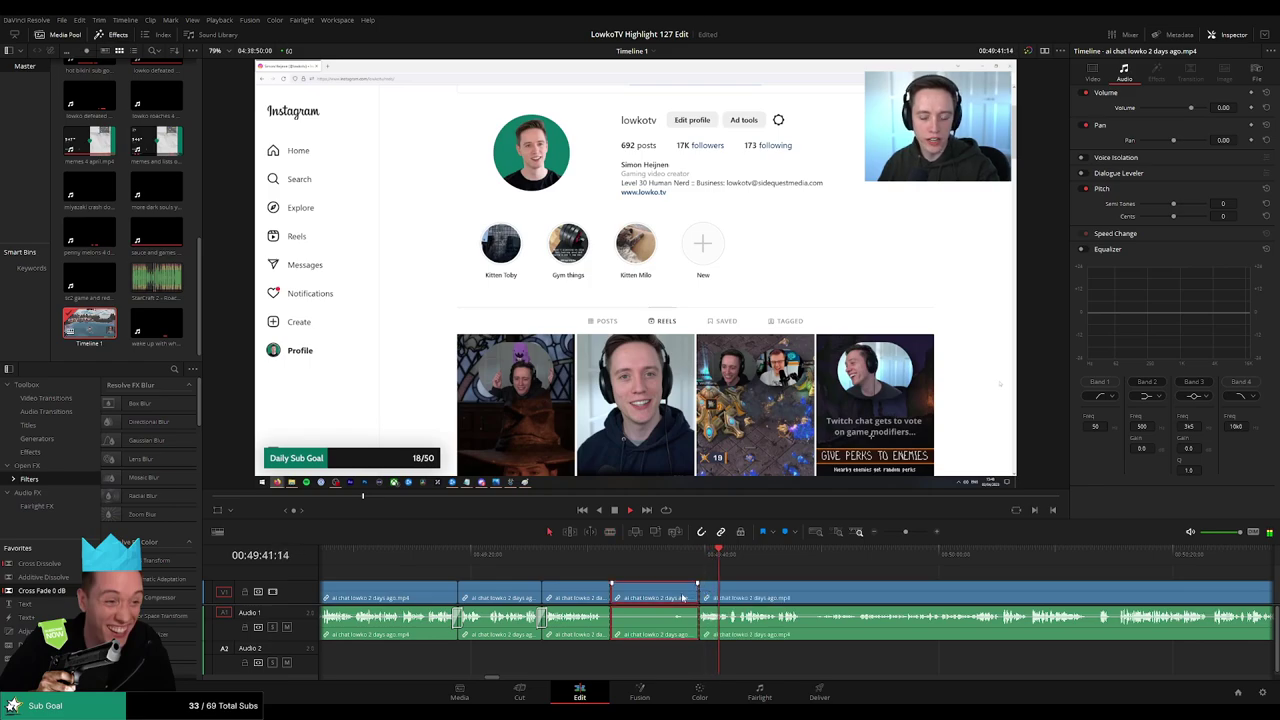
pyautogui.press('Delete')
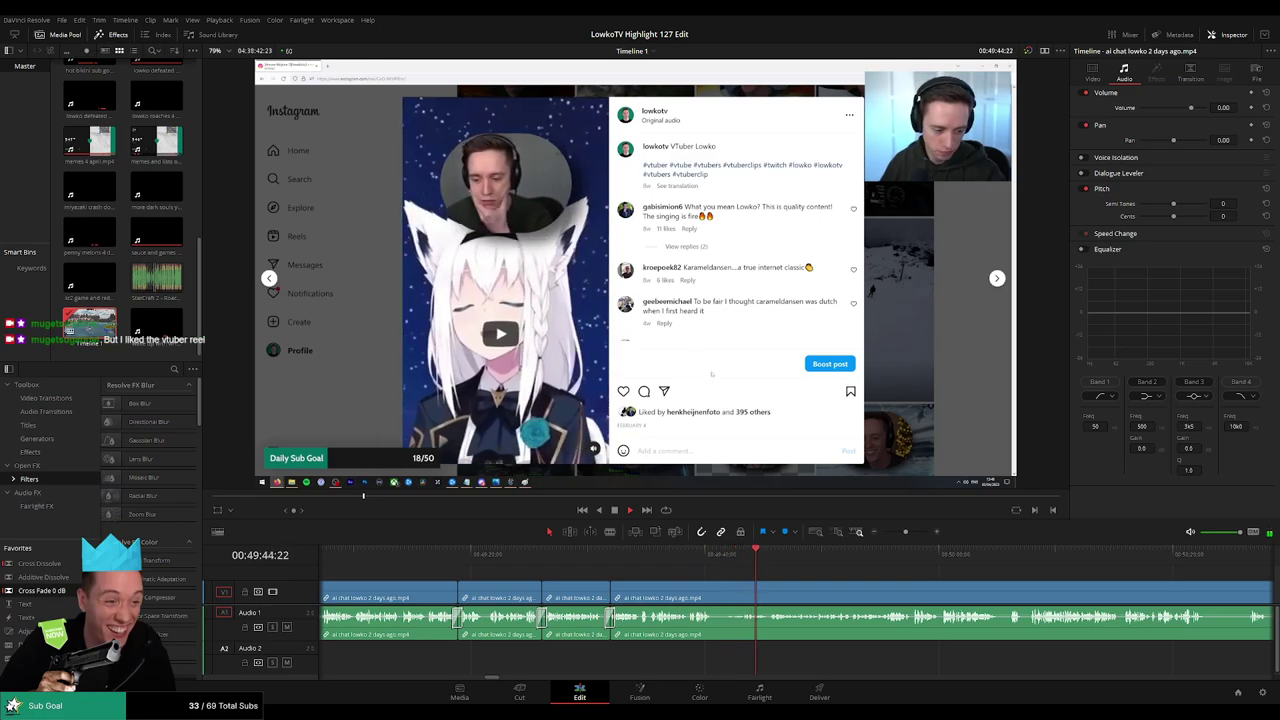
# Ripple-delete the section between about 00:50:05 and 00:50:06 and add an audio cross fade at the join
pyautogui.moveTo(828, 577); pyautogui.dragTo(692, 575)
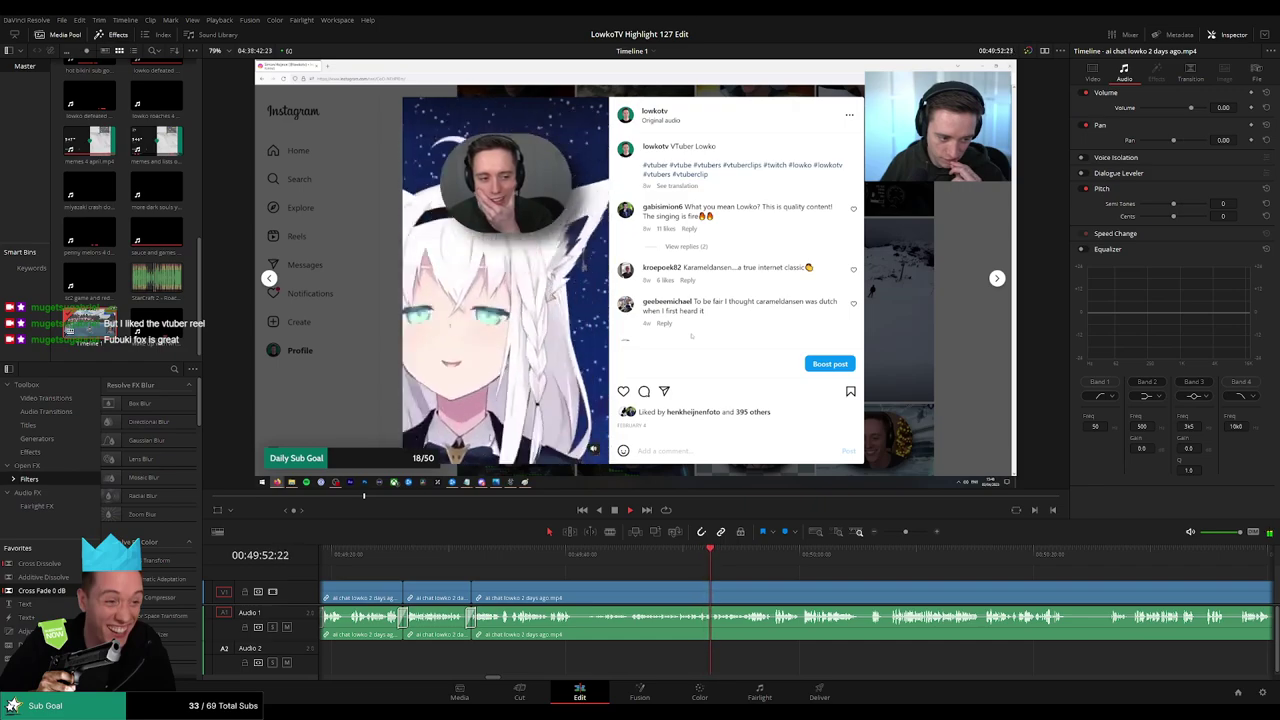
pyautogui.hscroll(3, 740, 578)
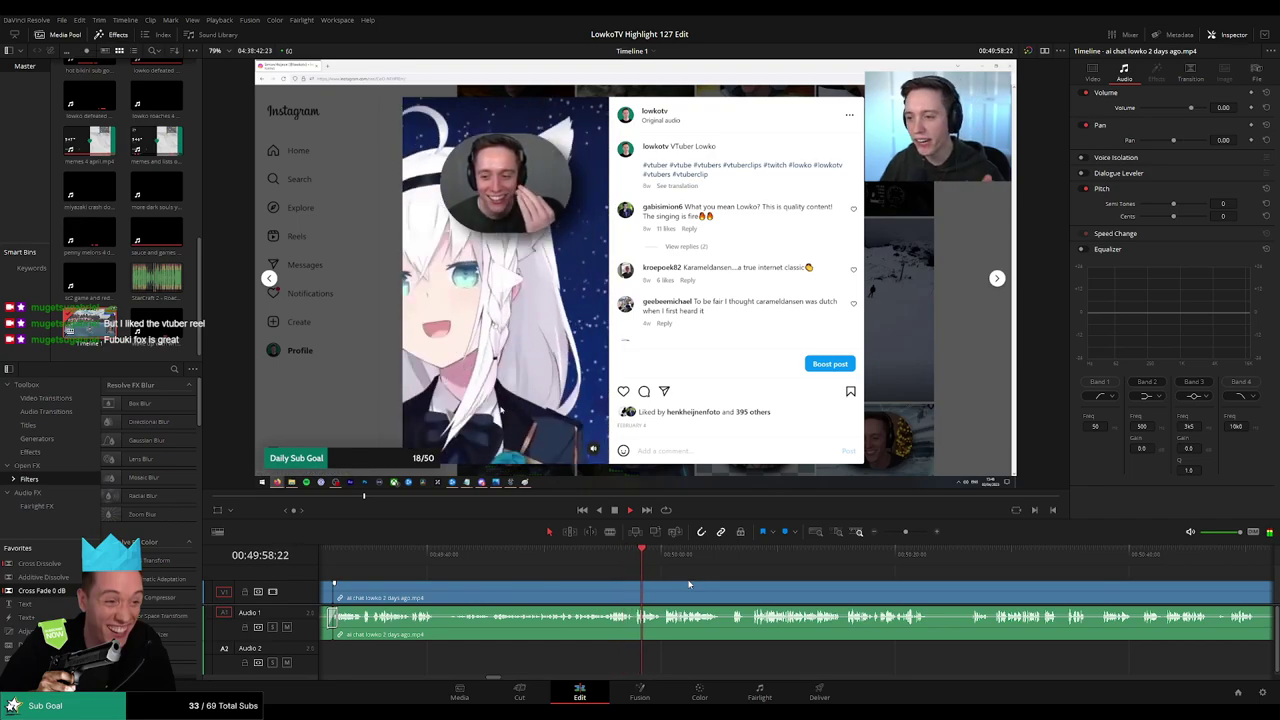
pyautogui.hscroll(3, 688, 585)
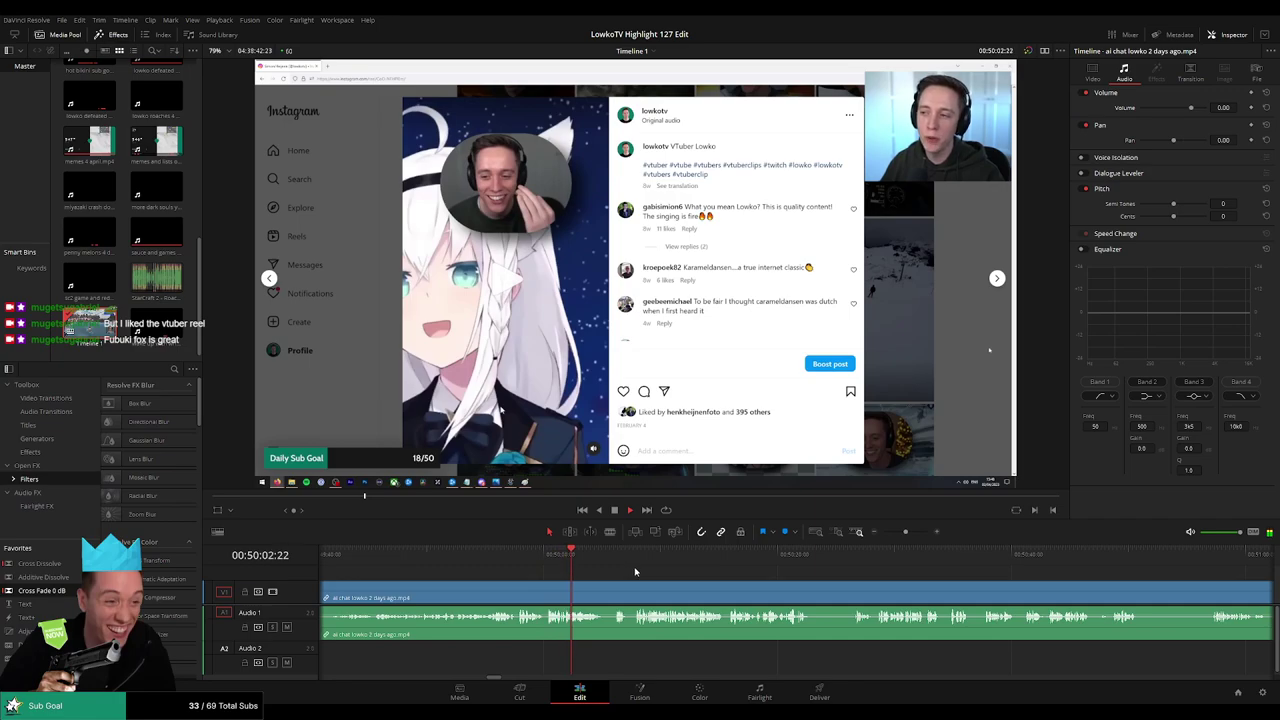
pyautogui.hscroll(5, 600, 570)
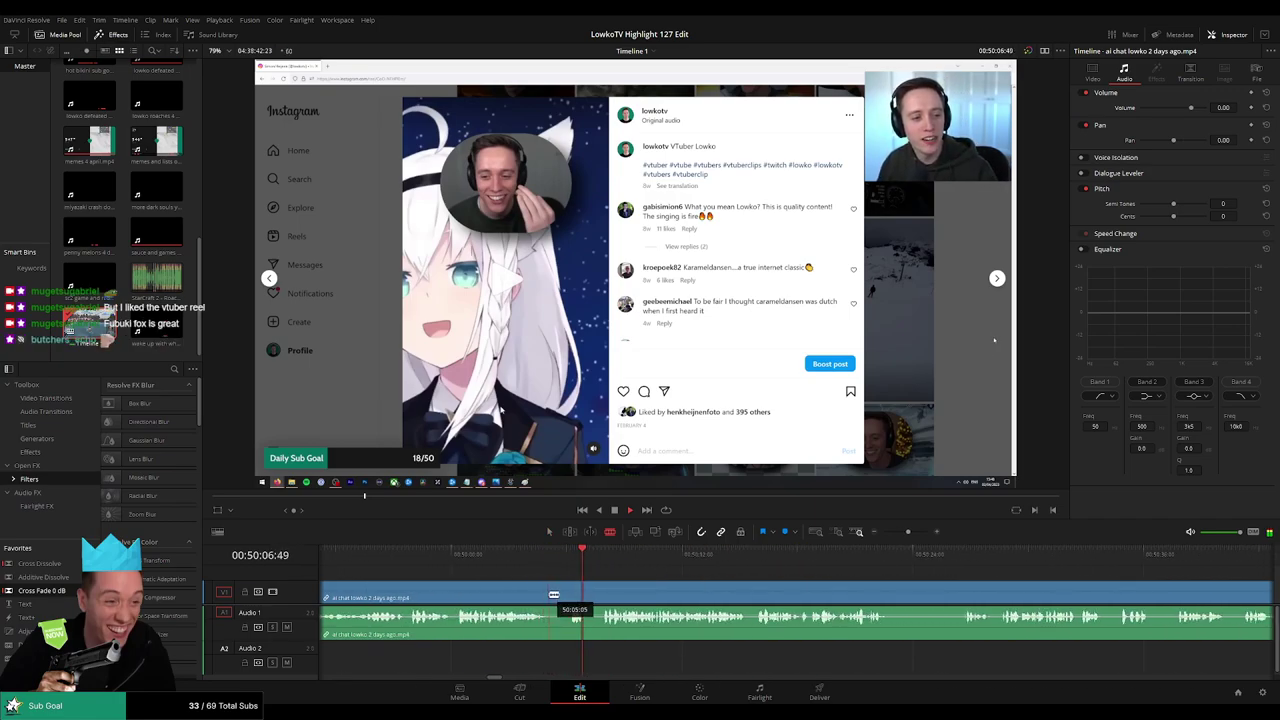
pyautogui.click(550, 595)
pyautogui.click(570, 594)
pyautogui.press('a')
pyautogui.click(560, 598)
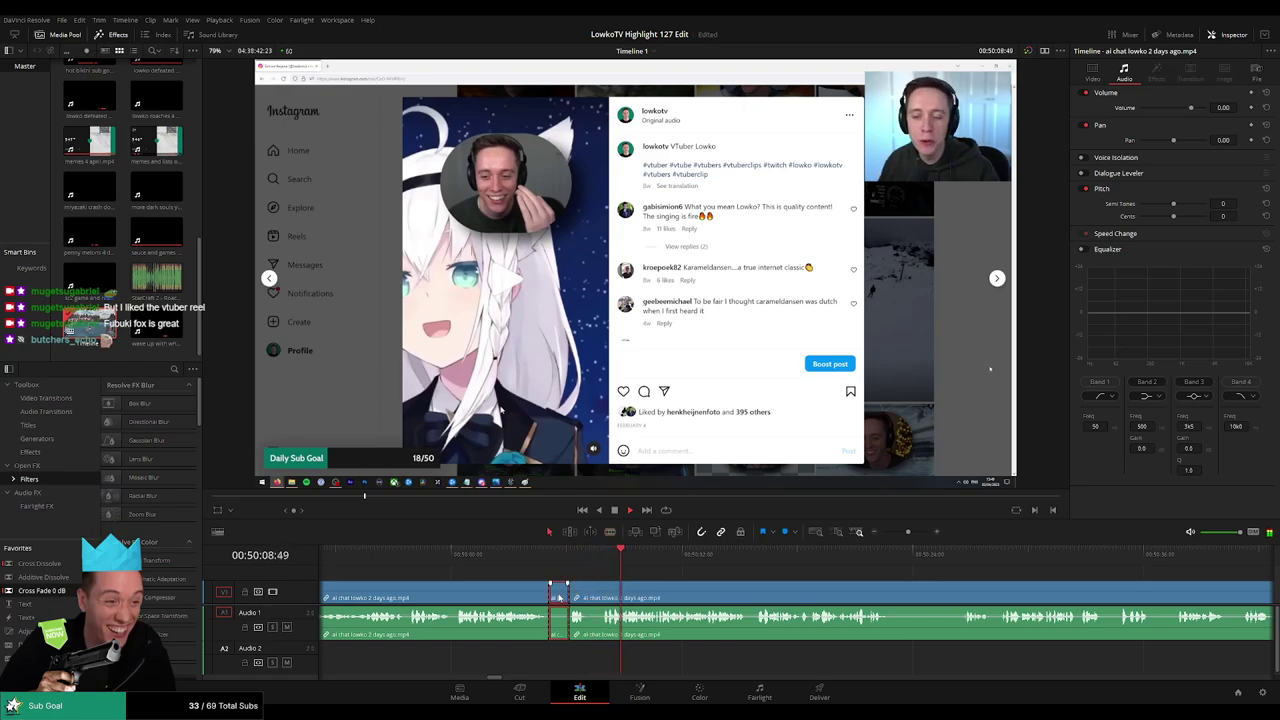
pyautogui.press('Delete')
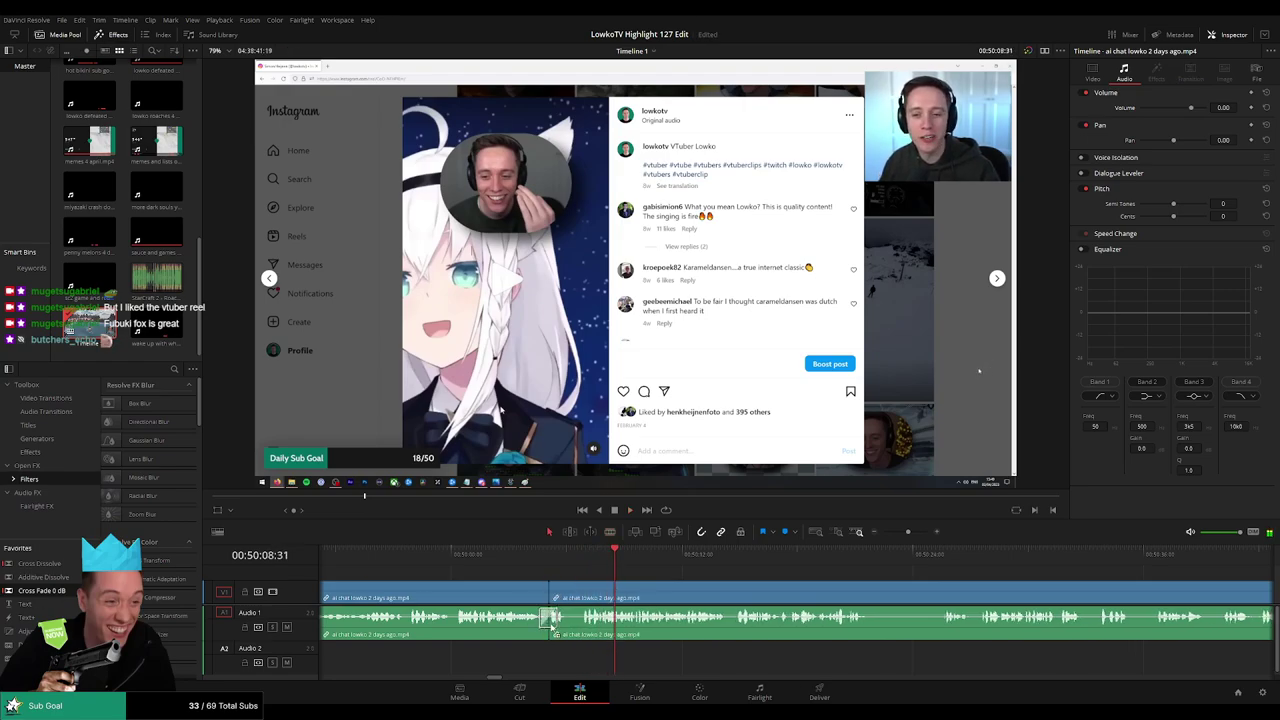
# Ripple-delete the short section just after 00:50:06 and add a cross fade to the audio at that join
pyautogui.press('b')
pyautogui.click(566, 600)
pyautogui.click(582, 596)
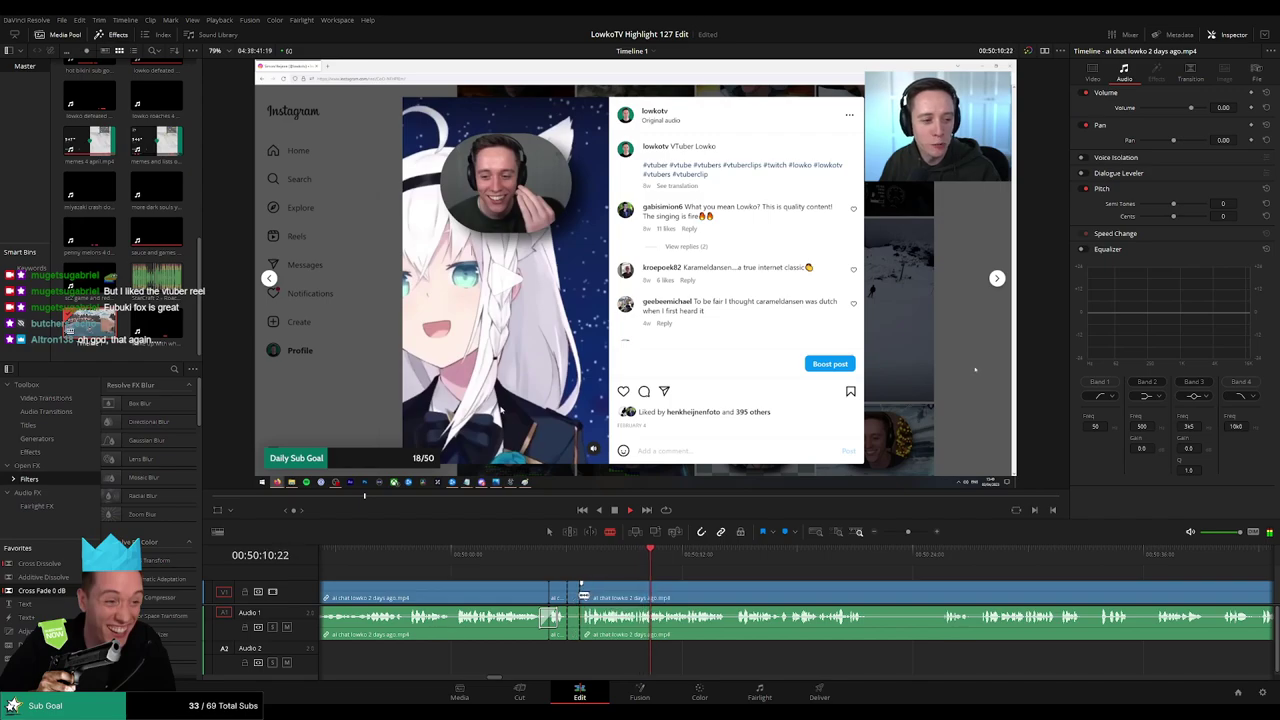
pyautogui.press('Delete')
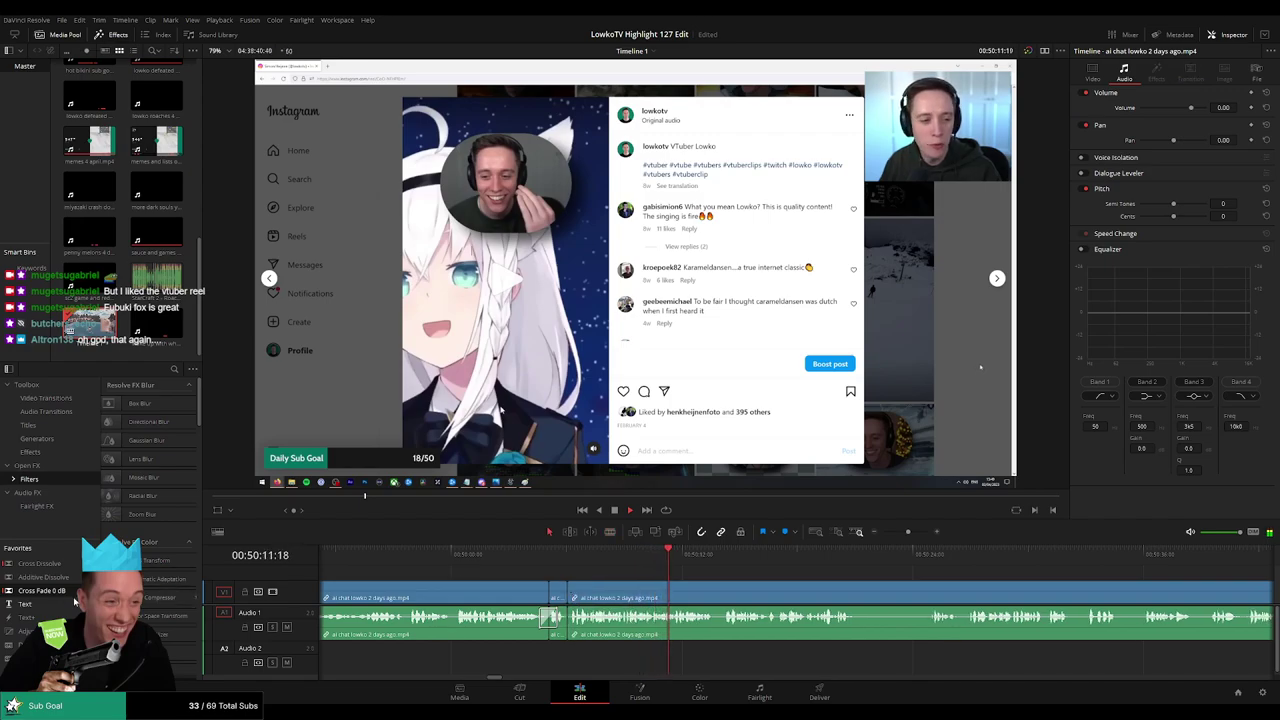
# Split the clip at about 00:50:21 and 00:50:25 and ripple-delete the section between the cuts
pyautogui.moveTo(771, 583); pyautogui.dragTo(631, 574)
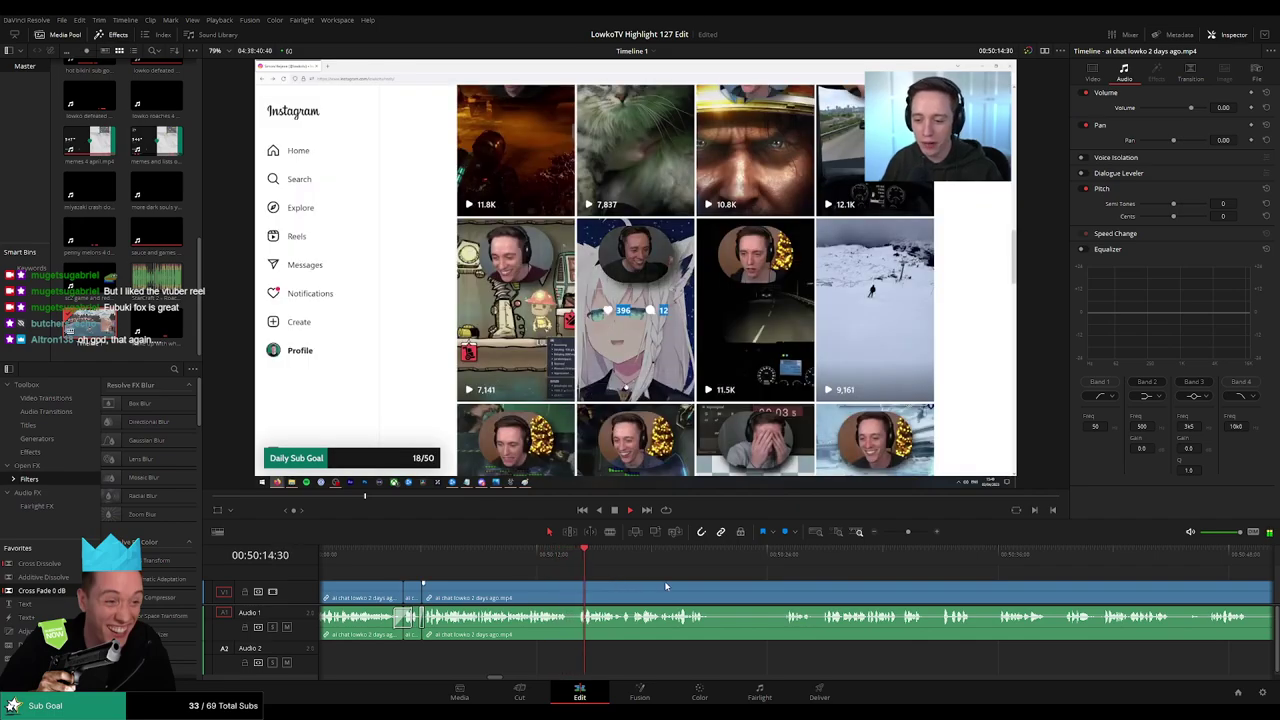
pyautogui.hscroll(2, 643, 582)
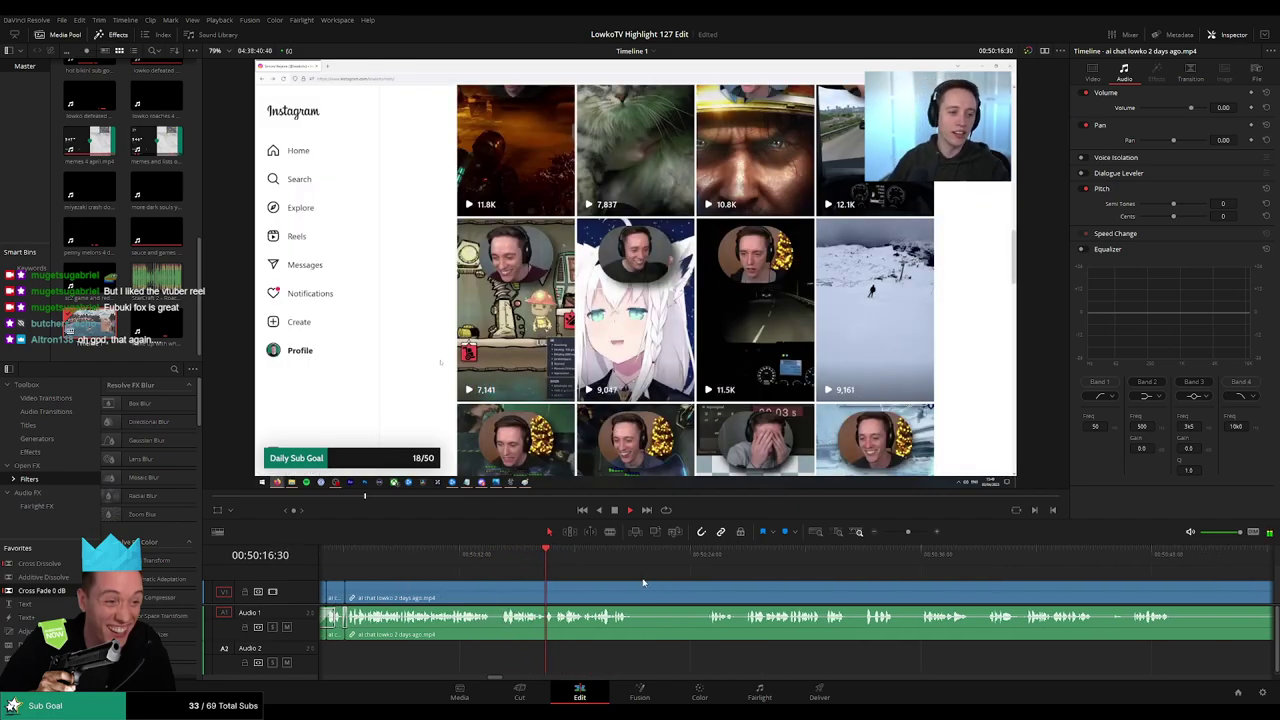
pyautogui.hscroll(1, 643, 582)
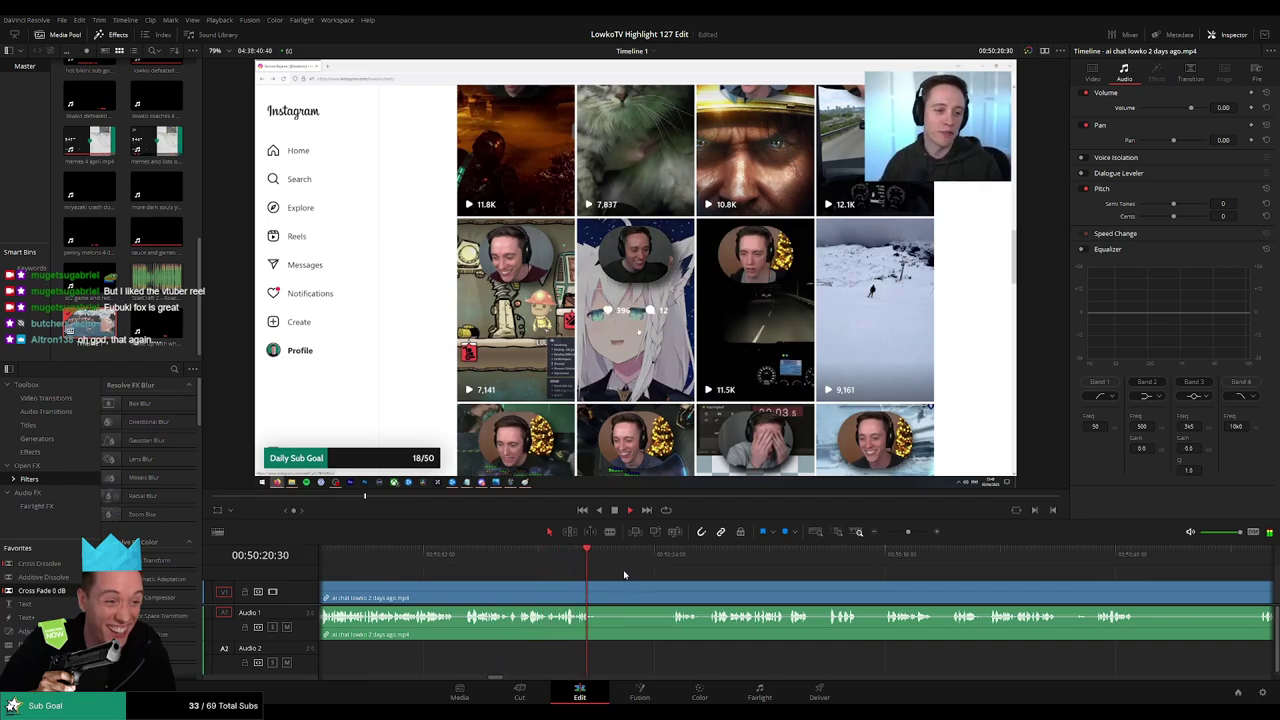
pyautogui.click(674, 557)
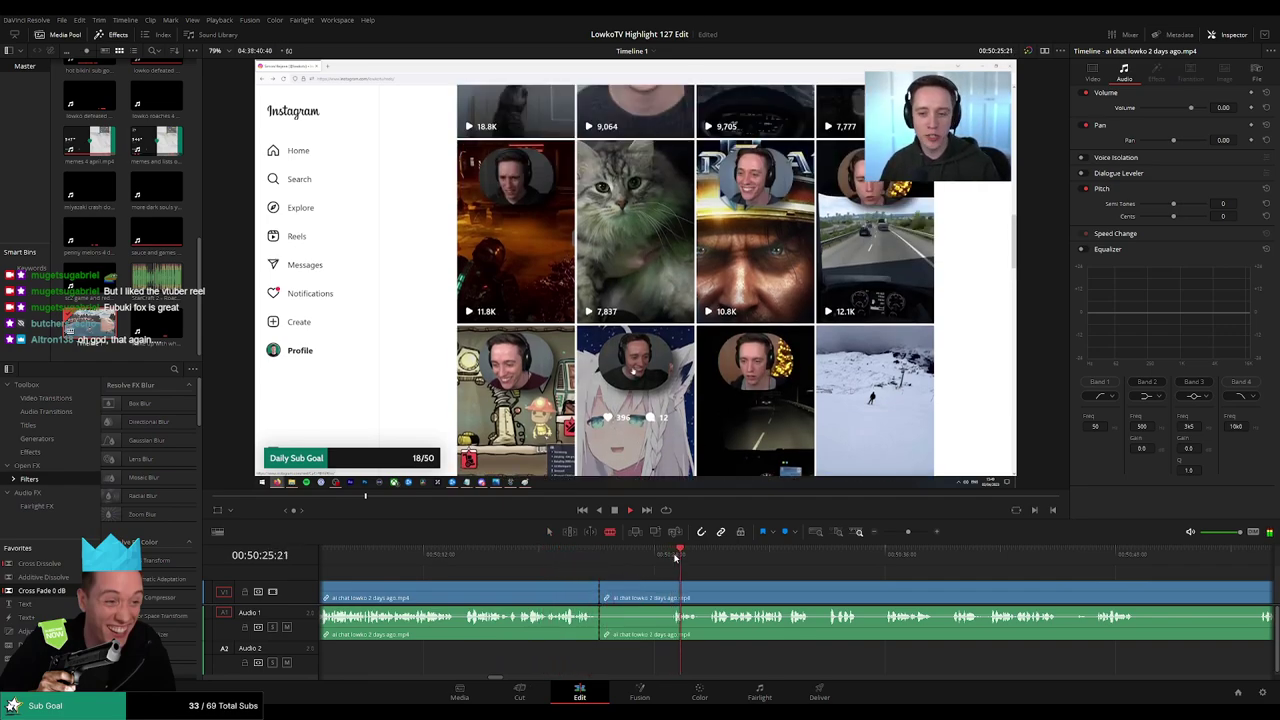
pyautogui.scroll(4, 667, 580)
pyautogui.press('space')
pyautogui.click(718, 597)
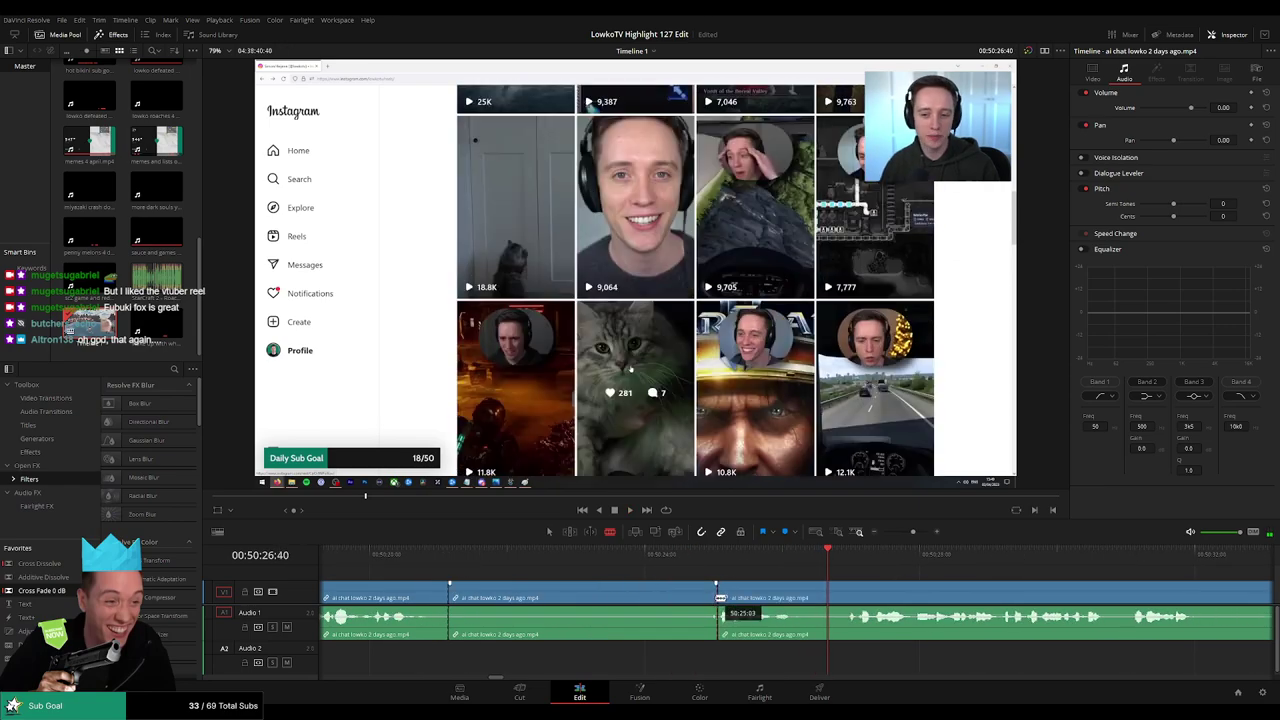
pyautogui.press('a')
pyautogui.click(696, 602)
pyautogui.press('Delete')
pyautogui.press('space')
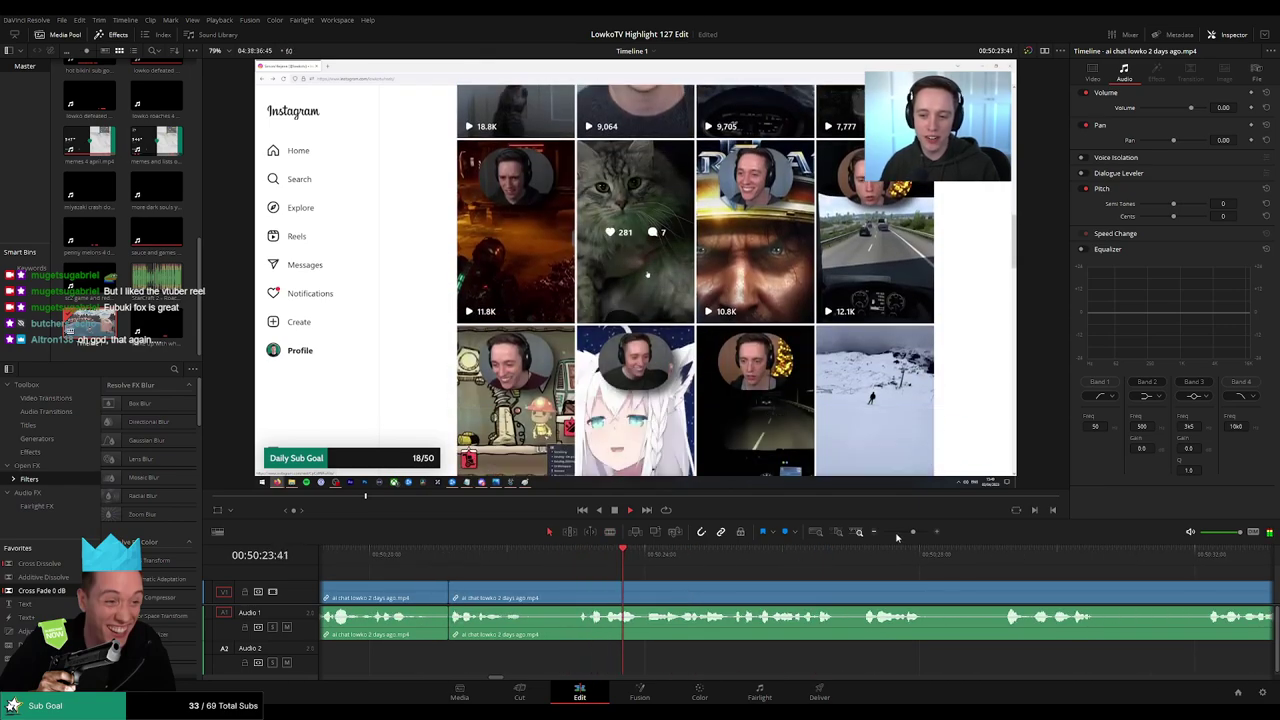
# Ripple-delete the section between about 00:50:41 and 00:50:43 and add an audio cross fade at the join
pyautogui.moveTo(914, 532); pyautogui.dragTo(910, 534)
pyautogui.moveTo(874, 575); pyautogui.dragTo(694, 585)
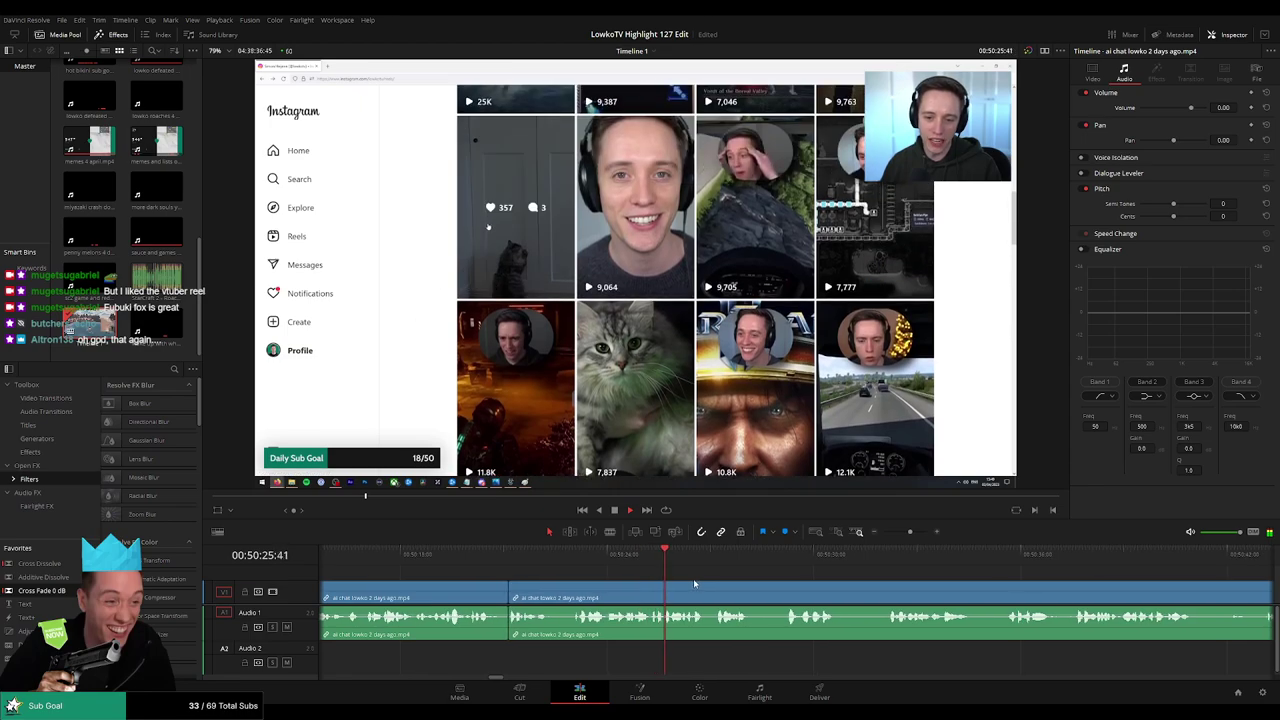
pyautogui.hscroll(3, 695, 583)
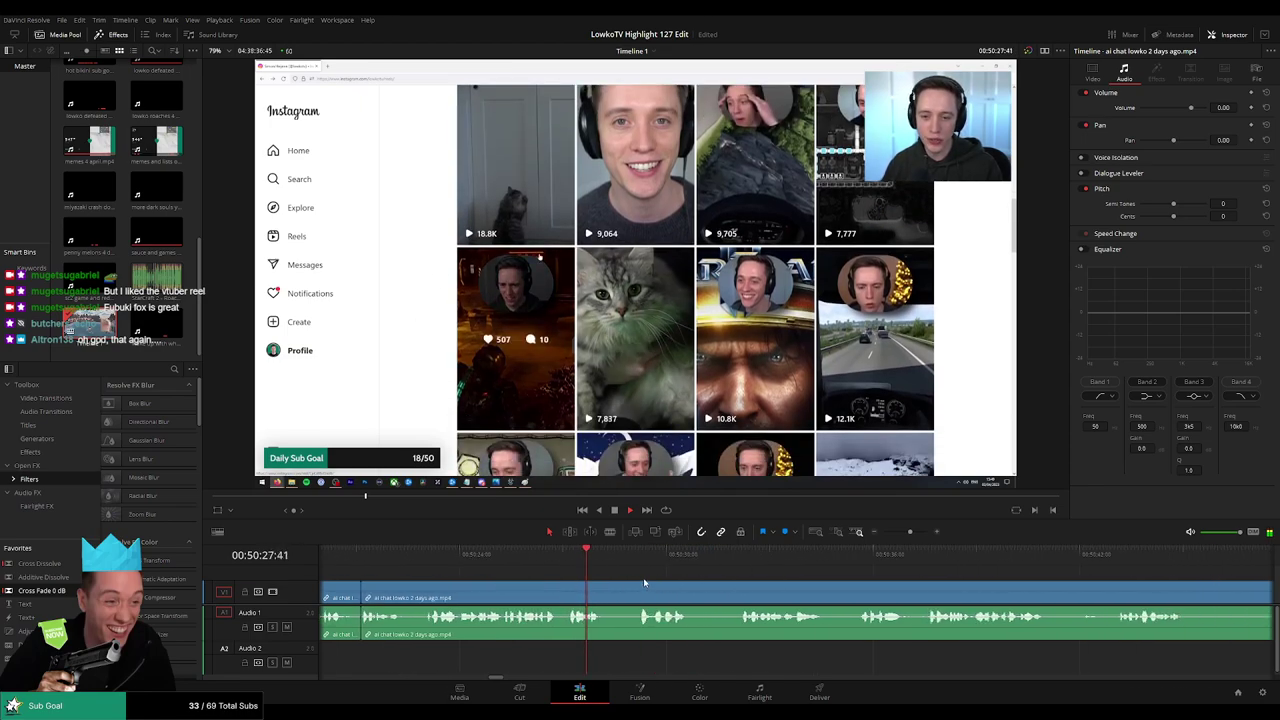
pyautogui.hscroll(3, 636, 557)
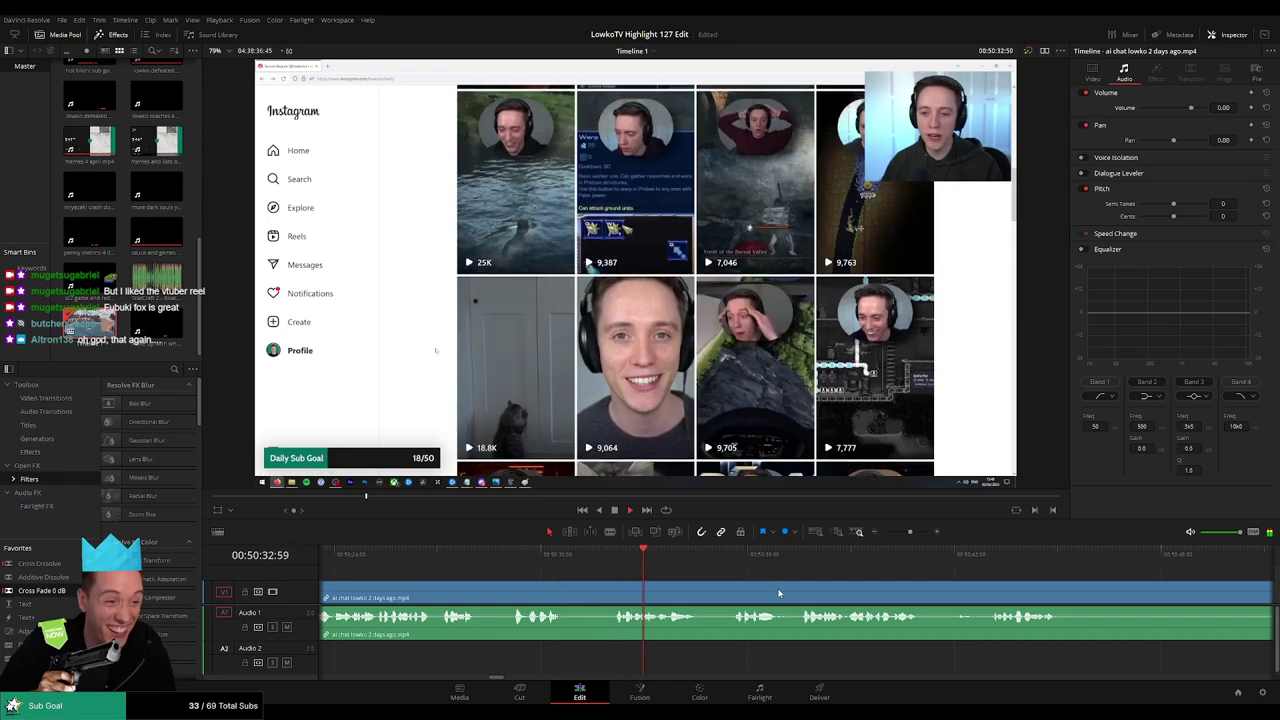
pyautogui.hscroll(3, 619, 584)
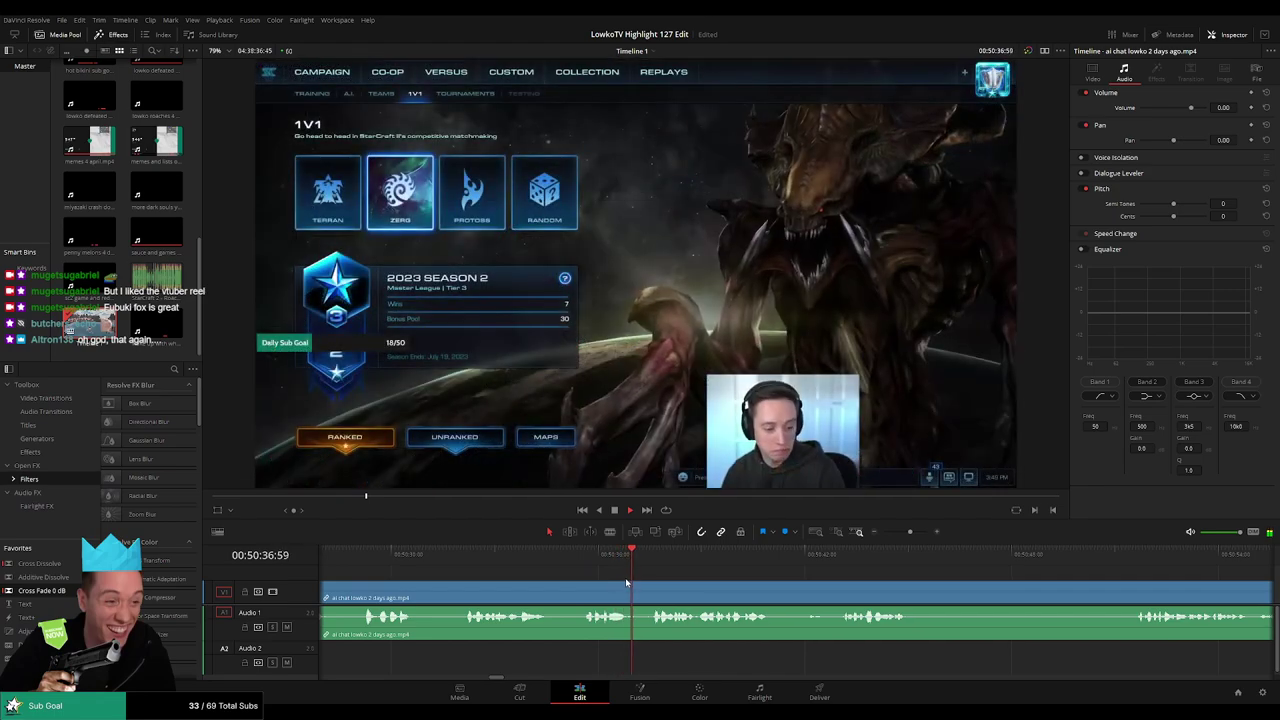
pyautogui.hscroll(3, 700, 588)
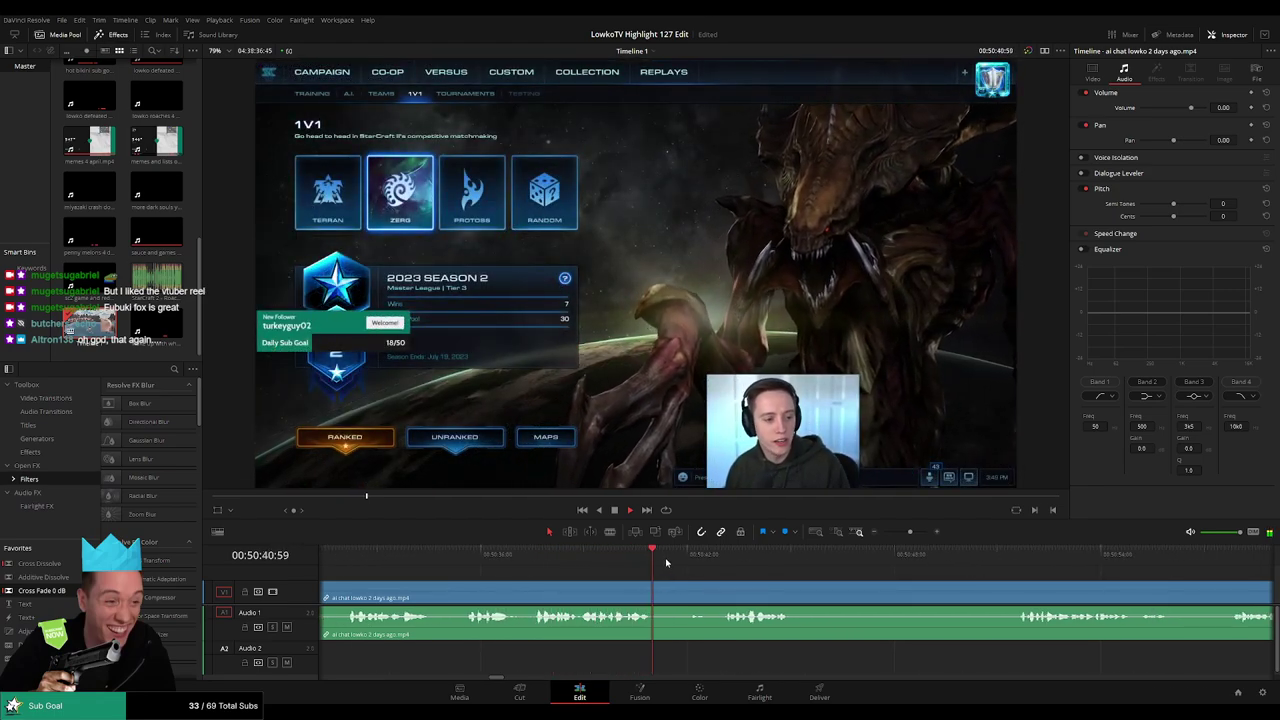
pyautogui.press('b')
pyautogui.click(661, 597)
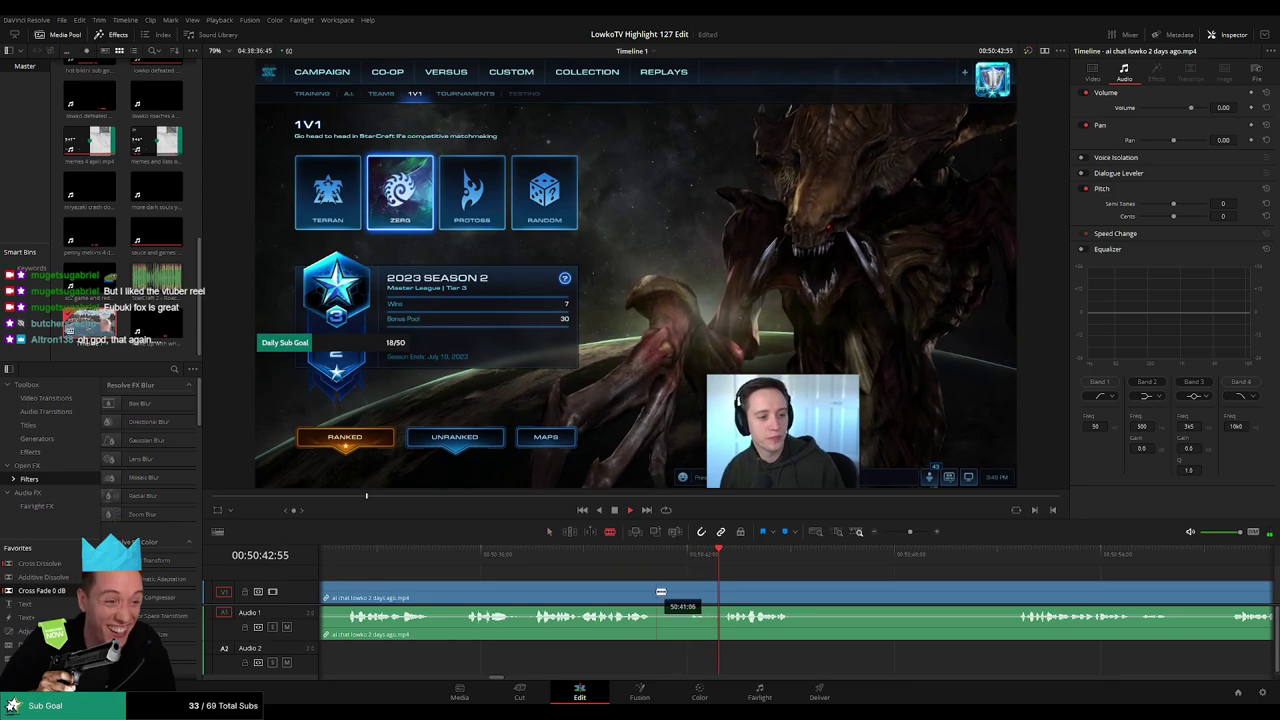
pyautogui.click(721, 591)
pyautogui.press('a')
pyautogui.click(691, 594)
pyautogui.press('Delete')
pyautogui.press('space')
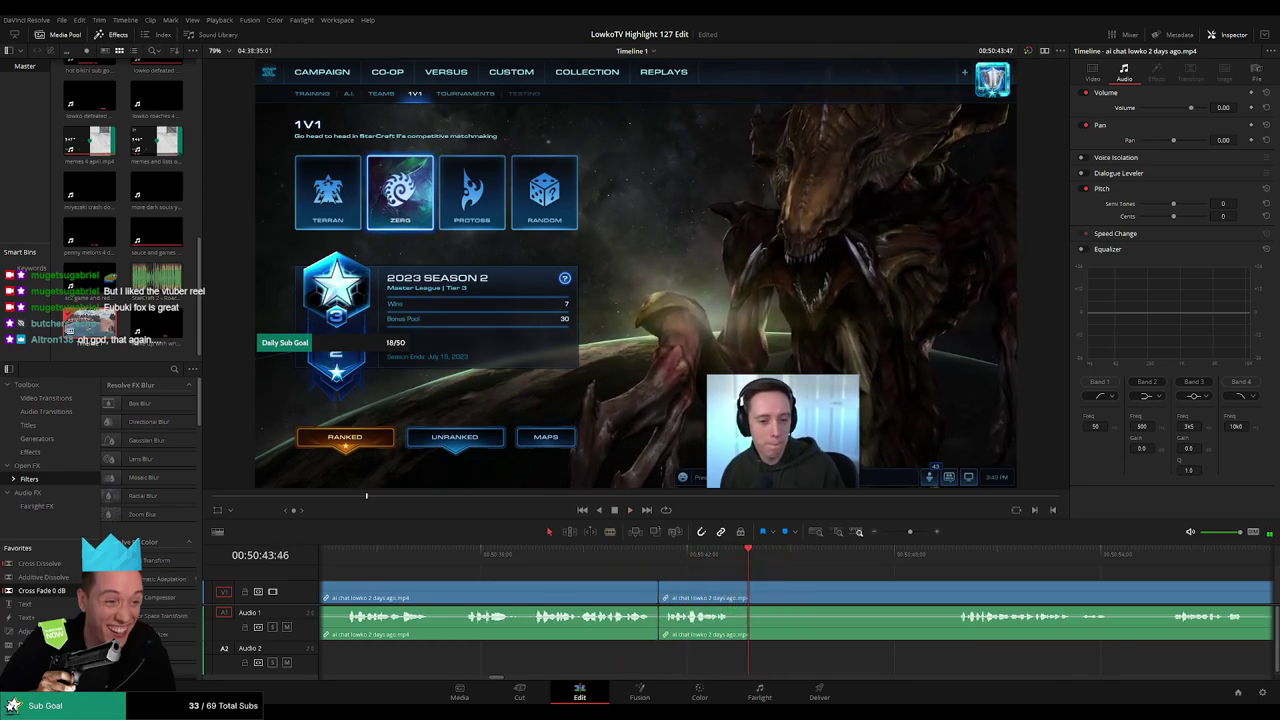
# Ripple-delete the section between about 00:50:44 and 00:50:50 and add an audio cross fade at the join
pyautogui.press('b')
pyautogui.click(750, 597)
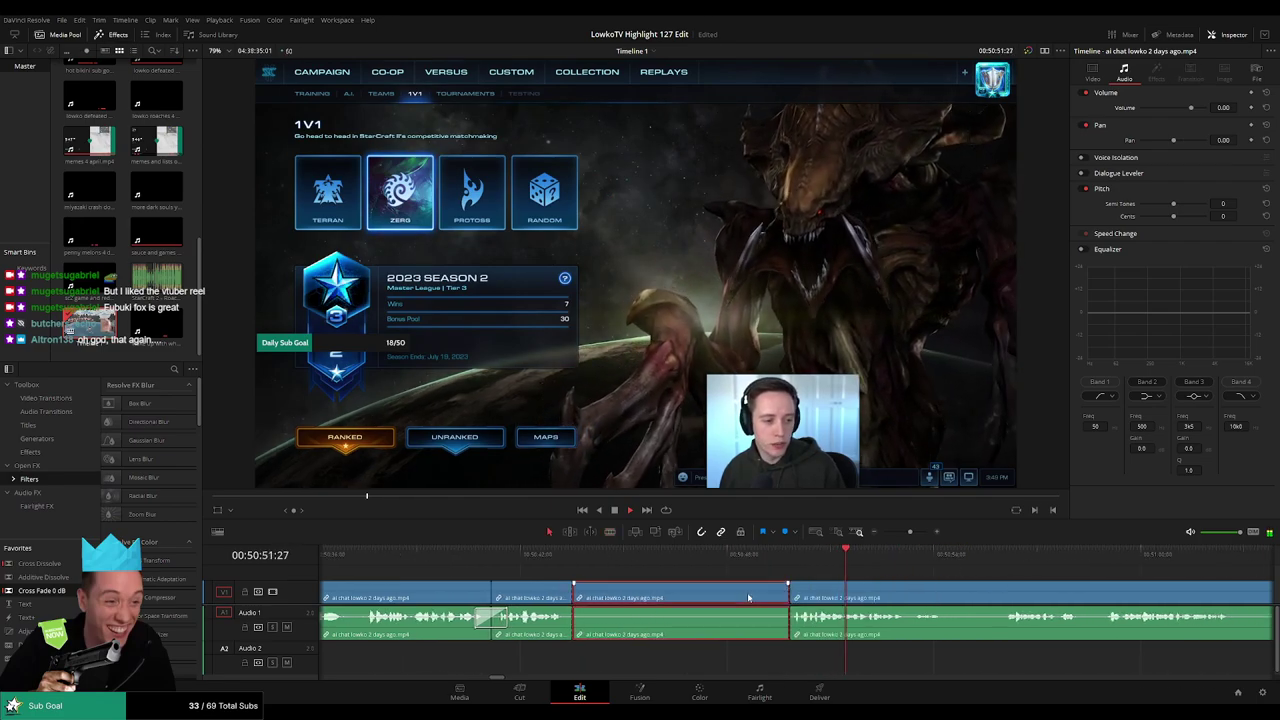
pyautogui.click(795, 597)
pyautogui.press('a')
pyautogui.click(748, 597)
pyautogui.press('Delete')
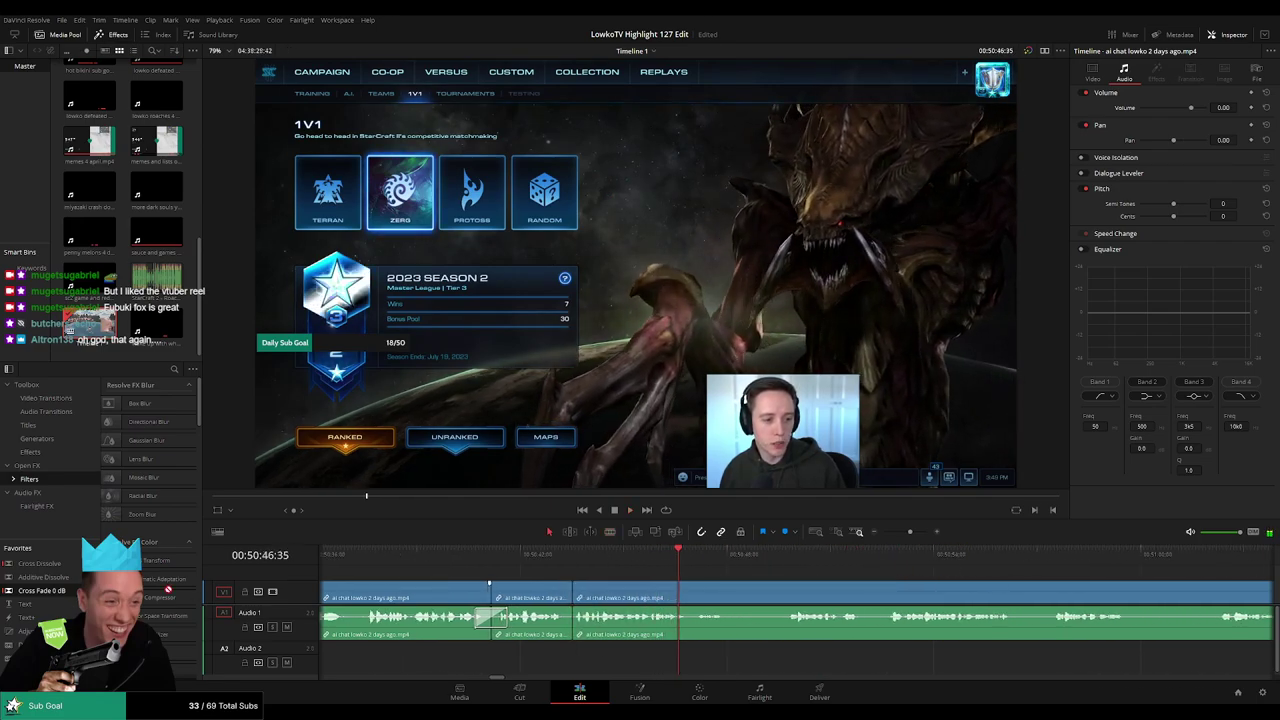
# Ripple-delete the section between about 00:50:48 and 00:50:49:40 and add an audio cross fade at the join
pyautogui.hscroll(1, 672, 579)
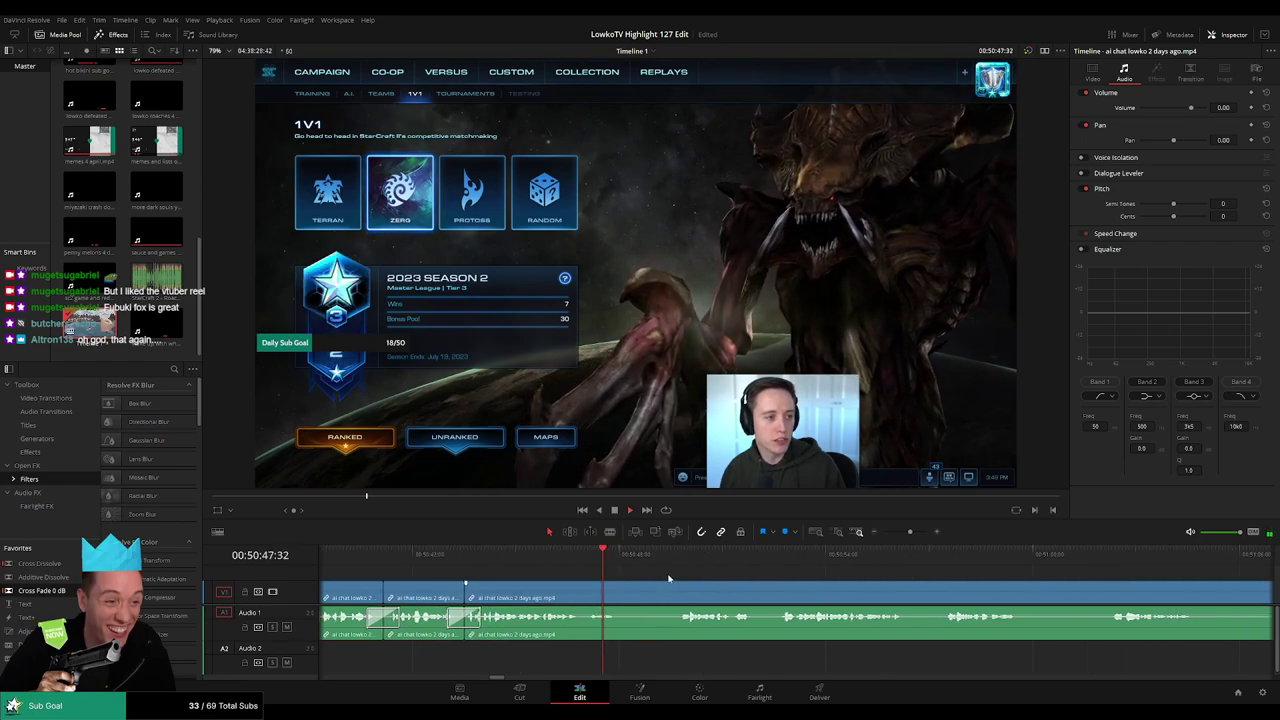
pyautogui.press('b')
pyautogui.click(620, 597)
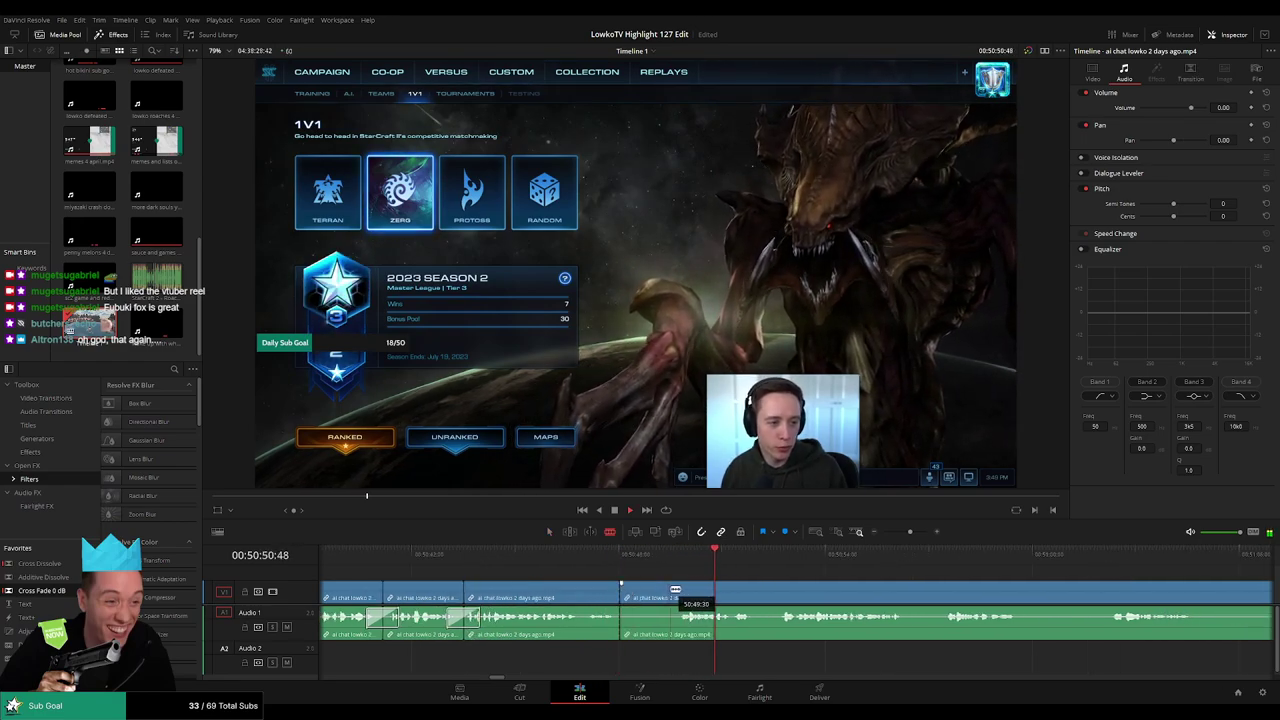
pyautogui.click(676, 597)
pyautogui.press('a')
pyautogui.click(637, 597)
pyautogui.click(636, 597)
pyautogui.press('Delete')
pyautogui.press('space')
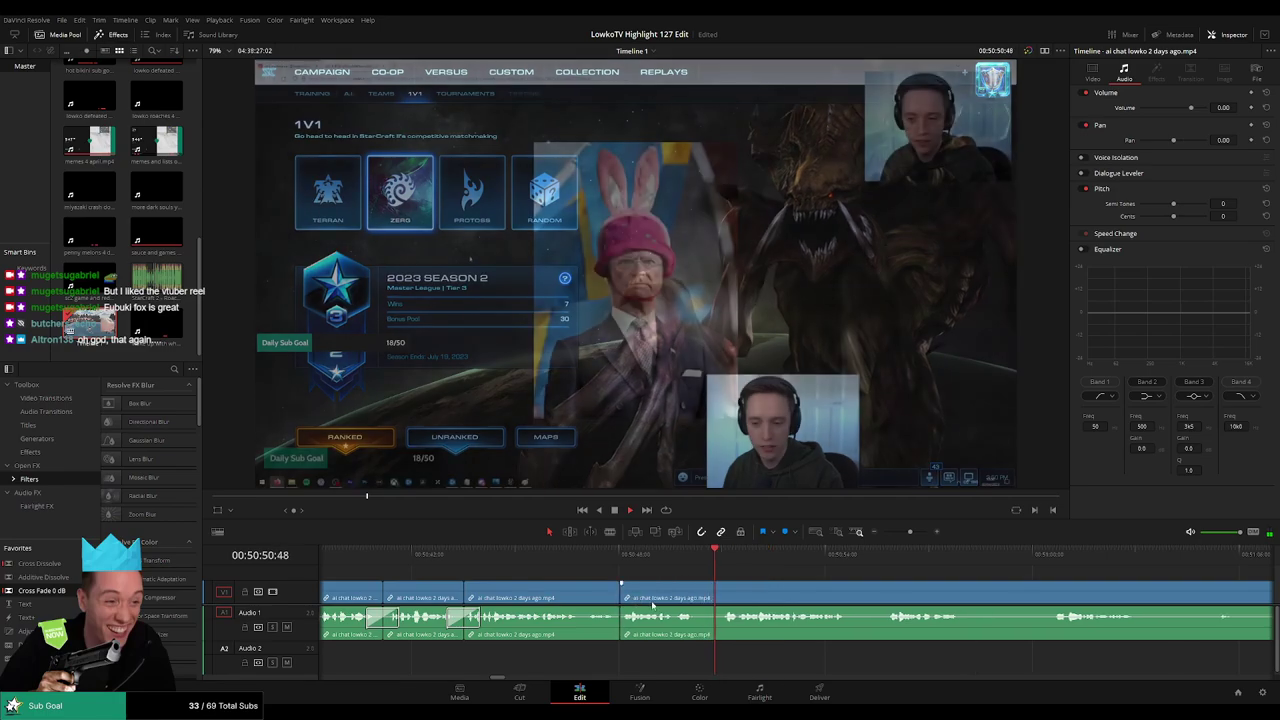
pyautogui.moveTo(637, 632); pyautogui.dragTo(622, 626)
pyautogui.press('space')
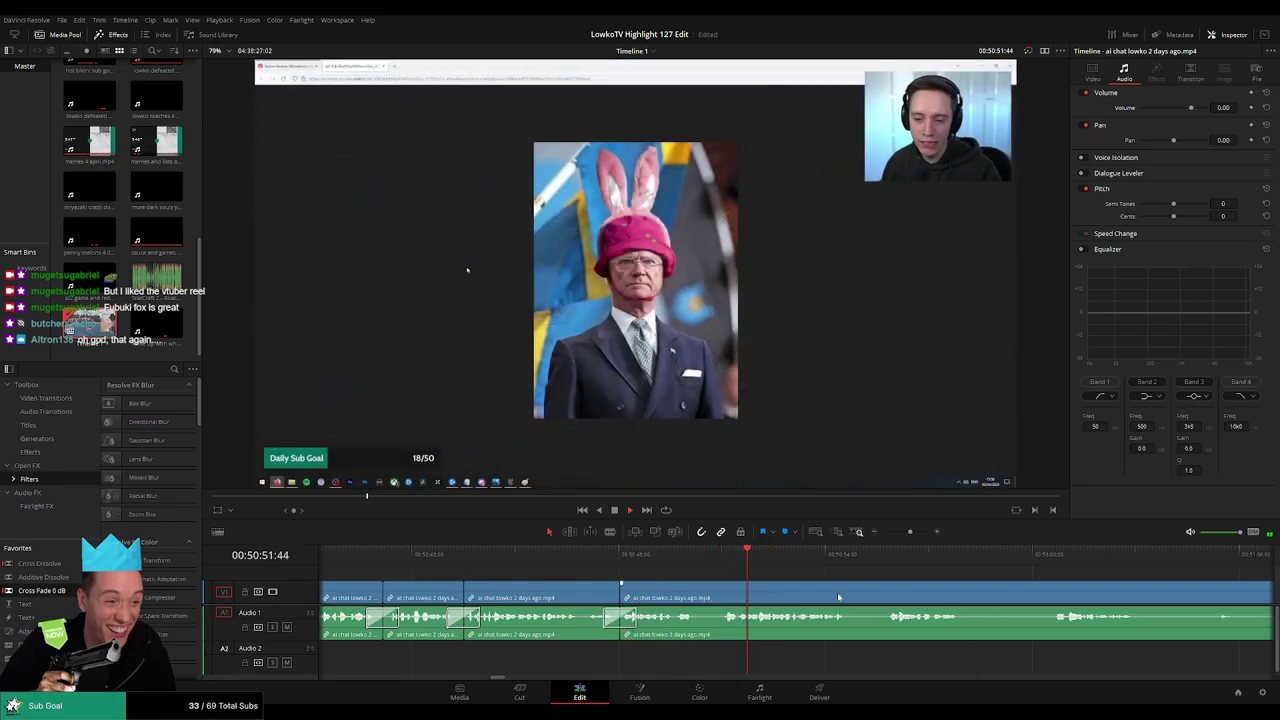
# Ripple-delete the section between about 00:50:58 and 00:51:00:26 and add an audio cross fade at the join
pyautogui.moveTo(850, 580); pyautogui.dragTo(690, 573)
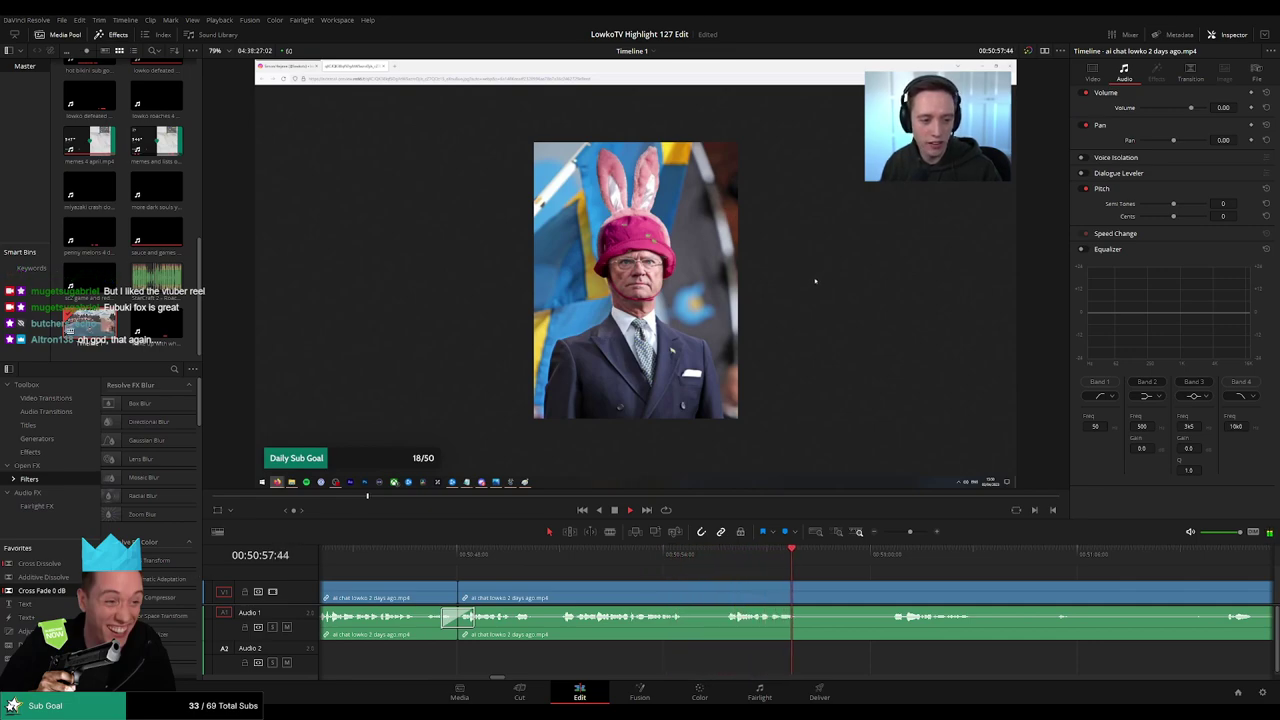
pyautogui.click(865, 553)
pyautogui.hscroll(6, 794, 574)
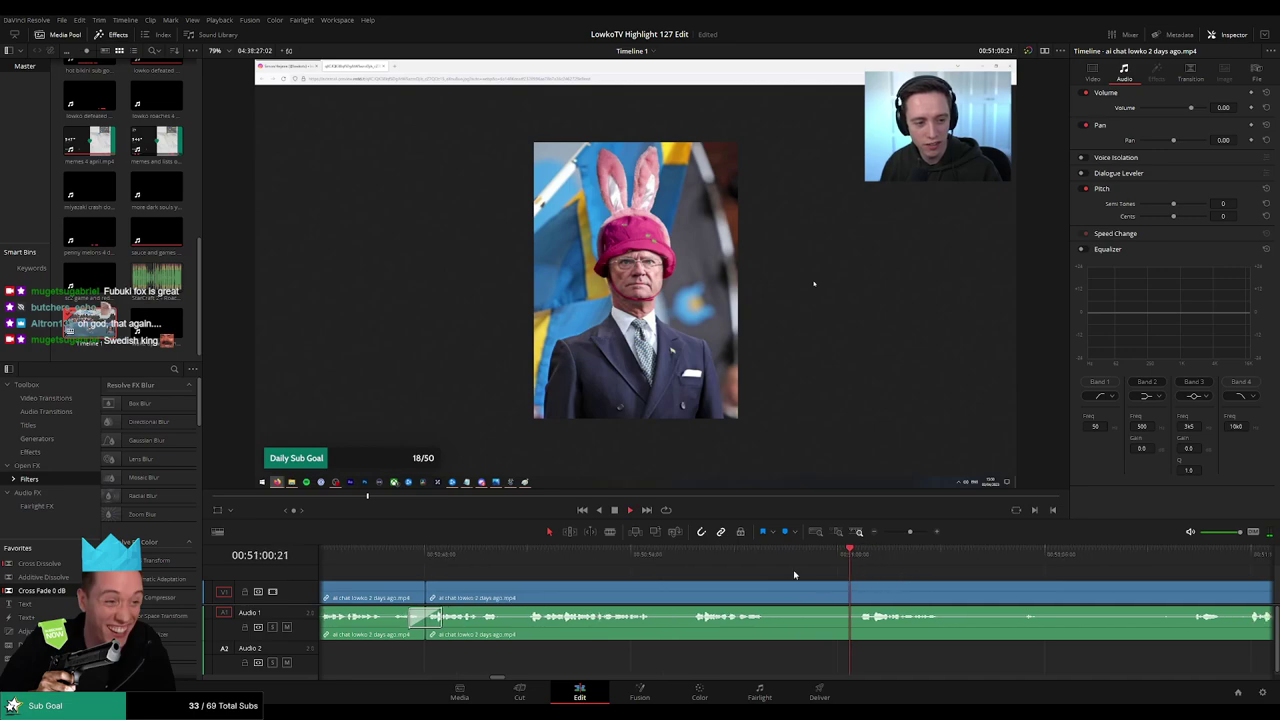
pyautogui.press('b')
pyautogui.click(607, 600)
pyautogui.press('space')
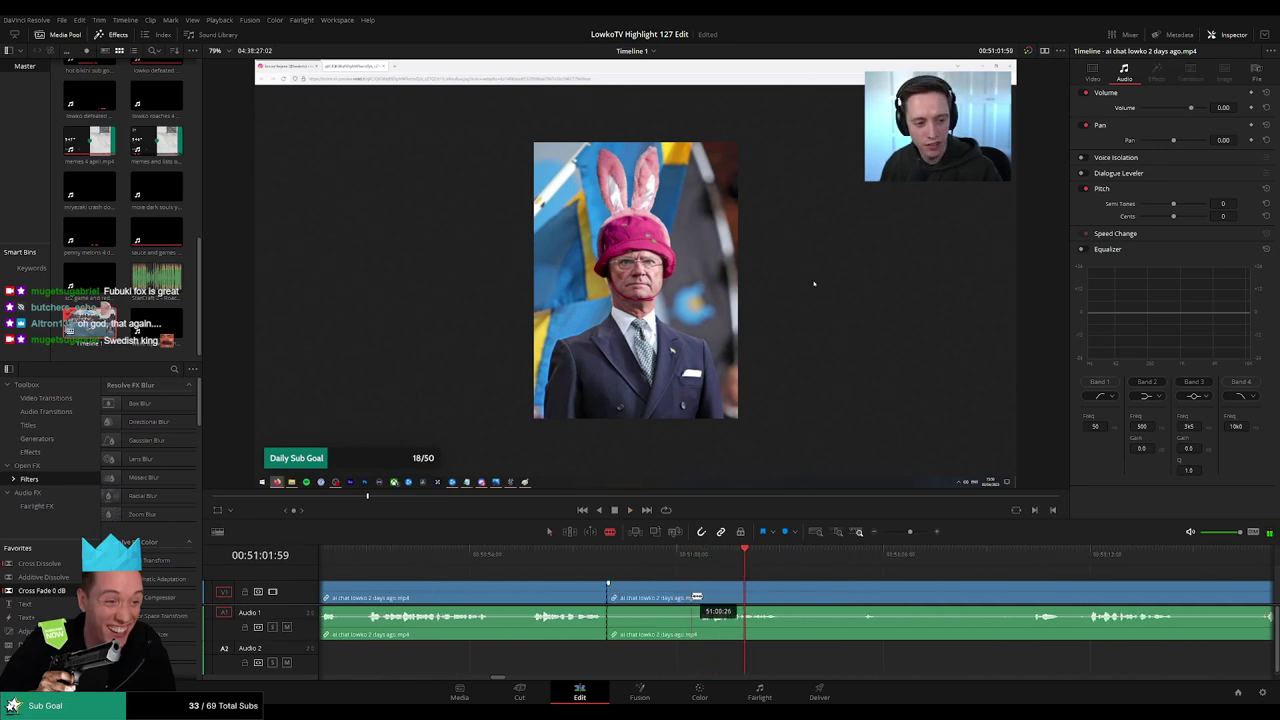
pyautogui.click(691, 598)
pyautogui.press('a')
pyautogui.click(656, 600)
pyautogui.press('Delete')
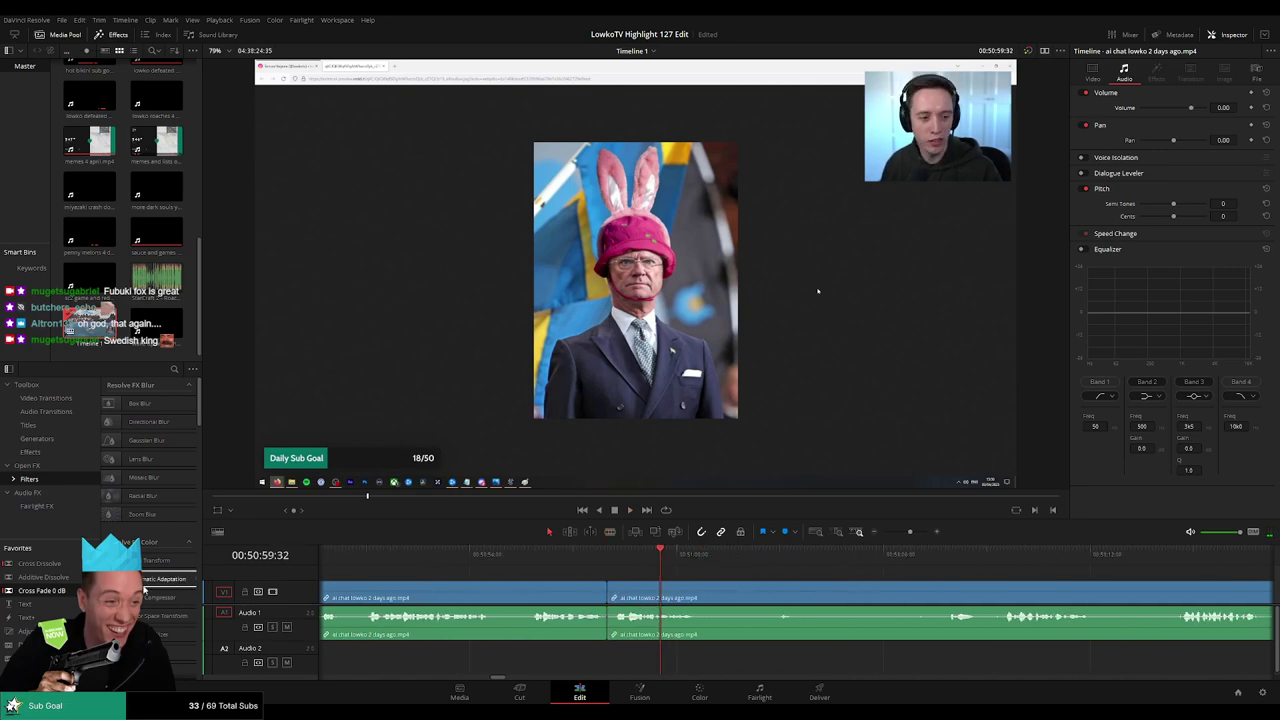
# Add an adjustment clip about 1.3 seconds long at 00:50:54:35 and set its zoom to 1.720 and position to X 48, Y -24
pyautogui.click(457, 551)
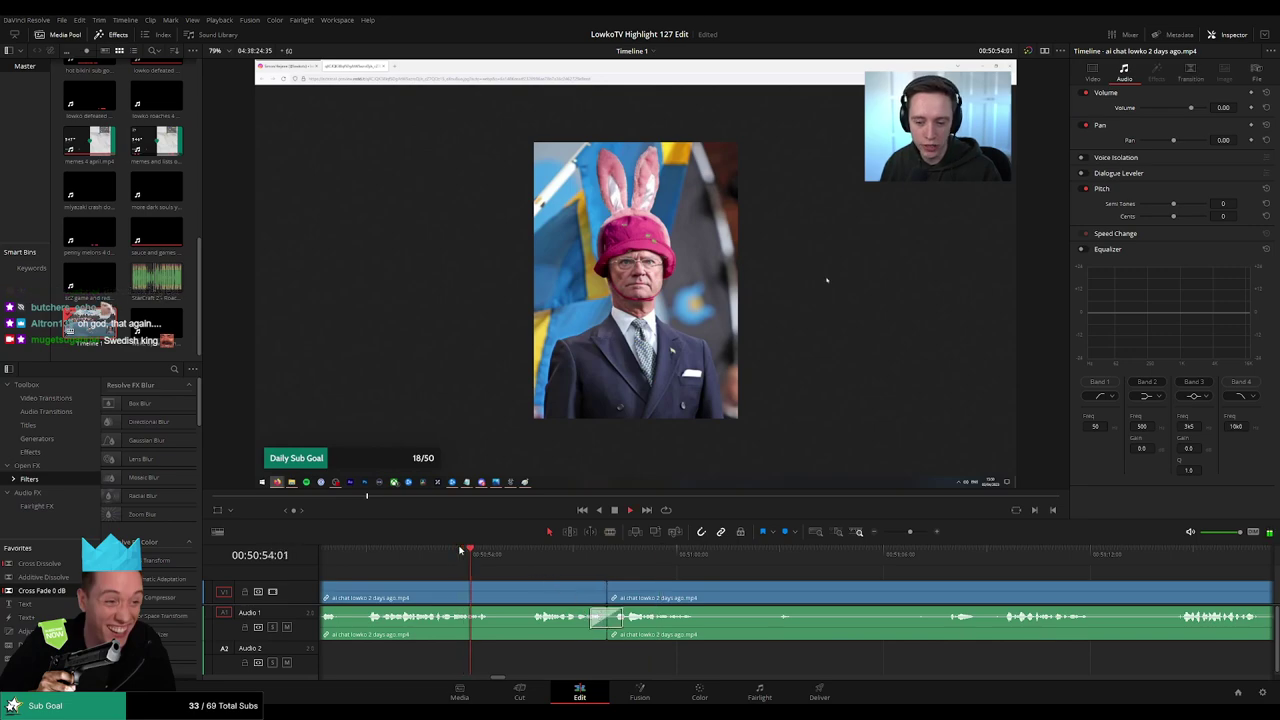
pyautogui.moveTo(26, 631); pyautogui.dragTo(530, 582)
pyautogui.moveTo(695, 576); pyautogui.dragTo(576, 579)
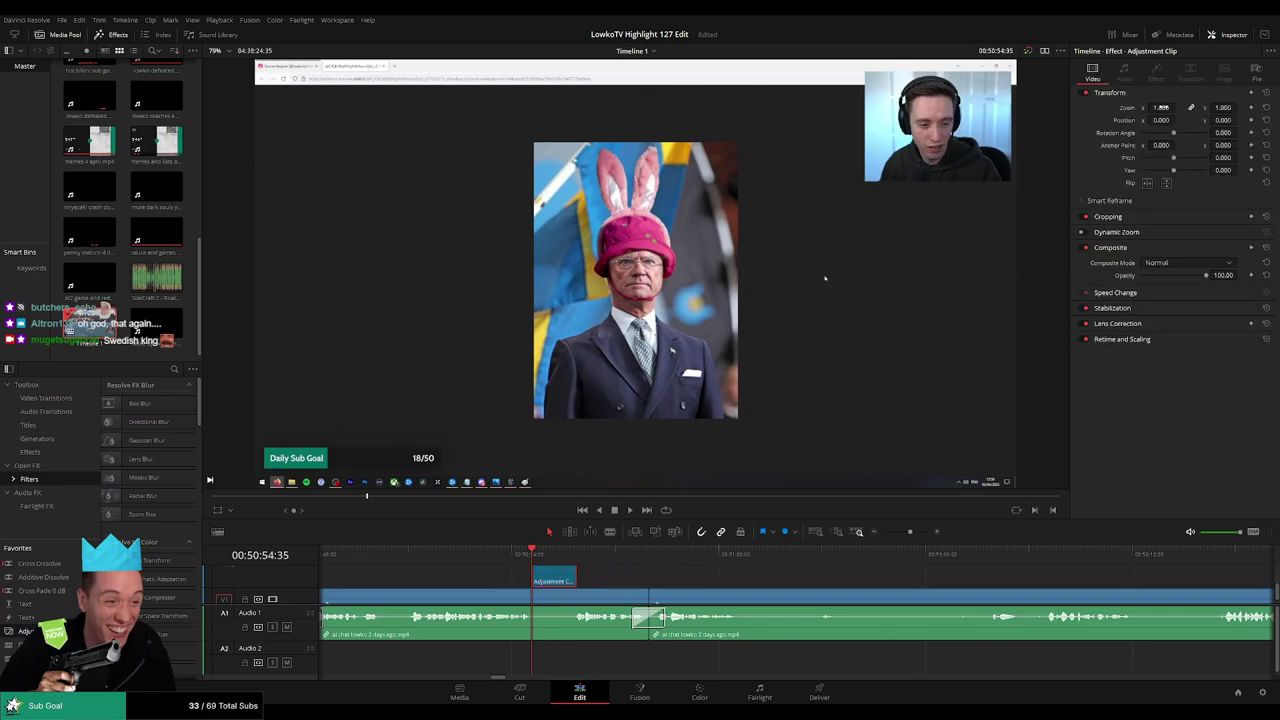
pyautogui.moveTo(1163, 107); pyautogui.dragTo(1171, 108)
pyautogui.moveTo(961, 282)
pyautogui.mouseDown()
pyautogui.moveTo(994, 281)
pyautogui.moveTo(995, 307)
pyautogui.moveTo(995, 285)
pyautogui.moveTo(980, 291)
pyautogui.mouseUp()
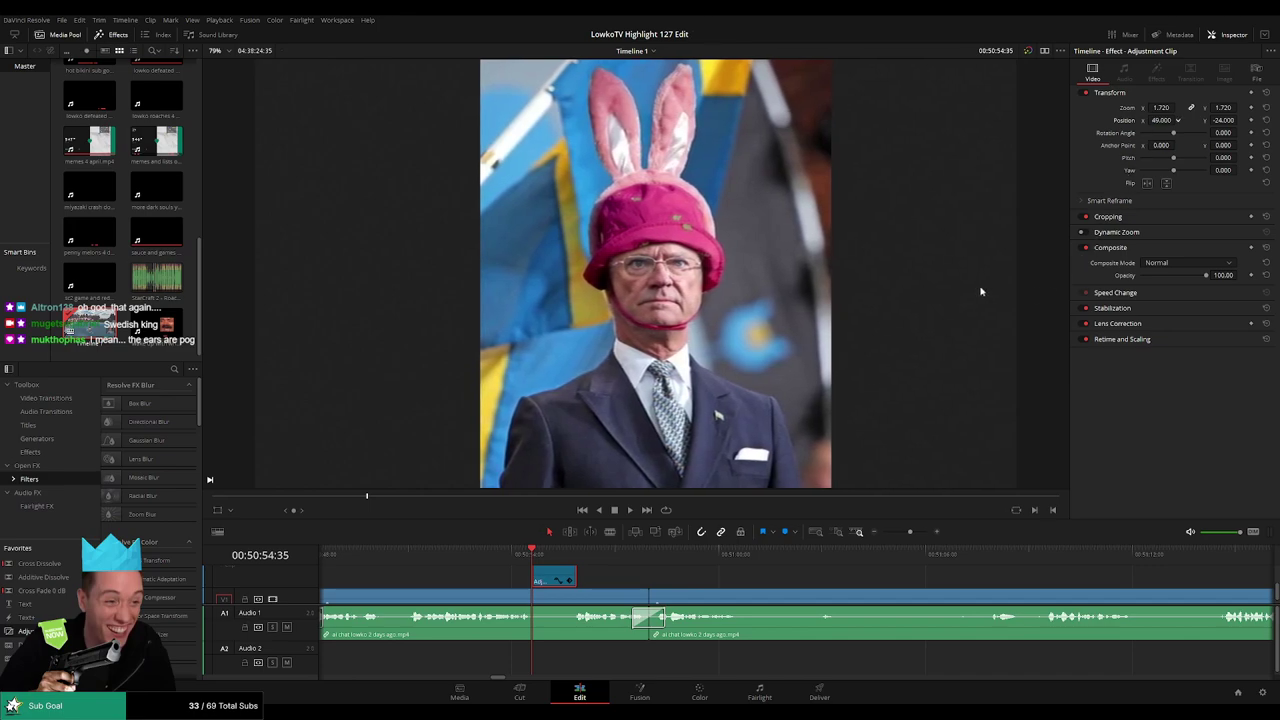
pyautogui.press('space')
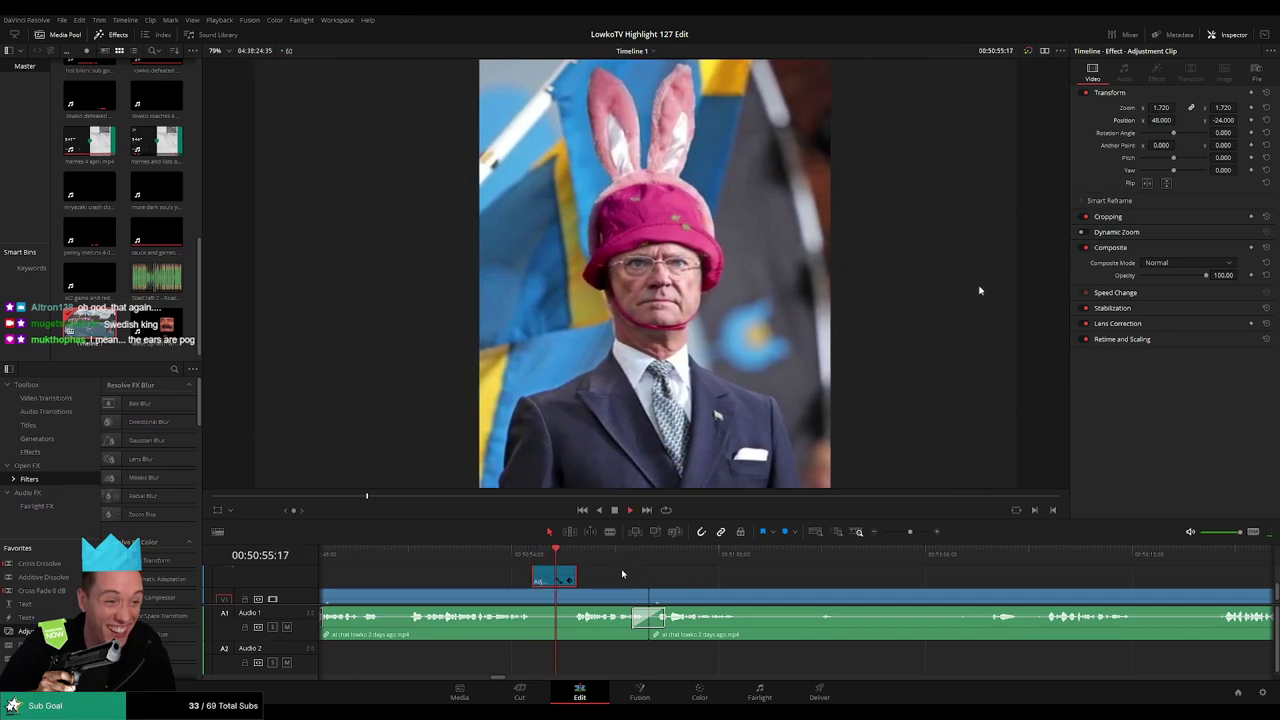
# Ripple-delete the section between about 00:51:01:05 and 00:51:07:50 and add an audio cross fade at the join
pyautogui.click(722, 573)
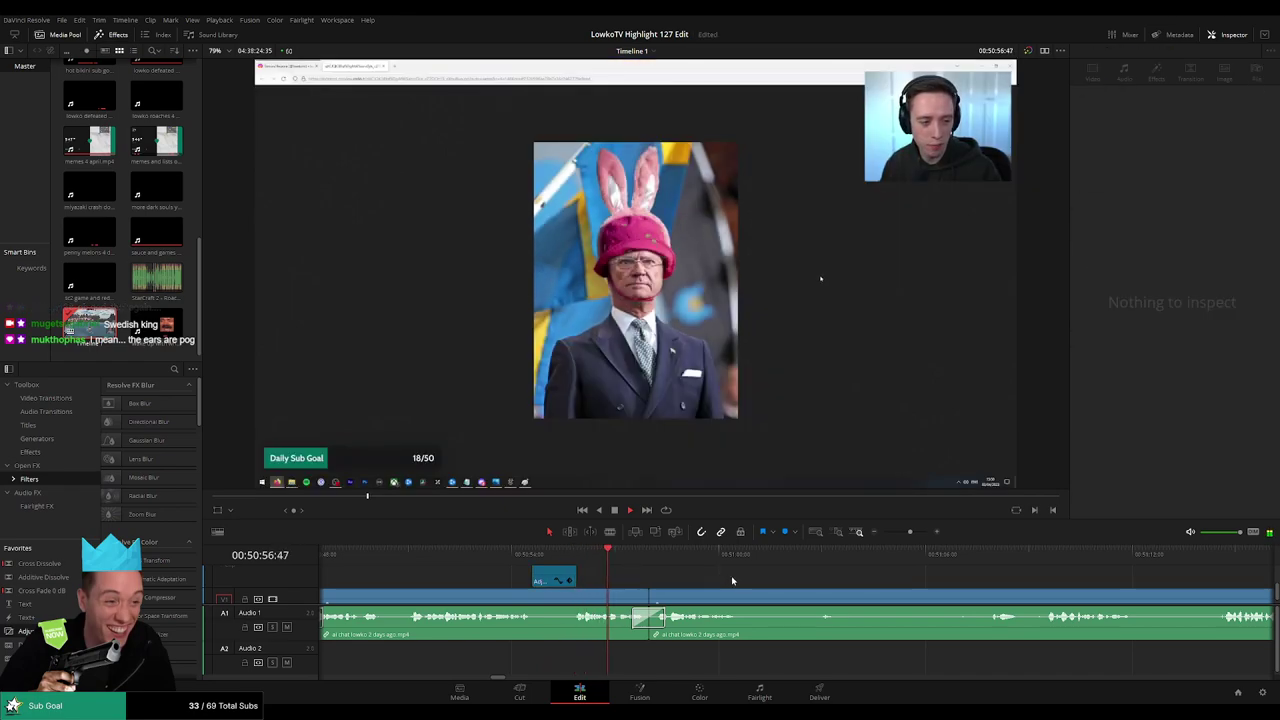
pyautogui.click(620, 557)
pyautogui.press('b')
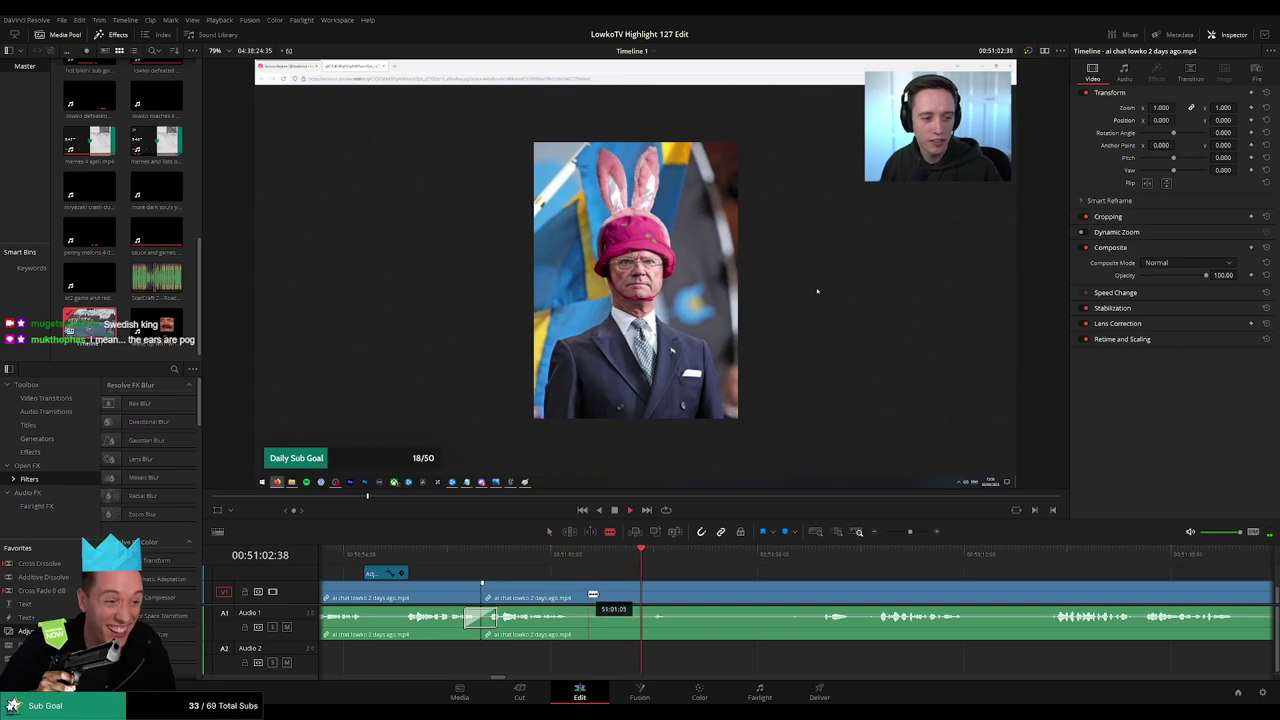
pyautogui.click(588, 594)
pyautogui.click(790, 560)
pyautogui.hotkey('ctrl', 'b')
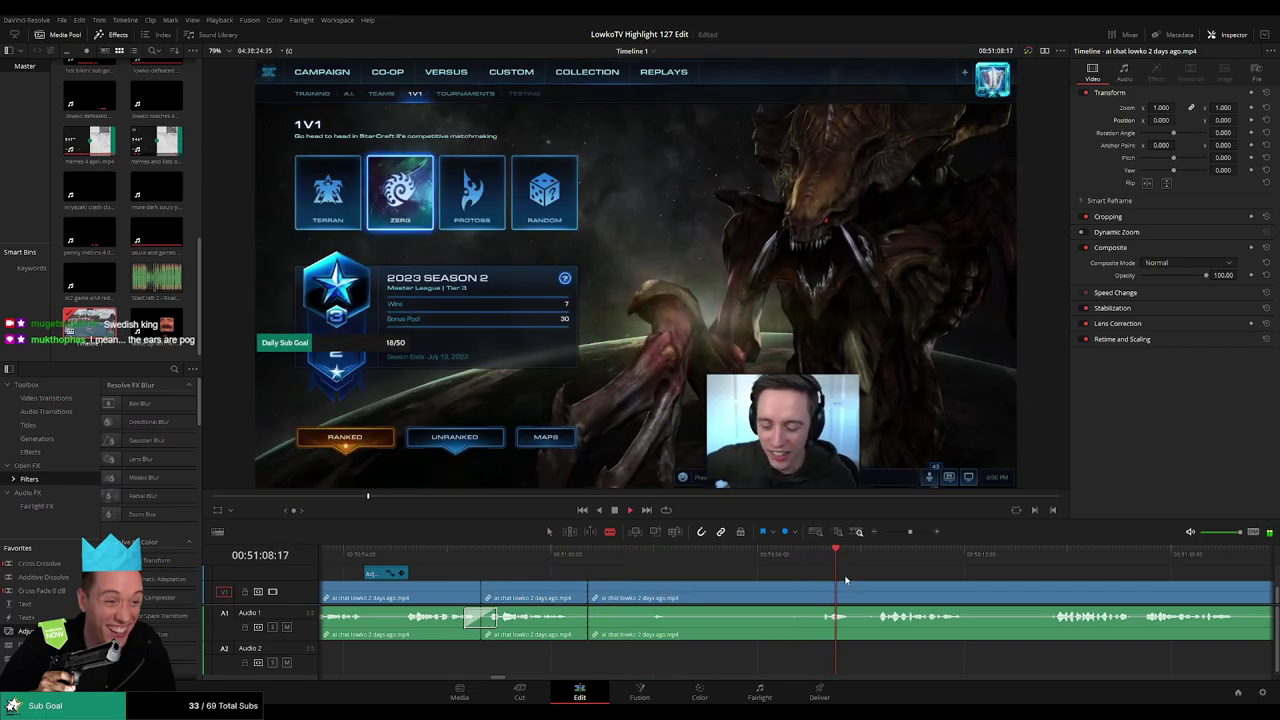
pyautogui.click(781, 597)
pyautogui.press('Delete')
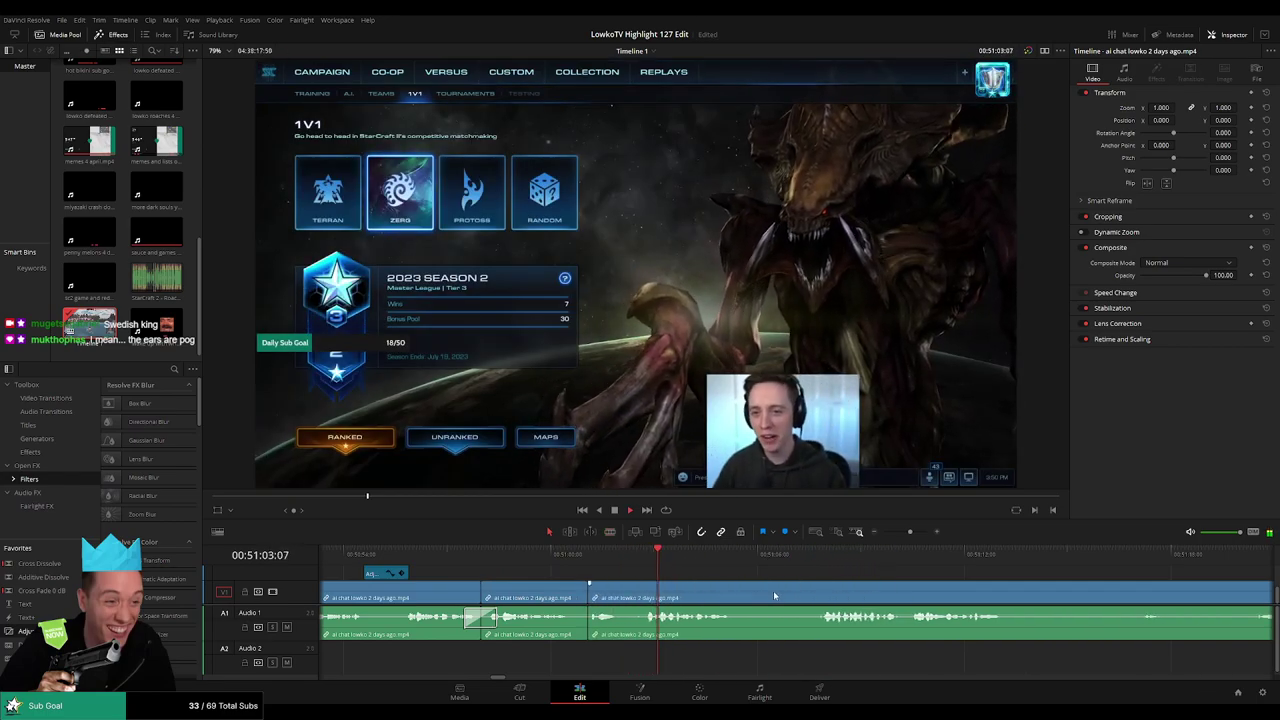
pyautogui.moveTo(57, 596); pyautogui.dragTo(588, 617)
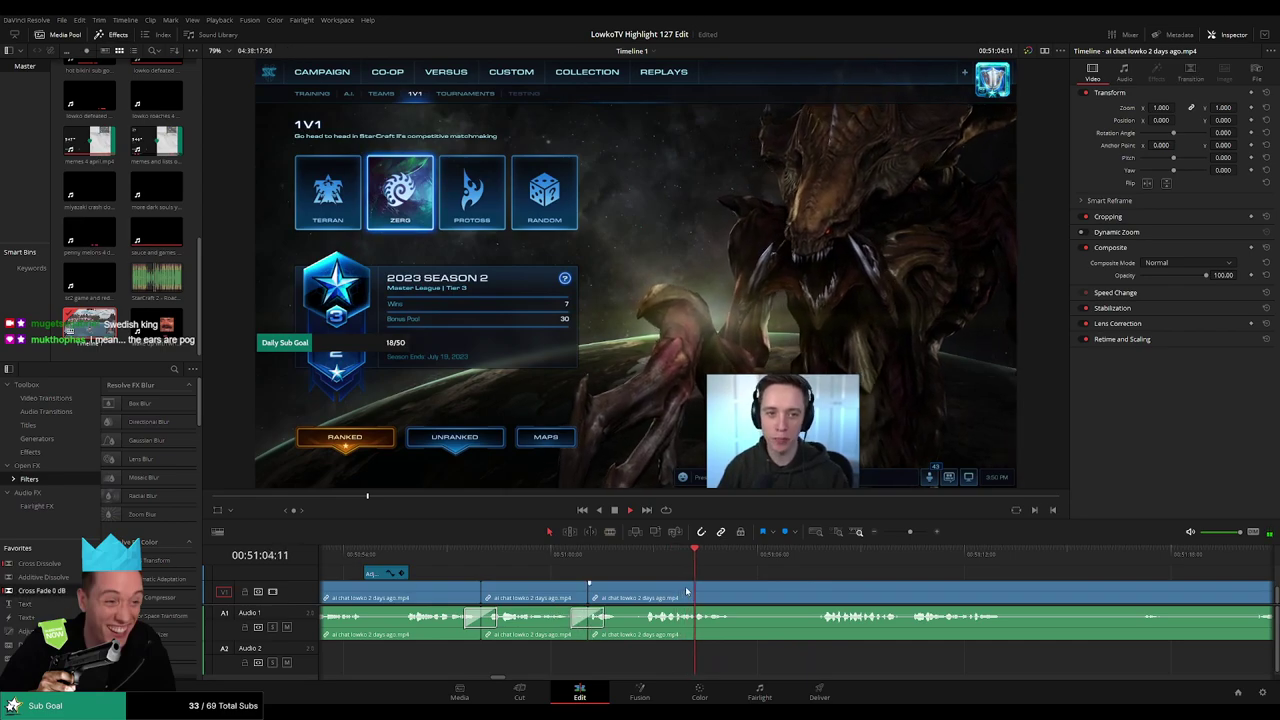
# Cut out and ripple-delete the short section between about 00:51:02:15 and 00:51:02:40
pyautogui.click(635, 560)
pyautogui.press('b')
pyautogui.click(627, 596)
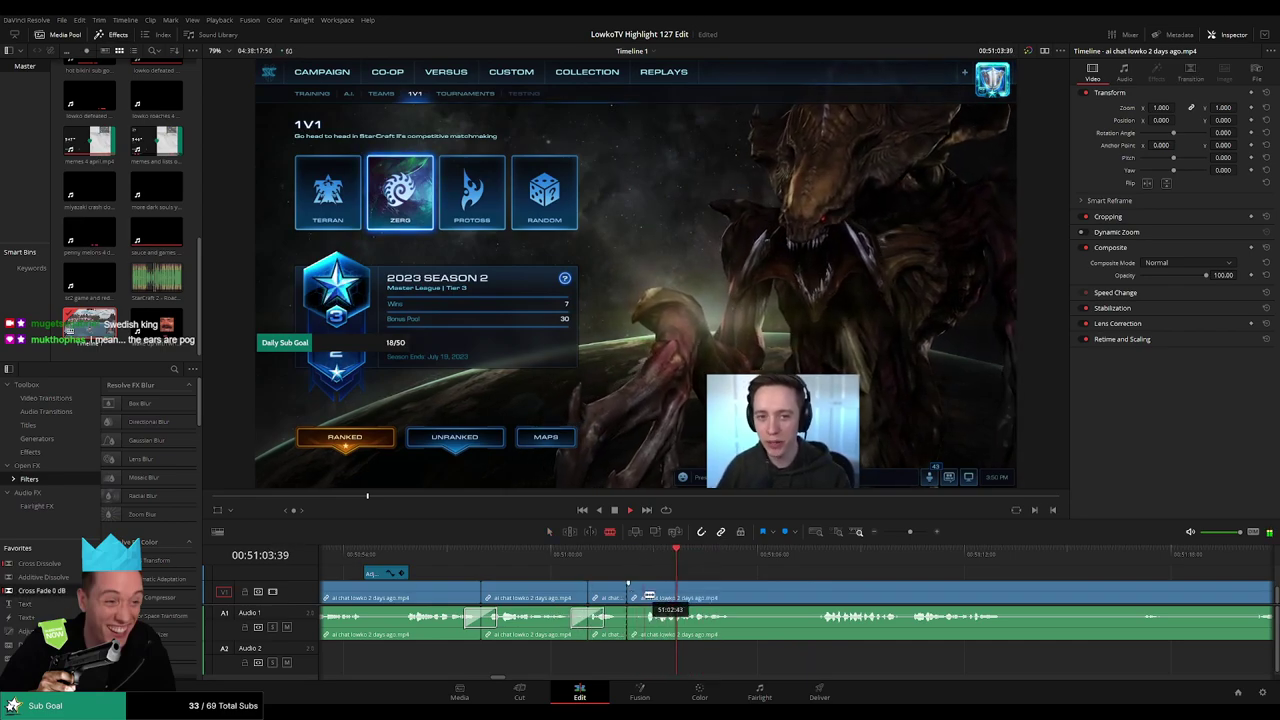
pyautogui.click(644, 596)
pyautogui.press('a')
pyautogui.click(639, 599)
pyautogui.press('Delete')
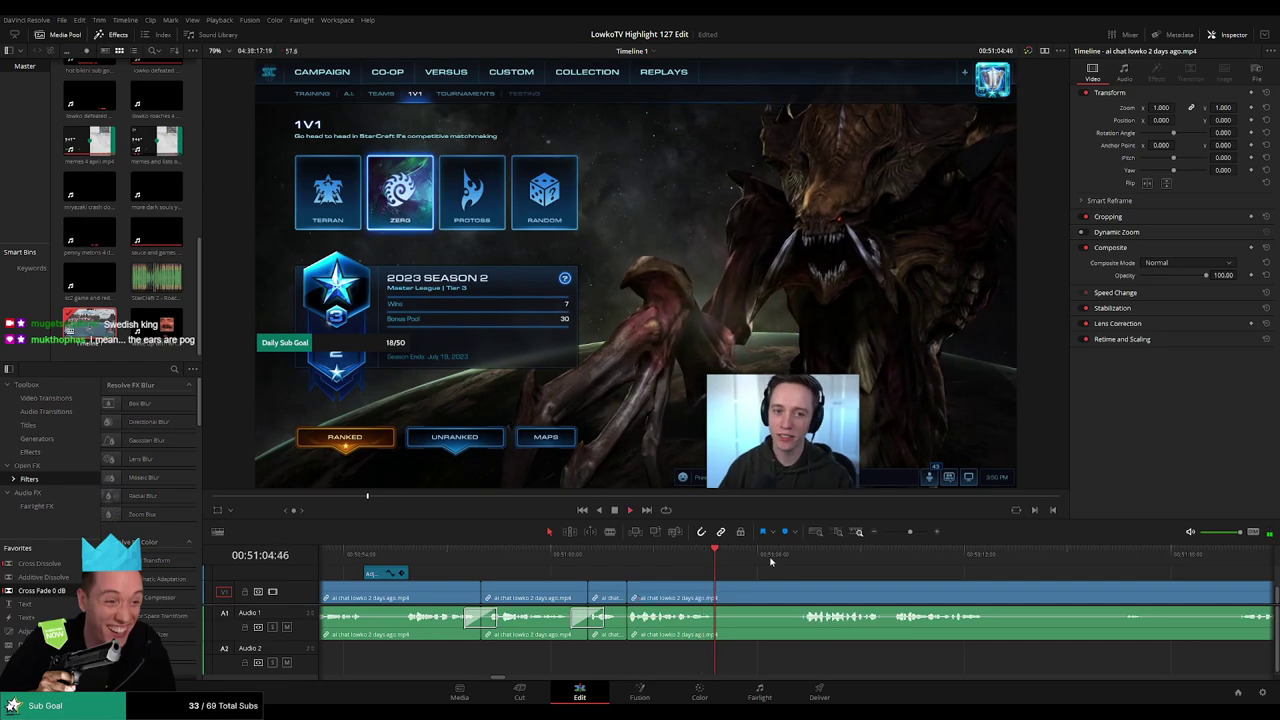
# Cut out and ripple-delete the section between about 00:51:04:50 and 00:51:07:20
pyautogui.click(719, 588)
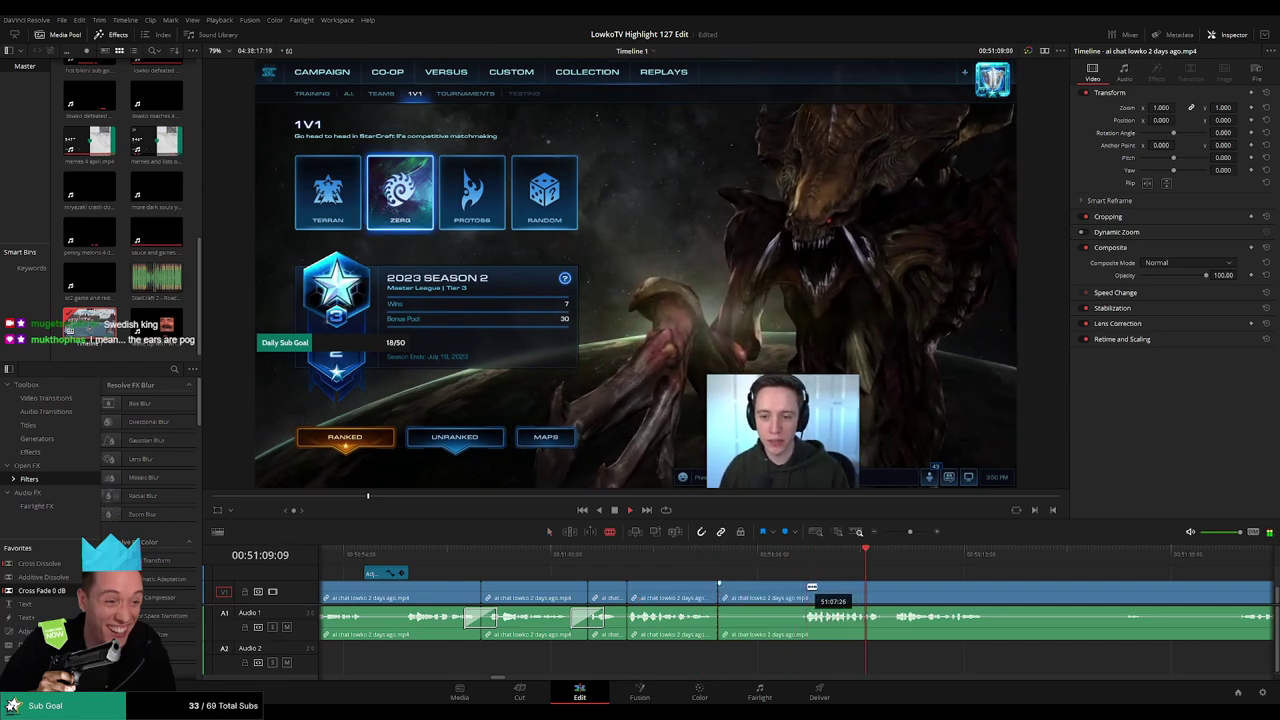
pyautogui.click(806, 587)
pyautogui.press('a')
pyautogui.click(786, 596)
pyautogui.press('Delete')
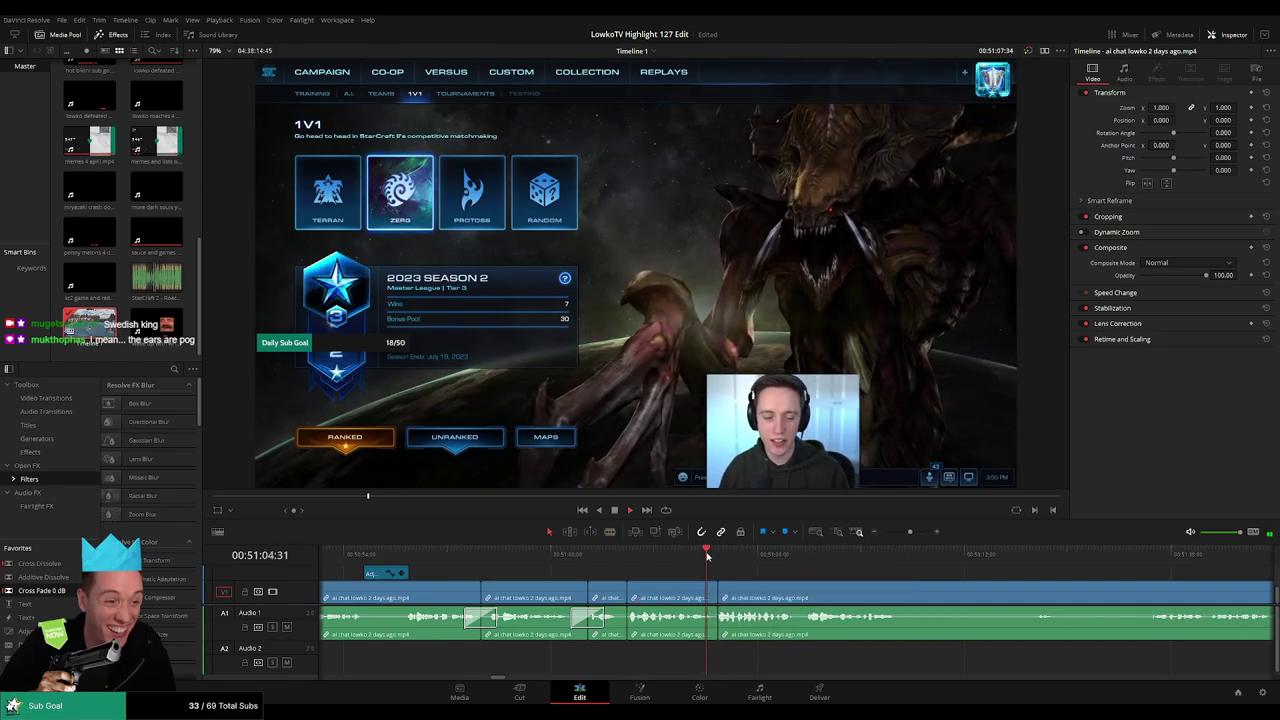
pyautogui.click(646, 557)
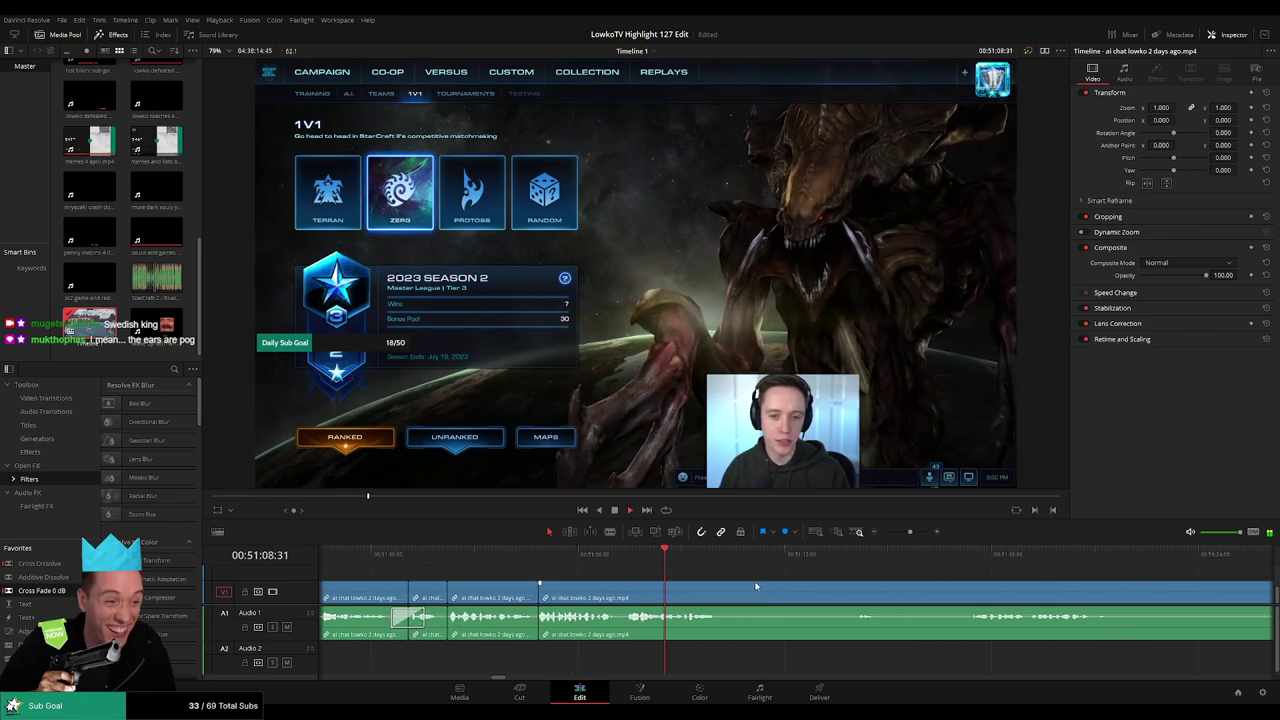
# Ripple-delete about 46 seconds of footage starting at 00:51:10:20 and add an audio cross fade at the join
pyautogui.moveTo(742, 585); pyautogui.dragTo(607, 579)
pyautogui.press('b')
pyautogui.click(596, 588)
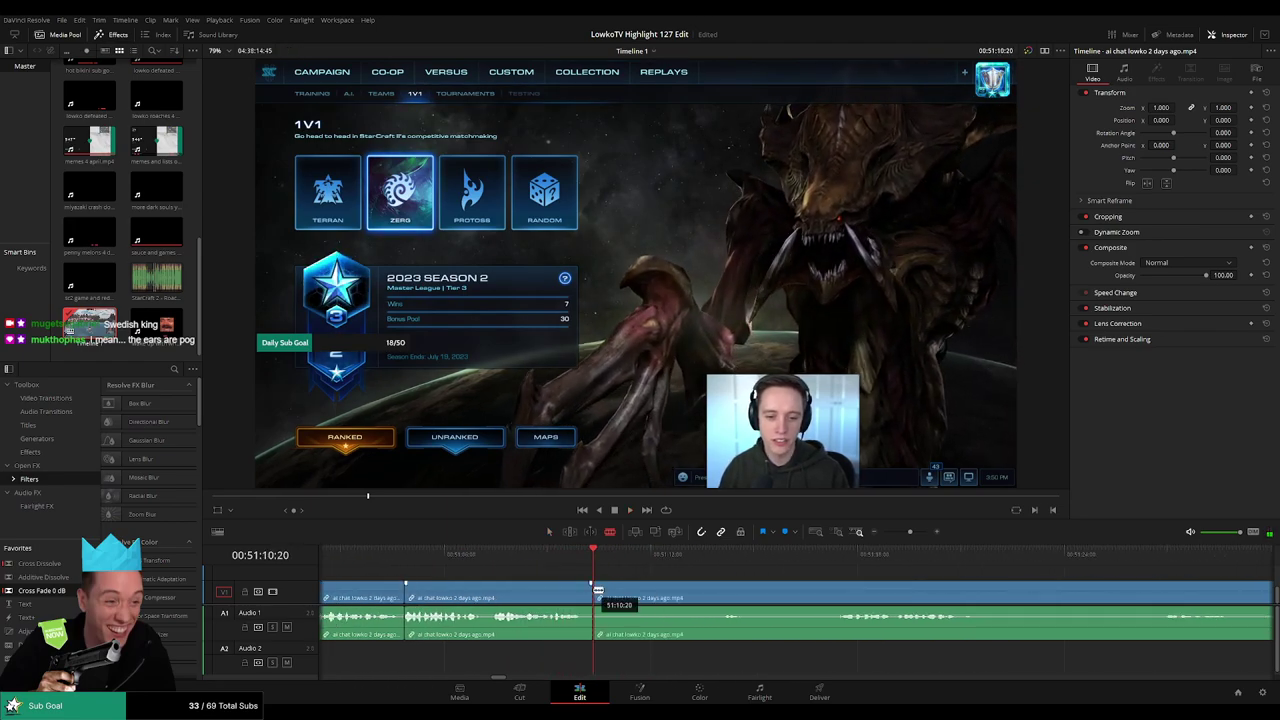
pyautogui.moveTo(752, 556)
pyautogui.mouseDown()
pyautogui.moveTo(836, 557)
pyautogui.moveTo(765, 578)
pyautogui.mouseUp()
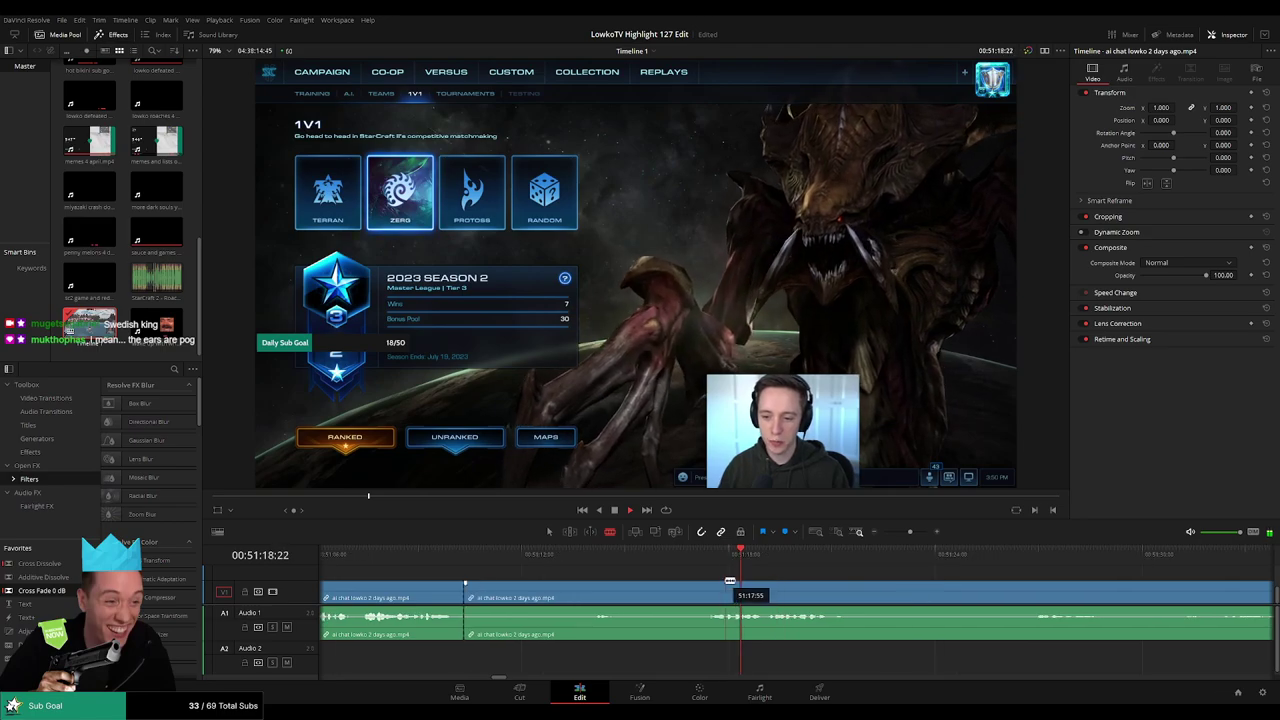
pyautogui.click(813, 557)
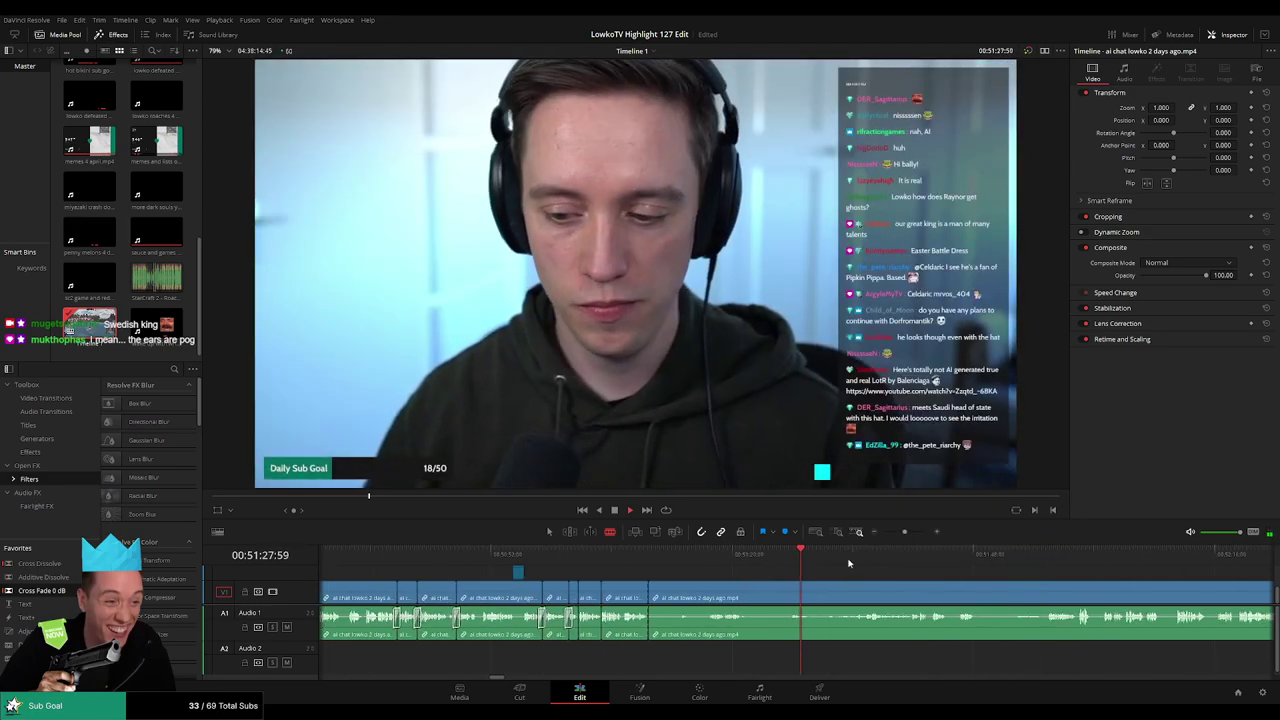
pyautogui.moveTo(848, 563); pyautogui.dragTo(808, 566)
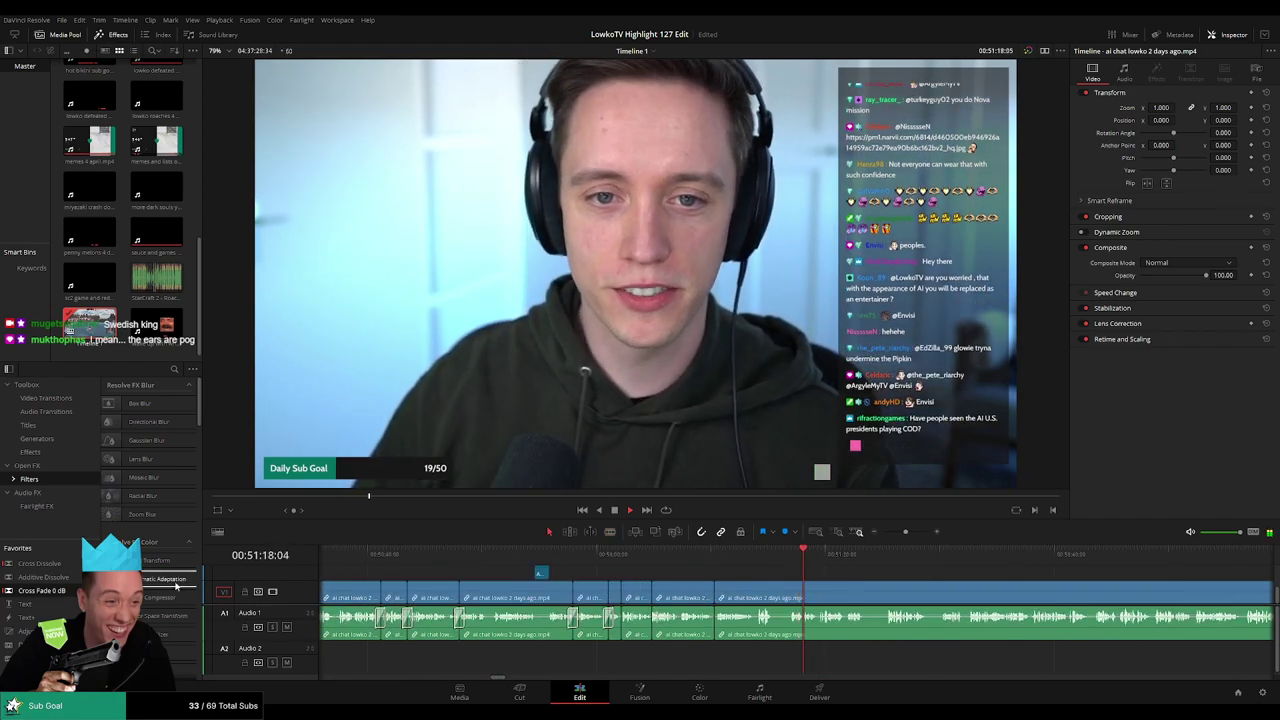
pyautogui.scroll(2, 764, 590)
# Ripple-delete the section between about 00:51:15:31 and 00:51:16:50 and add an audio cross fade at the join
pyautogui.click(724, 557)
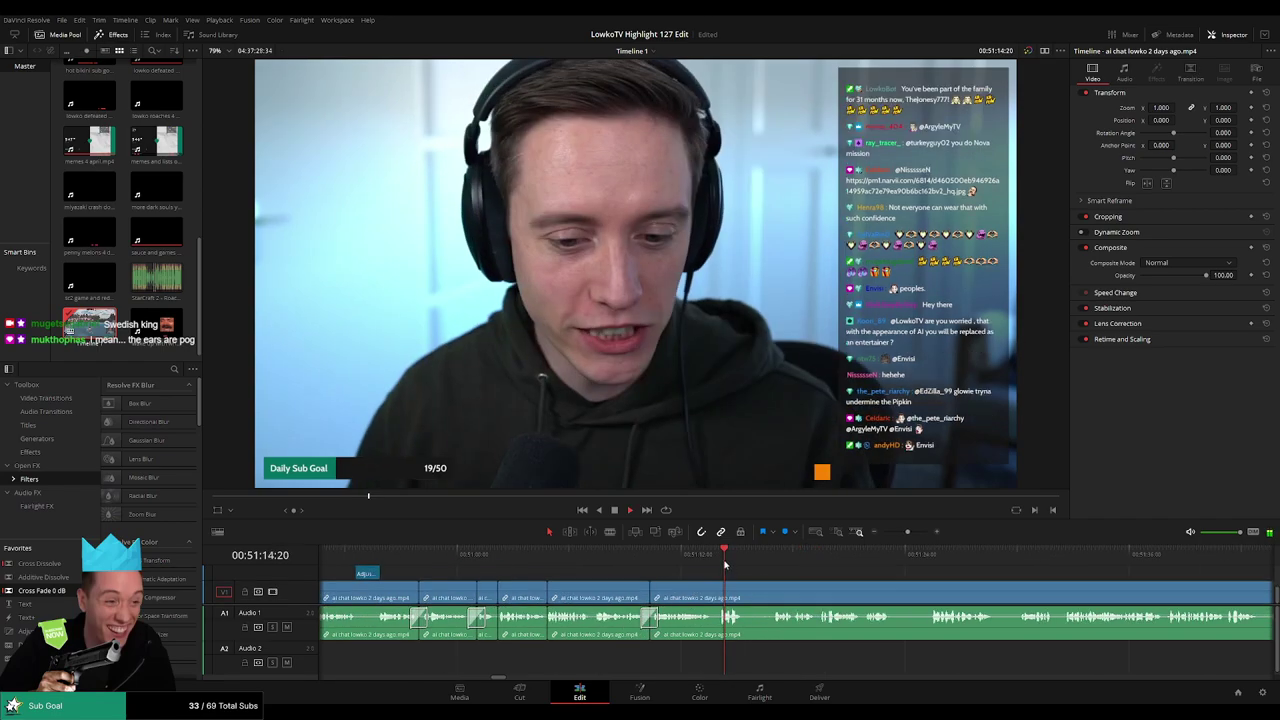
pyautogui.press('space')
pyautogui.press('space')
pyautogui.press('b')
pyautogui.click(747, 596)
pyautogui.click(771, 595)
pyautogui.press('a')
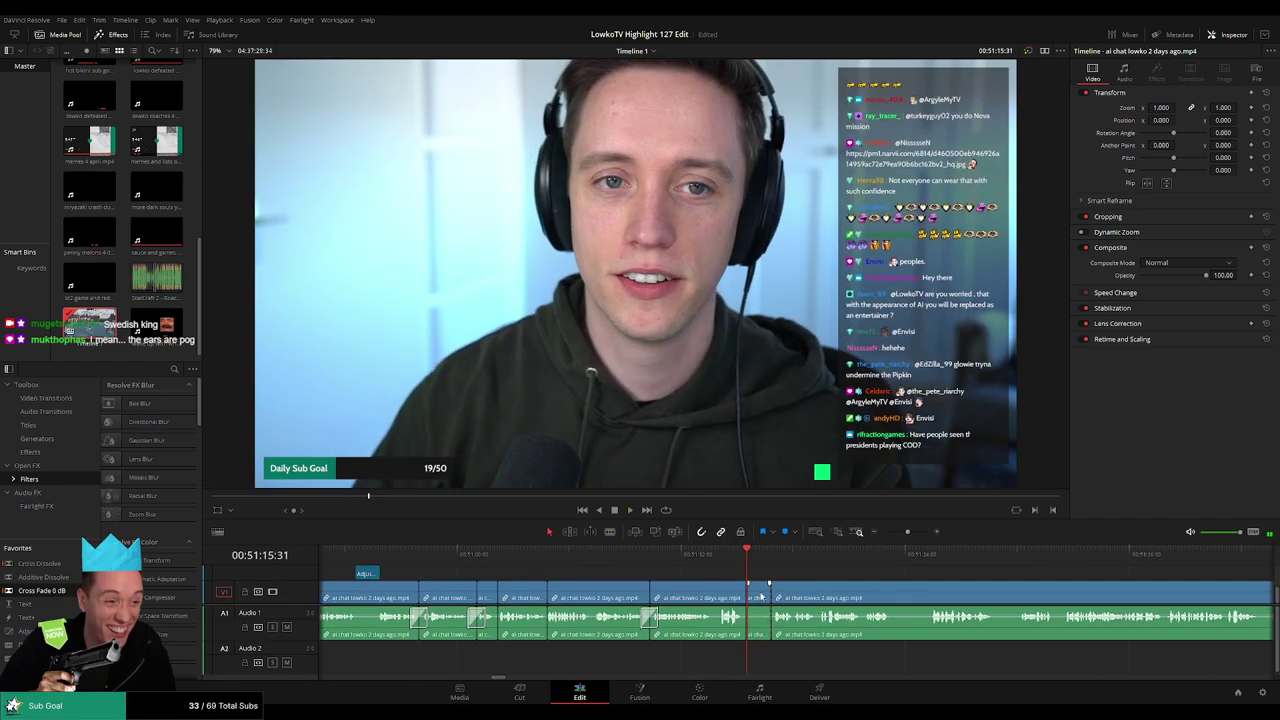
pyautogui.press('Delete')
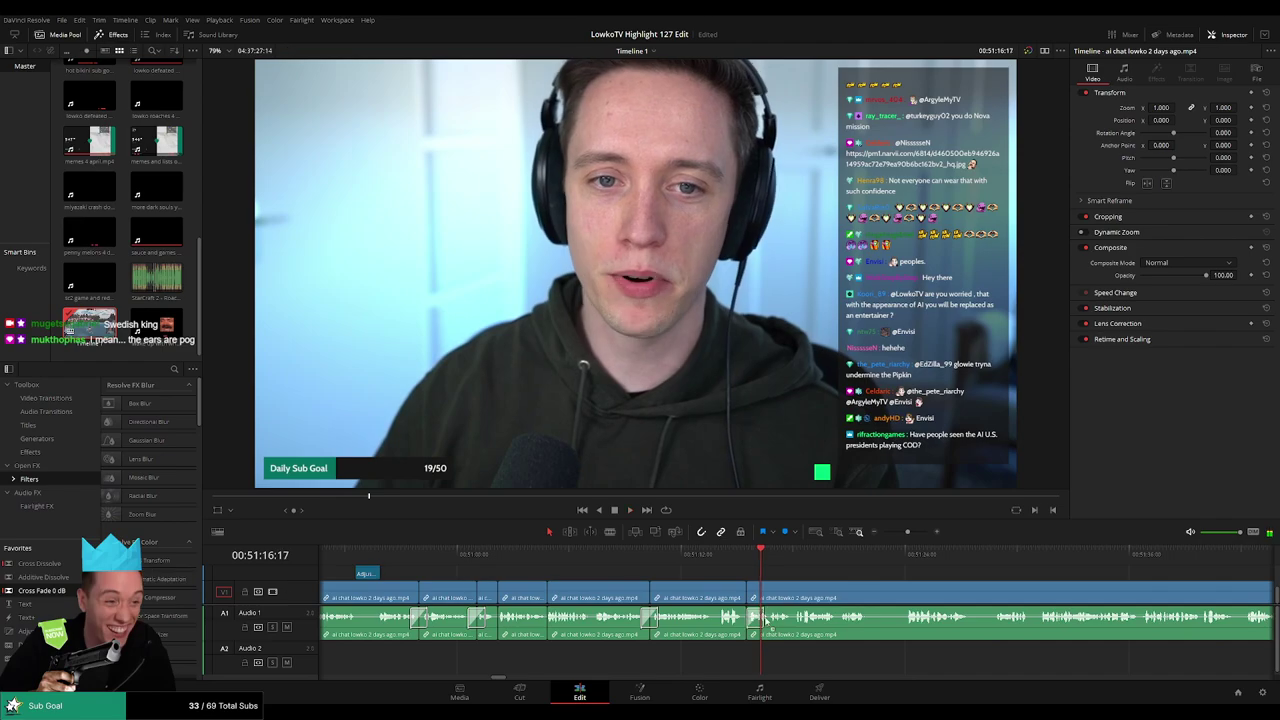
# Ripple-delete the section between about 00:51:22 and 00:51:23:55 and add an audio cross fade at the join
pyautogui.press('b')
pyautogui.click(872, 594)
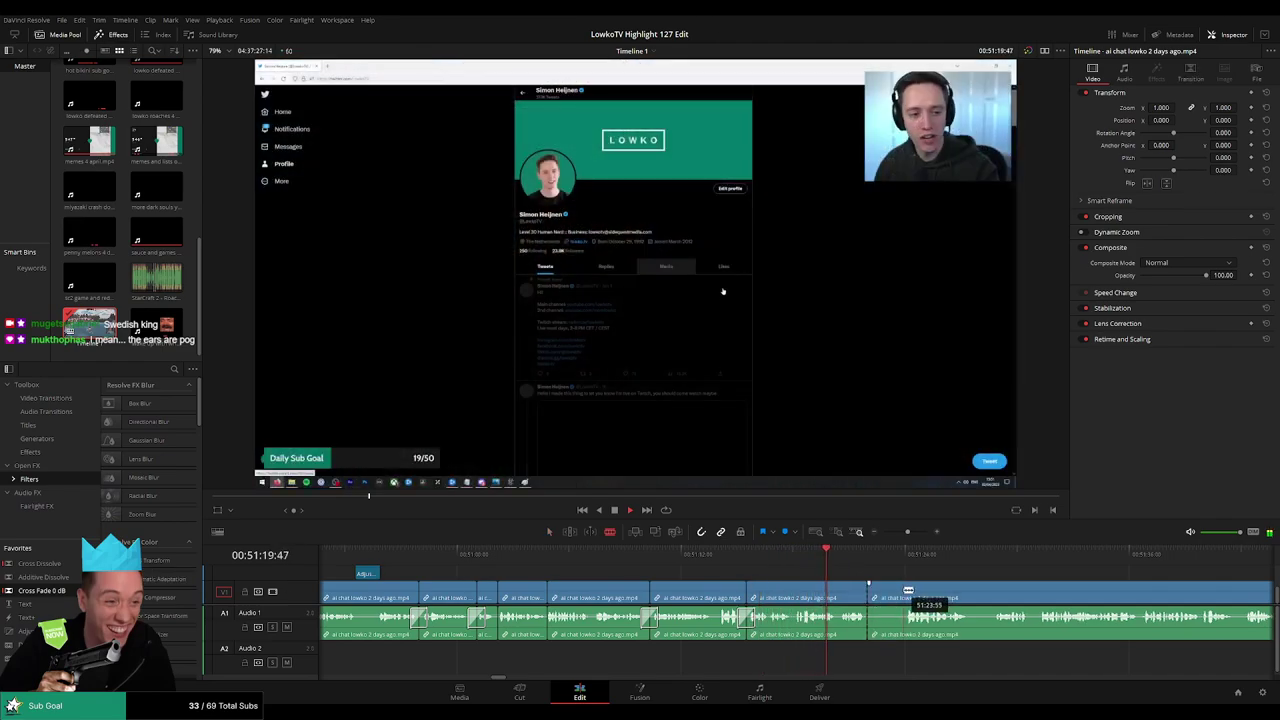
pyautogui.click(908, 593)
pyautogui.press('a')
pyautogui.click(886, 596)
pyautogui.press('Delete')
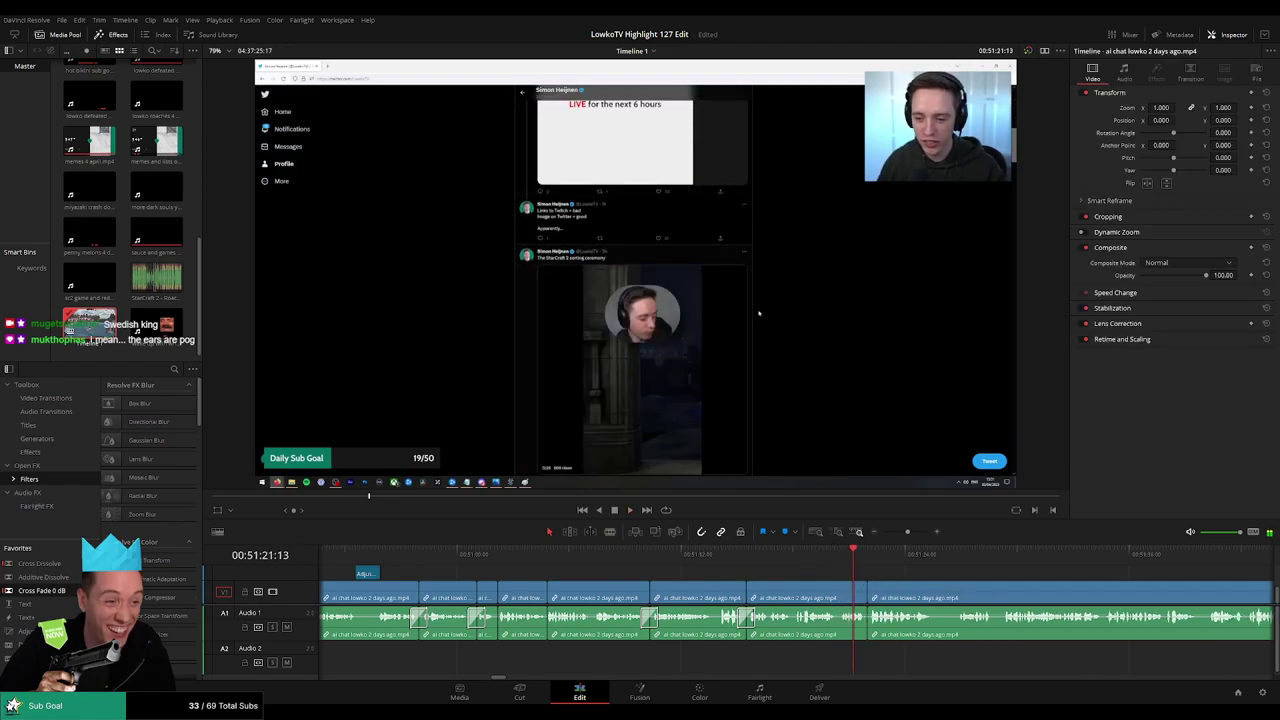
pyautogui.moveTo(42, 591); pyautogui.dragTo(868, 617)
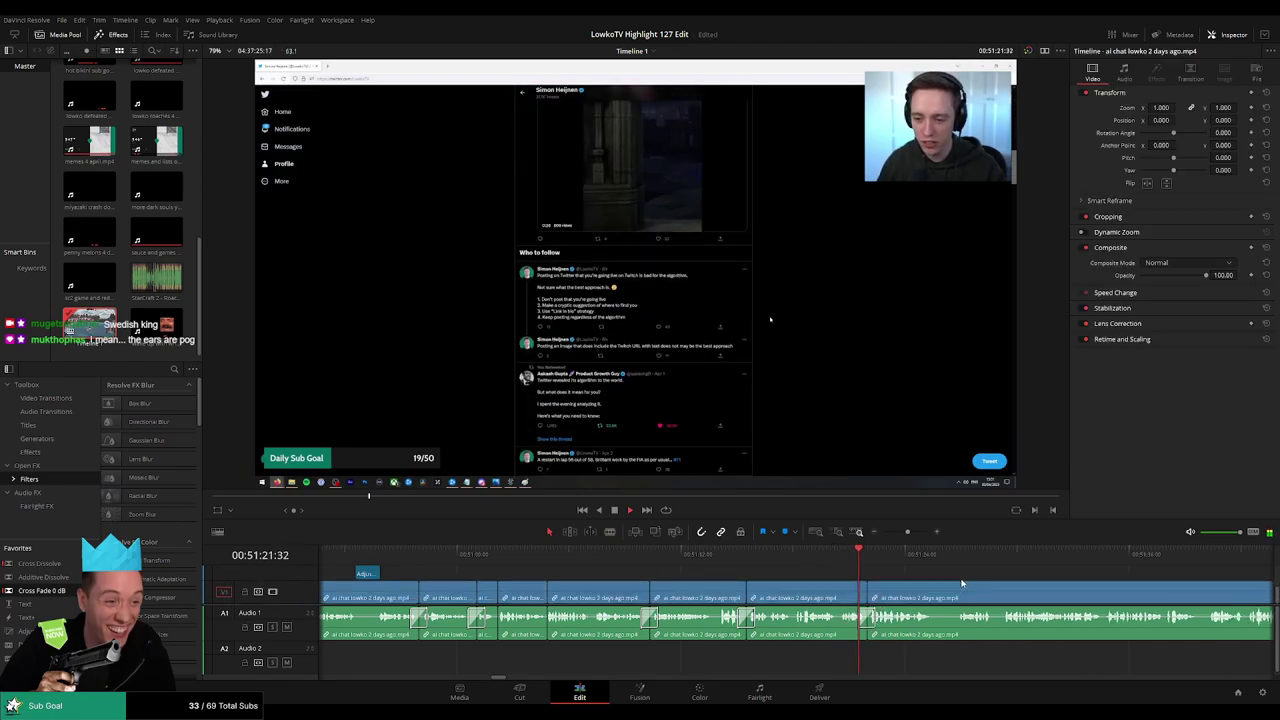
# Ripple-delete the section between about 00:51:25:33 and 00:51:26:47 and add an audio cross fade at the join
pyautogui.moveTo(963, 583); pyautogui.dragTo(717, 568)
pyautogui.press('b')
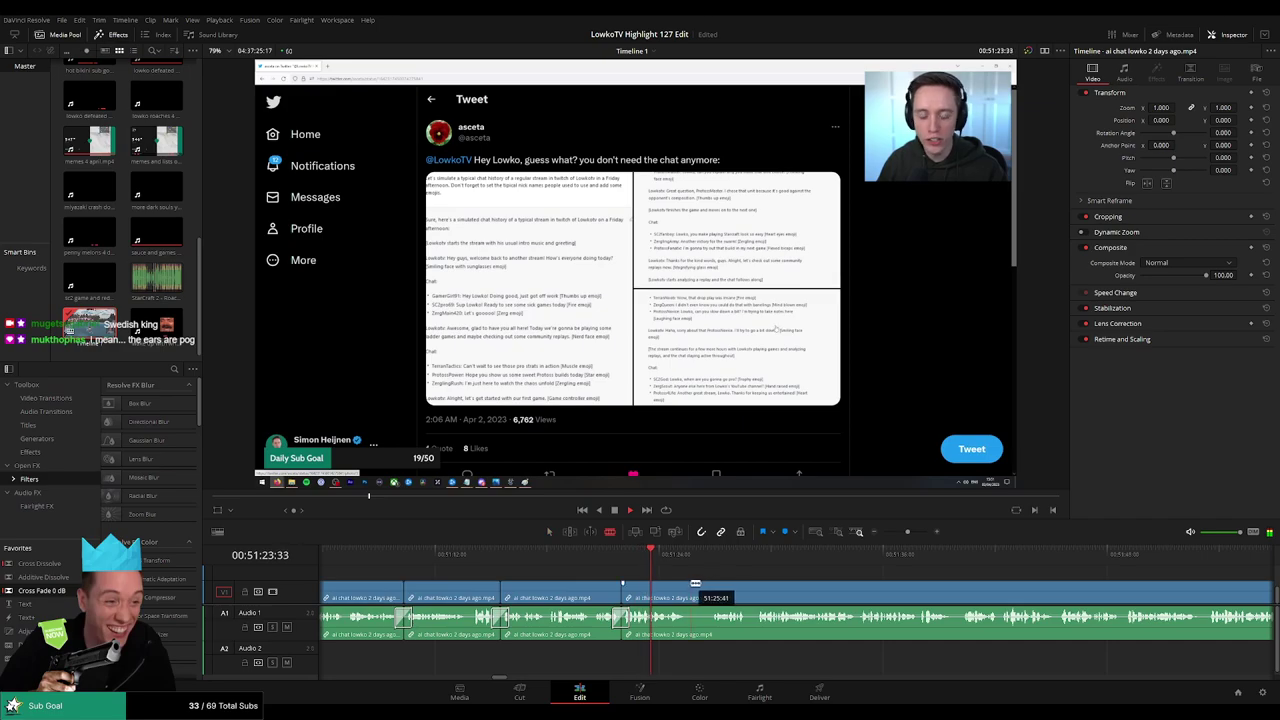
pyautogui.click(688, 588)
pyautogui.click(711, 588)
pyautogui.press('a')
pyautogui.click(702, 592)
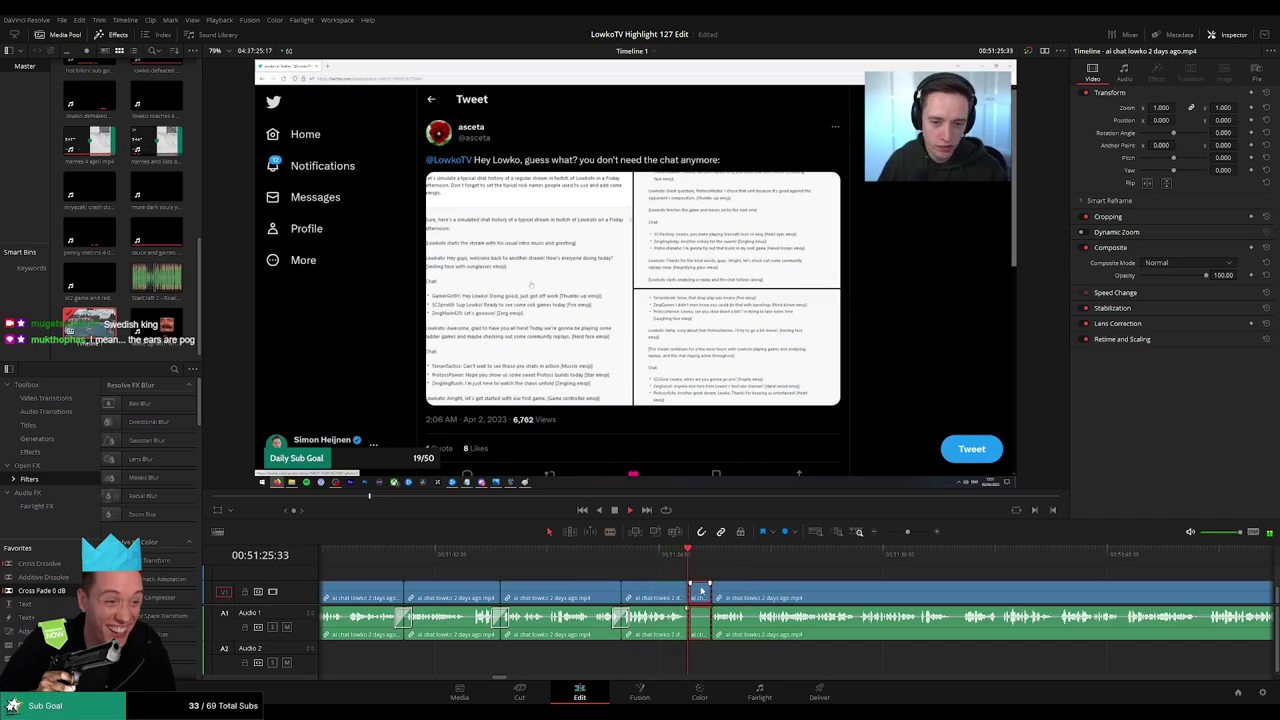
pyautogui.press('Delete')
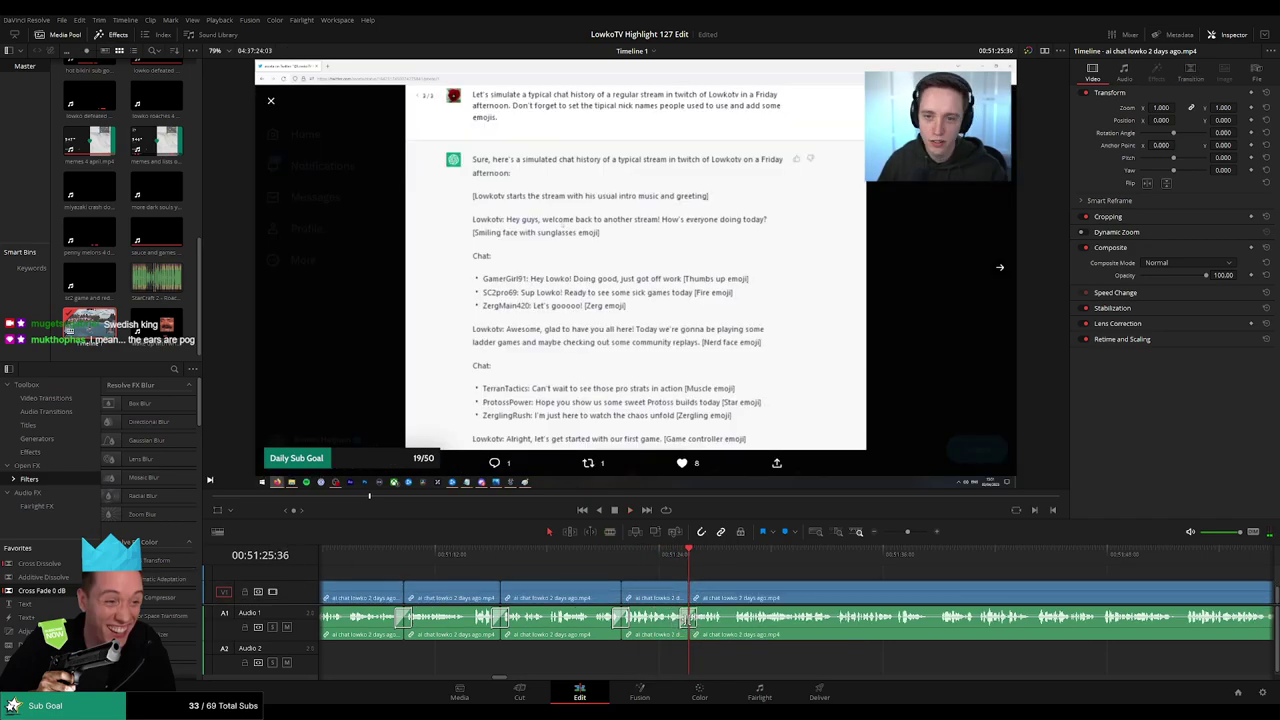
# Ripple-delete the section between about 00:52:59 and 00:53:00:40 and add an audio cross fade at the join
pyautogui.hscroll(2, 670, 580)
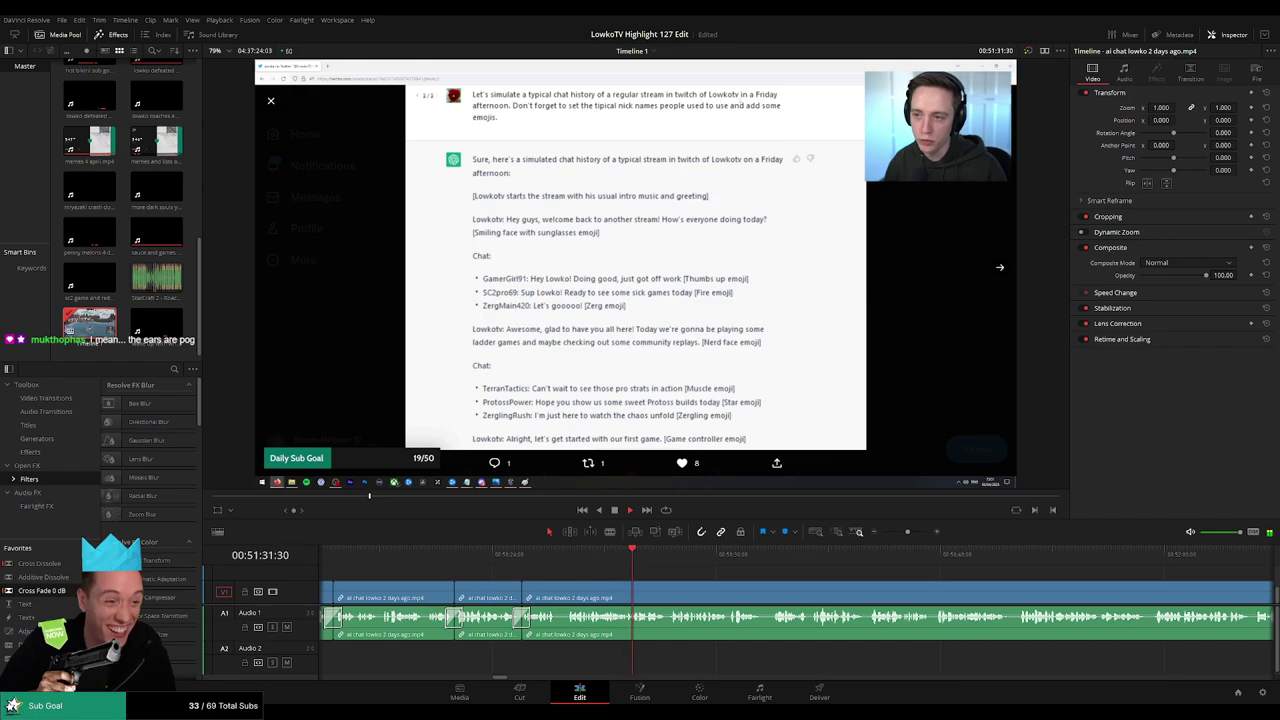
pyautogui.hscroll(2, 619, 578)
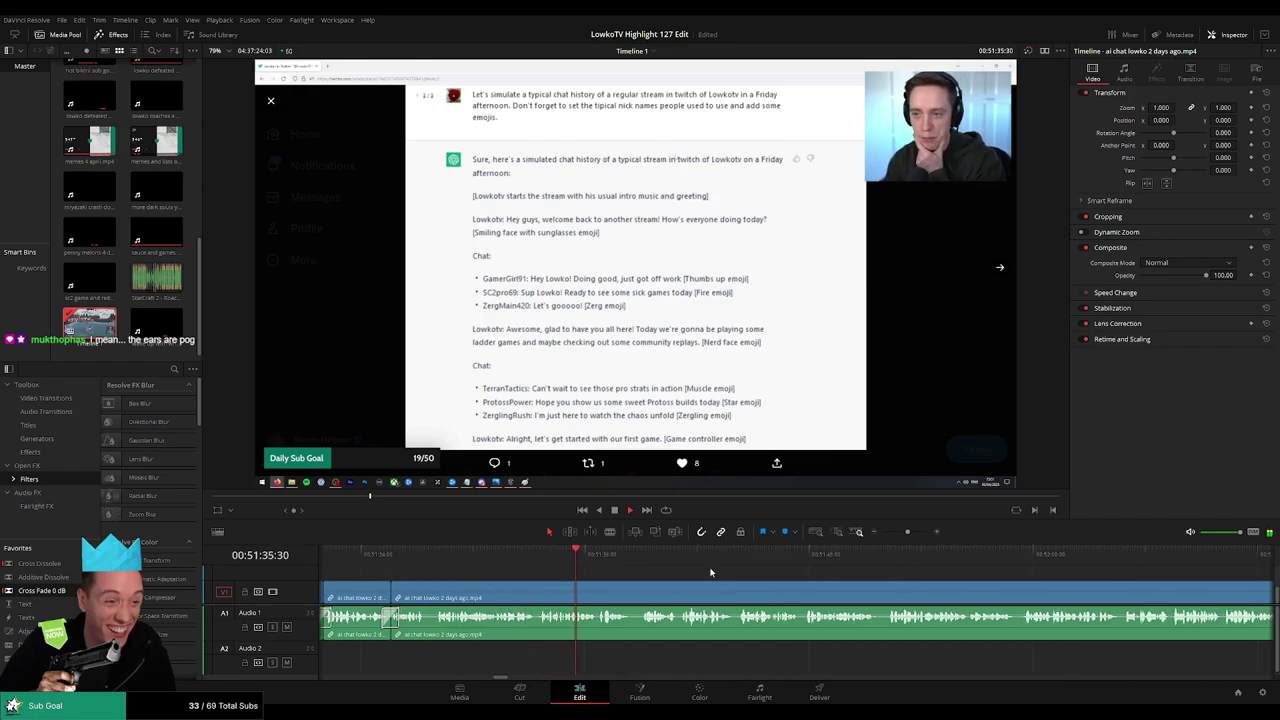
pyautogui.hscroll(2, 615, 570)
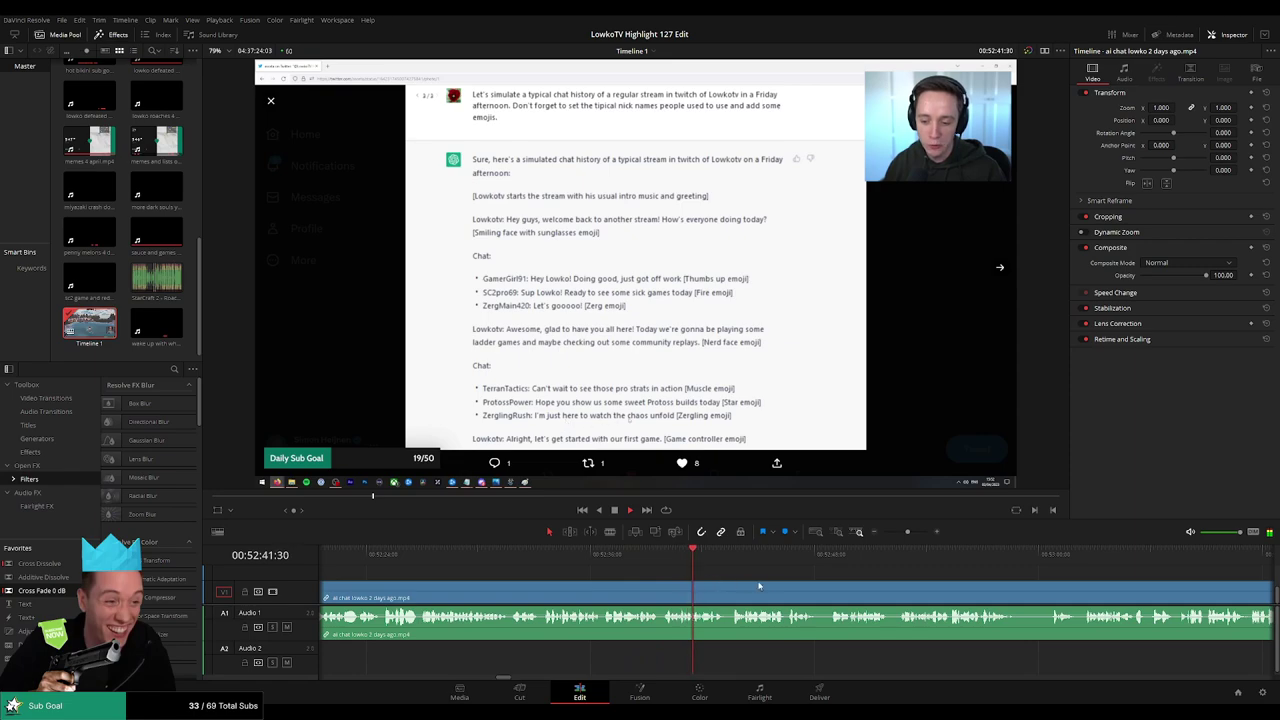
pyautogui.moveTo(772, 584); pyautogui.dragTo(603, 570)
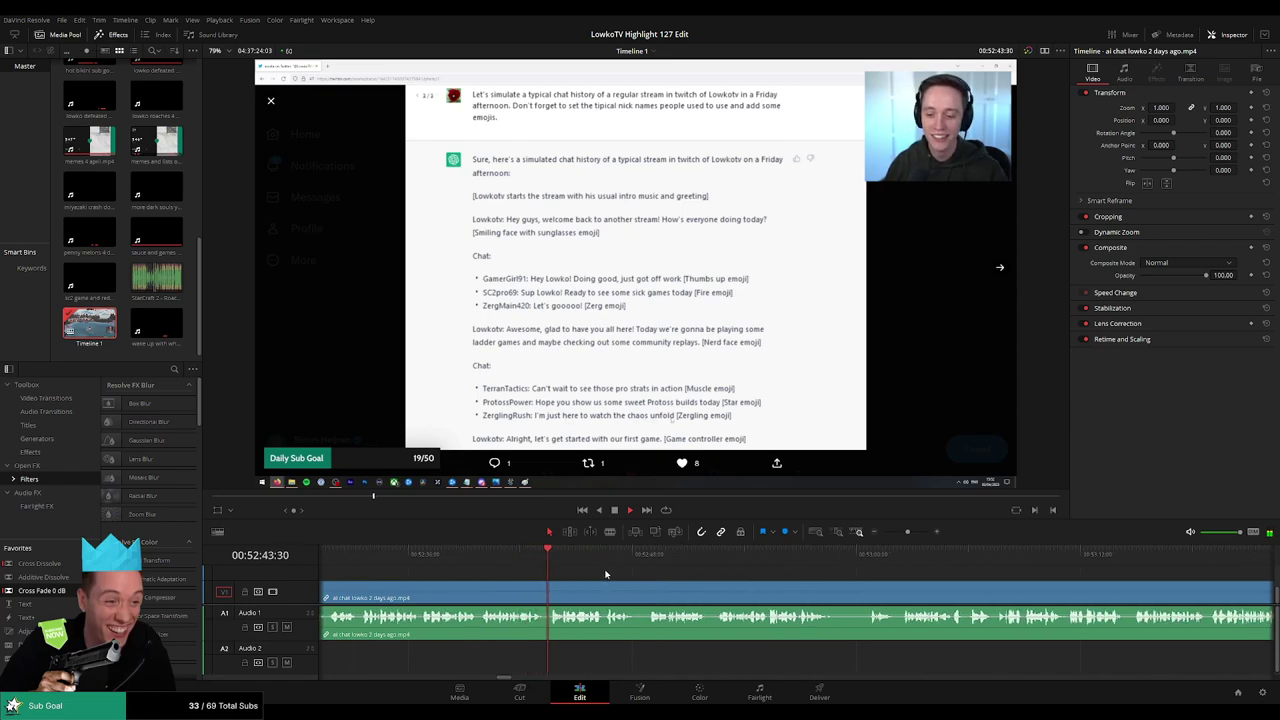
pyautogui.hscroll(1, 660, 574)
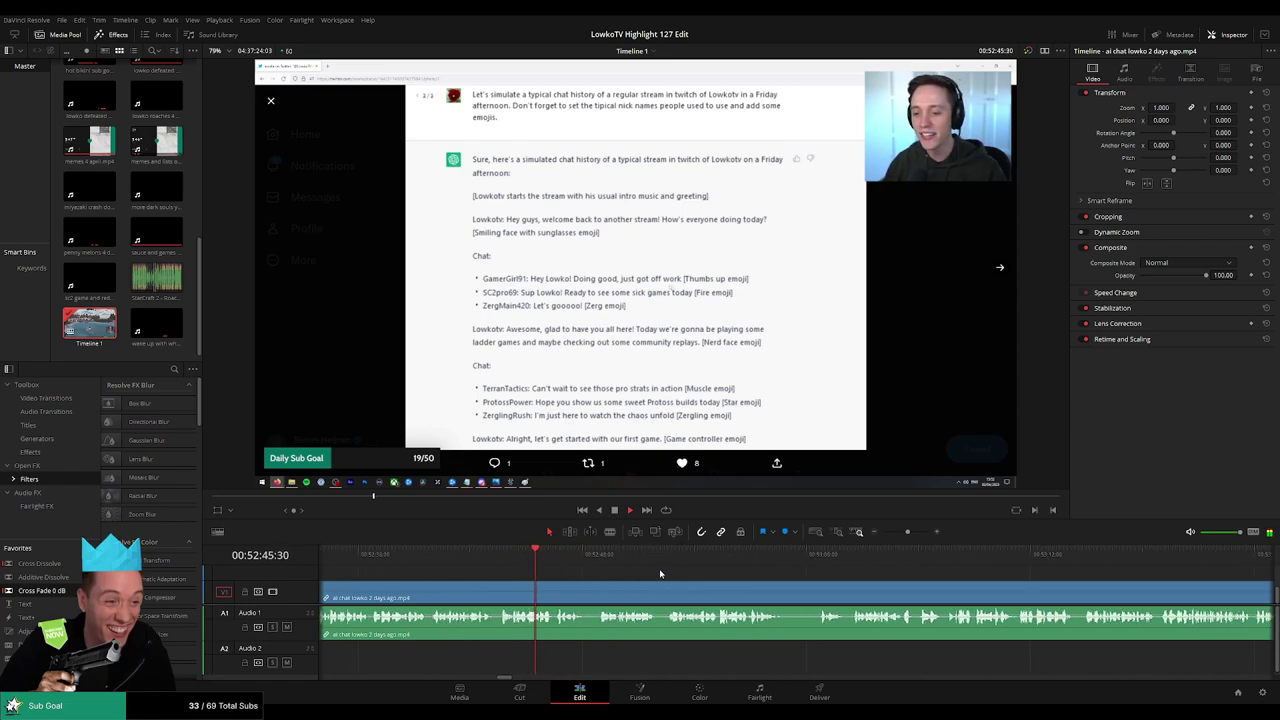
pyautogui.hscroll(1, 660, 574)
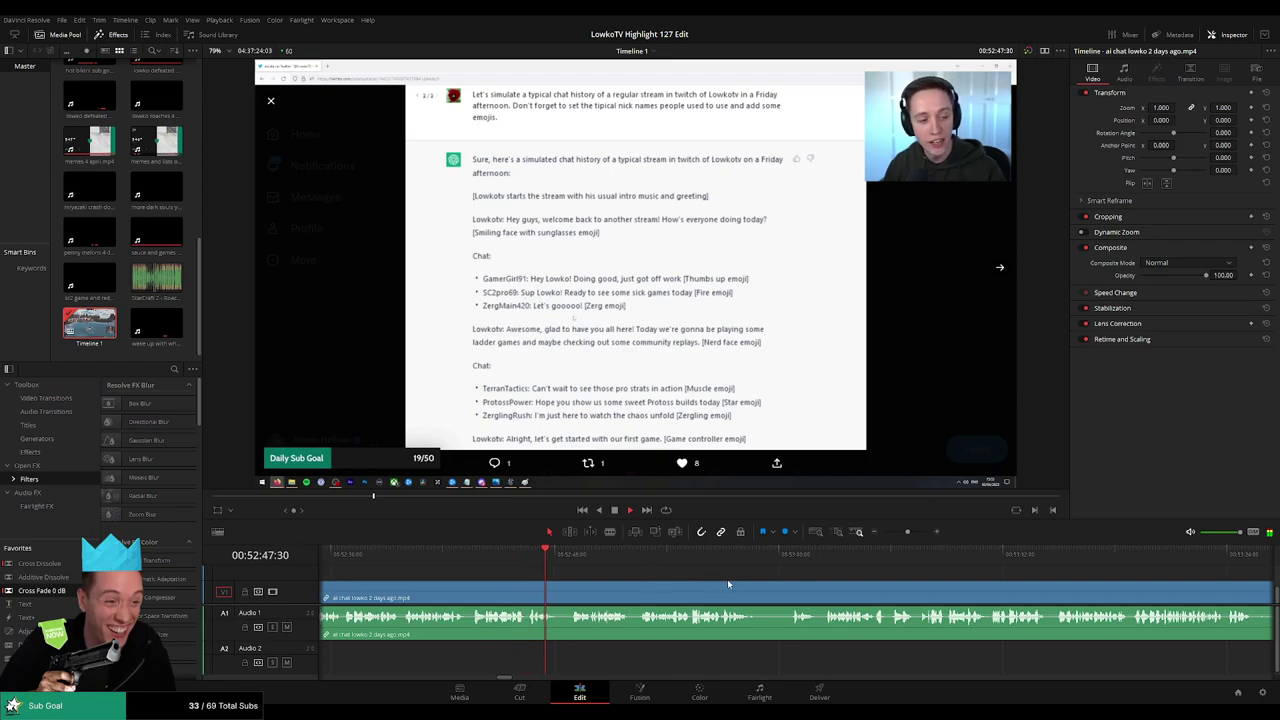
pyautogui.hscroll(2, 661, 578)
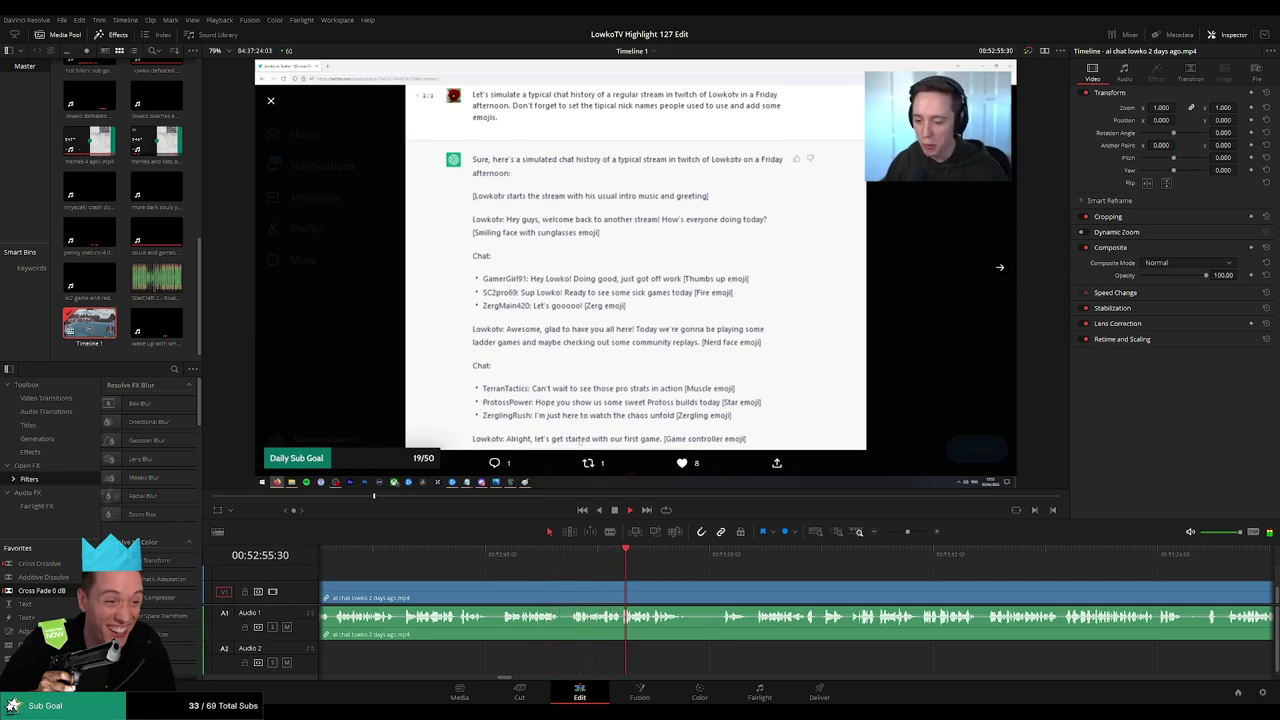
pyautogui.click(691, 588)
pyautogui.click(723, 590)
pyautogui.press('a')
pyautogui.click(713, 592)
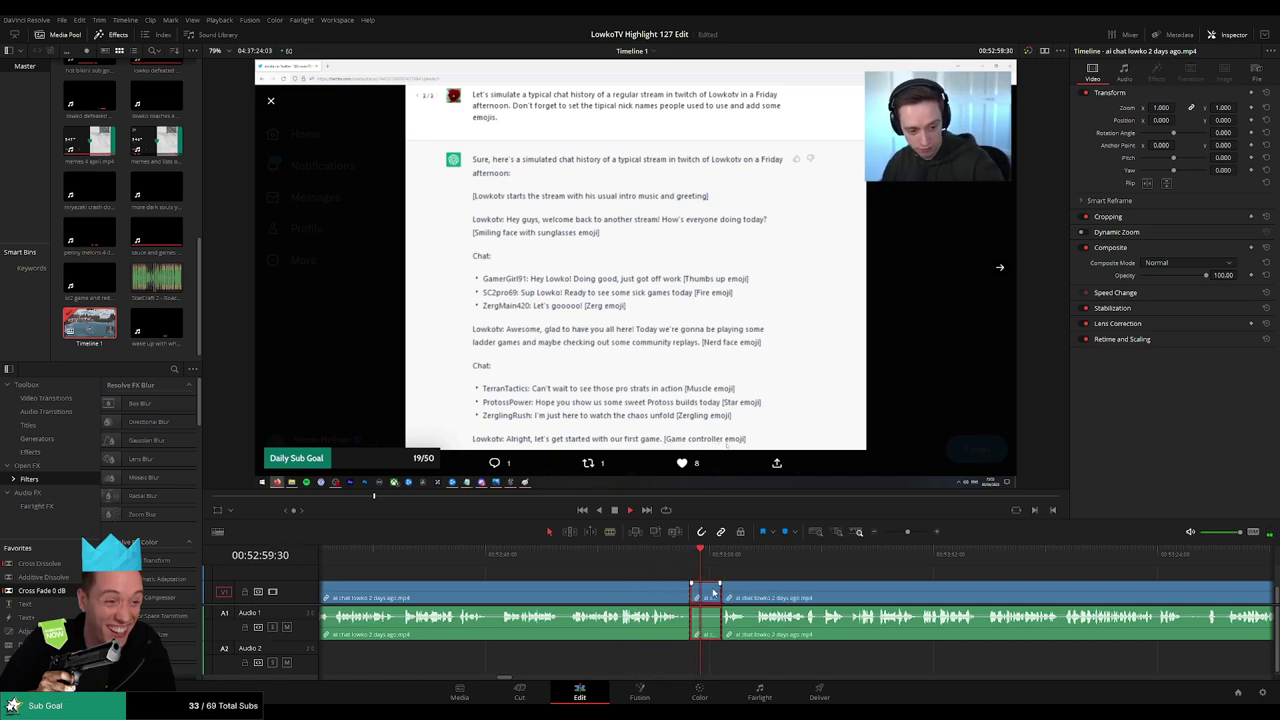
pyautogui.press('Delete')
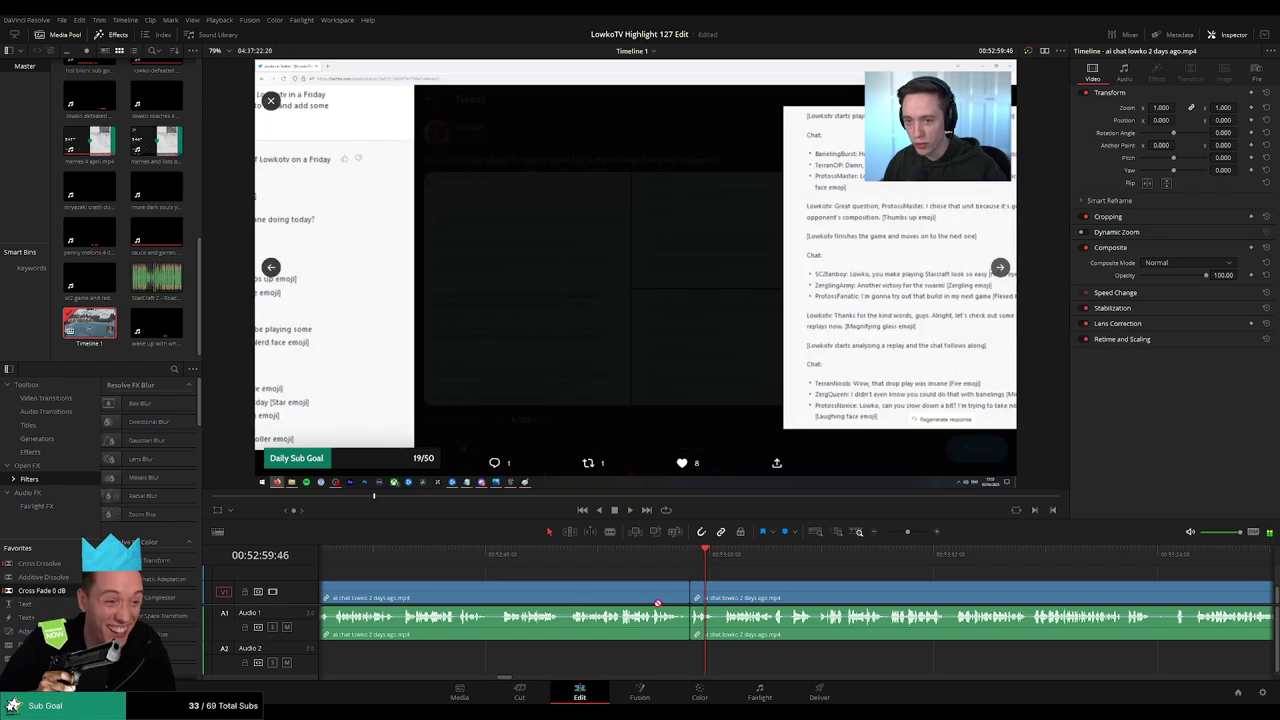
# Ripple-delete the section between about 00:53:36:15 and 00:53:37:10 and add an audio cross fade at the join
pyautogui.hscroll(3, 551, 568)
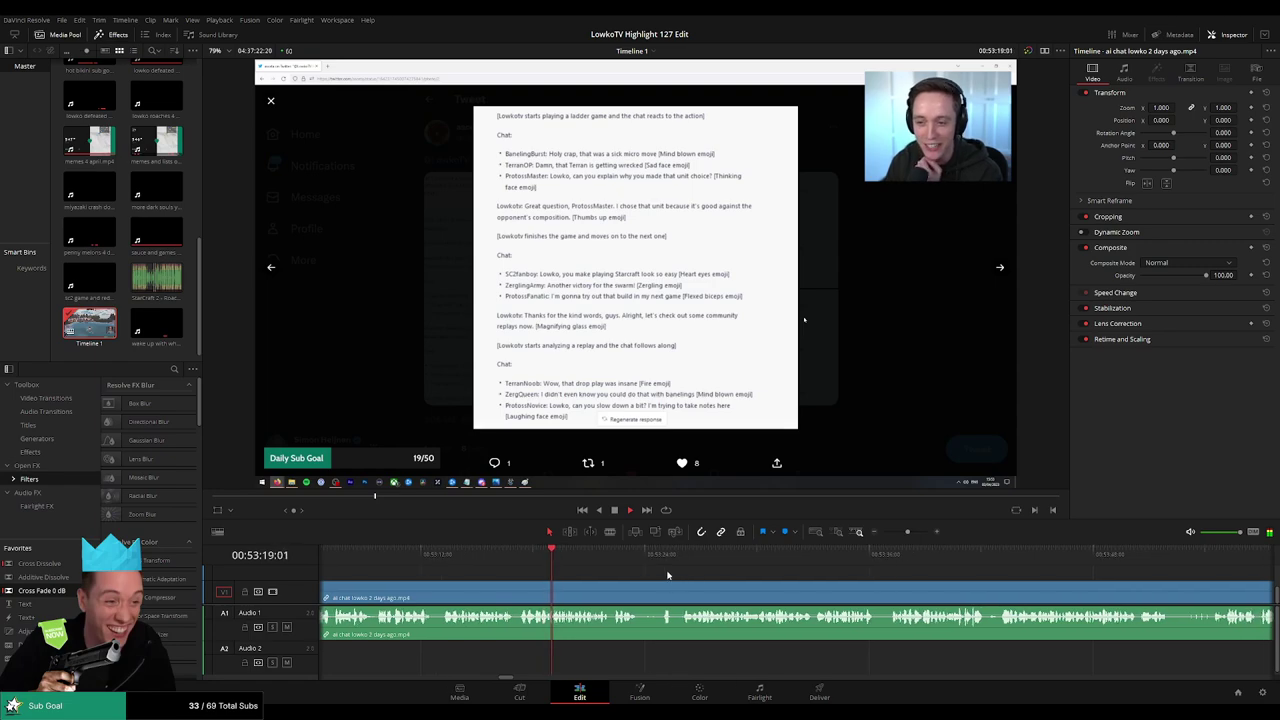
pyautogui.scroll(1, 682, 586)
pyautogui.hscroll(2, 703, 575)
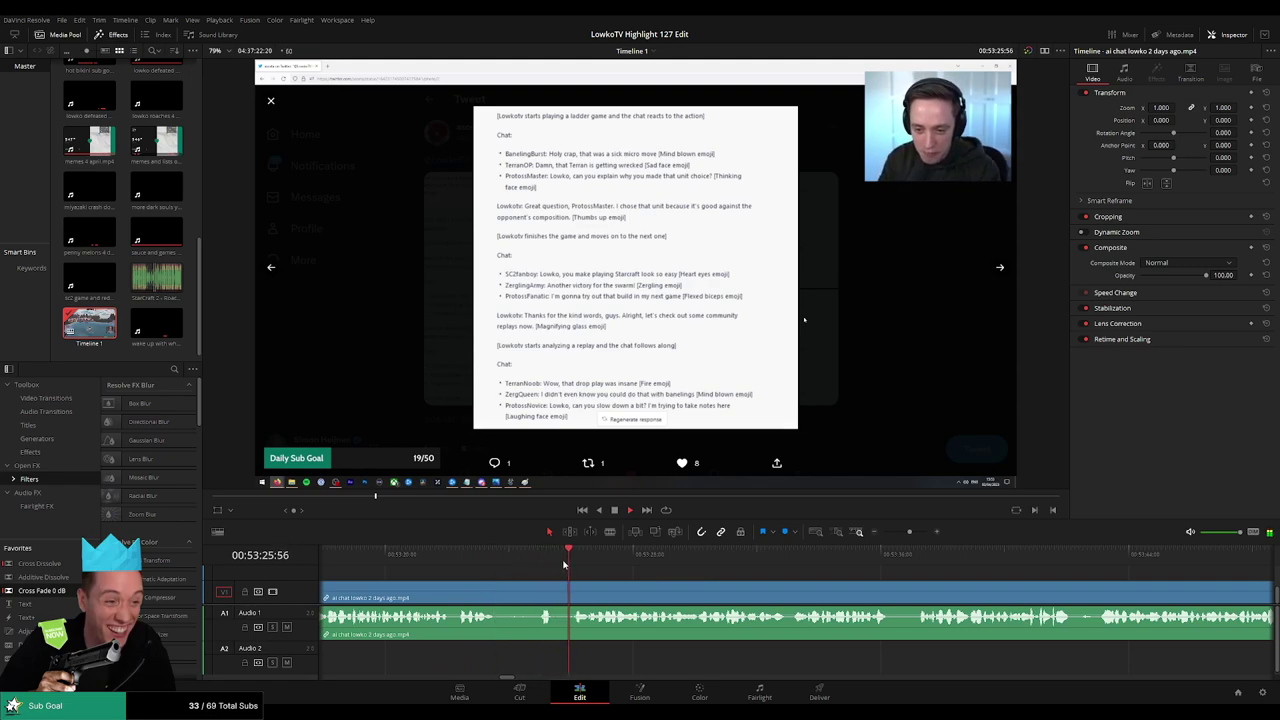
pyautogui.moveTo(787, 593); pyautogui.dragTo(643, 576)
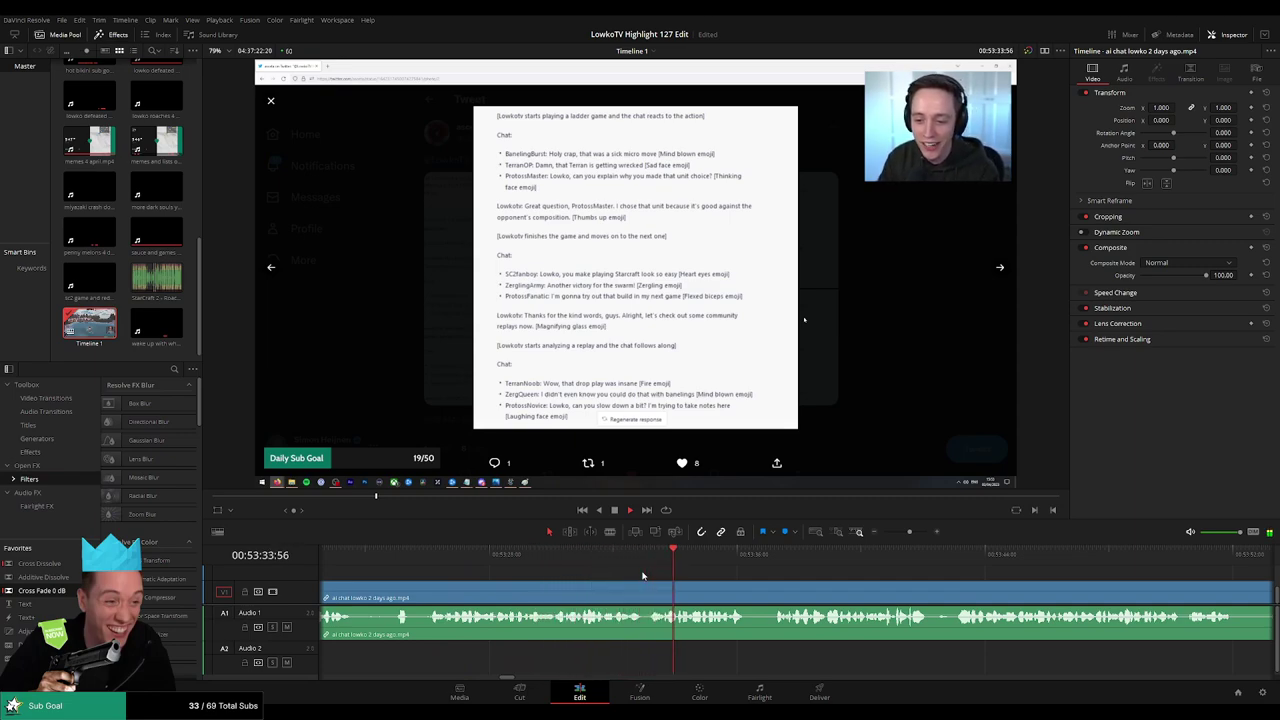
pyautogui.moveTo(866, 597); pyautogui.dragTo(625, 580)
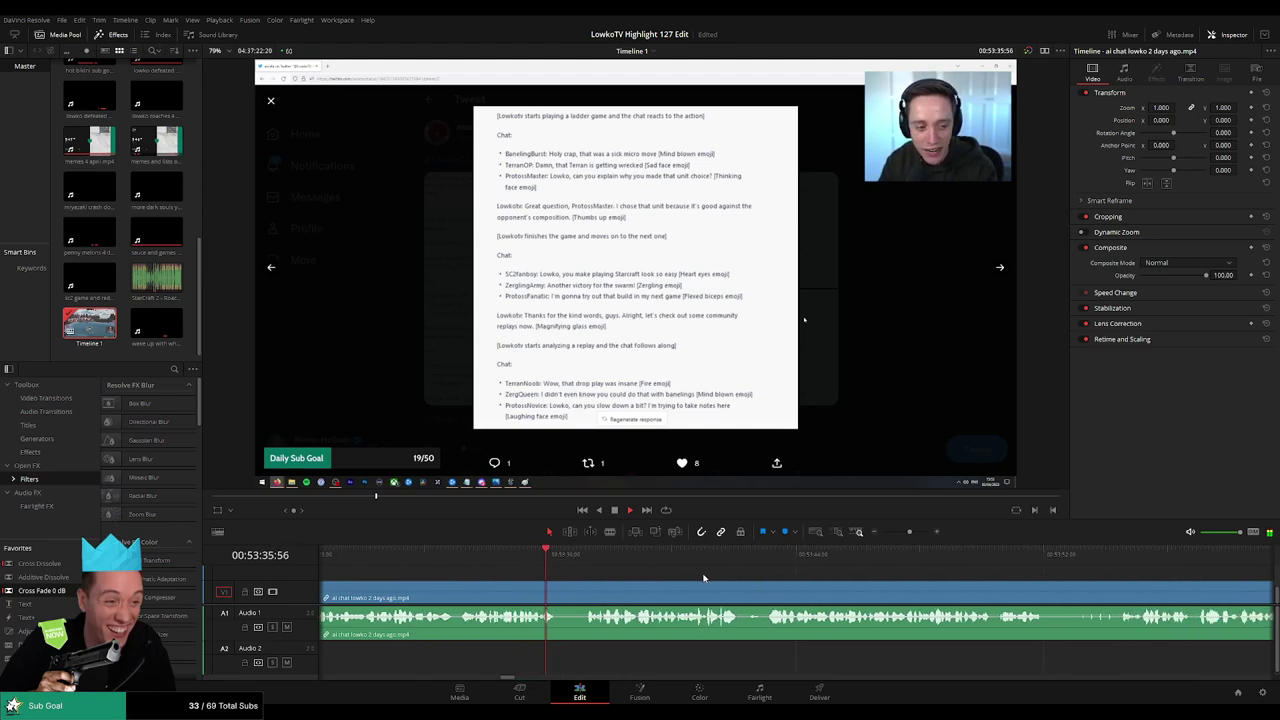
pyautogui.hscroll(1, 662, 577)
pyautogui.press('b')
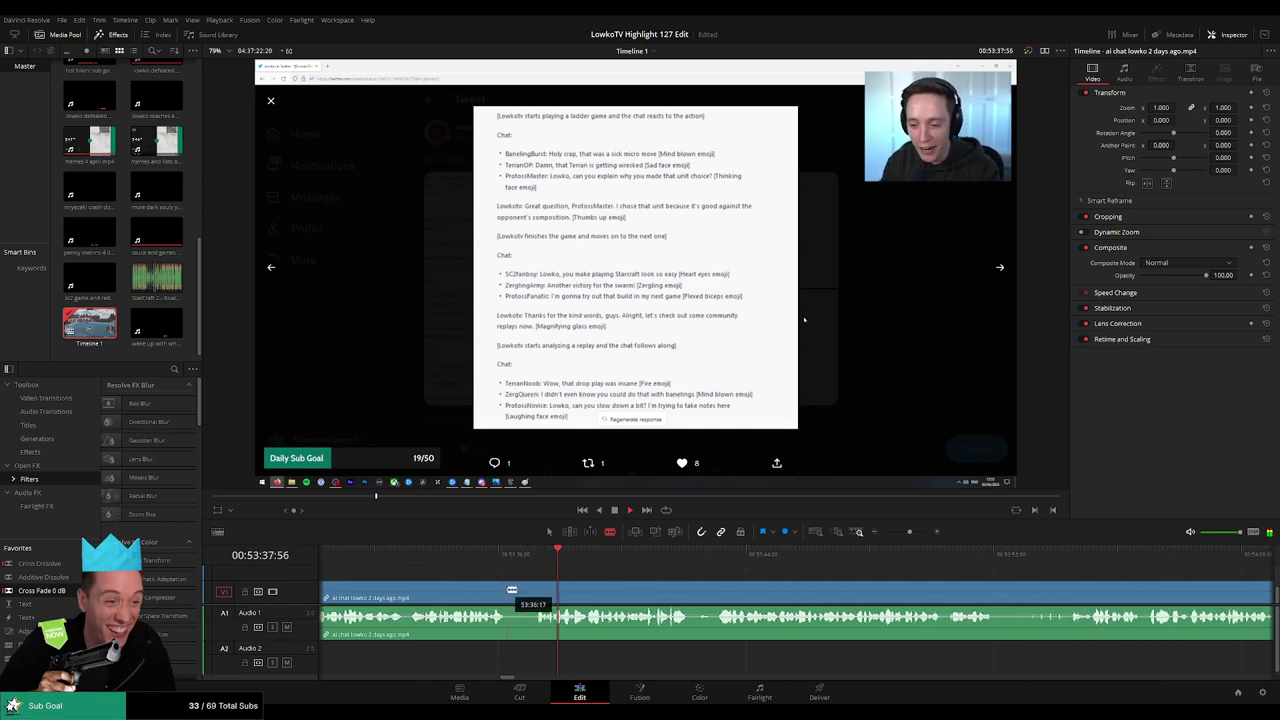
pyautogui.click(508, 590)
pyautogui.click(536, 593)
pyautogui.press('a')
pyautogui.click(519, 590)
pyautogui.press('Delete')
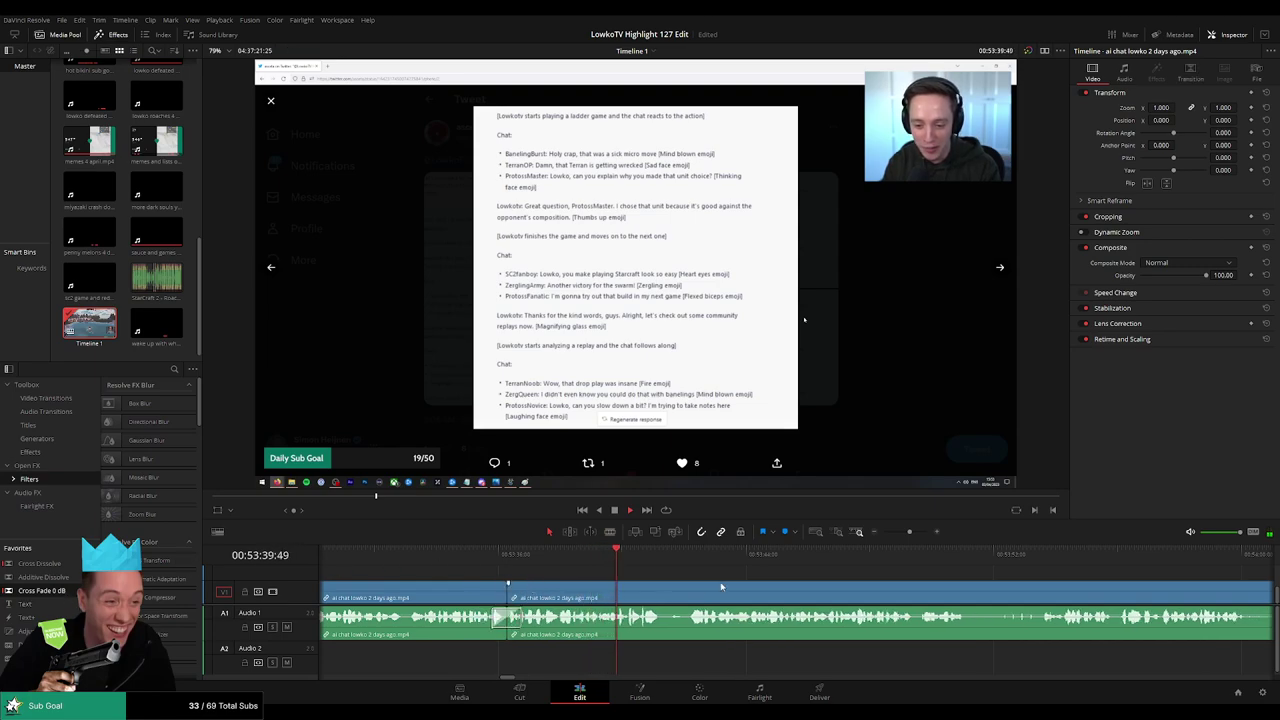
# Ripple-delete the section between about 00:53:41:05 and 00:53:41:57 and add an audio cross fade at the join
pyautogui.hscroll(2, 721, 586)
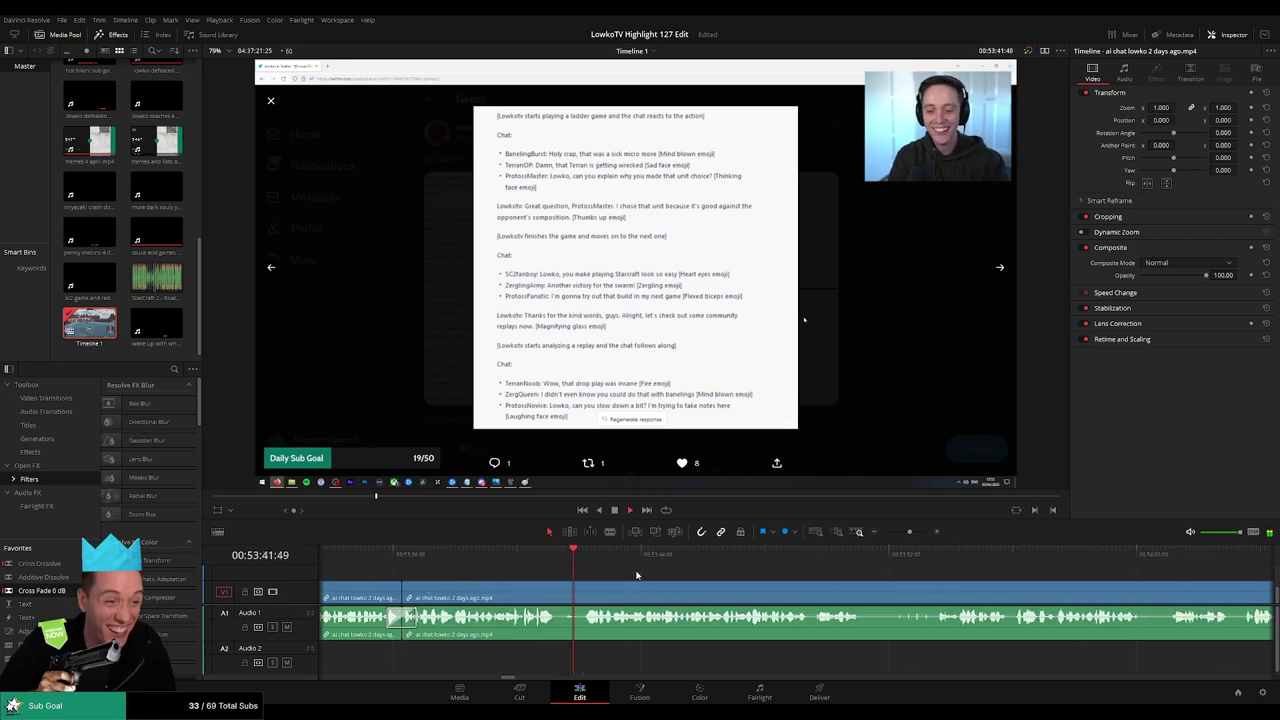
pyautogui.press('b')
pyautogui.click(557, 597)
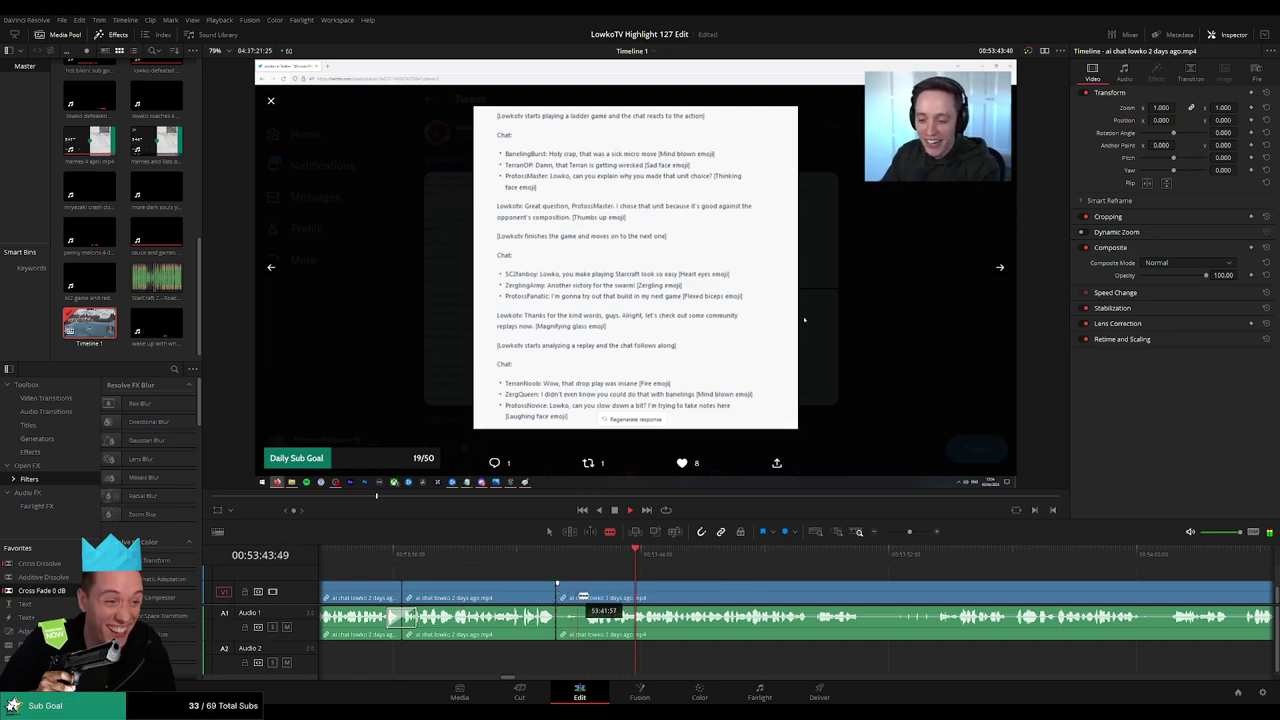
pyautogui.click(581, 597)
pyautogui.press('a')
pyautogui.click(571, 598)
pyautogui.press('BackSpace')
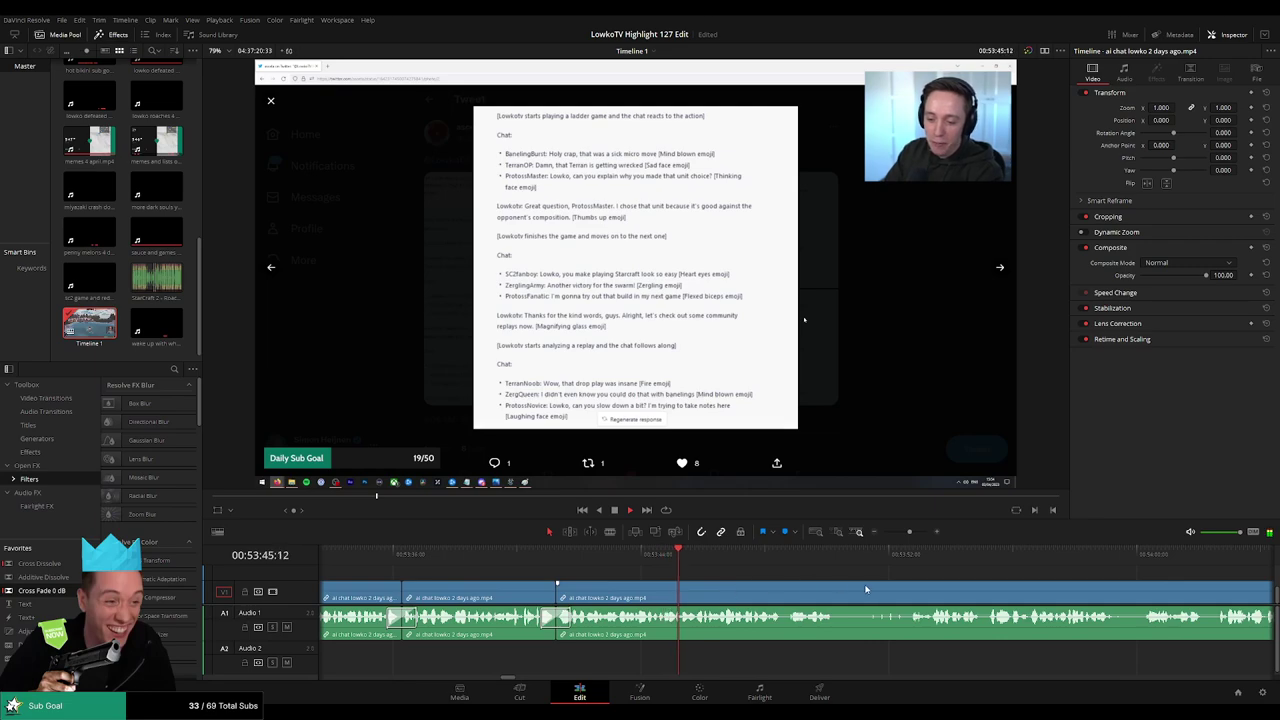
# Play through the chat-reading footage from about 00:53:45 to 00:54:23 to look for sections to cut
pyautogui.moveTo(867, 590); pyautogui.dragTo(708, 587)
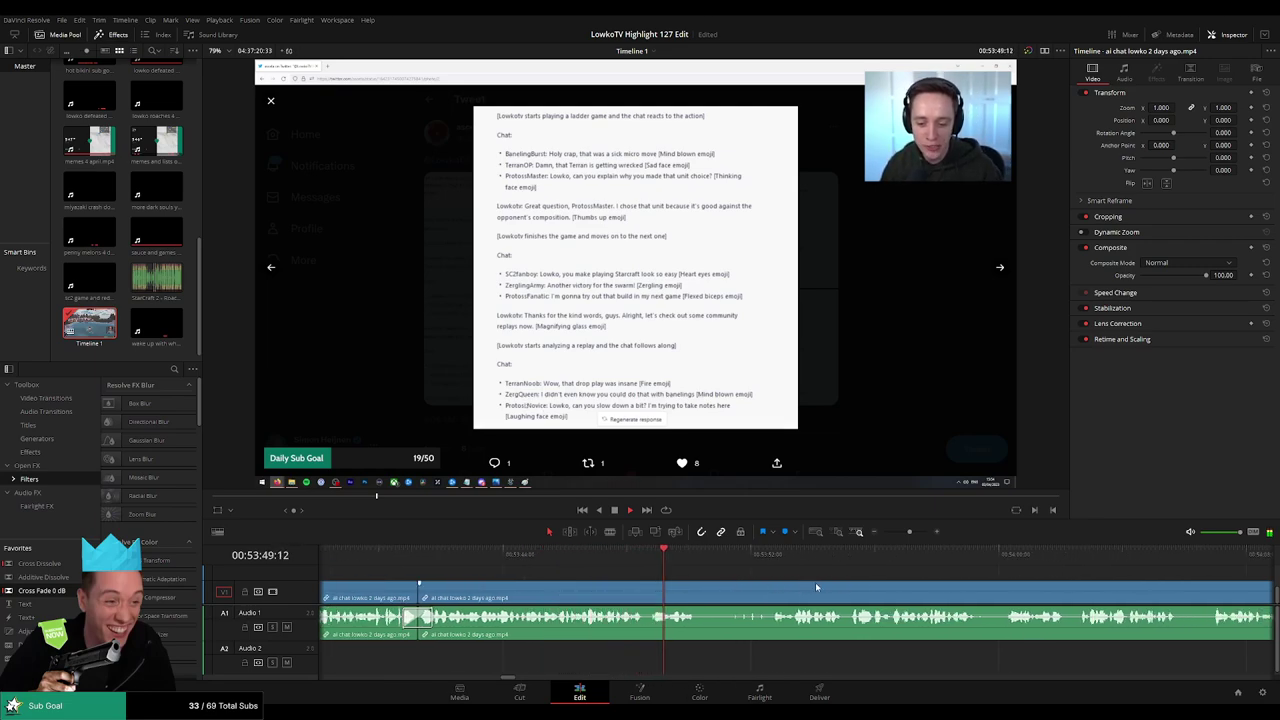
pyautogui.hscroll(3, 699, 579)
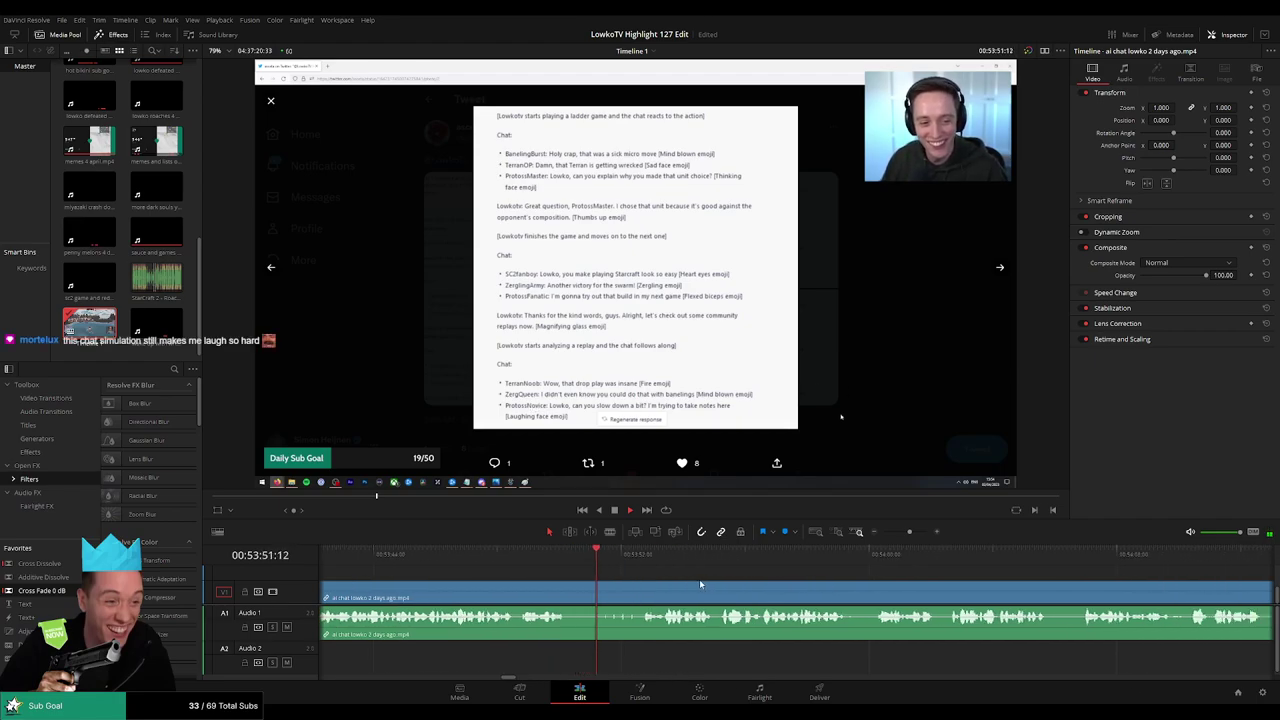
pyautogui.hscroll(3, 710, 578)
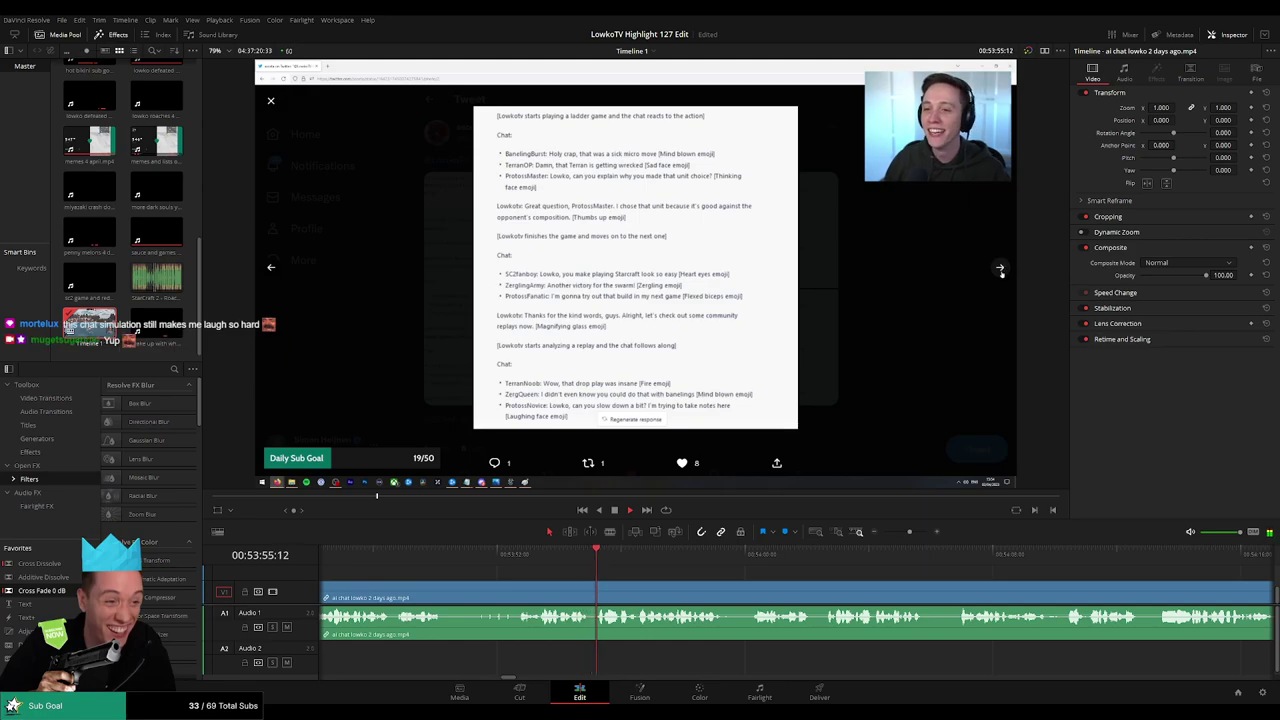
pyautogui.hscroll(3, 693, 572)
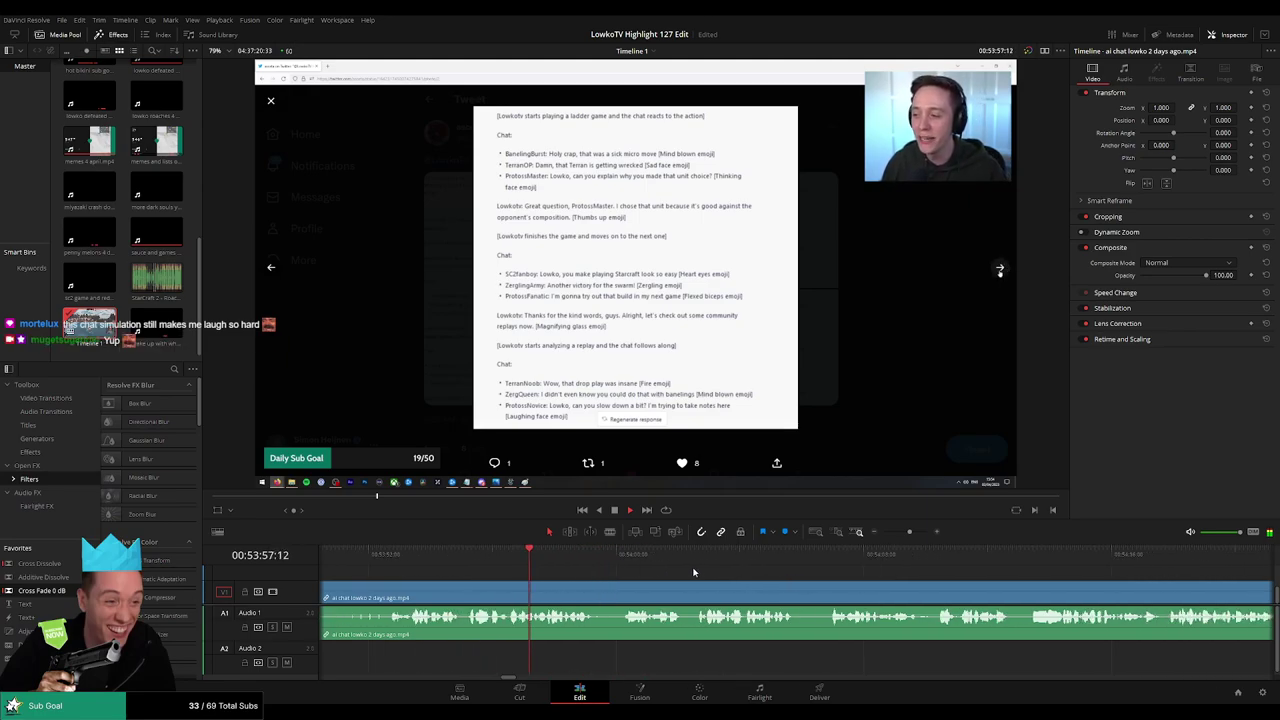
pyautogui.moveTo(909, 533)
pyautogui.mouseDown()
pyautogui.moveTo(892, 532)
pyautogui.moveTo(908, 532)
pyautogui.mouseUp()
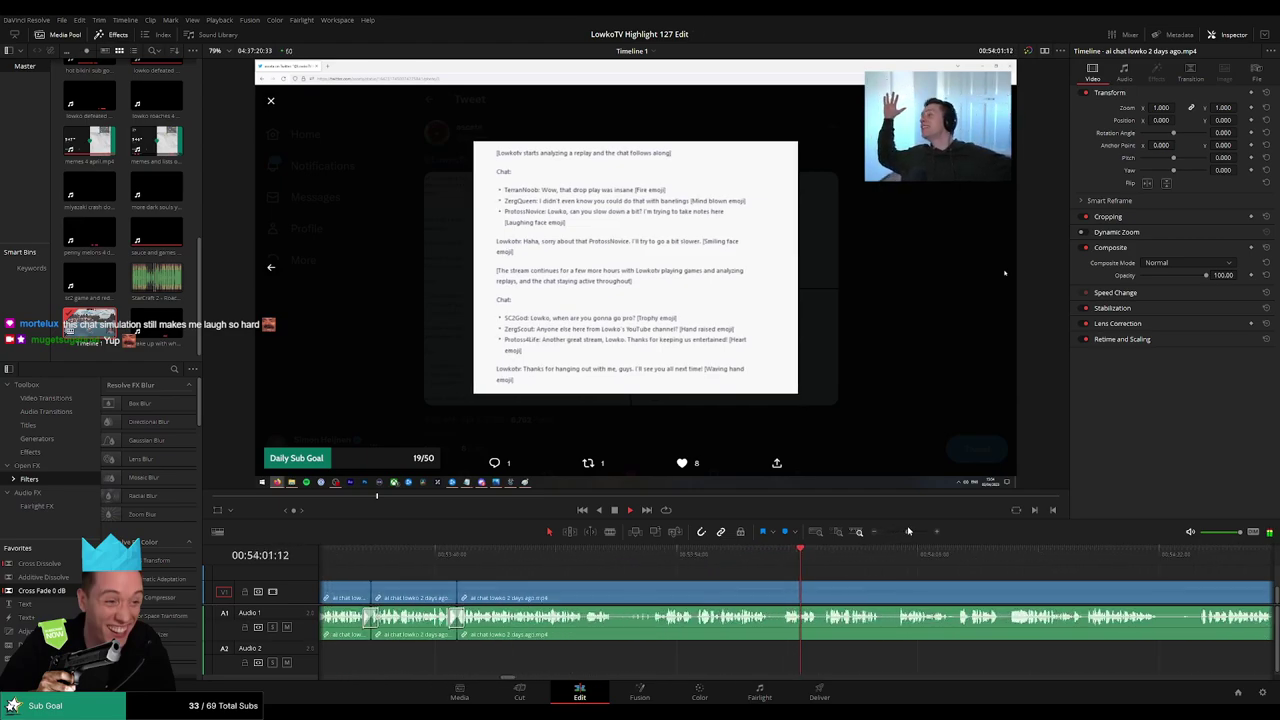
pyautogui.hscroll(5, 701, 579)
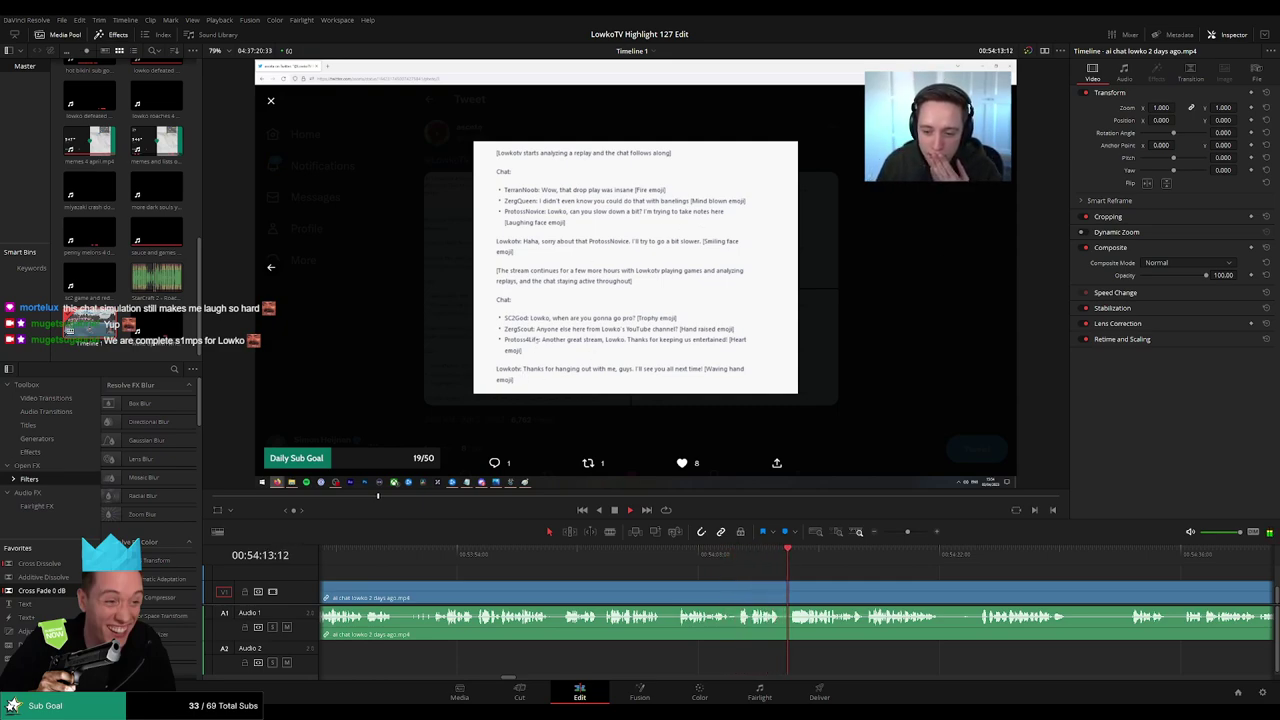
pyautogui.moveTo(840, 576); pyautogui.dragTo(642, 569)
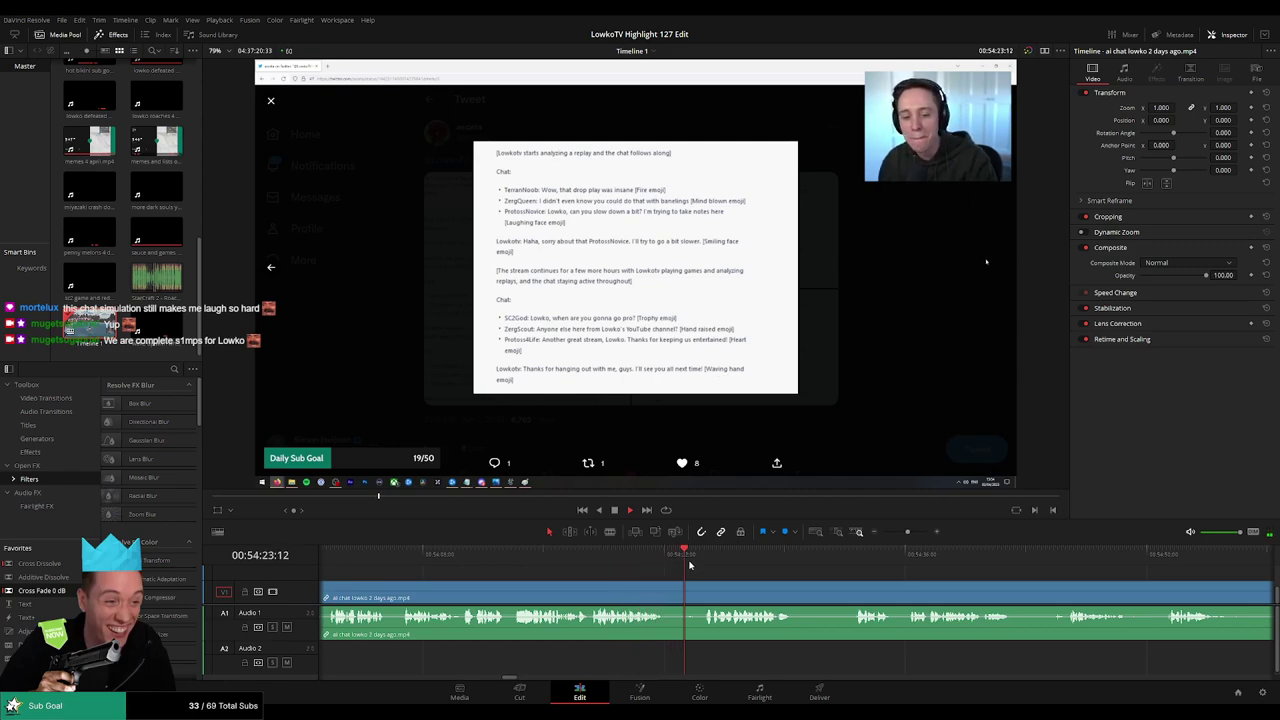
# Ripple-delete the section between about 00:54:22:02 and 00:54:24:32 and play back over the join
pyautogui.press('b')
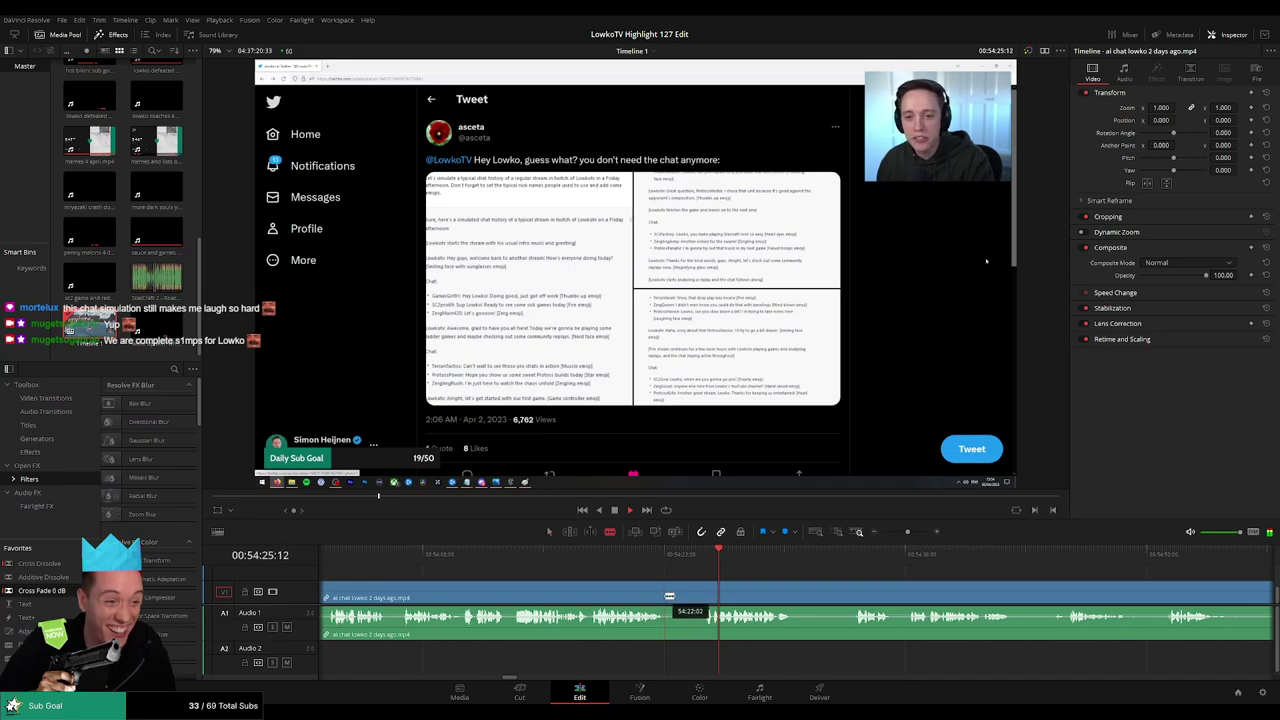
pyautogui.click(669, 594)
pyautogui.scroll(3, 697, 584)
pyautogui.scroll(-1, 706, 583)
pyautogui.press('space')
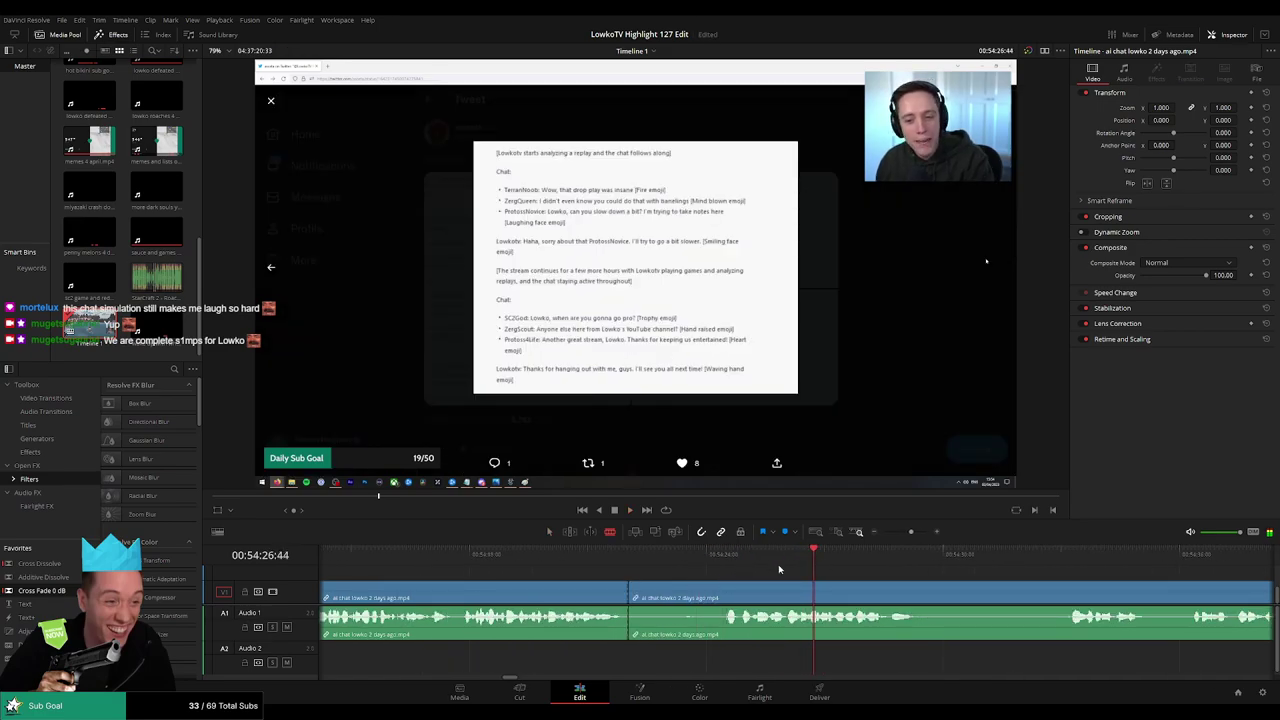
pyautogui.moveTo(911, 532); pyautogui.dragTo(914, 533)
pyautogui.click(598, 602)
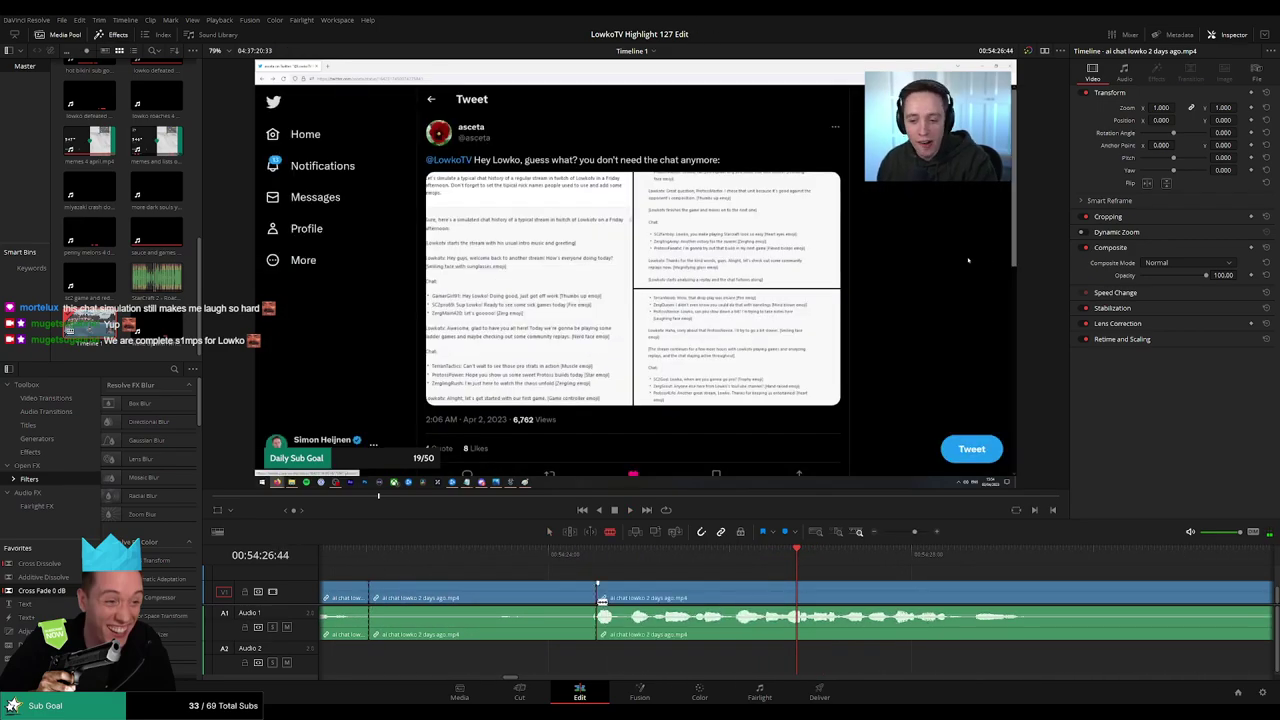
pyautogui.press('a')
pyautogui.click(571, 603)
pyautogui.press('Delete')
pyautogui.click(904, 533)
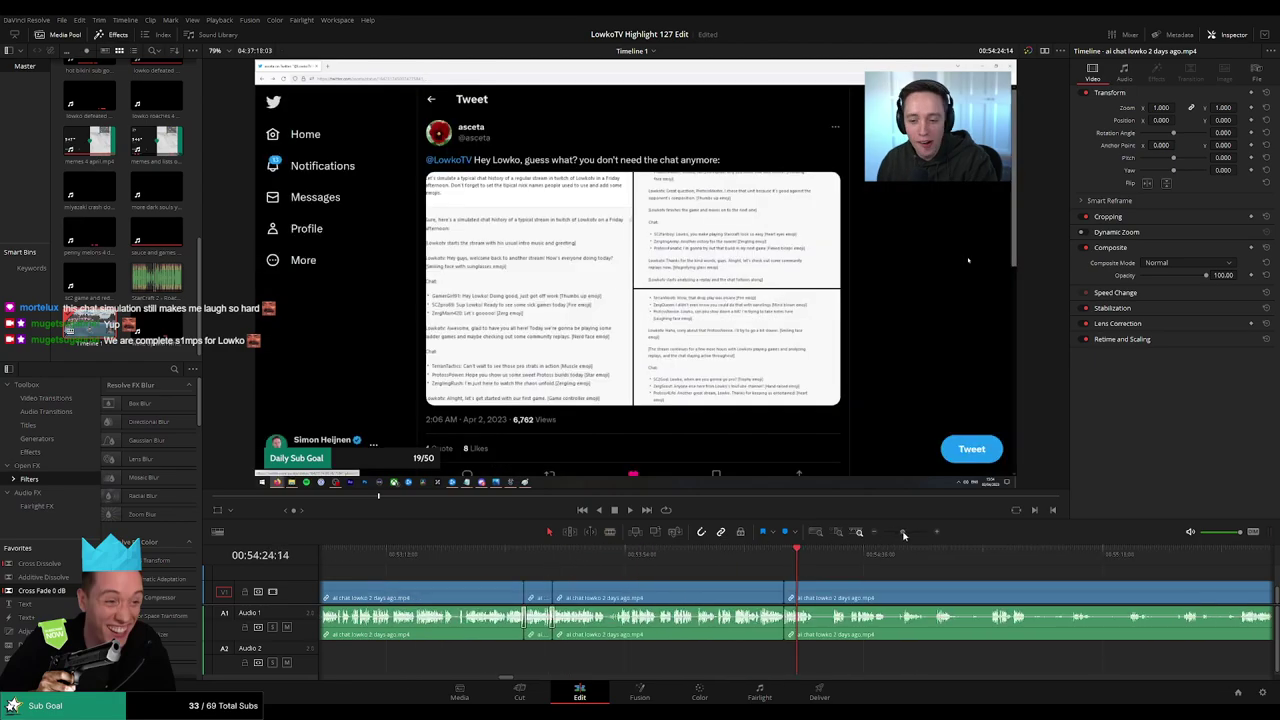
pyautogui.click(781, 561)
pyautogui.press('space')
# Ripple-delete the silent section between about 00:54:27 and 00:54:30:40
pyautogui.moveTo(870, 578); pyautogui.dragTo(670, 575)
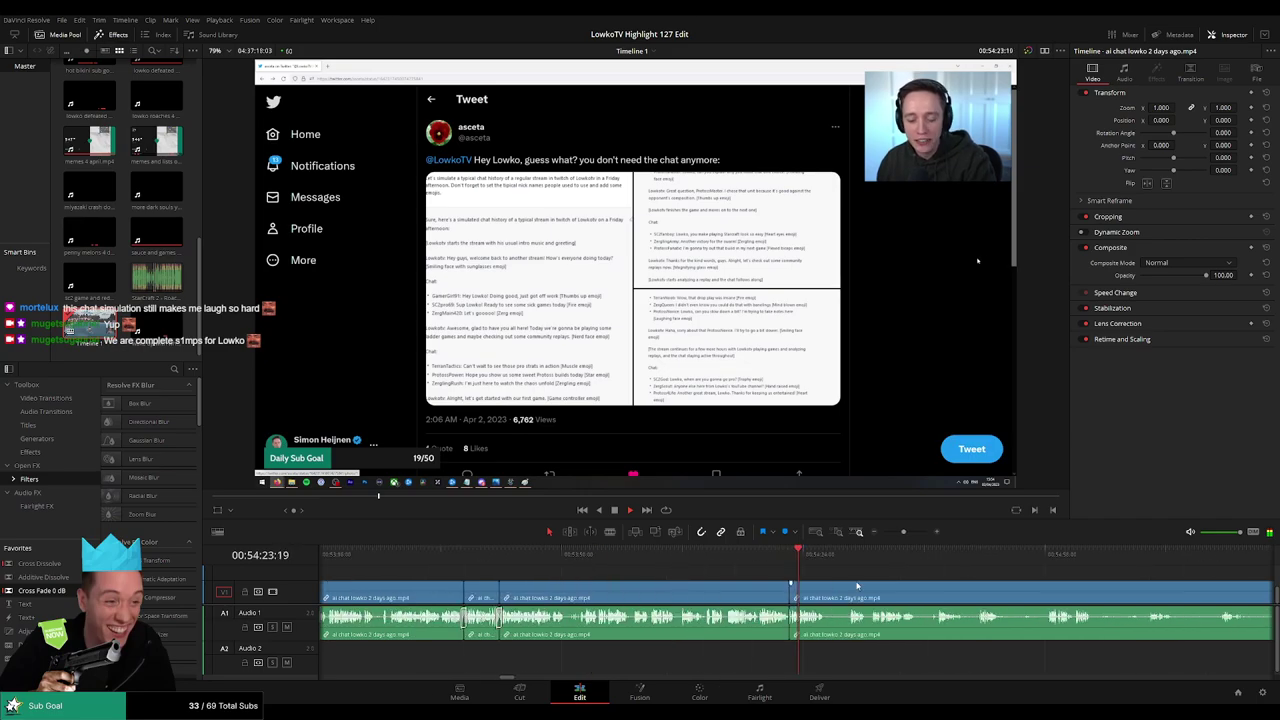
pyautogui.press('b')
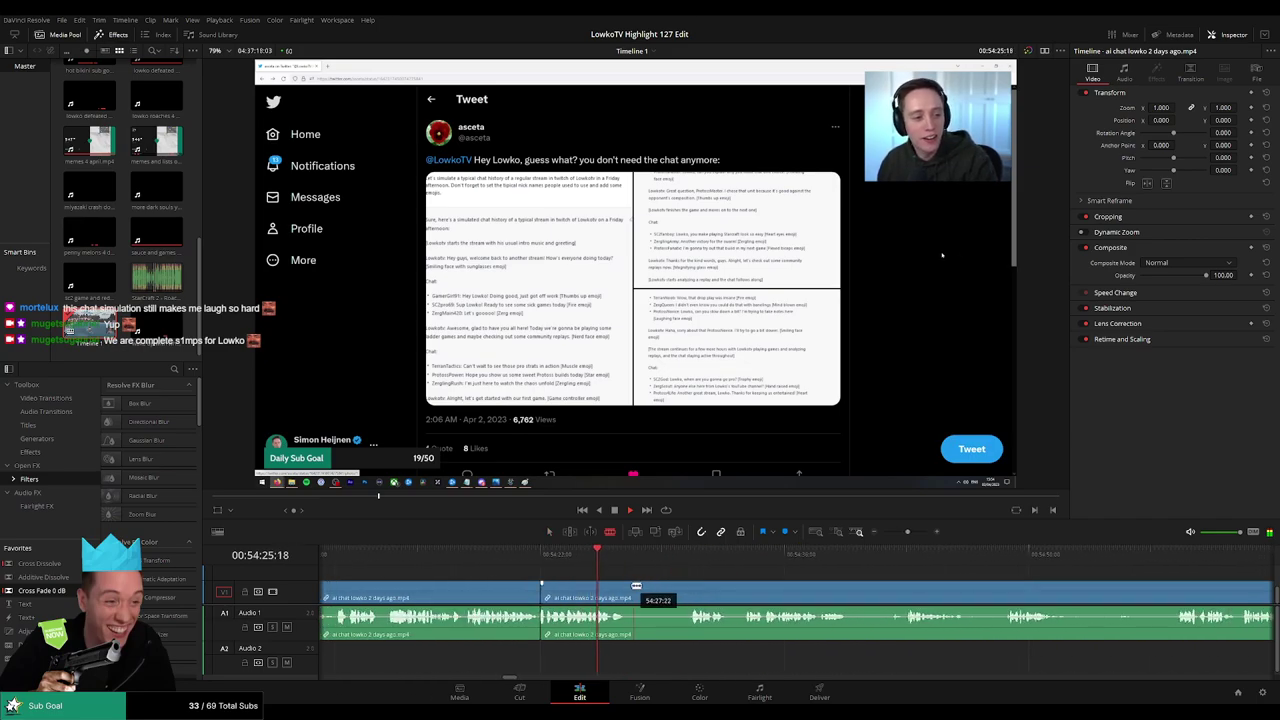
pyautogui.click(630, 590)
pyautogui.click(686, 554)
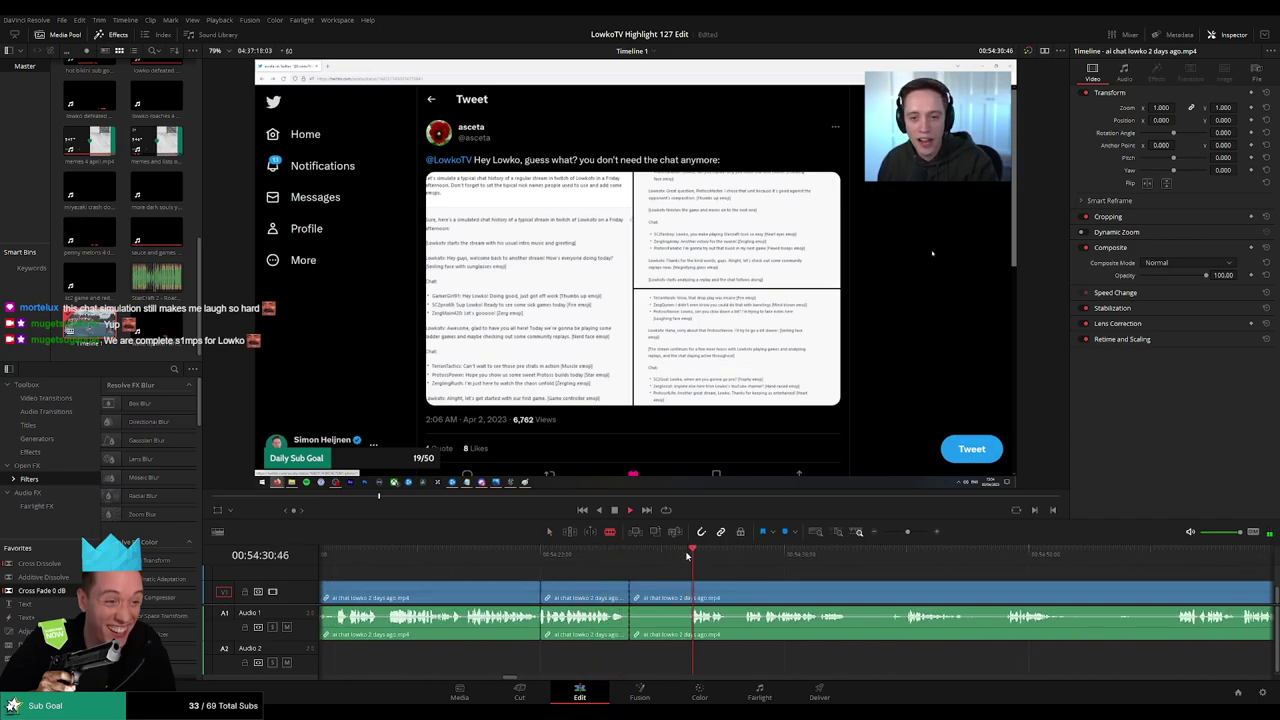
pyautogui.scroll(2, 677, 577)
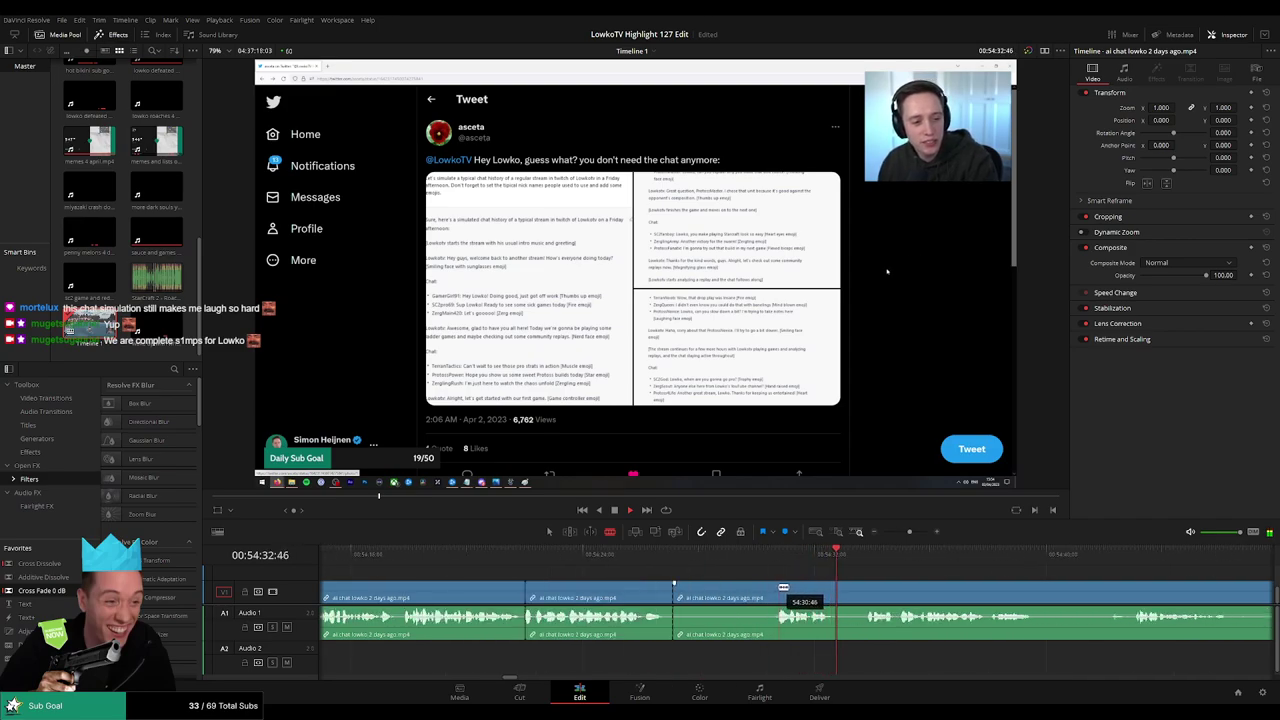
pyautogui.click(778, 588)
pyautogui.press('a')
pyautogui.click(752, 594)
pyautogui.press('Delete')
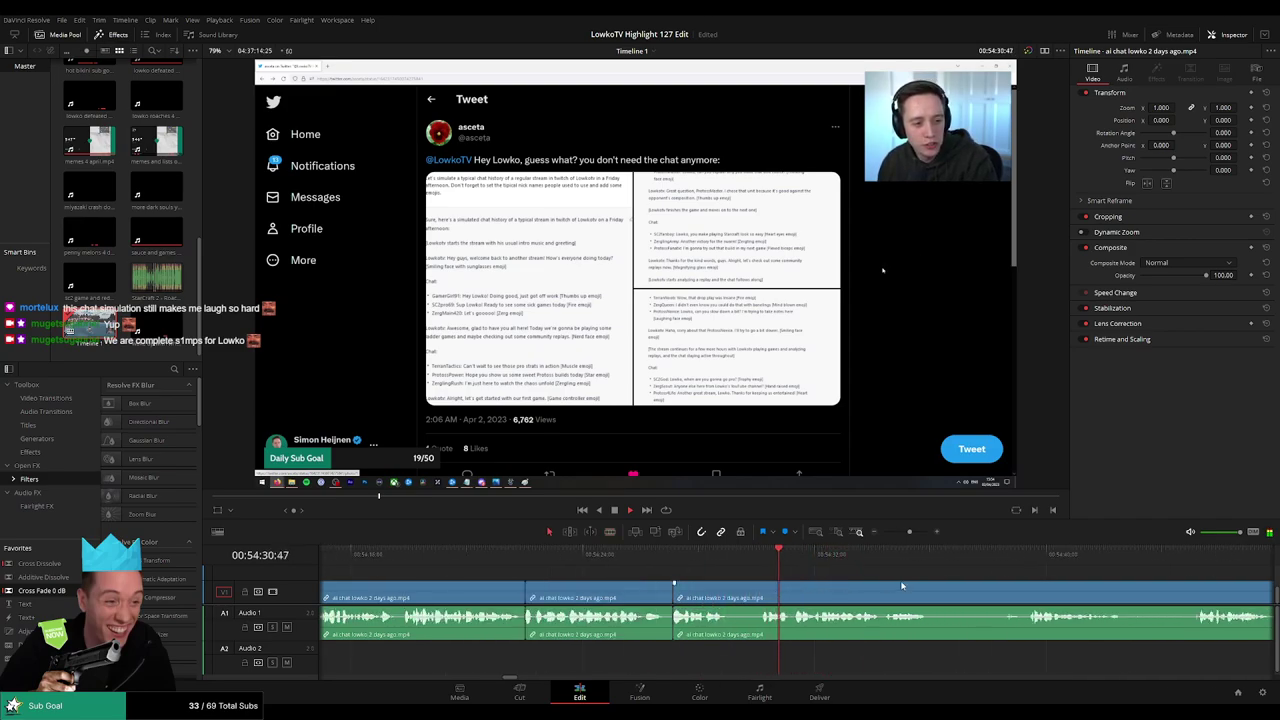
# Ripple-delete the section between about 00:54:36:05 and 00:54:39:25 and add an audio cross fade at the join
pyautogui.moveTo(903, 586); pyautogui.dragTo(629, 580)
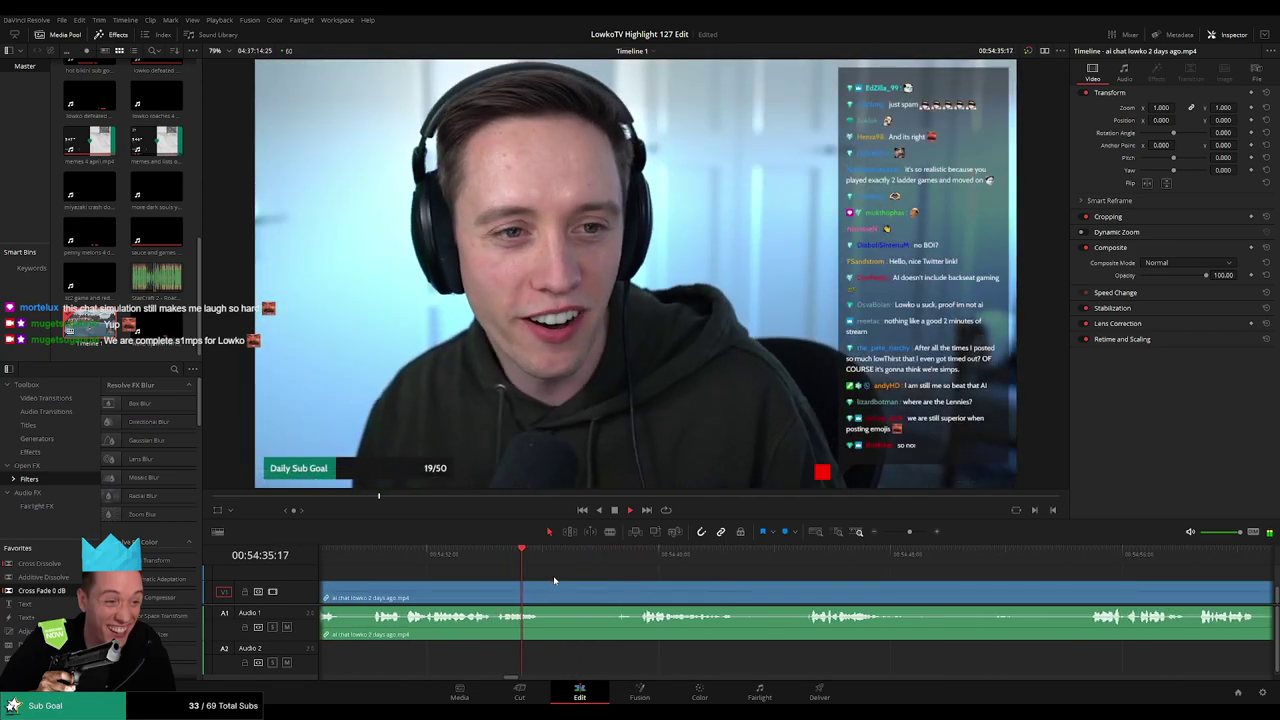
pyautogui.press('b')
pyautogui.click(545, 600)
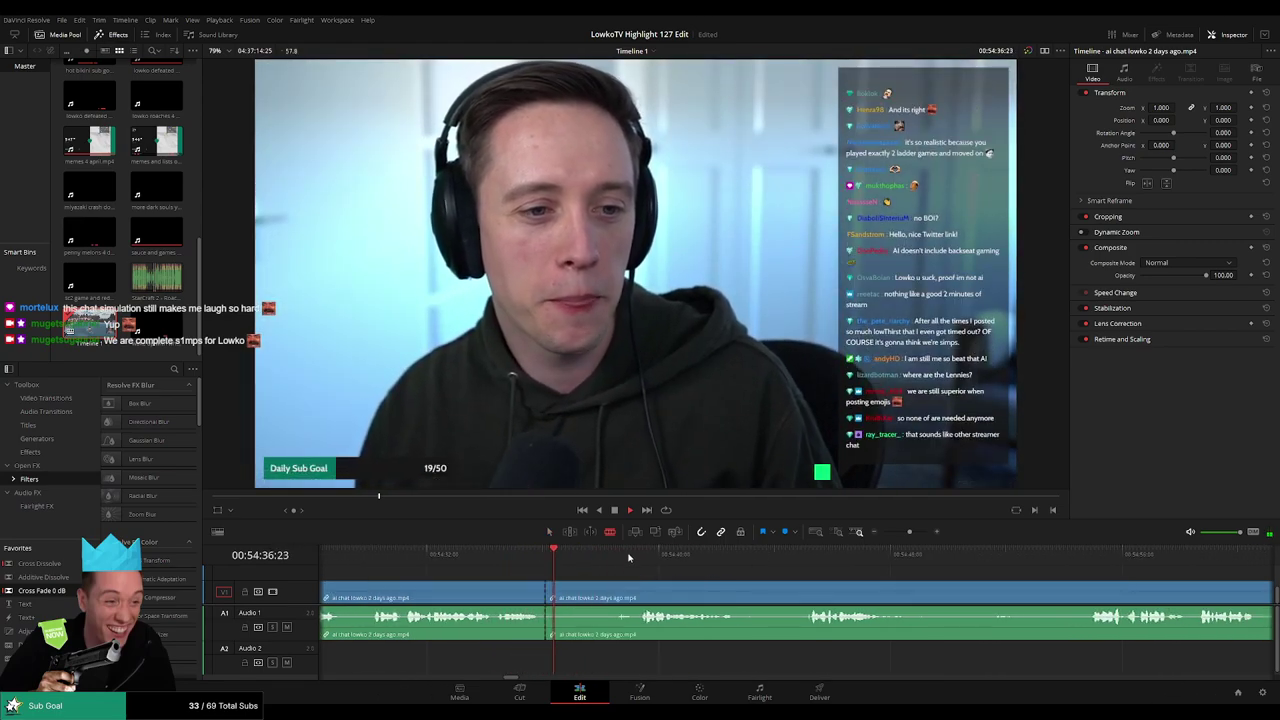
pyautogui.click(641, 553)
pyautogui.click(641, 597)
pyautogui.press('a')
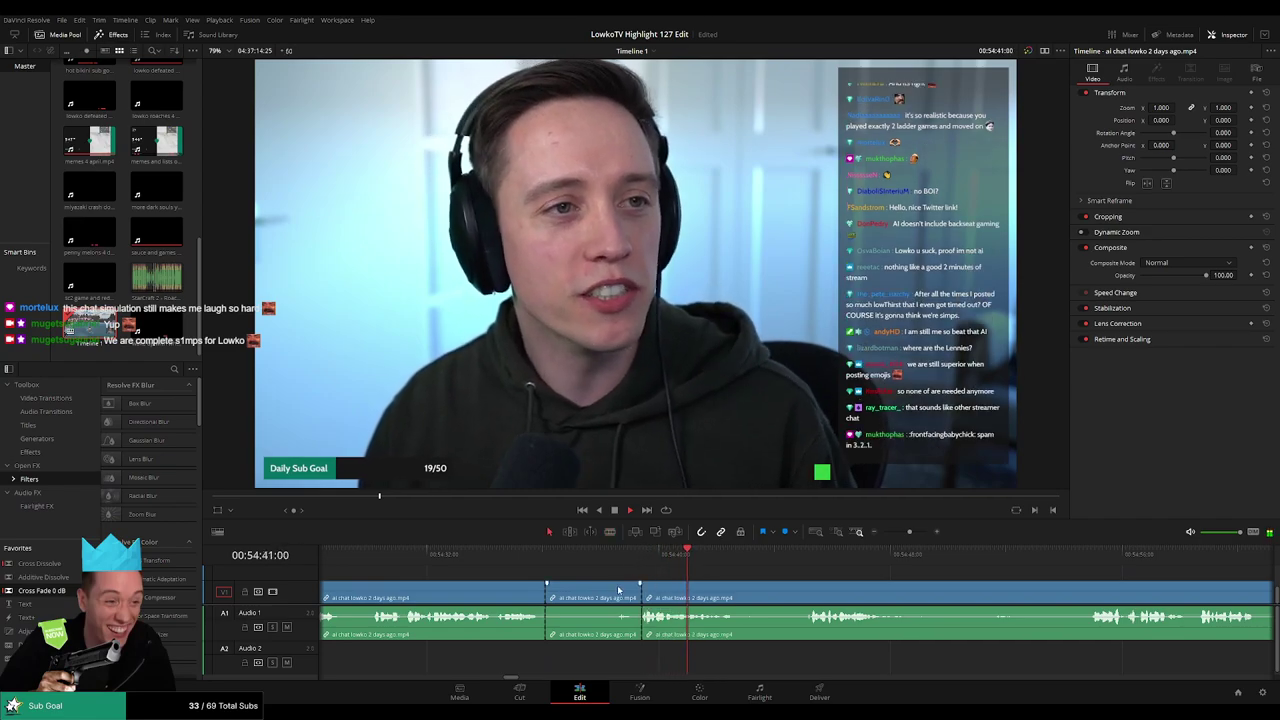
pyautogui.click(617, 590)
pyautogui.press('Delete')
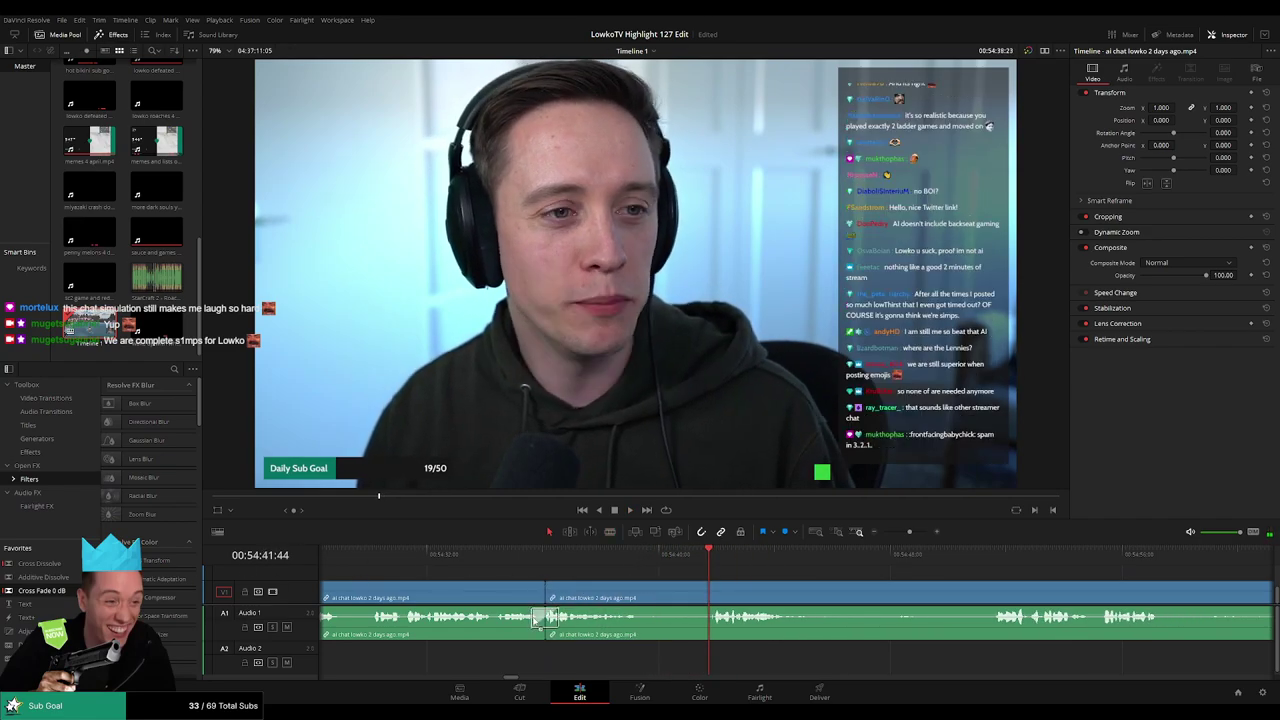
pyautogui.moveTo(549, 622); pyautogui.dragTo(549, 622)
pyautogui.click(531, 563)
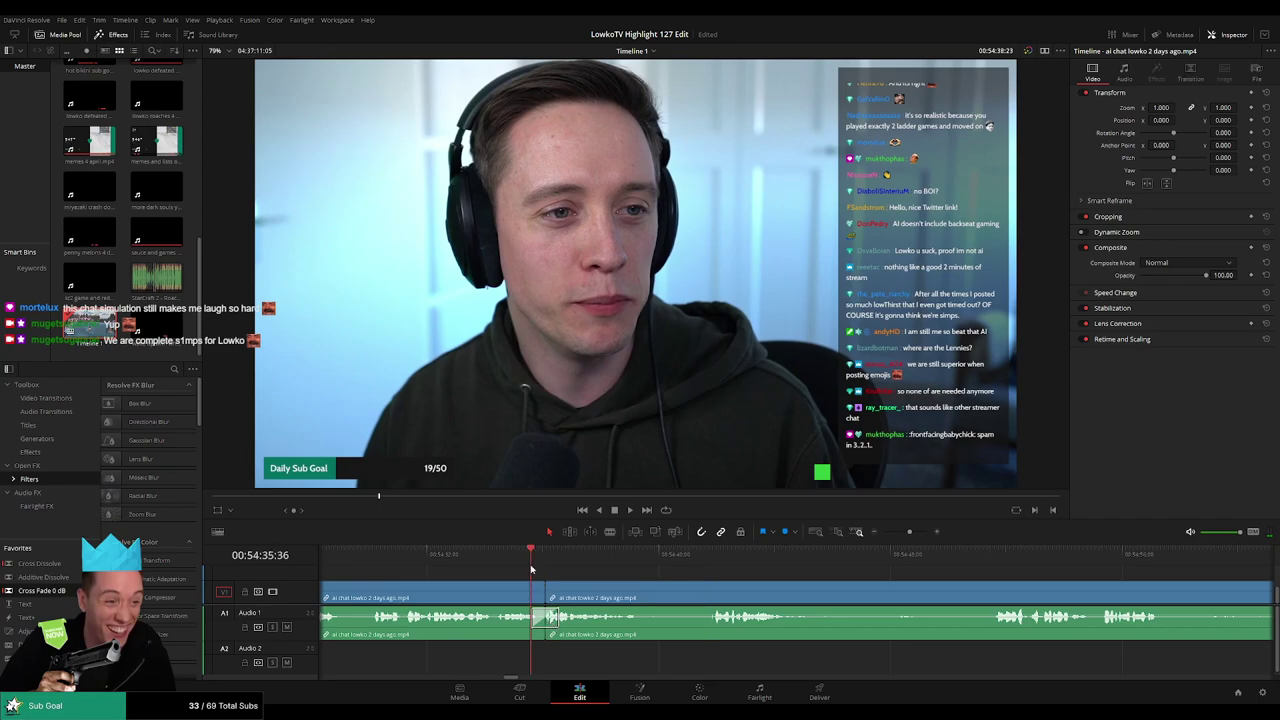
pyautogui.press('space')
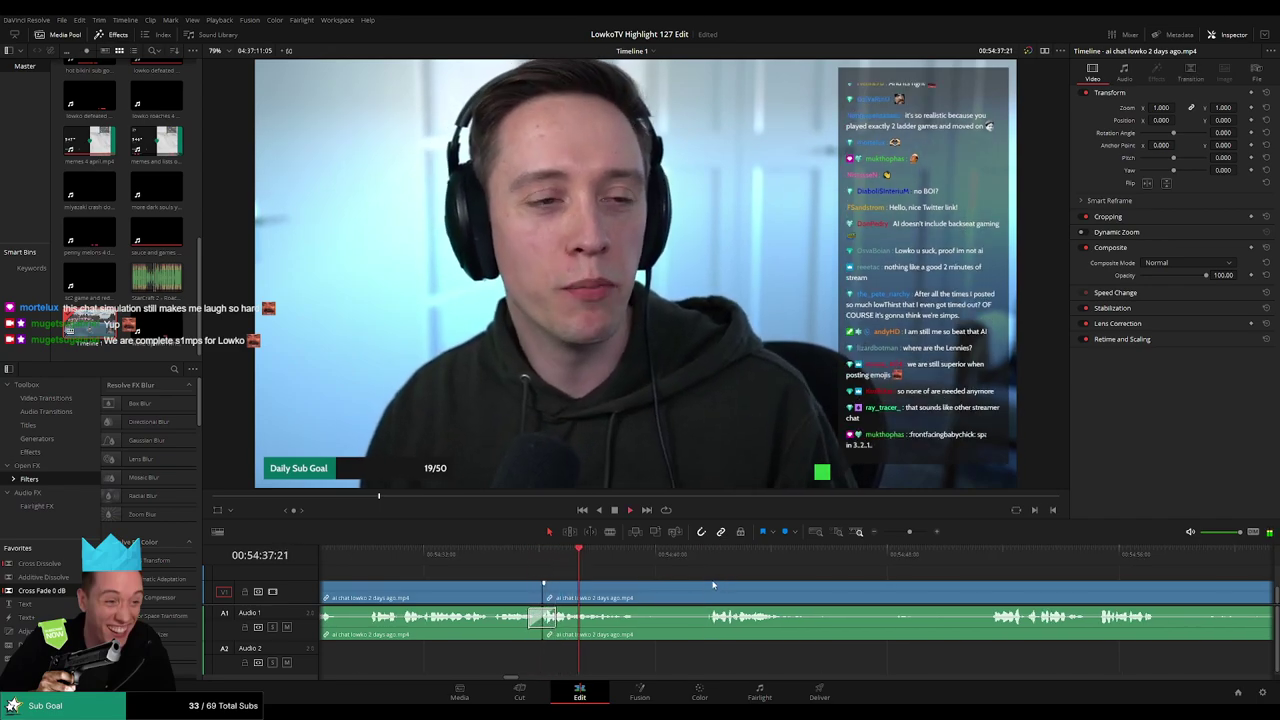
# Ripple-delete the silent section between about 00:54:39:30 and 00:54:41:54 and play back over the join
pyautogui.hscroll(2, 626, 576)
pyautogui.press('b')
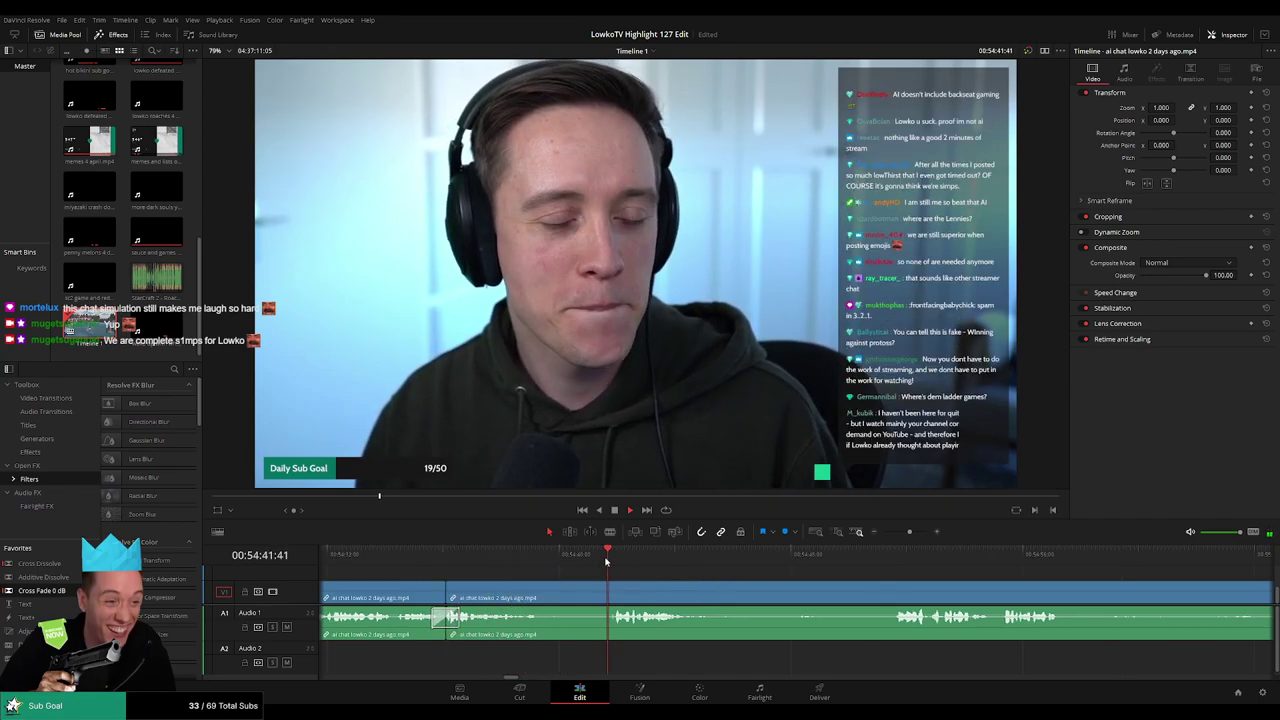
pyautogui.click(546, 600)
pyautogui.click(618, 588)
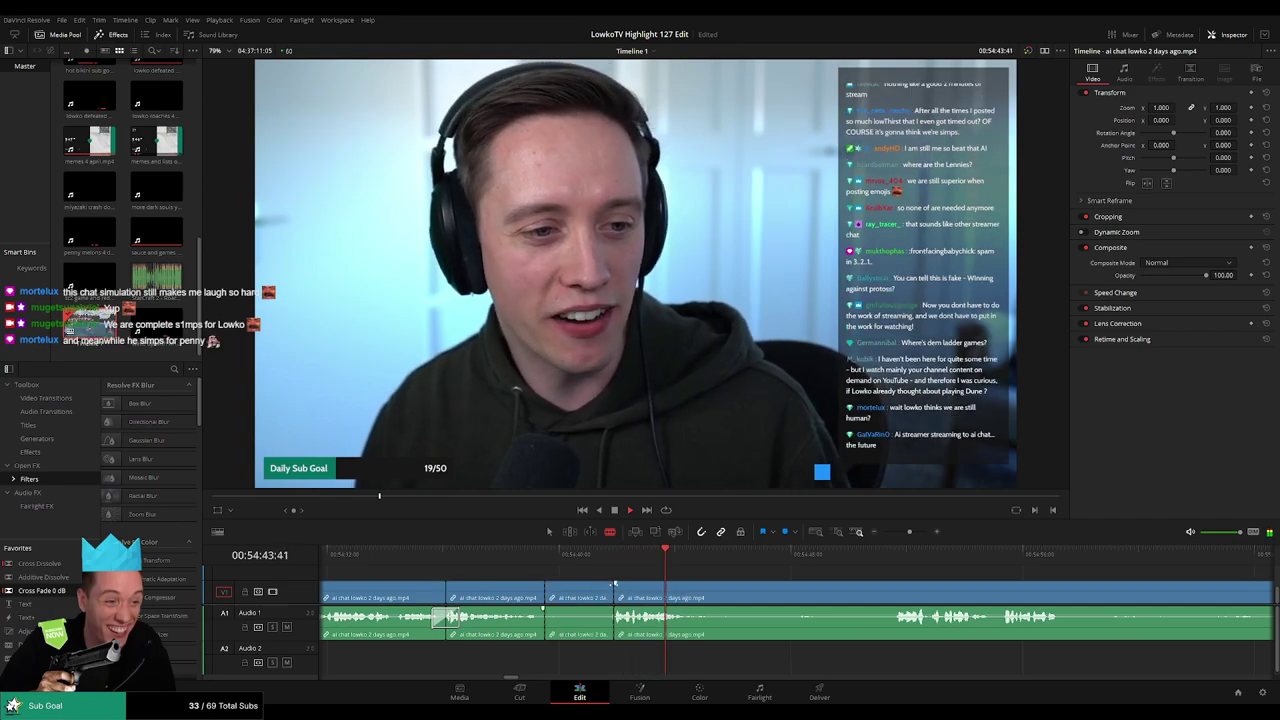
pyautogui.press('a')
pyautogui.click(595, 591)
pyautogui.press('Delete')
pyautogui.click(533, 558)
pyautogui.press('space')
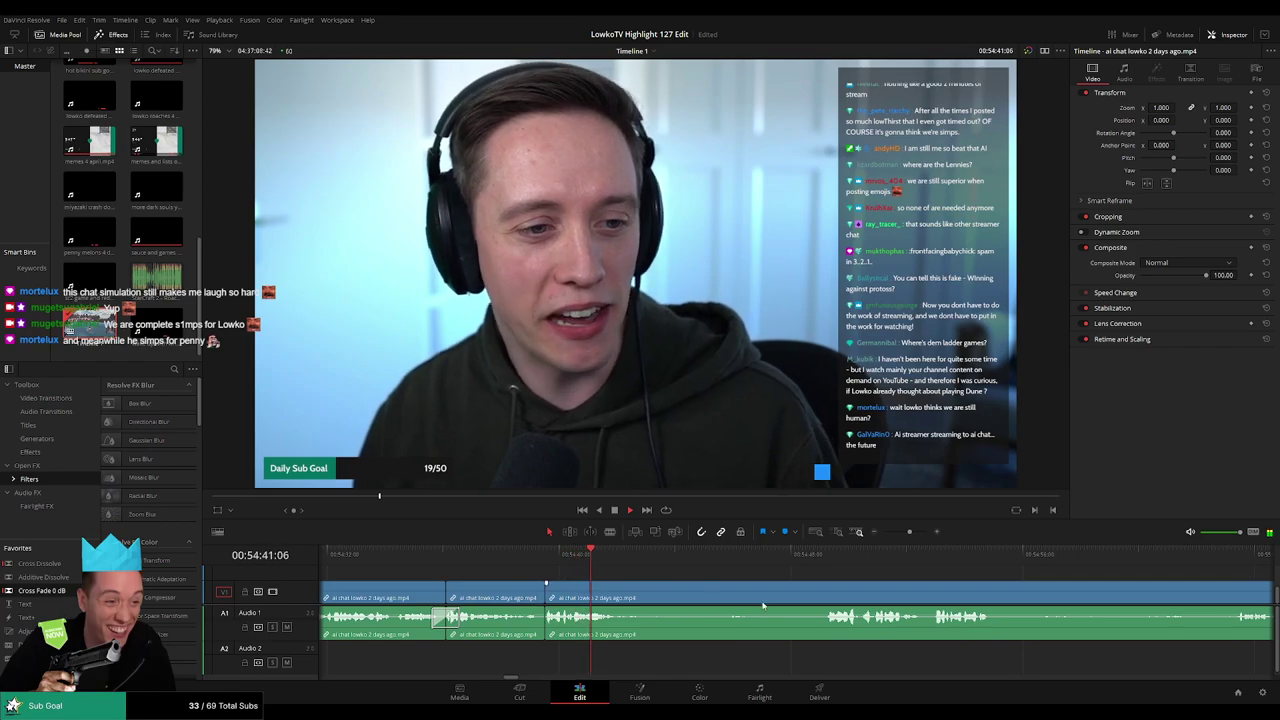
# Ripple-delete the silent section between about 00:54:42:43 and 00:54:49
pyautogui.moveTo(643, 584); pyautogui.dragTo(570, 586)
pyautogui.press('b')
pyautogui.click(561, 601)
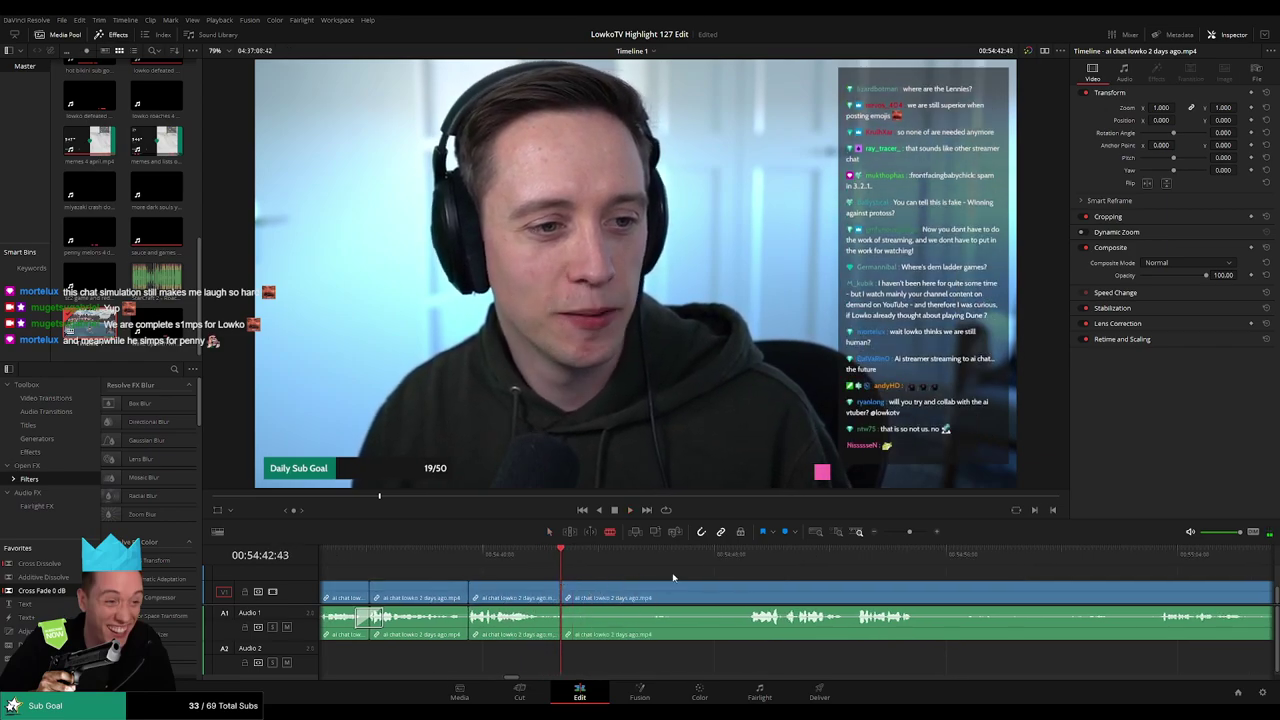
pyautogui.click(747, 559)
pyautogui.click(748, 590)
pyautogui.press('a')
pyautogui.click(706, 597)
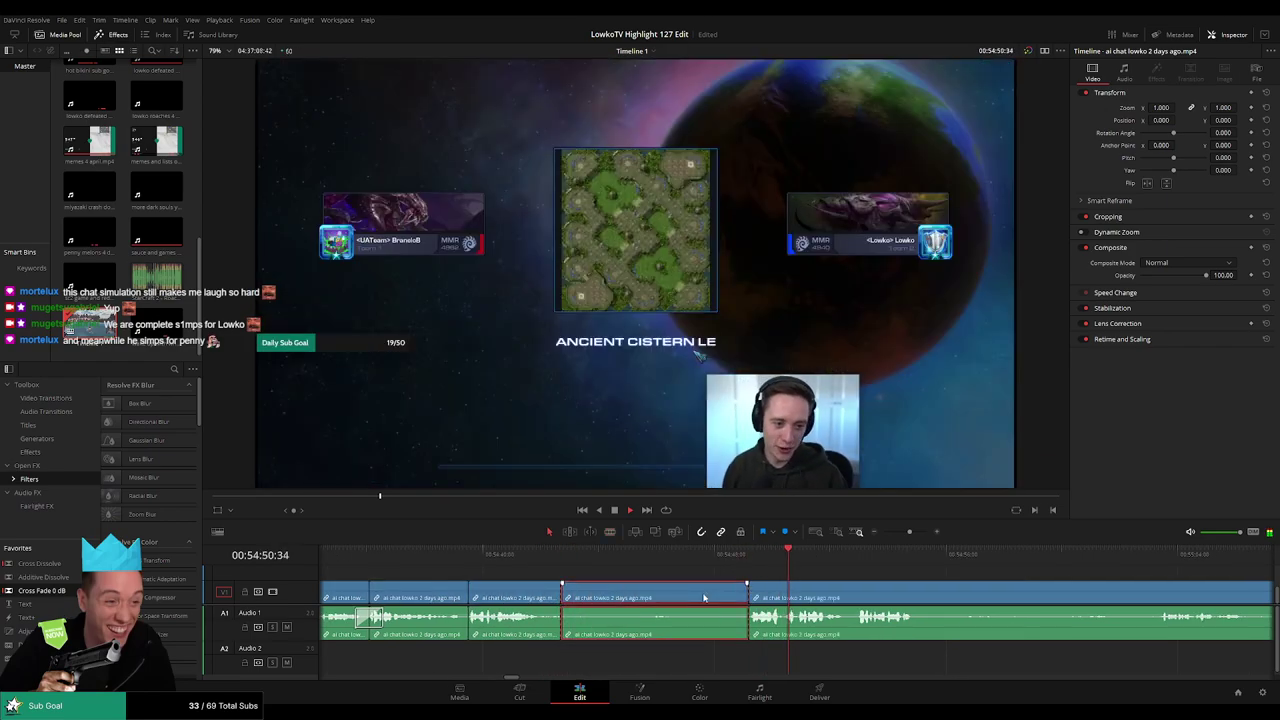
pyautogui.press('Delete')
# Add an audio cross fade at the join at about 00:54:42:43 and play back over it
pyautogui.moveTo(48, 596); pyautogui.dragTo(565, 620)
pyautogui.press('space')
pyautogui.click(554, 565)
pyautogui.press('space')
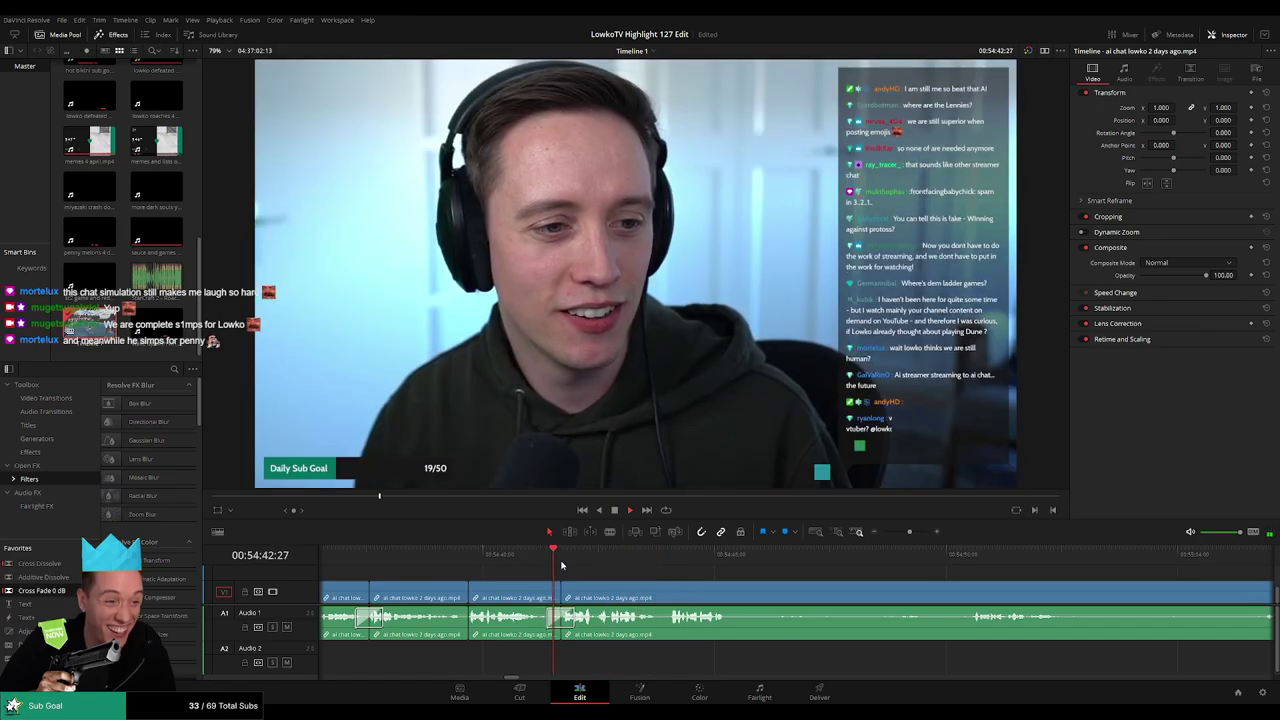
# Split the "ai chat lowko 2 days ago" clip at about 00:54:46:14, before the next burst of speech
pyautogui.click(682, 565)
pyautogui.hscroll(3, 632, 574)
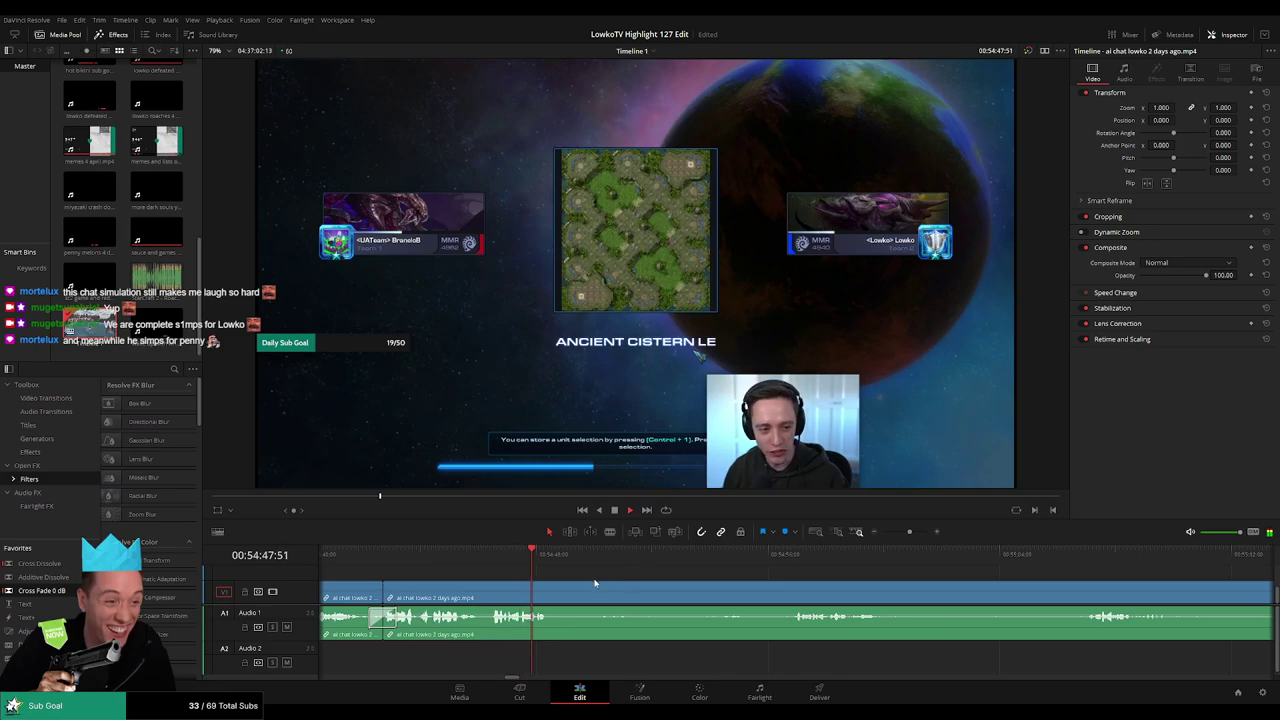
pyautogui.click(462, 563)
pyautogui.press('b')
pyautogui.click(486, 596)
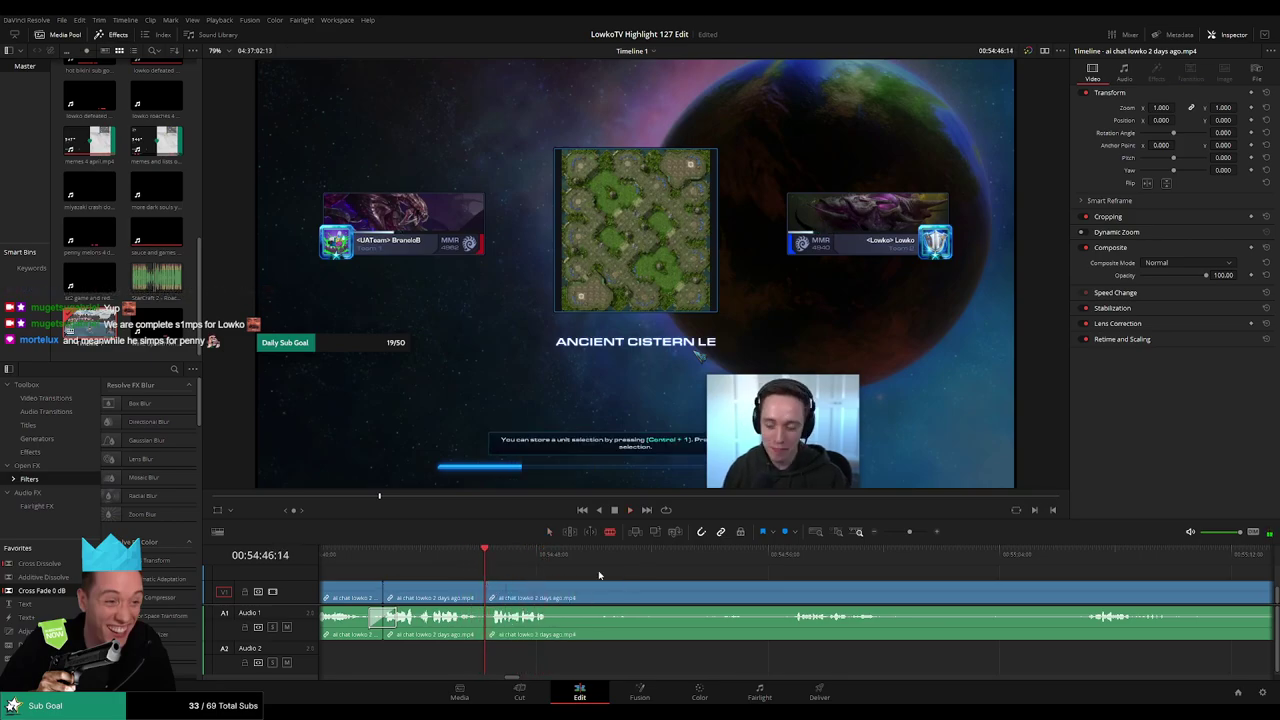
# Skim the rest of the "ai chat lowko 2 days ago" clip up to its end for footage worth keeping
pyautogui.moveTo(909, 533); pyautogui.dragTo(898, 533)
pyautogui.click(950, 560)
pyautogui.moveTo(1037, 600); pyautogui.dragTo(709, 590)
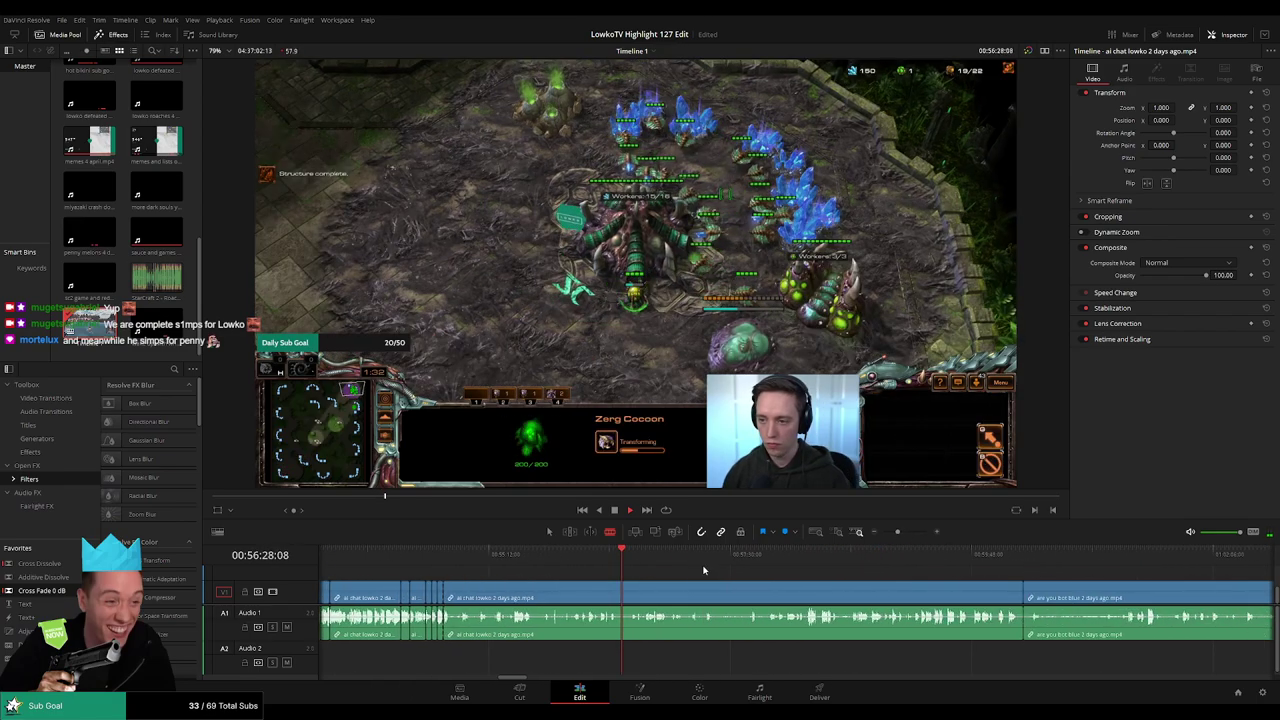
pyautogui.click(697, 558)
pyautogui.click(781, 557)
pyautogui.click(856, 557)
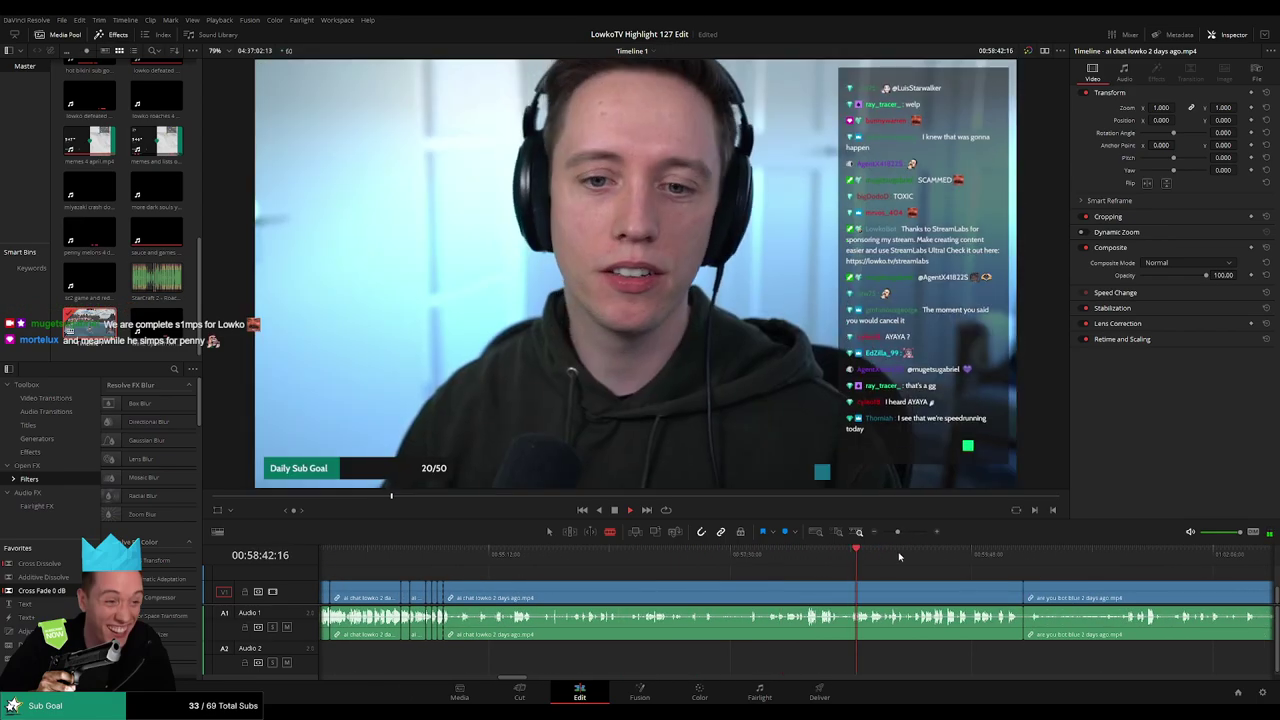
pyautogui.click(912, 557)
pyautogui.click(810, 556)
pyautogui.click(788, 557)
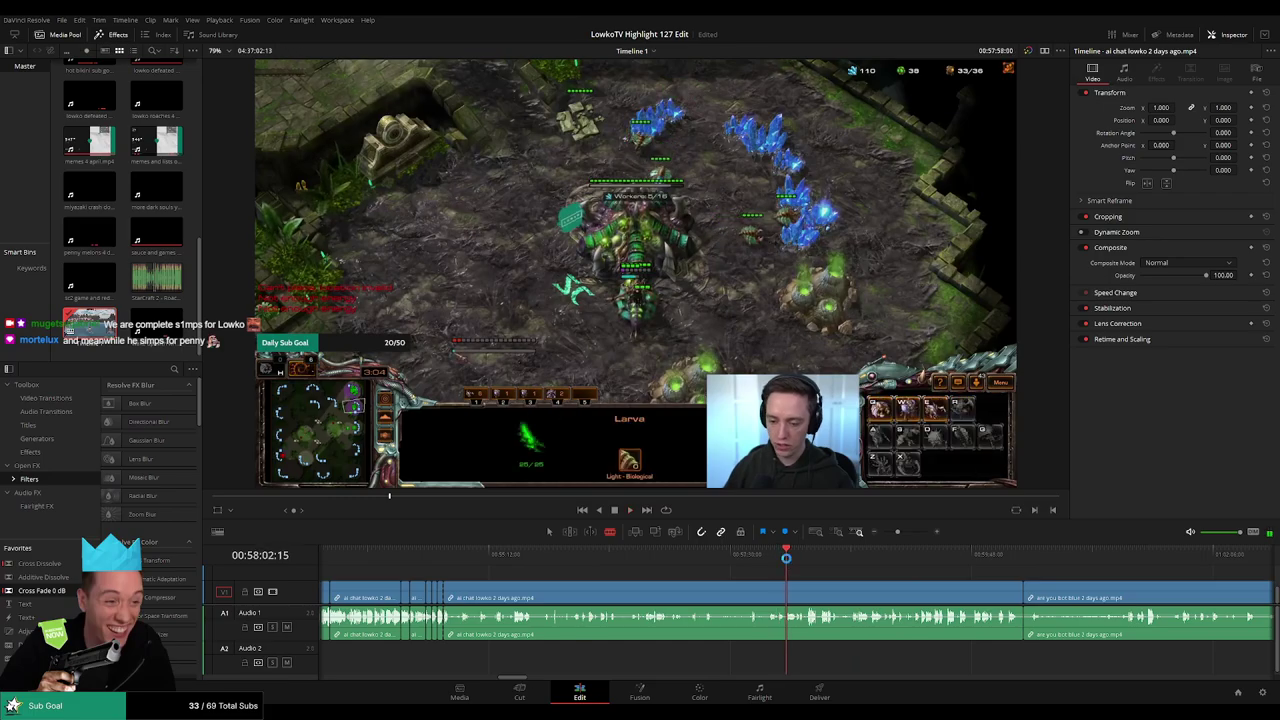
pyautogui.click(797, 561)
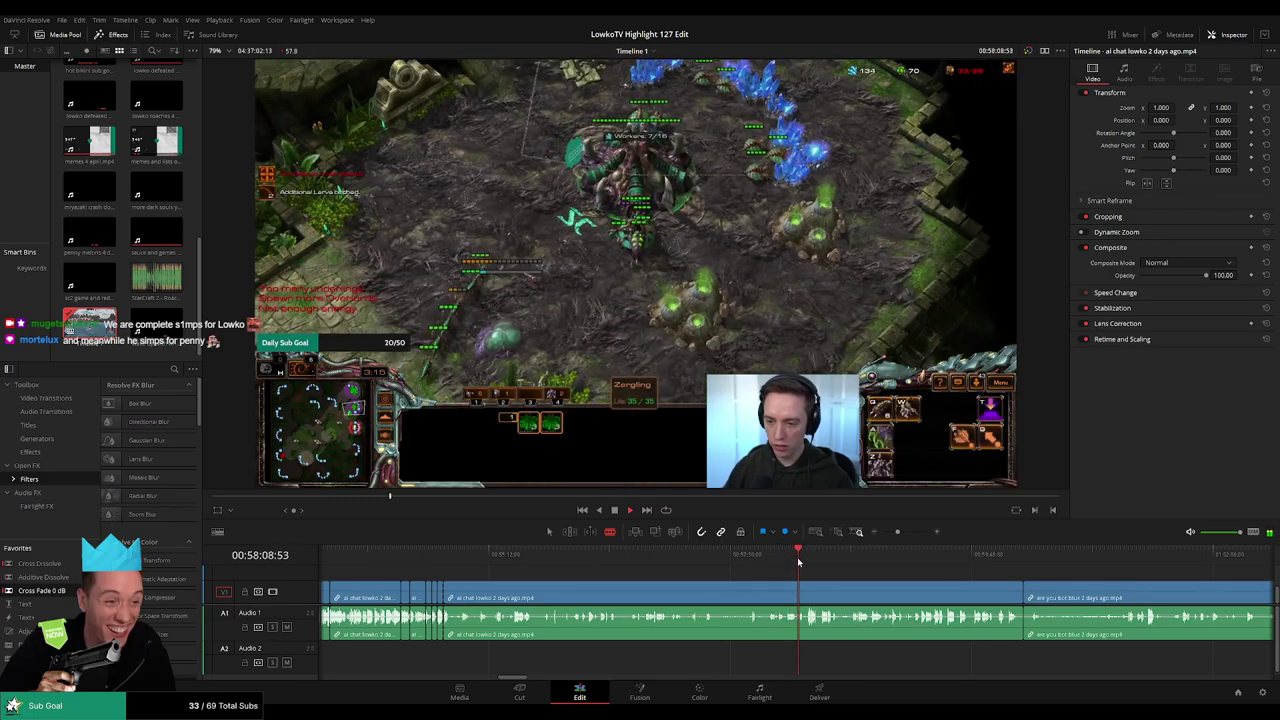
pyautogui.click(805, 561)
pyautogui.moveTo(805, 563); pyautogui.dragTo(821, 563)
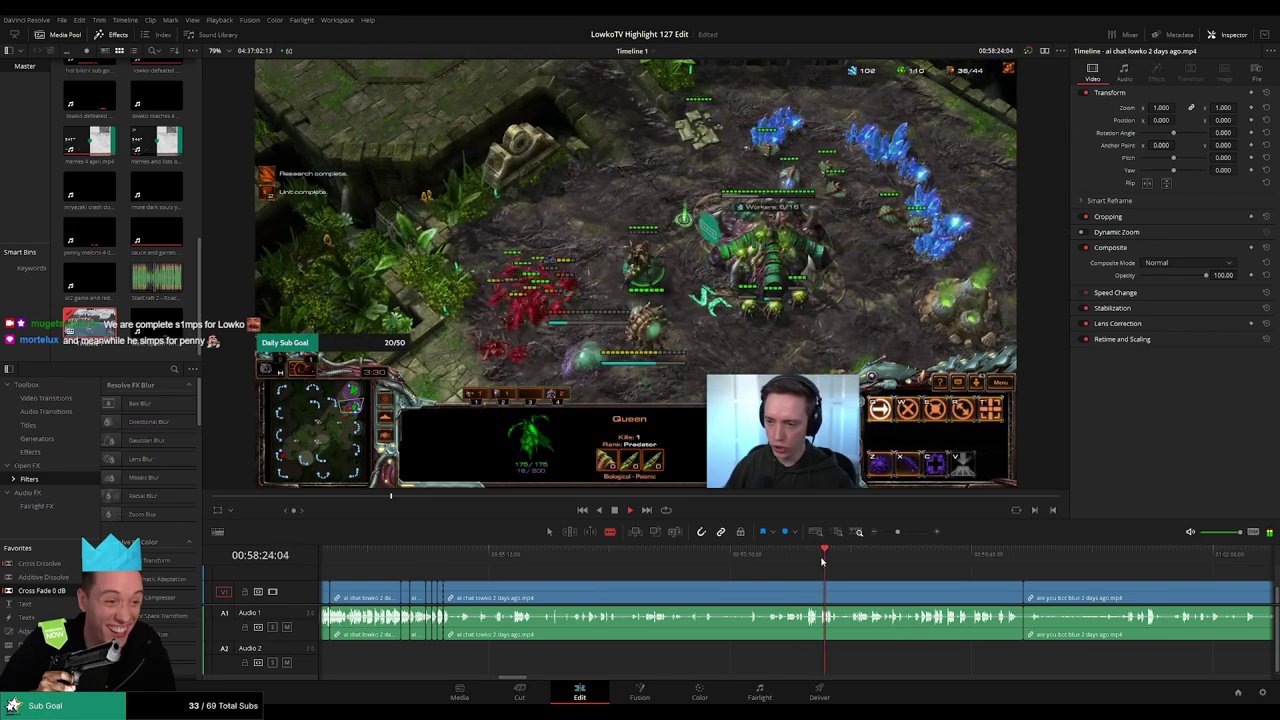
pyautogui.moveTo(822, 561); pyautogui.dragTo(856, 561)
pyautogui.click(894, 562)
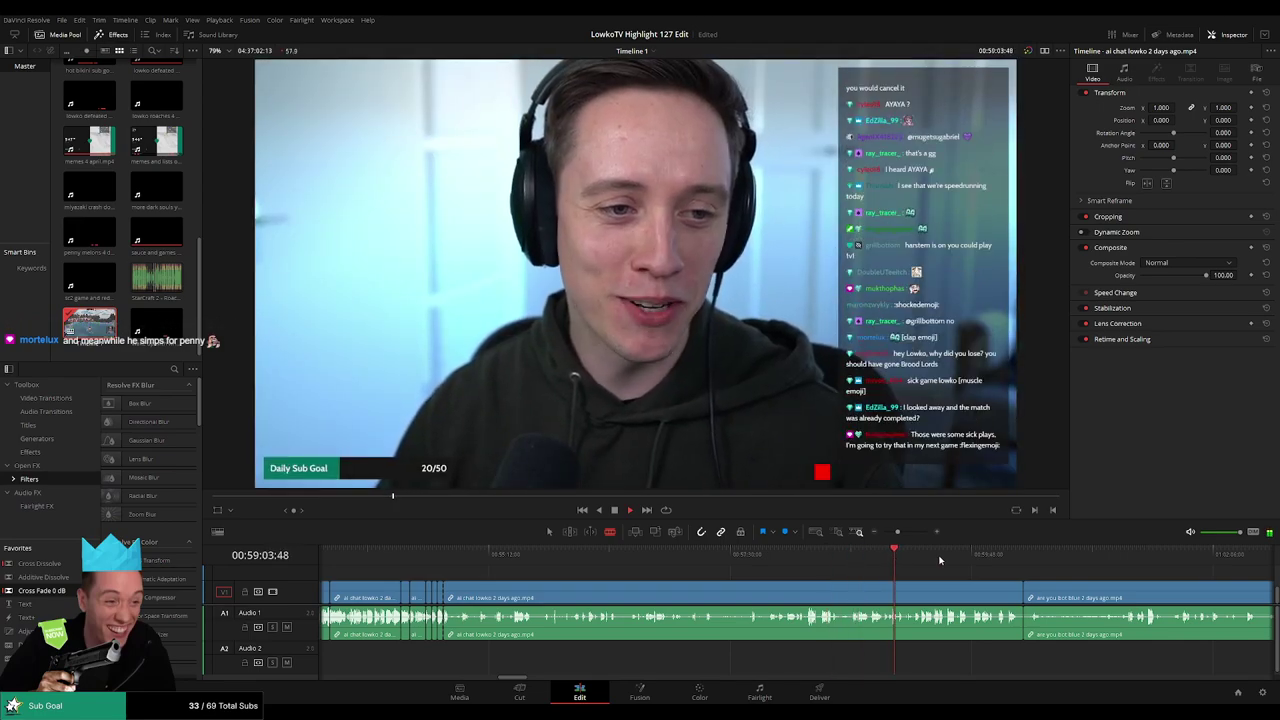
pyautogui.click(937, 561)
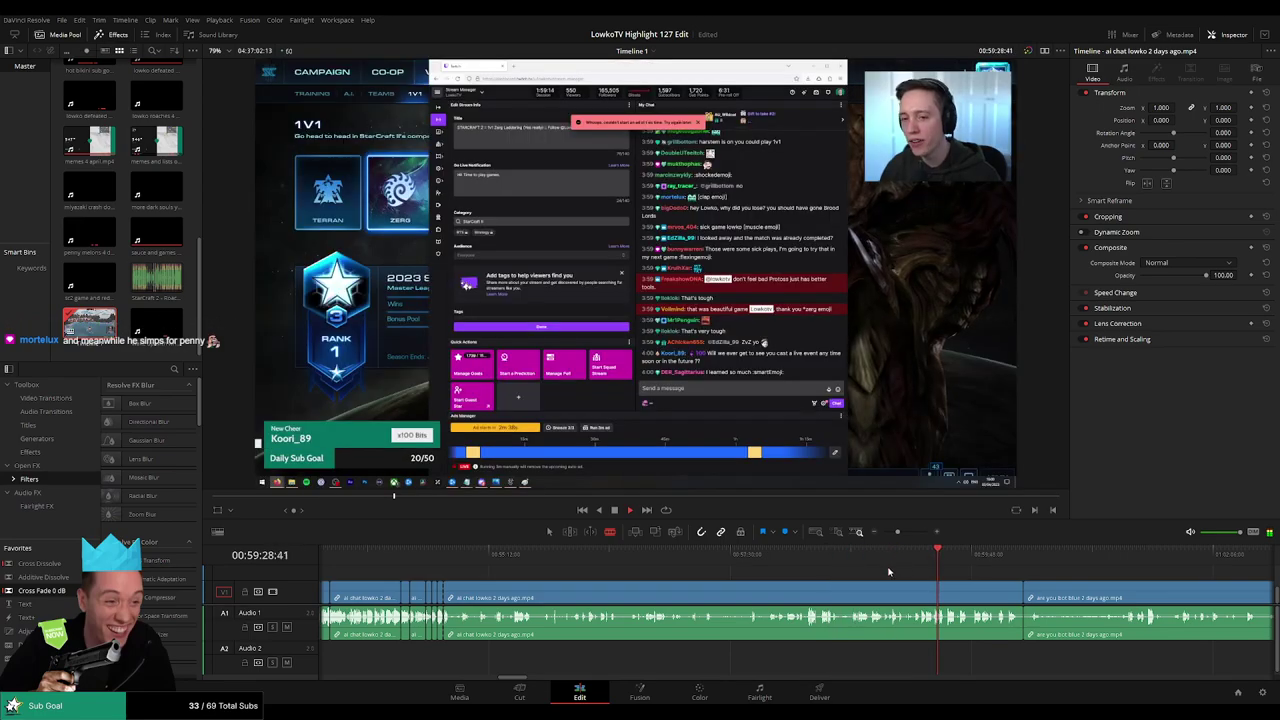
pyautogui.click(963, 557)
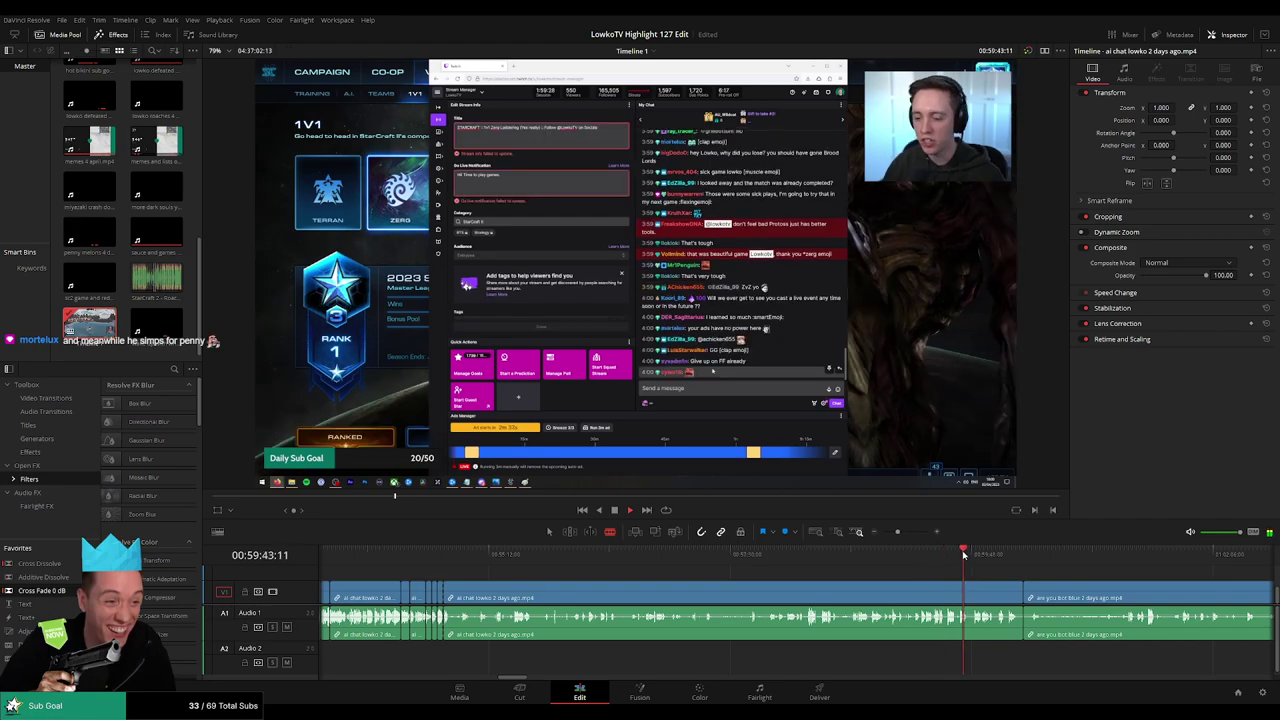
pyautogui.click(980, 553)
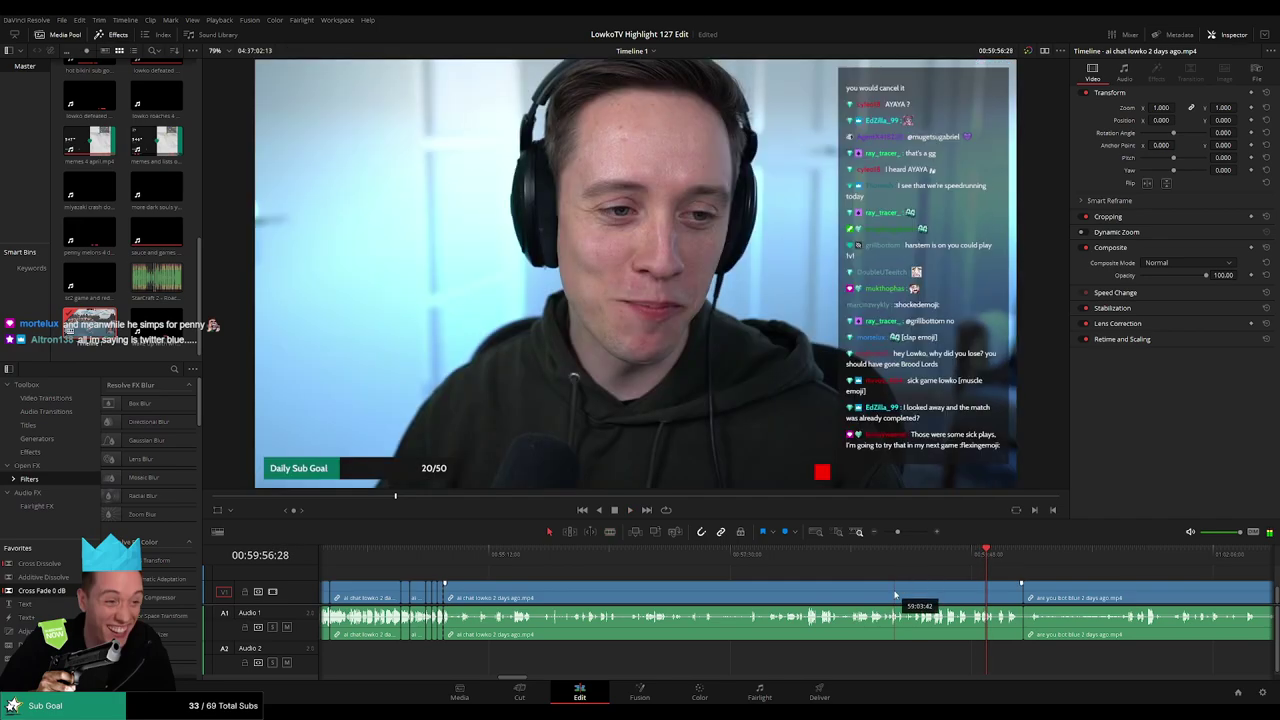
# Ripple-delete the rest of the "ai chat lowko 2 days ago" clip after the 00:54:46:14 cut and play part of the following clip
pyautogui.click(895, 595)
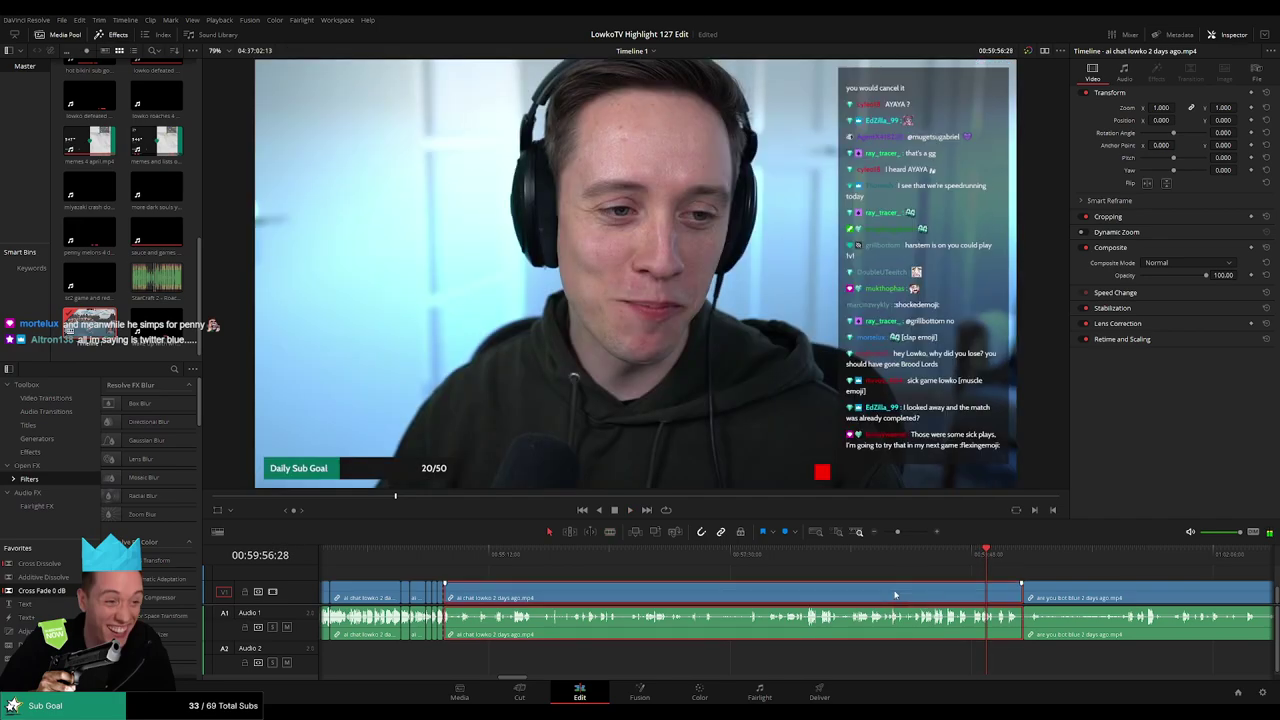
pyautogui.press('Delete')
pyautogui.click(531, 555)
pyautogui.press('space')
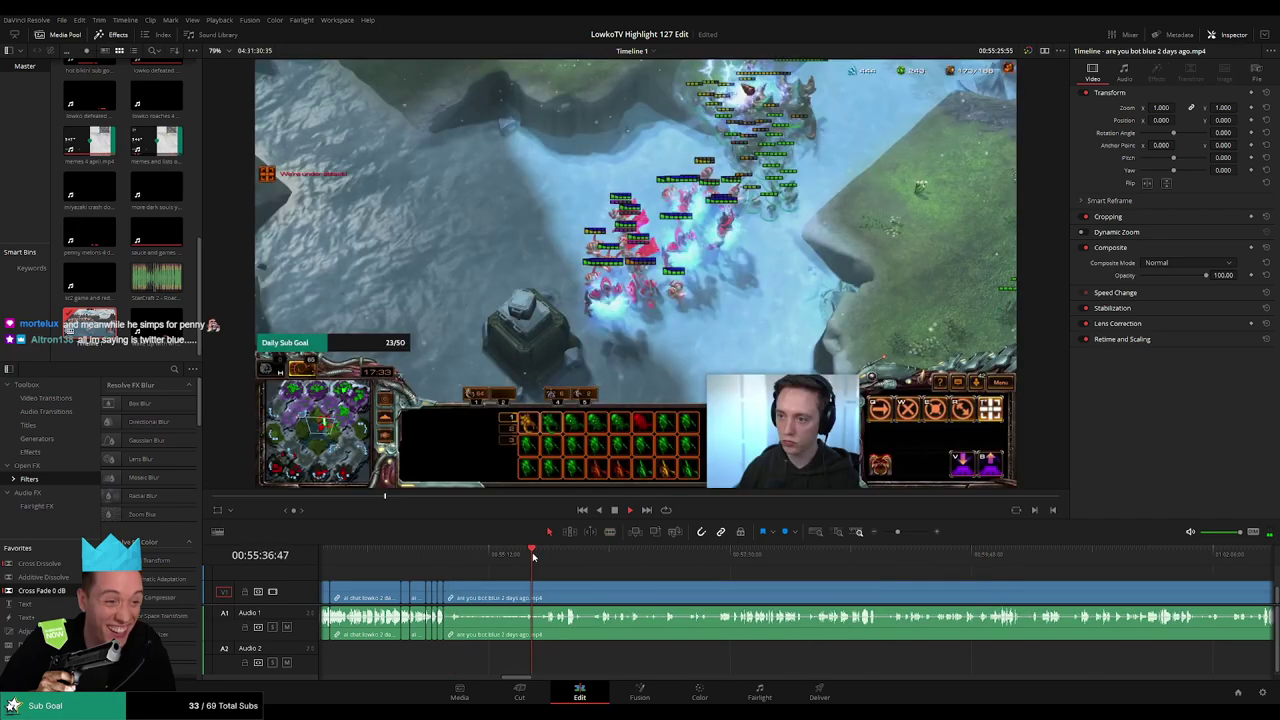
# Skim the "are you bot blue 2 days ago" clip to locate where its highlight begins
pyautogui.click(599, 555)
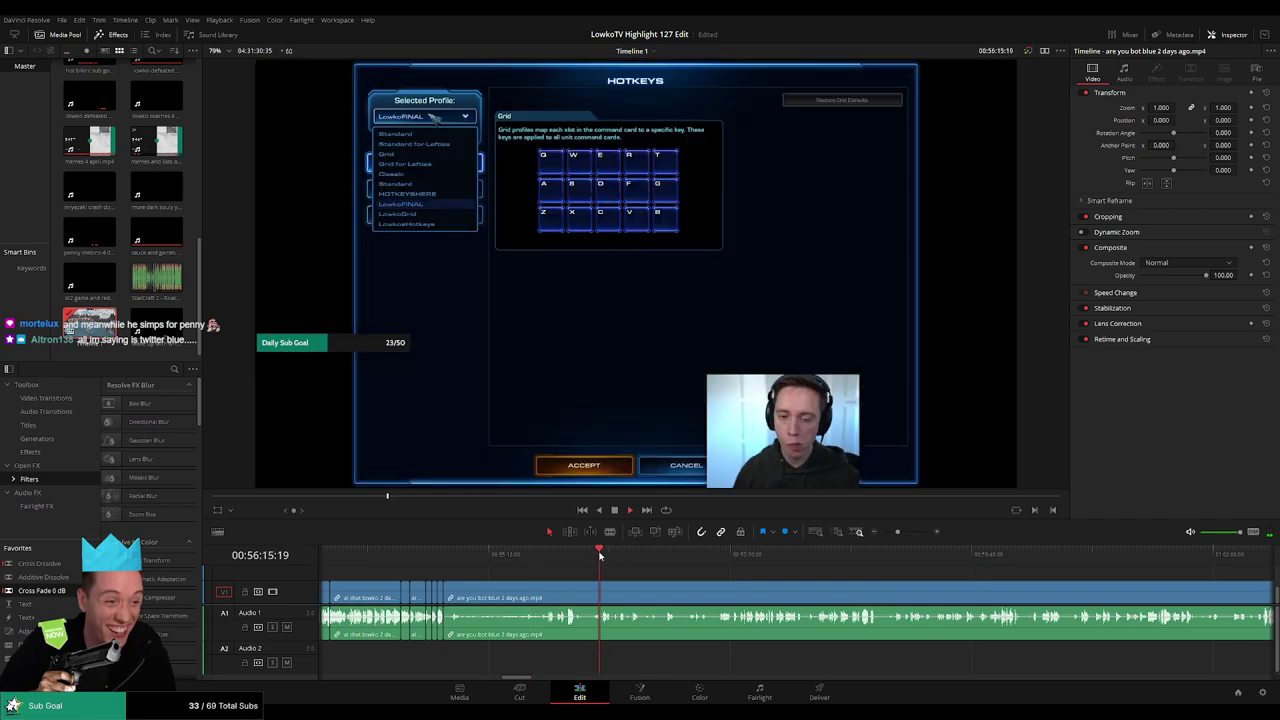
pyautogui.click(723, 556)
pyautogui.click(791, 556)
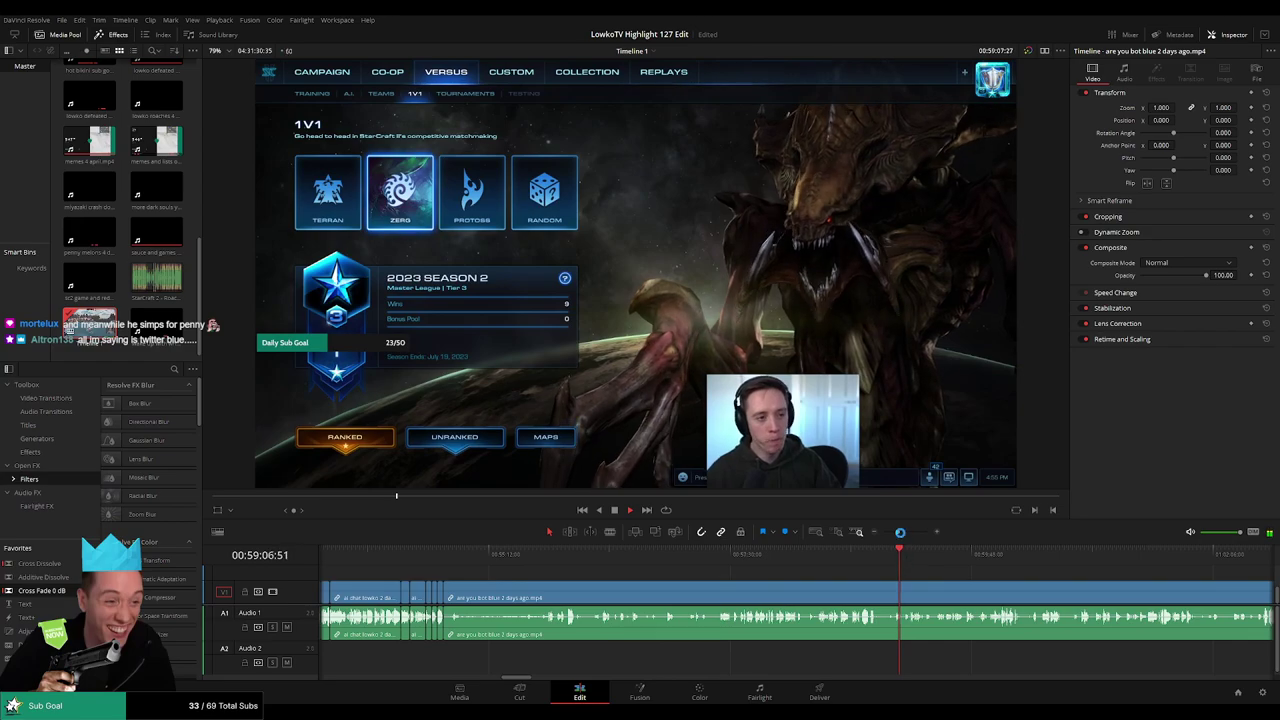
pyautogui.moveTo(897, 532); pyautogui.dragTo(898, 533)
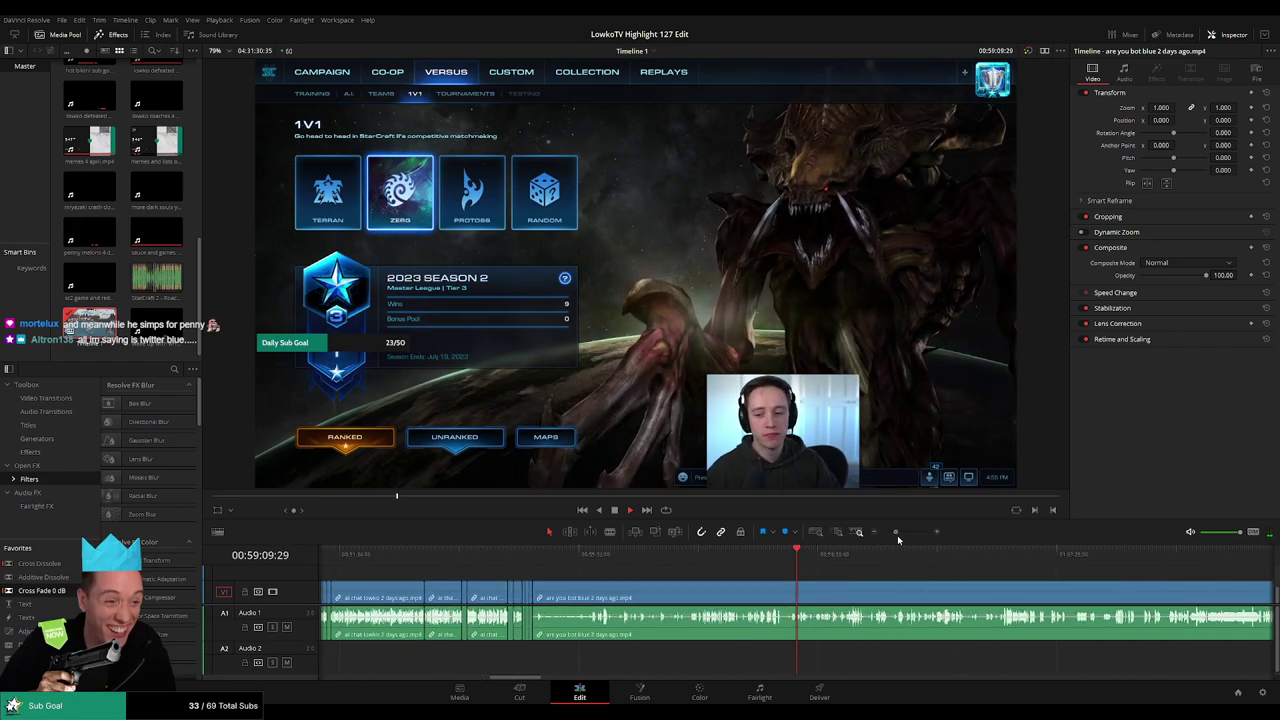
pyautogui.click(916, 558)
pyautogui.click(886, 562)
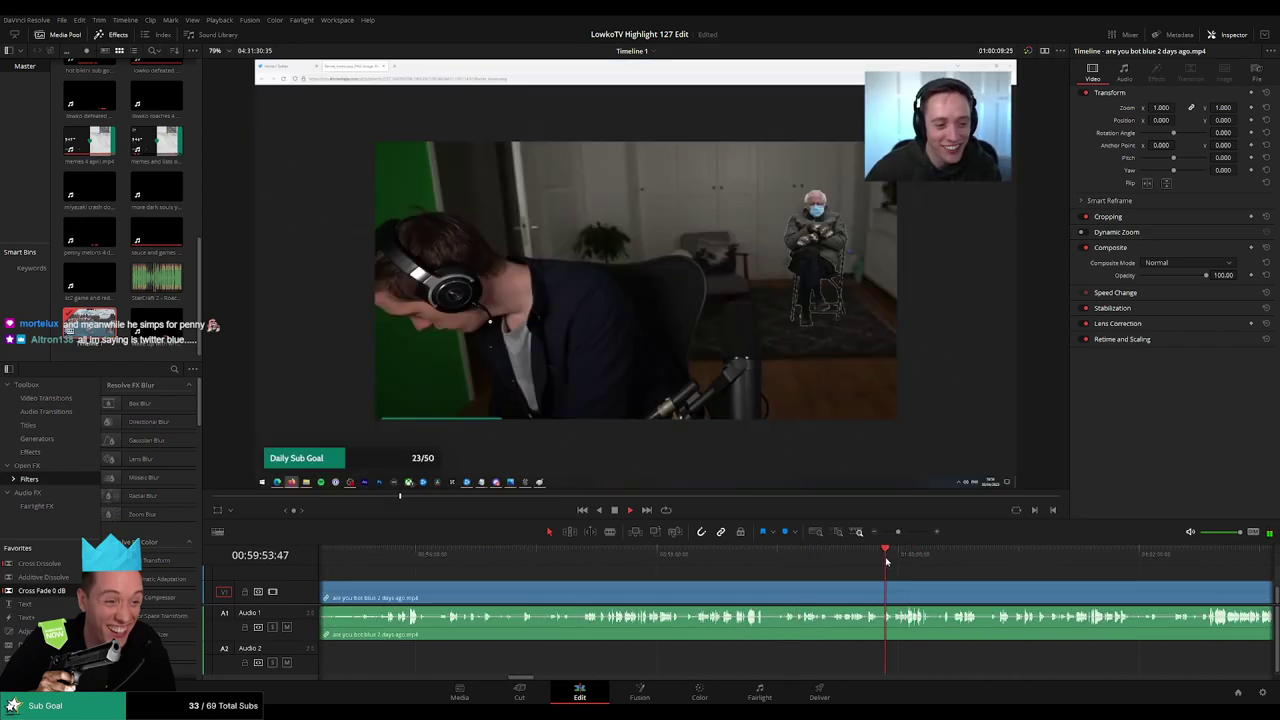
pyautogui.scroll(3, 893, 587)
pyautogui.scroll(3, 850, 588)
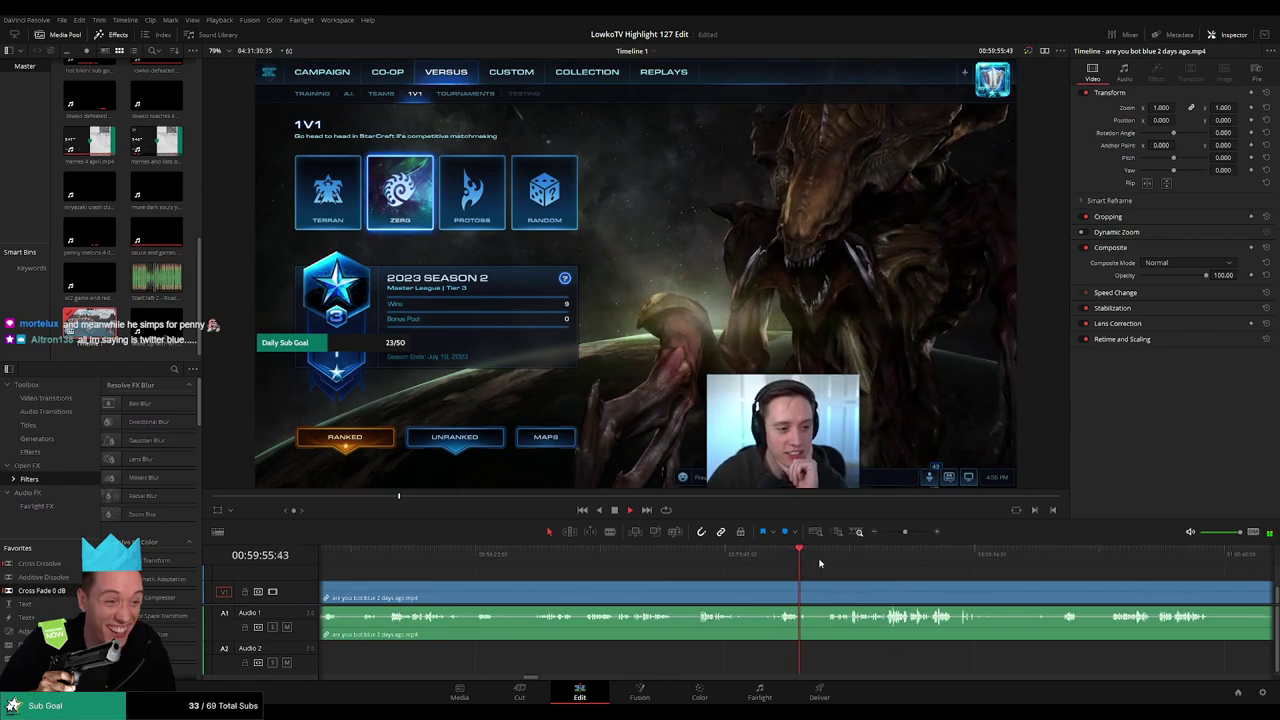
# Split the "are you bot blue 2 days ago" clip at about 00:59:58 and ripple-delete everything in it before the cut
pyautogui.click(831, 555)
pyautogui.moveTo(888, 586); pyautogui.dragTo(706, 605)
pyautogui.press('b')
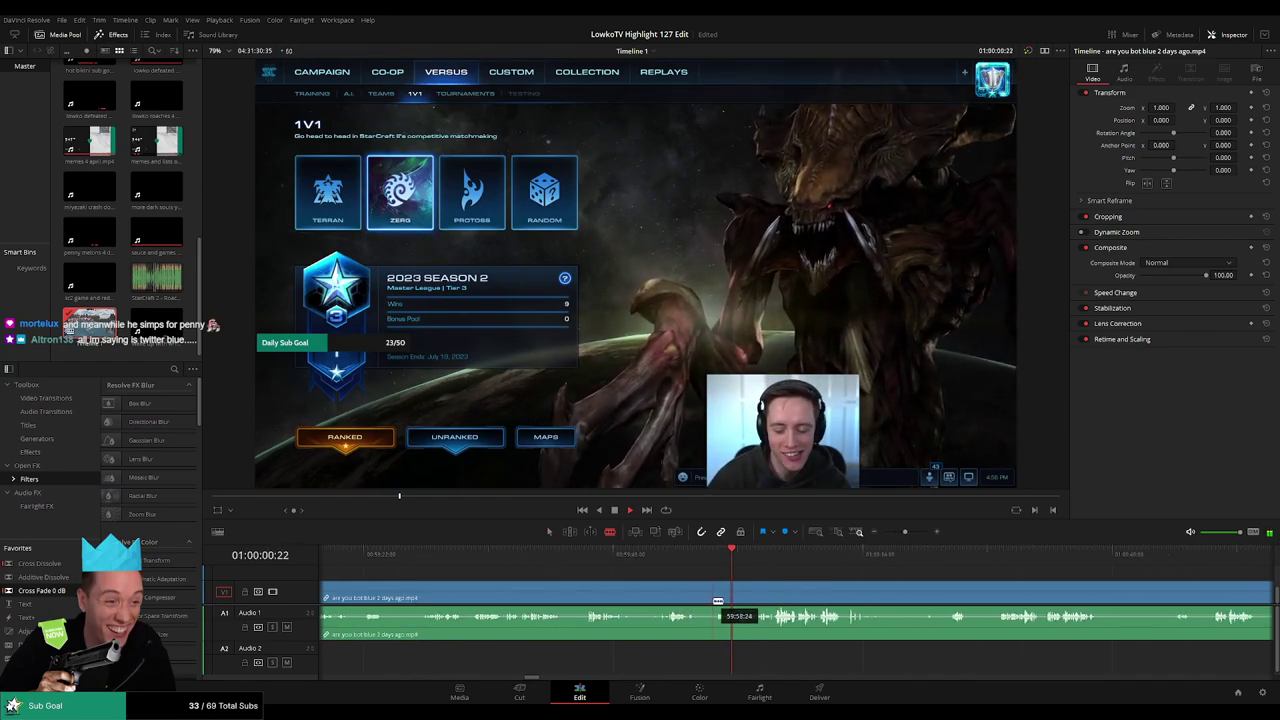
pyautogui.click(713, 601)
pyautogui.press('a')
pyautogui.click(680, 602)
pyautogui.press('Delete')
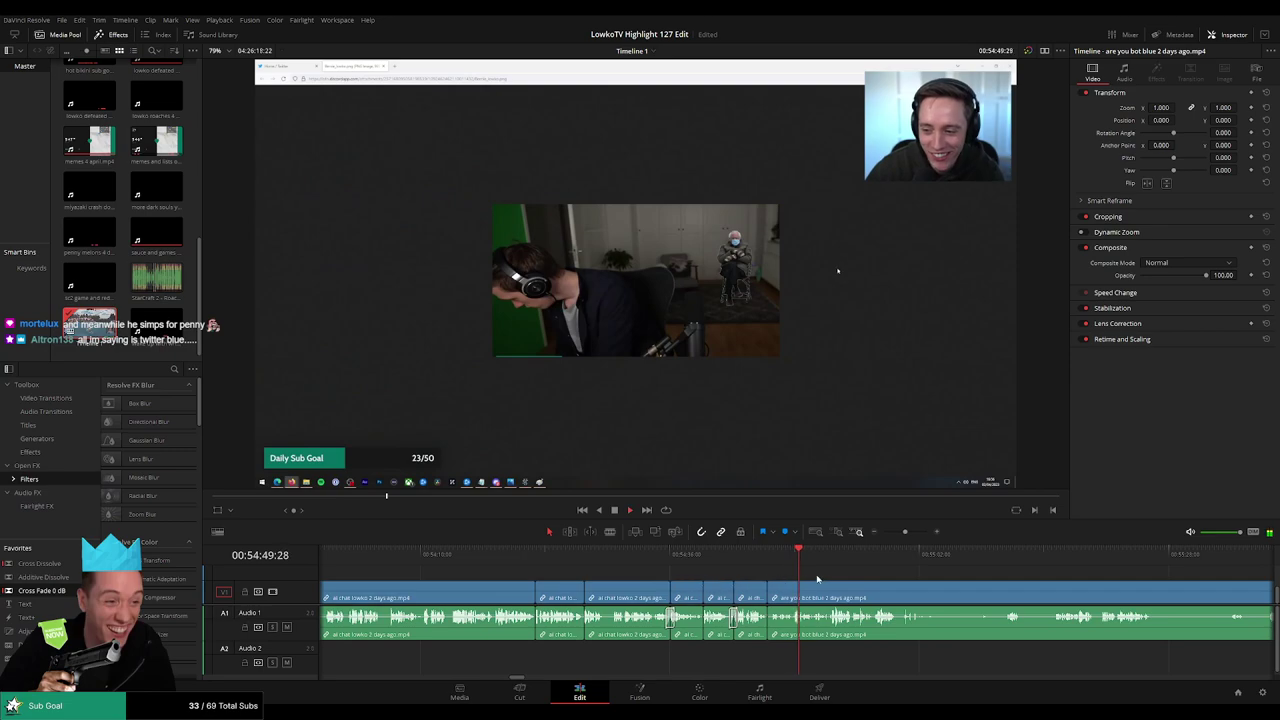
# Play the start of the "are you bot blue 2 days ago" clip and ripple-delete its section between about 00:55:03:40 and 00:55:10:45
pyautogui.moveTo(833, 586); pyautogui.dragTo(667, 575)
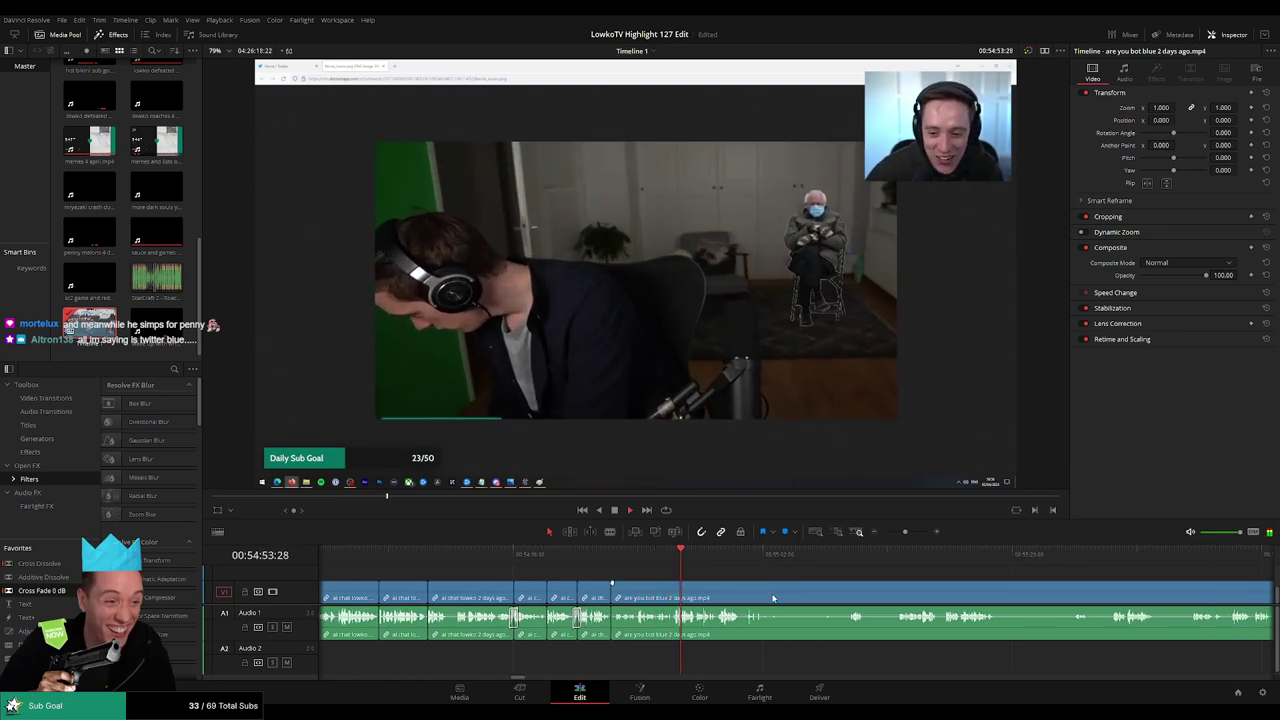
pyautogui.hscroll(3, 773, 597)
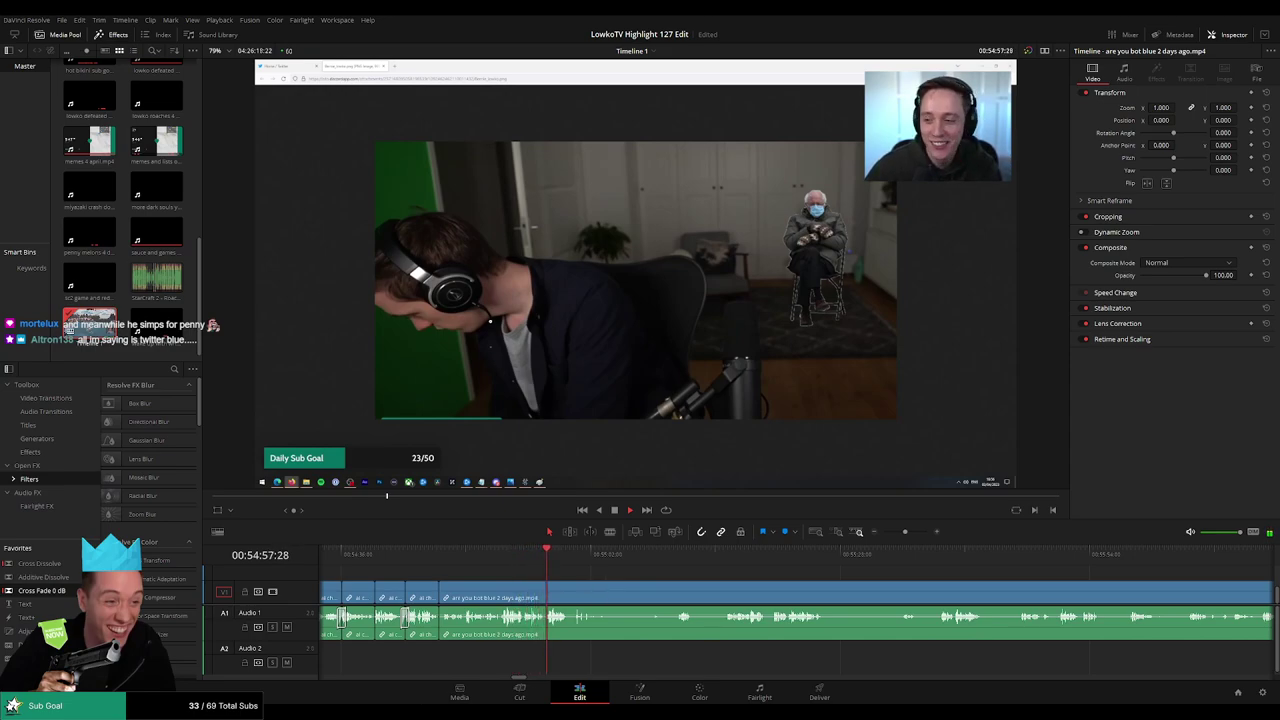
pyautogui.moveTo(609, 571); pyautogui.dragTo(573, 567)
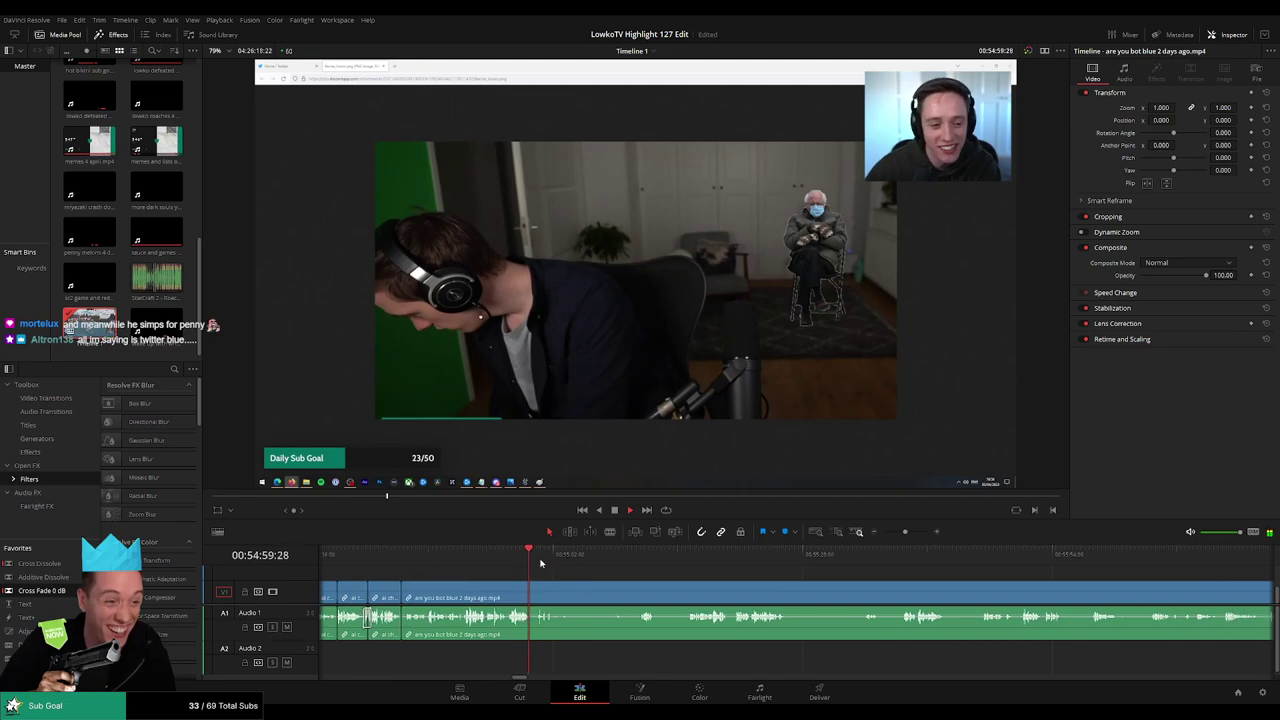
pyautogui.click(540, 559)
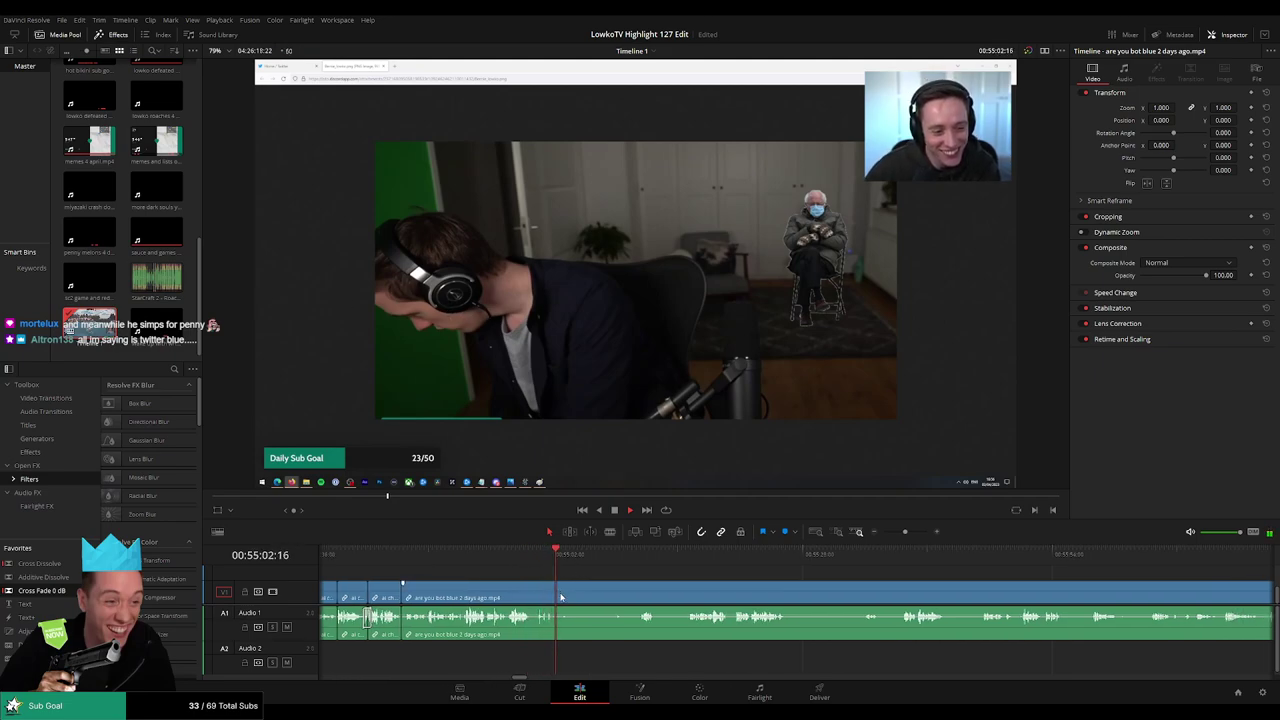
pyautogui.press('b')
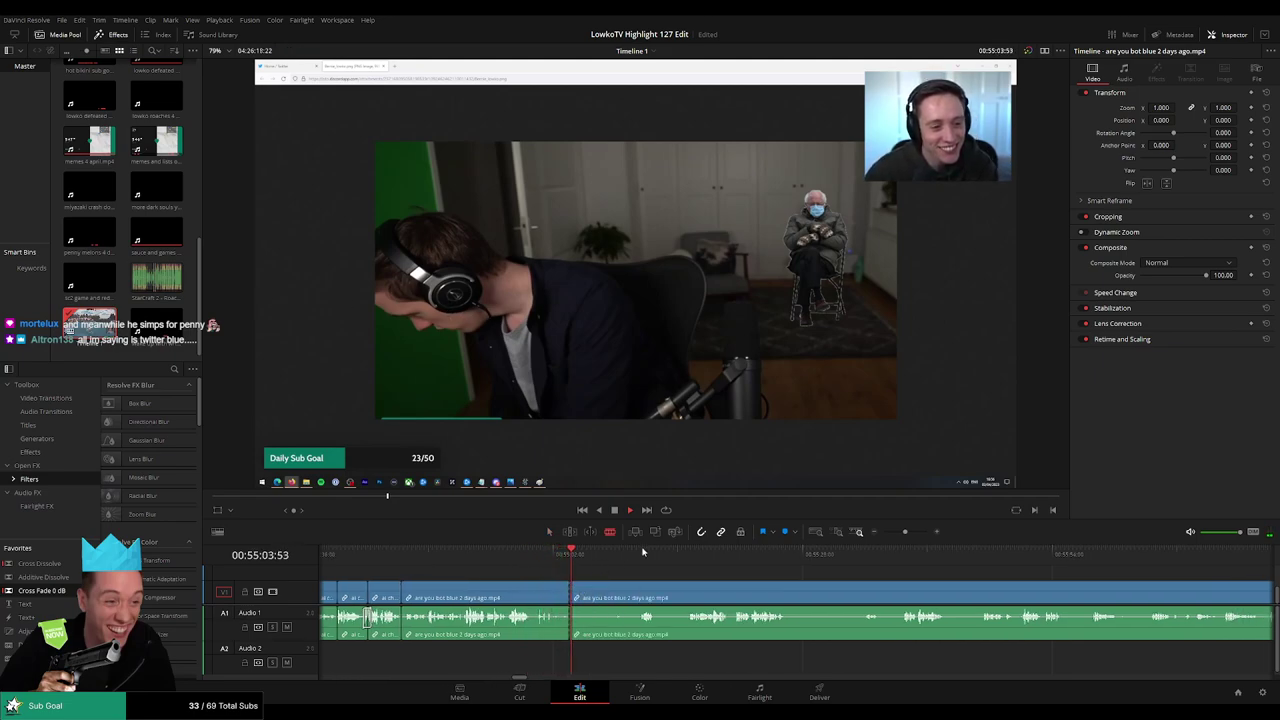
pyautogui.click(570, 598)
pyautogui.click(643, 563)
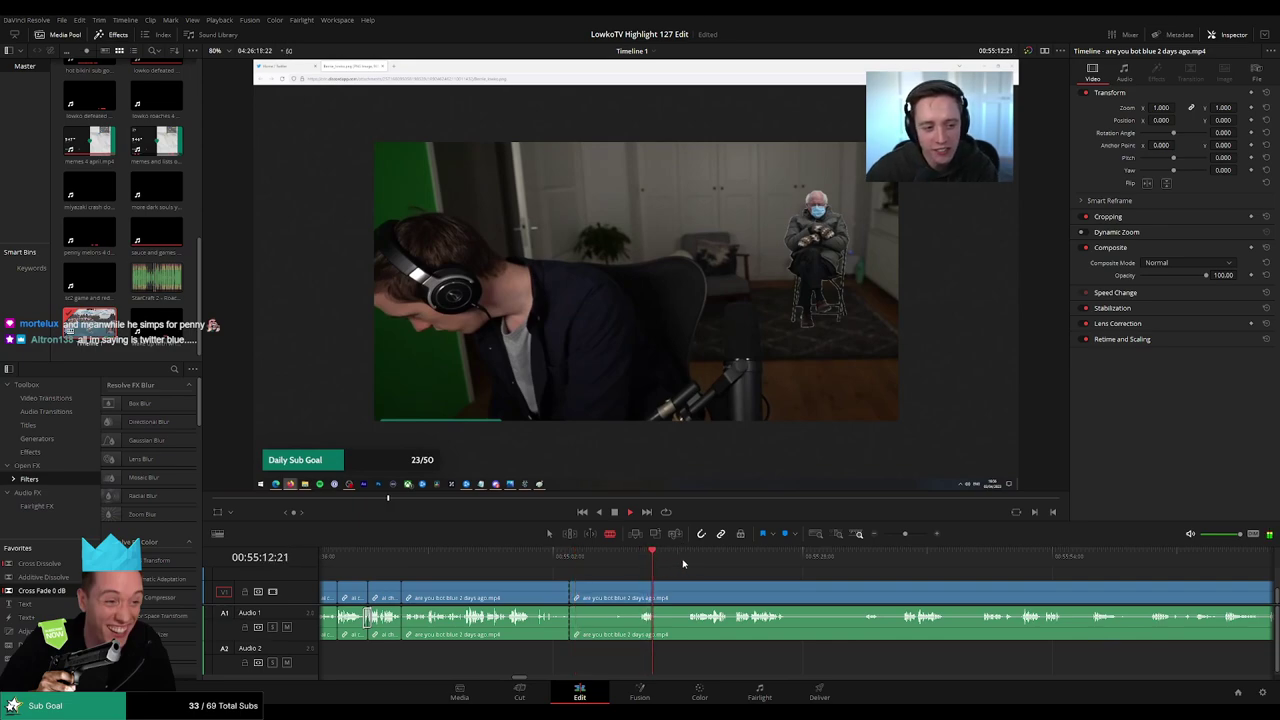
pyautogui.click(638, 586)
pyautogui.press('a')
pyautogui.click(611, 599)
pyautogui.press('Delete')
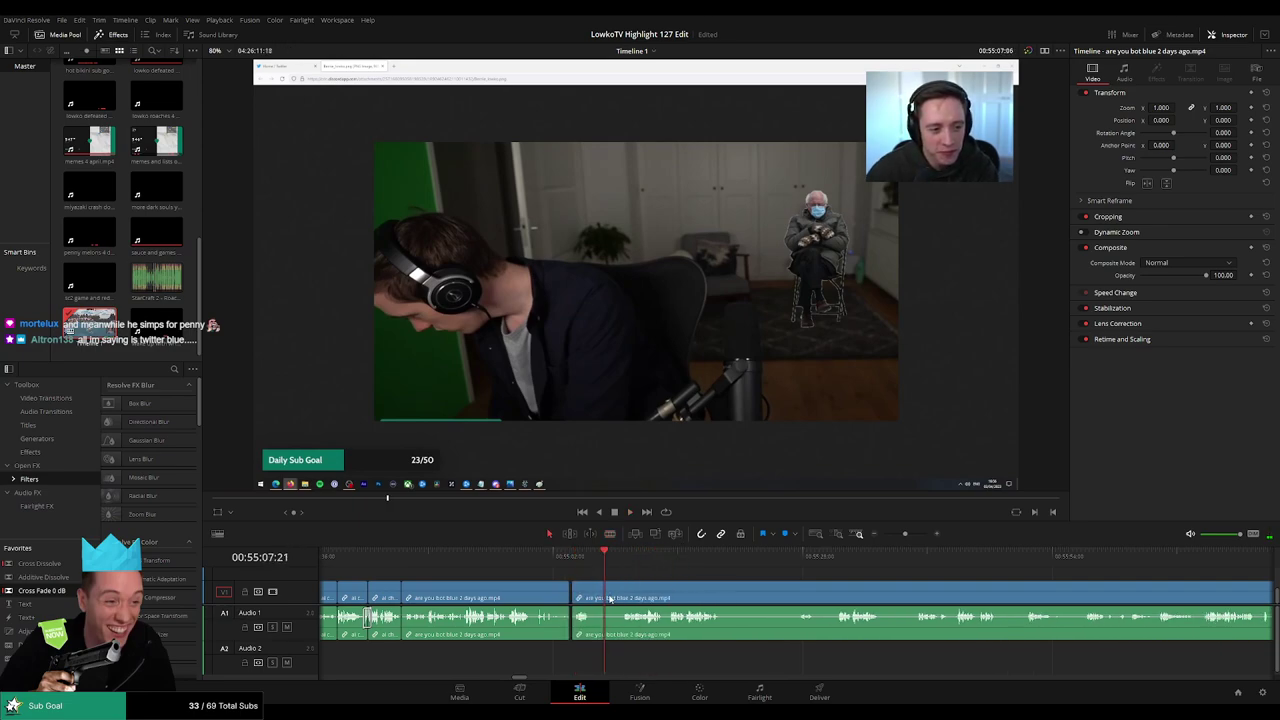
# Ripple-delete the section between about 00:55:05:30 and 00:55:09 and add audio cross fades at the two latest joins
pyautogui.press('space')
pyautogui.click(588, 601)
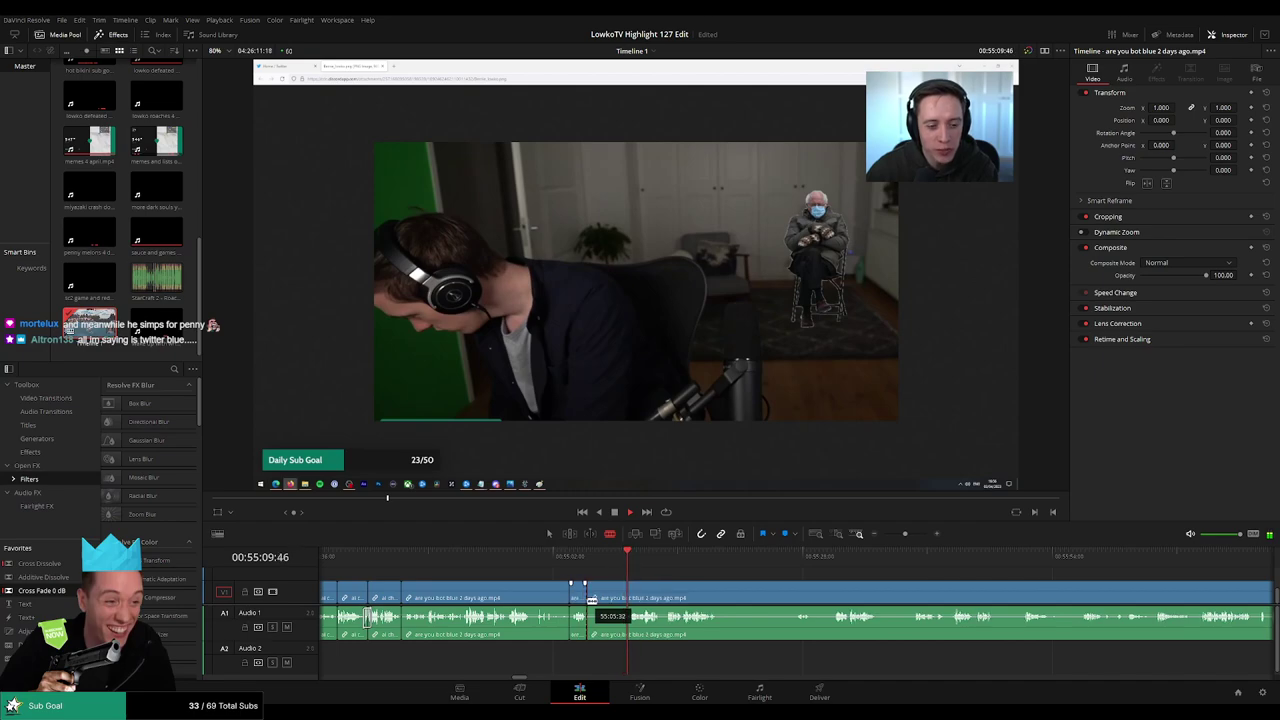
pyautogui.click(621, 599)
pyautogui.press('a')
pyautogui.click(604, 602)
pyautogui.press('Delete')
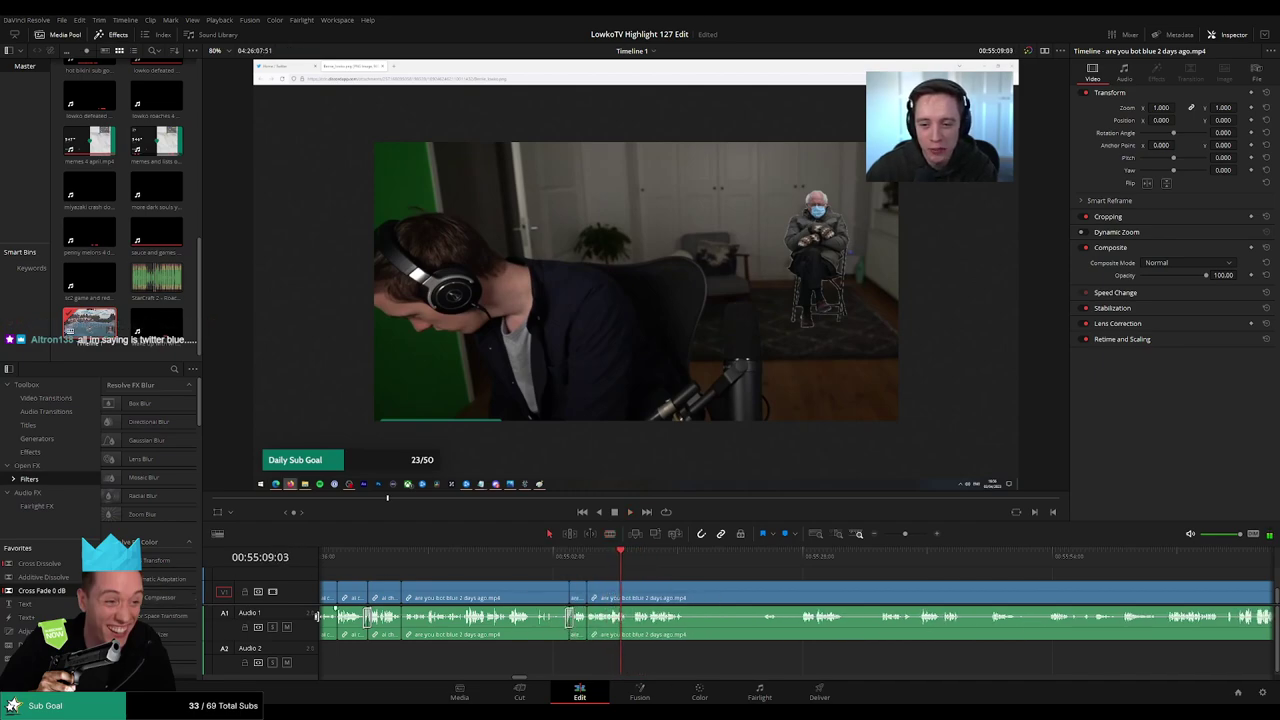
pyautogui.moveTo(76, 591); pyautogui.dragTo(628, 621)
pyautogui.hscroll(3, 688, 587)
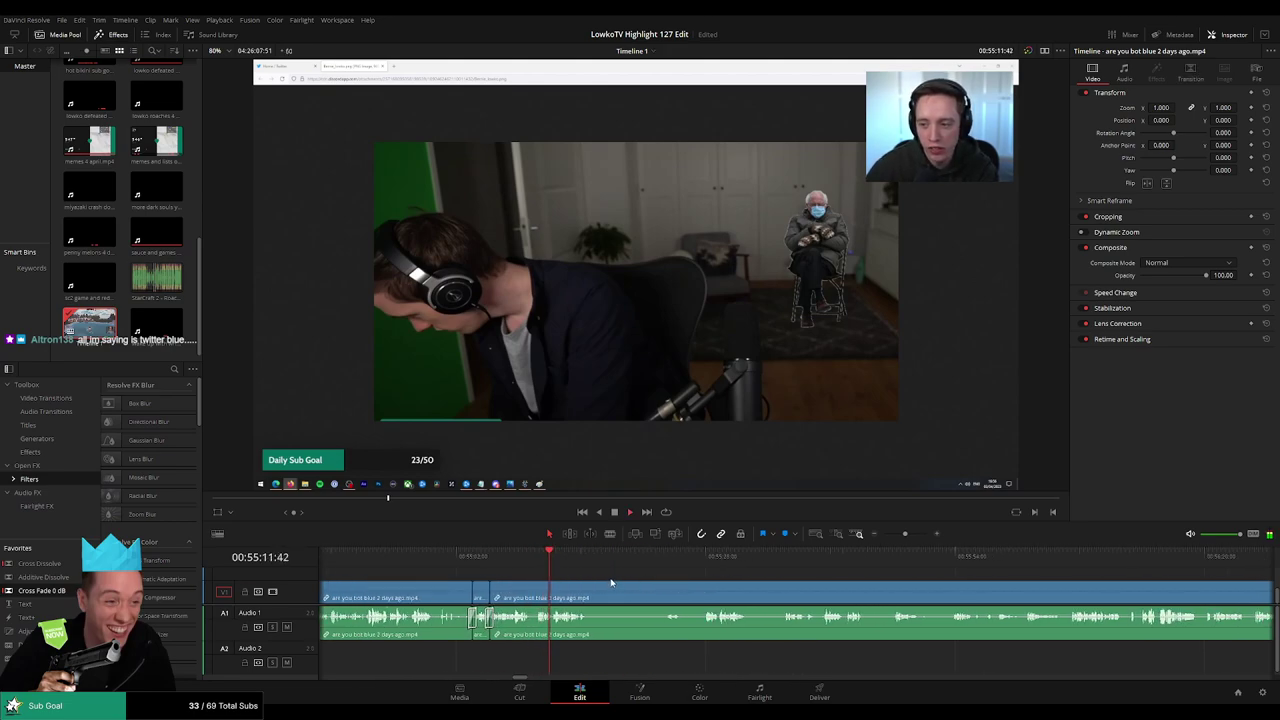
# Ripple-delete the quiet StarCraft menu section from about 00:55:15 to 00:55:28, joining the audio with a cross fade
pyautogui.moveTo(655, 590); pyautogui.dragTo(583, 590)
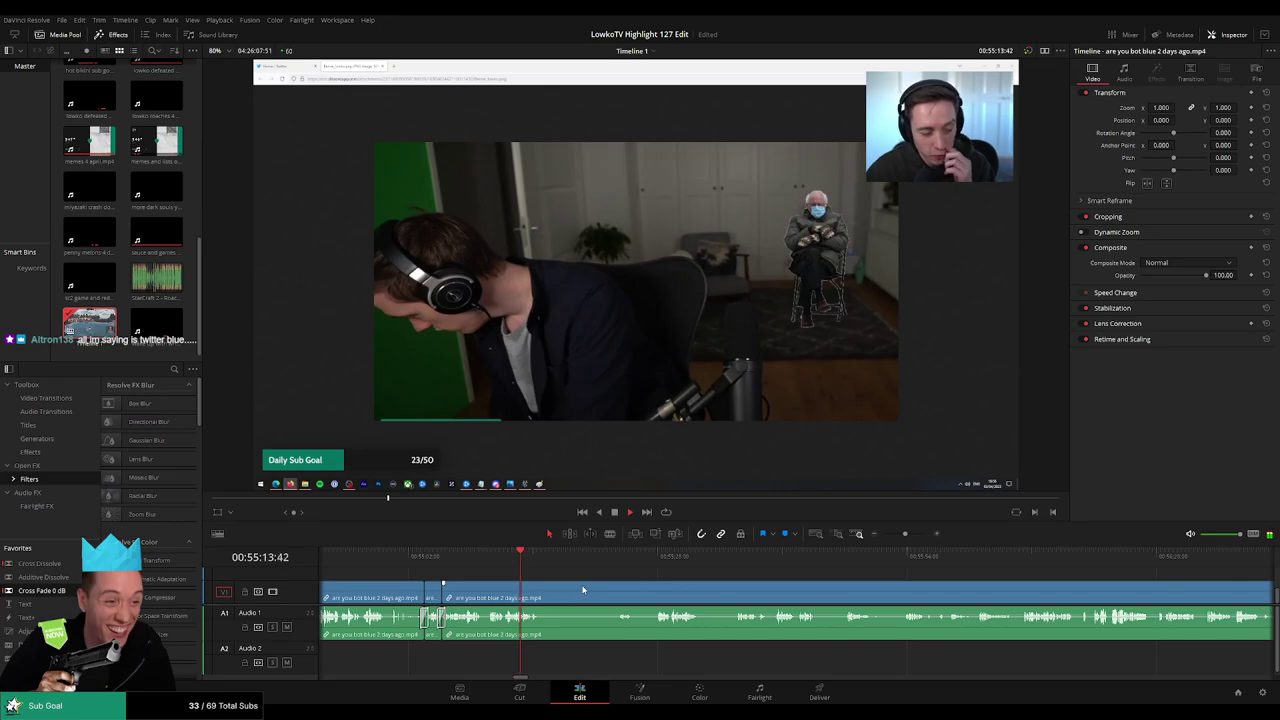
pyautogui.press('b')
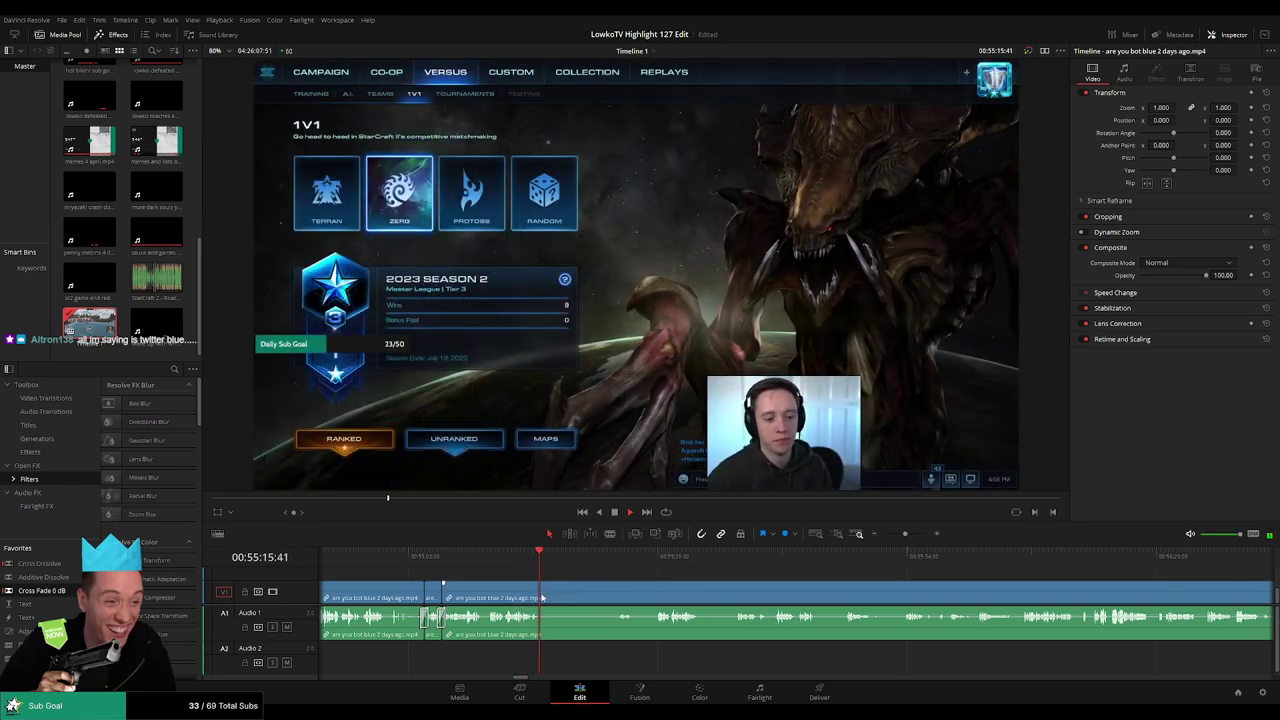
pyautogui.click(541, 595)
pyautogui.click(624, 559)
pyautogui.press('space')
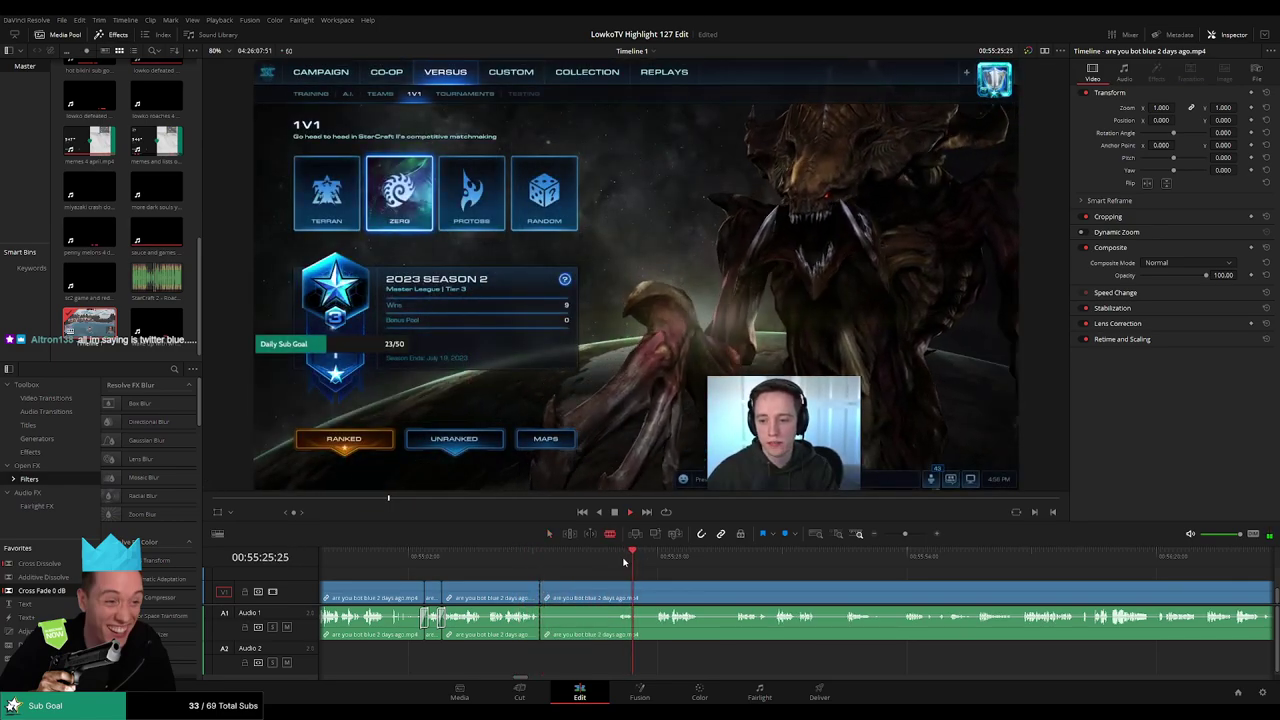
pyautogui.click(657, 597)
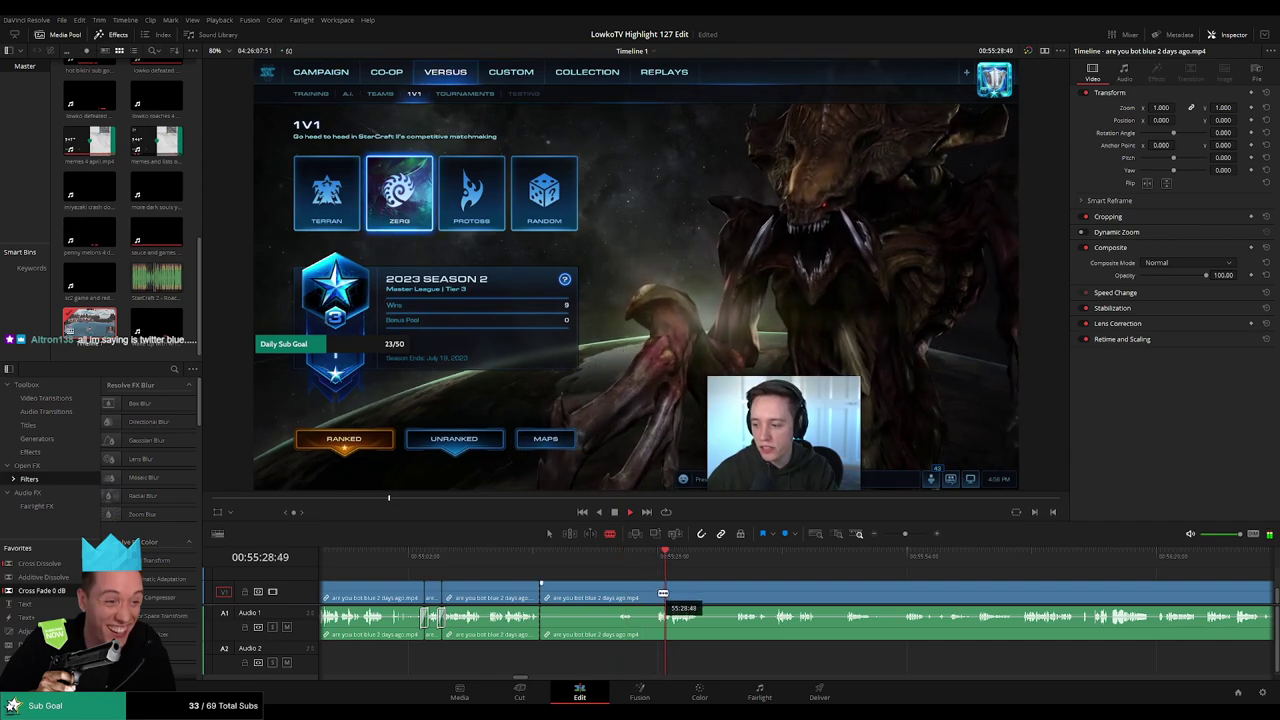
pyautogui.press('a')
pyautogui.click(634, 597)
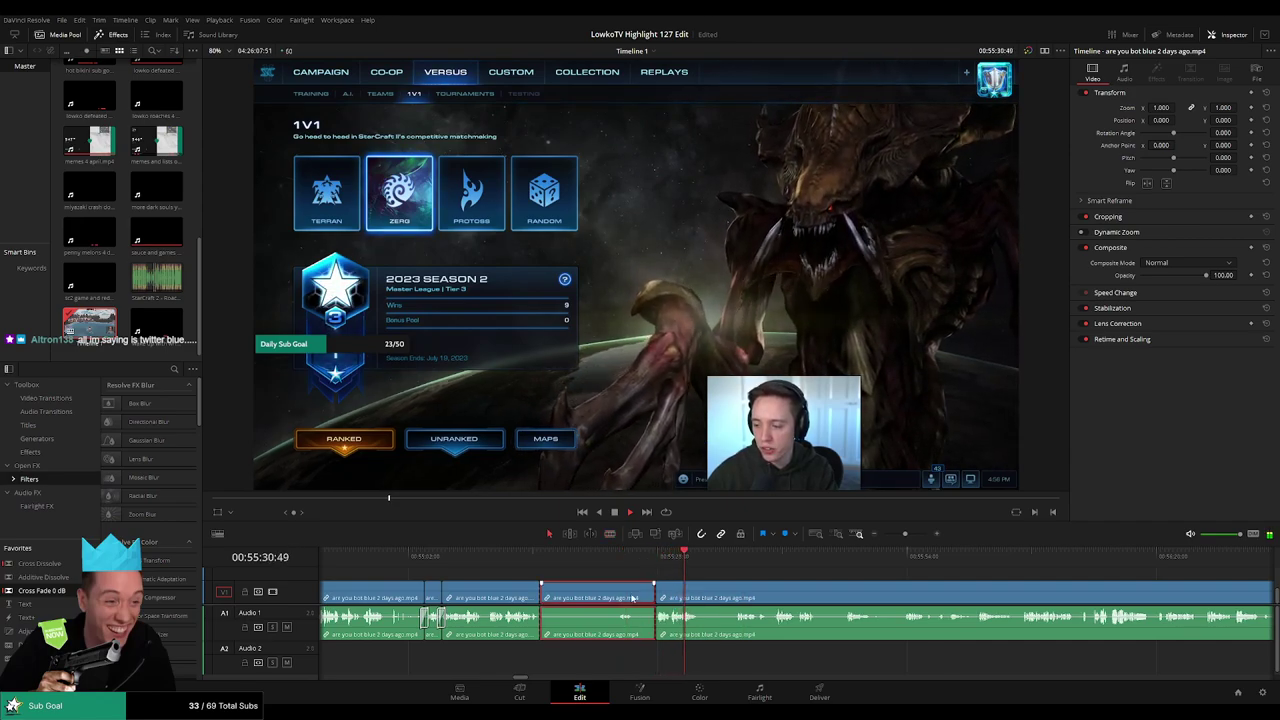
pyautogui.press('Delete')
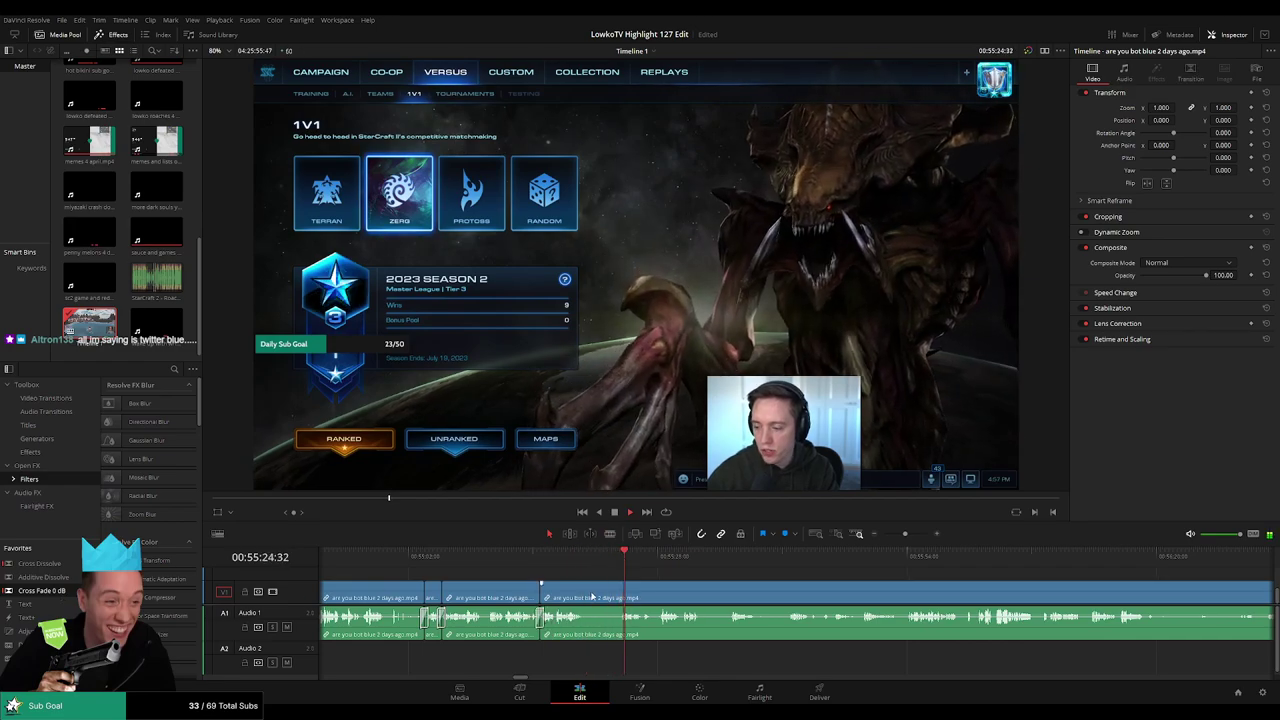
# Cut out the silent stretch from about 00:55:20 to 00:55:24, closing the gap with an audio cross fade
pyautogui.press('b')
pyautogui.click(587, 598)
pyautogui.click(617, 598)
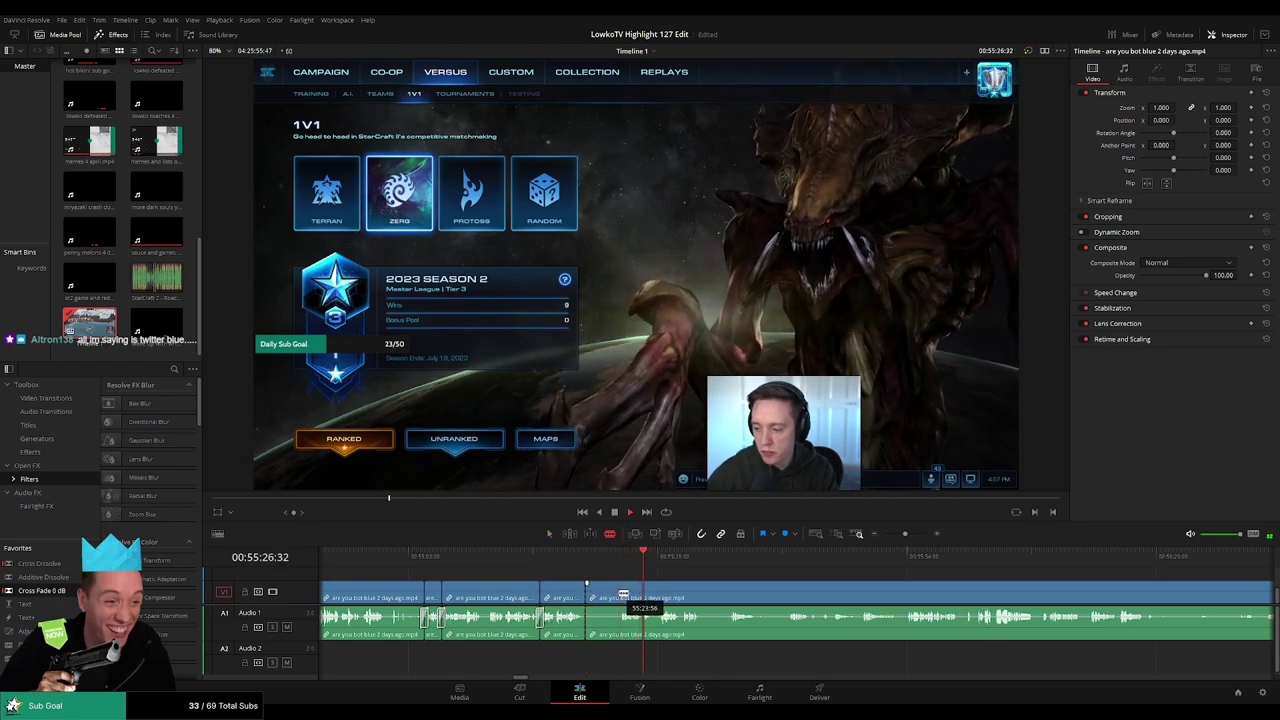
pyautogui.press('a')
pyautogui.click(603, 597)
pyautogui.press('Delete')
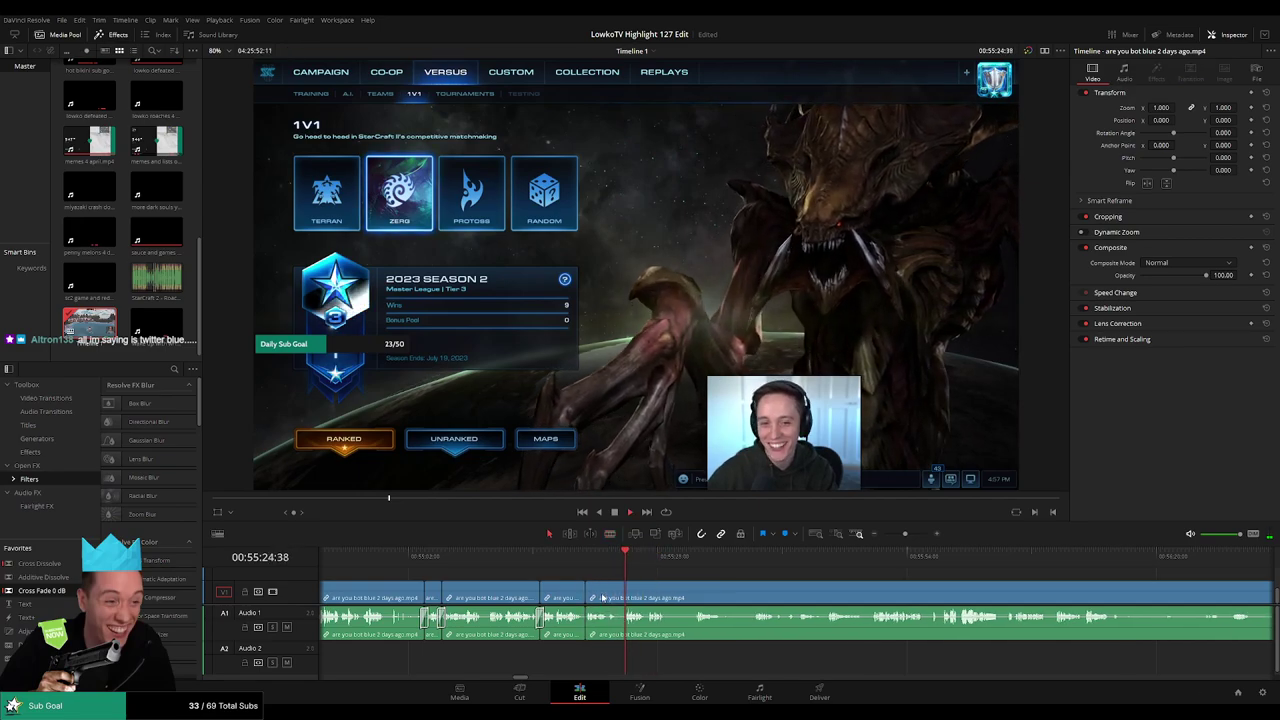
# Split the long clip at about 00:55:29, where the speech pauses
pyautogui.scroll(-2, 606, 591)
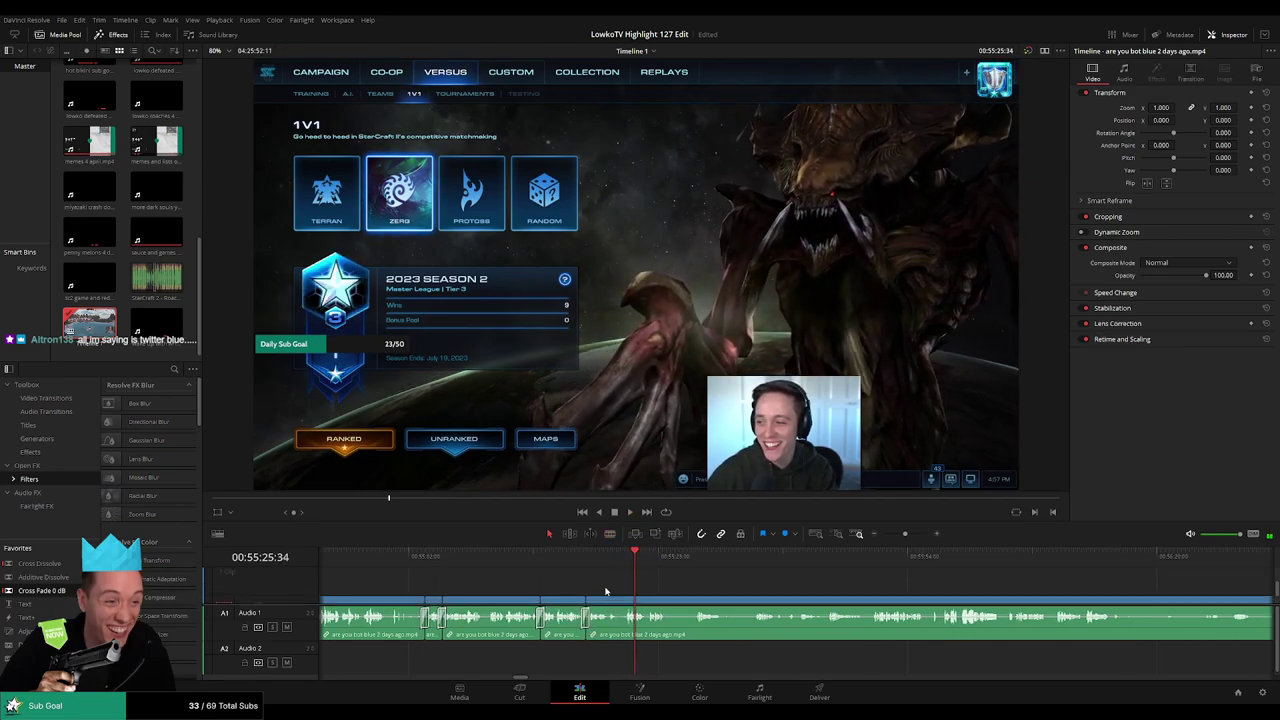
pyautogui.scroll(1, 720, 606)
pyautogui.moveTo(855, 591); pyautogui.dragTo(520, 585)
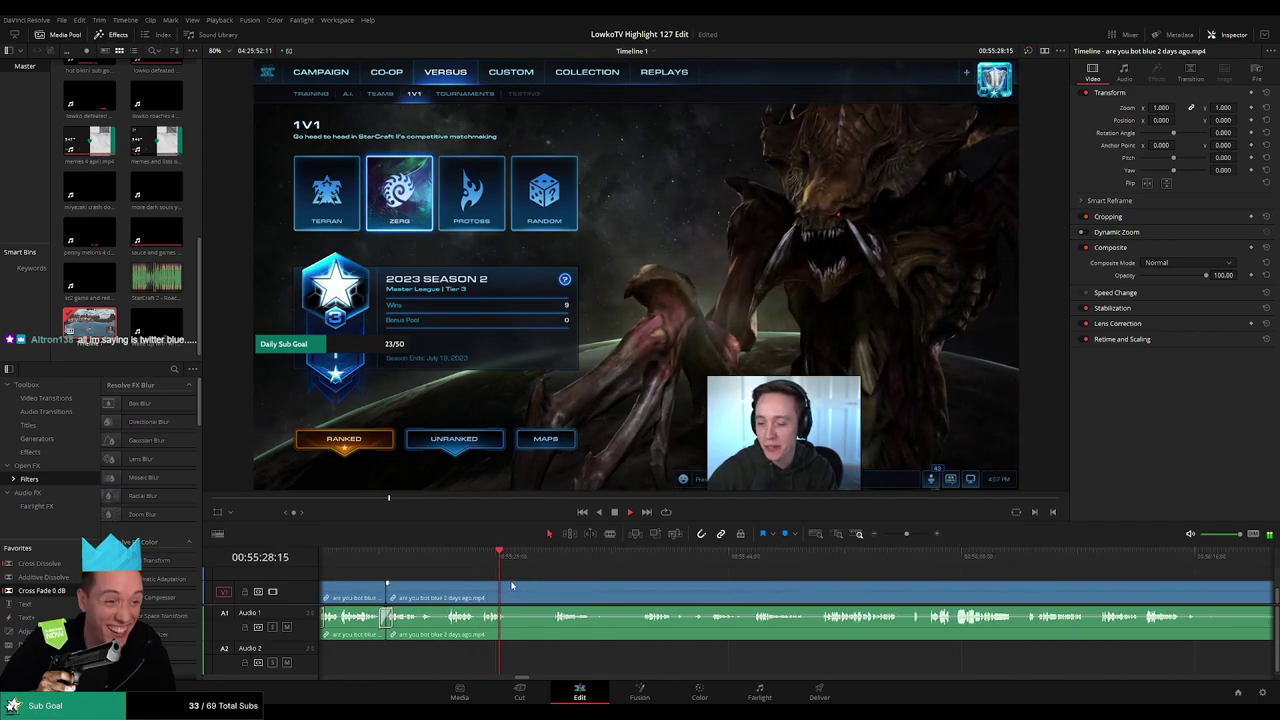
pyautogui.press('b')
pyautogui.click(511, 590)
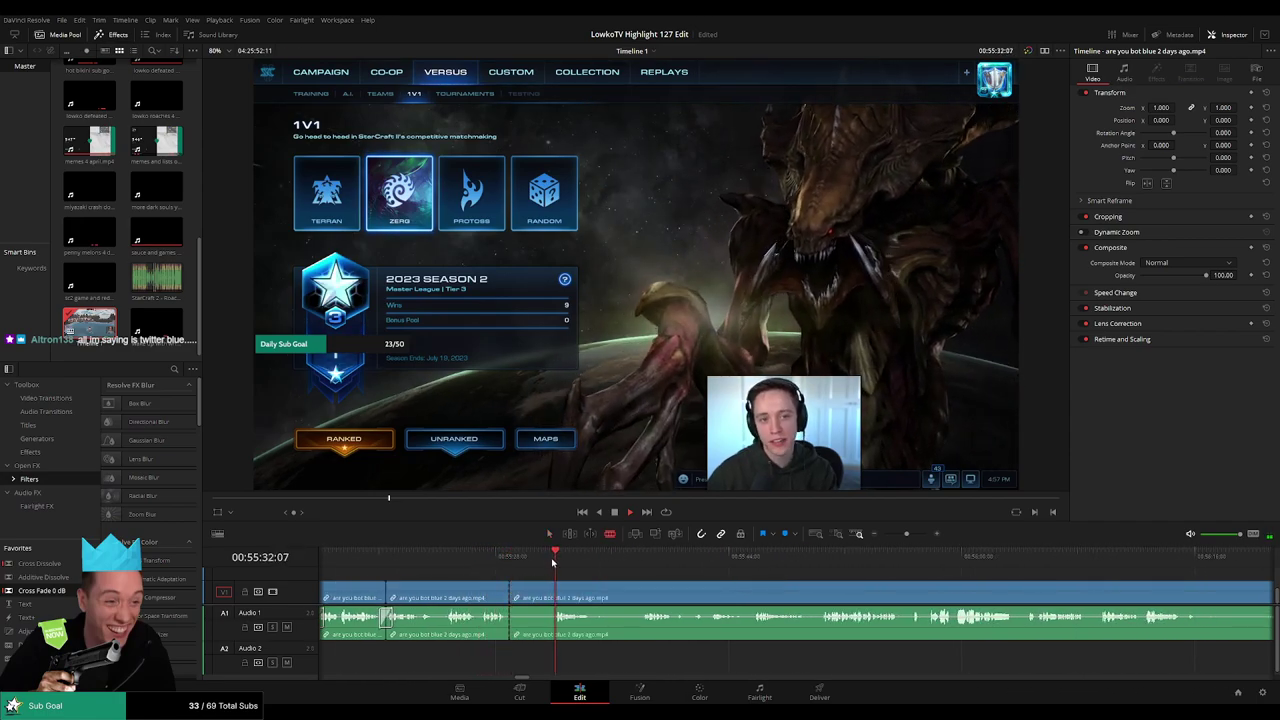
# Review the footage from 00:55:29 to about 00:57:02 to find where the next usable moment starts
pyautogui.scroll(1, 561, 583)
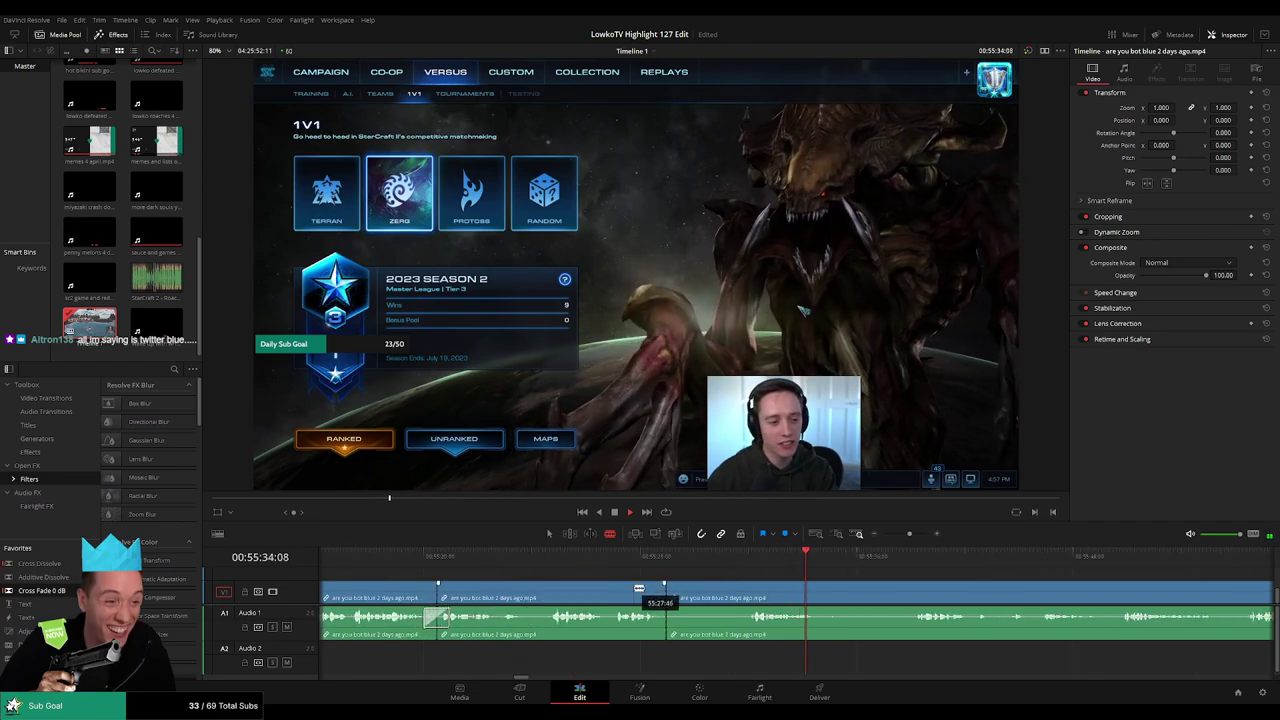
pyautogui.scroll(1, 749, 592)
pyautogui.press('space')
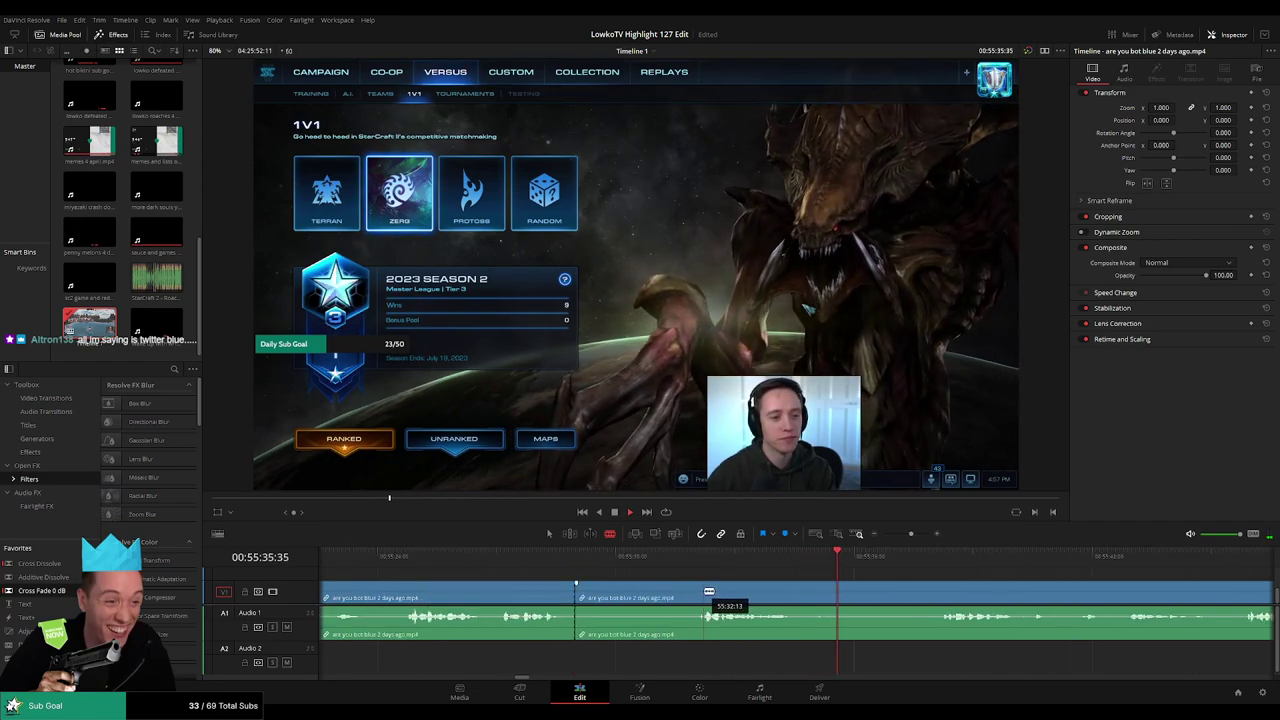
pyautogui.click(955, 577)
pyautogui.scroll(-3, 955, 577)
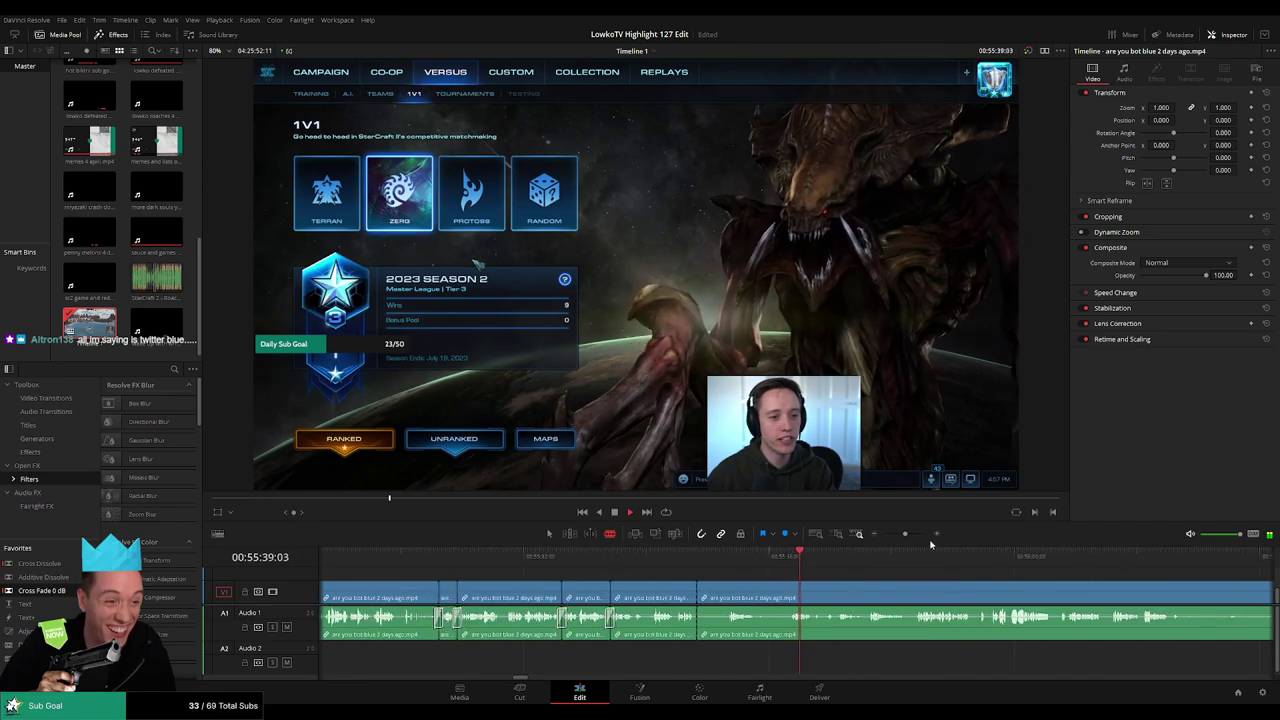
pyautogui.moveTo(905, 534); pyautogui.dragTo(663, 569)
pyautogui.click(670, 567)
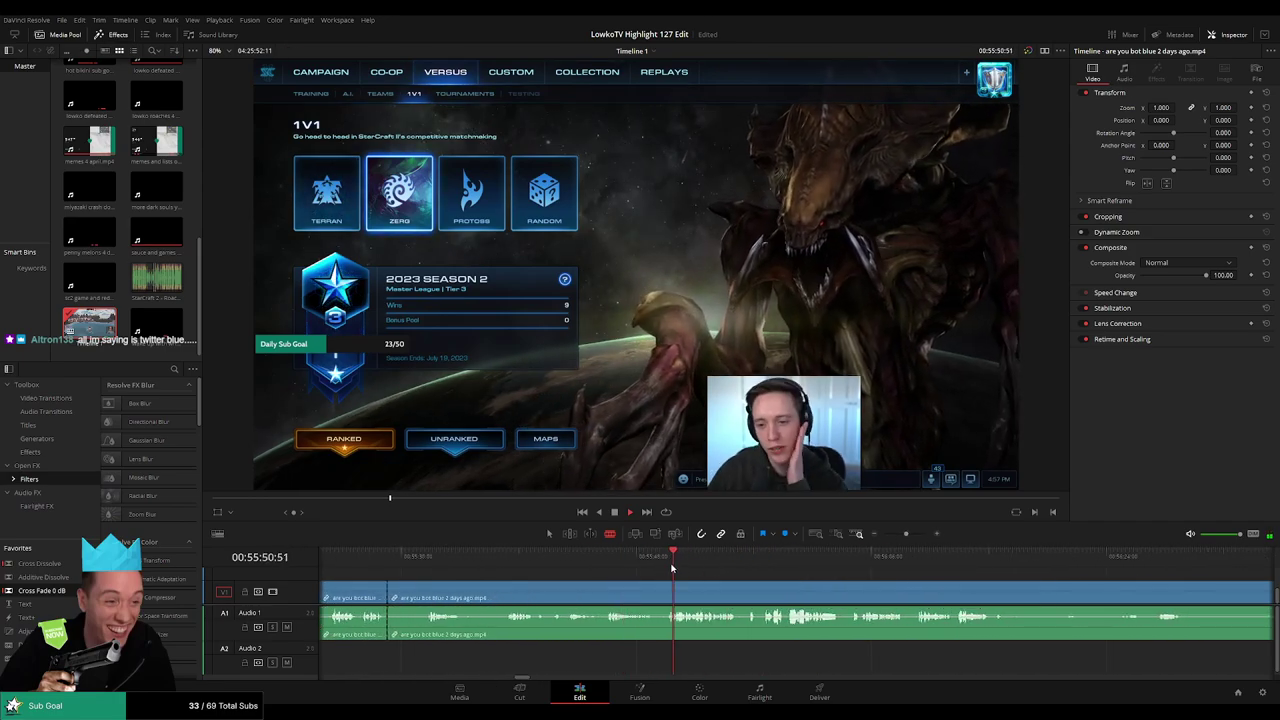
pyautogui.moveTo(906, 534); pyautogui.dragTo(903, 538)
pyautogui.click(819, 569)
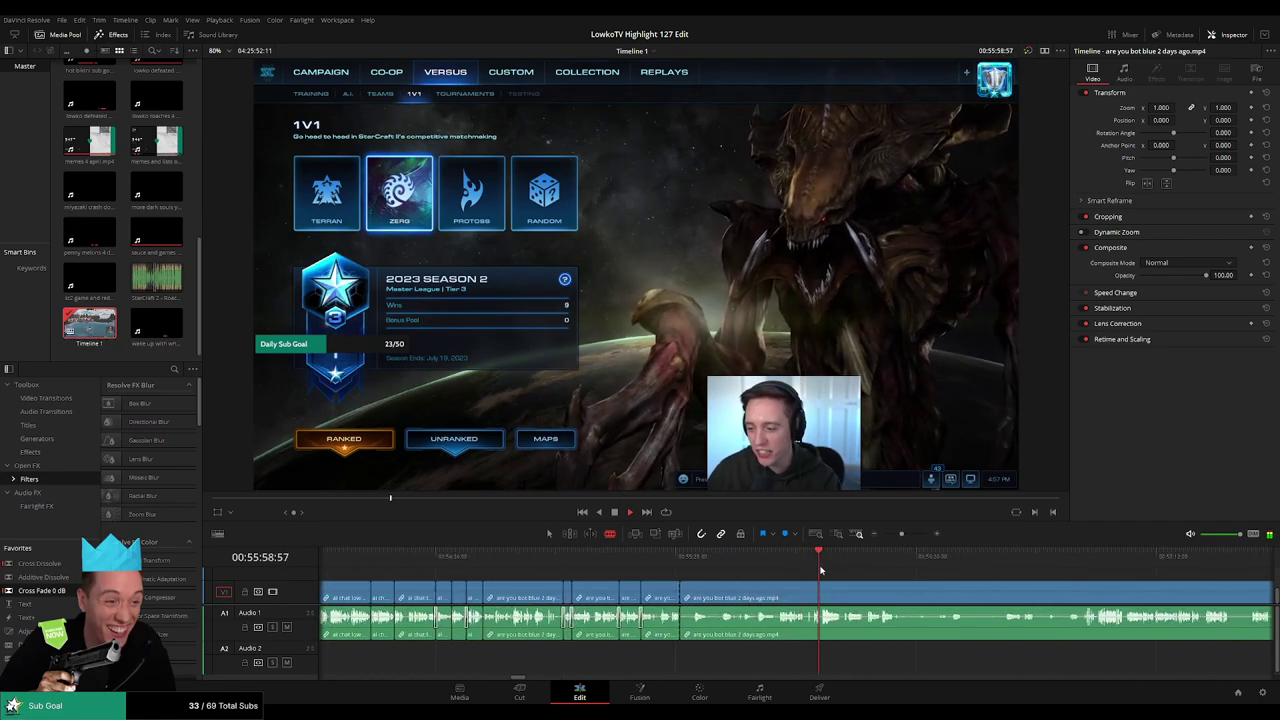
pyautogui.click(910, 564)
pyautogui.moveTo(1001, 564); pyautogui.dragTo(714, 562)
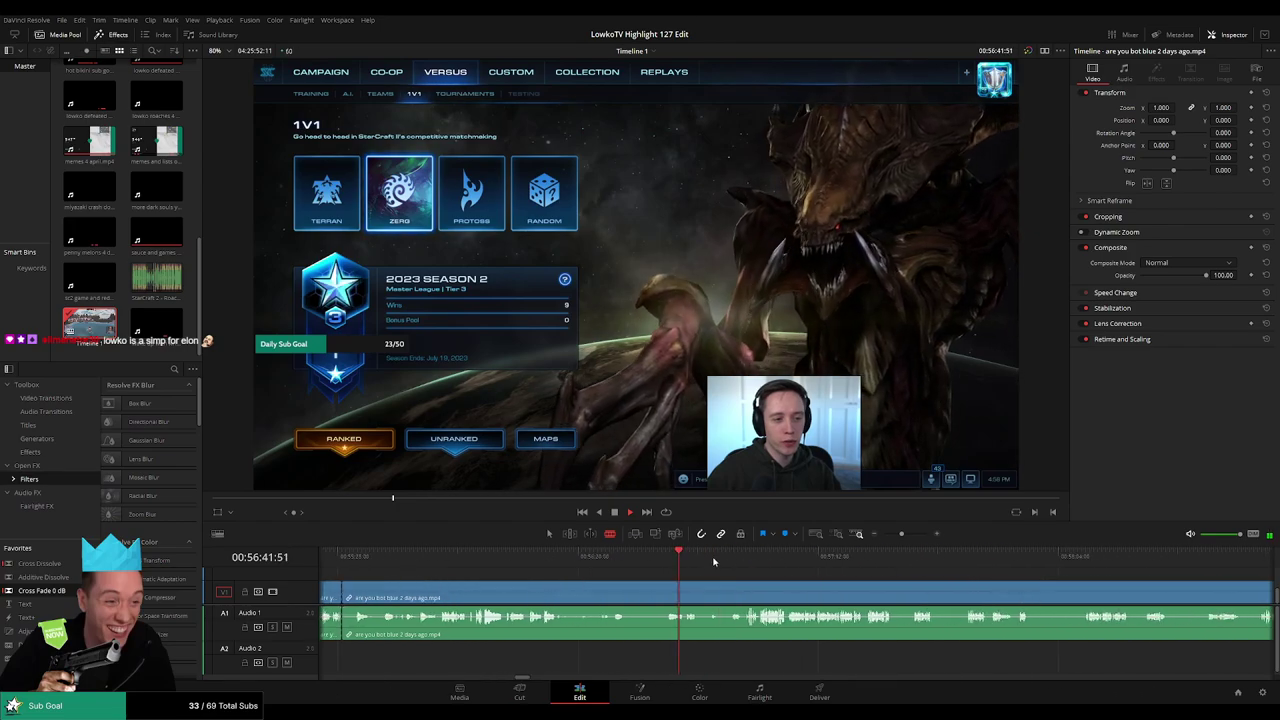
pyautogui.click(731, 563)
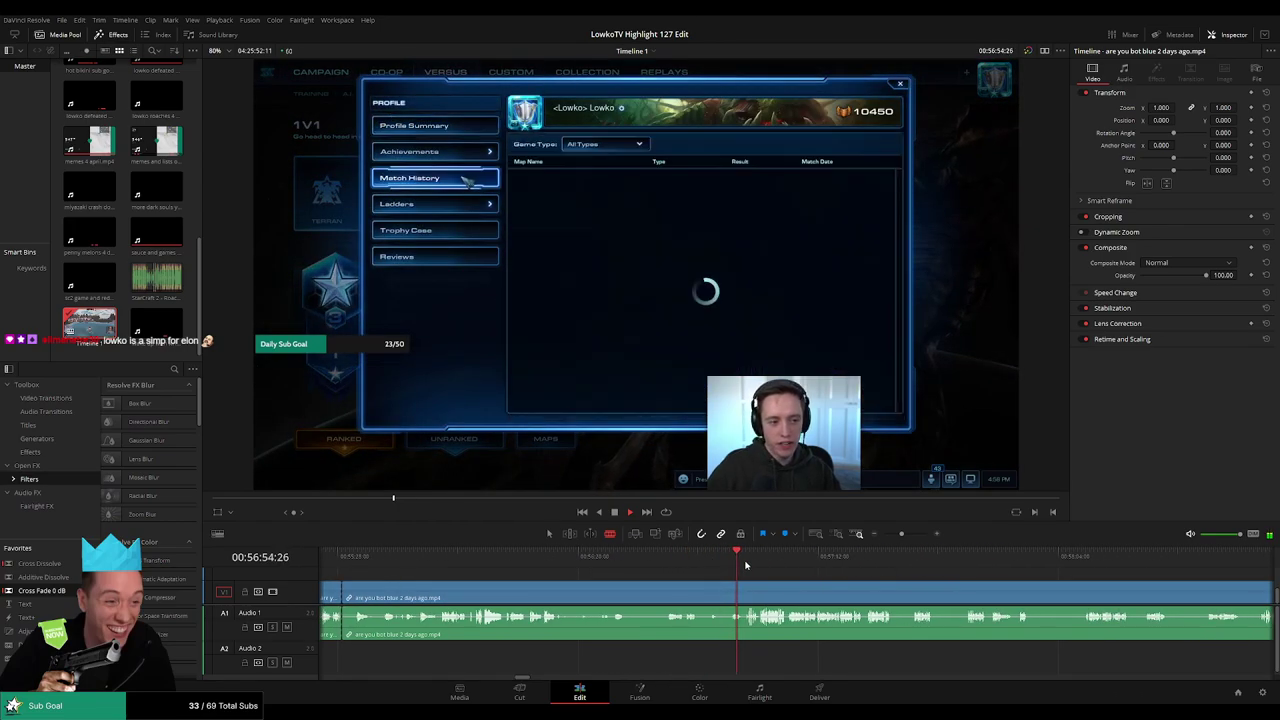
pyautogui.click(746, 565)
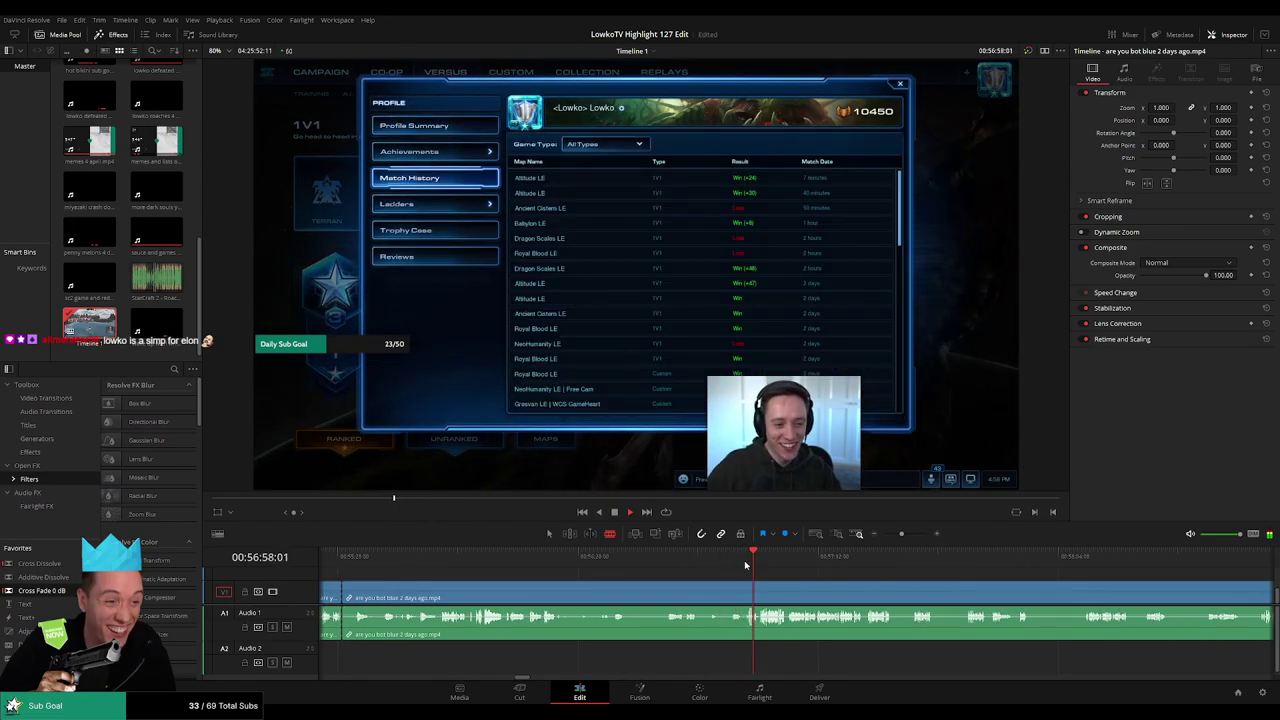
pyautogui.scroll(4, 738, 575)
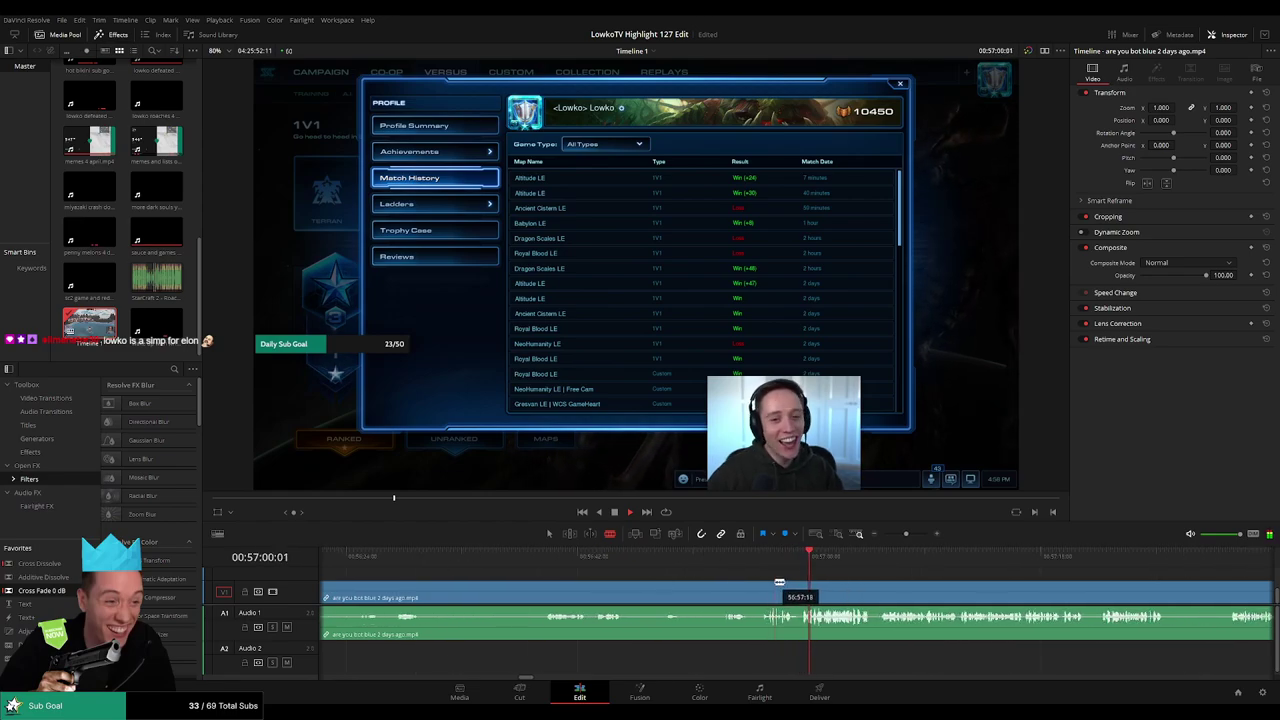
pyautogui.scroll(1, 779, 582)
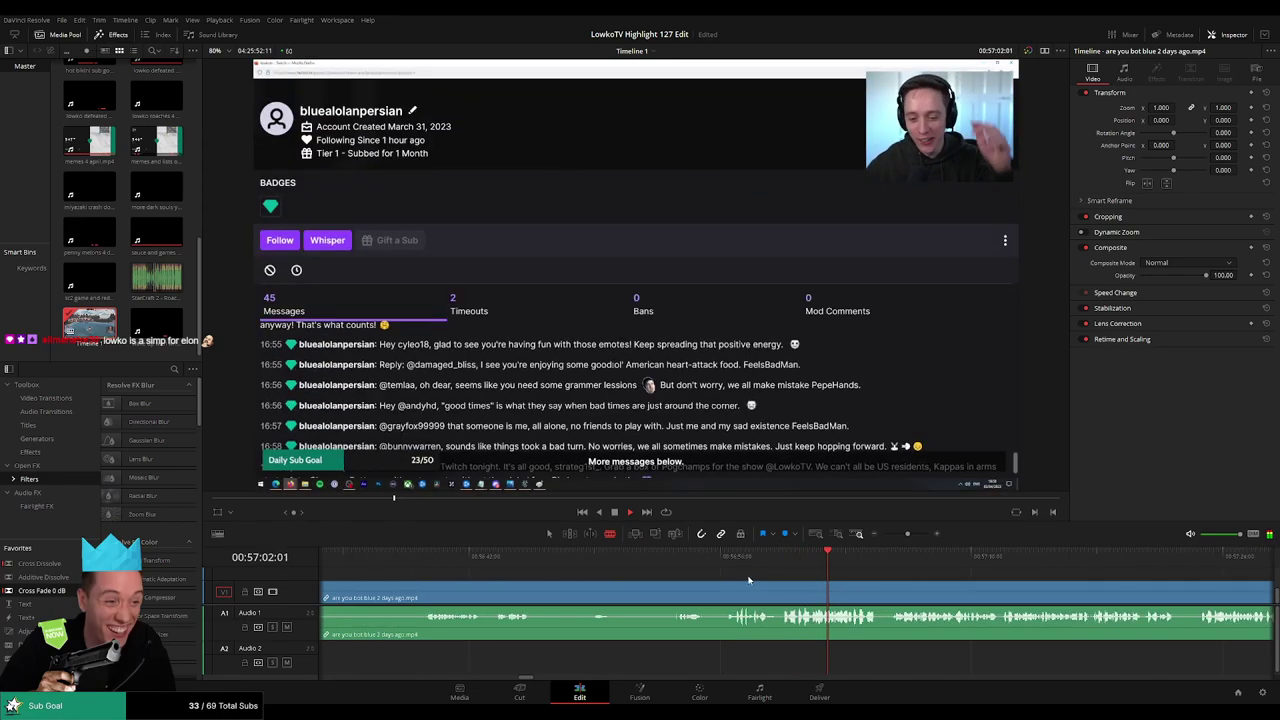
# Split the clip at 00:56:55:45 and ripple-delete everything back to the previous cut, with an audio cross fade at the join
pyautogui.click(678, 557)
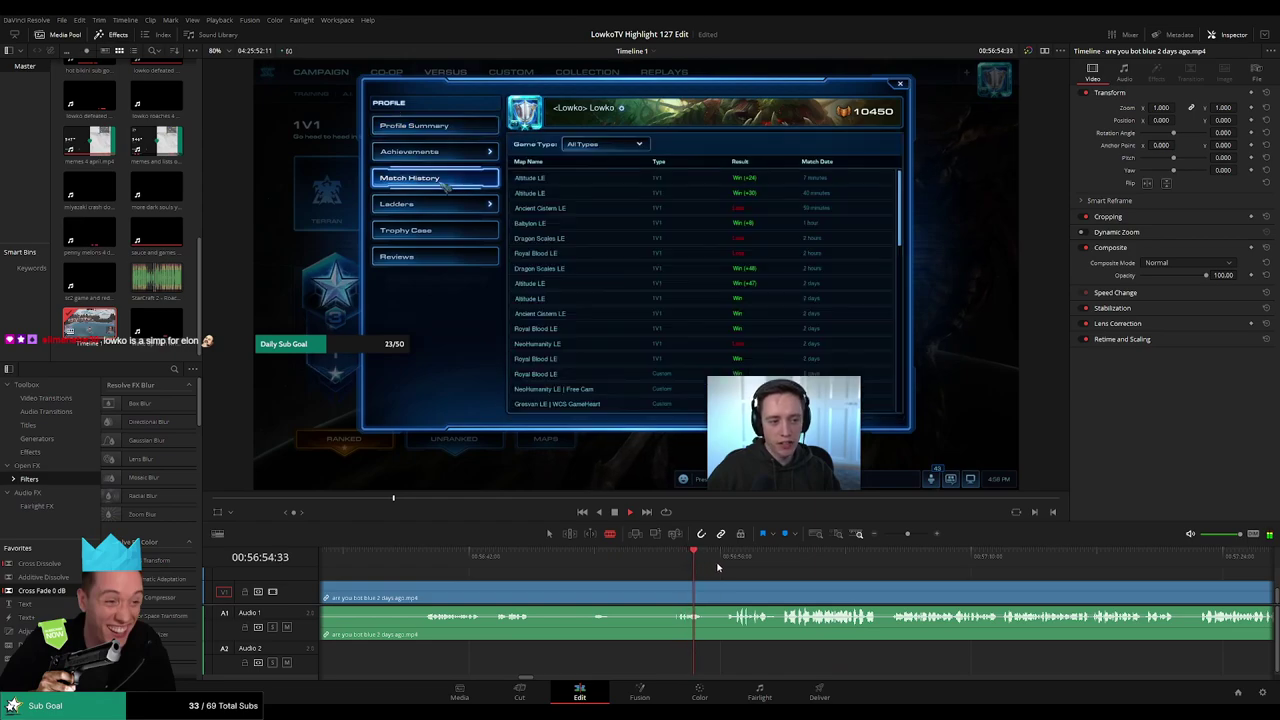
pyautogui.click(719, 566)
pyautogui.press('space')
pyautogui.click(716, 563)
pyautogui.click(717, 594)
pyautogui.press('a')
pyautogui.click(688, 597)
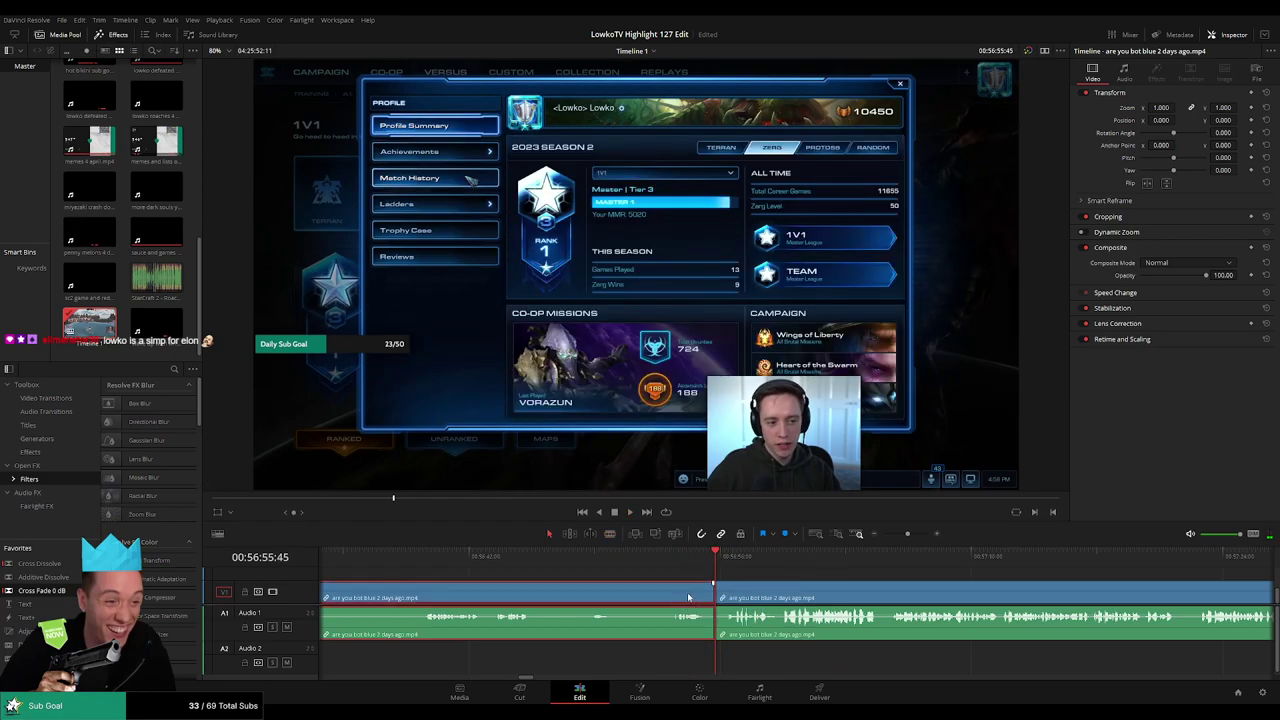
pyautogui.press('Delete')
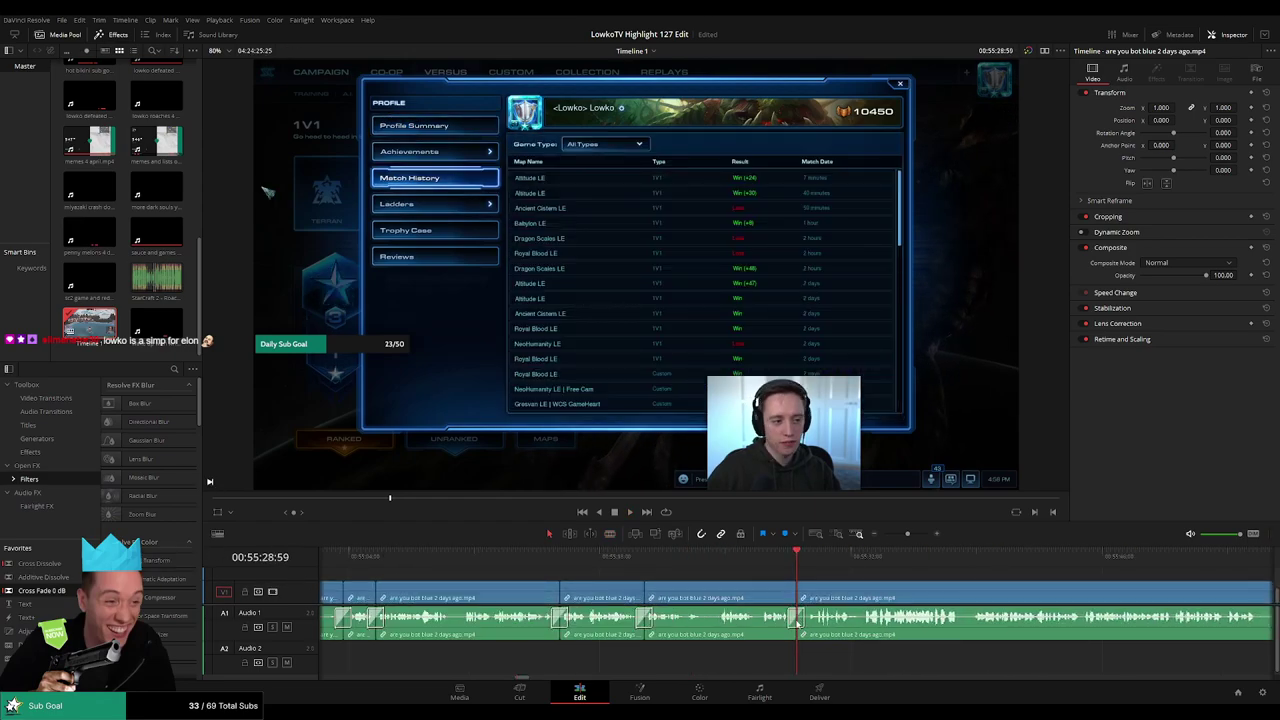
# Isolate a very short segment in the match history scene by splitting the clip just after 00:55:31 and at 00:55:31:26
pyautogui.press('space')
pyautogui.hscroll(2, 877, 580)
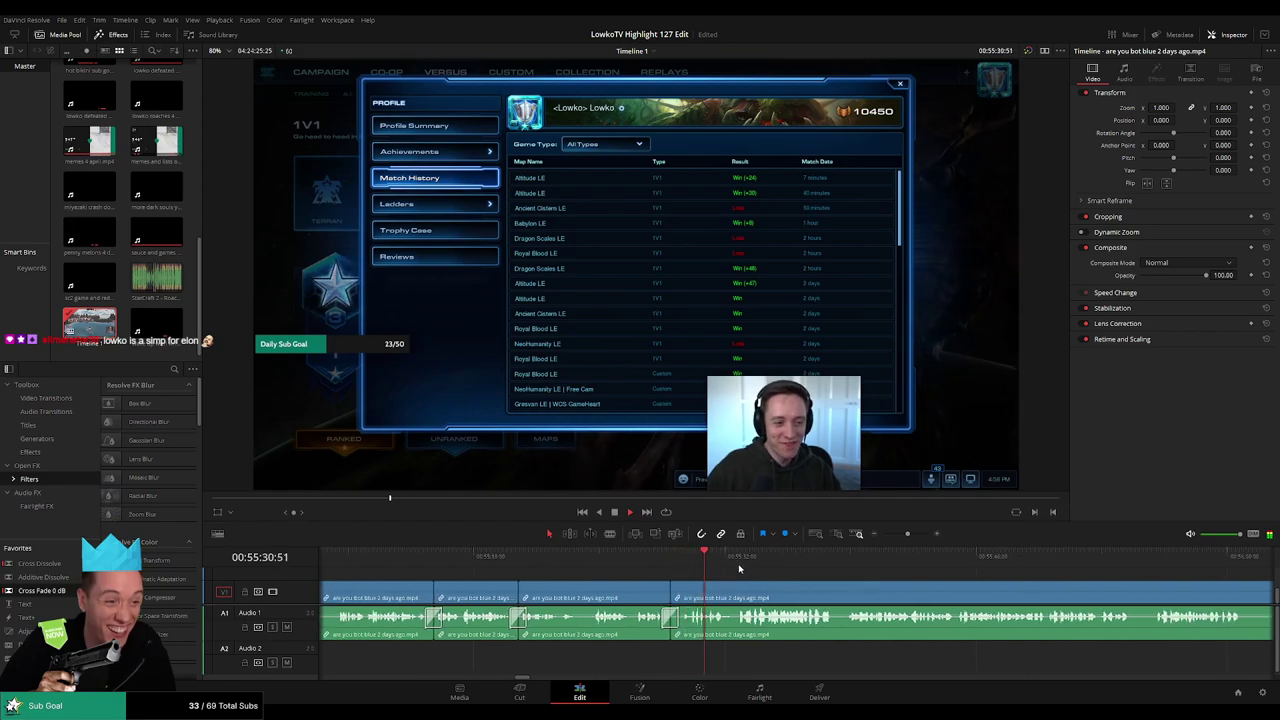
pyautogui.press('space')
pyautogui.scroll(2, 726, 577)
pyautogui.press('b')
pyautogui.click(797, 597)
pyautogui.press('space')
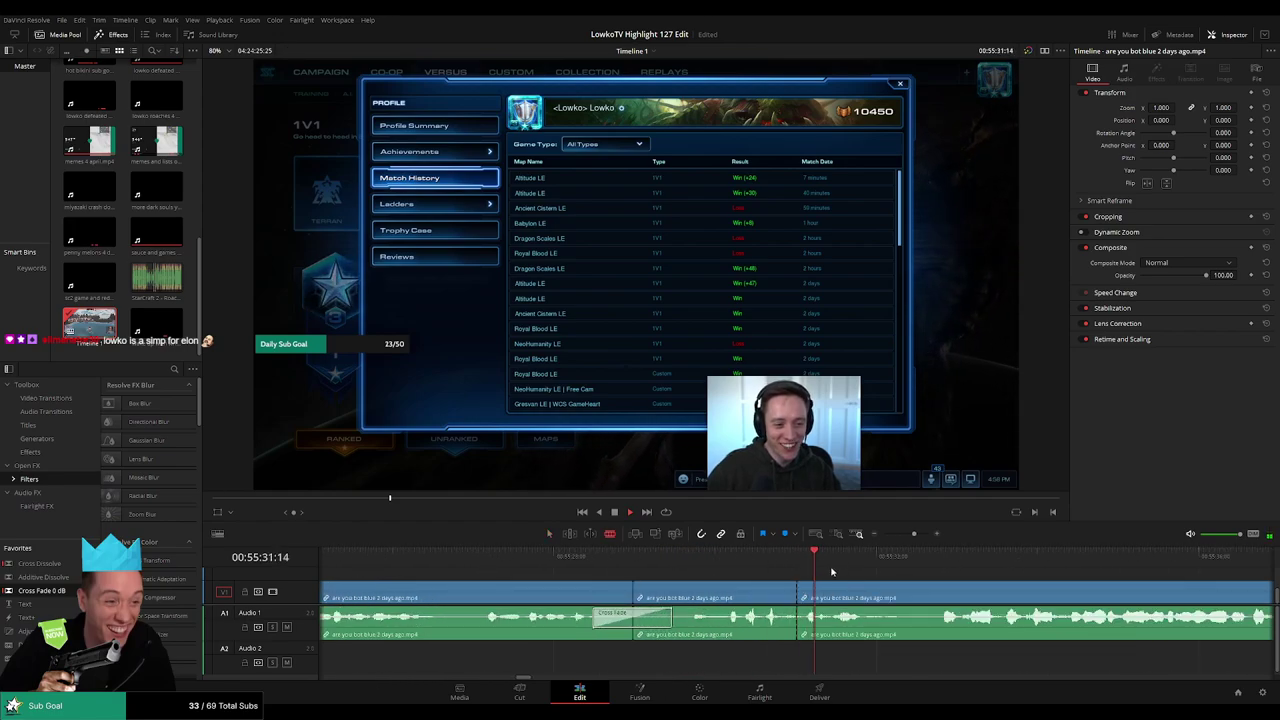
pyautogui.press('space')
pyautogui.click(831, 561)
pyautogui.click(830, 596)
pyautogui.press('a')
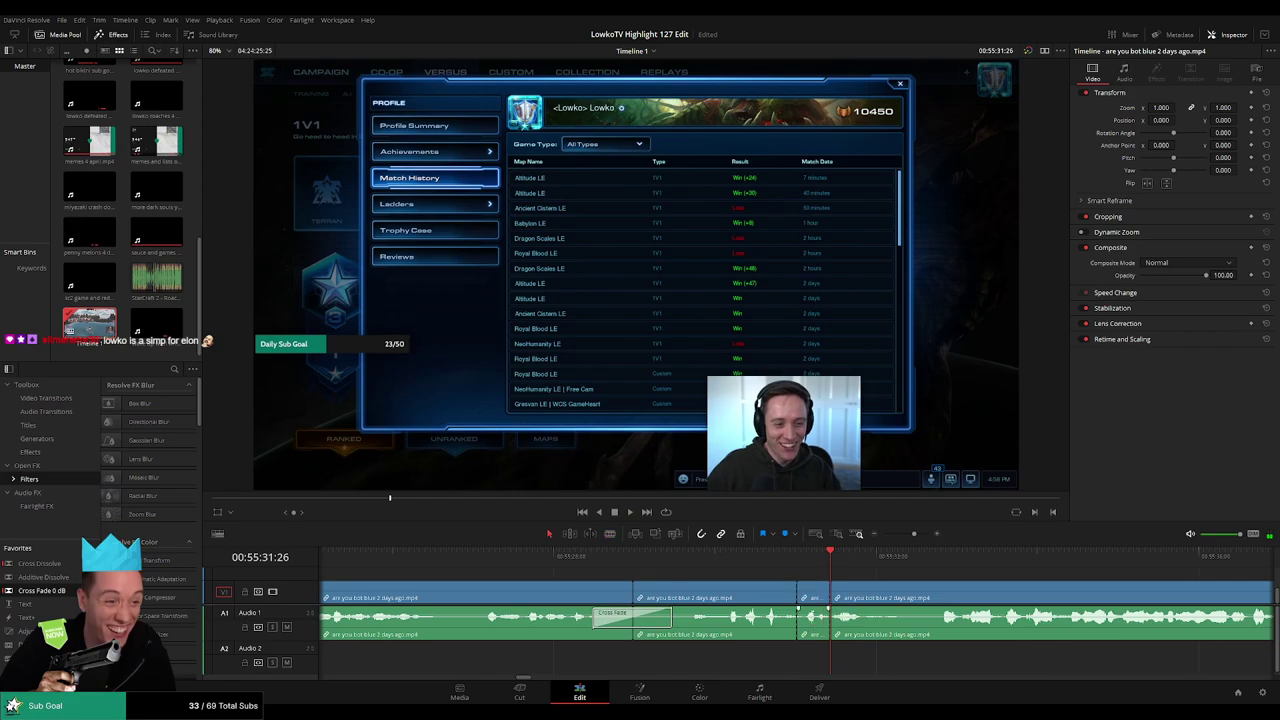
# Replace the isolated segment's audio with an excerpt of StarCraft 2 - Roach Quotes.mp3 on Audio 2, lower its volume and play back the result
pyautogui.moveTo(157, 280); pyautogui.dragTo(829, 663)
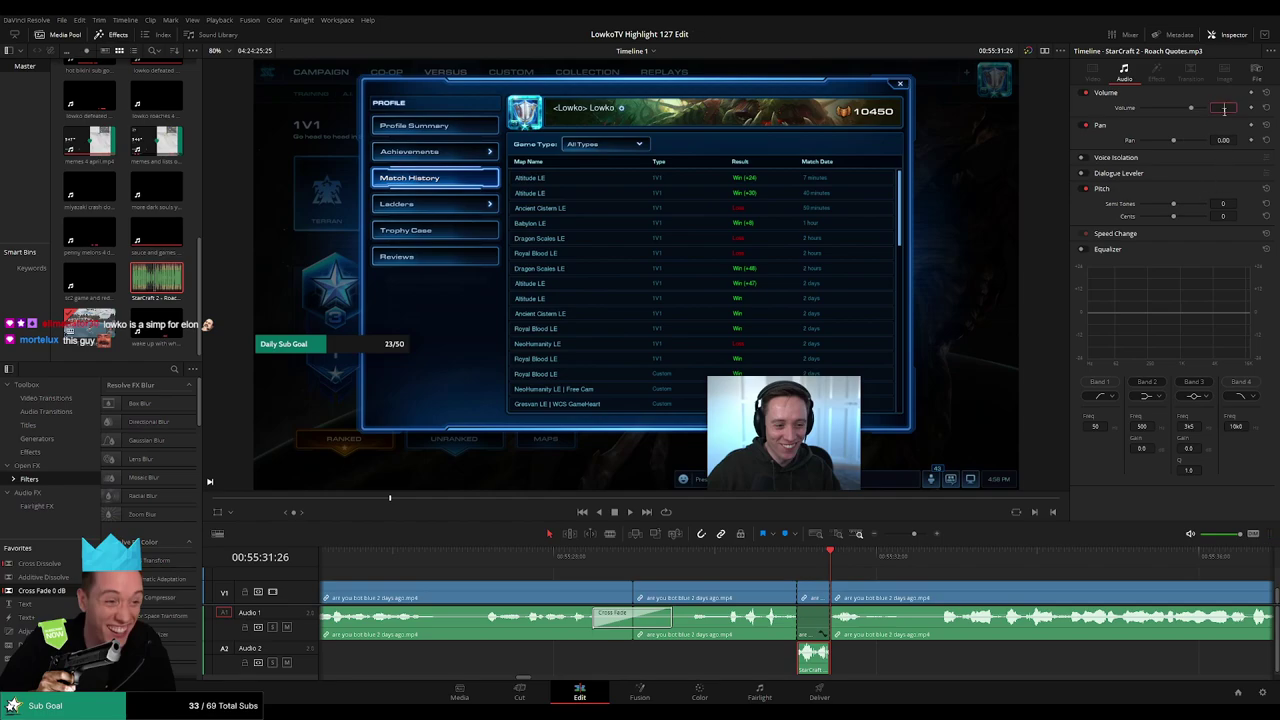
pyautogui.moveTo(1223, 109); pyautogui.dragTo(1222, 109)
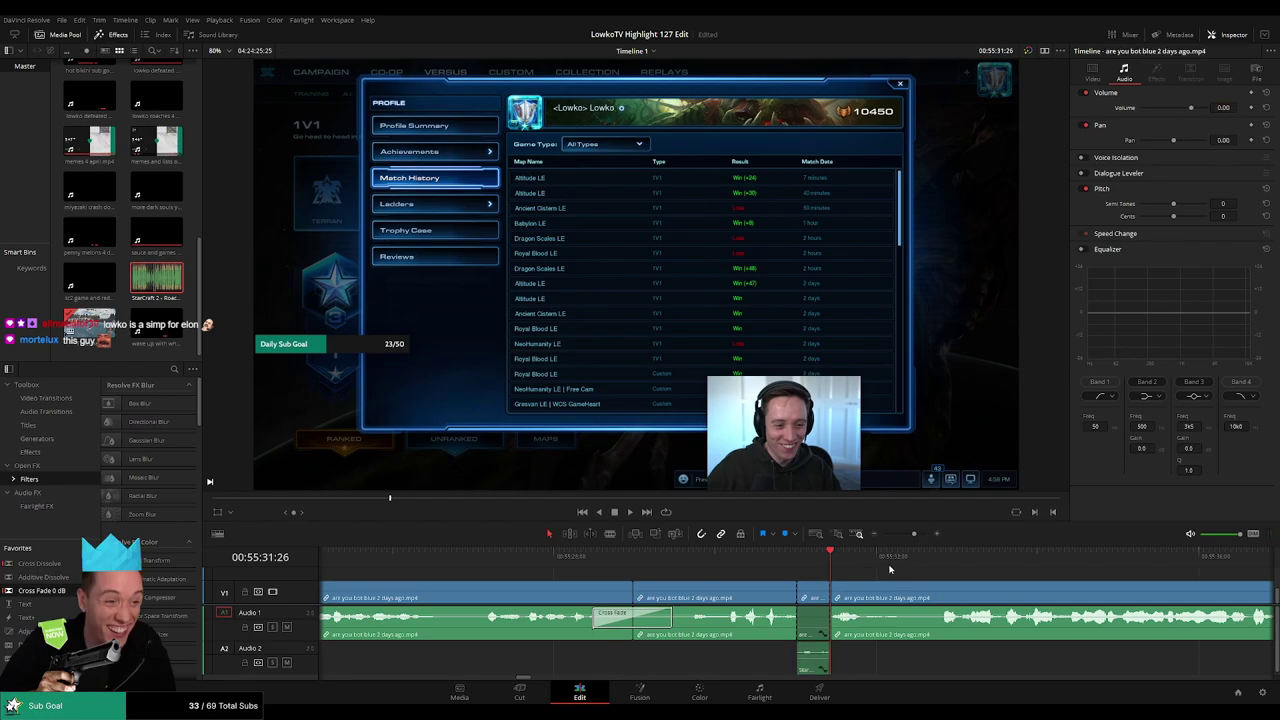
pyautogui.click(92, 322)
pyautogui.click(746, 560)
pyautogui.press('space')
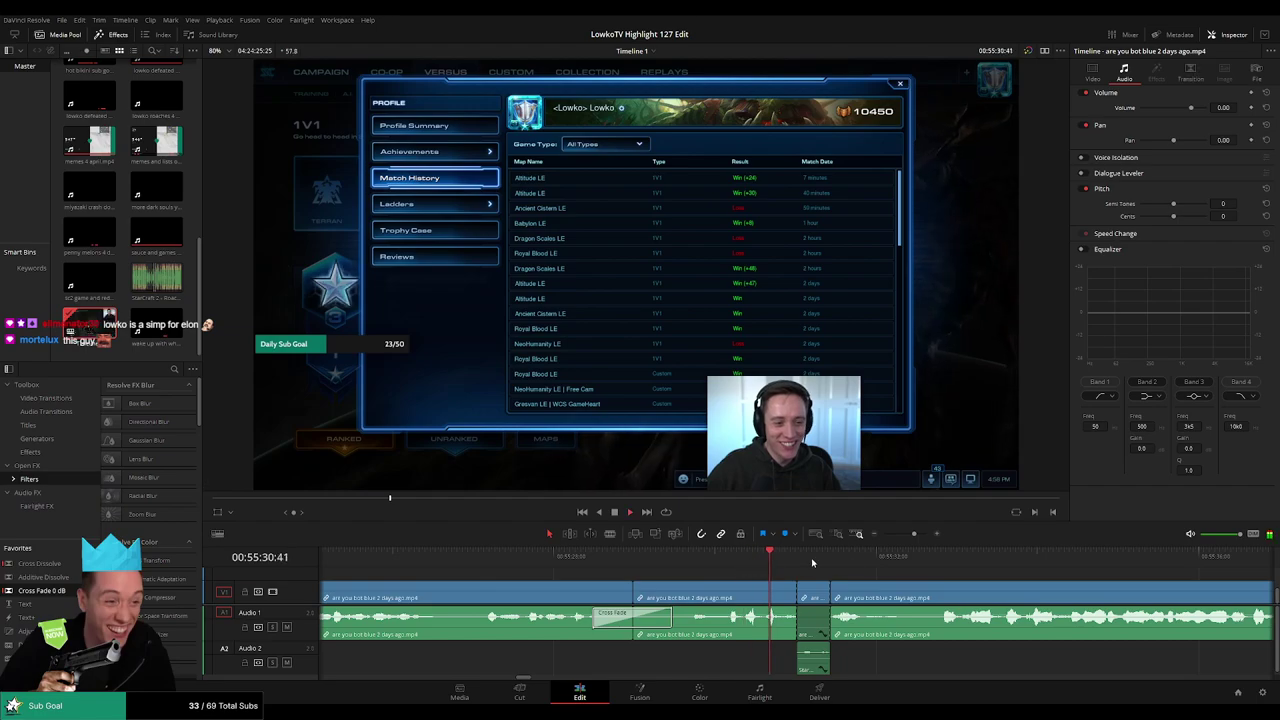
# Play through the chat message scene and split its clip at the pause shortly after 00:55:58
pyautogui.moveTo(912, 535); pyautogui.dragTo(905, 535)
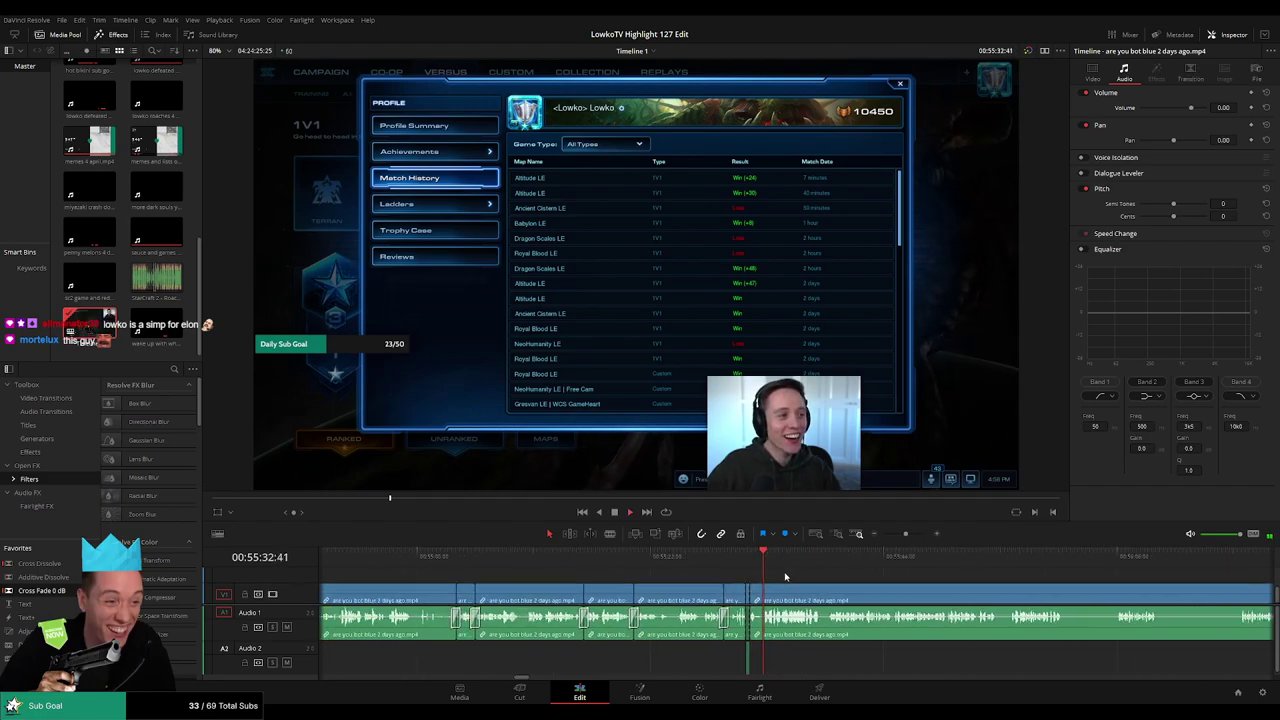
pyautogui.moveTo(768, 583); pyautogui.dragTo(626, 567)
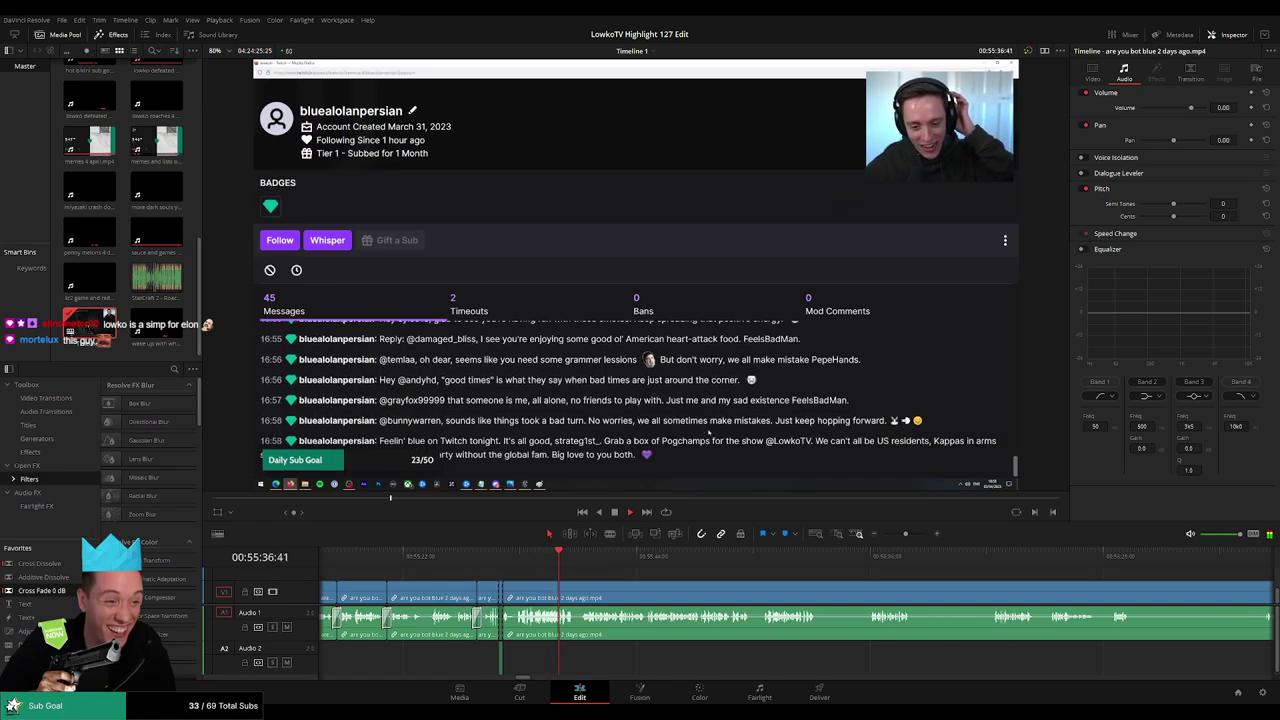
pyautogui.moveTo(692, 577)
pyautogui.mouseDown()
pyautogui.moveTo(657, 568)
pyautogui.moveTo(669, 568)
pyautogui.mouseUp()
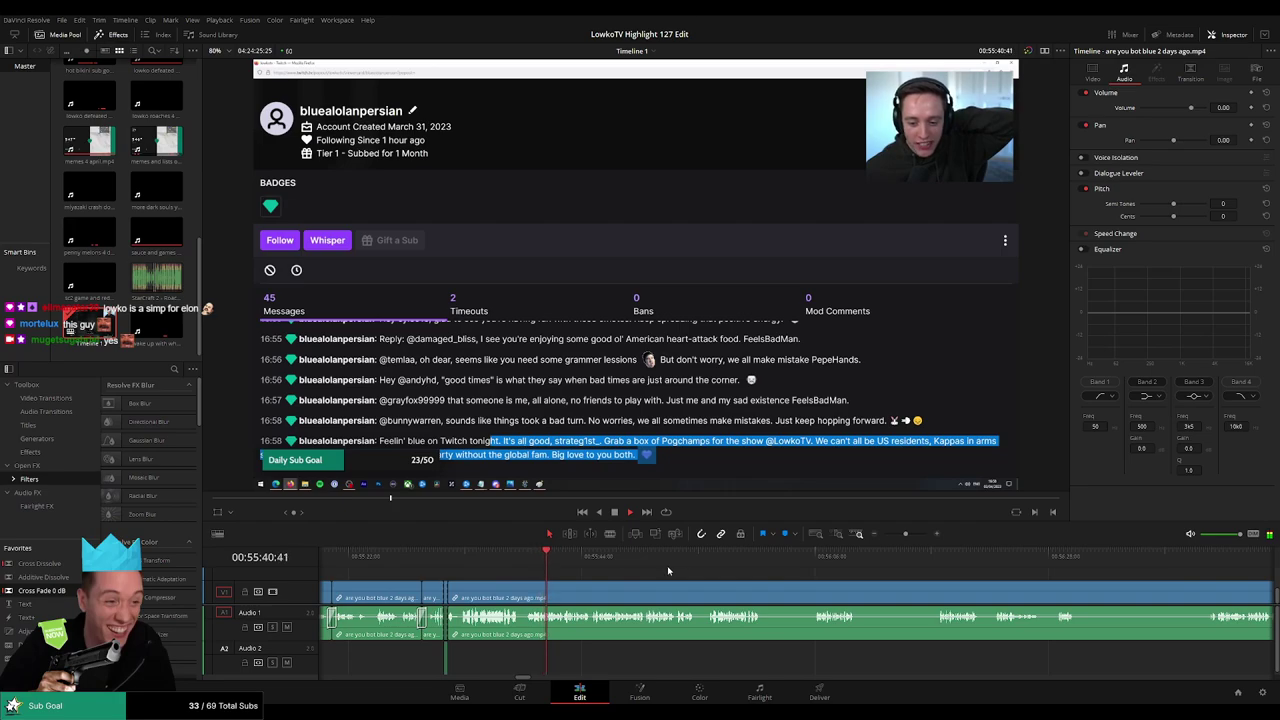
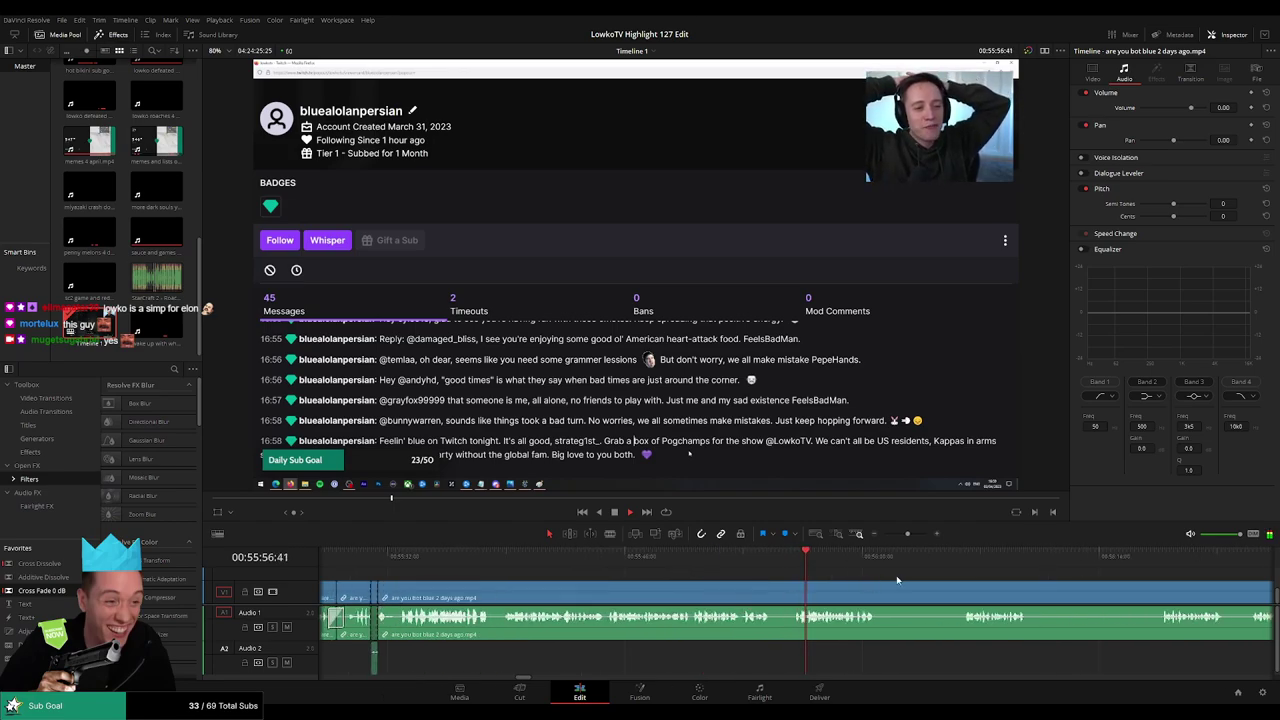
pyautogui.moveTo(897, 579); pyautogui.dragTo(630, 557)
pyautogui.press('b')
pyautogui.click(607, 585)
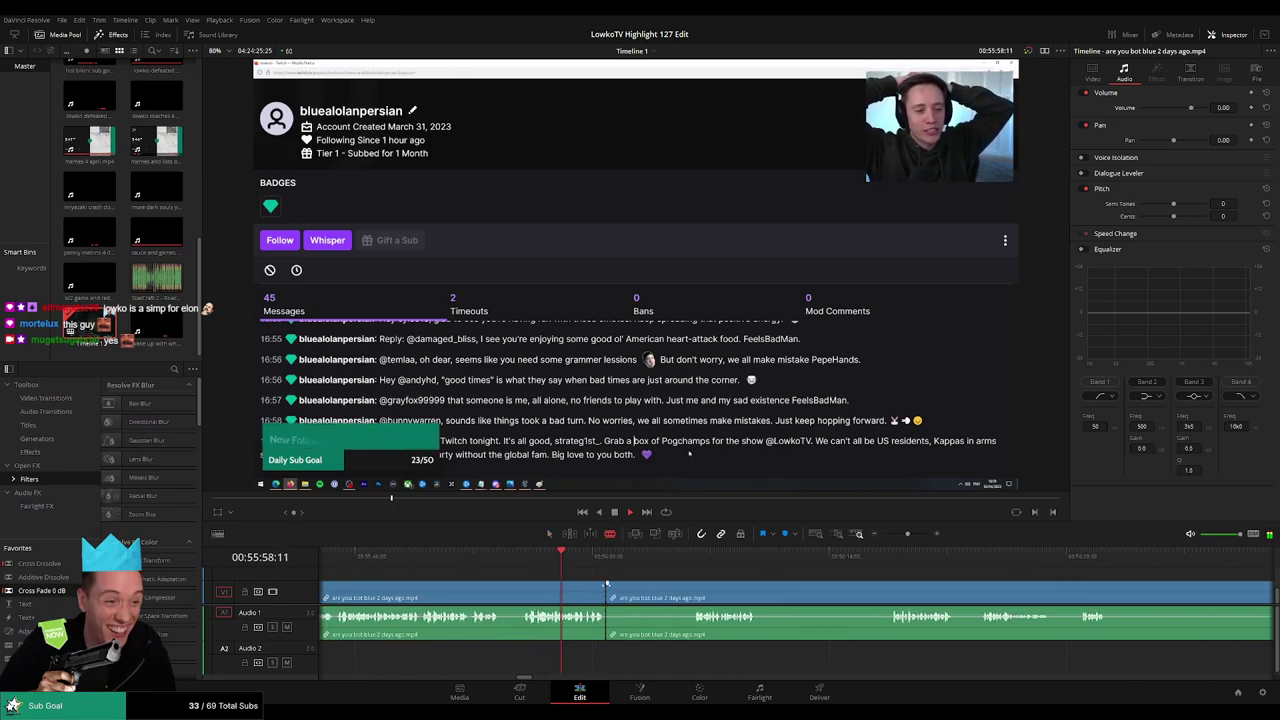
# Split the chat message clip at the end of the pause, ripple-delete the quiet piece after 00:56:00 and add a cross fade at the join
pyautogui.click(694, 584)
pyautogui.press('a')
pyautogui.click(671, 590)
pyautogui.press('Delete')
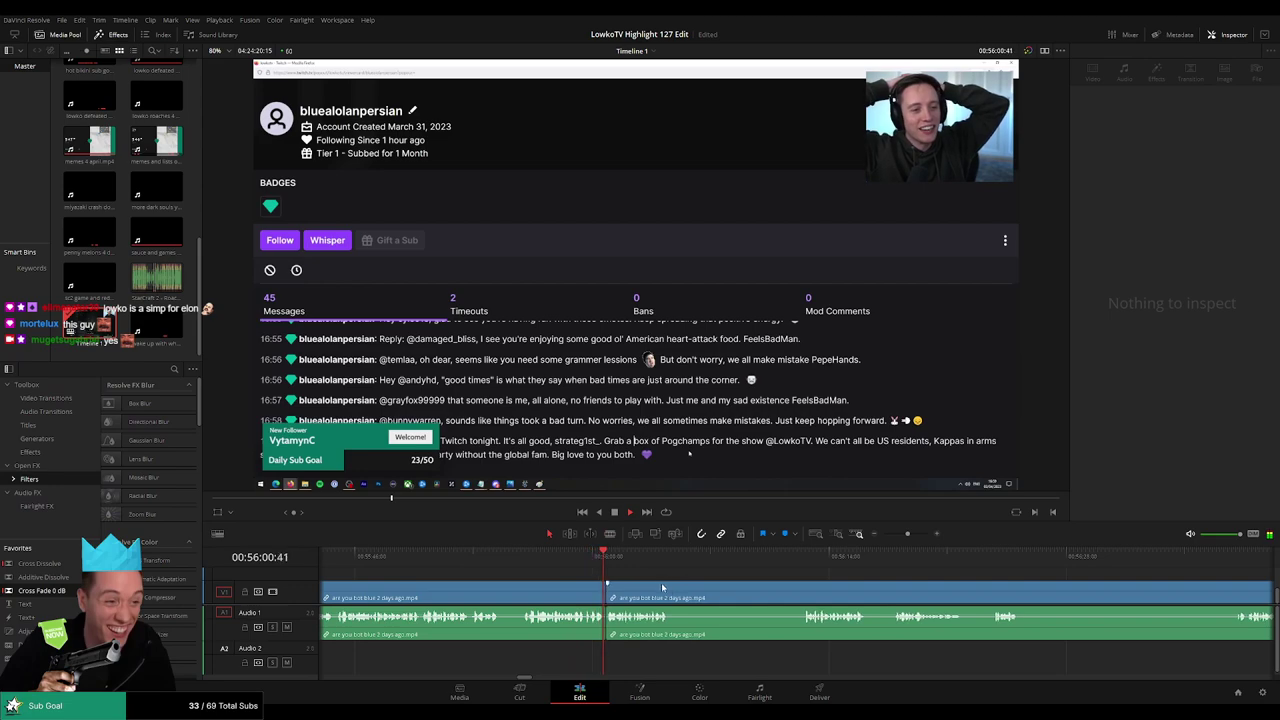
pyautogui.click(529, 598)
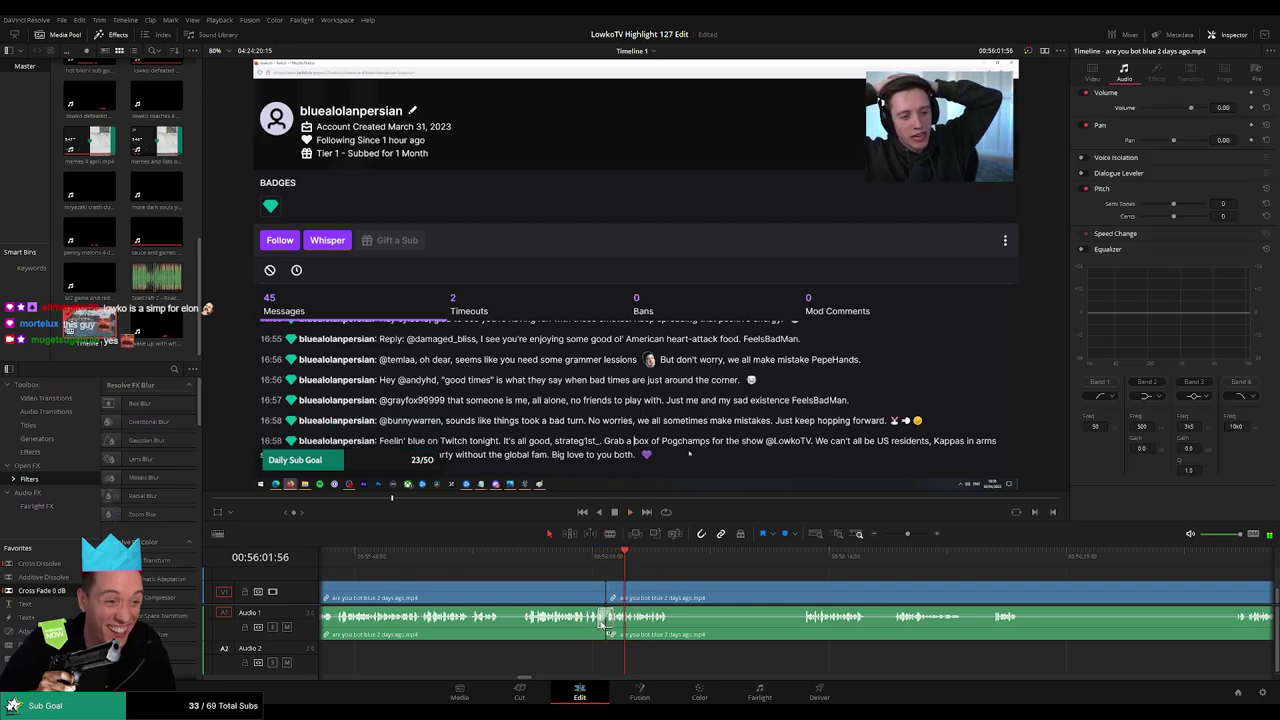
# Ripple-delete the quiet stretch from about 00:56:04 to just before 00:56:12 and cross-fade the audio at the join
pyautogui.press('b')
pyautogui.click(672, 593)
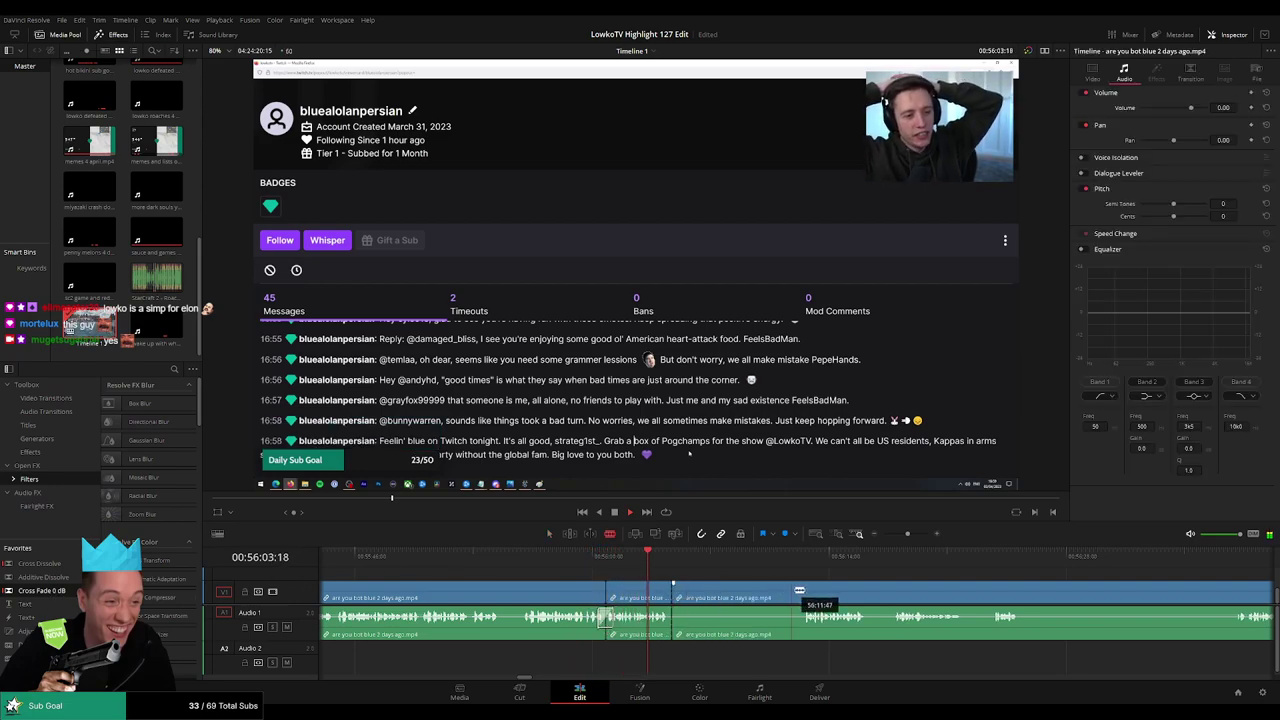
pyautogui.click(802, 591)
pyautogui.press('a')
pyautogui.click(786, 595)
pyautogui.press('Delete')
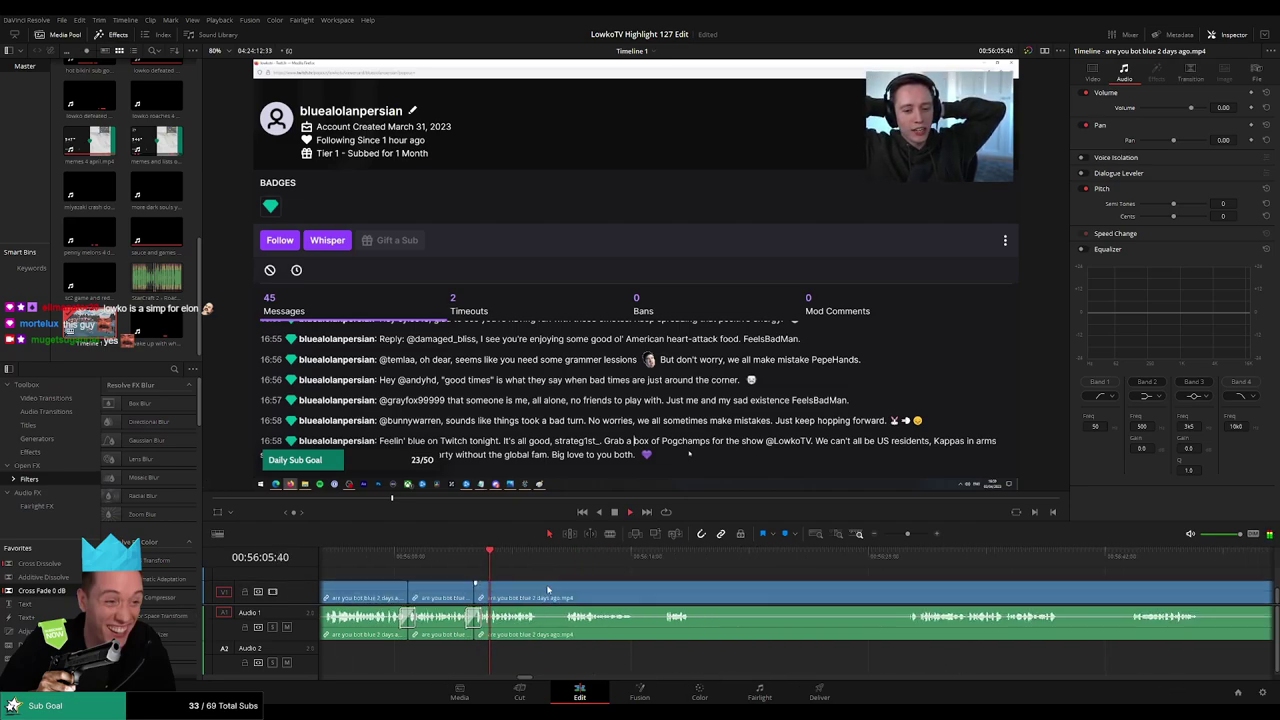
# Cut out the short pause of about 1.5 seconds shortly after 00:56:08, with an audio cross fade at the join
pyautogui.press('b')
pyautogui.click(540, 597)
pyautogui.click(562, 597)
pyautogui.press('a')
pyautogui.click(555, 597)
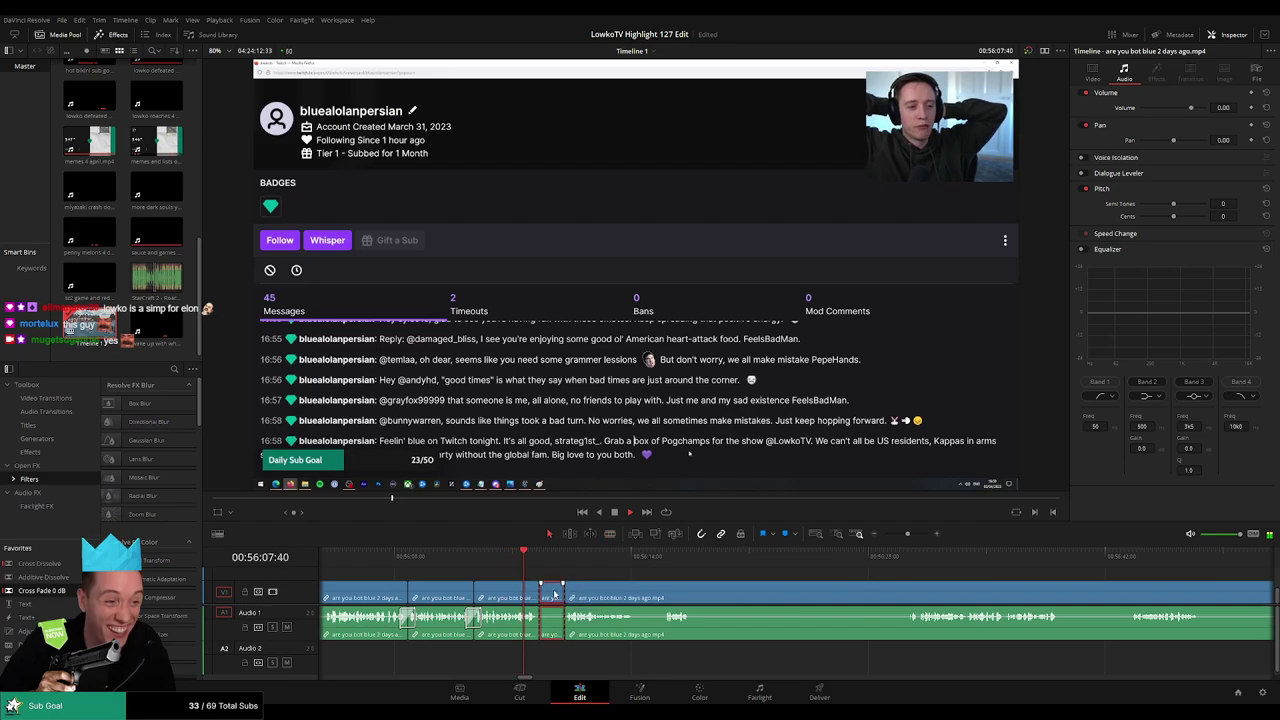
pyautogui.press('Delete')
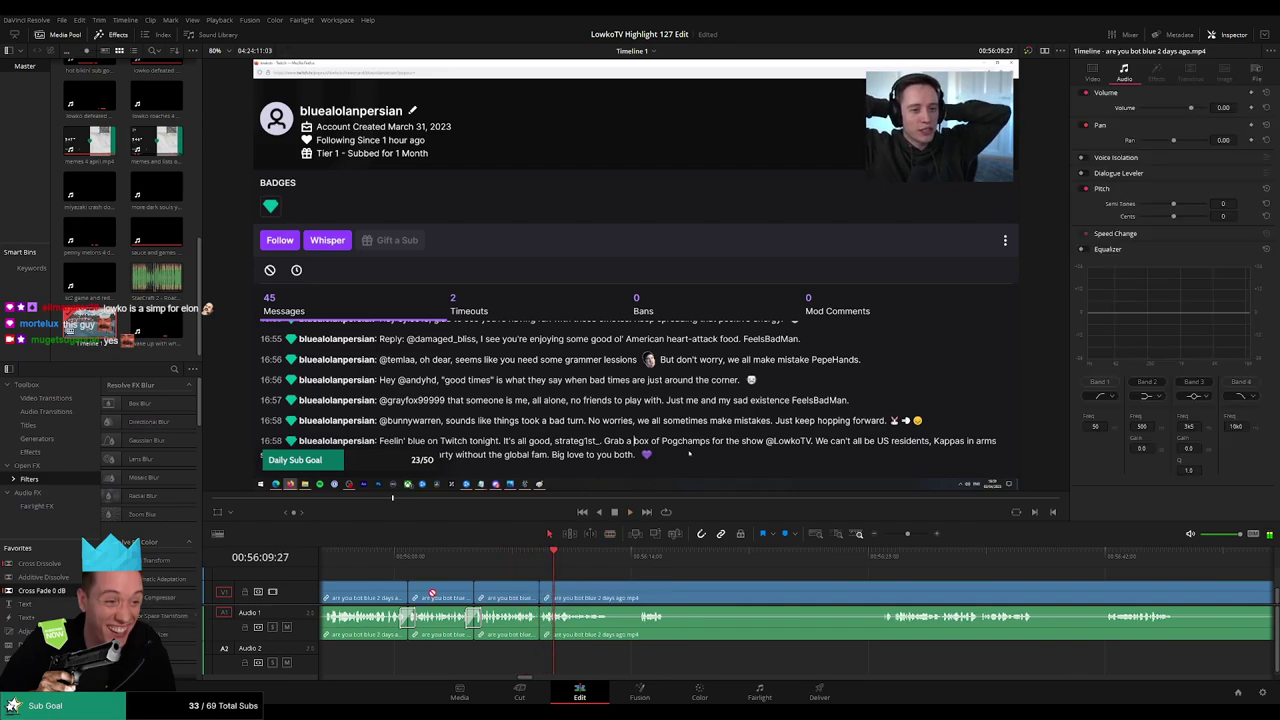
# Cut out the short pause from about 00:56:12 to 00:56:14 and add a cross fade to the audio join
pyautogui.press('b')
pyautogui.click(610, 591)
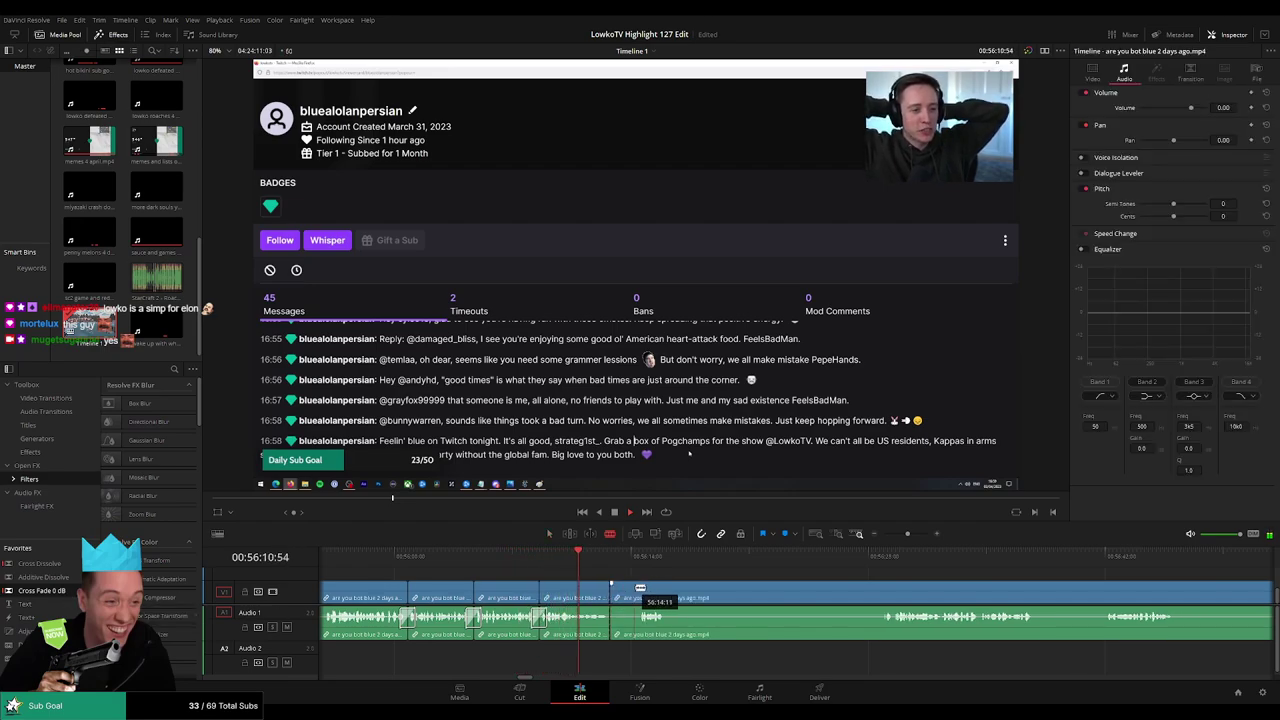
pyautogui.click(638, 591)
pyautogui.press('a')
pyautogui.click(625, 594)
pyautogui.press('Delete')
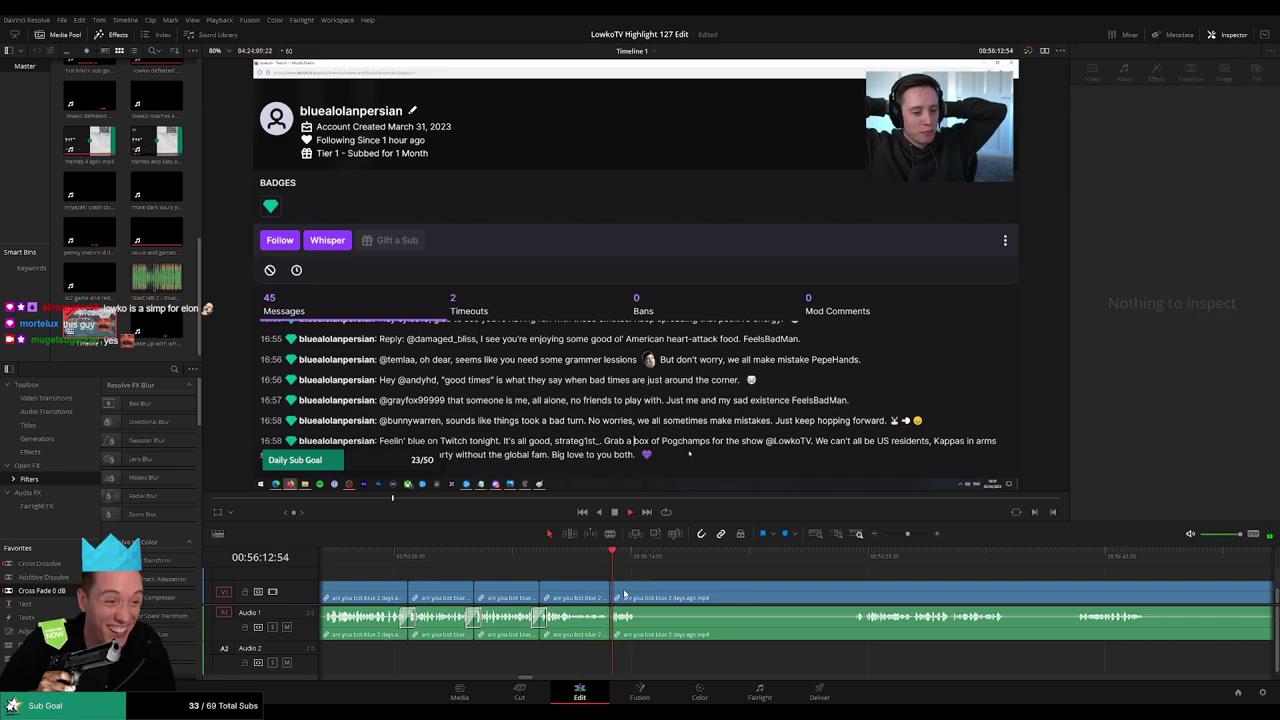
pyautogui.click(602, 628)
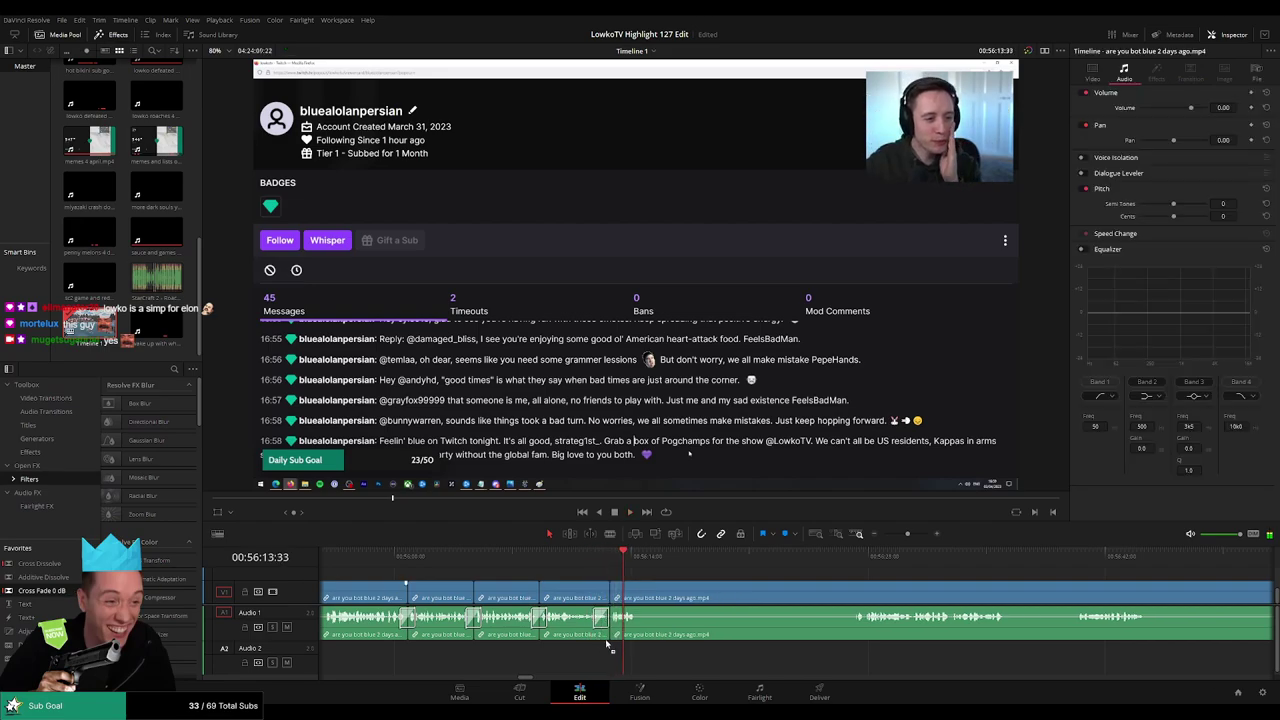
# Split the clip at about 00:56:14 and just before speech resumes near 00:56:27, and ripple-delete the stretch between the cuts
pyautogui.press('b')
pyautogui.click(641, 591)
pyautogui.press('space')
pyautogui.click(842, 557)
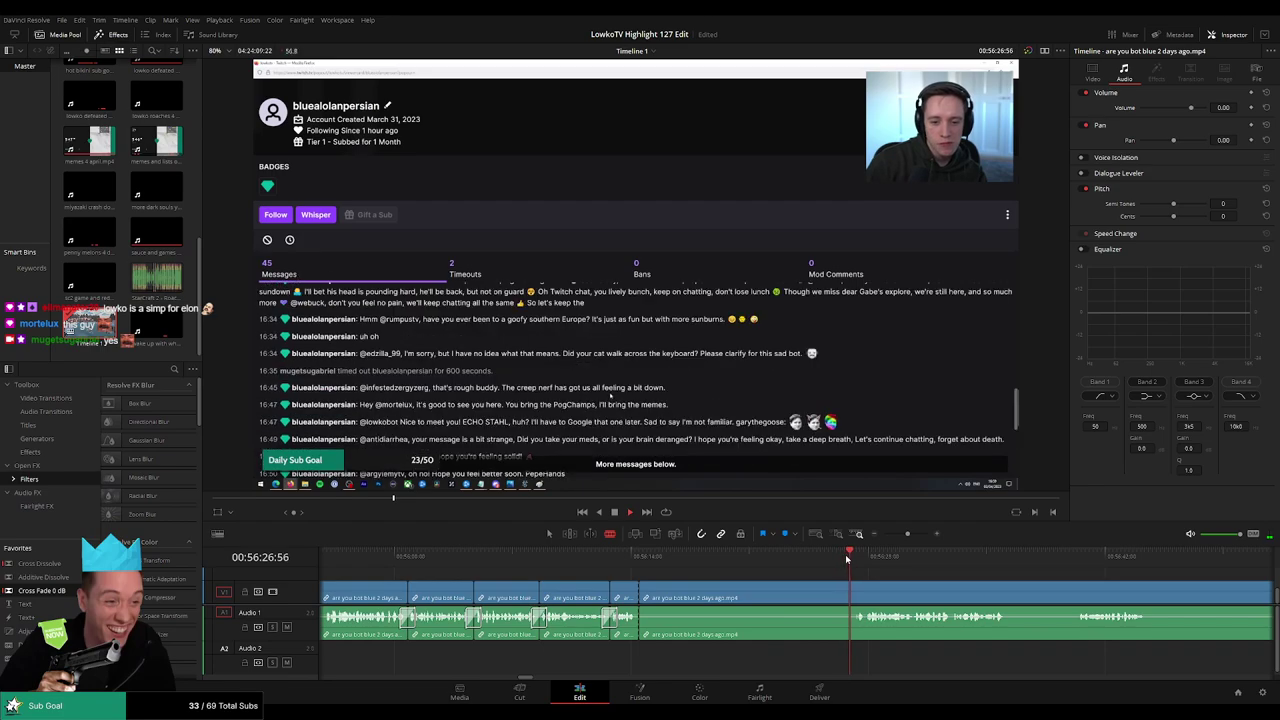
pyautogui.scroll(-2, 851, 583)
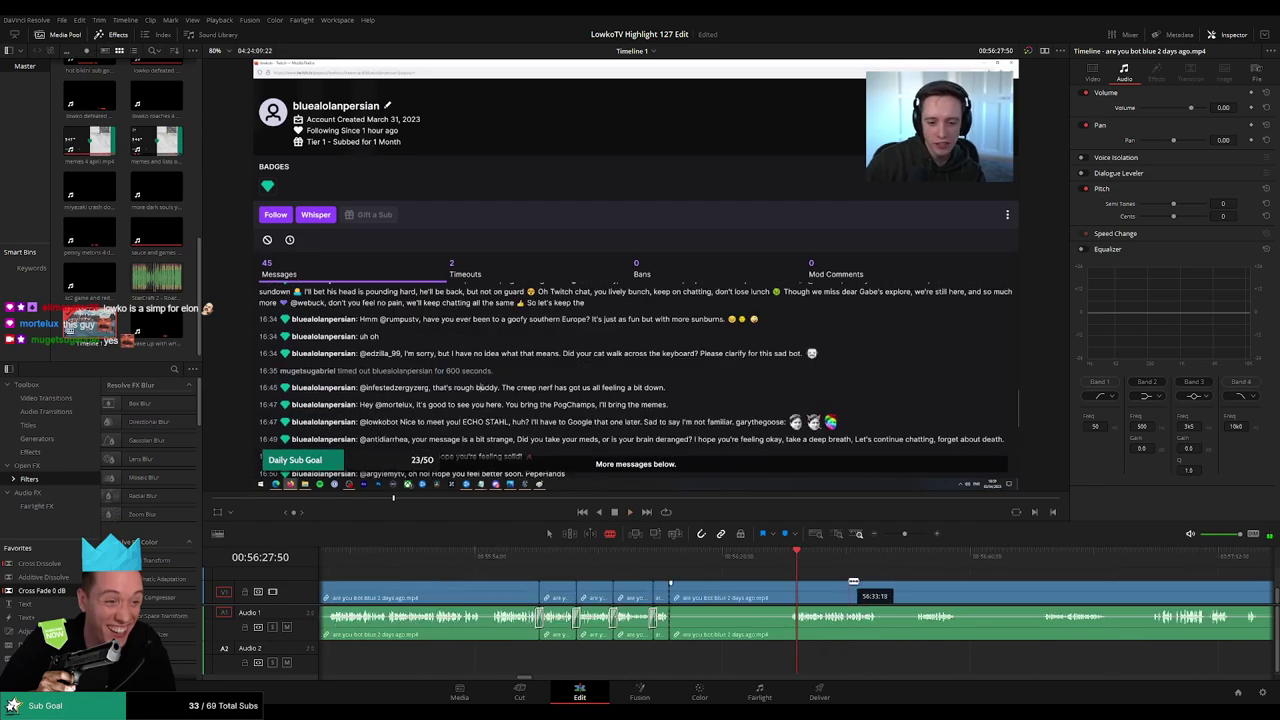
pyautogui.scroll(-1, 794, 592)
pyautogui.scroll(2, 794, 592)
pyautogui.moveTo(792, 604); pyautogui.dragTo(776, 599)
pyautogui.click(770, 600)
pyautogui.press('a')
pyautogui.click(743, 602)
pyautogui.press('Delete')
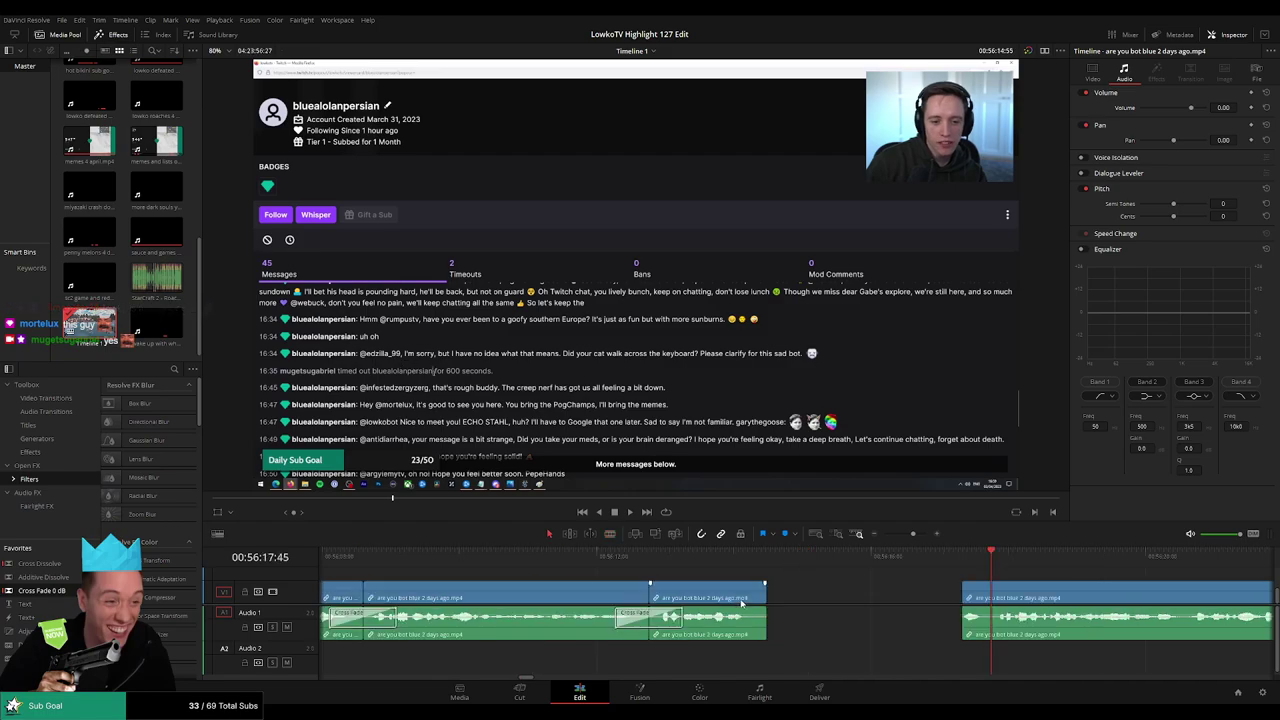
# Play on to the next pause, ripple-delete it from 00:56:23:31 to about 00:56:27:27 and cross-fade the audio join
pyautogui.press('space')
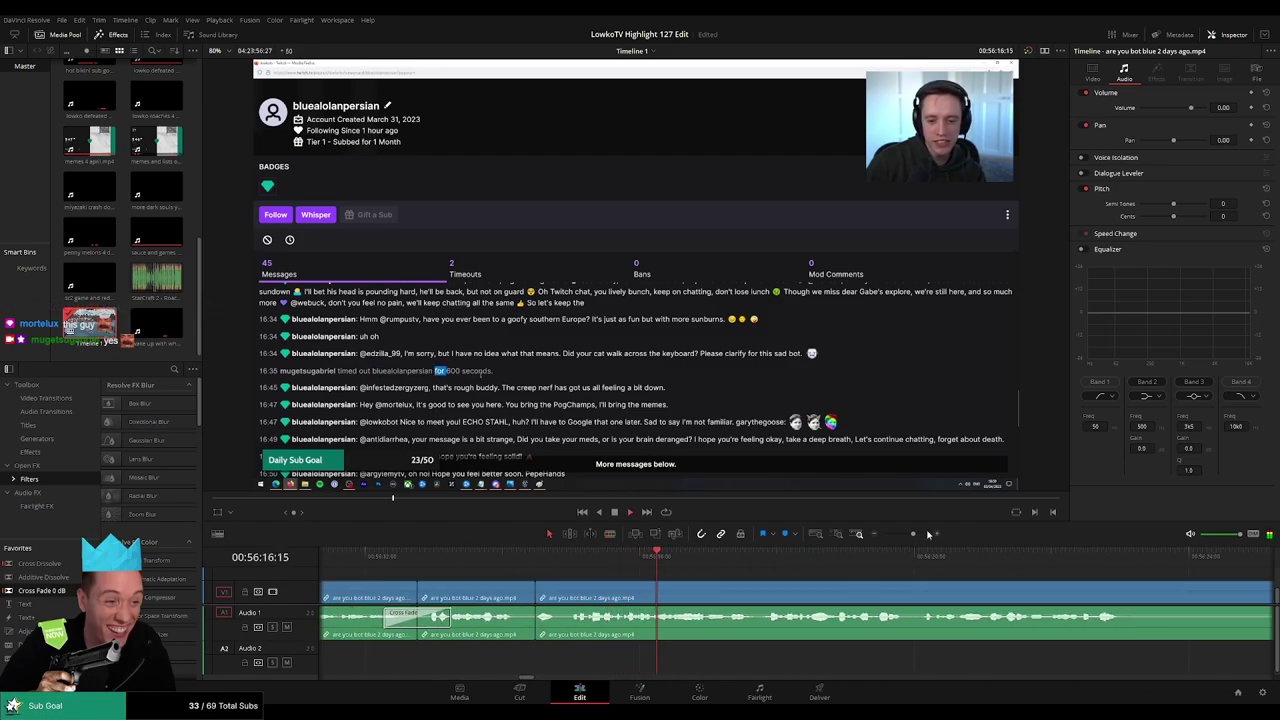
pyautogui.moveTo(913, 534); pyautogui.dragTo(909, 535)
pyautogui.hscroll(3, 863, 585)
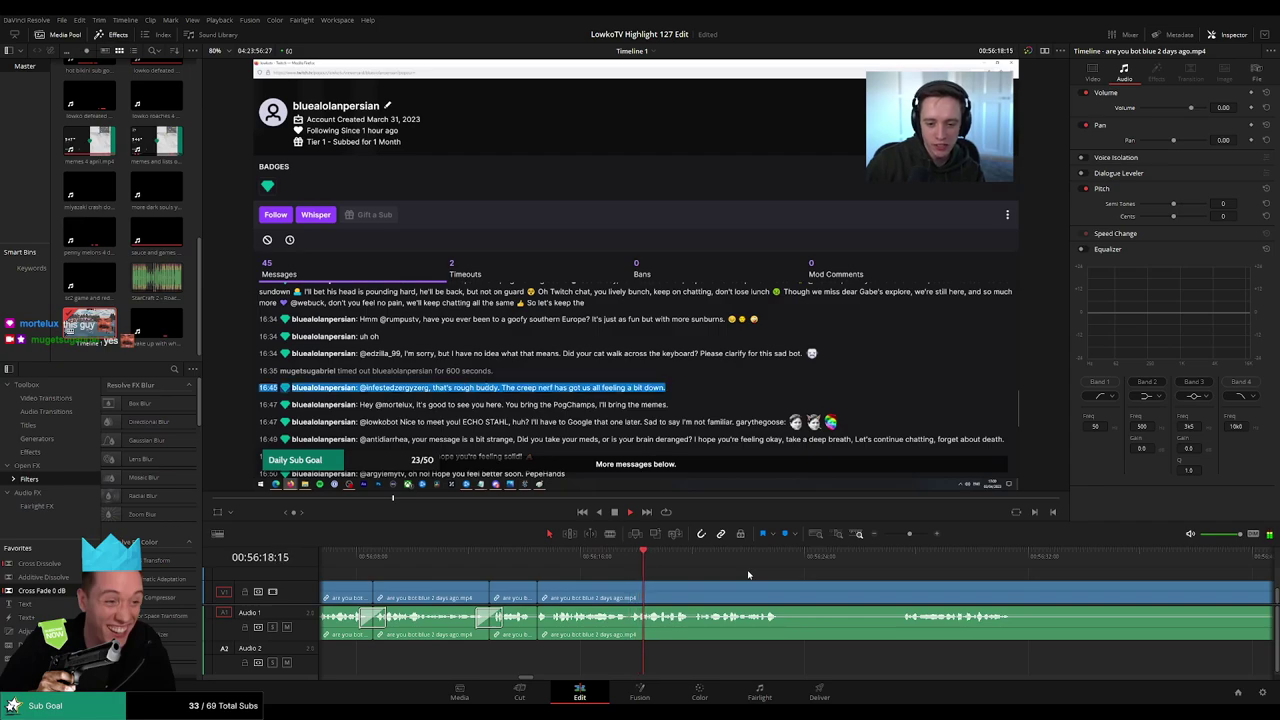
pyautogui.press('space')
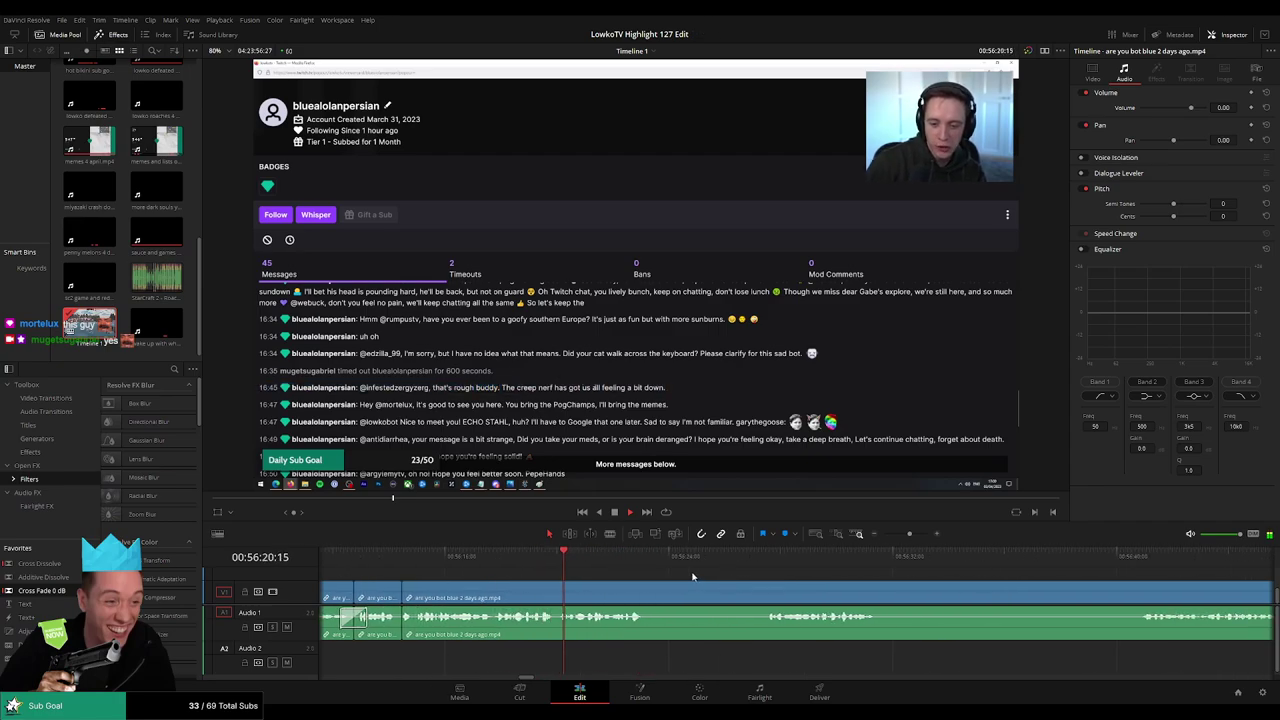
pyautogui.click(617, 587)
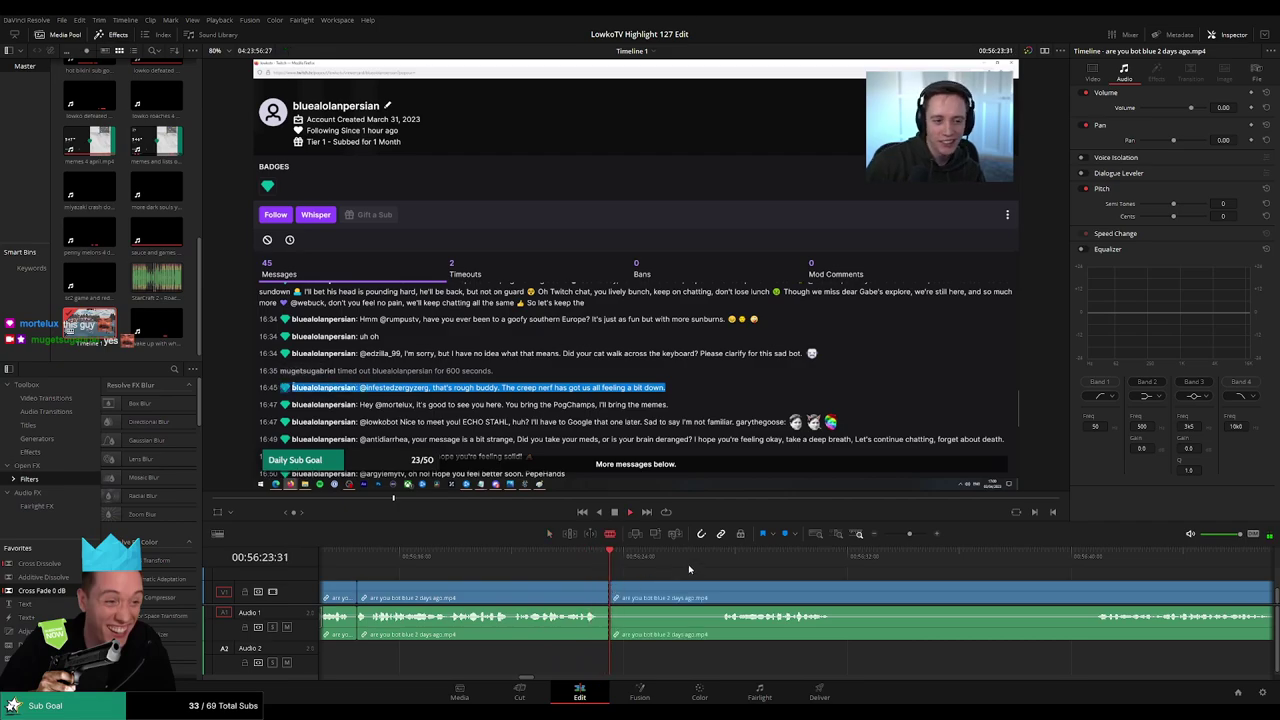
pyautogui.click(723, 589)
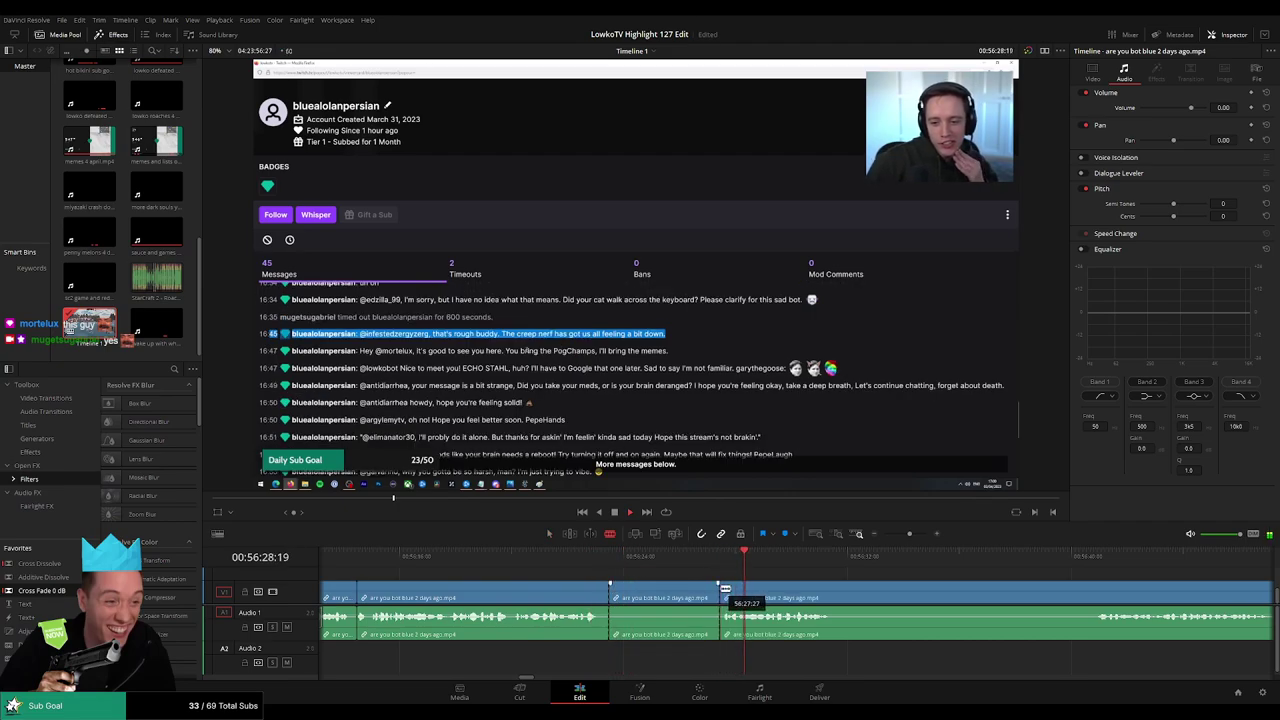
pyautogui.press('a')
pyautogui.click(696, 592)
pyautogui.press('Delete')
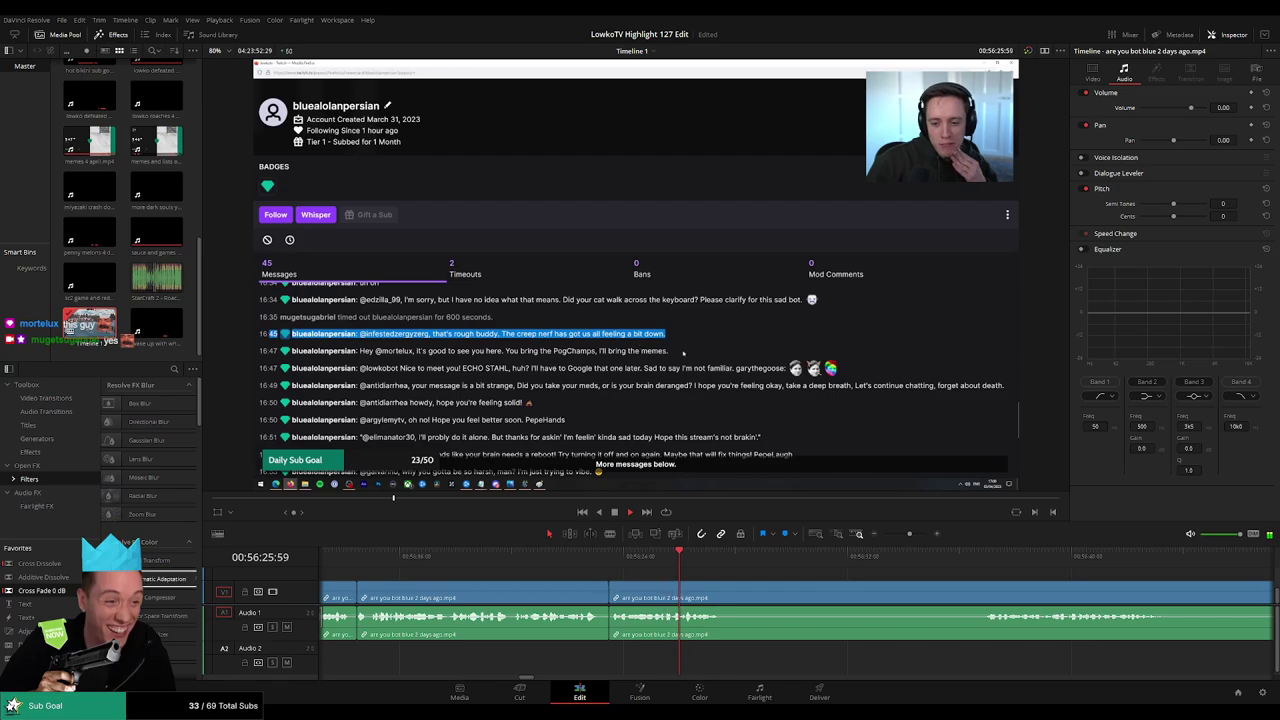
# Ripple-delete the quiet stretch from about 00:56:27 to about 00:56:36:48 and apply an audio cross fade at the join
pyautogui.hscroll(2, 694, 587)
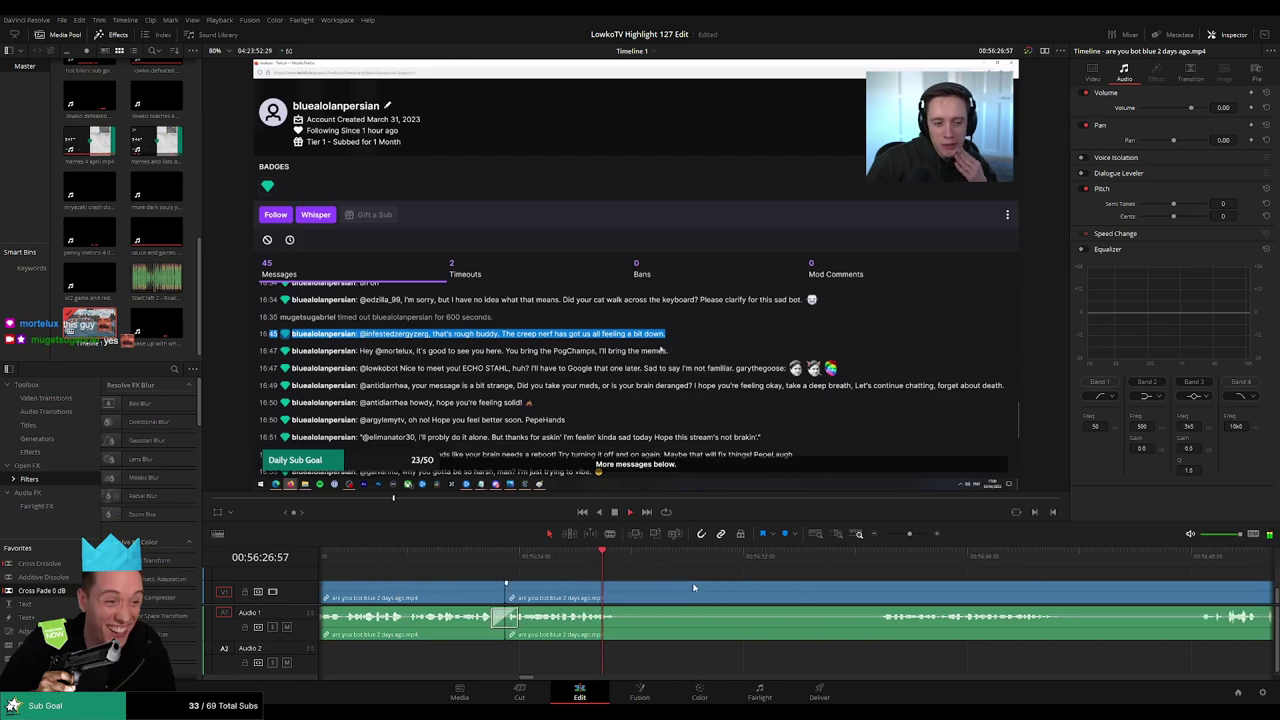
pyautogui.hotkey('ctrl', 'b')
pyautogui.click(829, 556)
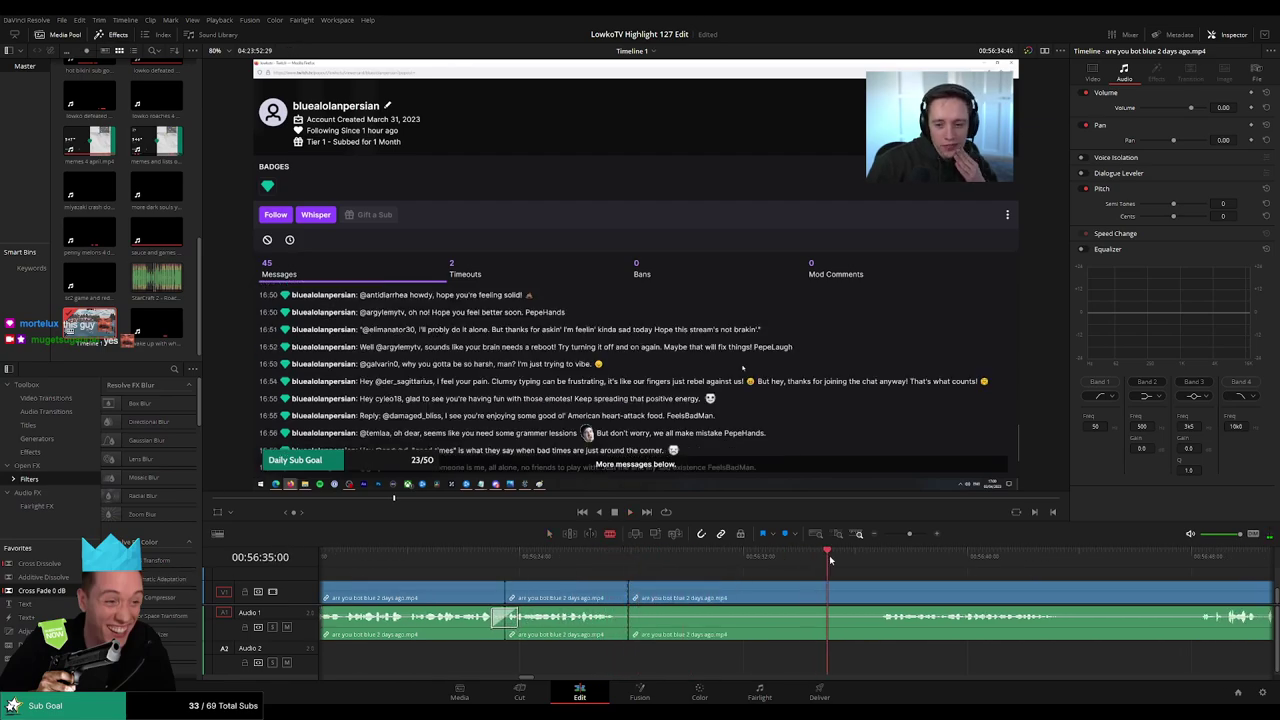
pyautogui.hotkey('ctrl', 'b')
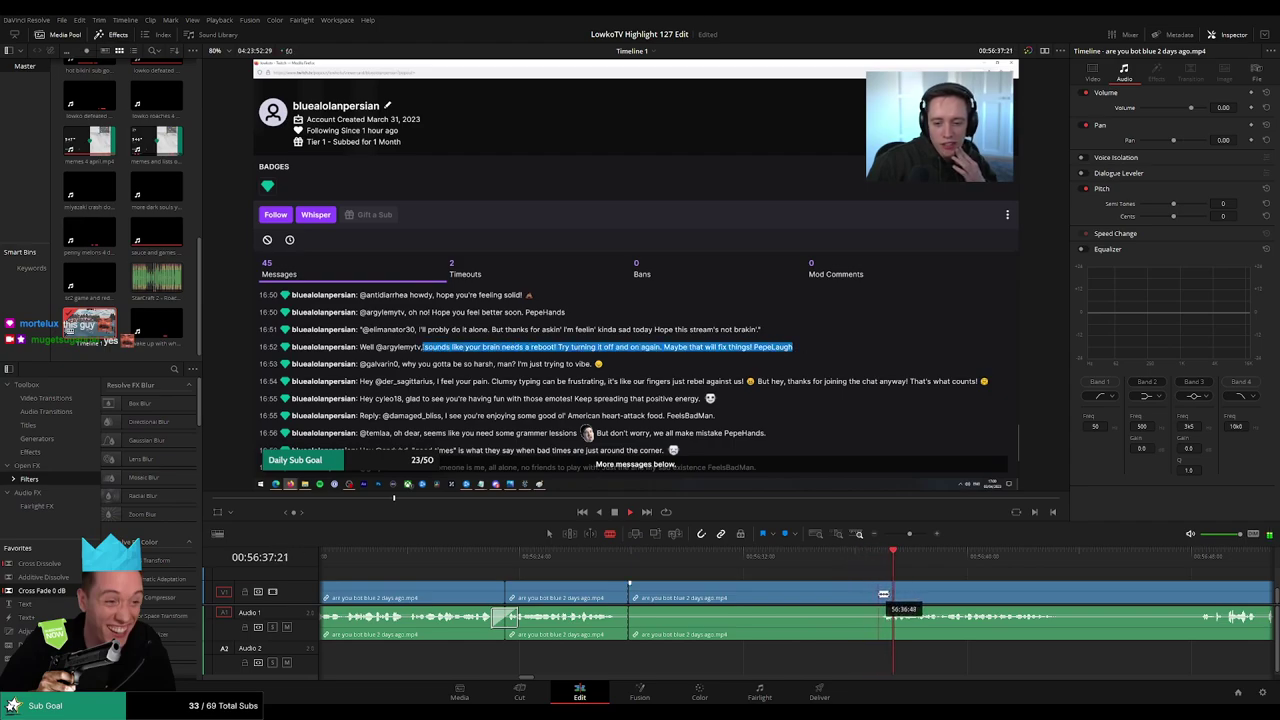
pyautogui.click(835, 597)
pyautogui.press('Delete')
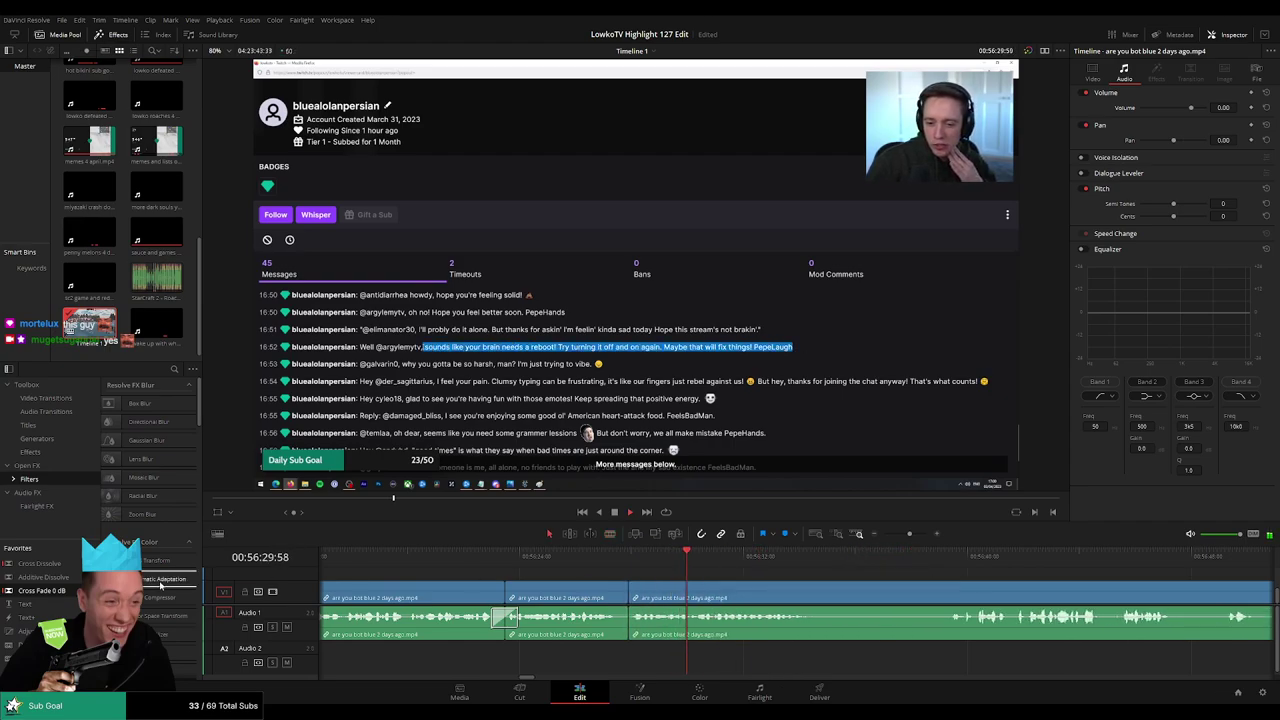
# Ripple-delete the pause from about 00:56:34:39 to just before 00:56:39:14 and cross-fade the audio at the join
pyautogui.moveTo(861, 602); pyautogui.dragTo(702, 590)
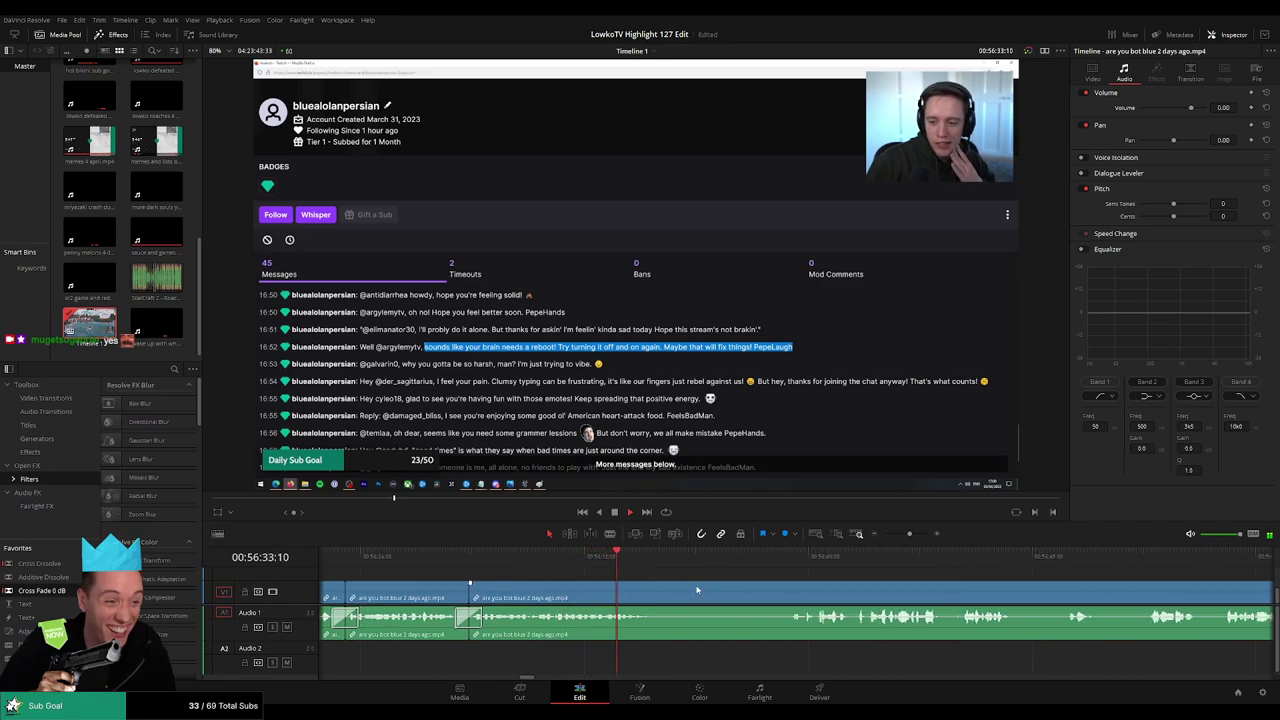
pyautogui.press('b')
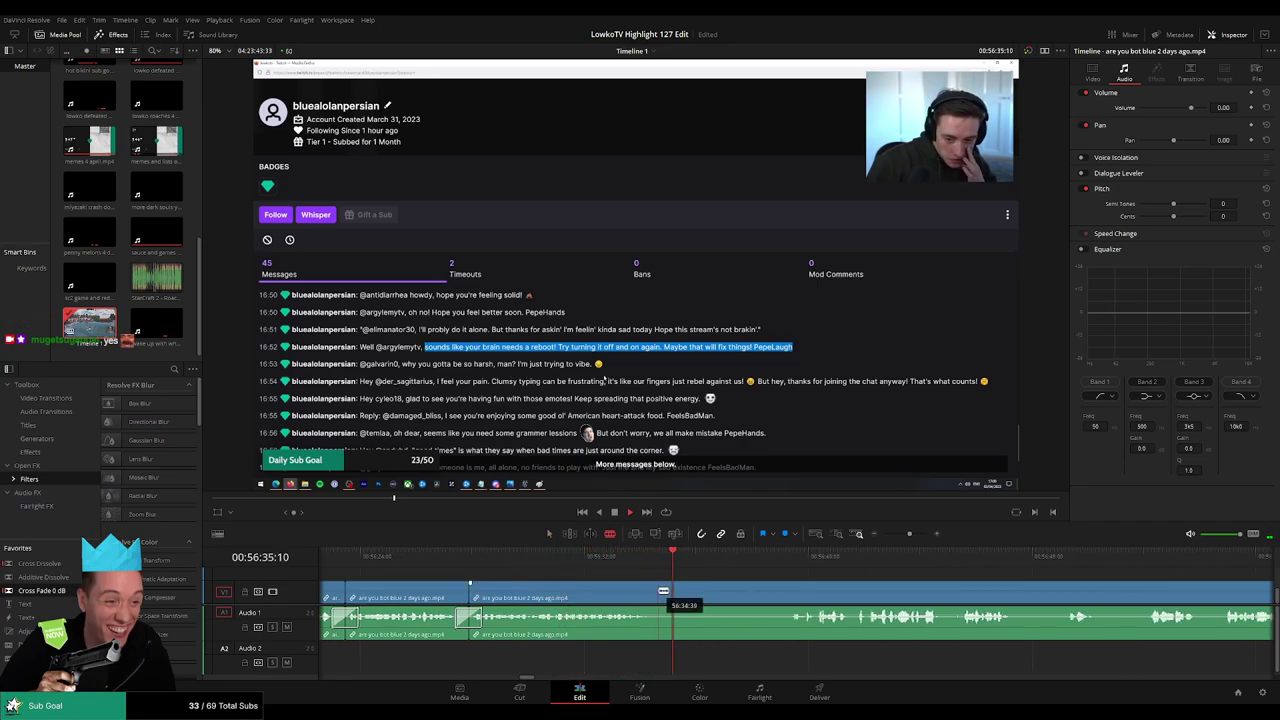
pyautogui.click(661, 593)
pyautogui.click(775, 556)
pyautogui.moveTo(866, 588); pyautogui.dragTo(776, 590)
pyautogui.click(697, 591)
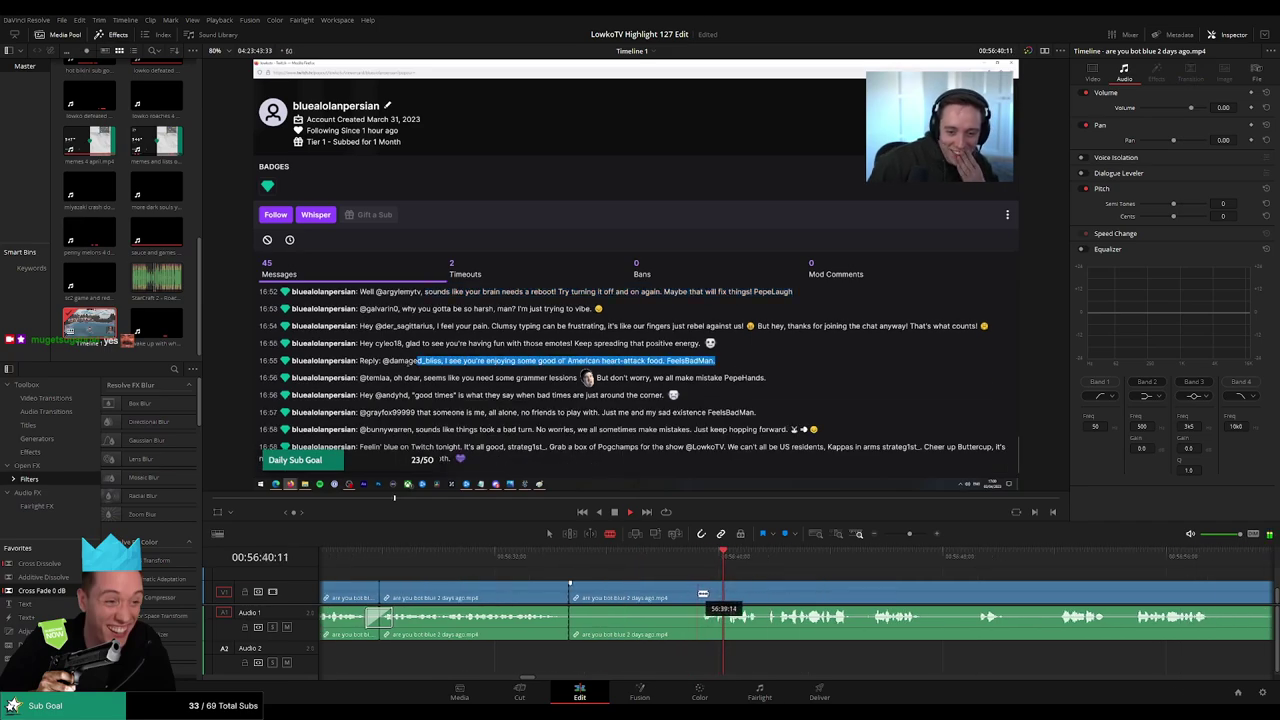
pyautogui.press('a')
pyautogui.click(674, 596)
pyautogui.press('Delete')
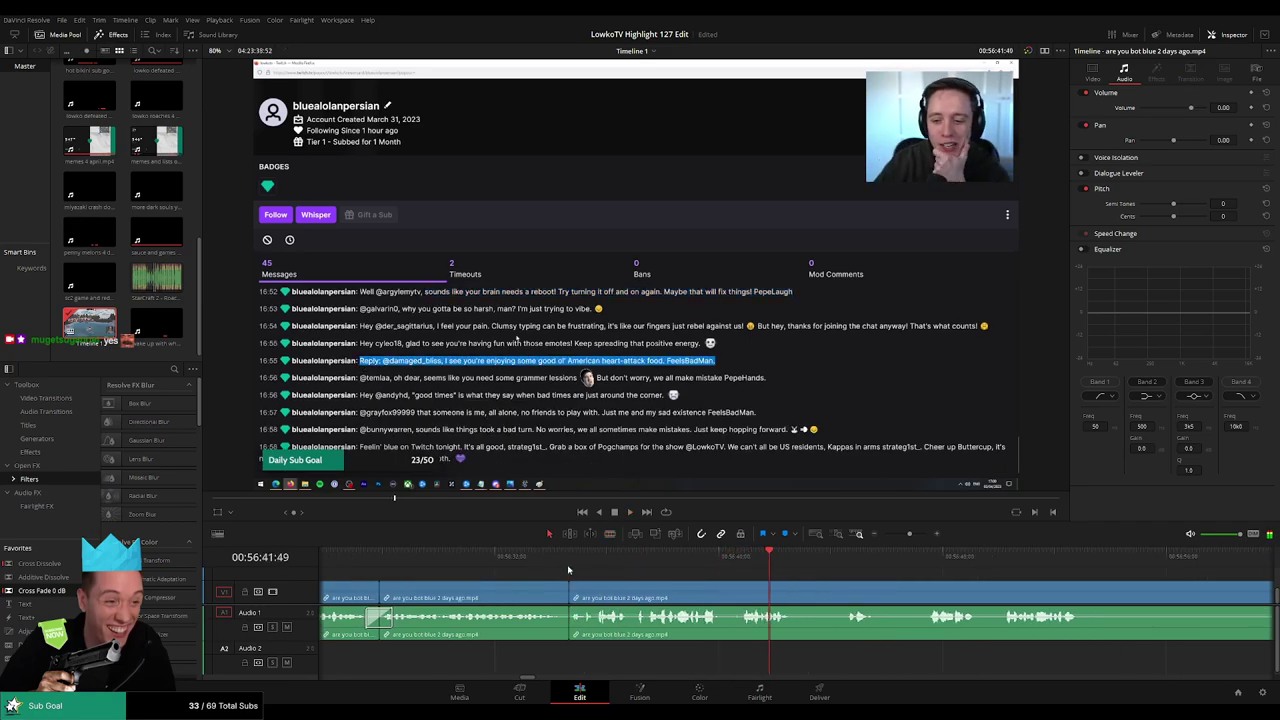
pyautogui.click(569, 566)
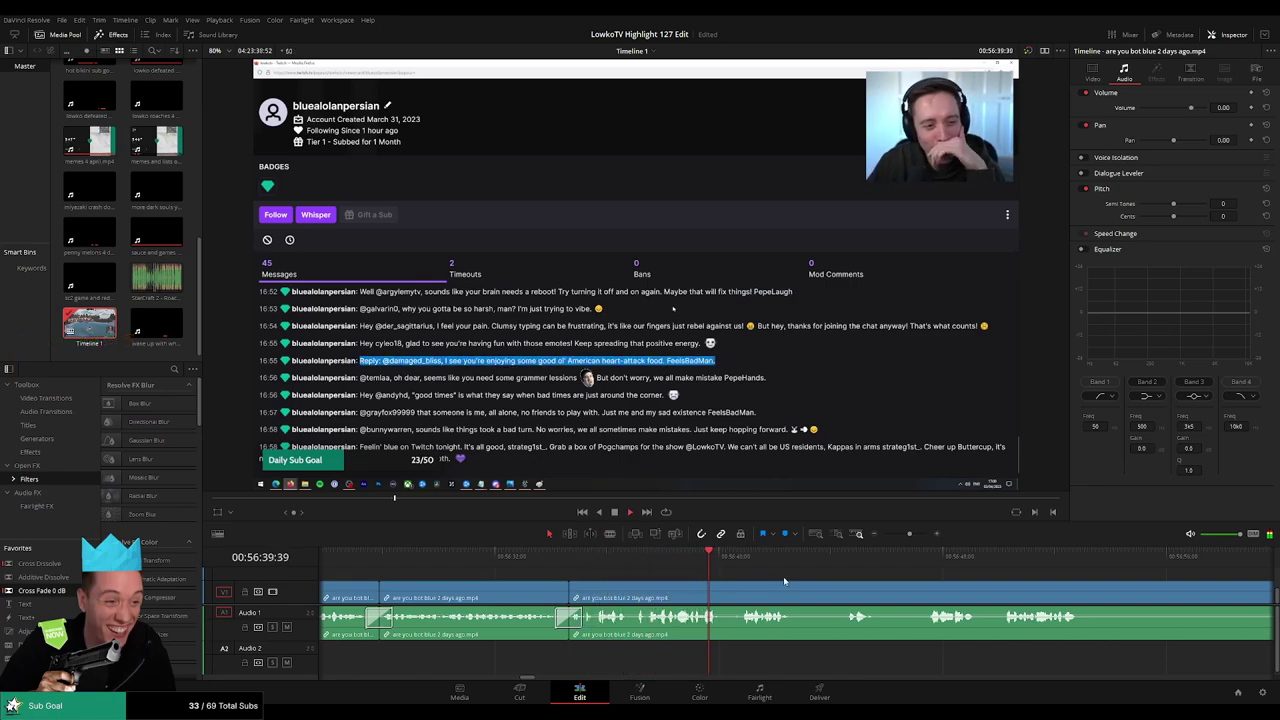
# Isolate a very short segment of the chat message scene by splitting the clip at 00:56:39:25 and 00:56:40:13
pyautogui.press('space')
pyautogui.hotkey('ctrl', 'b')
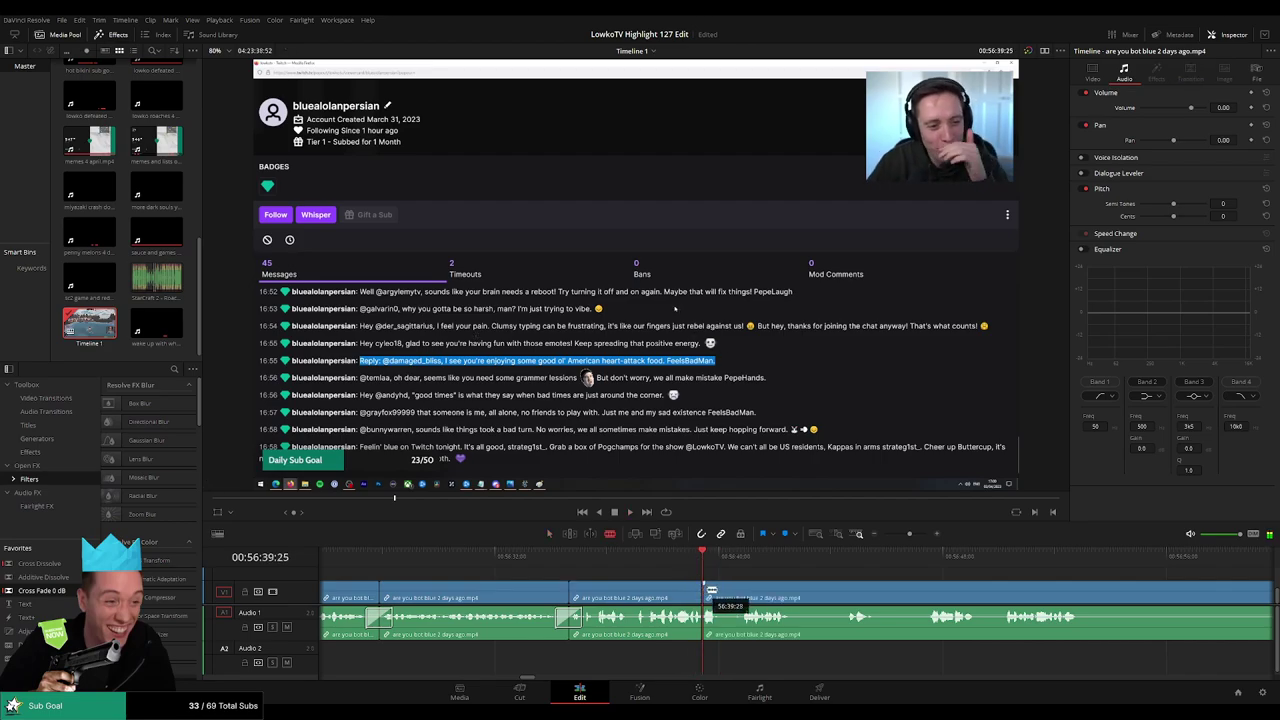
pyautogui.press('space')
pyautogui.press('space')
pyautogui.hotkey('ctrl', 'b')
# Replace the isolated segment's audio with a StarCraft 2 - Roach Quotes.mp3 excerpt on Audio 2 at volume -27.00, and play it back
pyautogui.moveTo(713, 615); pyautogui.dragTo(713, 644)
pyautogui.moveTo(157, 278); pyautogui.dragTo(701, 677)
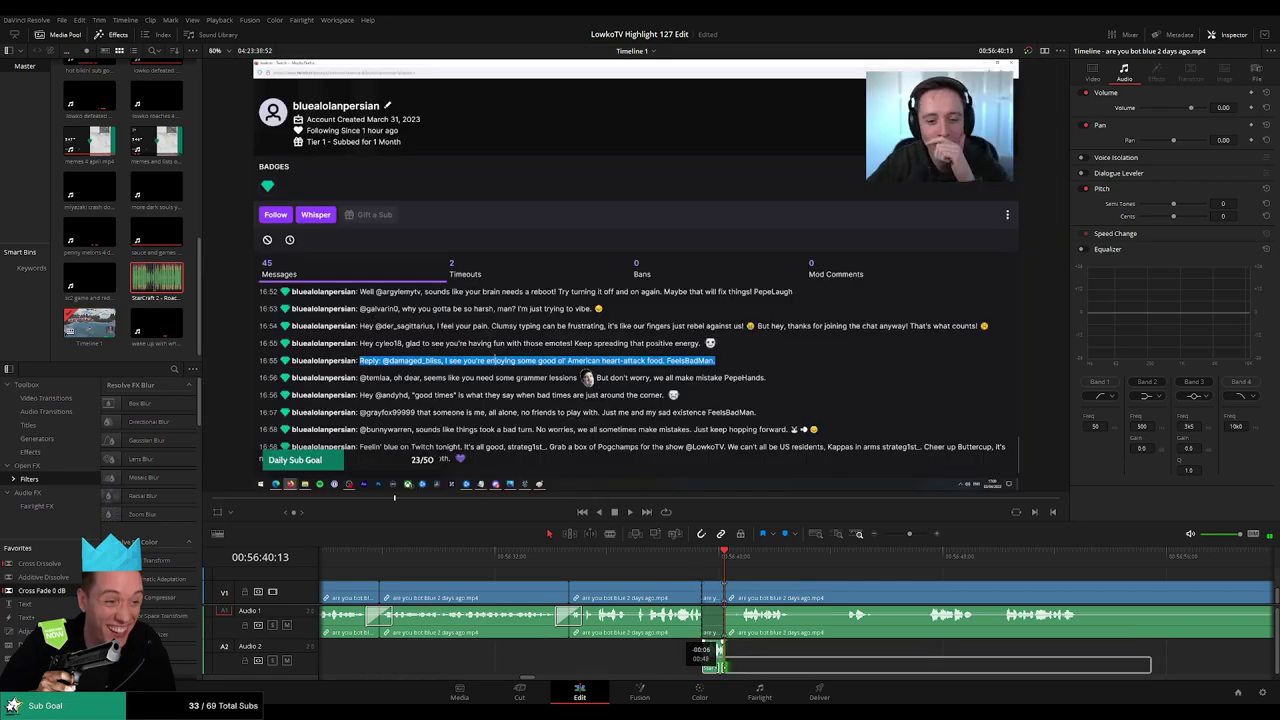
pyautogui.click(714, 668)
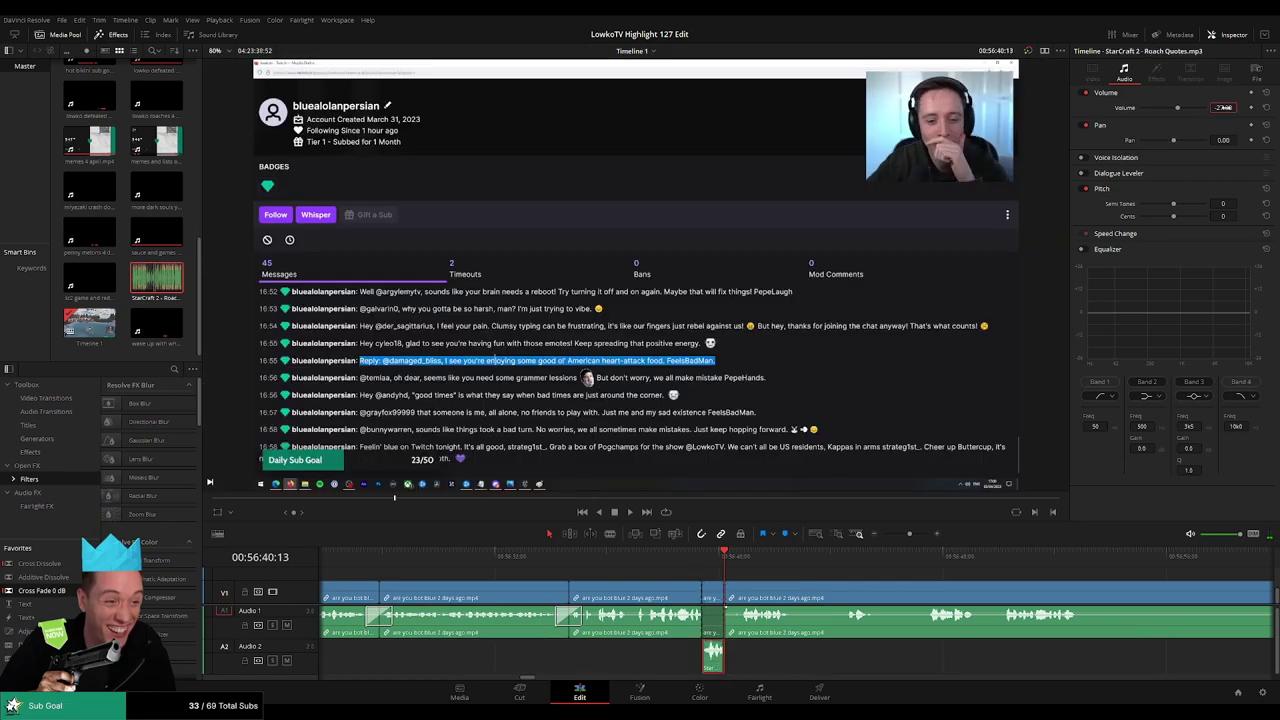
pyautogui.click(90, 324)
pyautogui.click(686, 560)
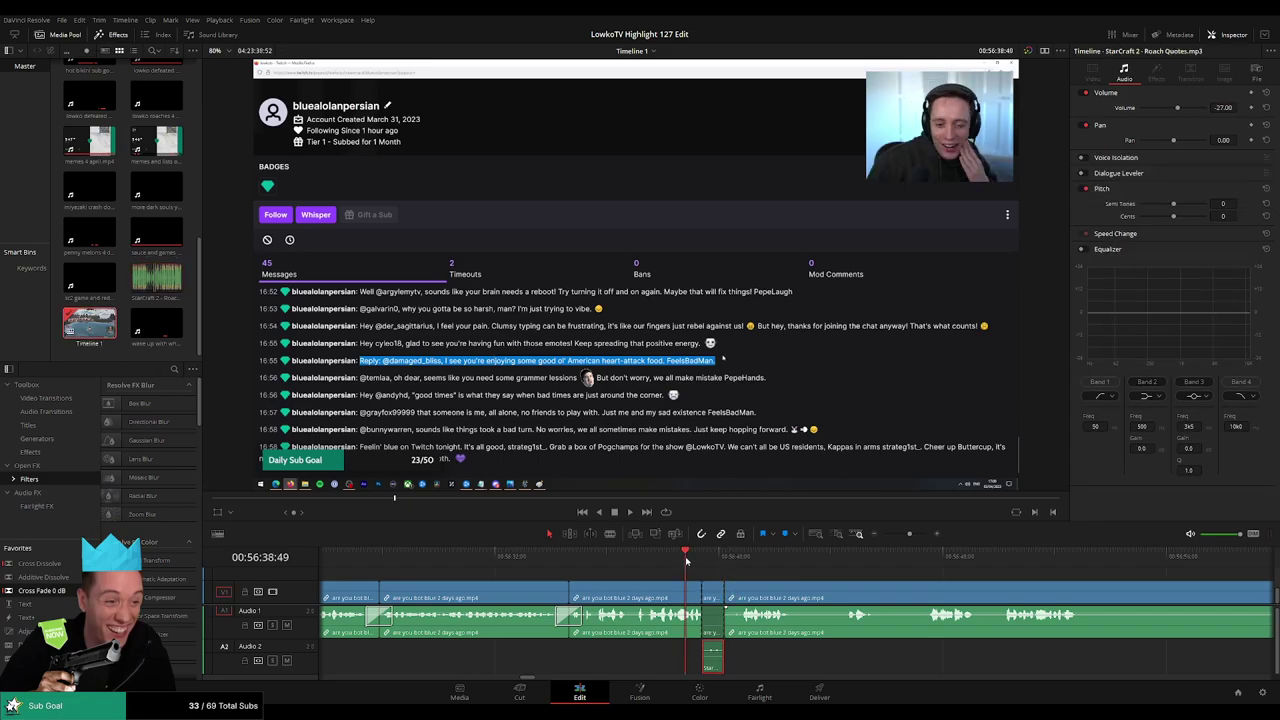
pyautogui.click(810, 592)
pyautogui.press('space')
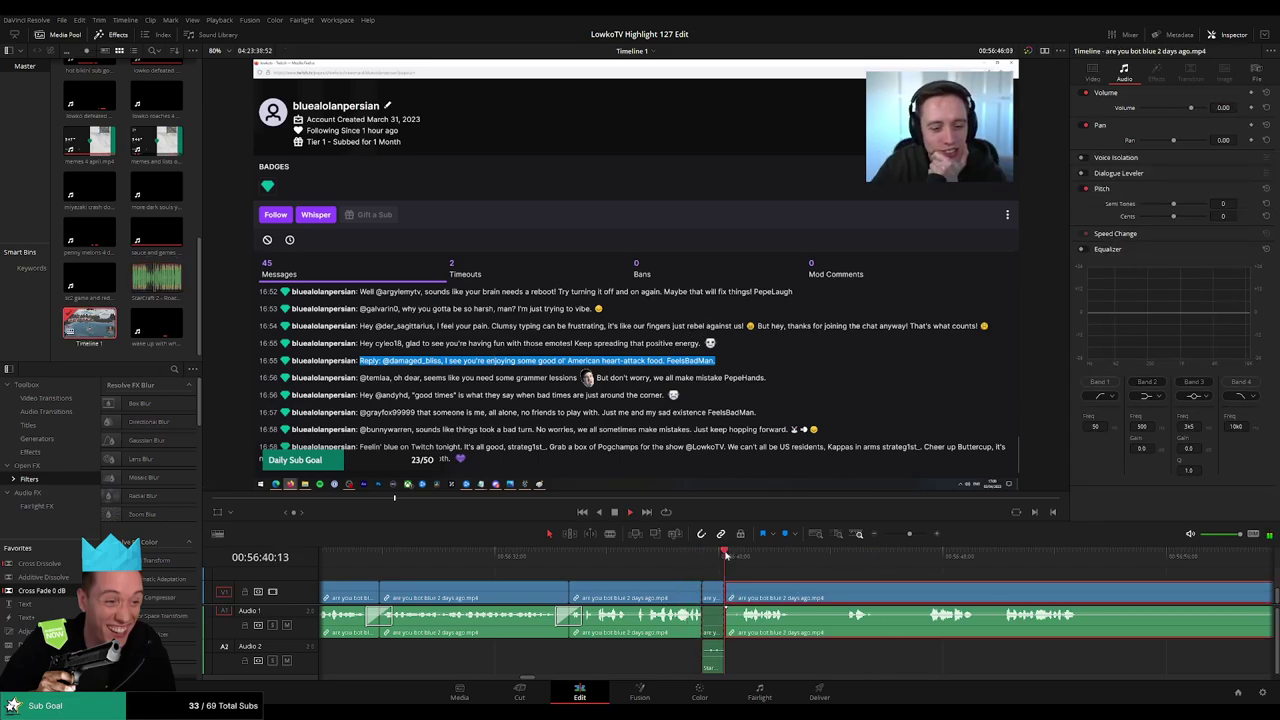
# Split the clip at about 00:56:42:53, ripple-delete the short pause that follows and add an audio cross fade at the join
pyautogui.click(798, 573)
pyautogui.hscroll(4, 747, 571)
pyautogui.press('b')
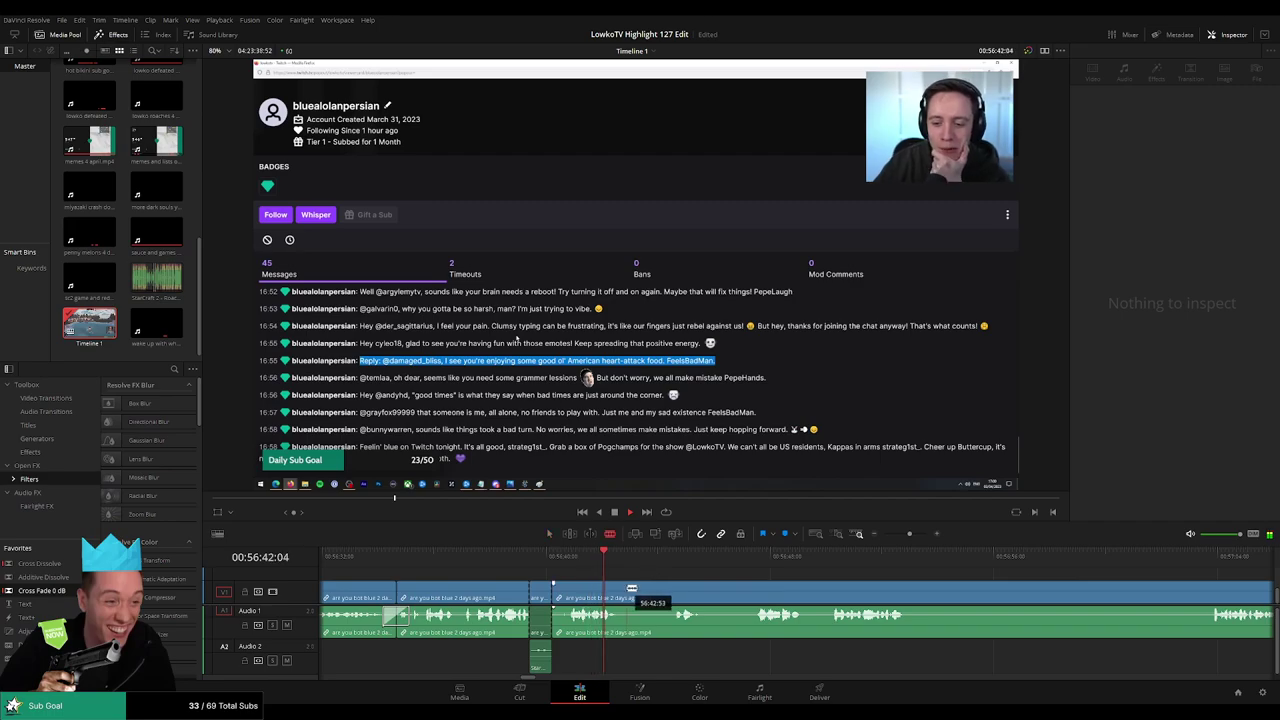
pyautogui.click(627, 590)
pyautogui.press('a')
pyautogui.click(655, 595)
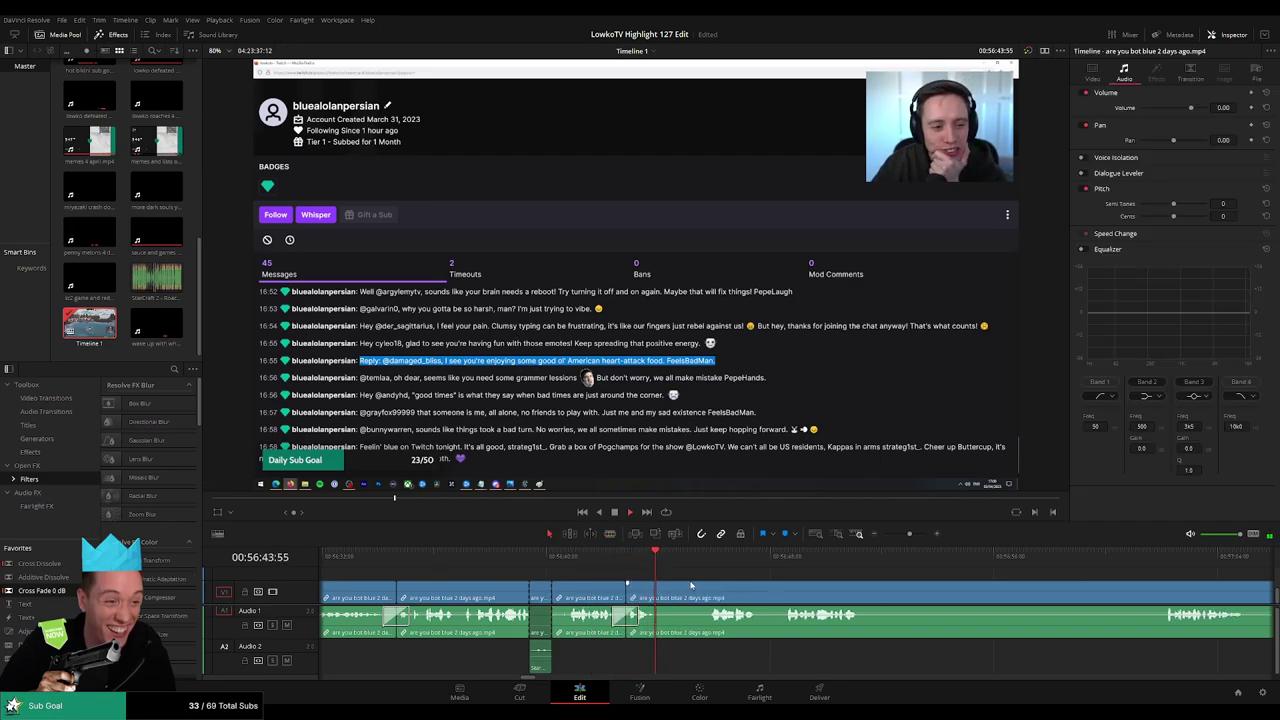
# Ripple-delete the quiet stretch from about 00:56:44:05 to 00:56:45:50 and cross-fade the audio at the join
pyautogui.press('b')
pyautogui.click(660, 591)
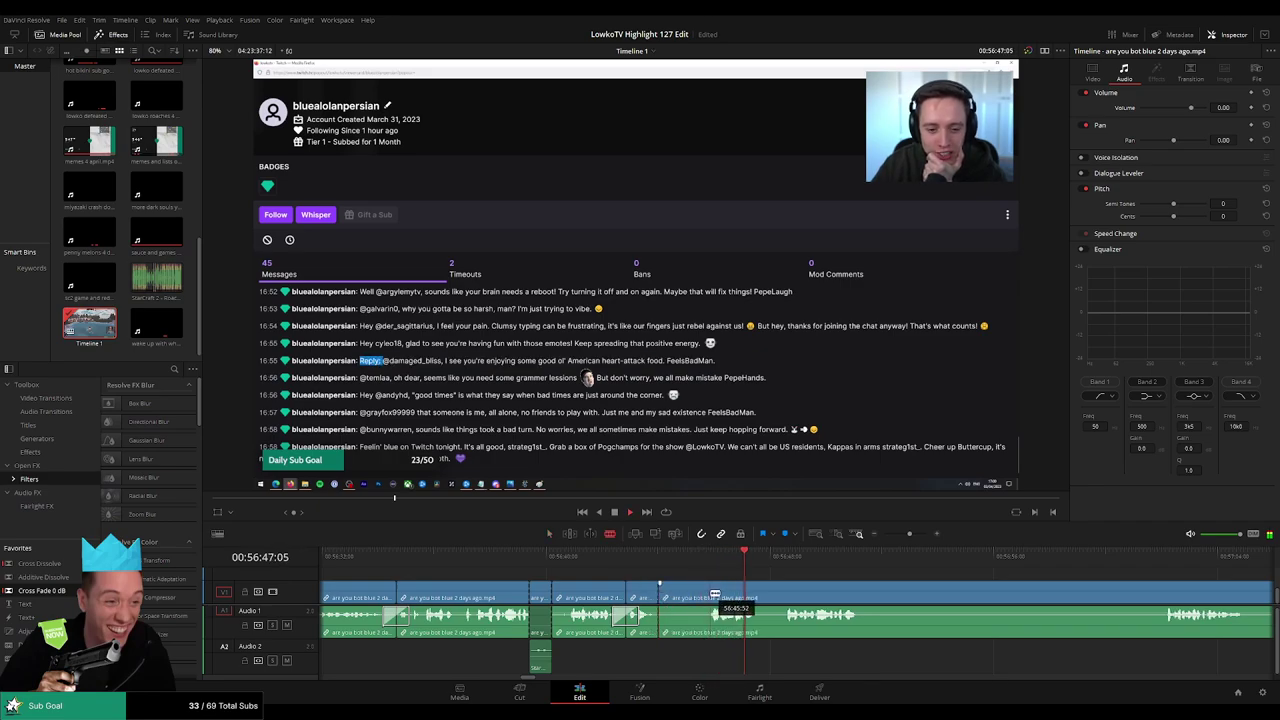
pyautogui.click(707, 594)
pyautogui.press('a')
pyautogui.click(678, 600)
pyautogui.press('Delete')
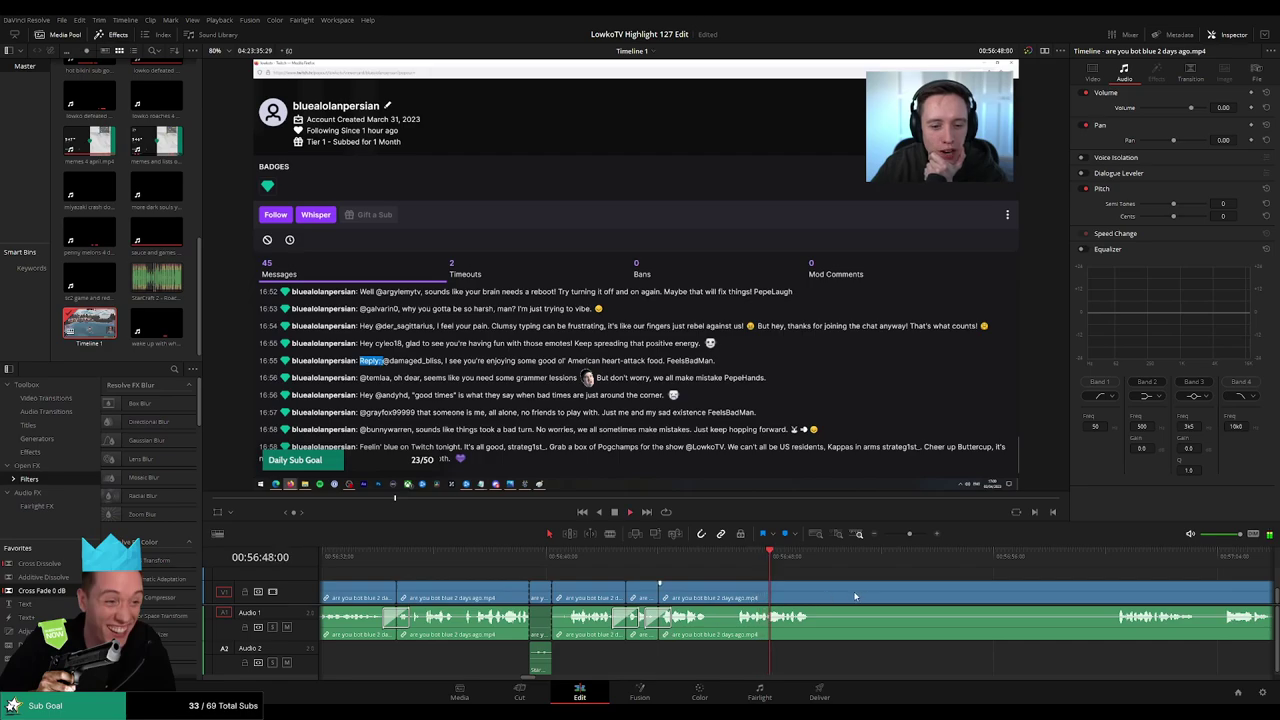
# Ripple-delete the silence from 00:56:49:50 to just before speech resumes at about 00:57:00:24, and cross-fade the audio at the join
pyautogui.moveTo(855, 596); pyautogui.dragTo(676, 585)
pyautogui.press('space')
pyautogui.press('b')
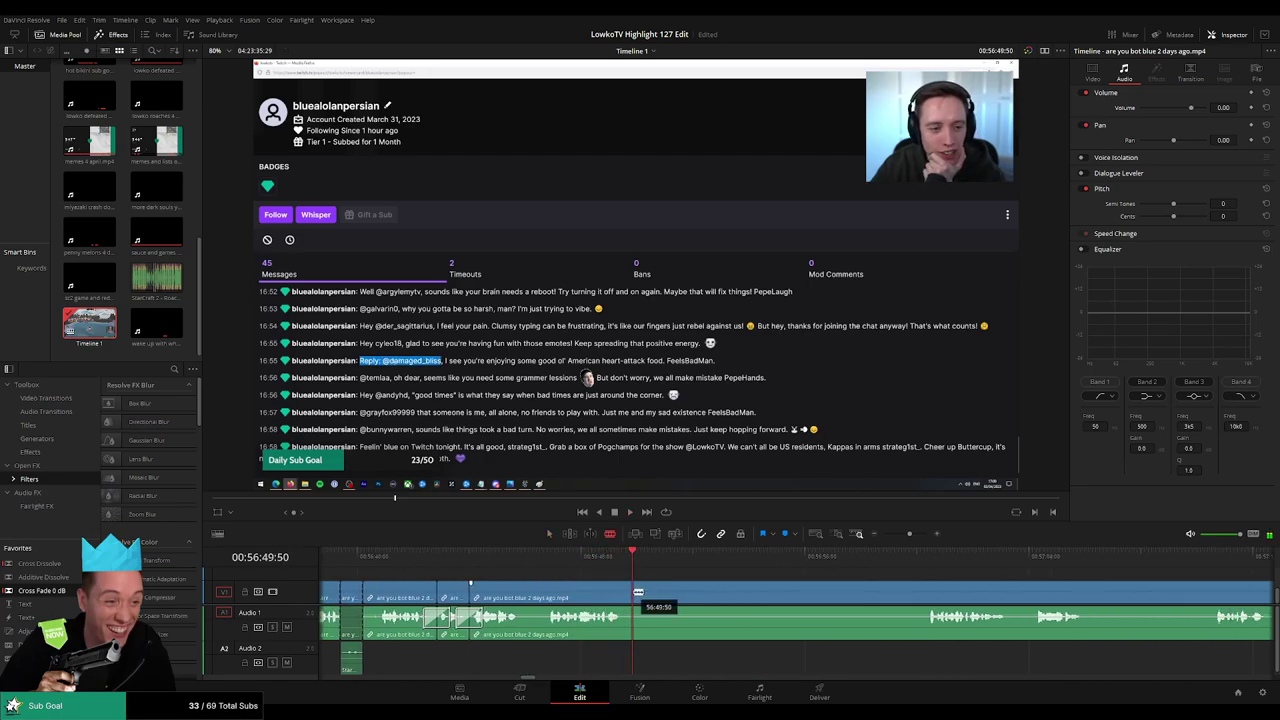
pyautogui.click(638, 592)
pyautogui.click(925, 560)
pyautogui.press('space')
pyautogui.click(932, 592)
pyautogui.press('a')
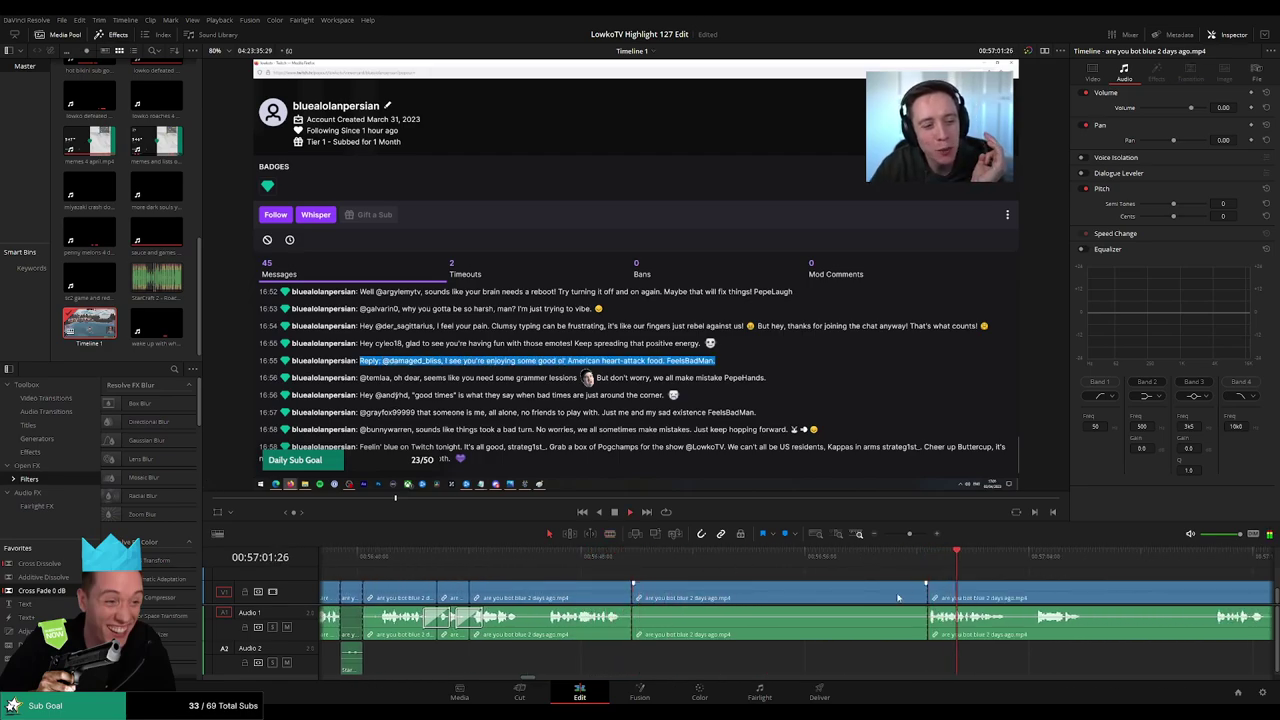
pyautogui.click(898, 598)
pyautogui.press('Delete')
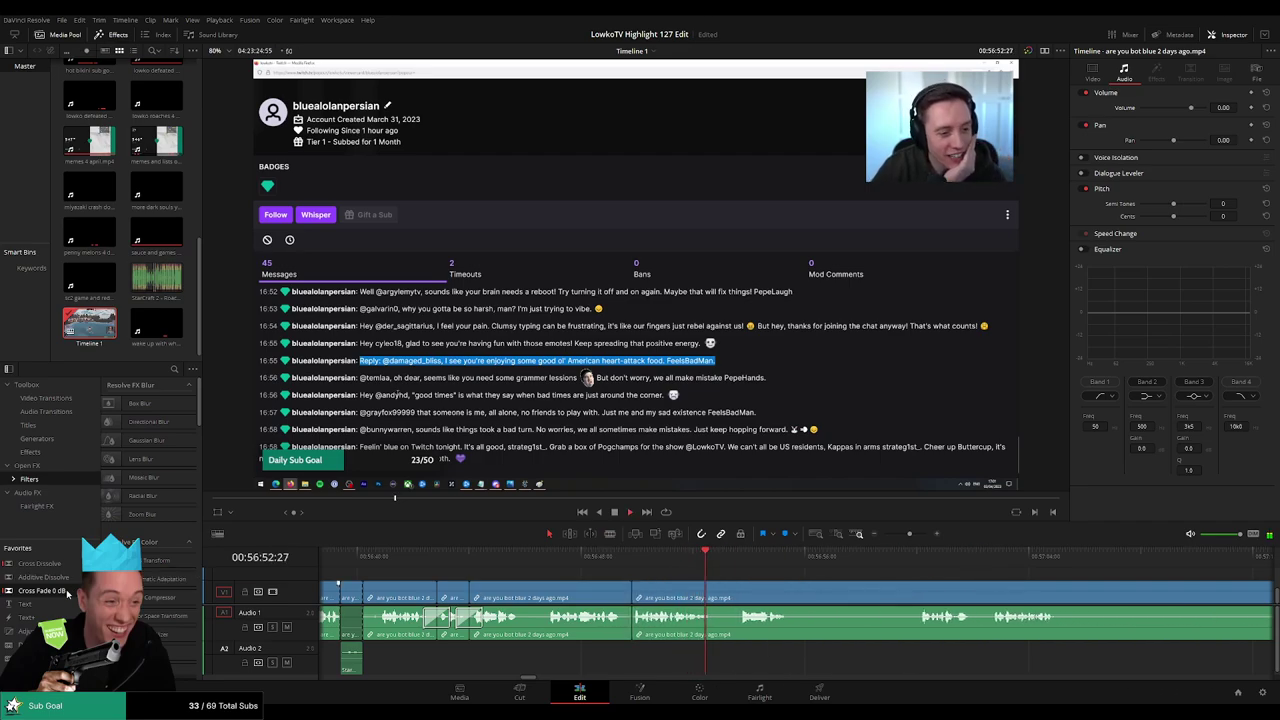
# Ripple-delete the pause from about 00:56:55:35 to 00:57:00:00 and add an audio cross fade at the join
pyautogui.hscroll(3, 738, 562)
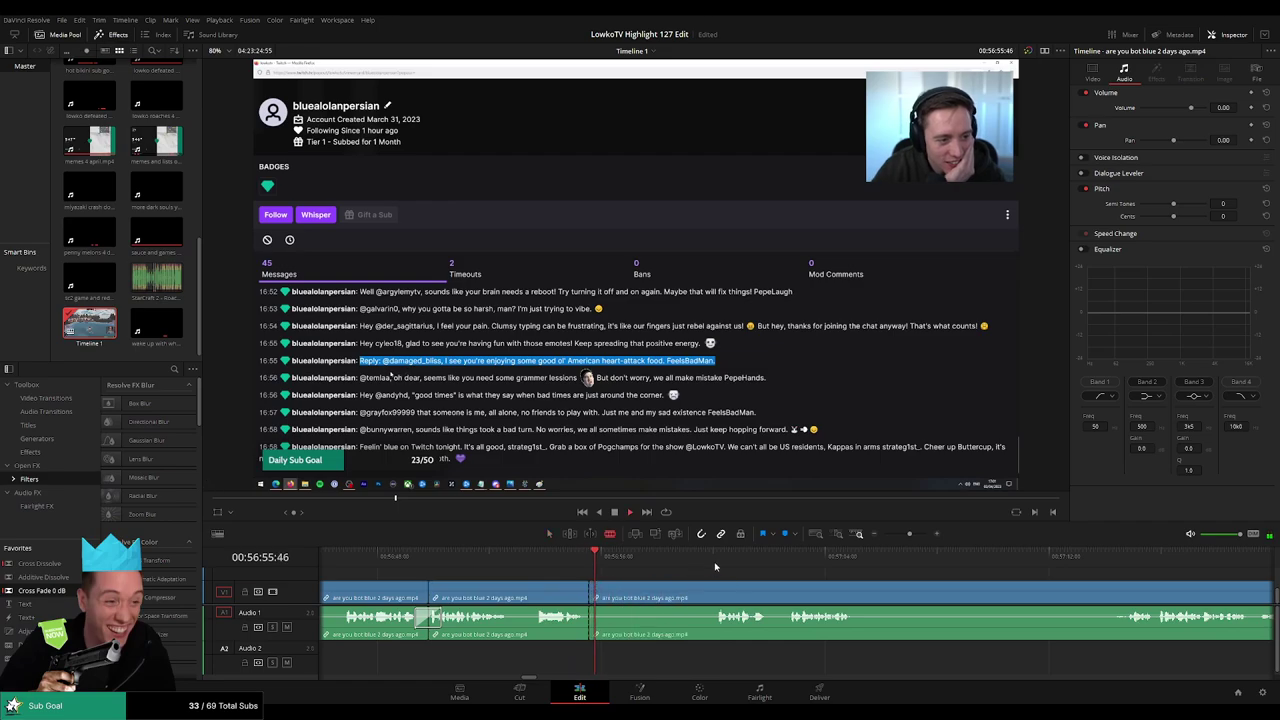
pyautogui.click(715, 567)
pyautogui.click(712, 597)
pyautogui.press('a')
pyautogui.click(681, 597)
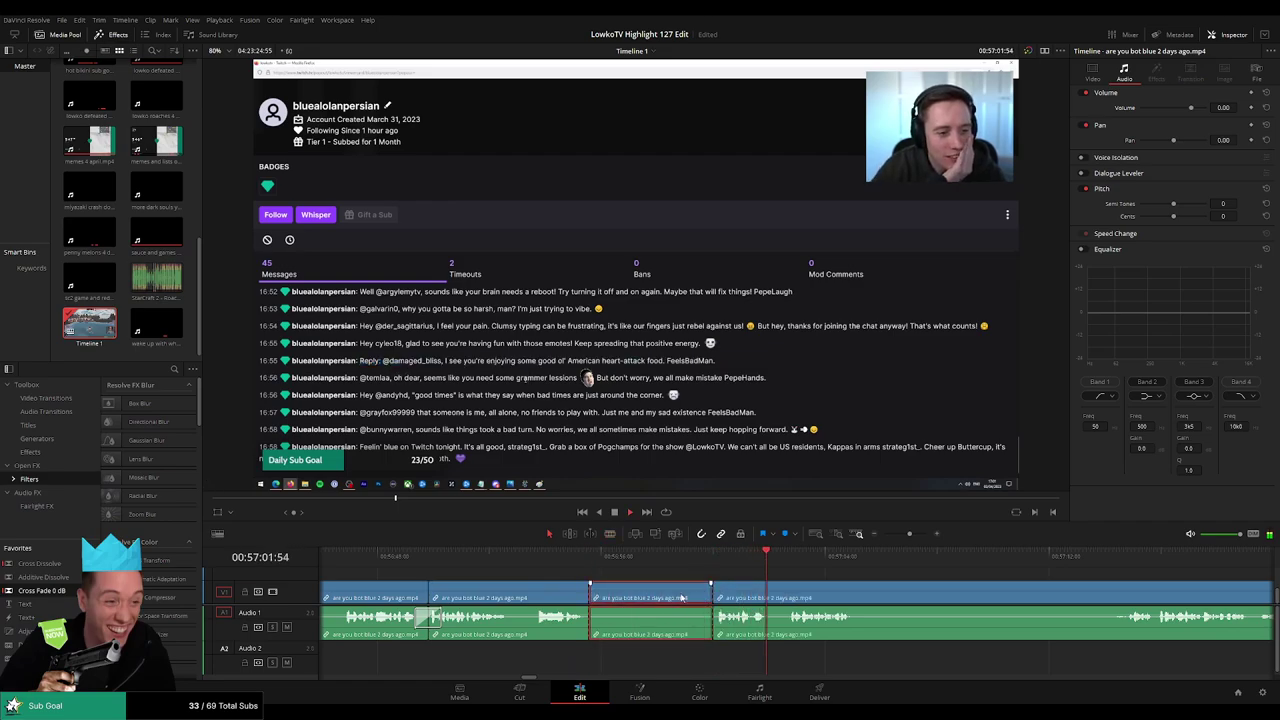
pyautogui.press('Delete')
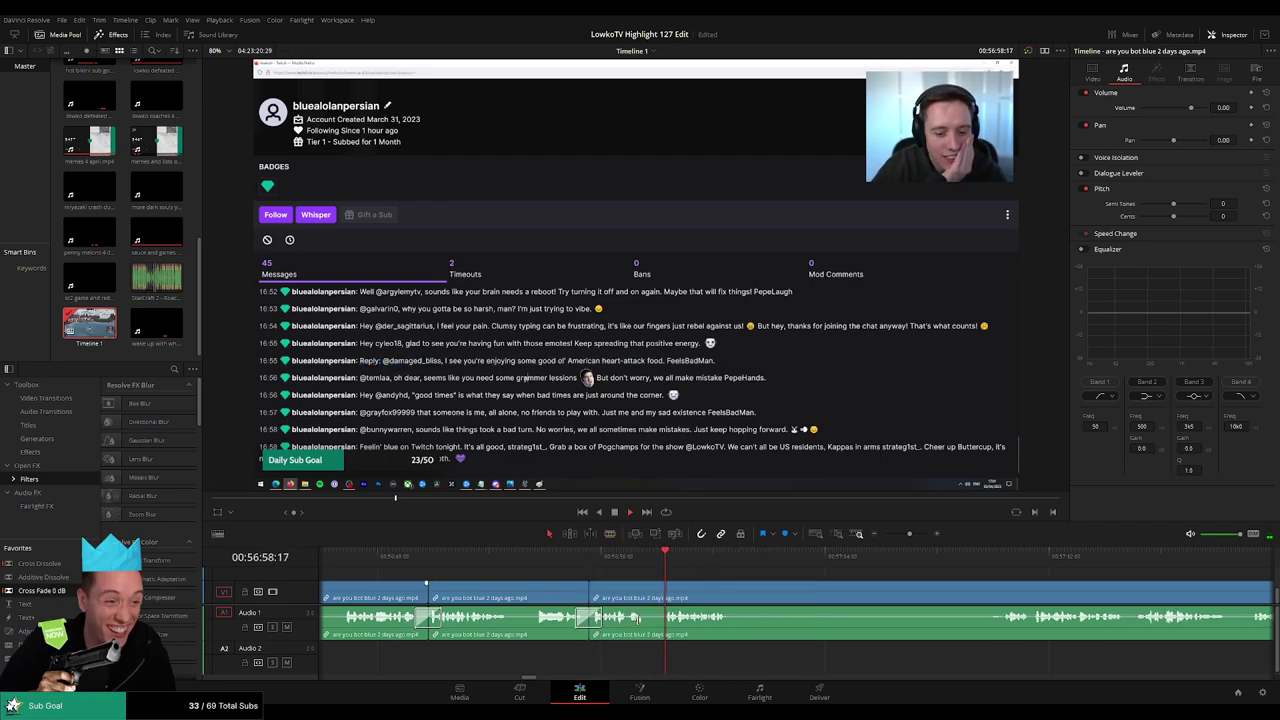
# Split the clip at about 00:57:00:50, where the speech stops over the match history scene
pyautogui.hscroll(5, 741, 588)
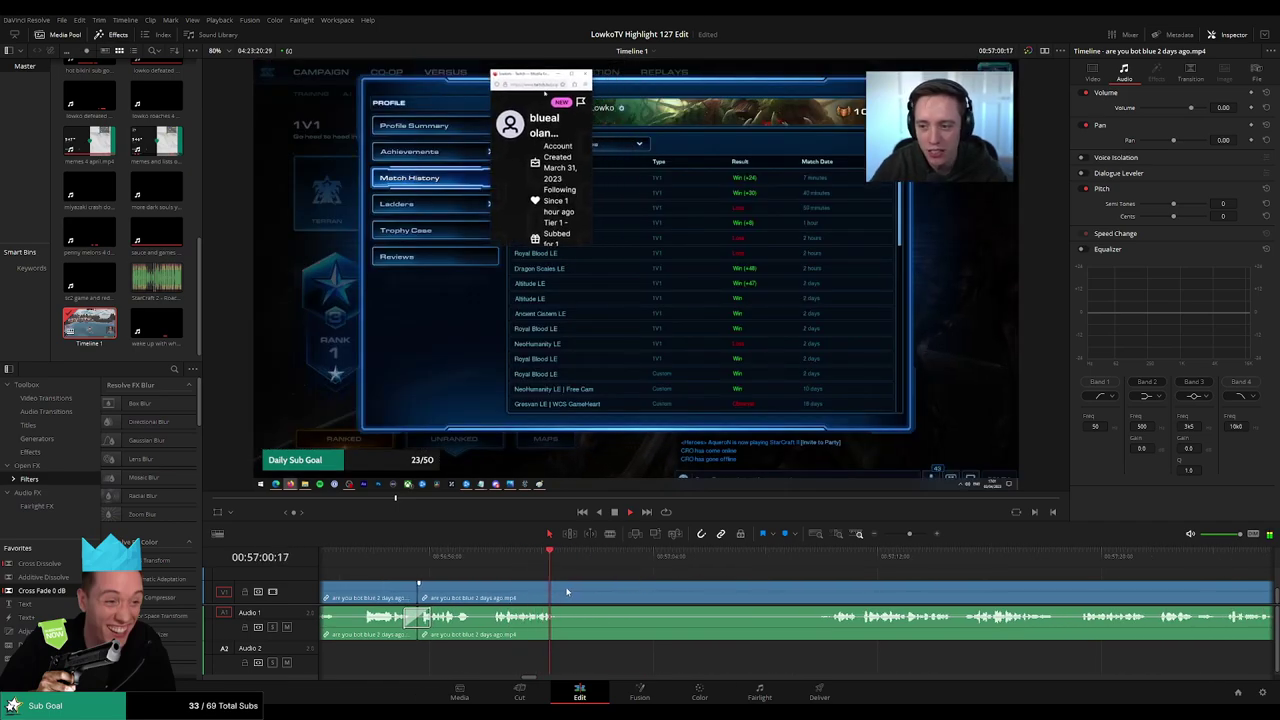
pyautogui.press('b')
pyautogui.click(566, 597)
# Try to split the clip just before speech resumes at about 00:57:10:15 and select the quiet segment before it
pyautogui.click(810, 556)
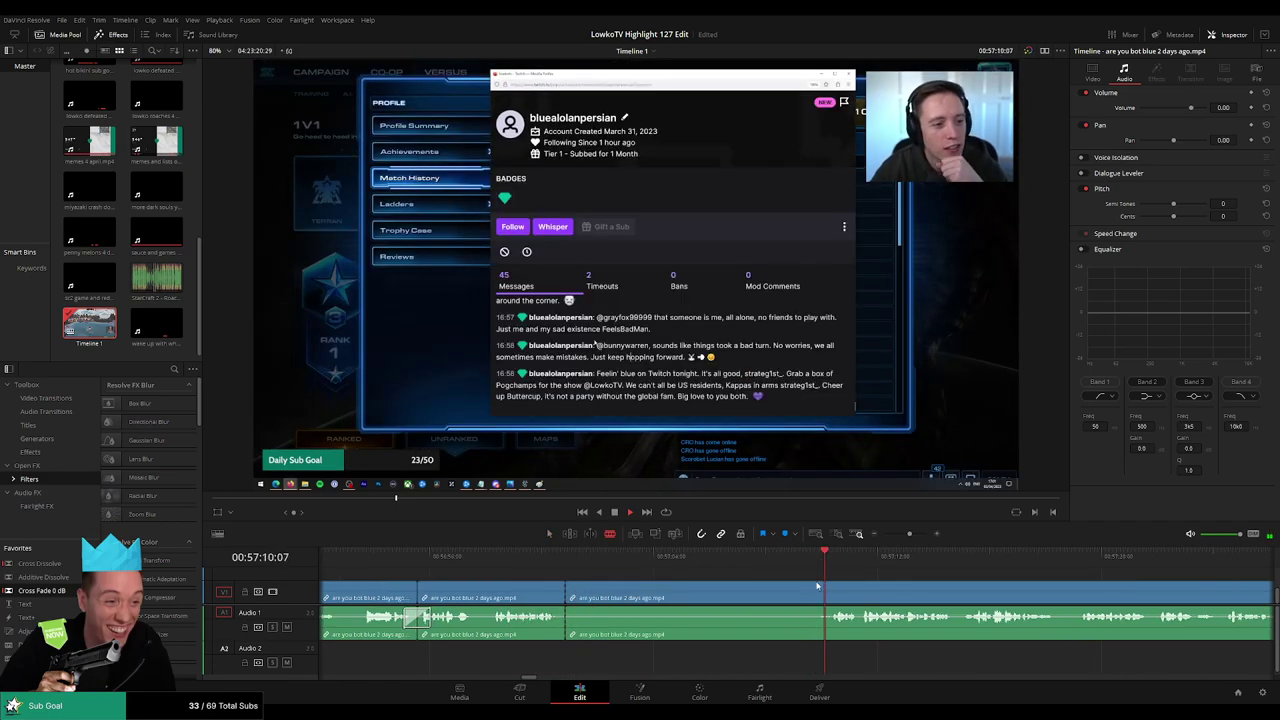
pyautogui.click(829, 588)
pyautogui.press('a')
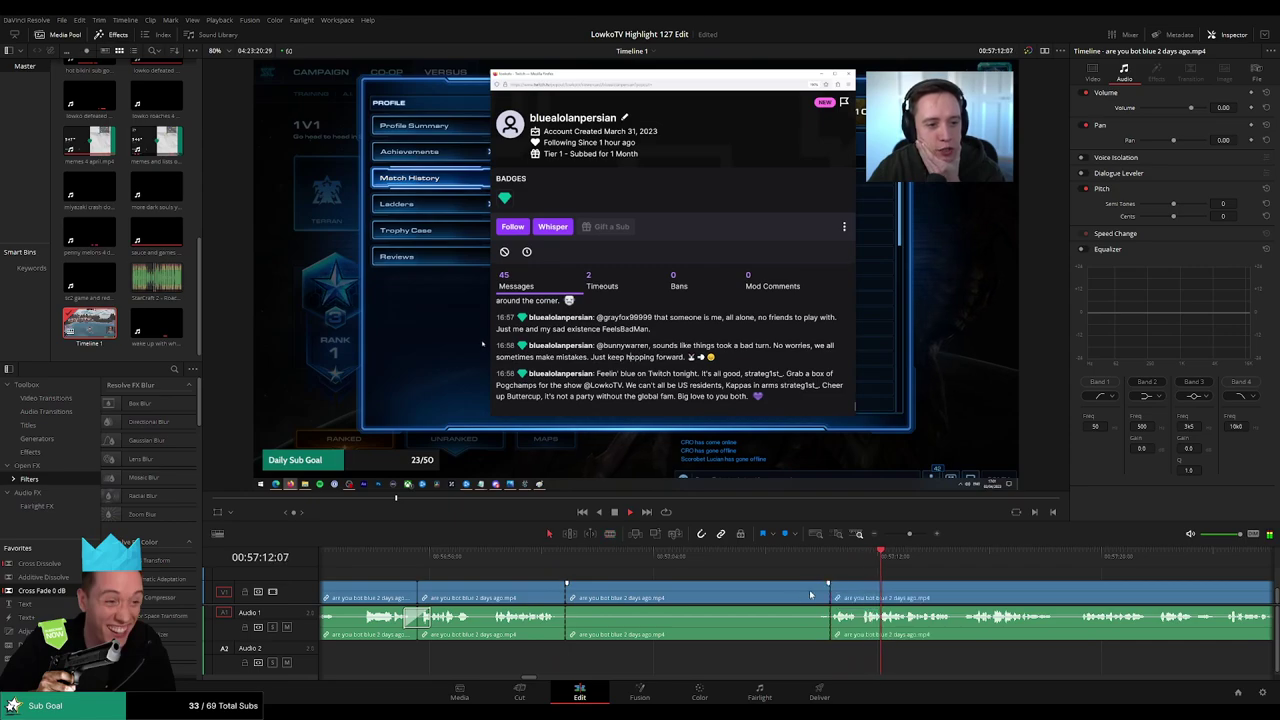
pyautogui.click(805, 596)
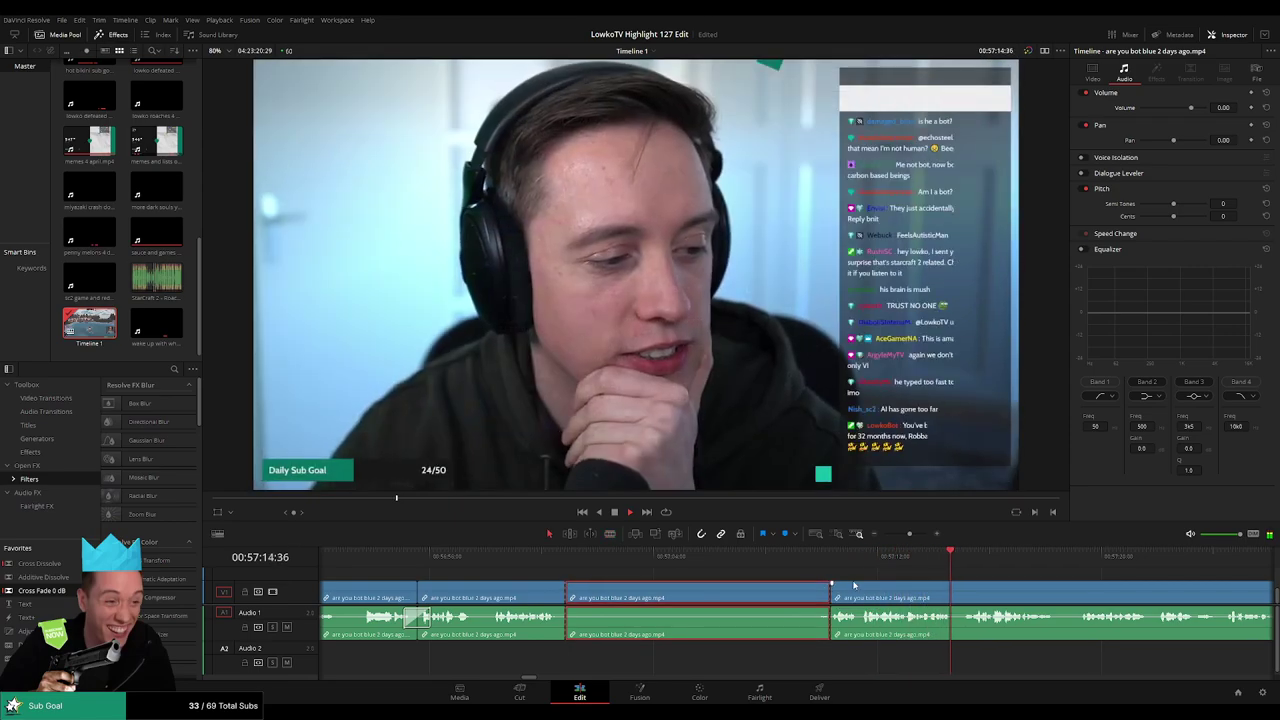
# Preview the webcam footage that follows, jumping ahead from about 00:57:14 to 00:57:36
pyautogui.click(854, 586)
pyautogui.click(869, 576)
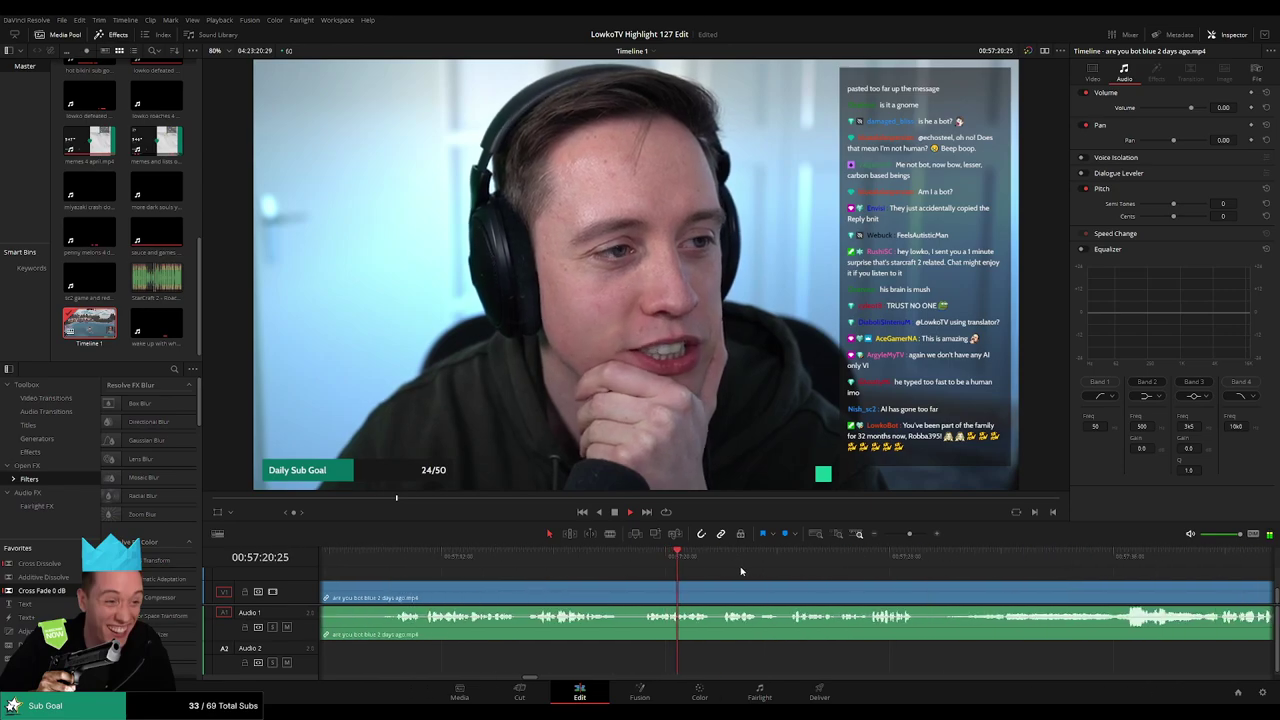
pyautogui.click(880, 560)
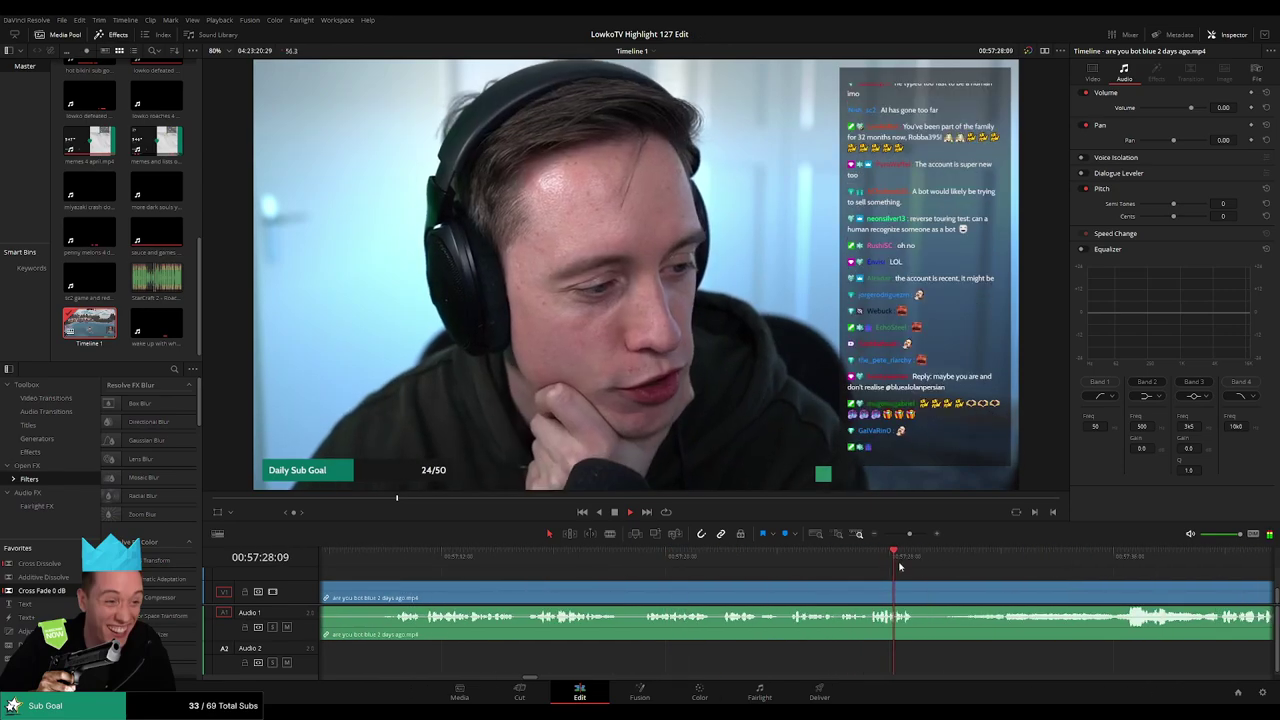
pyautogui.click(1098, 563)
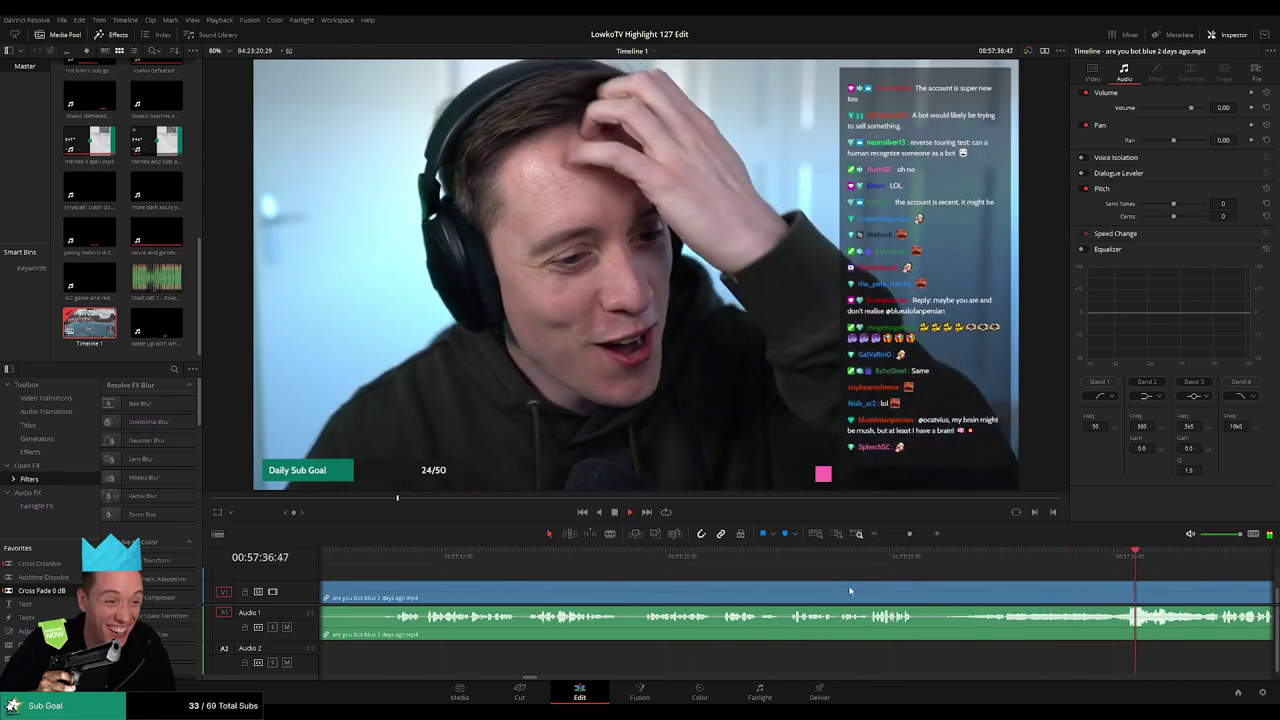
pyautogui.press('space')
# Split the clip at about 00:57:10:19, just before speech resumes, and ripple-delete the silent segment before it
pyautogui.hscroll(-3, 578, 568)
pyautogui.click(570, 560)
pyautogui.click(581, 562)
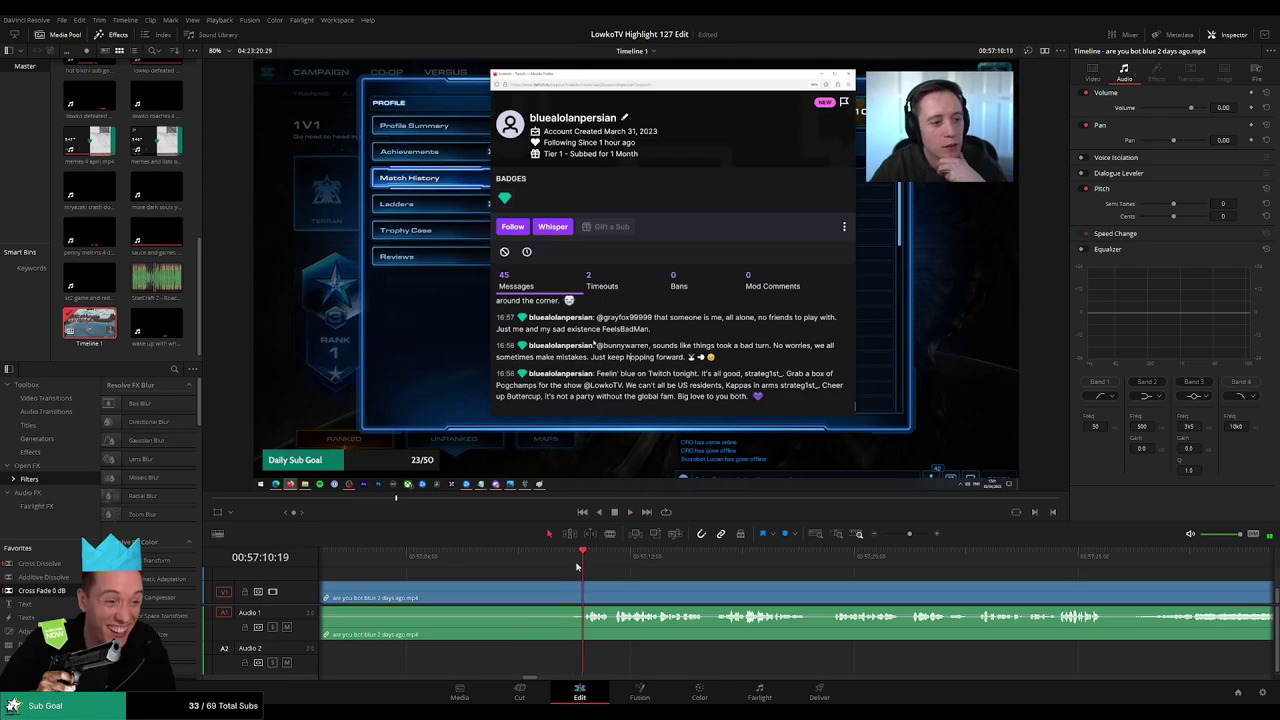
pyautogui.hotkey('ctrl', 'b')
pyautogui.click(562, 600)
pyautogui.press('Delete')
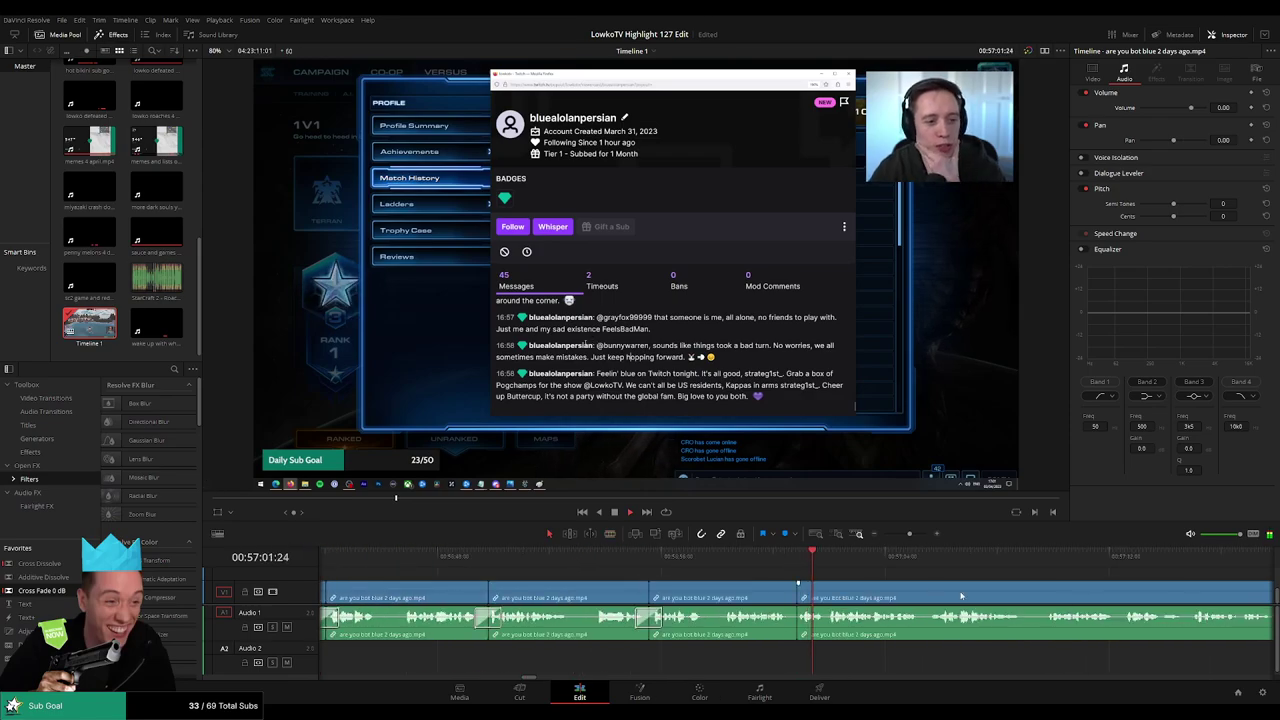
# Ripple-delete the short pause from about 00:57:08:52 to 00:57:09:48 and cross-fade the audio at the join
pyautogui.click(679, 557)
pyautogui.press('space')
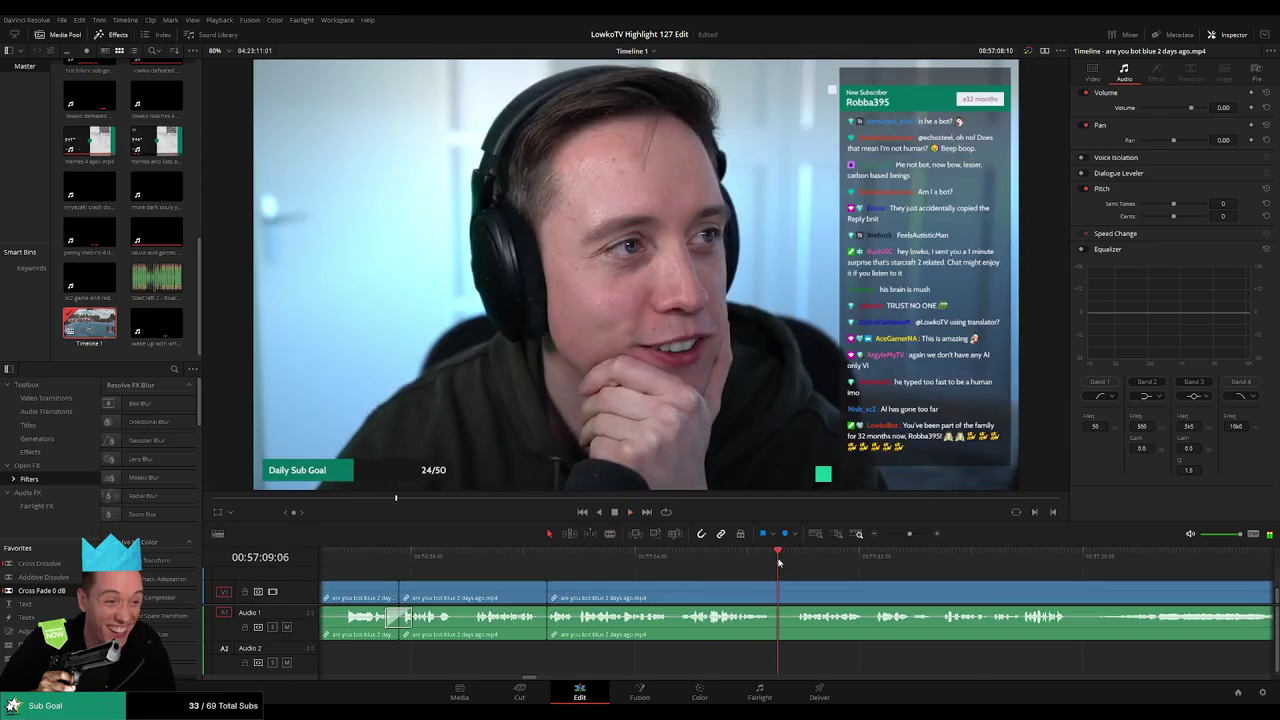
pyautogui.hscroll(3, 605, 590)
pyautogui.click(595, 590)
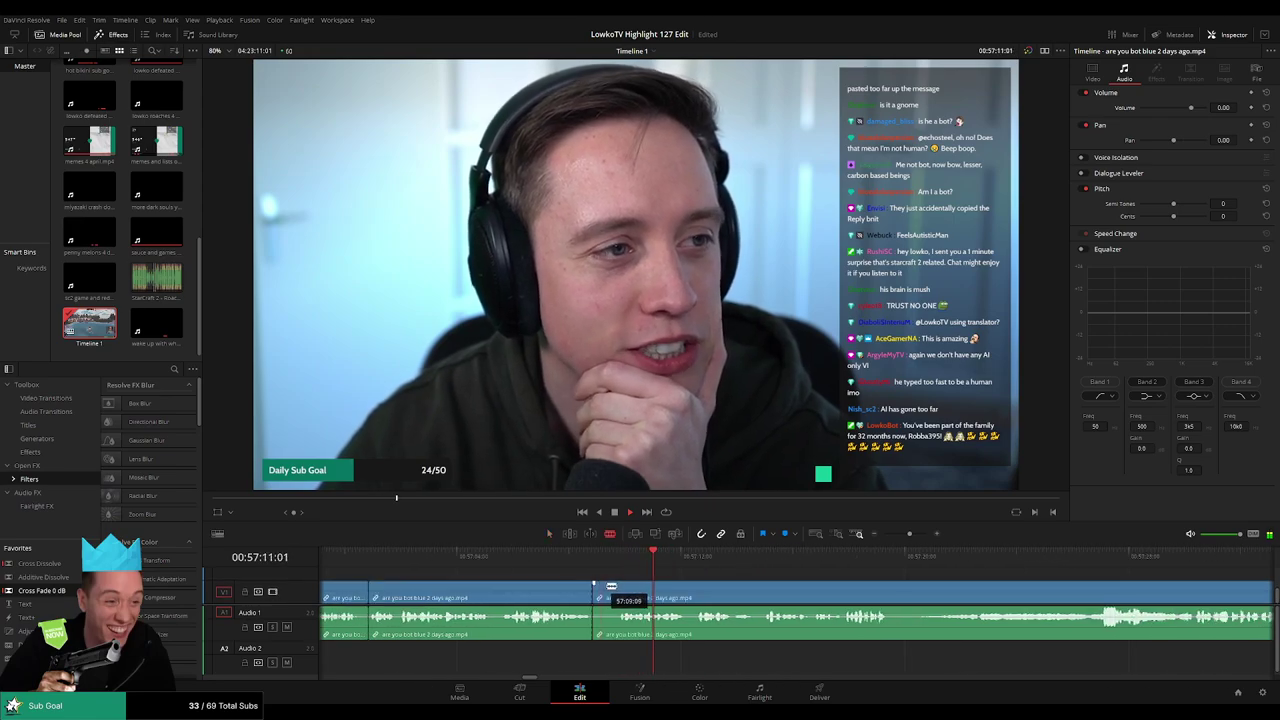
pyautogui.click(619, 588)
pyautogui.press('a')
pyautogui.click(611, 589)
pyautogui.press('Delete')
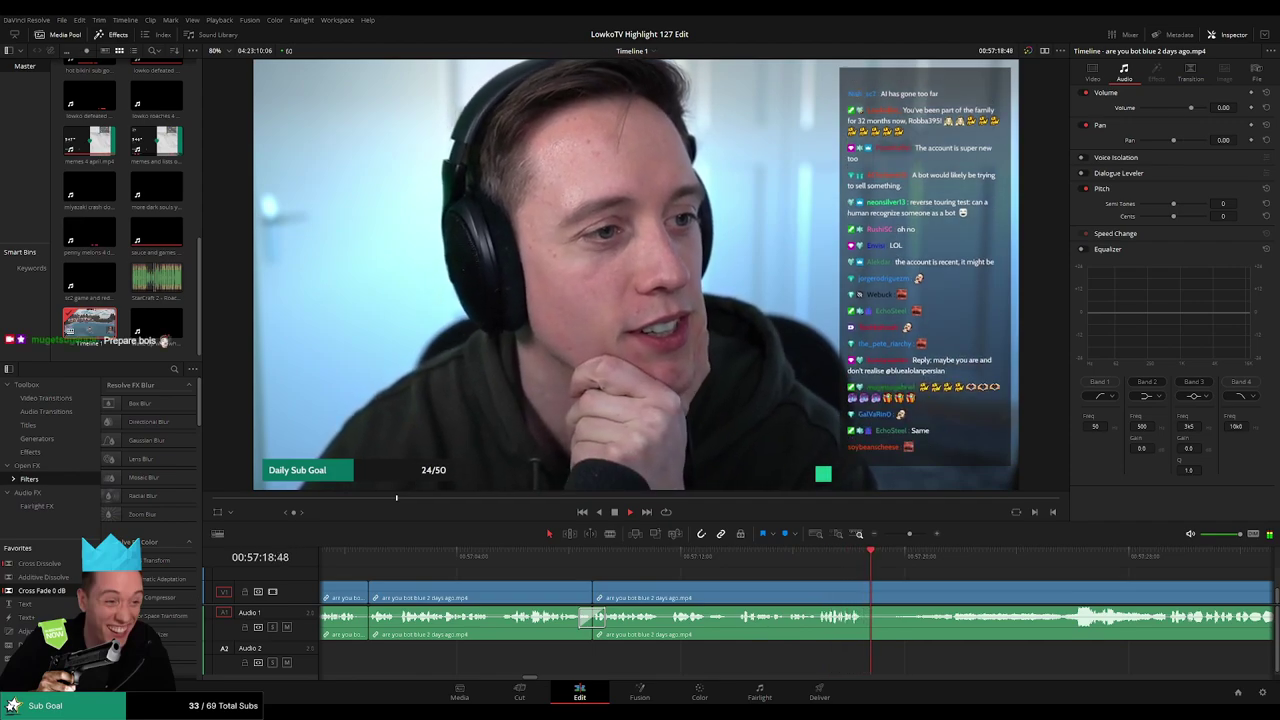
# Review the webcam and music section from about 00:57:18 to 00:58:22 for further places to cut
pyautogui.moveTo(1014, 579); pyautogui.dragTo(681, 570)
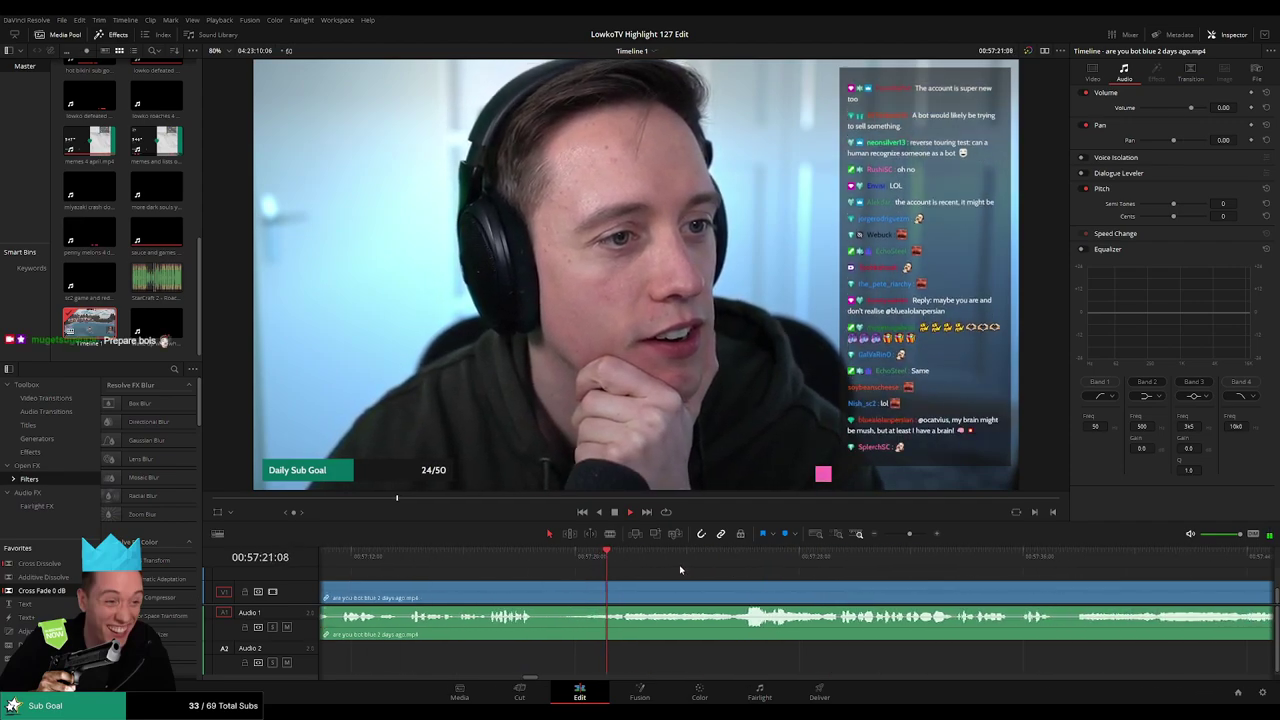
pyautogui.moveTo(909, 534)
pyautogui.mouseDown()
pyautogui.moveTo(886, 534)
pyautogui.moveTo(910, 537)
pyautogui.mouseUp()
pyautogui.moveTo(894, 655); pyautogui.dragTo(860, 663)
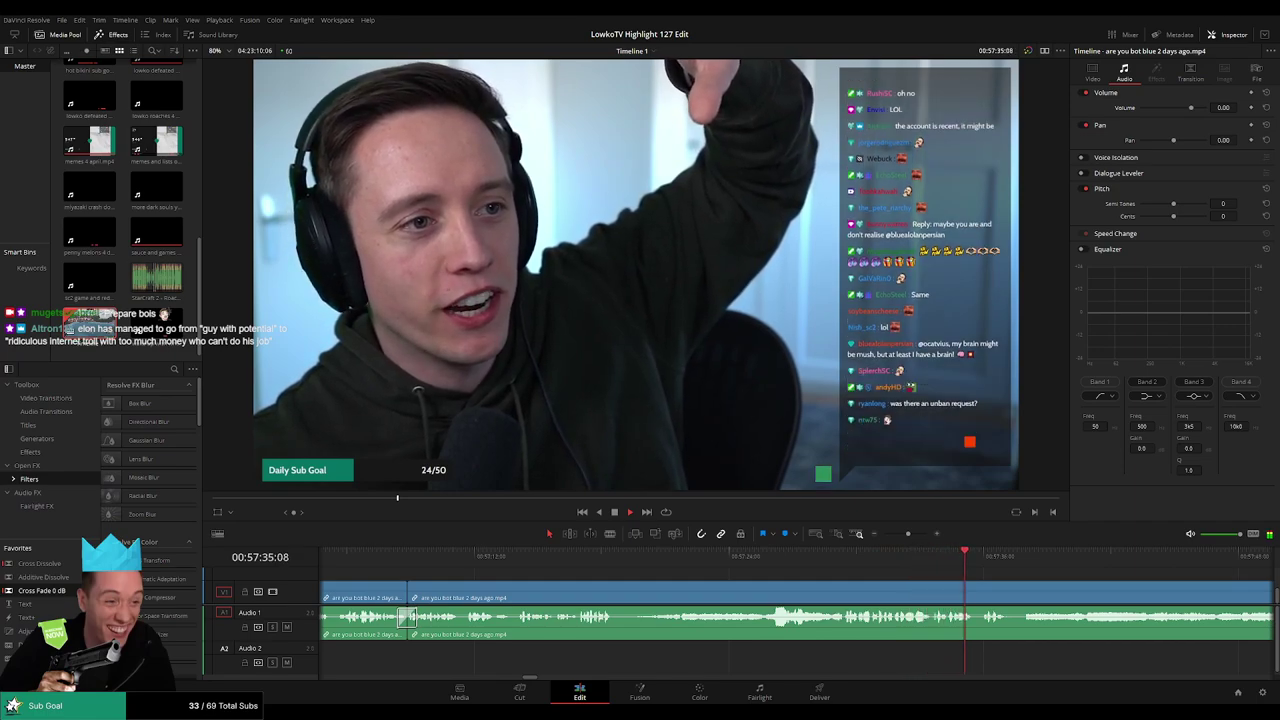
pyautogui.hscroll(2, 680, 580)
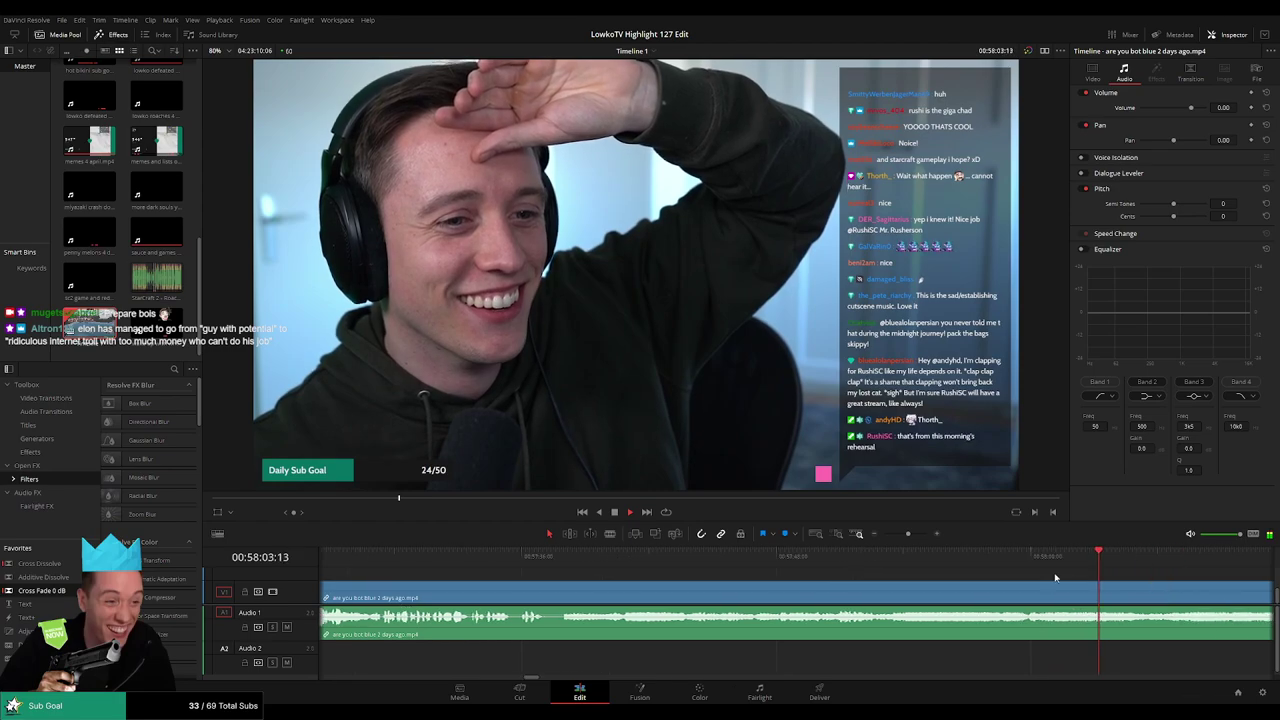
pyautogui.click(877, 537)
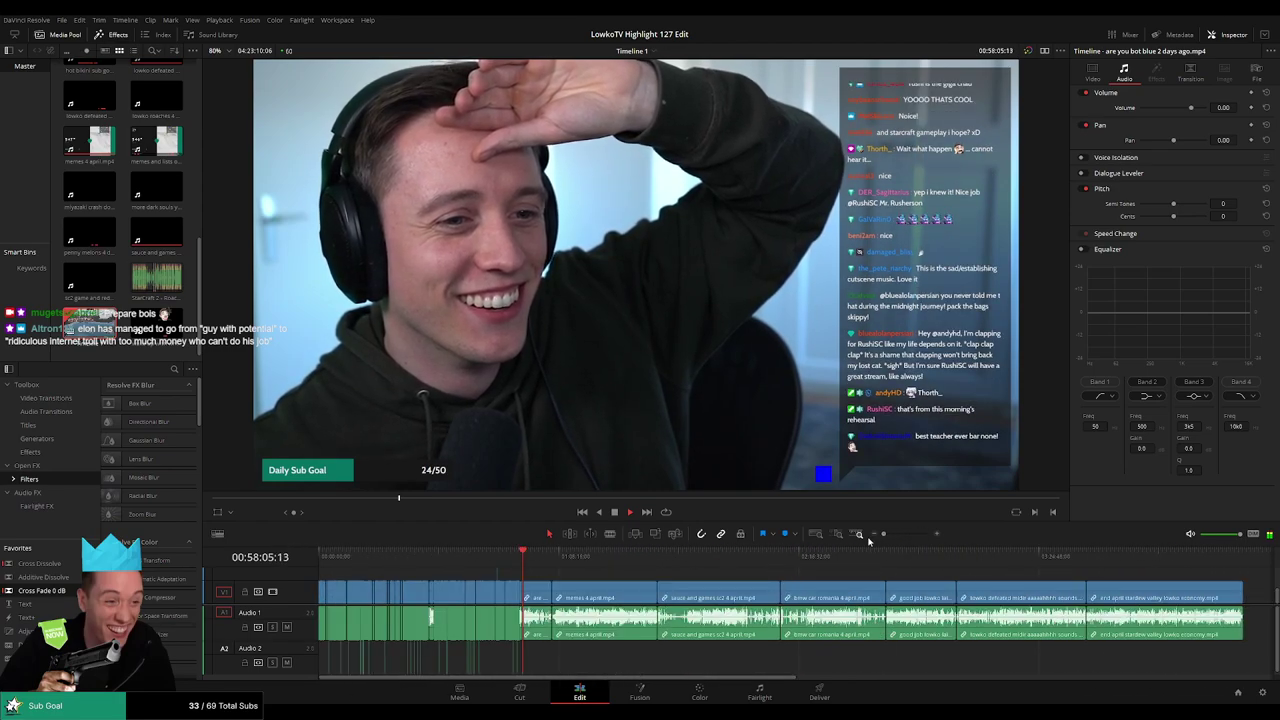
pyautogui.moveTo(888, 539); pyautogui.dragTo(903, 537)
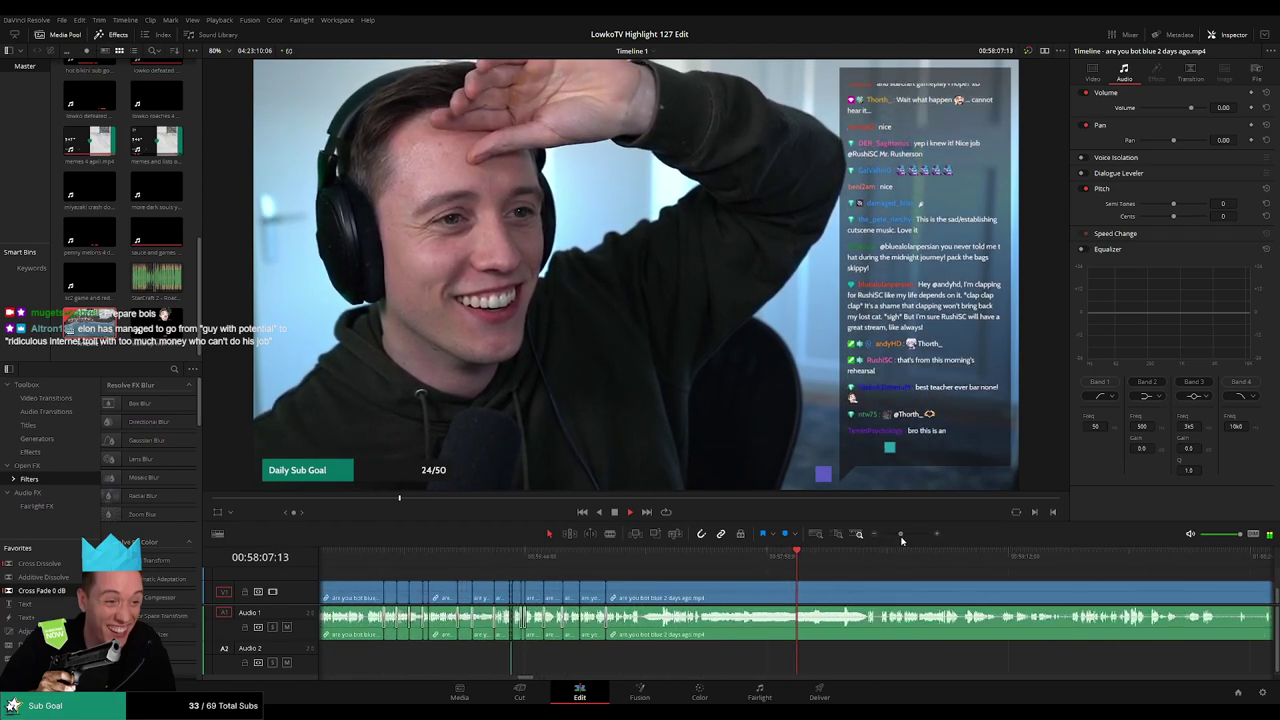
pyautogui.hscroll(2, 741, 574)
pyautogui.click(646, 559)
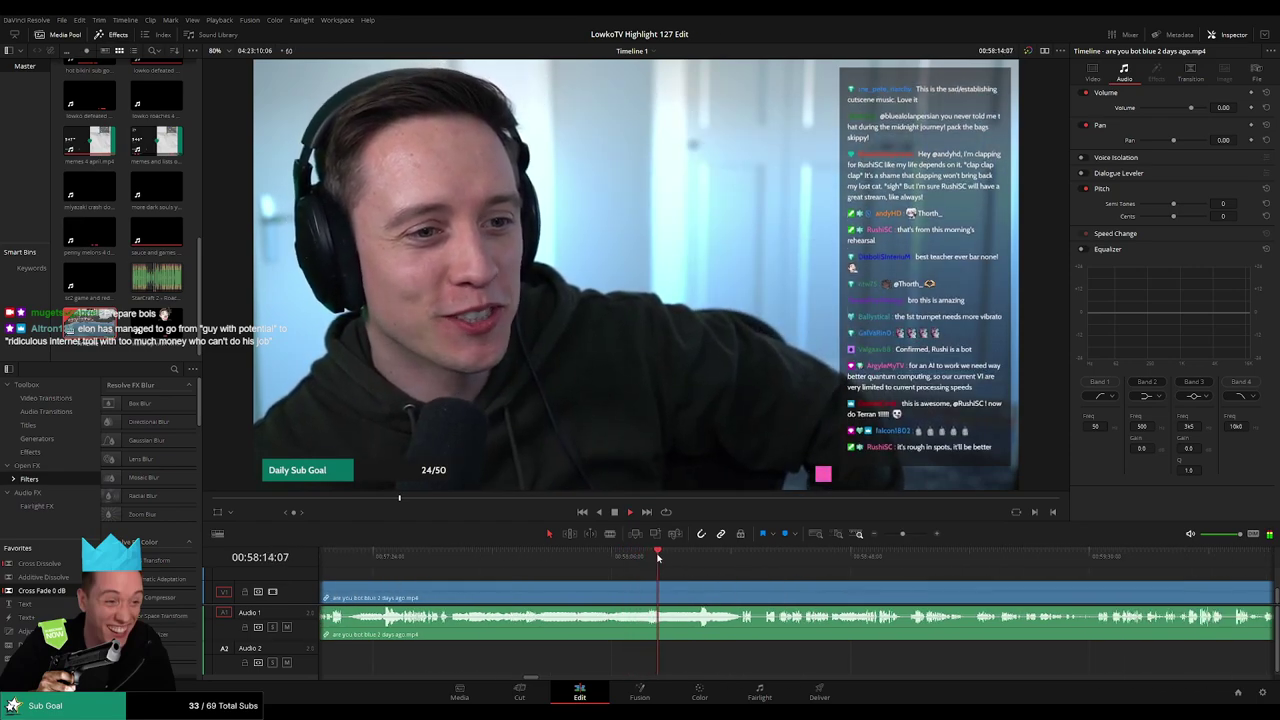
pyautogui.moveTo(657, 558); pyautogui.dragTo(698, 561)
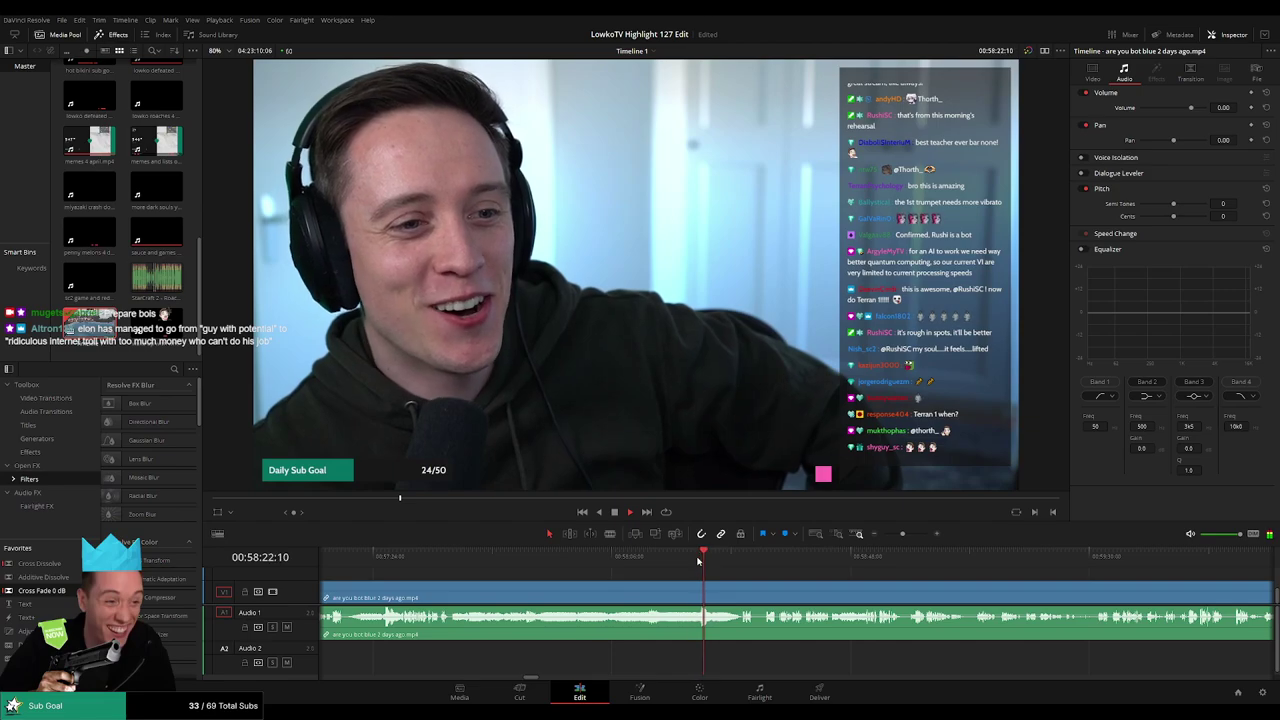
# Ripple-delete the pause from about 00:58:30:55 to 00:58:32:55 and add an audio cross fade at the join
pyautogui.scroll(4, 802, 585)
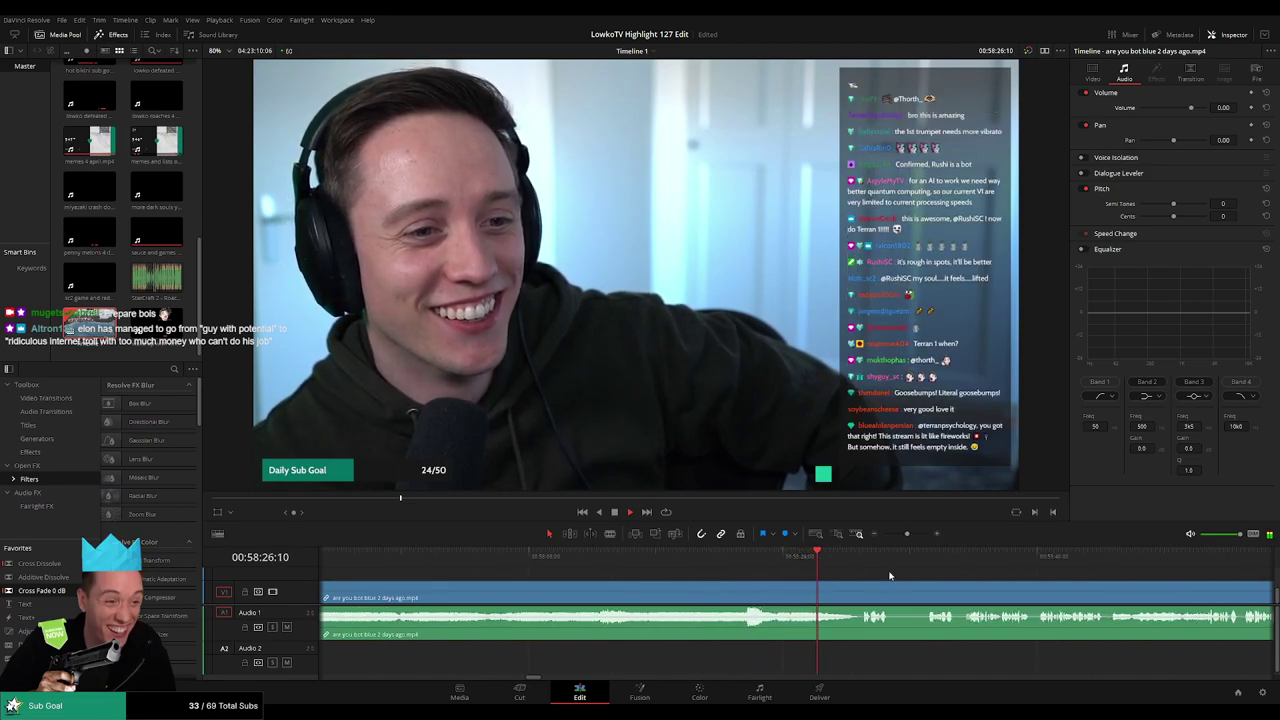
pyautogui.moveTo(897, 570); pyautogui.dragTo(720, 570)
pyautogui.press('b')
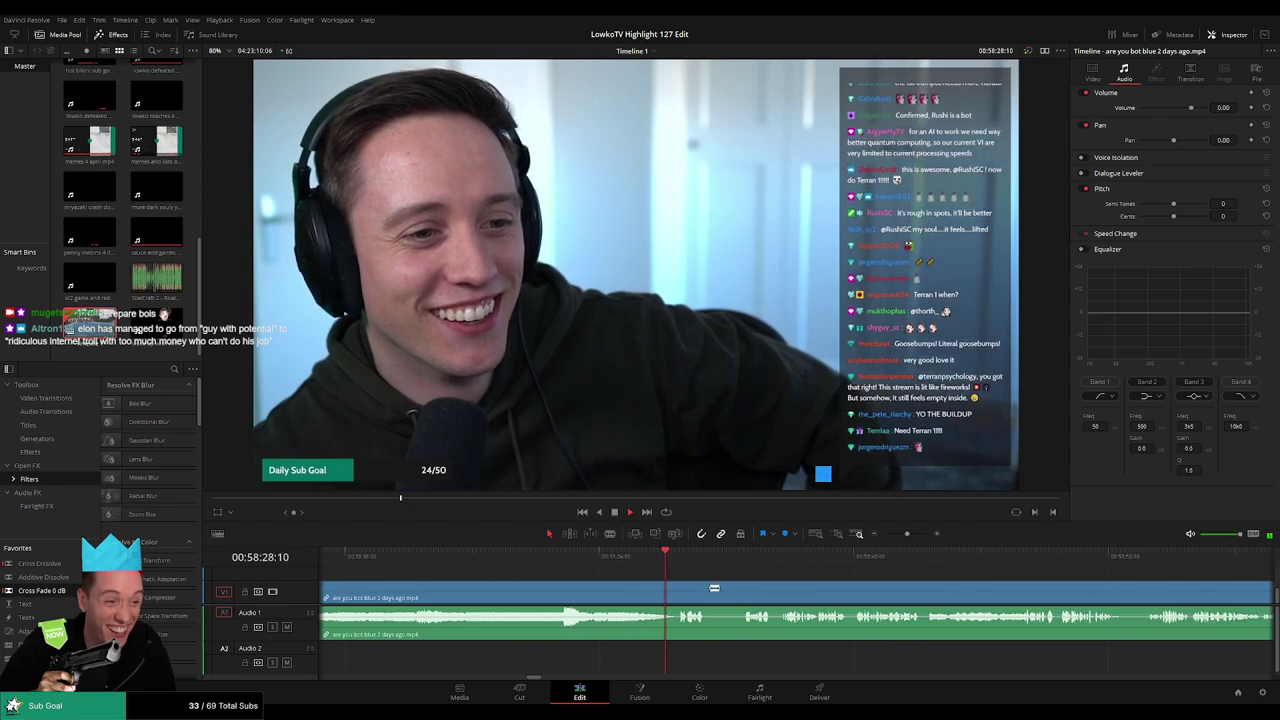
pyautogui.click(709, 586)
pyautogui.click(741, 587)
pyautogui.press('a')
pyautogui.click(727, 593)
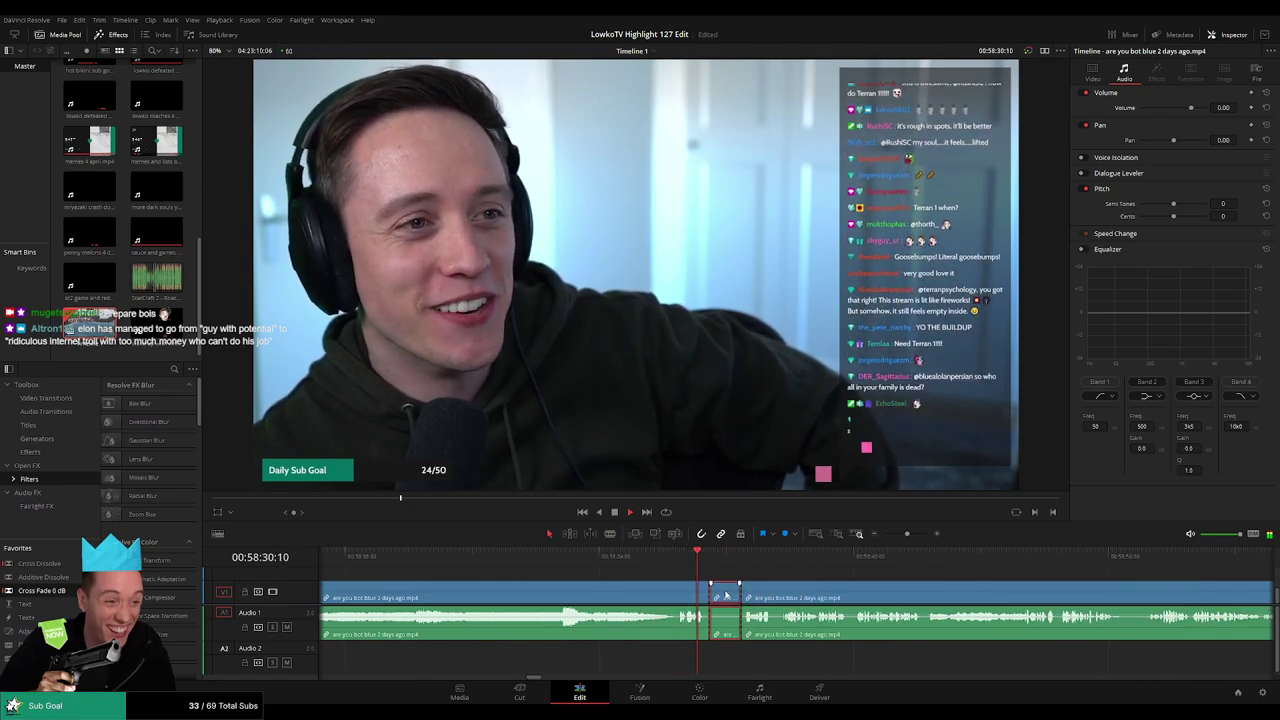
pyautogui.press('Delete')
pyautogui.moveTo(726, 596); pyautogui.dragTo(713, 624)
# Split the clip at about 00:58:32:45 and 00:58:33:38 and ripple-delete the short quiet segment between the cuts
pyautogui.scroll(3, 777, 584)
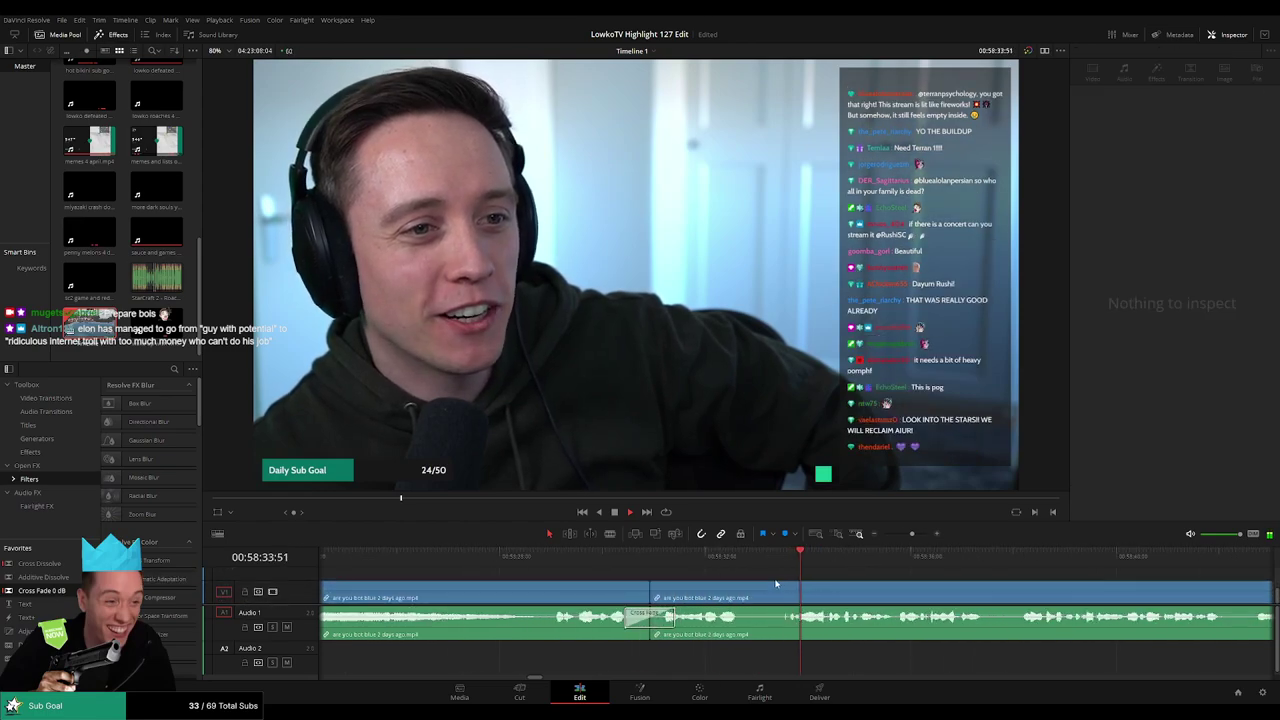
pyautogui.press('b')
pyautogui.click(743, 591)
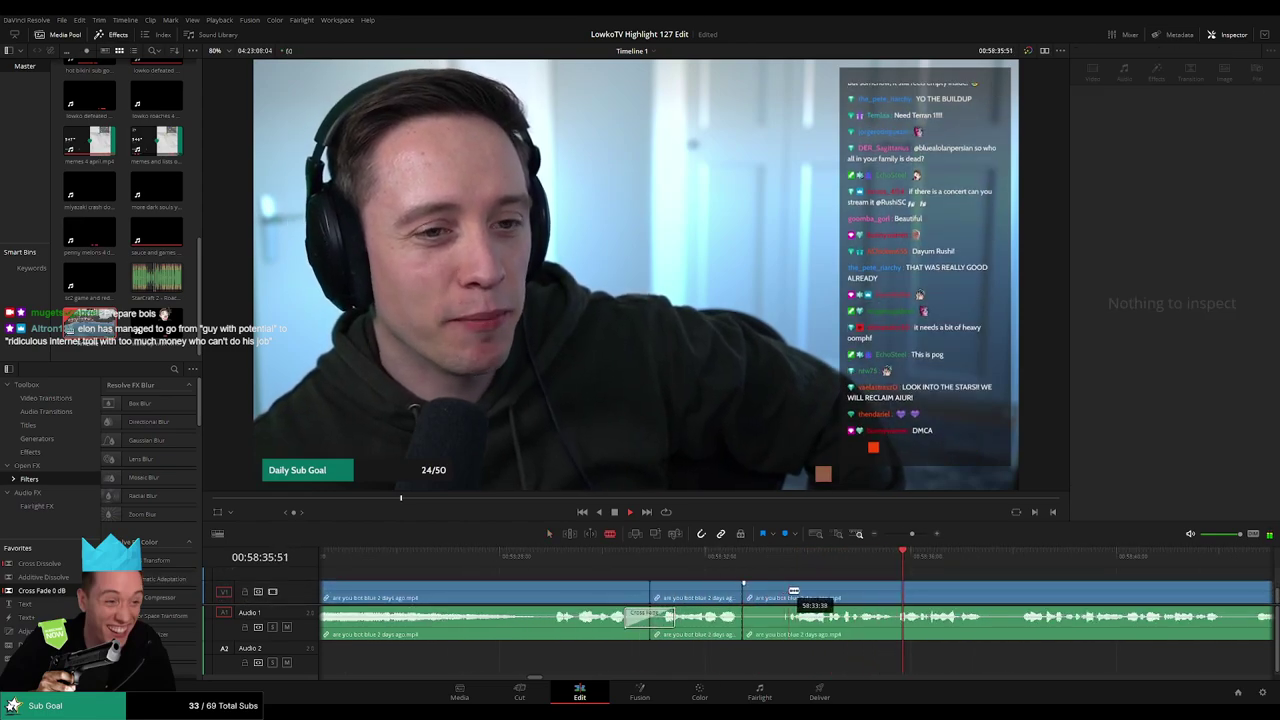
pyautogui.click(789, 592)
pyautogui.press('a')
pyautogui.click(772, 595)
pyautogui.press('Delete')
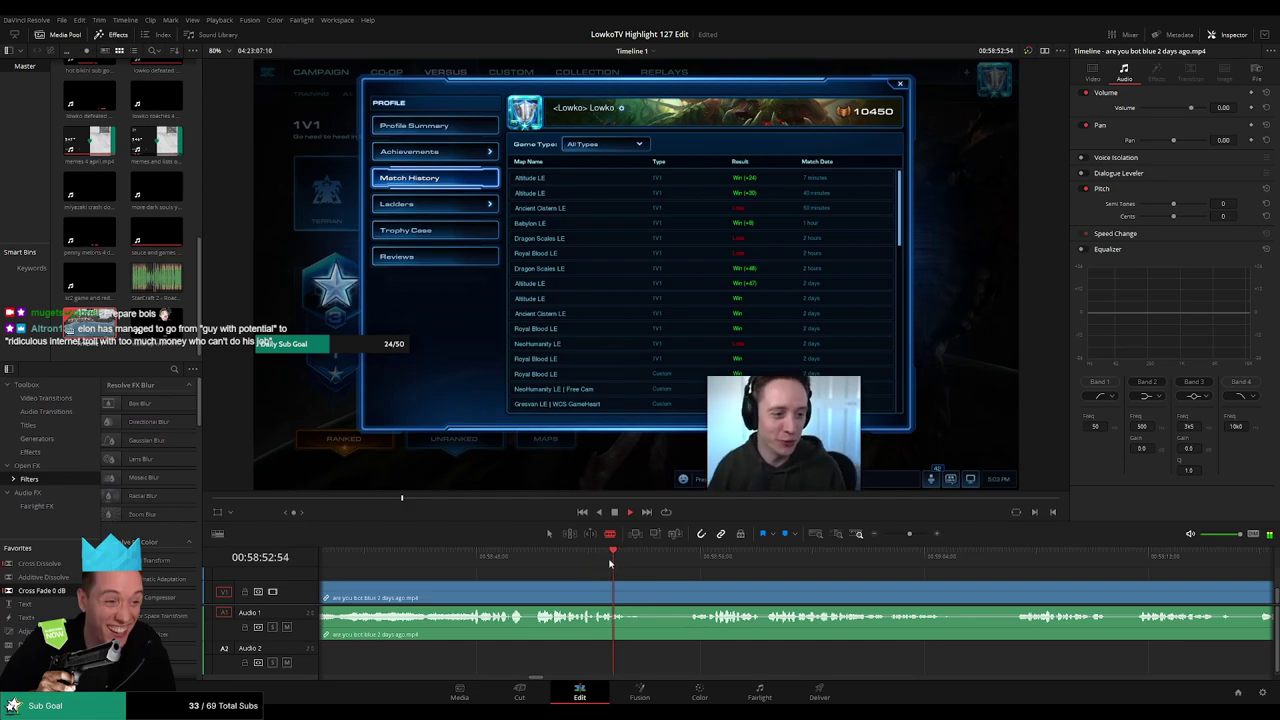
# Split the match history scene at about 00:58:53:35 and 00:58:55:40 and ripple-delete the quiet segment between the cuts
pyautogui.hotkey('ctrl', 'b')
pyautogui.hotkey('ctrl', 'b')
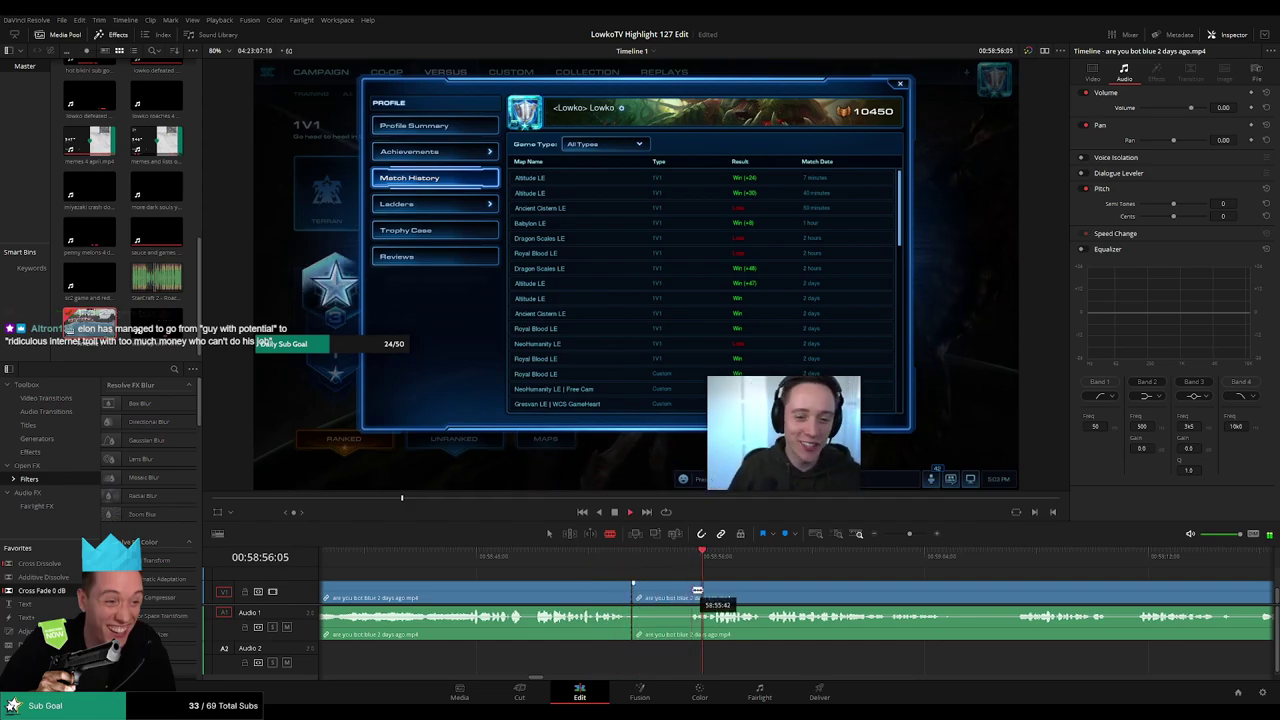
pyautogui.click(675, 597)
pyautogui.press('BackSpace')
pyautogui.click(675, 597)
pyautogui.press('BackSpace')
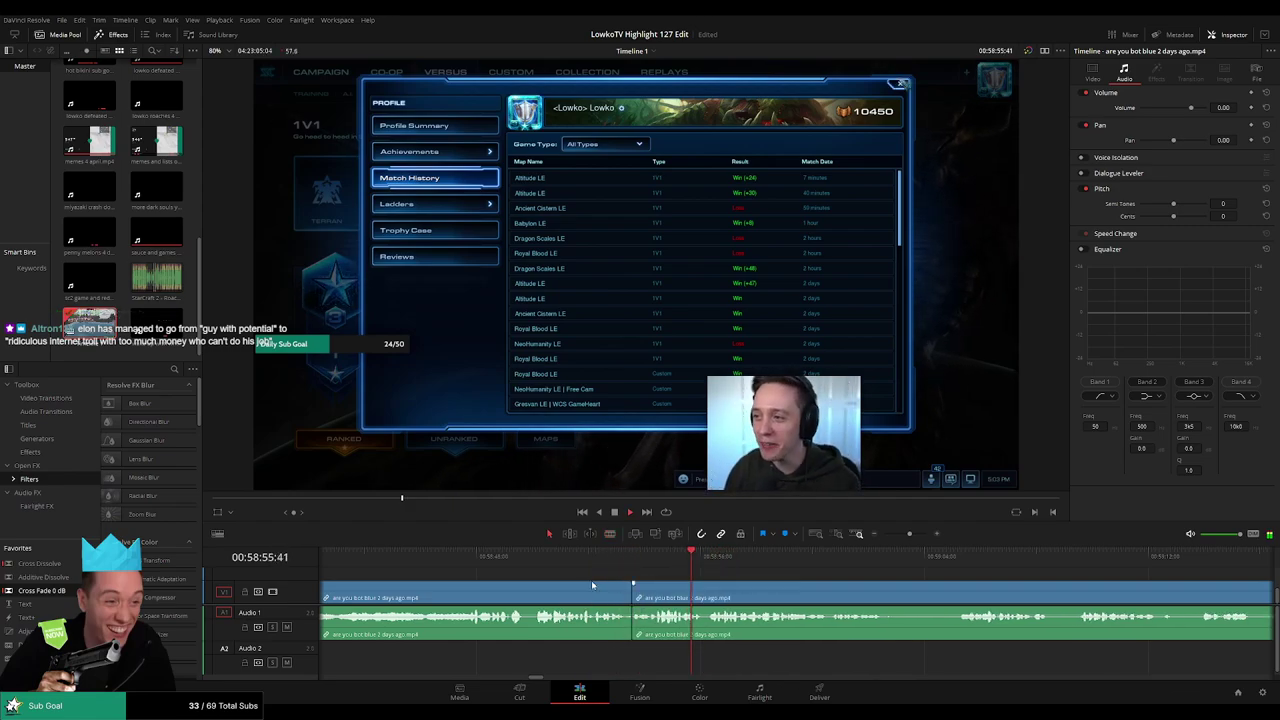
# Add a Cross Fade 0 dB audio transition at the match history join near 00:58:53:35 and check the join in playback
pyautogui.press('space')
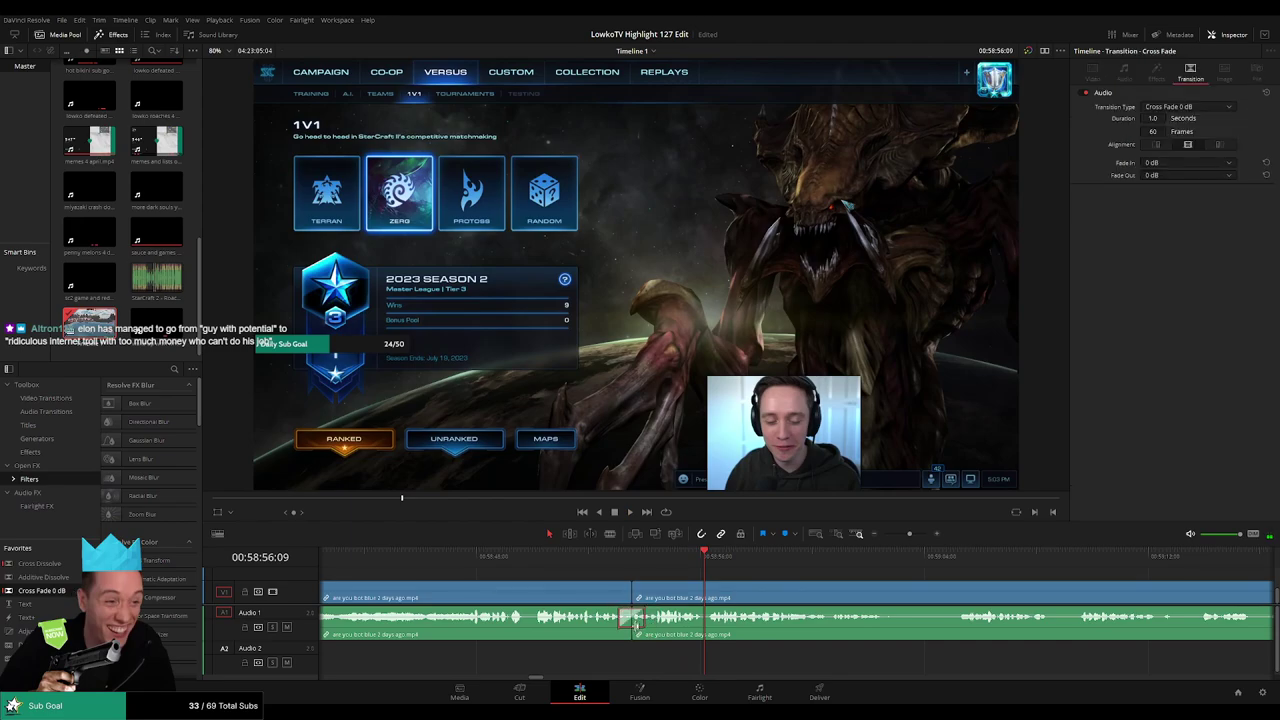
pyautogui.press('space')
pyautogui.click(878, 580)
pyautogui.moveTo(878, 580); pyautogui.dragTo(699, 569)
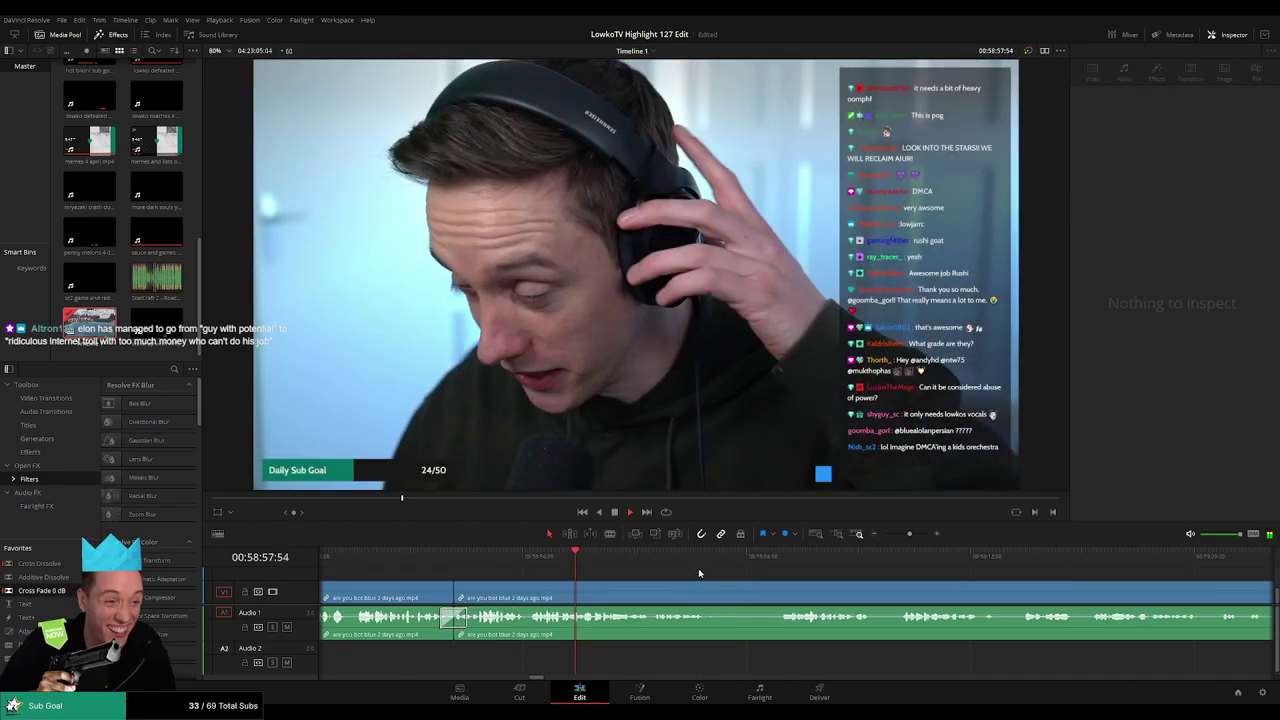
# Split the webcam clip at about 00:59:02 and 00:59:05, ripple-delete the quiet segment and add an audio cross fade at the join
pyautogui.press('b')
pyautogui.click(709, 586)
pyautogui.click(783, 587)
pyautogui.press('a')
pyautogui.click(754, 591)
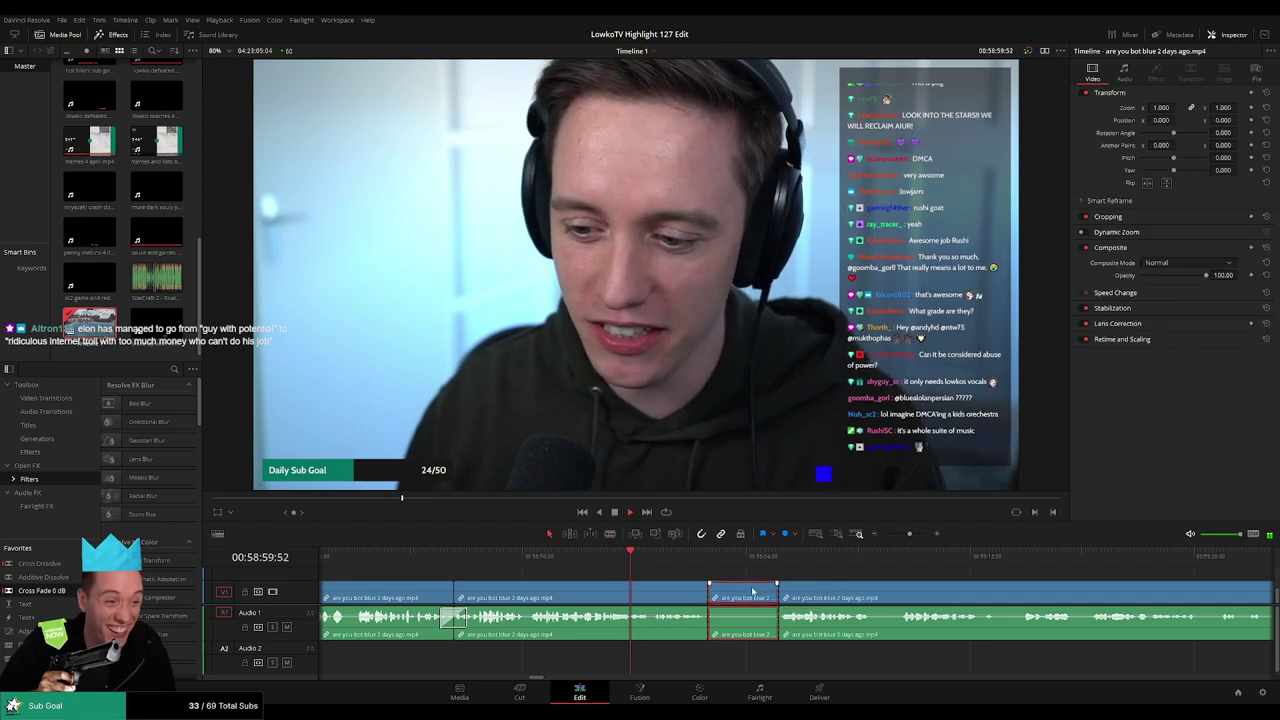
pyautogui.press('BackSpace')
pyautogui.click(754, 591)
pyautogui.press('BackSpace')
pyautogui.moveTo(42, 591); pyautogui.dragTo(707, 618)
pyautogui.click(695, 559)
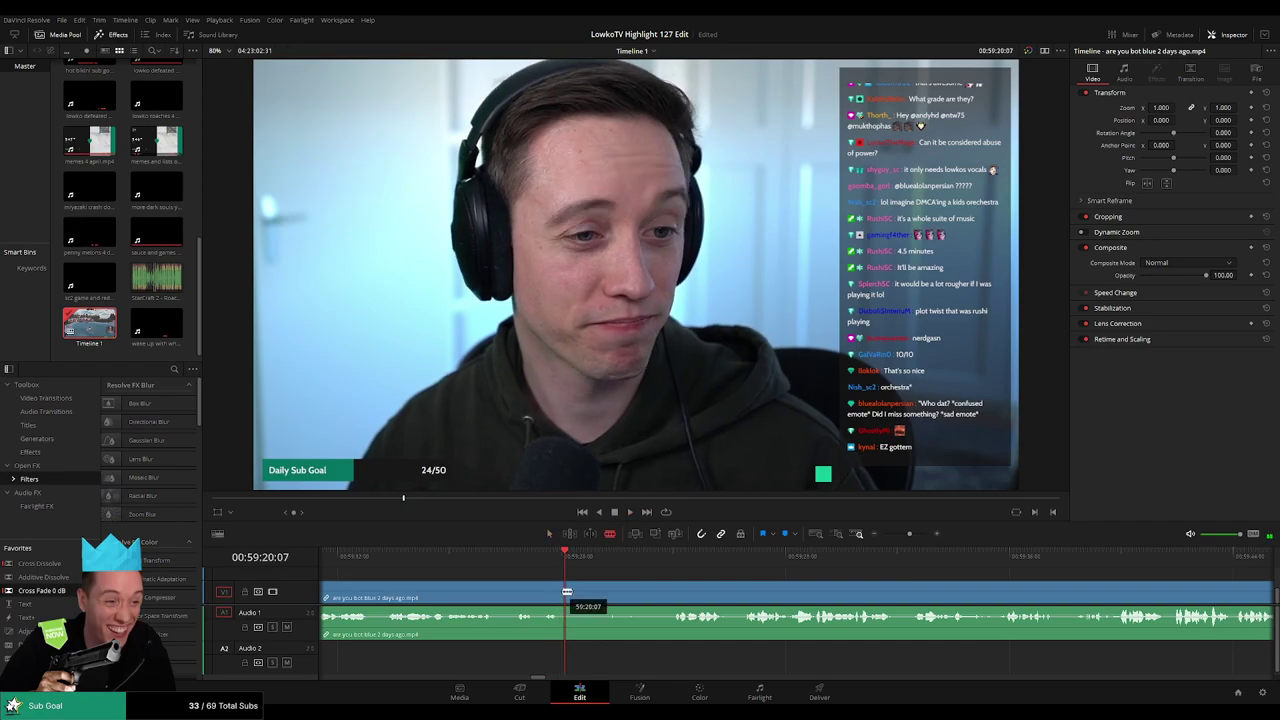
# Ripple-delete the quiet stretch from about 00:59:20:07 to 00:59:23:50 and add an audio cross fade at the join
pyautogui.click(566, 591)
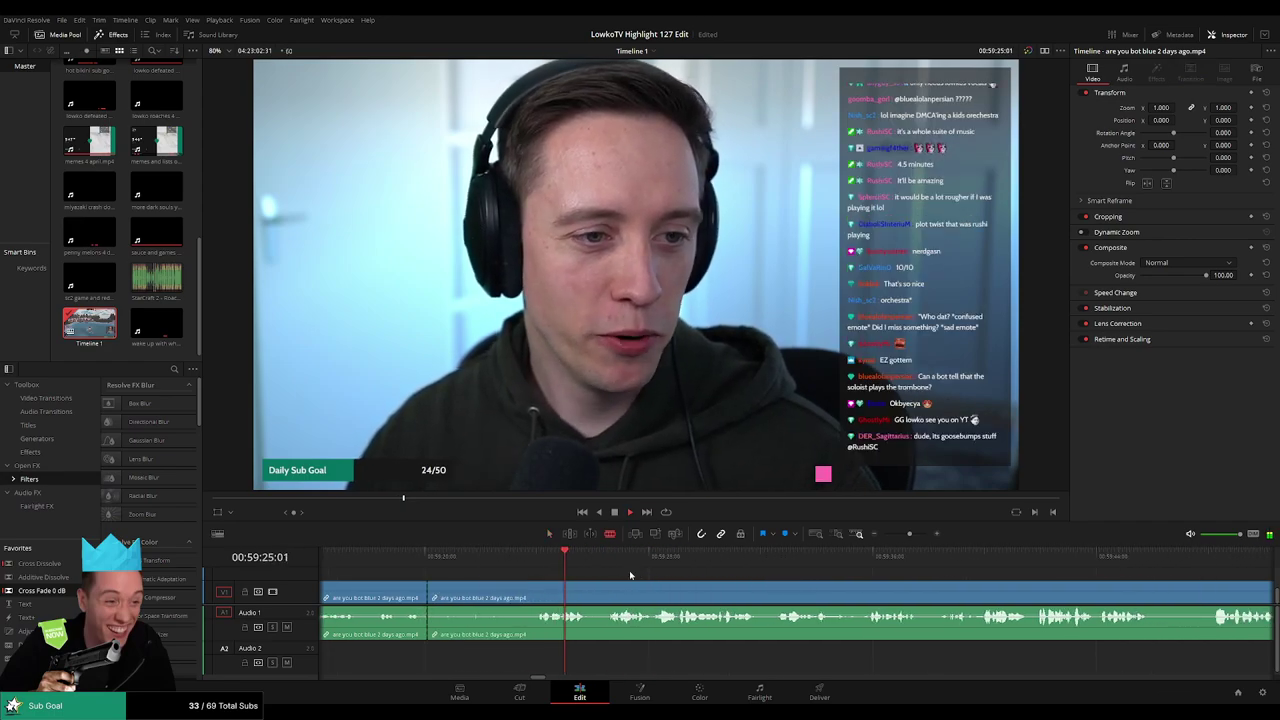
pyautogui.click(533, 597)
pyautogui.press('a')
pyautogui.click(513, 595)
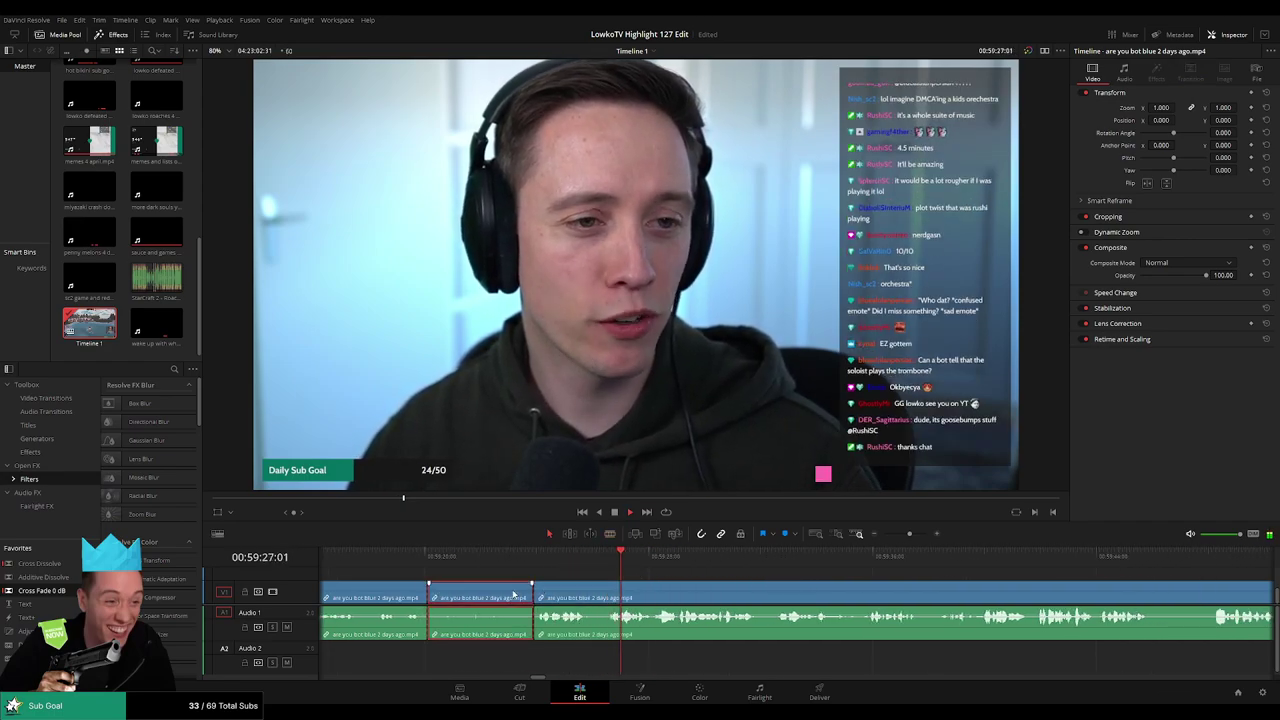
pyautogui.press('Delete')
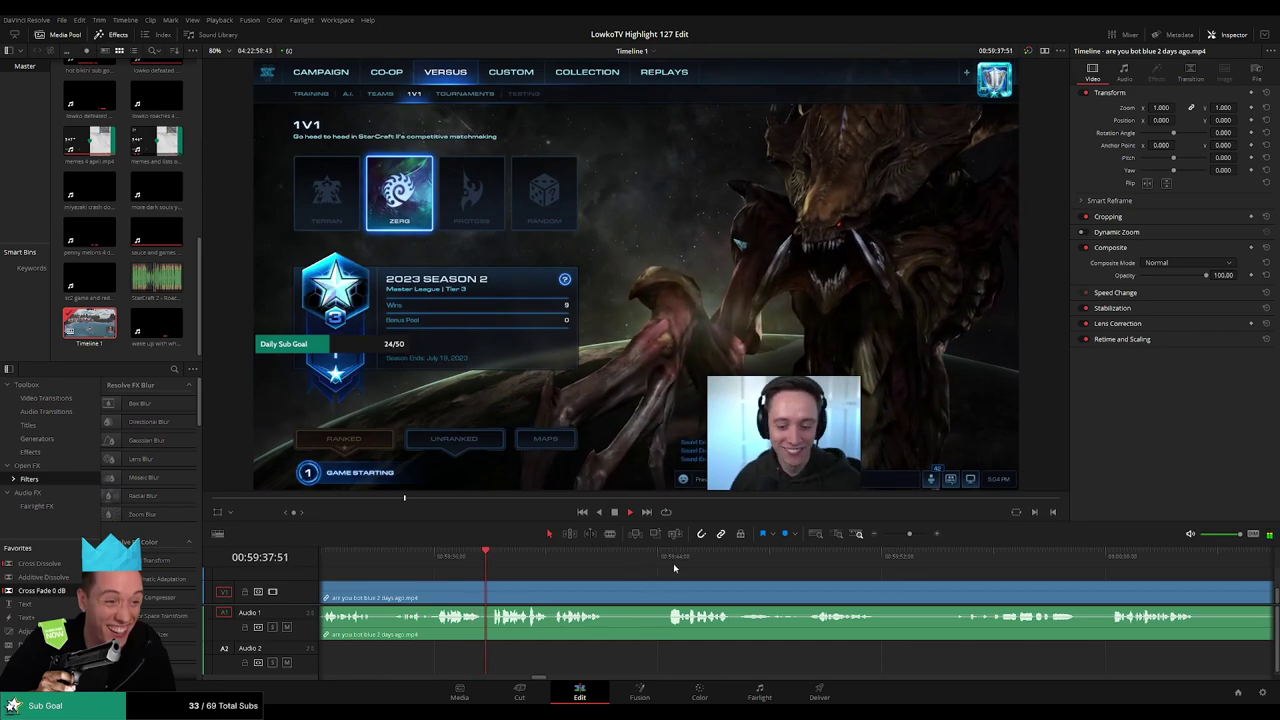
# Split the clip at about 00:59:37:50, before the match loads, and ripple-delete the remaining gameplay up to the memes 4 april.mp4 clip
pyautogui.press('b')
pyautogui.click(486, 598)
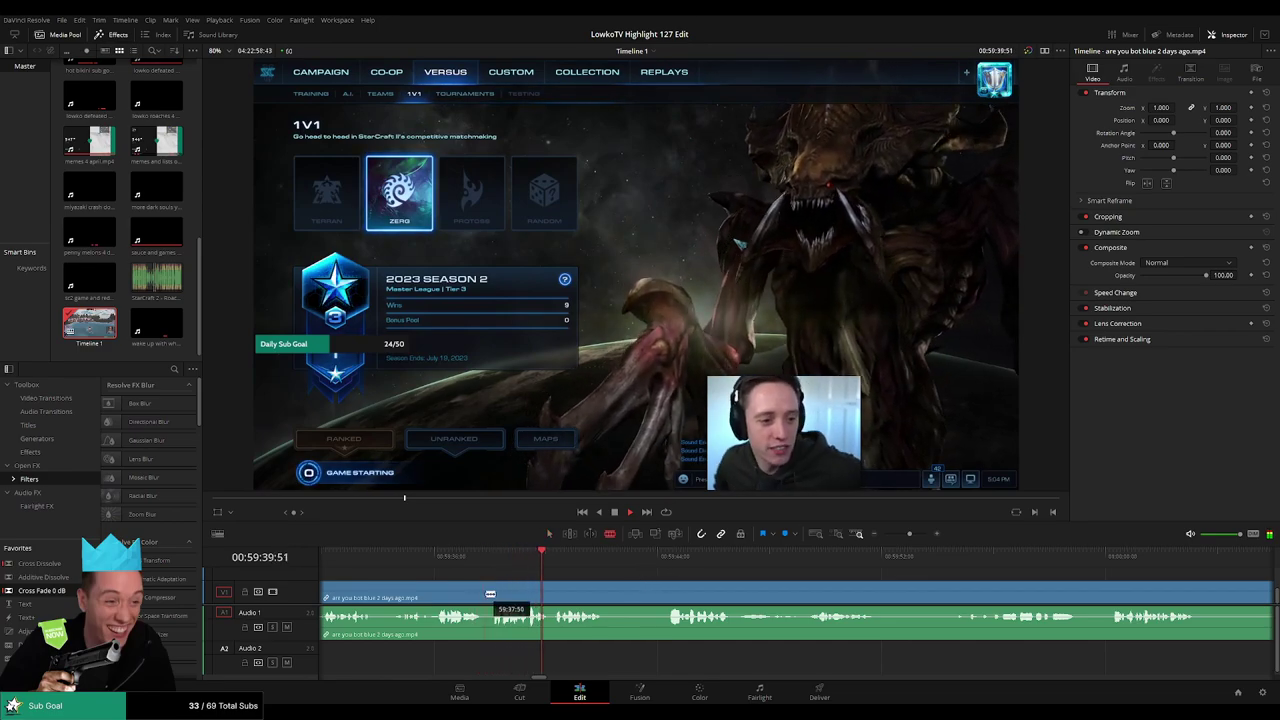
pyautogui.click(661, 556)
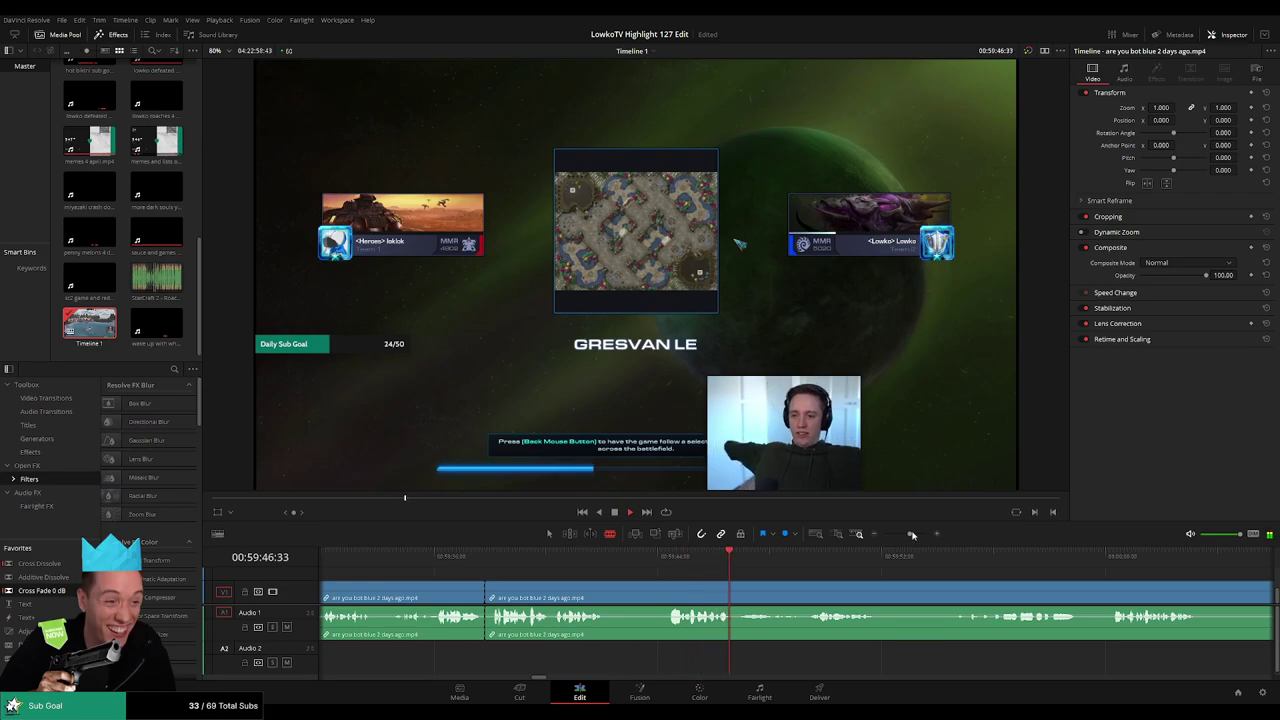
pyautogui.moveTo(912, 535); pyautogui.dragTo(893, 535)
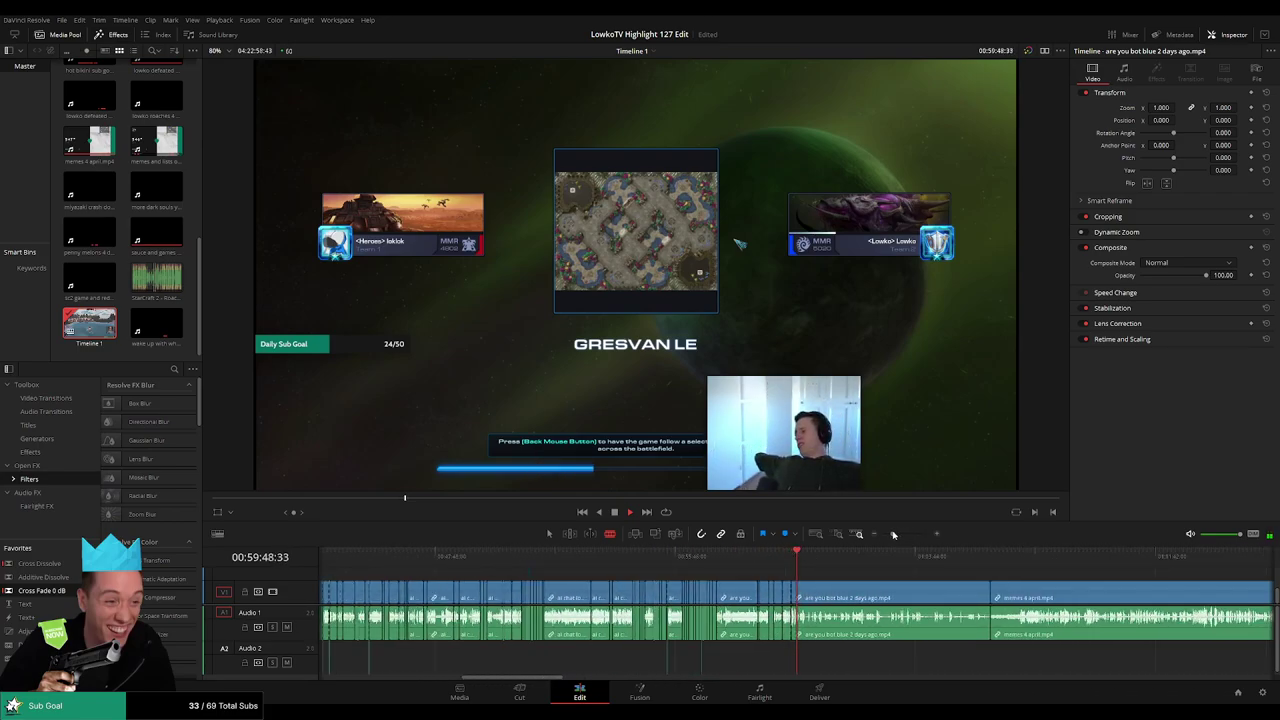
pyautogui.click(835, 558)
pyautogui.click(871, 558)
pyautogui.moveTo(928, 583); pyautogui.dragTo(700, 575)
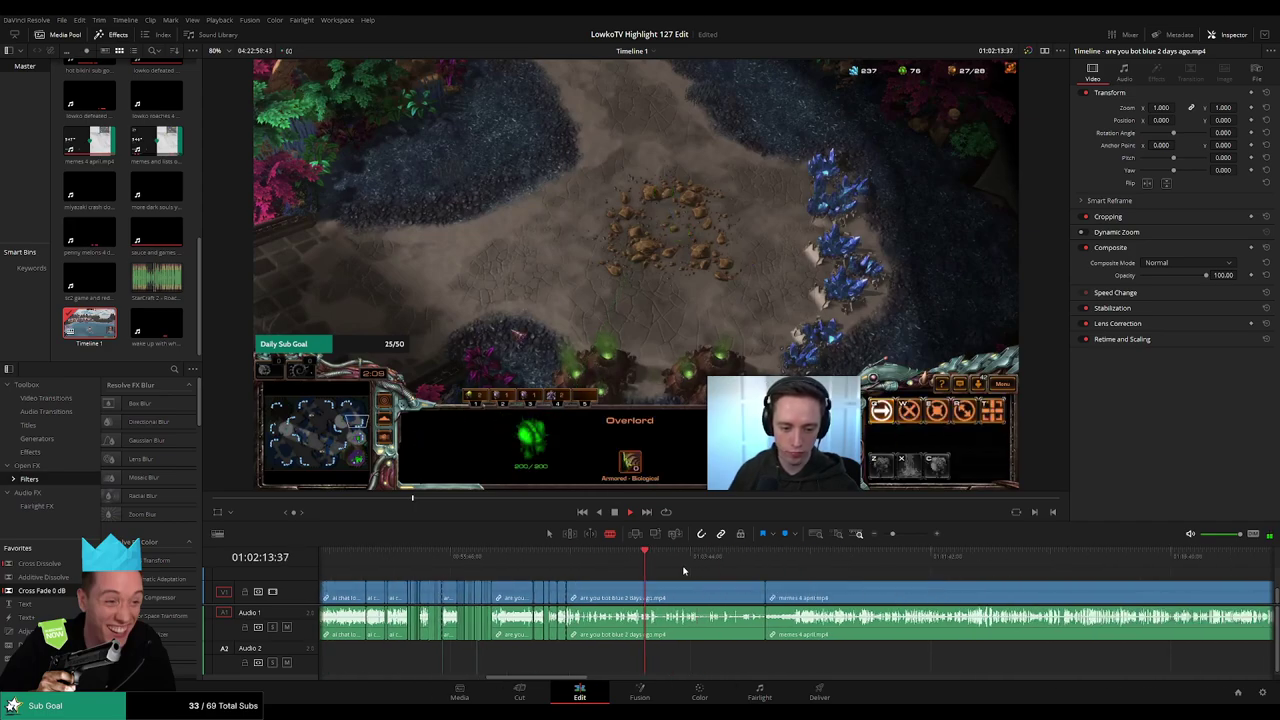
pyautogui.click(672, 559)
pyautogui.click(723, 556)
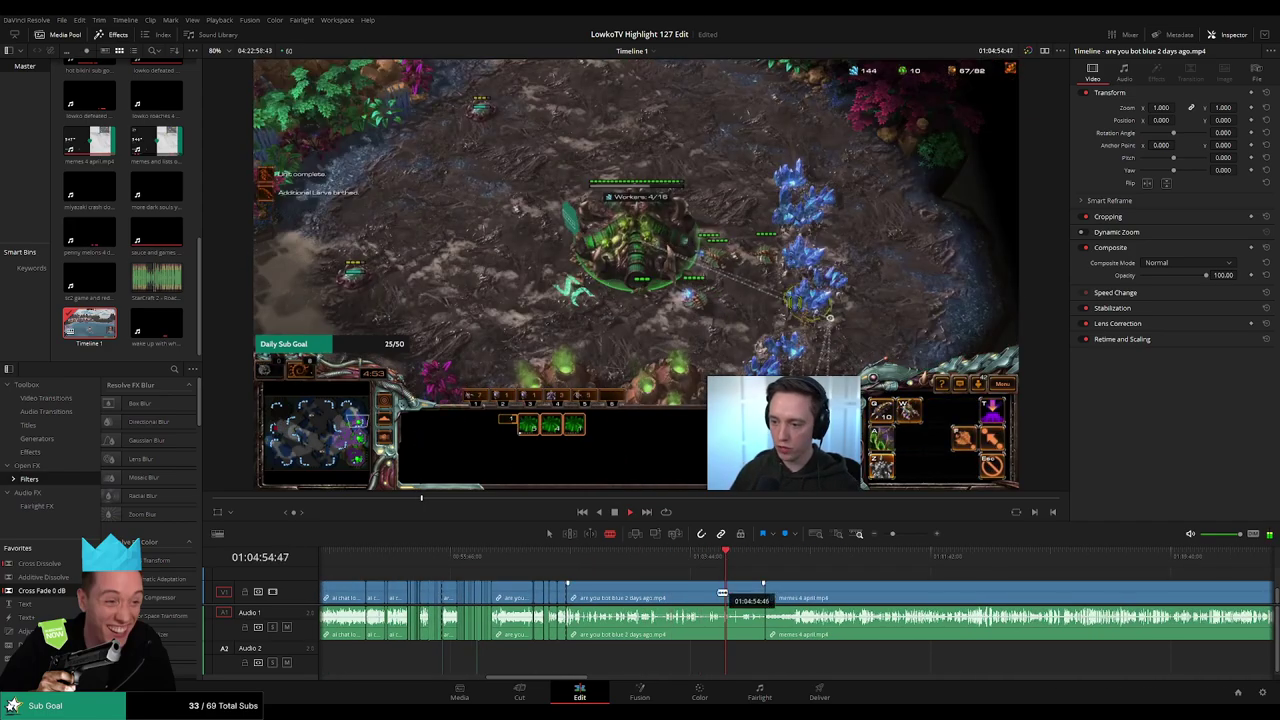
pyautogui.click(709, 595)
pyautogui.press('Delete')
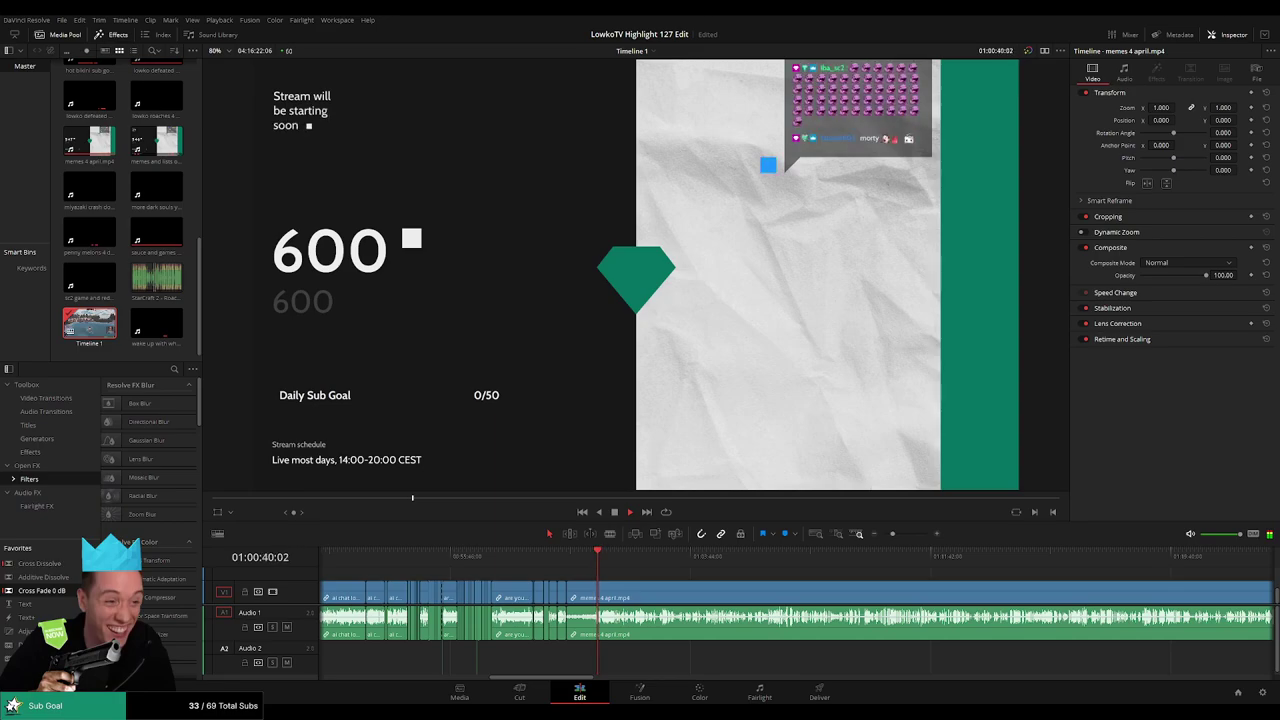
# Split memes 4 april.mp4 at about 01:03:48, where the first Reddit meme begins, and ripple-delete the stream intro before the cut
pyautogui.moveTo(605, 566); pyautogui.dragTo(734, 566)
pyautogui.press('space')
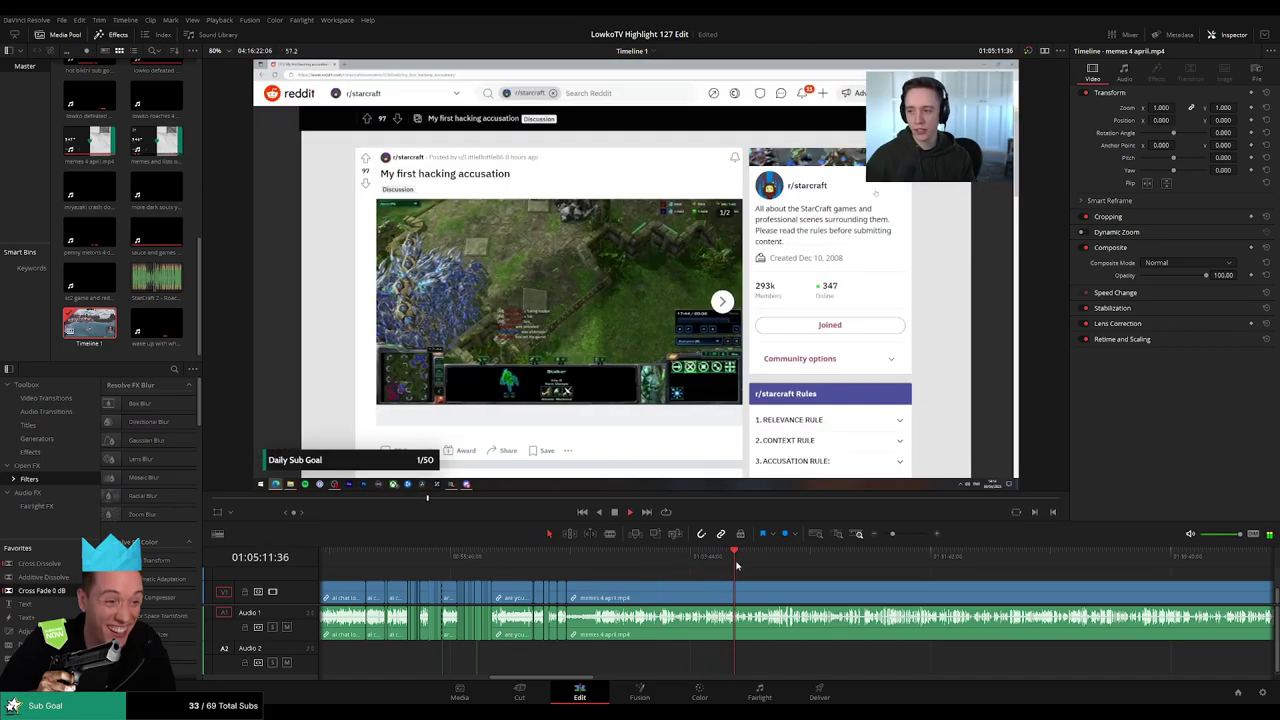
pyautogui.click(717, 562)
pyautogui.moveTo(895, 537); pyautogui.dragTo(903, 535)
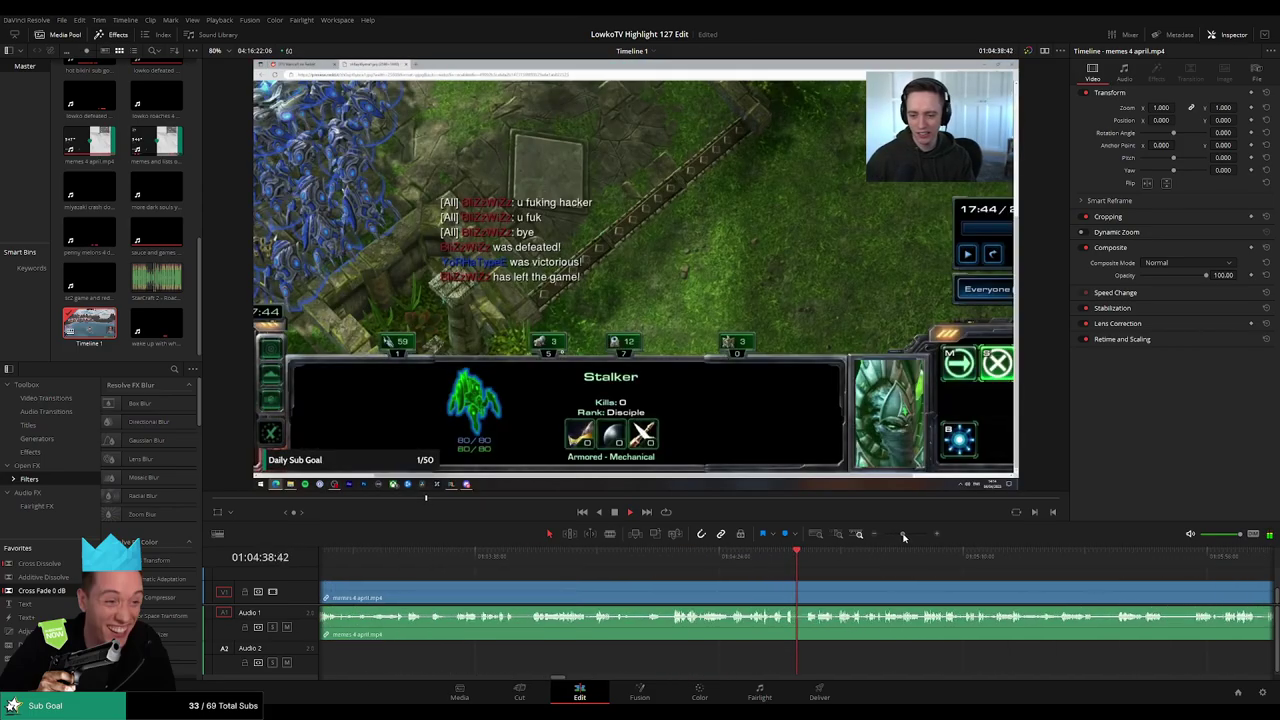
pyautogui.click(664, 560)
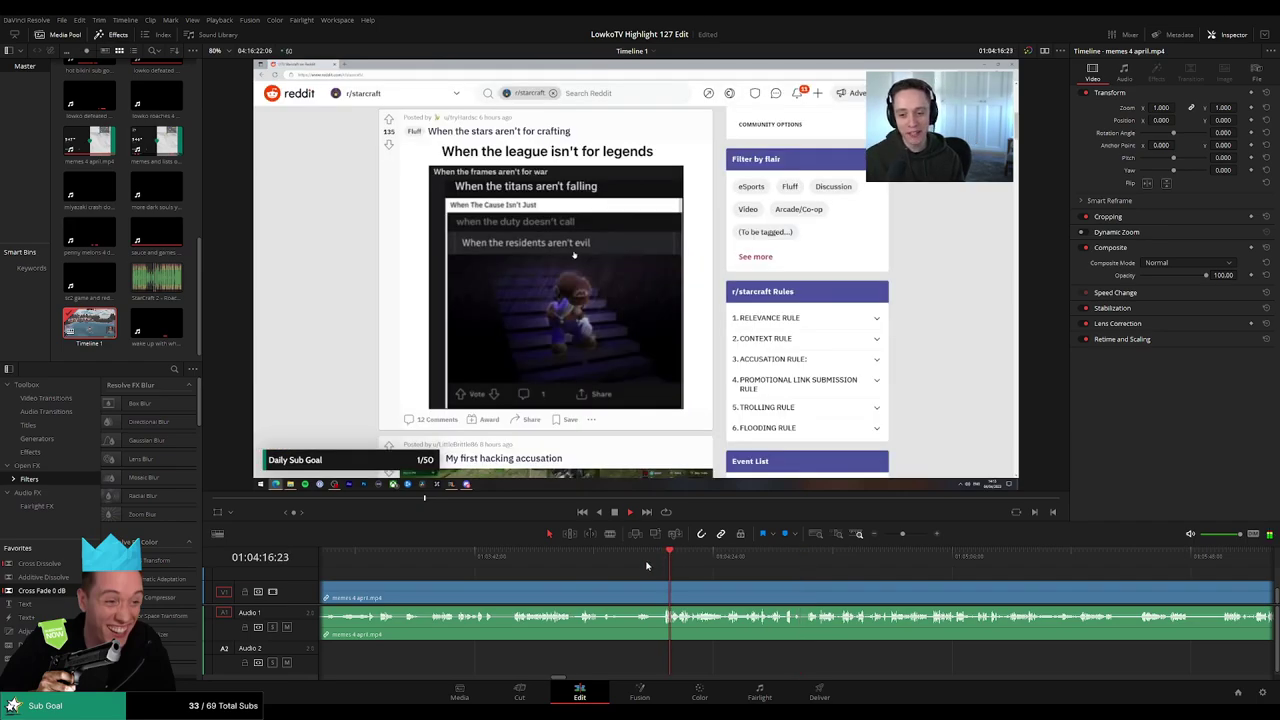
pyautogui.moveTo(646, 566); pyautogui.dragTo(527, 563)
pyautogui.click(443, 560)
pyautogui.press('space')
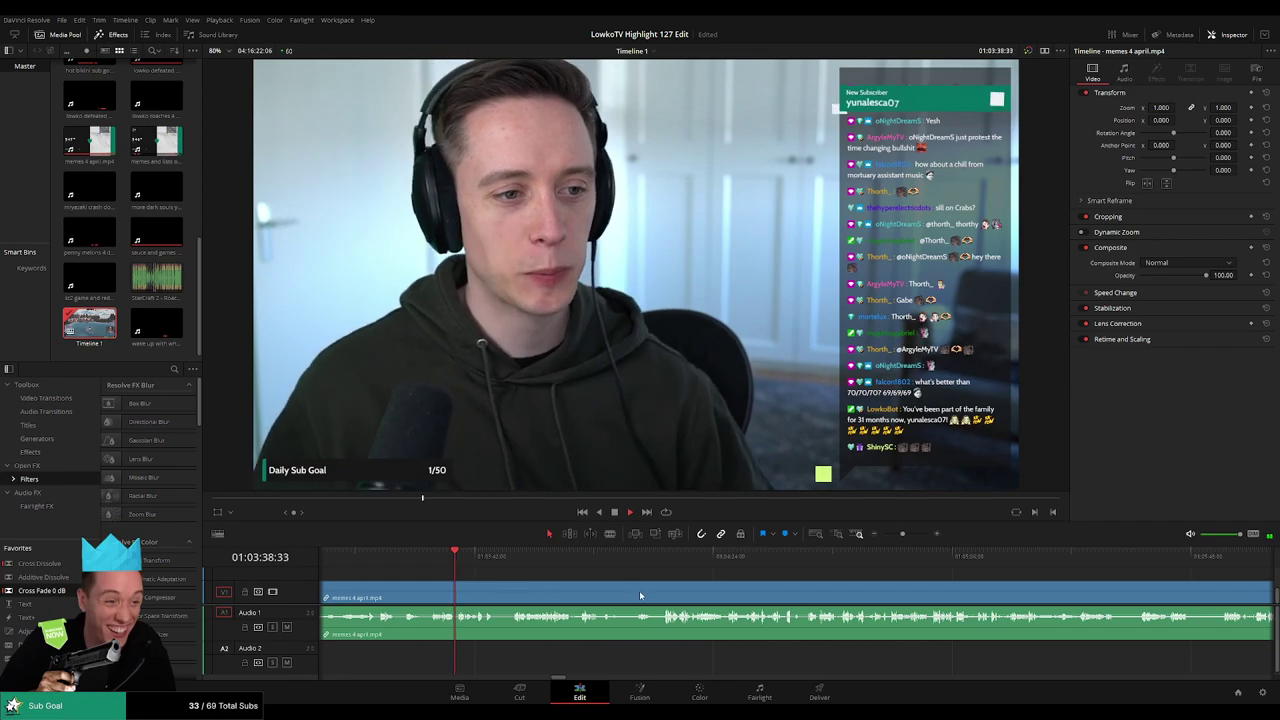
pyautogui.scroll(2, 660, 593)
pyautogui.click(851, 562)
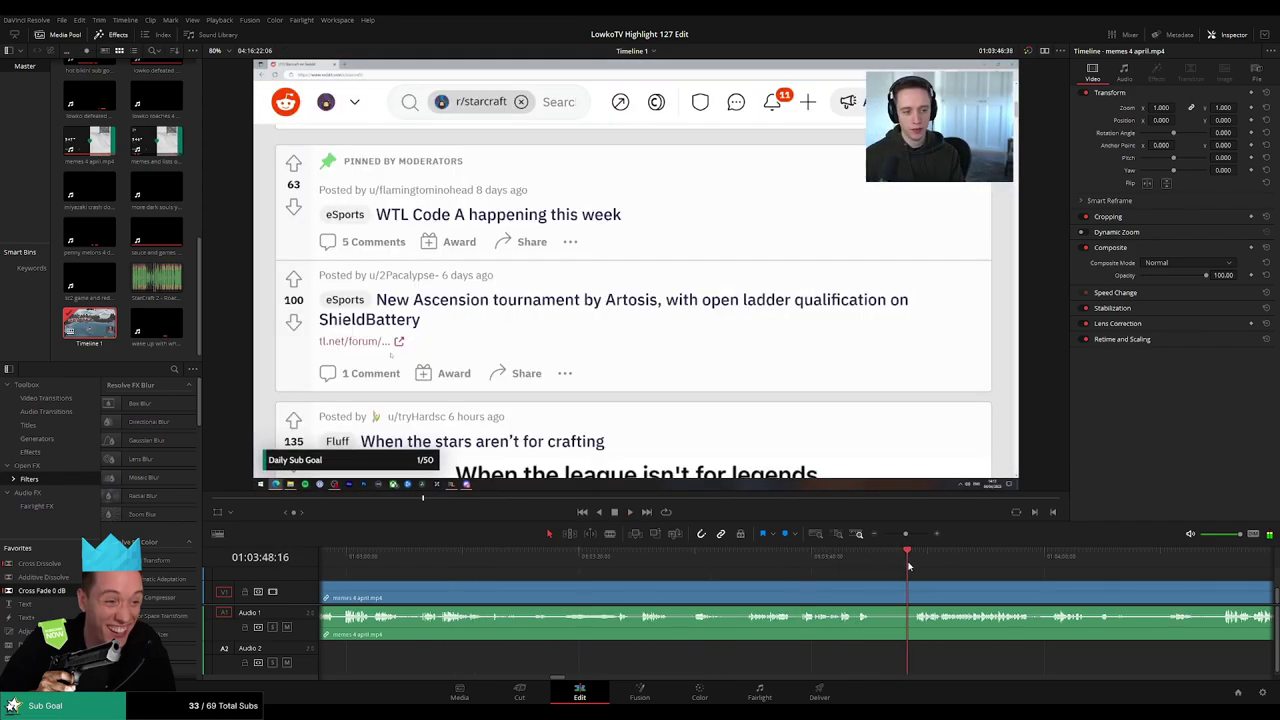
pyautogui.press('b')
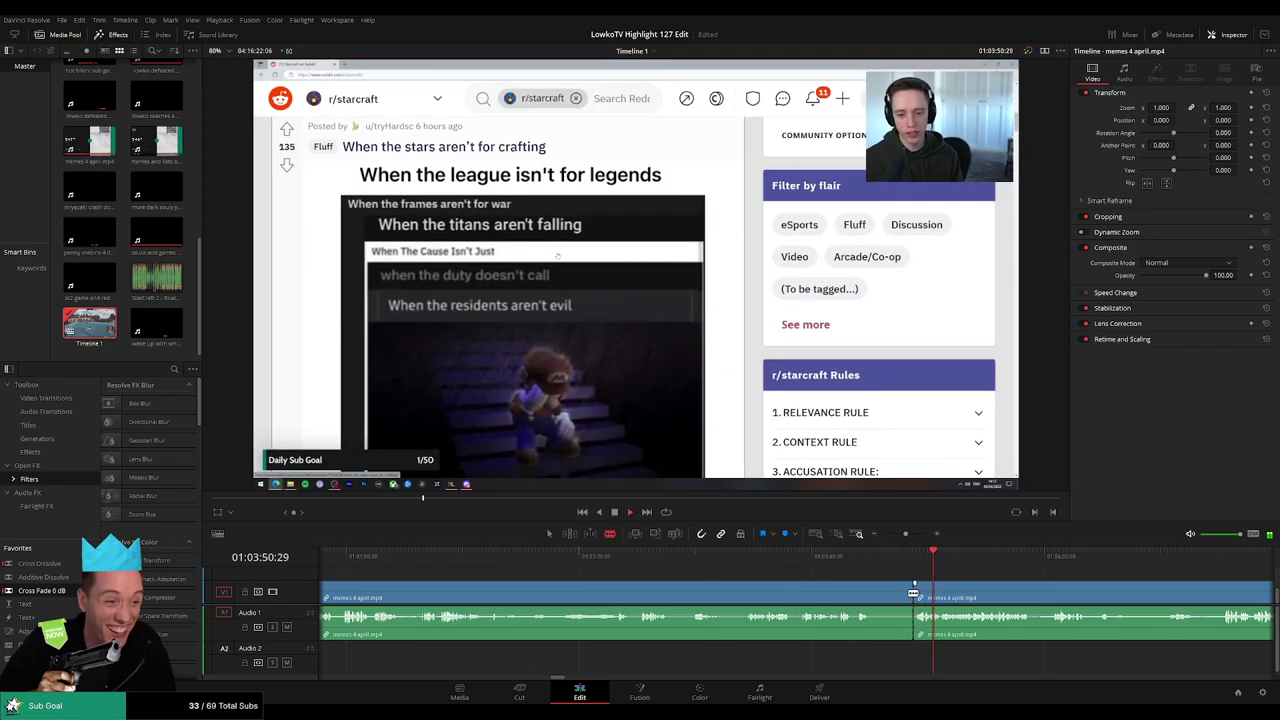
pyautogui.press('space')
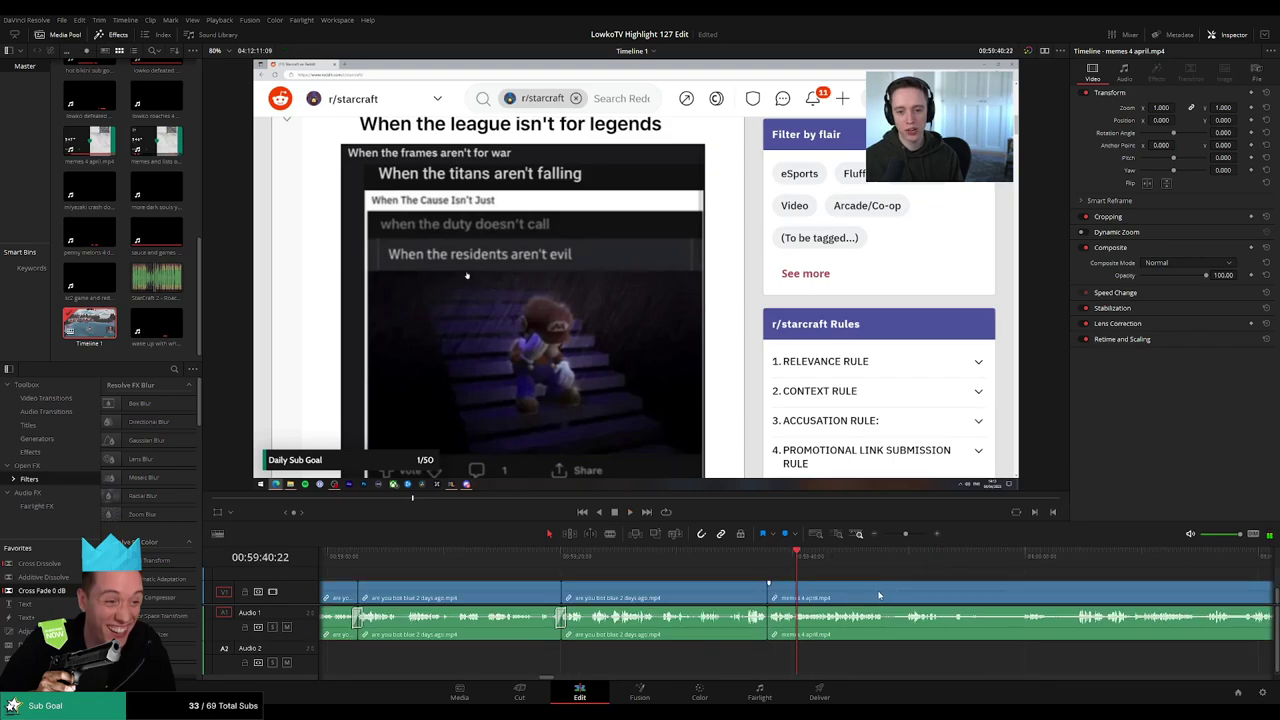
# Ripple-delete the meme clip's segment from about 00:59:55 to 00:59:59:35 and add an audio cross fade at the join
pyautogui.press('space')
pyautogui.hscroll(3, 643, 577)
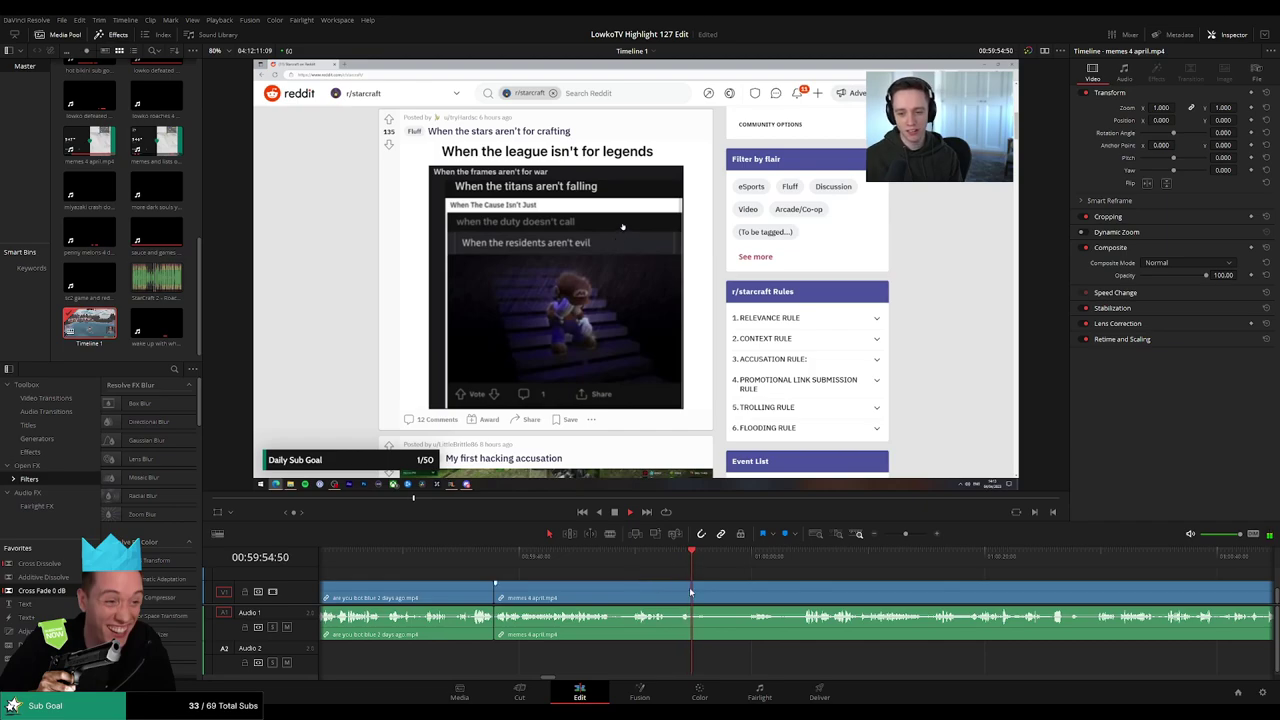
pyautogui.moveTo(694, 592); pyautogui.dragTo(542, 583)
pyautogui.press('b')
pyautogui.click(543, 590)
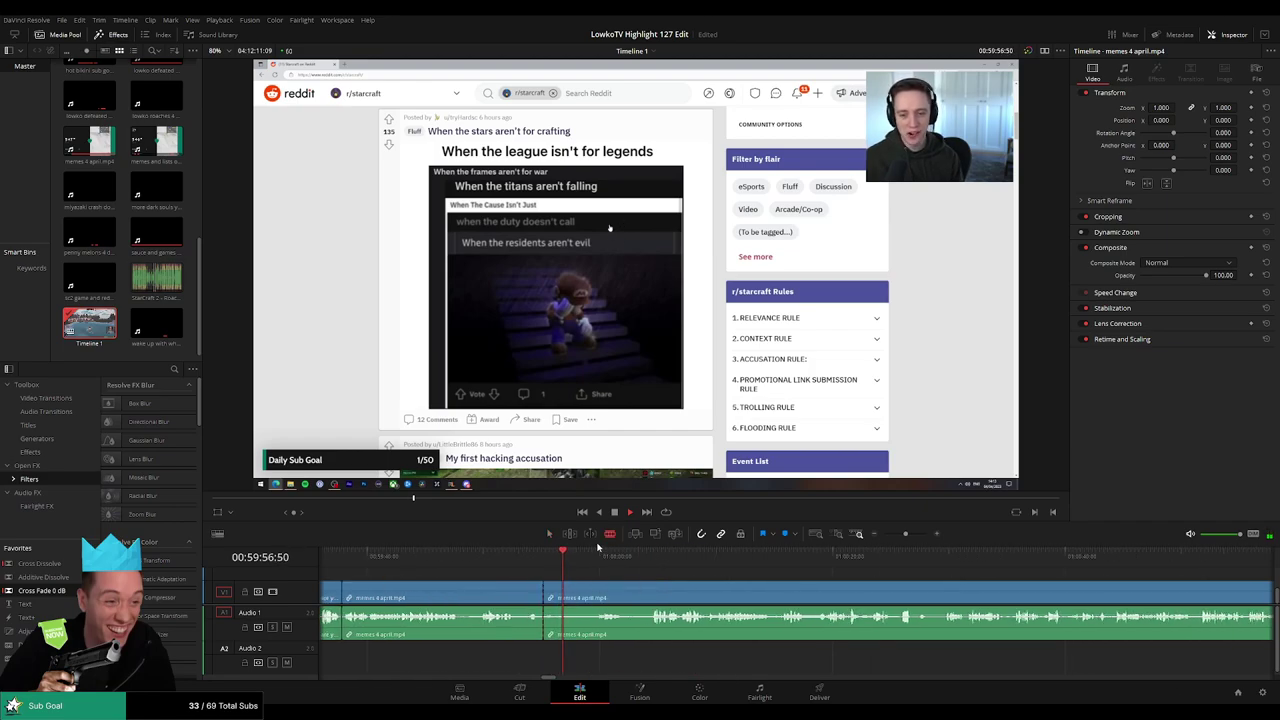
pyautogui.click(601, 553)
pyautogui.click(595, 594)
pyautogui.press('a')
pyautogui.click(582, 597)
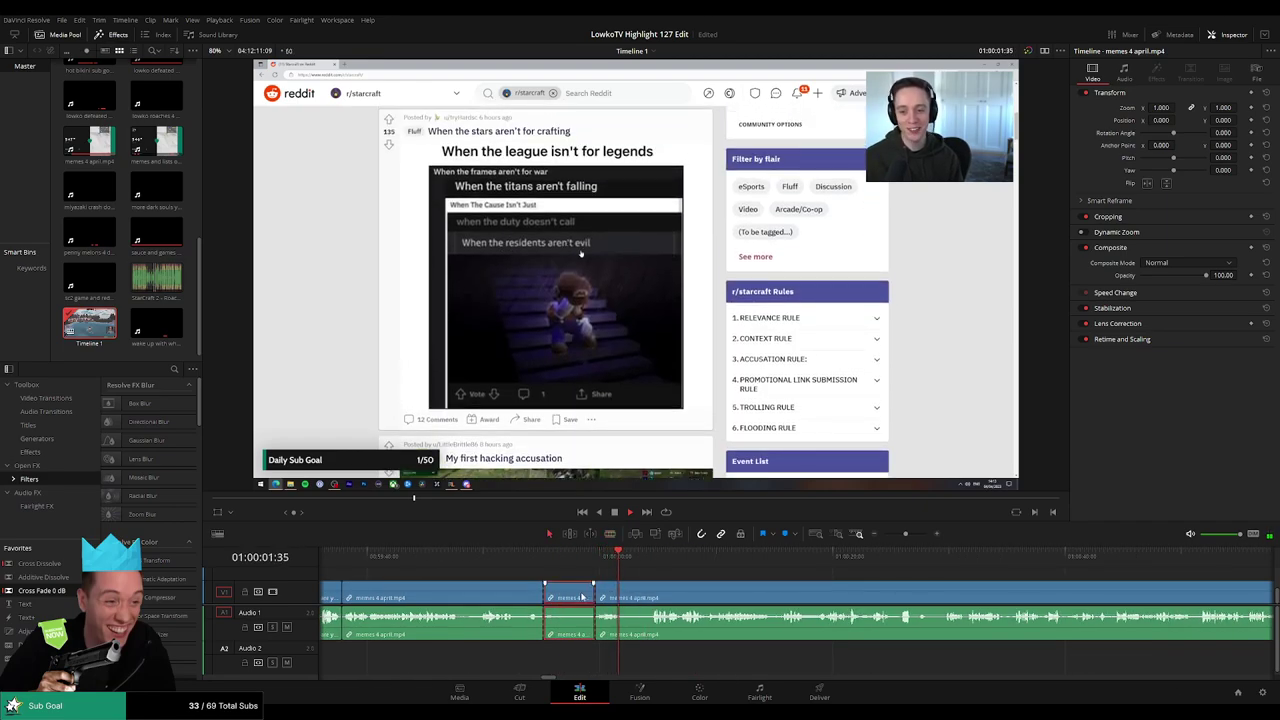
pyautogui.press('Delete')
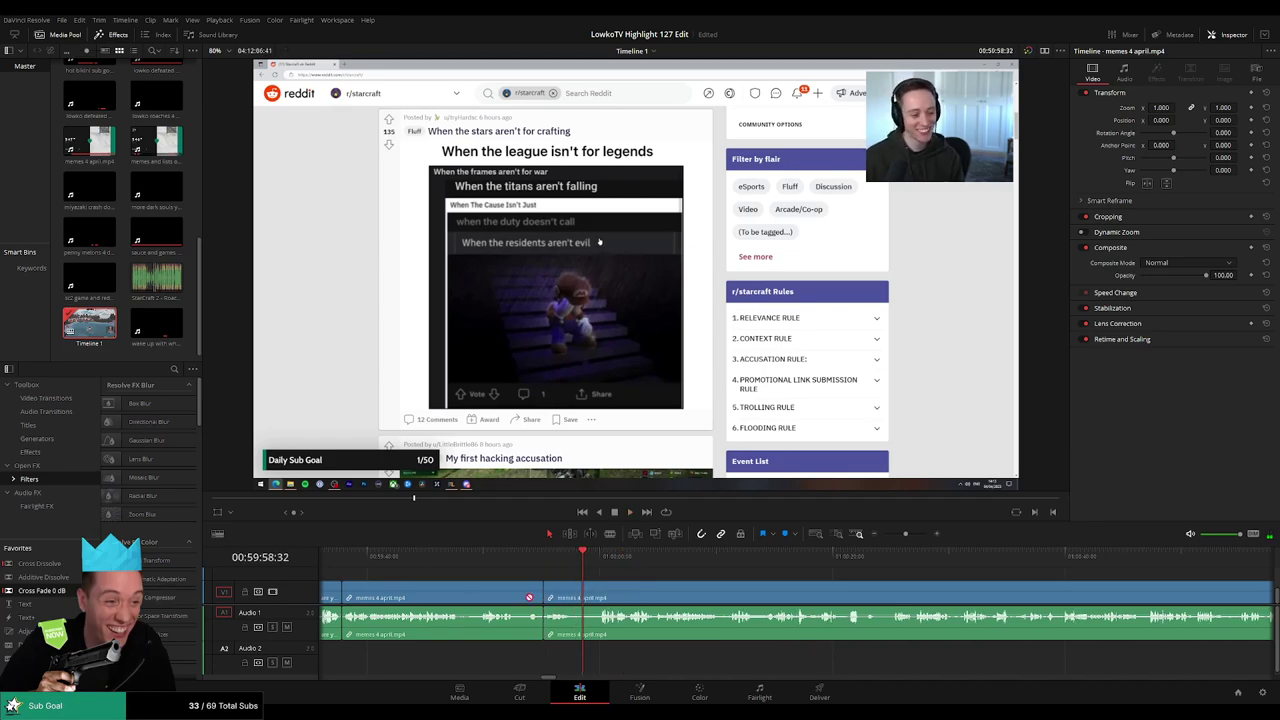
# Split the meme clip at about 00:59:57:40 and 00:59:59:50 and ripple-delete the short segment between the cuts
pyautogui.click(596, 560)
pyautogui.press('b')
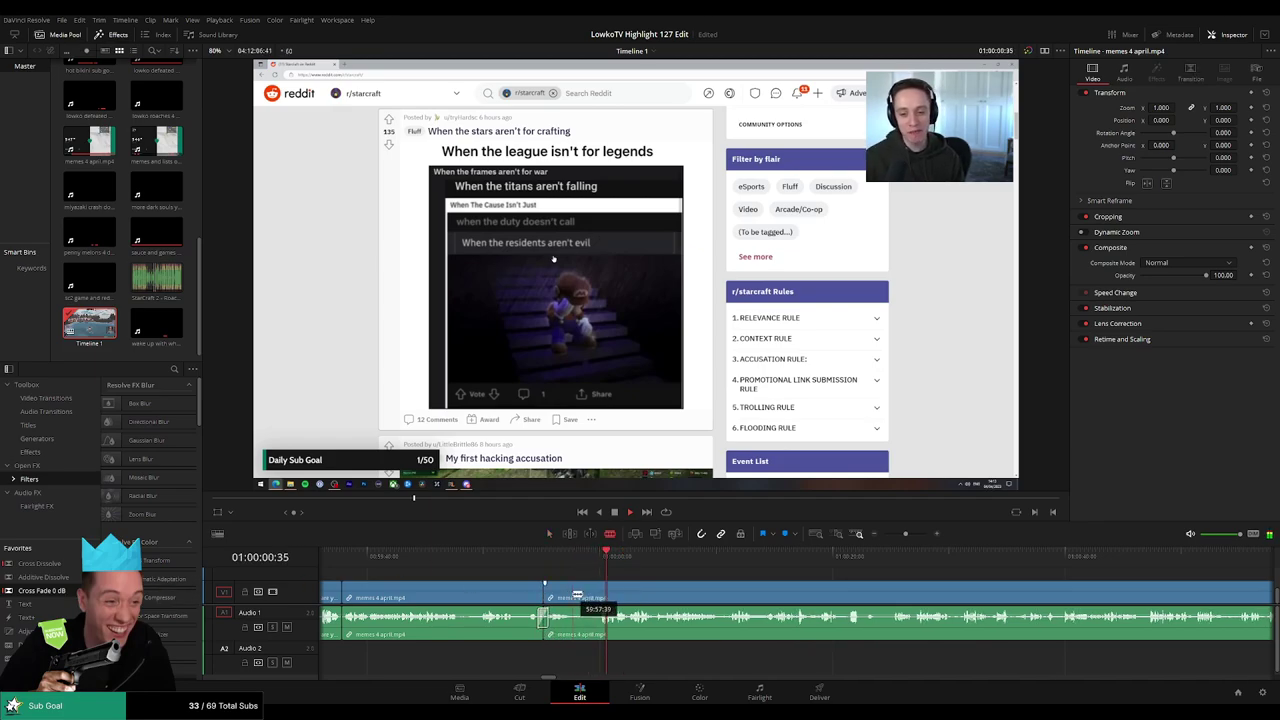
pyautogui.click(573, 594)
pyautogui.click(597, 595)
pyautogui.press('a')
pyautogui.click(586, 596)
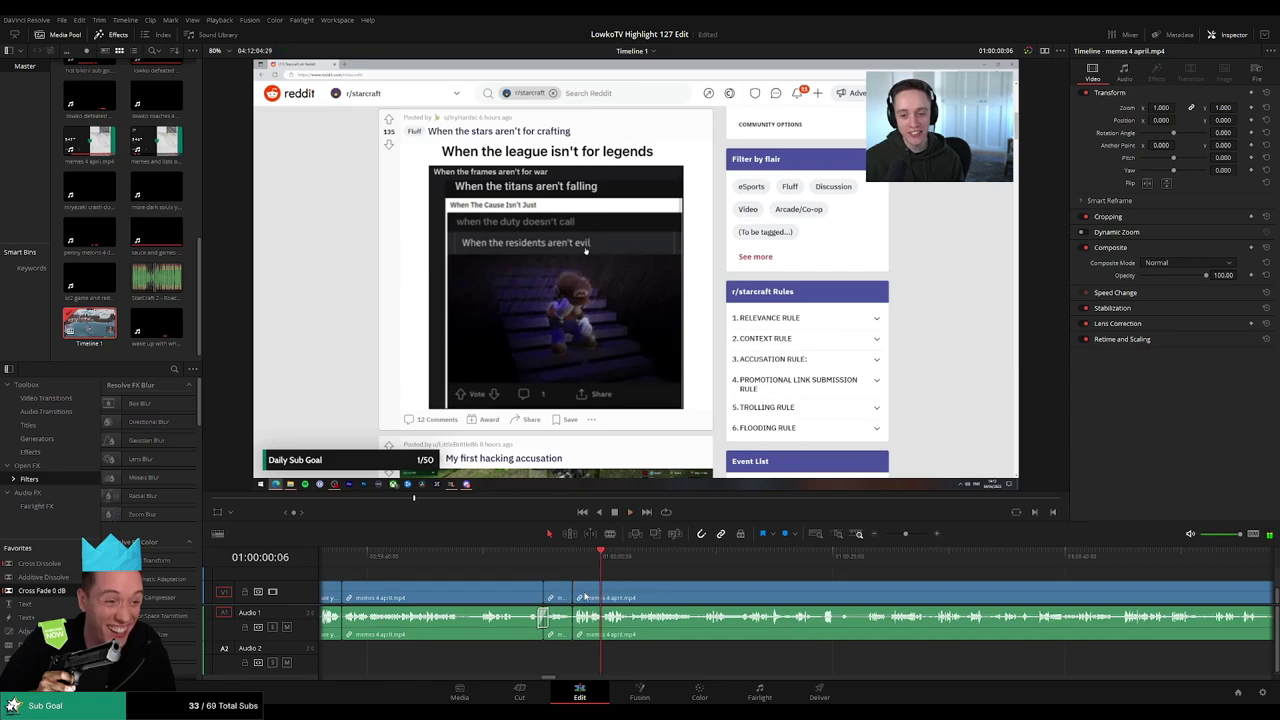
pyautogui.press('Delete')
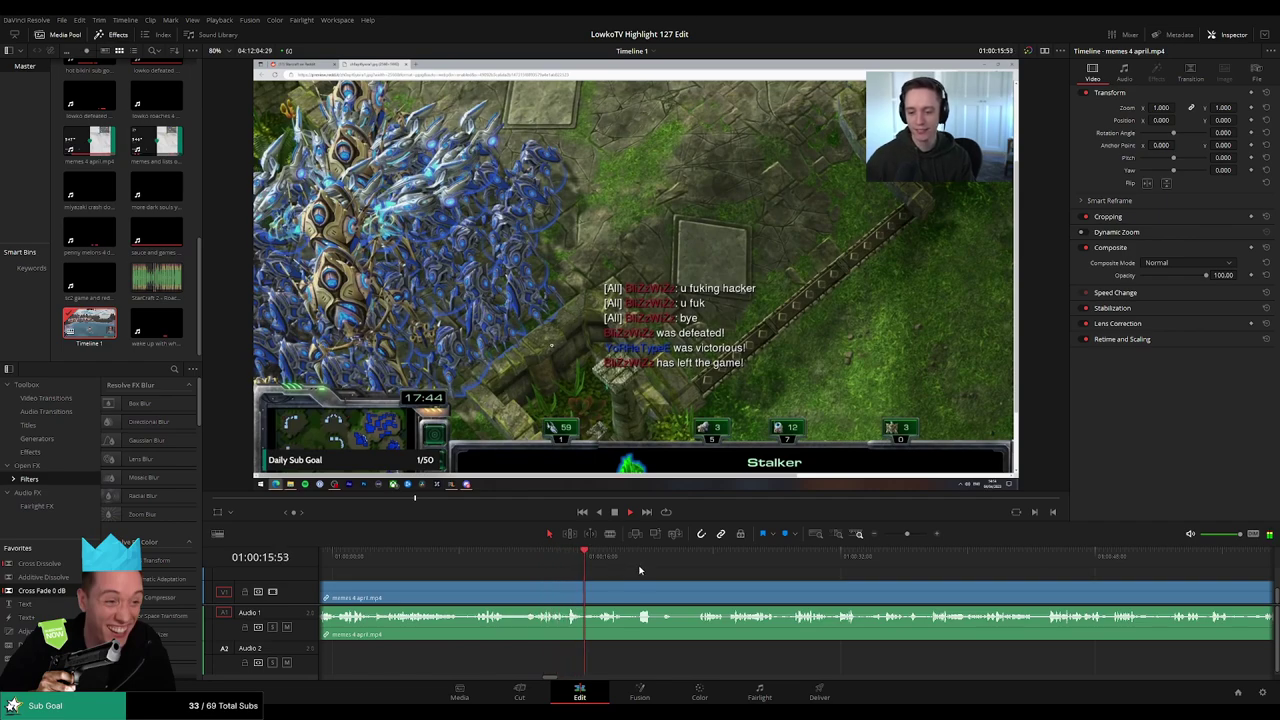
# Split the meme clip at about 01:00:08:15, where the hacking accusation post comes into view
pyautogui.click(471, 556)
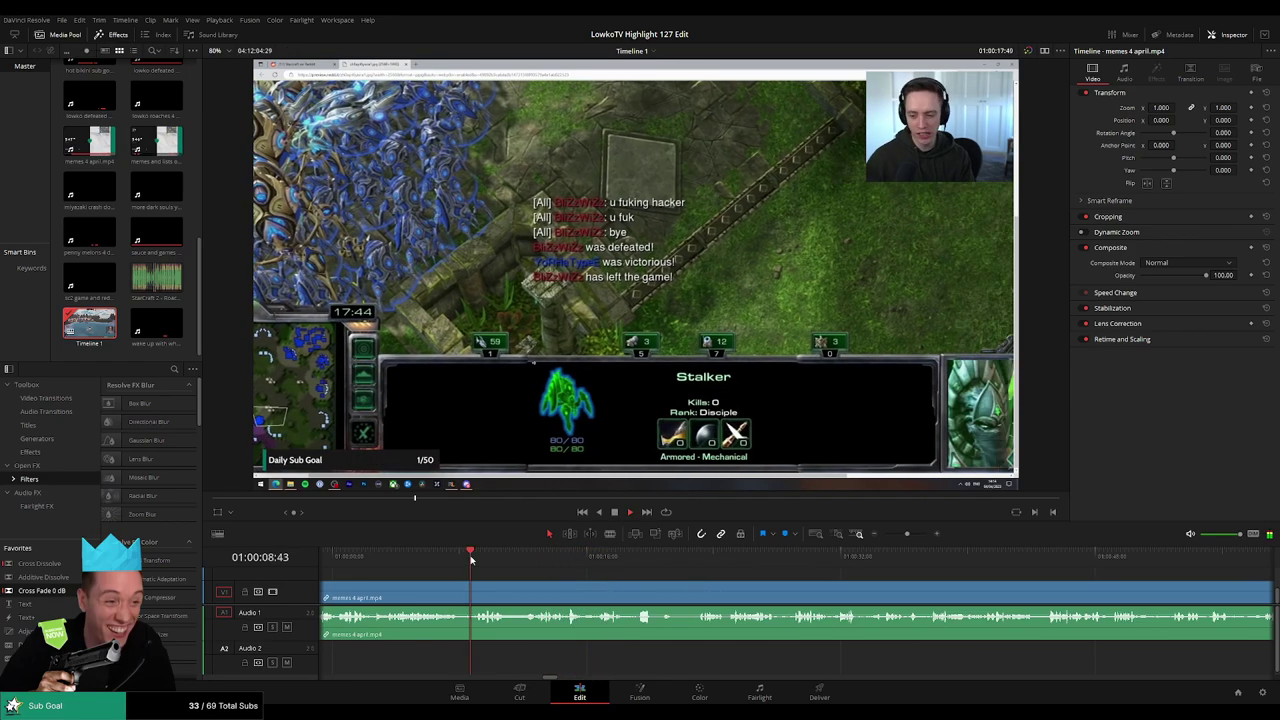
pyautogui.click(444, 558)
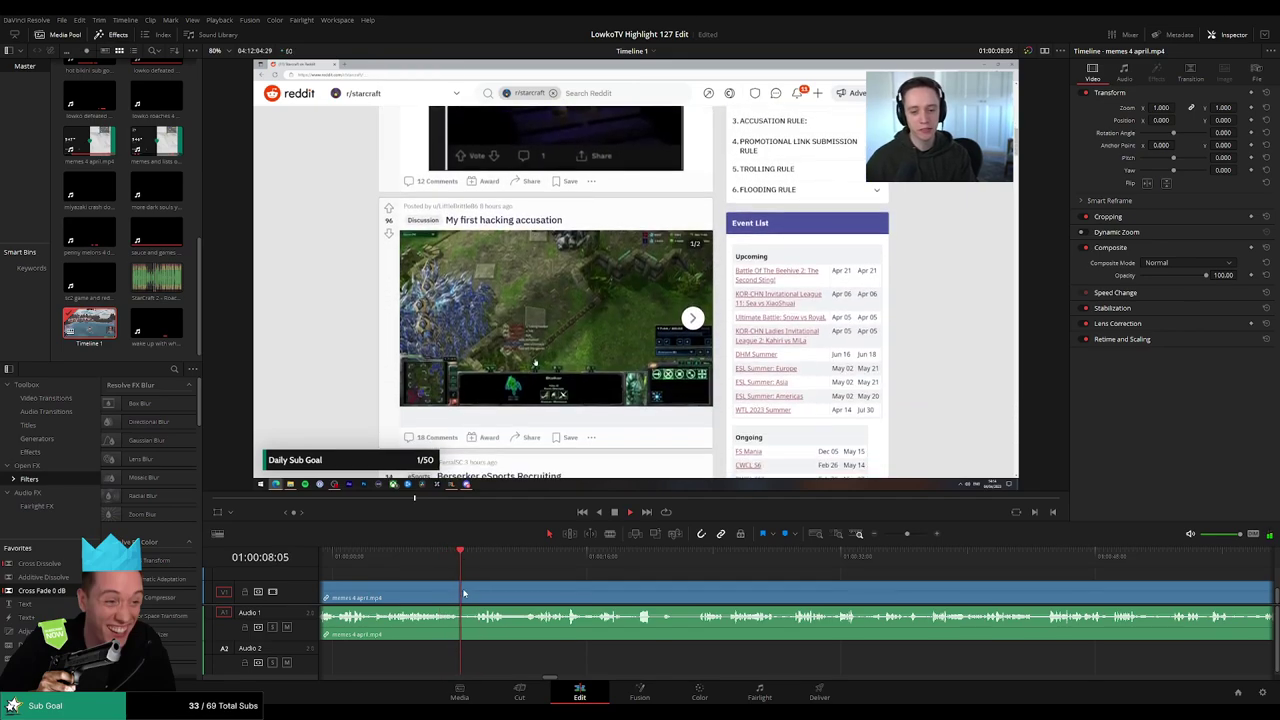
pyautogui.press('space')
pyautogui.press('b')
pyautogui.click(464, 588)
# Skim the meme clip from the hacking accusation post at 01:00:08:15 to the start of the JaeDong fanservice post
pyautogui.moveTo(673, 556); pyautogui.dragTo(699, 555)
pyautogui.press('space')
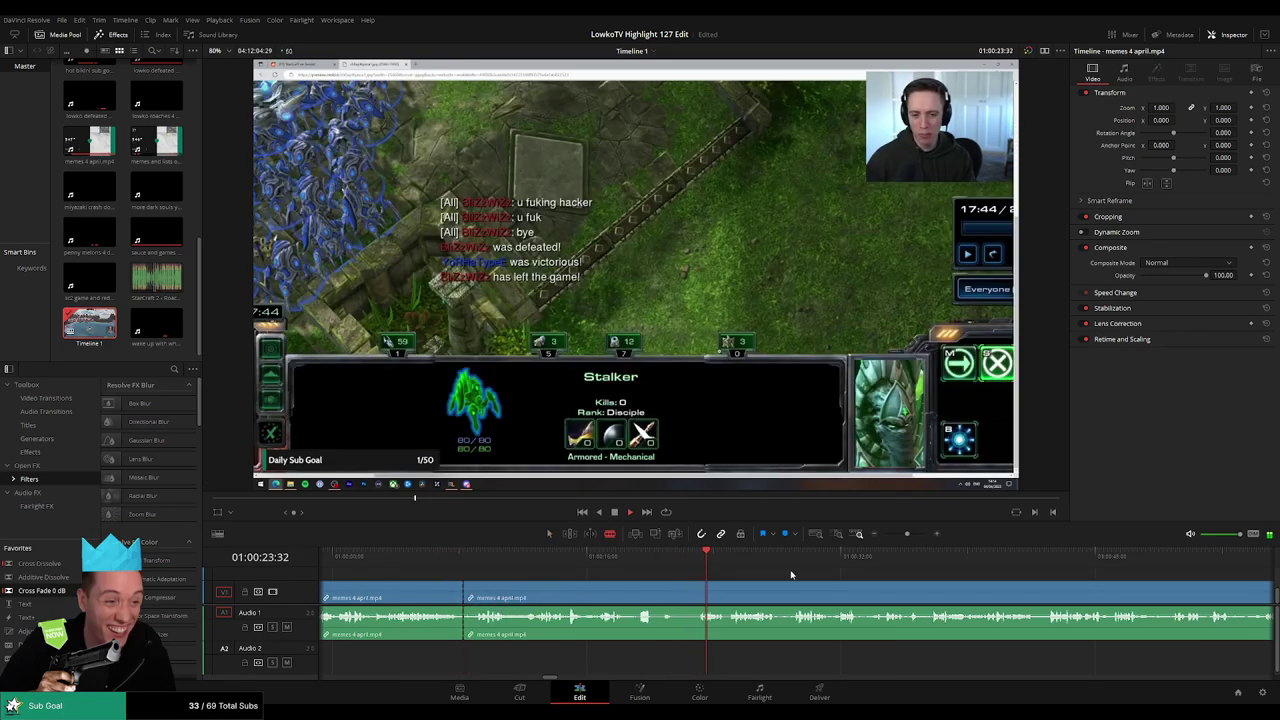
pyautogui.moveTo(791, 575); pyautogui.dragTo(615, 560)
pyautogui.moveTo(743, 559); pyautogui.dragTo(763, 561)
pyautogui.click(886, 560)
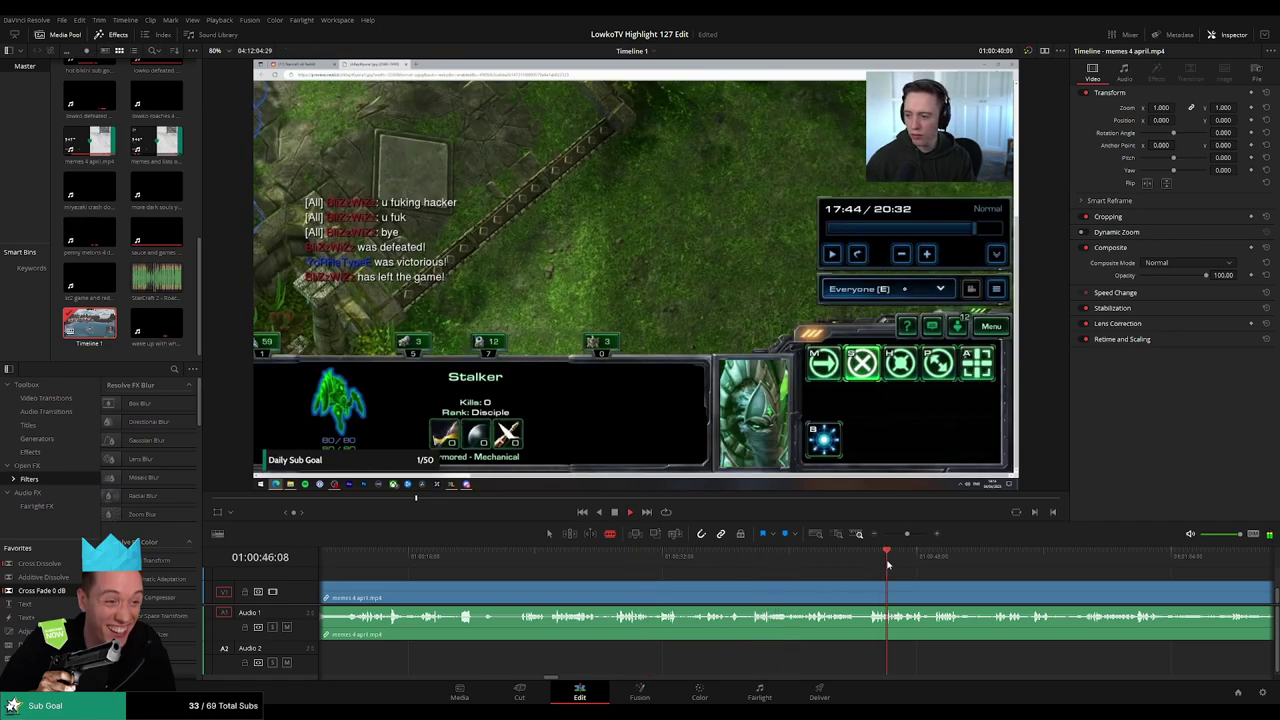
pyautogui.moveTo(1025, 577); pyautogui.dragTo(694, 575)
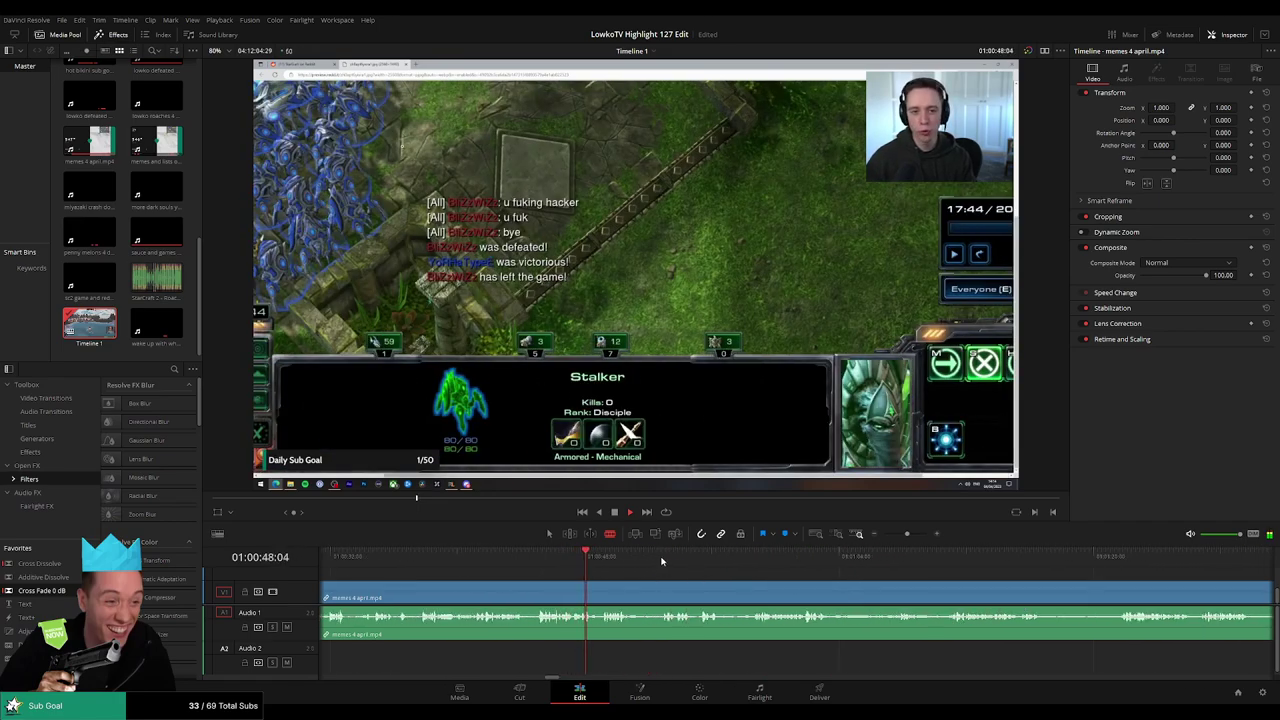
pyautogui.click(661, 560)
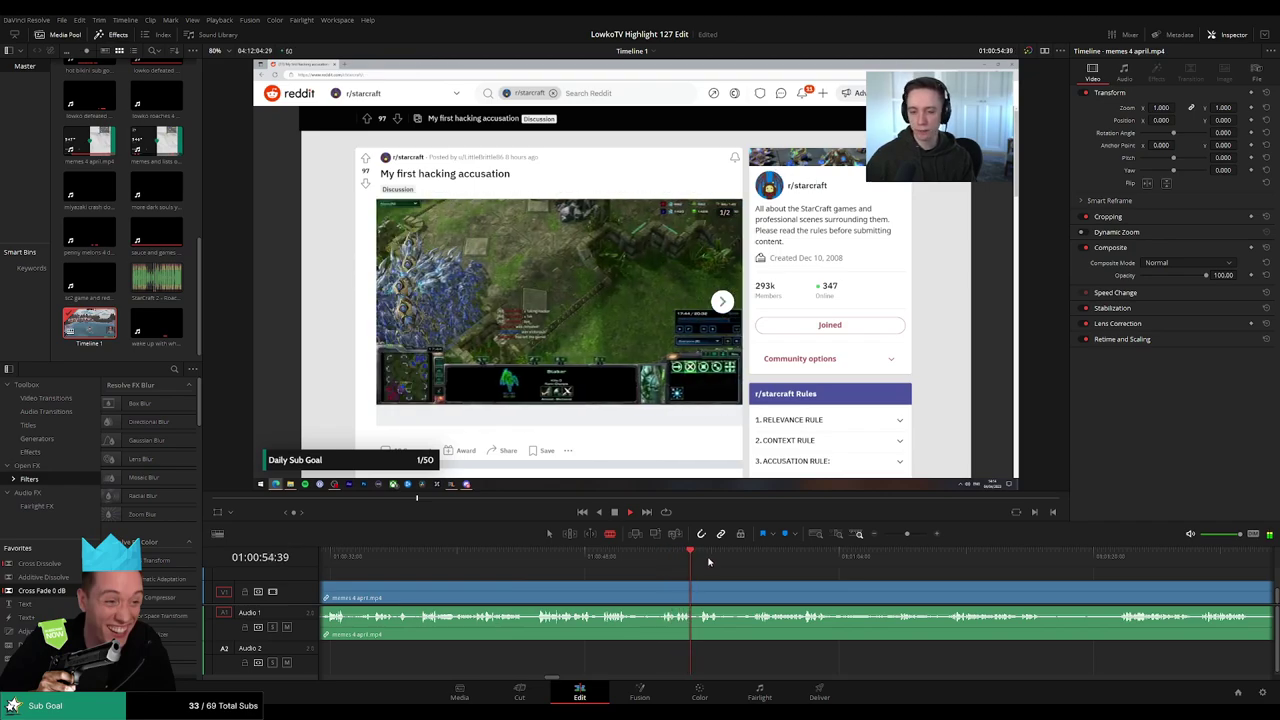
pyautogui.click(750, 560)
pyautogui.hscroll(3, 784, 567)
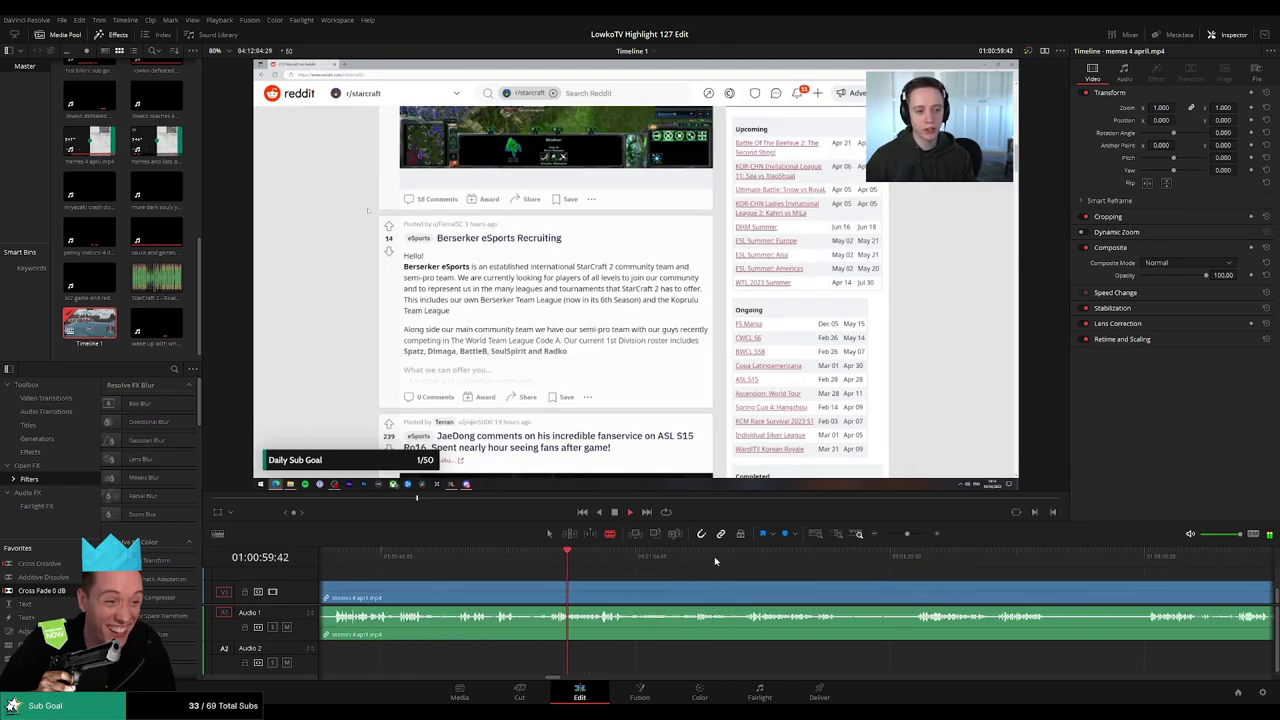
pyautogui.click(750, 562)
pyautogui.click(912, 558)
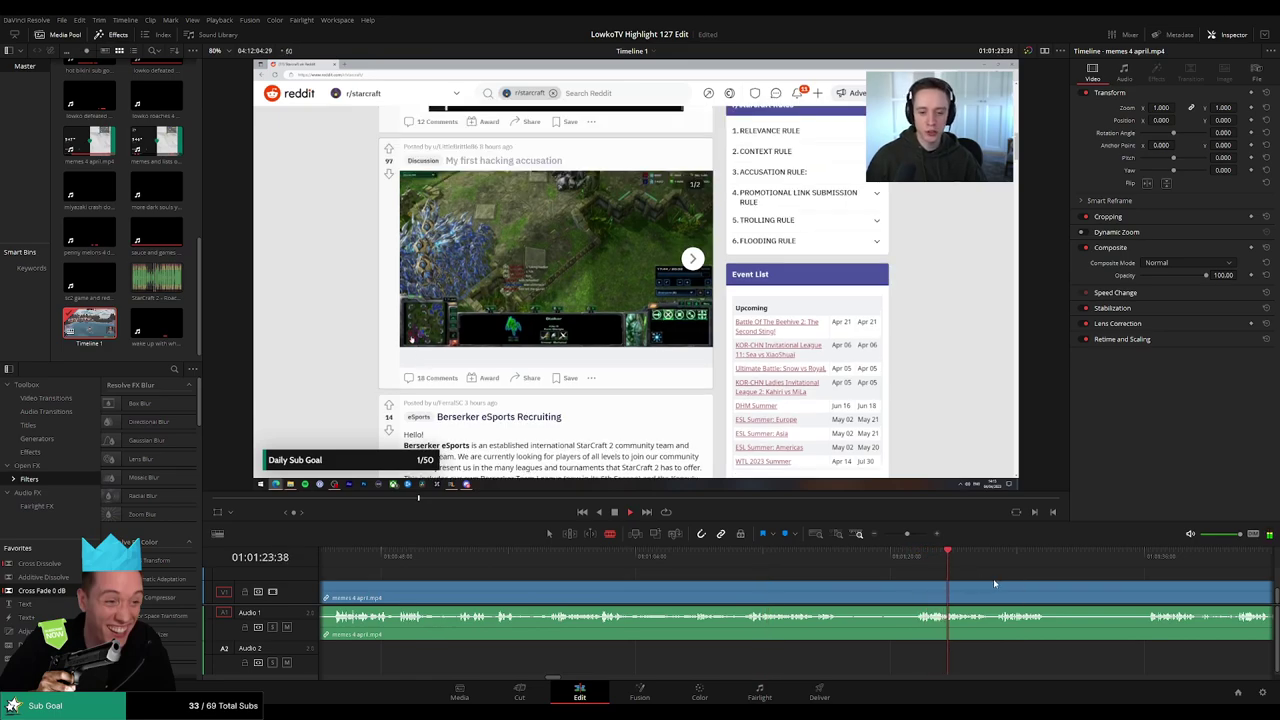
pyautogui.hscroll(5, 1018, 585)
pyautogui.click(806, 556)
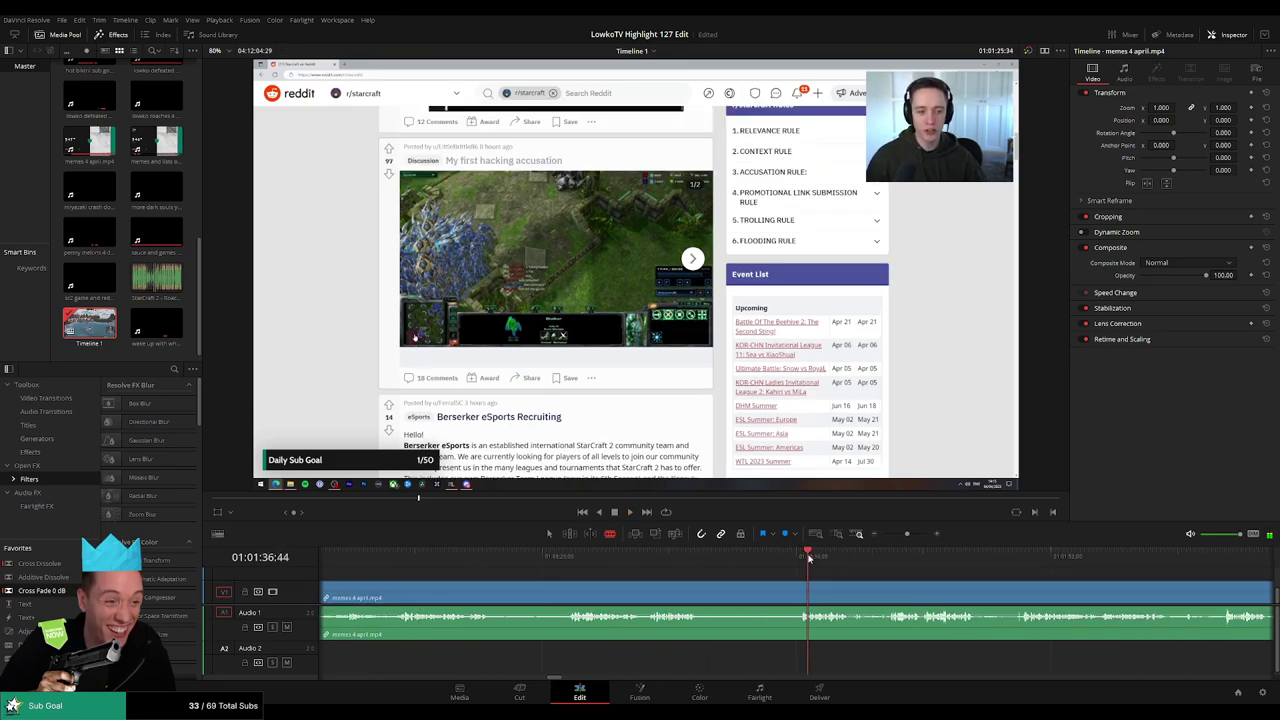
pyautogui.hscroll(3, 688, 580)
pyautogui.click(784, 558)
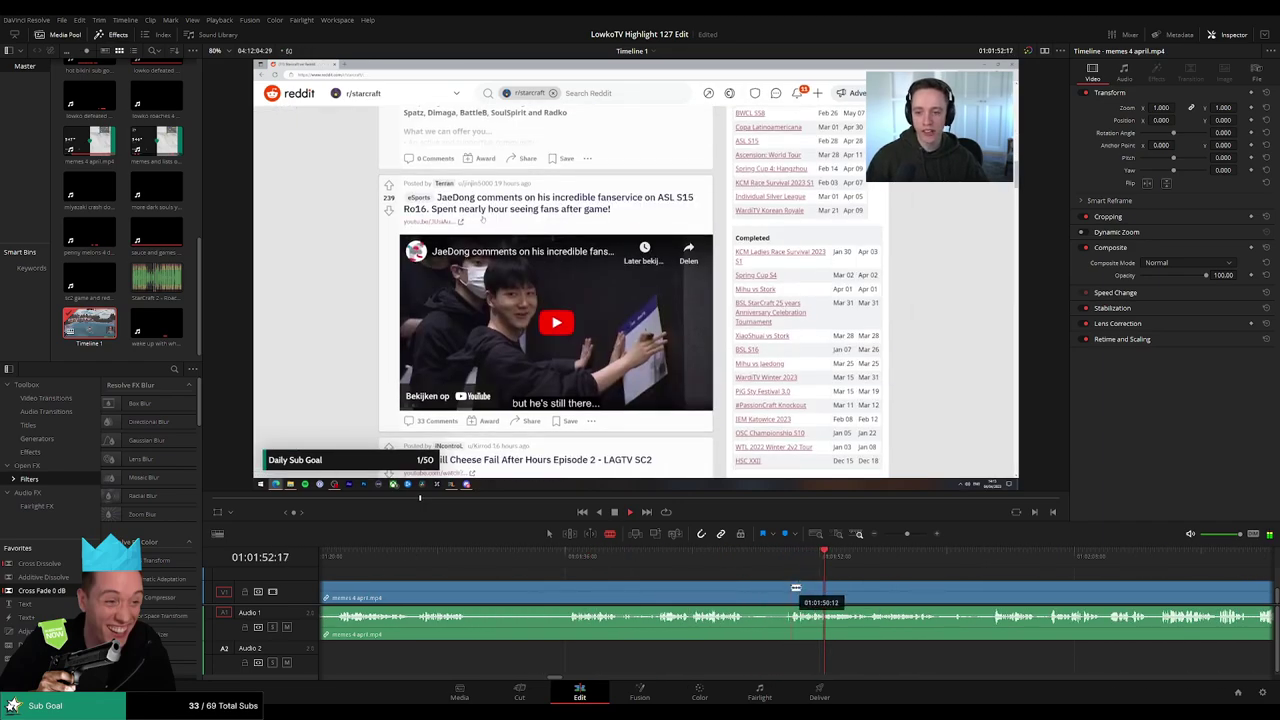
# Check the JaeDong fanservice discussion from about 01:01:58 to 01:02:42 for footage worth keeping
pyautogui.hscroll(4, 960, 598)
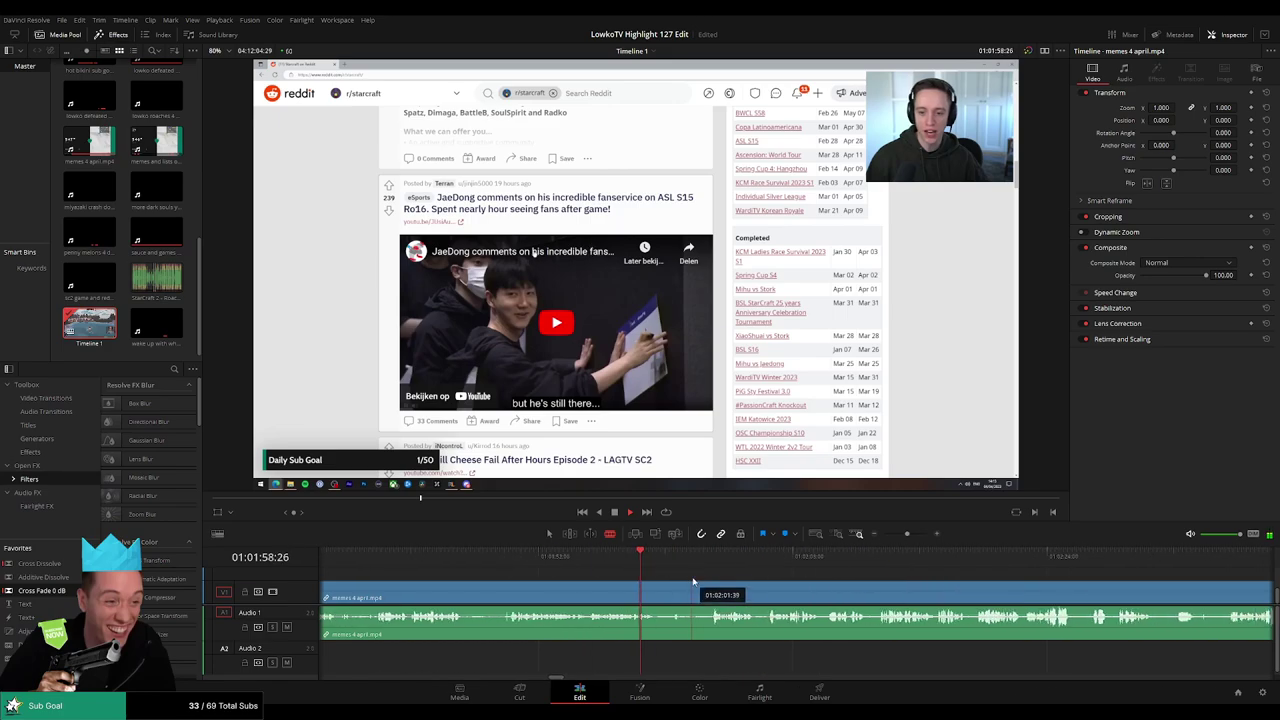
pyautogui.click(715, 562)
pyautogui.click(822, 562)
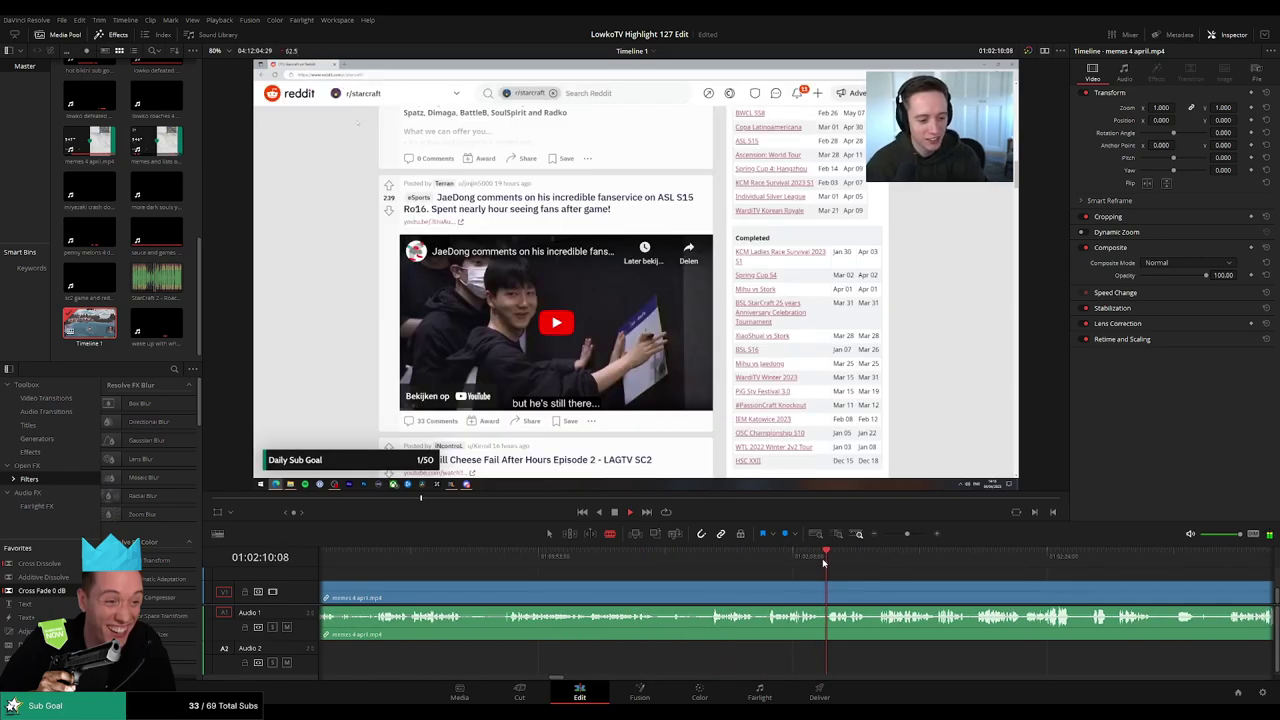
pyautogui.click(890, 559)
pyautogui.click(997, 558)
pyautogui.click(1082, 558)
pyautogui.hscroll(6, 716, 574)
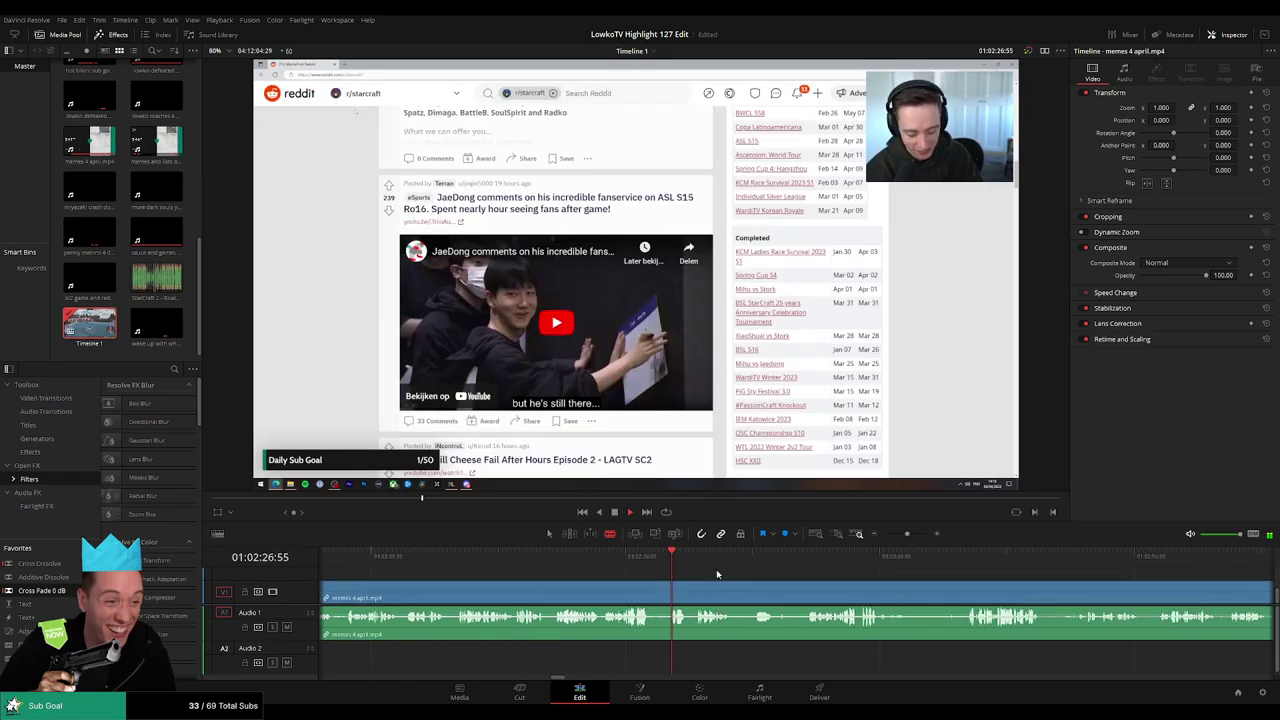
pyautogui.click(887, 558)
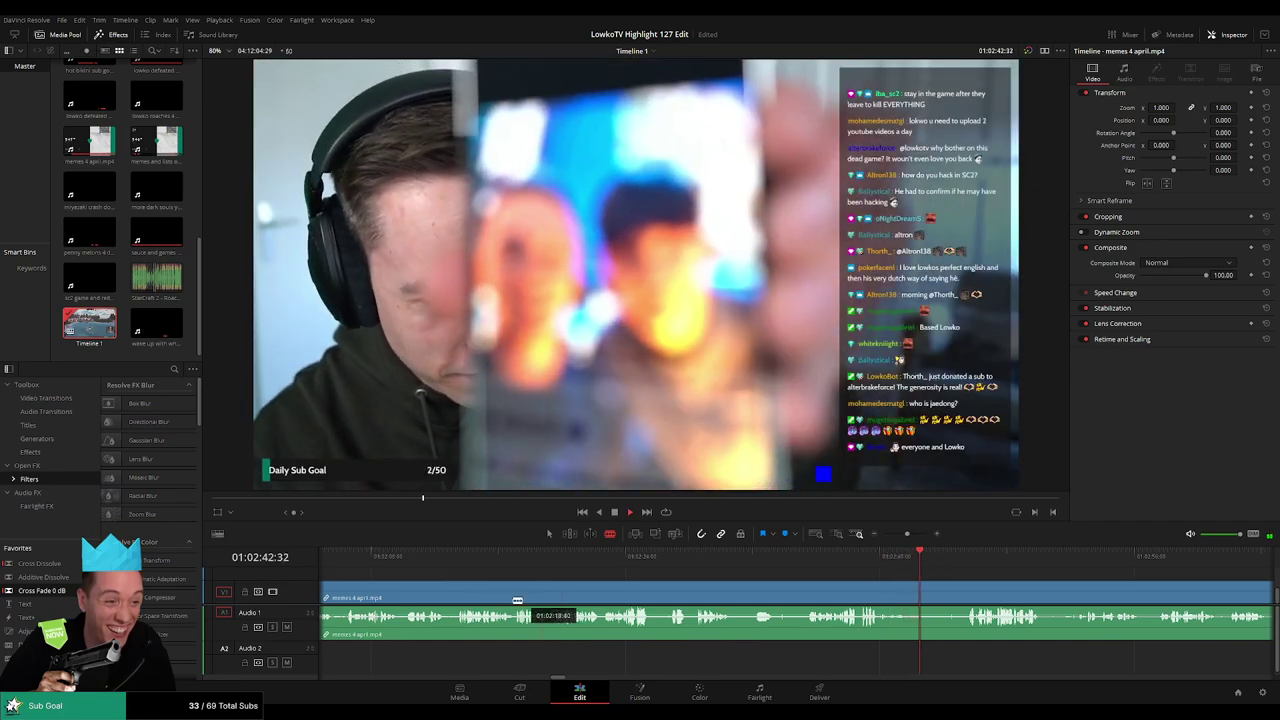
# Split the meme clip at about 01:01:50, where the JaeDong post is discussed, and ripple-delete the hacking accusation segment before the cut
pyautogui.click(390, 558)
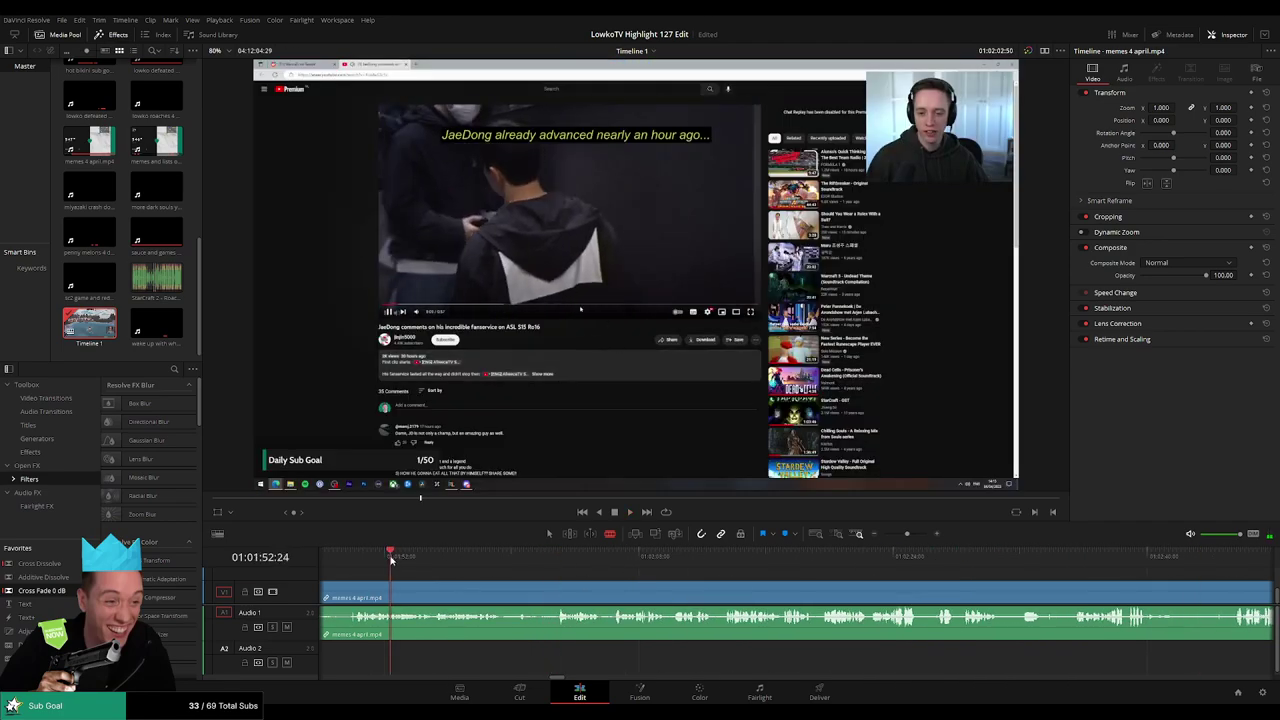
pyautogui.click(353, 559)
pyautogui.hscroll(-3, 571, 580)
pyautogui.click(544, 559)
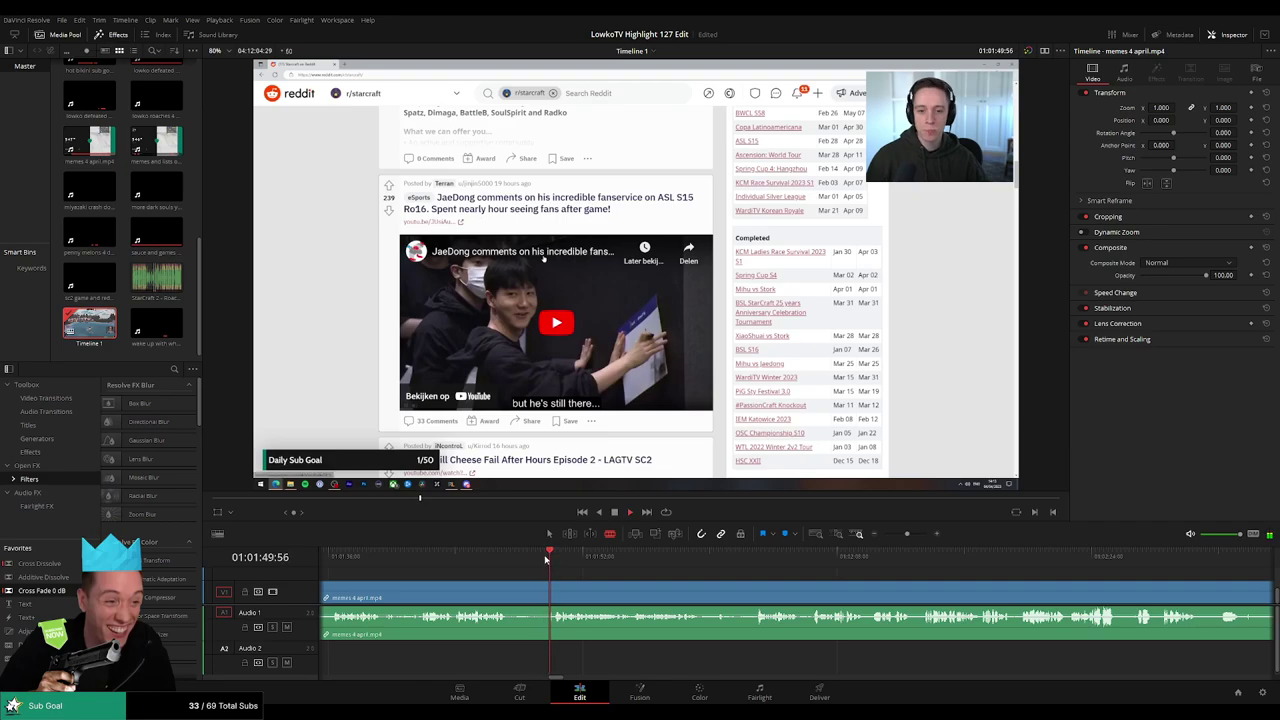
pyautogui.press('space')
pyautogui.click(557, 597)
pyautogui.press('a')
pyautogui.click(527, 602)
pyautogui.press('Delete')
pyautogui.press('space')
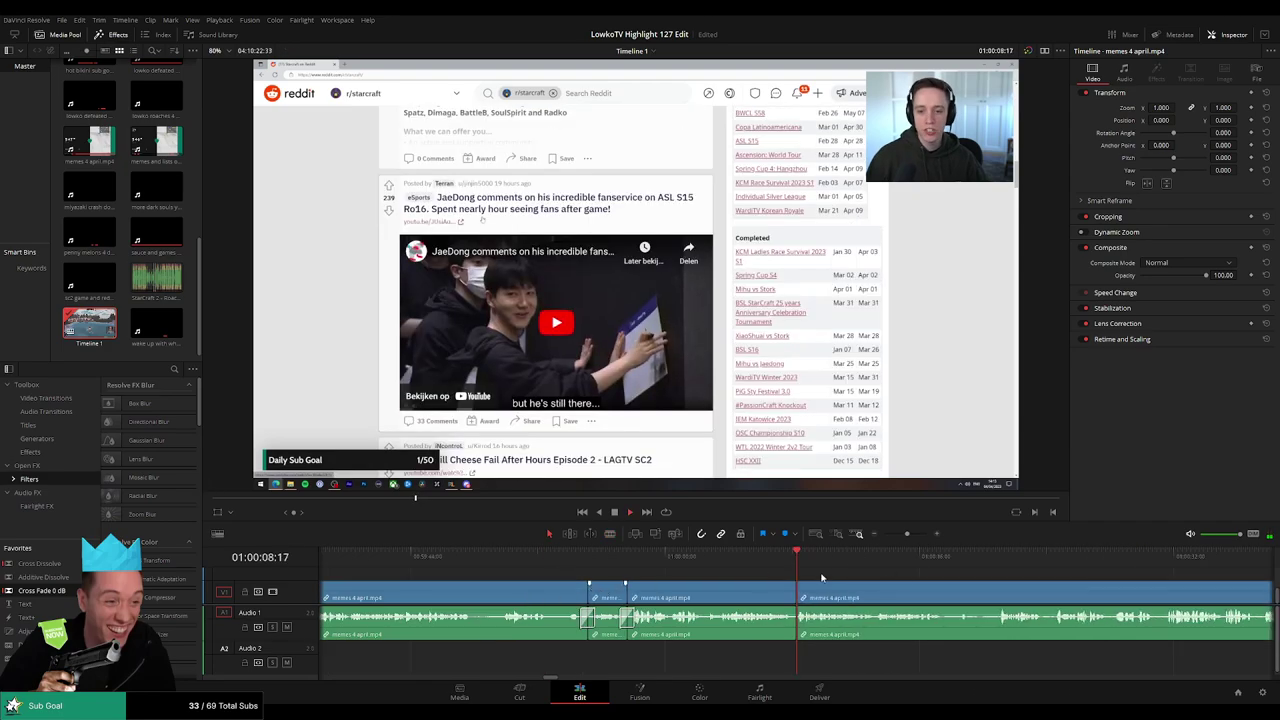
# Ripple-delete the meme clip's segment from about 01:00:44 to 01:00:46:35 and add an audio cross fade at the join
pyautogui.moveTo(822, 578); pyautogui.dragTo(765, 573)
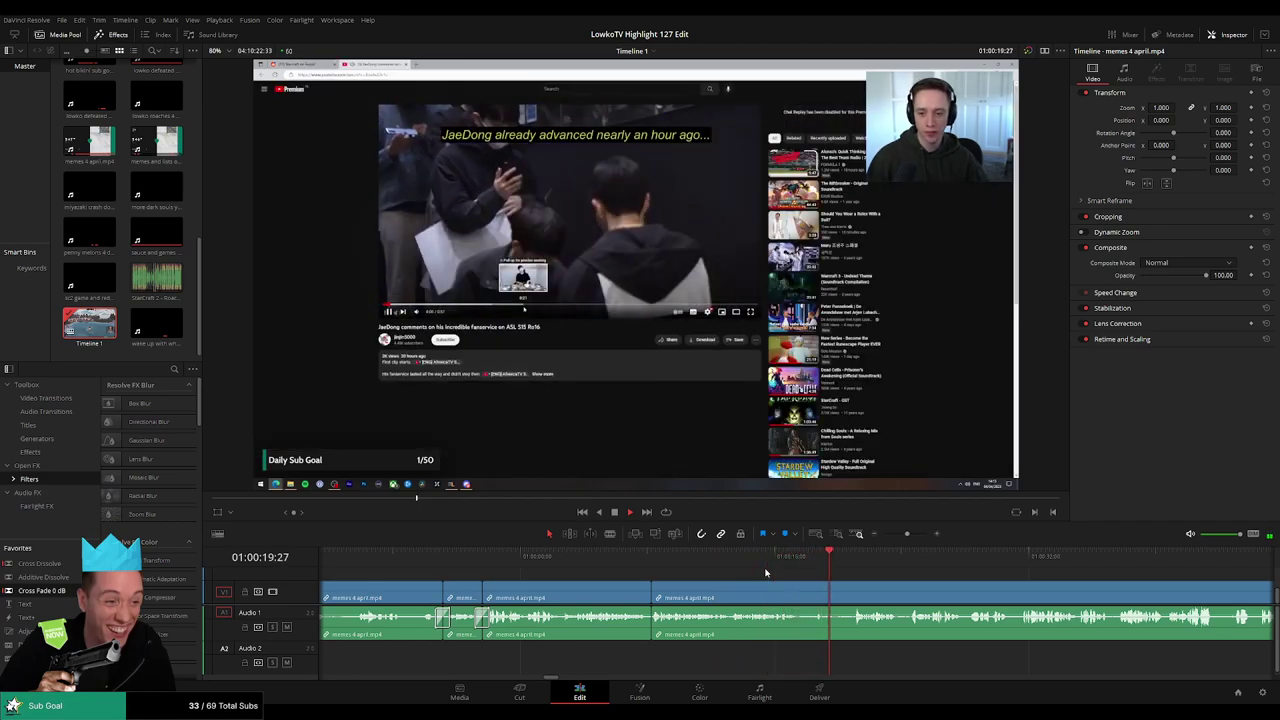
pyautogui.hscroll(5, 700, 575)
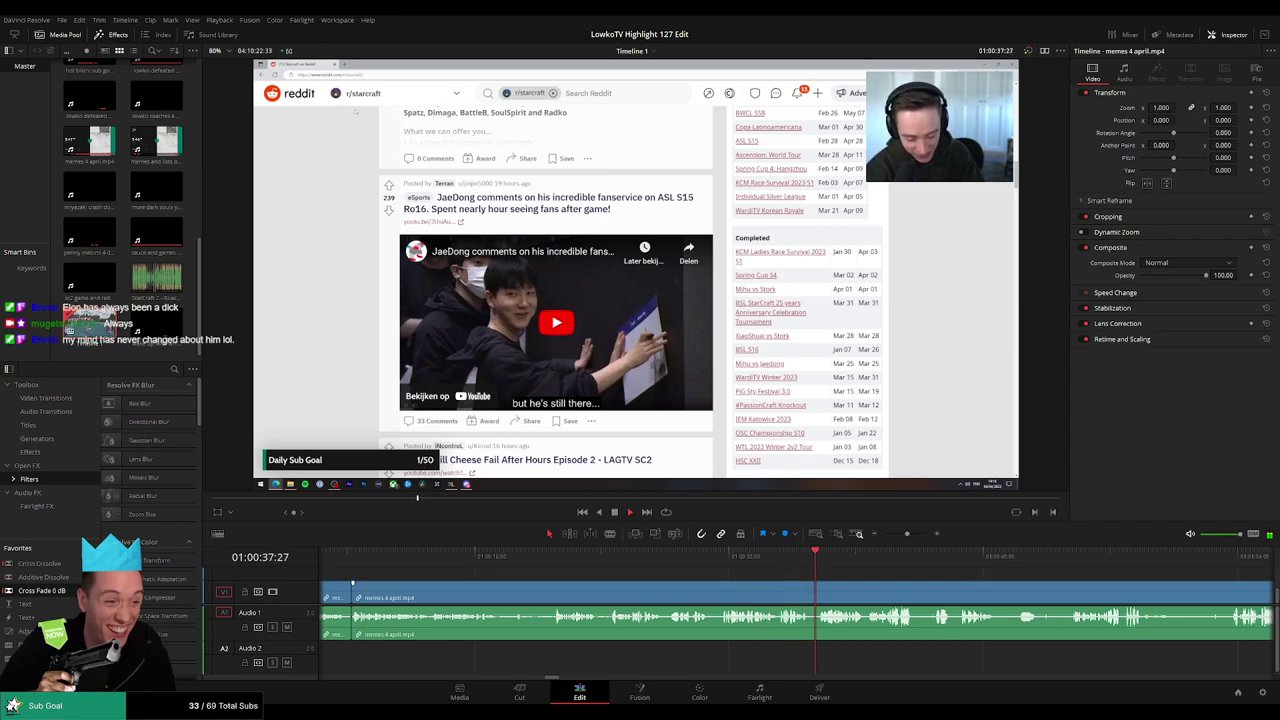
pyautogui.moveTo(851, 576); pyautogui.dragTo(651, 574)
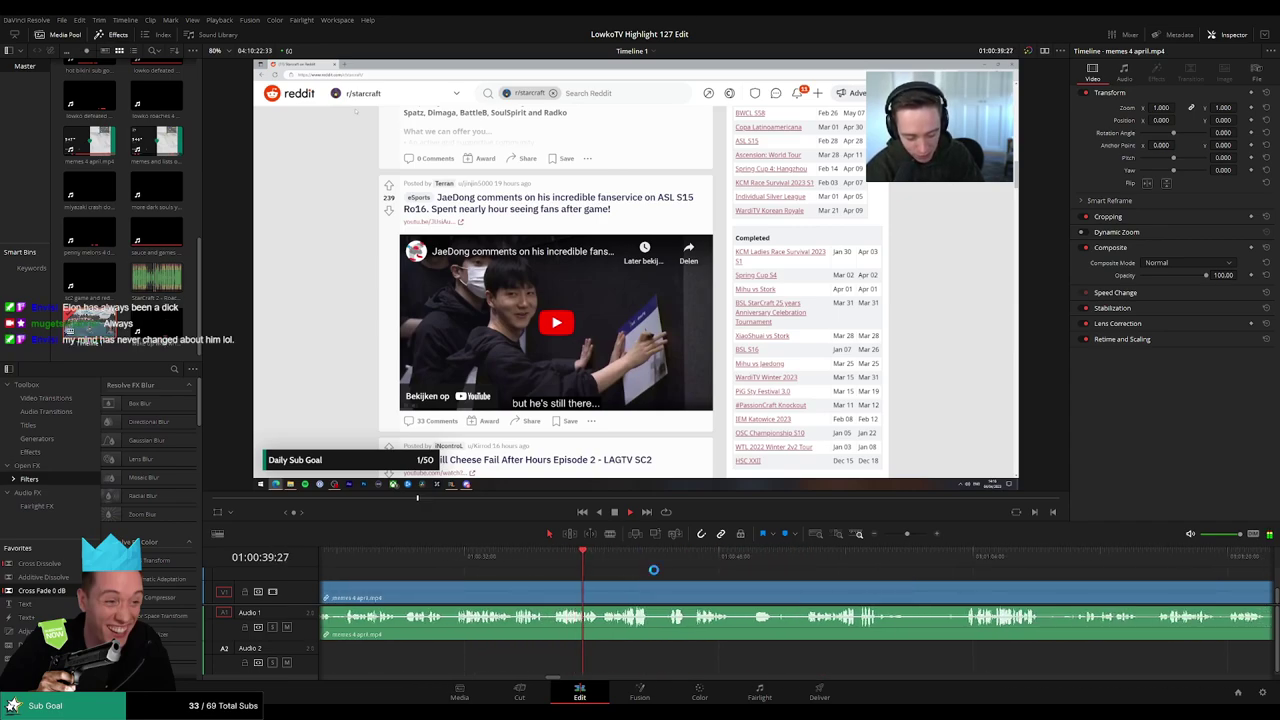
pyautogui.hscroll(3, 620, 573)
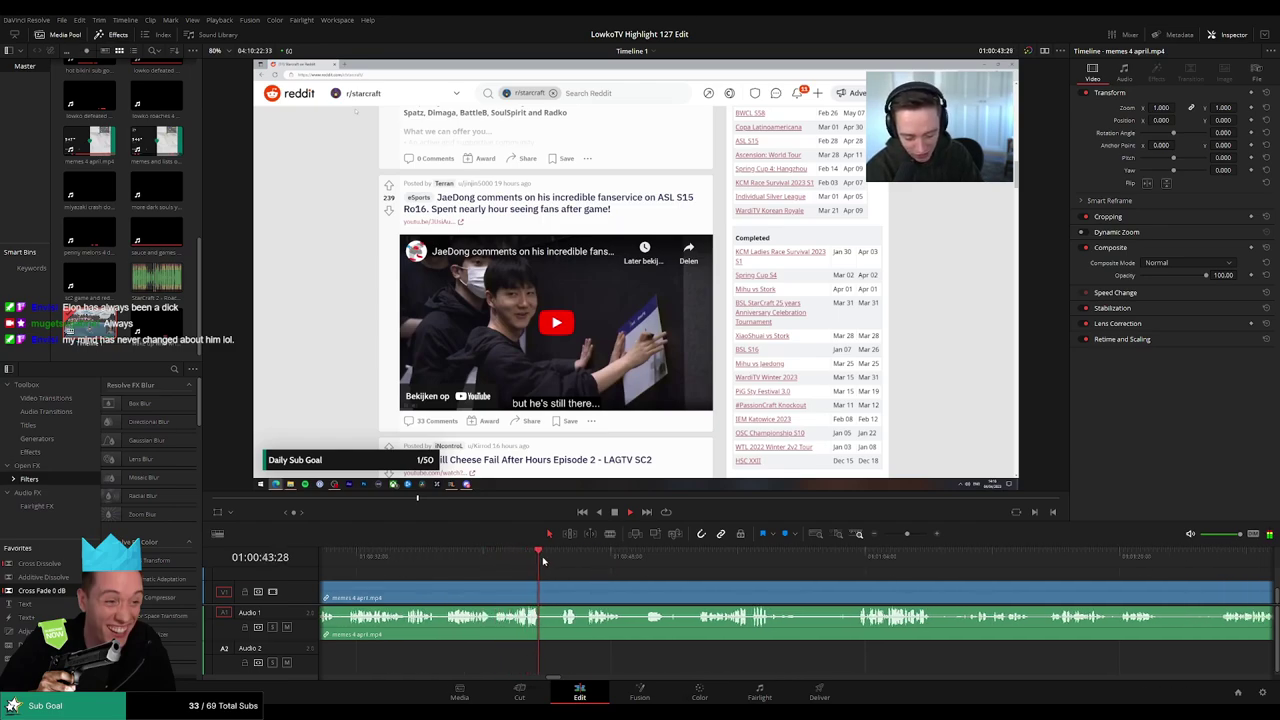
pyautogui.press('b')
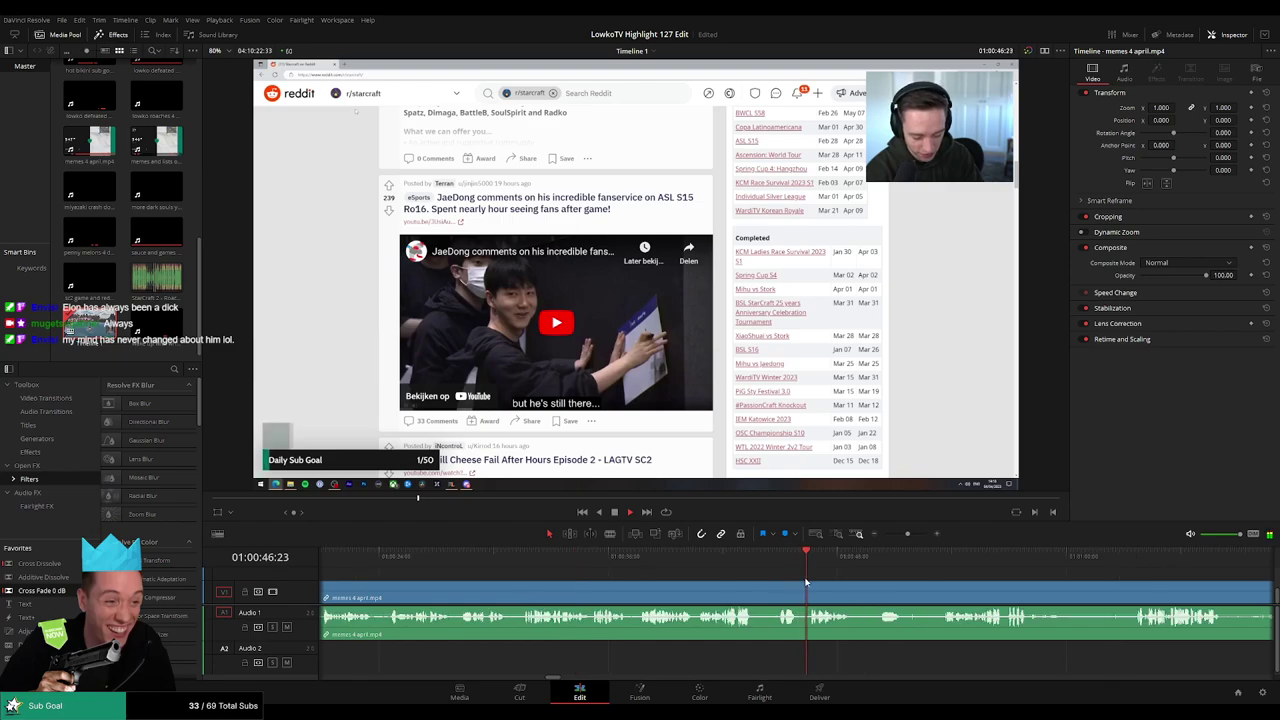
pyautogui.click(713, 596)
pyautogui.click(800, 592)
pyautogui.press('a')
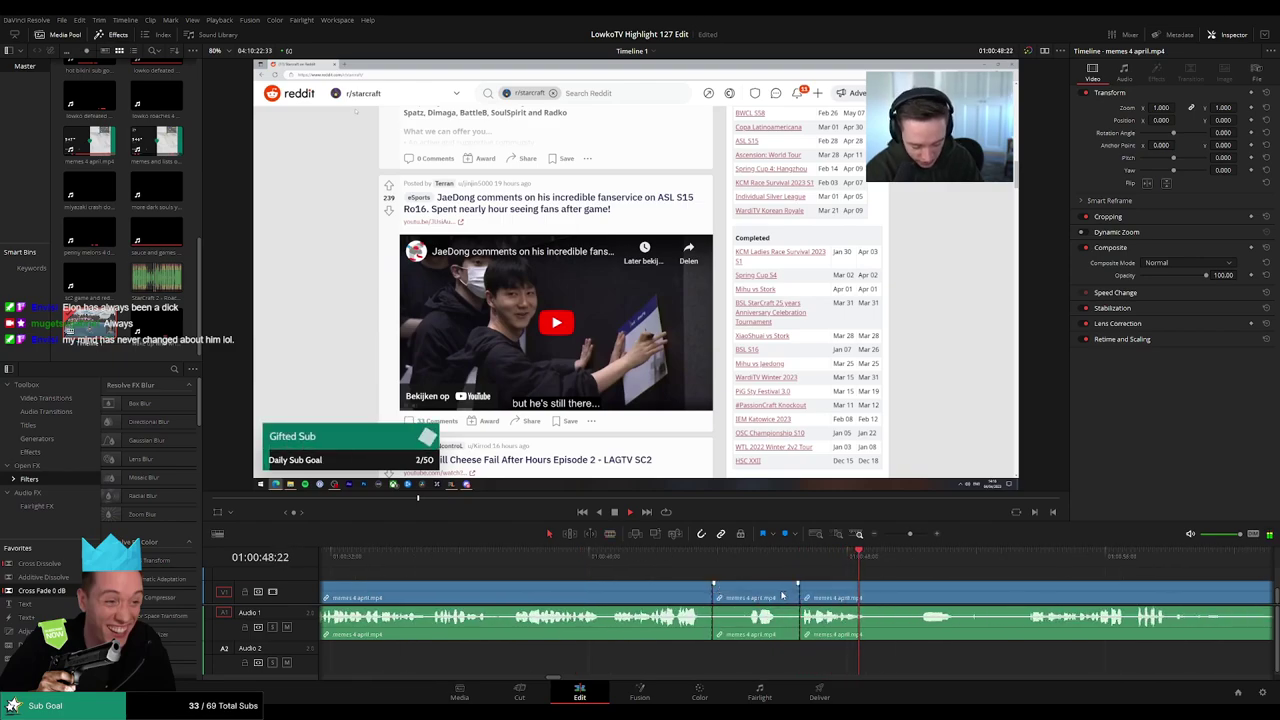
pyautogui.click(784, 594)
pyautogui.press('Delete')
pyautogui.moveTo(42, 590); pyautogui.dragTo(713, 622)
# Split the meme clip at about 01:00:46:16 and 01:00:50:53 and ripple-delete the segment between the cuts
pyautogui.hscroll(3, 722, 560)
pyautogui.press('b')
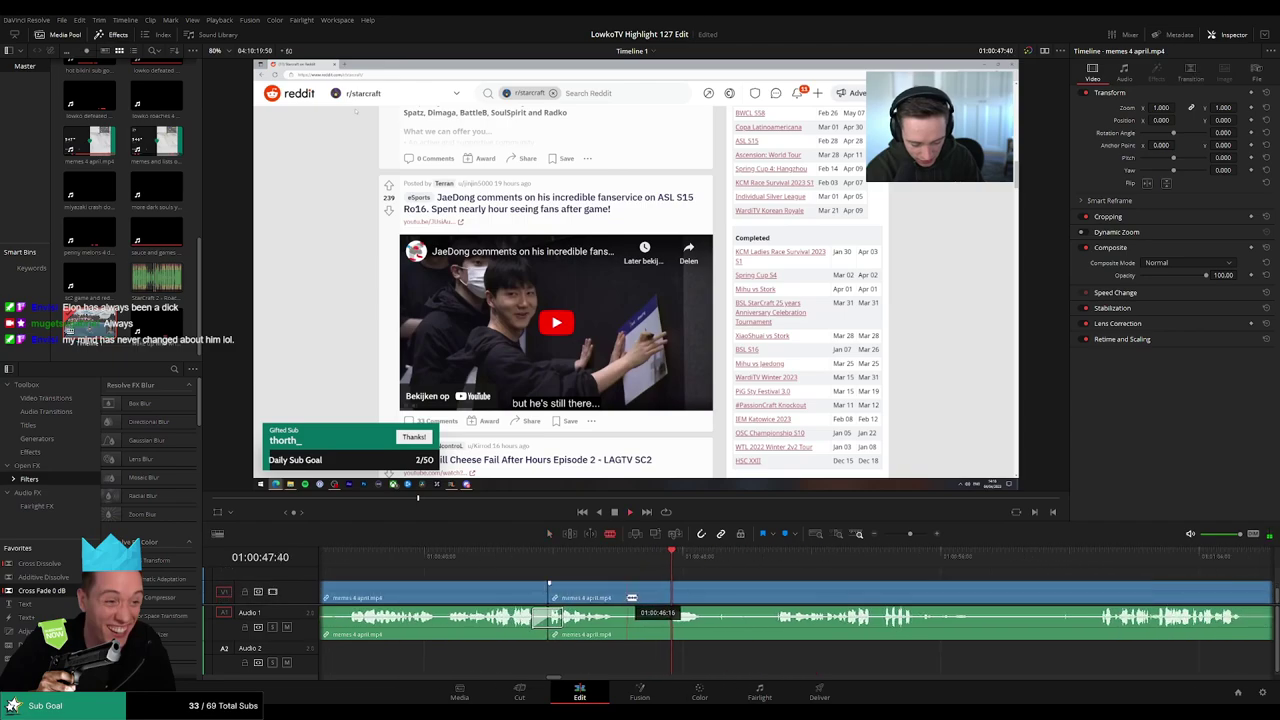
pyautogui.click(627, 597)
pyautogui.click(773, 559)
pyautogui.hscroll(3, 757, 561)
pyautogui.click(900, 561)
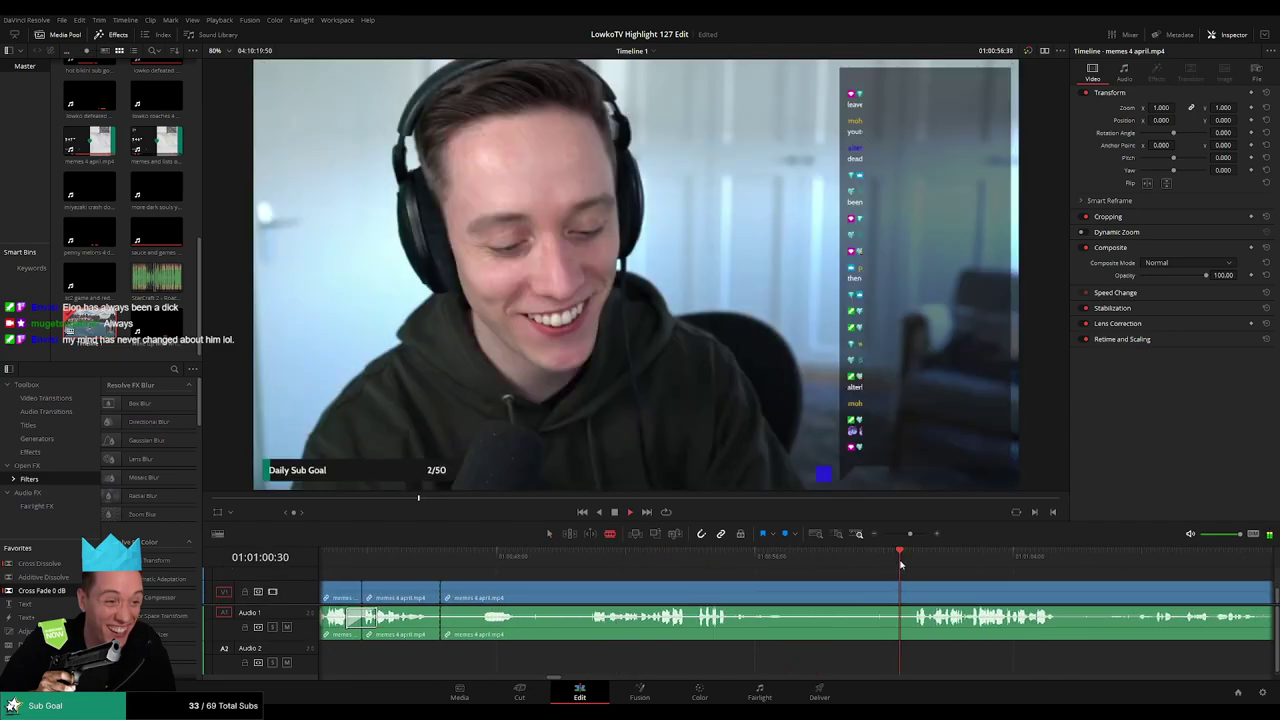
pyautogui.click(757, 560)
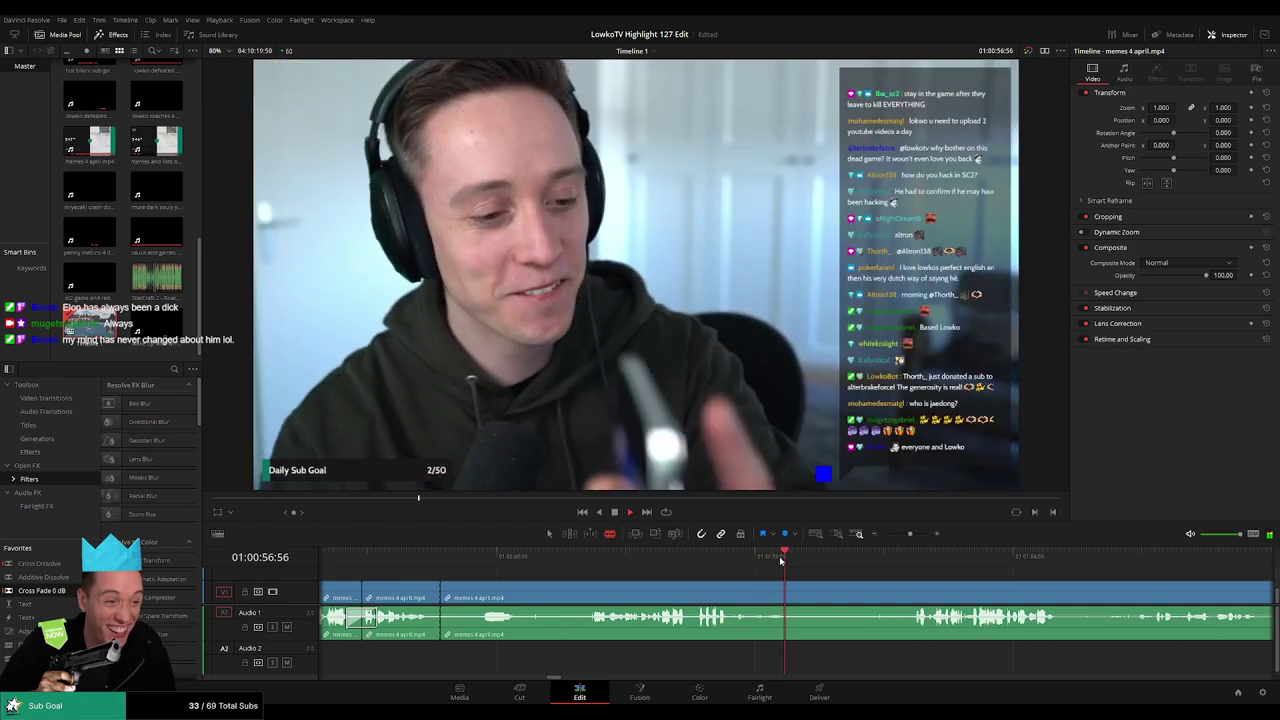
pyautogui.click(697, 556)
pyautogui.click(661, 556)
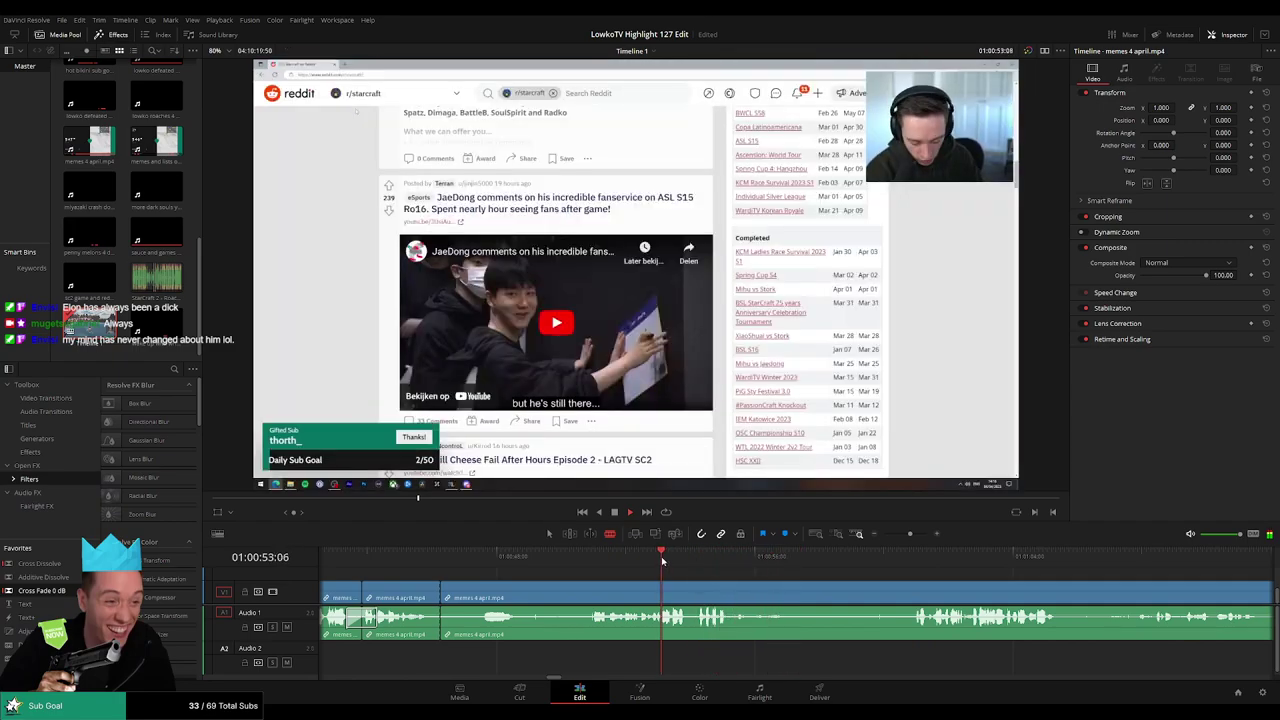
pyautogui.click(575, 556)
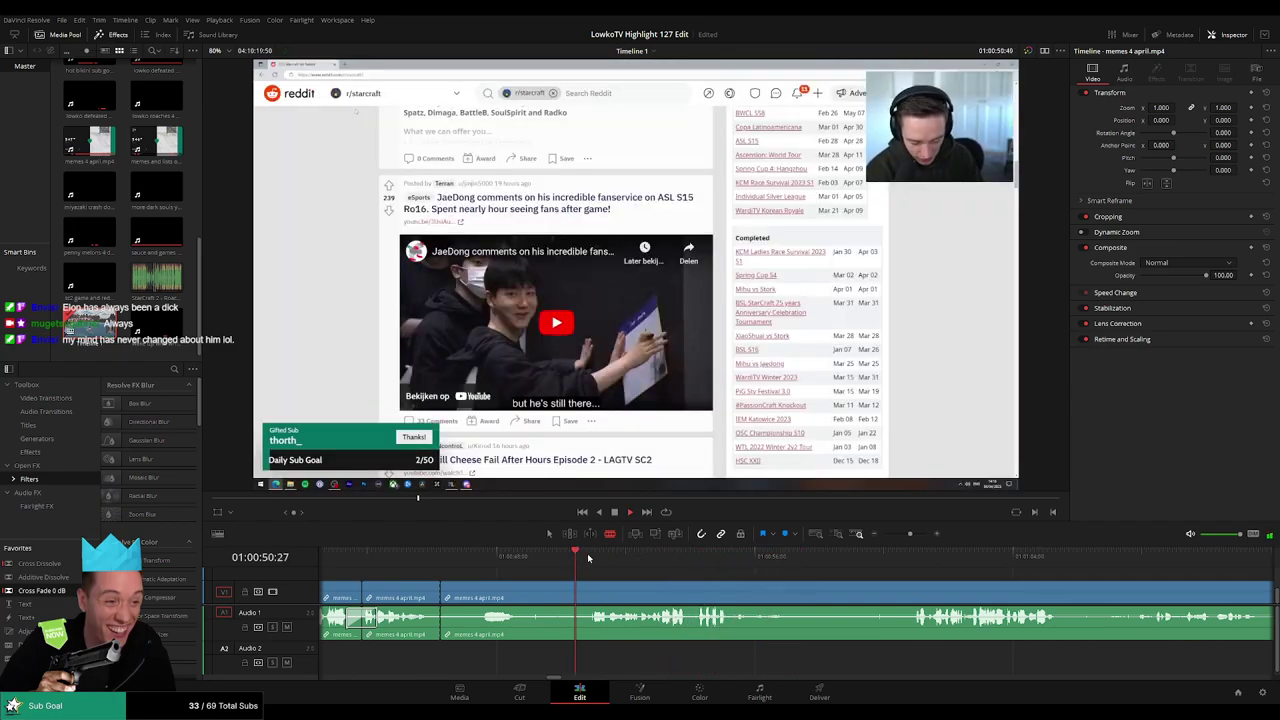
pyautogui.click(588, 598)
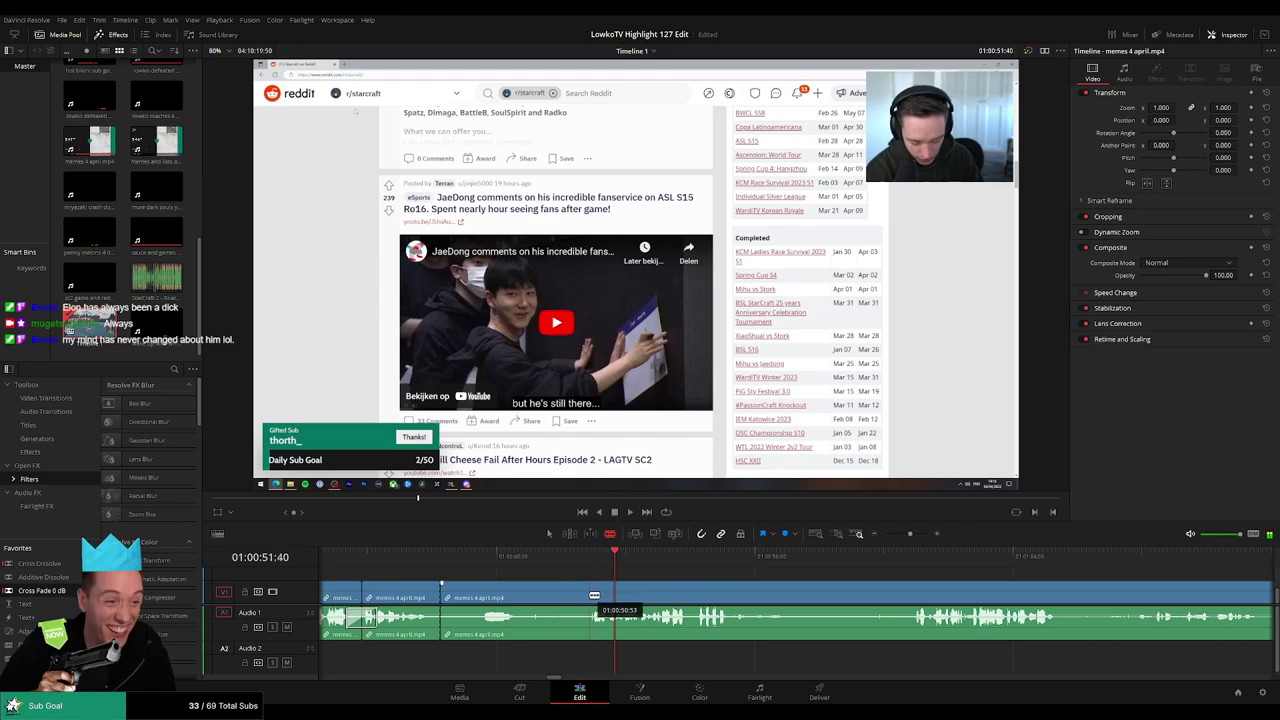
pyautogui.press('a')
pyautogui.click(553, 597)
pyautogui.press('Delete')
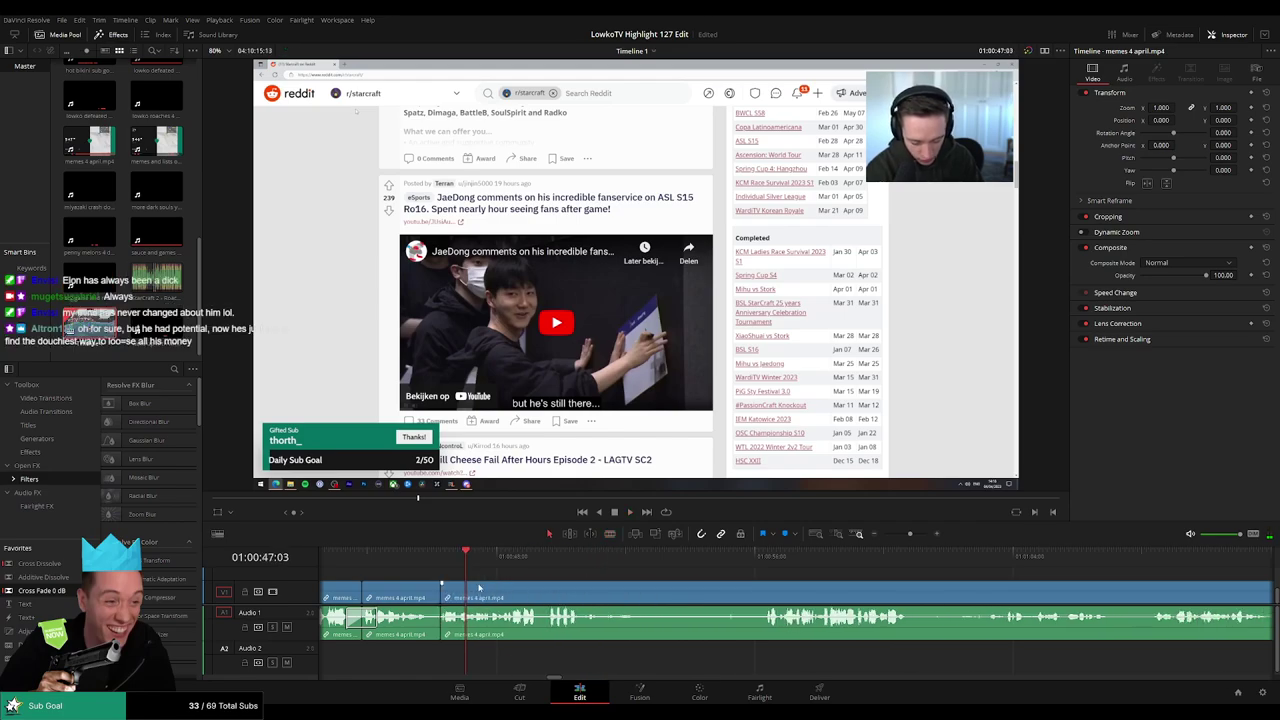
# Ripple-delete a short sliver of the meme clip just after the cut at about 01:00:46:16 and play back the join
pyautogui.scroll(3, 483, 585)
pyautogui.press('b')
pyautogui.click(730, 590)
pyautogui.press('a')
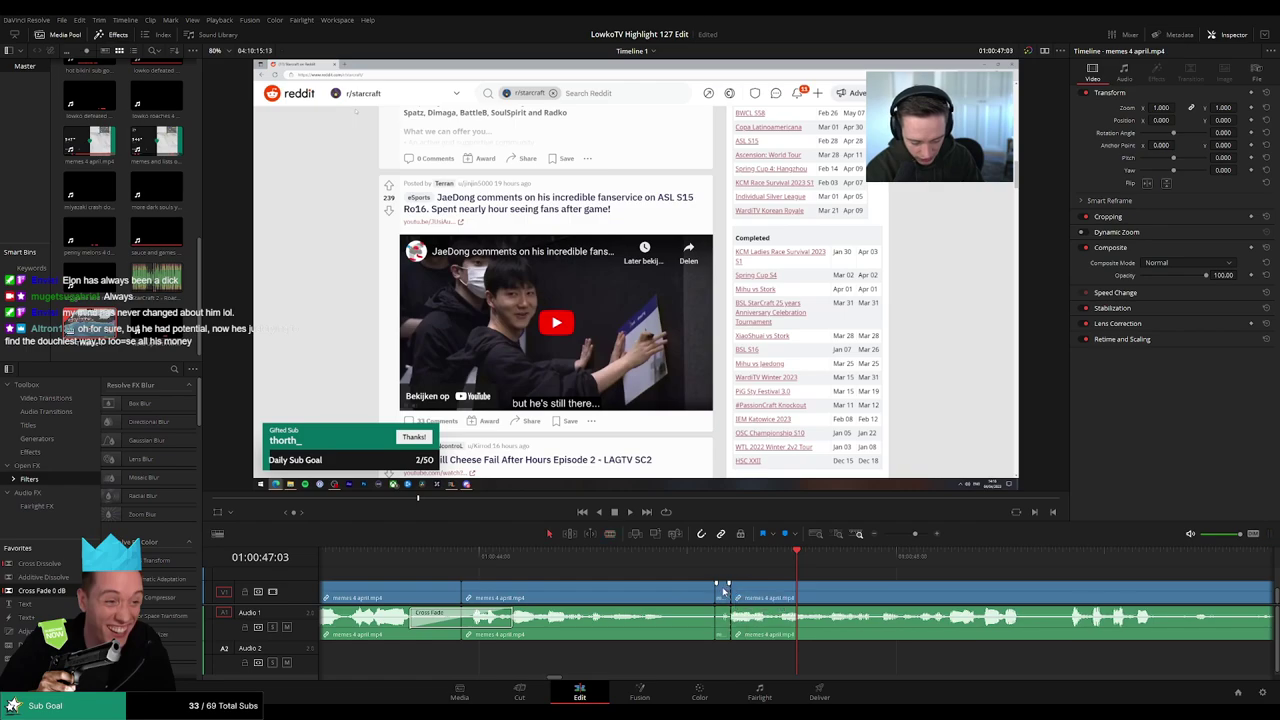
pyautogui.moveTo(723, 592); pyautogui.dragTo(717, 590)
pyautogui.click(621, 555)
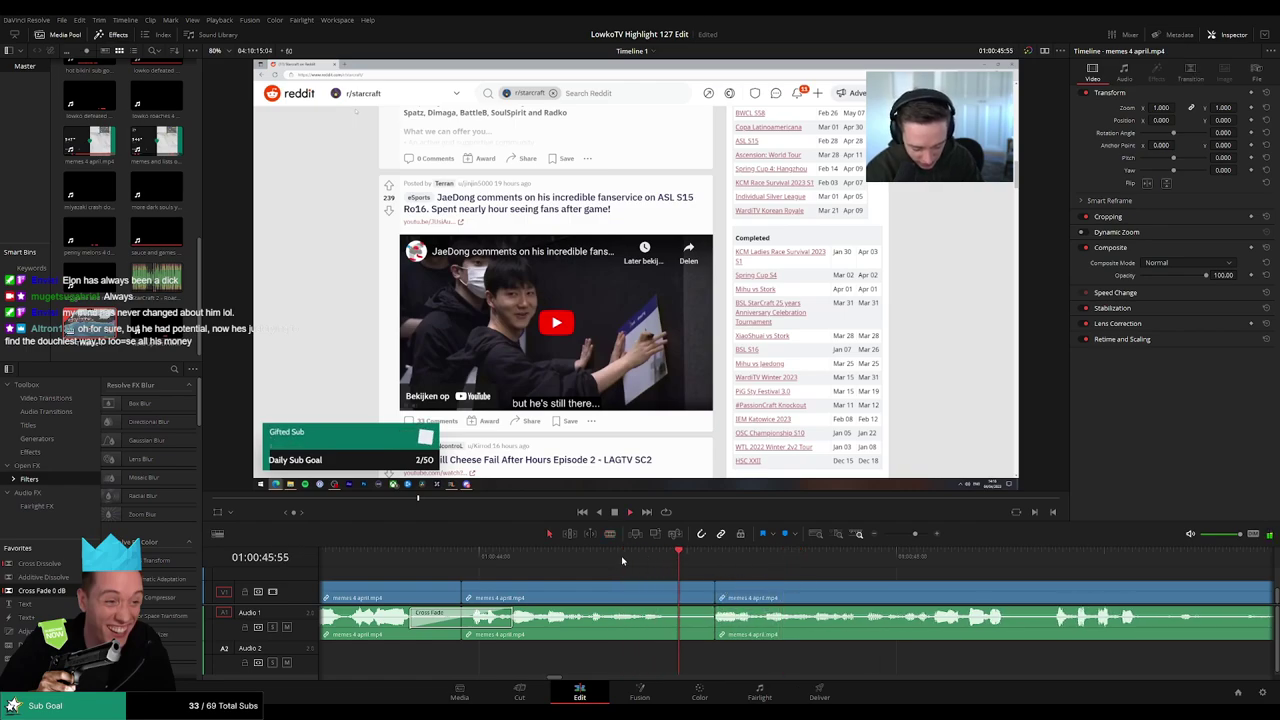
pyautogui.press('space')
# Split the meme clip twice at about 01:00:55, during the phone photo shot, and ripple-delete the tiny segment between the cuts
pyautogui.moveTo(915, 534); pyautogui.dragTo(904, 535)
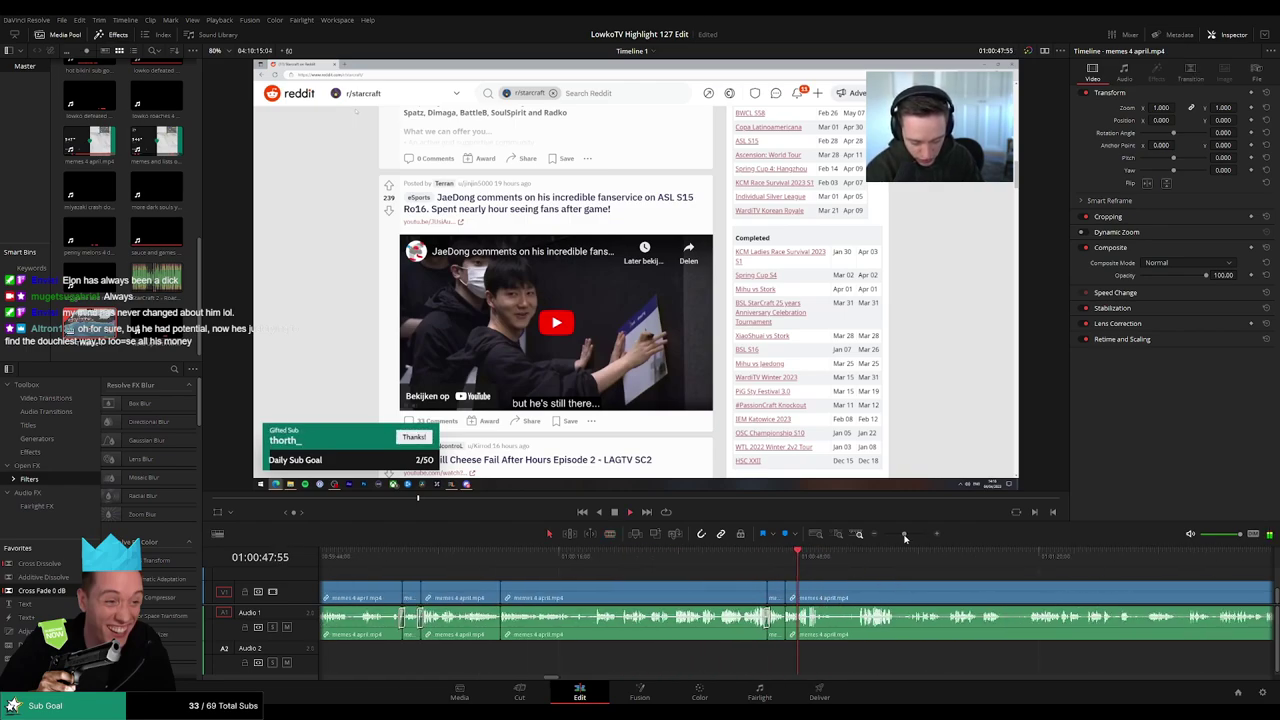
pyautogui.click(831, 559)
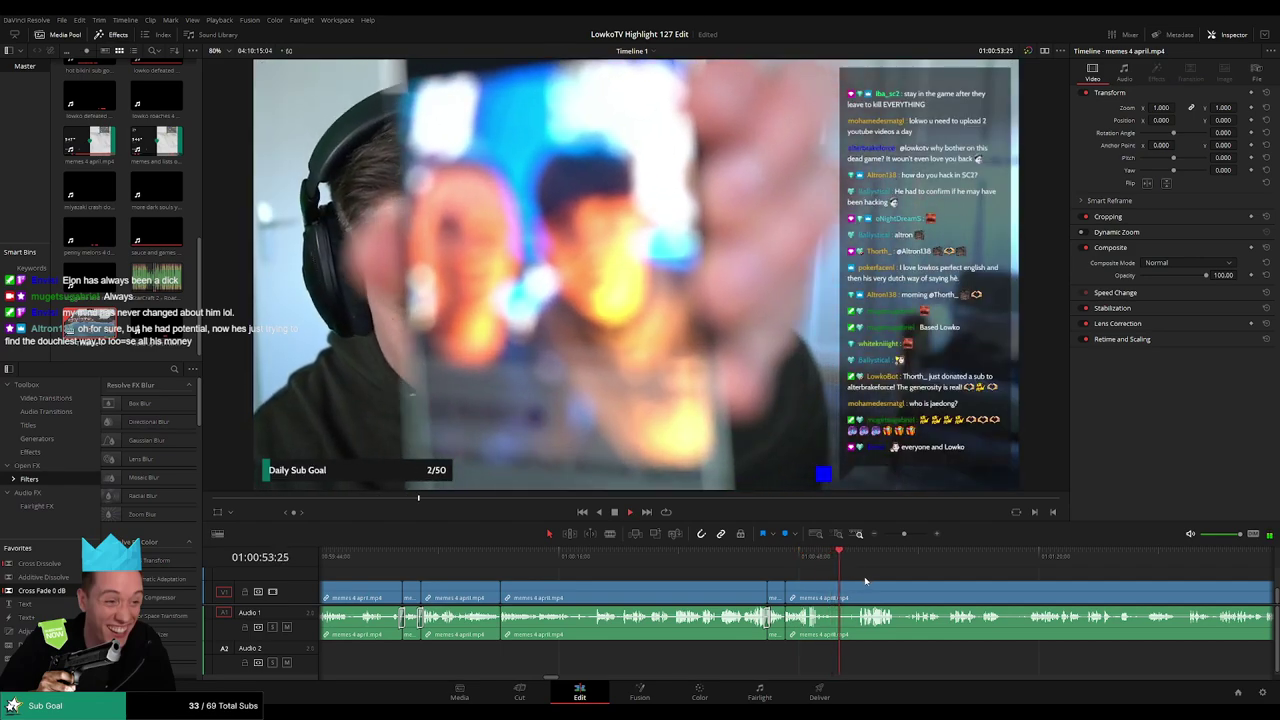
pyautogui.scroll(1, 860, 581)
pyautogui.scroll(2, 820, 583)
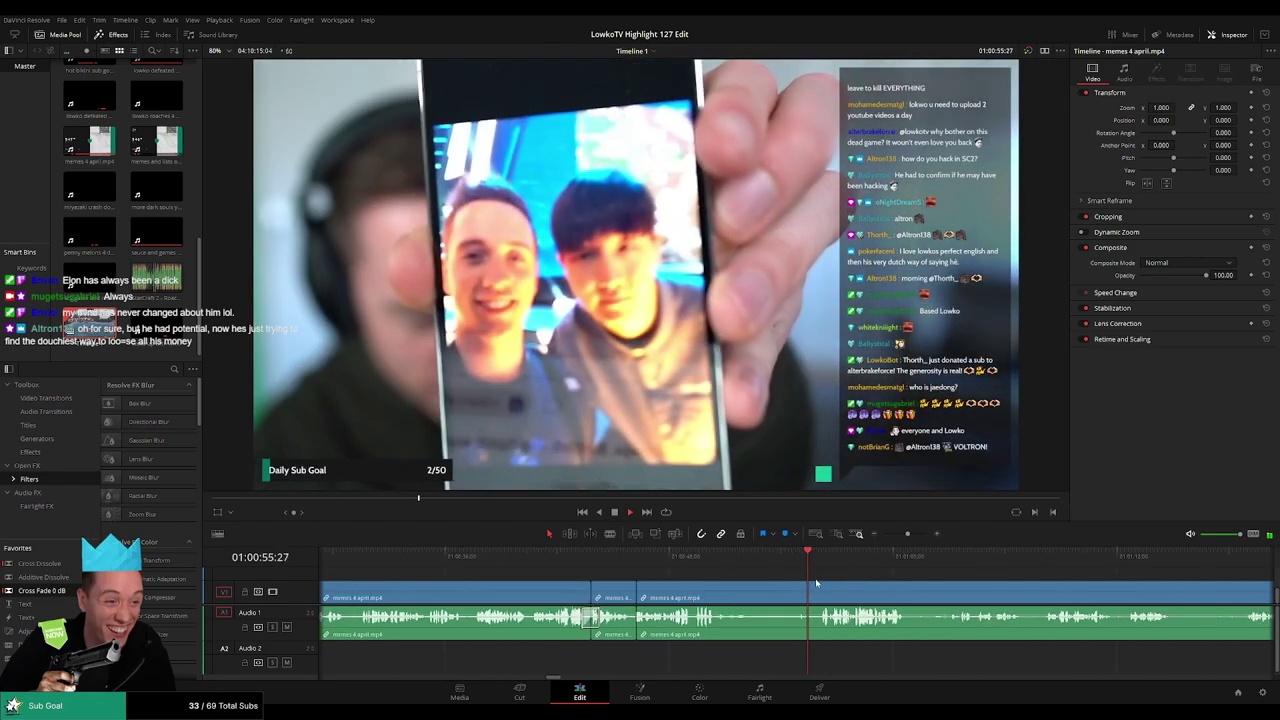
pyautogui.scroll(2, 816, 585)
pyautogui.press('b')
pyautogui.click(759, 592)
pyautogui.click(766, 592)
pyautogui.press('a')
pyautogui.click(763, 594)
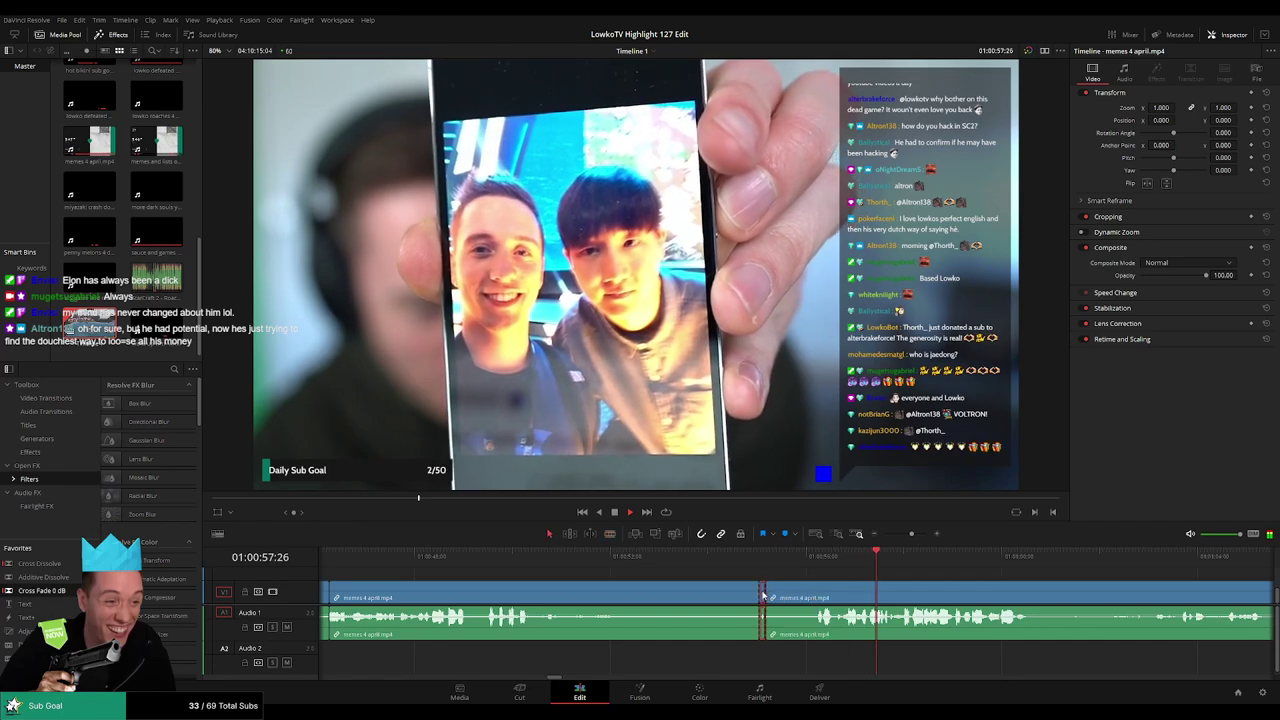
pyautogui.moveTo(763, 594); pyautogui.dragTo(756, 590)
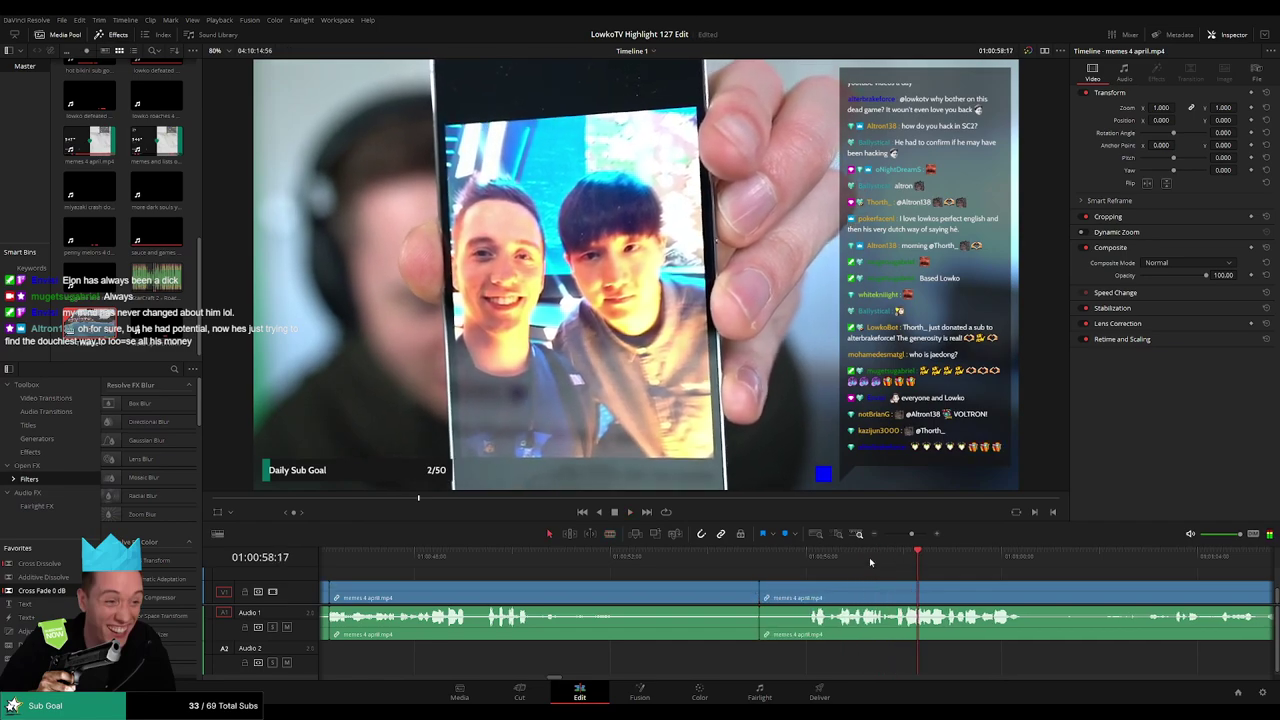
# Split the meme clip at about 01:00:57:47 and 01:00:58:02, during the phone photo shot
pyautogui.click(840, 557)
pyautogui.moveTo(980, 586); pyautogui.dragTo(738, 566)
pyautogui.press('space')
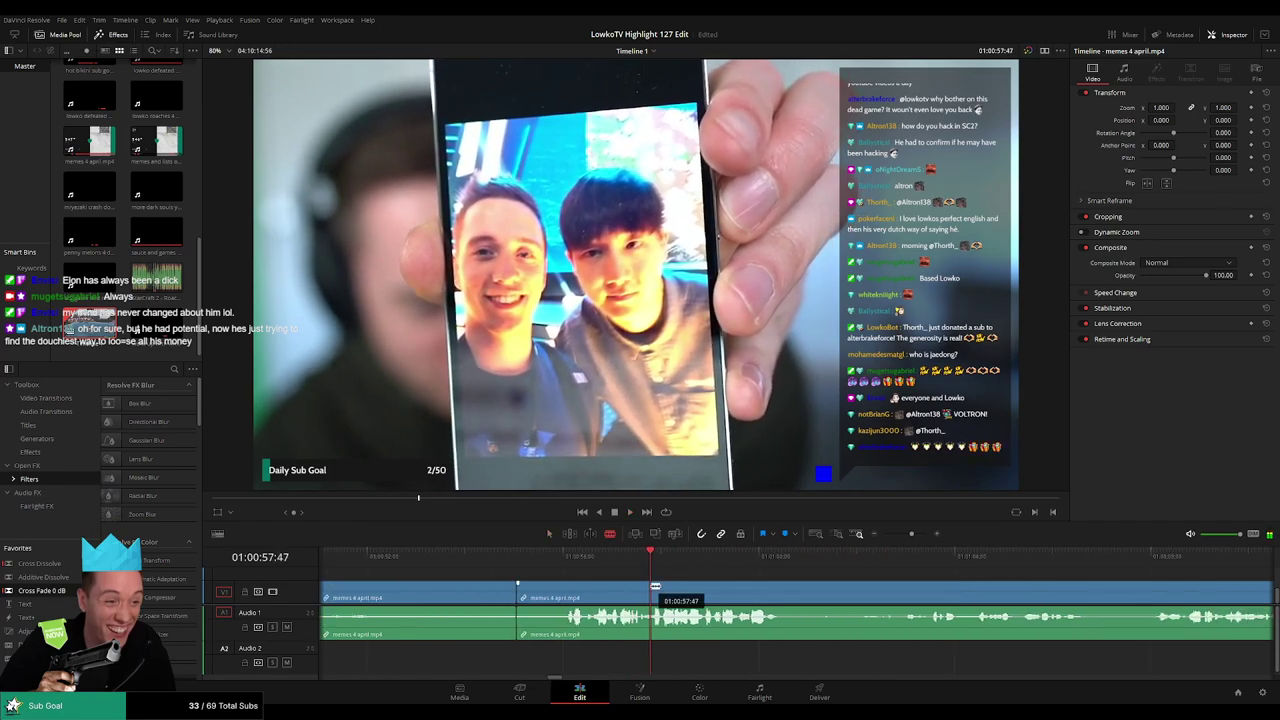
pyautogui.hotkey('ctrl', 'b')
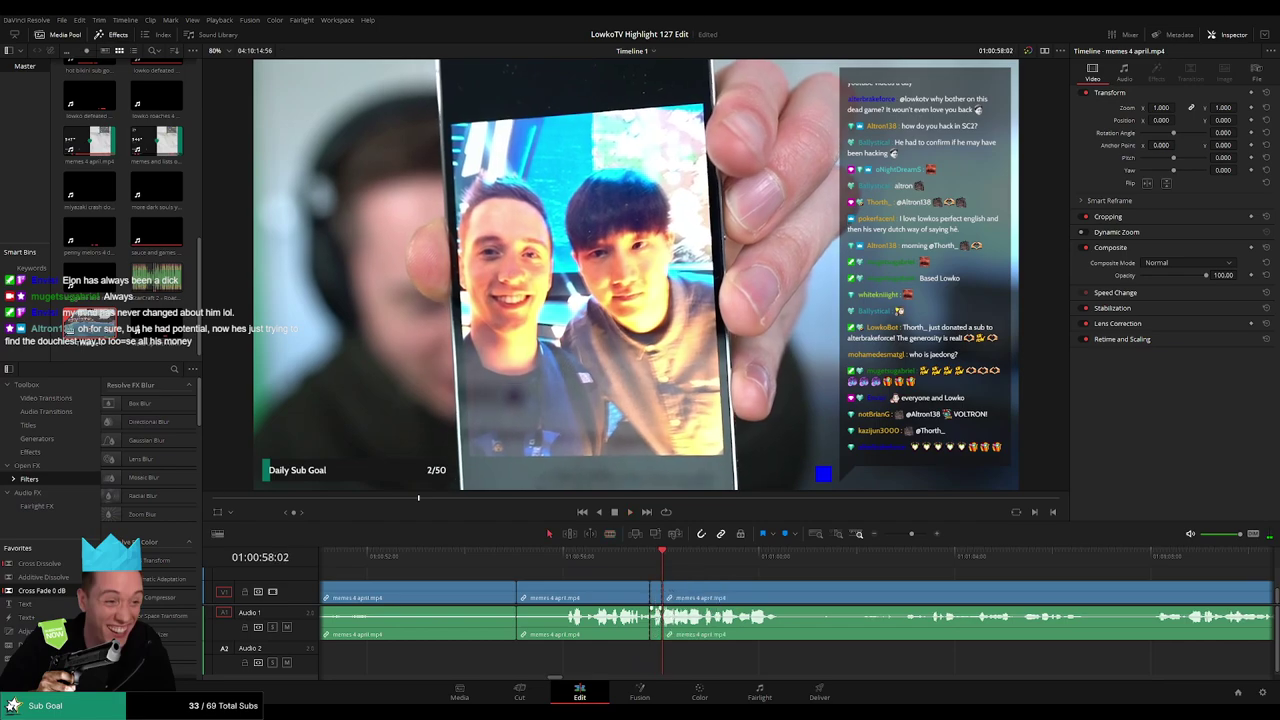
# Place a StarCraft 2 Roach Quotes sound bite on Audio 2 under the short split segment, set its volume to -27.00 and play it back
pyautogui.moveTo(155, 275); pyautogui.dragTo(656, 656)
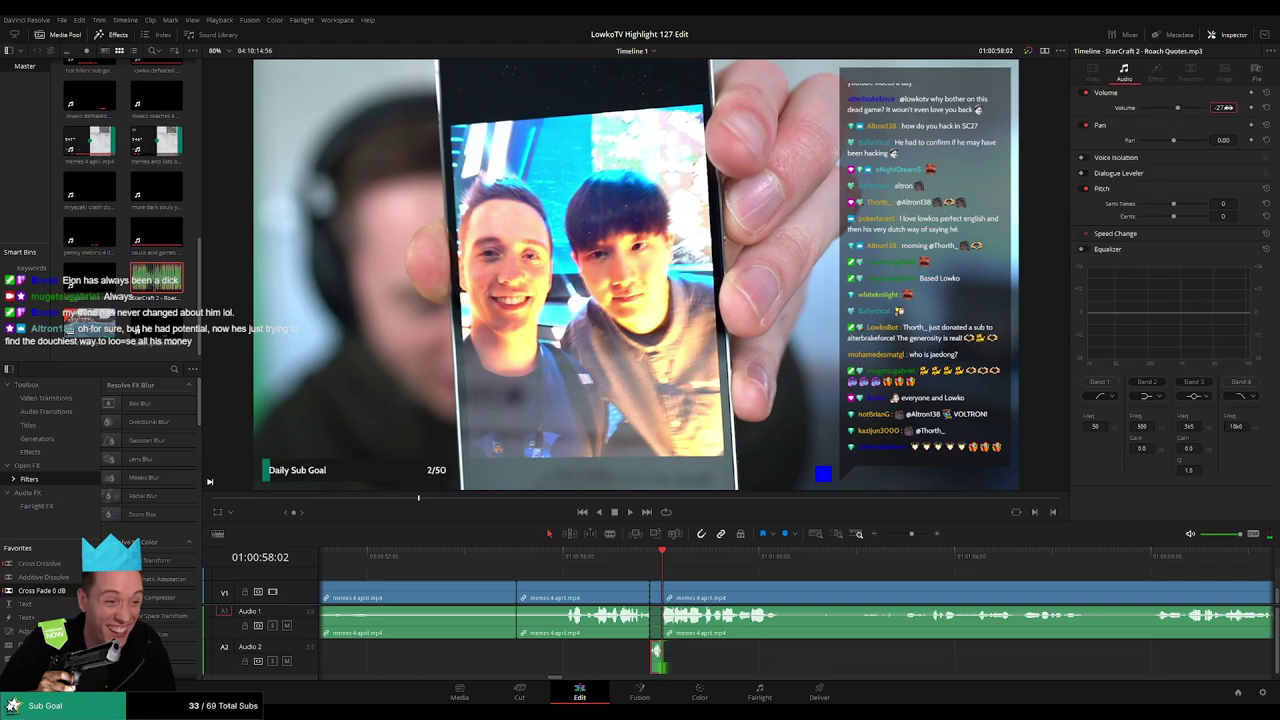
pyautogui.press('space')
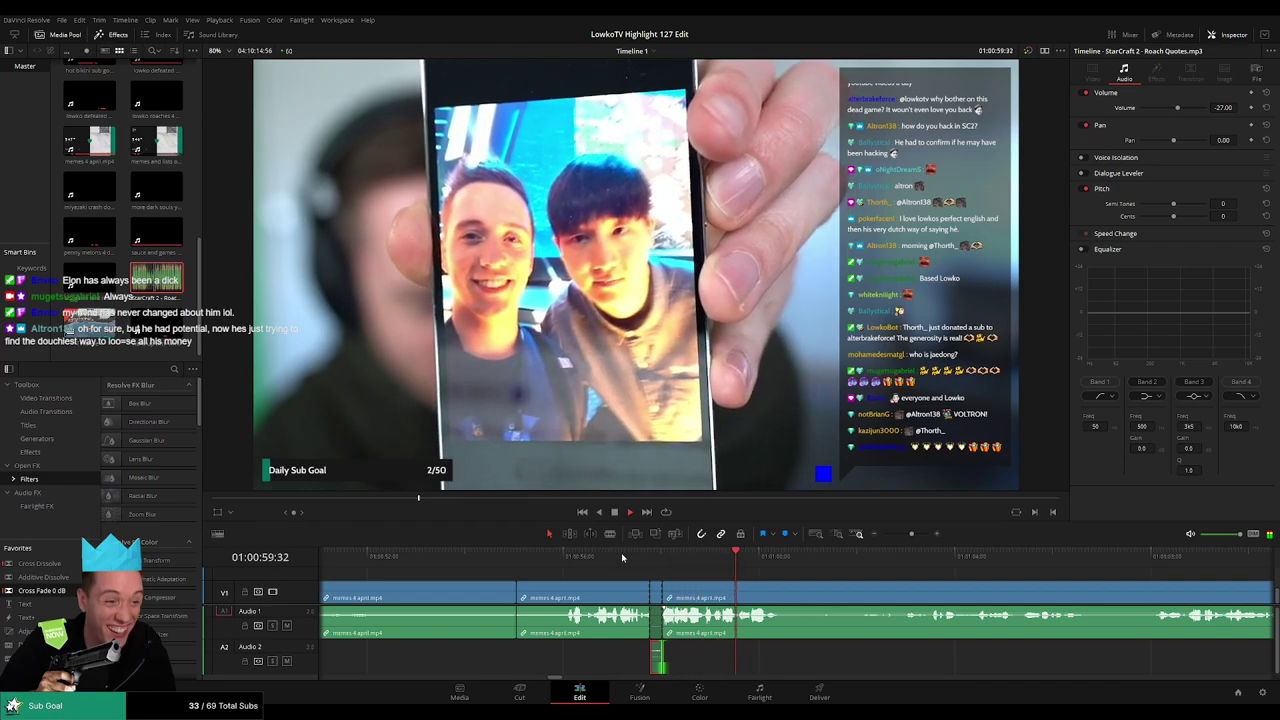
pyautogui.click(517, 556)
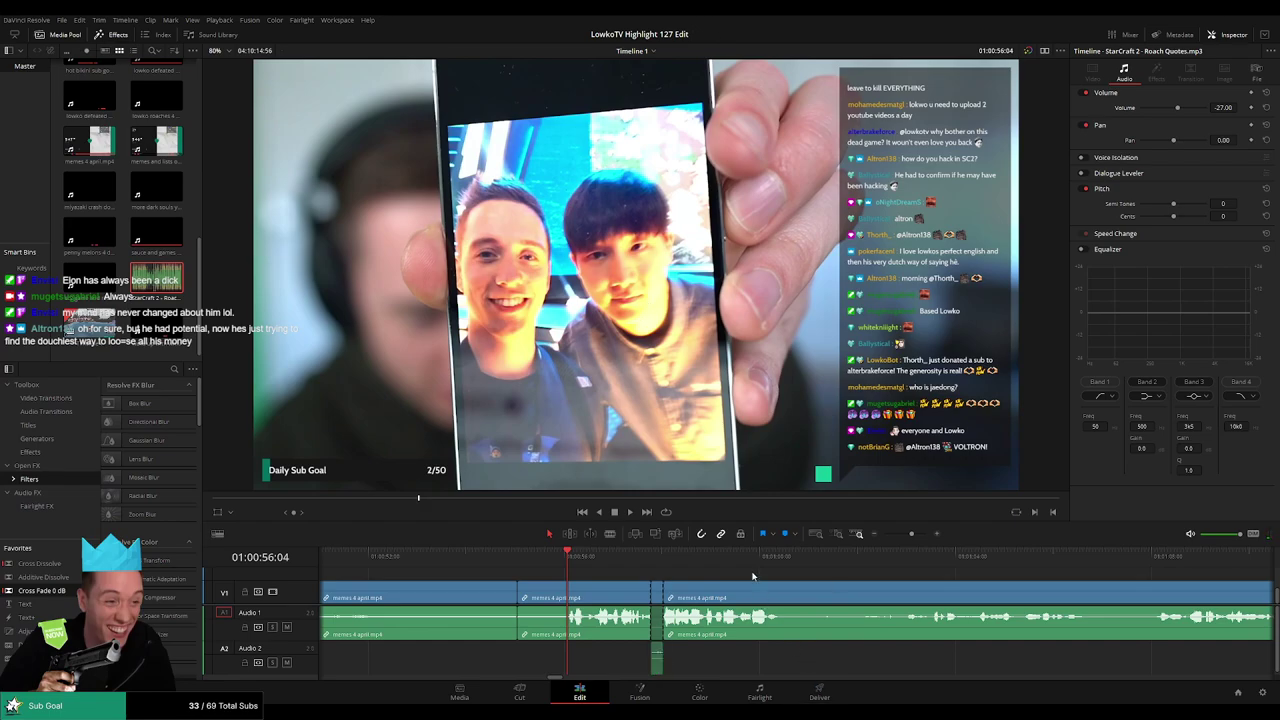
pyautogui.press('space')
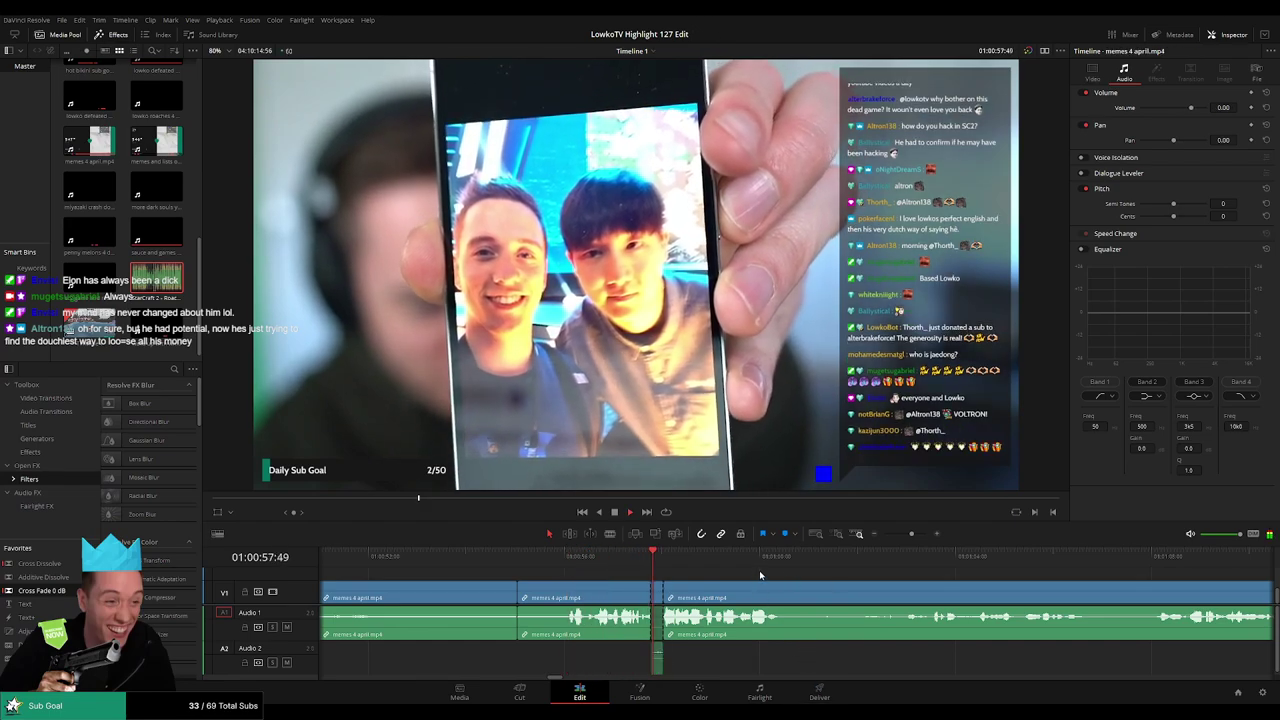
# Ripple-delete a short sliver of the meme clip just after about 01:01:02:34 and play back the join
pyautogui.hscroll(2, 795, 577)
pyautogui.moveTo(614, 562); pyautogui.dragTo(678, 563)
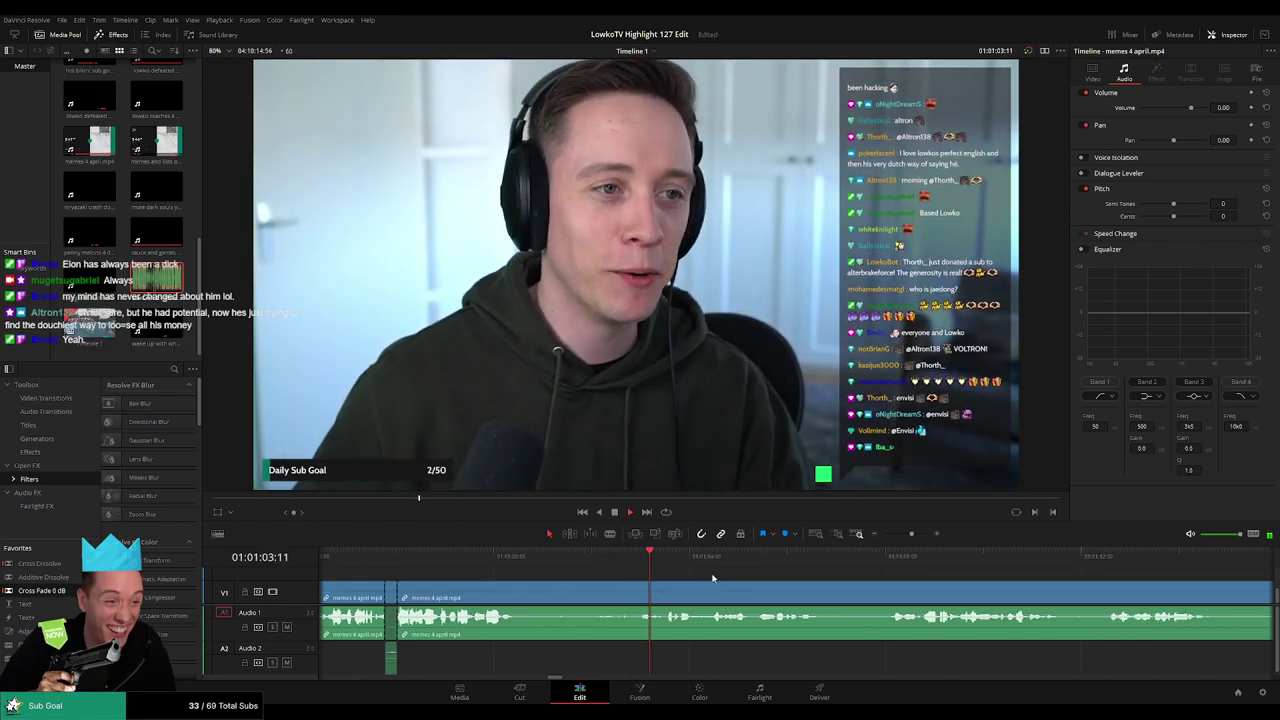
pyautogui.click(614, 560)
pyautogui.click(595, 565)
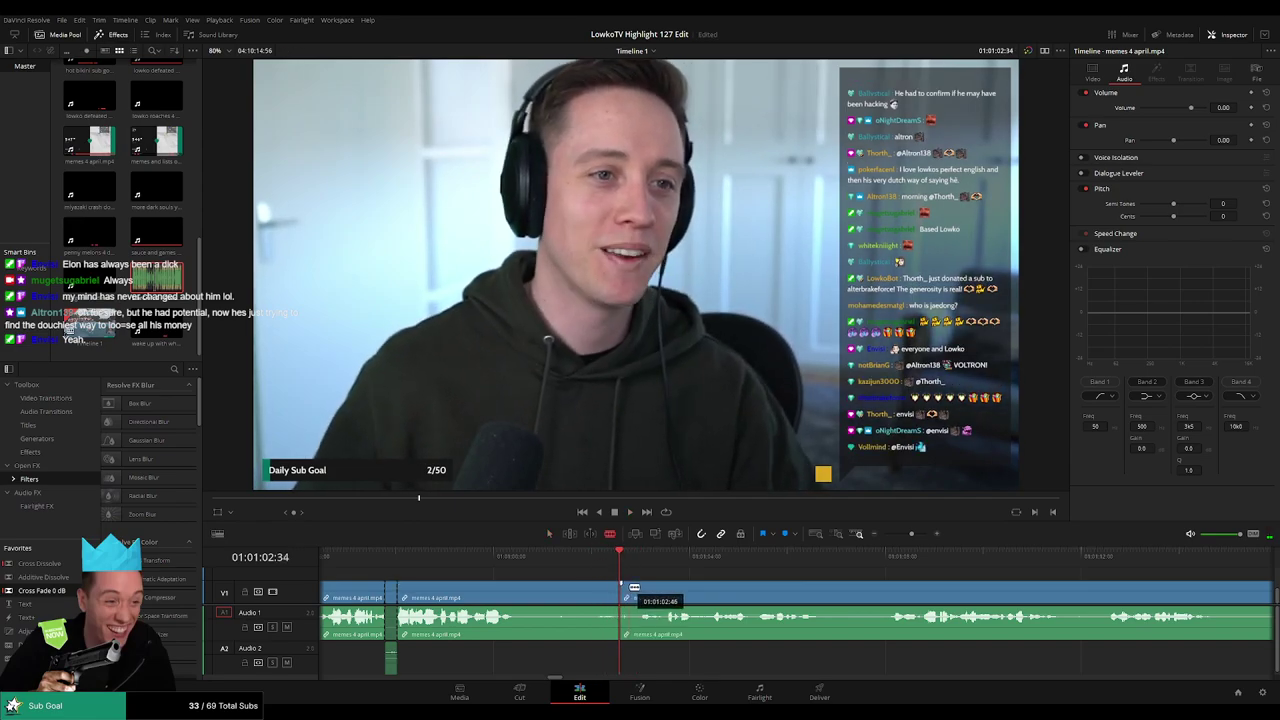
pyautogui.press('Delete')
pyautogui.press('space')
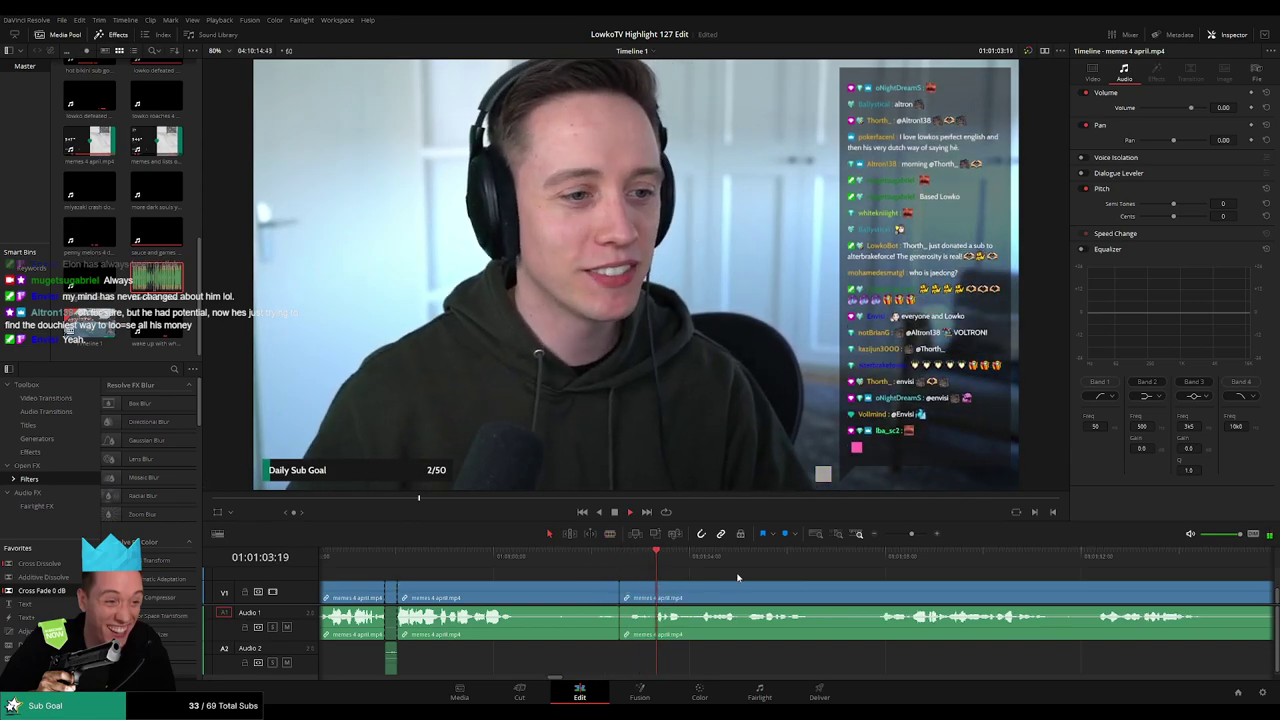
# Split the meme clip at about 01:01:03 and 01:01:07:58, ripple-delete the segment between the cuts and play back the join
pyautogui.moveTo(807, 578); pyautogui.dragTo(652, 572)
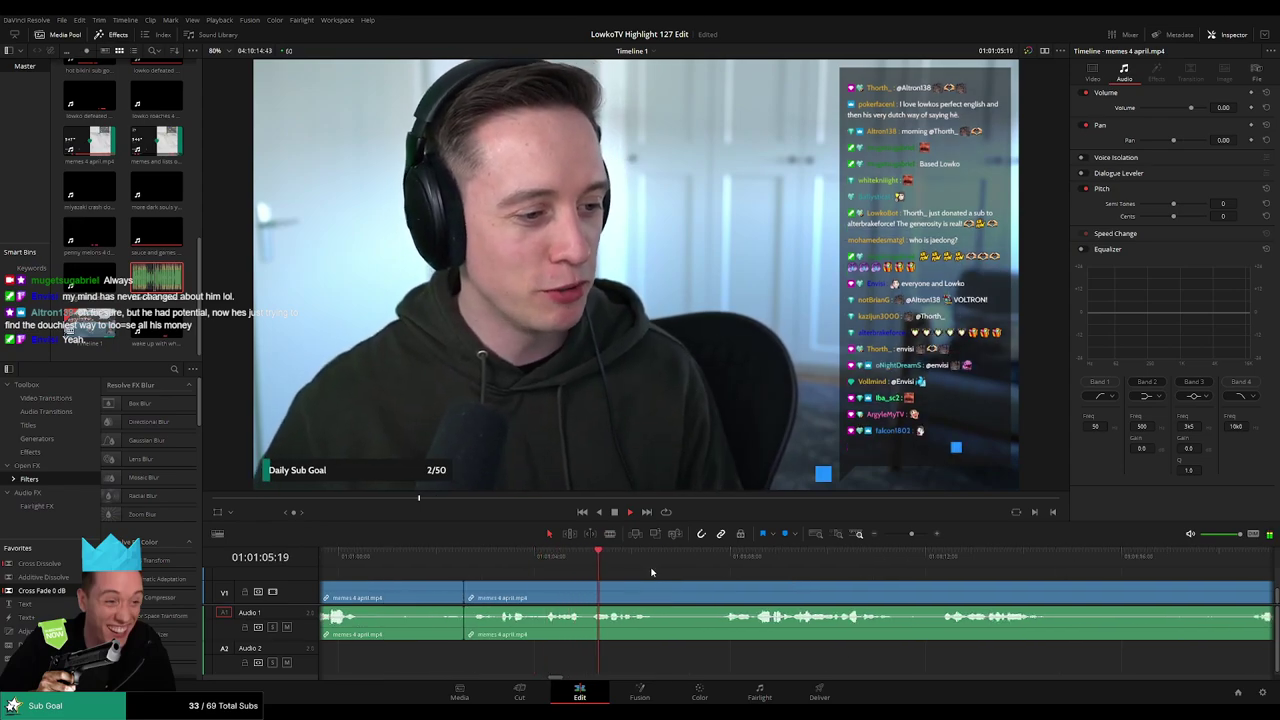
pyautogui.click(445, 560)
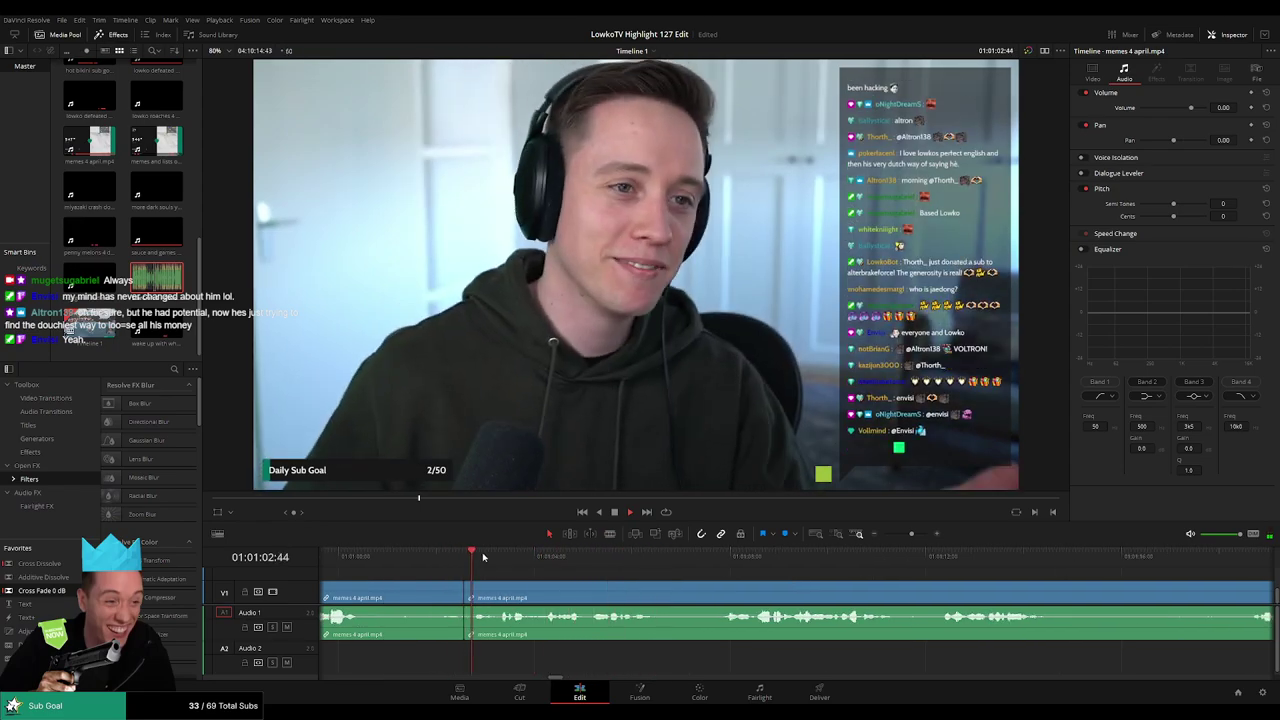
pyautogui.click(706, 561)
pyautogui.press('space')
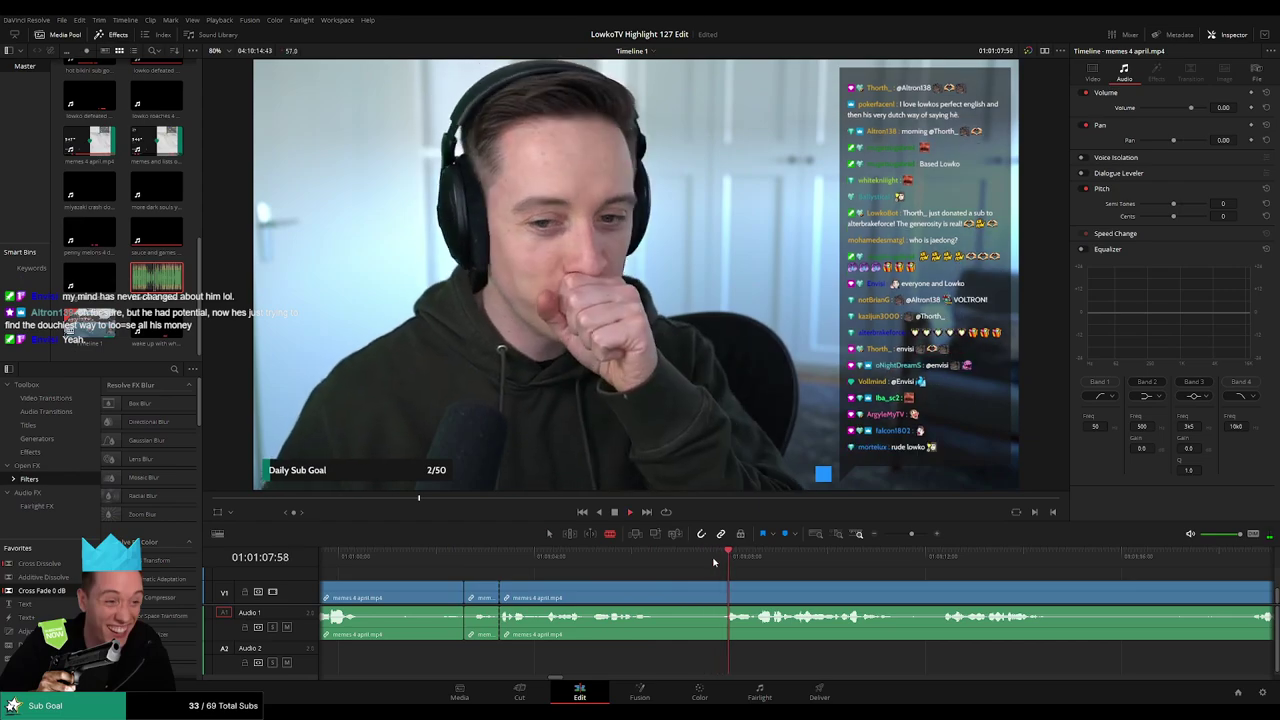
pyautogui.click(466, 556)
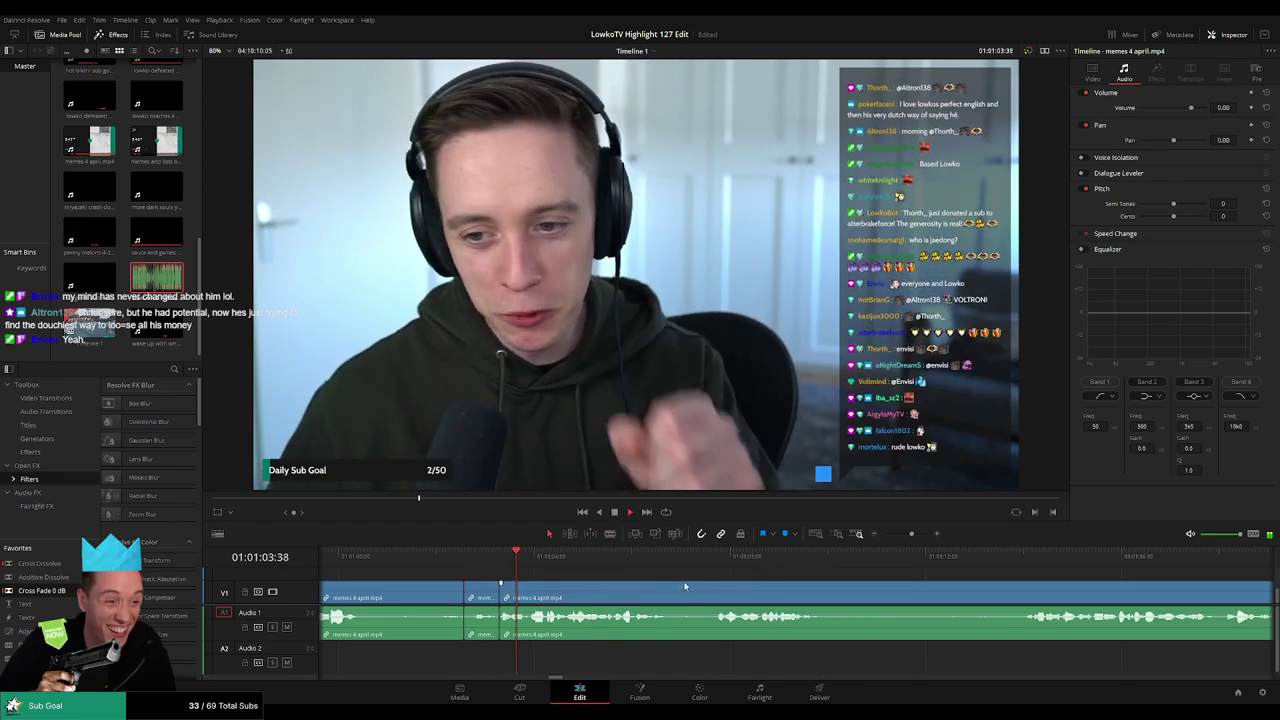
pyautogui.moveTo(687, 578); pyautogui.dragTo(632, 573)
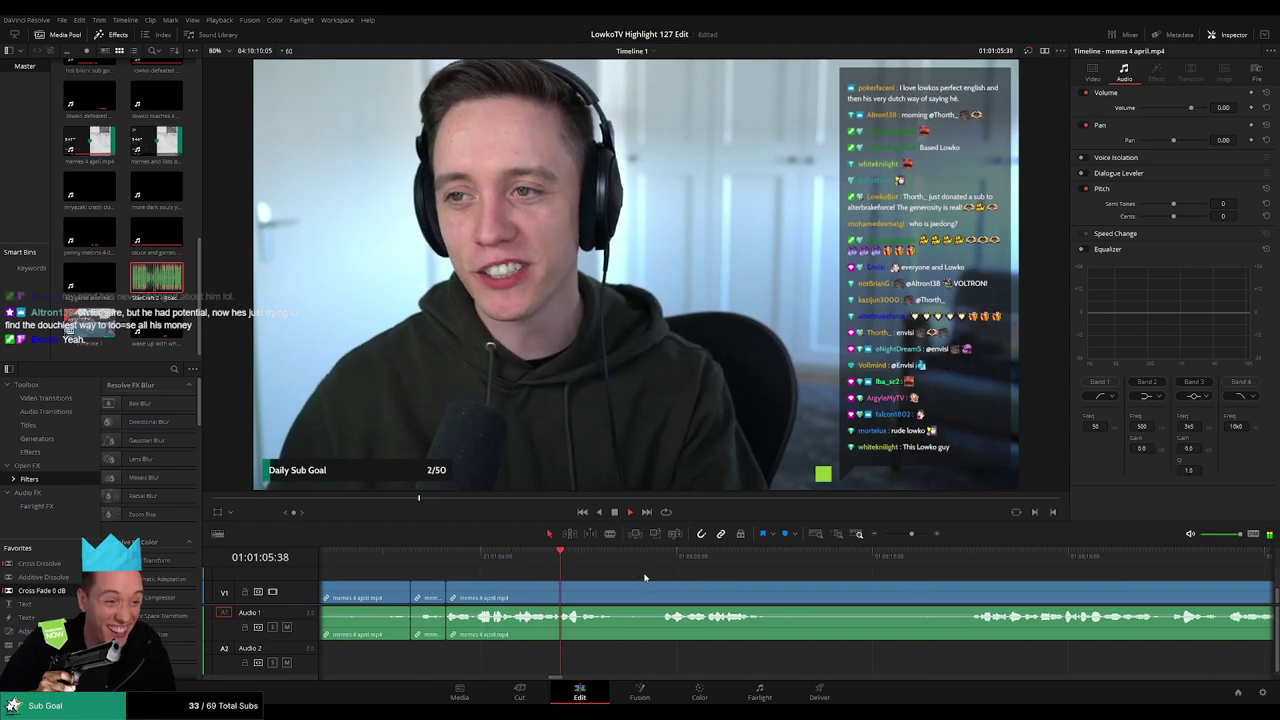
# Play the meme clip on to the Reddit page and split it at about 01:01:10, after the JaeDong post
pyautogui.hscroll(2, 606, 567)
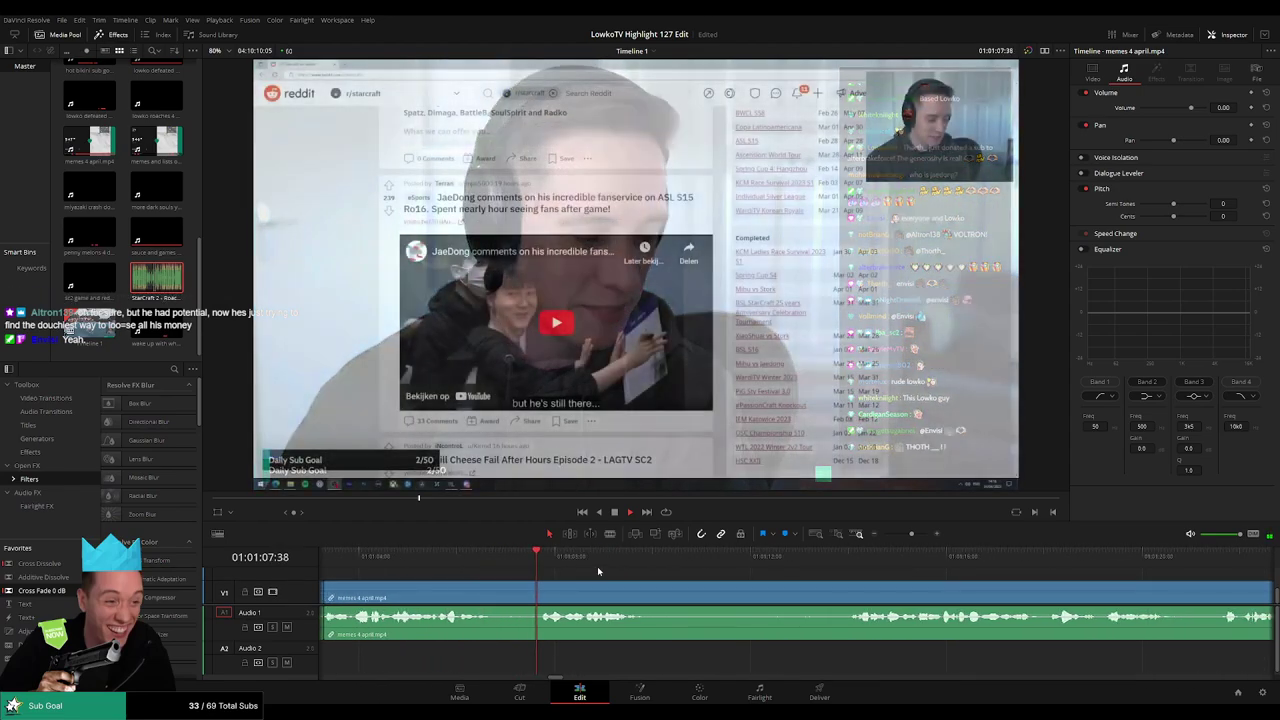
pyautogui.hscroll(2, 609, 573)
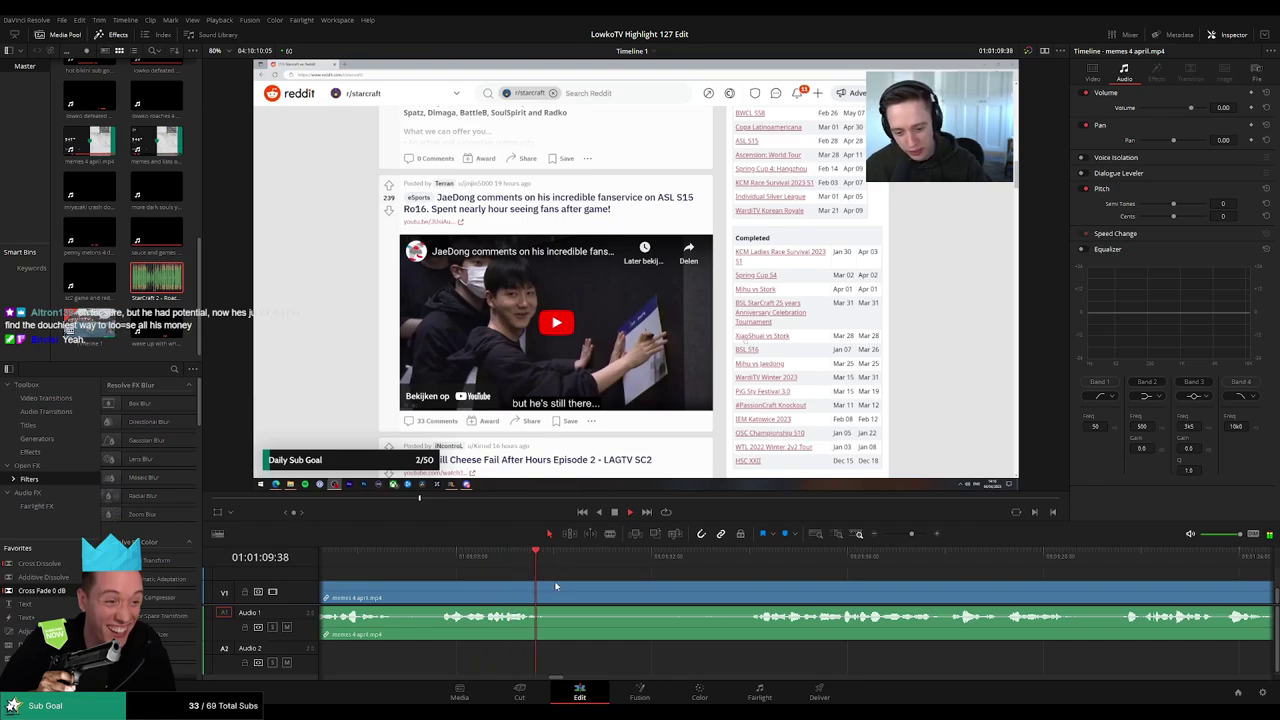
pyautogui.hotkey('ctrl', 'b')
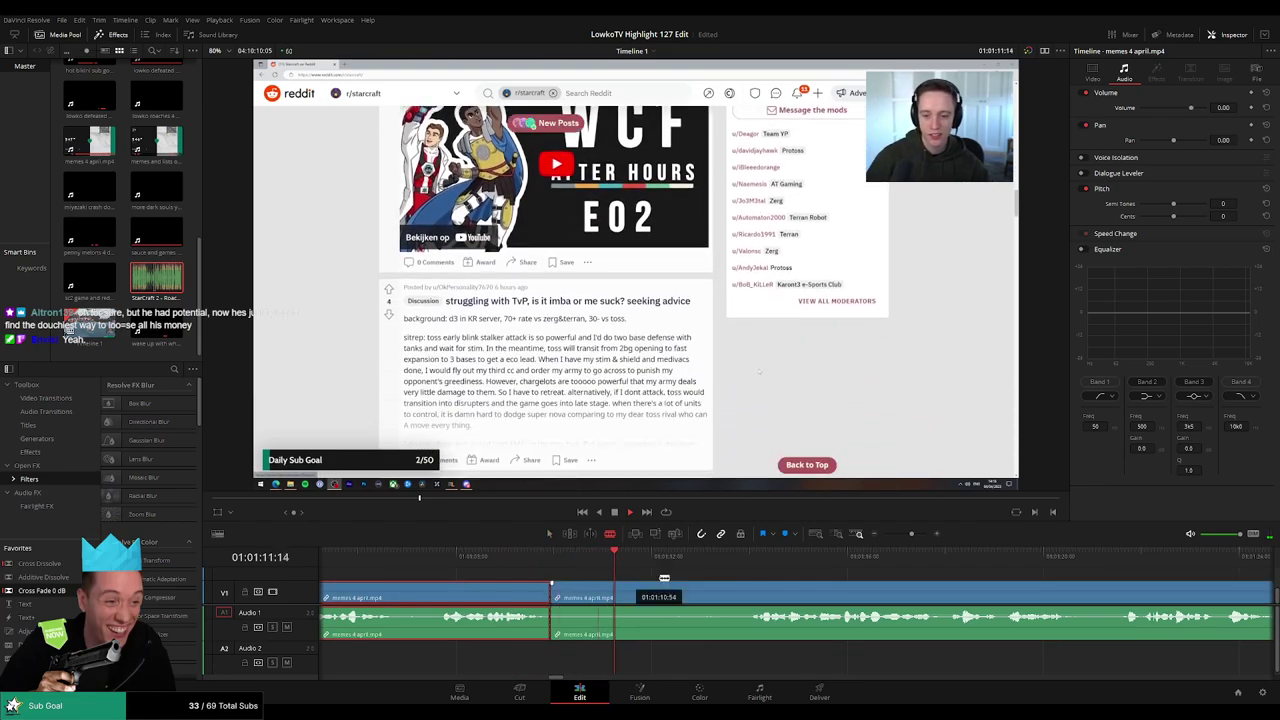
# Skim the Reddit scrolling in the meme clip from about 01:01:15 to 01:01:50 for material worth keeping
pyautogui.click(746, 562)
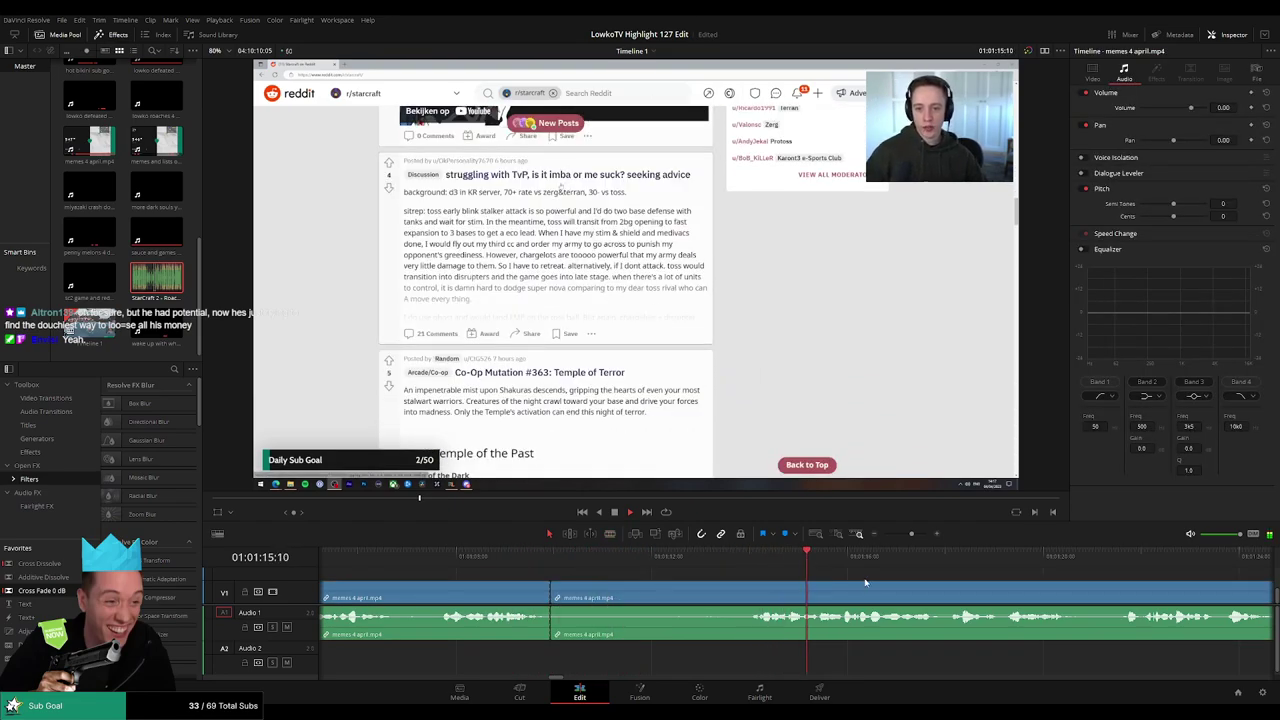
pyautogui.hscroll(3, 864, 581)
pyautogui.click(996, 563)
pyautogui.moveTo(908, 535); pyautogui.dragTo(904, 537)
pyautogui.click(838, 562)
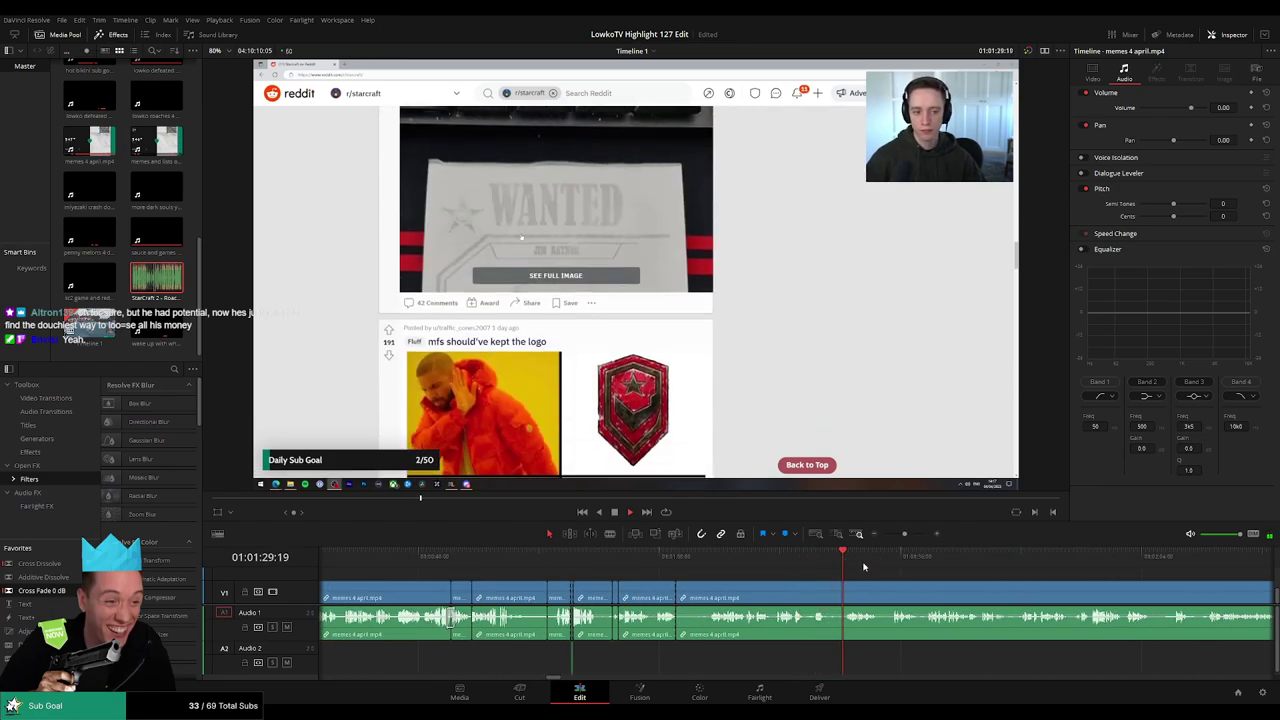
pyautogui.hscroll(2, 800, 570)
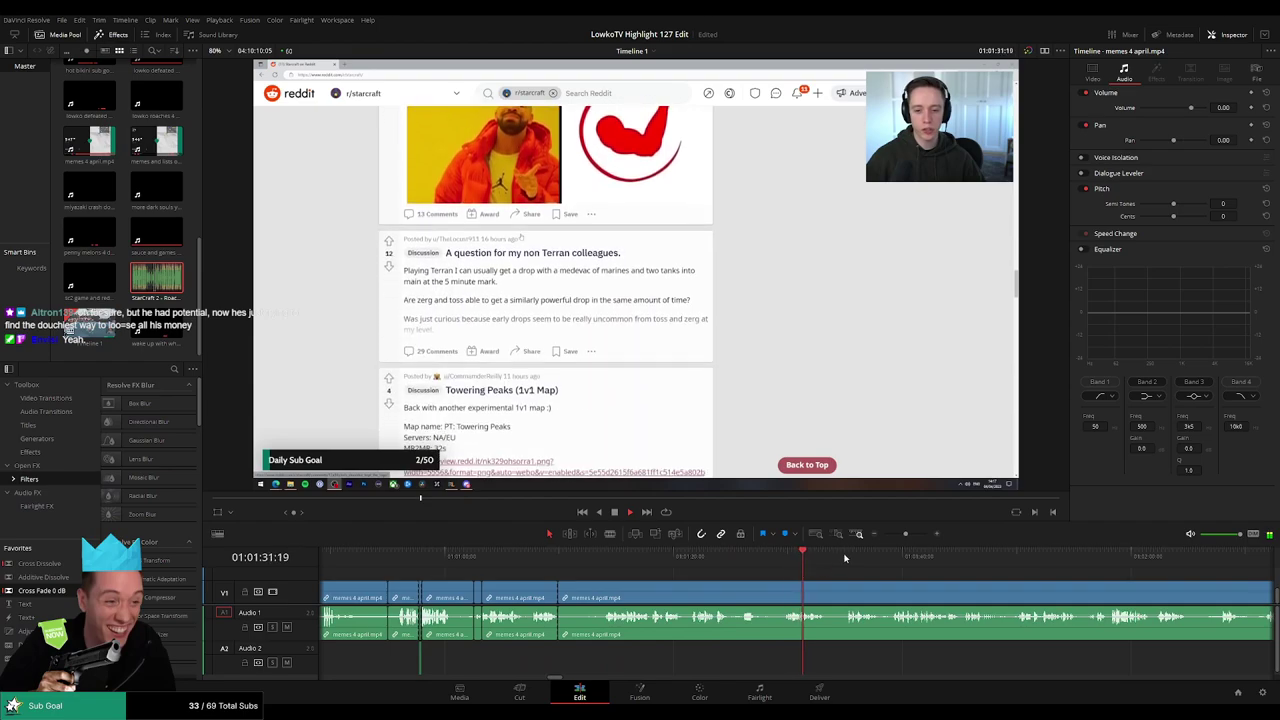
pyautogui.hscroll(3, 730, 575)
pyautogui.click(705, 562)
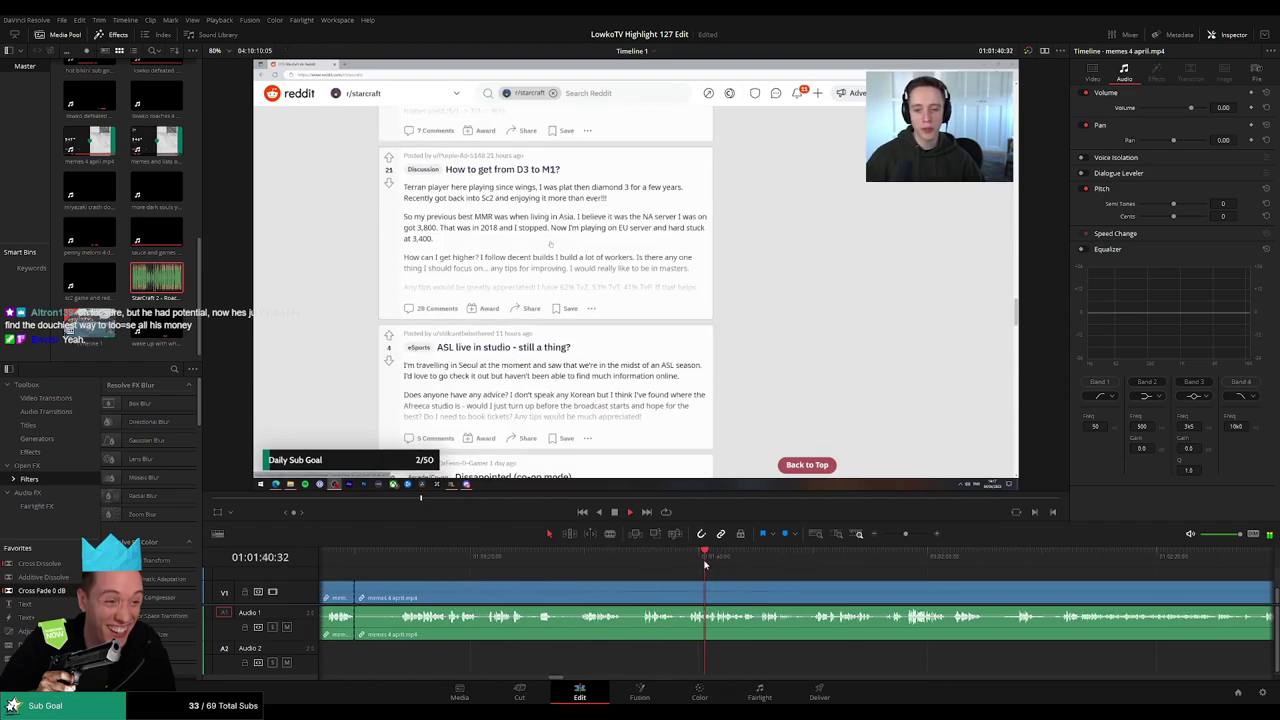
pyautogui.click(803, 563)
pyautogui.hscroll(3, 860, 577)
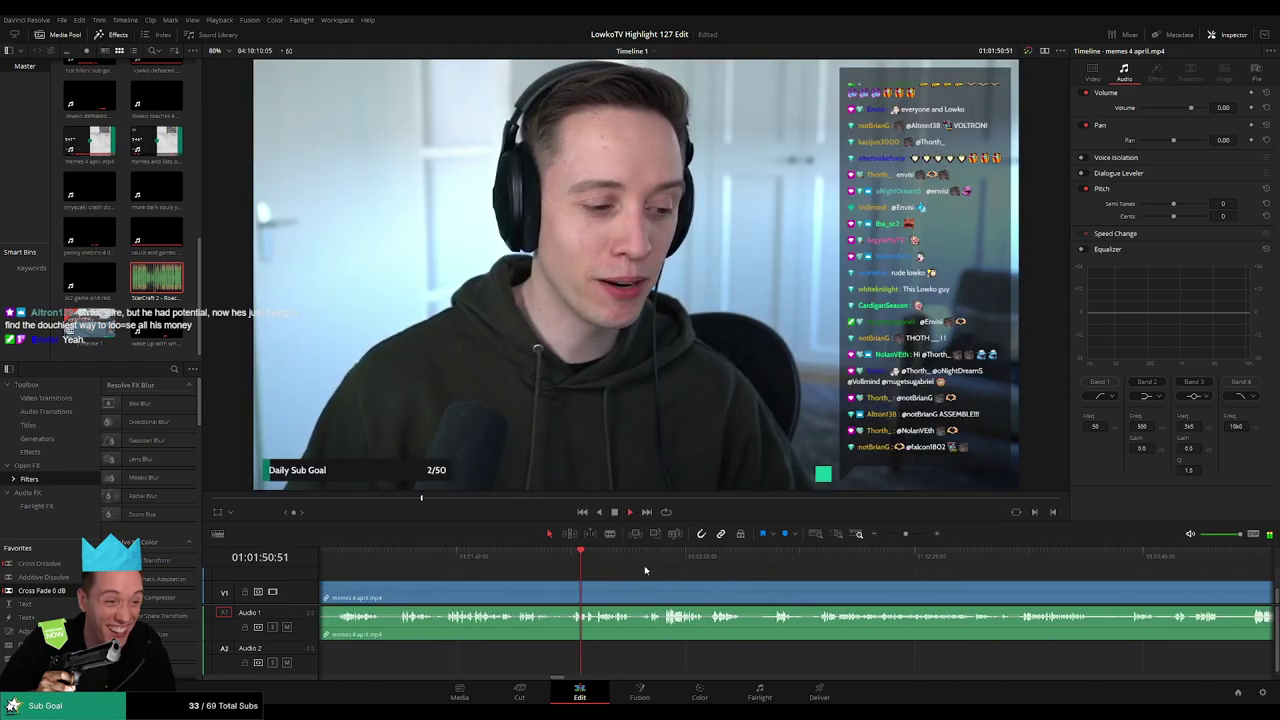
# Skim the discussion of the "How to get from D3 to M1?" post in the meme clip, from about 01:02:00 to 01:03:18
pyautogui.click(666, 560)
pyautogui.press('space')
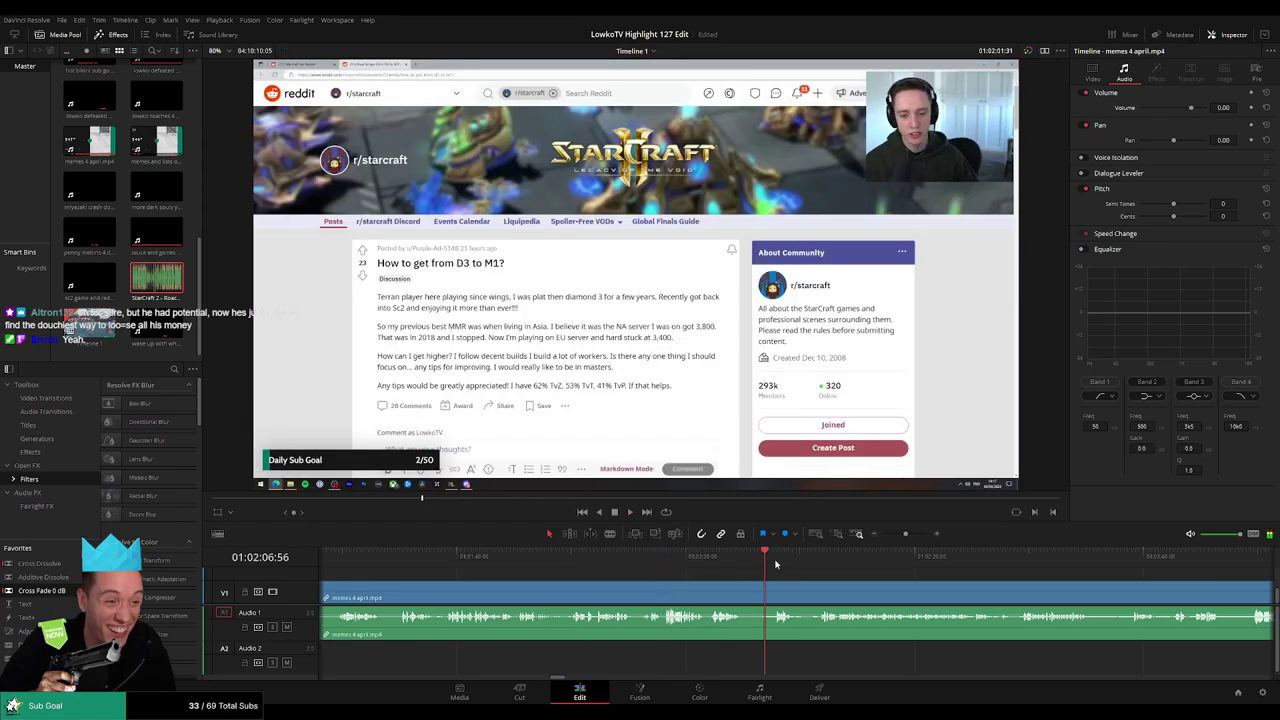
pyautogui.click(826, 563)
pyautogui.click(866, 563)
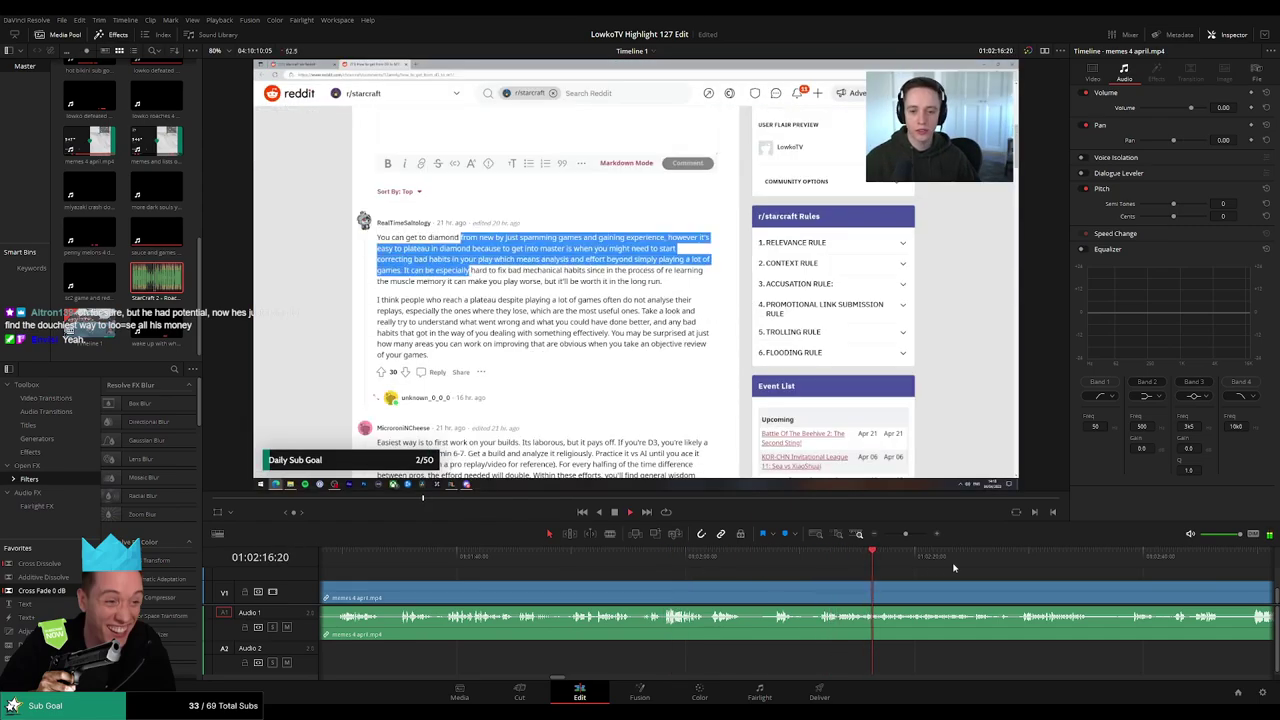
pyautogui.click(1124, 568)
pyautogui.hscroll(6, 1134, 574)
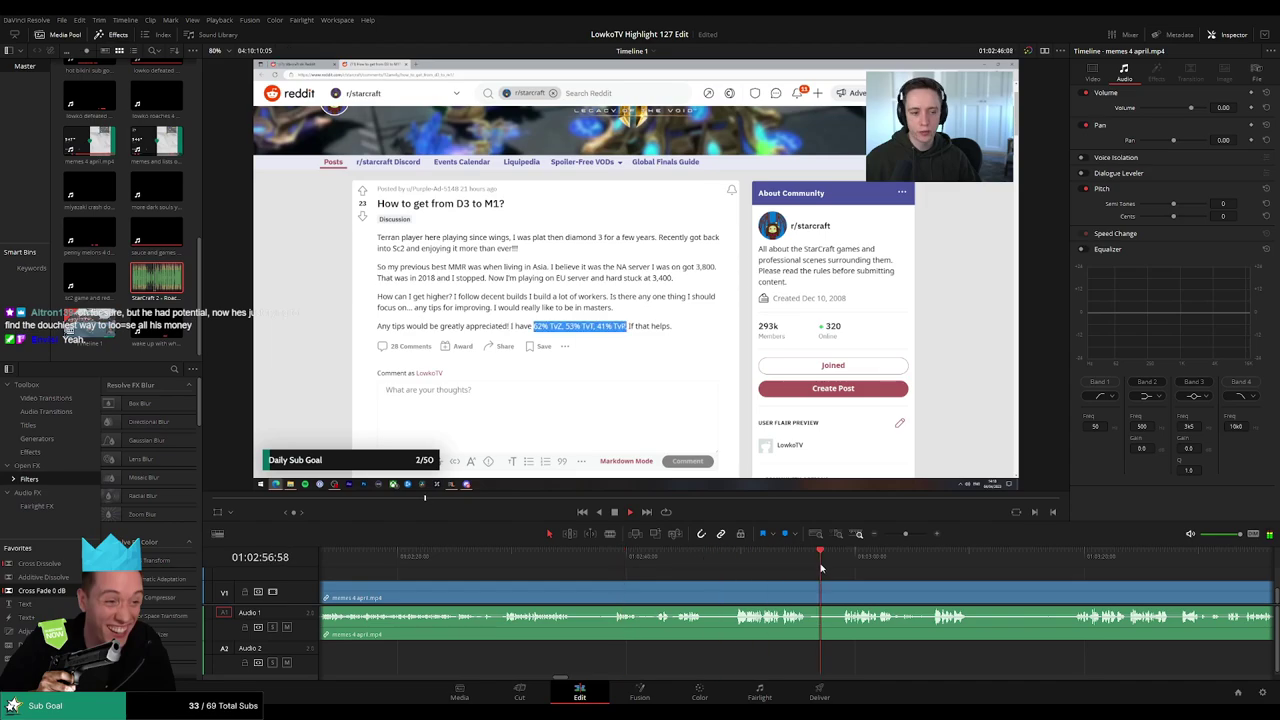
pyautogui.click(1027, 570)
pyautogui.click(1053, 577)
pyautogui.hscroll(5, 1030, 594)
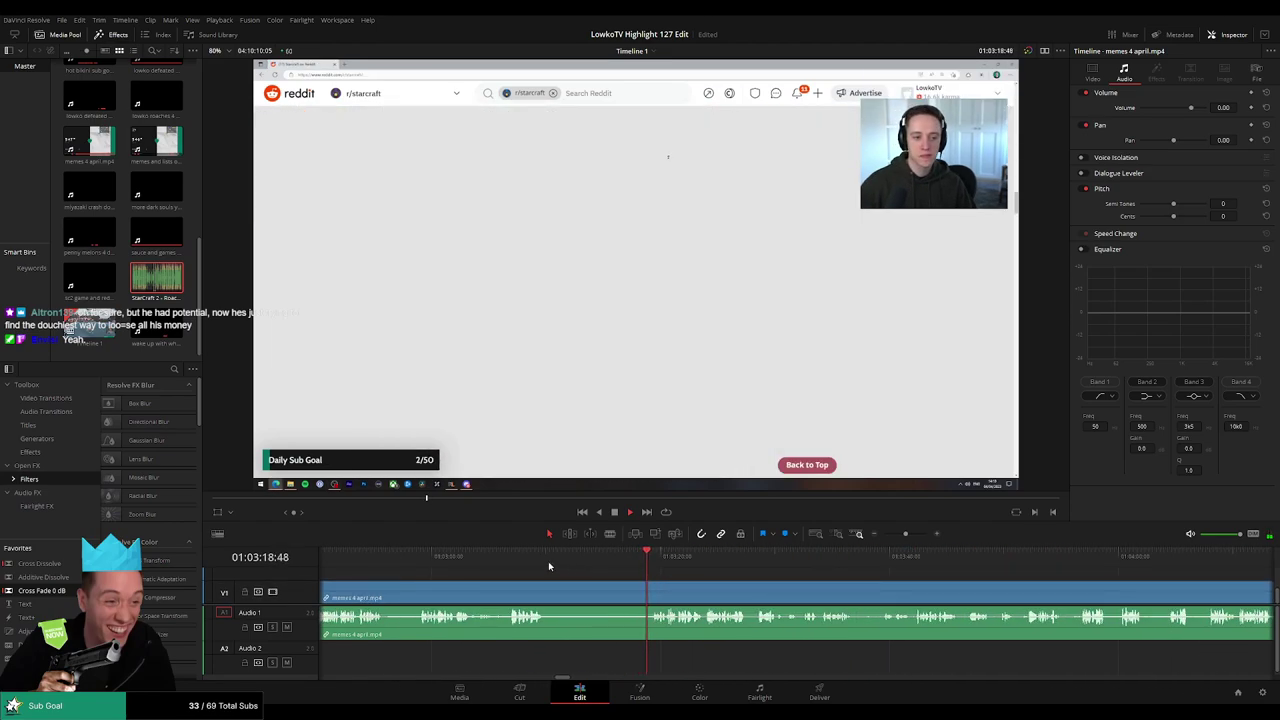
pyautogui.click(513, 562)
pyautogui.click(443, 562)
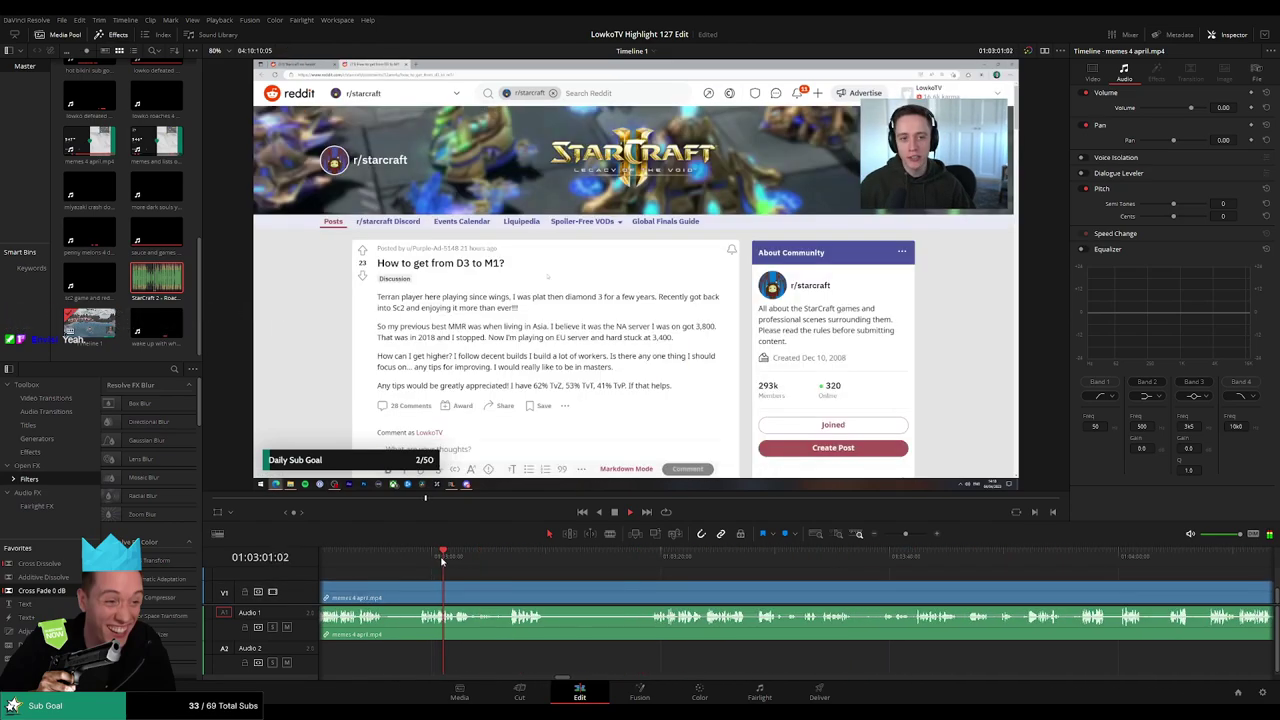
# Review the Discord chat and stream manager footage in the meme clip, up to about 01:06:08
pyautogui.click(645, 562)
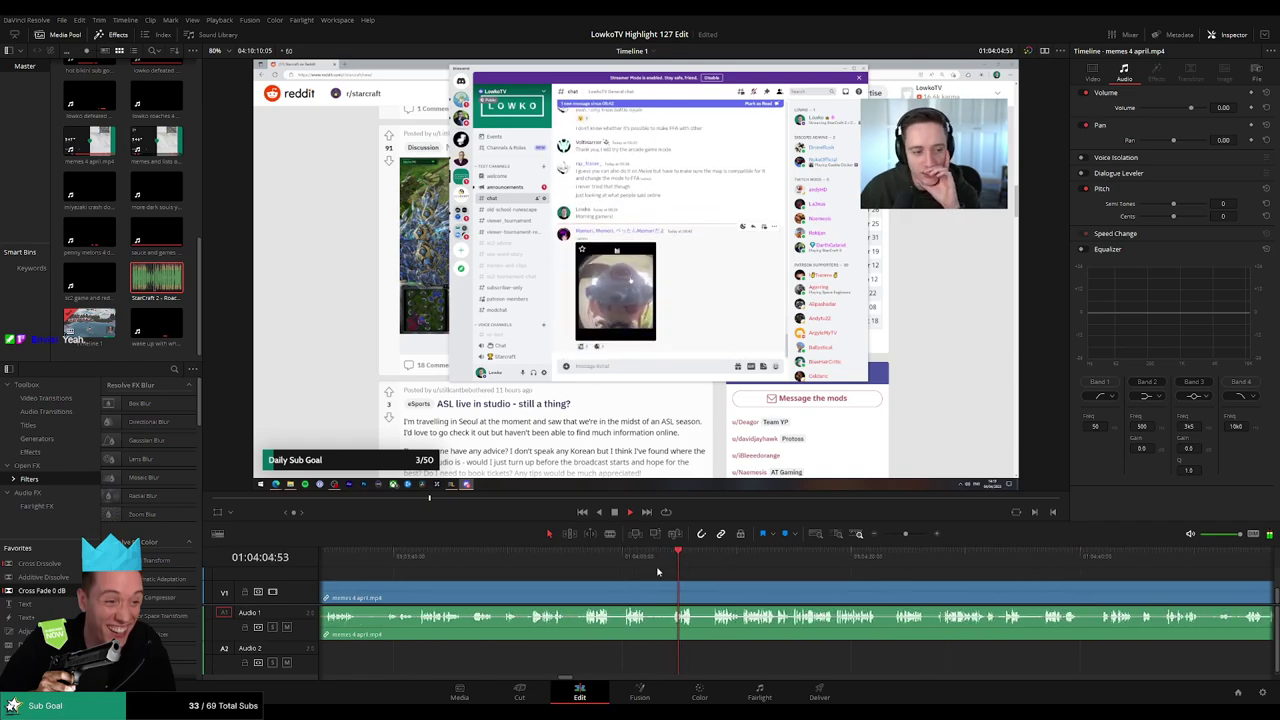
pyautogui.click(804, 562)
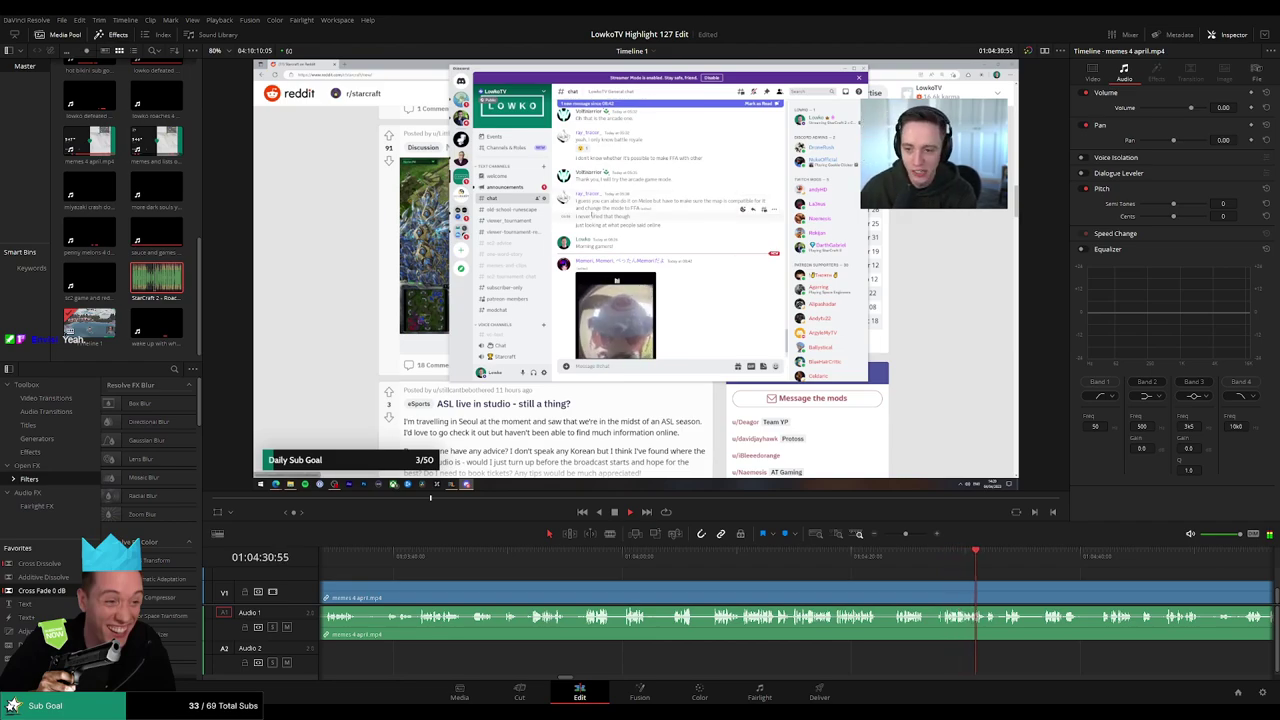
pyautogui.moveTo(1087, 574); pyautogui.dragTo(594, 546)
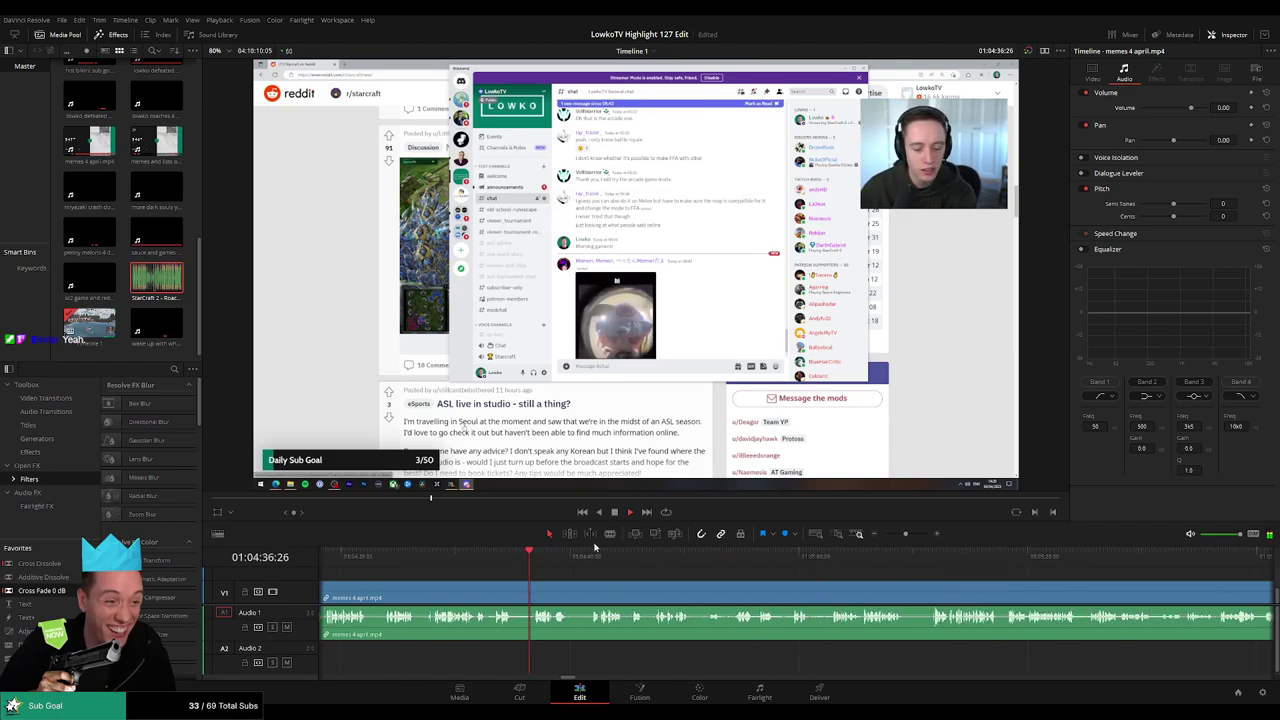
pyautogui.click(744, 568)
pyautogui.click(890, 577)
pyautogui.click(1171, 567)
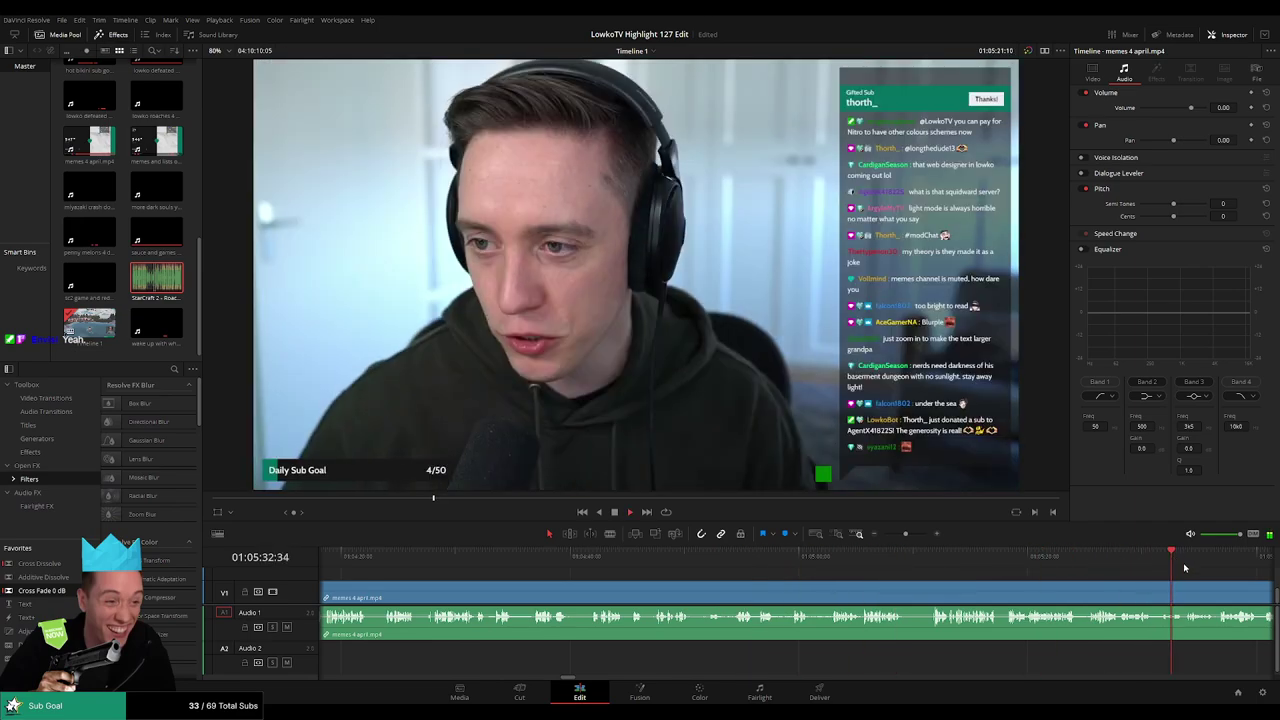
pyautogui.moveTo(1187, 566); pyautogui.dragTo(691, 551)
pyautogui.click(804, 557)
pyautogui.click(966, 578)
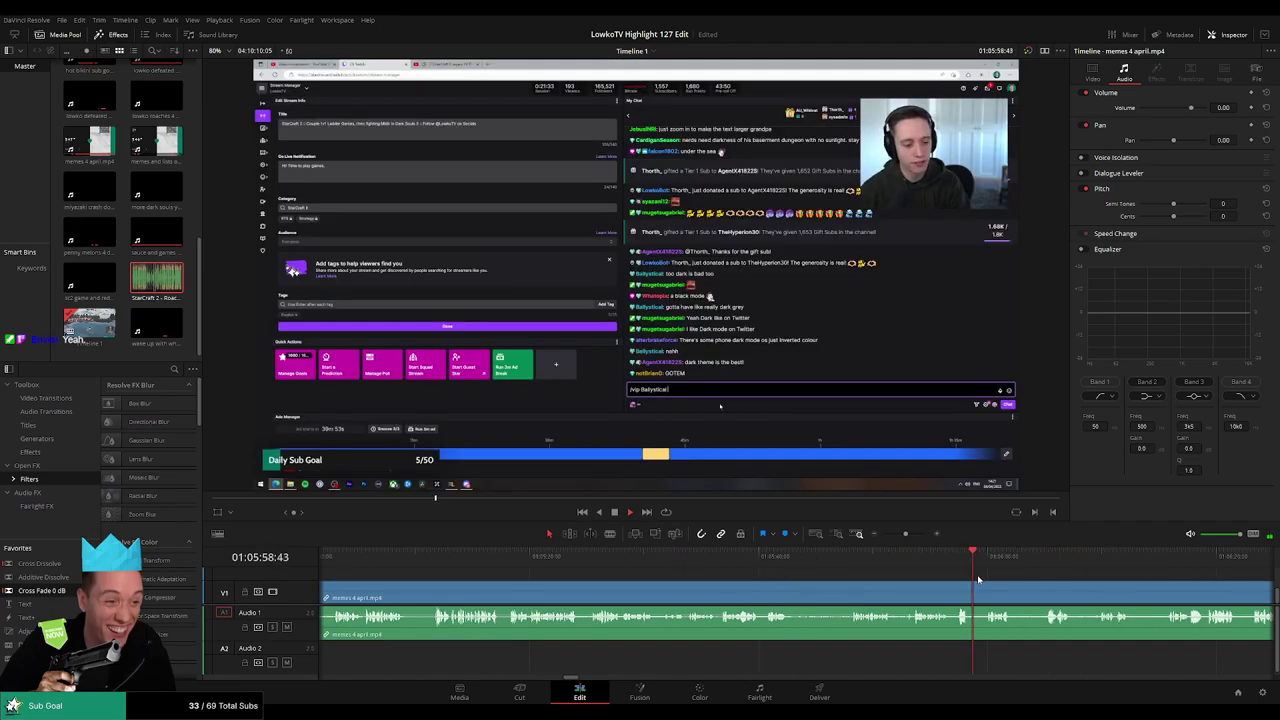
pyautogui.click(1050, 565)
pyautogui.moveTo(1092, 571); pyautogui.dragTo(708, 562)
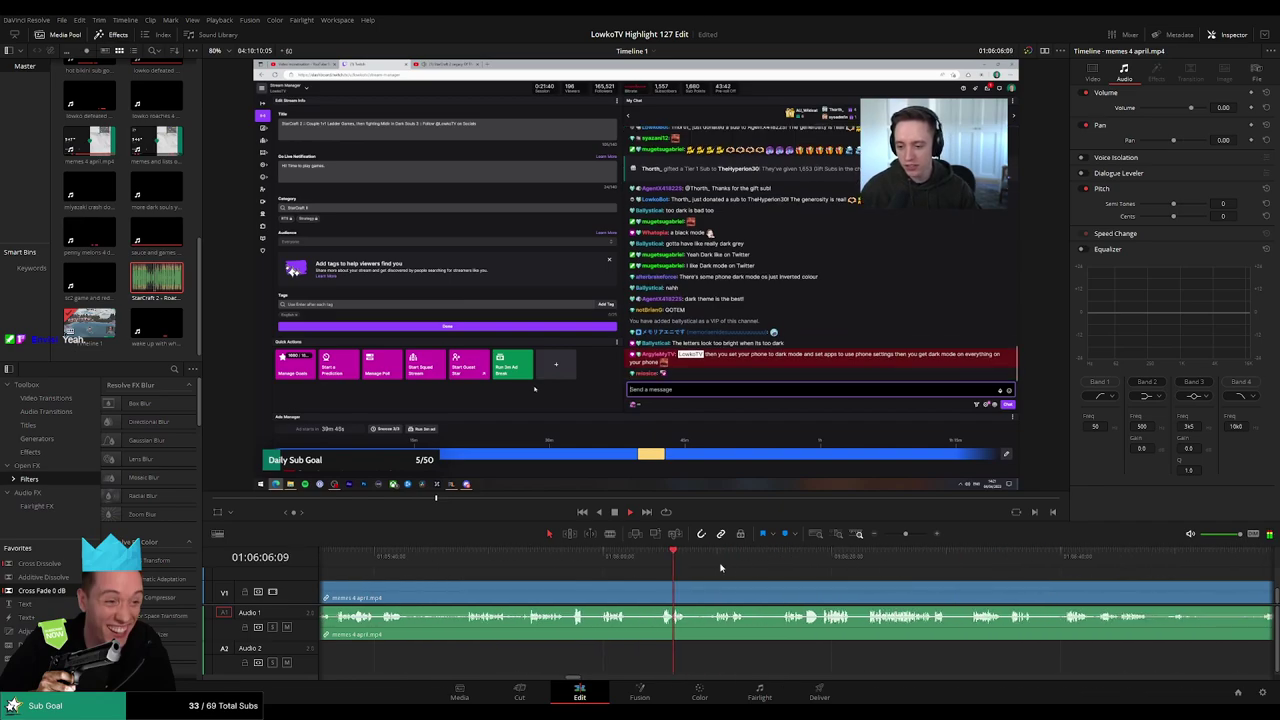
pyautogui.click(726, 575)
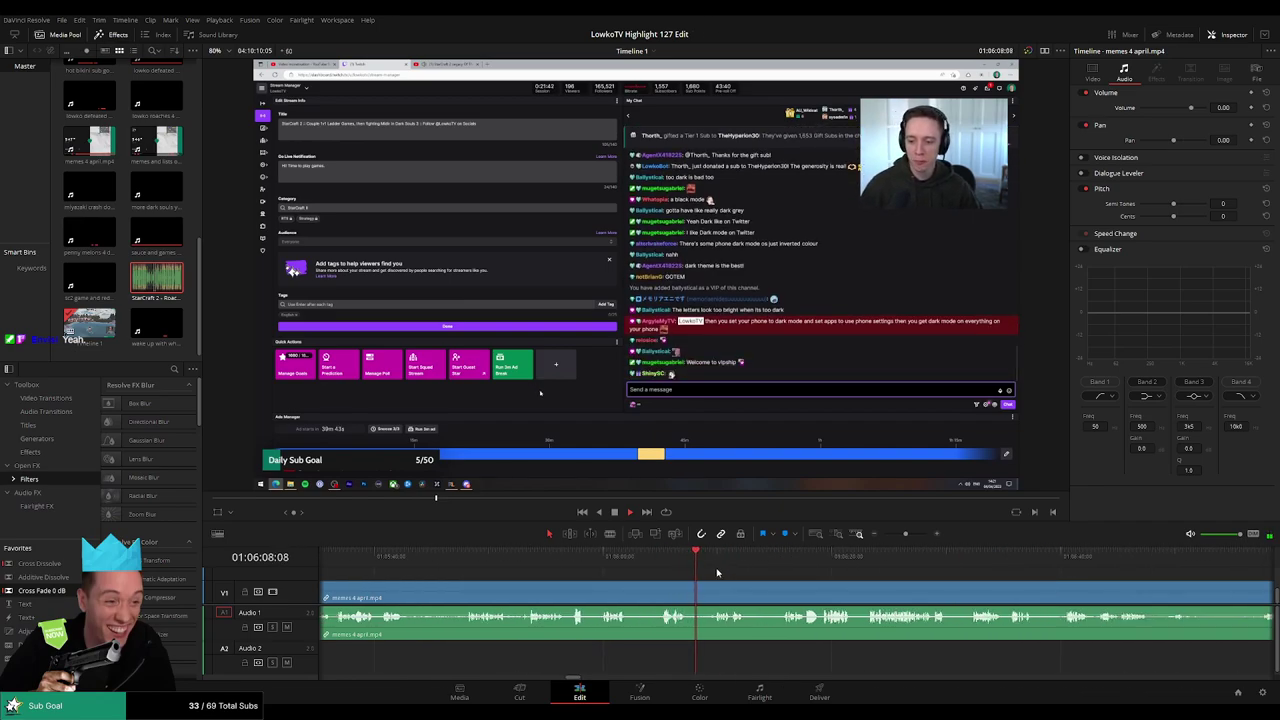
# Skip ahead to the ladder ranking footage at about 01:22:59, just before the end of the meme clip
pyautogui.moveTo(906, 534); pyautogui.dragTo(890, 534)
pyautogui.moveTo(779, 569); pyautogui.dragTo(1003, 552)
pyautogui.click(828, 562)
pyautogui.scroll(4, 843, 576)
pyautogui.scroll(-1, 842, 577)
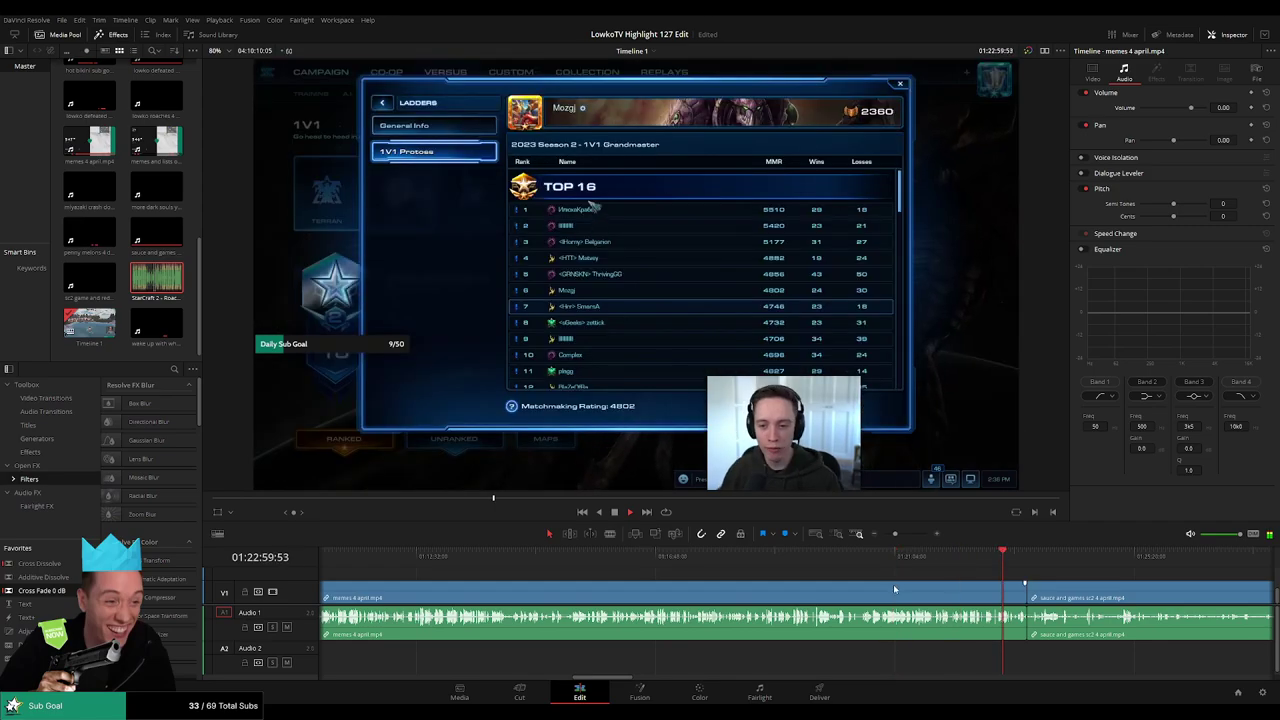
# Delete the remaining stretch of the meme clip so the "sauce and games sc2 4 april.mp4" clip follows directly
pyautogui.click(887, 593)
pyautogui.press('Delete')
pyautogui.click(884, 594)
pyautogui.press('Delete')
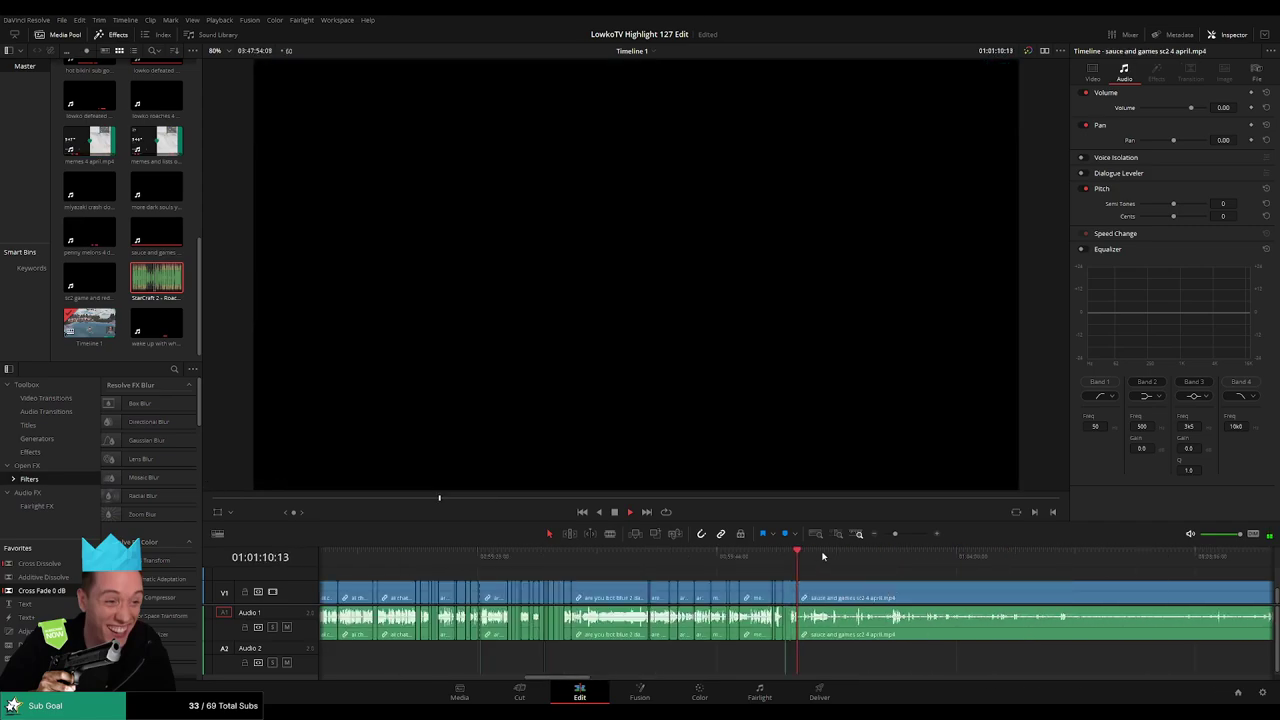
# Remove the quiet opening of the "sauce and games sc2 4 april.mp4" clip, up to just before the talking at about 01:02:51
pyautogui.click(829, 556)
pyautogui.moveTo(857, 564); pyautogui.dragTo(631, 564)
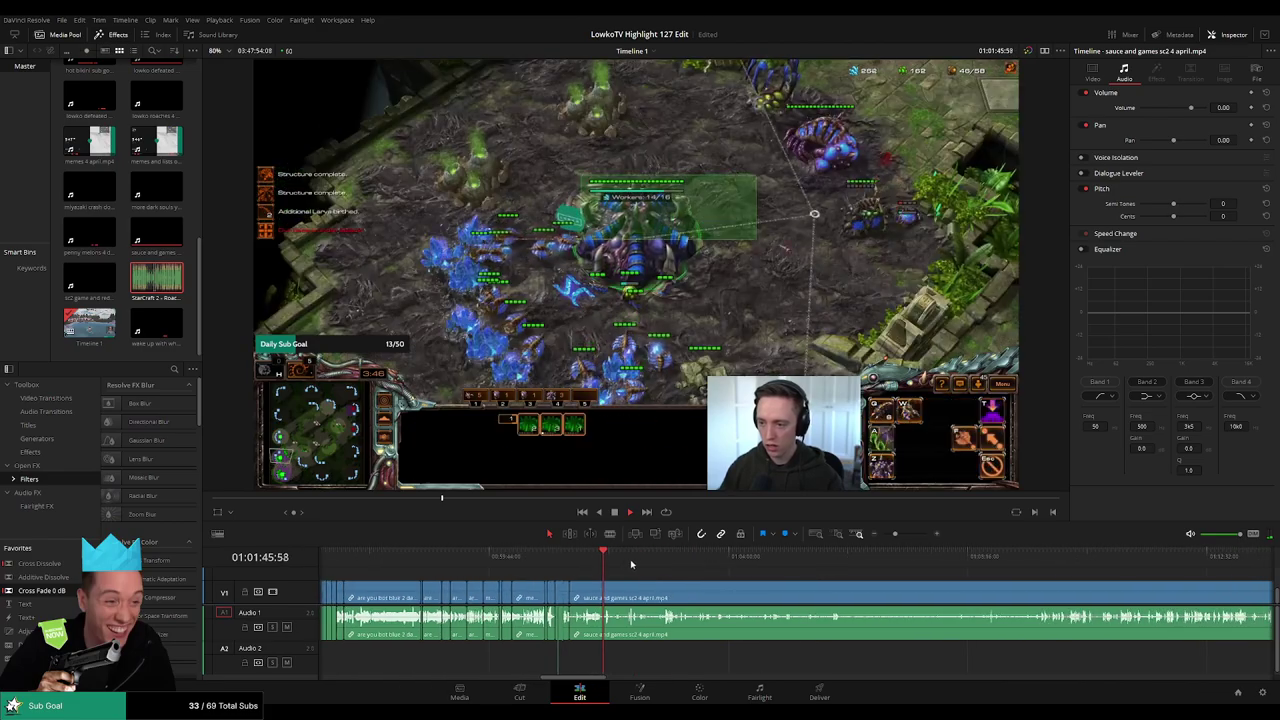
pyautogui.click(628, 553)
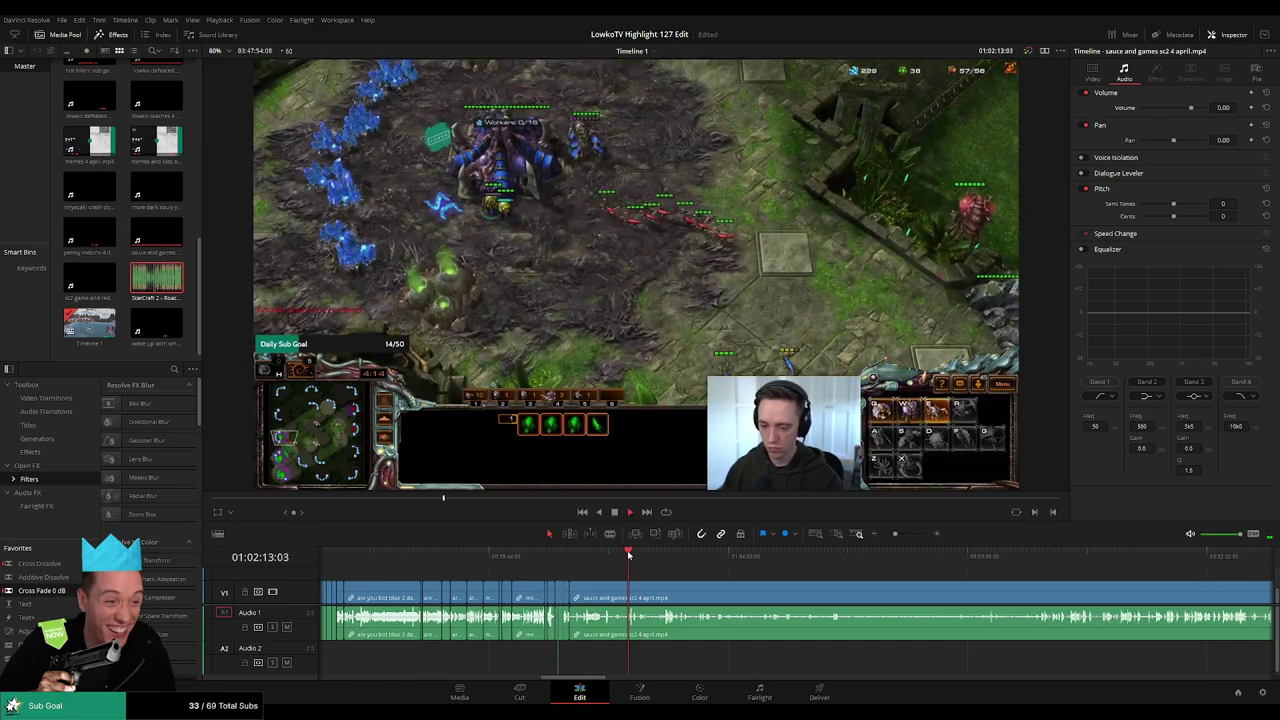
pyautogui.moveTo(897, 535); pyautogui.dragTo(884, 535)
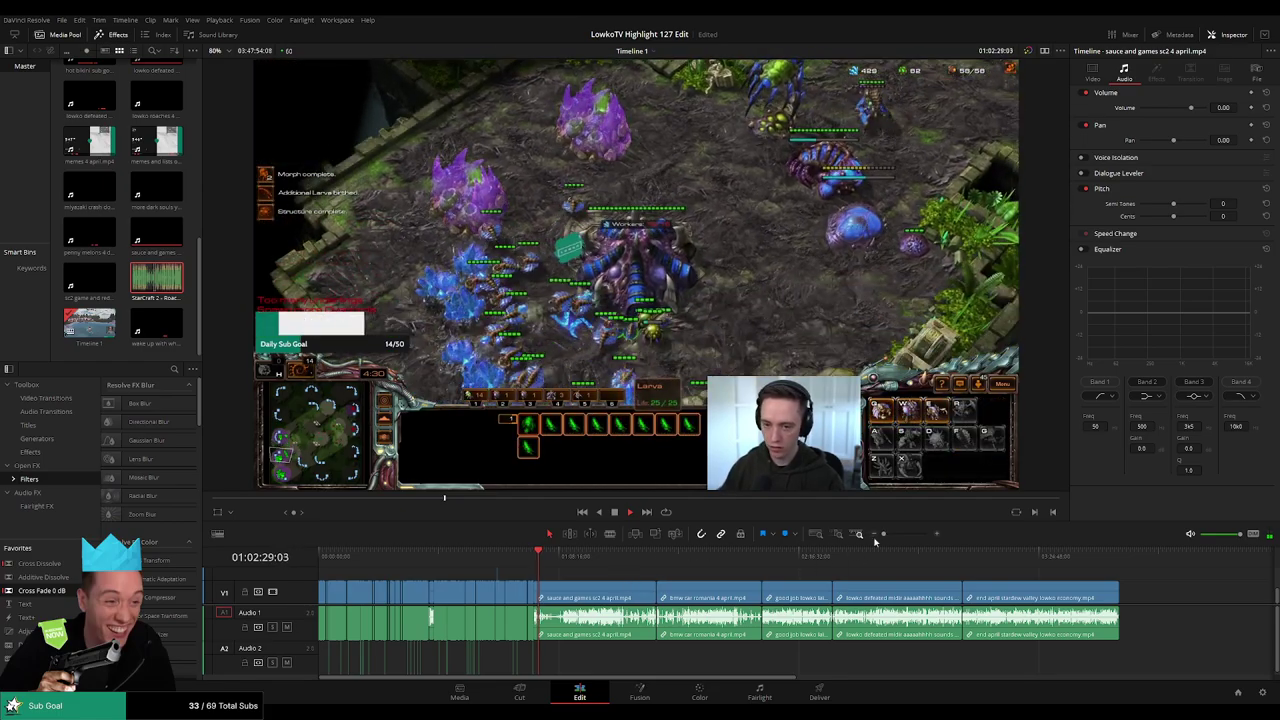
pyautogui.moveTo(884, 534); pyautogui.dragTo(869, 559)
pyautogui.click(843, 556)
pyautogui.hscroll(5, 666, 583)
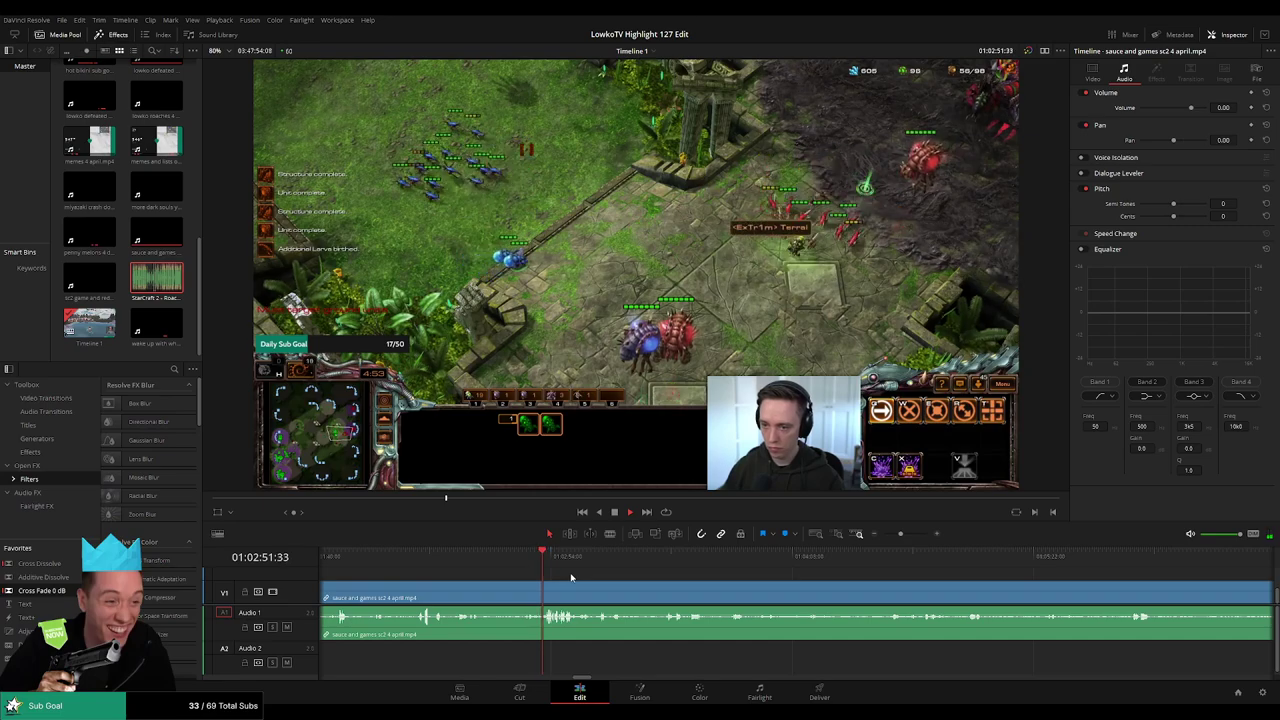
pyautogui.click(520, 597)
pyautogui.press('Delete')
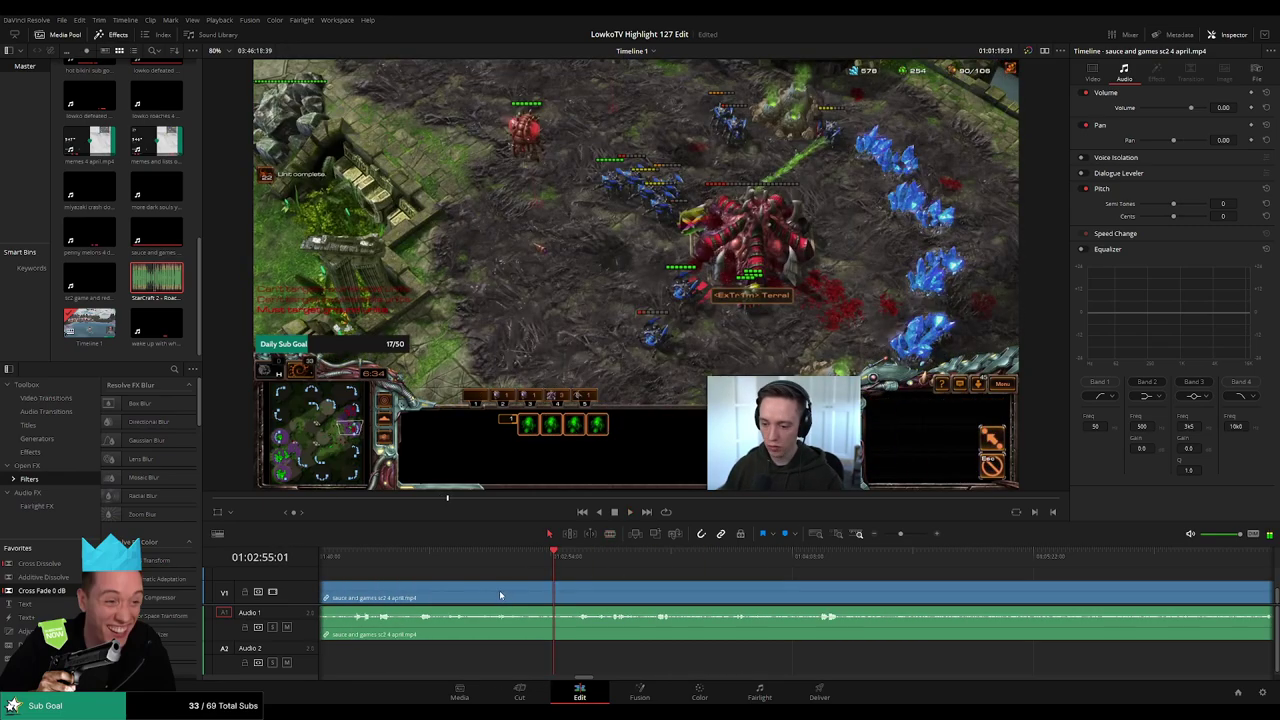
# Review the new opening of the sauce and games clip from about 01:01:17 to 01:01:30
pyautogui.moveTo(530, 595); pyautogui.dragTo(930, 582)
pyautogui.click(633, 557)
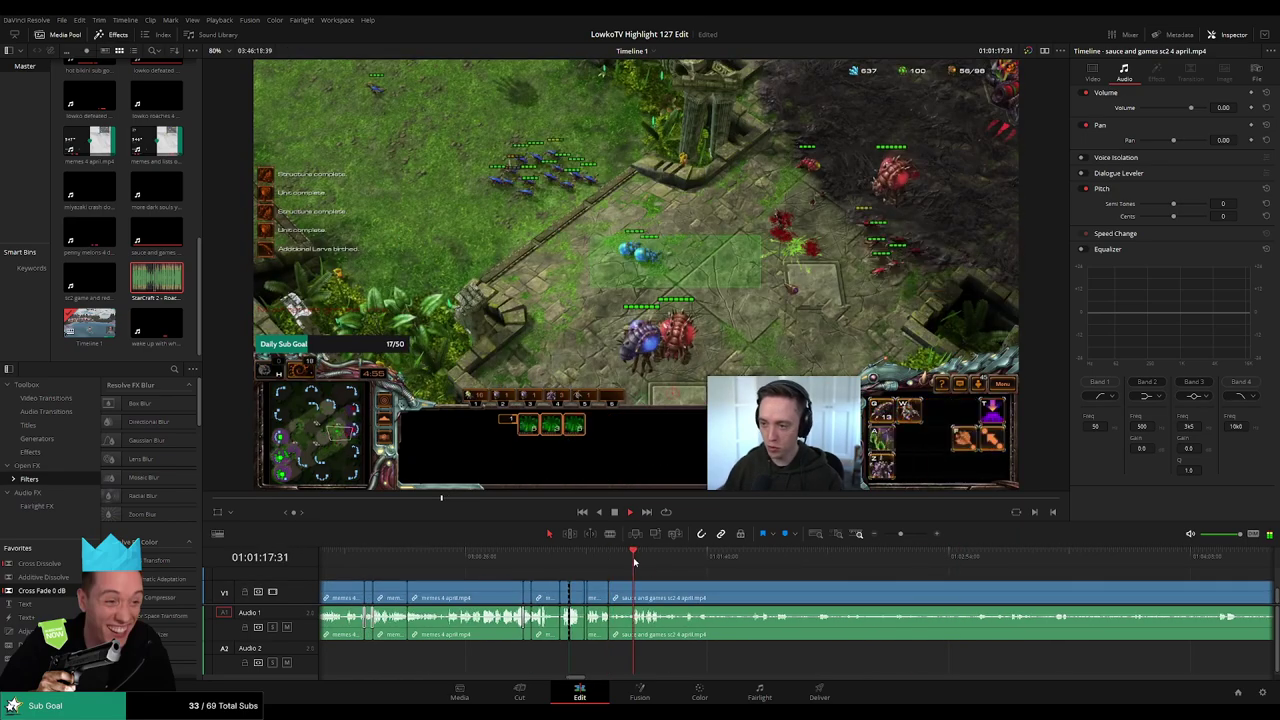
pyautogui.scroll(2, 745, 582)
pyautogui.scroll(1, 877, 582)
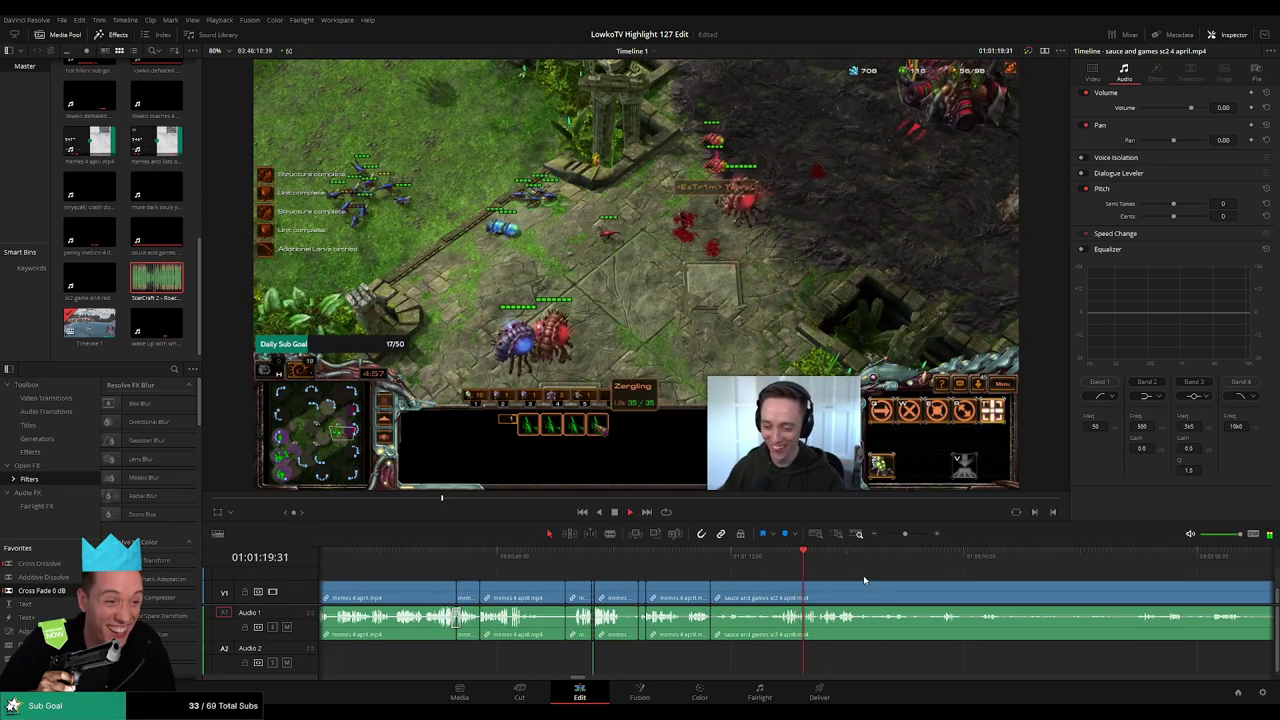
pyautogui.moveTo(864, 577); pyautogui.dragTo(701, 573)
pyautogui.hscroll(1, 697, 572)
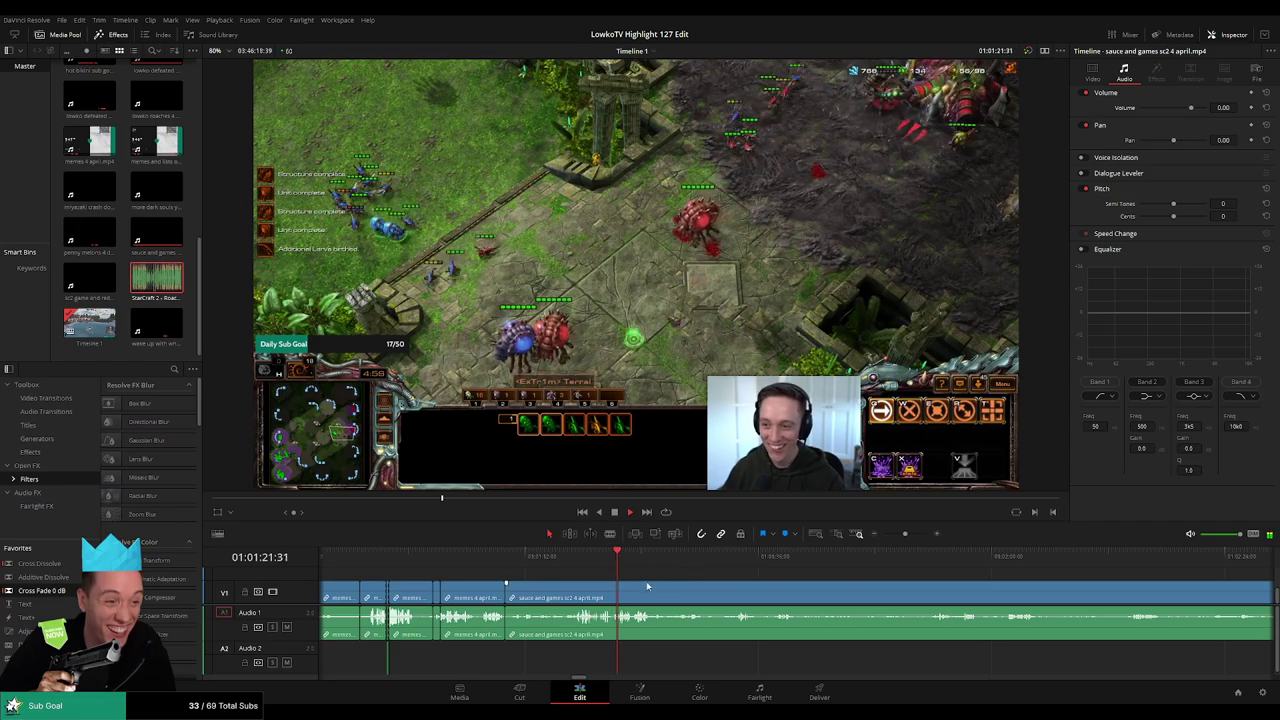
pyautogui.hscroll(2, 635, 576)
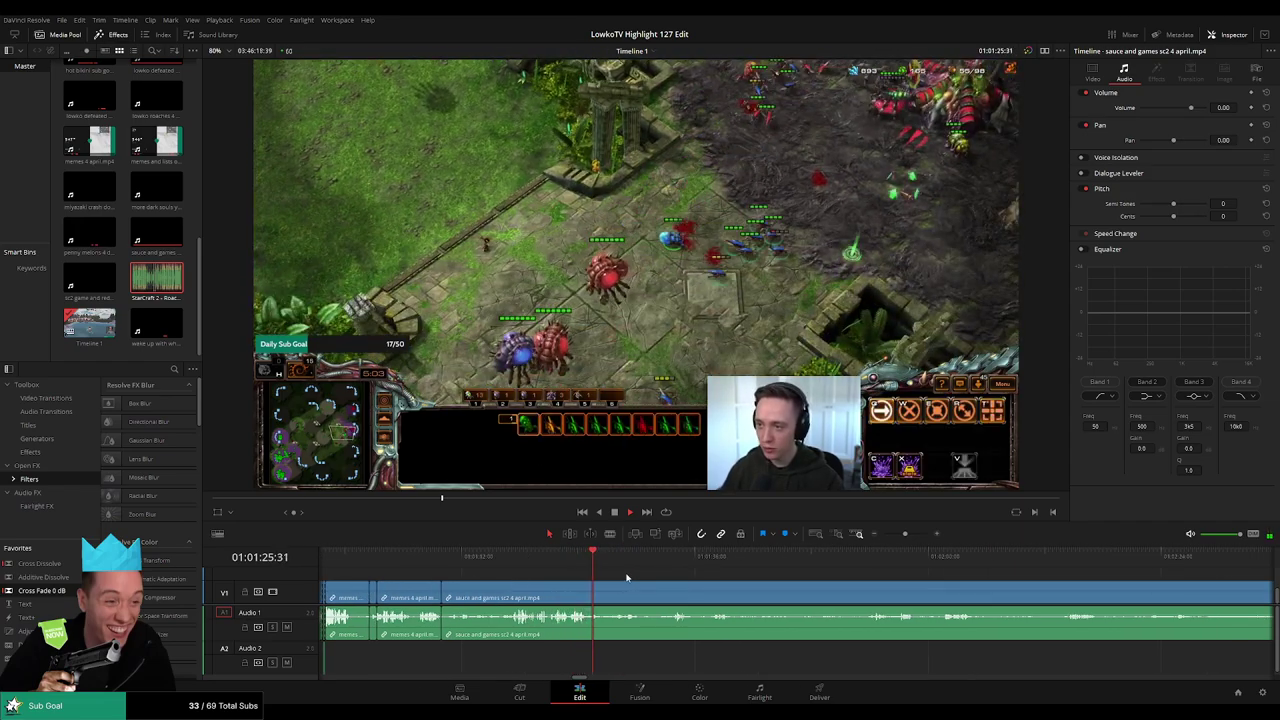
pyautogui.click(626, 562)
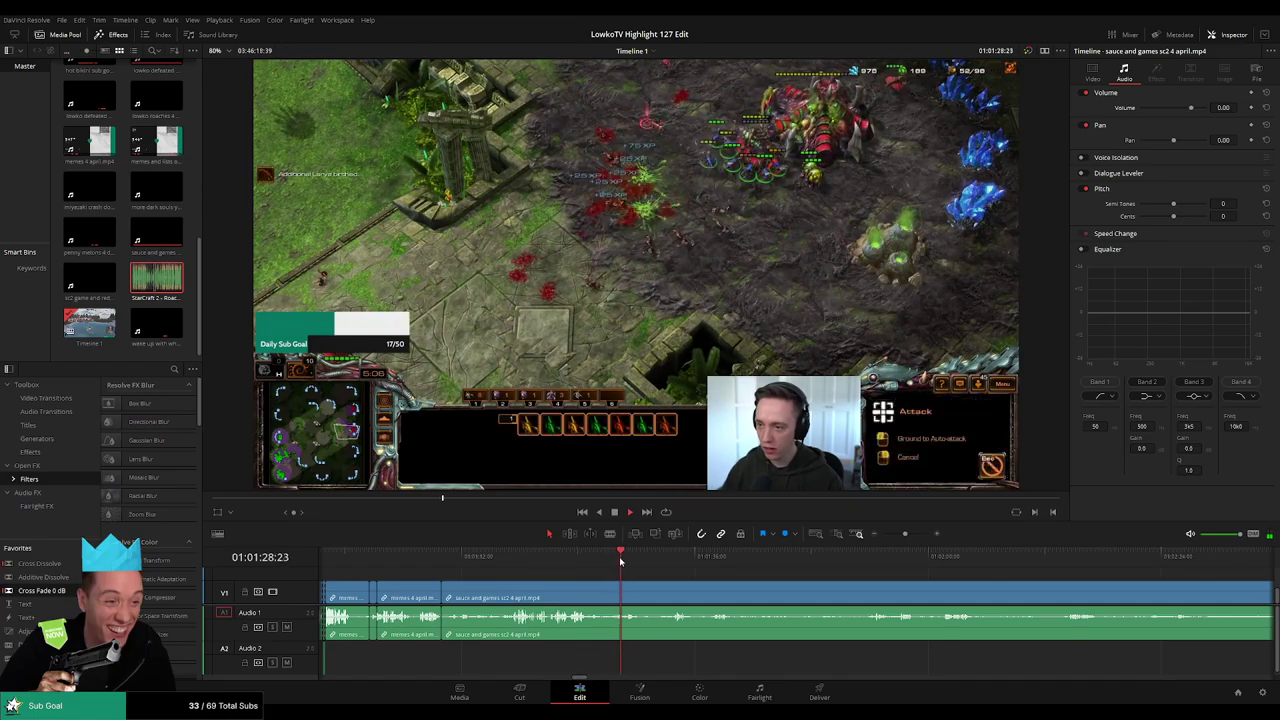
pyautogui.hscroll(2, 650, 572)
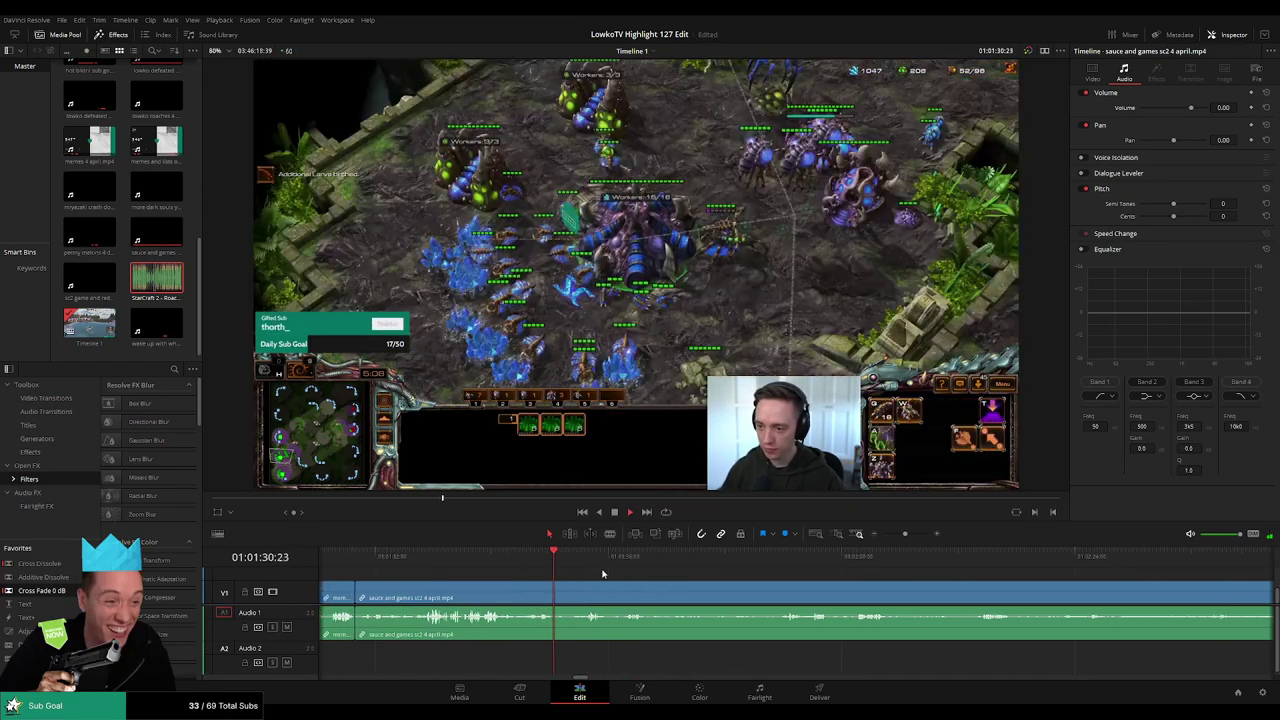
# Cut out the short quiet stretch starting at about 01:01:31 in the sauce and games clip and cross-fade the audio at the join
pyautogui.press('b')
pyautogui.click(565, 594)
pyautogui.click(588, 557)
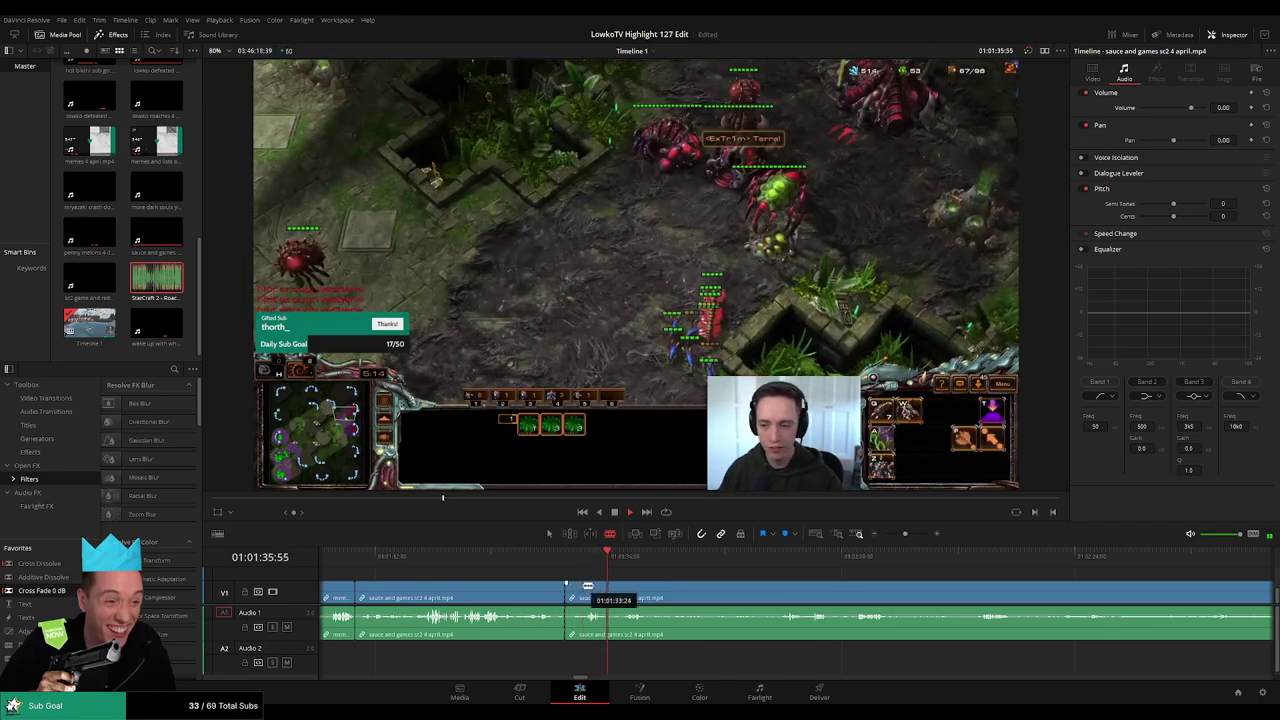
pyautogui.click(582, 592)
pyautogui.press('a')
pyautogui.click(574, 592)
pyautogui.press('Delete')
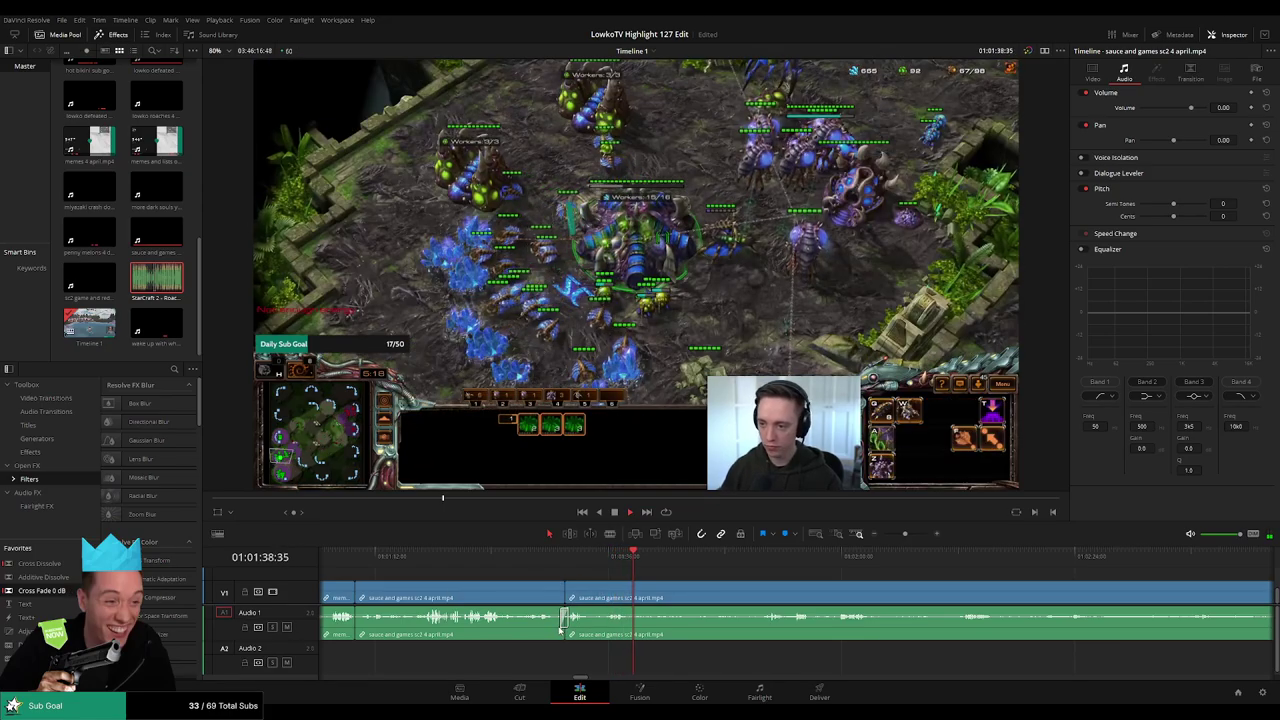
# Split the sauce and games clip at about 01:01:38, where the talking ends
pyautogui.press('b')
pyautogui.click(629, 606)
pyautogui.press('a')
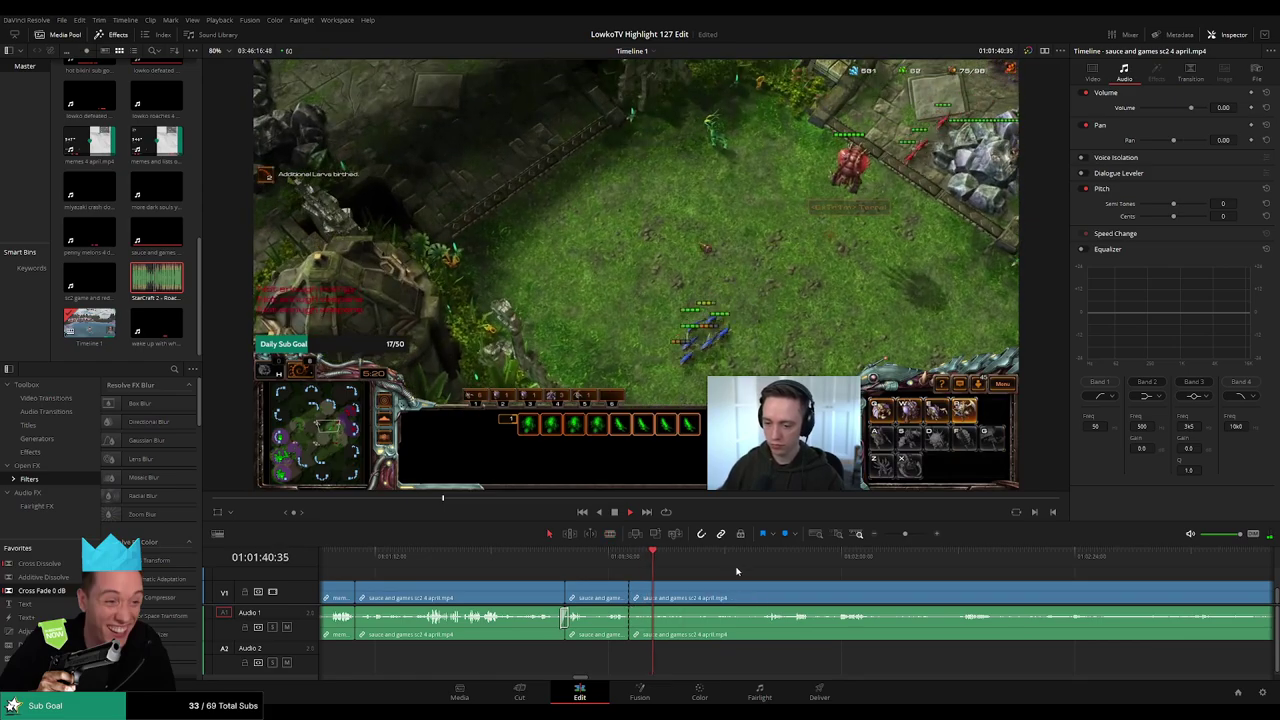
# Skim the StarCraft match after the split, from about 01:01:40 to 01:03:01, for commentary worth keeping
pyautogui.click(774, 563)
pyautogui.click(800, 563)
pyautogui.hscroll(4, 746, 577)
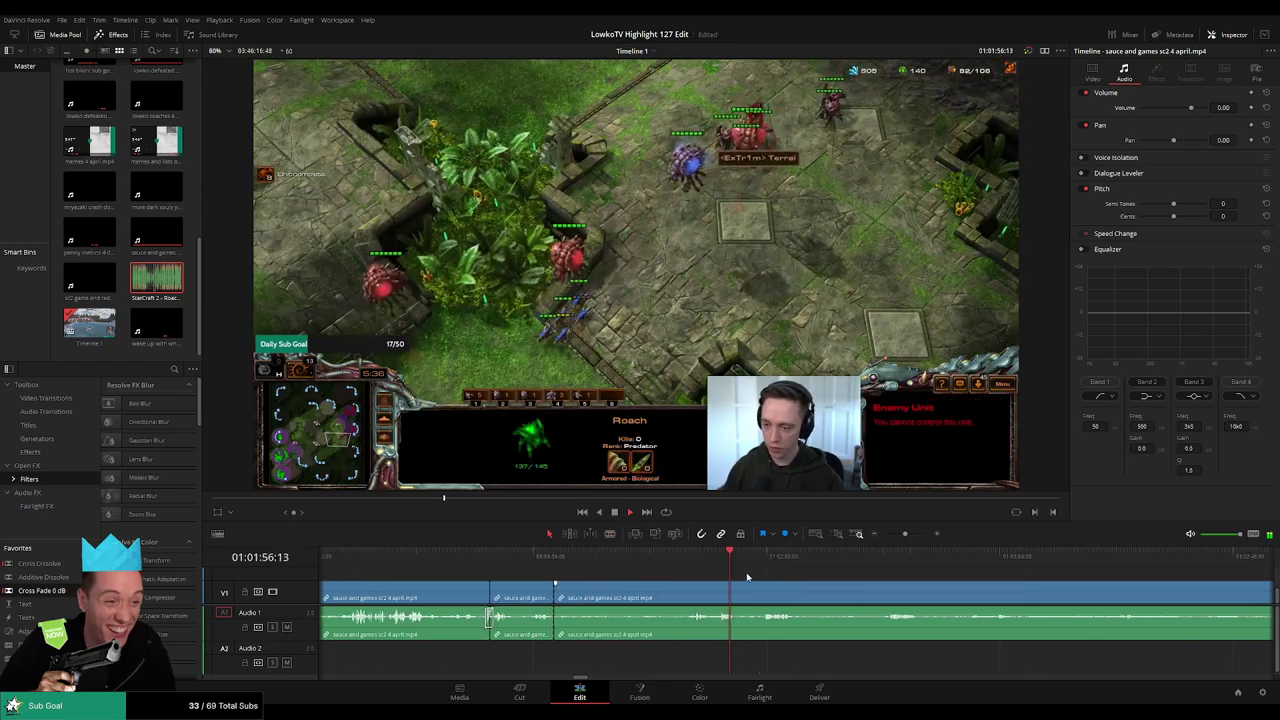
pyautogui.click(684, 563)
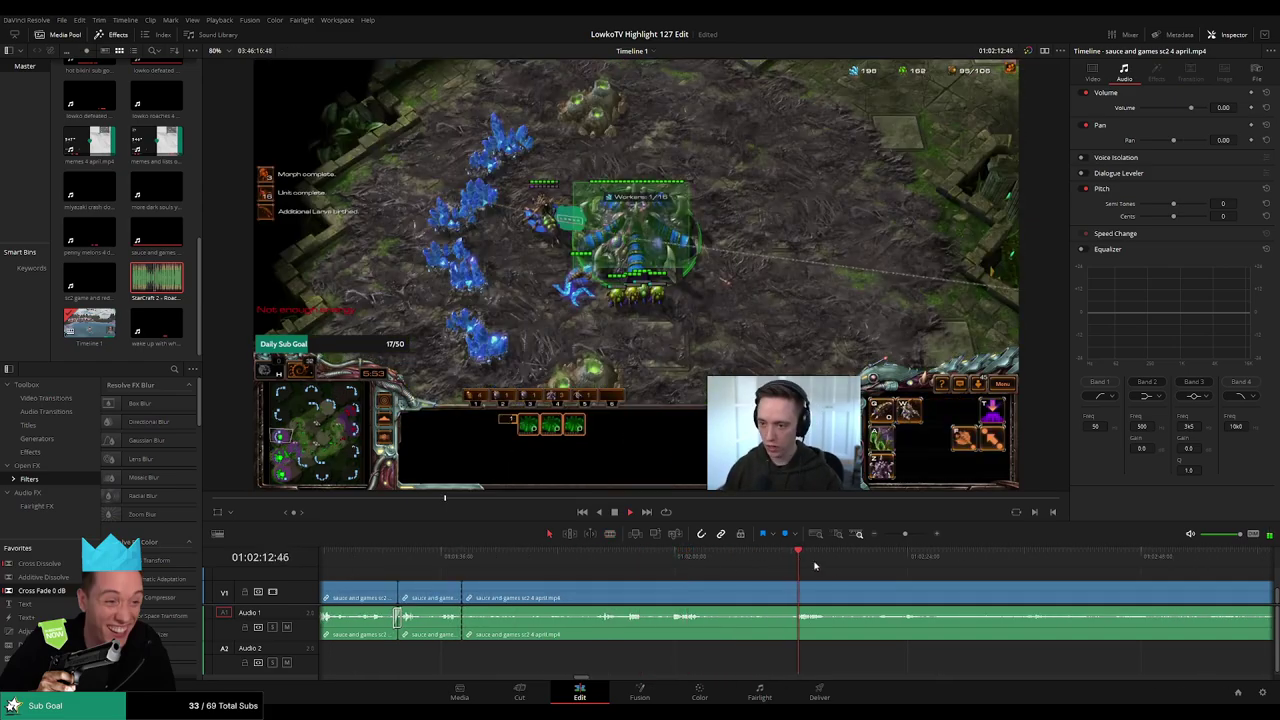
pyautogui.hscroll(5, 723, 580)
pyautogui.click(950, 565)
pyautogui.click(1055, 566)
pyautogui.hscroll(8, 755, 572)
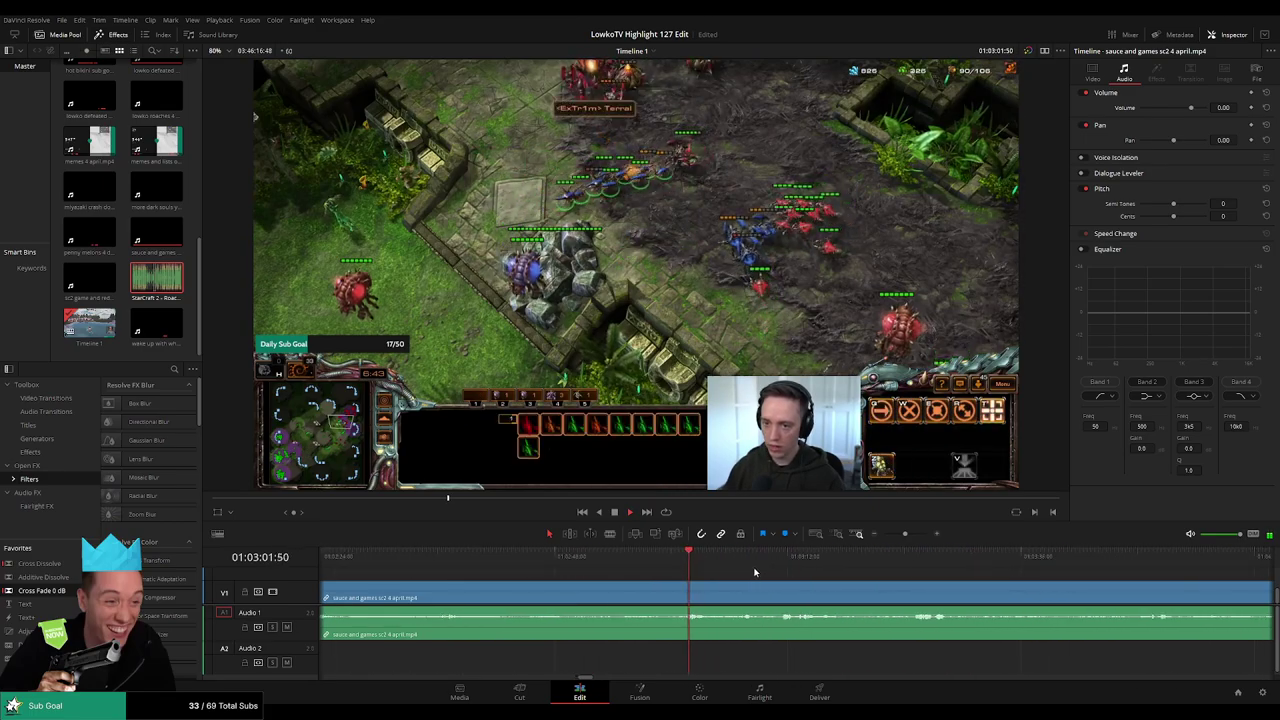
# Check the louder audio spots in the StarCraft match from about 01:03:10 to past 01:03:48
pyautogui.click(771, 557)
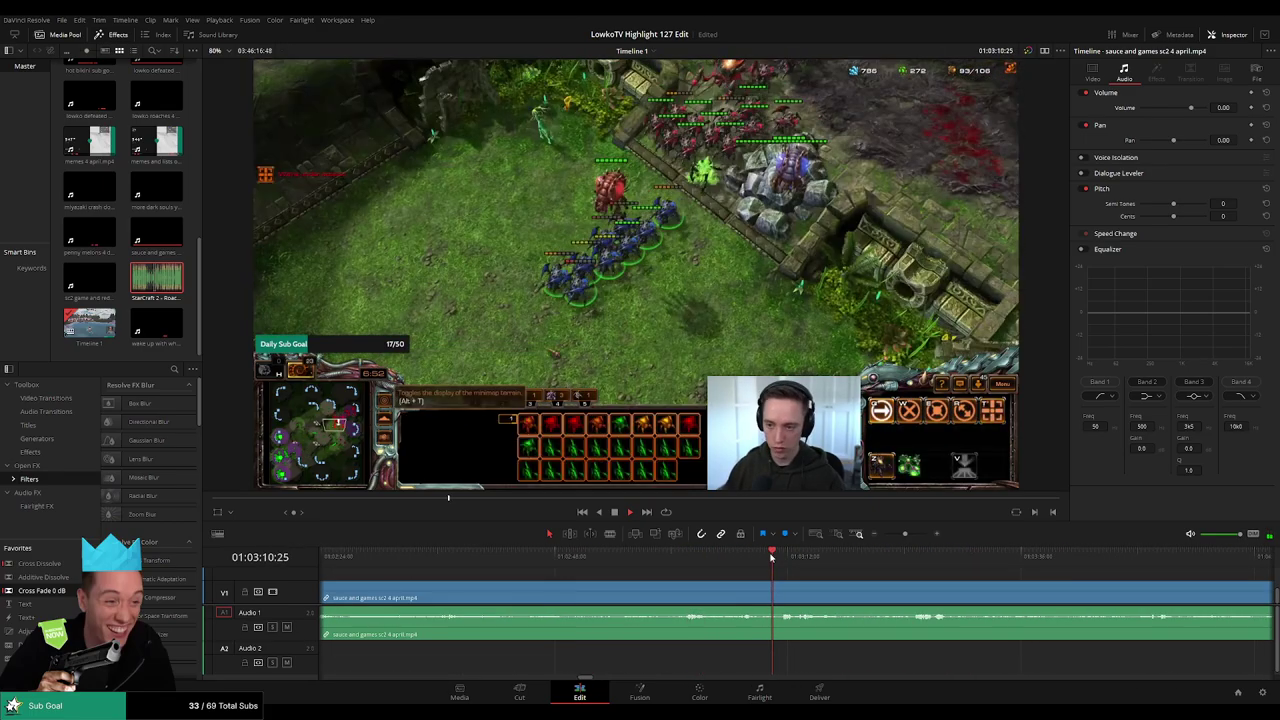
pyautogui.click(782, 560)
pyautogui.hscroll(5, 750, 577)
pyautogui.click(699, 563)
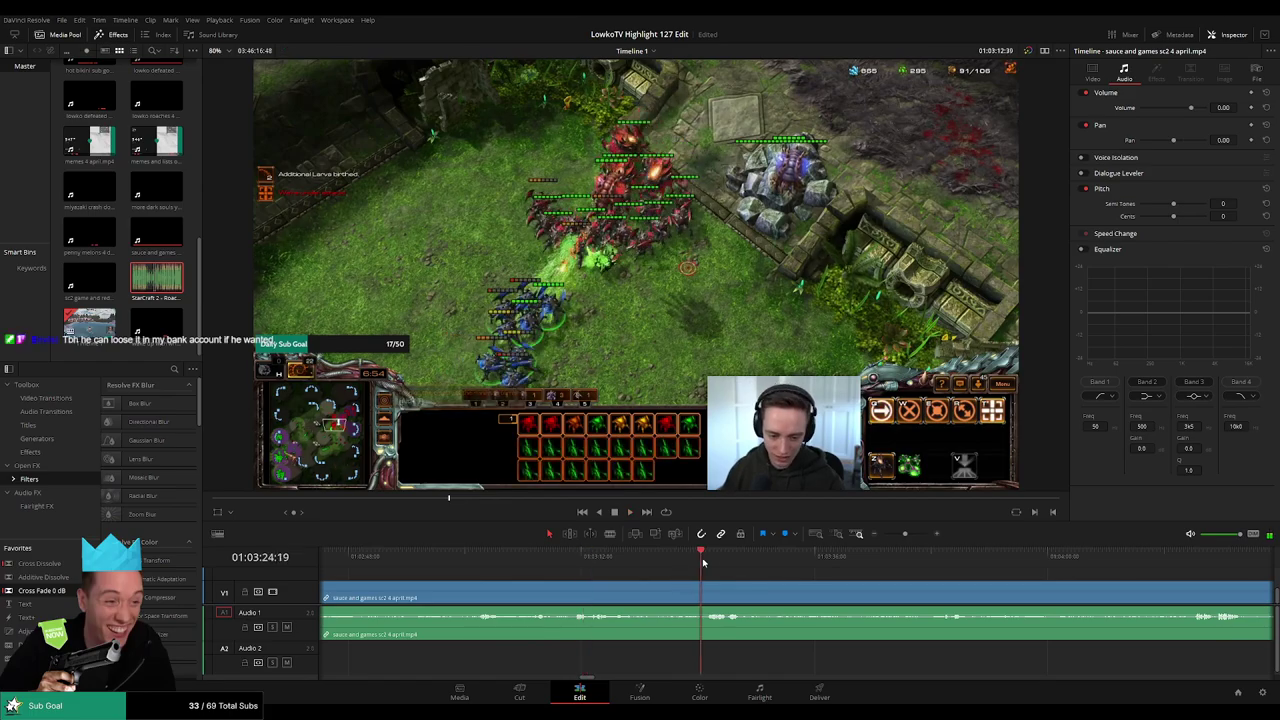
pyautogui.click(711, 562)
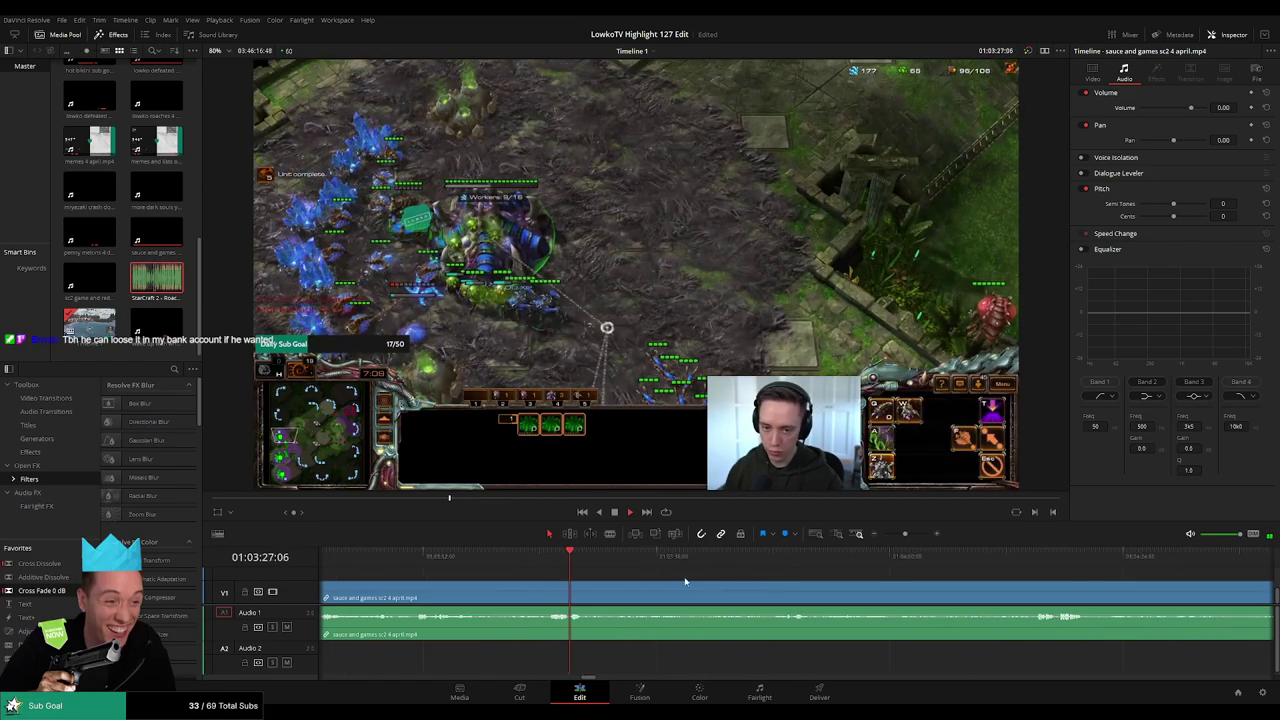
pyautogui.click(712, 561)
pyautogui.click(768, 563)
pyautogui.moveTo(844, 590); pyautogui.dragTo(616, 577)
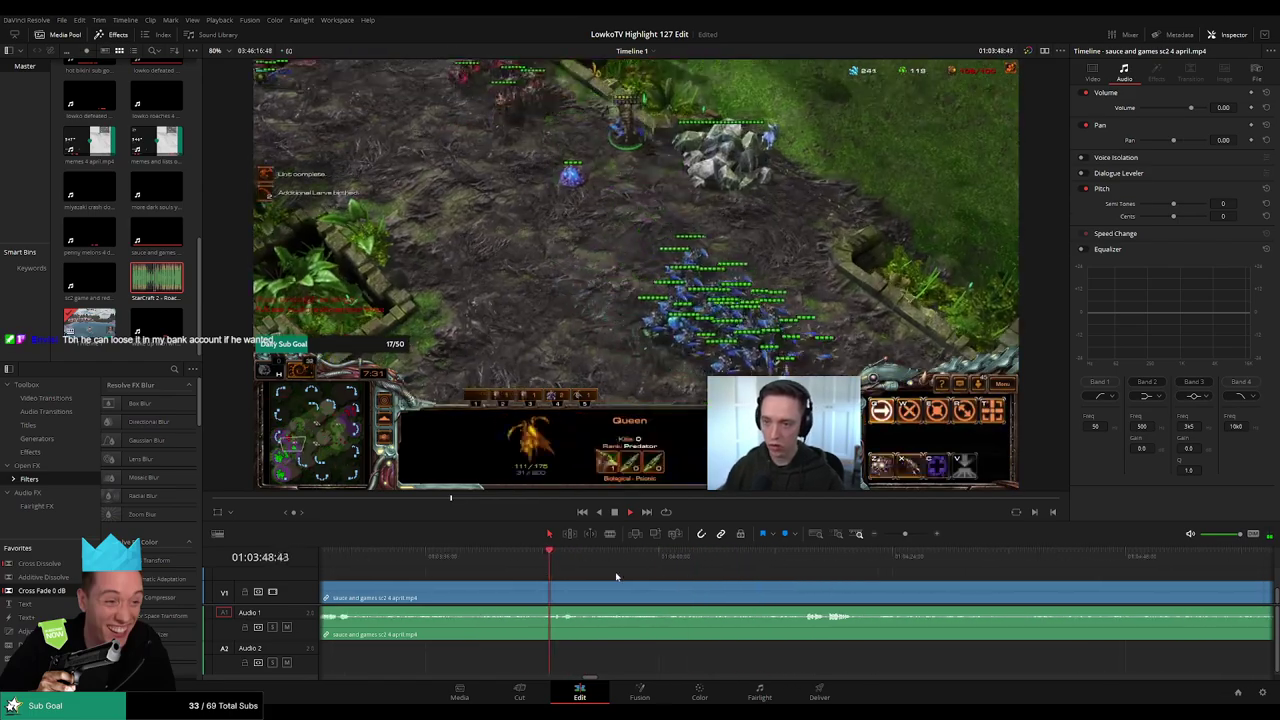
pyautogui.click(783, 562)
pyautogui.click(806, 563)
# Skim the late battles of the StarCraft match, from about 01:06:38 to the end of the game near 01:08:02
pyautogui.moveTo(905, 535); pyautogui.dragTo(895, 539)
pyautogui.click(897, 564)
pyautogui.click(921, 565)
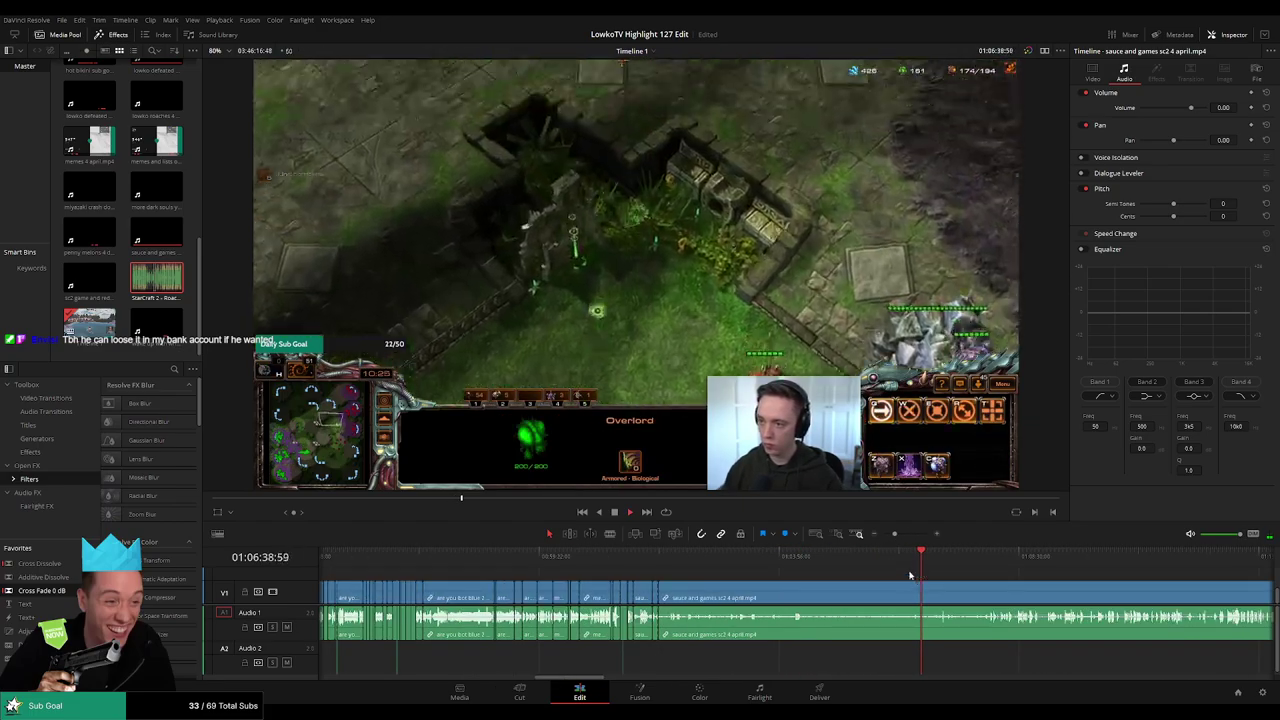
pyautogui.click(939, 570)
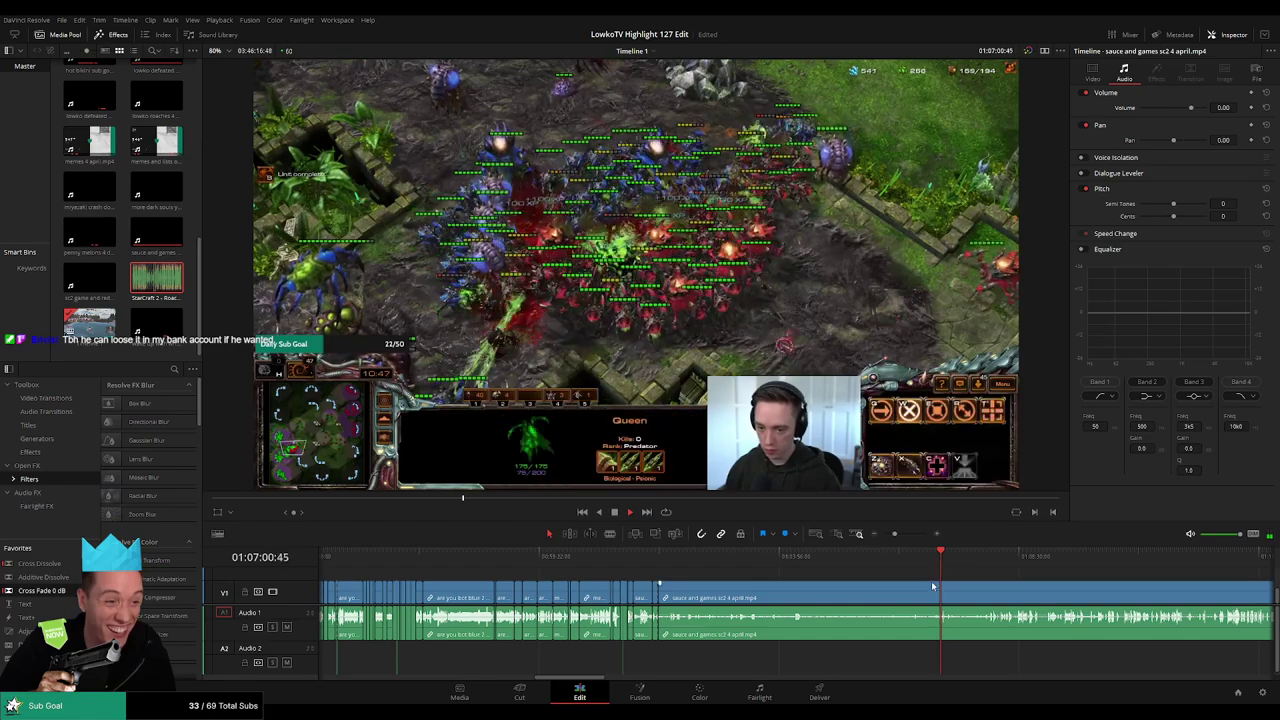
pyautogui.scroll(4, 932, 586)
pyautogui.click(806, 566)
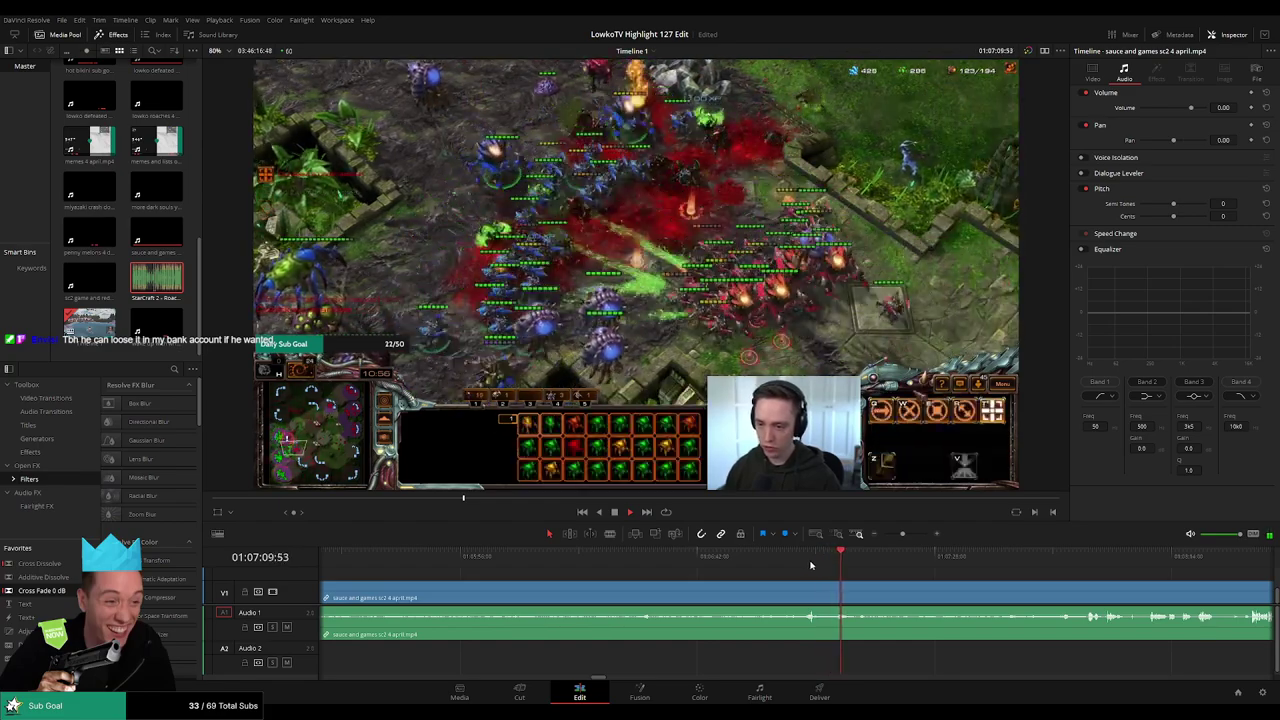
pyautogui.click(893, 562)
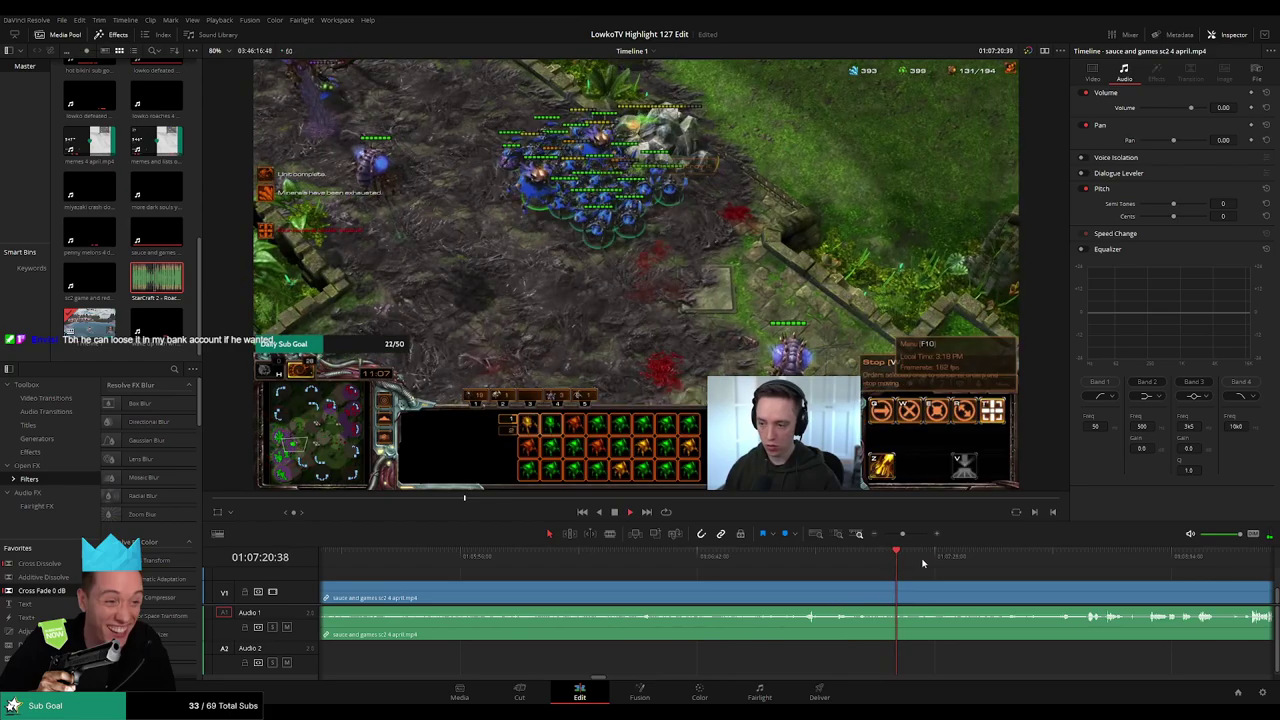
pyautogui.click(980, 562)
pyautogui.moveTo(980, 573); pyautogui.dragTo(803, 577)
pyautogui.click(874, 562)
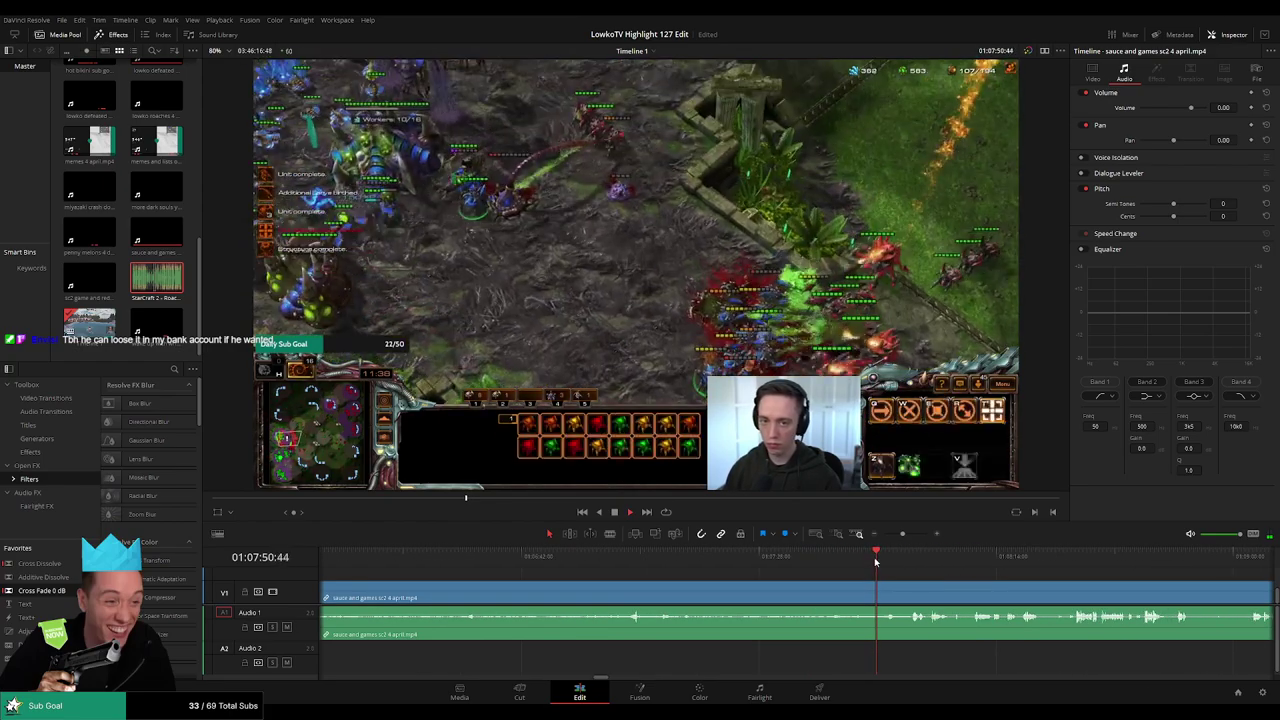
pyautogui.click(890, 562)
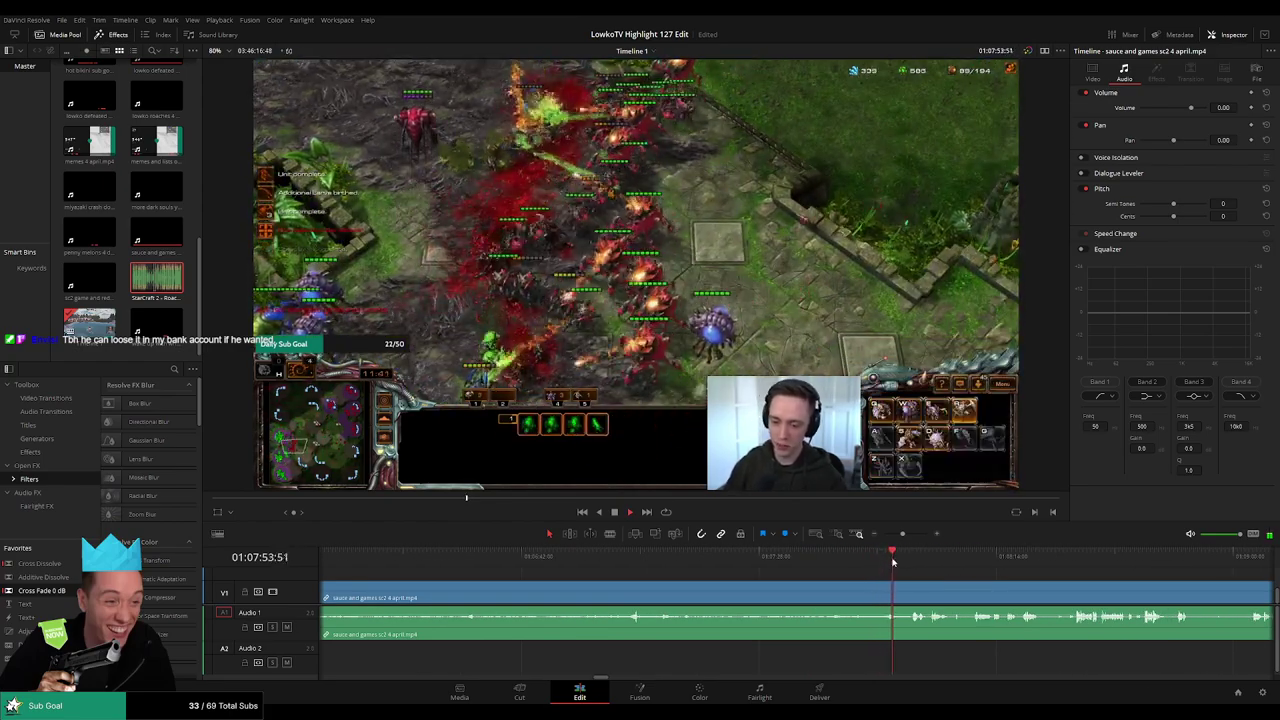
pyautogui.scroll(5, 900, 589)
pyautogui.click(926, 562)
pyautogui.moveTo(931, 562); pyautogui.dragTo(961, 564)
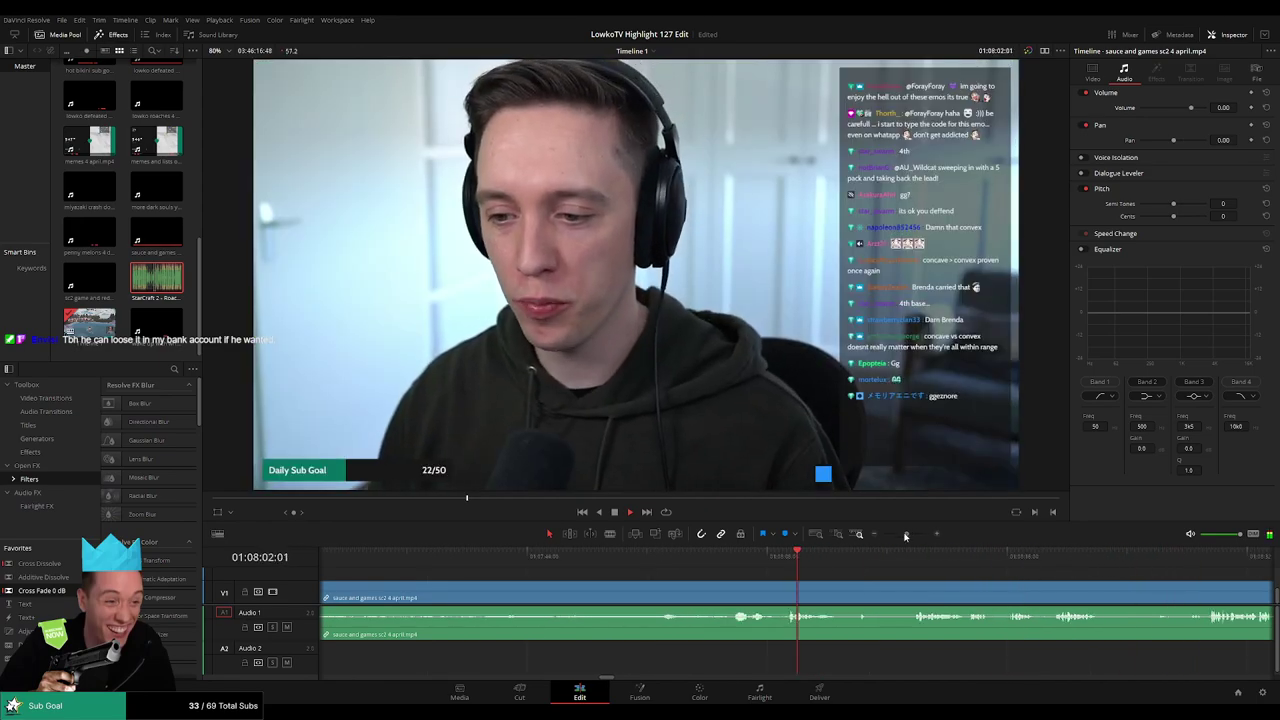
# Skim the score screen and replay footage, and review the webcam chat between about 01:11:33 and 01:11:50
pyautogui.click(806, 568)
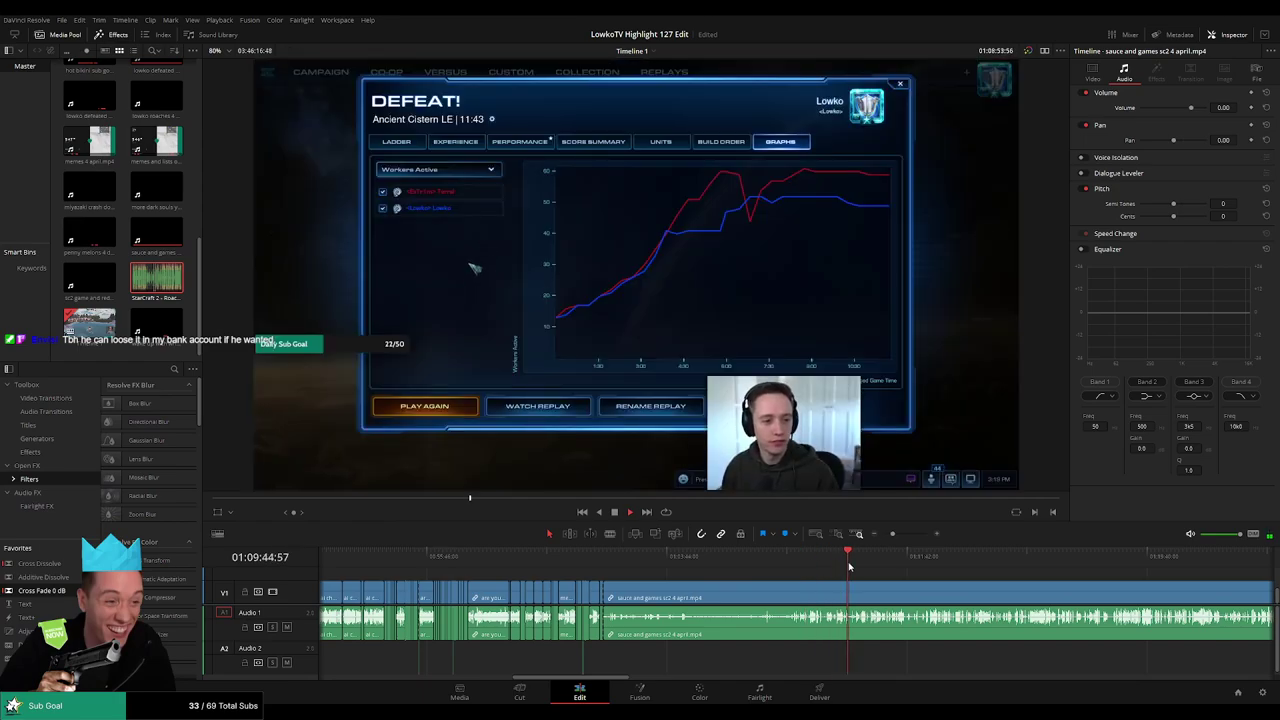
pyautogui.moveTo(927, 586); pyautogui.dragTo(660, 583)
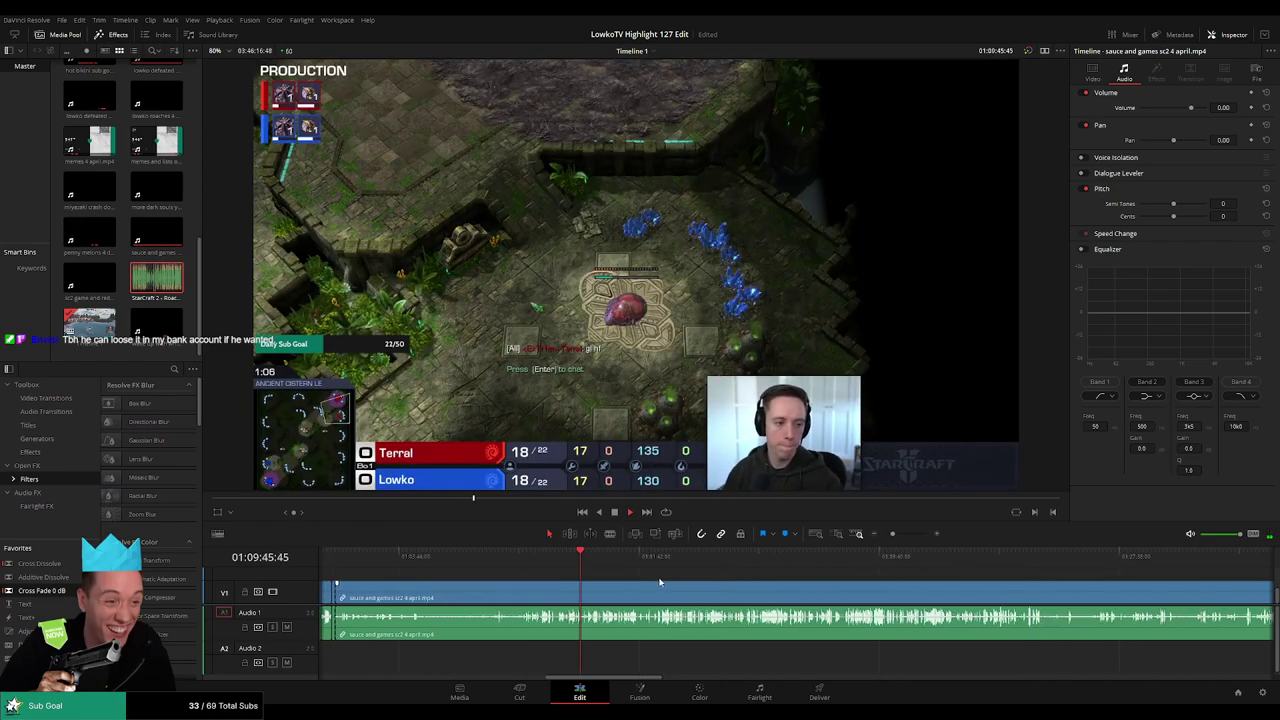
pyautogui.click(618, 566)
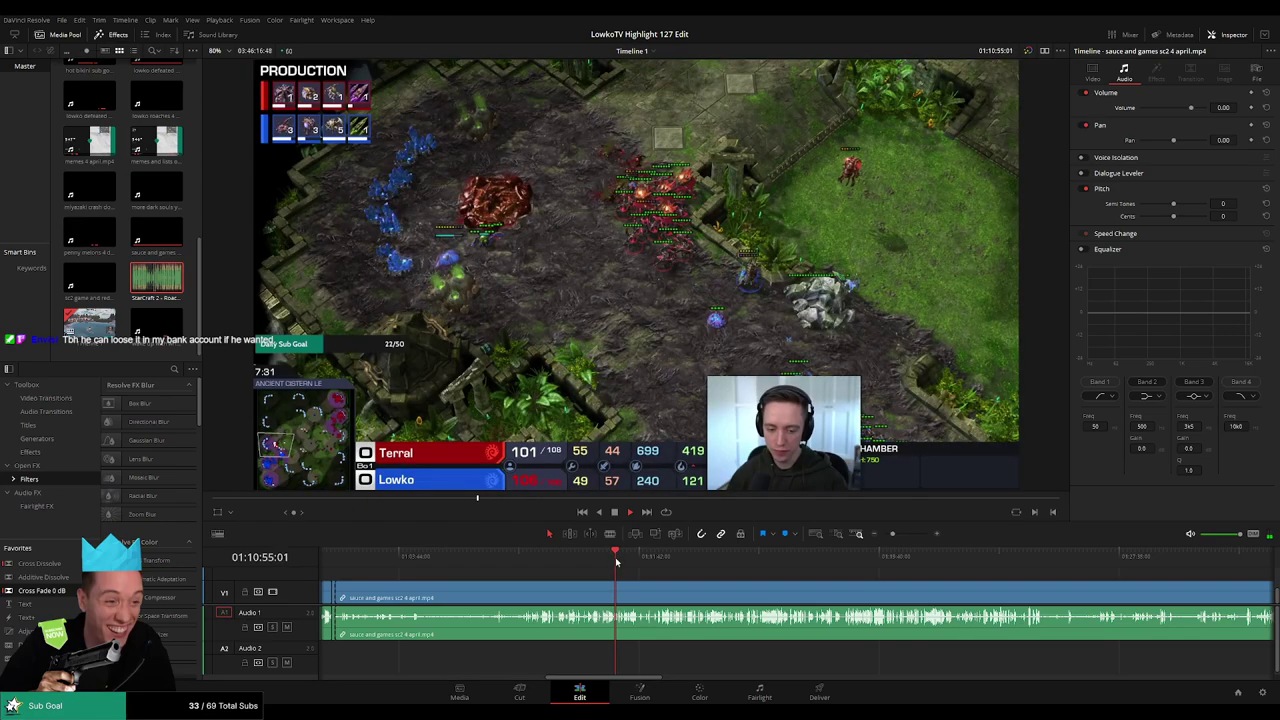
pyautogui.moveTo(615, 562); pyautogui.dragTo(641, 562)
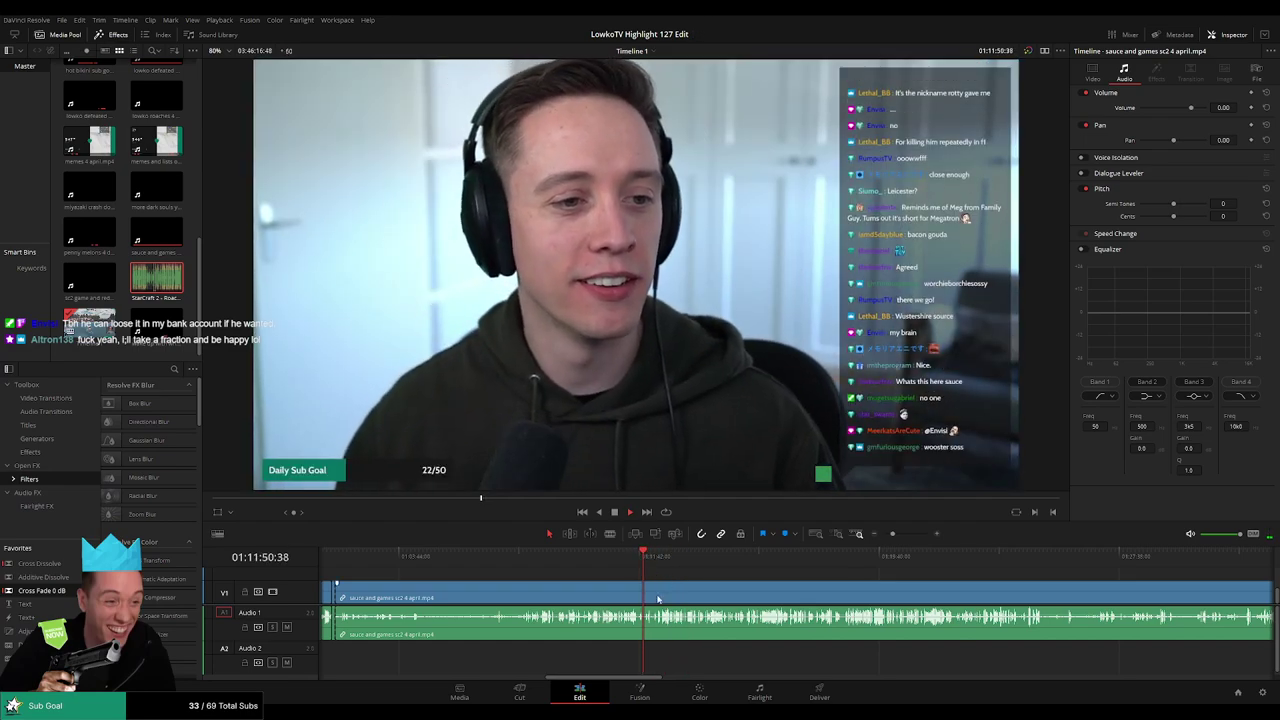
pyautogui.scroll(4, 659, 597)
pyautogui.scroll(4, 723, 592)
pyautogui.click(752, 562)
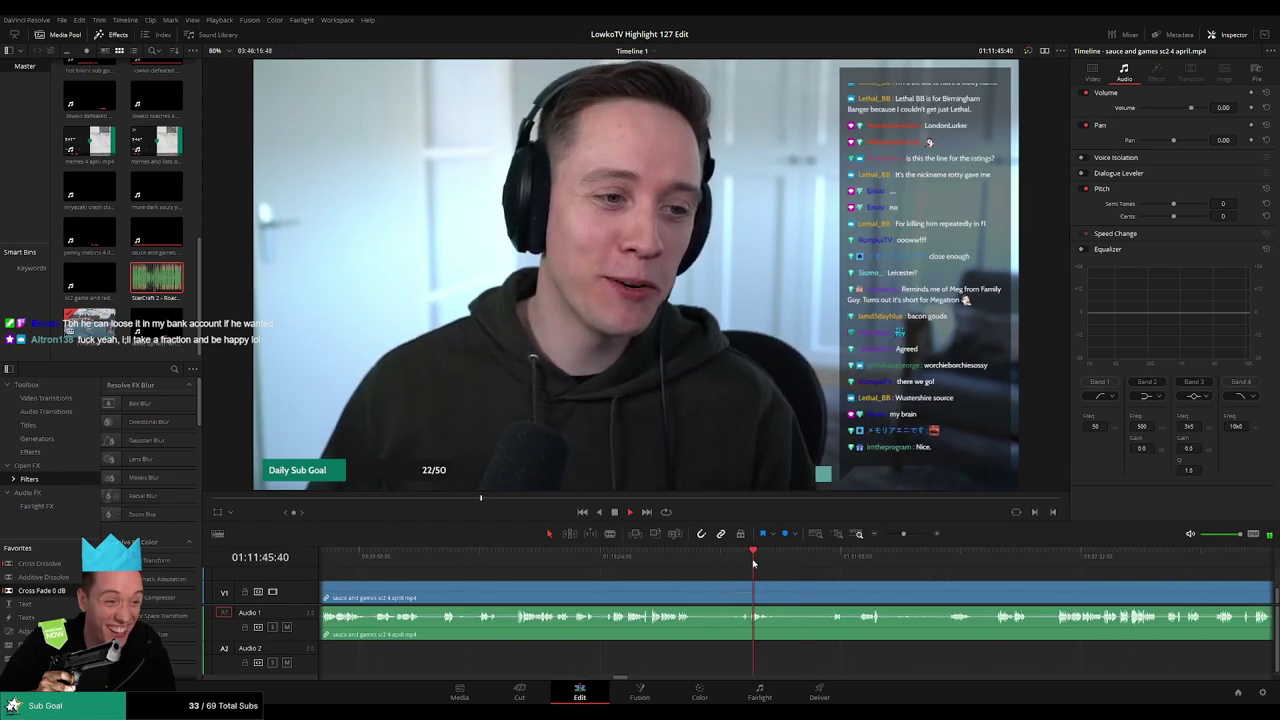
pyautogui.click(658, 565)
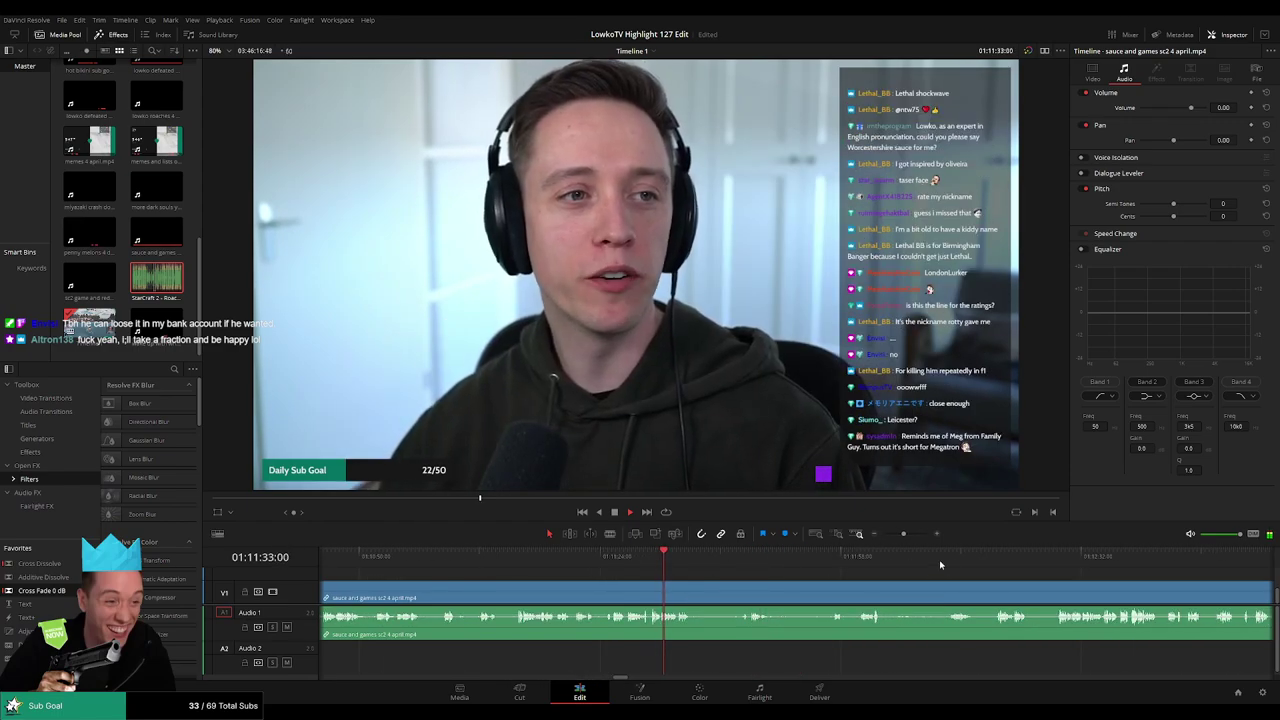
# Review the StarCraft menu and Worcestershire sauce footage between about 01:12:13 and 01:12:30, and try a split near 01:12:19
pyautogui.click(1058, 562)
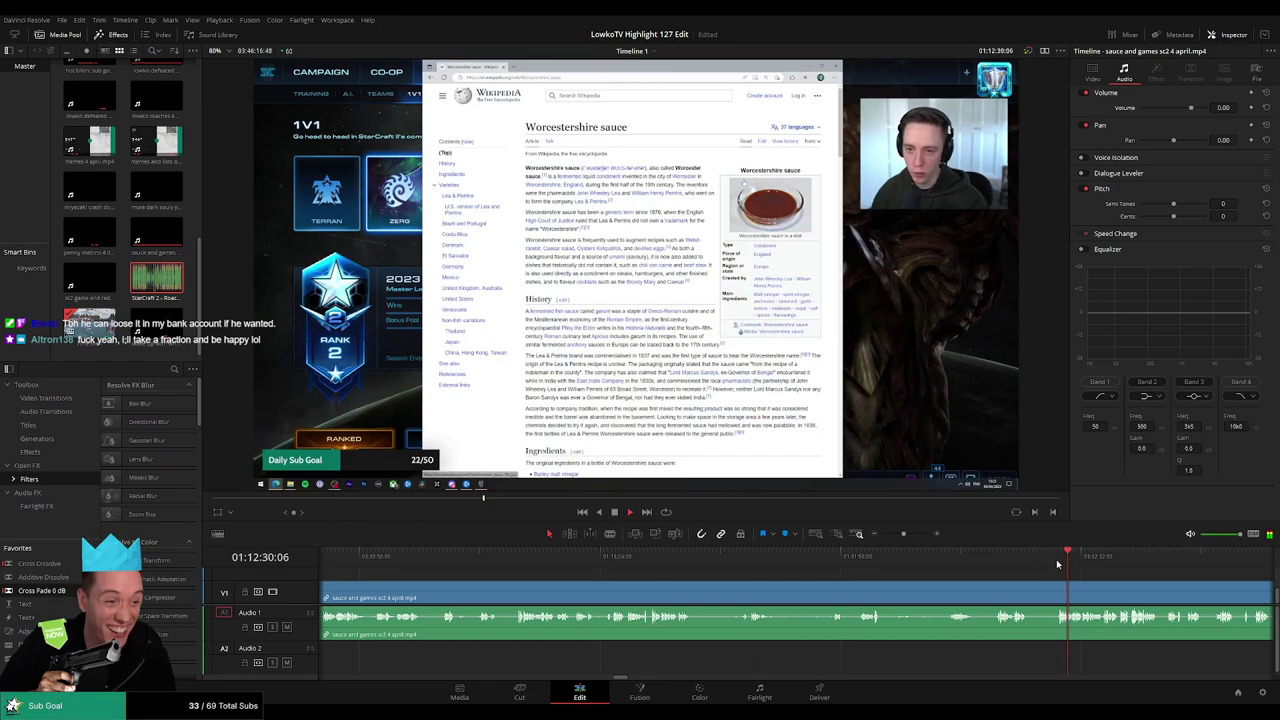
pyautogui.click(771, 563)
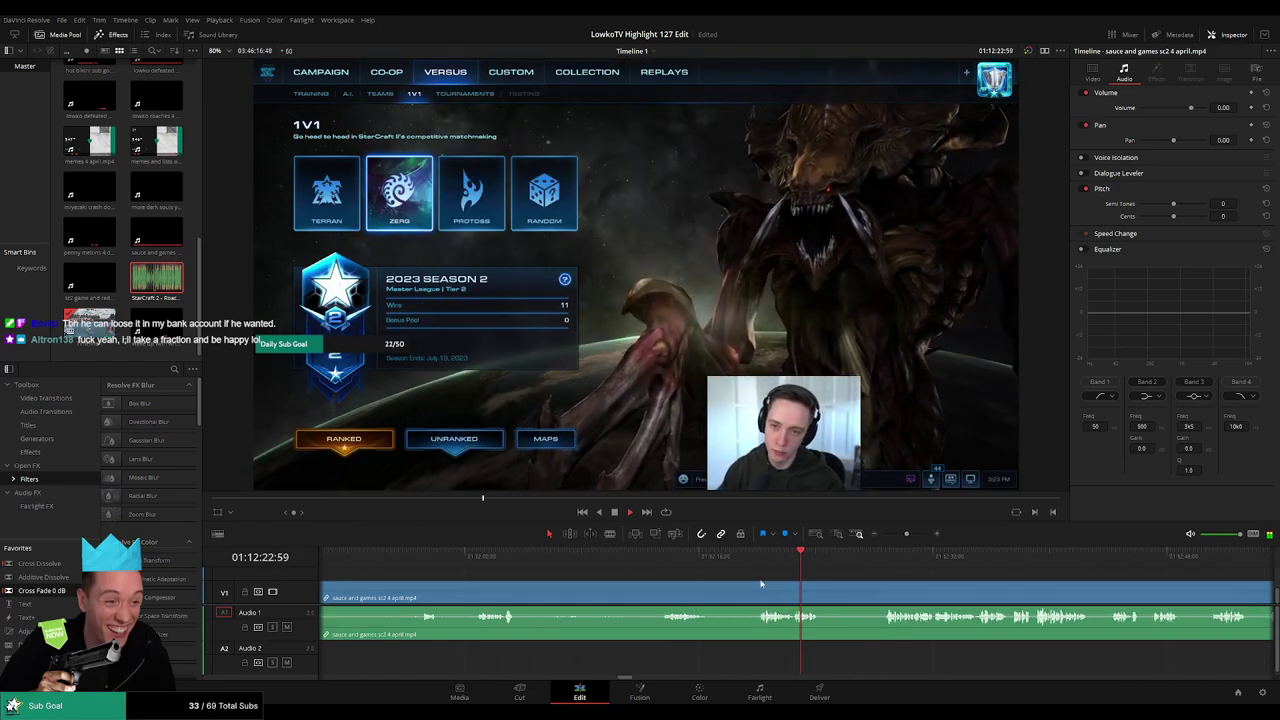
pyautogui.click(670, 560)
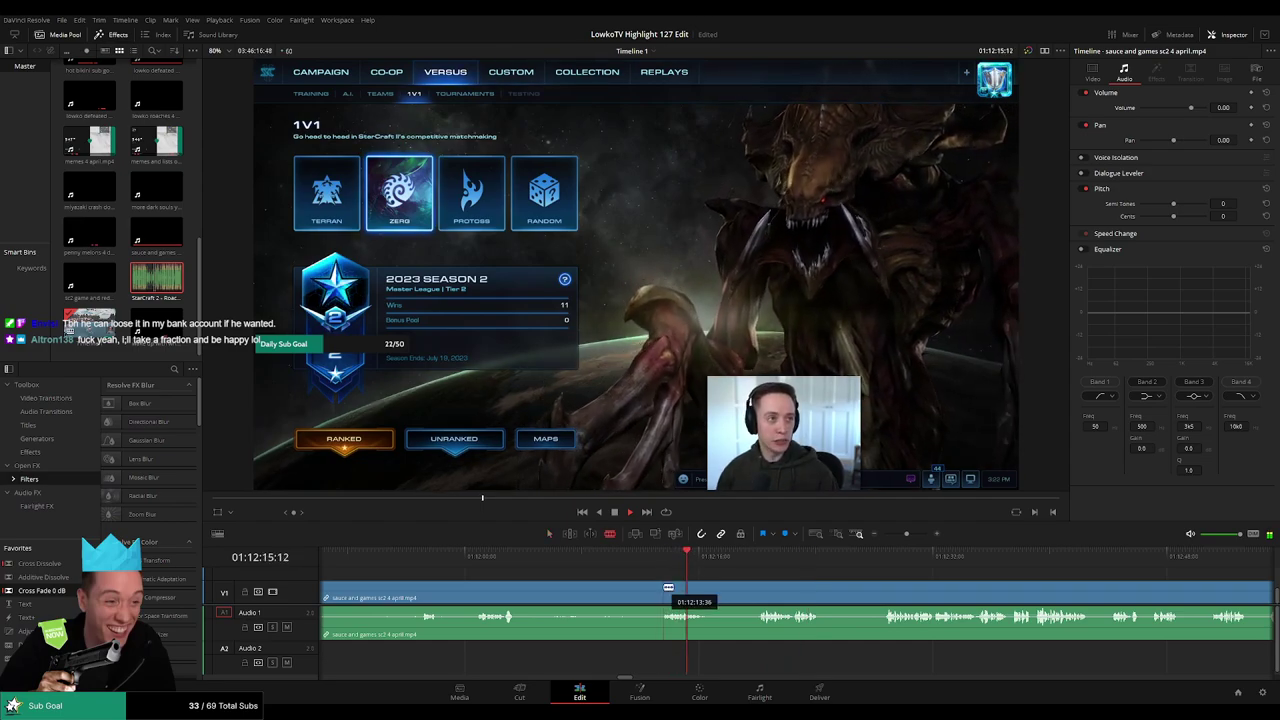
pyautogui.click(760, 593)
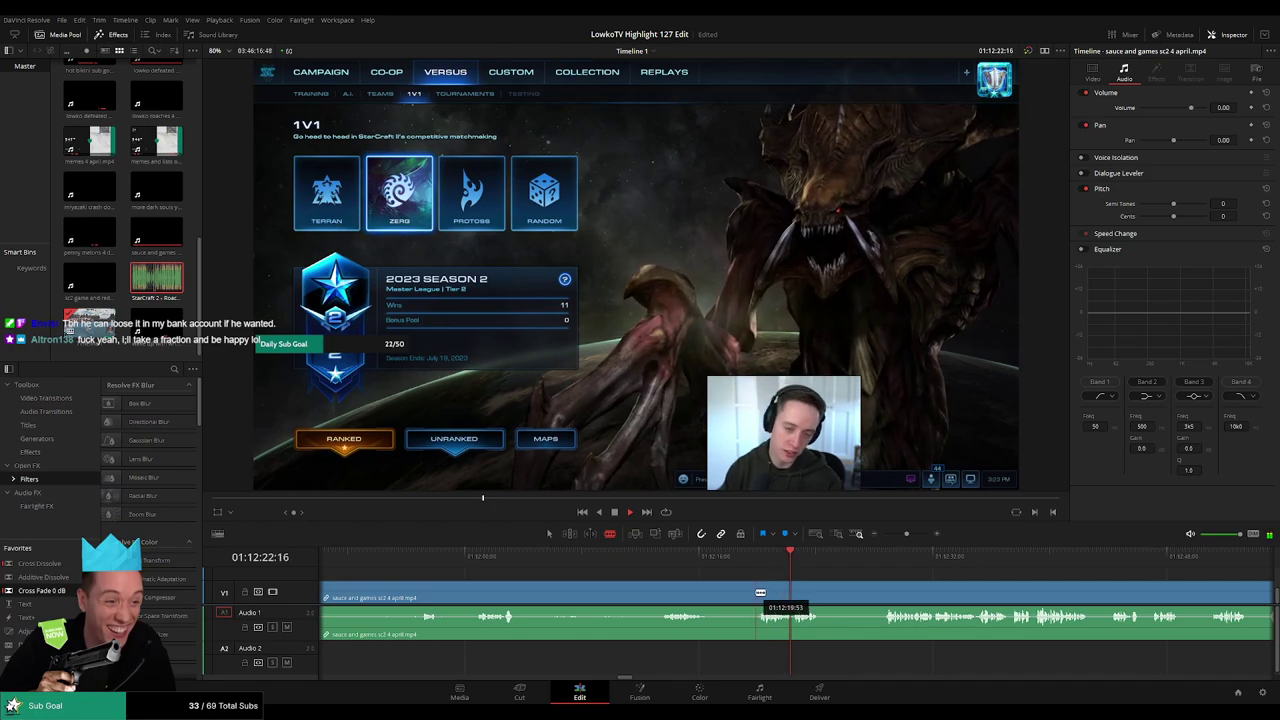
pyautogui.click(757, 593)
pyautogui.press('a')
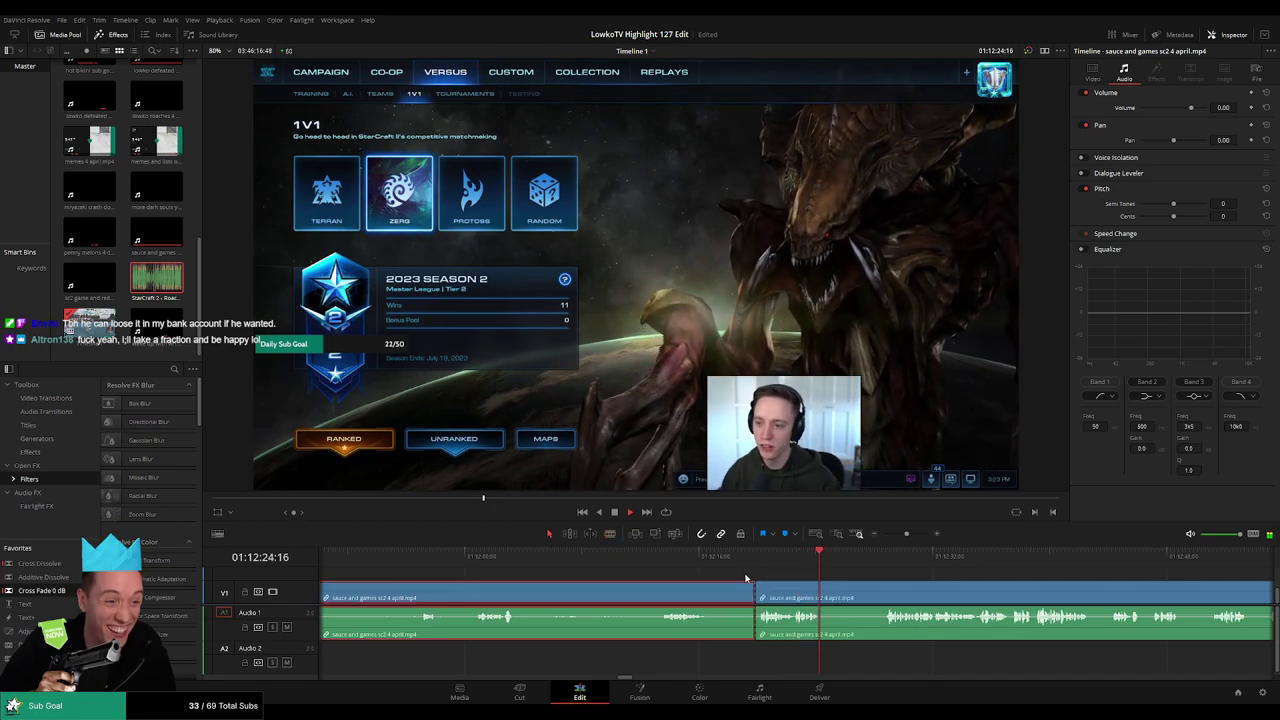
pyautogui.click(745, 578)
# Split the sauce and games clip near 01:11:12, where the webcam chat resumes, and ripple-delete the StarCraft match piece before it
pyautogui.hscroll(-10, 868, 583)
pyautogui.press('space')
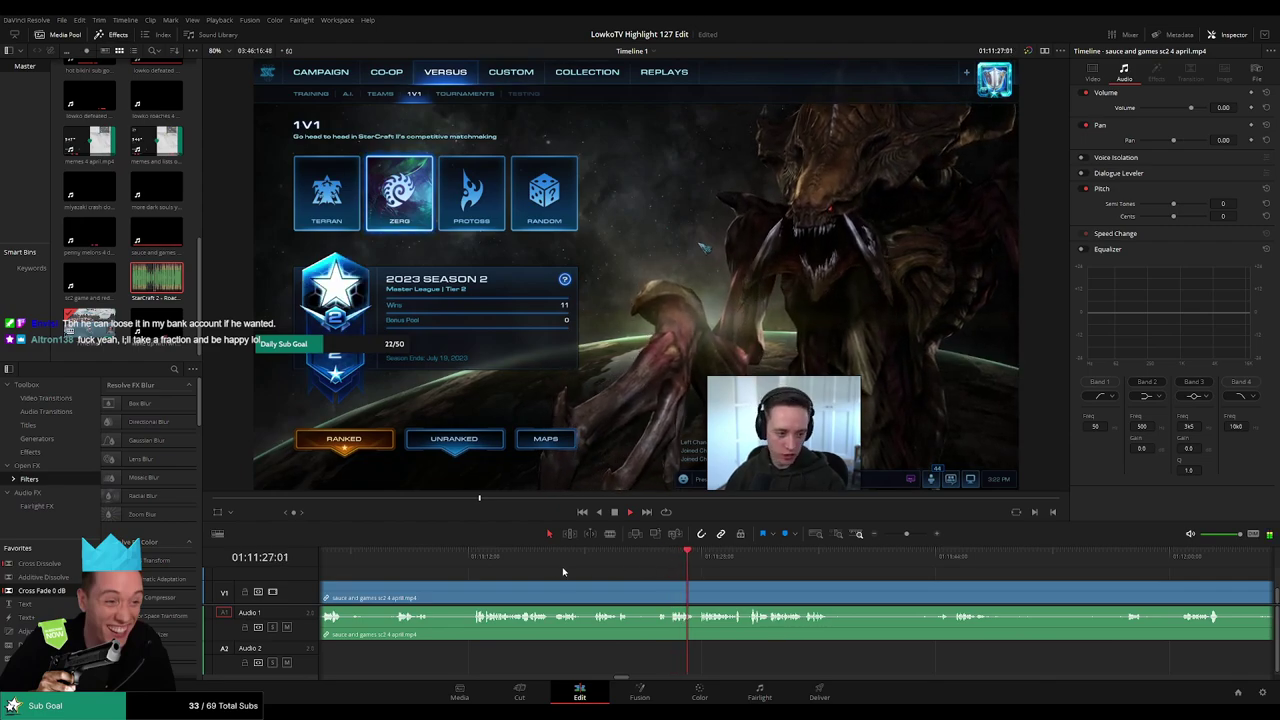
pyautogui.click(474, 559)
pyautogui.hscroll(-2, 609, 586)
pyautogui.press('b')
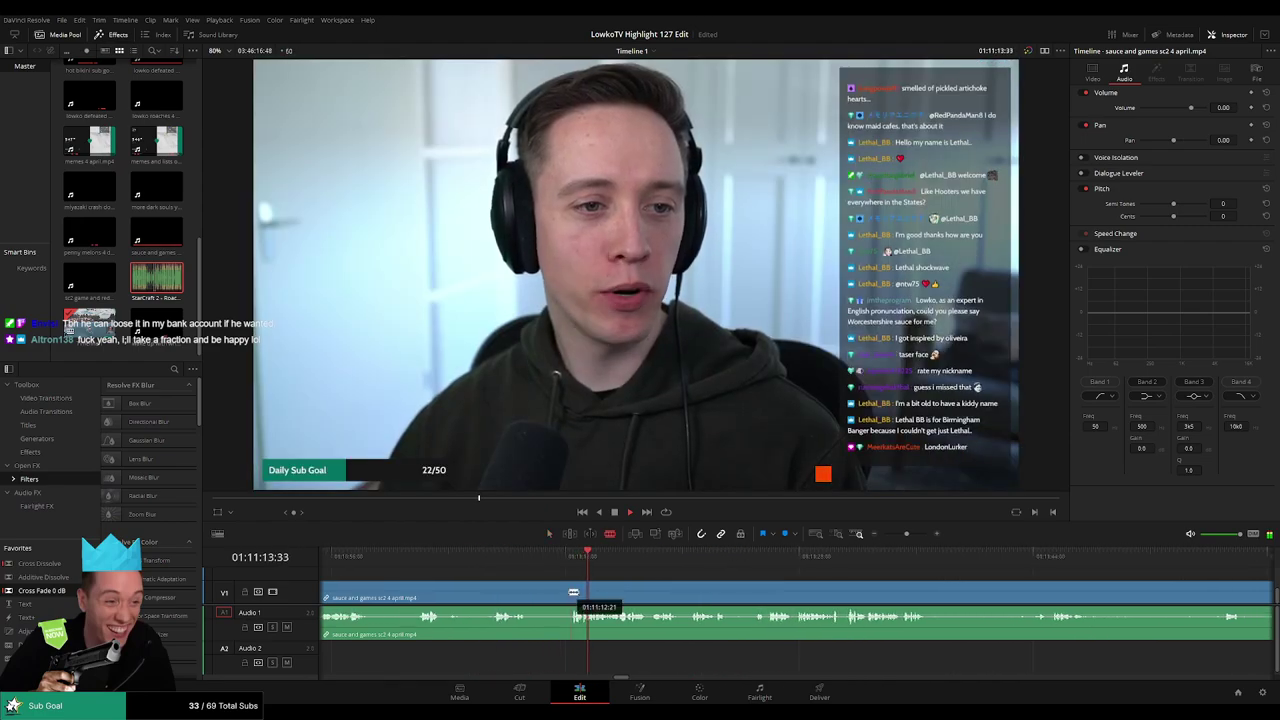
pyautogui.click(569, 592)
pyautogui.press('a')
pyautogui.click(540, 596)
pyautogui.press('Delete')
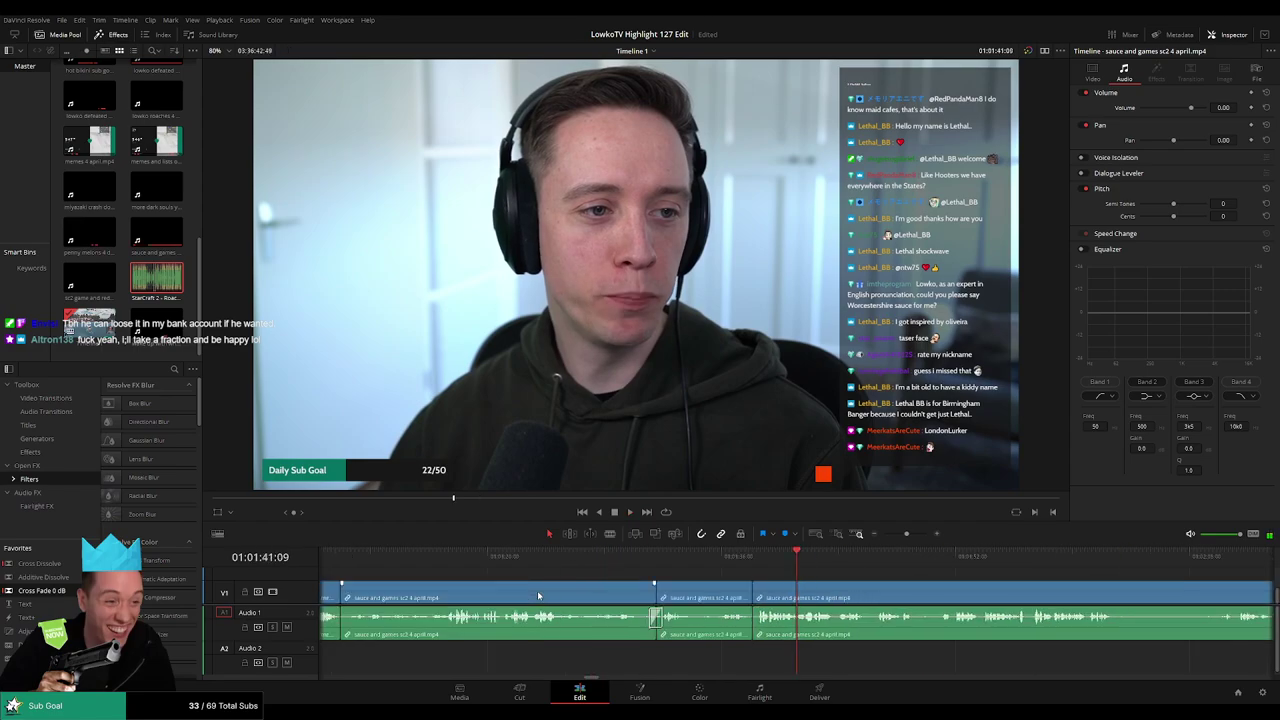
# Play the webcam chat and isolate one short spoken word by splitting the clip at 01:02:01:38 and 01:02:01:51
pyautogui.press('space')
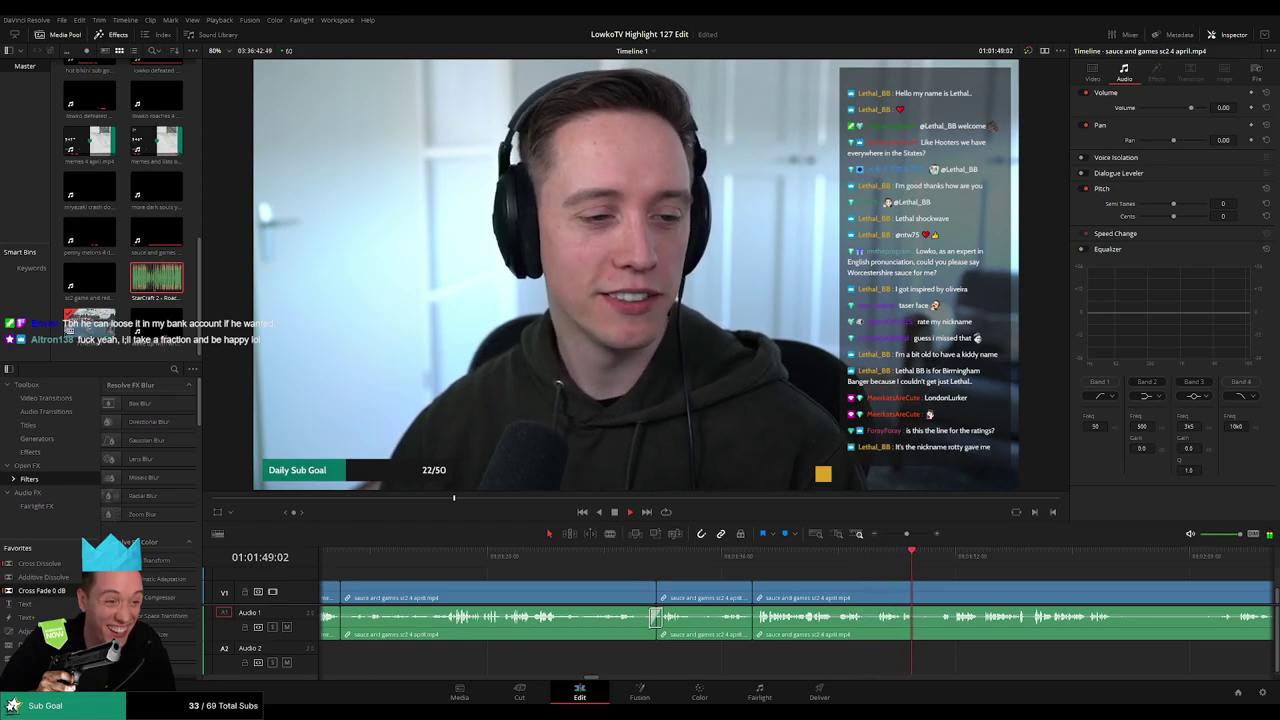
pyautogui.hscroll(3, 657, 557)
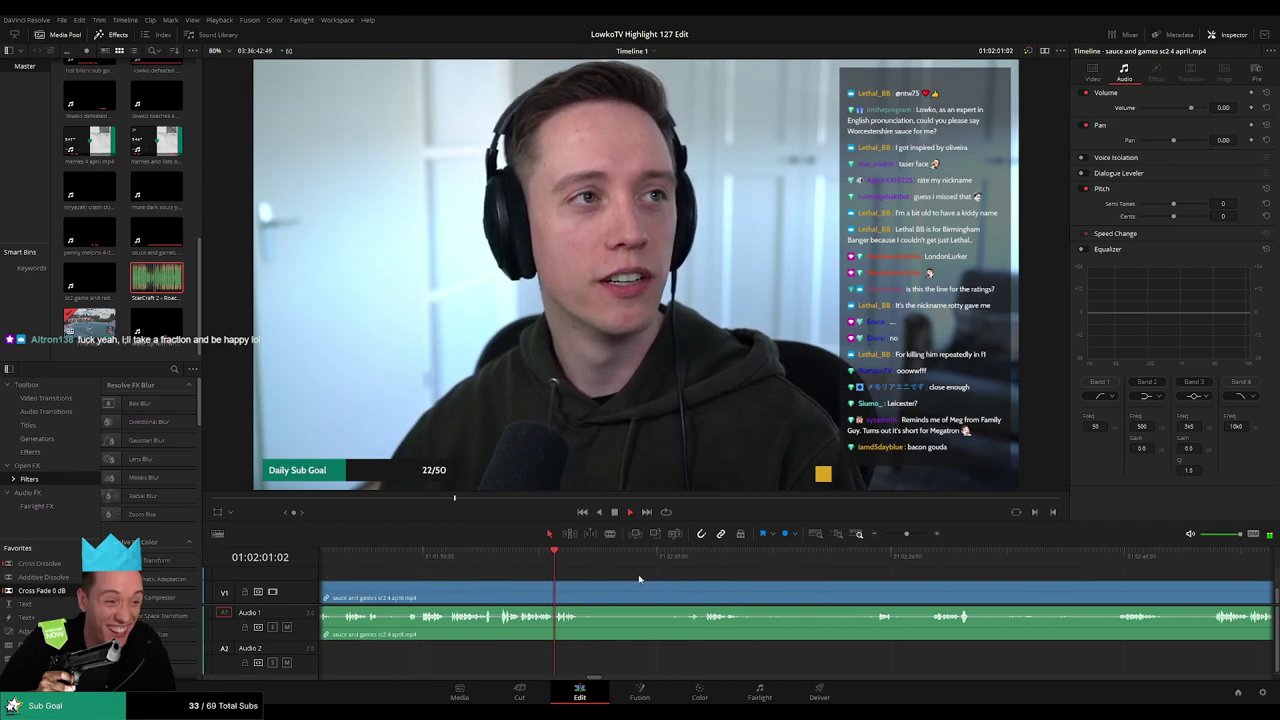
pyautogui.press('space')
pyautogui.moveTo(907, 534); pyautogui.dragTo(921, 536)
pyautogui.click(505, 555)
pyautogui.click(380, 555)
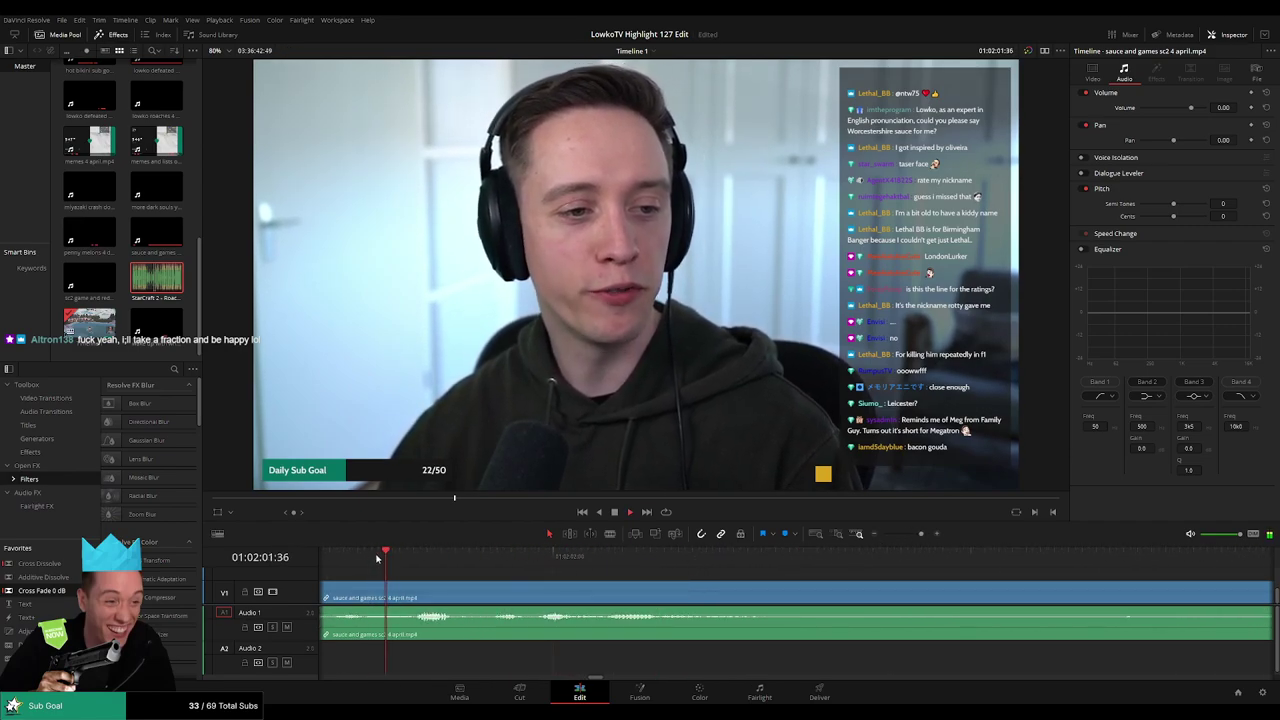
pyautogui.click(335, 555)
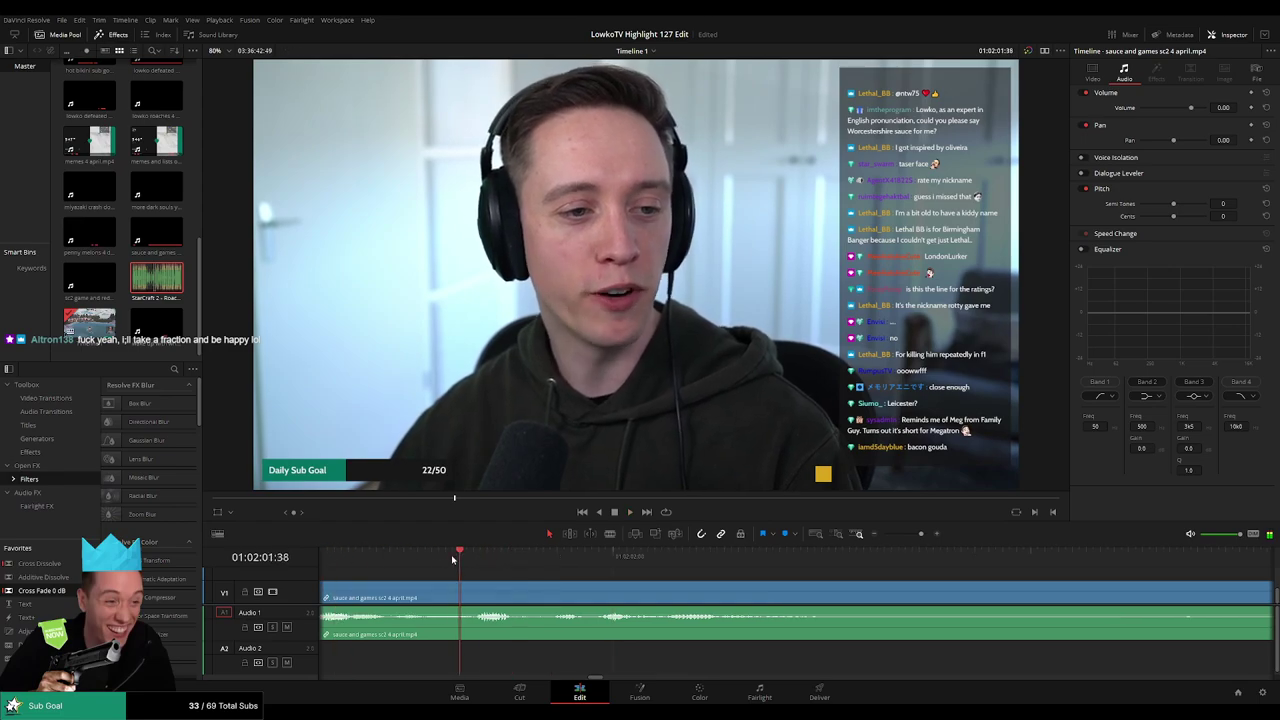
pyautogui.moveTo(452, 560); pyautogui.dragTo(465, 558)
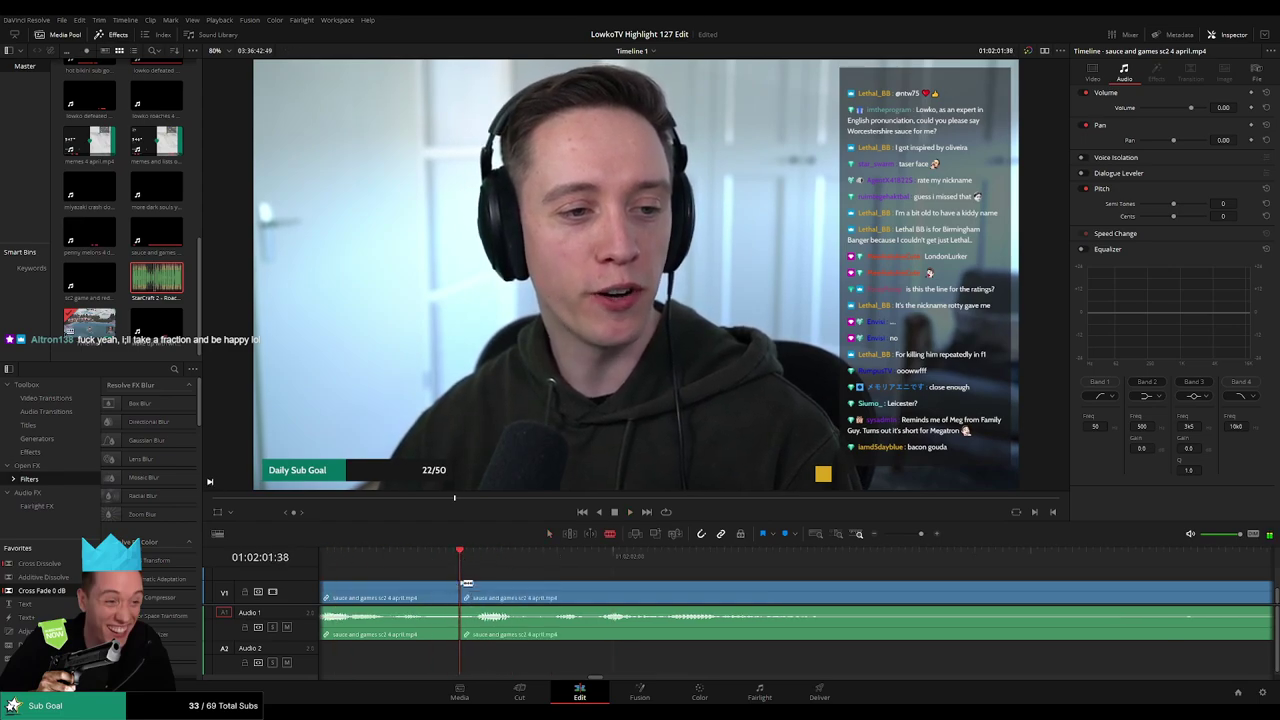
pyautogui.press('space')
pyautogui.press('space')
pyautogui.click(551, 557)
pyautogui.click(551, 594)
pyautogui.press('a')
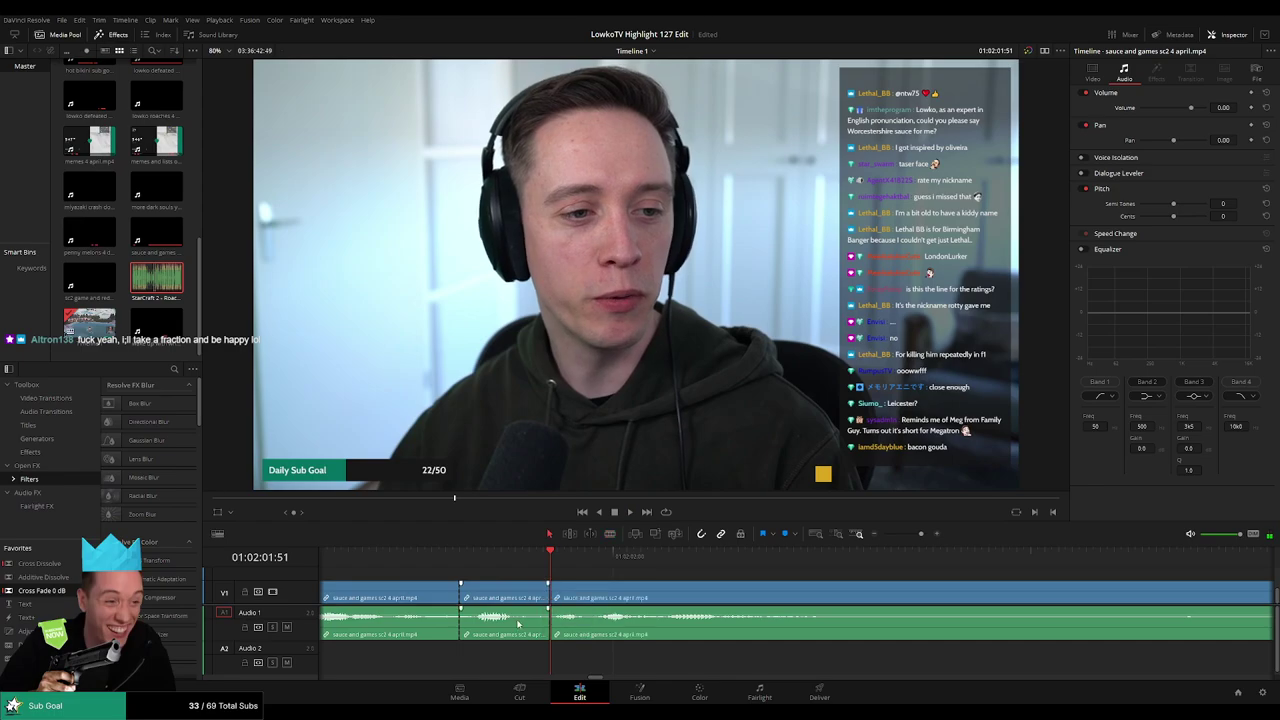
# Disable the isolated word's audio and place StarCraft 2 - Roach Quotes.mp3 under it on Audio 2, trimmed to the same length
pyautogui.keyDown('alt'); pyautogui.click(517, 626); pyautogui.keyUp('alt')
pyautogui.press('d')
pyautogui.moveTo(168, 272); pyautogui.dragTo(361, 671)
pyautogui.hscroll(-3, 534, 608)
pyautogui.moveTo(598, 662); pyautogui.dragTo(576, 665)
pyautogui.moveTo(479, 663); pyautogui.dragTo(600, 660)
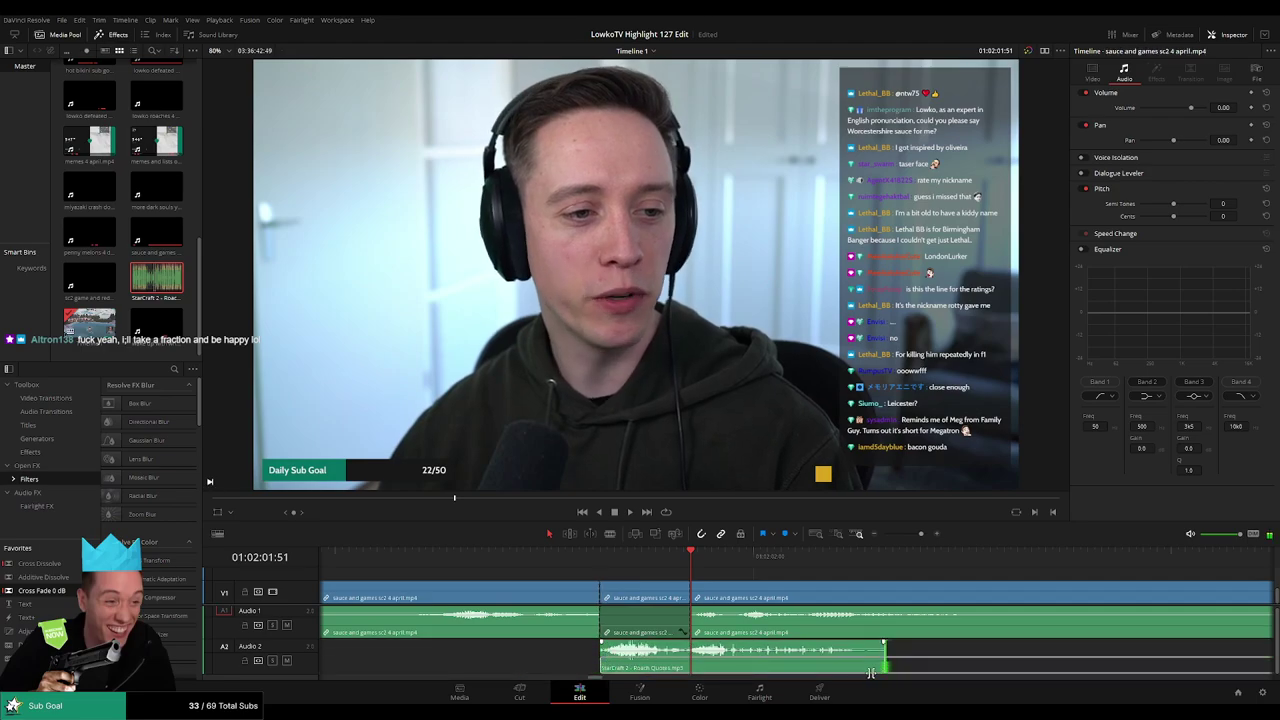
pyautogui.moveTo(884, 660); pyautogui.dragTo(690, 665)
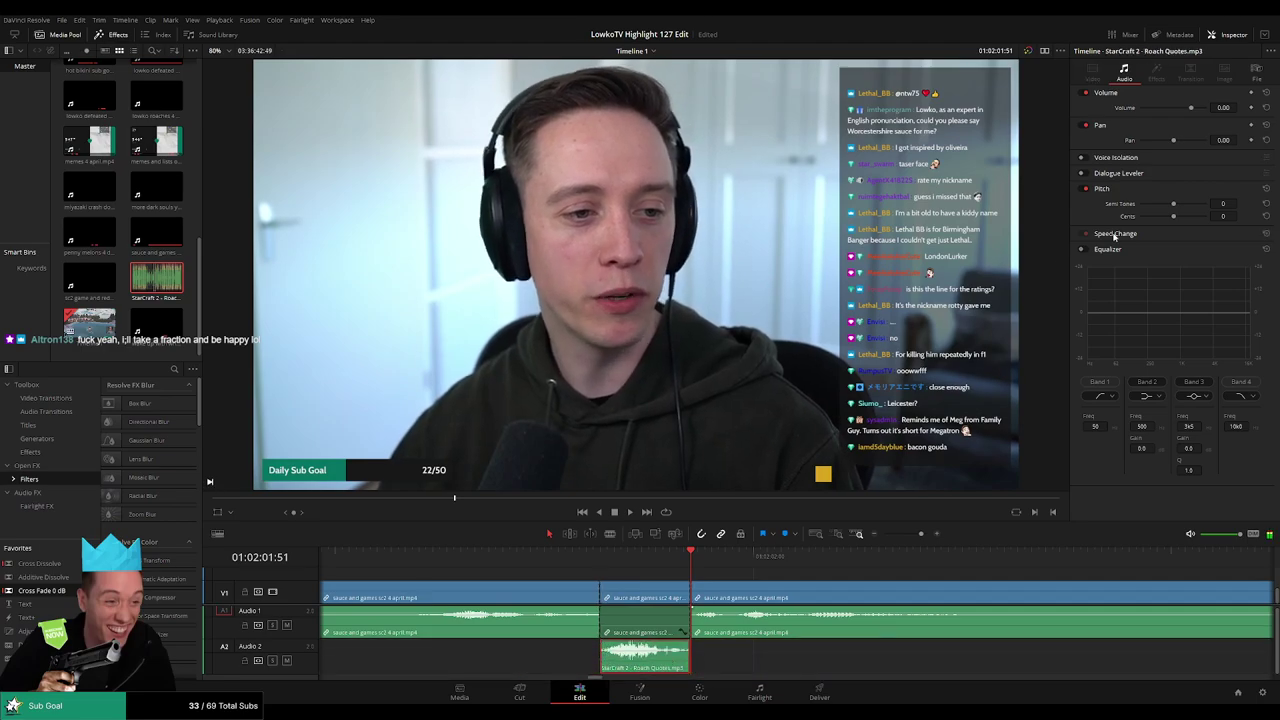
# Set the Roach Quotes clip's volume to -27 and play the passage back
pyautogui.click(1226, 107)
pyautogui.write('-27')
pyautogui.press('Return')
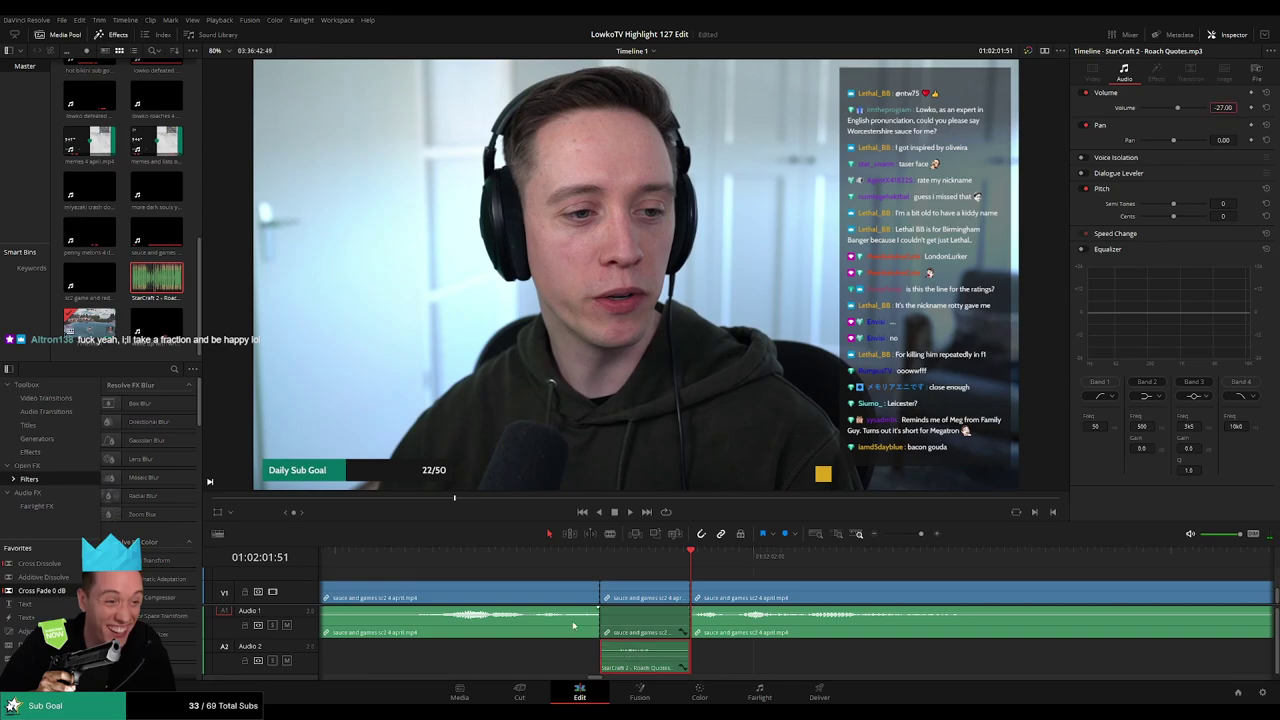
pyautogui.click(497, 555)
pyautogui.press('space')
pyautogui.moveTo(921, 534); pyautogui.dragTo(898, 537)
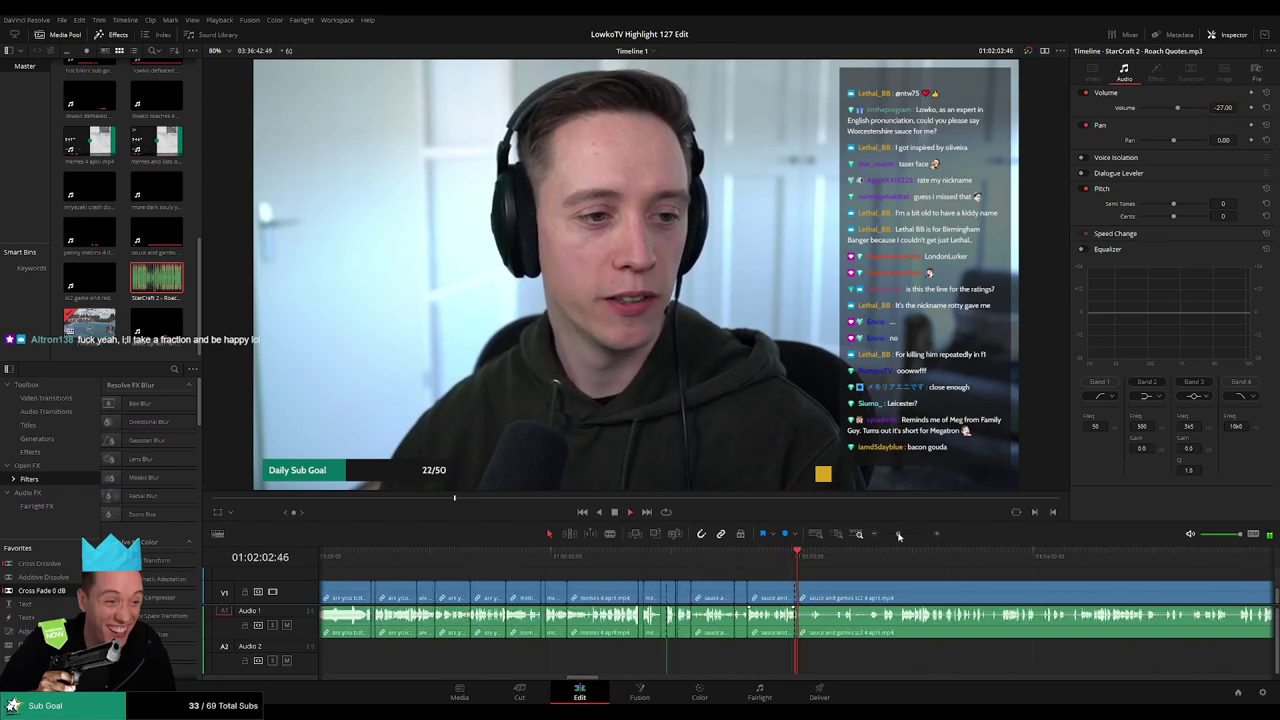
# Split the webcam chat at about 01:02:06:51 and 01:02:26:50, and ripple-delete the piece in between
pyautogui.click(834, 574)
pyautogui.scroll(5, 834, 583)
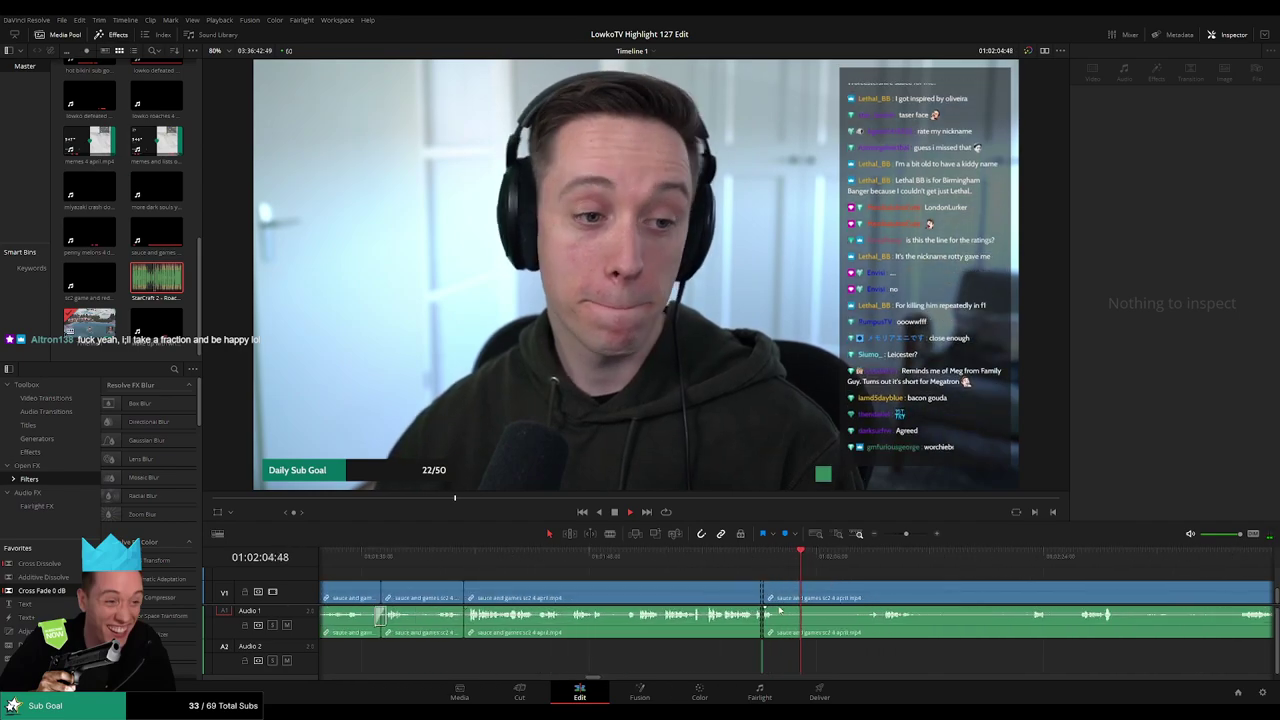
pyautogui.press('b')
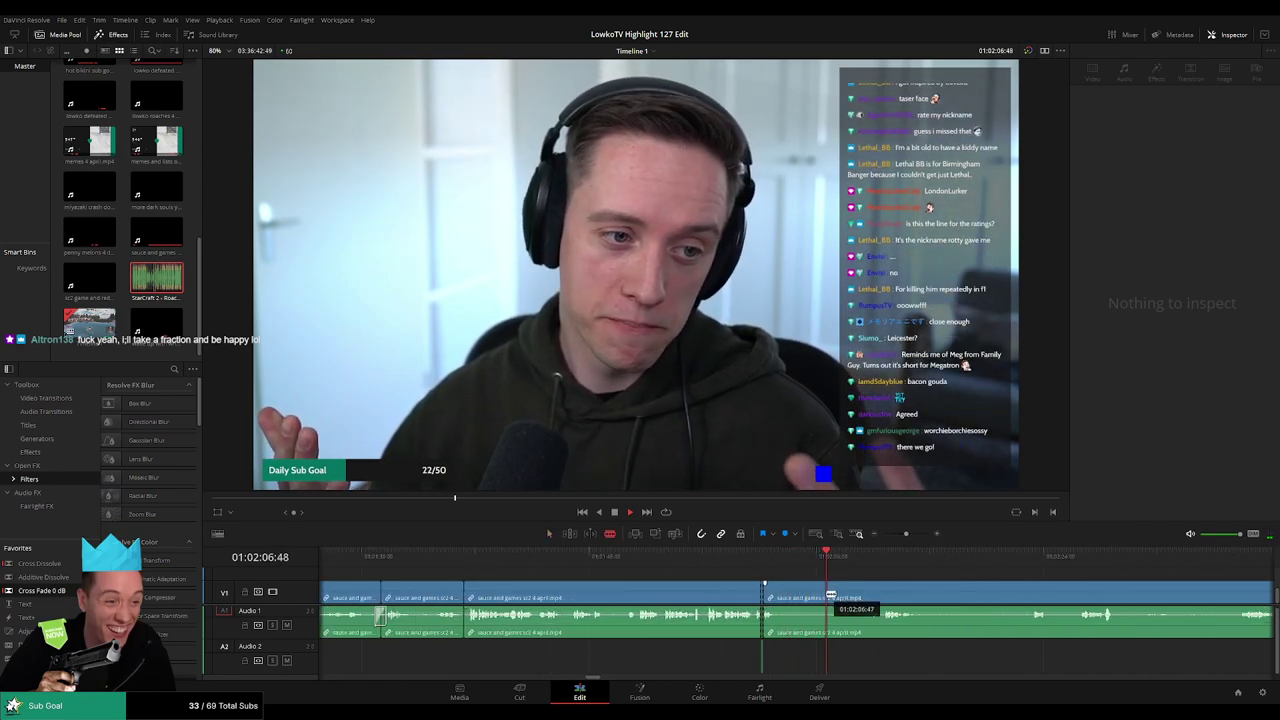
pyautogui.click(830, 597)
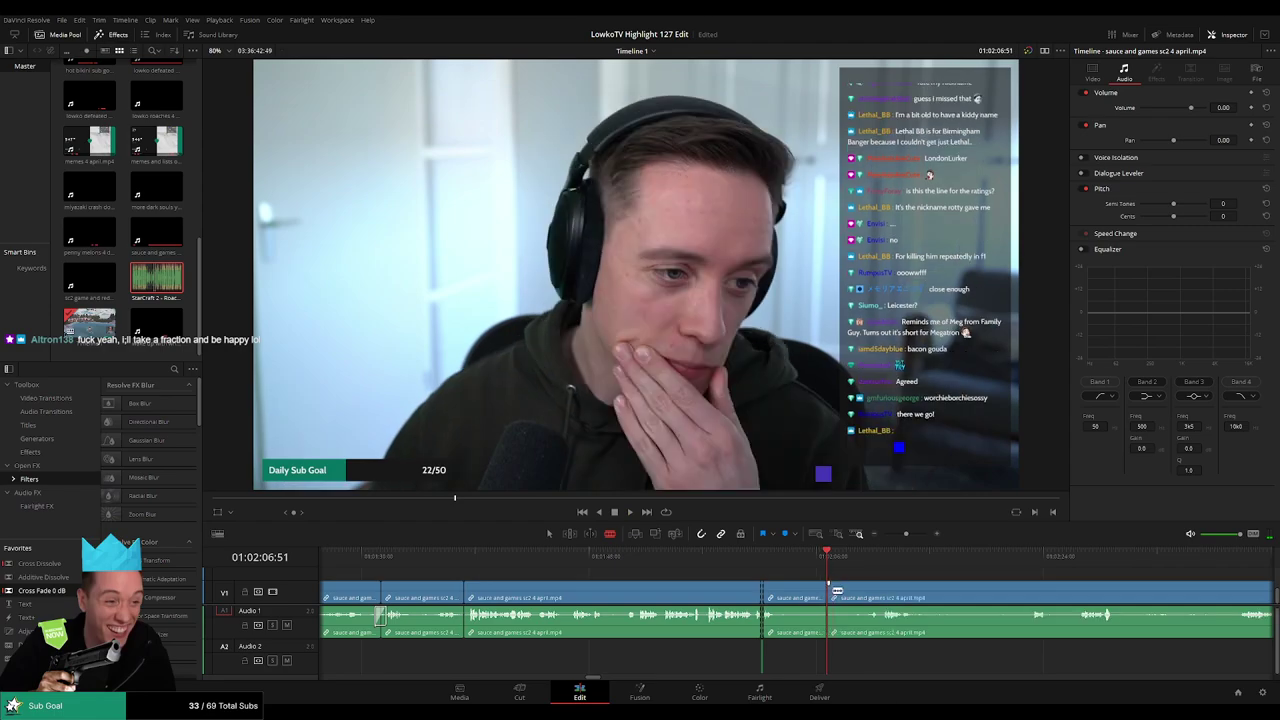
pyautogui.press('space')
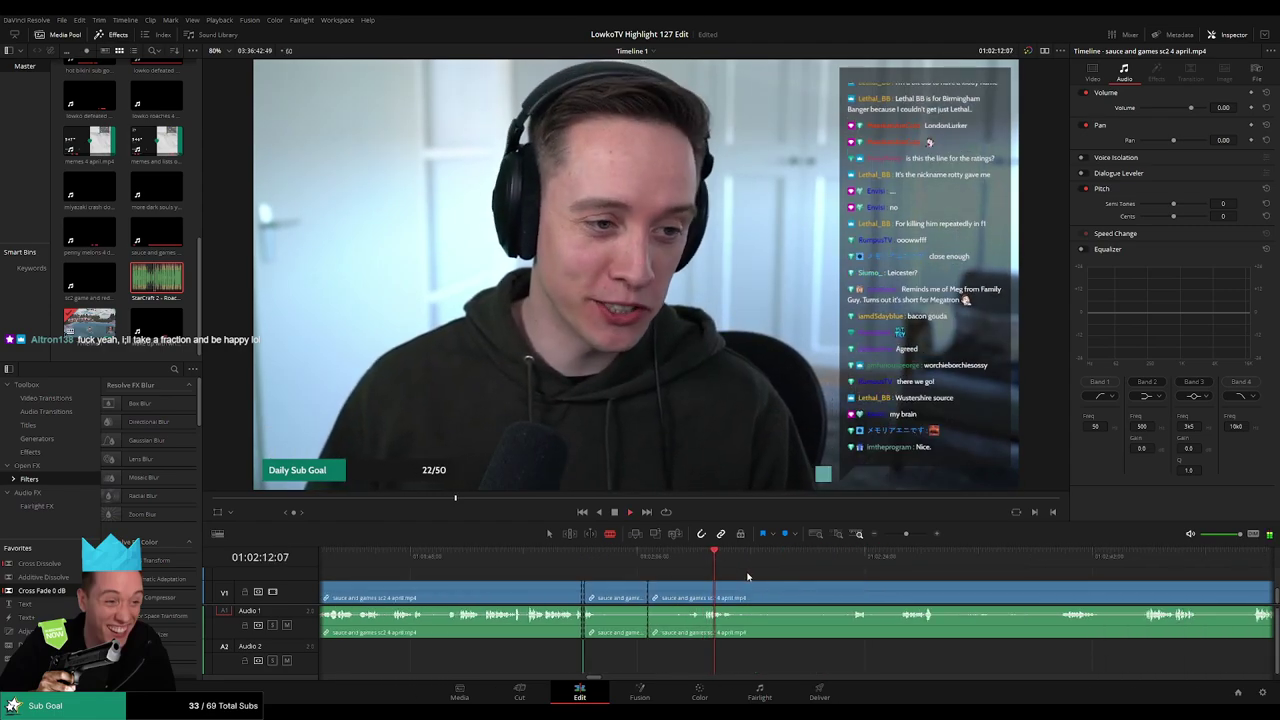
pyautogui.click(849, 557)
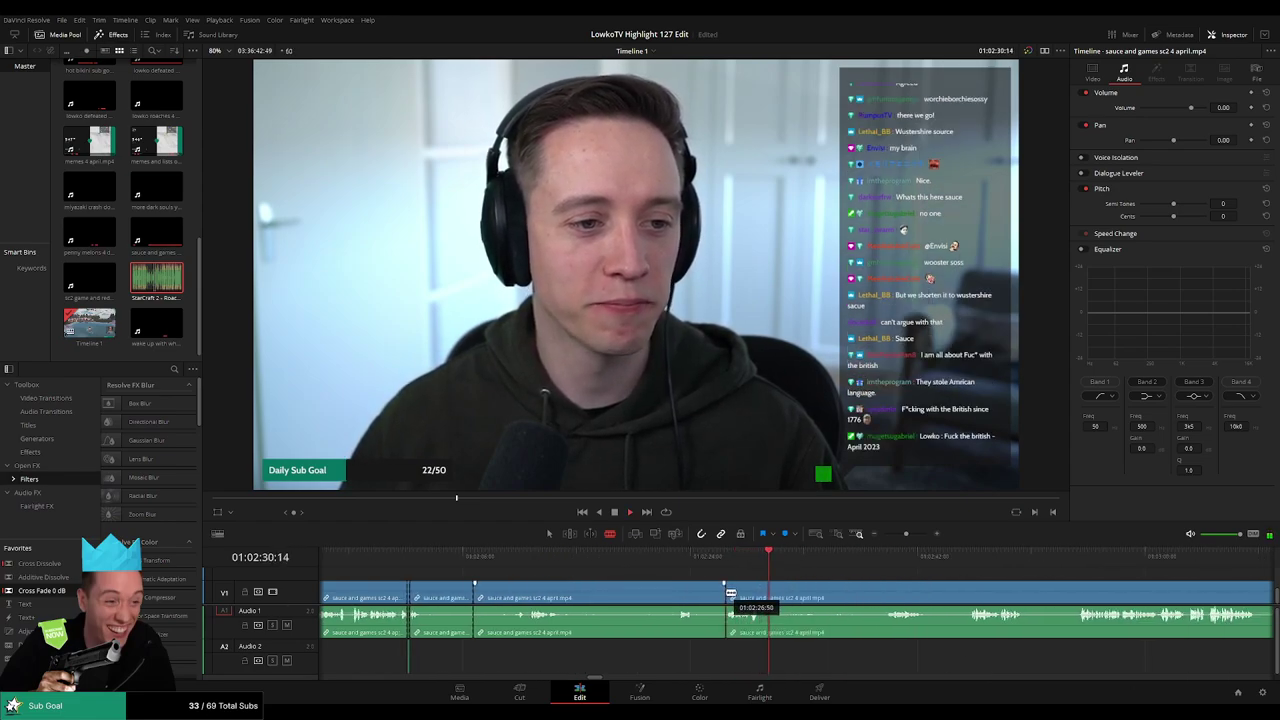
pyautogui.click(724, 598)
pyautogui.press('a')
pyautogui.click(687, 594)
pyautogui.press('Delete')
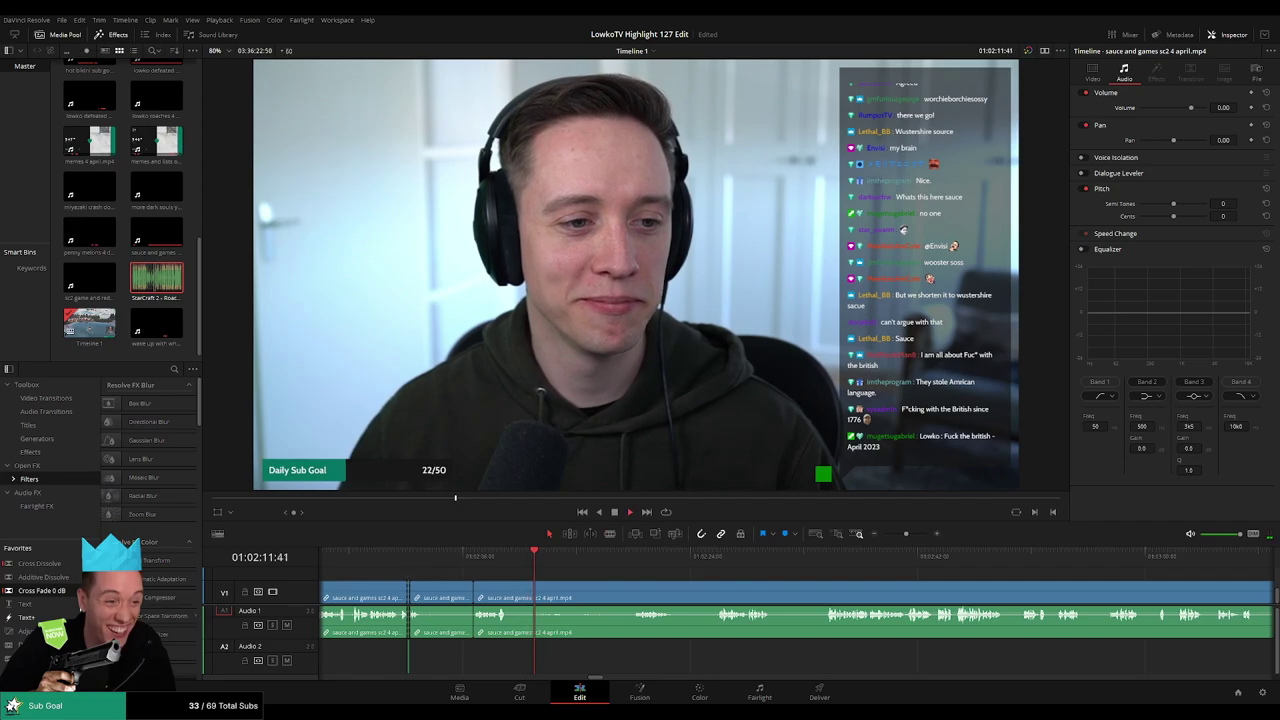
# Ripple-delete the footage from the 01:02:06:51 cut to about 01:02:19, and crossfade the audio join
pyautogui.moveTo(616, 556); pyautogui.dragTo(633, 558)
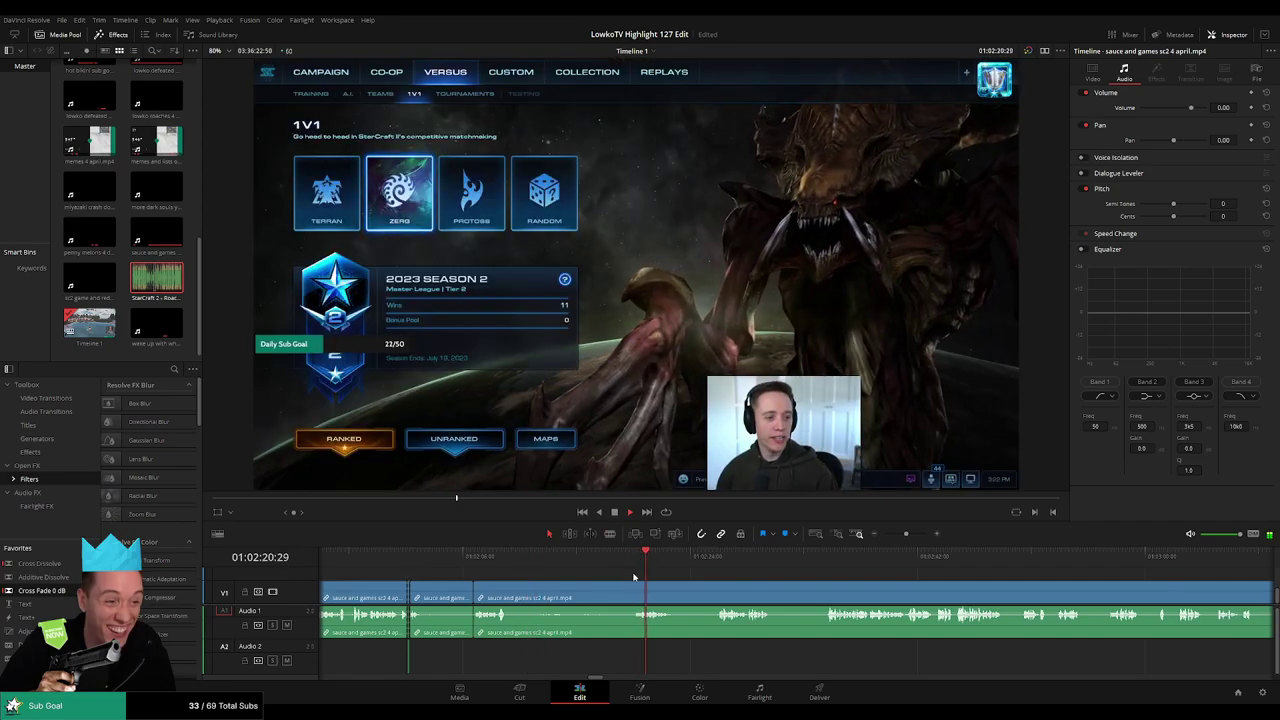
pyautogui.press('b')
pyautogui.click(631, 592)
pyautogui.press('a')
pyautogui.click(598, 597)
pyautogui.press('Delete')
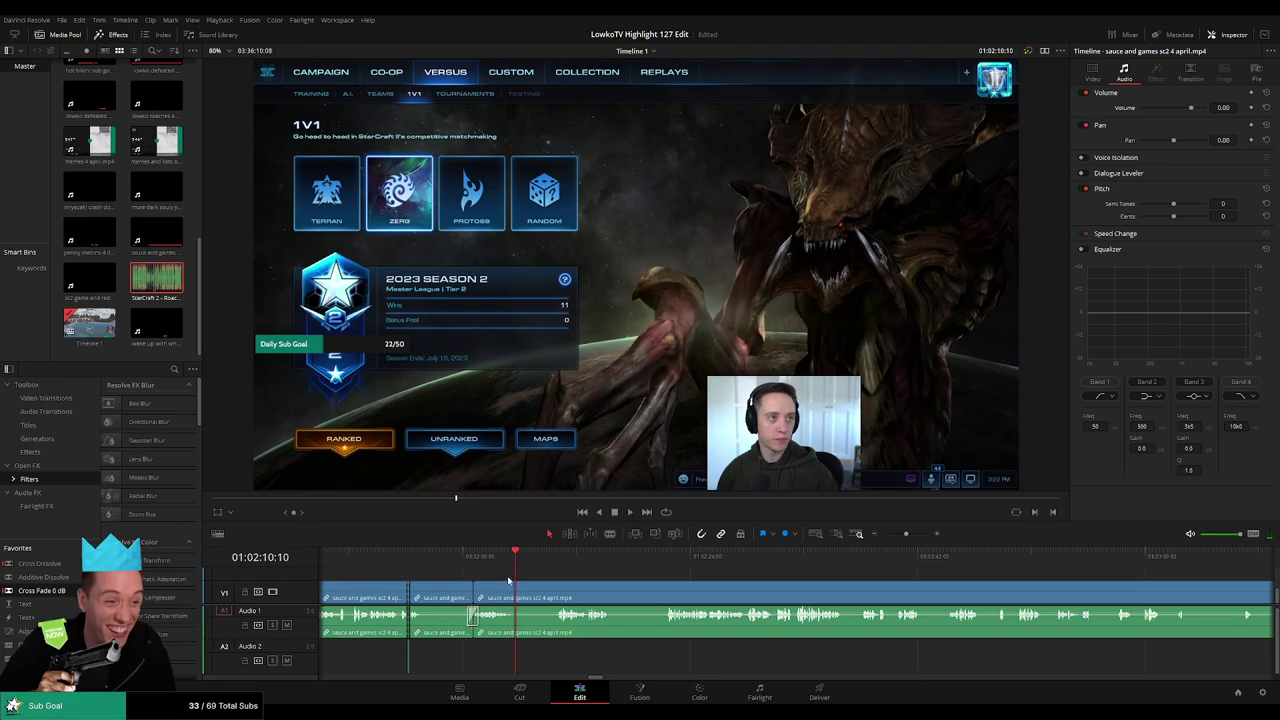
# Cut the pause in the StarCraft menu footage from 01:02:10:10 to about 01:02:13, crossfade the audio join and replay it
pyautogui.press('b')
pyautogui.click(514, 594)
pyautogui.press('space')
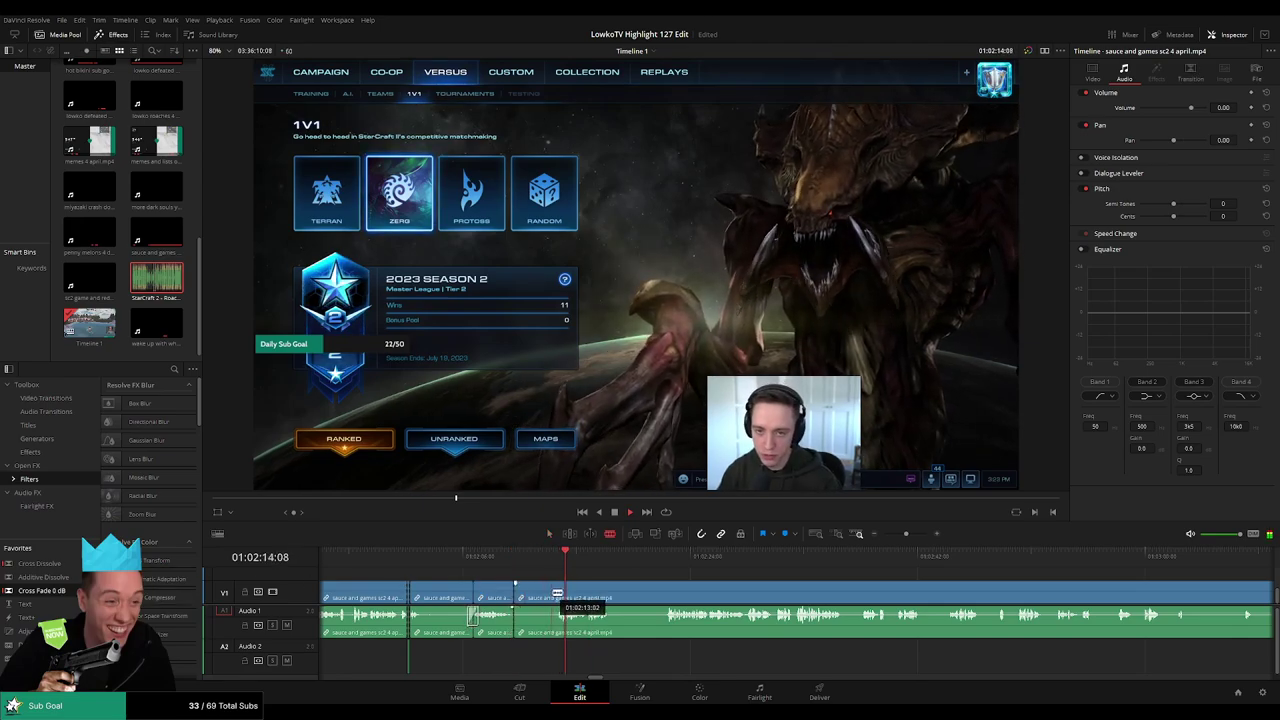
pyautogui.press('a')
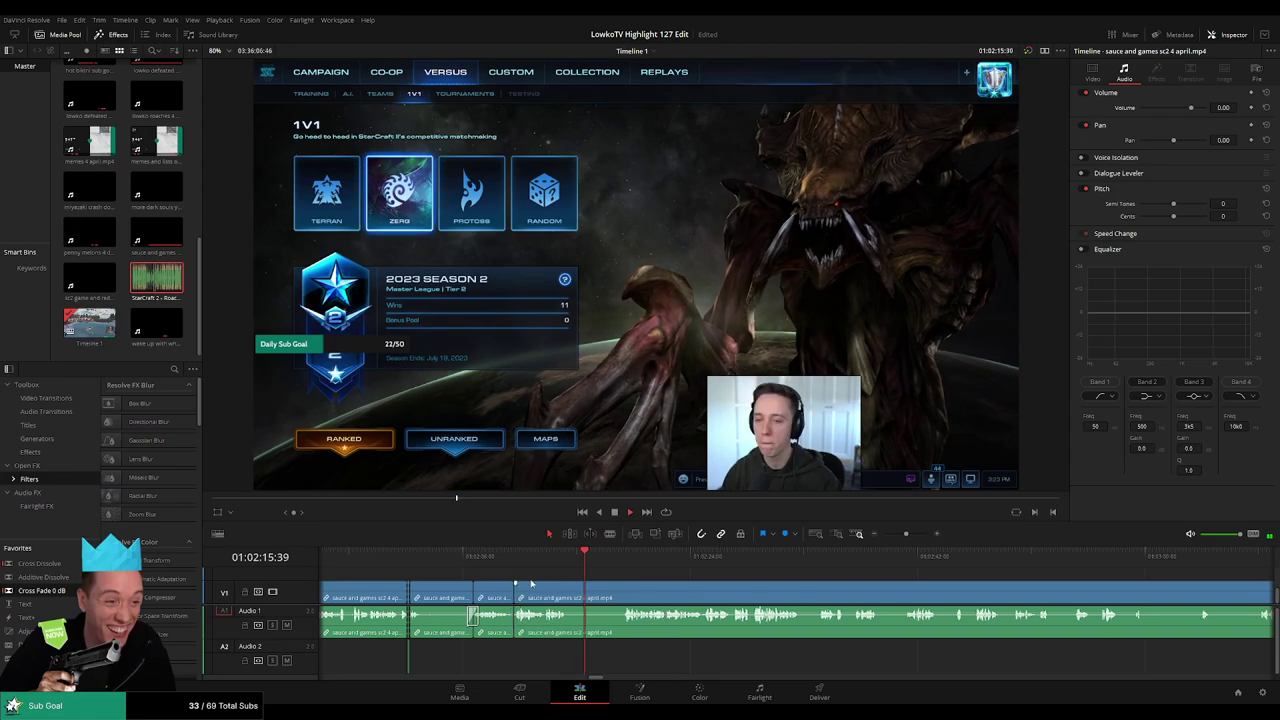
pyautogui.click(527, 569)
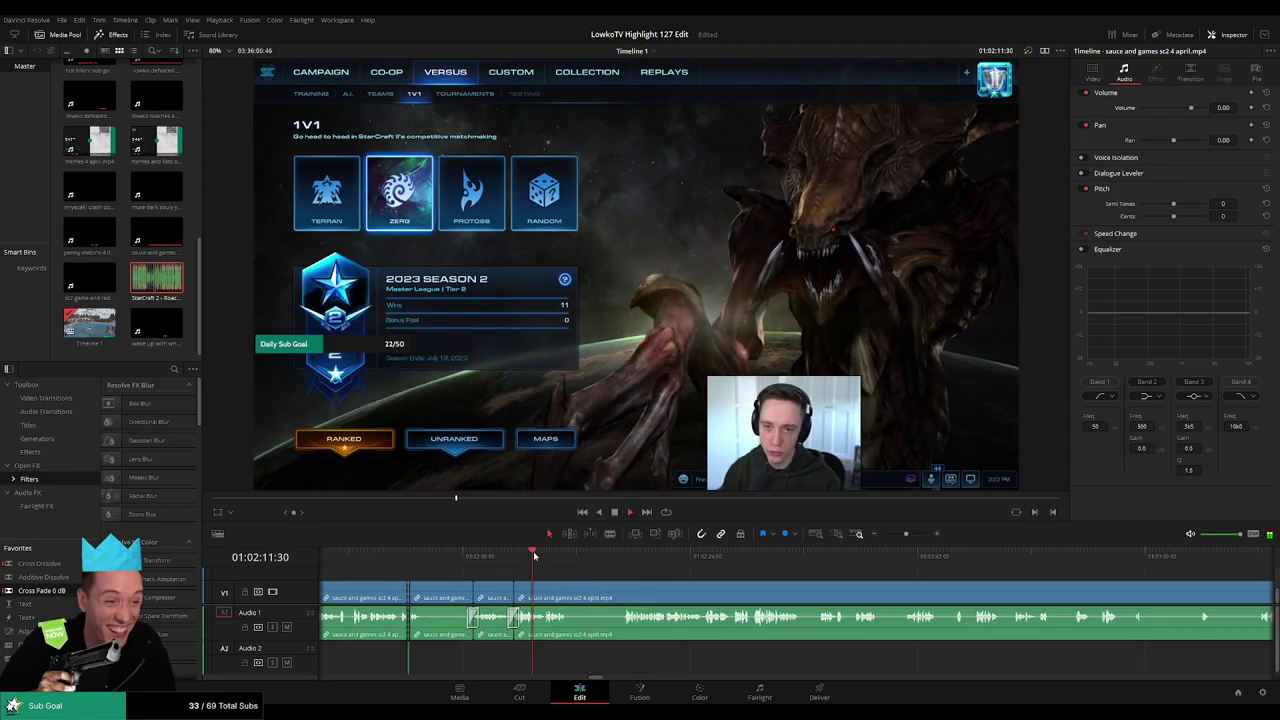
# Ripple-delete the stretch before the Wikipedia discussion, from about 01:02:14:28 to 01:02:18, and crossfade the audio join
pyautogui.press('b')
pyautogui.click(570, 590)
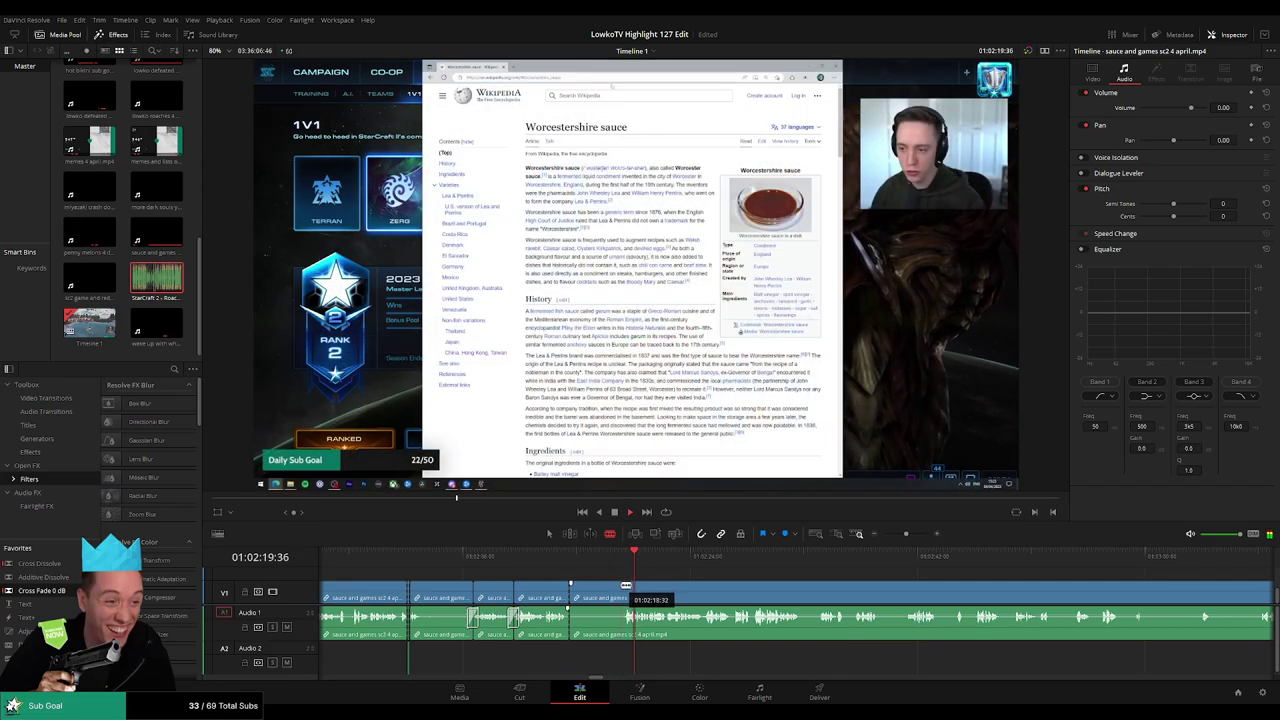
pyautogui.press('a')
pyautogui.click(605, 592)
pyautogui.press('Delete')
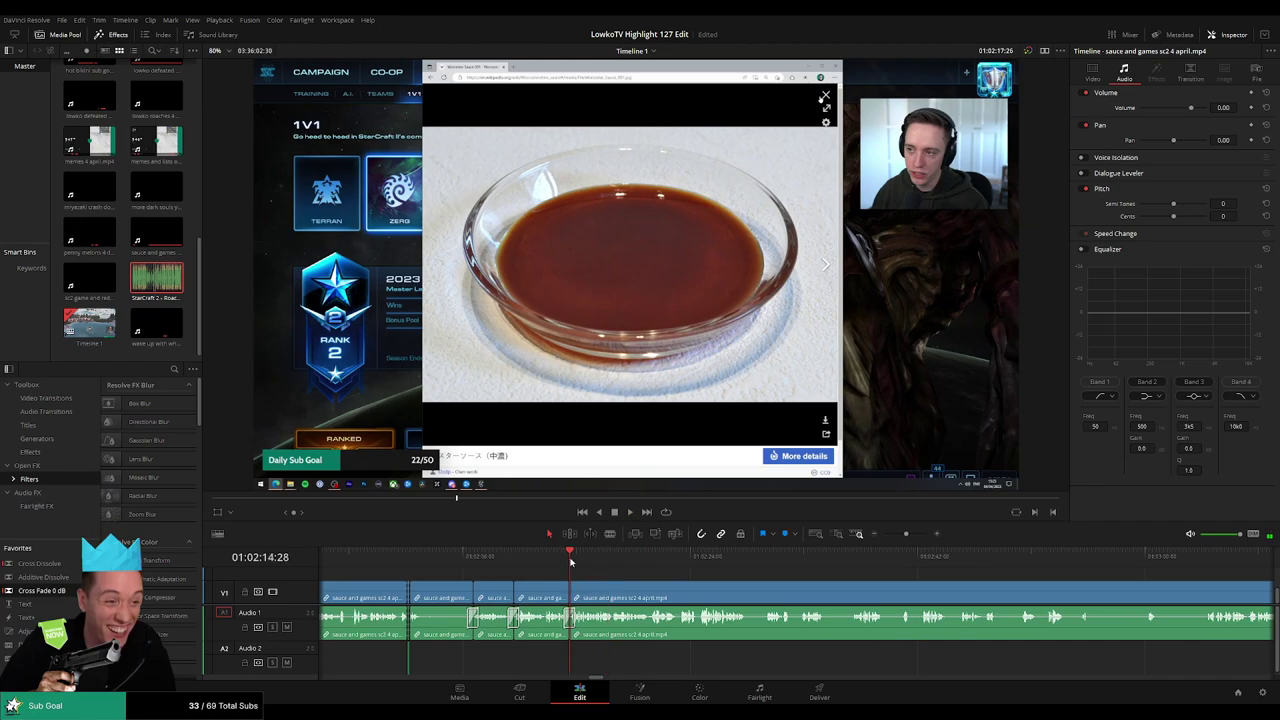
# Play the Worcestershire sauce discussion, ripple-delete the short piece at about 01:02:28:33 and add a Cross Fade 0 dB to the audio join
pyautogui.press('space')
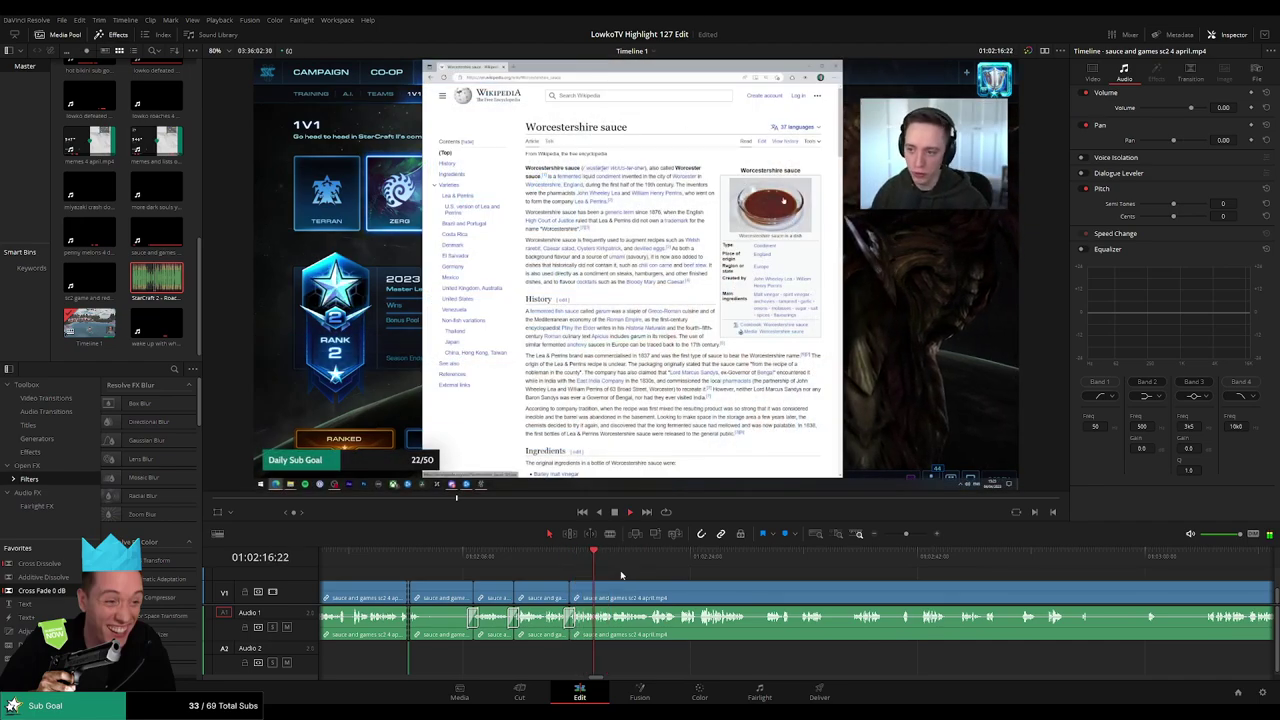
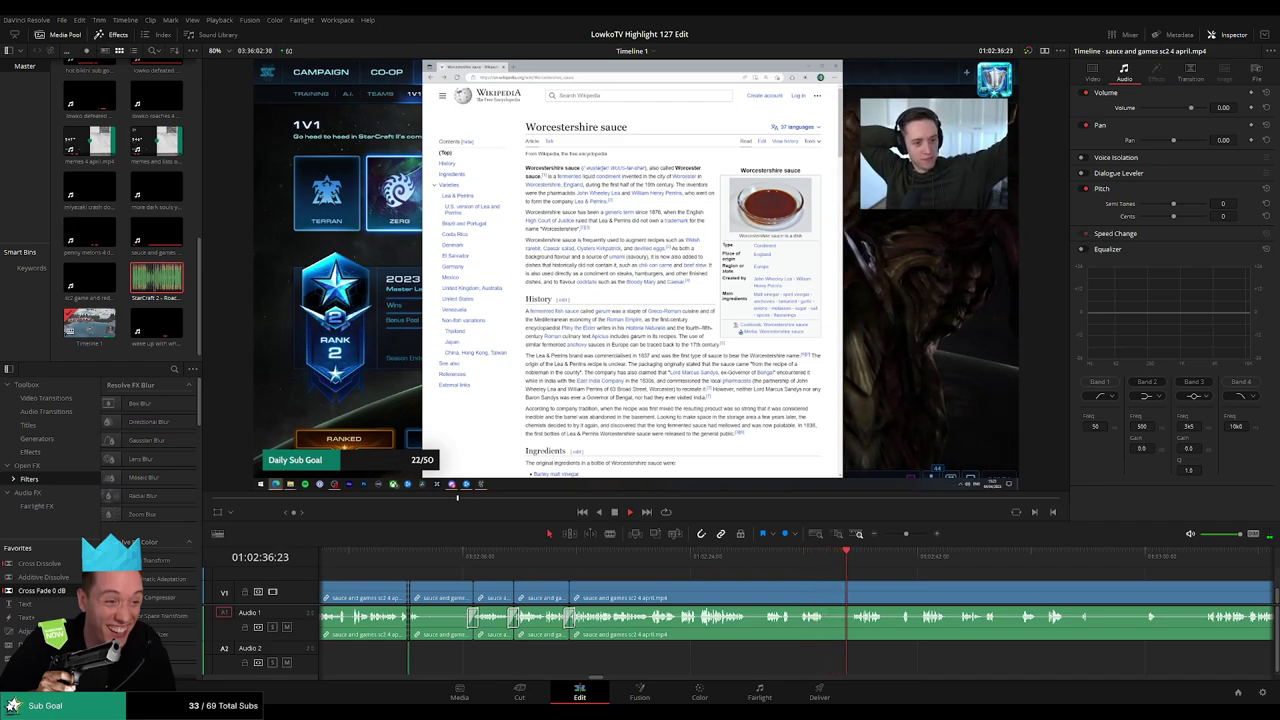
pyautogui.click(753, 591)
pyautogui.press('Delete')
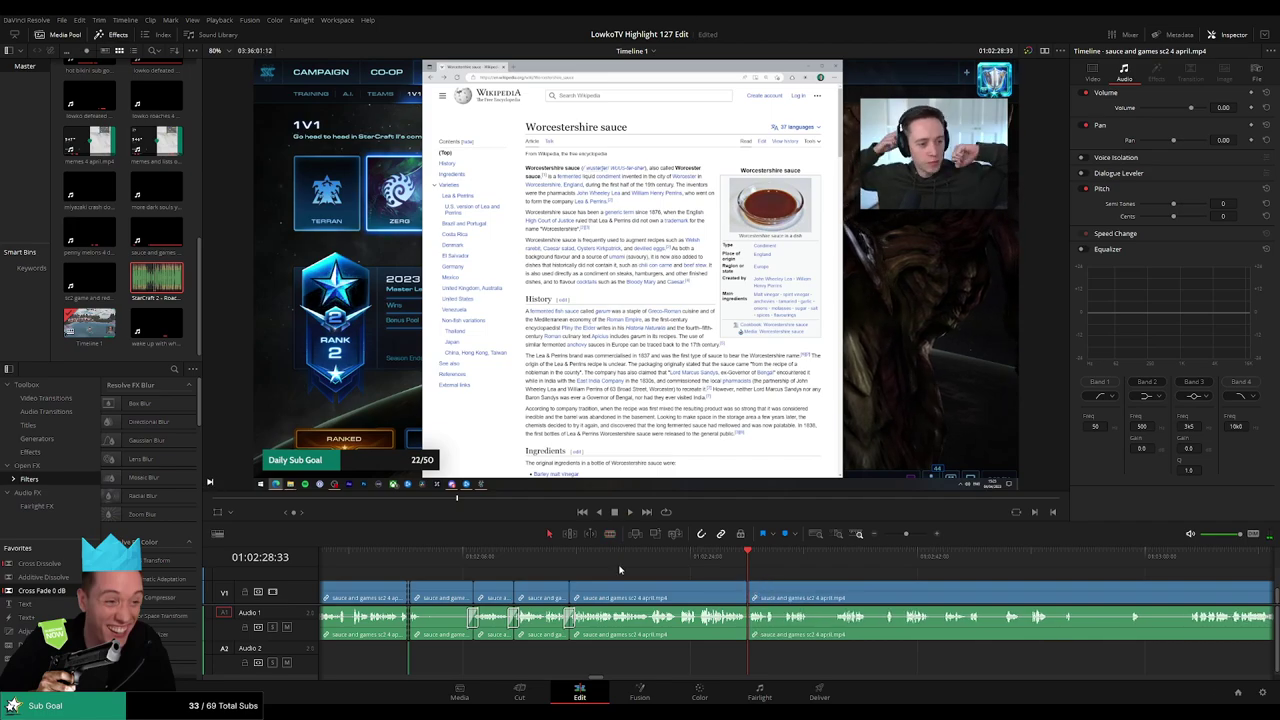
pyautogui.moveTo(42, 591); pyautogui.dragTo(690, 566)
pyautogui.press('b')
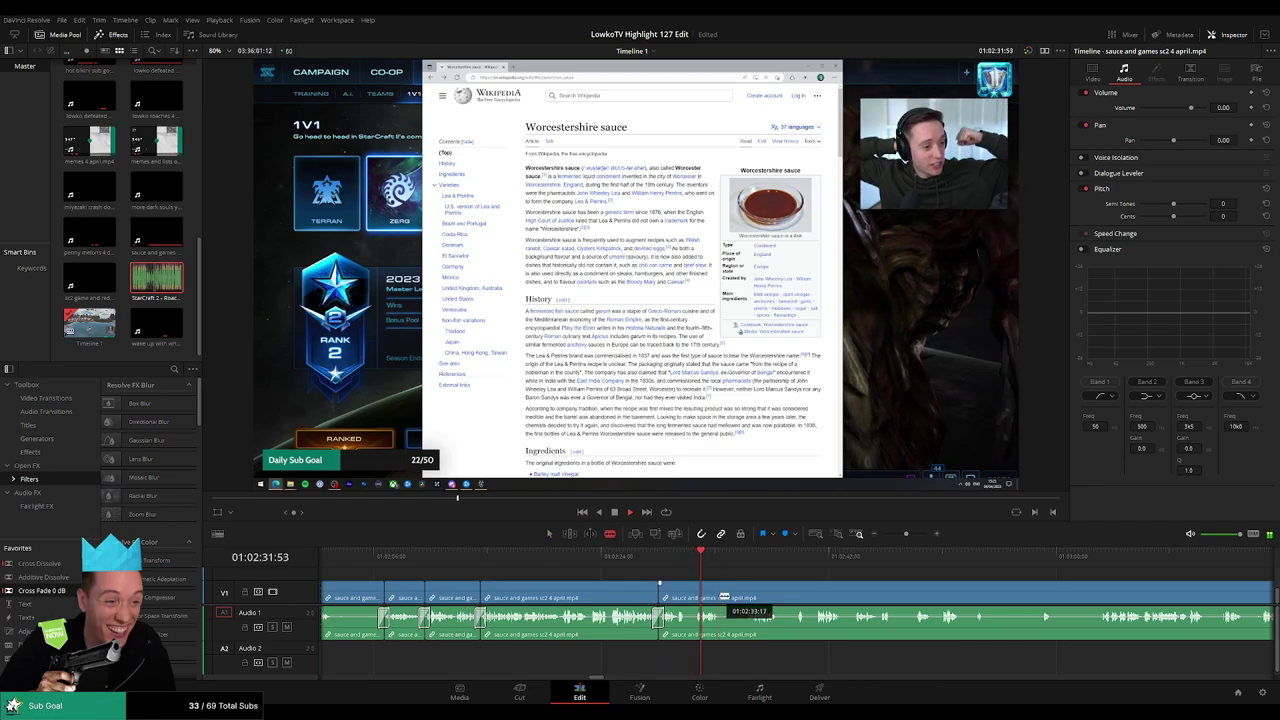
# Ripple-delete the stretch from about 01:02:33:30 to 01:02:35:30 and a short piece near 01:02:31, crossfading both audio joins
pyautogui.click(721, 594)
pyautogui.click(746, 595)
pyautogui.press('a')
pyautogui.click(736, 599)
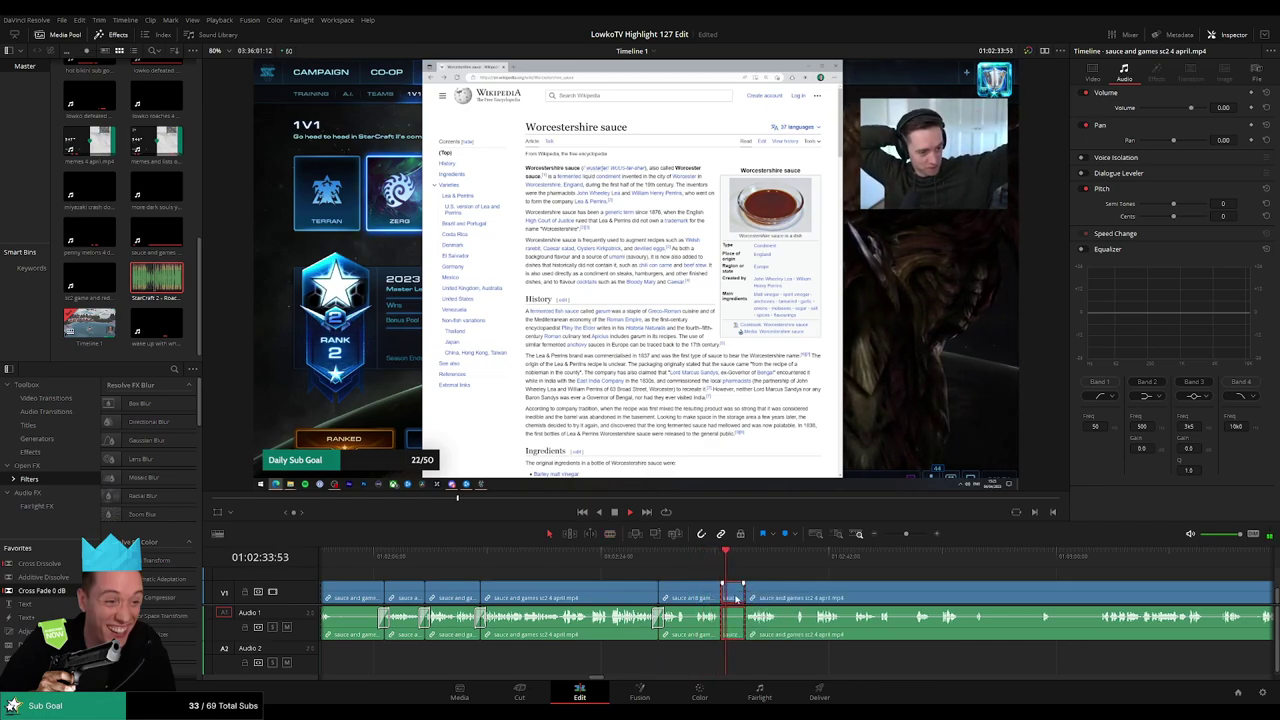
pyautogui.press('Delete')
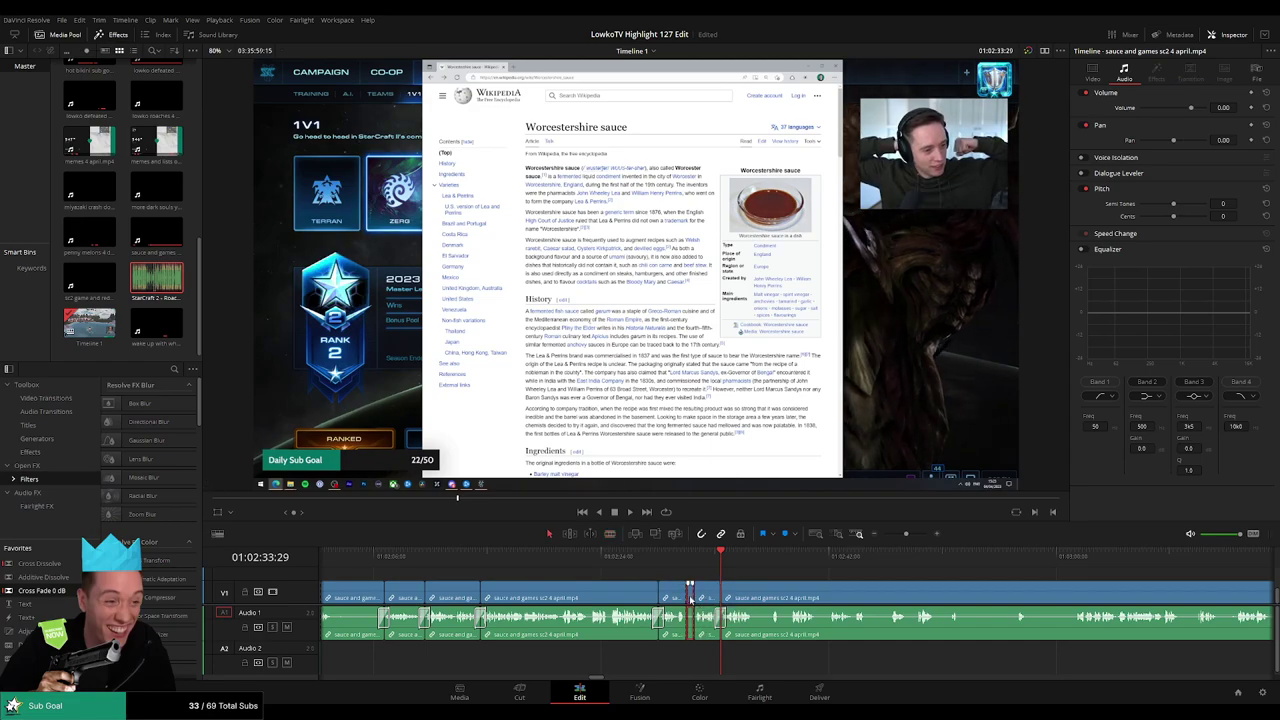
pyautogui.press('Delete')
pyautogui.moveTo(50, 595); pyautogui.dragTo(676, 622)
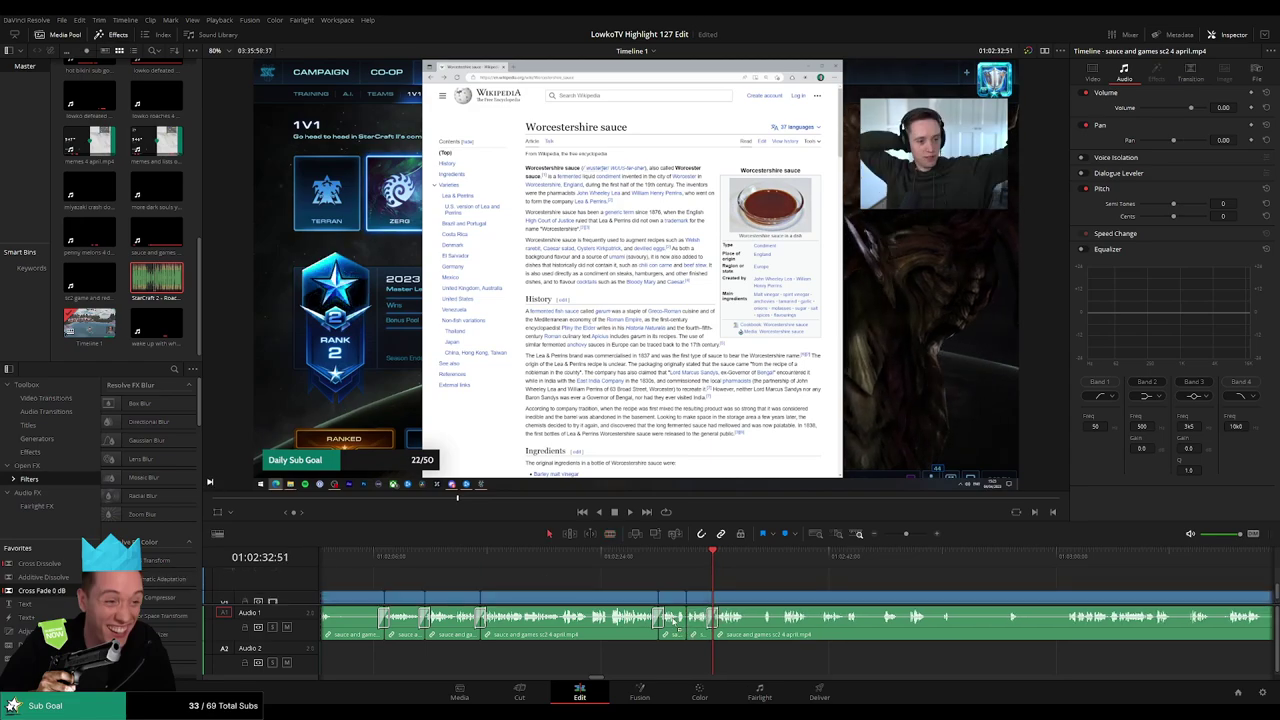
# Ripple-delete the short pause from about 01:02:35:38 to 01:02:37 and crossfade the audio join
pyautogui.moveTo(756, 585); pyautogui.dragTo(688, 568)
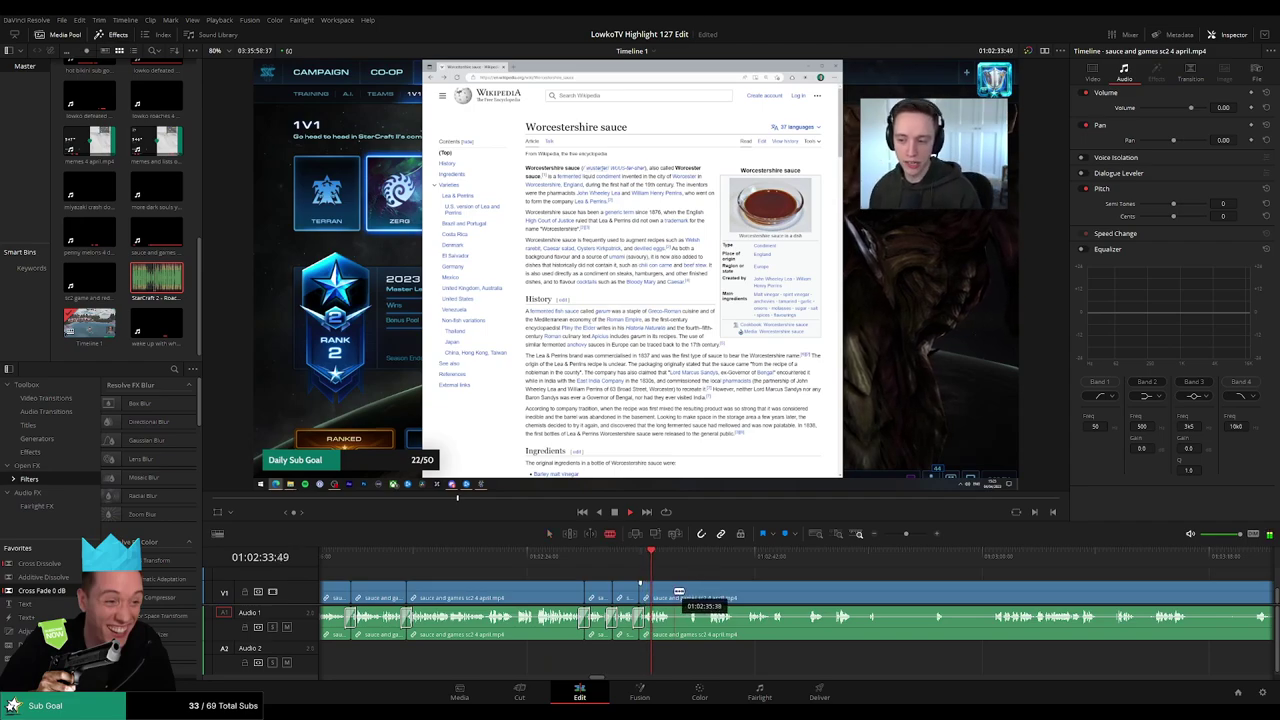
pyautogui.click(679, 591)
pyautogui.click(687, 563)
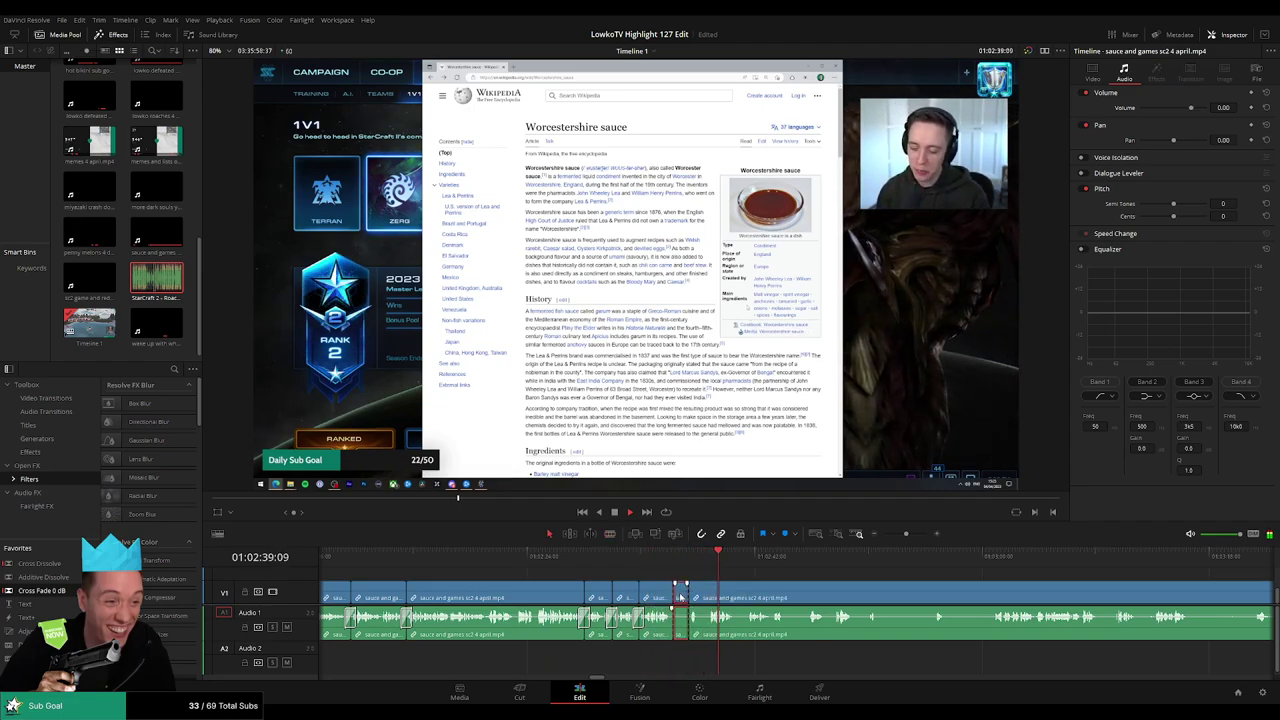
pyautogui.press('Delete')
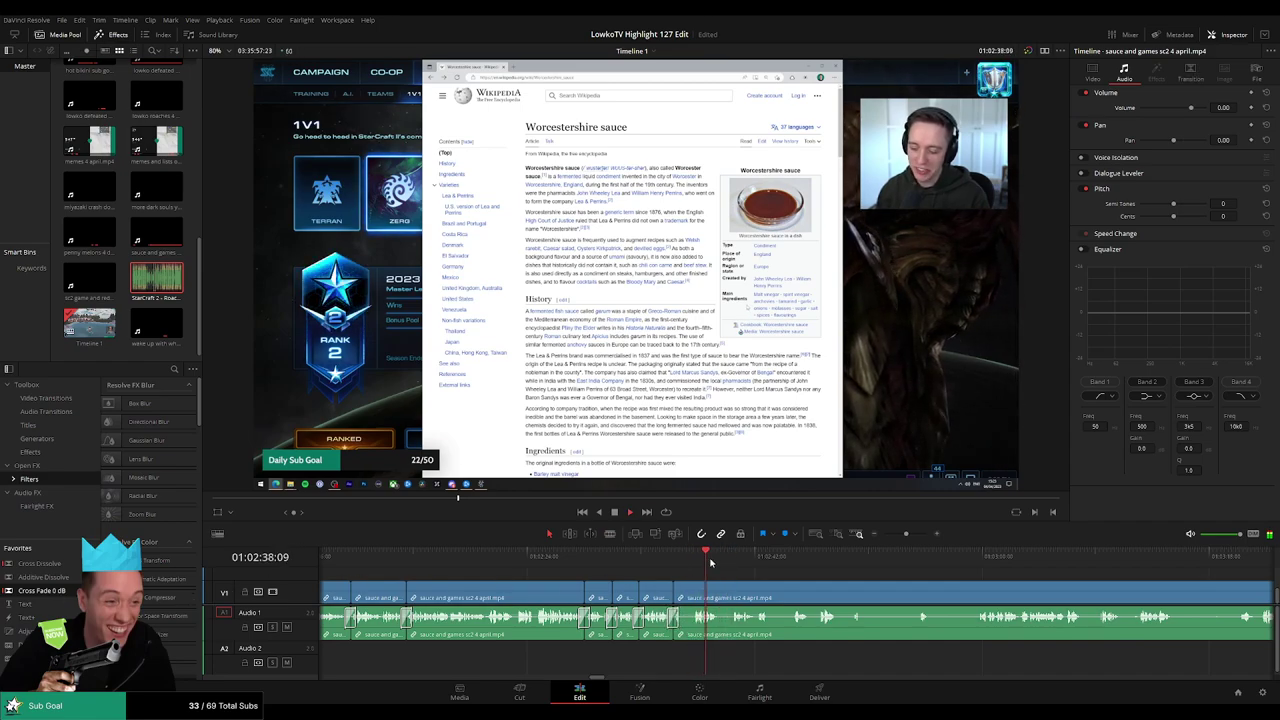
# Ripple-delete the stretch from about 01:02:43 to 01:02:45 and a short piece just after that join, crossfading both audio joins
pyautogui.moveTo(785, 575); pyautogui.dragTo(664, 569)
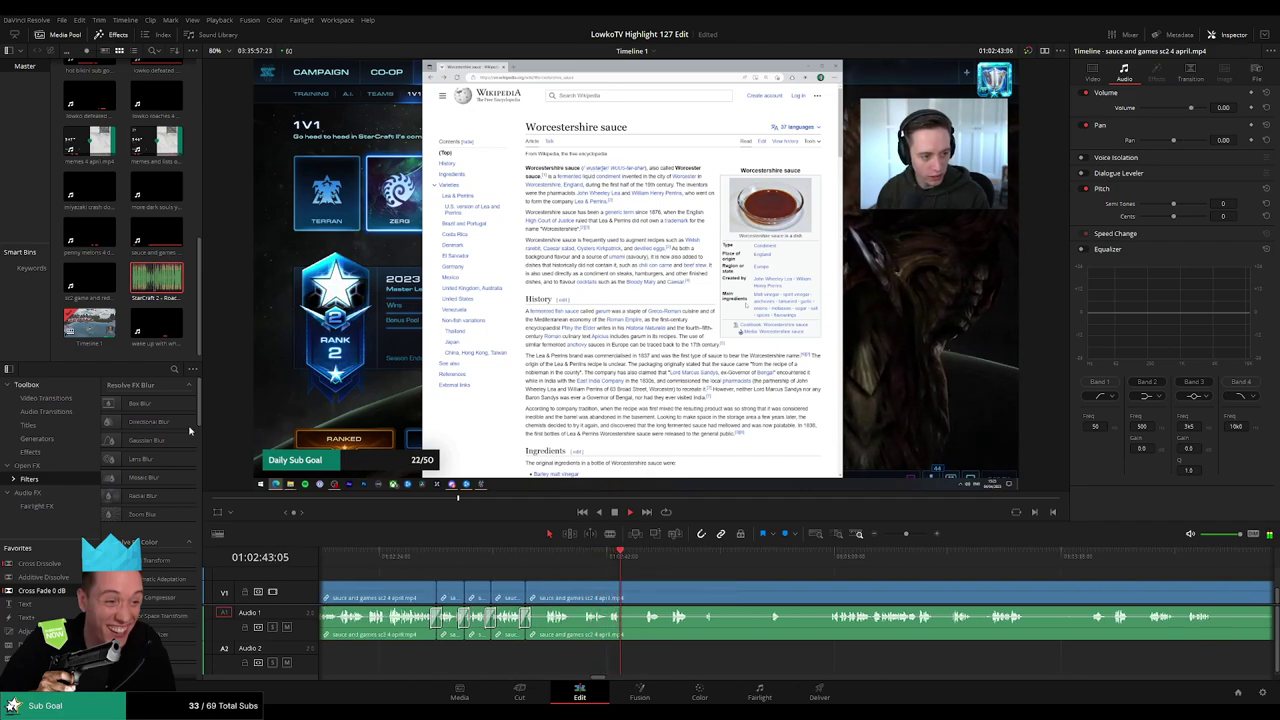
pyautogui.click(623, 591)
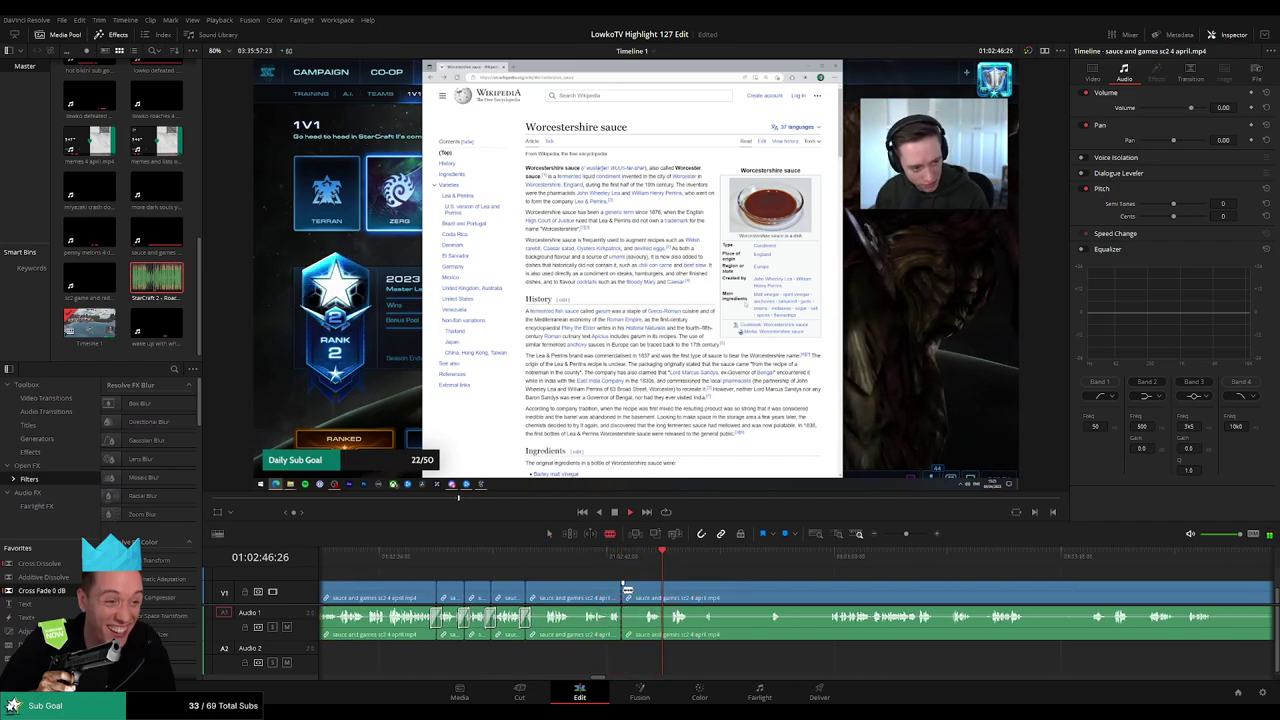
pyautogui.click(647, 594)
pyautogui.press('a')
pyautogui.click(639, 597)
pyautogui.press('Delete')
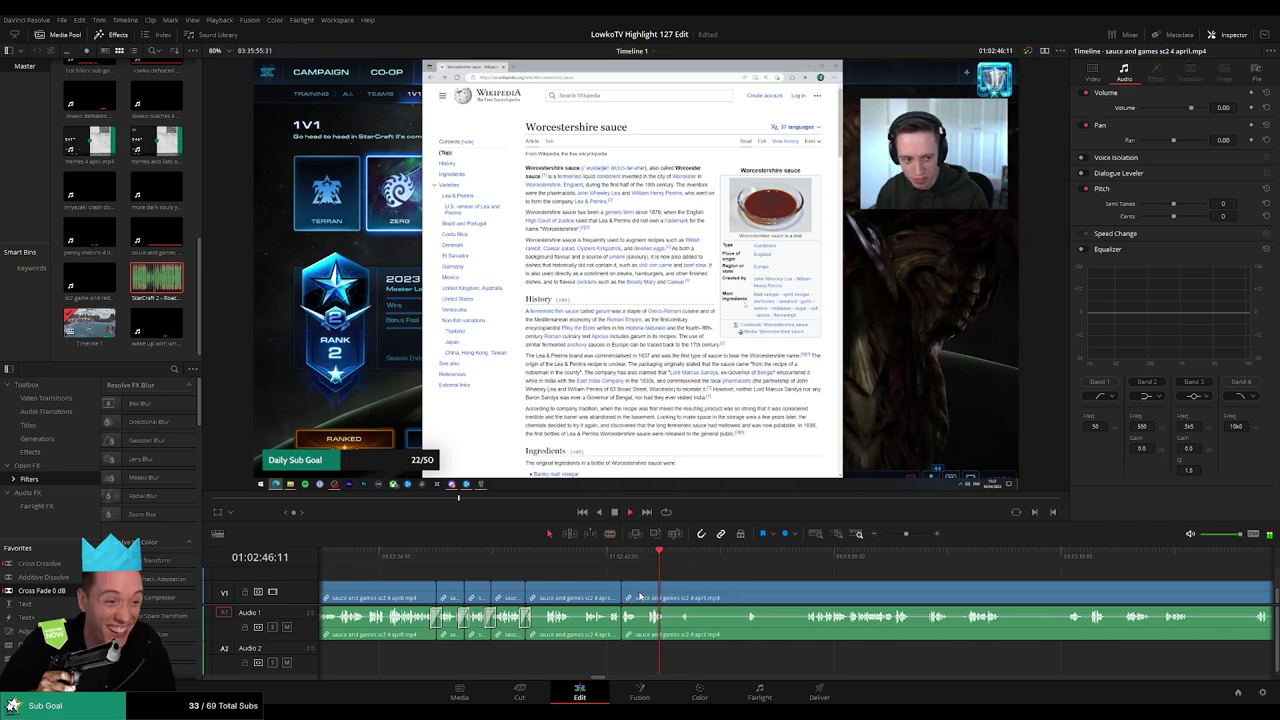
pyautogui.moveTo(42, 591); pyautogui.dragTo(622, 618)
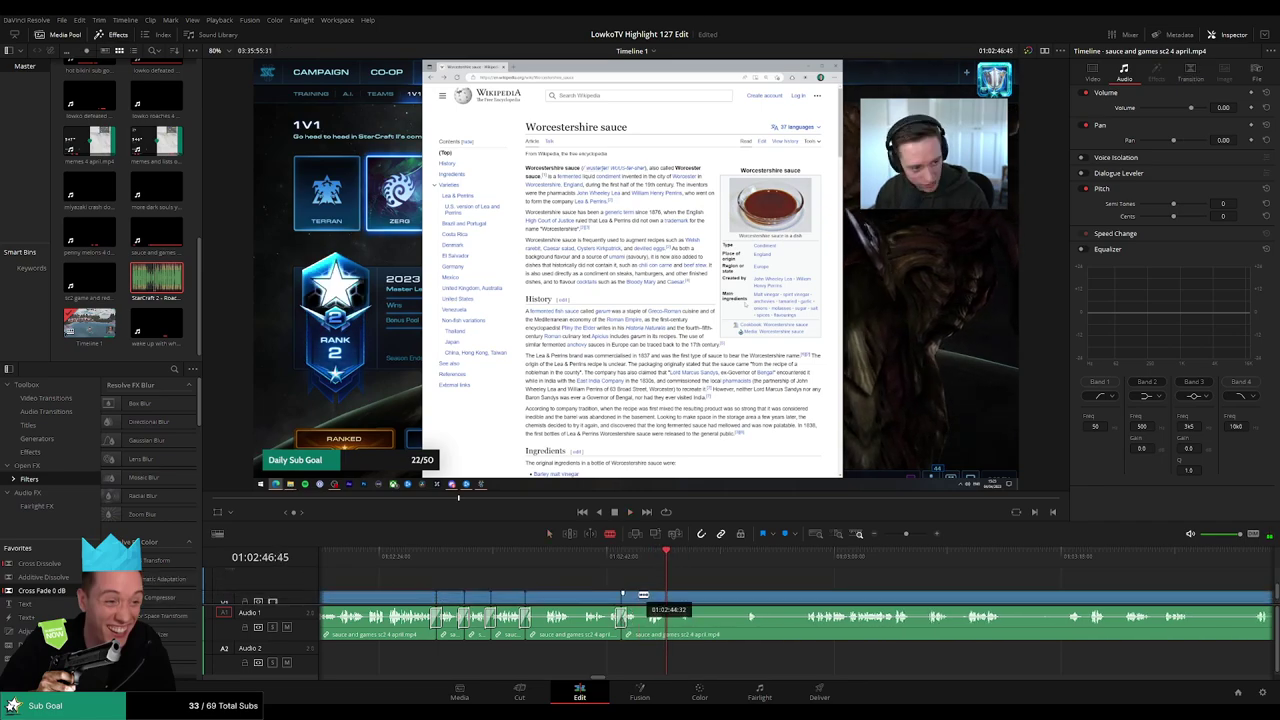
pyautogui.press('BackSpace')
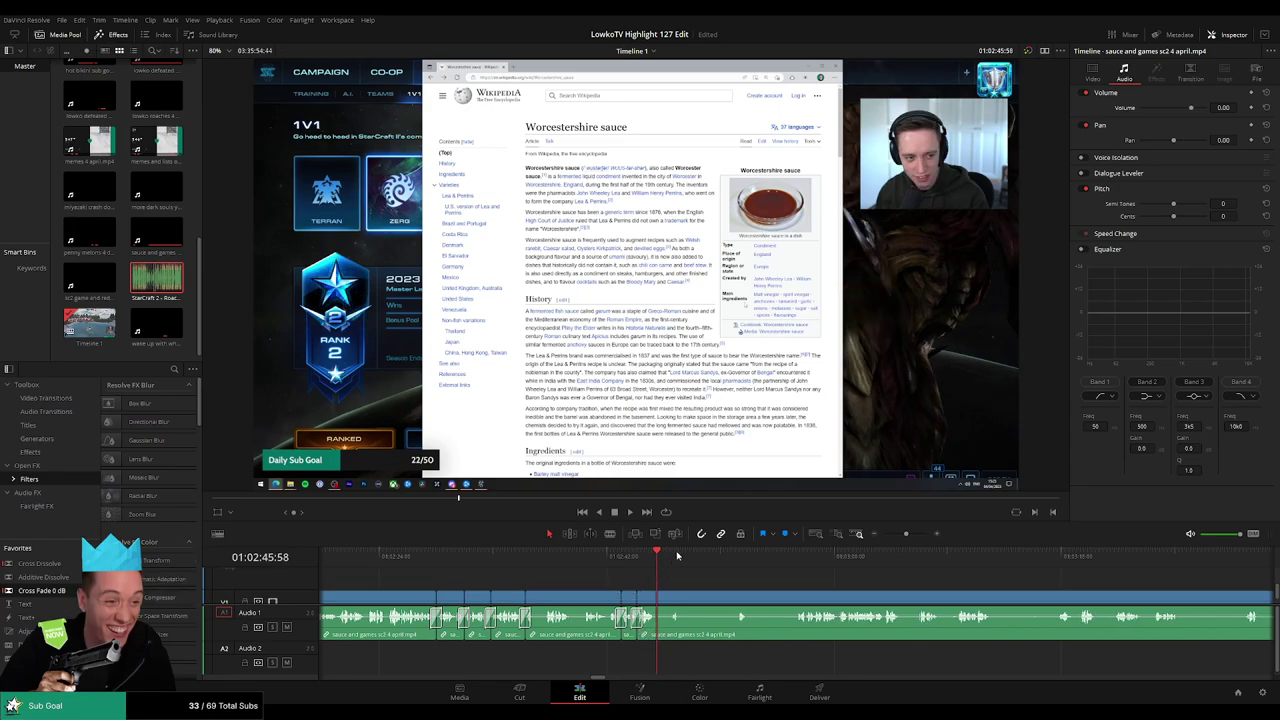
# Play on through the Worcestershire sauce footage and ripple-delete the stretches from about 01:02:46 to 01:02:52 and 01:02:53 to 01:02:57
pyautogui.press('space')
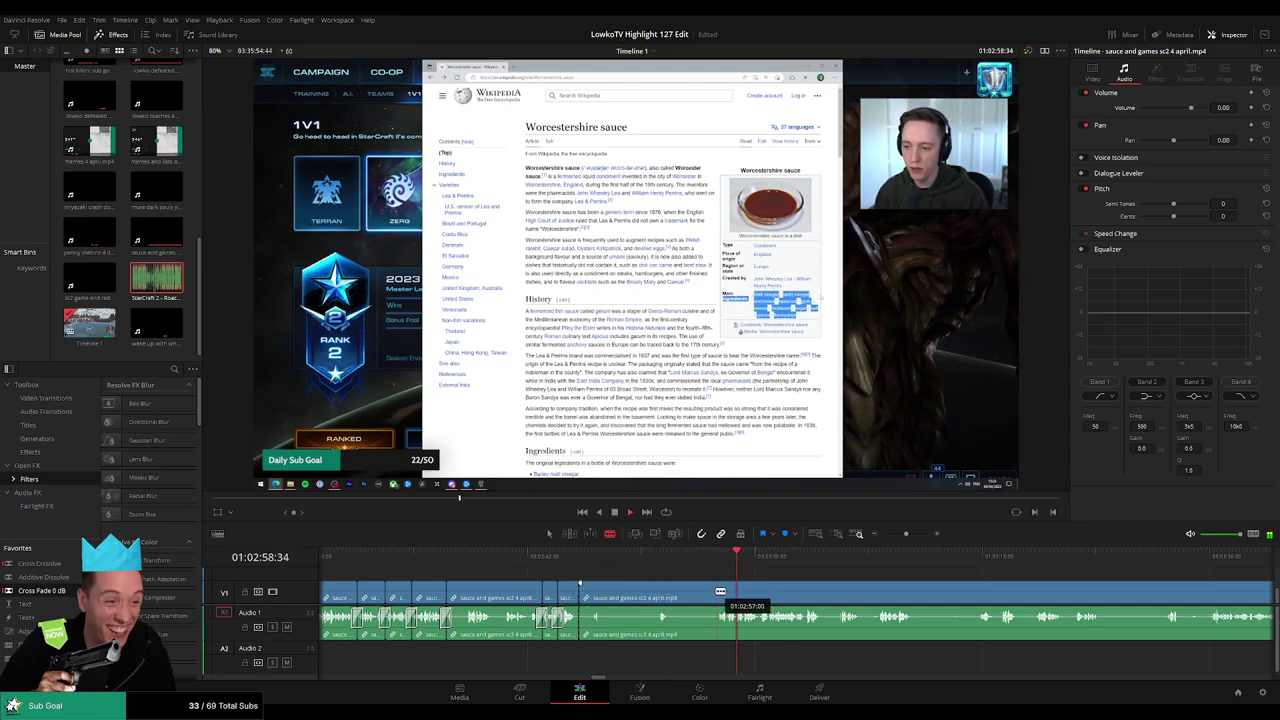
pyautogui.click(658, 591)
pyautogui.click(669, 591)
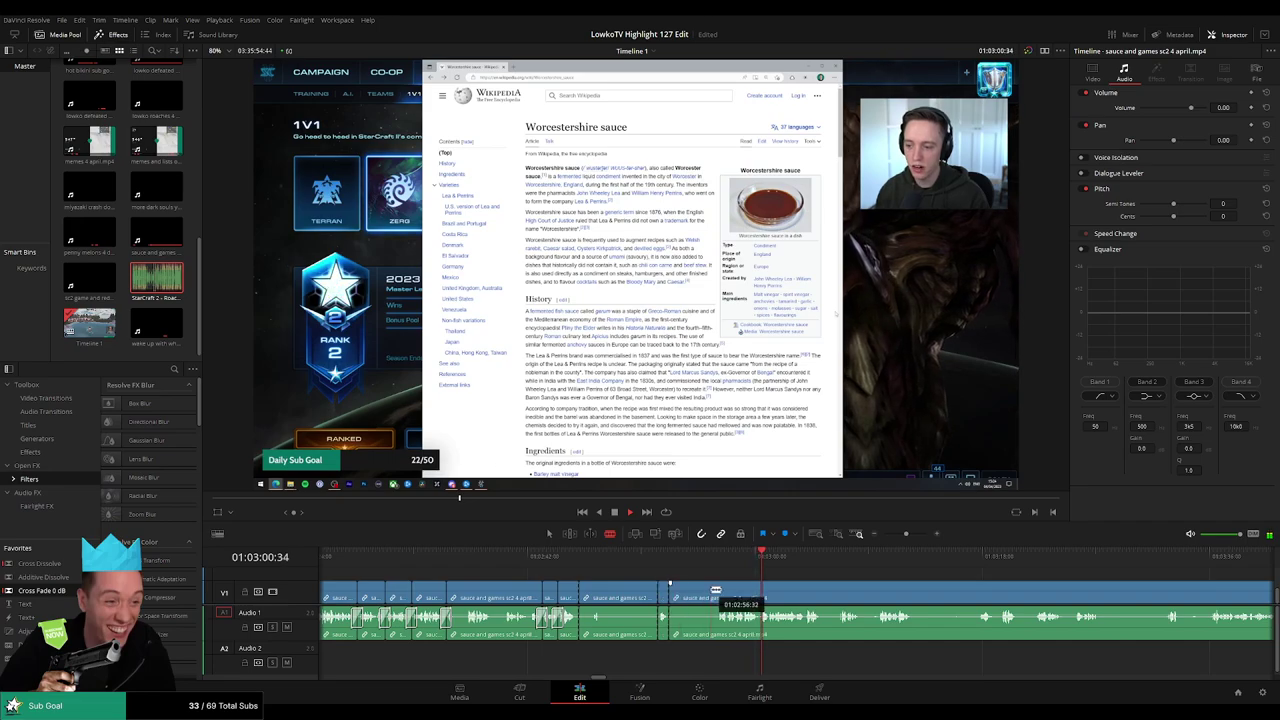
pyautogui.click(716, 595)
pyautogui.press('a')
pyautogui.click(703, 594)
pyautogui.press('Delete')
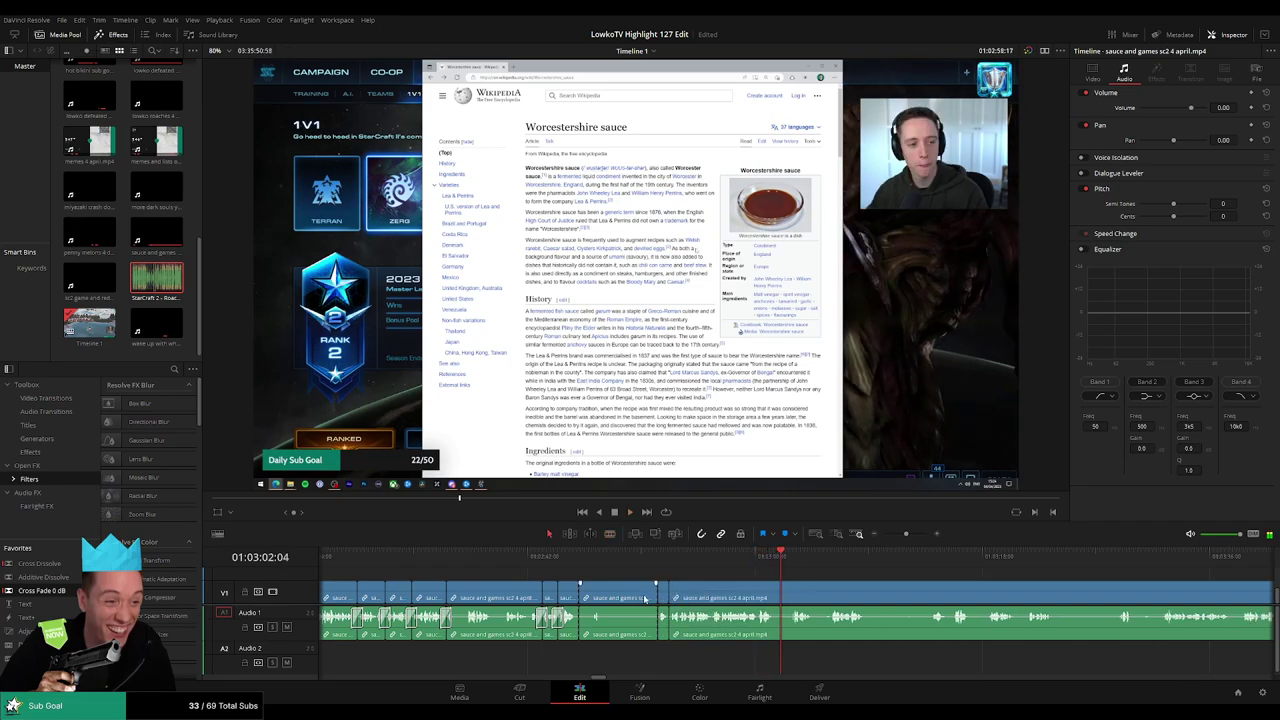
pyautogui.press('Delete')
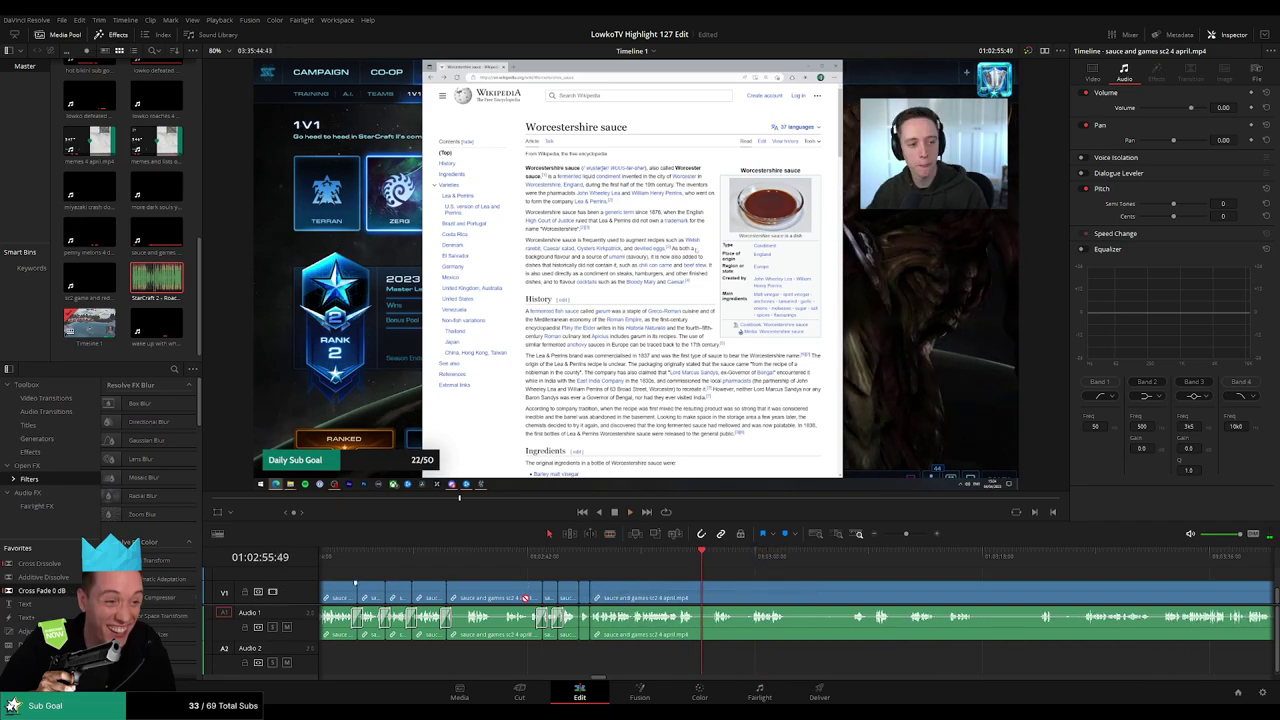
# Add a Cross Fade 0 dB to the audio join near 01:02:46, try to crossfade the next join, and play on from there
pyautogui.moveTo(25, 604); pyautogui.dragTo(530, 598)
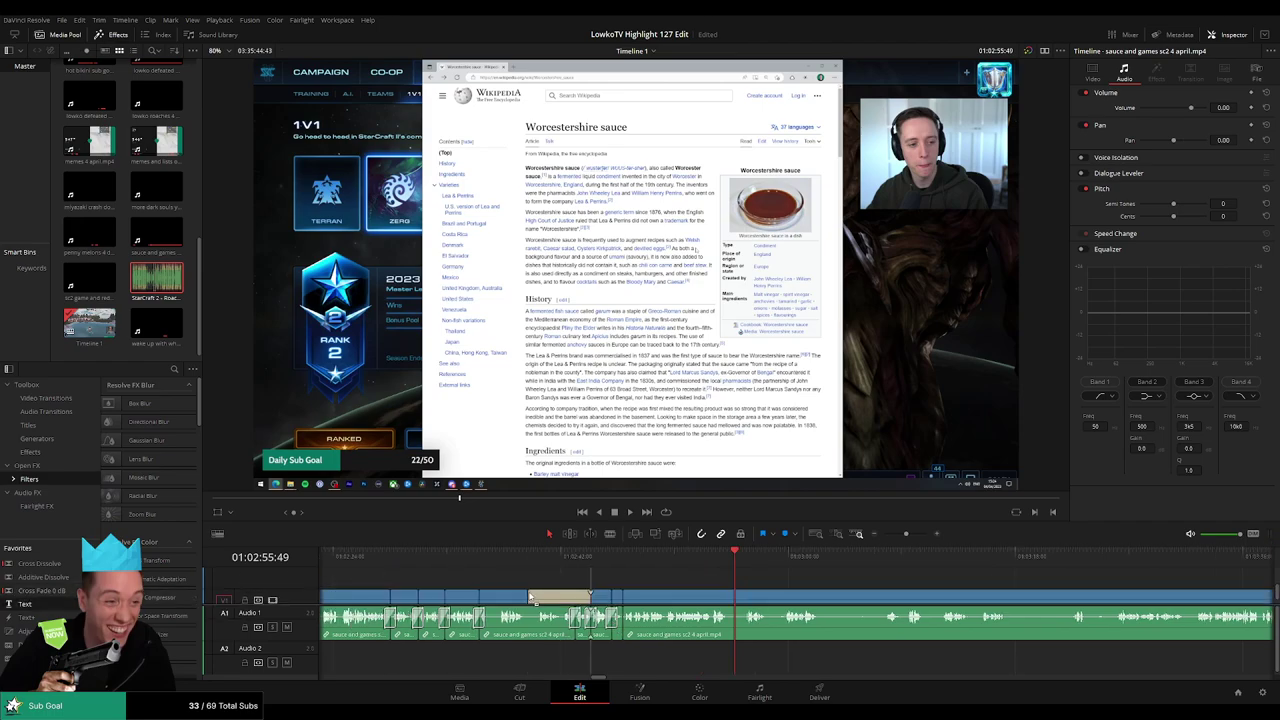
pyautogui.moveTo(42, 591); pyautogui.dragTo(634, 625)
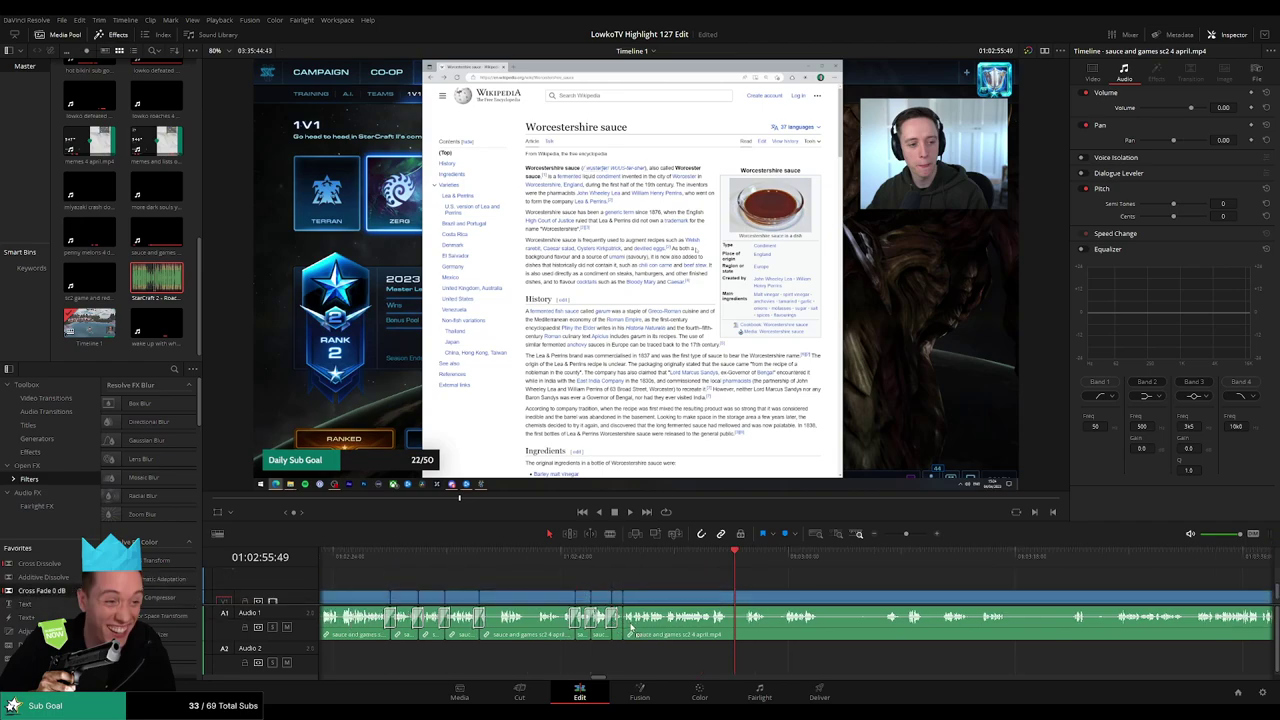
pyautogui.moveTo(632, 577); pyautogui.dragTo(650, 567)
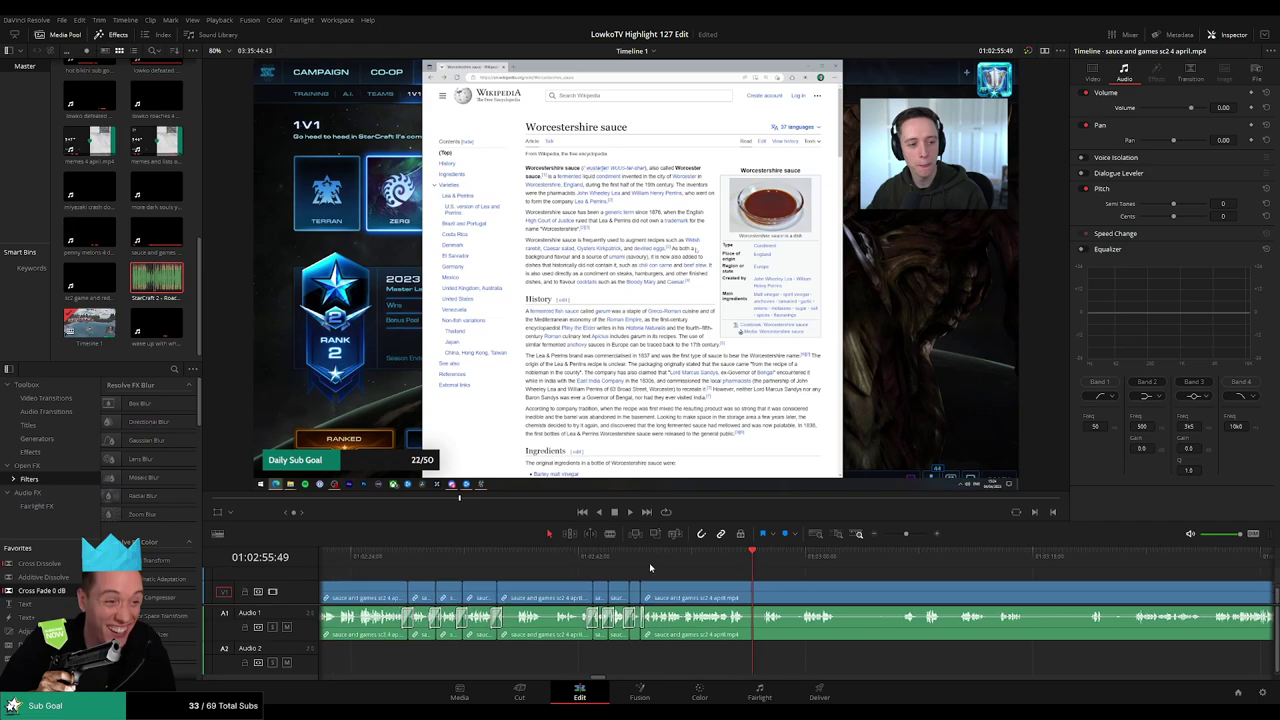
pyautogui.click(645, 560)
pyautogui.press('space')
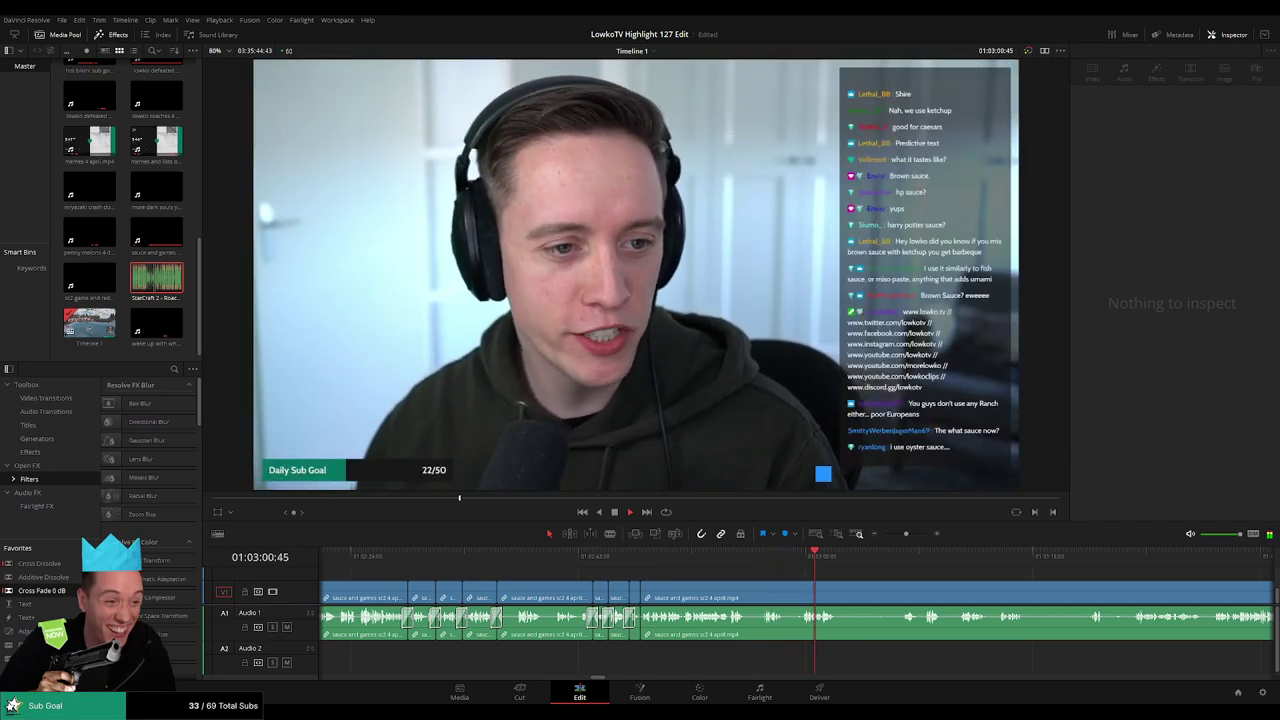
# Ripple-delete the footage from about 01:03:02:30 to 01:03:07:30, crossfade the audio join and replay it
pyautogui.hscroll(4, 571, 563)
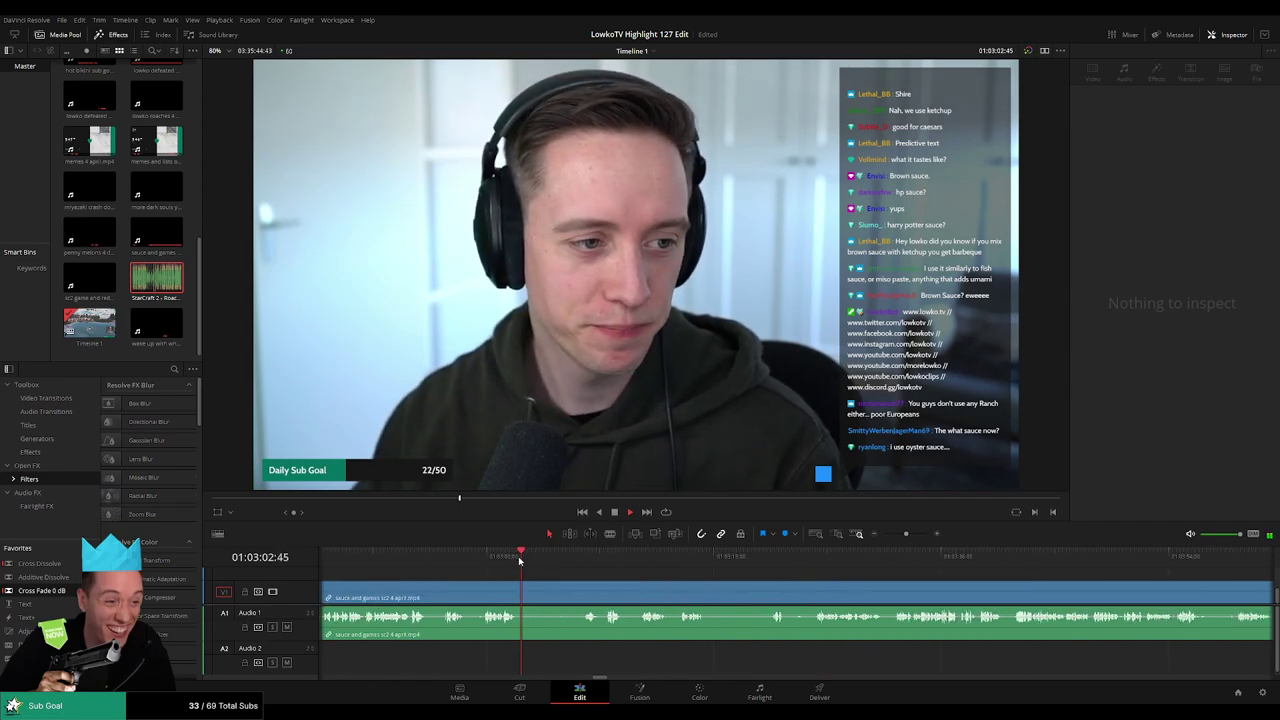
pyautogui.moveTo(520, 558); pyautogui.dragTo(580, 565)
pyautogui.press('b')
pyautogui.click(518, 597)
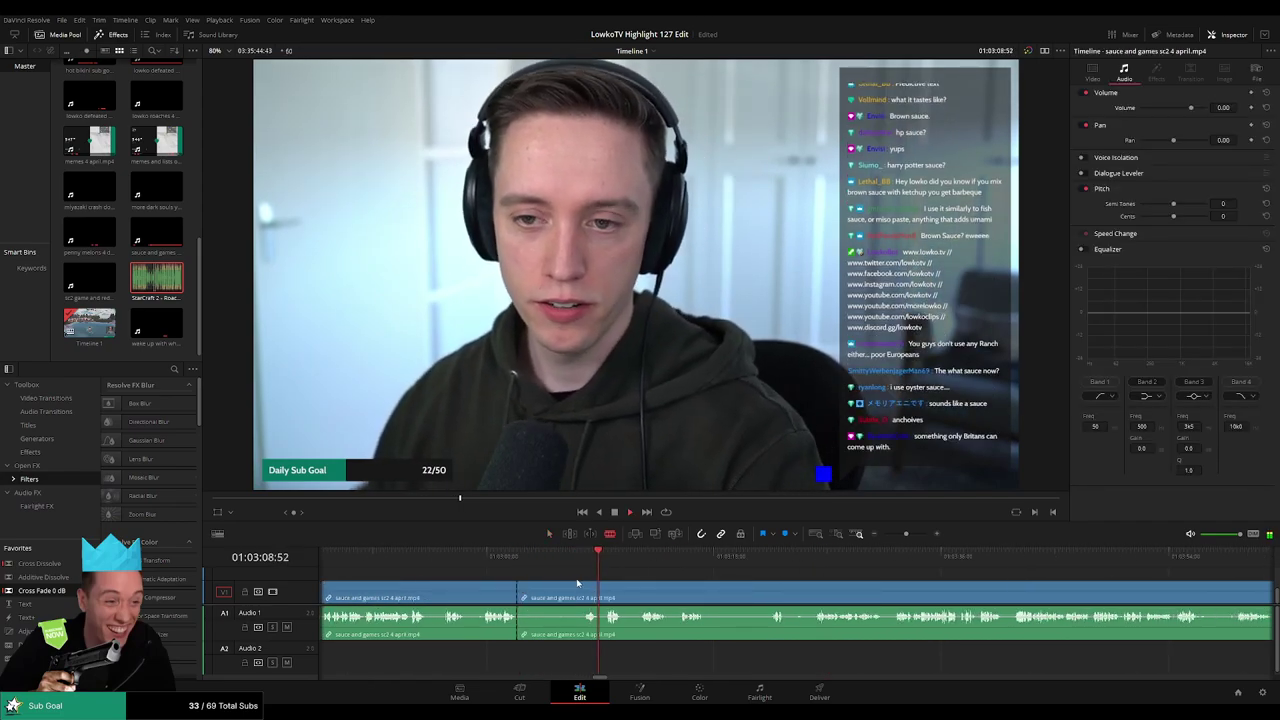
pyautogui.click(586, 590)
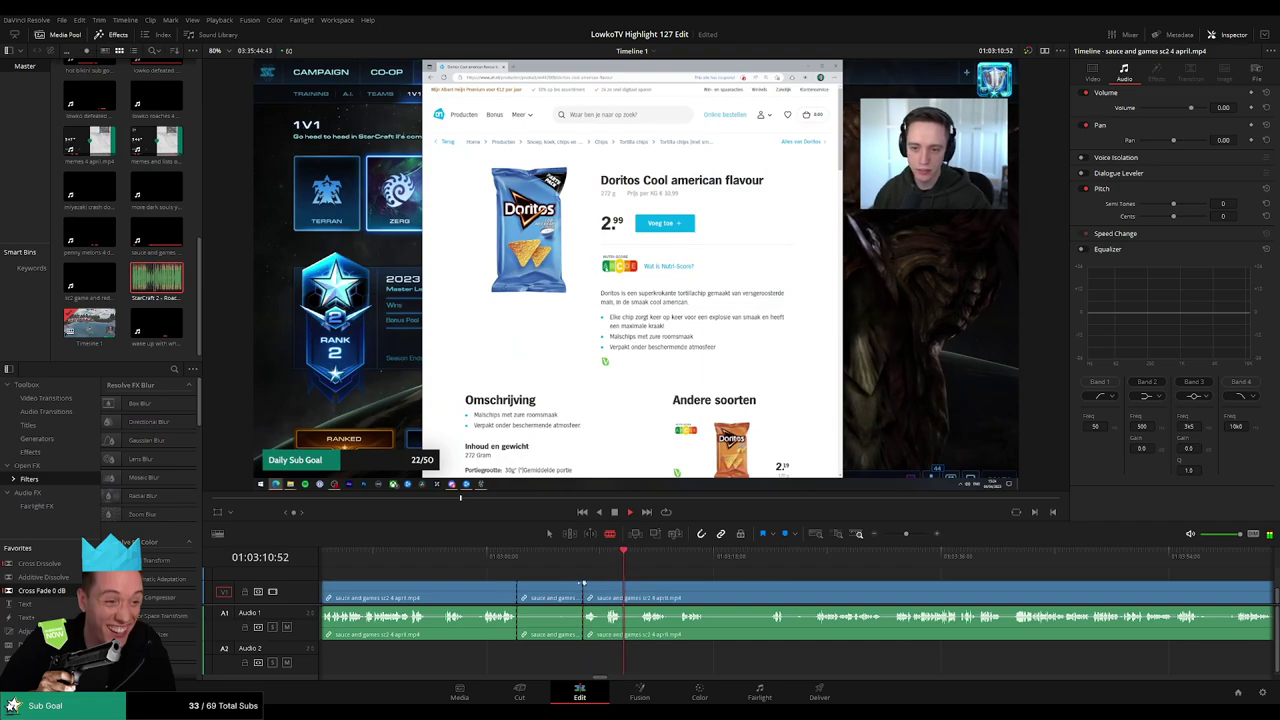
pyautogui.press('Delete')
pyautogui.click(530, 557)
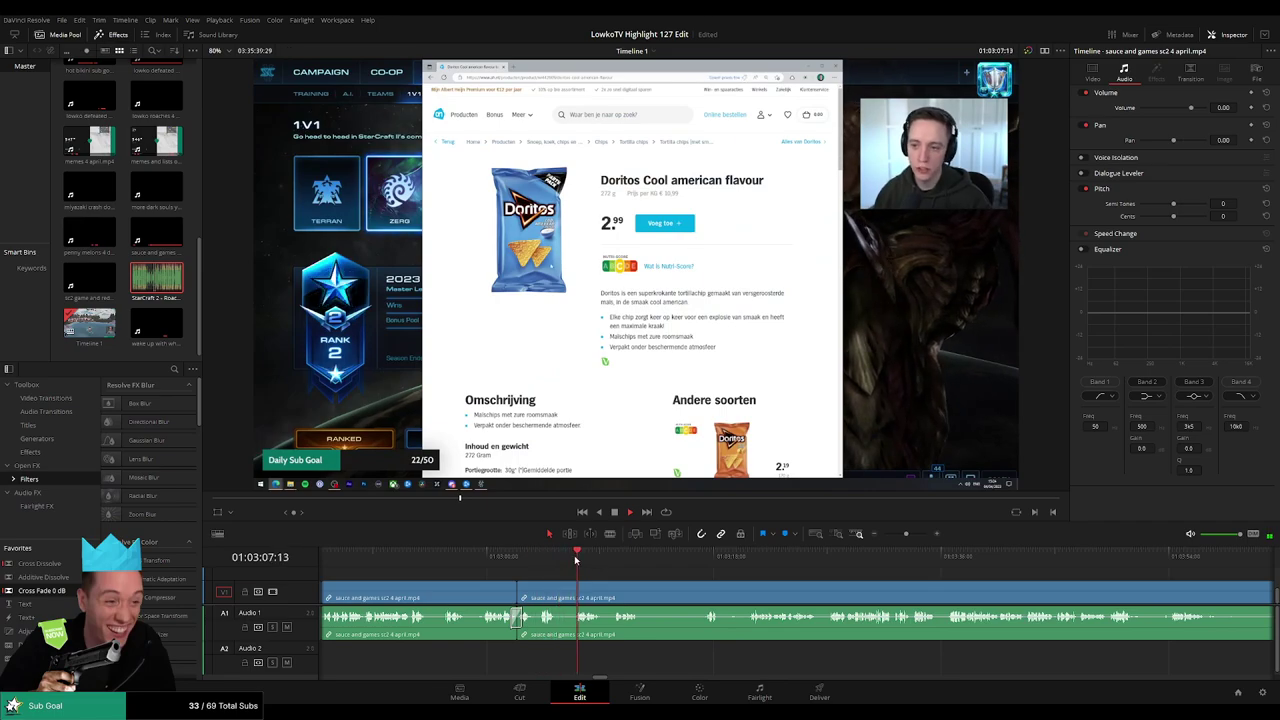
# Ripple-delete the pause in the Doritos footage from about 01:03:05:30 to 01:03:07:13, crossfade the audio join and resume playback
pyautogui.press('b')
pyautogui.click(559, 589)
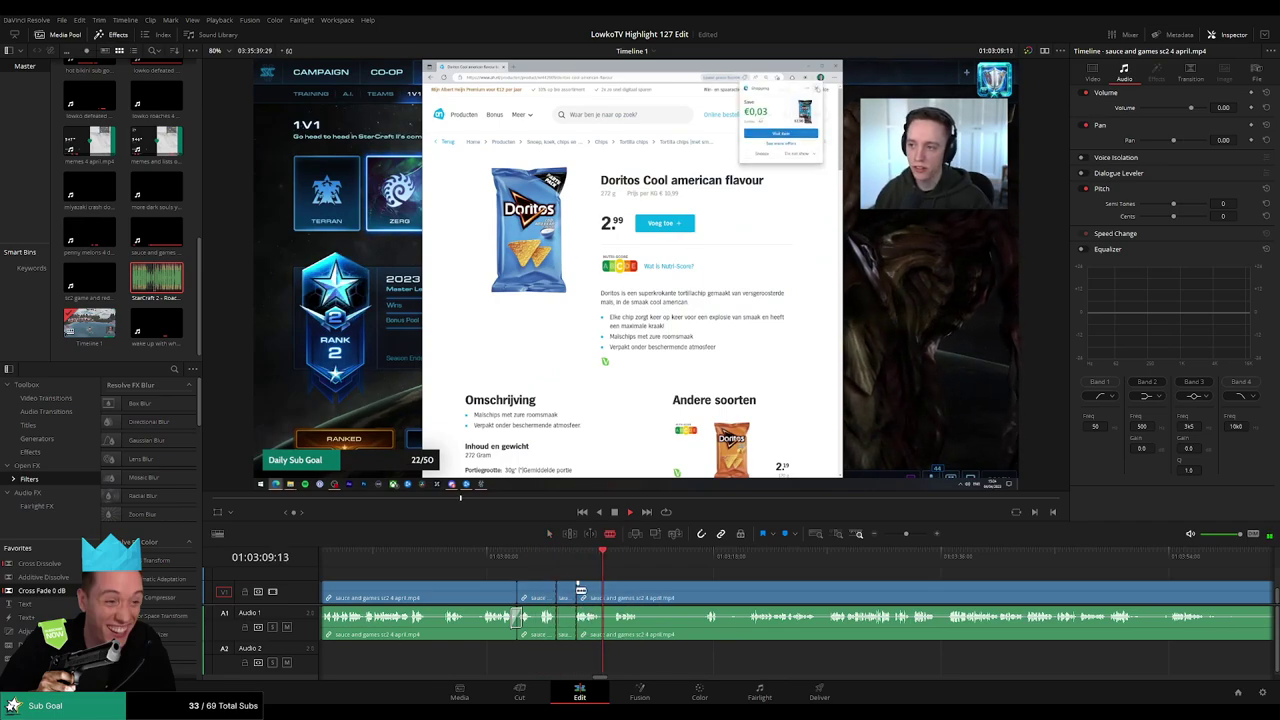
pyautogui.click(577, 591)
pyautogui.press('a')
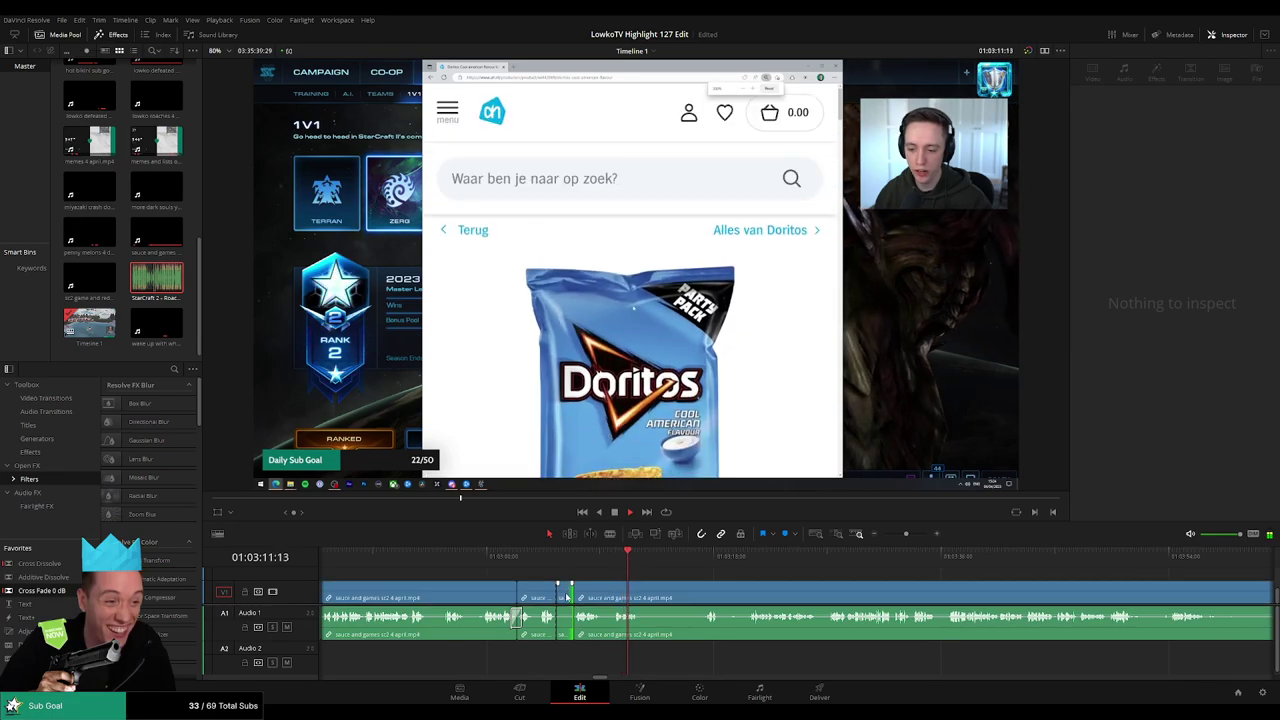
pyautogui.click(565, 597)
pyautogui.press('Delete')
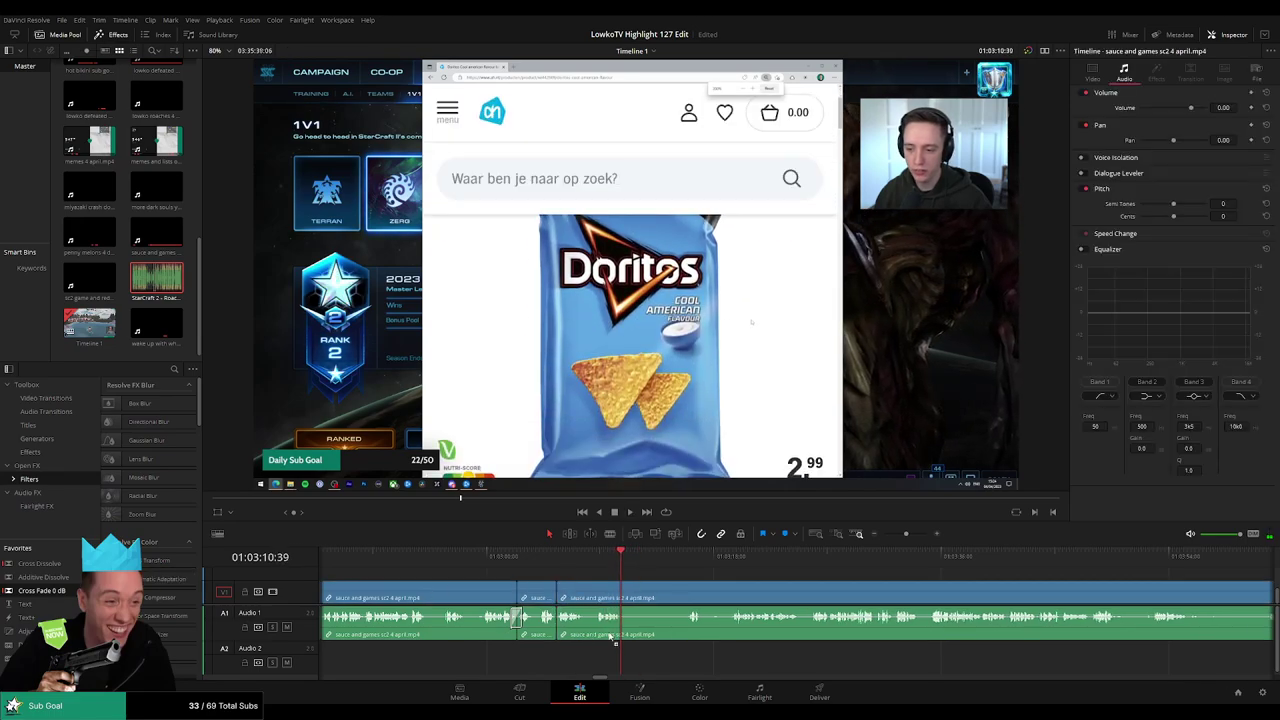
pyautogui.press('space')
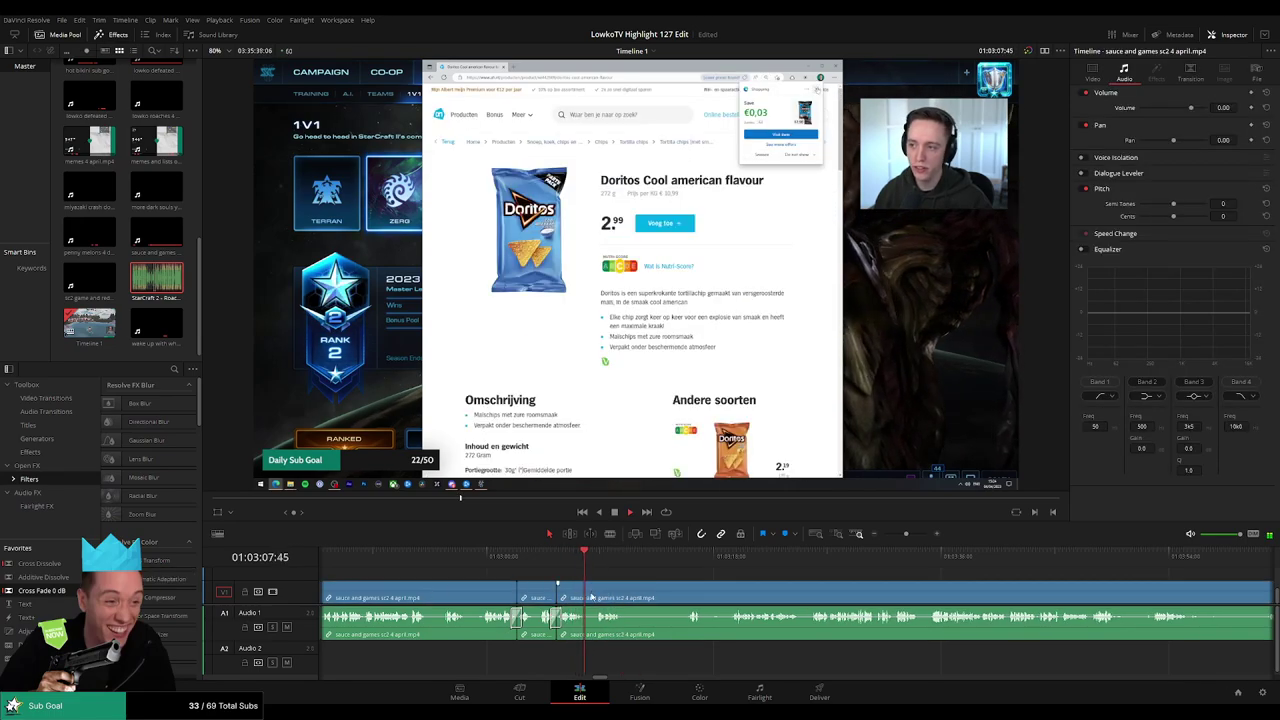
# Ripple-delete the Doritos footage from about 01:03:08 to 01:03:16 and crossfade the audio join
pyautogui.press('b')
pyautogui.moveTo(681, 560); pyautogui.dragTo(687, 559)
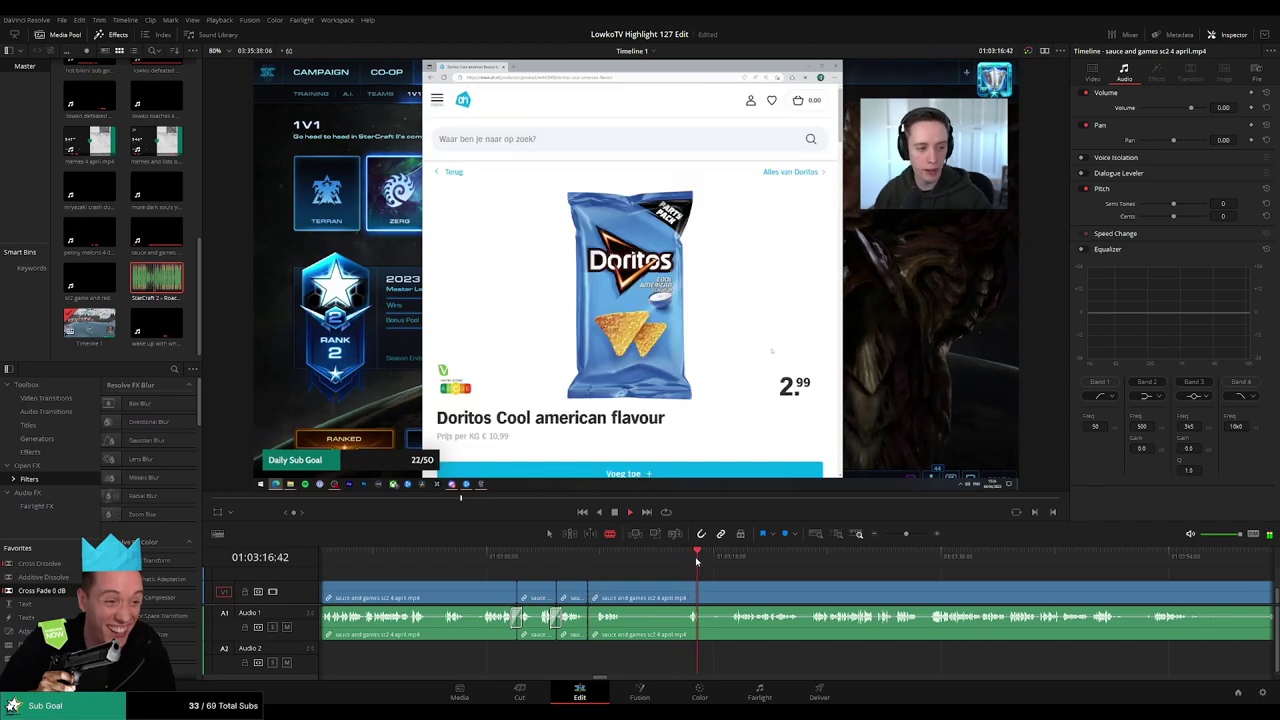
pyautogui.click(690, 584)
pyautogui.press('a')
pyautogui.click(663, 594)
pyautogui.press('Delete')
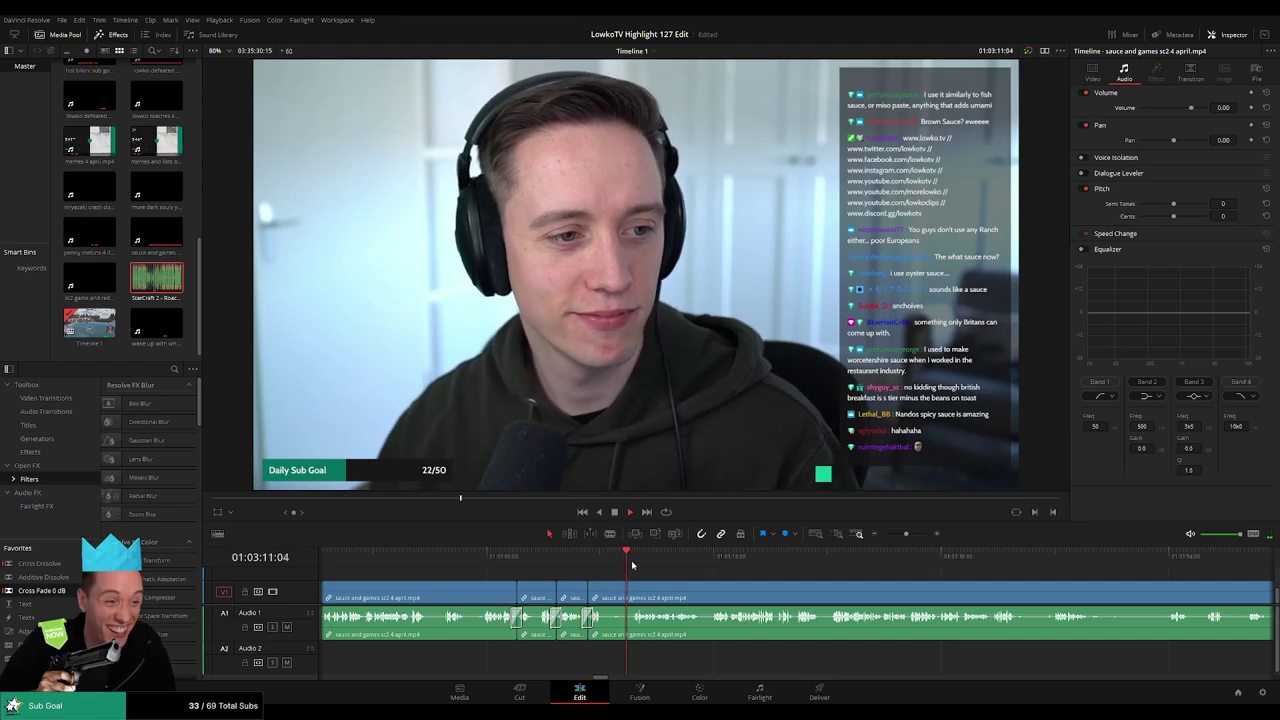
# Ripple-delete the stretch from about 01:03:09:20 to 01:03:11:30, crossfade the audio join and play on
pyautogui.press('b')
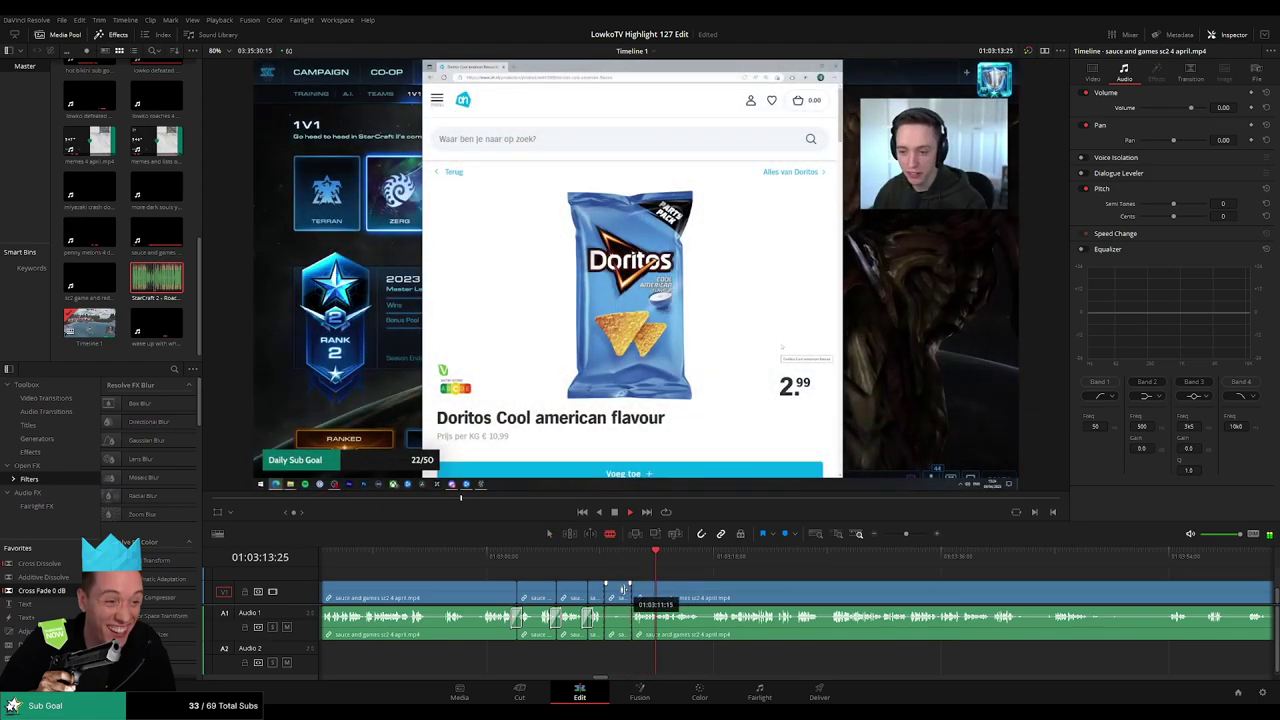
pyautogui.press('Delete')
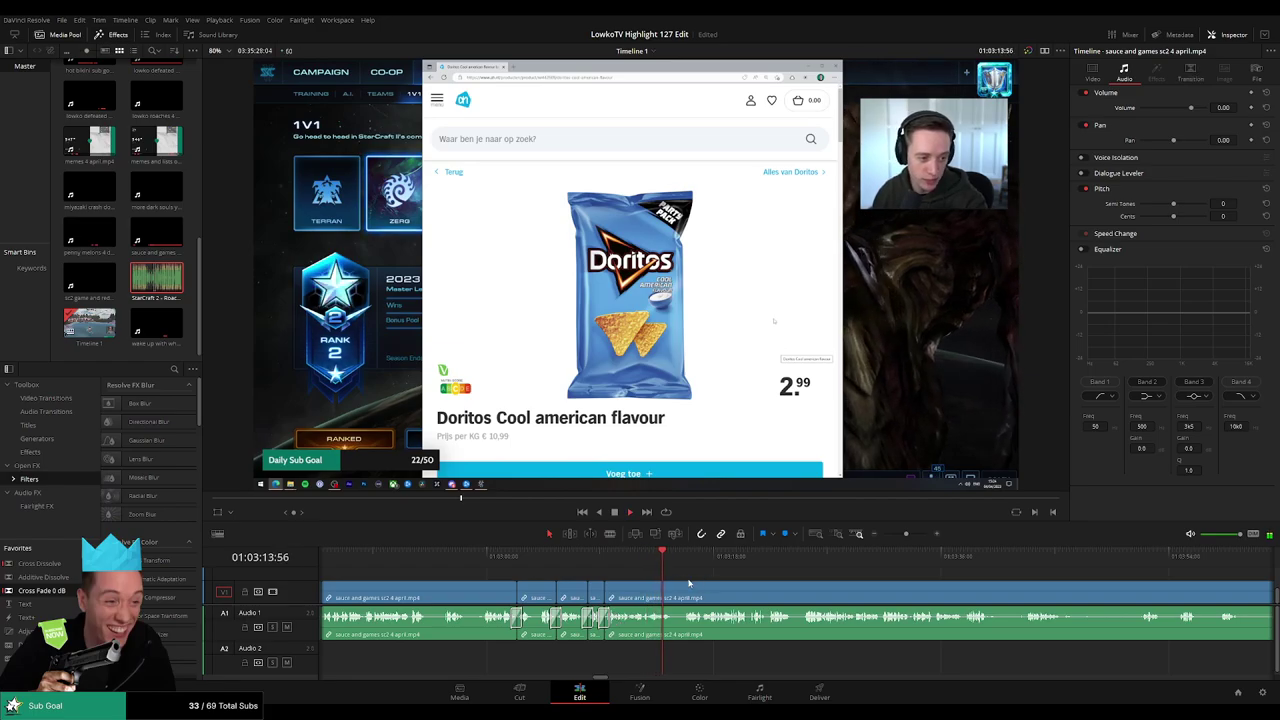
pyautogui.scroll(1, 723, 580)
pyautogui.moveTo(868, 594); pyautogui.dragTo(650, 584)
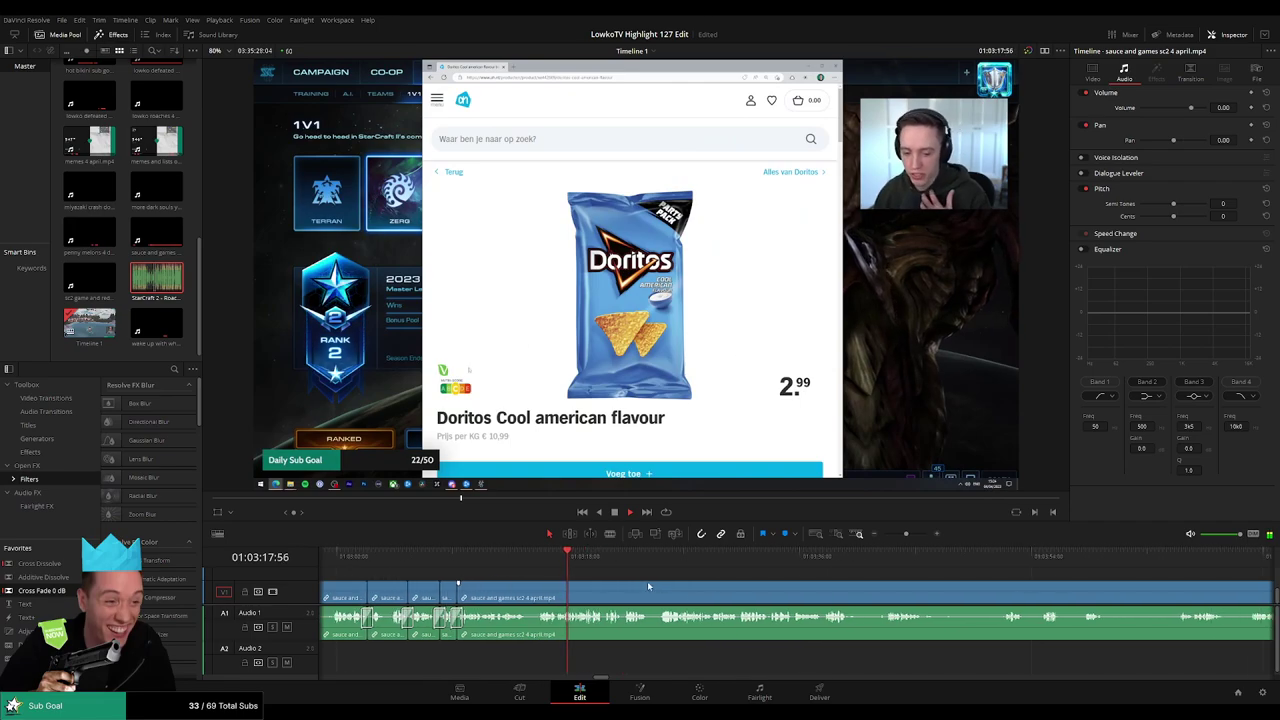
# Isolate and mute a brief moment just before 01:03:28:24, then cover it on Audio 2 with the StarCraft 2 sound trimmed to the same length
pyautogui.hscroll(2, 660, 574)
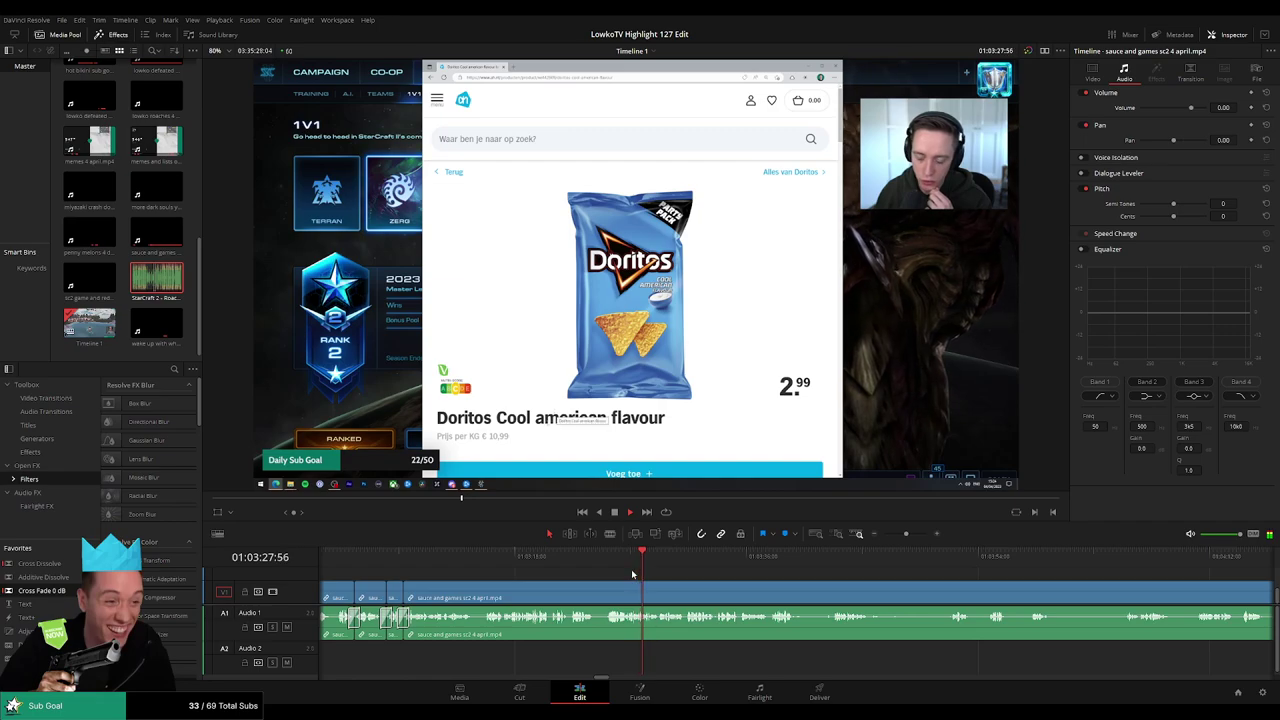
pyautogui.click(617, 566)
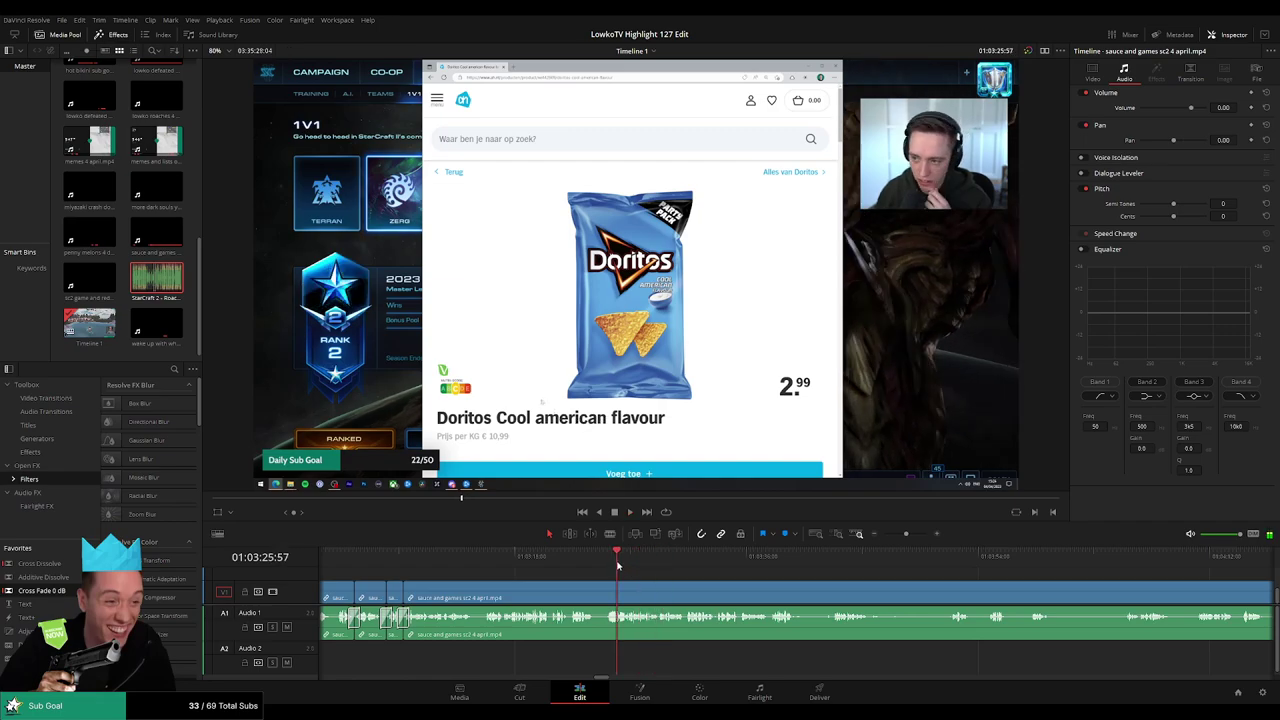
pyautogui.moveTo(906, 534); pyautogui.dragTo(660, 579)
pyautogui.press('space')
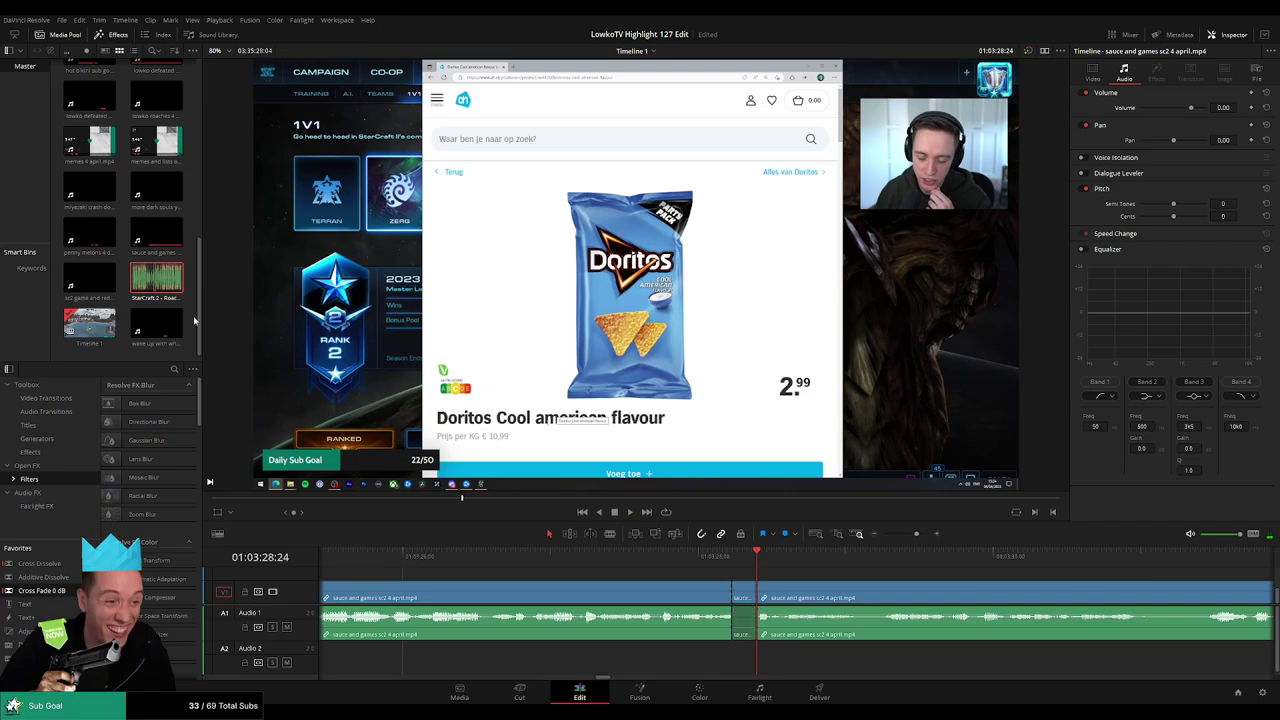
pyautogui.moveTo(156, 282); pyautogui.dragTo(740, 655)
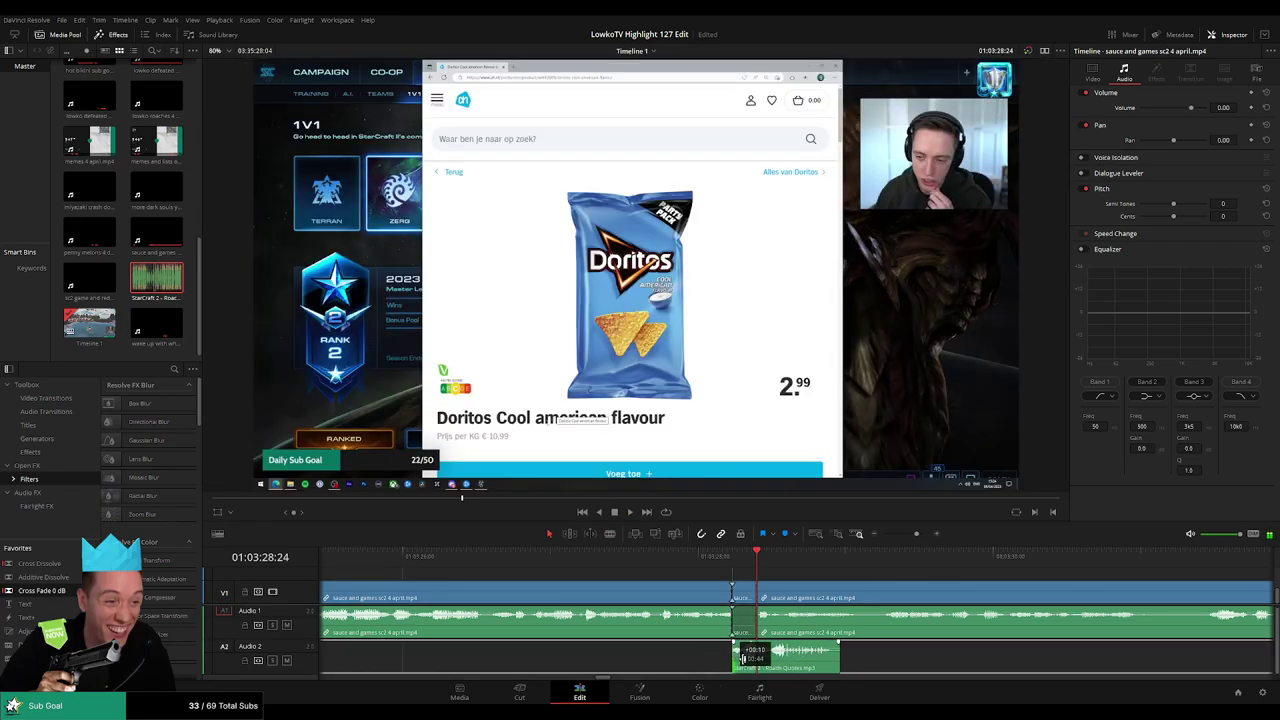
pyautogui.moveTo(838, 662); pyautogui.dragTo(745, 660)
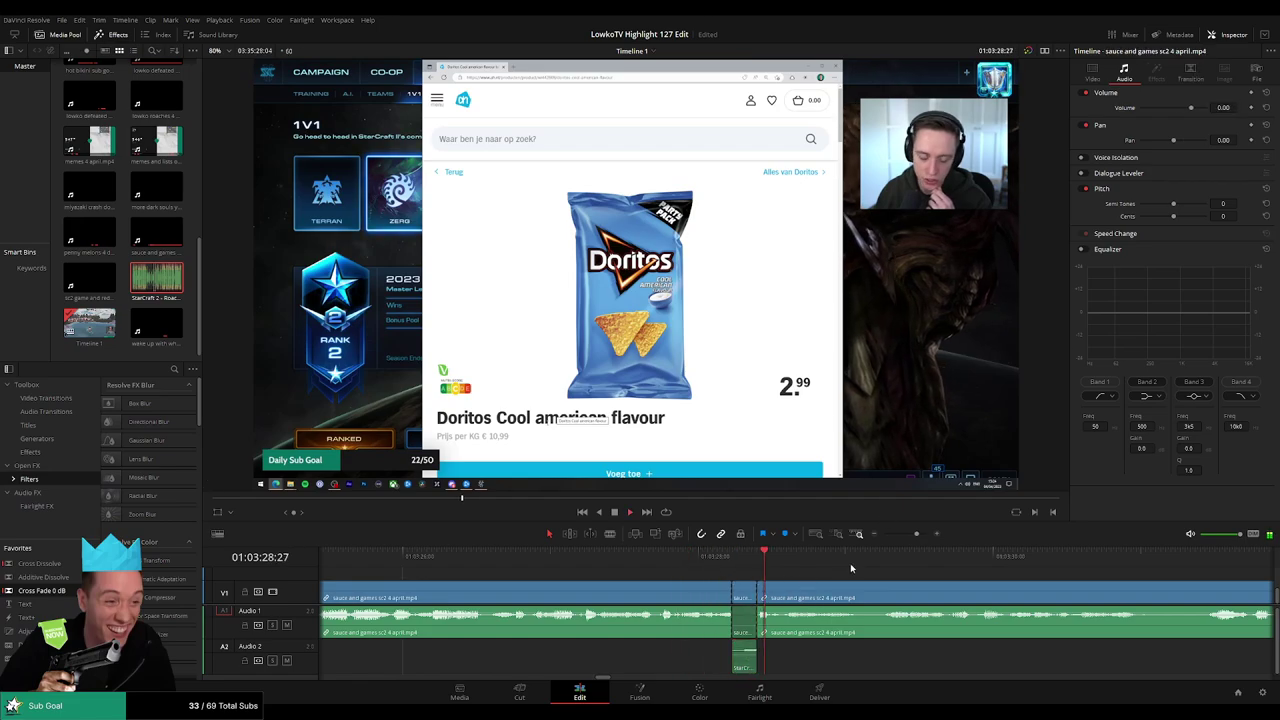
# Ripple-delete the stretch from about 01:03:40 to 01:03:42:40, crossfade the audio join and replay it
pyautogui.moveTo(916, 534); pyautogui.dragTo(909, 537)
pyautogui.moveTo(886, 579); pyautogui.dragTo(677, 575)
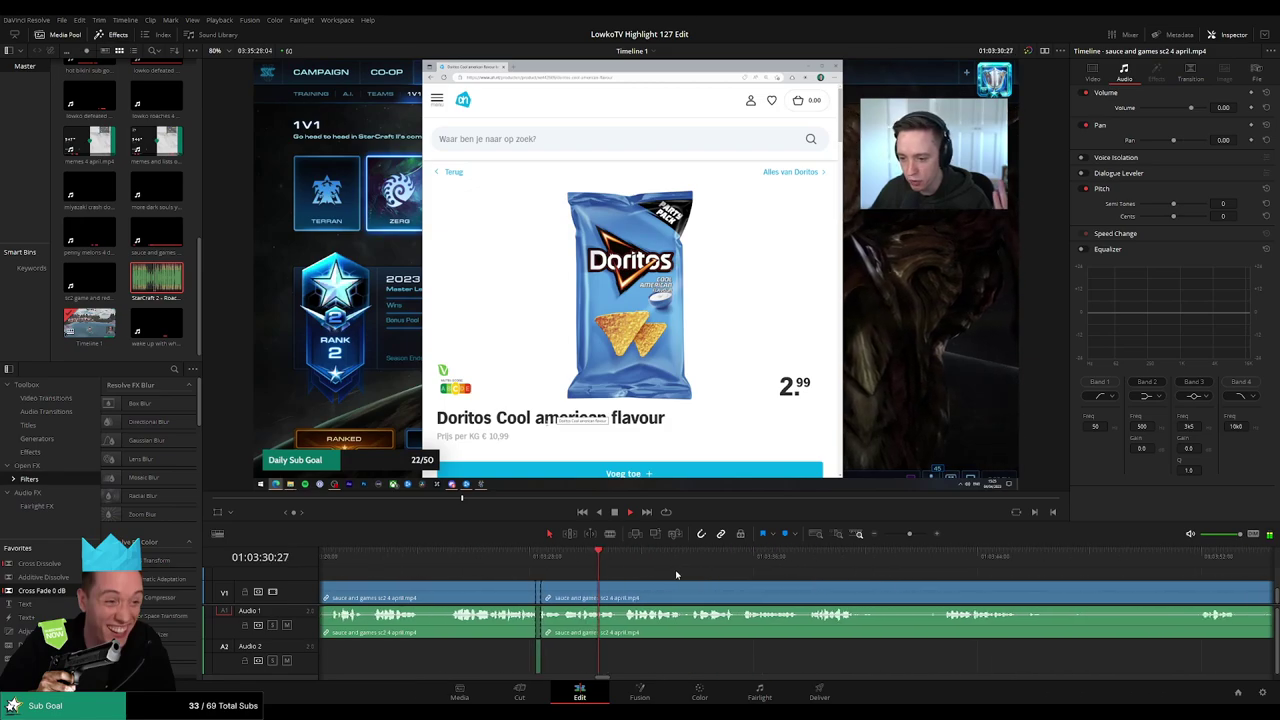
pyautogui.moveTo(770, 576); pyautogui.dragTo(660, 571)
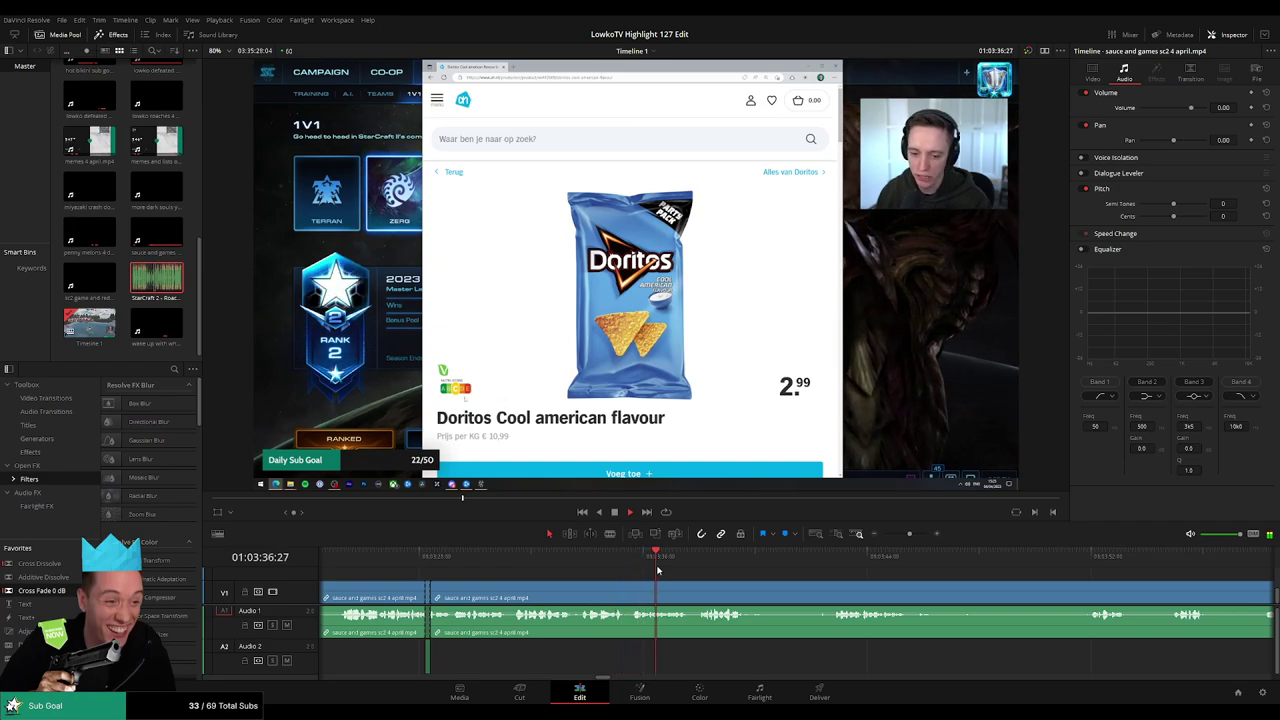
pyautogui.hscroll(2, 720, 582)
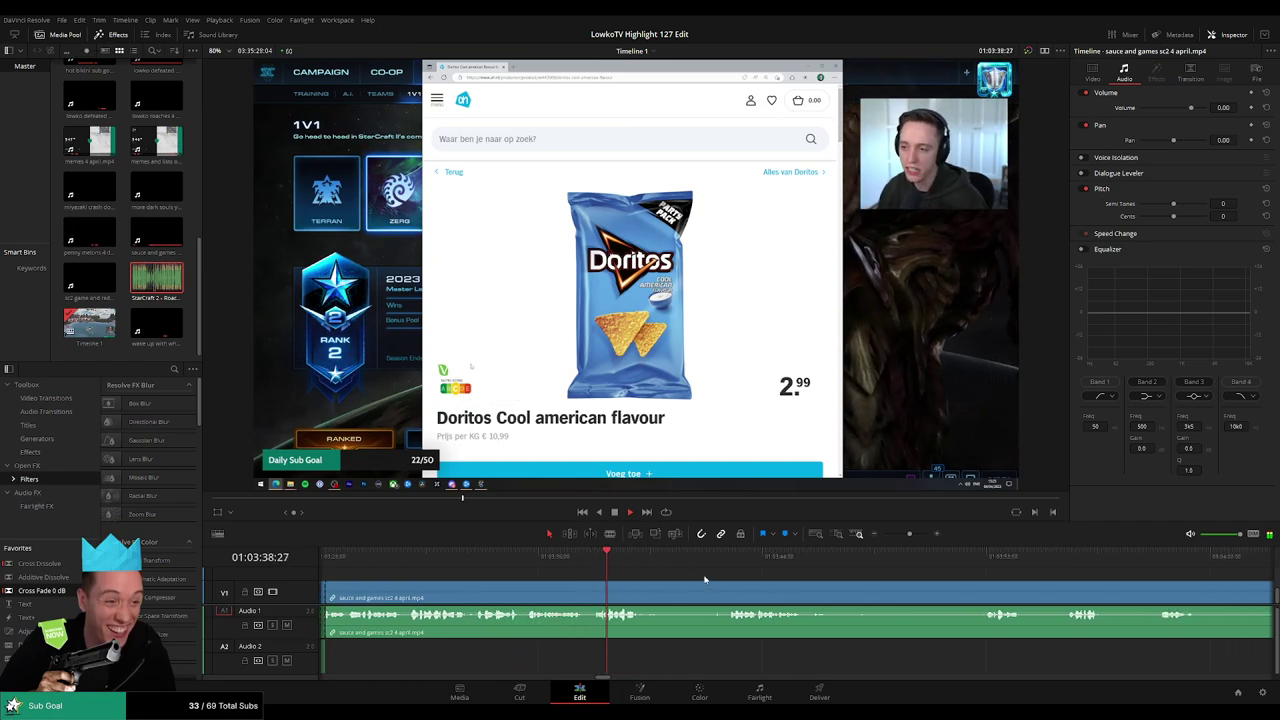
pyautogui.hscroll(1, 704, 580)
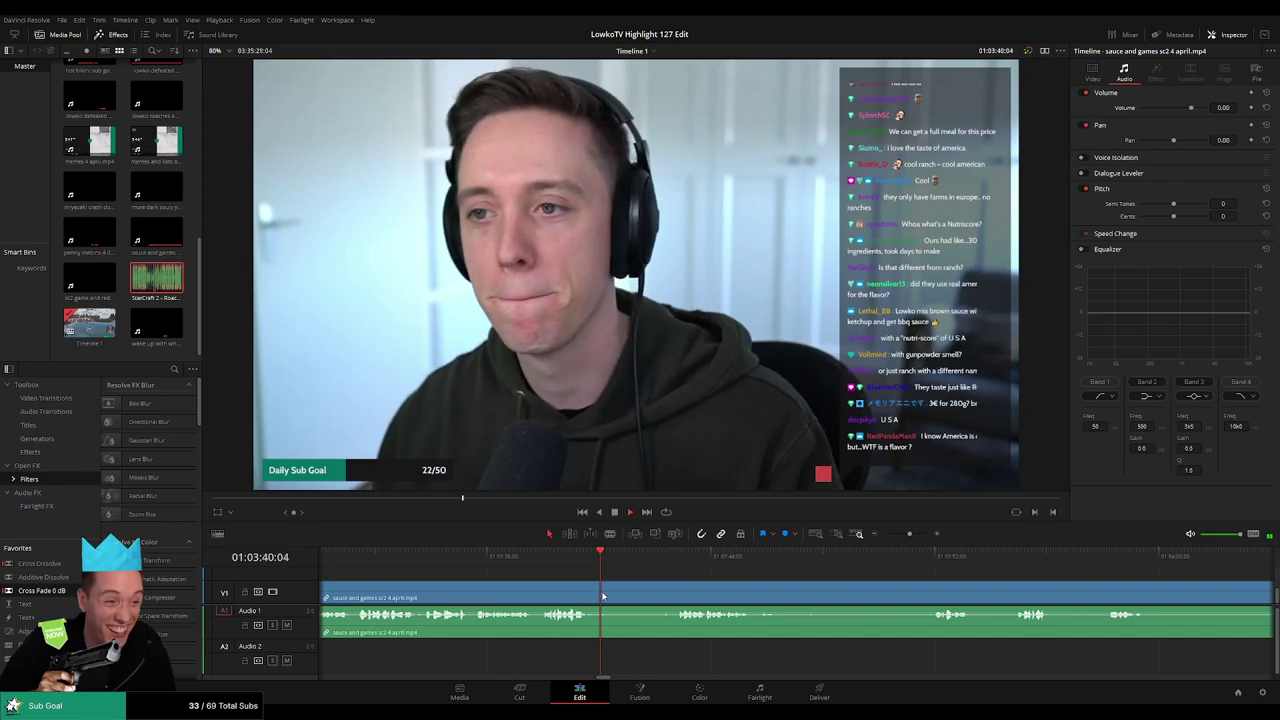
pyautogui.press('b')
pyautogui.click(603, 596)
pyautogui.click(676, 556)
pyautogui.click(676, 585)
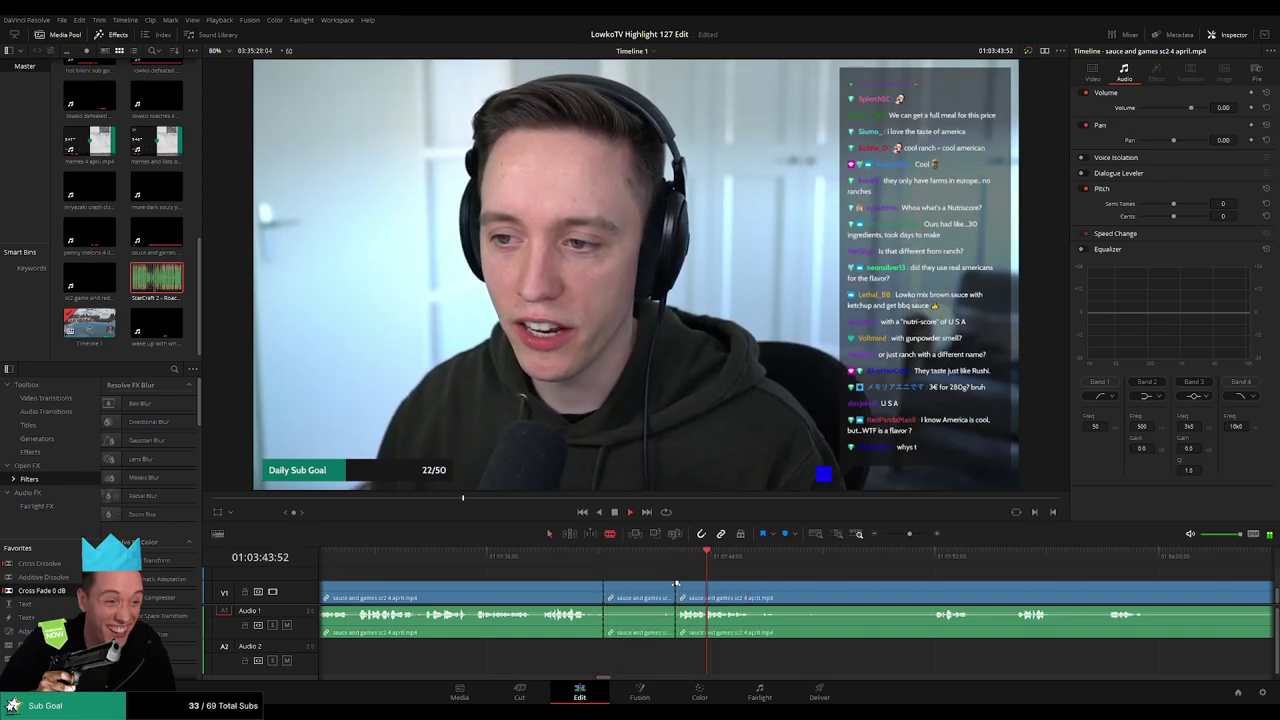
pyautogui.press('a')
pyautogui.click(668, 588)
pyautogui.press('Delete')
pyautogui.click(588, 561)
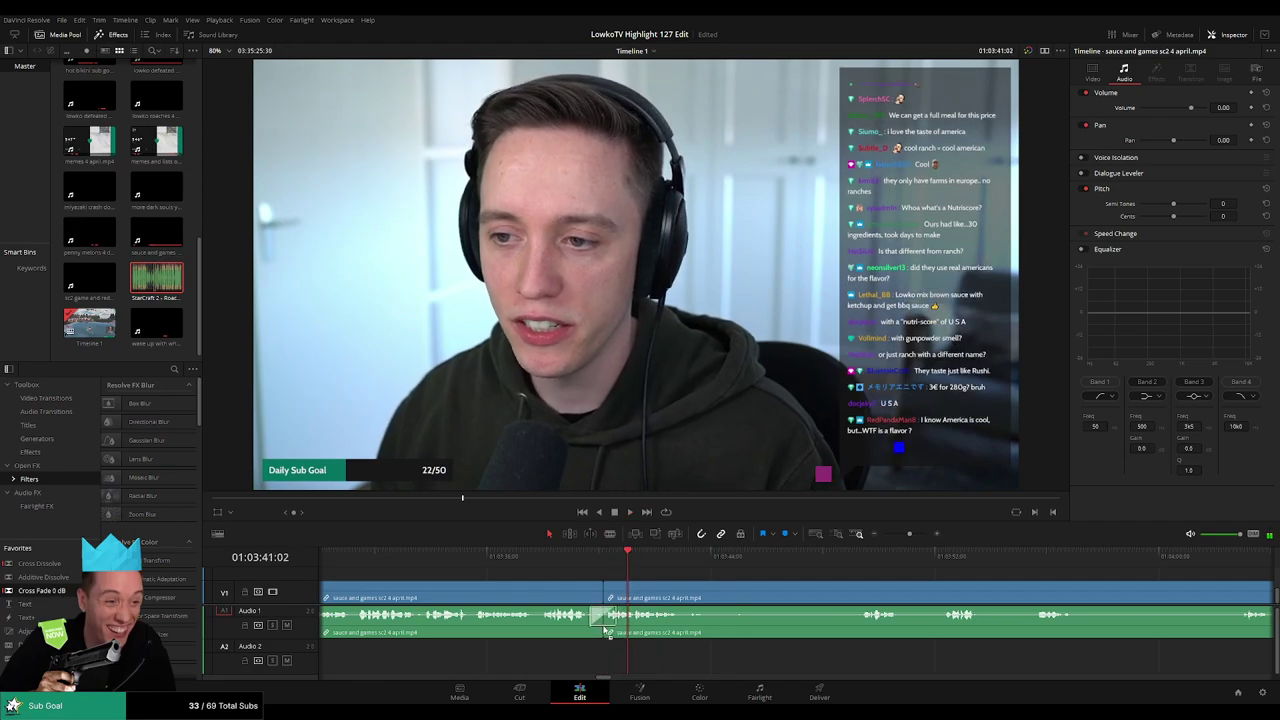
pyautogui.press('space')
# Play past the new join and split the sauce and games clip at about 01:03:43:00
pyautogui.hscroll(3, 640, 576)
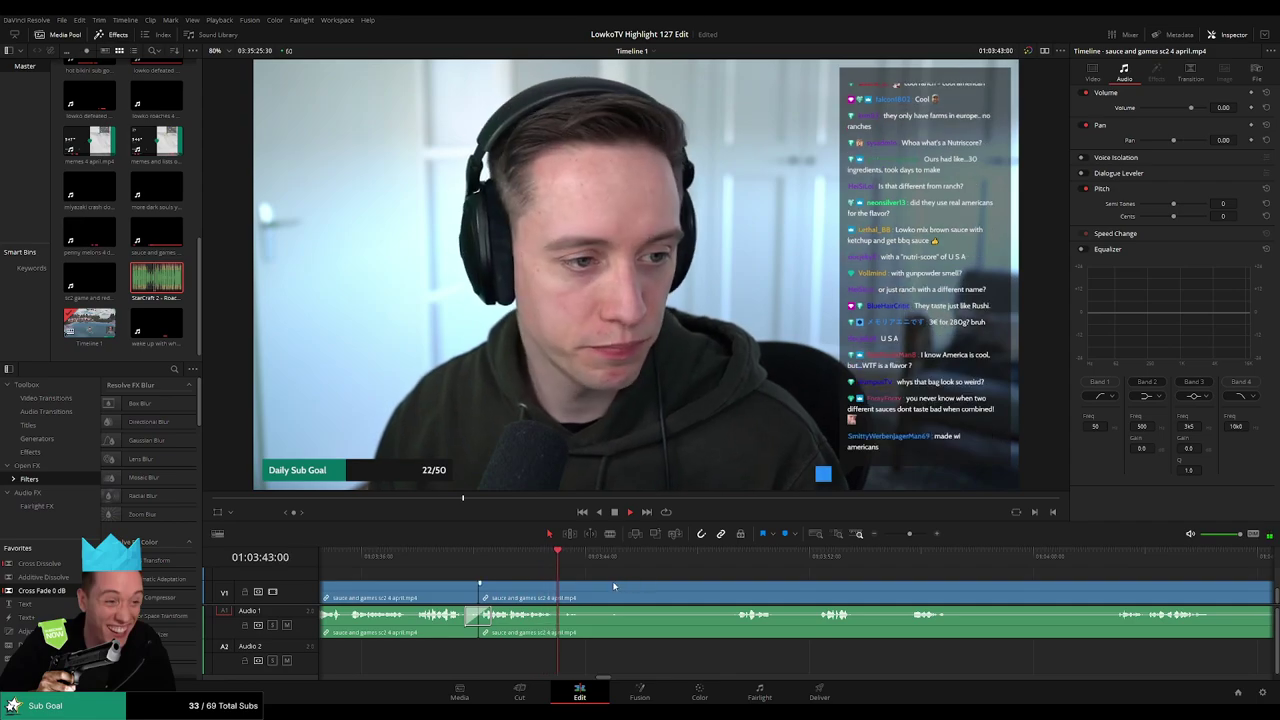
pyautogui.press('space')
pyautogui.press('b')
pyautogui.click(558, 583)
# Skim the remaining Doritos and chat footage between about 01:03:43 and 01:05:32 for moments worth keeping
pyautogui.moveTo(600, 563); pyautogui.dragTo(727, 564)
pyautogui.press('space')
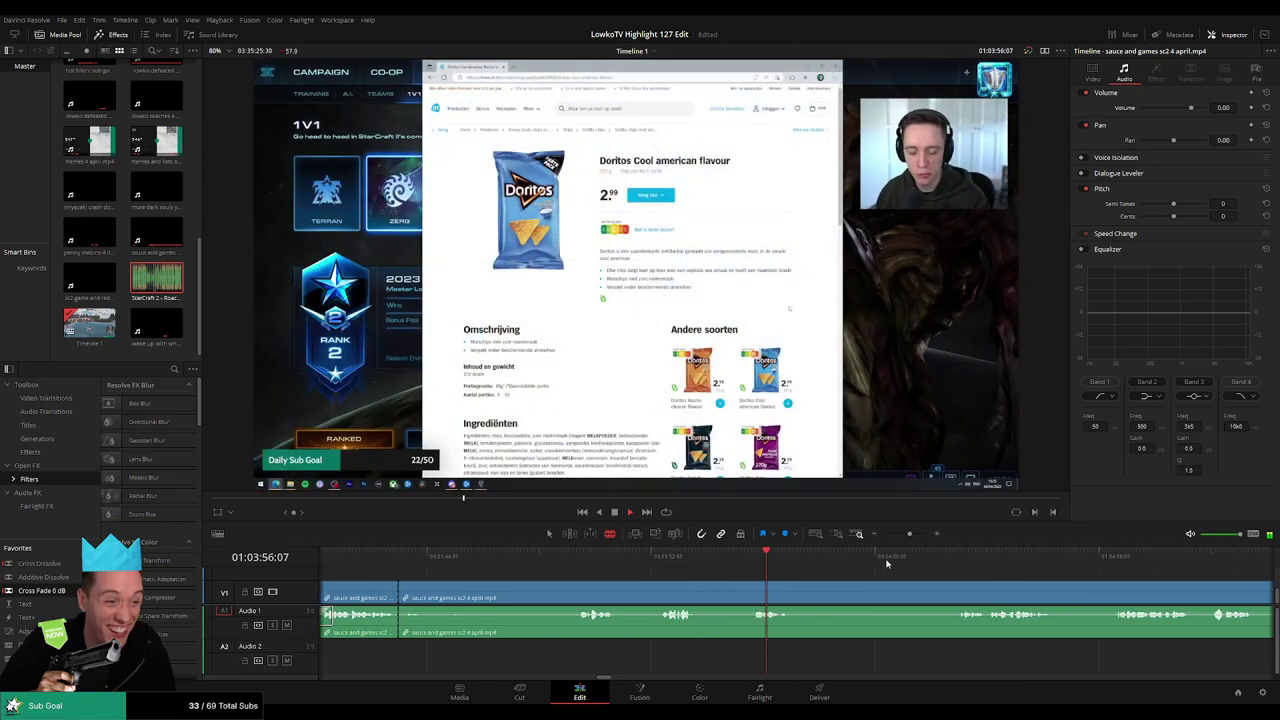
pyautogui.click(945, 559)
pyautogui.moveTo(909, 534); pyautogui.dragTo(891, 534)
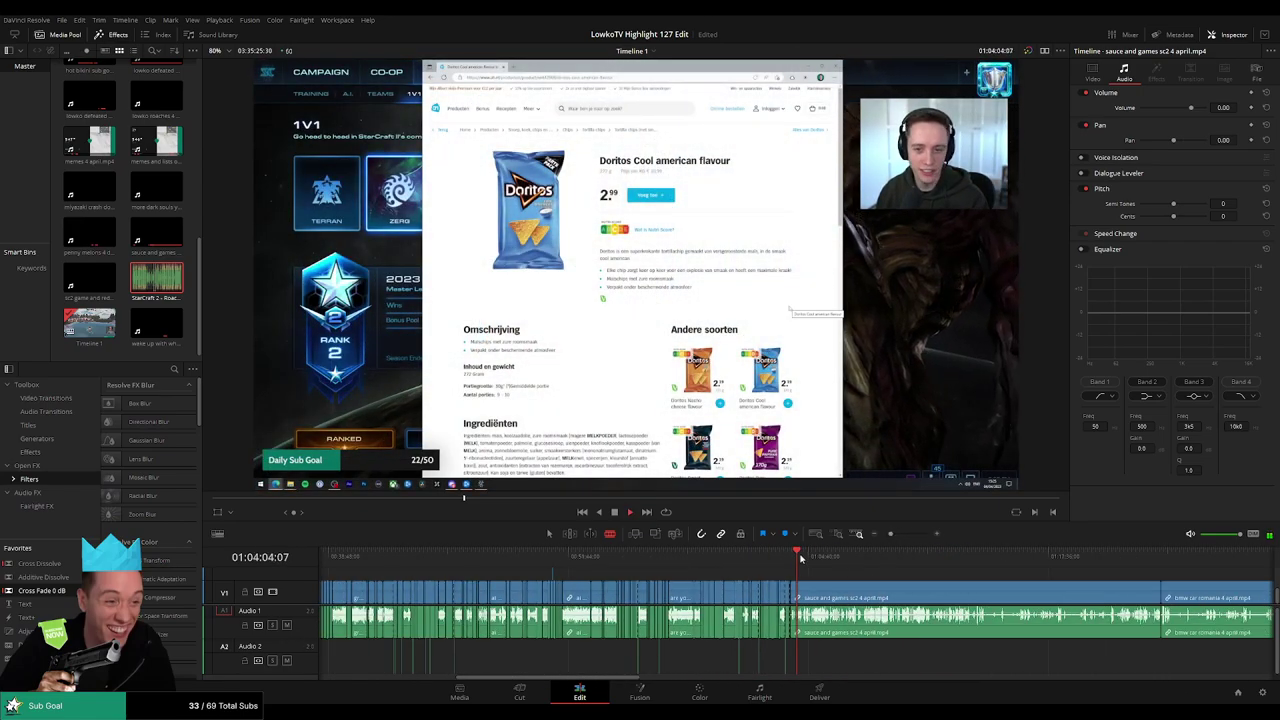
pyautogui.moveTo(800, 558); pyautogui.dragTo(824, 560)
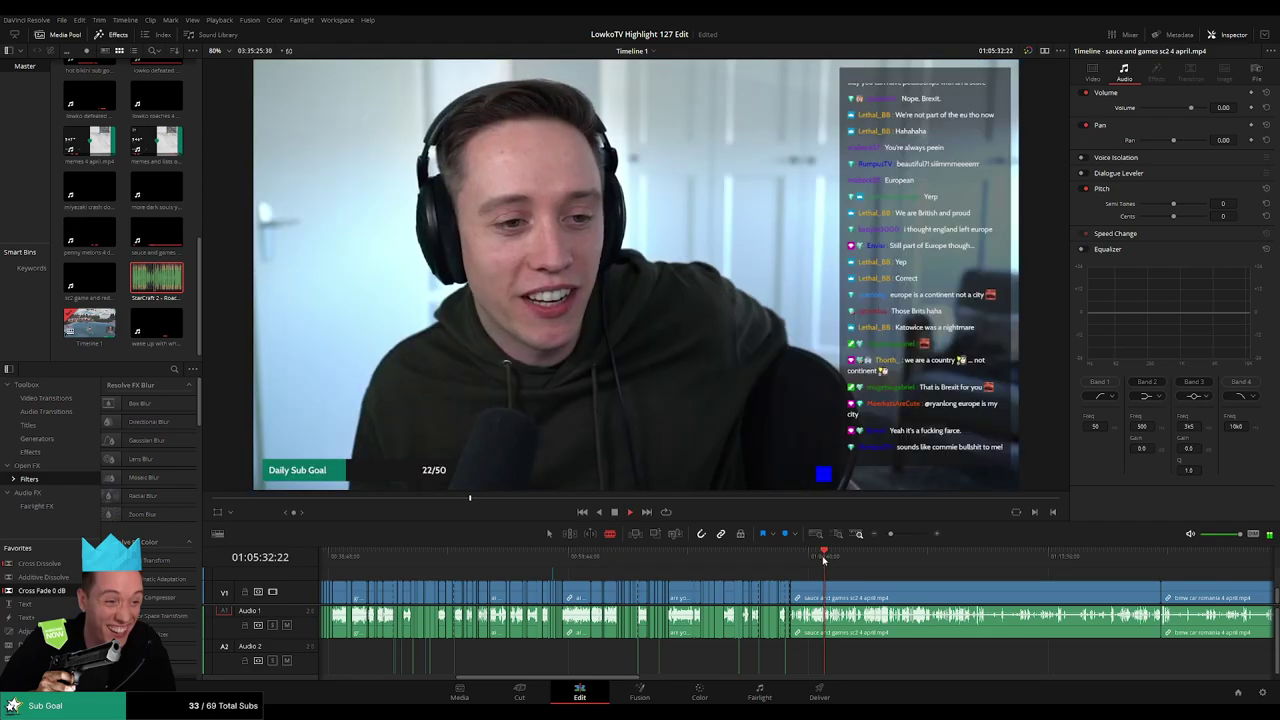
pyautogui.moveTo(891, 534); pyautogui.dragTo(901, 534)
pyautogui.click(680, 552)
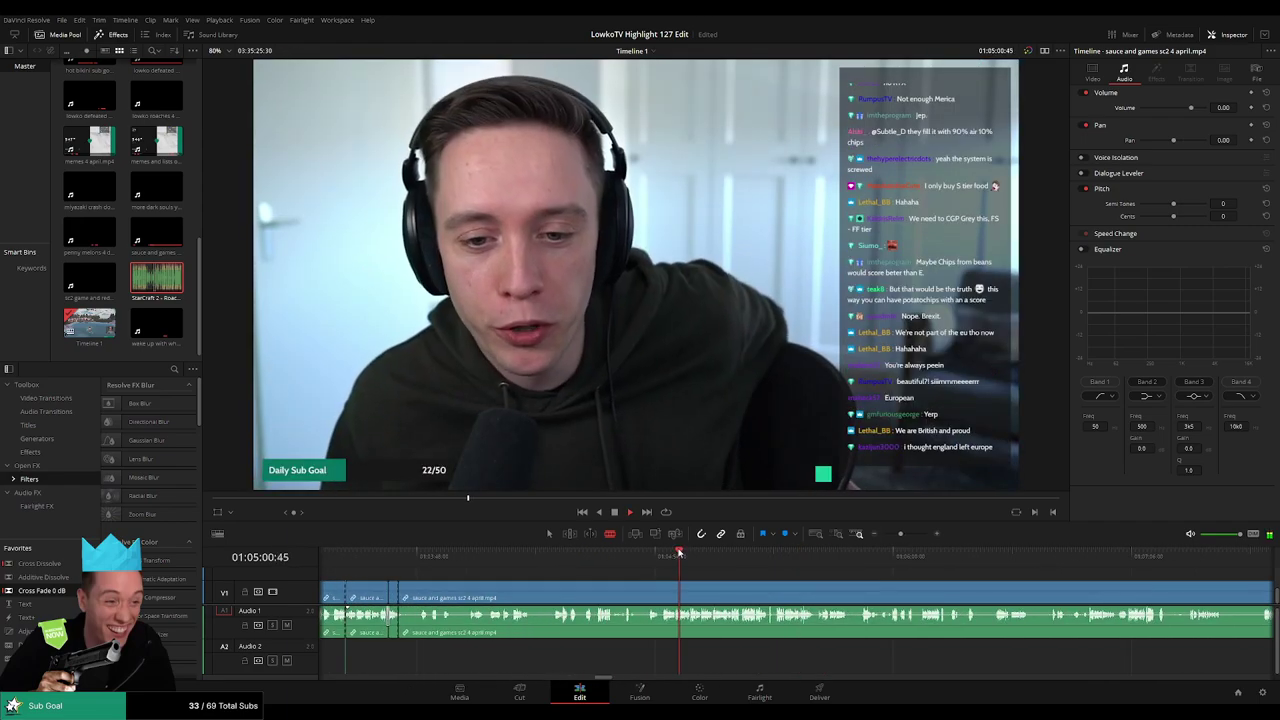
pyautogui.moveTo(659, 551); pyautogui.dragTo(653, 556)
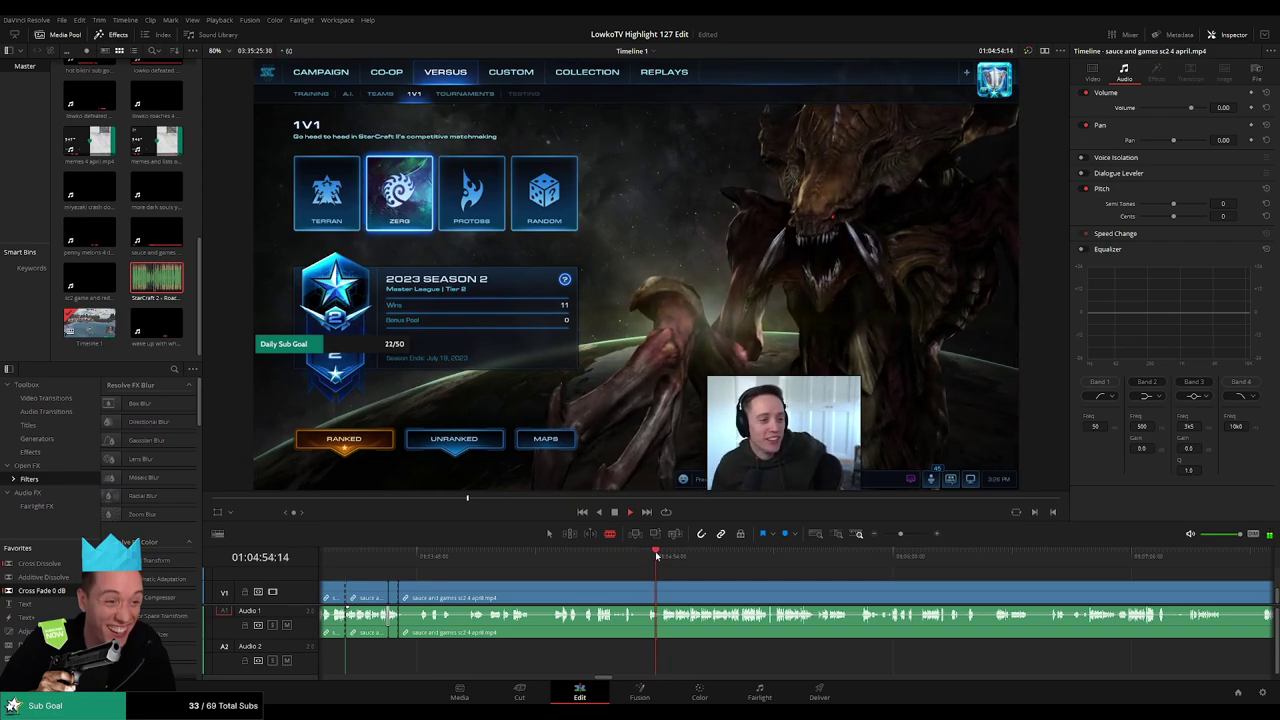
pyautogui.click(600, 556)
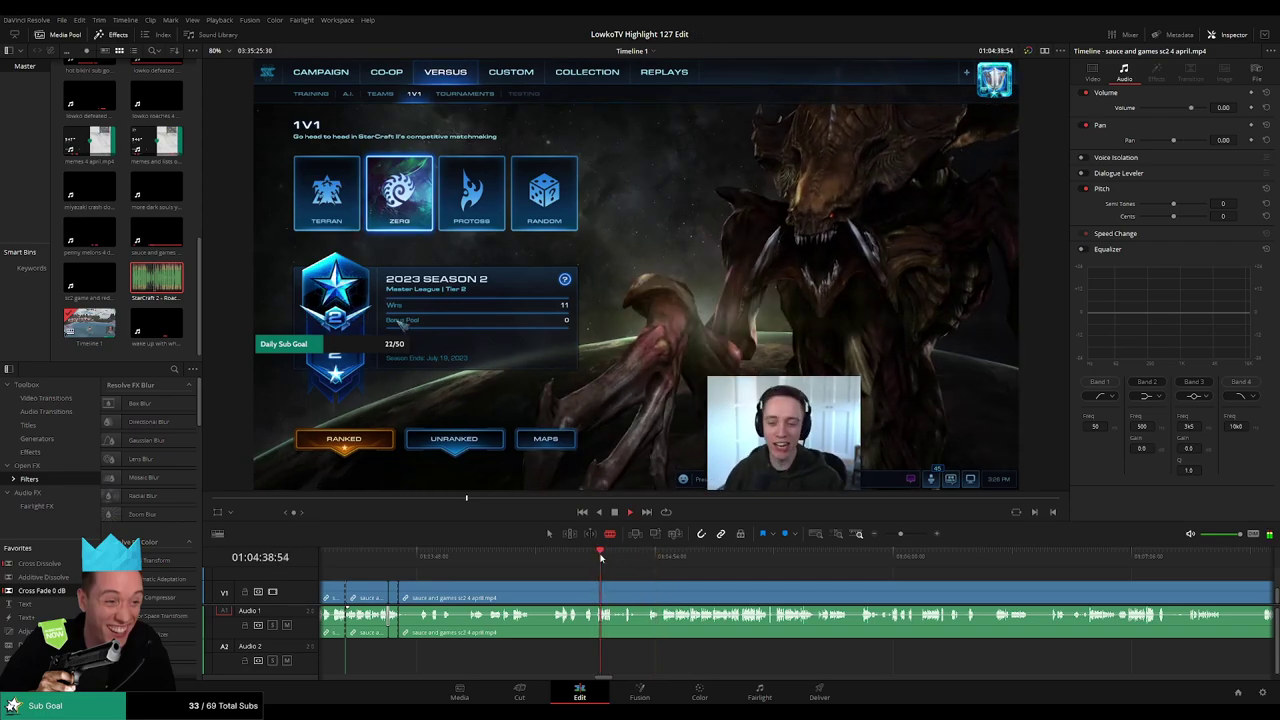
pyautogui.click(561, 561)
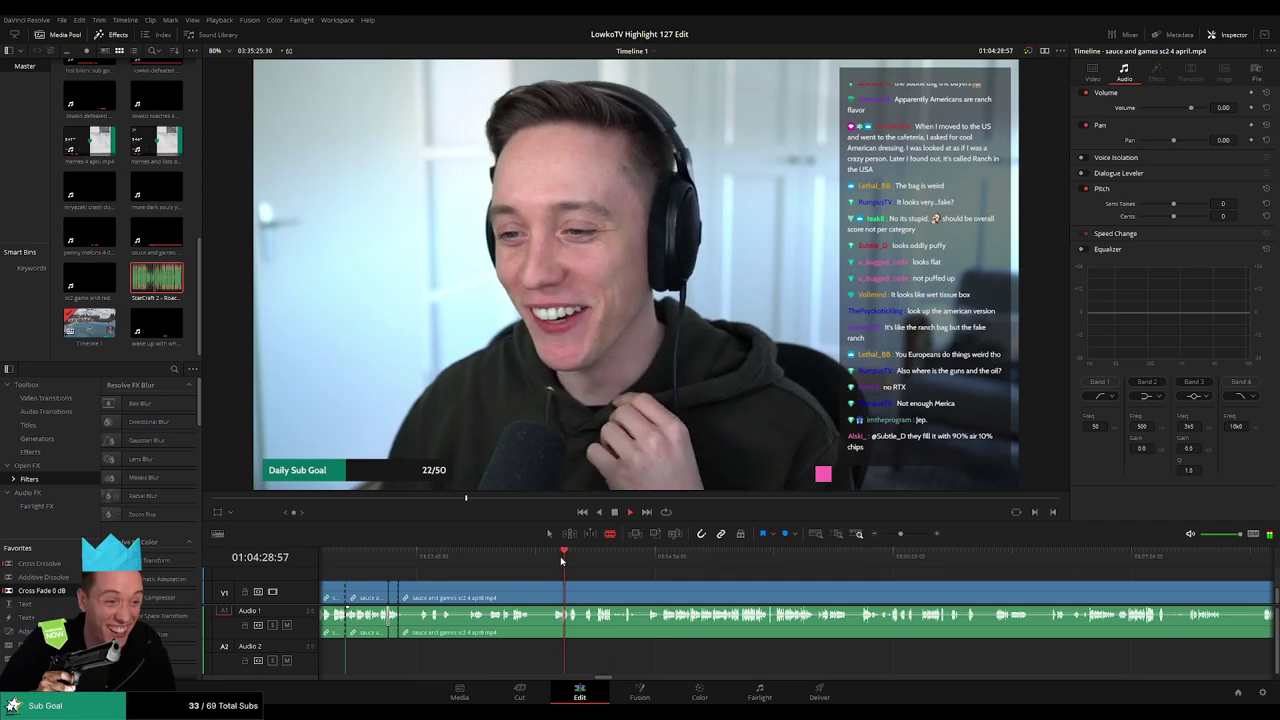
# Sample the rest of the chat footage and the opening of the StarCraft match up to about 01:11:05
pyautogui.moveTo(647, 558); pyautogui.dragTo(710, 560)
pyautogui.moveTo(881, 559); pyautogui.dragTo(671, 566)
pyautogui.click(658, 559)
pyautogui.moveTo(838, 563); pyautogui.dragTo(741, 569)
pyautogui.hscroll(-5, 741, 569)
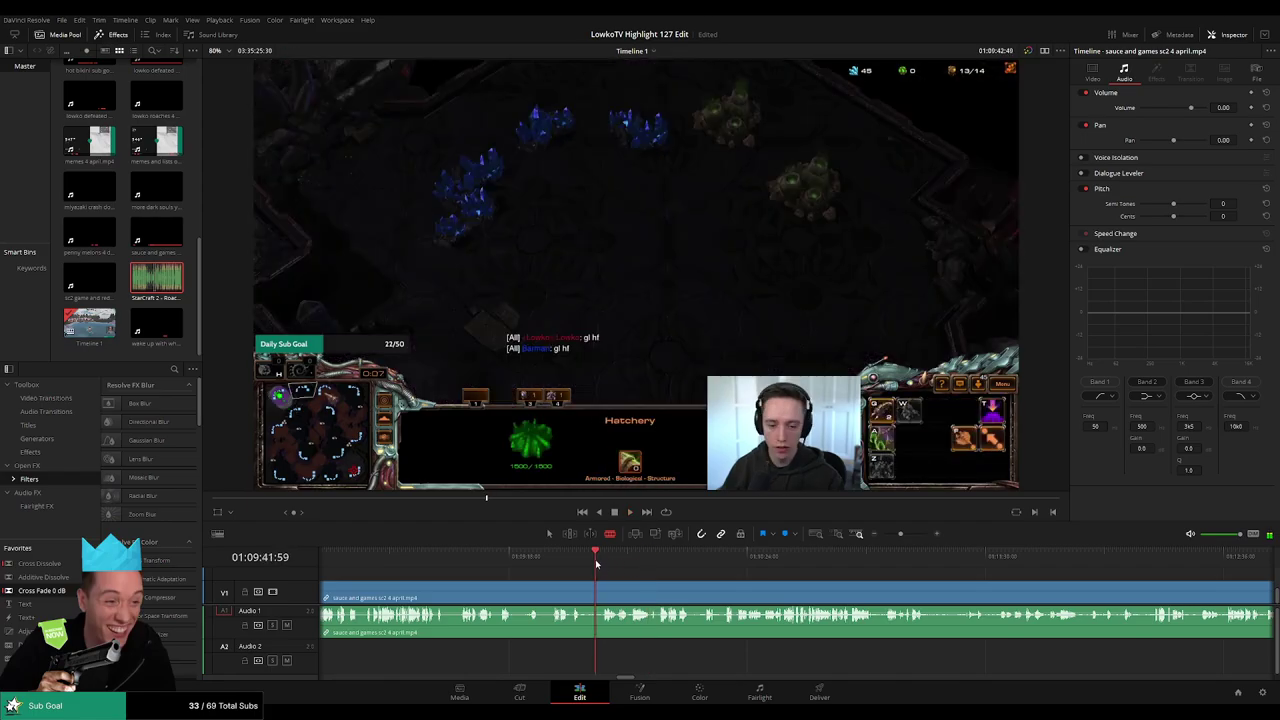
pyautogui.click(540, 563)
pyautogui.moveTo(636, 565); pyautogui.dragTo(825, 568)
pyautogui.click(895, 566)
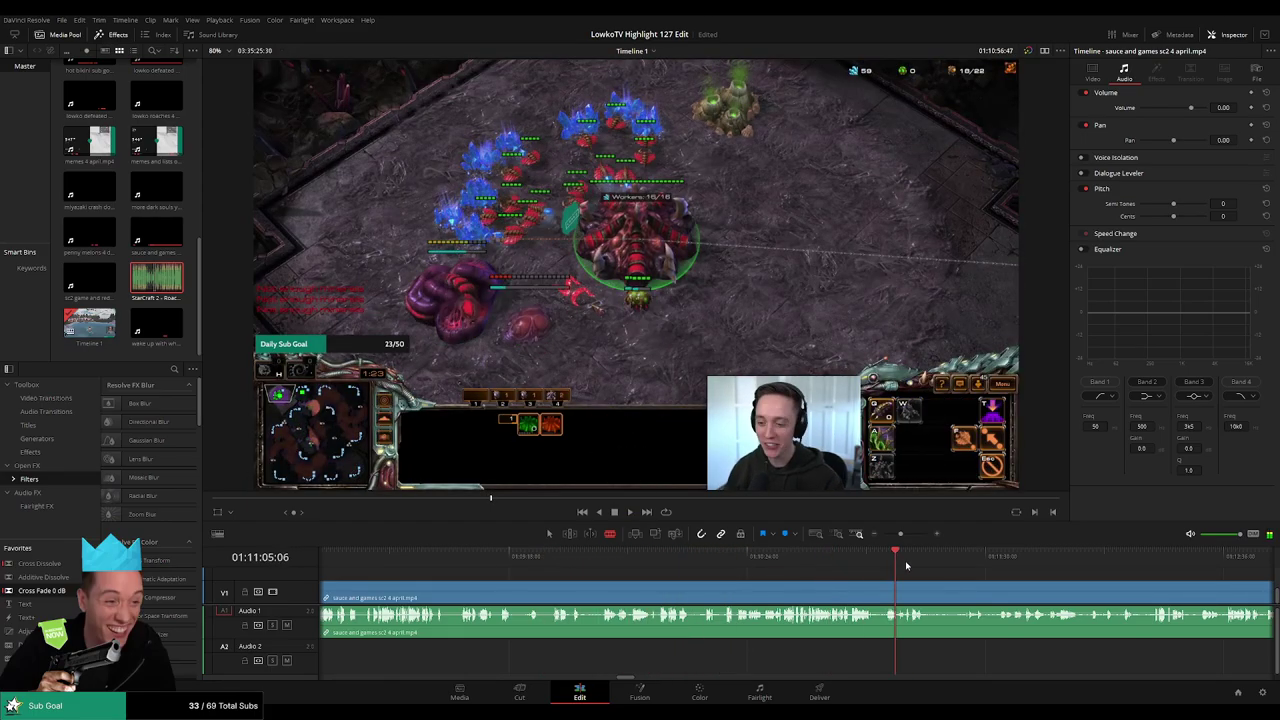
pyautogui.click(1066, 566)
# Skim the middle of the StarCraft match from about 01:15:45 to 01:17:50 for usable moments
pyautogui.moveTo(901, 535); pyautogui.dragTo(887, 534)
pyautogui.click(765, 553)
pyautogui.moveTo(765, 553); pyautogui.dragTo(861, 557)
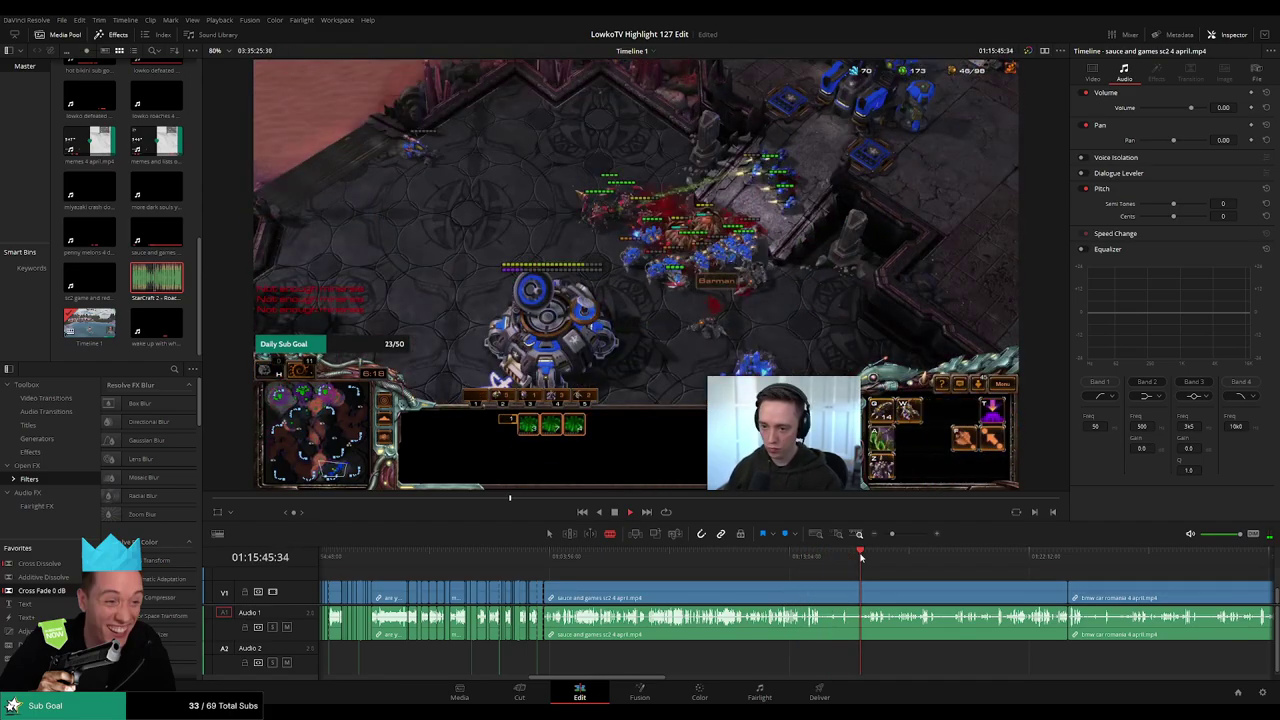
pyautogui.scroll(3, 842, 576)
pyautogui.click(838, 558)
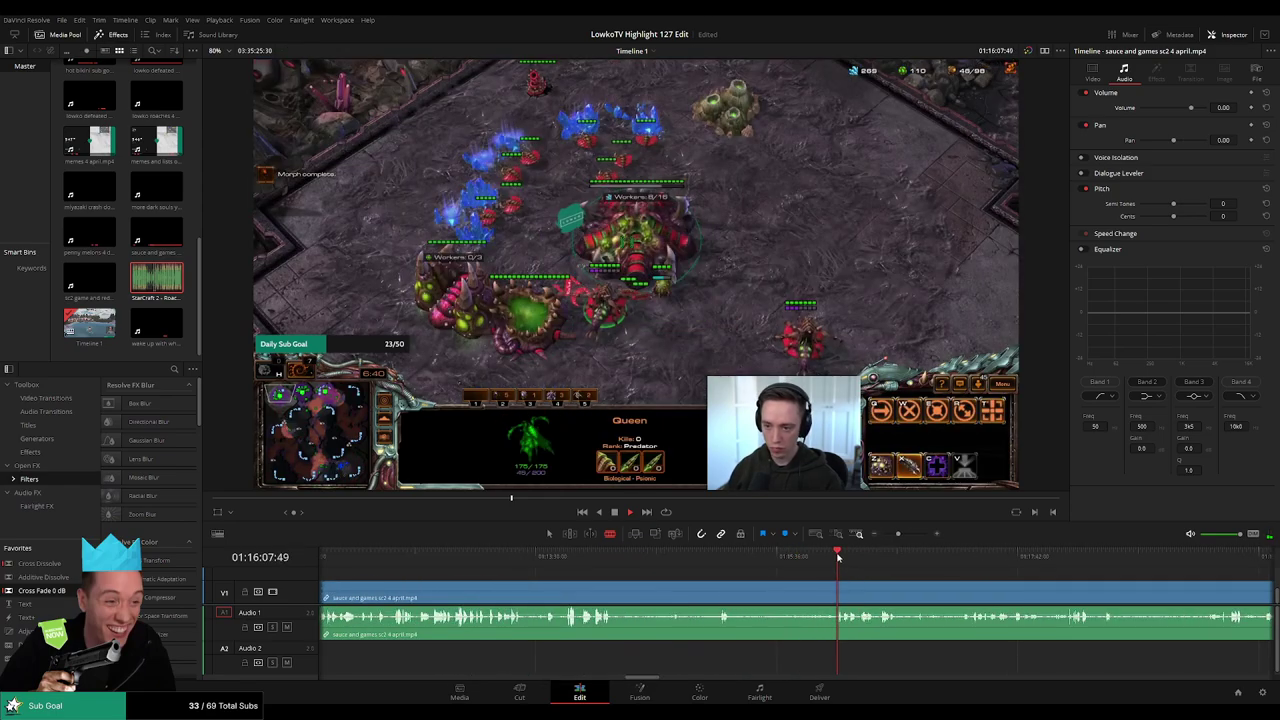
pyautogui.moveTo(890, 574); pyautogui.dragTo(774, 565)
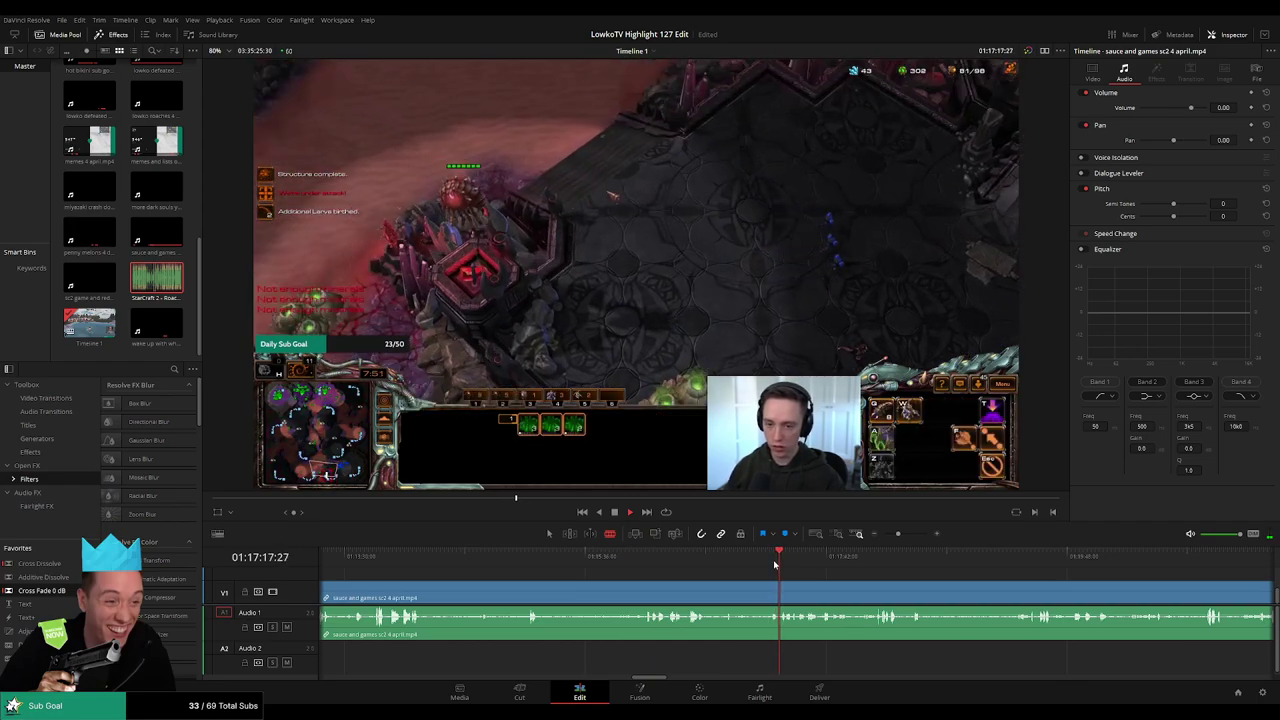
pyautogui.moveTo(774, 565); pyautogui.dragTo(838, 565)
pyautogui.press('space')
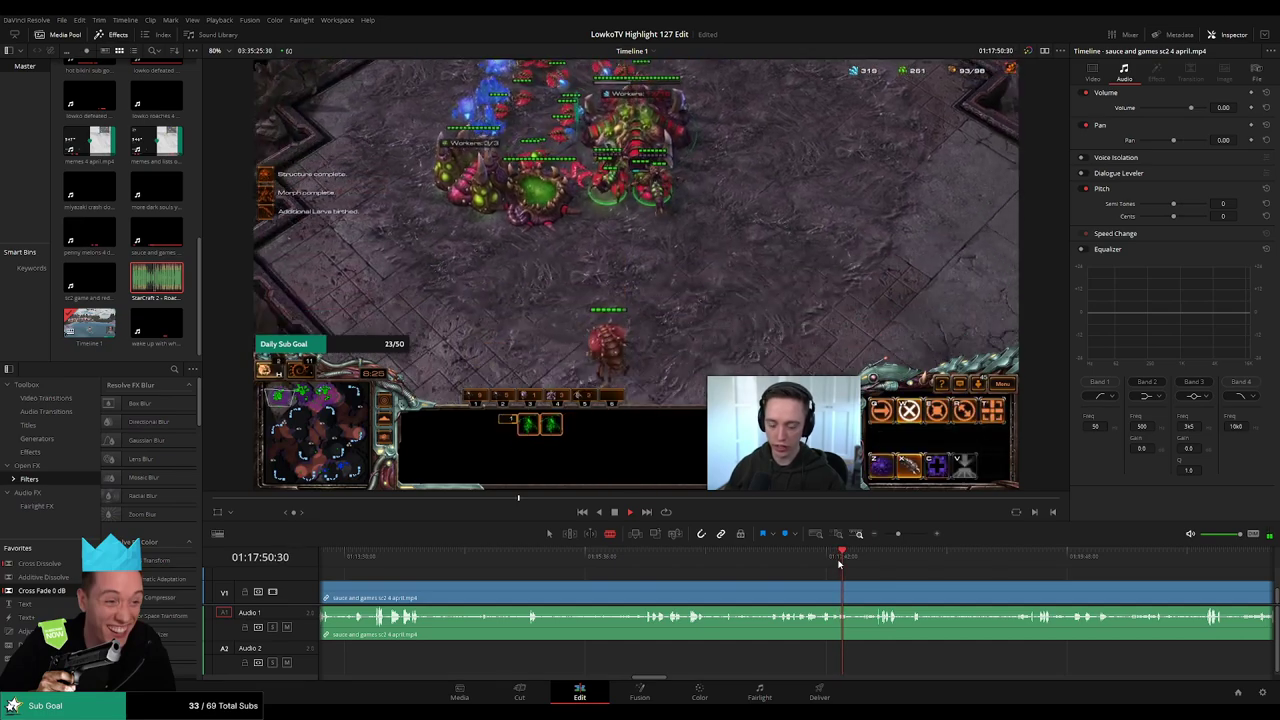
pyautogui.moveTo(838, 565)
pyautogui.mouseDown()
pyautogui.moveTo(899, 563)
pyautogui.moveTo(731, 564)
pyautogui.moveTo(882, 567)
pyautogui.moveTo(891, 536)
pyautogui.moveTo(824, 569)
pyautogui.mouseUp()
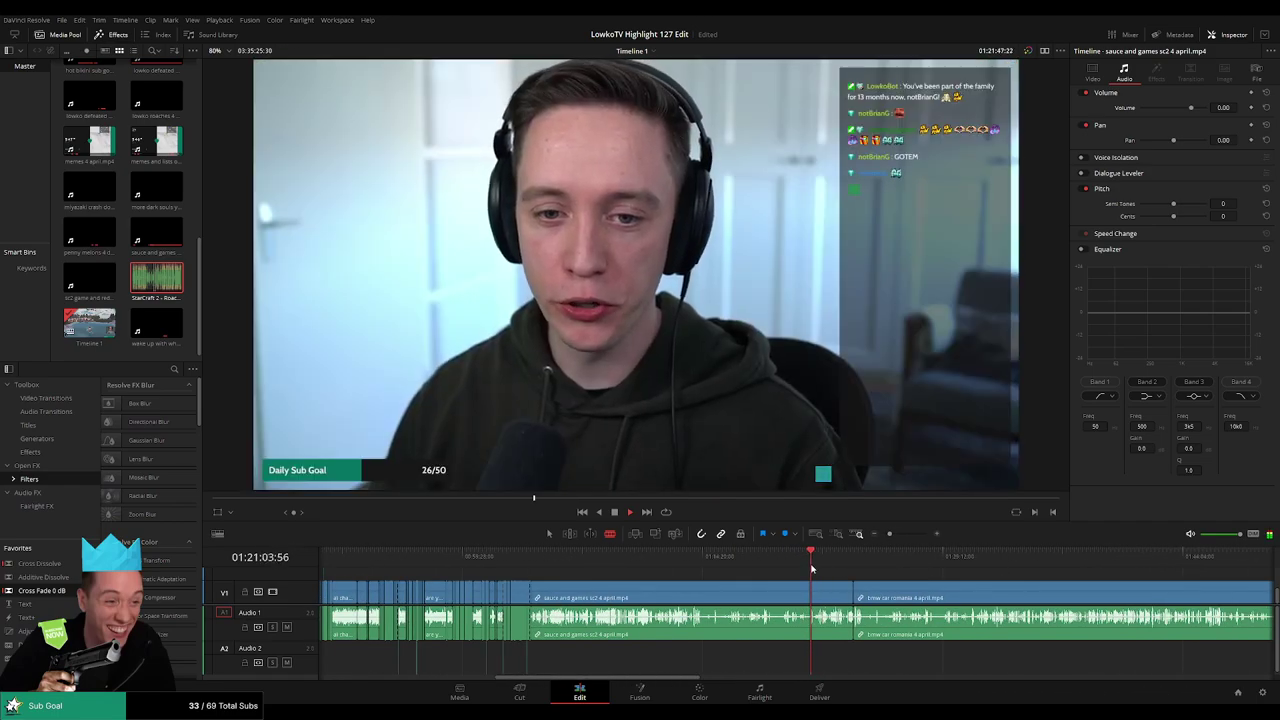
# Review the end of the StarCraft match, the victory and the graph discussion from about 01:21:05 to 01:22:36
pyautogui.scroll(4, 813, 568)
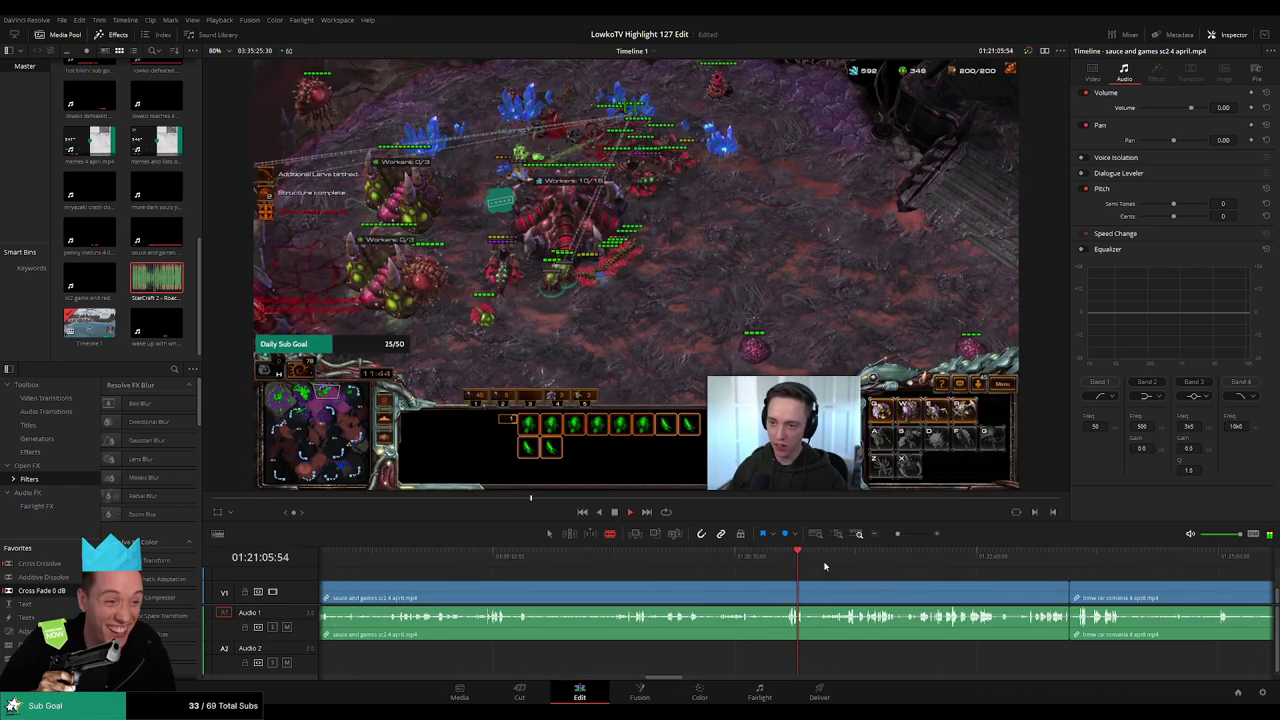
pyautogui.moveTo(824, 567); pyautogui.dragTo(828, 566)
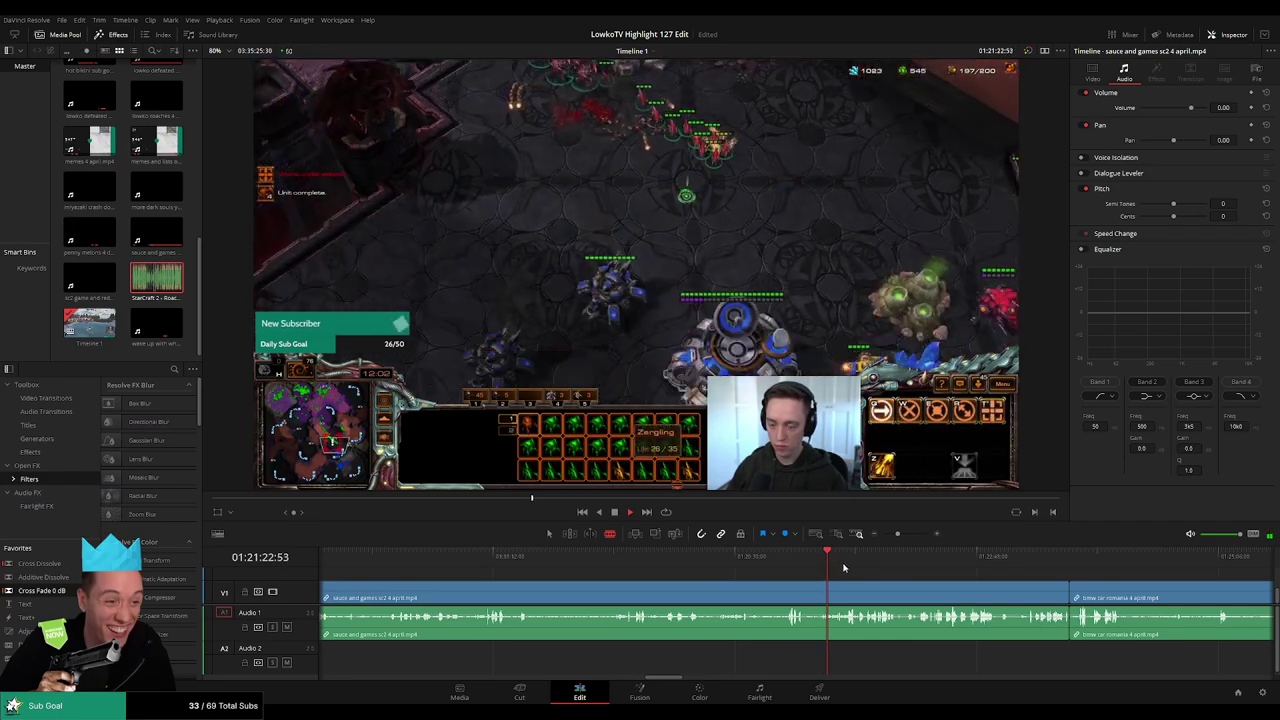
pyautogui.click(846, 567)
pyautogui.click(856, 567)
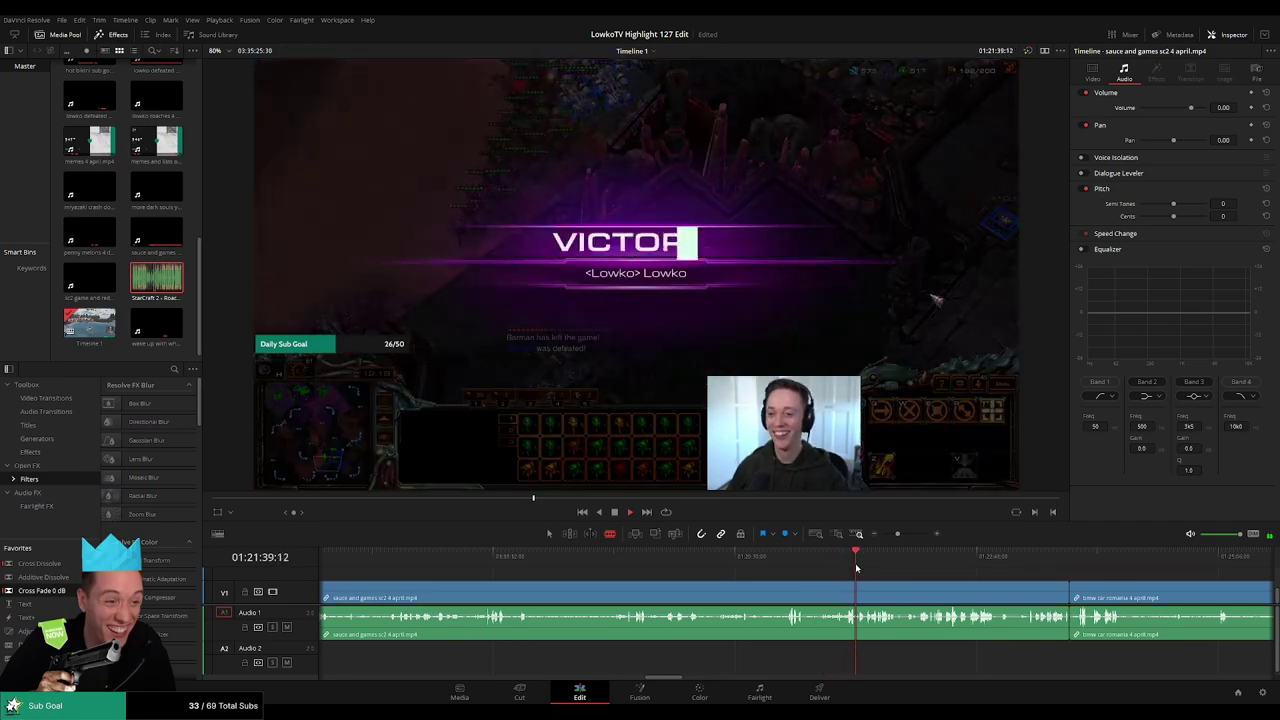
pyautogui.click(846, 567)
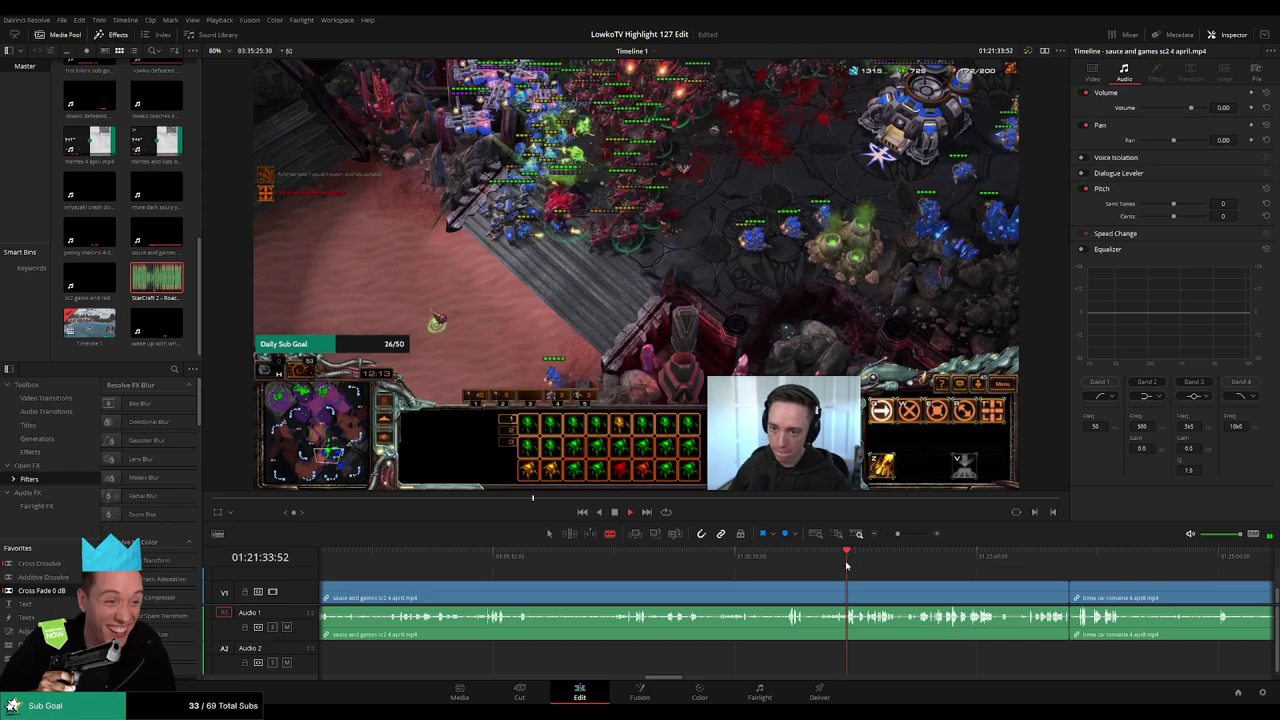
pyautogui.click(854, 566)
pyautogui.press('space')
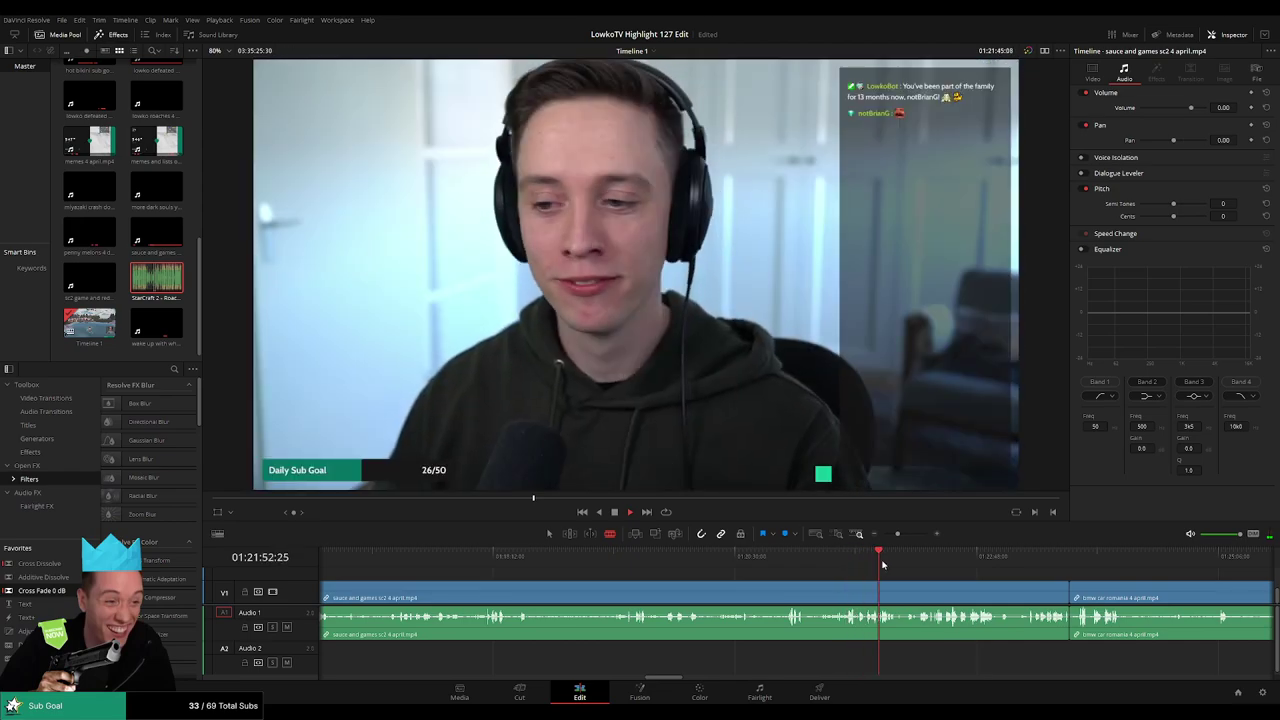
pyautogui.click(914, 563)
pyautogui.click(952, 569)
# Ripple-delete the remainder of the sauce and games clip after the 01:03:43 split and play the bmw car romania footage from about 01:04:06:42
pyautogui.click(873, 597)
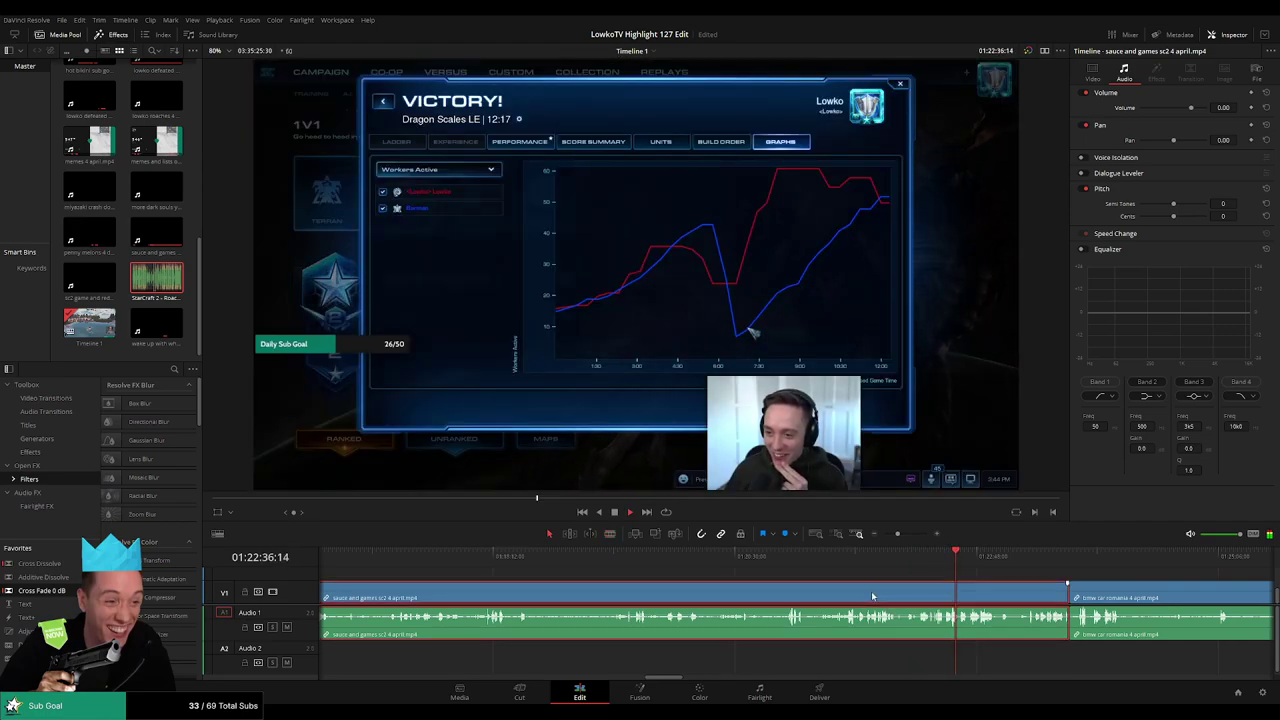
pyautogui.press('Delete')
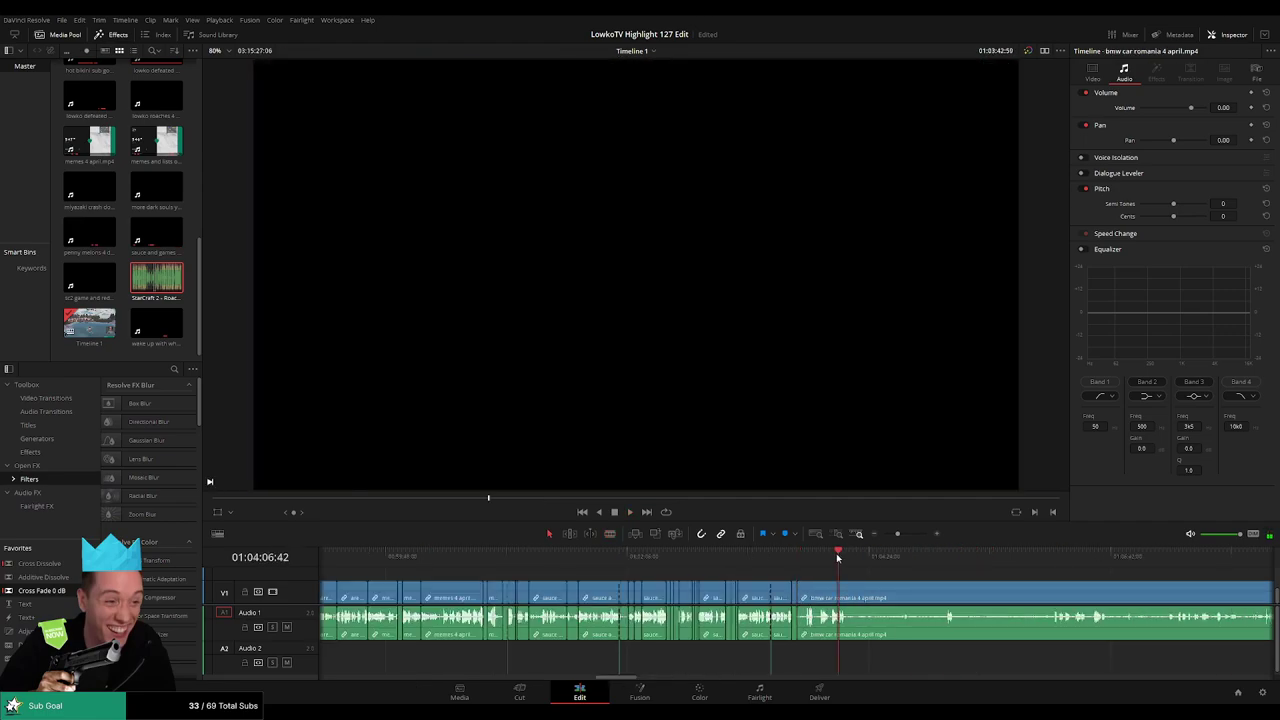
pyautogui.press('space')
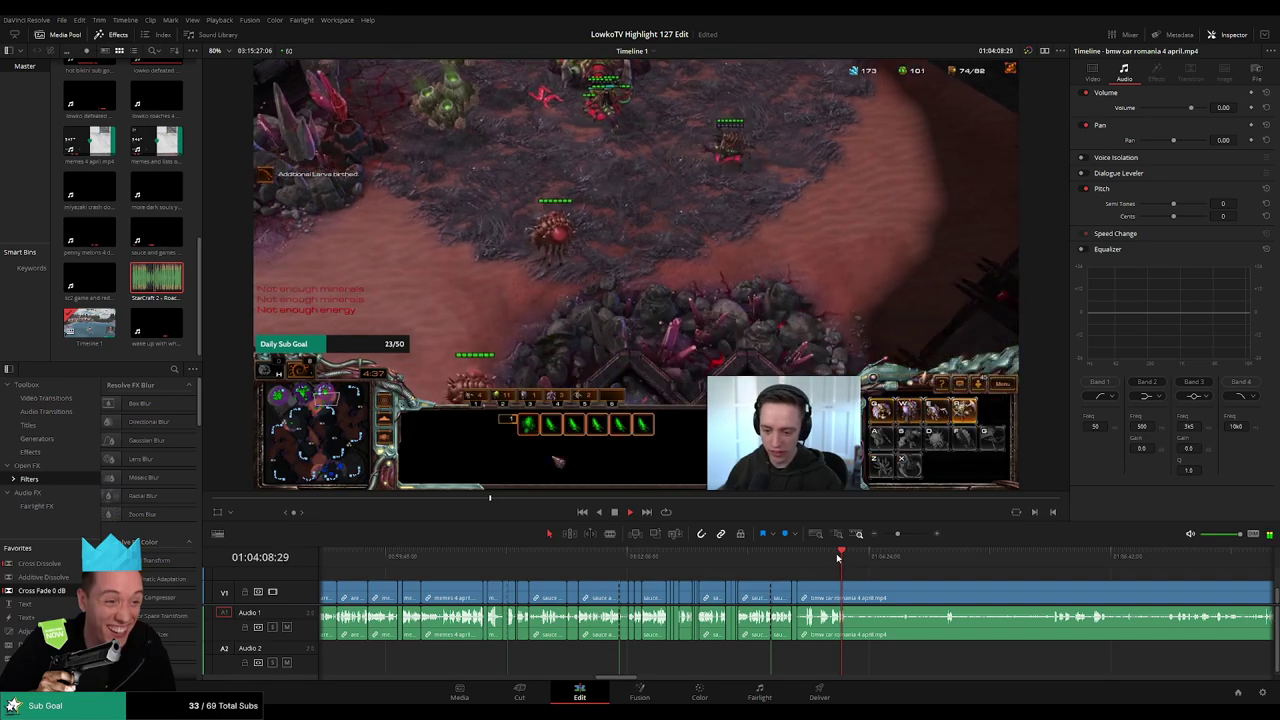
pyautogui.moveTo(897, 533)
pyautogui.mouseDown()
pyautogui.moveTo(879, 536)
pyautogui.moveTo(894, 538)
pyautogui.mouseUp()
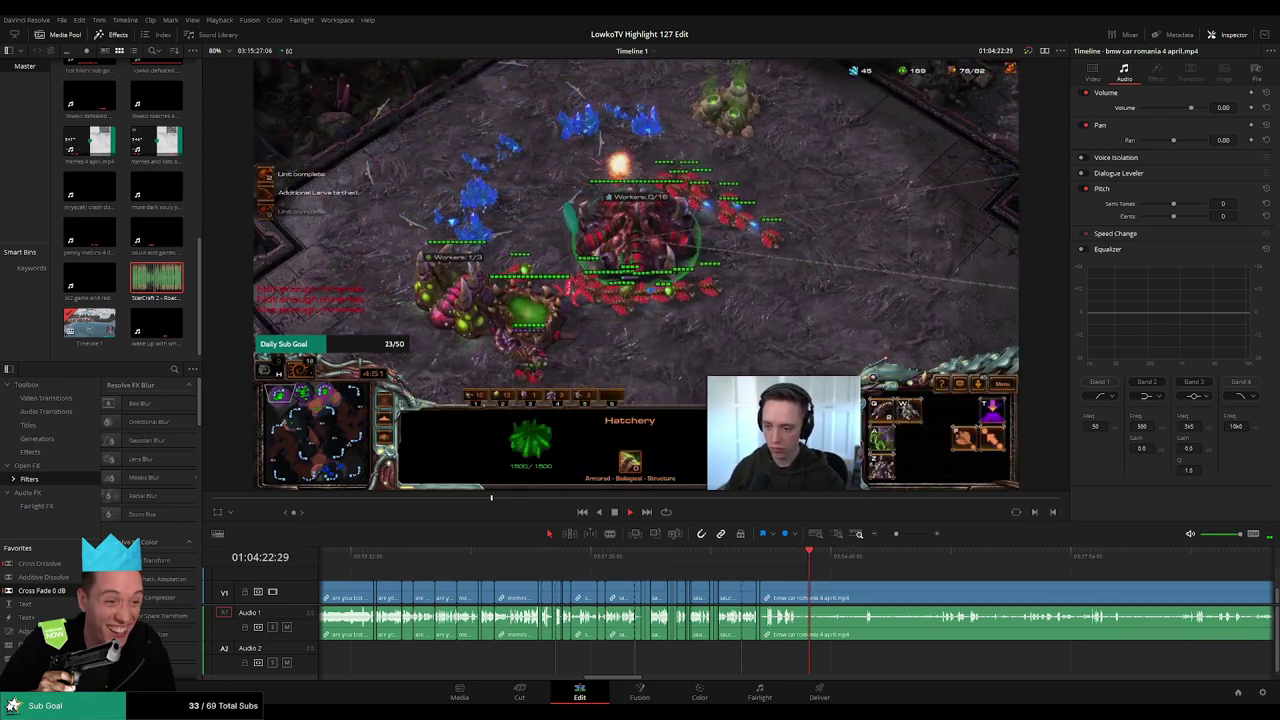
# Skim the StarCraft match in the bmw car romania footage from about 01:04:22 up to the chat at about 01:14:09
pyautogui.click(865, 567)
pyautogui.hscroll(3, 860, 572)
pyautogui.click(711, 571)
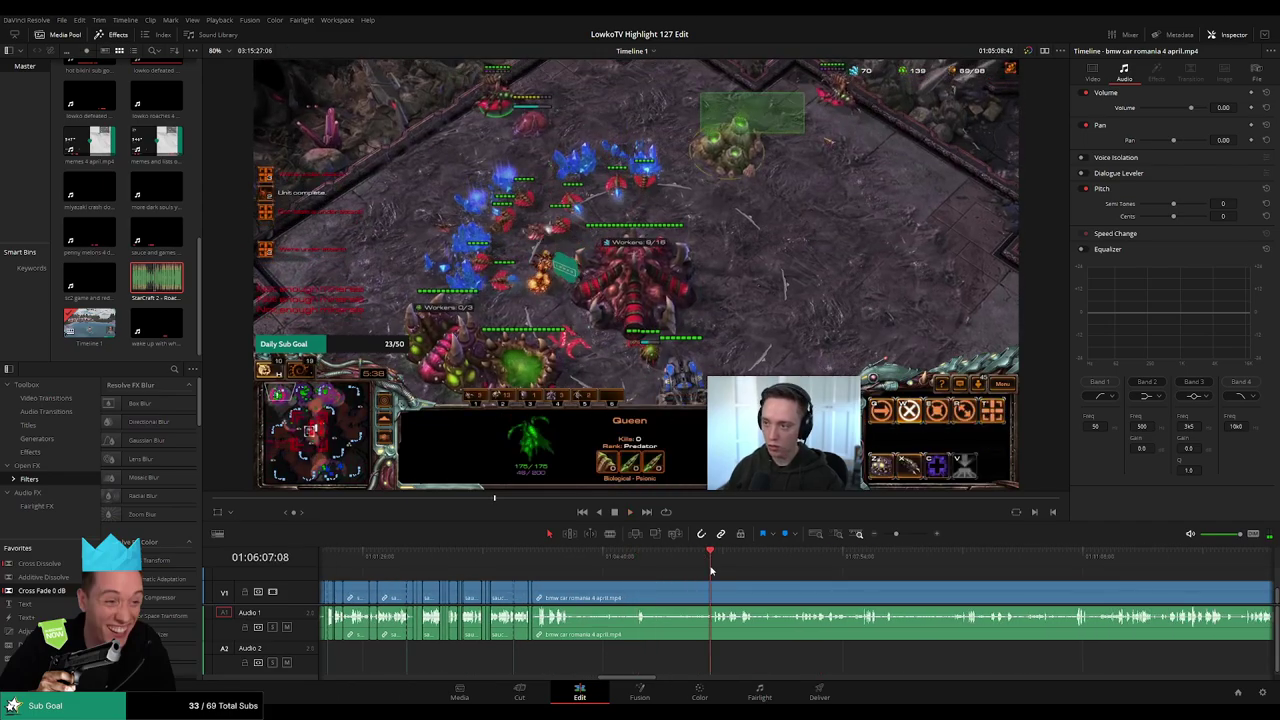
pyautogui.click(788, 562)
pyautogui.click(1106, 564)
pyautogui.hscroll(6, 1138, 568)
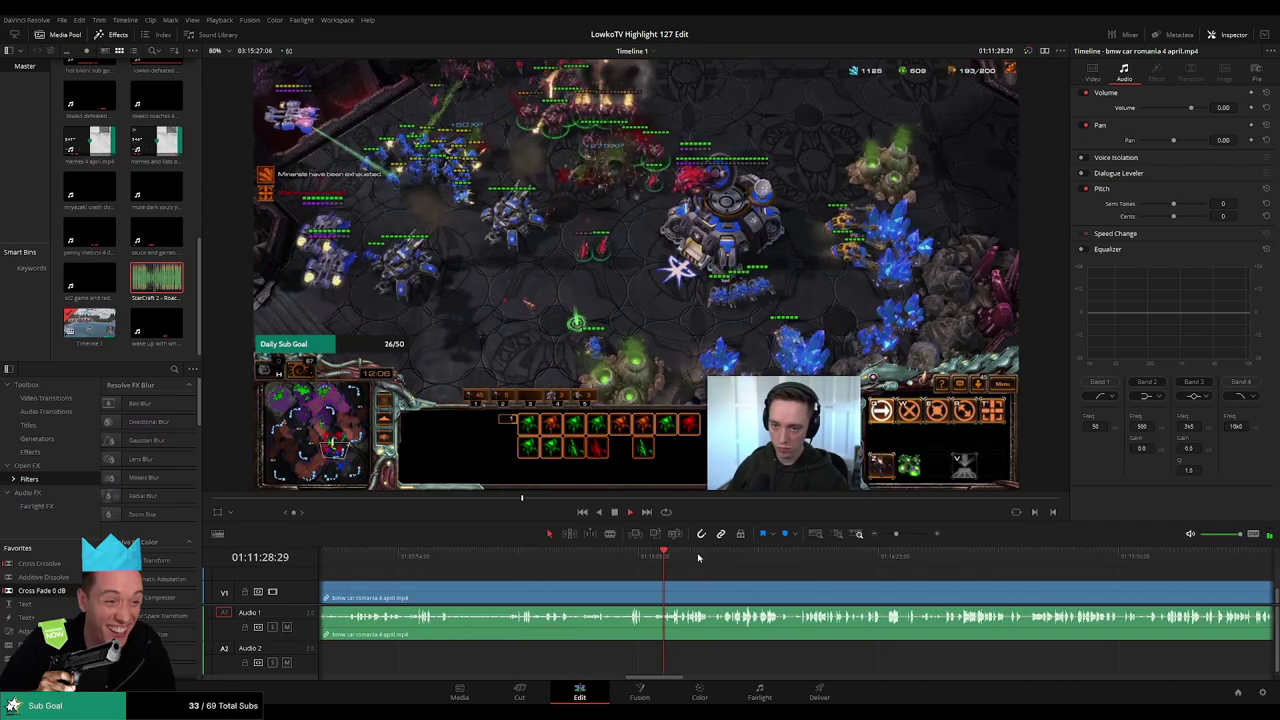
pyautogui.click(717, 556)
pyautogui.click(820, 556)
pyautogui.click(862, 556)
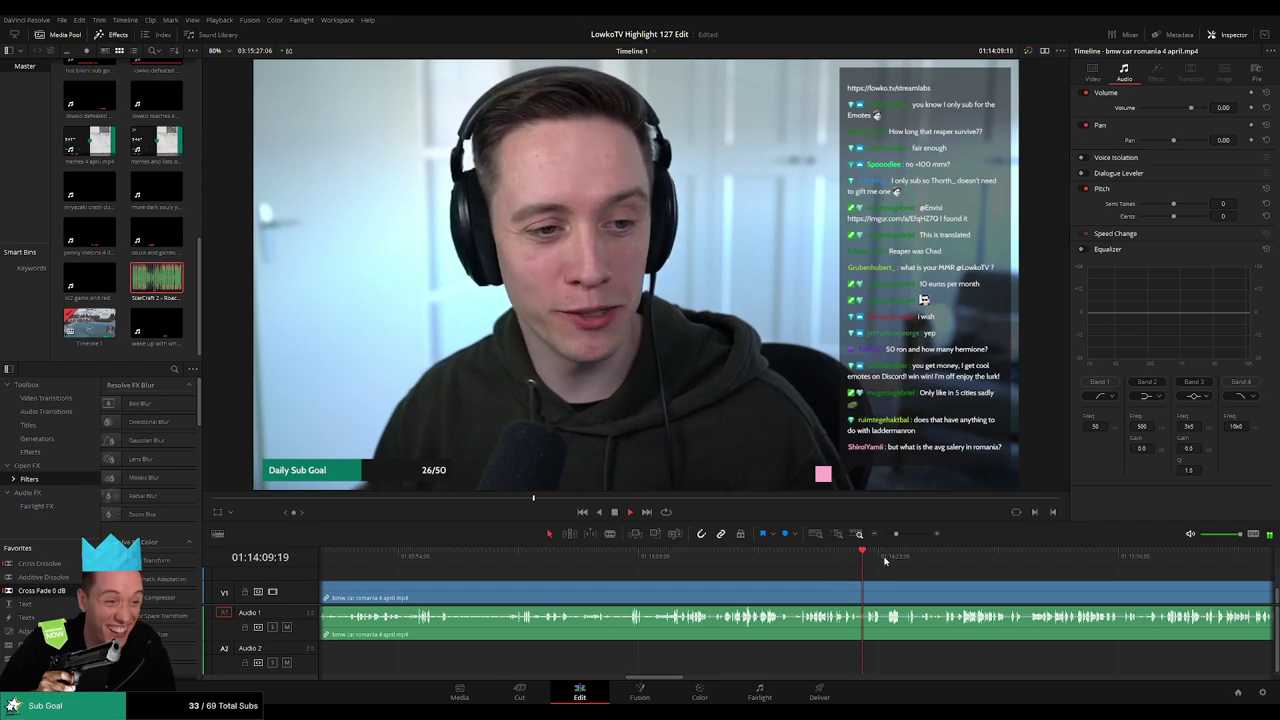
# Sample the Harry Potter series, chat and Asus handheld discussions up to about 01:17:46, returning to the Romanian internet prices at about 01:13:26
pyautogui.moveTo(917, 560); pyautogui.dragTo(910, 560)
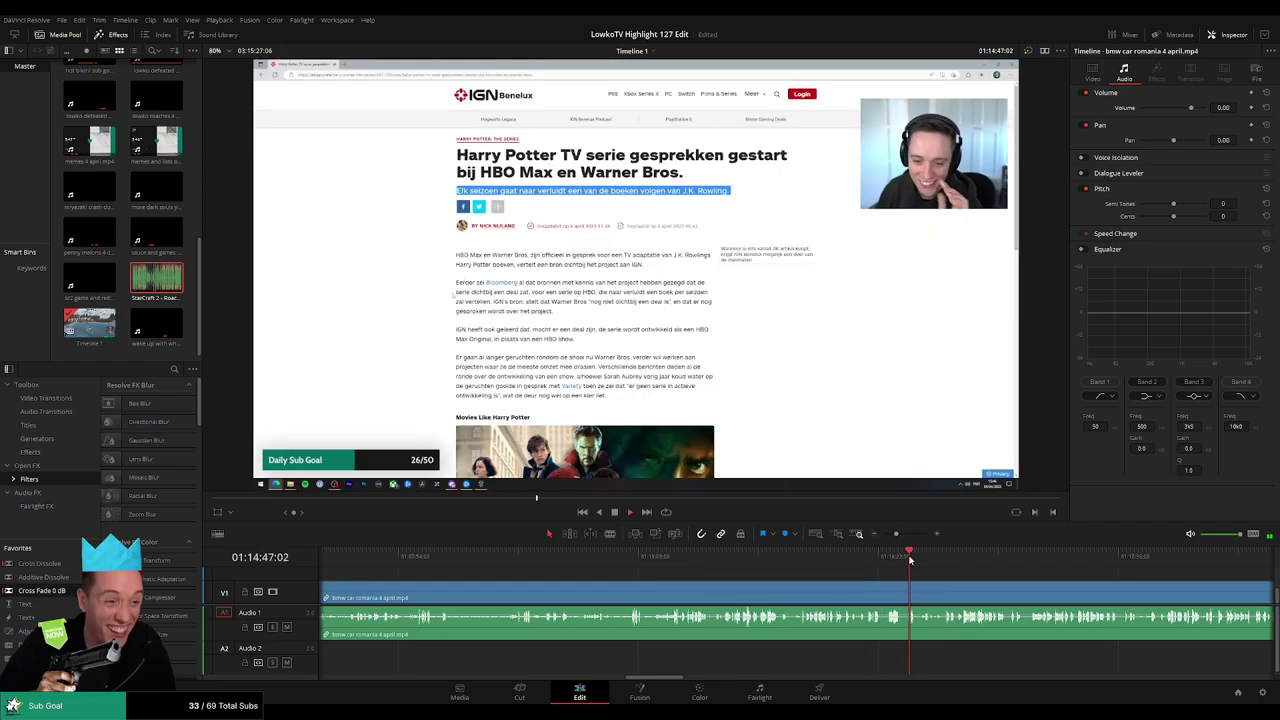
pyautogui.click(1027, 560)
pyautogui.hscroll(4, 981, 571)
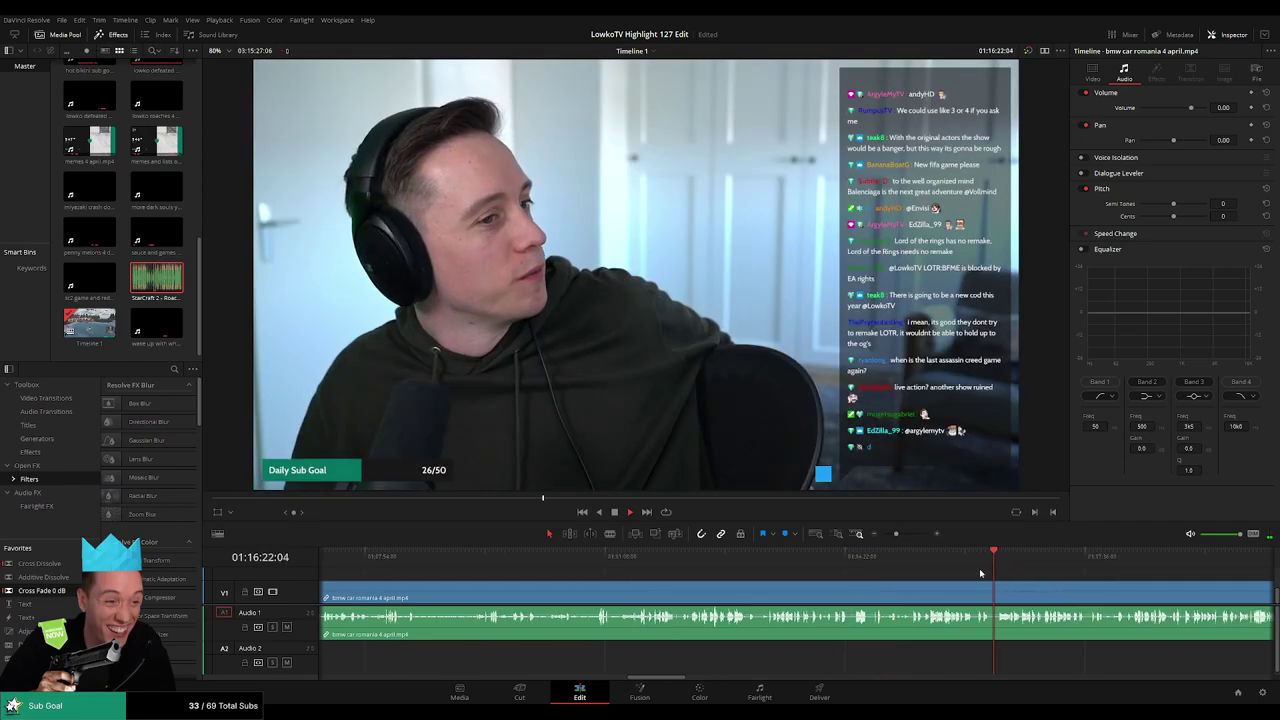
pyautogui.click(770, 562)
pyautogui.moveTo(896, 534); pyautogui.dragTo(889, 535)
pyautogui.click(804, 561)
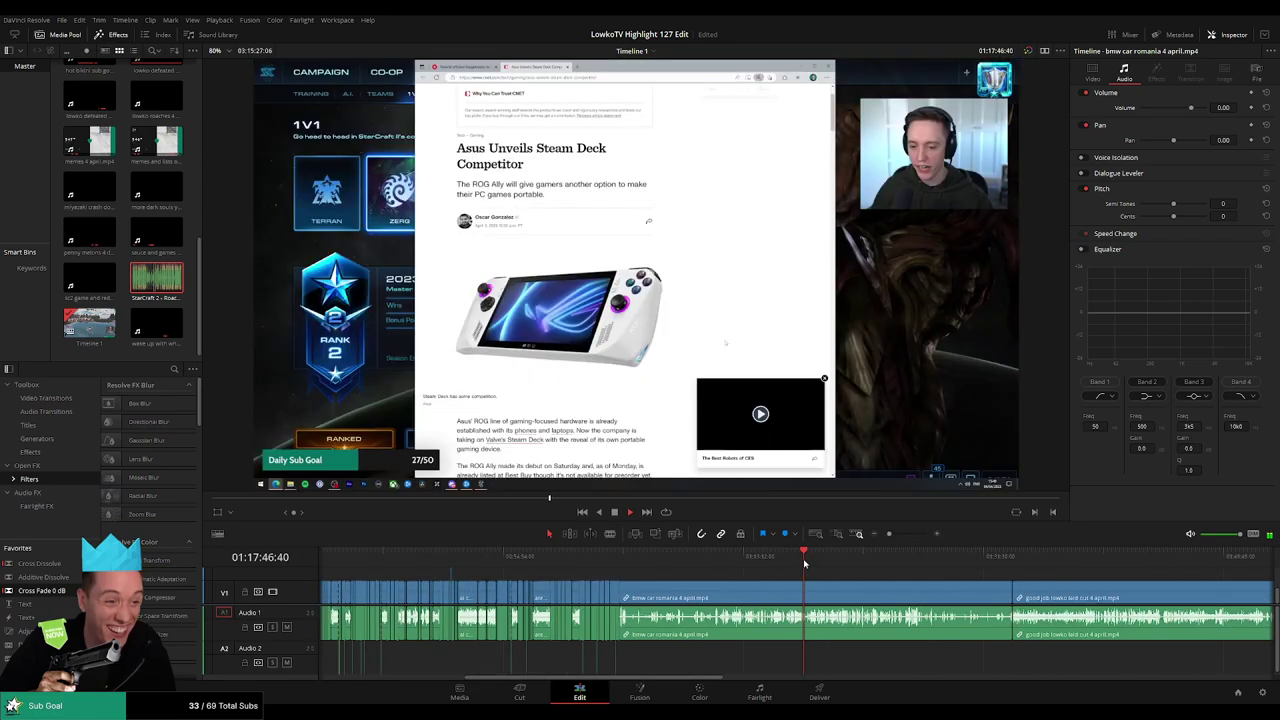
pyautogui.moveTo(804, 561); pyautogui.dragTo(748, 564)
pyautogui.press('space')
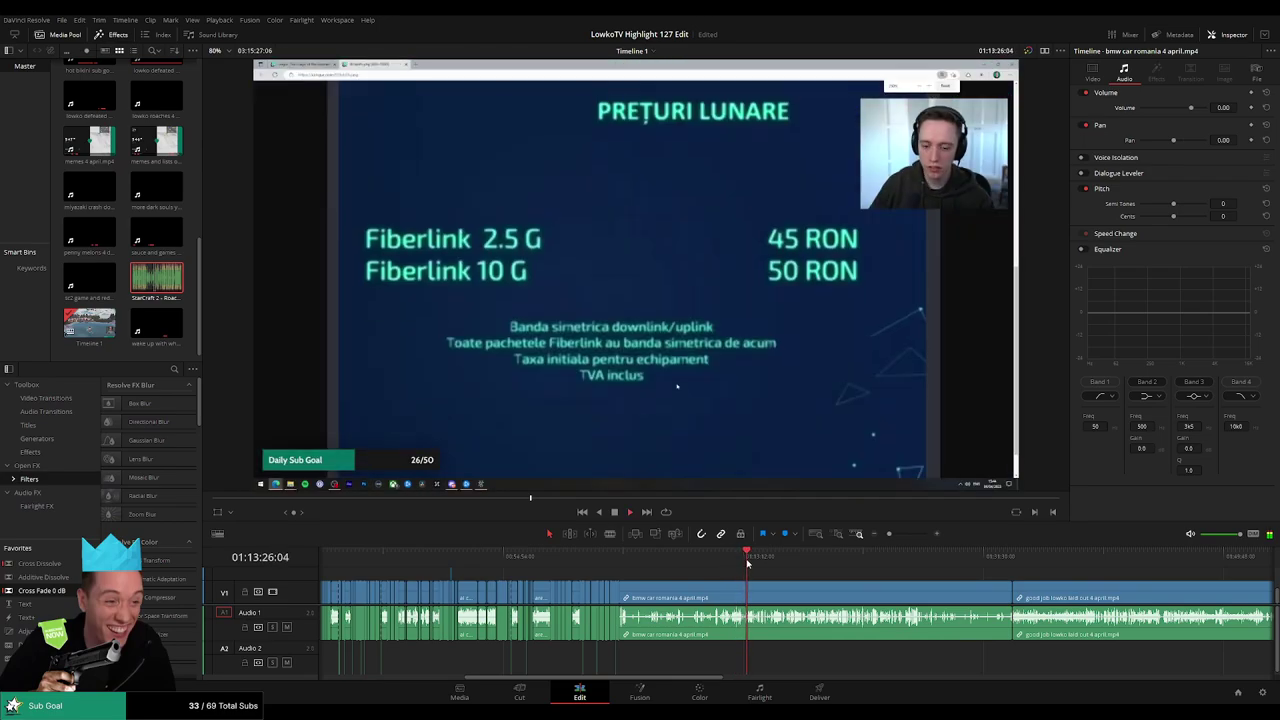
# Review the internet price discussion between about 01:12:47 and the start of the Harry Potter article near 01:14:32
pyautogui.moveTo(893, 537); pyautogui.dragTo(900, 537)
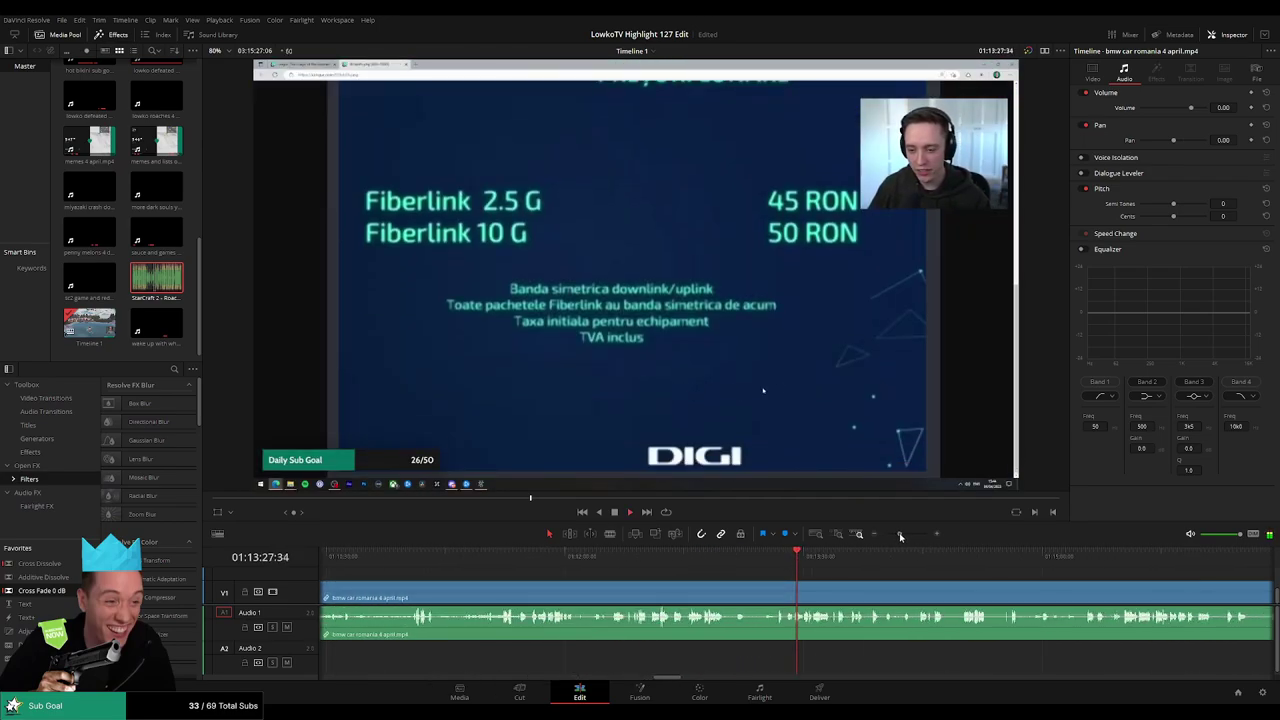
pyautogui.click(705, 566)
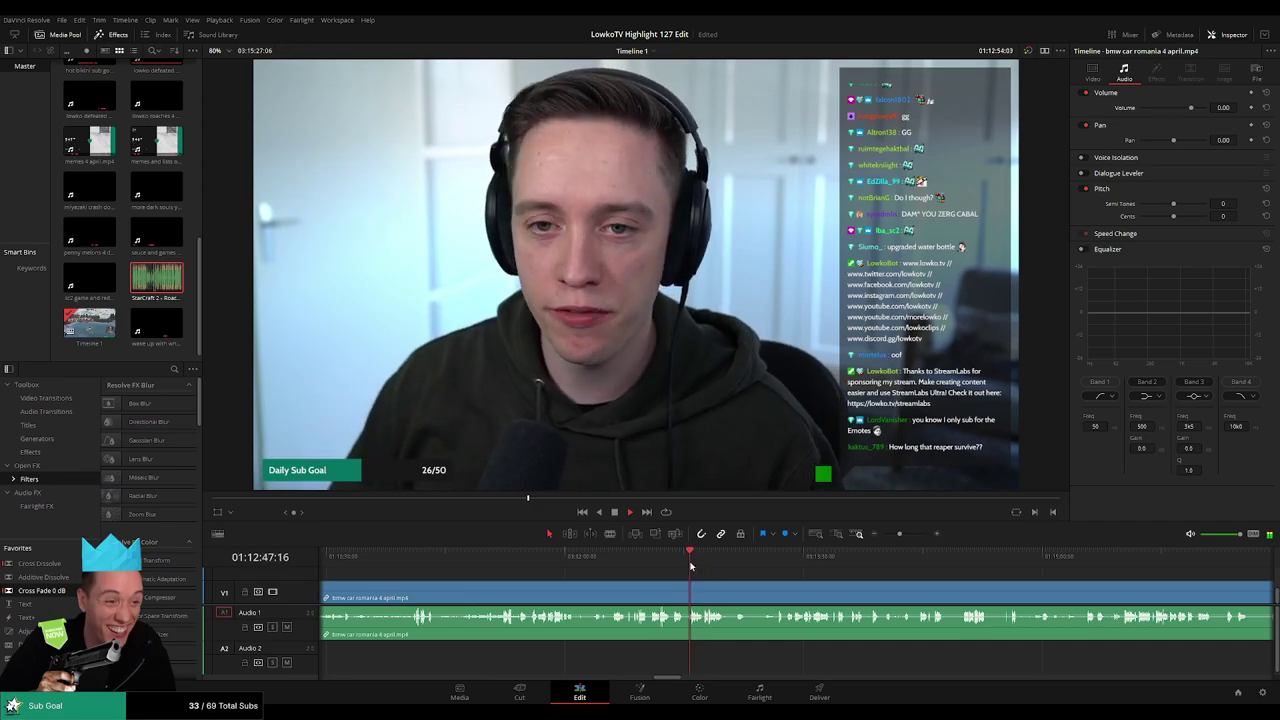
pyautogui.moveTo(690, 566); pyautogui.dragTo(921, 565)
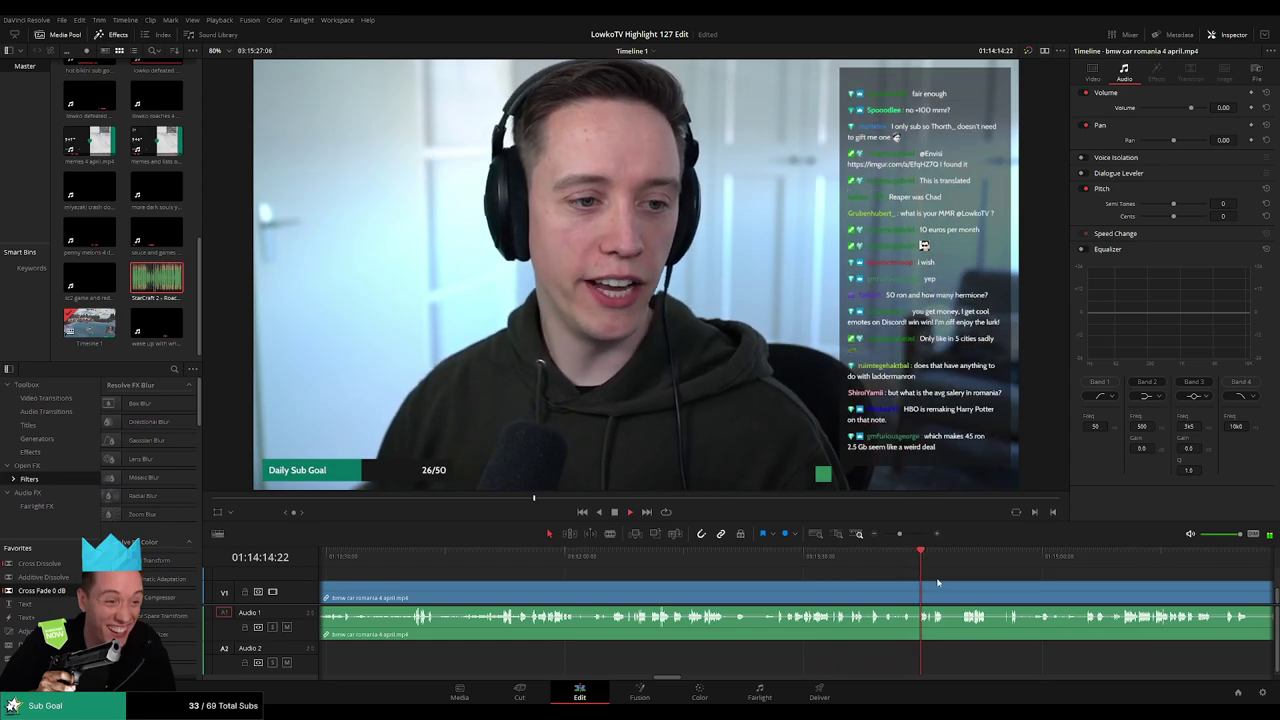
pyautogui.hotkey('ctrl', '=')
pyautogui.click(886, 563)
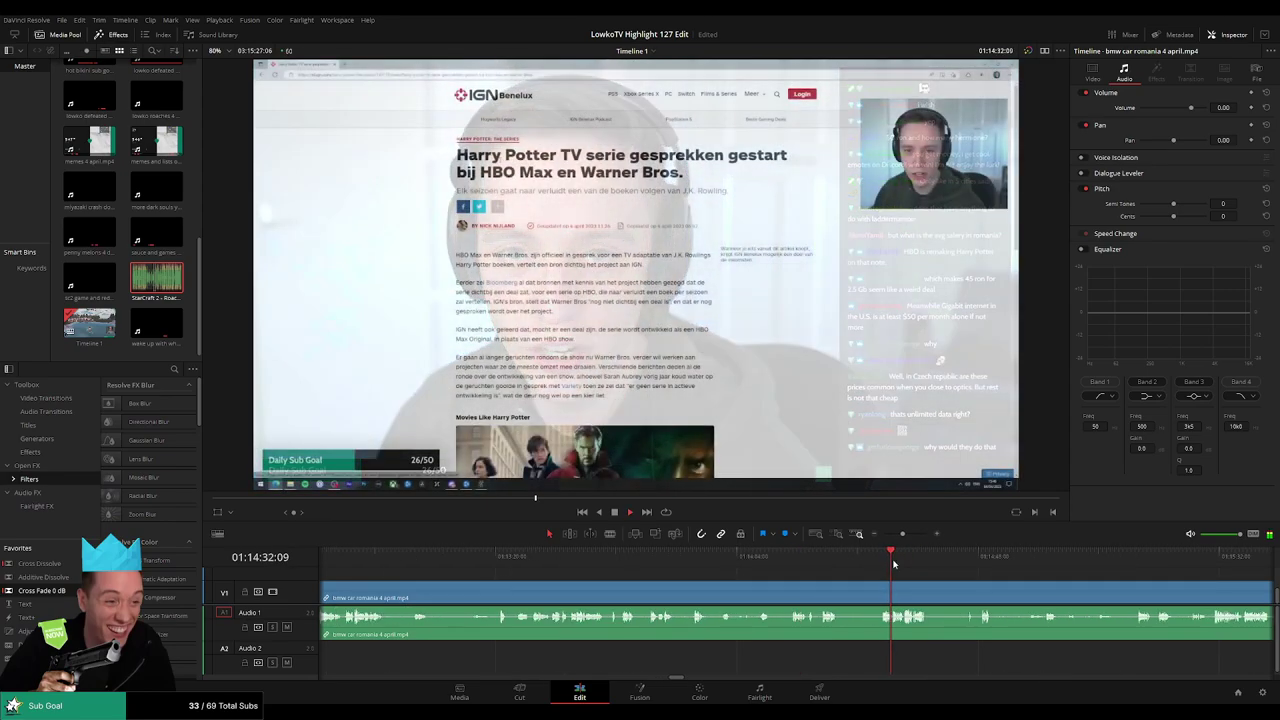
pyautogui.click(454, 562)
pyautogui.click(360, 561)
pyautogui.press('space')
pyautogui.hotkey('ctrl', '-')
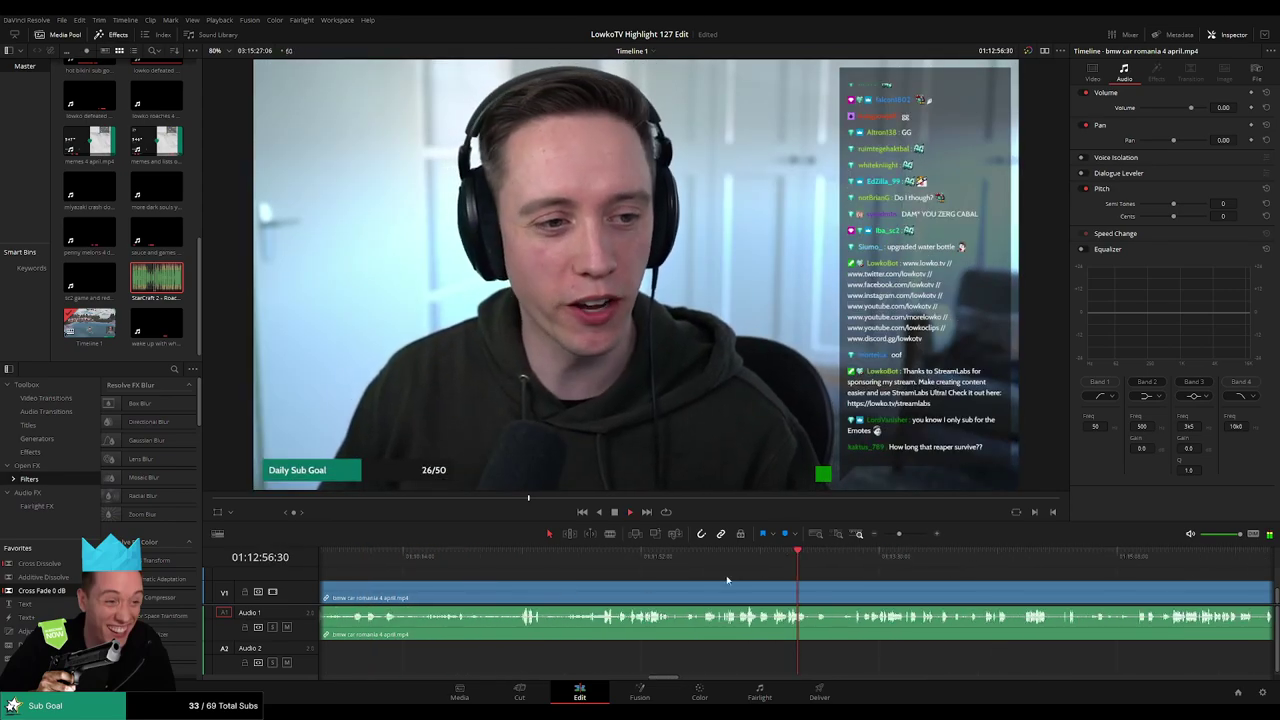
# Review the remake and gaming discussion from about 01:15:35 to beyond 01:18:03 for the part worth keeping
pyautogui.moveTo(694, 562); pyautogui.dragTo(866, 563)
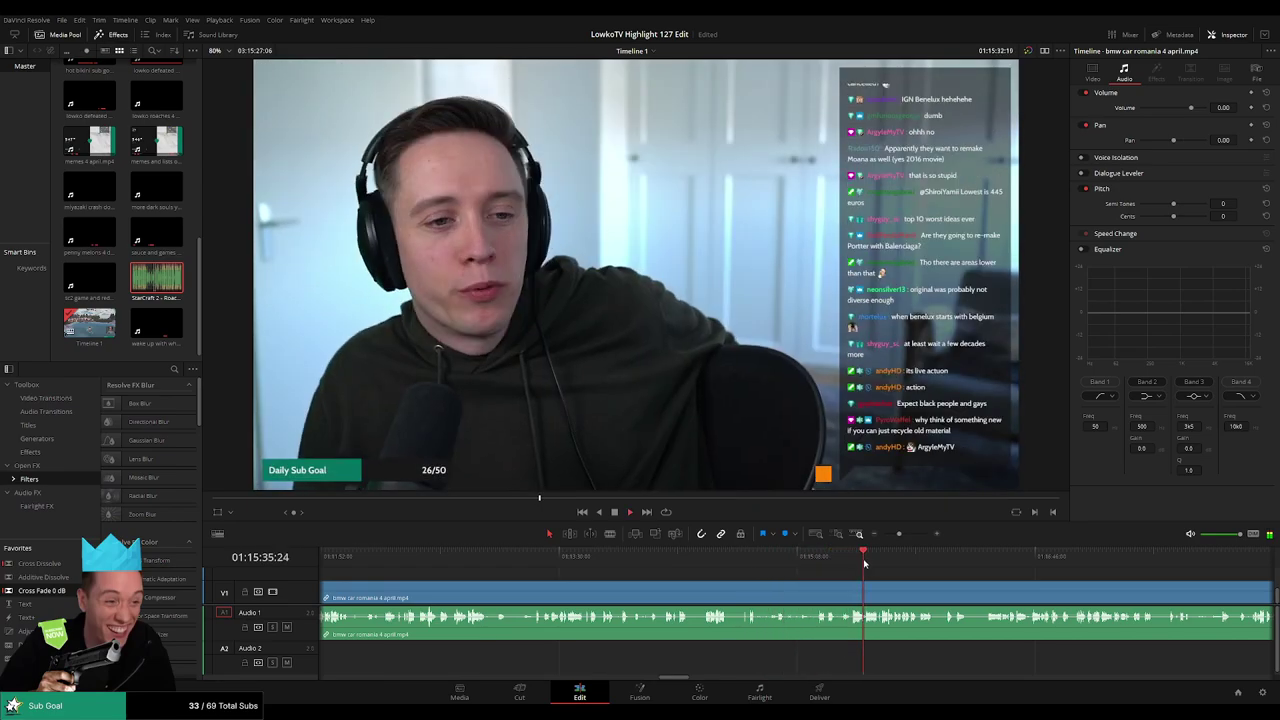
pyautogui.press('space')
pyautogui.click(886, 563)
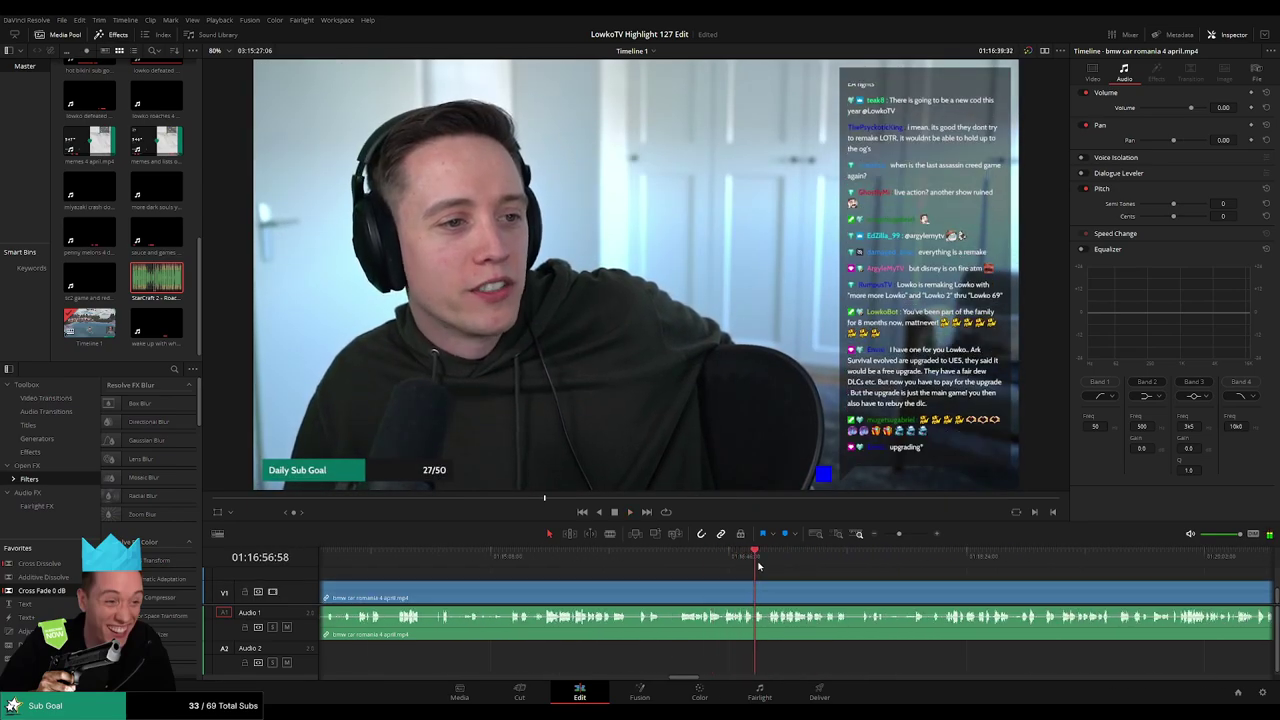
pyautogui.moveTo(862, 564); pyautogui.dragTo(916, 564)
pyautogui.scroll(2, 914, 564)
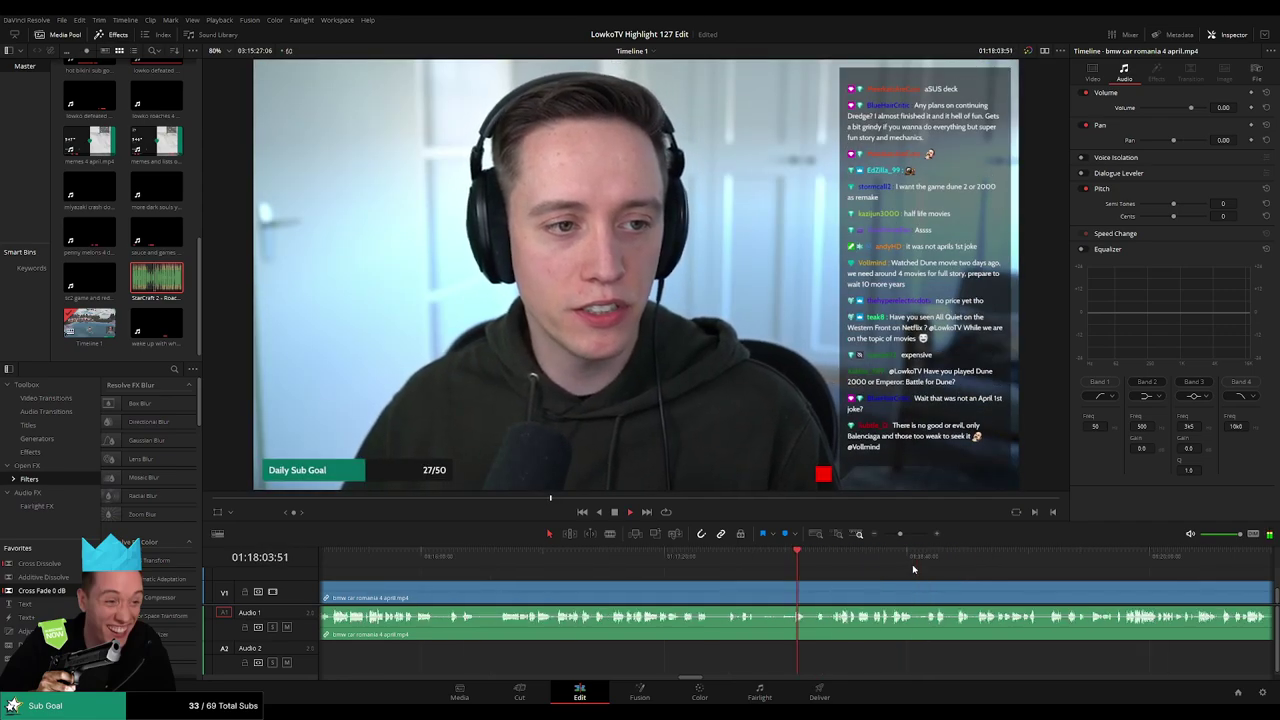
pyautogui.click(832, 565)
pyautogui.moveTo(831, 565); pyautogui.dragTo(861, 565)
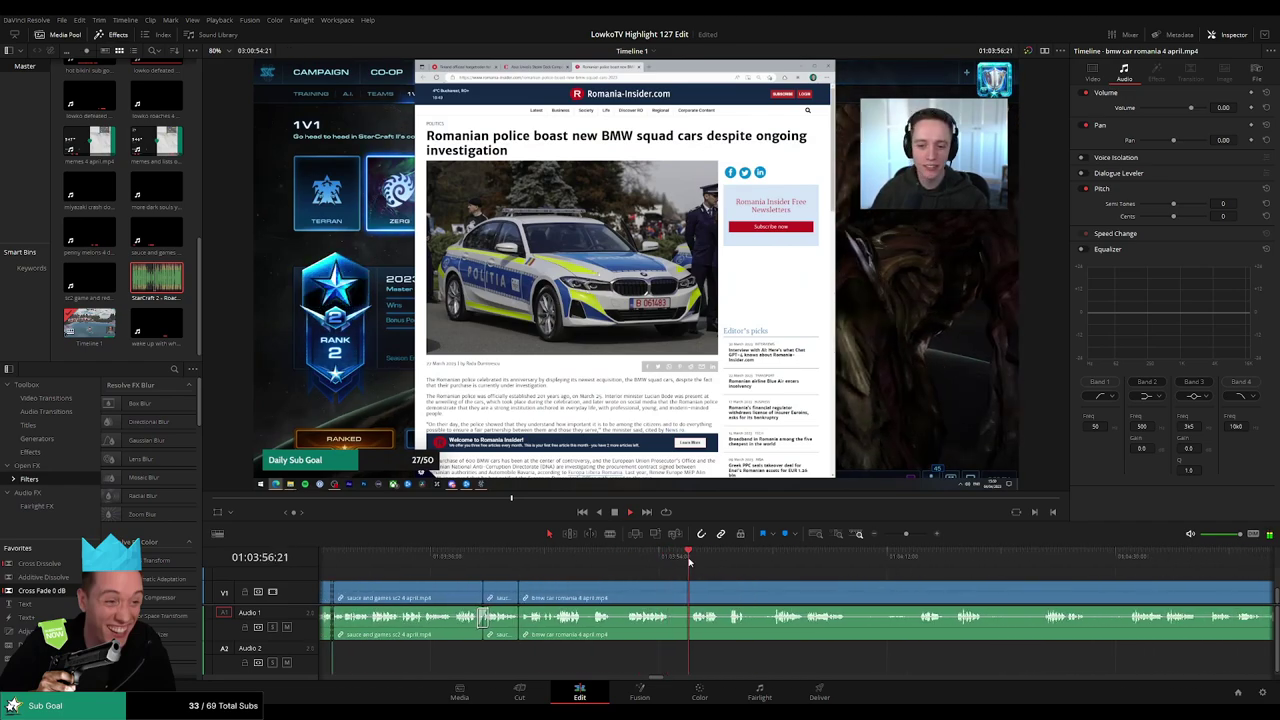
# Ripple-delete the short stretch of the bmw car romania clip ending at about 01:03:56:21 and cross-fade the audio at the join
pyautogui.press('b')
pyautogui.click(671, 586)
pyautogui.click(690, 585)
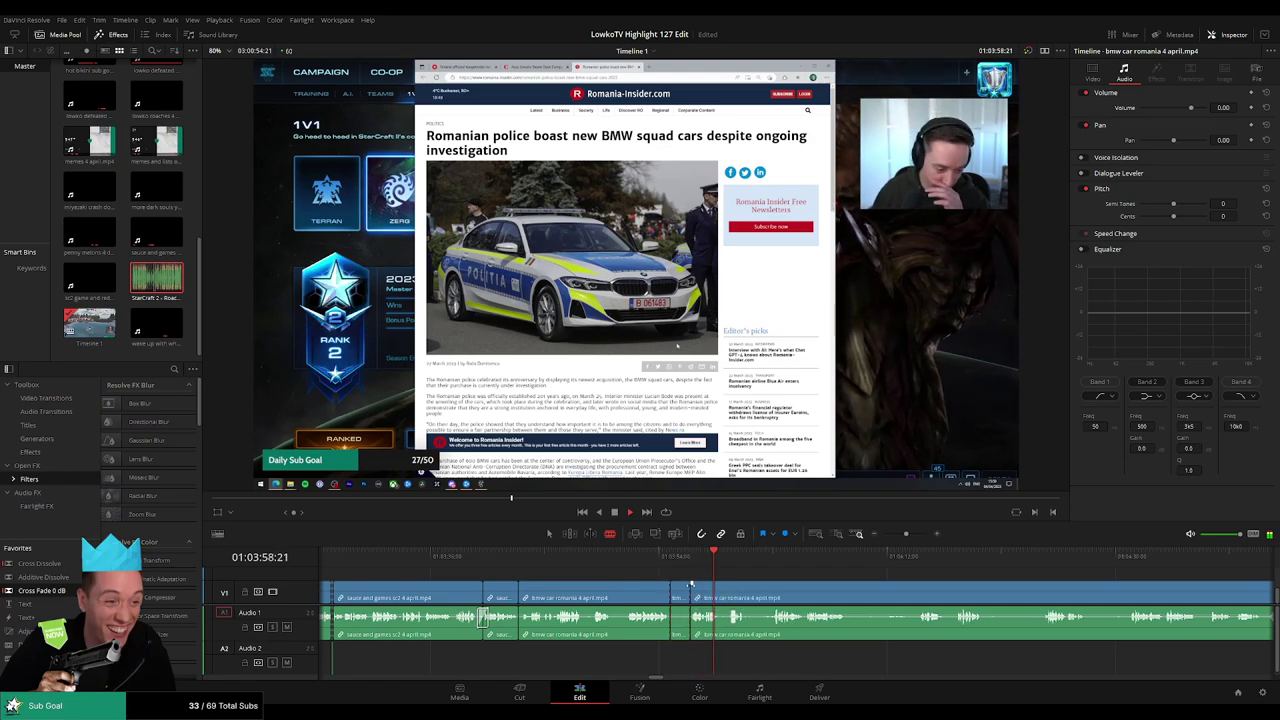
pyautogui.press('space')
pyautogui.press('a')
pyautogui.click(683, 597)
pyautogui.press('Delete')
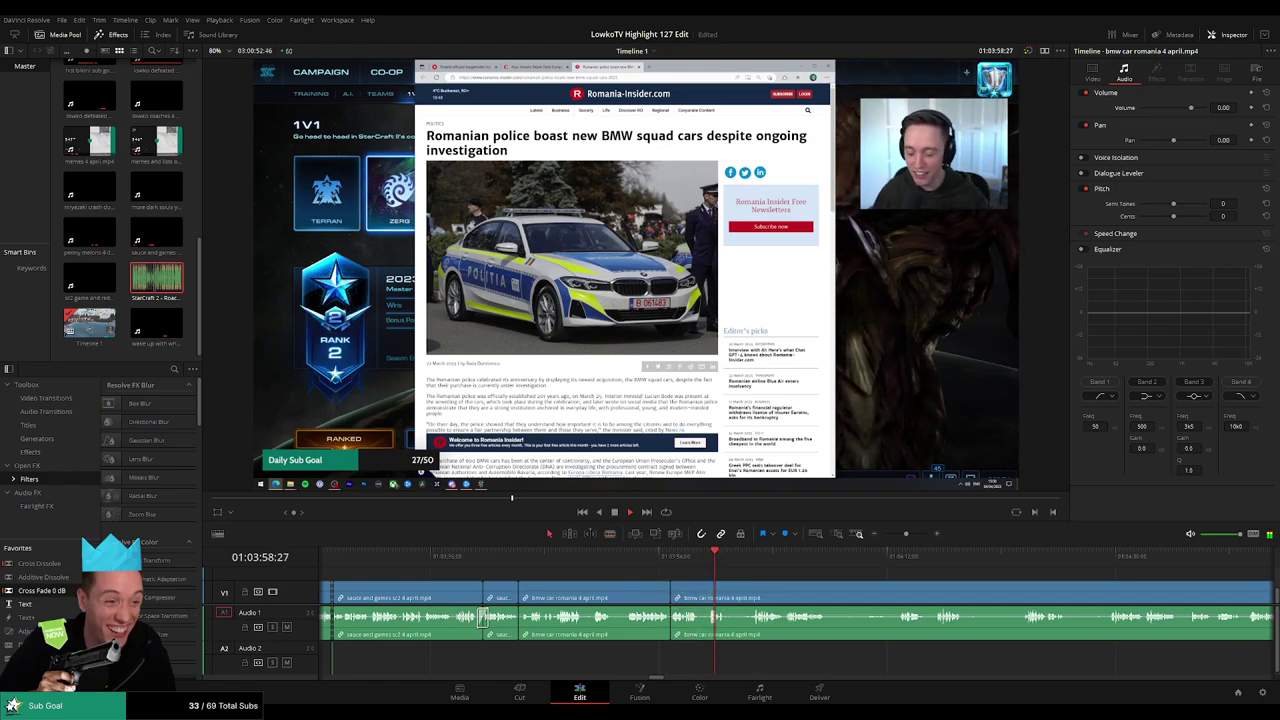
pyautogui.press('space')
pyautogui.press('space')
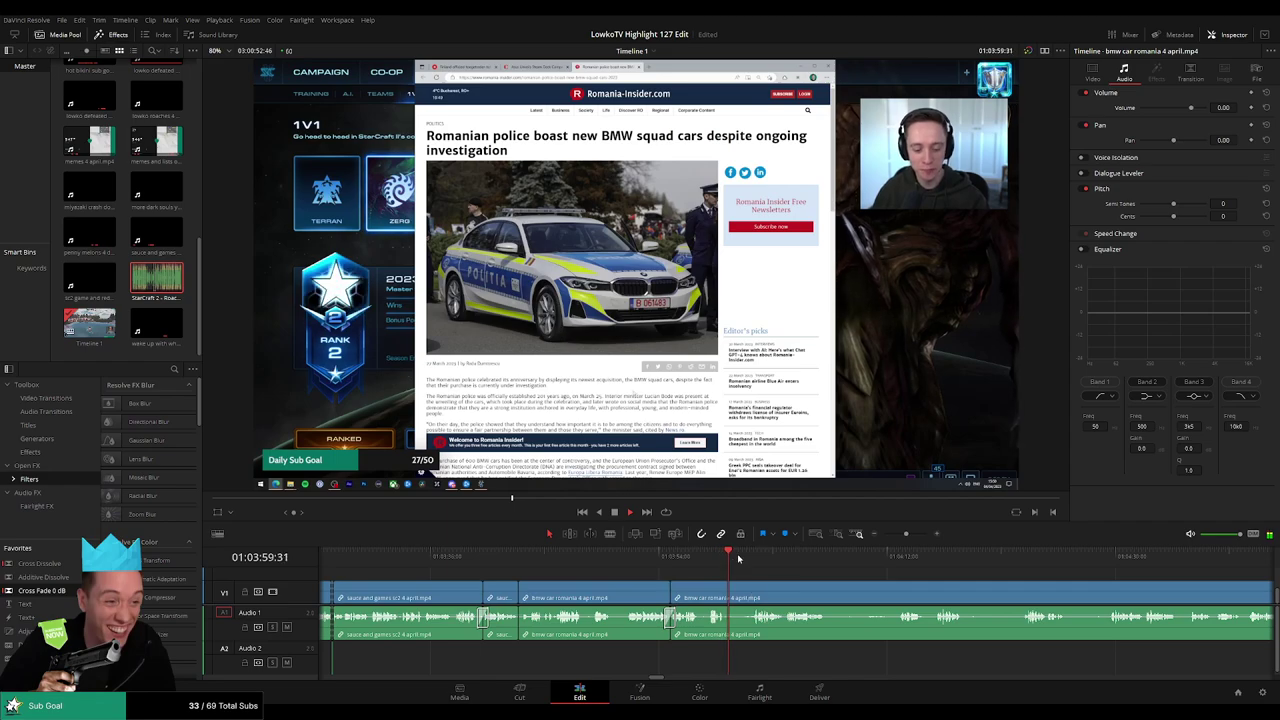
# Ripple-delete the bmw car romania footage from 01:04:07:27 to about 01:04:12:54 and centre an audio cross fade on the join
pyautogui.hscroll(4, 741, 571)
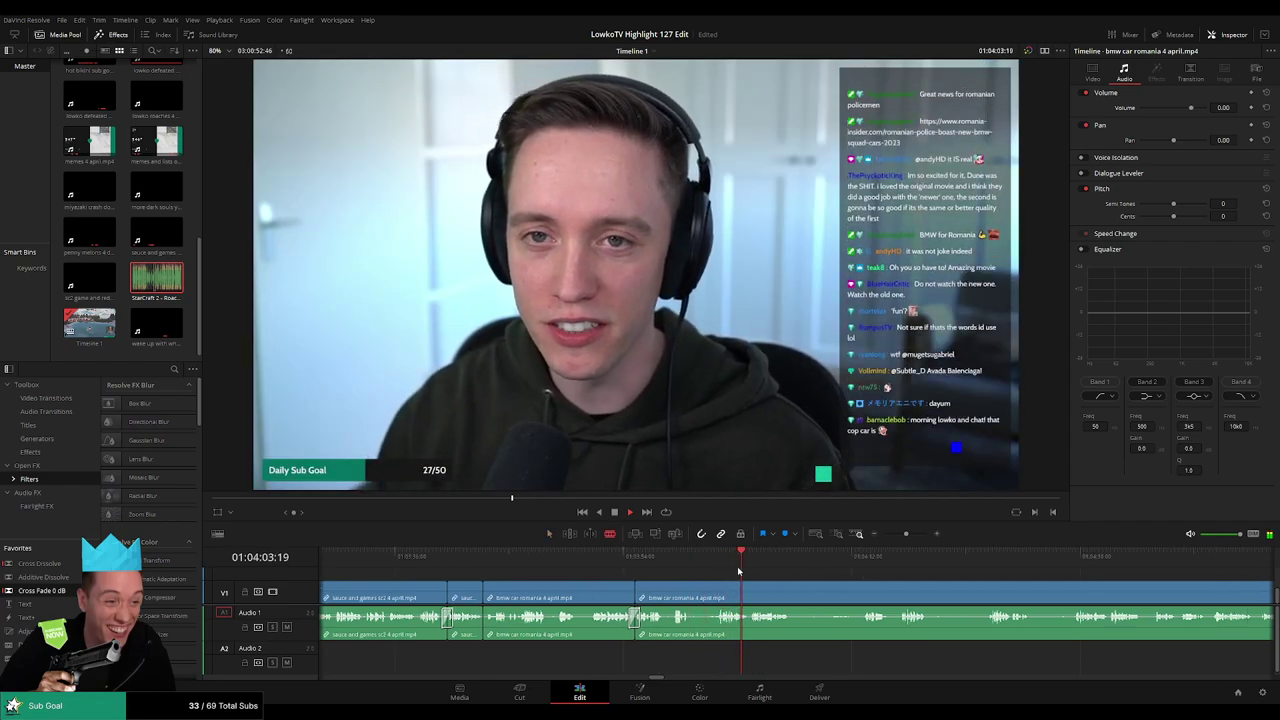
pyautogui.click(677, 571)
pyautogui.click(646, 567)
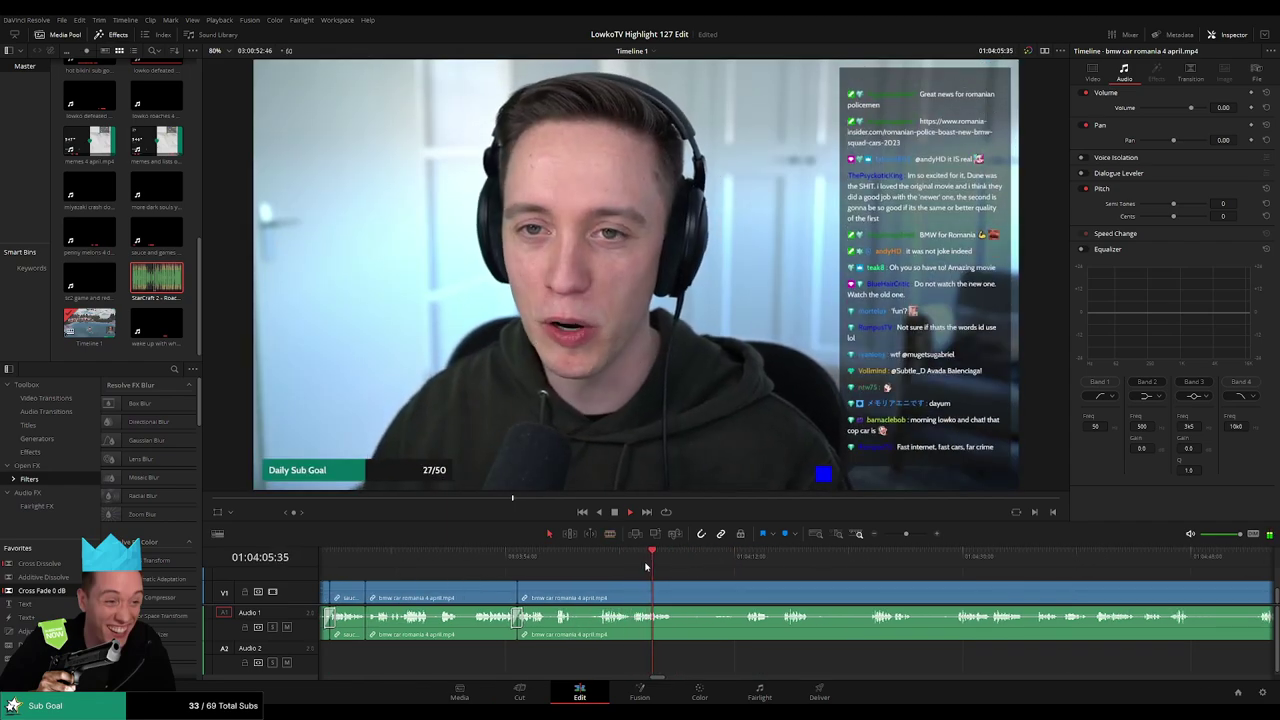
pyautogui.press('a')
pyautogui.hscroll(1, 660, 568)
pyautogui.press('b')
pyautogui.click(624, 590)
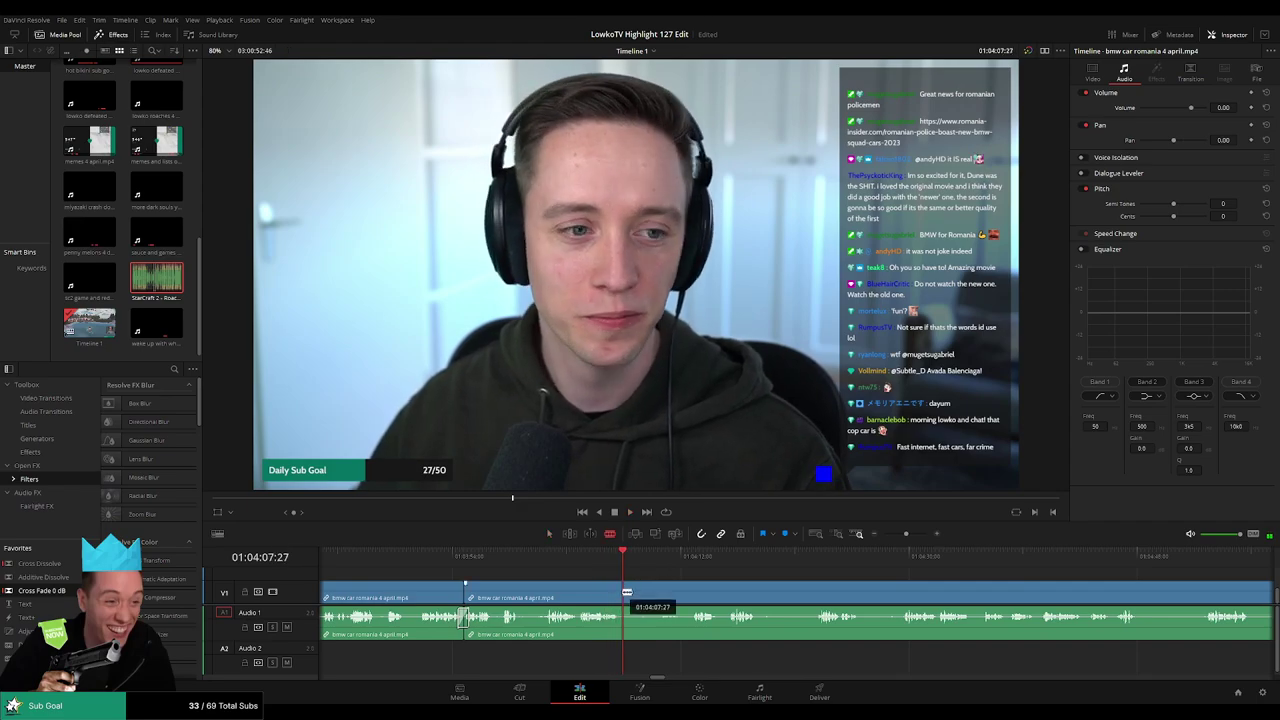
pyautogui.click(694, 567)
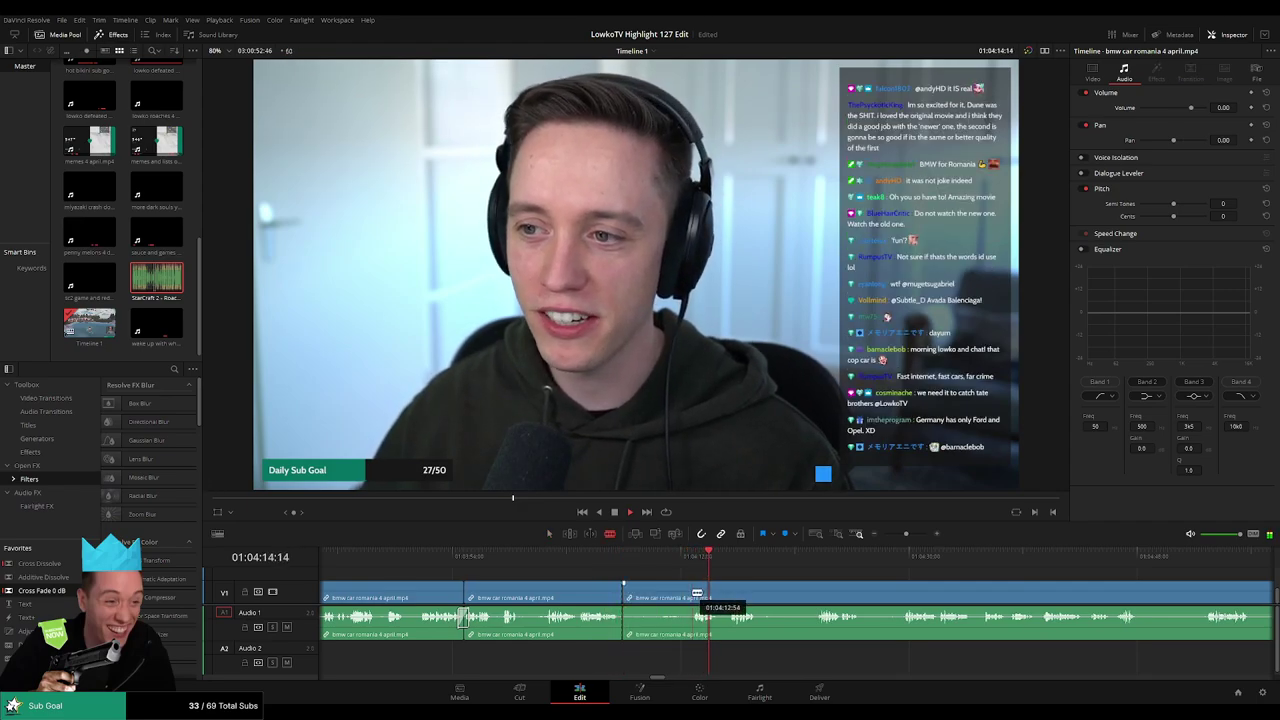
pyautogui.click(695, 597)
pyautogui.press('a')
pyautogui.click(677, 598)
pyautogui.press('Delete')
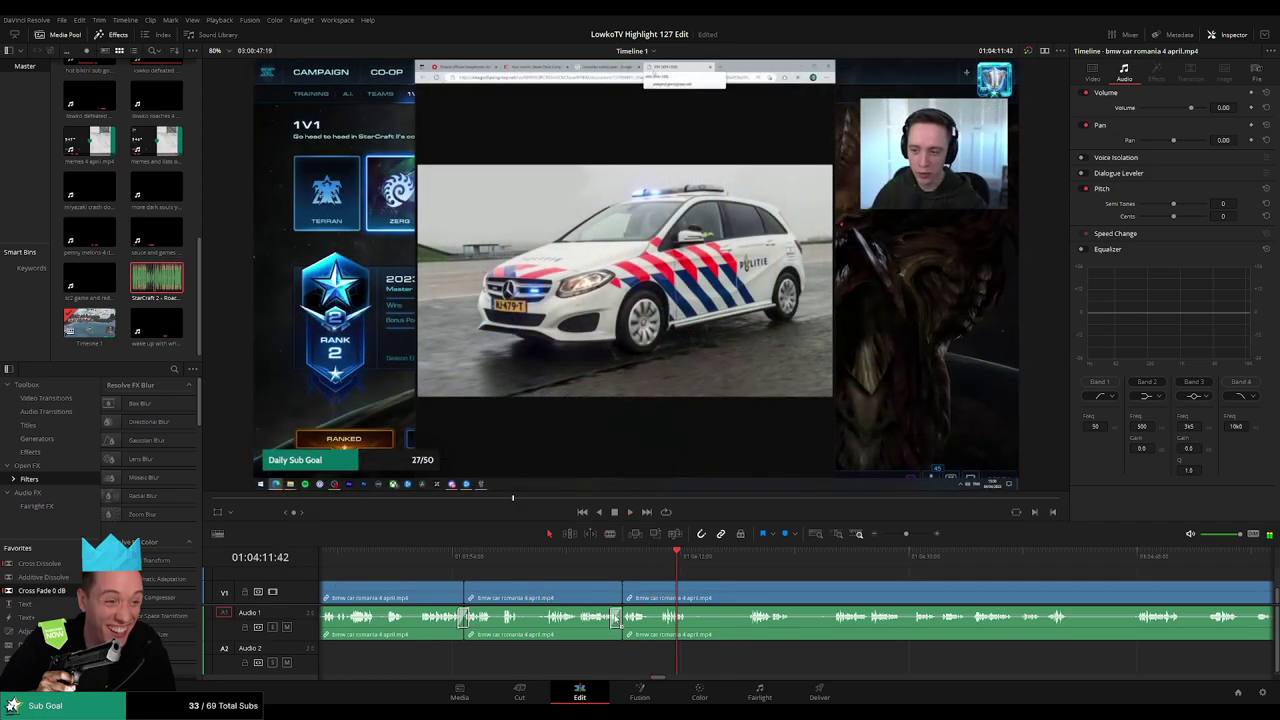
pyautogui.moveTo(617, 620); pyautogui.dragTo(621, 619)
# Split the bmw car romania clip at 01:04:12:54 and find the end of the following quiet stretch near 01:04:17
pyautogui.press('b')
pyautogui.click(692, 596)
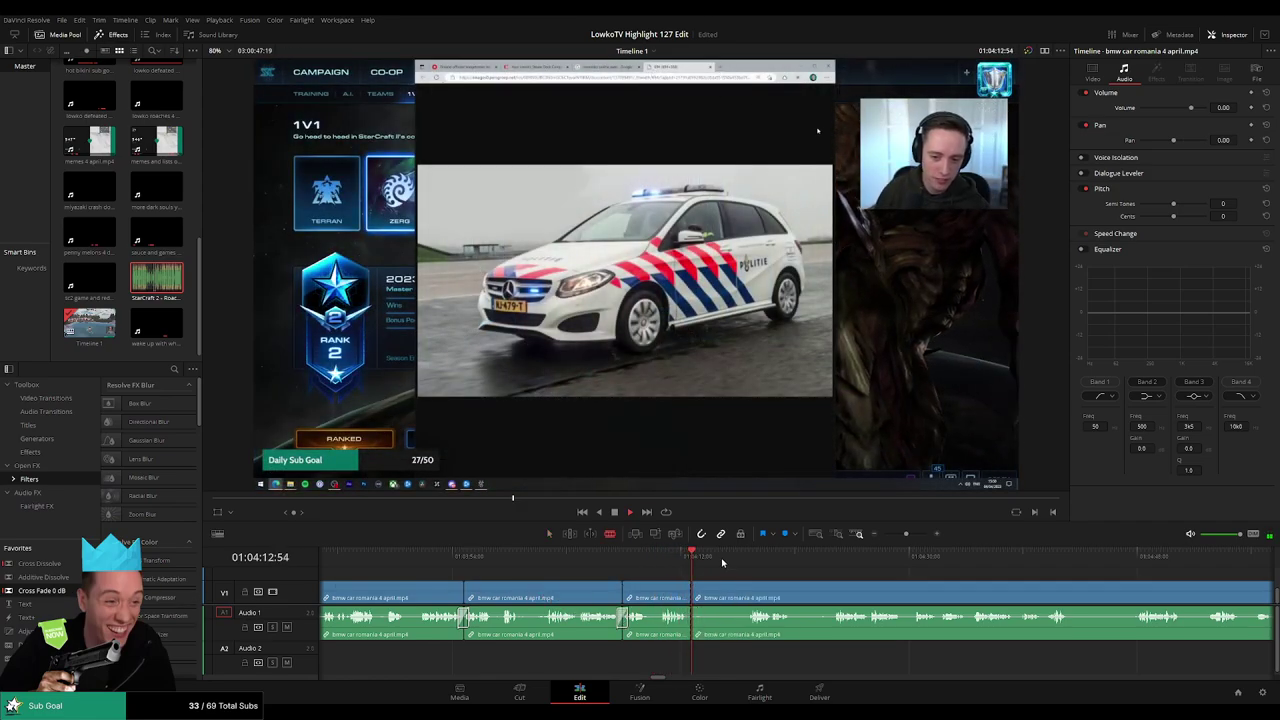
pyautogui.moveTo(723, 561); pyautogui.dragTo(753, 560)
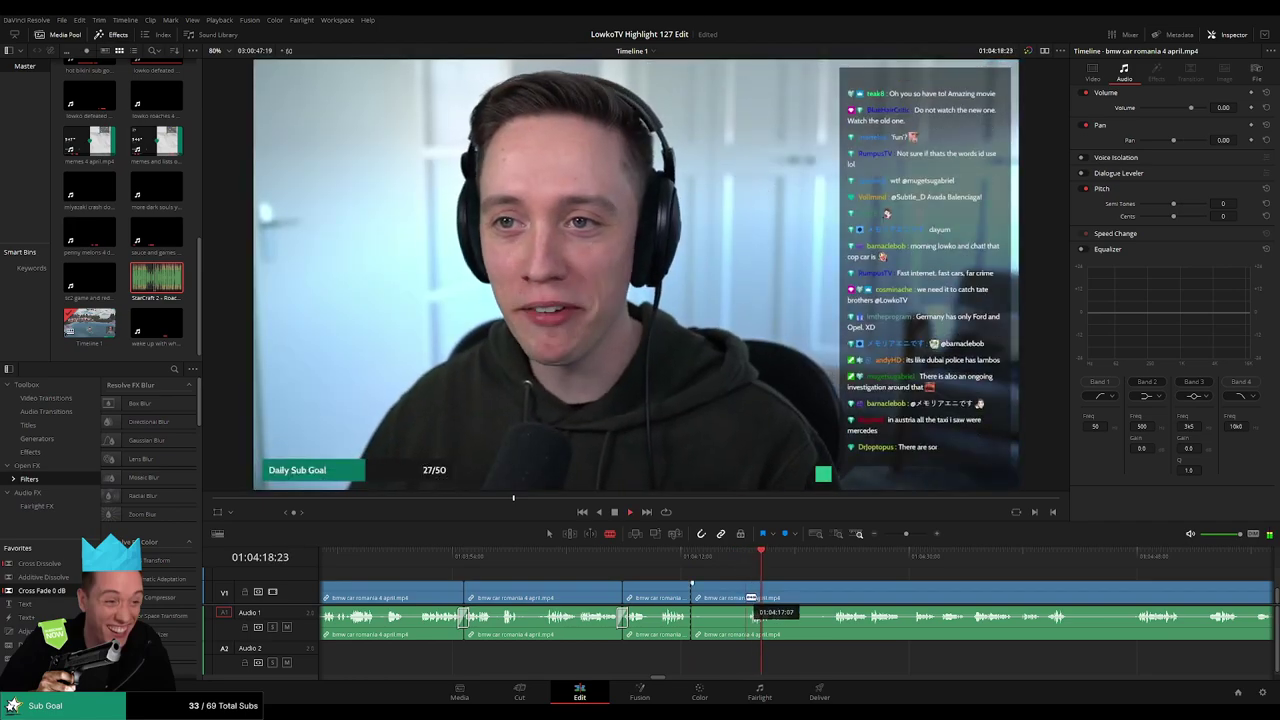
# Split the BMW clip at about 01:04:17, ripple-delete the piece before that cut, and add a Cross Fade 0 dB at the audio join
pyautogui.click(747, 597)
pyautogui.press('a')
pyautogui.click(735, 600)
pyautogui.press('Delete')
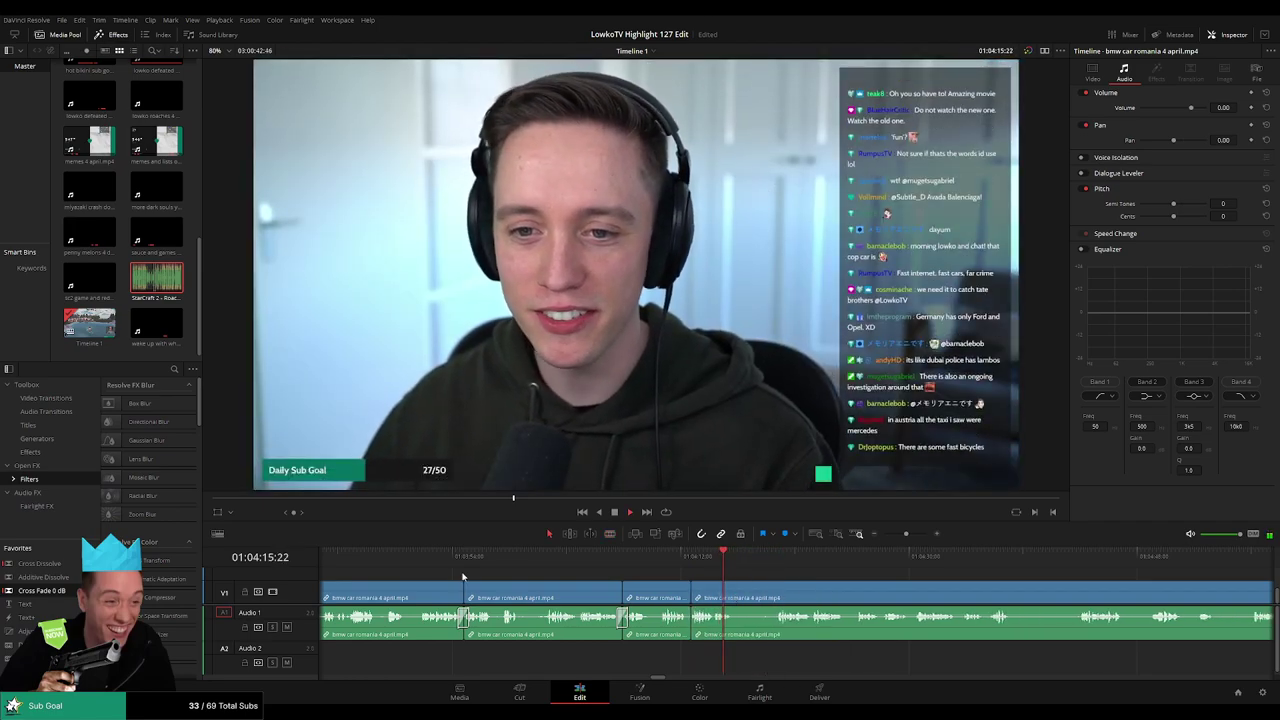
pyautogui.press('space')
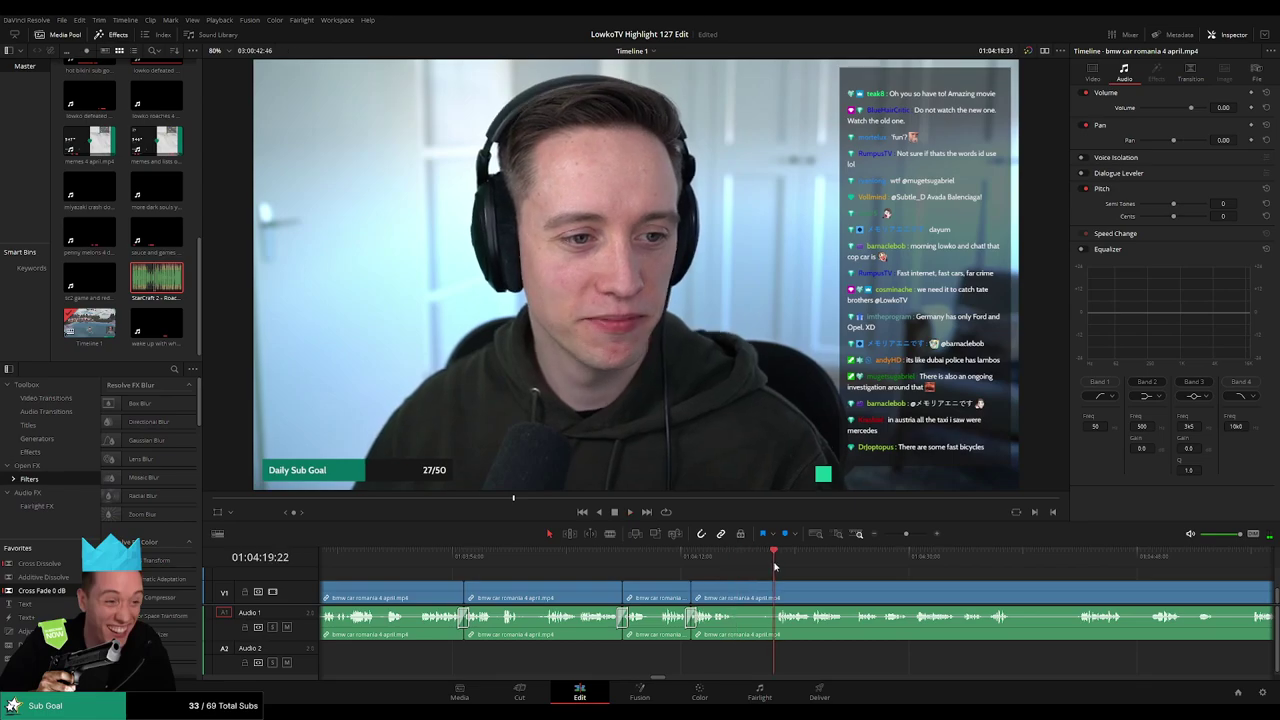
# Cut out the section between about 01:04:16 and 01:04:19, close the gap, and cross-fade the audio at the join
pyautogui.click(737, 594)
pyautogui.click(776, 593)
pyautogui.press('a')
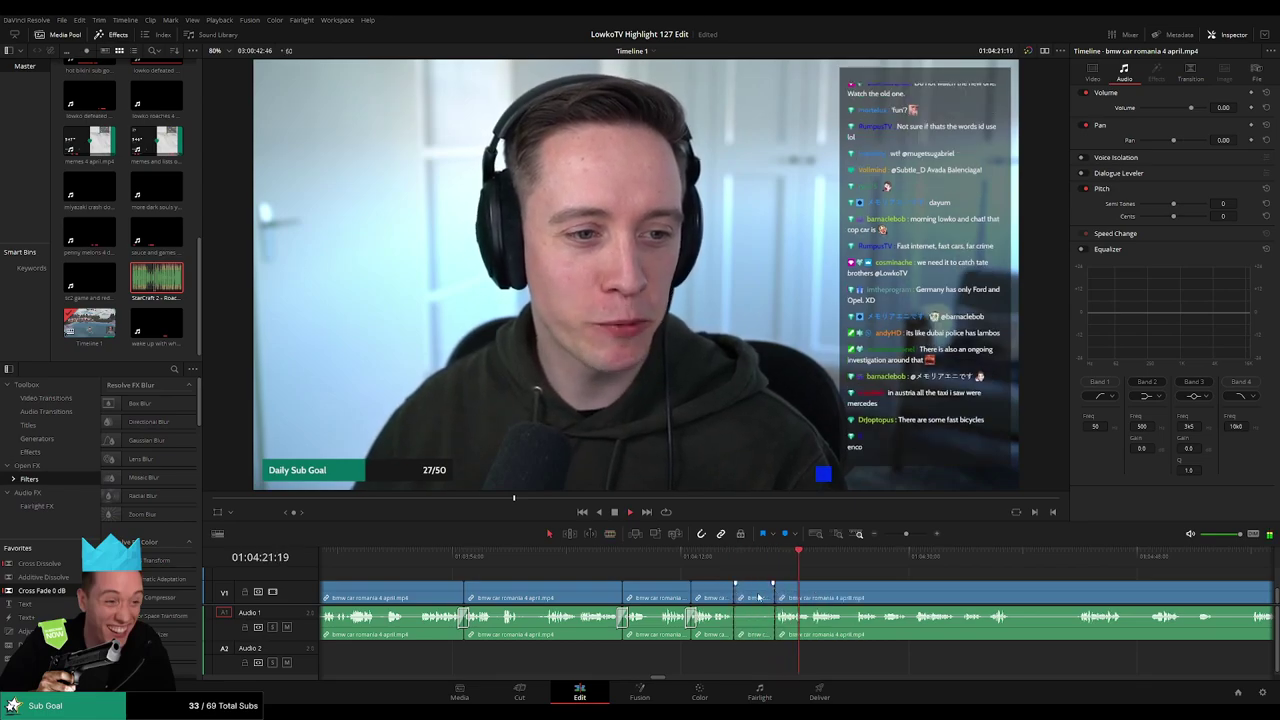
pyautogui.click(758, 596)
pyautogui.press('Delete')
pyautogui.press('BackSpace')
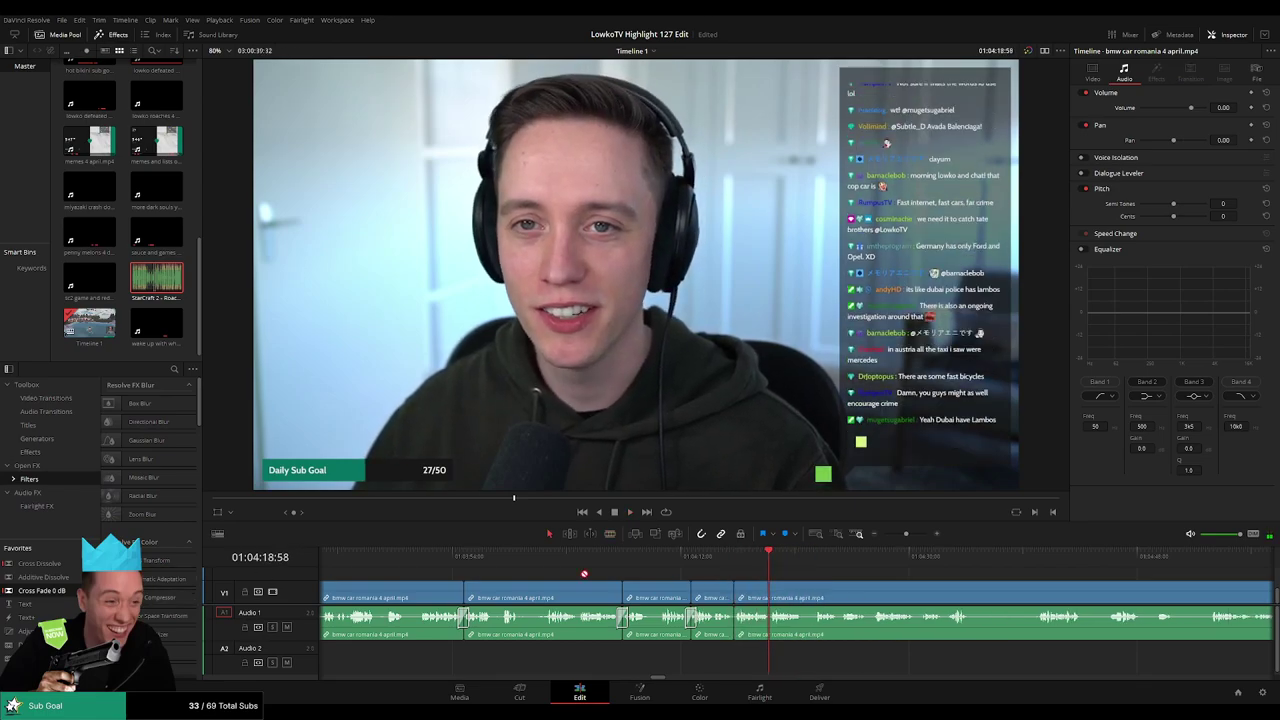
pyautogui.press('space')
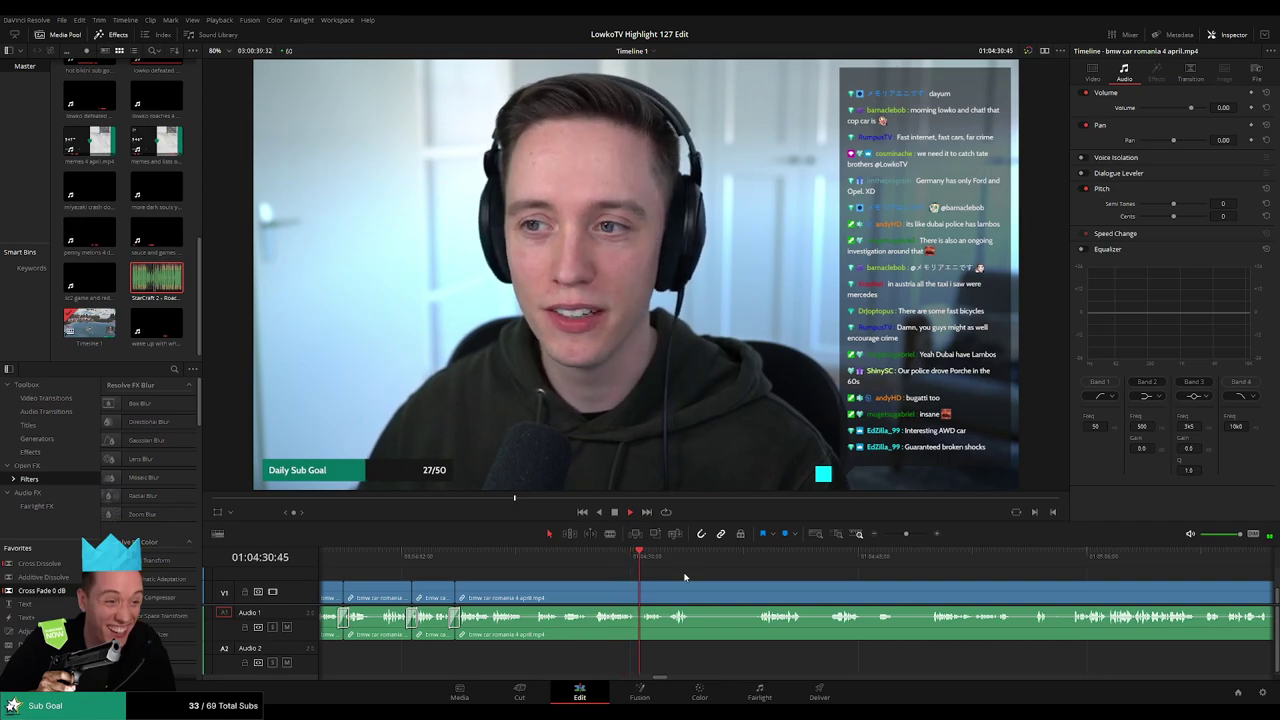
# Split the clip at about 01:04:35 and 01:04:40 and ripple-delete the piece between the cuts
pyautogui.click(621, 587)
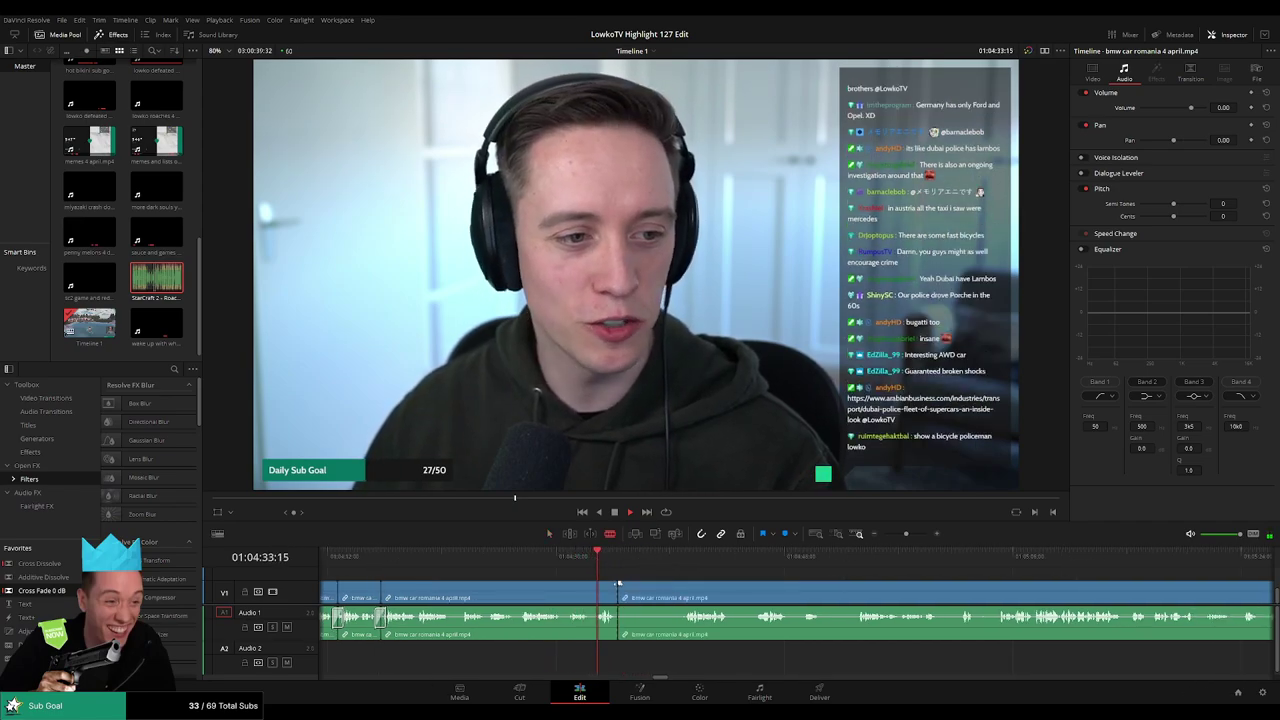
pyautogui.click(683, 558)
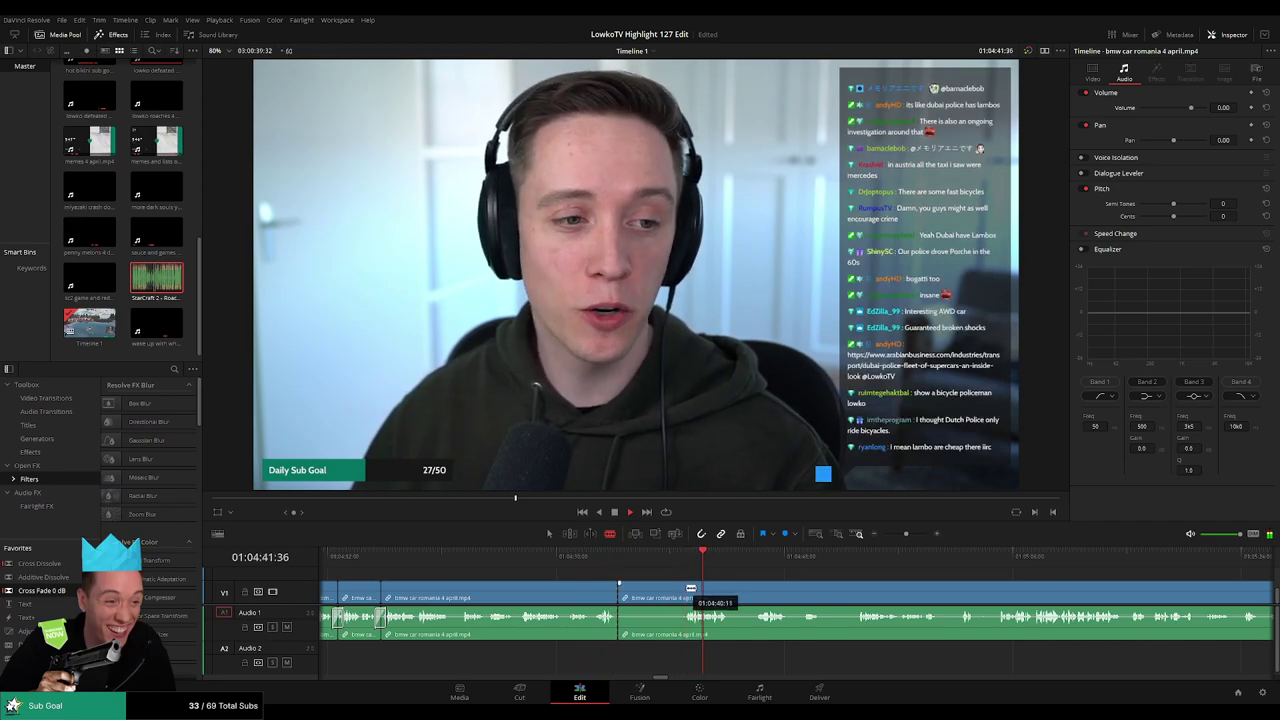
pyautogui.click(687, 588)
pyautogui.press('a')
pyautogui.click(677, 588)
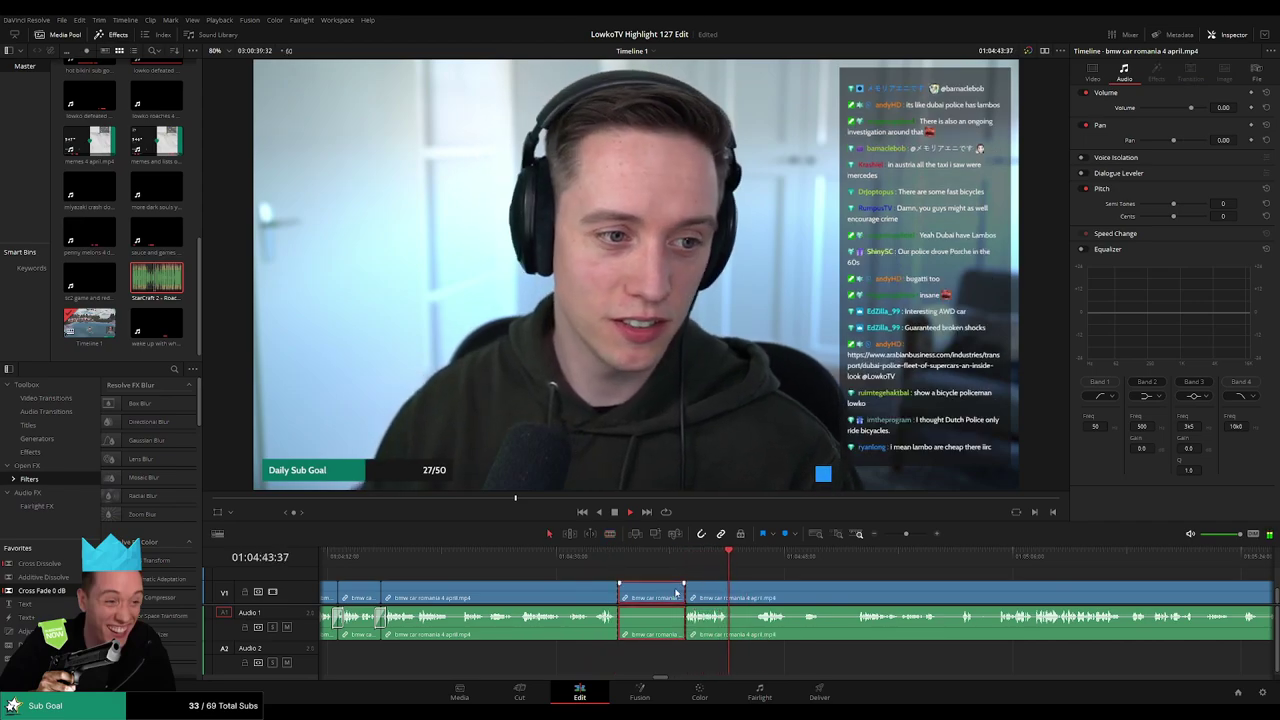
pyautogui.press('Delete')
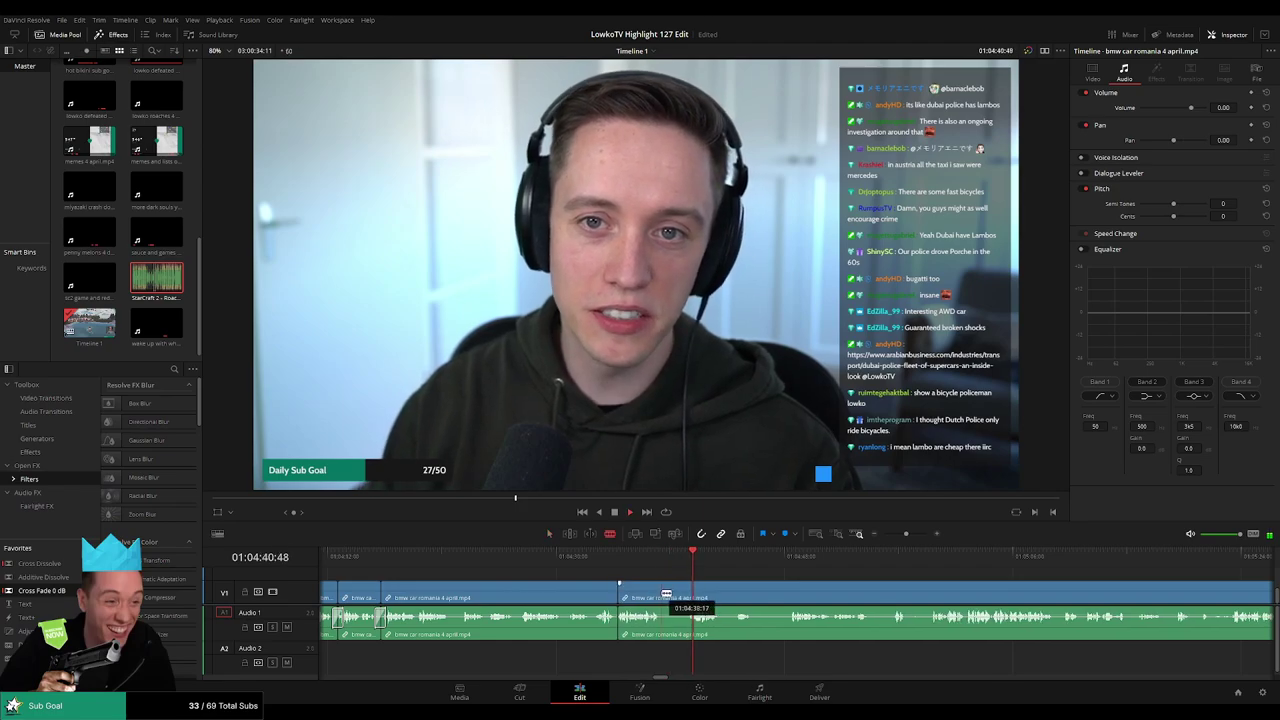
# Ripple-delete the section between about 01:04:38 and 01:04:40 and apply Cross Fade 0 dB to the last two audio joins
pyautogui.click(664, 594)
pyautogui.click(690, 593)
pyautogui.press('a')
pyautogui.click(679, 596)
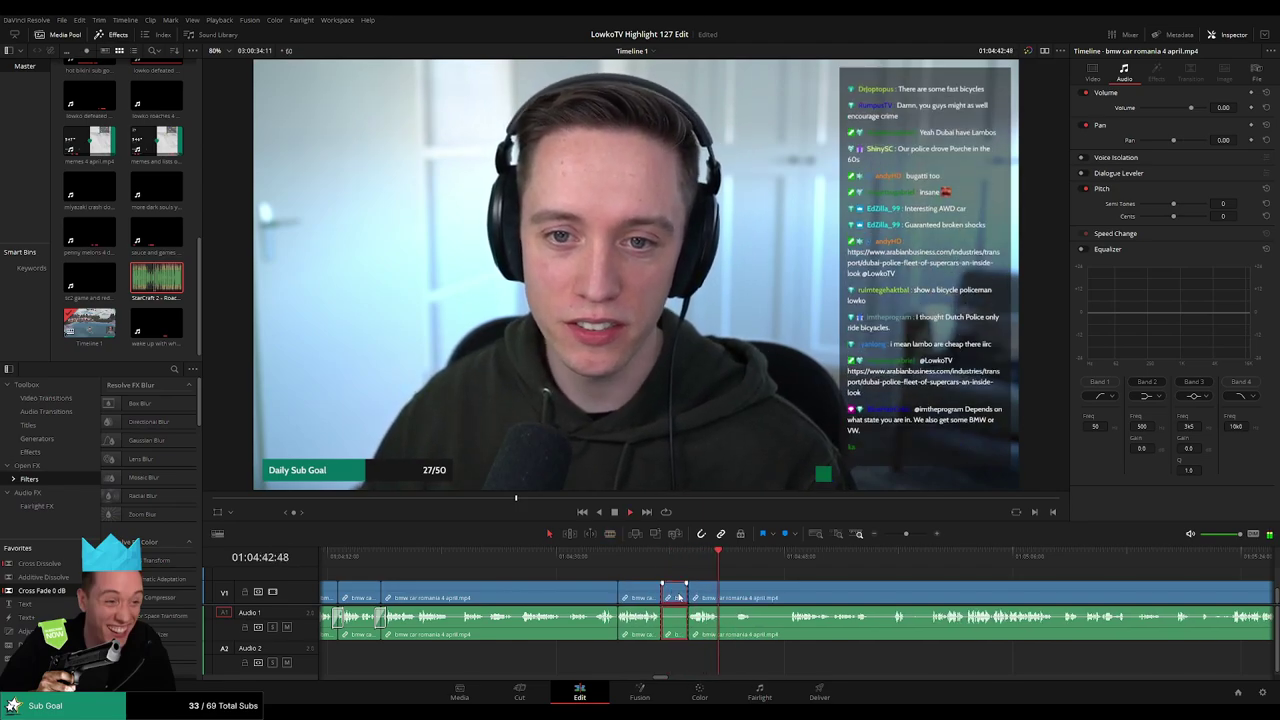
pyautogui.press('Delete')
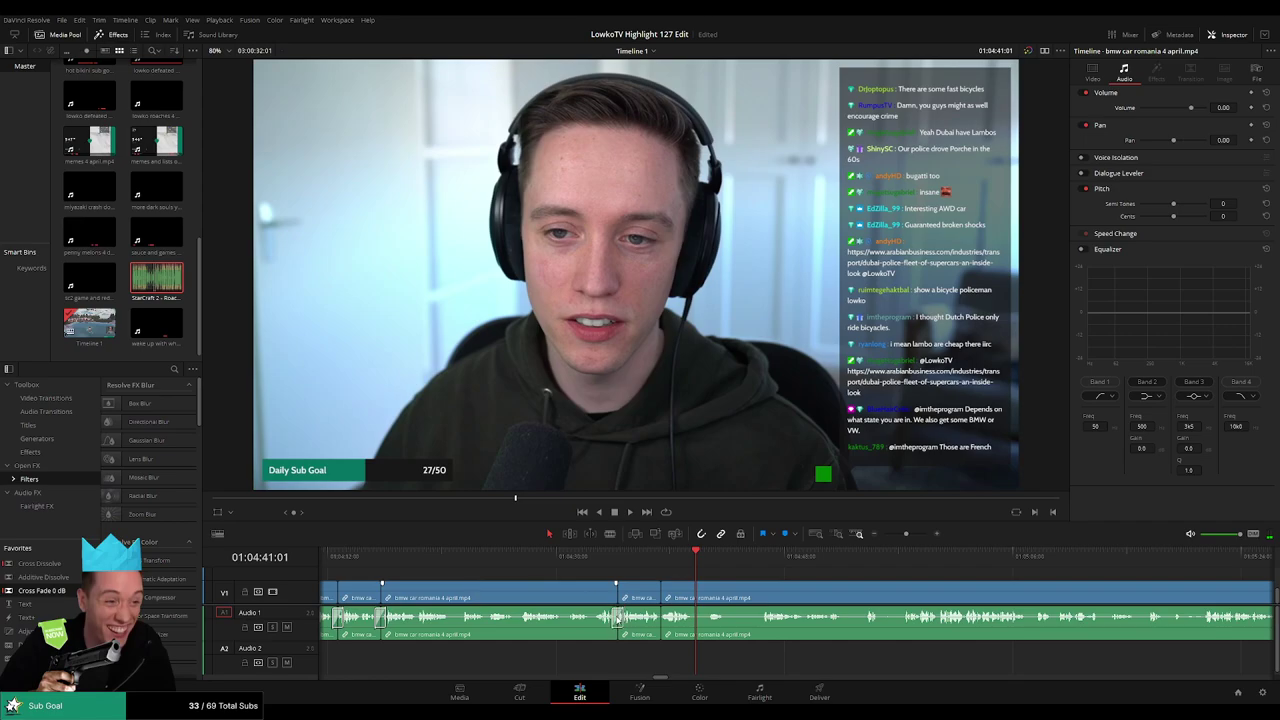
pyautogui.moveTo(74, 593); pyautogui.dragTo(697, 621)
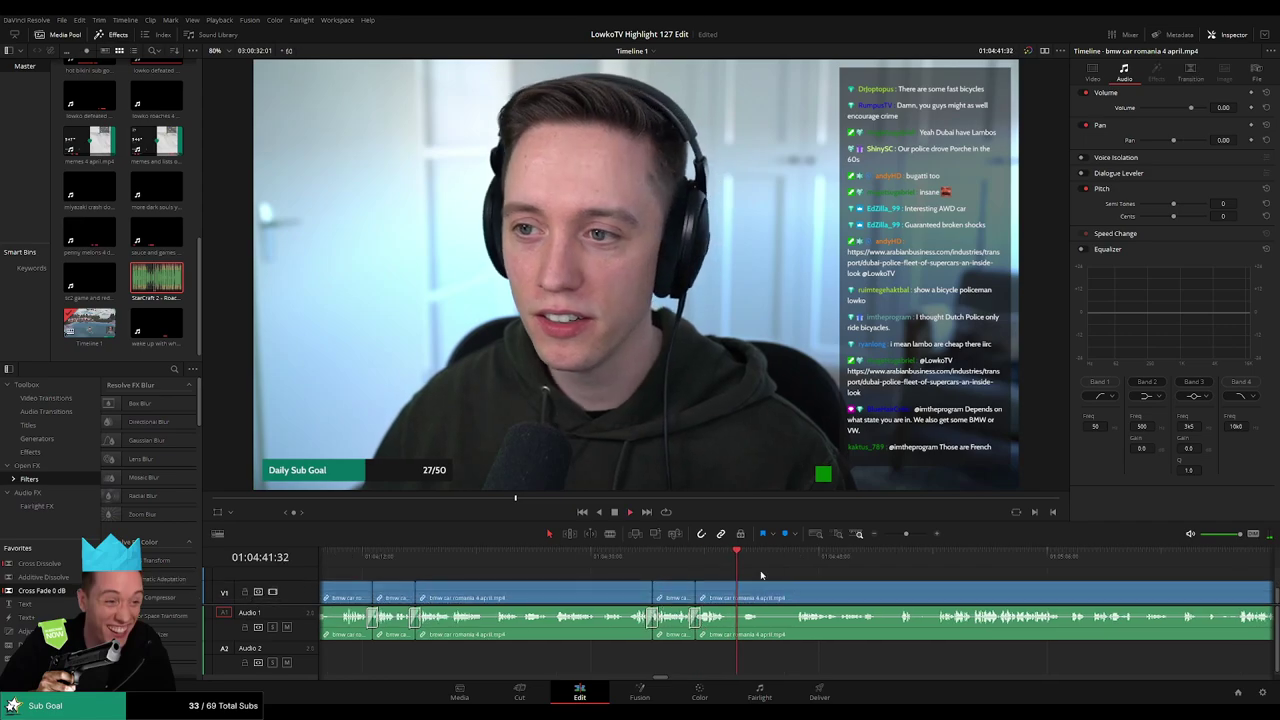
# Cut out the section between about 01:04:41 and 01:04:46, close the gap, and add a Cross Fade 0 dB at the audio join
pyautogui.moveTo(765, 571); pyautogui.dragTo(617, 548)
pyautogui.click(582, 590)
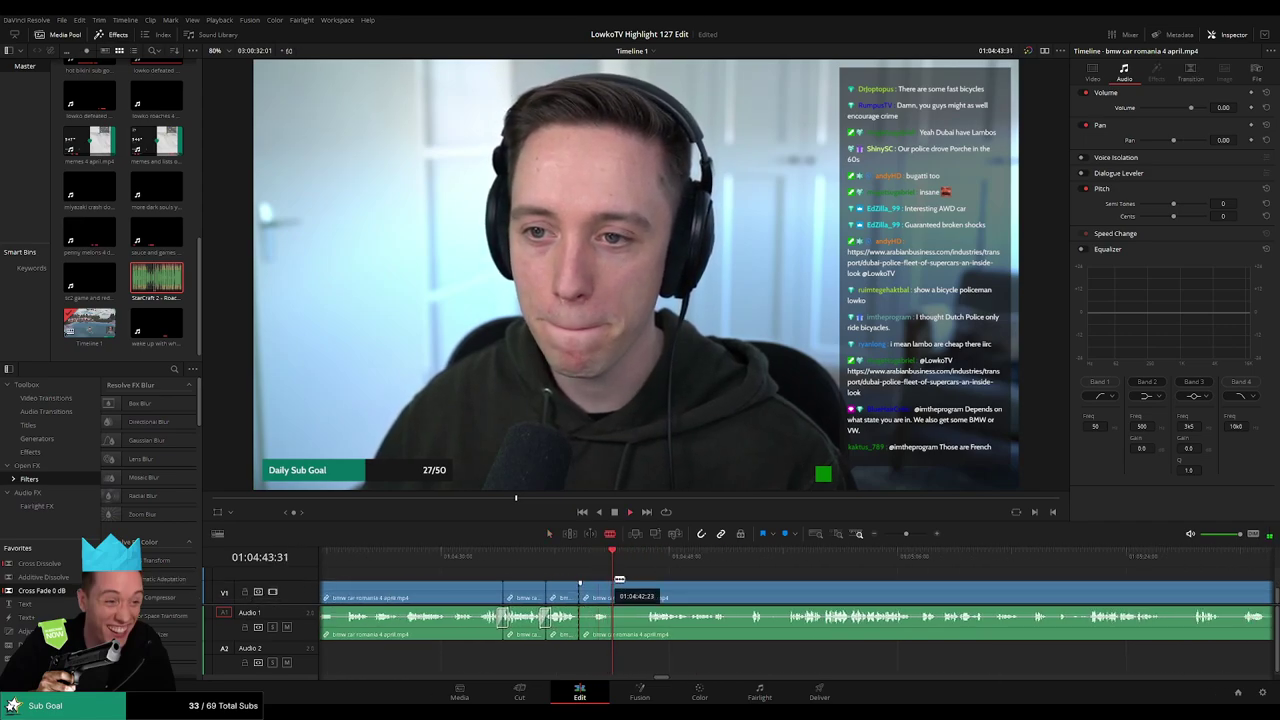
pyautogui.click(645, 566)
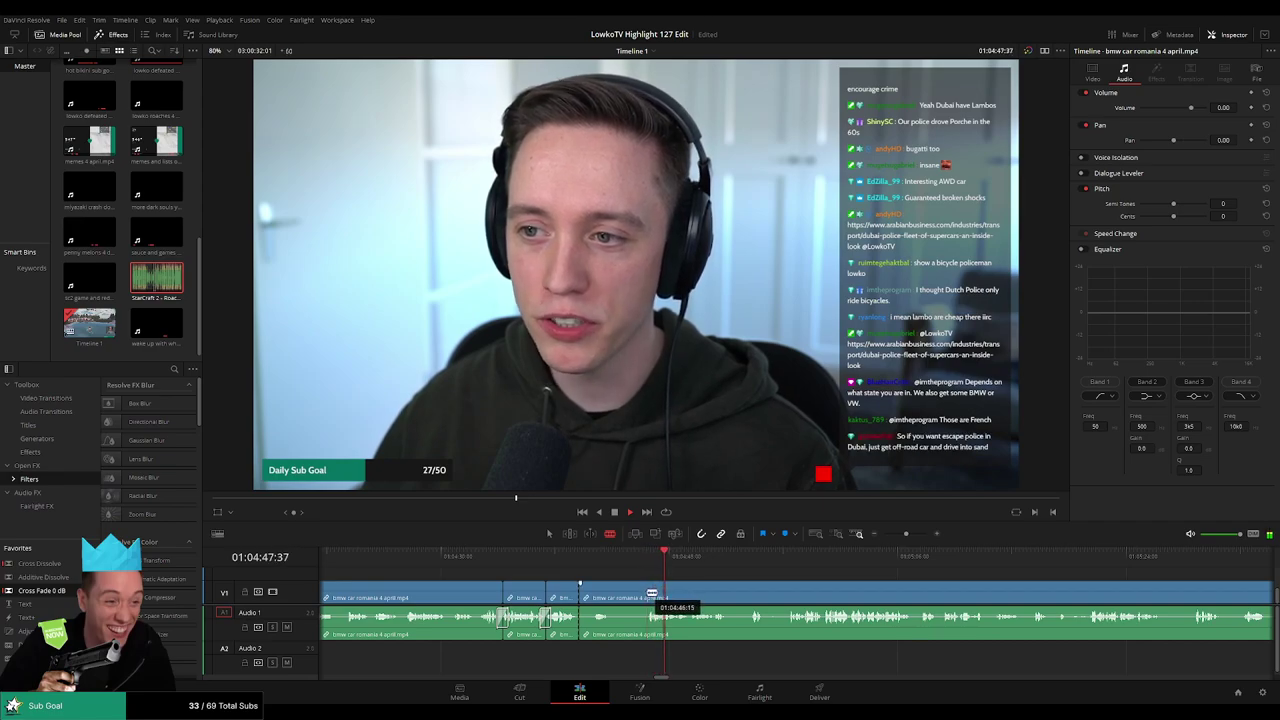
pyautogui.click(648, 593)
pyautogui.press('a')
pyautogui.click(632, 596)
pyautogui.press('Delete')
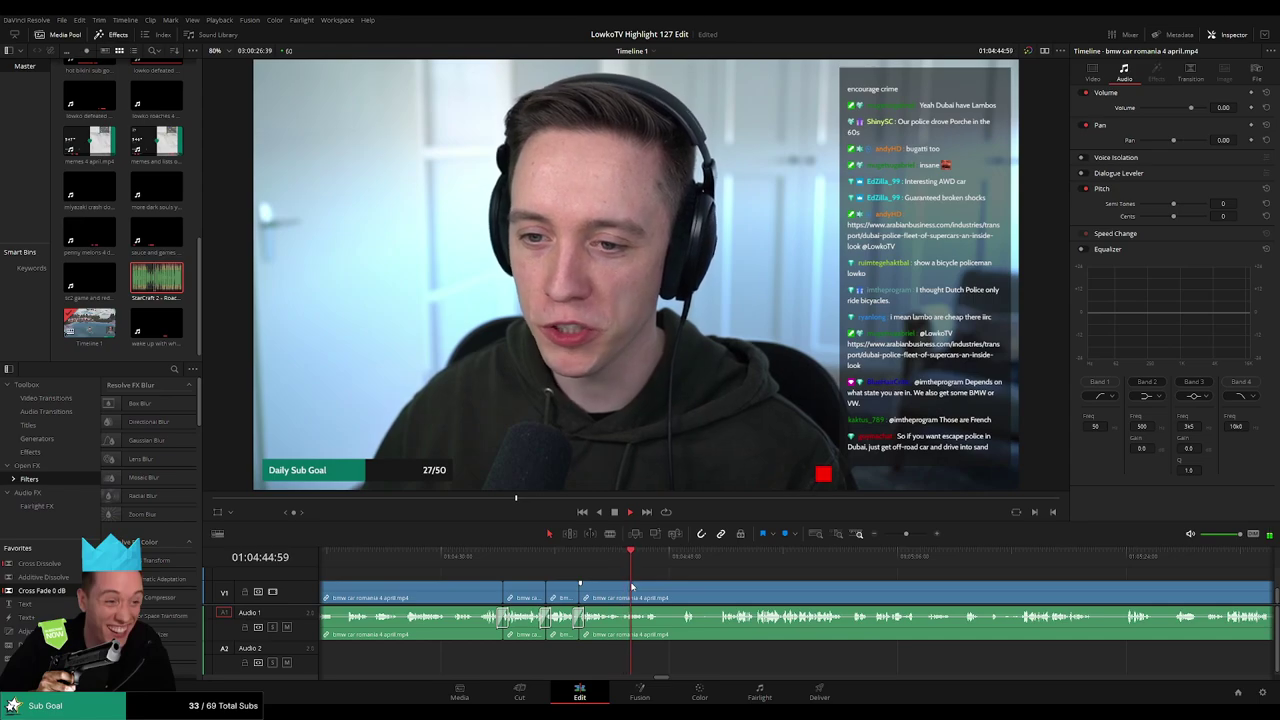
# Ripple-delete the section between about 01:04:47 and 01:04:52, then cross-fade the audio where the StarCraft menu footage begins
pyautogui.hscroll(2, 610, 580)
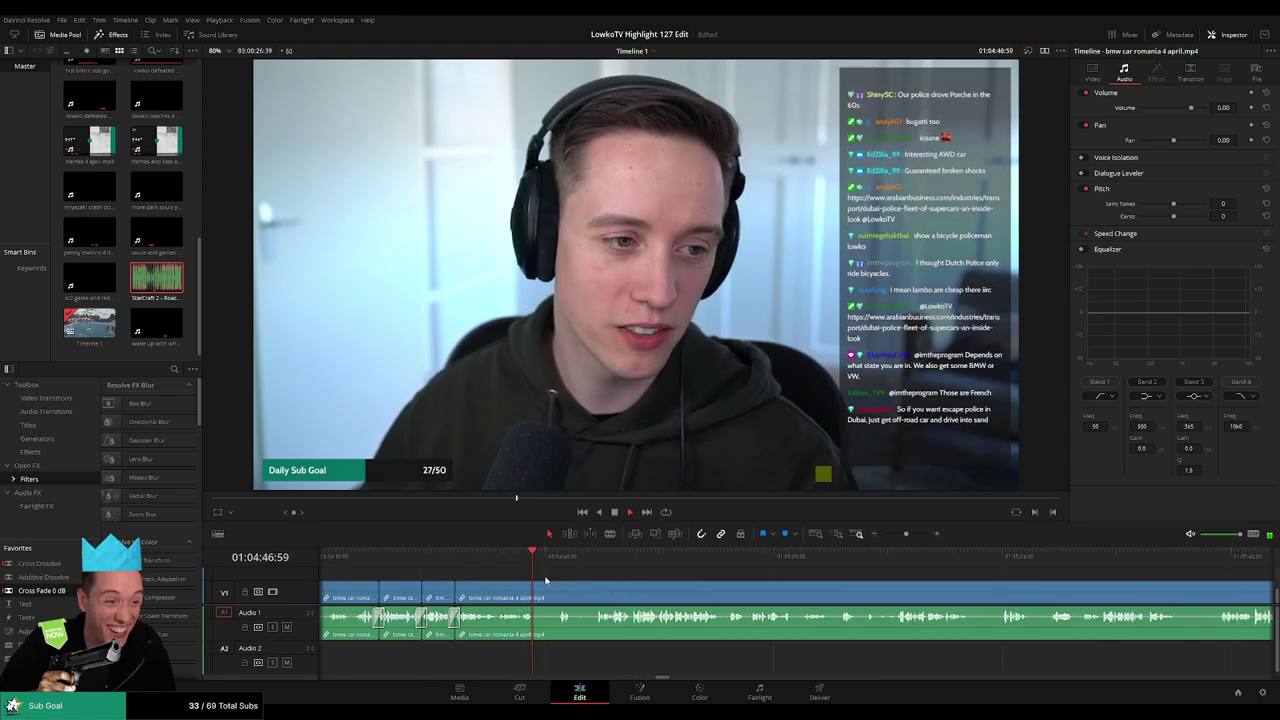
pyautogui.click(554, 562)
pyautogui.press('b')
pyautogui.click(536, 593)
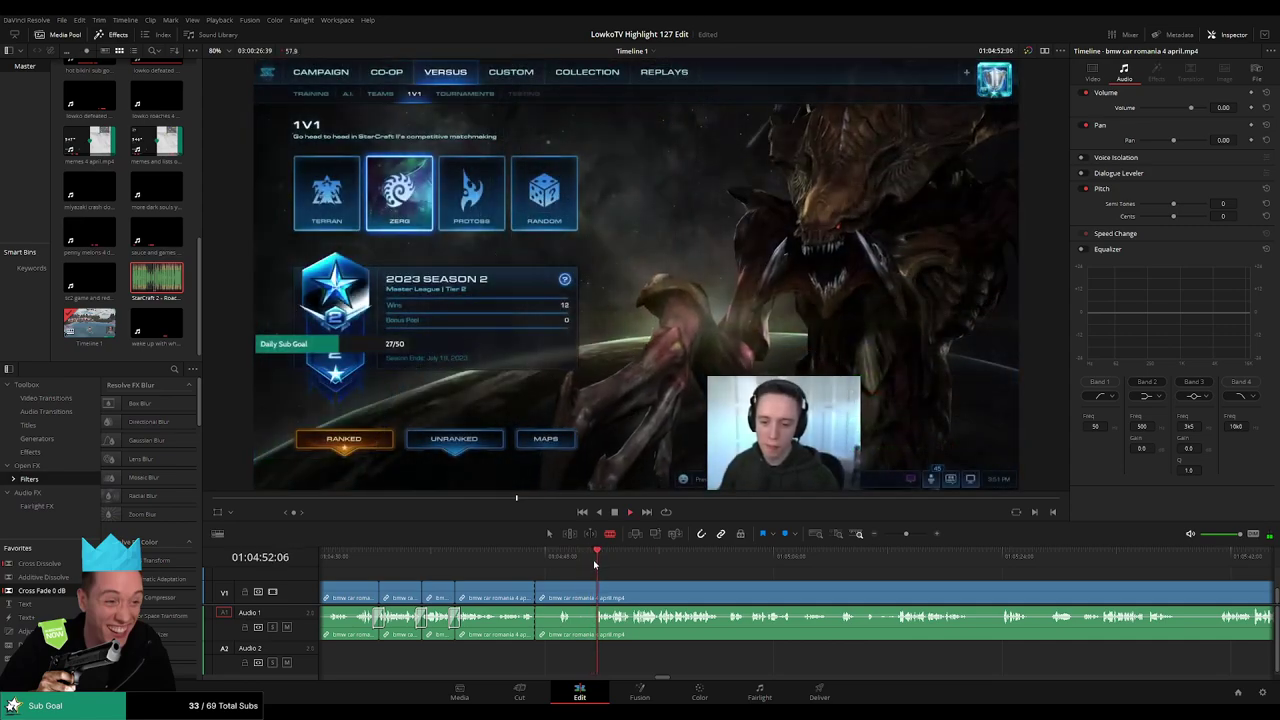
pyautogui.click(596, 598)
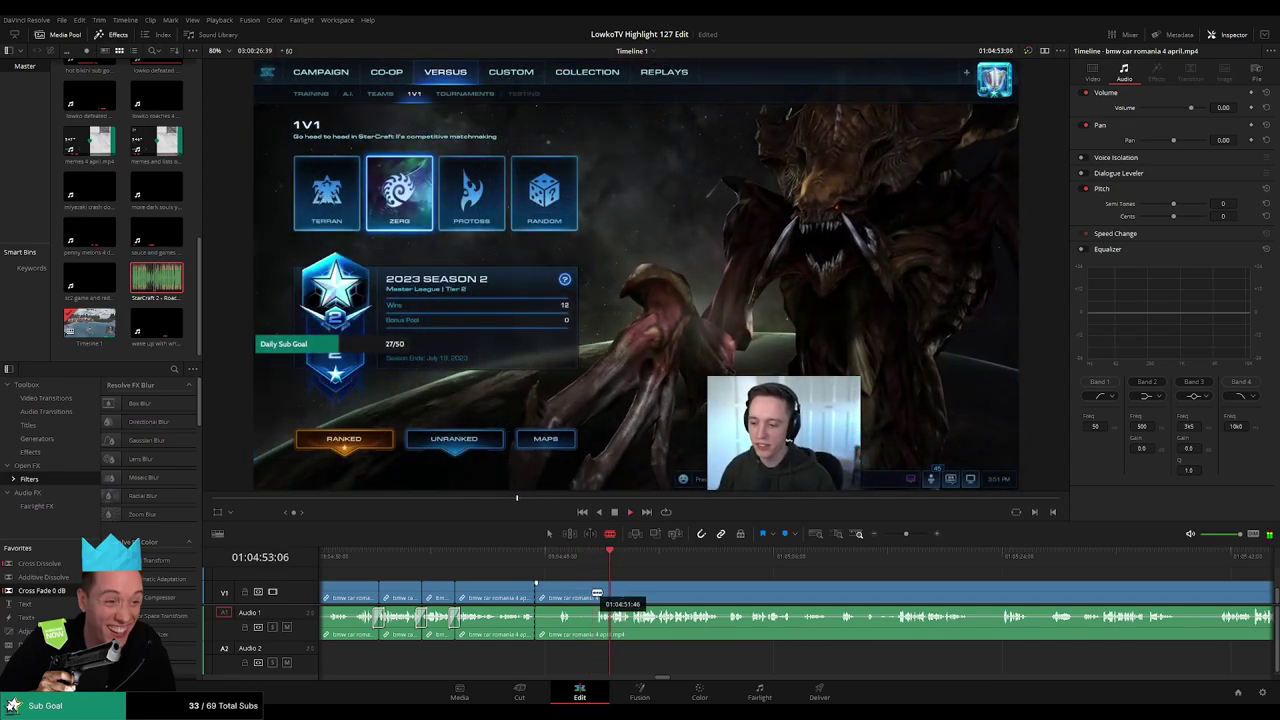
pyautogui.press('a')
pyautogui.click(566, 598)
pyautogui.press('Delete')
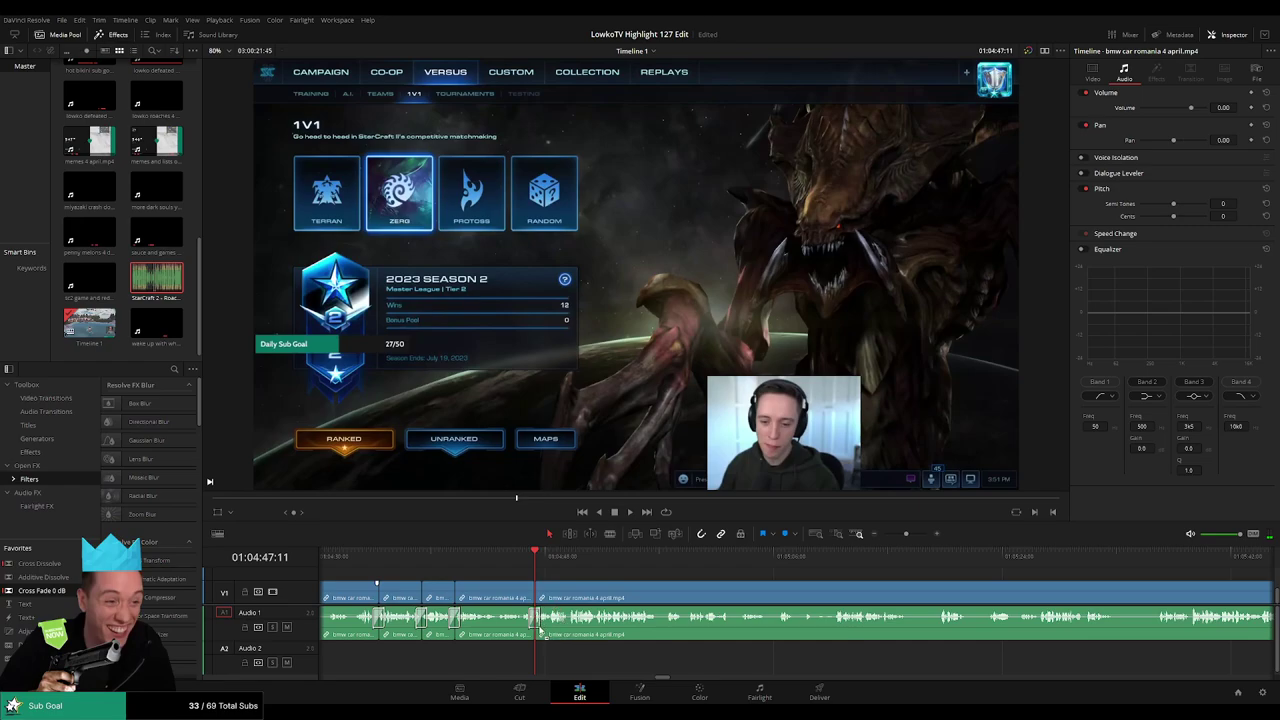
pyautogui.moveTo(540, 632); pyautogui.dragTo(540, 630)
pyautogui.press('space')
# Play through the StarCraft menu footage and split the clip at about 01:05:09, just before the speech resumes
pyautogui.moveTo(677, 591); pyautogui.dragTo(583, 580)
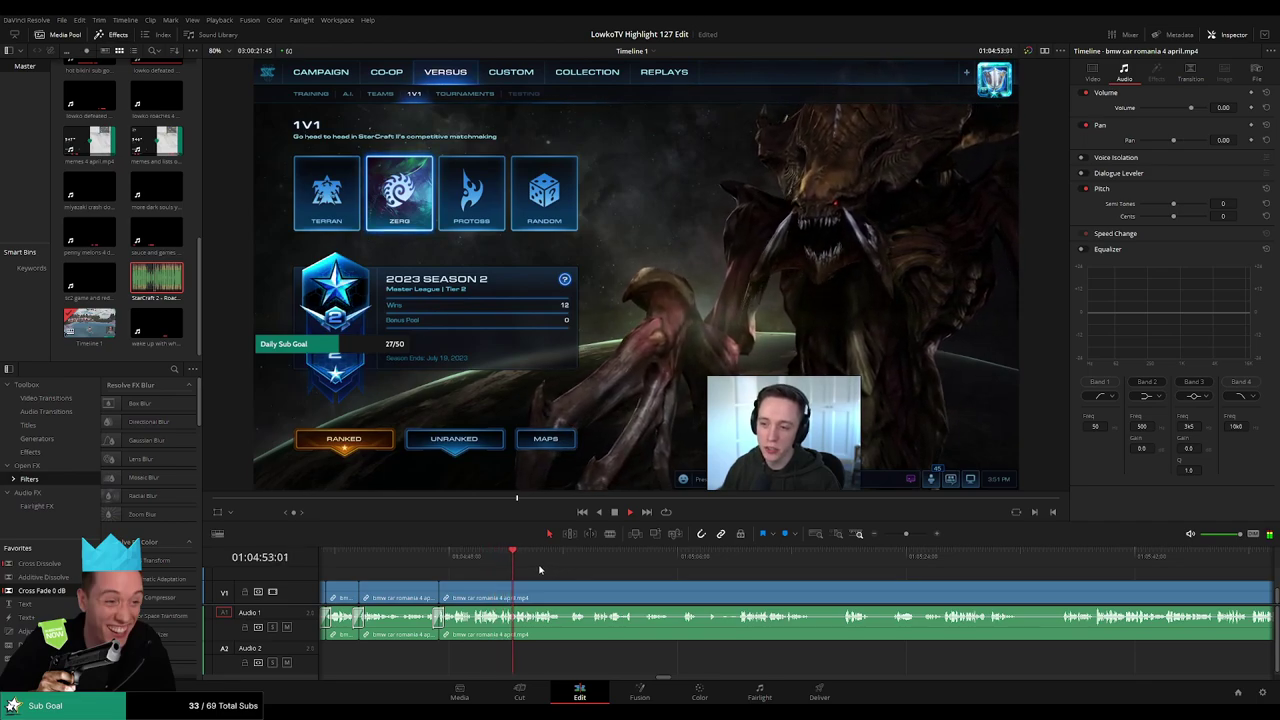
pyautogui.scroll(2, 600, 578)
pyautogui.moveTo(752, 584); pyautogui.dragTo(507, 578)
pyautogui.click(589, 569)
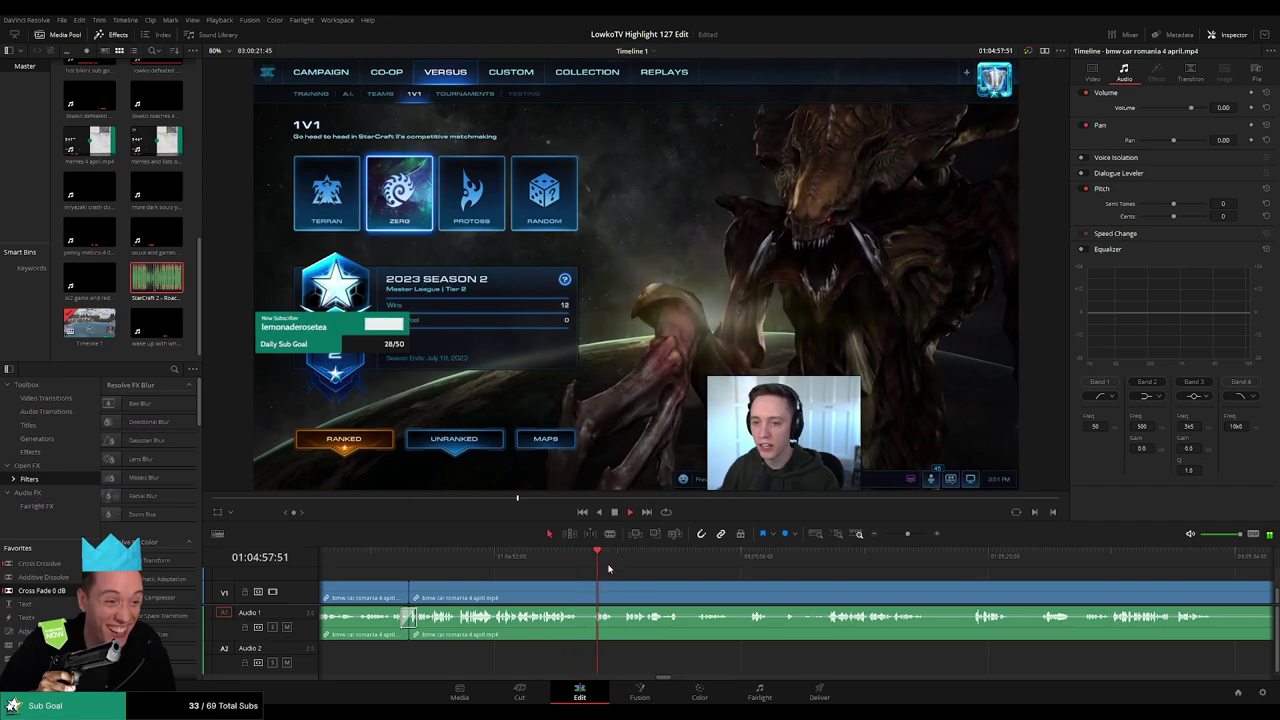
pyautogui.moveTo(679, 580); pyautogui.dragTo(581, 580)
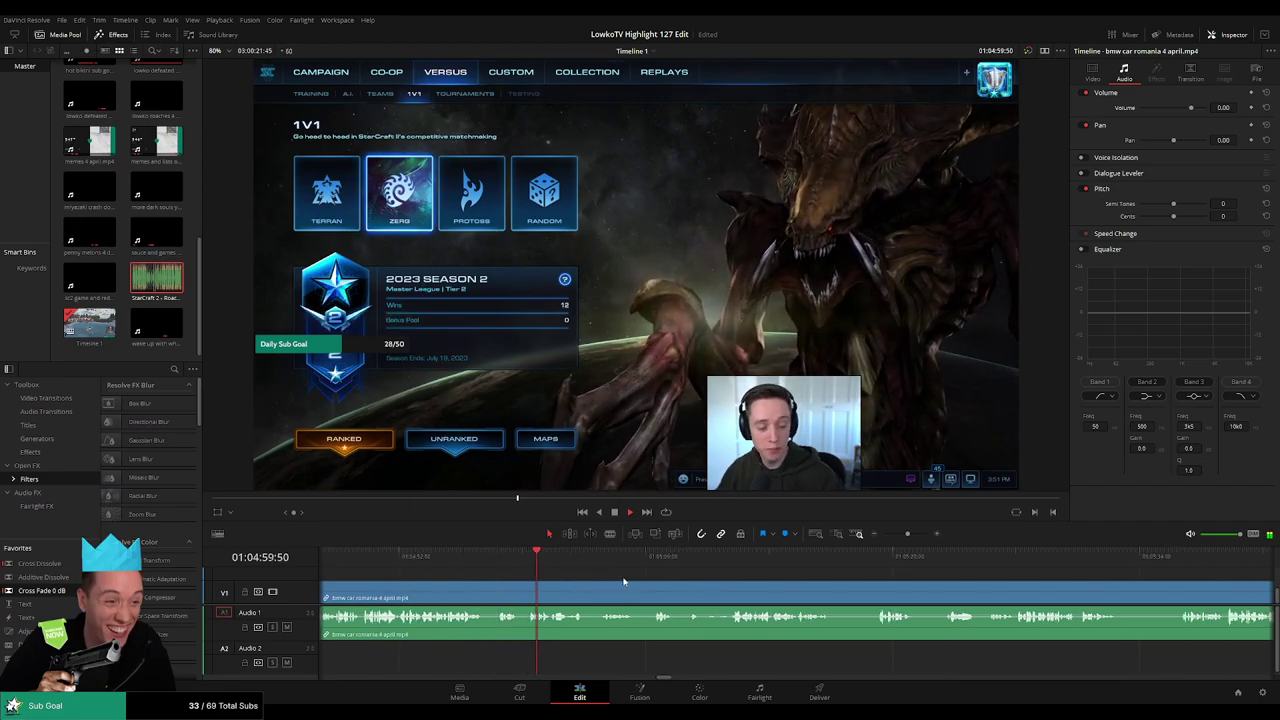
pyautogui.scroll(-2, 590, 580)
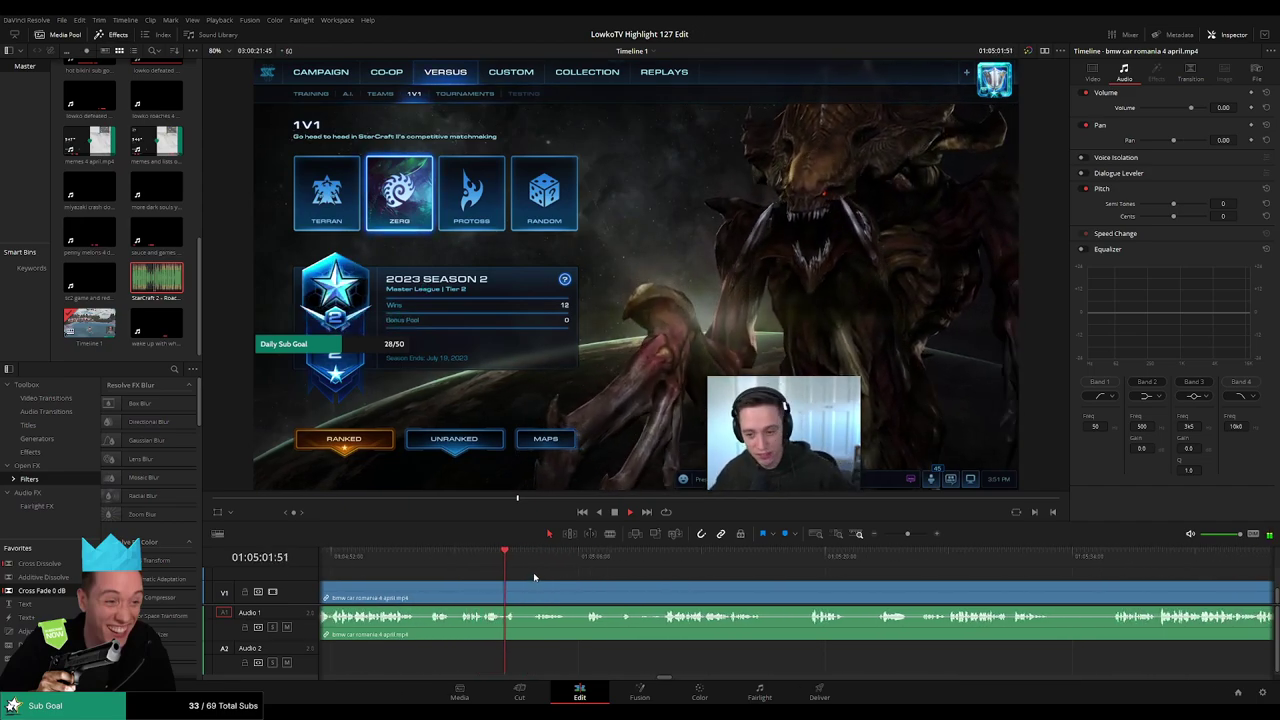
pyautogui.scroll(-2, 573, 572)
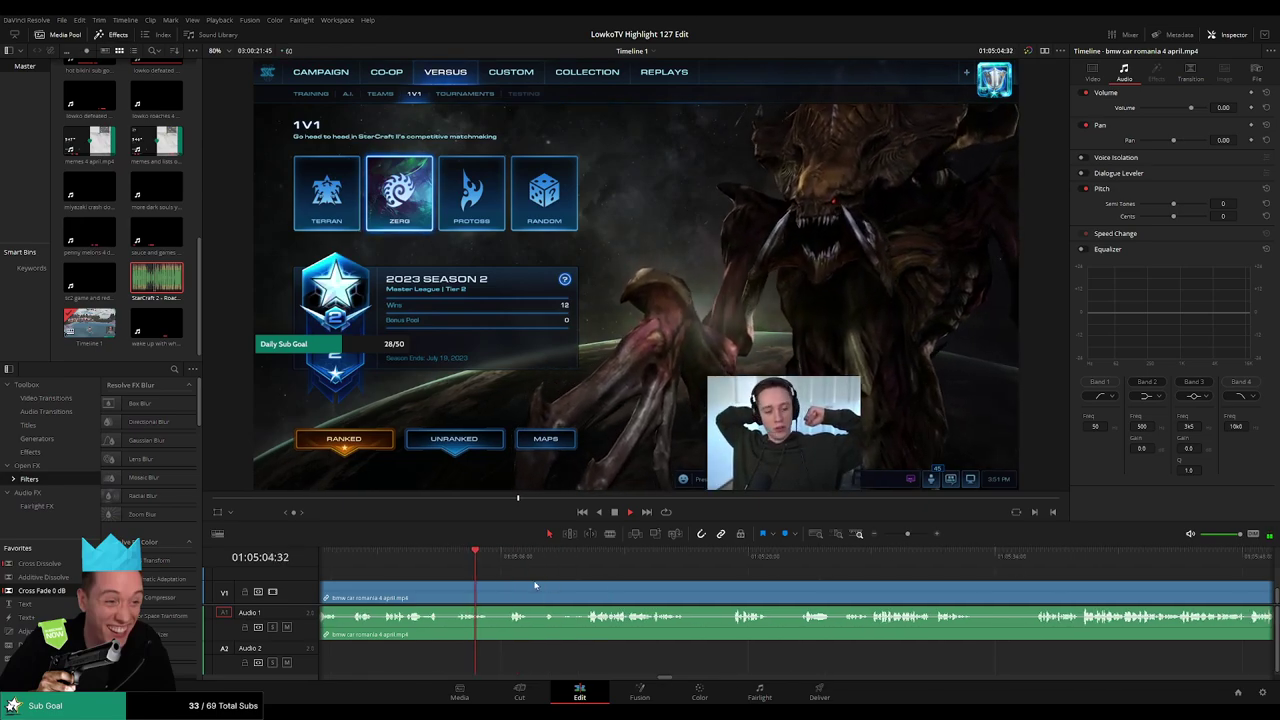
pyautogui.scroll(-2, 530, 578)
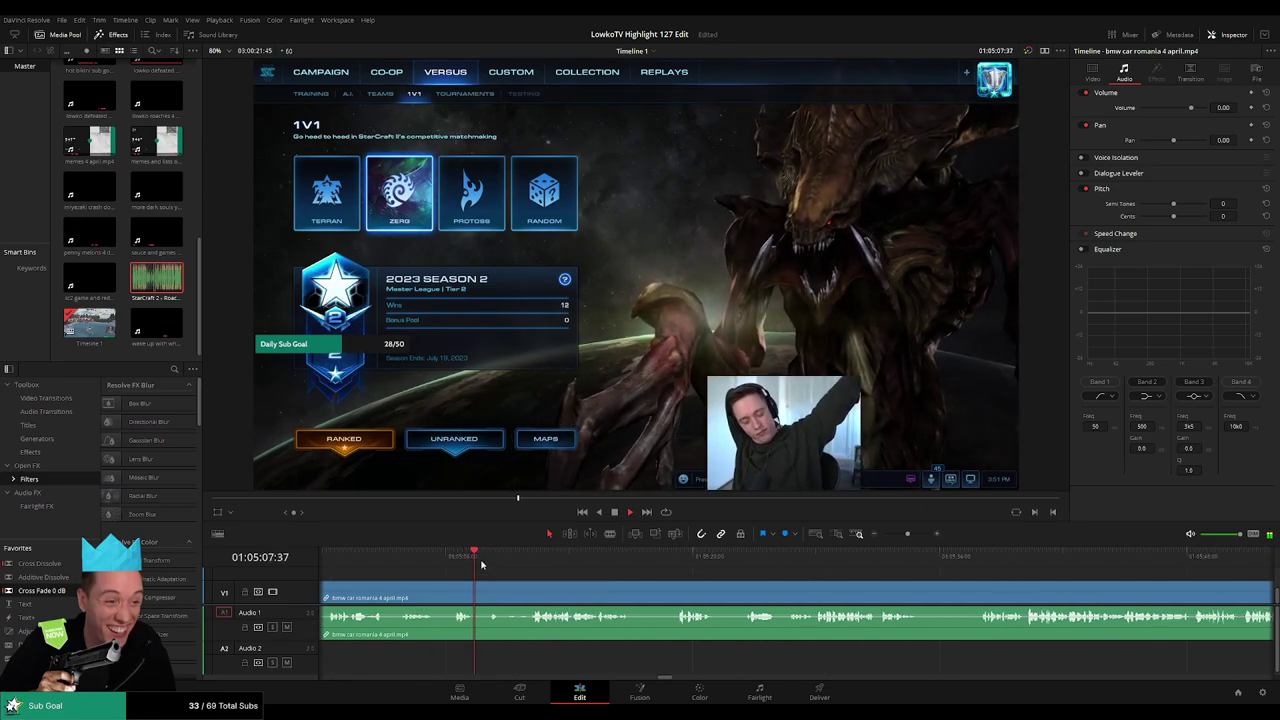
pyautogui.click(531, 563)
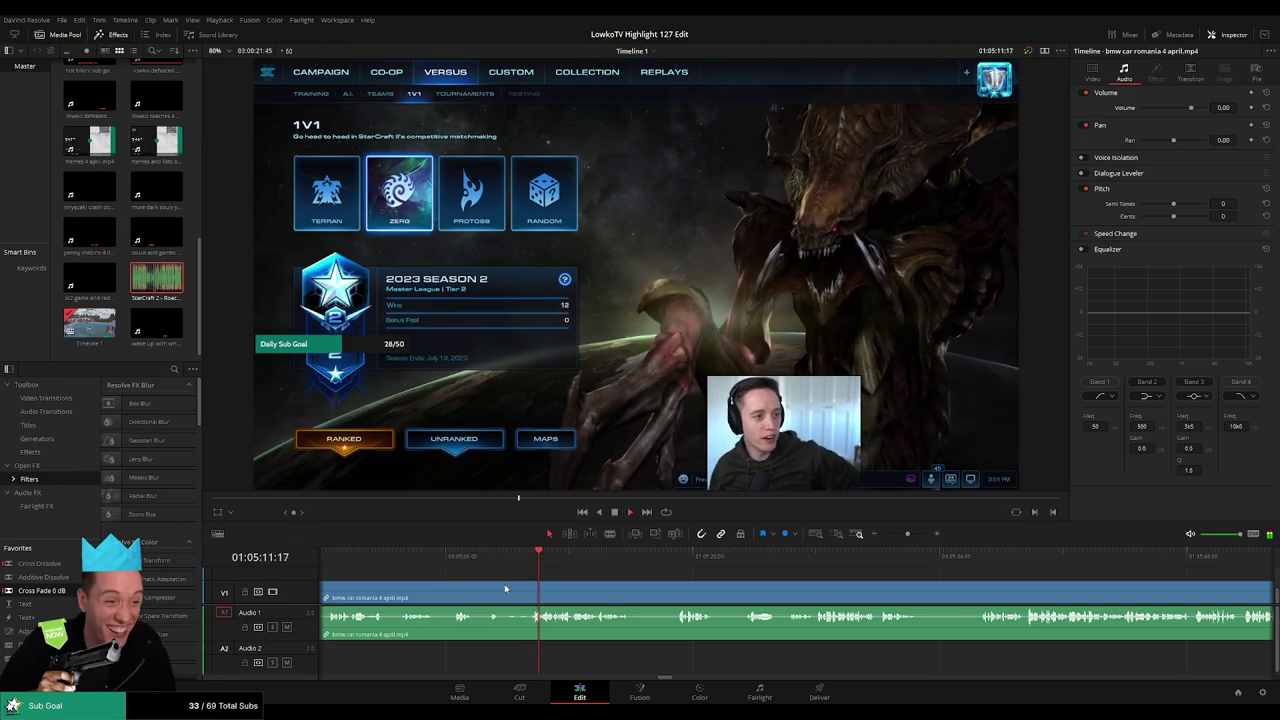
pyautogui.press('b')
pyautogui.click(504, 590)
# Review the following footage, split at about 01:05:27, ripple-delete the piece back to the 01:05:09 cut, and cross-fade the audio join
pyautogui.click(674, 566)
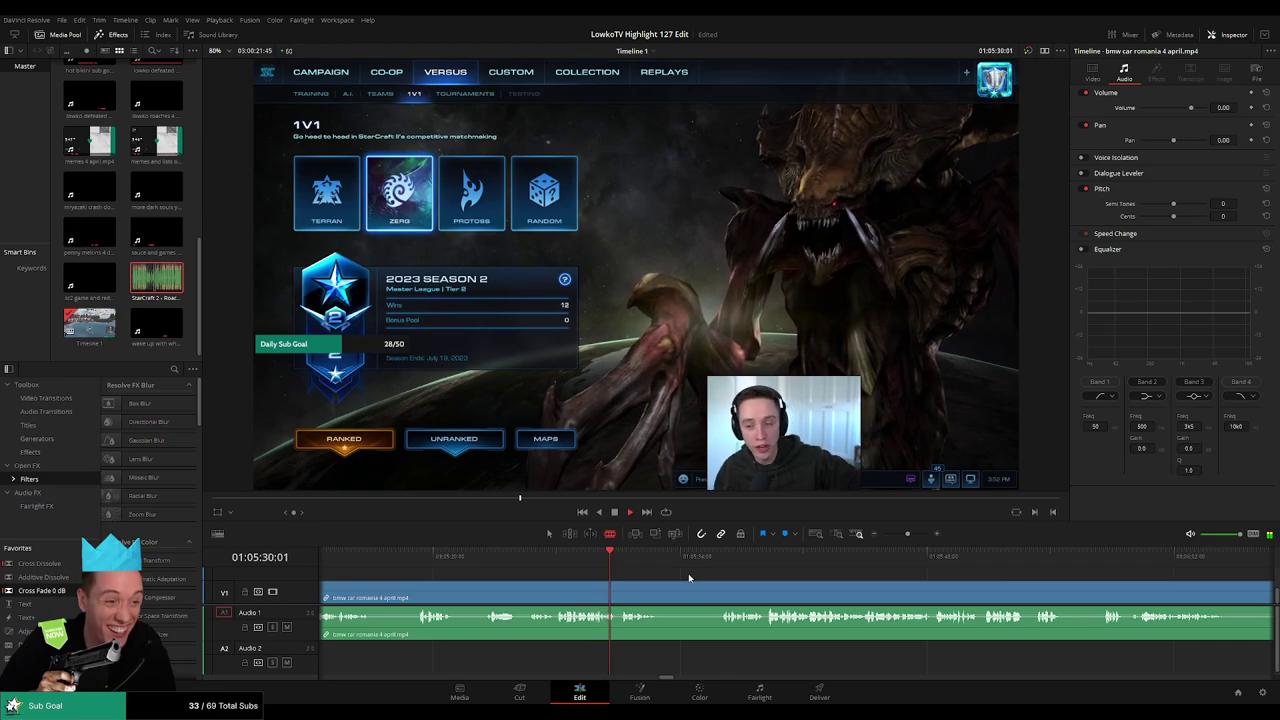
pyautogui.moveTo(543, 586); pyautogui.dragTo(679, 585)
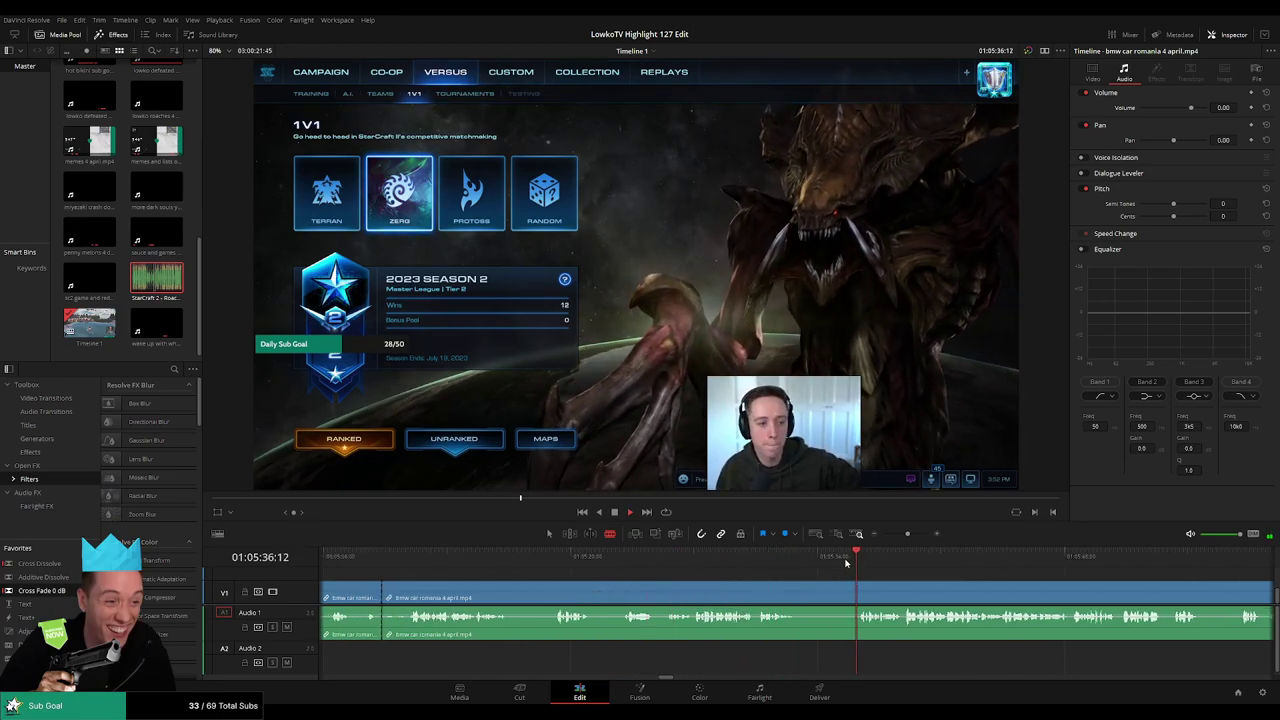
pyautogui.moveTo(907, 537); pyautogui.dragTo(907, 537)
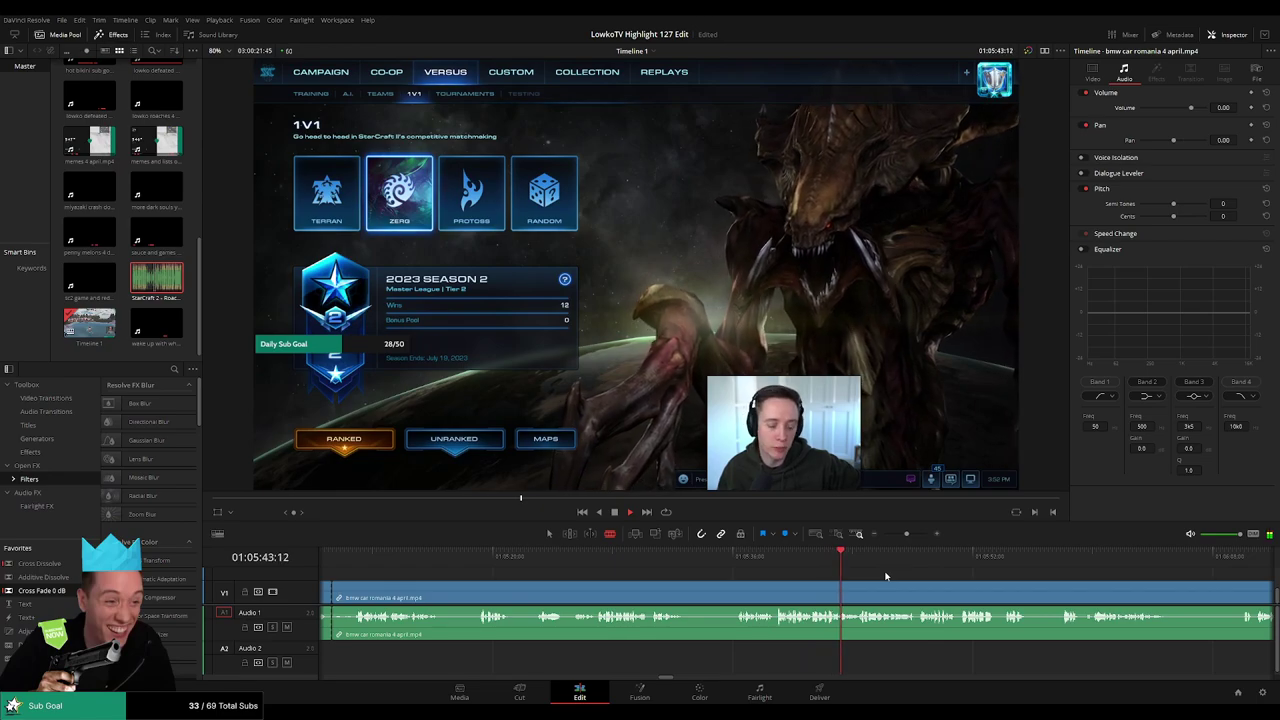
pyautogui.click(484, 557)
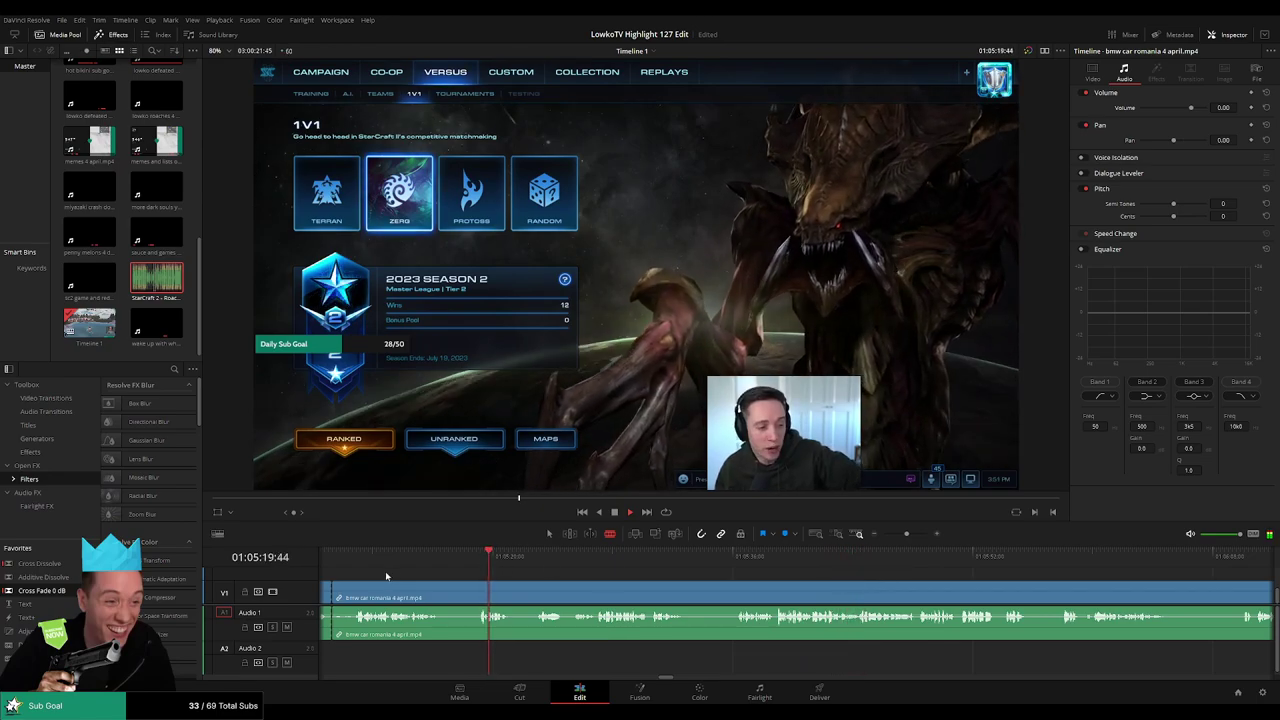
pyautogui.click(393, 557)
pyautogui.moveTo(482, 597); pyautogui.dragTo(600, 595)
pyautogui.click(600, 563)
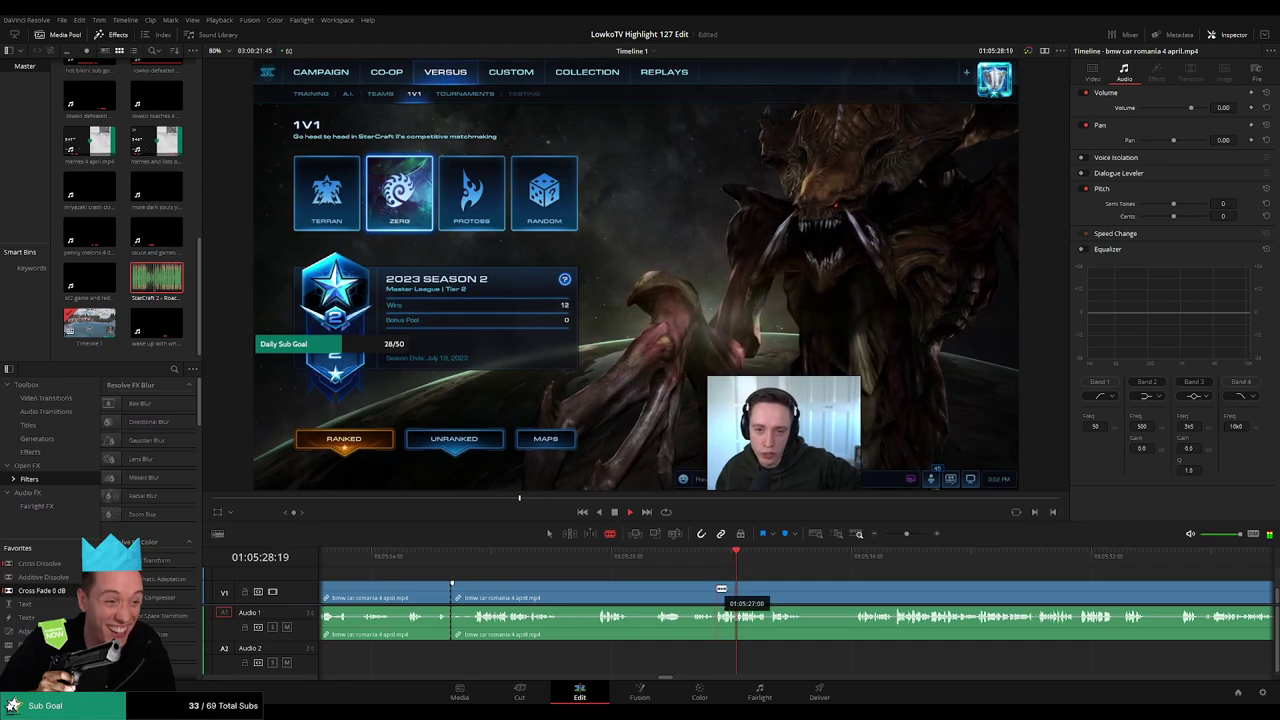
pyautogui.click(713, 590)
pyautogui.press('a')
pyautogui.click(677, 595)
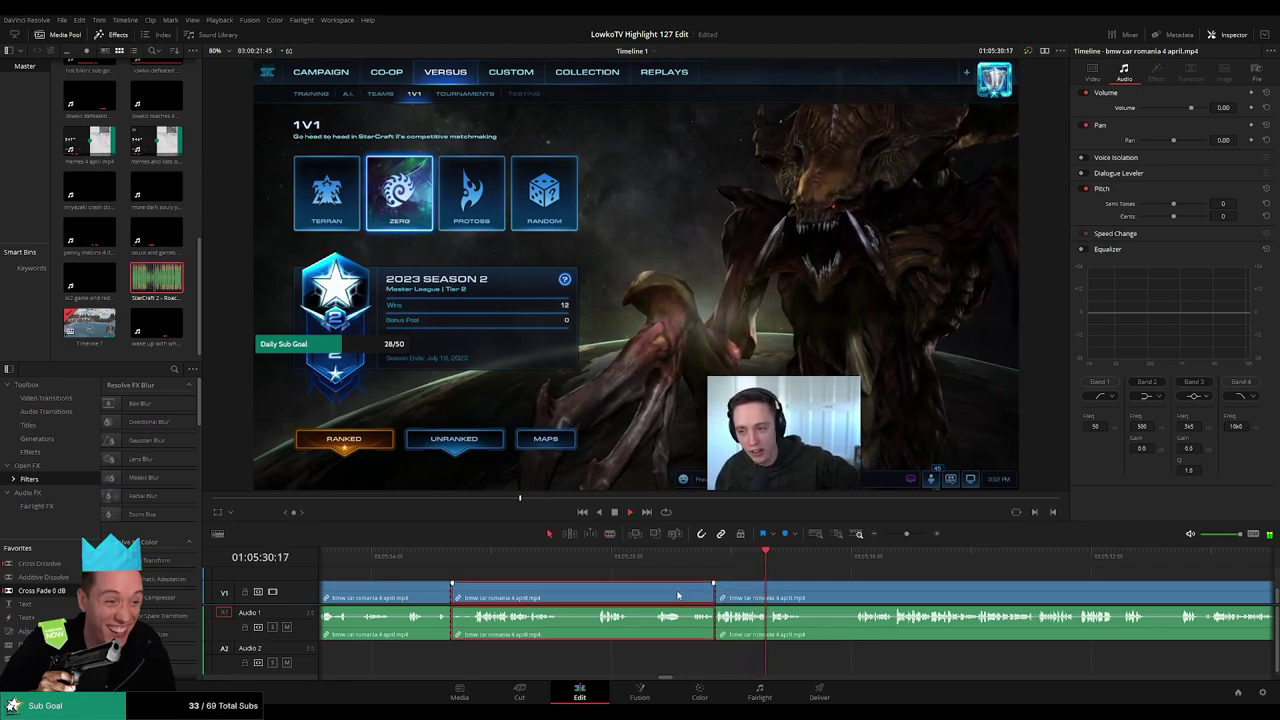
pyautogui.press('Delete')
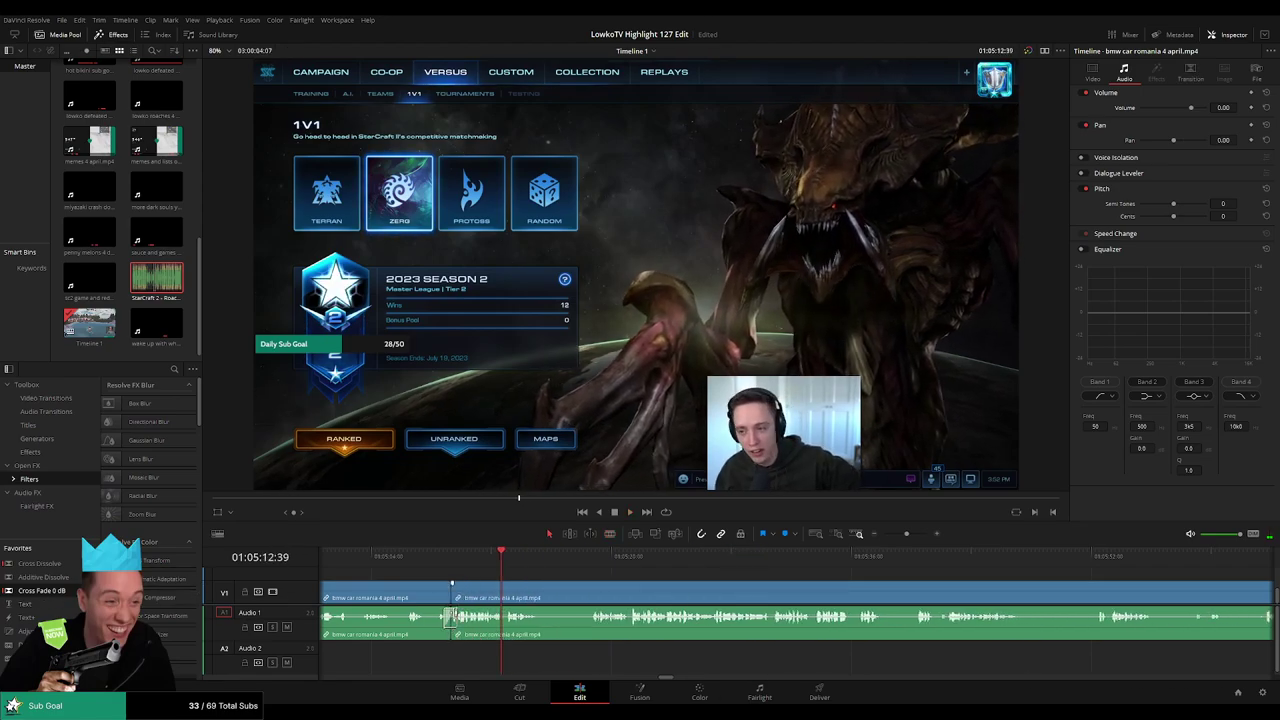
# Cut out the section between about 01:05:15 and 01:05:18, close the gap, and add a Cross Fade 0 dB at the audio join
pyautogui.press('space')
pyautogui.press('b')
pyautogui.click(542, 599)
pyautogui.click(591, 594)
pyautogui.press('a')
pyautogui.click(563, 597)
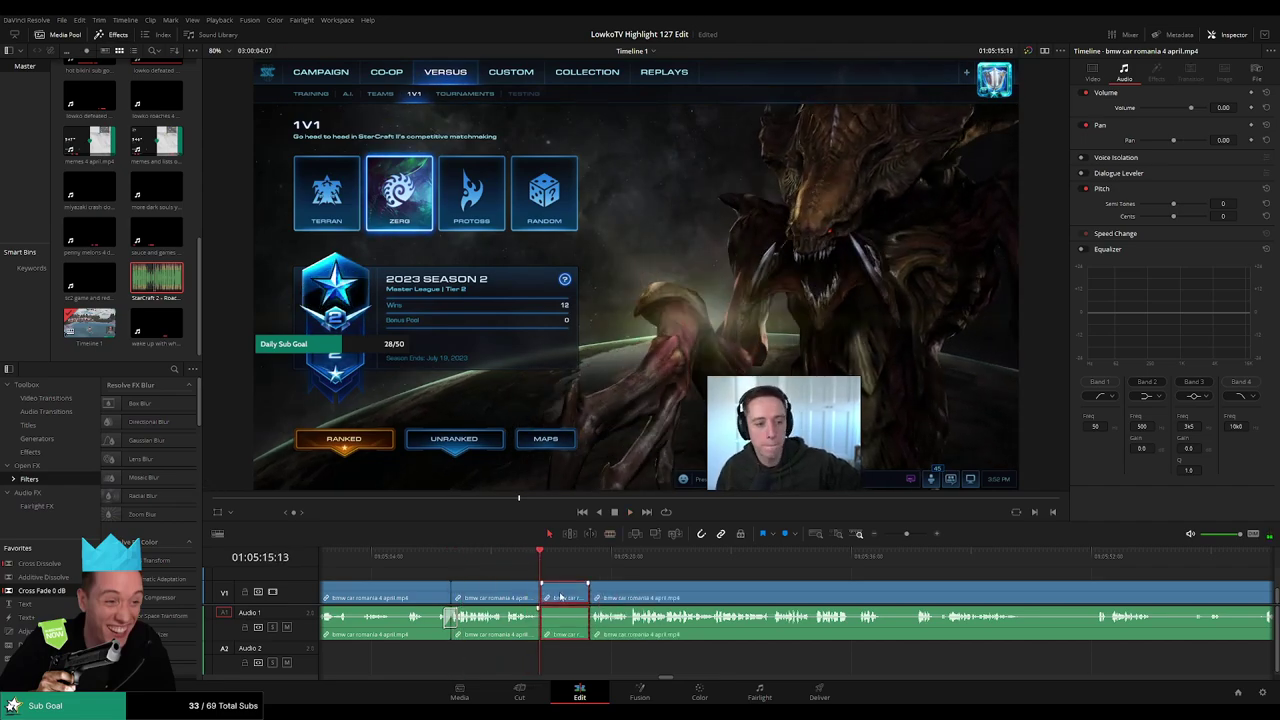
pyautogui.press('Delete')
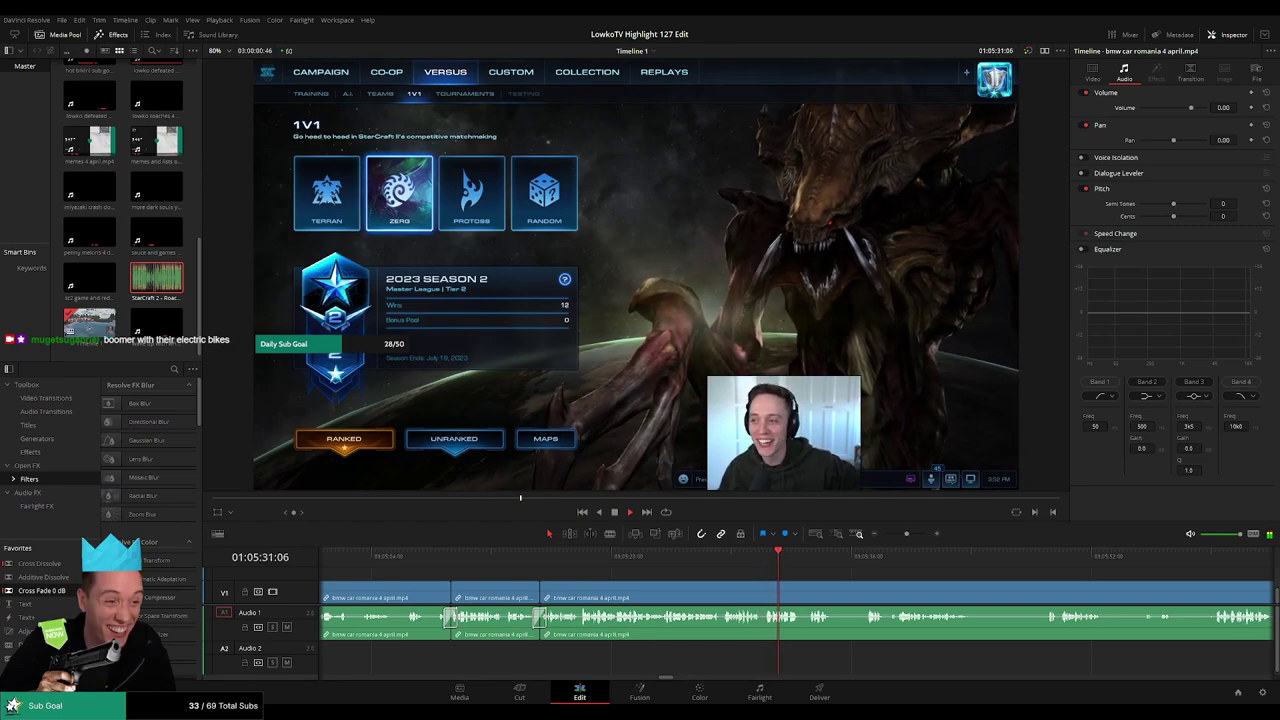
# Isolate the short bit of footage just after 01:05:30 with two splits, redoing the first split more precisely, and ripple-delete it
pyautogui.hotkey('ctrl', '=')
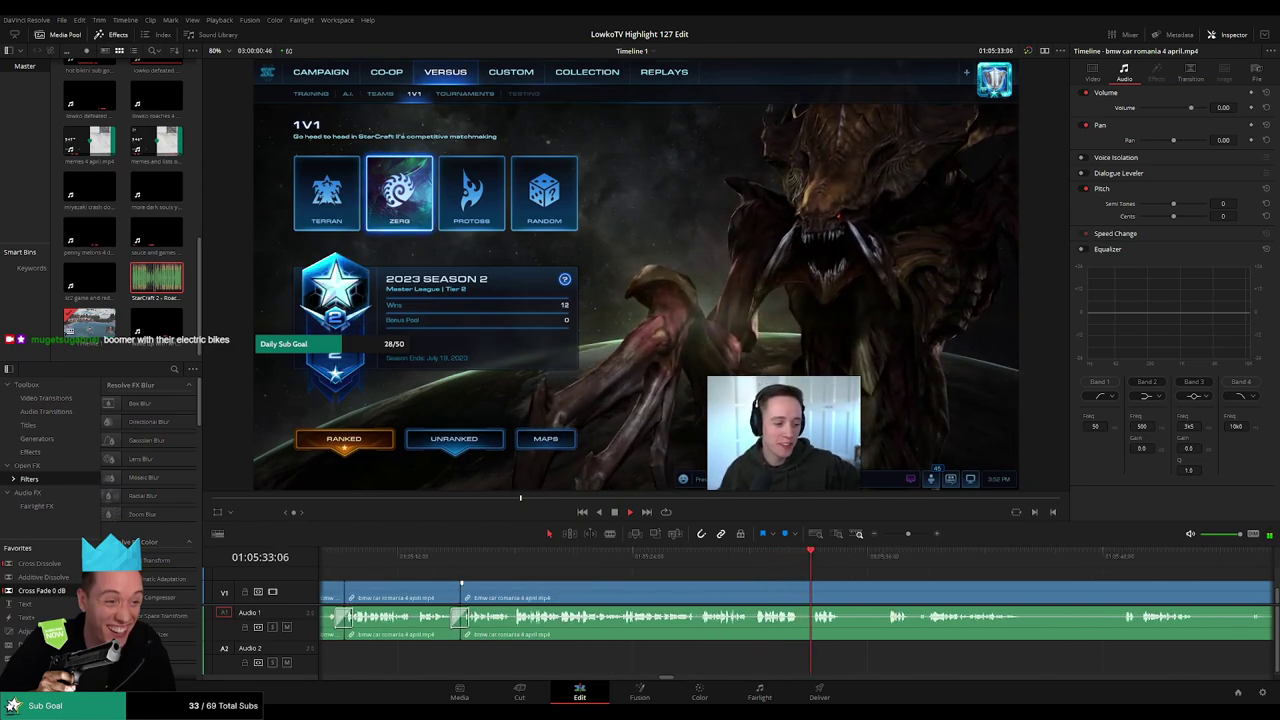
pyautogui.click(757, 590)
pyautogui.click(716, 558)
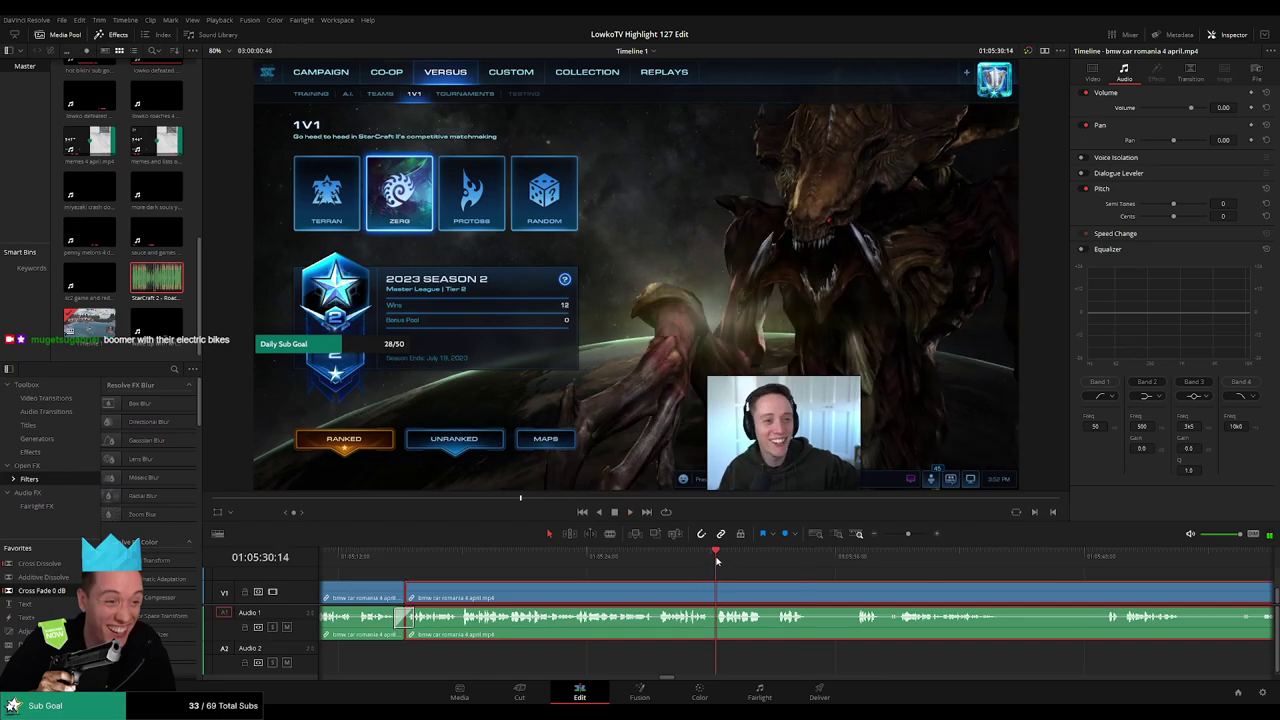
pyautogui.press('b')
pyautogui.click(717, 592)
pyautogui.scroll(8, 724, 588)
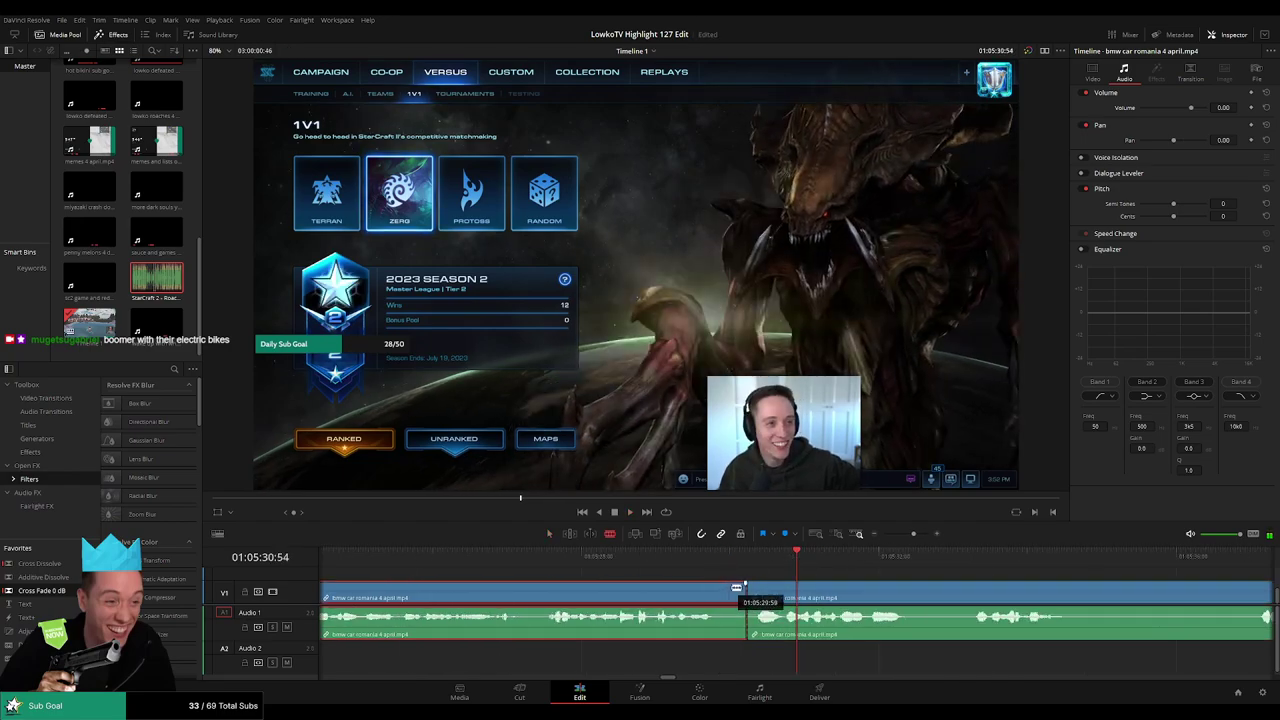
pyautogui.hotkey('ctrl', 'z')
pyautogui.click(673, 586)
pyautogui.click(754, 587)
pyautogui.press('a')
pyautogui.click(745, 591)
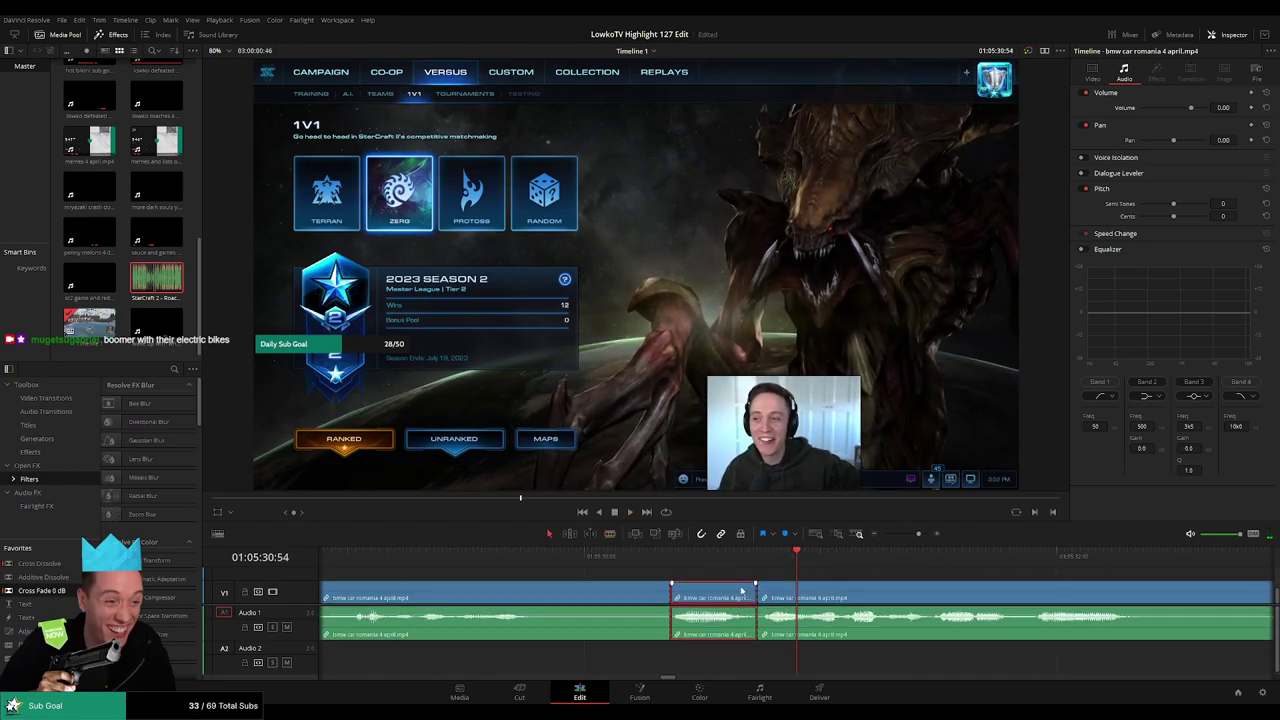
pyautogui.press('Delete')
# Play on, split the clip at about 01:05:34 and 01:05:36, and ripple-delete the section between the splits
pyautogui.press('space')
pyautogui.click(909, 536)
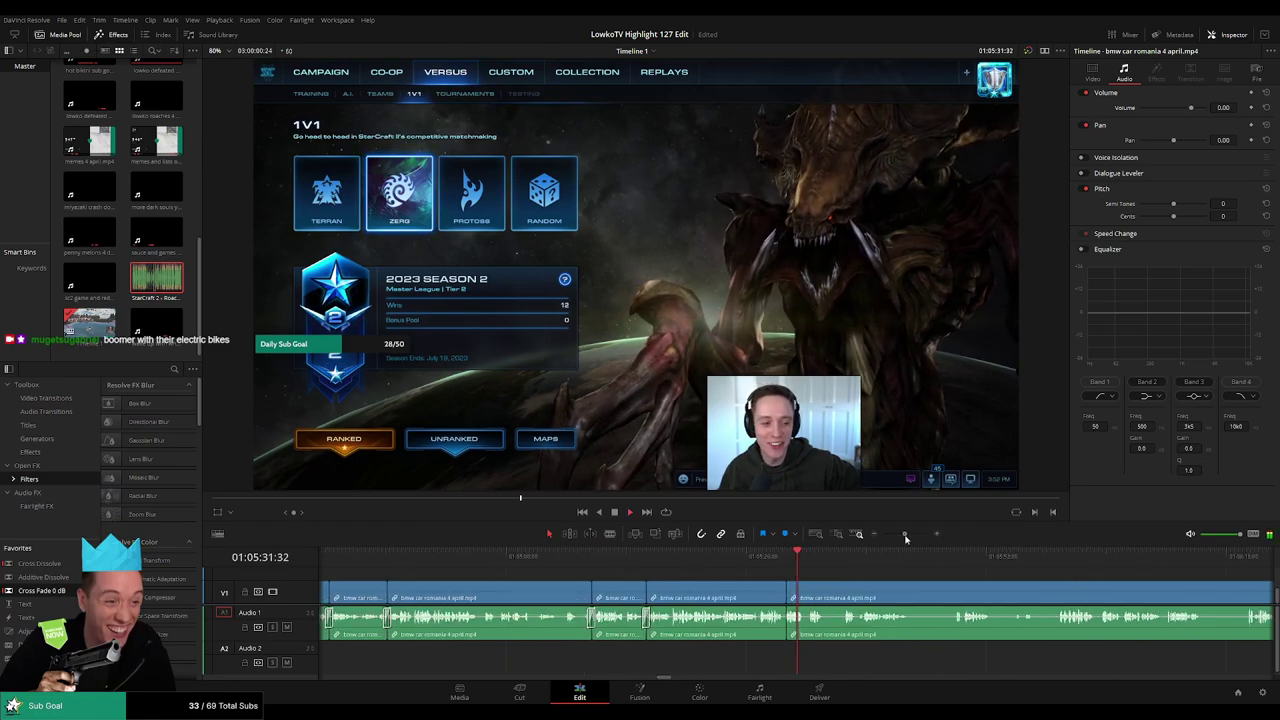
pyautogui.moveTo(893, 573); pyautogui.dragTo(631, 557)
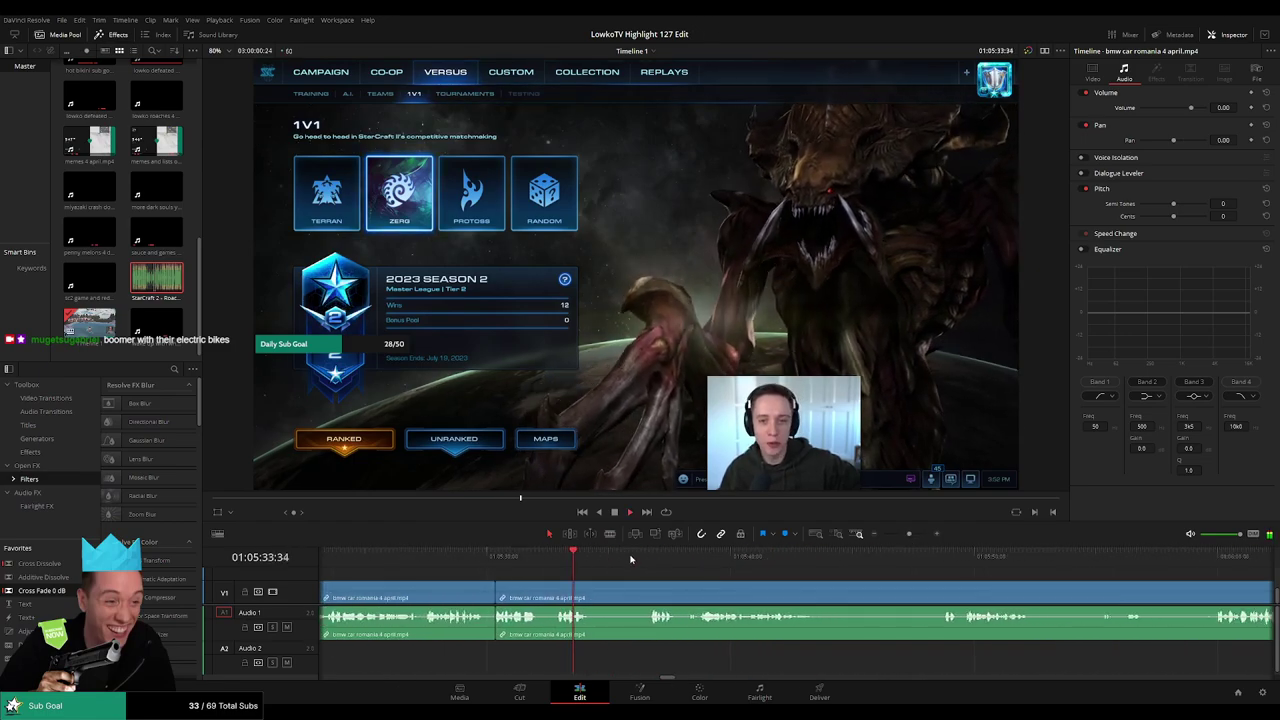
pyautogui.hotkey('shift', 'Right')
pyautogui.hotkey('shift', 'Right')
pyautogui.press('b')
pyautogui.click(592, 585)
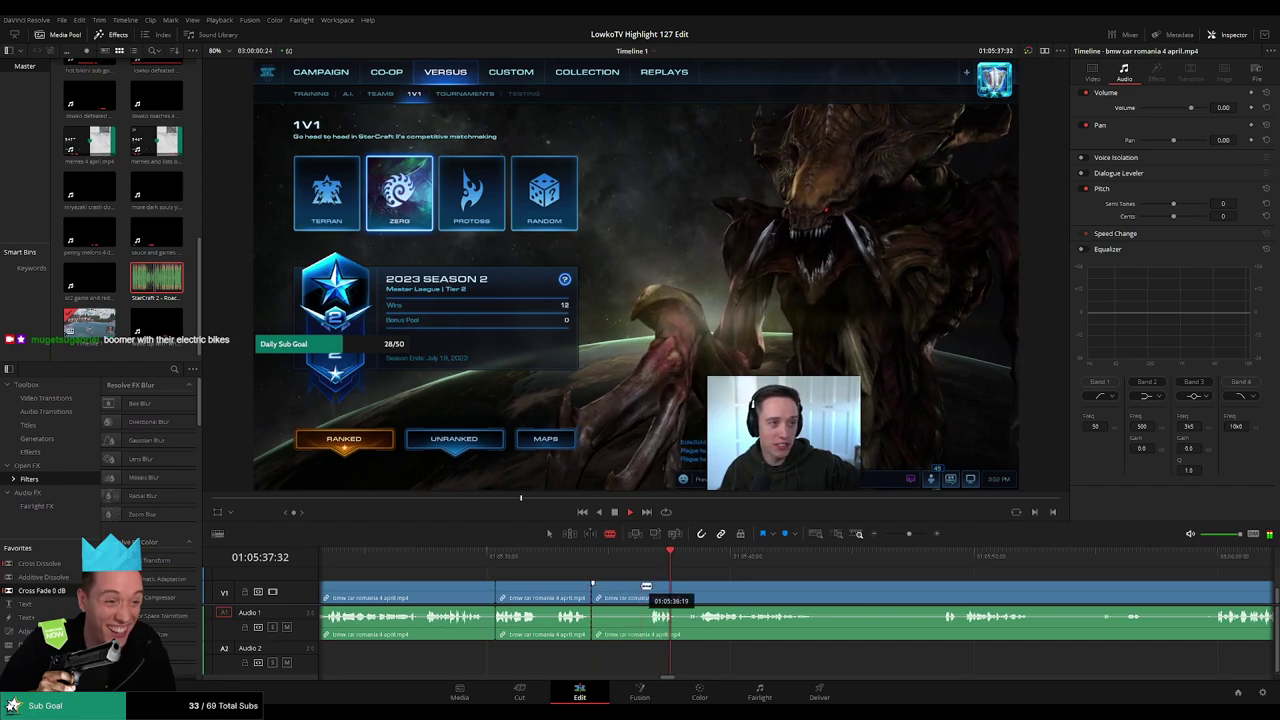
pyautogui.click(647, 586)
pyautogui.press('a')
pyautogui.click(619, 592)
pyautogui.press('Delete')
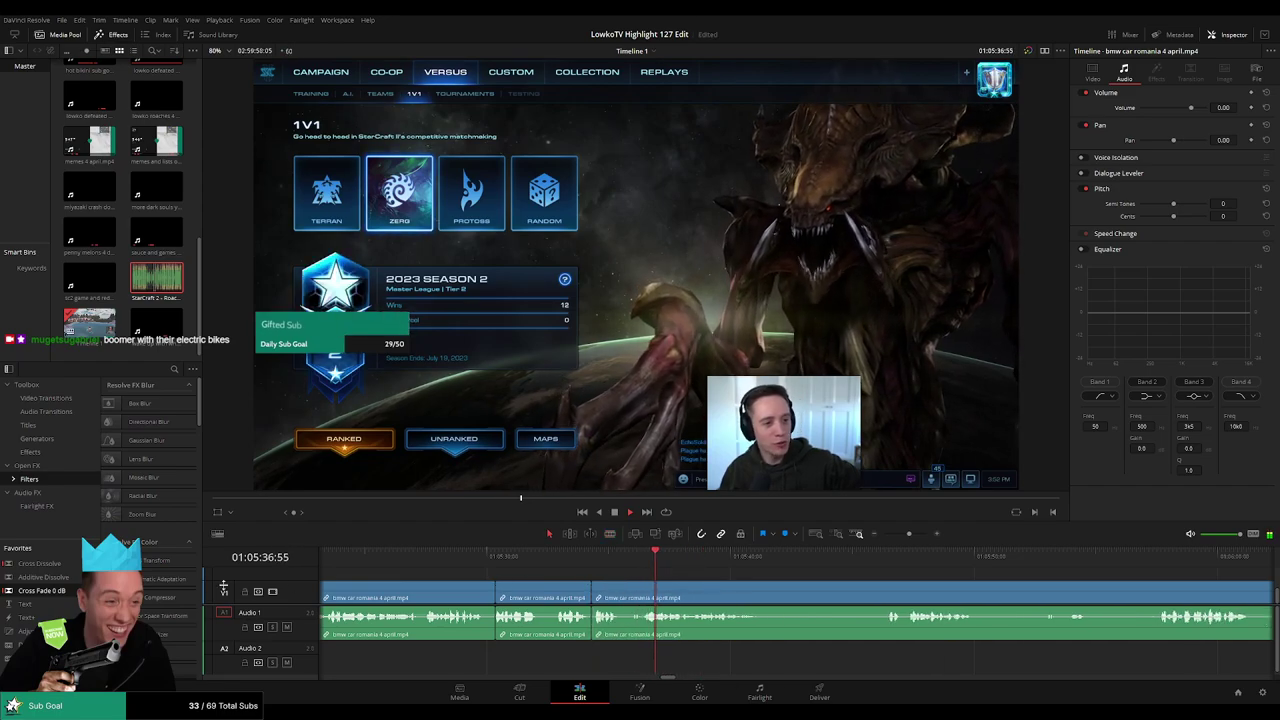
# Split the clip at about 01:05:35 and add a Cross Fade 0 dB at the 01:05:34 audio join
pyautogui.click(622, 596)
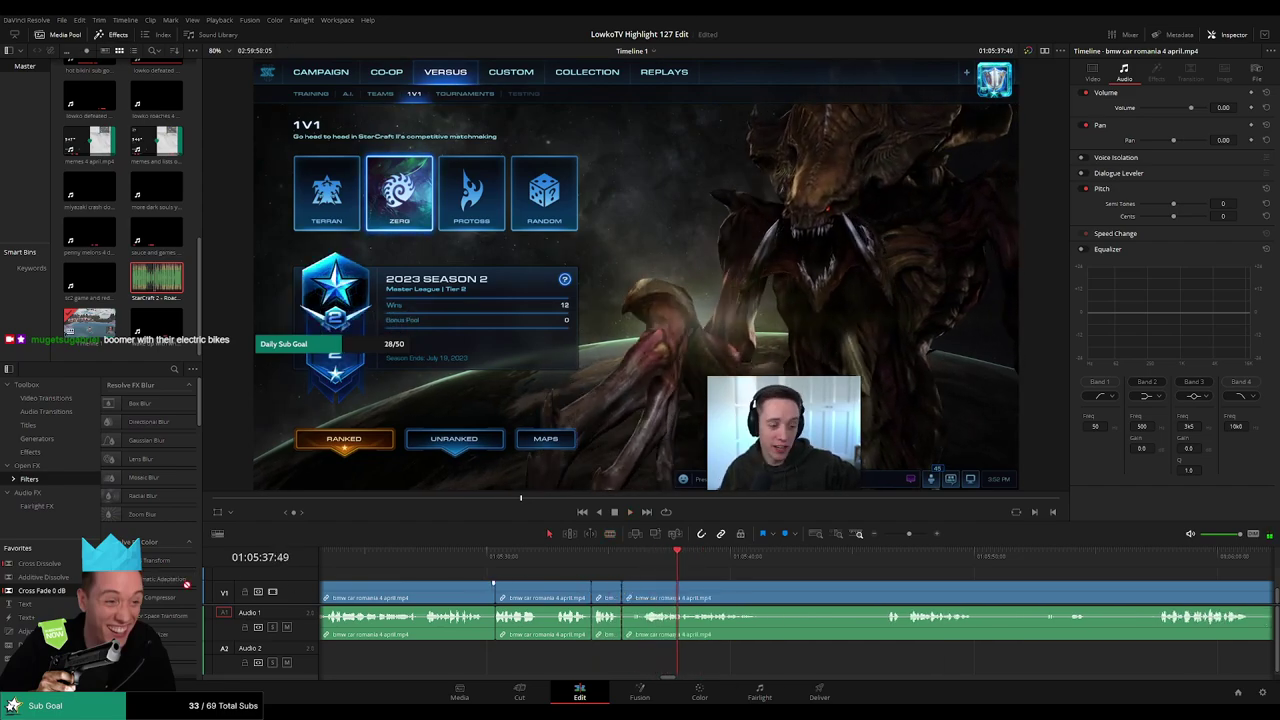
pyautogui.moveTo(595, 629); pyautogui.dragTo(596, 628)
pyautogui.press('space')
# Review the footage from about 01:05:39 to the Porsche photo at about 01:06:23 for sections worth keeping
pyautogui.hscroll(3, 702, 577)
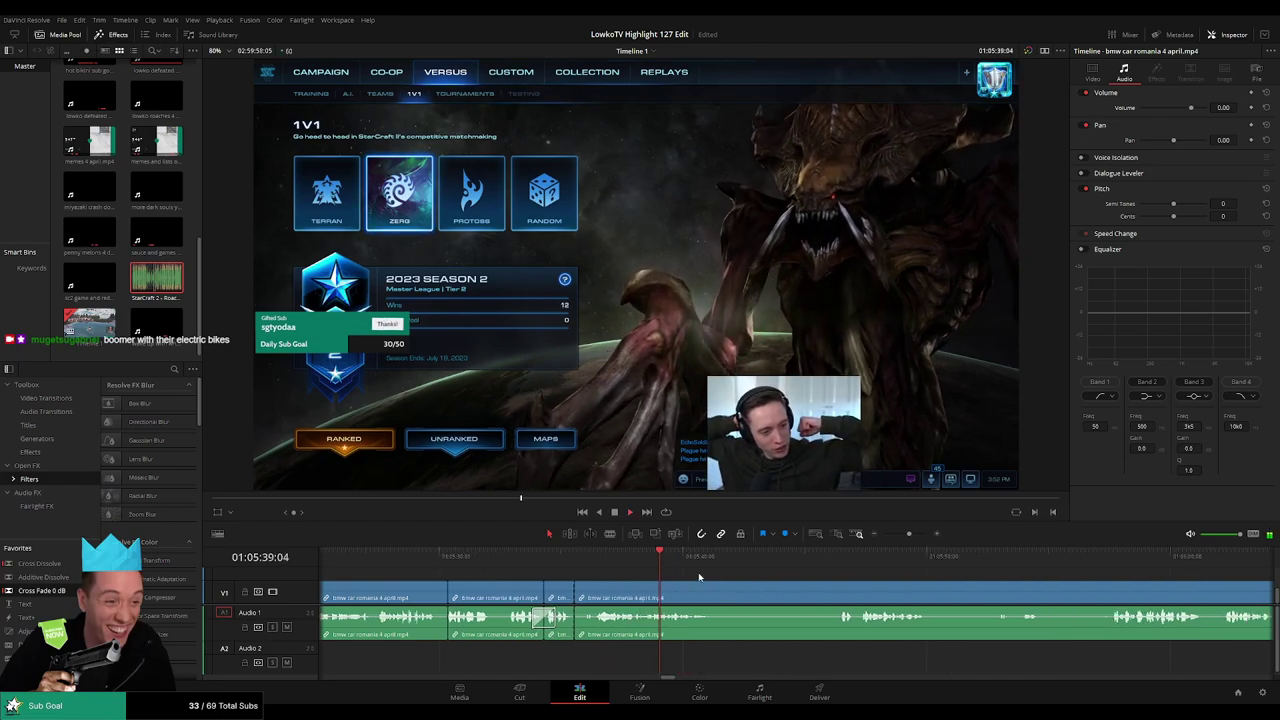
pyautogui.click(761, 559)
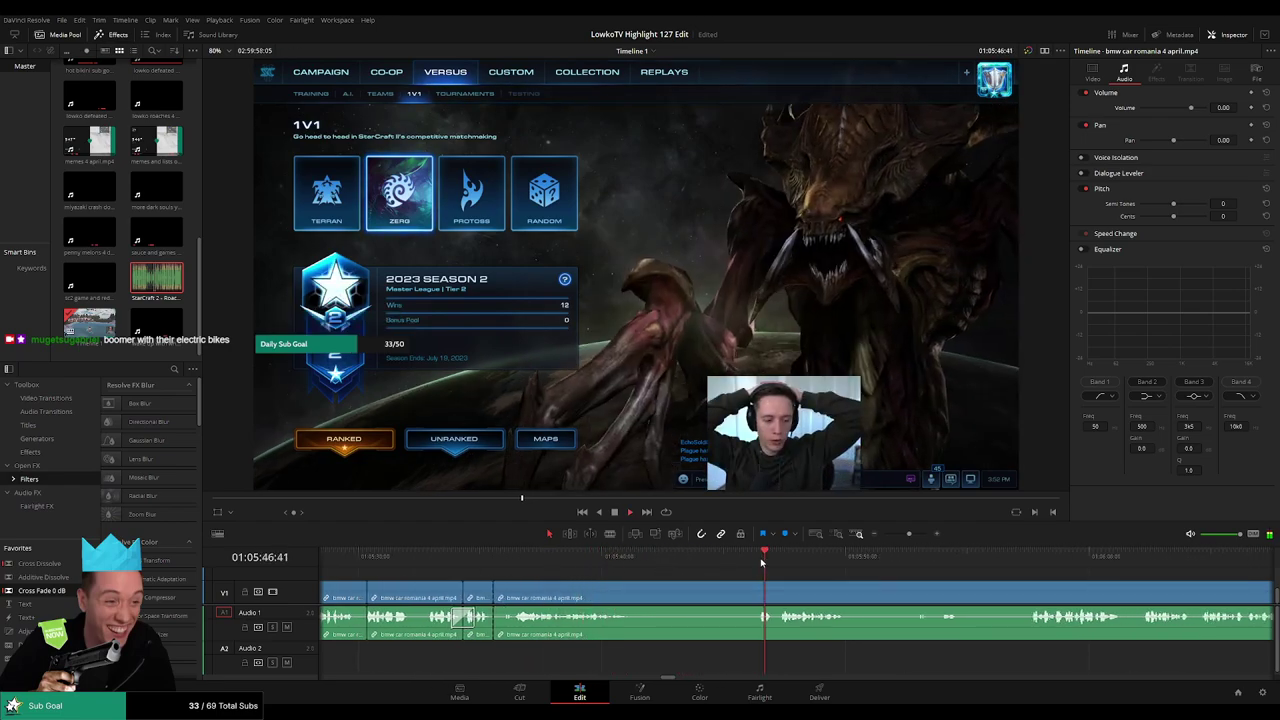
pyautogui.click(1006, 559)
pyautogui.moveTo(1108, 587); pyautogui.dragTo(756, 562)
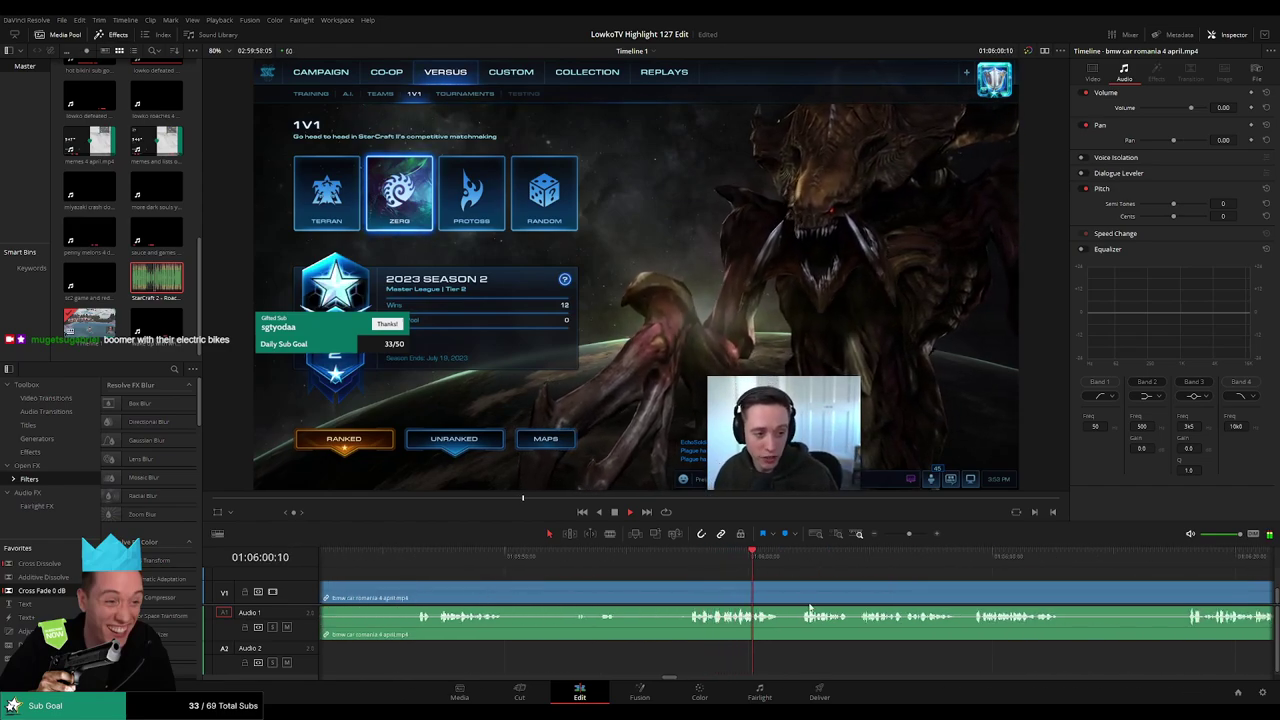
pyautogui.scroll(-4, 803, 597)
pyautogui.click(810, 556)
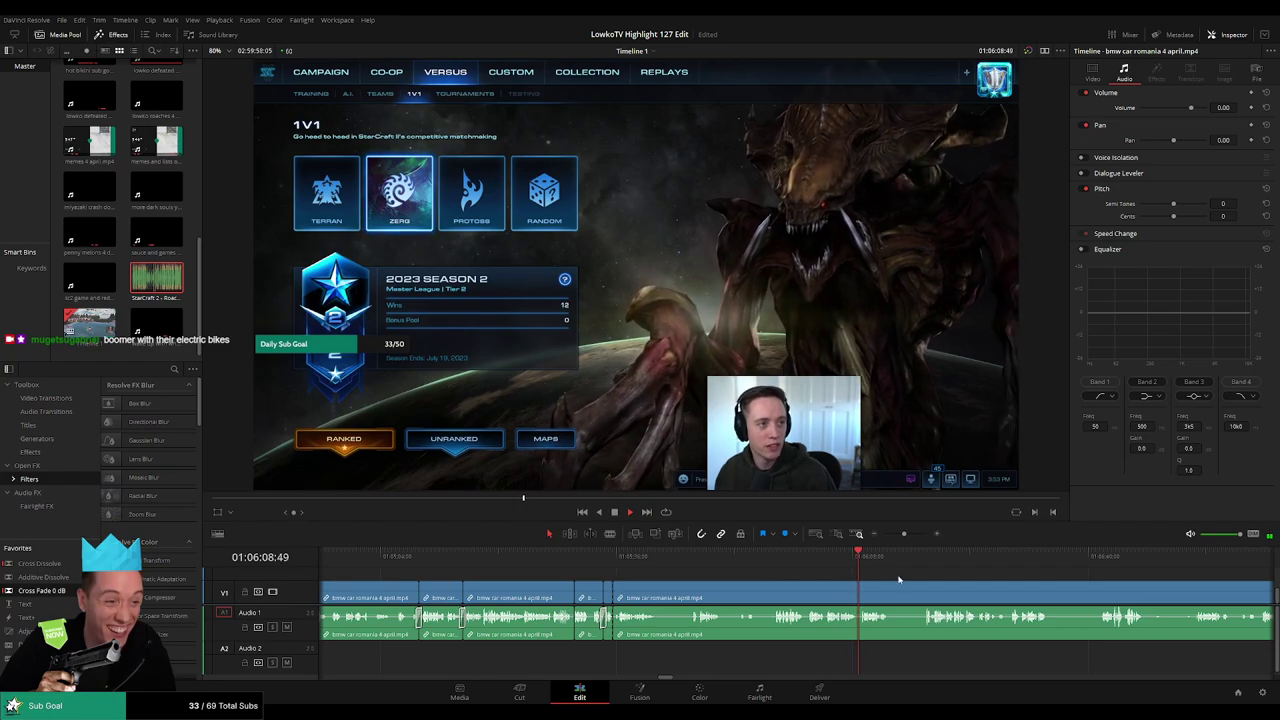
pyautogui.moveTo(904, 534)
pyautogui.mouseDown()
pyautogui.moveTo(881, 536)
pyautogui.moveTo(904, 535)
pyautogui.mouseUp()
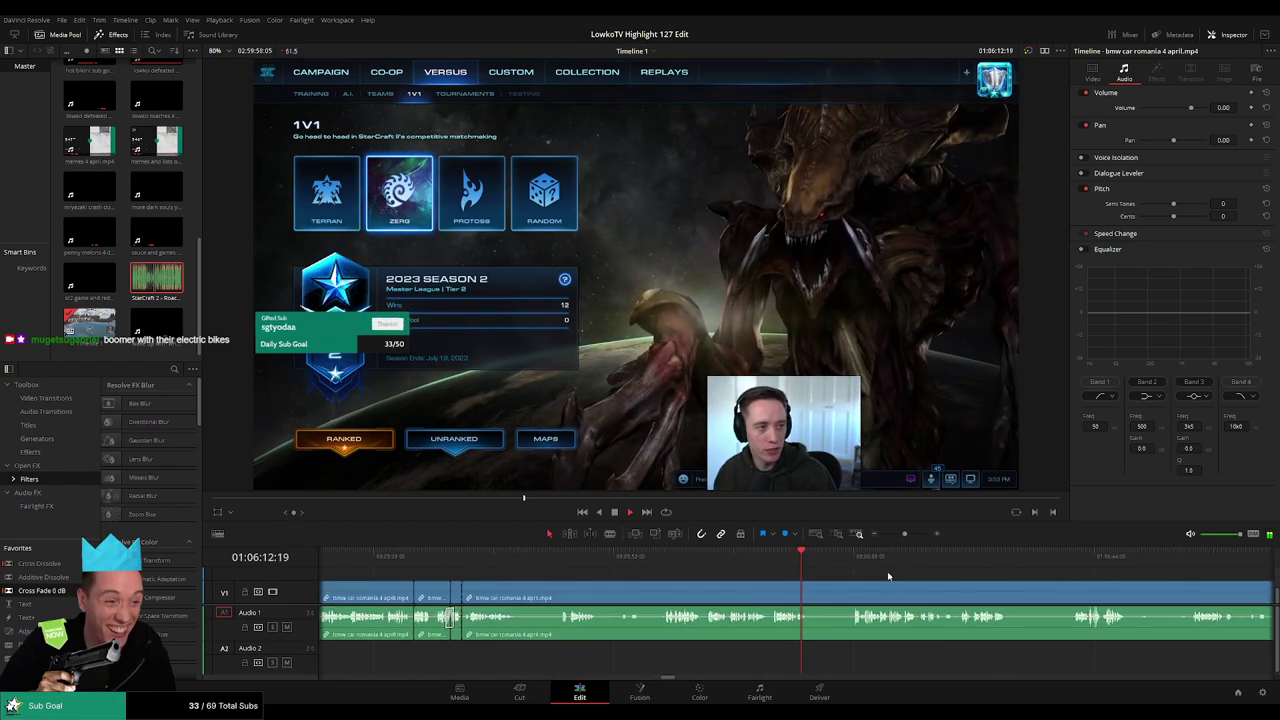
pyautogui.click(853, 557)
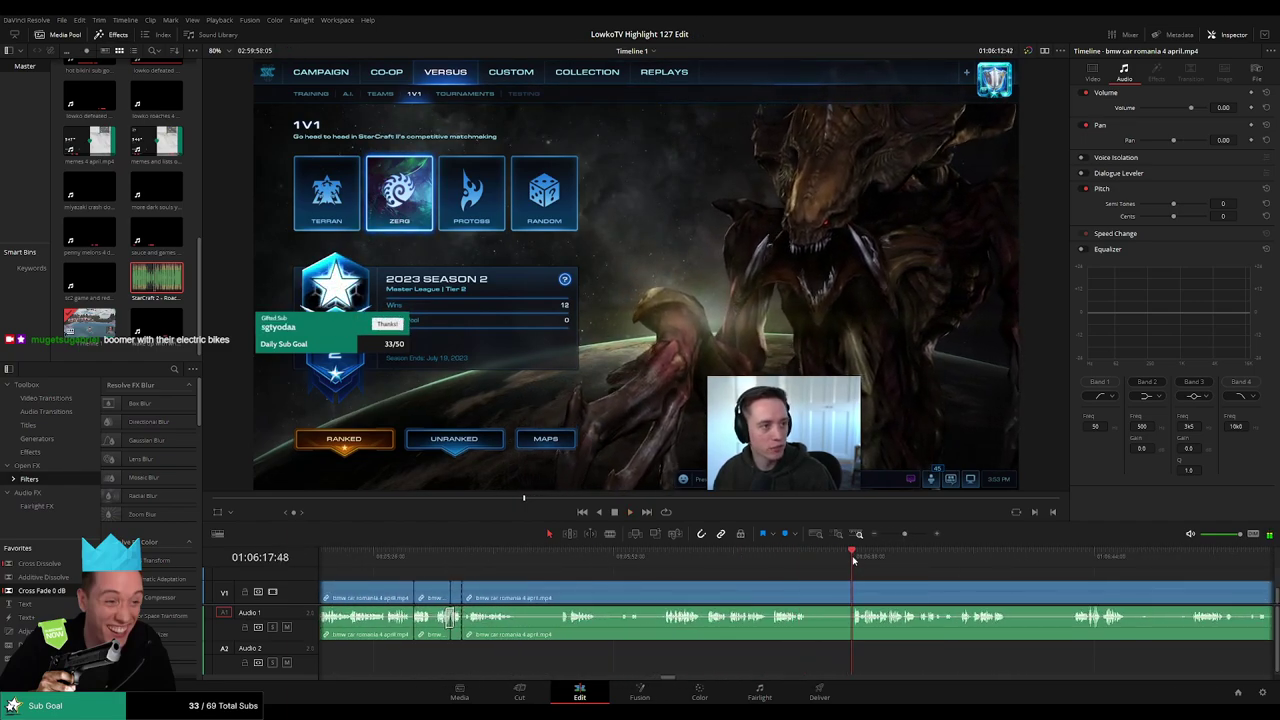
pyautogui.moveTo(985, 591); pyautogui.dragTo(696, 563)
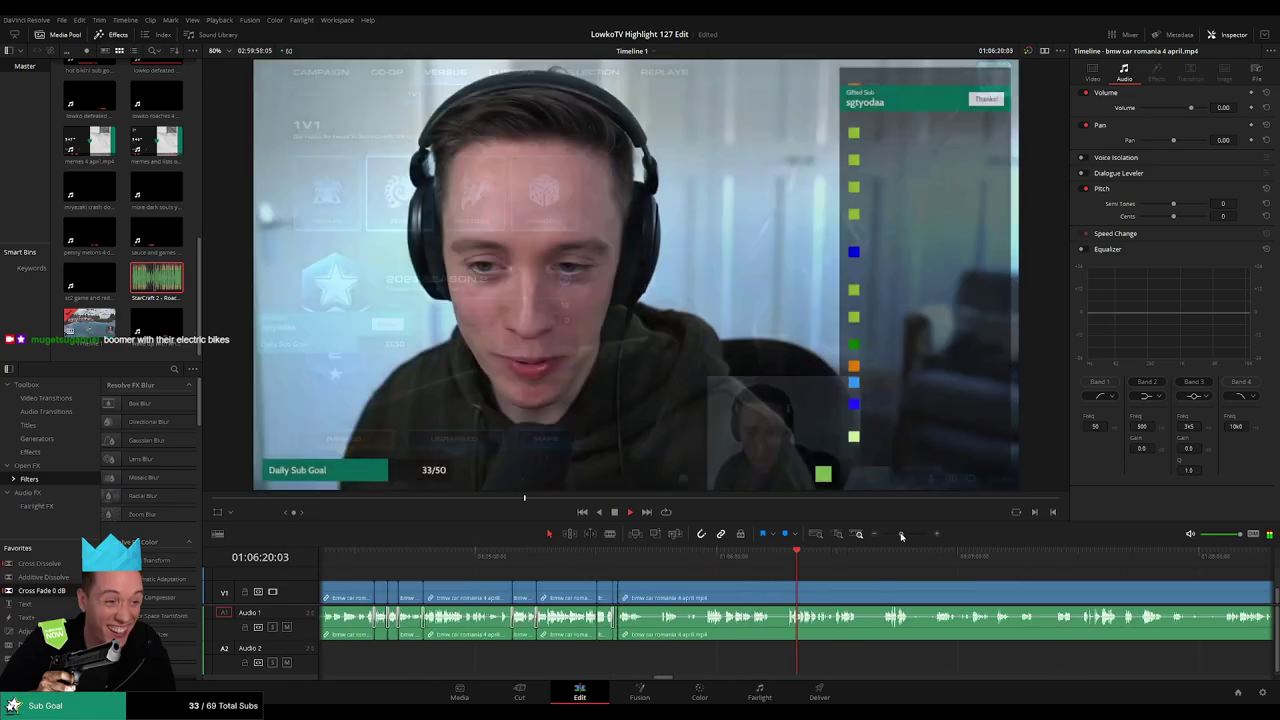
pyautogui.moveTo(904, 535)
pyautogui.mouseDown()
pyautogui.moveTo(888, 537)
pyautogui.moveTo(905, 535)
pyautogui.mouseUp()
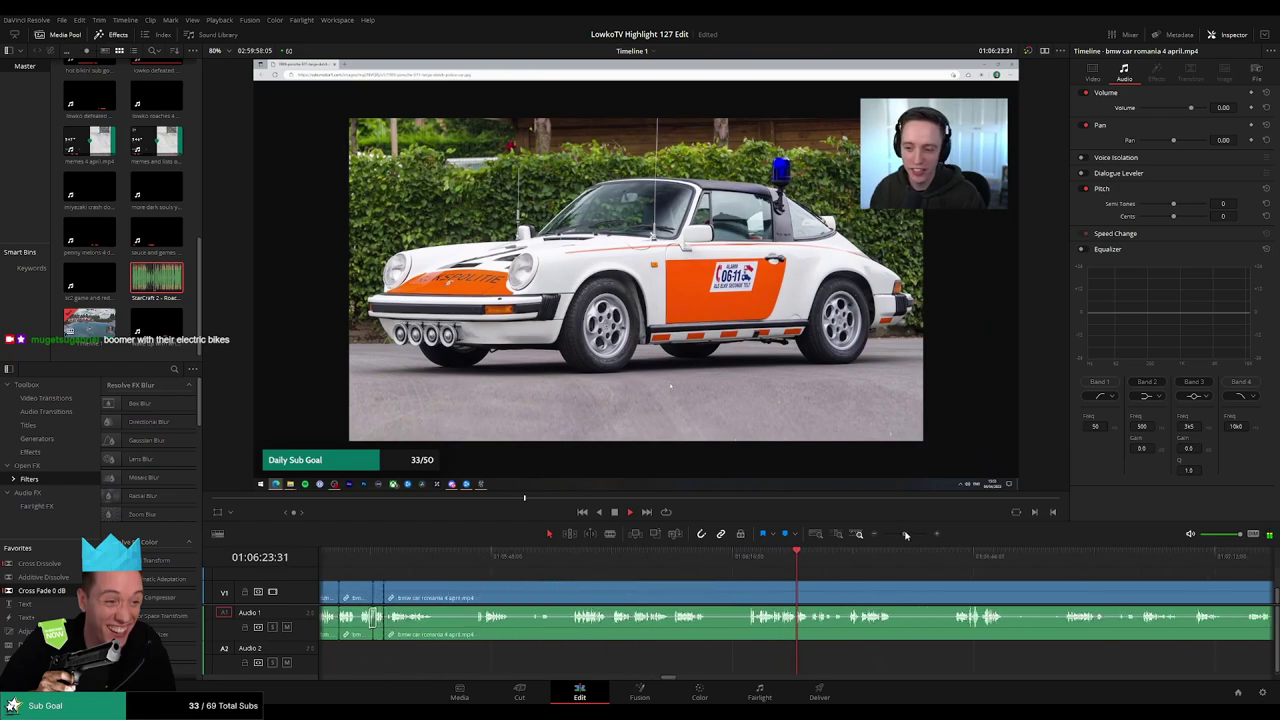
pyautogui.click(725, 564)
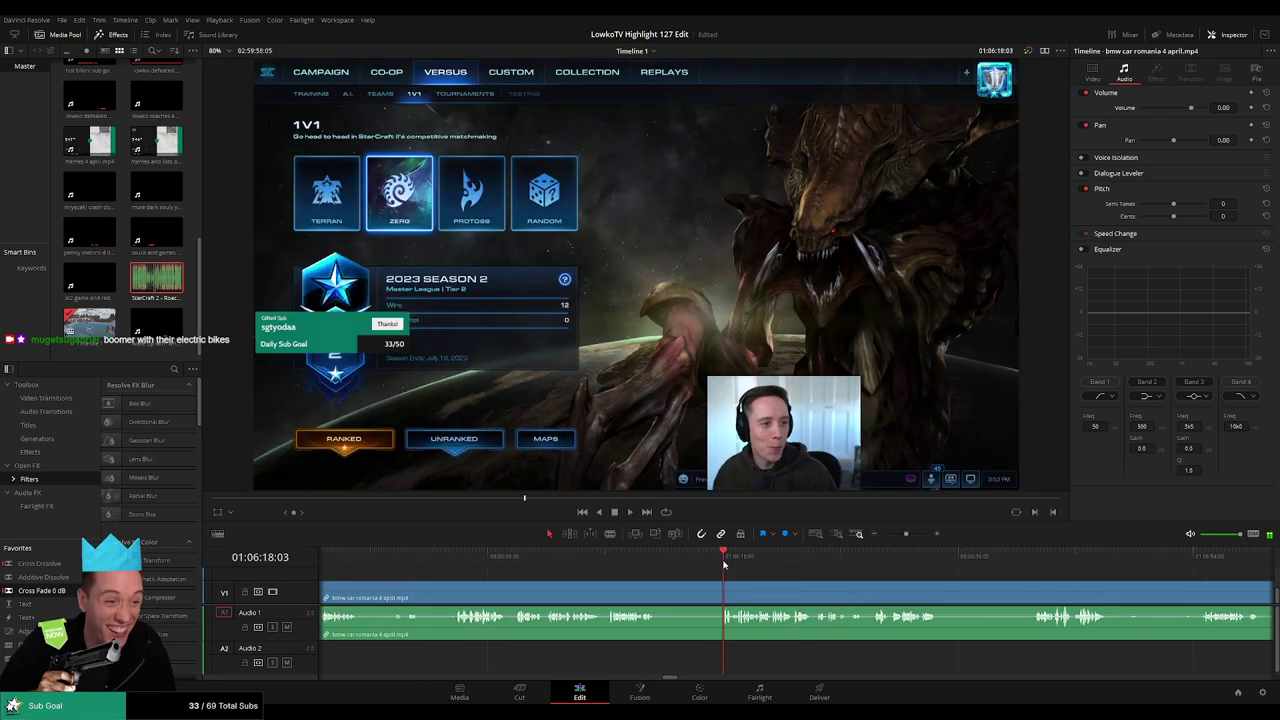
pyautogui.click(623, 566)
# Split at about 01:05:57, ripple-delete the piece back to the 01:05:35 cut, and cross-fade the audio join
pyautogui.press('b')
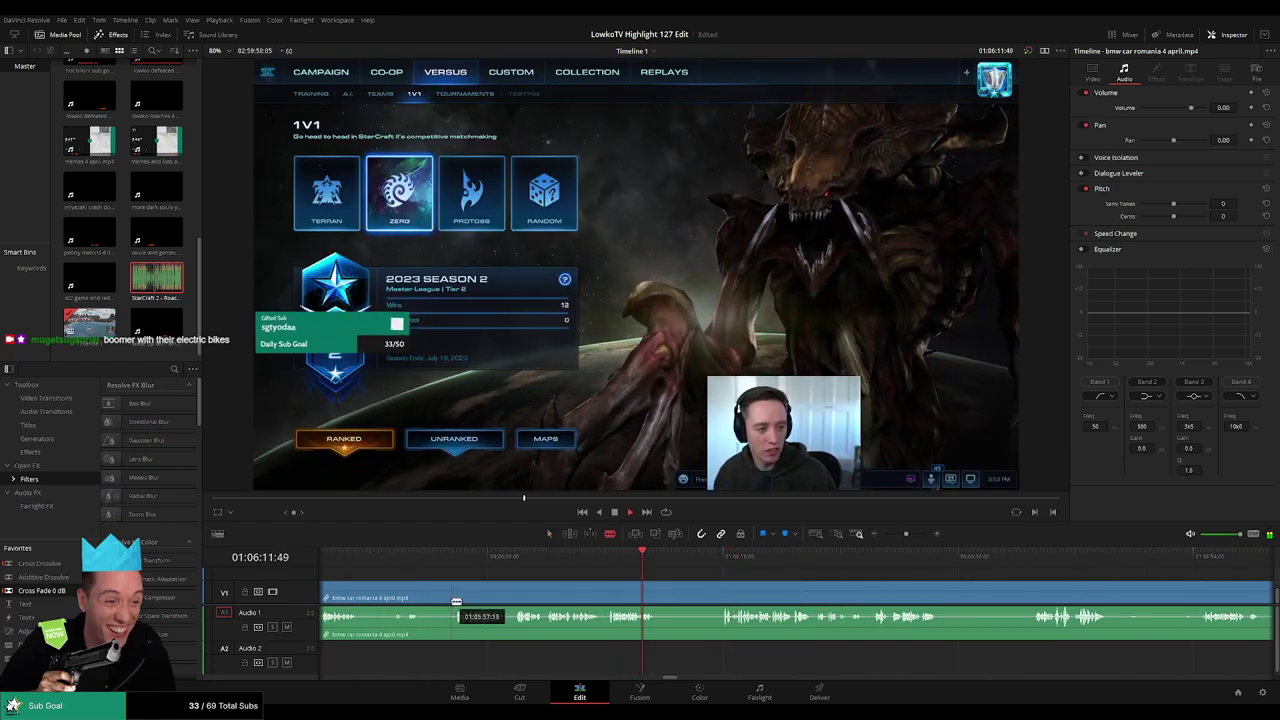
pyautogui.click(456, 601)
pyautogui.press('Up')
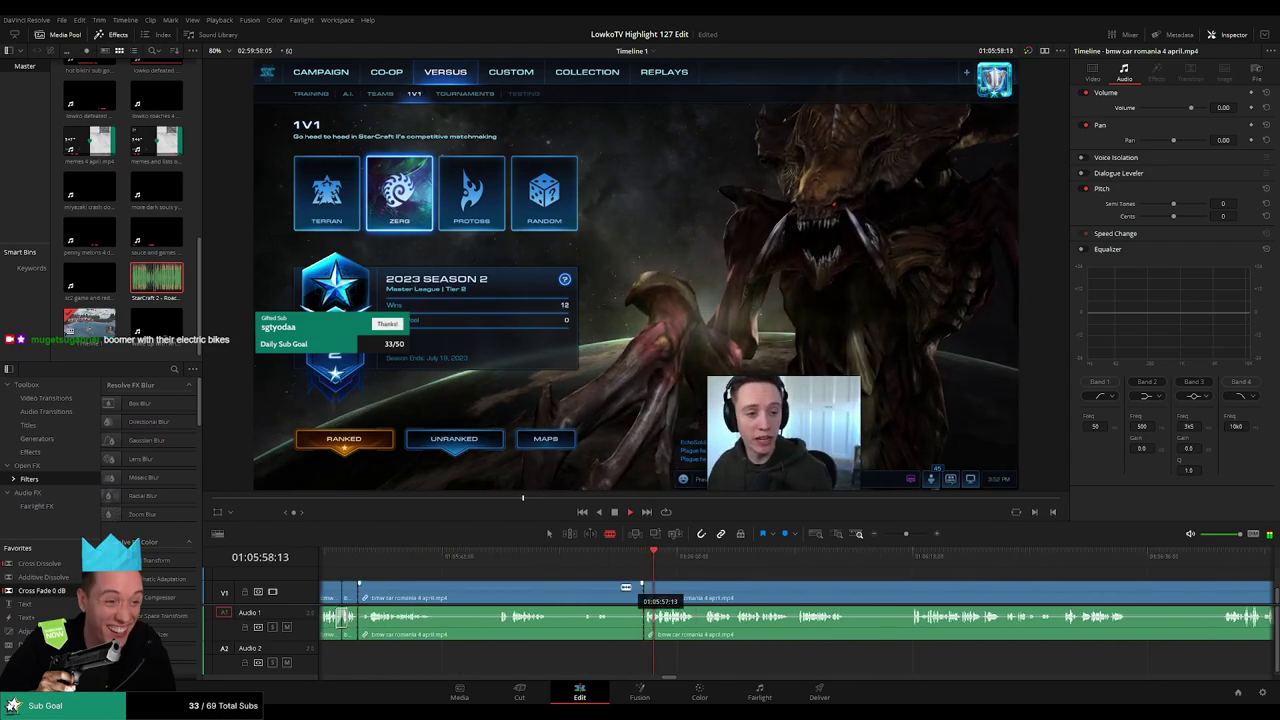
pyautogui.press('a')
pyautogui.click(604, 591)
pyautogui.press('Delete')
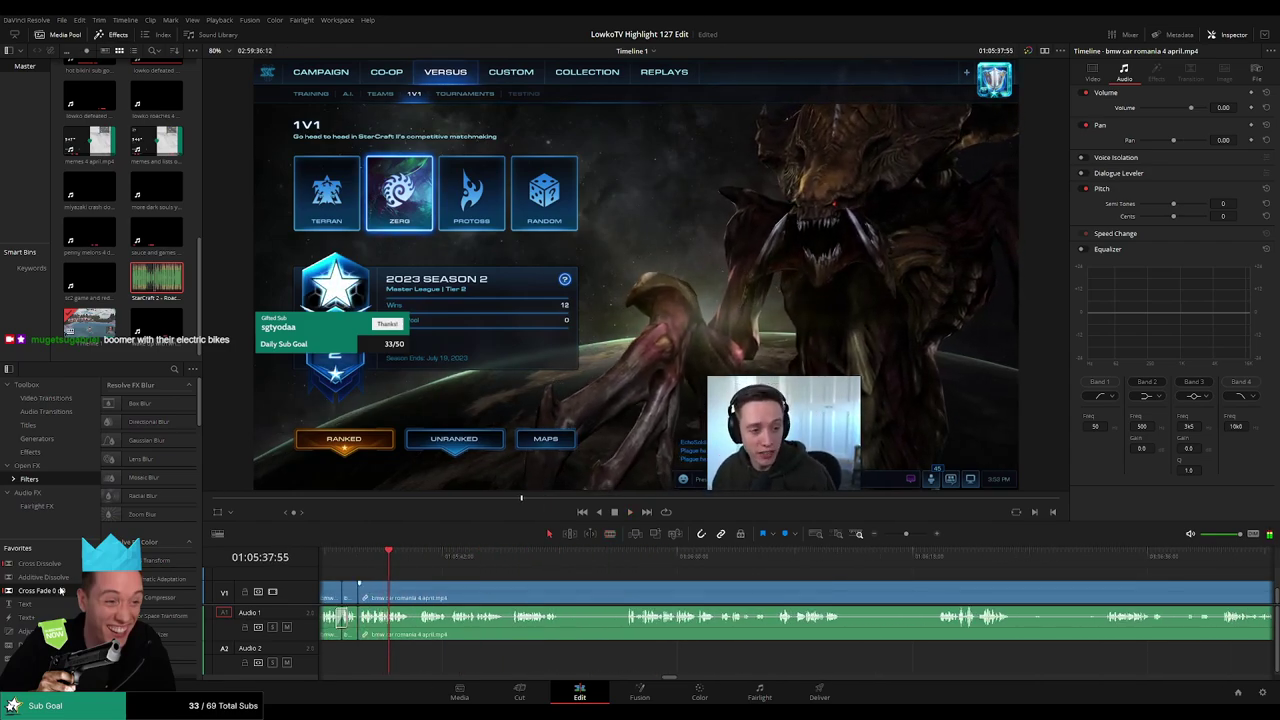
# Cut out the section between about 01:05:51 and 01:05:56, close the gap, and add a Cross Fade 0 dB at the audio join
pyautogui.moveTo(526, 562); pyautogui.dragTo(561, 555)
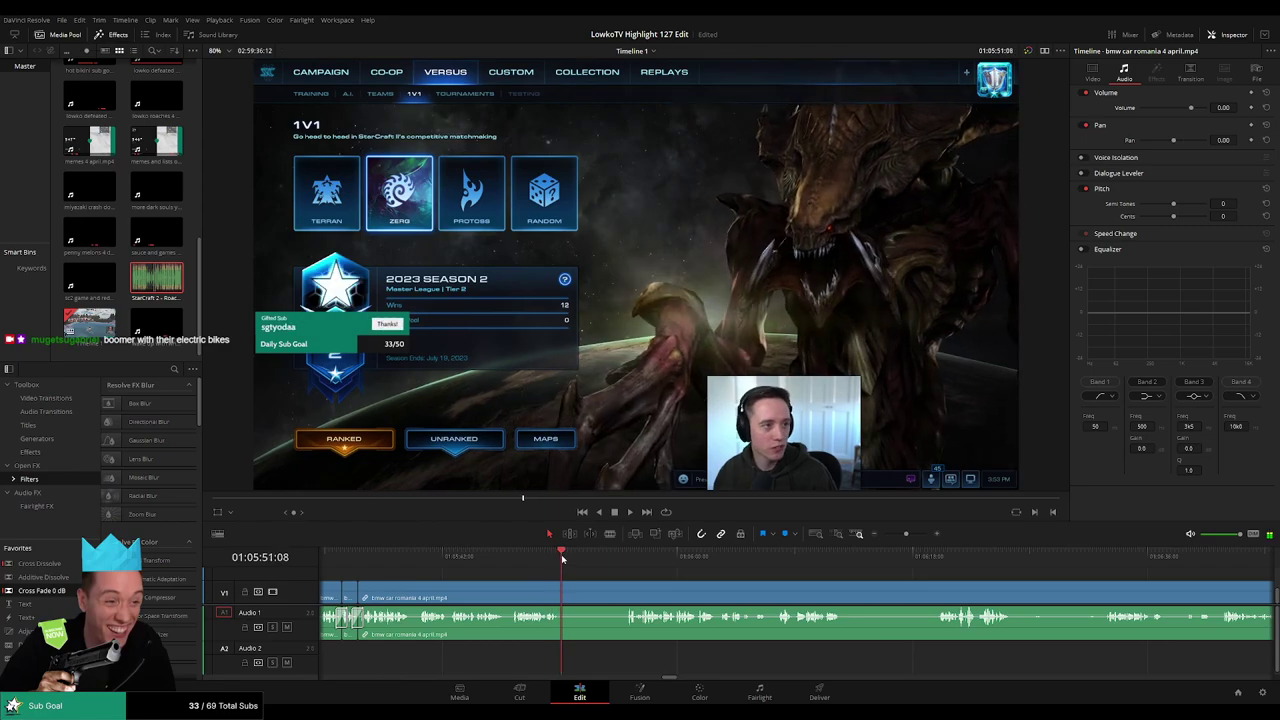
pyautogui.press('b')
pyautogui.click(564, 591)
pyautogui.click(627, 590)
pyautogui.press('a')
pyautogui.click(603, 593)
pyautogui.press('Delete')
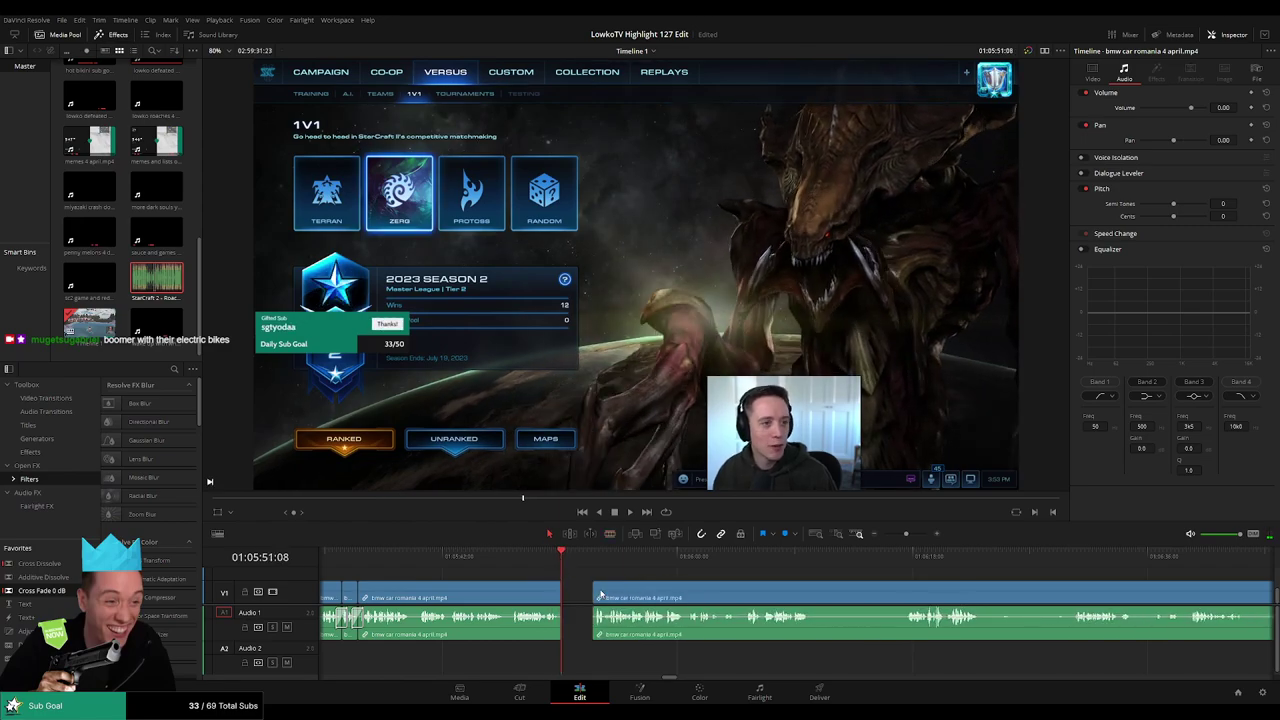
pyautogui.press('space')
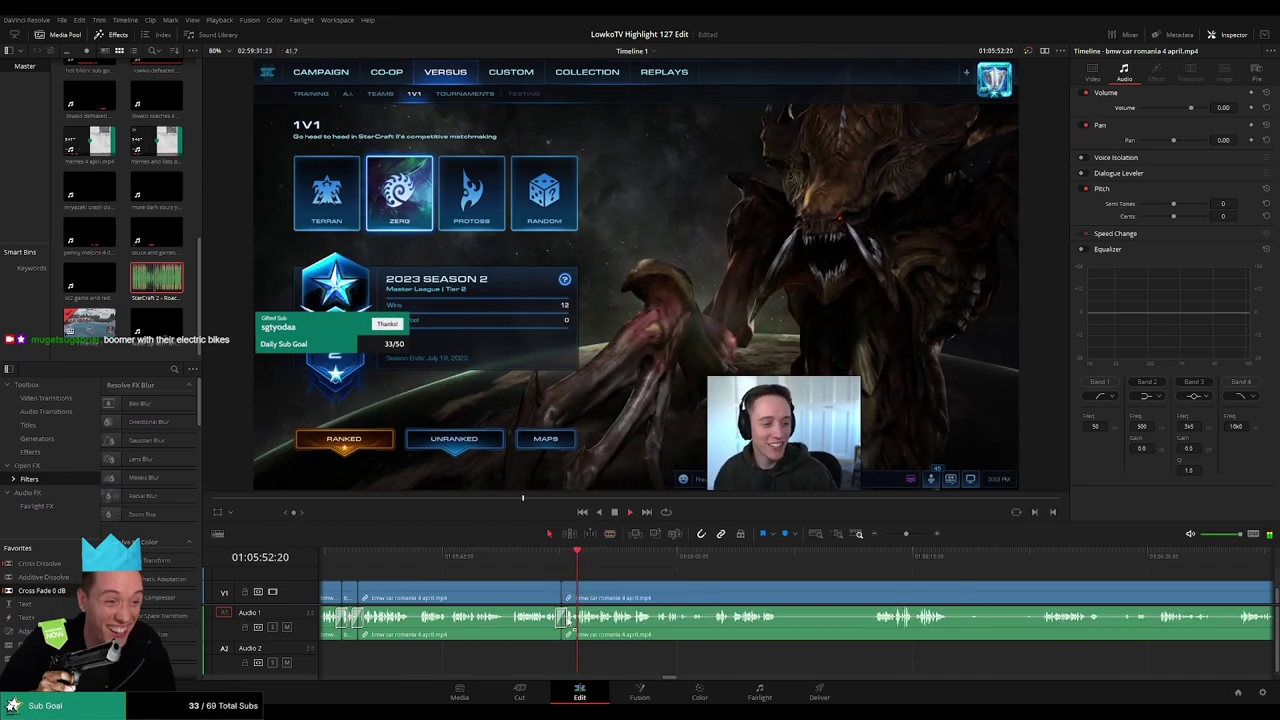
pyautogui.moveTo(568, 621); pyautogui.dragTo(564, 620)
# In the Porsche photo footage, ripple-delete the section between about 01:06:08 and 01:06:15 and cross-fade the audio join
pyautogui.hscroll(3, 632, 566)
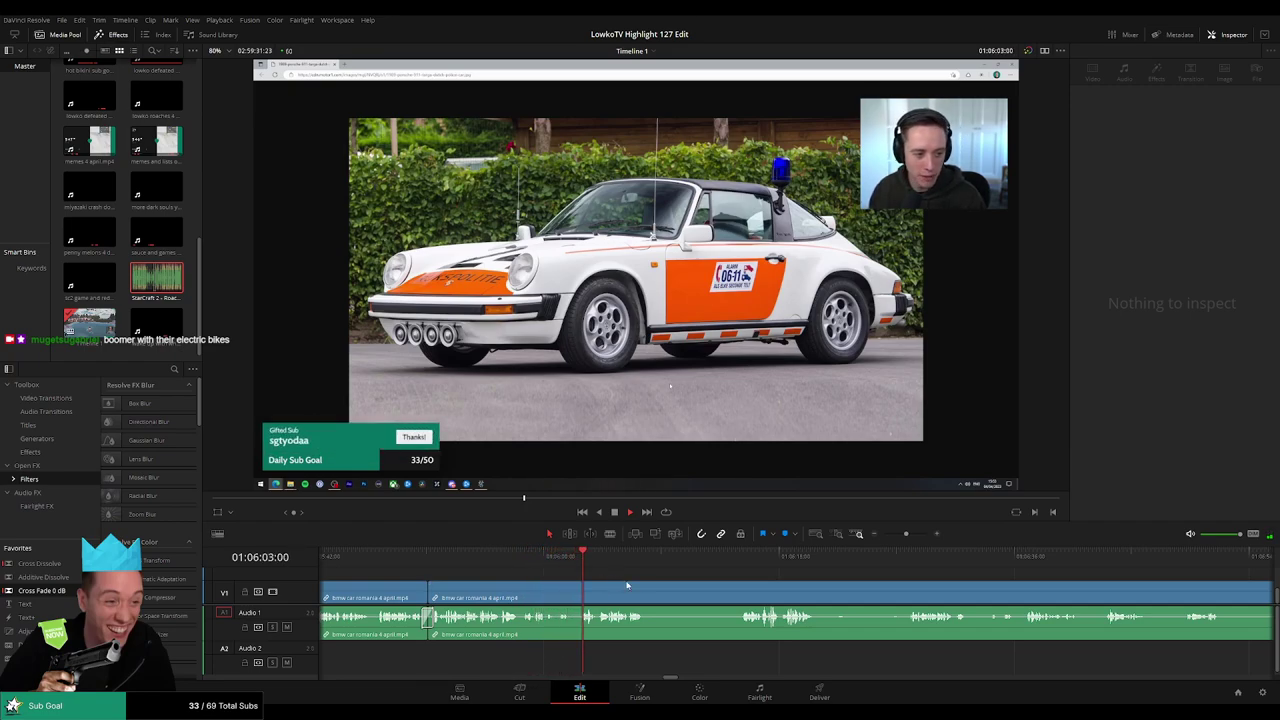
pyautogui.scroll(2, 672, 586)
pyautogui.moveTo(858, 584); pyautogui.dragTo(600, 580)
pyautogui.press('b')
pyautogui.click(588, 594)
pyautogui.click(711, 559)
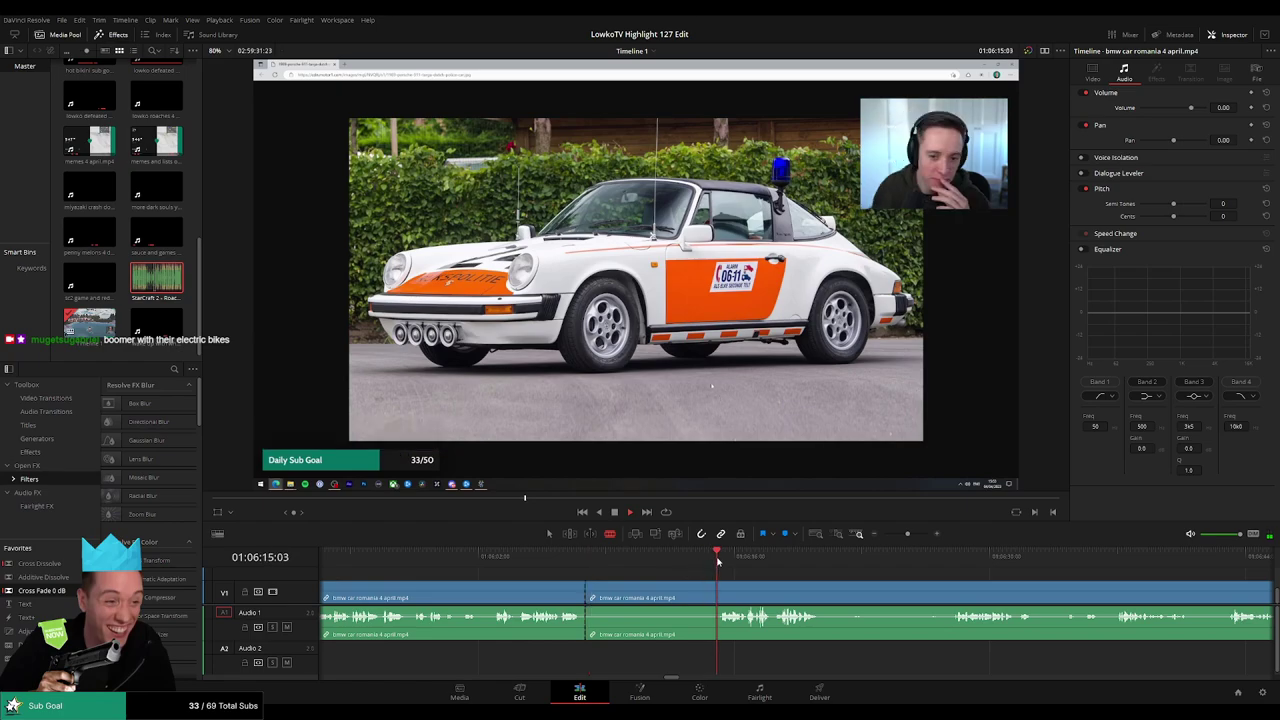
pyautogui.click(719, 591)
pyautogui.press('a')
pyautogui.click(707, 591)
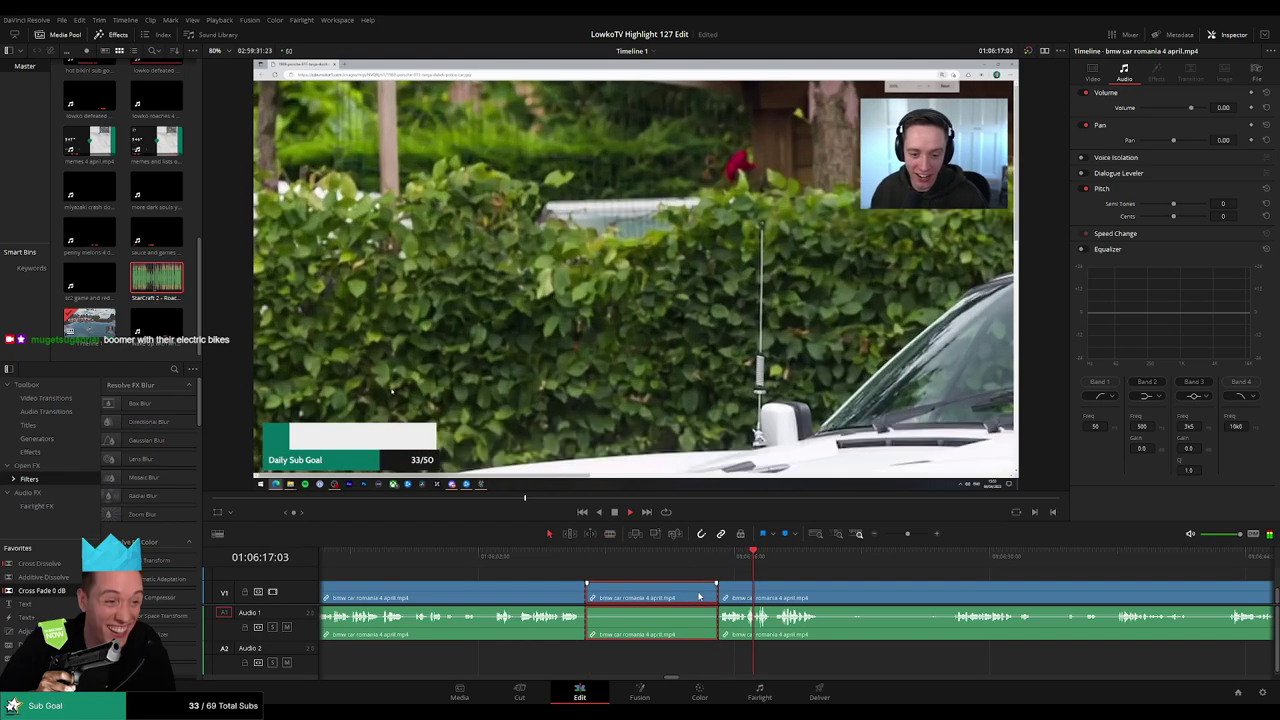
pyautogui.press('BackSpace')
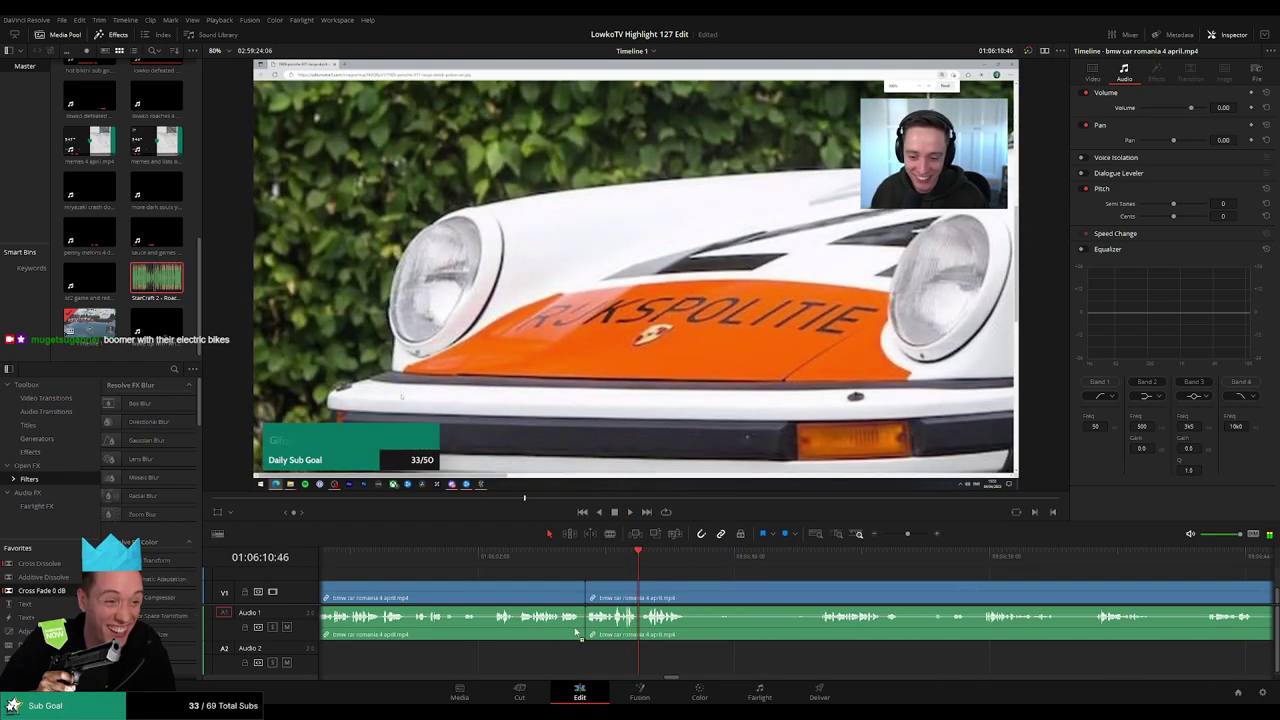
pyautogui.press('space')
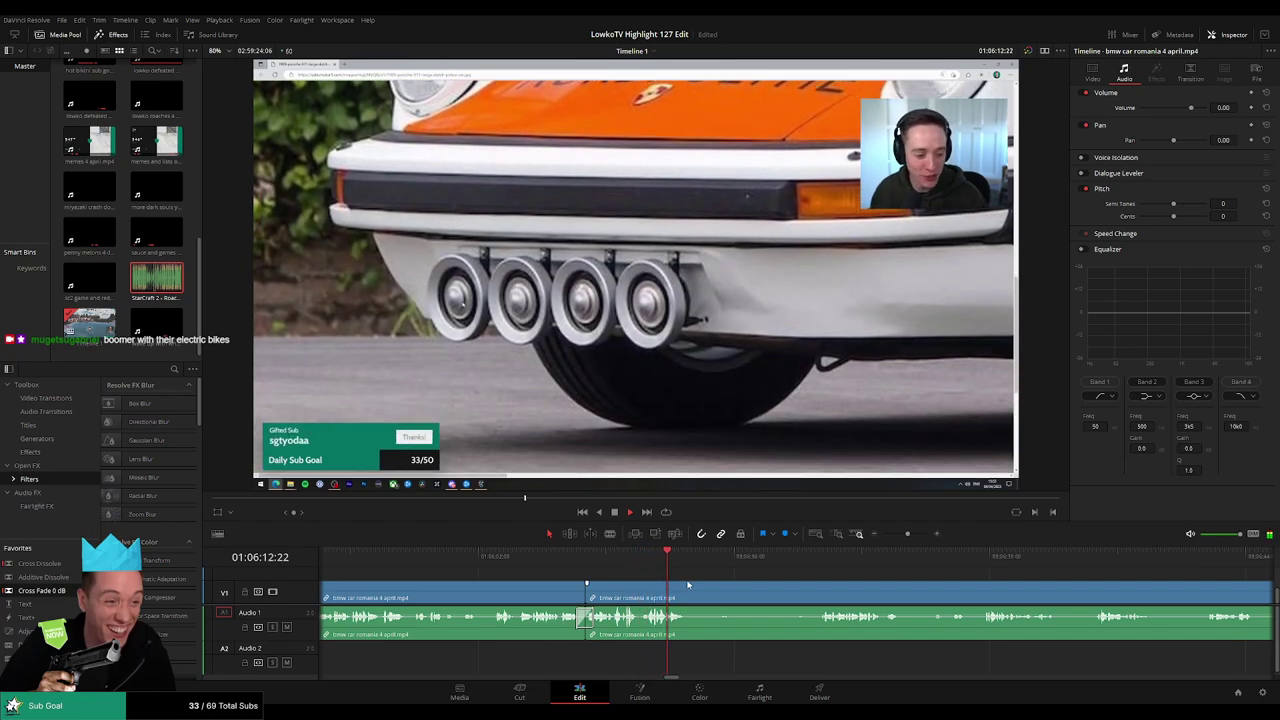
# Isolate the bit of speech between 01:06:11:36 and 01:06:11:51 with two splits and silence its audio
pyautogui.click(649, 559)
pyautogui.press('space')
pyautogui.moveTo(908, 534); pyautogui.dragTo(922, 534)
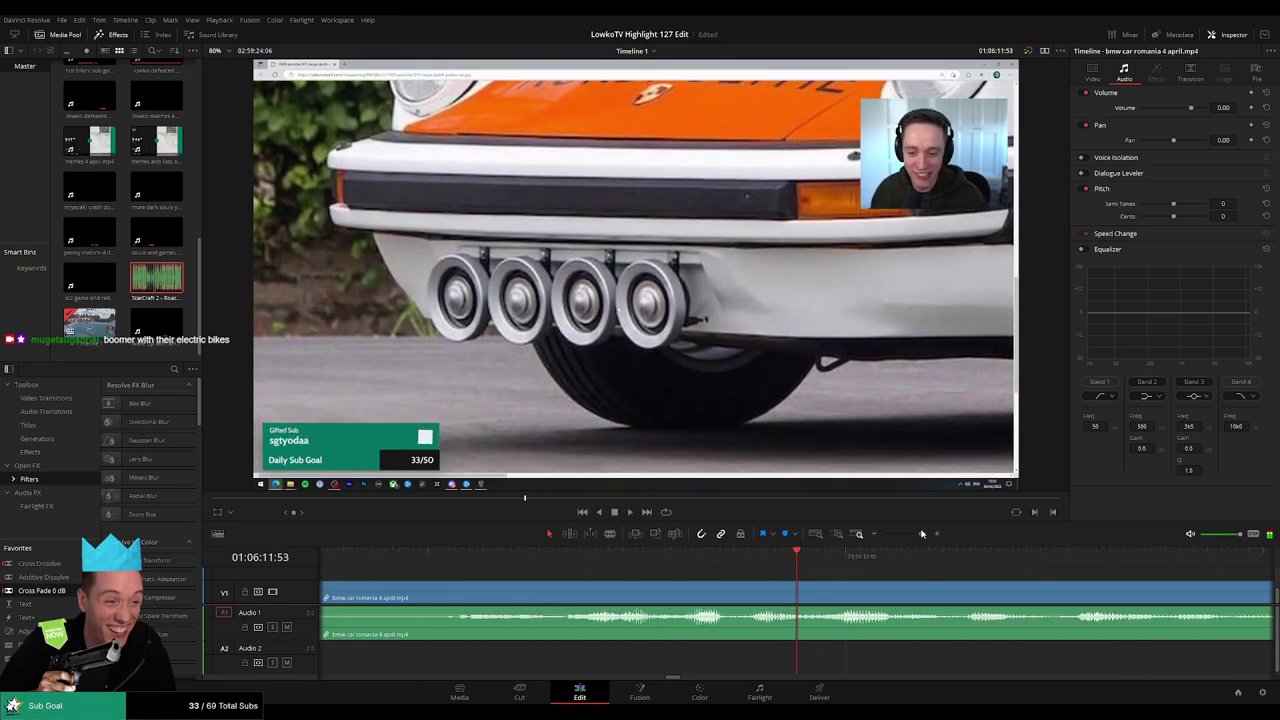
pyautogui.moveTo(630, 563); pyautogui.dragTo(678, 562)
pyautogui.press('b')
pyautogui.click(681, 588)
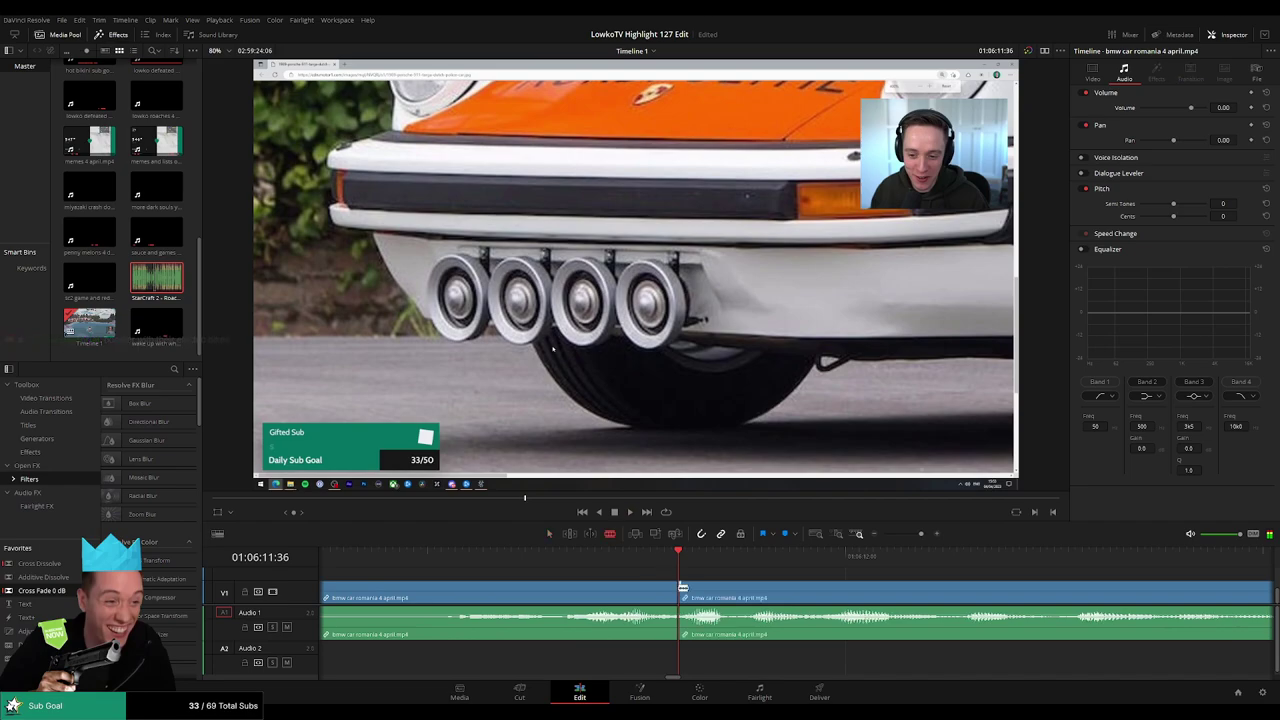
pyautogui.click(788, 589)
pyautogui.press('a')
pyautogui.moveTo(735, 616); pyautogui.dragTo(735, 650)
# Place StarCraft 2 - Roach Quotes.mp3 on Audio 2 under the silenced piece, trimmed to the same length, and set its volume to -27.00
pyautogui.moveTo(157, 279); pyautogui.dragTo(682, 655)
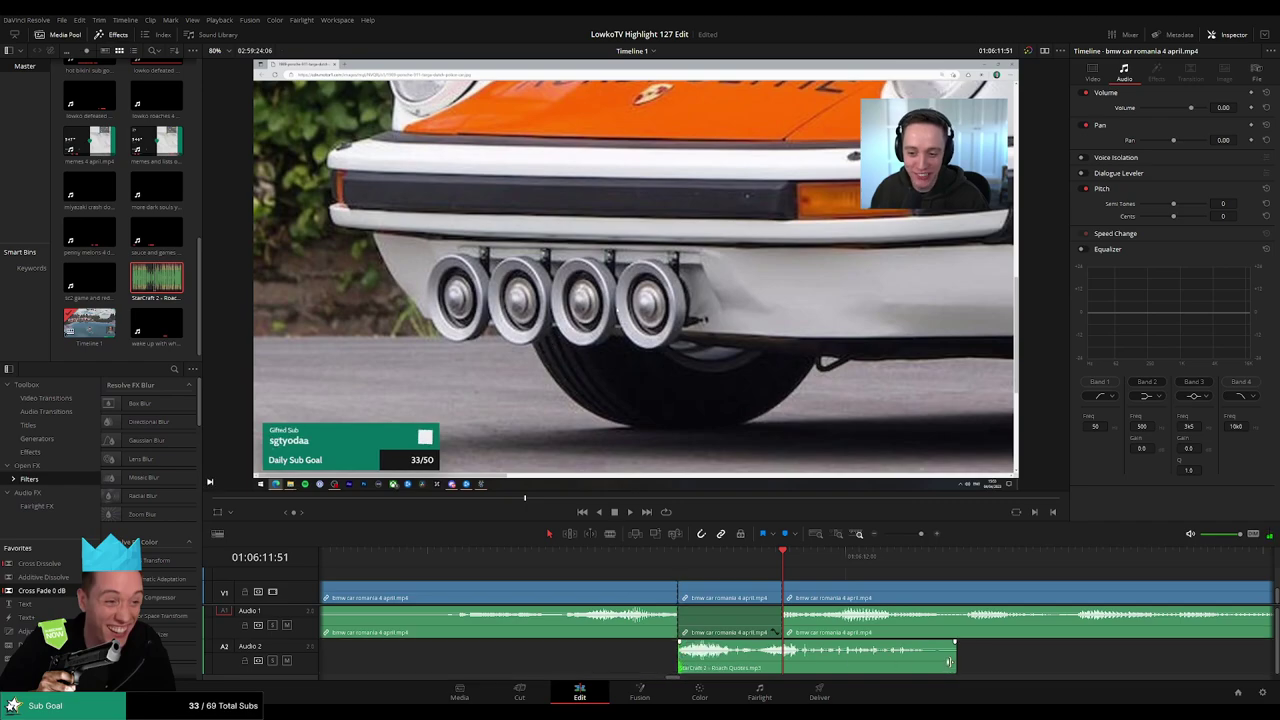
pyautogui.moveTo(949, 661); pyautogui.dragTo(782, 661)
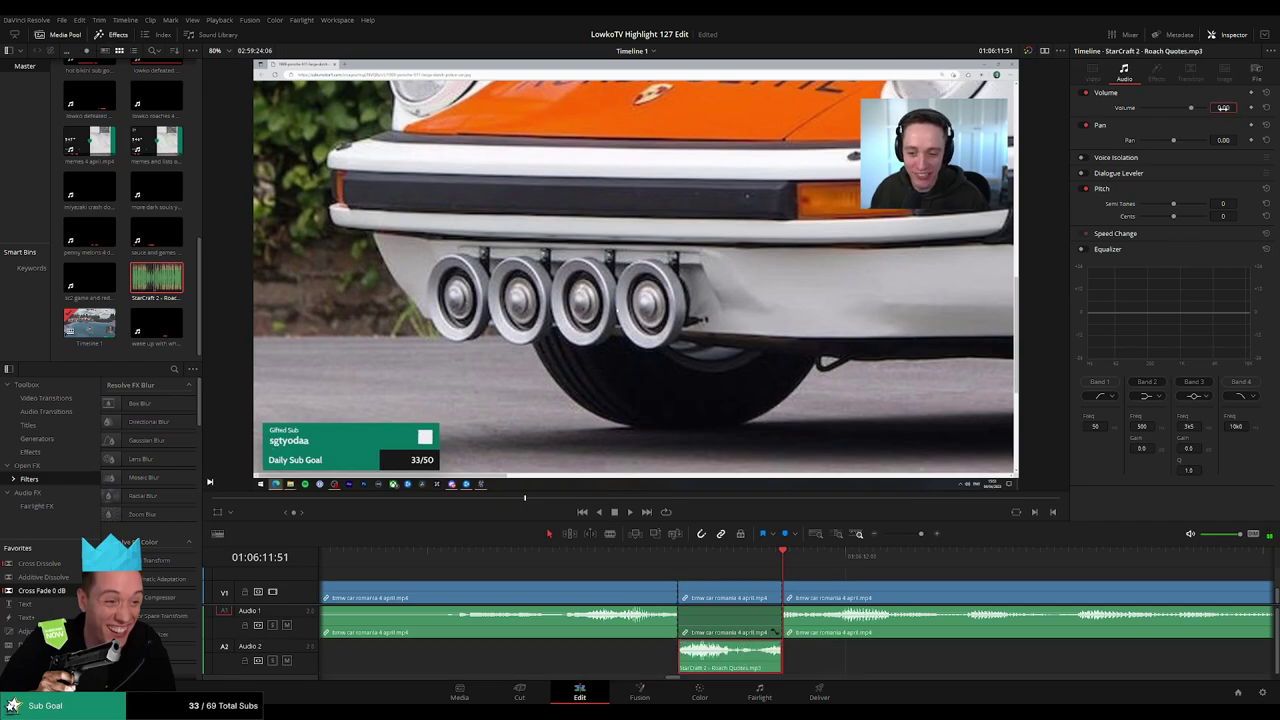
pyautogui.press('Return')
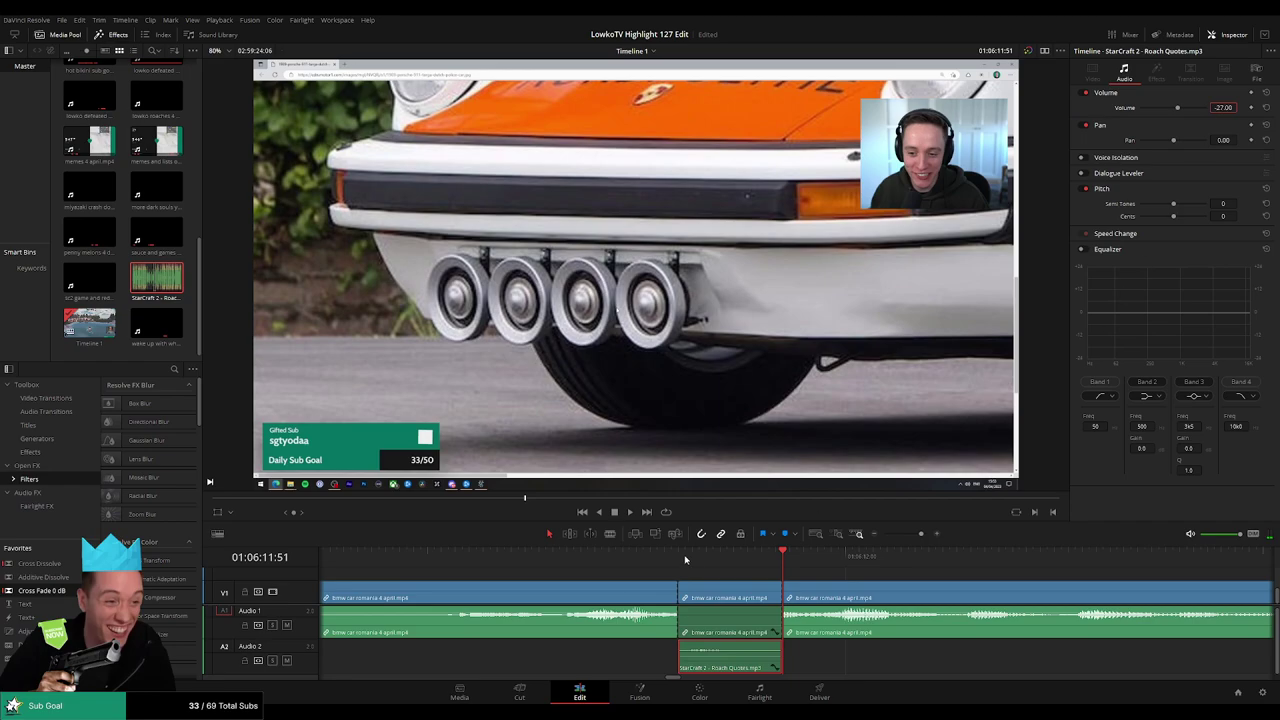
# Ripple-delete the section between about 01:06:13 and 01:06:20 and add a Cross Fade 0 dB at the audio join
pyautogui.moveTo(921, 534); pyautogui.dragTo(973, 584)
pyautogui.click(859, 578)
pyautogui.press('b')
pyautogui.click(818, 594)
pyautogui.hscroll(2, 850, 586)
pyautogui.click(838, 590)
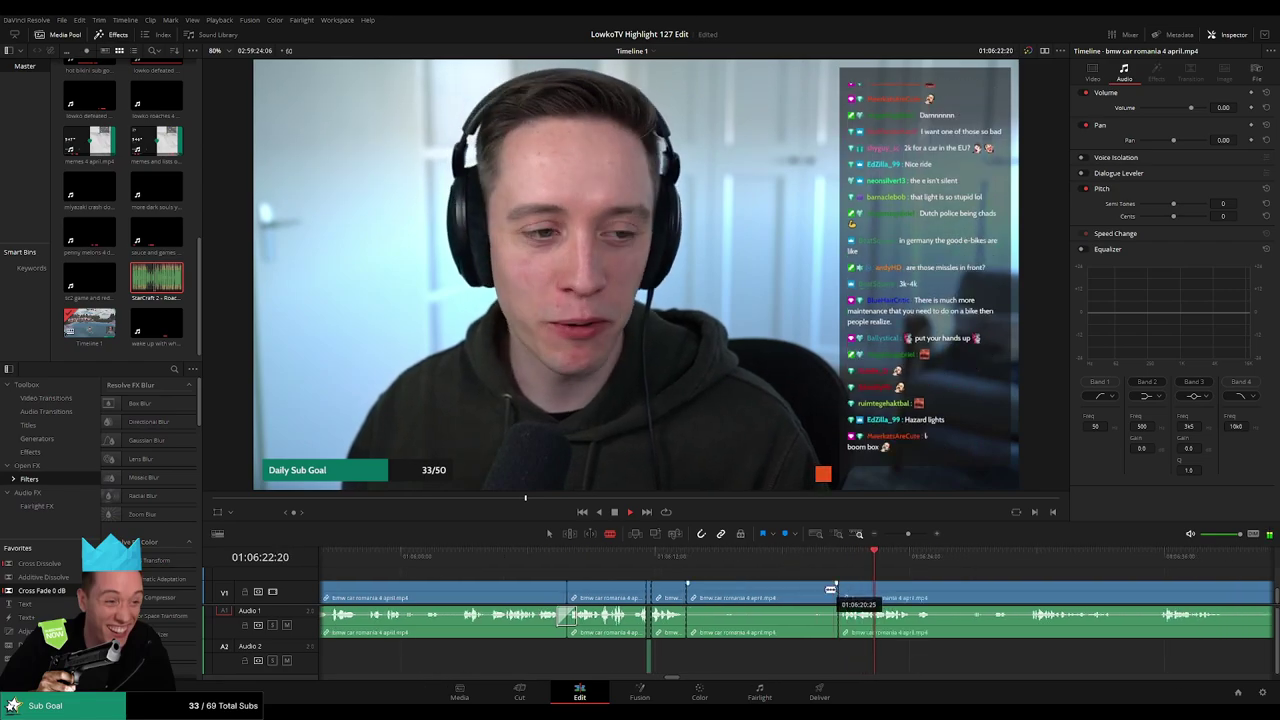
pyautogui.press('a')
pyautogui.click(813, 593)
pyautogui.press('Delete')
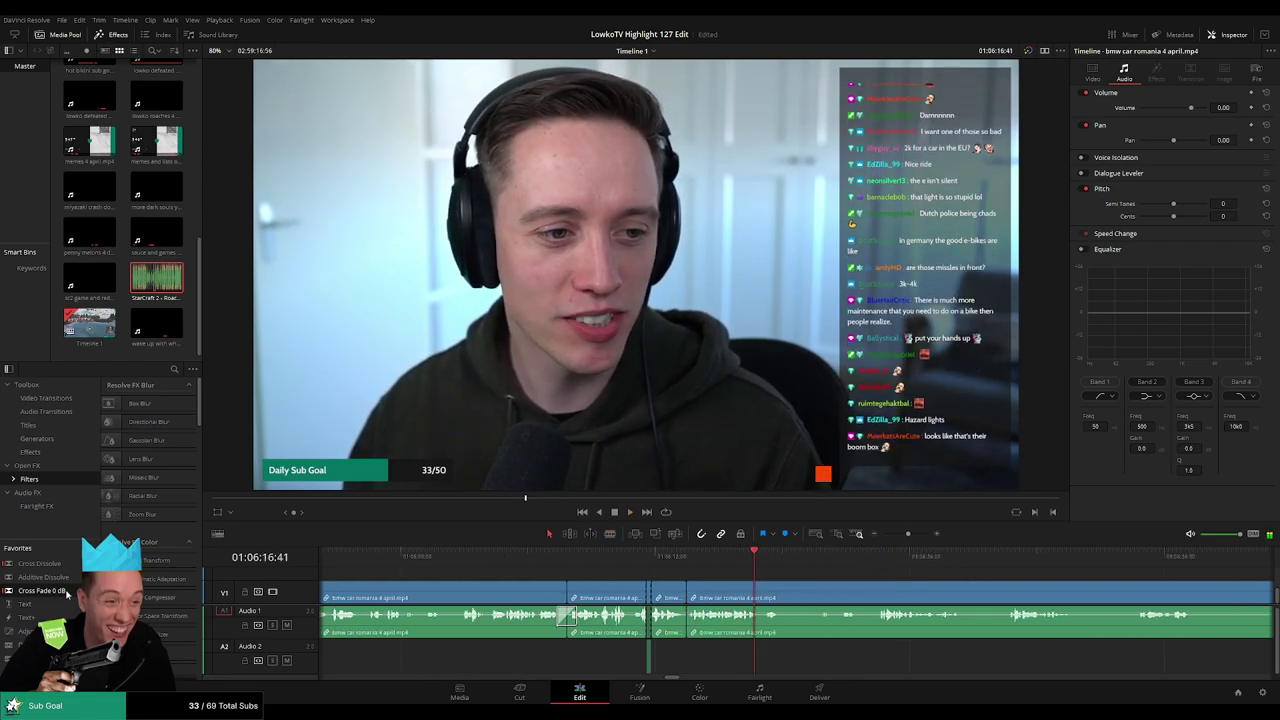
# Split the BMW clip at about 01:06:18 and 01:06:34 to isolate the section between them
pyautogui.press('b')
pyautogui.click(783, 596)
pyautogui.press('a')
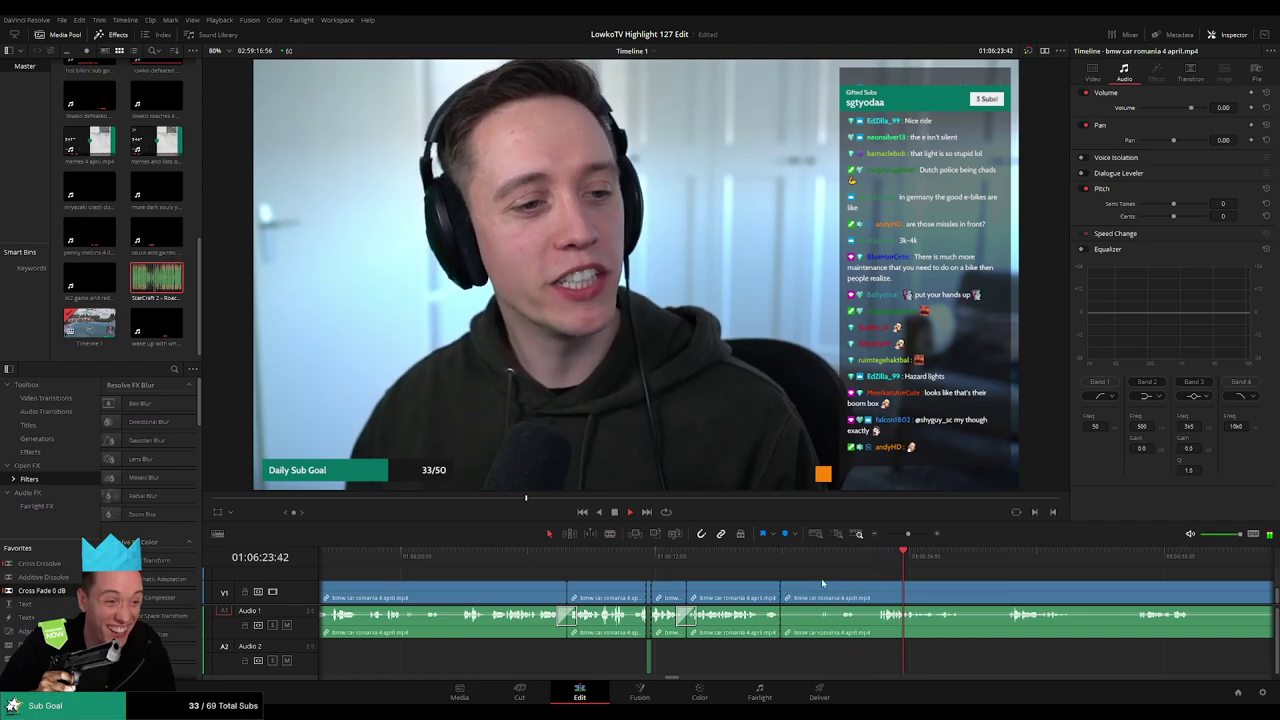
pyautogui.hscroll(4, 662, 560)
pyautogui.moveTo(774, 561); pyautogui.dragTo(790, 562)
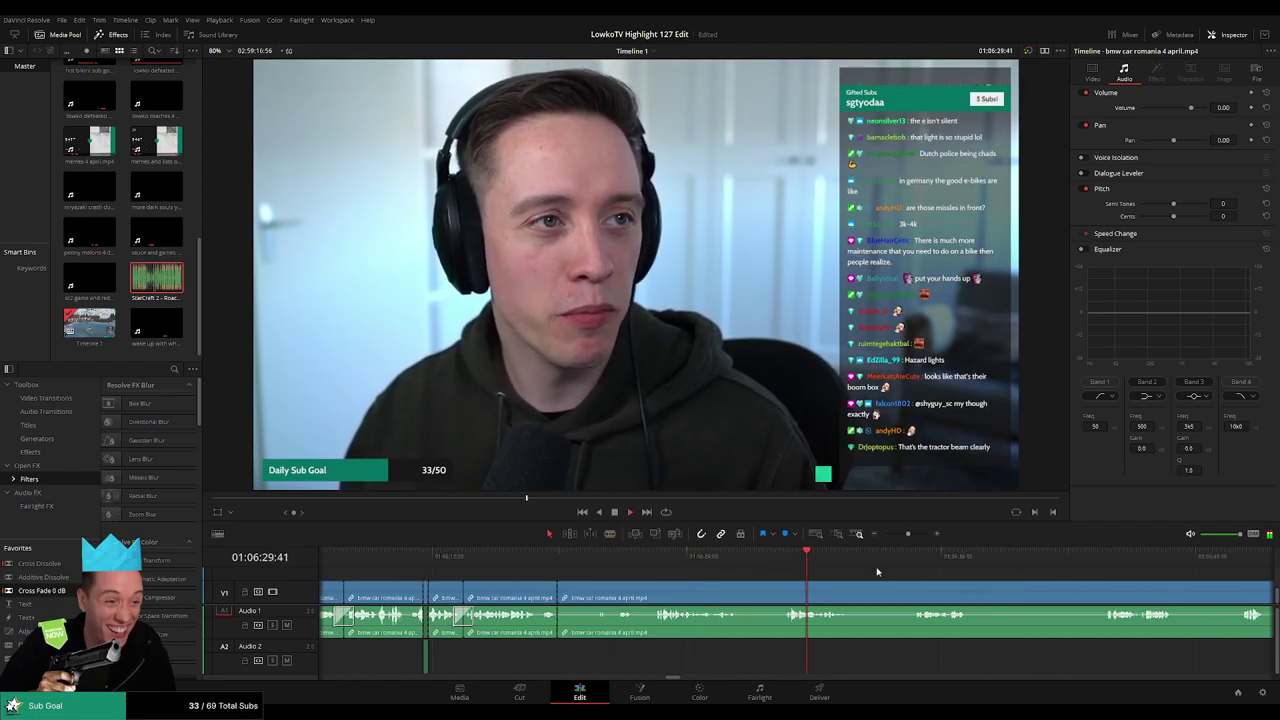
pyautogui.click(905, 557)
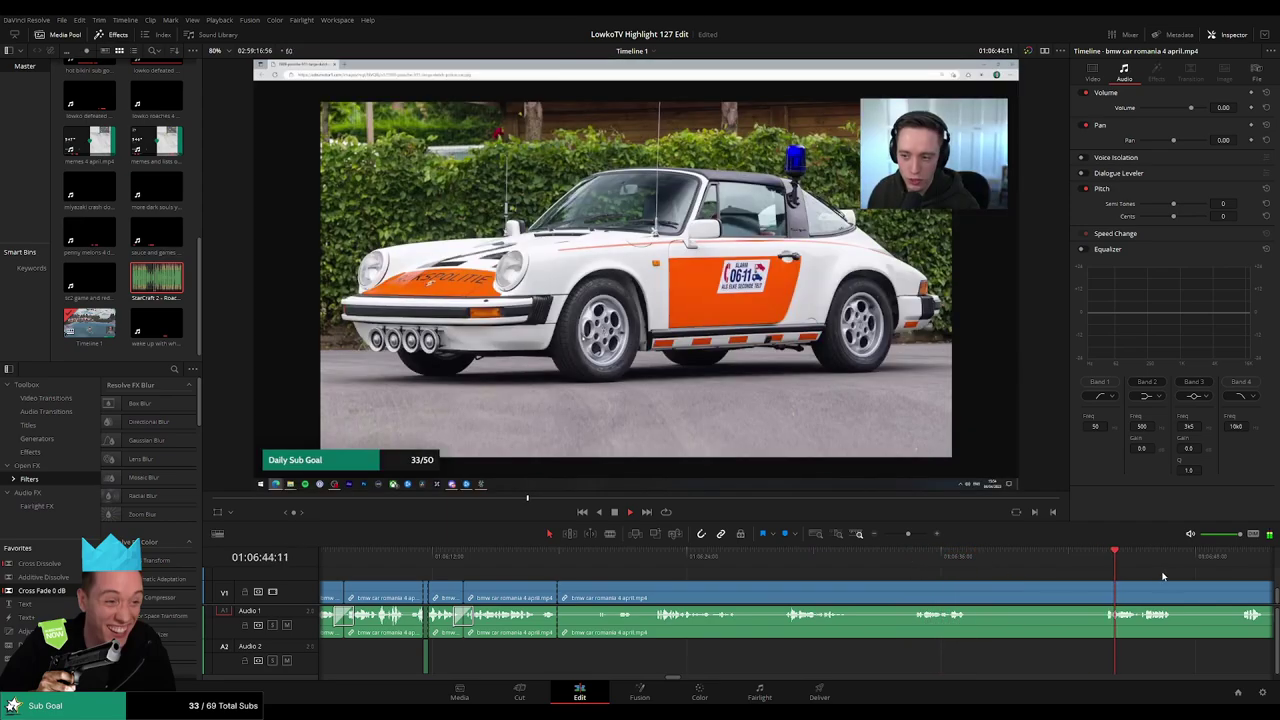
pyautogui.moveTo(1160, 577); pyautogui.dragTo(906, 566)
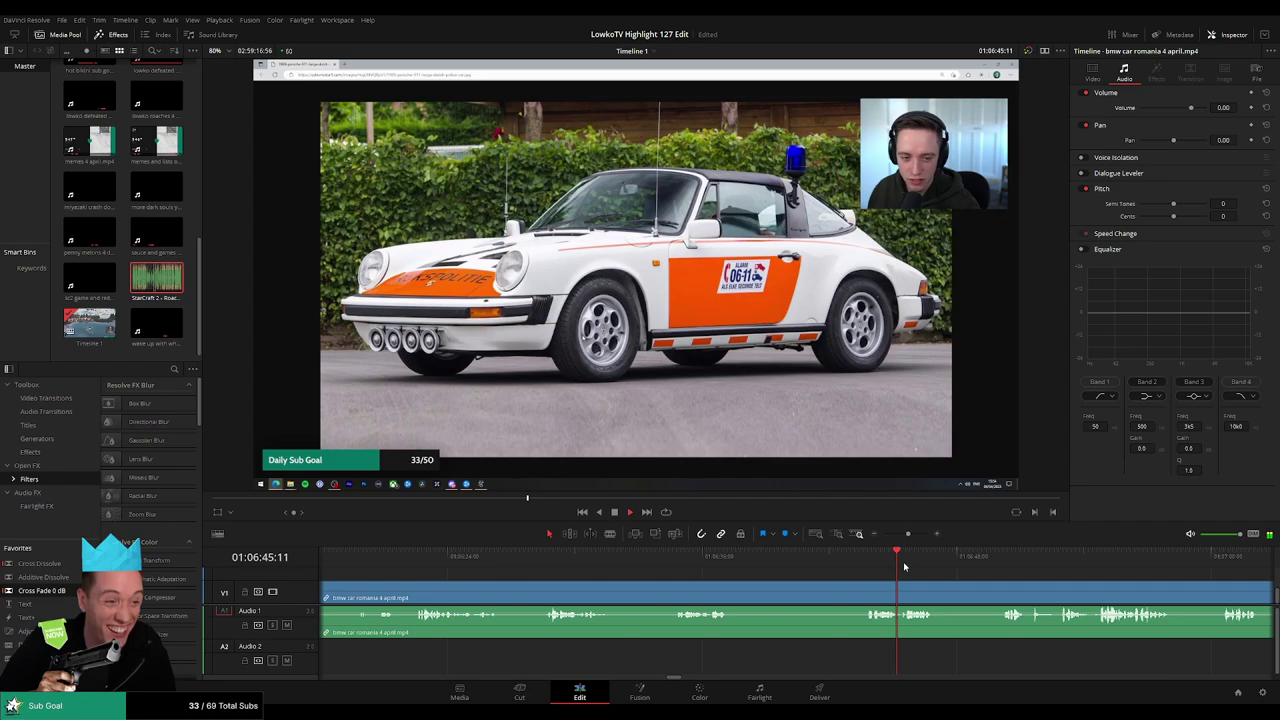
pyautogui.click(1000, 558)
pyautogui.press('b')
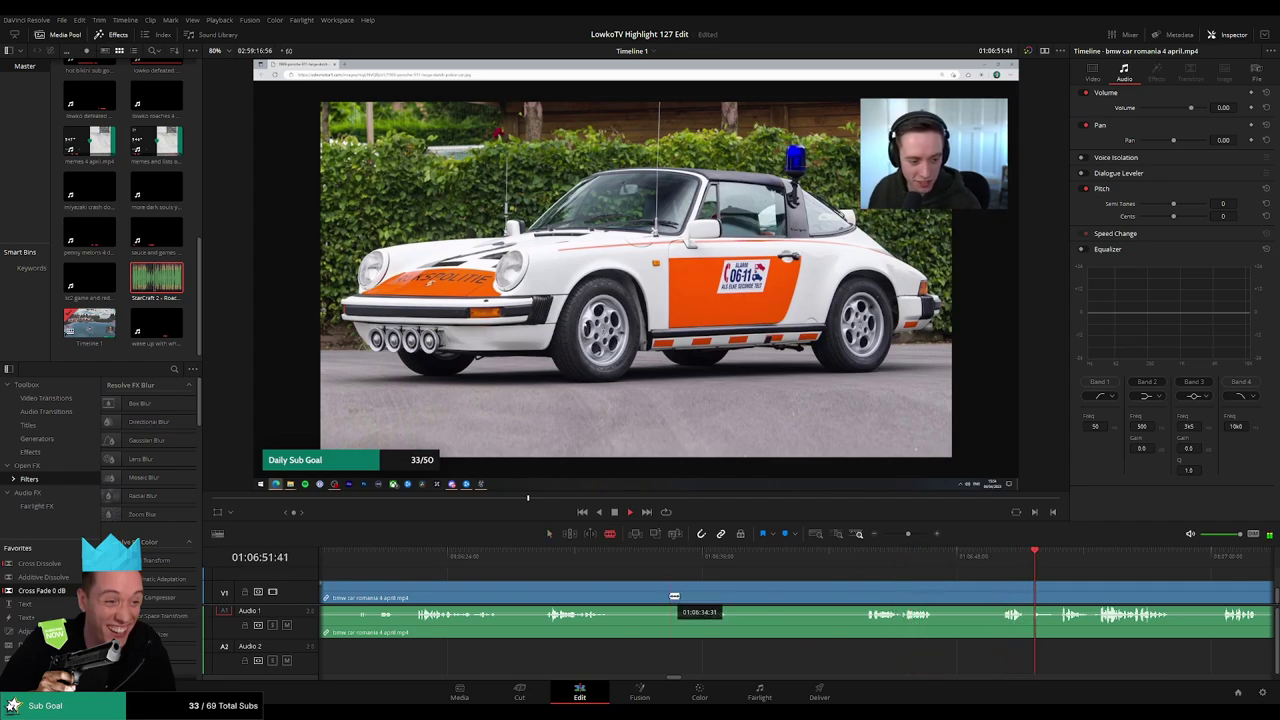
pyautogui.click(674, 596)
# Ripple-delete the section between about 01:06:37 and 01:06:43 in the Porsche photo footage
pyautogui.click(729, 596)
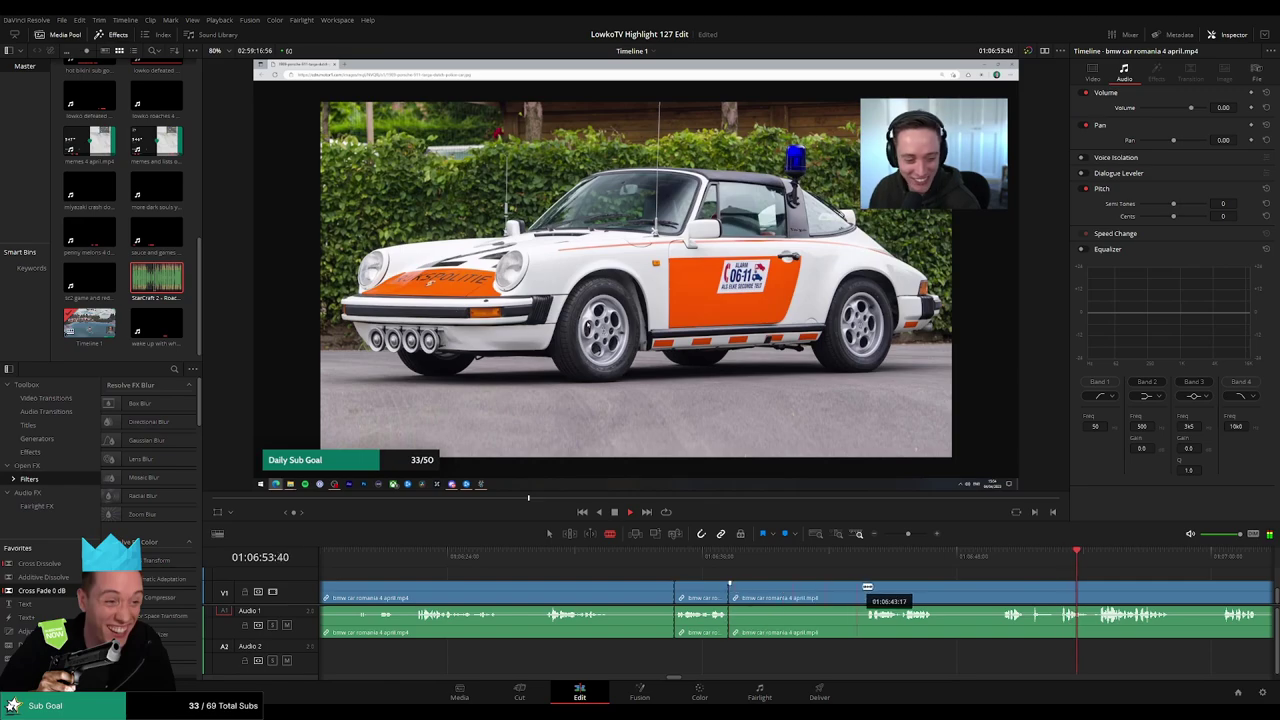
pyautogui.click(866, 587)
pyautogui.press('a')
pyautogui.click(814, 592)
pyautogui.press('Delete')
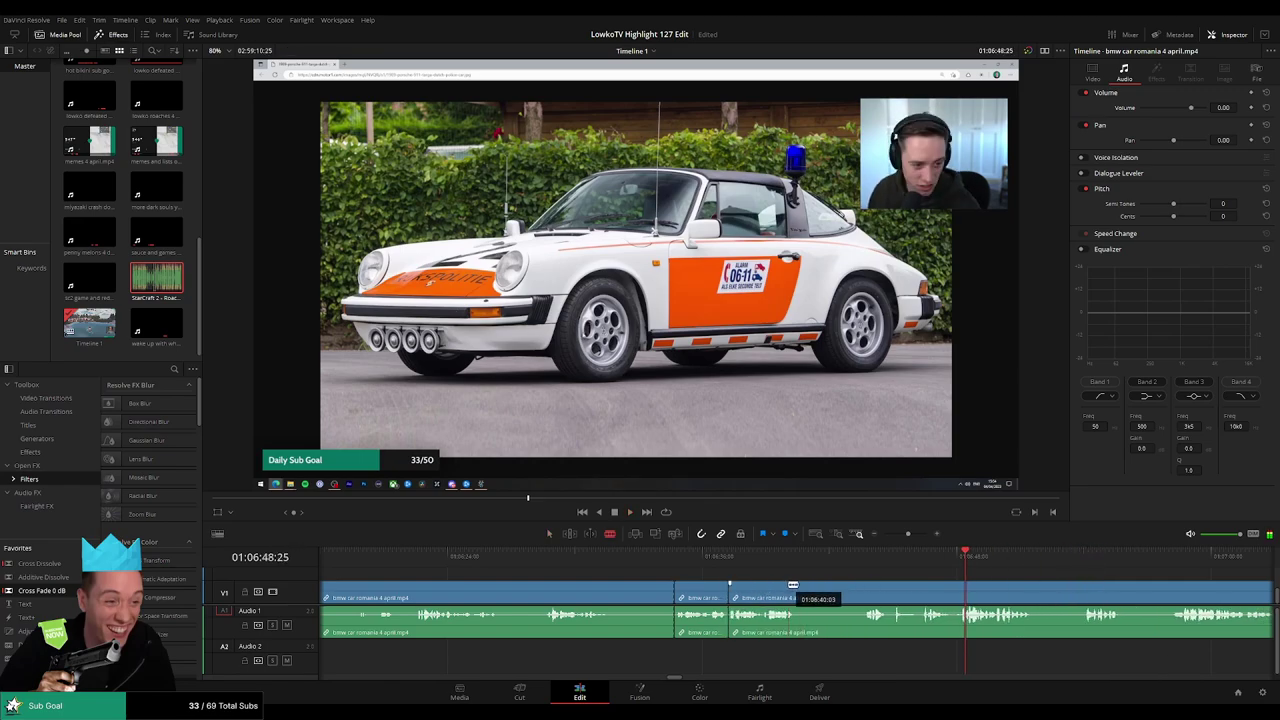
# Cut out the quiet stretch between about 01:06:40 and 01:06:43 and close the gap
pyautogui.click(797, 586)
pyautogui.click(862, 590)
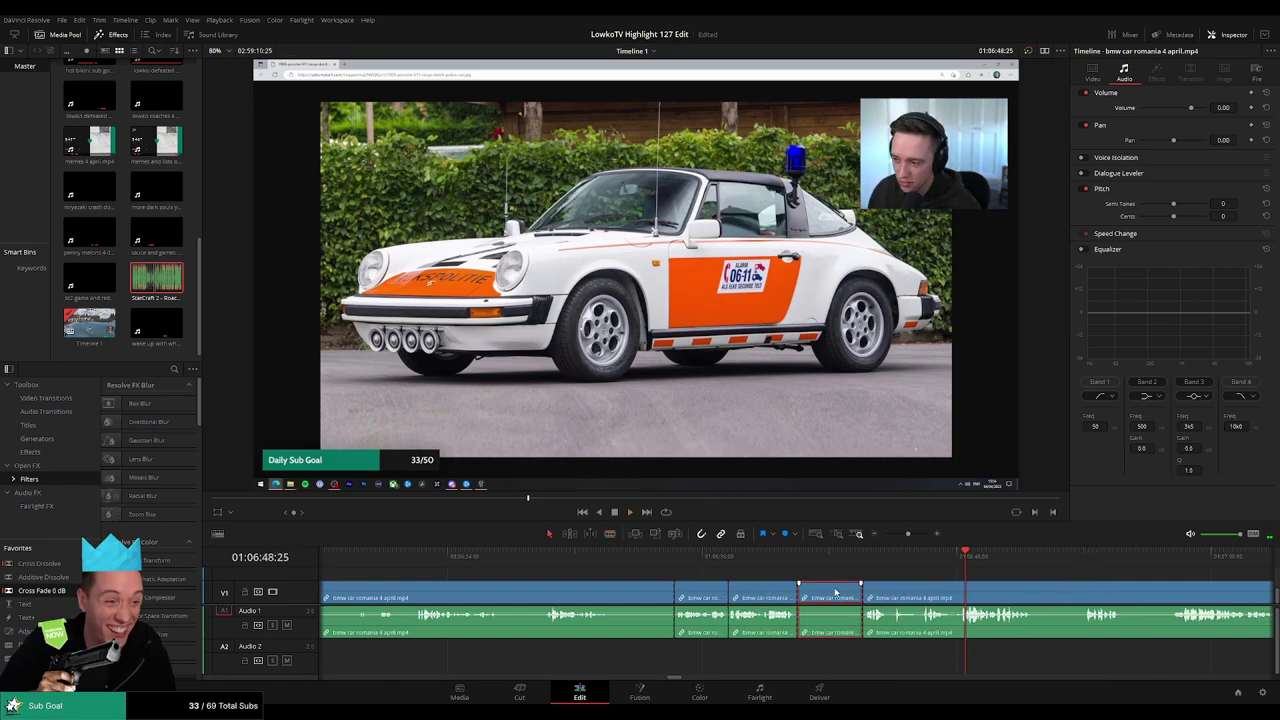
pyautogui.press('Delete')
# Ripple-delete the piece between about 01:06:18 and 01:06:34 and add Cross Fade 0 dB transitions at the three new audio joins
pyautogui.click(578, 591)
pyautogui.click(553, 558)
pyautogui.press('space')
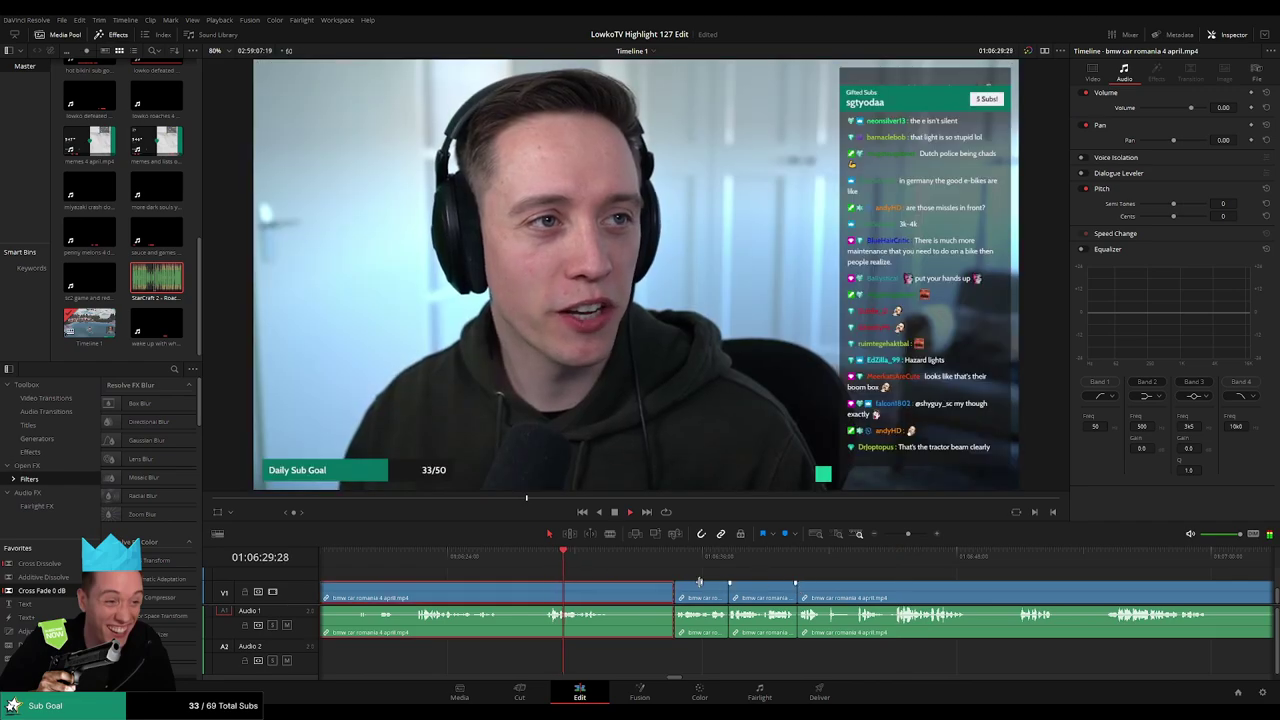
pyautogui.hscroll(-3, 794, 586)
pyautogui.press('space')
pyautogui.press('Delete')
pyautogui.press('space')
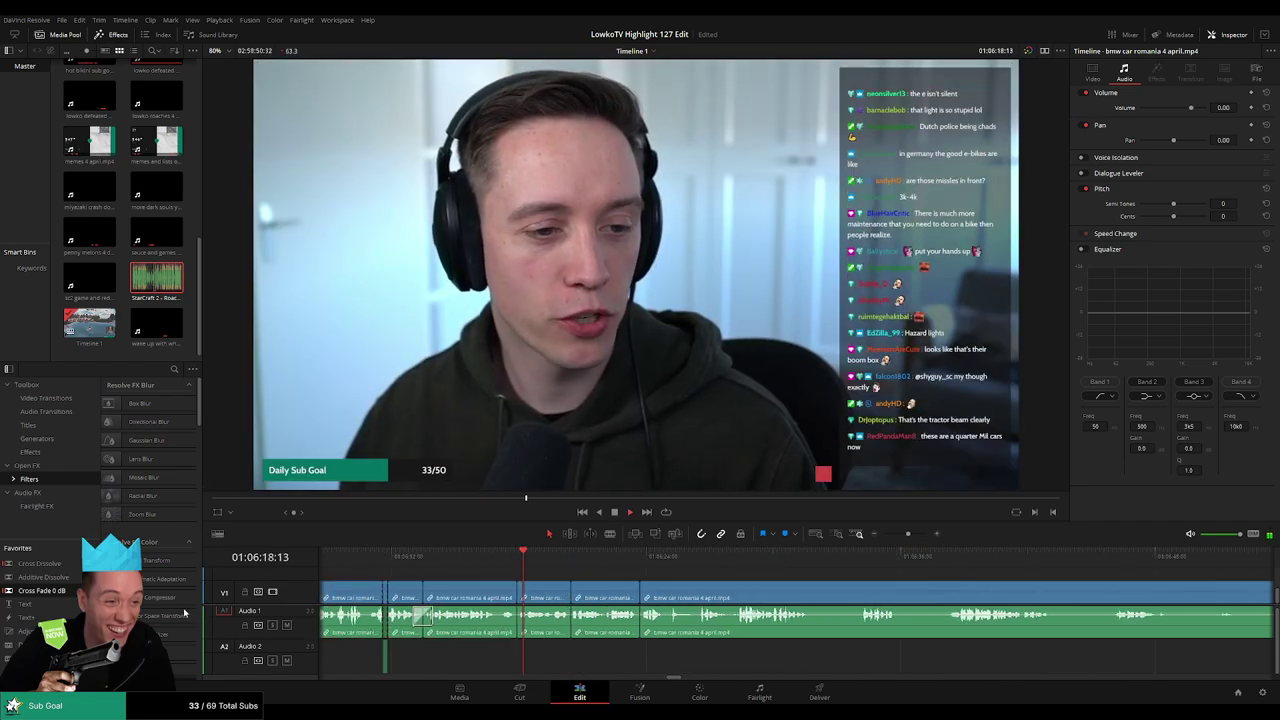
pyautogui.hscroll(-1, 606, 630)
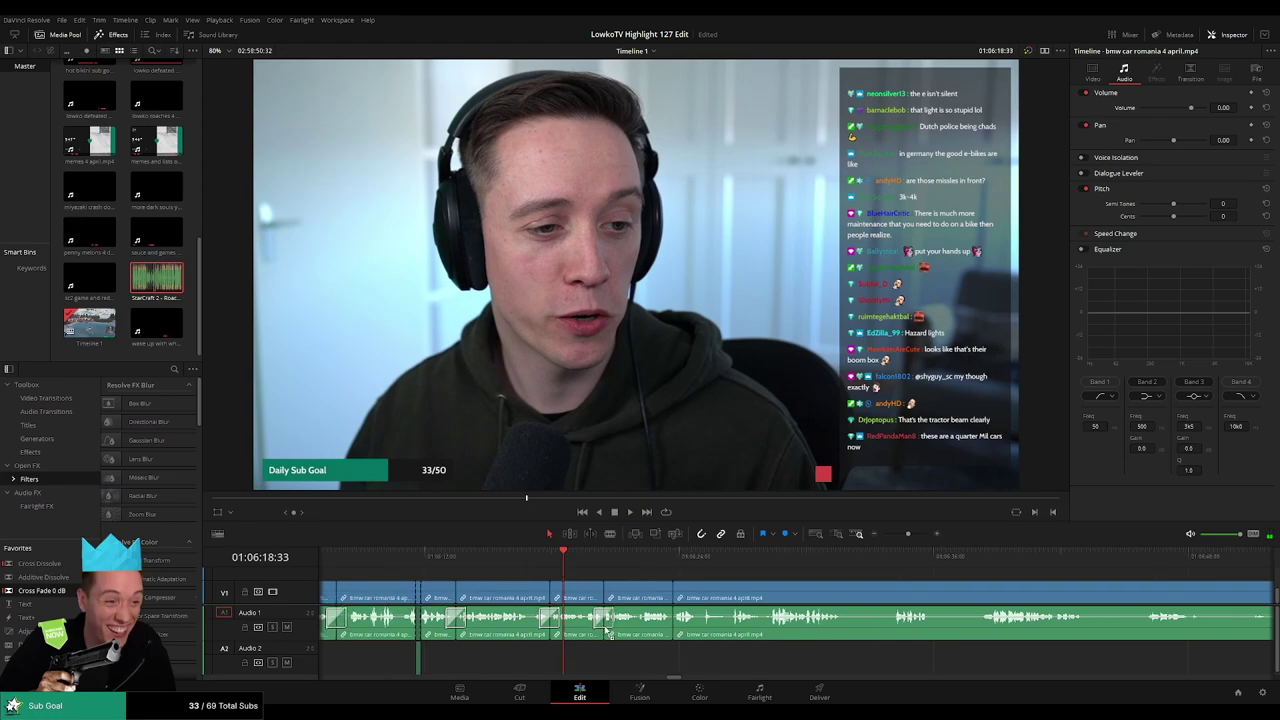
pyautogui.hscroll(-1, 677, 626)
# Ripple-delete the section between about 01:06:31 and 01:06:34 and add a Cross Fade 0 dB at the audio join
pyautogui.click(716, 569)
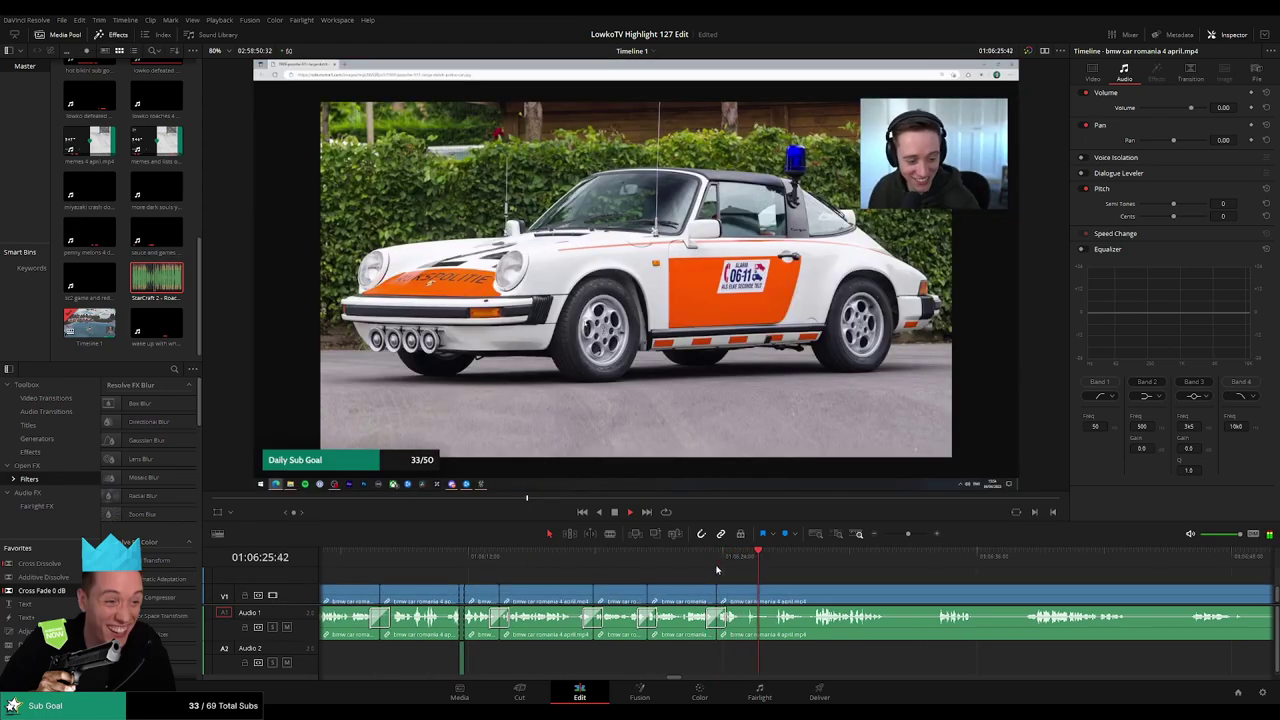
pyautogui.hscroll(4, 811, 577)
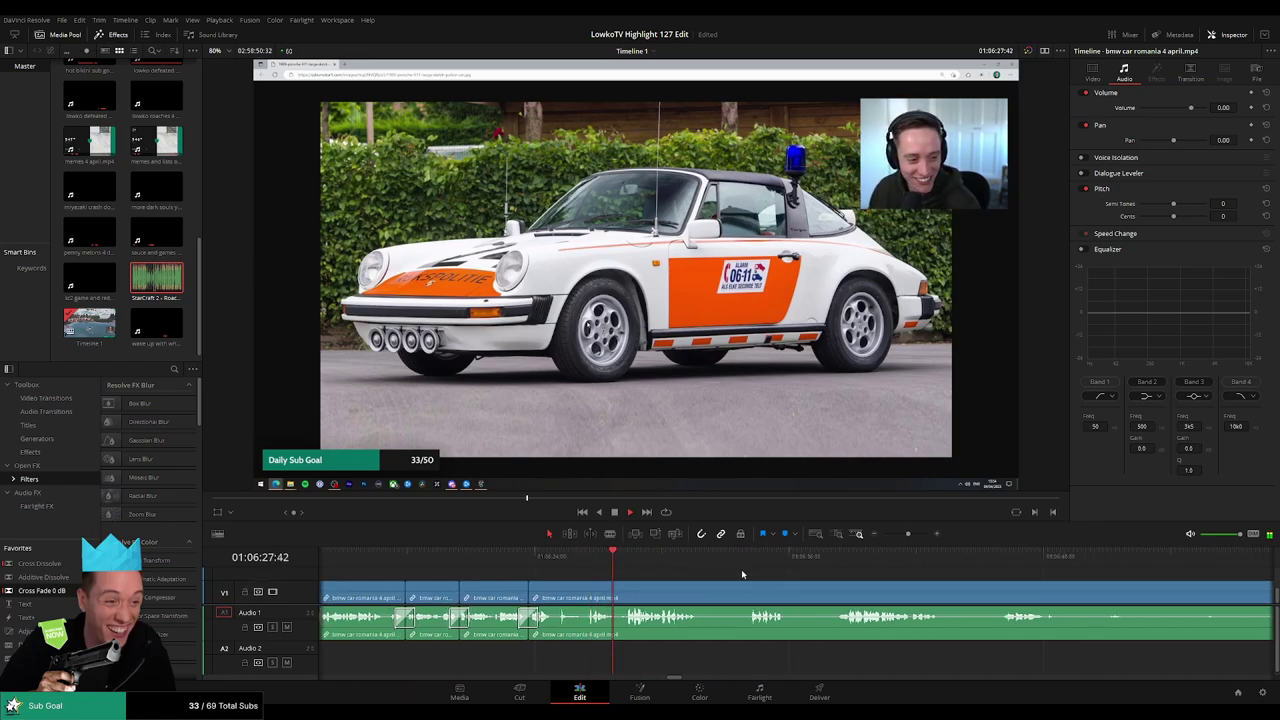
pyautogui.hscroll(3, 623, 564)
pyautogui.press('b')
pyautogui.click(557, 585)
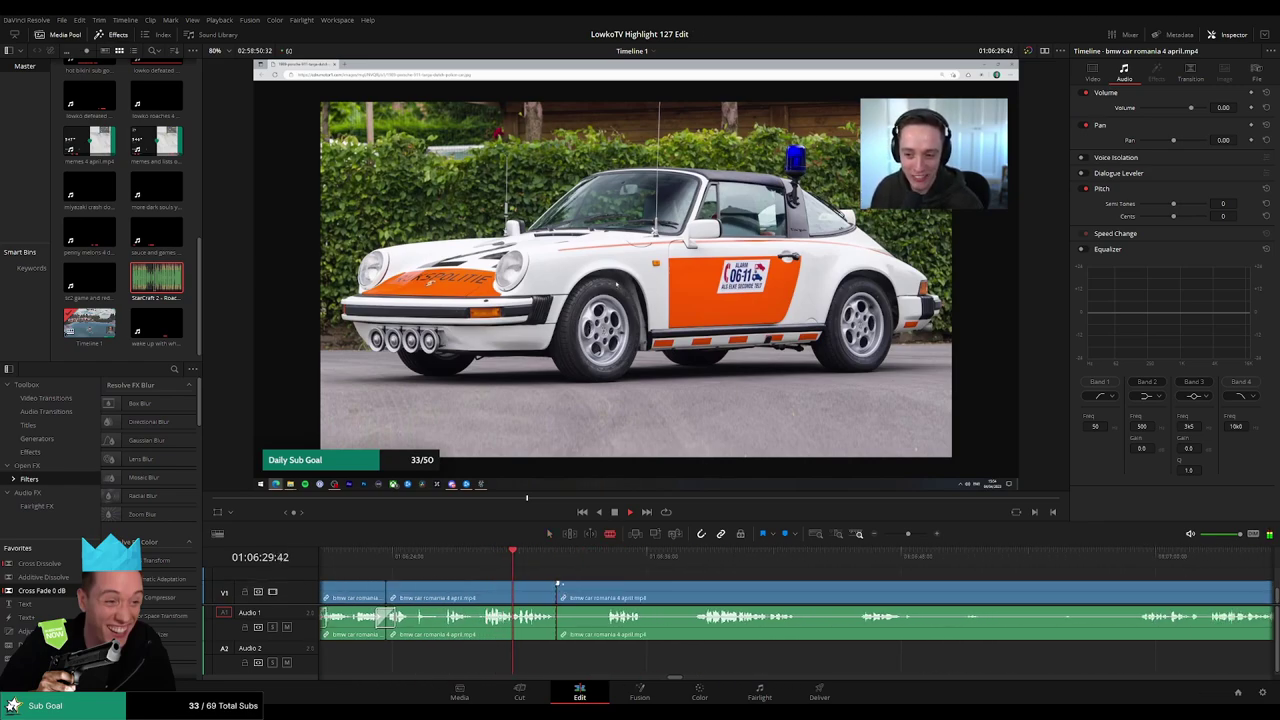
pyautogui.press('a')
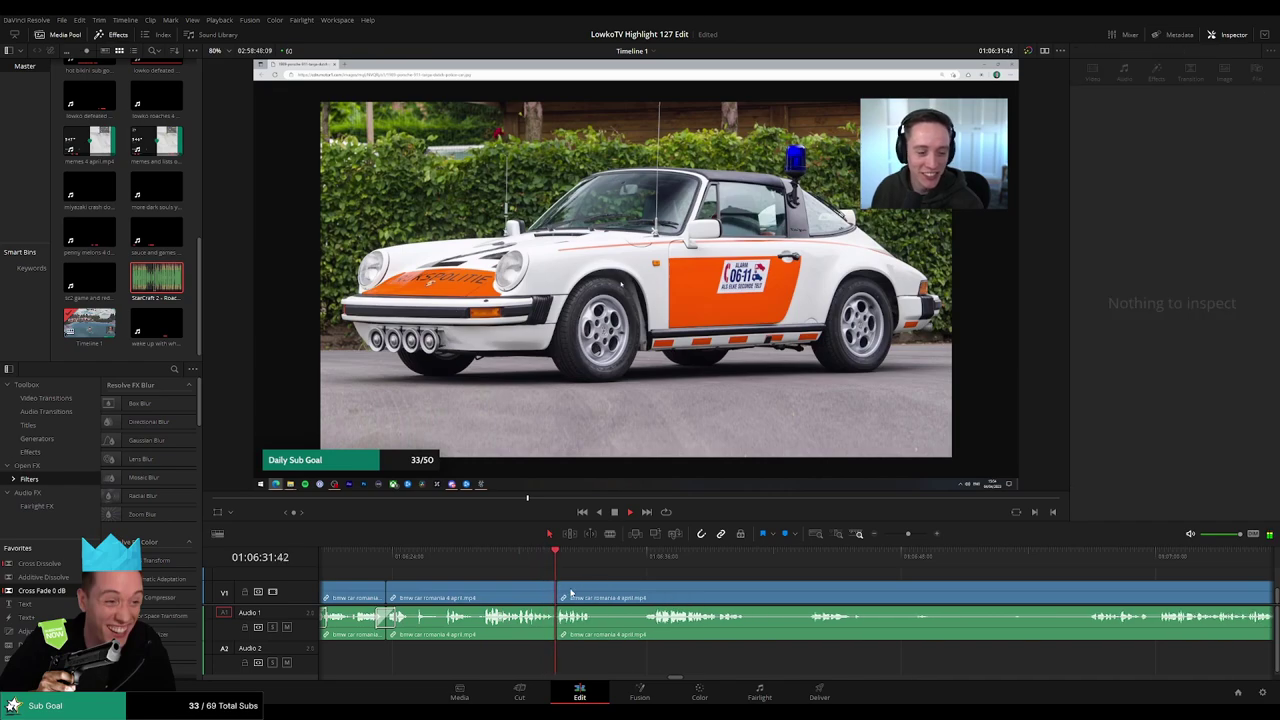
pyautogui.moveTo(42, 590); pyautogui.dragTo(556, 616)
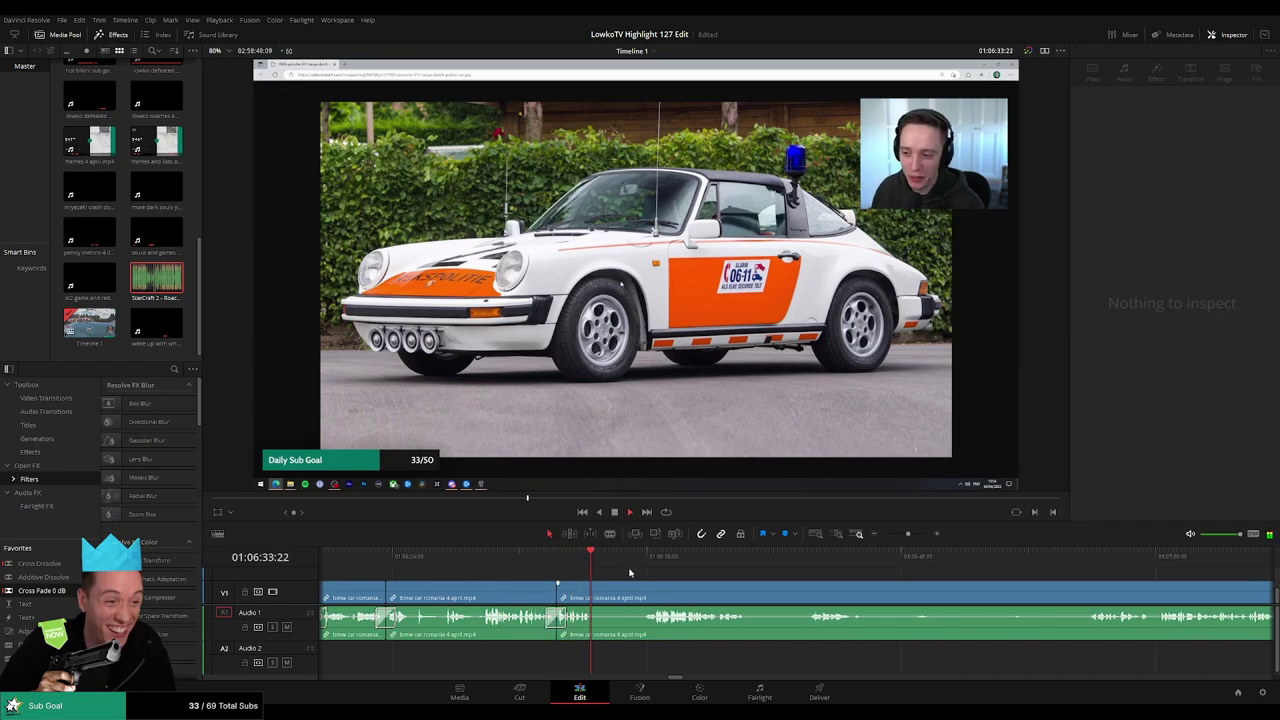
# Remove the stretch between about 01:06:33 and 01:06:35, closing the gap, and cross-fade the resulting audio join
pyautogui.click(647, 557)
pyautogui.press('b')
pyautogui.click(595, 586)
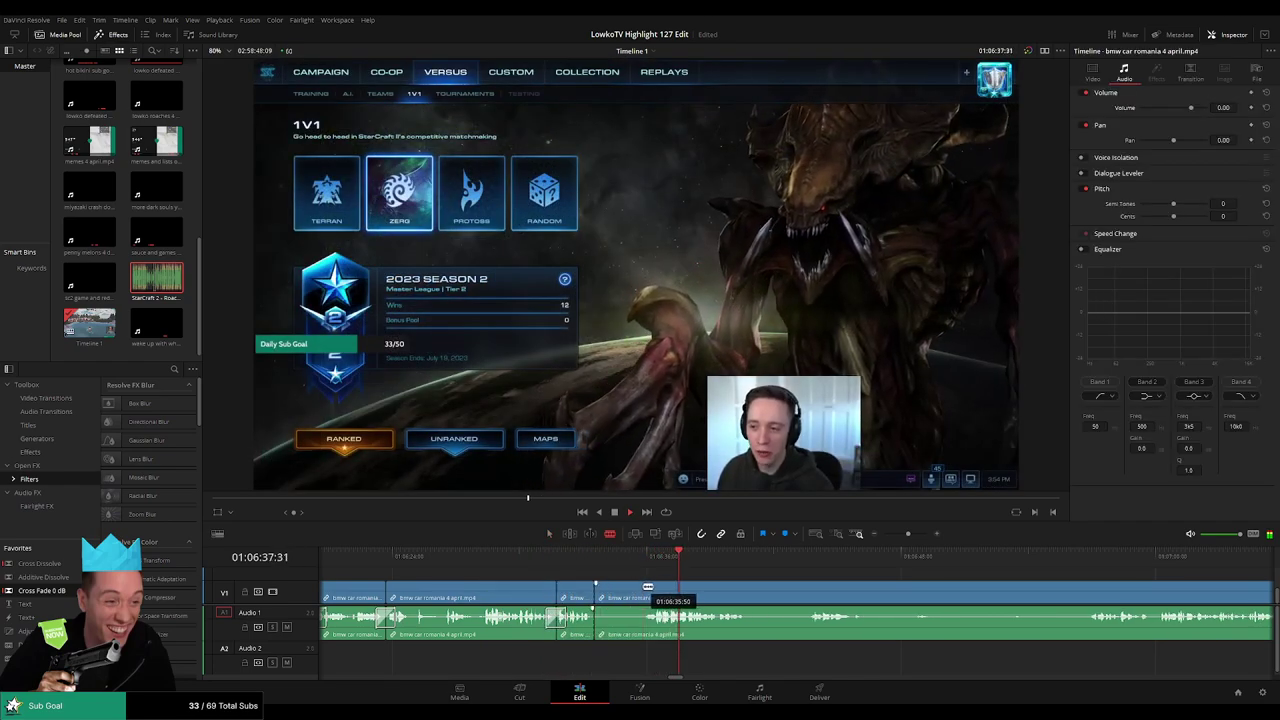
pyautogui.click(641, 588)
pyautogui.press('a')
pyautogui.click(615, 597)
pyautogui.press('Delete')
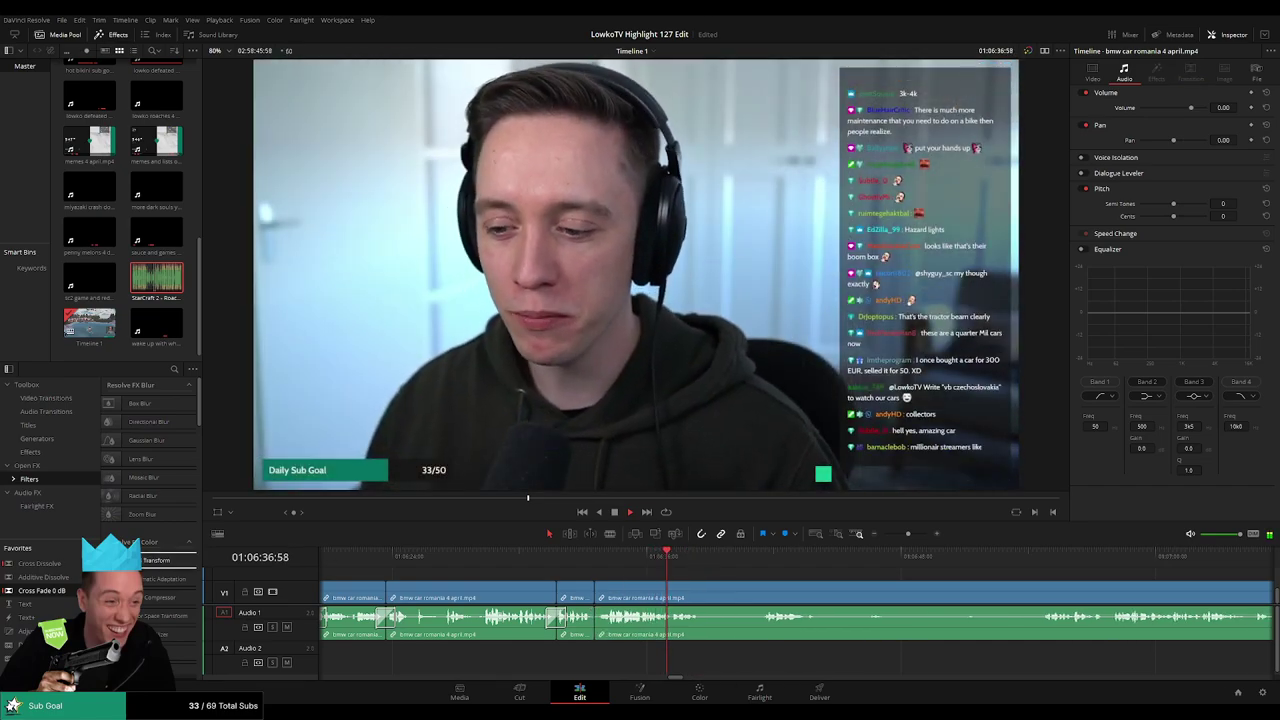
pyautogui.moveTo(602, 633); pyautogui.dragTo(602, 630)
# Cut out the section between about 01:06:38 and 01:06:41, close the gap, and cross-fade the audio join with Cross Fade 0 dB
pyautogui.moveTo(716, 588); pyautogui.dragTo(612, 587)
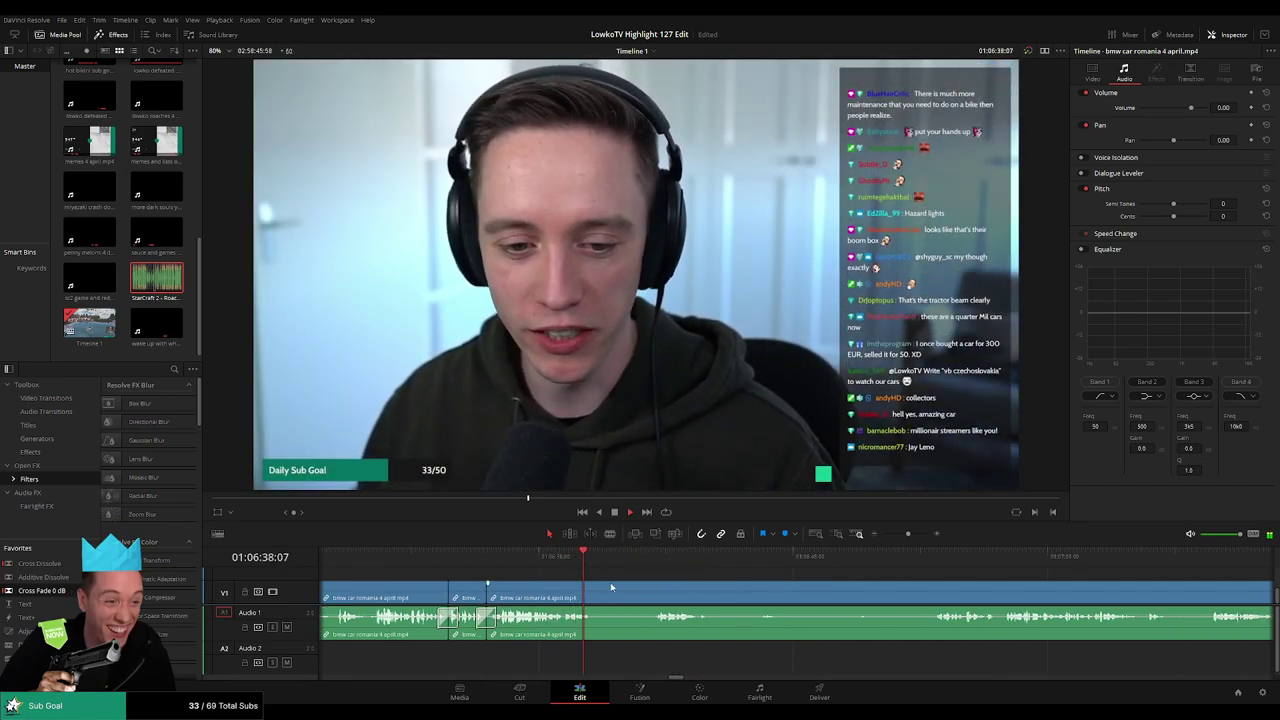
pyautogui.press('b')
pyautogui.click(596, 592)
pyautogui.click(654, 594)
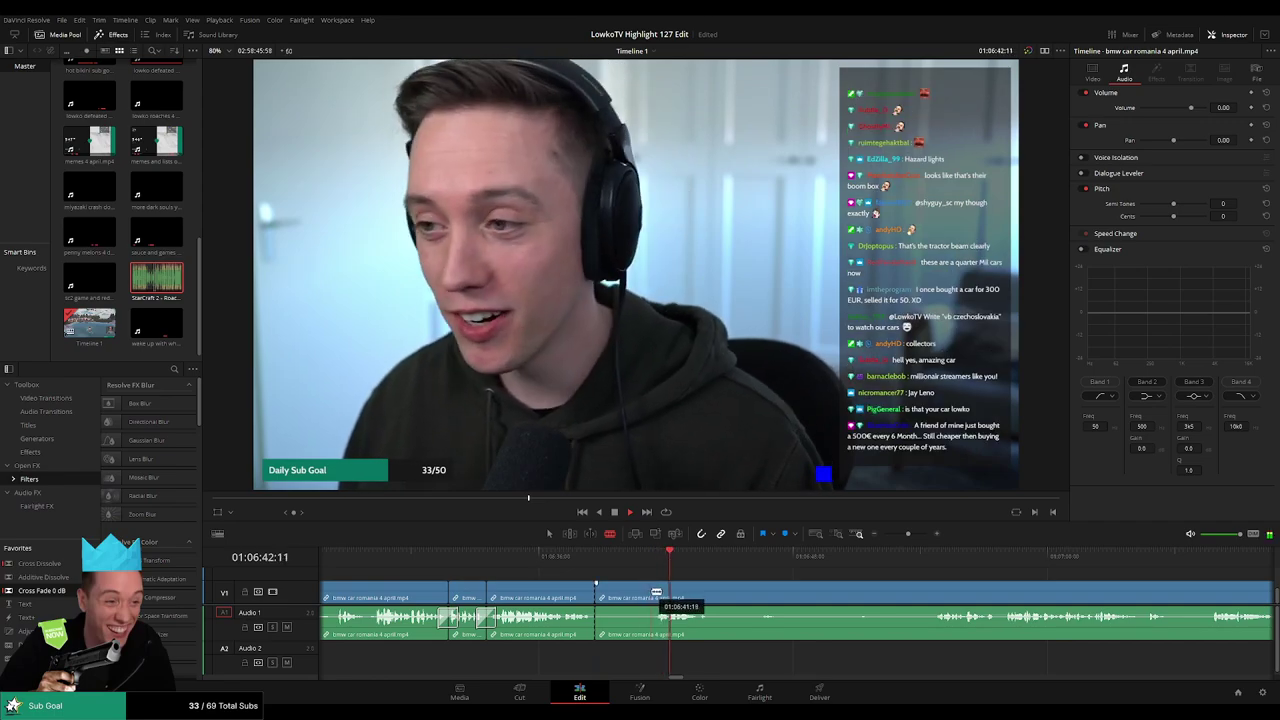
pyautogui.press('a')
pyautogui.click(625, 597)
pyautogui.press('Delete')
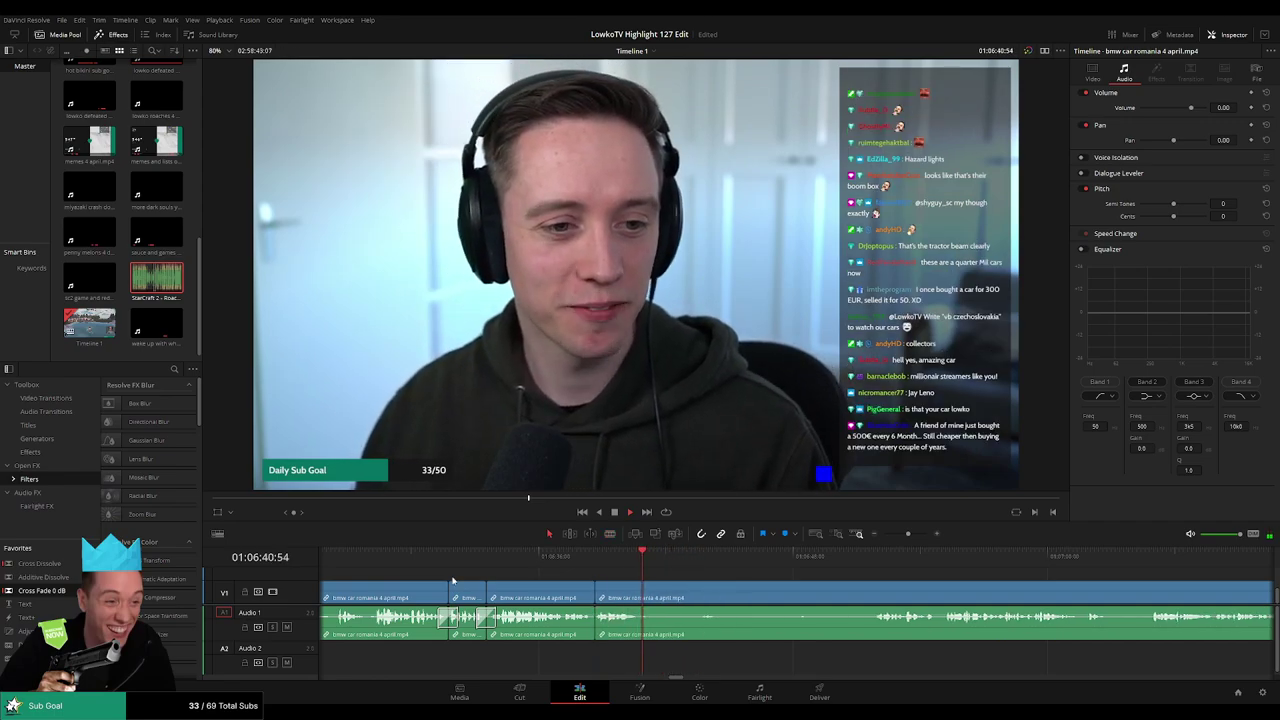
# Split the BMW clip at about 01:06:40, shortly after the last cross-faded join
pyautogui.press('b')
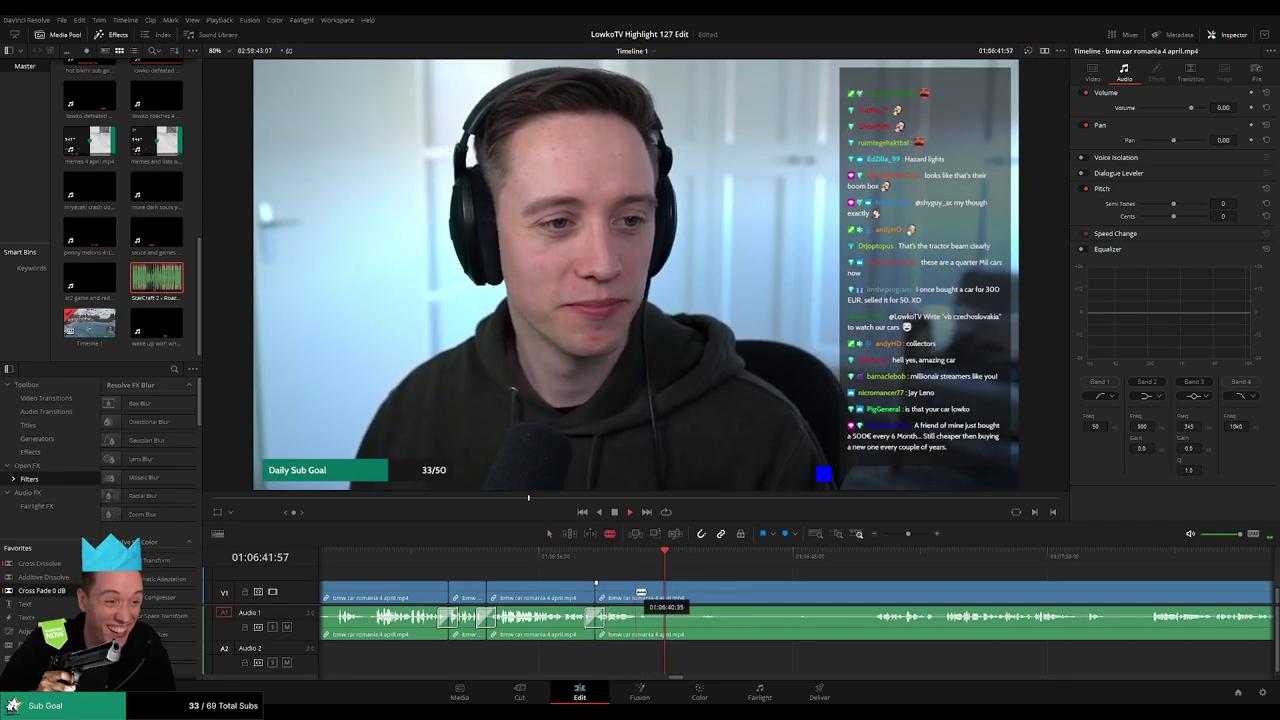
pyautogui.click(638, 595)
pyautogui.press('a')
# Review the webcam talk after 01:06:50 up to the StarCraft match loading screen for the next part to keep
pyautogui.click(893, 558)
pyautogui.hscroll(4, 823, 570)
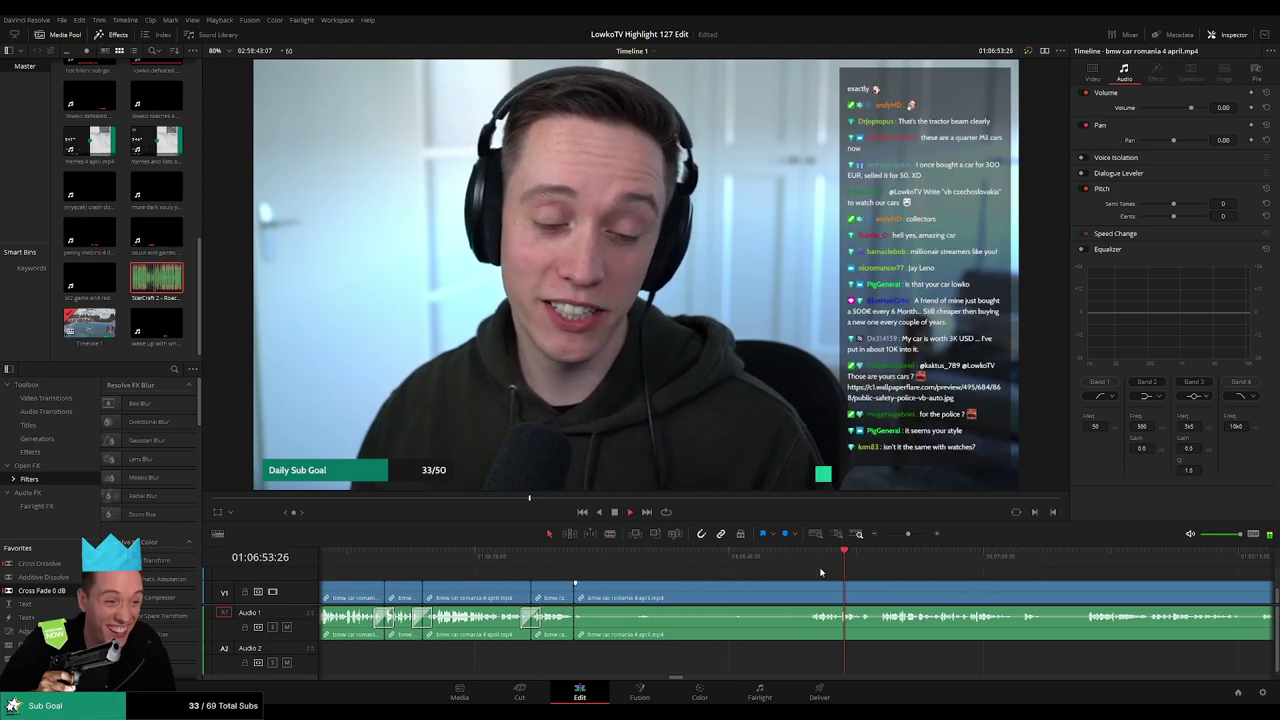
pyautogui.click(707, 560)
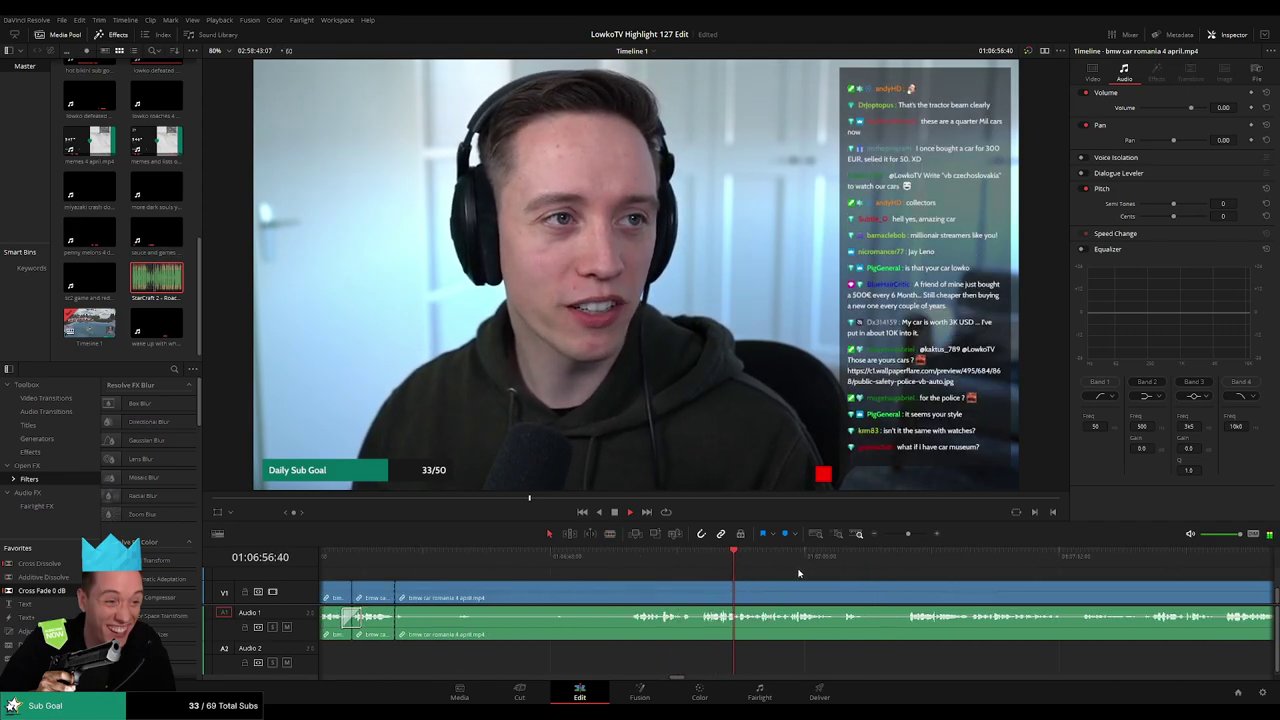
pyautogui.click(906, 562)
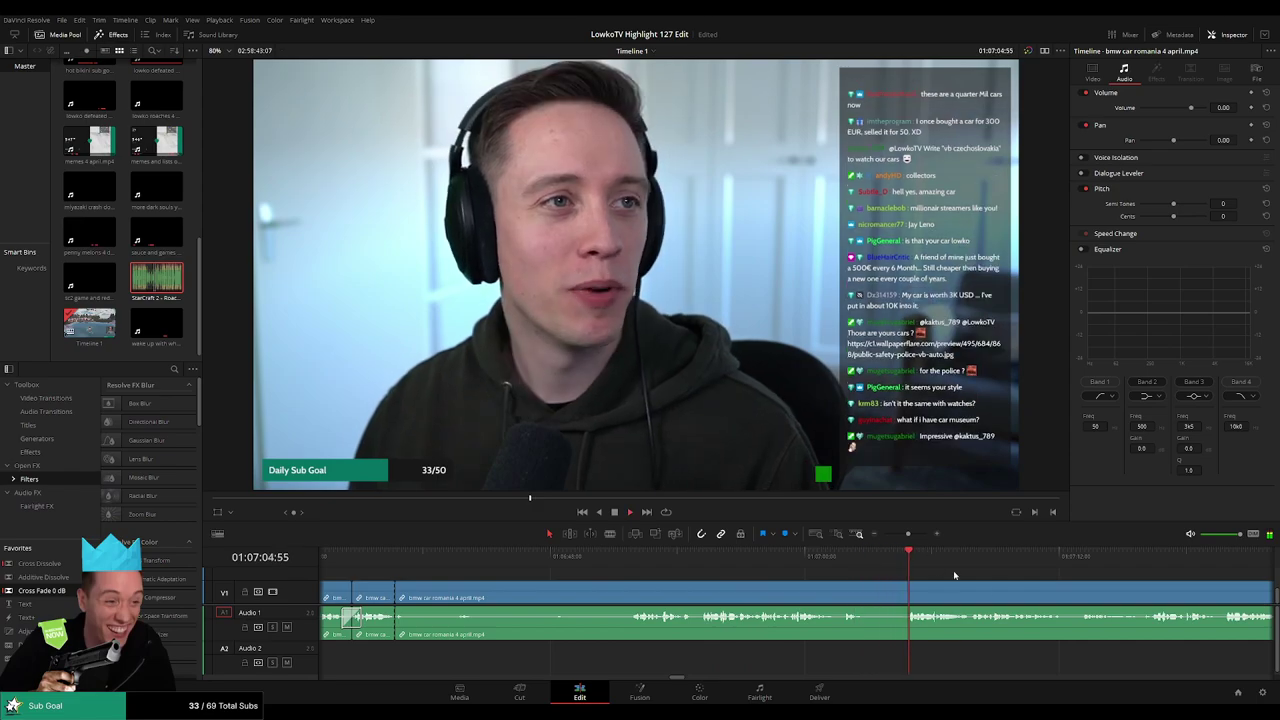
pyautogui.hscroll(4, 948, 570)
pyautogui.click(837, 562)
pyautogui.click(869, 564)
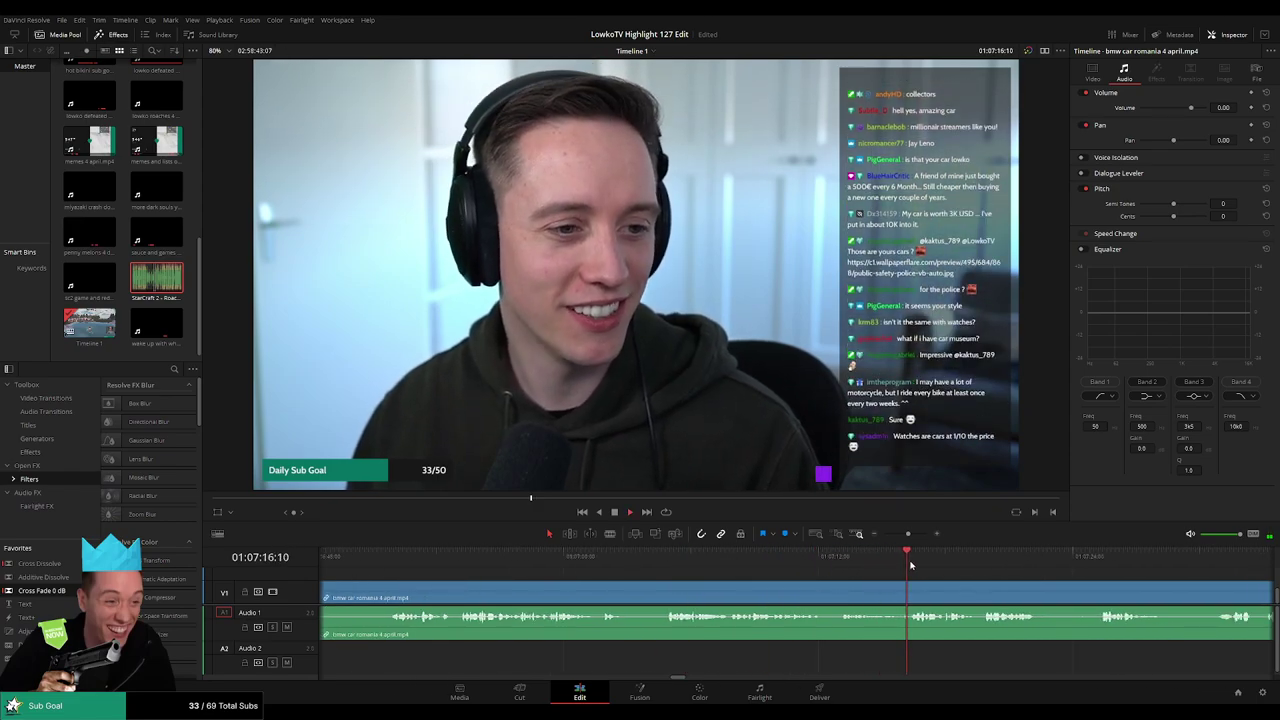
pyautogui.hscroll(5, 910, 565)
pyautogui.click(803, 562)
pyautogui.moveTo(899, 569); pyautogui.dragTo(1136, 567)
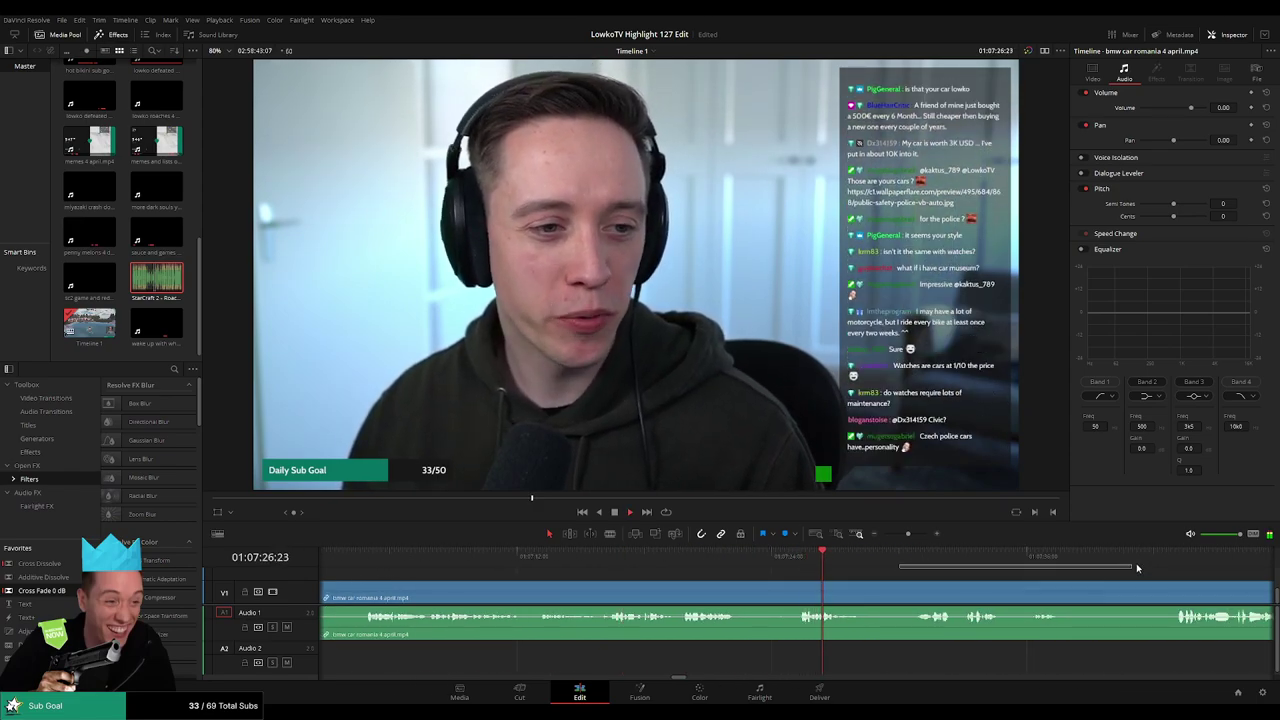
pyautogui.click(1174, 560)
# Examine the BMW clip between about 01:07:26 and 01:09:16 to find where the talk resumes during the StarCraft match
pyautogui.hscroll(7, 797, 563)
pyautogui.moveTo(908, 535); pyautogui.dragTo(893, 538)
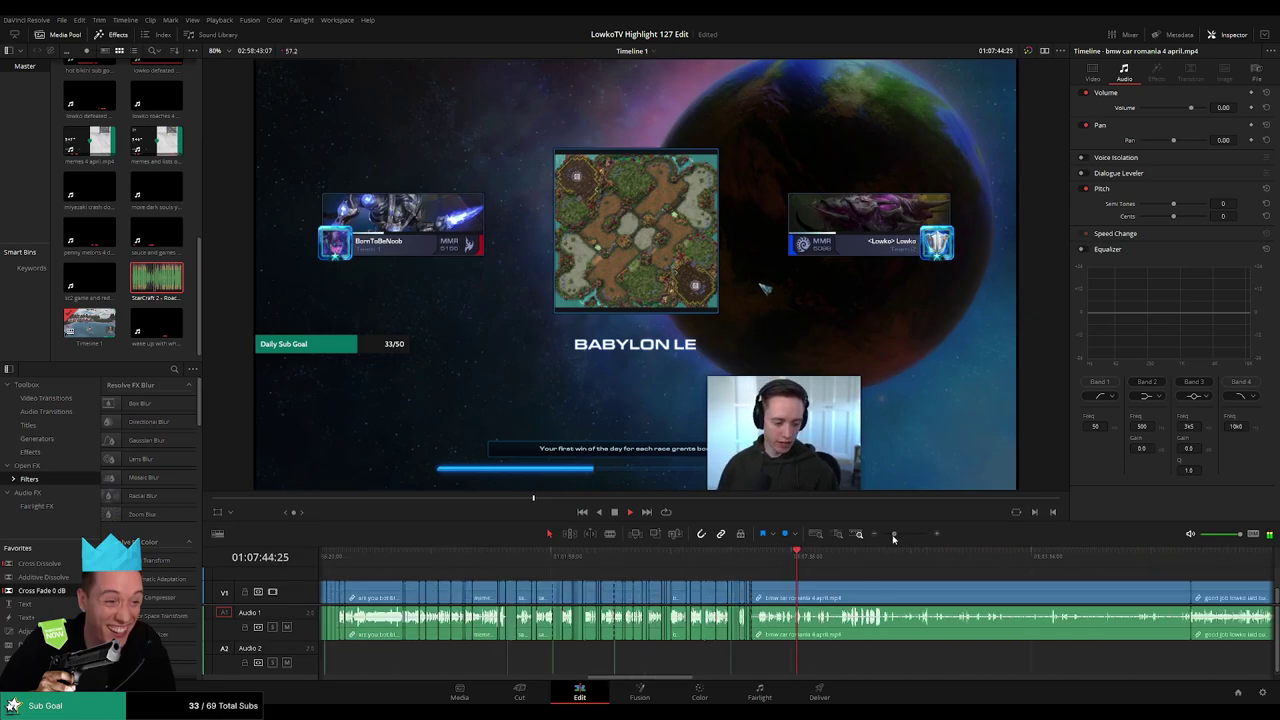
pyautogui.click(812, 560)
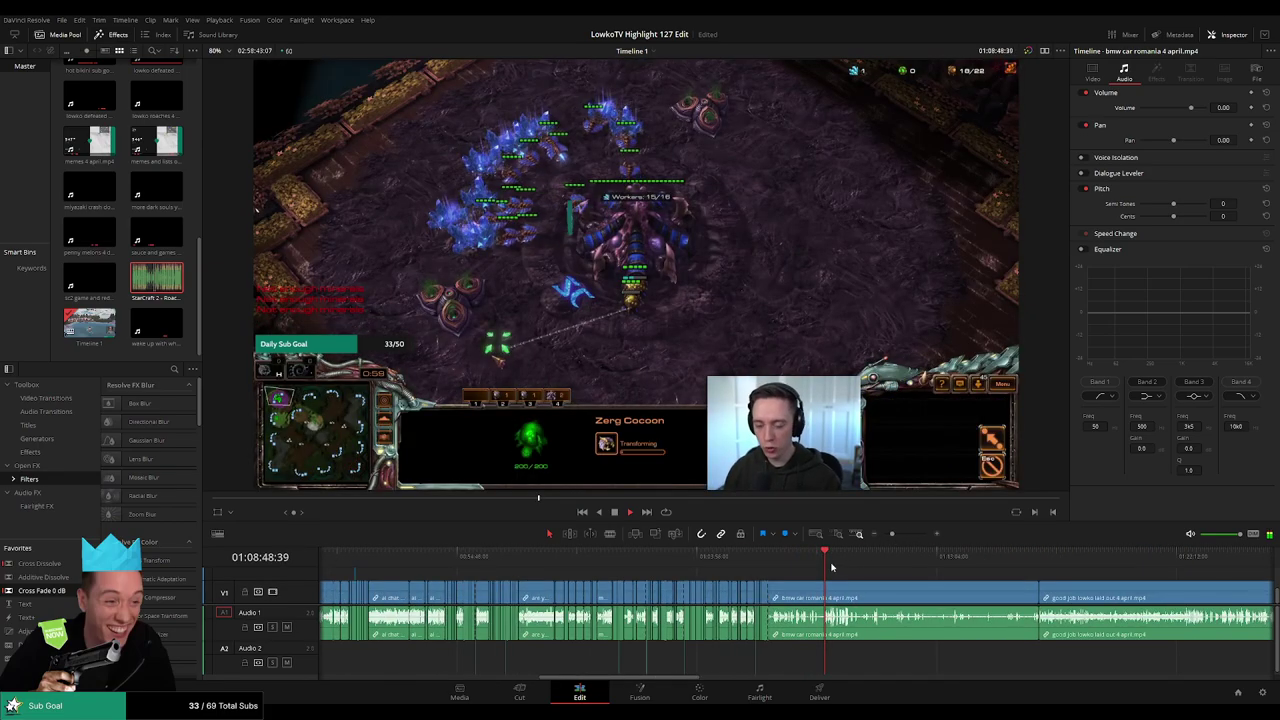
pyautogui.click(835, 560)
pyautogui.scroll(2, 818, 578)
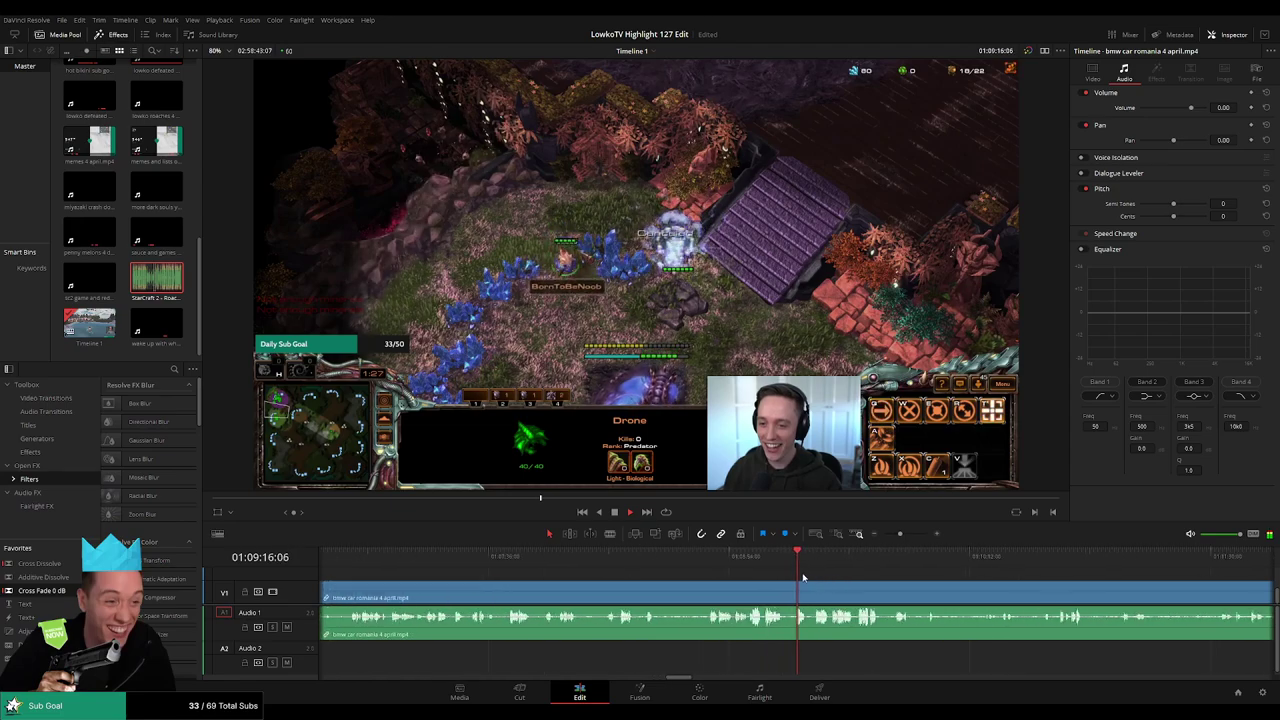
pyautogui.scroll(2, 717, 580)
pyautogui.moveTo(668, 556); pyautogui.dragTo(723, 563)
pyautogui.scroll(2, 694, 577)
pyautogui.click(716, 562)
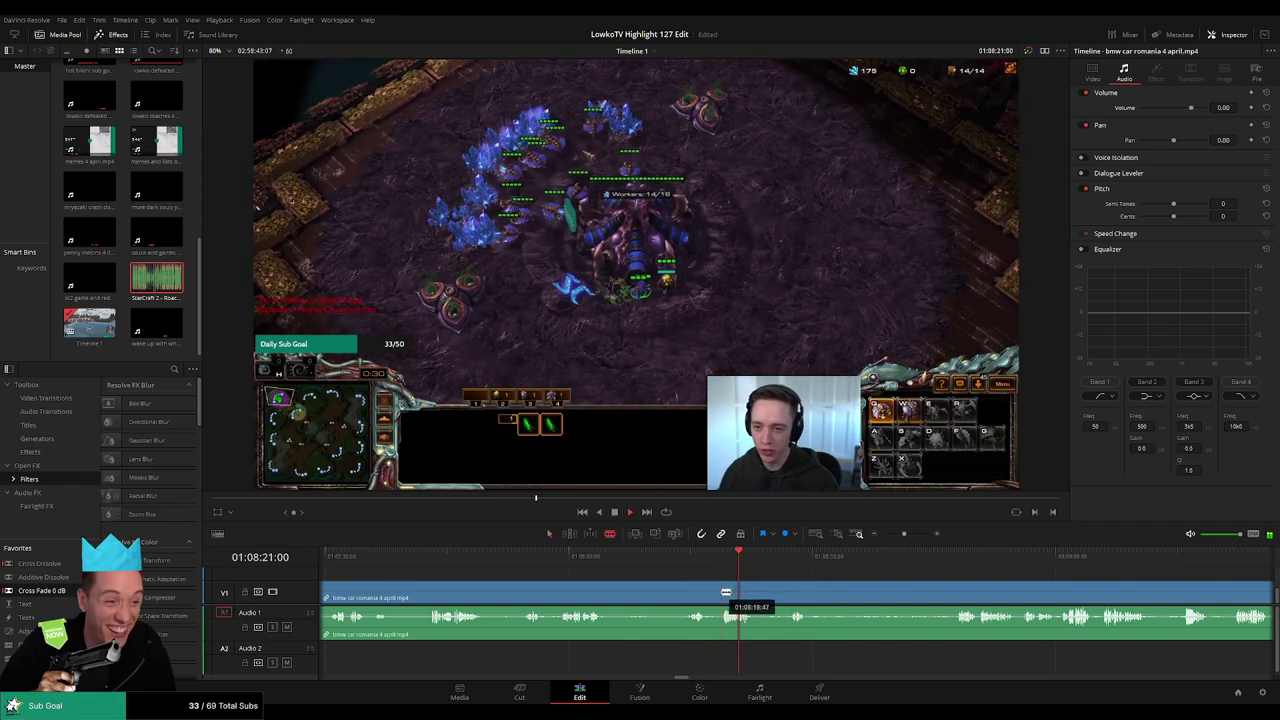
# Remove the BMW clip section between about 01:06:41 and 01:08:18, close the gap, and cross-fade the audio join
pyautogui.click(690, 558)
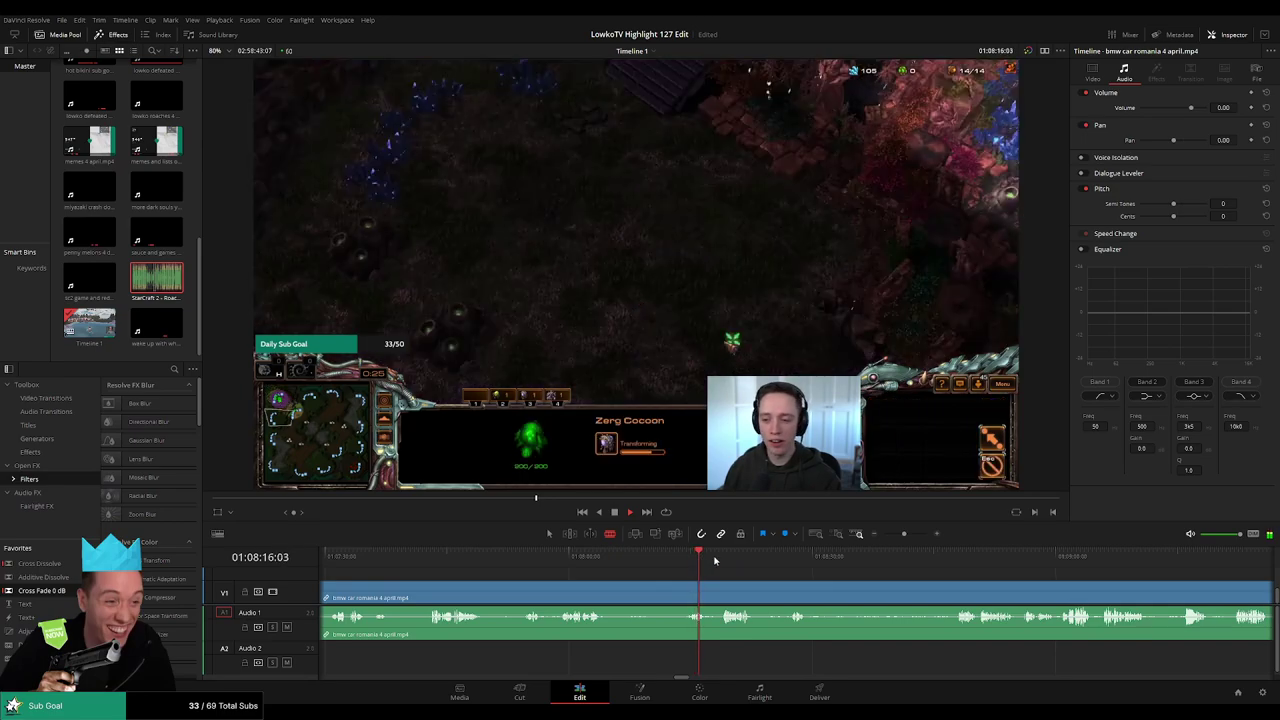
pyautogui.click(722, 560)
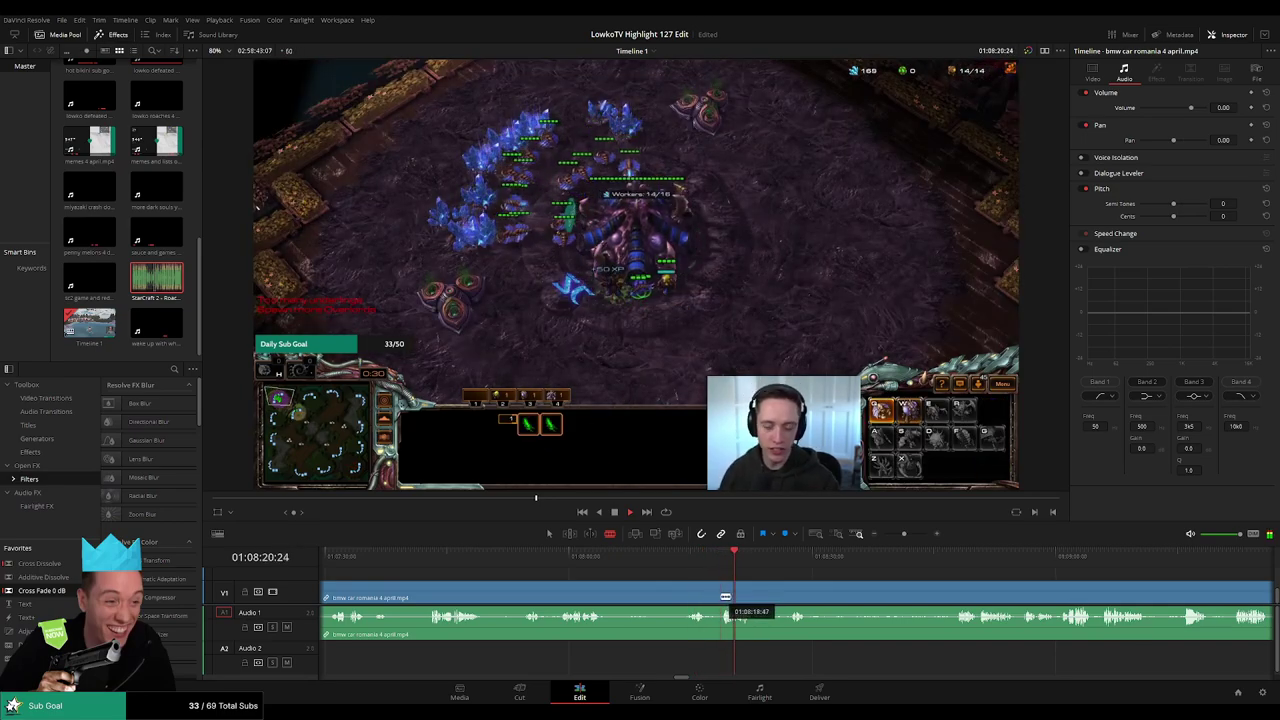
pyautogui.click(698, 601)
pyautogui.press('Delete')
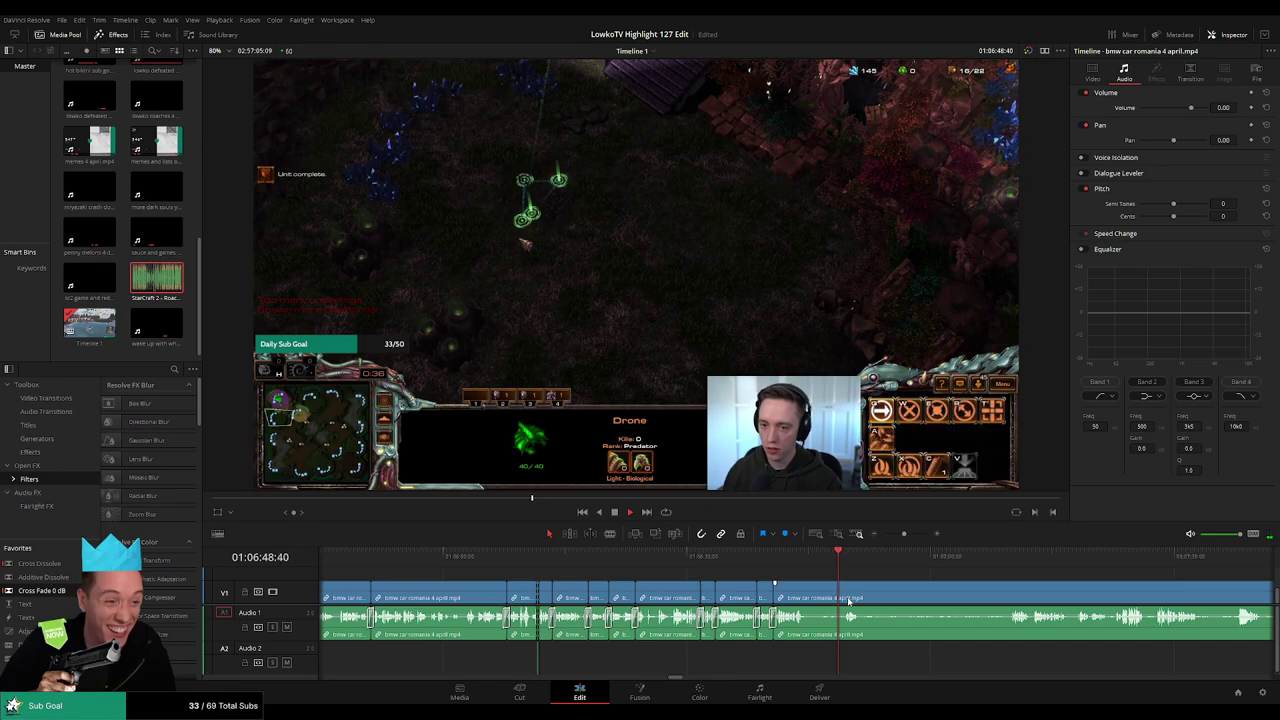
# Cut out the section between about 01:06:45 and 01:06:49, close the gap, and cross-fade the audio join
pyautogui.scroll(1, 830, 602)
pyautogui.press('b')
pyautogui.click(808, 599)
pyautogui.moveTo(822, 588); pyautogui.dragTo(700, 578)
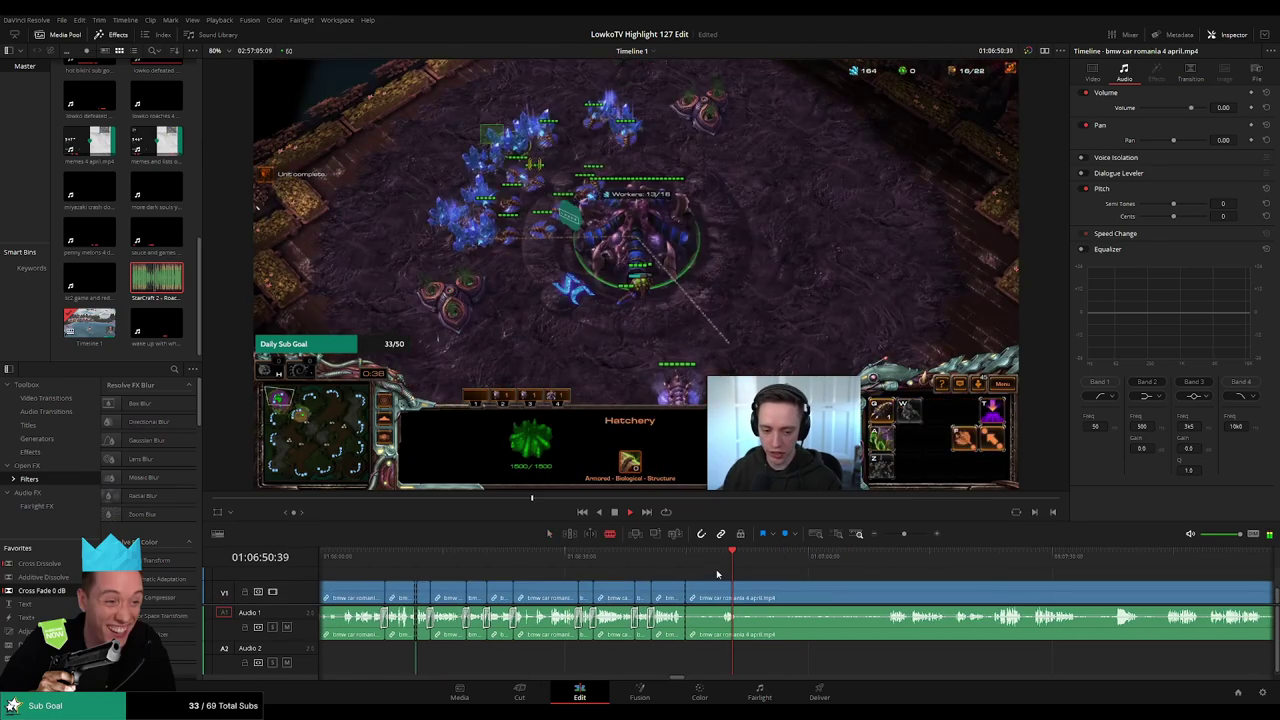
pyautogui.click(722, 592)
pyautogui.press('a')
pyautogui.click(705, 592)
pyautogui.press('Delete')
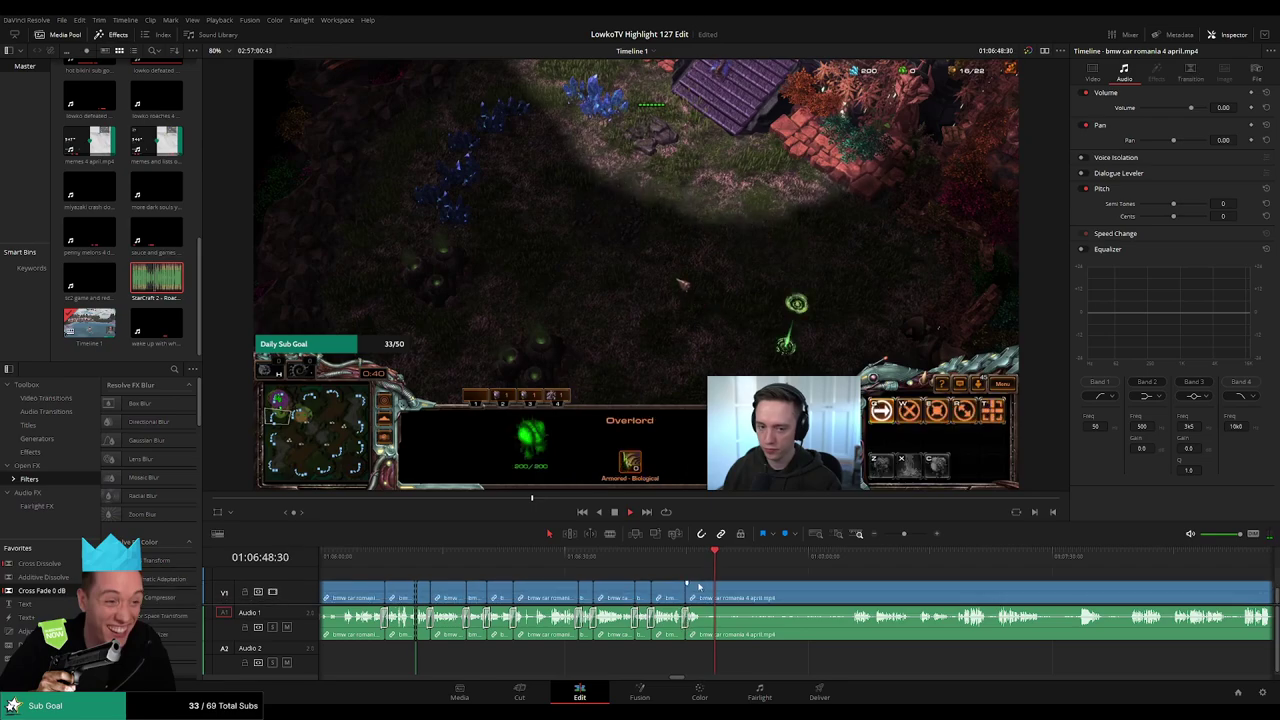
# Cut out the quiet section between about 01:06:47 and 01:07:05, close the gap, and cross-fade the audio join
pyautogui.press('b')
pyautogui.click(703, 588)
pyautogui.moveTo(740, 557); pyautogui.dragTo(846, 560)
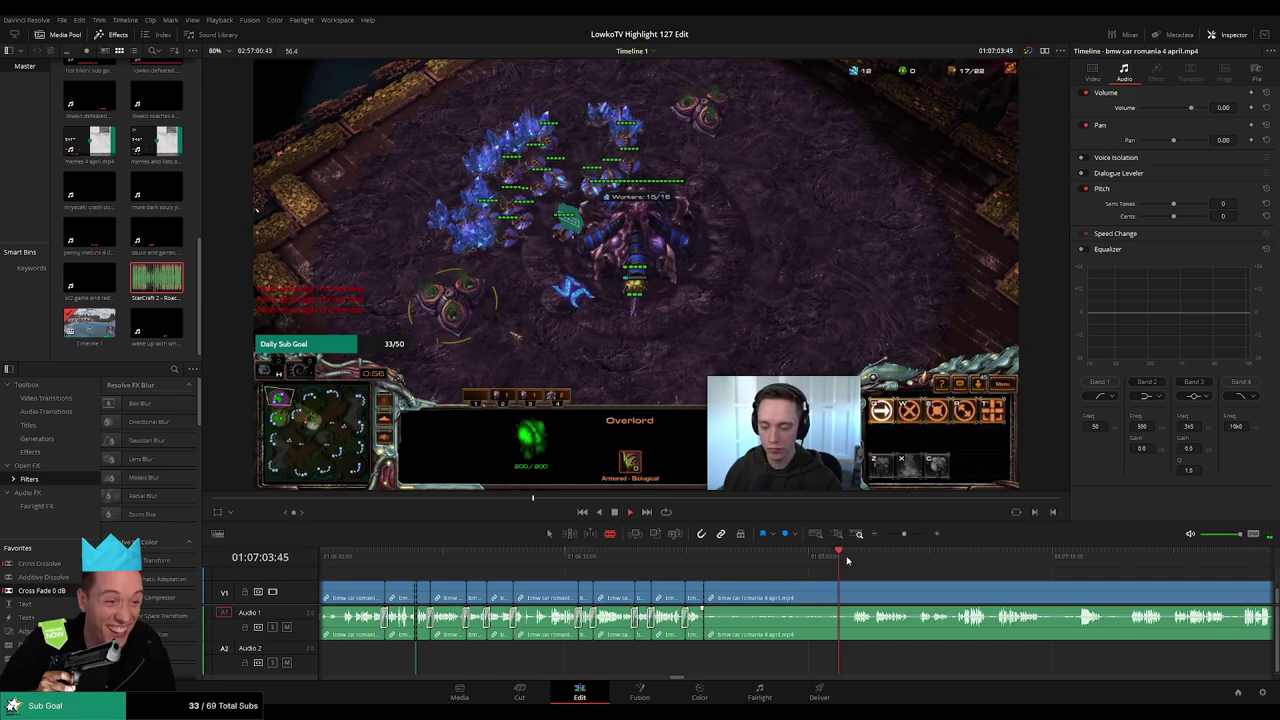
pyautogui.hscroll(3, 737, 568)
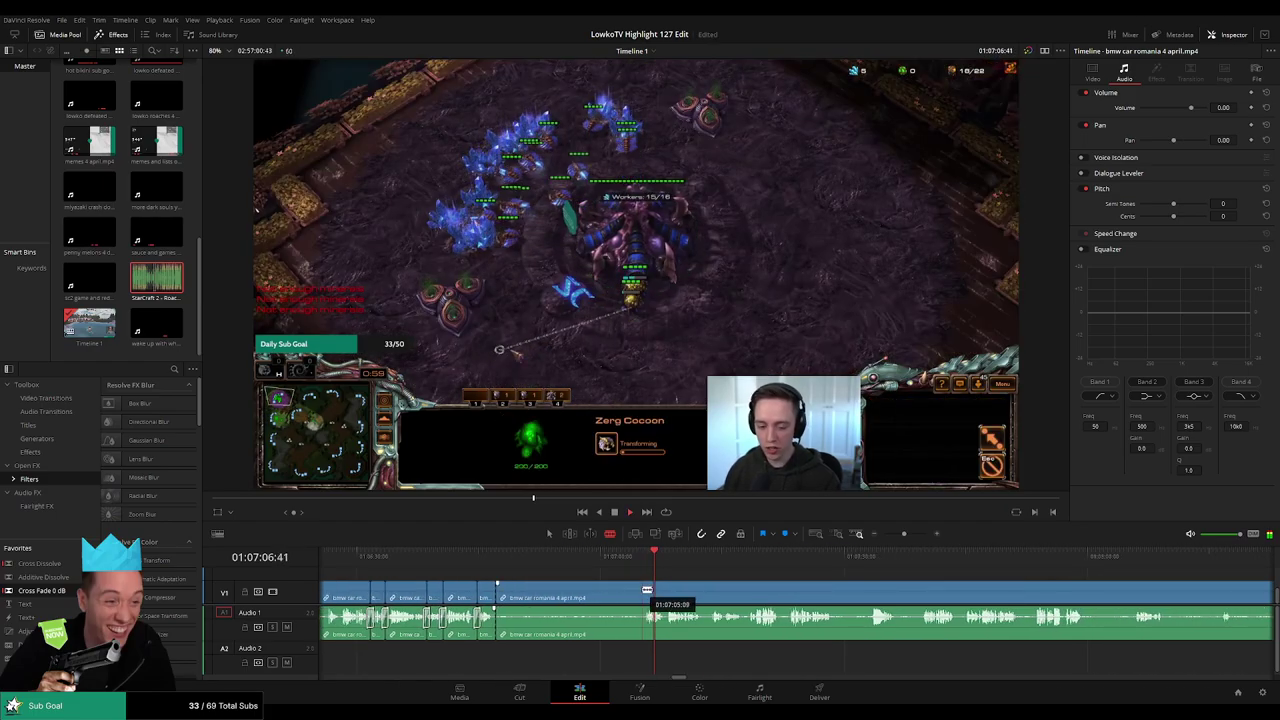
pyautogui.click(520, 556)
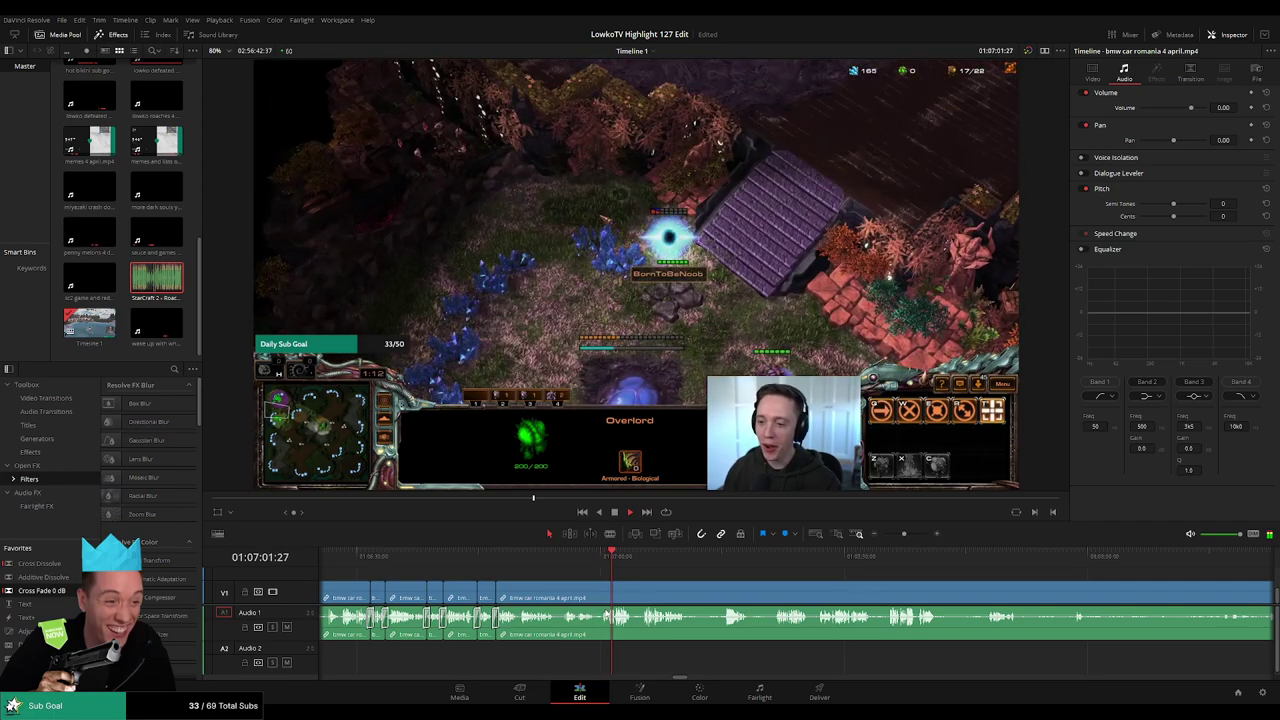
# Remove the quiet stretch between about 01:06:54 and 01:06:55:45, close the gap, and play across the join
pyautogui.click(566, 556)
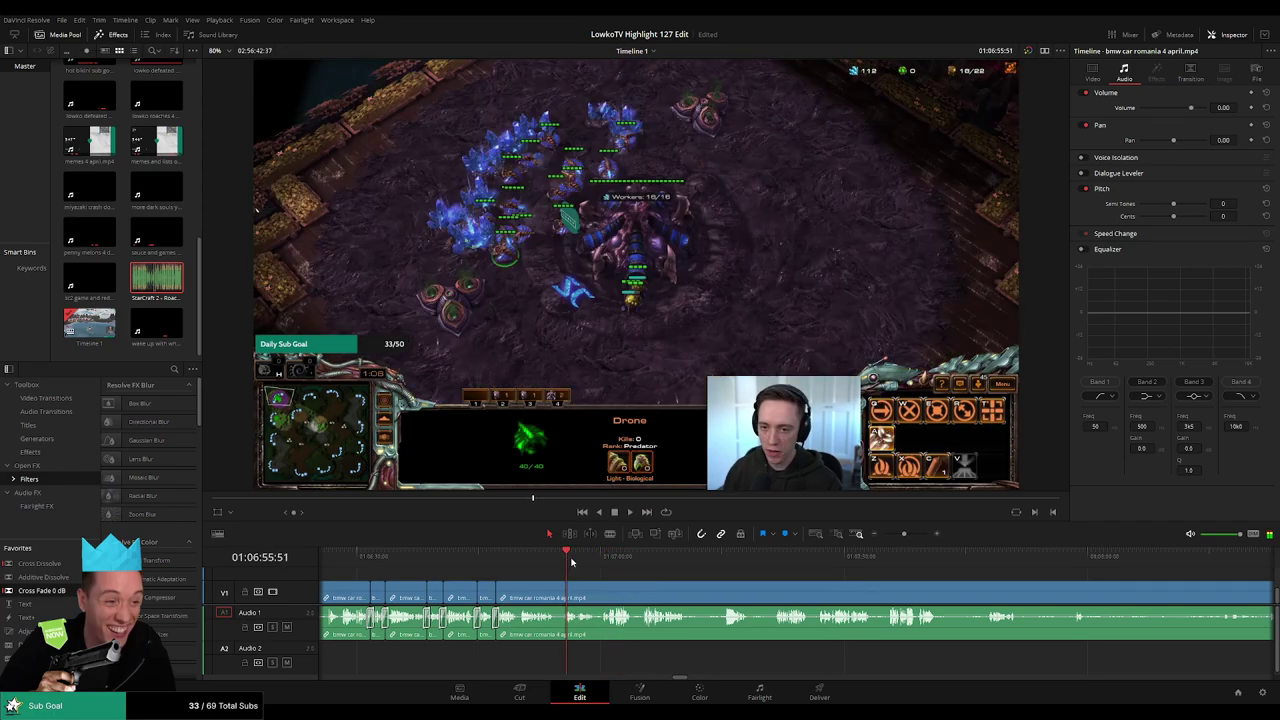
pyautogui.moveTo(904, 534); pyautogui.dragTo(917, 537)
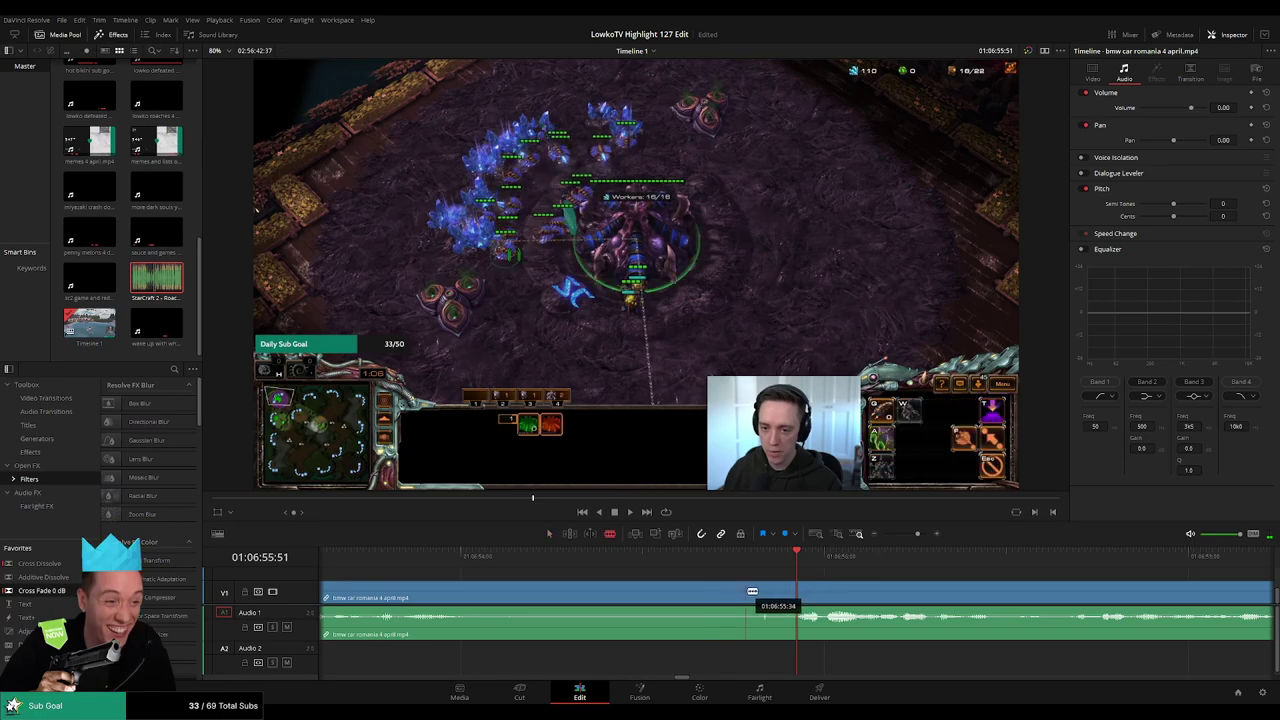
pyautogui.click(778, 584)
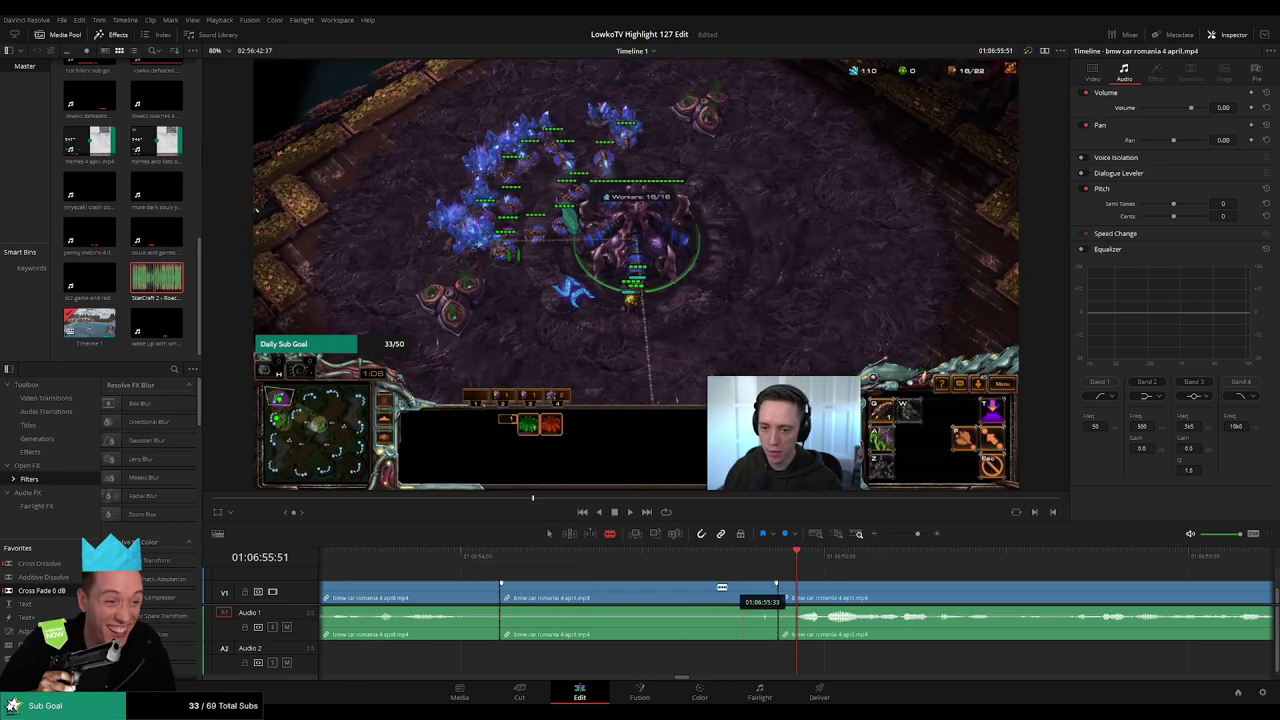
pyautogui.press('a')
pyautogui.click(714, 590)
pyautogui.press('Delete')
pyautogui.press('space')
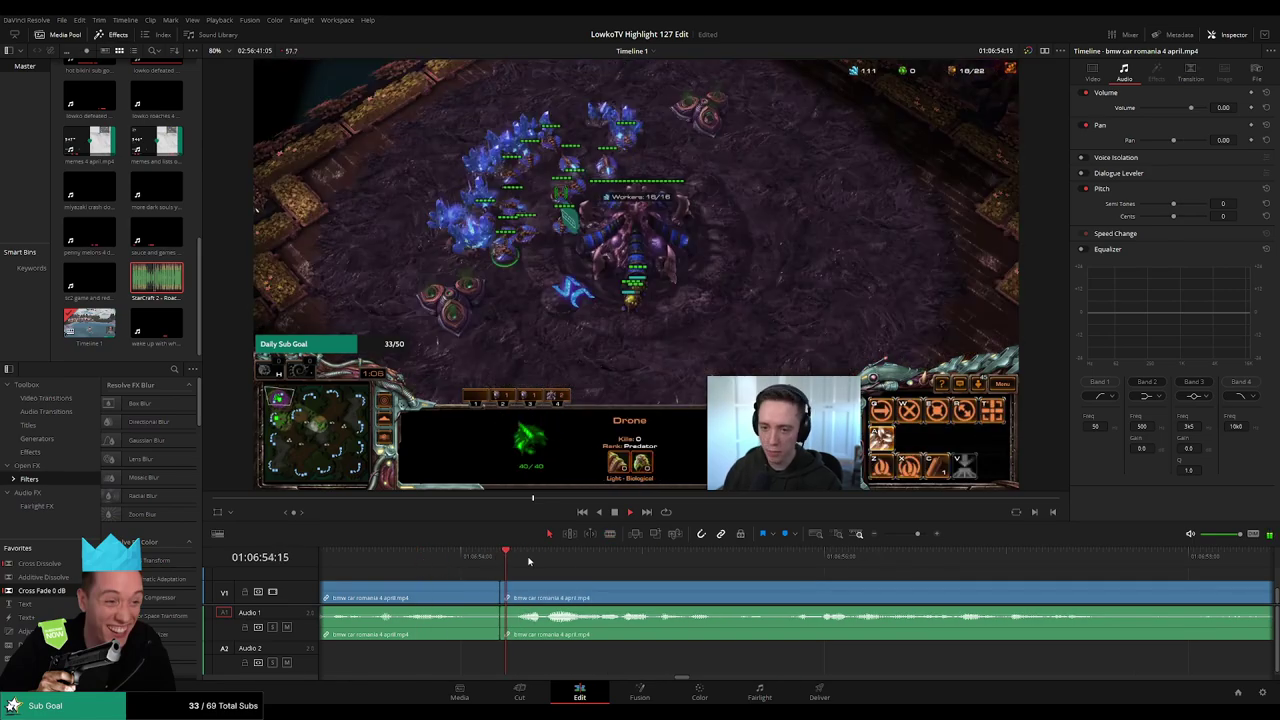
# Review the StarCraft commentary from about 01:06:56 past 01:07:07 for the point where the topic ends
pyautogui.moveTo(917, 535); pyautogui.dragTo(906, 537)
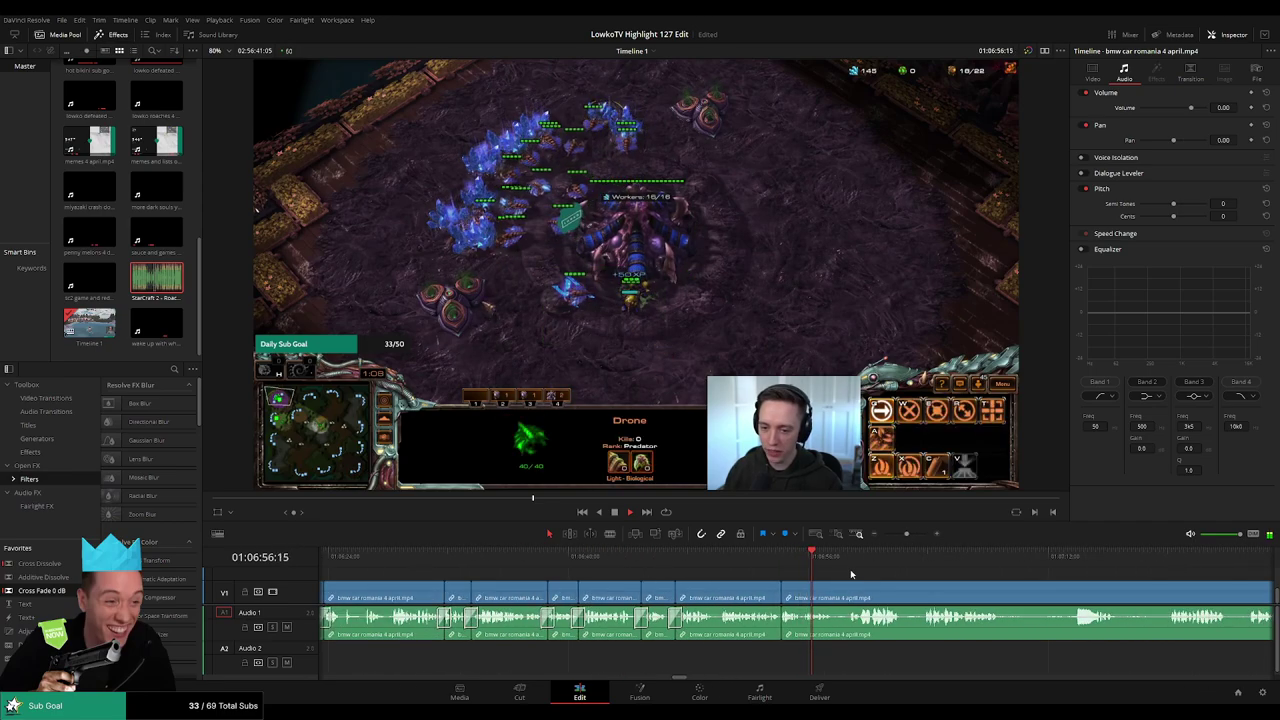
pyautogui.hscroll(1, 749, 574)
pyautogui.click(636, 561)
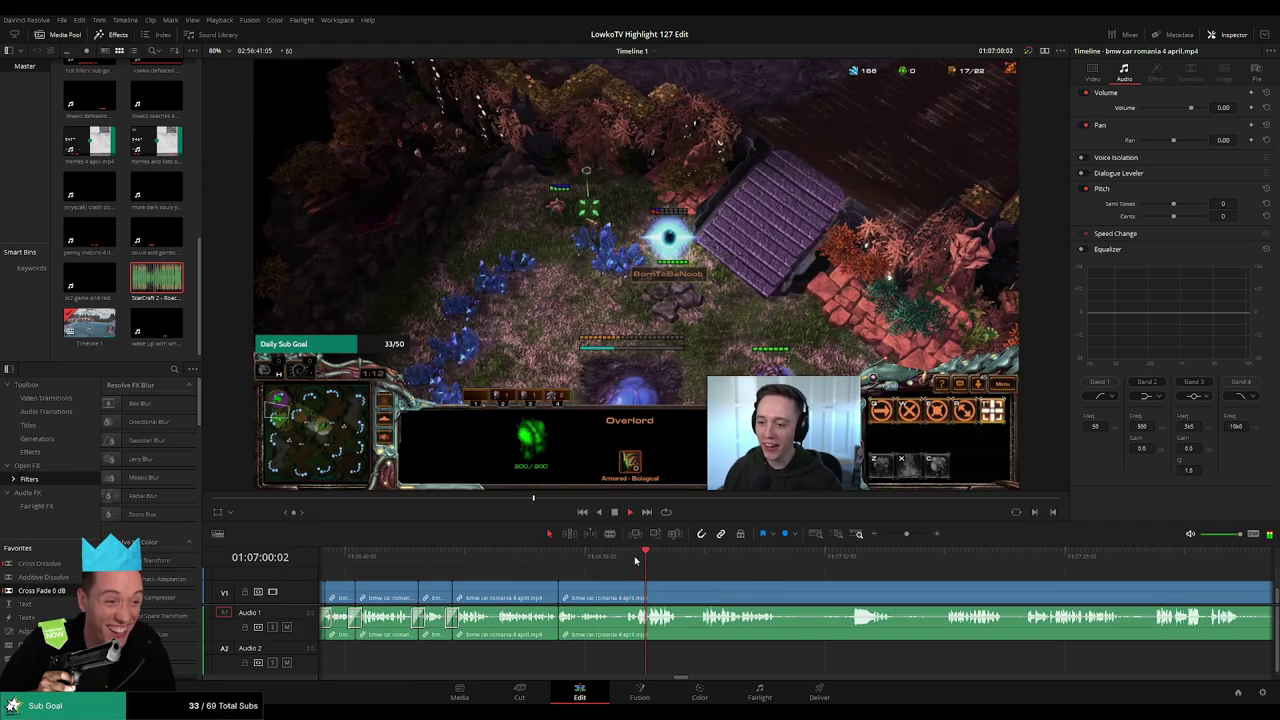
pyautogui.click(706, 561)
pyautogui.moveTo(799, 574); pyautogui.dragTo(686, 569)
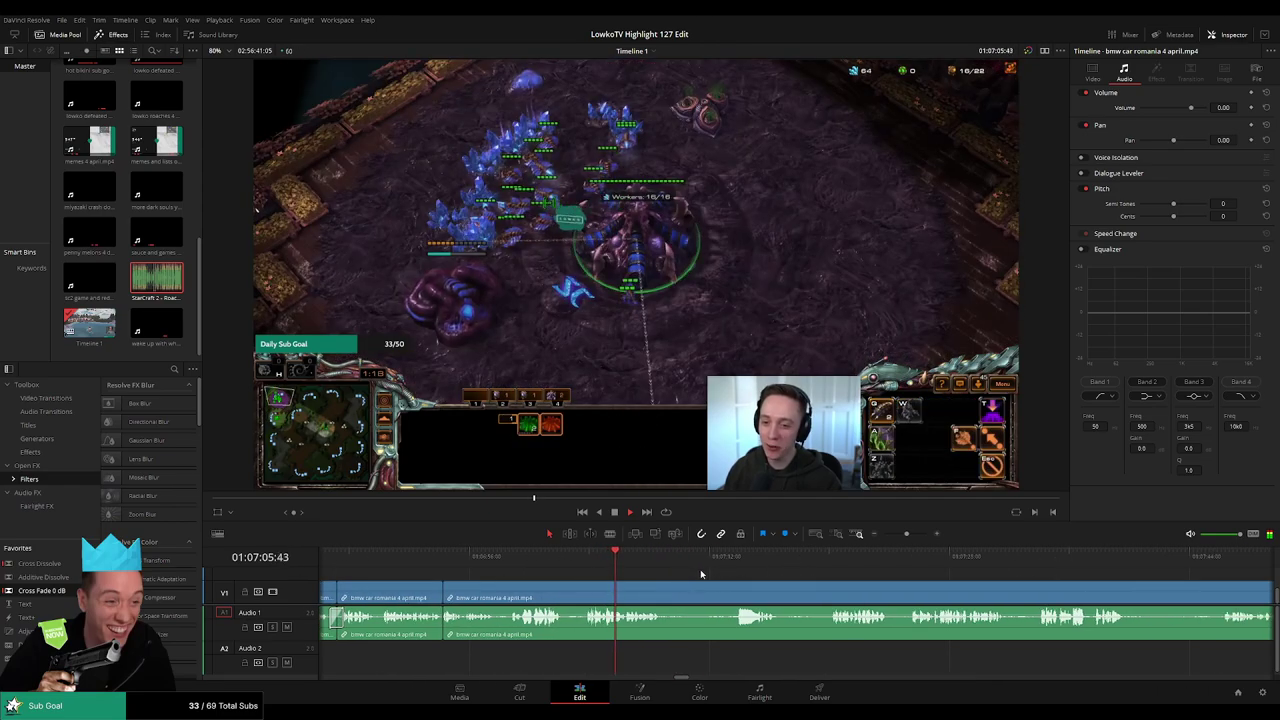
pyautogui.scroll(-2, 601, 568)
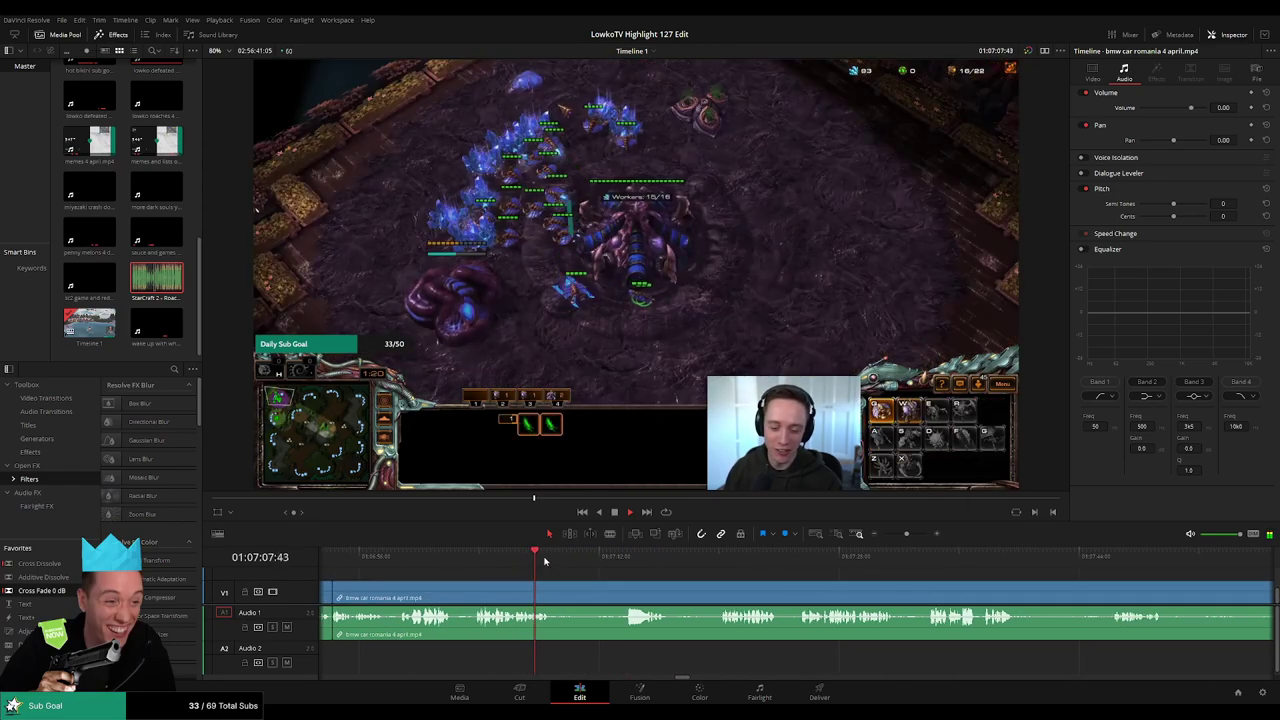
pyautogui.moveTo(547, 557); pyautogui.dragTo(600, 555)
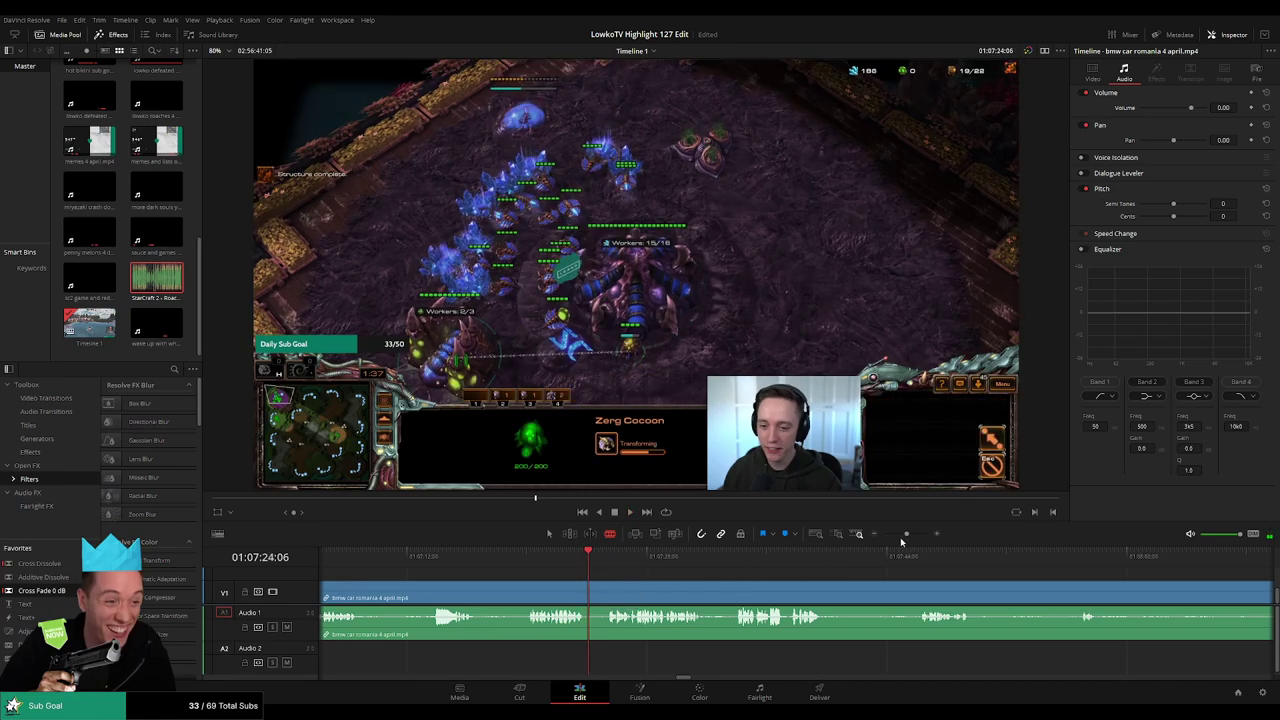
# Split the BMW clip at about 01:07:17, in the pause before the next stretch of talk
pyautogui.moveTo(904, 536); pyautogui.dragTo(910, 537)
pyautogui.click(600, 562)
pyautogui.press('space')
pyautogui.click(676, 558)
pyautogui.click(712, 558)
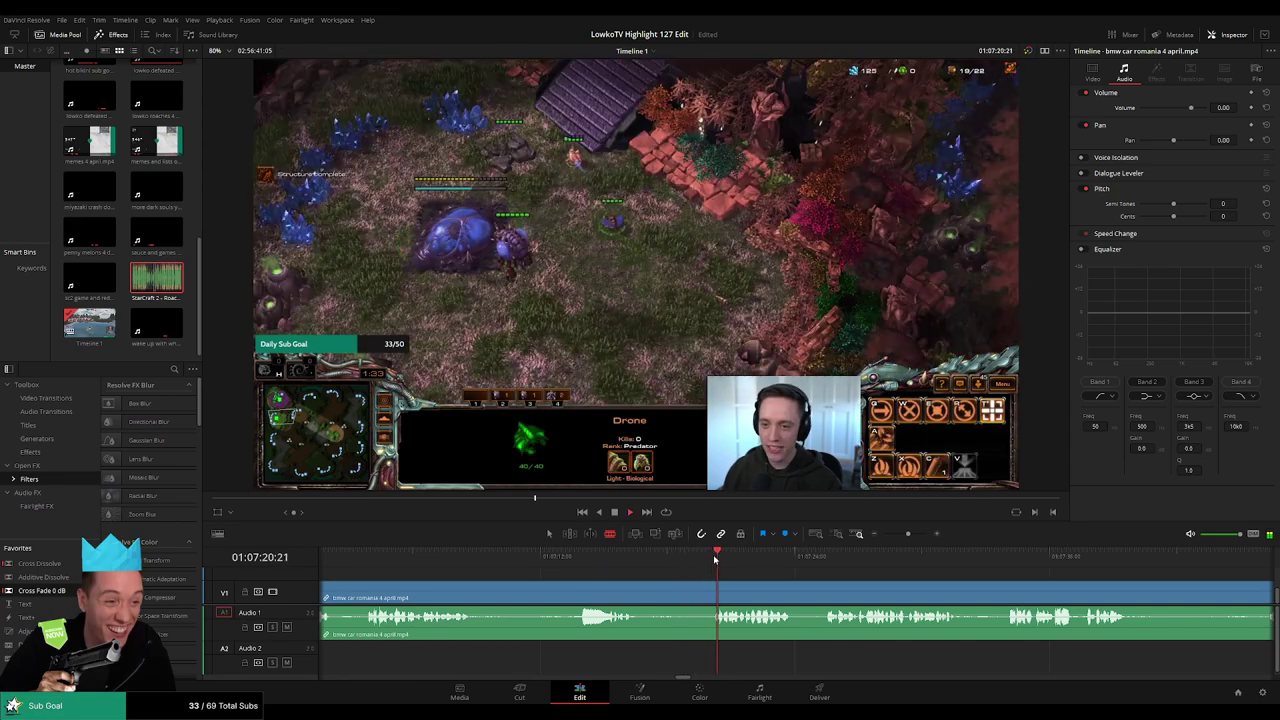
pyautogui.click(646, 590)
# Scan the rest of the BMW clip from about 01:07:25 to past 01:13:38 for anything worth keeping
pyautogui.click(827, 558)
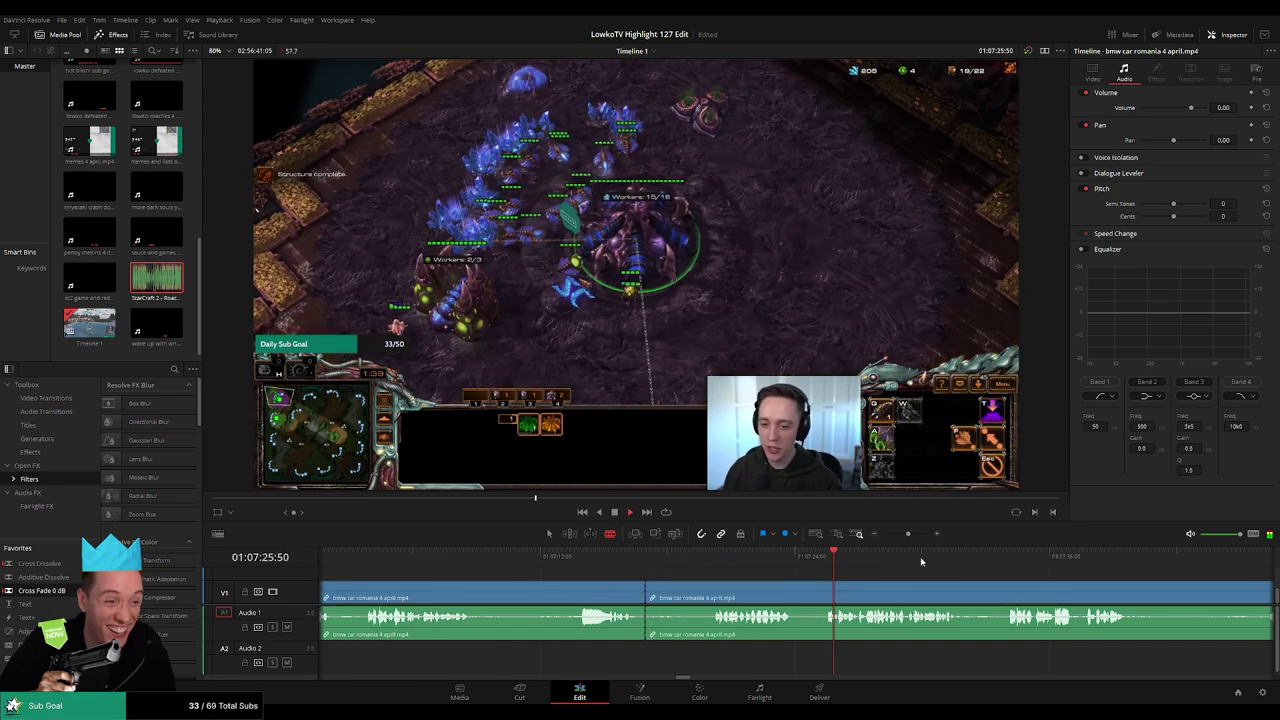
pyautogui.click(996, 562)
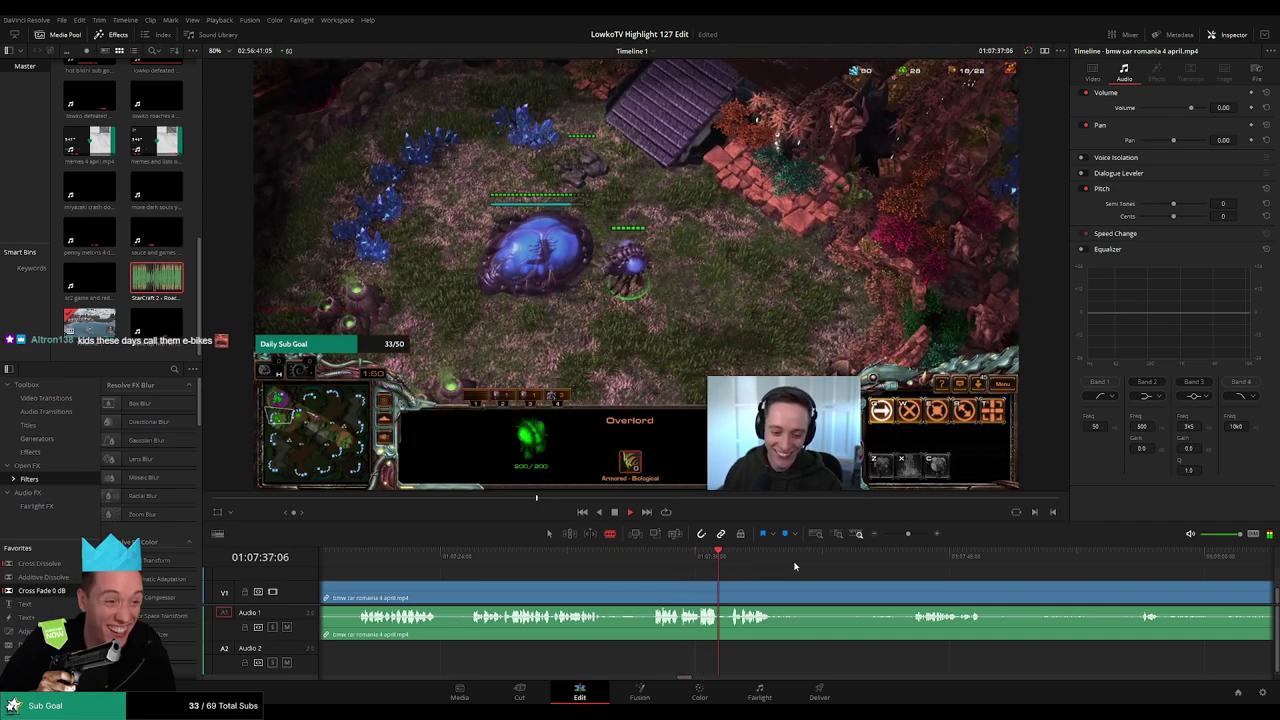
pyautogui.click(908, 556)
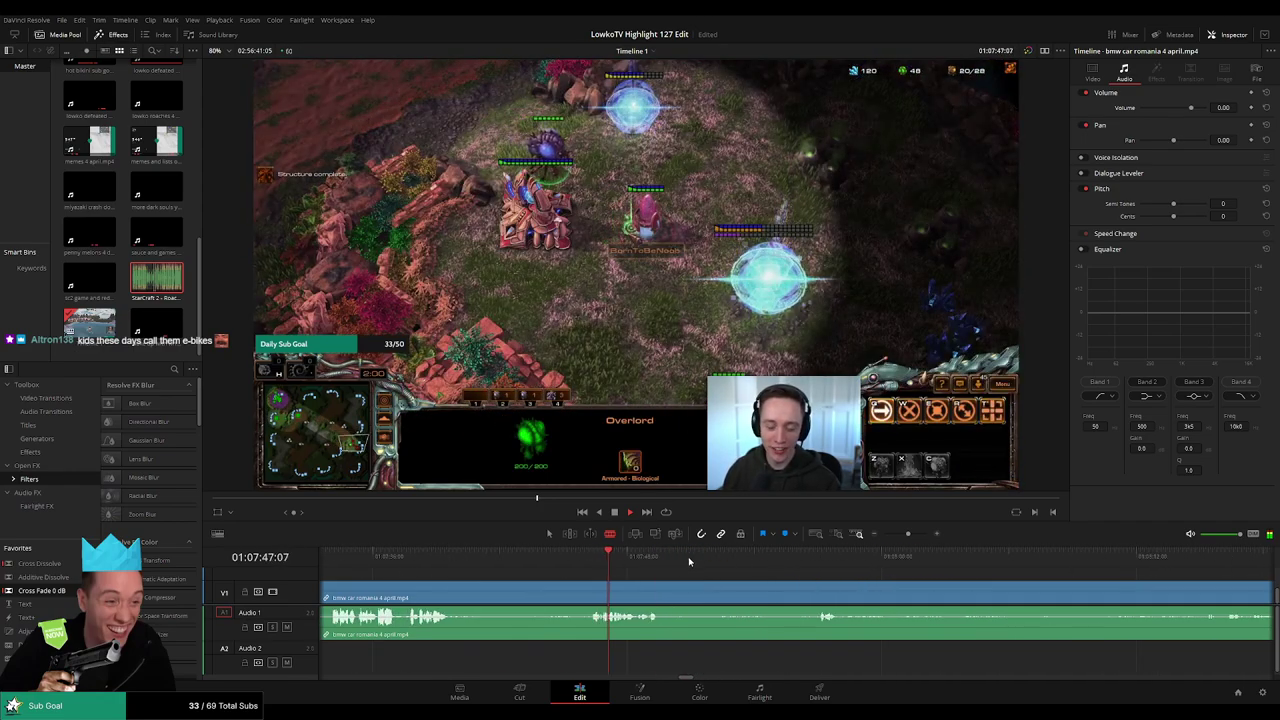
pyautogui.click(828, 557)
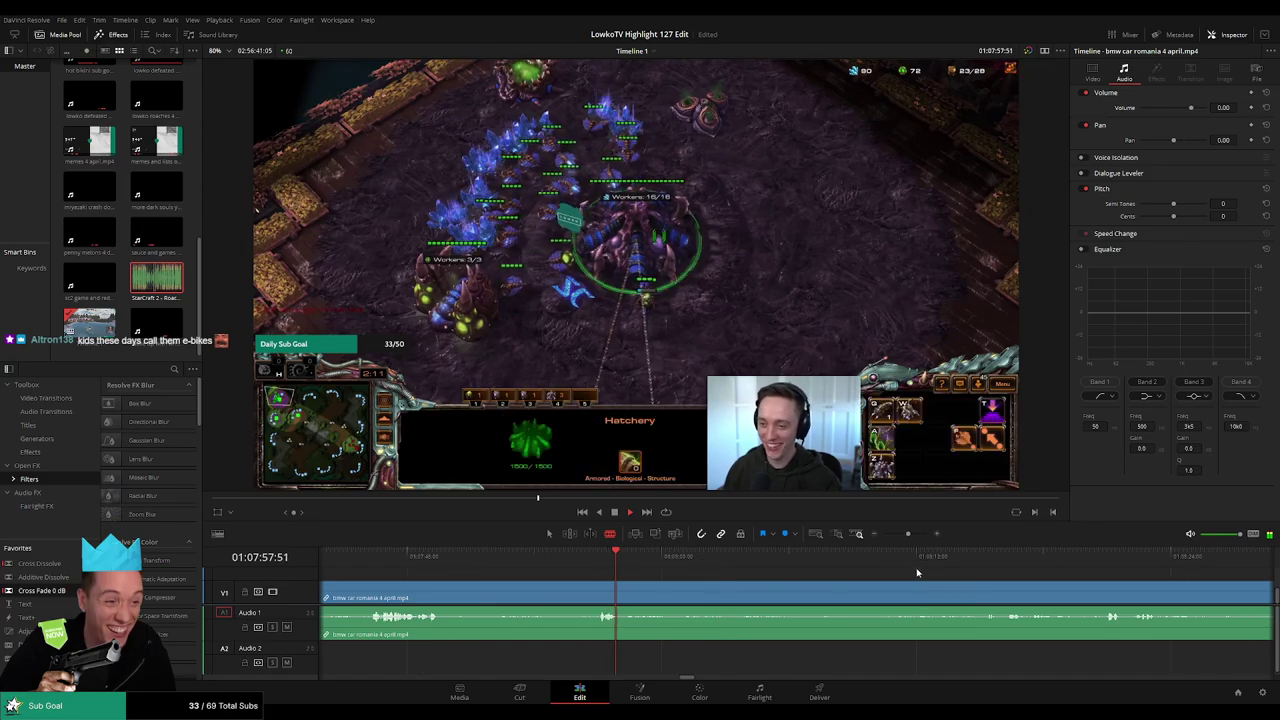
pyautogui.click(1003, 556)
pyautogui.click(766, 557)
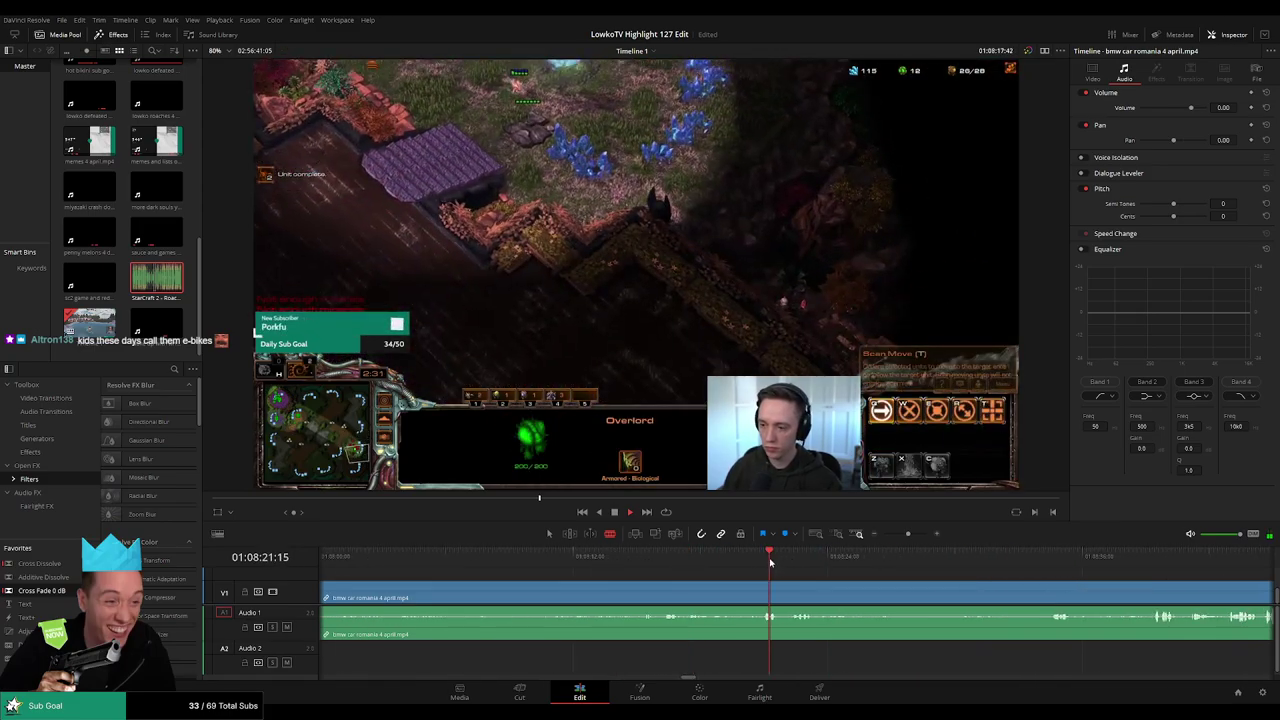
pyautogui.click(1058, 566)
pyautogui.moveTo(1132, 584); pyautogui.dragTo(737, 566)
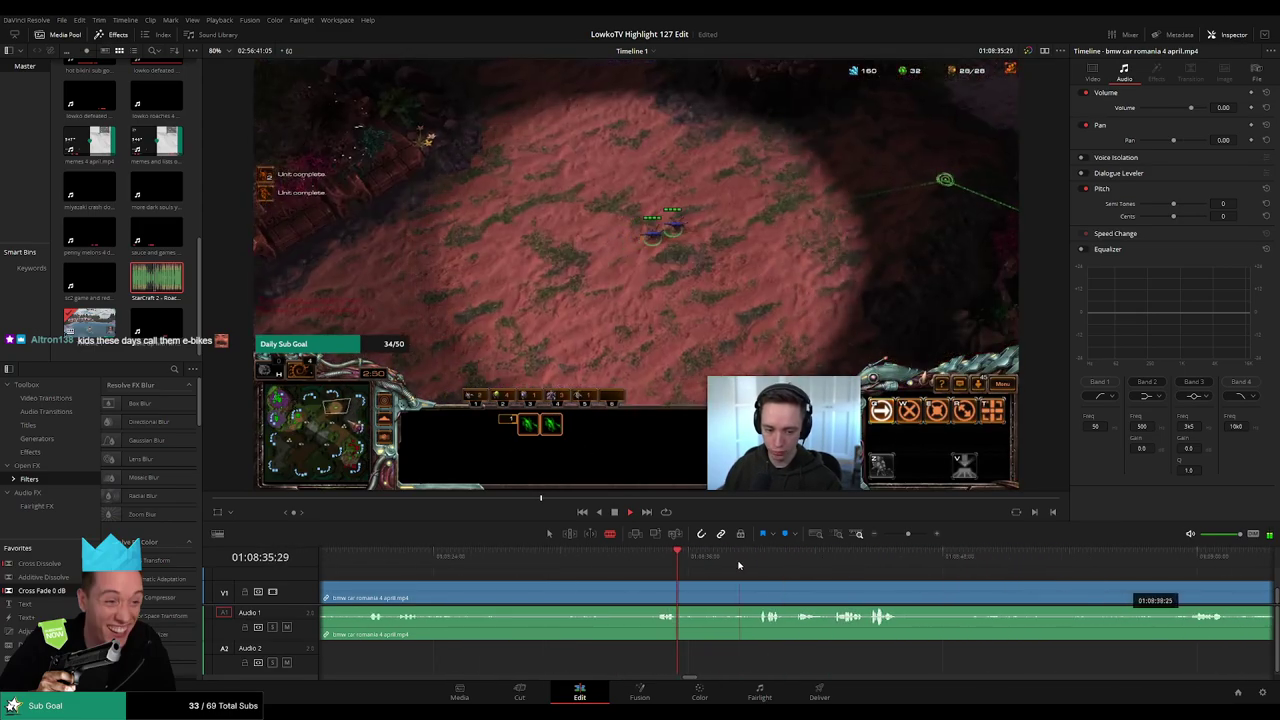
pyautogui.click(765, 563)
pyautogui.click(829, 557)
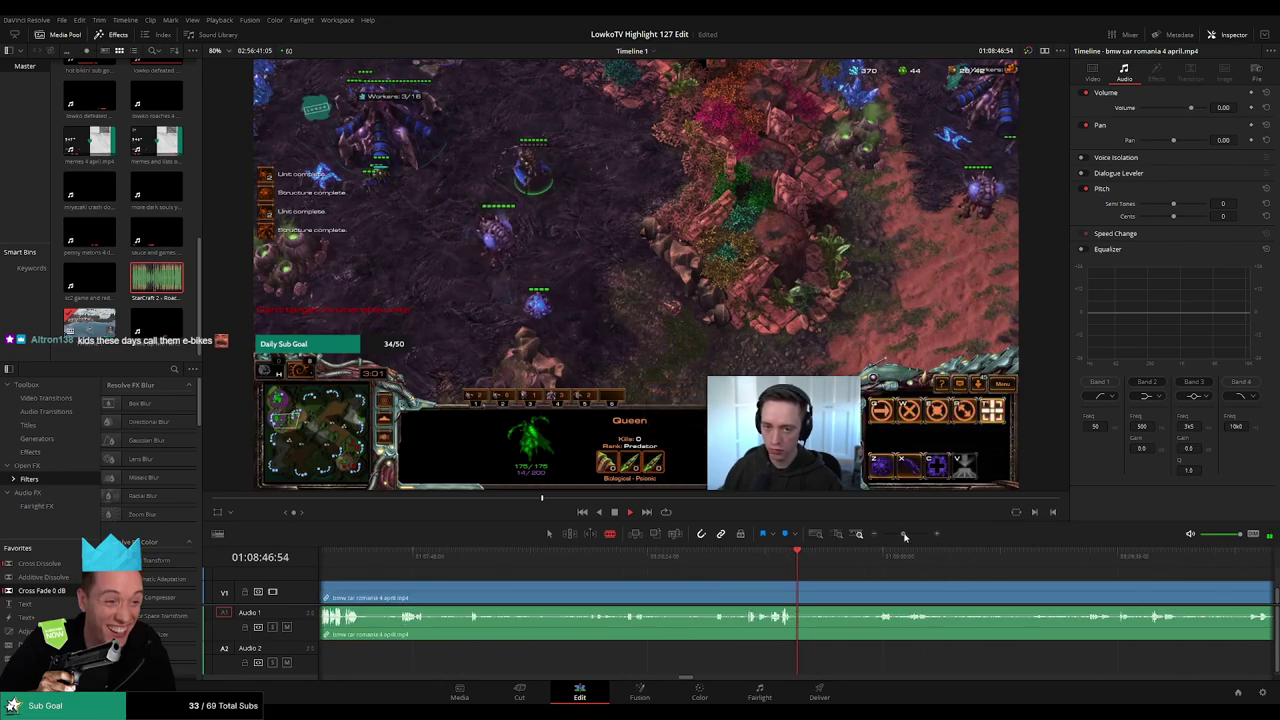
pyautogui.click(893, 560)
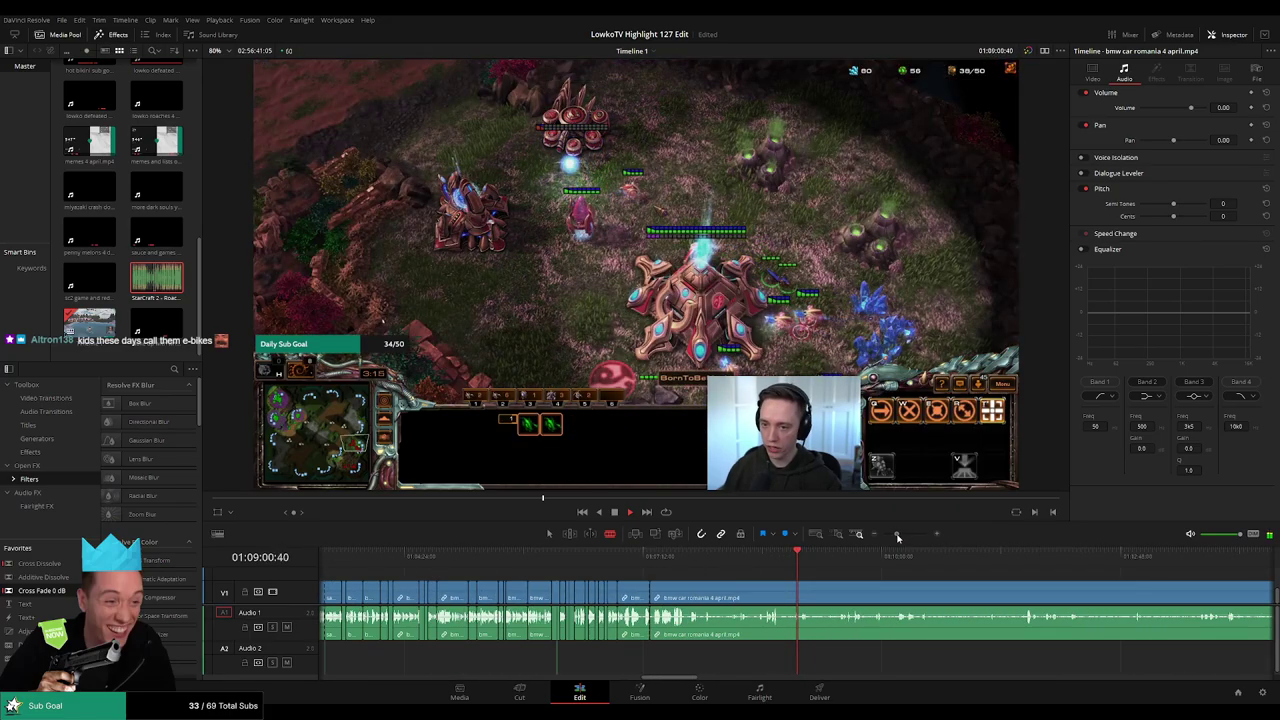
pyautogui.moveTo(940, 594); pyautogui.dragTo(684, 557)
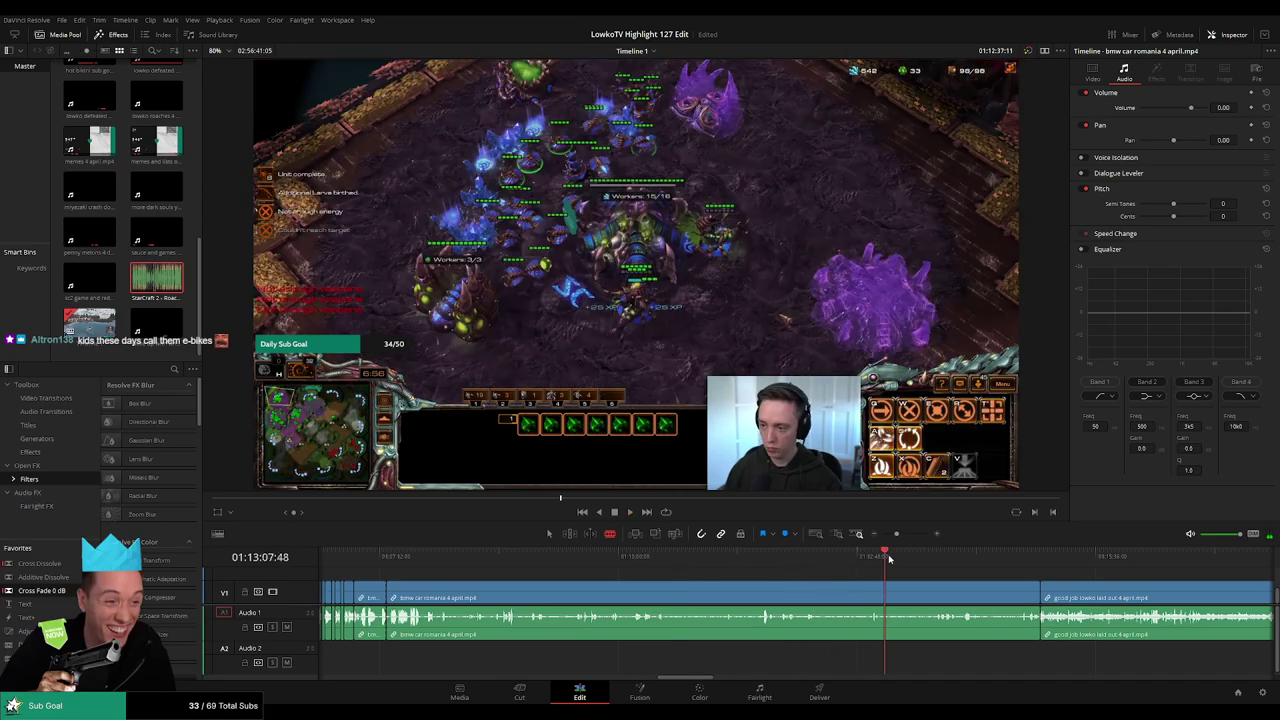
pyautogui.moveTo(889, 560); pyautogui.dragTo(929, 562)
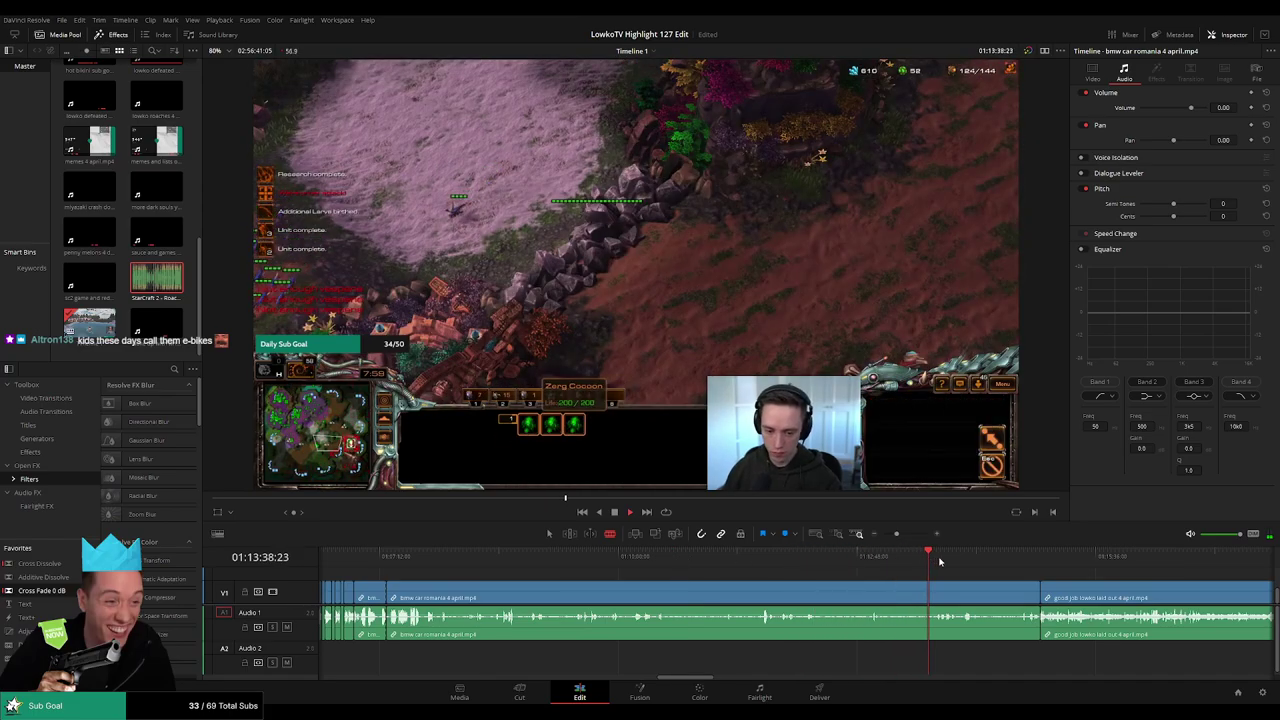
# Delete the remaining BMW clip section after the split at about 01:07:17 and close the gap to the following clip
pyautogui.press('a')
pyautogui.click(577, 594)
pyautogui.press('Delete')
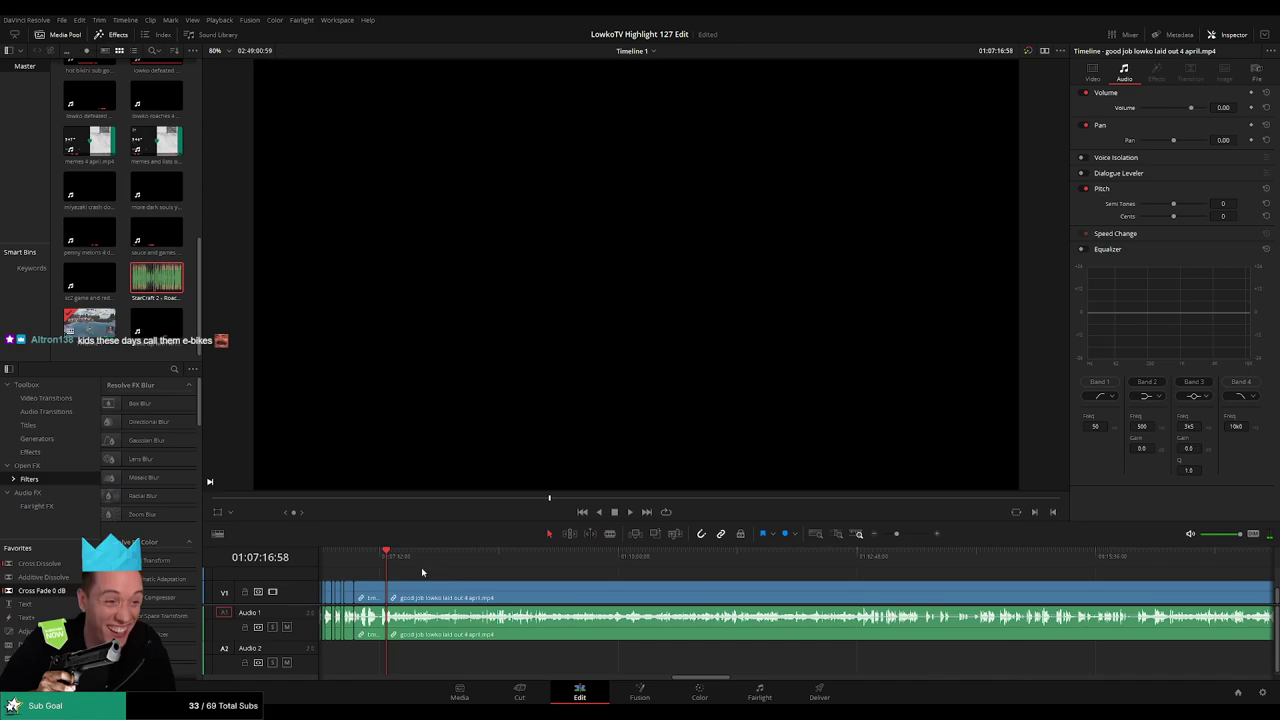
# Skim the "good job lowko laid out 4 april" clip through to its end and ripple-delete the whole clip
pyautogui.click(398, 556)
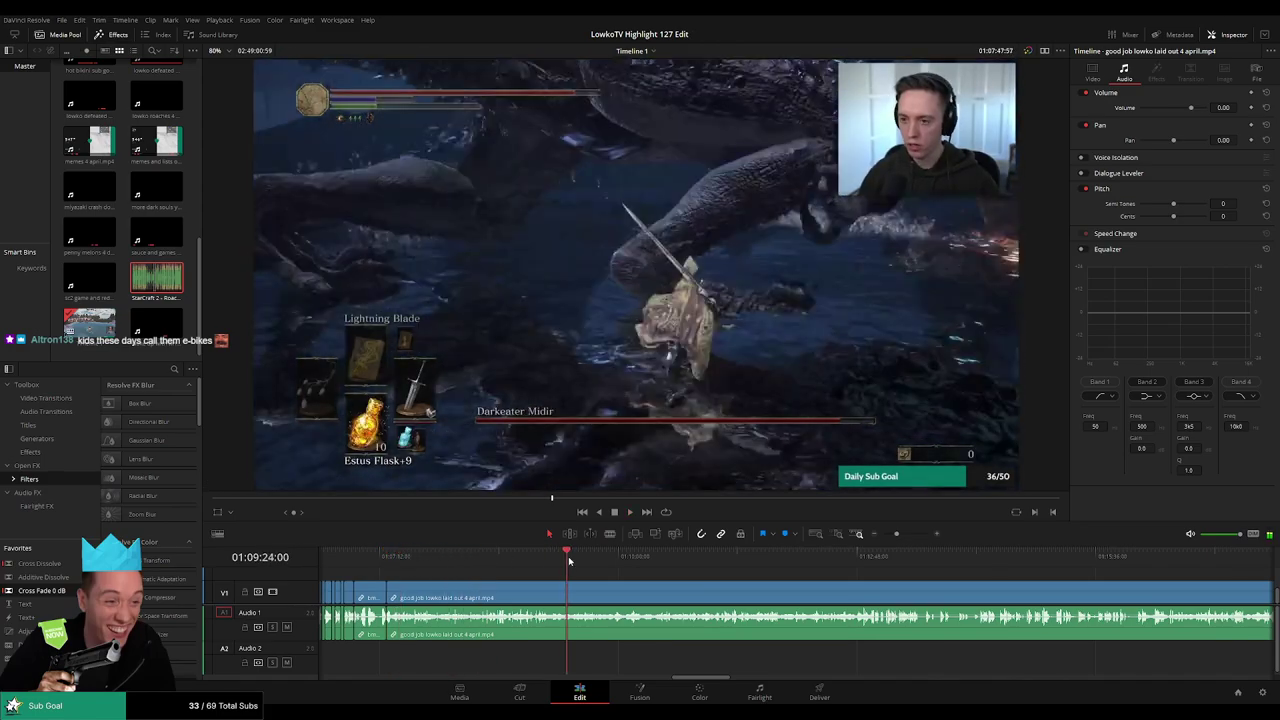
pyautogui.moveTo(1049, 581); pyautogui.dragTo(649, 568)
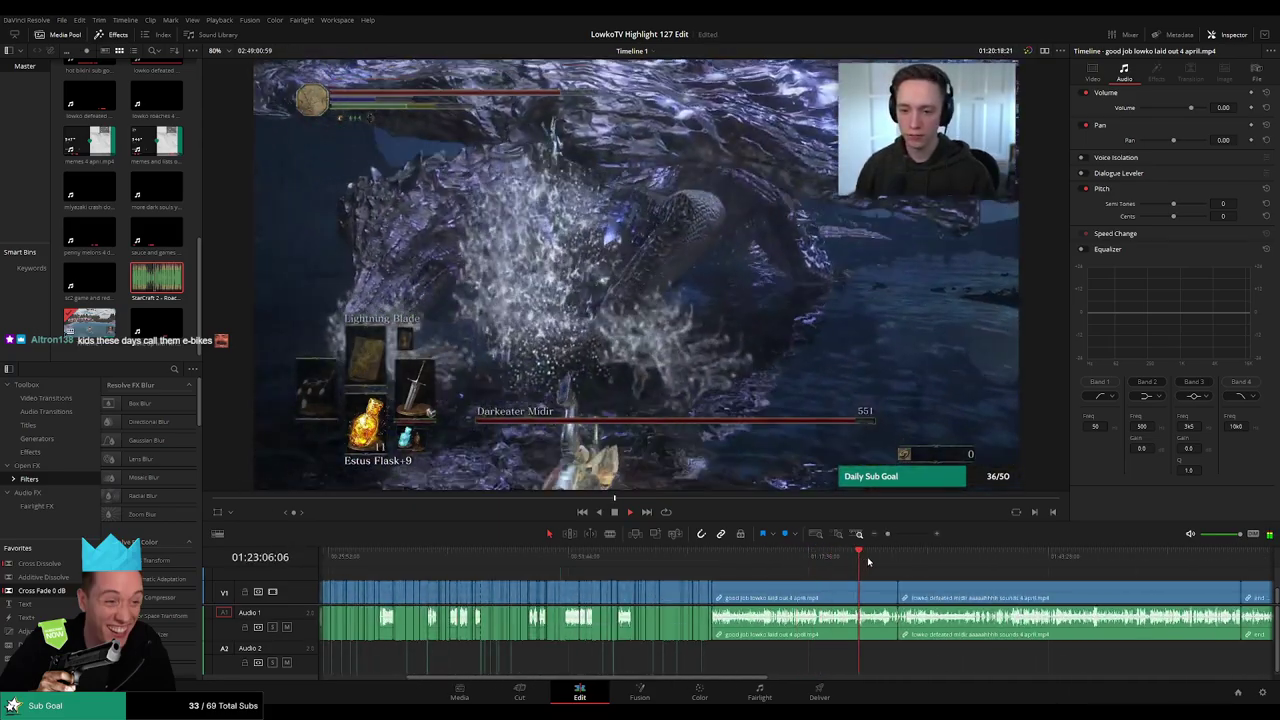
pyautogui.scroll(3, 874, 580)
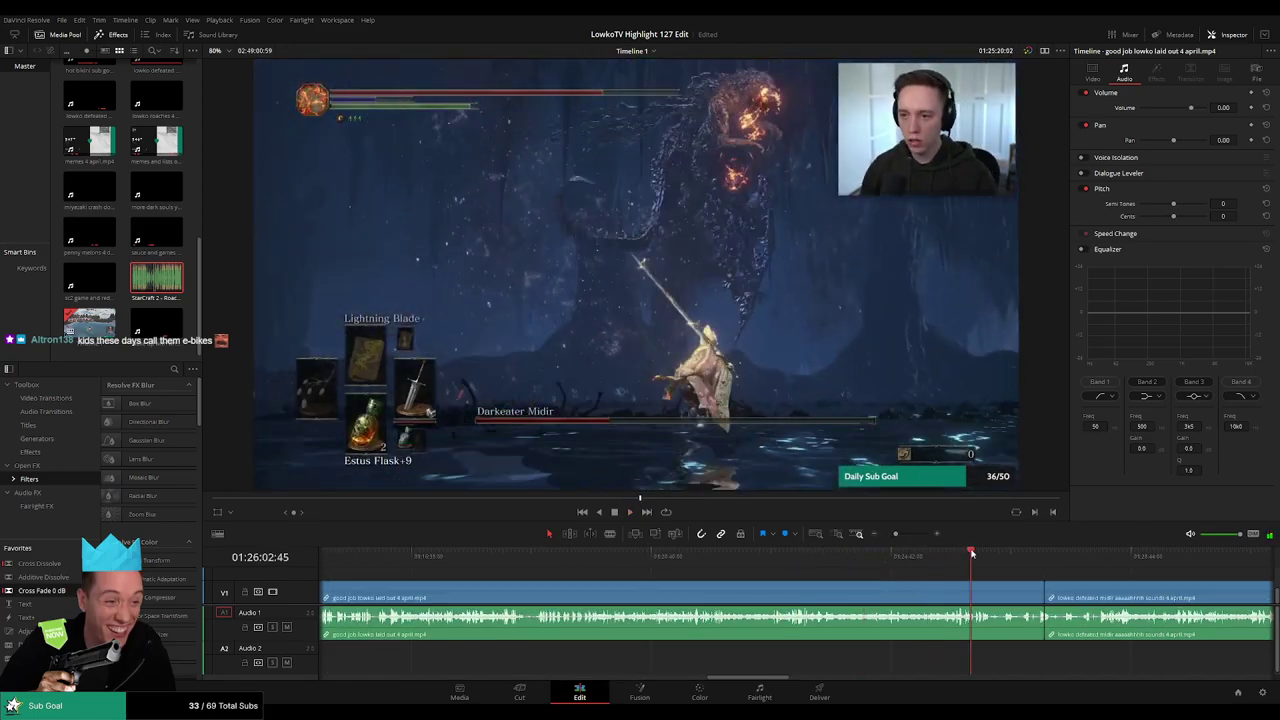
pyautogui.moveTo(971, 552); pyautogui.dragTo(1000, 552)
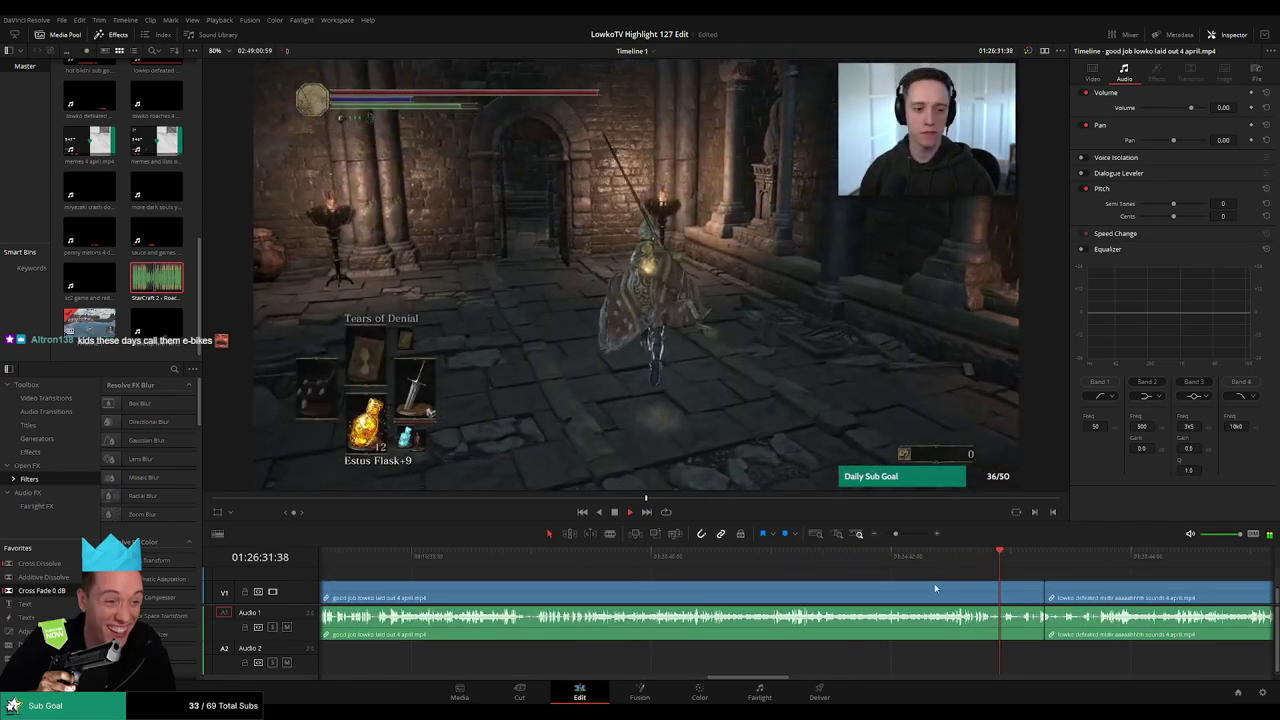
pyautogui.click(934, 588)
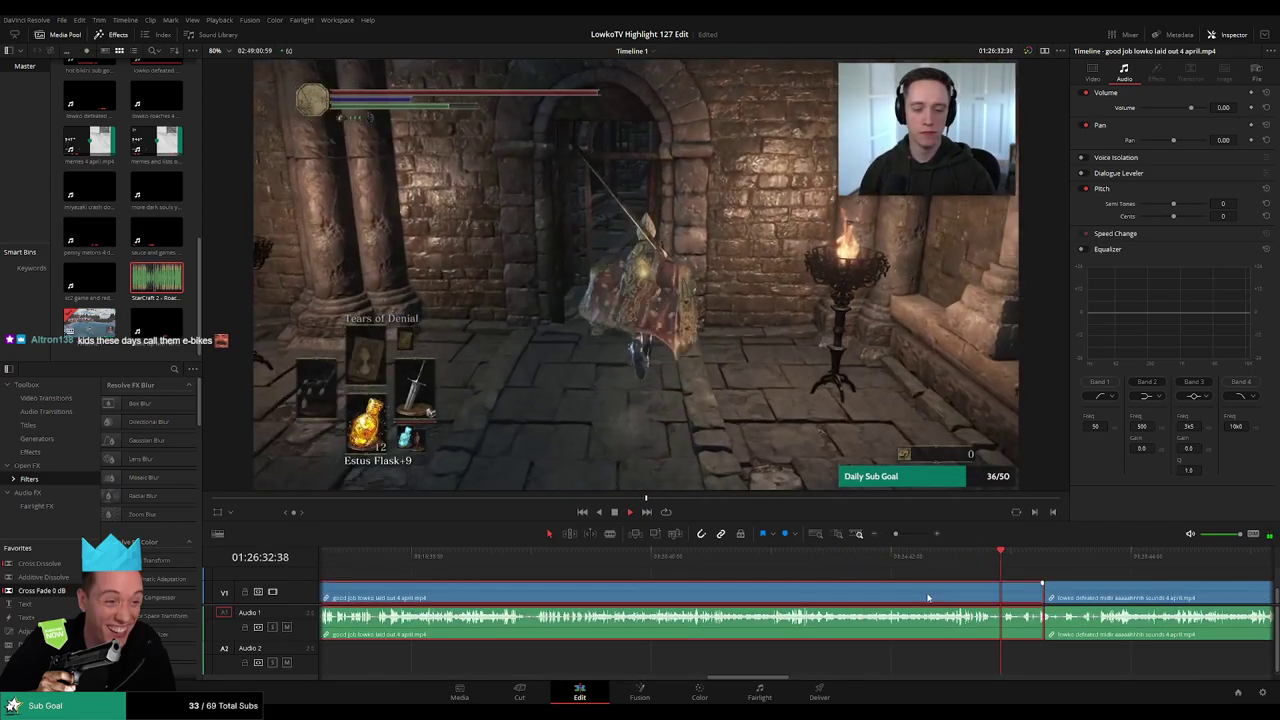
pyautogui.press('BackSpace')
# Skim the "lowko defeated midir" clip up to the Stardew Valley clip and ripple-delete the whole Midir clip
pyautogui.moveTo(897, 538); pyautogui.dragTo(785, 564)
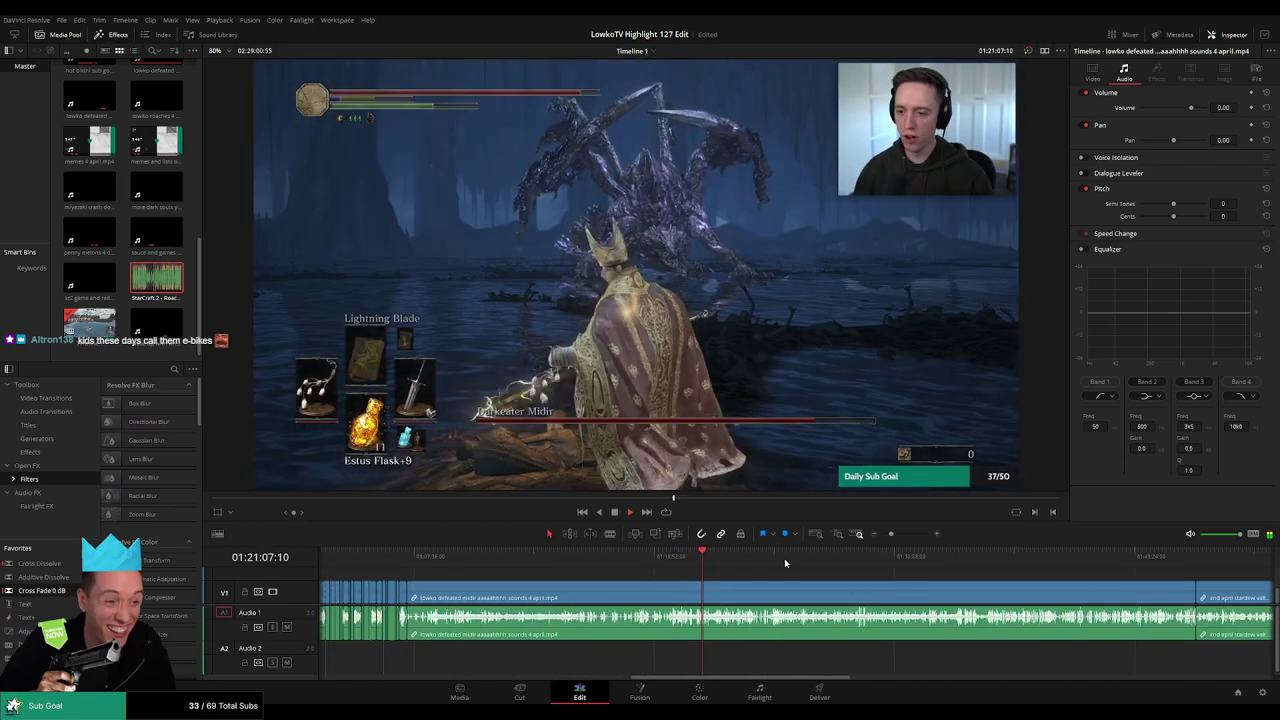
pyautogui.moveTo(1025, 564); pyautogui.dragTo(748, 561)
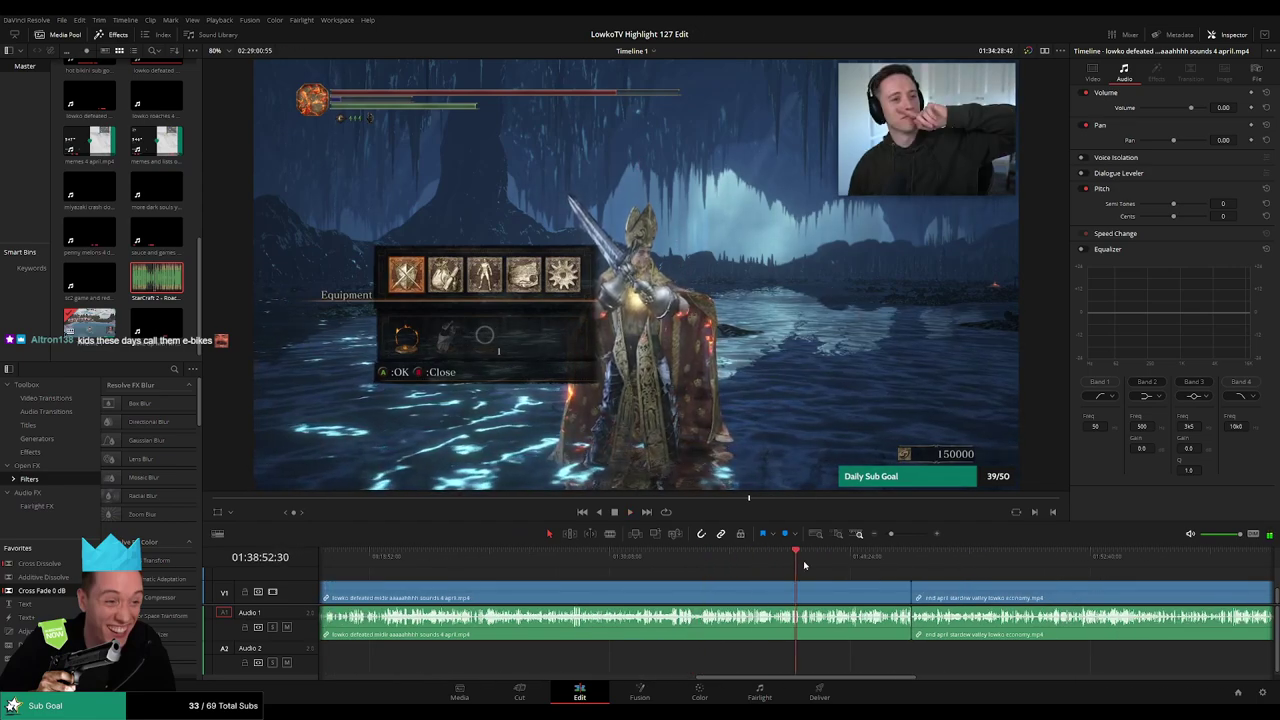
pyautogui.moveTo(803, 566); pyautogui.dragTo(900, 560)
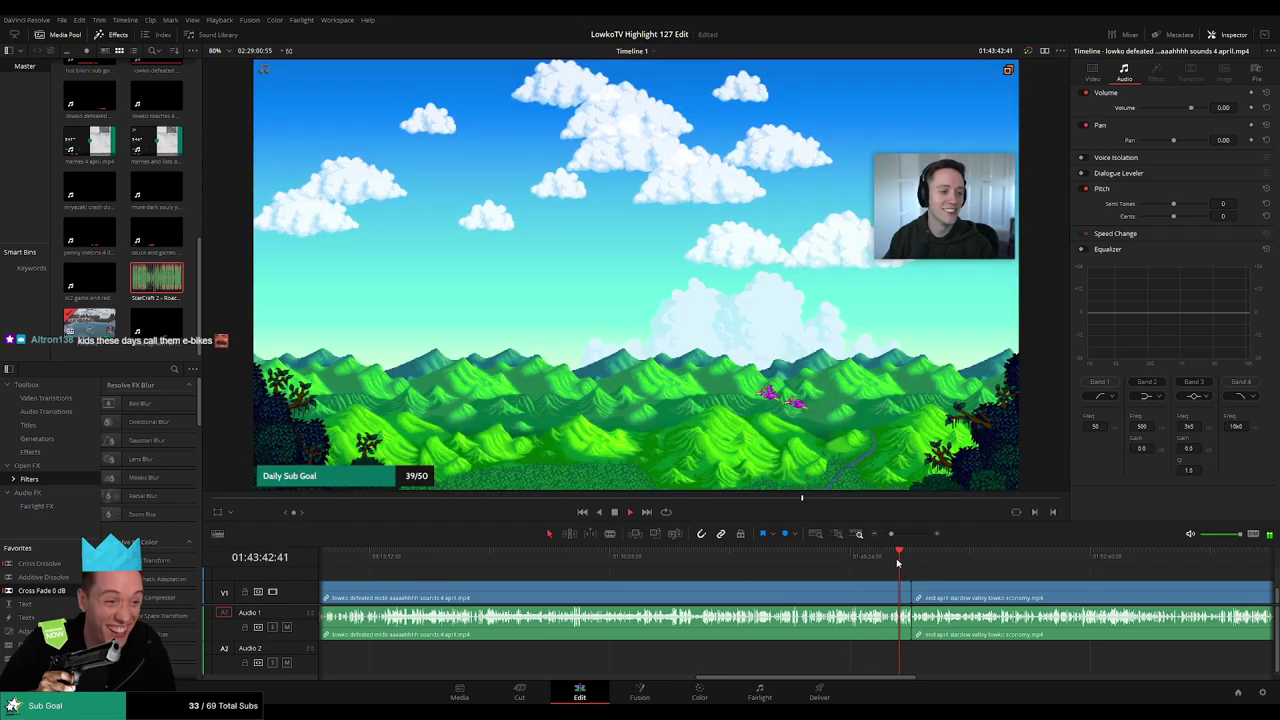
pyautogui.click(811, 594)
pyautogui.press('Delete')
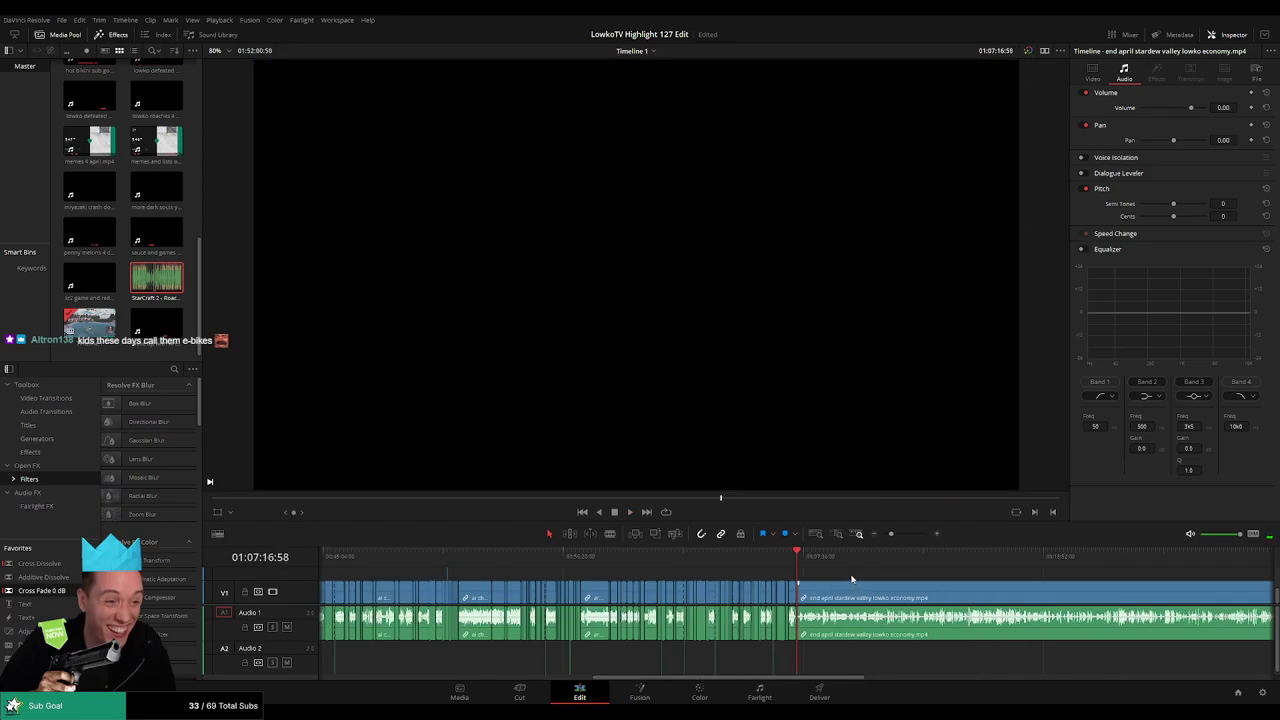
# Scan the opening of the "end april stardew valley lowko economy" clip from about 01:07:58 to 01:09:00 for usable talk
pyautogui.click(810, 556)
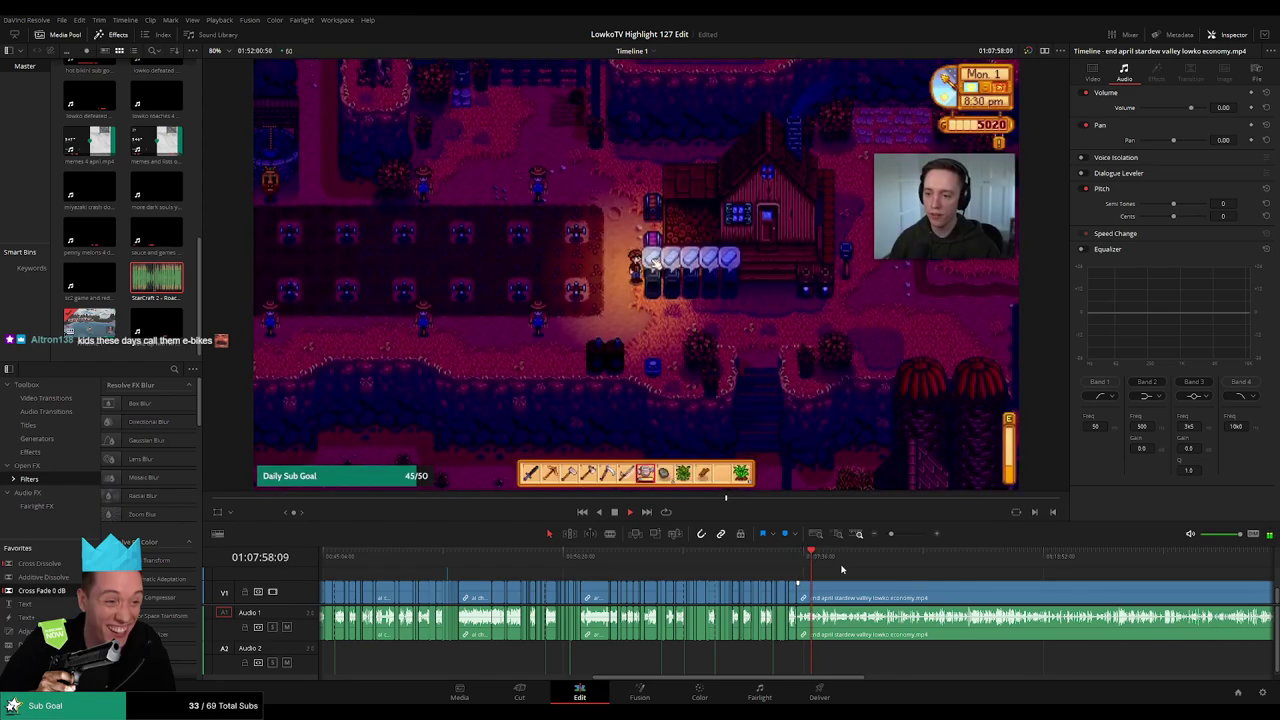
pyautogui.scroll(3, 860, 587)
pyautogui.scroll(2, 860, 587)
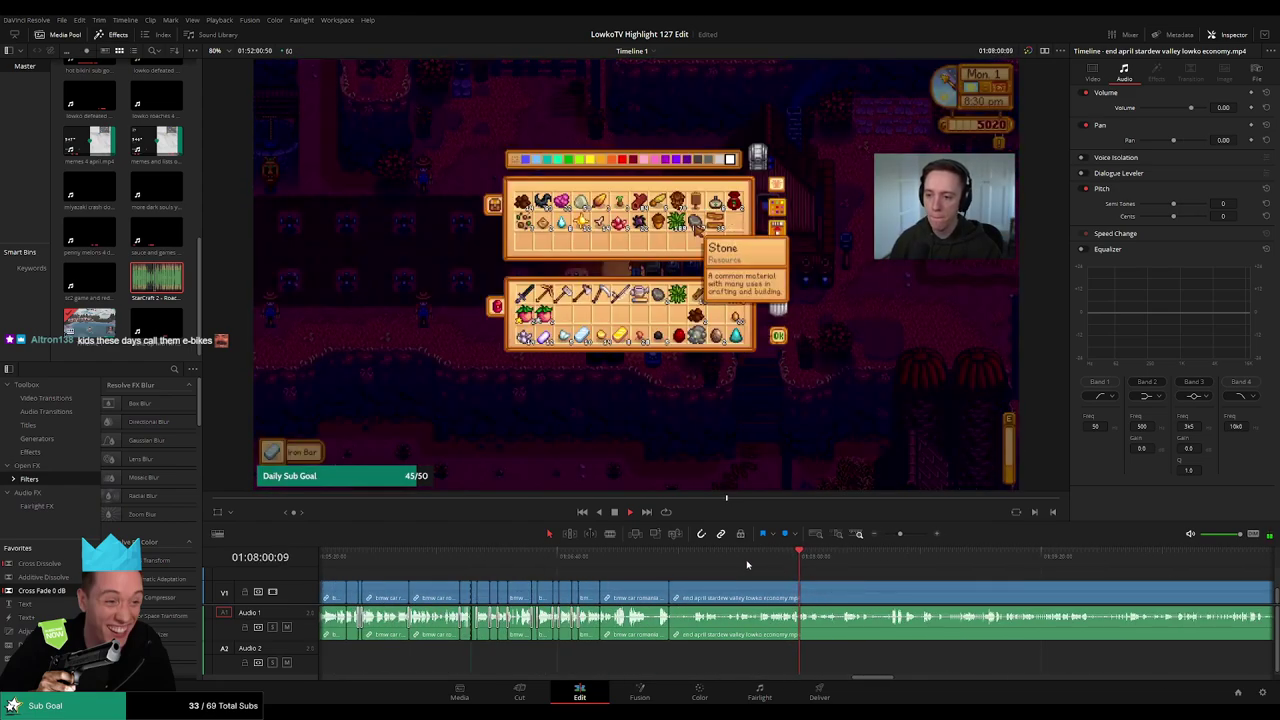
pyautogui.moveTo(669, 556); pyautogui.dragTo(907, 557)
pyautogui.moveTo(983, 577); pyautogui.dragTo(681, 561)
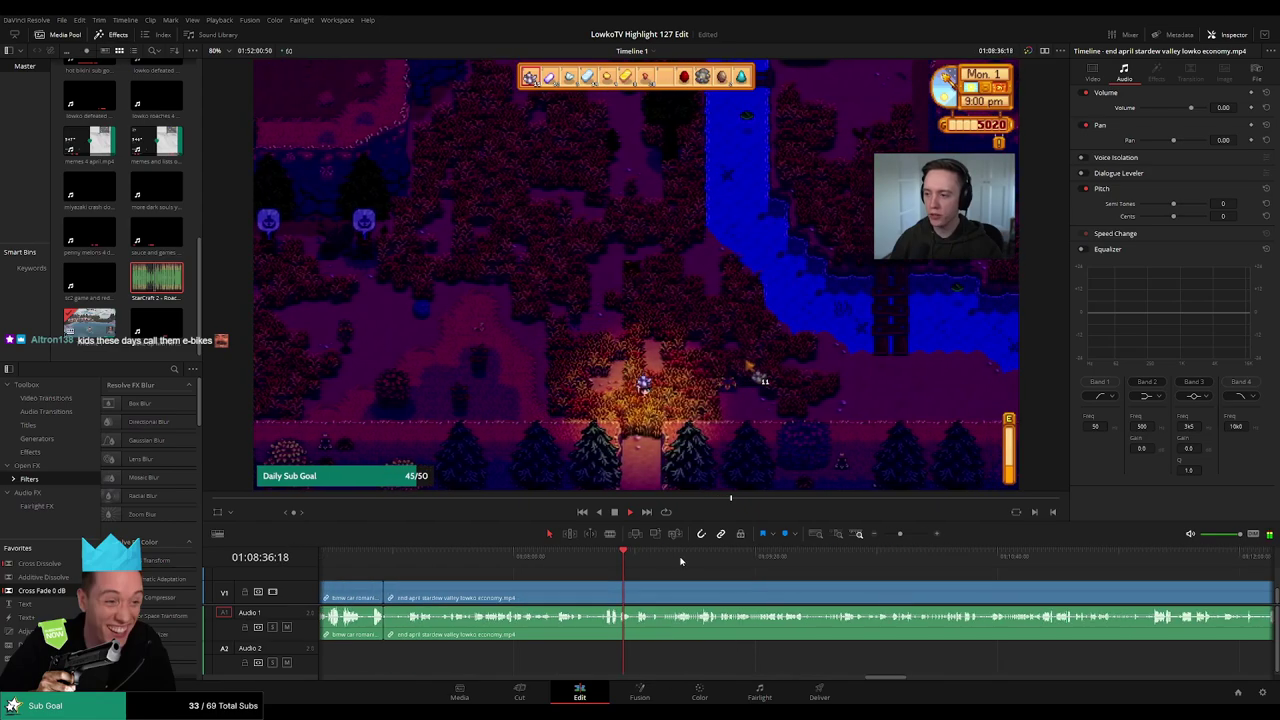
pyautogui.click(659, 557)
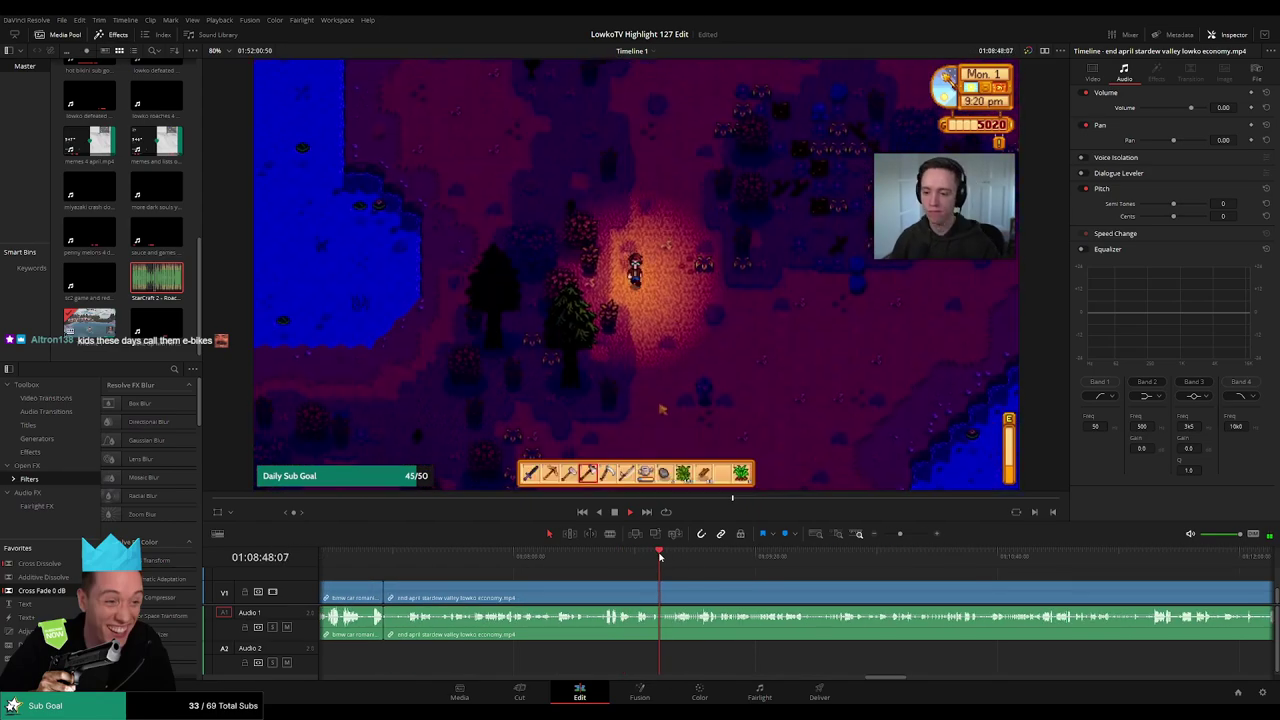
pyautogui.click(669, 557)
pyautogui.moveTo(670, 557); pyautogui.dragTo(698, 557)
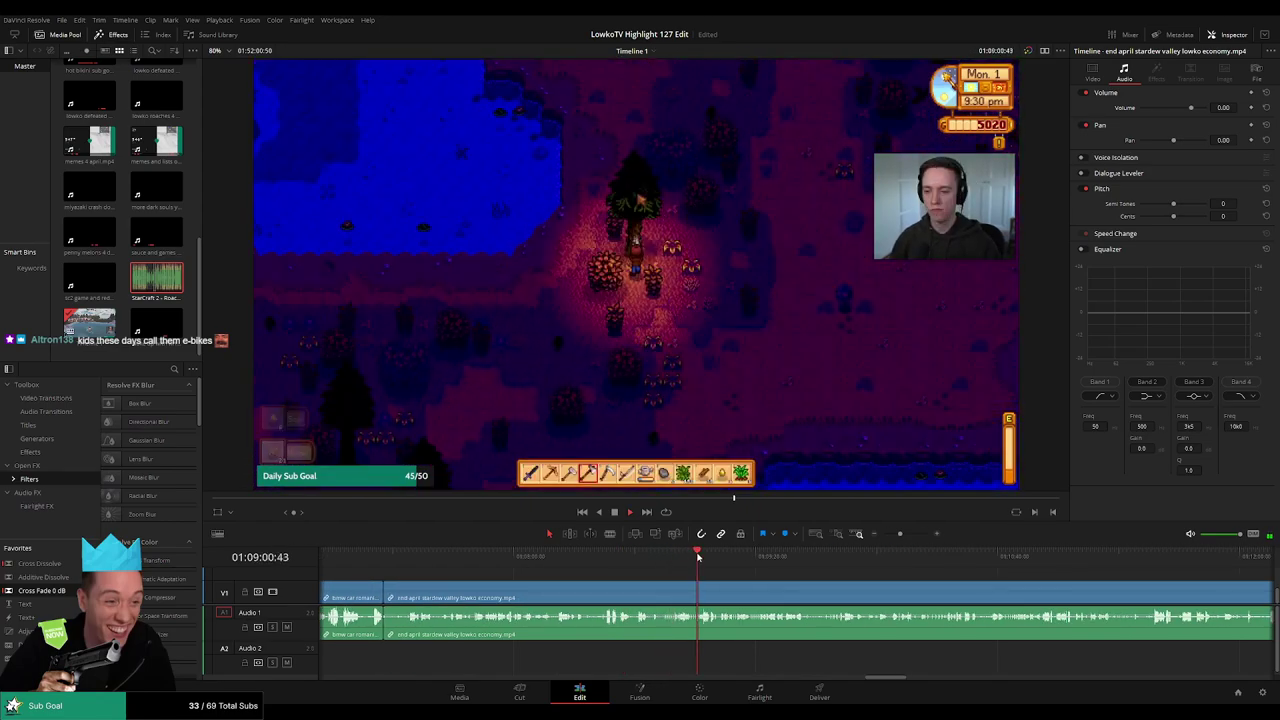
# Review the Stardew Valley clip's talk from about 01:09:10 to 01:10:29, skipping through the quiet stretches
pyautogui.moveTo(900, 534)
pyautogui.mouseDown()
pyautogui.moveTo(884, 535)
pyautogui.moveTo(903, 534)
pyautogui.mouseUp()
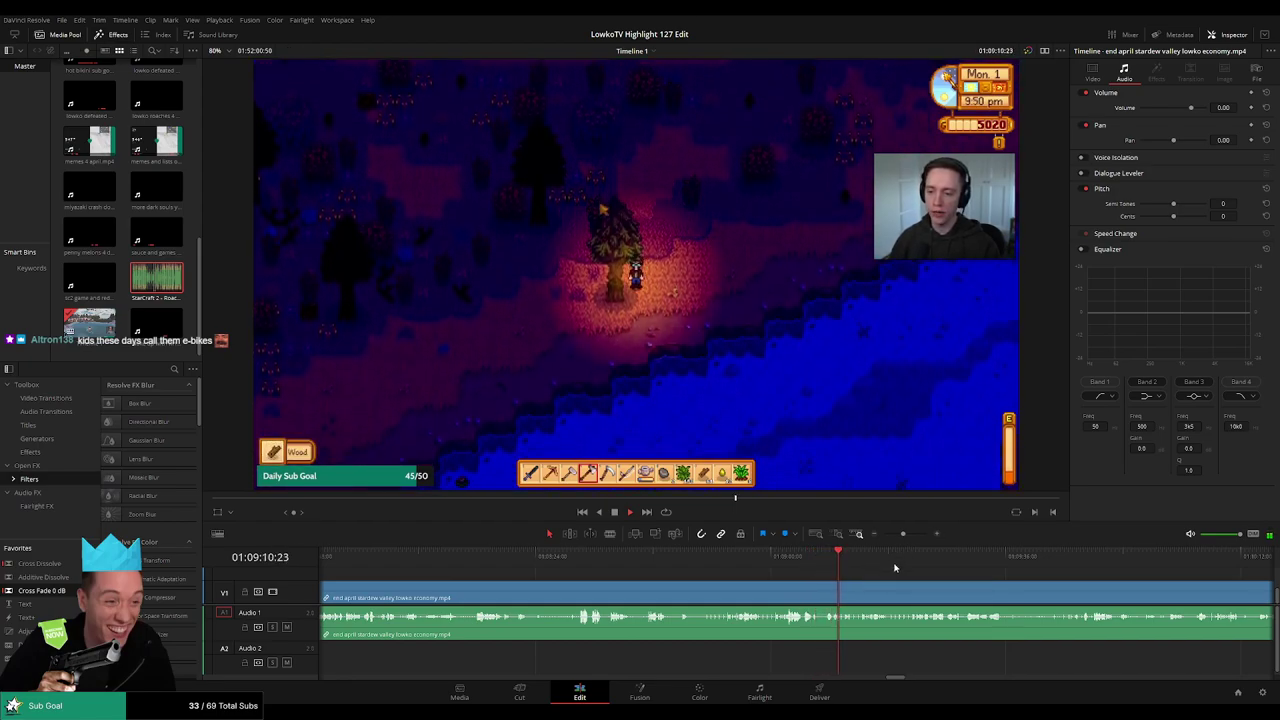
pyautogui.moveTo(878, 576); pyautogui.dragTo(722, 569)
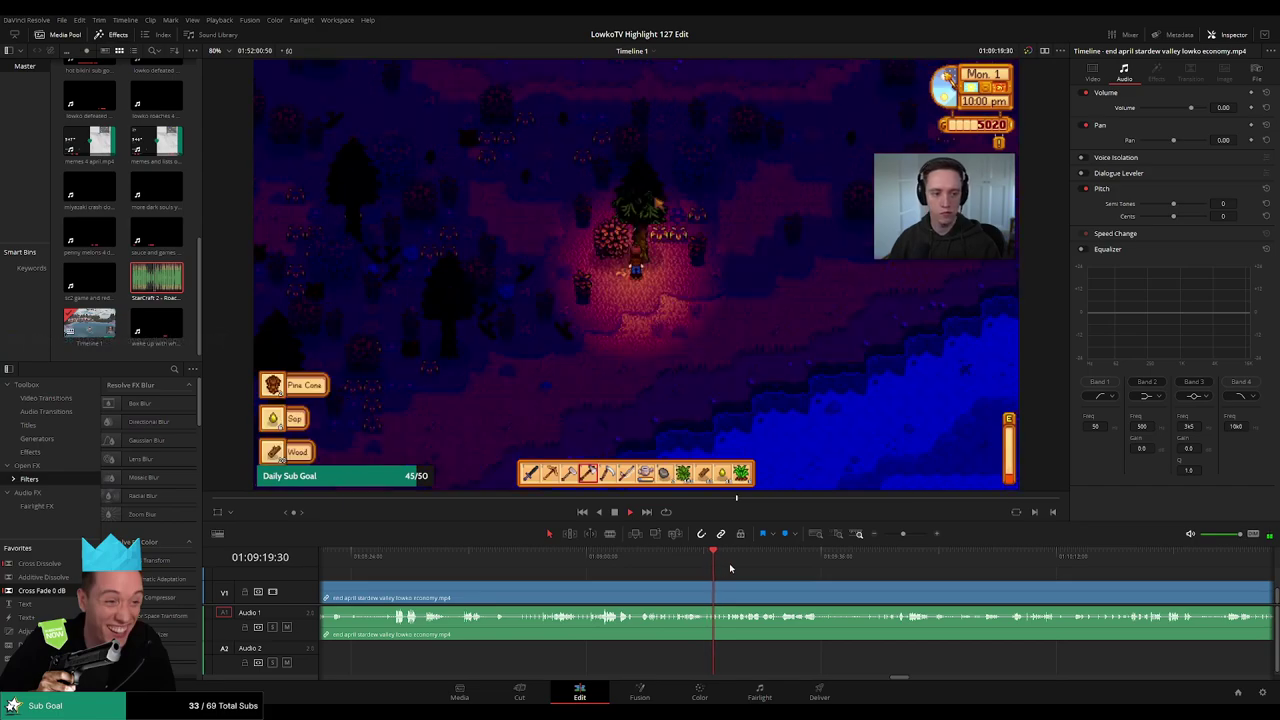
pyautogui.click(731, 566)
pyautogui.scroll(2, 828, 578)
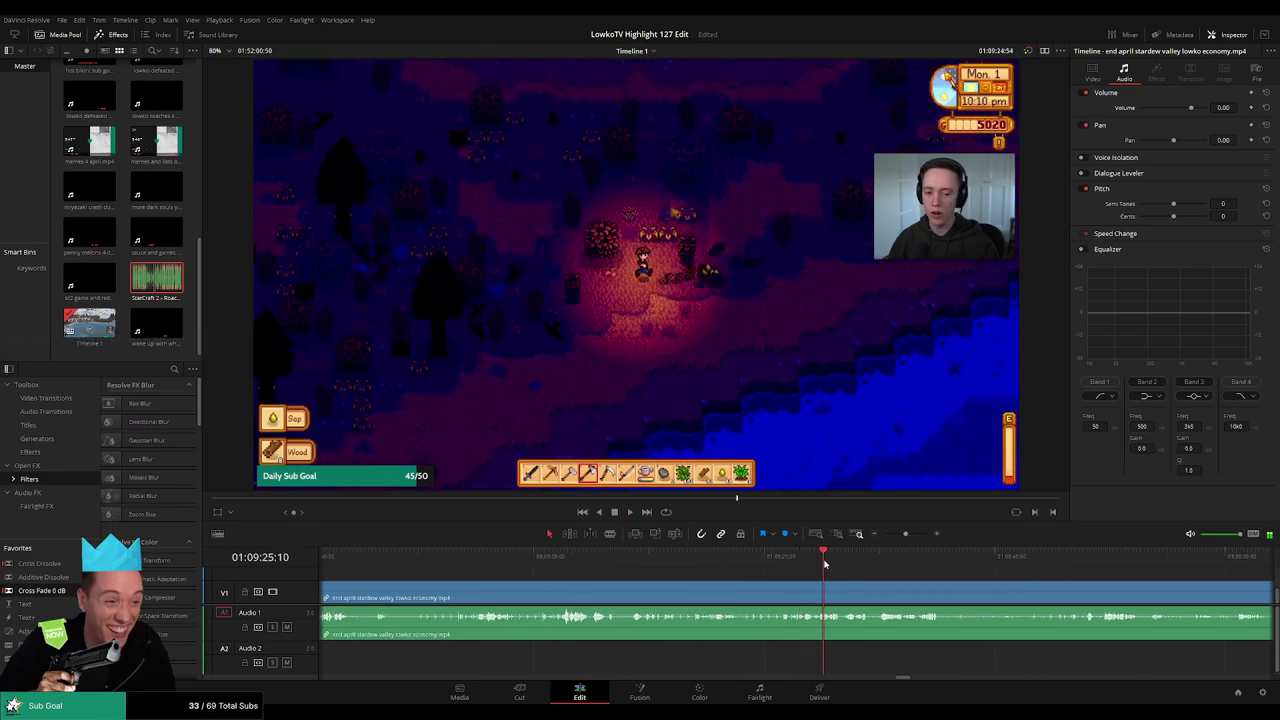
pyautogui.moveTo(838, 565); pyautogui.dragTo(688, 563)
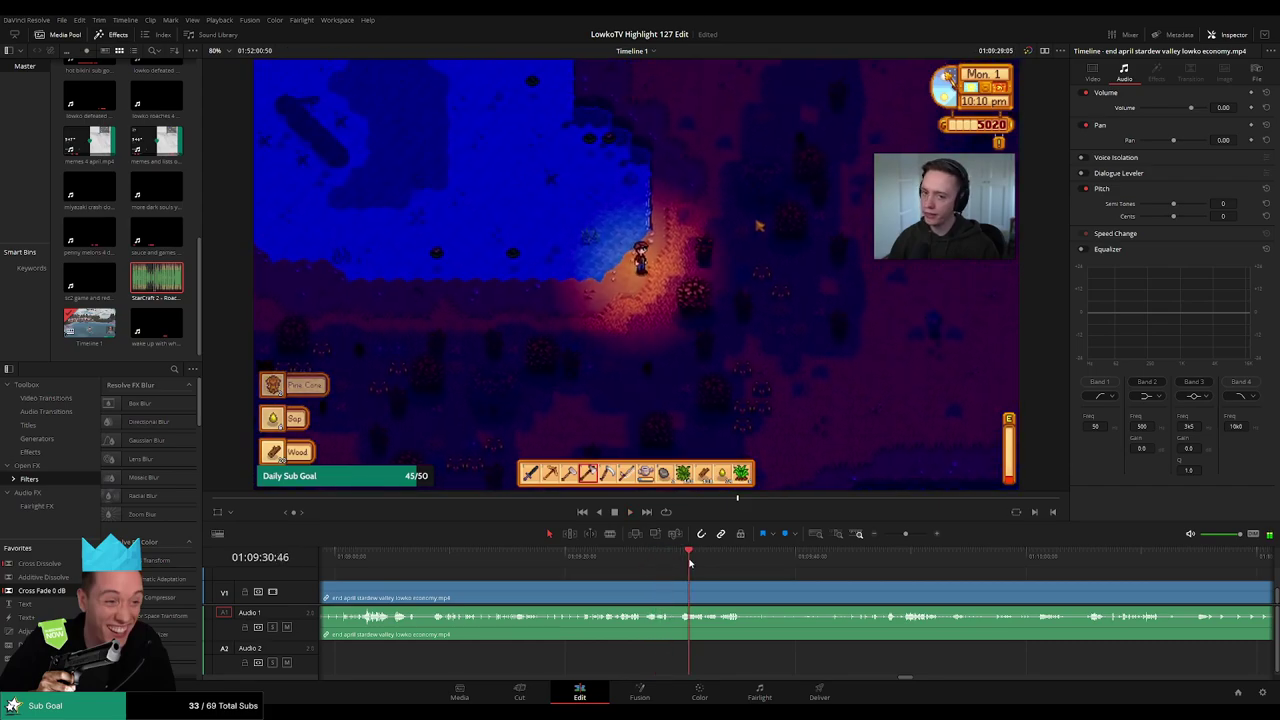
pyautogui.press('space')
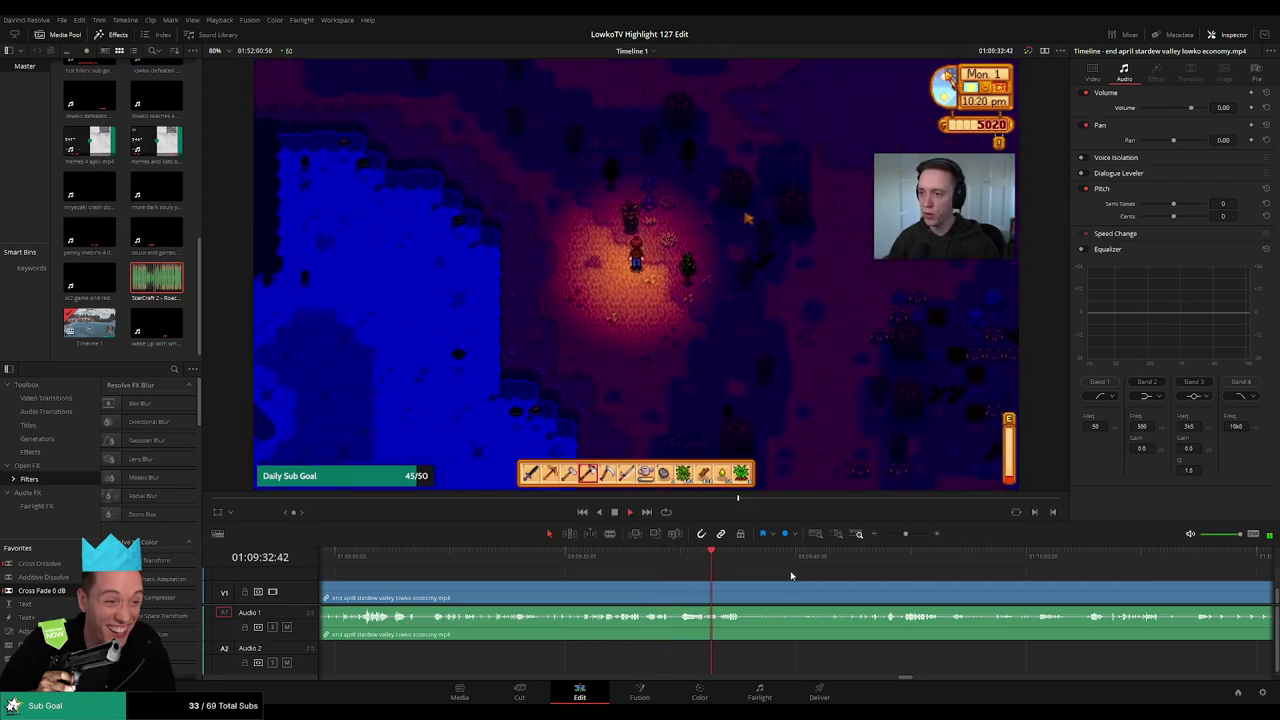
pyautogui.moveTo(811, 577); pyautogui.dragTo(666, 571)
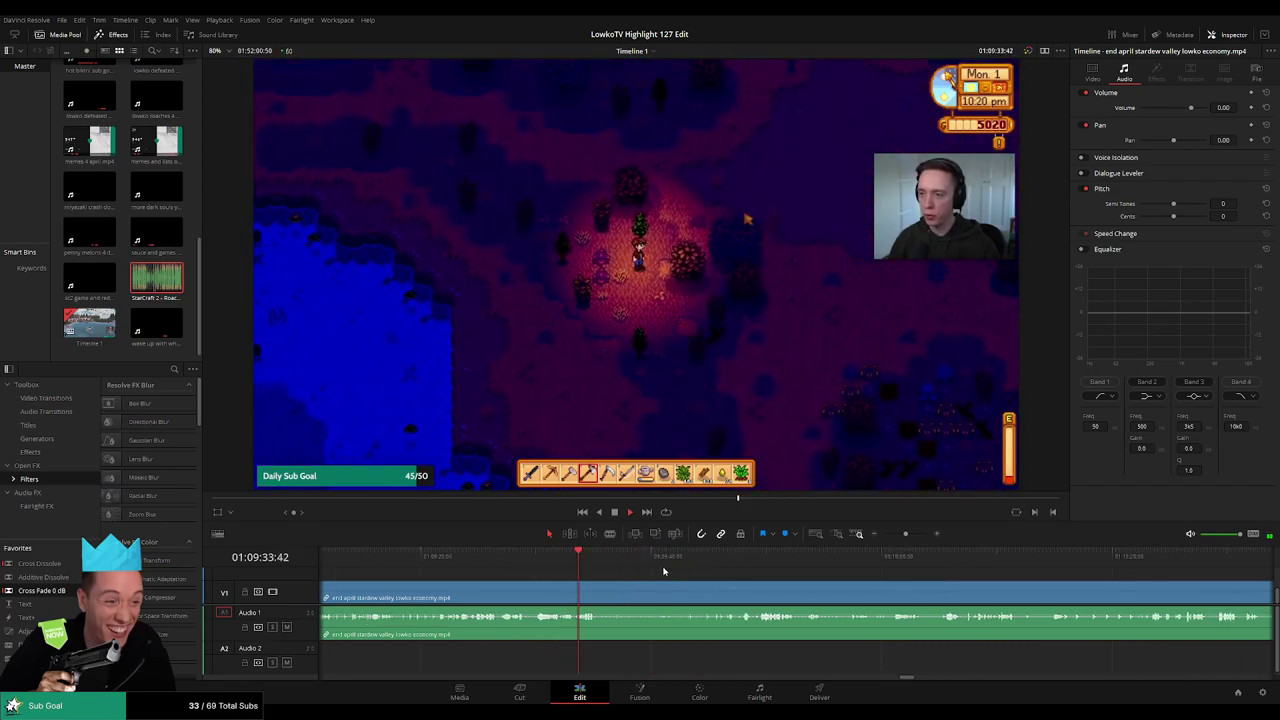
pyautogui.click(741, 558)
pyautogui.hscroll(2, 654, 569)
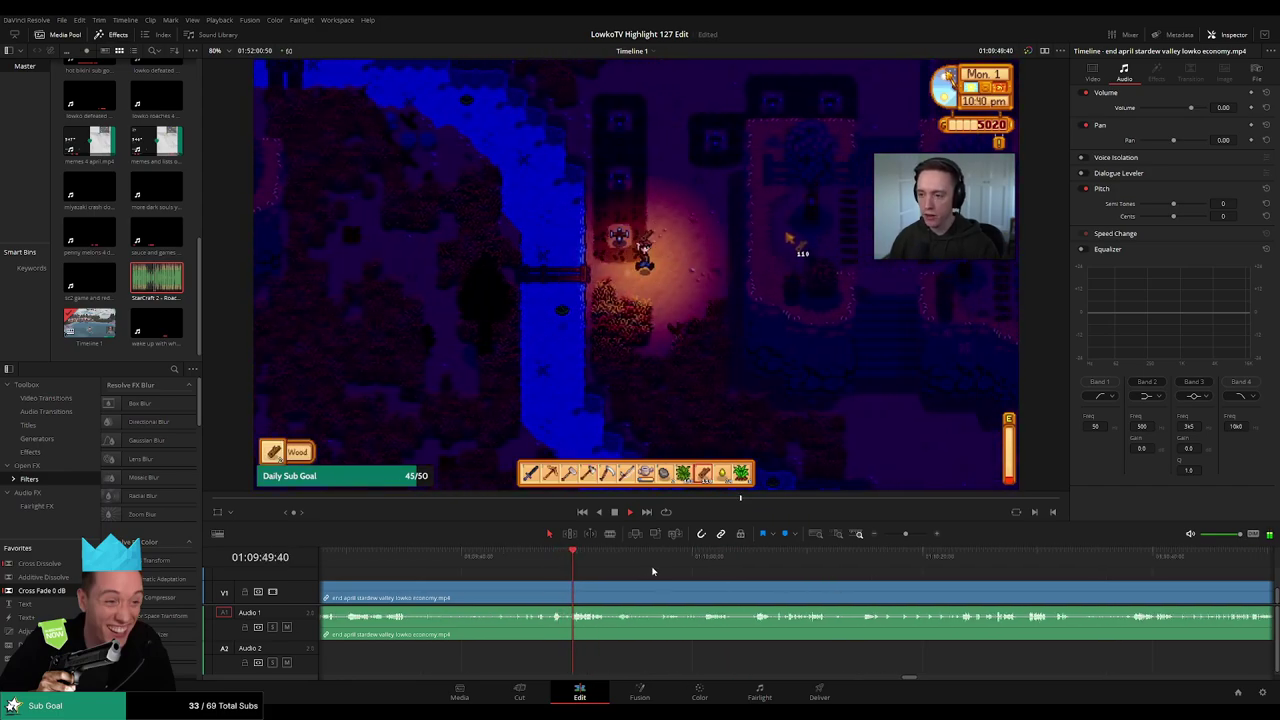
pyautogui.hscroll(1, 589, 576)
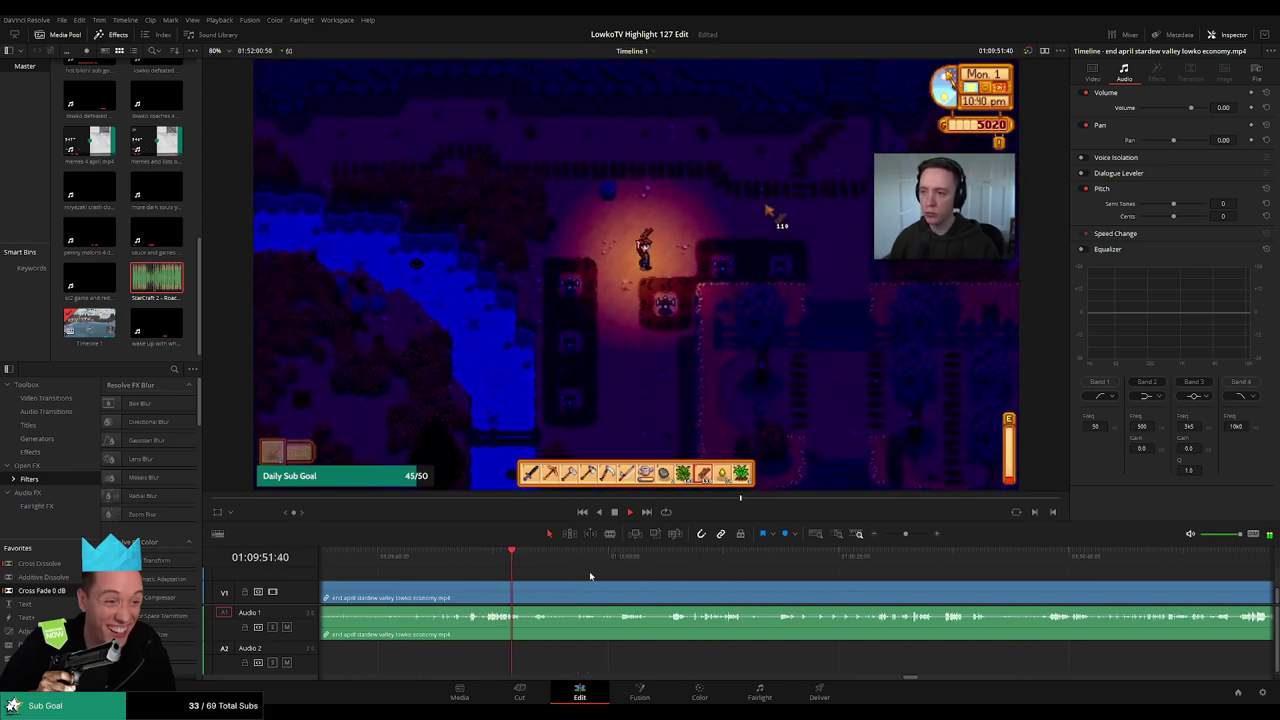
pyautogui.click(534, 561)
pyautogui.click(574, 561)
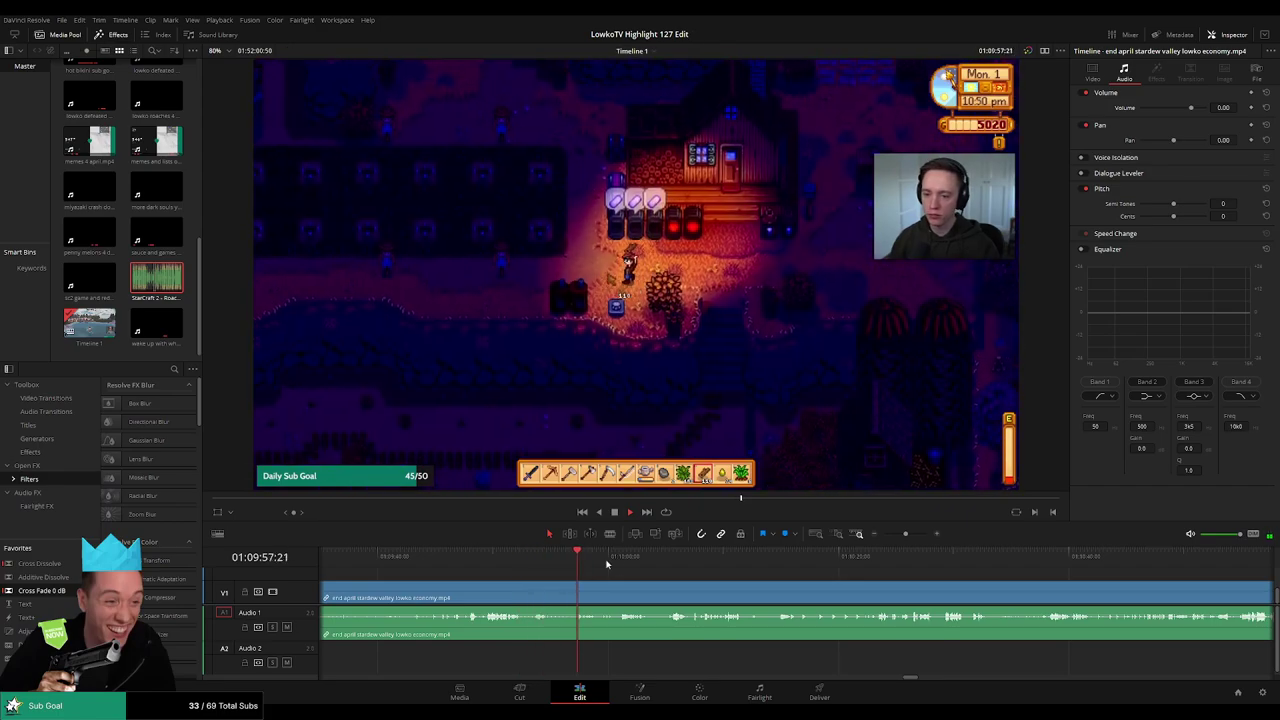
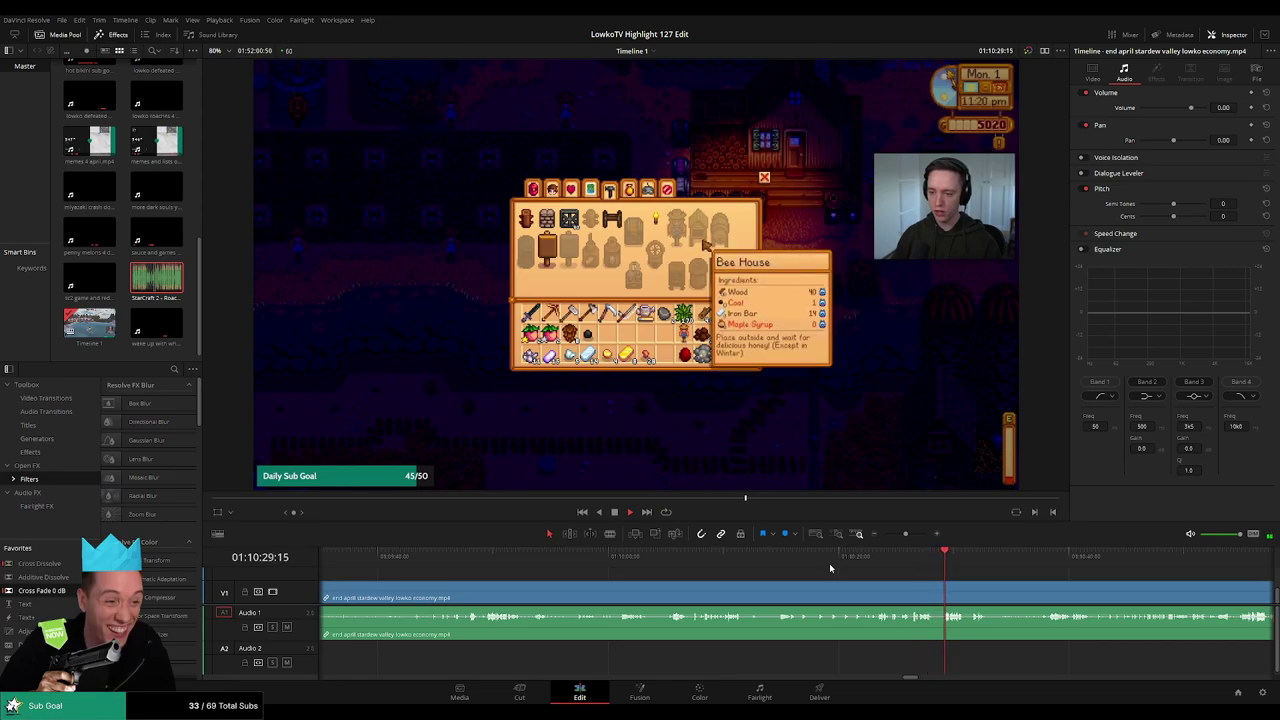
# Watch the Stardew Valley crafting and scarecrow section from about 01:10:31 to the new in-game day near 01:11:36
pyautogui.moveTo(987, 588); pyautogui.dragTo(669, 576)
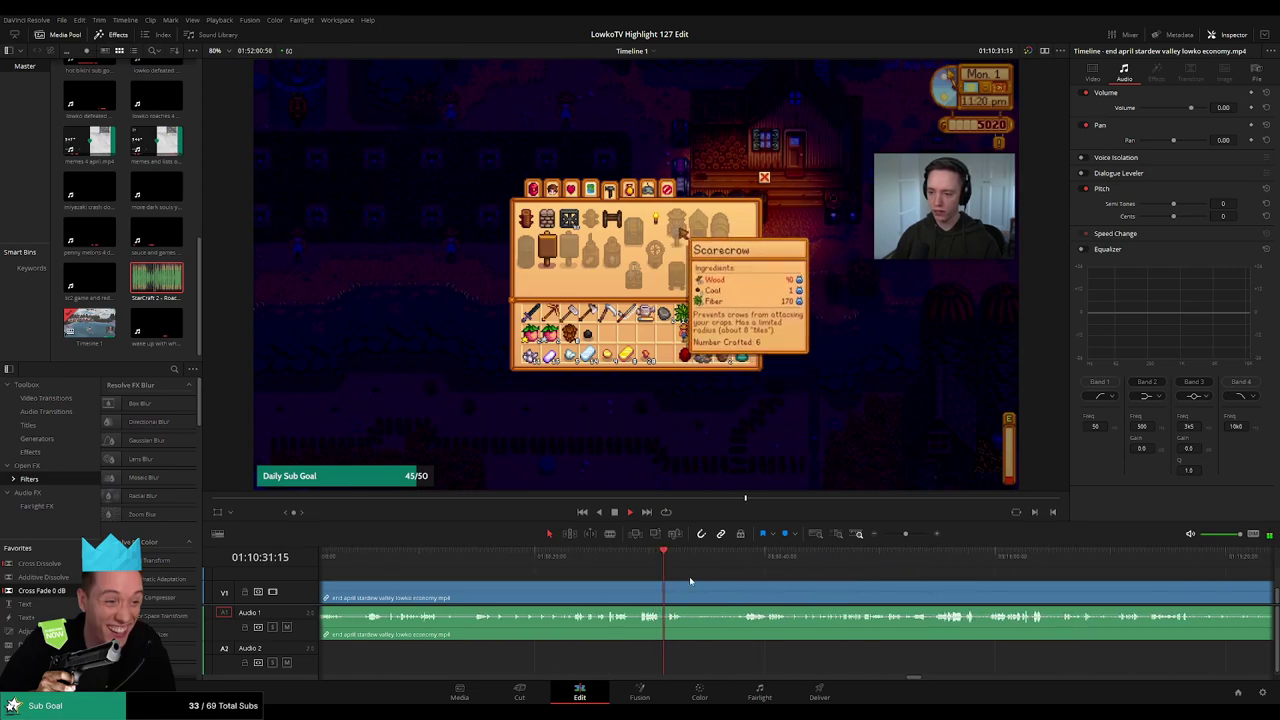
pyautogui.moveTo(903, 534)
pyautogui.mouseDown()
pyautogui.moveTo(880, 537)
pyautogui.moveTo(906, 534)
pyautogui.mouseUp()
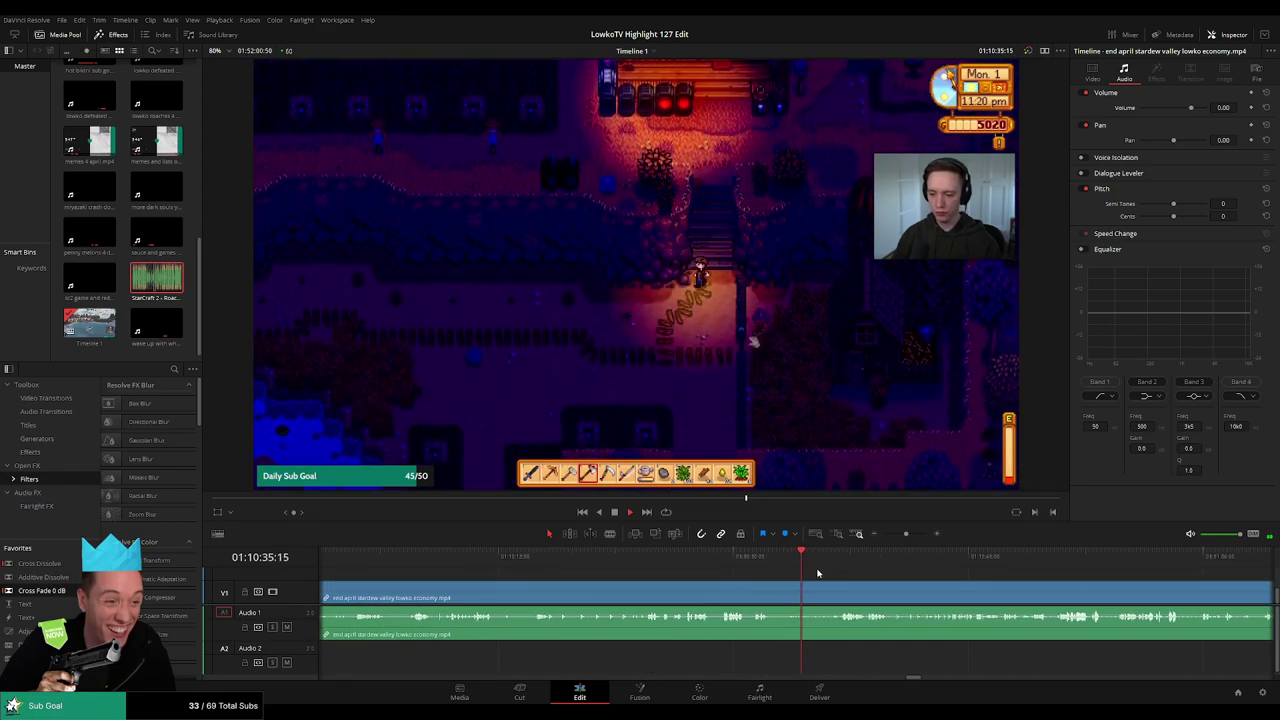
pyautogui.hscroll(2, 800, 565)
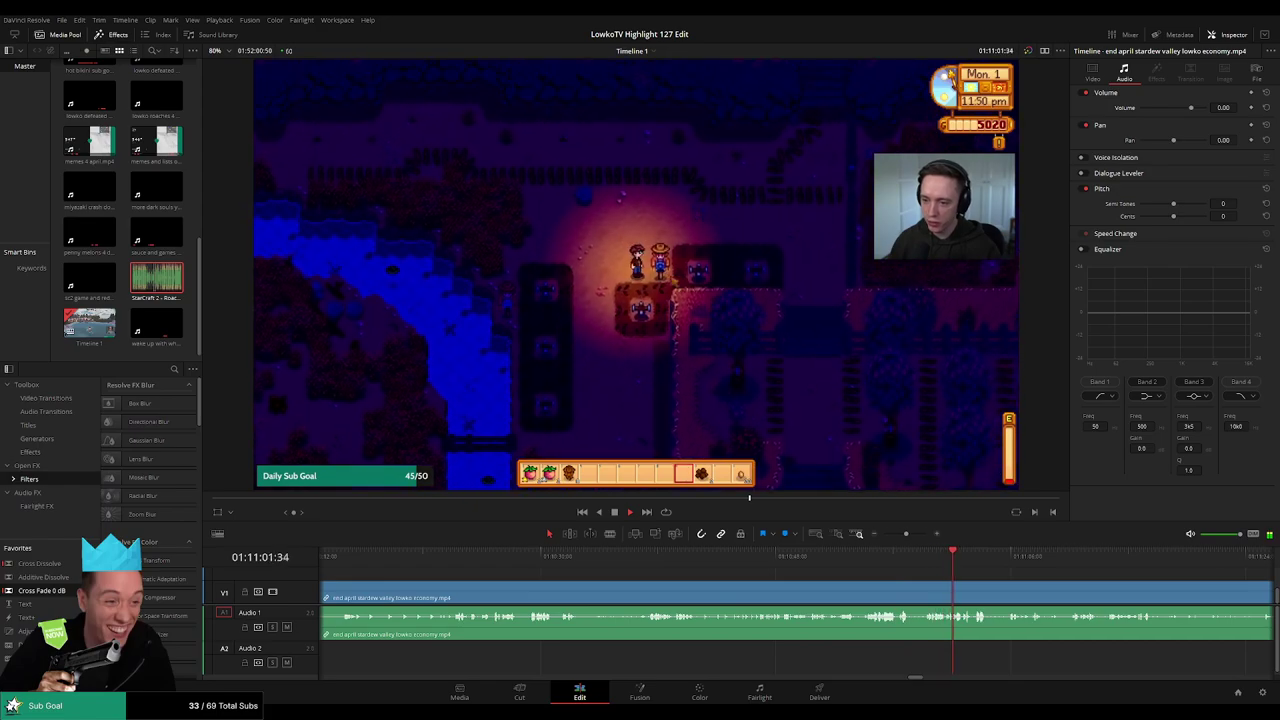
pyautogui.hscroll(5, 920, 563)
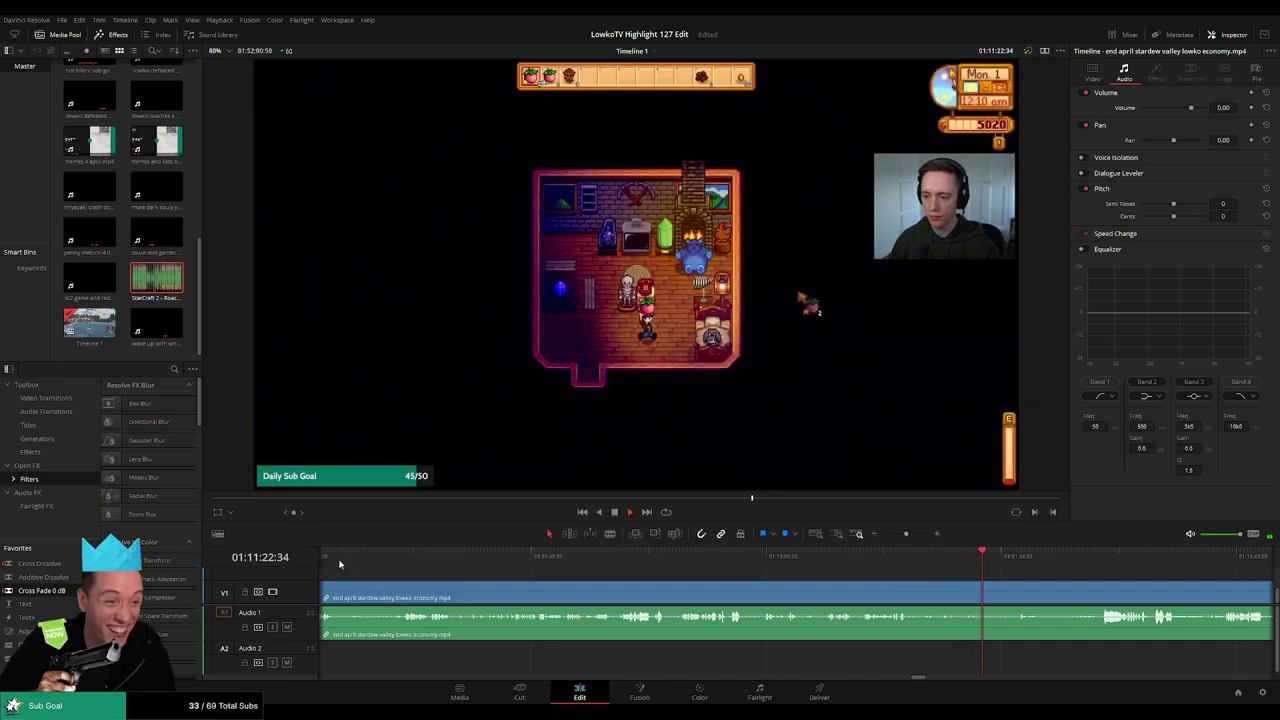
pyautogui.moveTo(1073, 558); pyautogui.dragTo(1098, 560)
pyautogui.hscroll(2, 811, 564)
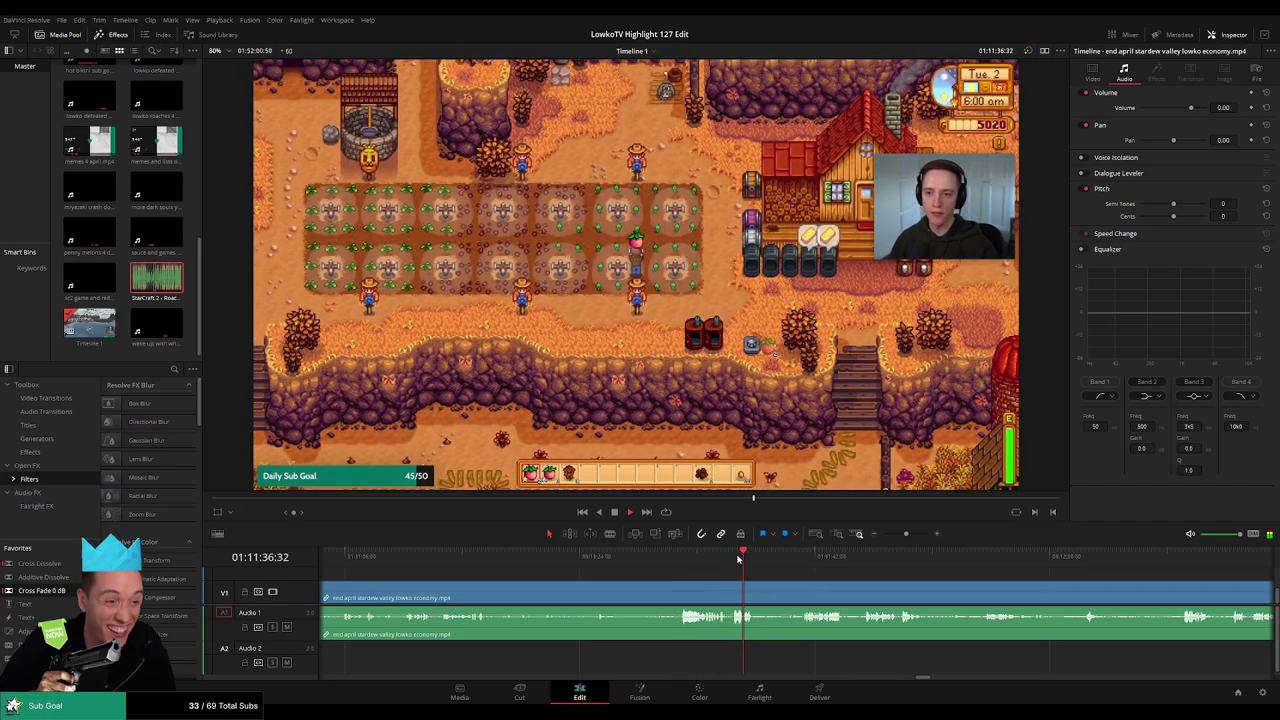
# Examine the Stardew Valley clip from about 01:11:44 to 01:12:46 for a passage worth keeping, rechecking the talk between pauses
pyautogui.moveTo(906, 534)
pyautogui.mouseDown()
pyautogui.moveTo(886, 543)
pyautogui.moveTo(903, 537)
pyautogui.mouseUp()
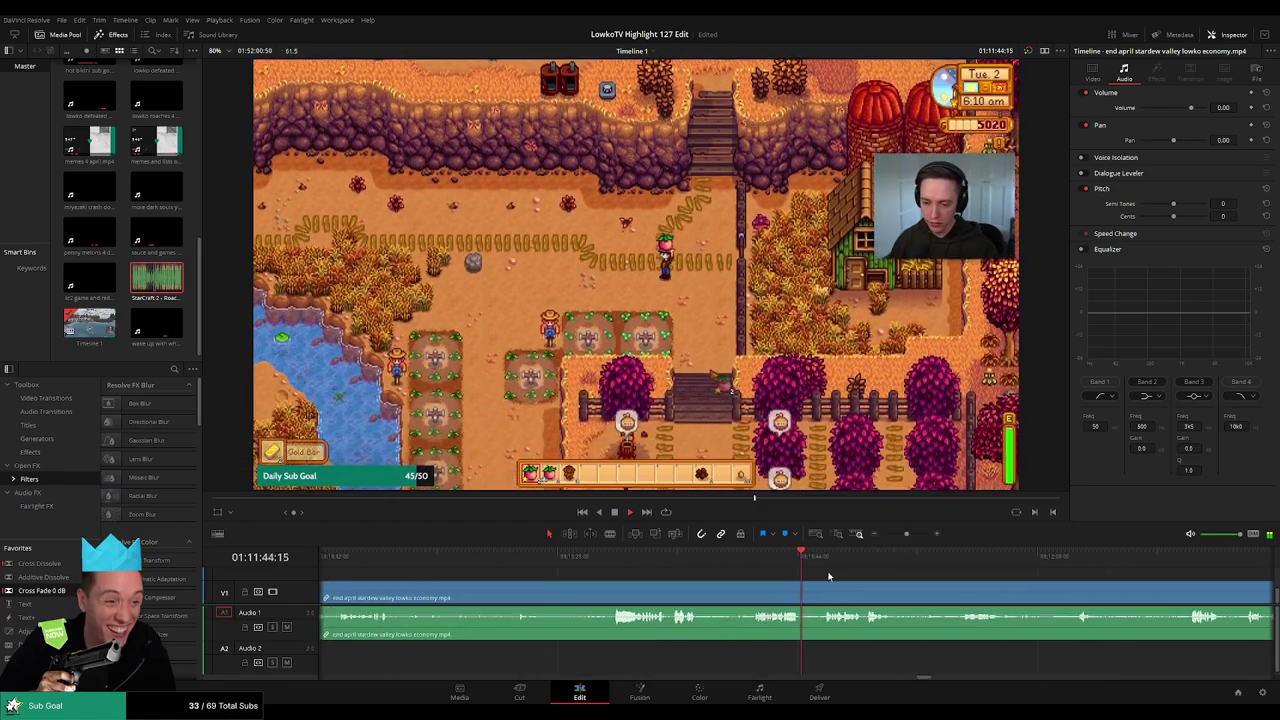
pyautogui.moveTo(871, 580); pyautogui.dragTo(685, 579)
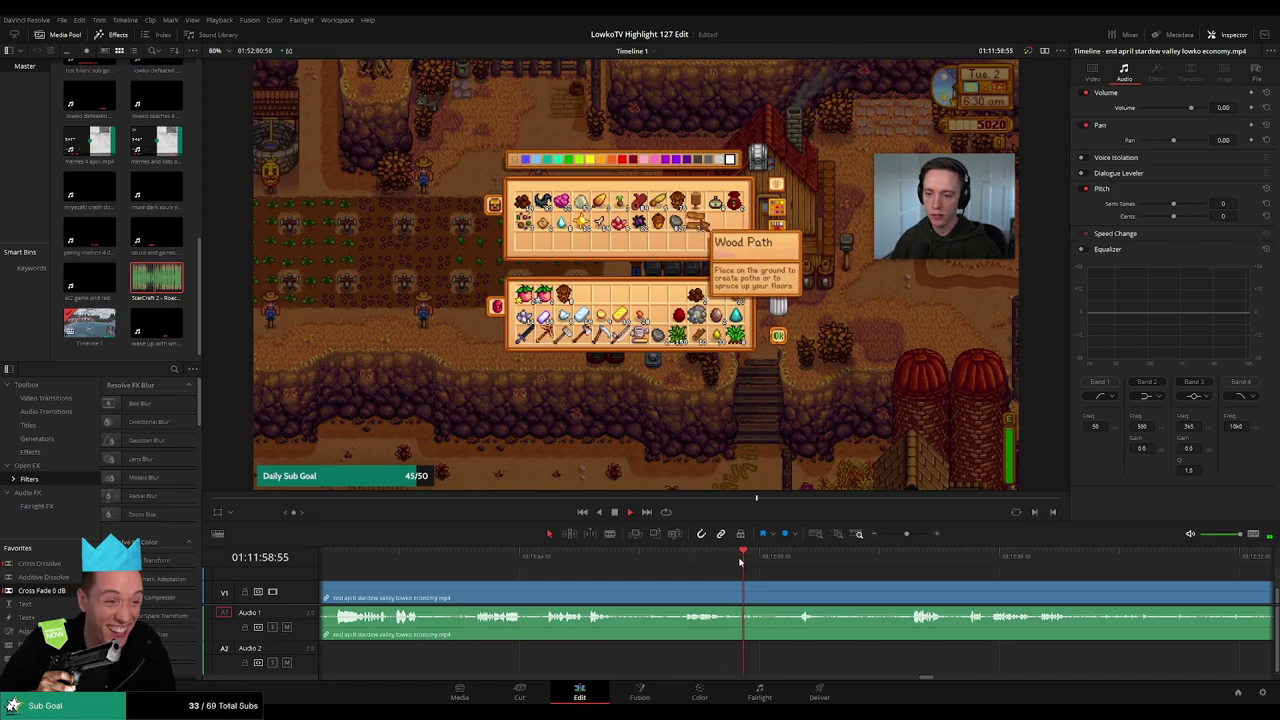
pyautogui.moveTo(740, 562); pyautogui.dragTo(792, 560)
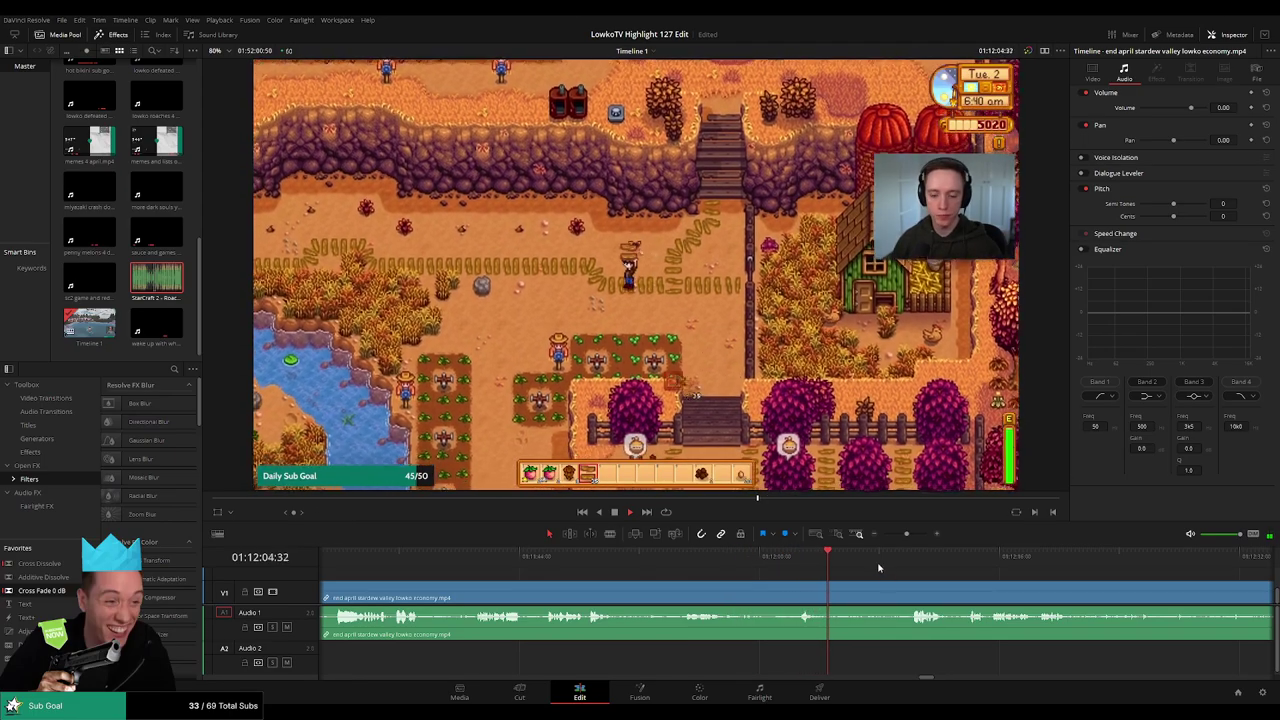
pyautogui.click(906, 560)
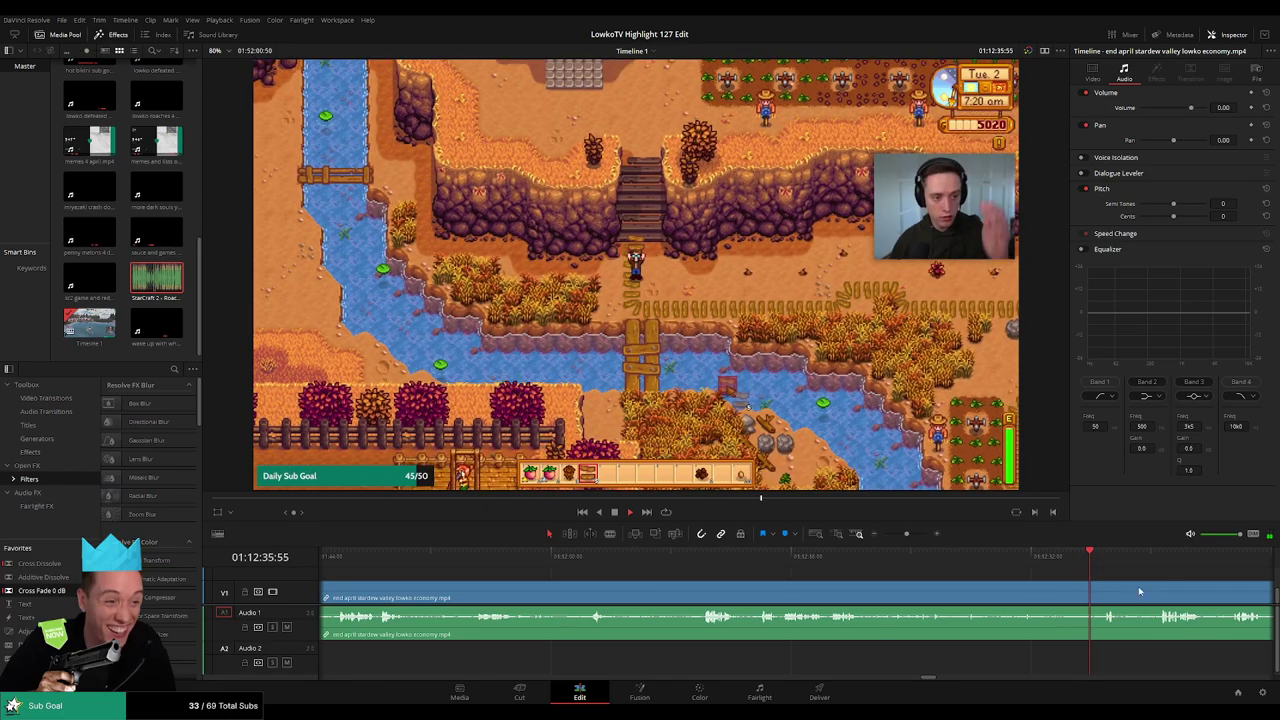
pyautogui.click(723, 557)
pyautogui.moveTo(908, 537)
pyautogui.mouseDown()
pyautogui.moveTo(886, 538)
pyautogui.moveTo(905, 541)
pyautogui.mouseUp()
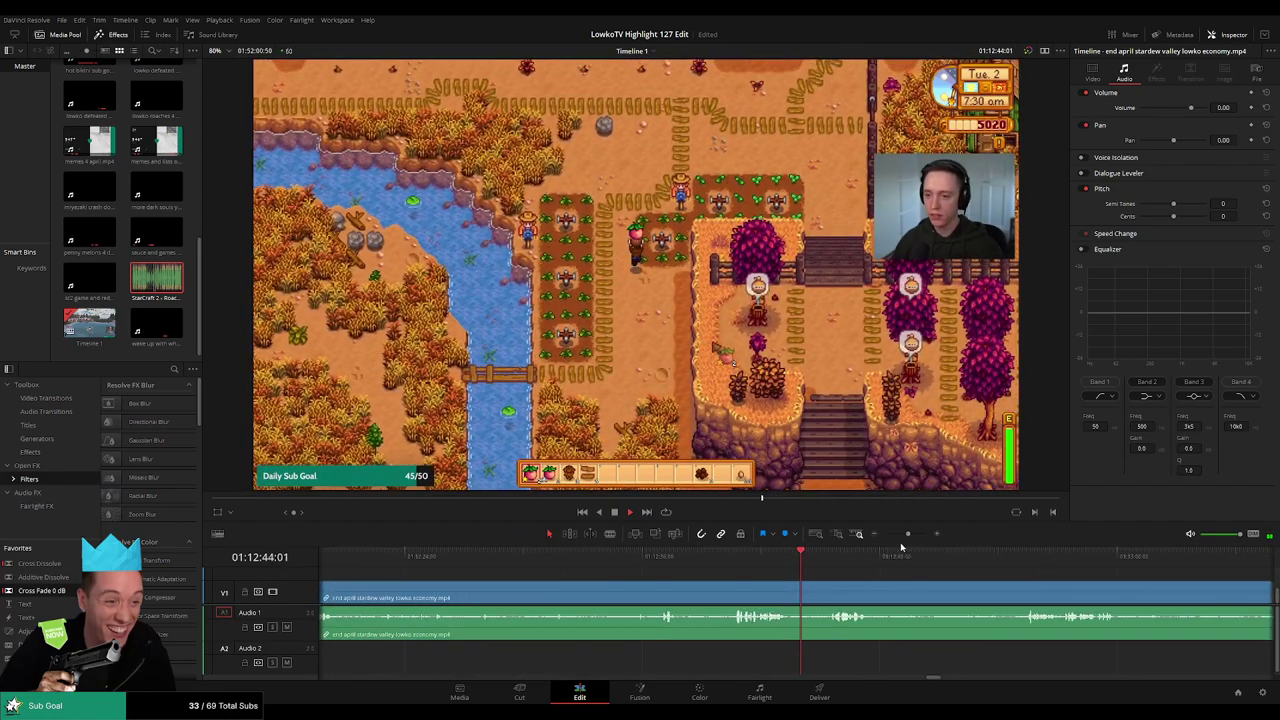
pyautogui.click(828, 566)
pyautogui.moveTo(980, 595); pyautogui.dragTo(752, 577)
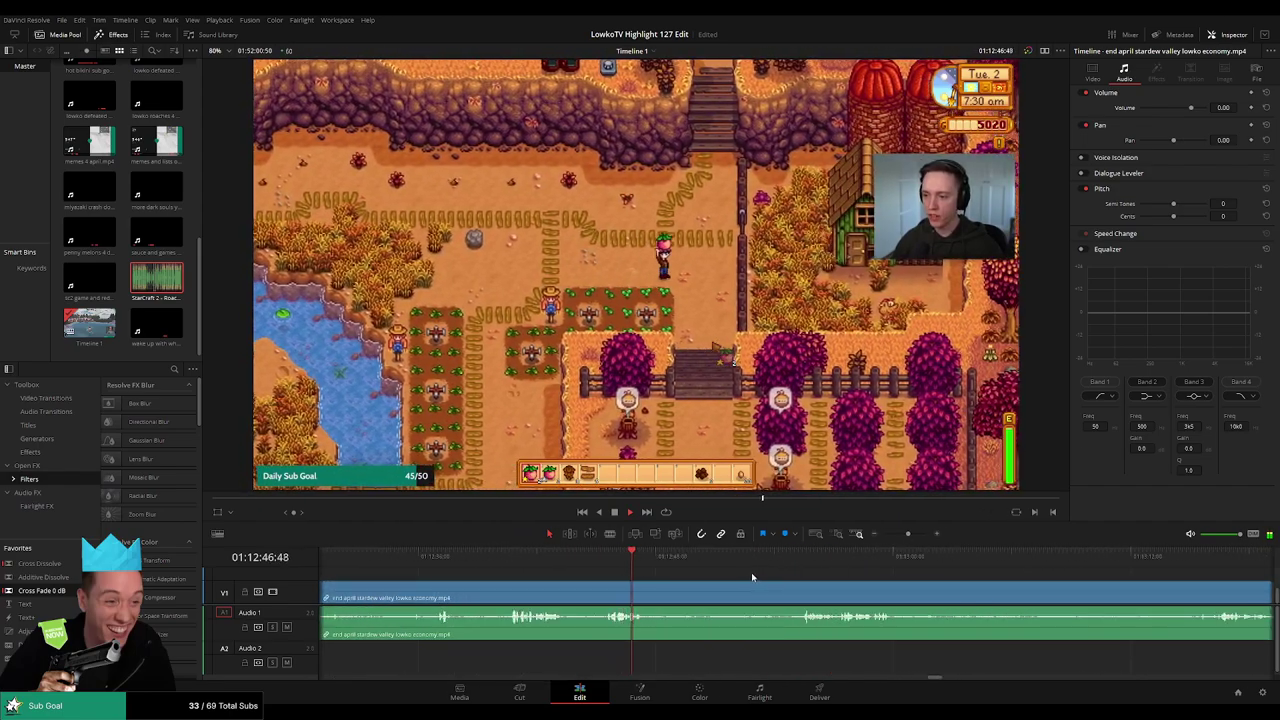
# Examine the Stardew Valley economy clip from about 01:12:46 to 01:13:32 for talk worth keeping, skipping the quiet stretches
pyautogui.click(796, 563)
pyautogui.moveTo(920, 587); pyautogui.dragTo(771, 582)
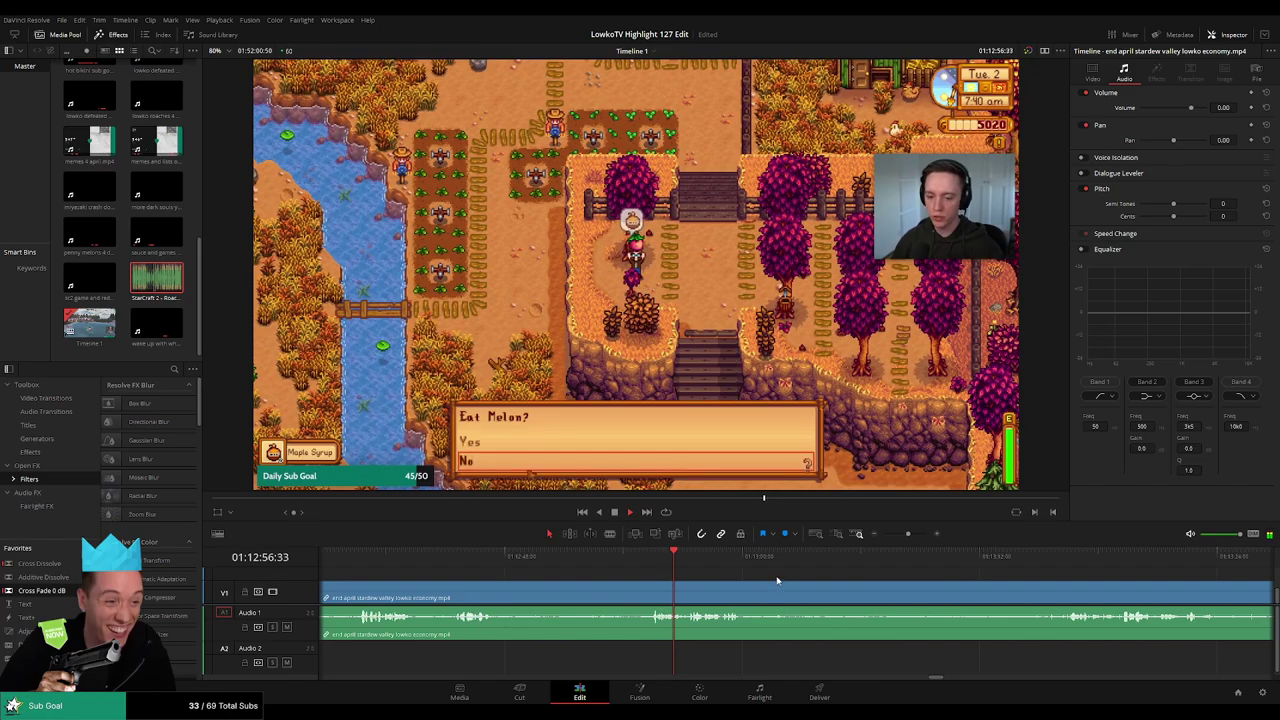
pyautogui.hscroll(2, 703, 580)
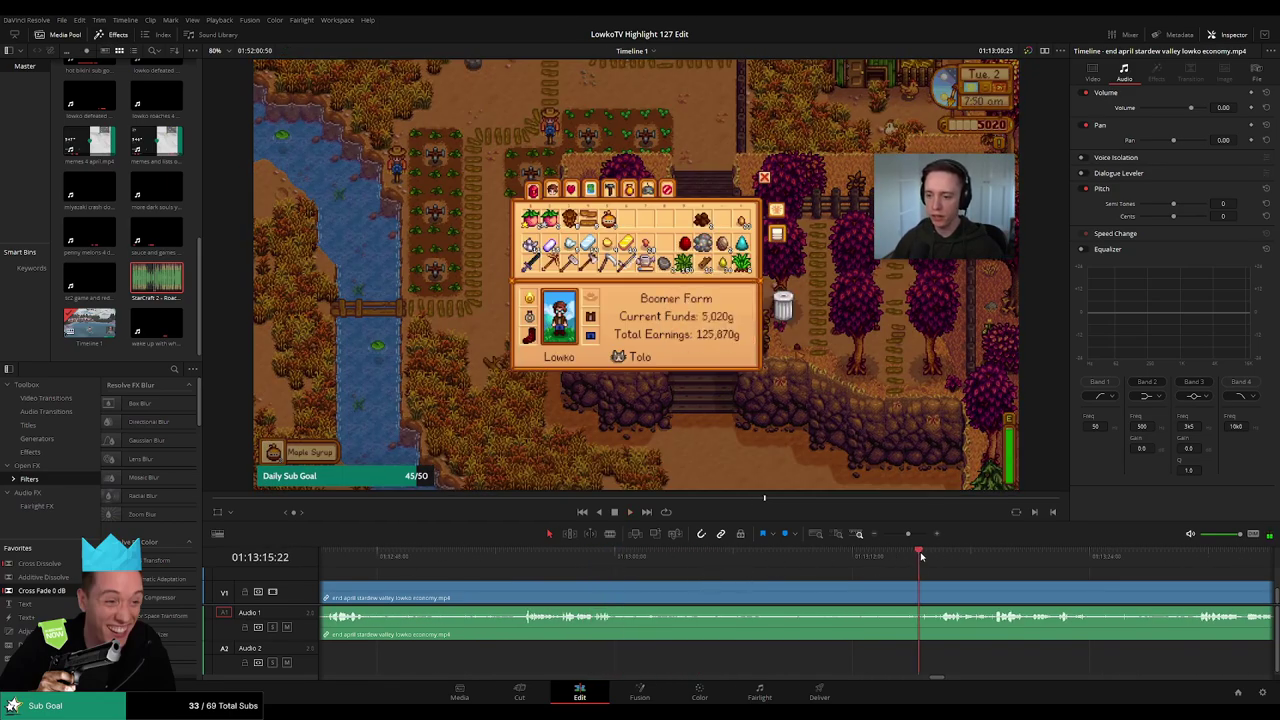
pyautogui.hscroll(4, 745, 578)
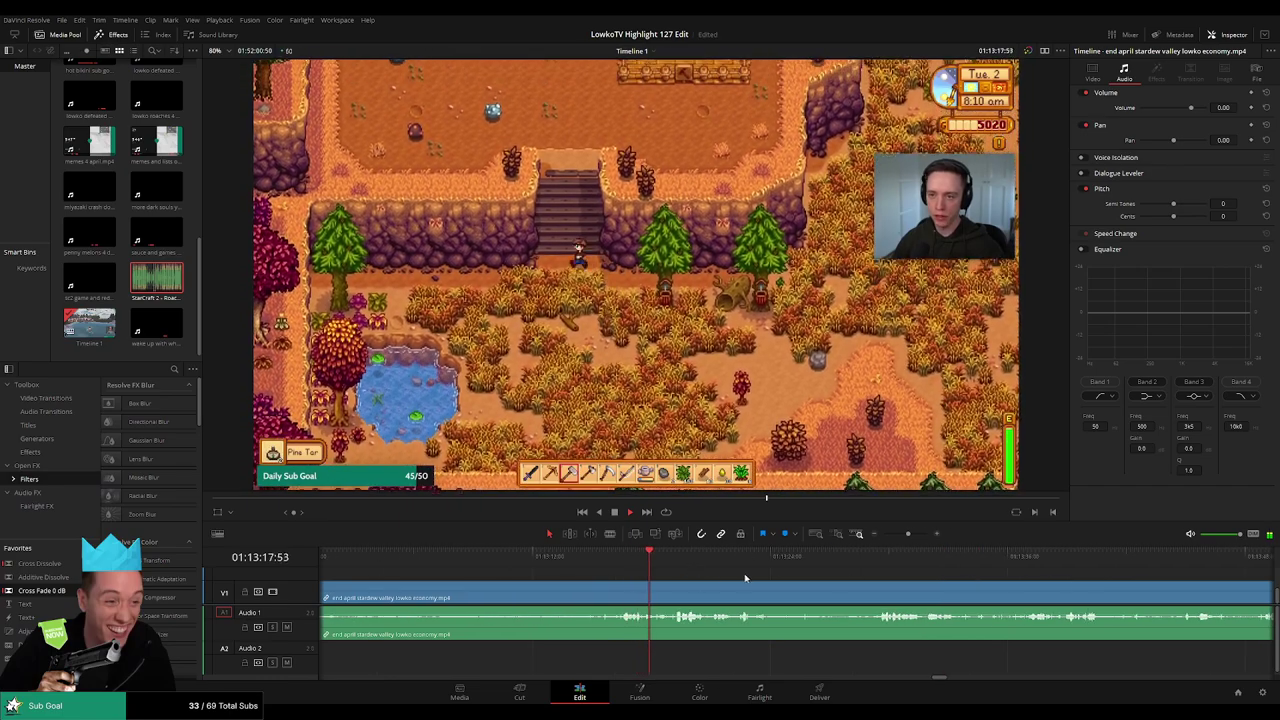
pyautogui.hscroll(1, 745, 578)
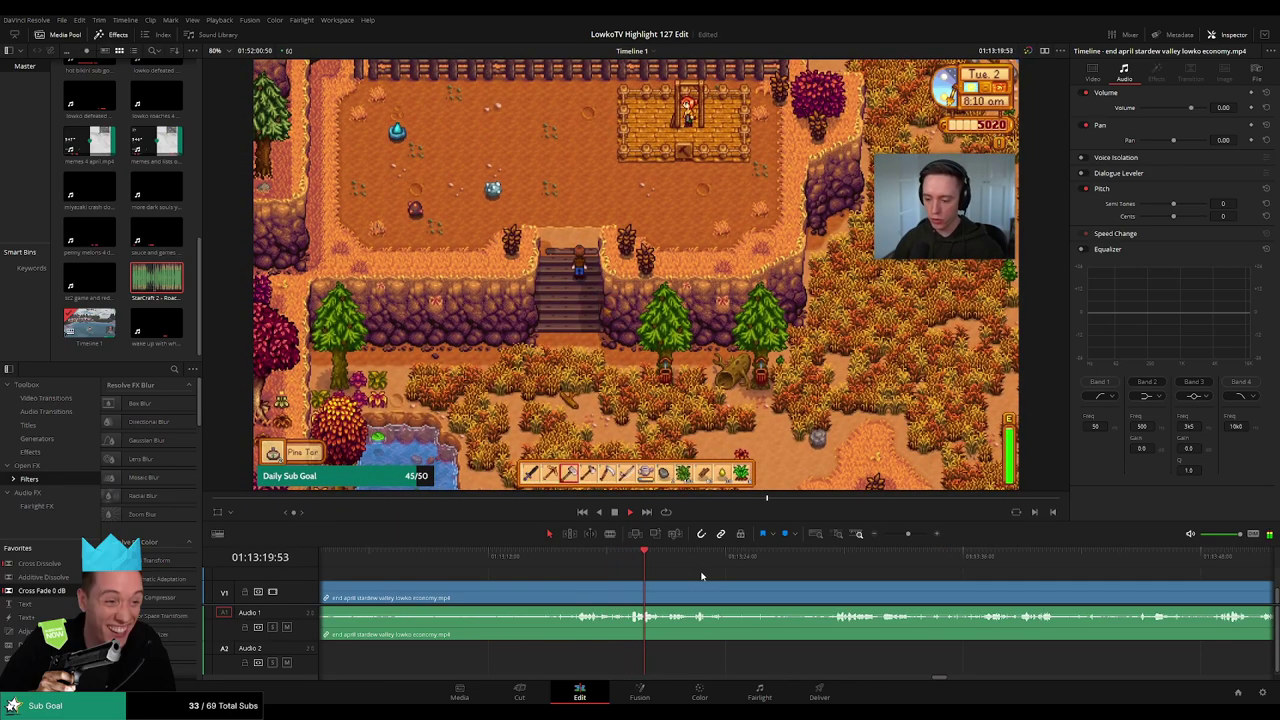
pyautogui.hscroll(2, 690, 572)
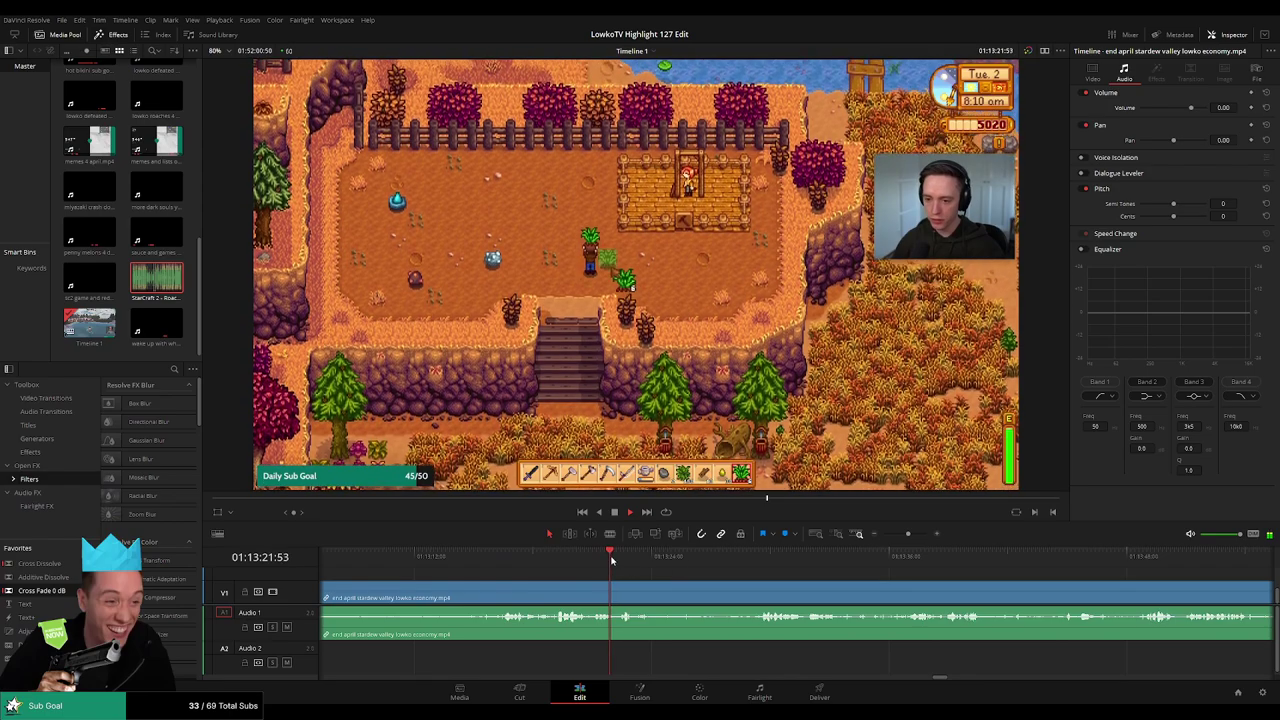
pyautogui.click(773, 557)
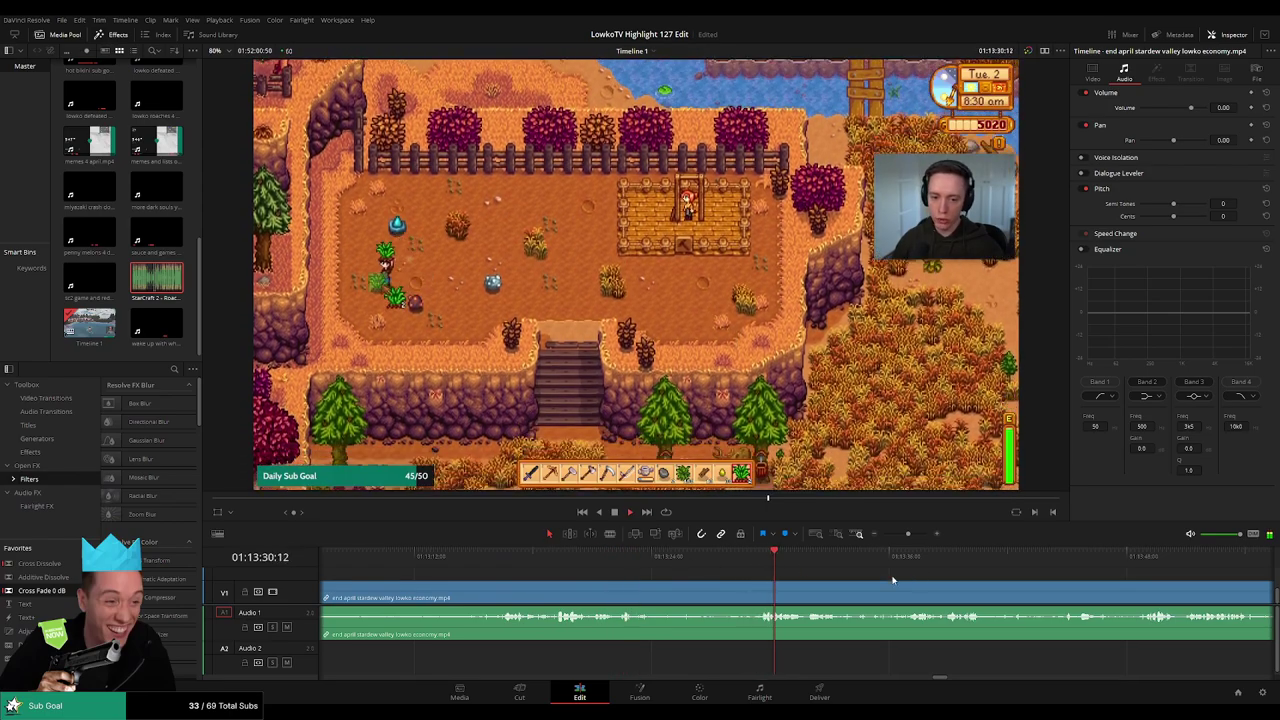
pyautogui.hscroll(4, 893, 579)
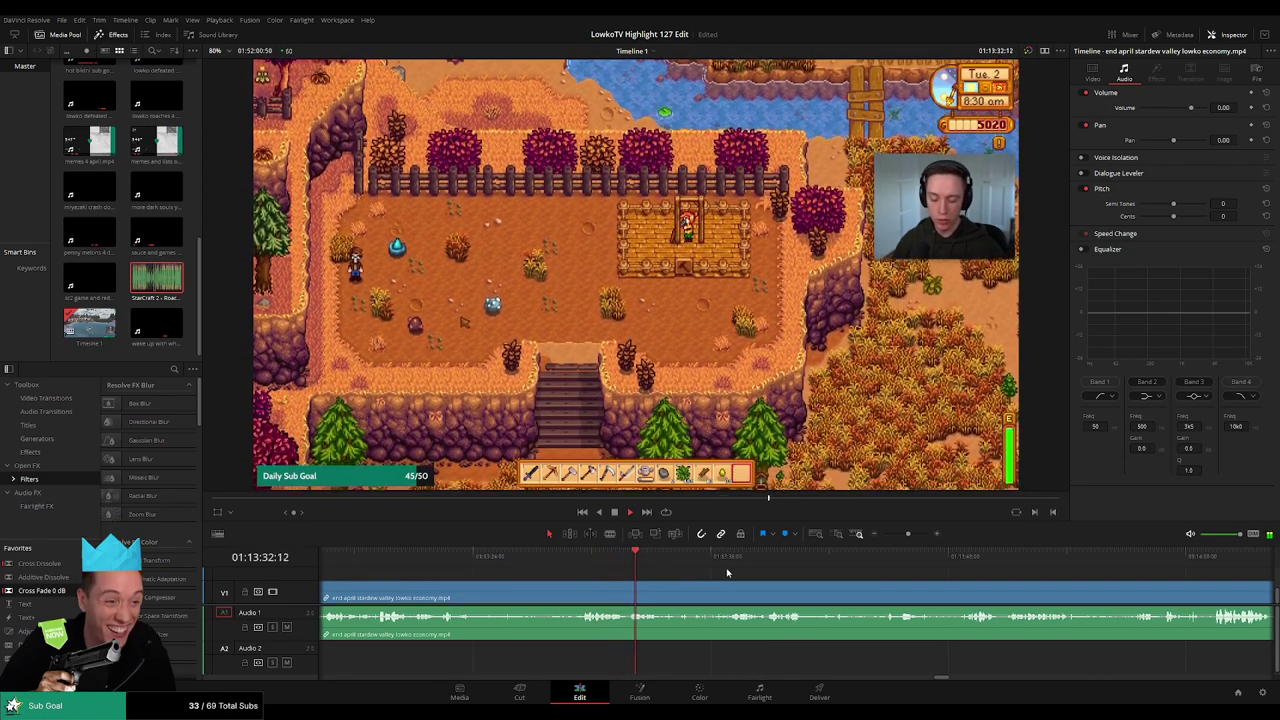
# Ripple delete the opening of the "end april stardew valley lowko economy" clip up to about 01:13:57 so the remainder follows the previous clip
pyautogui.moveTo(908, 533)
pyautogui.mouseDown()
pyautogui.moveTo(889, 537)
pyautogui.moveTo(906, 537)
pyautogui.mouseUp()
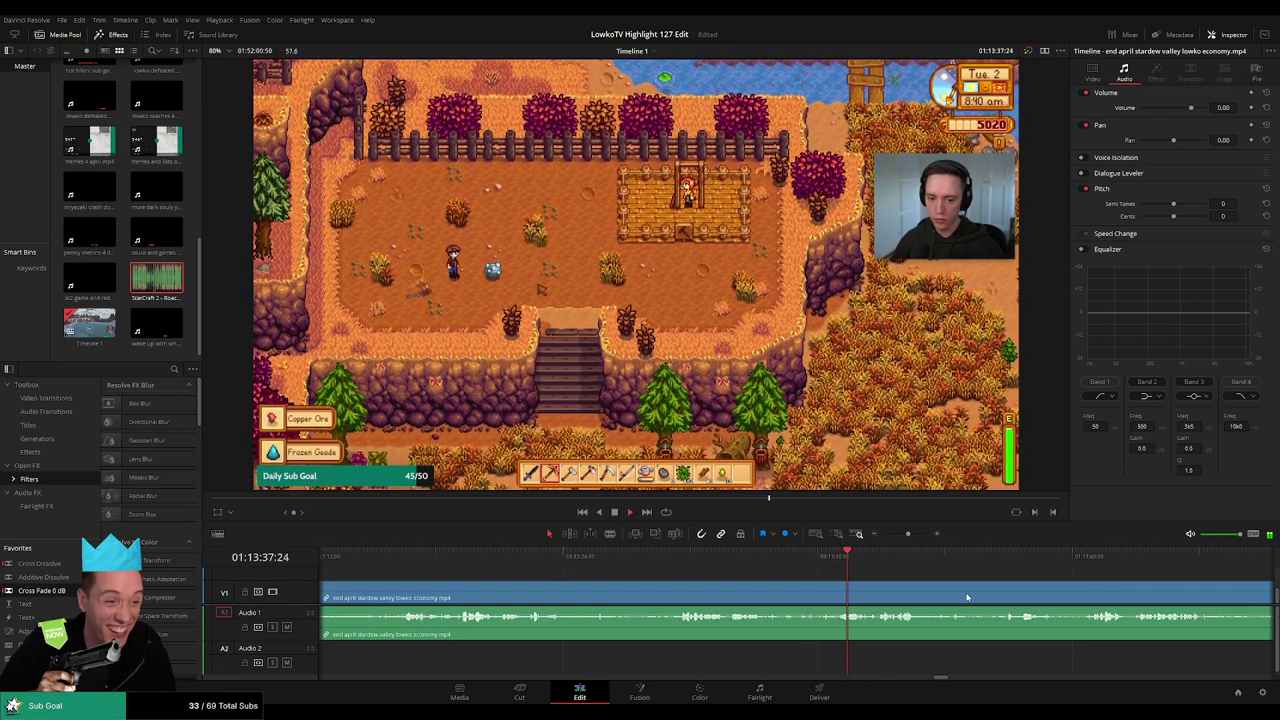
pyautogui.hscroll(6, 671, 579)
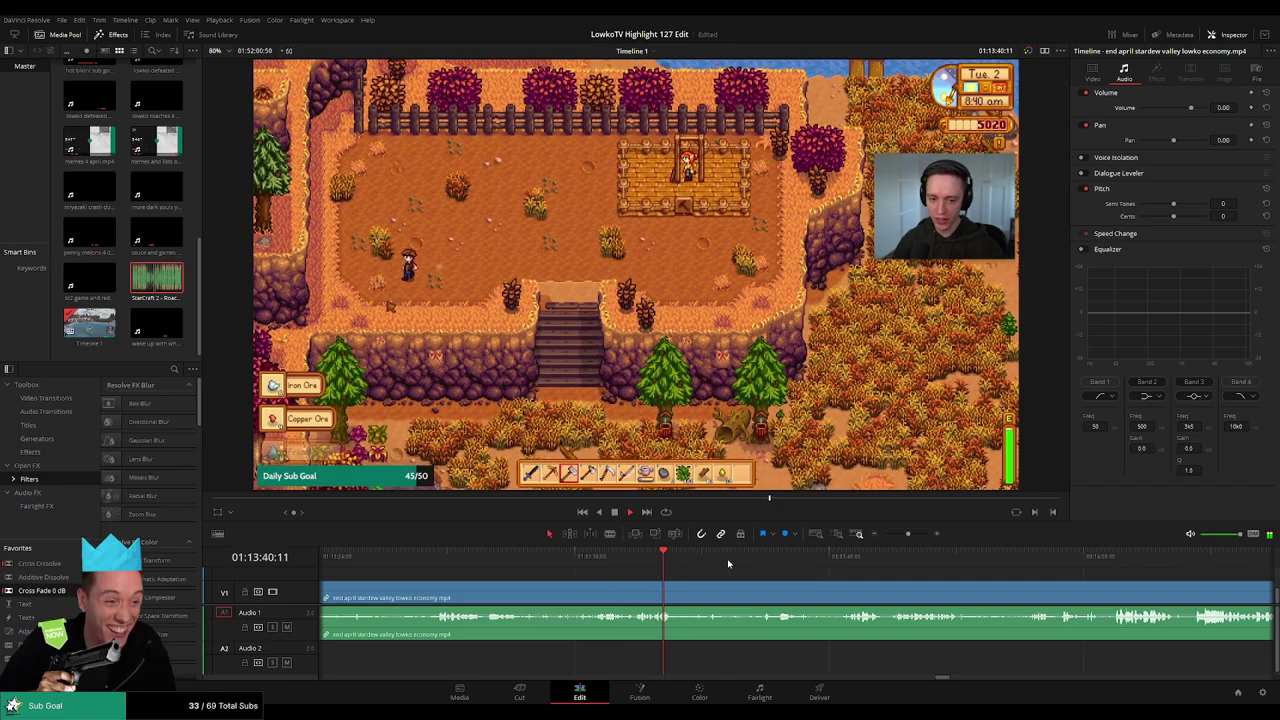
pyautogui.click(685, 558)
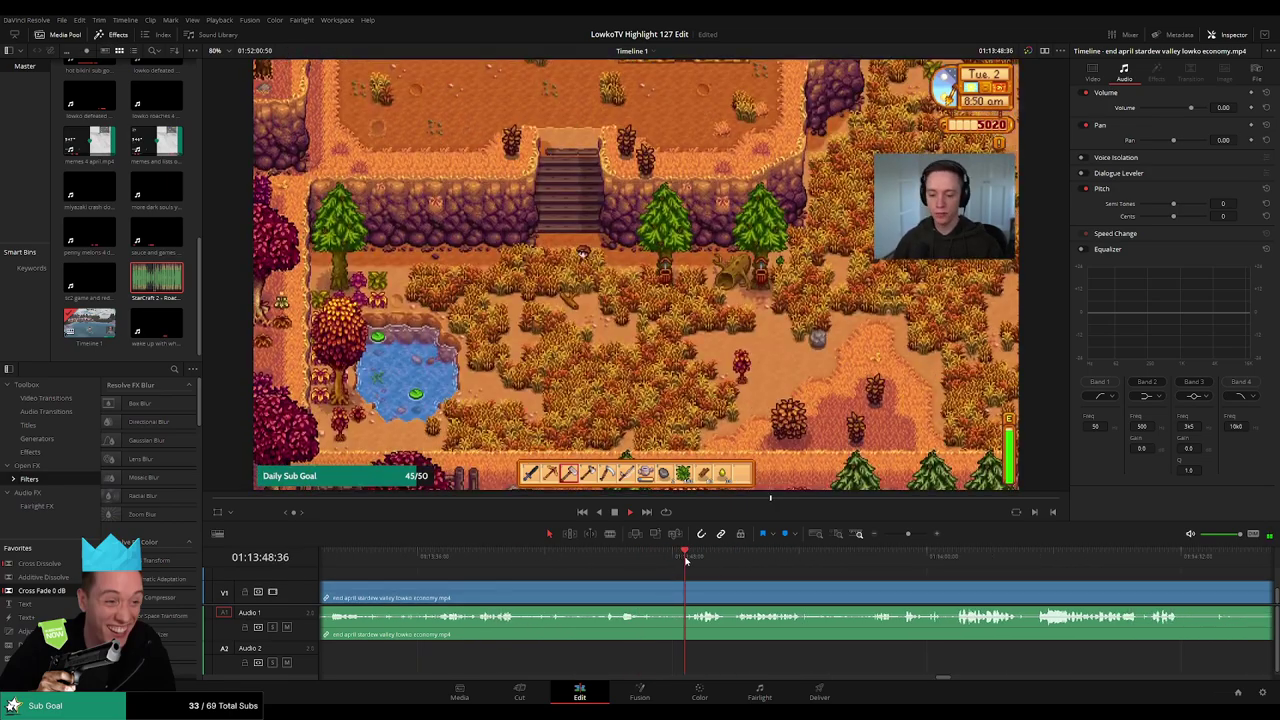
pyautogui.hscroll(2, 738, 582)
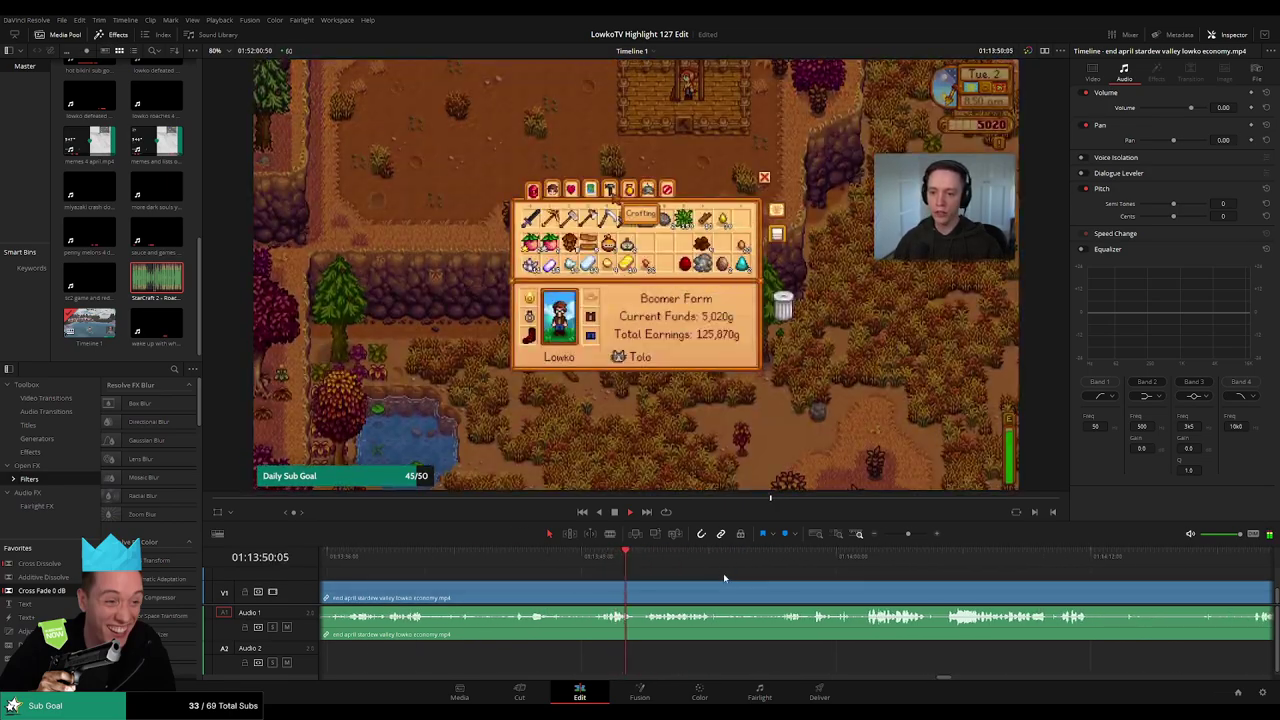
pyautogui.click(648, 559)
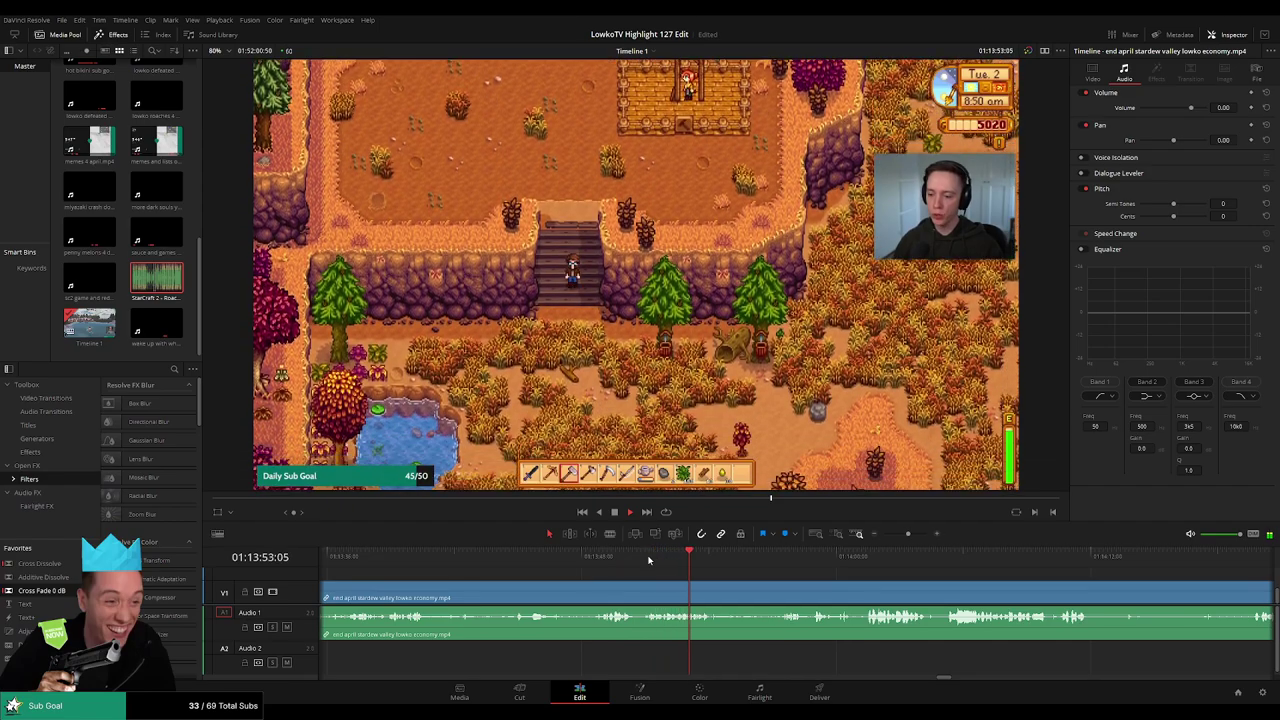
pyautogui.click(783, 563)
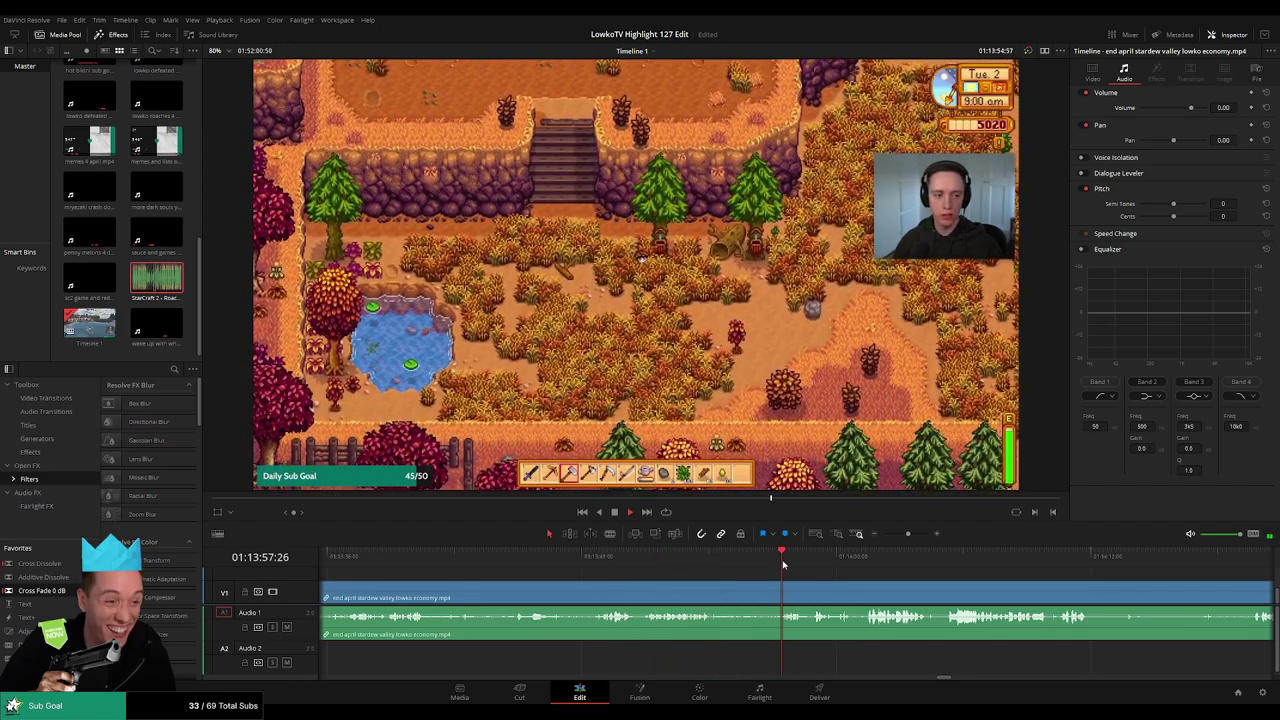
pyautogui.hscroll(5, 643, 566)
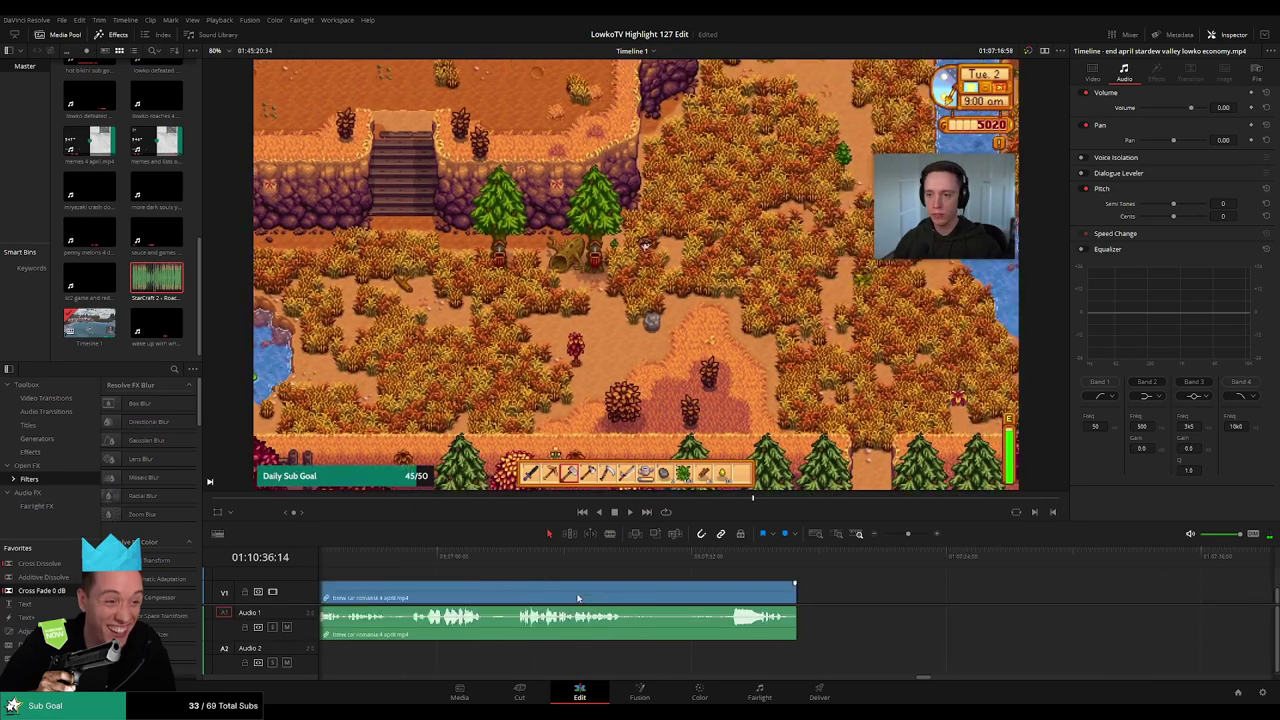
pyautogui.hotkey('ctrl', 'z')
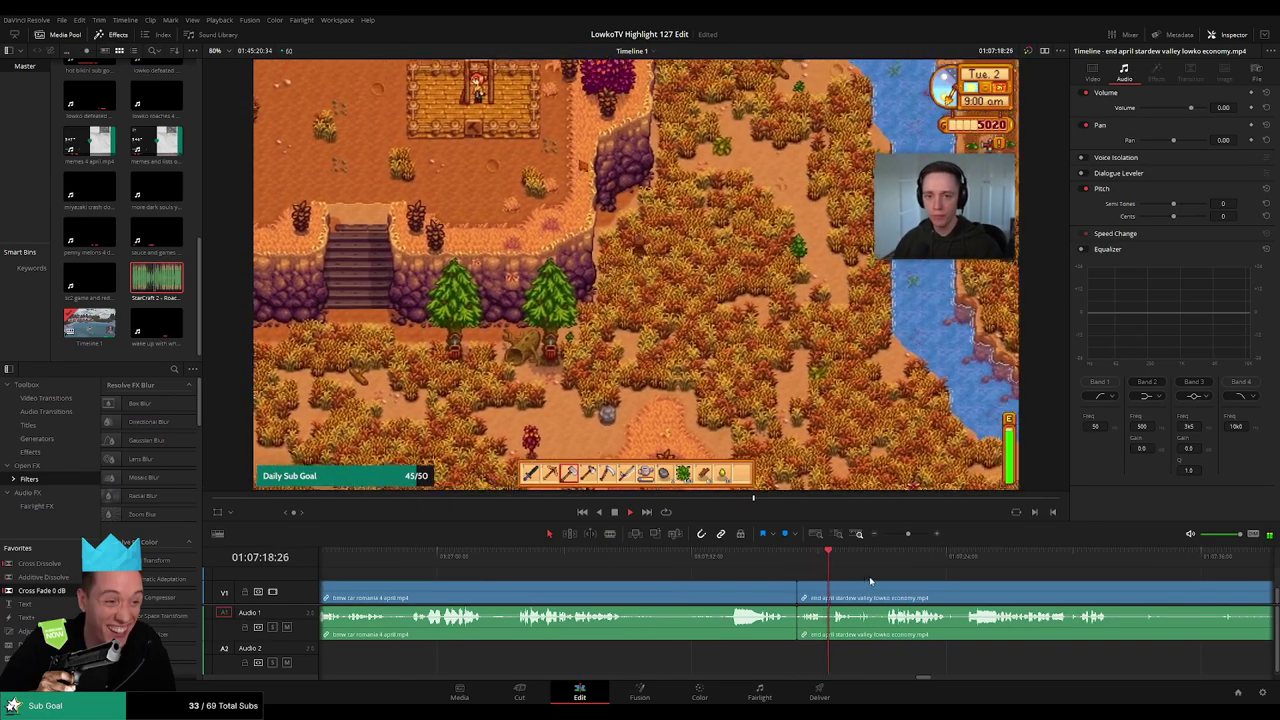
# Cut the quiet stretch from about 01:07:32 to 01:07:39 out of the Stardew Valley clip and add an audio cross fade at the cut
pyautogui.hscroll(3, 714, 571)
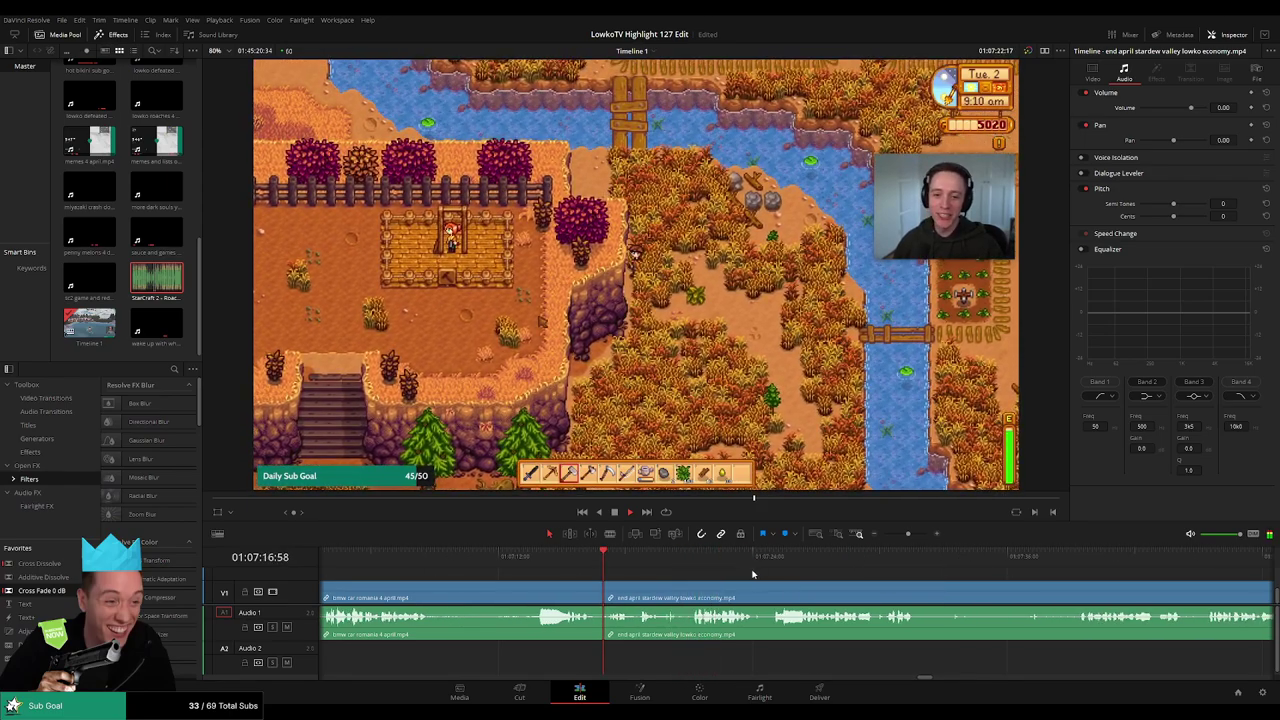
pyautogui.hscroll(2, 700, 571)
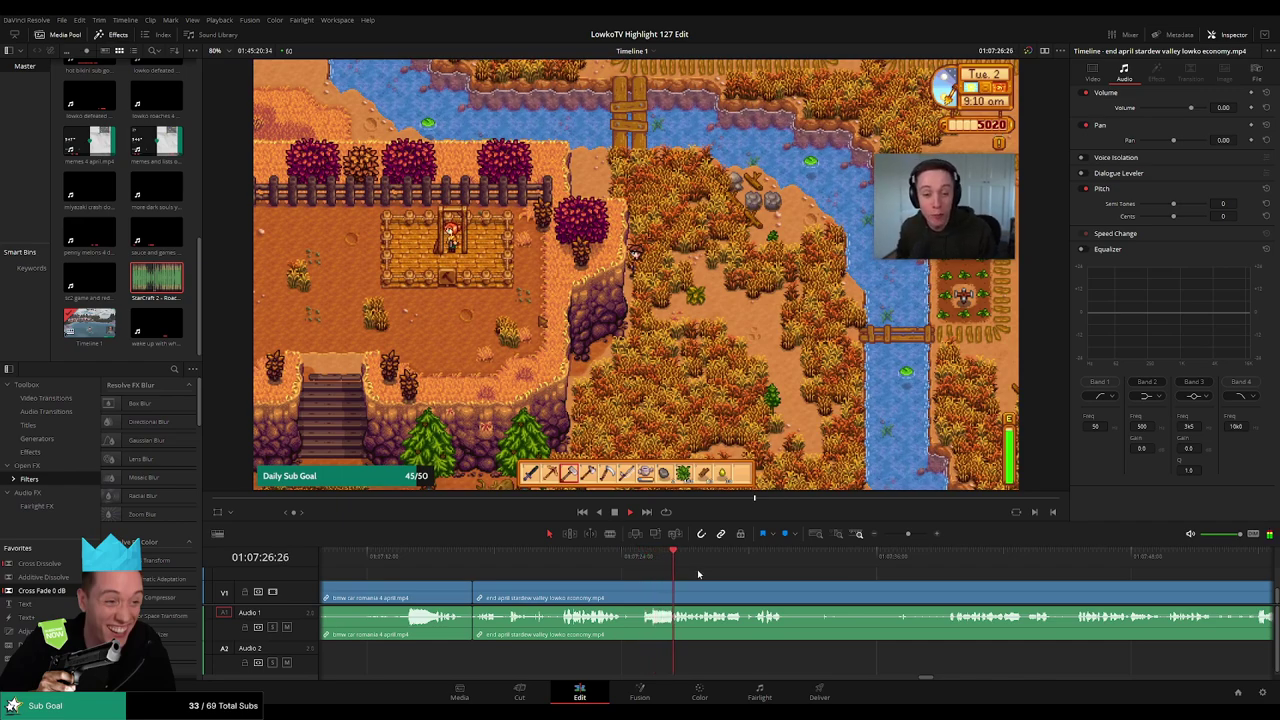
pyautogui.hscroll(2, 777, 581)
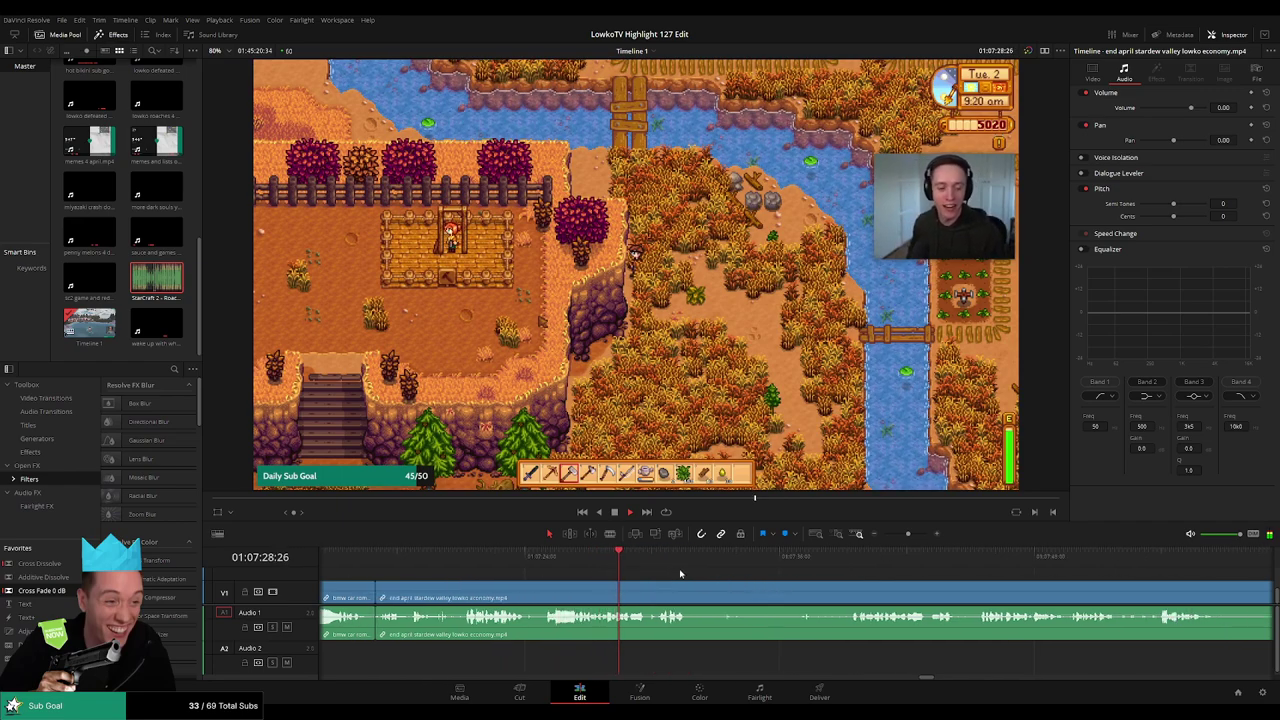
pyautogui.hscroll(2, 675, 573)
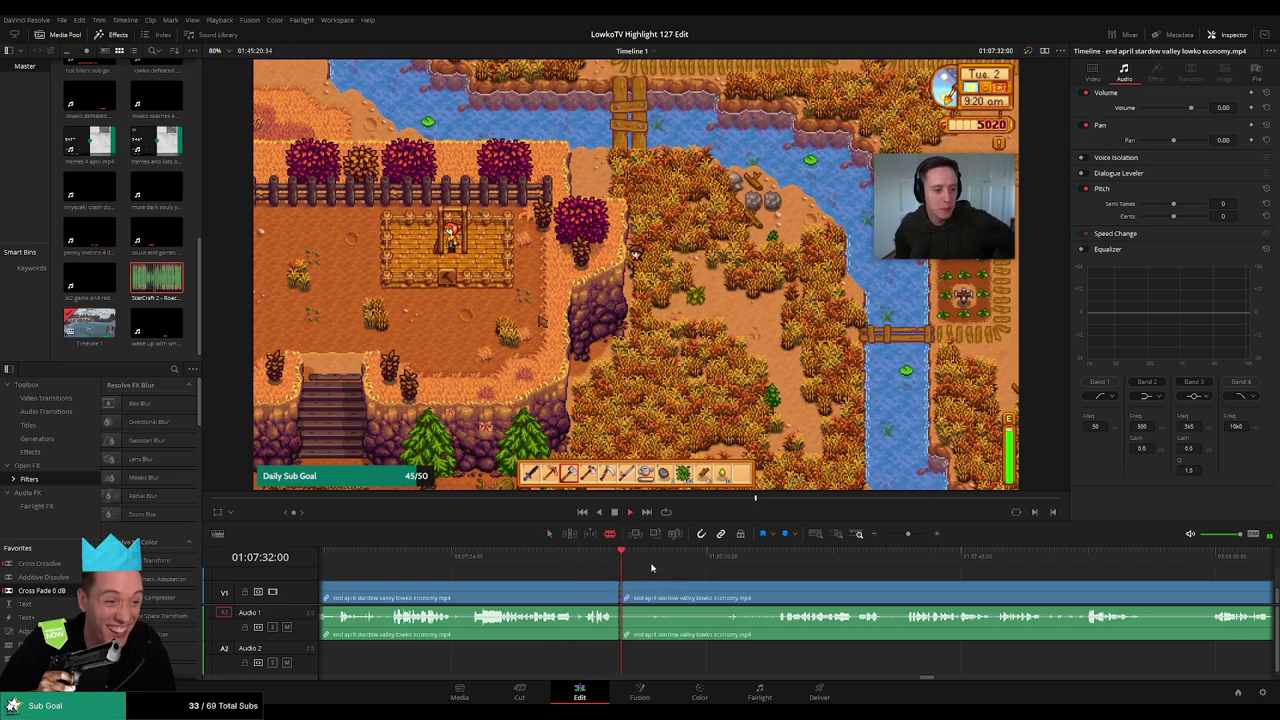
pyautogui.hotkey('ctrl', 'b')
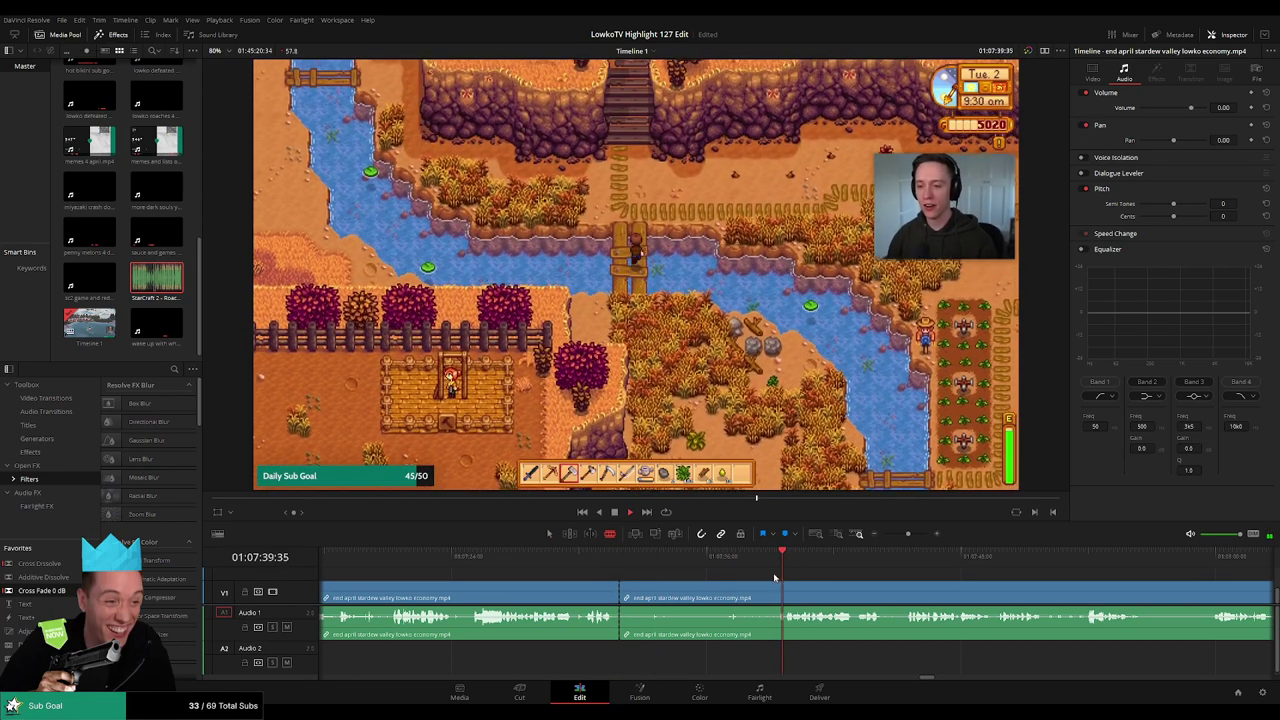
pyautogui.click(742, 597)
pyautogui.press('Delete')
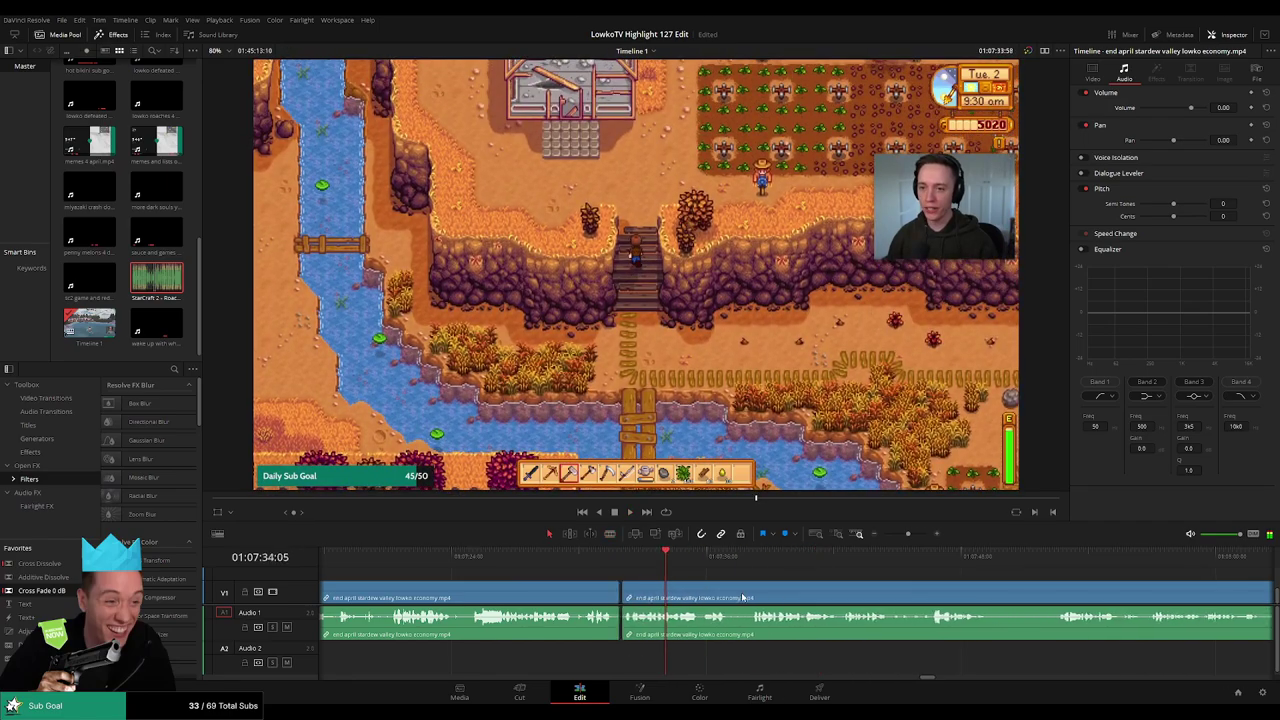
pyautogui.moveTo(627, 629); pyautogui.dragTo(627, 629)
pyautogui.press('space')
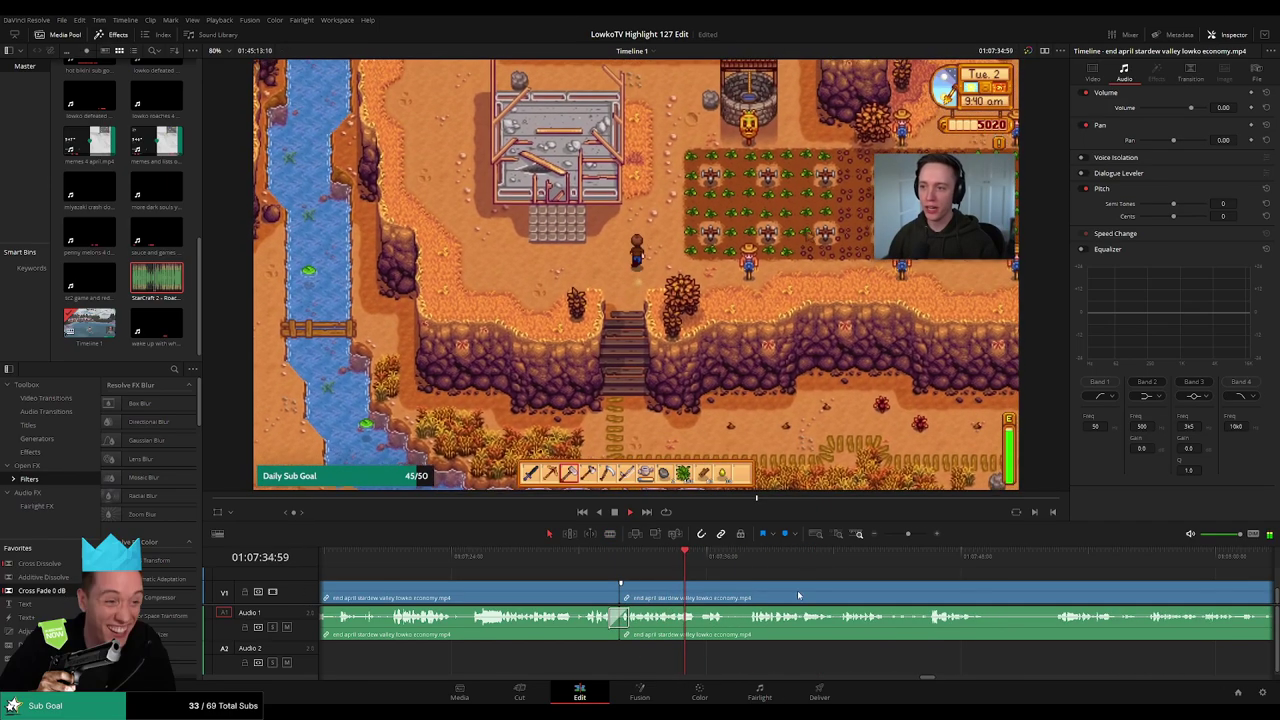
# Remove the chest-sorting stretch from about 01:07:37 to 01:07:52, close the gap and cross-fade the audio at the cut
pyautogui.moveTo(806, 589); pyautogui.dragTo(679, 580)
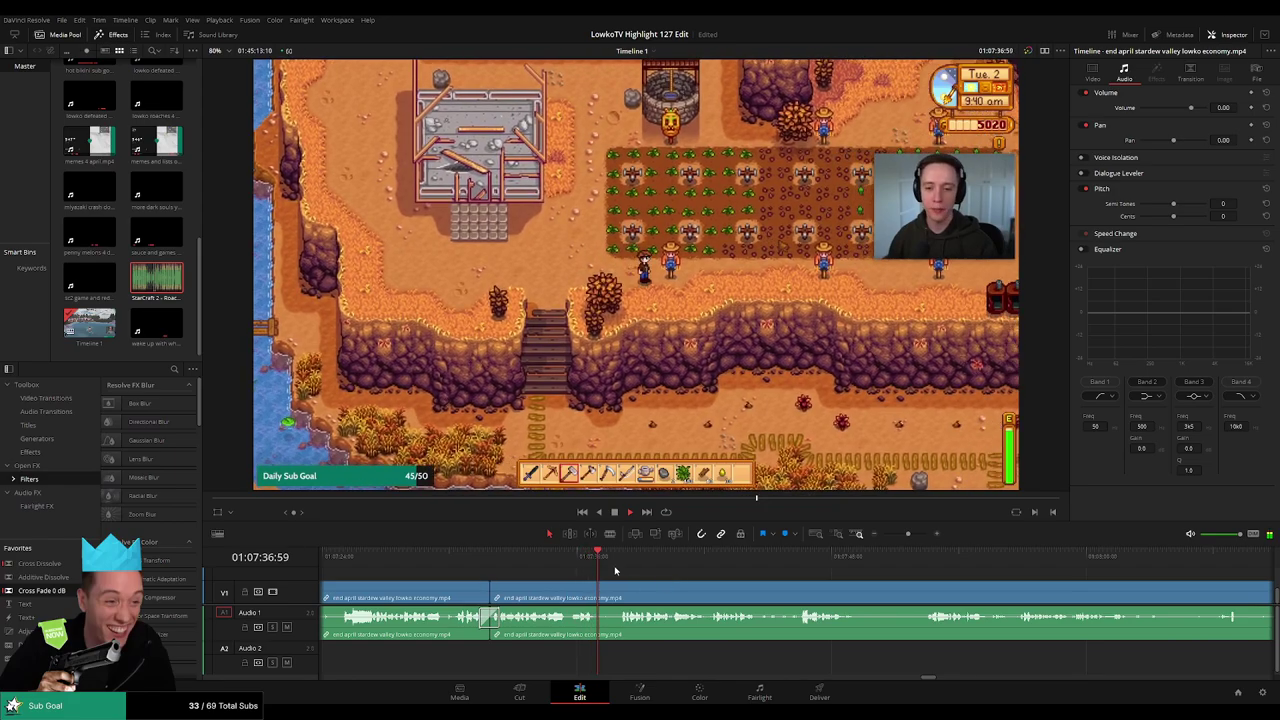
pyautogui.hscroll(3, 781, 590)
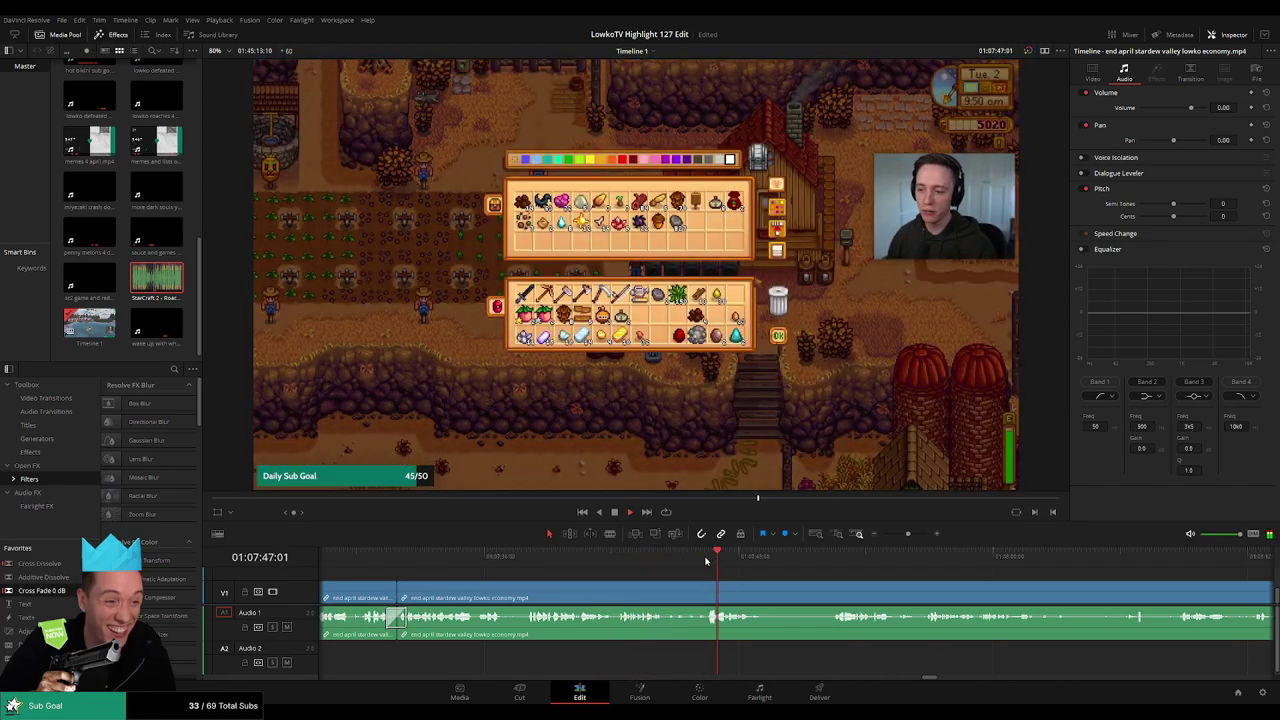
pyautogui.click(512, 597)
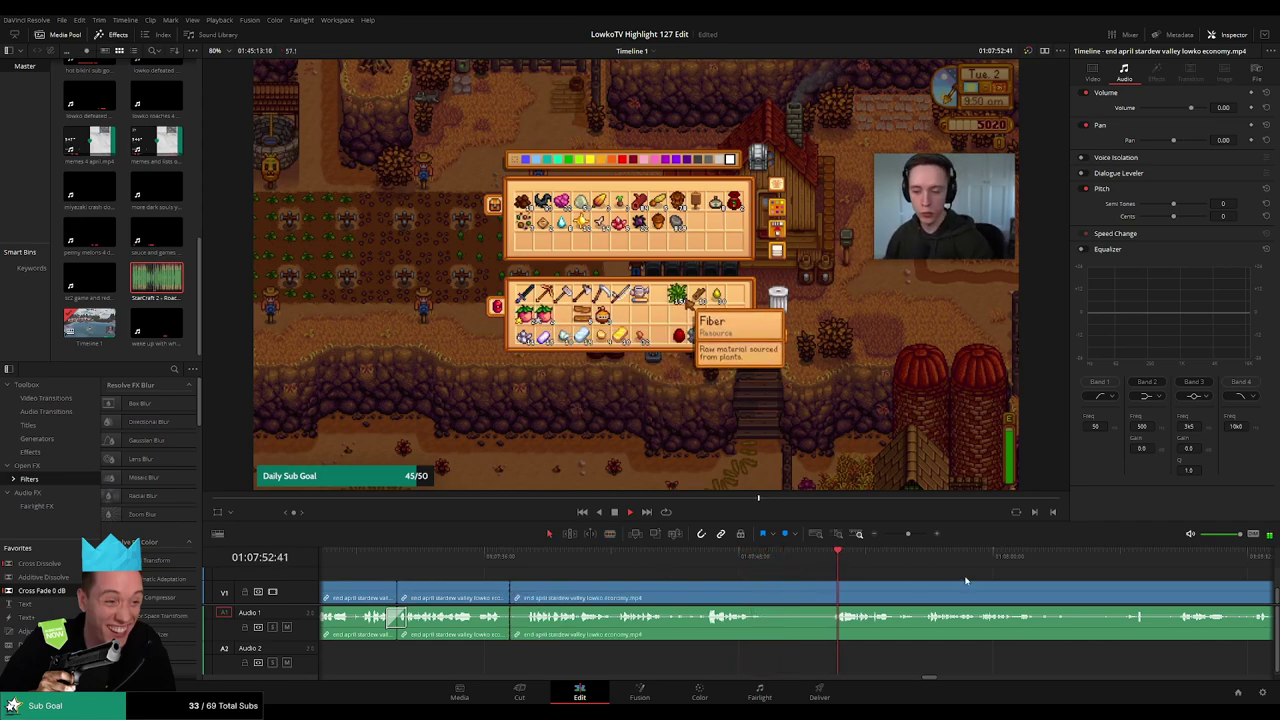
pyautogui.moveTo(966, 580); pyautogui.dragTo(746, 562)
pyautogui.hscroll(-1, 695, 578)
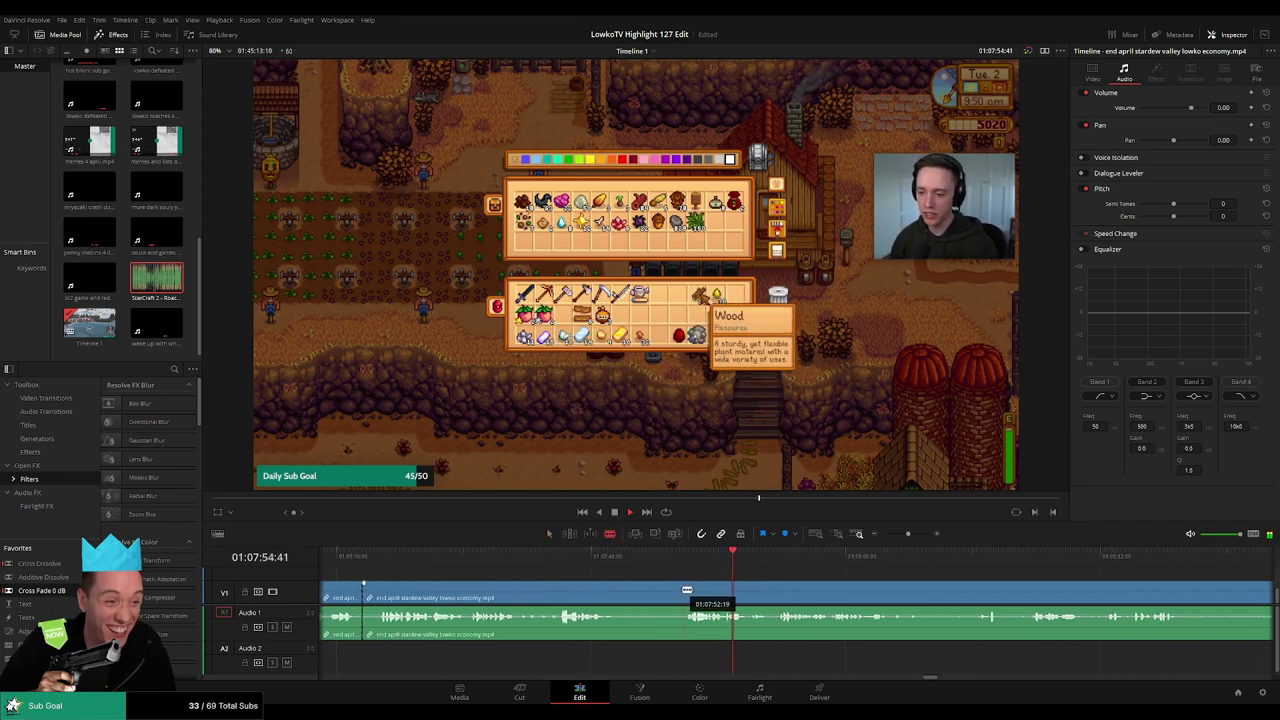
pyautogui.click(689, 590)
pyautogui.press('a')
pyautogui.click(638, 595)
pyautogui.press('Delete')
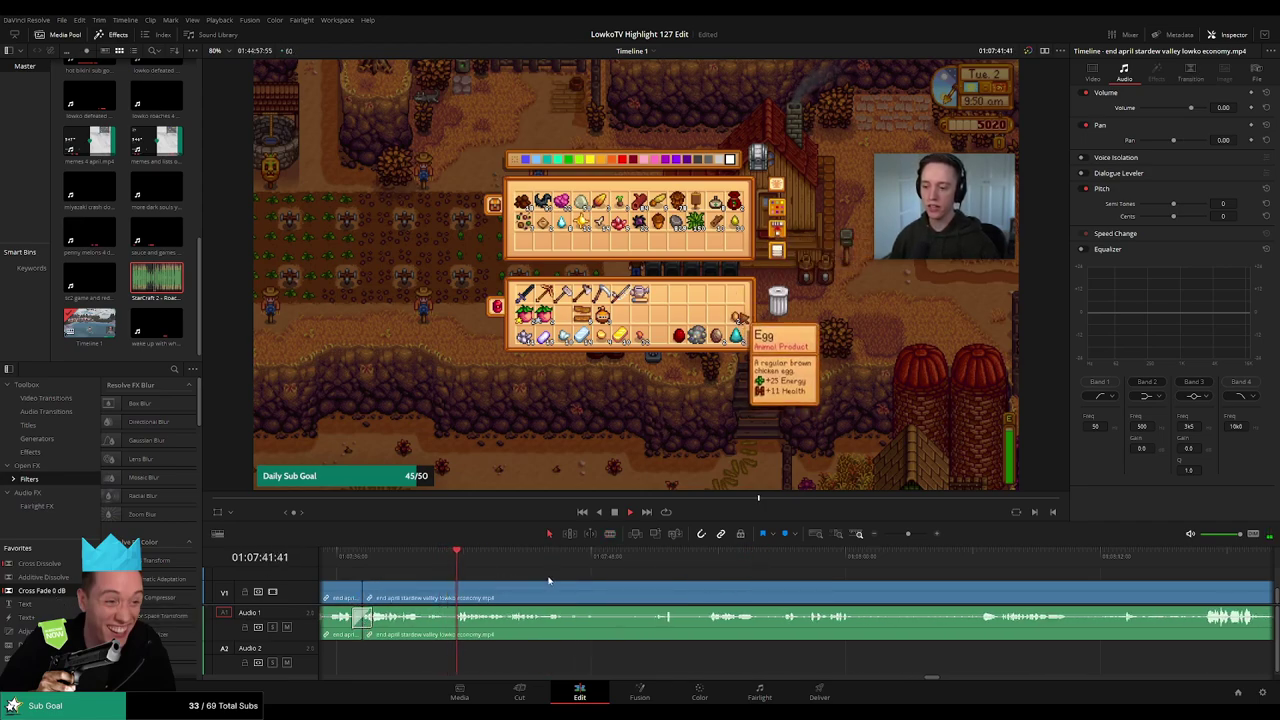
# Split the Stardew Valley clip's video and audio at about 01:07:47, where the inventory screen closes
pyautogui.hscroll(1, 540, 581)
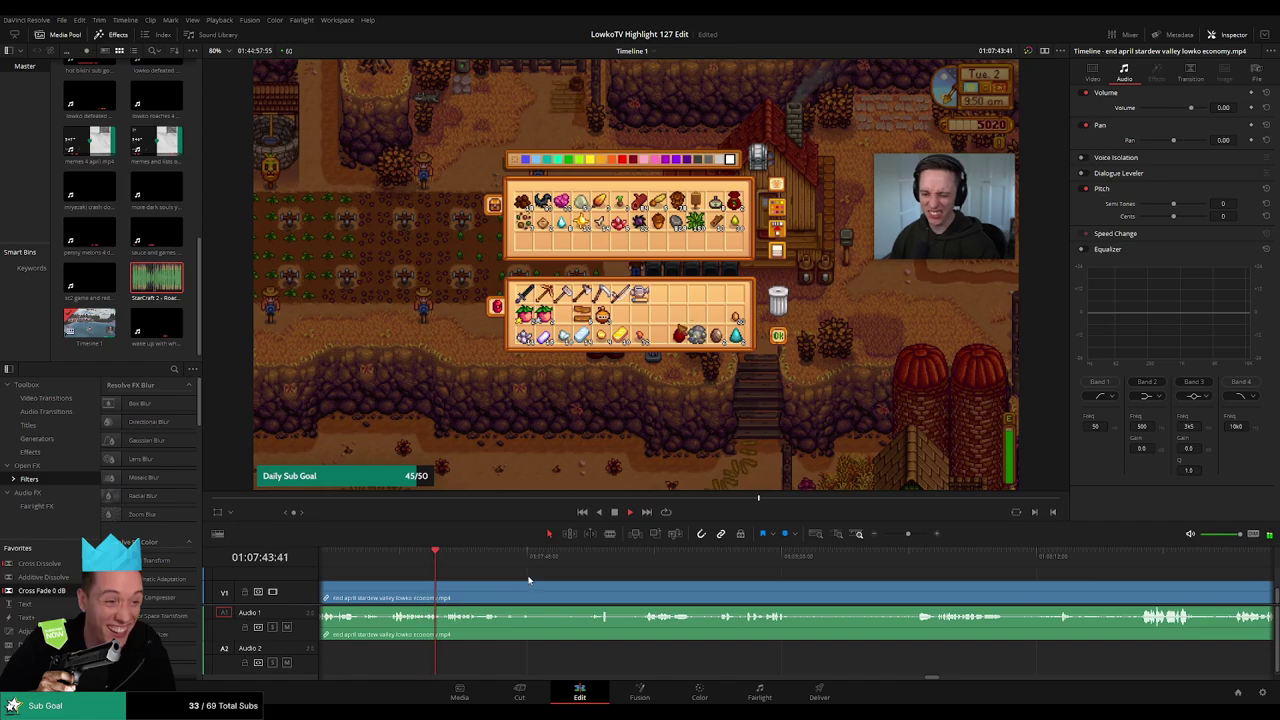
pyautogui.hscroll(1, 540, 582)
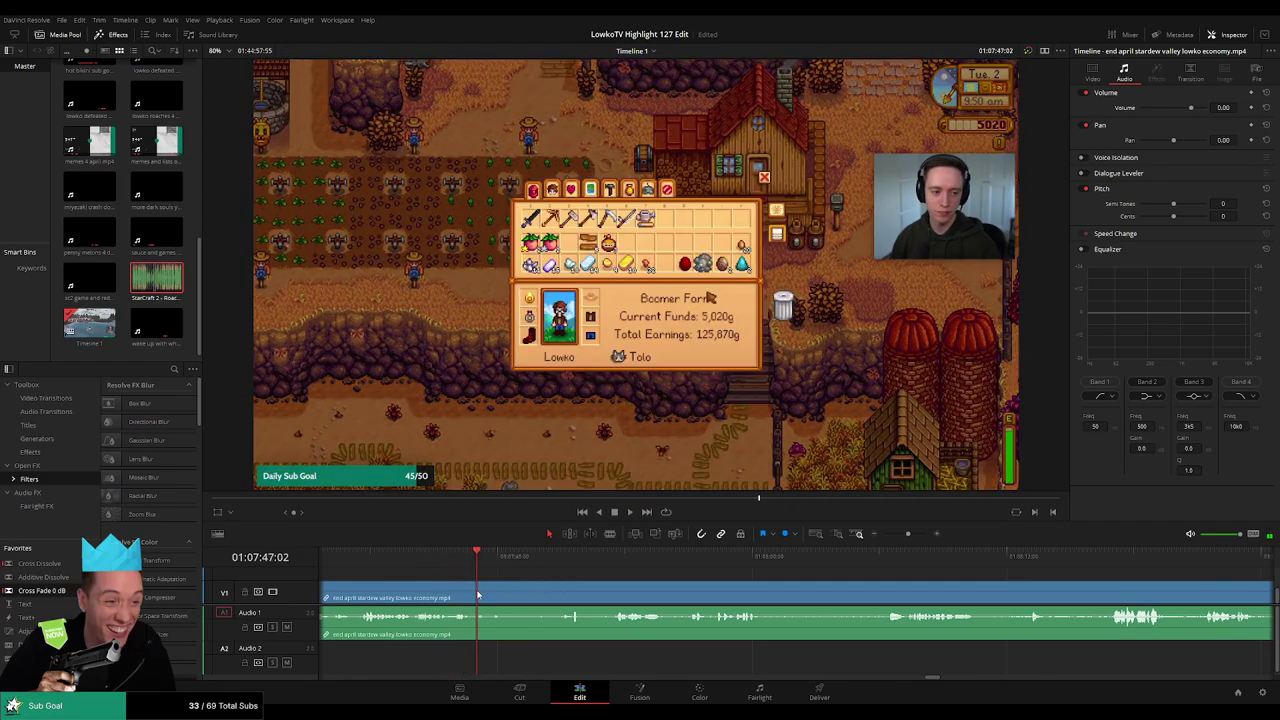
pyautogui.press('b')
pyautogui.click(477, 595)
pyautogui.press('space')
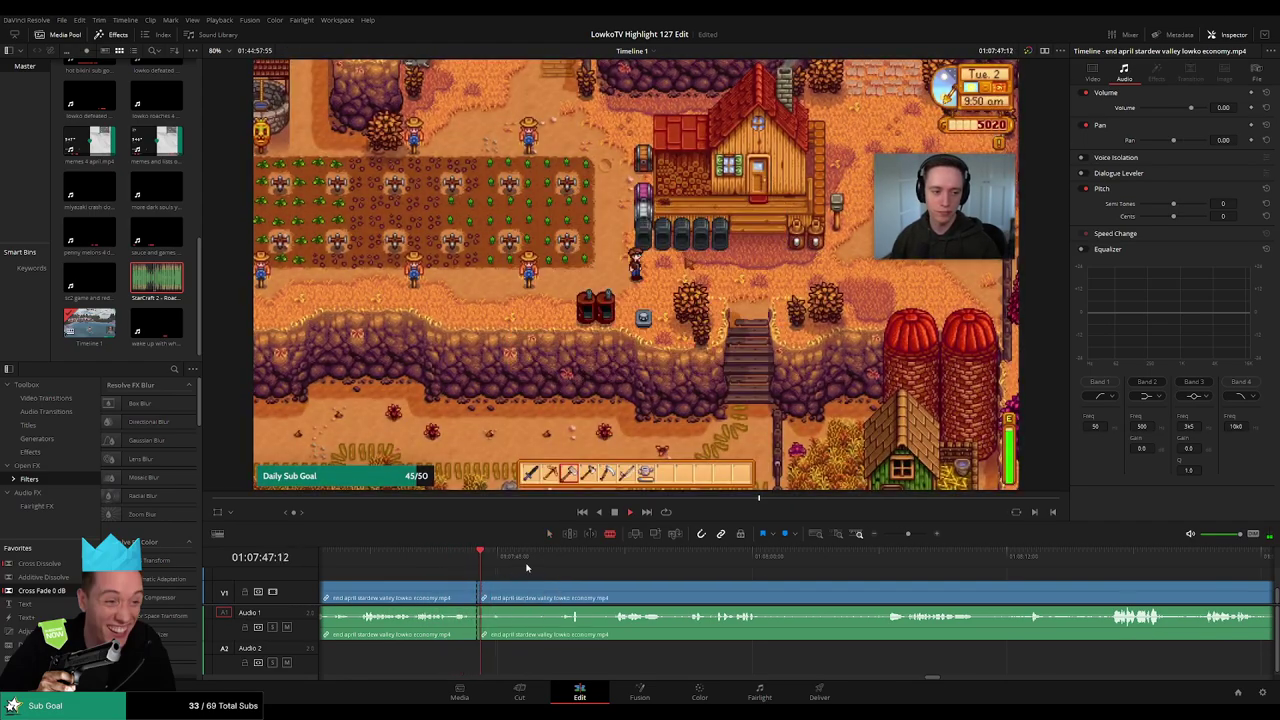
# Review the Stardew Valley clip from about 01:07:47 to 01:08:42 for talk worth keeping during the walk to town
pyautogui.click(601, 557)
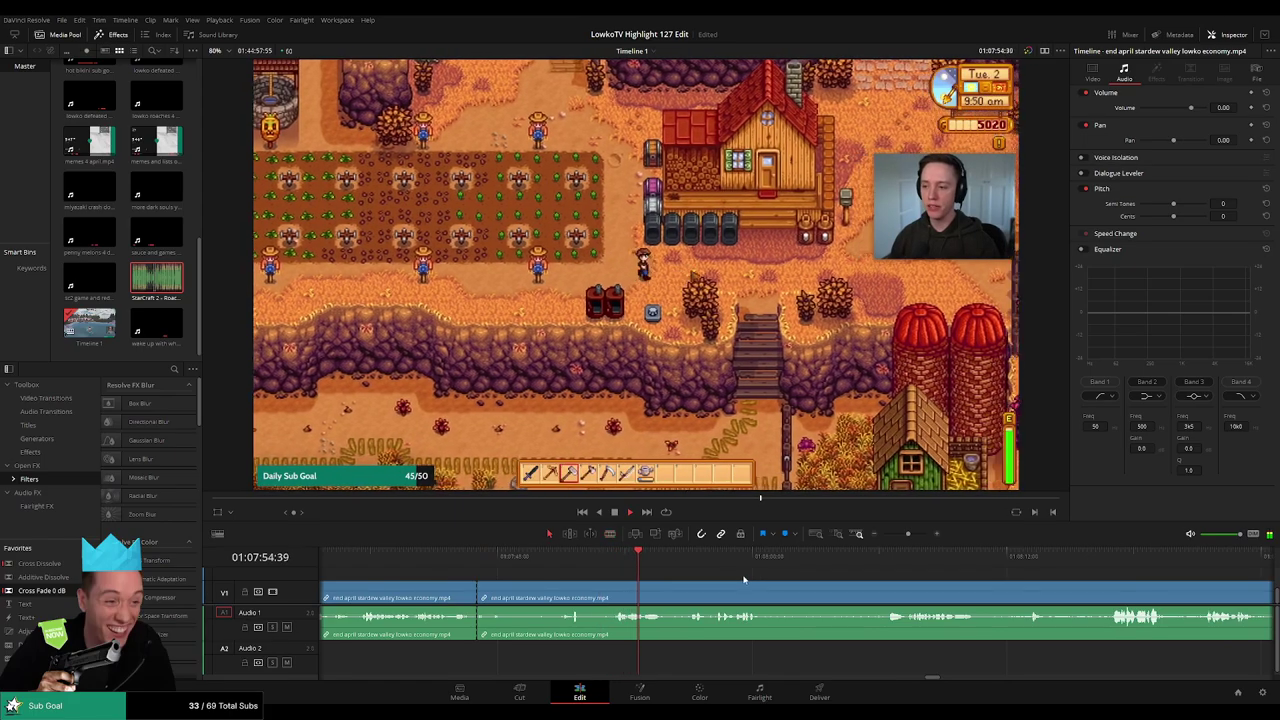
pyautogui.hscroll(2, 728, 578)
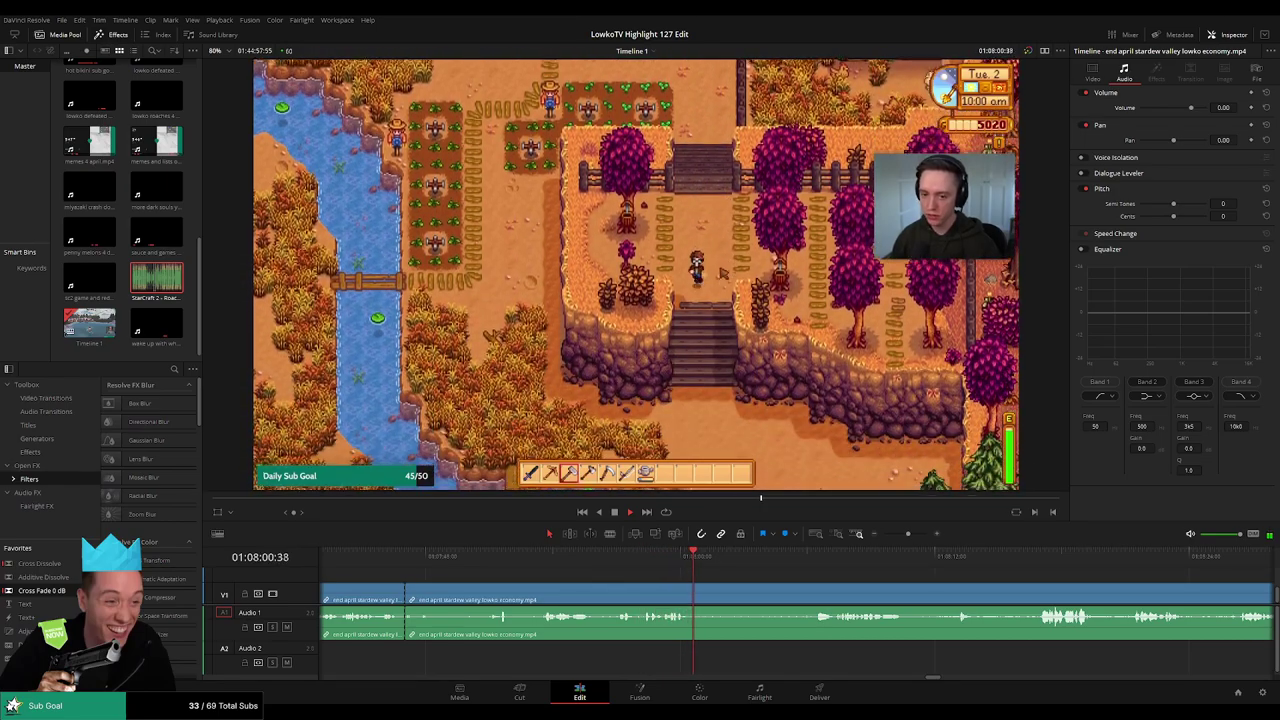
pyautogui.click(806, 556)
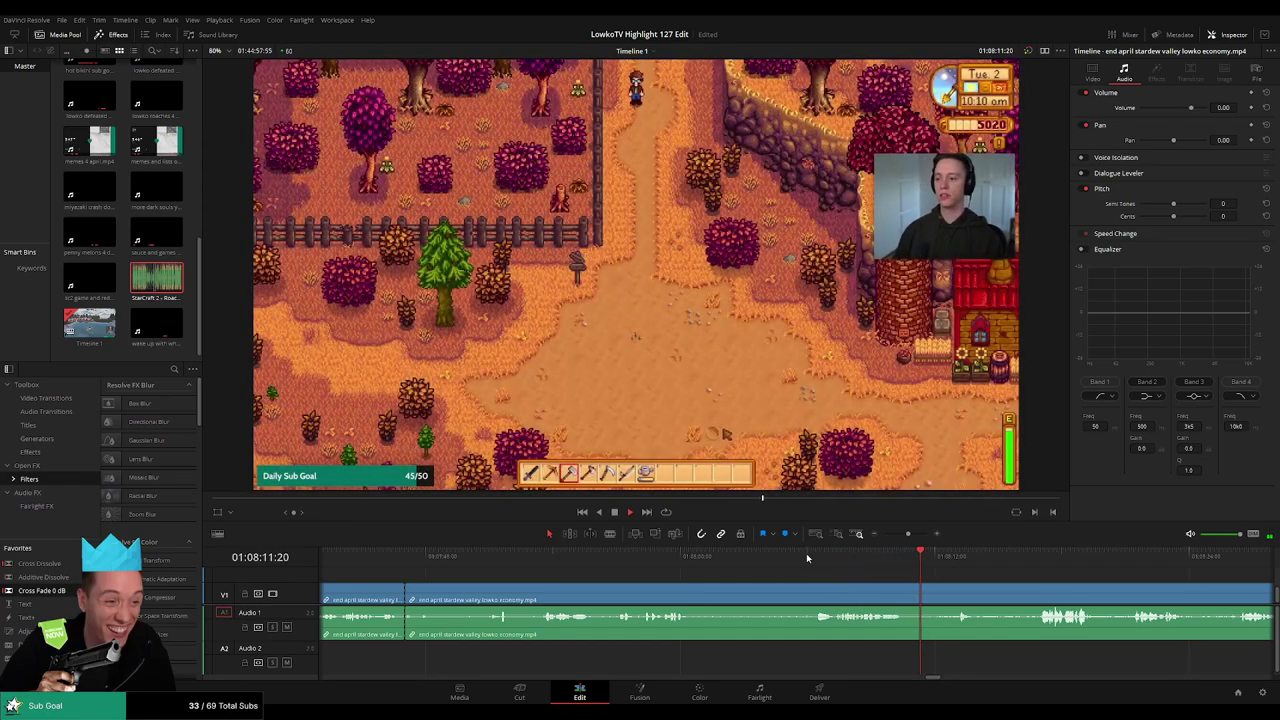
pyautogui.moveTo(1014, 584); pyautogui.dragTo(720, 580)
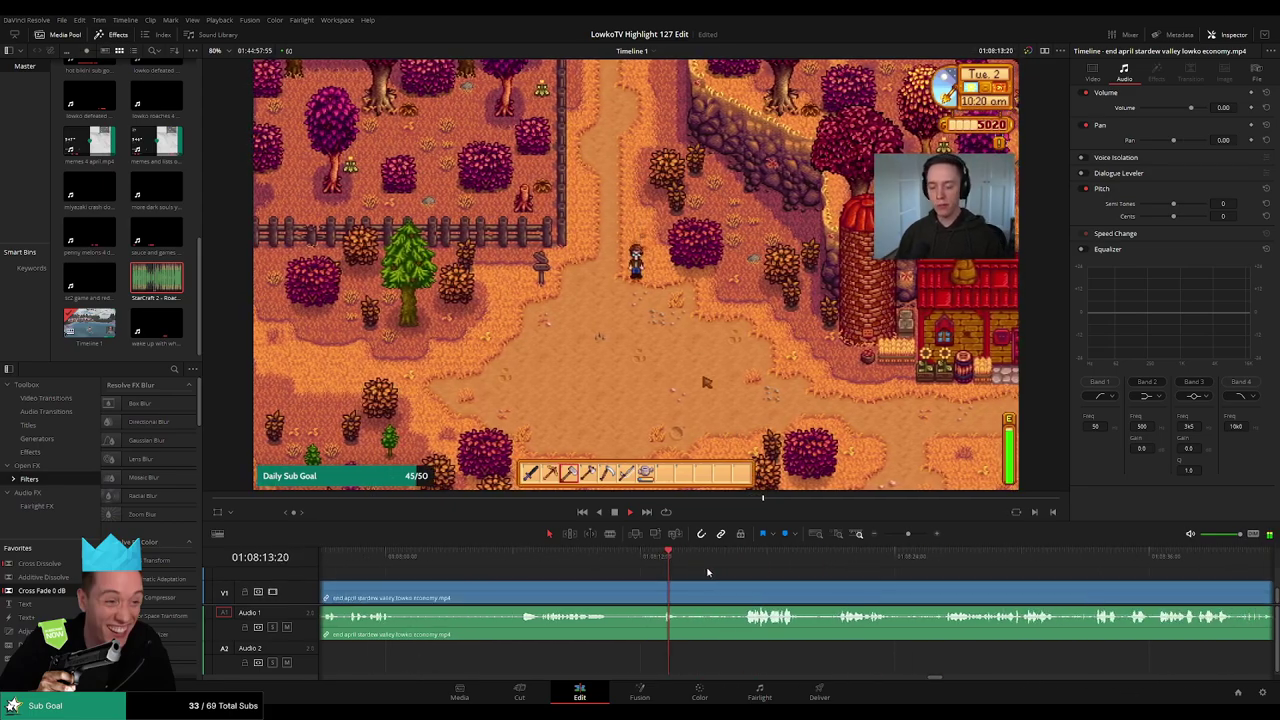
pyautogui.click(727, 564)
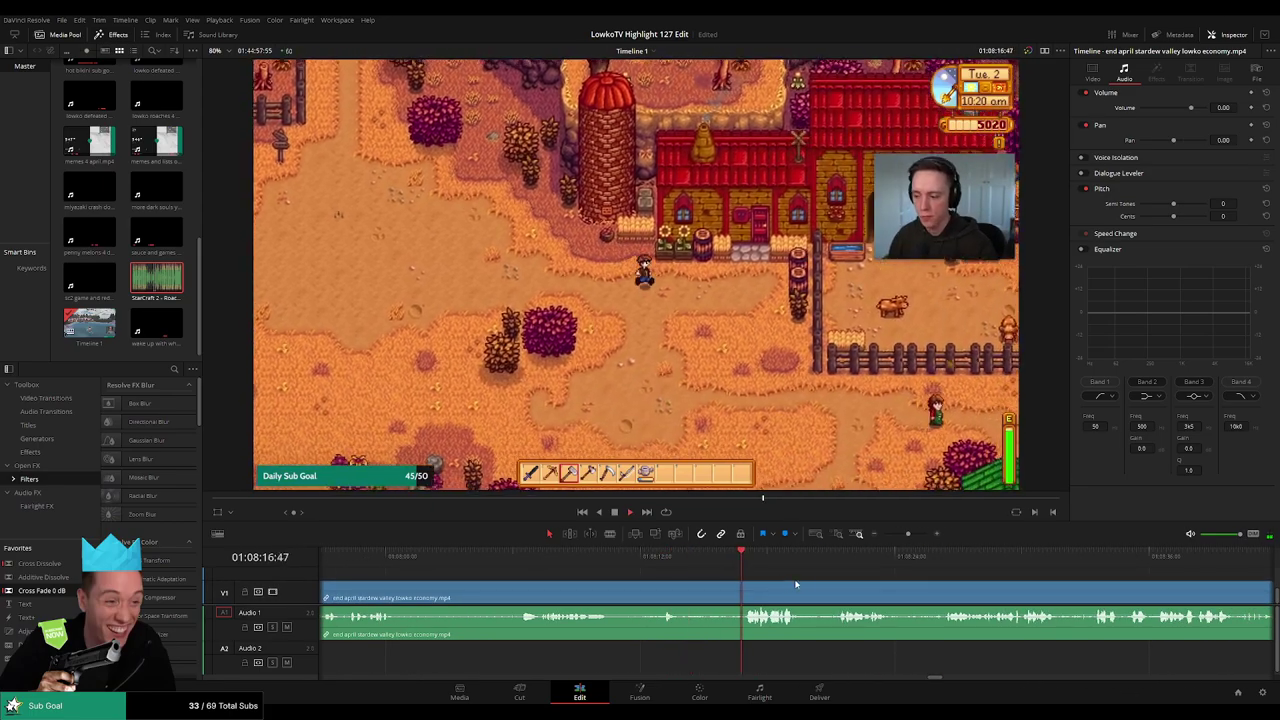
pyautogui.moveTo(848, 577); pyautogui.dragTo(745, 573)
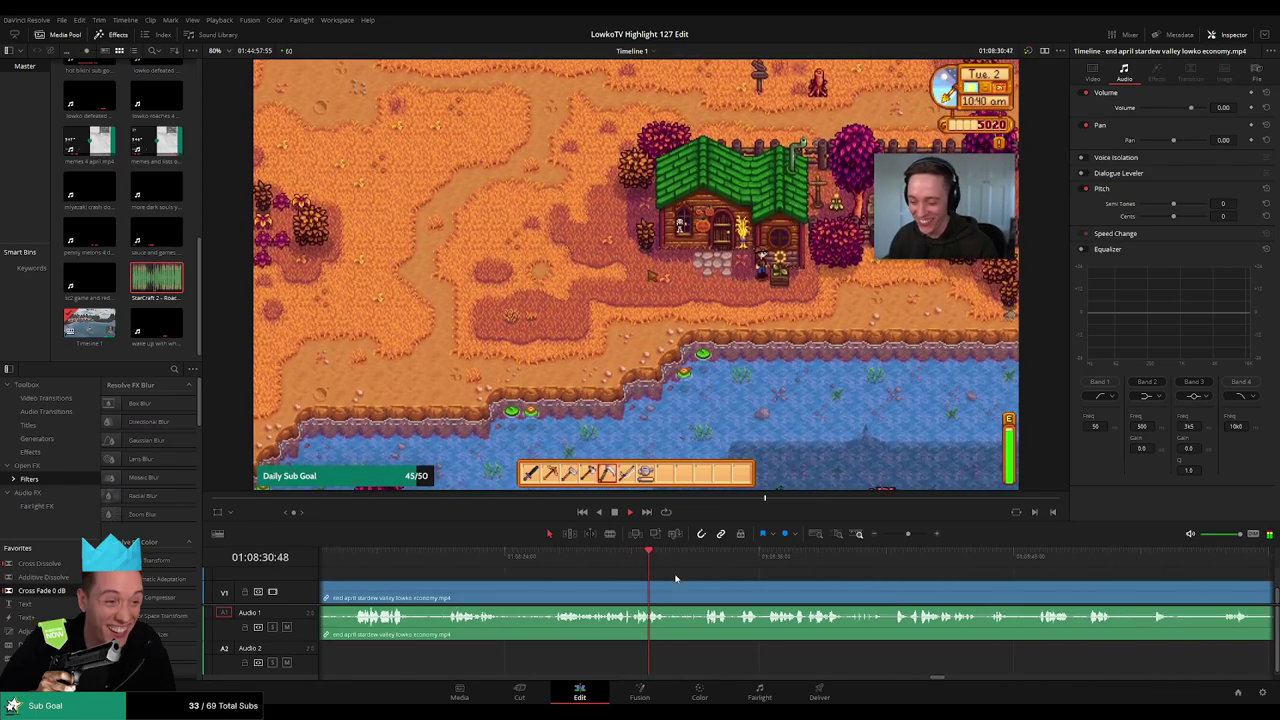
pyautogui.click(559, 557)
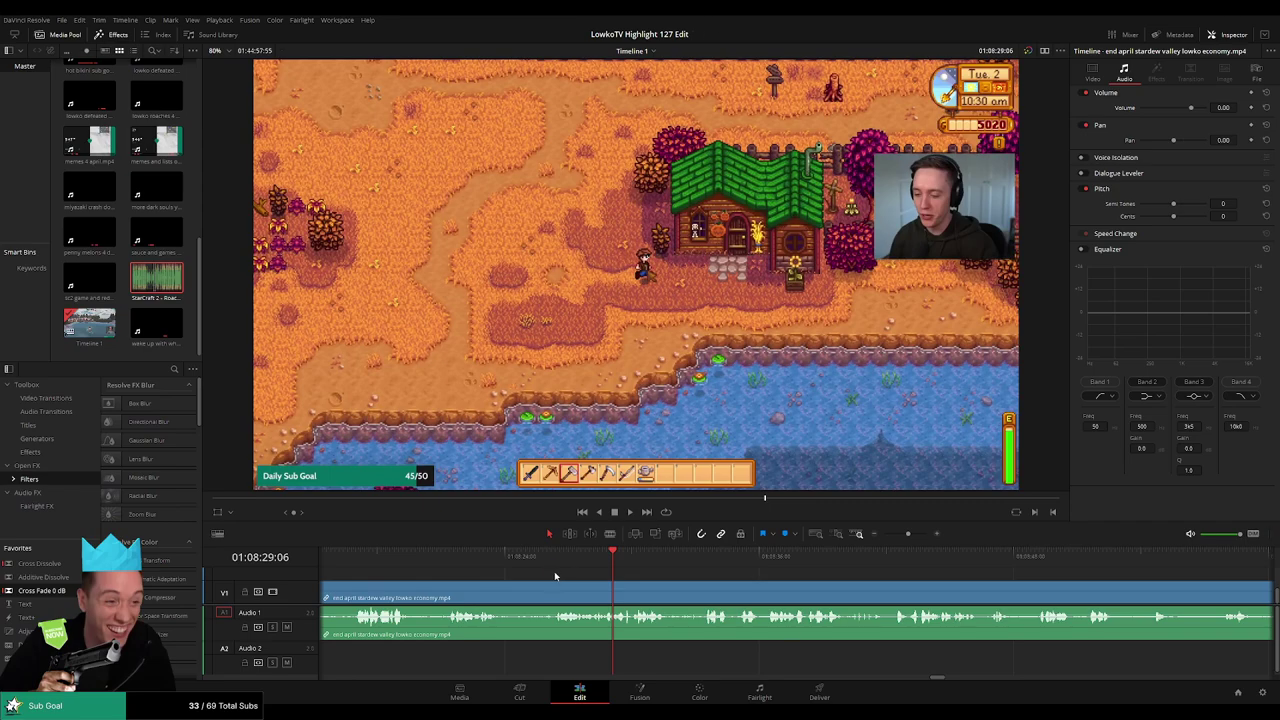
pyautogui.click(538, 567)
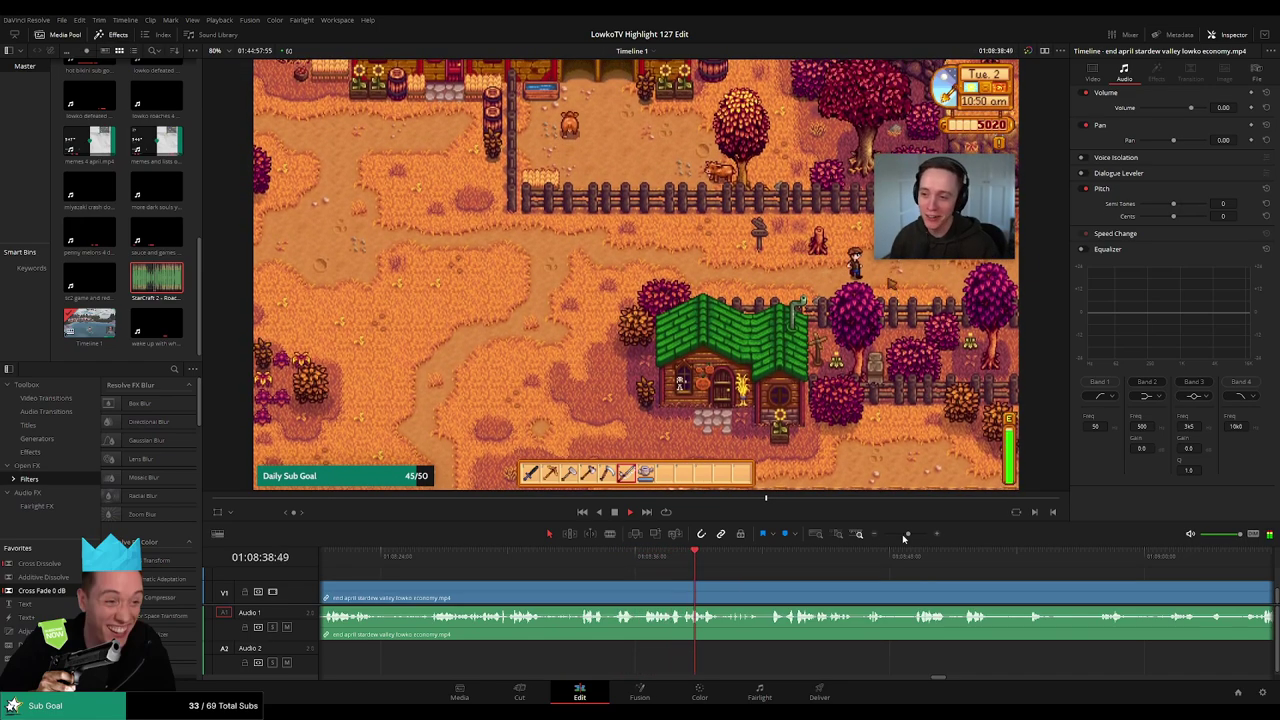
pyautogui.moveTo(908, 535)
pyautogui.mouseDown()
pyautogui.moveTo(888, 537)
pyautogui.moveTo(909, 534)
pyautogui.mouseUp()
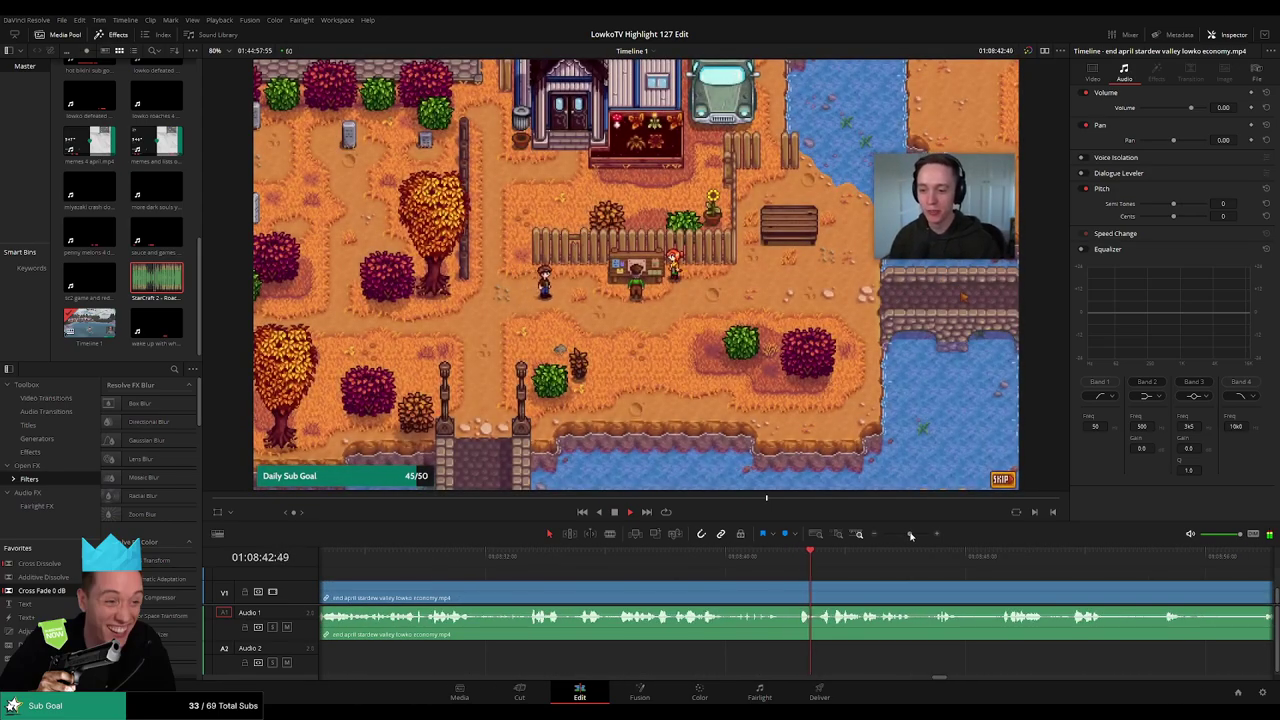
# Review the Special Orders board cutscene with Lewis and Robin from about 01:08:48 to 01:09:38 for usable talk
pyautogui.moveTo(859, 577); pyautogui.dragTo(697, 575)
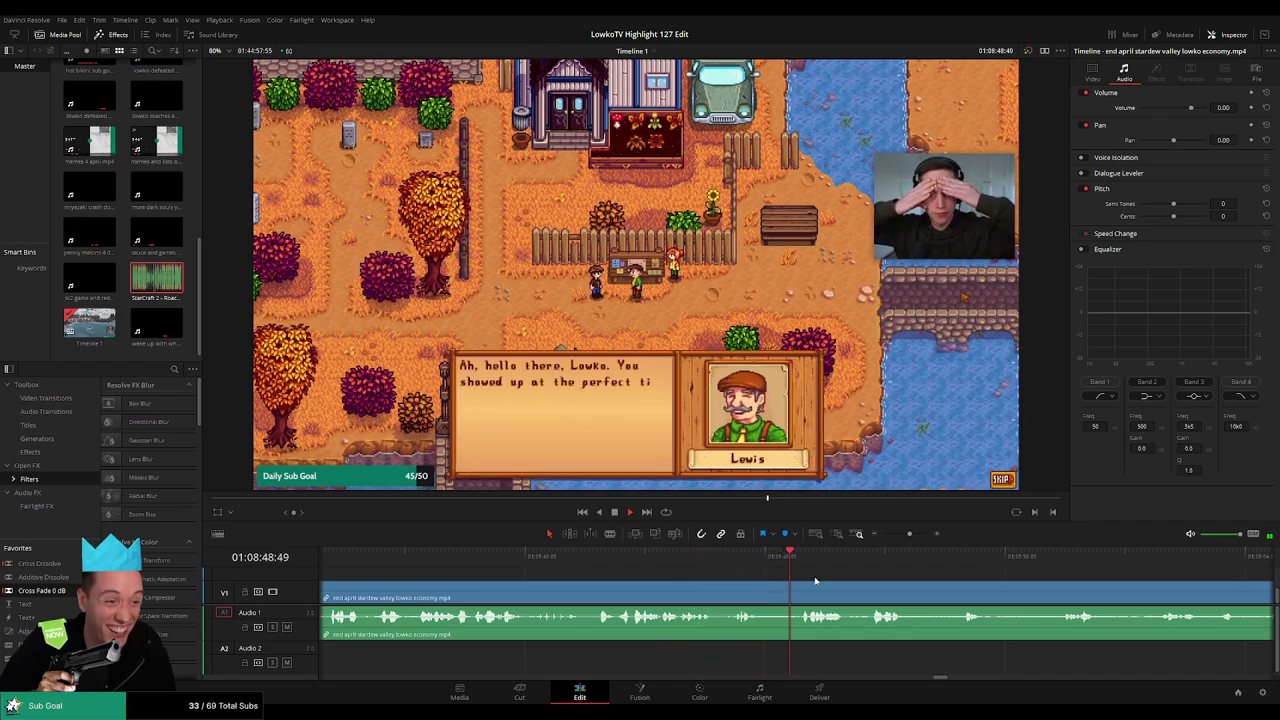
pyautogui.click(752, 558)
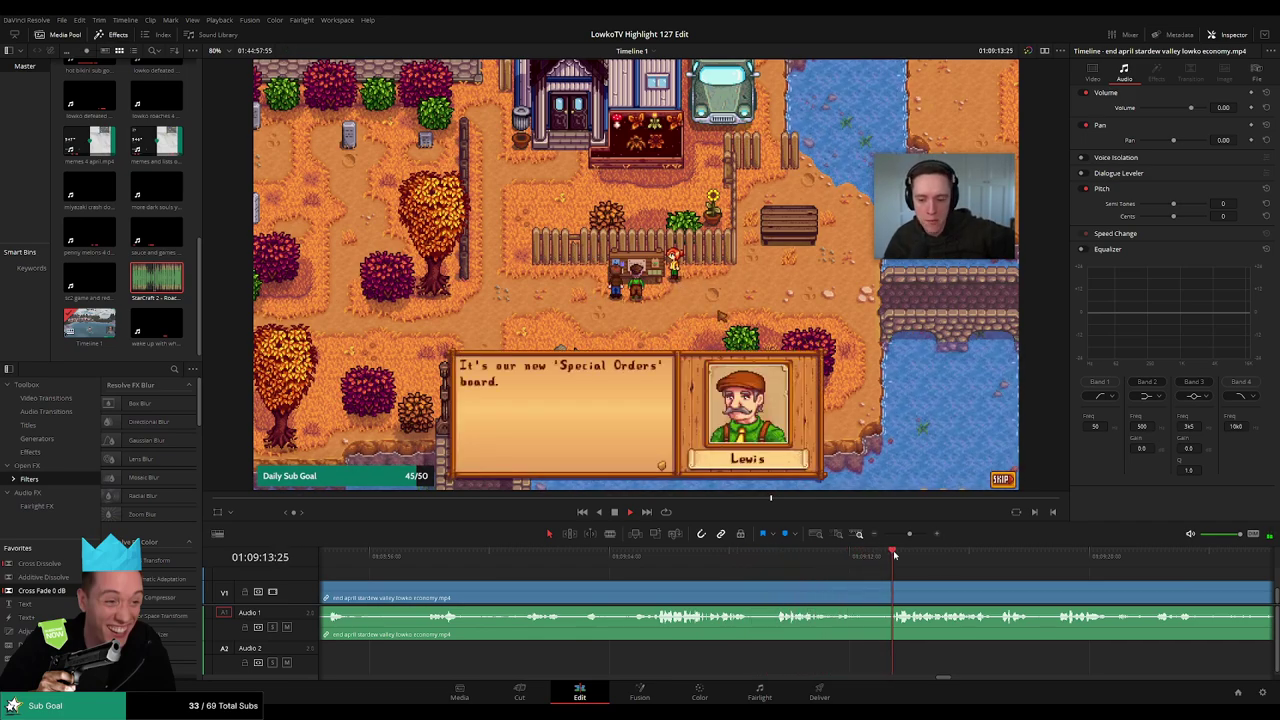
pyautogui.hscroll(2, 800, 571)
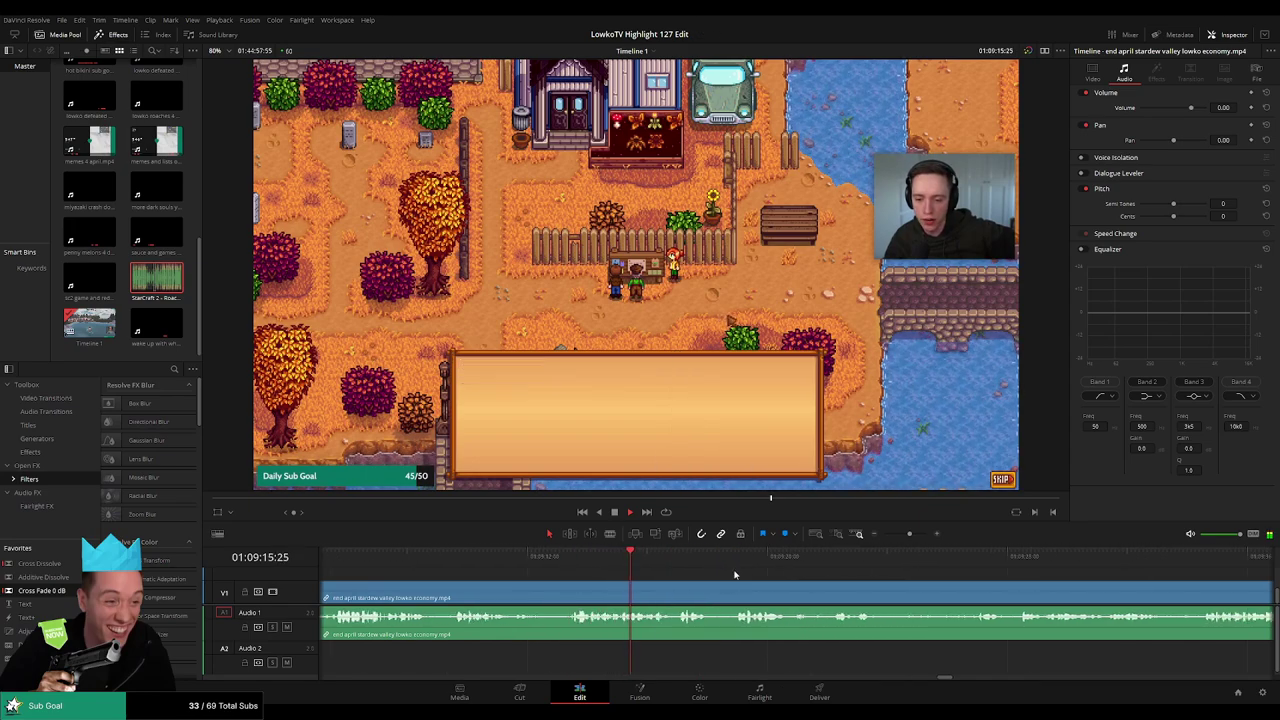
pyautogui.hscroll(2, 620, 577)
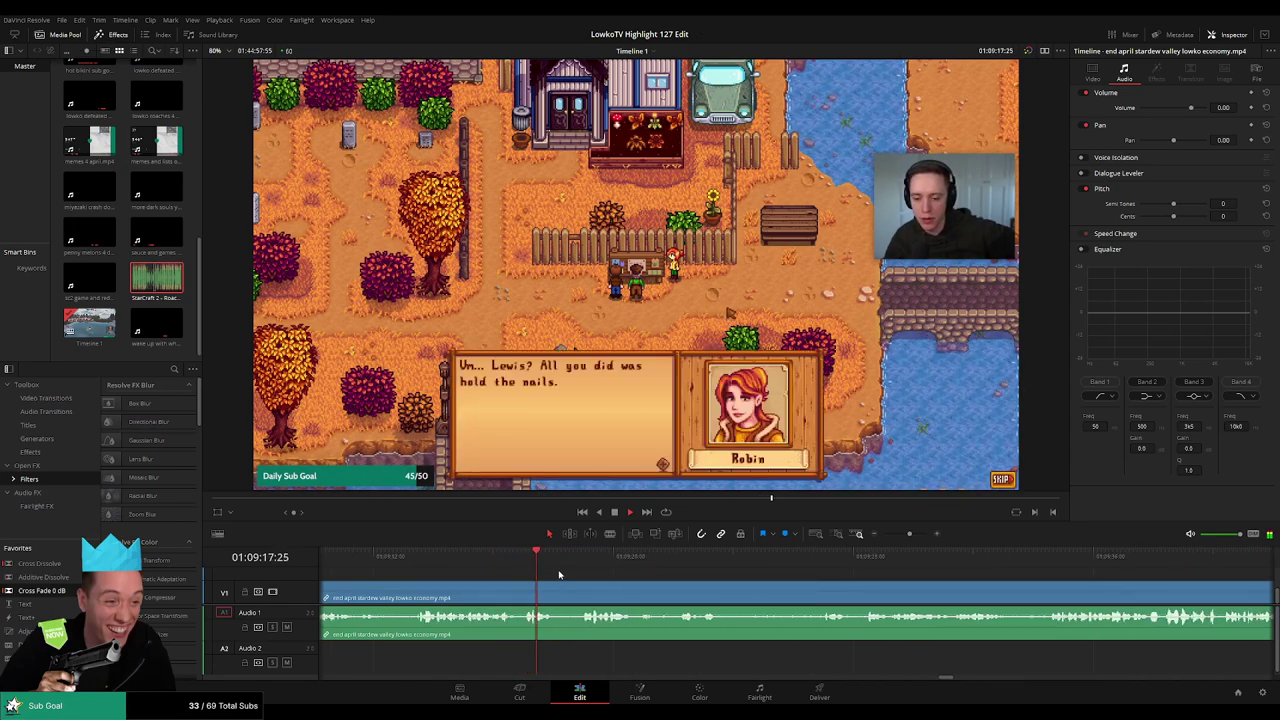
pyautogui.hscroll(2, 620, 575)
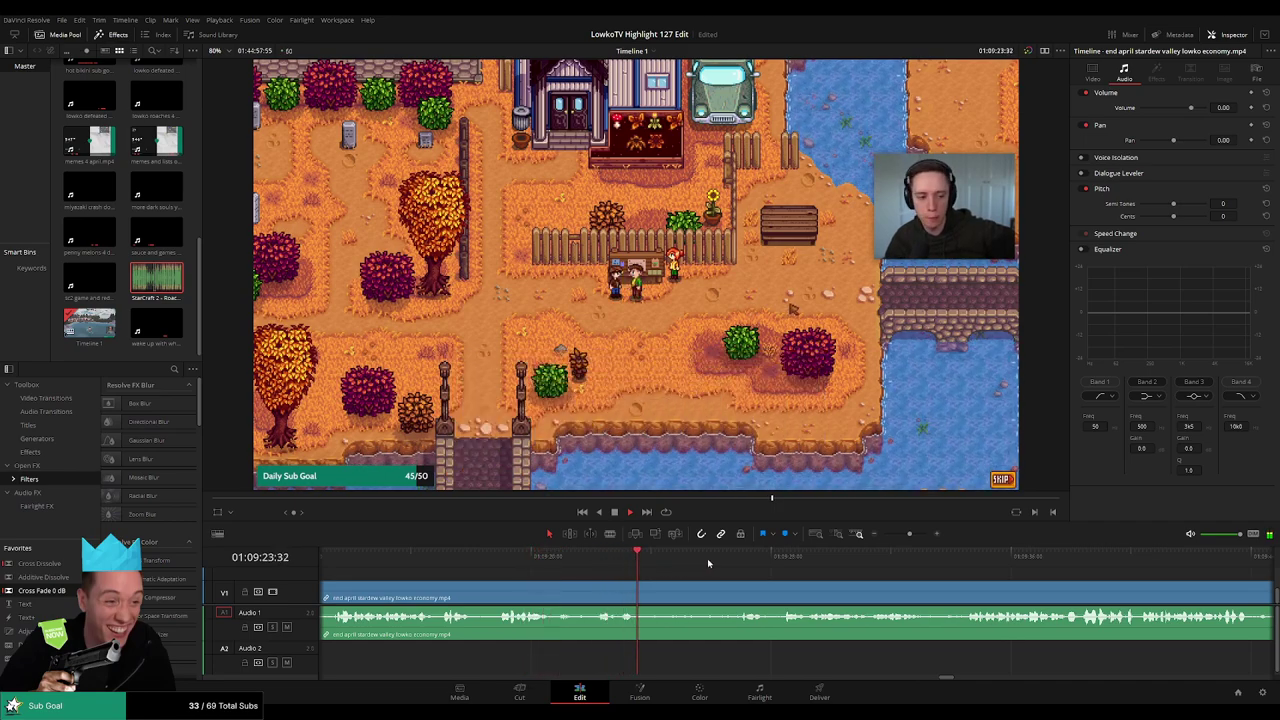
pyautogui.click(732, 563)
pyautogui.hscroll(5, 715, 581)
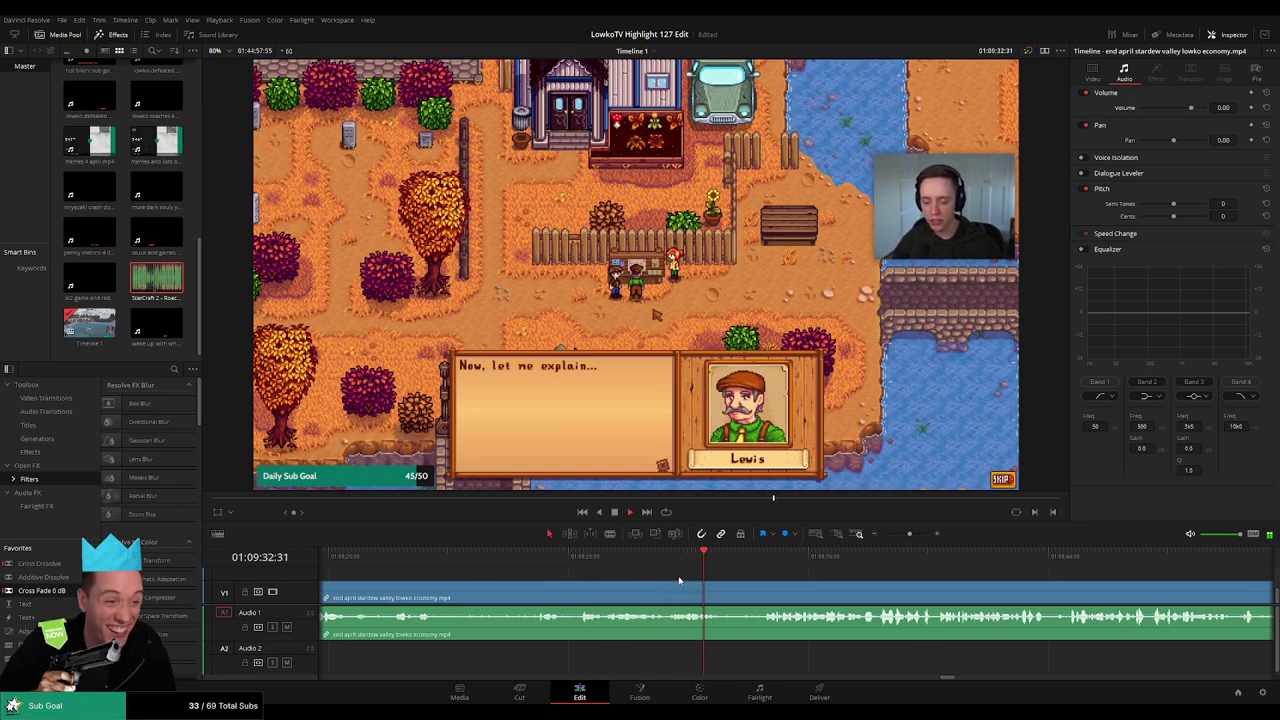
pyautogui.click(755, 561)
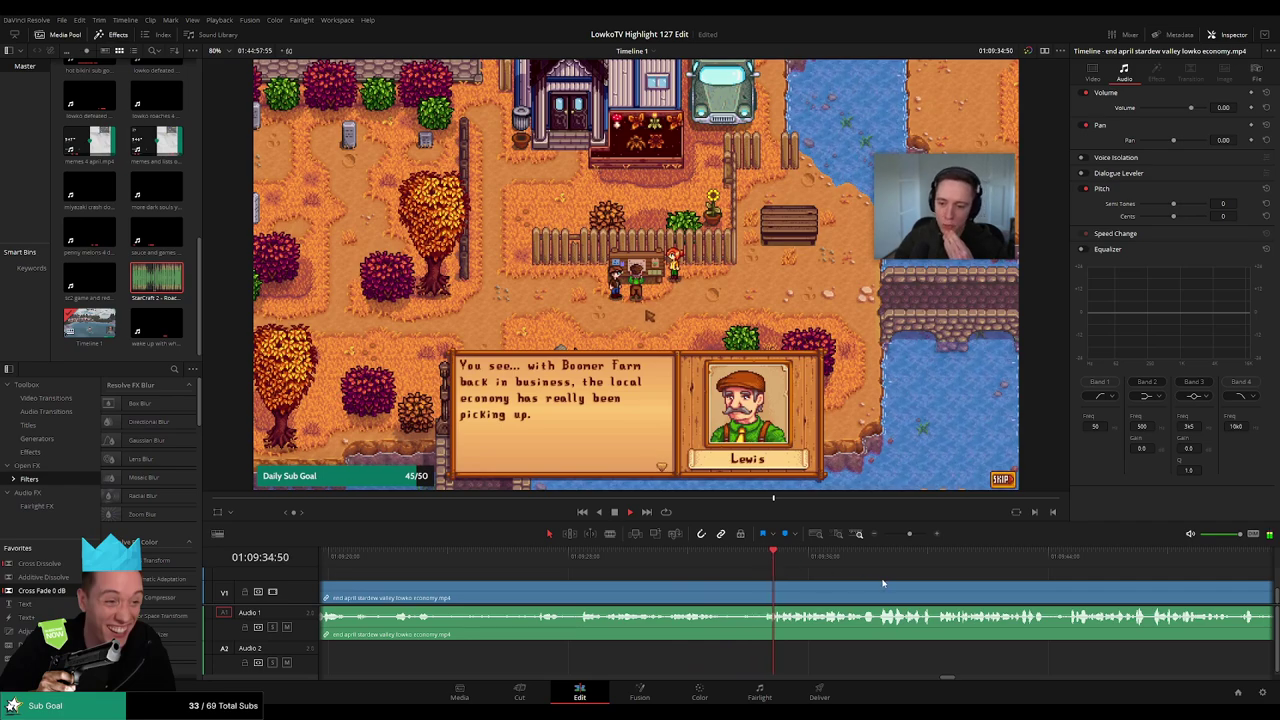
pyautogui.moveTo(883, 583); pyautogui.dragTo(688, 567)
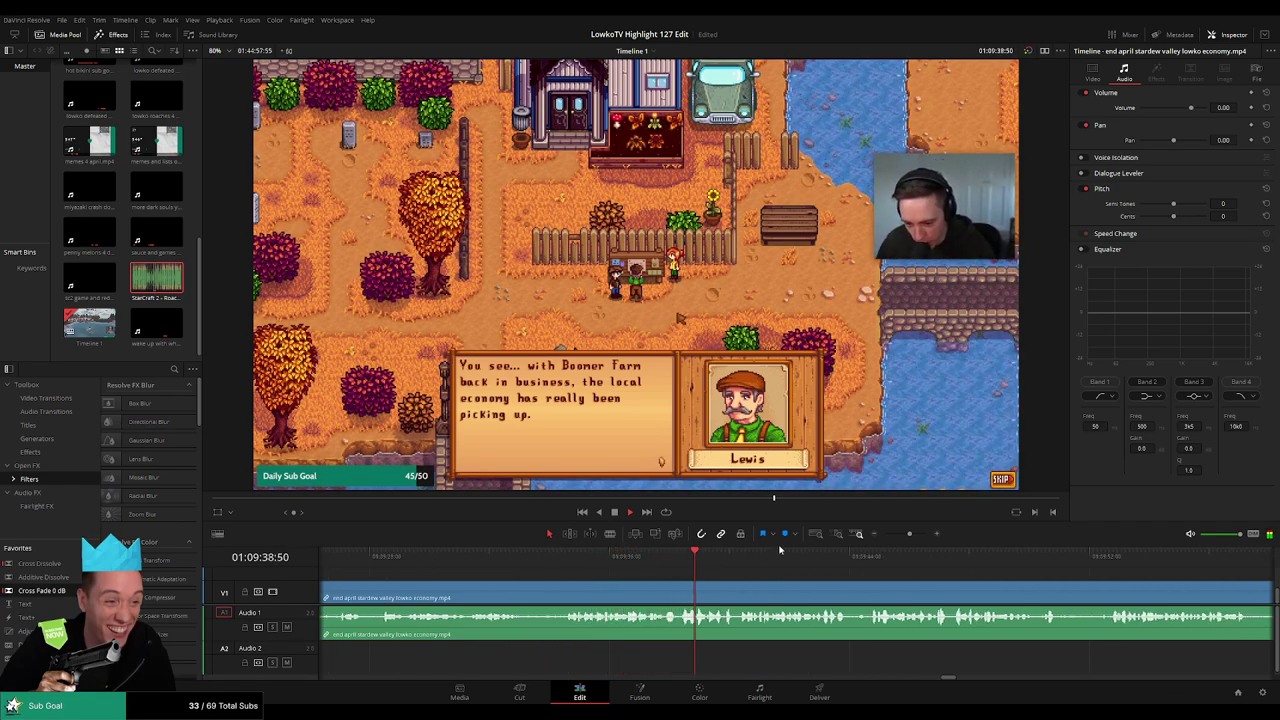
# Ripple delete the walk to town from the split at about 01:07:47 to 01:08:44, where the character reaches the Special Orders board
pyautogui.moveTo(909, 537); pyautogui.dragTo(902, 537)
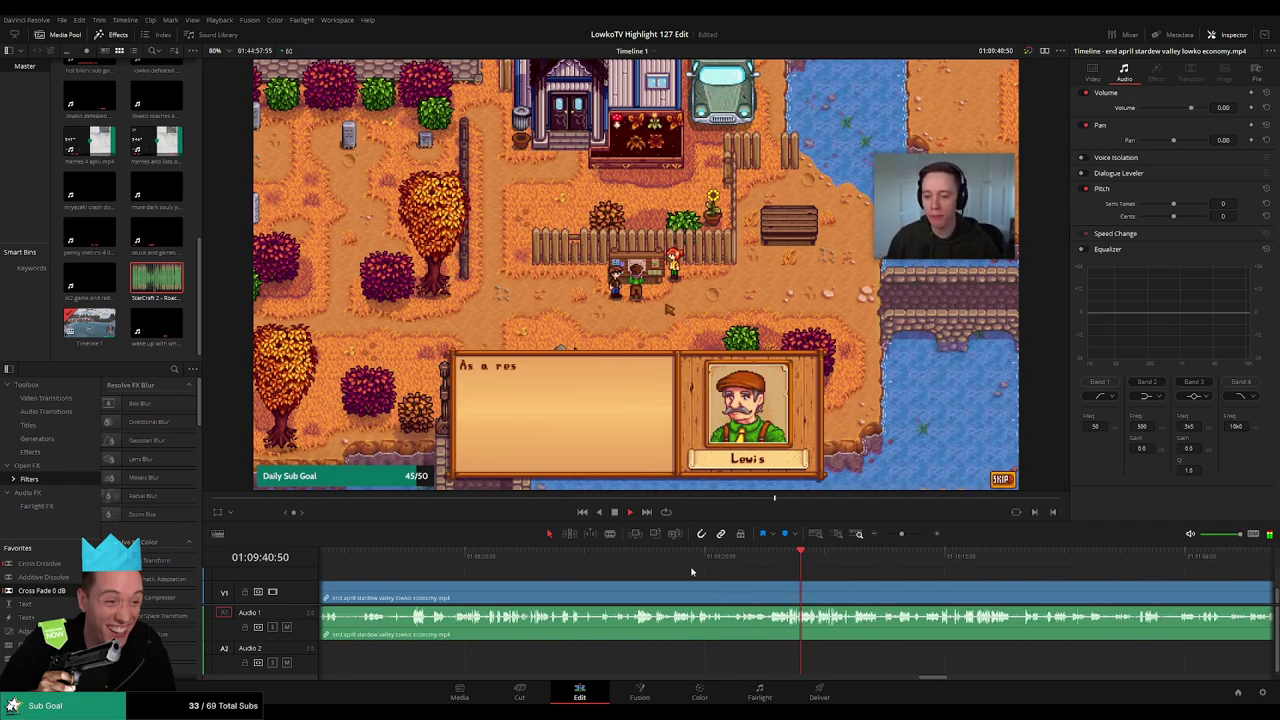
pyautogui.click(637, 556)
pyautogui.moveTo(901, 537); pyautogui.dragTo(906, 535)
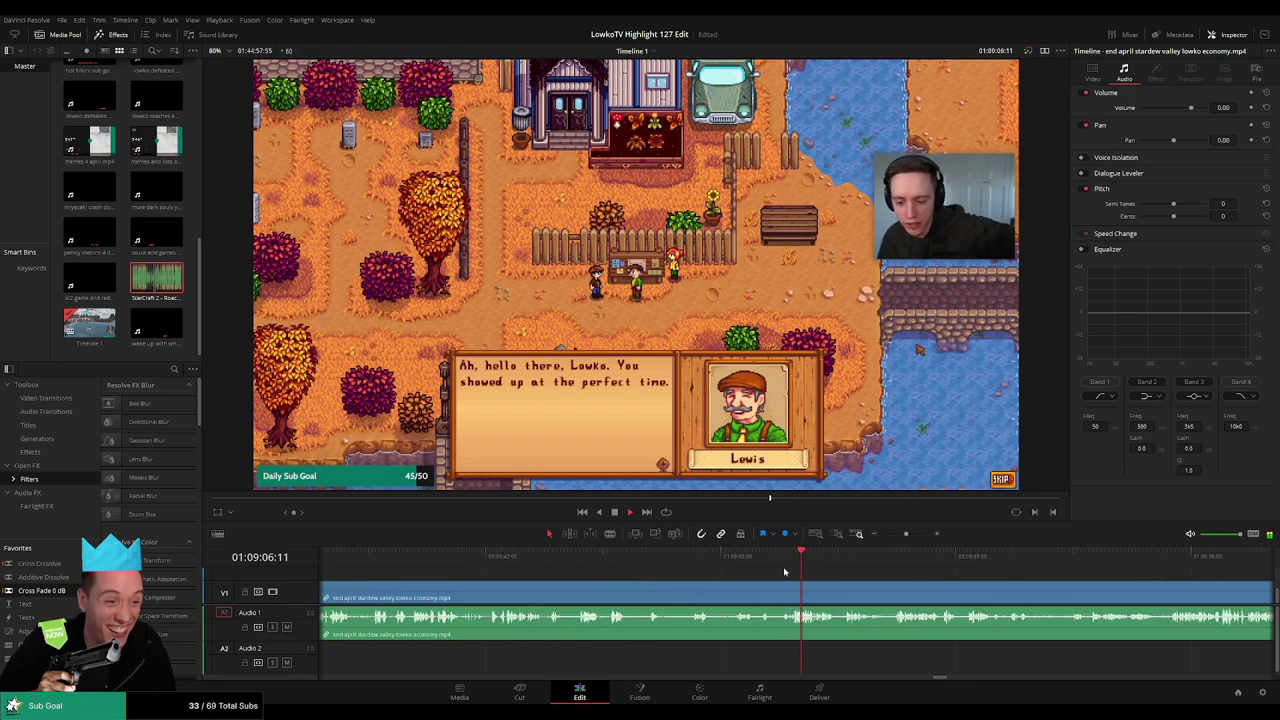
pyautogui.click(739, 556)
pyautogui.click(739, 556)
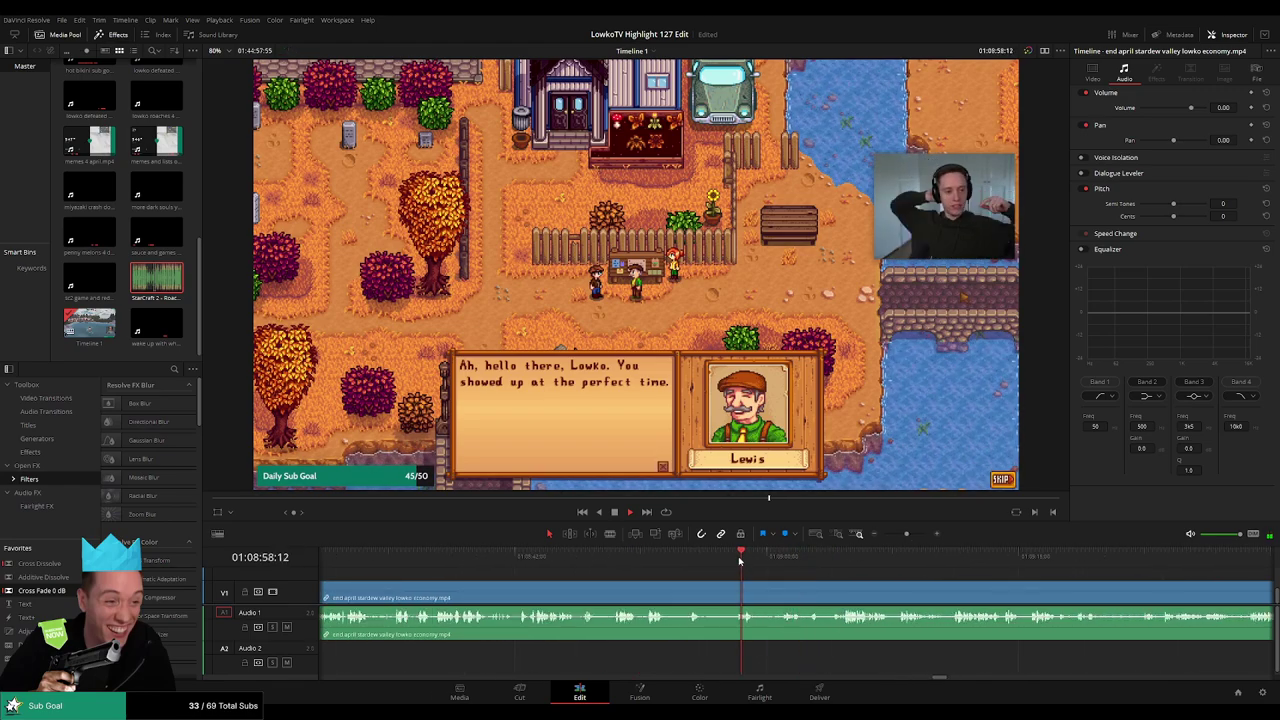
pyautogui.click(692, 557)
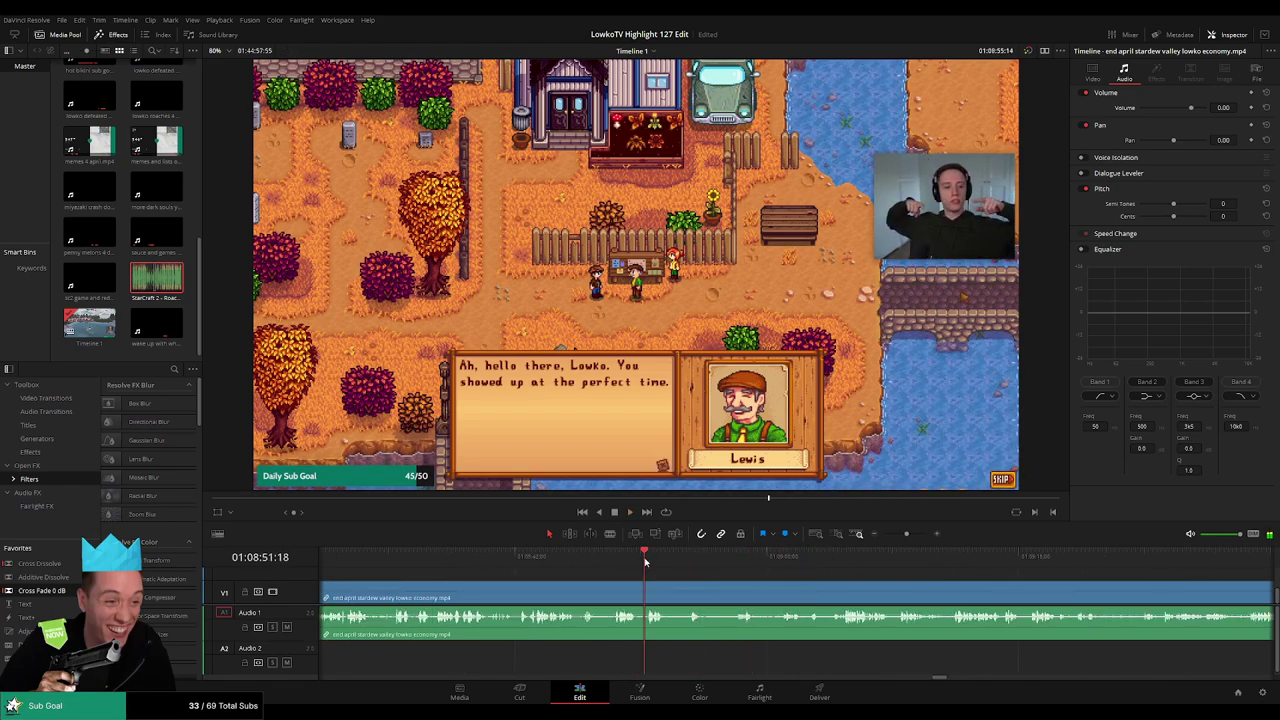
pyautogui.click(612, 560)
pyautogui.click(577, 560)
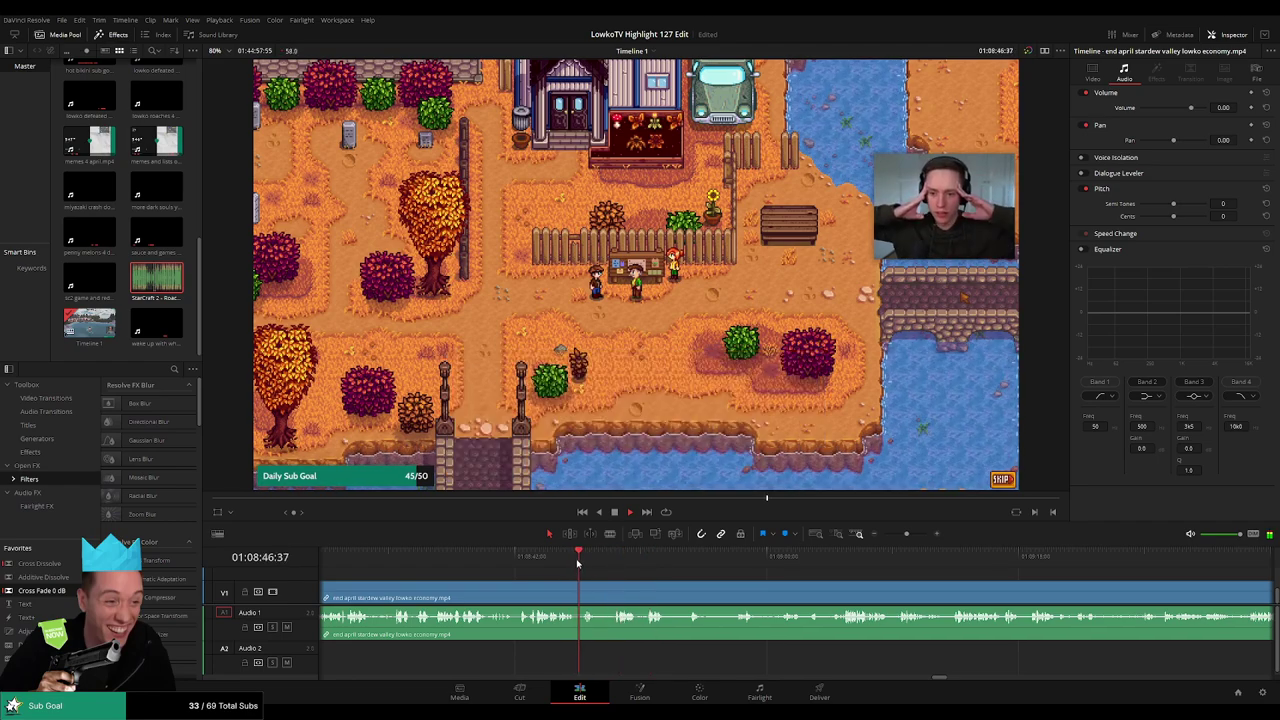
pyautogui.click(525, 560)
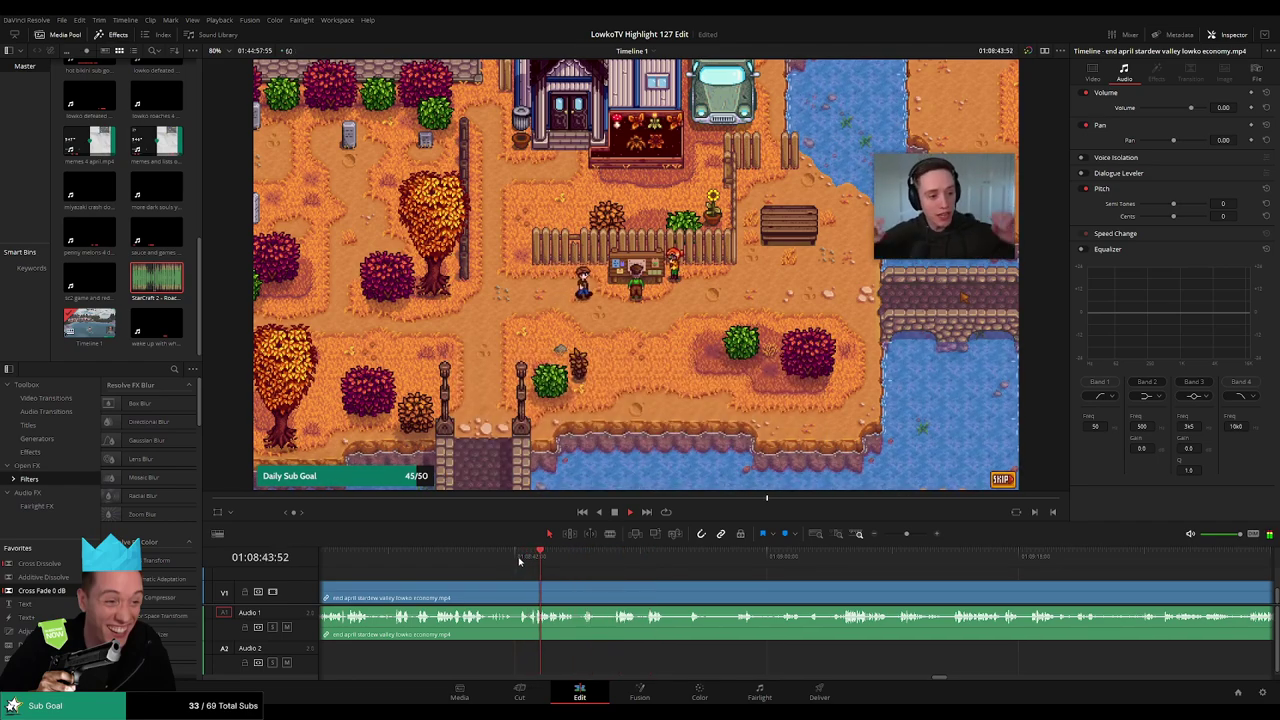
pyautogui.press('space')
pyautogui.scroll(3, 580, 580)
pyautogui.scroll(1, 789, 581)
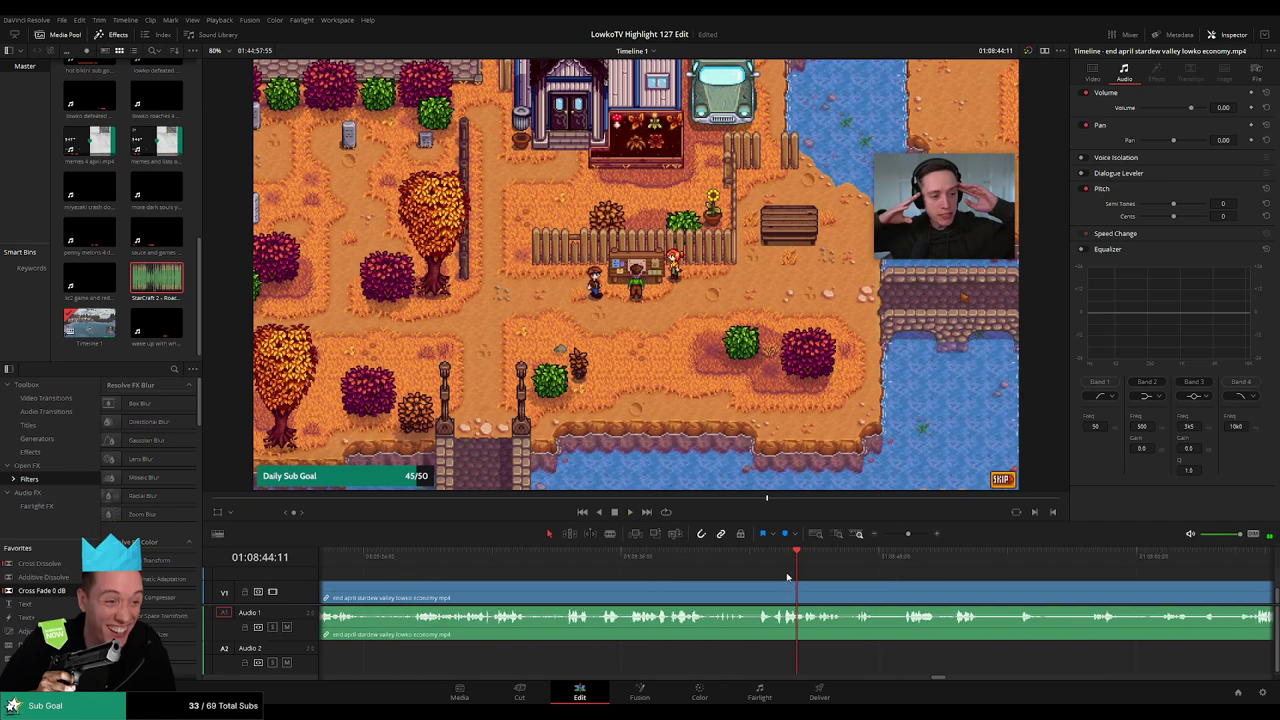
pyautogui.moveTo(770, 562); pyautogui.dragTo(782, 566)
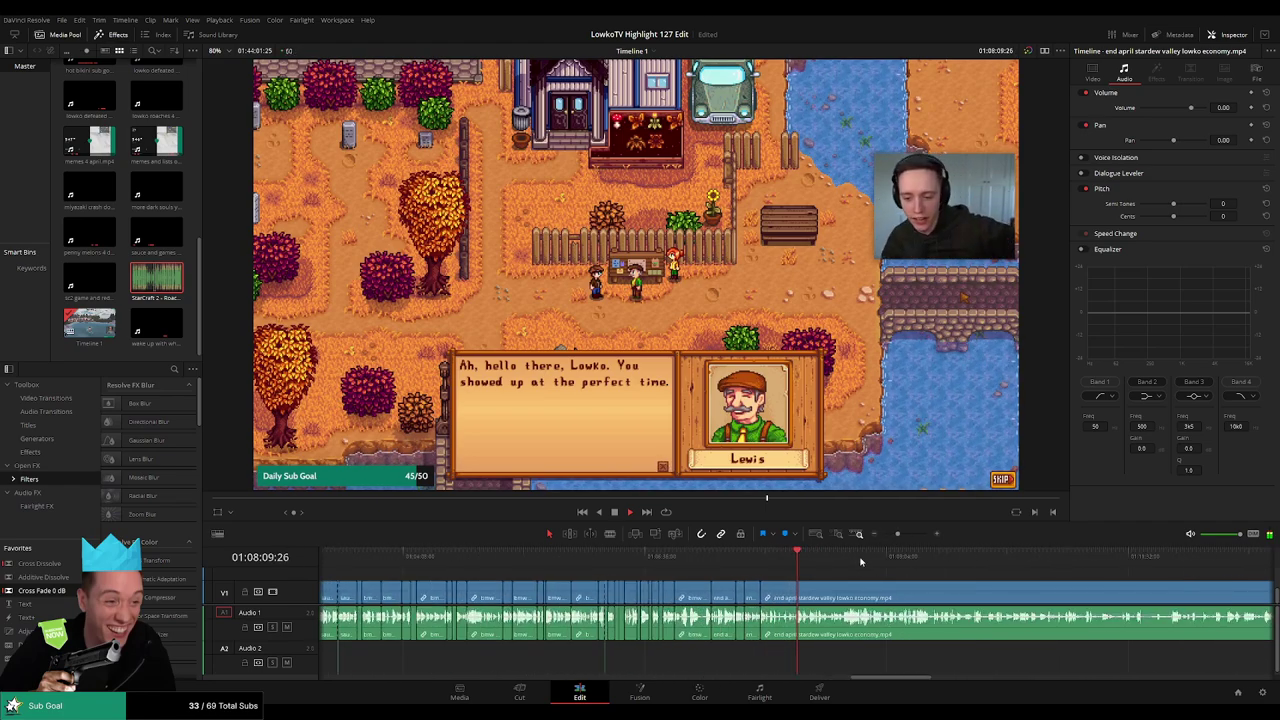
# Cut the short stretch from about 01:08:54 to 01:08:56 out of the Lewis dialogue, close the gap and cross-fade the audio there
pyautogui.click(872, 556)
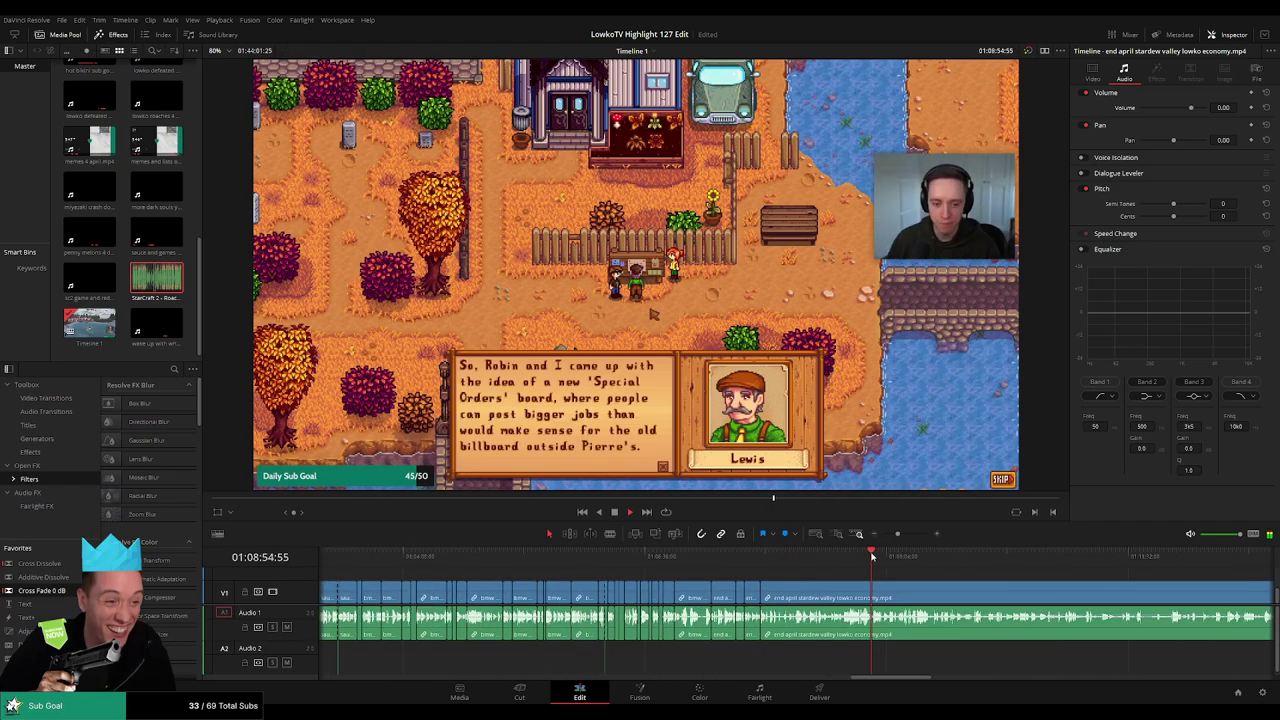
pyautogui.moveTo(898, 535); pyautogui.dragTo(906, 535)
pyautogui.hscroll(4, 763, 573)
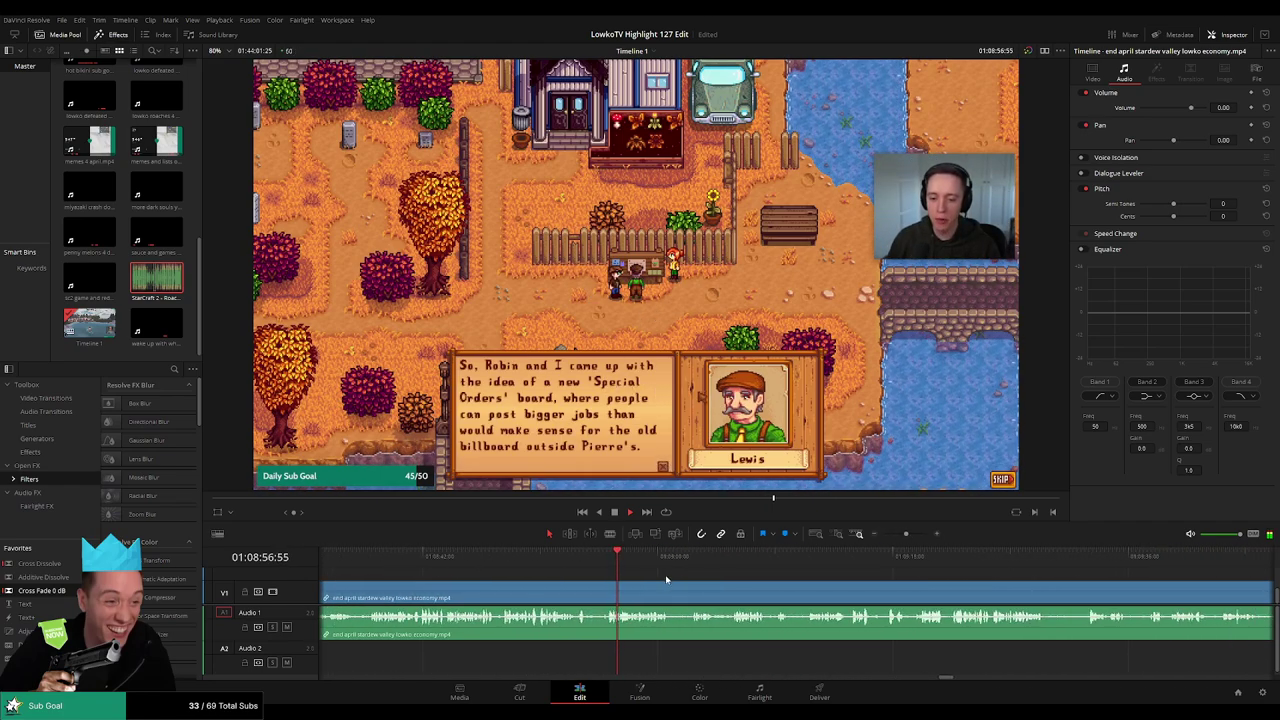
pyautogui.click(570, 556)
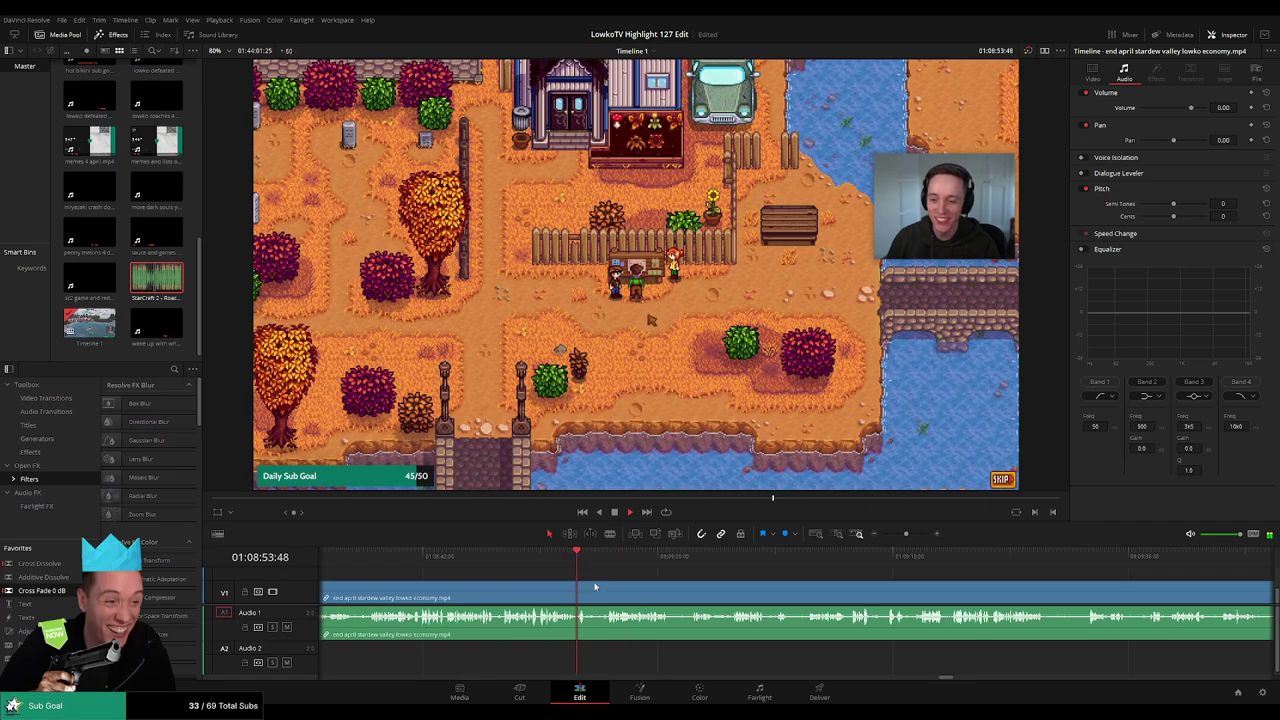
pyautogui.press('space')
pyautogui.press('b')
pyautogui.click(590, 596)
pyautogui.click(608, 596)
pyautogui.press('a')
pyautogui.click(598, 598)
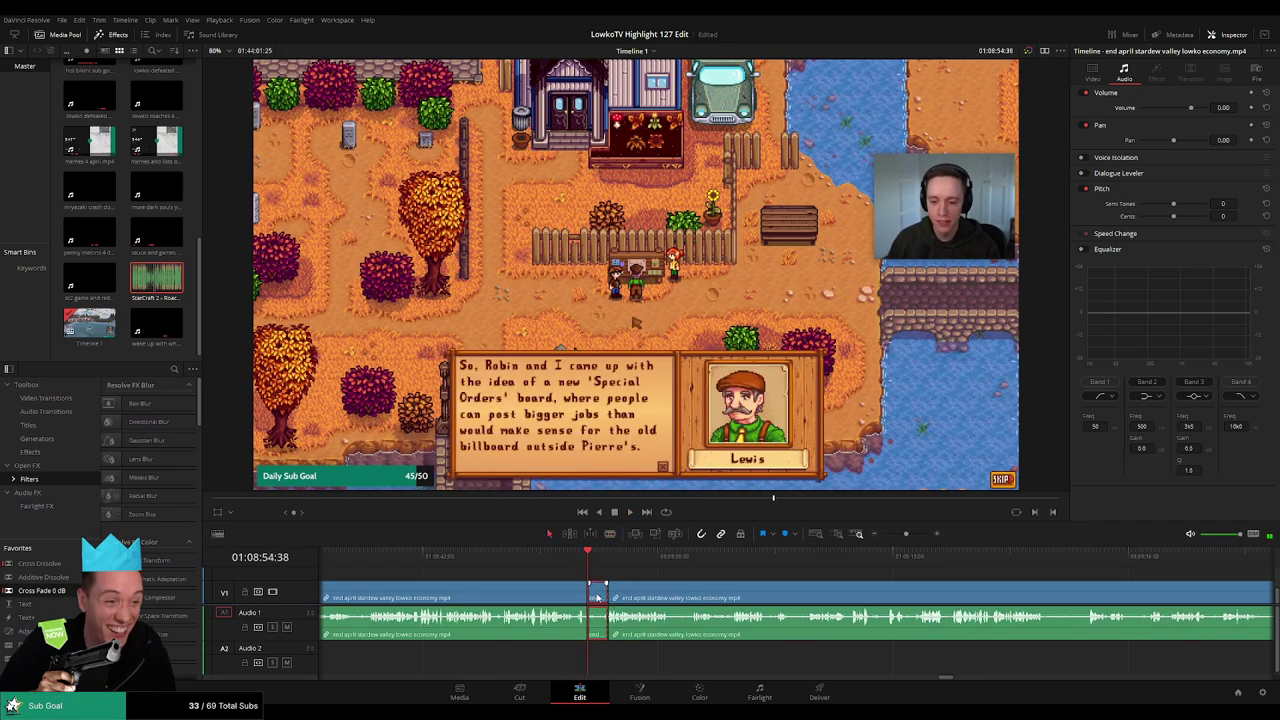
pyautogui.press('Delete')
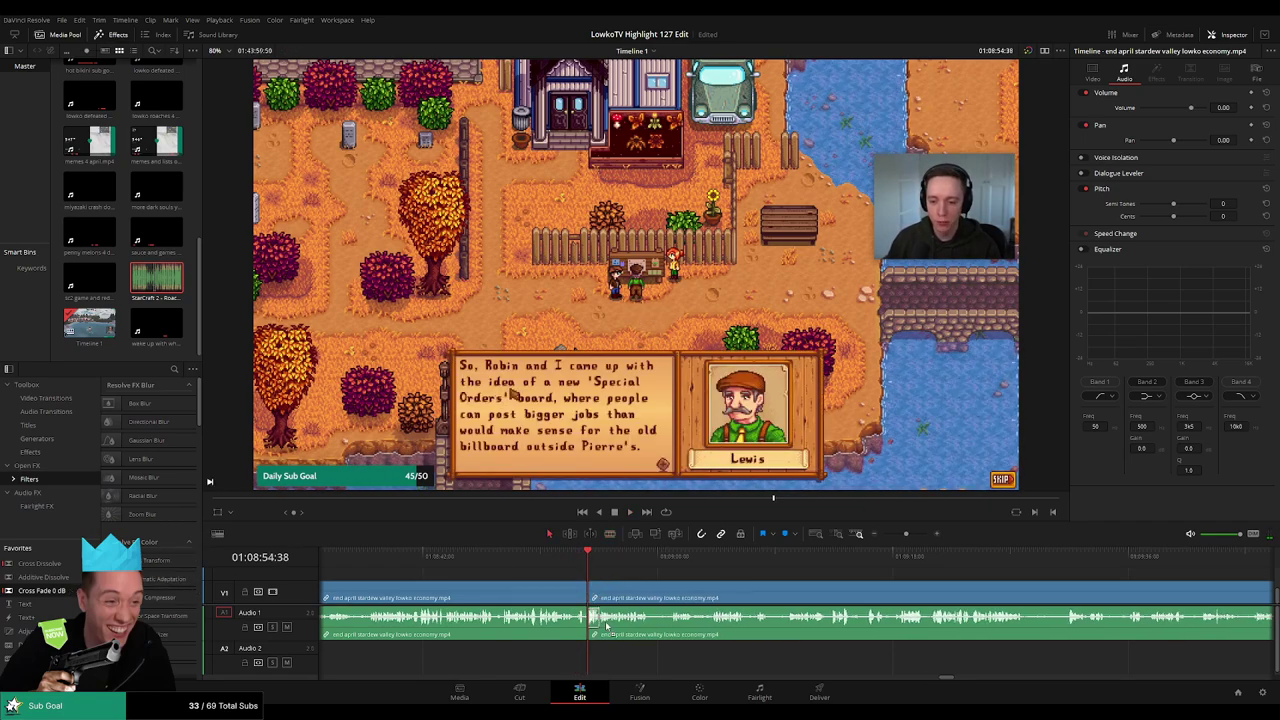
# Replay the Lewis dialogue leading into the cross-faded cut at about 01:08:54 to check how the edit plays
pyautogui.click(586, 558)
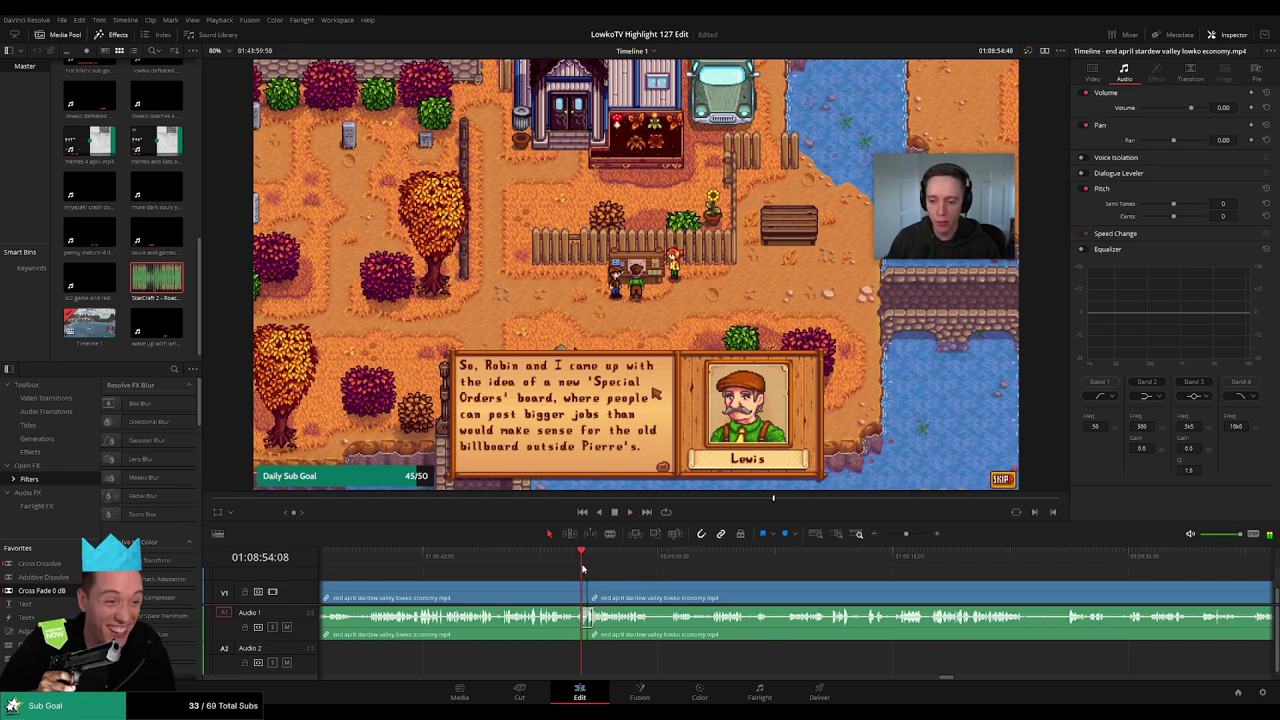
pyautogui.click(577, 557)
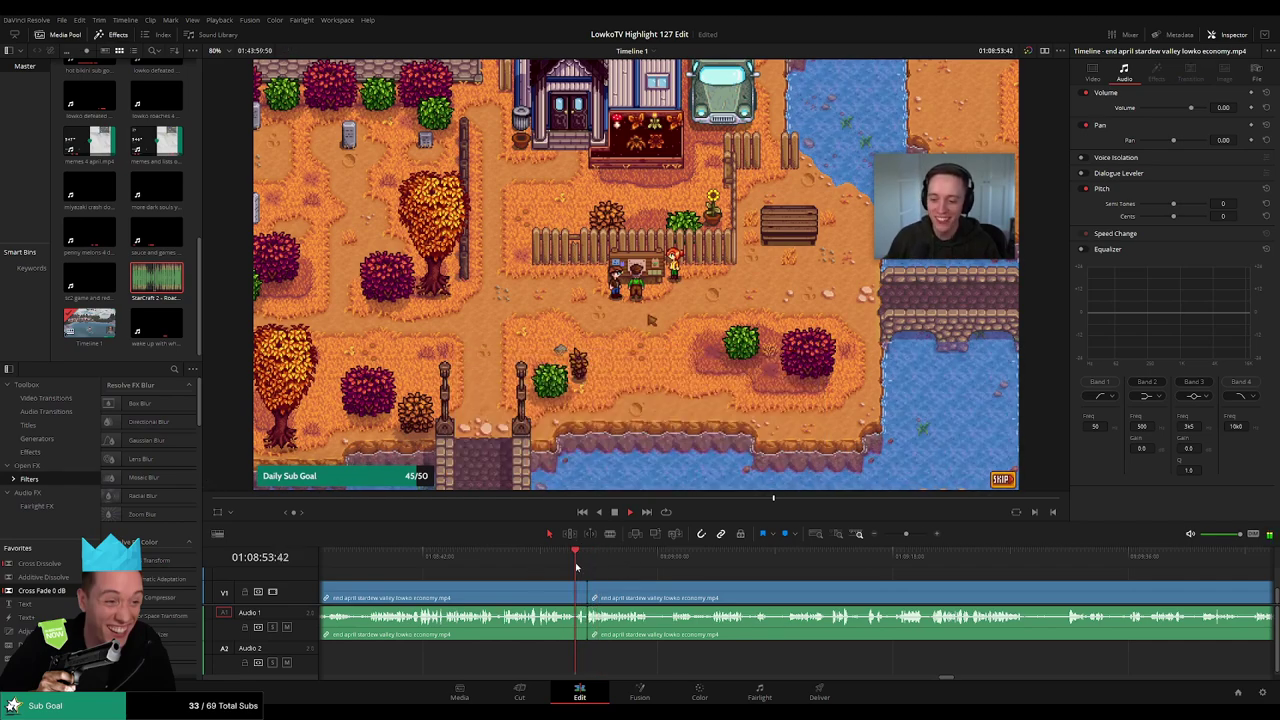
pyautogui.click(507, 558)
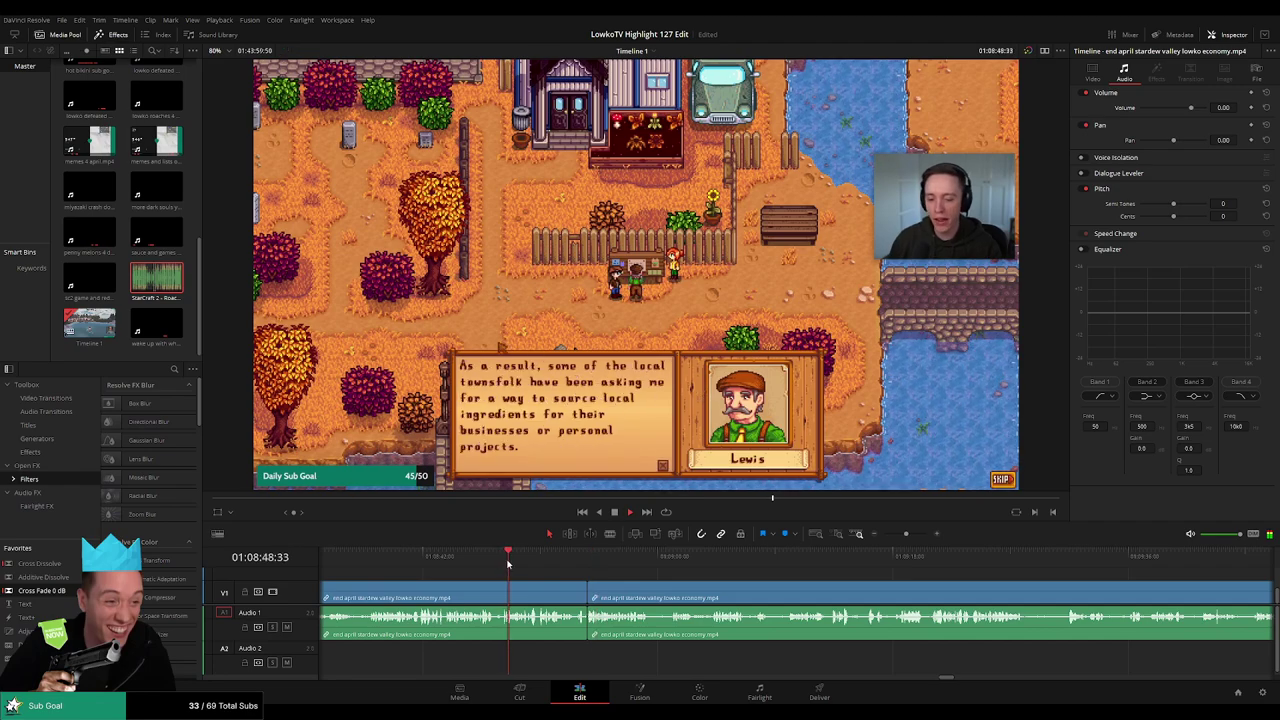
pyautogui.click(398, 566)
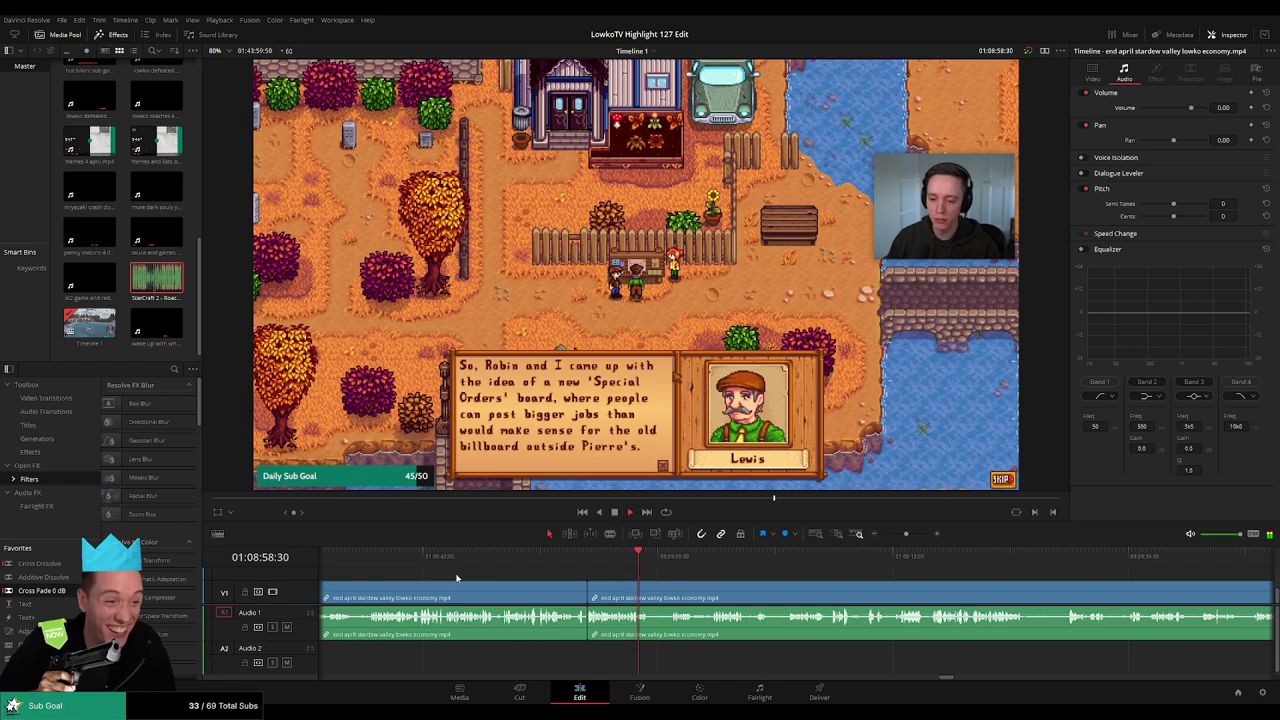
# Cut the short stretch from about 01:08:59 to 01:09:01 out before Robin's dialogue, close the gap and cross-fade the audio there
pyautogui.hscroll(3, 709, 571)
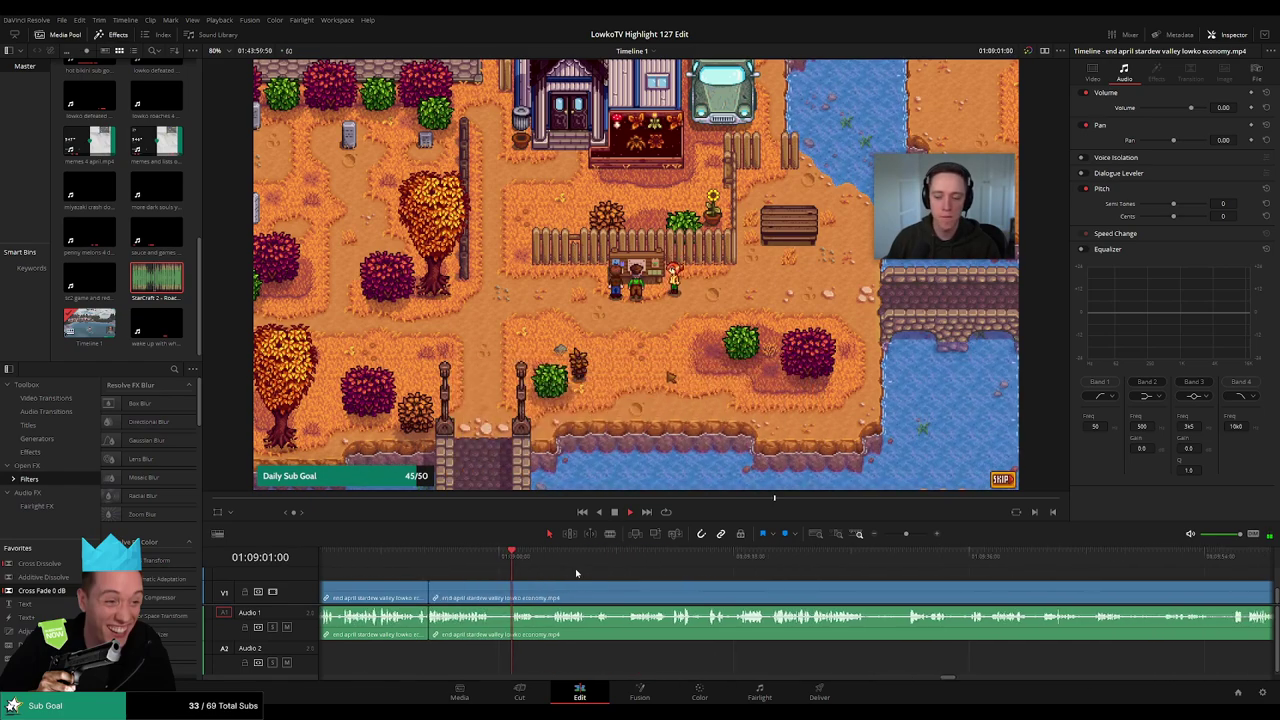
pyautogui.press('b')
pyautogui.click(490, 595)
pyautogui.click(510, 595)
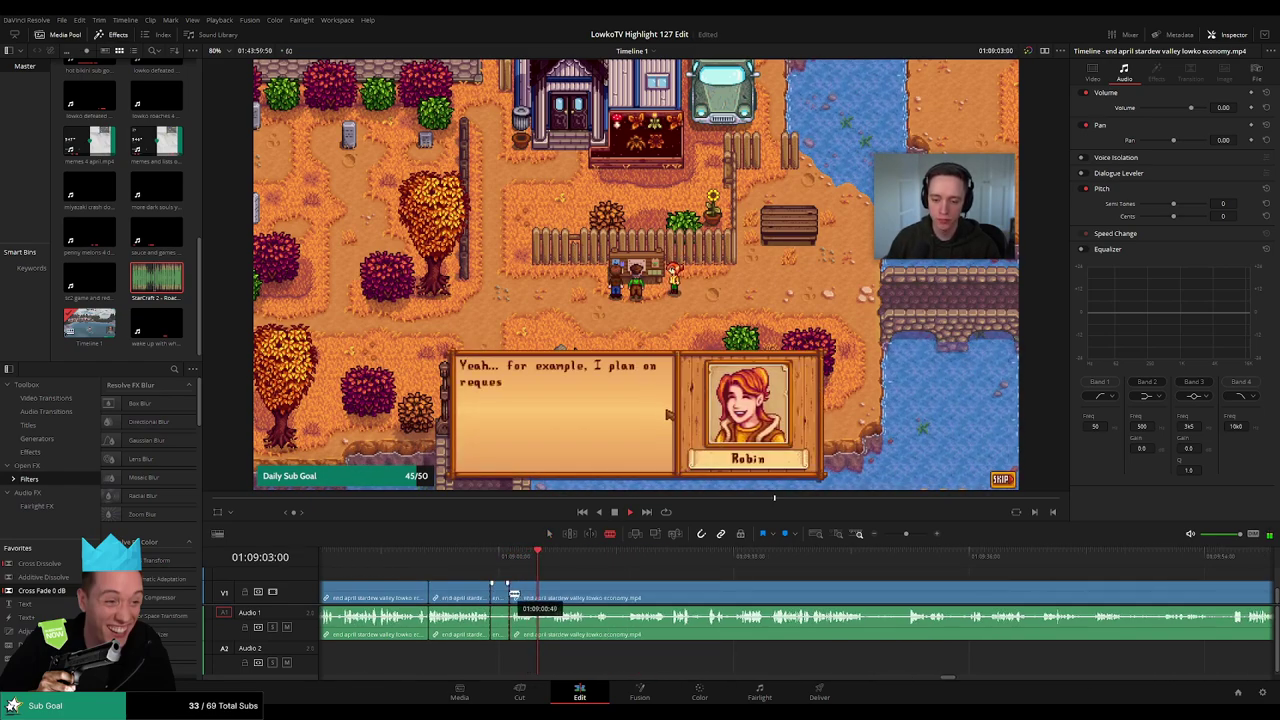
pyautogui.press('a')
pyautogui.click(501, 598)
pyautogui.press('BackSpace')
pyautogui.click(500, 598)
pyautogui.press('BackSpace')
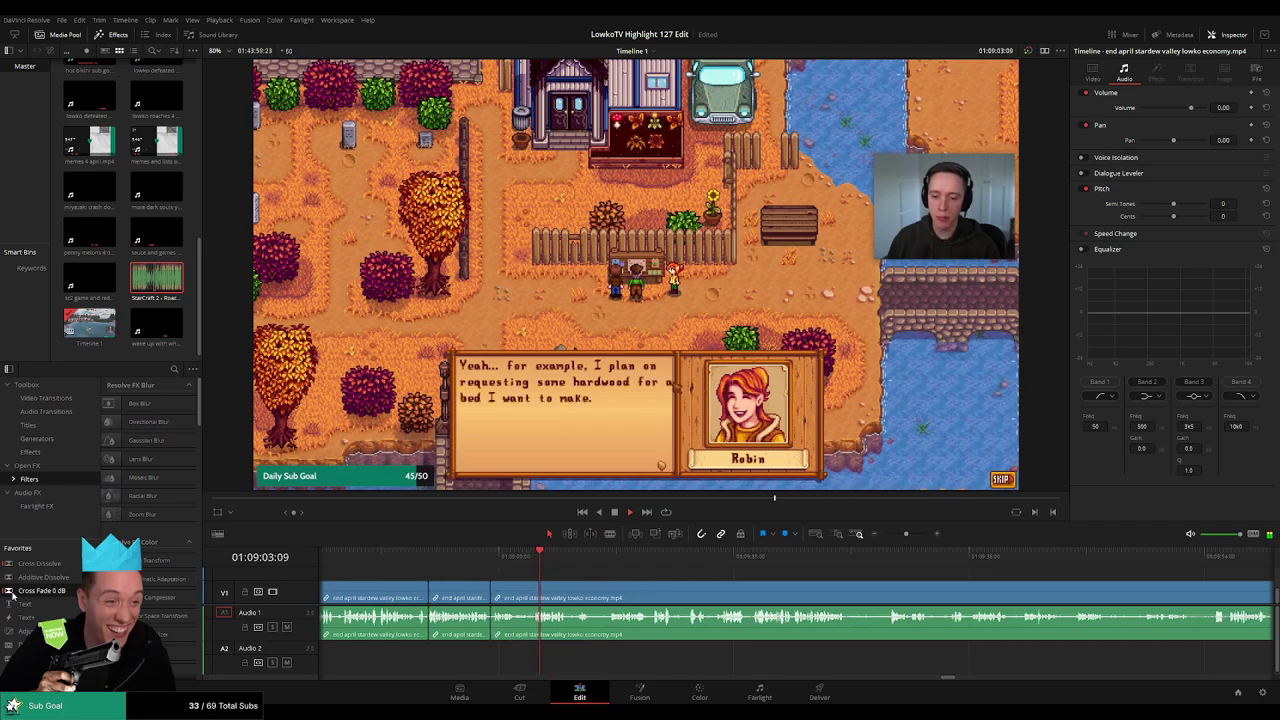
# Review the Robin and Lewis dialogue from about 01:09:08 to 01:09:51 for talk worth keeping and pauses to trim
pyautogui.click(614, 560)
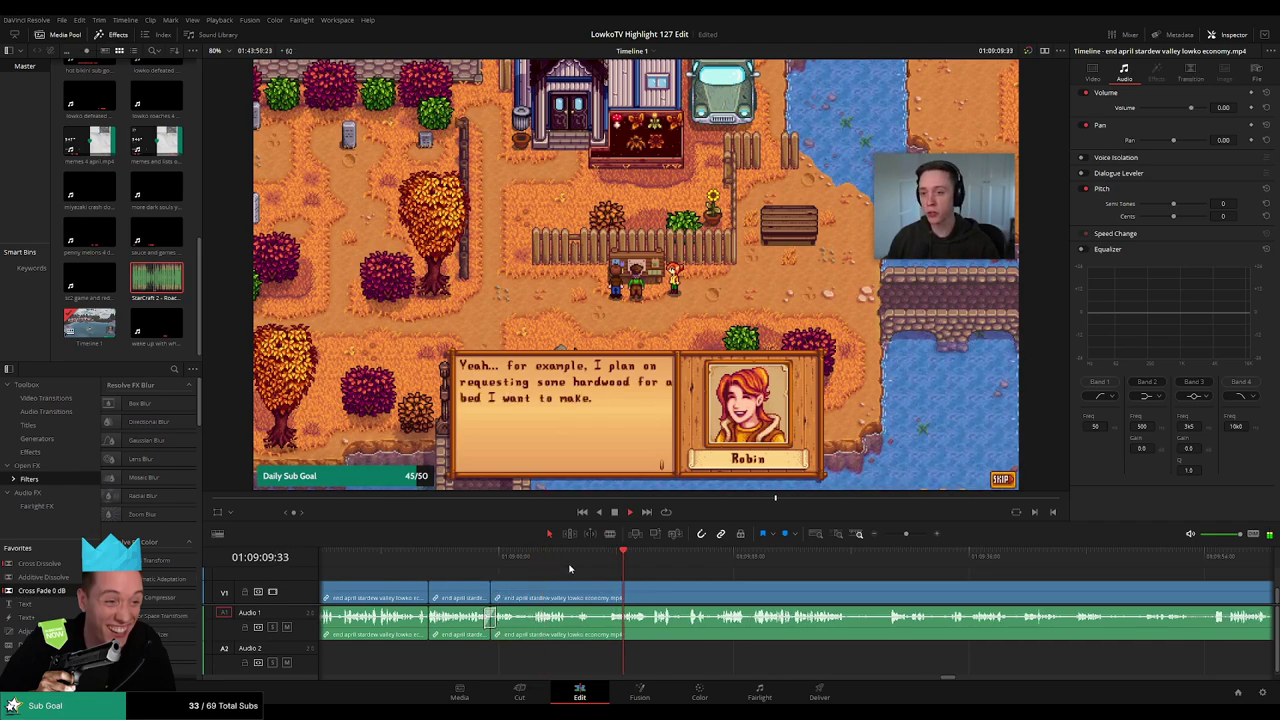
pyautogui.click(566, 562)
pyautogui.click(605, 566)
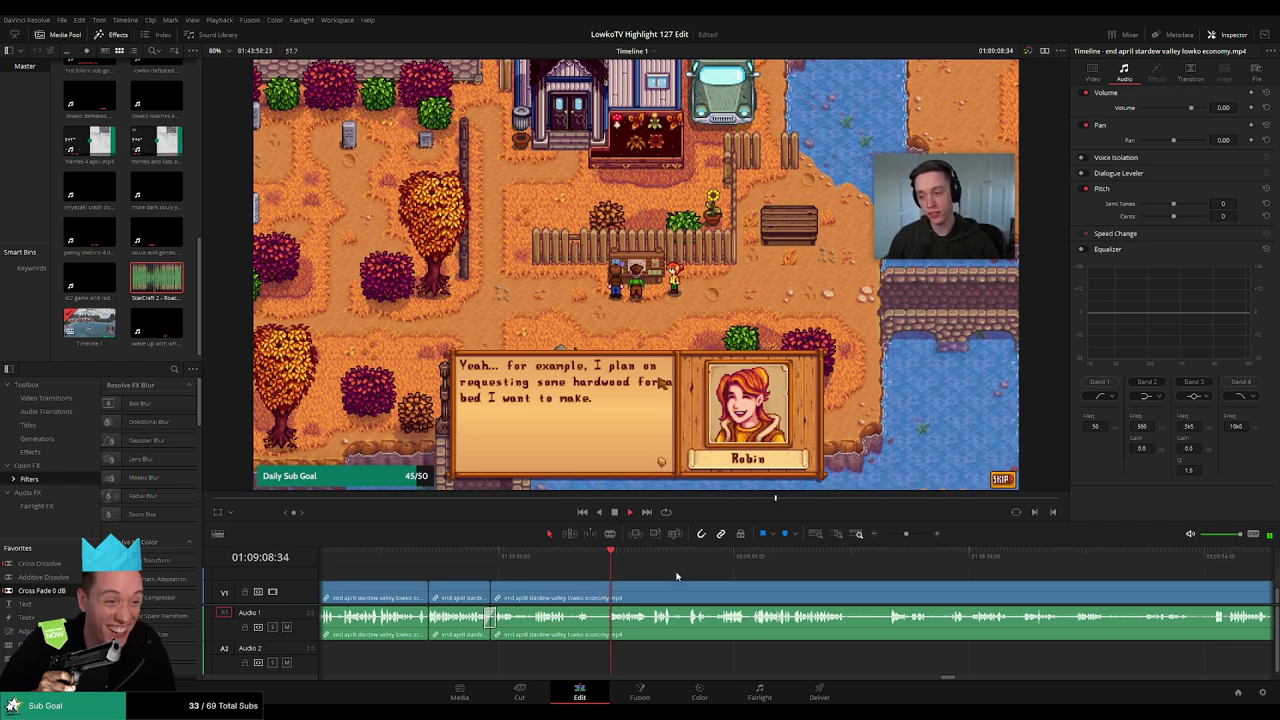
pyautogui.moveTo(757, 577); pyautogui.dragTo(629, 575)
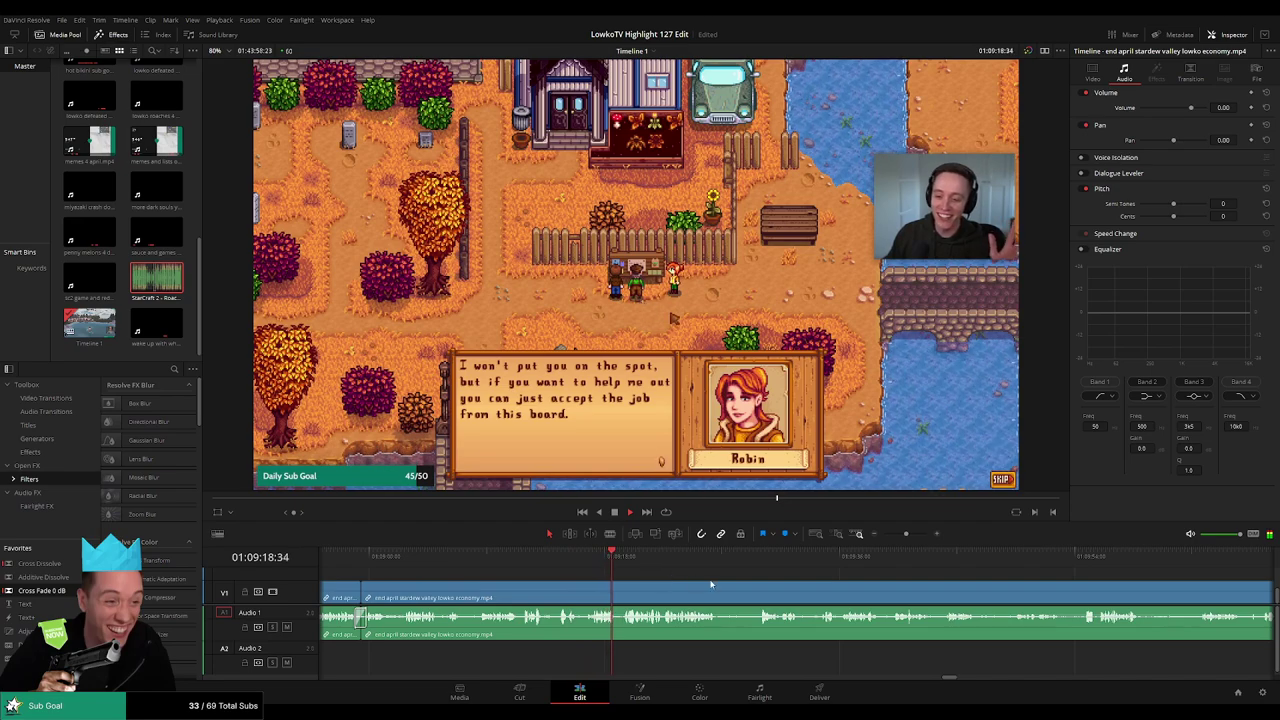
pyautogui.moveTo(711, 584); pyautogui.dragTo(640, 577)
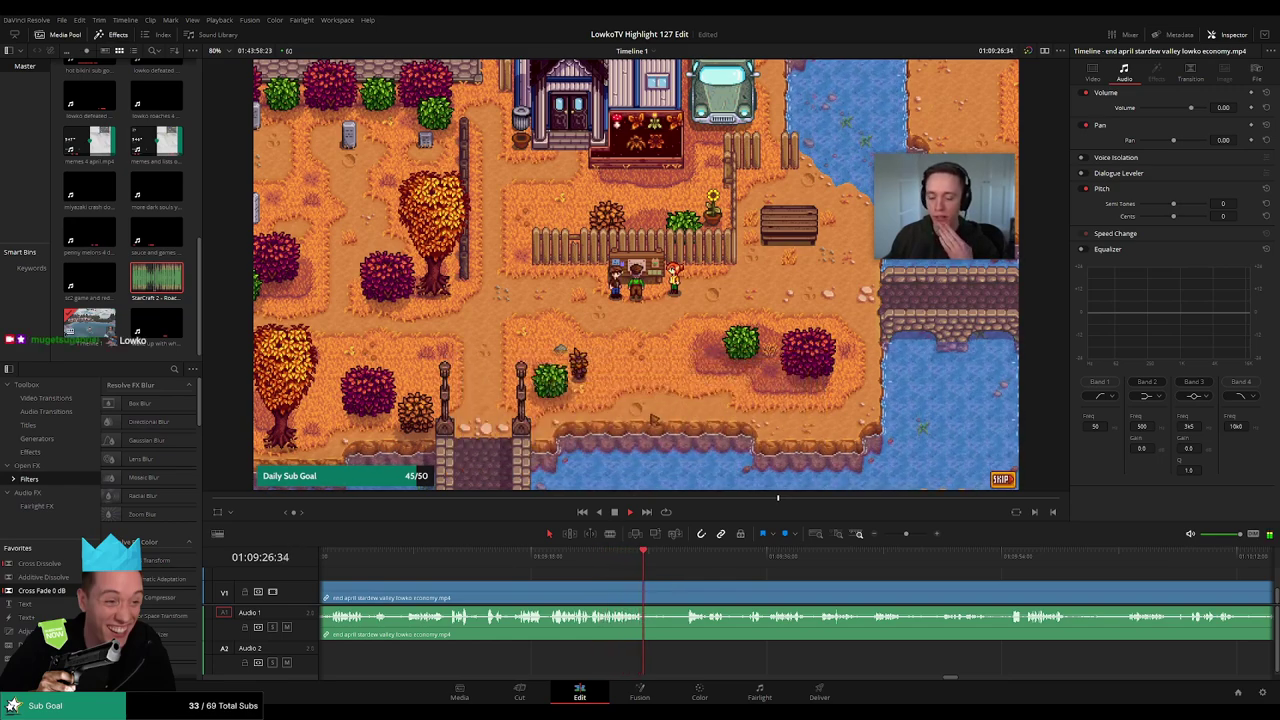
pyautogui.click(681, 562)
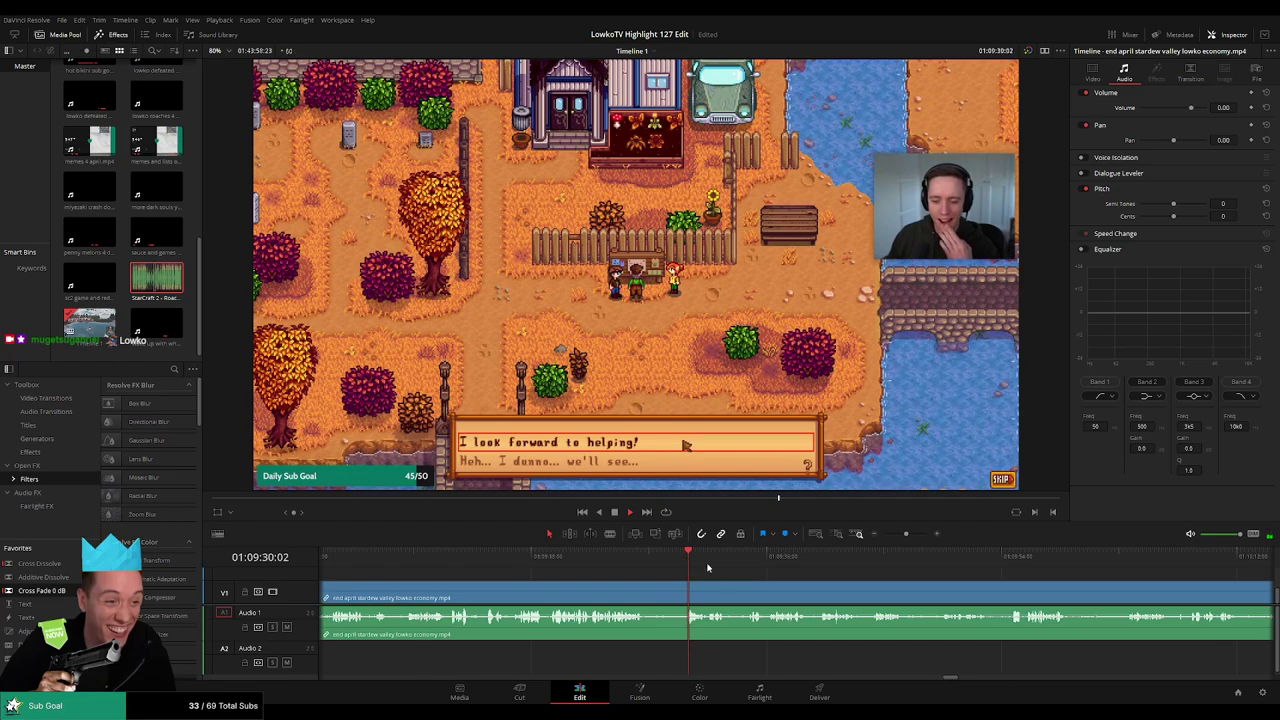
pyautogui.moveTo(735, 575); pyautogui.dragTo(611, 576)
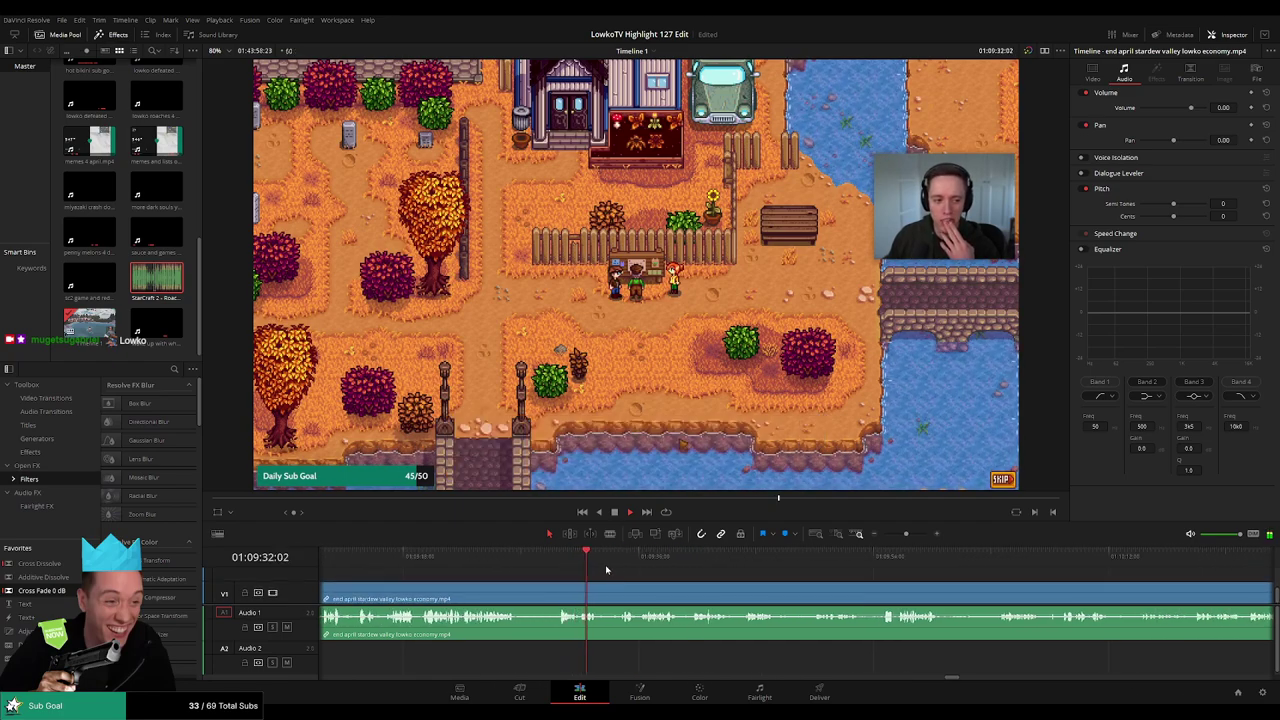
pyautogui.click(617, 554)
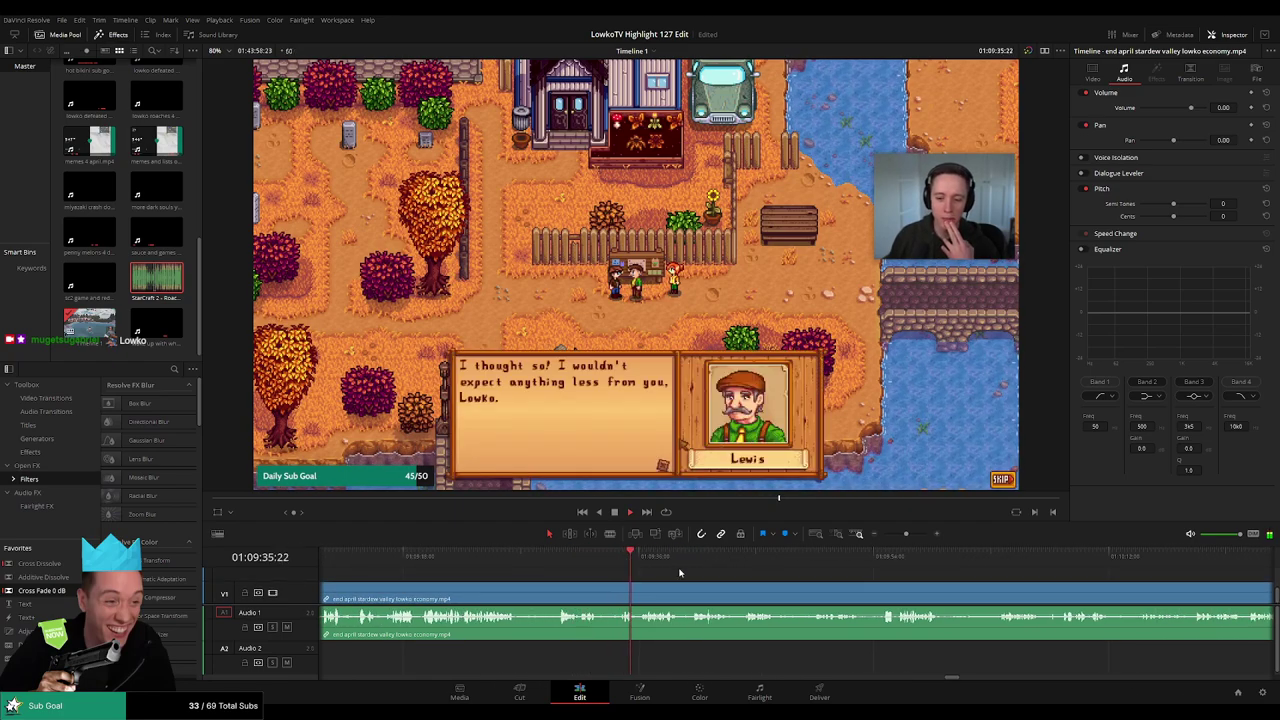
pyautogui.hscroll(2, 603, 576)
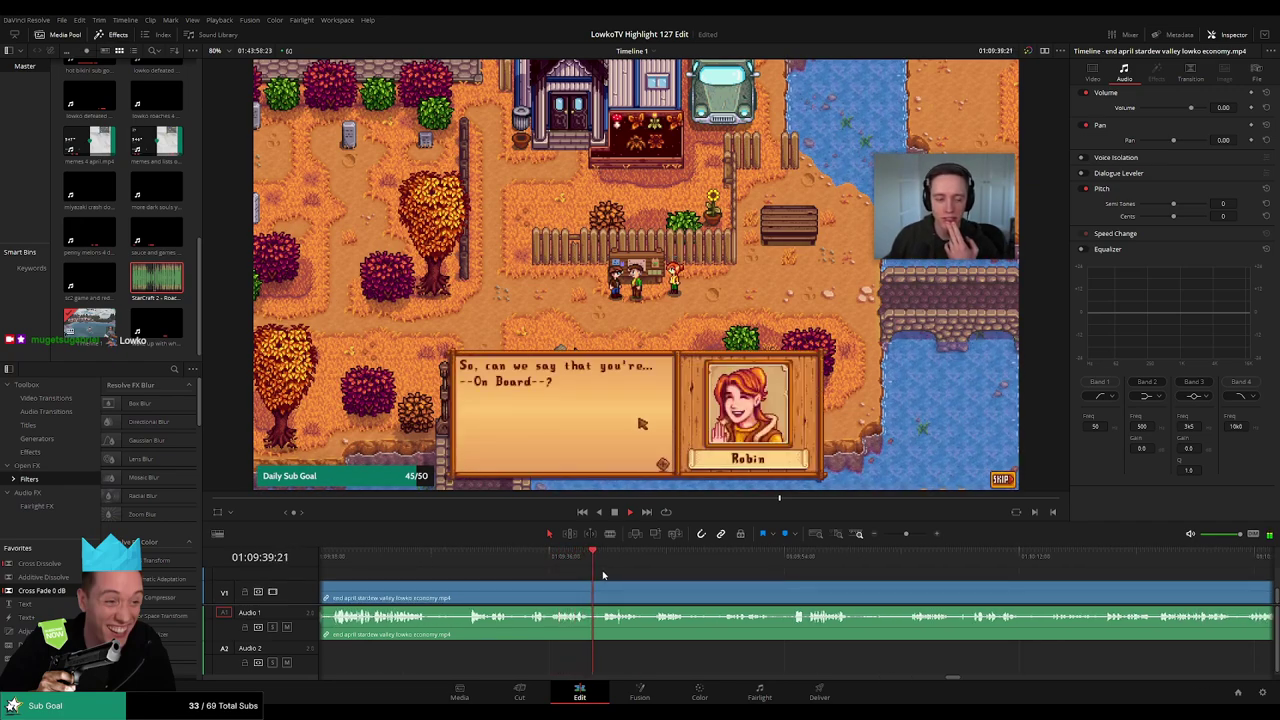
pyautogui.moveTo(672, 579); pyautogui.dragTo(616, 574)
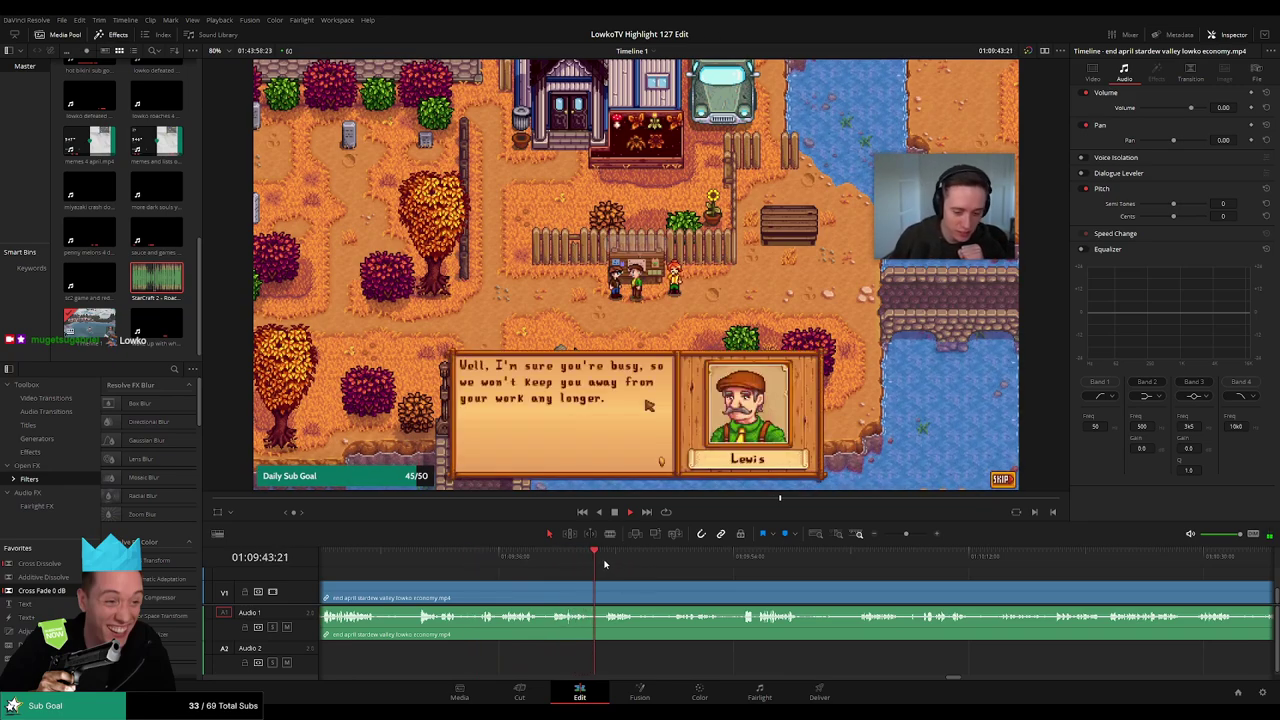
pyautogui.hscroll(3, 643, 566)
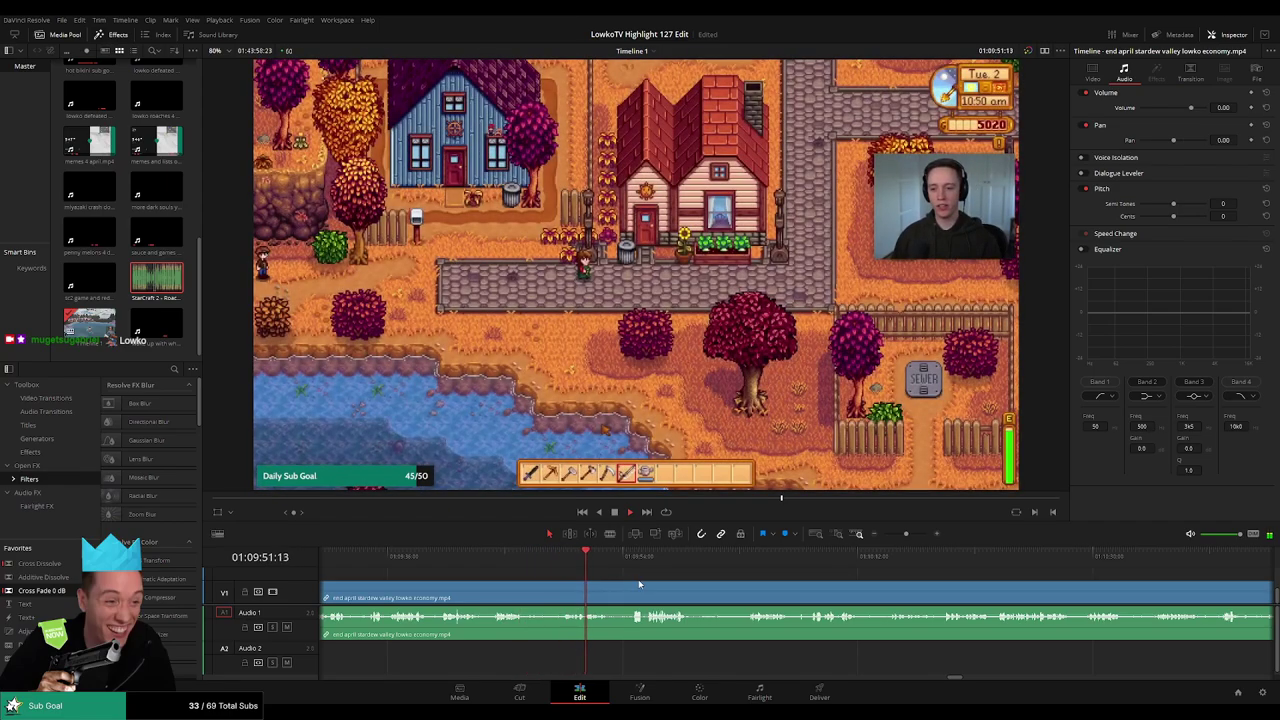
# Cut the stretch from about 01:09:53 to 01:09:54 before the Marnie encounter out, close the gap and cross-fade the audio there
pyautogui.hscroll(2, 545, 568)
pyautogui.click(553, 559)
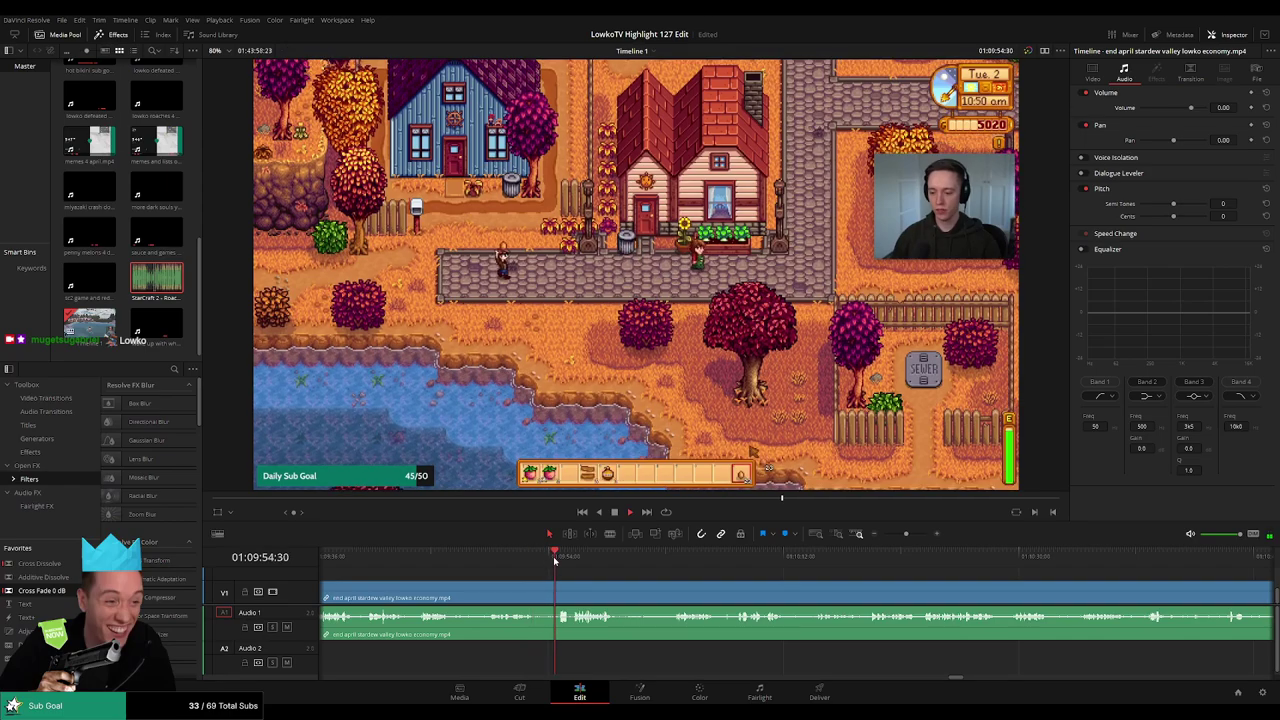
pyautogui.press('b')
pyautogui.click(537, 588)
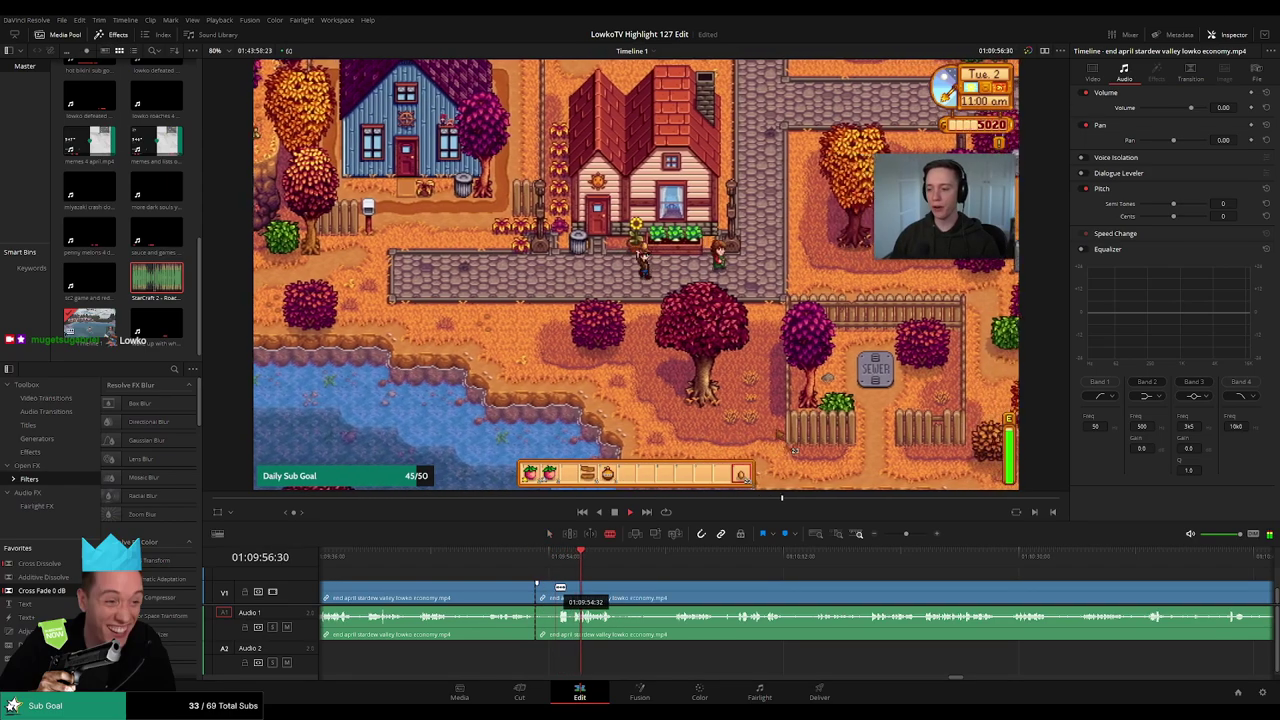
pyautogui.click(547, 592)
pyautogui.press('Delete')
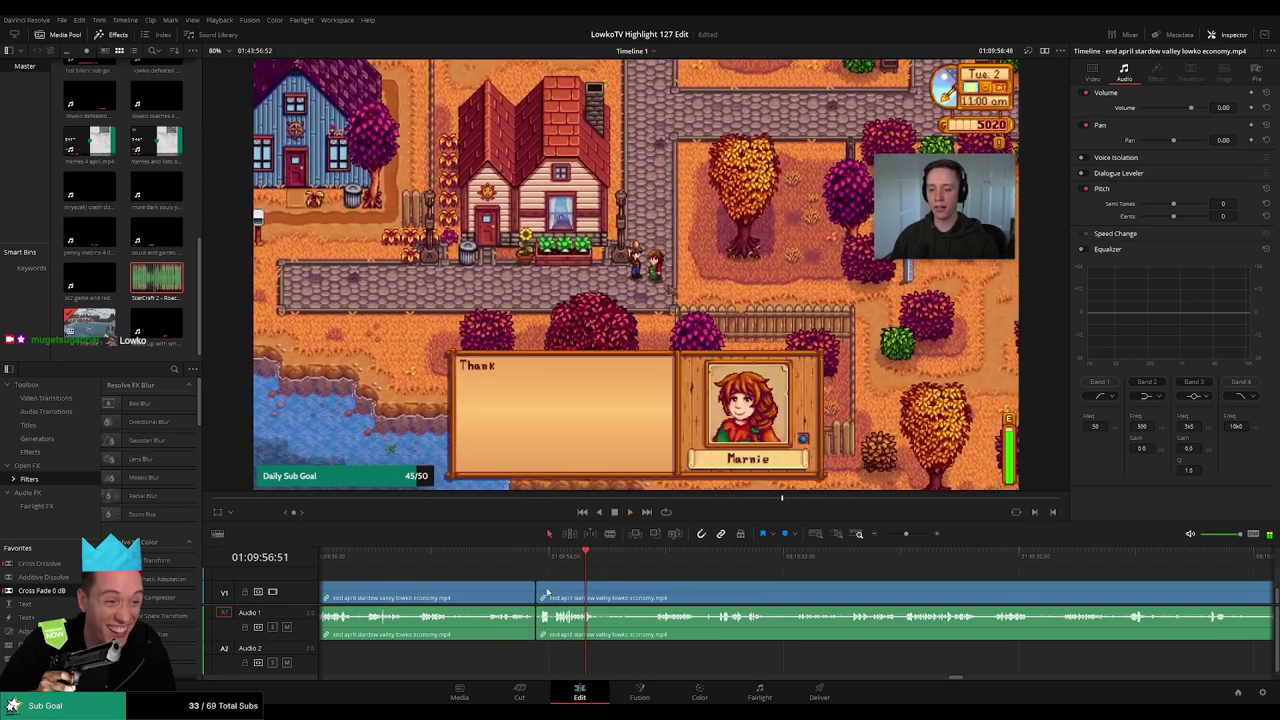
pyautogui.moveTo(534, 631); pyautogui.dragTo(535, 630)
# Play back the new cut and the Marnie conversation from about 01:09:54 to 01:10:03 to judge the talk
pyautogui.press('space')
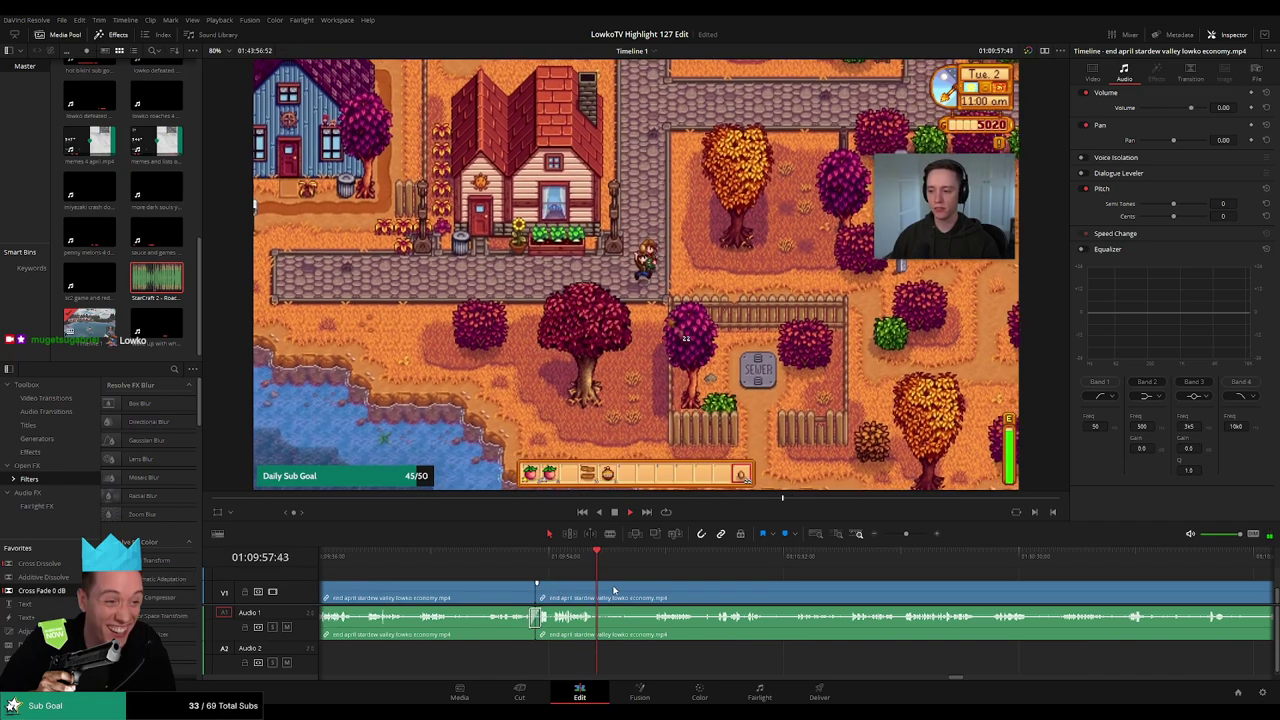
pyautogui.click(632, 564)
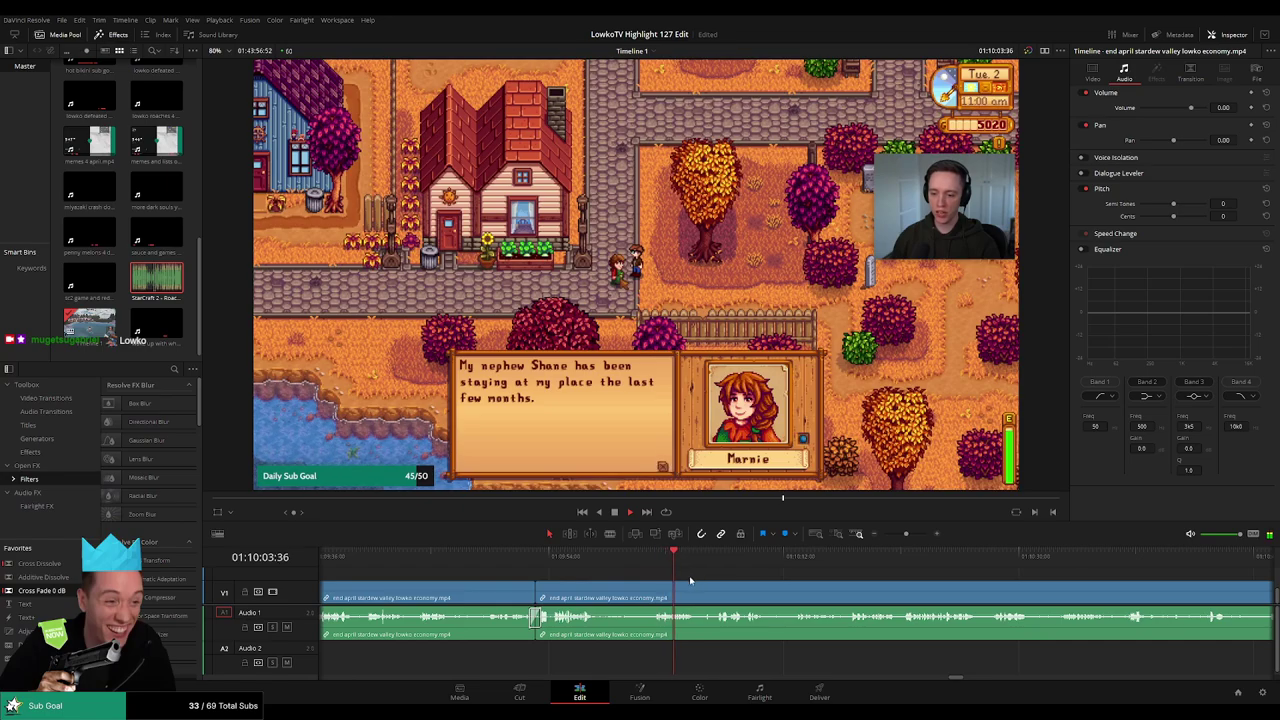
pyautogui.click(578, 566)
pyautogui.click(553, 566)
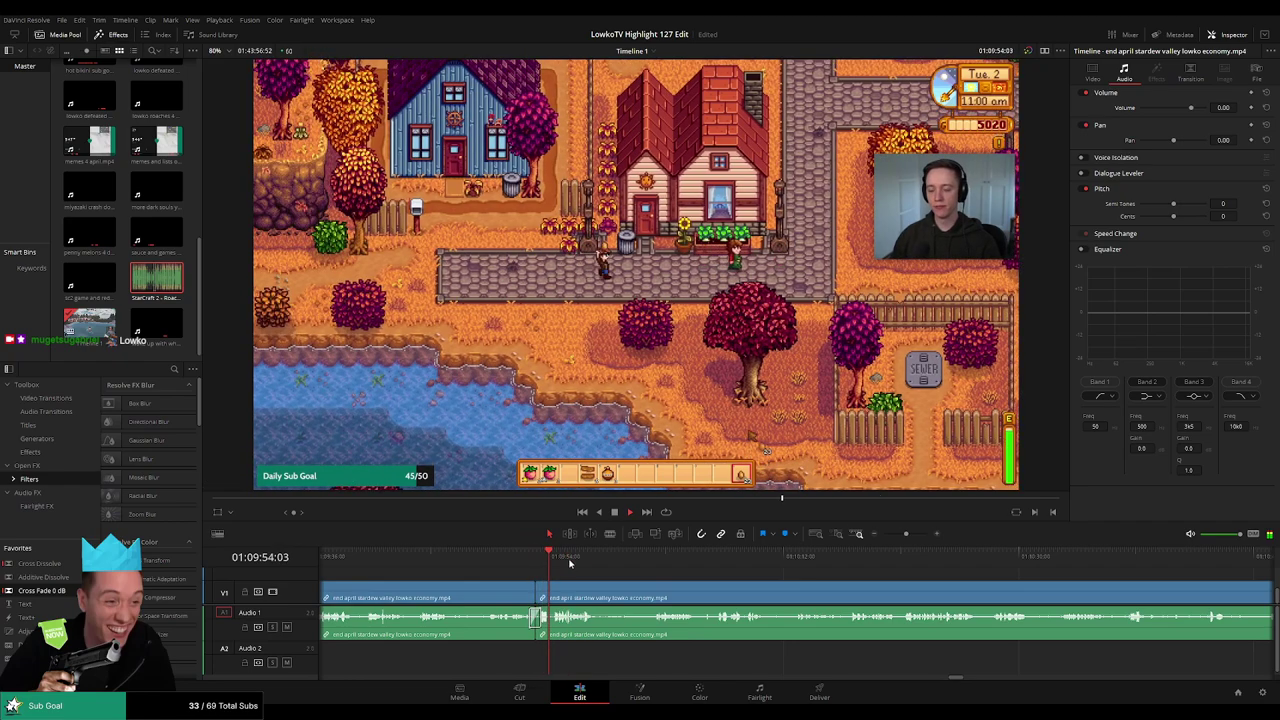
pyautogui.moveTo(570, 563); pyautogui.dragTo(651, 565)
pyautogui.press('b')
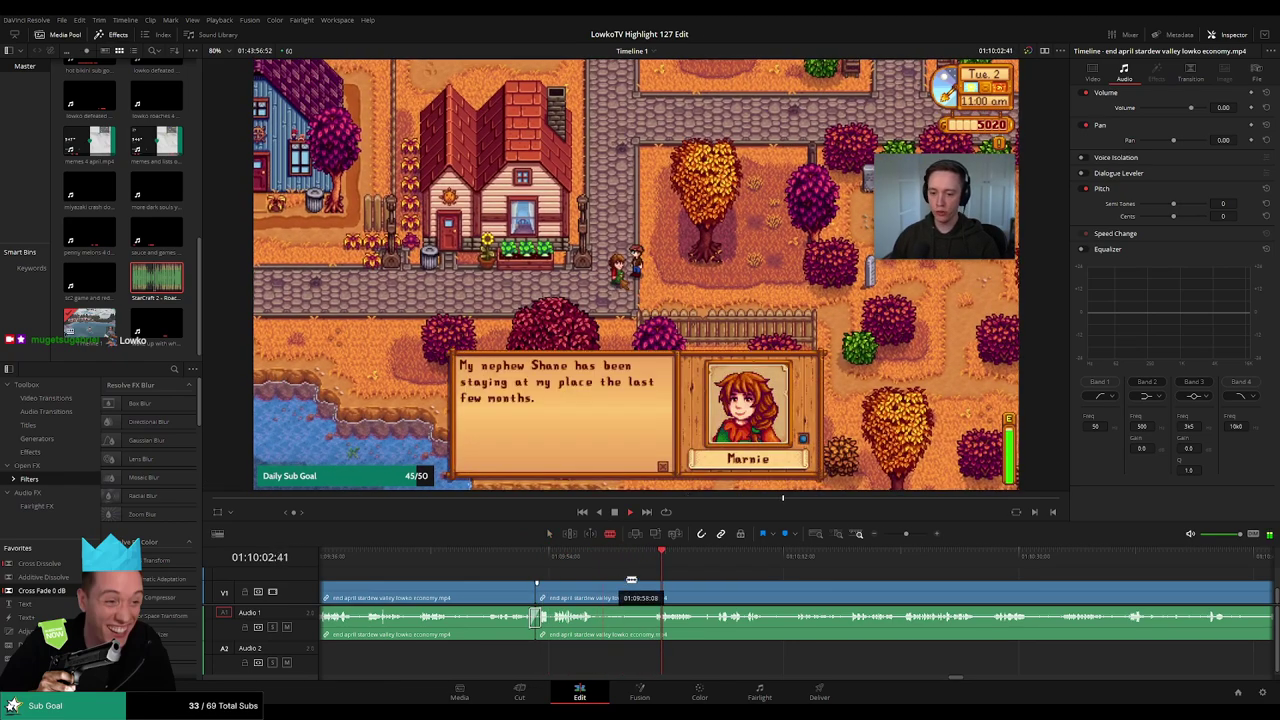
# Split the Stardew Valley clip at about 01:10:10, during the walk back to the Special Orders board
pyautogui.click(696, 564)
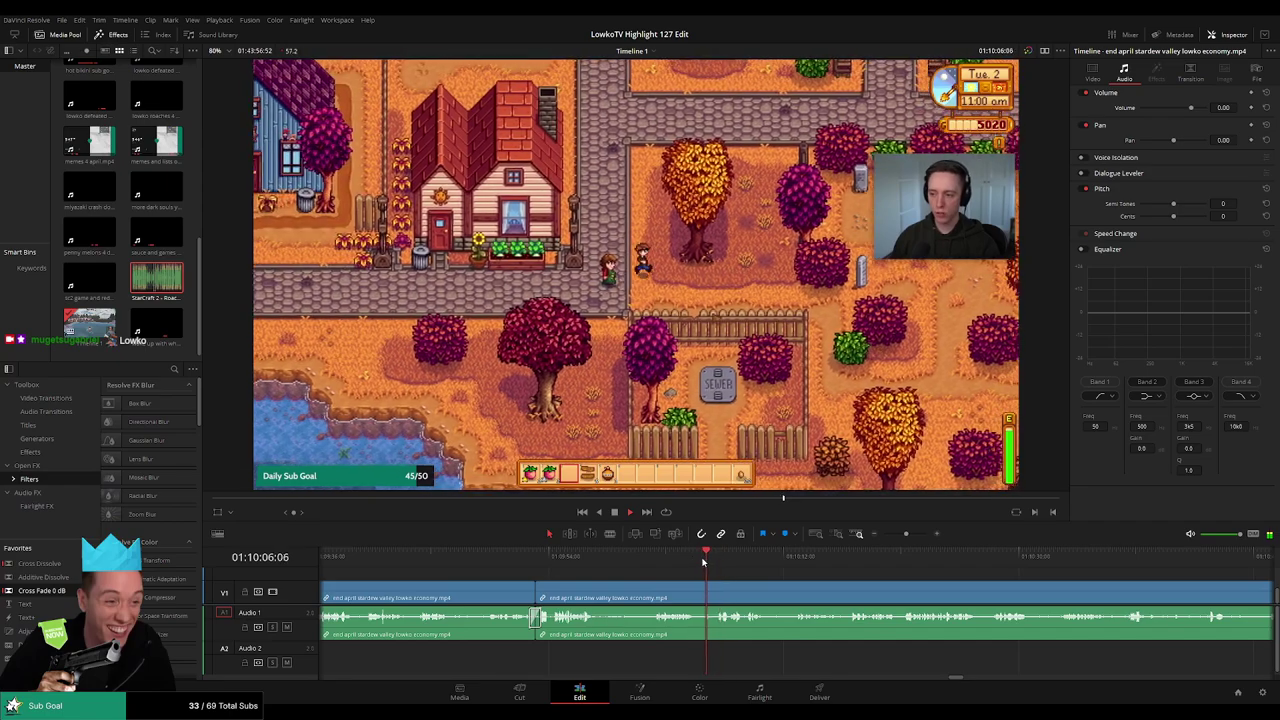
pyautogui.moveTo(746, 582); pyautogui.dragTo(538, 577)
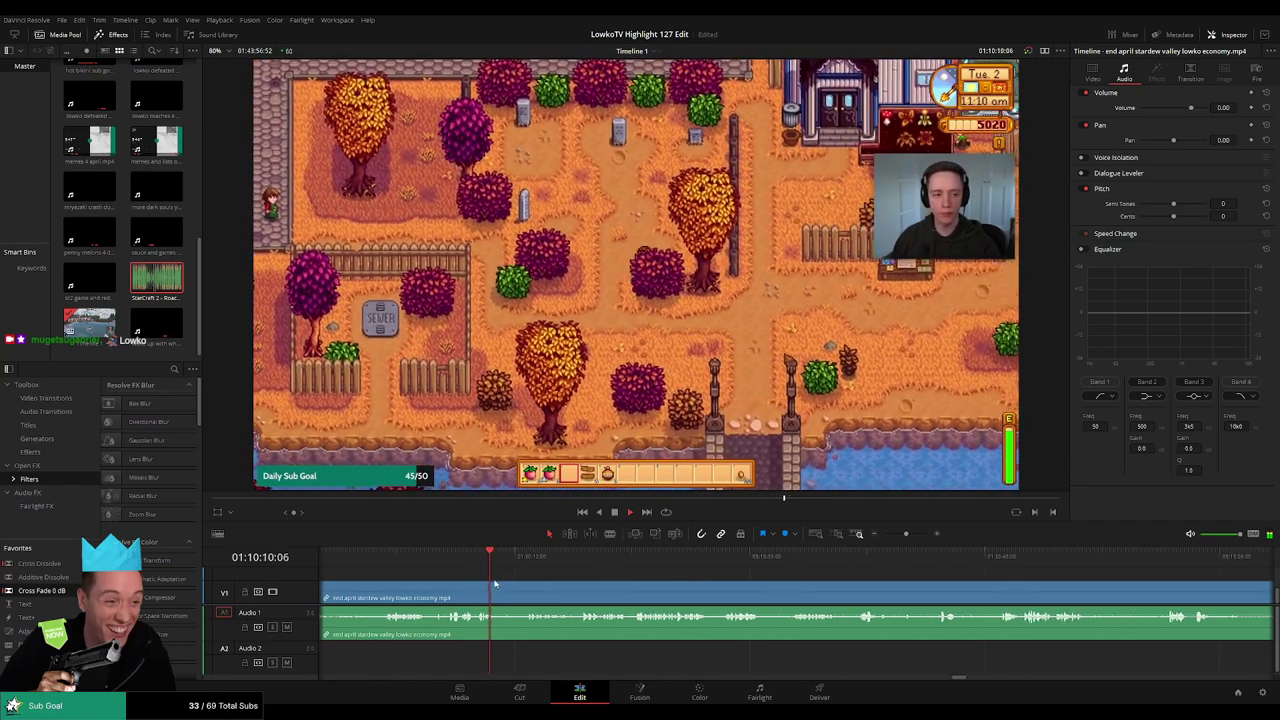
pyautogui.press('b')
pyautogui.click(497, 593)
# Review the Special Orders quest selection from about 01:10:13 to 01:10:49 for talk worth keeping
pyautogui.click(525, 563)
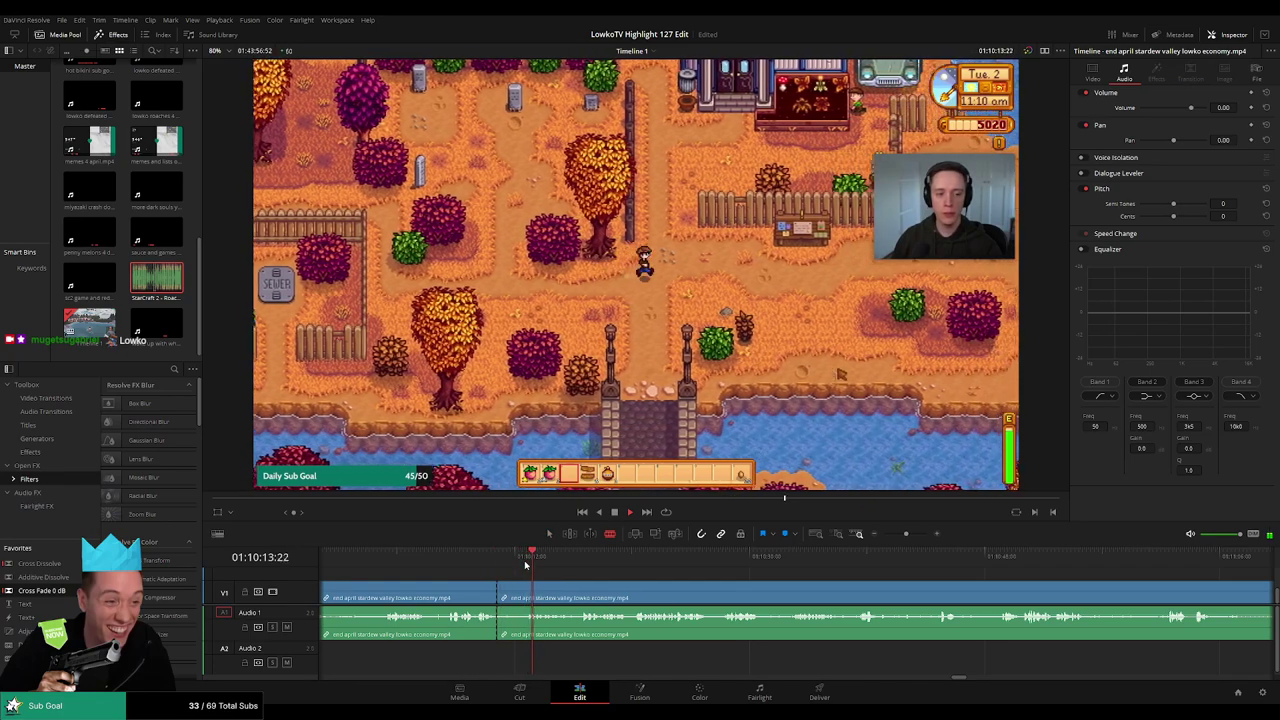
pyautogui.hscroll(3, 525, 568)
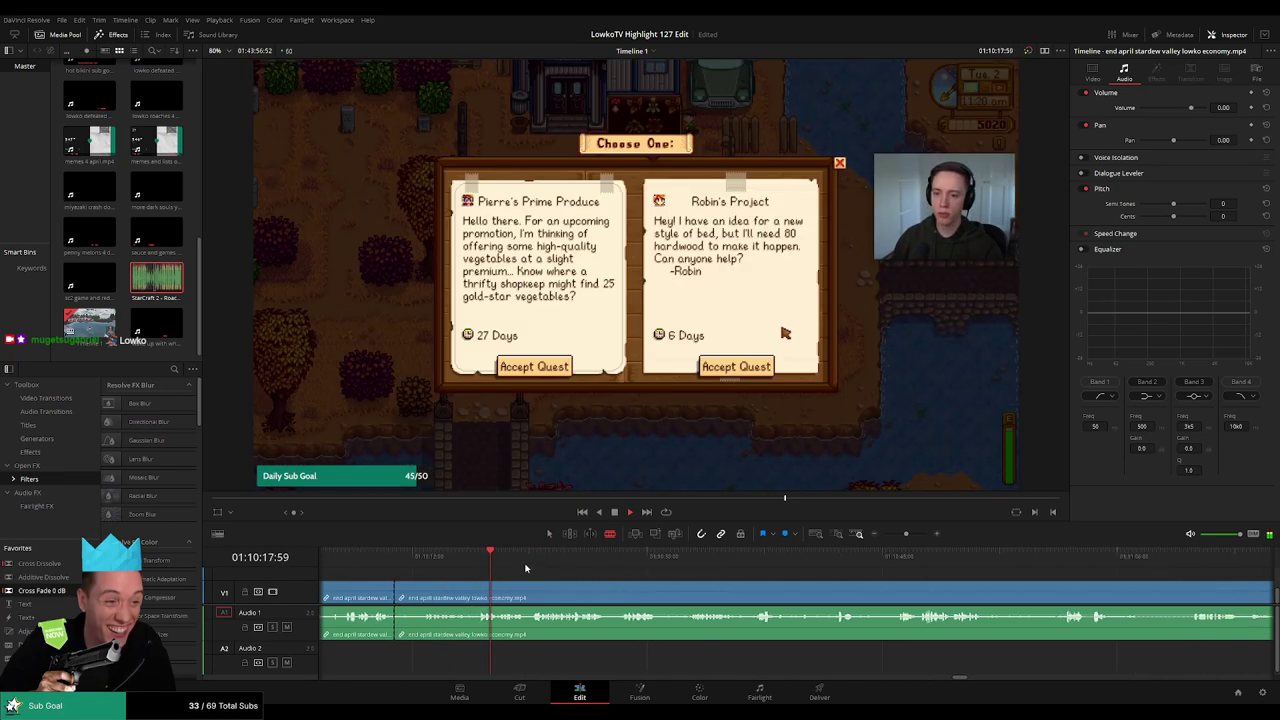
pyautogui.click(622, 573)
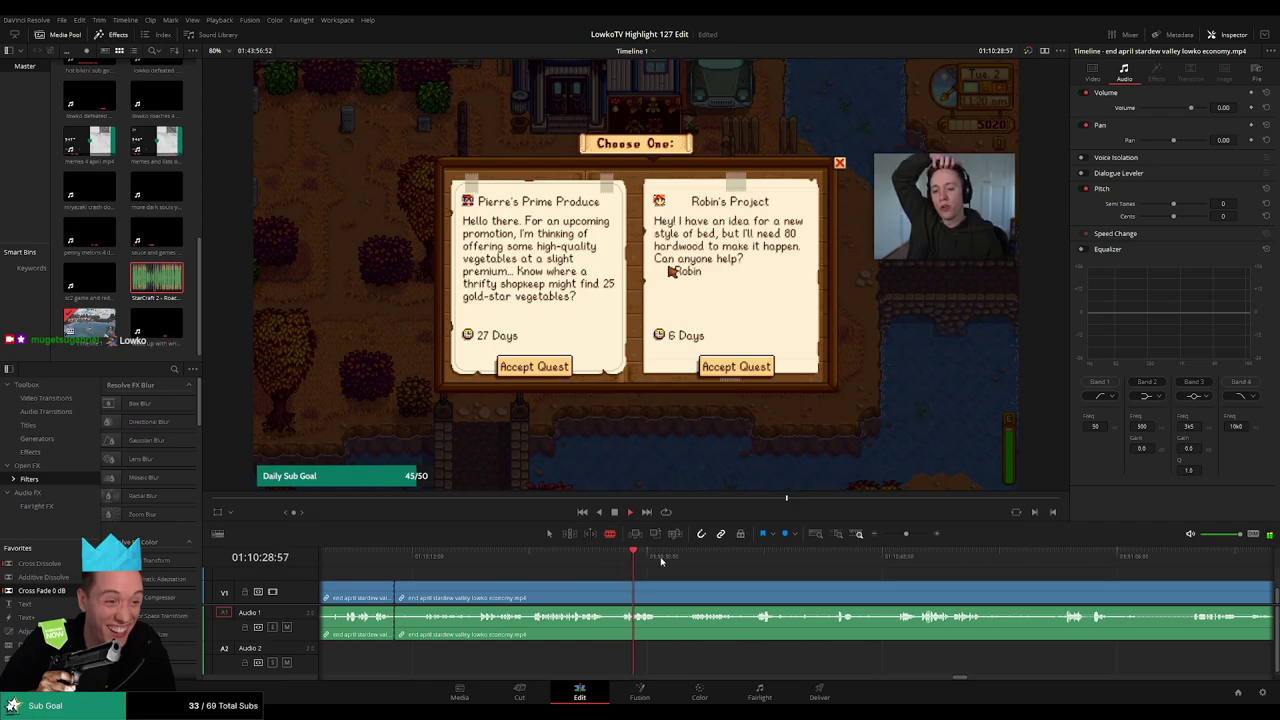
pyautogui.click(704, 573)
pyautogui.click(755, 567)
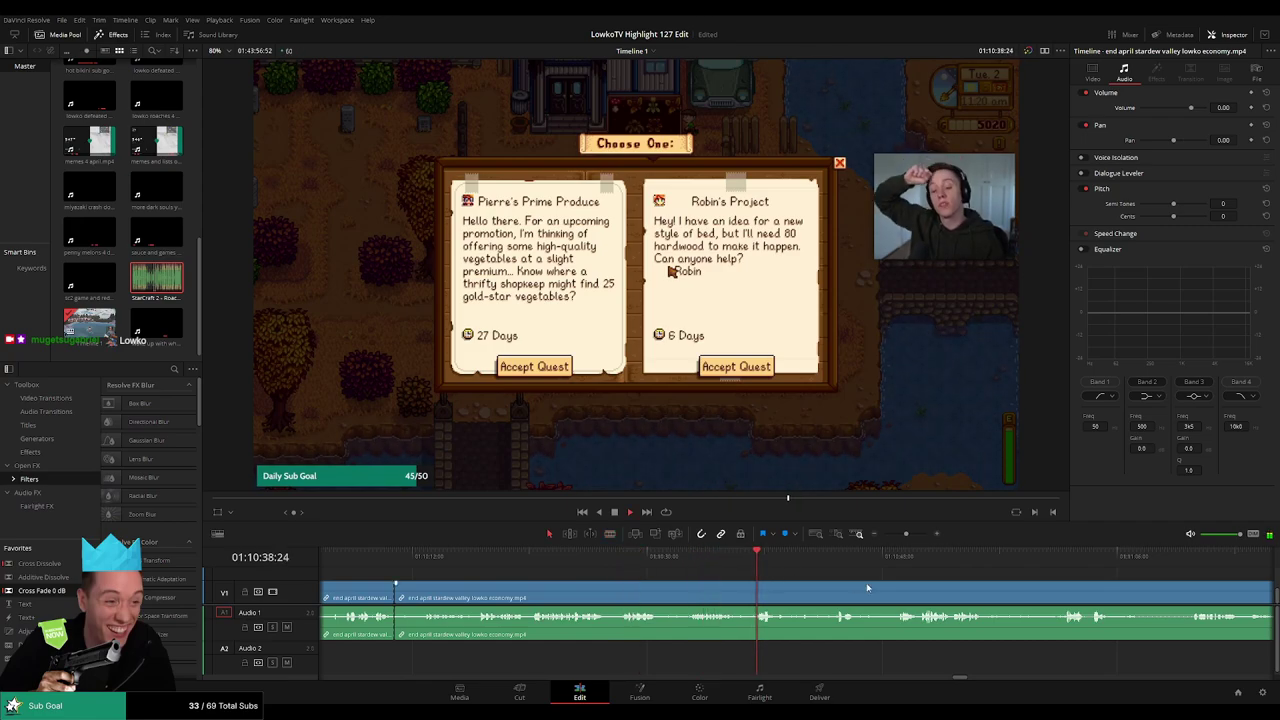
pyautogui.moveTo(868, 588); pyautogui.dragTo(671, 565)
pyautogui.click(634, 559)
pyautogui.click(705, 558)
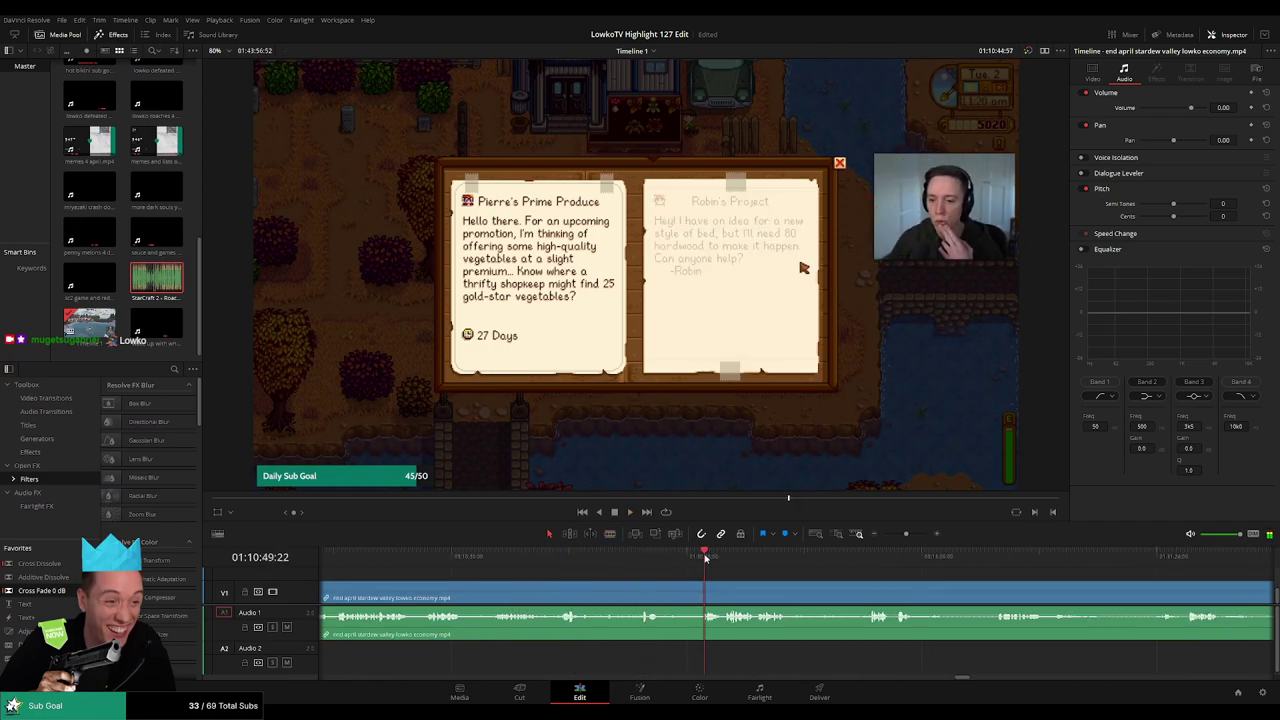
# Skim the Stardew Valley clip from the Special Orders board through the beach walk, about 01:10:49 to 01:11:16, for talk worth keeping
pyautogui.hscroll(5, 869, 576)
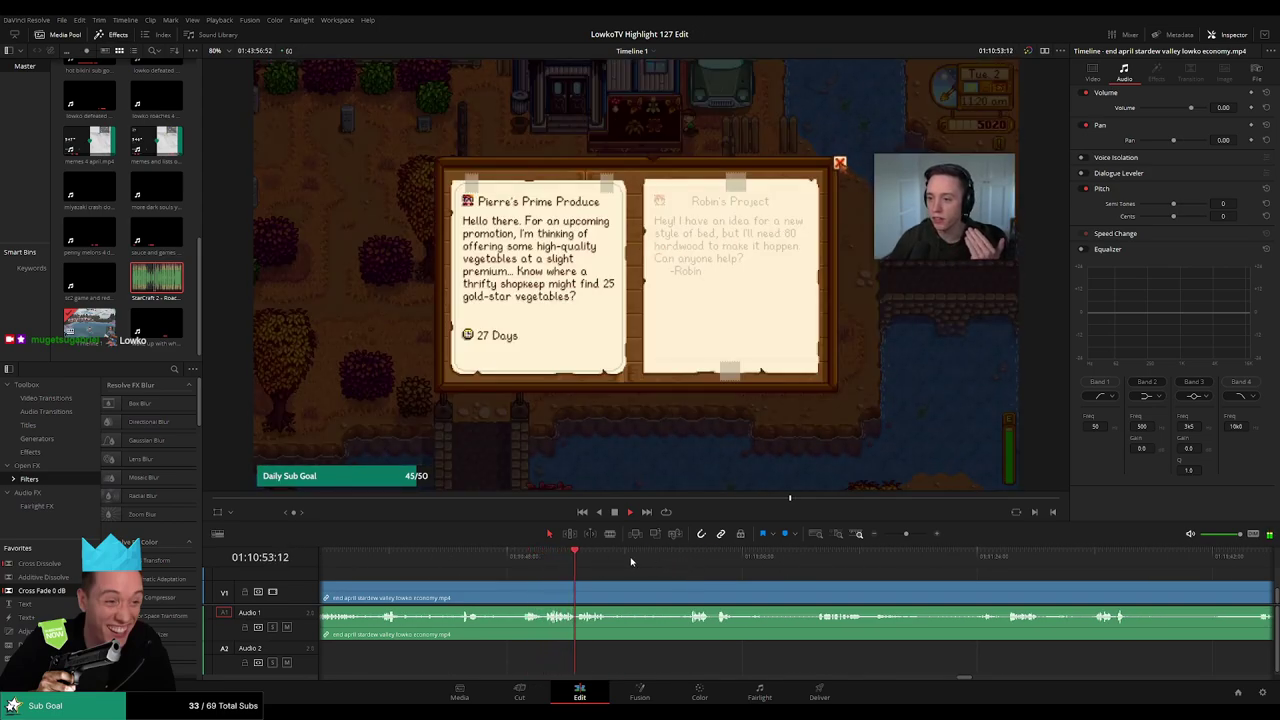
pyautogui.click(675, 560)
pyautogui.click(695, 560)
pyautogui.moveTo(795, 568); pyautogui.dragTo(677, 570)
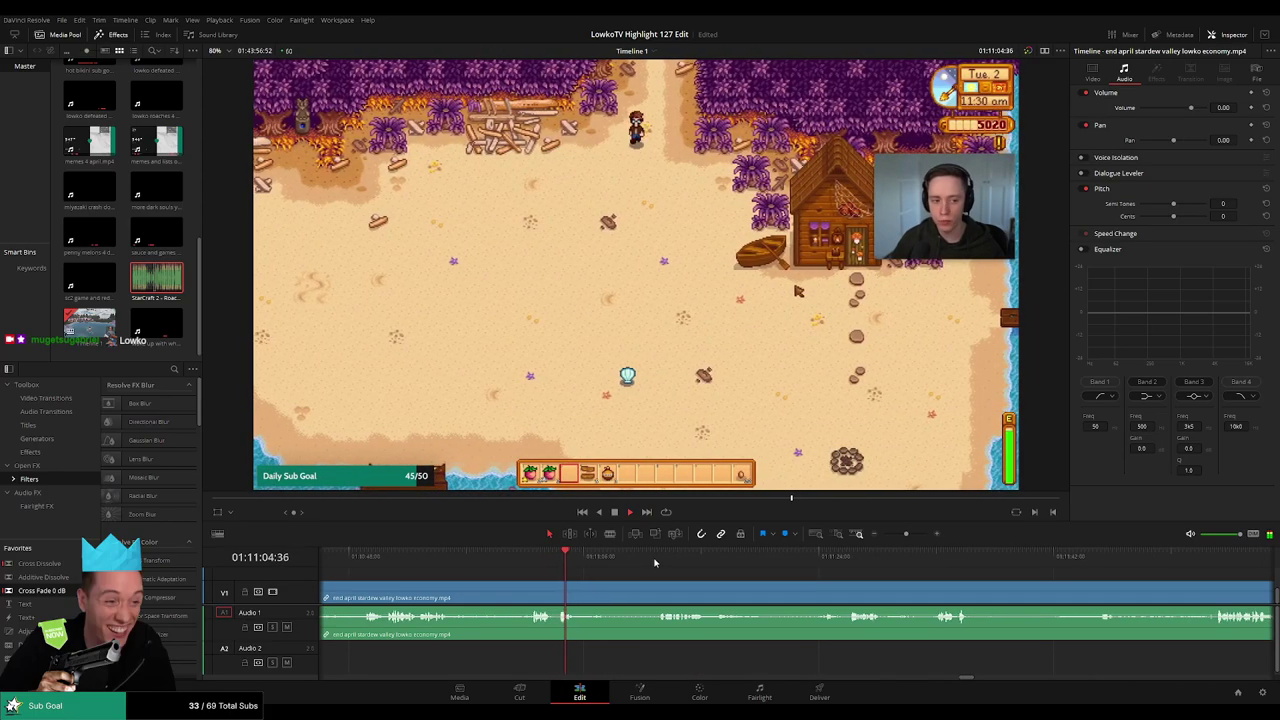
pyautogui.click(662, 561)
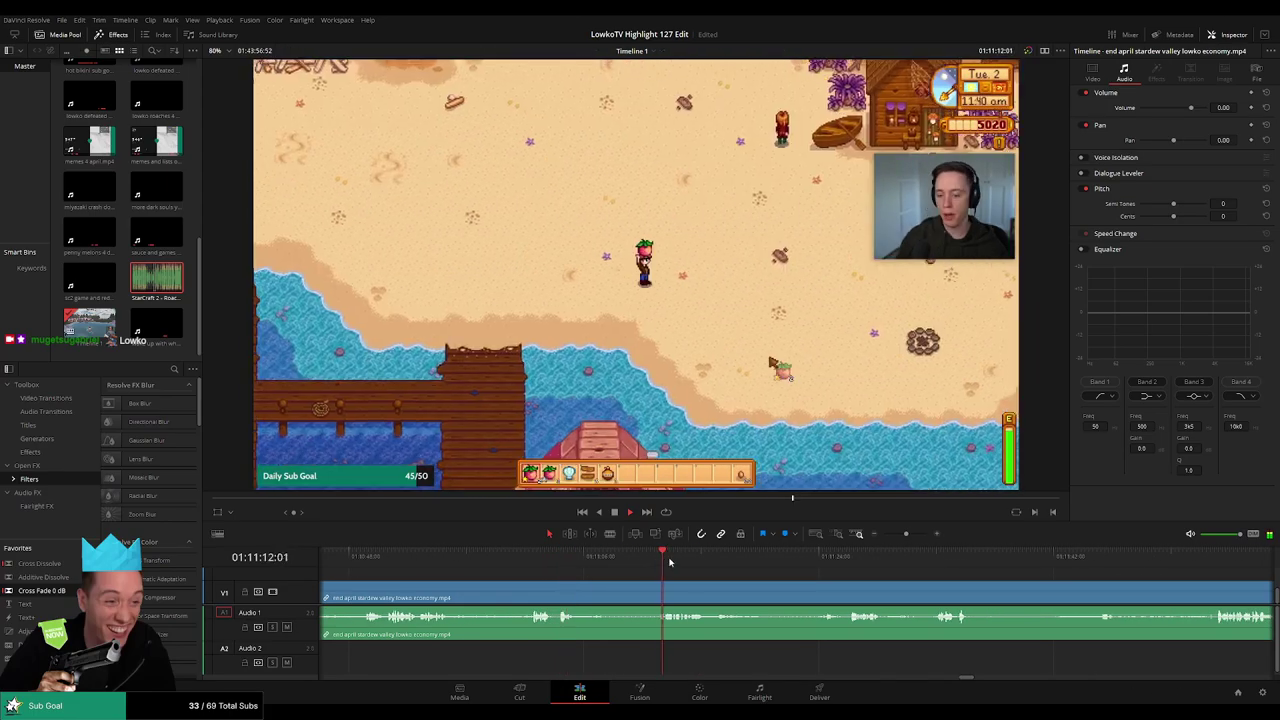
pyautogui.moveTo(906, 533)
pyautogui.mouseDown()
pyautogui.moveTo(880, 531)
pyautogui.moveTo(900, 534)
pyautogui.mouseUp()
pyautogui.click(812, 567)
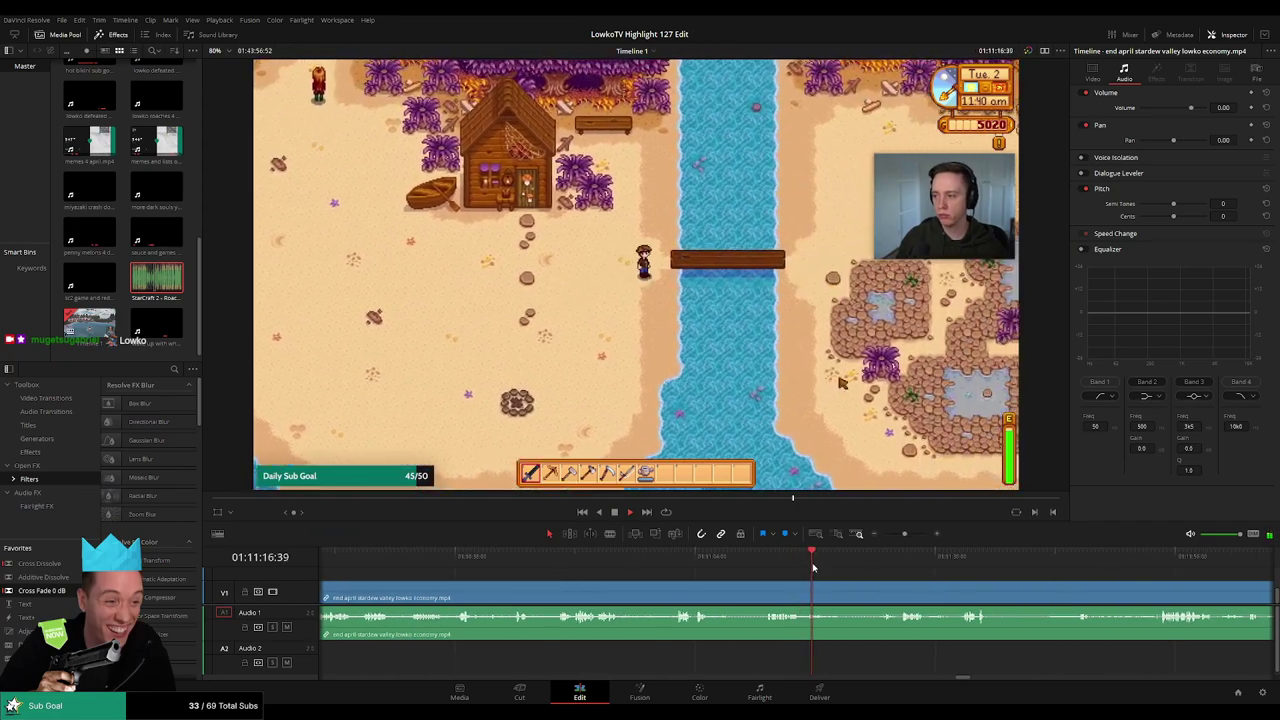
pyautogui.moveTo(812, 567); pyautogui.dragTo(705, 574)
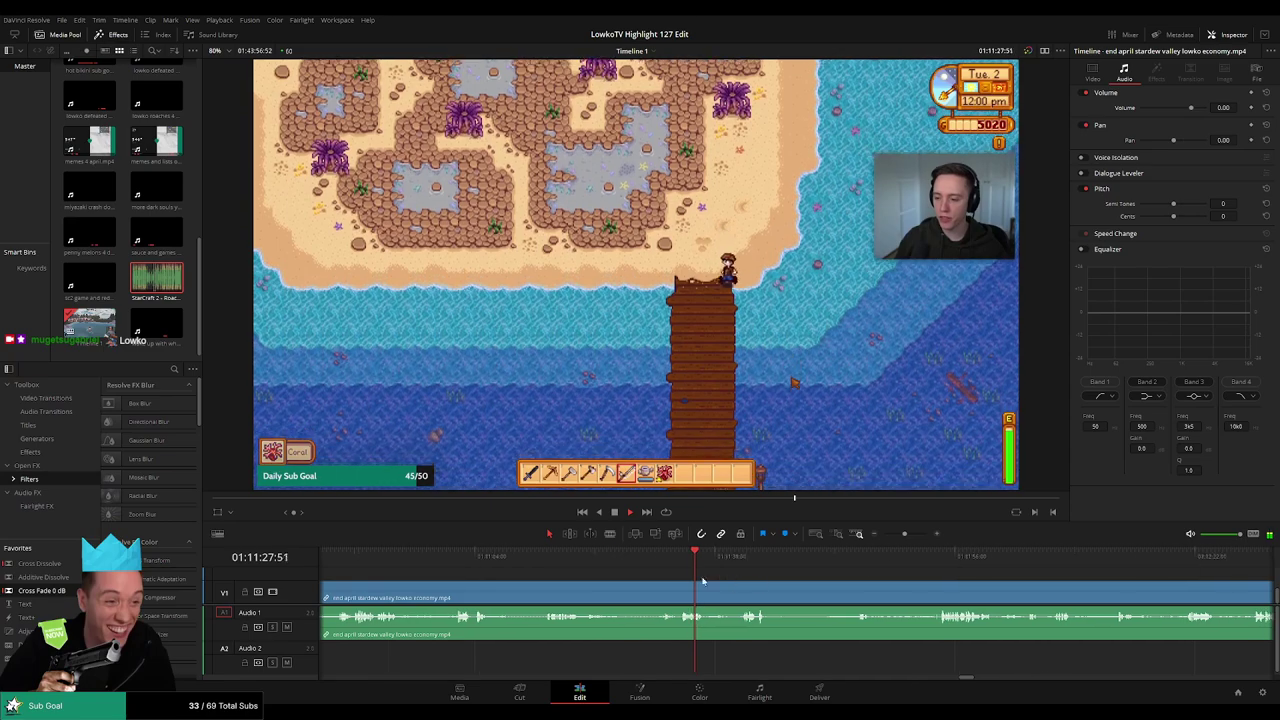
# Review the pier fishing section from about 01:11:27 to 01:13:18 for talk highlights
pyautogui.moveTo(702, 580); pyautogui.dragTo(631, 559)
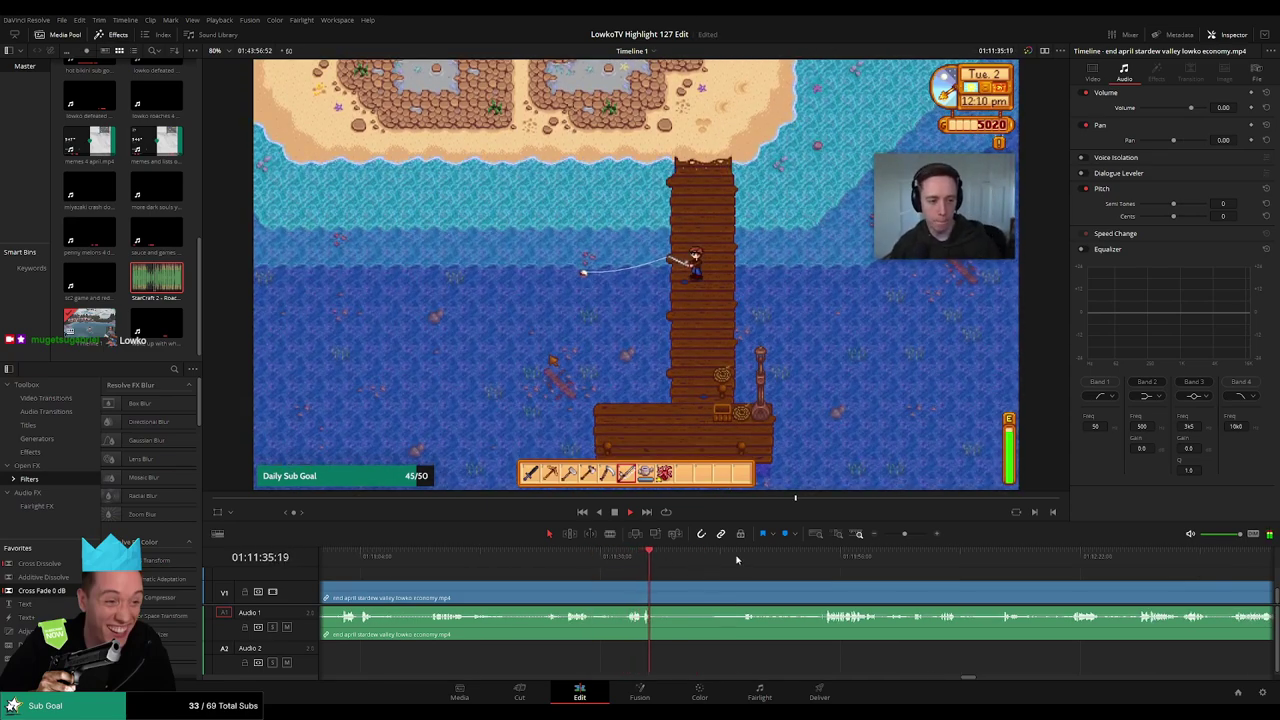
pyautogui.click(822, 557)
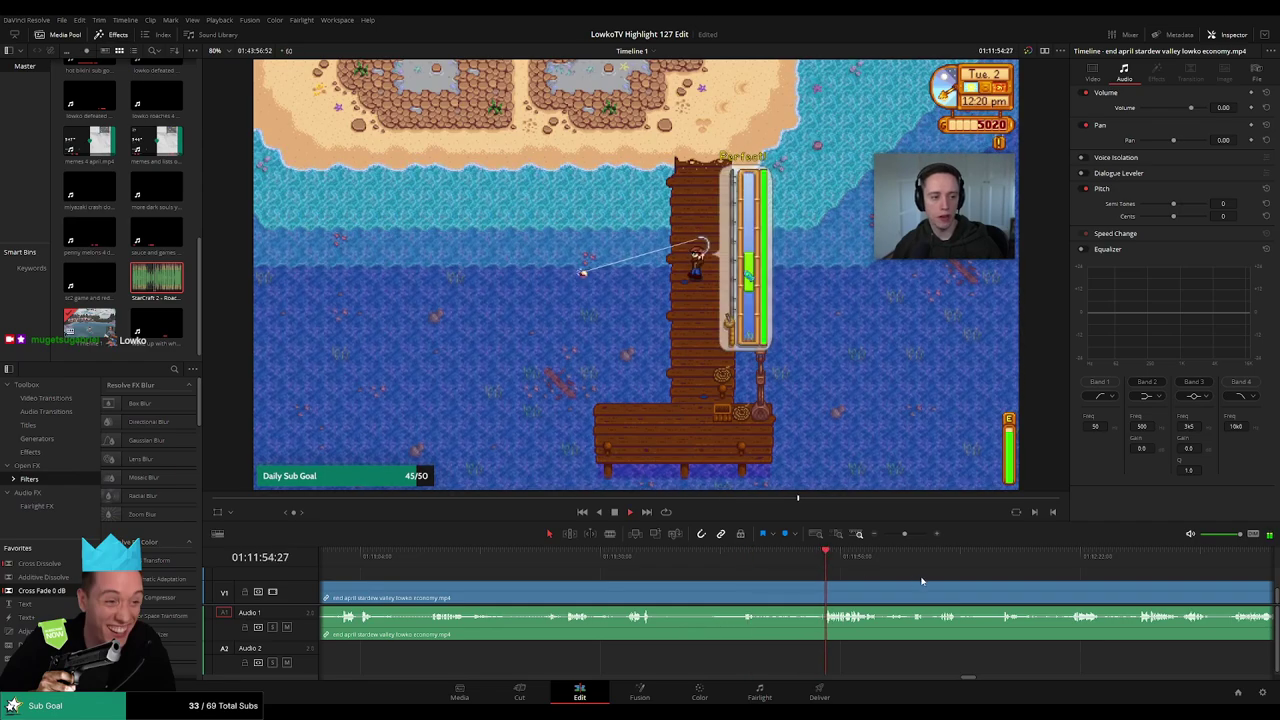
pyautogui.moveTo(922, 580); pyautogui.dragTo(676, 572)
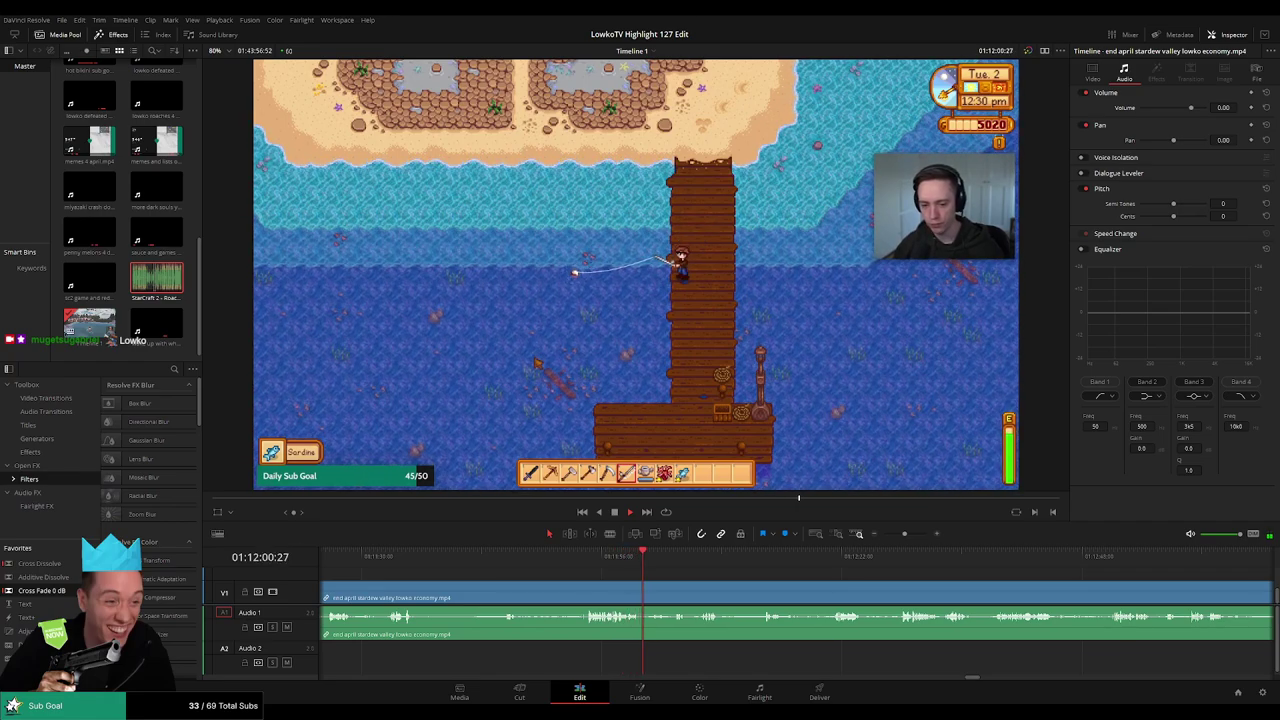
pyautogui.click(673, 557)
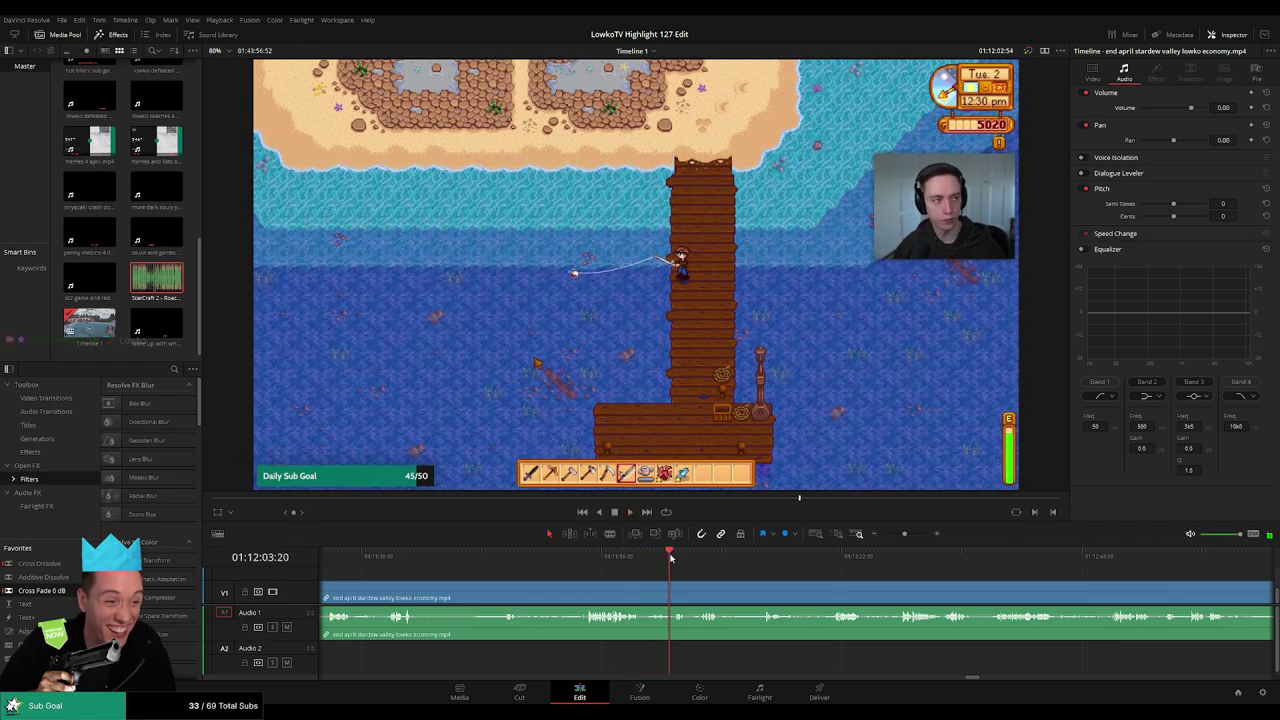
pyautogui.click(704, 559)
pyautogui.moveTo(786, 576); pyautogui.dragTo(649, 577)
pyautogui.click(613, 569)
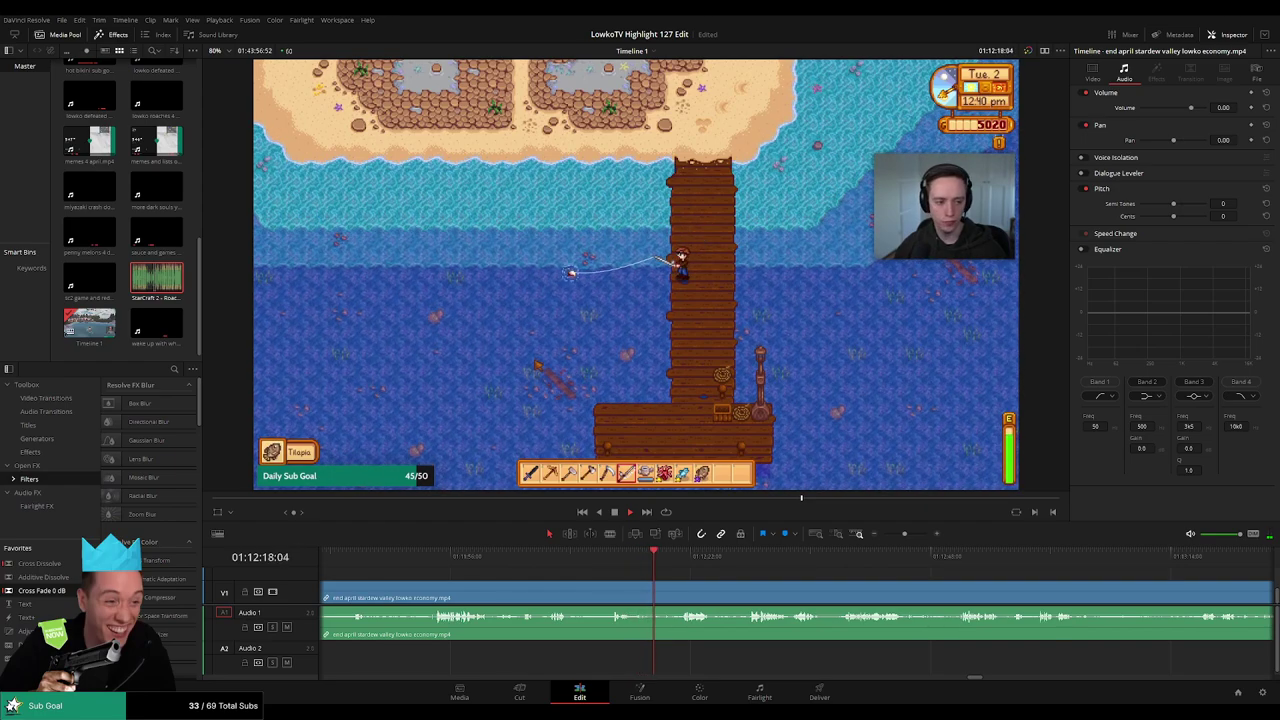
pyautogui.click(681, 573)
pyautogui.moveTo(748, 578); pyautogui.dragTo(640, 576)
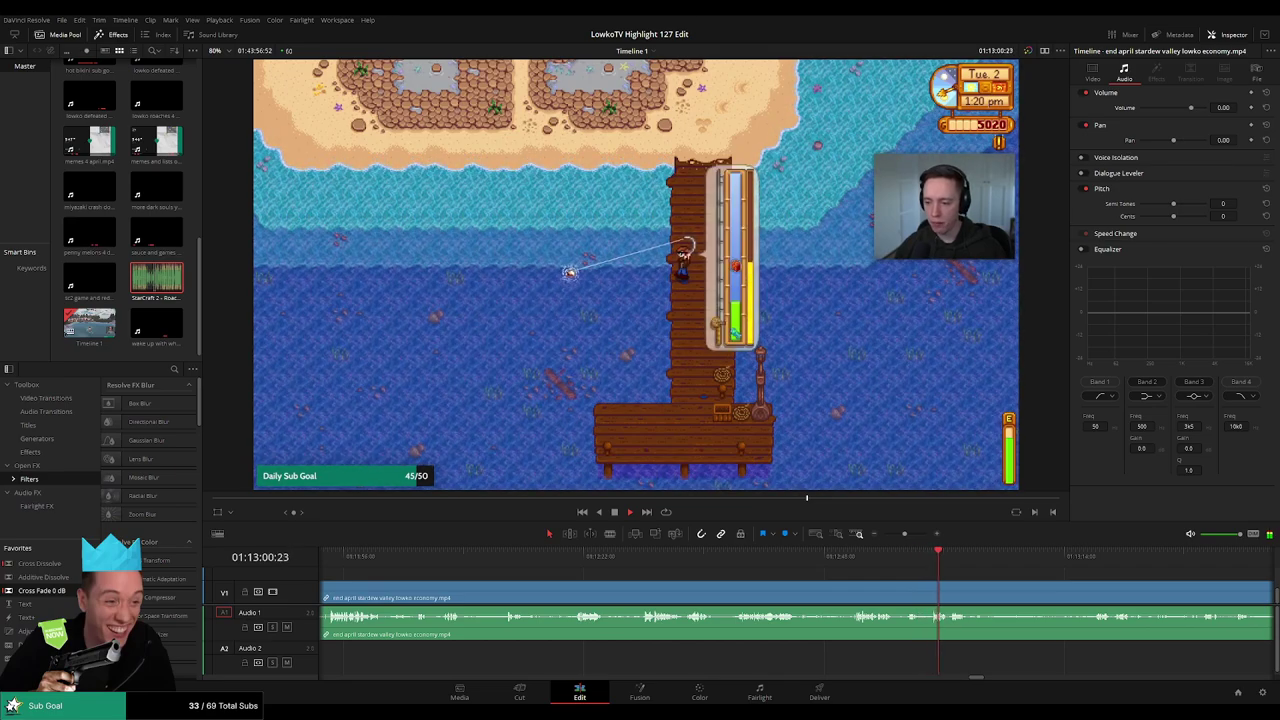
pyautogui.moveTo(958, 559); pyautogui.dragTo(1094, 558)
pyautogui.moveTo(1183, 582); pyautogui.dragTo(818, 576)
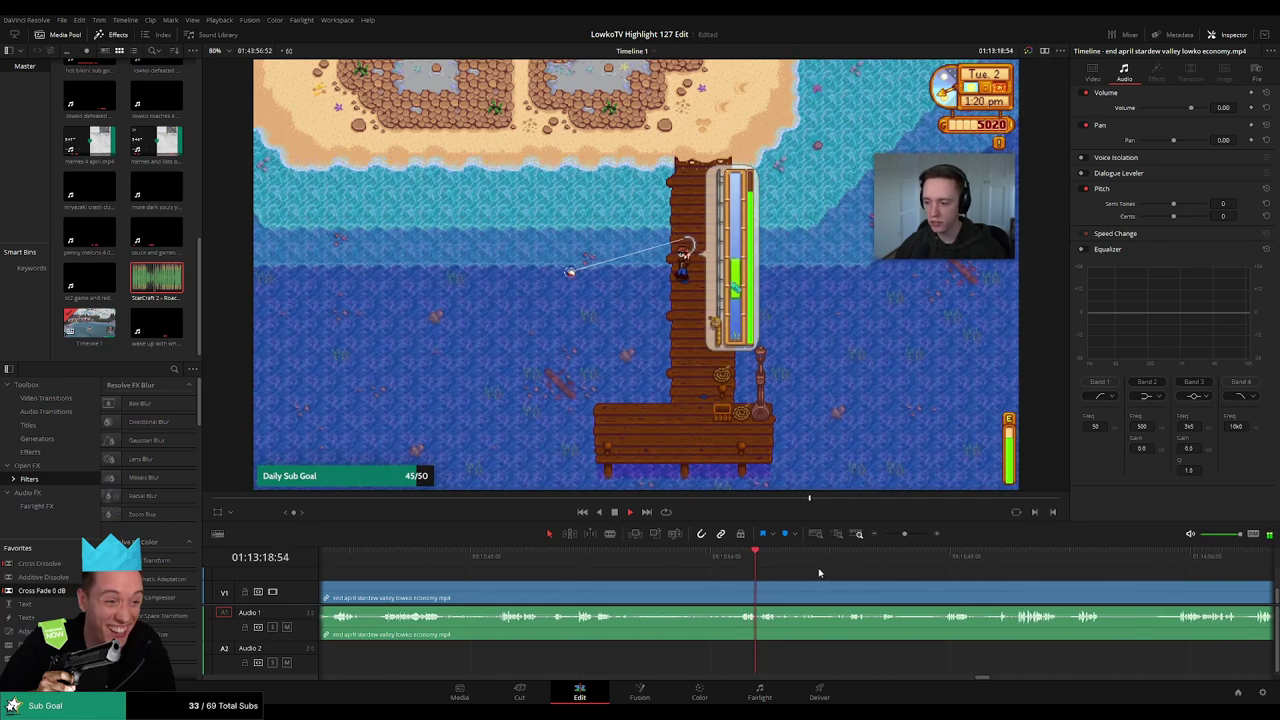
pyautogui.moveTo(903, 535)
pyautogui.mouseDown()
pyautogui.moveTo(884, 535)
pyautogui.moveTo(901, 536)
pyautogui.mouseUp()
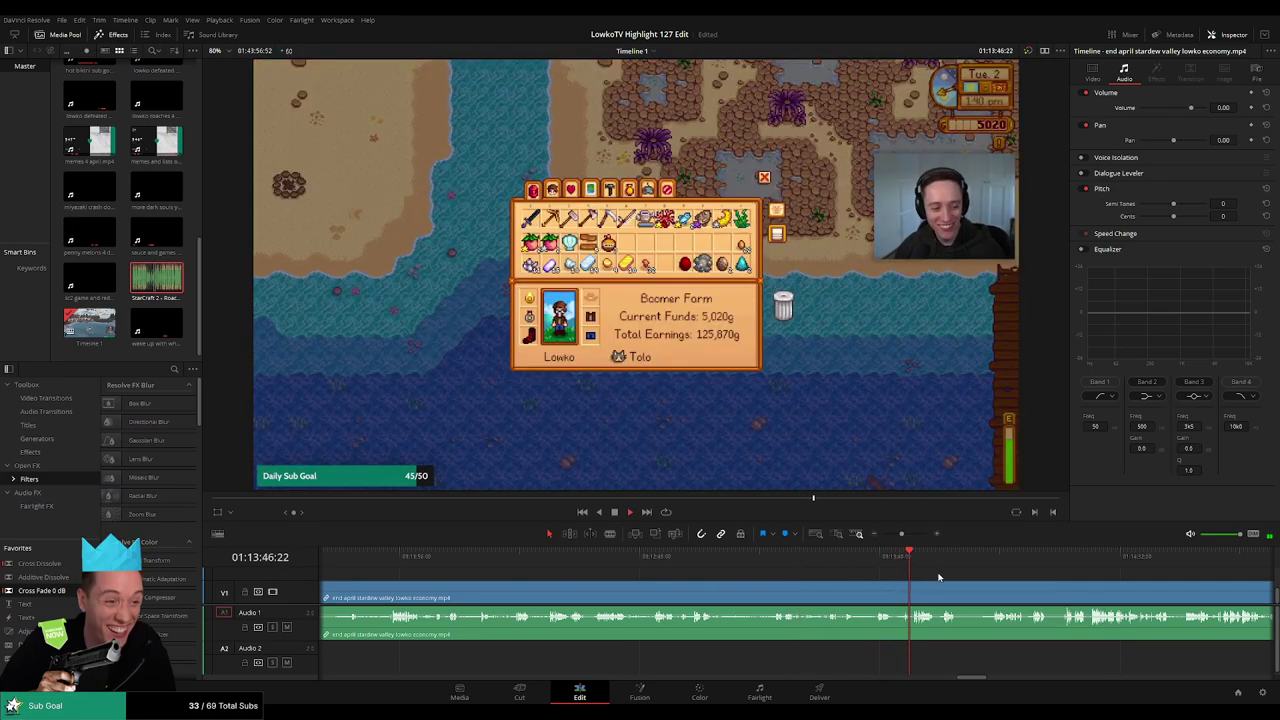
# Sample the talk over the open inventory and the following beach scenes from about 01:13:46 to 01:15:35
pyautogui.moveTo(939, 577); pyautogui.dragTo(731, 588)
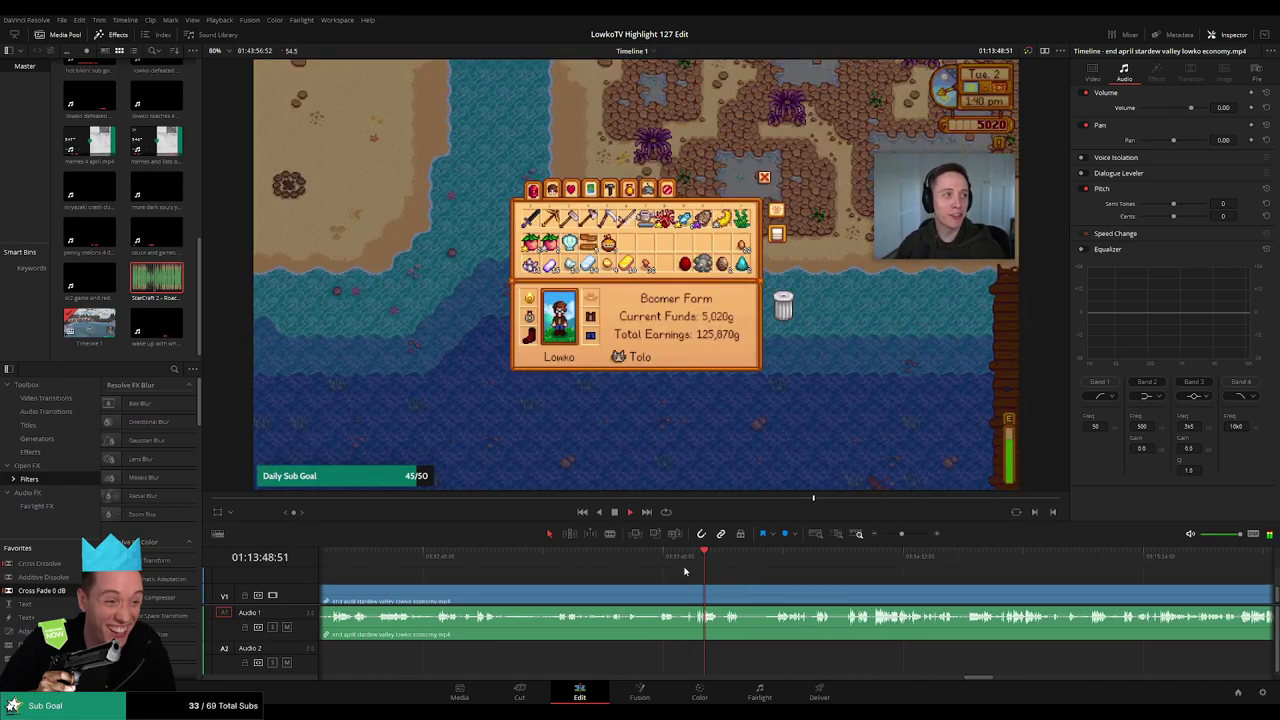
pyautogui.moveTo(661, 557); pyautogui.dragTo(777, 556)
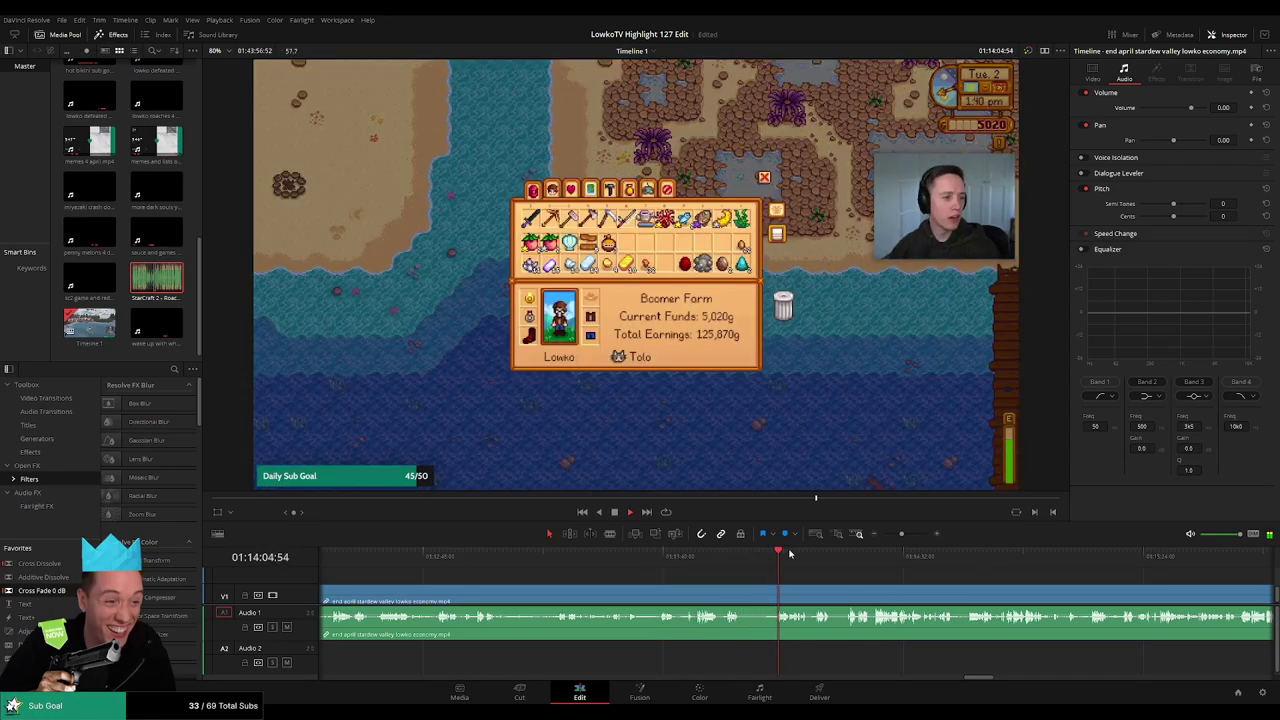
pyautogui.hscroll(3, 645, 578)
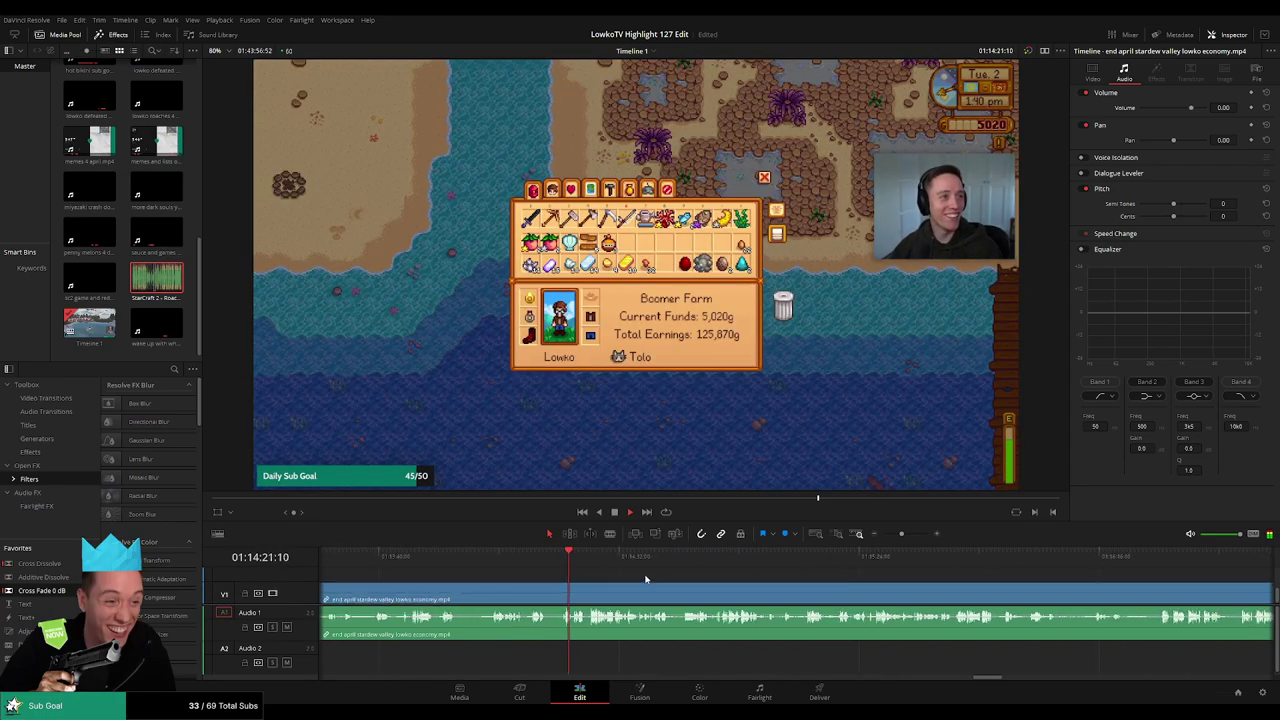
pyautogui.click(581, 562)
pyautogui.click(599, 561)
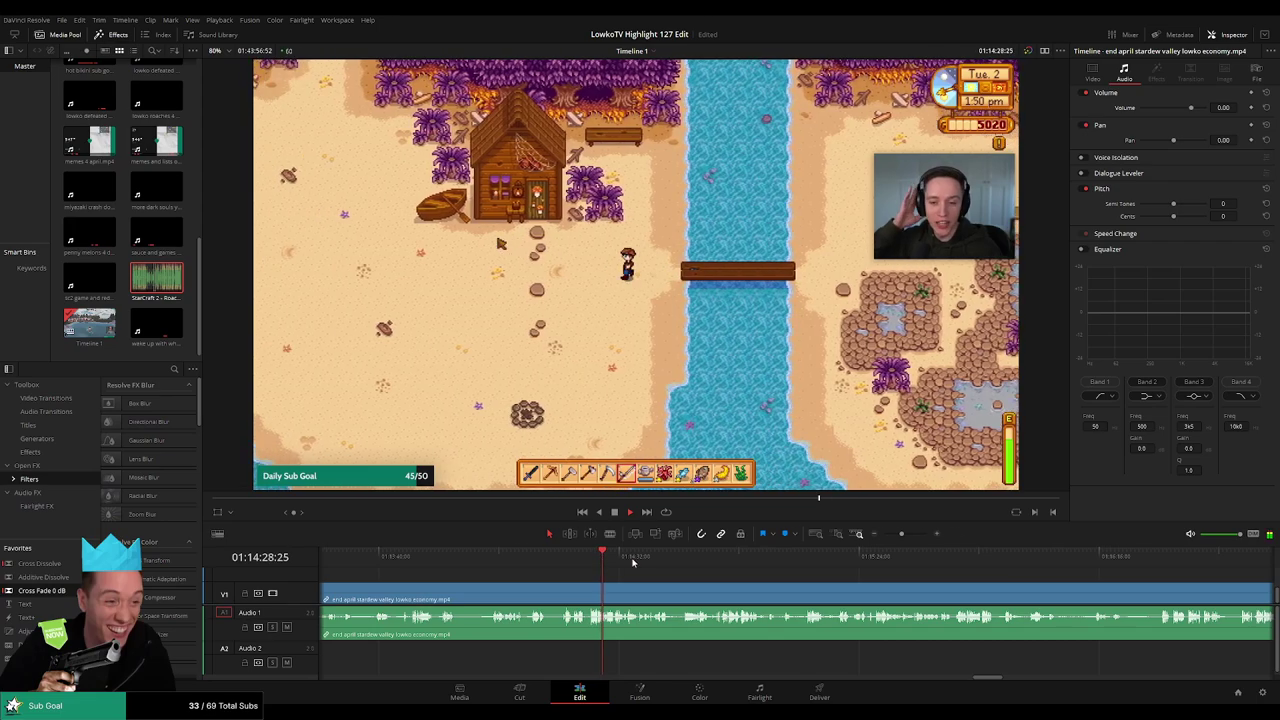
pyautogui.click(746, 557)
pyautogui.click(794, 556)
pyautogui.click(914, 557)
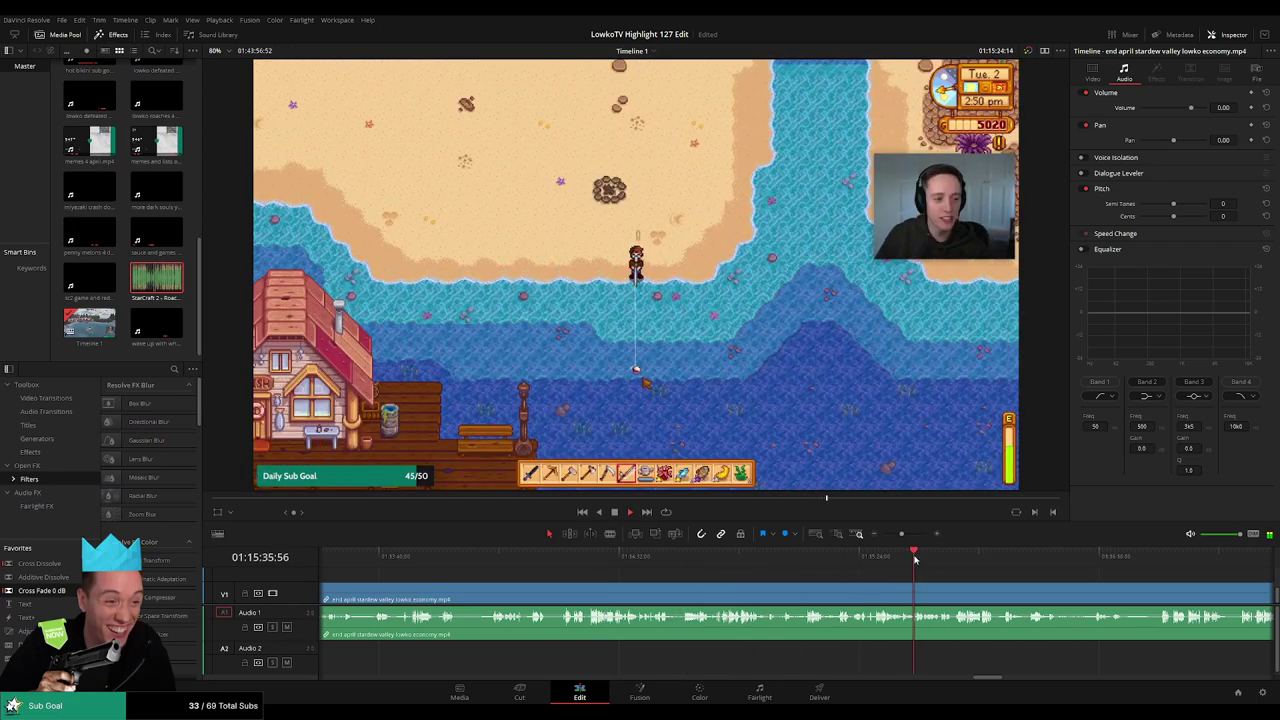
# Check the section around the American versus full English breakfast image, up to about 01:17:56, for usable talk
pyautogui.hscroll(1, 787, 587)
pyautogui.hscroll(1, 787, 587)
pyautogui.click(722, 560)
pyautogui.click(732, 560)
pyautogui.click(912, 561)
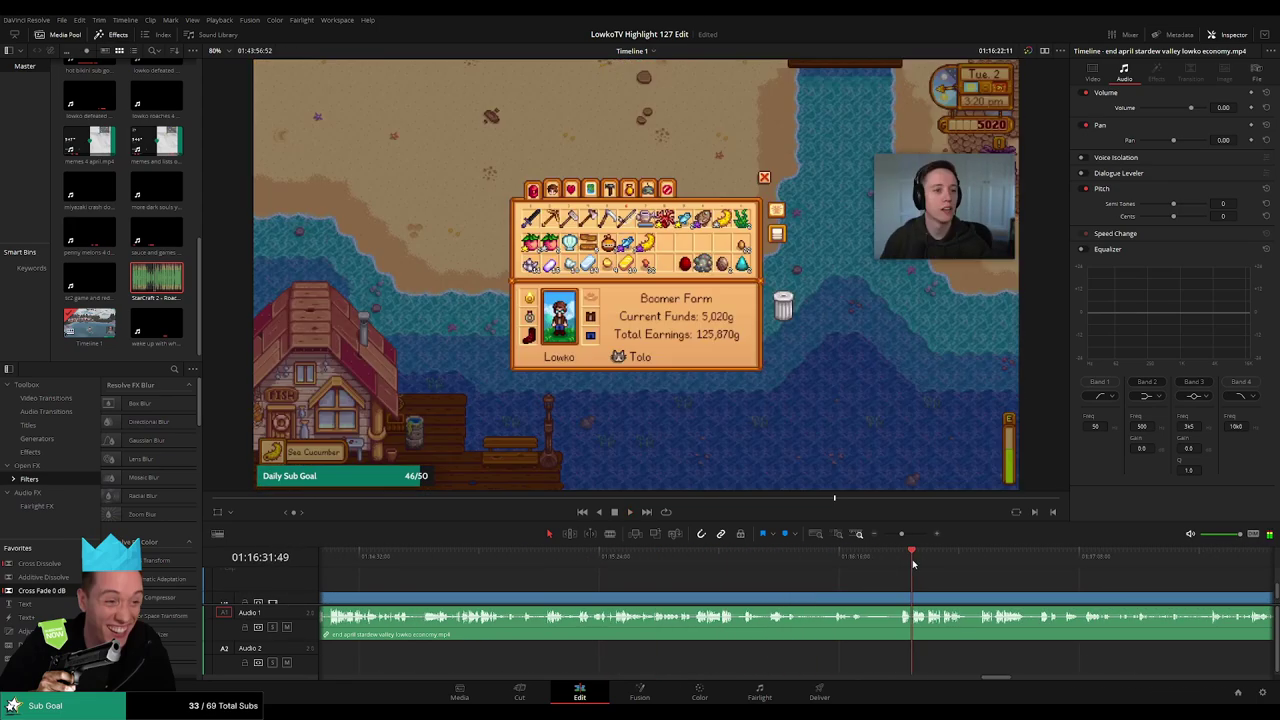
pyautogui.moveTo(1003, 583); pyautogui.dragTo(677, 560)
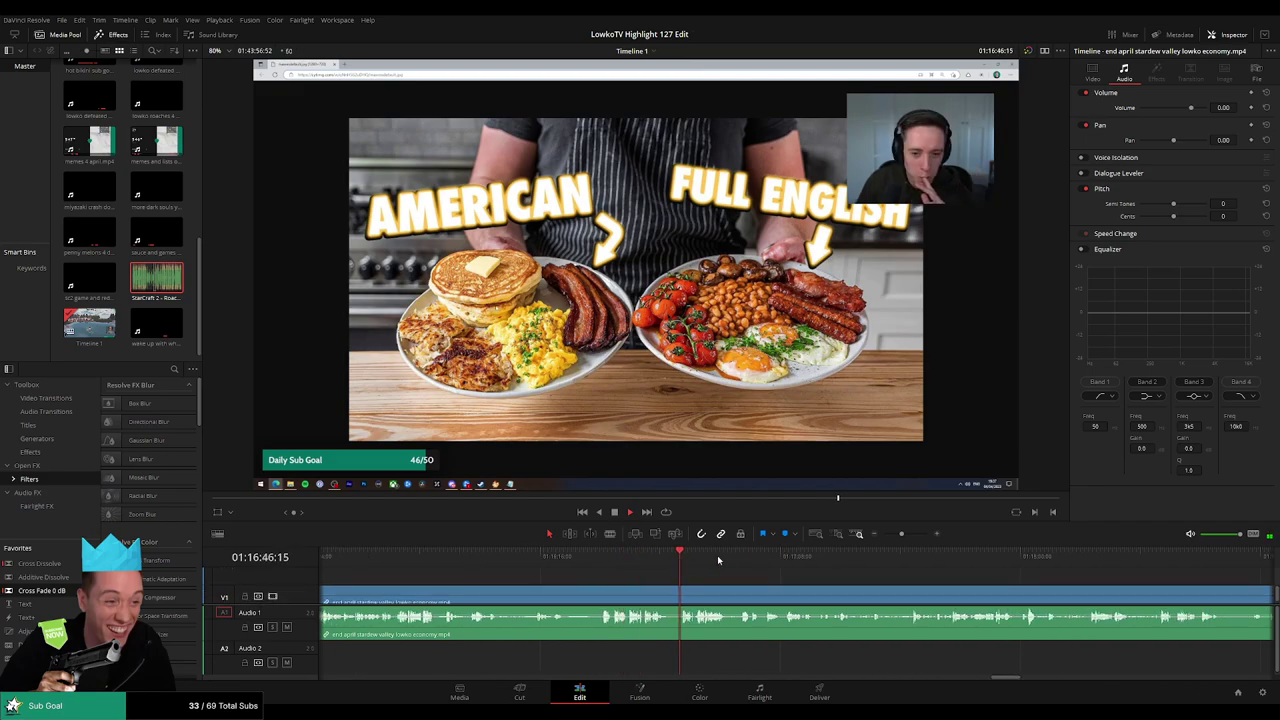
pyautogui.click(718, 560)
pyautogui.click(765, 561)
pyautogui.click(1000, 562)
pyautogui.moveTo(1076, 585); pyautogui.dragTo(725, 588)
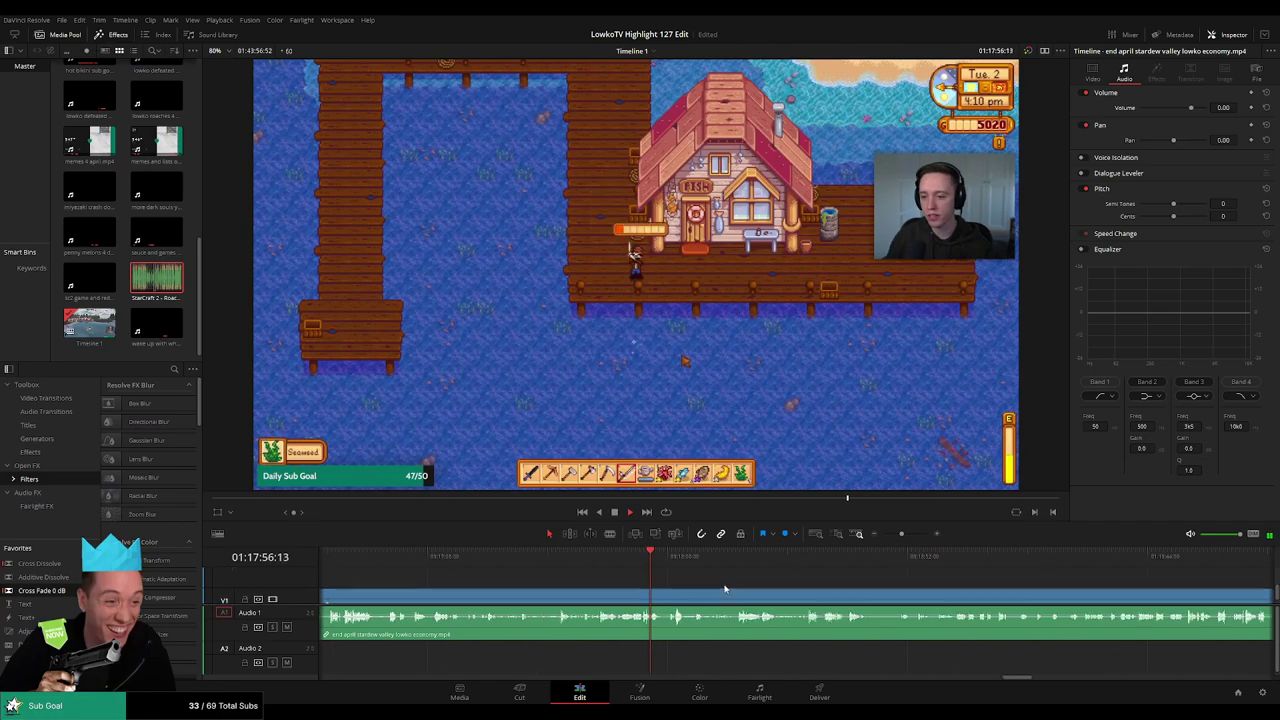
# Review the footage from the fish shop dock to the town bridge fishing, about 01:17:56 to 01:21:12, for talk highlights
pyautogui.click(702, 558)
pyautogui.click(1060, 562)
pyautogui.click(1128, 563)
pyautogui.moveTo(1183, 591); pyautogui.dragTo(901, 562)
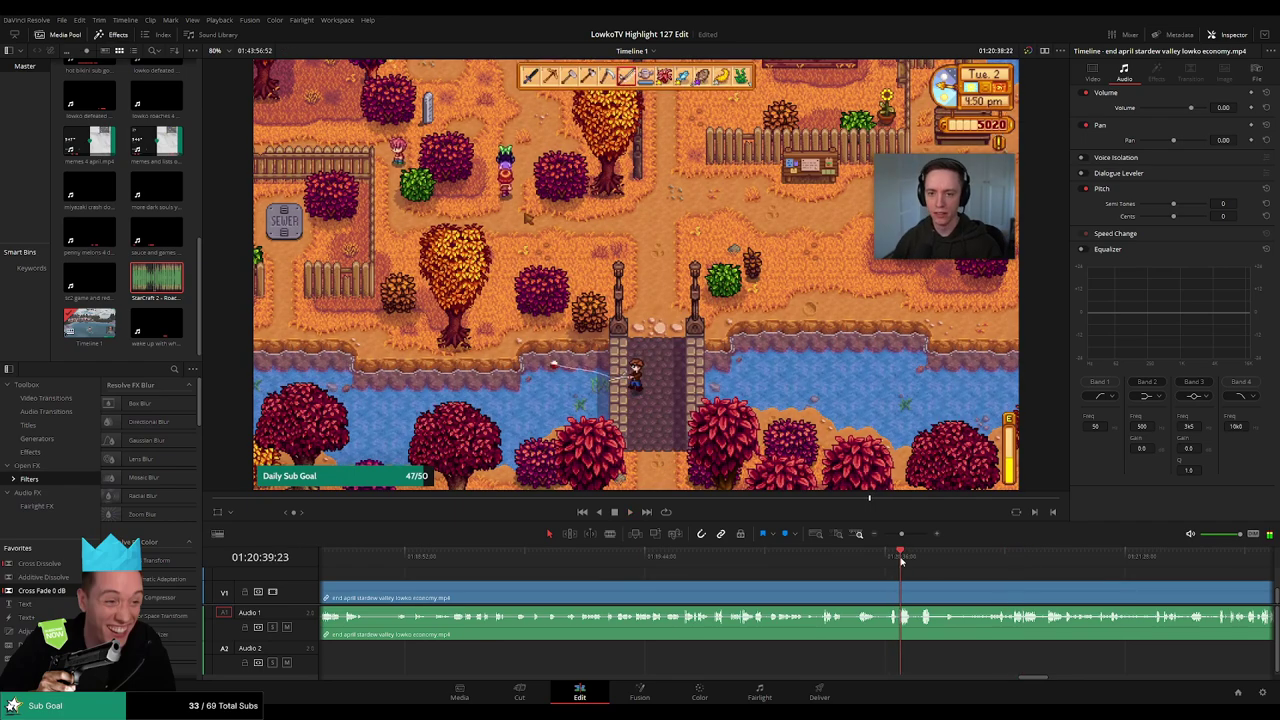
pyautogui.press('space')
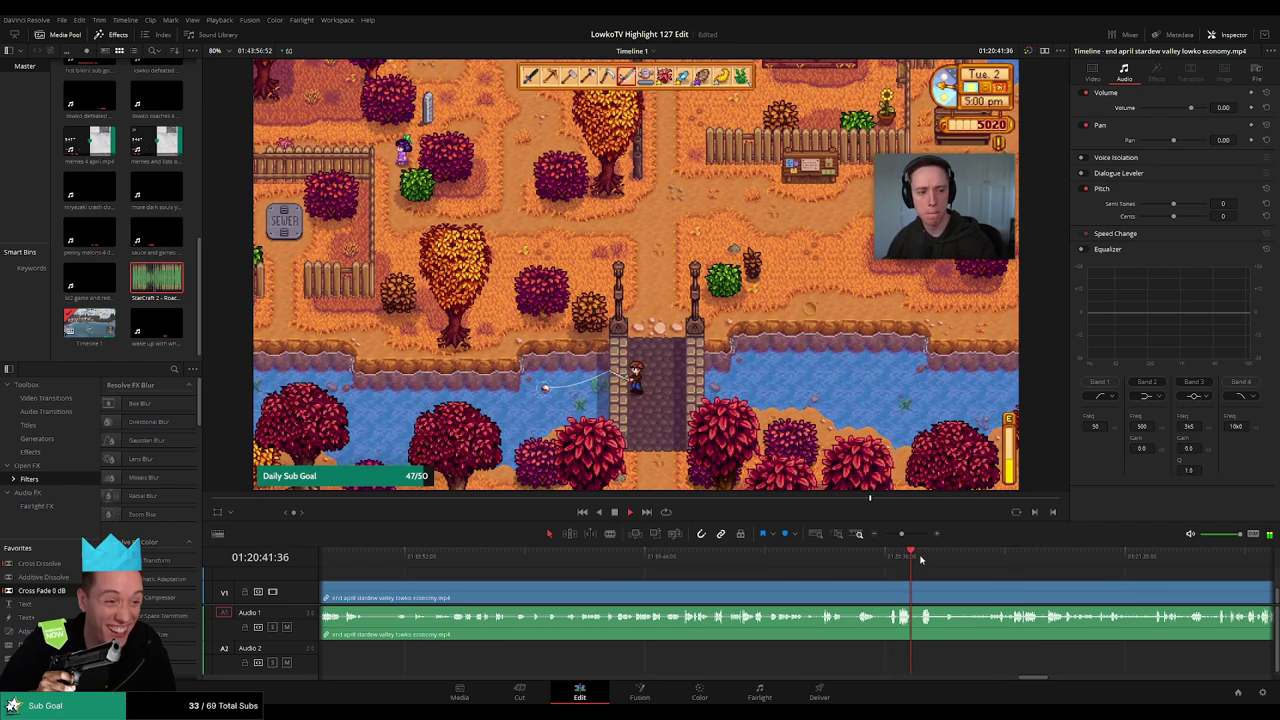
pyautogui.moveTo(930, 560); pyautogui.dragTo(894, 558)
pyautogui.press('space')
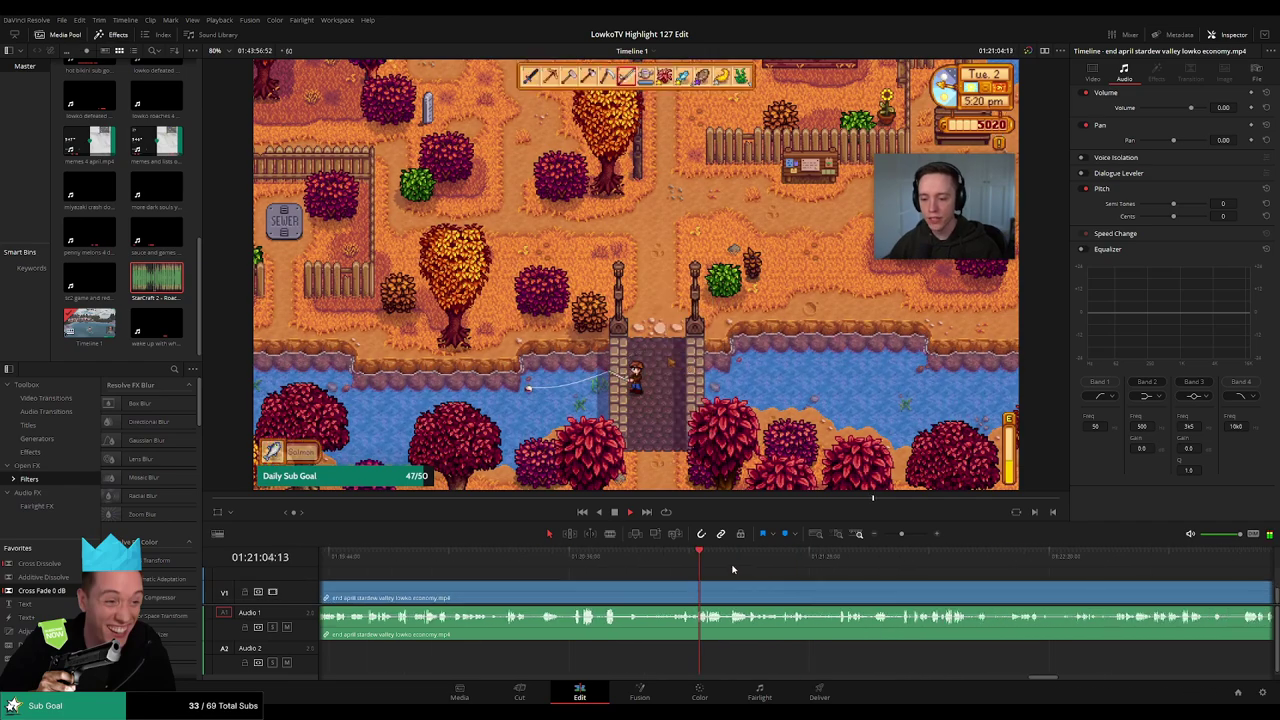
pyautogui.hscroll(1, 733, 568)
pyautogui.moveTo(897, 535); pyautogui.dragTo(911, 536)
pyautogui.hscroll(2, 760, 570)
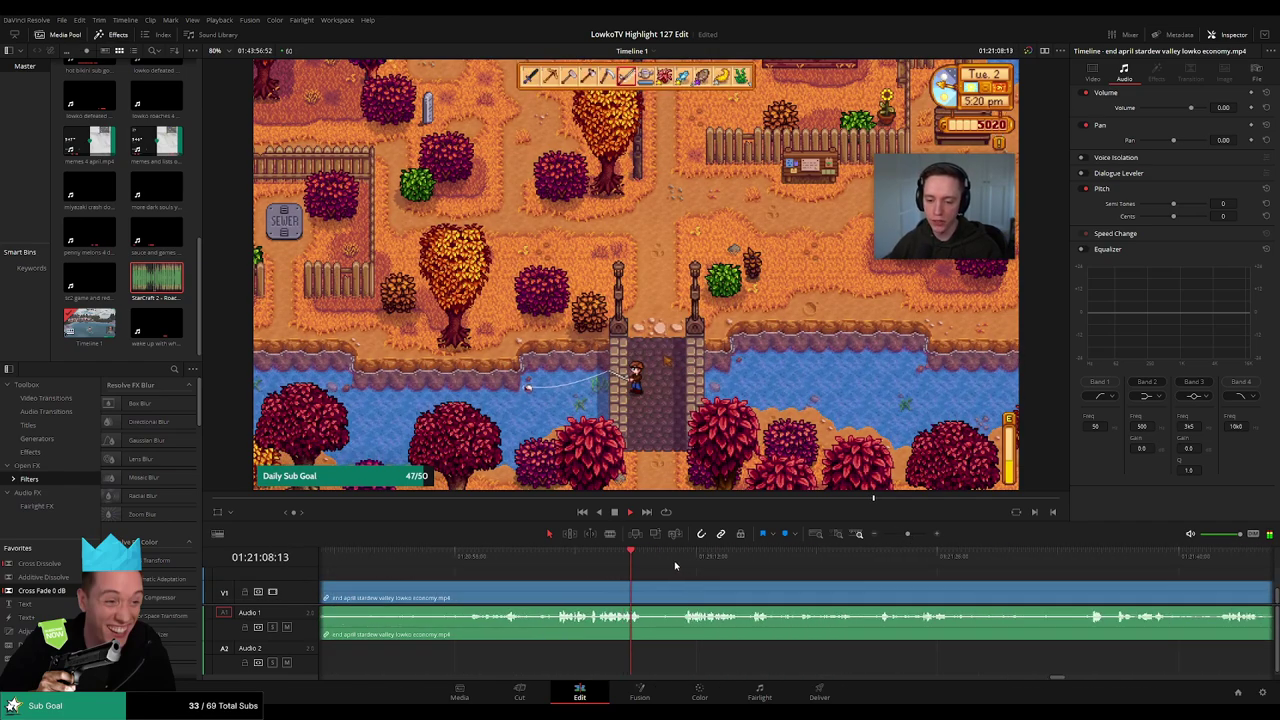
pyautogui.moveTo(907, 534); pyautogui.dragTo(898, 537)
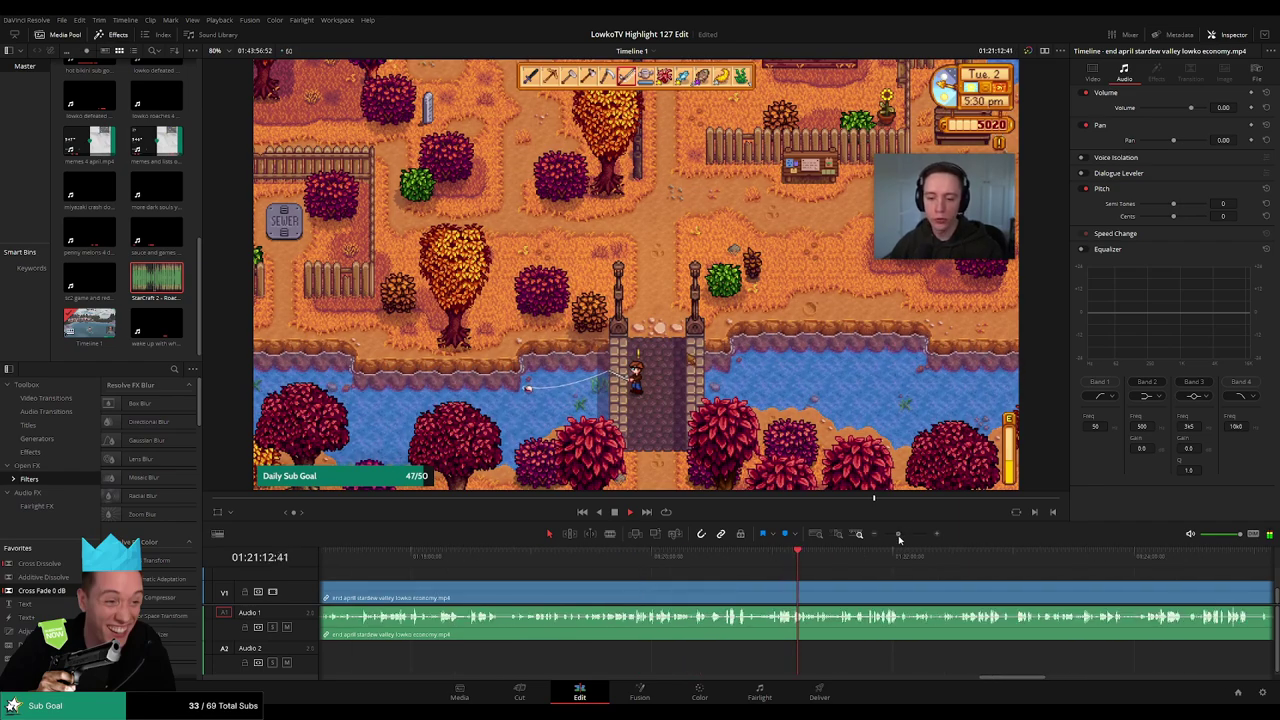
# Sample the Crab Pot Bundle, evening item shipping and next-morning chest sorting scenes between about 01:23:24 and 01:27:37
pyautogui.click(1062, 561)
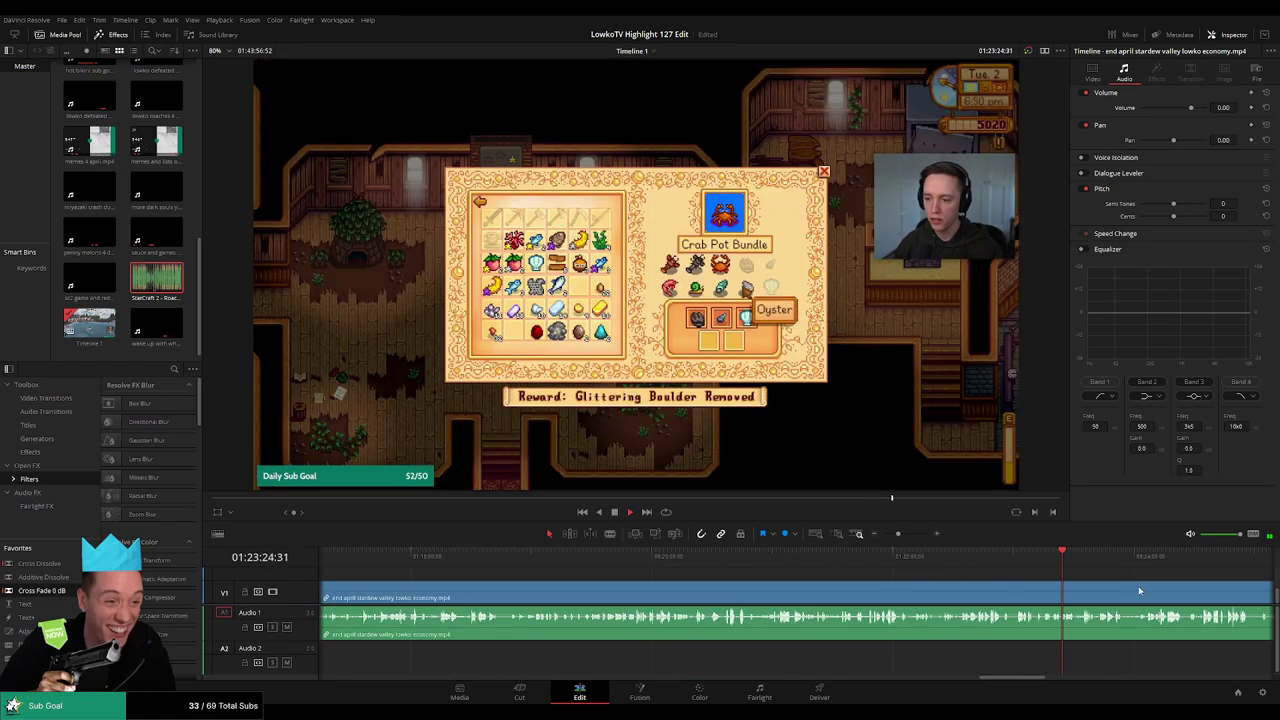
pyautogui.moveTo(1140, 591); pyautogui.dragTo(735, 580)
pyautogui.click(814, 561)
pyautogui.press('space')
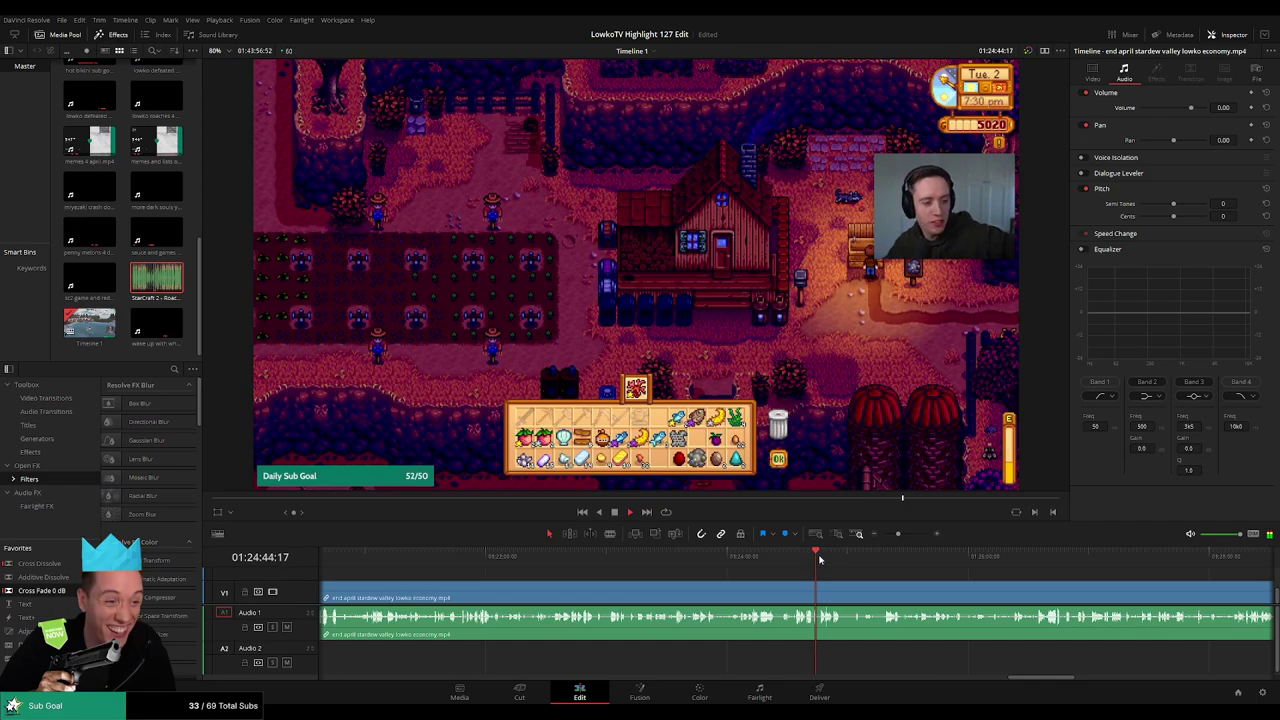
pyautogui.click(796, 560)
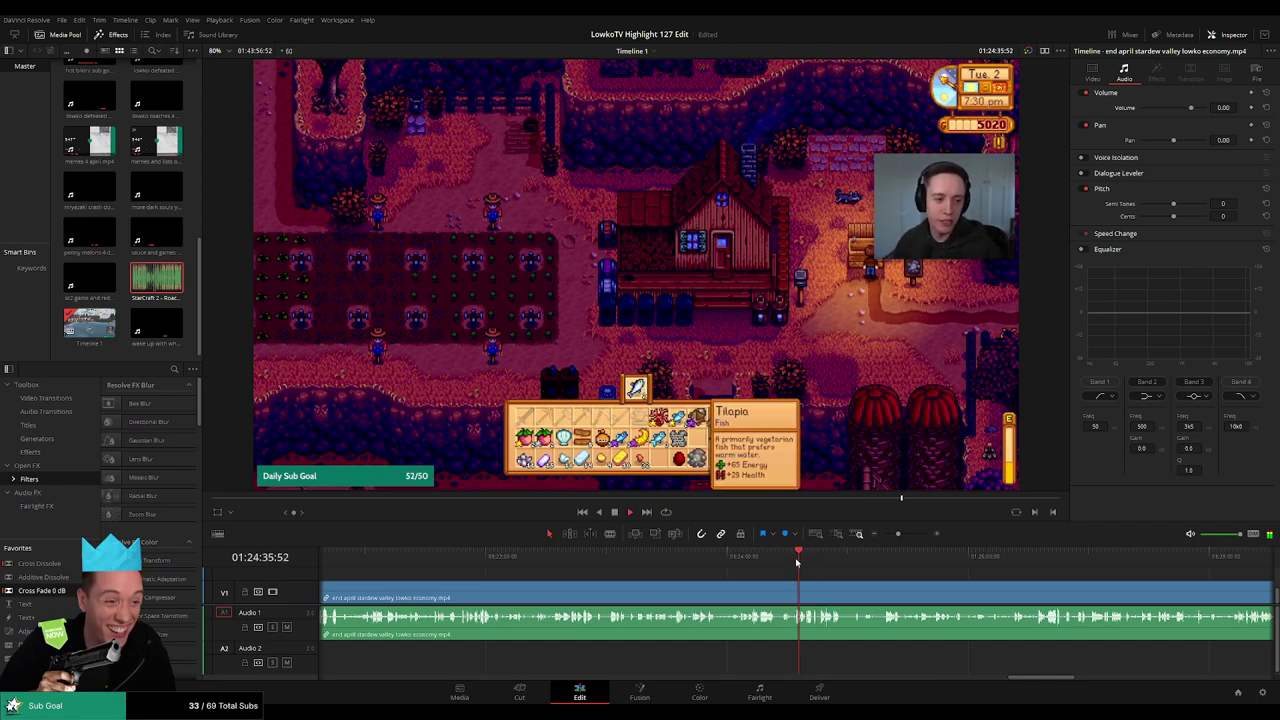
pyautogui.click(1163, 558)
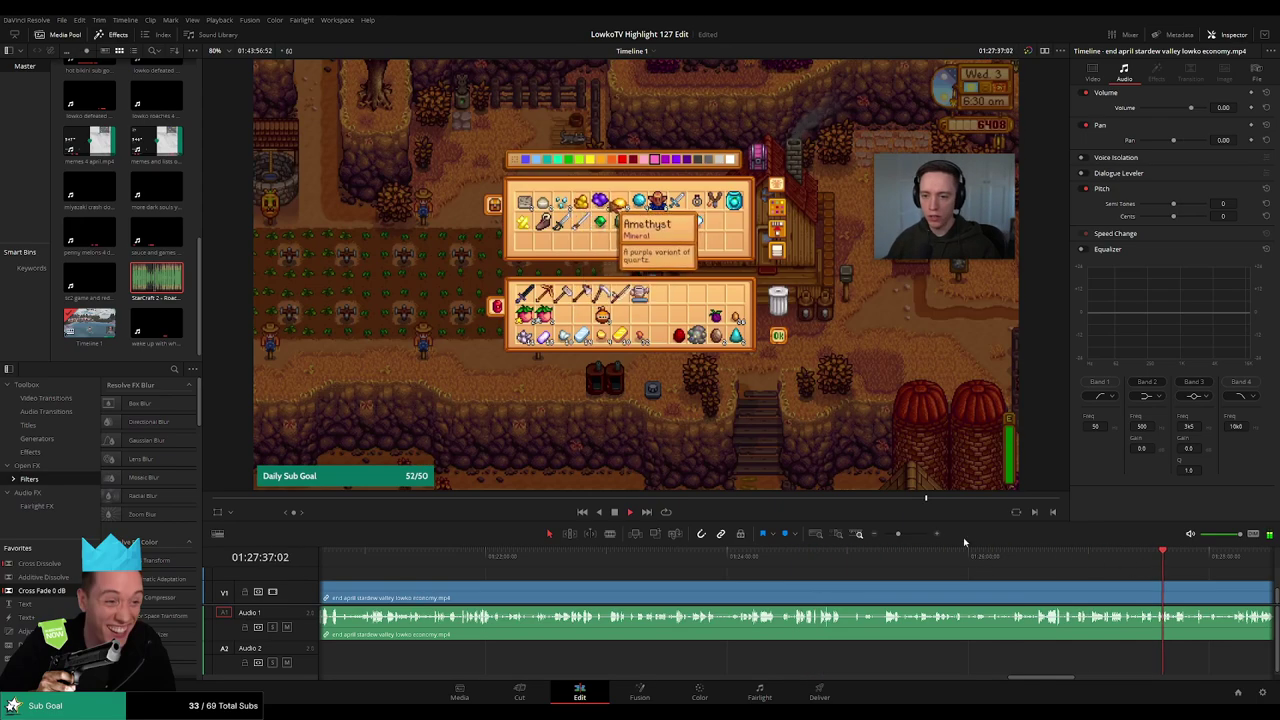
# Sample the remaining Stardew Valley economy footage from about 01:28:42 through the Level 5 Combat screen to the stream's ending screen near 01:43:03
pyautogui.moveTo(897, 534); pyautogui.dragTo(887, 534)
pyautogui.click(808, 561)
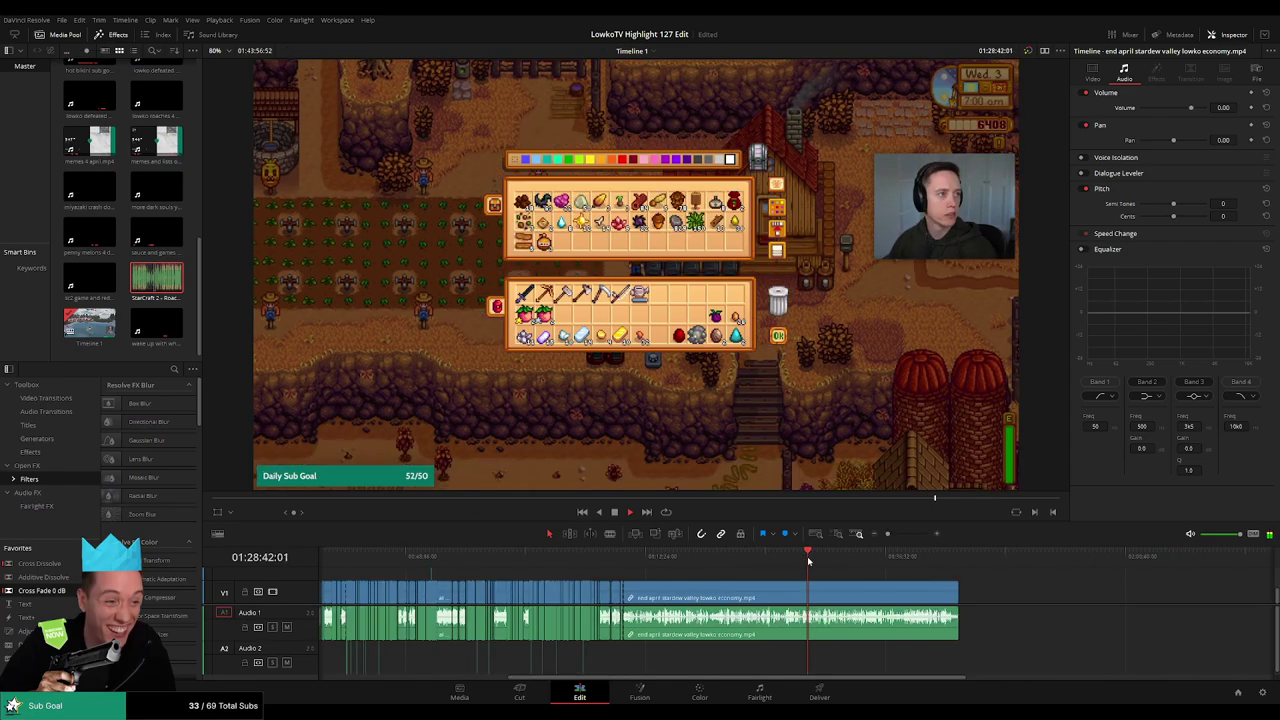
pyautogui.click(818, 560)
pyautogui.moveTo(818, 560); pyautogui.dragTo(938, 565)
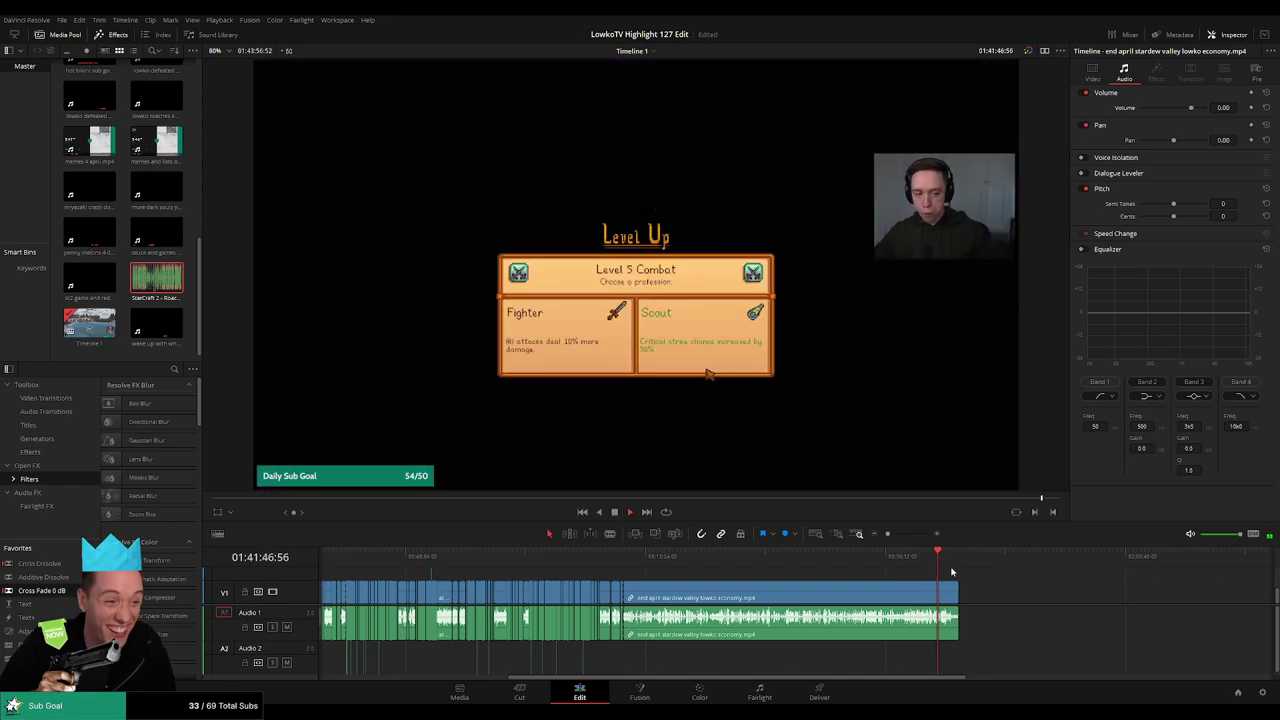
pyautogui.scroll(5, 950, 573)
pyautogui.moveTo(851, 557); pyautogui.dragTo(962, 560)
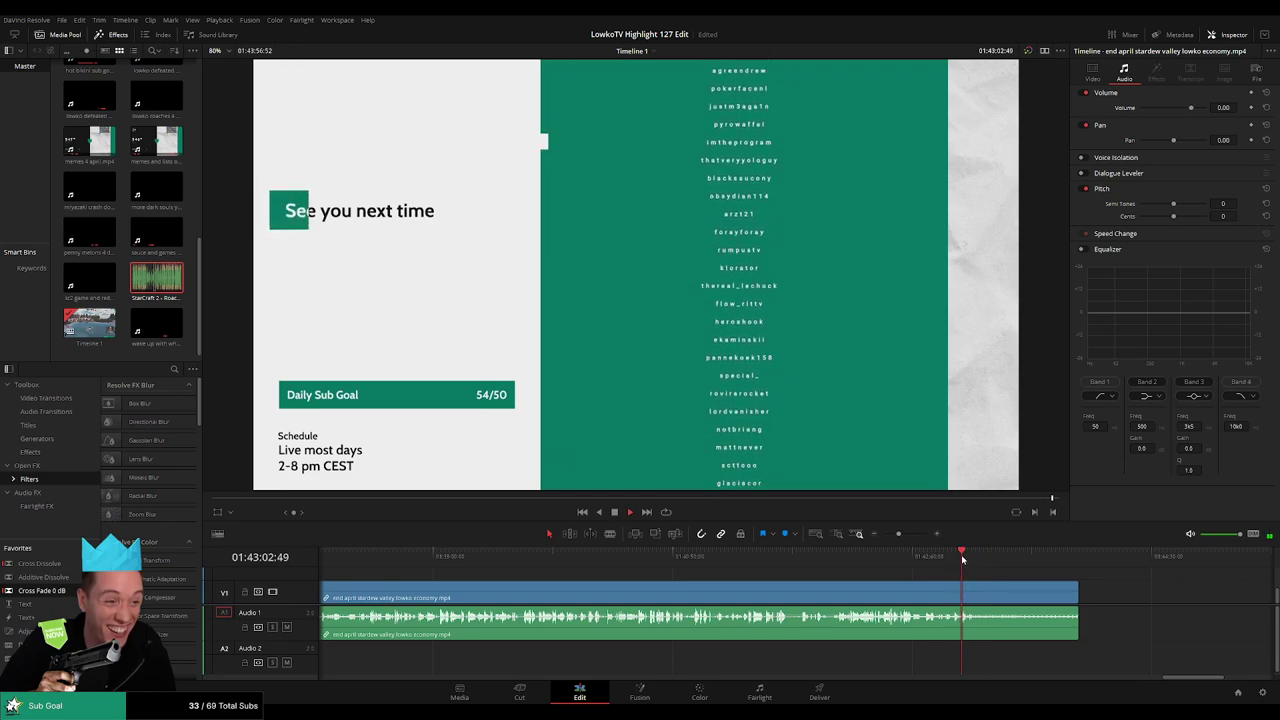
pyautogui.click(898, 561)
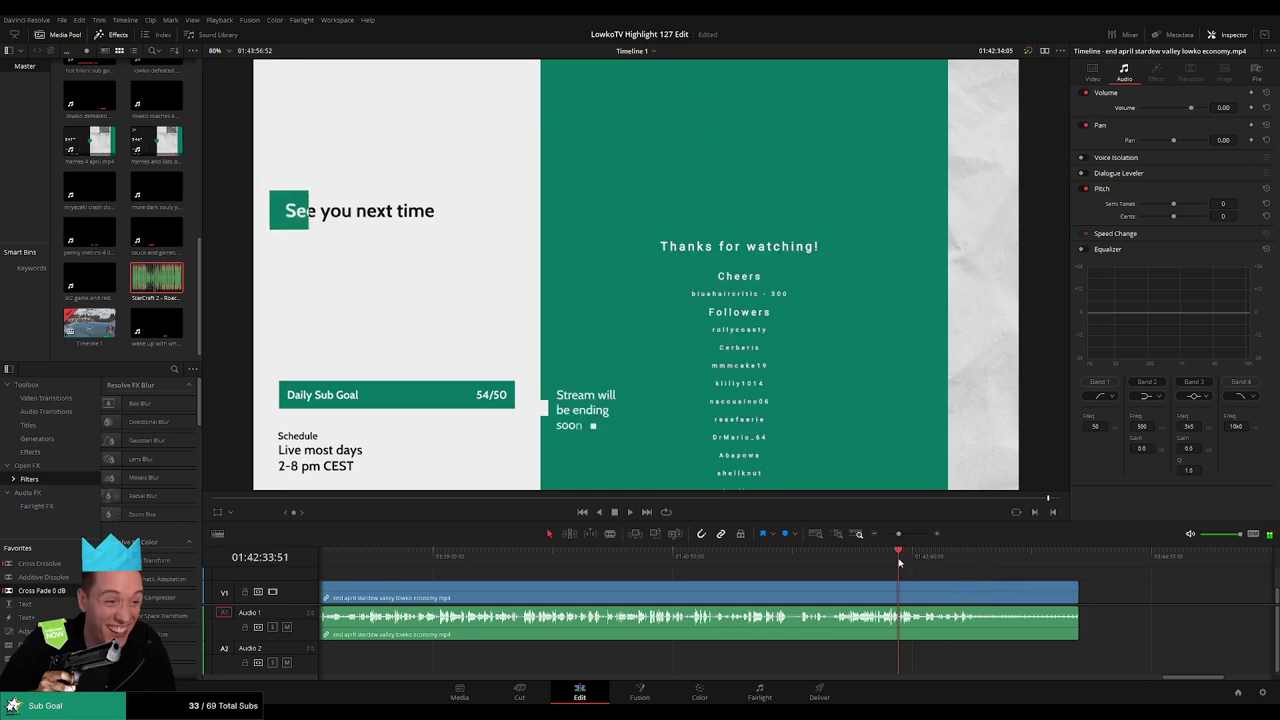
pyautogui.moveTo(917, 561); pyautogui.dragTo(953, 560)
pyautogui.scroll(5, 945, 566)
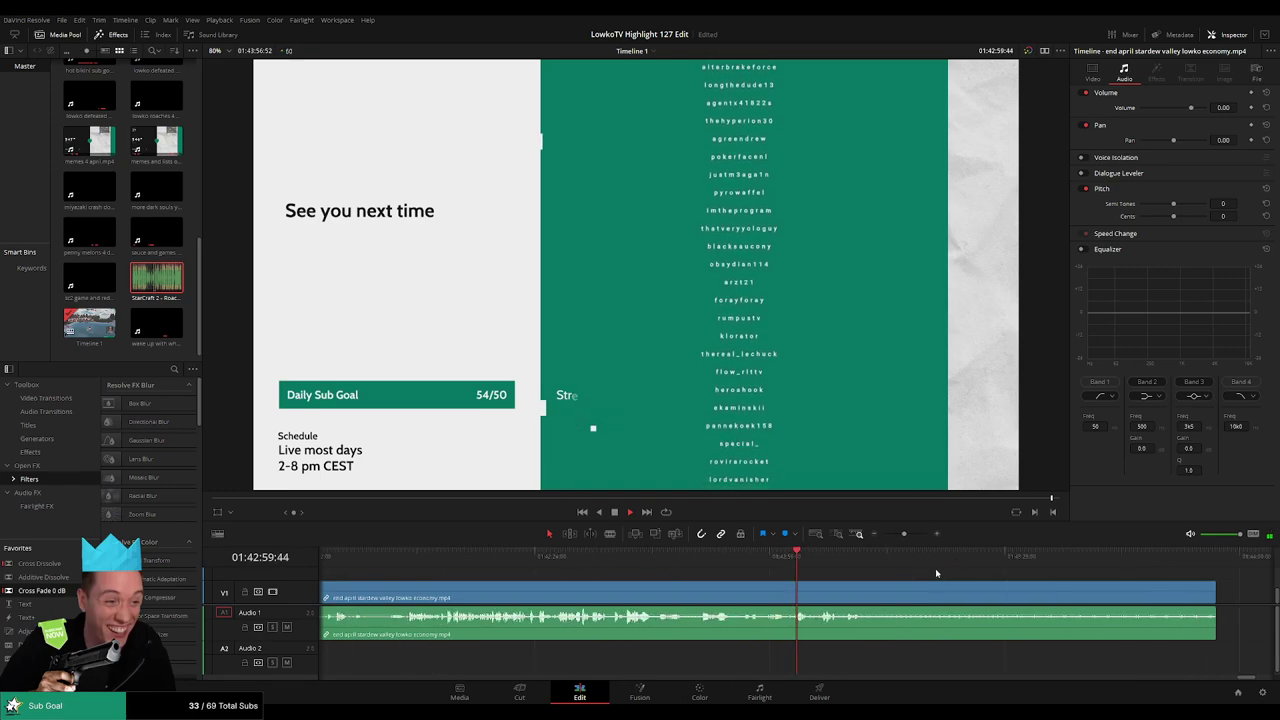
pyautogui.click(827, 561)
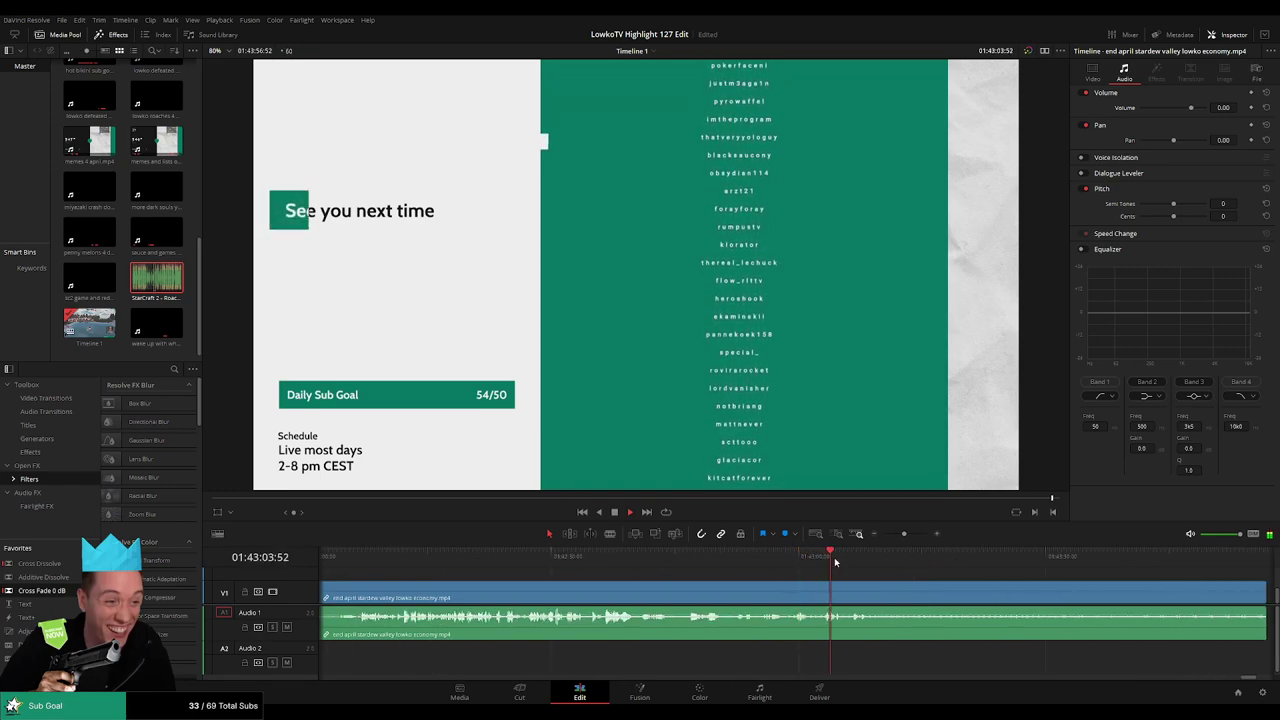
# Split the economy clip at 01:43:11:43 on the ending screen, delete the reviewed footage before it and close the gap
pyautogui.click(893, 562)
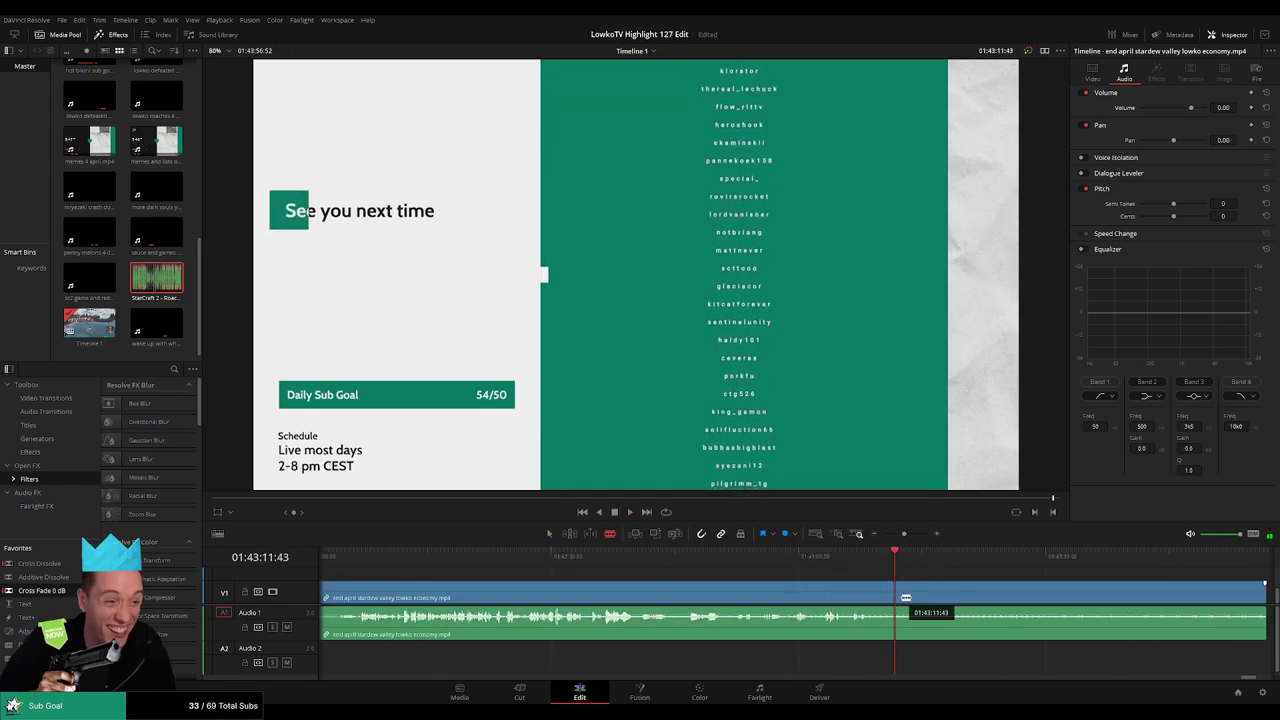
pyautogui.hotkey('ctrl', 'b')
pyautogui.click(860, 597)
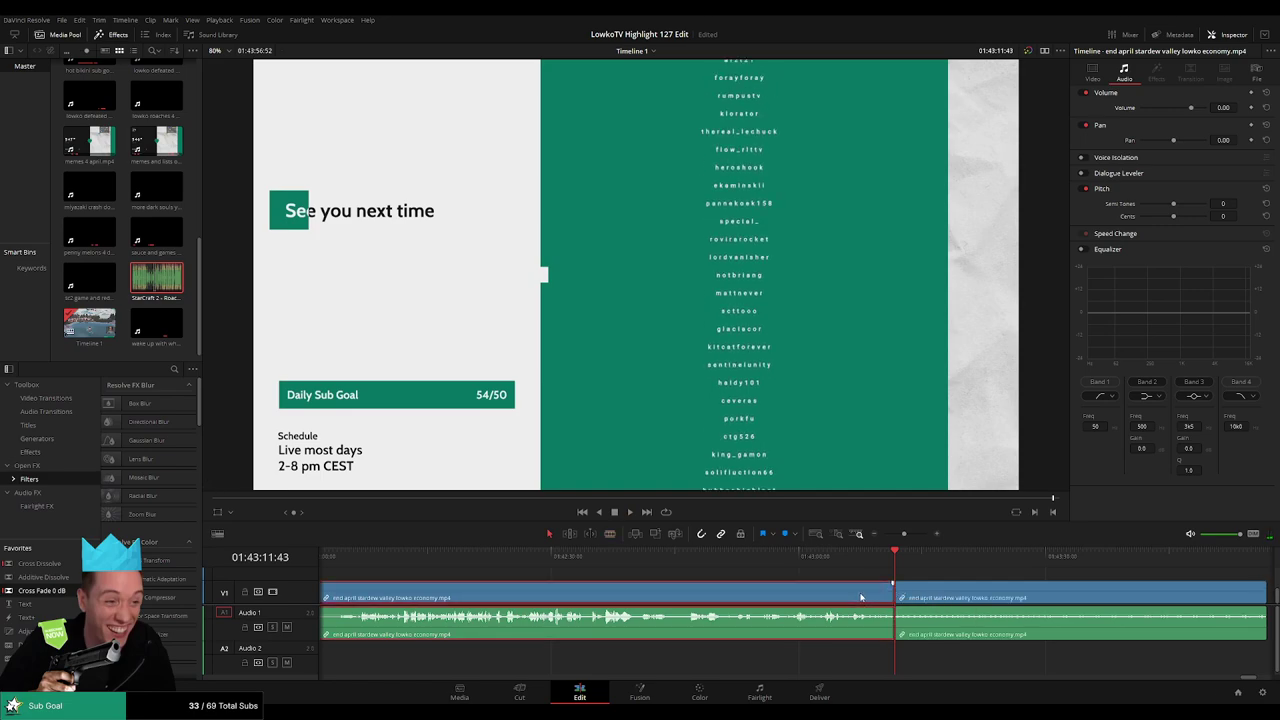
pyautogui.press('BackSpace')
pyautogui.moveTo(904, 534); pyautogui.dragTo(897, 535)
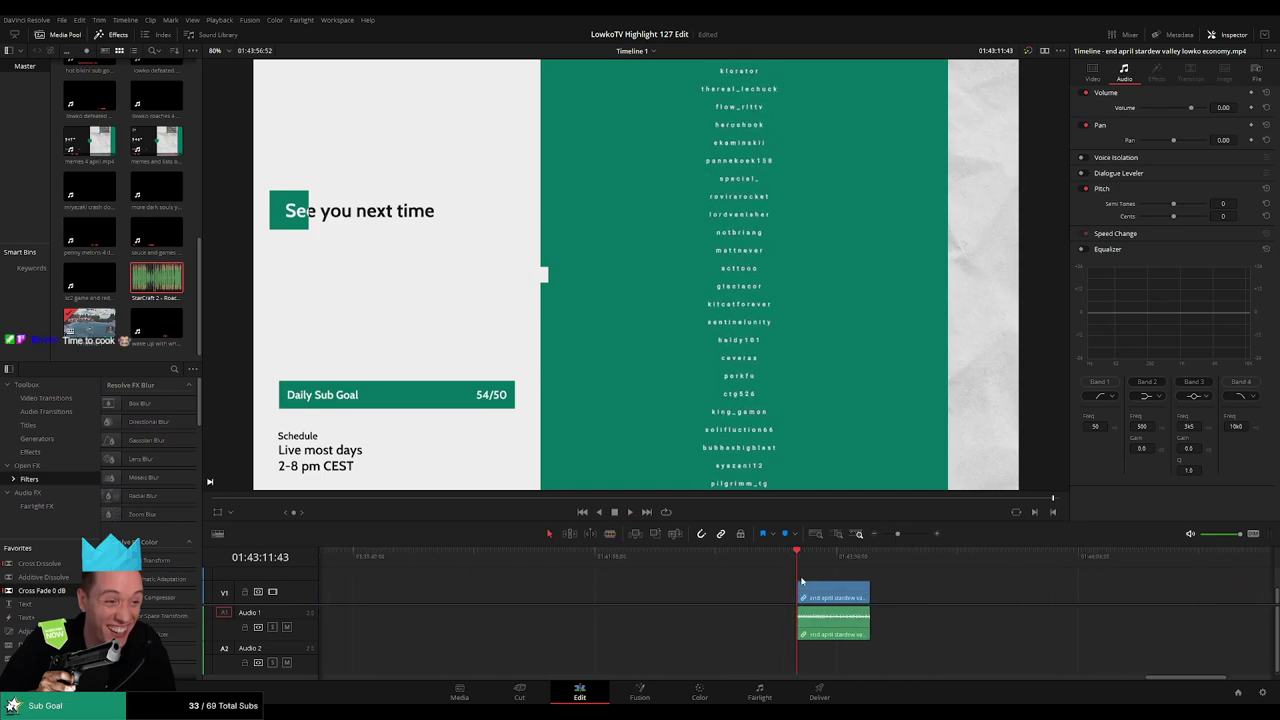
pyautogui.click(724, 593)
pyautogui.press('BackSpace')
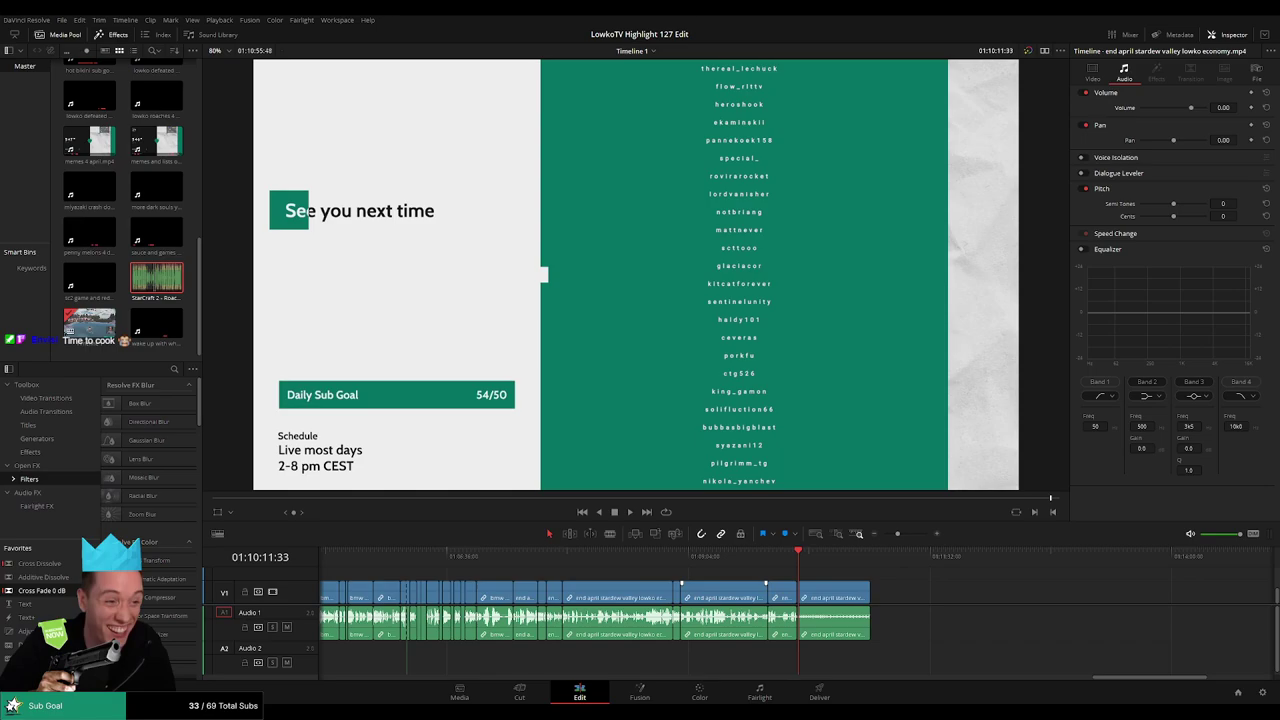
# Append great gpt 1.mp4 and great gpt 2.mp4 after the ending-screen piece and preview the start of the first one
pyautogui.moveTo(1279, 600); pyautogui.dragTo(873, 598)
pyautogui.click(899, 559)
pyautogui.press('space')
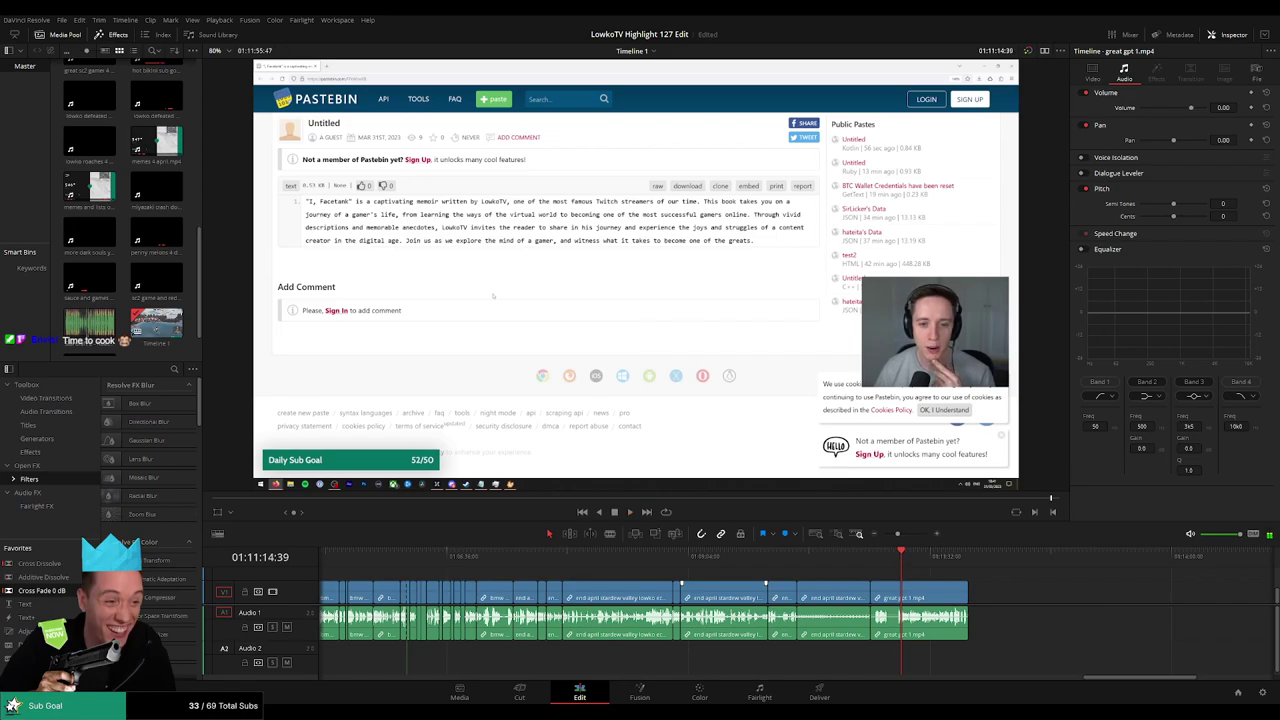
pyautogui.moveTo(1279, 590); pyautogui.dragTo(972, 603)
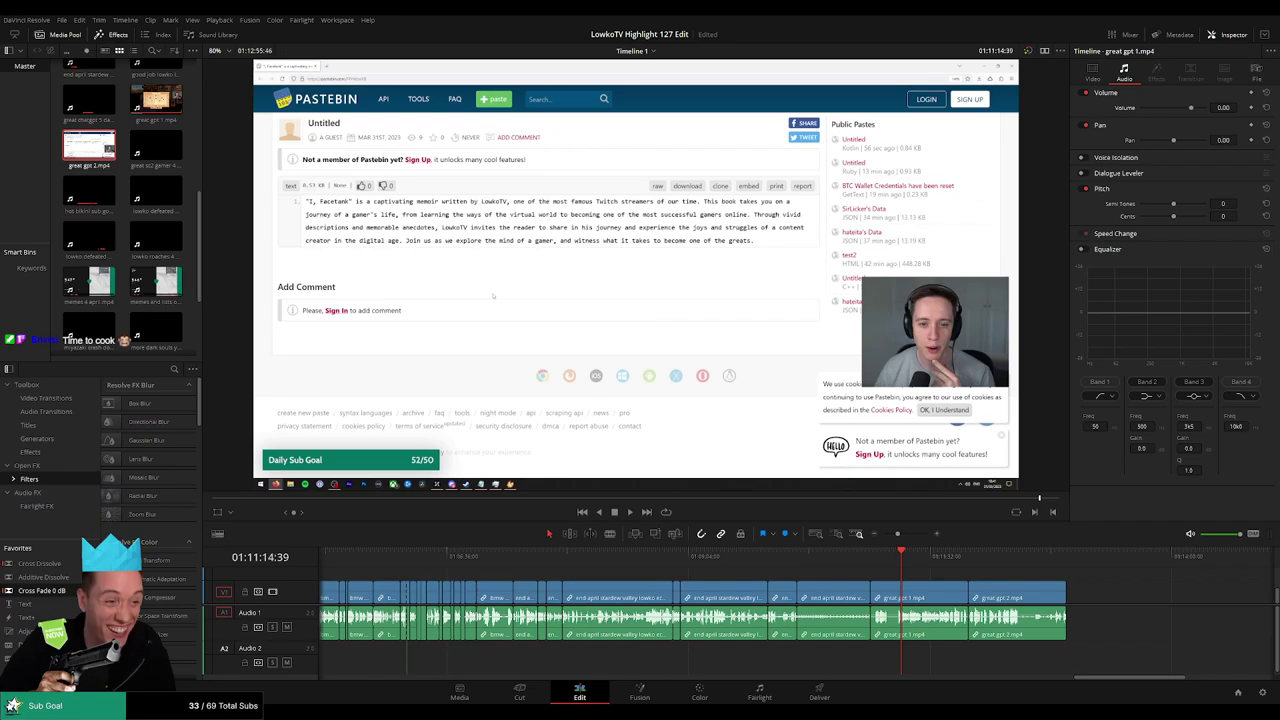
# Append the three oh a dragon insta clips in order after great gpt 2.mp4
pyautogui.moveTo(1279, 585); pyautogui.dragTo(1072, 594)
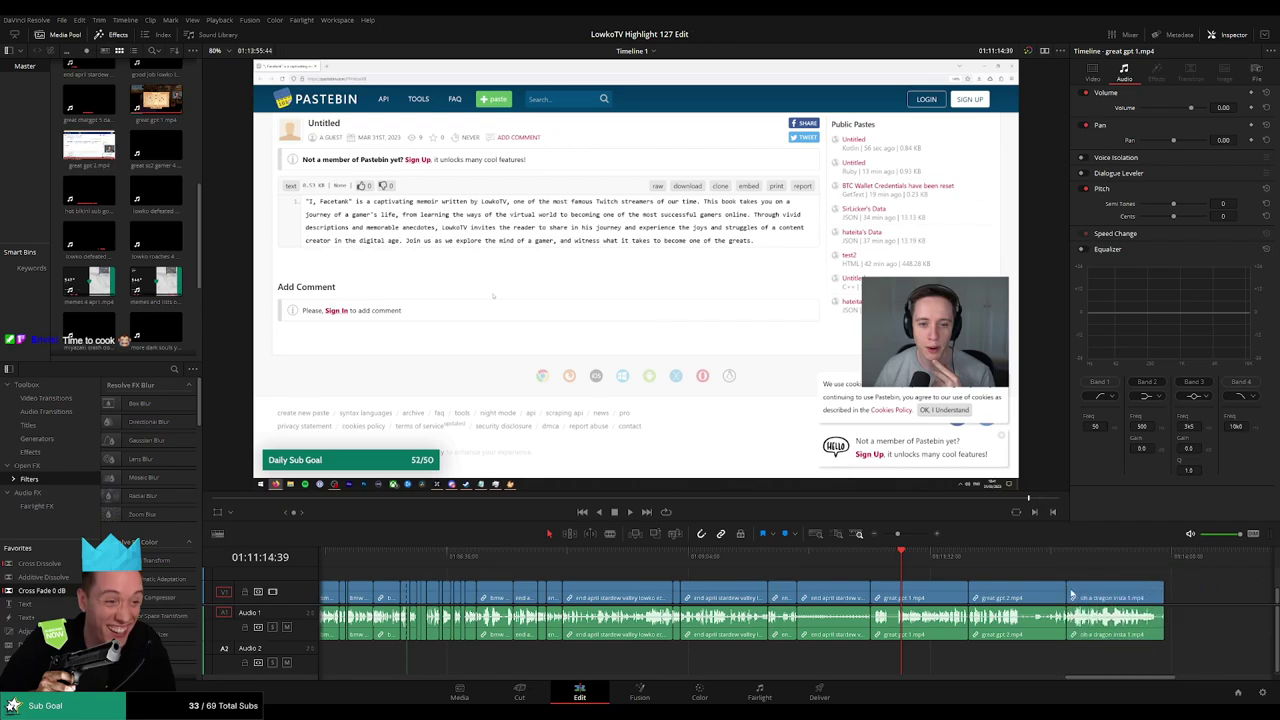
pyautogui.scroll(-1, 156, 300)
pyautogui.moveTo(156, 308); pyautogui.dragTo(915, 545)
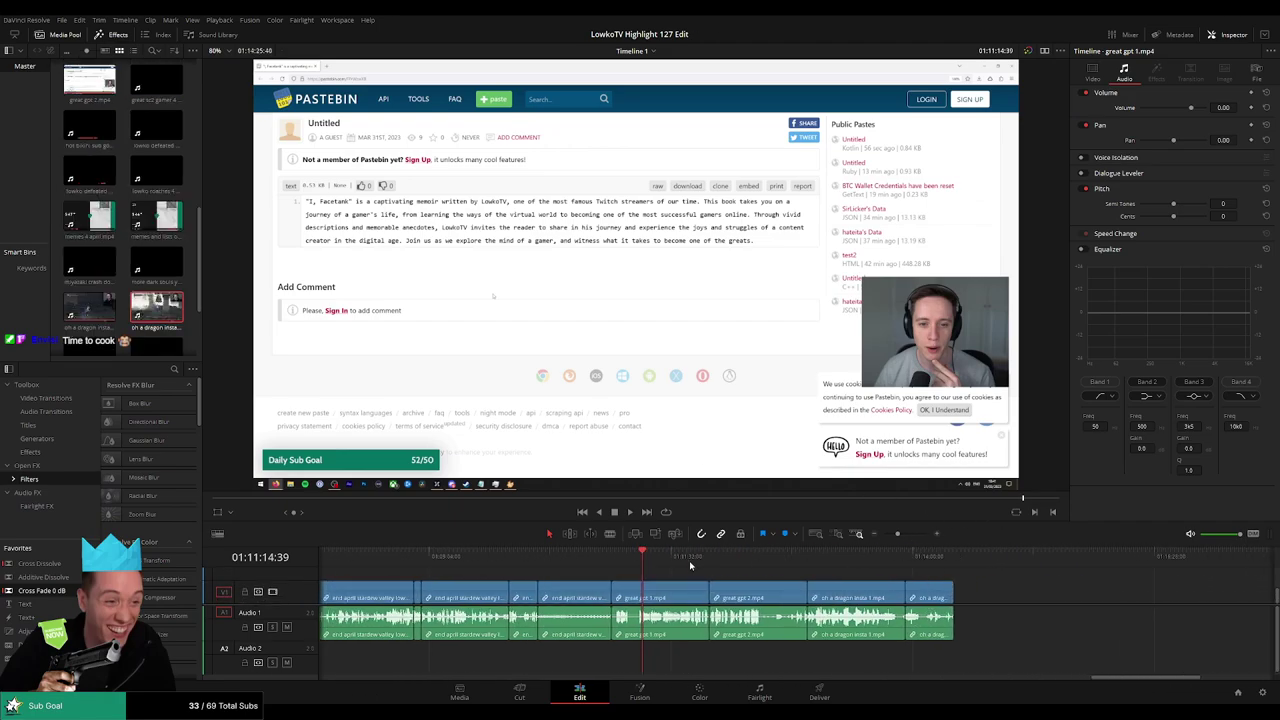
pyautogui.moveTo(89, 346); pyautogui.dragTo(956, 594)
# Move the ending-screen piece from before great gpt 1.mp4 to the end of the timeline and close the gap it leaves
pyautogui.click(613, 567)
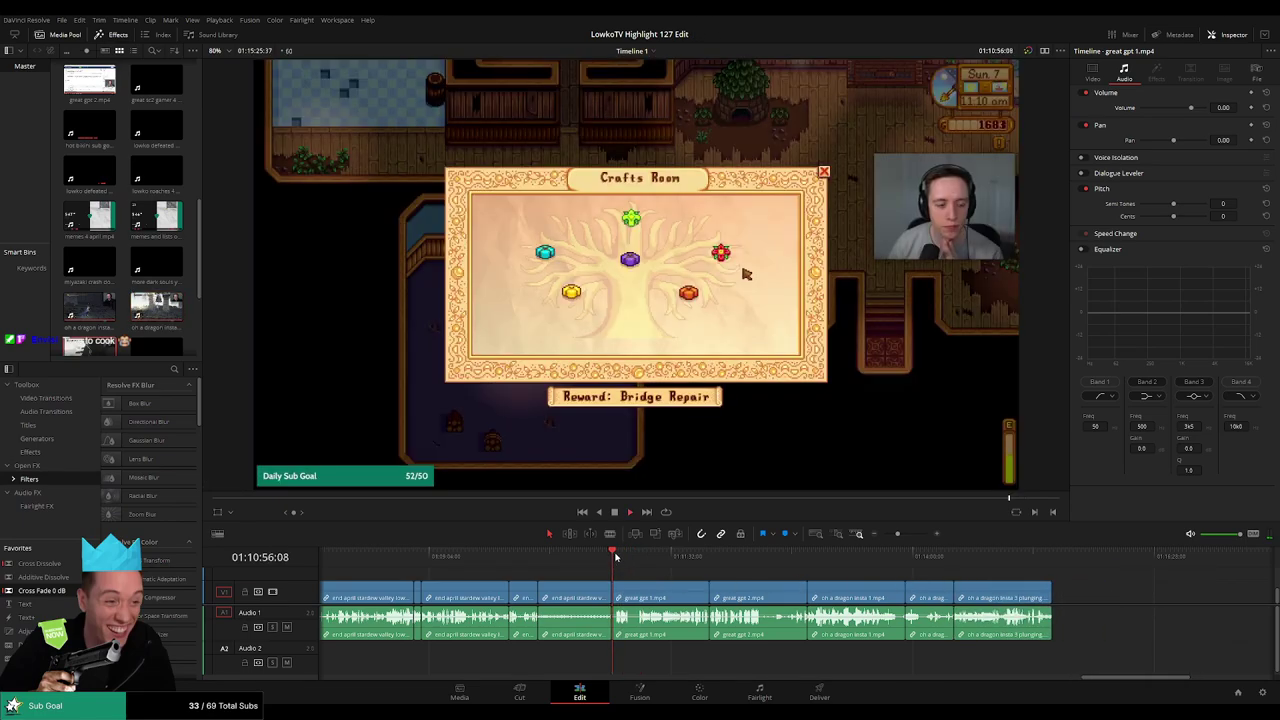
pyautogui.moveTo(575, 597); pyautogui.dragTo(1088, 606)
pyautogui.click(561, 600)
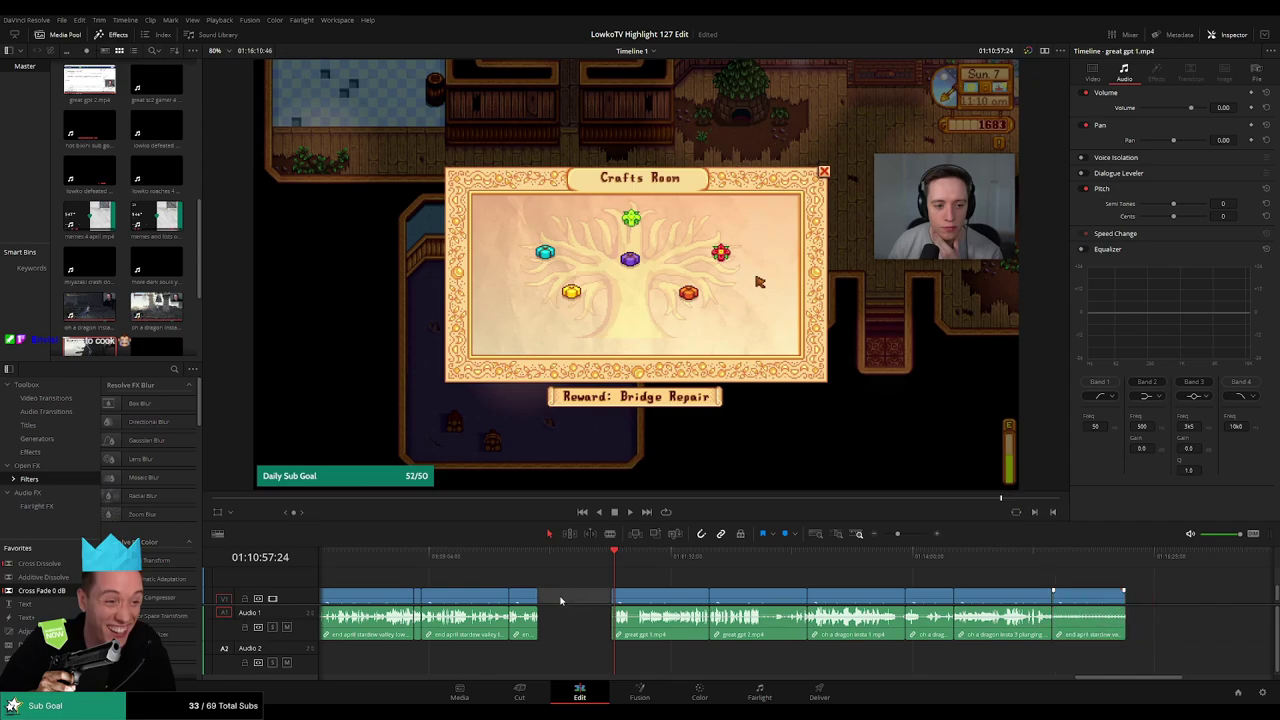
pyautogui.press('Delete')
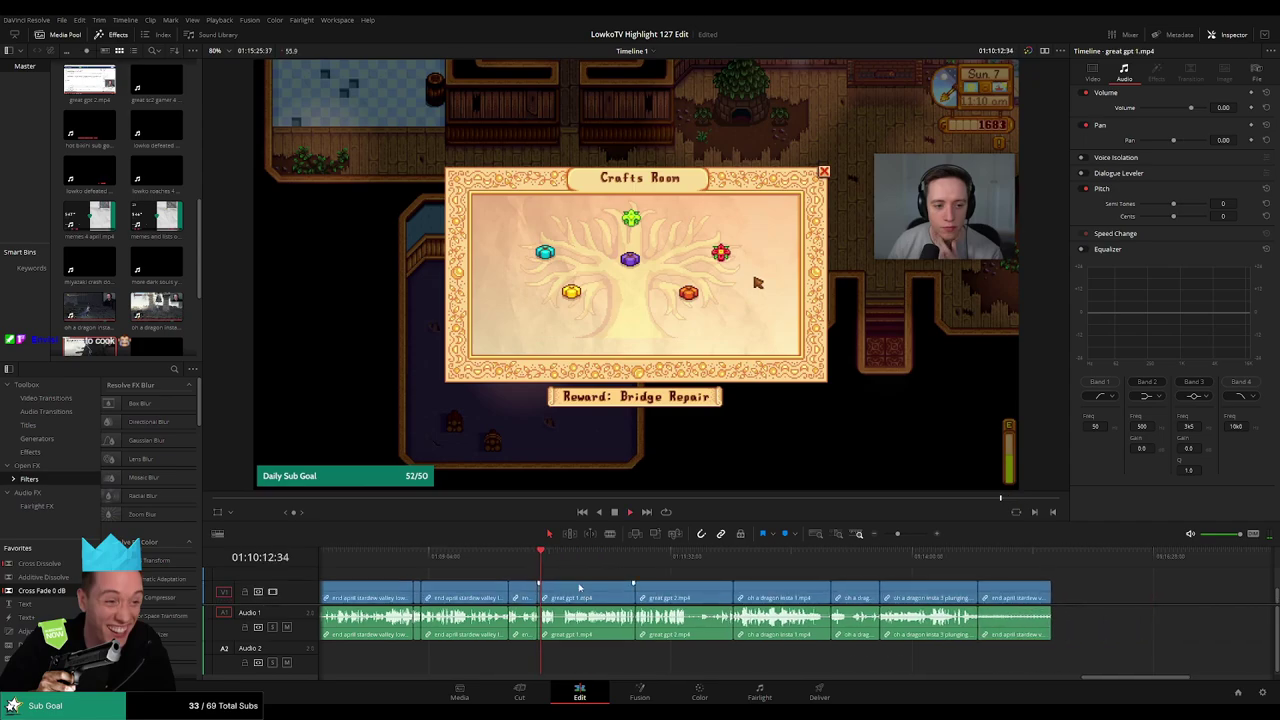
# Cut the silent opening off great gpt 1.mp4 just before the first speech and ripple-delete it
pyautogui.moveTo(897, 533); pyautogui.dragTo(908, 534)
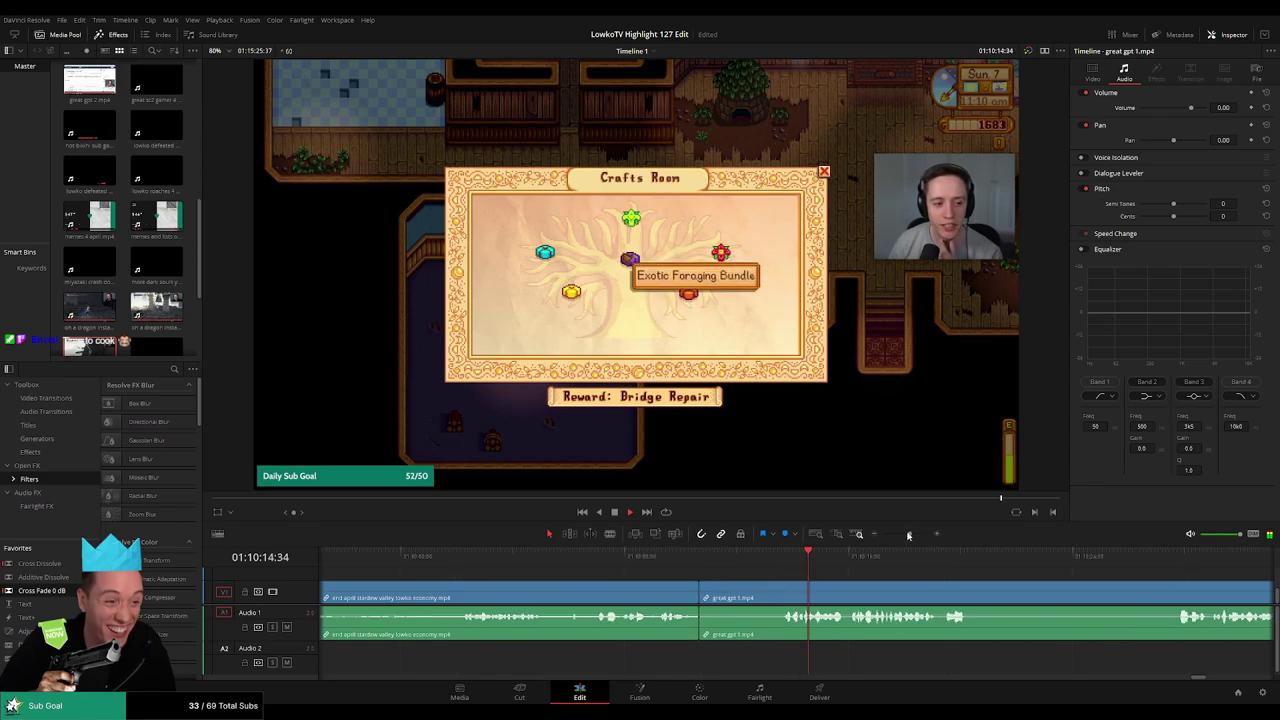
pyautogui.press('b')
pyautogui.click(771, 597)
pyautogui.press('a')
pyautogui.click(742, 598)
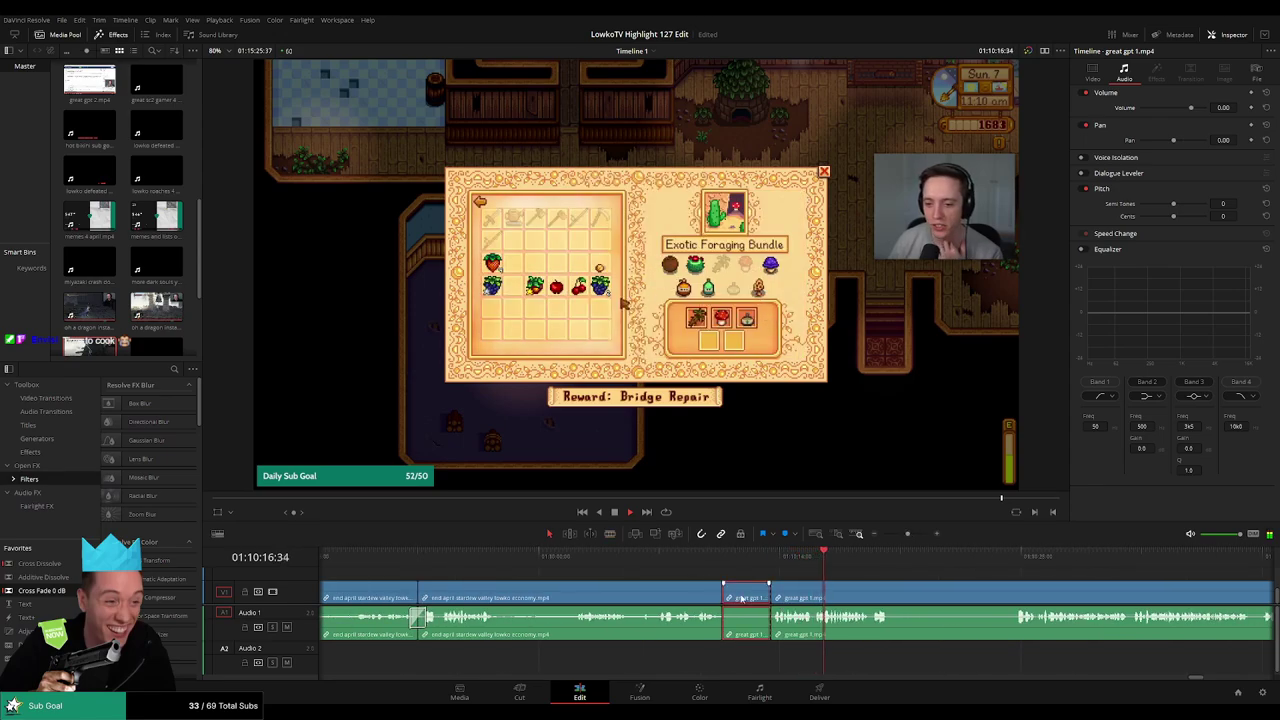
pyautogui.press('Delete')
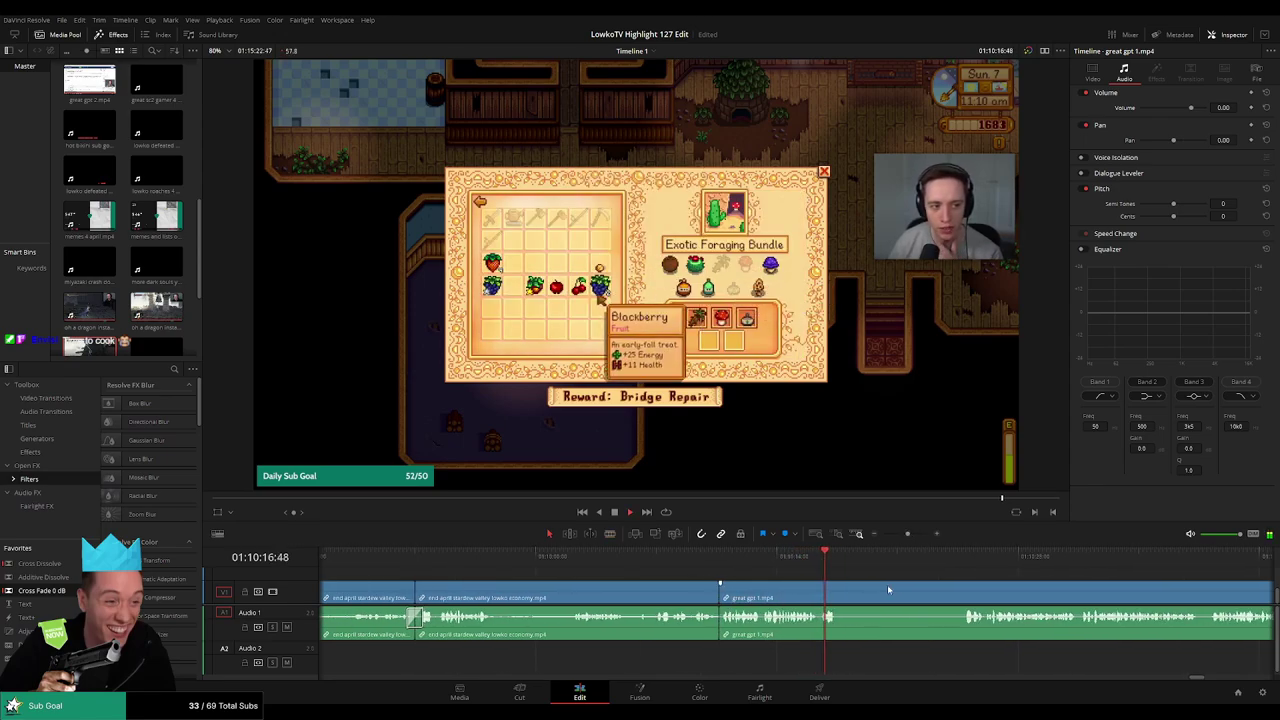
# Remove the silent stretch of great gpt 1.mp4 from about 01:10:17 to 01:10:25, add an audio cross fade at the cut and replay it
pyautogui.click(778, 557)
pyautogui.press('b')
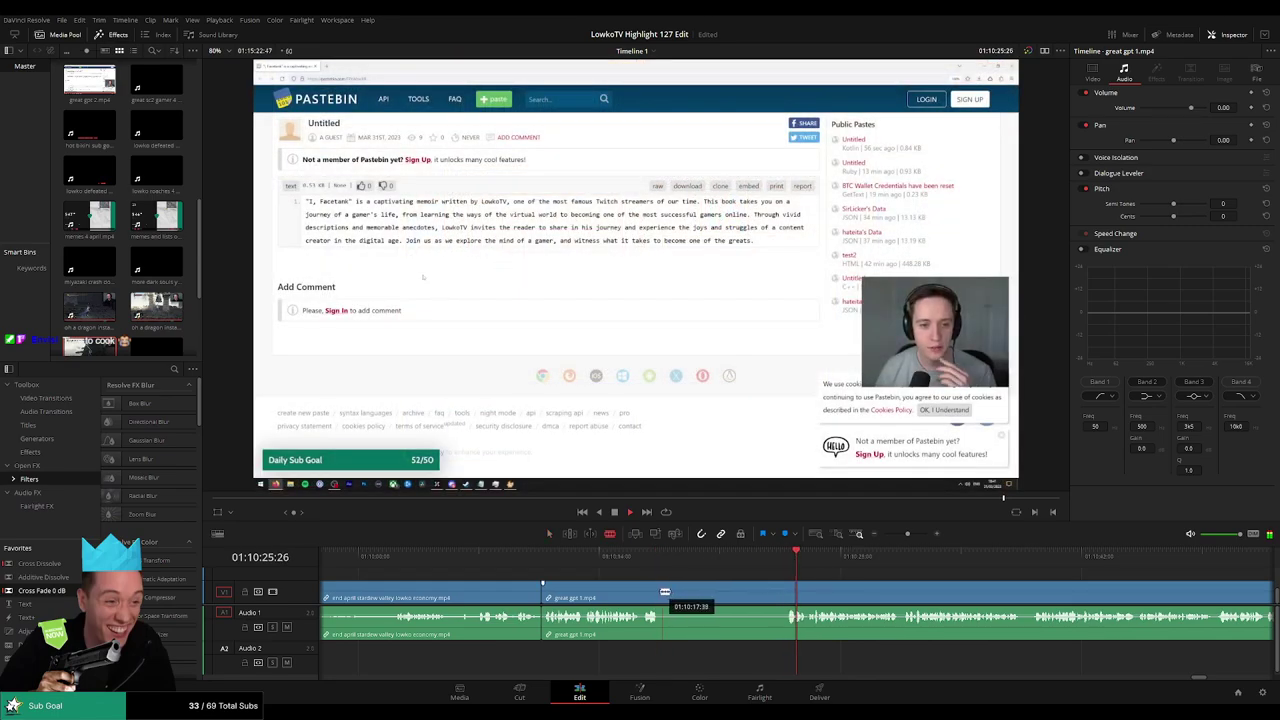
pyautogui.click(664, 591)
pyautogui.click(794, 591)
pyautogui.press('a')
pyautogui.click(738, 597)
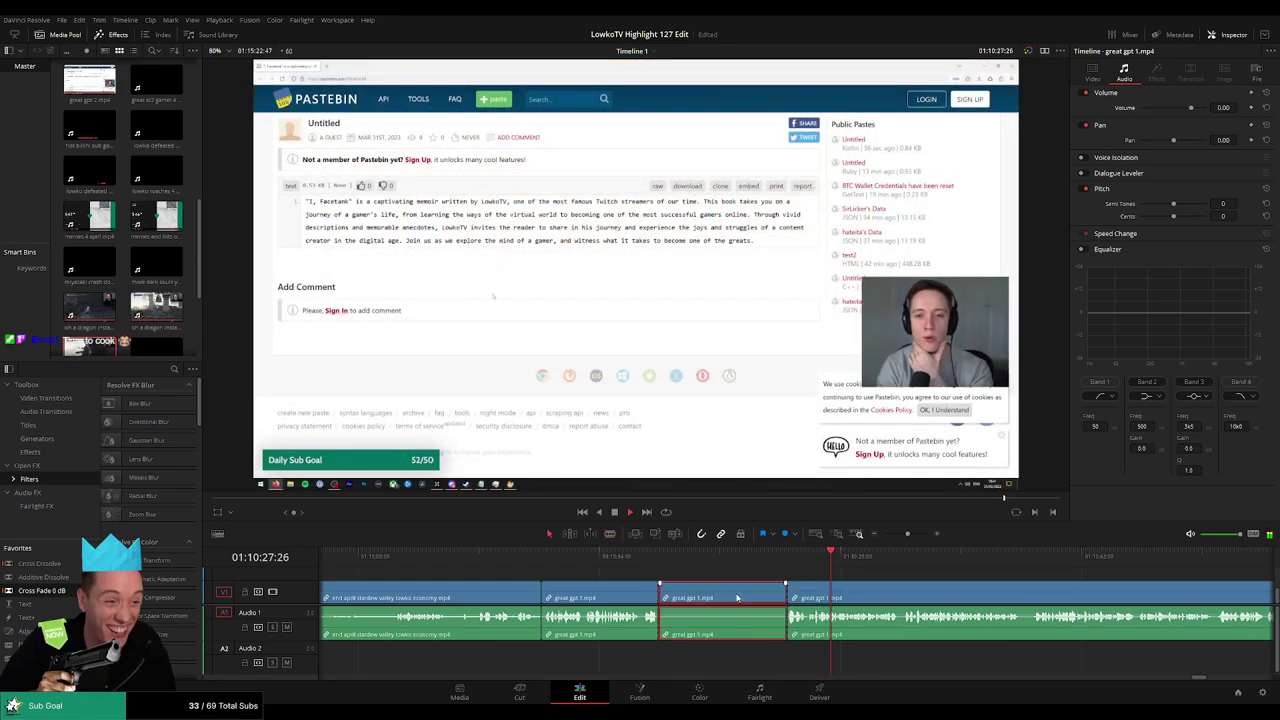
pyautogui.press('Delete')
pyautogui.click(703, 553)
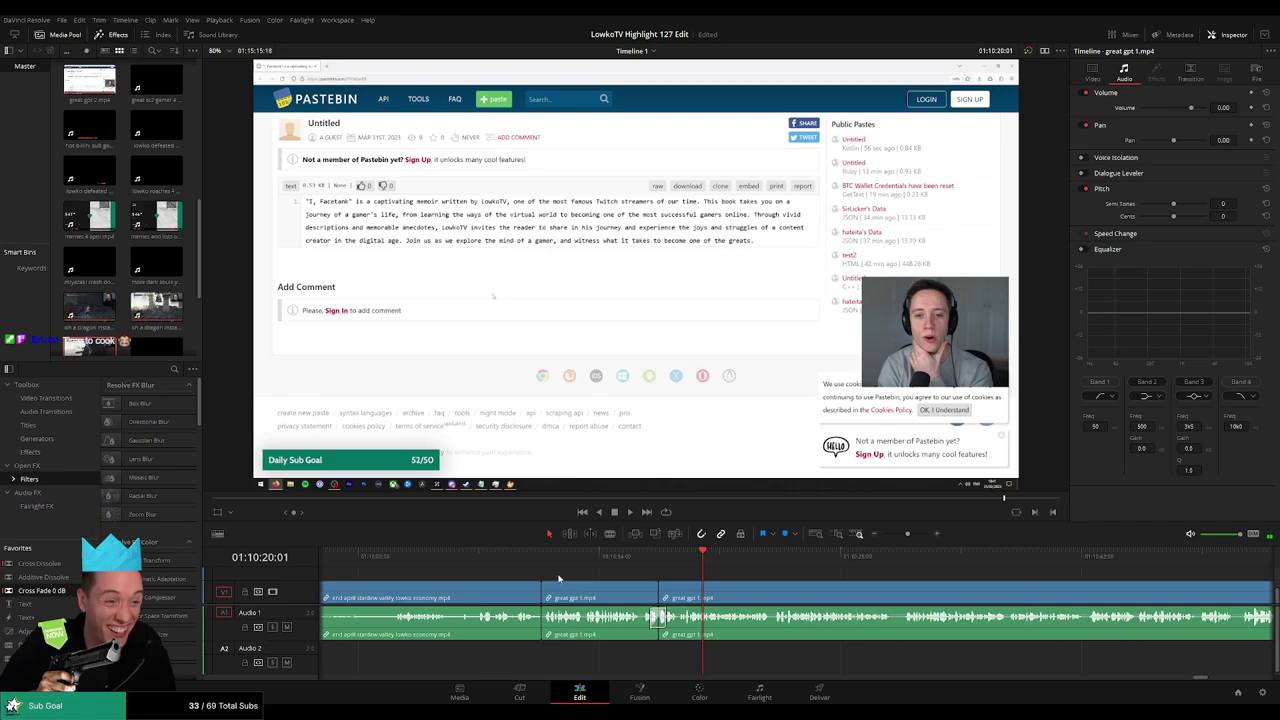
pyautogui.click(541, 555)
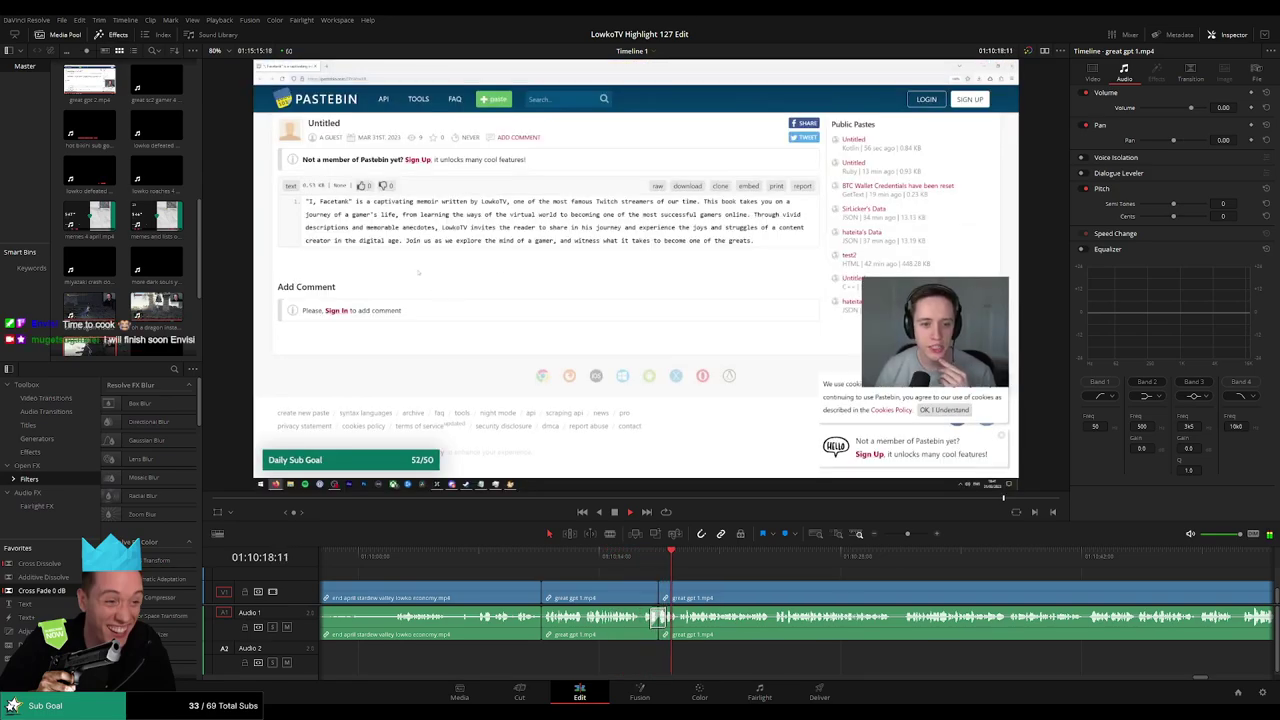
# Remove the short pause during the Pastebin talk in great gpt 1.mp4 and add an audio cross fade at the cut
pyautogui.scroll(-5, 809, 570)
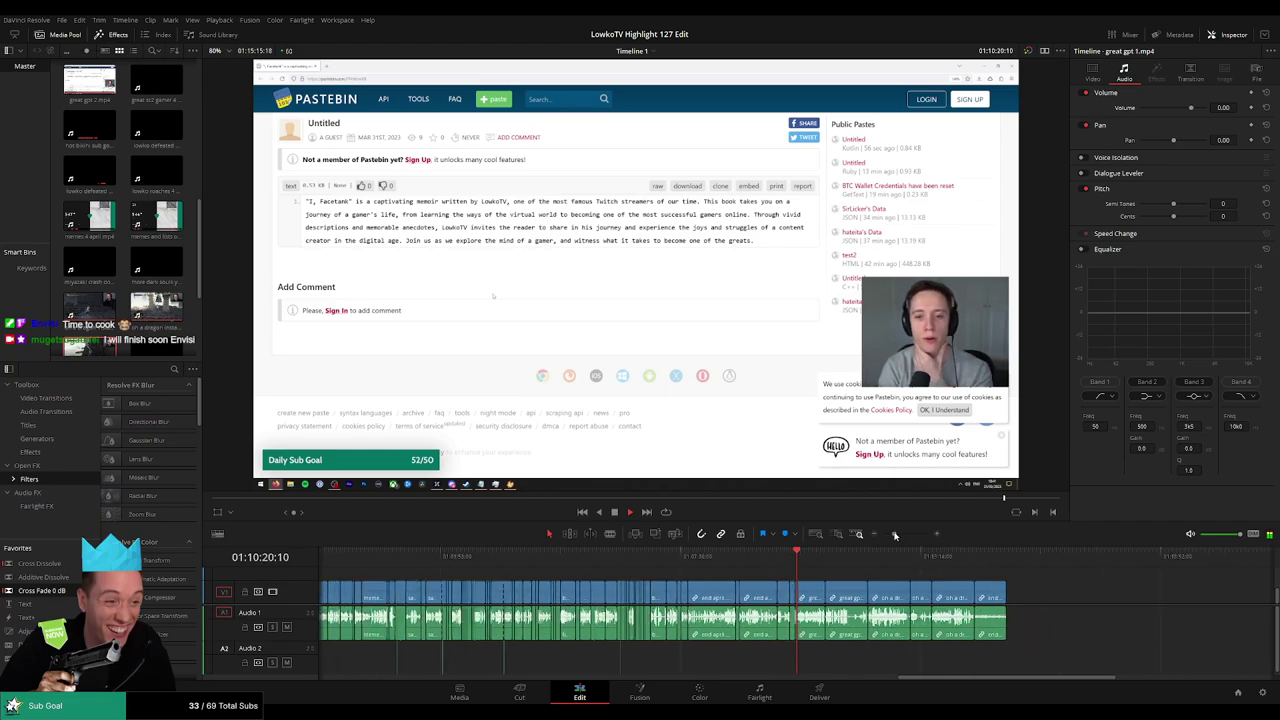
pyautogui.hscroll(3, 809, 570)
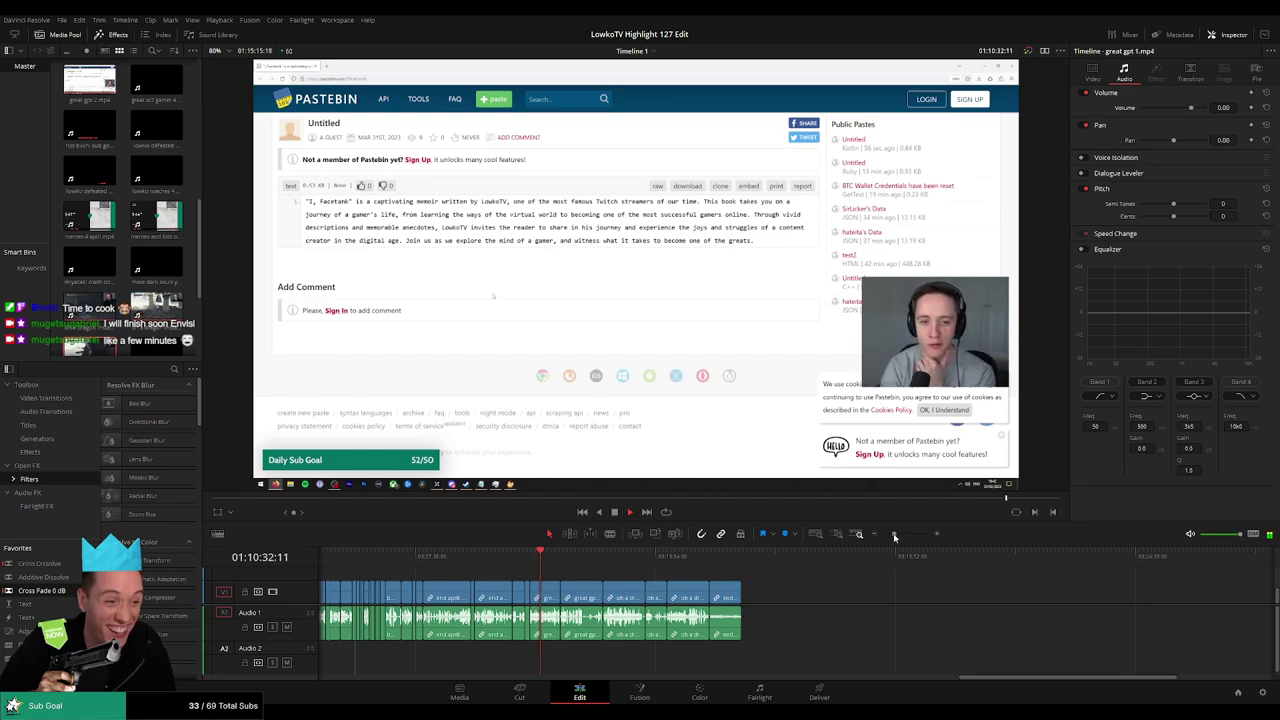
pyautogui.moveTo(894, 537); pyautogui.dragTo(909, 534)
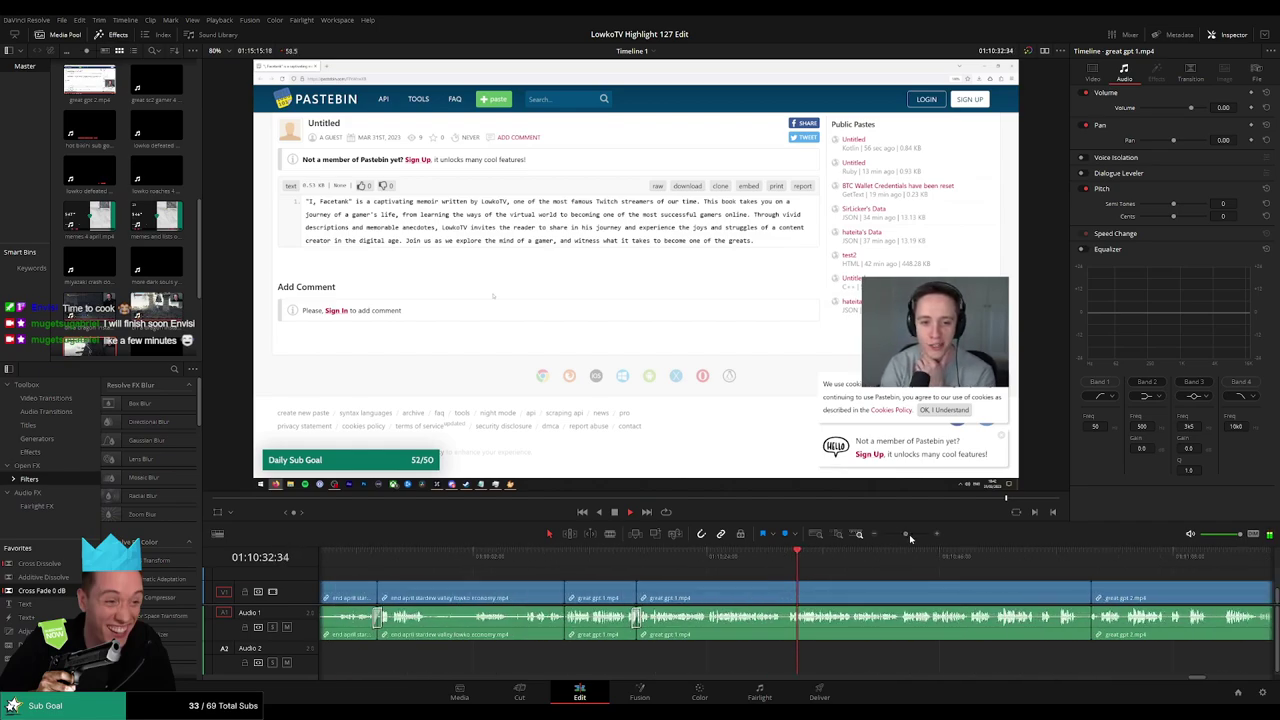
pyautogui.click(748, 590)
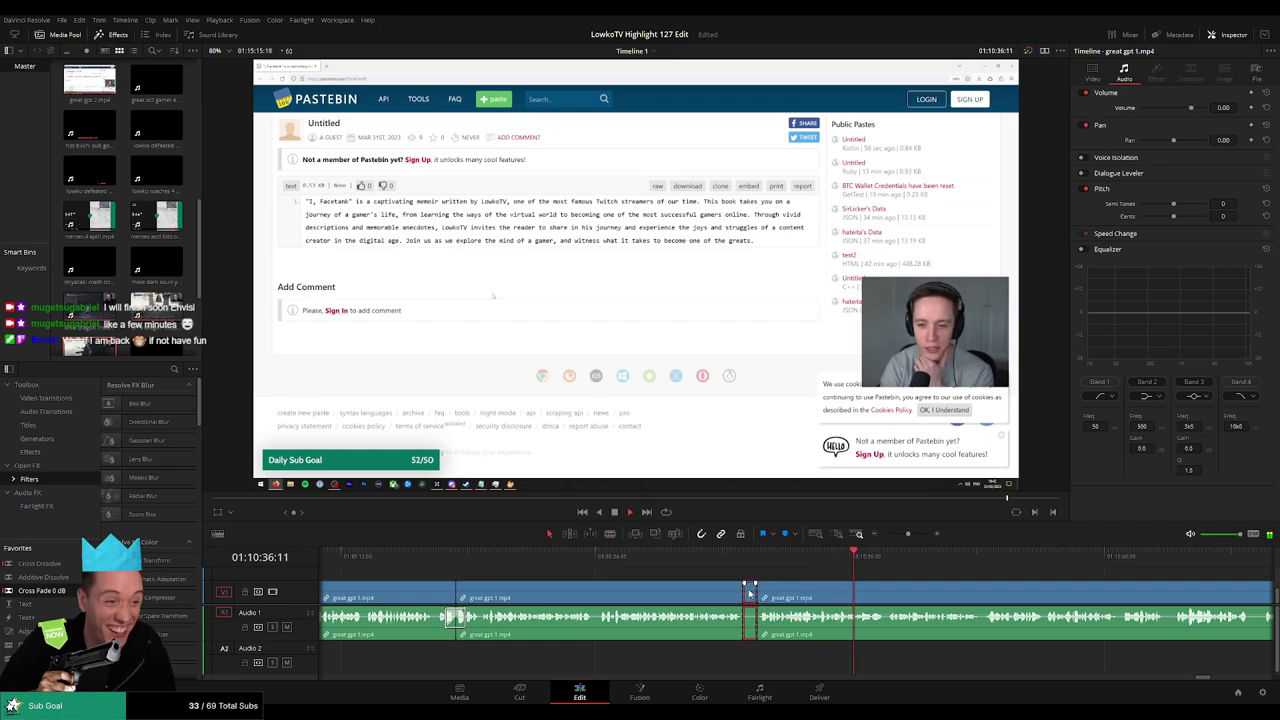
pyautogui.press('Delete')
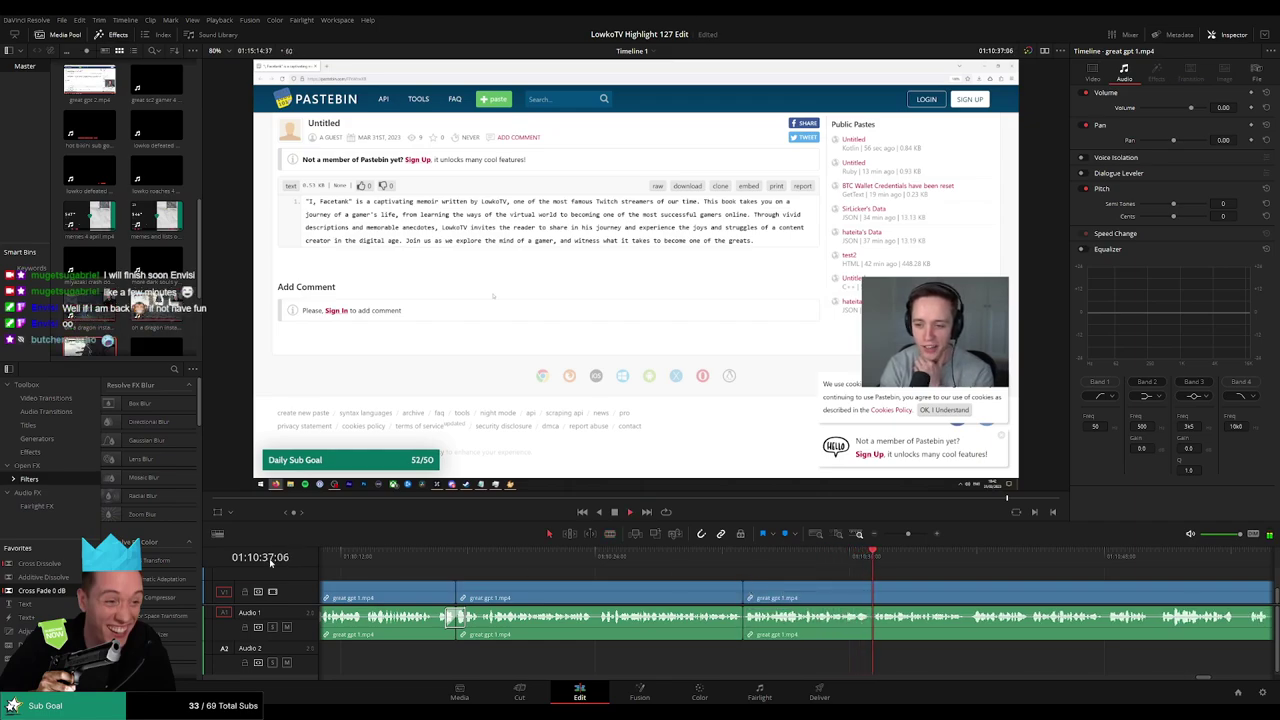
pyautogui.press('space')
pyautogui.moveTo(744, 637); pyautogui.dragTo(744, 635)
pyautogui.press('space')
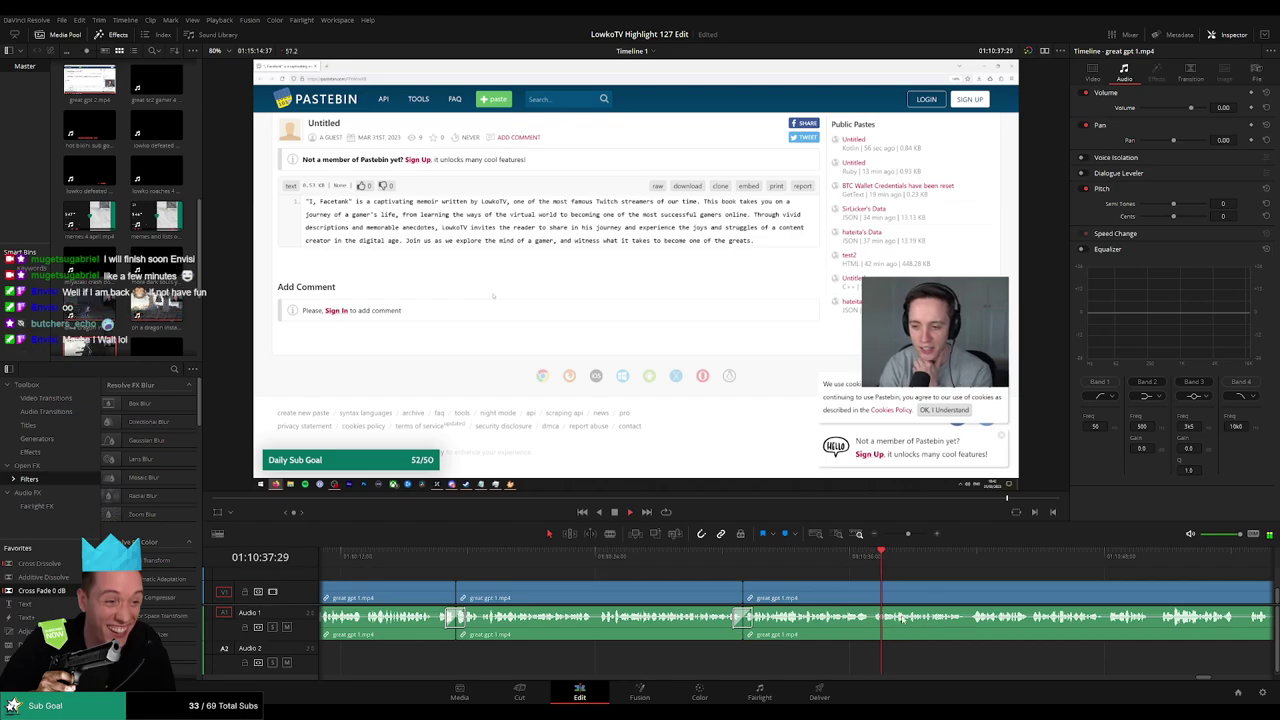
# Split great gpt 1.mp4 at about 01:10:55:56 and ripple-delete its remaining tail before great gpt 2.mp4
pyautogui.hscroll(3, 659, 577)
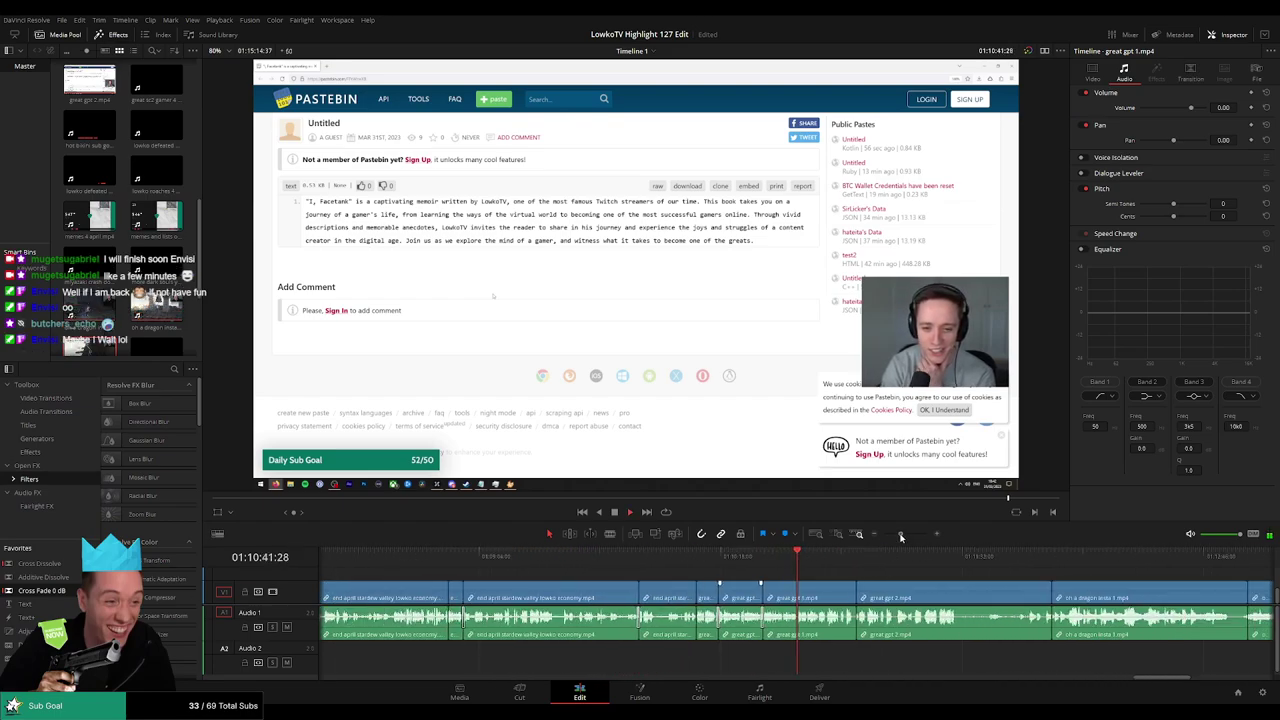
pyautogui.moveTo(908, 534); pyautogui.dragTo(895, 536)
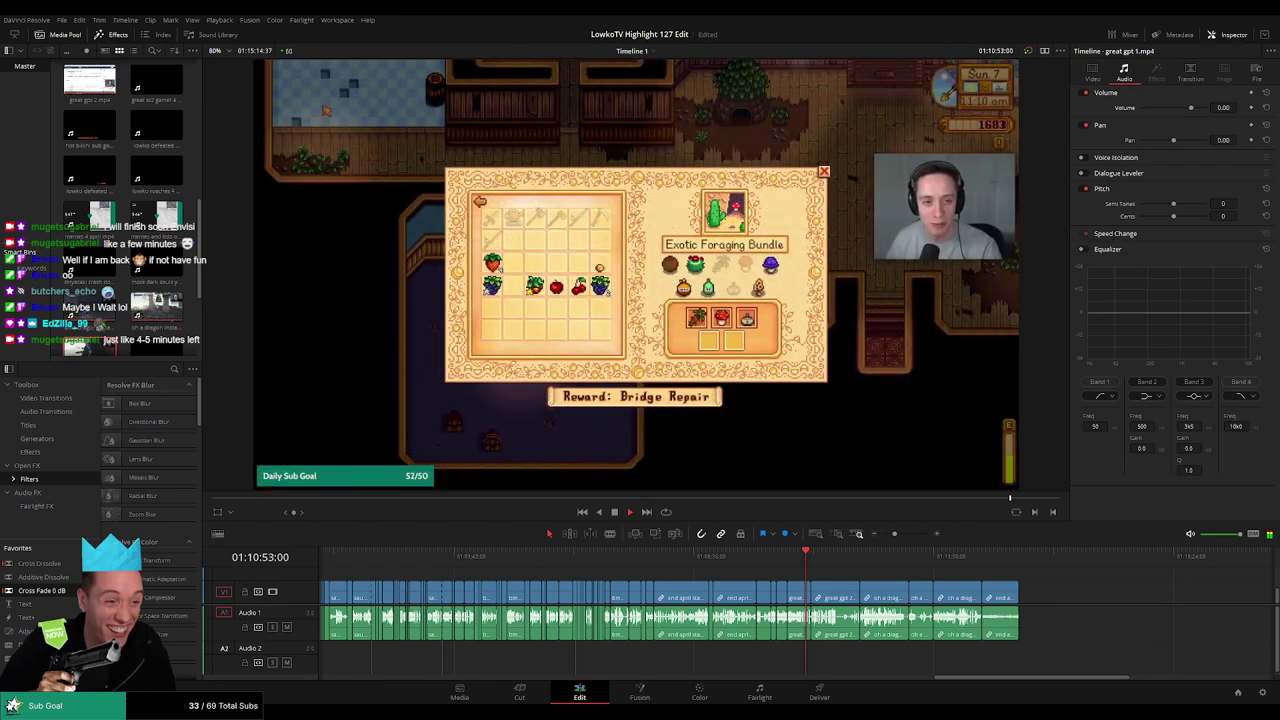
pyautogui.moveTo(894, 533); pyautogui.dragTo(909, 534)
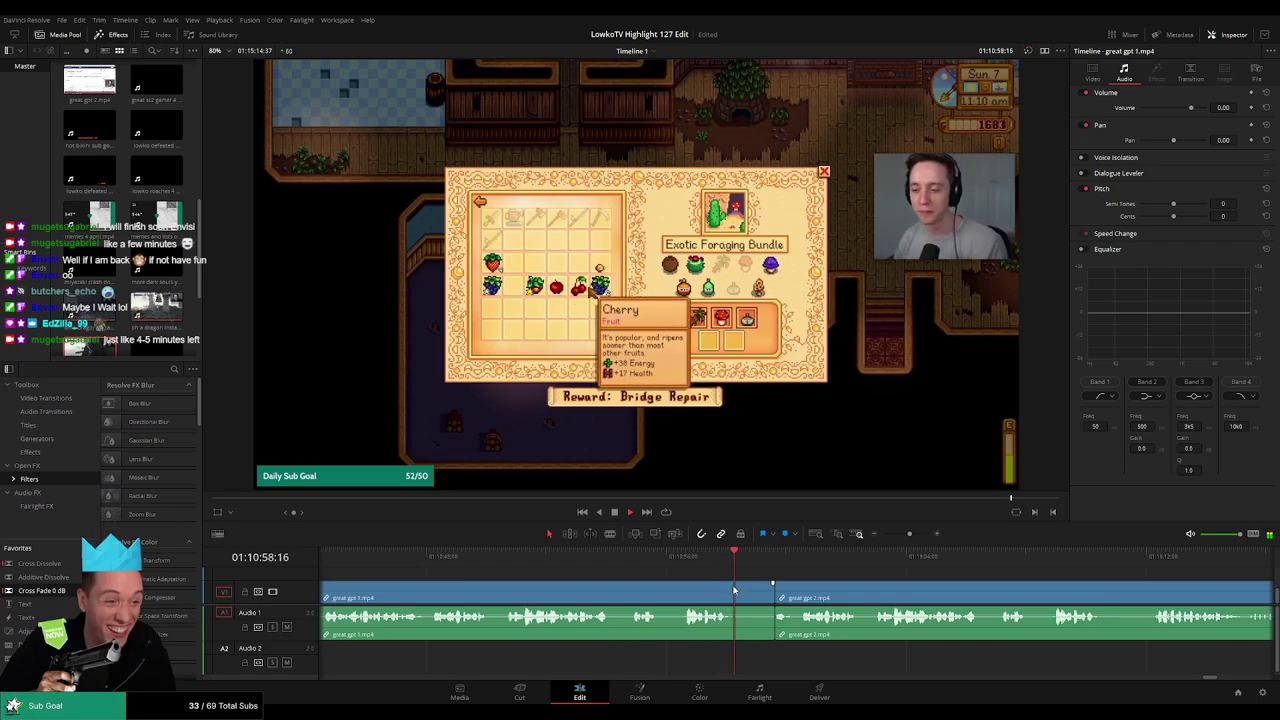
pyautogui.click(636, 555)
pyautogui.press('space')
pyautogui.press('b')
pyautogui.click(665, 593)
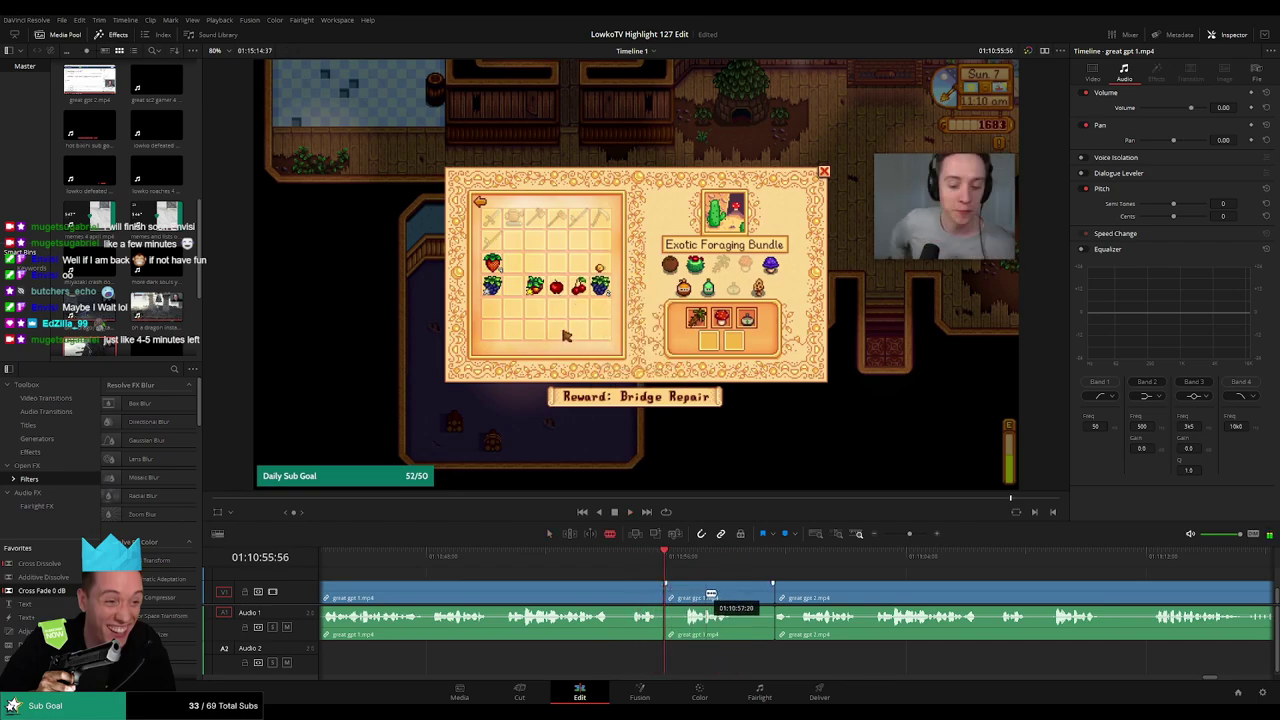
pyautogui.click(708, 594)
pyautogui.hotkey('ctrl', 'z')
pyautogui.press('a')
pyautogui.click(695, 597)
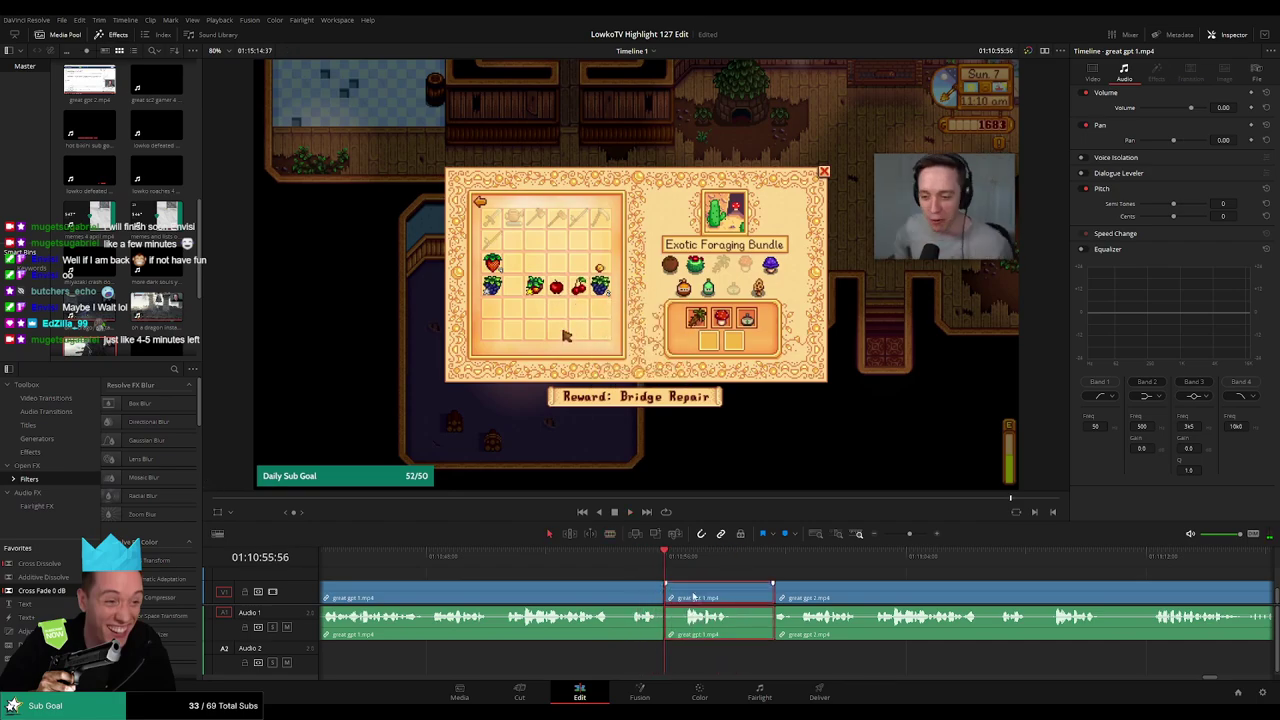
pyautogui.press('Delete')
# Cut off the opening of great gpt 2.mp4 up to about 01:11:08, ripple-delete it, add an audio cross fade at the join and replay
pyautogui.hscroll(3, 787, 578)
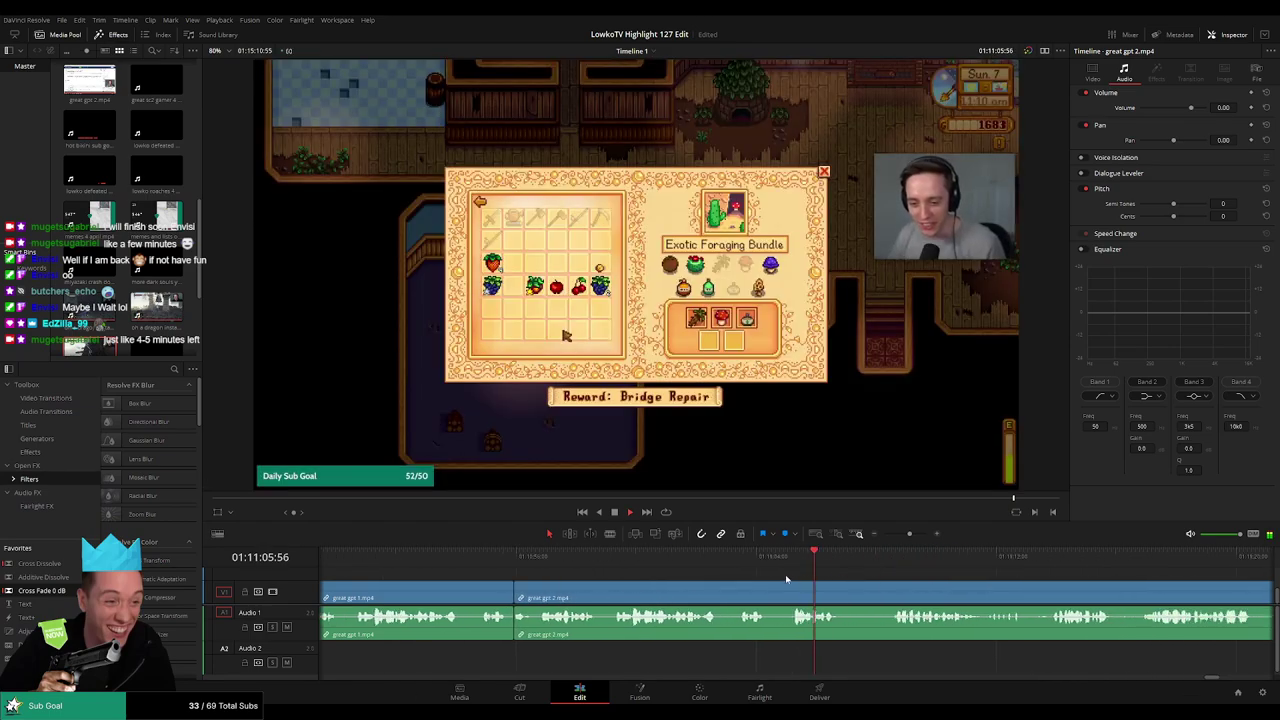
pyautogui.click(805, 574)
pyautogui.press('b')
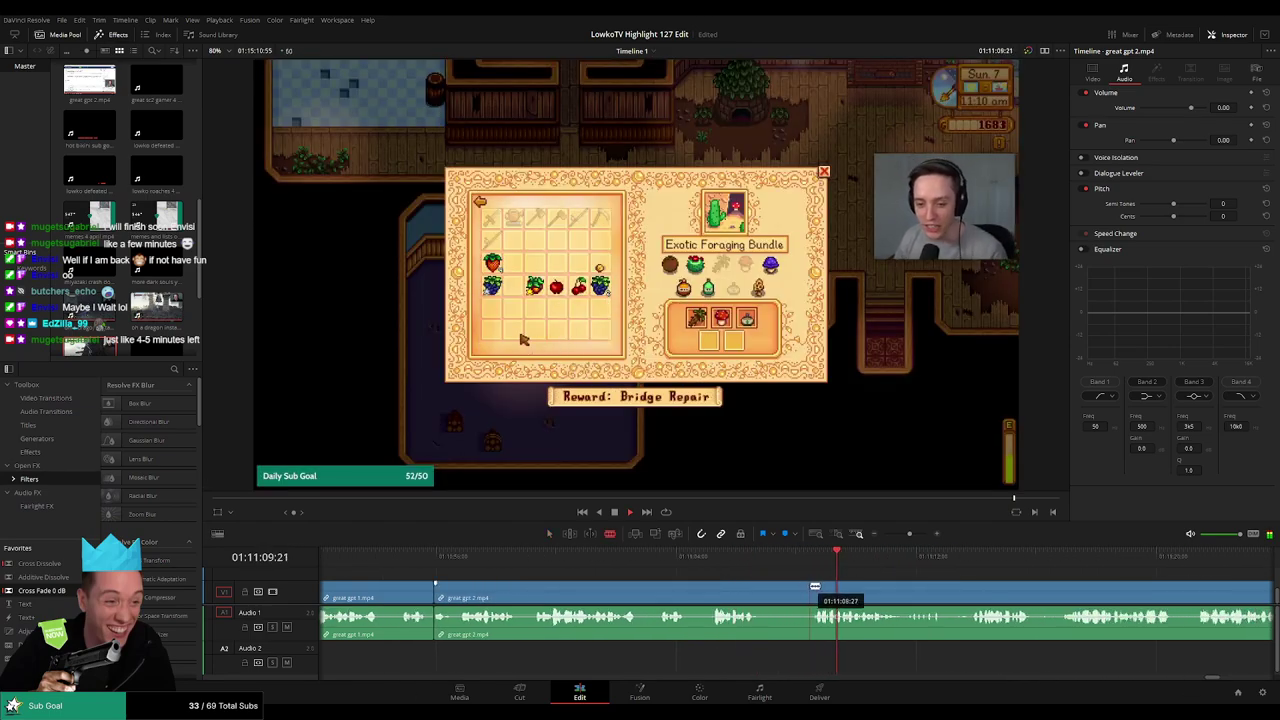
pyautogui.click(812, 588)
pyautogui.press('a')
pyautogui.click(738, 589)
pyautogui.press('Delete')
pyautogui.hotkey('ctrl', 'shift', 'z')
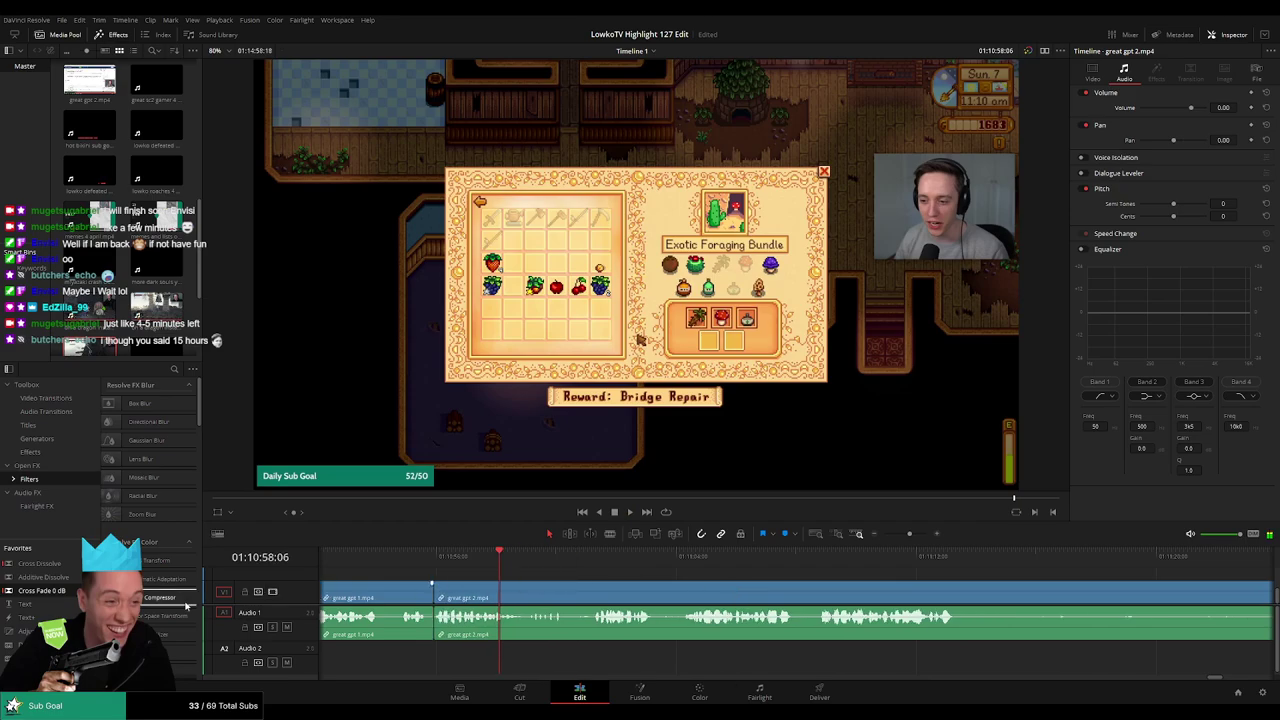
pyautogui.press('space')
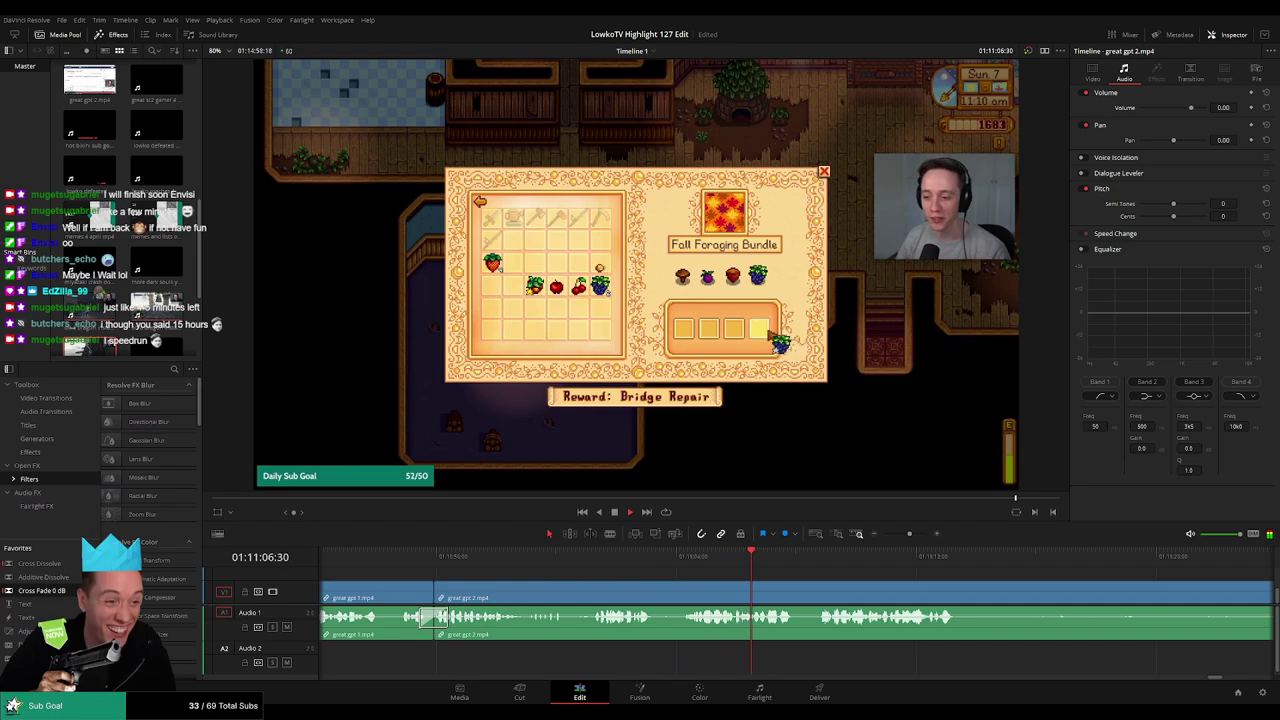
# Locate the word to censor in great gpt 2.mp4 and split the clip just before it at 01:11:05:57
pyautogui.moveTo(640, 557); pyautogui.dragTo(598, 558)
pyautogui.click(688, 558)
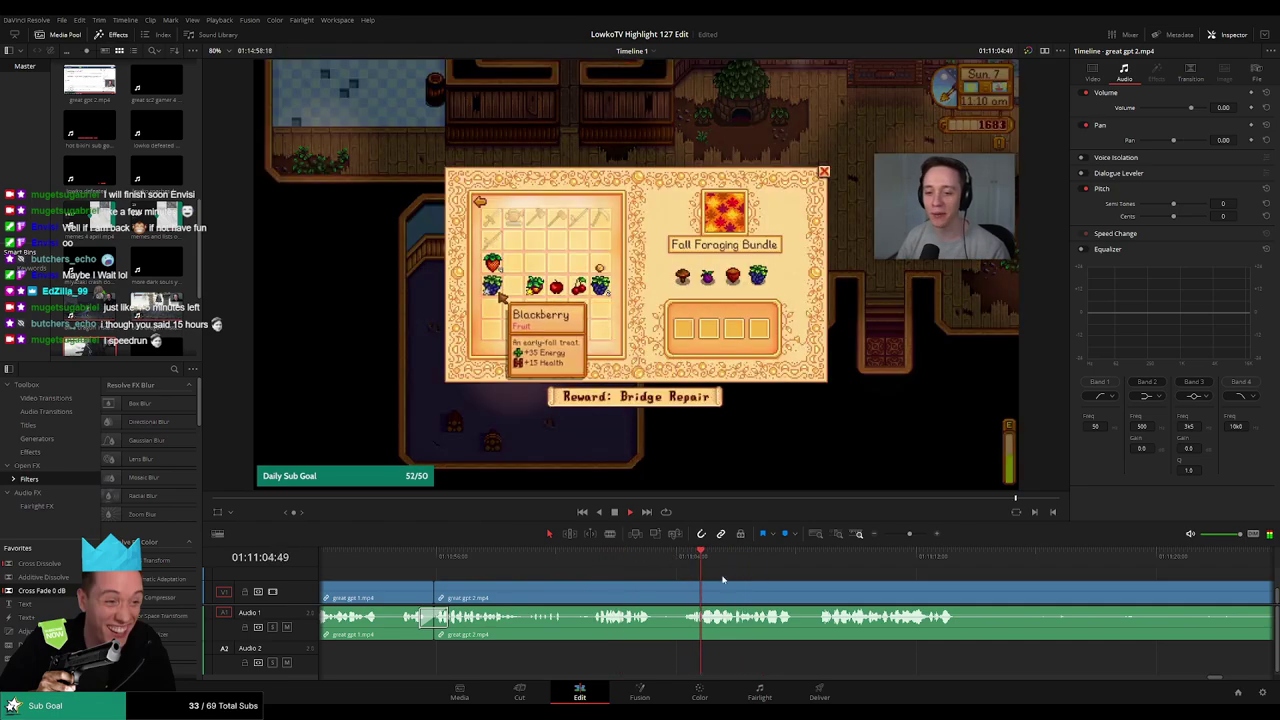
pyautogui.scroll(3, 850, 583)
pyautogui.press('space')
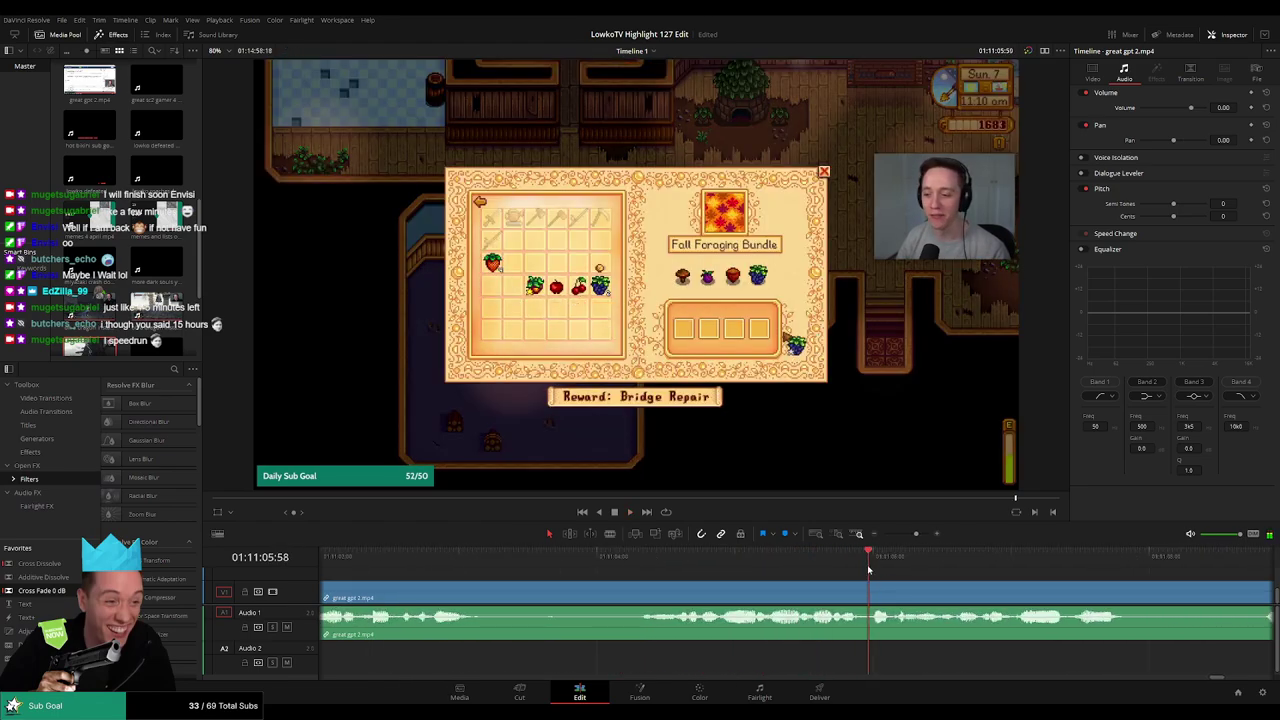
pyautogui.press('Left')
pyautogui.moveTo(868, 569); pyautogui.dragTo(660, 577)
pyautogui.press('b')
pyautogui.click(660, 600)
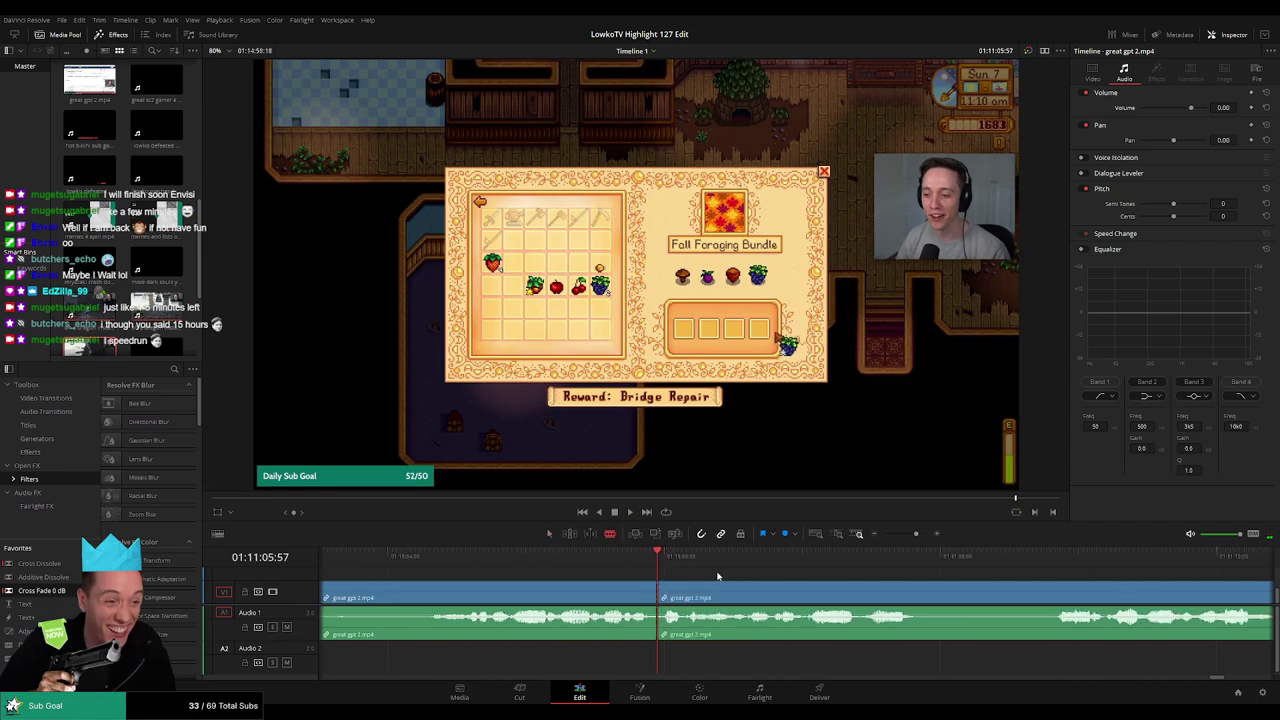
# Split great gpt 2.mp4 again after the word at 01:11:06:19 and silence the audio of the short piece between the cuts
pyautogui.press('space')
pyautogui.press('space')
pyautogui.click(708, 597)
pyautogui.press('a')
pyautogui.moveTo(686, 619); pyautogui.dragTo(684, 636)
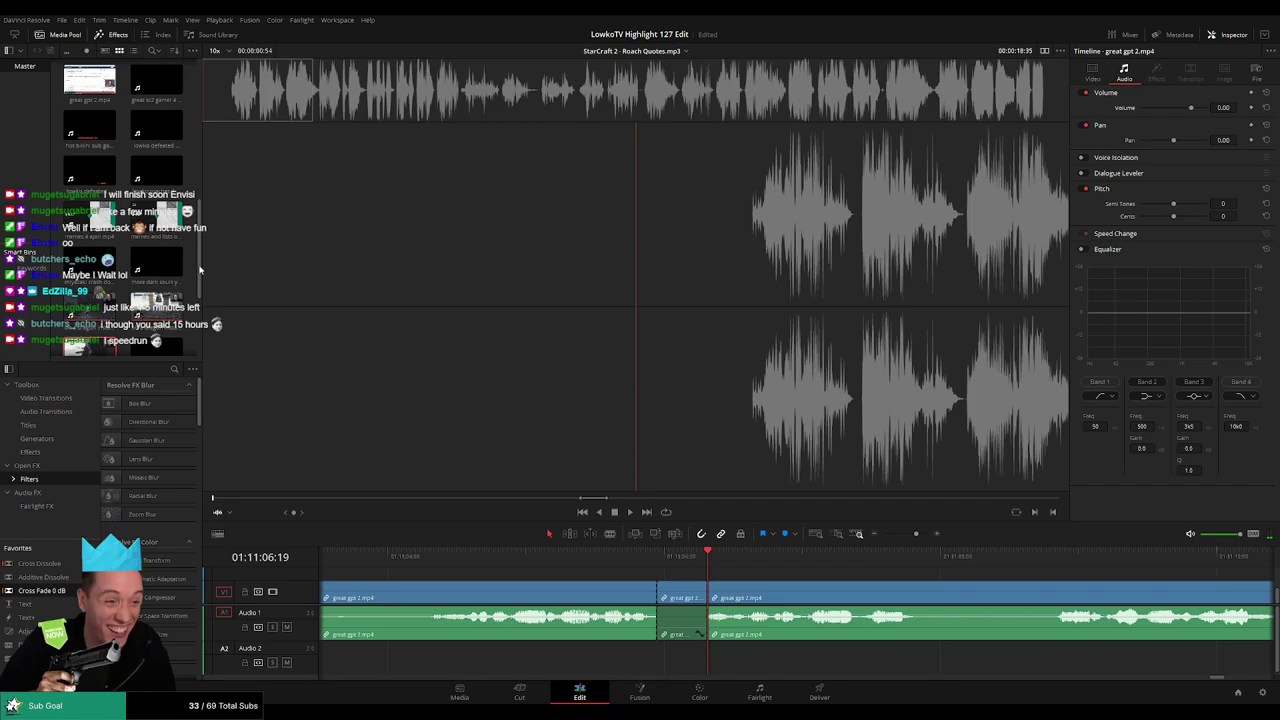
# Place StarCraft 2 - Roach Quotes.mp3 on Audio 2 under the silenced piece, trimmed to its length, with volume -27, and replay it
pyautogui.moveTo(200, 268); pyautogui.dragTo(199, 335)
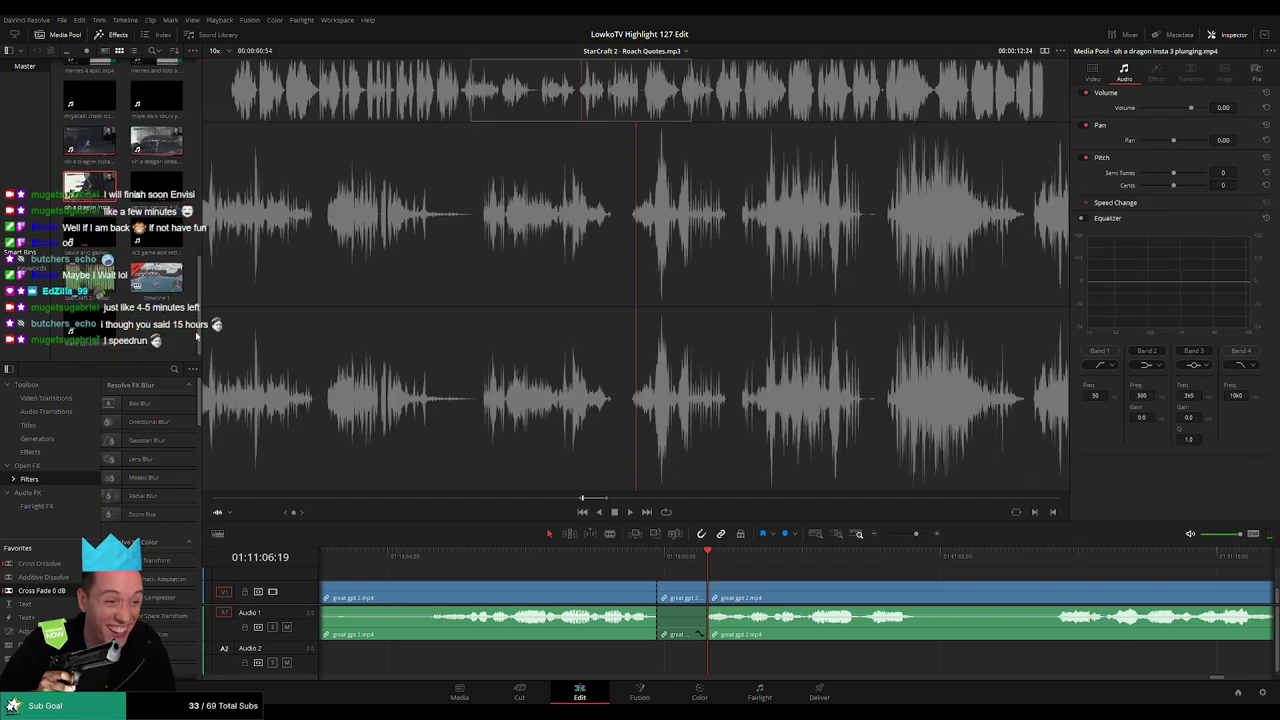
pyautogui.moveTo(105, 285); pyautogui.dragTo(705, 662)
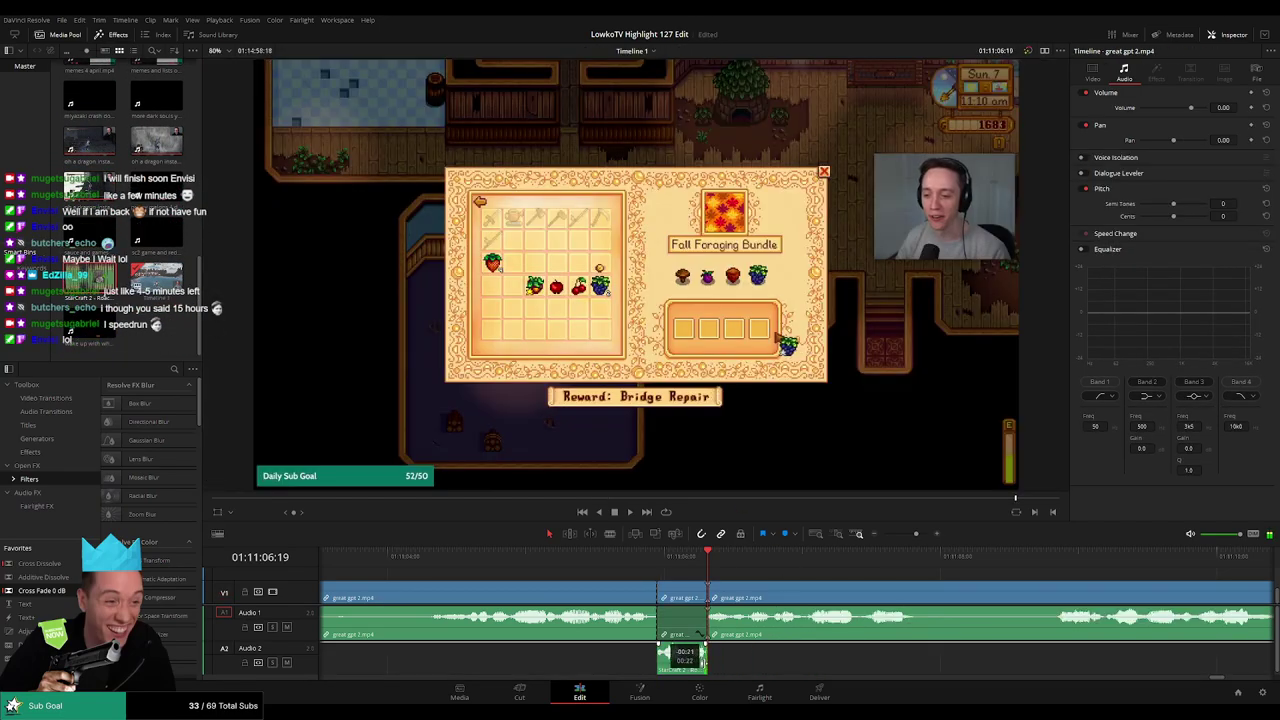
pyautogui.doubleClick(1219, 107)
pyautogui.write('-2')
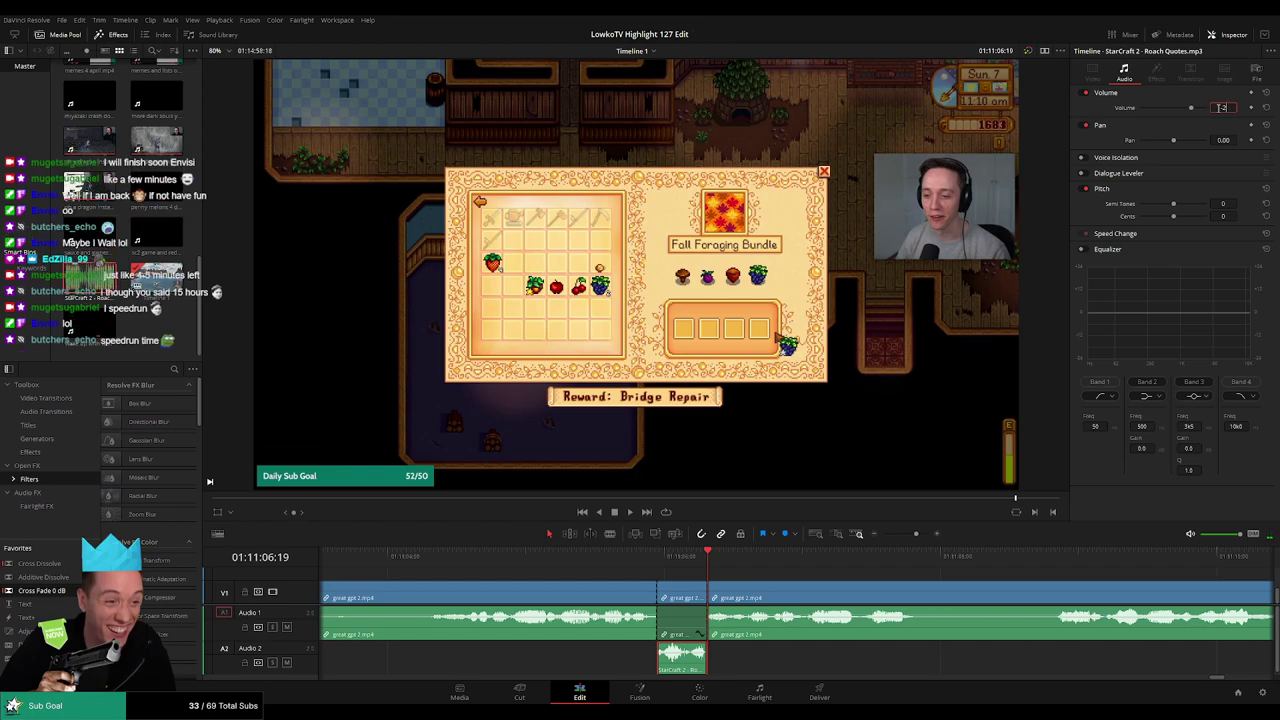
pyautogui.press('Return')
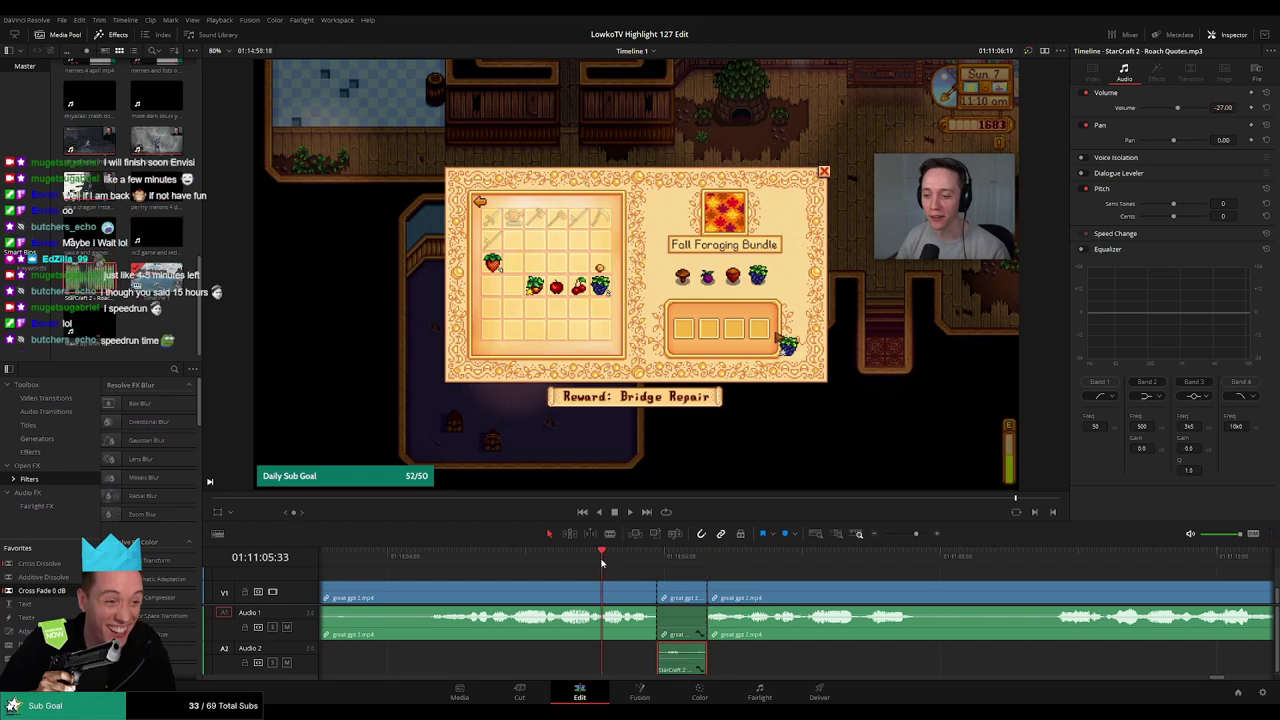
pyautogui.click(693, 578)
pyautogui.press('space')
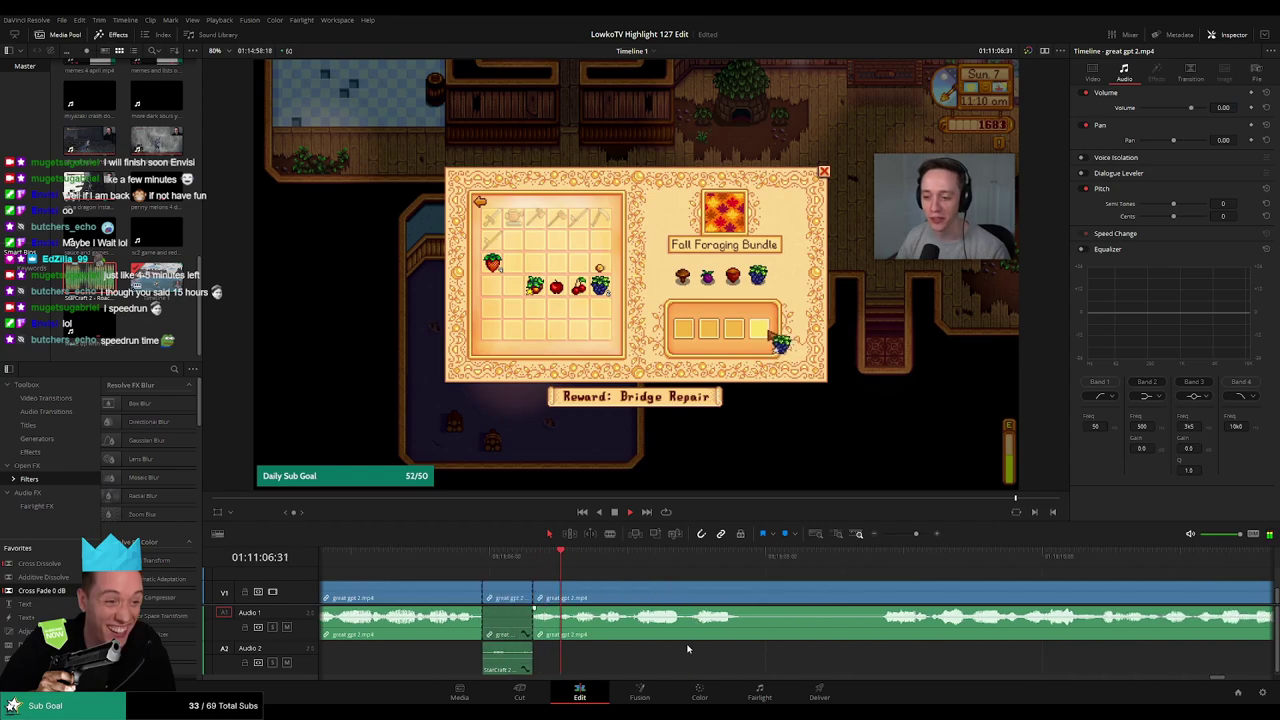
# Split great gpt 2.mp4 after the speech at about 01:11:13, check the quiet remainder and ripple-delete it up to oh a dragon insta 1.mp4
pyautogui.click(815, 562)
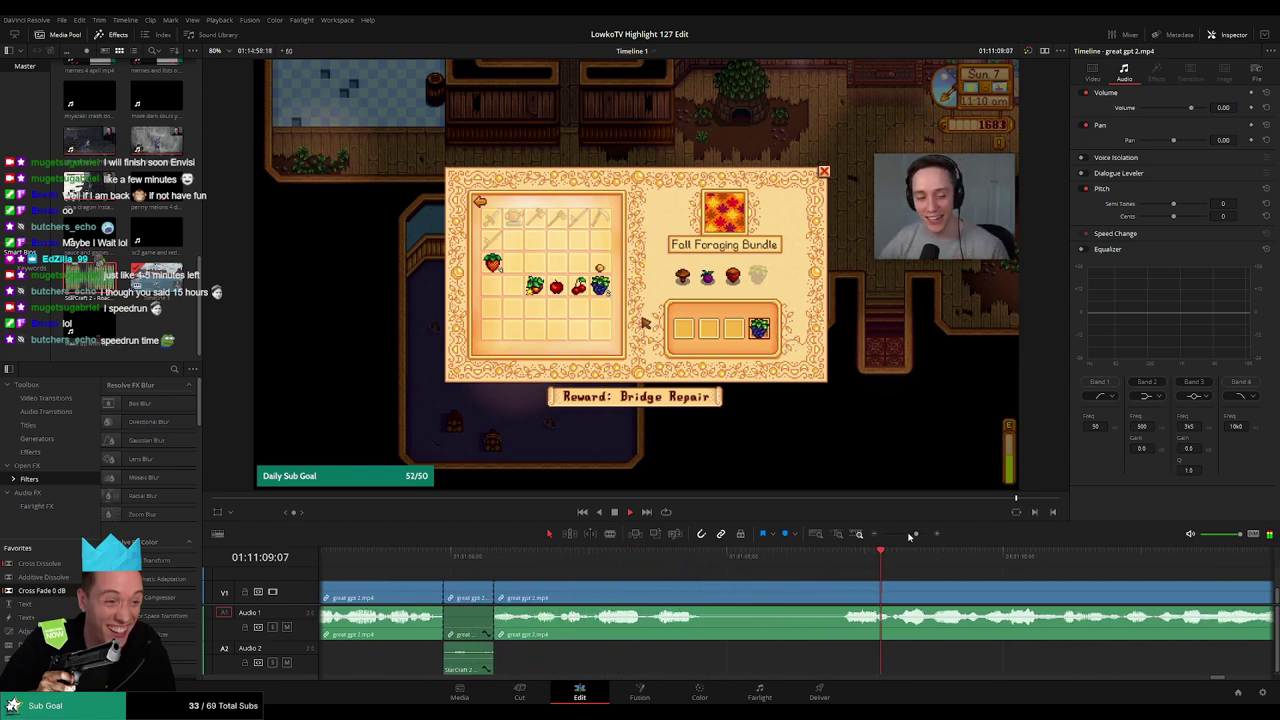
pyautogui.moveTo(914, 534); pyautogui.dragTo(908, 535)
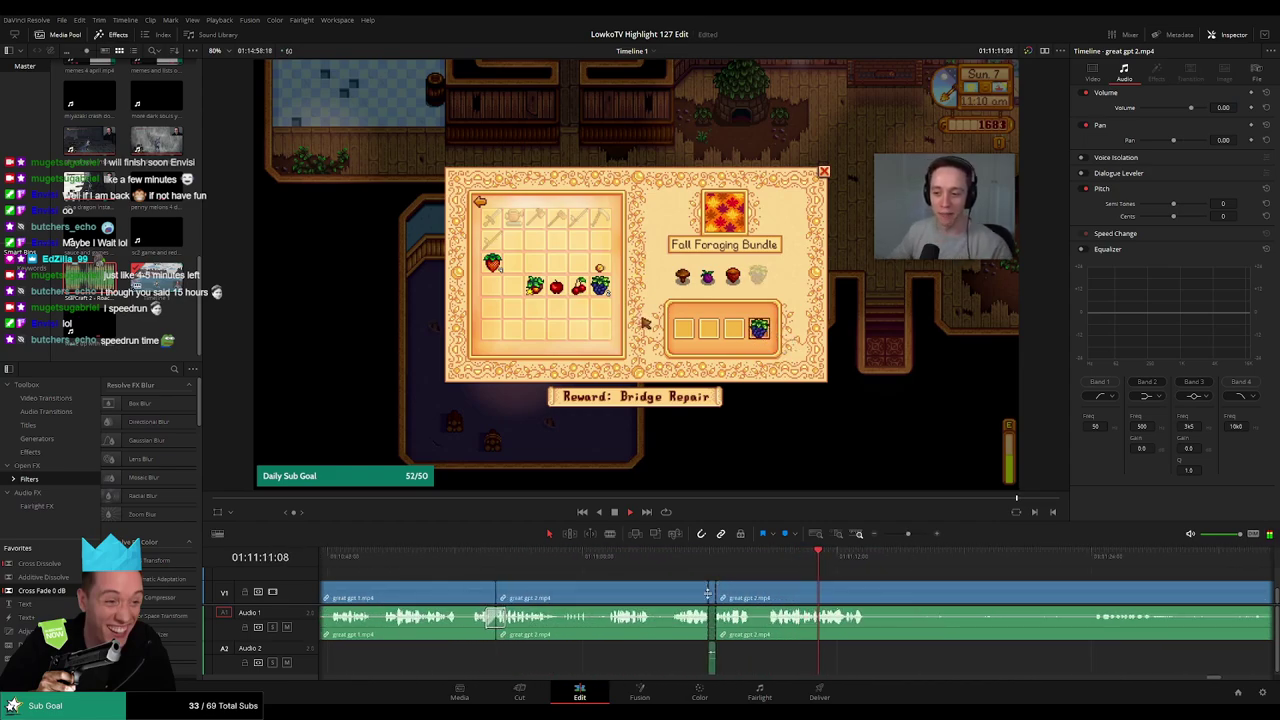
pyautogui.hscroll(2, 640, 585)
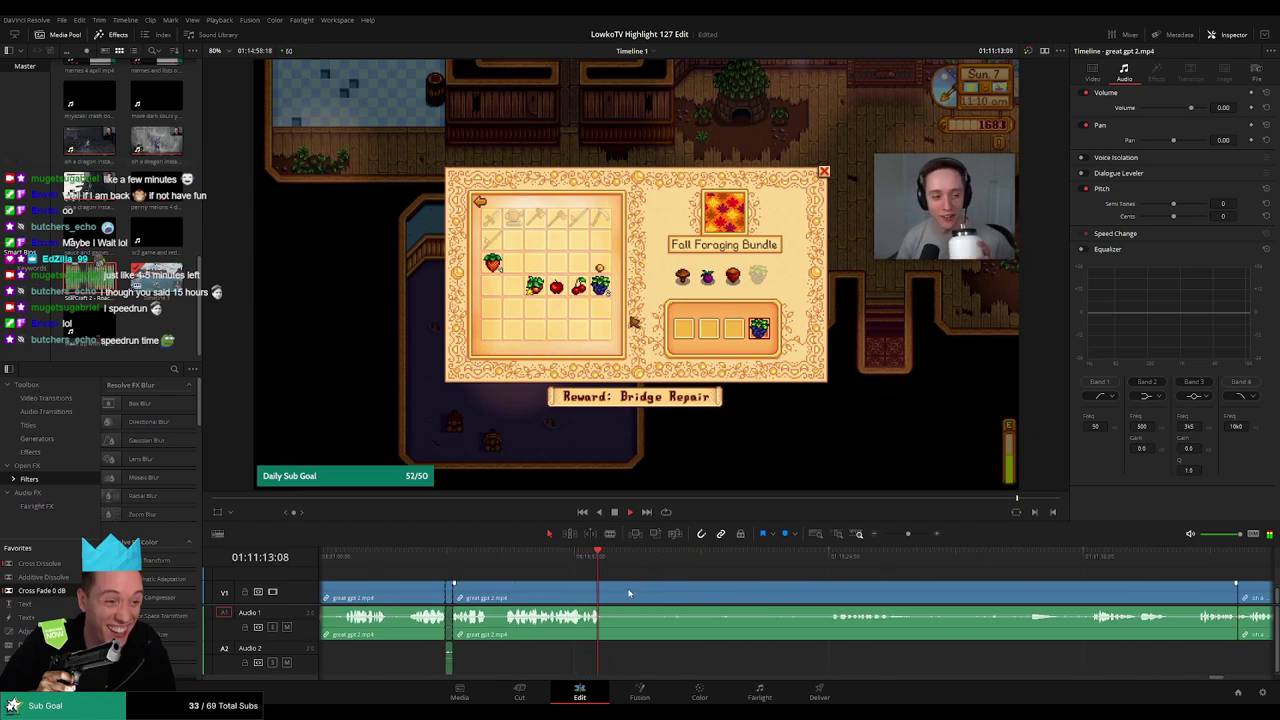
pyautogui.press('b')
pyautogui.click(610, 597)
pyautogui.click(834, 557)
pyautogui.hscroll(2, 831, 579)
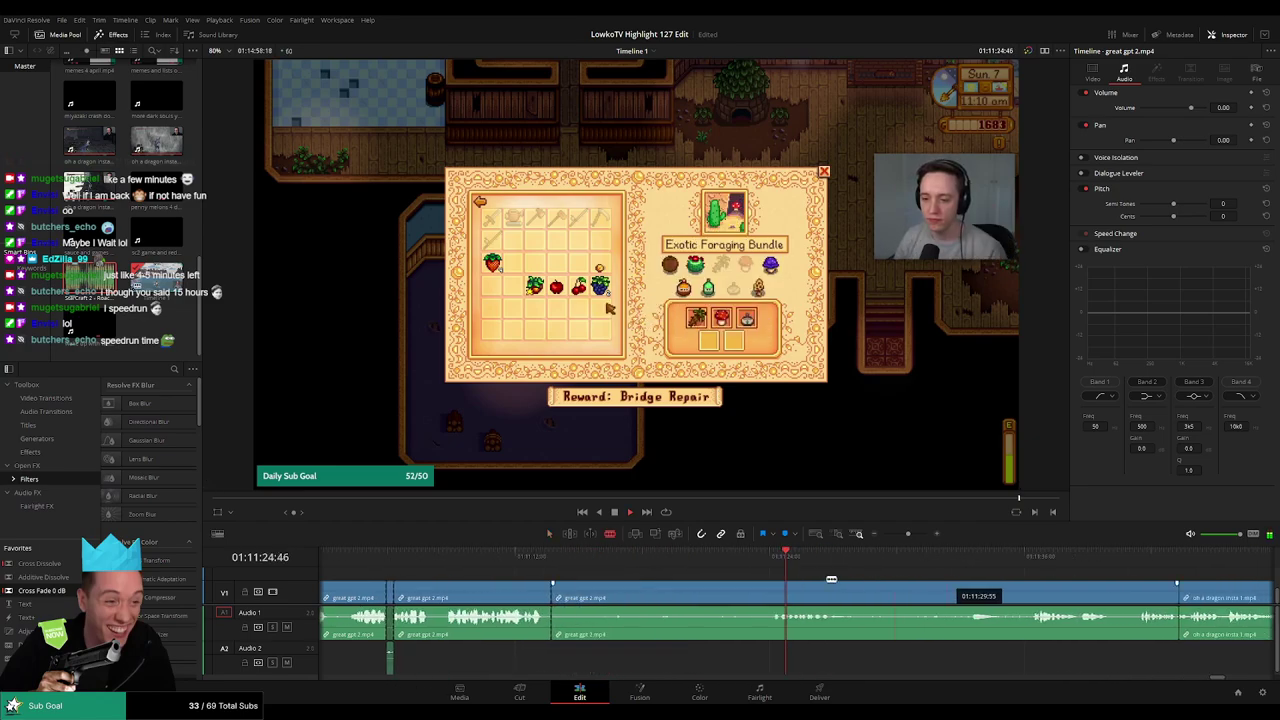
pyautogui.click(823, 558)
pyautogui.click(914, 557)
pyautogui.press('space')
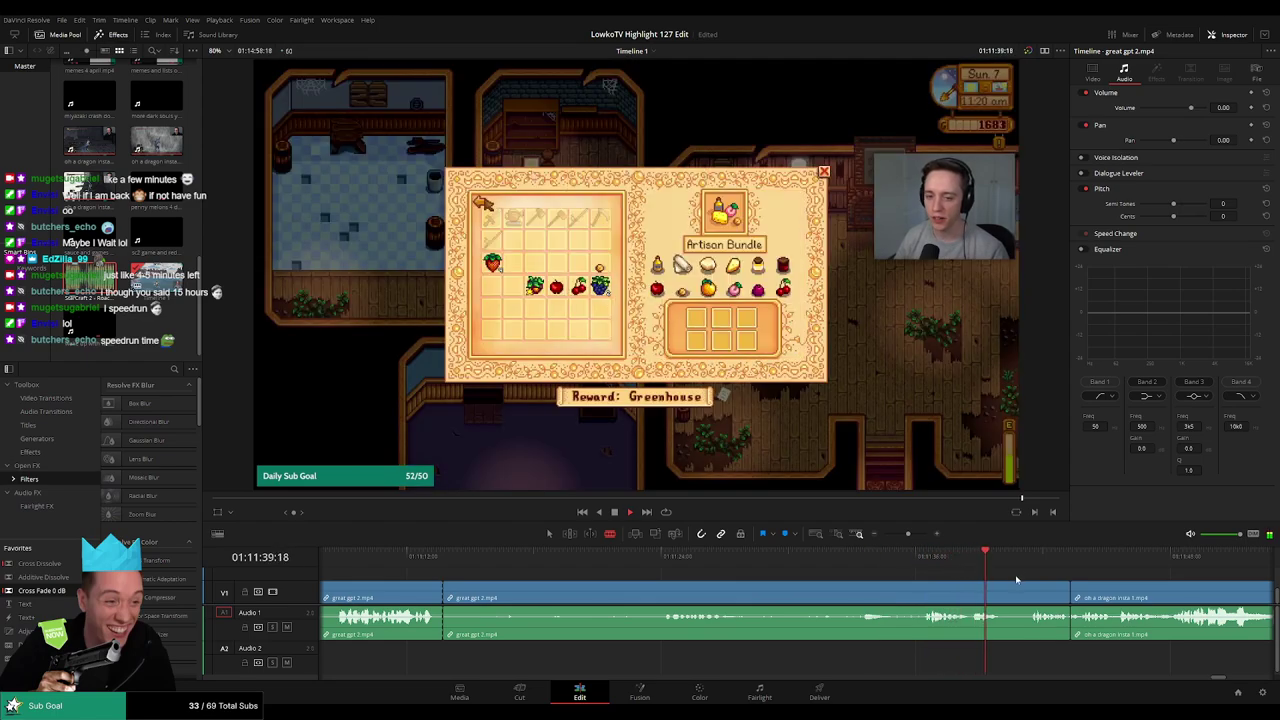
pyautogui.press('a')
pyautogui.click(928, 597)
pyautogui.press('Delete')
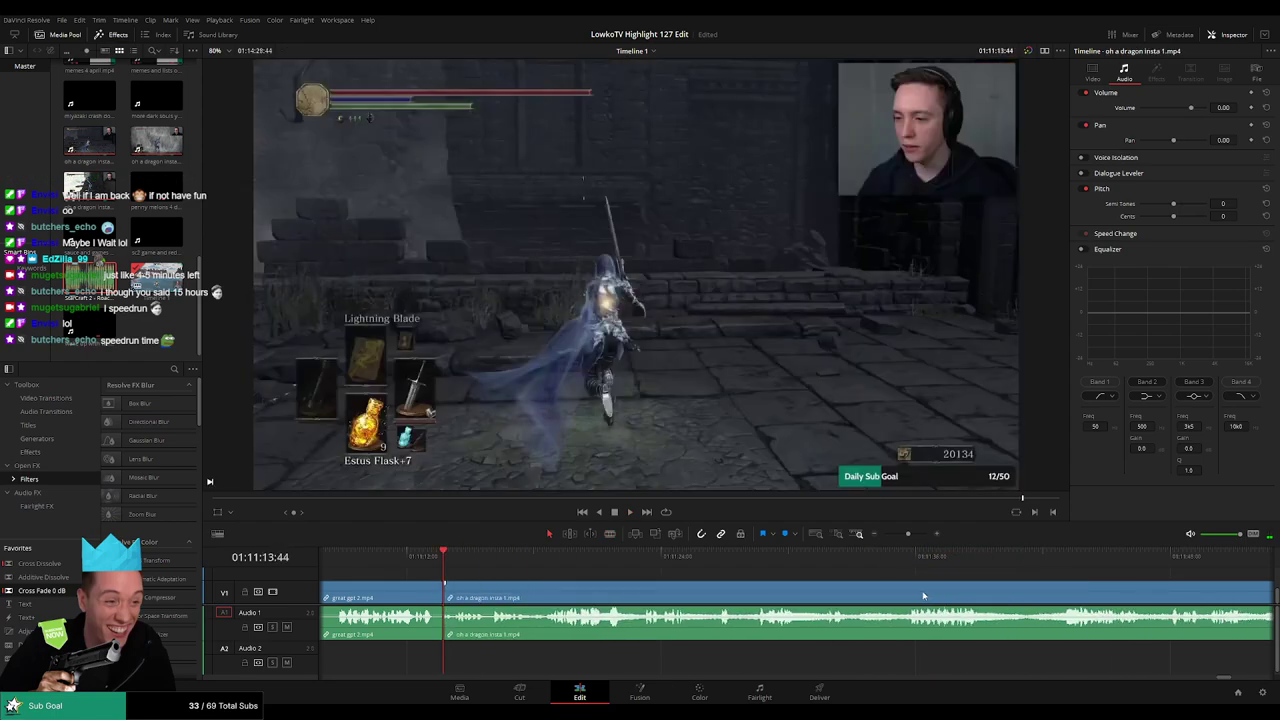
# Trim about half a second off the start of oh a dragon insta 1.mp4, close the gap and replay the clip
pyautogui.click(539, 565)
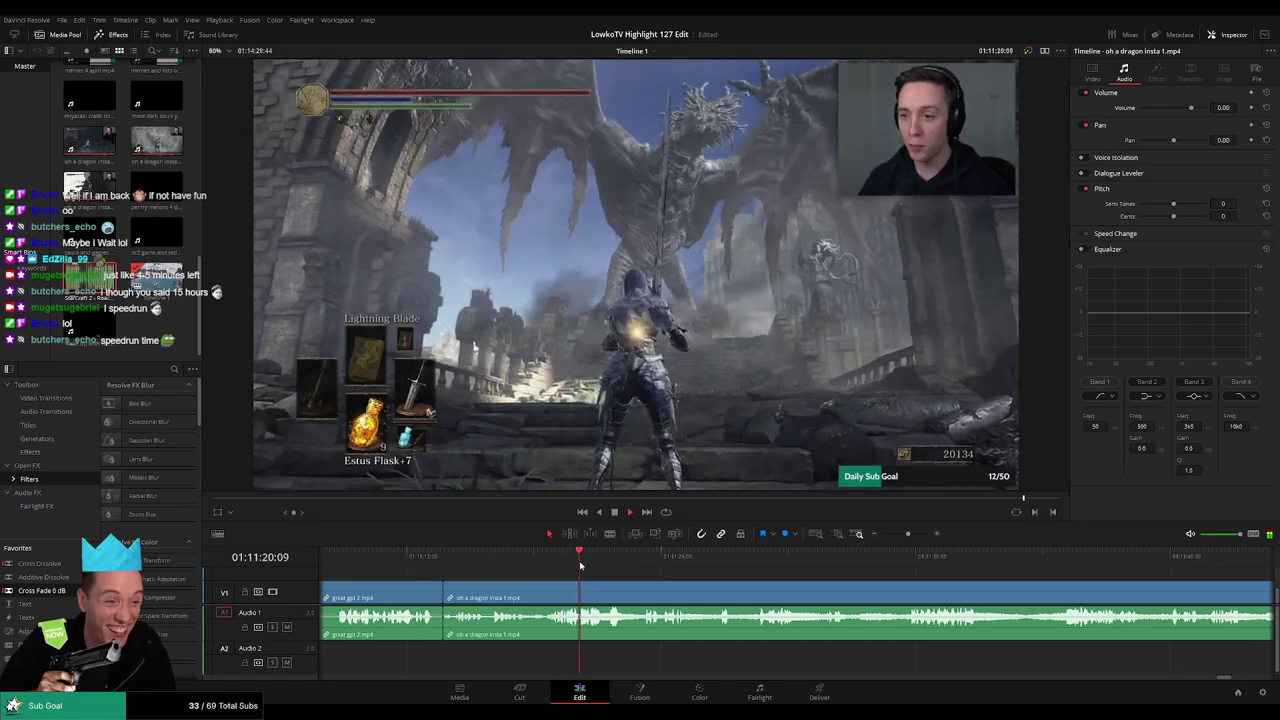
pyautogui.click(457, 563)
pyautogui.moveTo(456, 565); pyautogui.dragTo(447, 562)
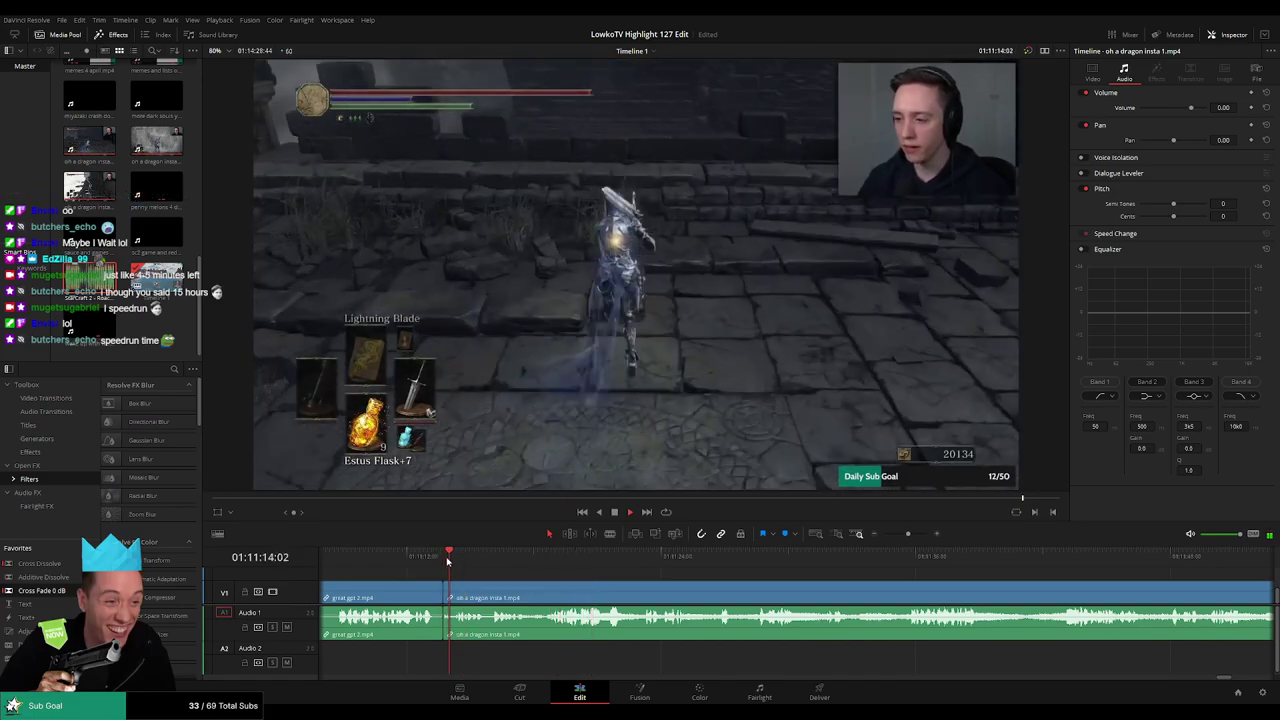
pyautogui.click(455, 590)
pyautogui.press('a')
pyautogui.click(447, 603)
pyautogui.press('space')
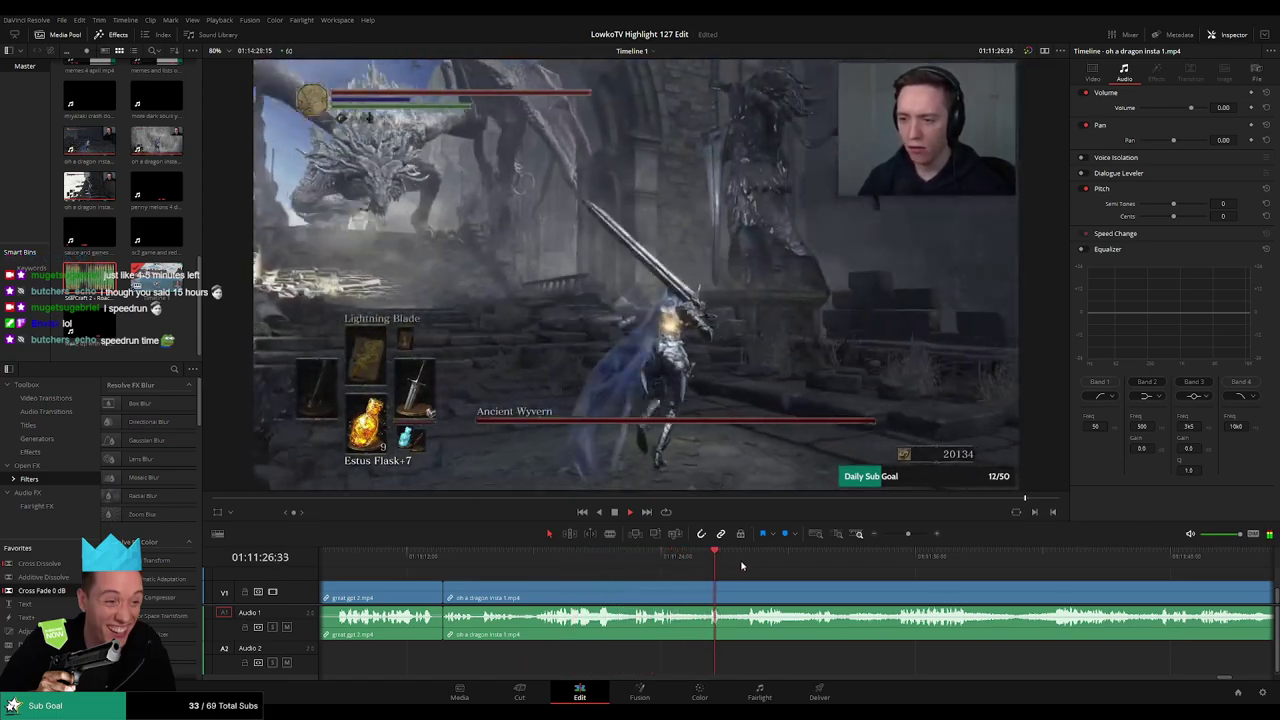
# Split oh a dragon insta 1.mp4 at 01:12:07:00 after the YOU DIED screen and ripple-delete the rest of the clip
pyautogui.hscroll(3, 855, 586)
pyautogui.moveTo(655, 557); pyautogui.dragTo(957, 570)
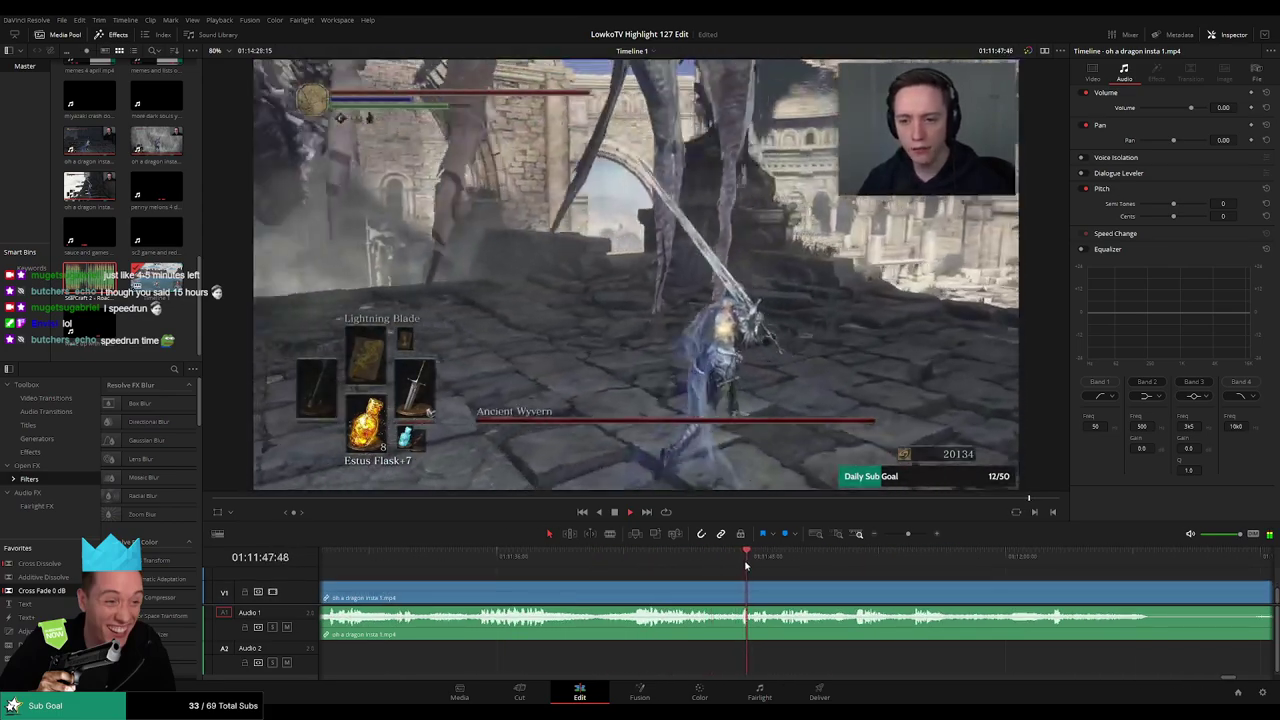
pyautogui.moveTo(845, 567); pyautogui.dragTo(1013, 569)
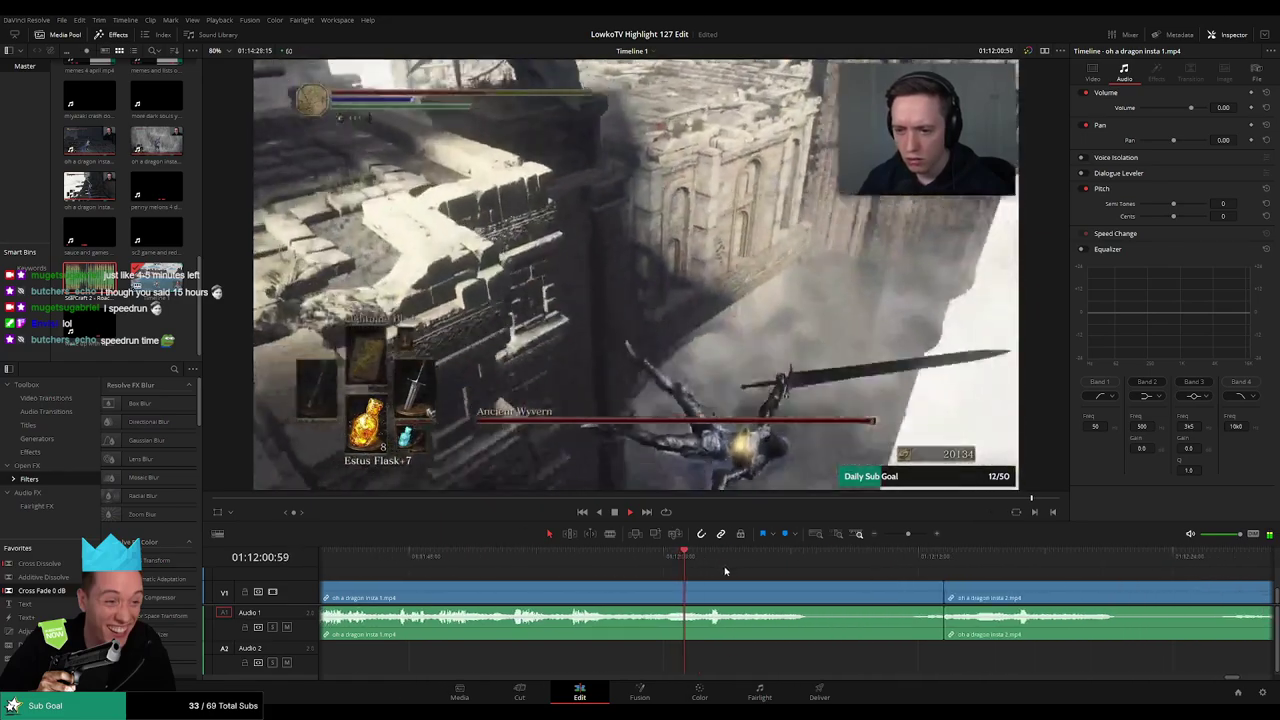
pyautogui.click(793, 562)
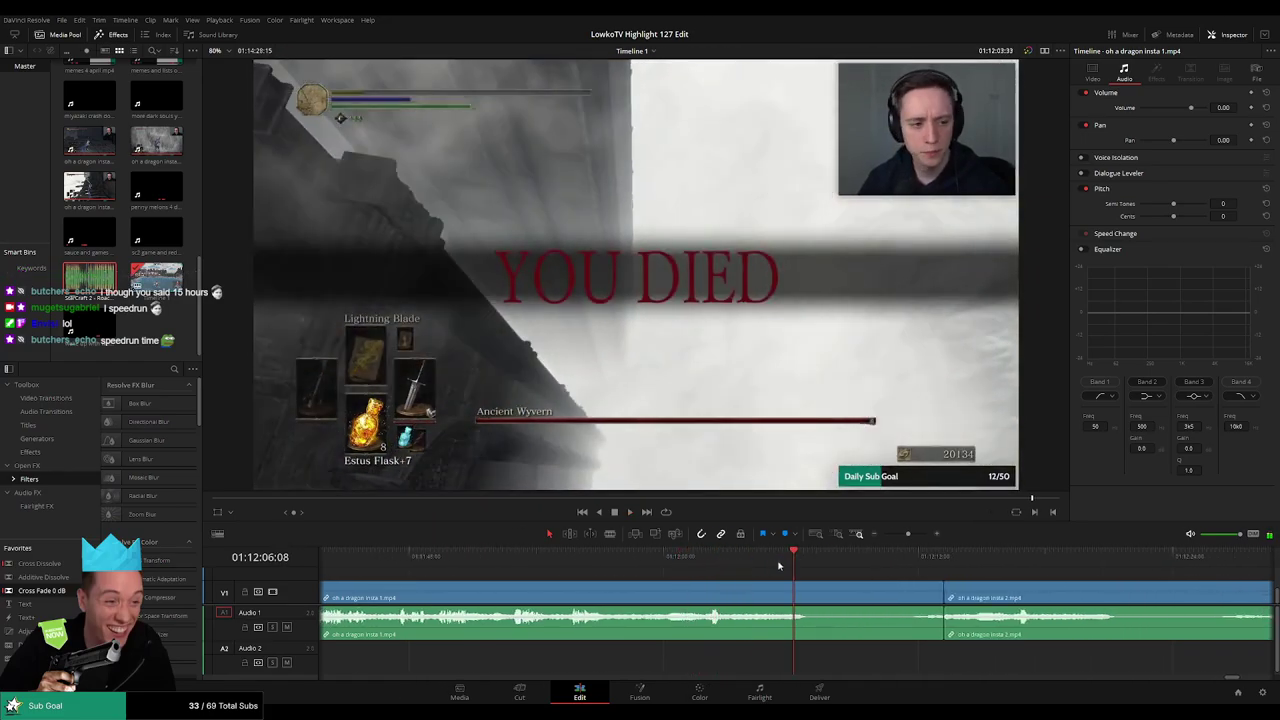
pyautogui.press('b')
pyautogui.press('space')
pyautogui.click(813, 598)
pyautogui.press('a')
pyautogui.click(860, 598)
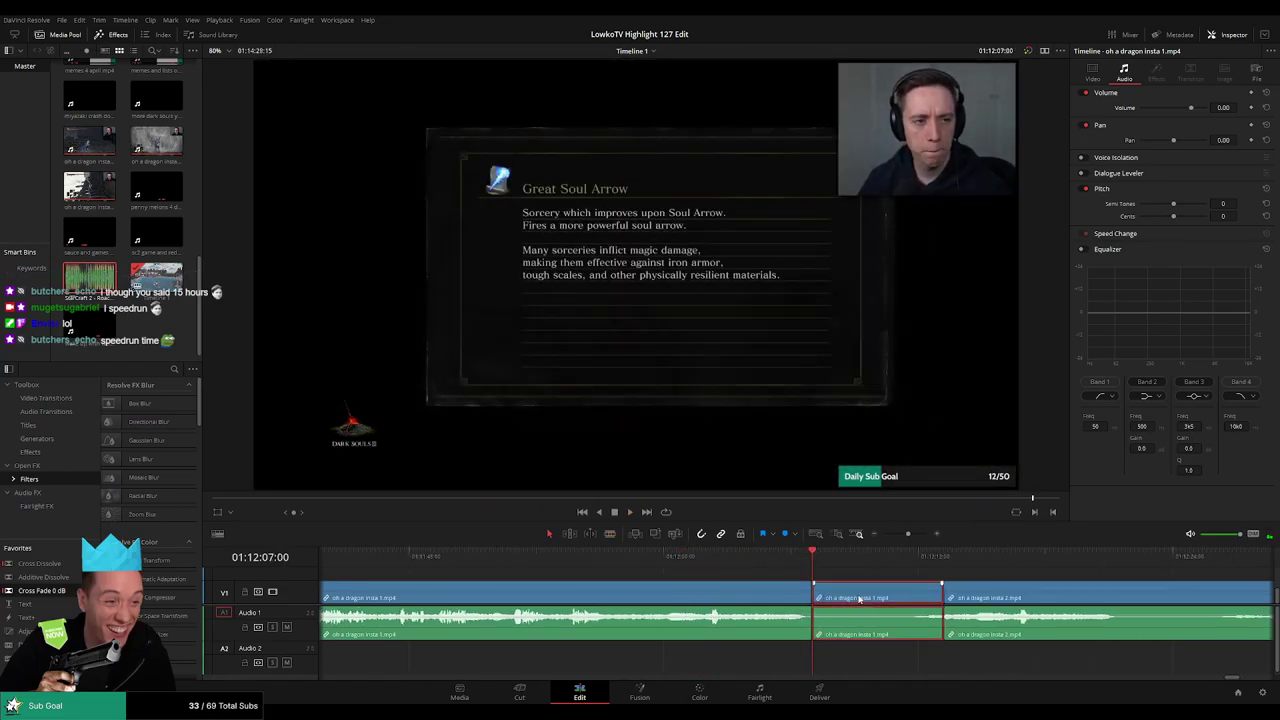
pyautogui.press('Delete')
# Cut the opening of oh a dragon insta 2.mp4 up to about 01:12:22, ripple-delete it and add an audio cross fade at the join
pyautogui.press('space')
pyautogui.moveTo(953, 573); pyautogui.dragTo(1140, 574)
pyautogui.hscroll(7, 886, 577)
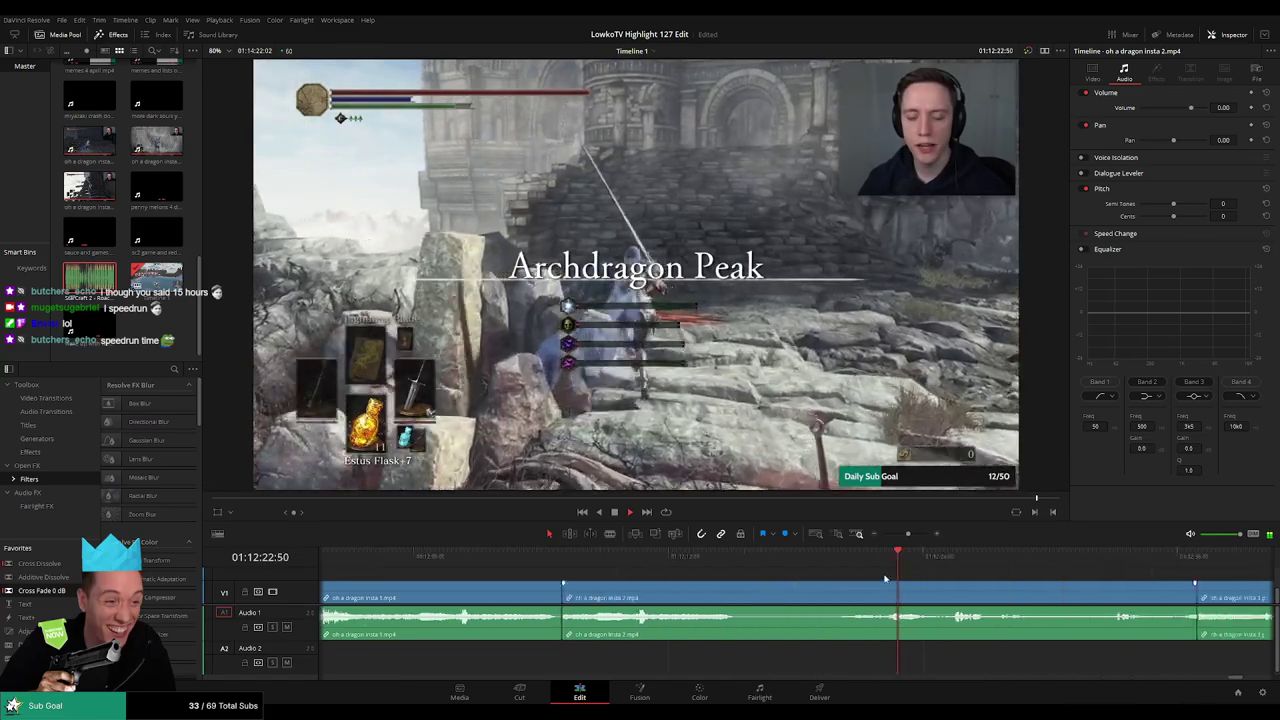
pyautogui.press('space')
pyautogui.press('b')
pyautogui.click(788, 595)
pyautogui.press('a')
pyautogui.click(743, 600)
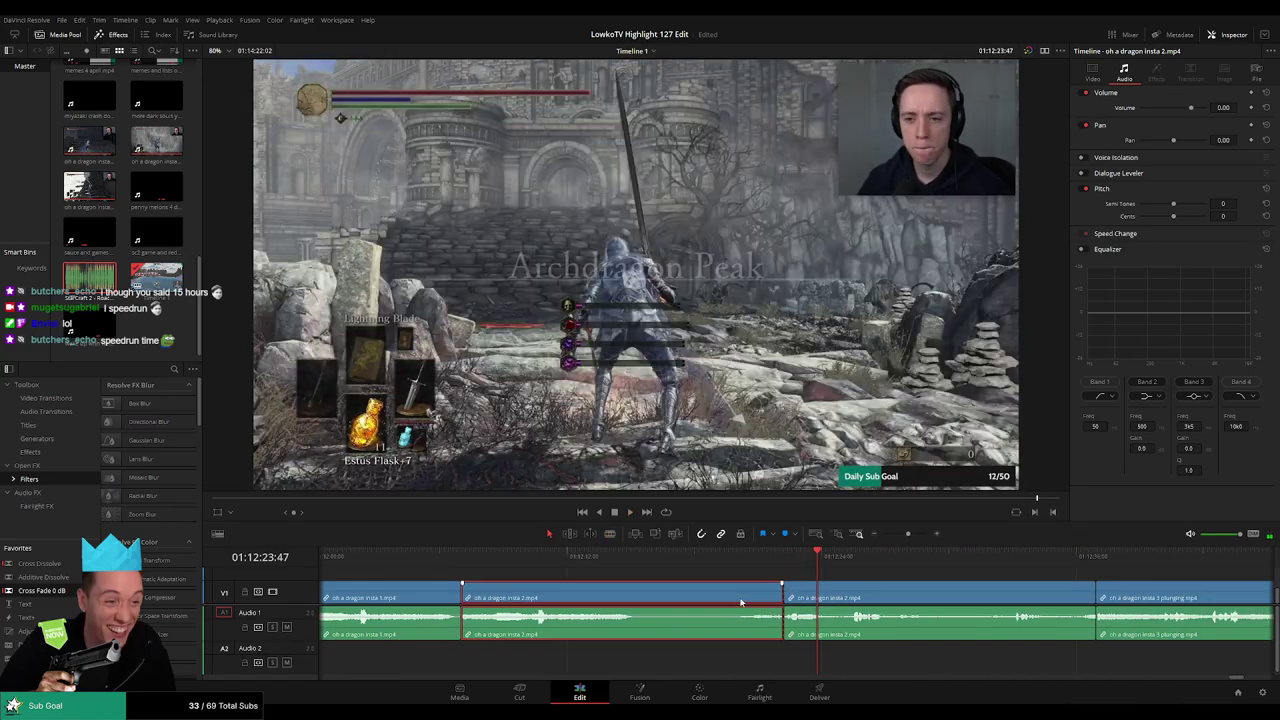
pyautogui.press('Delete')
pyautogui.press('space')
# Cut the stretch of oh a dragon insta 2.mp4 from 01:12:13:46 to about 01:12:17, ripple-delete it and add an audio cross fade at the join
pyautogui.click(446, 561)
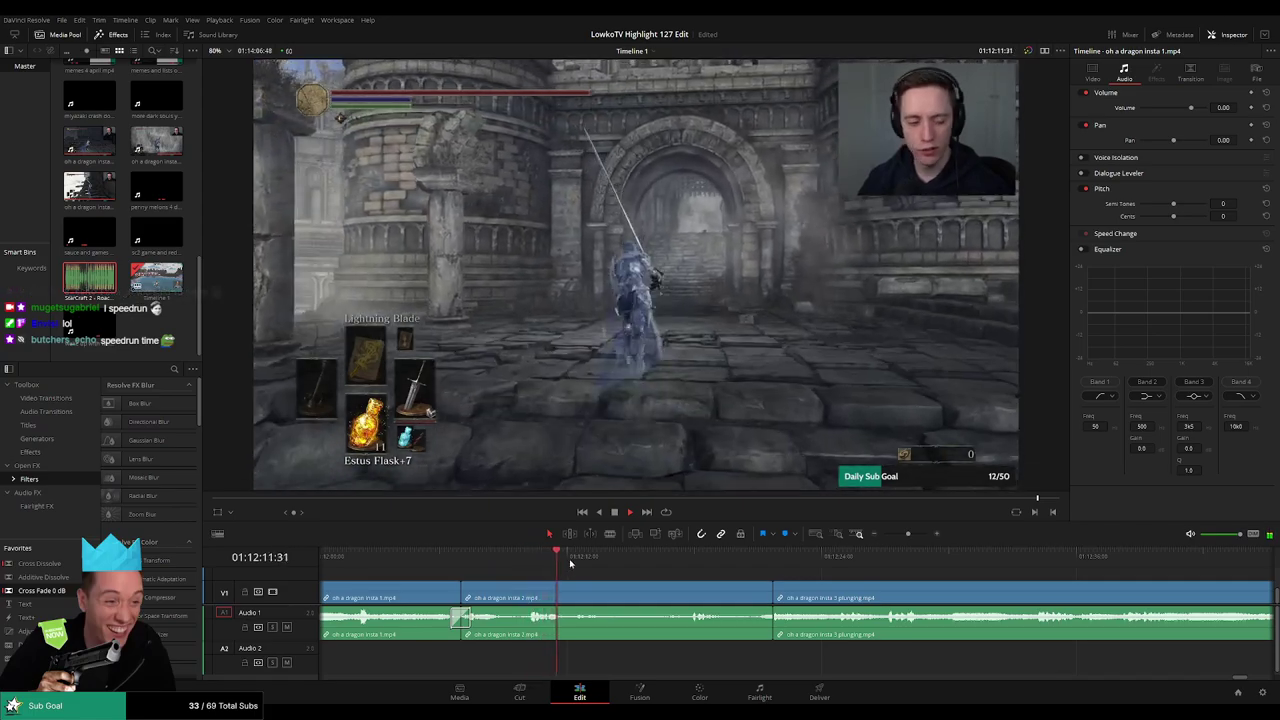
pyautogui.press('b')
pyautogui.click(605, 597)
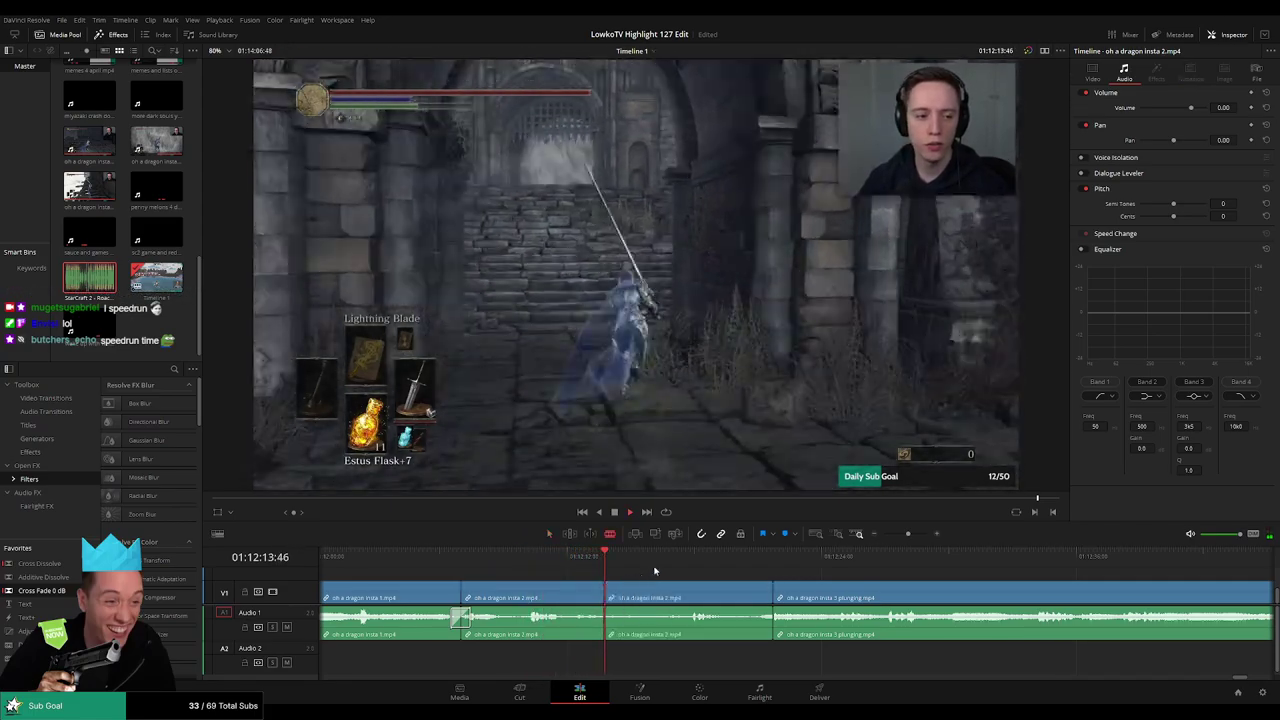
pyautogui.press('a')
pyautogui.click(691, 594)
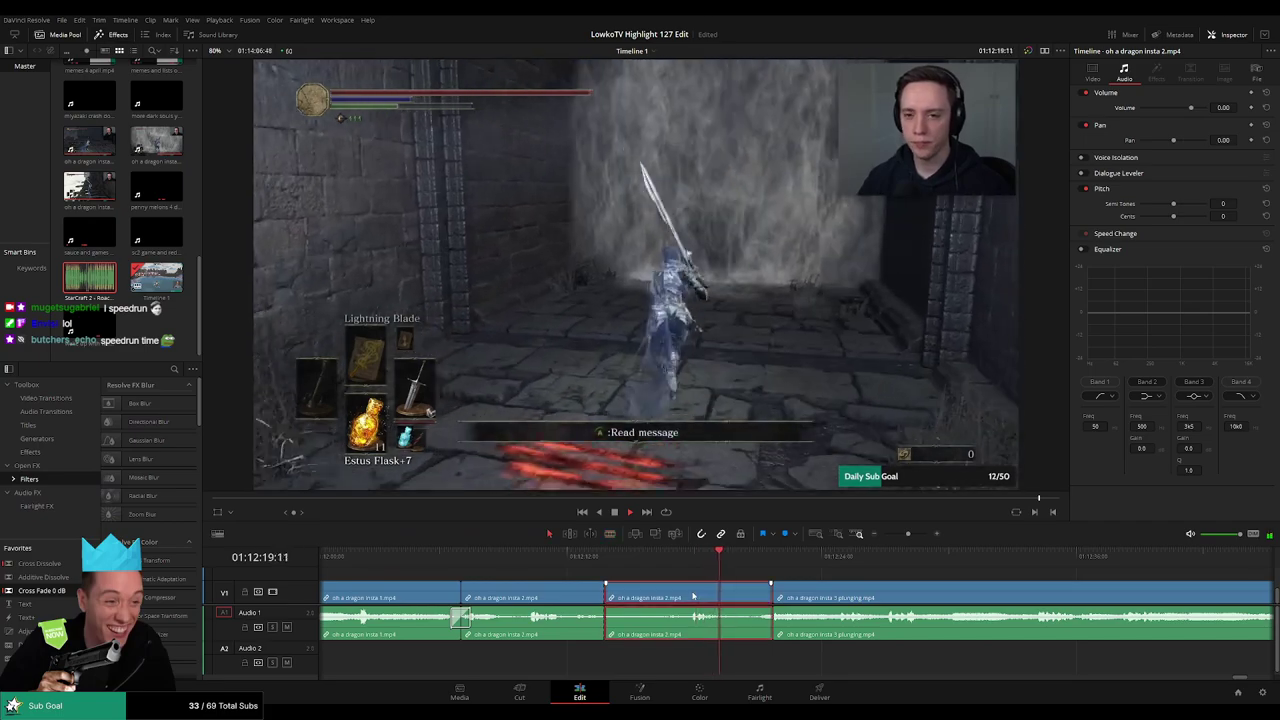
pyautogui.press('b')
pyautogui.click(688, 594)
pyautogui.press('a')
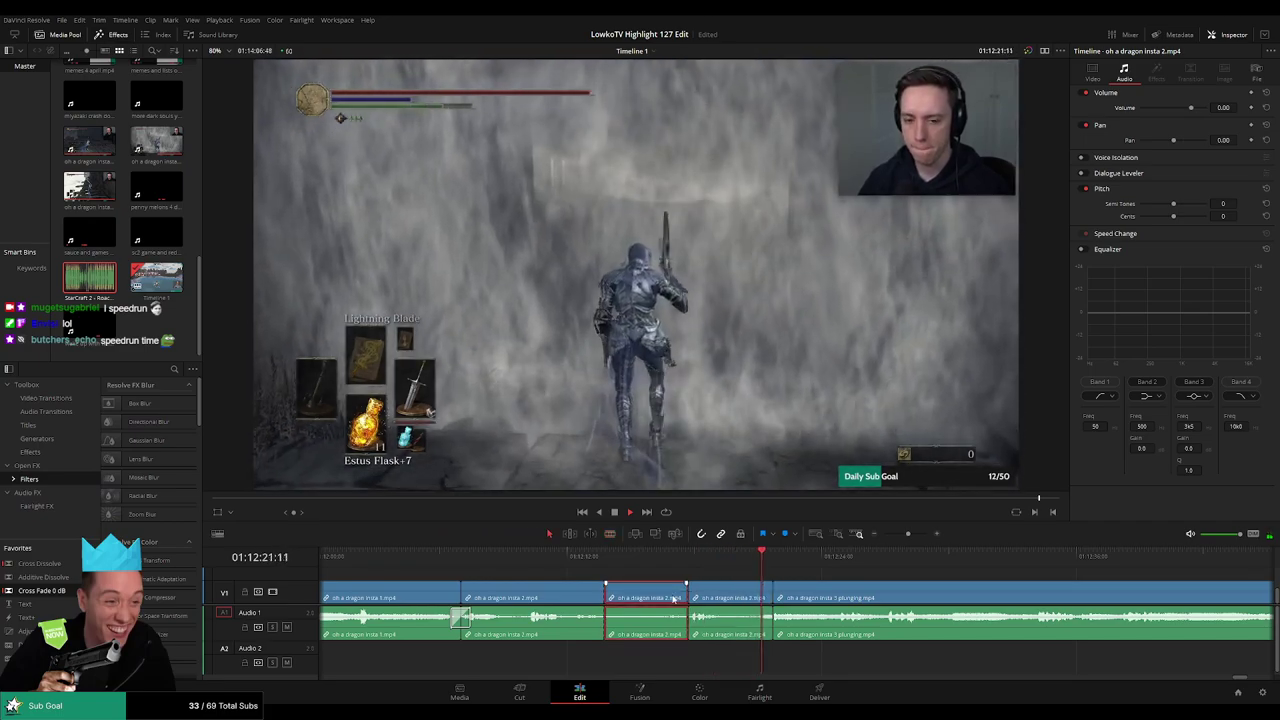
pyautogui.press('Delete')
pyautogui.moveTo(574, 629); pyautogui.dragTo(603, 621)
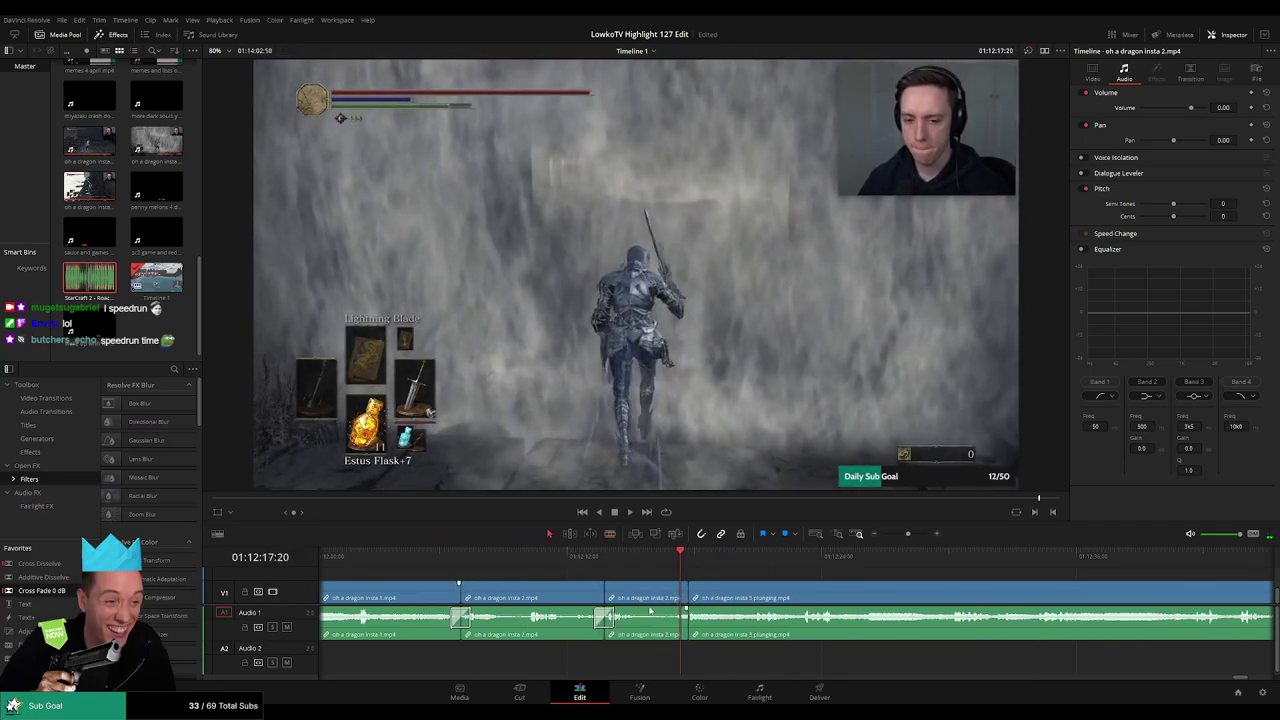
# Split the last piece of oh a dragon insta 2.mp4 halfway and ripple-delete its second half up to oh a dragon insta 3 plunging.mp4
pyautogui.press('space')
pyautogui.press('b')
pyautogui.click(646, 593)
pyautogui.press('a')
pyautogui.click(672, 596)
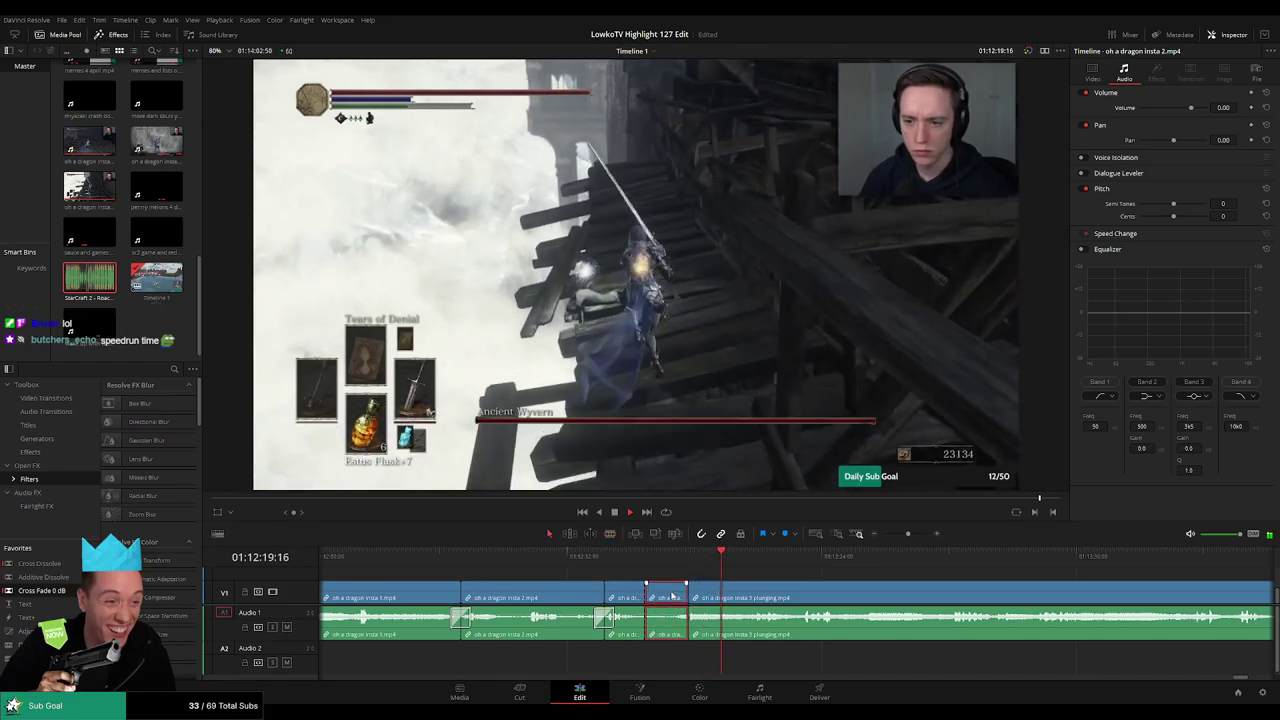
pyautogui.press('Delete')
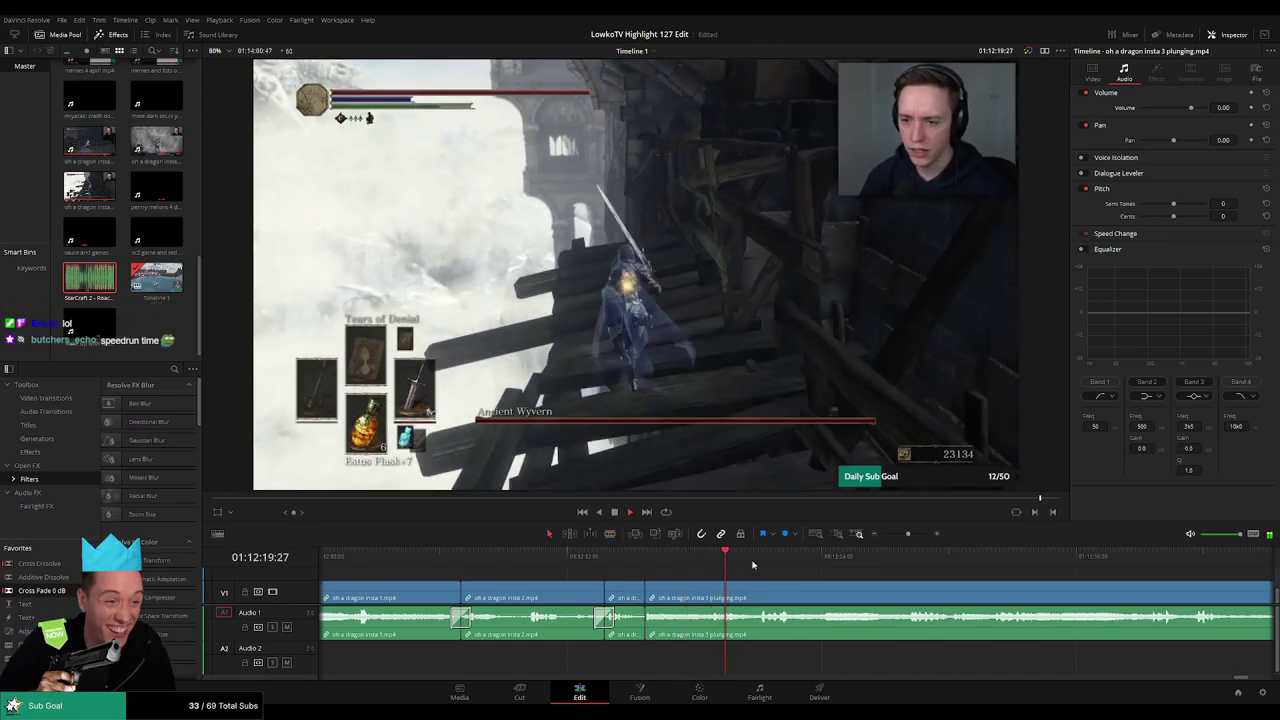
# Split oh a dragon insta 3 plunging.mp4 at about 01:12:20 and ripple-delete its opening piece
pyautogui.press('b')
pyautogui.click(762, 597)
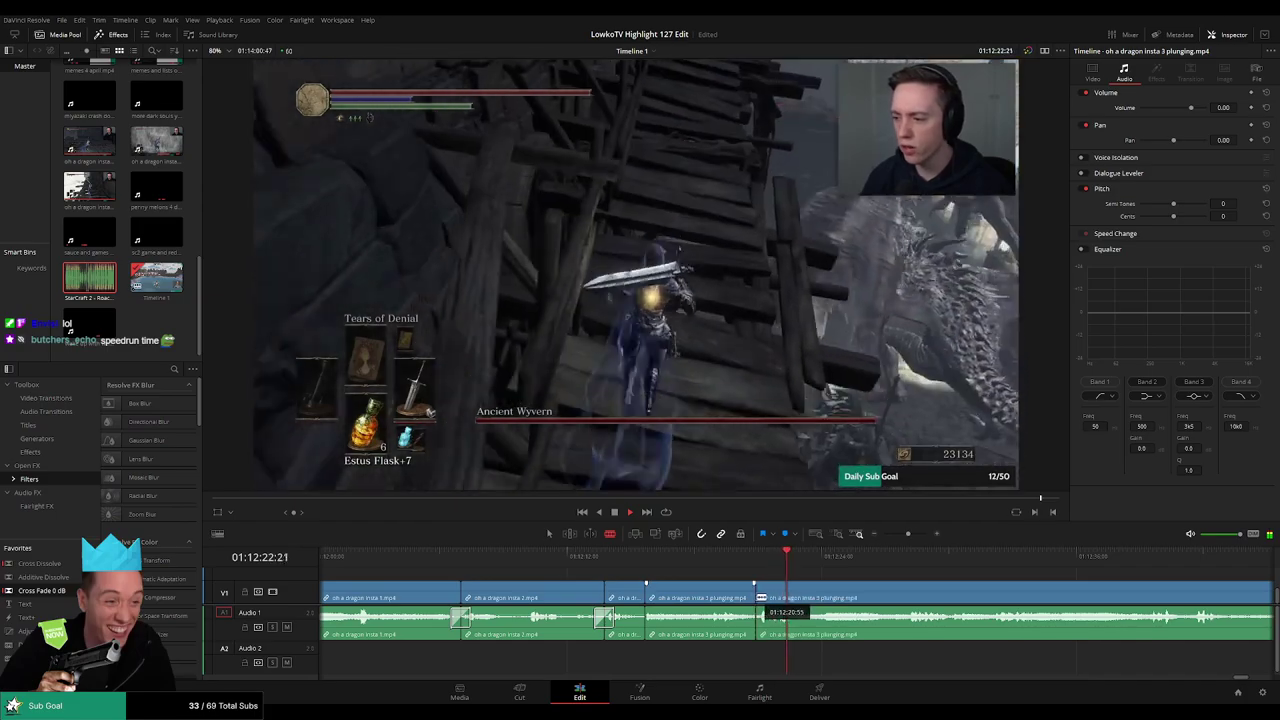
pyautogui.press('a')
pyautogui.click(735, 598)
pyautogui.press('Delete')
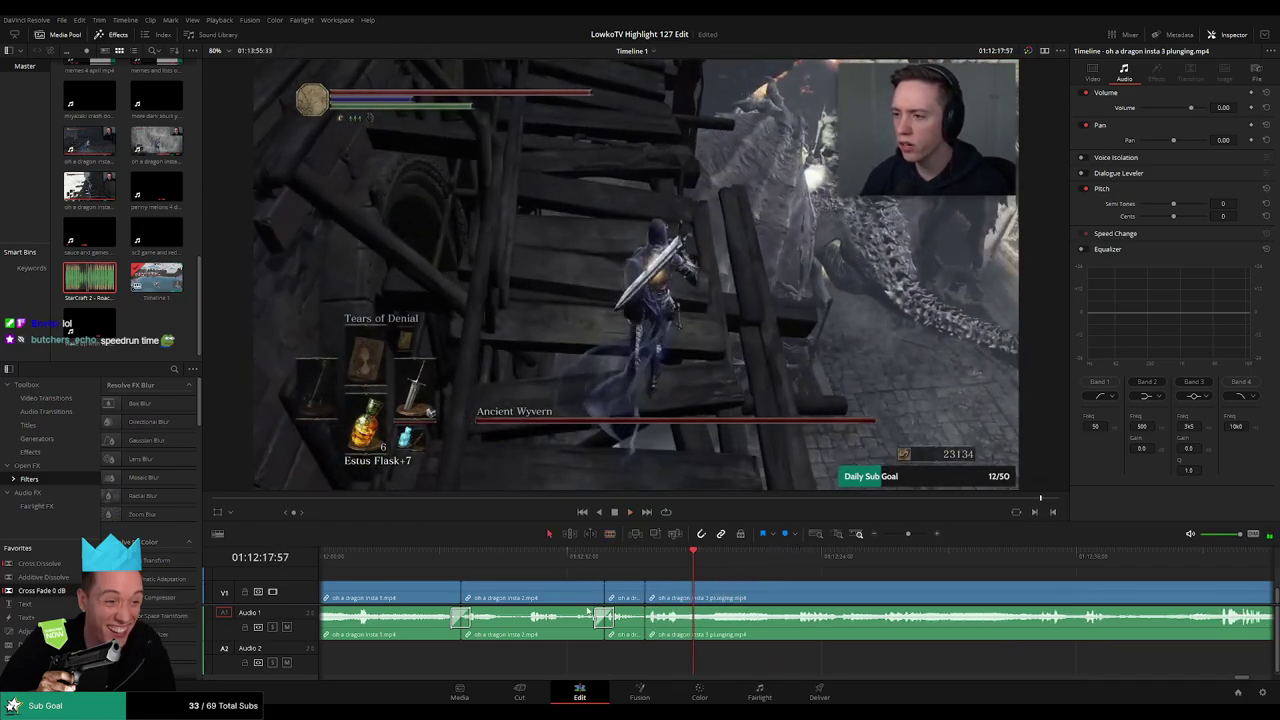
# Review the rest of oh a dragon insta 3 plunging.mp4, split it at 01:13:05:16 and ripple-delete the remainder up to the ending clip
pyautogui.press('space')
pyautogui.click(814, 557)
pyautogui.moveTo(866, 583); pyautogui.dragTo(605, 575)
pyautogui.click(779, 561)
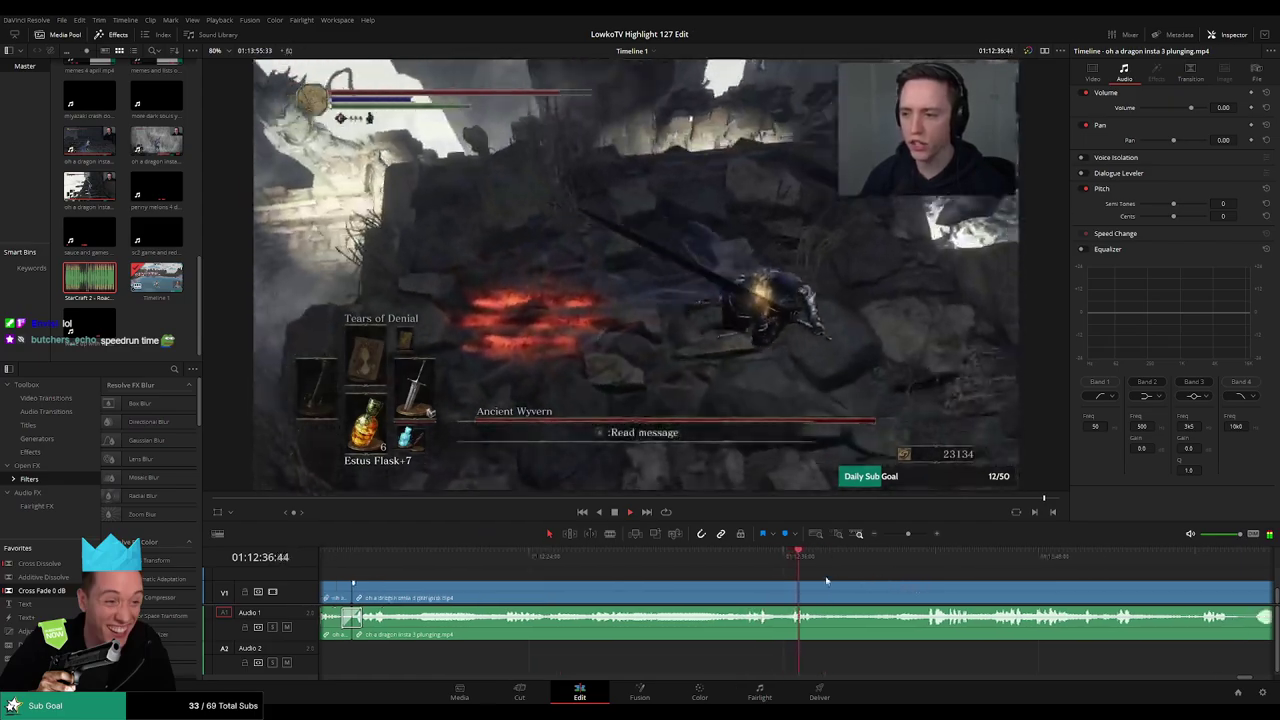
pyautogui.moveTo(905, 604); pyautogui.dragTo(695, 586)
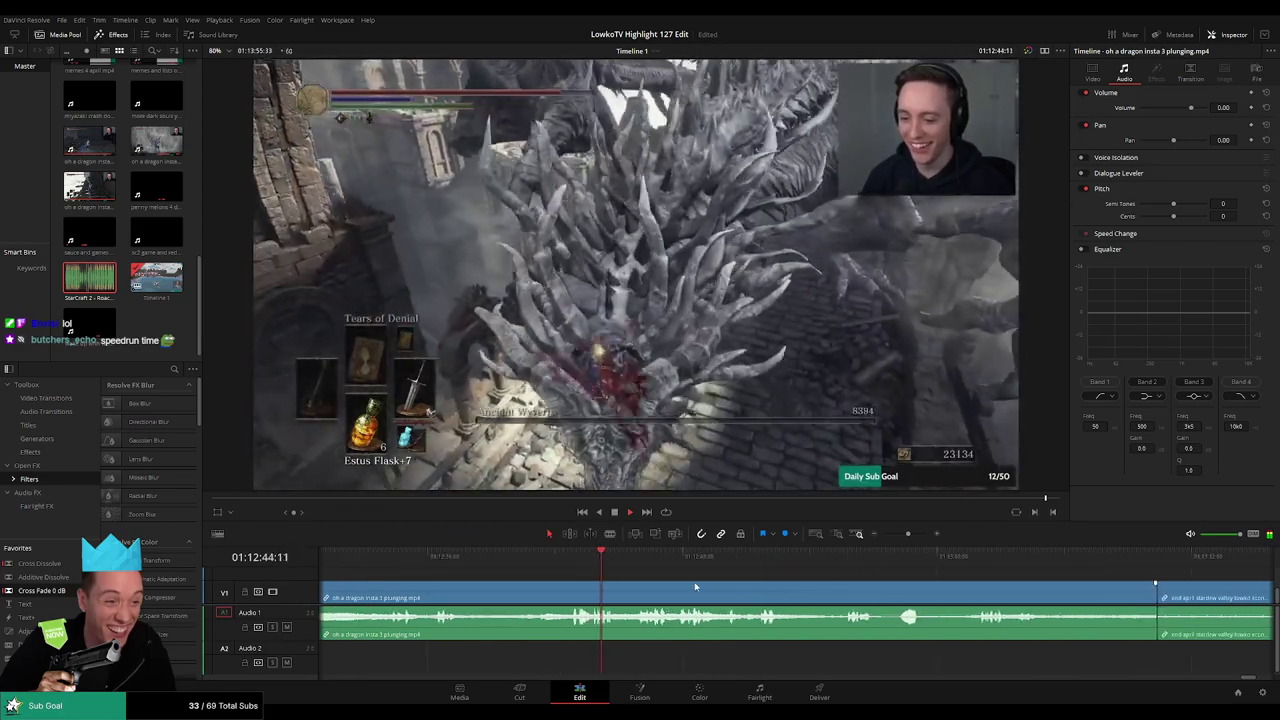
pyautogui.click(640, 560)
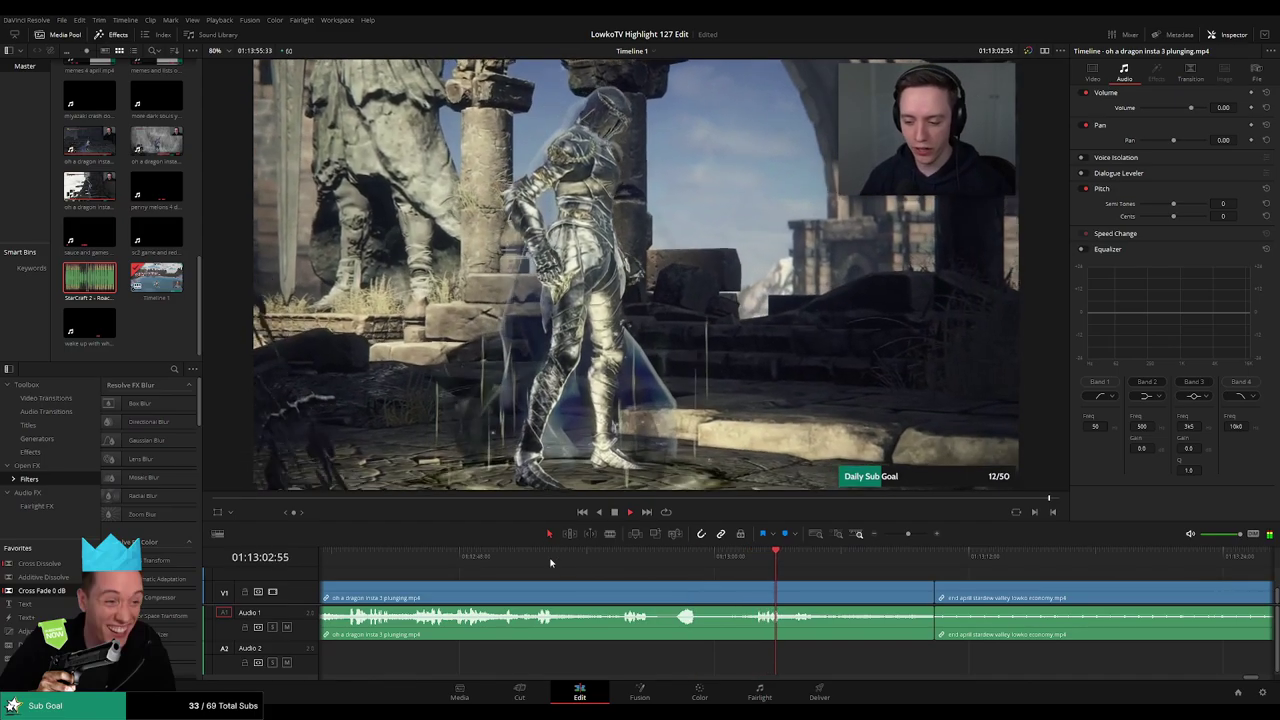
pyautogui.click(550, 556)
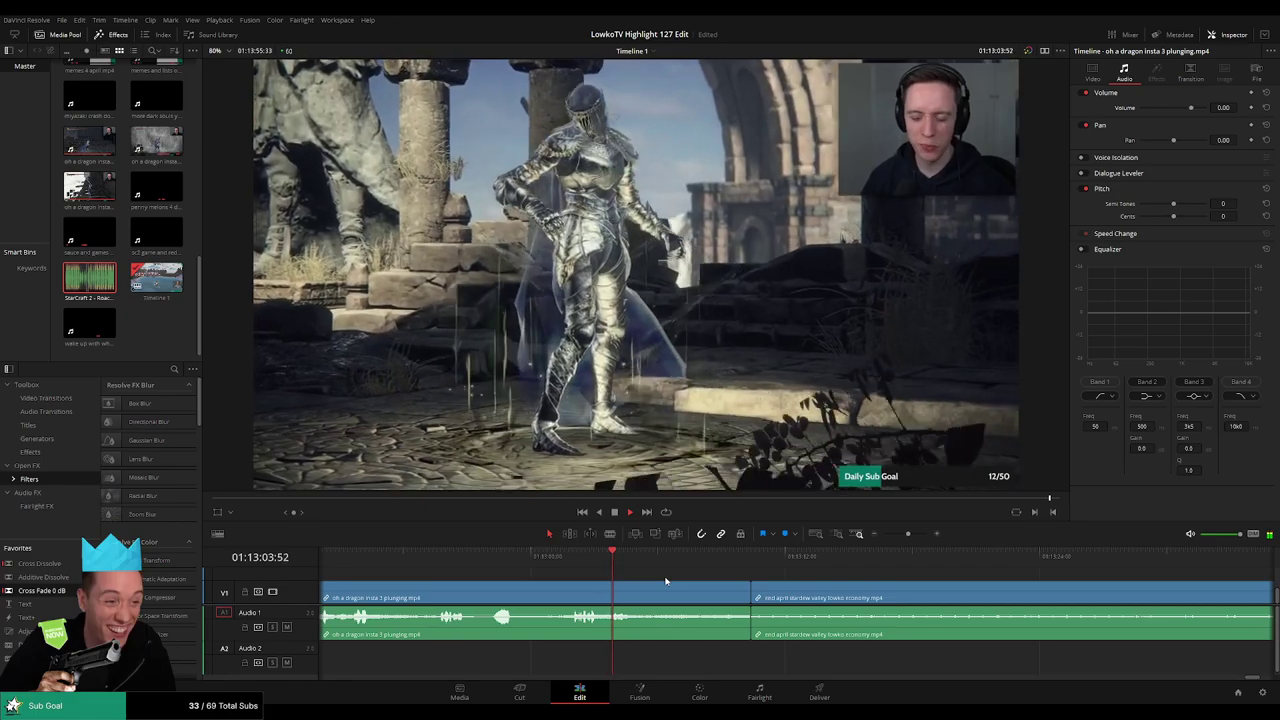
pyautogui.press('space')
pyautogui.hotkey('ctrl', 'b')
pyautogui.click(683, 598)
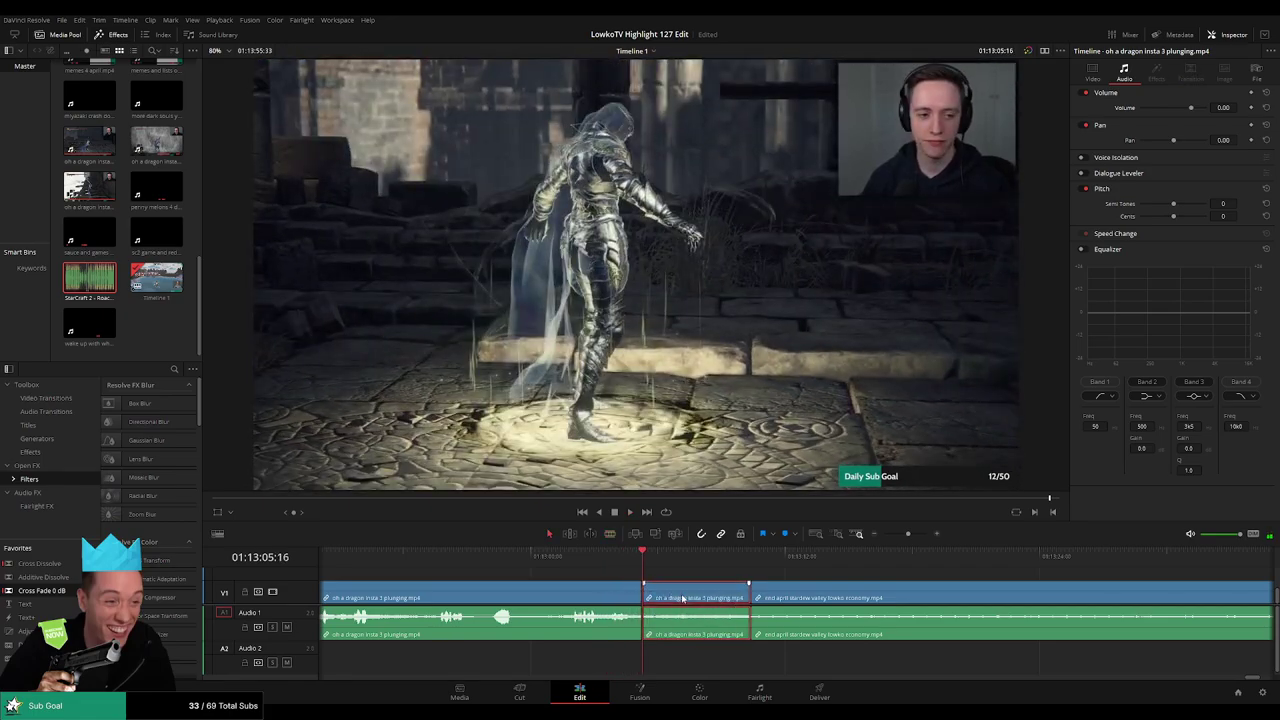
pyautogui.press('Delete')
# Save the project with the trimmed dragon clips
pyautogui.moveTo(908, 533); pyautogui.dragTo(898, 537)
pyautogui.hotkey('ctrl', 's')
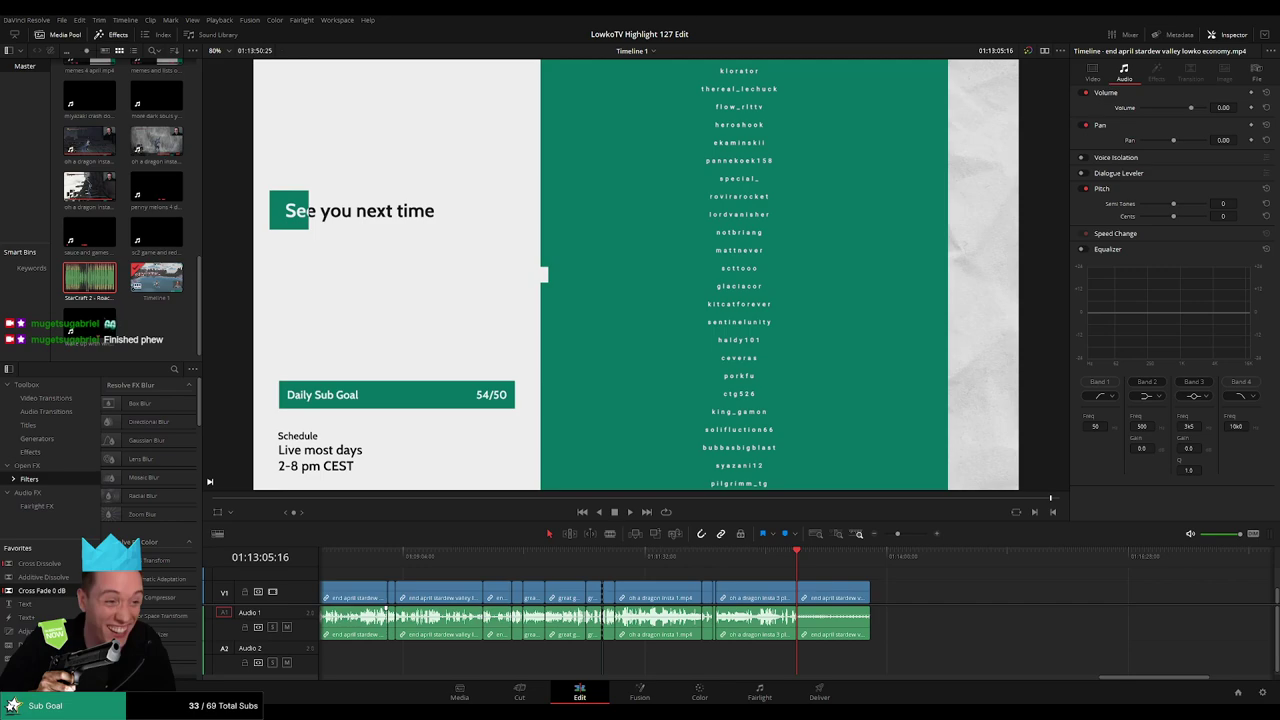
pyautogui.moveTo(897, 536); pyautogui.dragTo(883, 534)
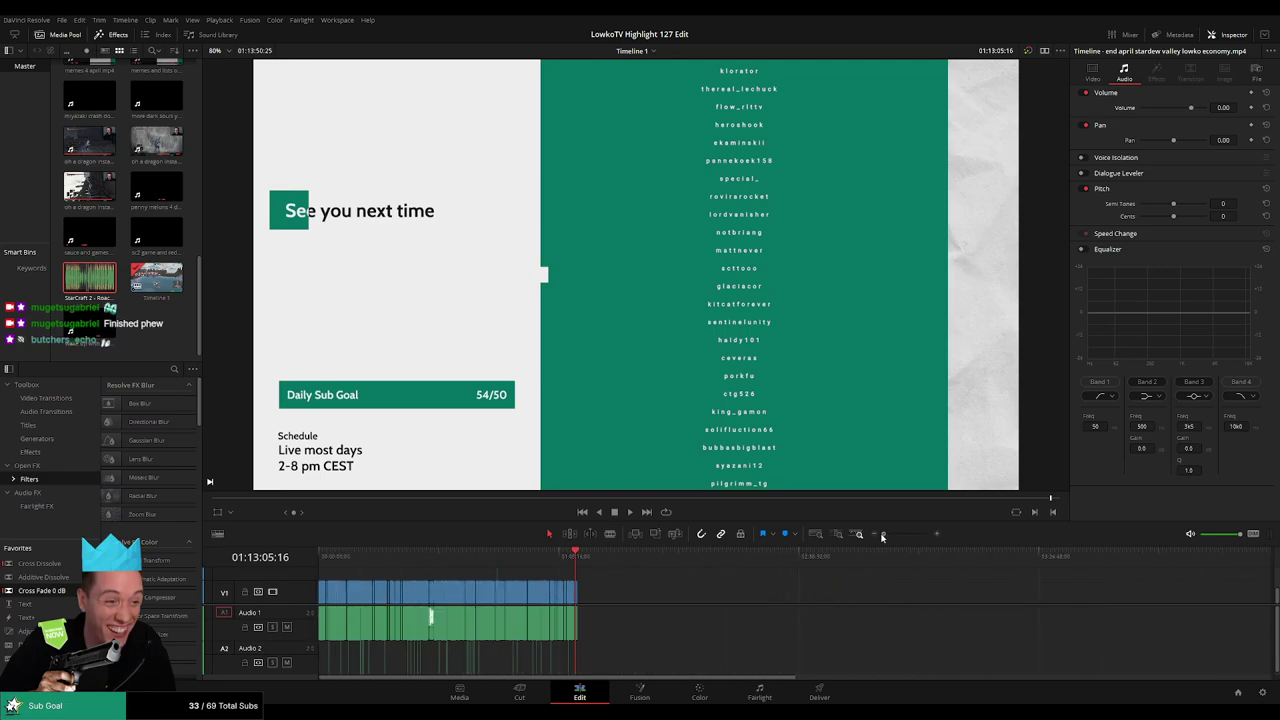